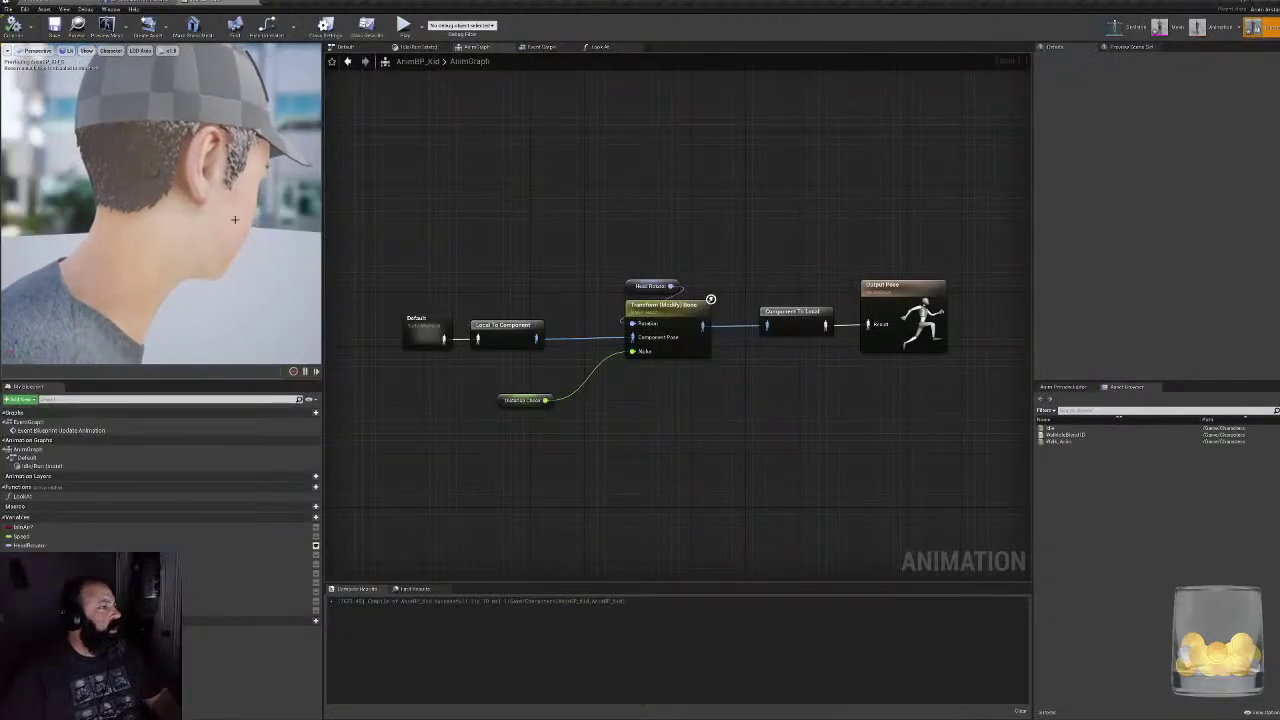
- Move the Default, Local To Component and Distance Check nodes closer to the Transform (Modify) Bone node in the AnimGraph
right_click_drag(235, 219, 110, 230)
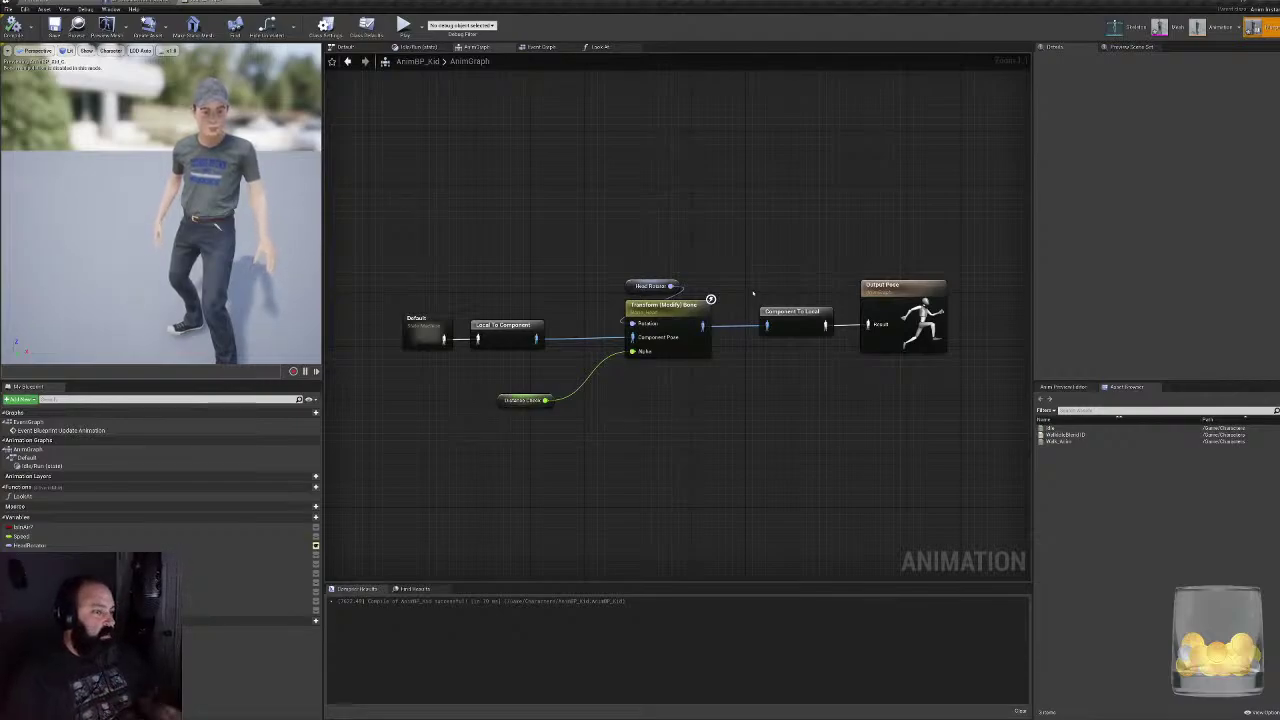
left_click_drag(423, 276, 532, 320)
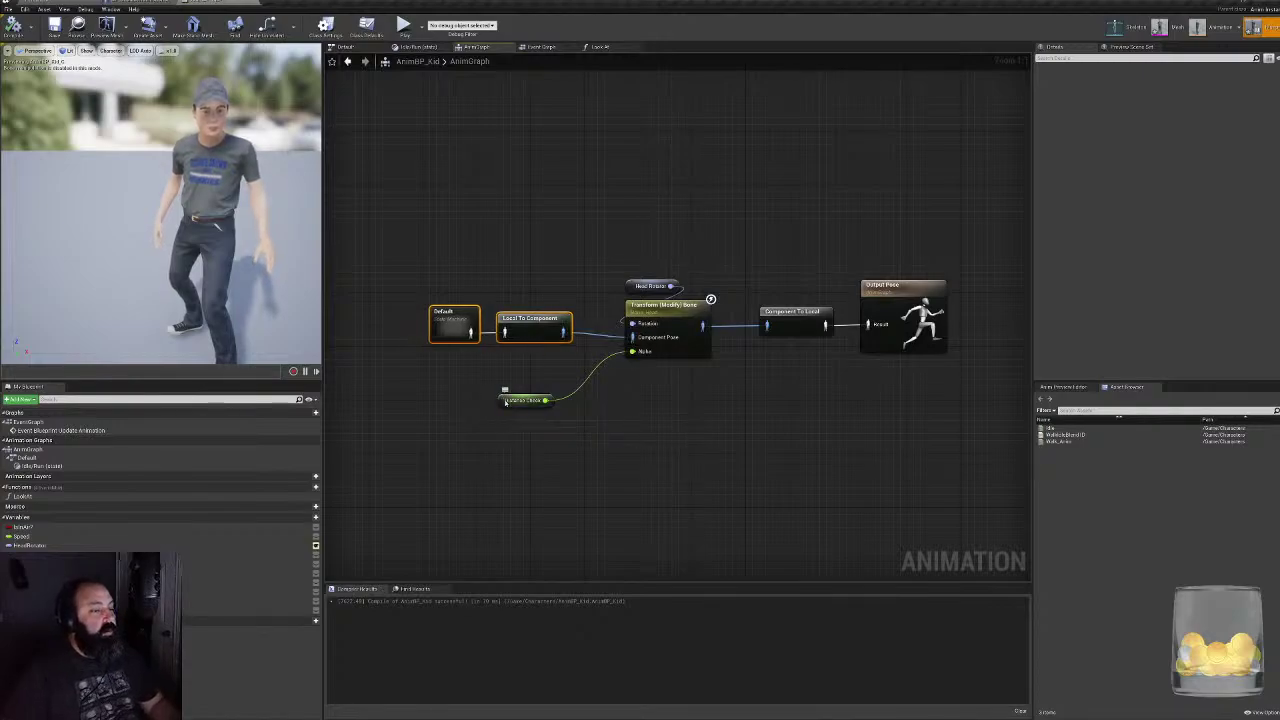
left_click_drag(514, 400, 527, 360)
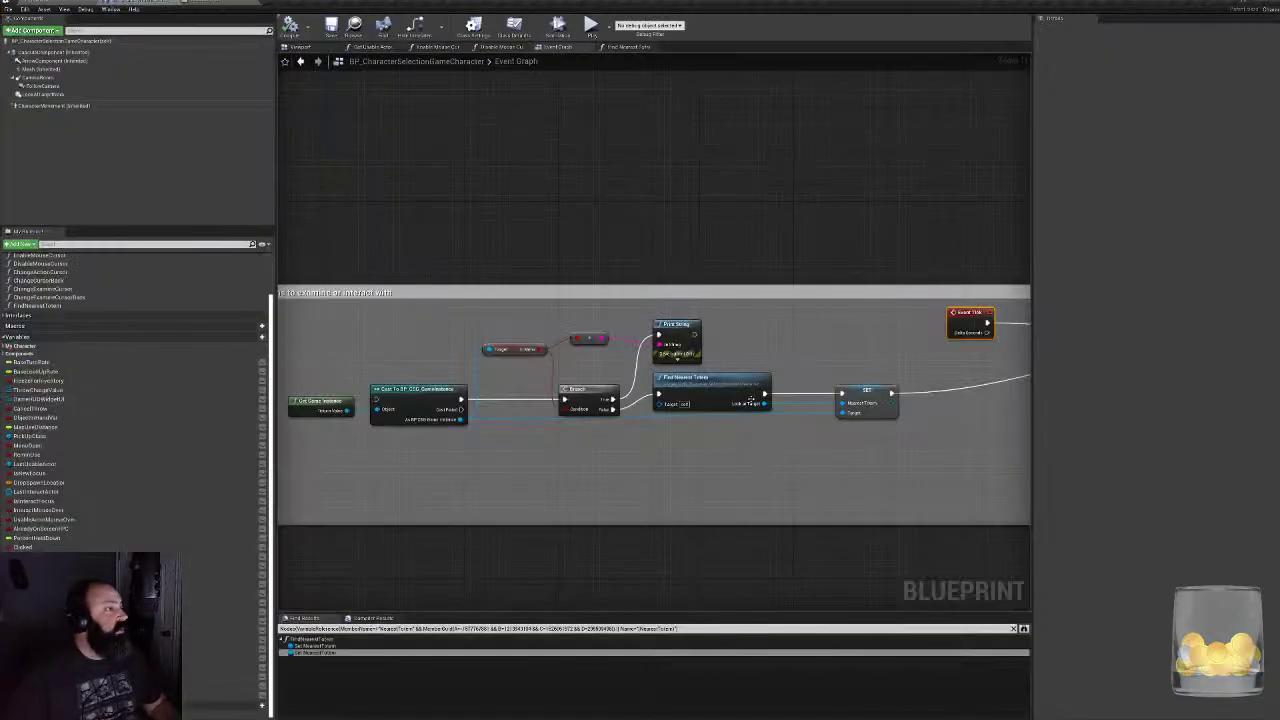
- Align the Event Tick node with the first Branch's execution input in the BP_CharacterSelectionGameCharacter Event Graph
right_click_drag(751, 399, 657, 403)
right_click_drag(817, 428, 859, 448)
right_click_drag(969, 376, 542, 330)
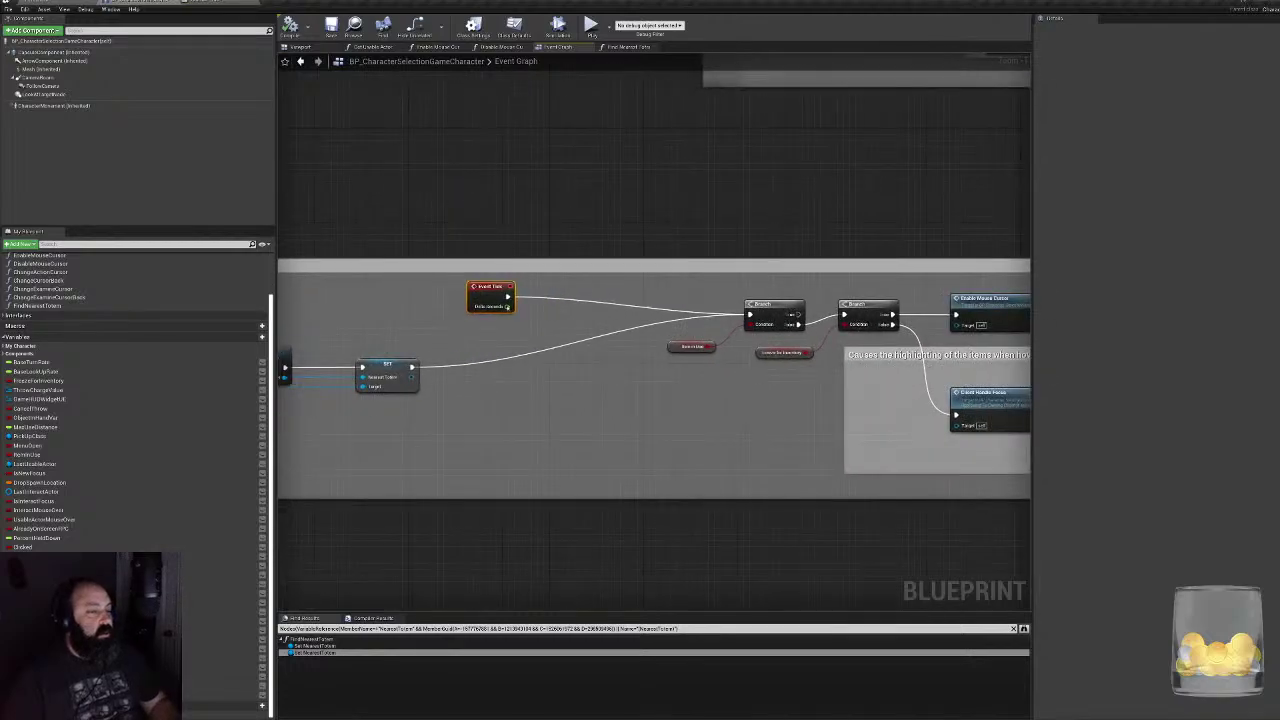
left_click_drag(484, 287, 484, 304)
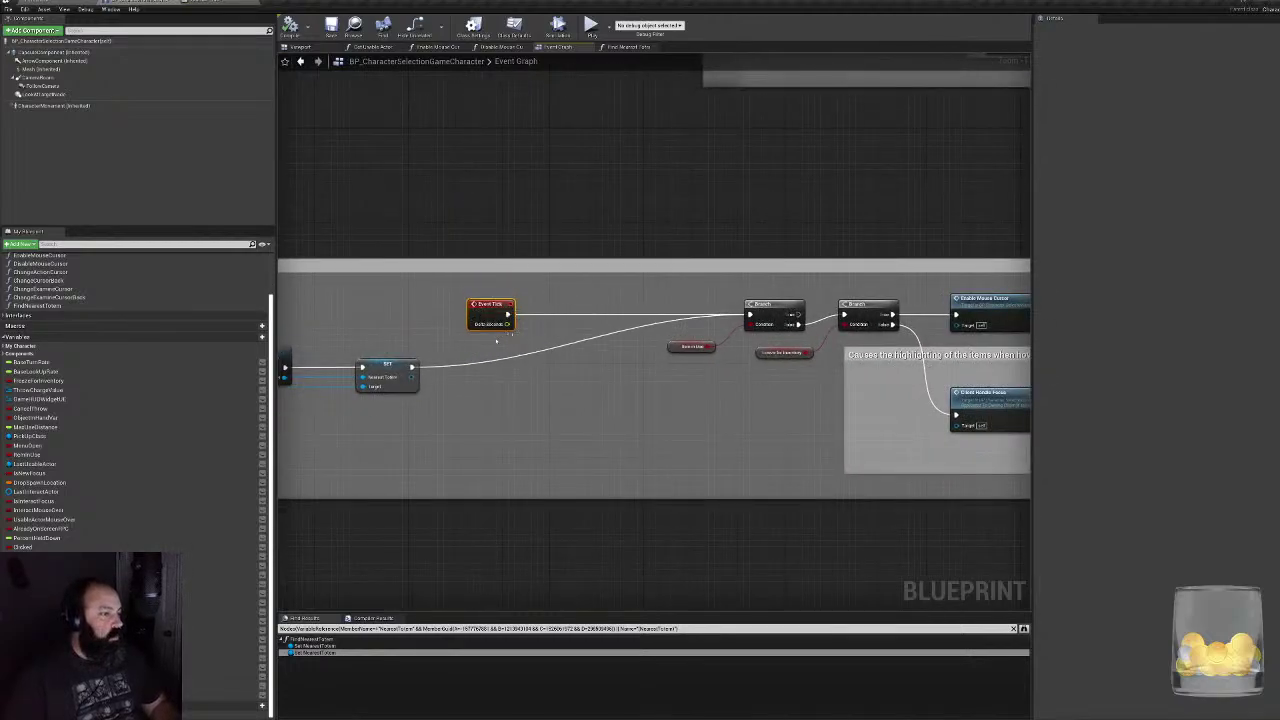
right_click_drag(412, 338, 422, 341)
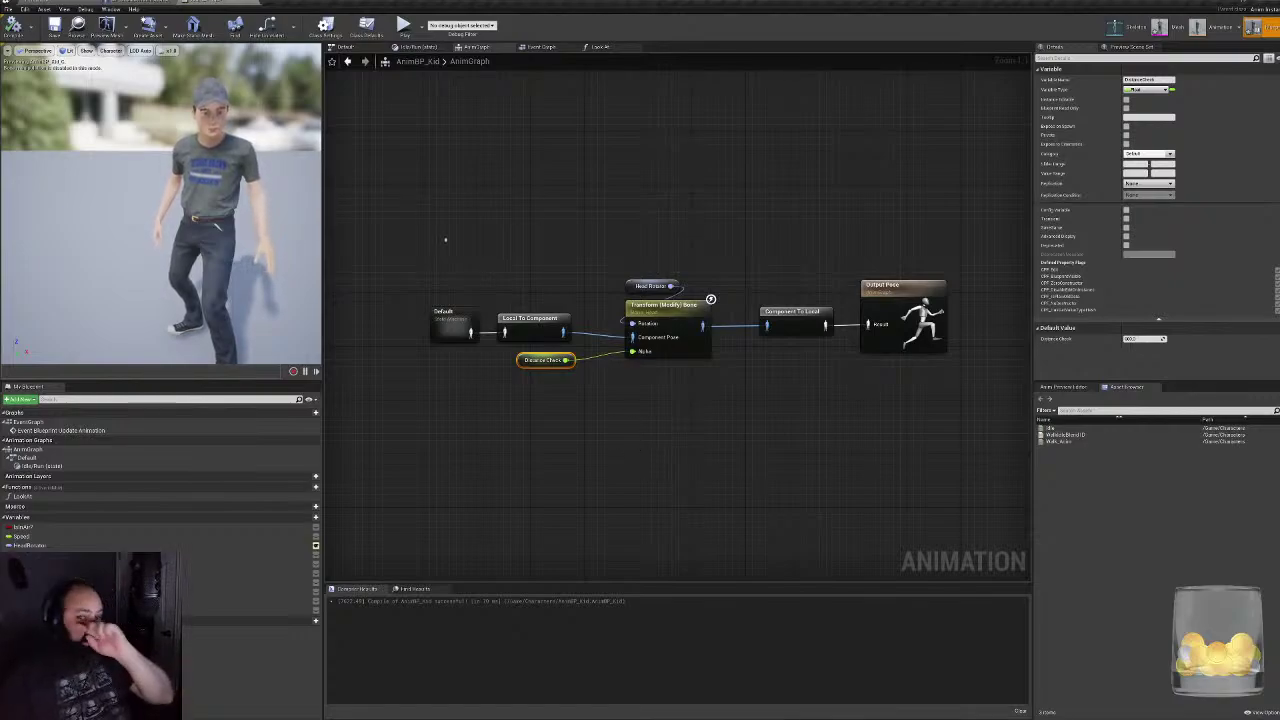
right_click_drag(523, 234, 494, 269)
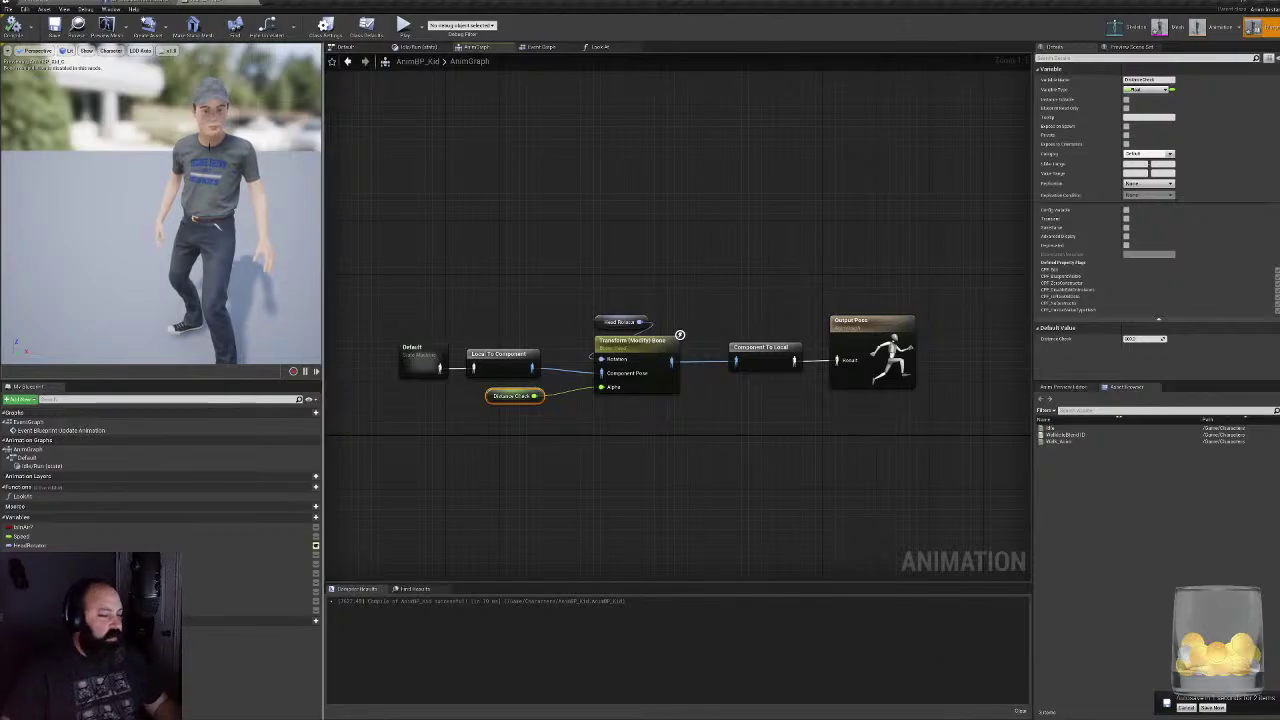
key("ctrl+a")
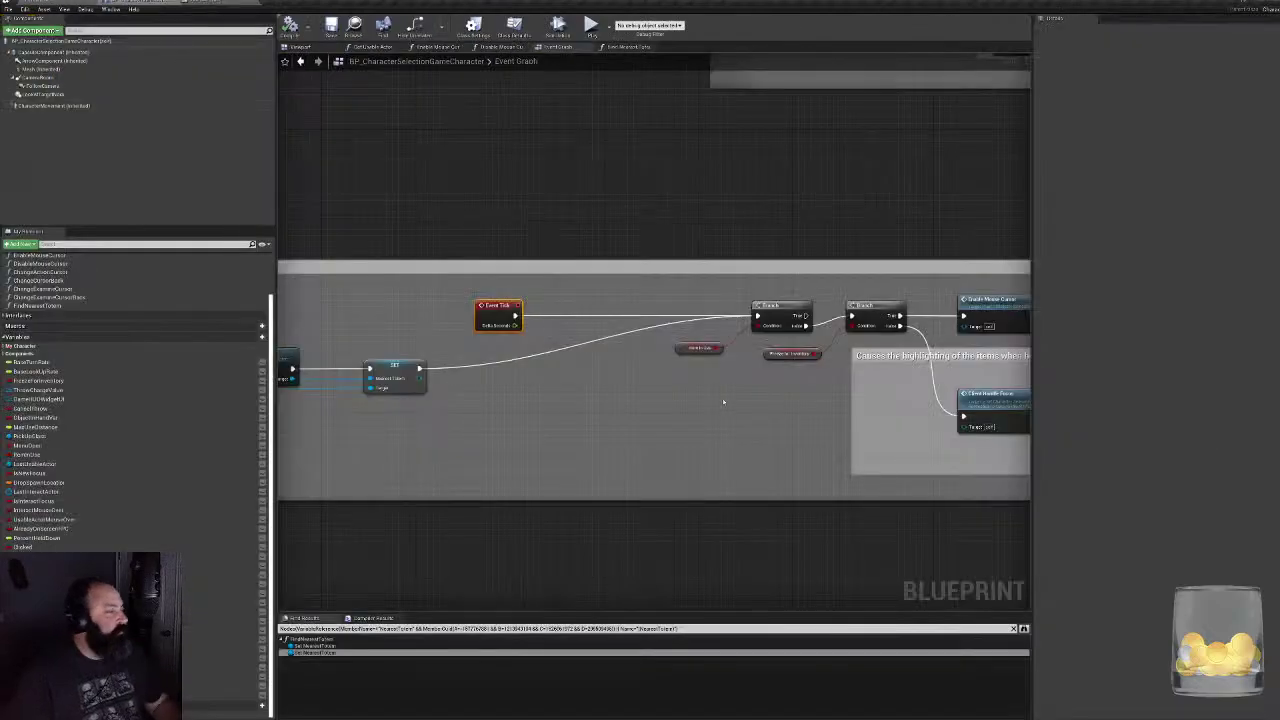
- Delete the conversion node feeding Print String and move Print String above the Nearest Totem SET node
right_click_drag(722, 401, 1107, 416)
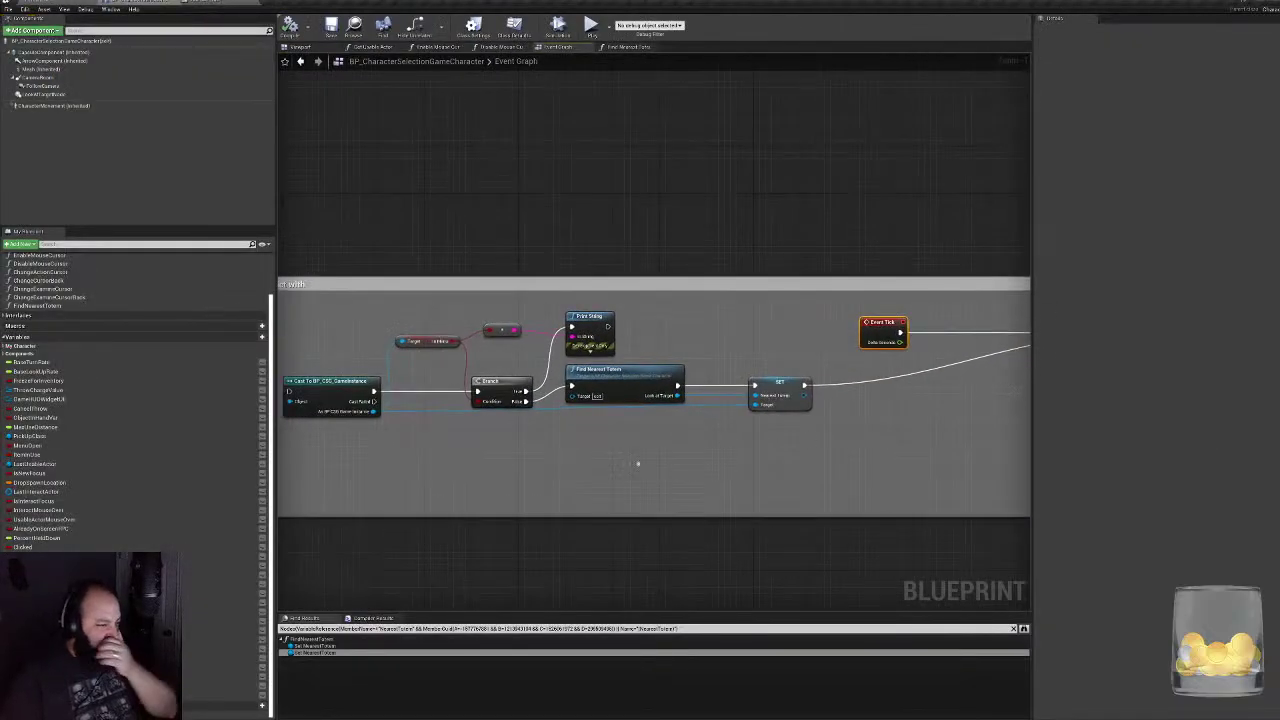
right_click_drag(717, 460, 761, 462)
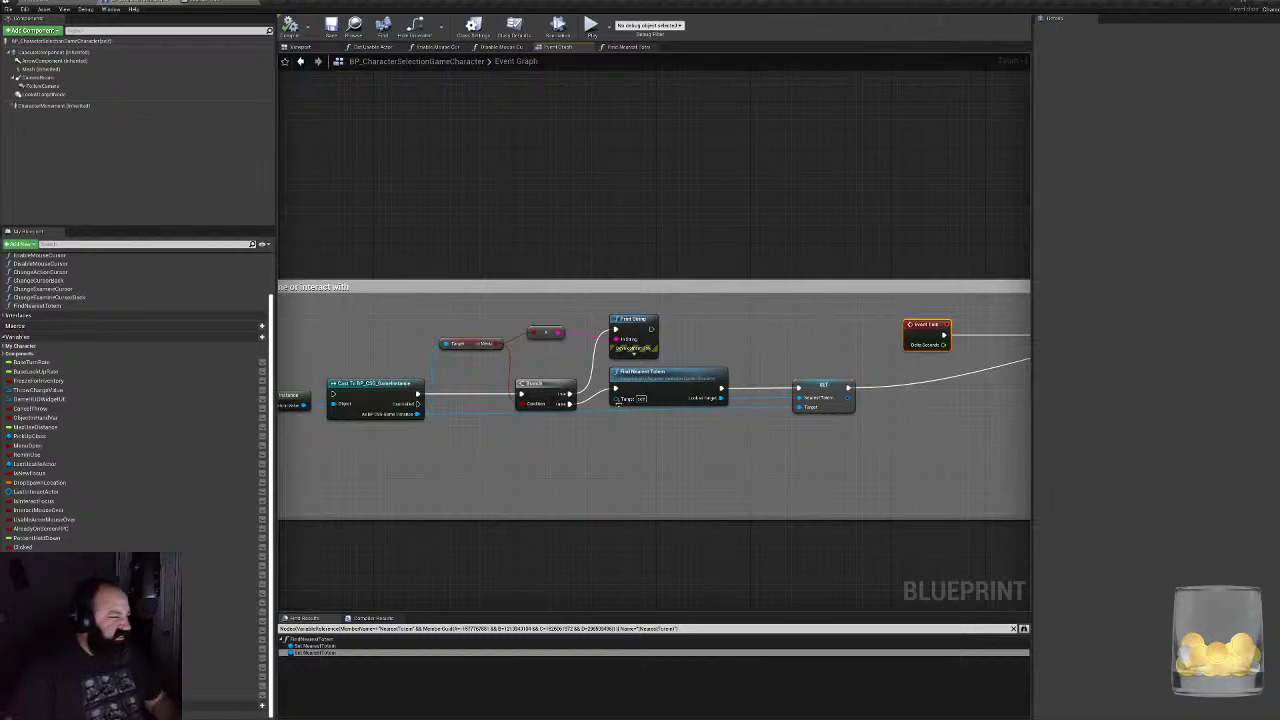
left_click(557, 332)
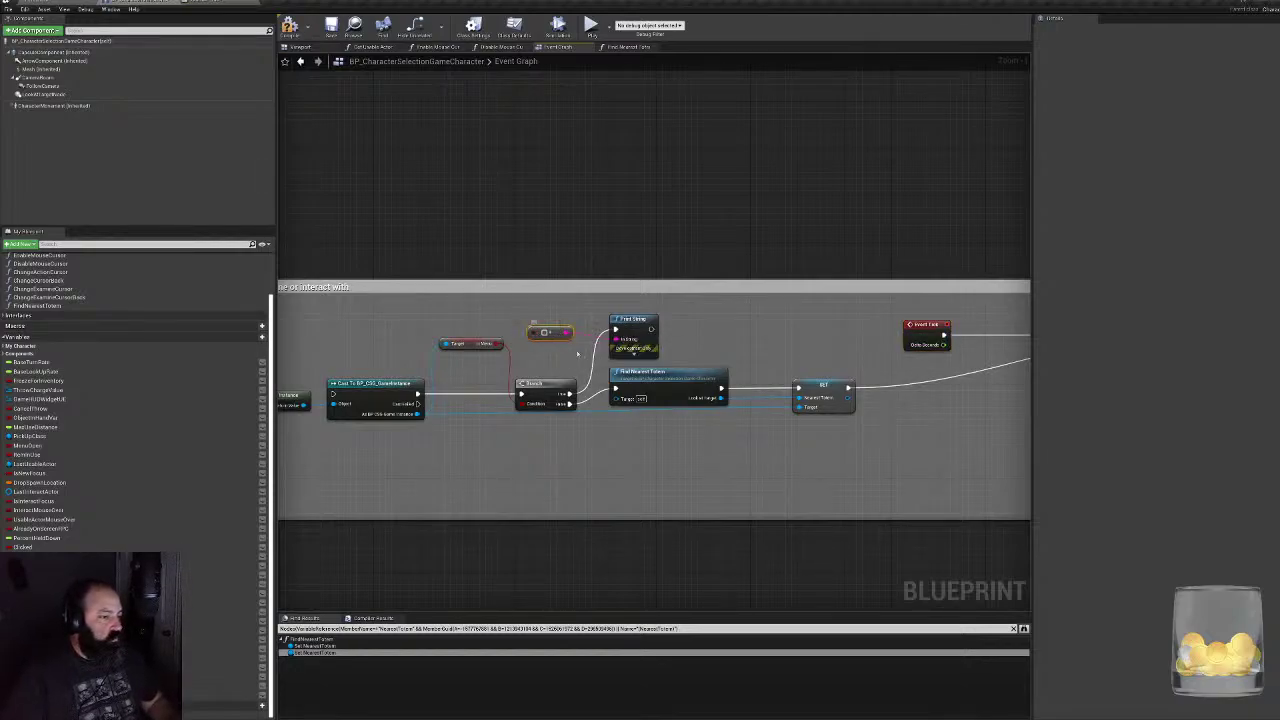
key("Delete")
left_click_drag(628, 326, 804, 328)
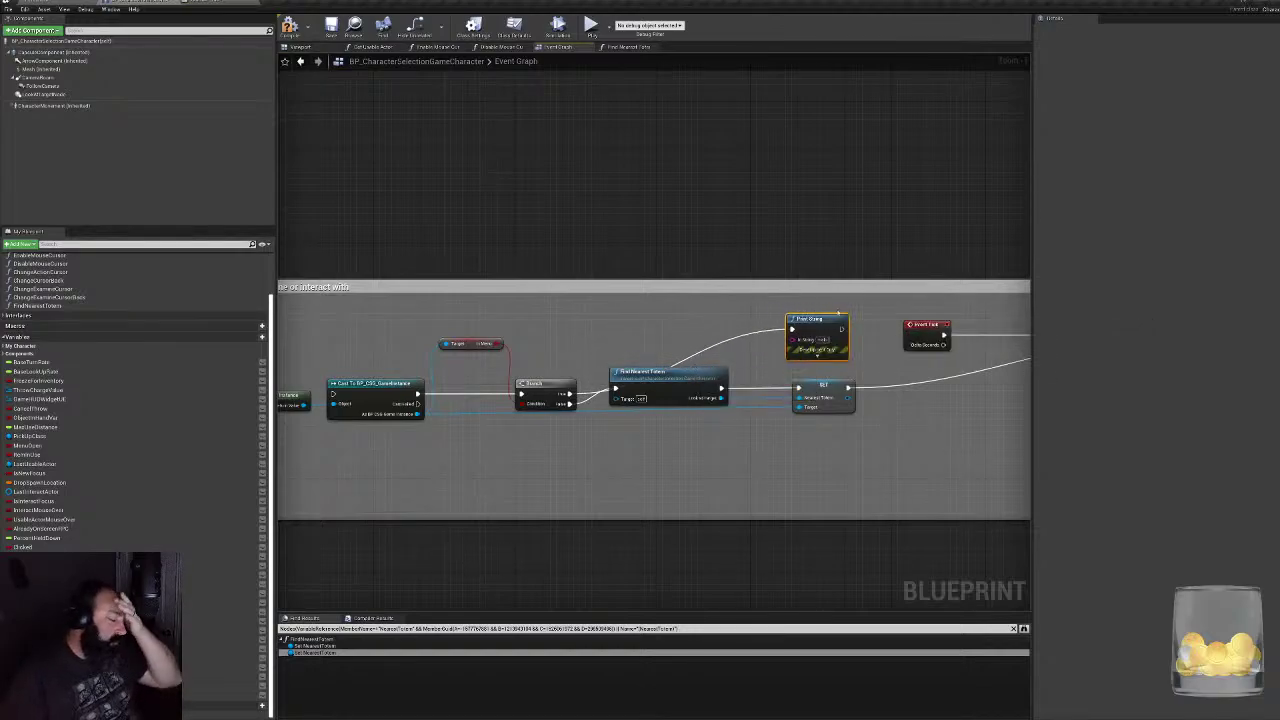
- Disconnect Print String and Find Nearest Totem from the Branch after the cast, and delete the Nearest Totem SET node
right_click_drag(703, 370, 652, 372)
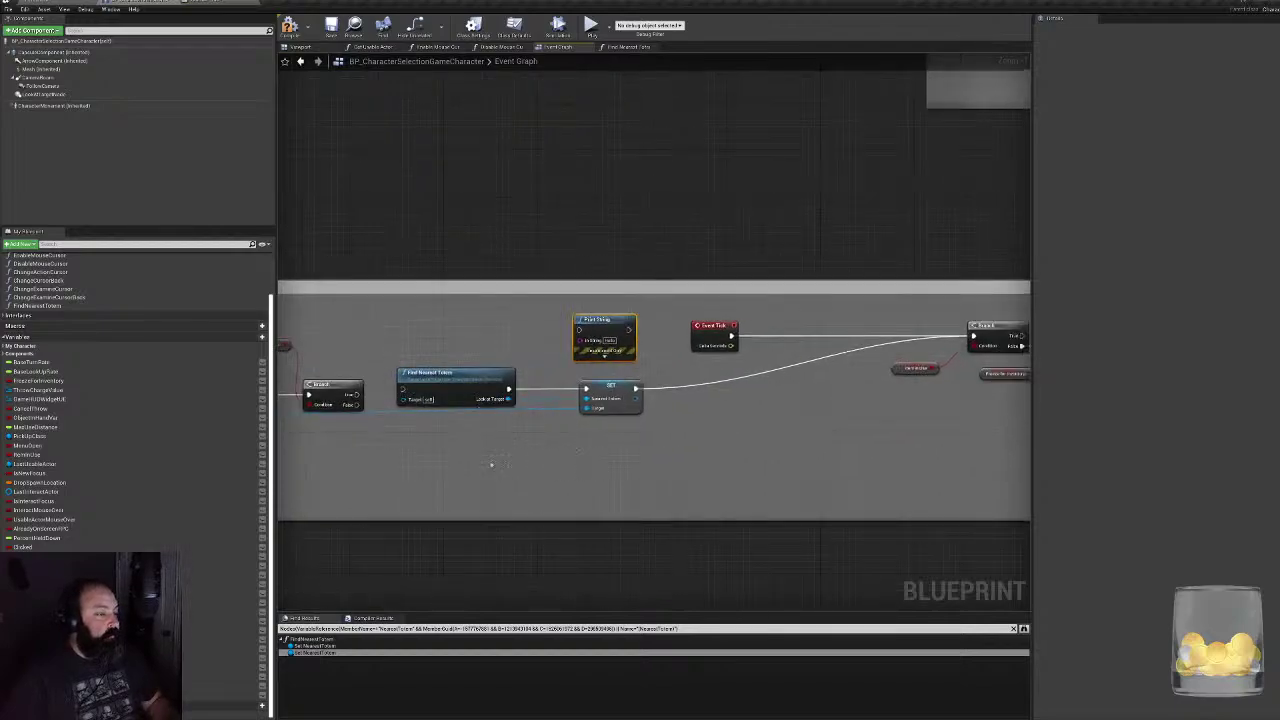
left_click_drag(476, 399, 523, 405)
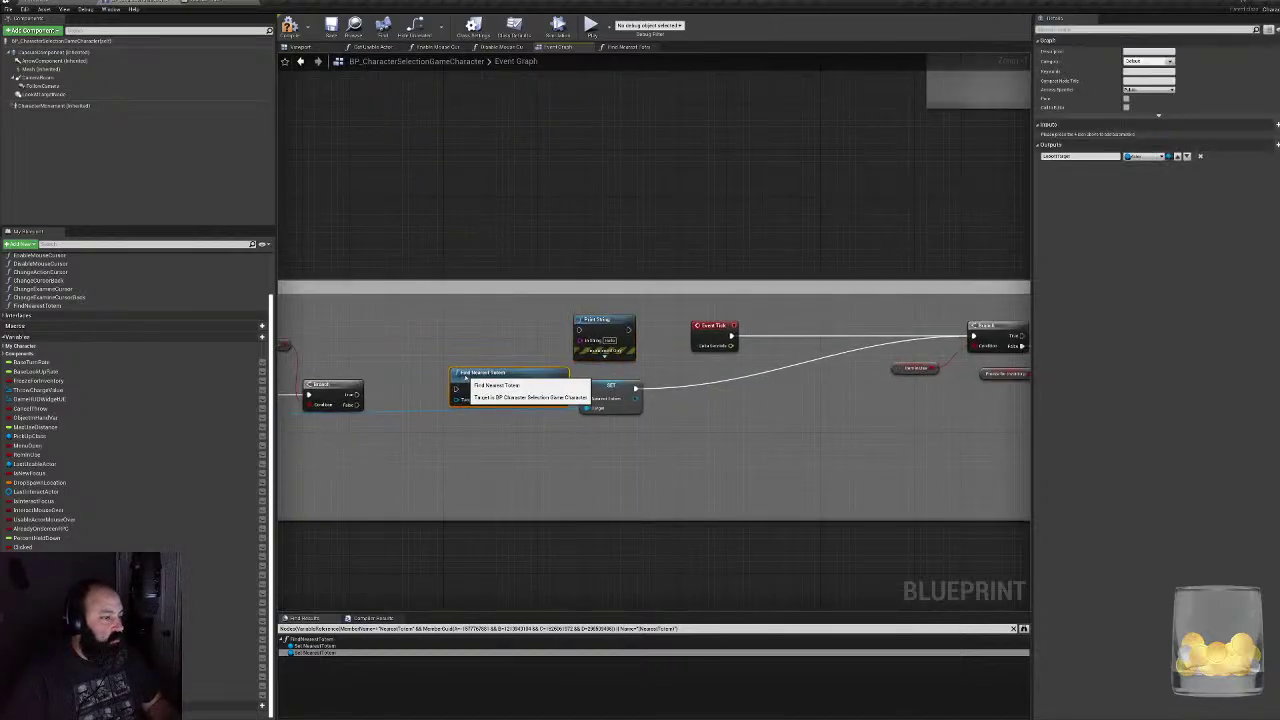
left_click(605, 395)
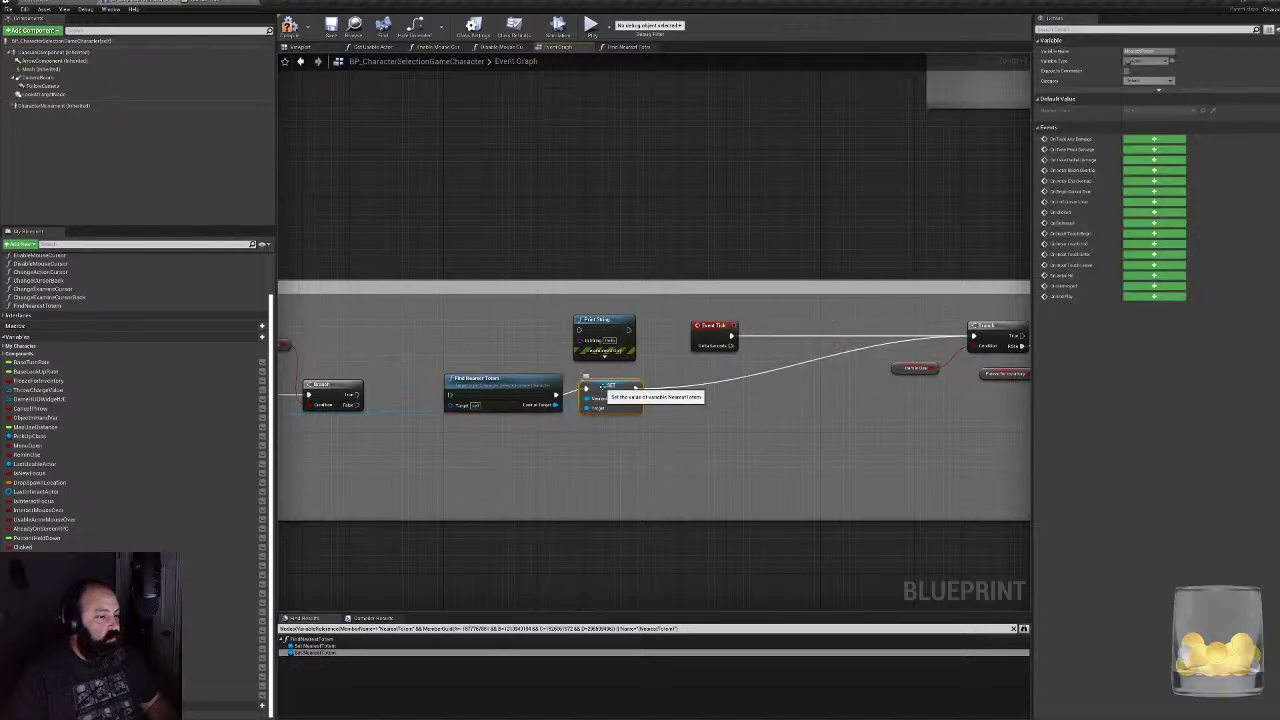
key("Delete")
- Arrange Event Tick, Find Nearest Totem and Print String in a row before the Branch that Event Tick feeds
left_click_drag(505, 379, 706, 371)
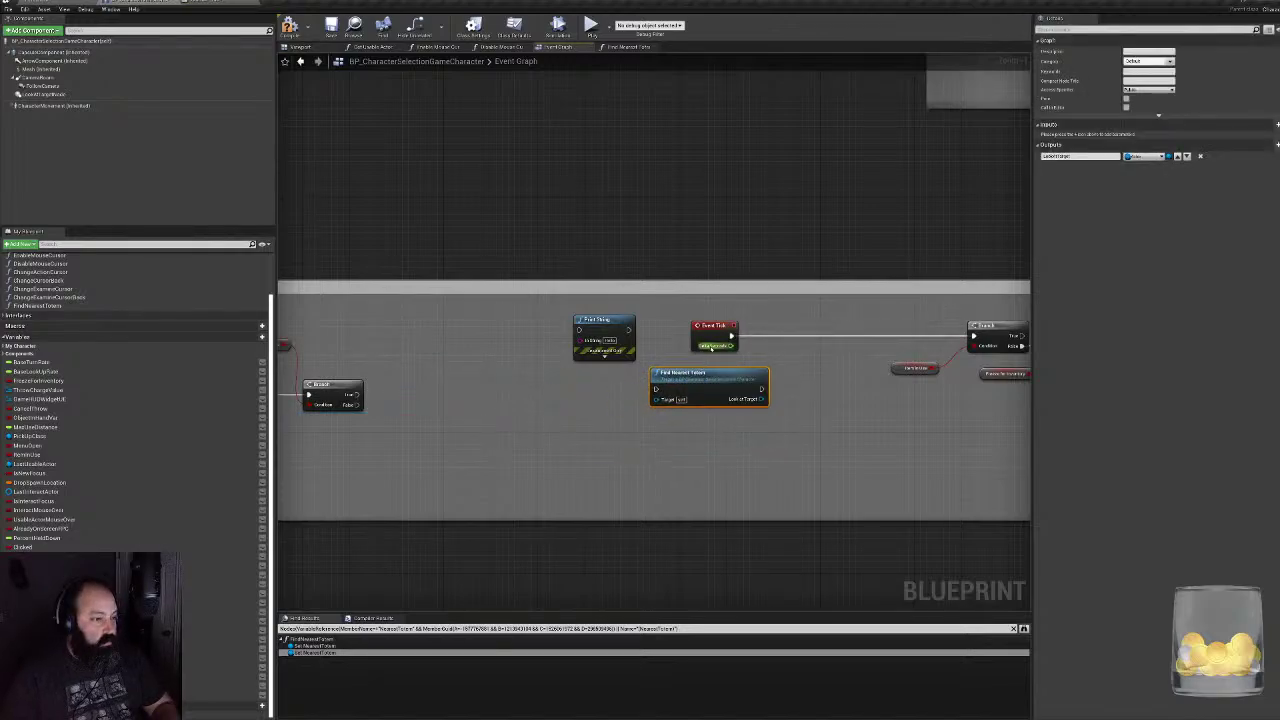
left_click_drag(700, 322, 801, 337)
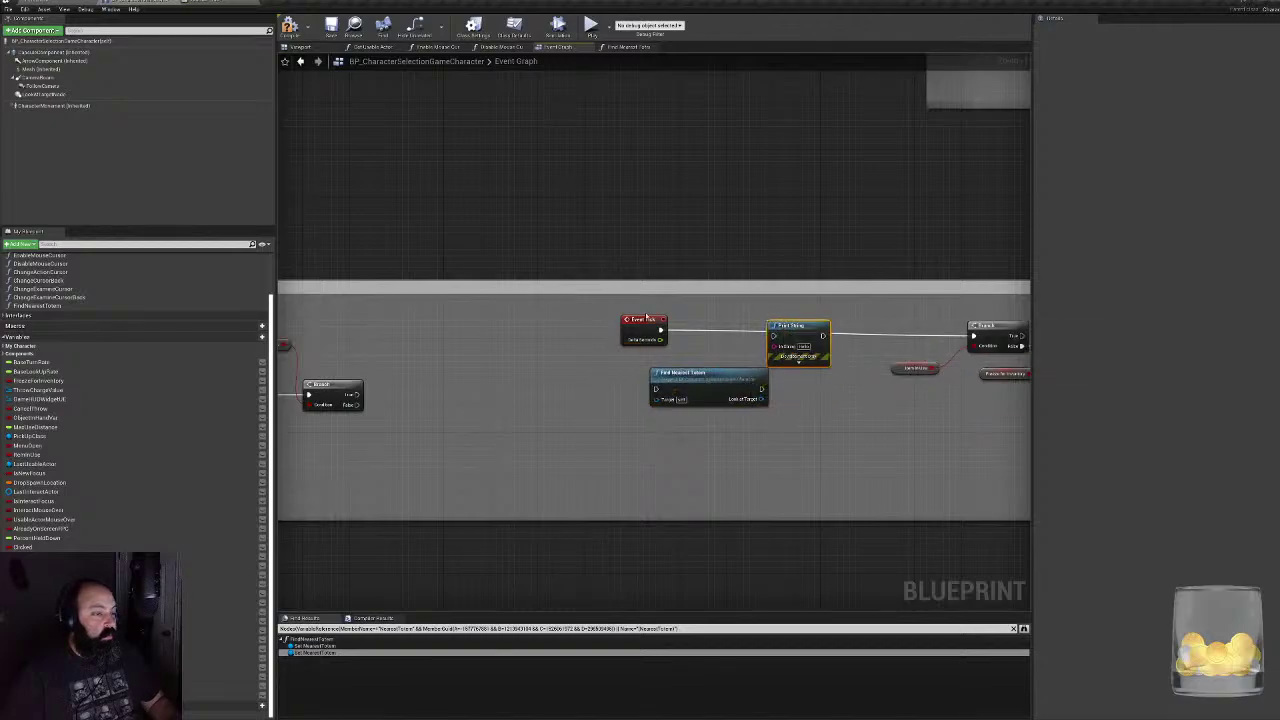
left_click_drag(645, 327, 522, 333)
left_click(700, 378)
left_click_drag(705, 380, 630, 328)
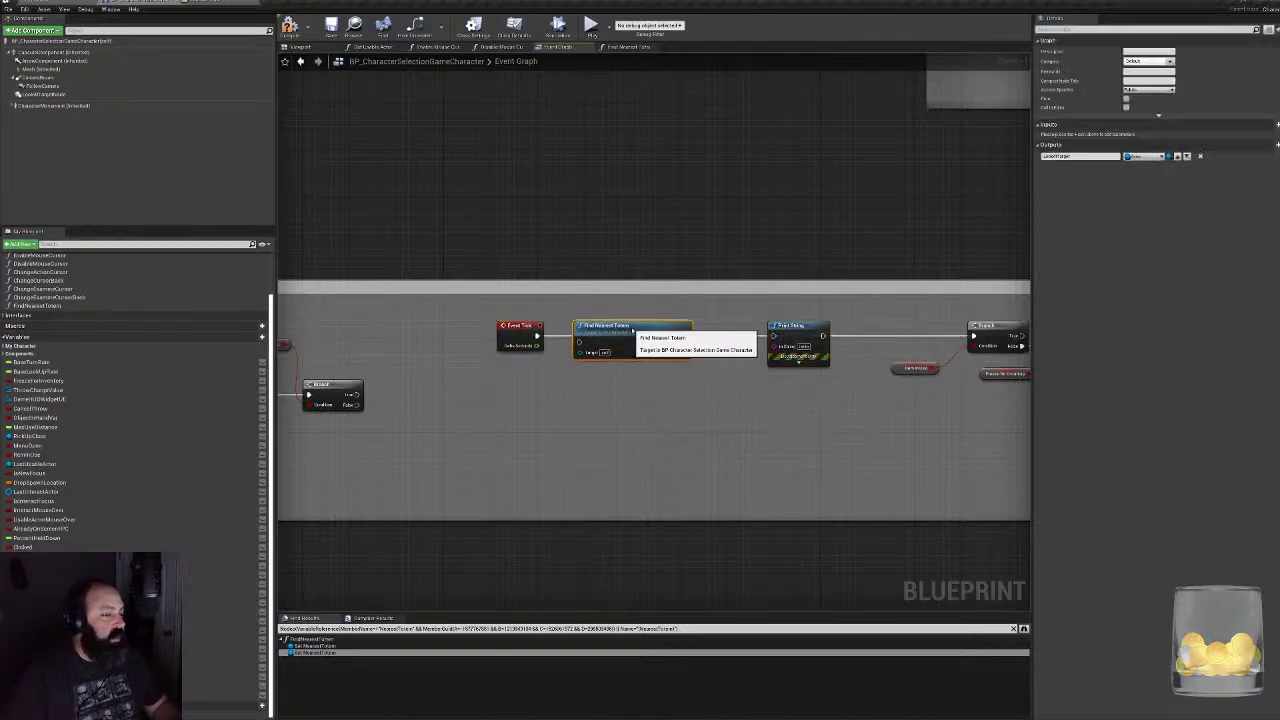
- Wire the execution flow from Event Tick through Find Nearest Totem and Print String into the Branch, and compile the blueprint
left_click_drag(537, 336, 578, 336)
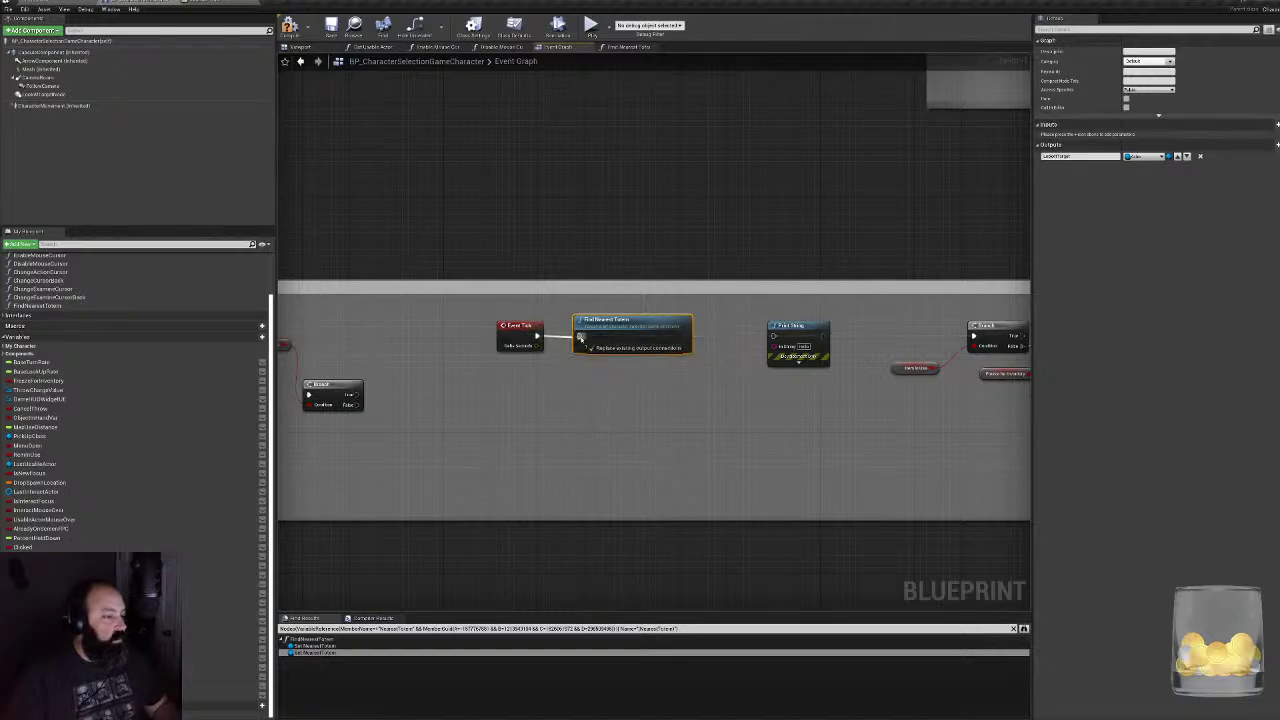
left_click_drag(684, 337, 775, 338)
right_click_drag(775, 338, 525, 390)
left_click_drag(574, 387, 723, 388)
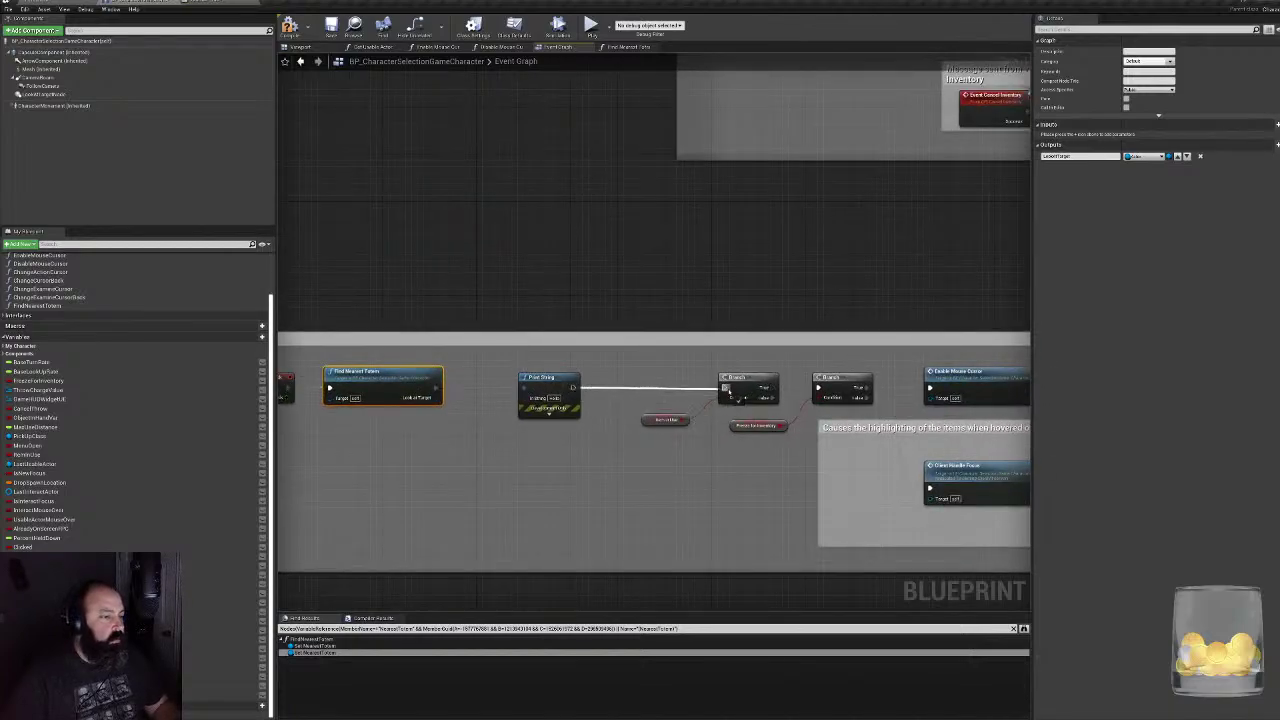
left_click(288, 30)
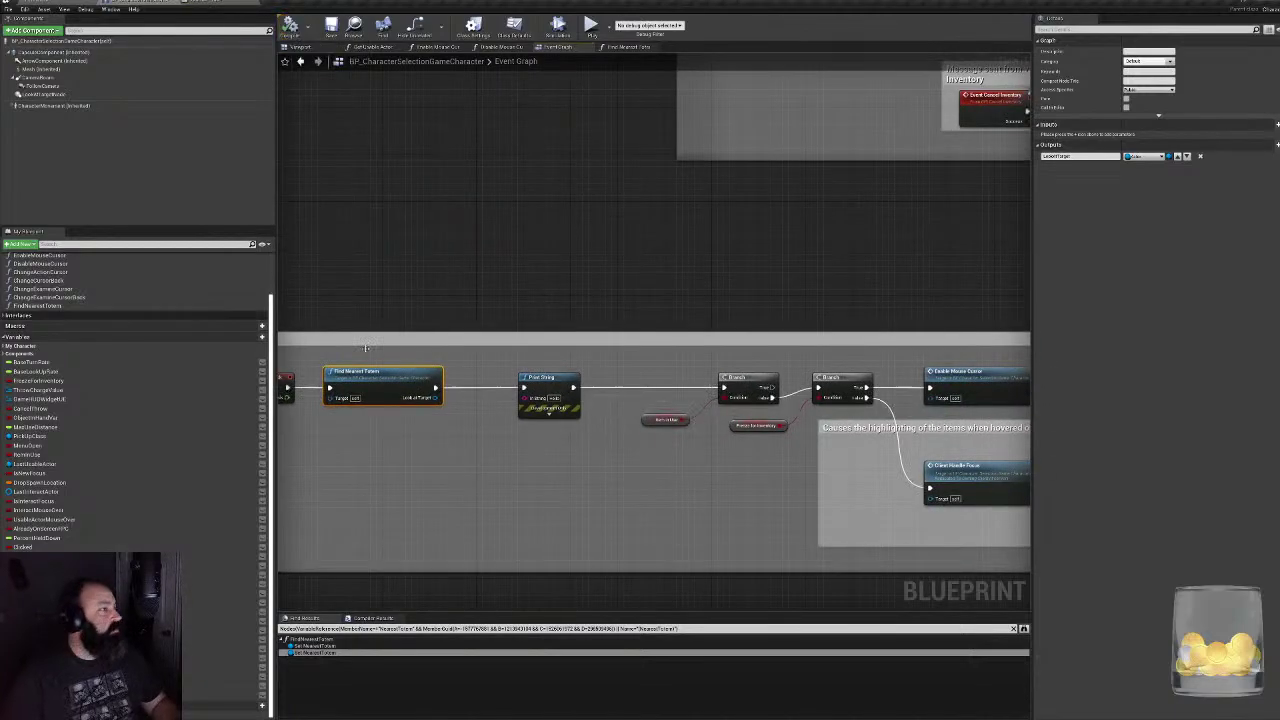
- Feed Find Nearest Totem's Look at Target output through a Get Display Name node into Print String
right_click_drag(362, 345, 547, 335)
left_click(455, 378)
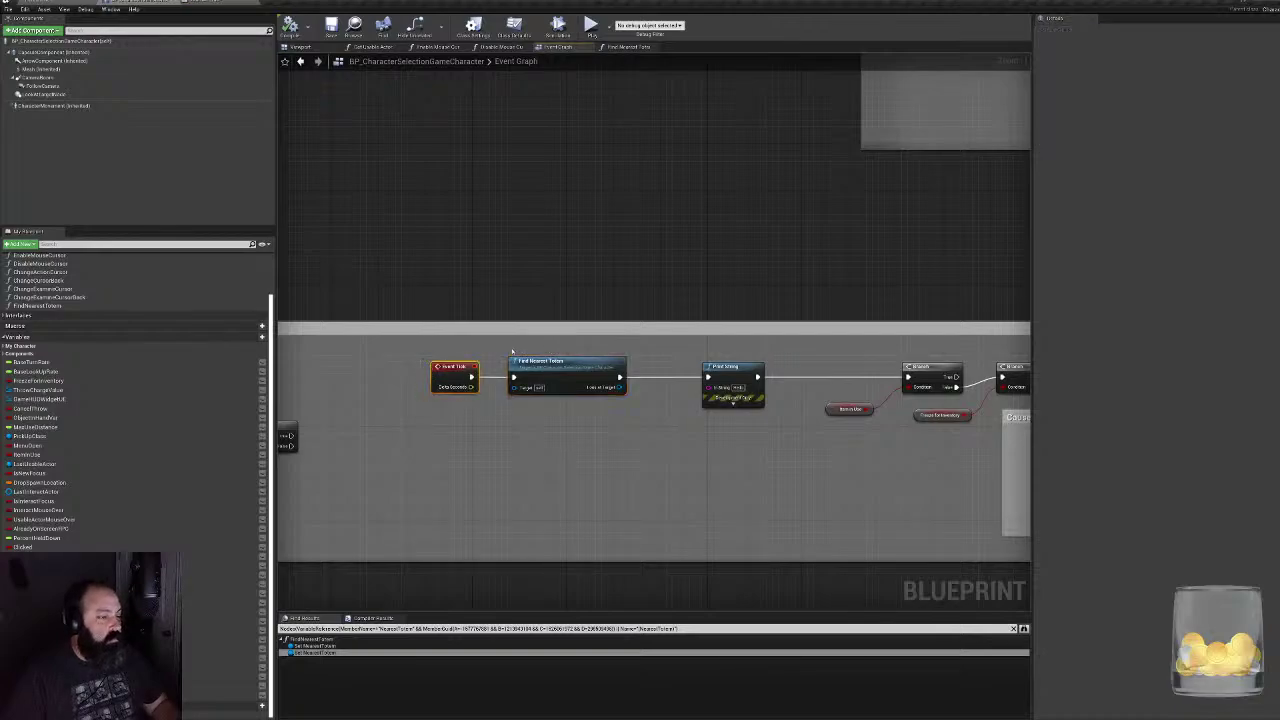
left_click(514, 361)
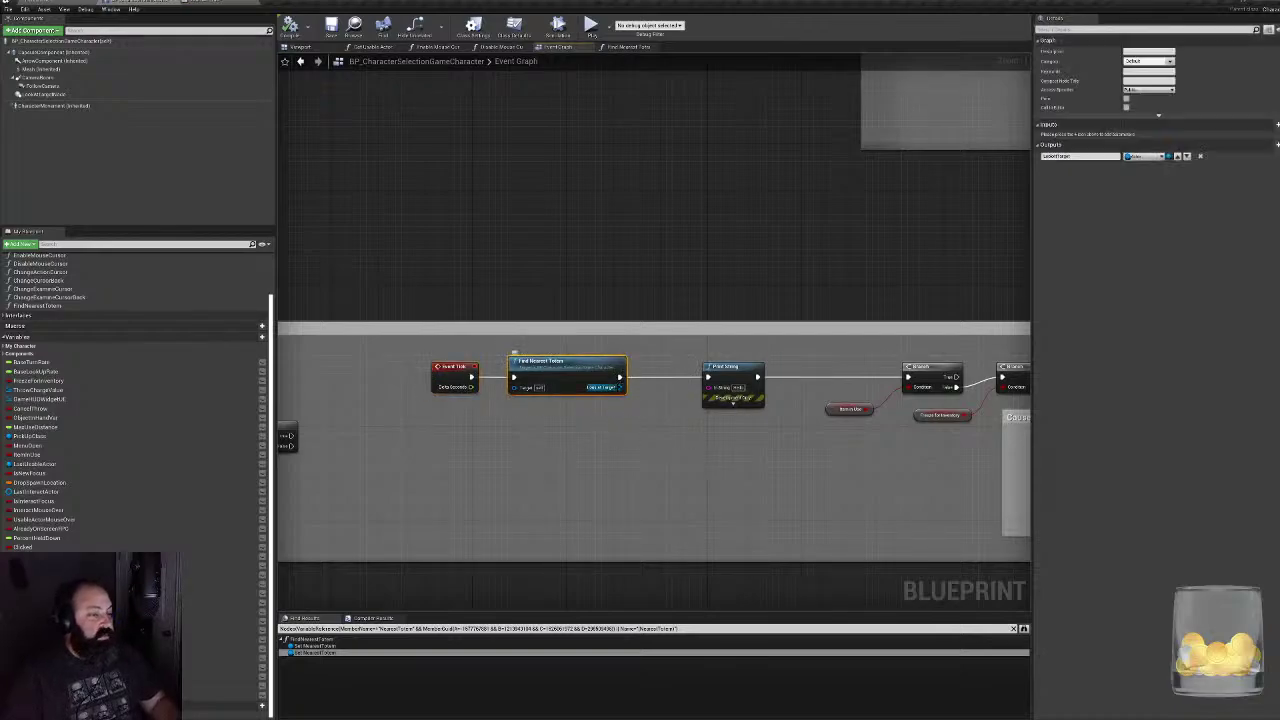
left_click_drag(620, 387, 663, 414)
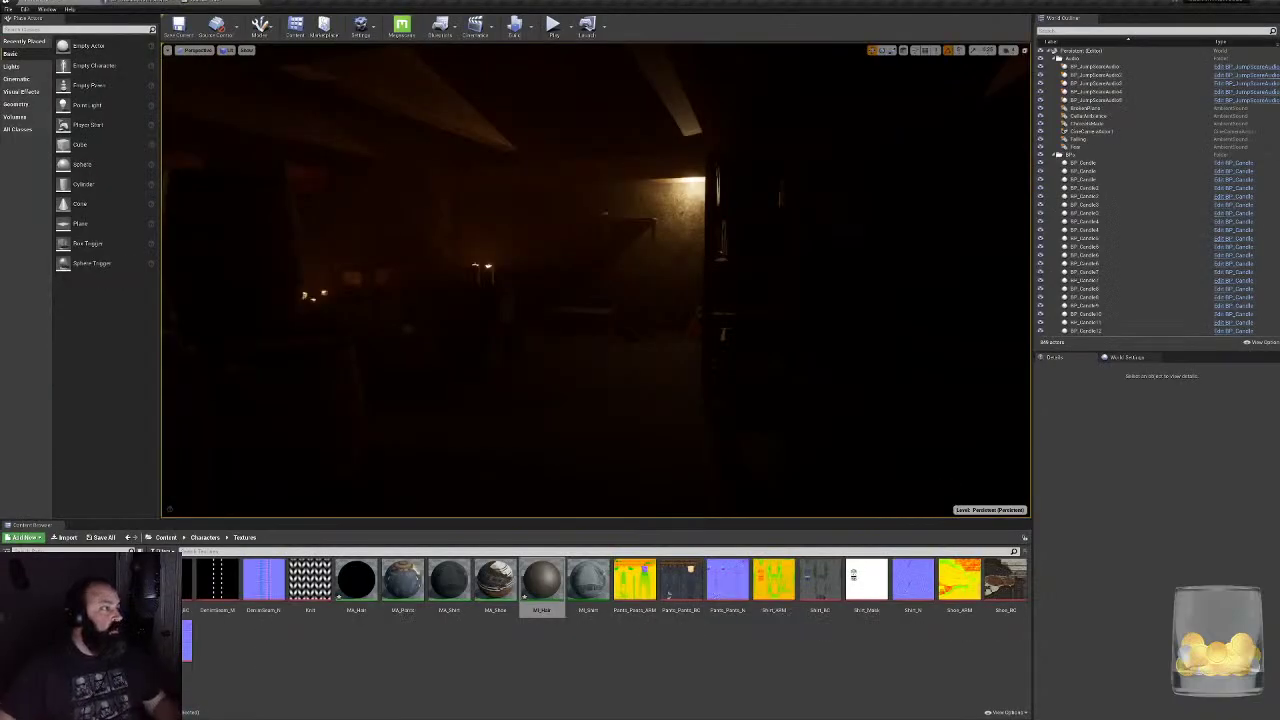
- In the level editor, select the Persistent map in the Maps folder, run a play test, stop it and close the message log
right_click_drag(596, 280, 460, 228)
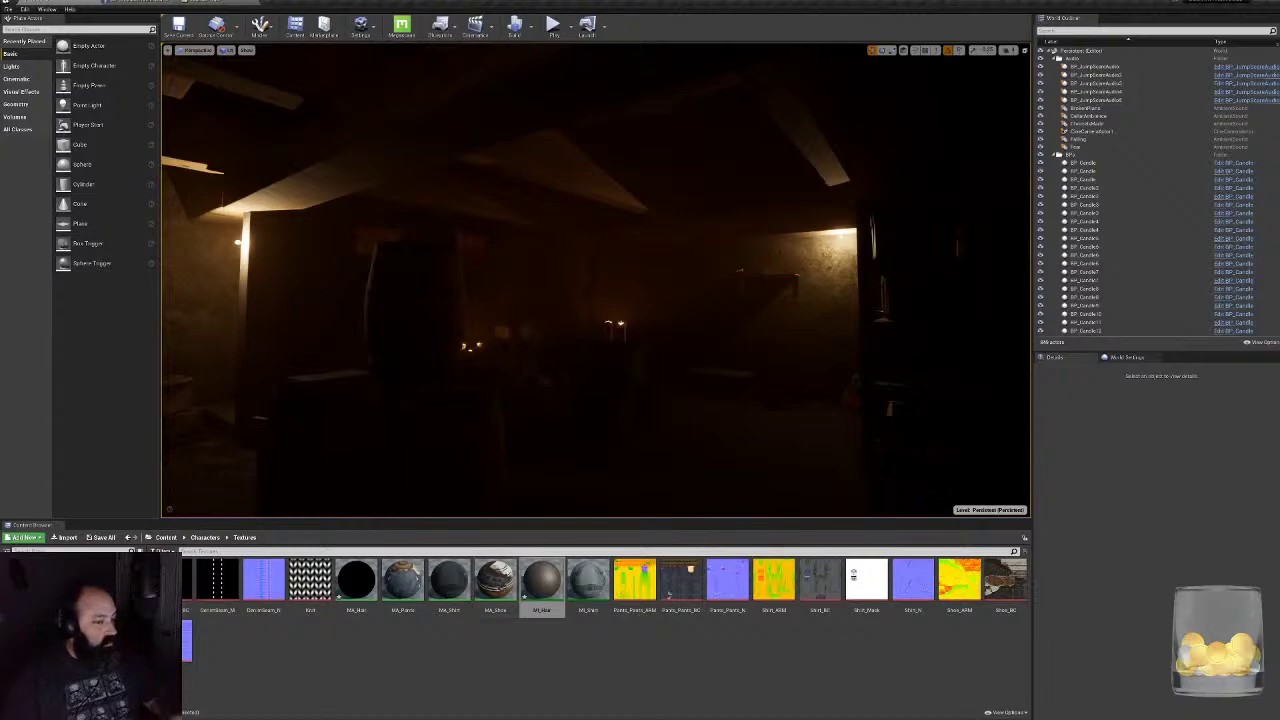
left_click(90, 620)
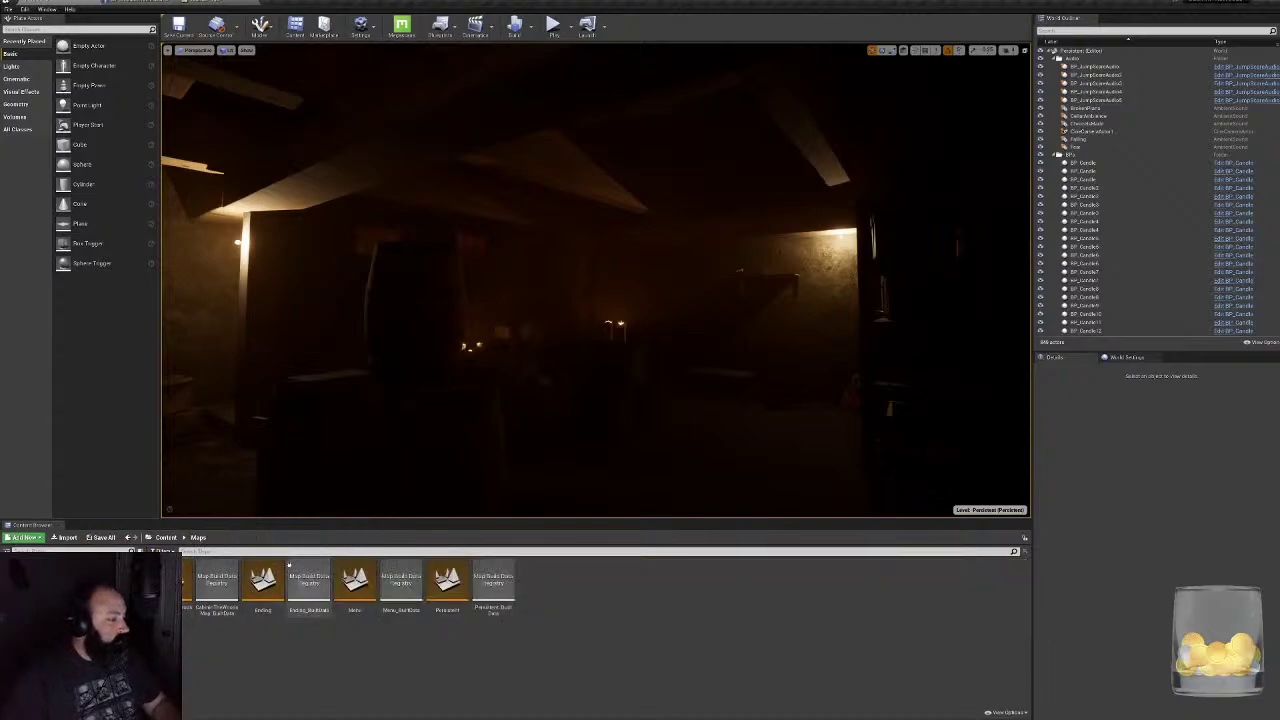
left_click(444, 576)
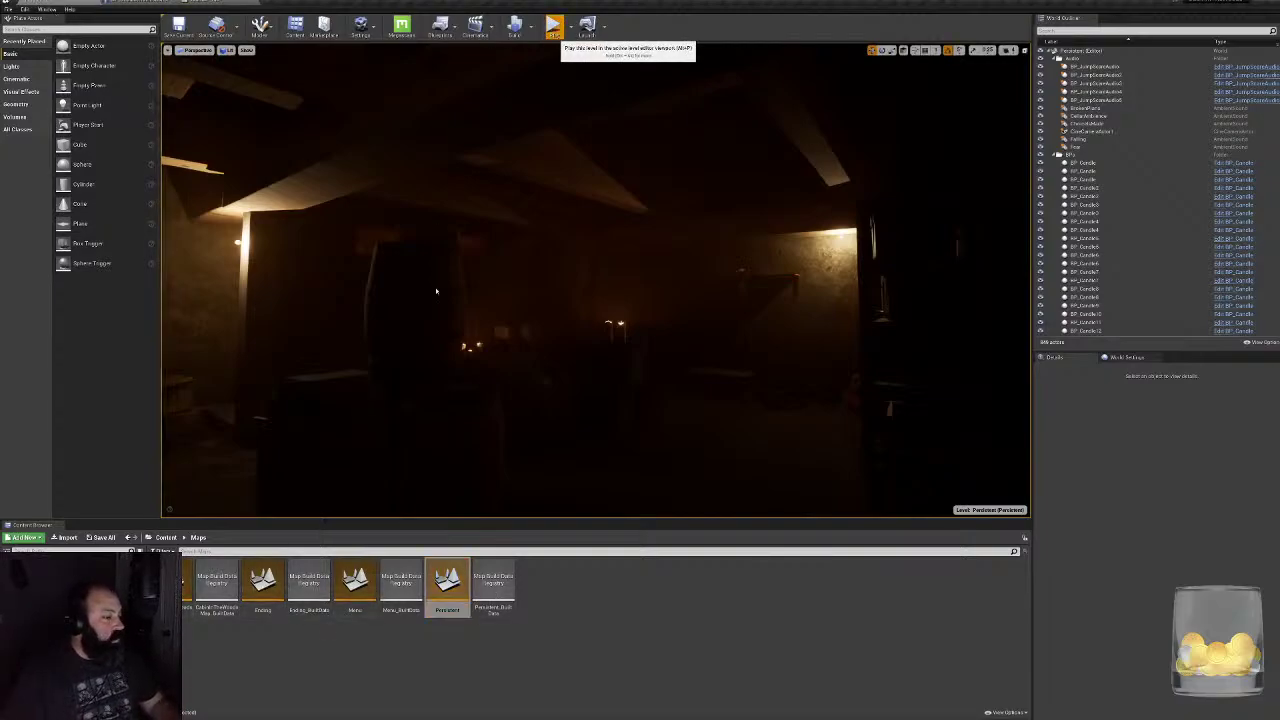
left_click(553, 23)
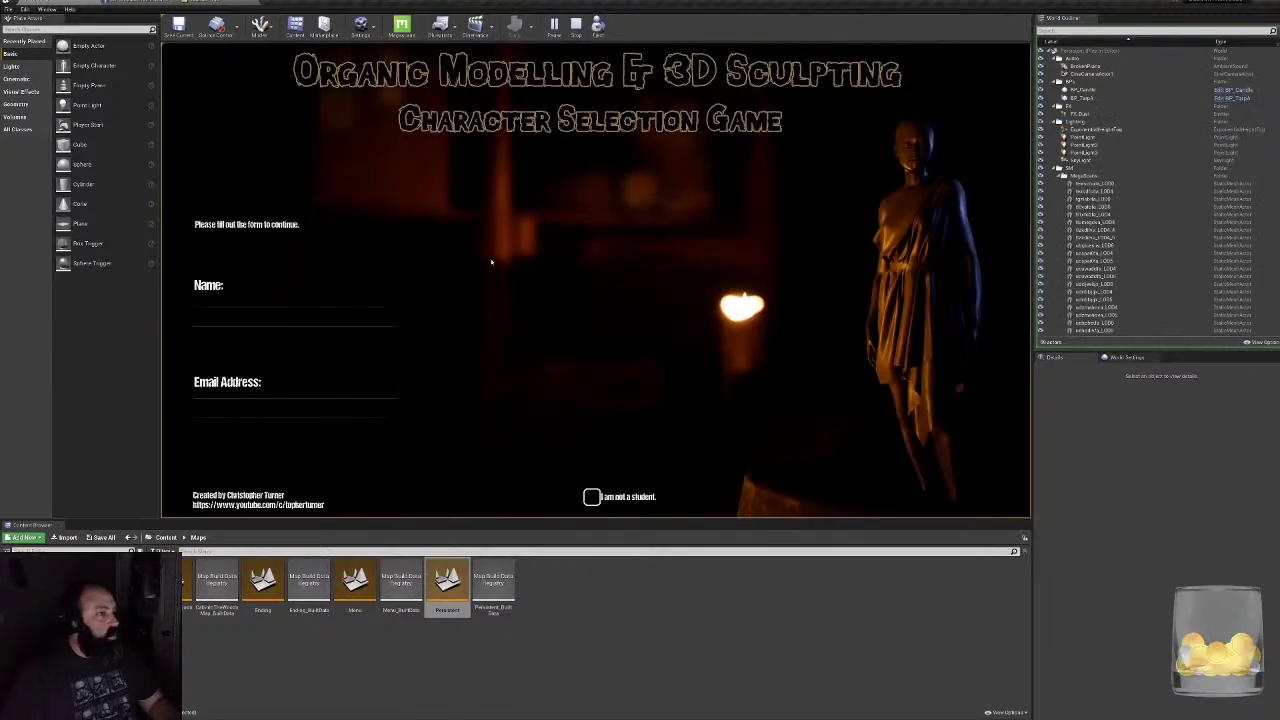
key("Escape")
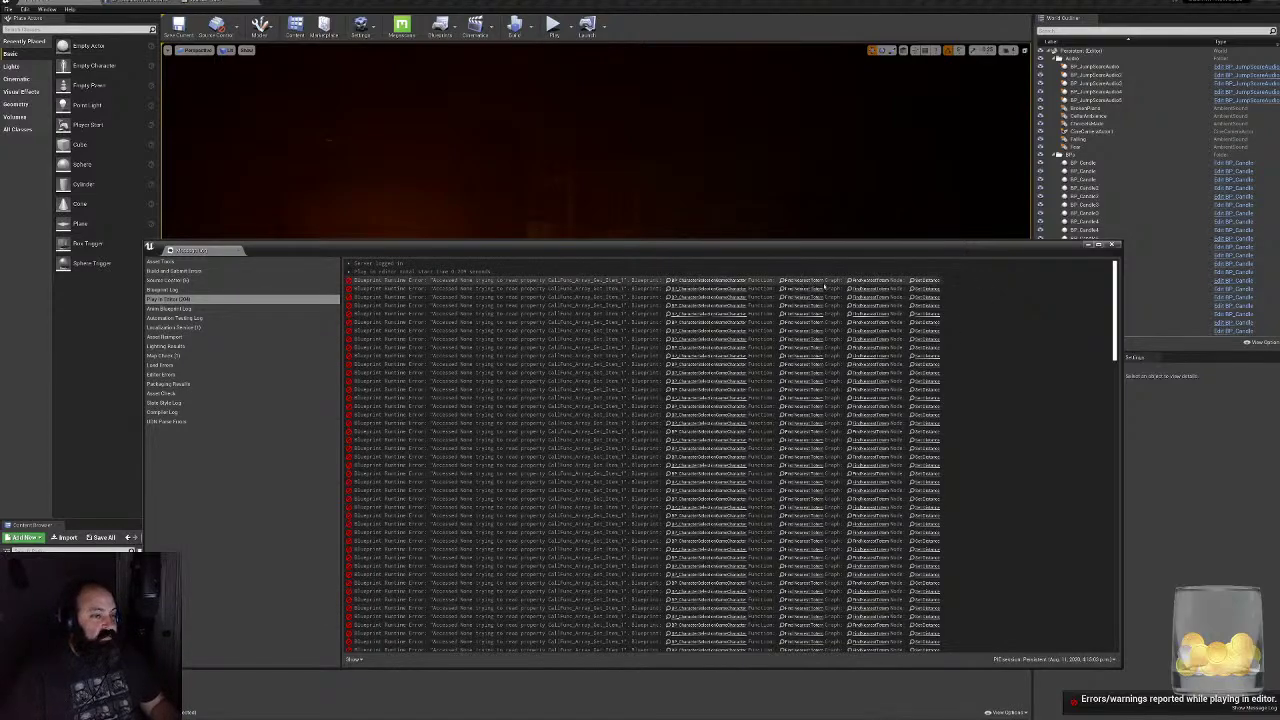
left_click(1113, 245)
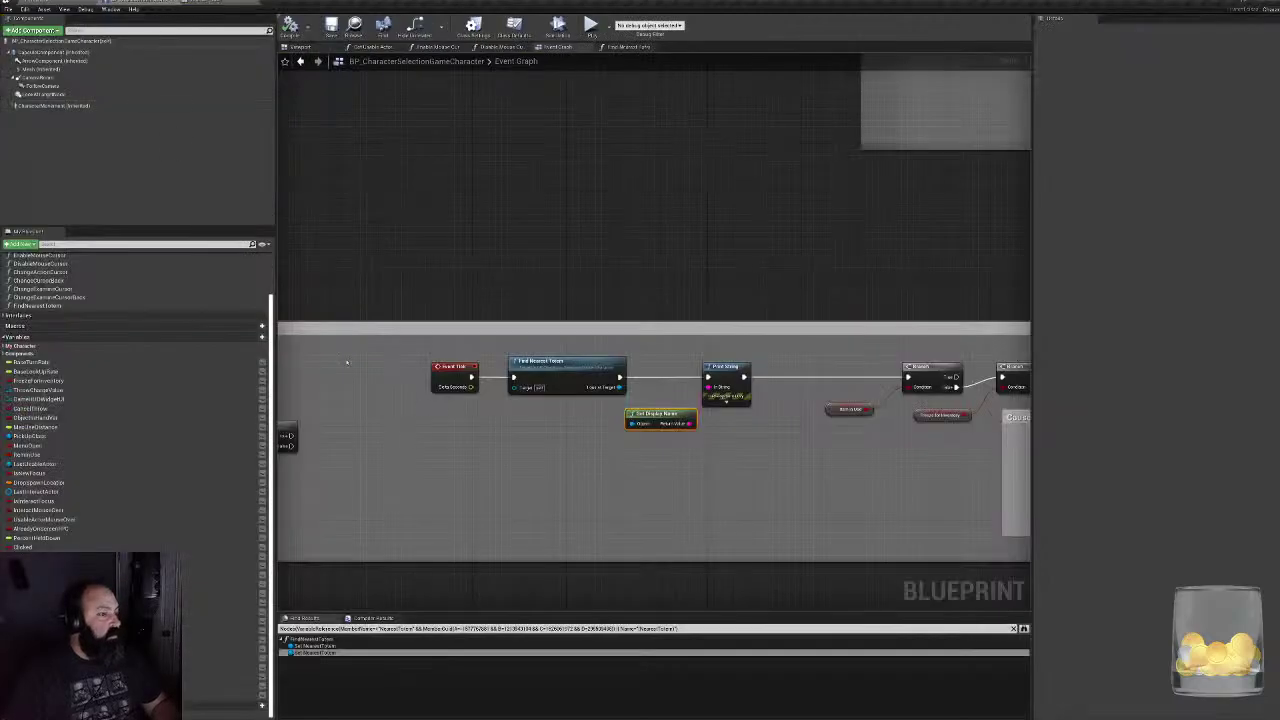
- Spread out Event Tick and the game-instance nodes, placing Cast To BP_CSG_GameInstance in line between Event Tick and Find Nearest Totem
right_click_drag(347, 363, 663, 375)
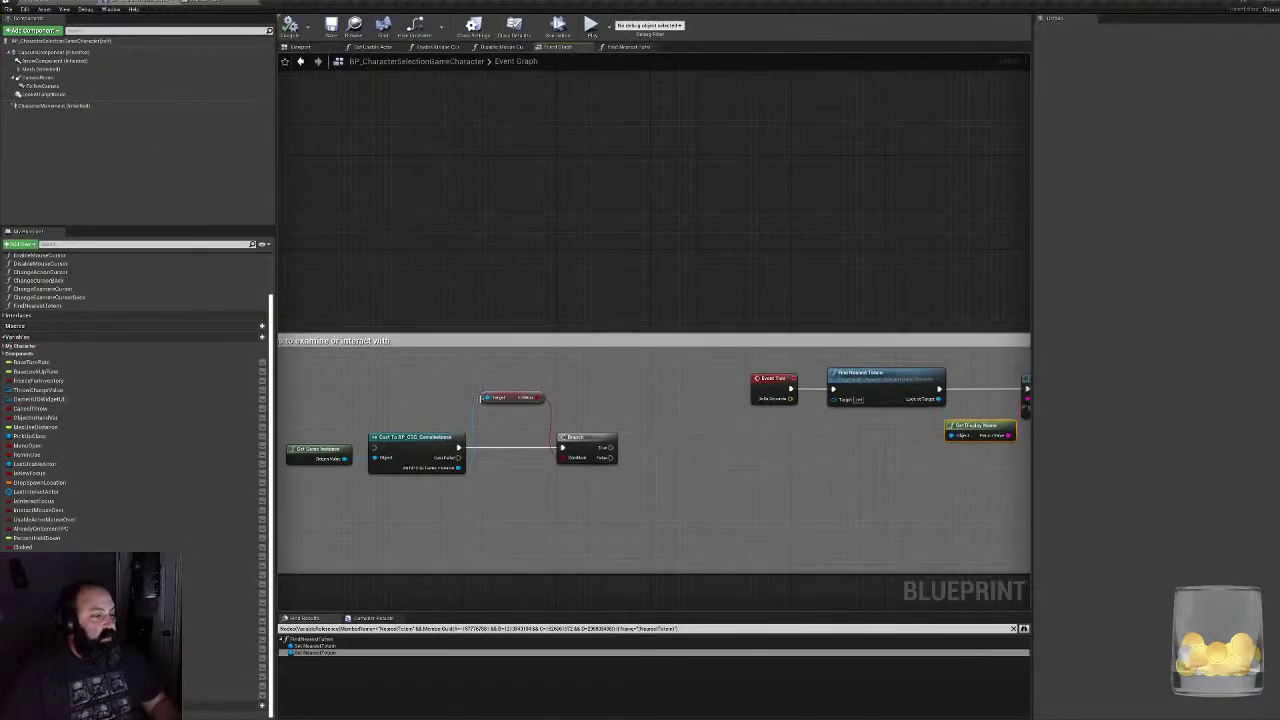
left_click_drag(366, 380, 626, 497)
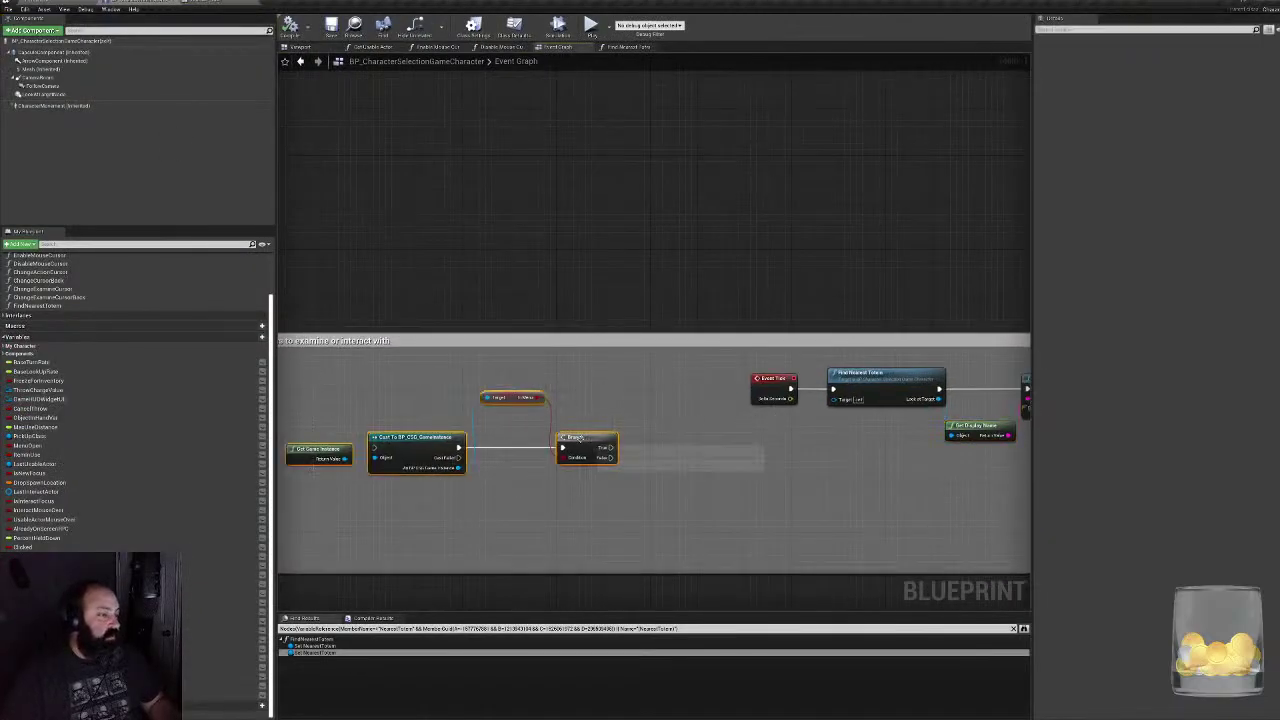
left_click_drag(585, 448, 884, 481)
left_click_drag(773, 379, 327, 379)
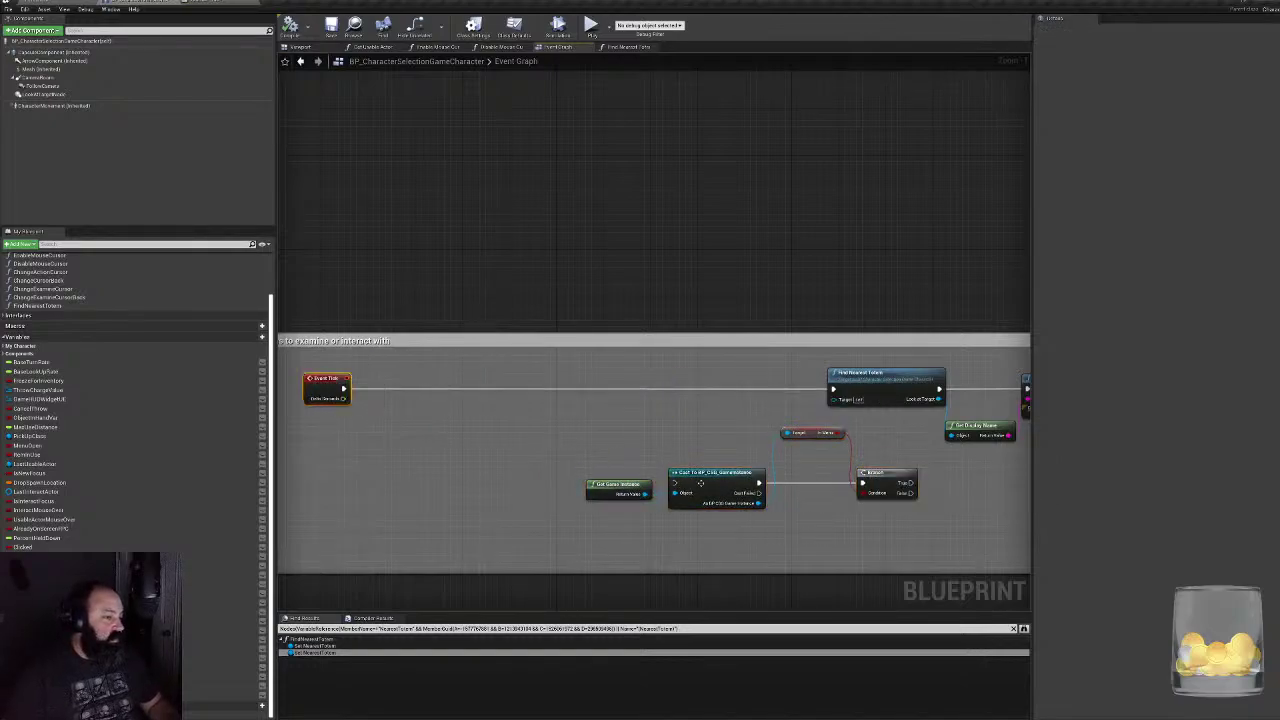
left_click_drag(644, 484, 648, 503)
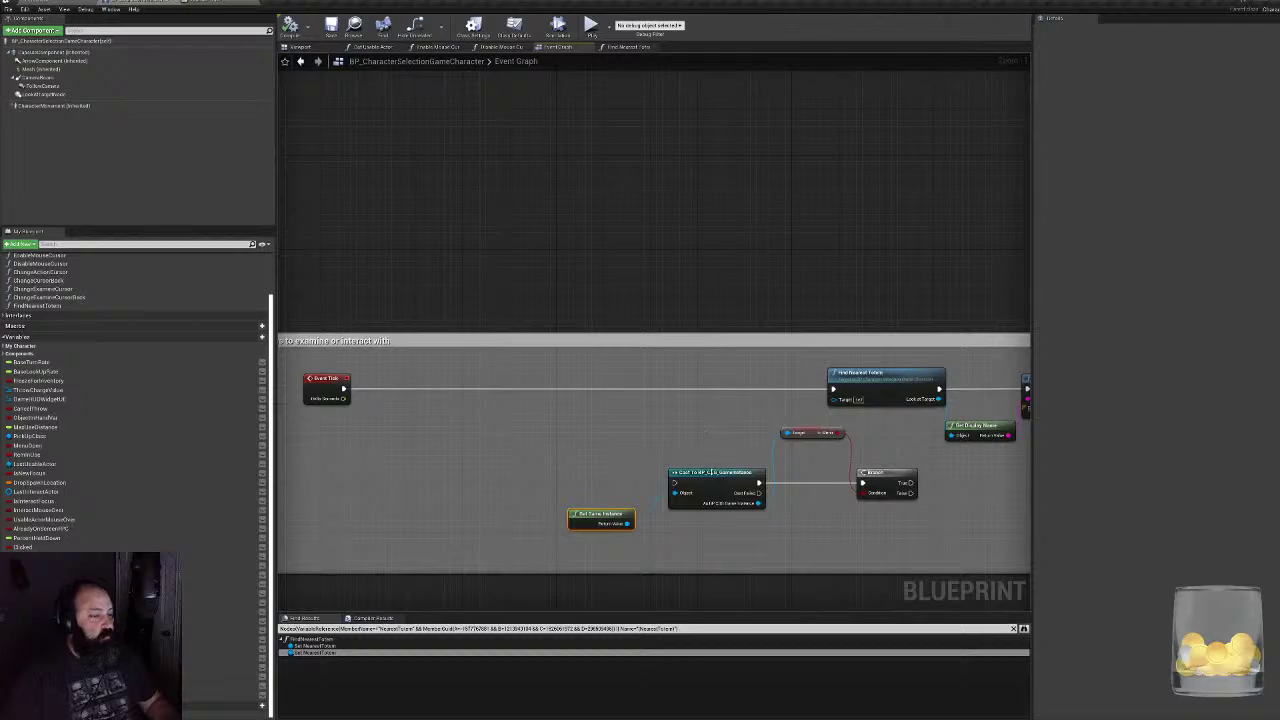
left_click_drag(711, 472, 670, 379)
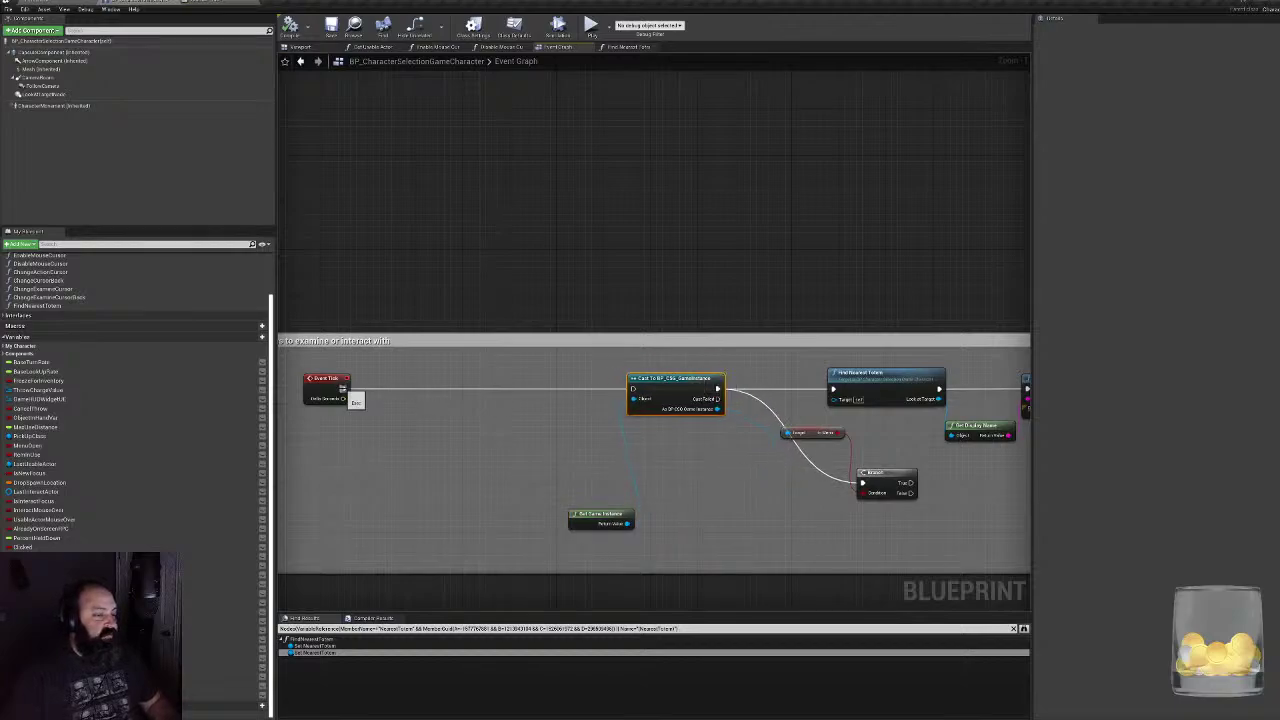
- Wire Event Tick into Cast To BP_CSG_GameInstance, and move the cast's Boolean getter and Branch close beside it
left_click_drag(343, 390, 635, 390)
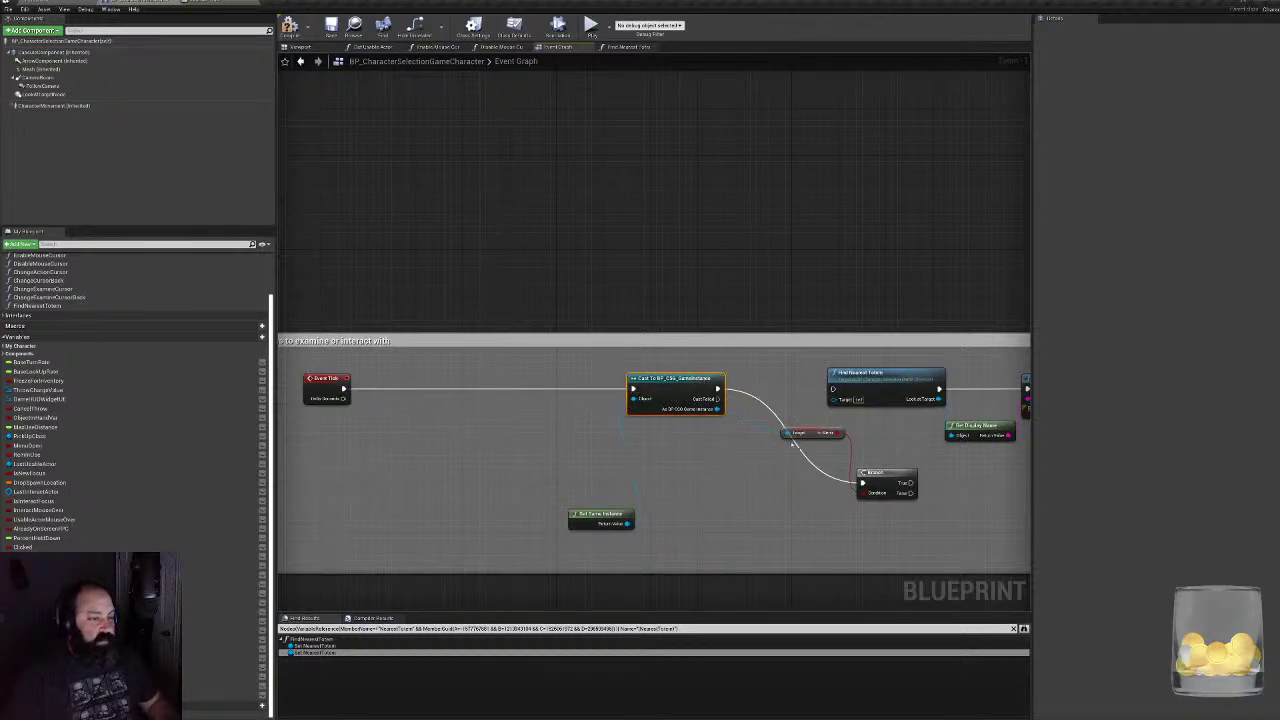
left_click_drag(812, 432, 678, 421)
left_click_drag(885, 473, 777, 368)
- Route the first Branch's False output to Find Nearest Totem and its True output directly to the downstream Branch, bypassing the totem nodes
right_click_drag(777, 368, 542, 405)
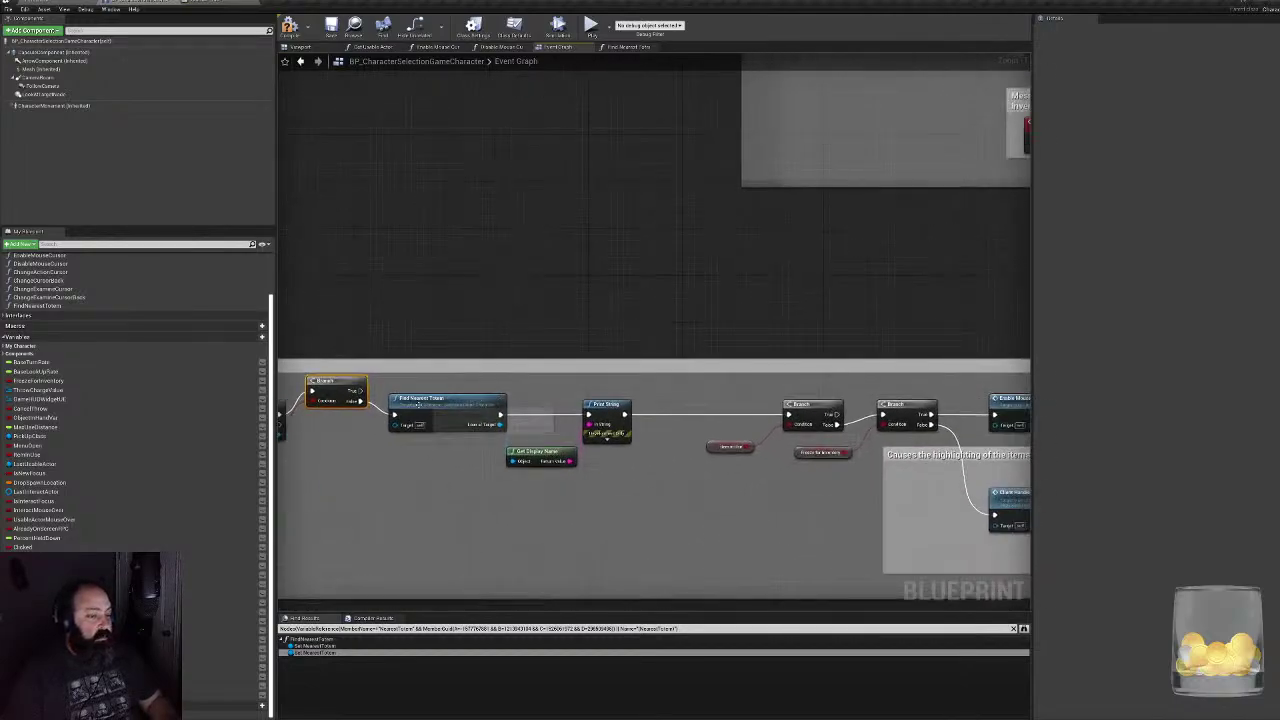
left_click_drag(362, 391, 788, 414)
left_click_drag(423, 543, 619, 450)
- Place Get Game Instance directly above Cast To BP_CSG_GameInstance and compile the blueprint
right_click_drag(576, 402, 697, 371)
right_click_drag(337, 472, 567, 450)
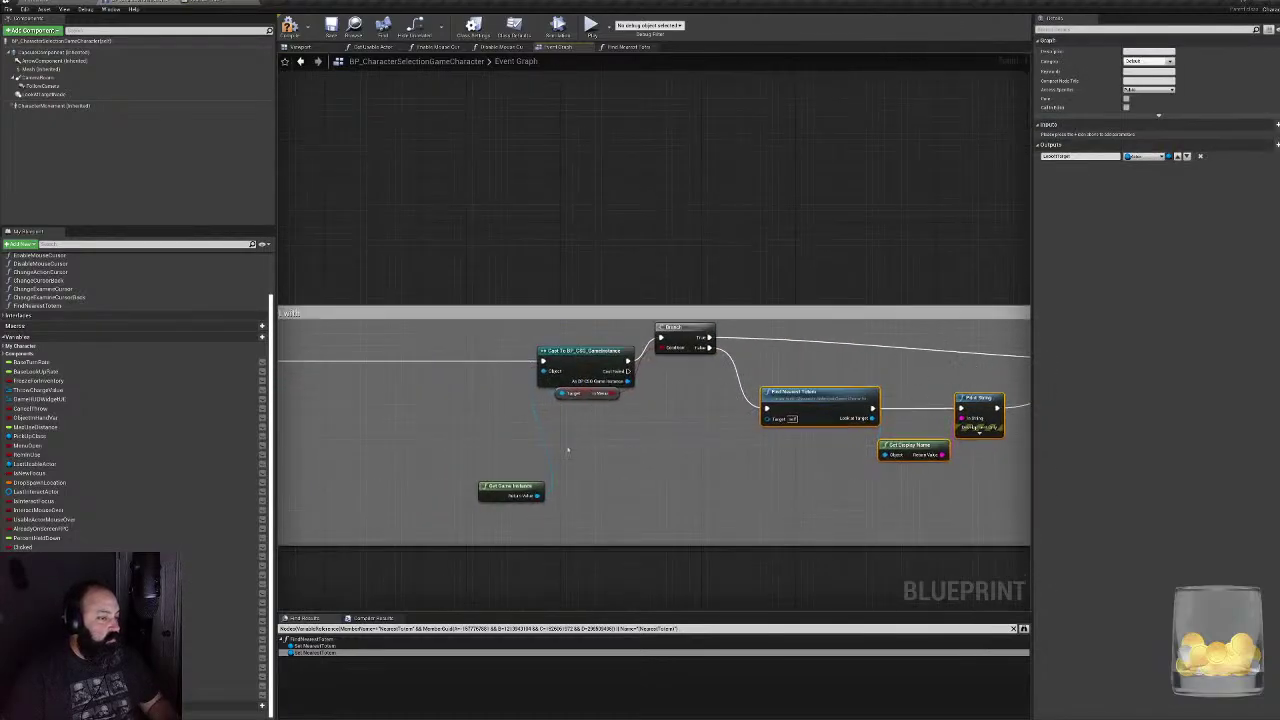
left_click_drag(504, 493, 562, 334)
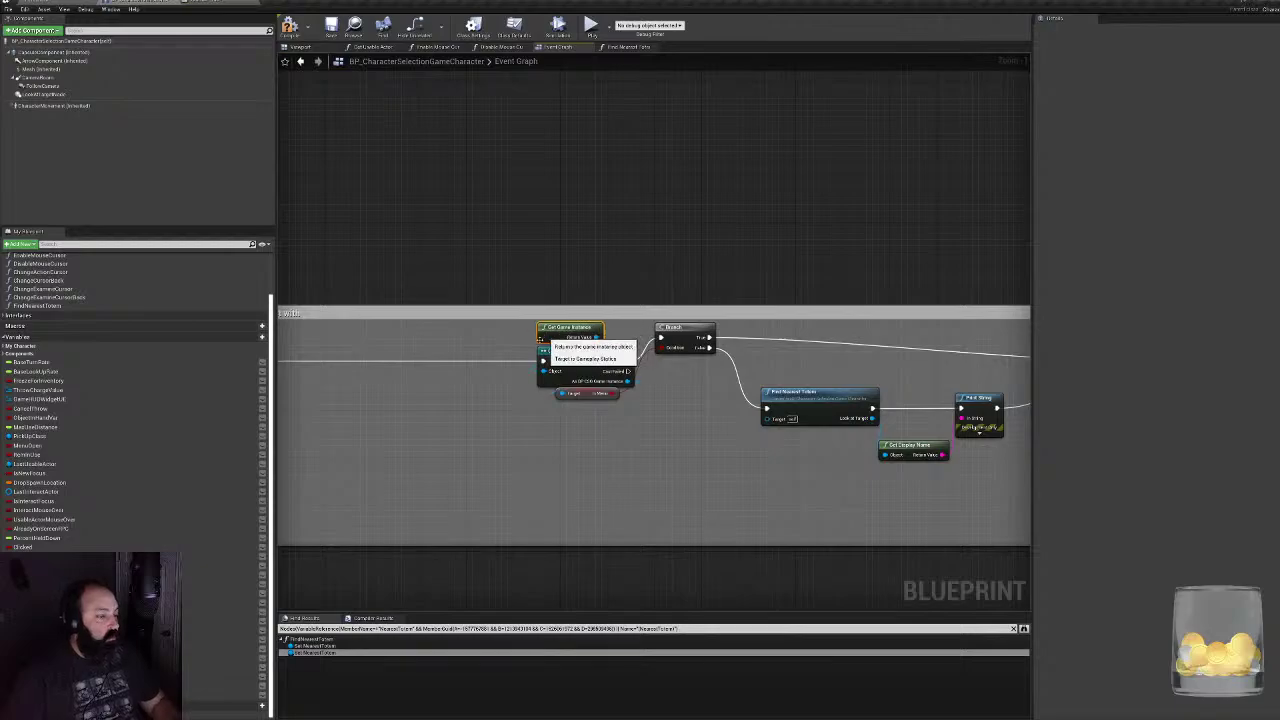
left_click(301, 61)
left_click(294, 33)
- In the level editor, run the Persistent map to its start form and stop the play session
left_click(50, 2)
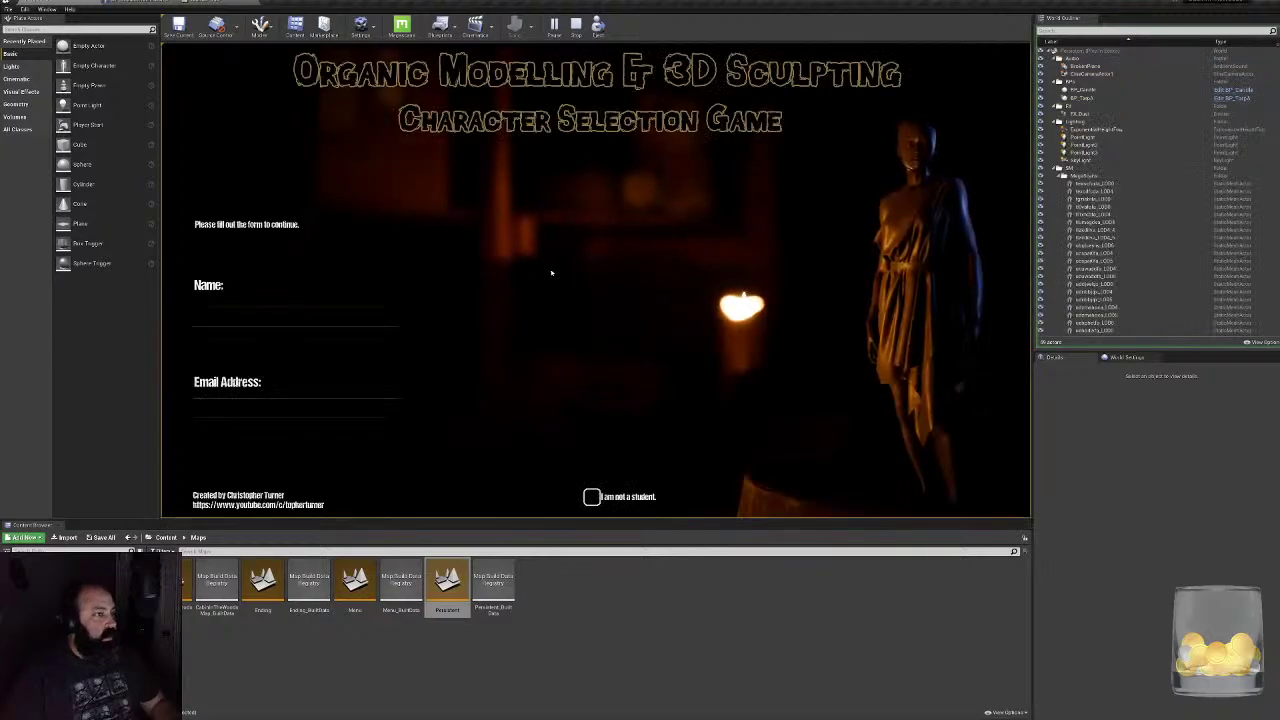
key("Escape")
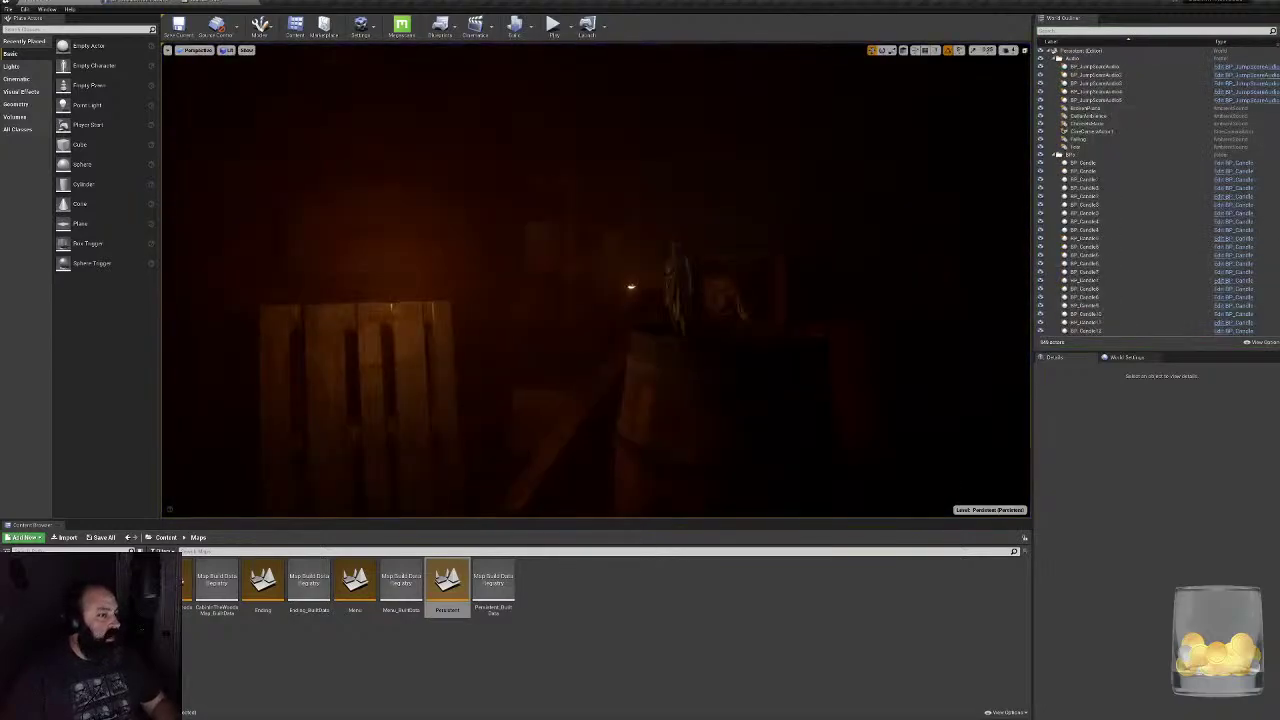
left_click(553, 23)
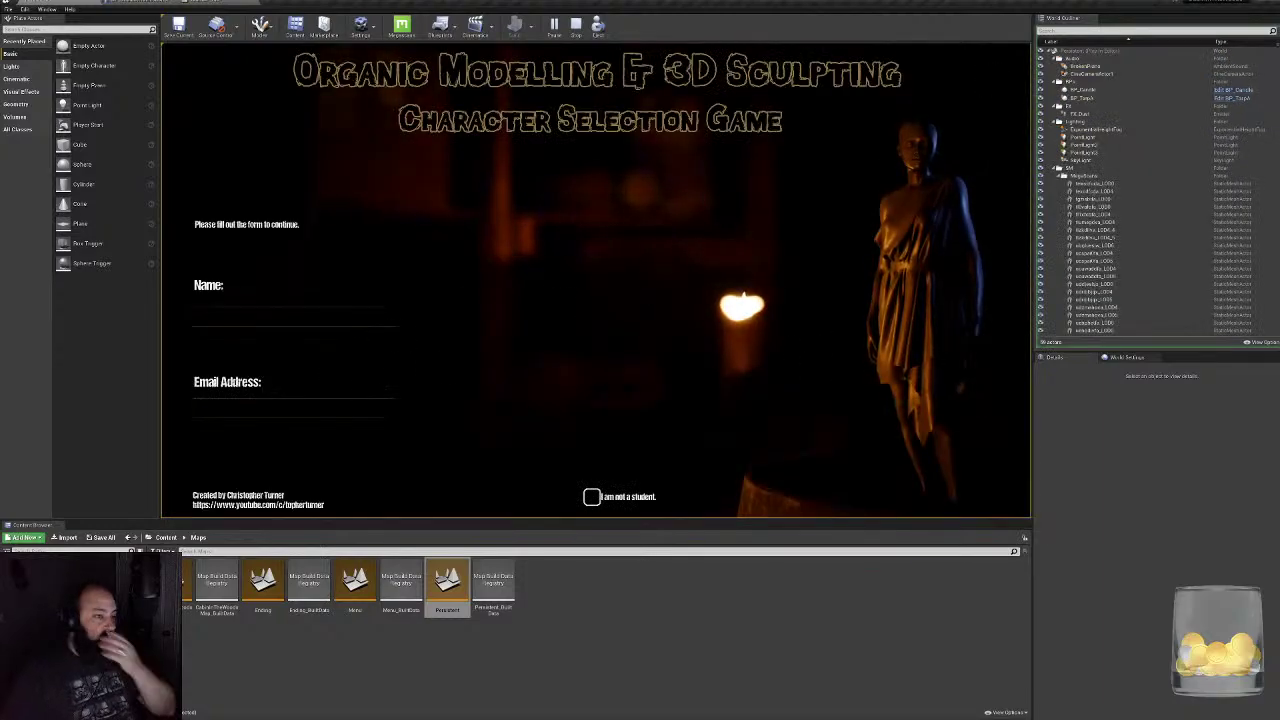
left_click(576, 23)
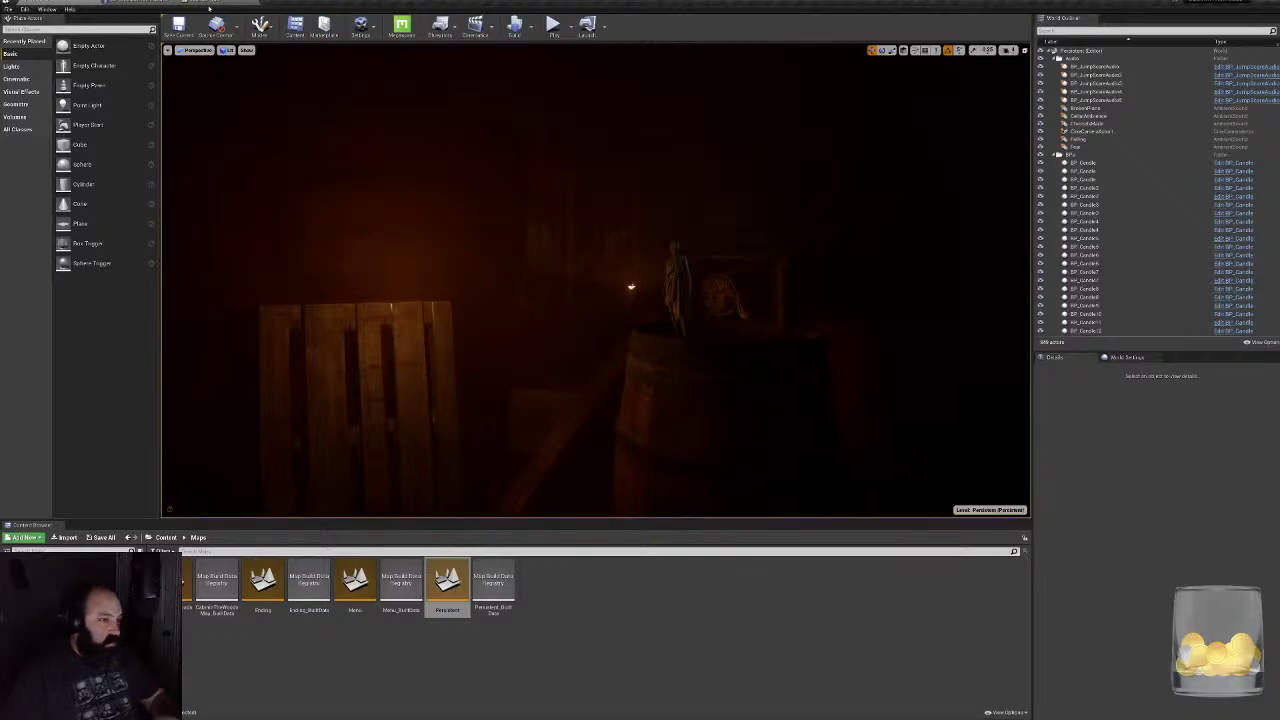
- Start a play test, fill in the form's name and email fields with placeholder text, and enter the game with mouse control
left_click(553, 25)
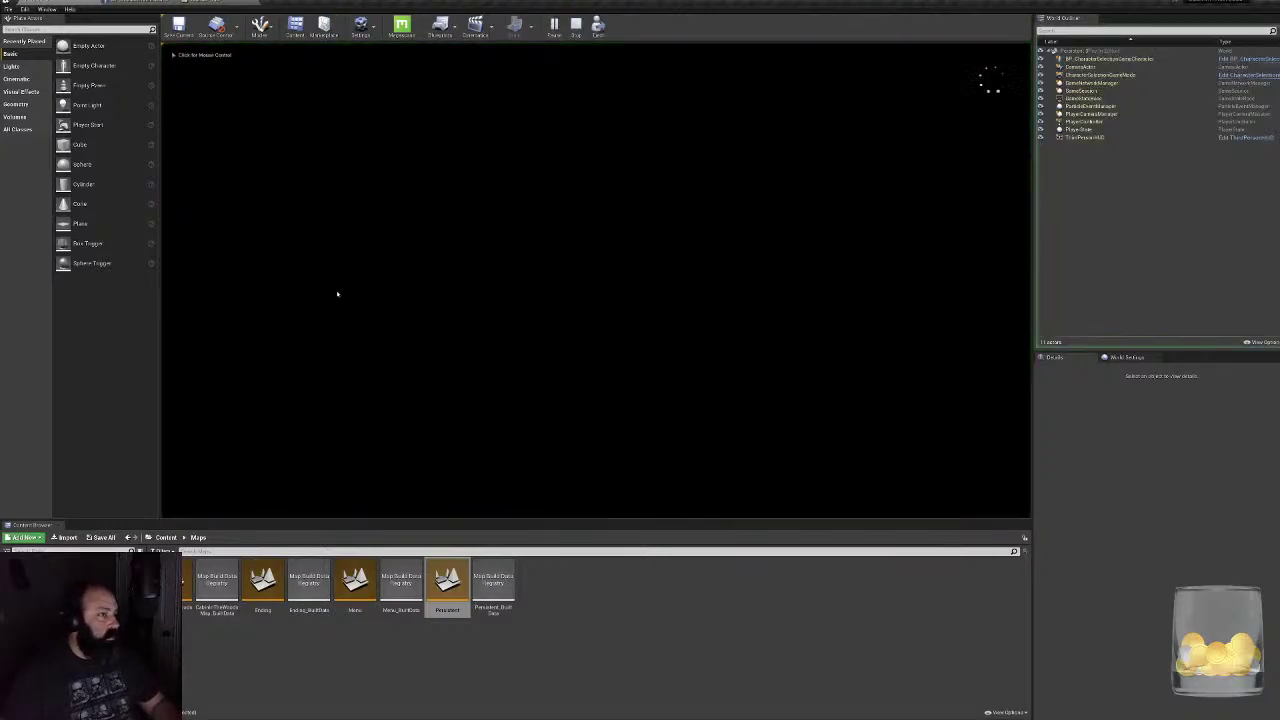
type("asda")
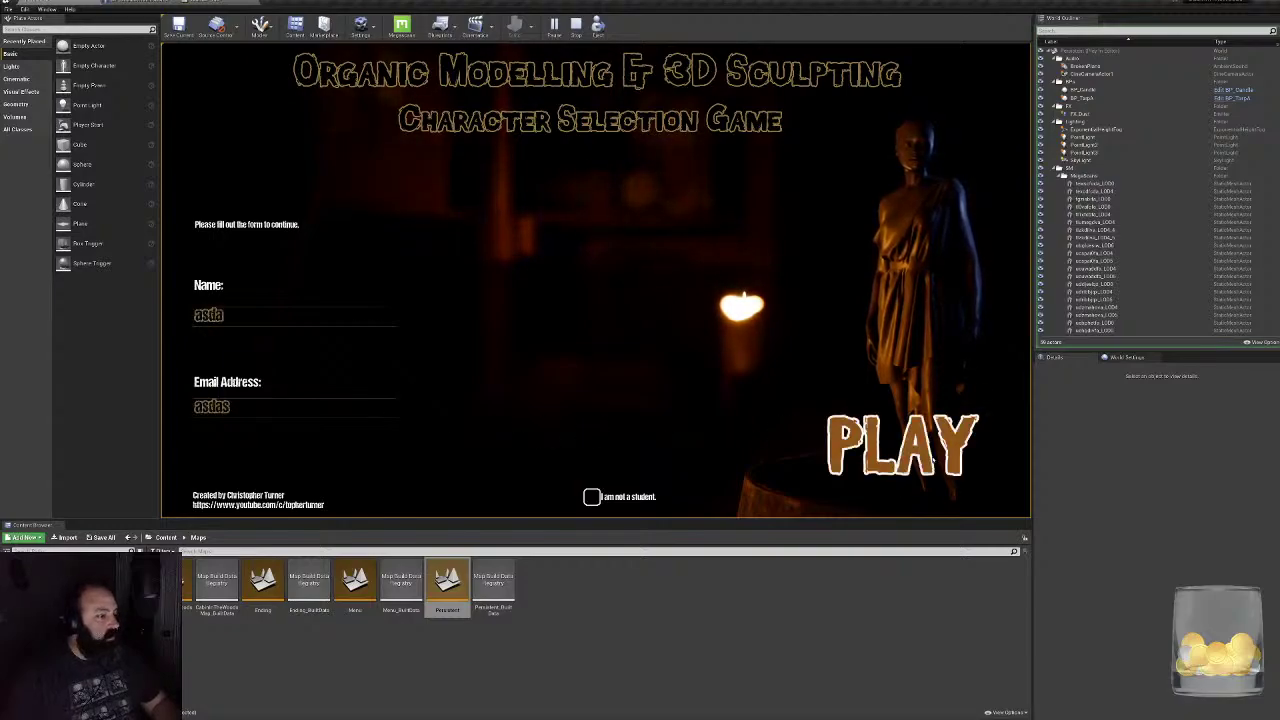
left_click(913, 401)
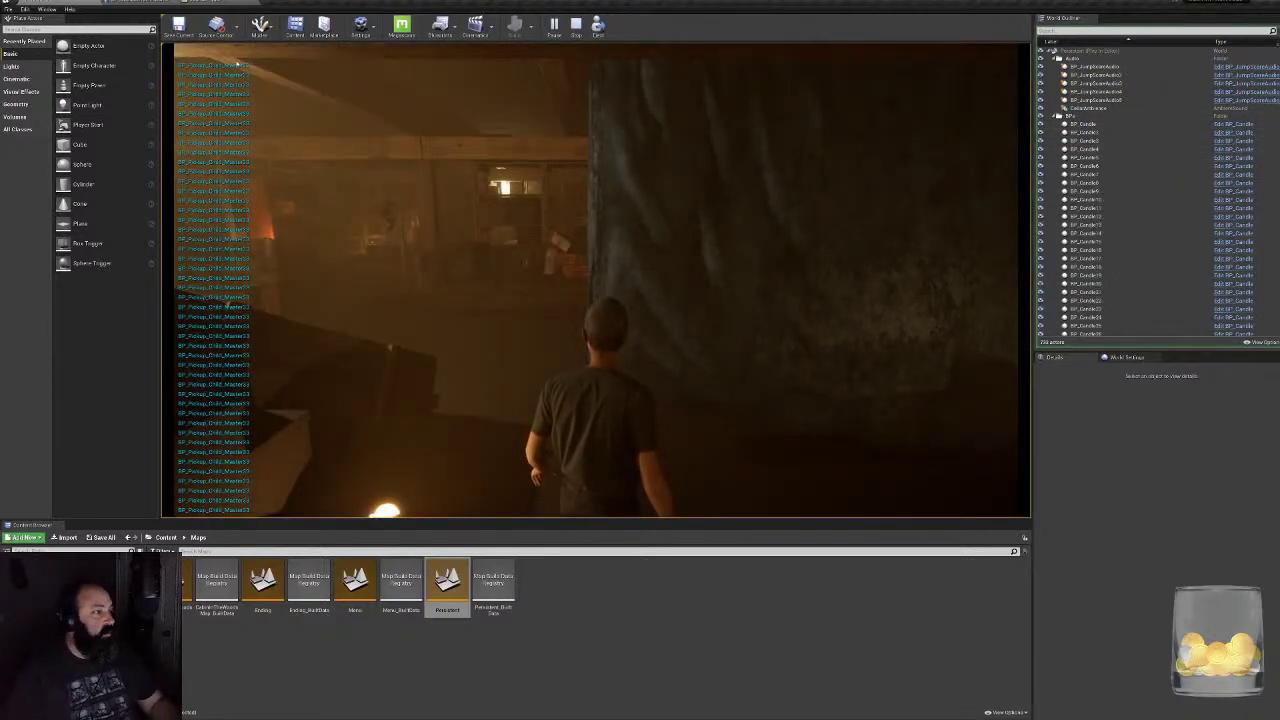
left_click(227, 362)
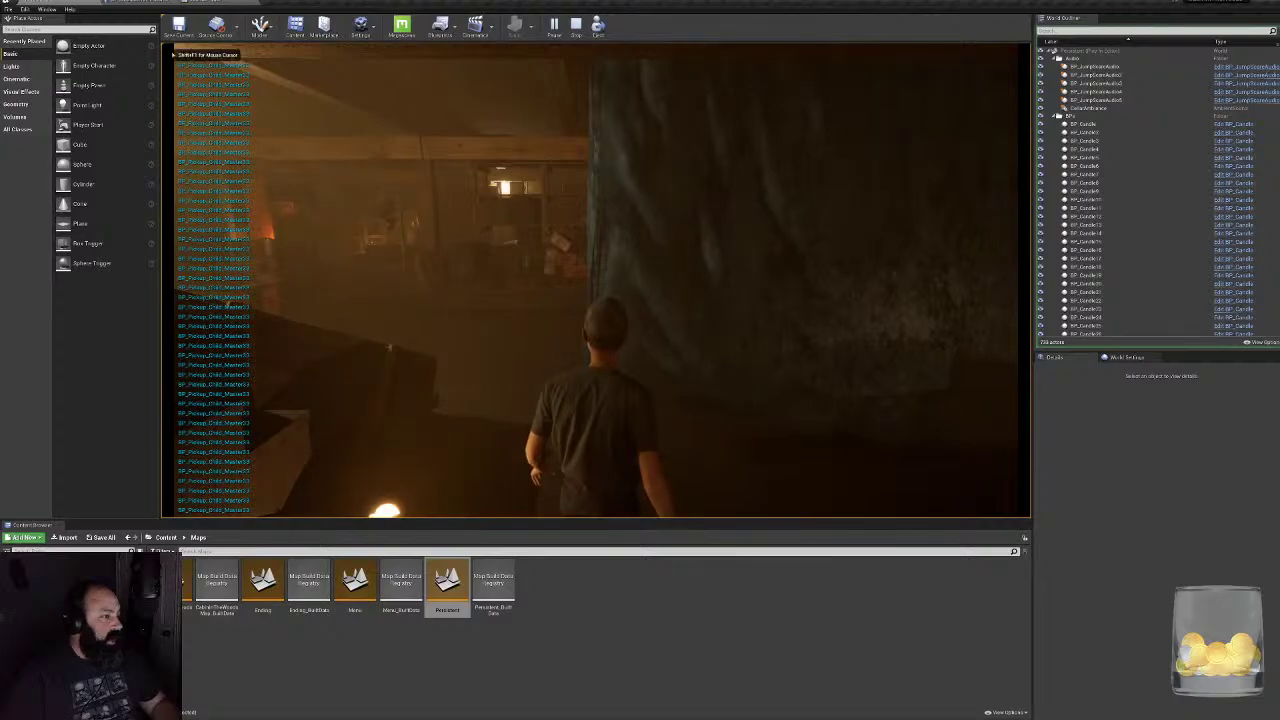
- Walk the character through the basement to check the printed nearest-totem names against nearby totems, and end the play test
key("w")
key("w")
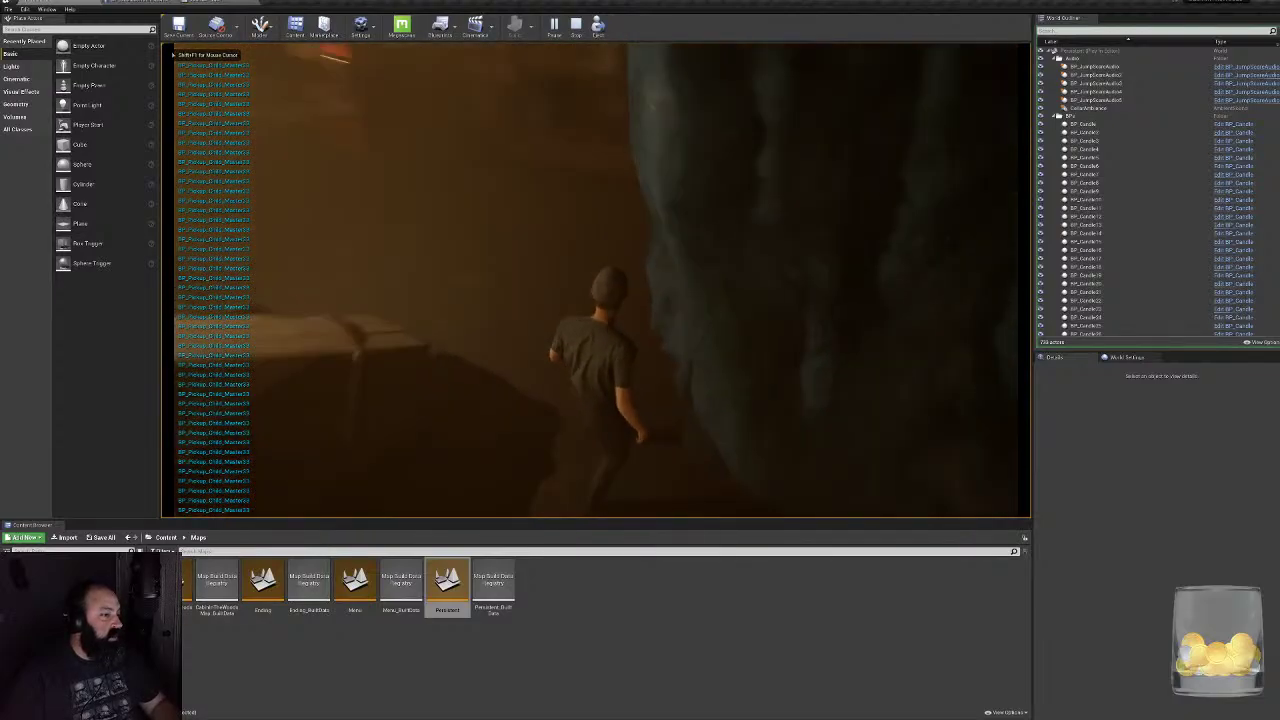
key("a")
key("w")
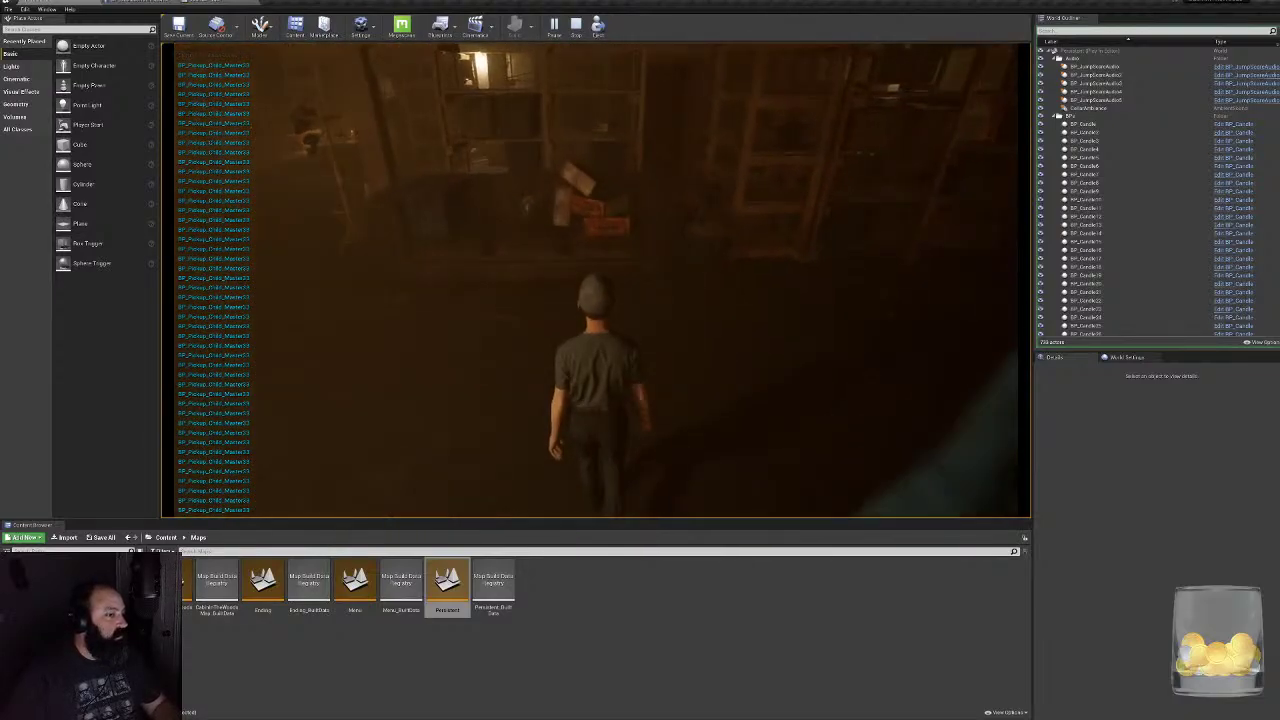
key("w")
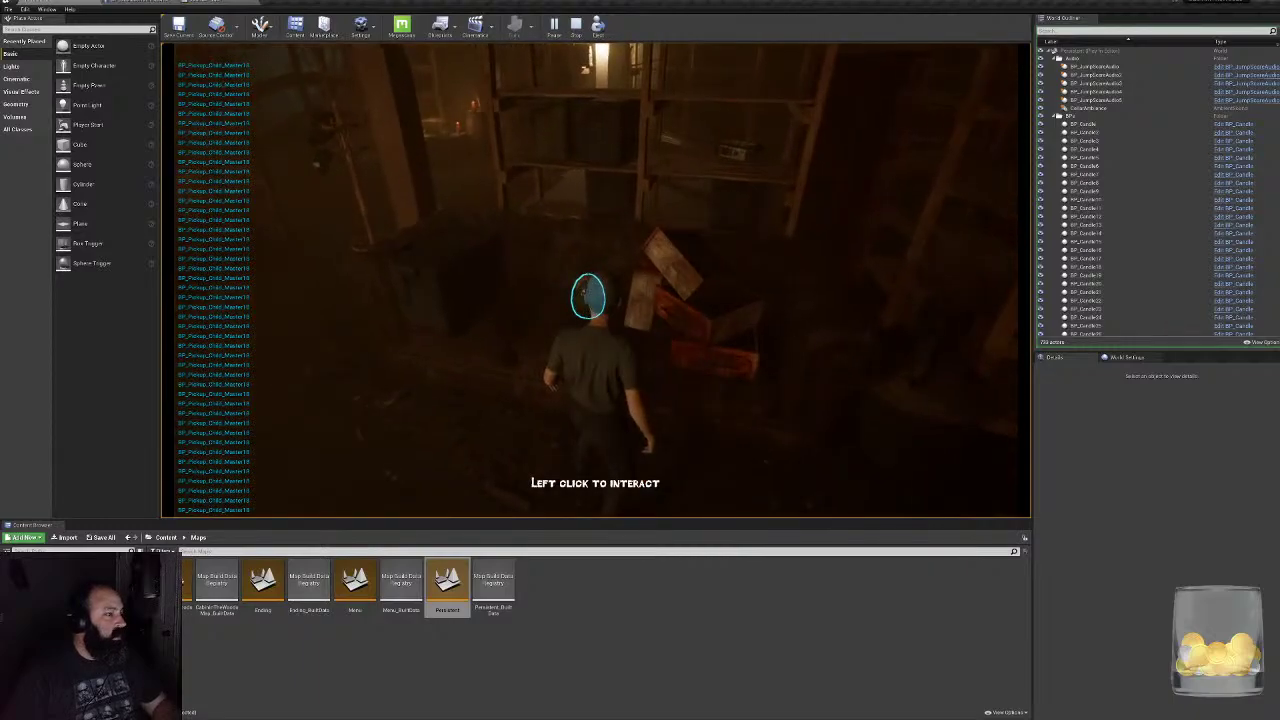
key("a")
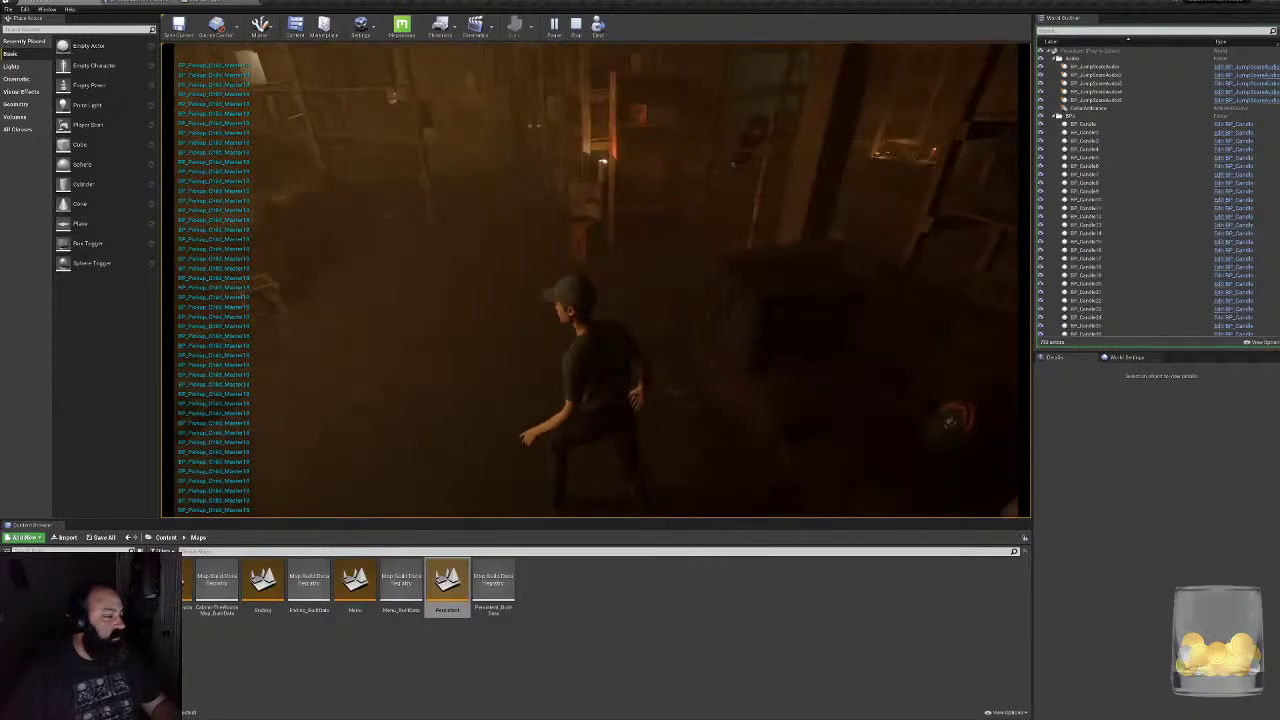
key("w")
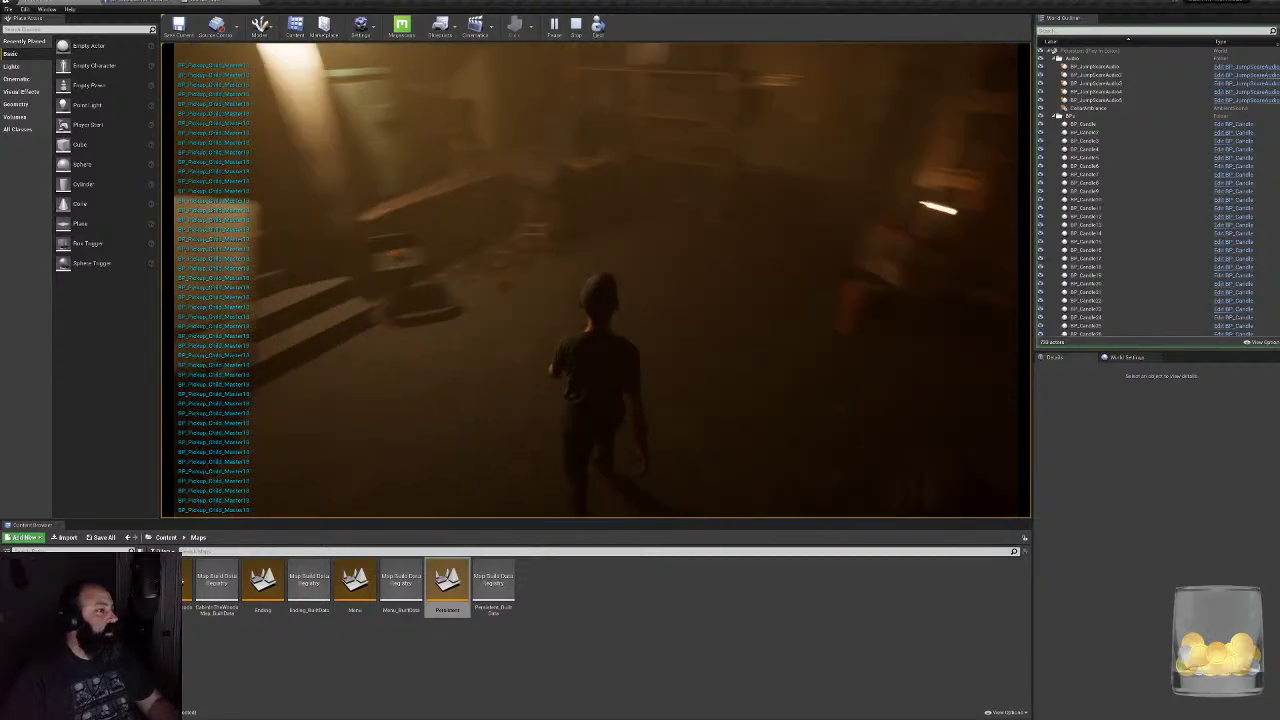
key("w")
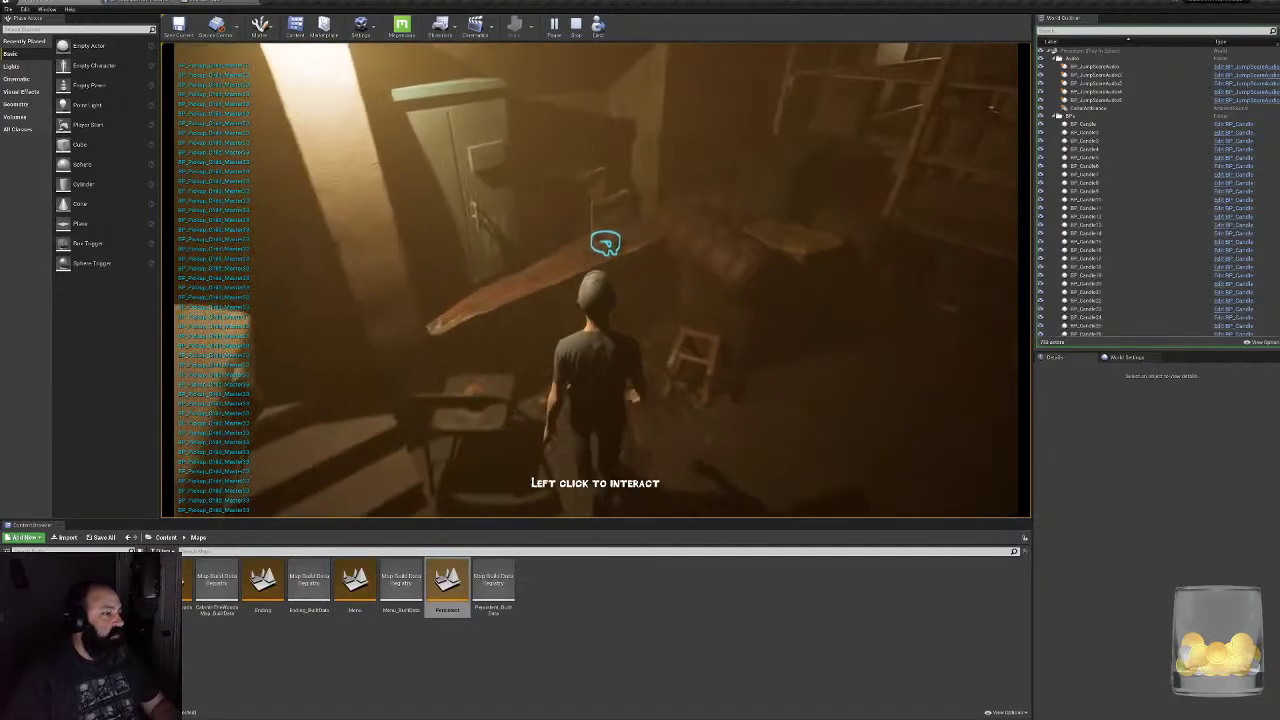
key("w")
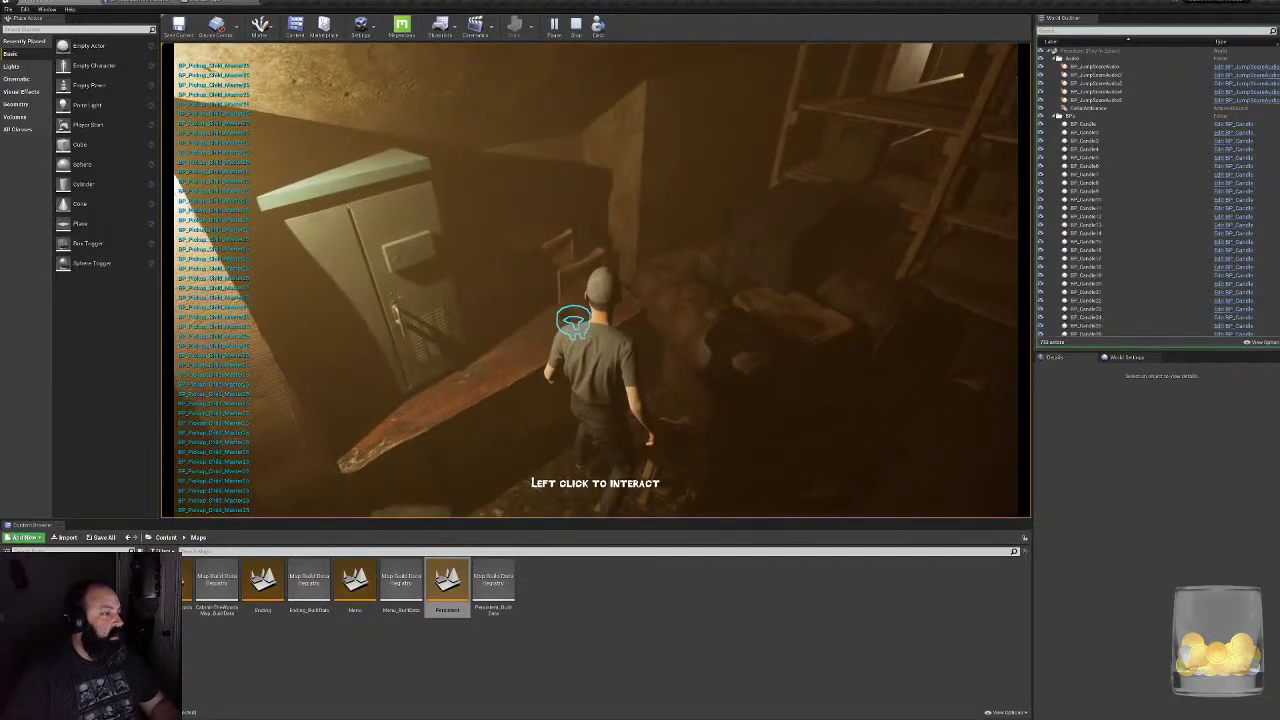
key("w")
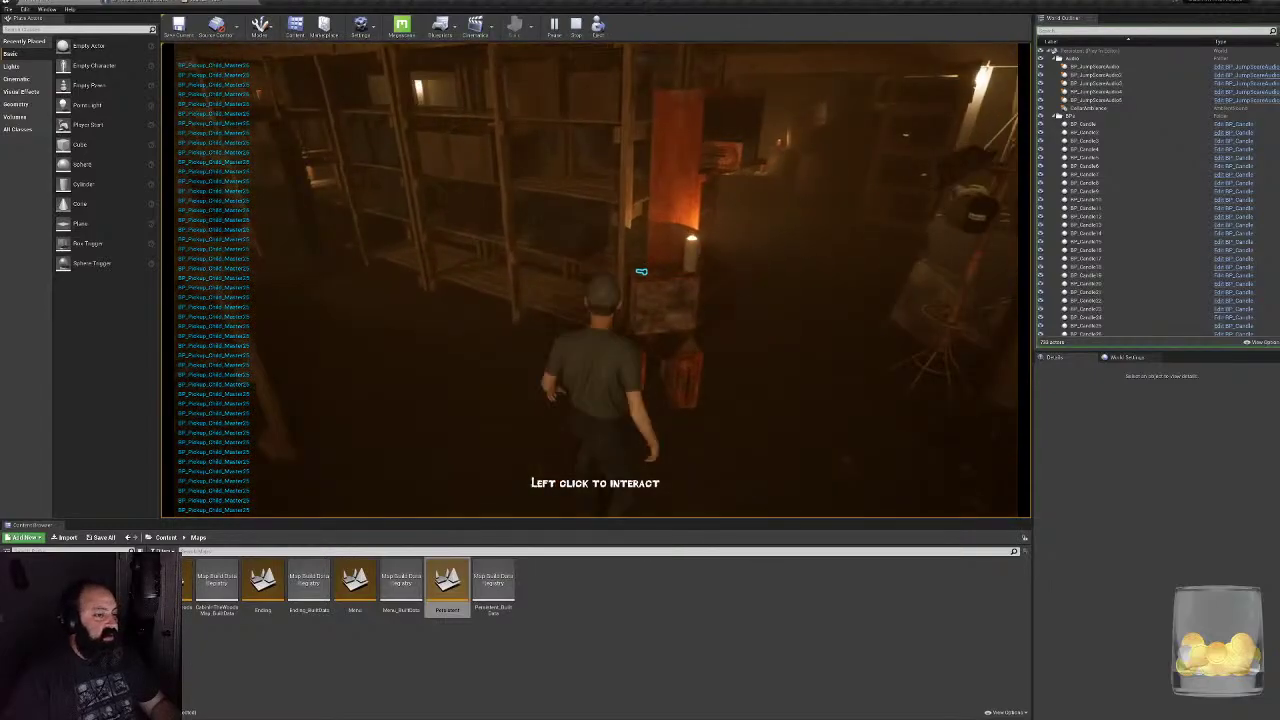
key("w")
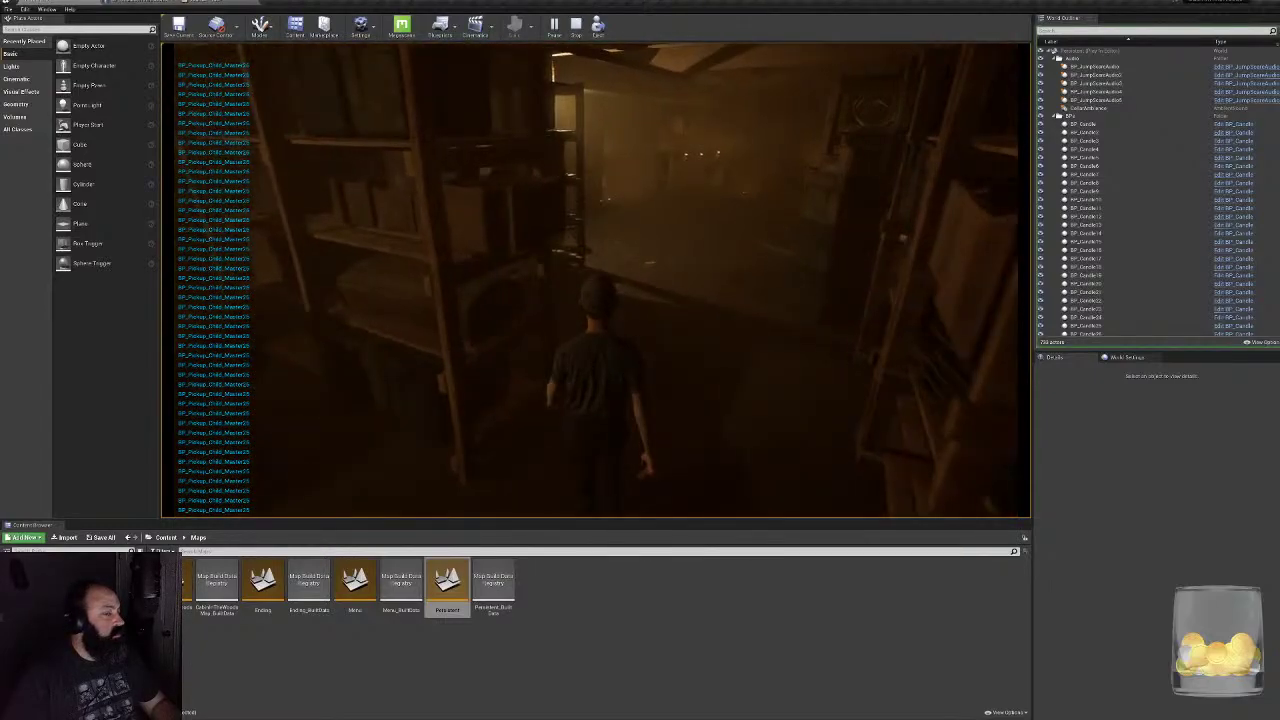
key("w")
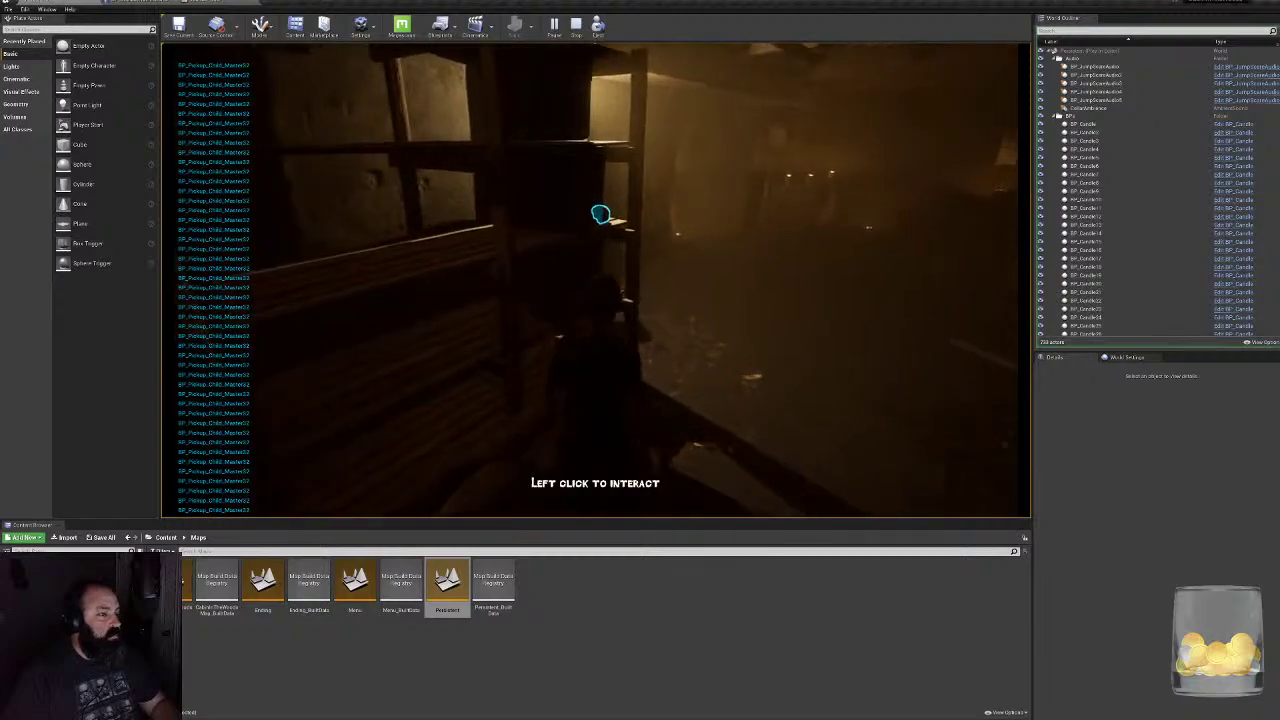
key("w")
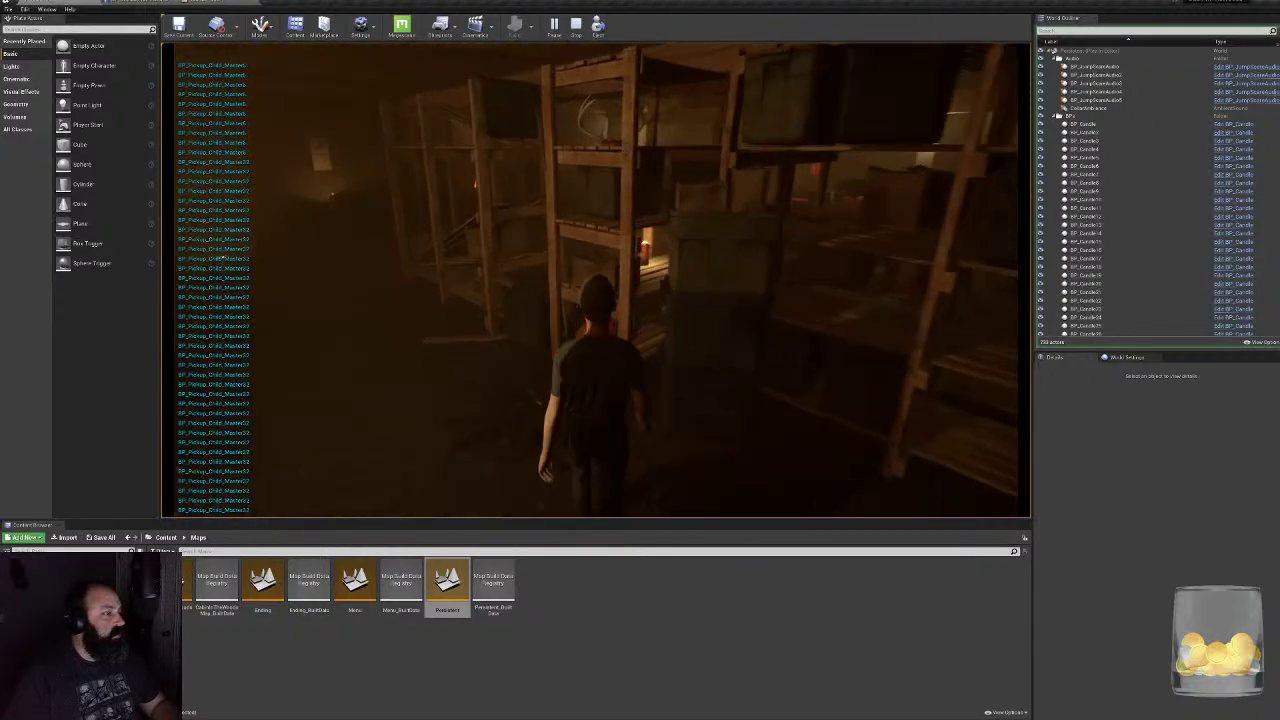
key("w")
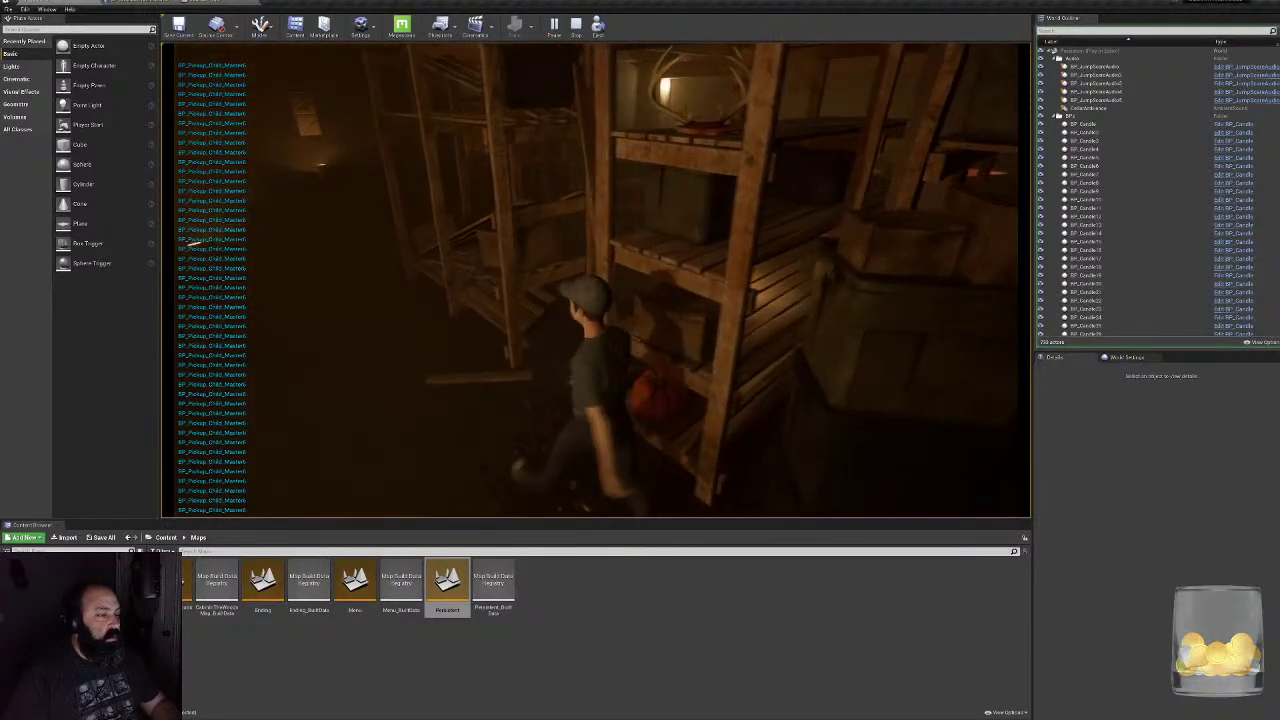
key("w")
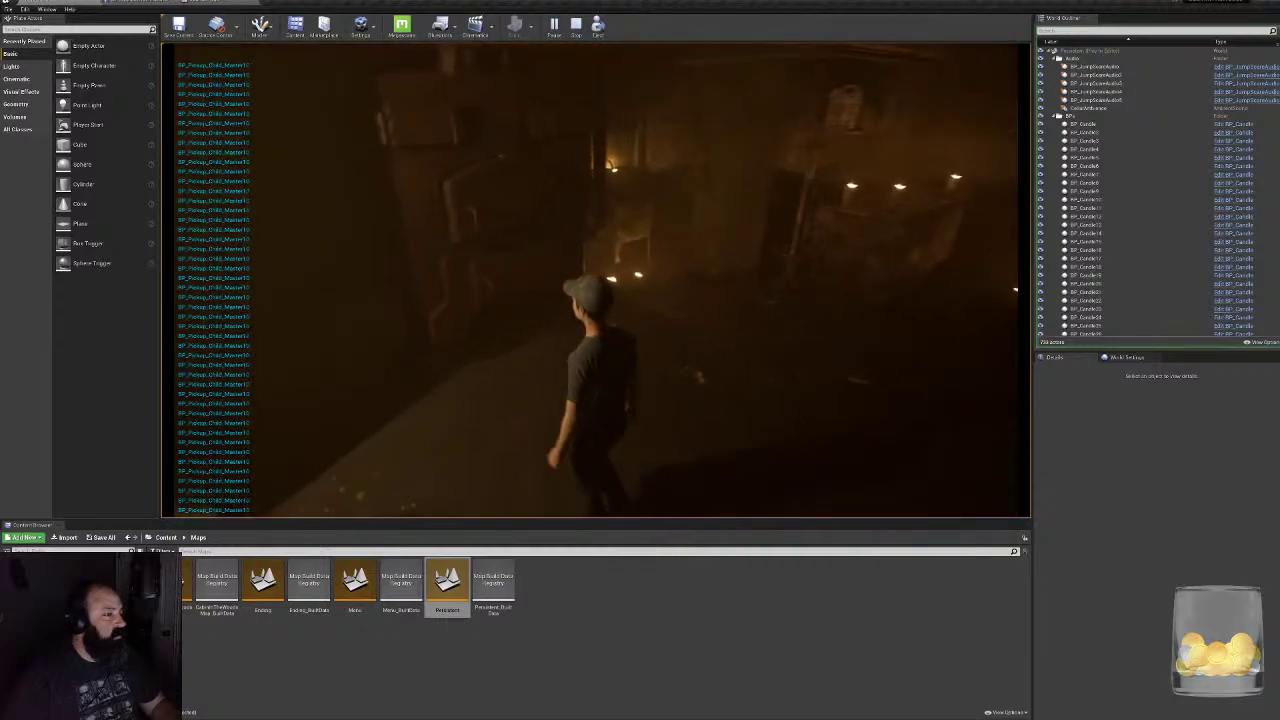
key("w")
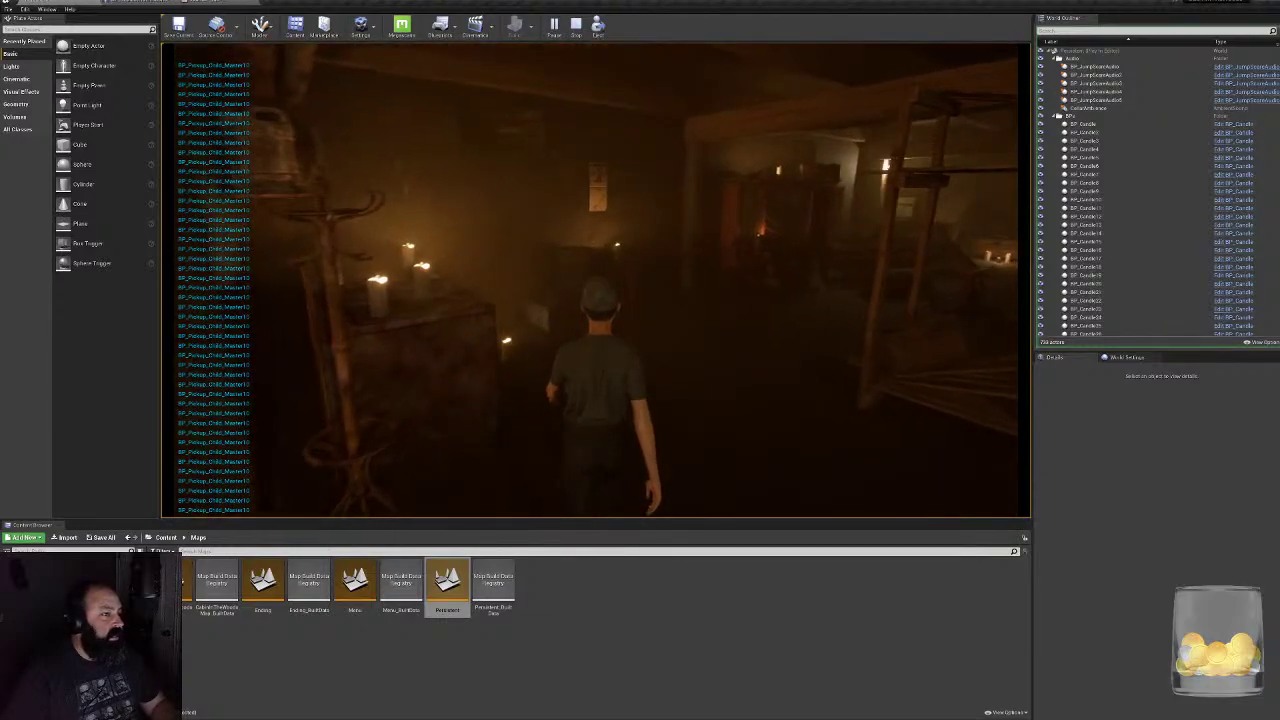
key("w")
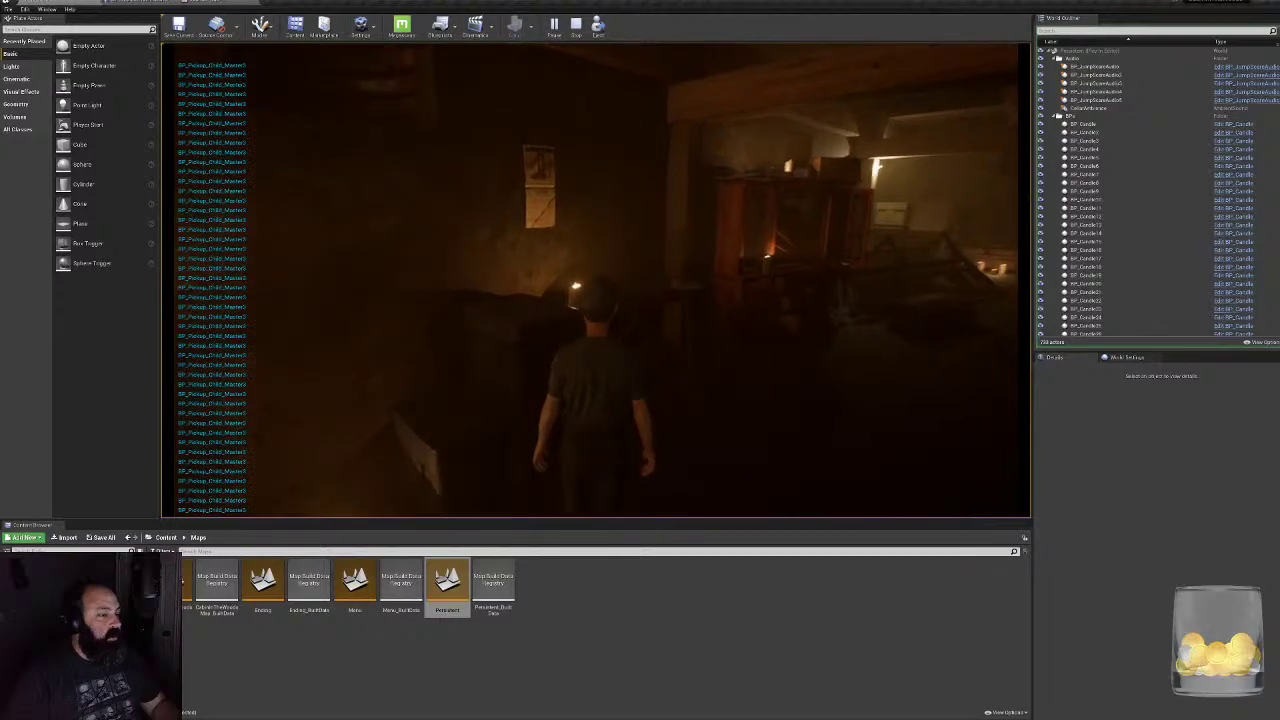
key("w")
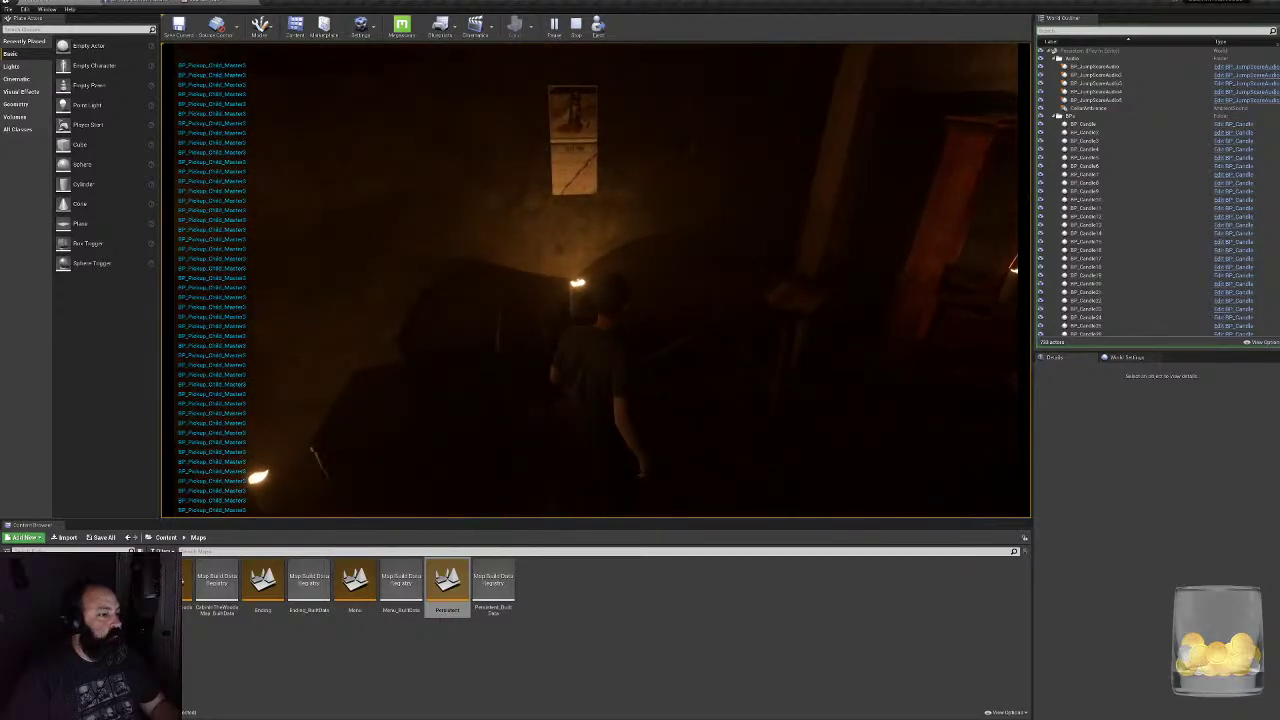
key("w")
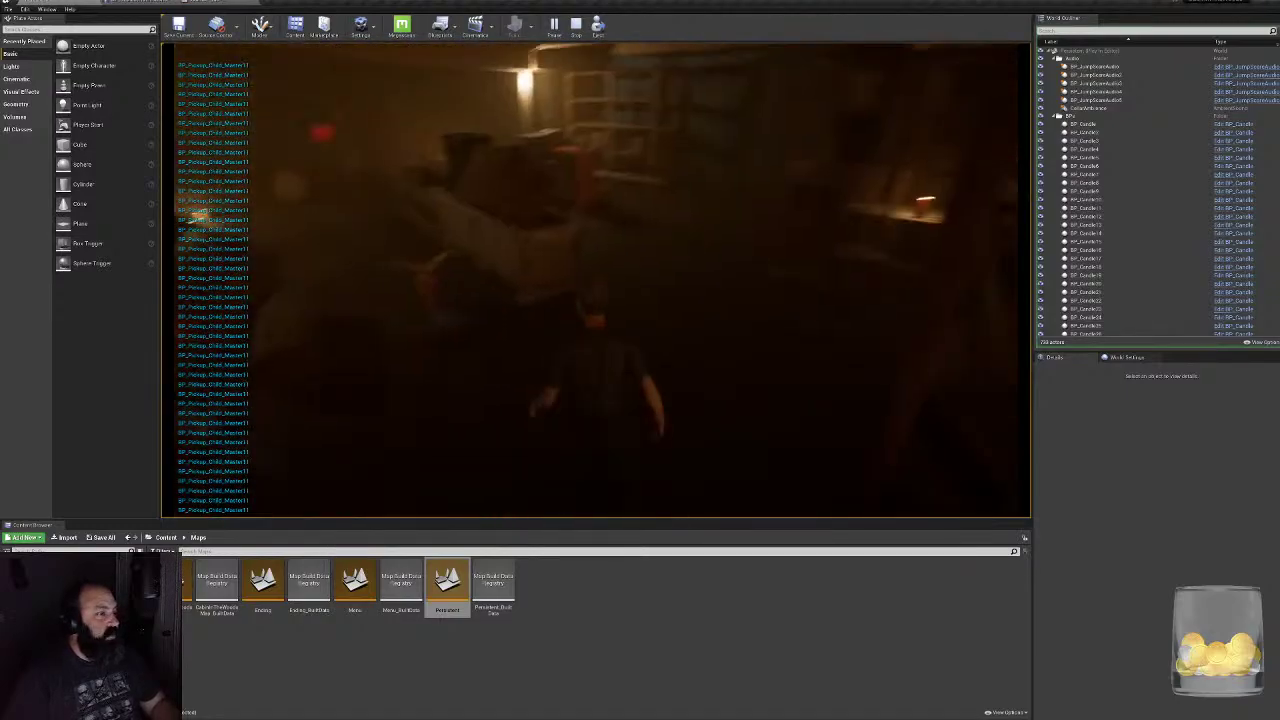
key("Escape")
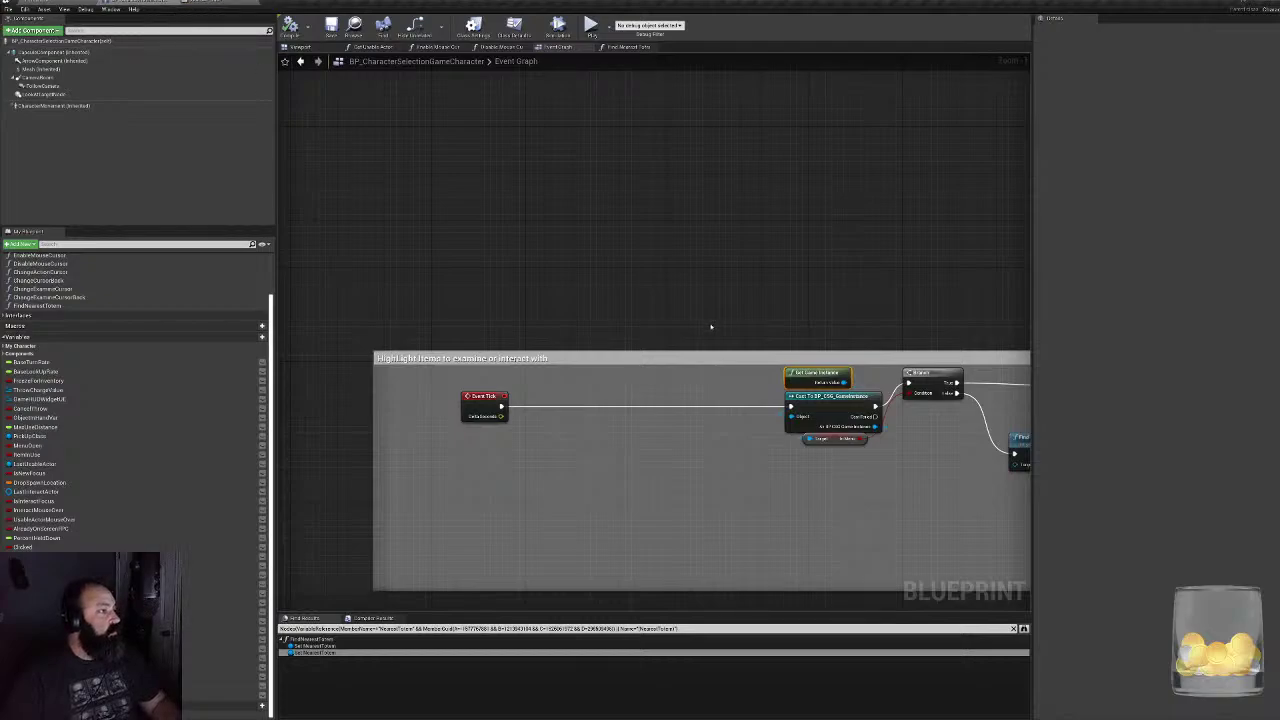
- In the character's Event Graph, move Event Tick right beside Cast To BP_CSG_GameInstance and select the Find Nearest Totem node
left_click_drag(480, 397, 738, 399)
right_click_drag(1012, 588, 698, 572)
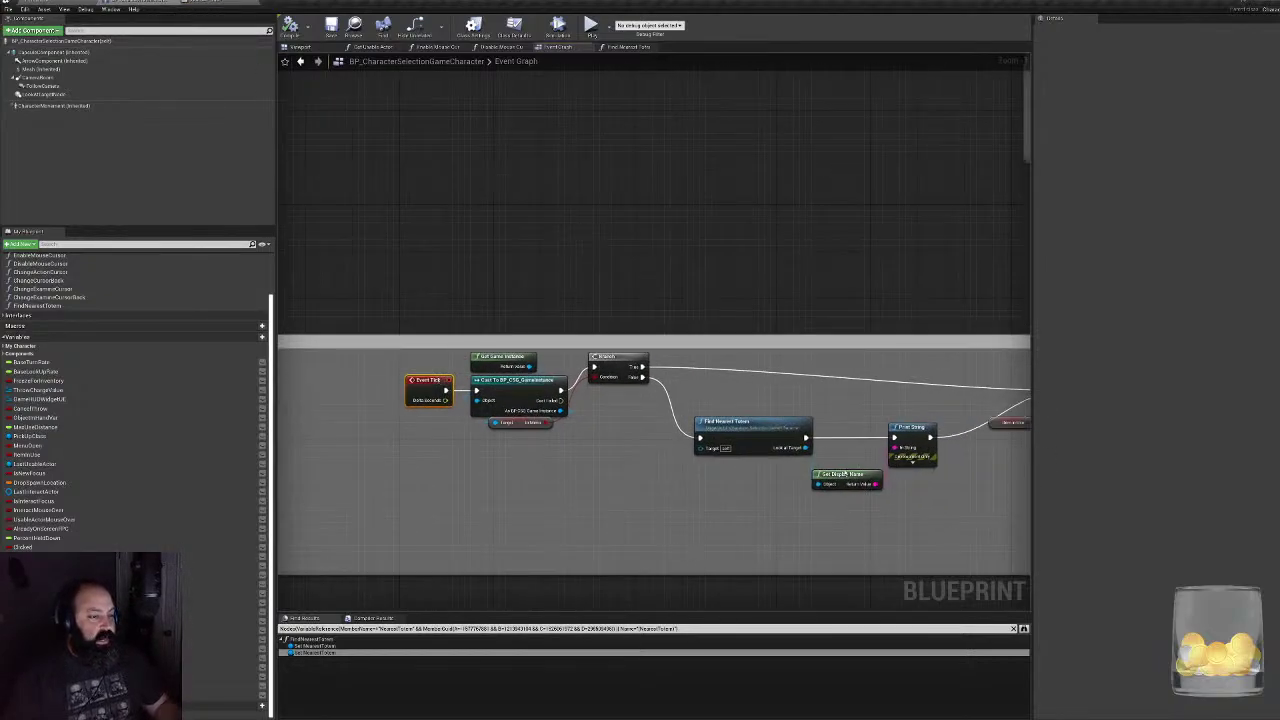
right_click_drag(904, 460, 628, 381)
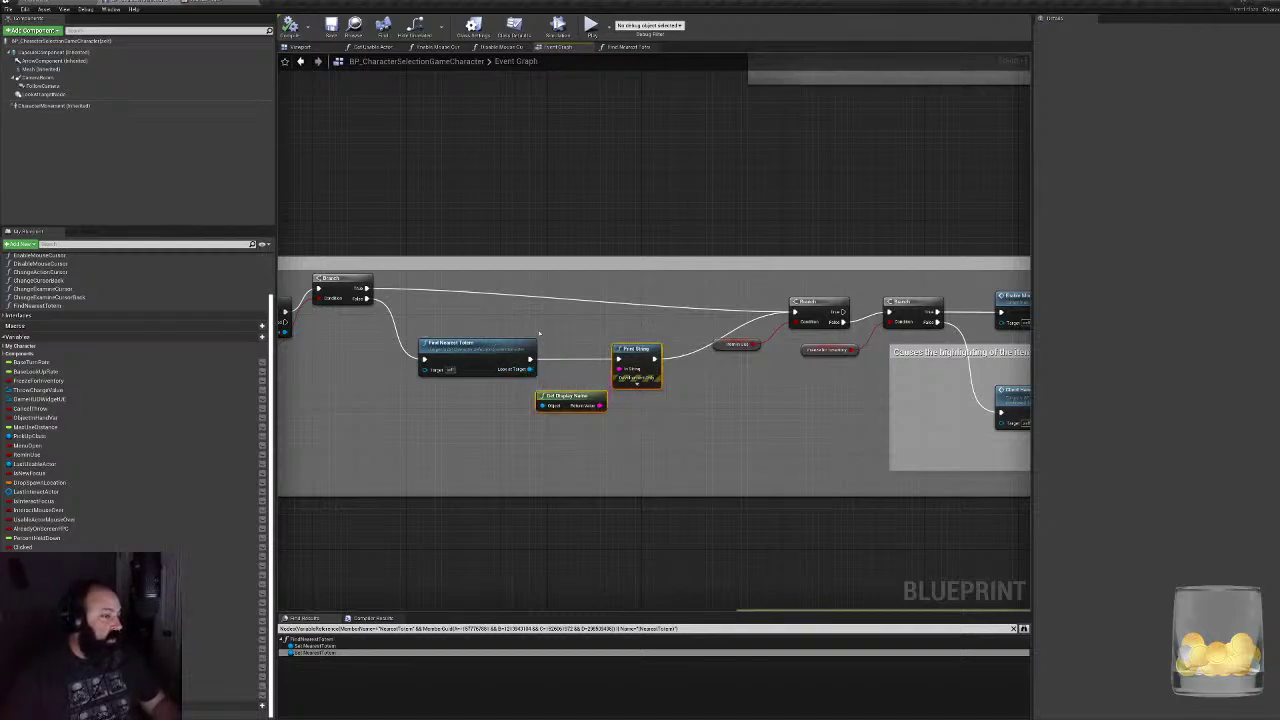
right_click_drag(539, 333, 725, 319)
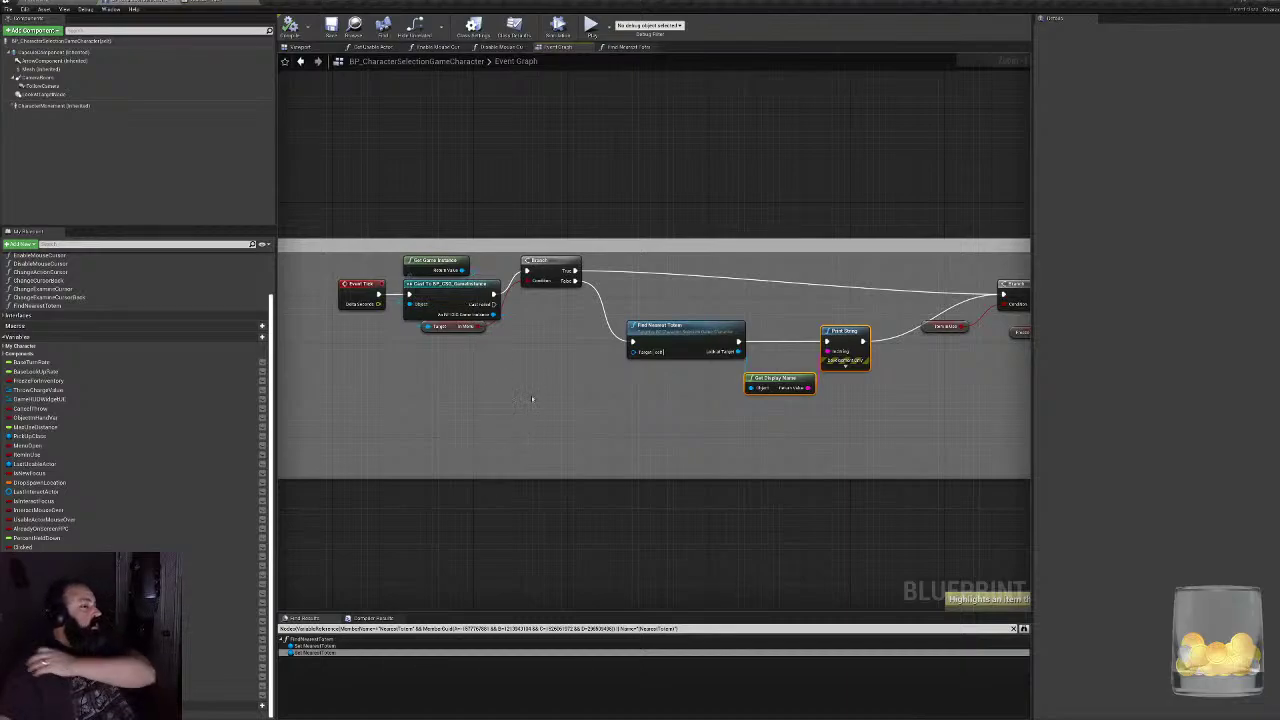
left_click(660, 325)
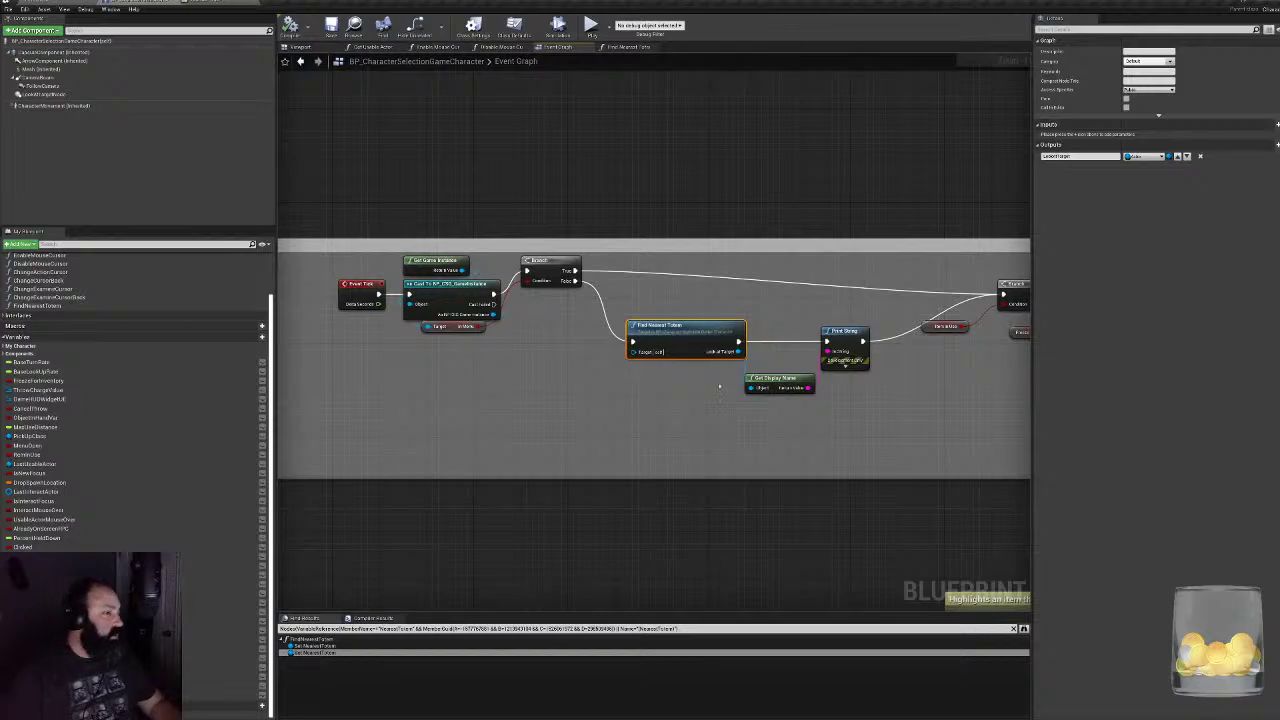
right_click_drag(719, 386, 586, 372)
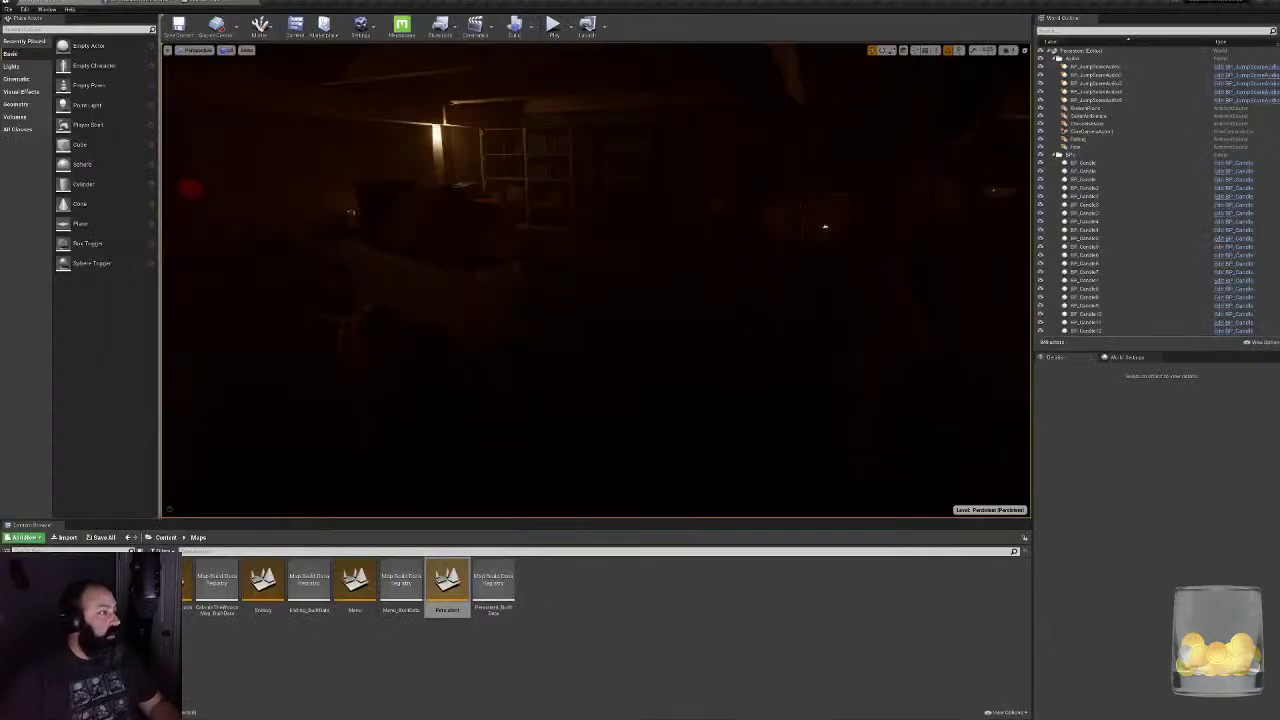
- In the level editor's Blueprints folder, open the BP_CSG_GameInstance blueprint
left_click(80, 610)
double_click(184, 585)
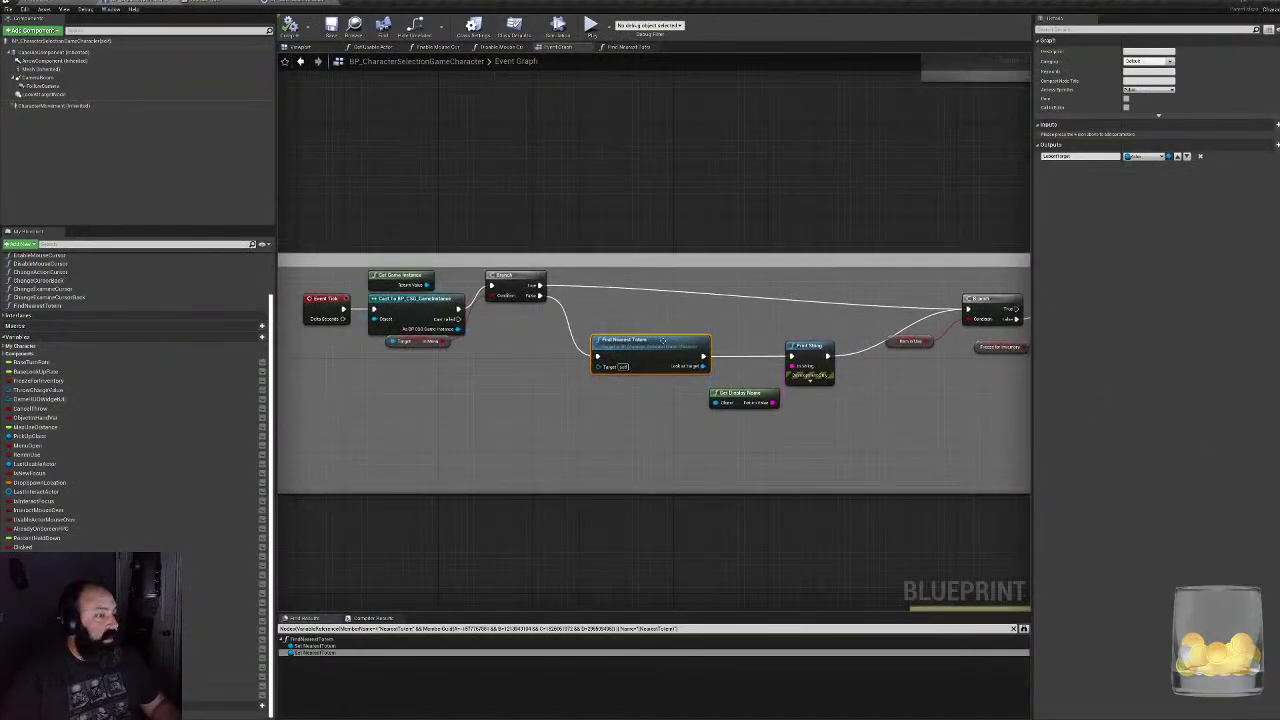
- In the character's Event Graph, shift Find Nearest Totem closer to the first Branch and delete the Print String and Get Display Name nodes
left_click_drag(652, 339, 627, 339)
right_click_drag(851, 410, 611, 383)
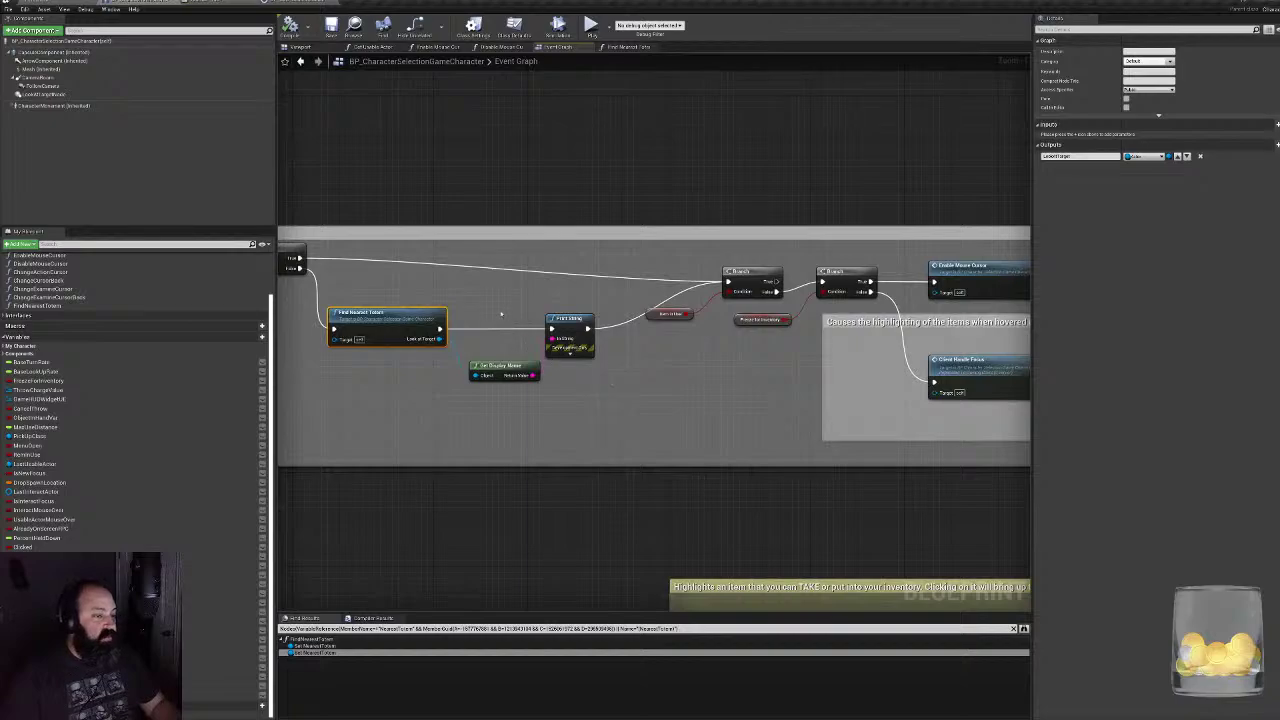
left_click_drag(501, 314, 569, 373)
key("Delete")
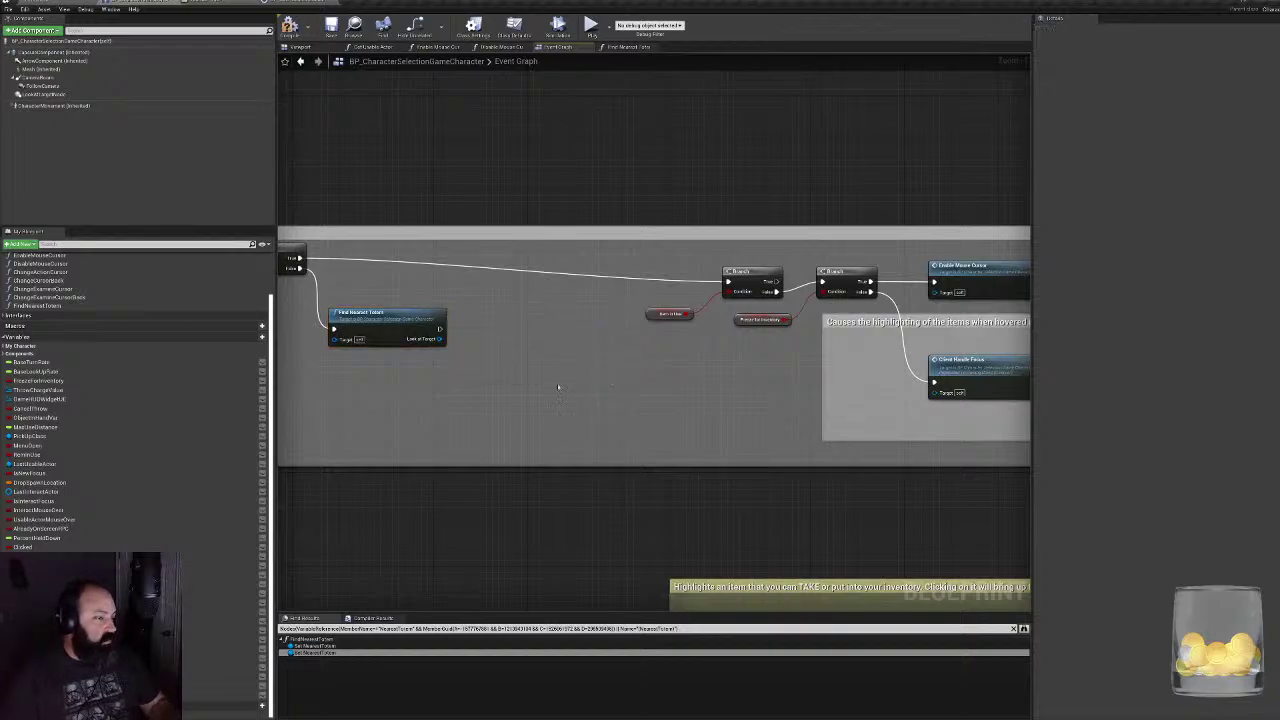
- Duplicate the Get Game Instance and Cast To BP_CSG_GameInstance nodes and place the copies after the first Branch
right_click_drag(442, 330, 676, 310)
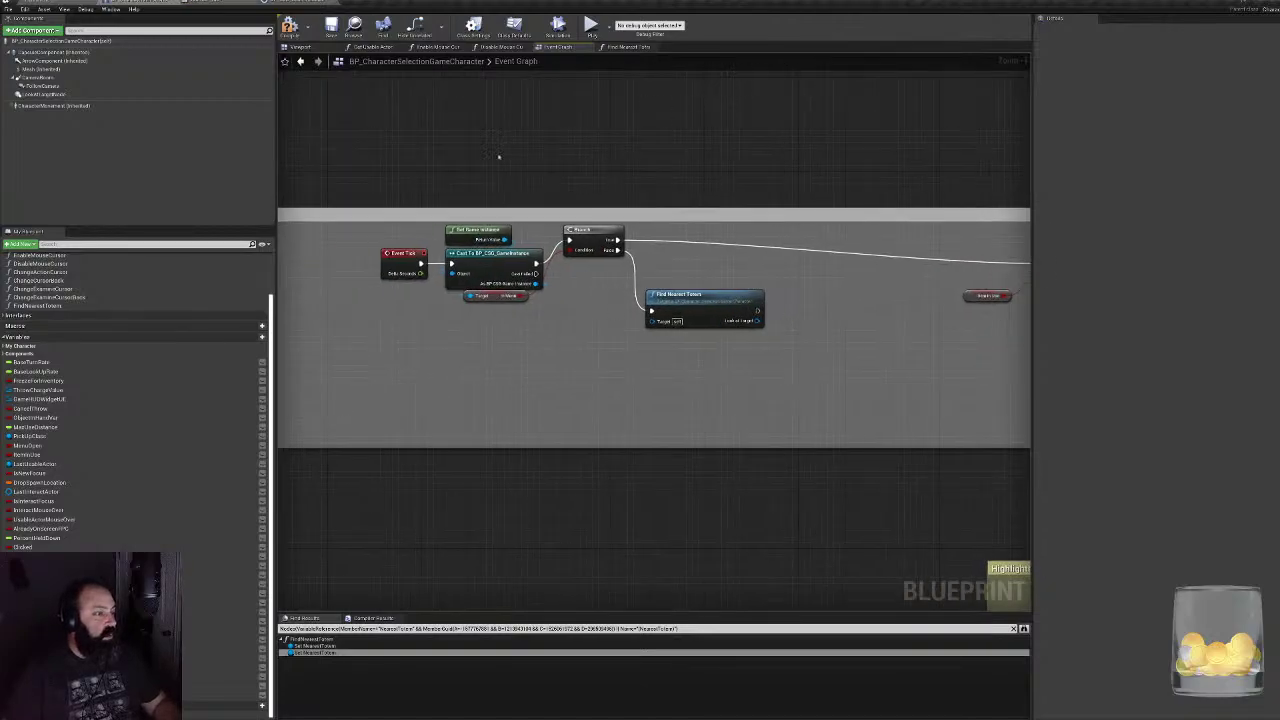
mouse_move(527, 290)
right_mouse_down()
mouse_move(496, 283)
mouse_move(525, 286)
right_mouse_up()
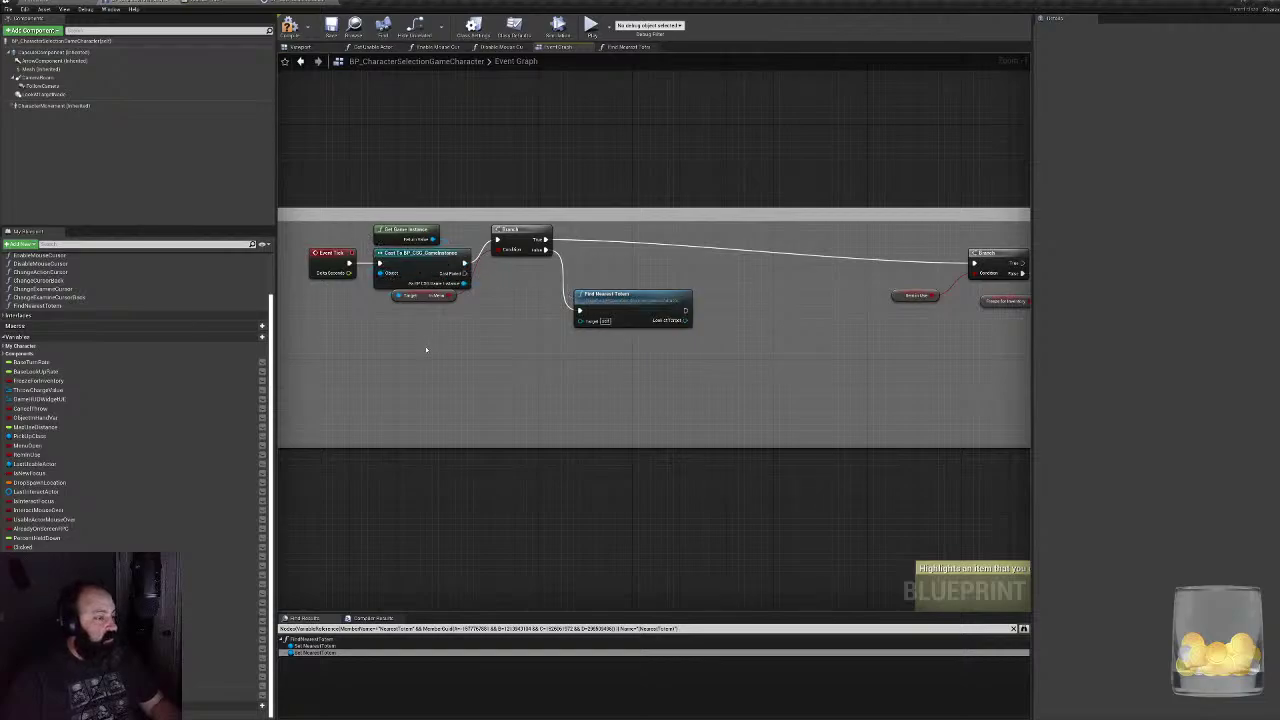
mouse_move(420, 295)
left_mouse_down()
mouse_move(426, 313)
mouse_move(432, 300)
left_mouse_up()
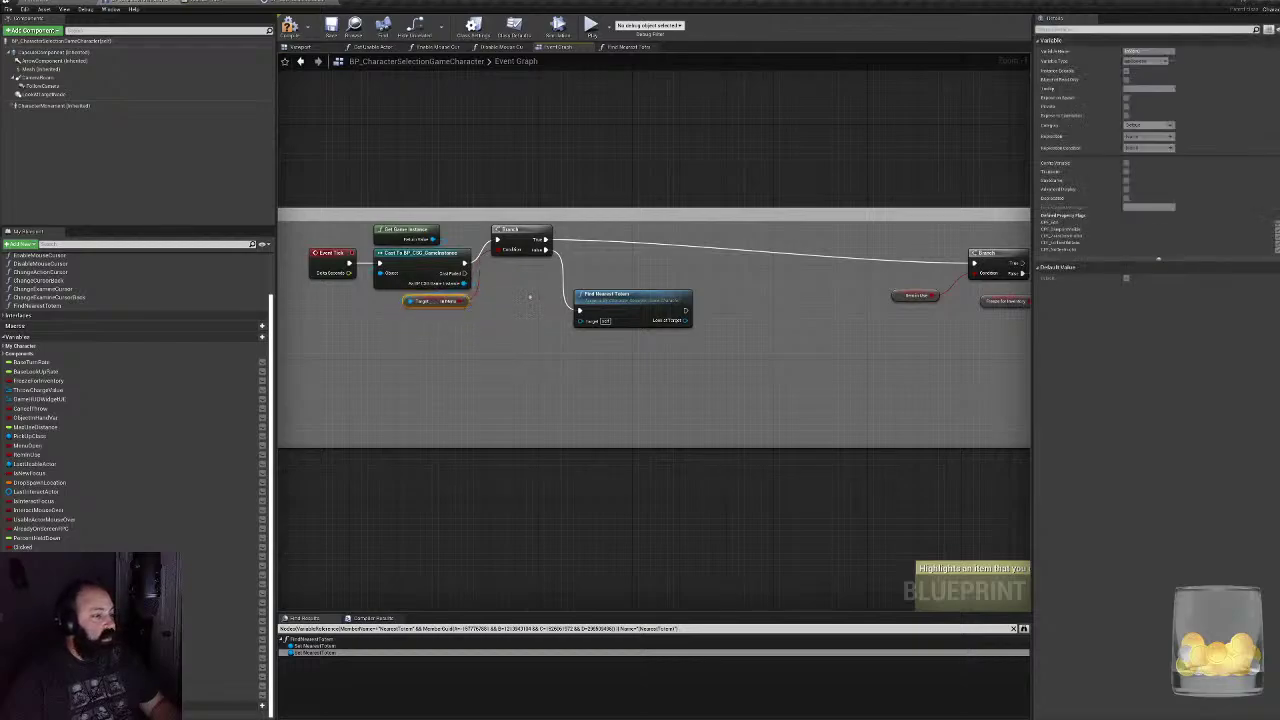
left_click_drag(392, 204, 418, 238)
left_click(543, 280)
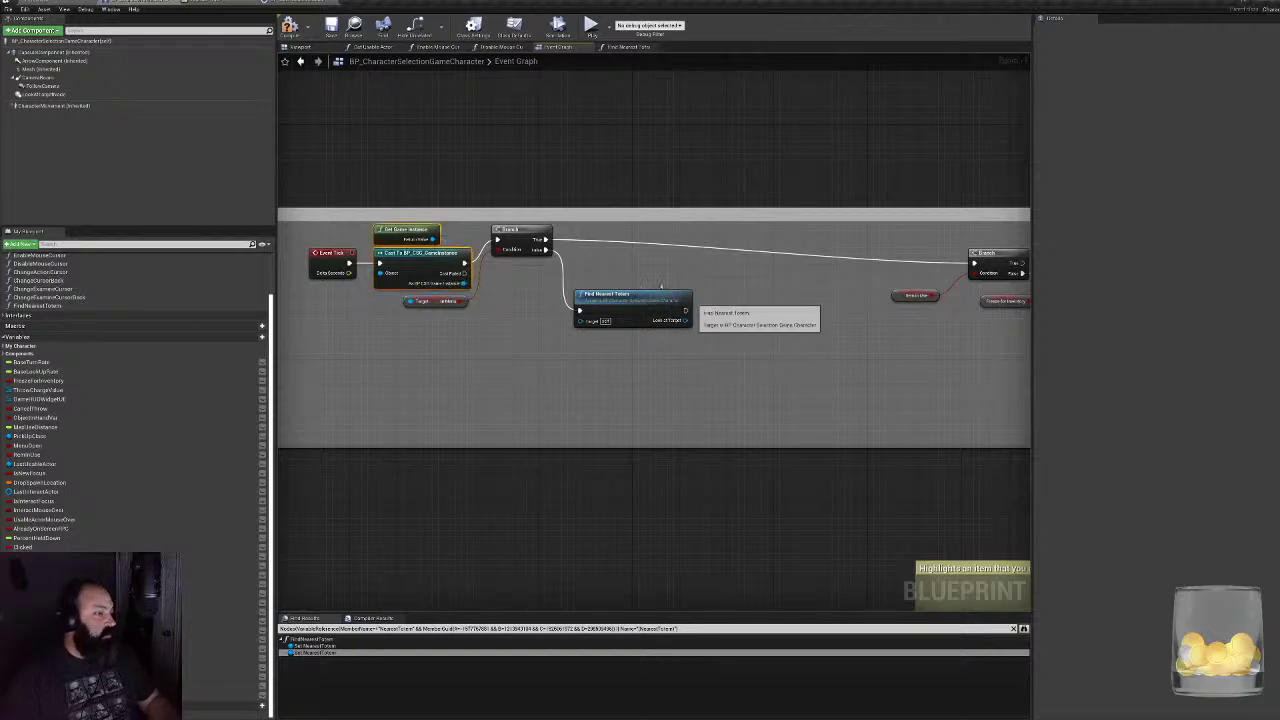
key("ctrl+c")
key("ctrl+v")
left_click_drag(691, 283, 626, 231)
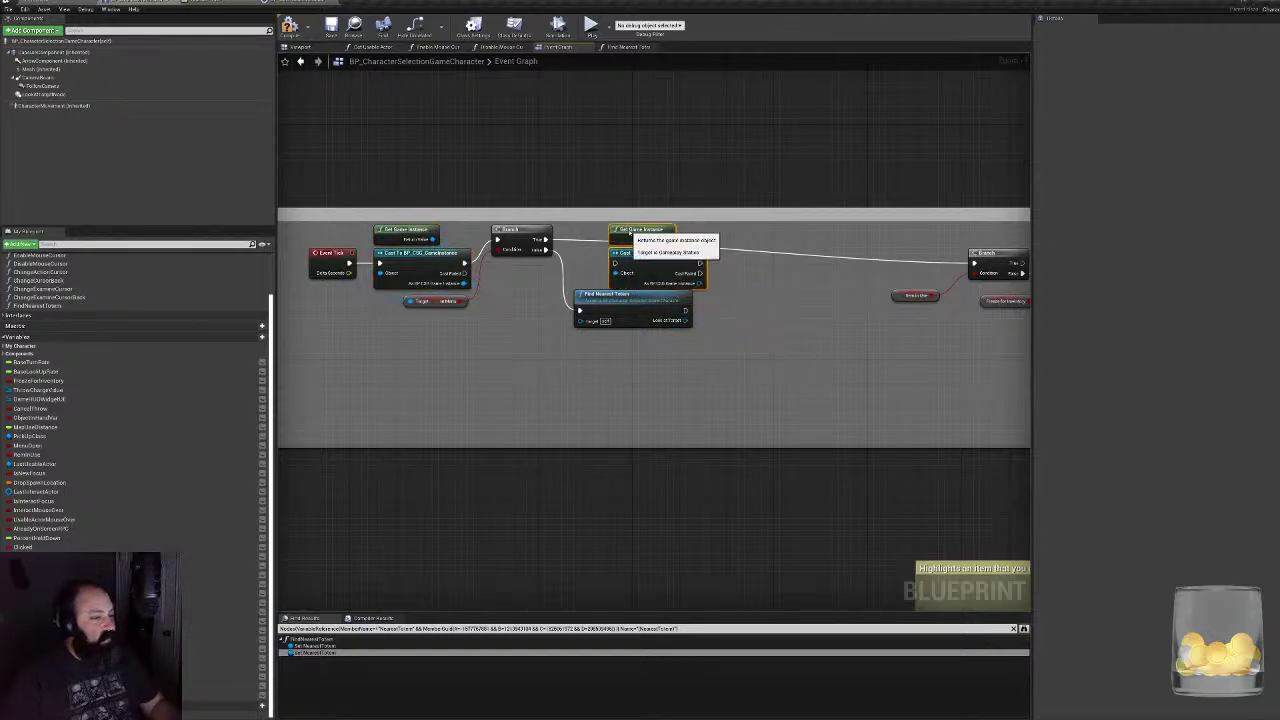
left_click_drag(545, 239, 577, 251)
left_click(549, 289)
- Arrange the copied cast nodes after Find Nearest Totem and connect Find Nearest Totem's execution output to the copied cast
left_click_drag(600, 315, 494, 354)
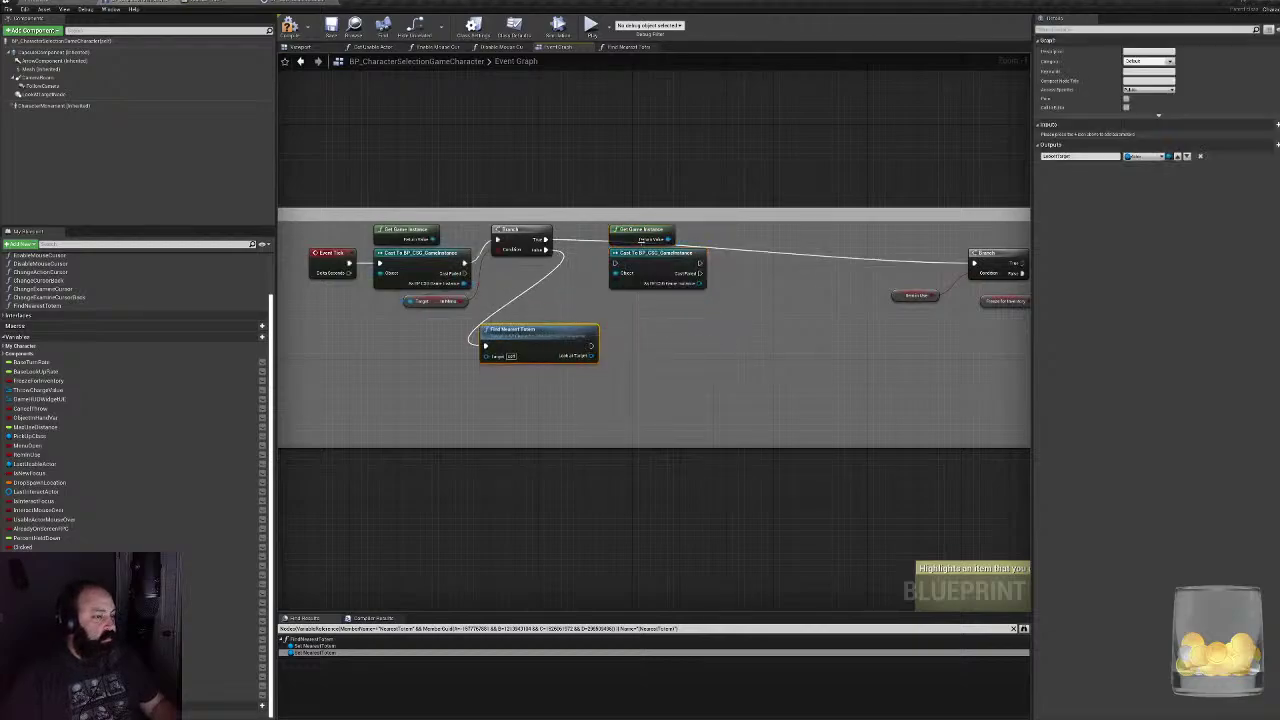
left_click_drag(597, 234, 710, 290)
left_click_drag(645, 264, 703, 337)
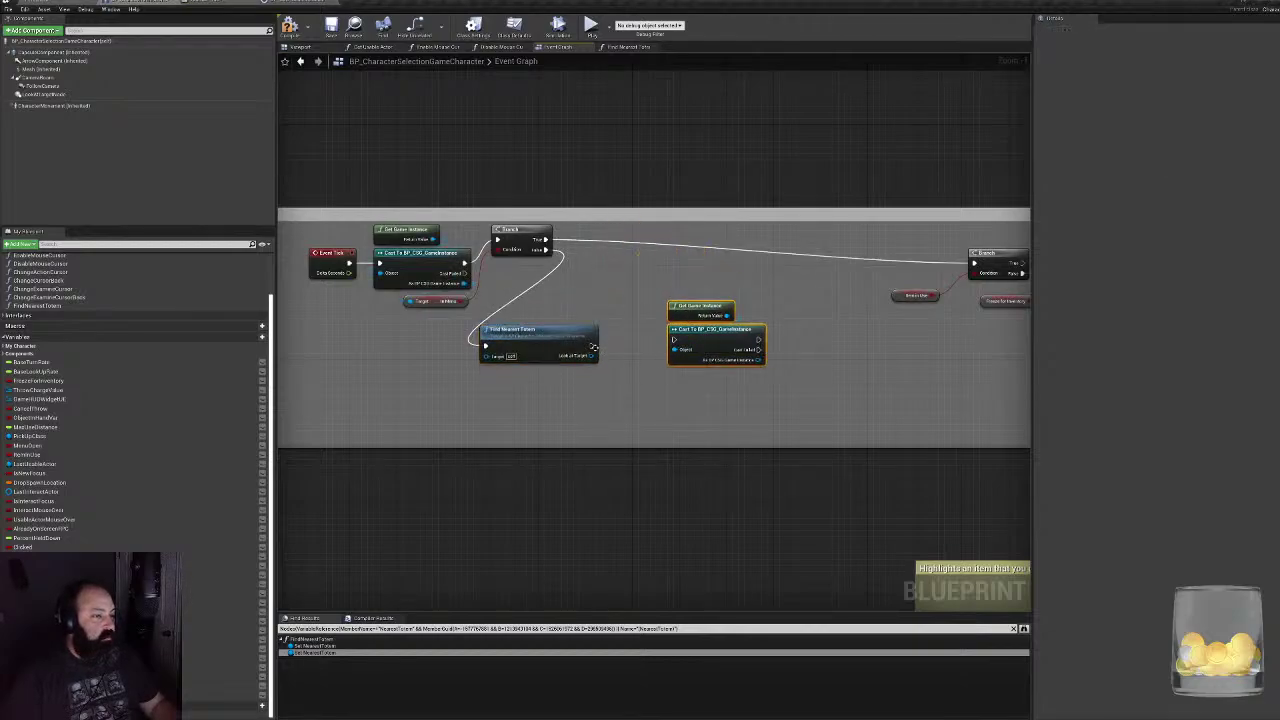
left_click_drag(593, 347, 675, 341)
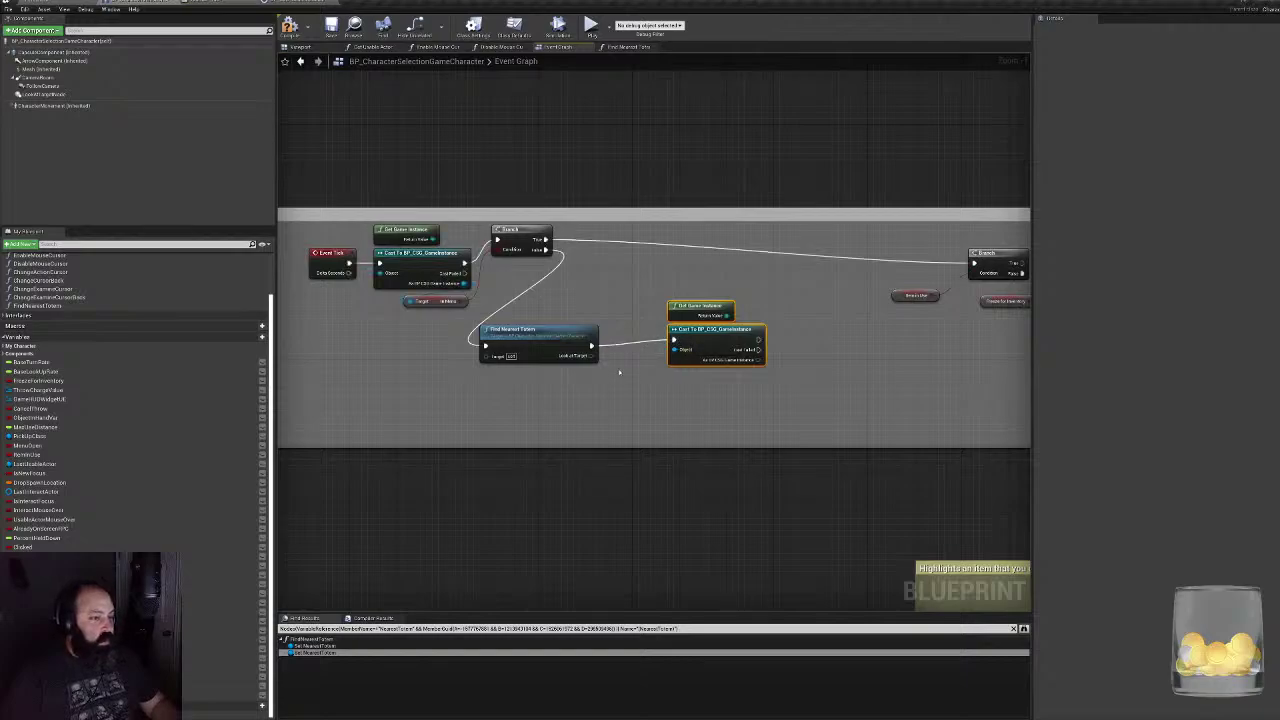
left_click_drag(592, 349, 645, 341)
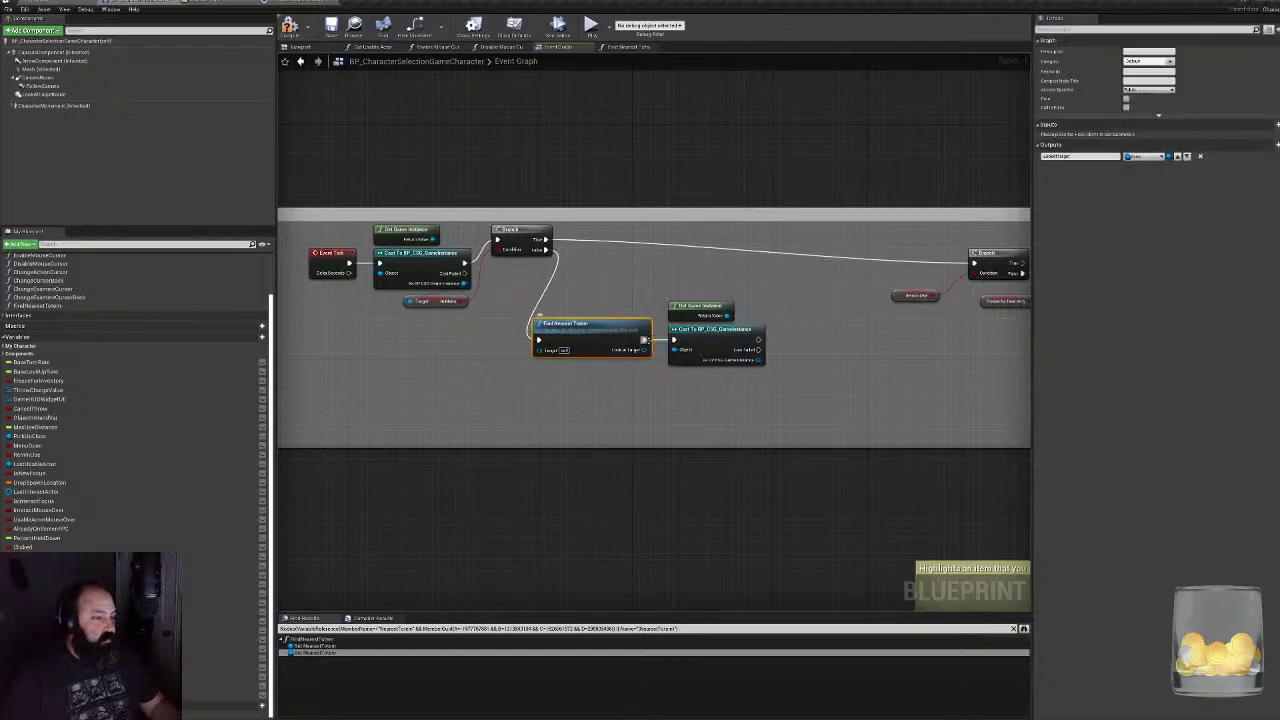
right_click_drag(676, 350, 614, 313)
left_click(640, 270)
left_click(654, 297, "shift")
right_click_drag(734, 311, 668, 319)
left_click_drag(505, 318, 505, 353)
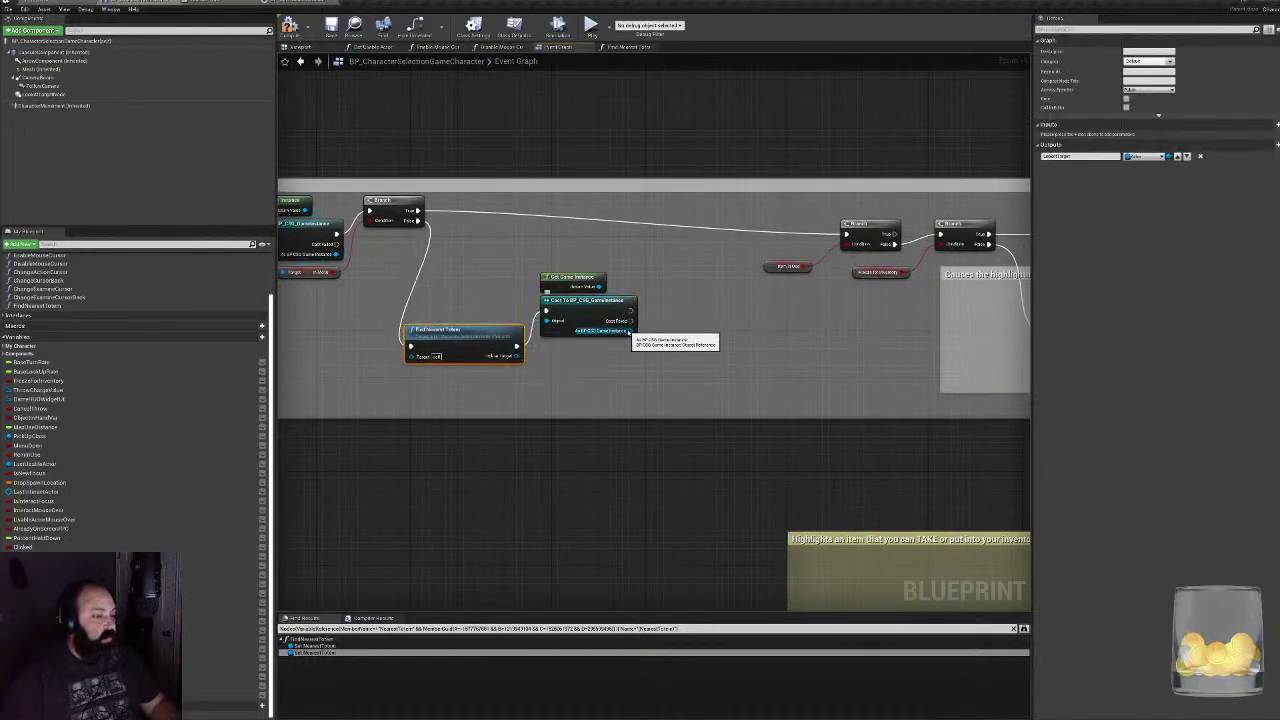
- Add a Set Nearest Totem node from the copied cast's As BP CSG Game Instance output
left_click_drag(629, 331, 668, 333)
type("set")
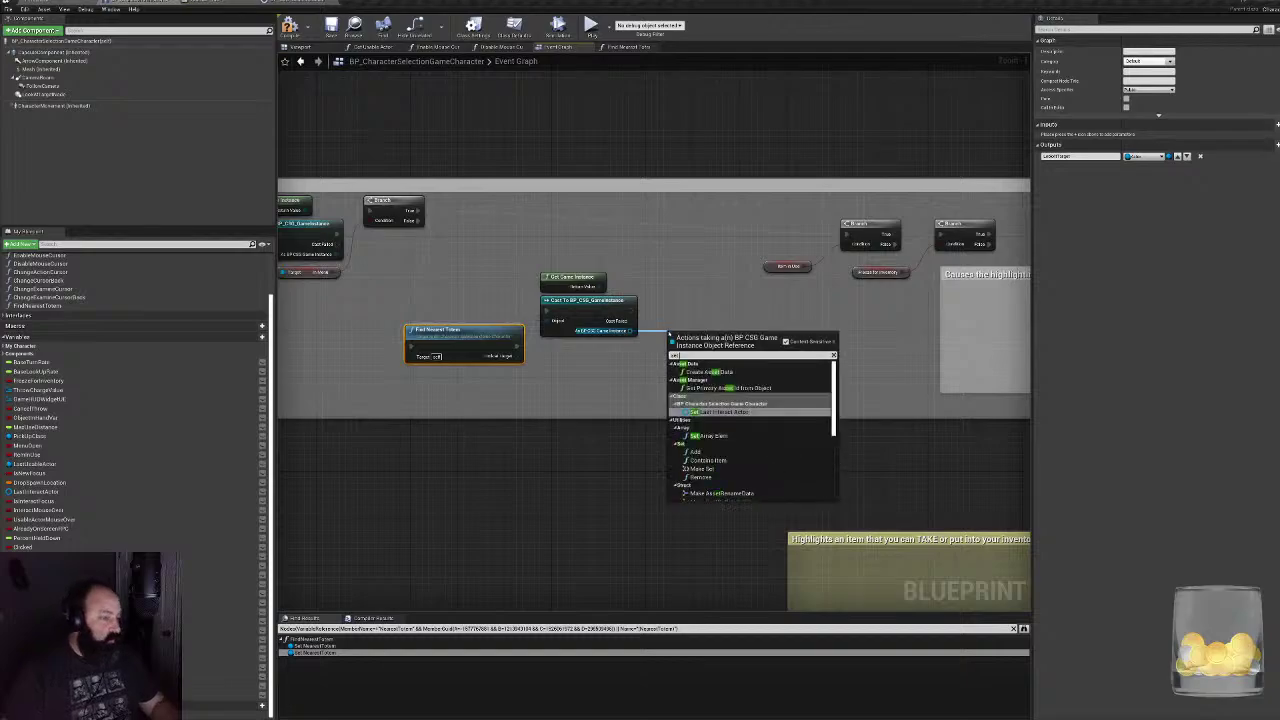
type(" ar")
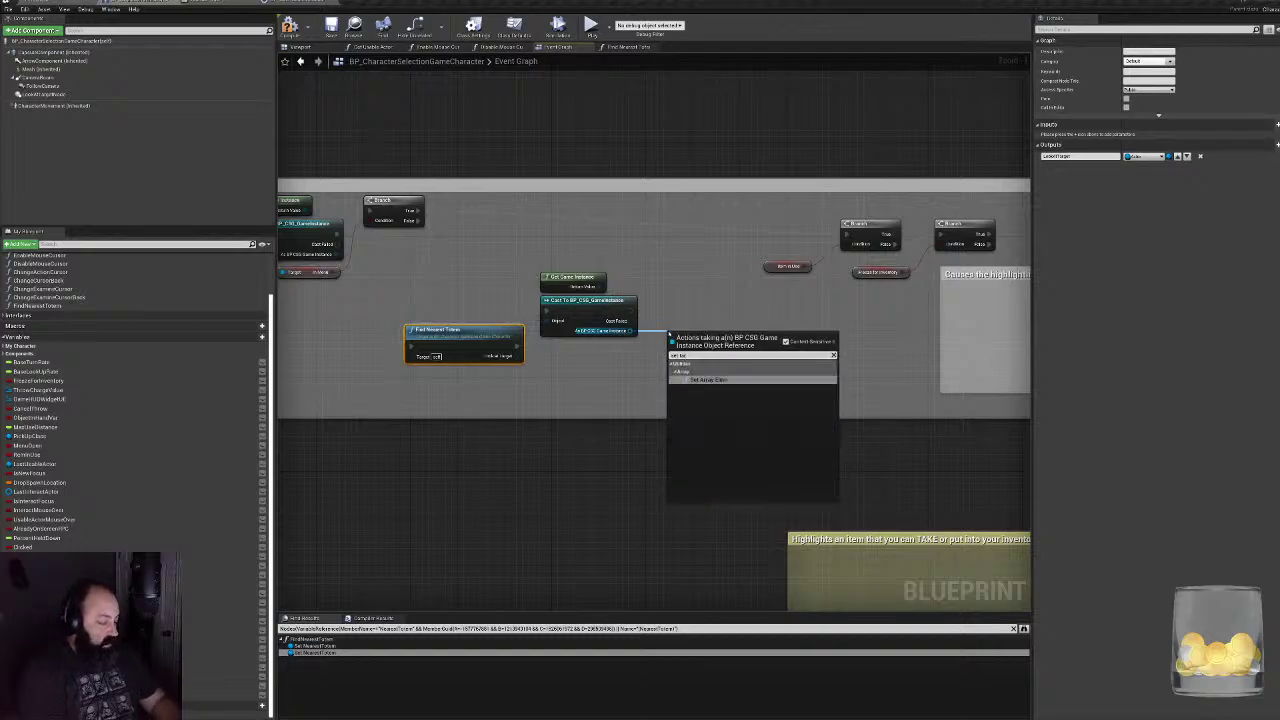
key("BackSpace")
key("BackSpace")
key("BackSpace")
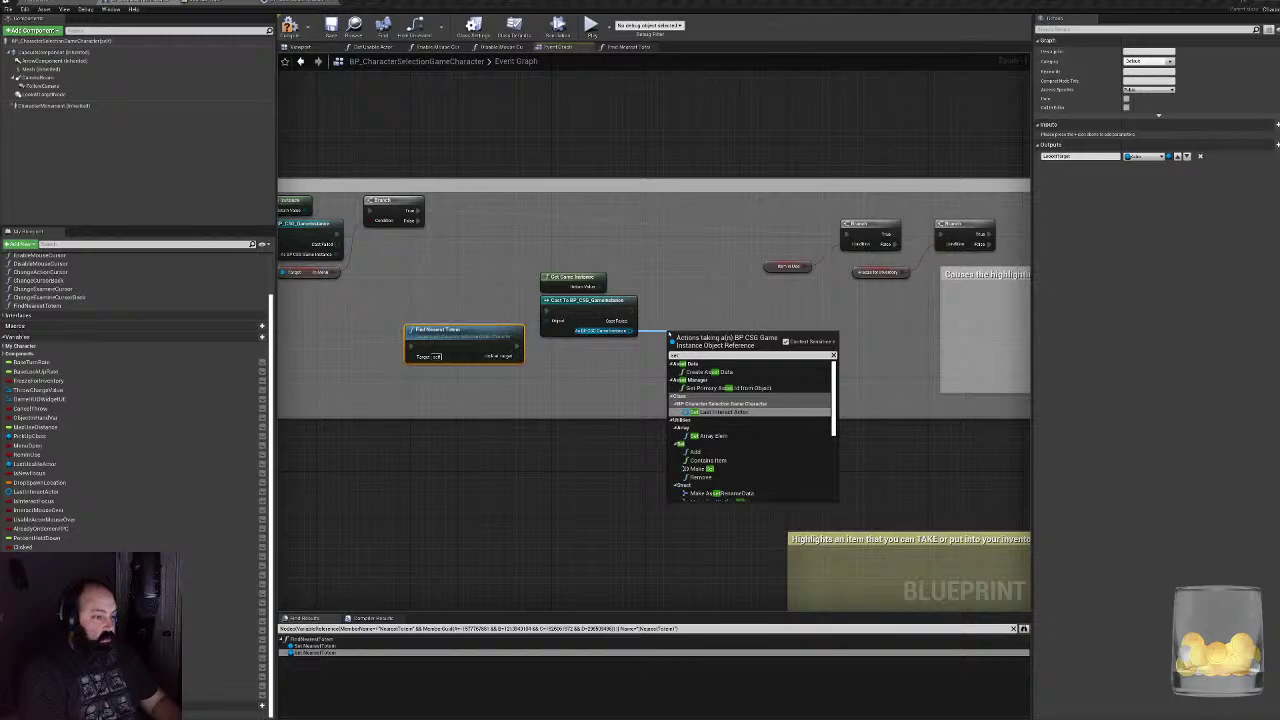
type("nea")
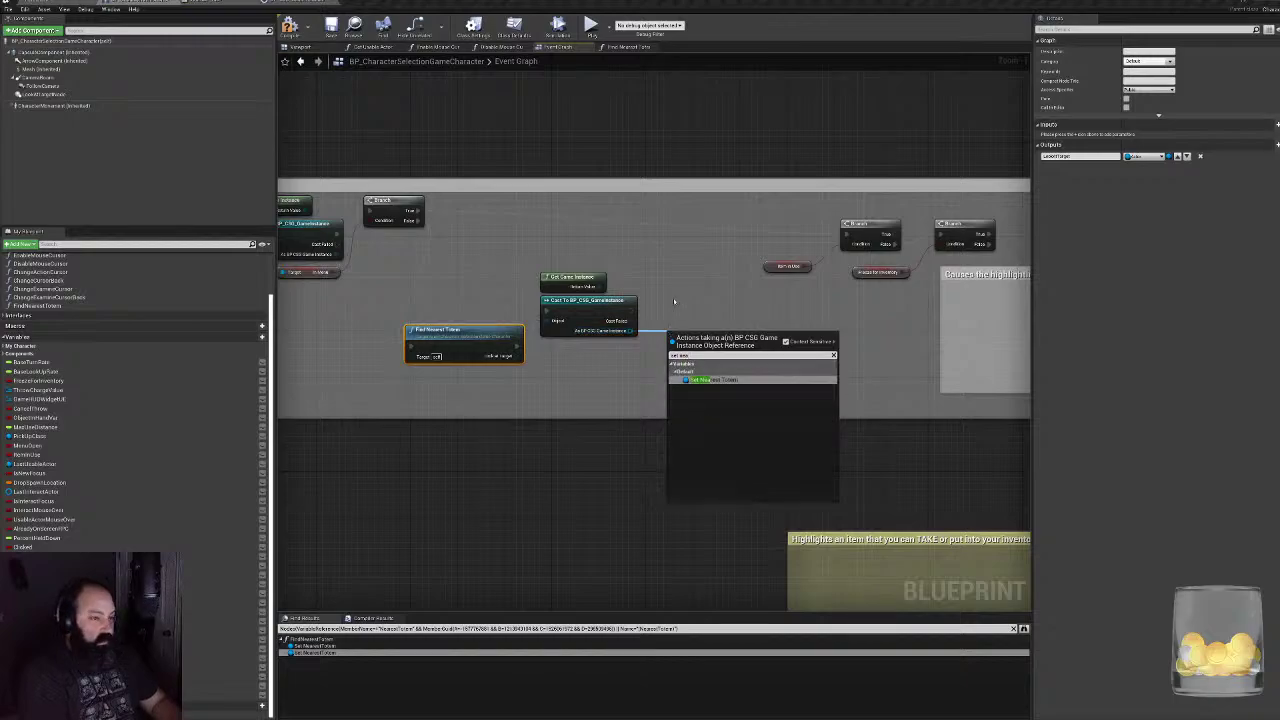
key("Return")
- Feed Look at Target into the Nearest Totem setter and route execution from the copied cast through the setter to the next Branch
left_click(240, 4)
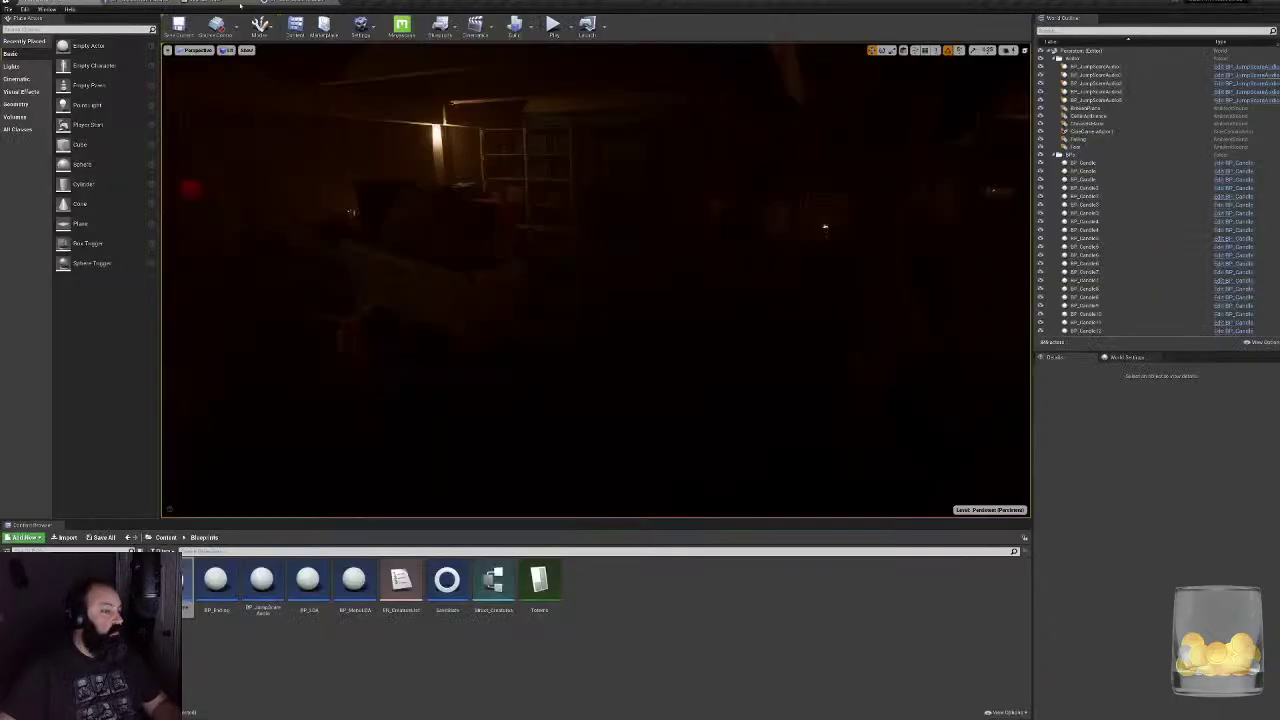
left_click(283, 3)
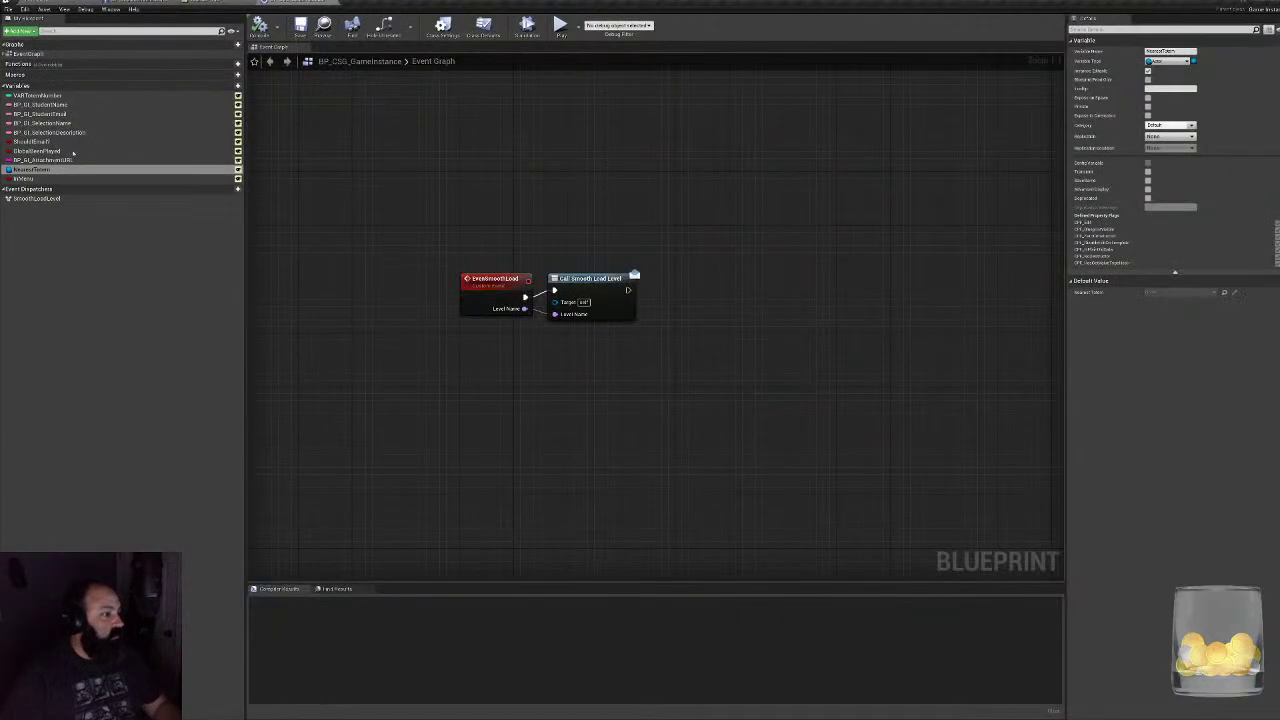
left_click(140, 3)
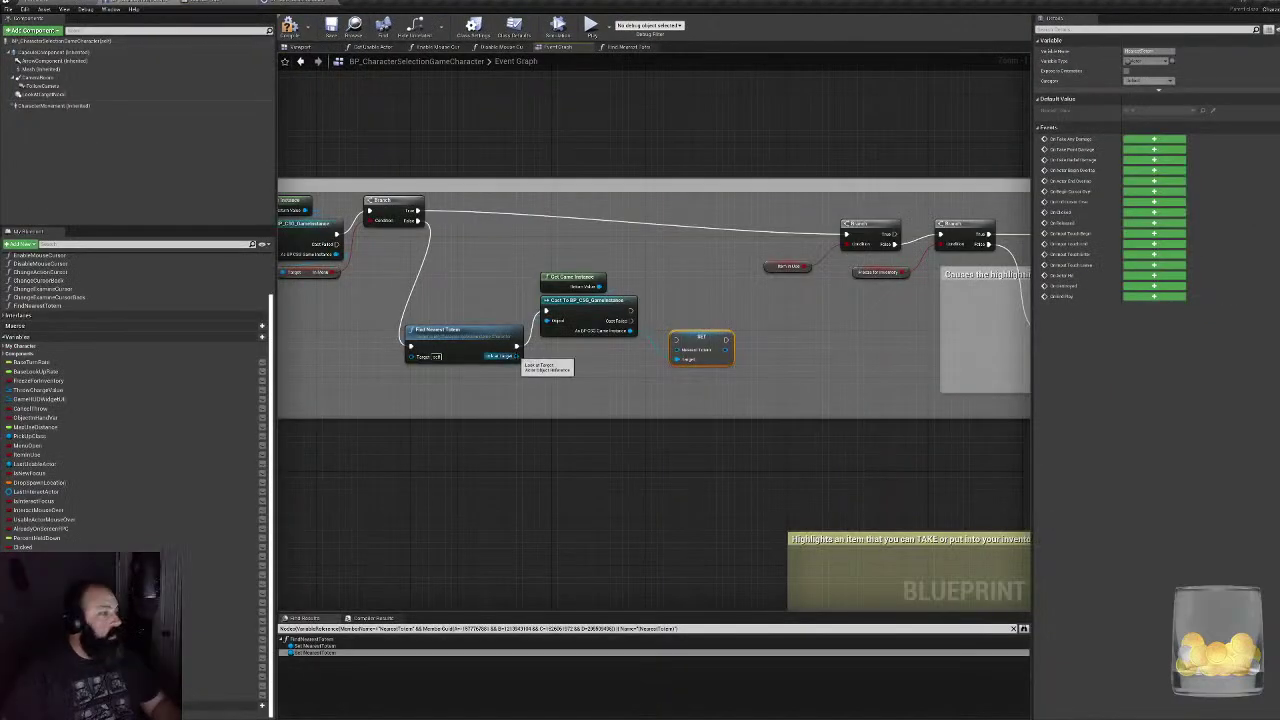
left_click_drag(516, 356, 683, 352)
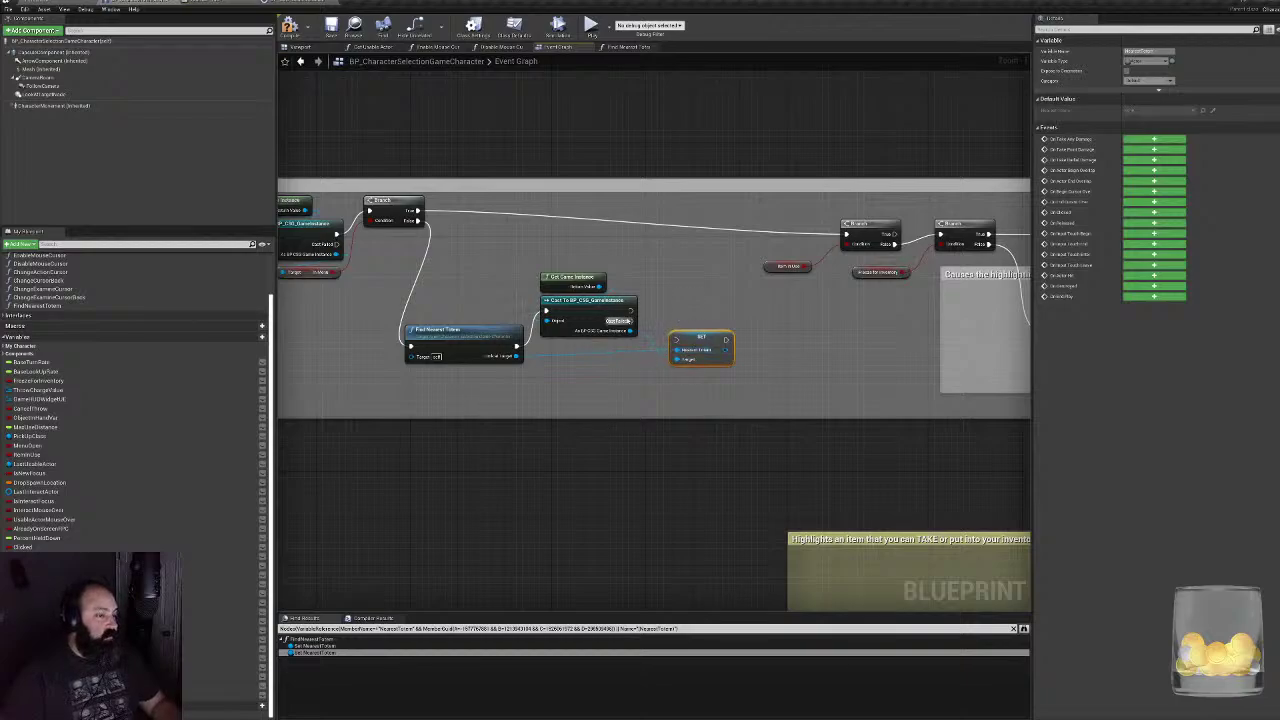
left_click_drag(631, 310, 845, 238)
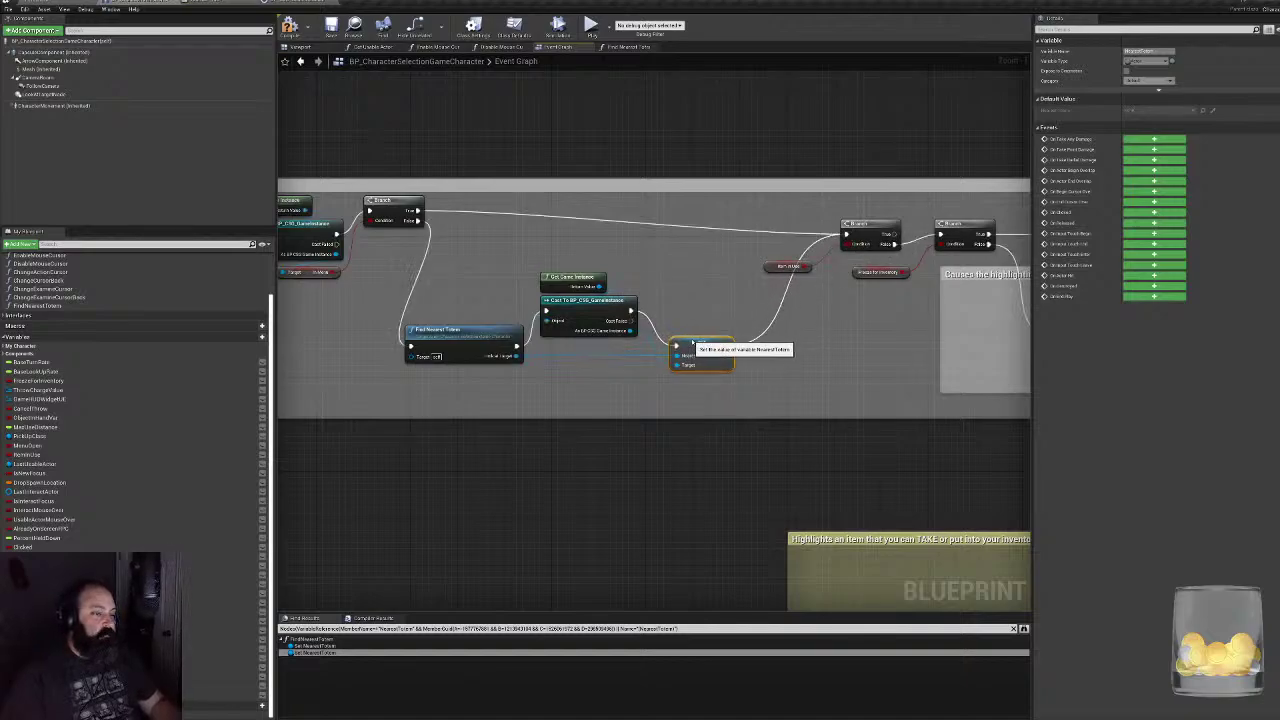
right_click_drag(700, 342, 762, 354)
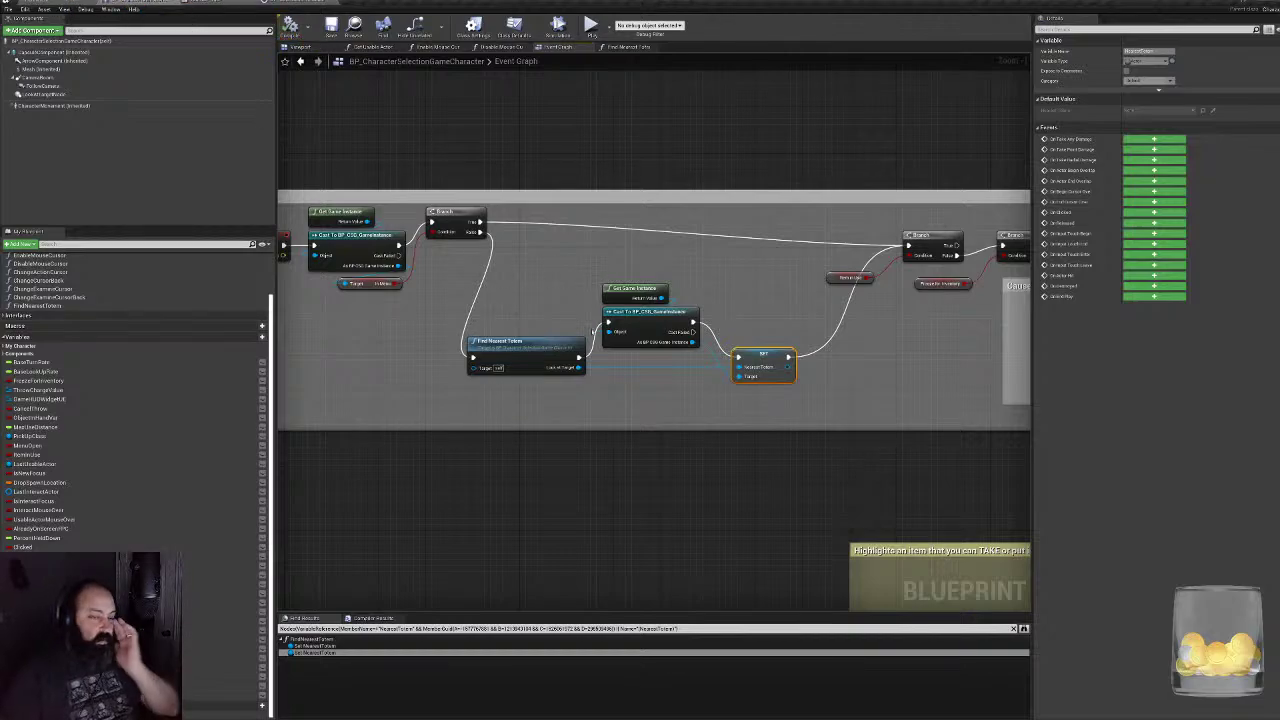
left_click(587, 270)
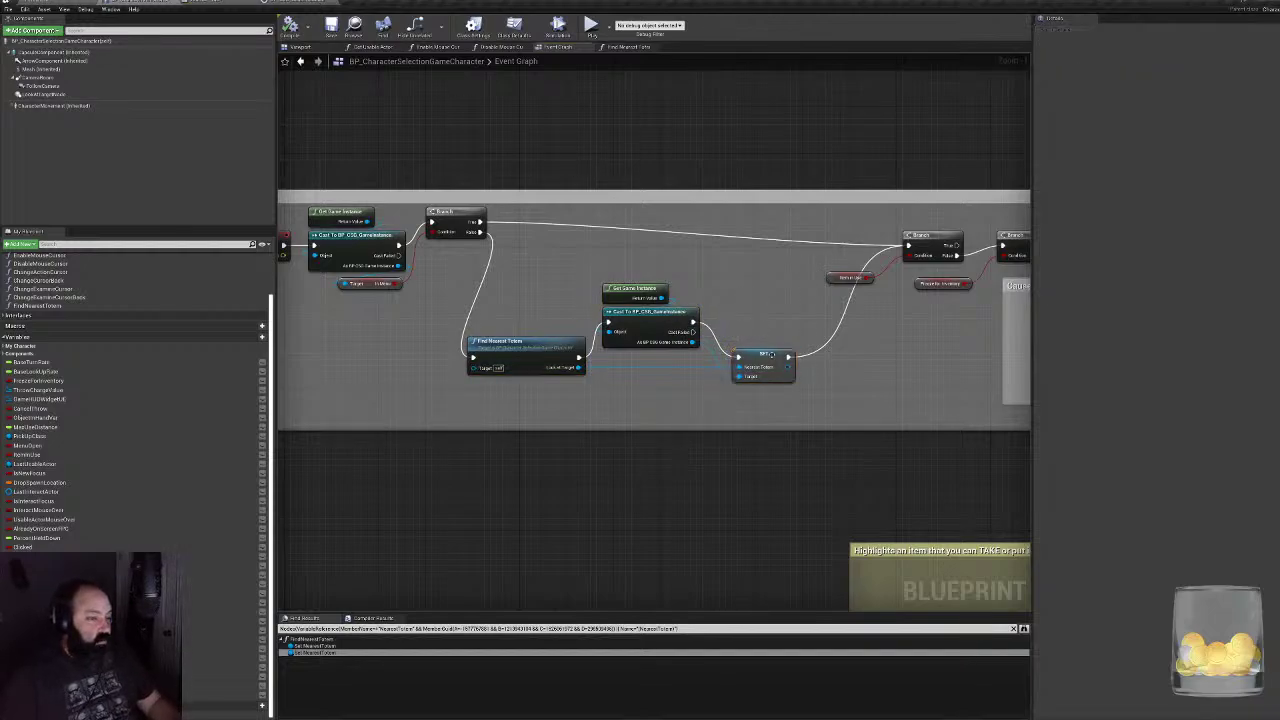
left_click(771, 355)
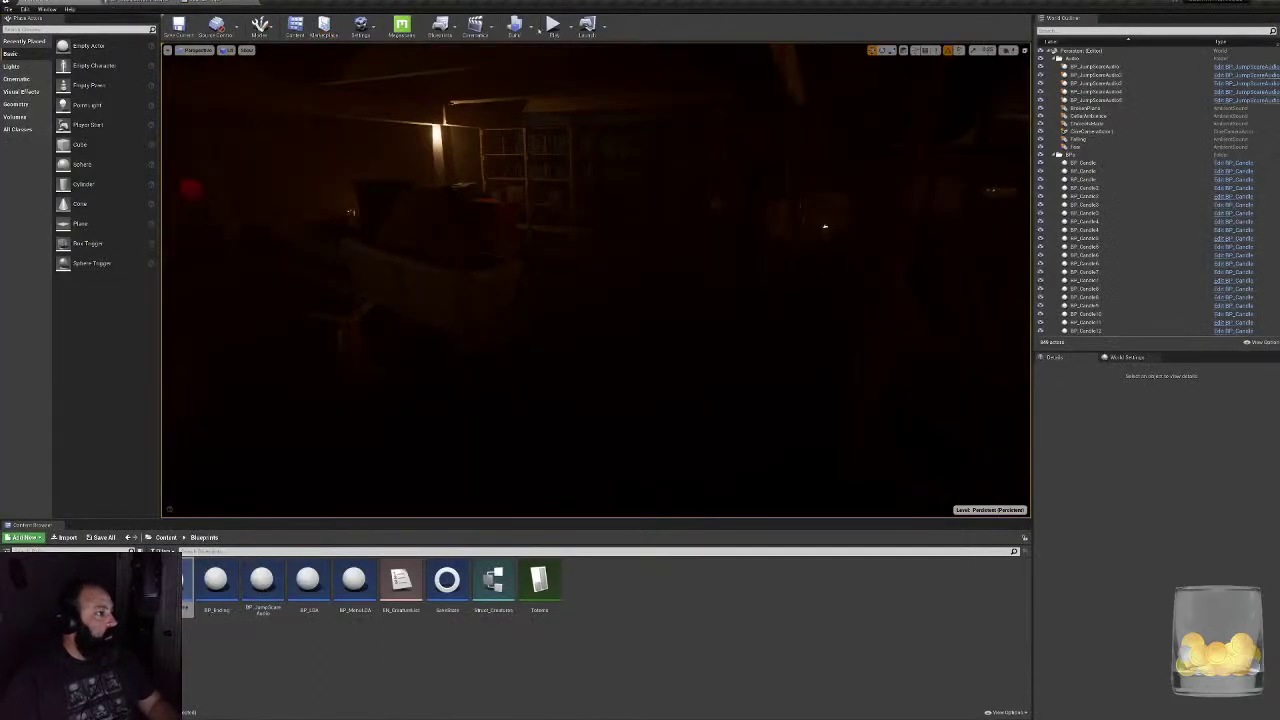
- Start a play test from the level editor, fill in the form's name and email fields with placeholder text, and enter the game
key("alt+p")
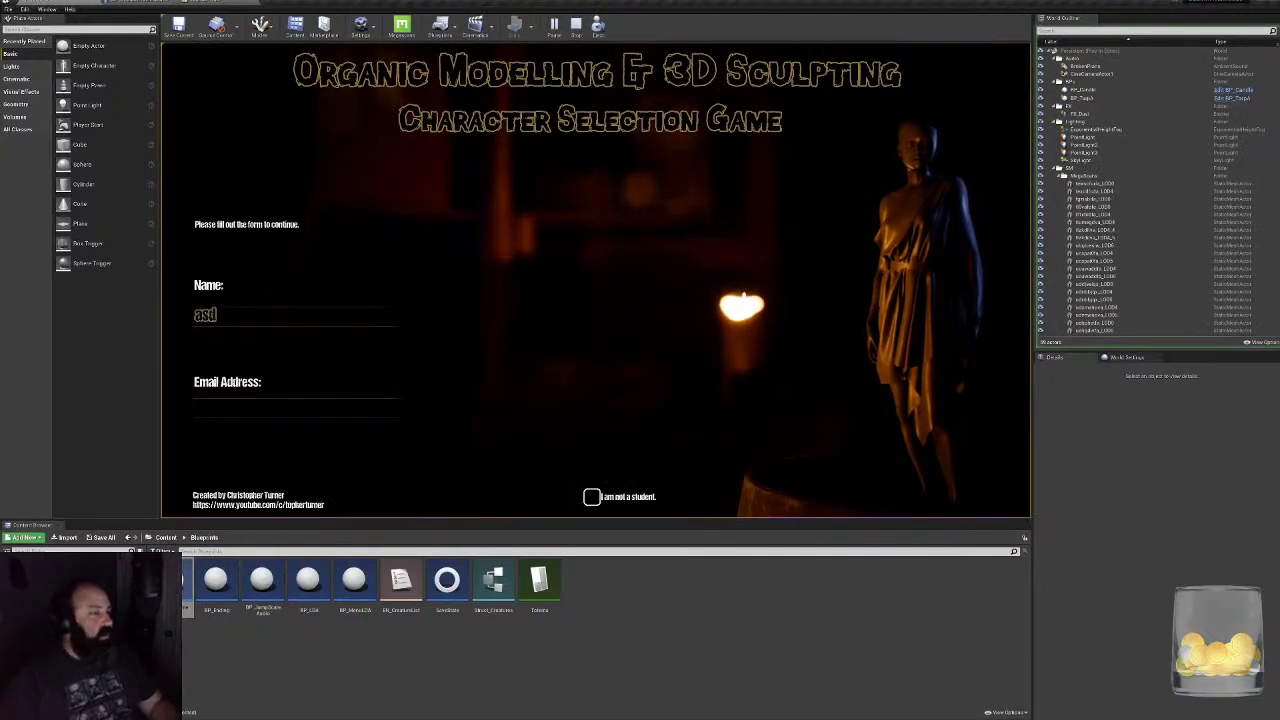
type("asd")
key("Tab")
type("asd")
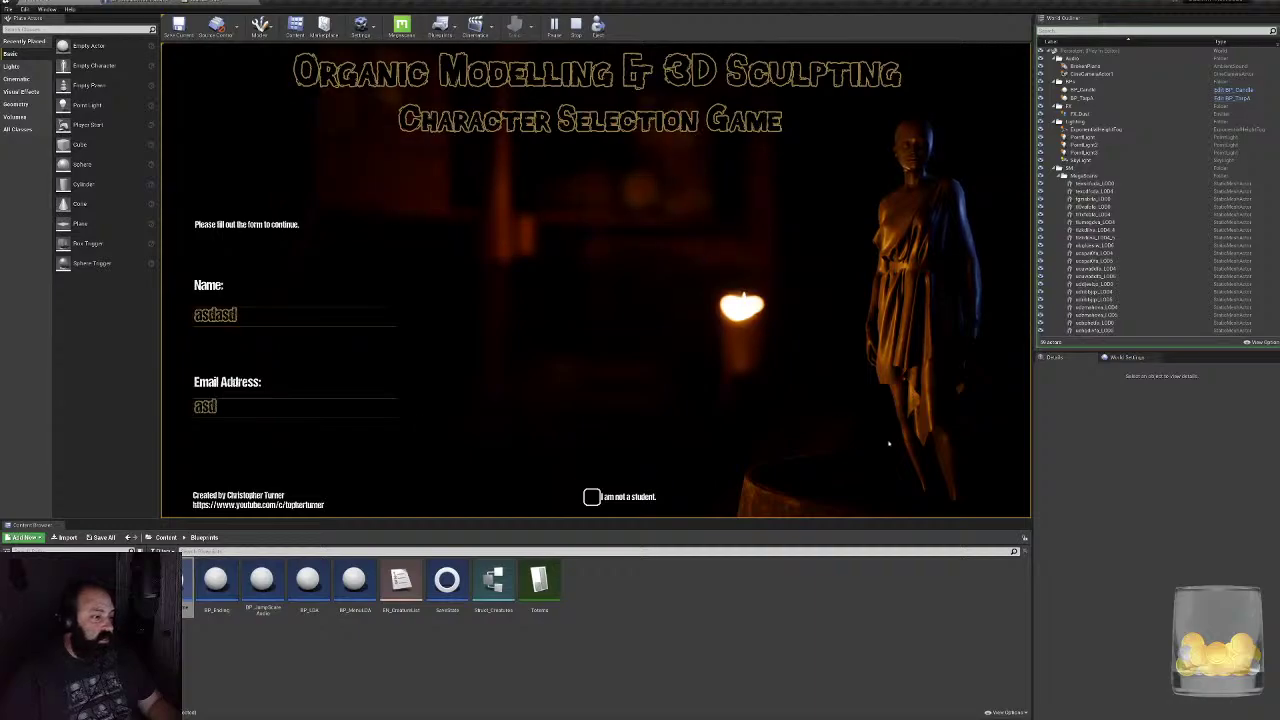
left_click(888, 443)
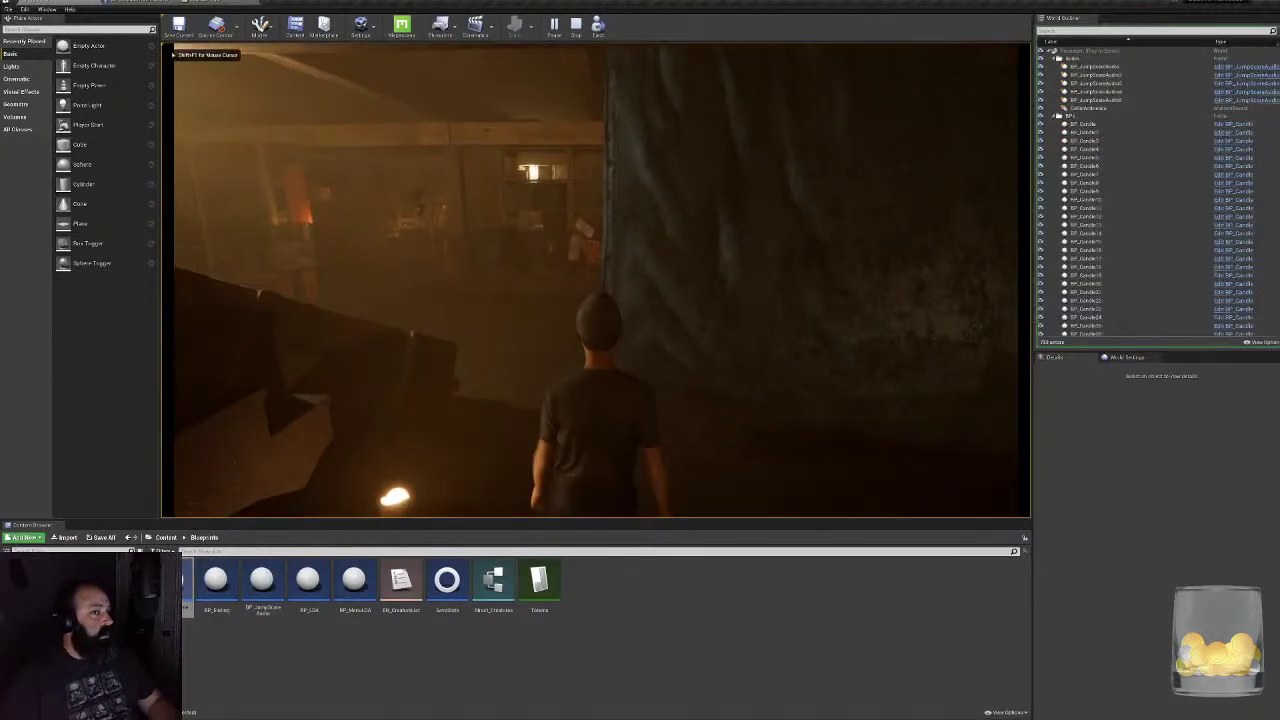
- Walk the character through the basement to test the new totem logic, end the play test, and review and close the message log
key("w")
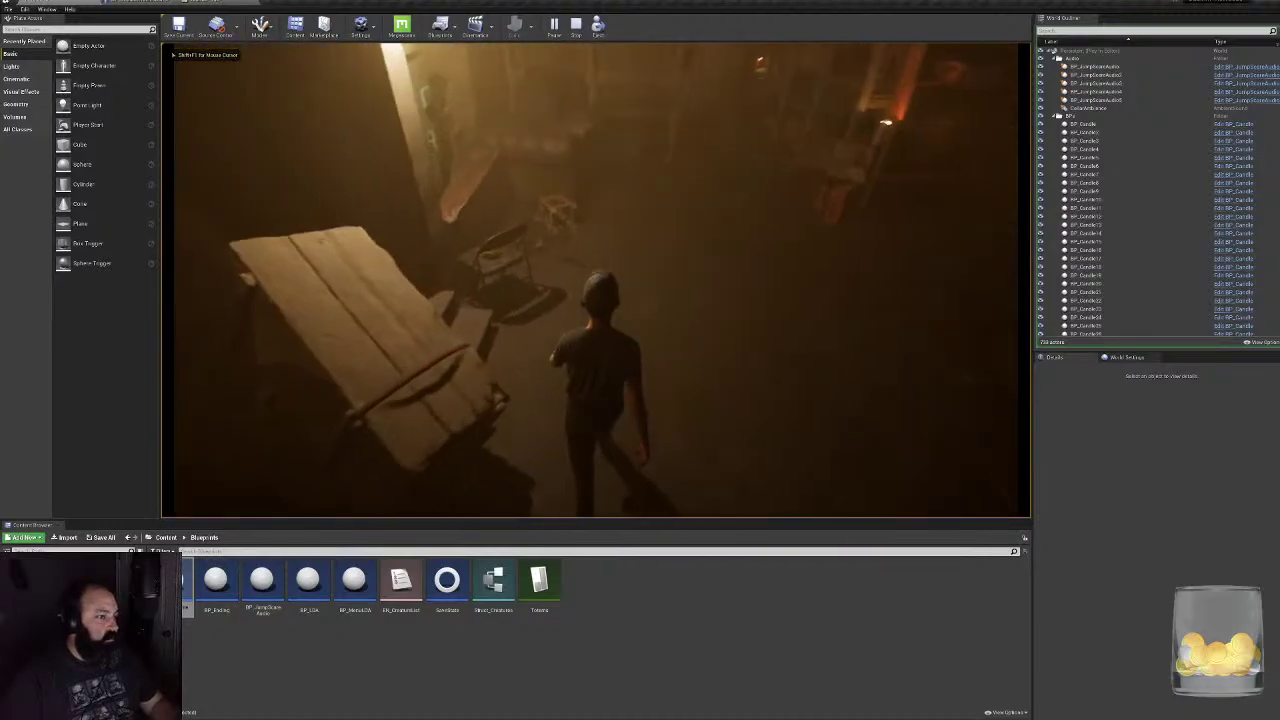
key("w")
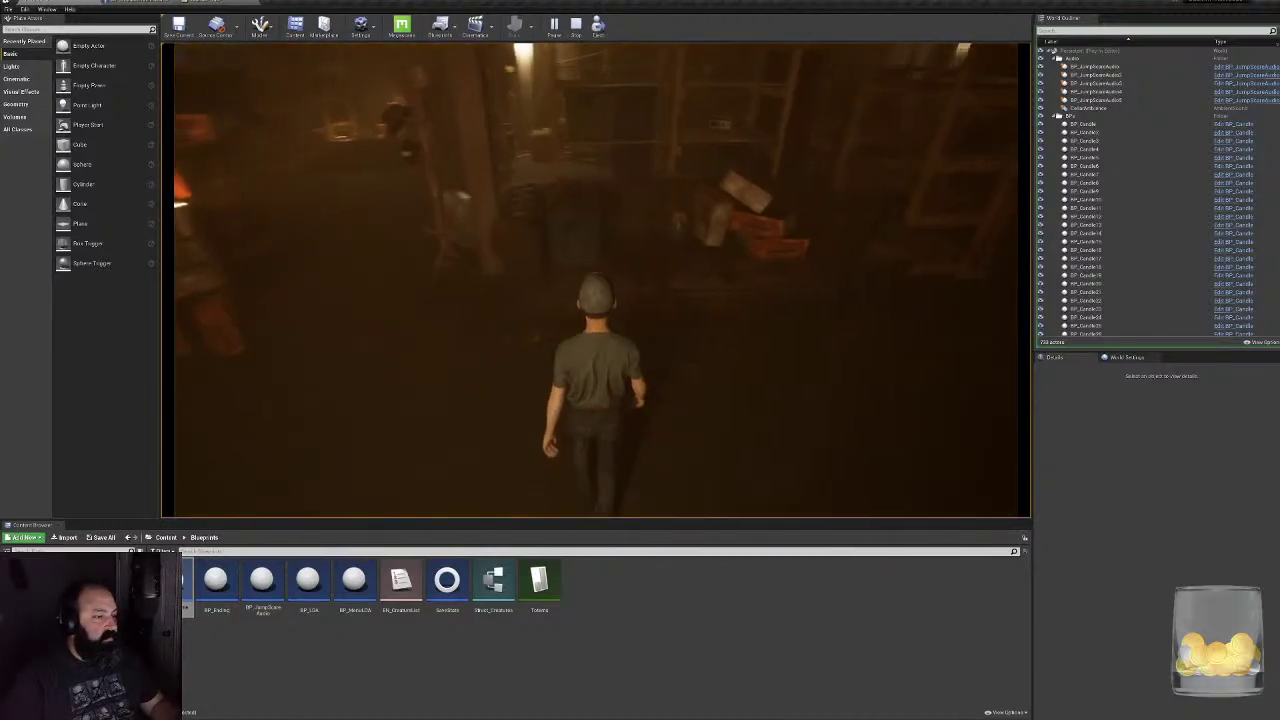
key("Escape")
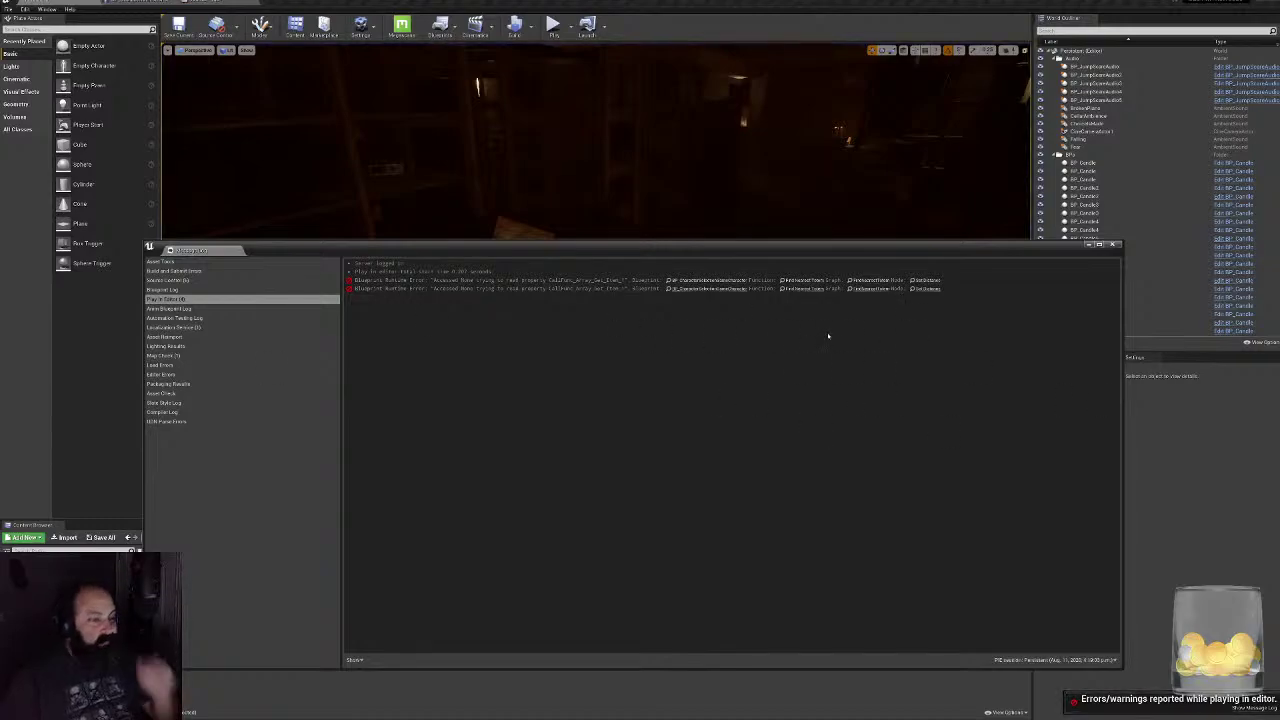
left_click_drag(607, 253, 572, 208)
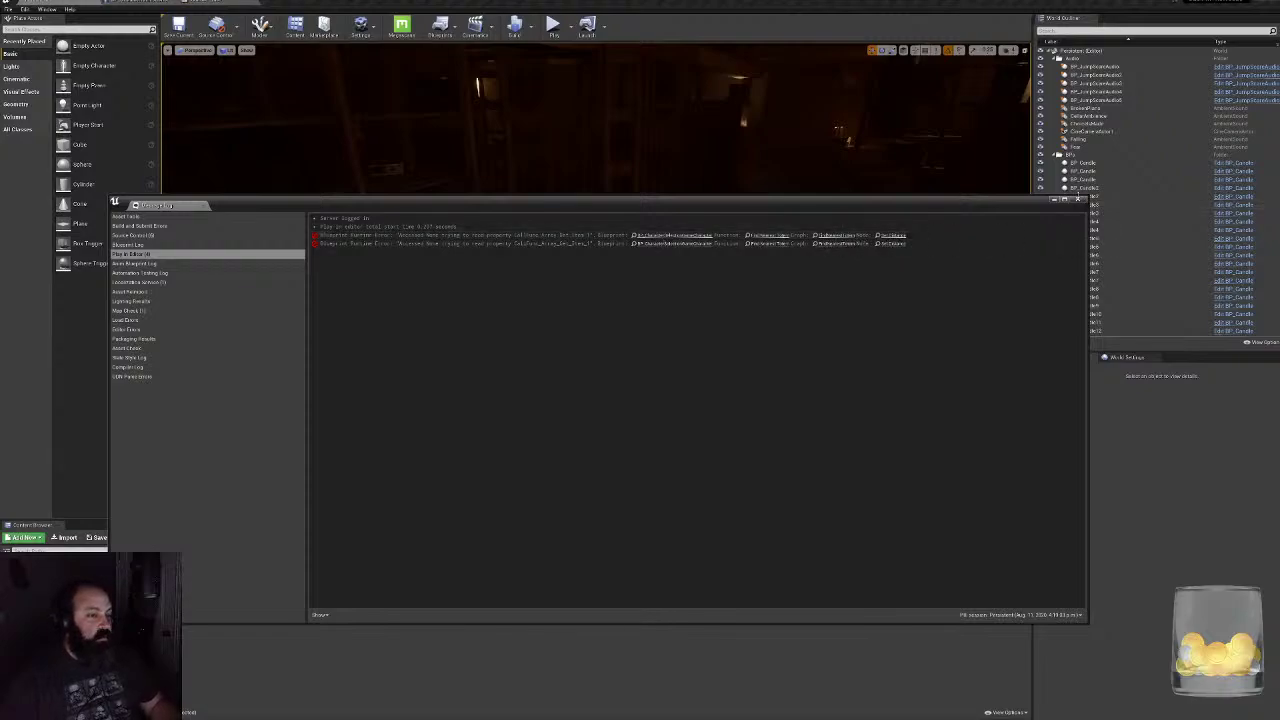
left_click(1078, 199)
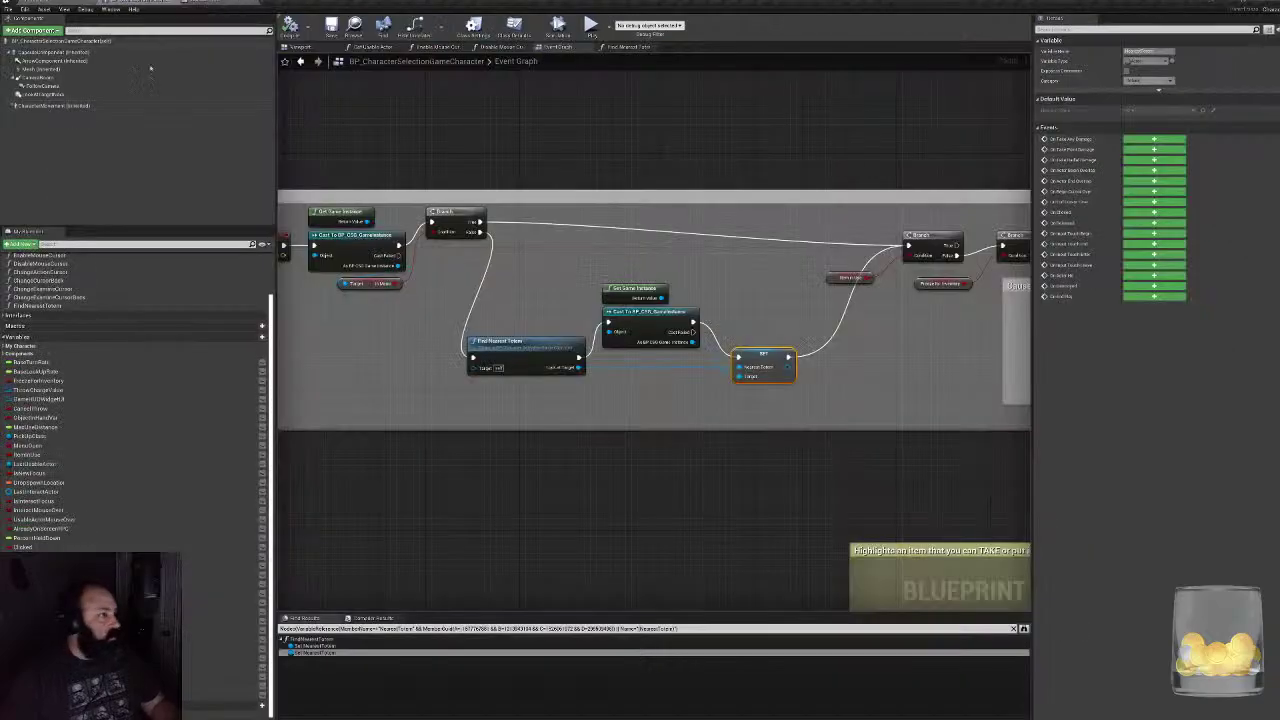
- Open the Find Nearest Totem function and move its entry node and Get All Actors Of Class slightly away from the Nearest Totem setter
double_click(503, 361)
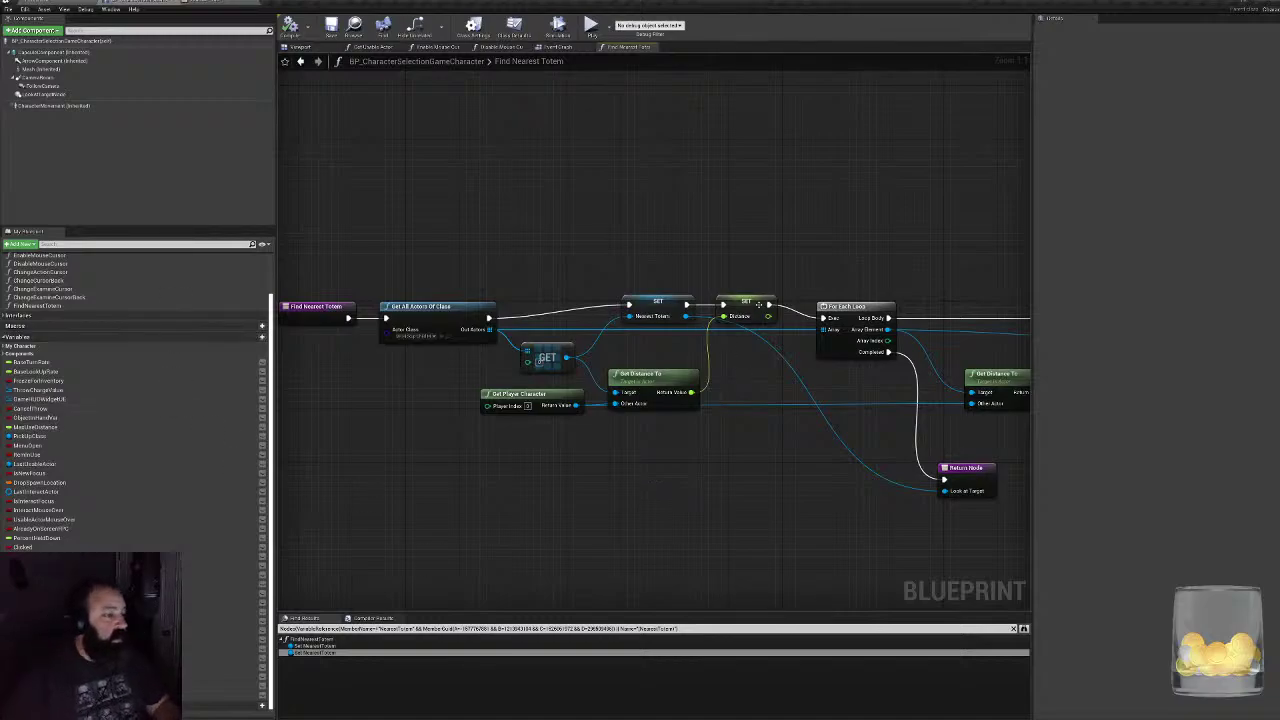
left_click(742, 302)
right_click_drag(701, 350, 813, 337)
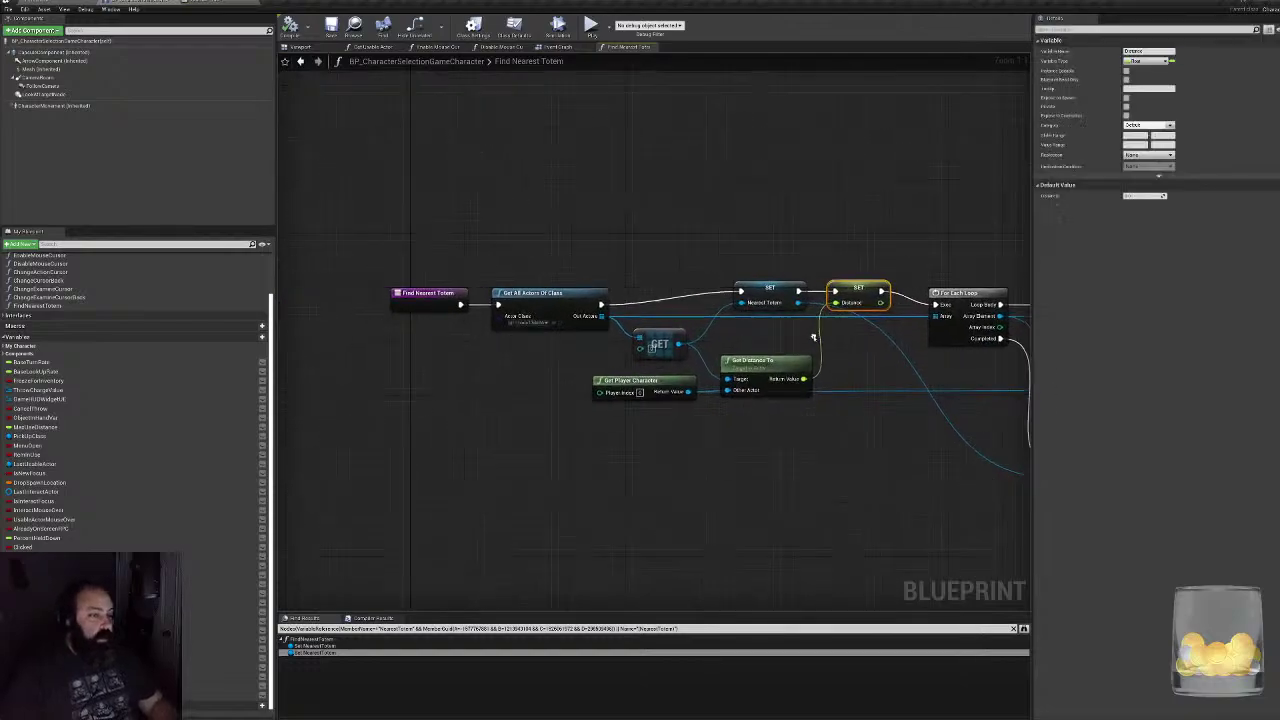
left_click_drag(411, 229, 486, 274)
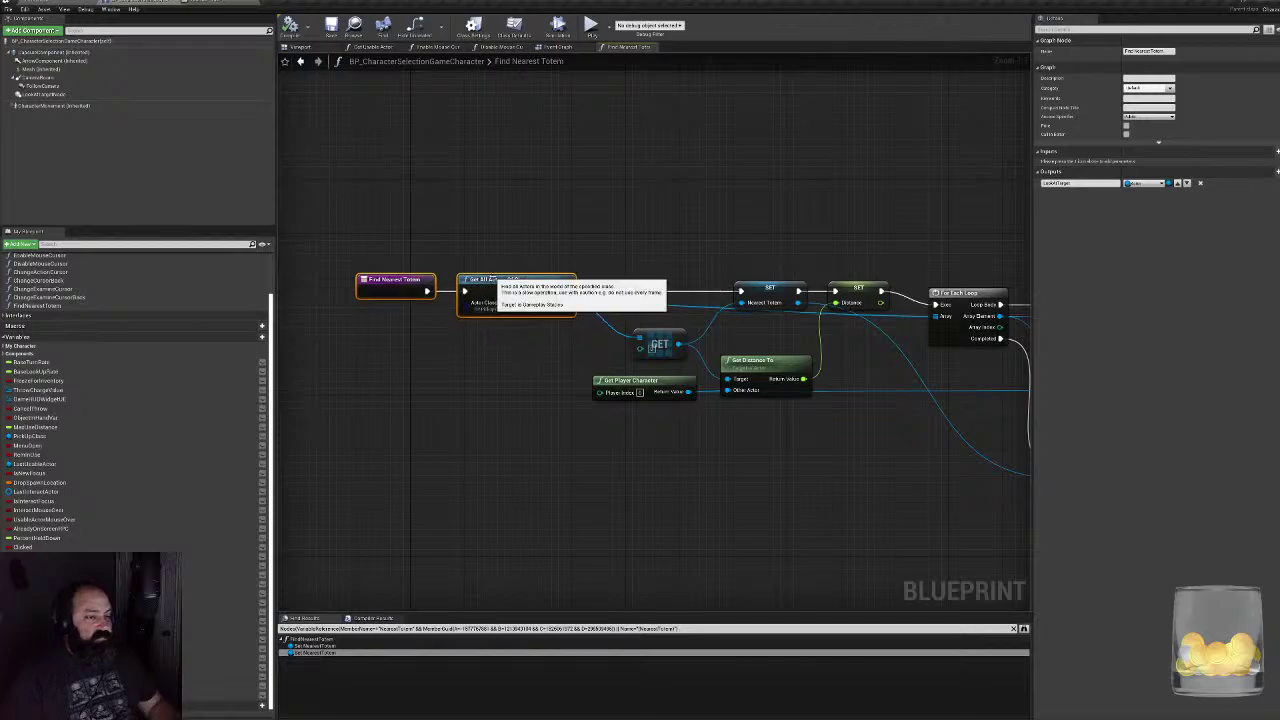
left_click(858, 290)
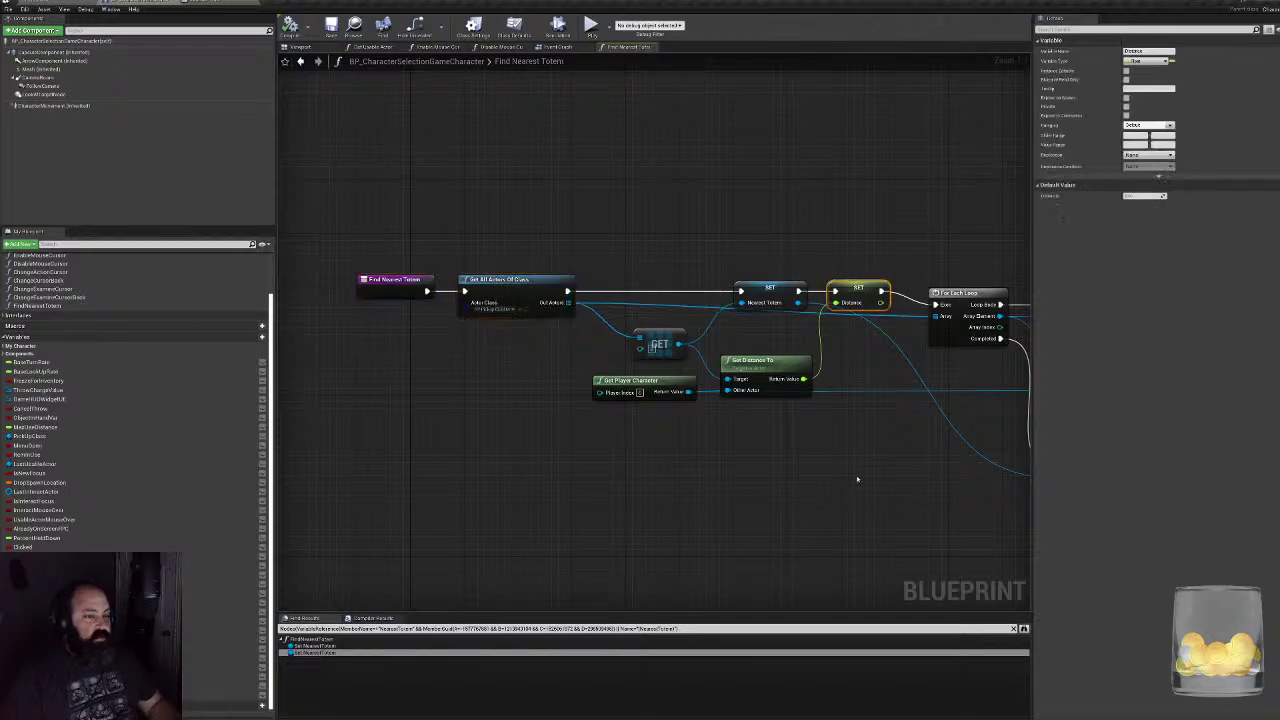
- Check the actor class chosen in Get All Actors Of Class and move the array Get node closer to it
right_click_drag(857, 479, 779, 469)
right_click_drag(430, 313, 575, 342)
left_click(597, 323)
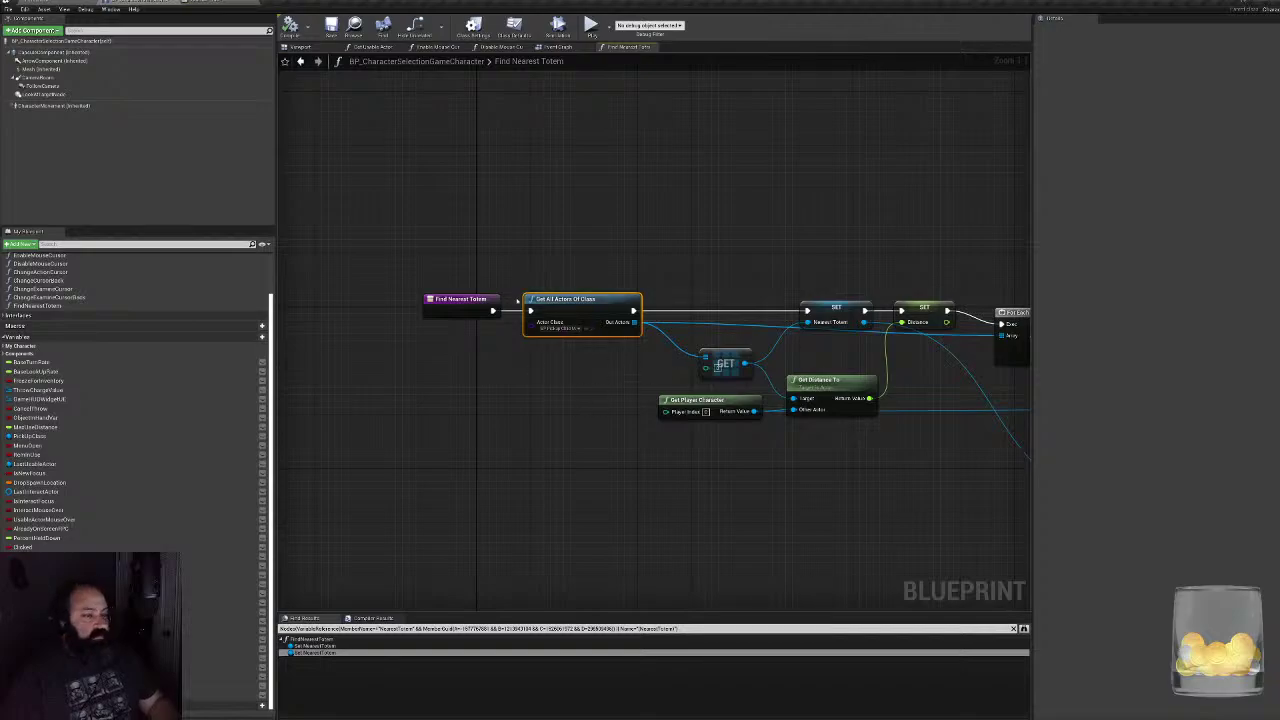
left_click(578, 328)
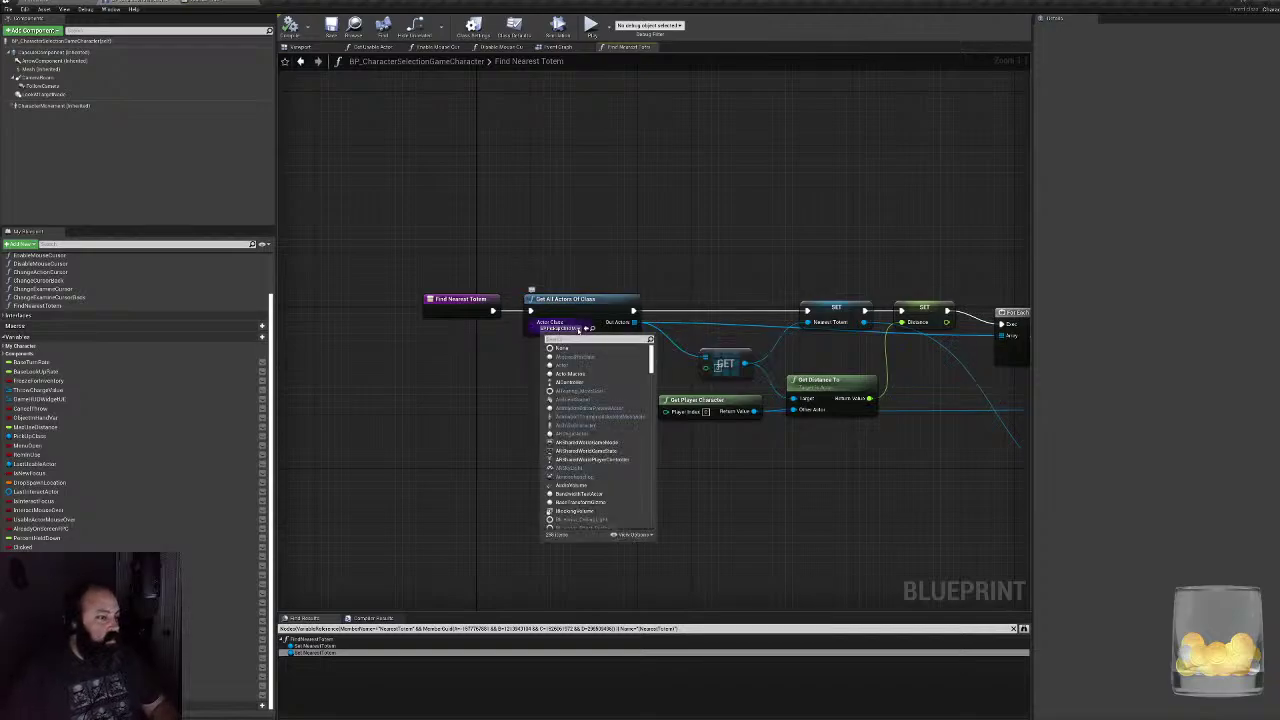
left_click(578, 329)
right_click_drag(754, 362, 588, 351)
left_click_drag(561, 343, 529, 338)
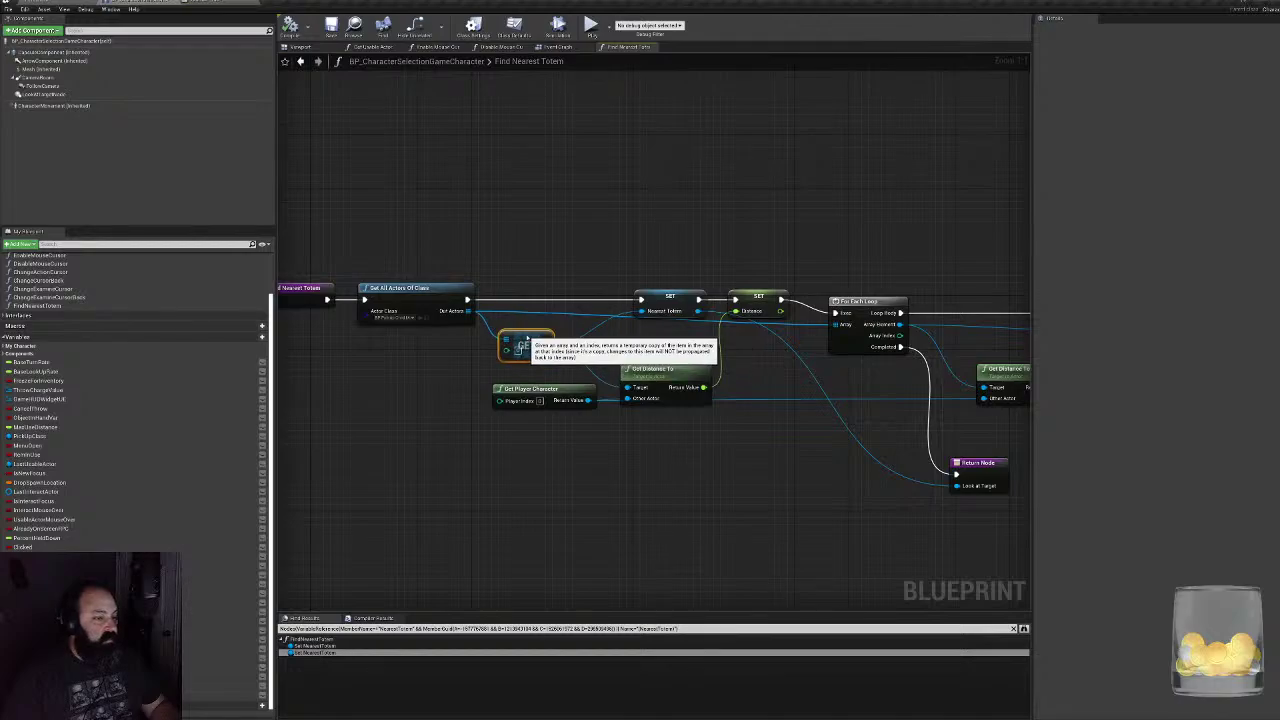
- Examine the first Get Distance To node and the Distance setter ahead of the For Each Loop, and return to the level editor
left_click(661, 386)
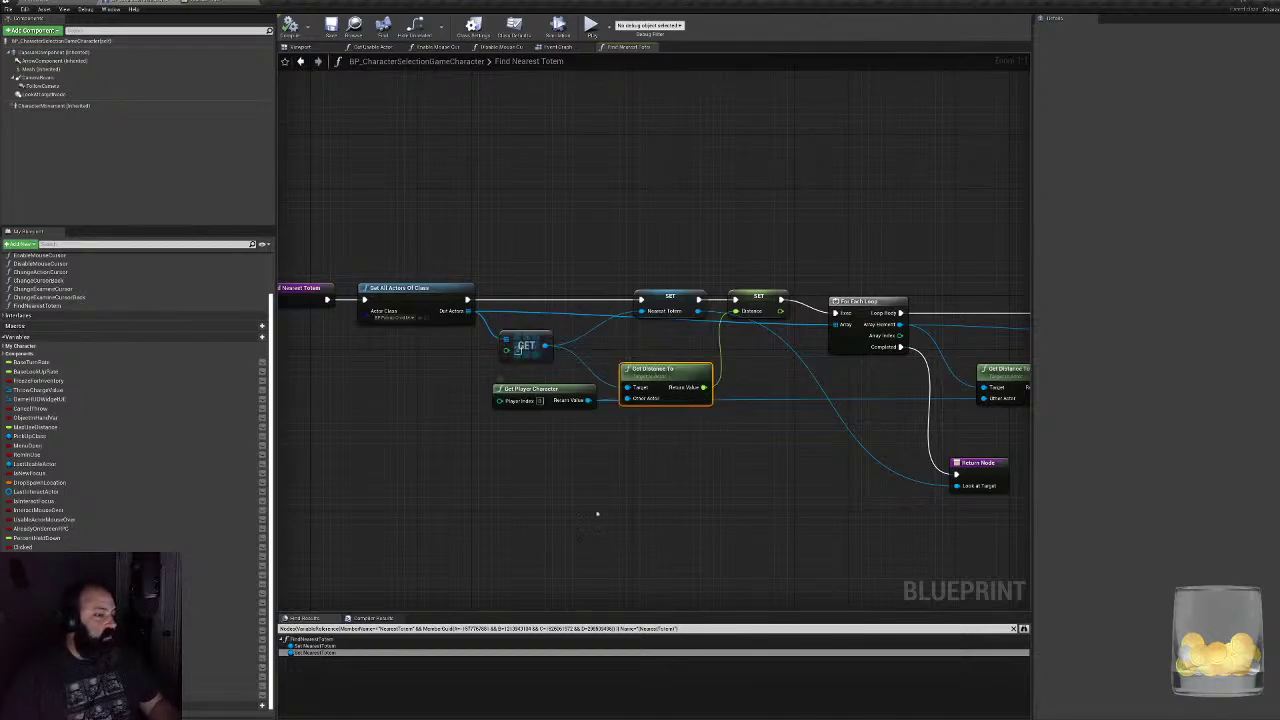
right_click_drag(737, 438, 659, 450)
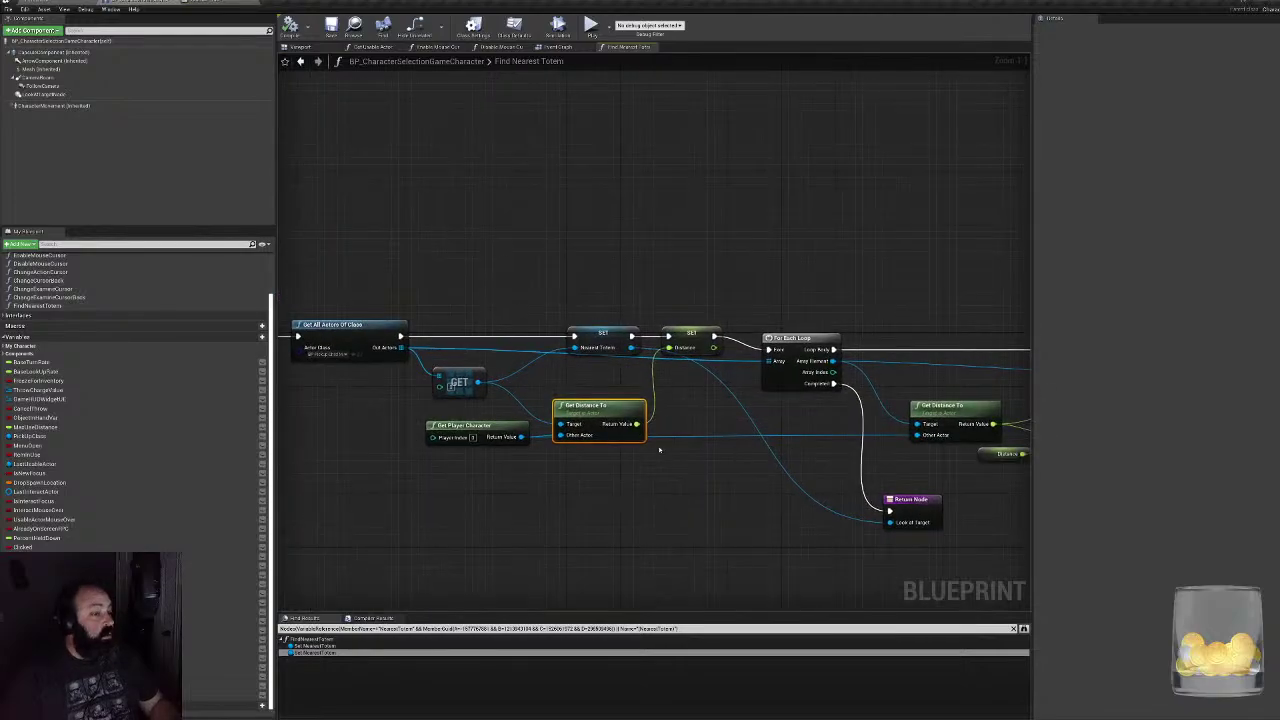
left_click(688, 335)
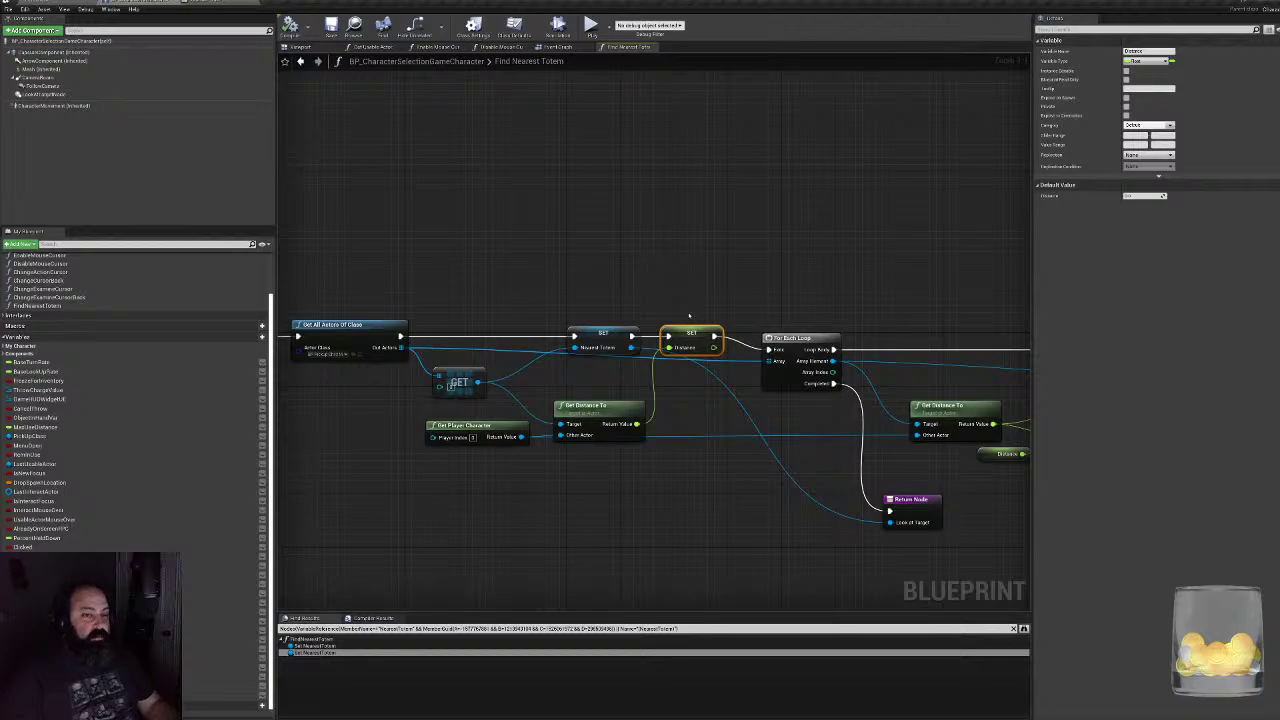
right_click_drag(688, 316, 725, 319)
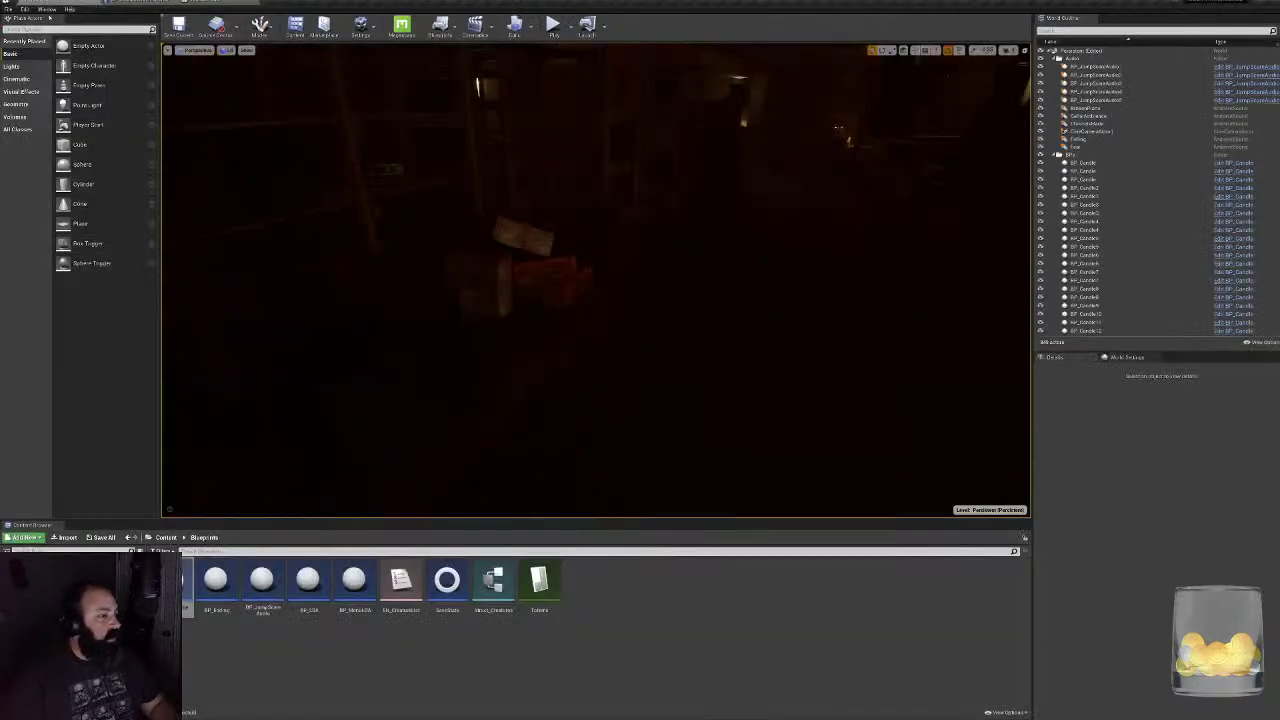
- Open the Message Log from the level editor and examine the play-in-editor runtime errors for the Find Nearest Totem function
left_click(46, 9)
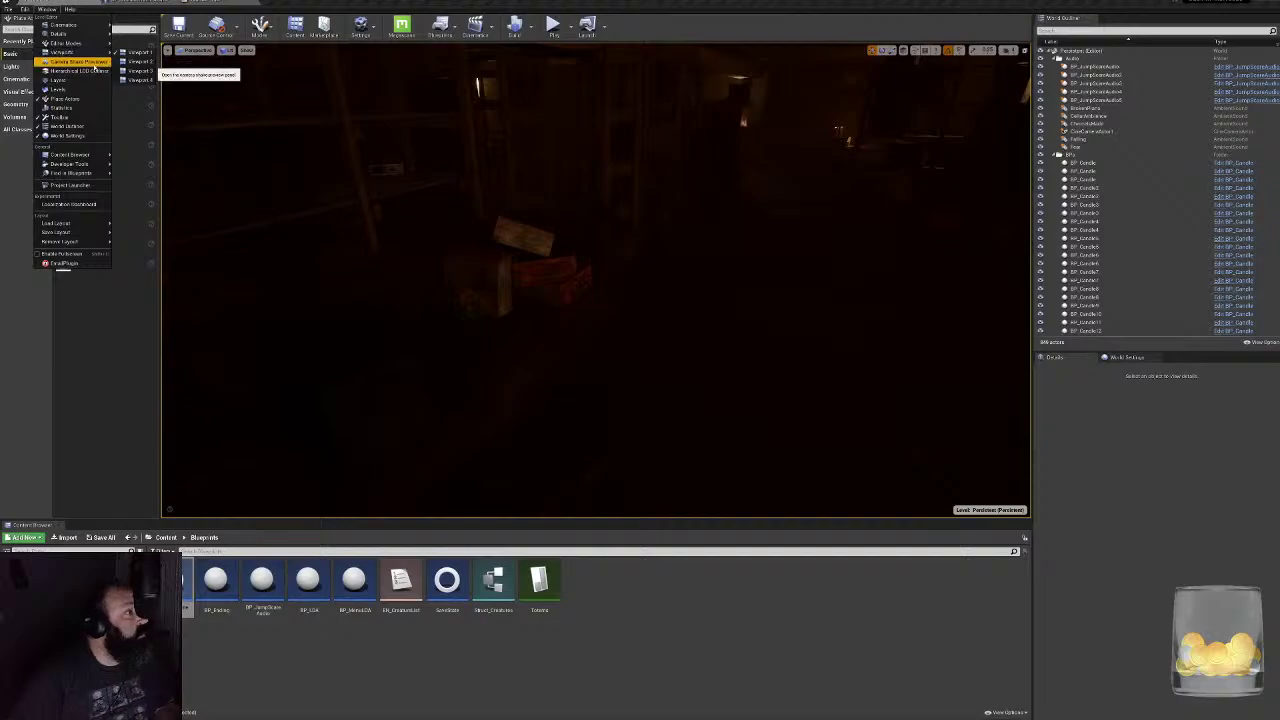
mouse_move(97, 36)
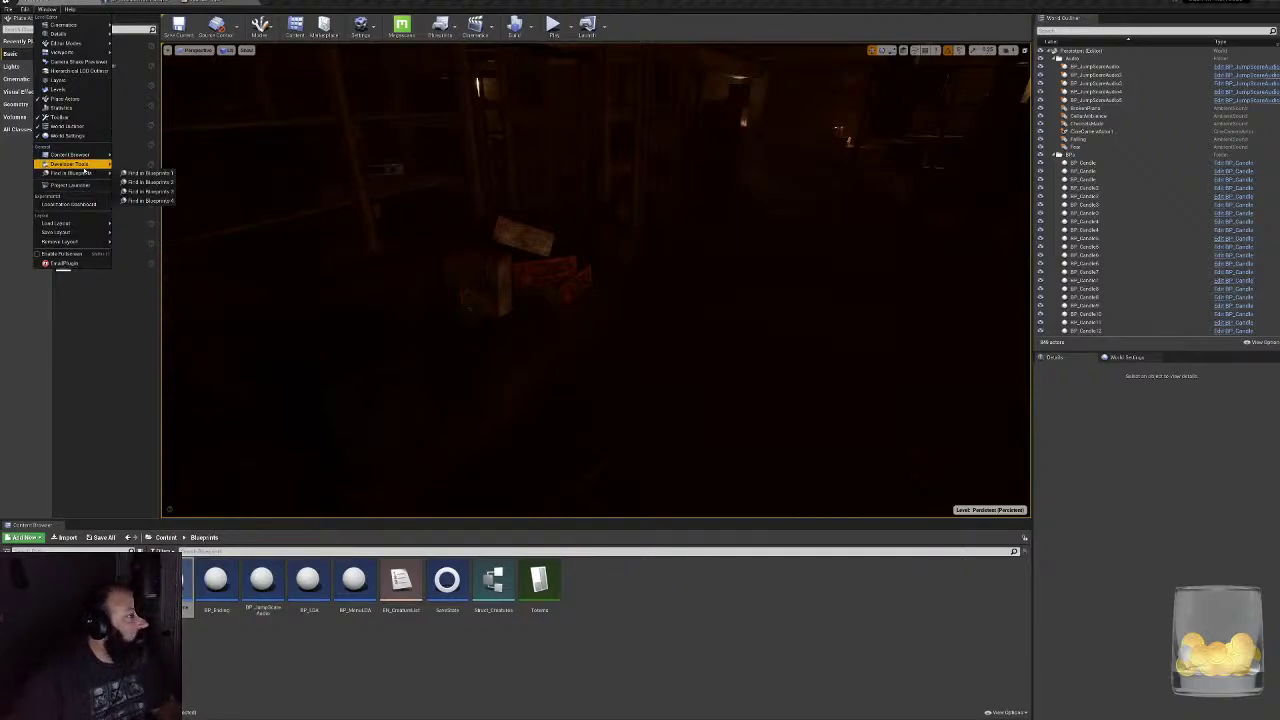
mouse_move(86, 168)
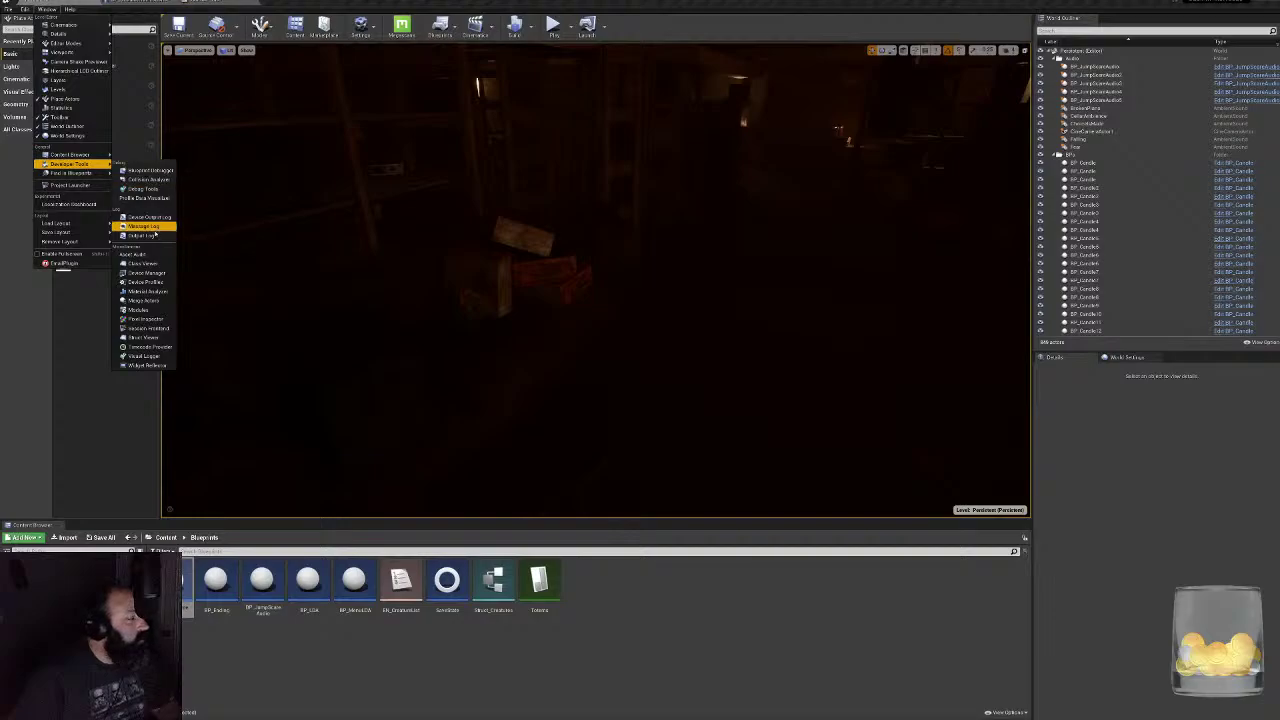
left_click(149, 236)
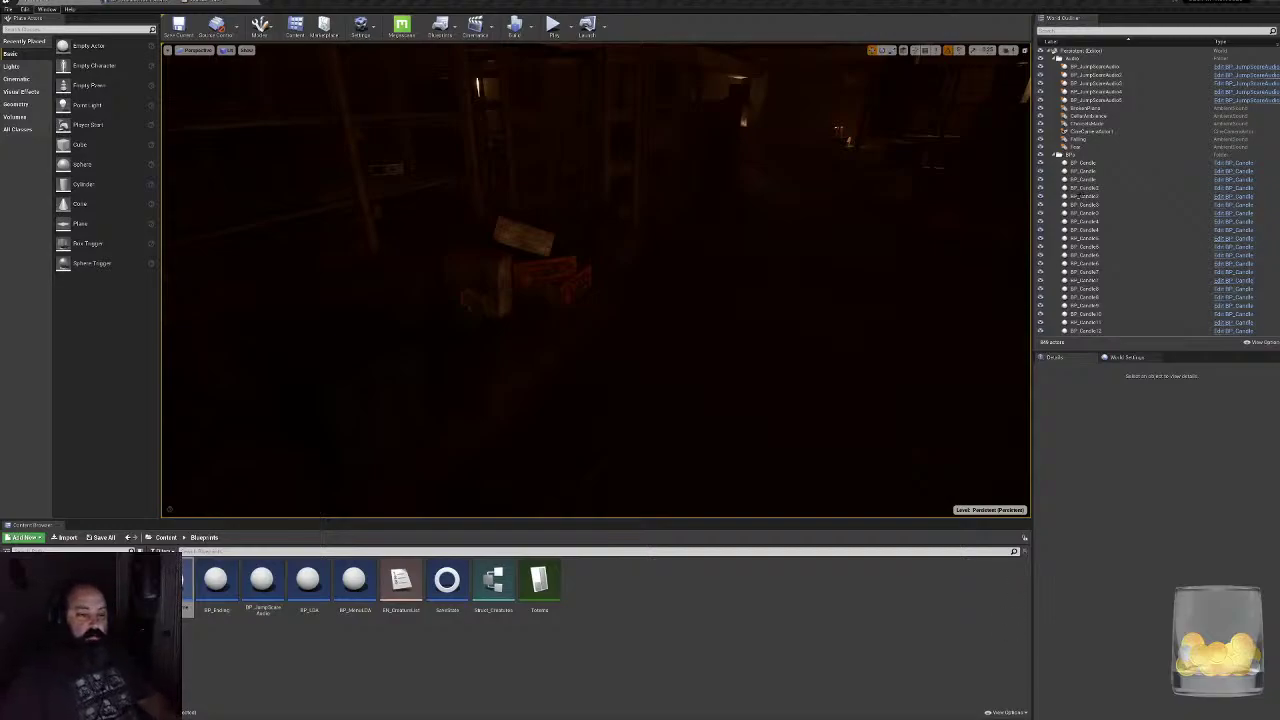
key("super")
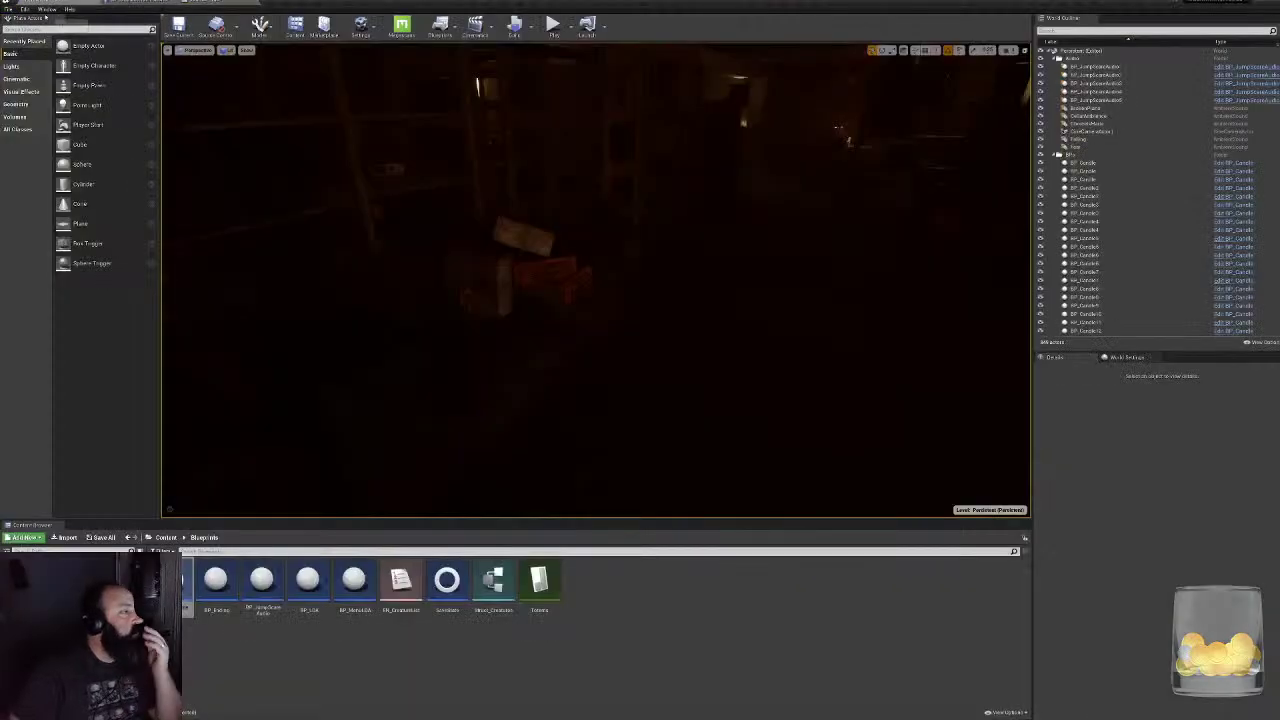
left_click(47, 9)
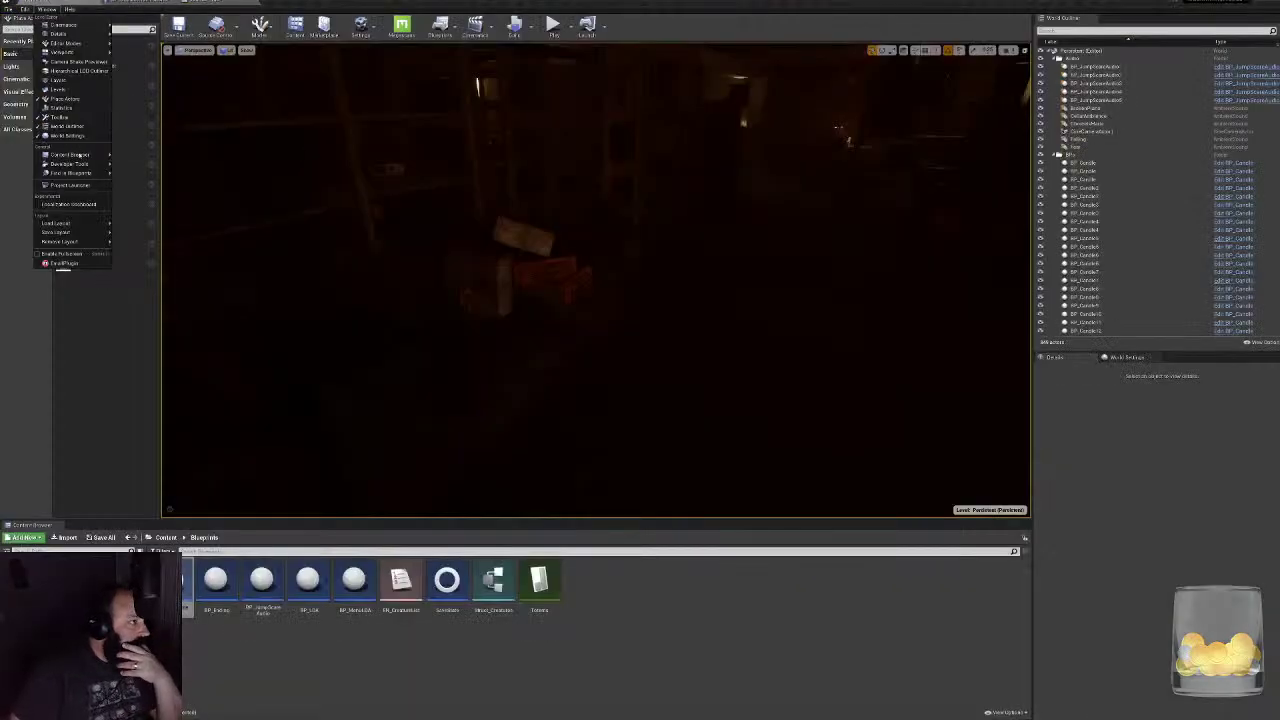
mouse_move(80, 163)
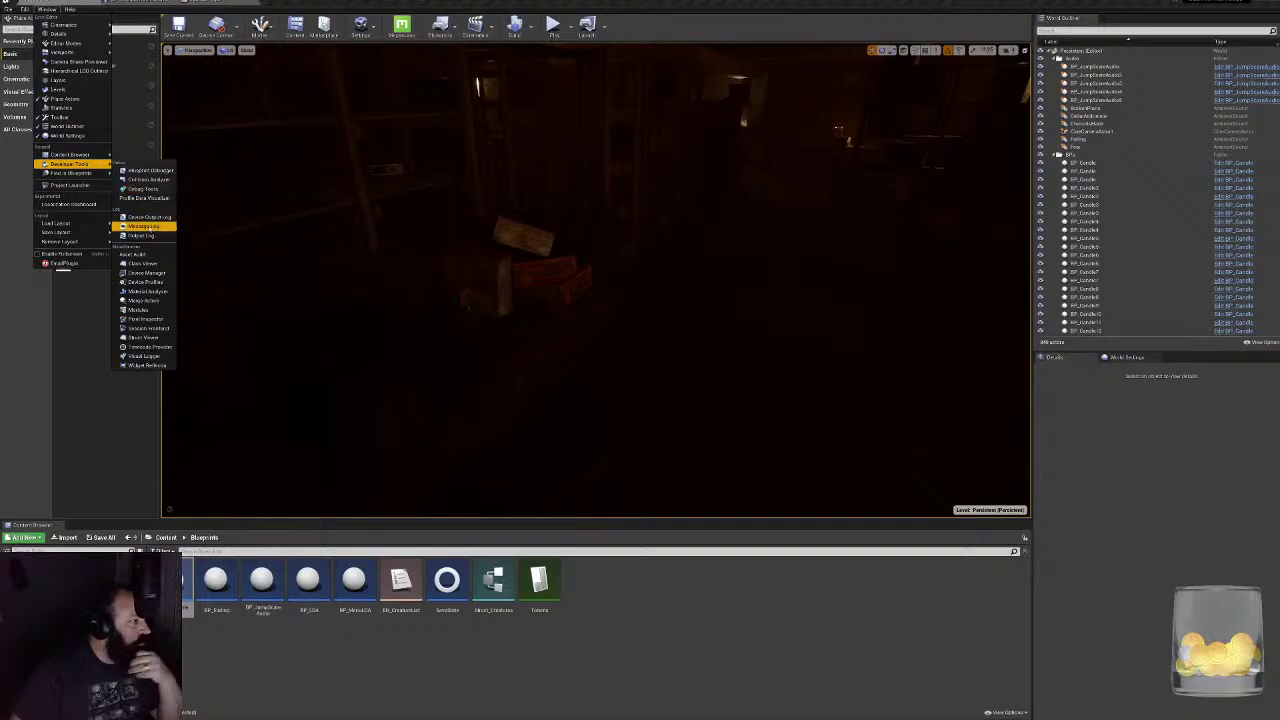
left_click(150, 236)
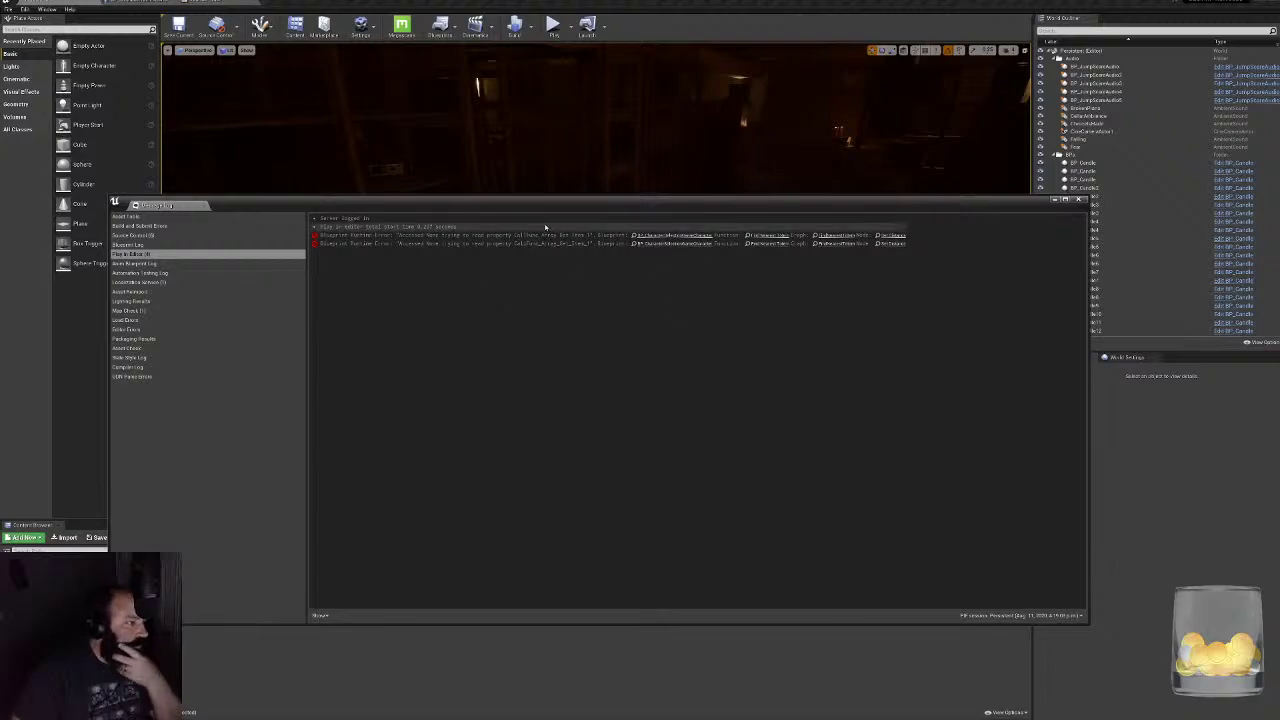
left_click_drag(660, 206, 474, 239)
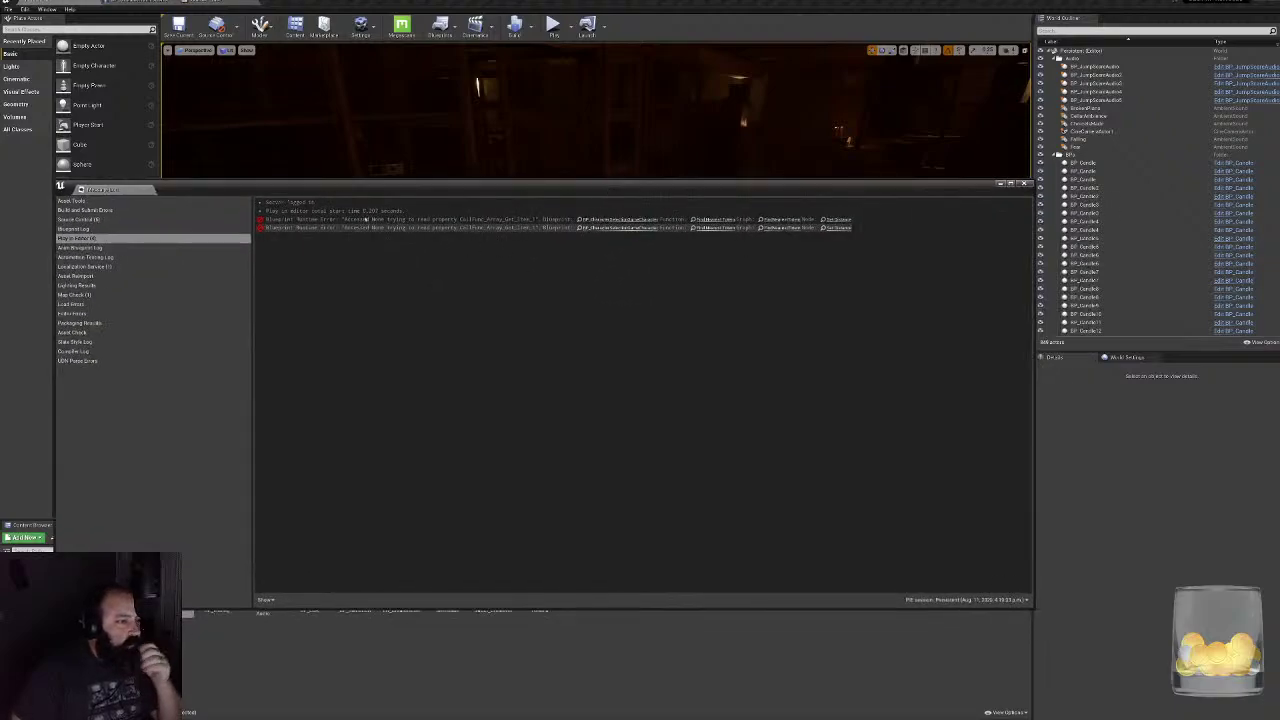
left_click(306, 222)
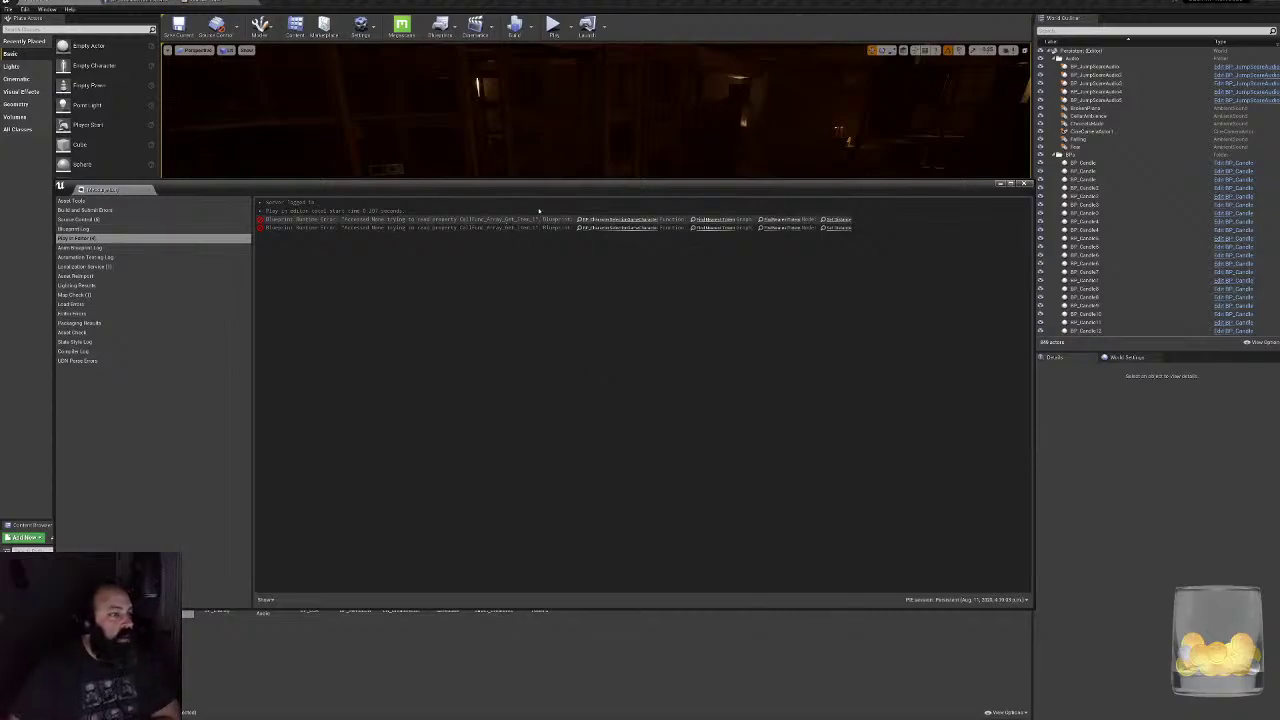
- Place the log below the character blueprint's Find Nearest Totem graph and compare its errors with the Get and Get All Actors Of Class nodes
left_click(135, 2)
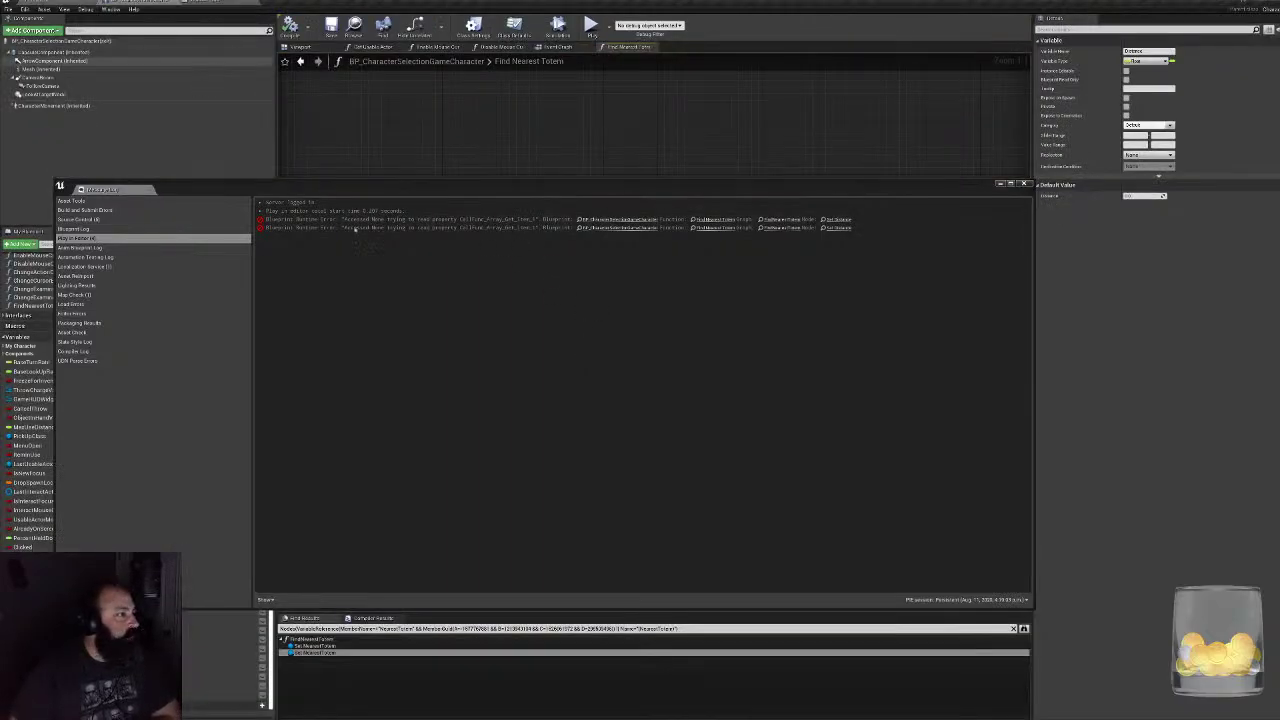
left_click_drag(408, 195, 479, 448)
left_click(492, 386)
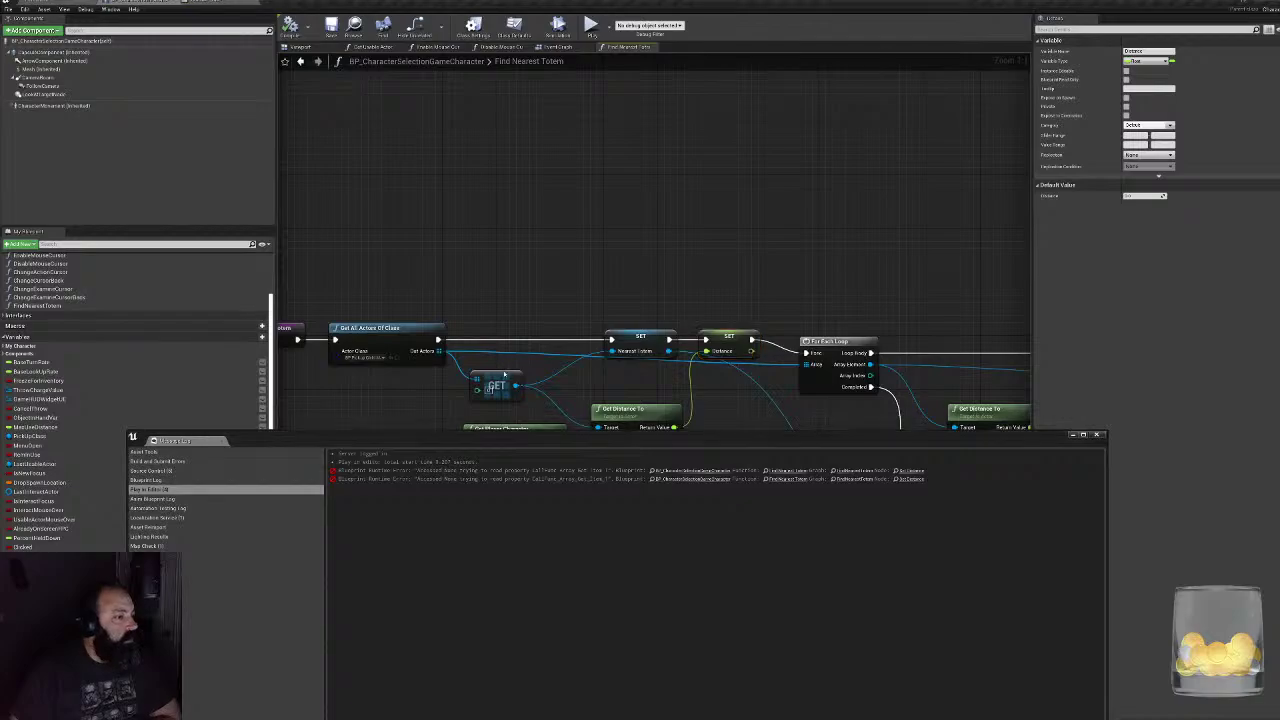
right_click_drag(455, 352, 613, 227)
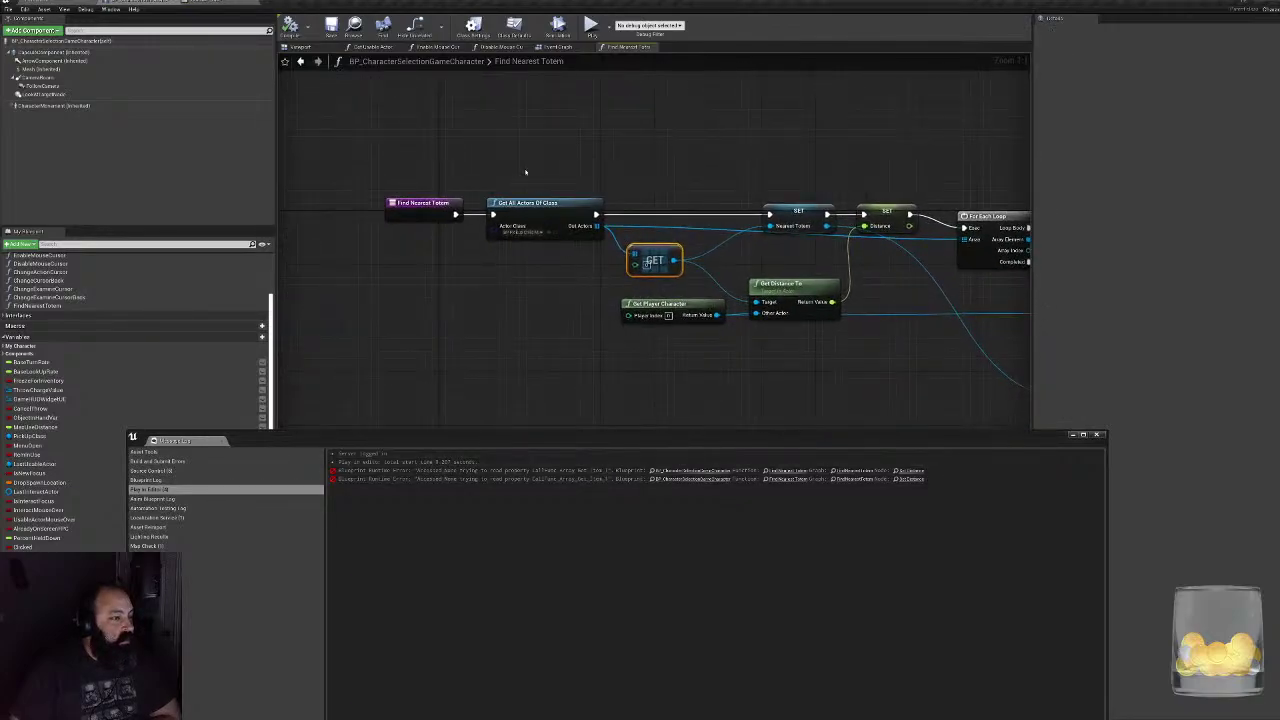
left_click(580, 218)
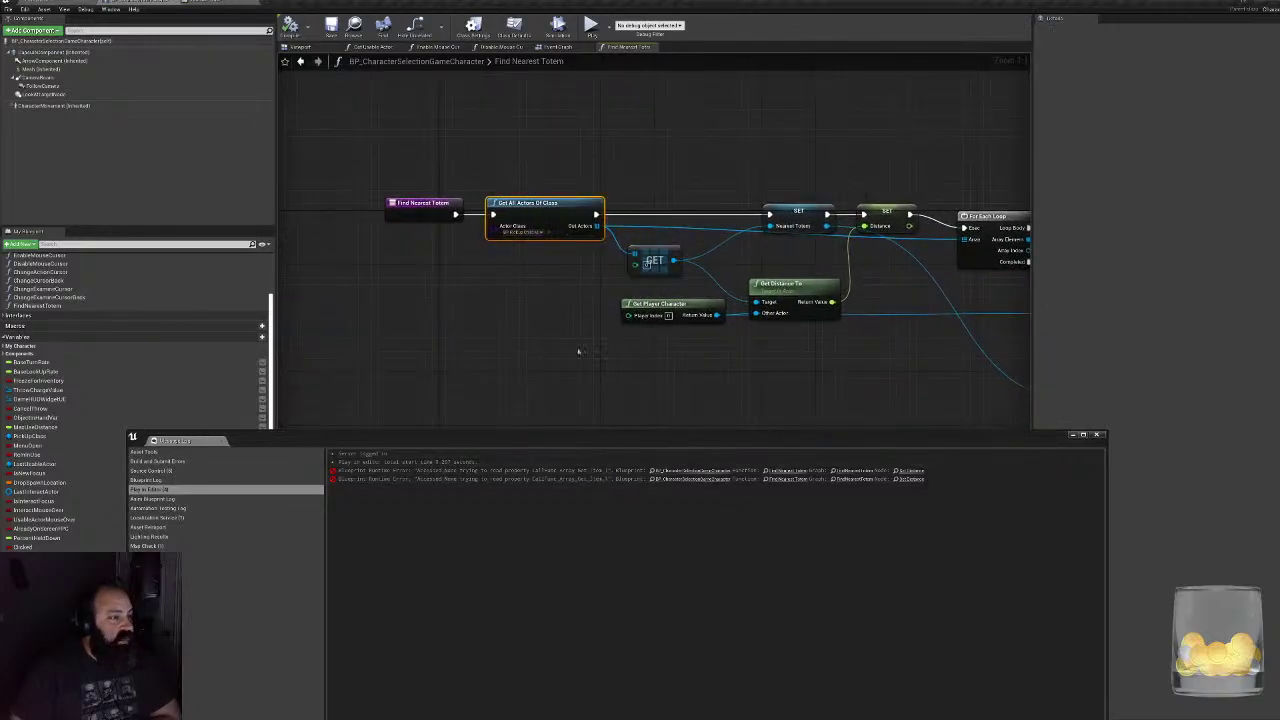
left_click(540, 233)
left_click(540, 234)
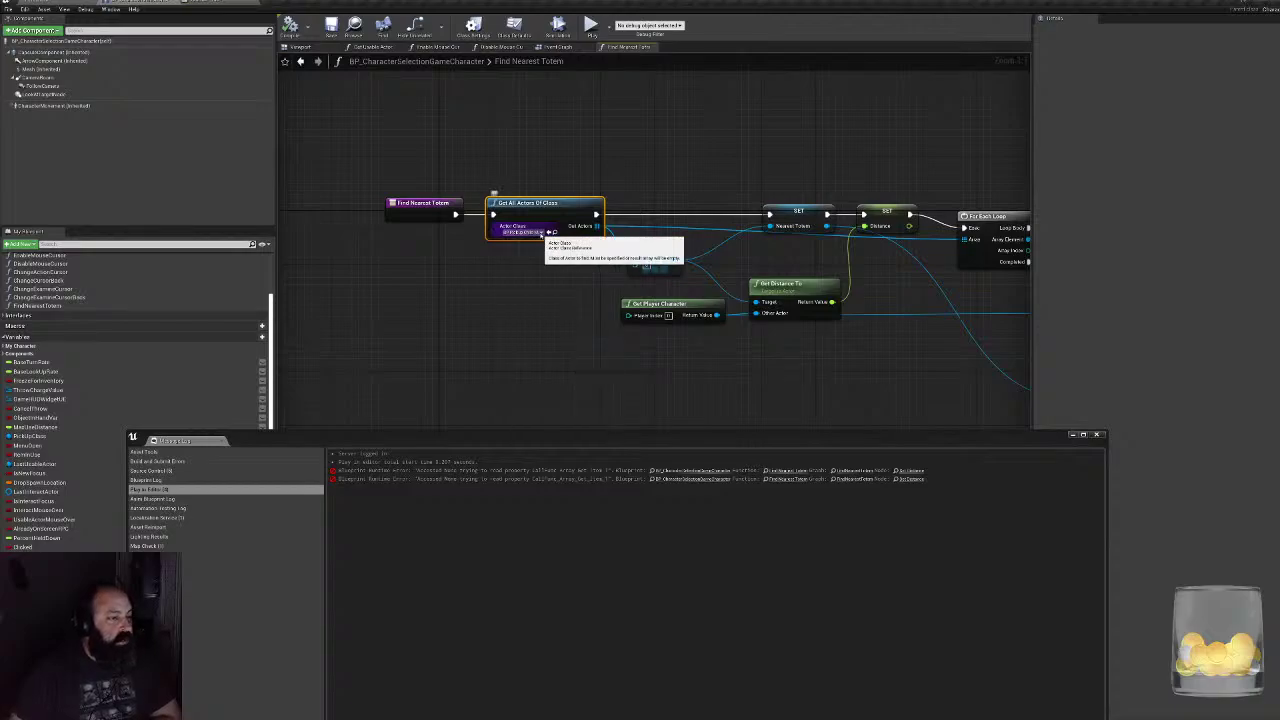
- In the Event Graph, move the Event Tick, first cast and Branch group left, and shift the Find Nearest Totem node toward it
left_click(558, 47)
left_click(508, 342)
right_click_drag(496, 346, 835, 289)
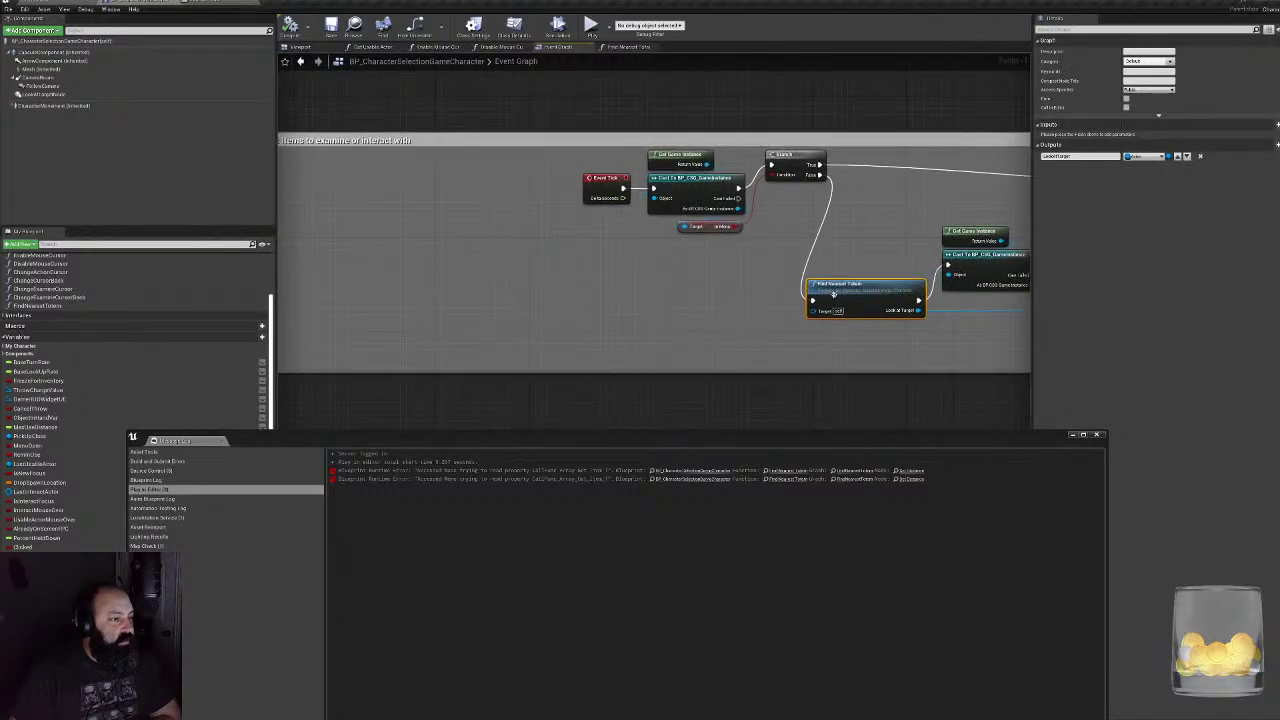
left_click_drag(553, 156, 783, 246)
left_click_drag(780, 159, 544, 184)
left_click(631, 318)
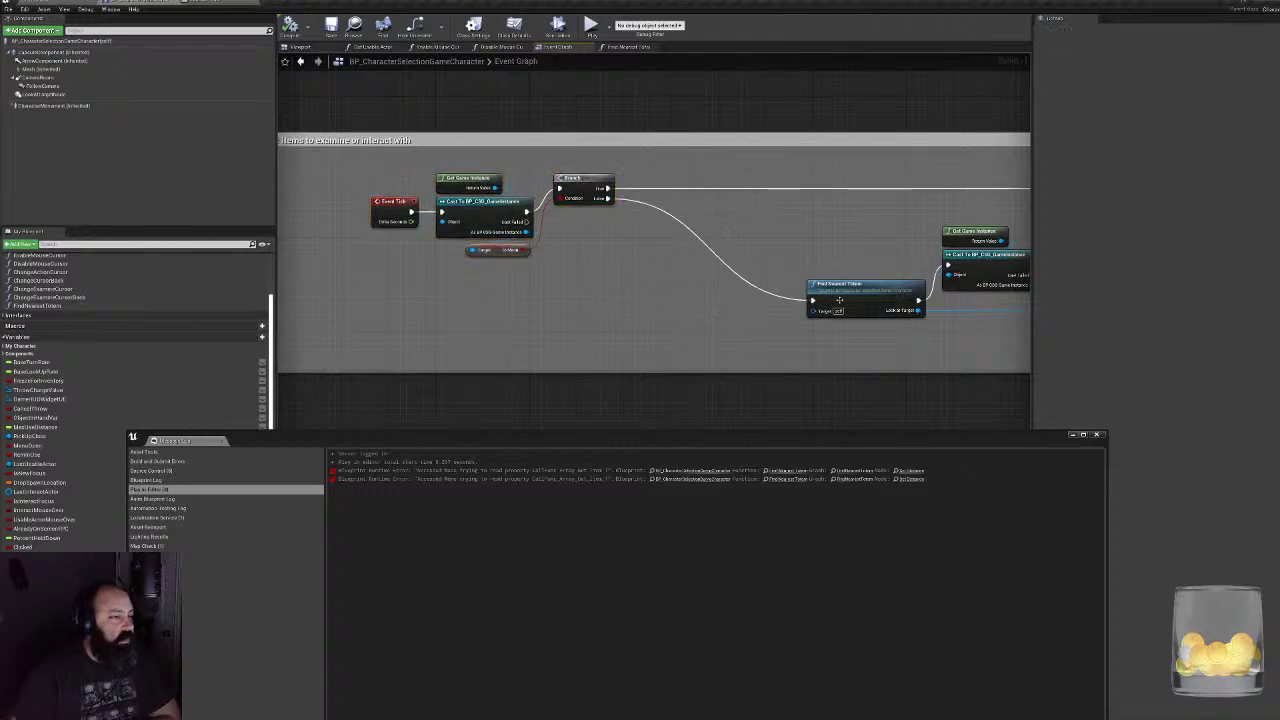
left_click_drag(839, 300, 751, 288)
- Move the second game instance cast and the Nearest Totem setter closer to the Find Nearest Totem node, and close the Message Log
right_click_drag(935, 320, 675, 312)
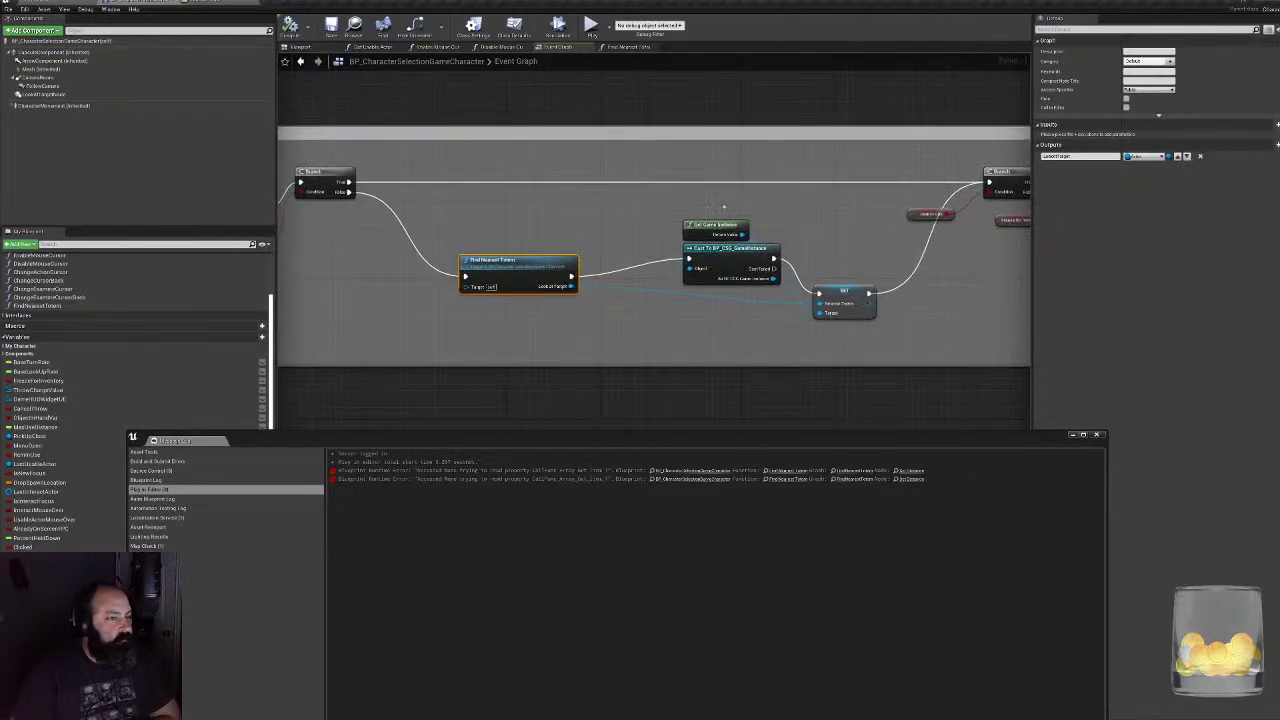
left_click_drag(724, 207, 701, 238)
mouse_move(843, 302)
left_mouse_down()
mouse_move(807, 243)
mouse_move(792, 265)
mouse_move(800, 288)
mouse_move(826, 293)
left_mouse_up()
right_click_drag(826, 293, 650, 323)
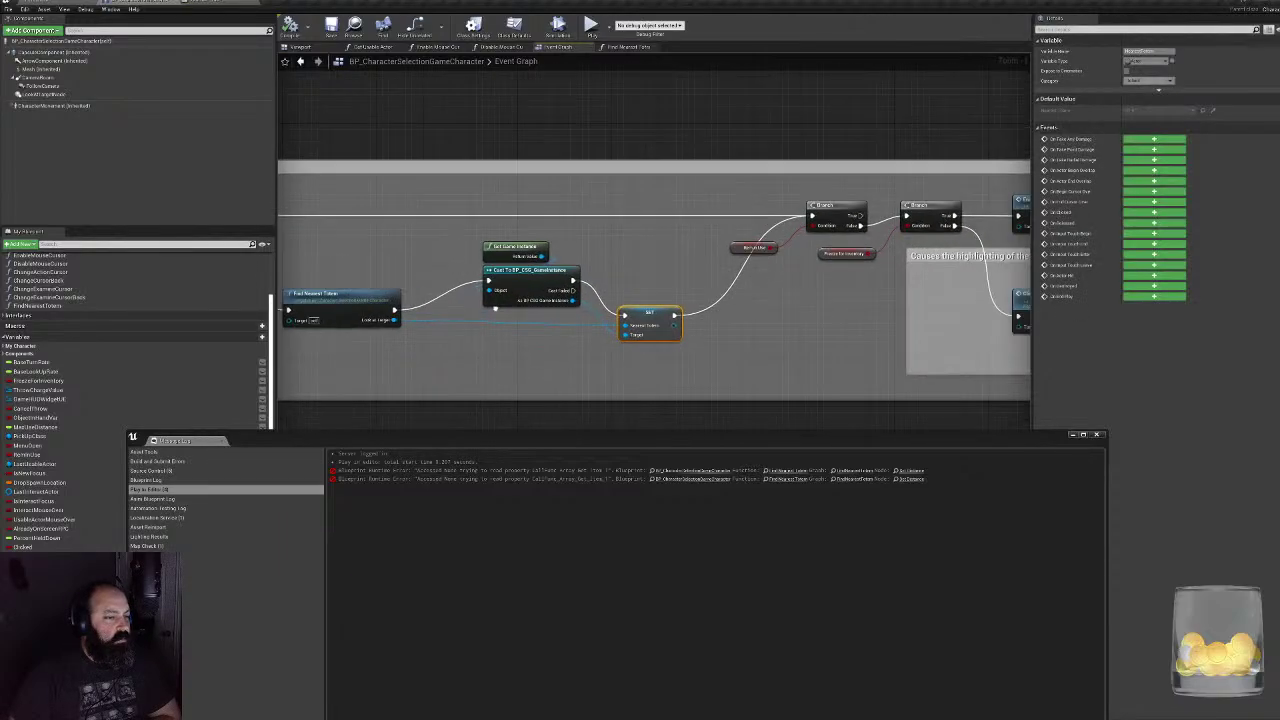
right_click_drag(495, 308, 828, 302)
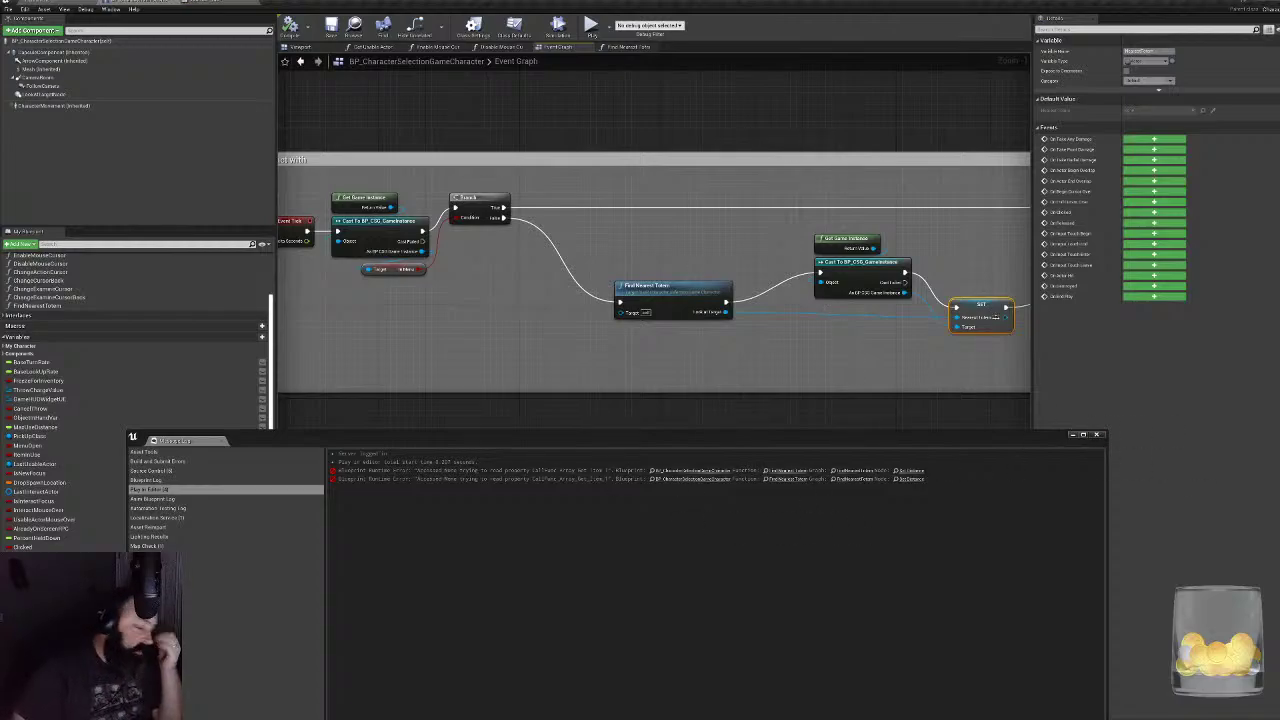
left_click(1097, 435)
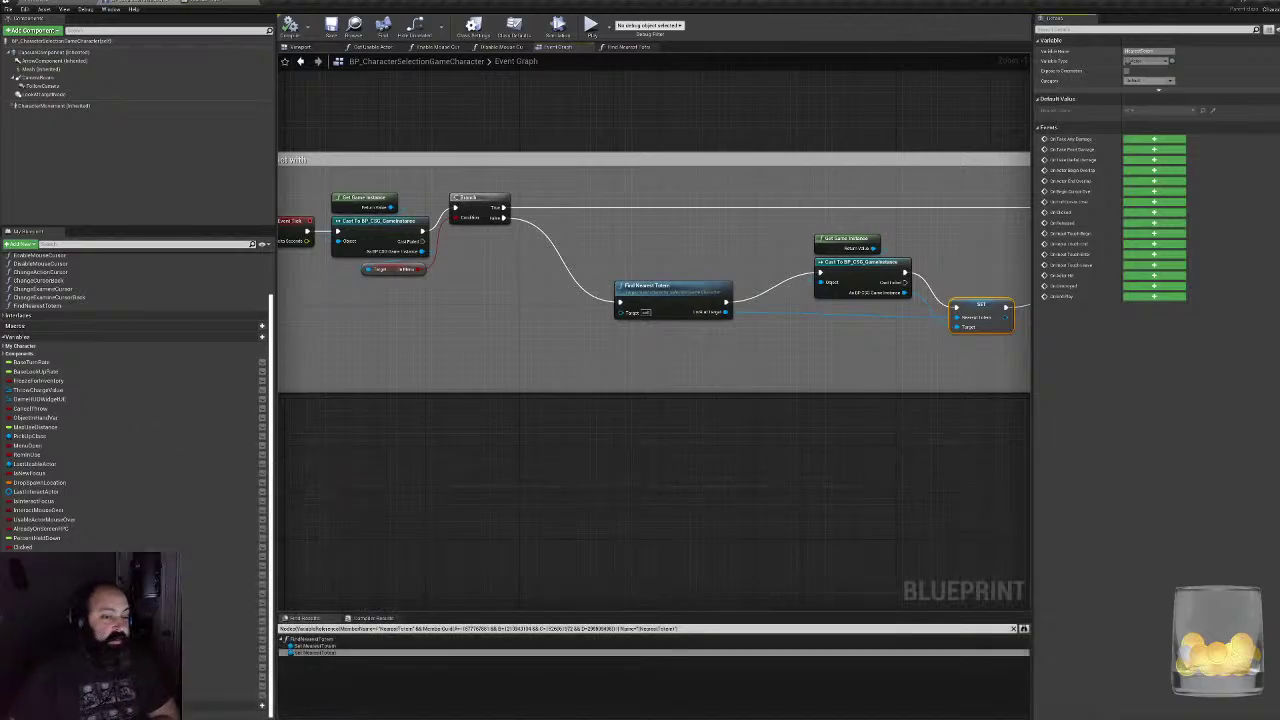
- Reopen the Find Nearest Totem function and move its entry, Get All Actors Of Class and Get nodes left to open space before the setter
double_click(656, 292)
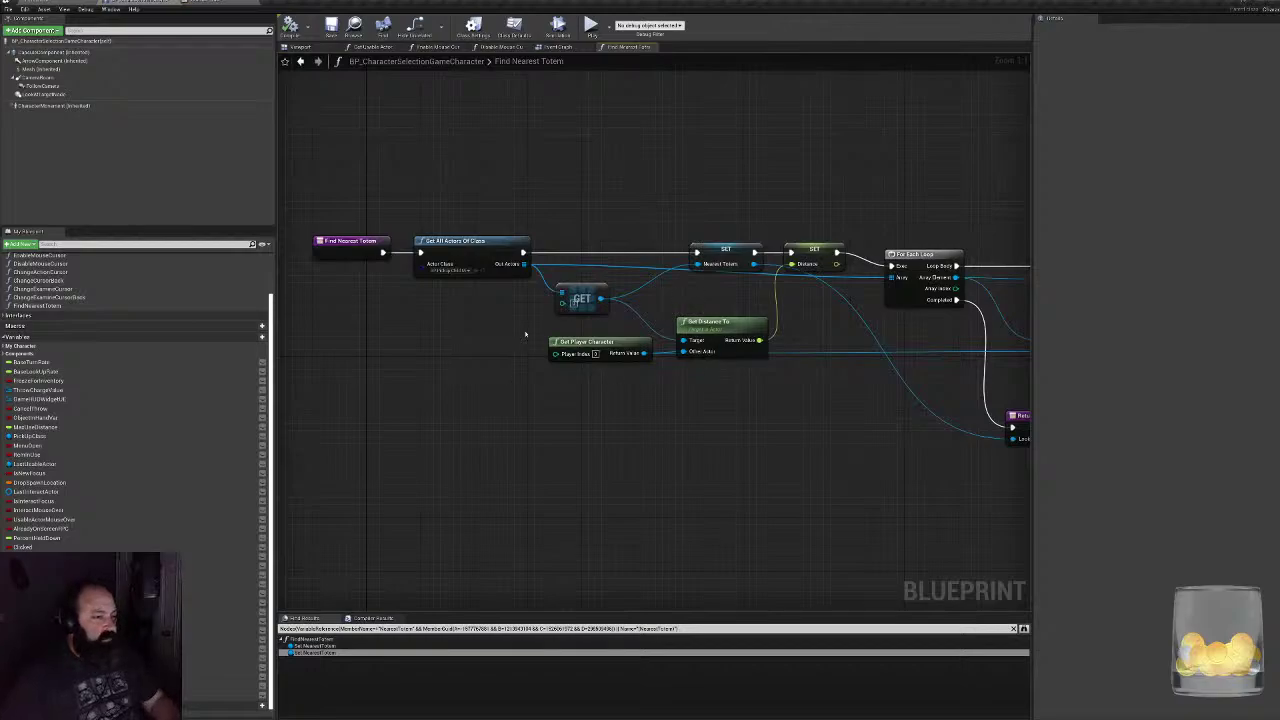
left_click_drag(297, 175, 610, 316)
right_click_drag(600, 316, 846, 342)
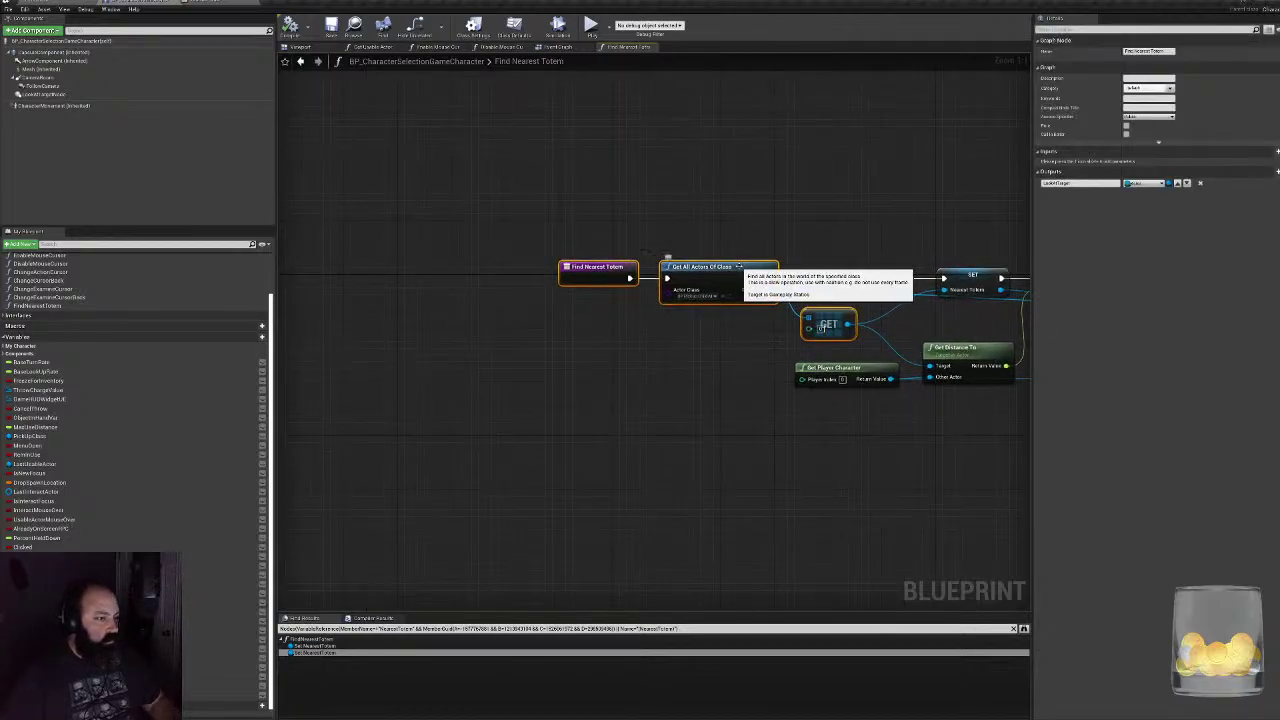
left_click_drag(724, 267, 589, 253)
left_click_drag(690, 313, 590, 327)
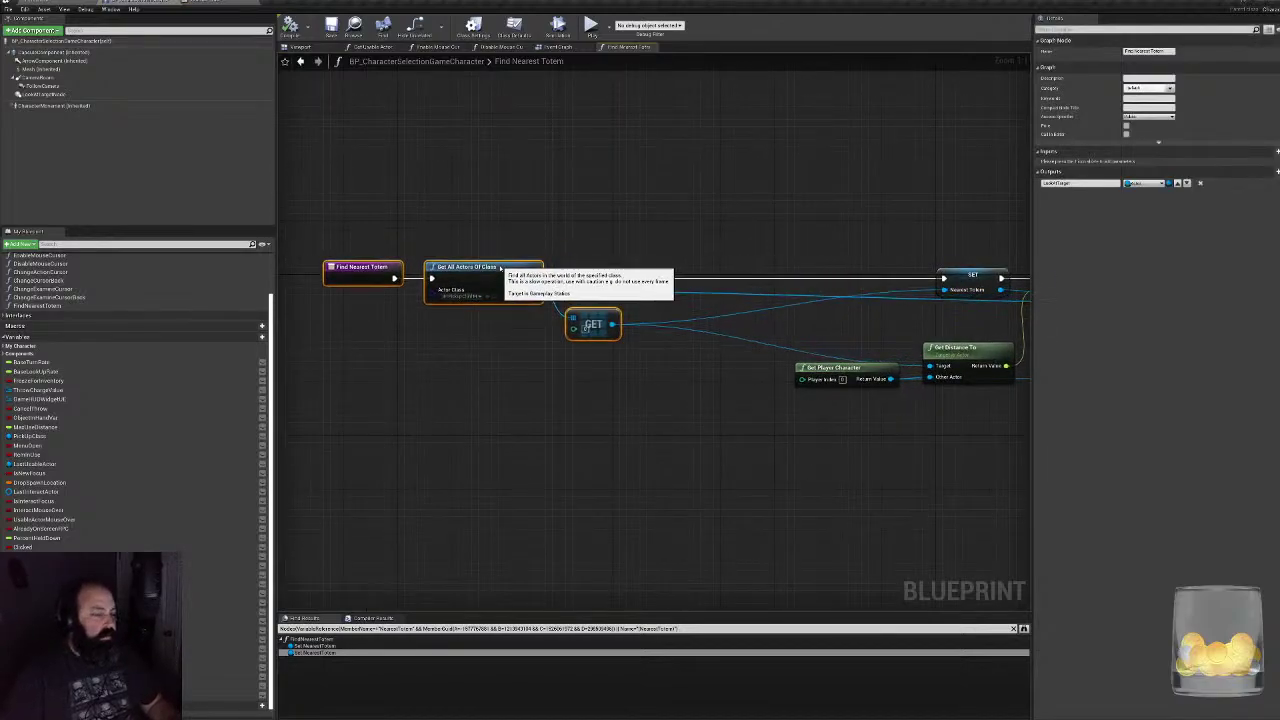
- Move Get Player Character down to make room, and add an Is Valid function on the Get node's output
left_click_drag(830, 370, 770, 431)
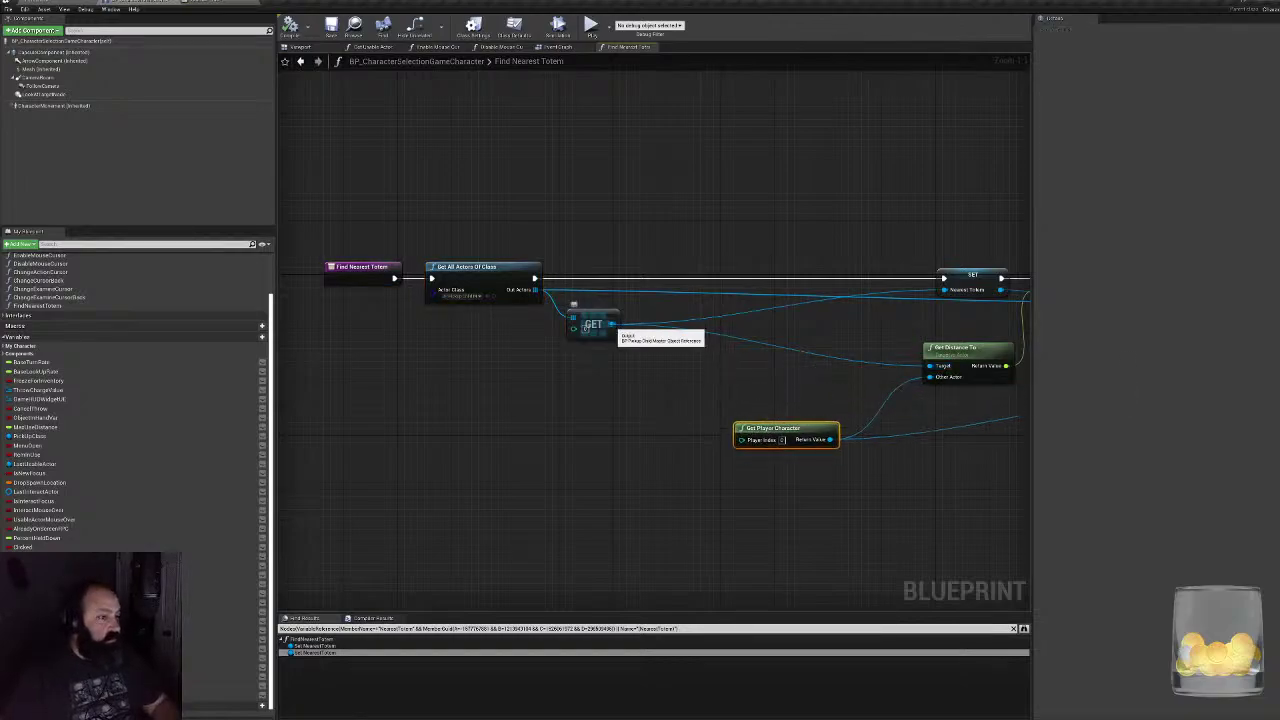
left_click_drag(612, 325, 643, 362)
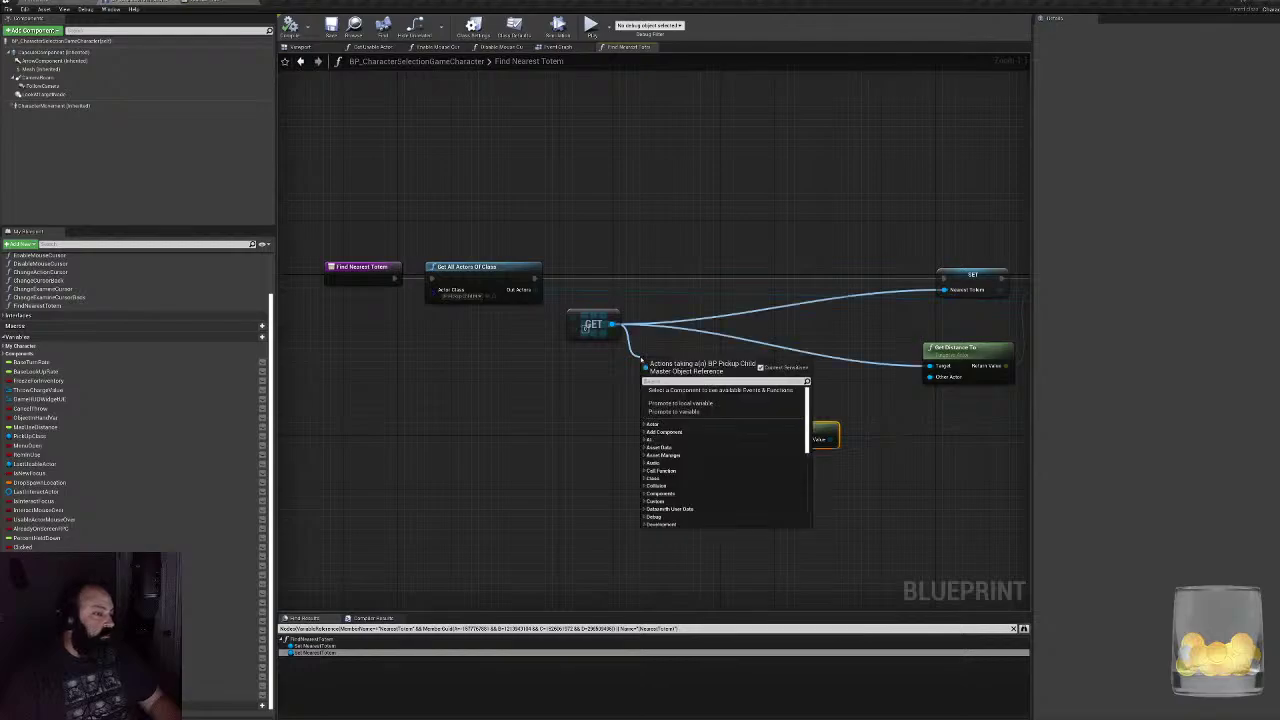
type("isva")
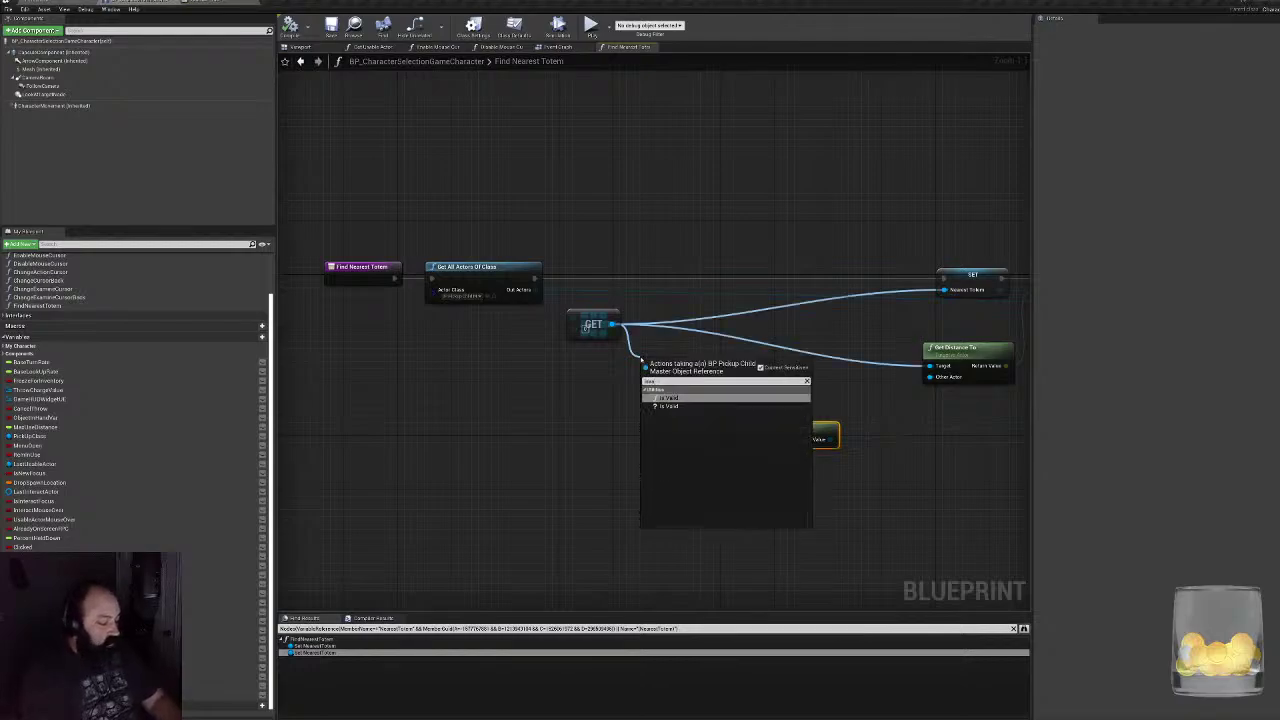
key("Return")
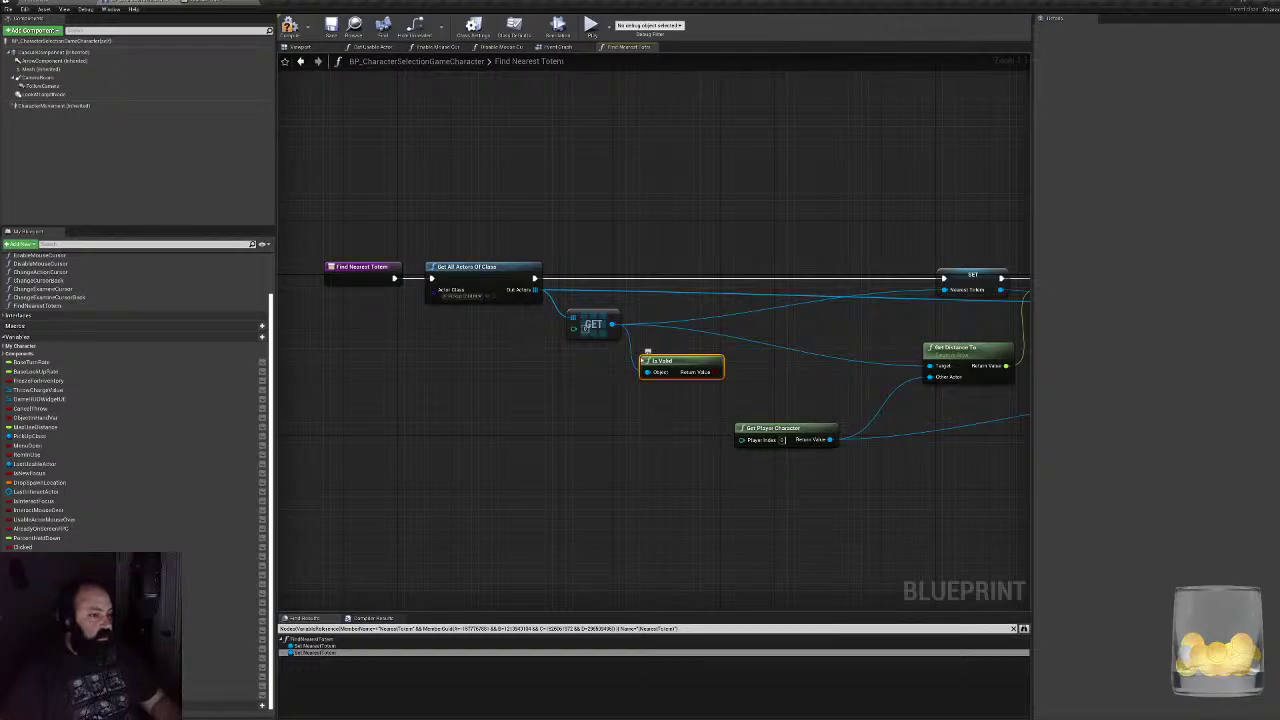
scroll(648, 351, "down", 4)
scroll(714, 369, "up", 4)
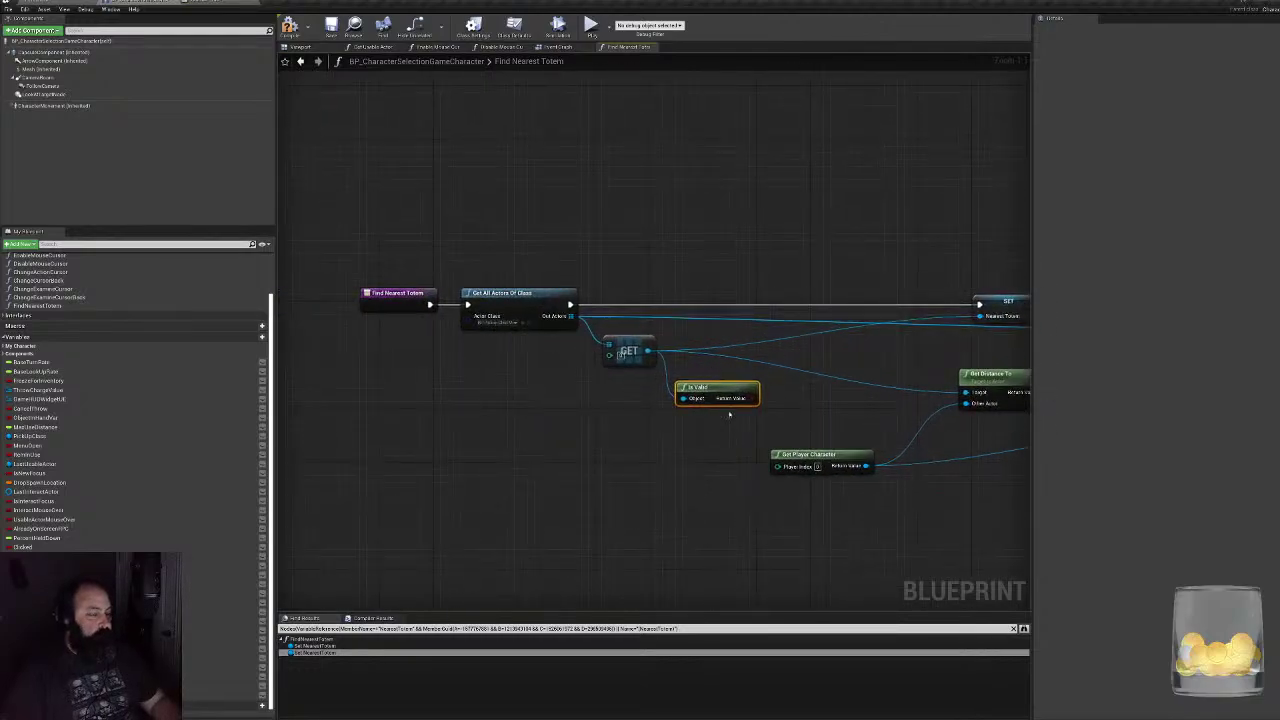
- Insert a Branch after Get All Actors Of Class, with Is Valid as its condition and True leading to the Nearest Totem setter
key("b")
left_click(687, 341)
left_click_drag(701, 343, 751, 292)
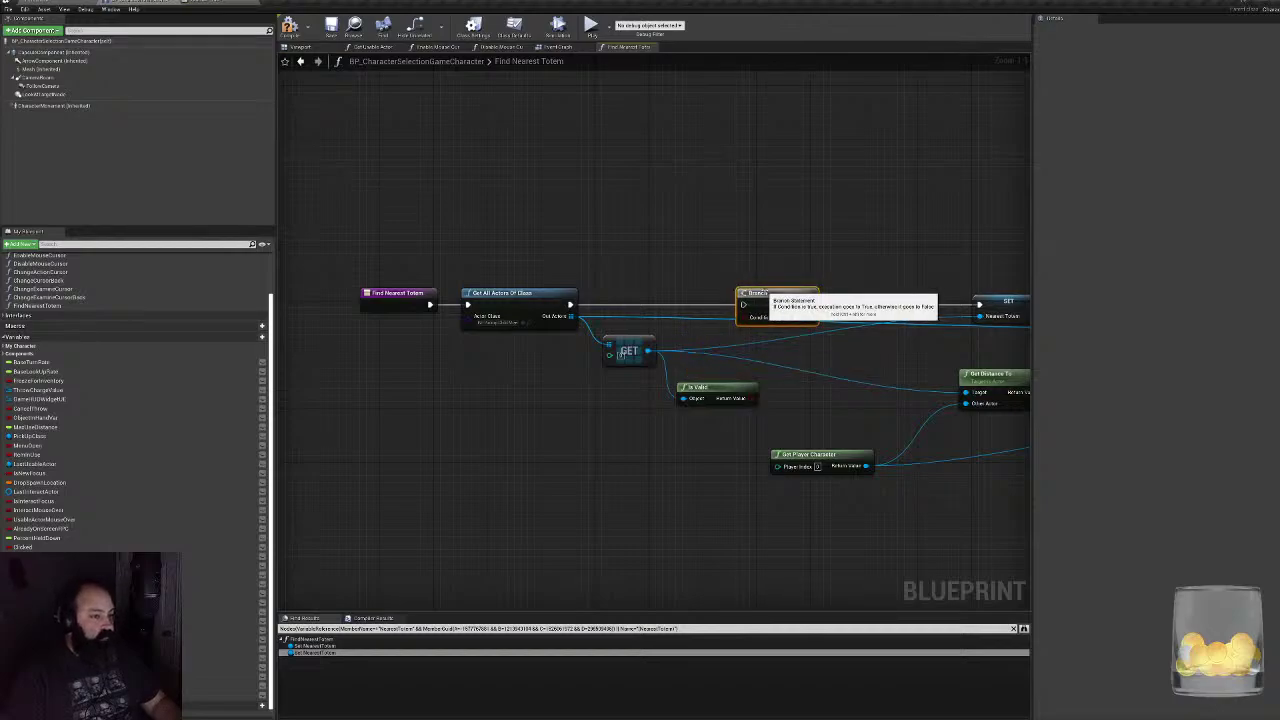
left_click_drag(570, 306, 743, 304)
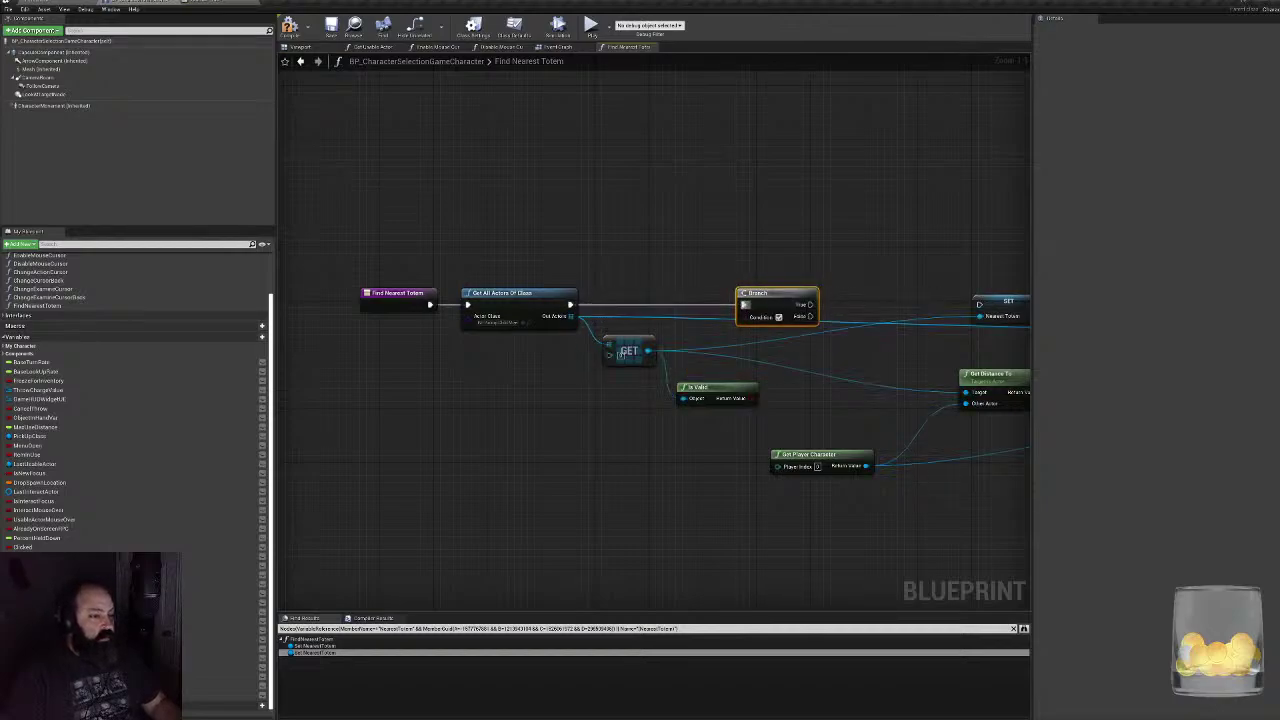
left_click_drag(750, 398, 981, 304)
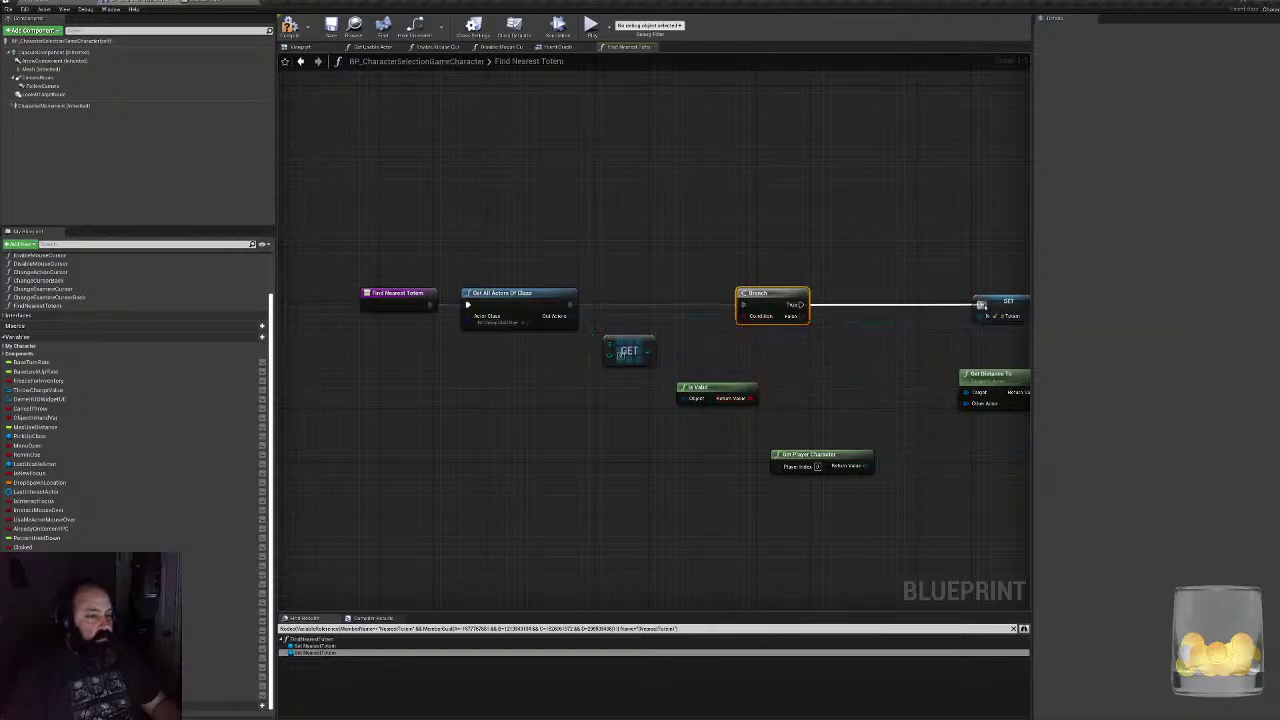
right_click_drag(708, 377, 493, 321)
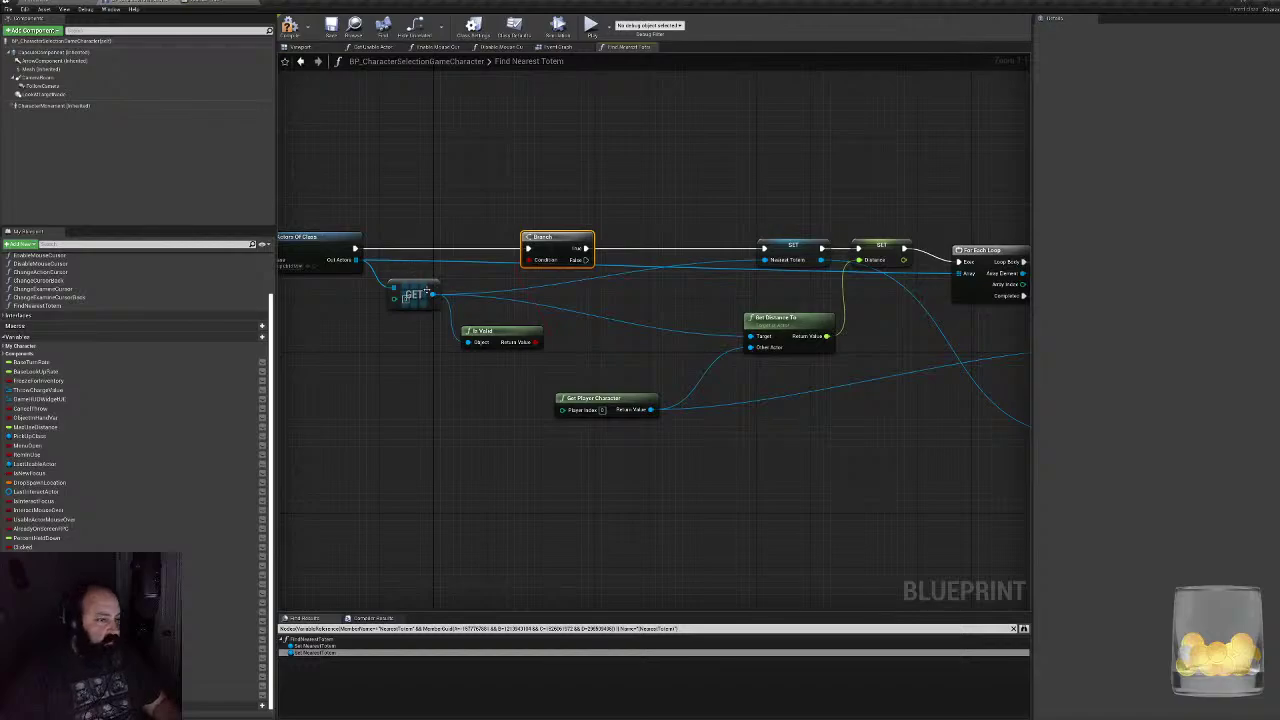
right_click_drag(509, 314, 512, 346)
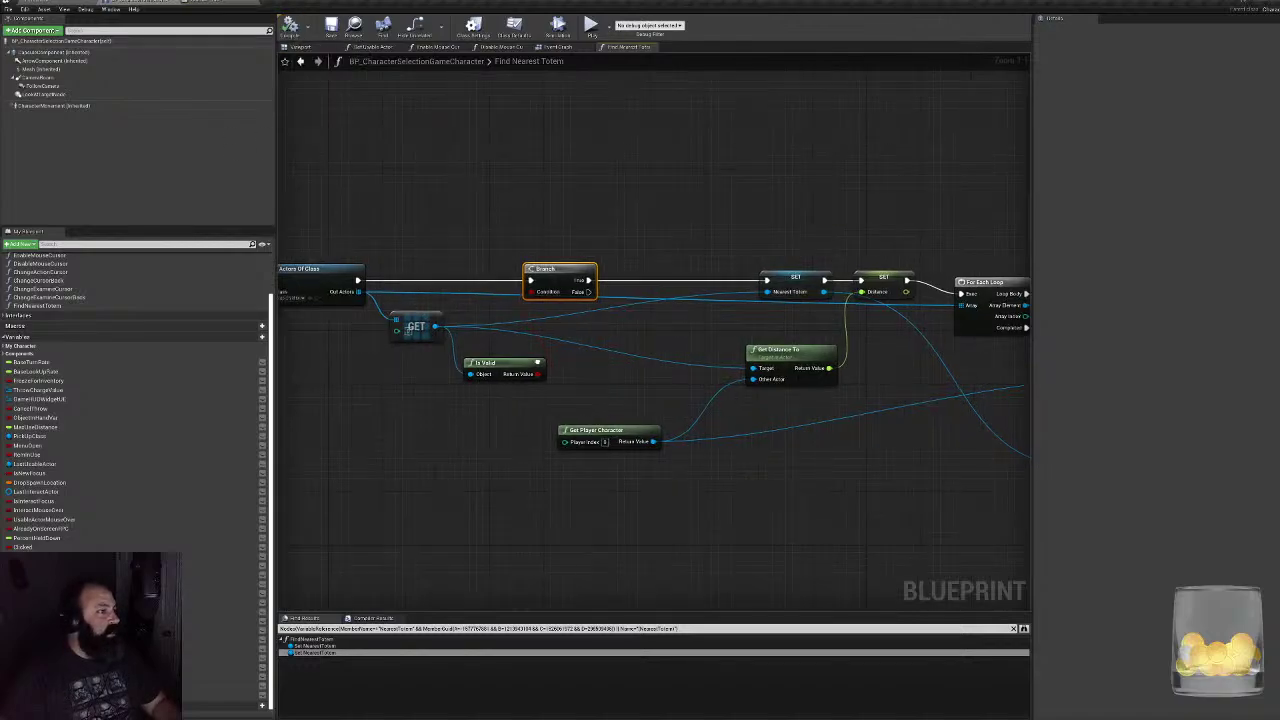
left_click_drag(588, 291, 676, 368)
key("Escape")
- Play-test the level by filling the name and email fields with placeholder text, entering the game, and stopping the session
left_click(50, 2)
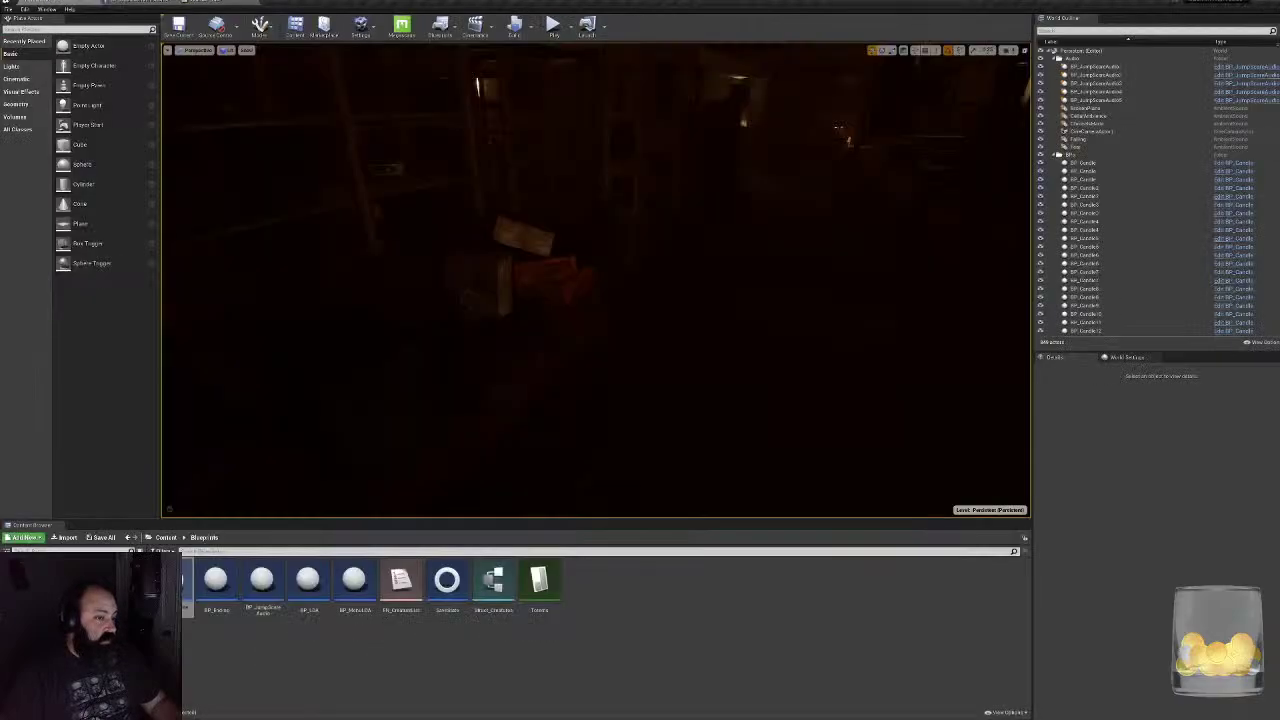
left_click(553, 26)
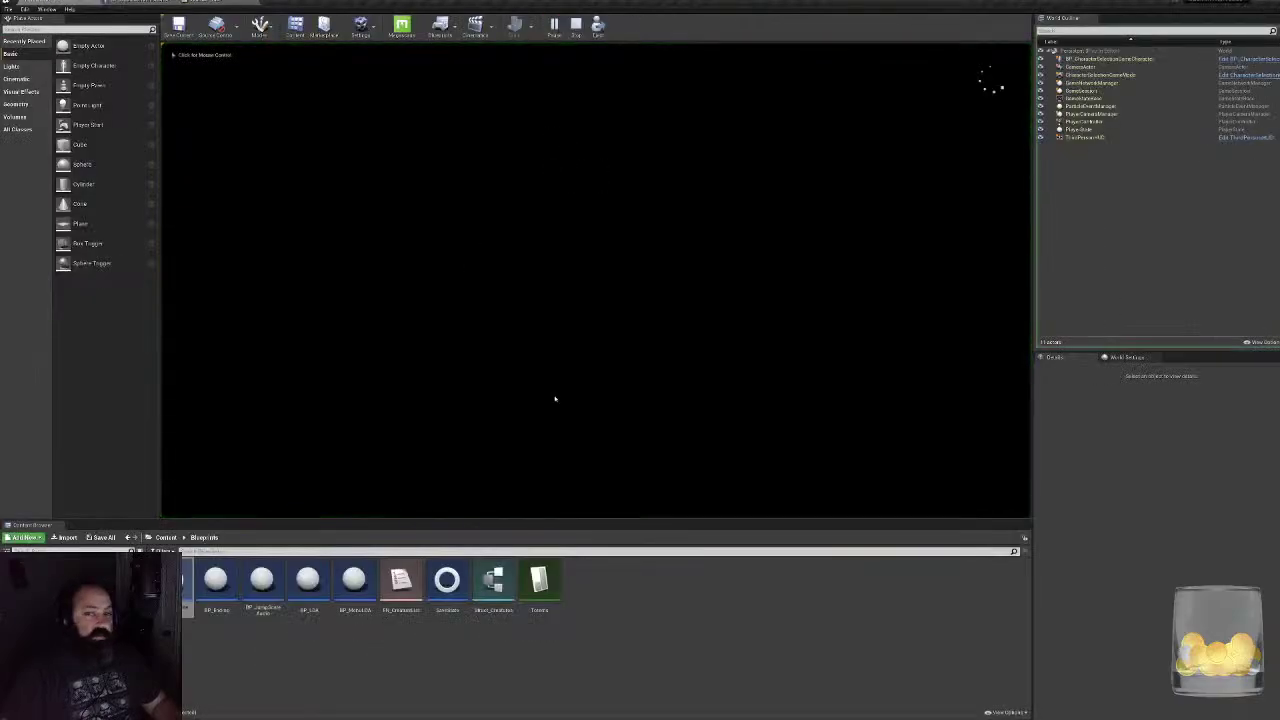
left_click(362, 316)
type("asda")
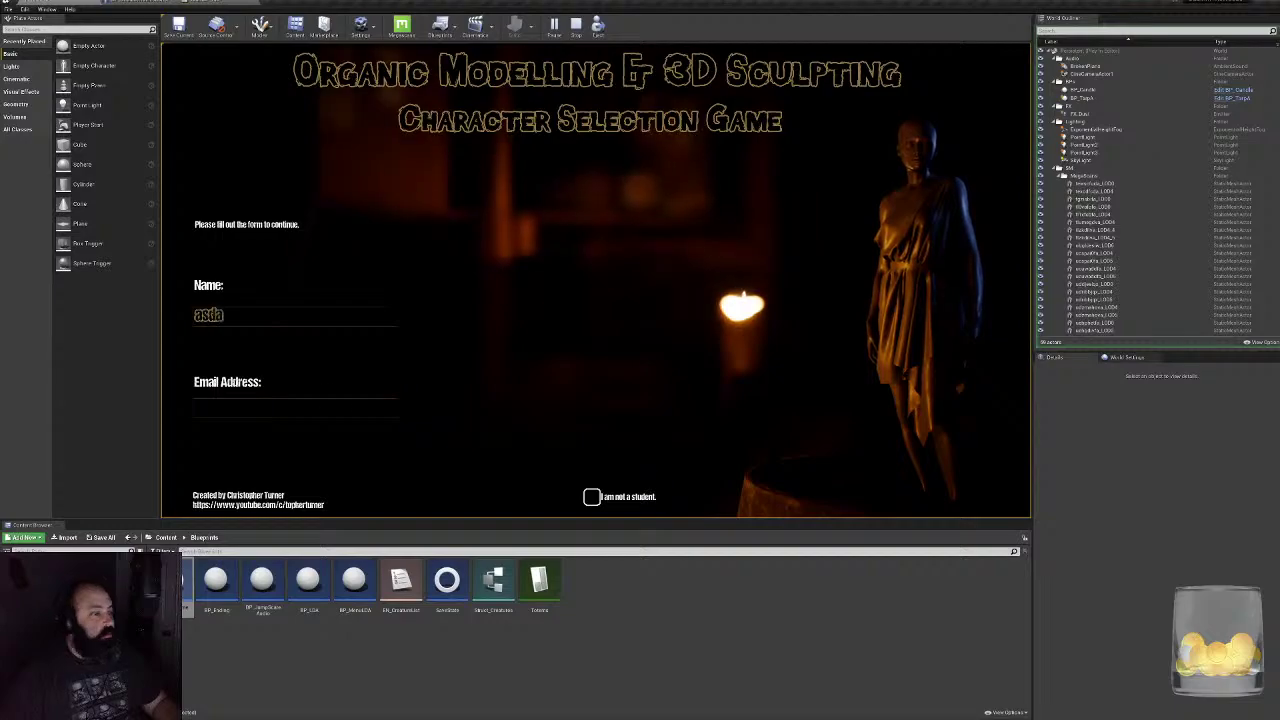
left_click(212, 407)
type("asdaq")
left_click(832, 420)
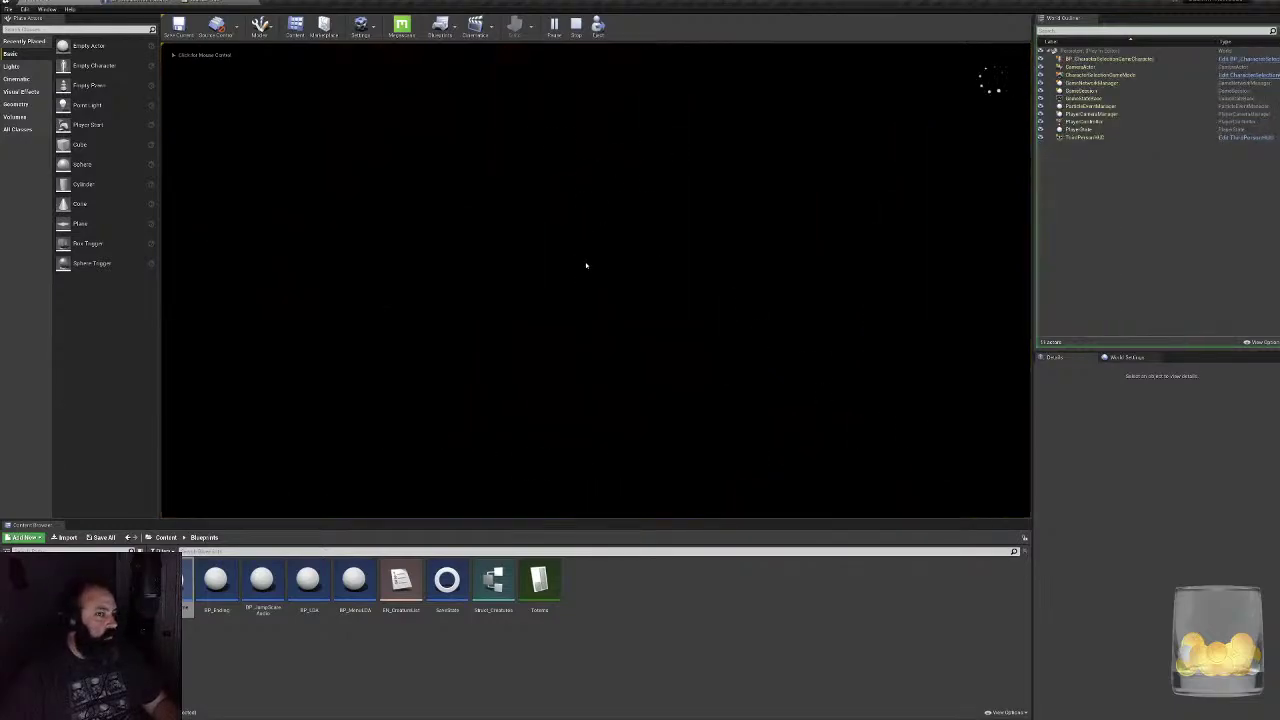
left_click(586, 265)
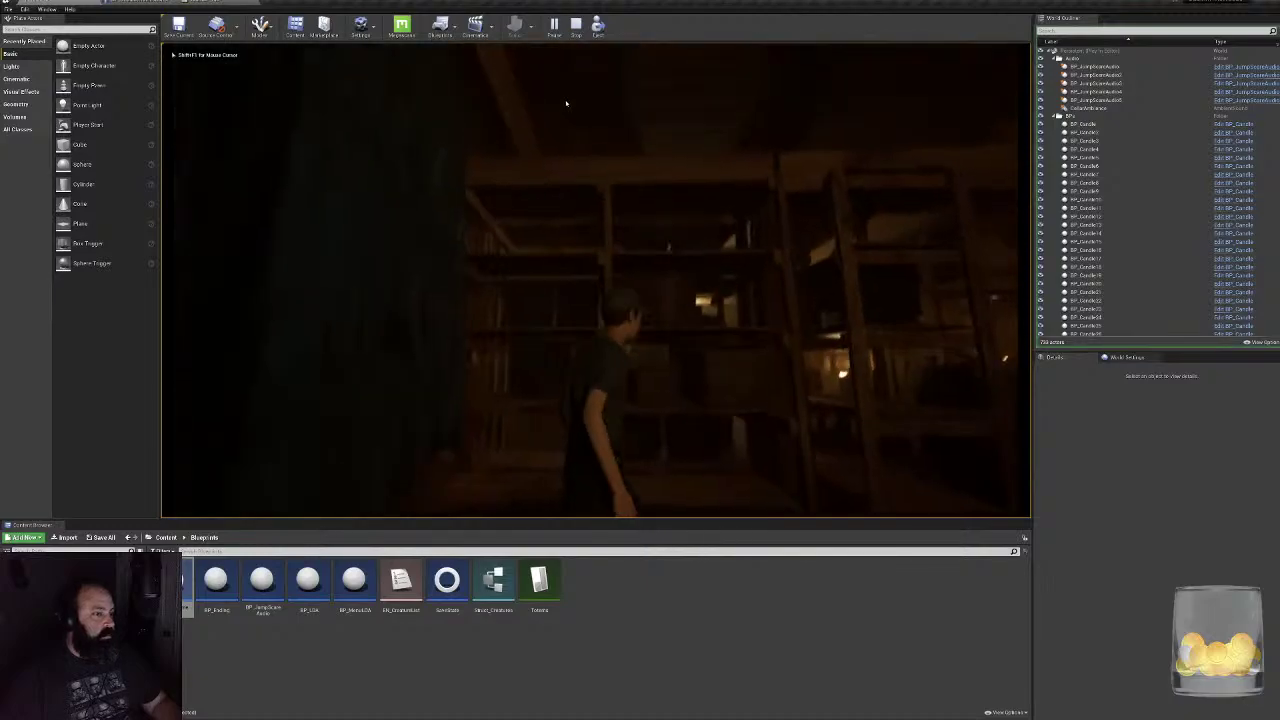
key("Escape")
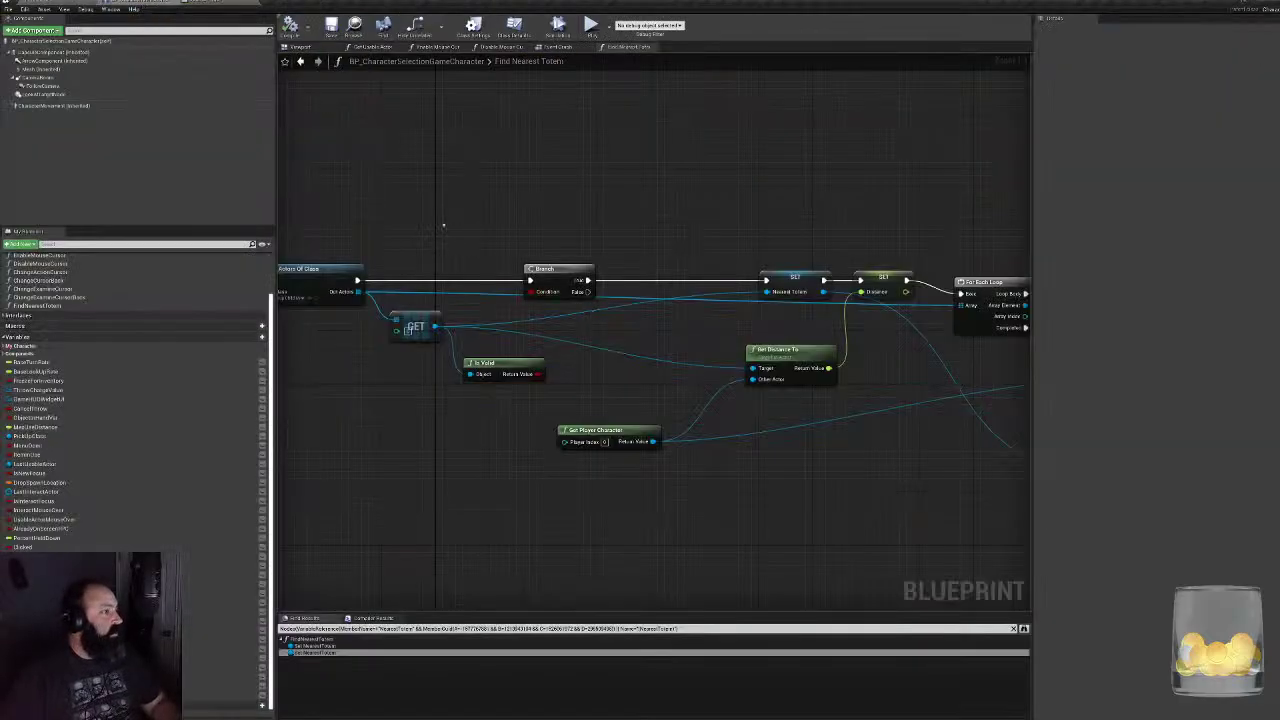
- Align Is Valid beside the Get node, and shift the function's entry, Get All Actors Of Class, Get and Is Valid nodes left
left_click_drag(443, 226, 534, 354)
right_click_drag(532, 393, 637, 423)
left_click(637, 423)
left_click_drag(620, 392, 624, 343)
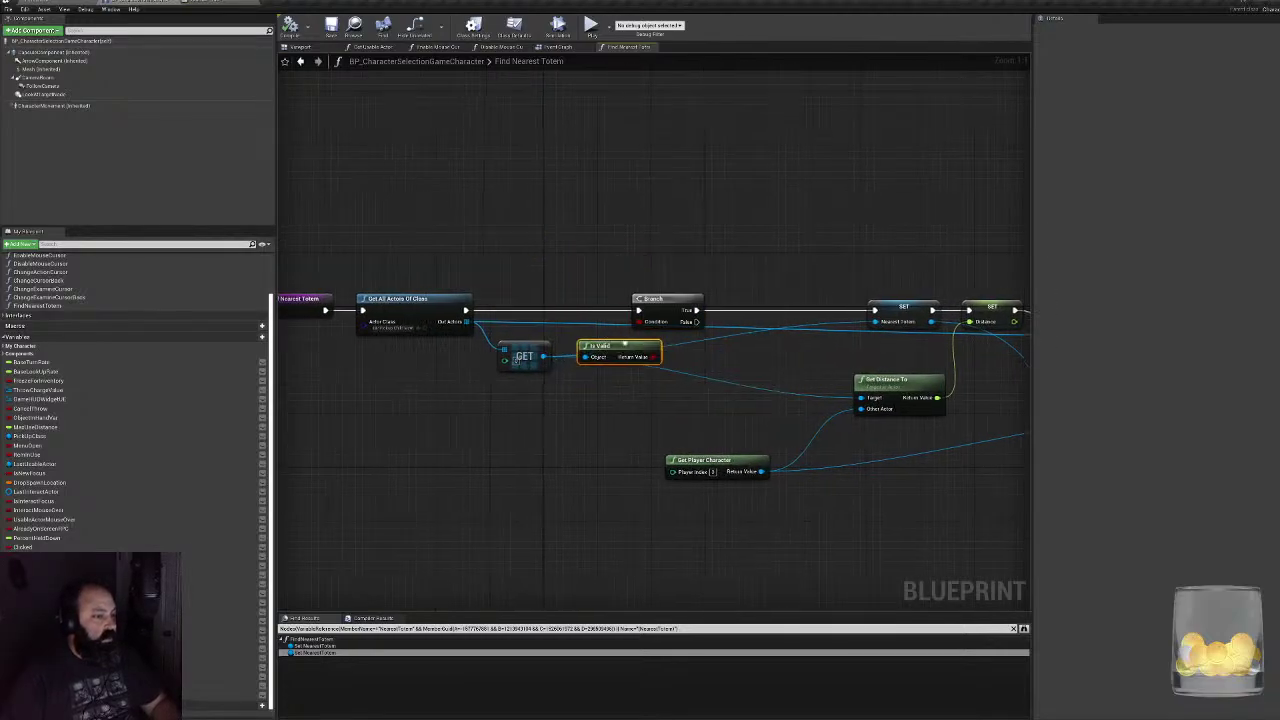
right_click_drag(624, 343, 847, 363)
left_click_drag(543, 274, 561, 376)
left_click_drag(836, 366, 640, 367)
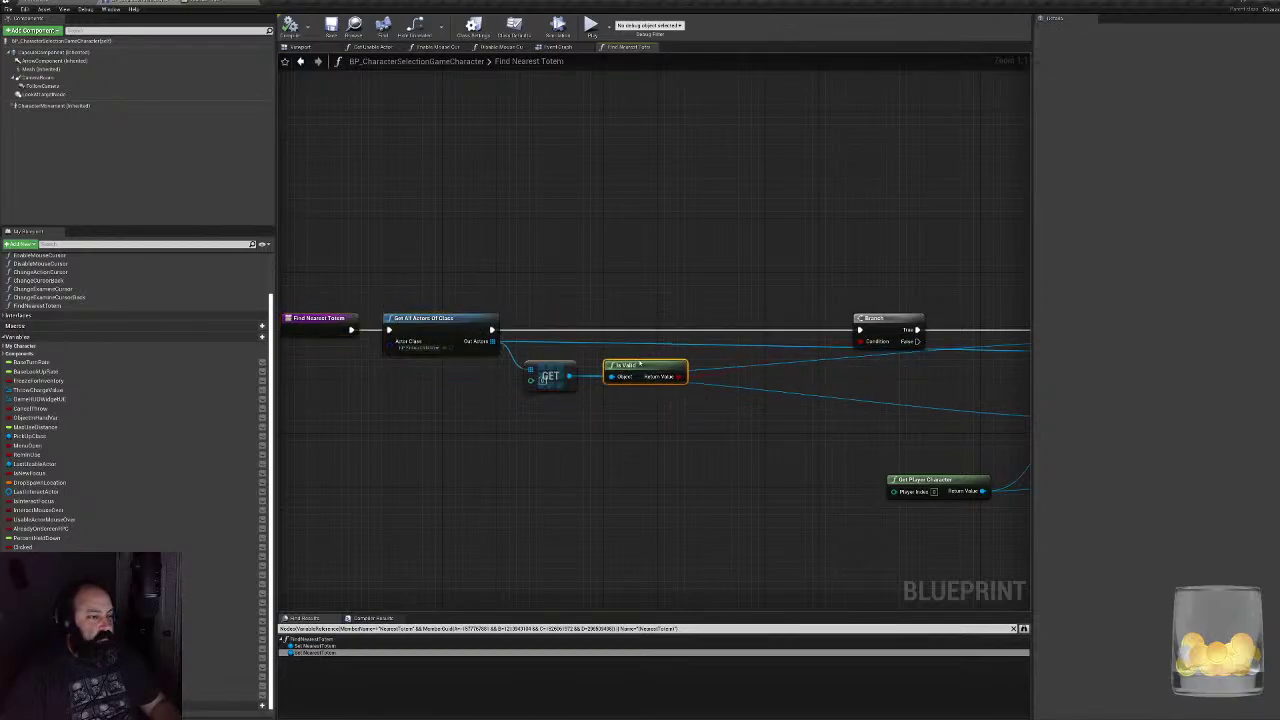
- Review the Find Nearest Totem function from the new Branch through the For Each Loop to the last Nearest Totem setter
right_click_drag(640, 366, 494, 356)
left_click(564, 300)
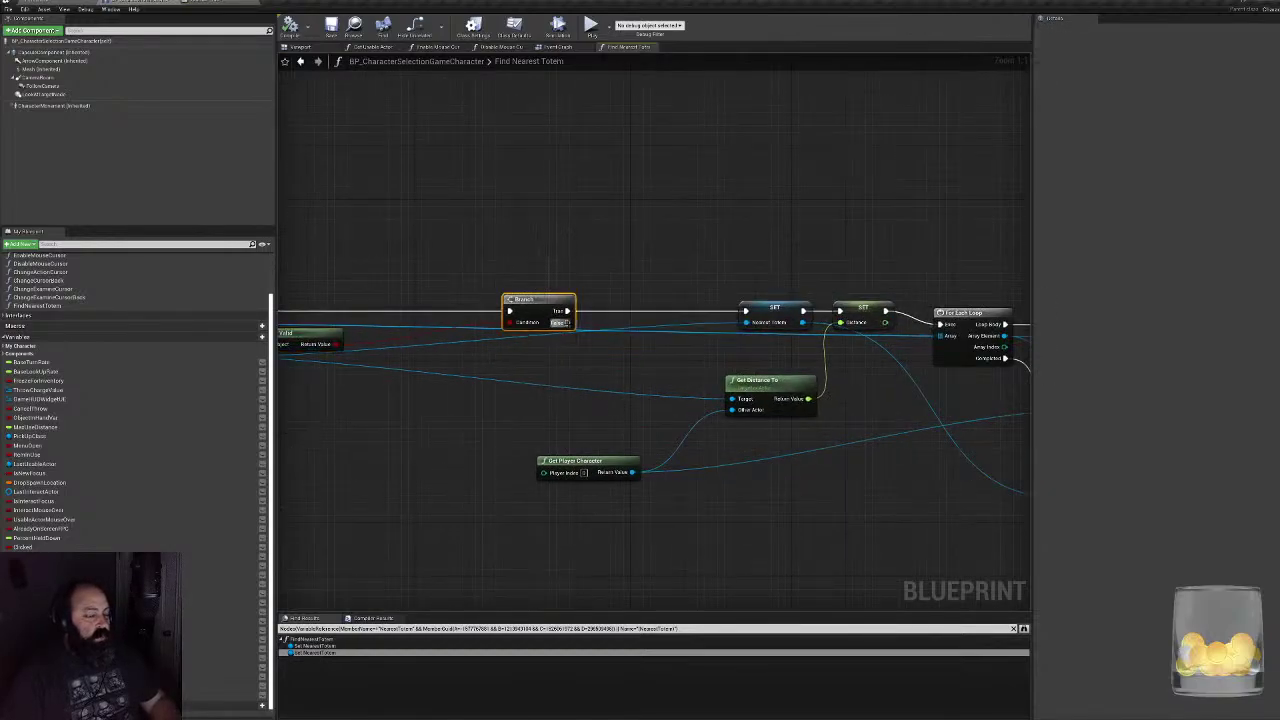
right_click_drag(747, 315, 498, 279)
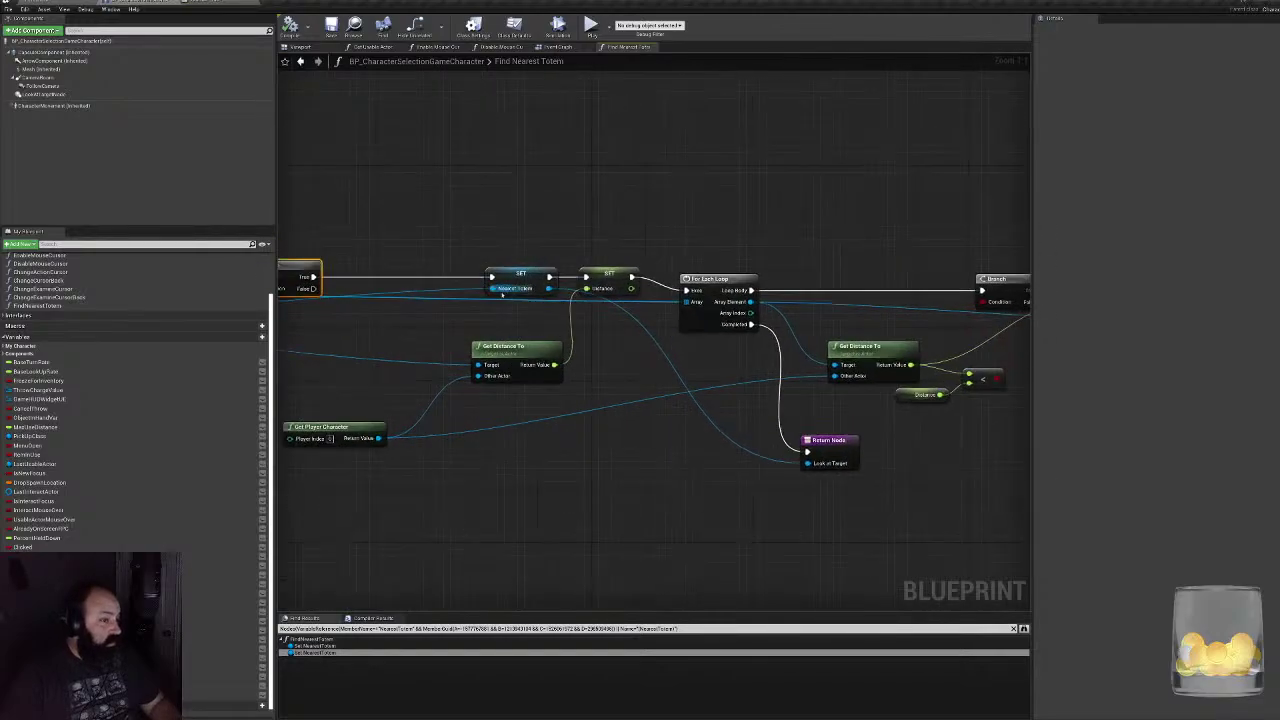
scroll(571, 357, "down", 3)
right_click_drag(634, 375, 503, 418)
right_click_drag(909, 398, 864, 401)
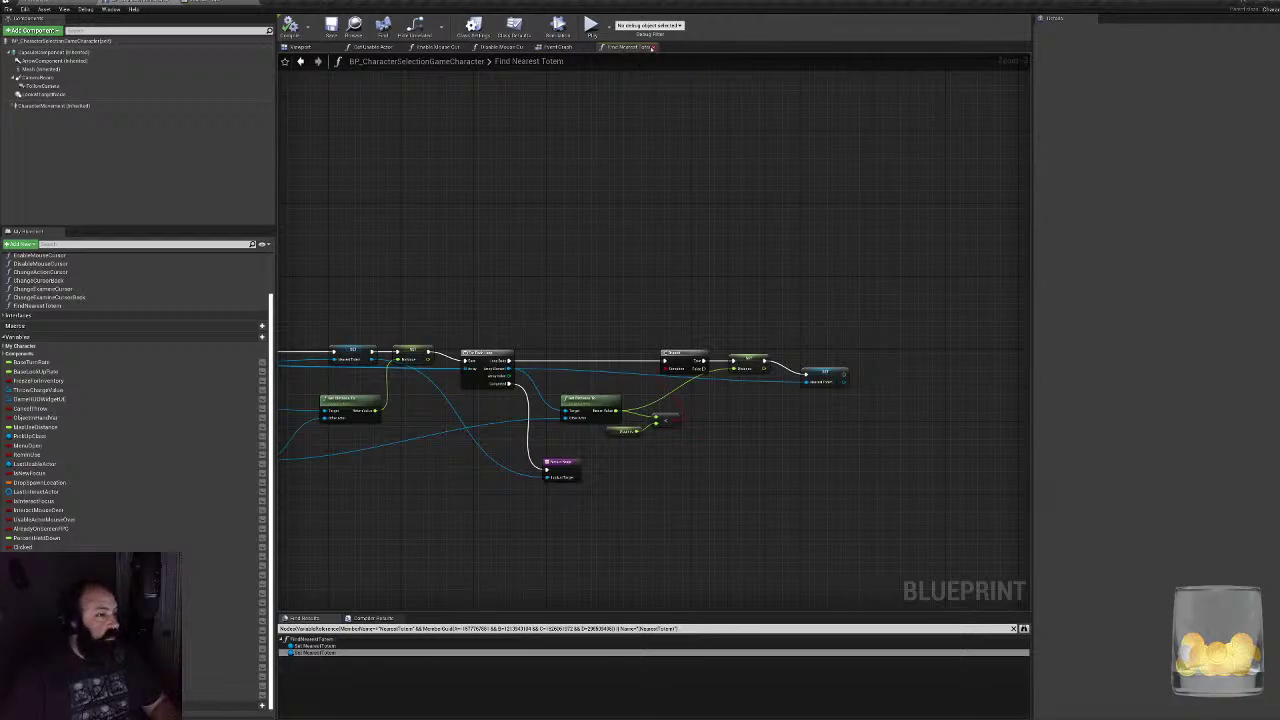
- In the Event Graph, move the Find Nearest Totem node and the game instance cast and Nearest Totem setter group further left
left_click(556, 47)
right_click_drag(825, 372, 282, 425)
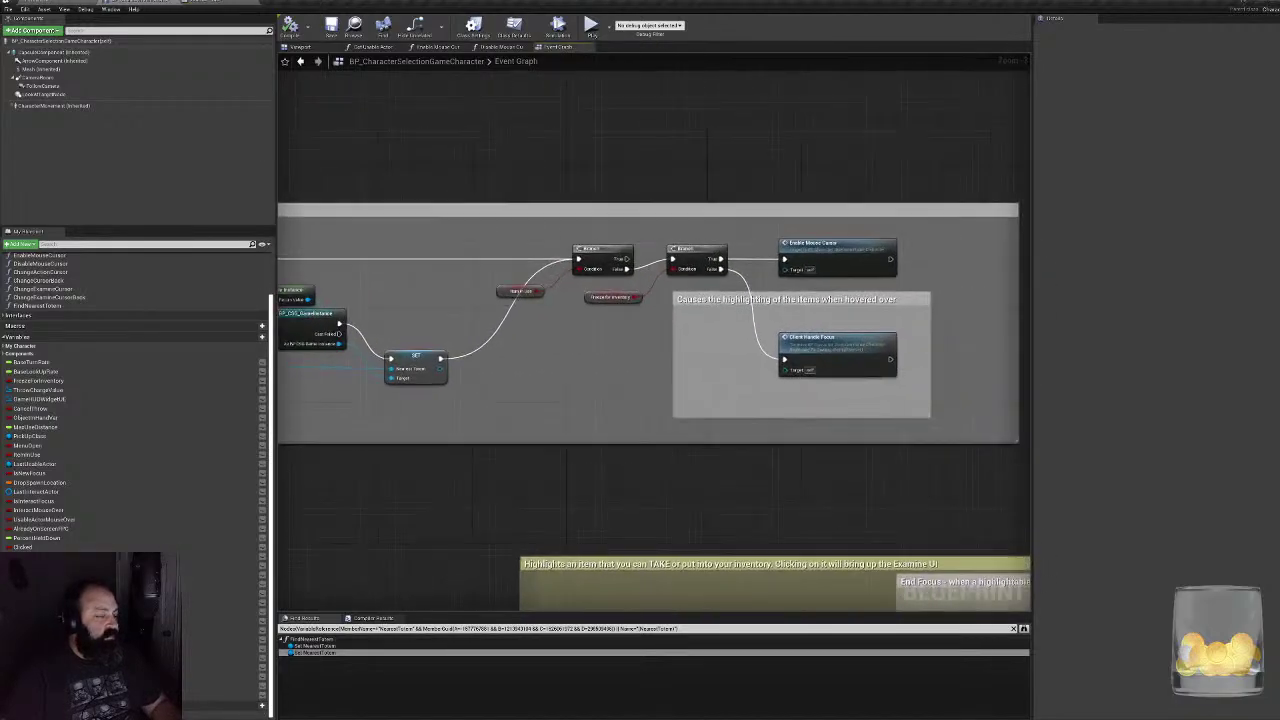
right_click_drag(618, 376, 1011, 380)
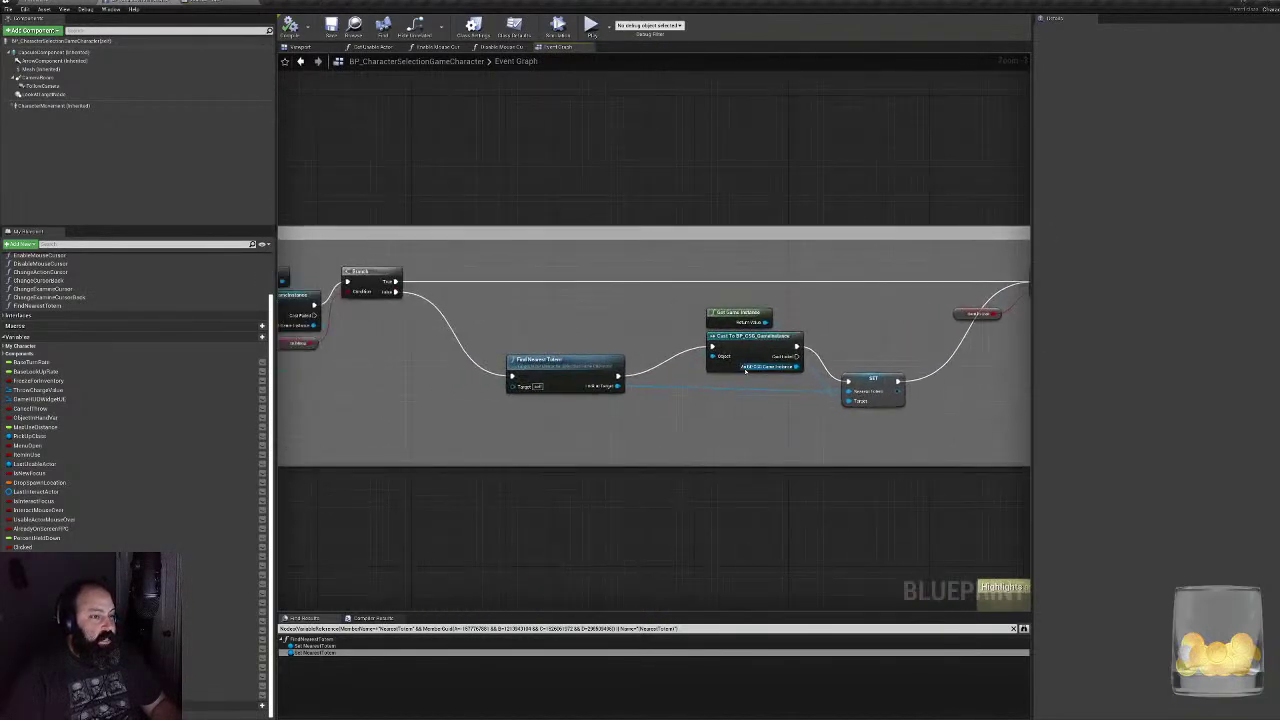
right_click_drag(707, 318, 646, 334)
right_click_drag(471, 414, 569, 414)
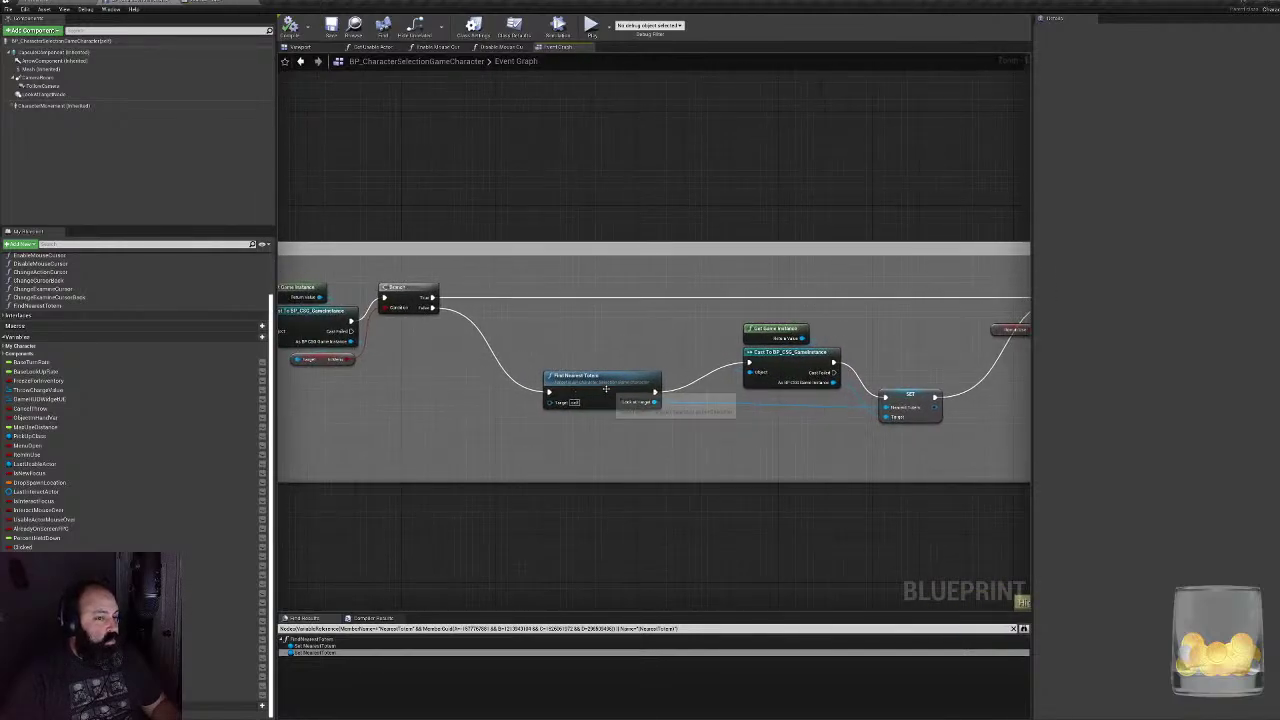
left_click_drag(585, 378, 520, 379)
left_click_drag(705, 319, 897, 396)
left_click_drag(897, 396, 784, 395)
right_click_drag(734, 335, 553, 373)
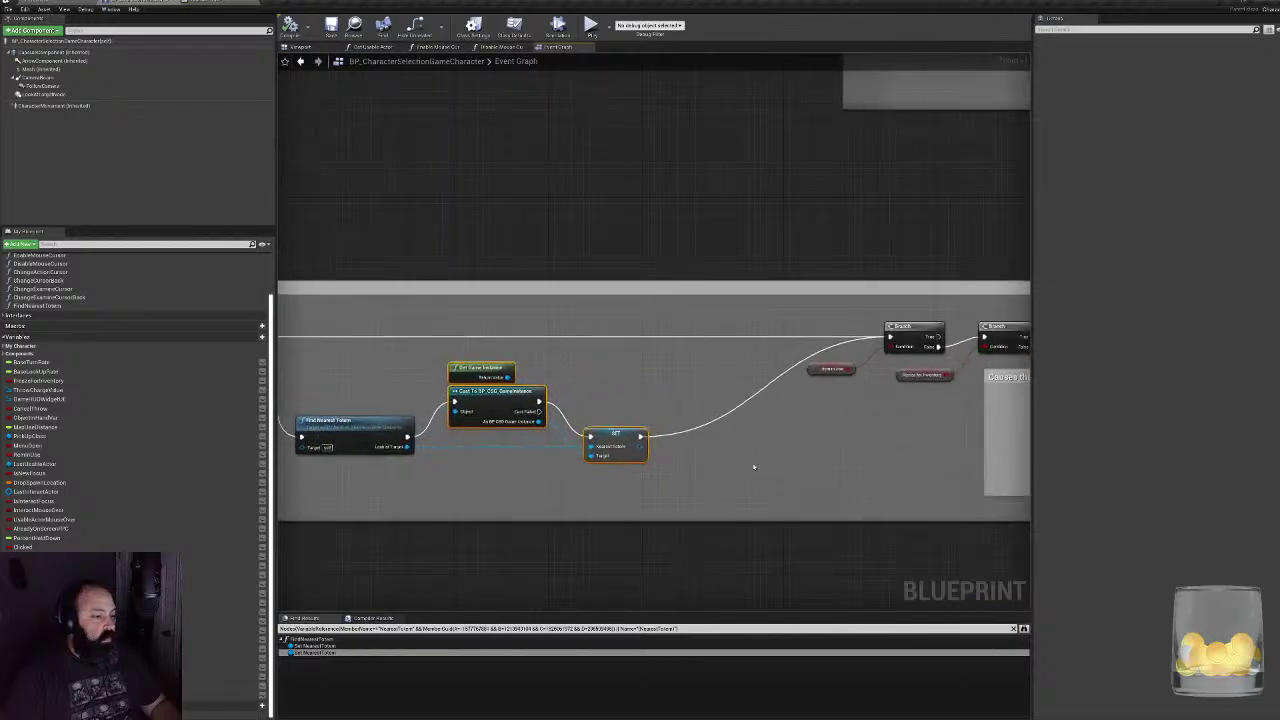
- Add a Print String after the Nearest Totem setter, feed it the totem's display name, and compile the blueprint
left_click_drag(590, 425, 688, 430)
type("print")
key("Return")
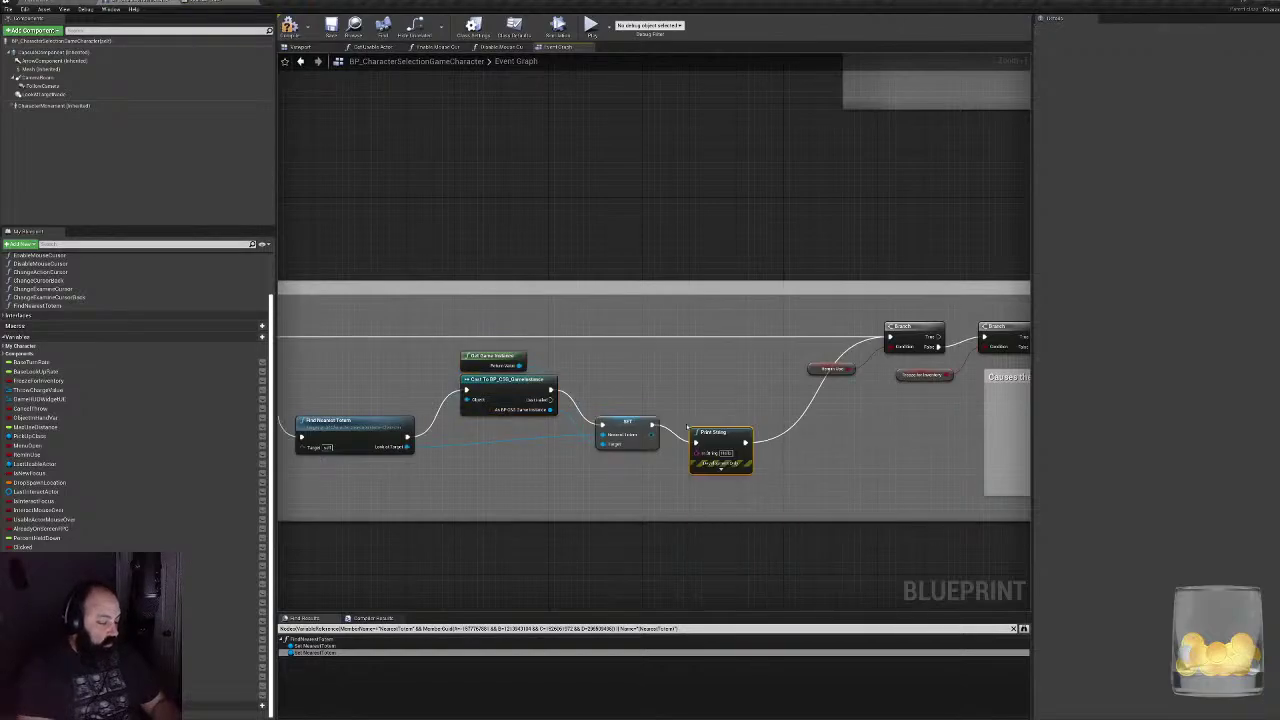
left_click_drag(651, 434, 699, 454)
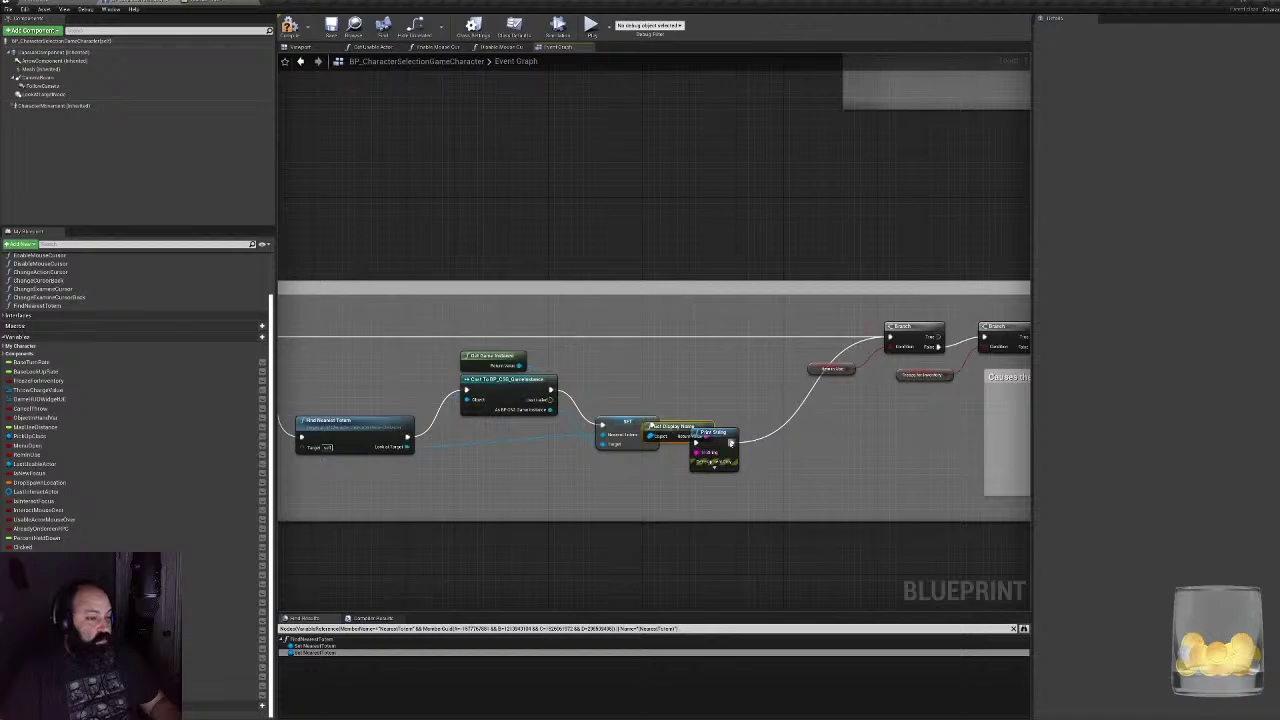
left_click(290, 27)
- Start a new play session from the level editor and submit the start form with placeholder name and email text
left_click(40, 3)
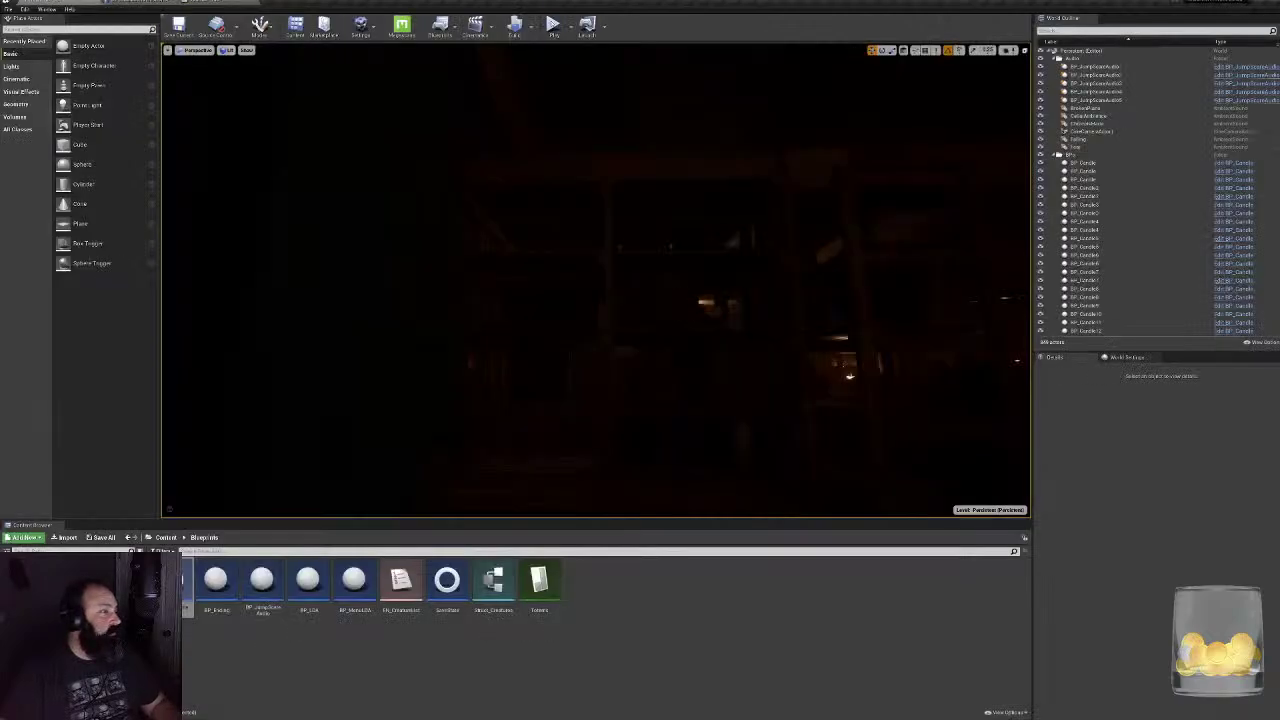
left_click(553, 27)
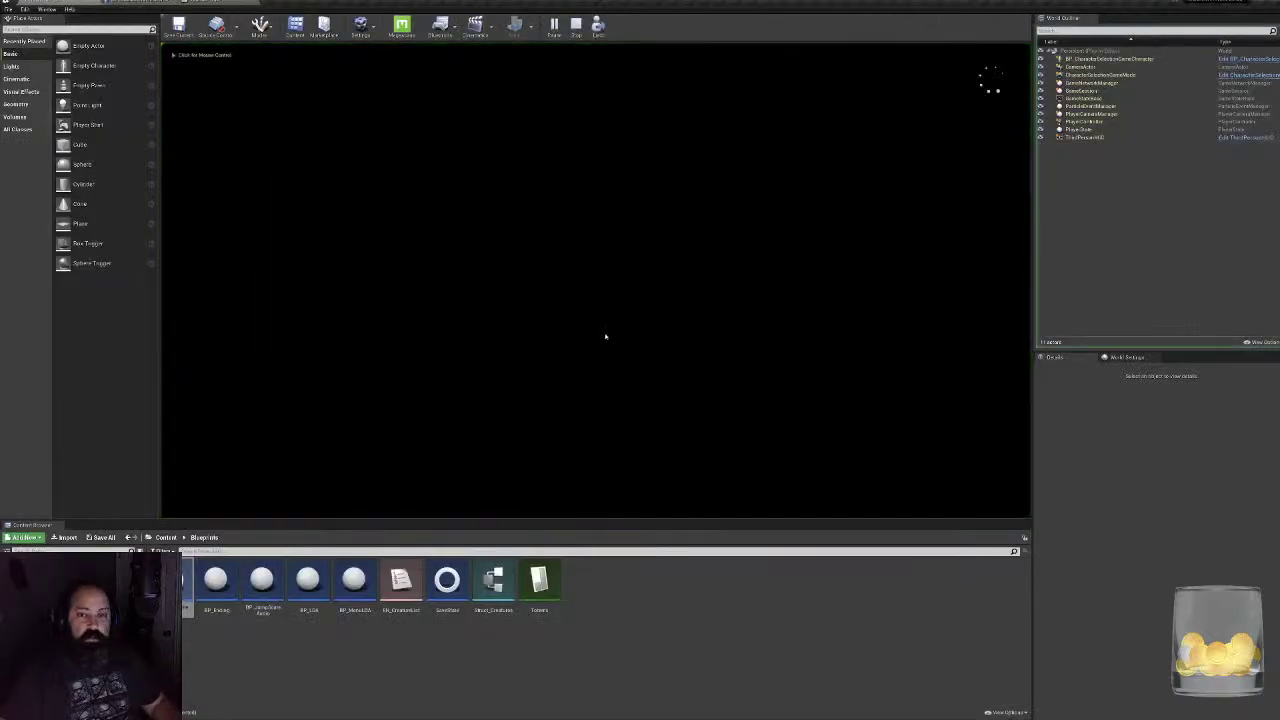
type("as")
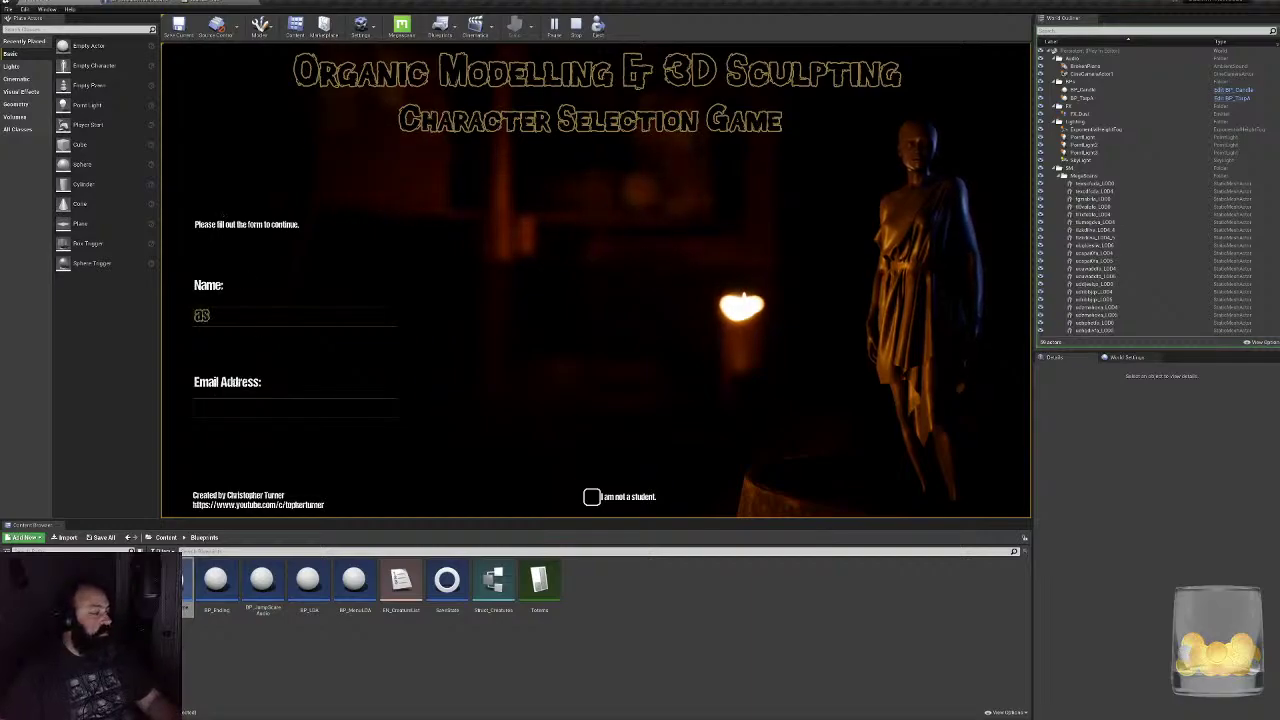
type("das")
key("Tab")
type("asd")
left_click(911, 437)
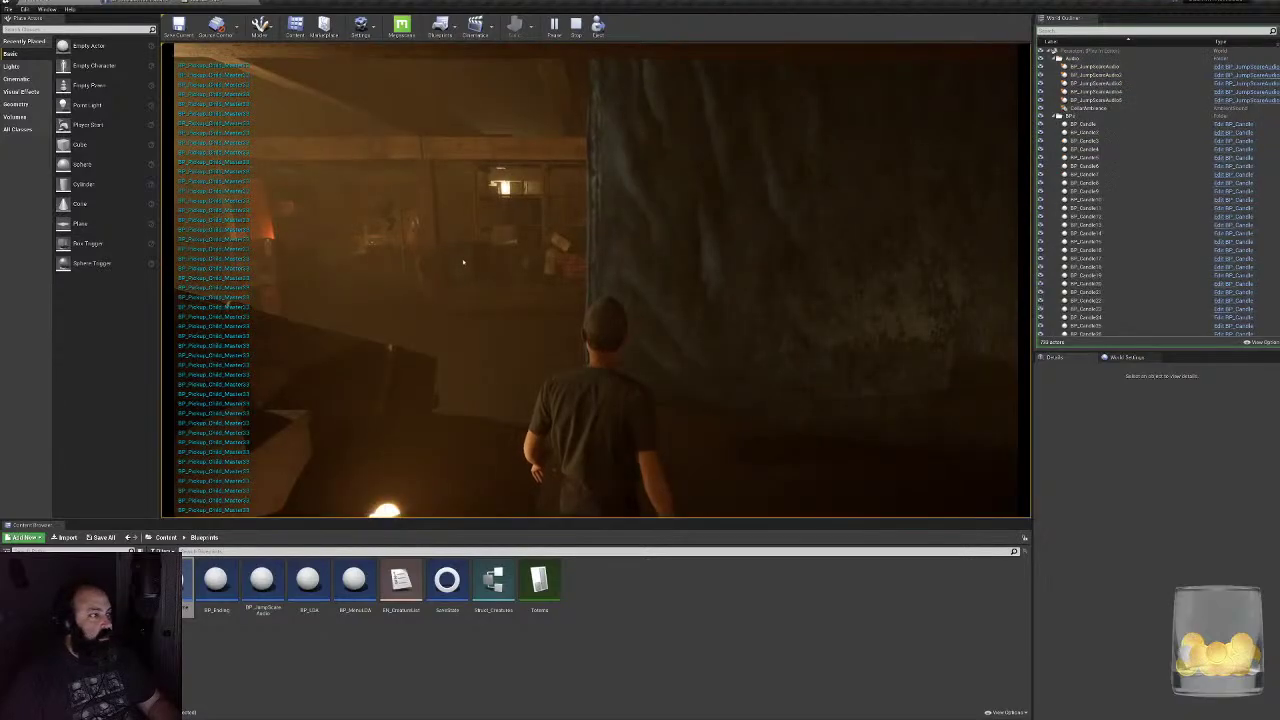
- Walk the character through the level to check the printed nearest totem names, and end the play session
left_click(463, 261)
key("w")
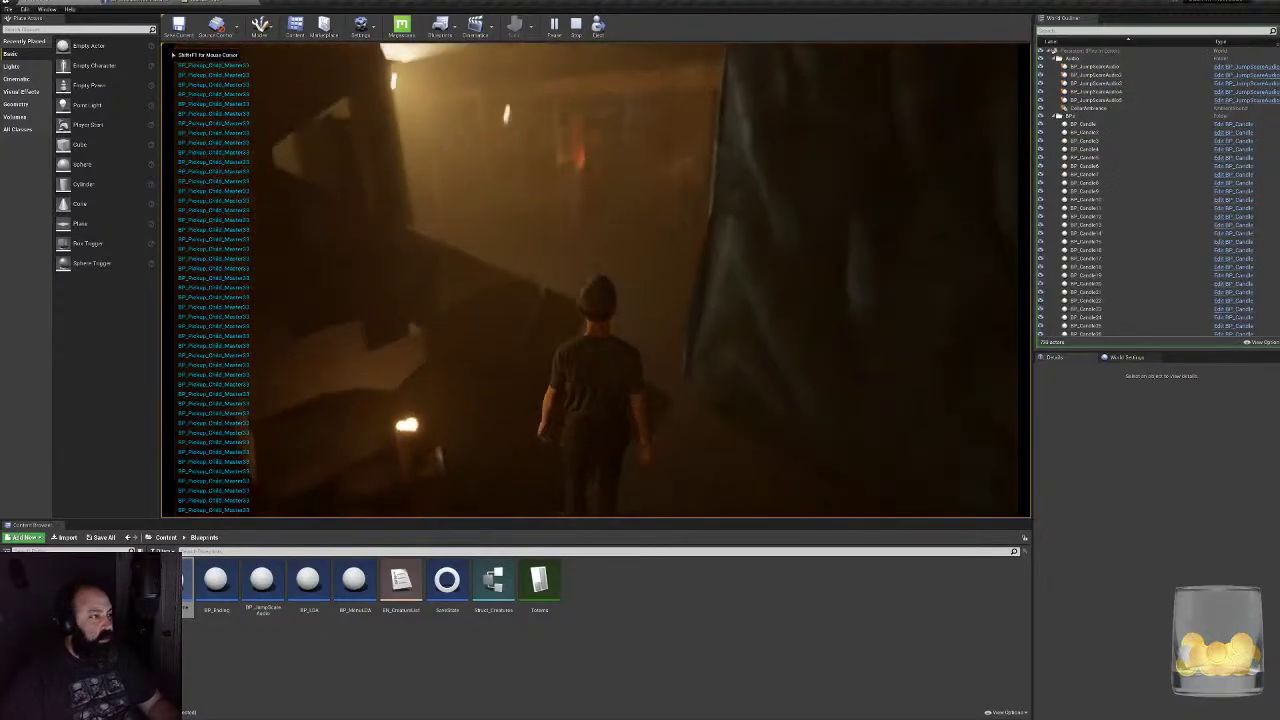
key("w")
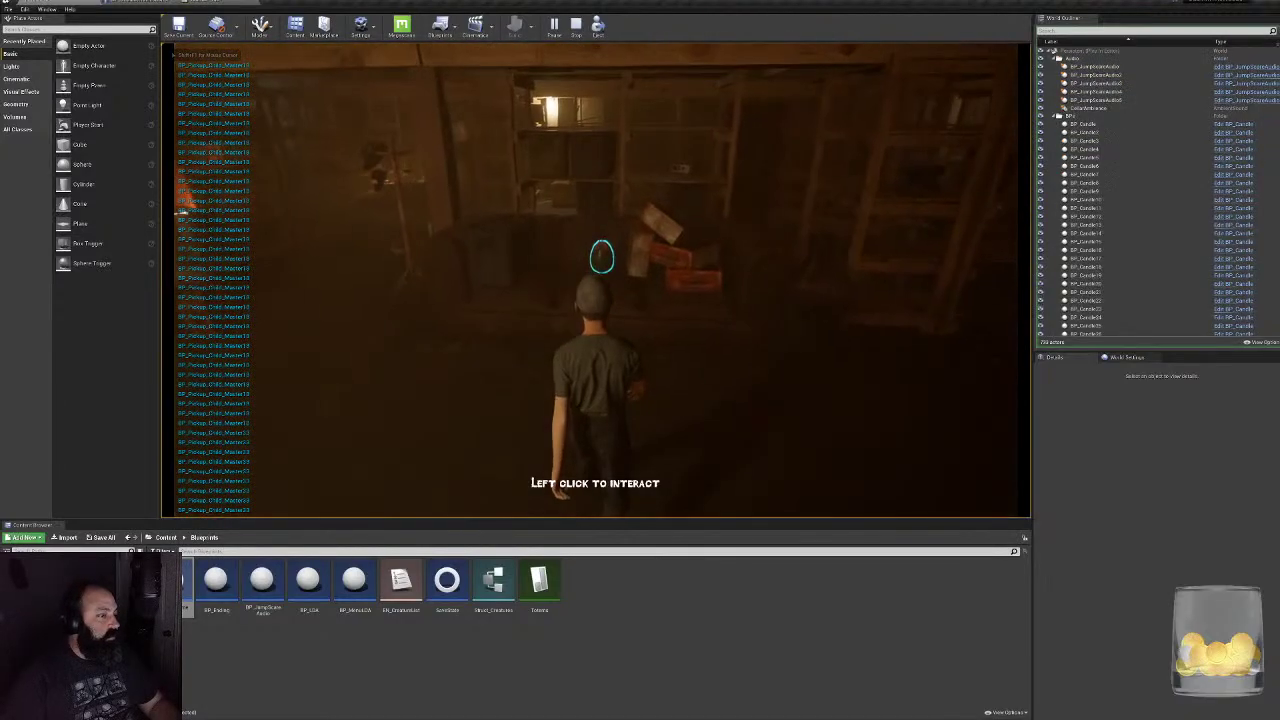
key("w")
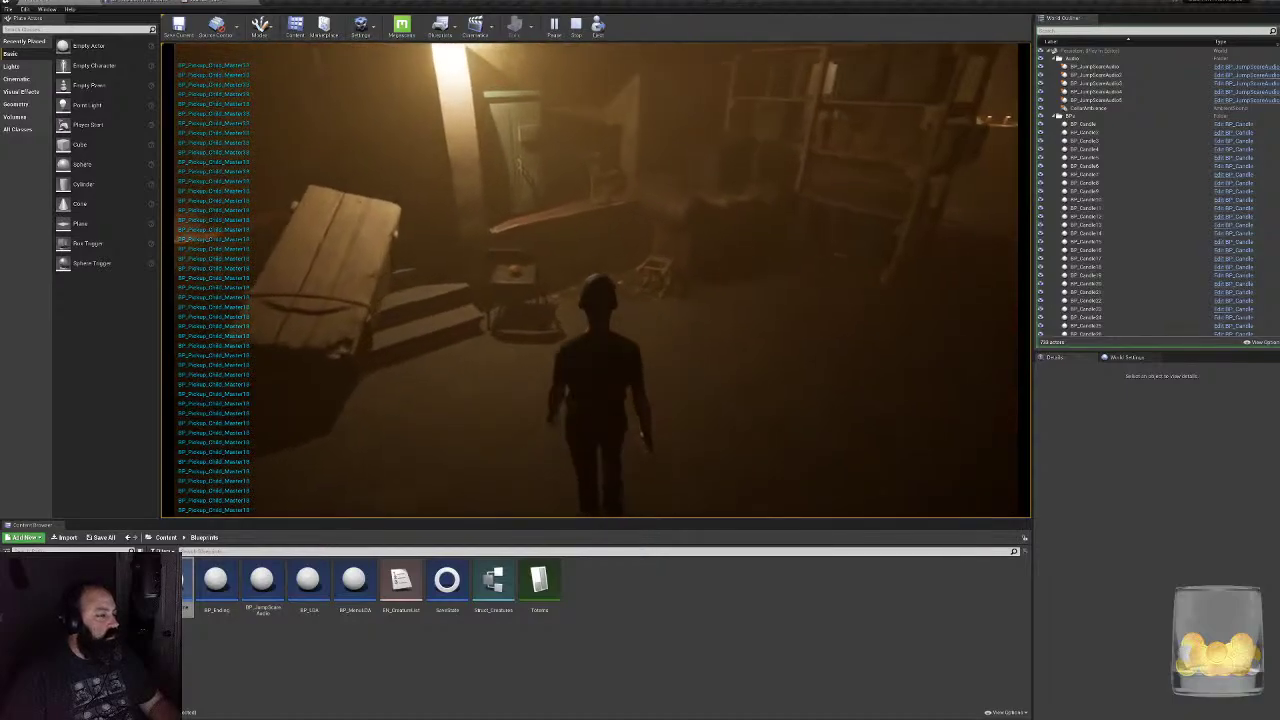
key("w")
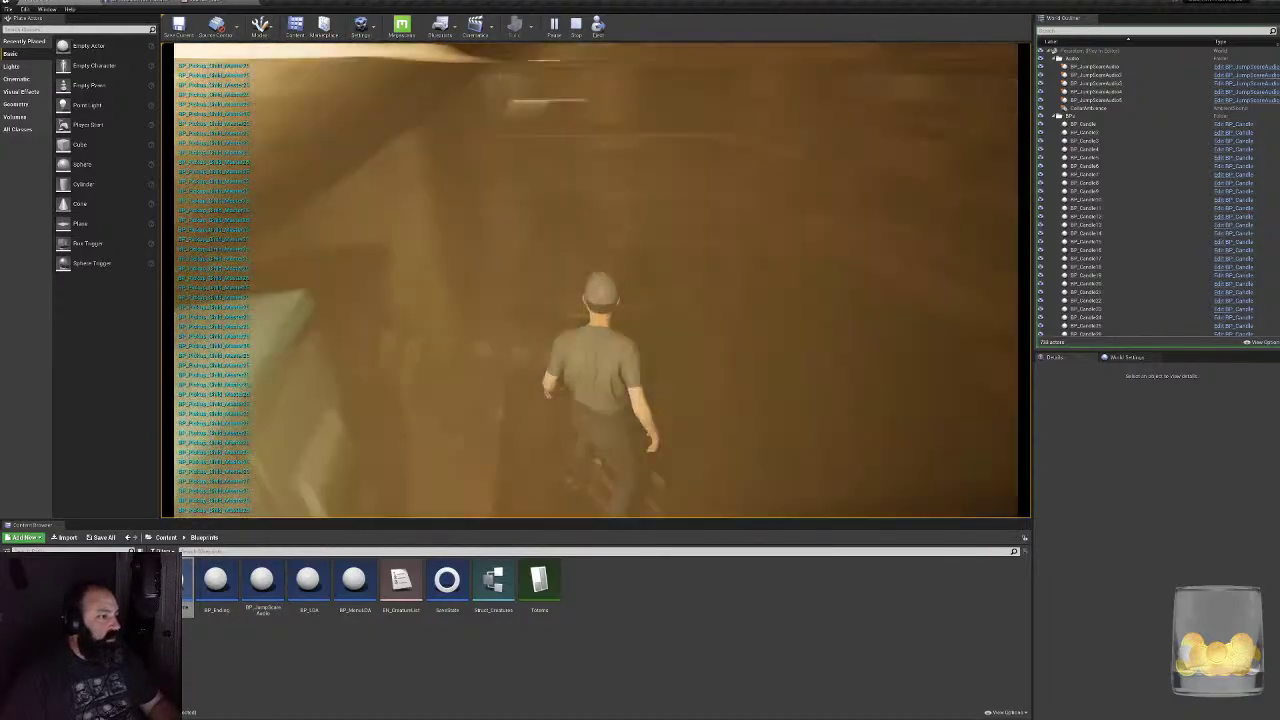
key("w")
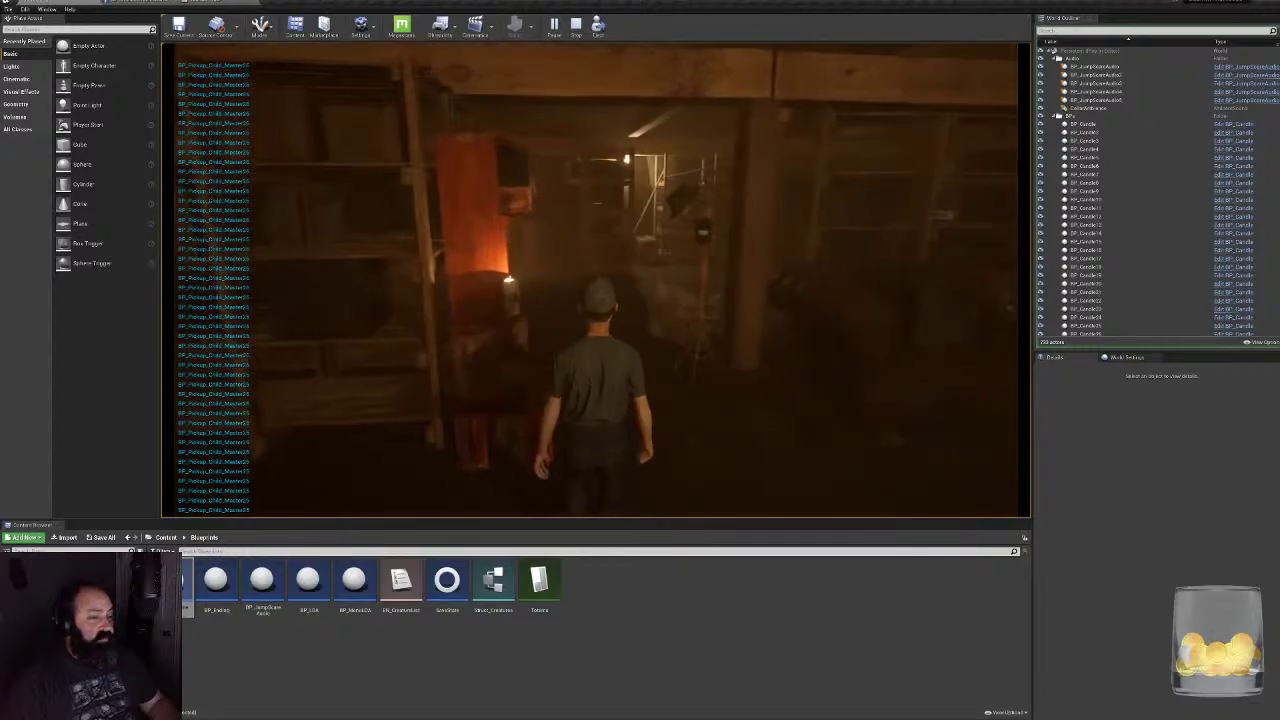
key("w")
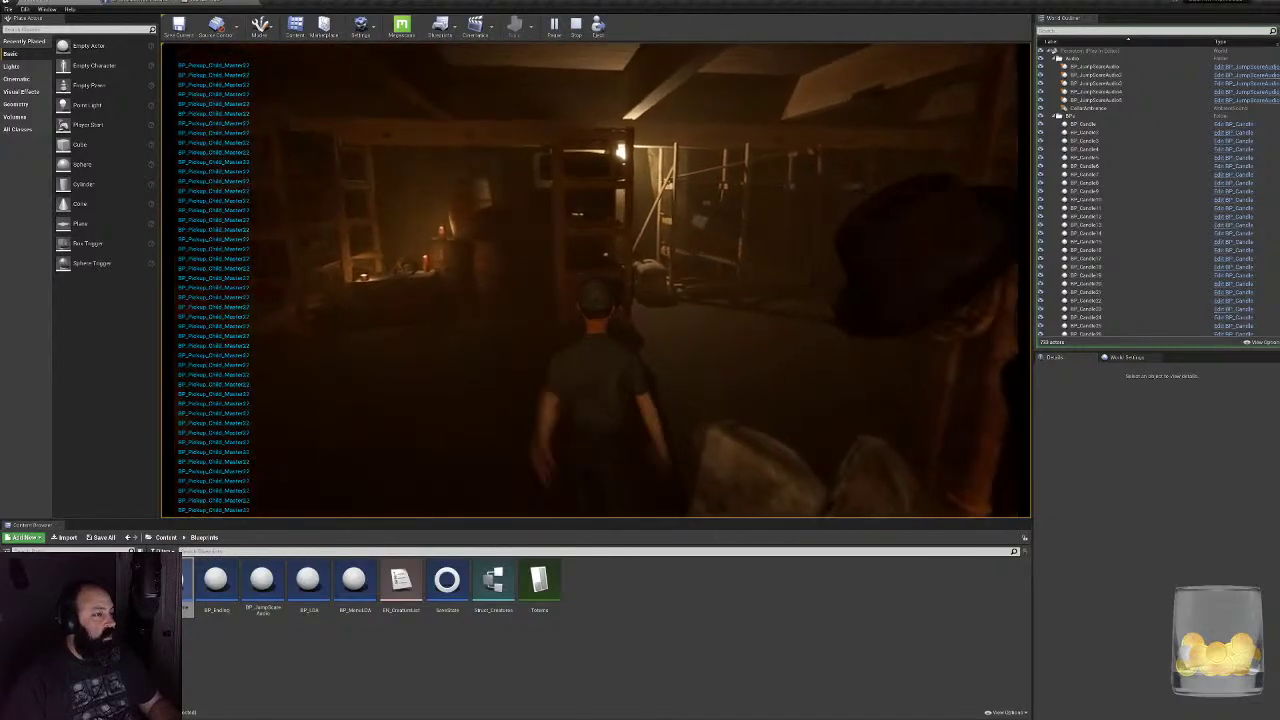
key("Escape")
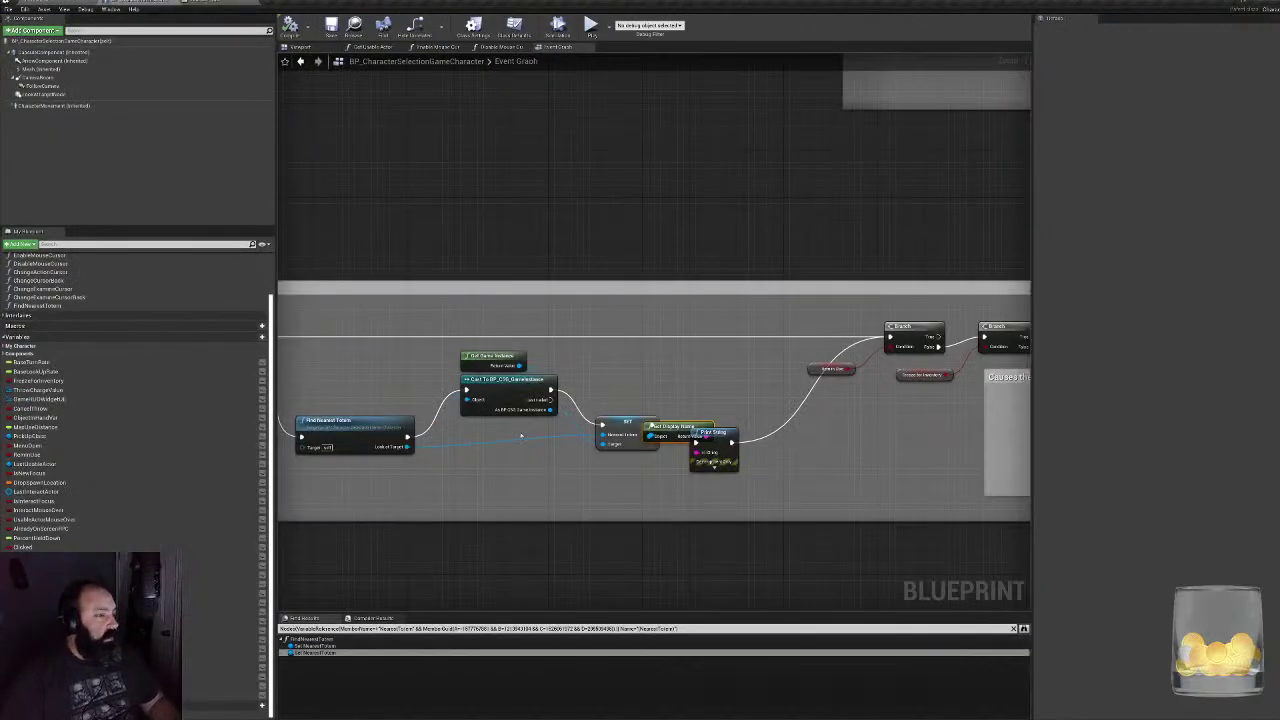
- Delete the Print String and Get Display Name nodes, connect the Nearest Totem setter to the following Branch, and compile the blueprint
right_click_drag(521, 436, 447, 420)
right_click_drag(551, 413, 800, 412)
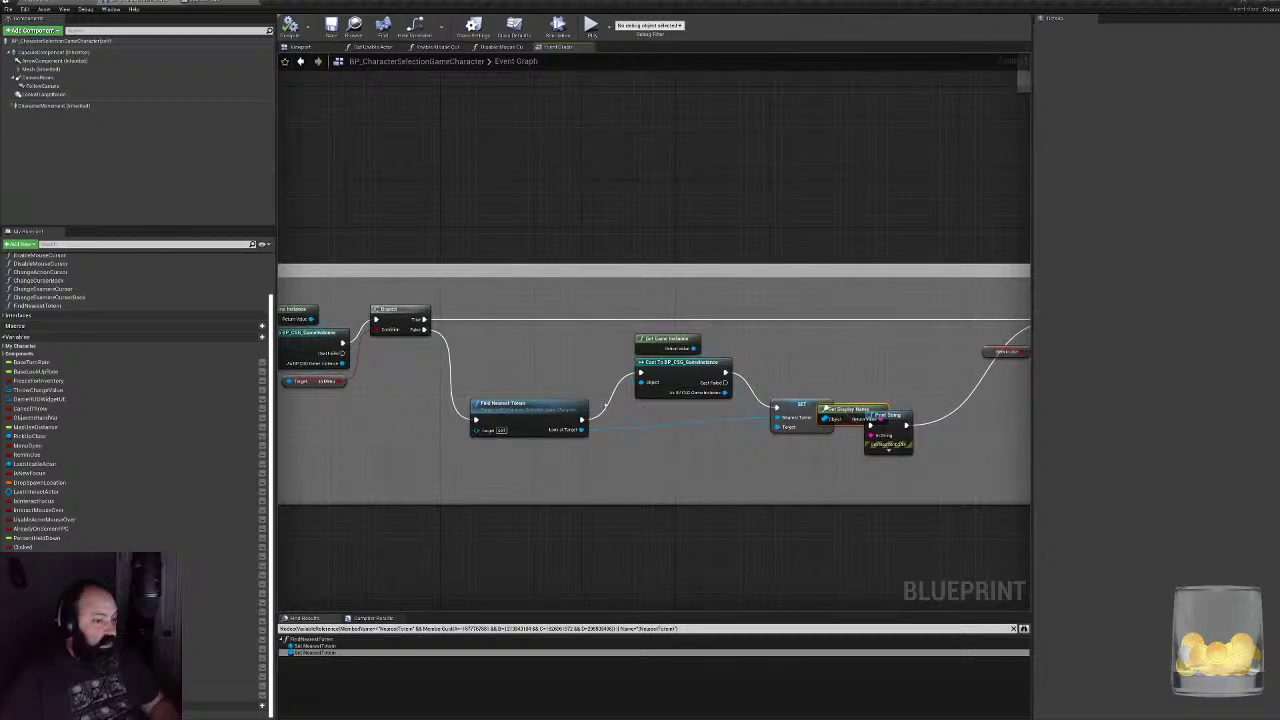
right_click_drag(501, 390, 385, 378)
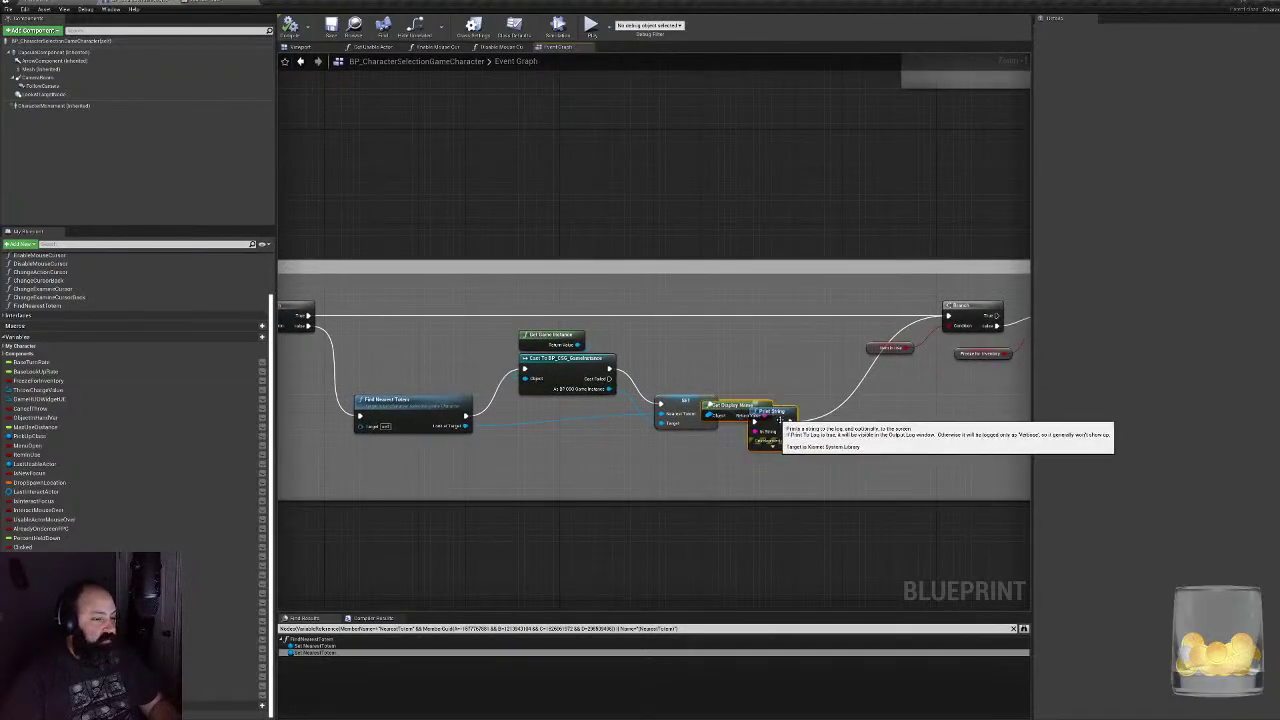
key("Delete")
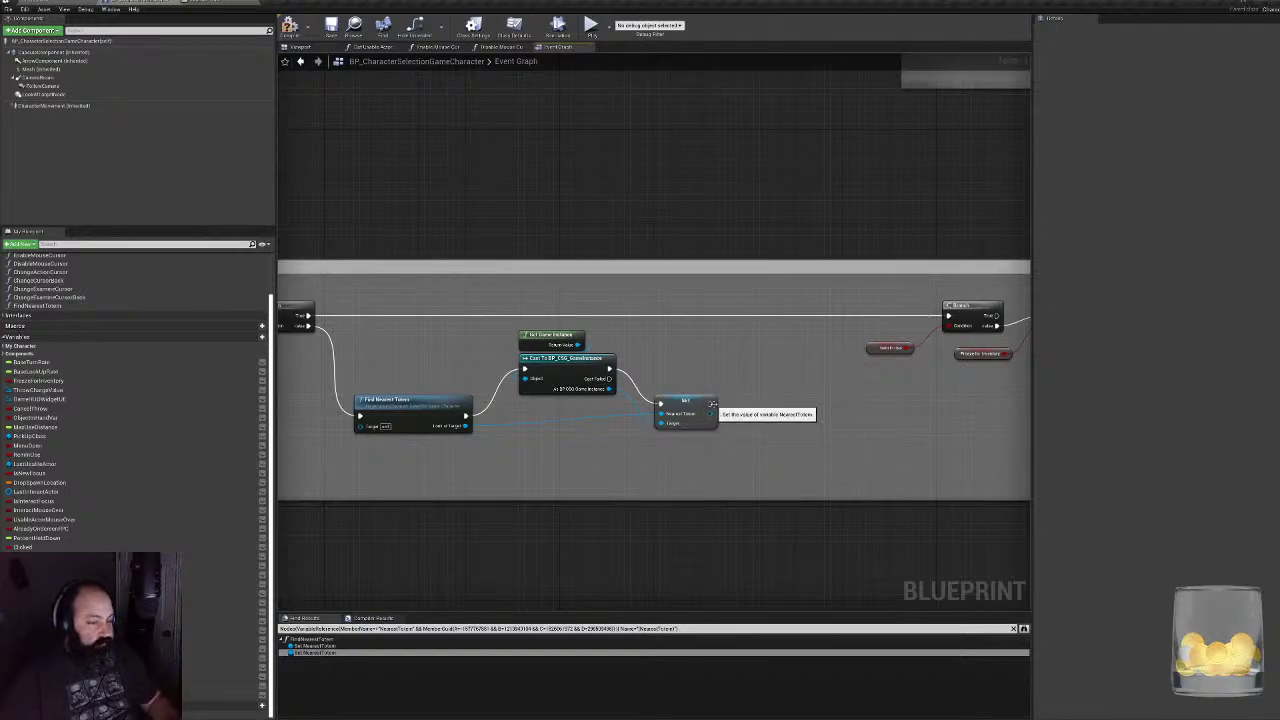
left_click_drag(709, 400, 948, 318)
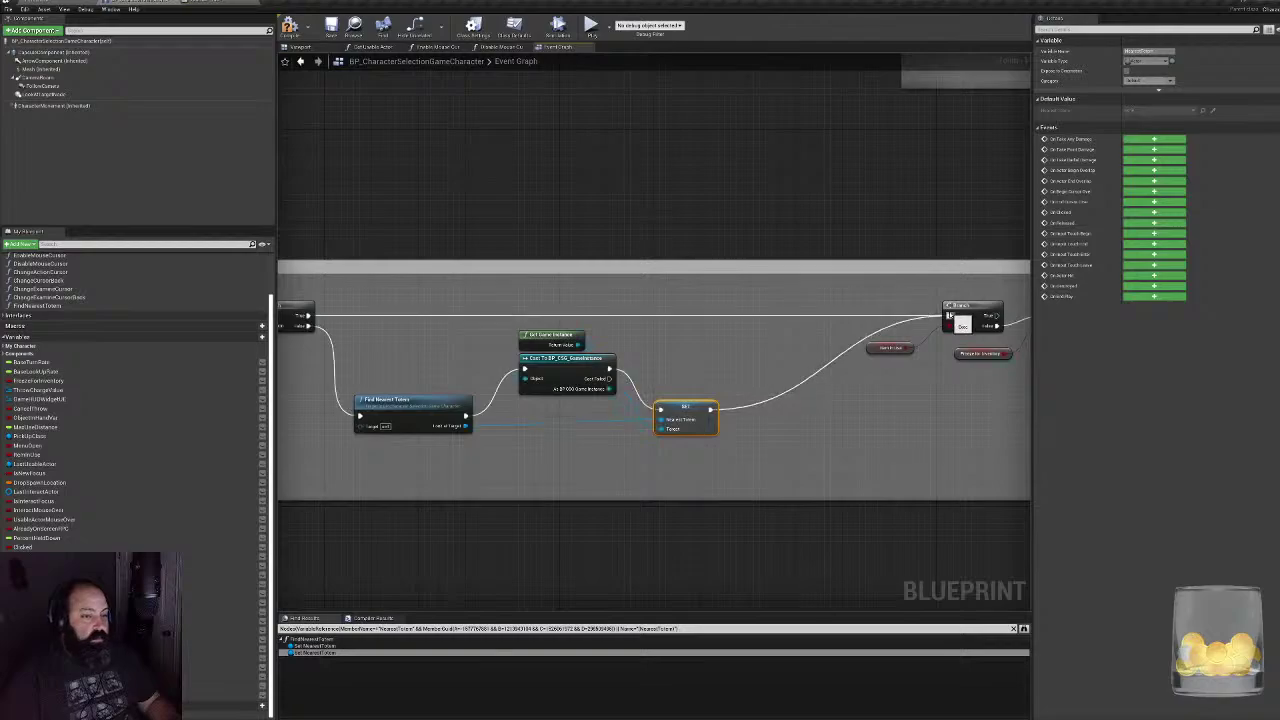
left_click(289, 28)
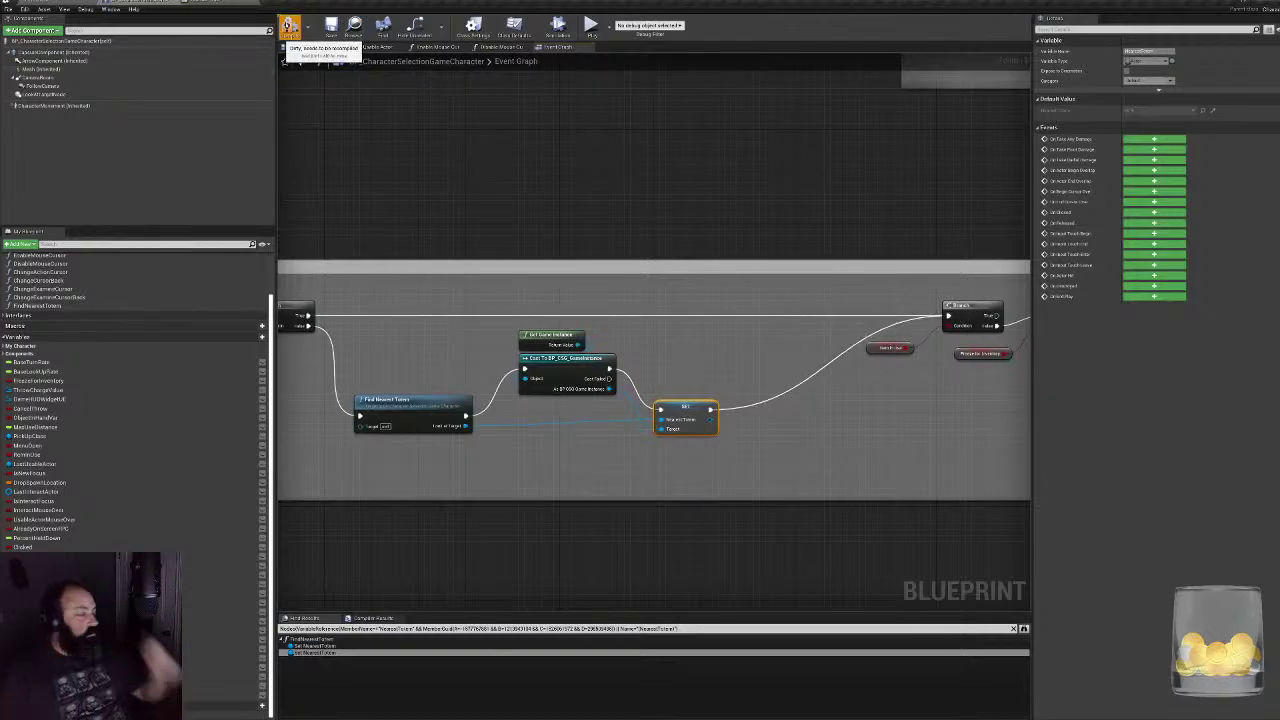
right_click_drag(753, 231, 551, 295)
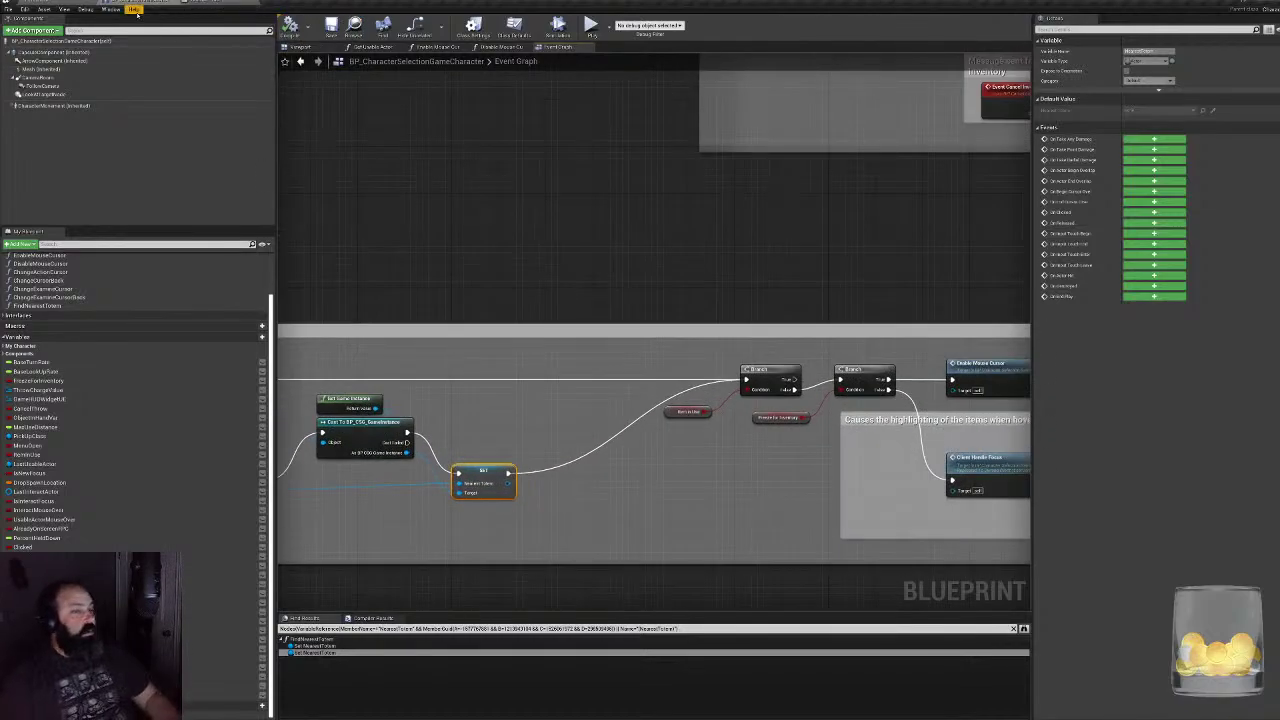
- In AnimBP_Kid's AnimGraph, disconnect the head rotation node chain from Default and Output Pose and move it far below them
left_click(226, 8)
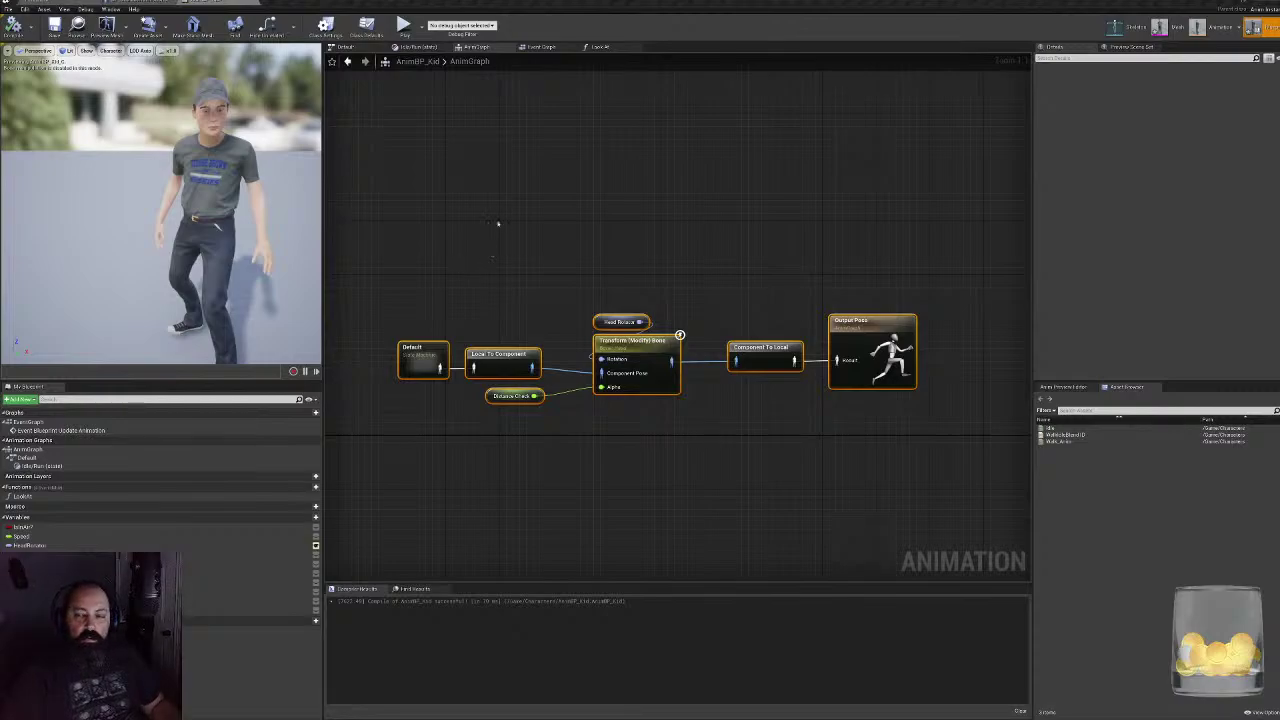
right_click_drag(619, 219, 607, 139)
left_click_drag(609, 194, 617, 363)
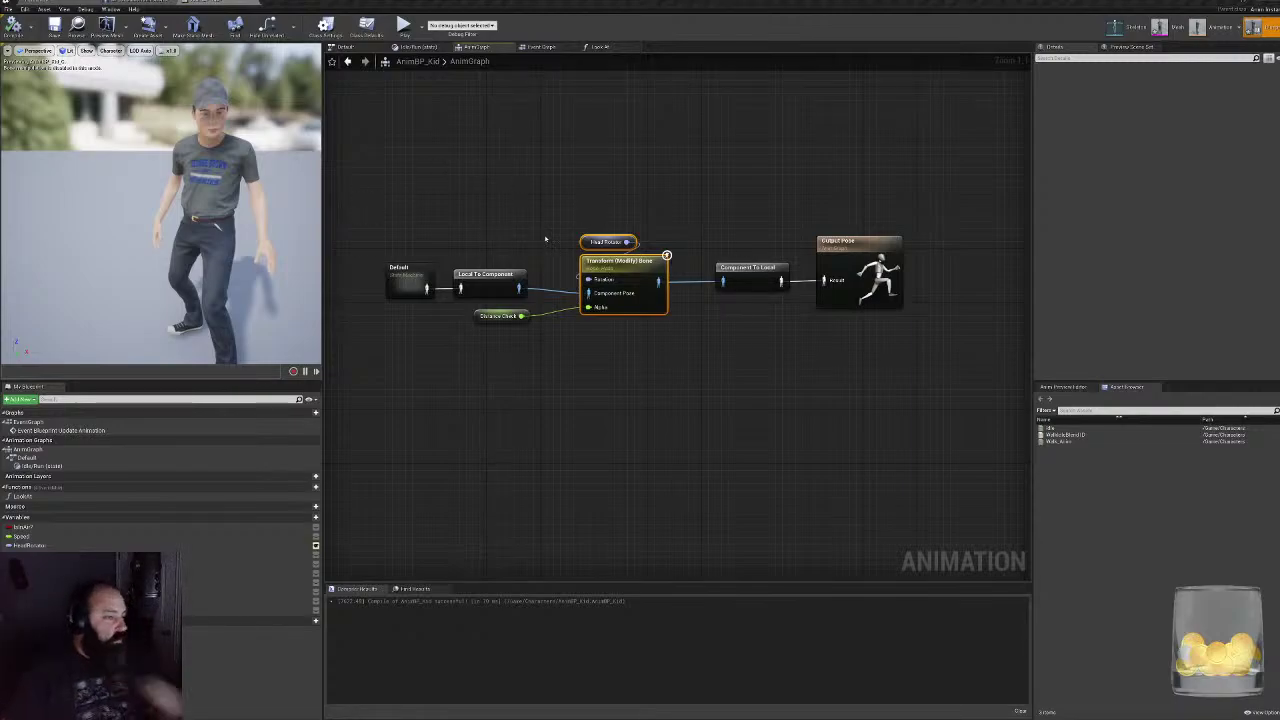
left_click_drag(481, 204, 764, 376)
left_click(654, 389)
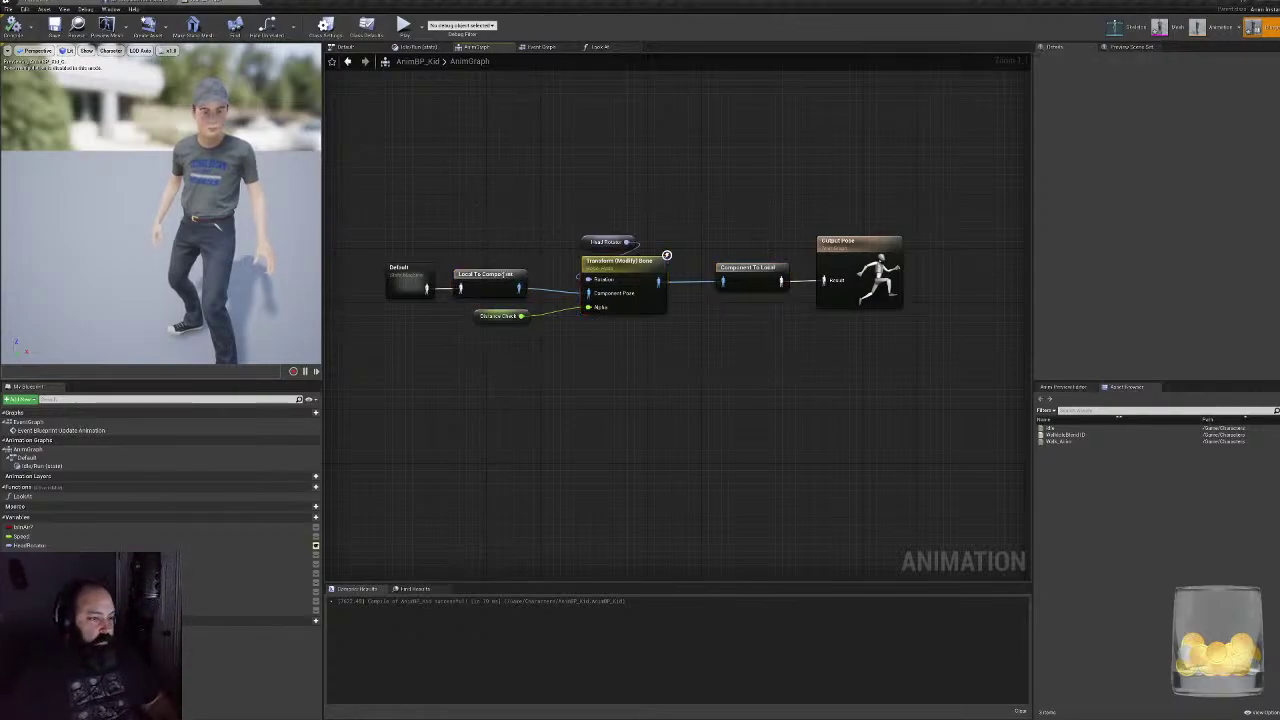
left_click(429, 288, "alt")
left_click(823, 281, "alt")
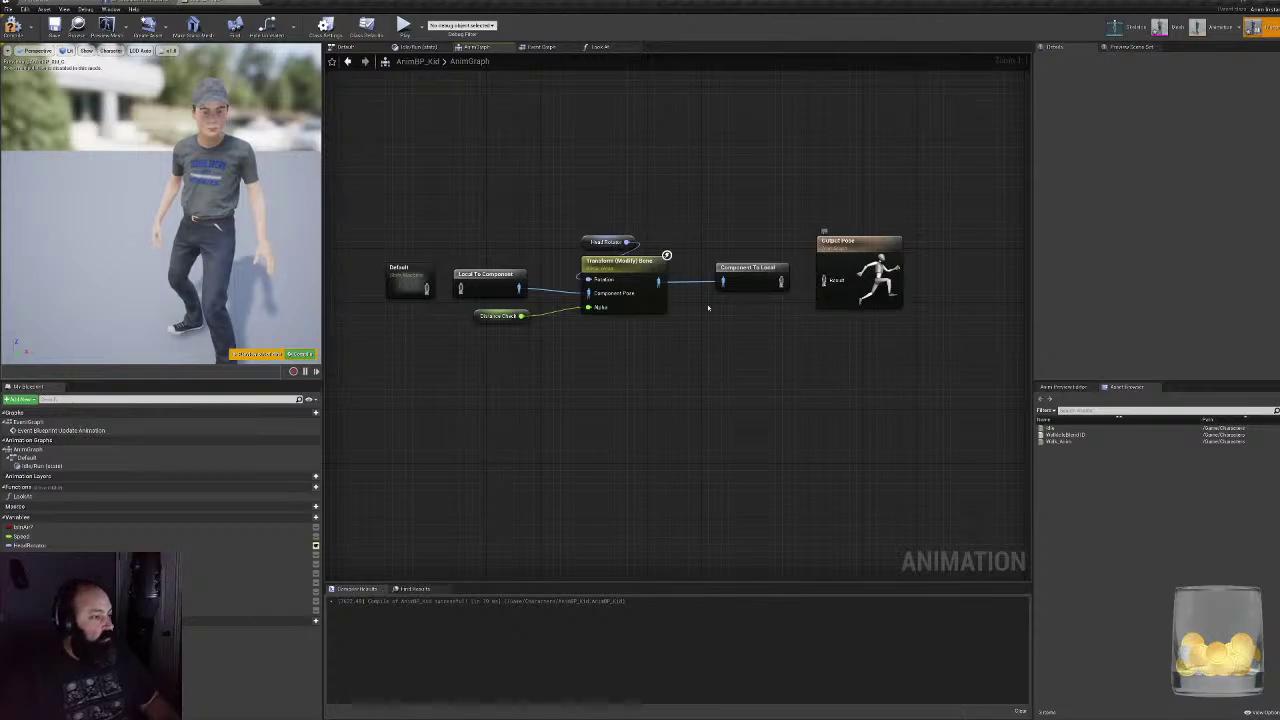
left_click_drag(479, 208, 755, 598)
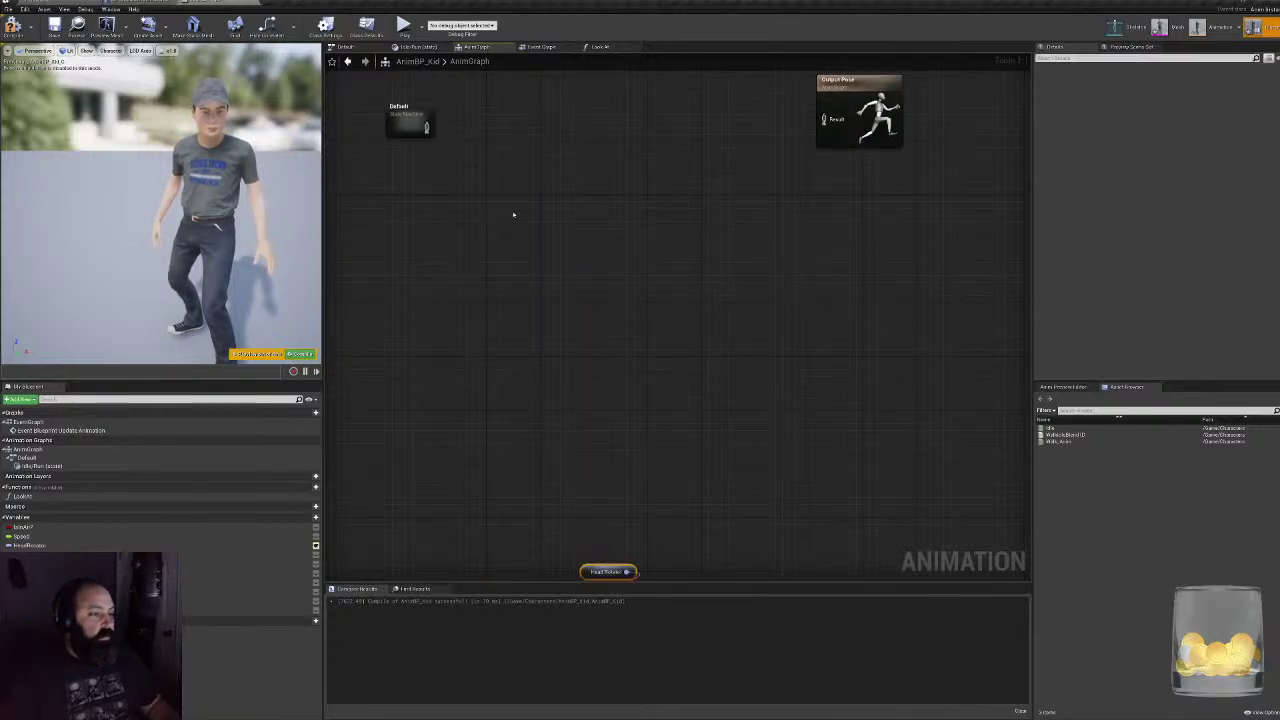
right_click_drag(514, 214, 527, 482)
- Move the Default state machine next to Output Pose and connect it directly to the Result input
left_click_drag(398, 389, 732, 386)
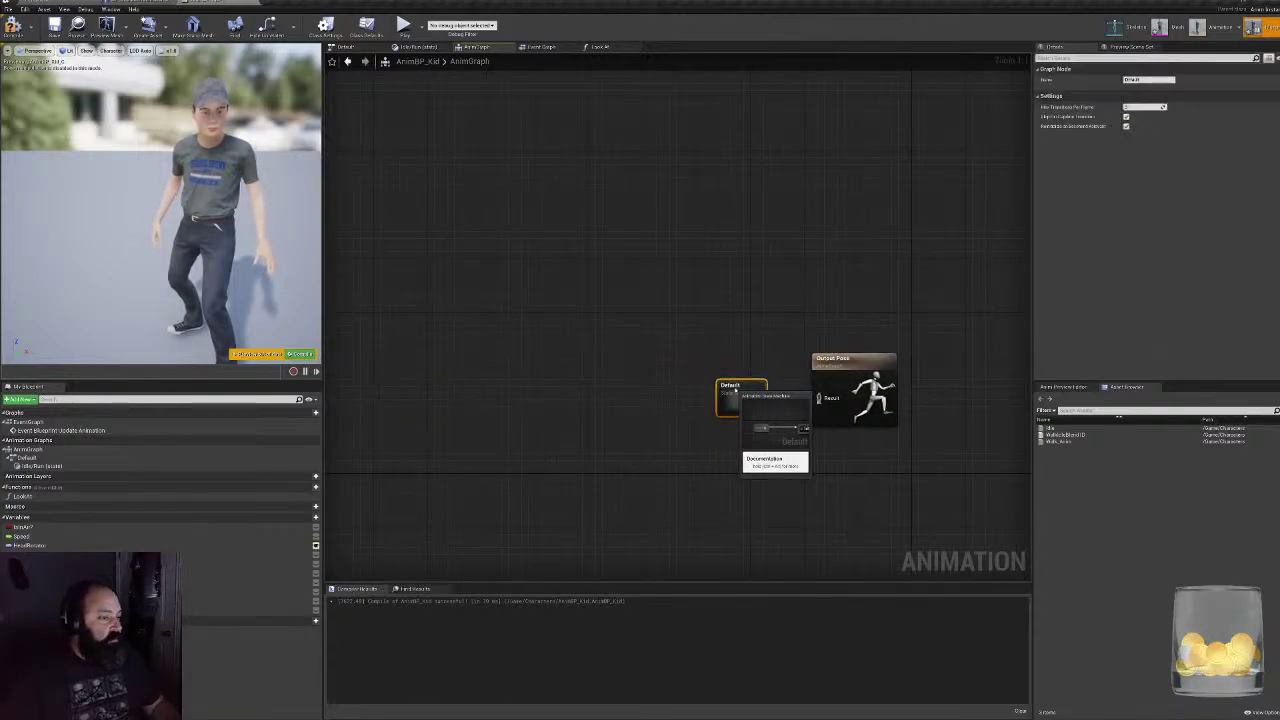
right_click_drag(819, 426, 723, 425)
left_click_drag(720, 397, 669, 368)
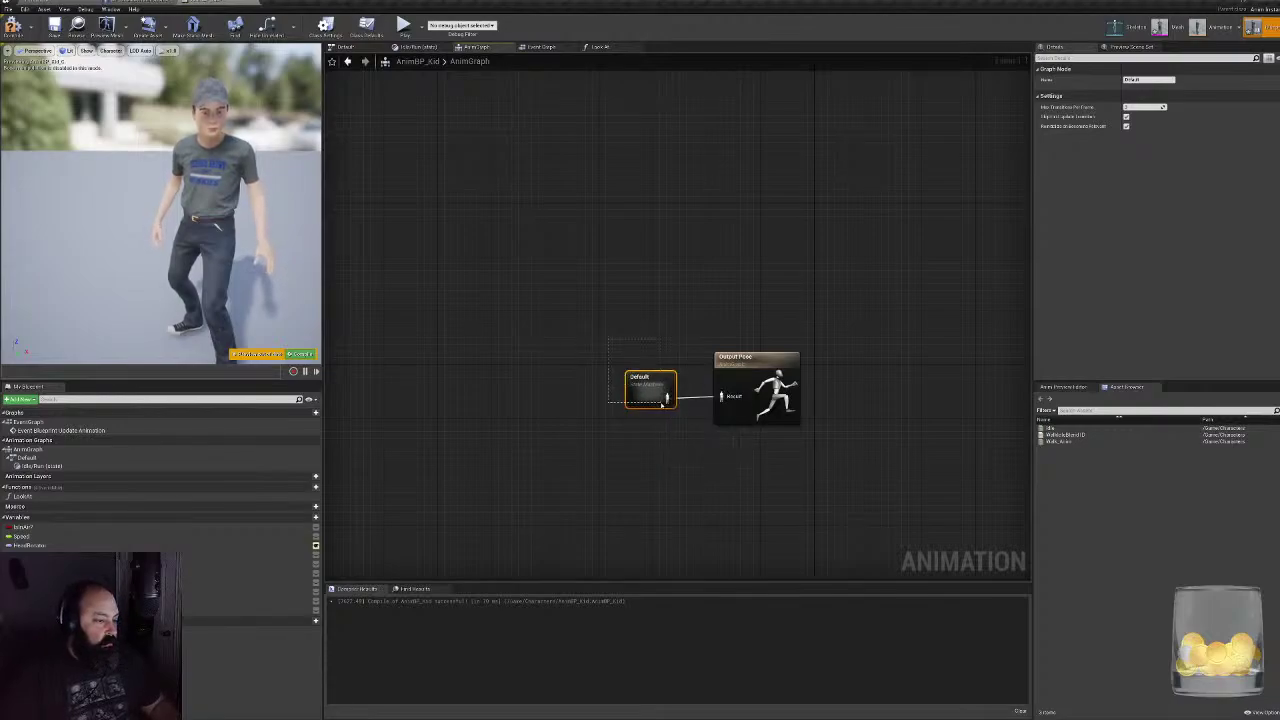
- Open the Default state machine and inspect its Entry node and Idle/Run state
right_click_drag(657, 381, 709, 411)
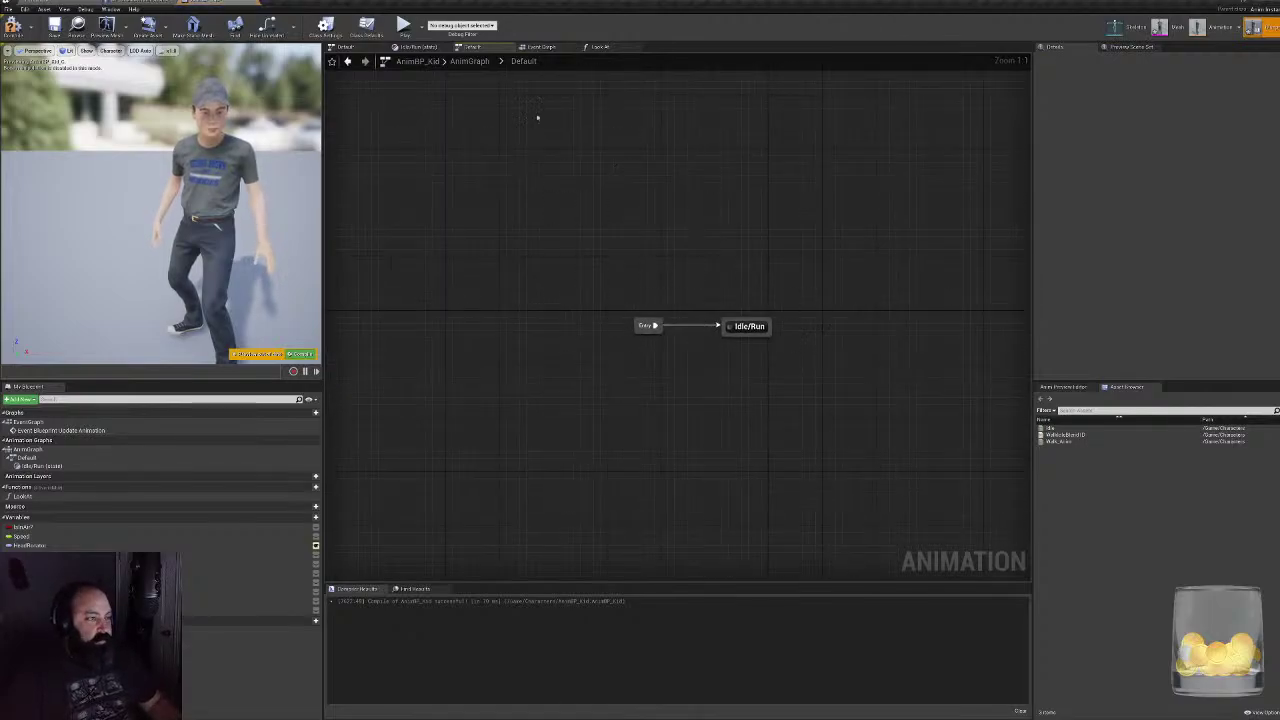
left_click_drag(594, 294, 800, 369)
left_click(750, 326)
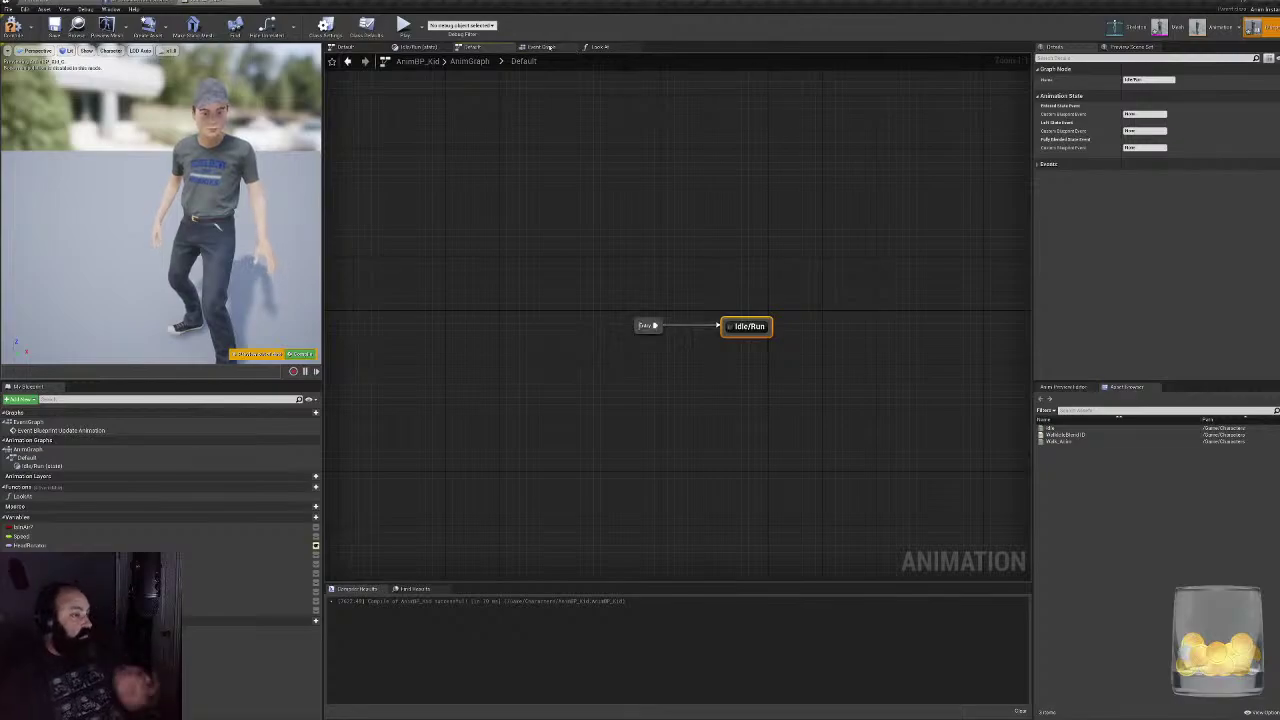
- Open the Look At function of the animation blueprint and delete it
left_click(545, 47)
double_click(22, 496)
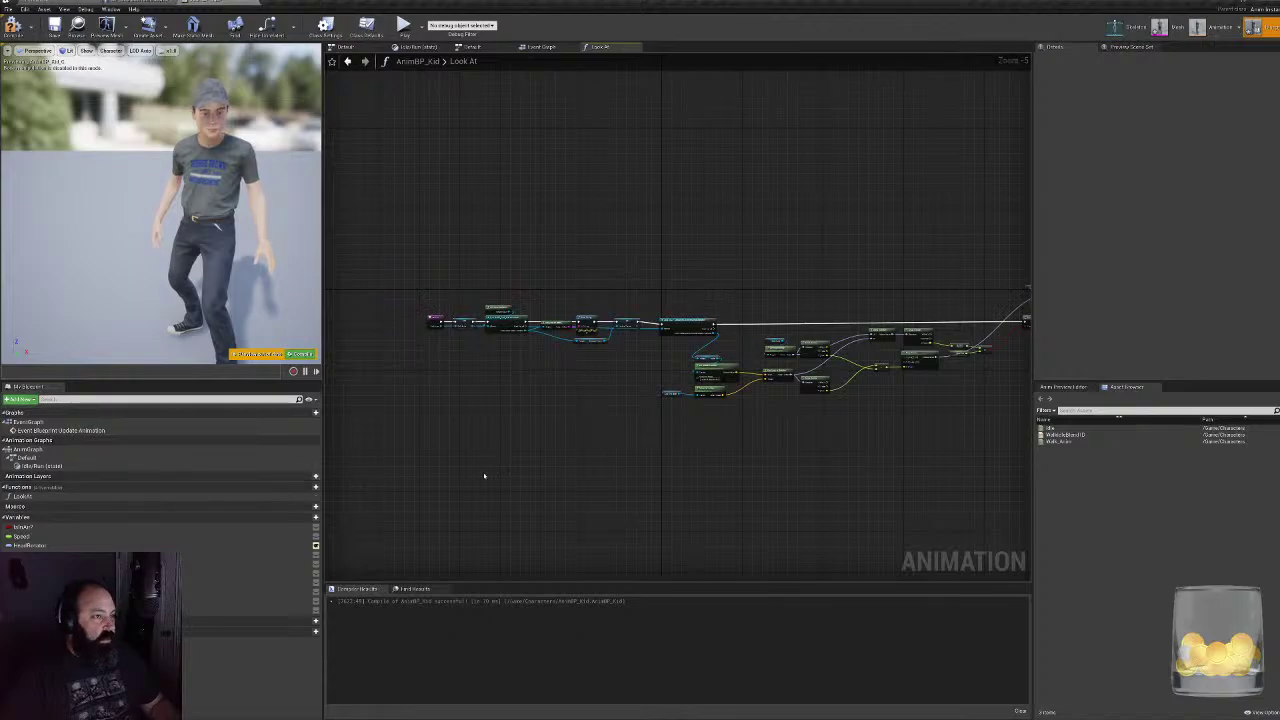
left_click(22, 497)
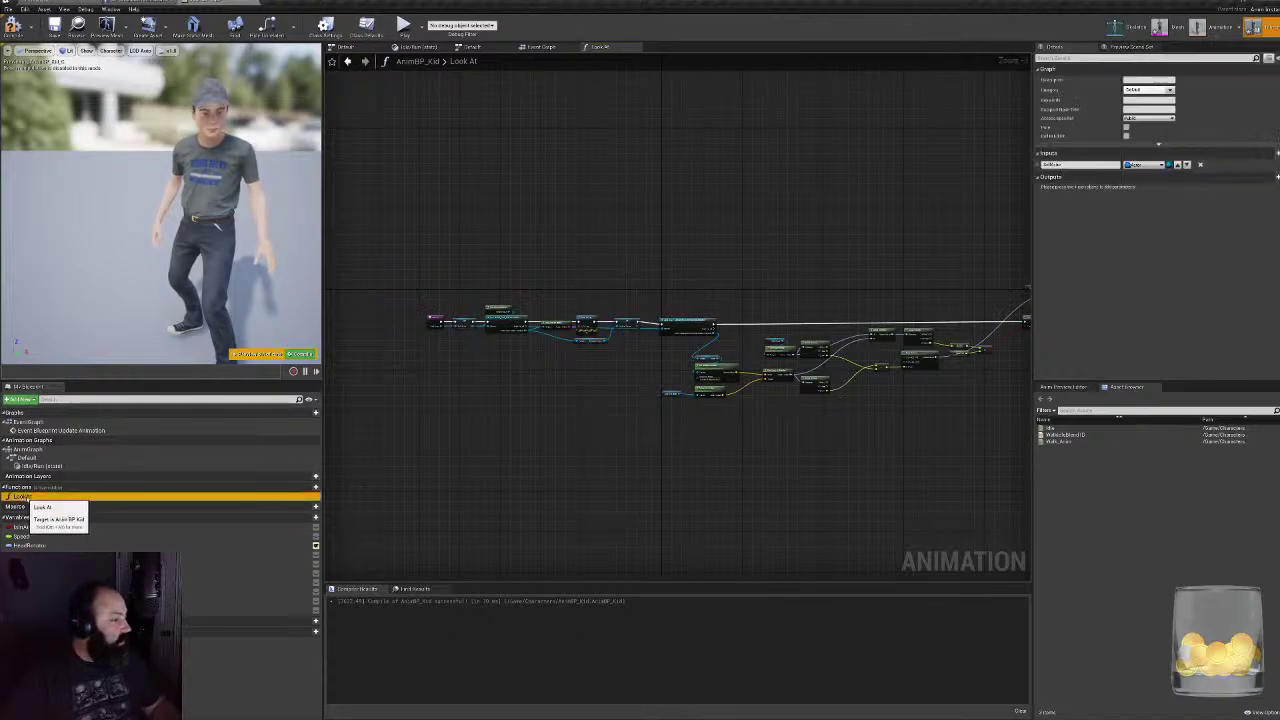
key("Delete")
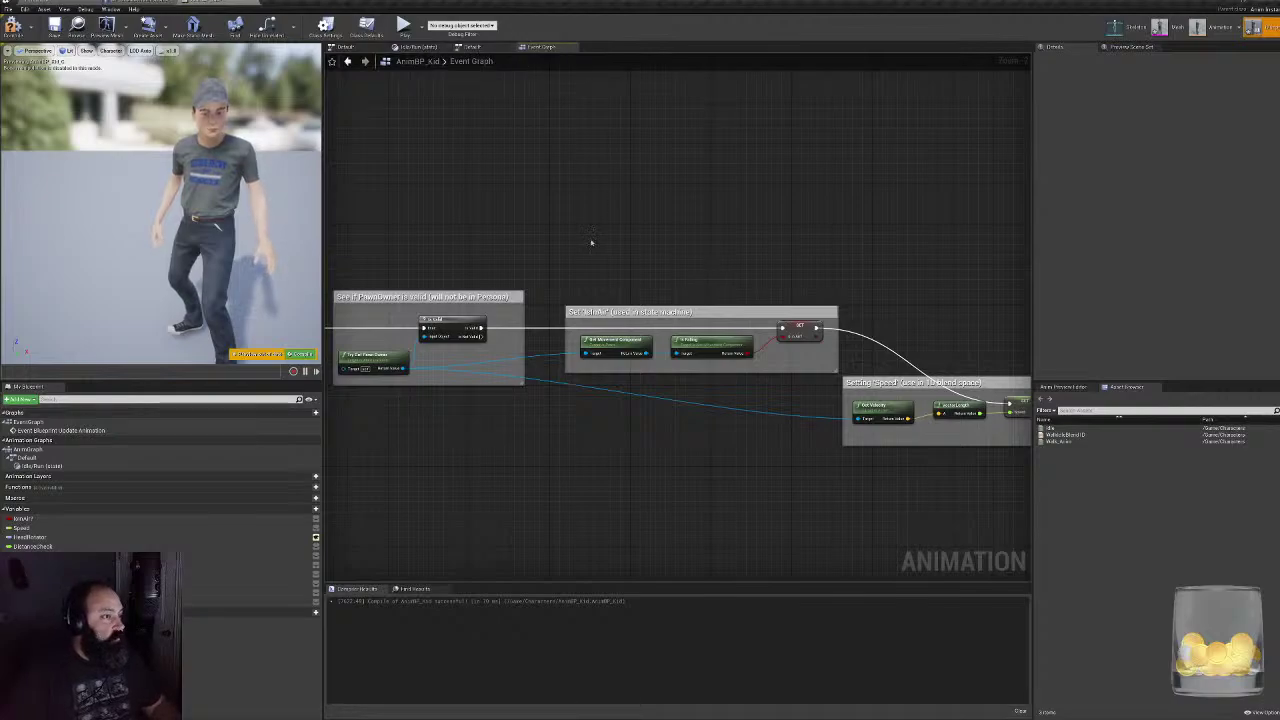
- Look through the Default and Idle/Run graphs and reopen the AnimGraph at the Default and Output Pose nodes
left_click(470, 47)
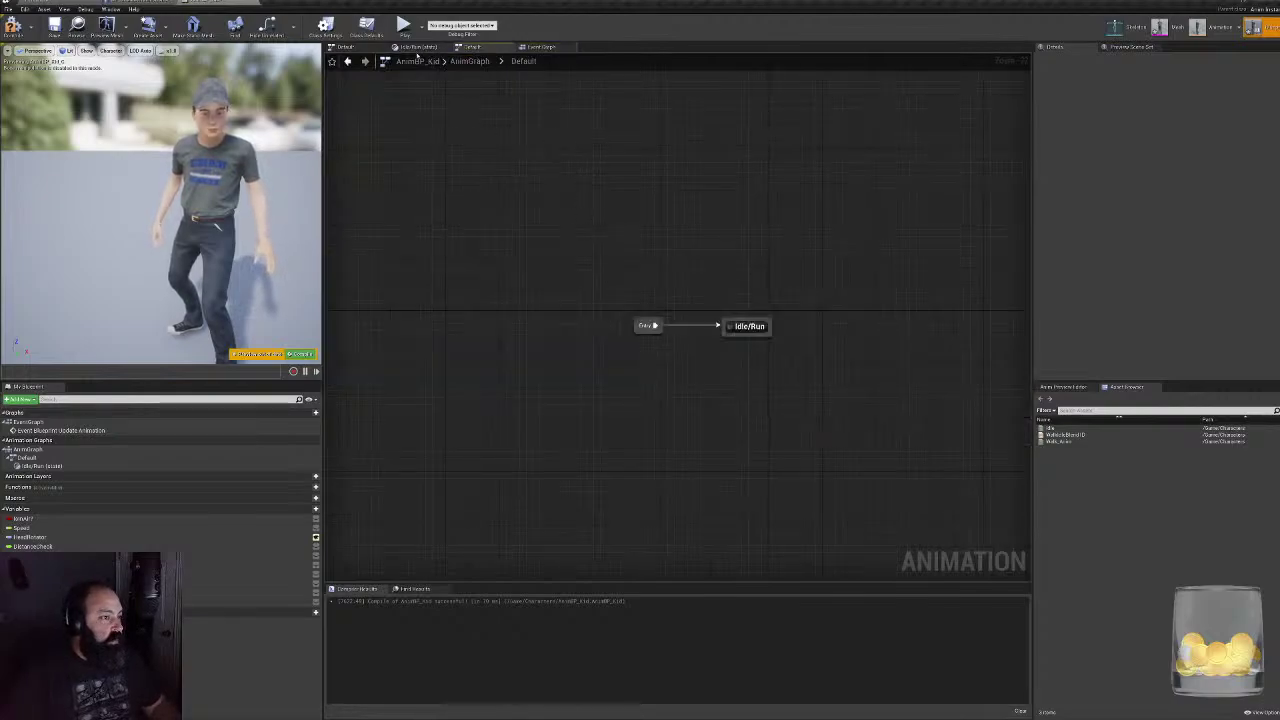
left_click(419, 48)
left_click(482, 48)
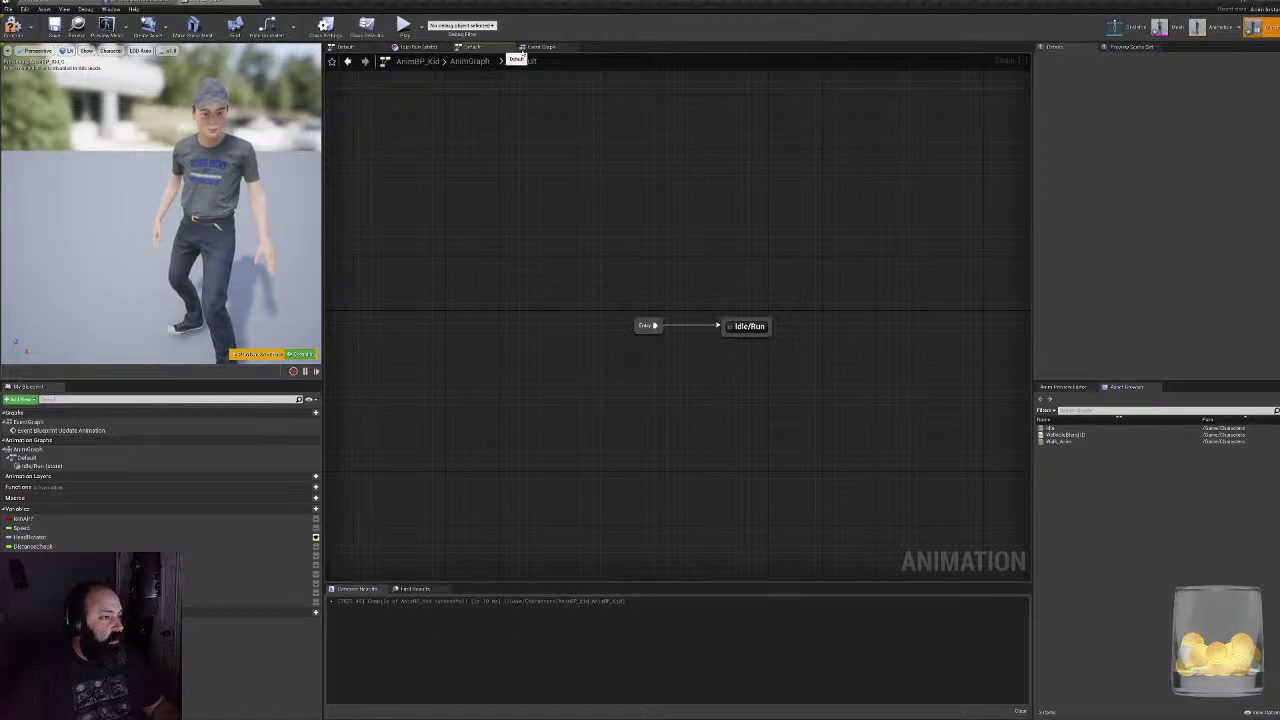
left_click(28, 449)
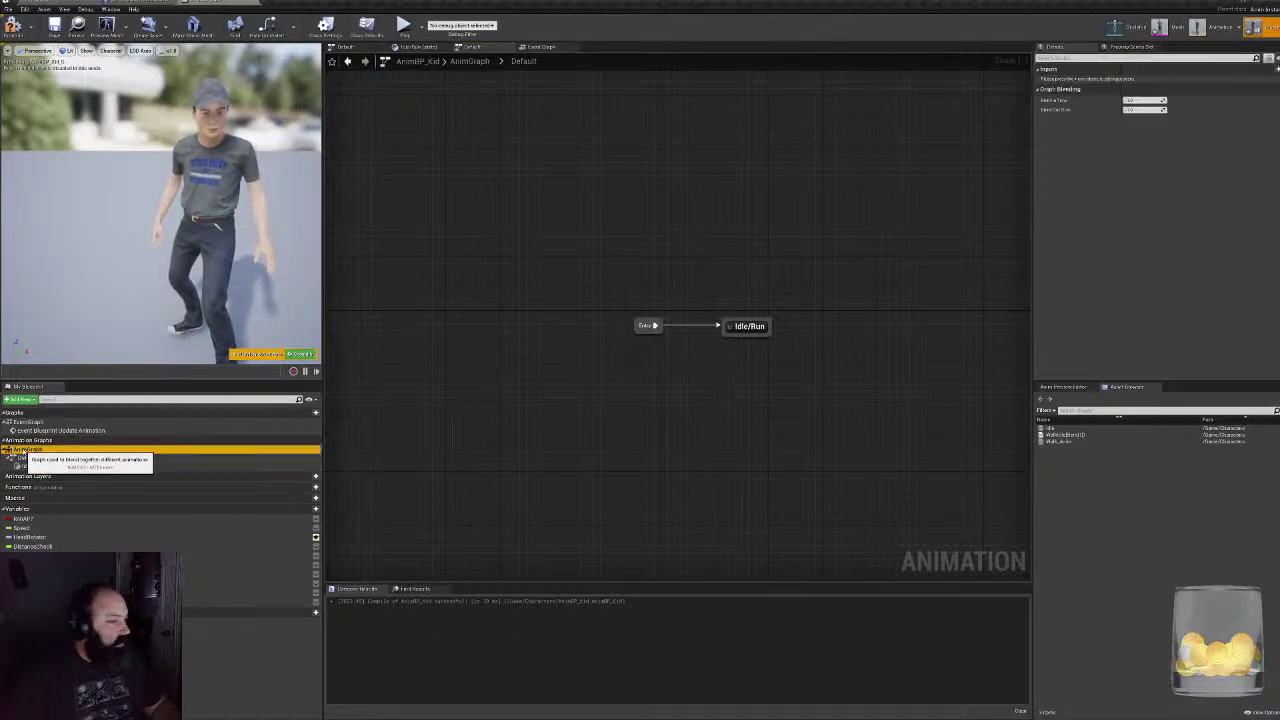
double_click(28, 449)
right_click_drag(583, 433, 540, 578)
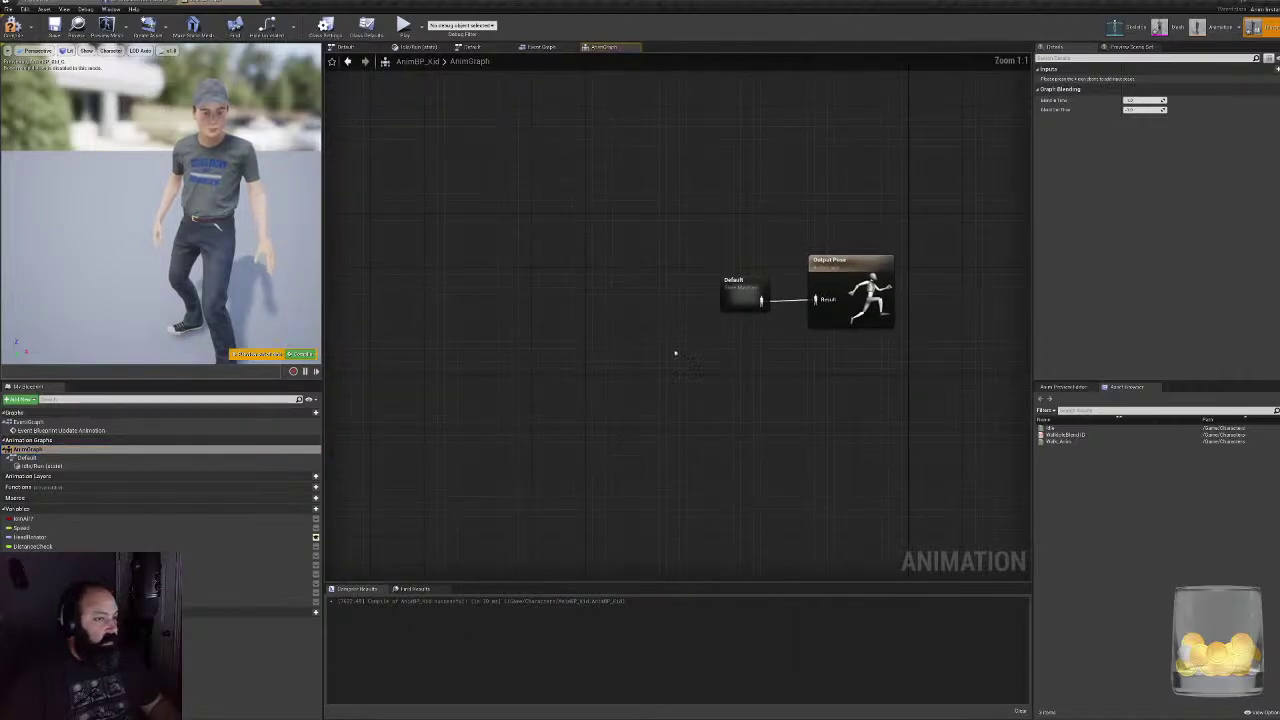
- Spread the Default state machine and Output Pose nodes far apart, leaving room between them for the head rotation nodes
right_click_drag(675, 353, 610, 296)
left_click_drag(598, 305, 506, 305)
left_click(745, 308)
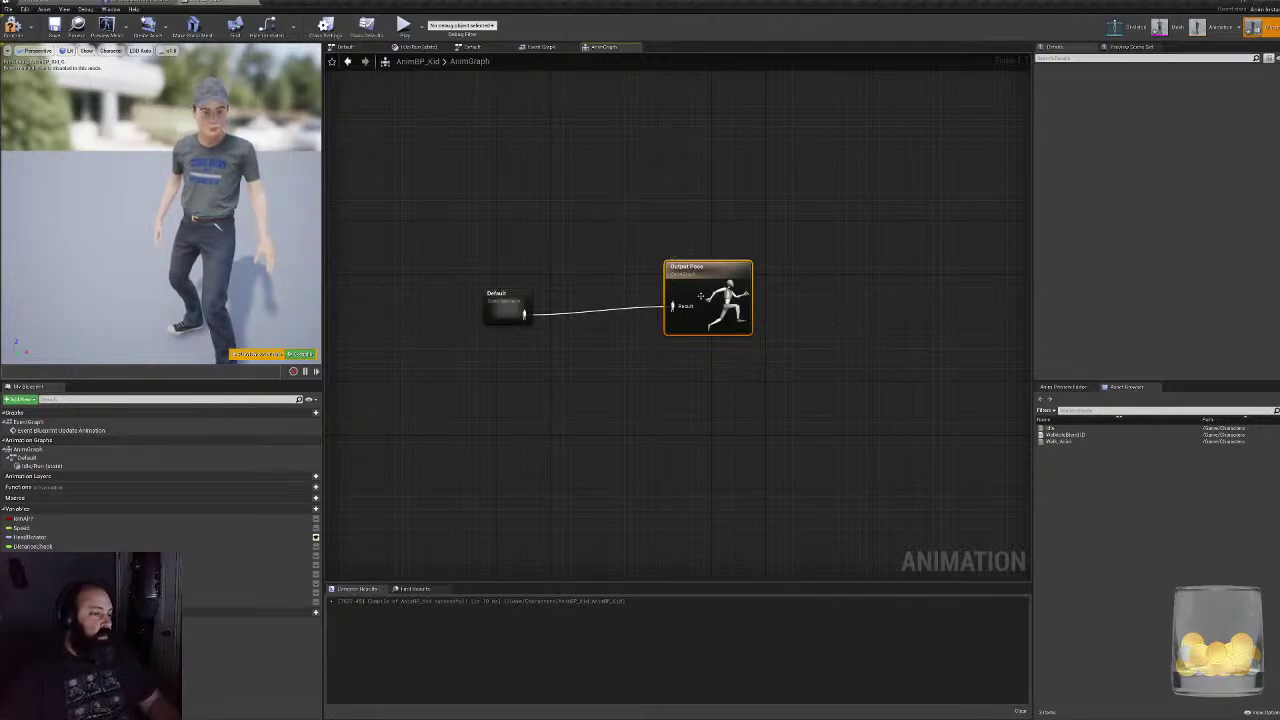
right_click_drag(718, 423, 820, 405)
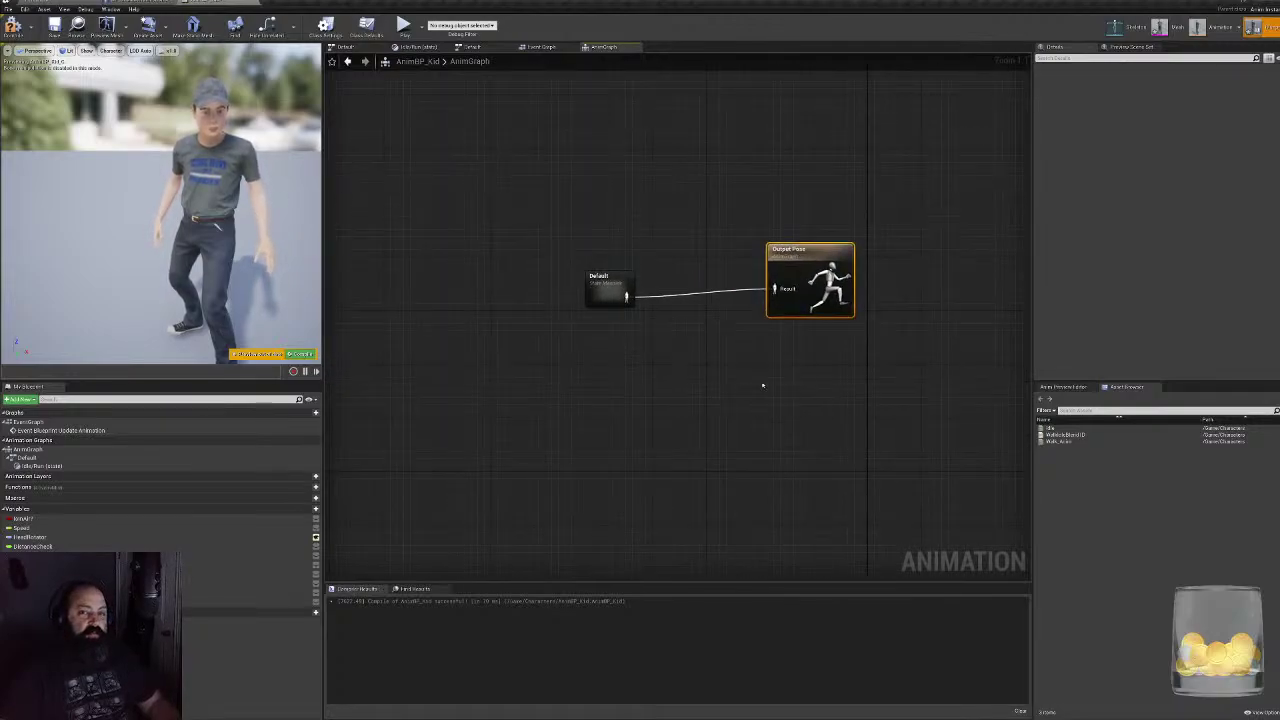
right_click_drag(606, 303, 669, 417)
left_click_drag(686, 397, 436, 390)
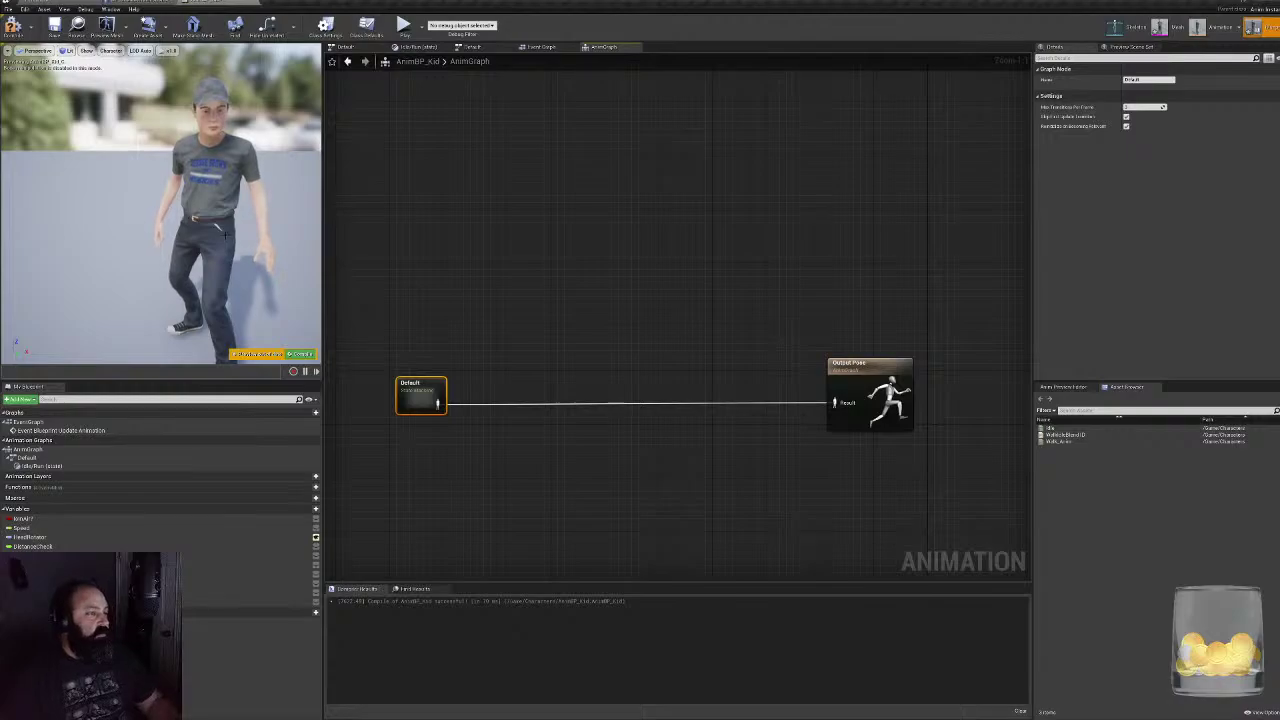
- Move the Transform (Modify) Bone chain with its conversion and variable nodes up beneath the Default–Output Pose link, and select the Head Rotator node
left_click_drag(817, 334, 946, 569)
right_click_drag(715, 509, 719, 180)
scroll(672, 270, "down", 1)
left_click_drag(493, 374, 850, 597)
left_click_drag(627, 371, 649, 107)
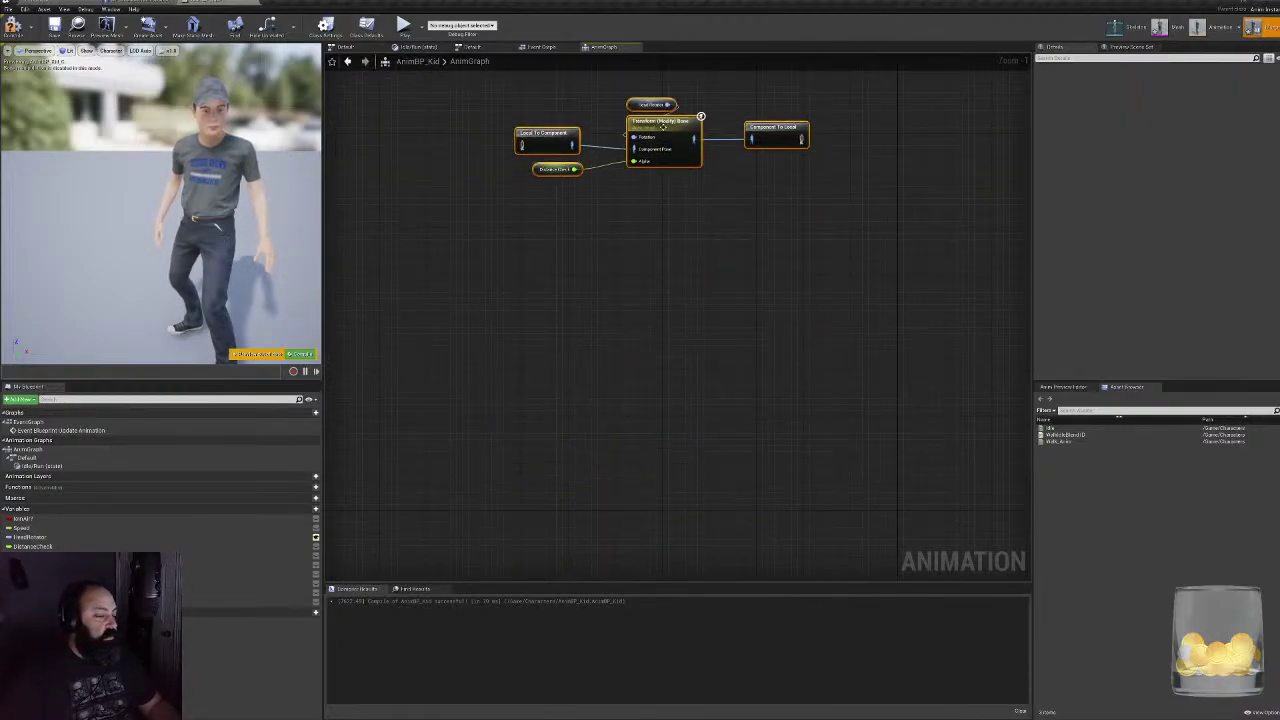
right_click_drag(649, 115, 603, 565)
scroll(589, 463, "up", 1)
right_click_drag(558, 472, 569, 259)
left_click(603, 317)
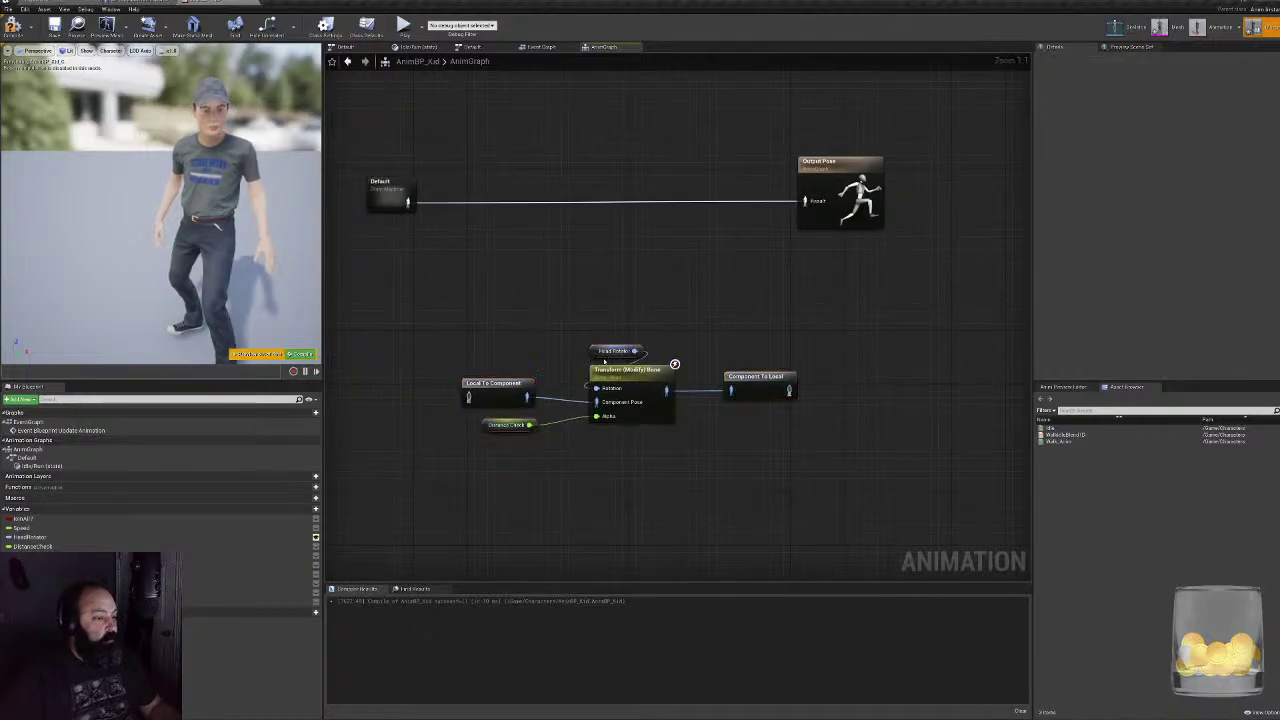
left_click(598, 352)
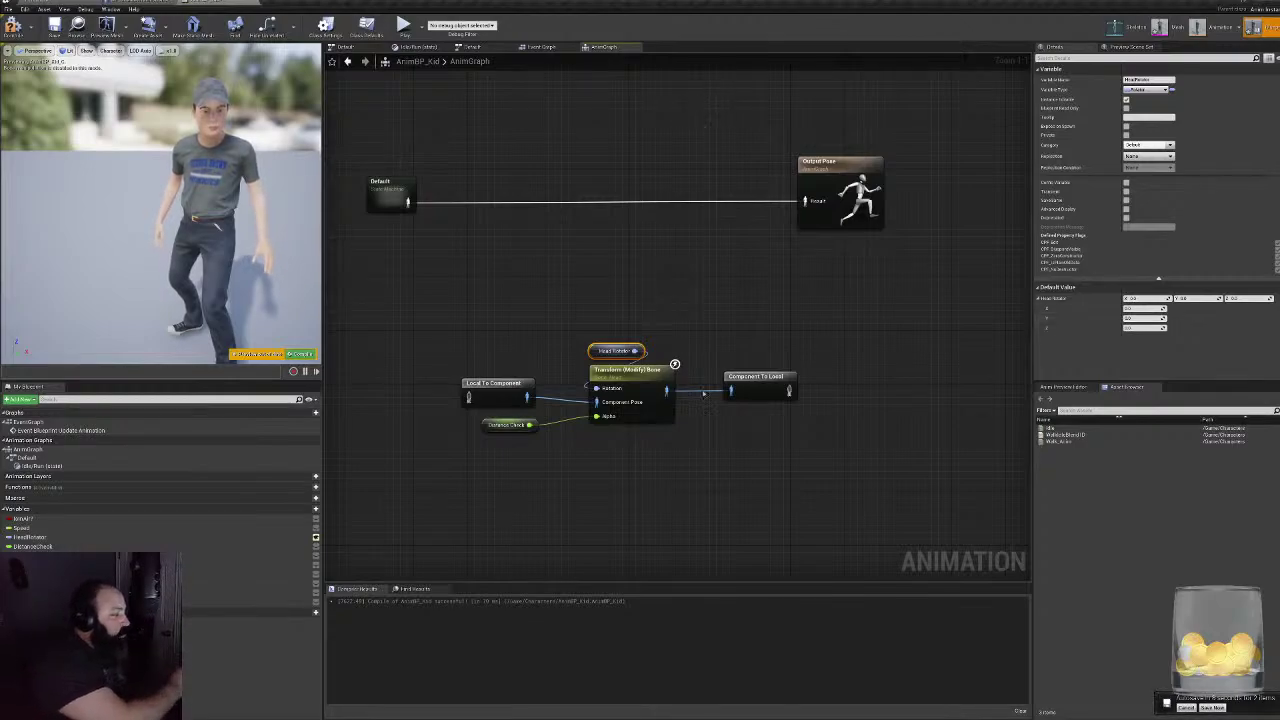
- Move the Head Rotator clear of the Transform (Modify) Bone node and look through that node's translation and scale settings
left_click(561, 345)
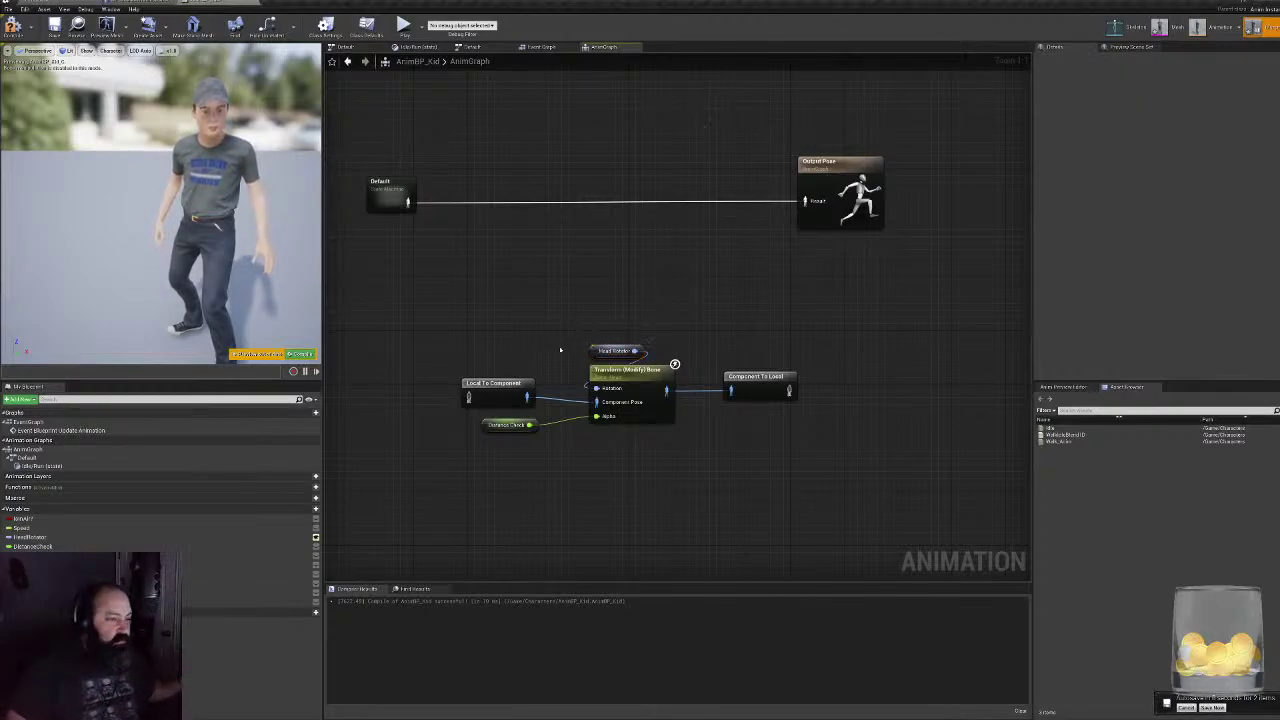
left_click_drag(601, 351, 563, 340)
left_click(608, 372)
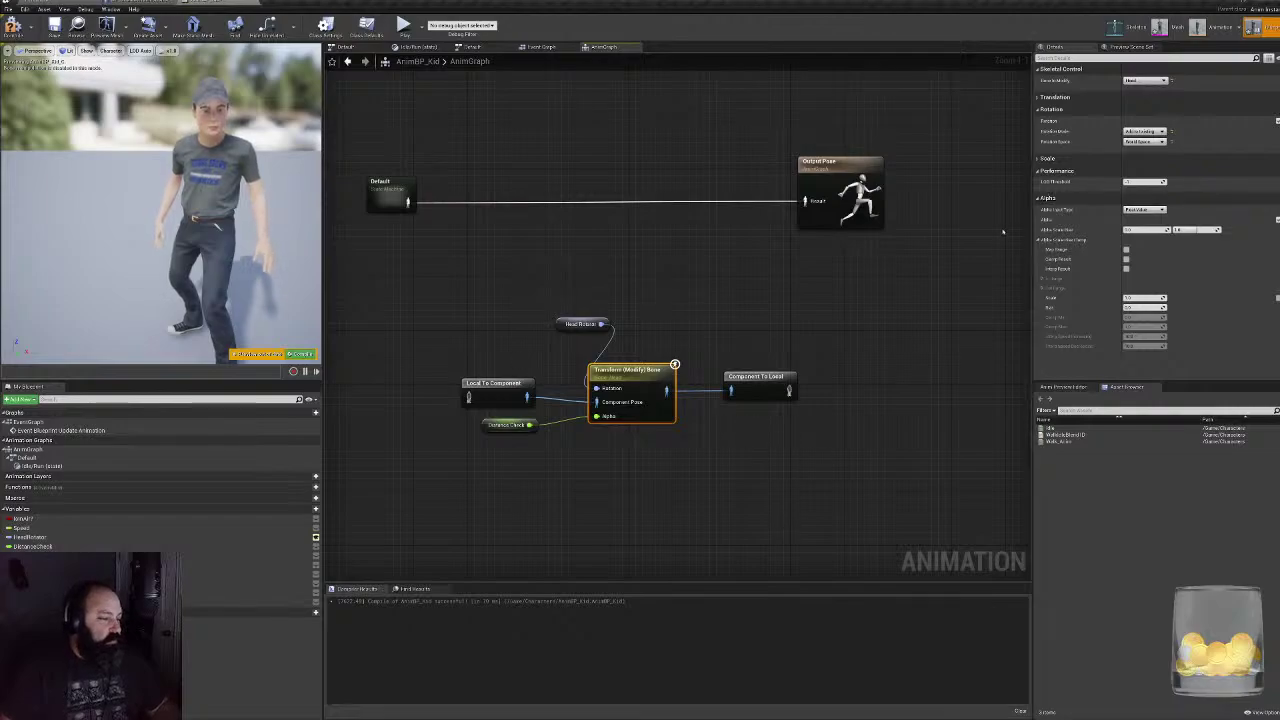
left_click(1052, 97)
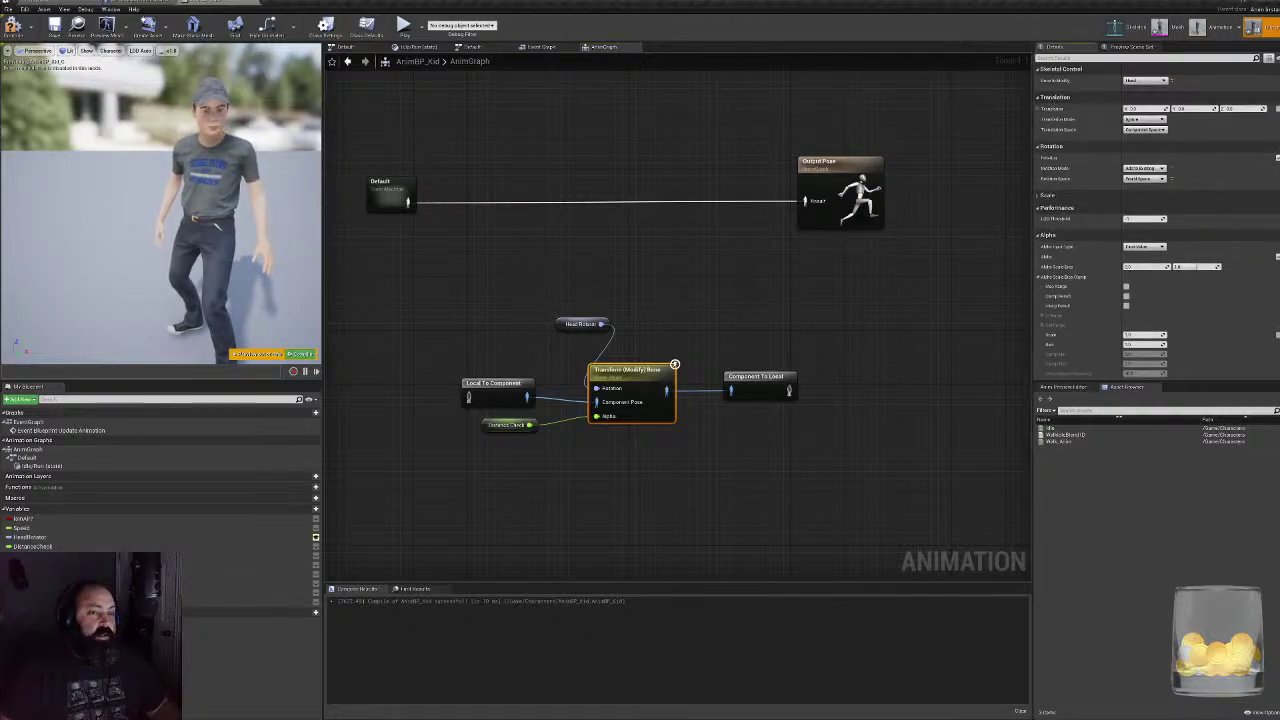
left_click(1070, 98)
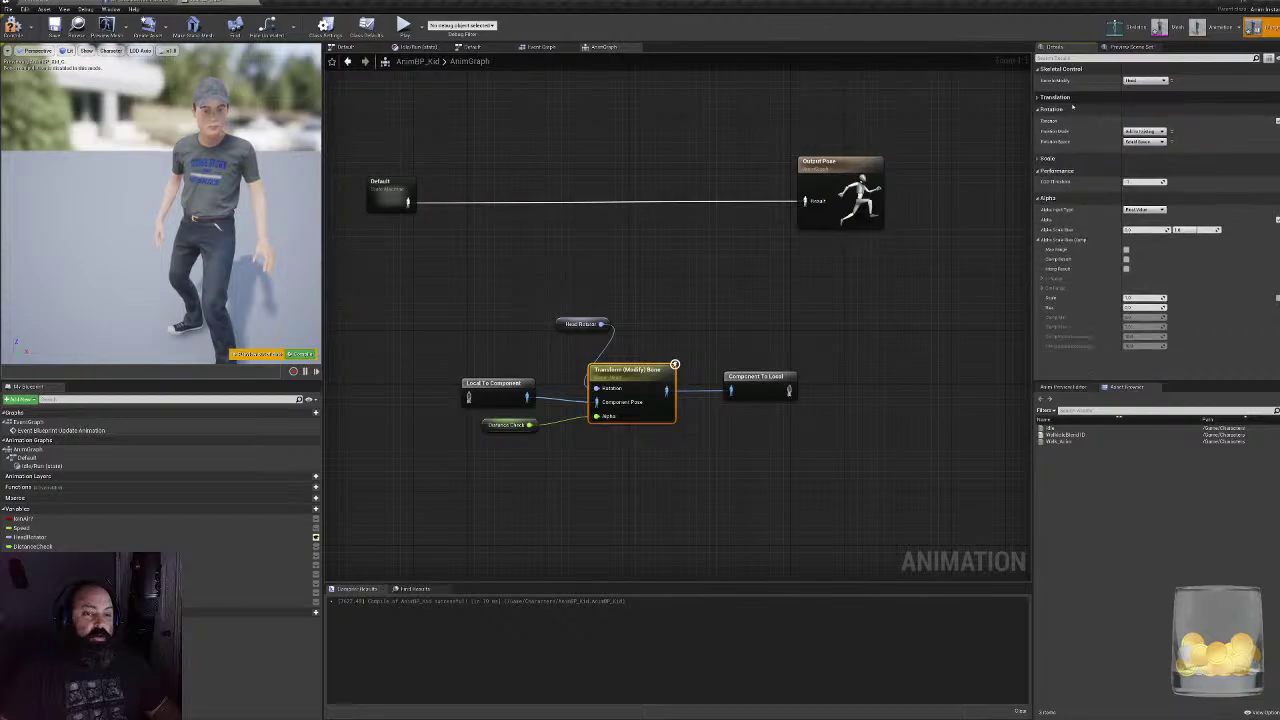
left_click(1098, 158)
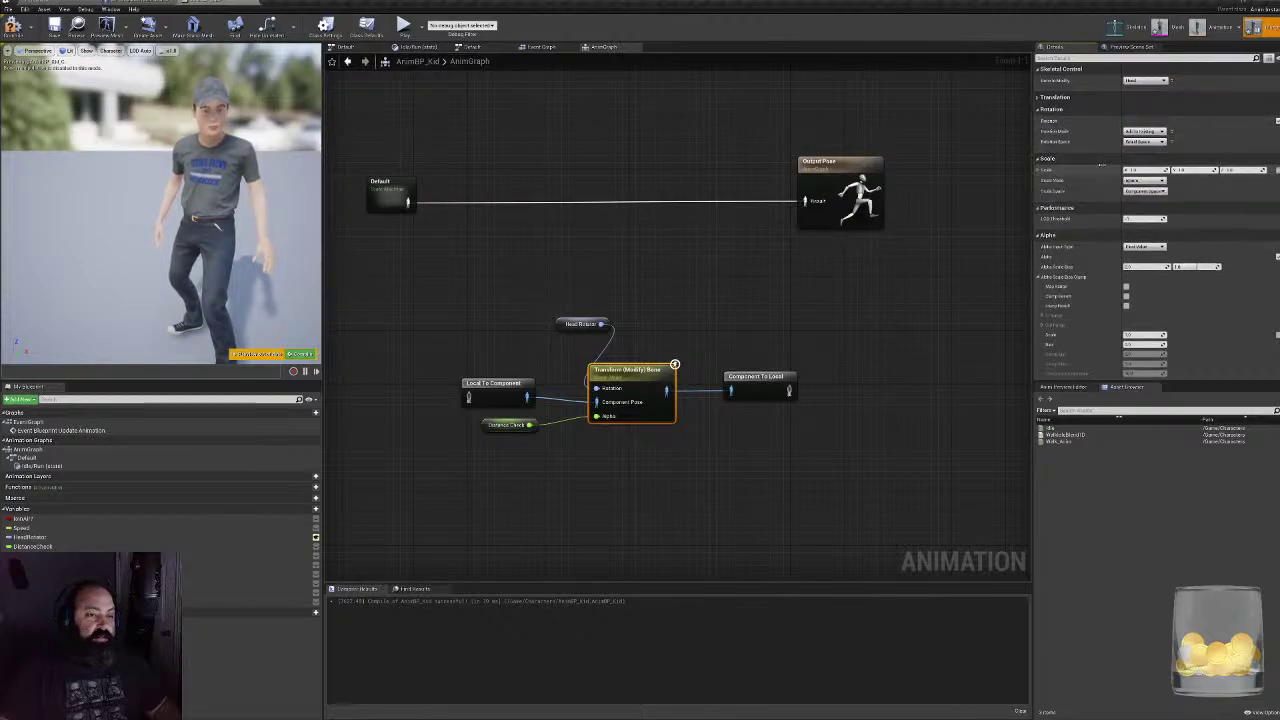
left_click(1100, 159)
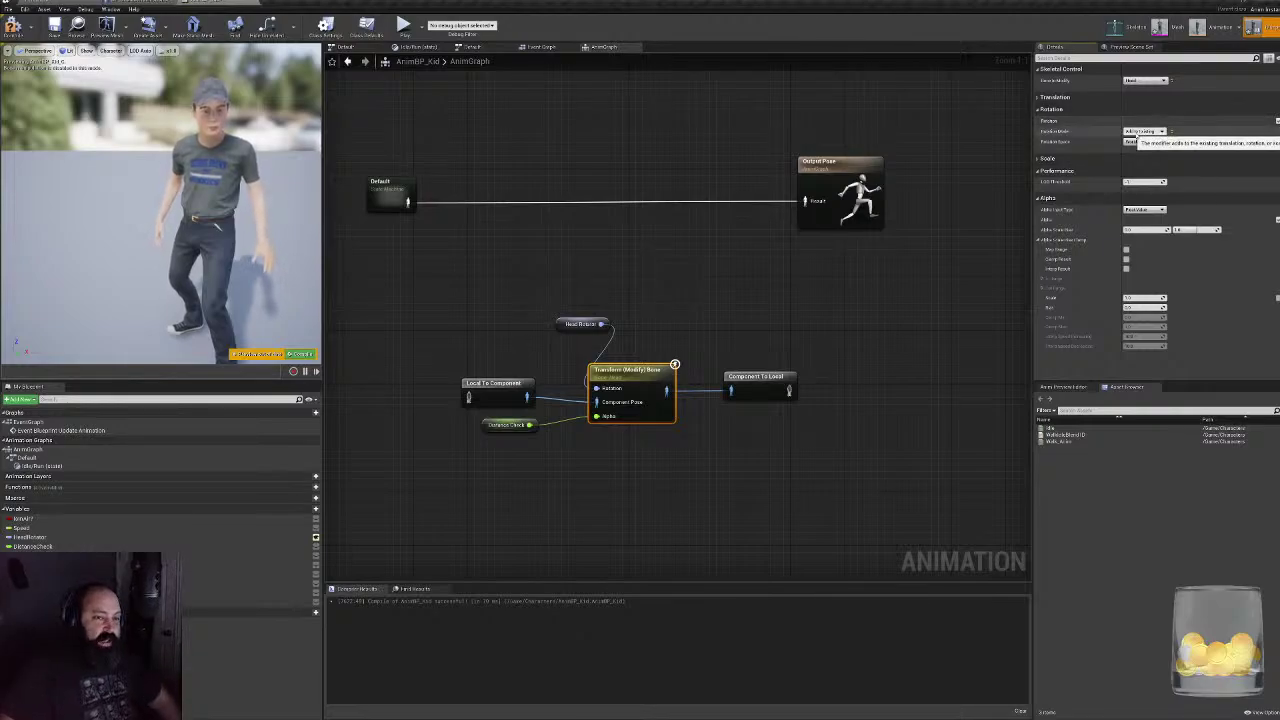
- Choose Add to Existing as the rotation mode and World Space as the rotation space of the Transform (Modify) Bone node
left_click(1148, 131)
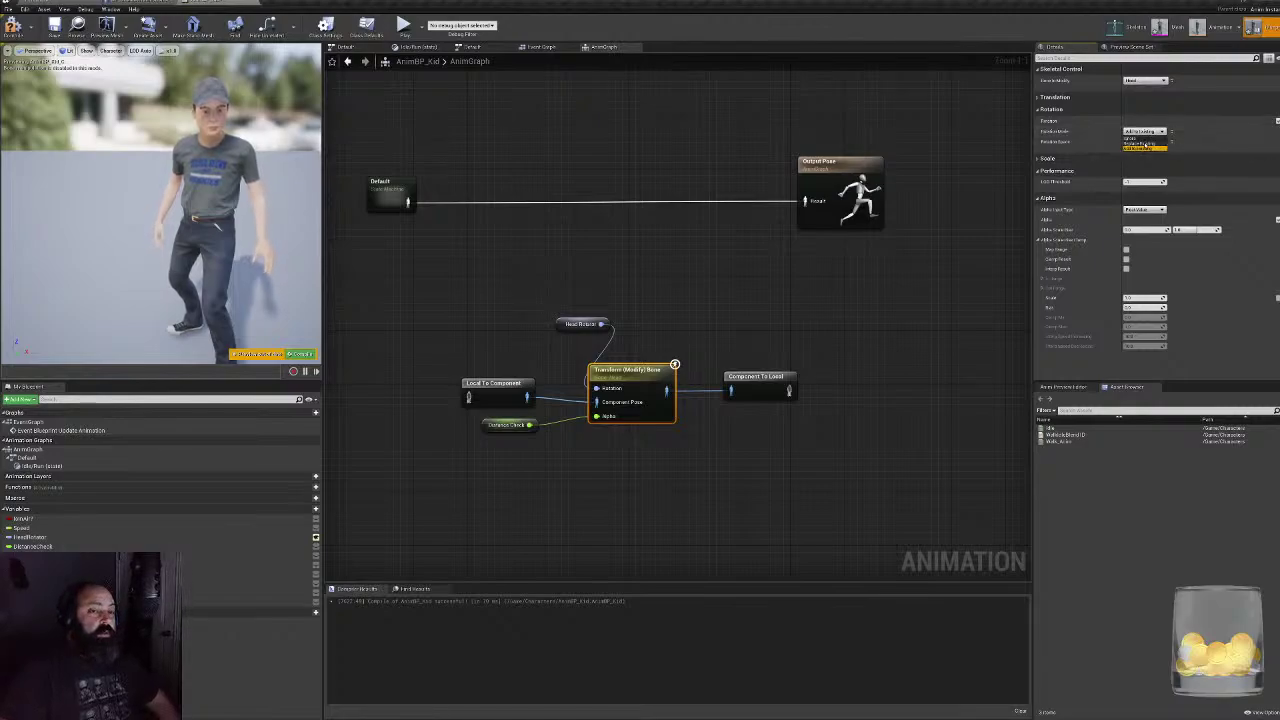
left_click(1140, 148)
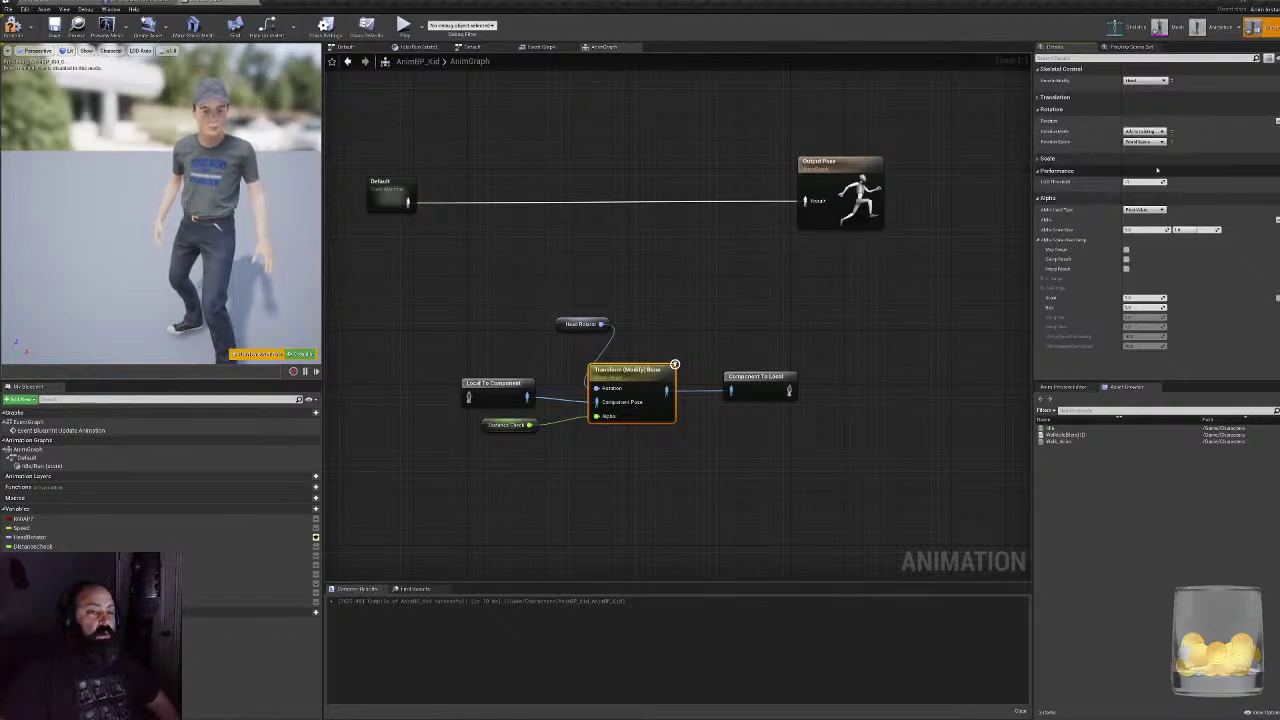
left_click(1145, 142)
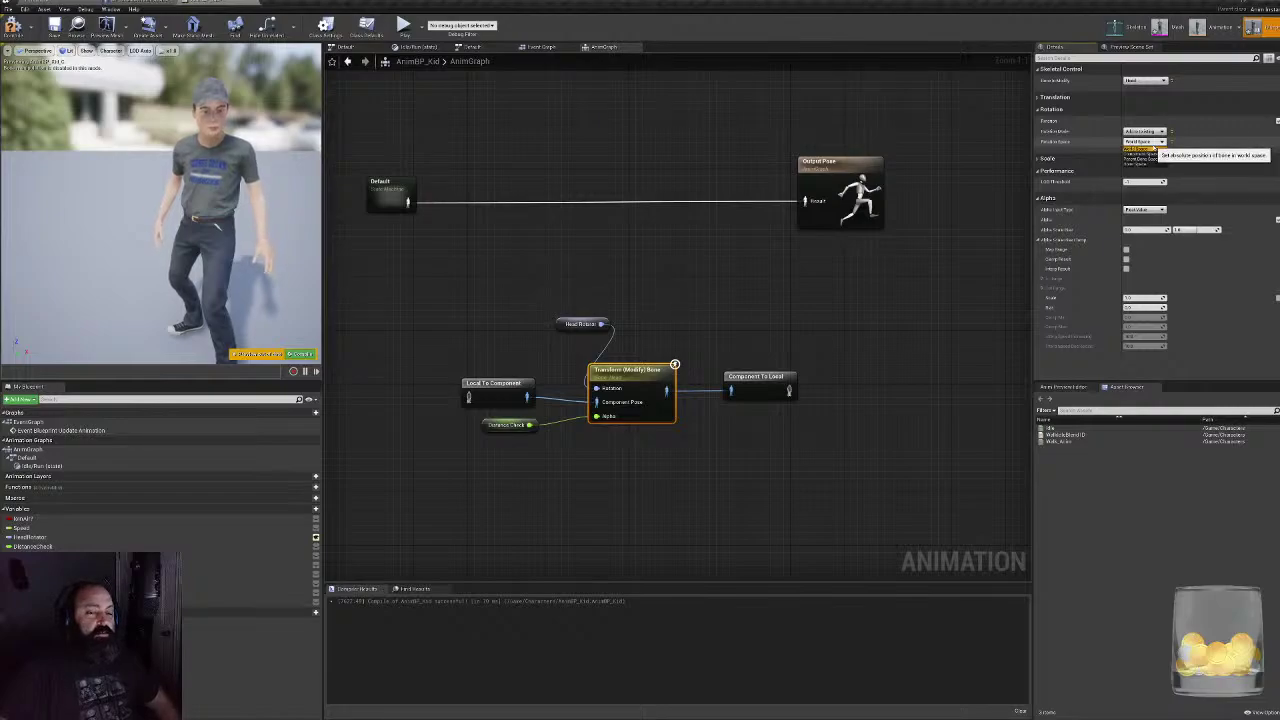
left_click(1140, 149)
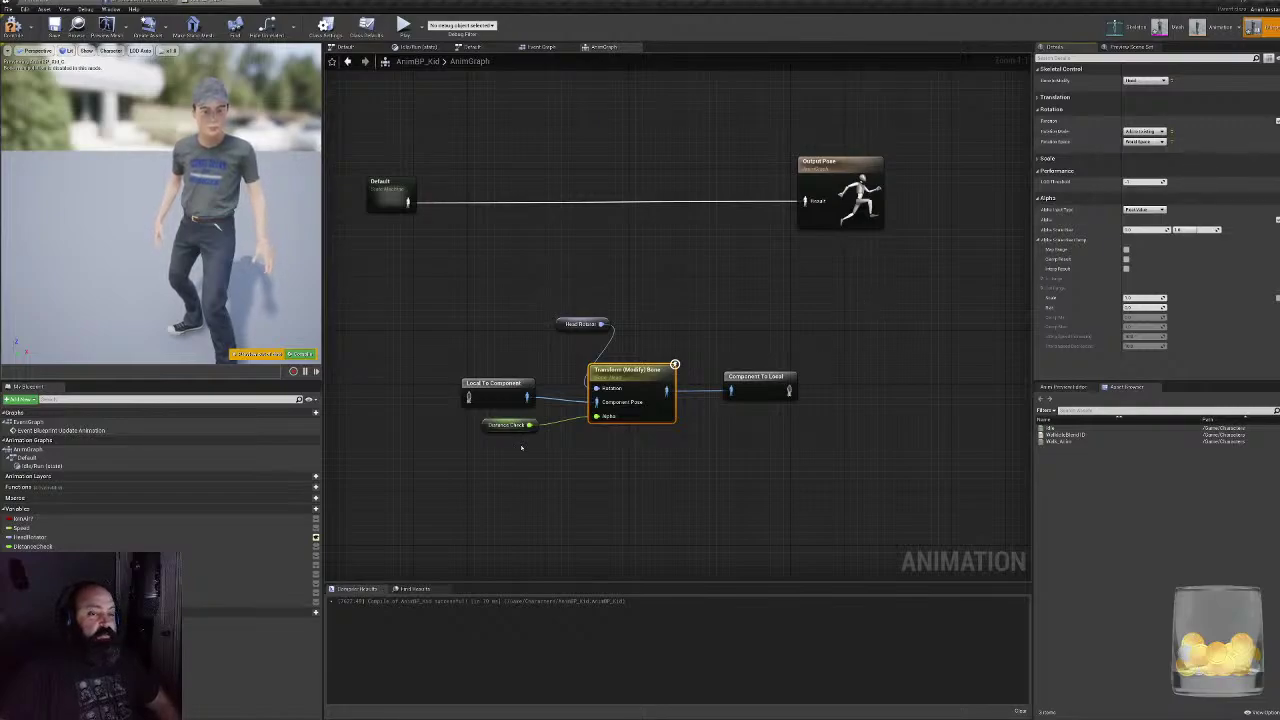
- Place the Head Rotator directly above Transform (Modify) Bone and delete the Local To Component and Component To Local nodes
left_click_drag(601, 325, 644, 351)
left_click(495, 384)
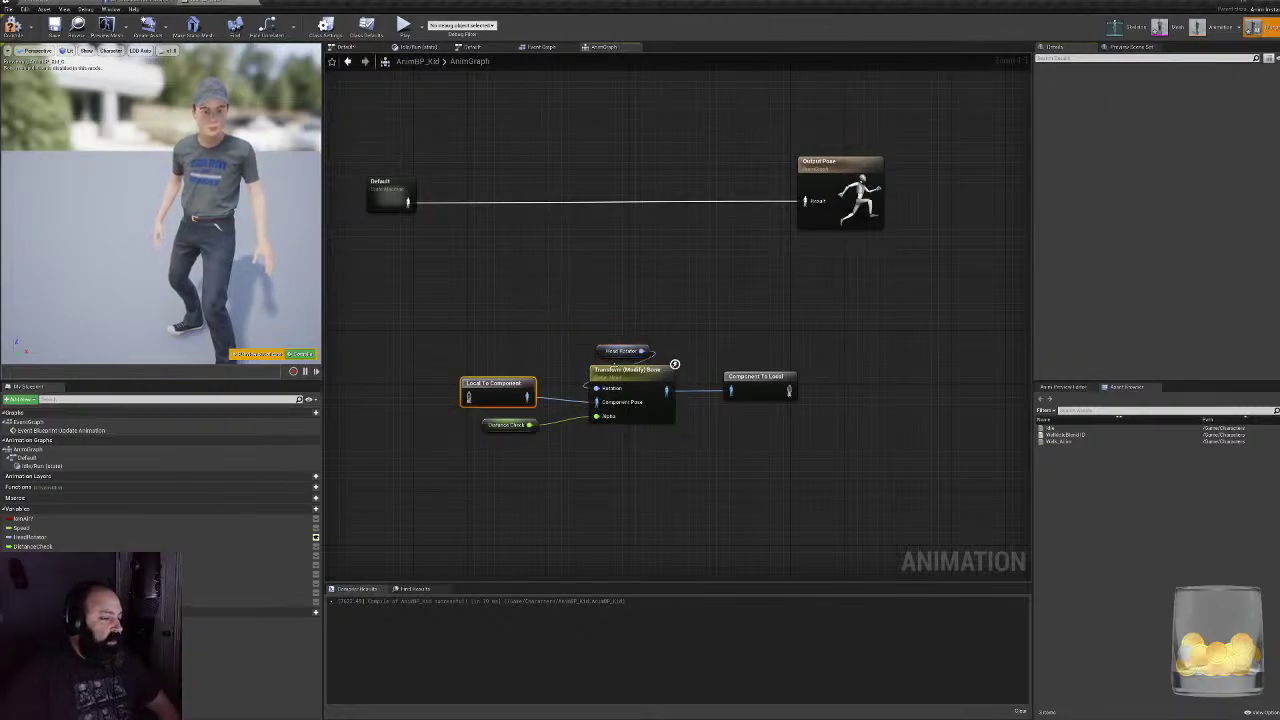
key("Delete")
left_click_drag(700, 314, 800, 464)
key("Delete")
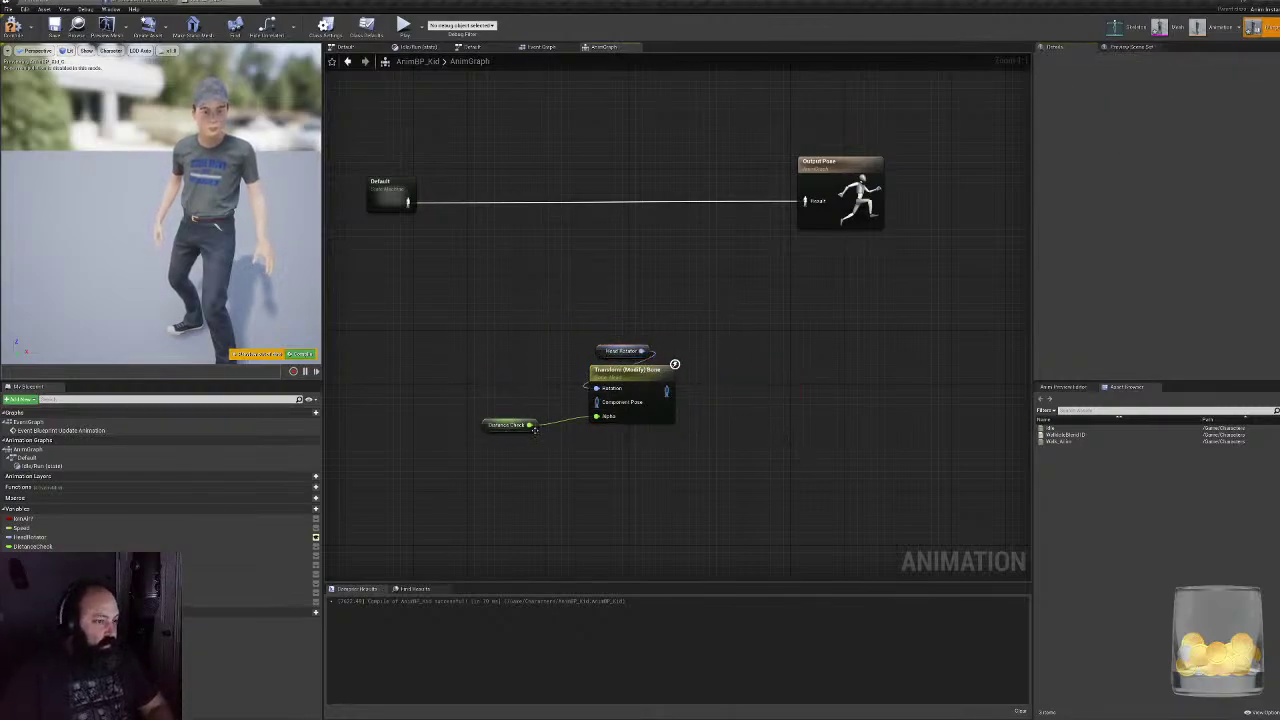
- Move Transform (Modify) Bone and its variables up between Default and Output Pose, connect Default to its Component Pose, and straighten the nodes
left_click_drag(527, 410, 640, 432)
left_click_drag(610, 377, 582, 183)
left_click_drag(406, 202, 569, 207)
left_click_drag(494, 181, 488, 182)
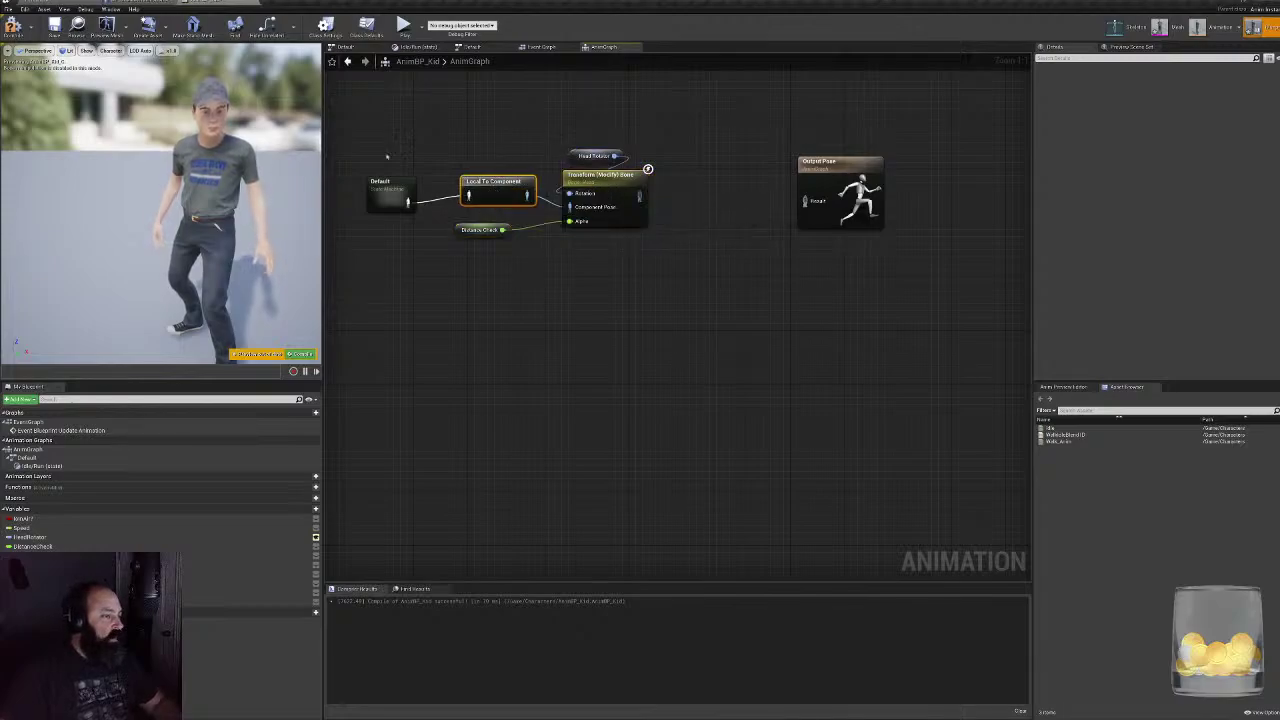
left_click_drag(385, 186, 392, 179)
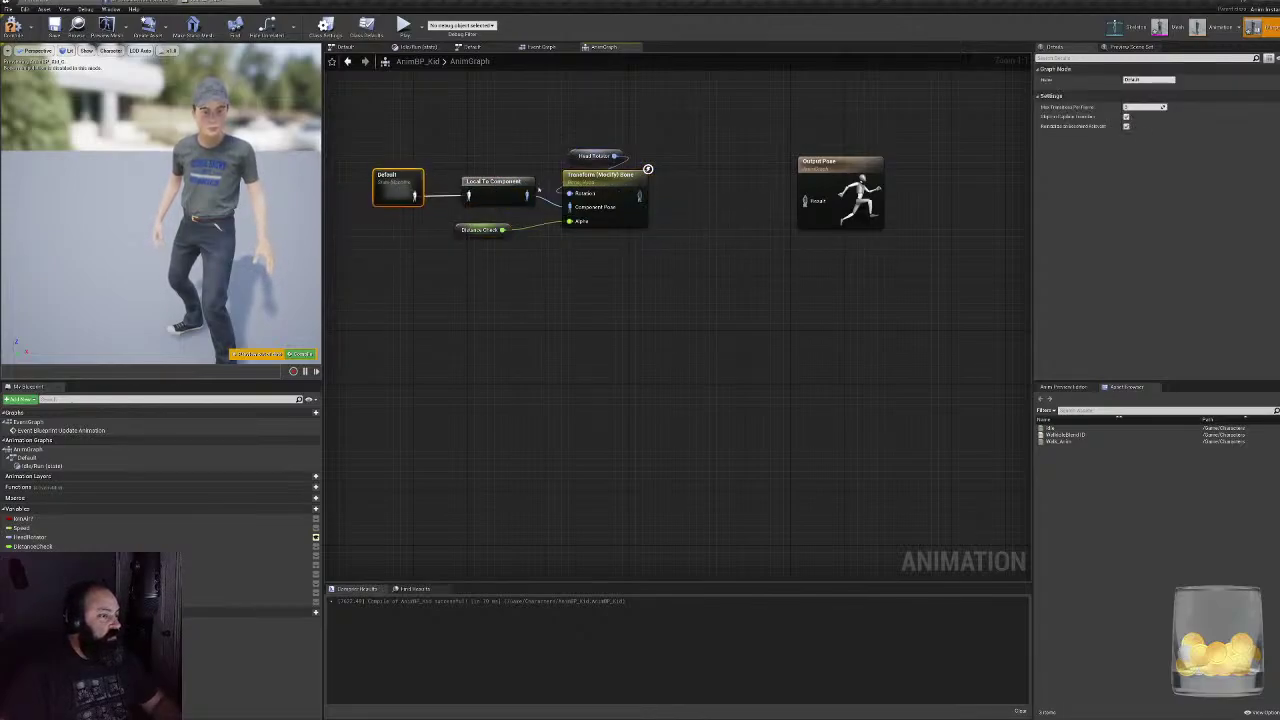
- Connect the Transform (Modify) Bone output to Output Pose and align the conversion and Output Pose nodes with the chain
left_click_drag(639, 196, 803, 200)
left_click_drag(709, 168, 710, 181)
left_click_drag(836, 161, 834, 154)
left_click_drag(566, 143, 594, 260)
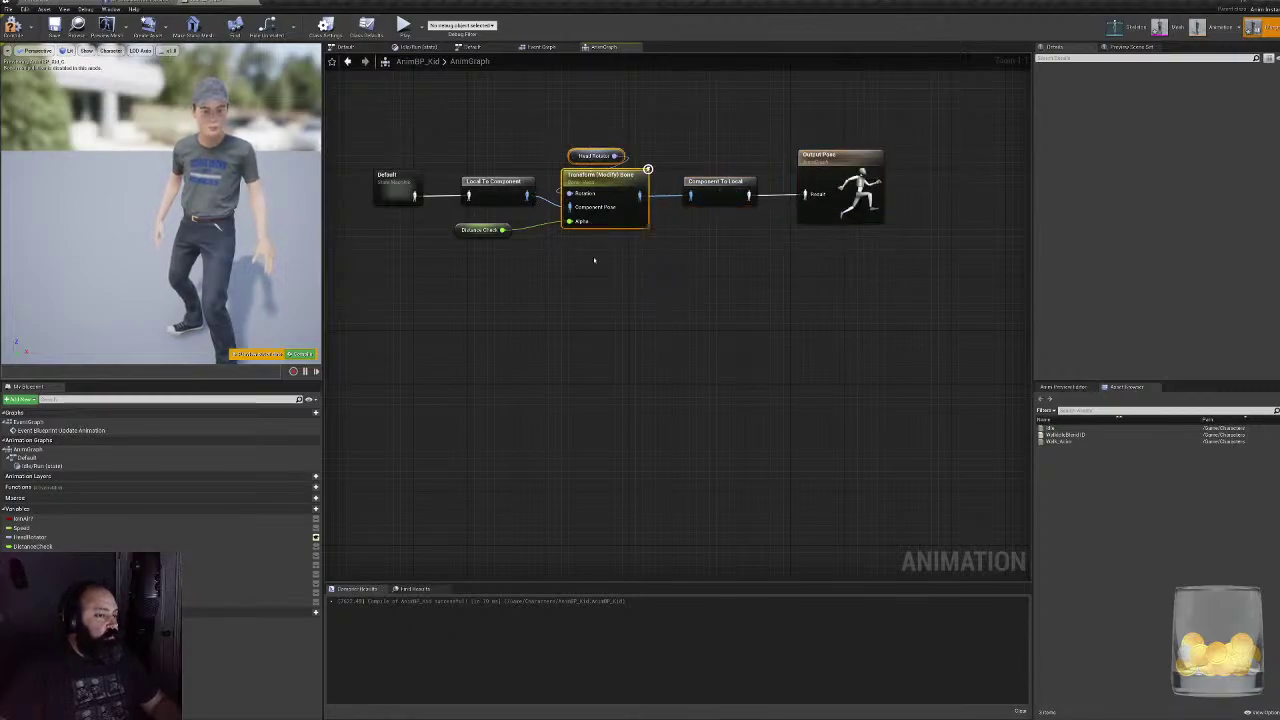
- Set the Head Rotator's default X rotation to 90 and check the head's pose in the preview
left_click(482, 229)
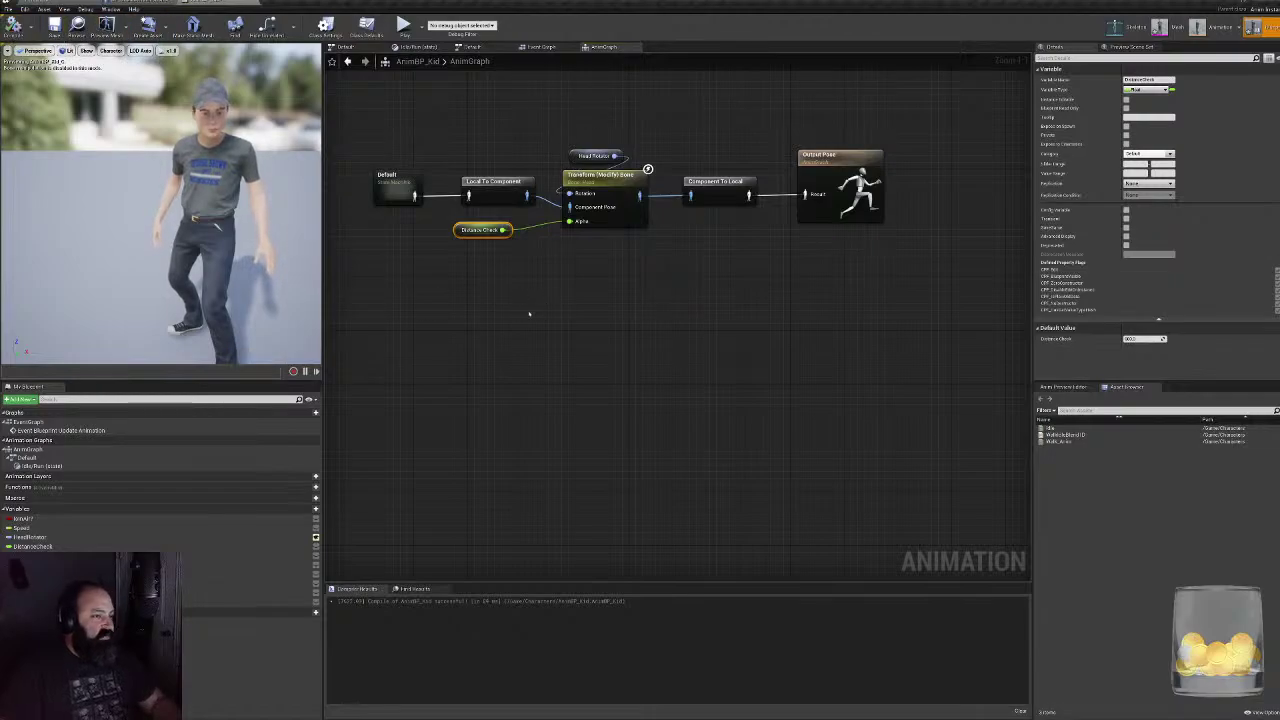
left_click(608, 156)
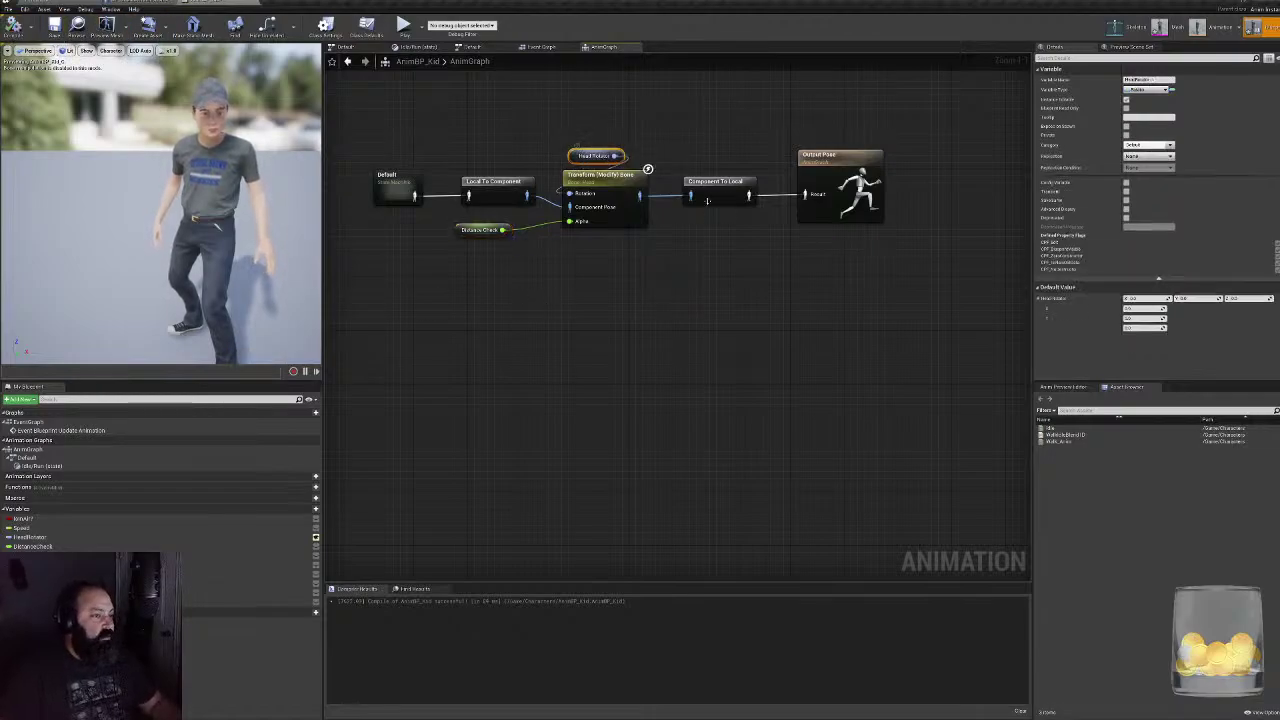
left_click(1138, 308)
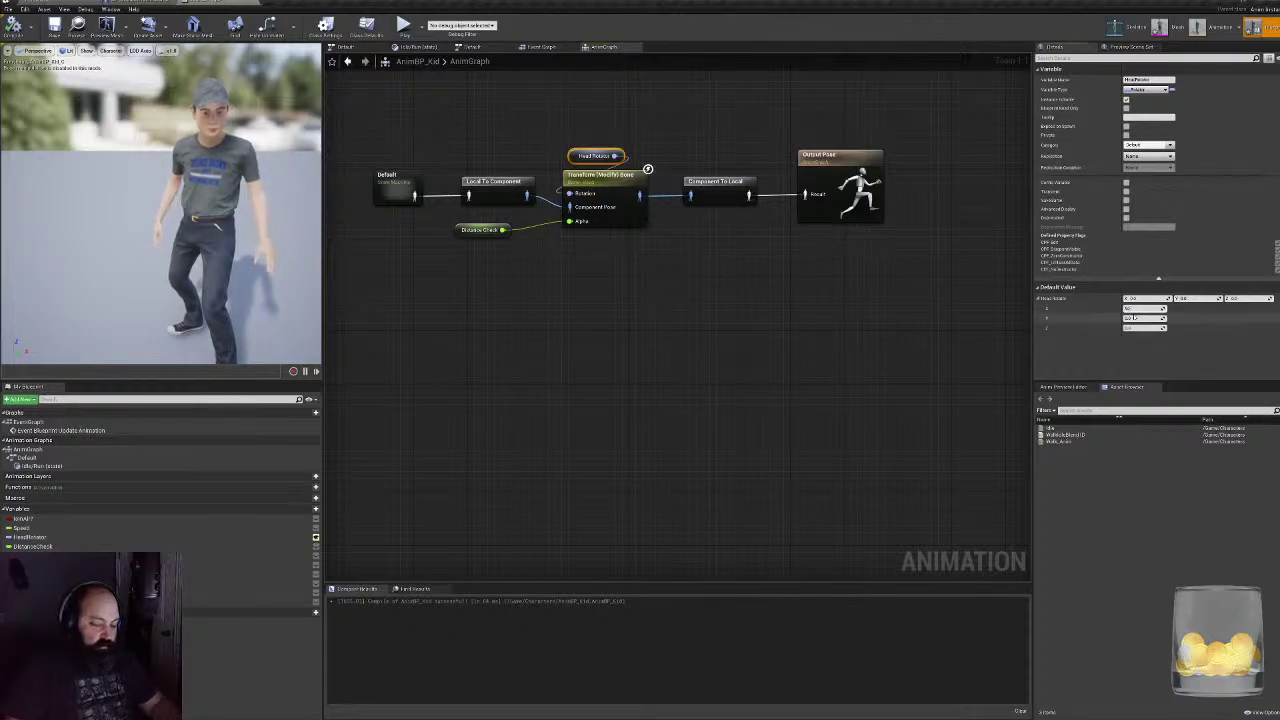
type("90")
key("Return")
left_click_drag(240, 180, 220, 110)
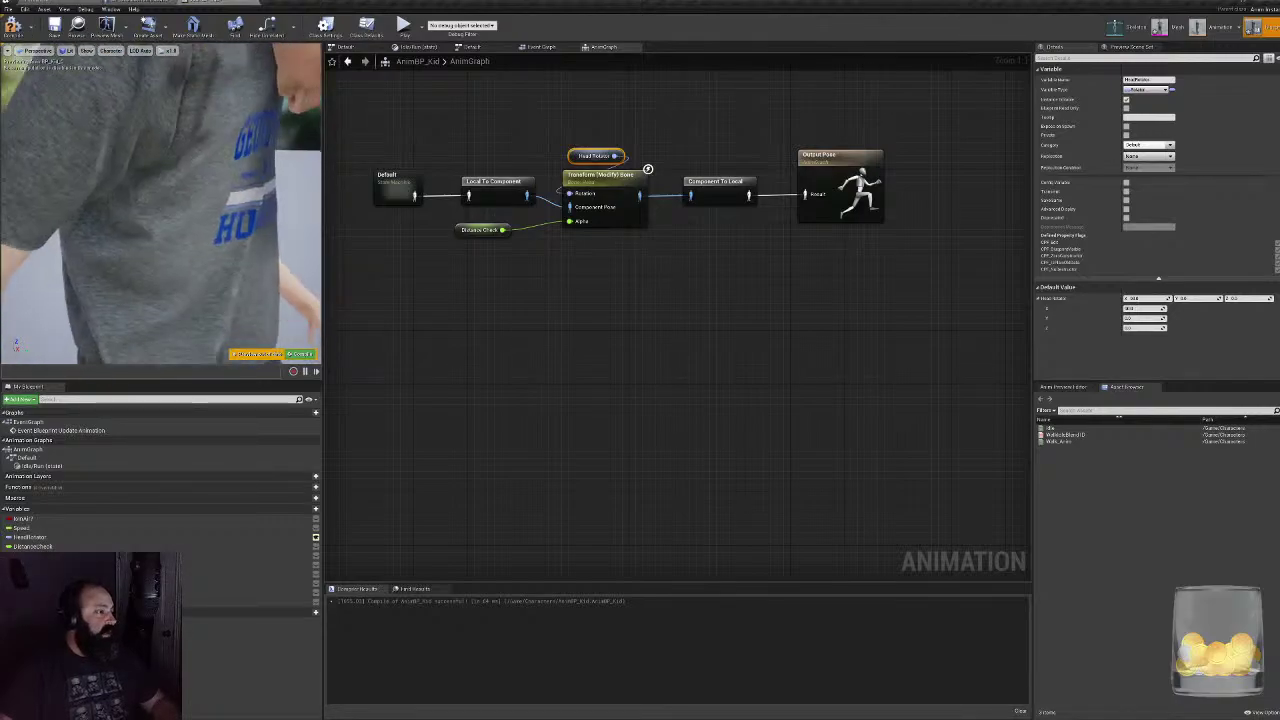
scroll(160, 200, "down", 5)
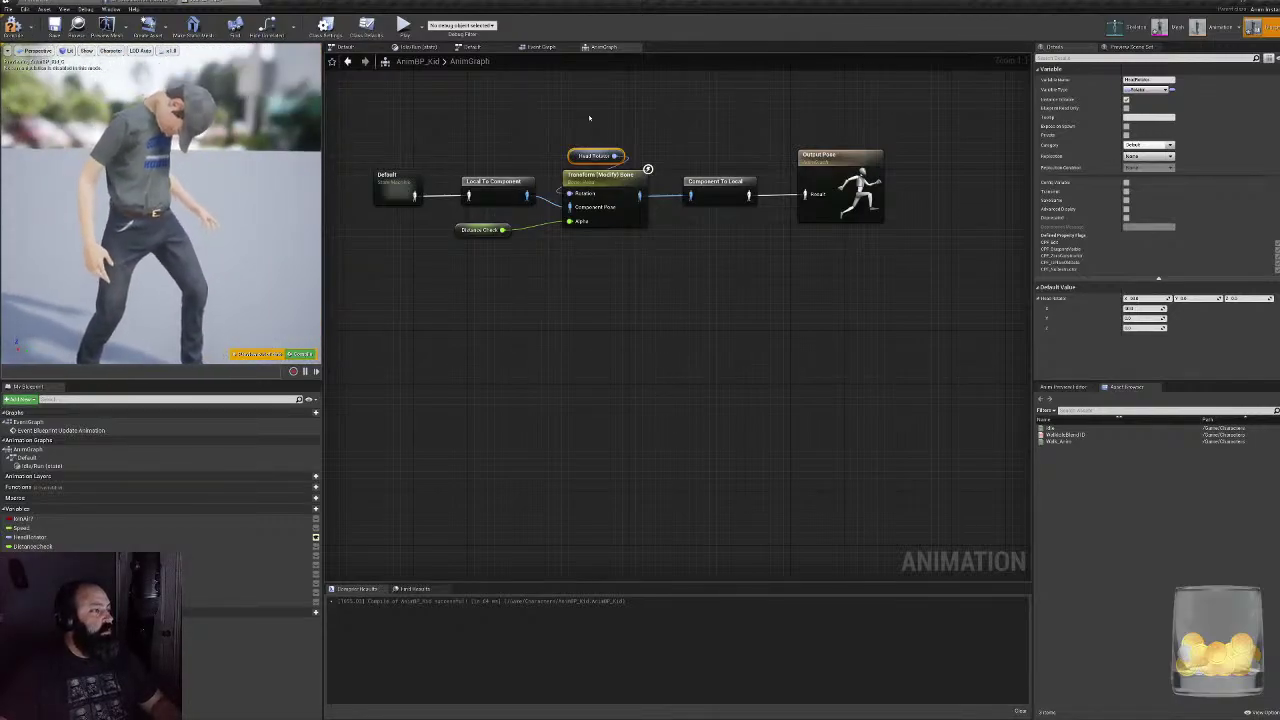
- Set the Head Rotator's default X rotation to a negative value so the head tilts upward, and inspect it close up in the preview
left_click_drag(589, 118, 678, 445)
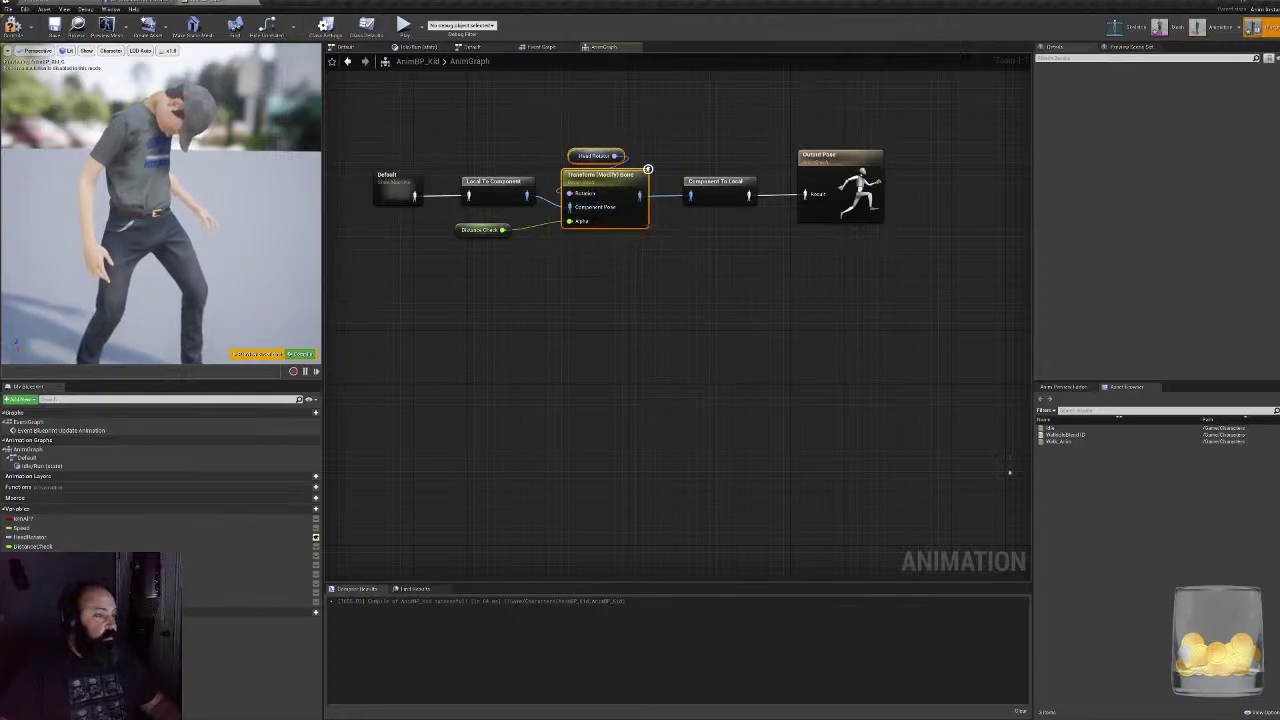
left_click(602, 178)
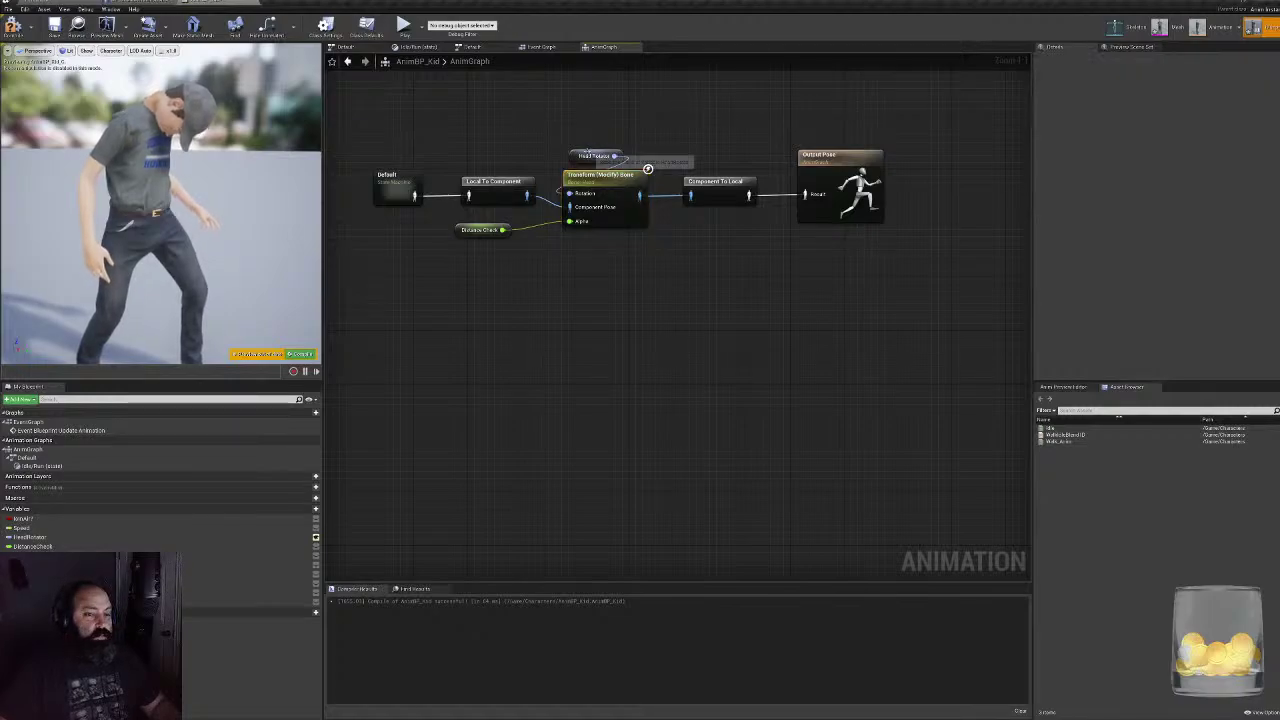
left_click(594, 156)
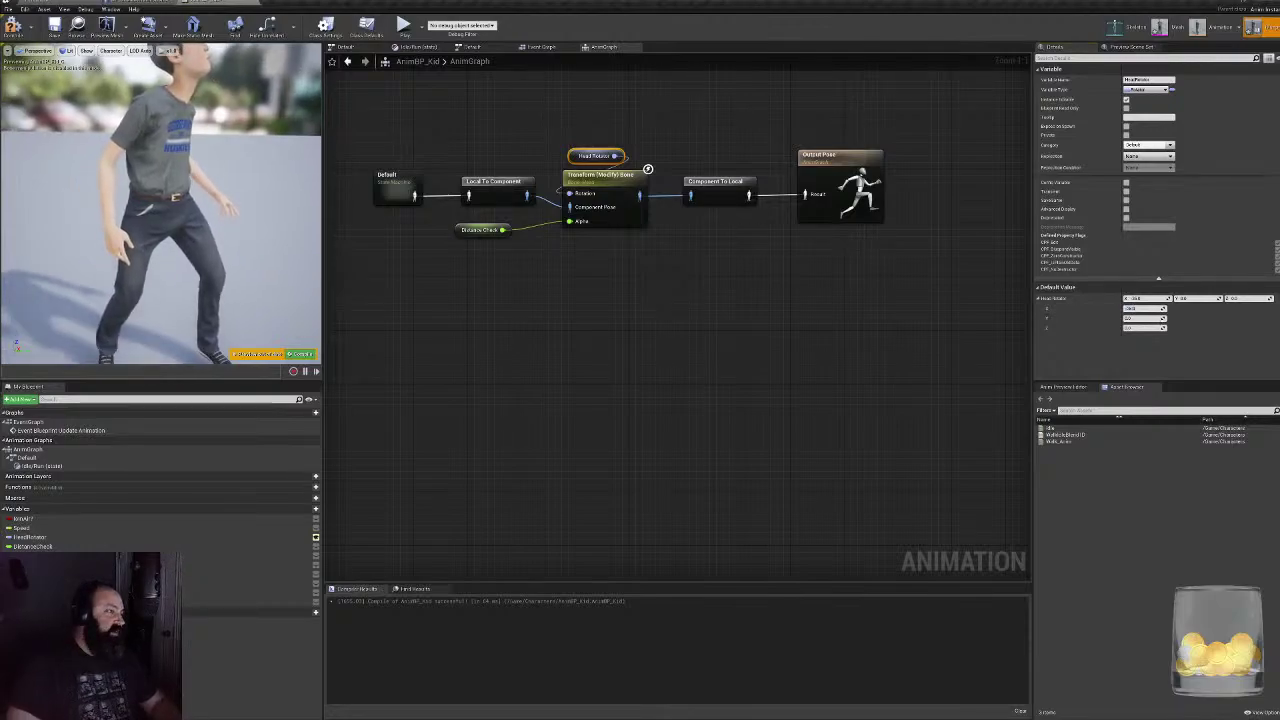
scroll(123, 152, "up", 5)
right_click_drag(123, 152, 123, 100)
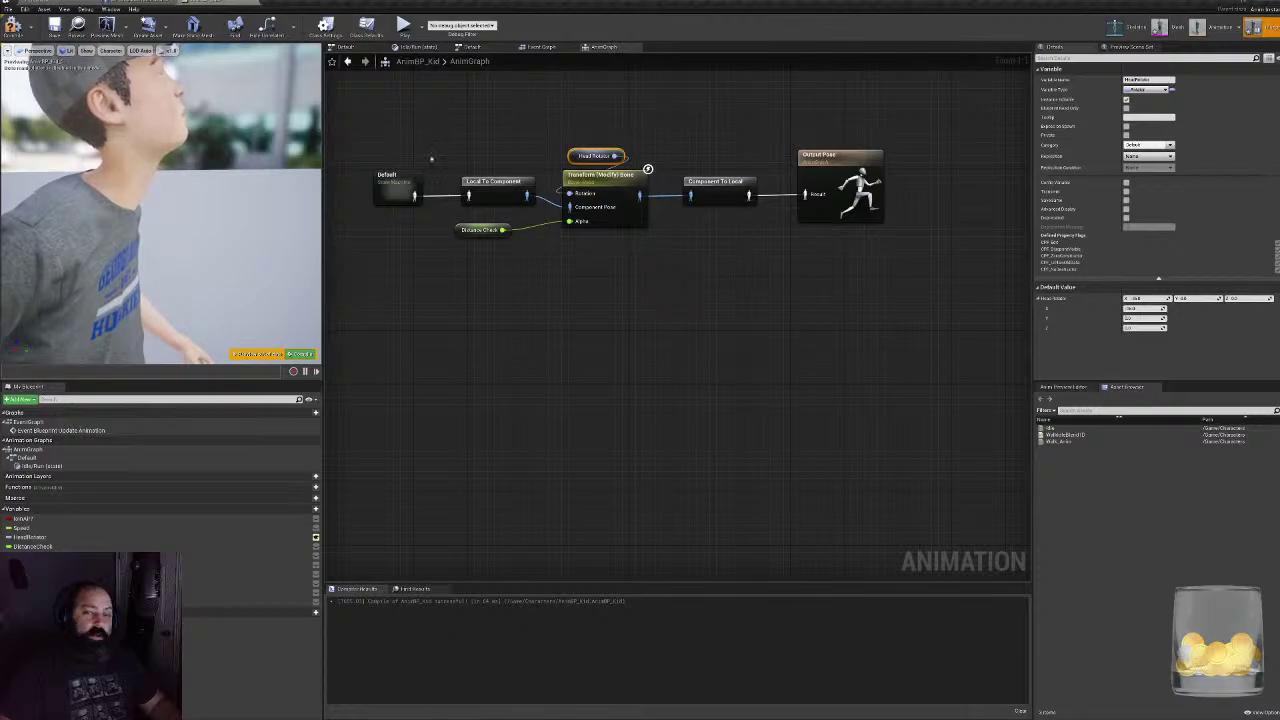
- Shift the Default, Local To Component and Transform (Modify) Bone group away from Component To Local to make room for another node
left_click_drag(383, 108, 610, 266)
right_click_drag(610, 266, 845, 358)
left_click_drag(834, 276, 659, 269)
left_click(817, 377)
- Duplicate Transform (Modify) Bone with its Head Rotator, wire the copy in before Component To Local, and align it with the original
left_click_drag(654, 217, 726, 304)
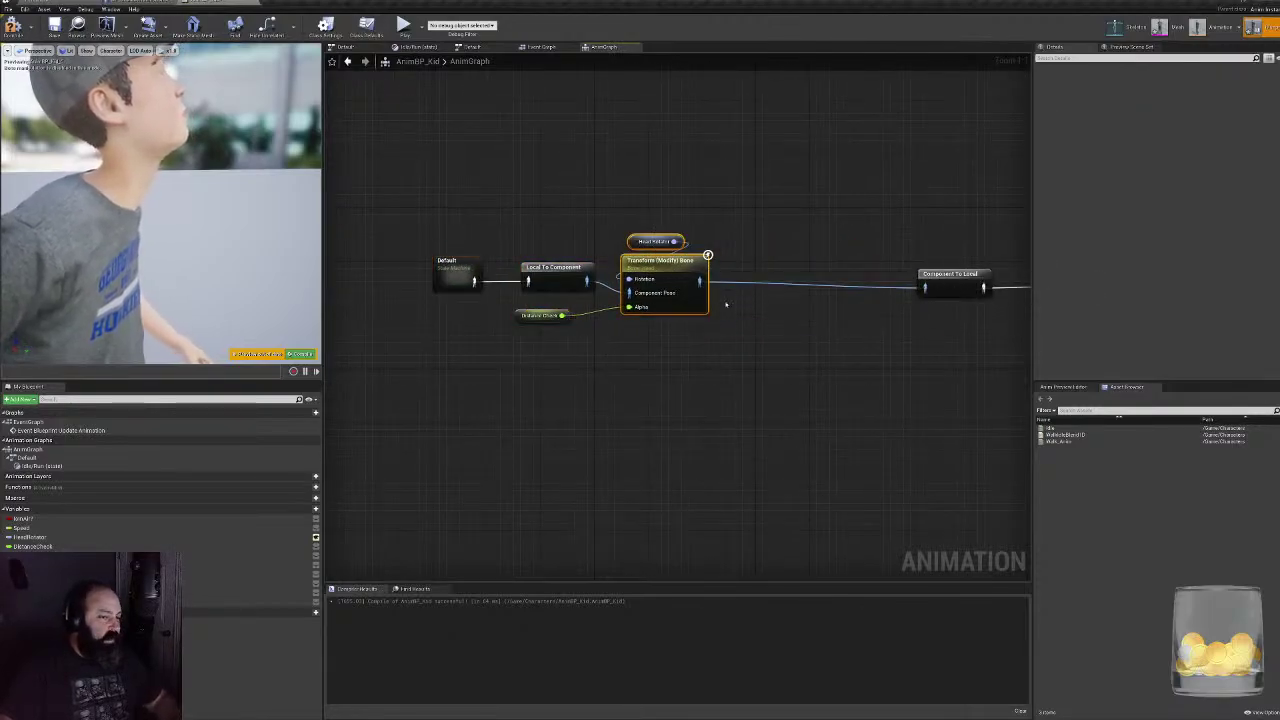
key("ctrl+c")
key("ctrl+v")
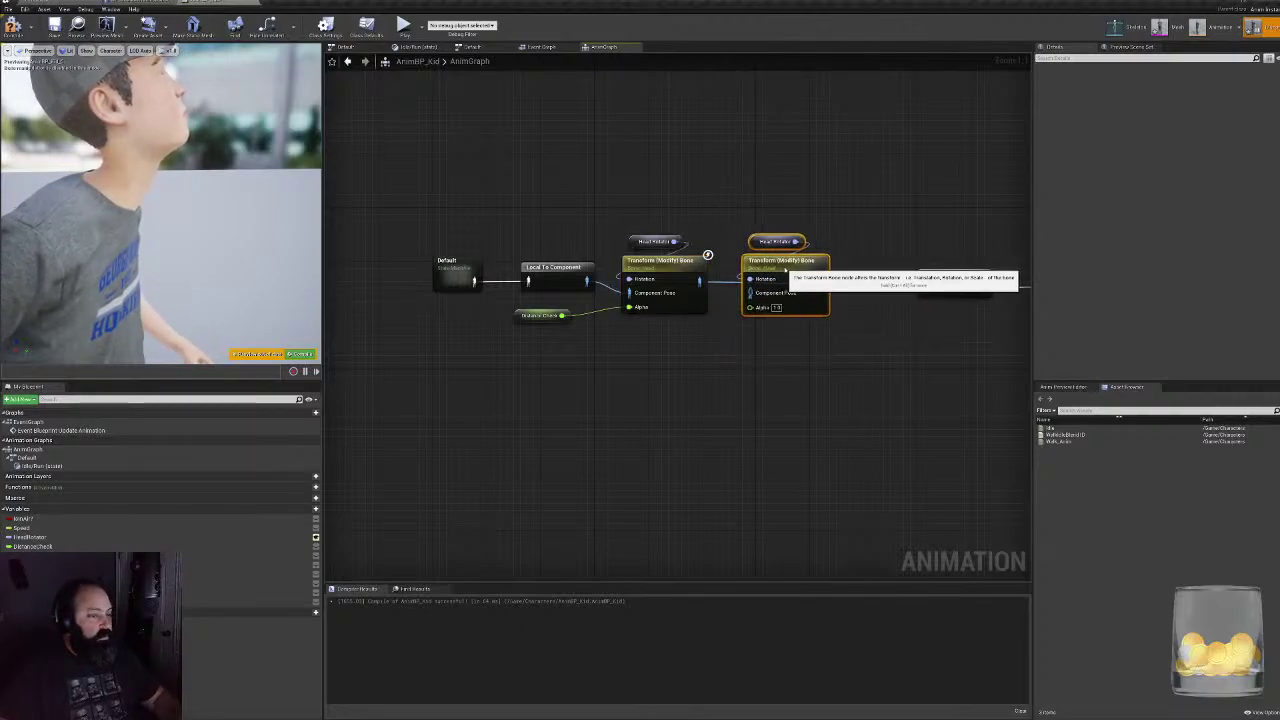
left_click_drag(790, 264, 924, 288)
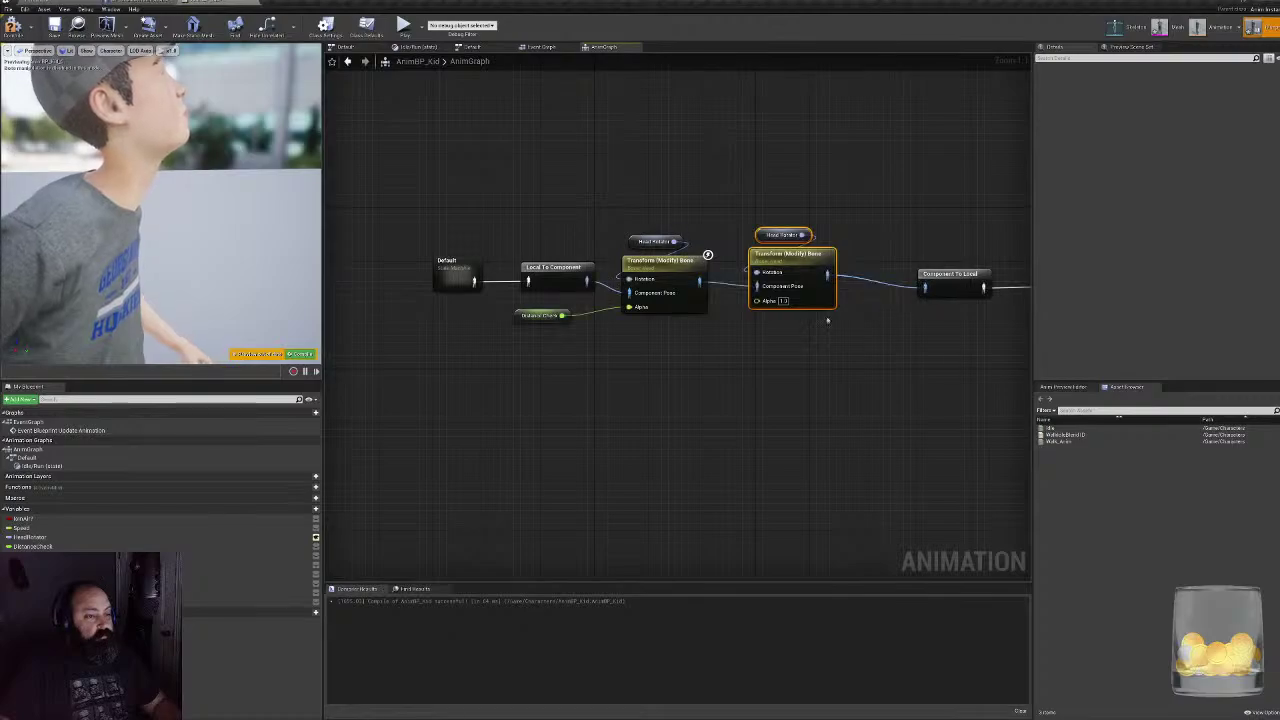
left_click(675, 186)
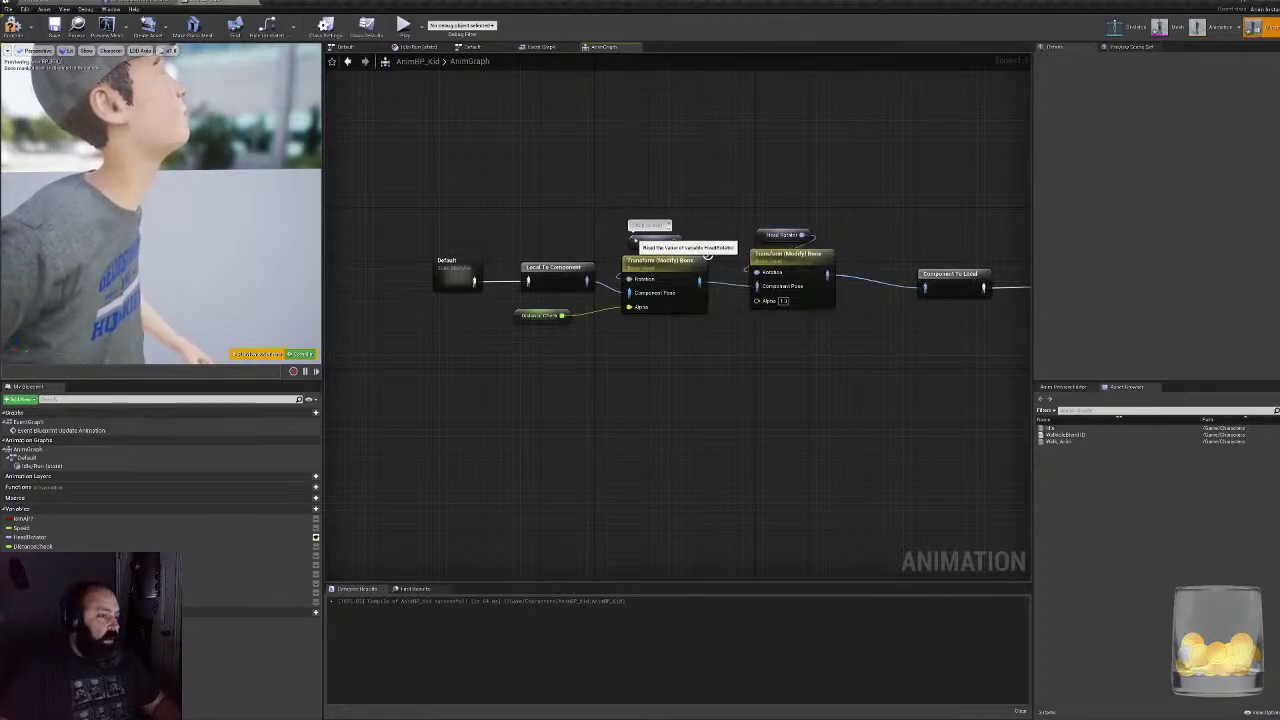
left_click(652, 241)
right_click_drag(799, 321, 817, 337)
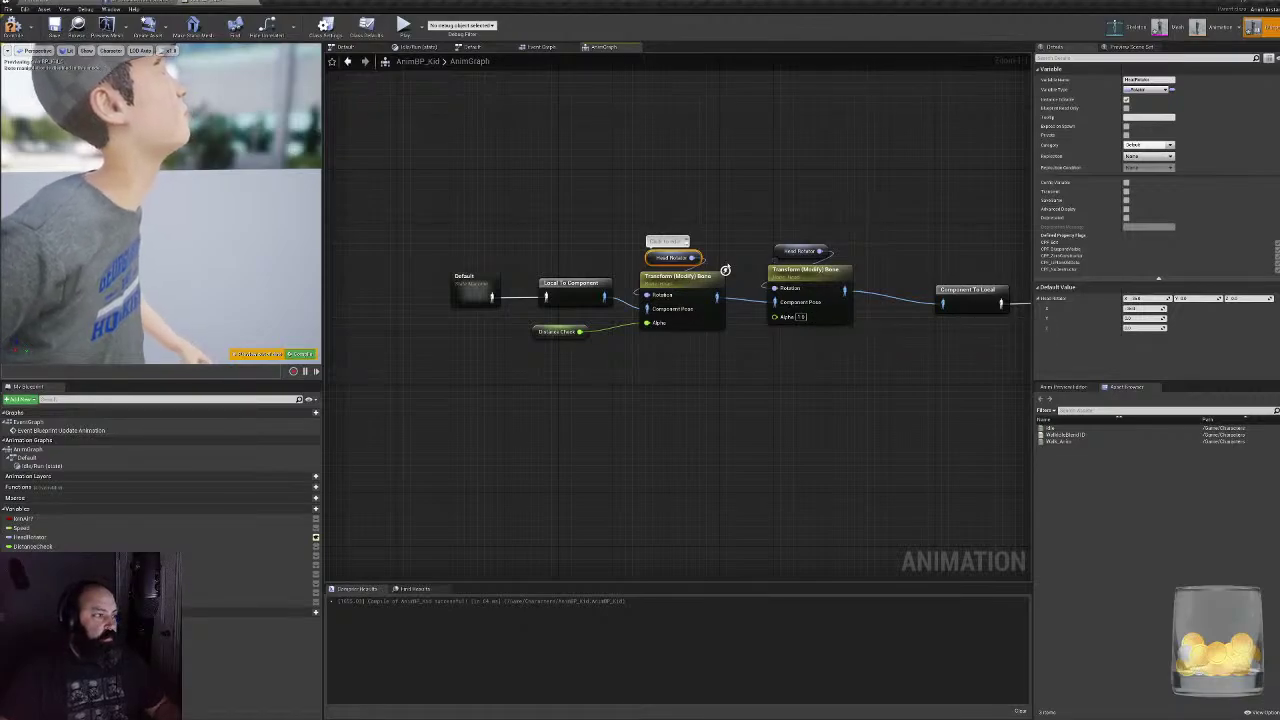
left_click_drag(695, 165, 812, 303)
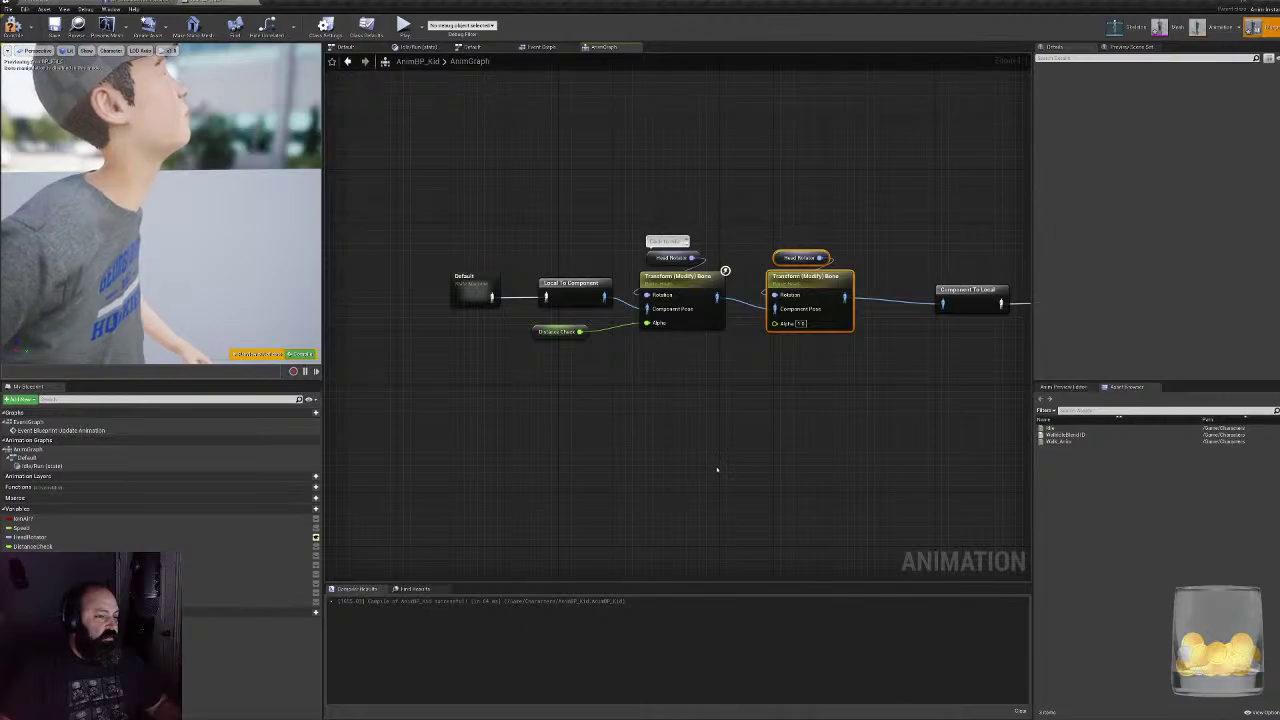
- Set the second Transform (Modify) Bone node to modify the Neck bone, compile the blueprint and check the pose in the preview
left_click(795, 280)
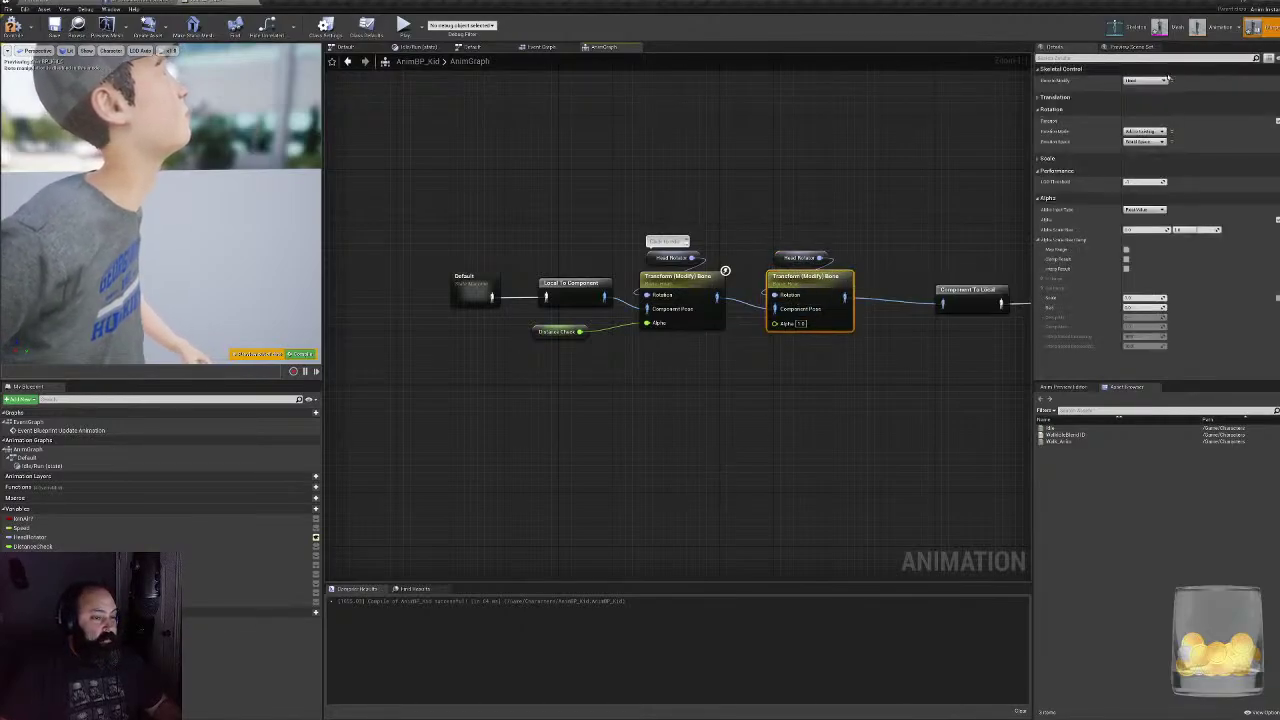
left_click(1162, 80)
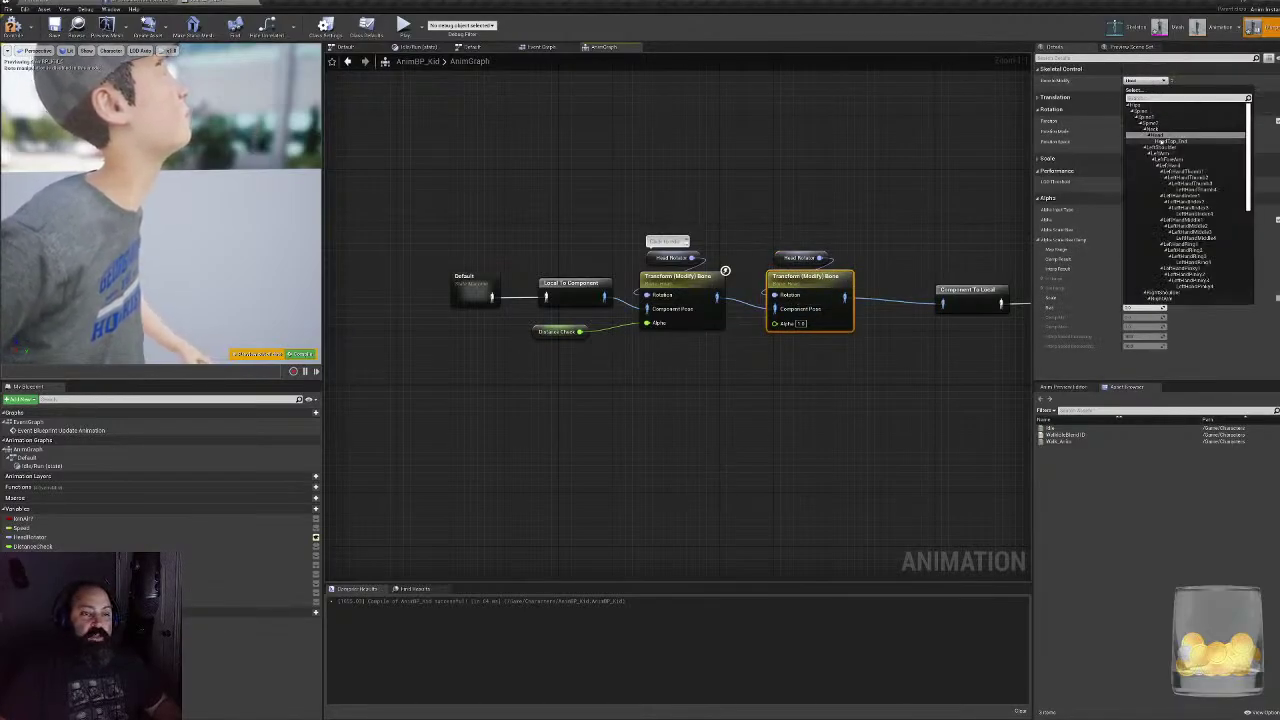
left_click(1165, 134)
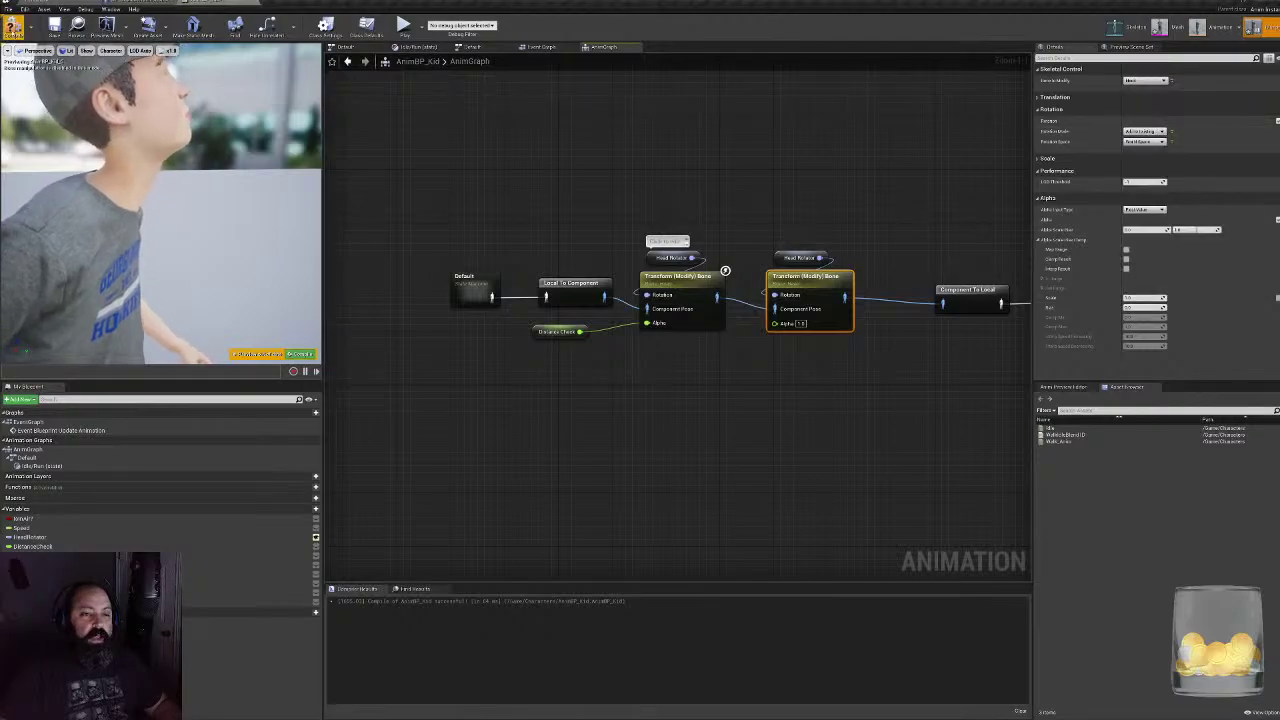
left_click(13, 27)
right_click_drag(114, 199, 88, 162)
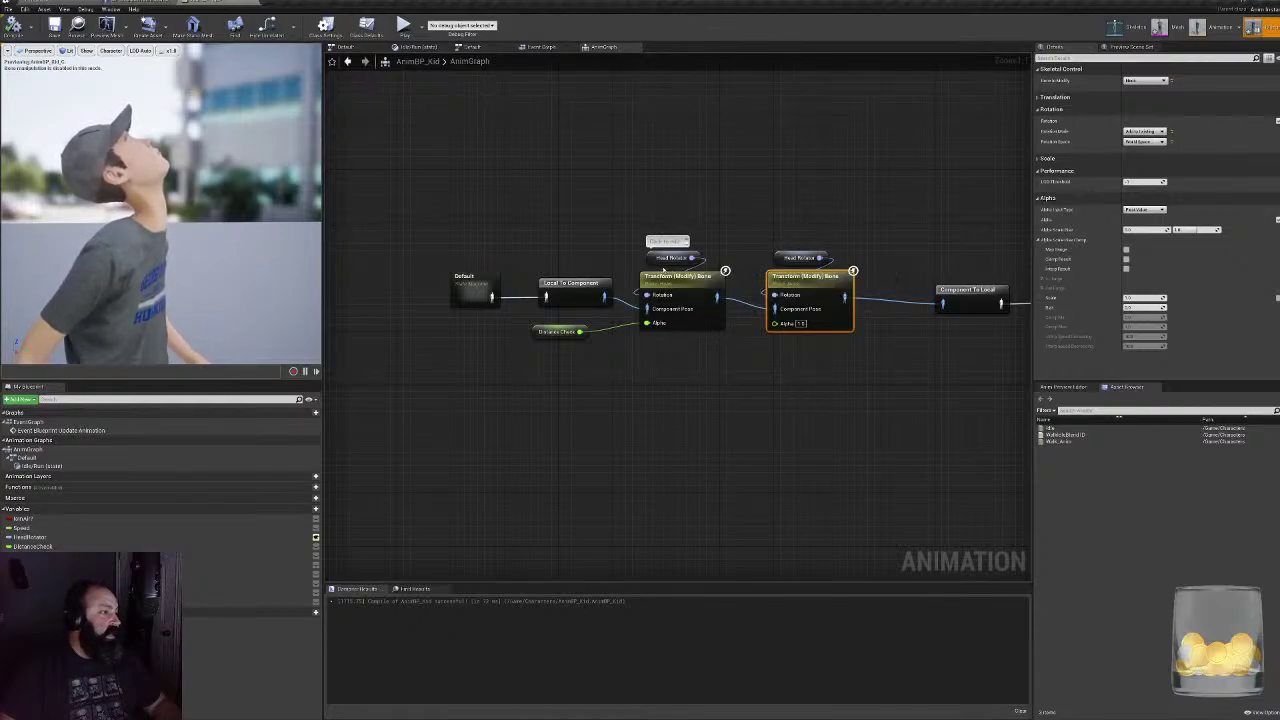
- Set the Head Rotator's default X rotation to a smaller negative value and inspect the head and neck up close in the preview
left_click(670, 258)
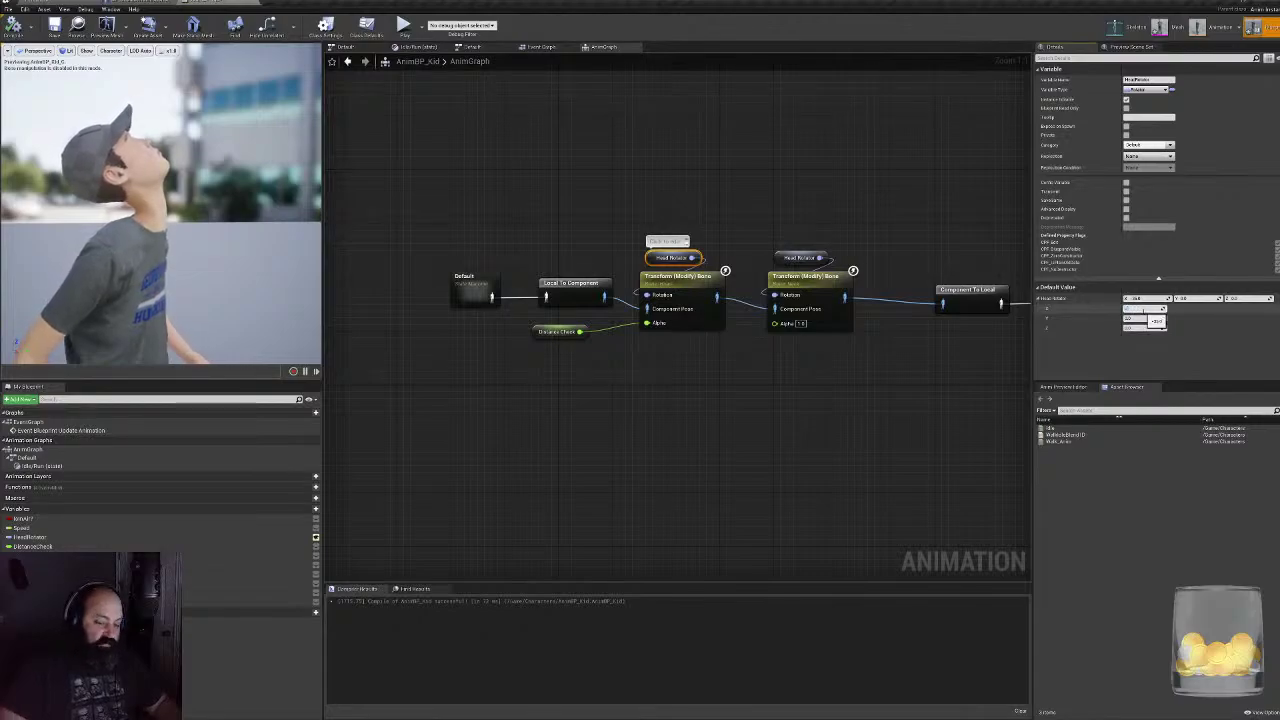
key("Return")
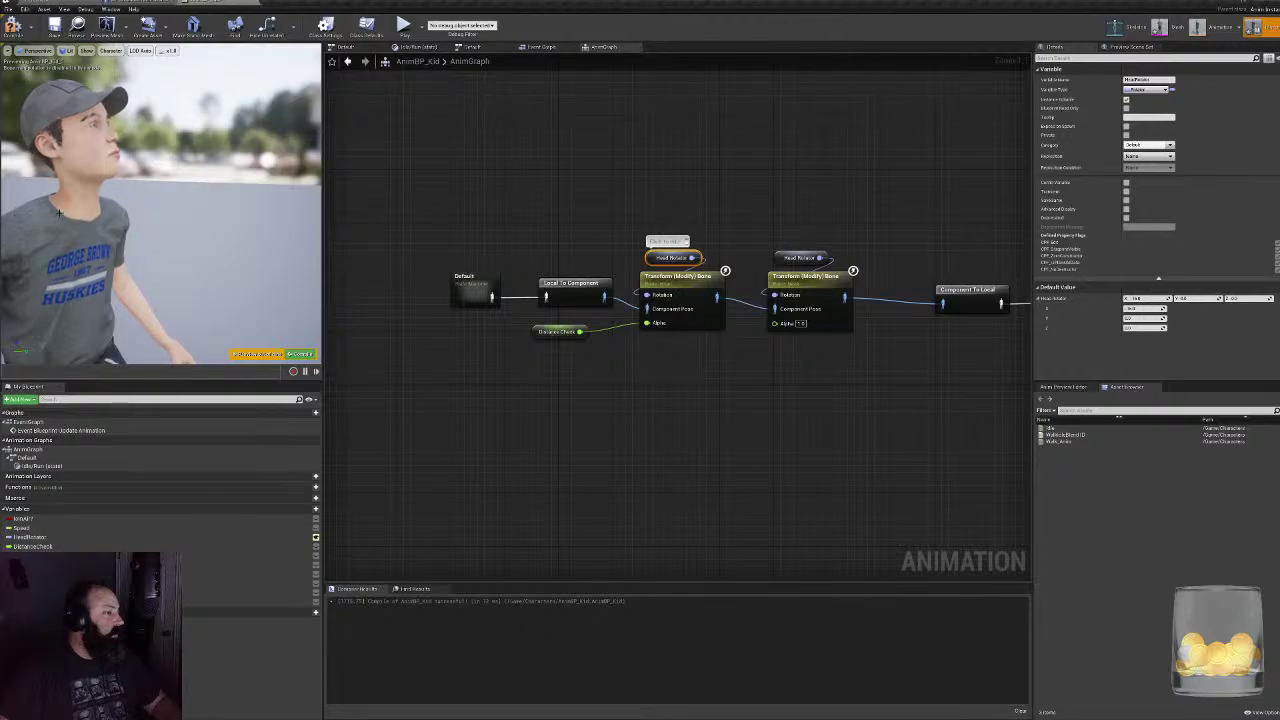
mouse_move(59, 213)
right_mouse_down()
mouse_move(160, 213)
mouse_move(68, 213)
right_mouse_up()
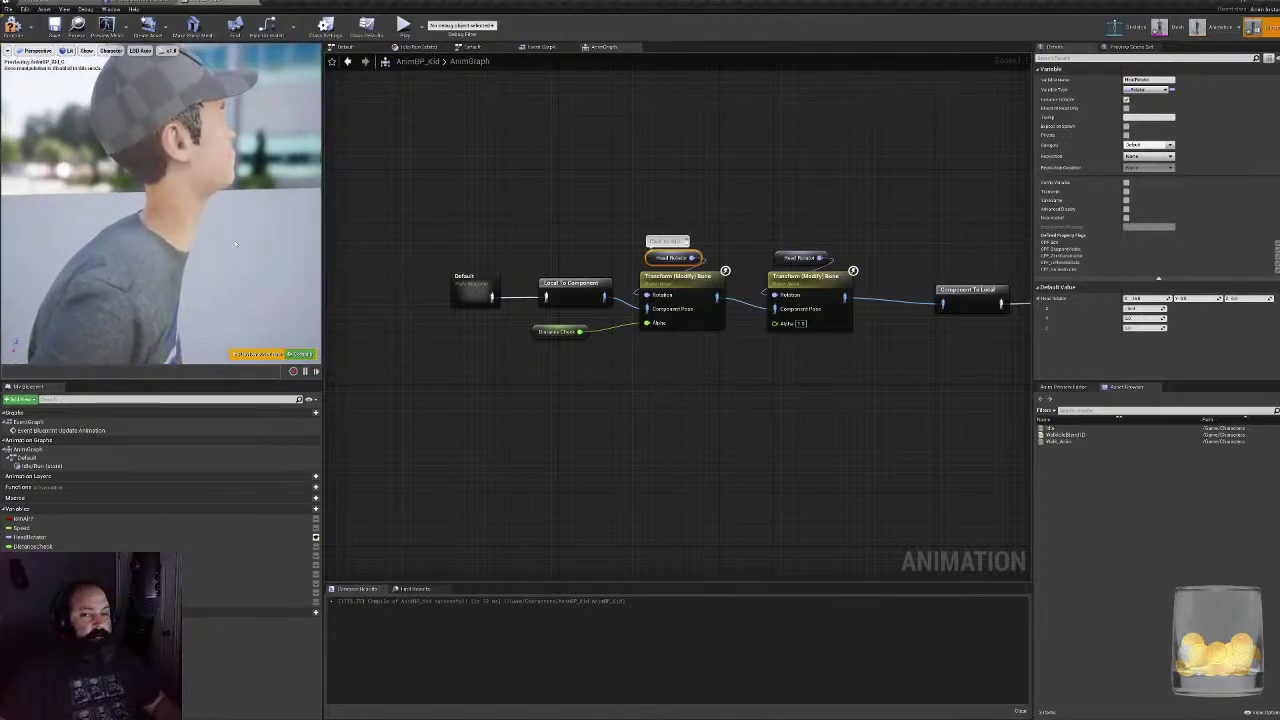
left_click(605, 203)
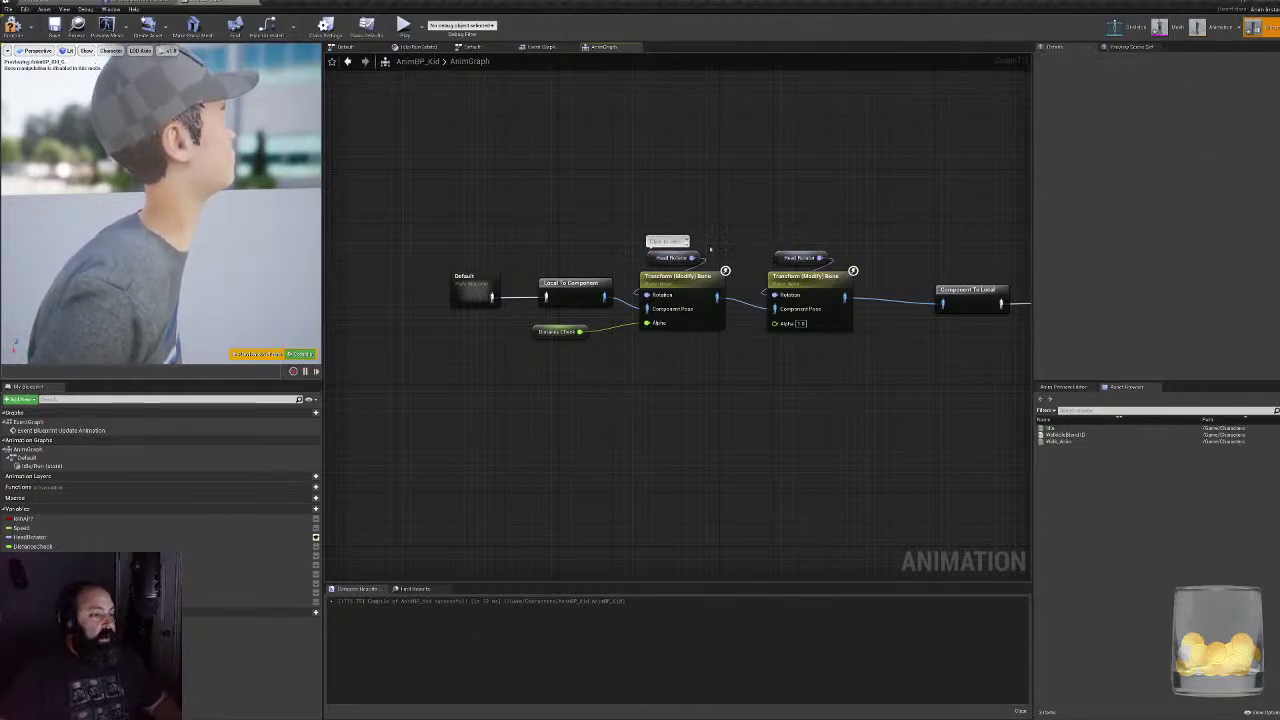
right_click_drag(718, 235, 668, 221)
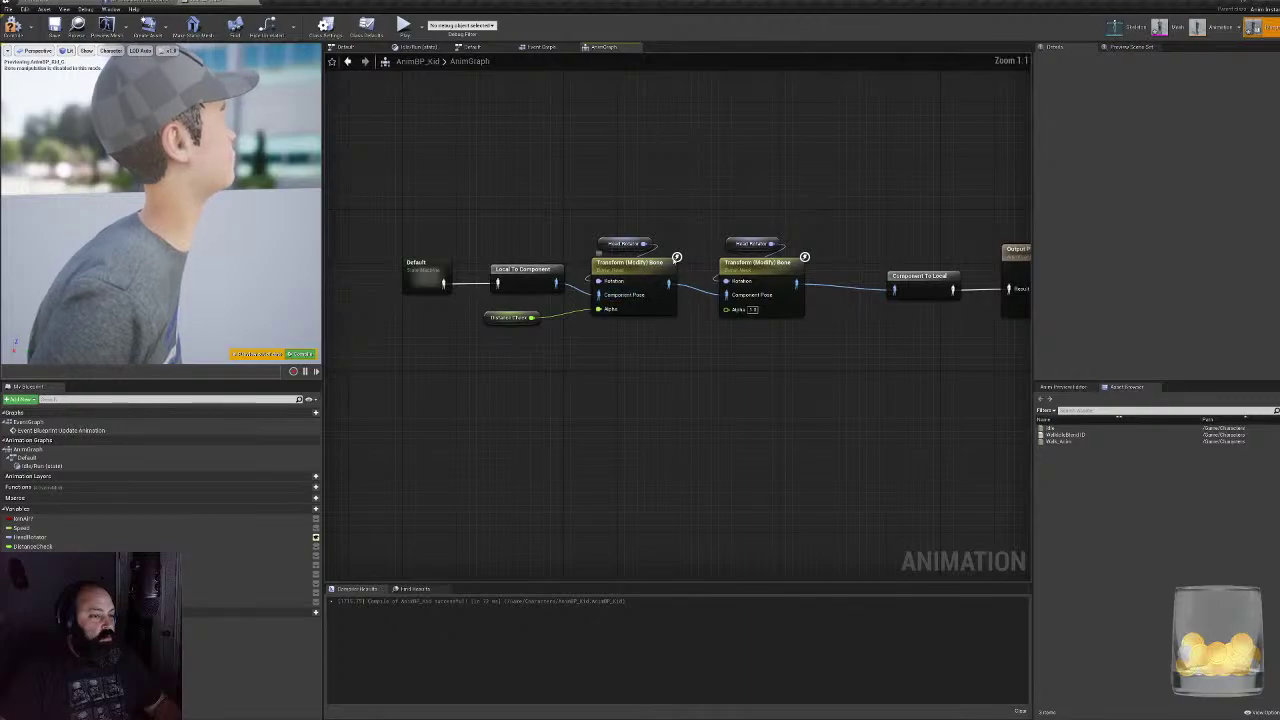
left_click(622, 244)
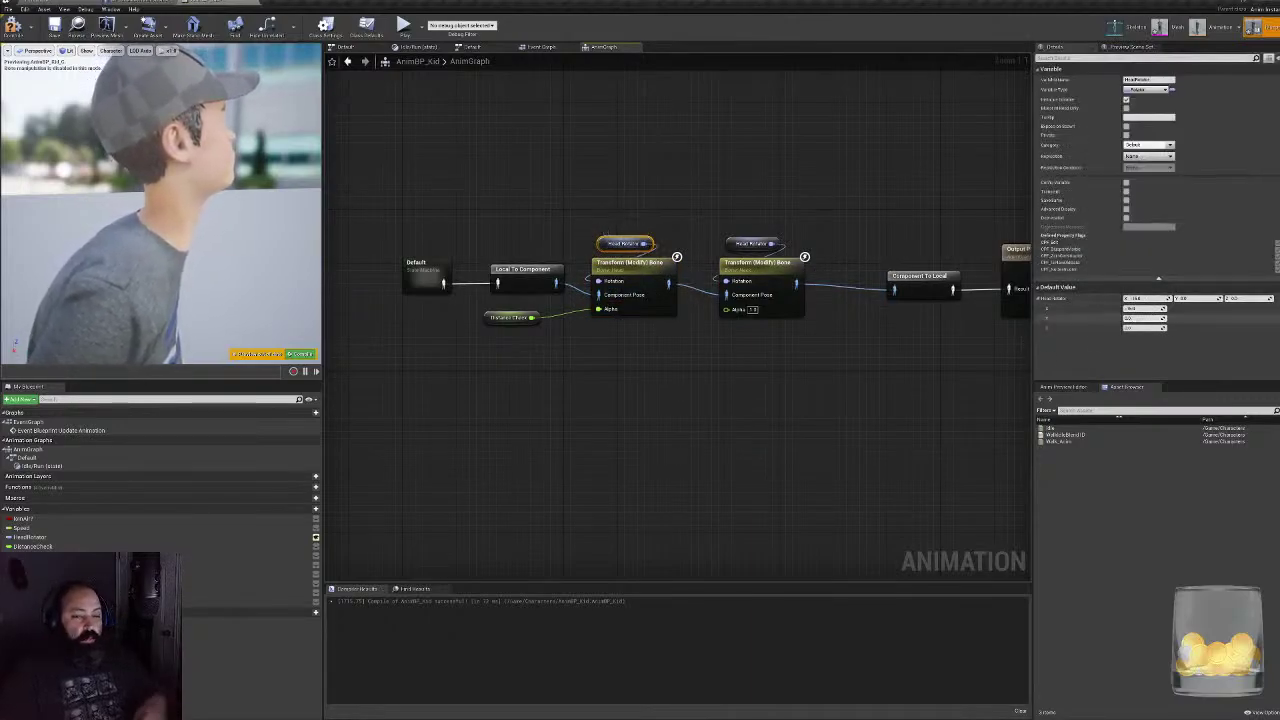
left_click_drag(591, 160, 798, 288)
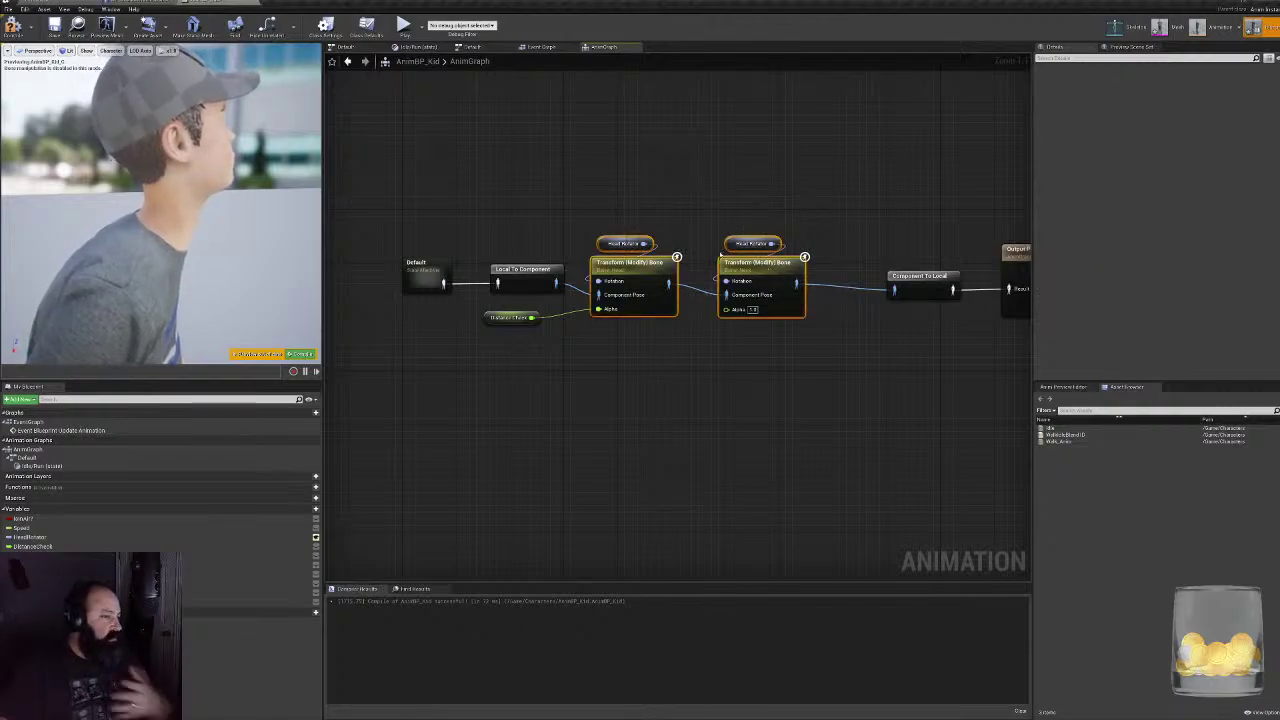
left_click(631, 378)
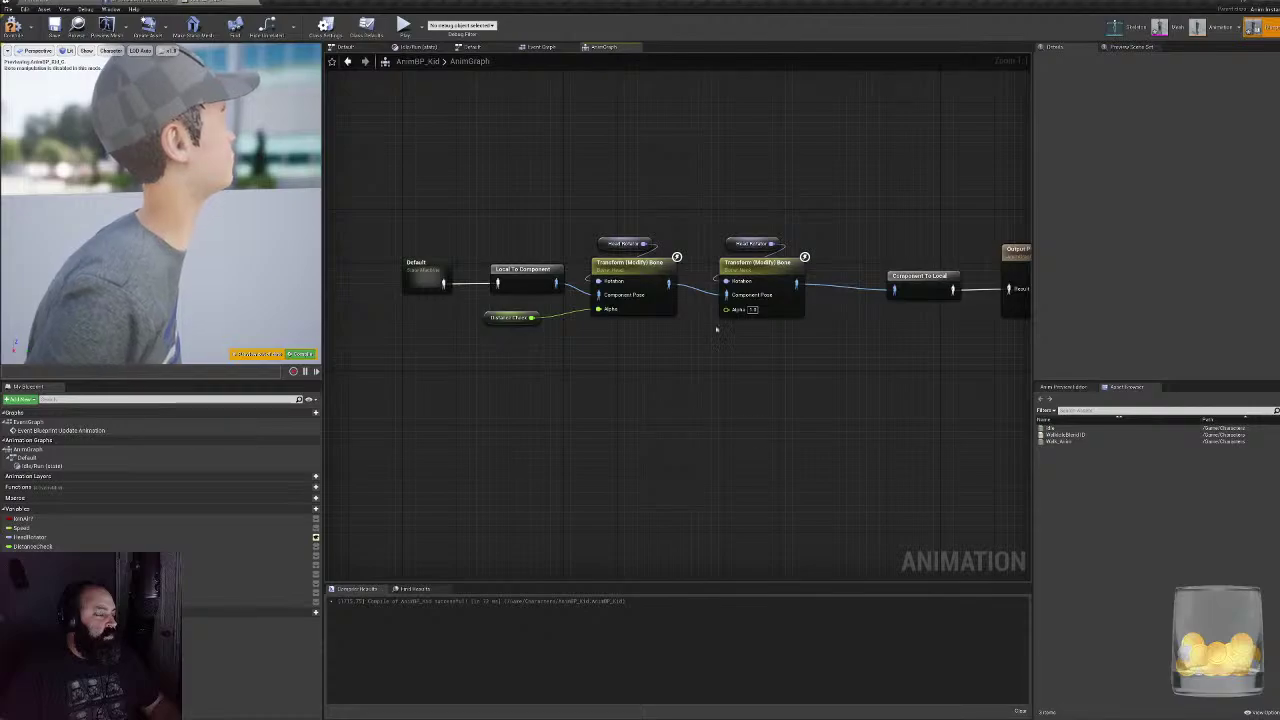
- Compile, move Distance Check below the chain, disconnect it from the Transform (Modify) Bone nodes and set both Alpha values to 0.5
left_click(13, 26)
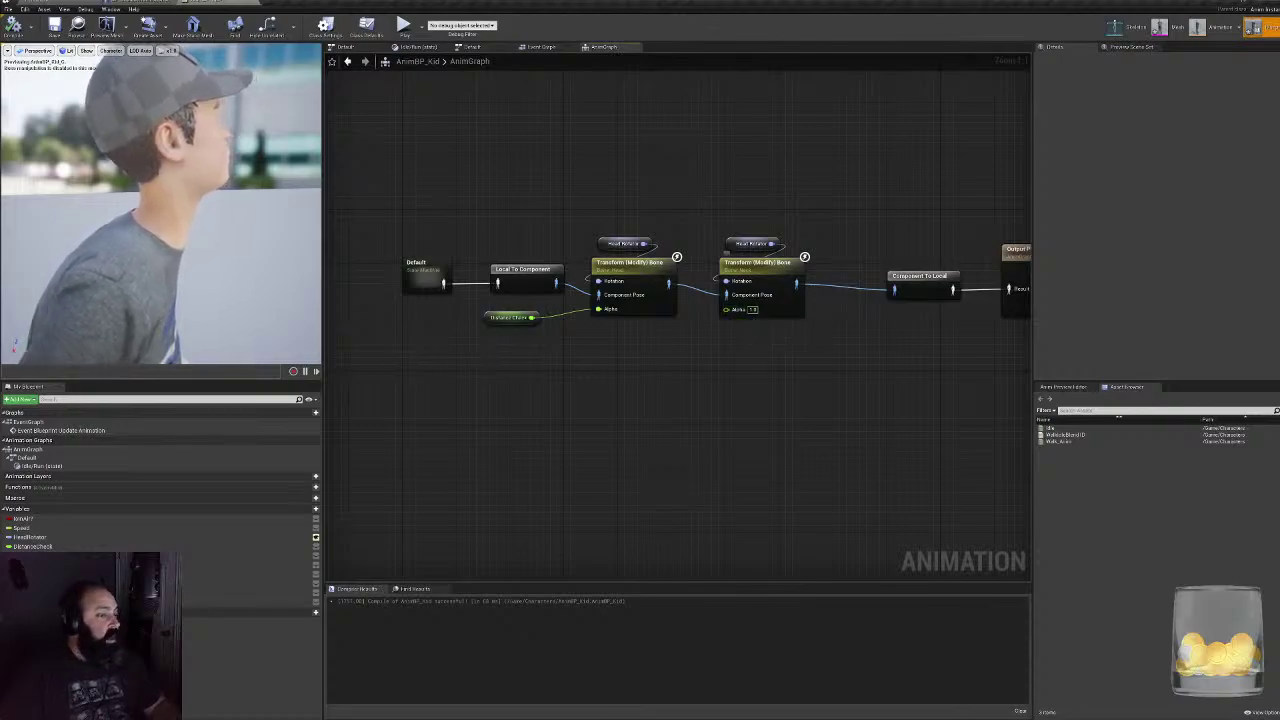
left_click_drag(531, 317, 727, 310)
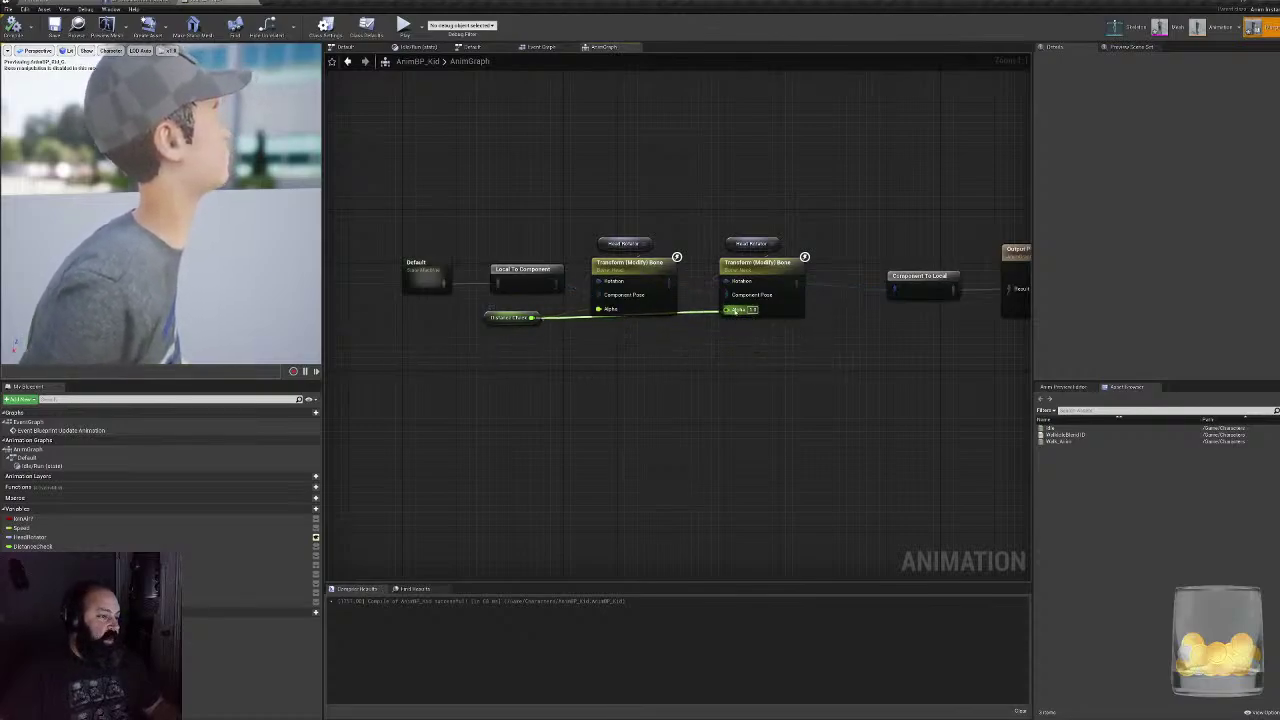
left_click_drag(490, 318, 493, 379)
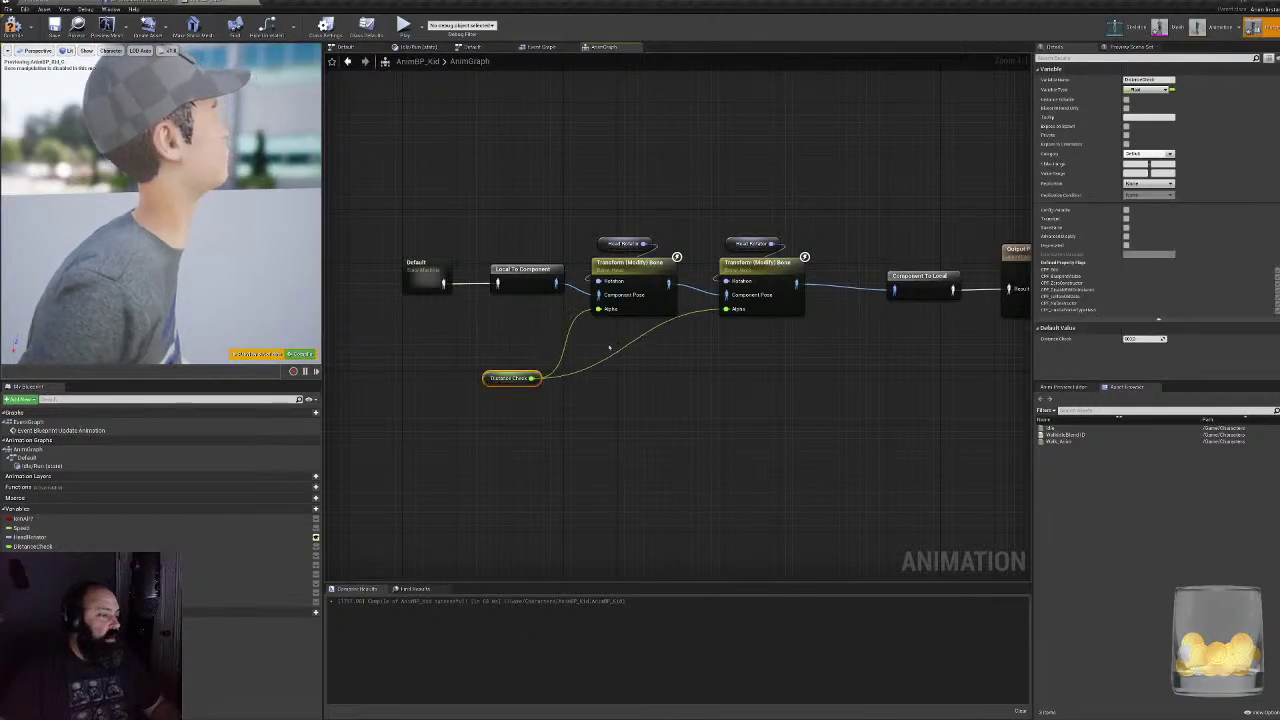
left_click(599, 309, "alt")
left_click(727, 309, "alt")
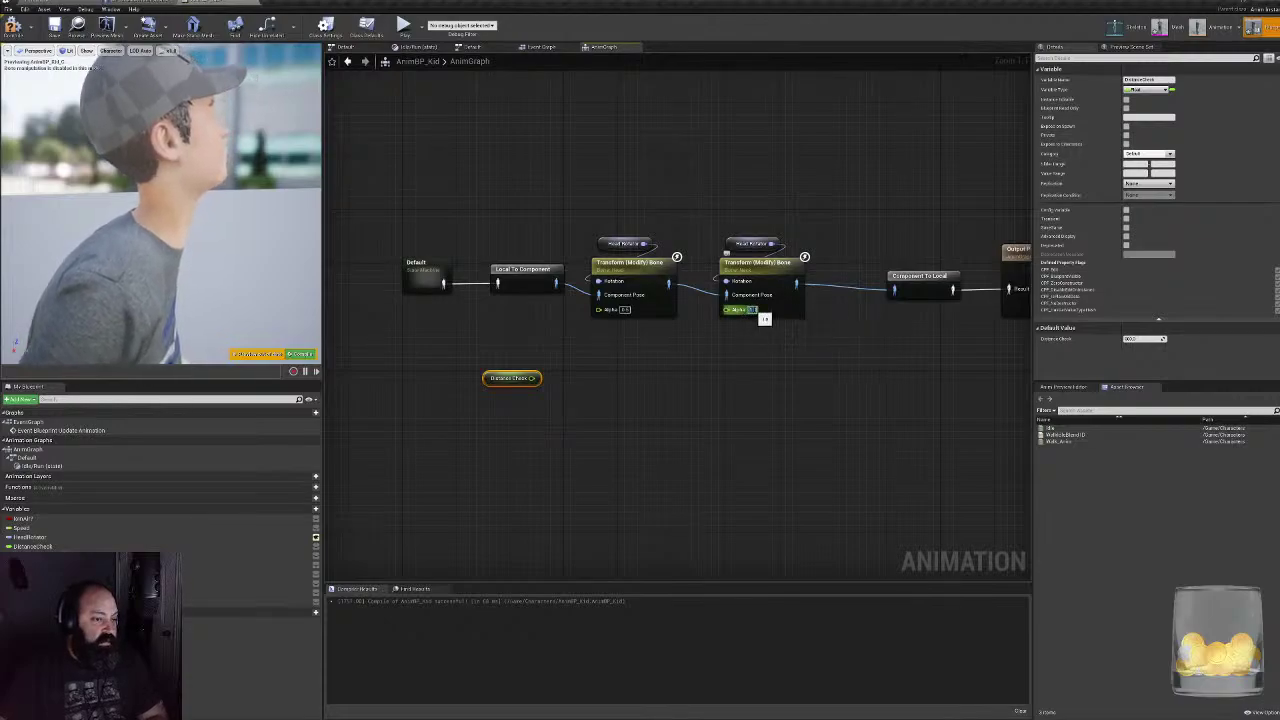
- Try larger default X rotations on the Head Rotator, up to 90, and compile to test how far the head bends down
left_click(613, 244)
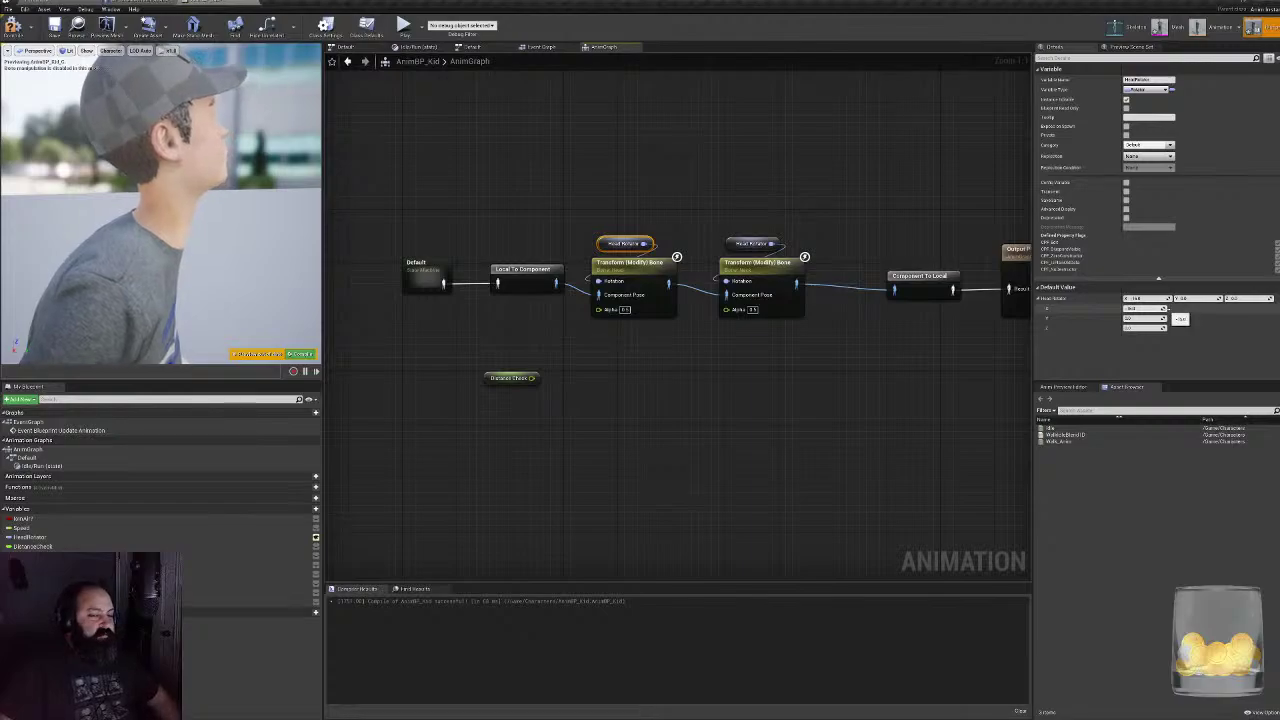
mouse_move(1165, 308)
left_mouse_down()
mouse_move(1135, 308)
mouse_move(1175, 308)
left_mouse_up()
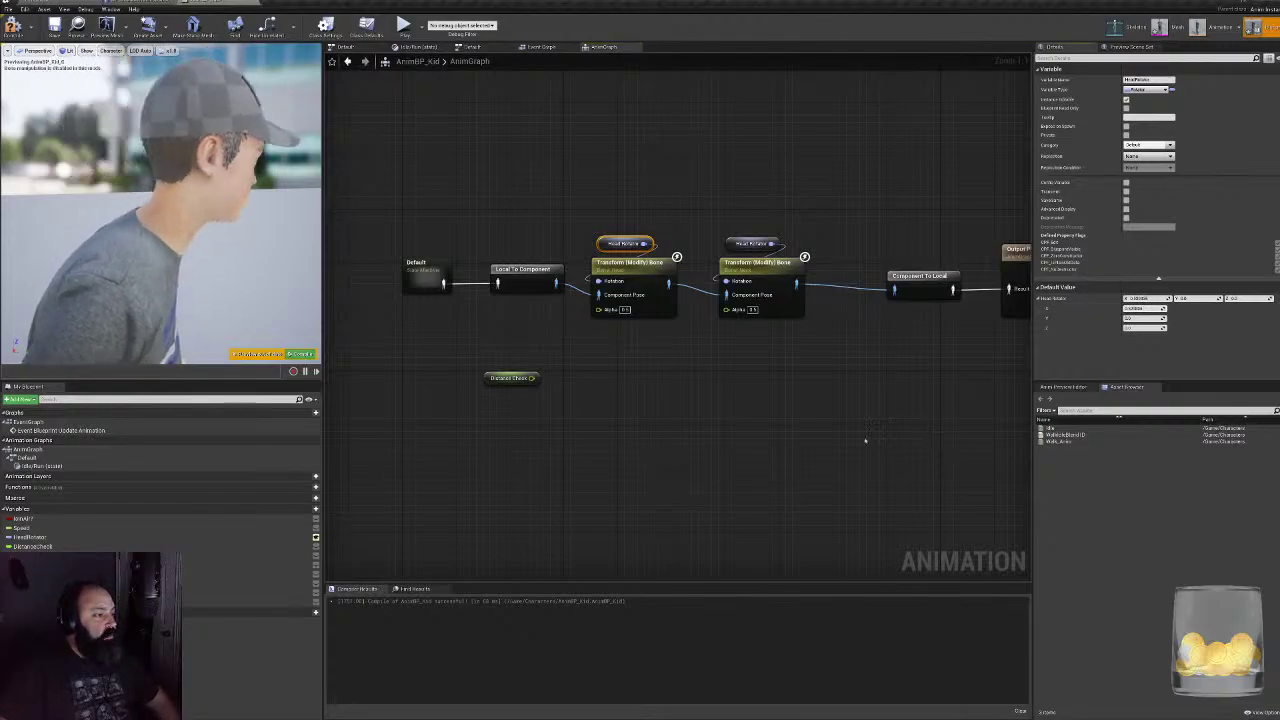
left_click_drag(197, 277, 200, 320)
middle_click_drag(200, 320, 150, 333)
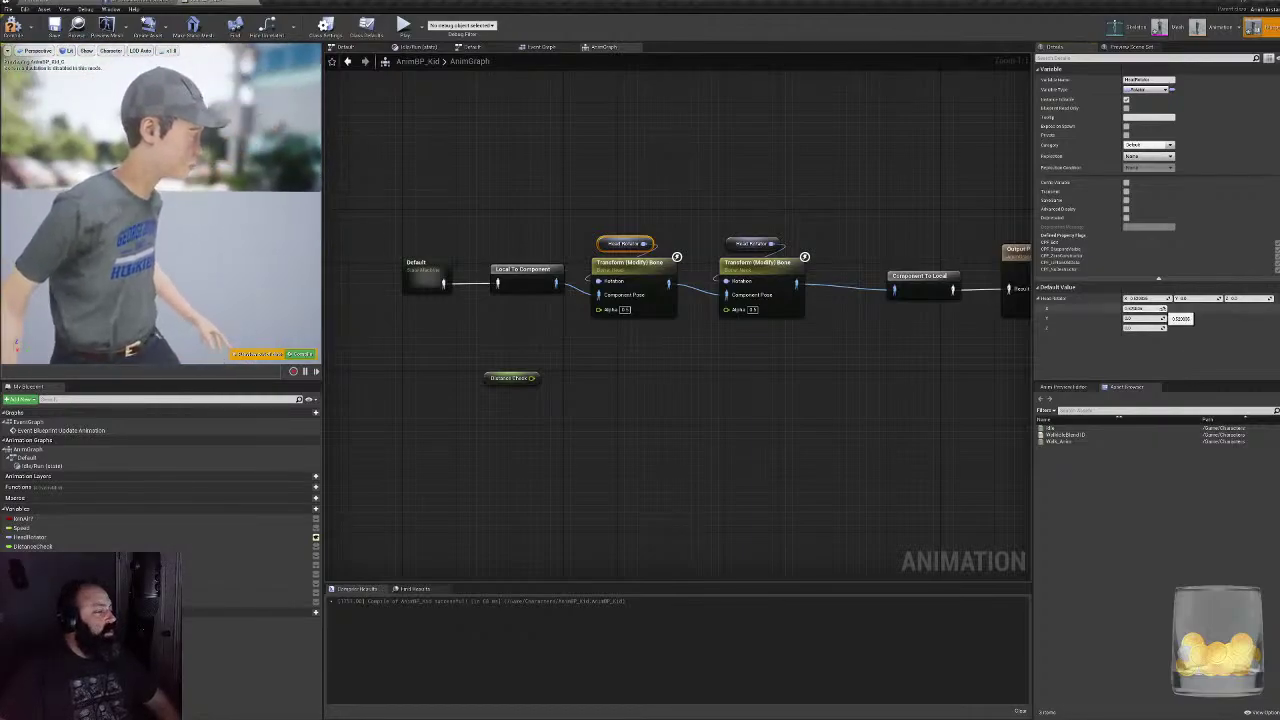
left_click_drag(1165, 308, 1174, 308)
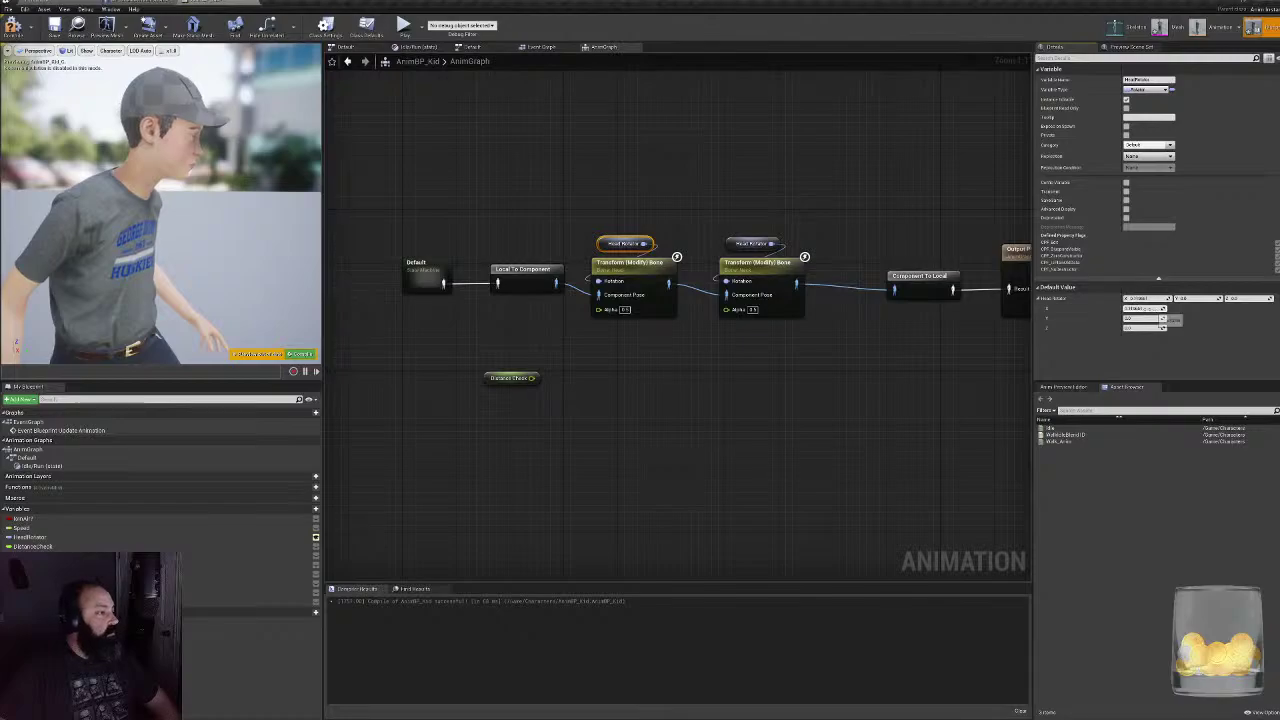
left_click_drag(1160, 310, 1210, 310)
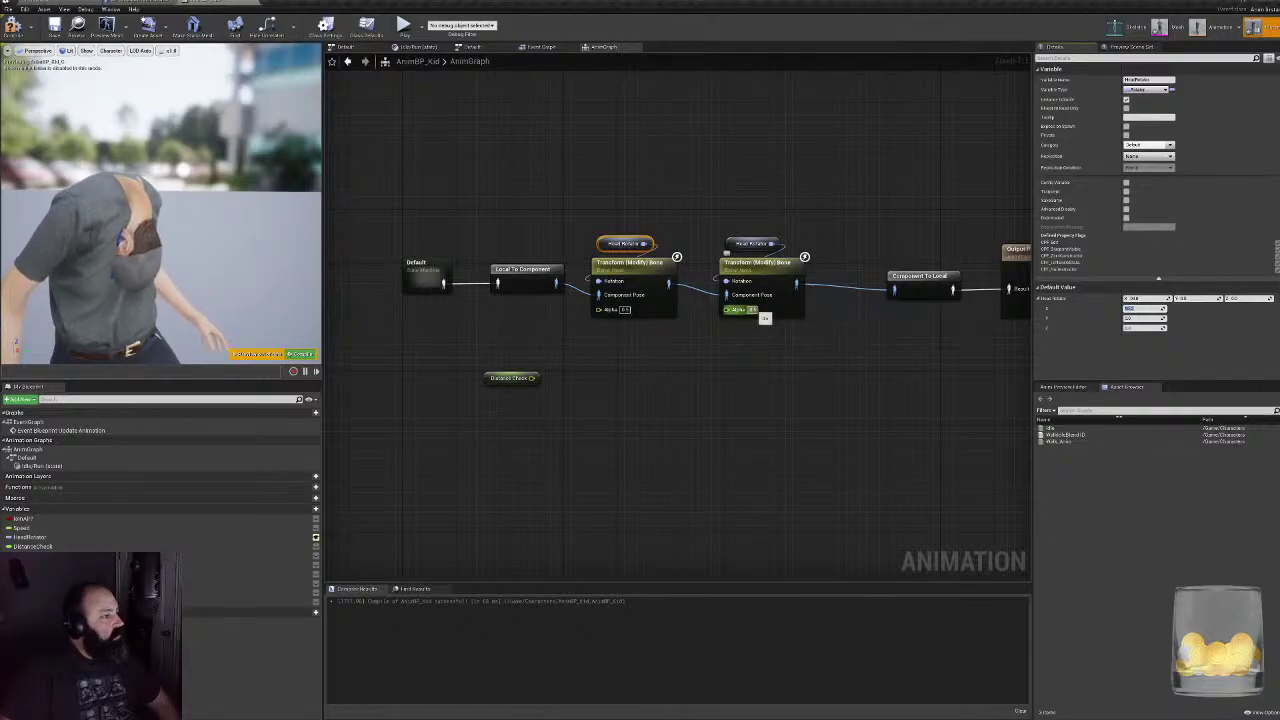
left_click(12, 28)
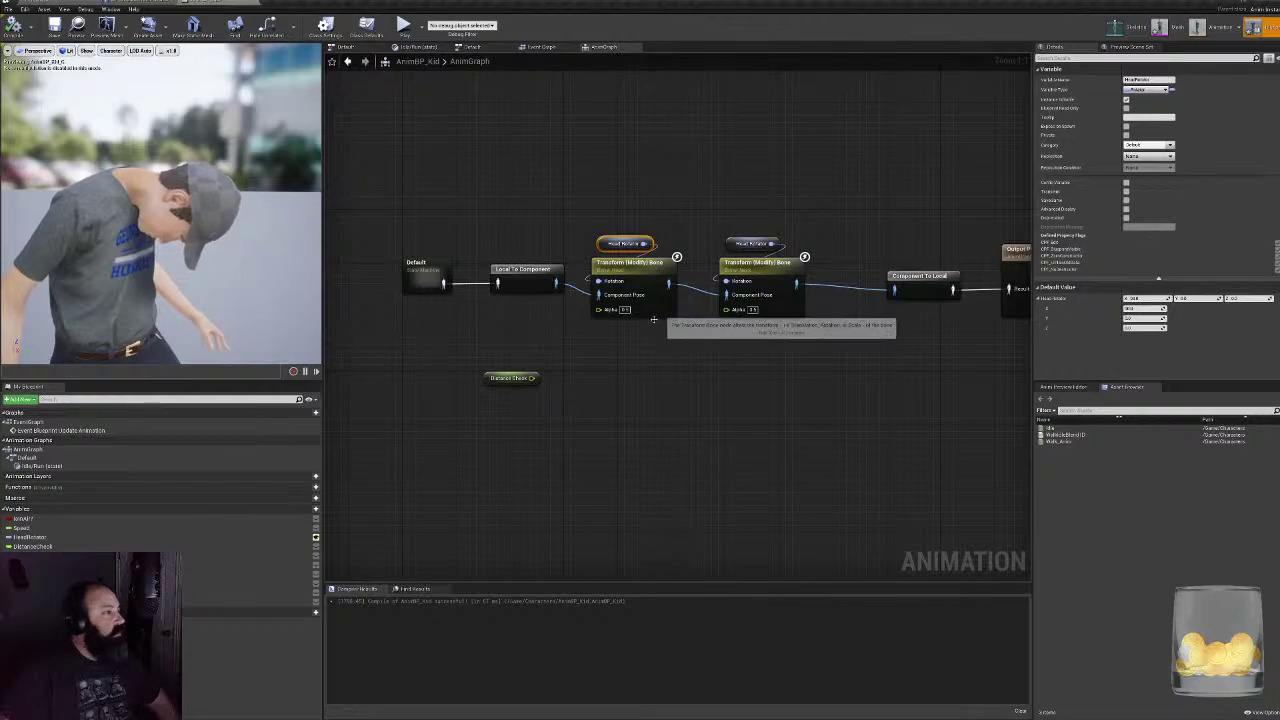
- Set the Head Rotator's default X rotation to 15 and view the pose from the side in the preview
right_click_drag(156, 142, 250, 142)
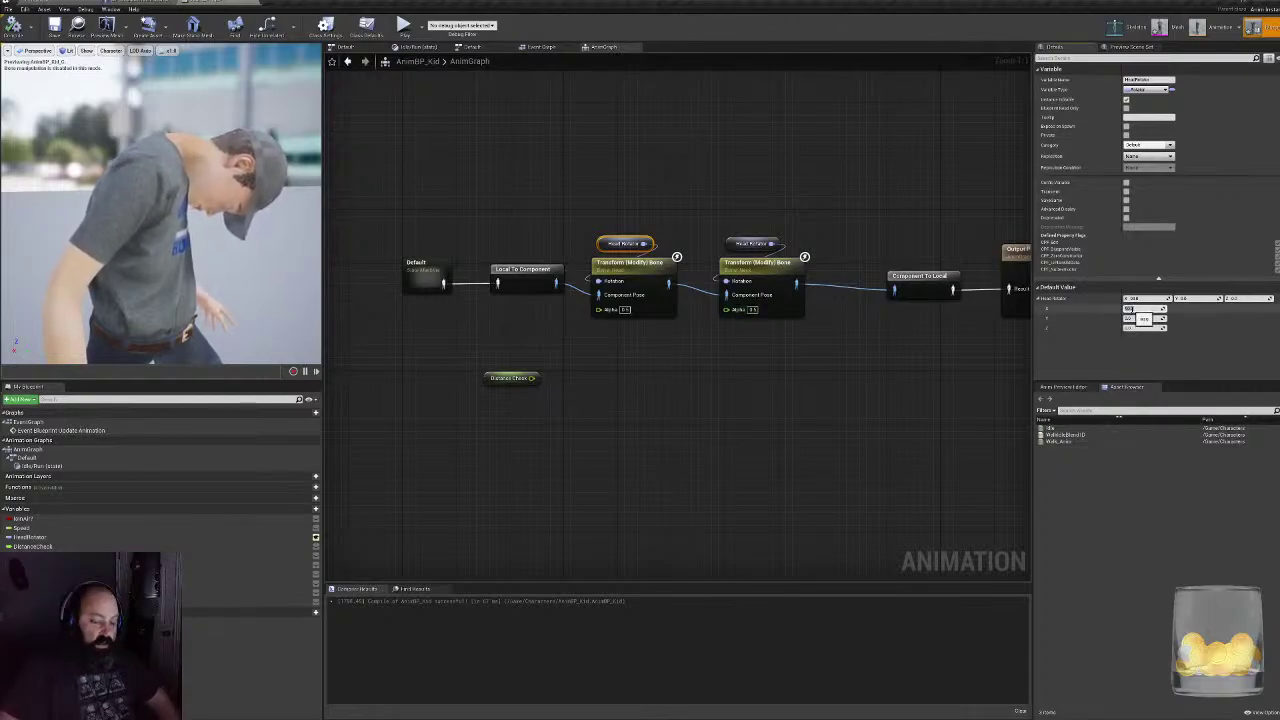
type("15")
key("Return")
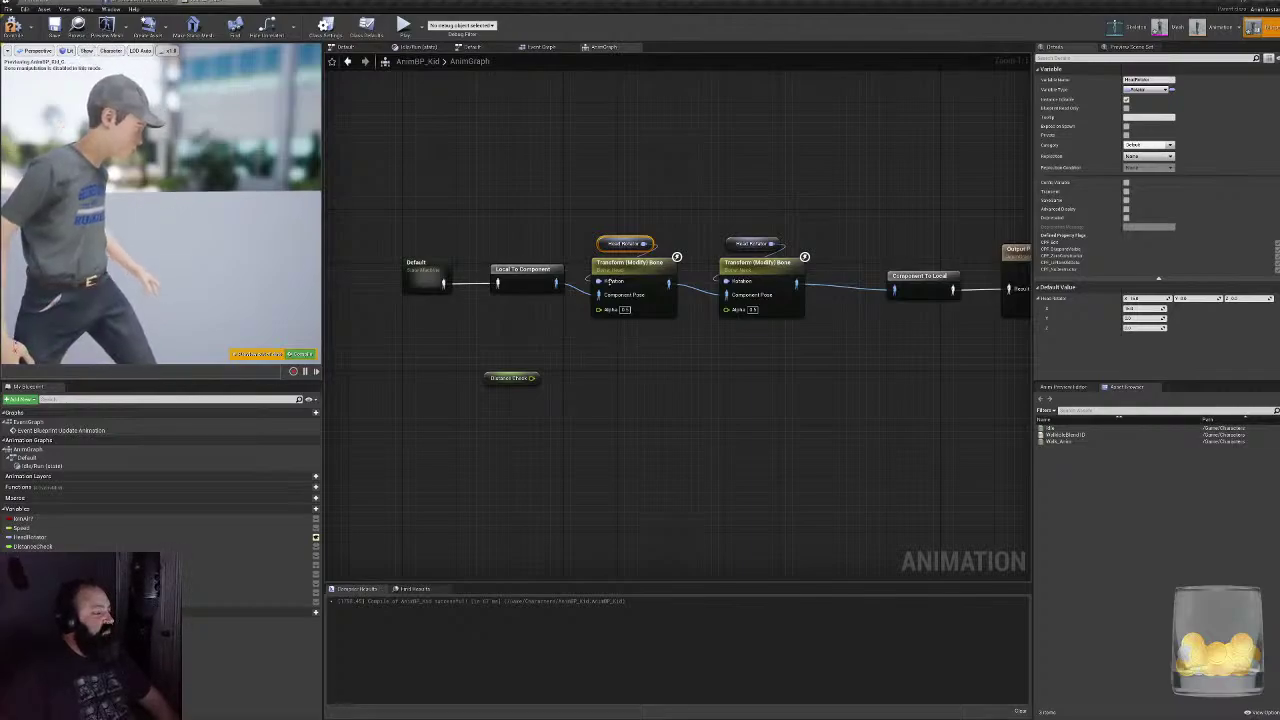
- Shift the Default, Local To Component and both Transform (Modify) Bone nodes with their Head Rotators away from Component To Local
left_click(612, 283)
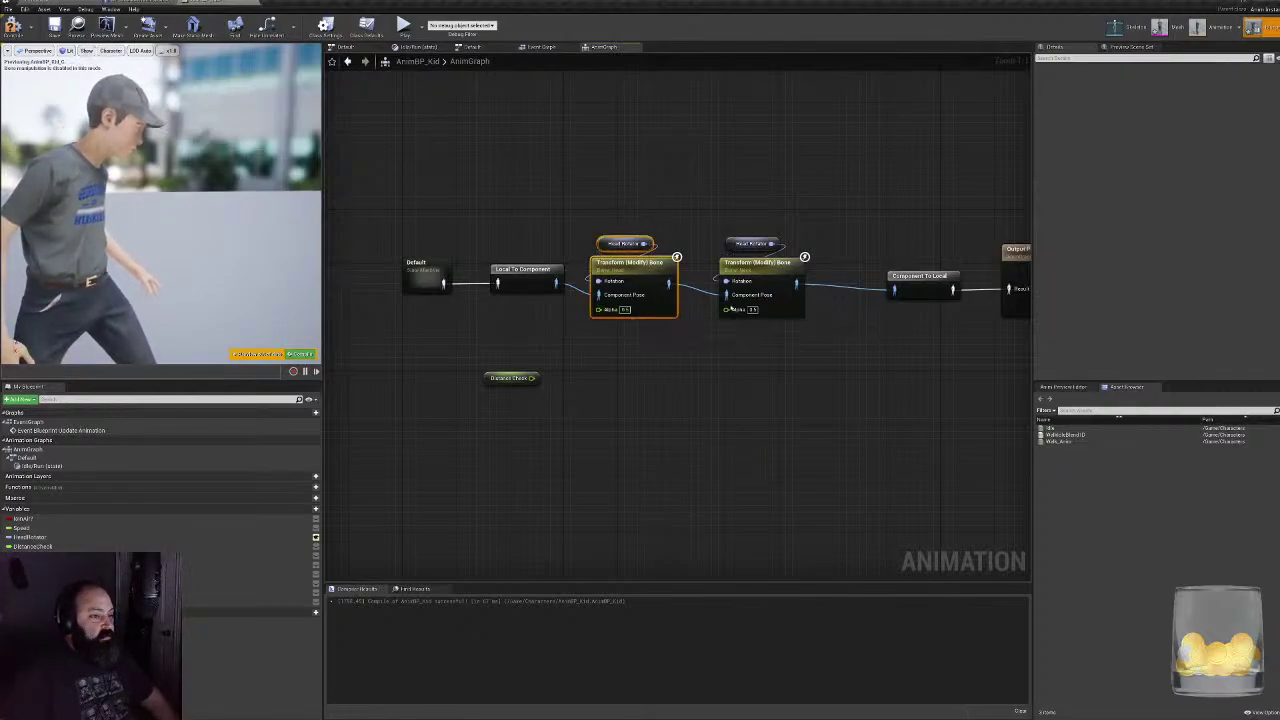
left_click(764, 281)
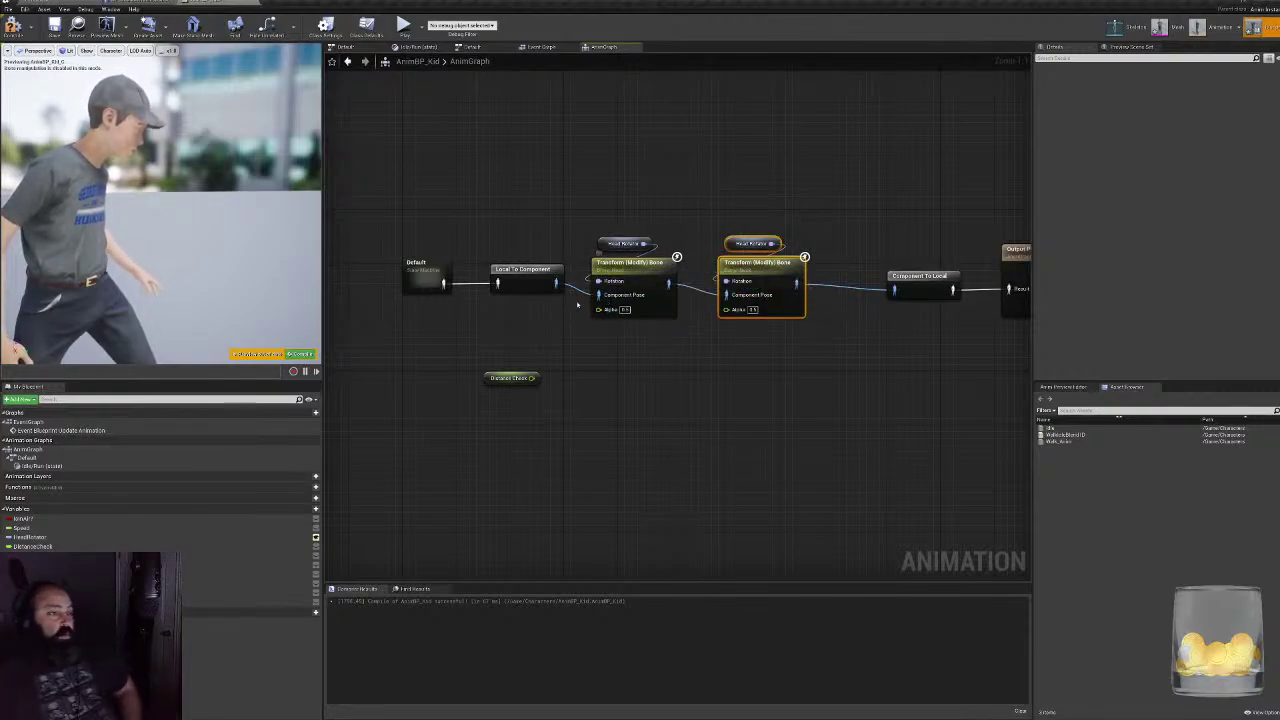
left_click_drag(346, 218, 716, 320)
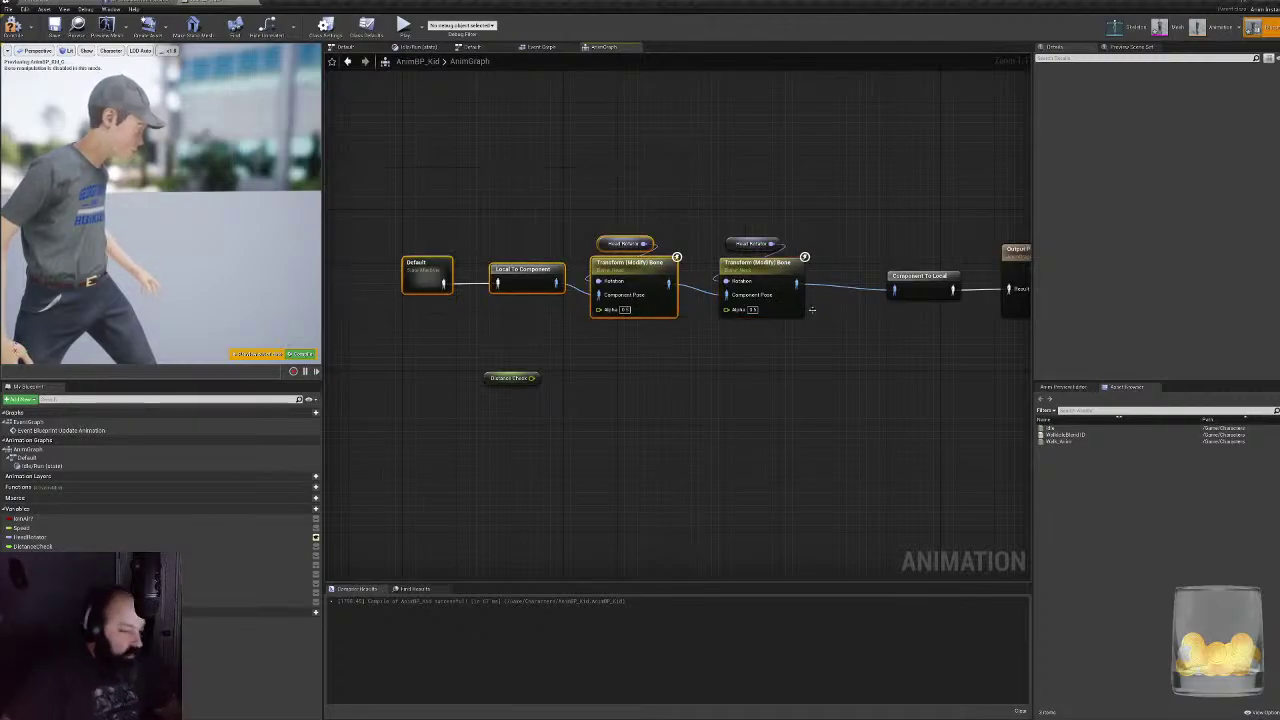
left_click_drag(426, 174, 550, 316)
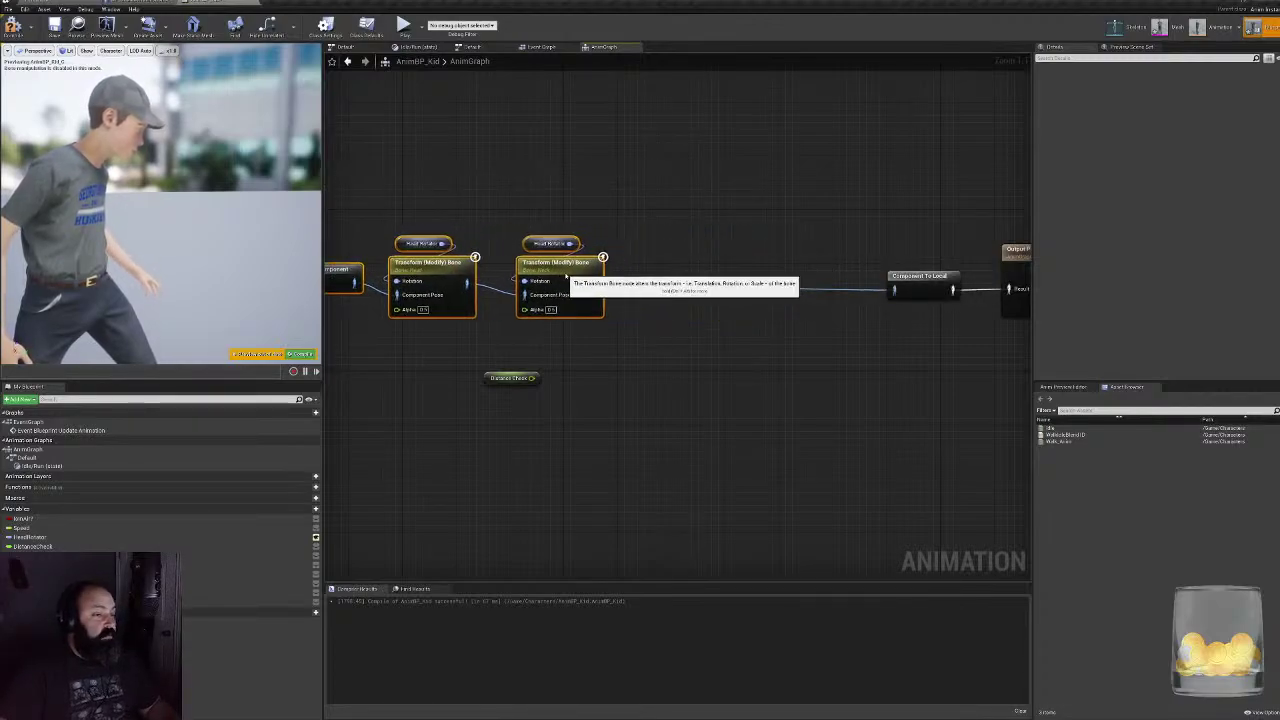
- Duplicate the second Transform (Modify) Bone with its Head Rotator, wire the copy in after it, and align it with the chain
left_click(574, 248)
left_click(566, 268)
left_click_drag(784, 230, 566, 293)
key("ctrl+v")
left_click_drag(666, 309, 664, 246)
left_click_drag(595, 284, 651, 282)
left_click_drag(661, 182, 676, 270)
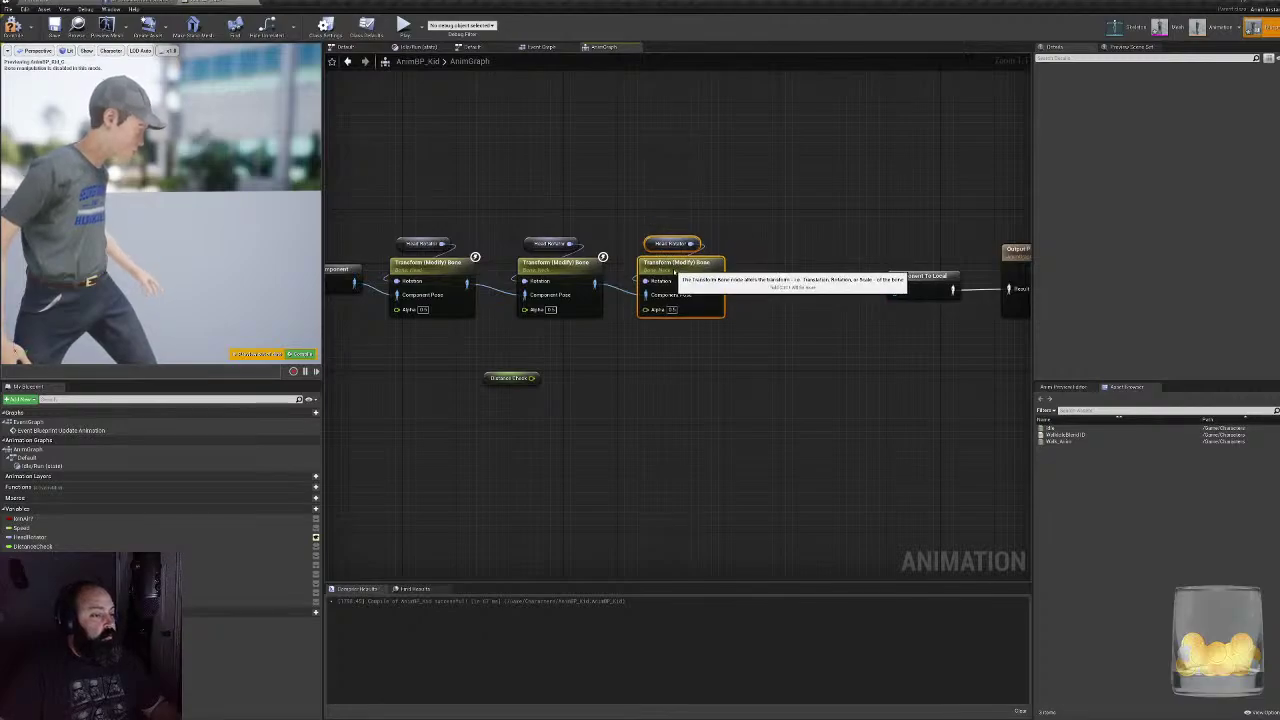
- Add a fourth Transform (Modify) Bone with Head Rotator, wire it into Component To Local, and set all four Alpha values to 0.25
left_click(735, 230)
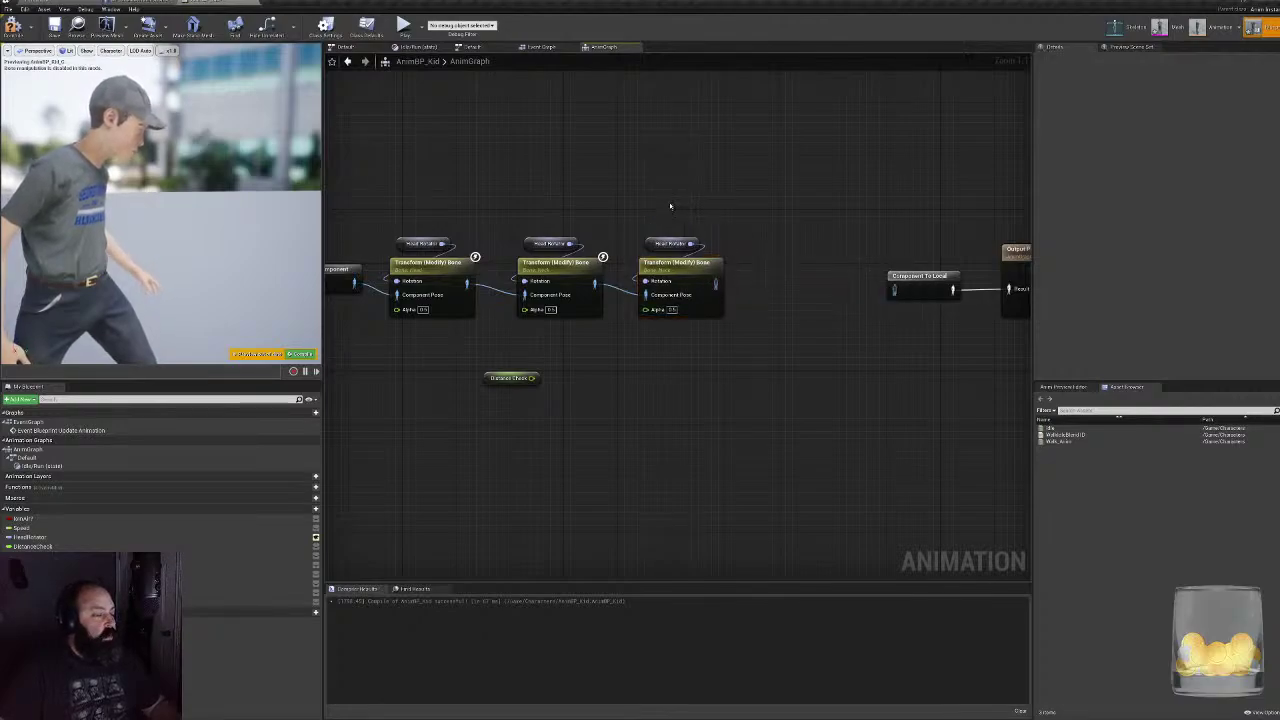
left_click_drag(670, 206, 896, 291)
key("ctrl+c")
key("ctrl+v")
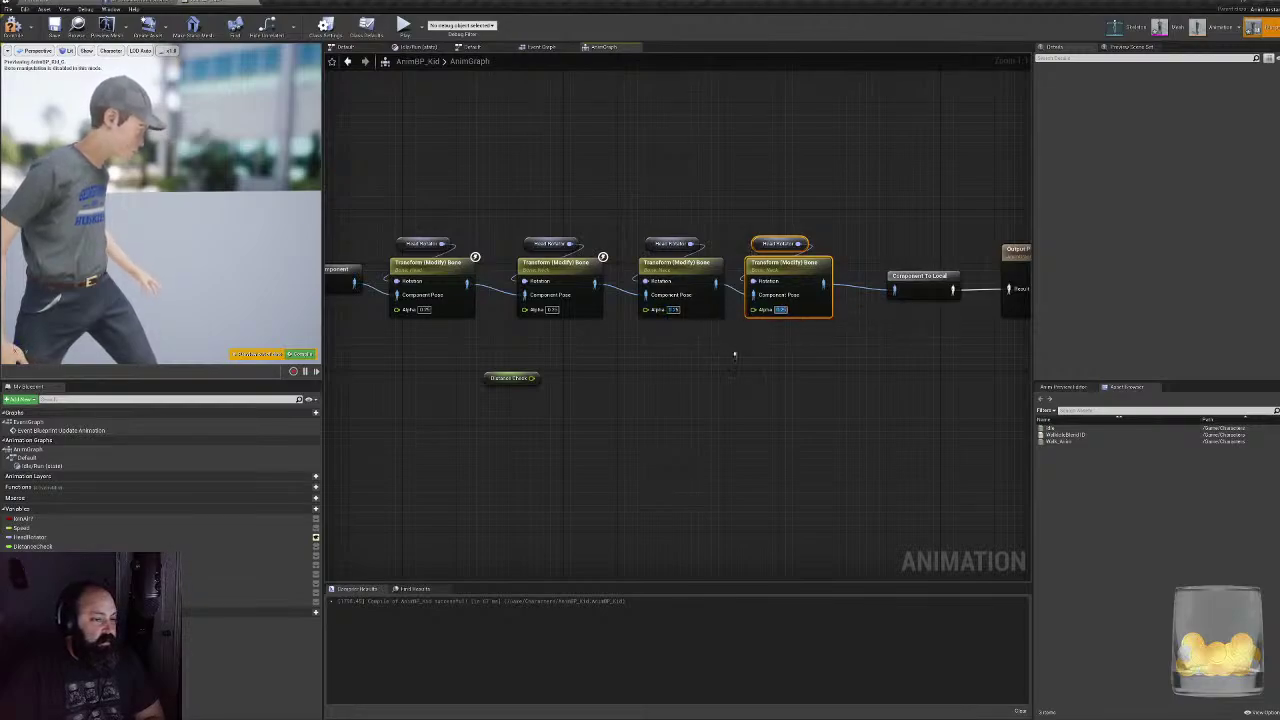
left_click(688, 379)
- Set the third Transform (Modify) Bone to modify Spine2 and the fourth Spine1, compile, and check the pose in the preview
left_click(680, 268)
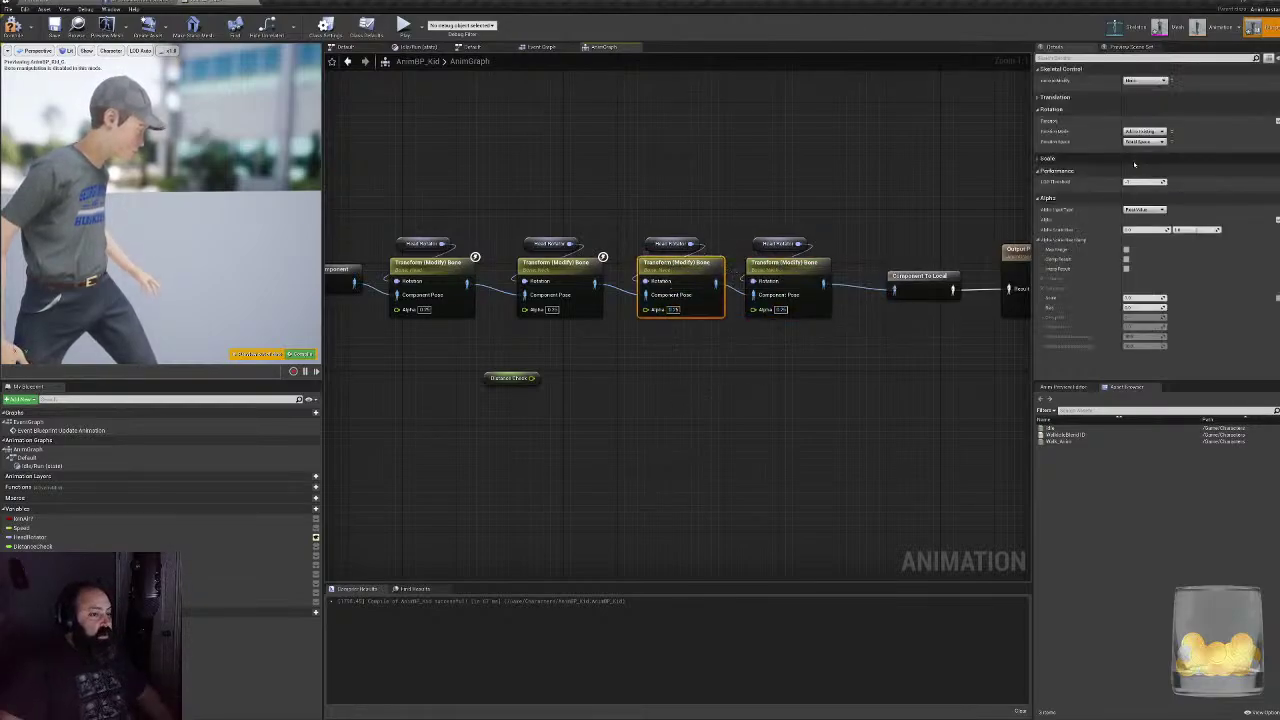
left_click(1146, 80)
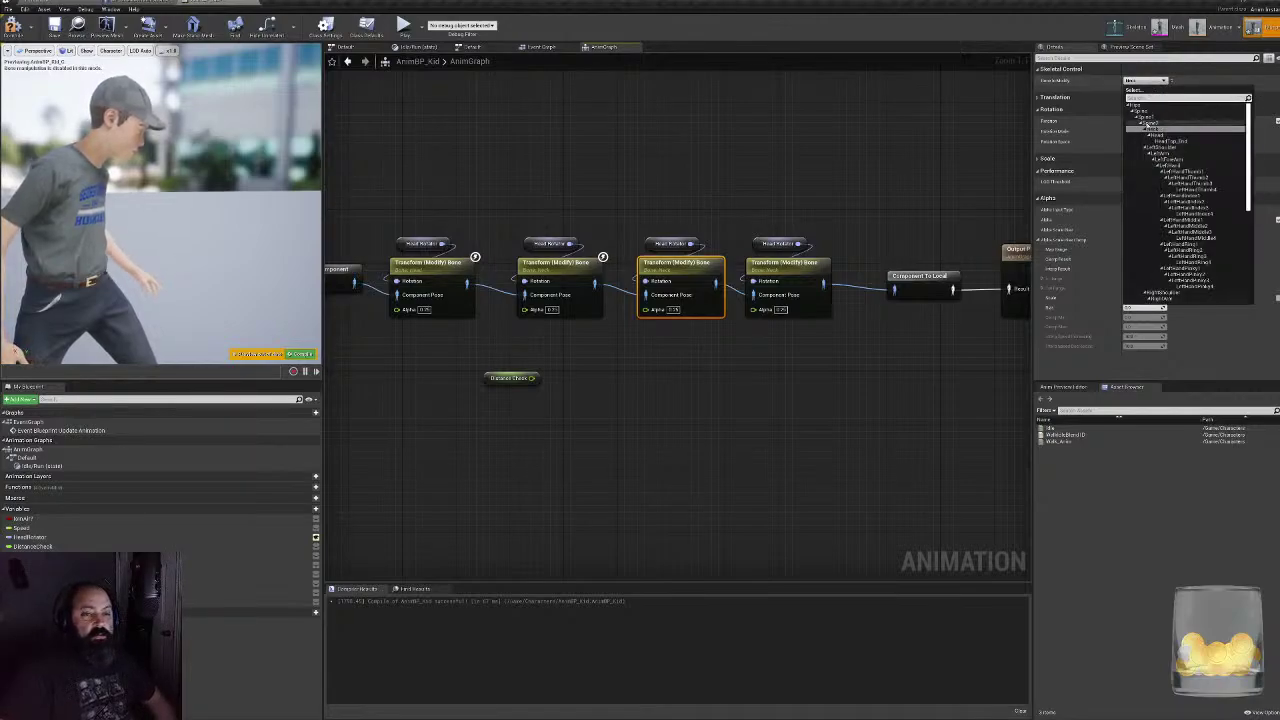
left_click(1152, 128)
left_click(783, 263)
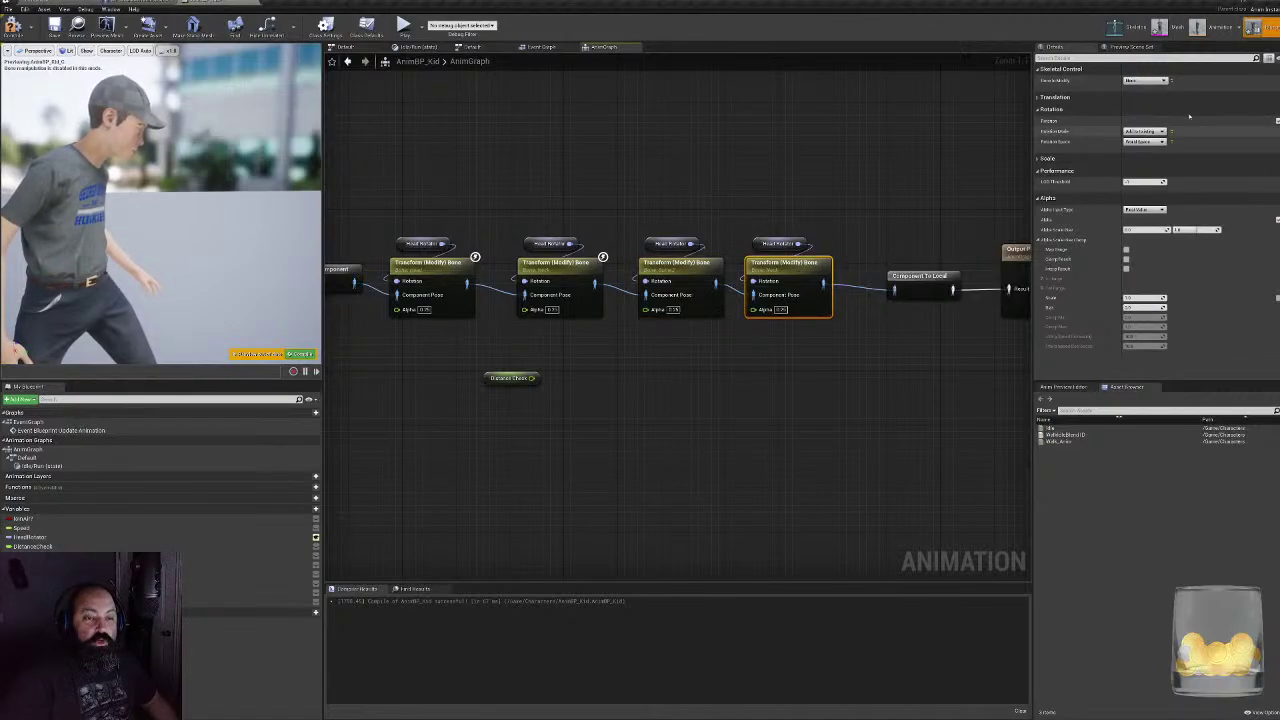
left_click(1146, 80)
left_click(1145, 117)
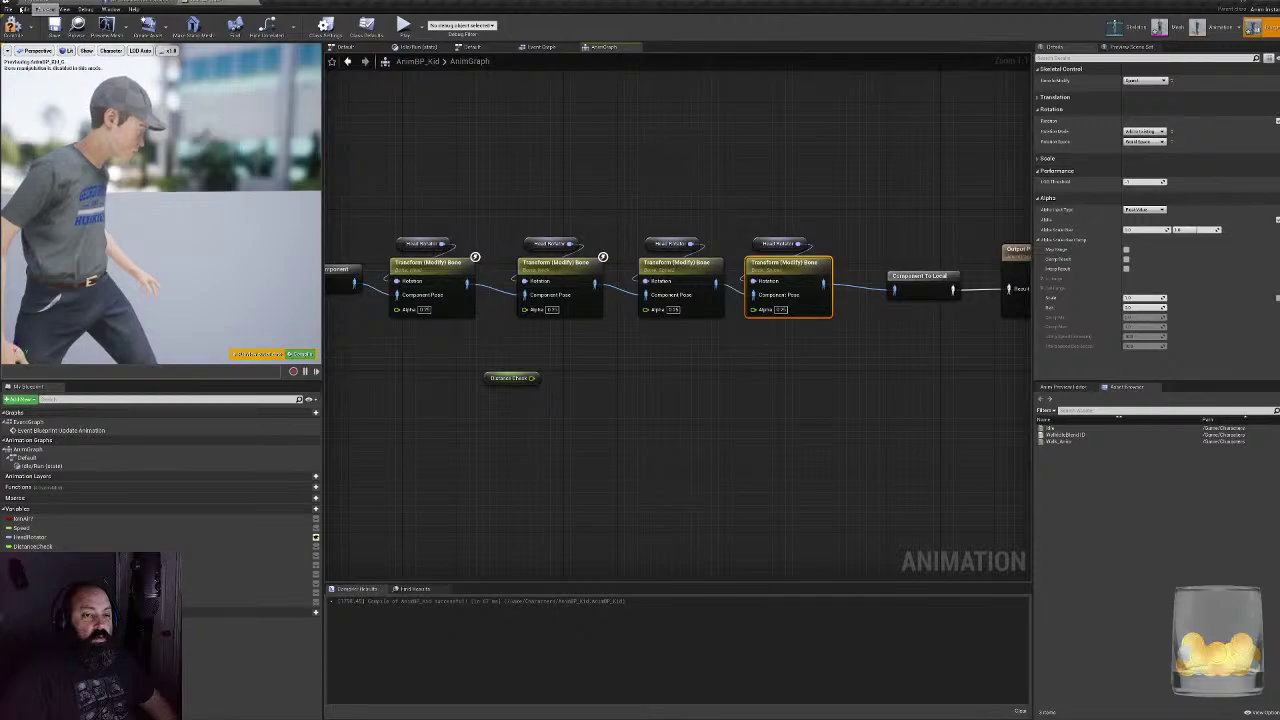
left_click(10, 28)
mouse_move(161, 174)
left_mouse_down("alt")
mouse_move(90, 174)
mouse_move(180, 172)
mouse_move(161, 174)
left_mouse_up("alt")
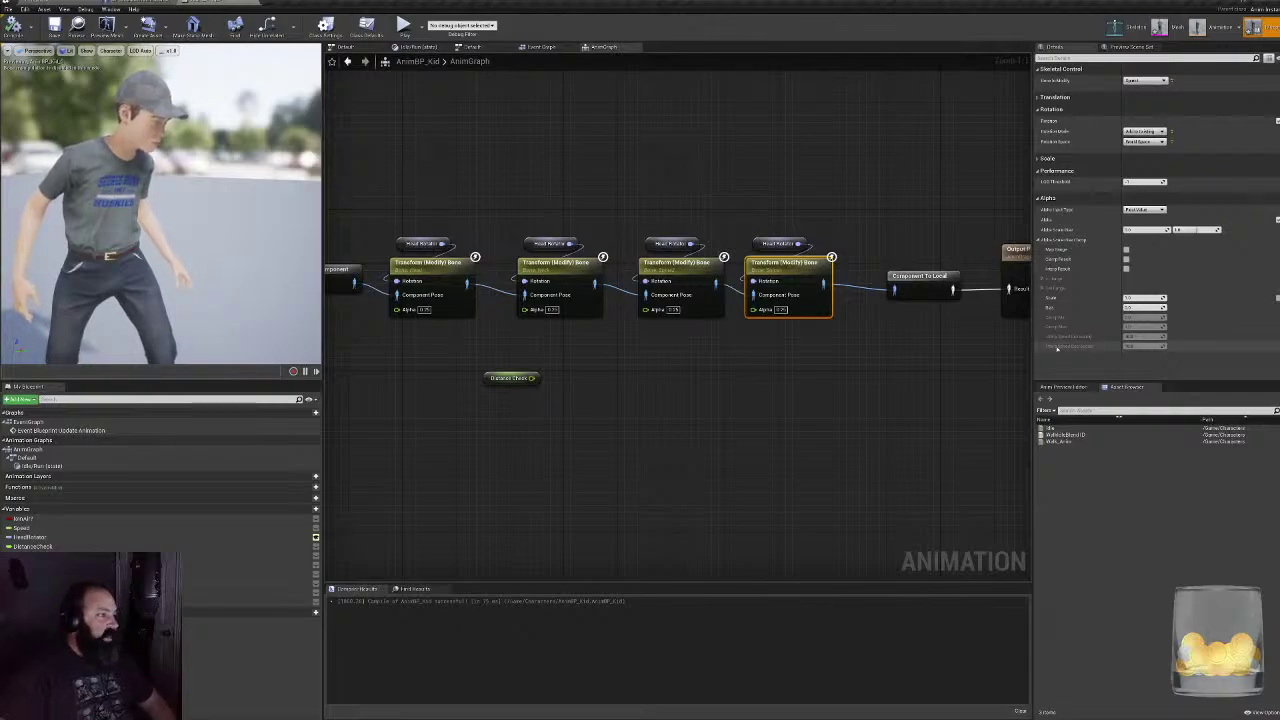
- Set the Head Rotator's default X rotation to 90 and inspect the bend through the spine, neck and head in the preview
left_click(545, 243)
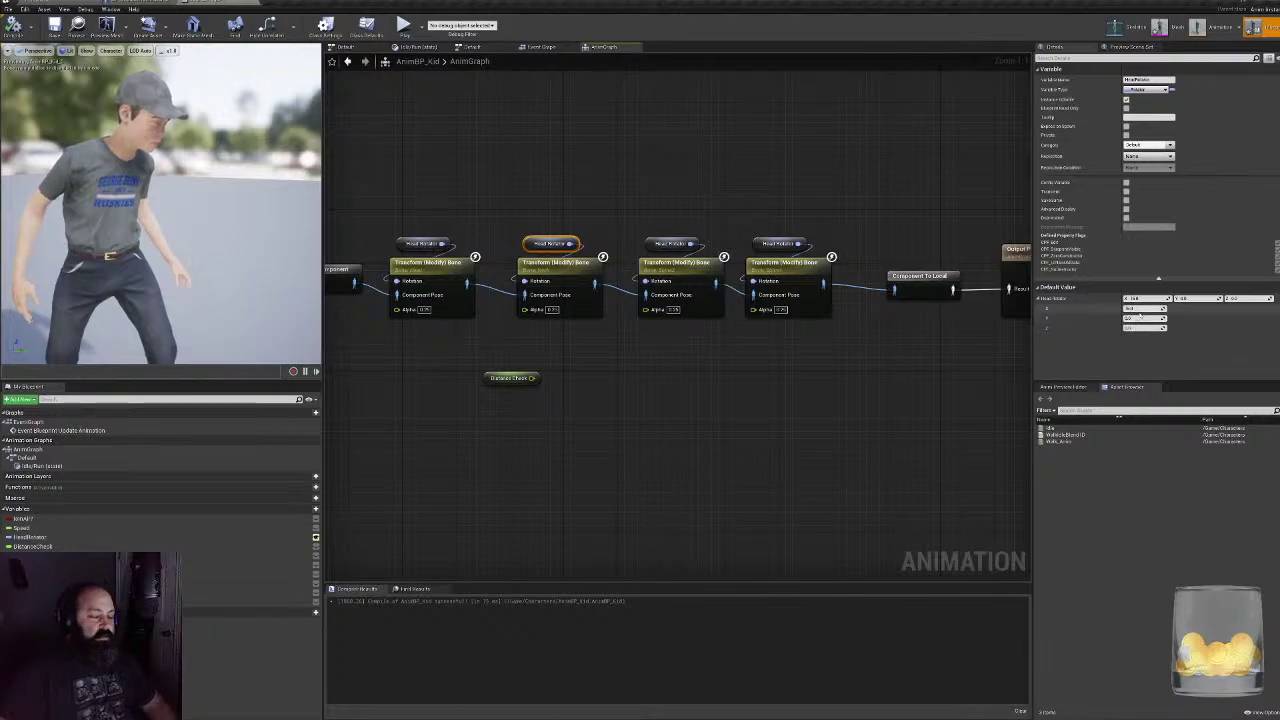
left_click(1139, 309)
key("Return")
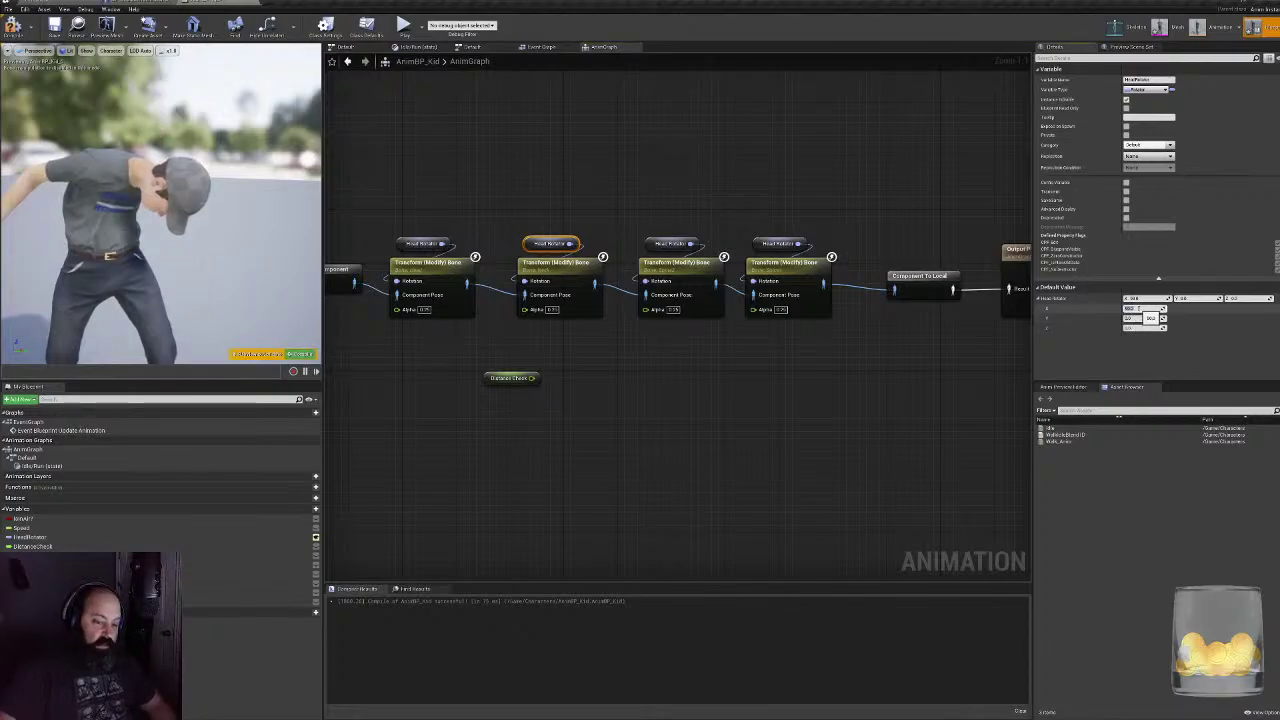
mouse_move(200, 200)
right_mouse_down()
mouse_move(120, 200)
mouse_move(190, 190)
right_mouse_up()
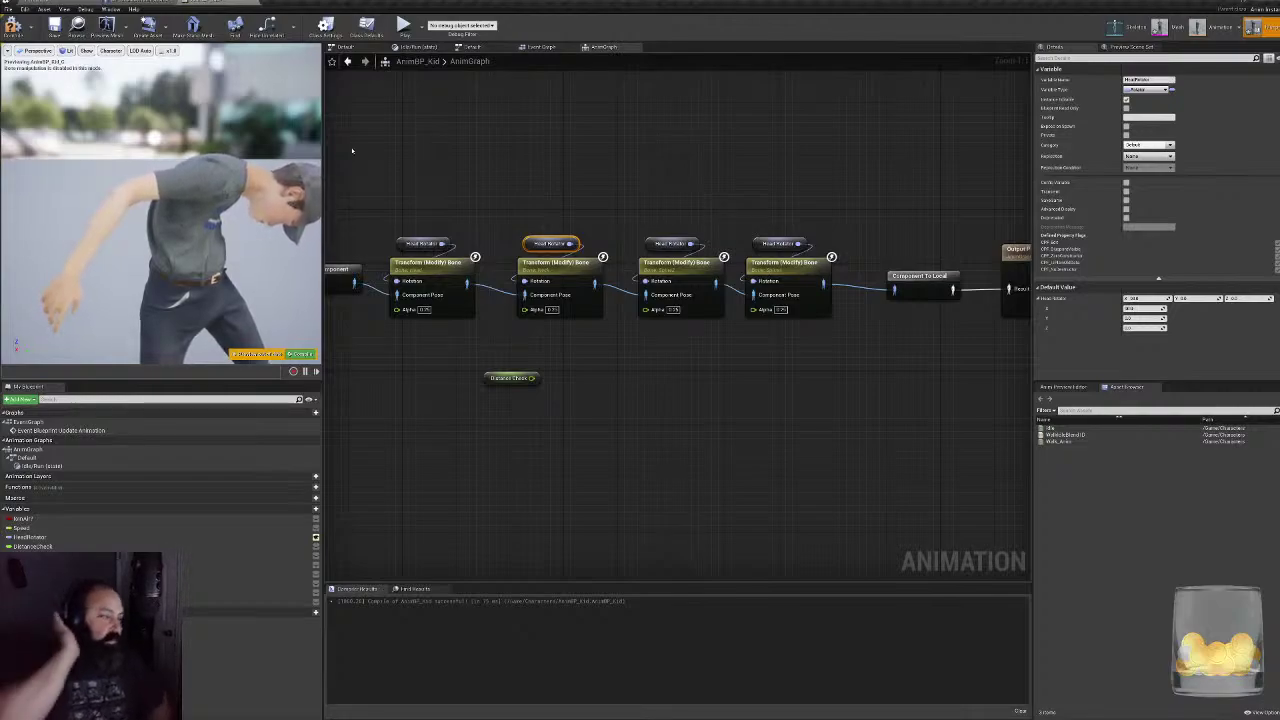
- Try positive and negative default X rotations on the Head Rotator and inspect the forward and backward lean in the preview
left_click_drag(225, 193, 244, 290)
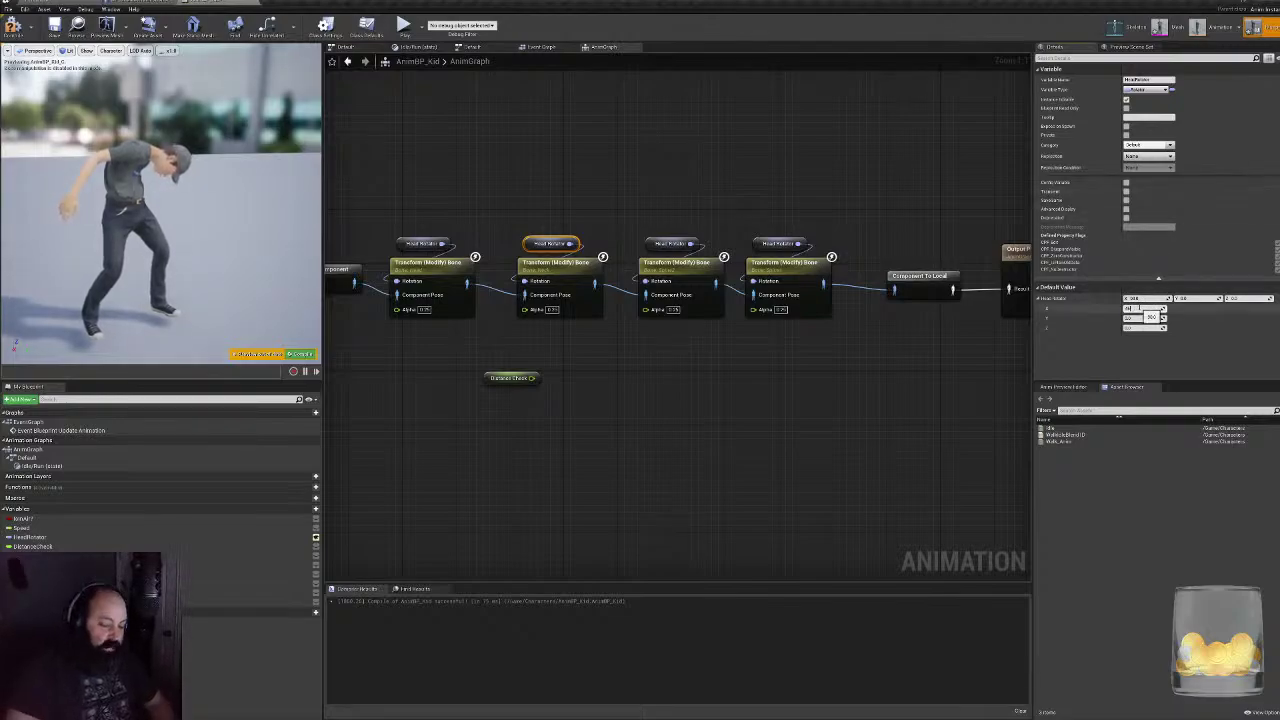
key("Return")
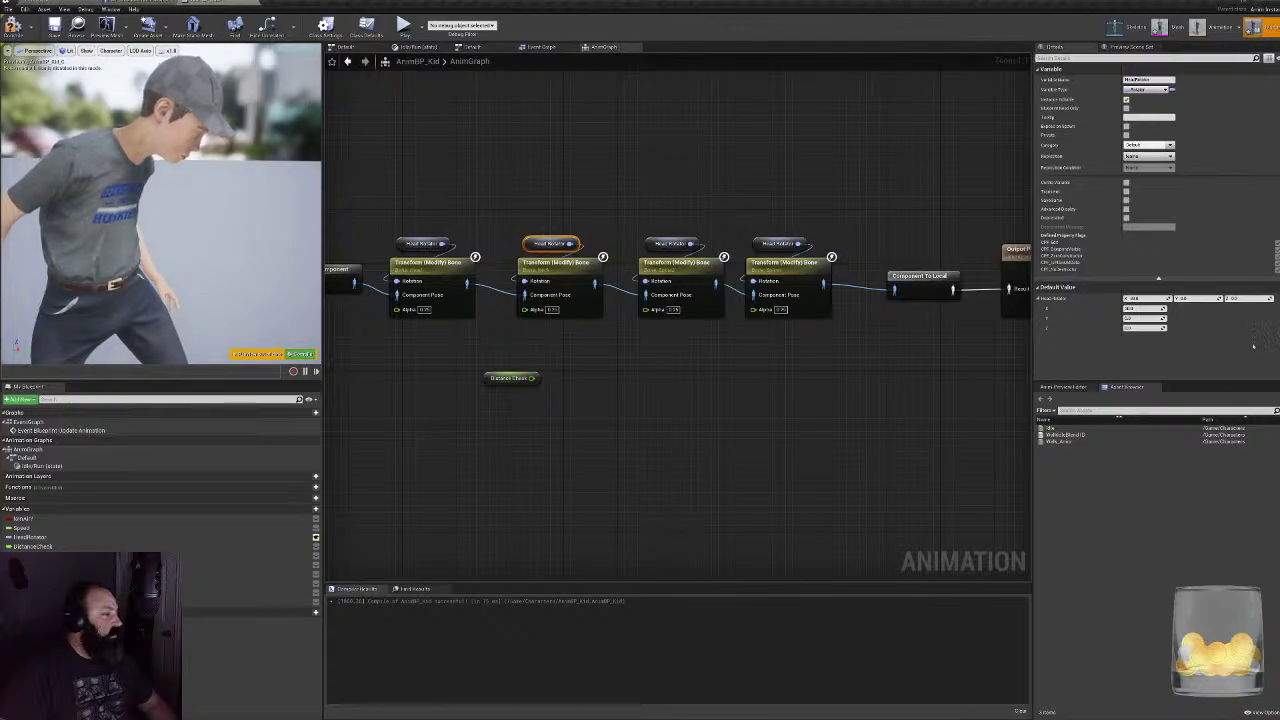
left_click(1143, 310)
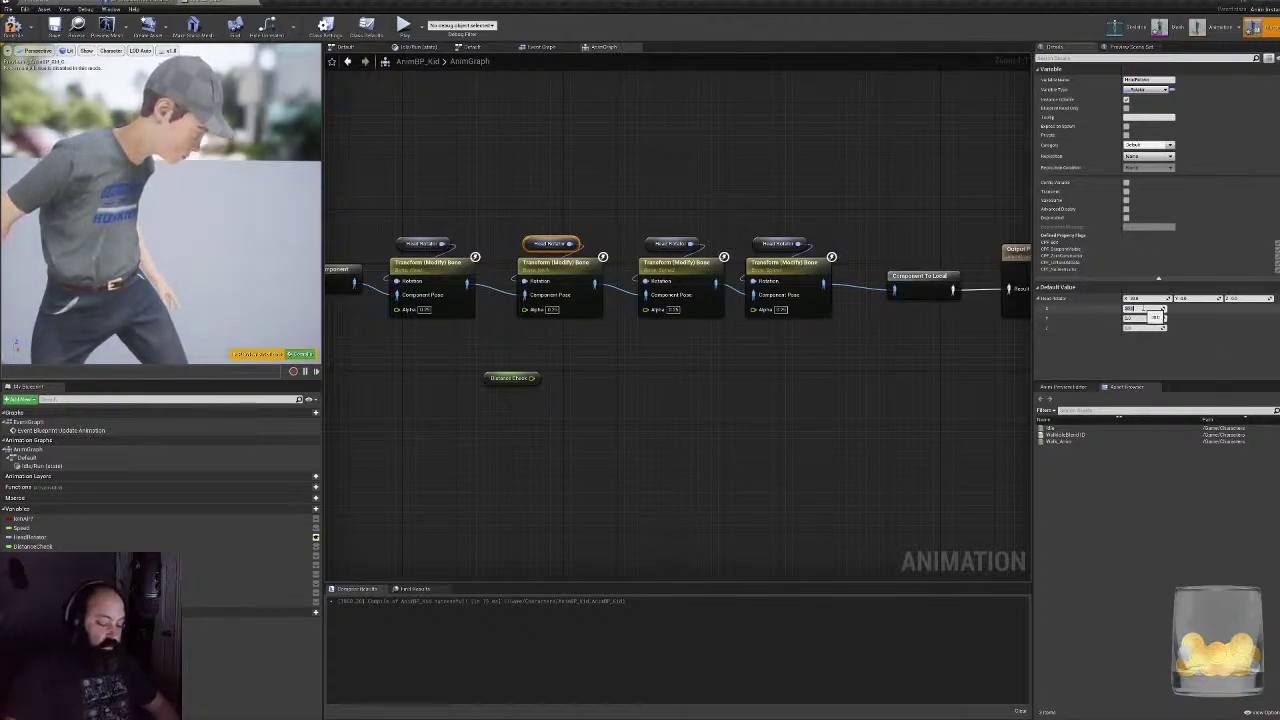
type("0")
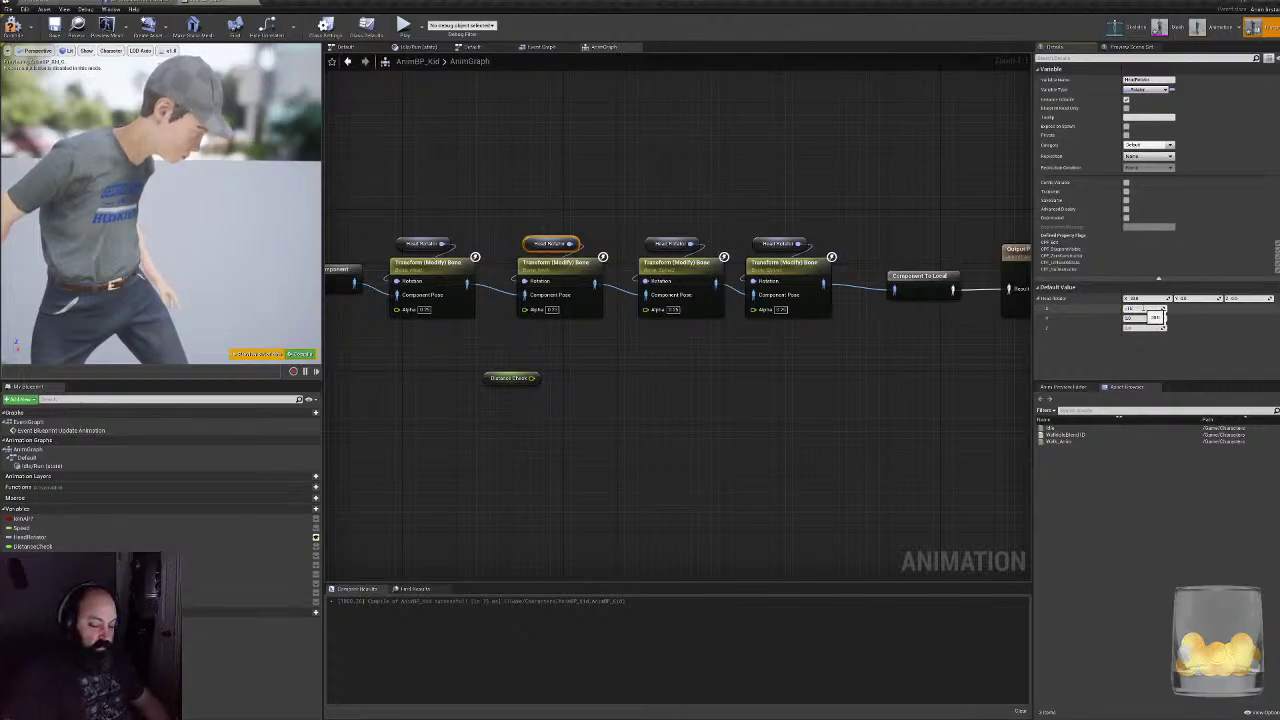
key("Return")
mouse_move(232, 221)
right_mouse_down()
mouse_move(240, 190)
mouse_move(232, 221)
right_mouse_up()
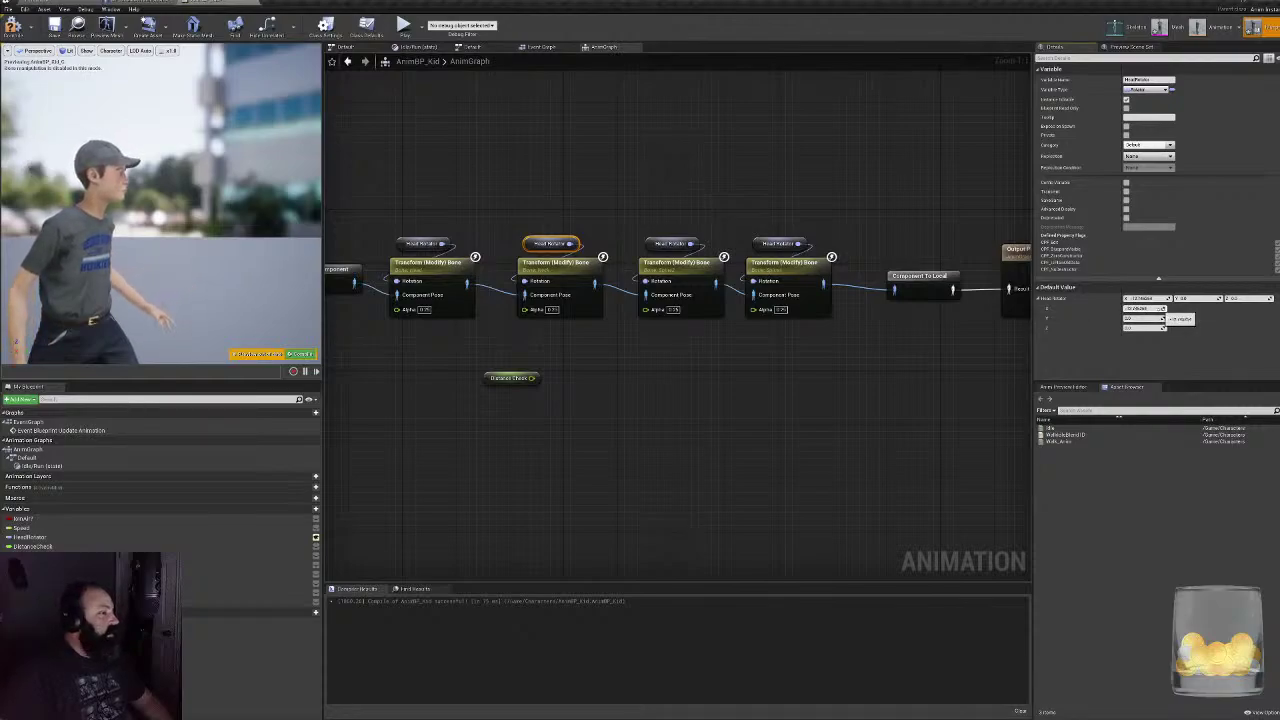
- Reset the Head Rotator's default X rotation to 0
left_click(1145, 308)
type("0")
key("Return")
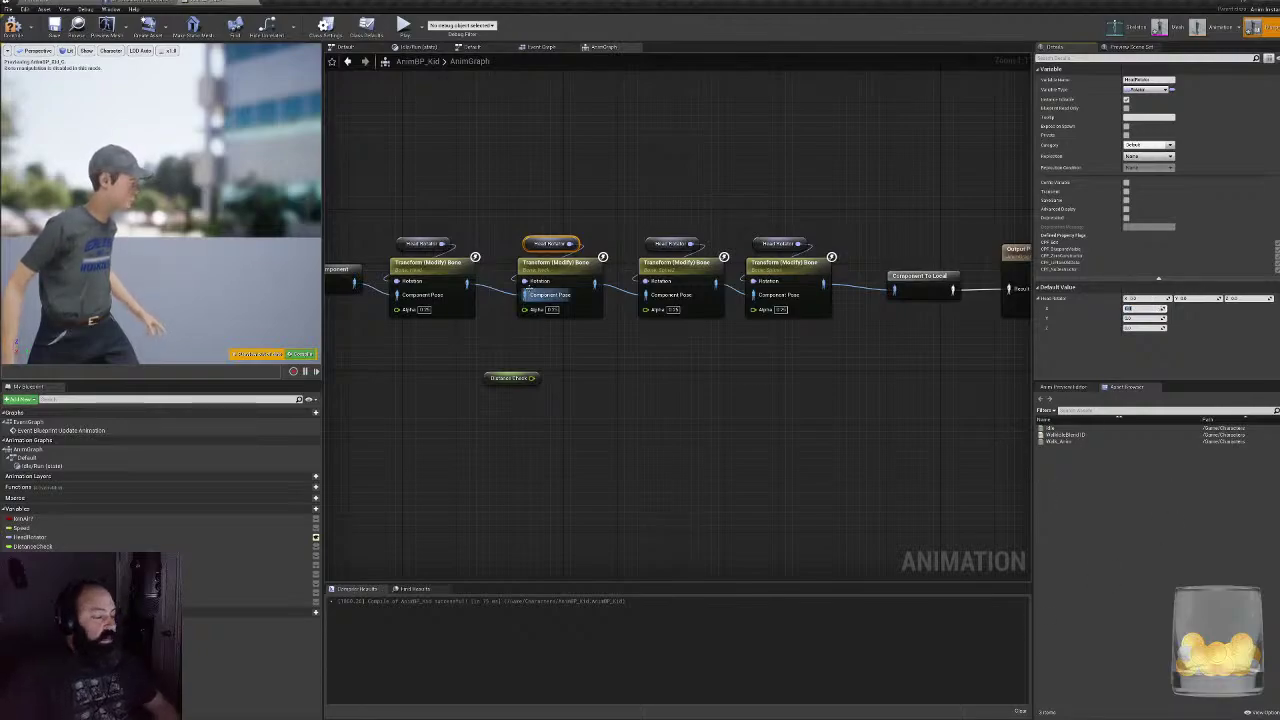
- Try a positive default Z rotation on the Head Rotator and inspect the sideways turn of head and torso in the preview
left_click(1150, 328)
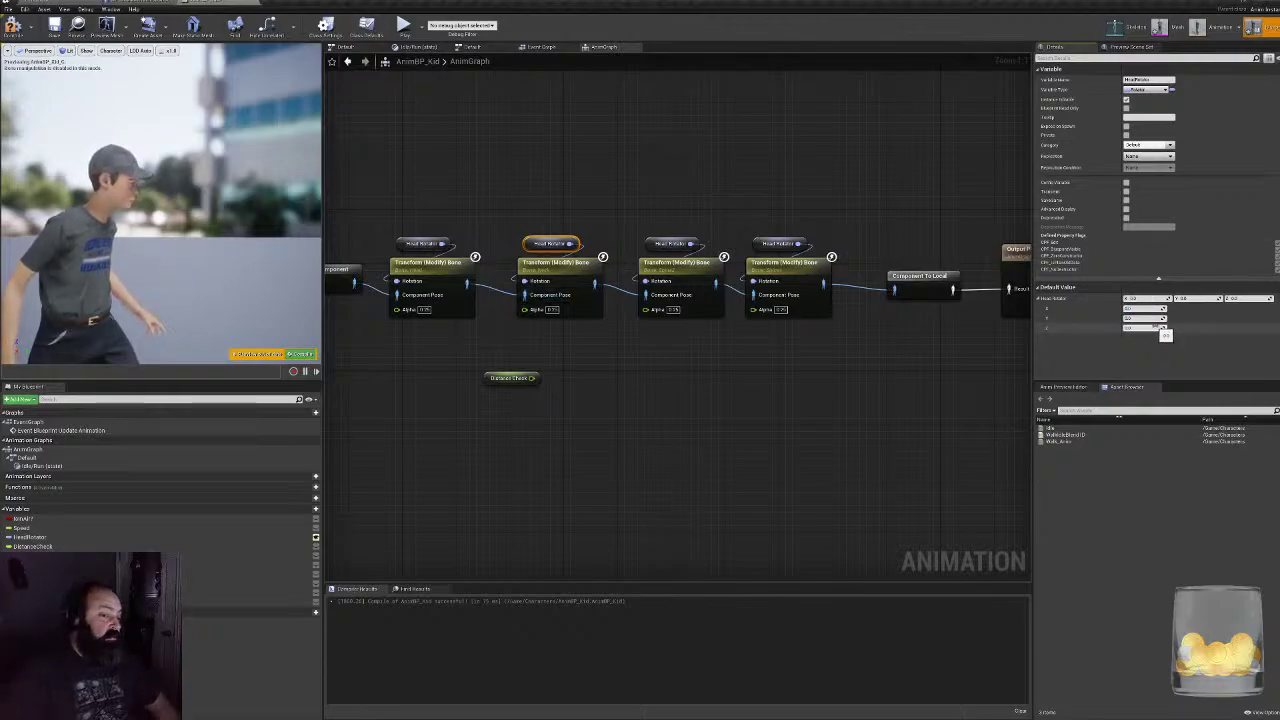
left_click(1158, 327)
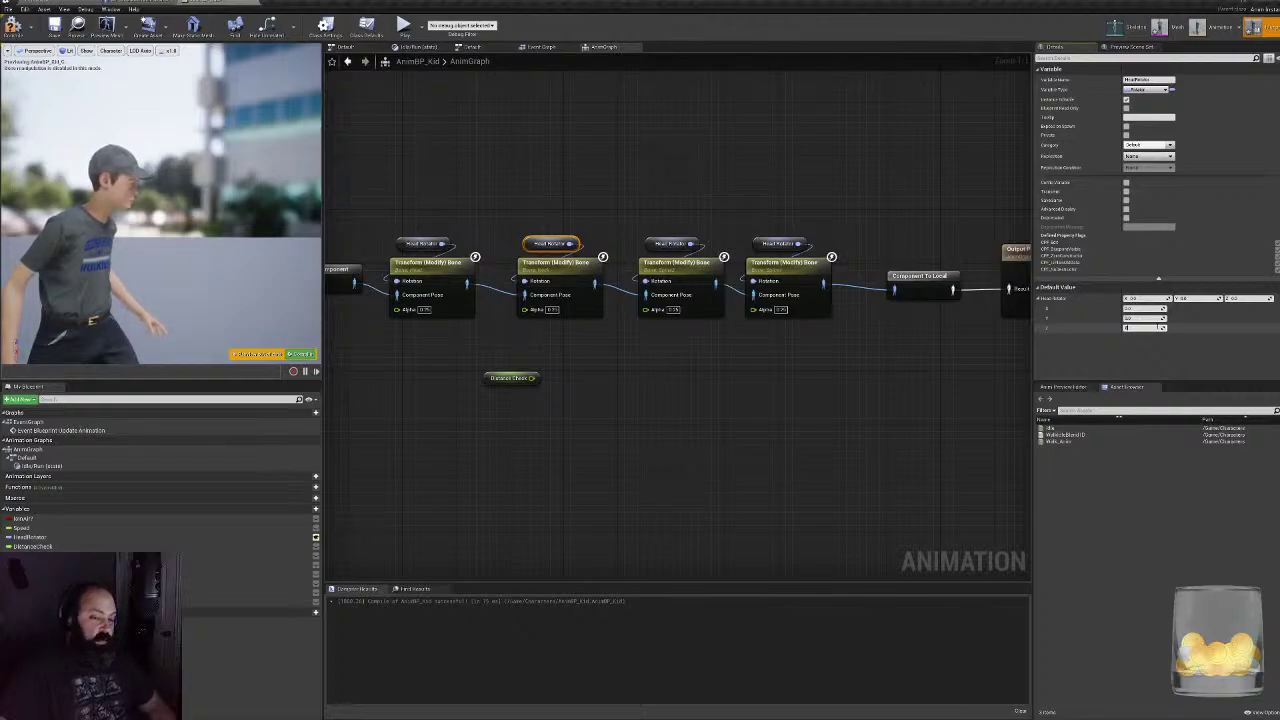
key("Return")
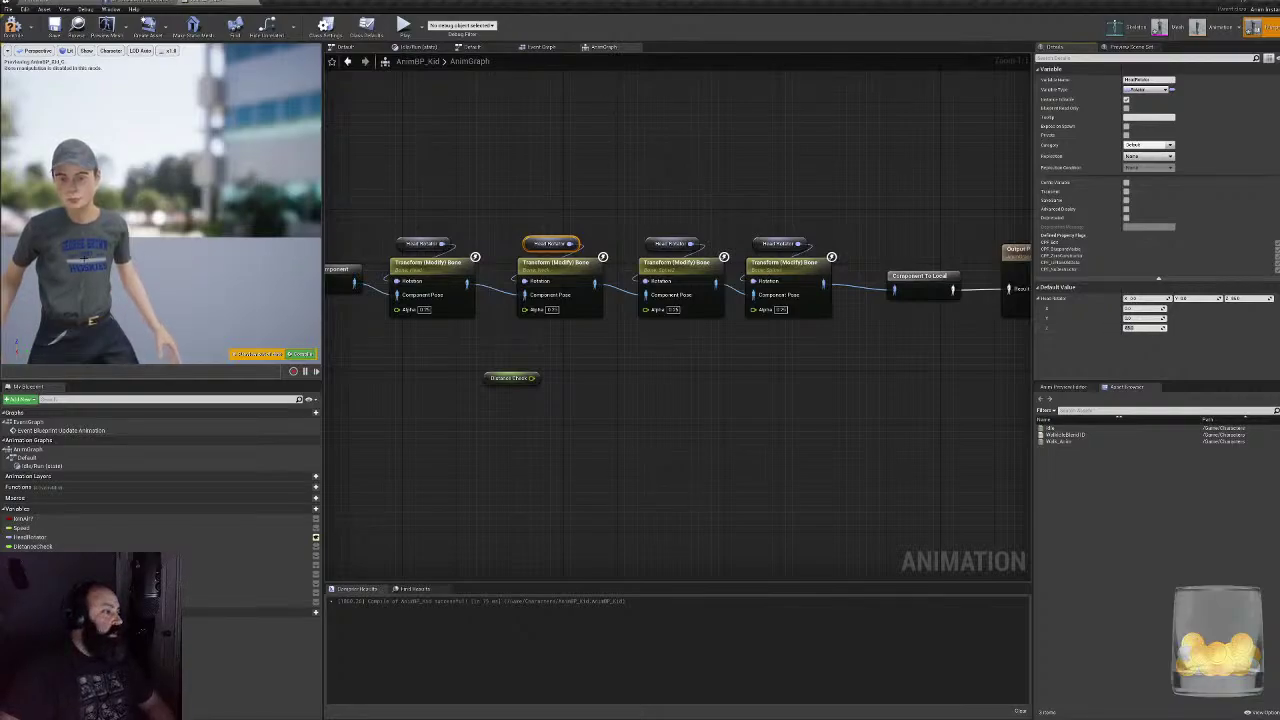
right_click_drag(180, 160, 110, 220)
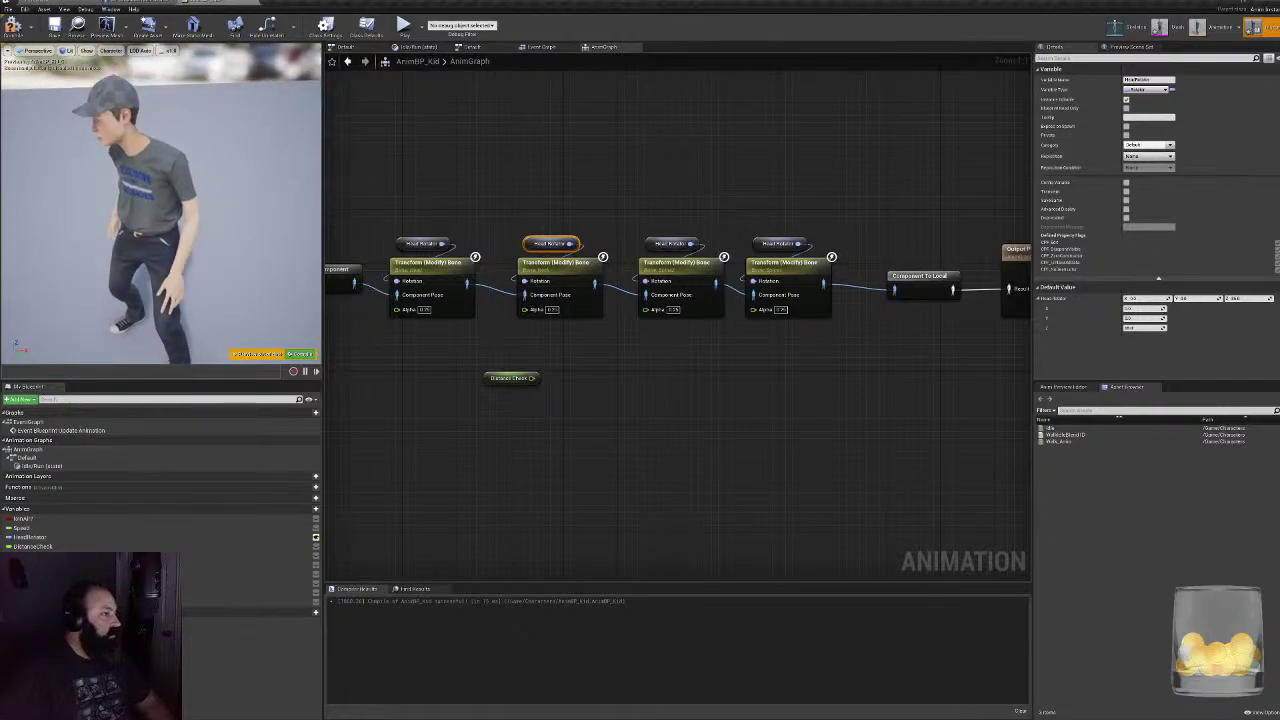
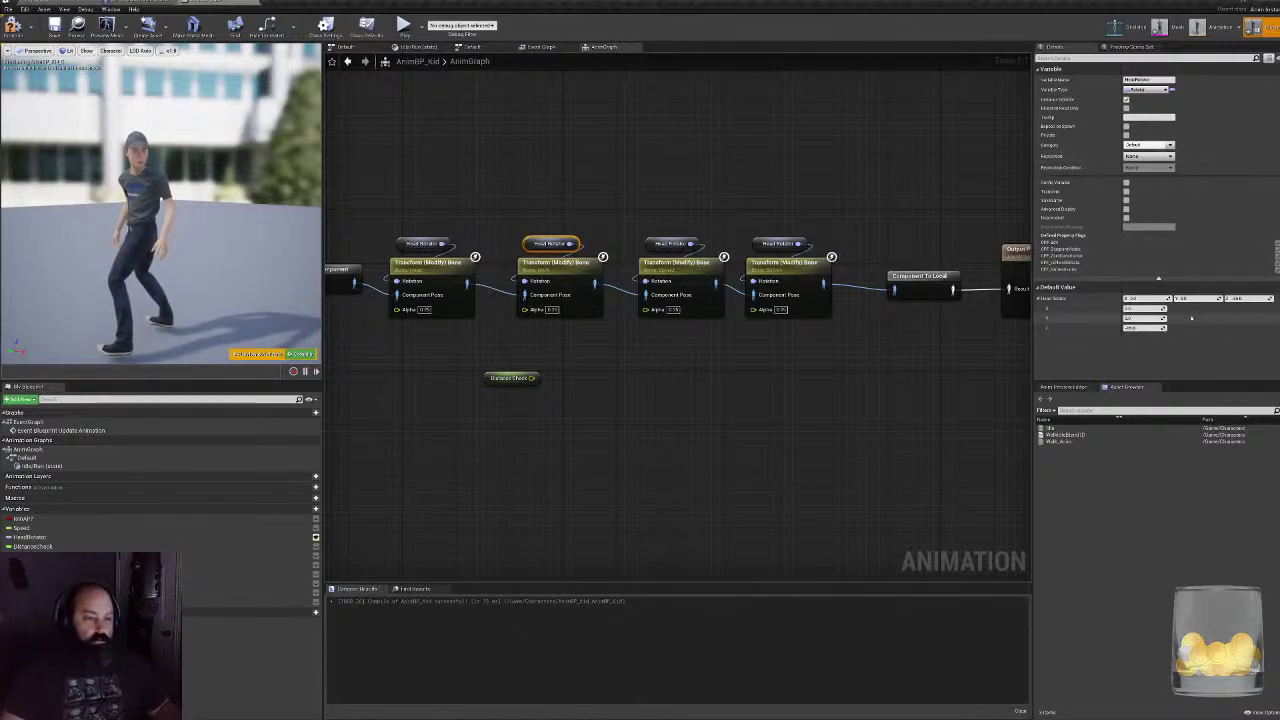
- Set the Head Rotator's default Z rotation to -60, compile, and inspect the opposite turn from behind the character
left_click(1150, 328)
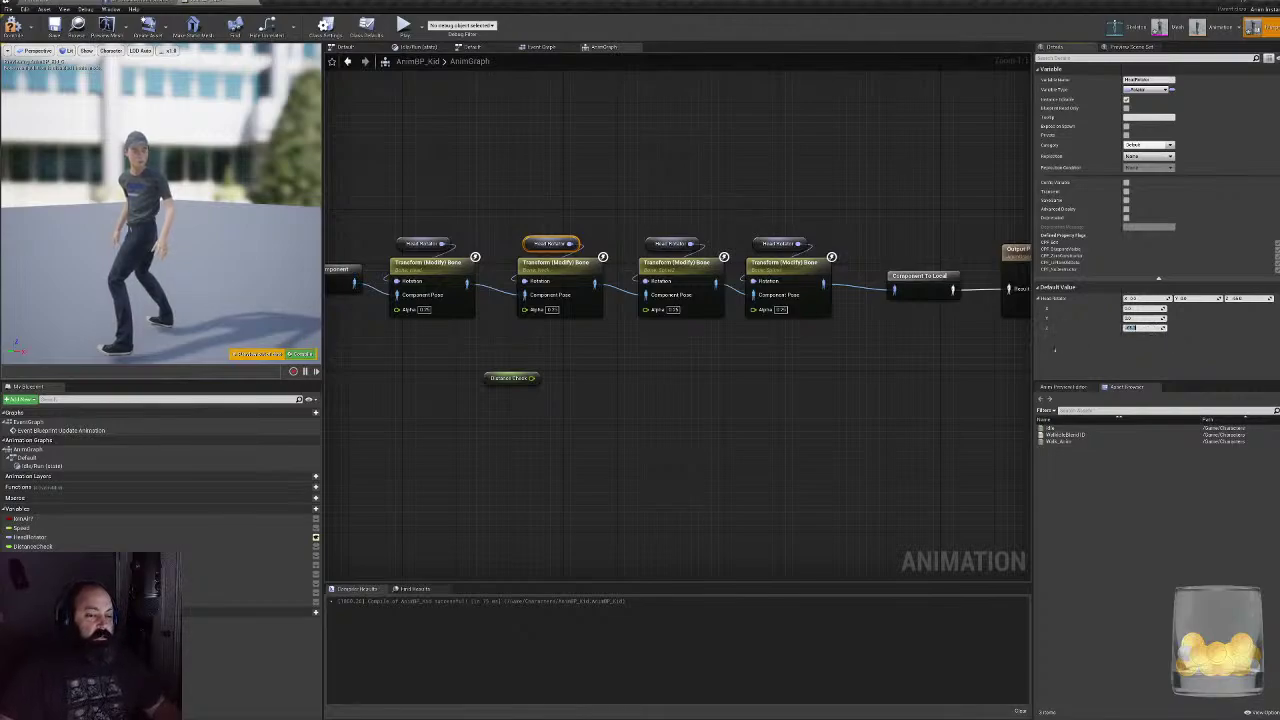
mouse_move(142, 199)
right_mouse_down()
mouse_move(170, 260)
mouse_move(150, 270)
mouse_move(110, 250)
mouse_move(128, 261)
mouse_move(135, 195)
right_mouse_up()
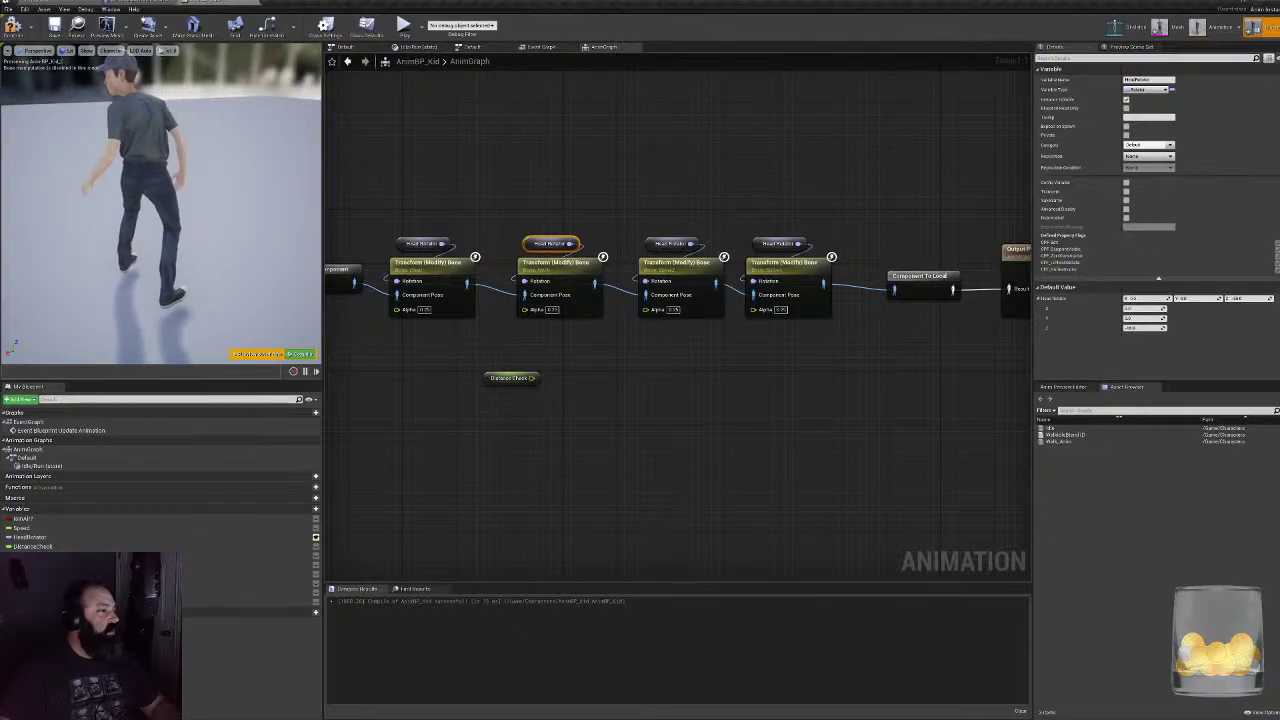
left_click(1150, 328)
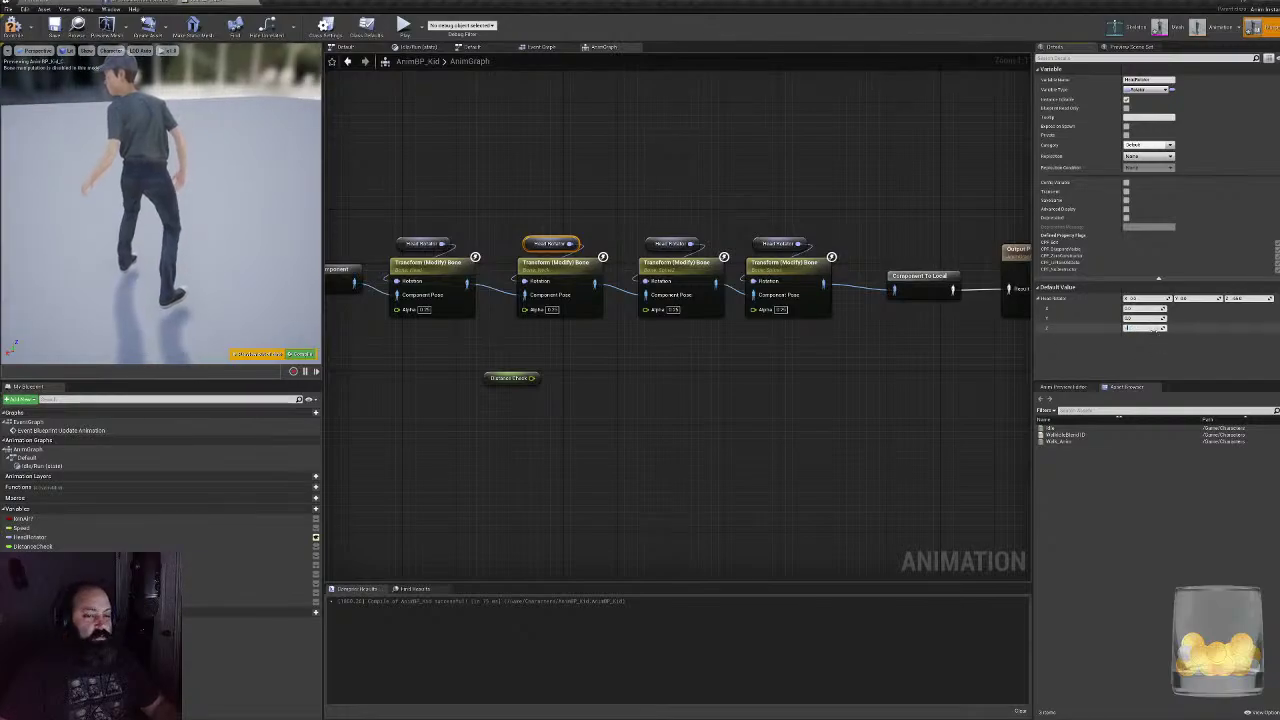
type("-60")
key("Return")
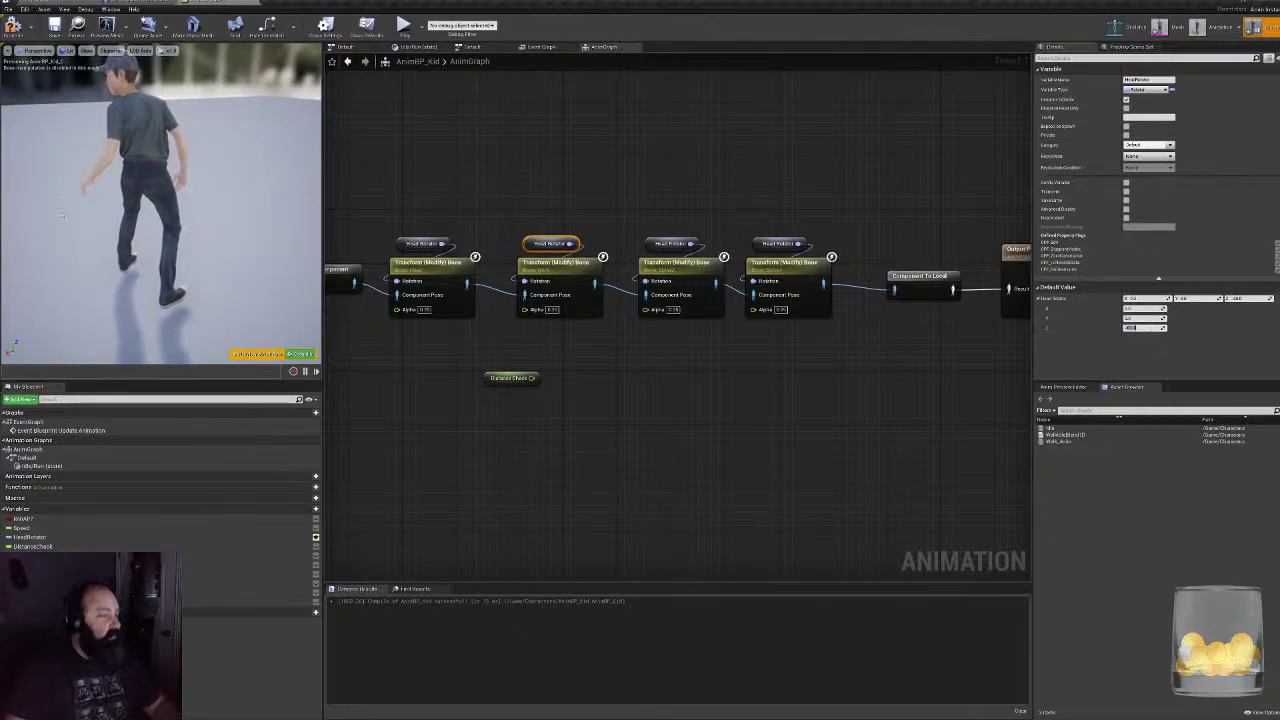
right_click_drag(61, 216, 66, 192)
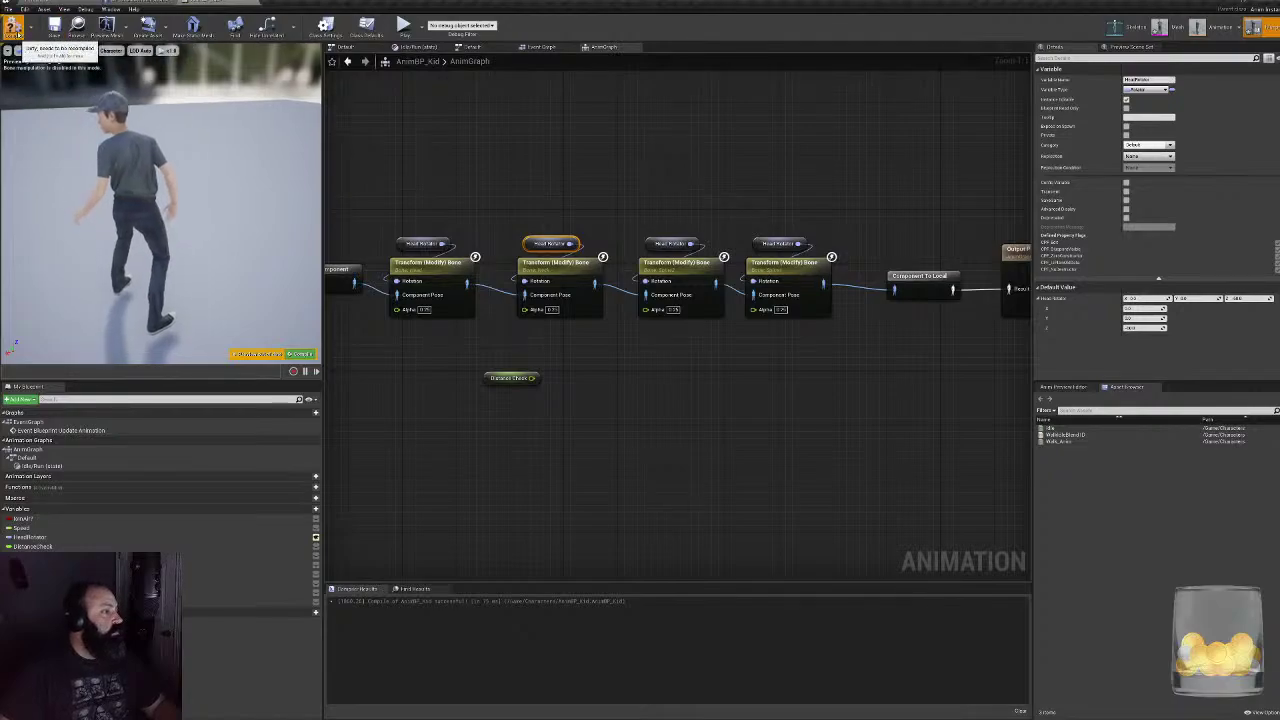
left_click(12, 28)
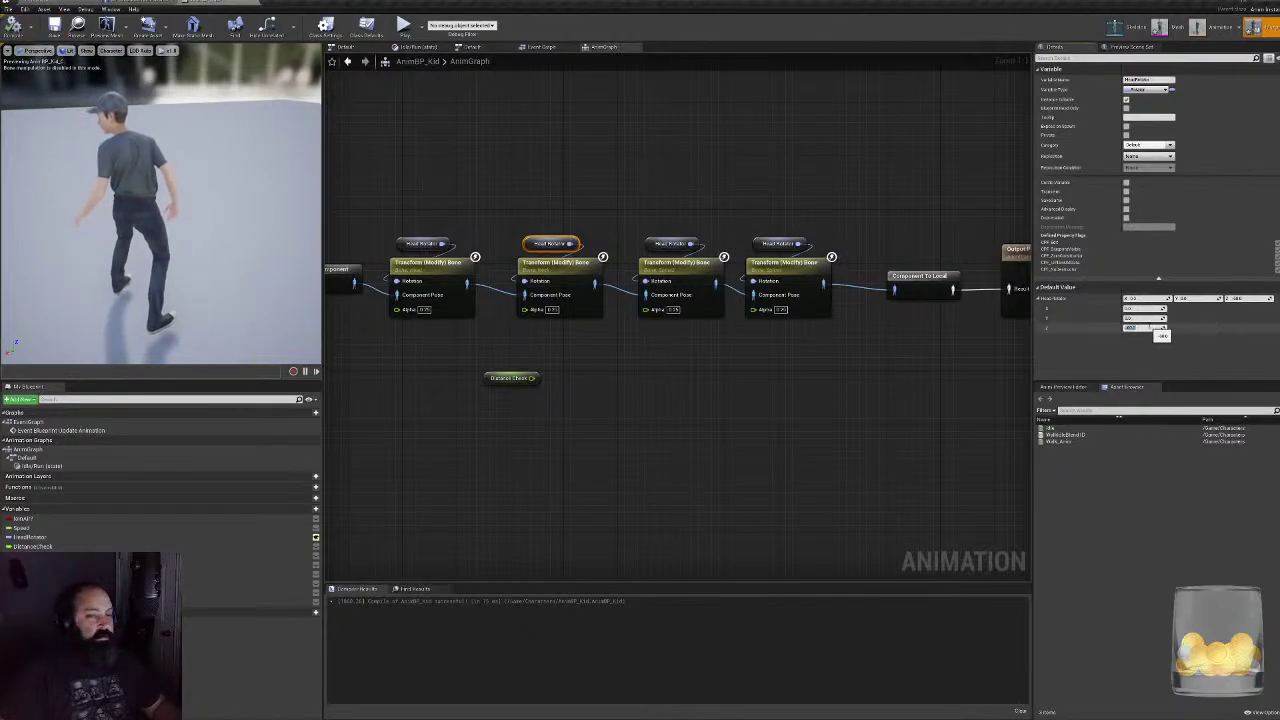
- Reset the Head Rotator's default Z rotation to 0, compile, and check the character's neutral pose in the preview
type("0")
key("Return")
left_click(14, 28)
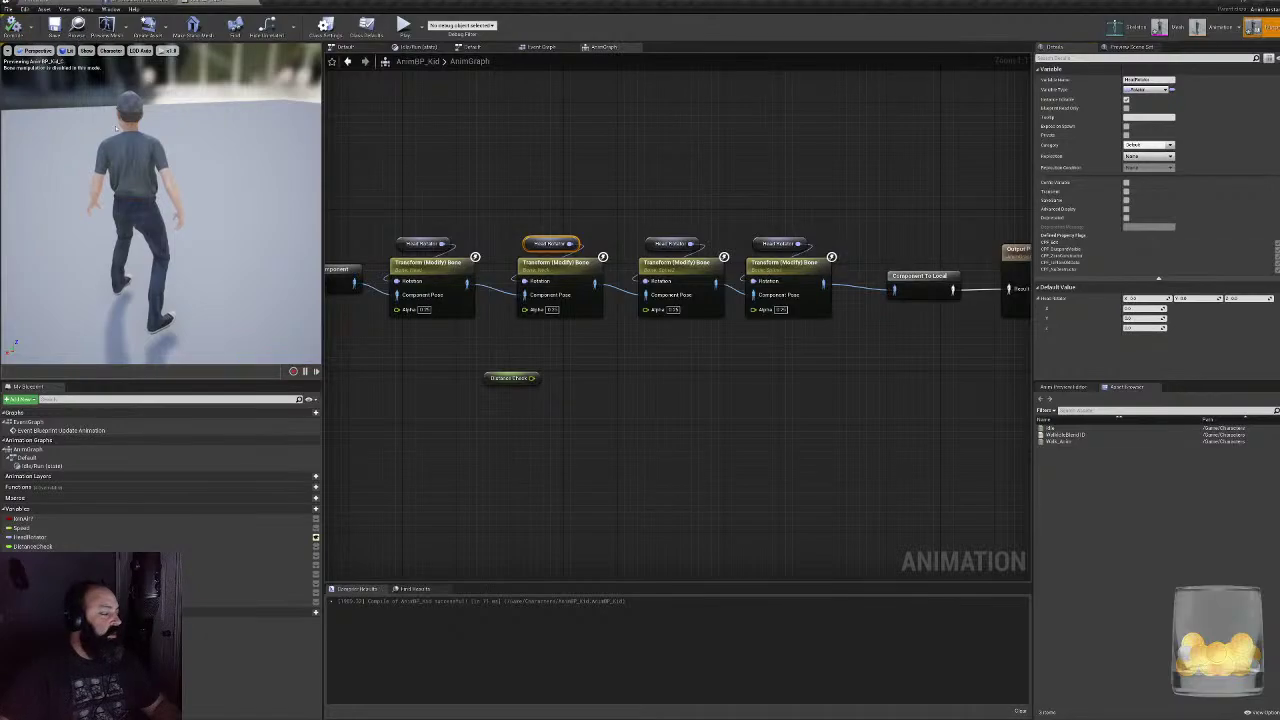
scroll(115, 128, "up", 6)
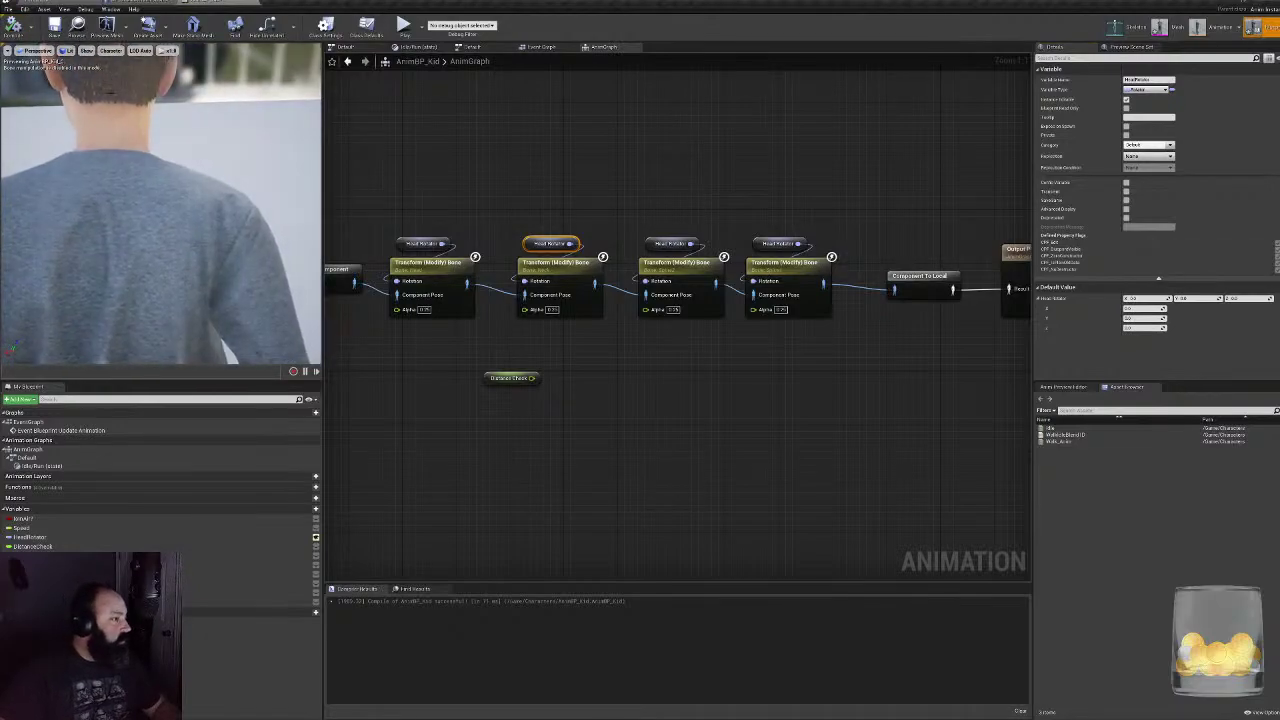
scroll(160, 200, "down", 6)
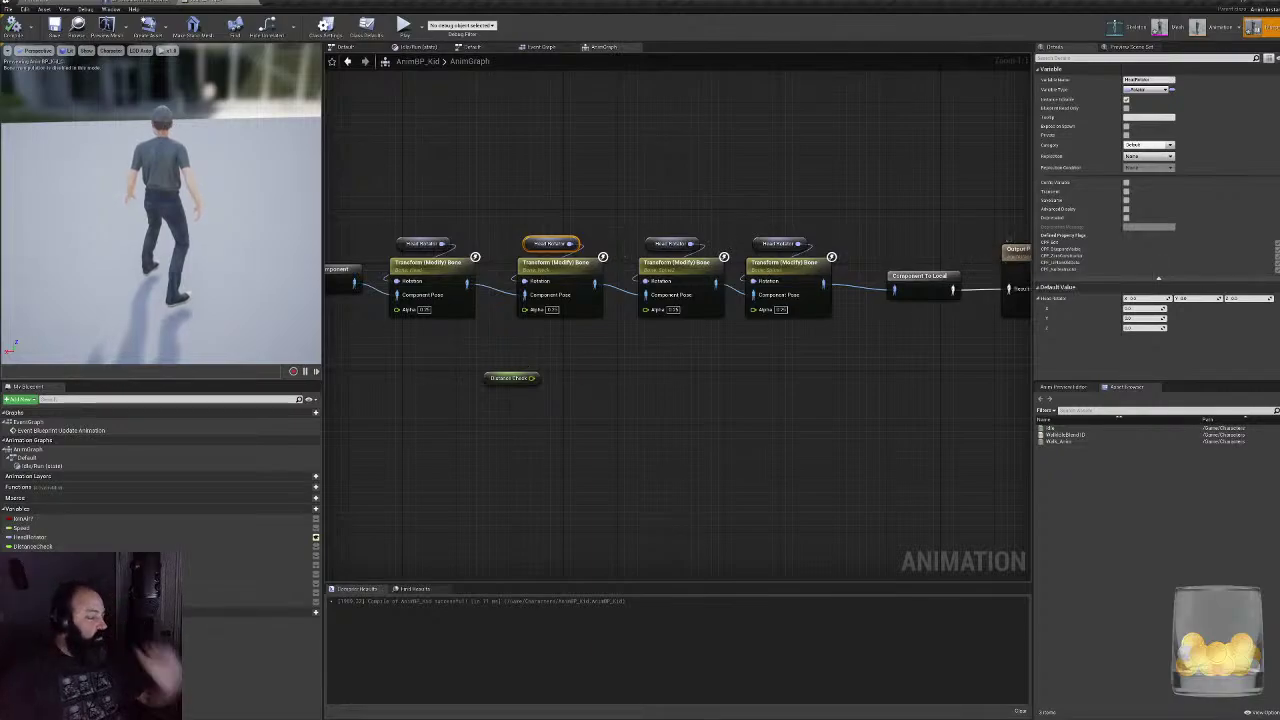
- Move the unconnected Distance Check node back below Local To Component, ahead of the Transform (Modify) Bone chain
right_click_drag(568, 353, 646, 369)
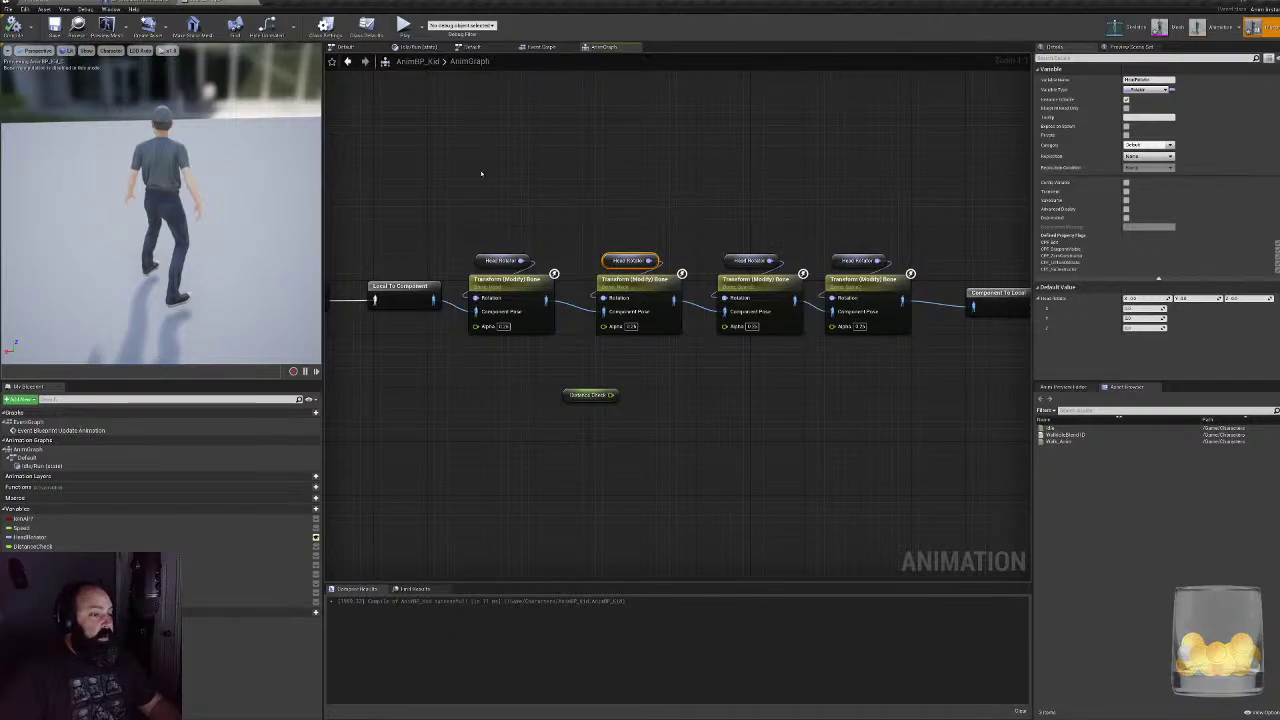
left_click(592, 394)
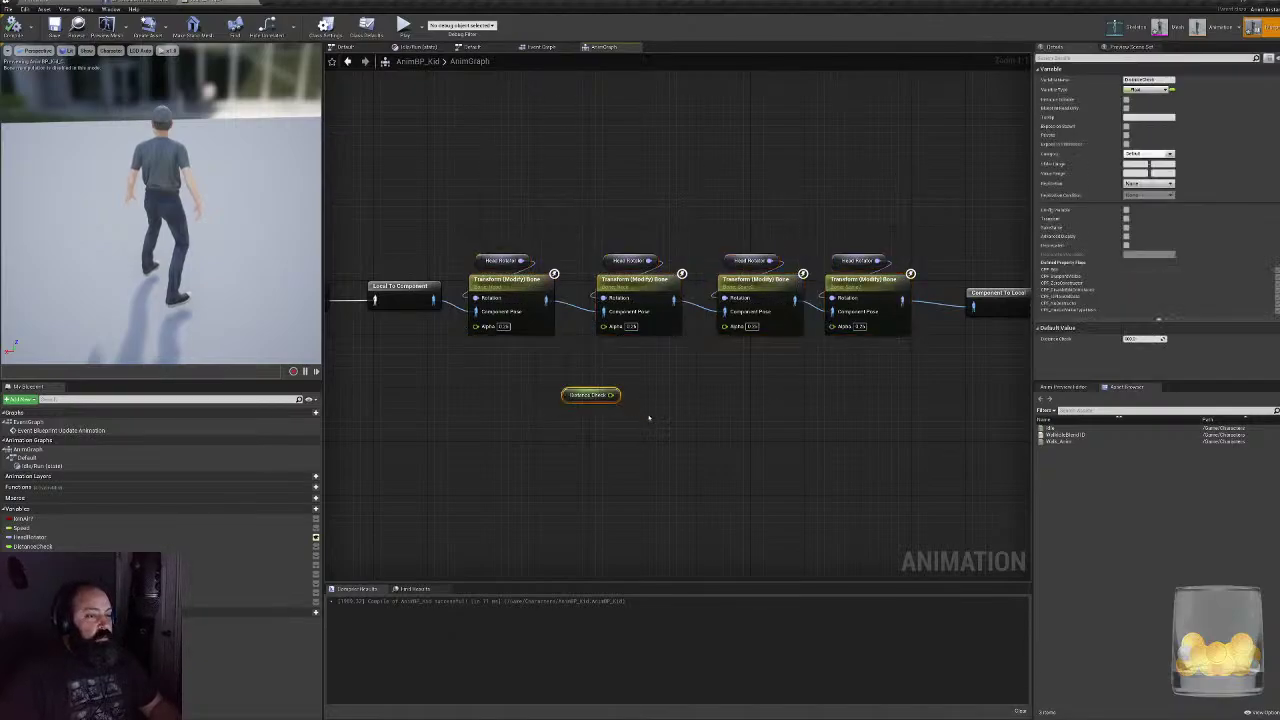
left_click_drag(564, 398, 409, 405)
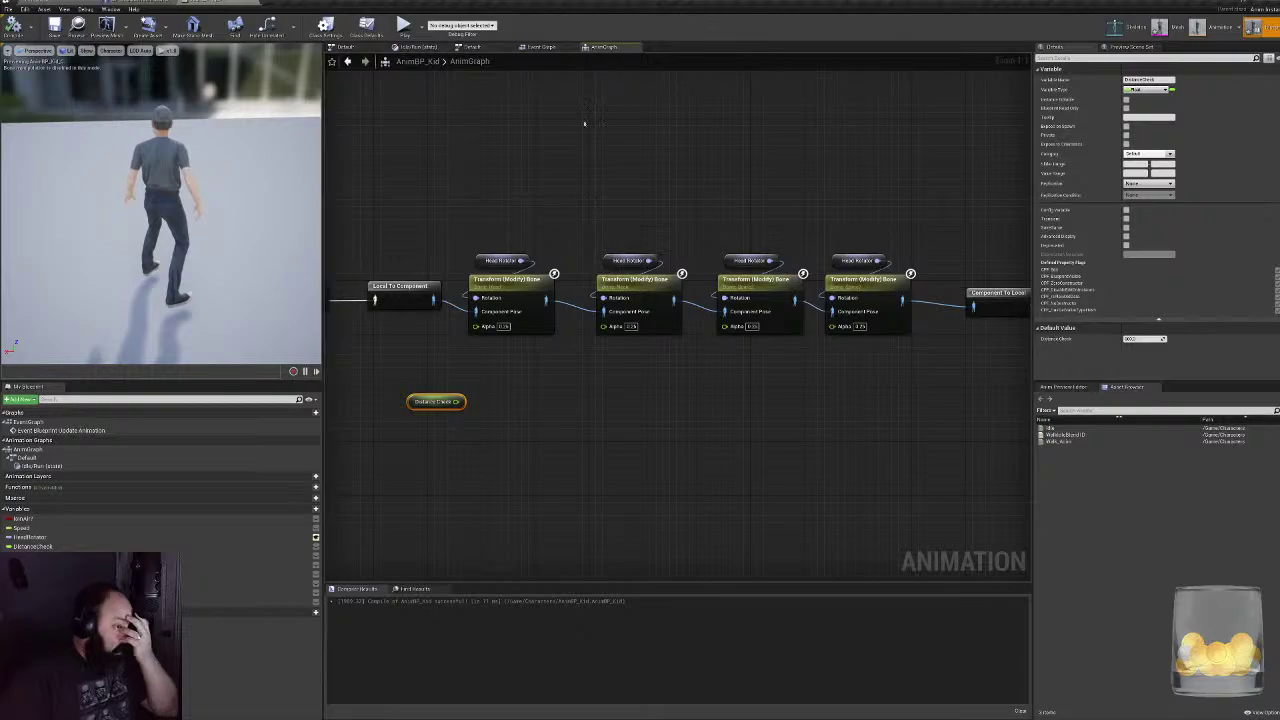
scroll(589, 160, "down", 3)
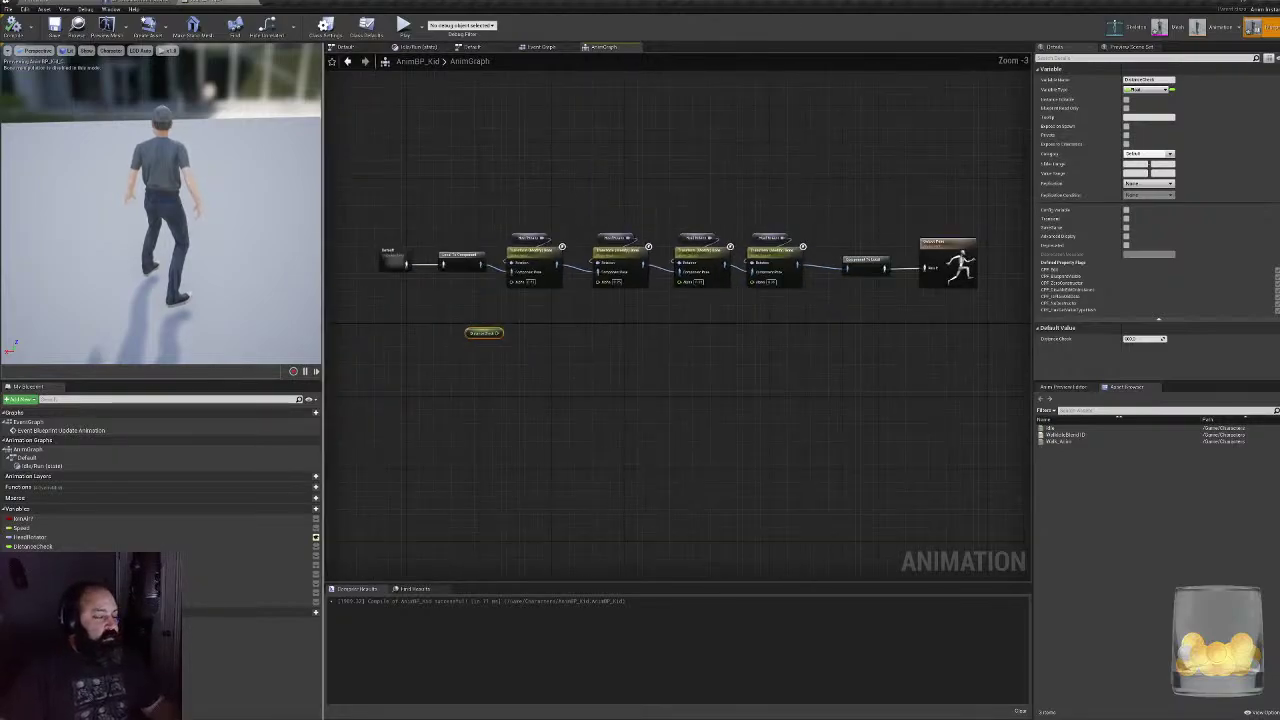
- Examine the AnimBP_Kid Event Graph from the update animation event through the pawn owner check to the Speed setting nodes
left_click(541, 47)
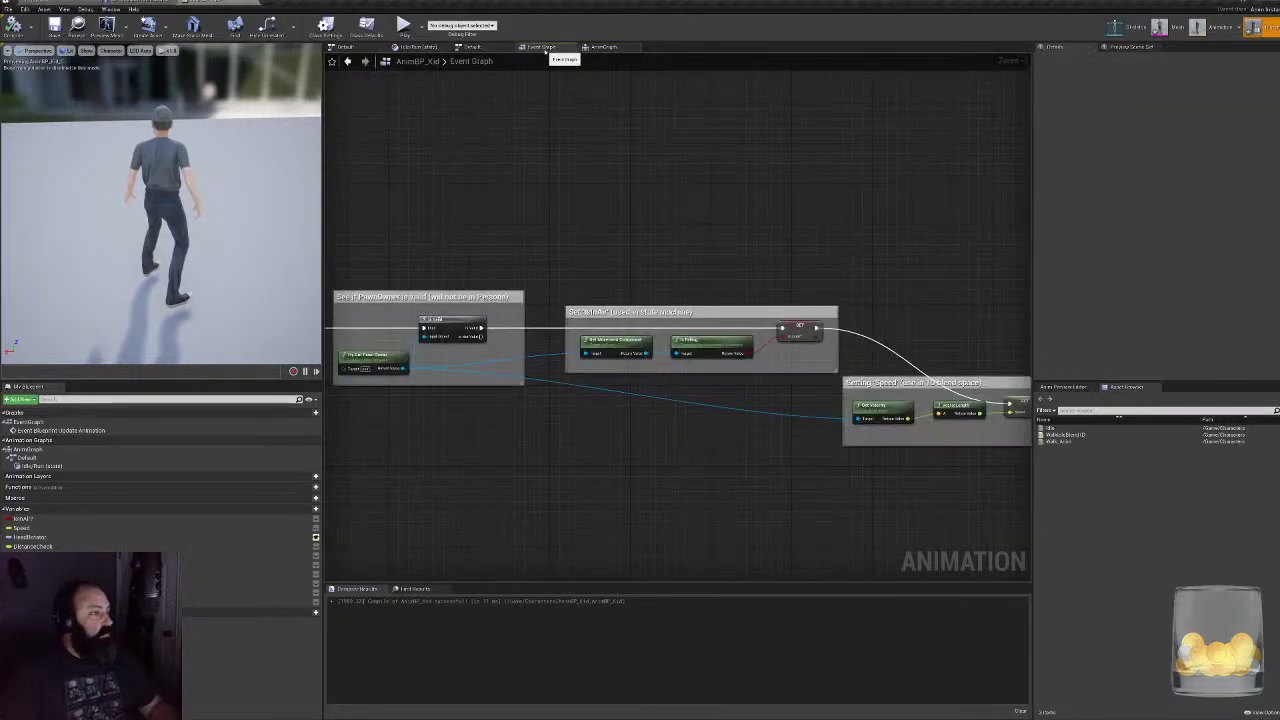
scroll(462, 242, "down", 2)
right_click_drag(463, 243, 461, 242)
left_click_drag(694, 316, 794, 460)
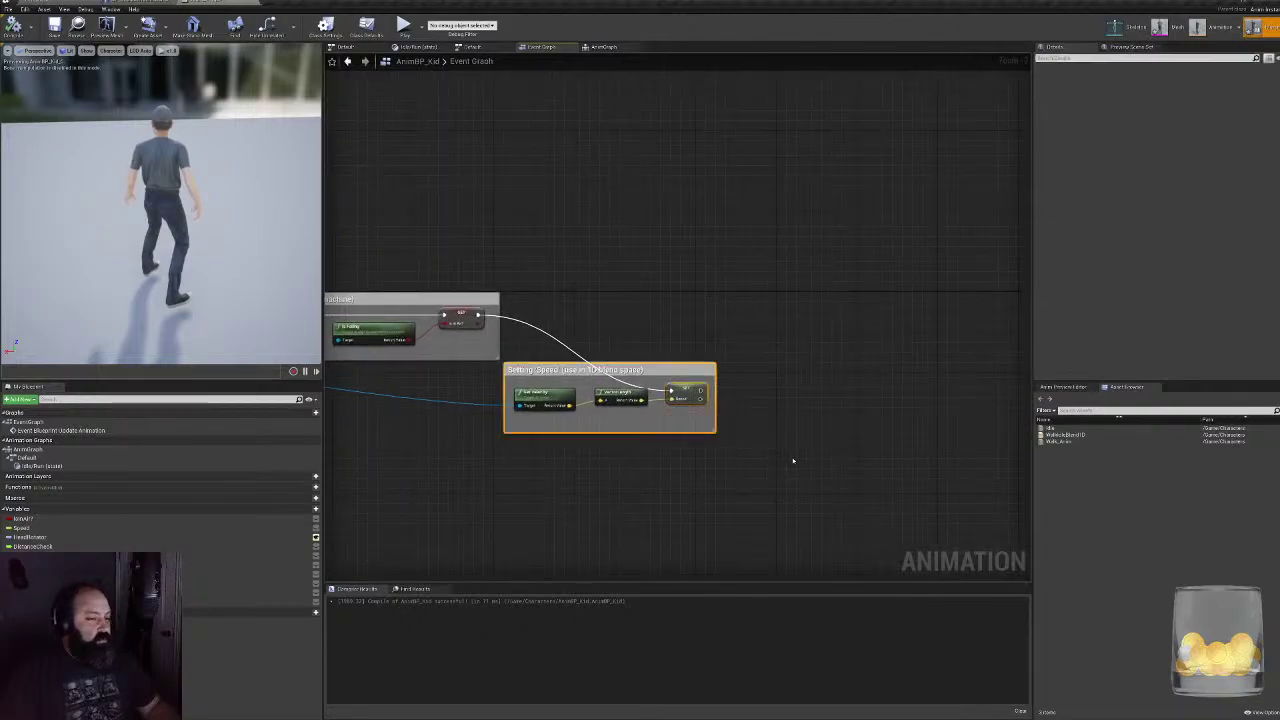
left_click(797, 459)
right_click_drag(469, 477, 936, 476)
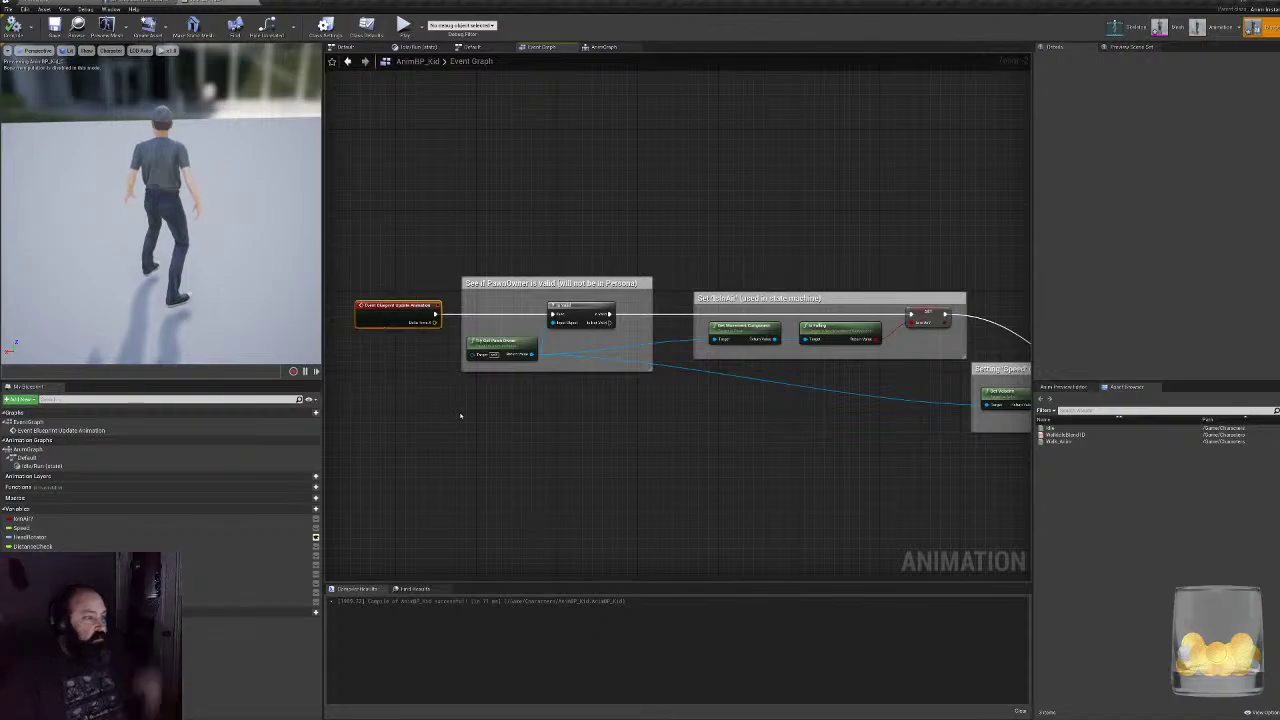
right_click_drag(437, 333, 387, 335)
right_click_drag(820, 448, 458, 438)
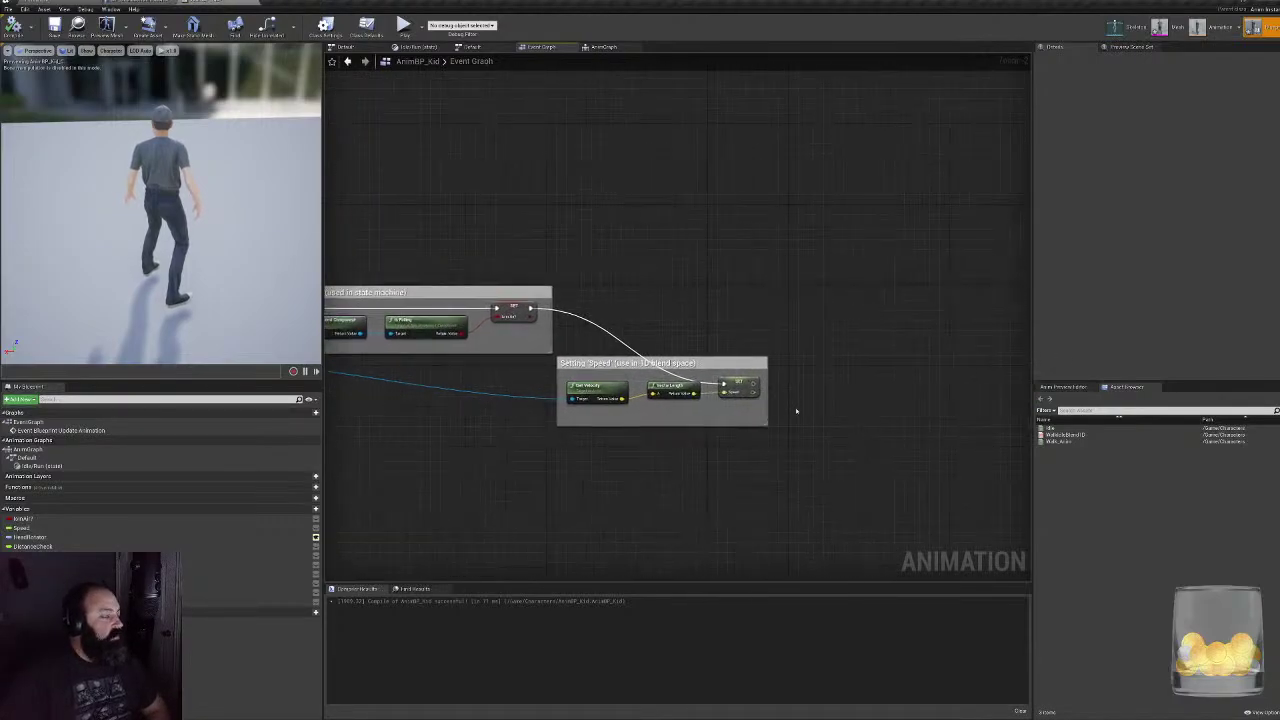
right_click_drag(799, 411, 749, 411)
scroll(784, 420, "up", 2)
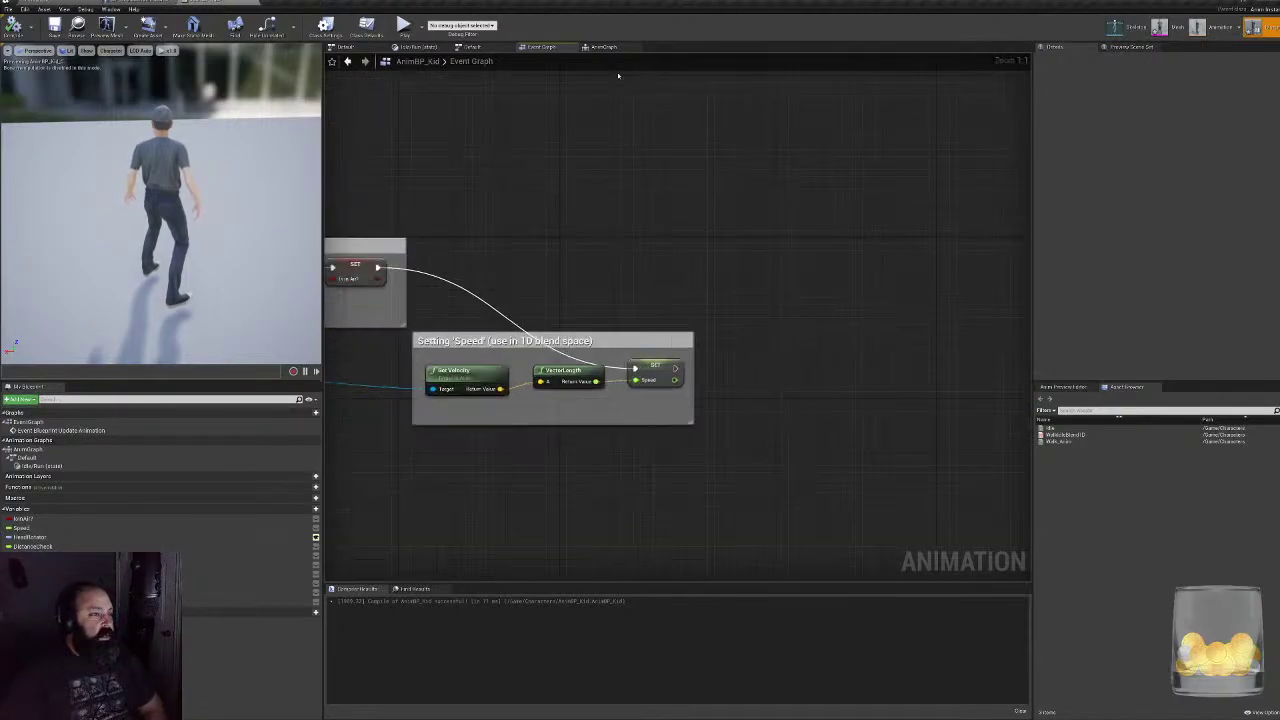
- Review the open AnimBP_Kid graphs and close the Idle/Run state graph and the duplicate Default state machine graph
left_click(603, 47)
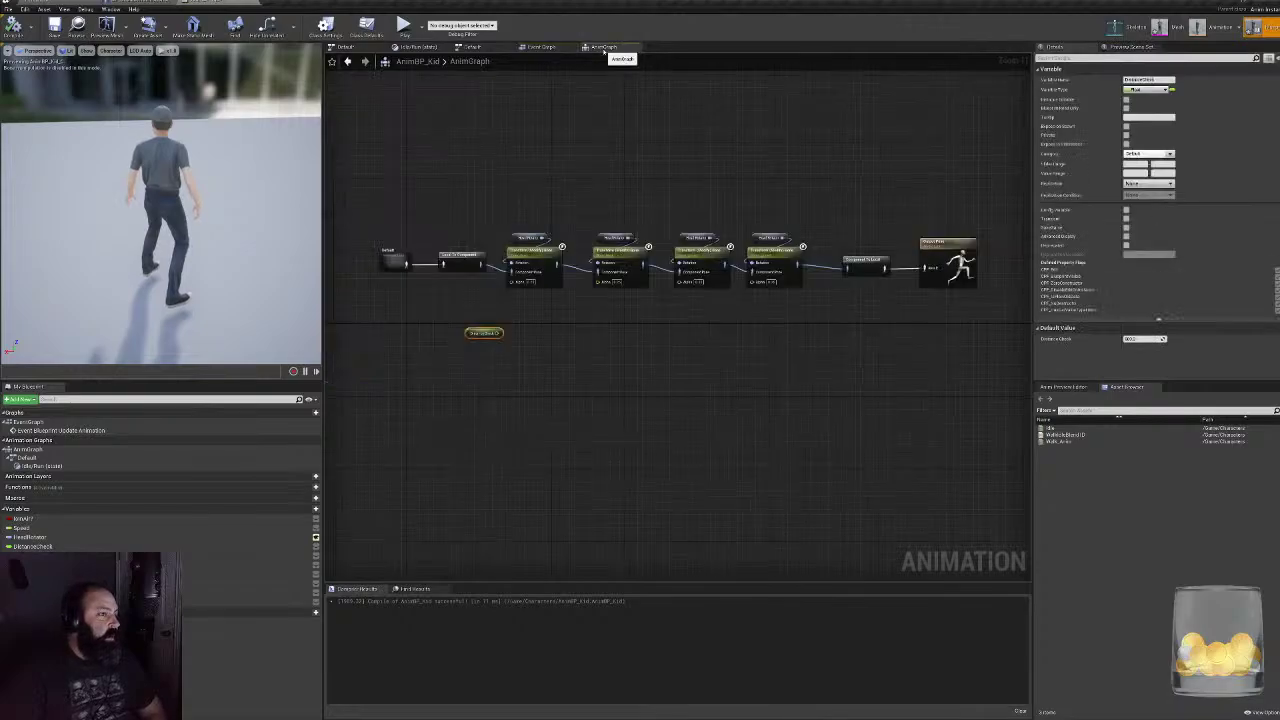
left_click(541, 47)
left_click(490, 47)
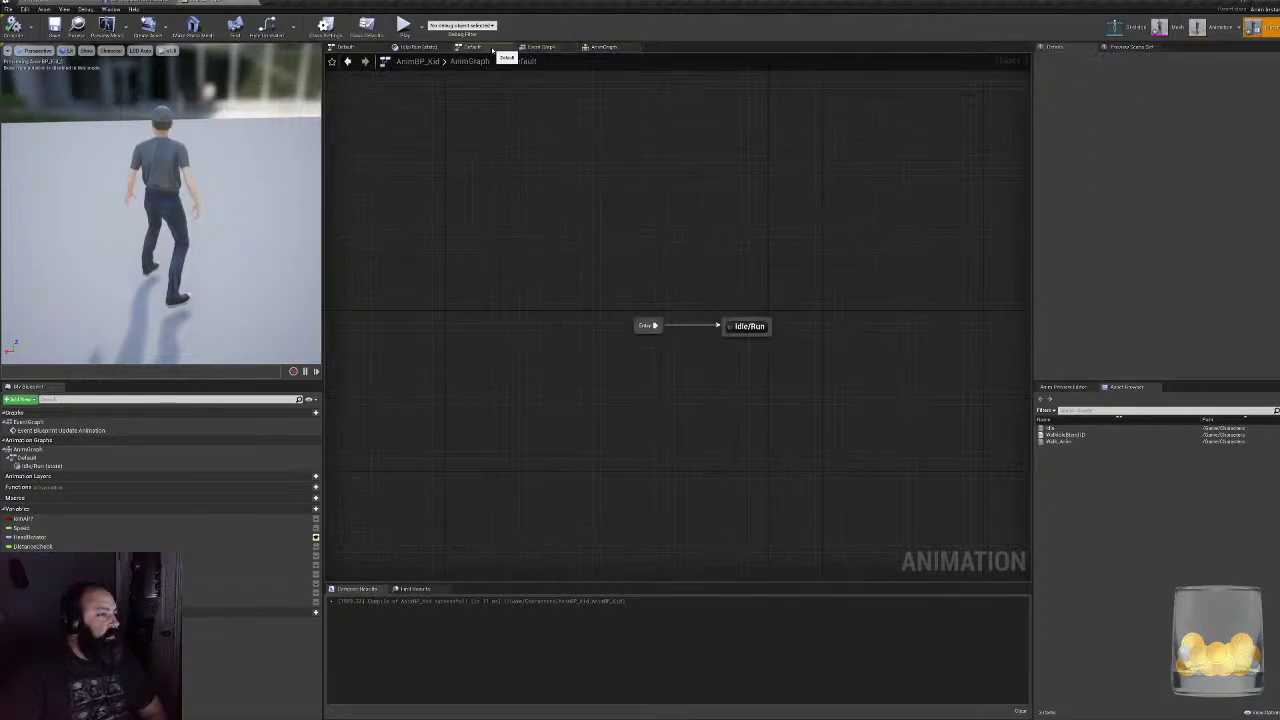
left_click(416, 47)
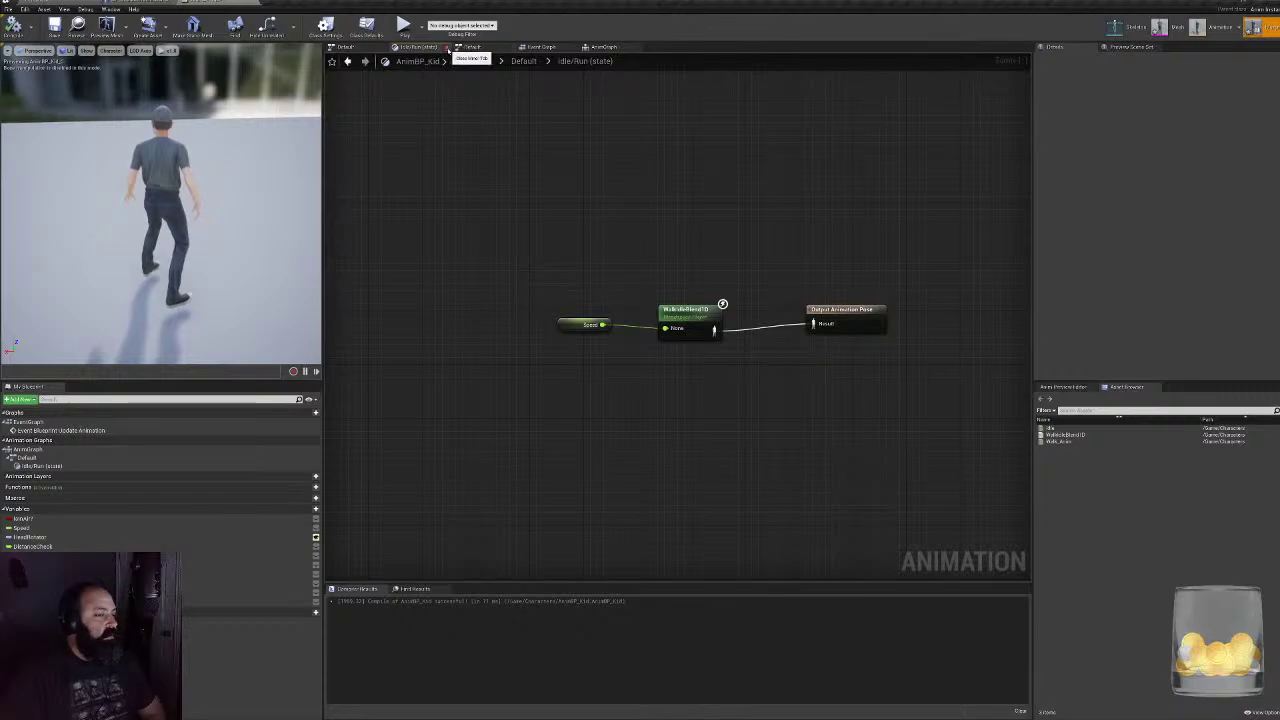
left_click(446, 48)
left_click(447, 48)
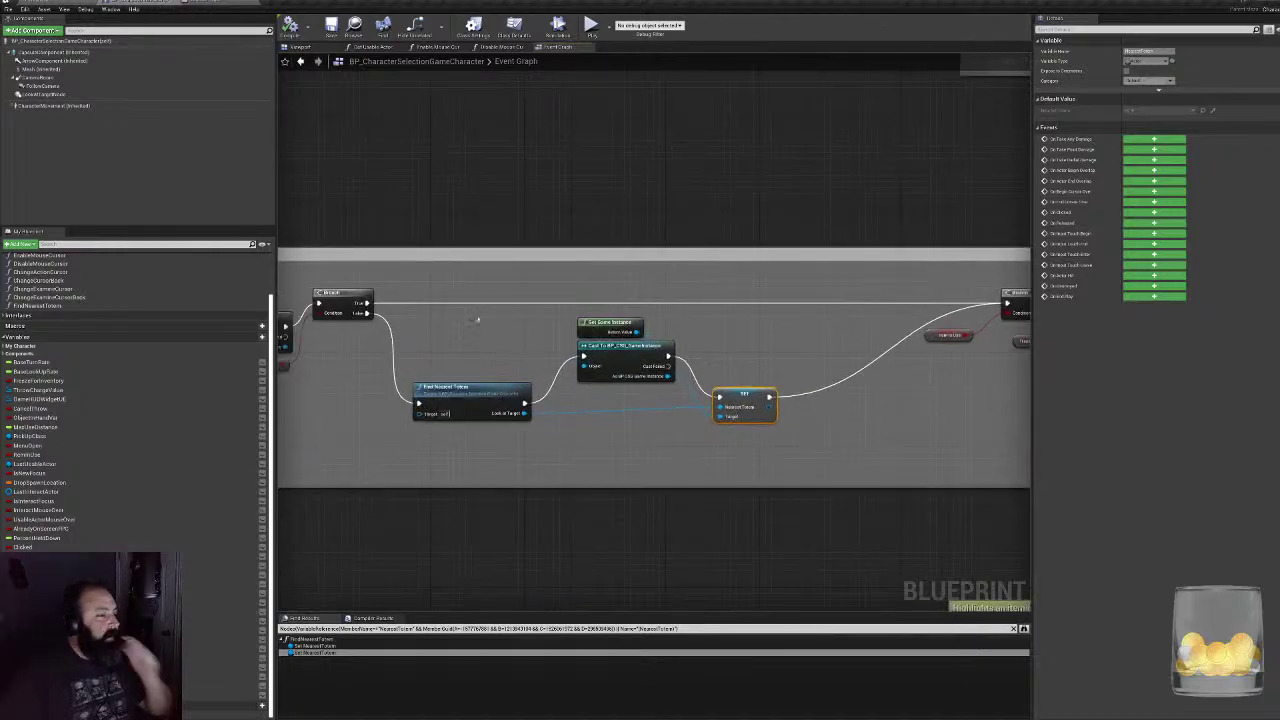
- Review the nodes in BP_CharacterSelectionGameCharacter's Event Graph that find the nearest totem and store it in the game instance
left_click(650, 362)
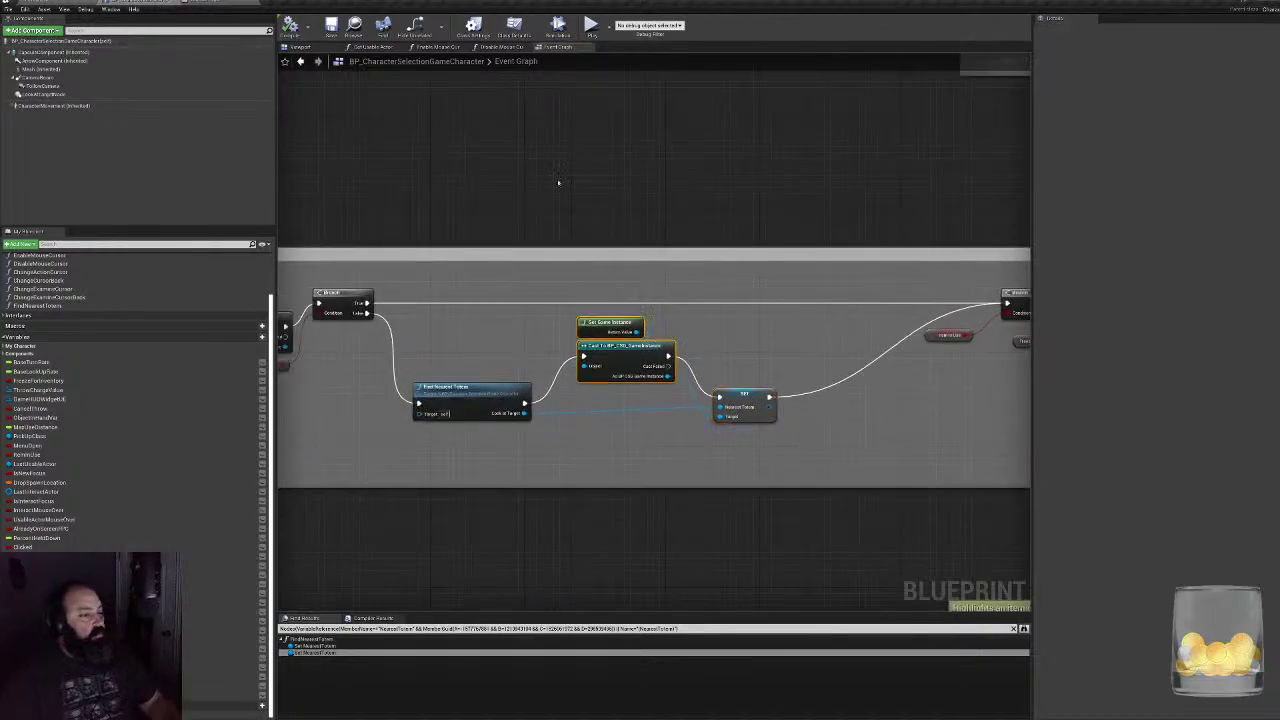
left_click(228, 3)
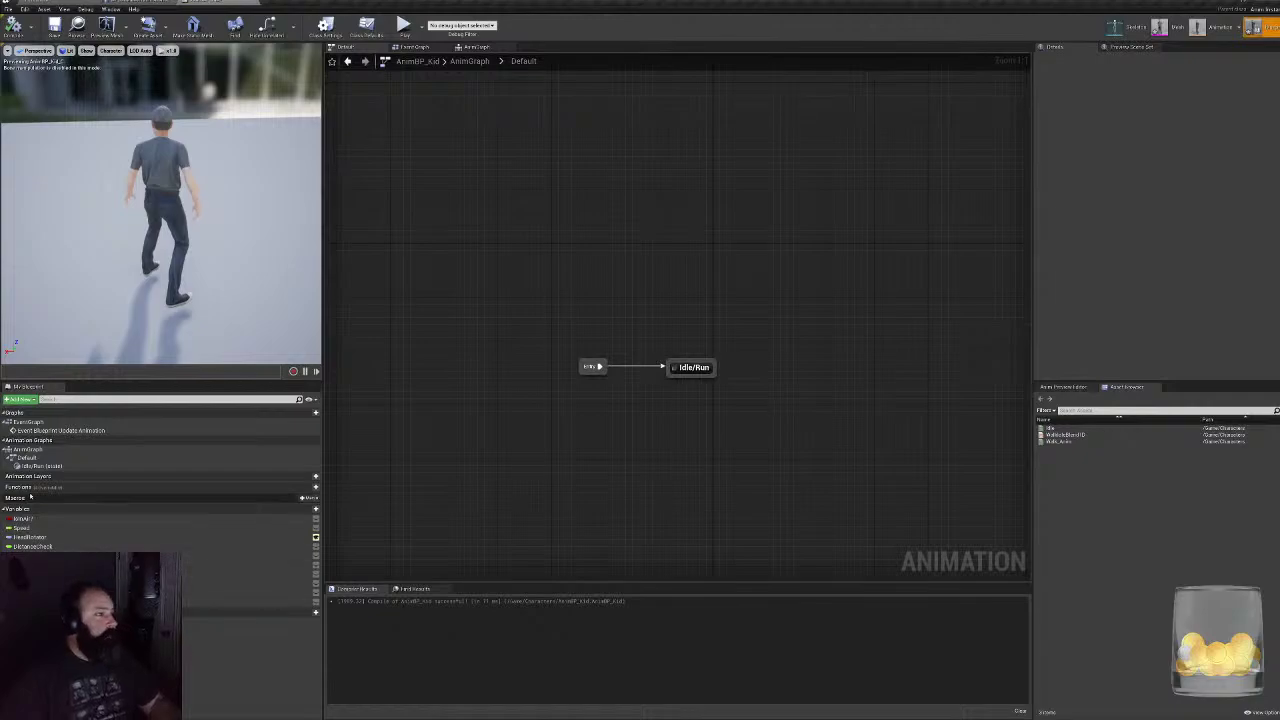
right_click_drag(646, 437, 523, 446)
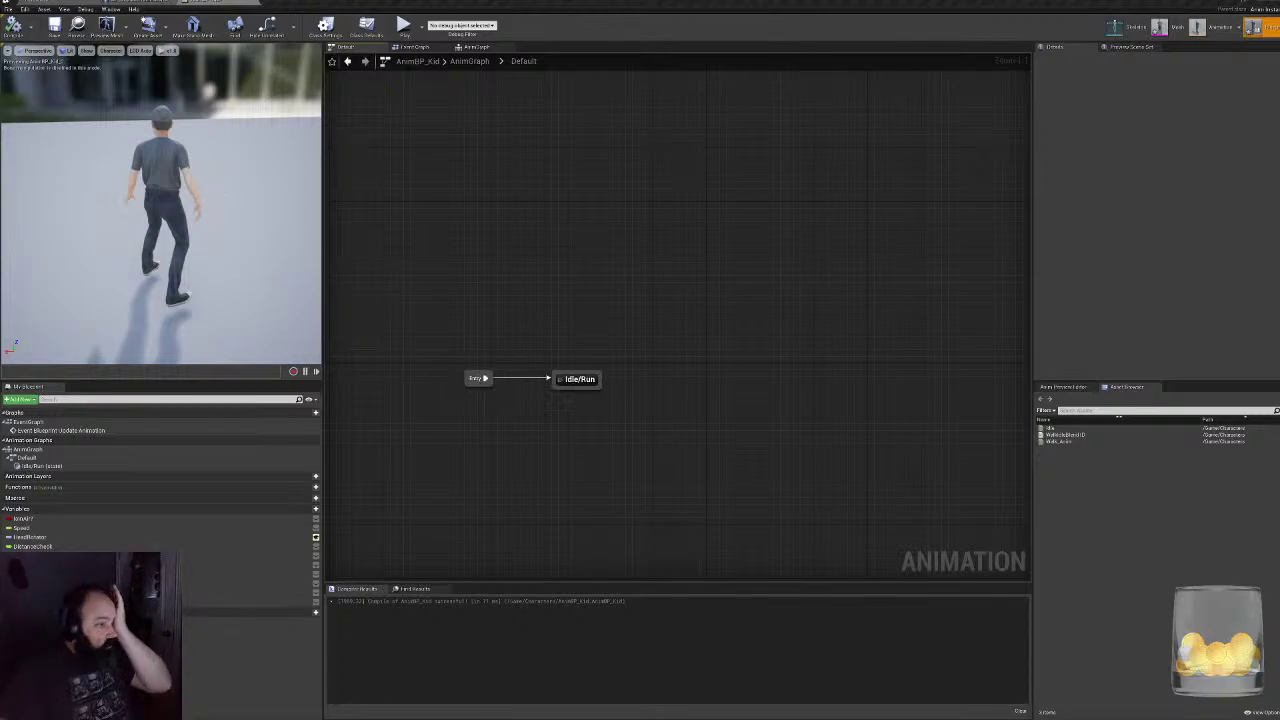
left_click(136, 2)
left_click_drag(494, 372, 773, 446)
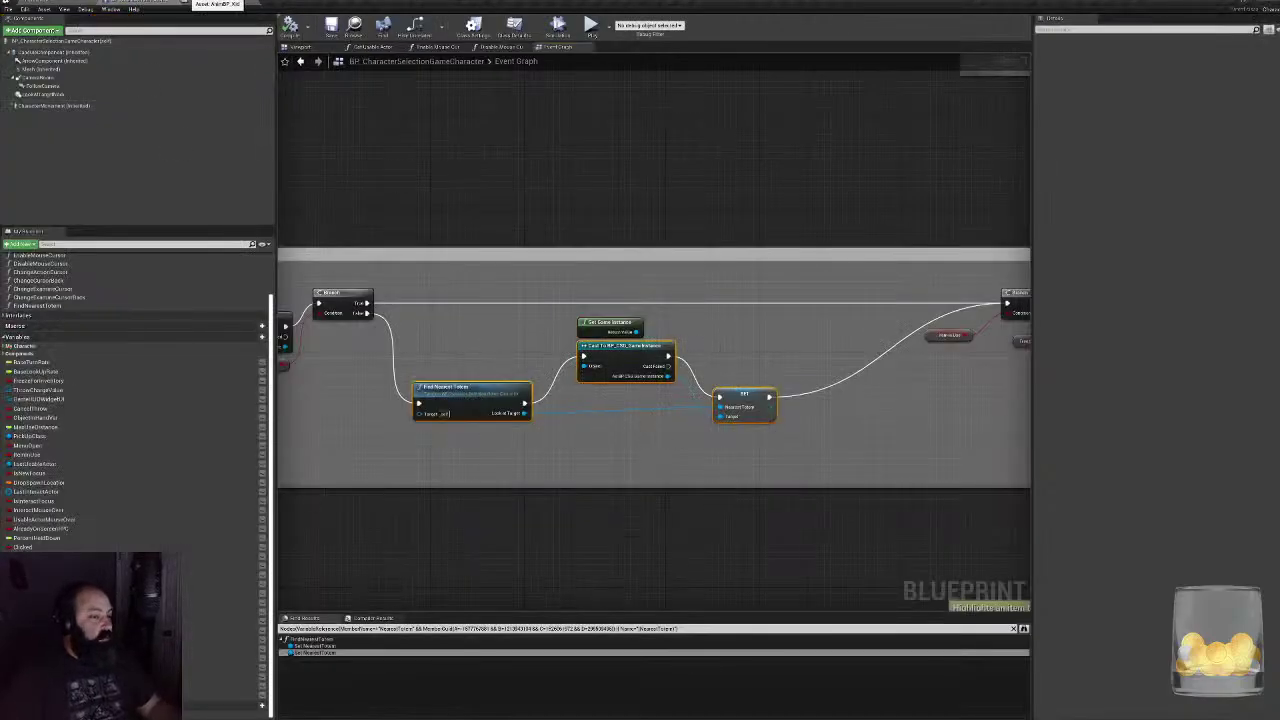
left_click(214, 2)
- Compare AnimBP_Kid's Head Rotator and Transform (Modify) Bone chain with the character blueprint's nearest-totem nodes
left_click(469, 61)
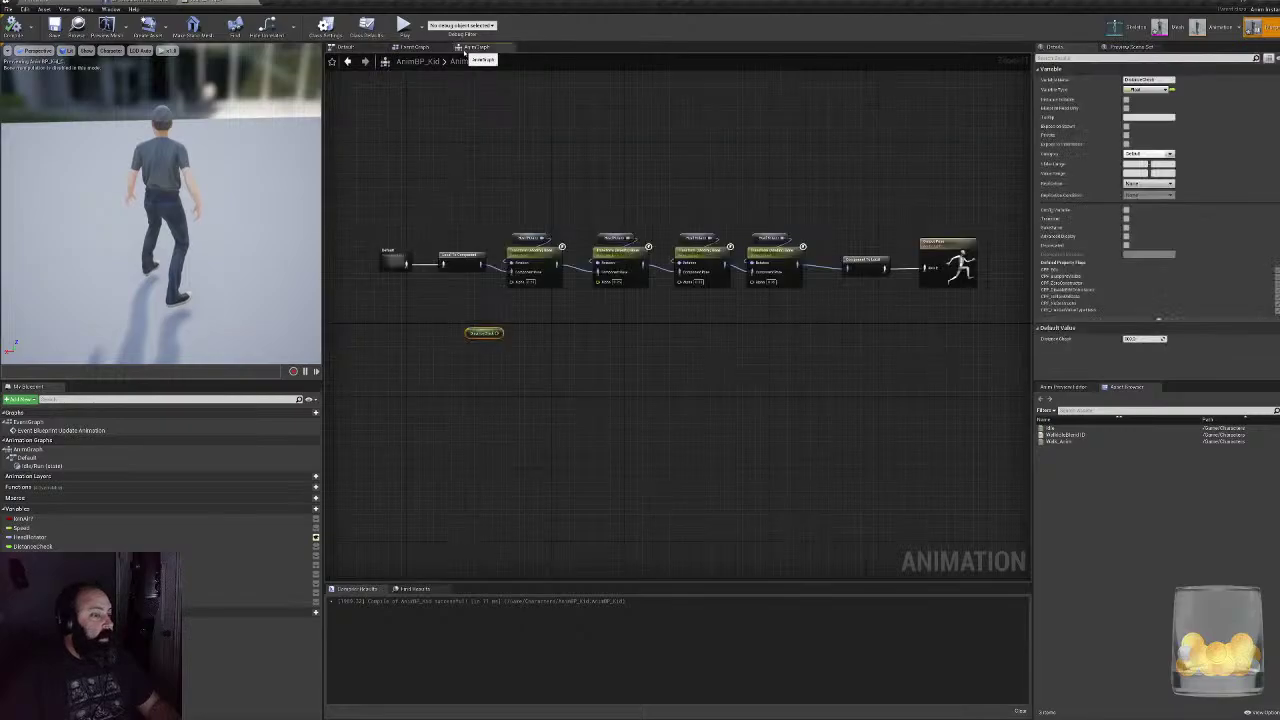
left_click_drag(525, 164, 754, 305)
left_click(526, 224)
scroll(534, 256, "up", 3)
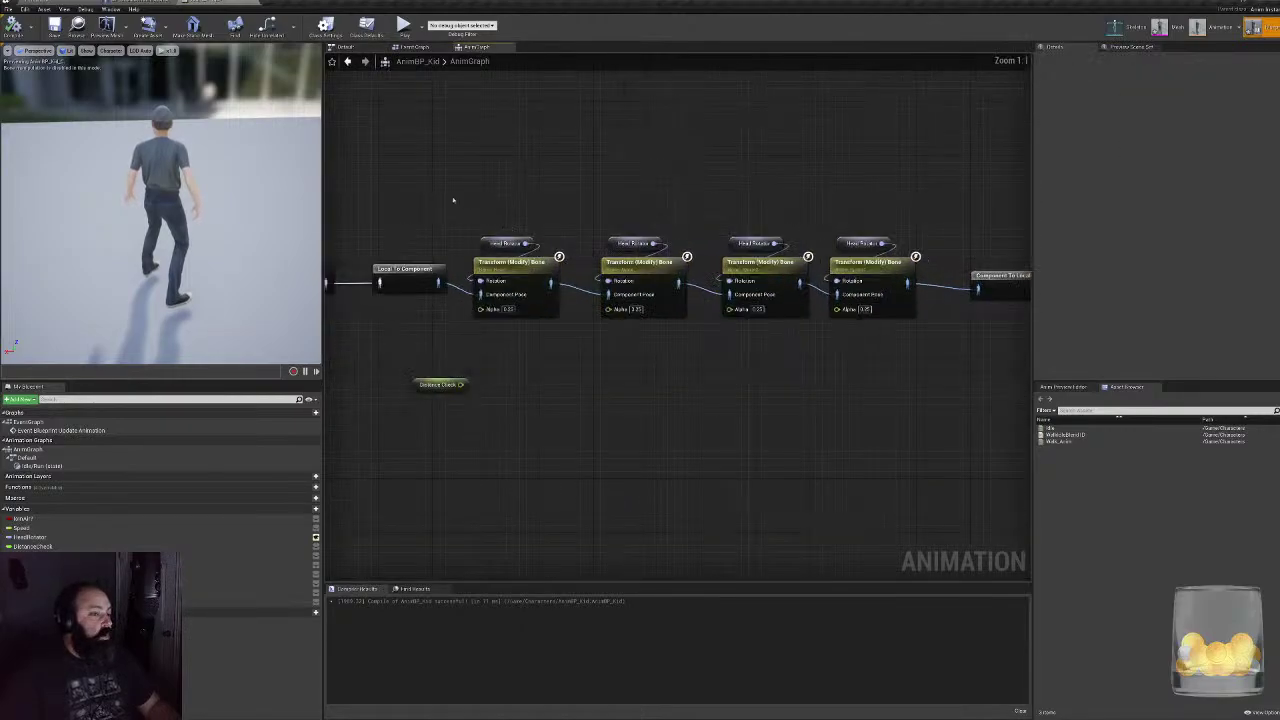
left_click(506, 243)
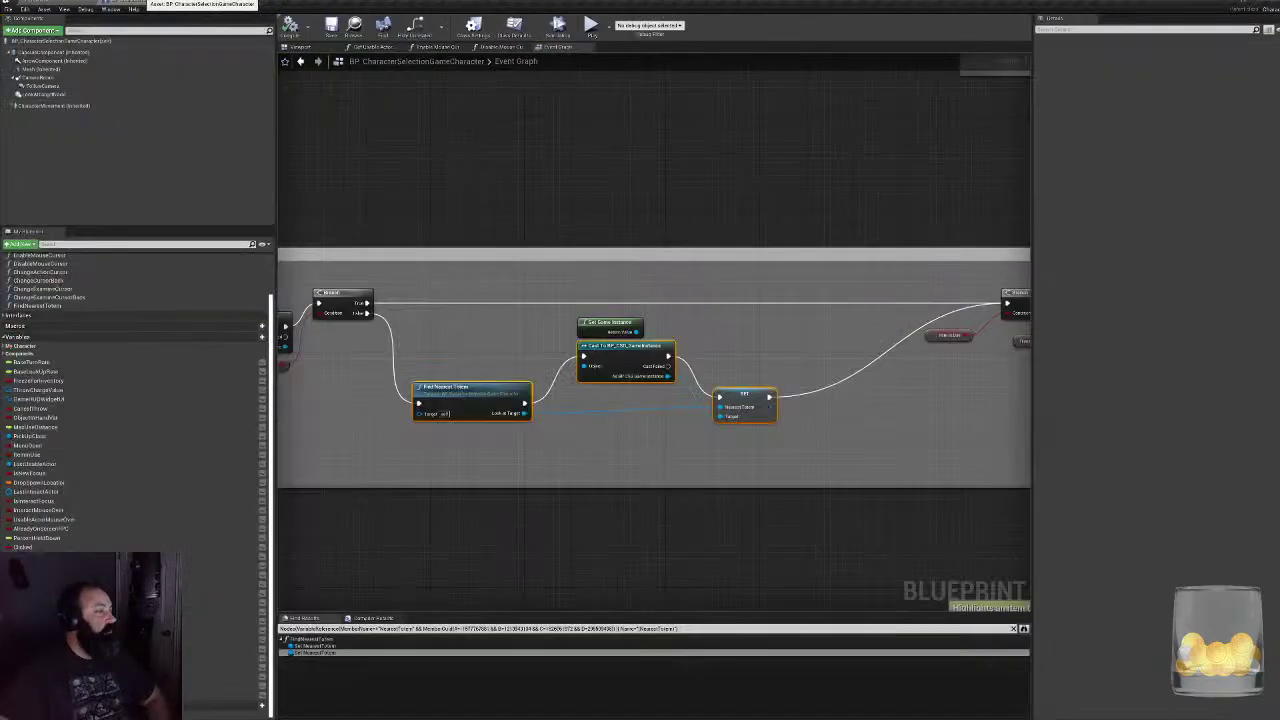
scroll(93, 380, "up", 2)
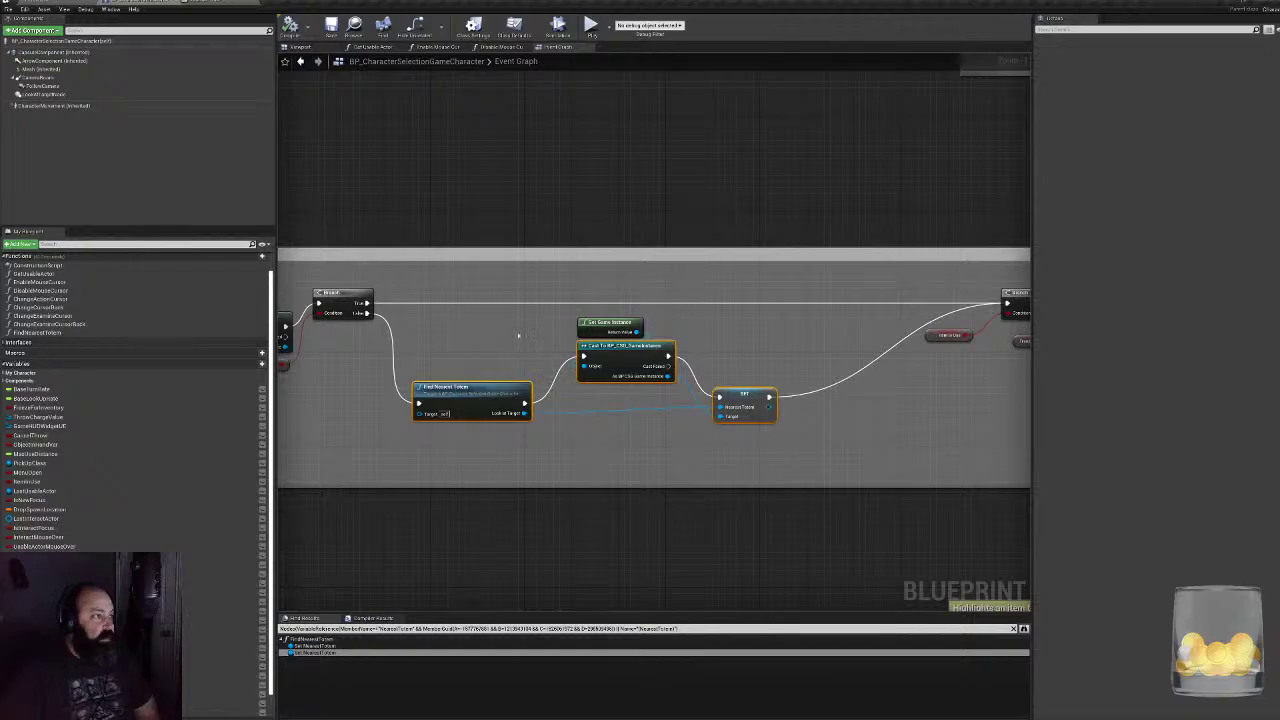
left_click_drag(514, 334, 719, 428)
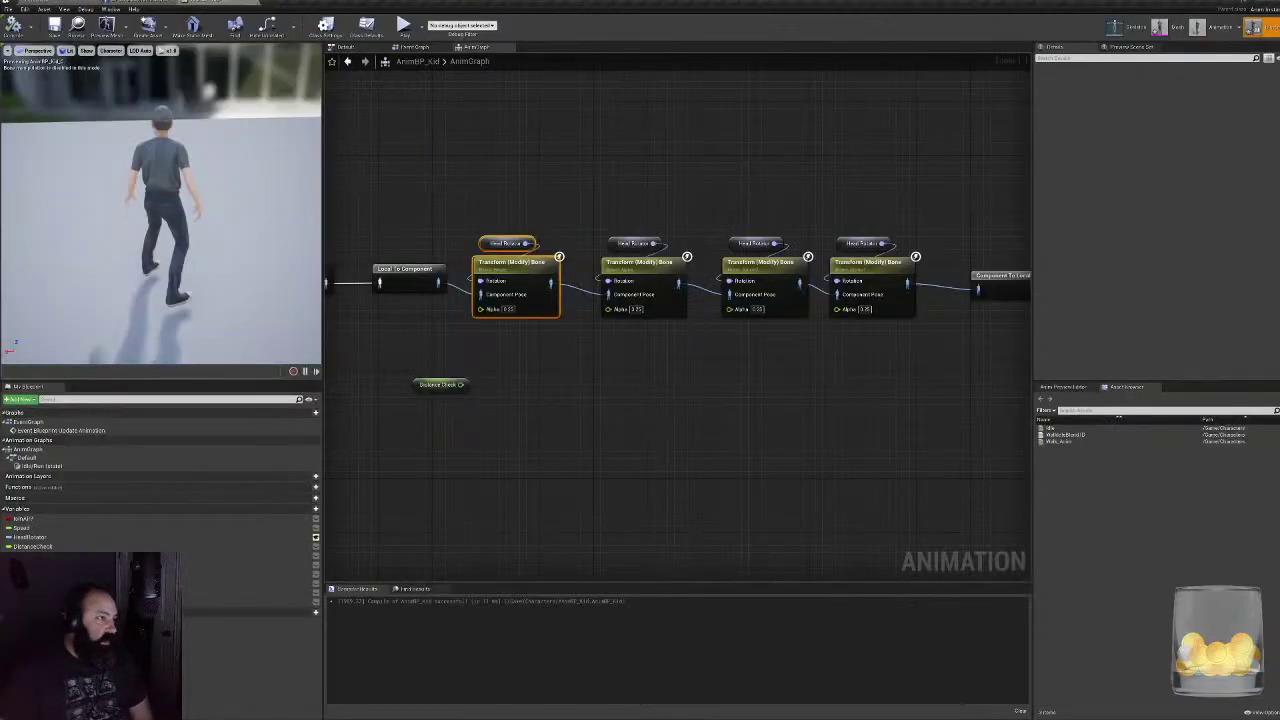
scroll(687, 411, "up", 1)
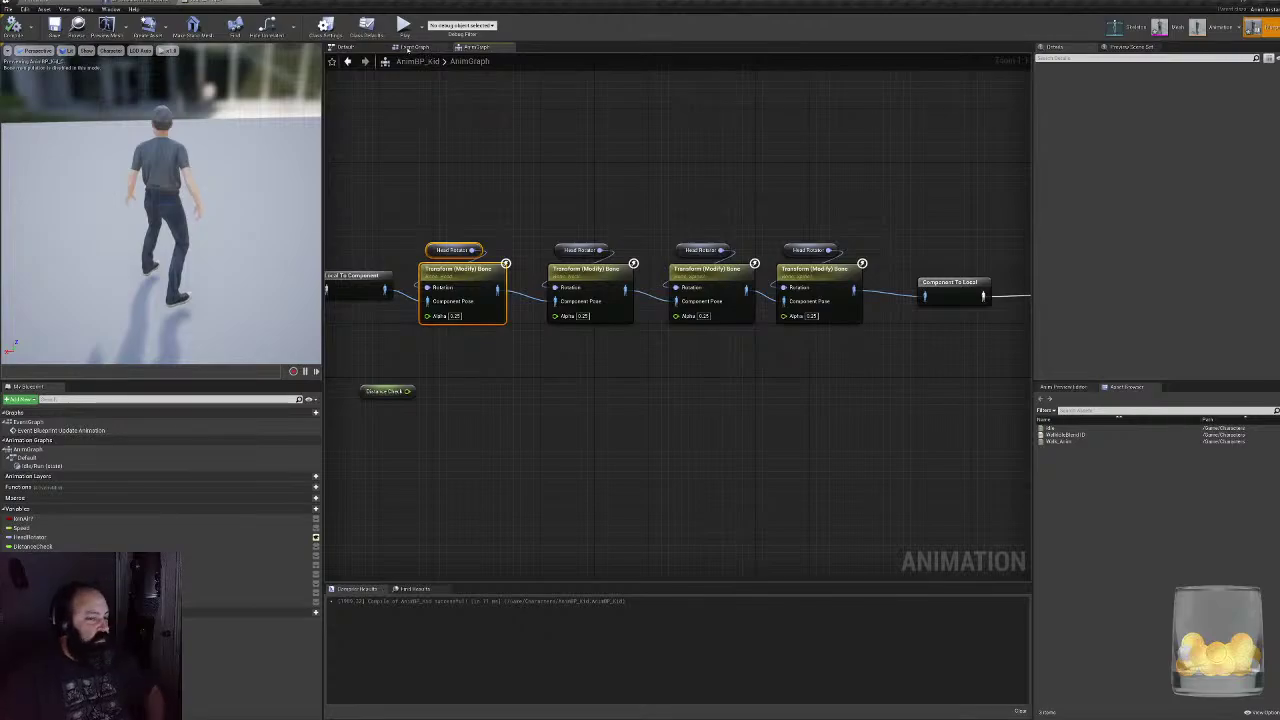
left_click(414, 47)
right_click_drag(780, 351, 514, 334)
left_click_drag(433, 338, 512, 341)
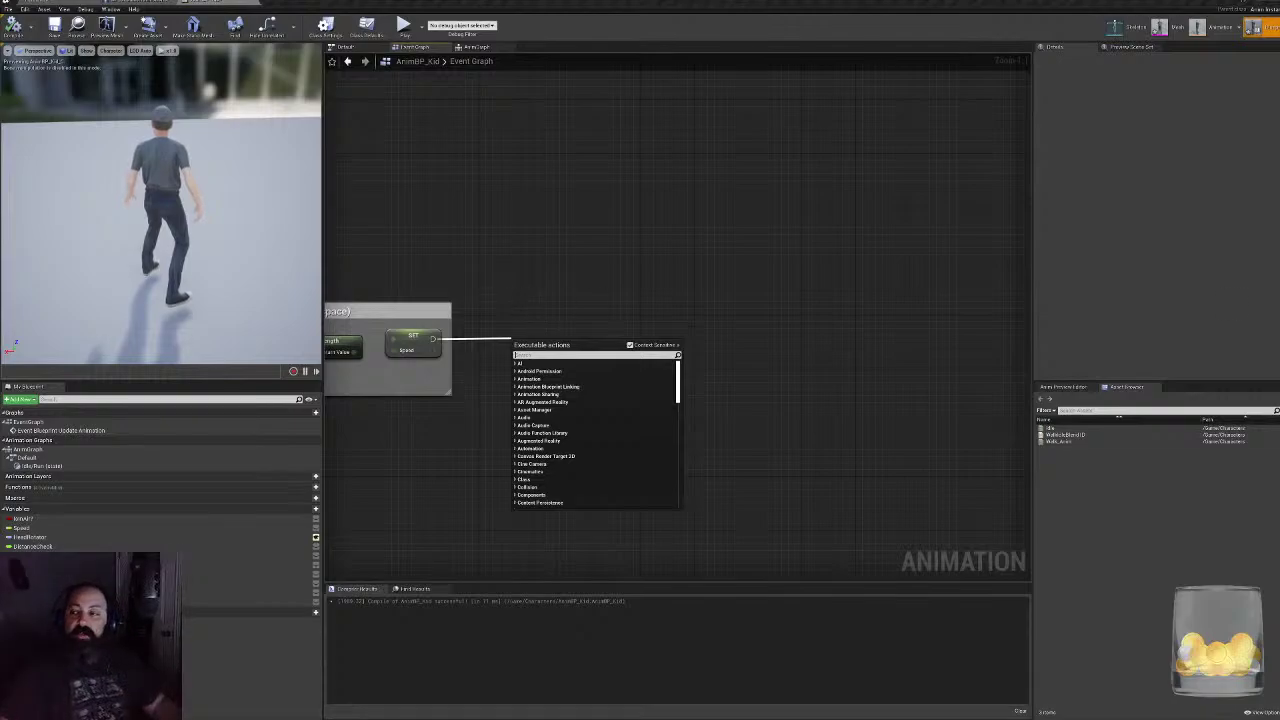
key("Escape")
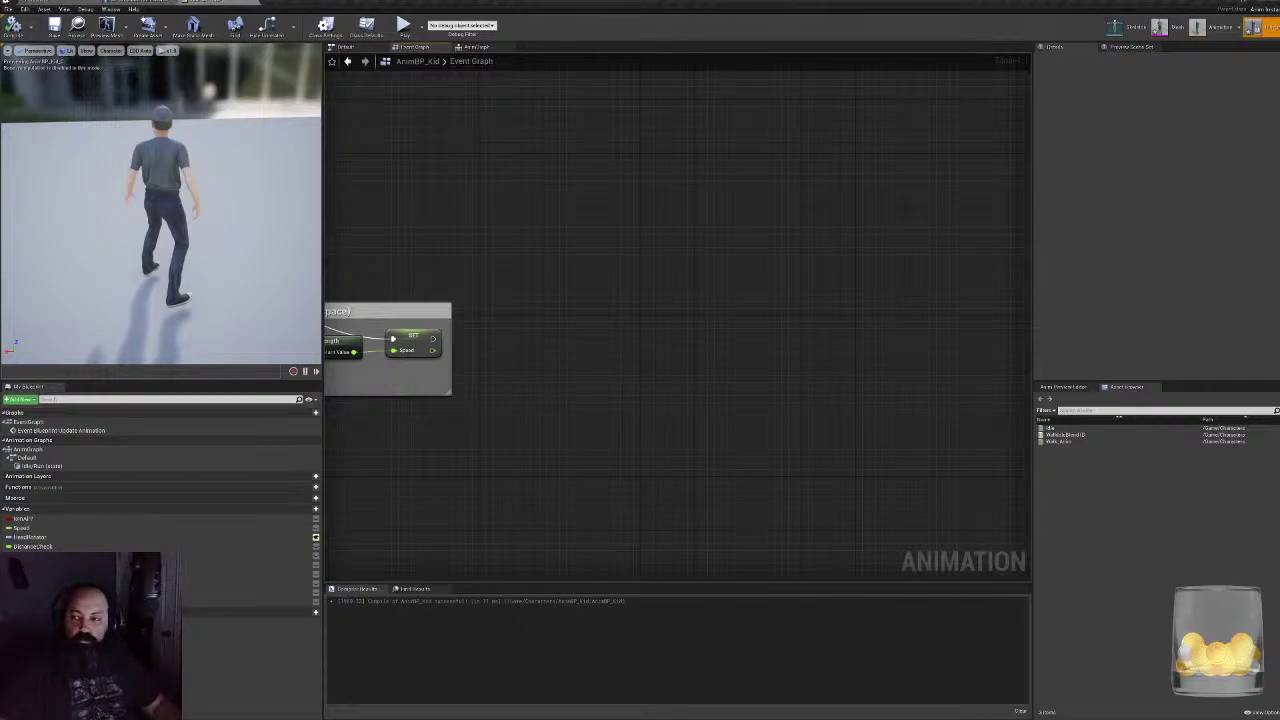
right_click_drag(543, 539, 612, 537)
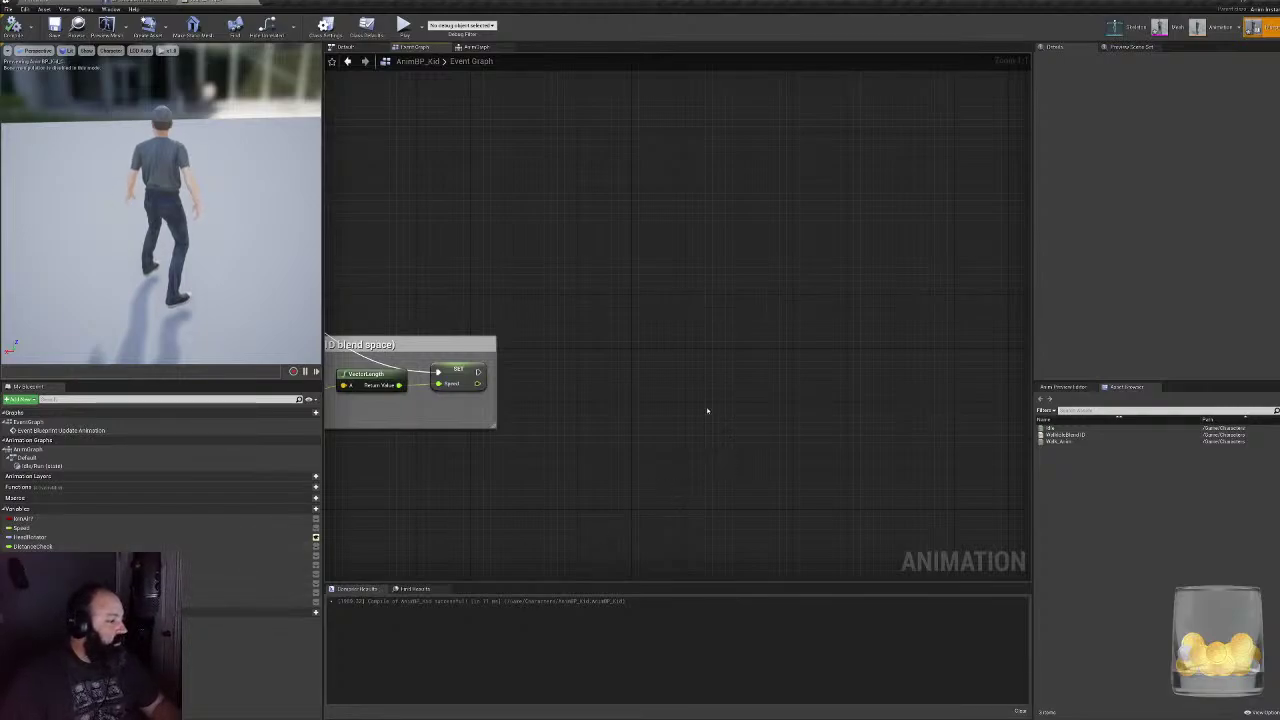
right_click_drag(775, 321, 760, 340)
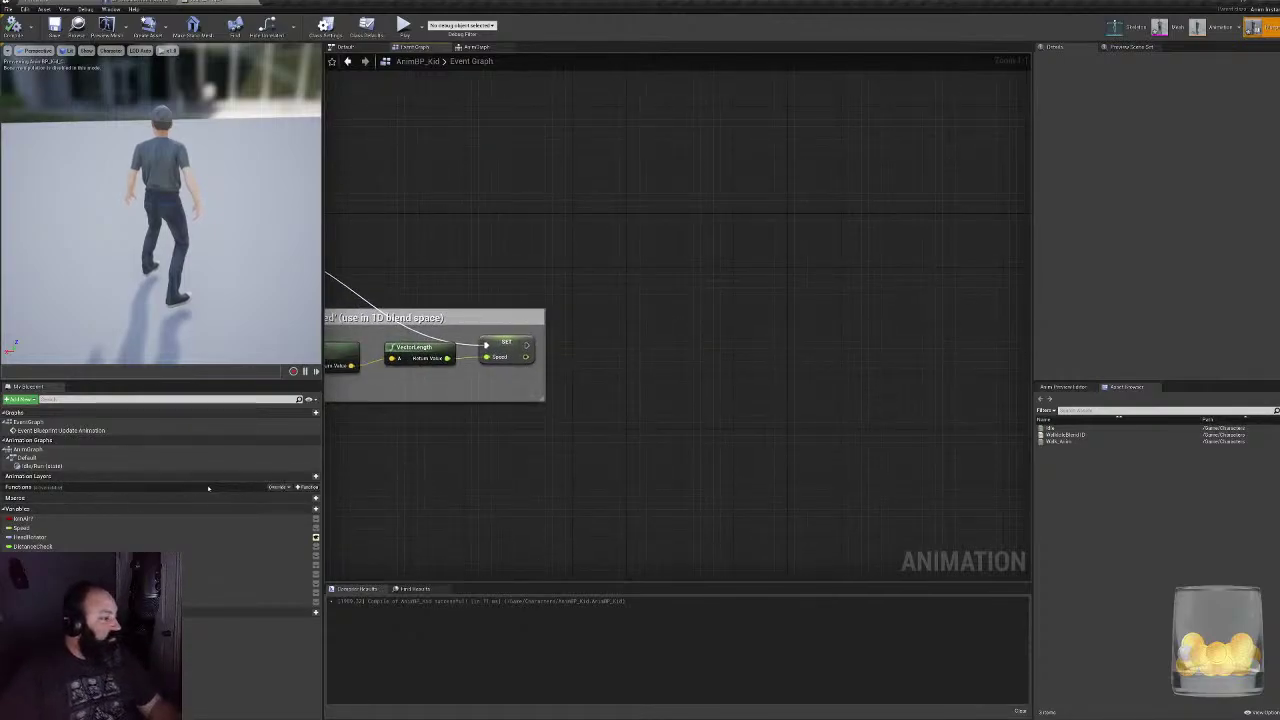
- Add a function to AnimBP_Kid, try naming it LookAtTarget, and settle on the name NewFunction
left_click(306, 487)
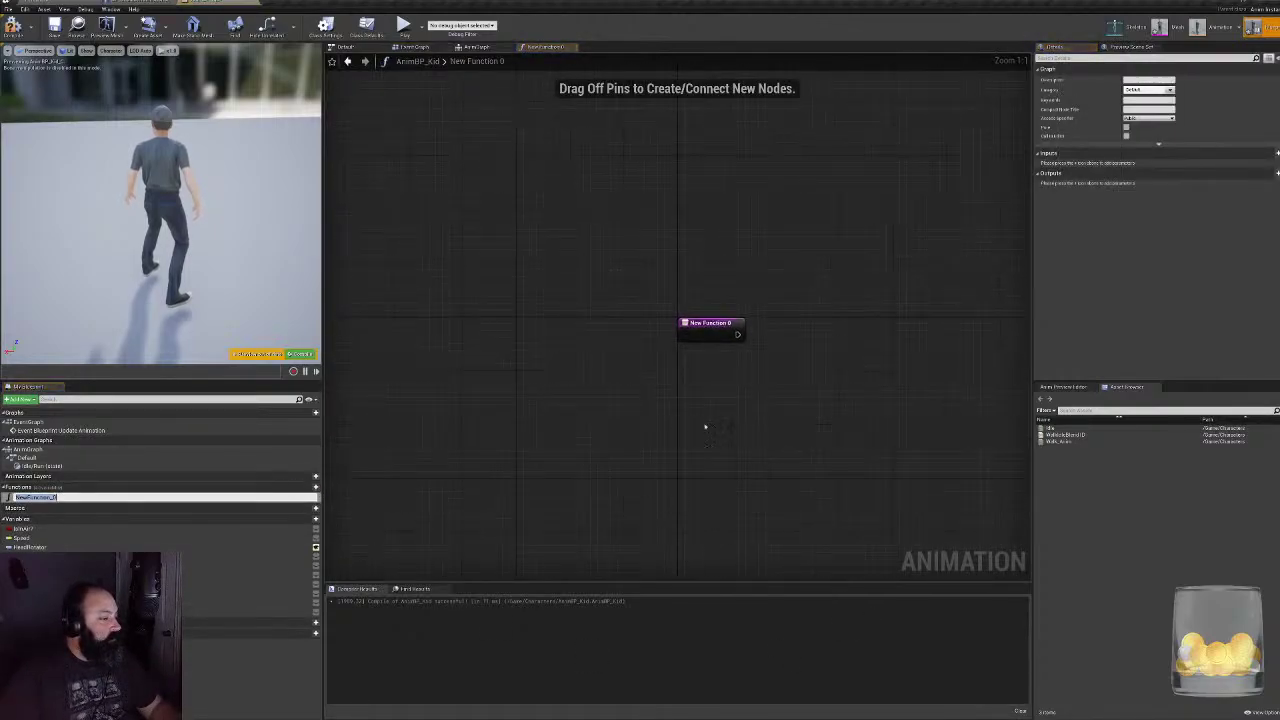
right_click_drag(705, 427, 445, 447)
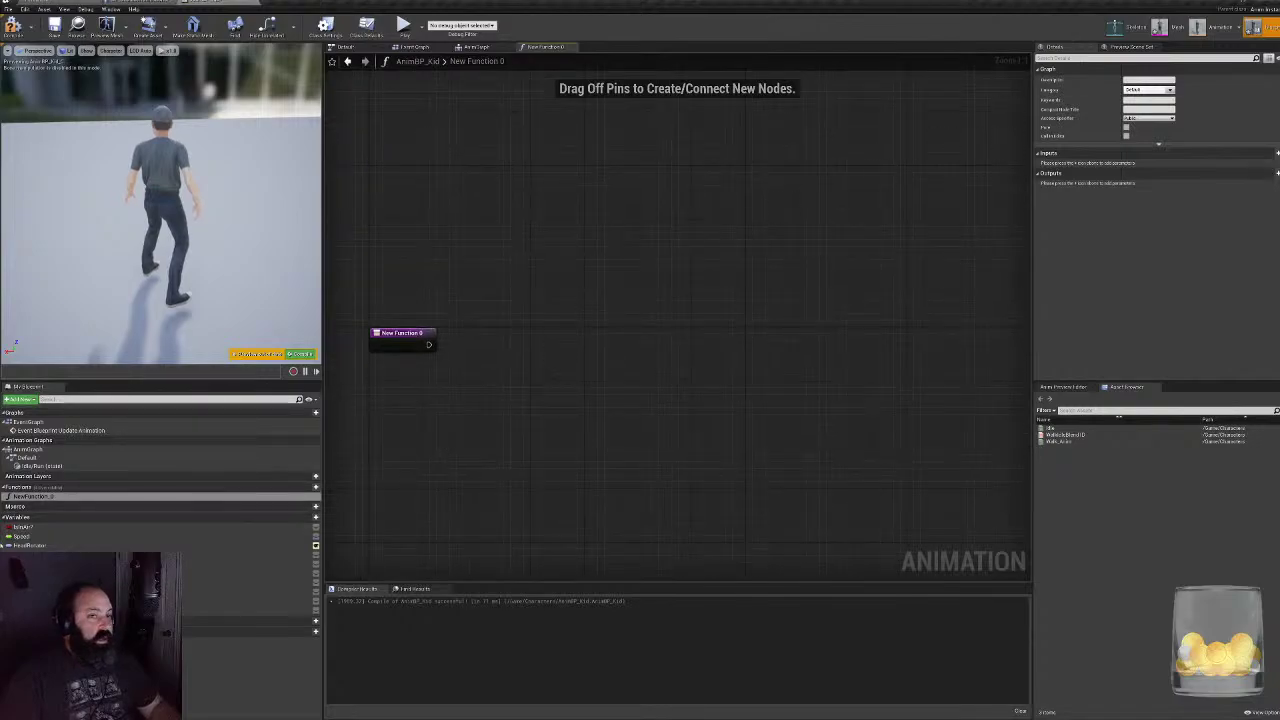
left_click(28, 497)
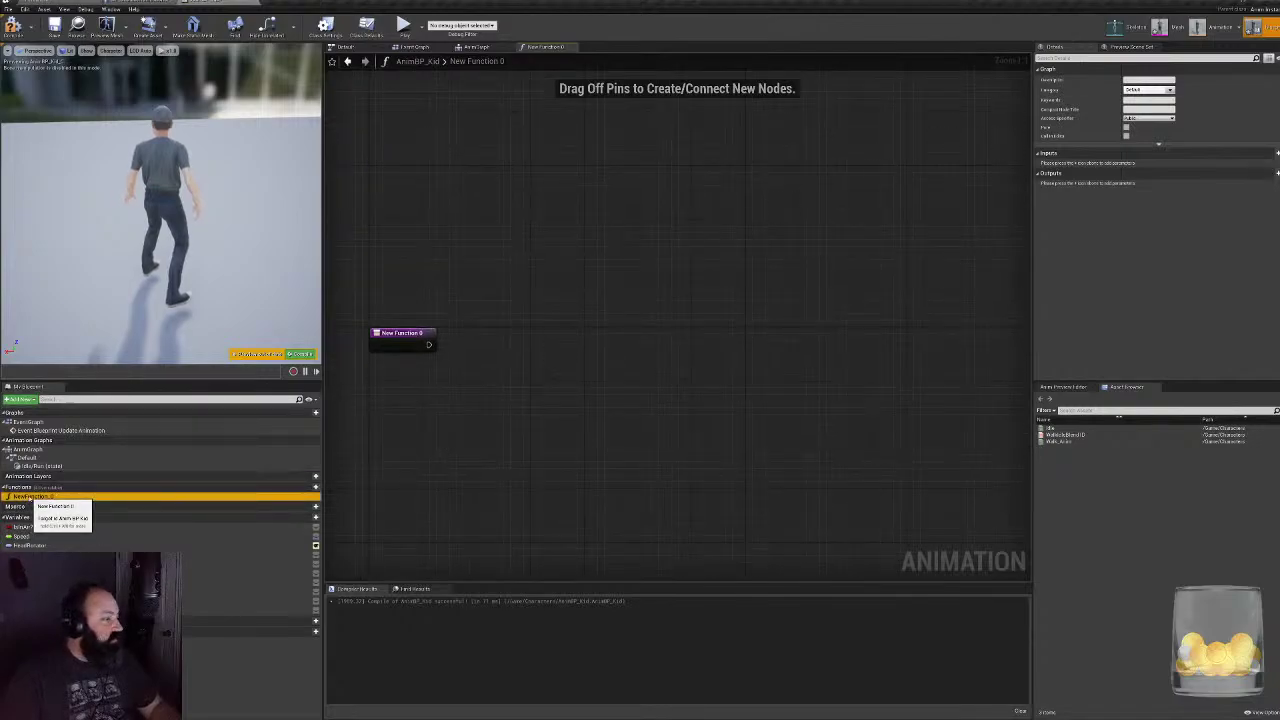
right_click(30, 496)
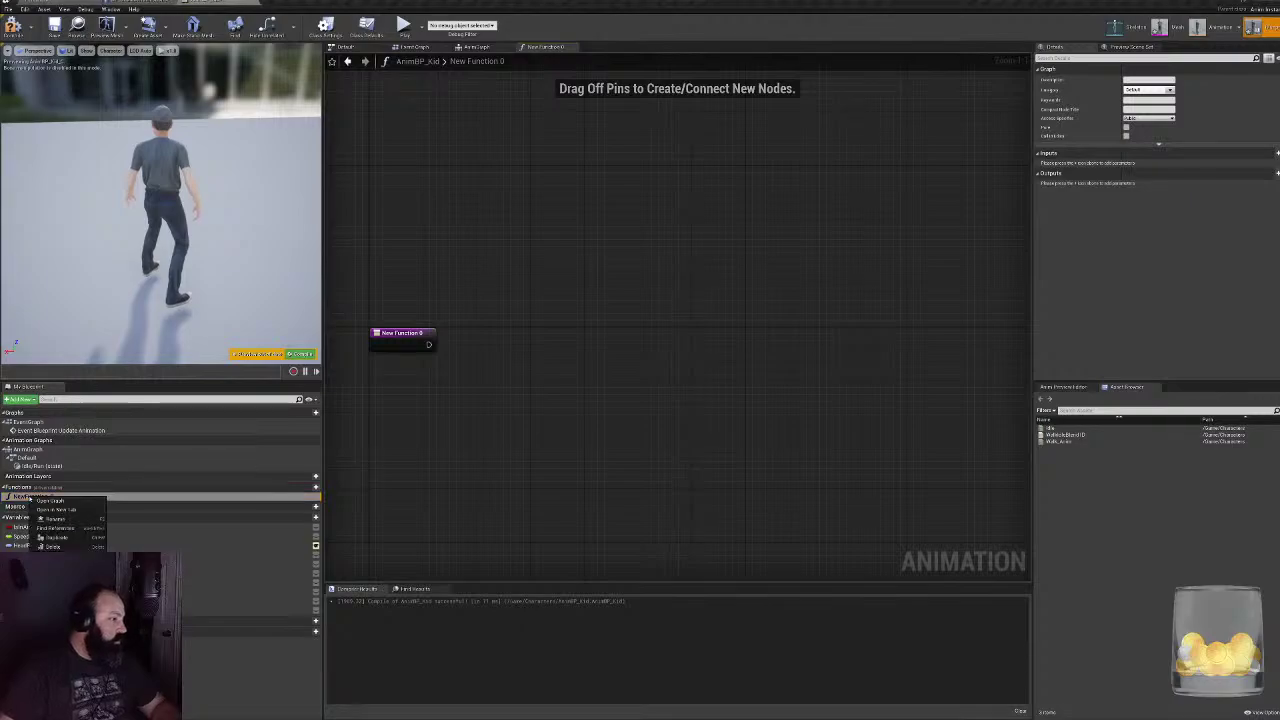
left_click(55, 519)
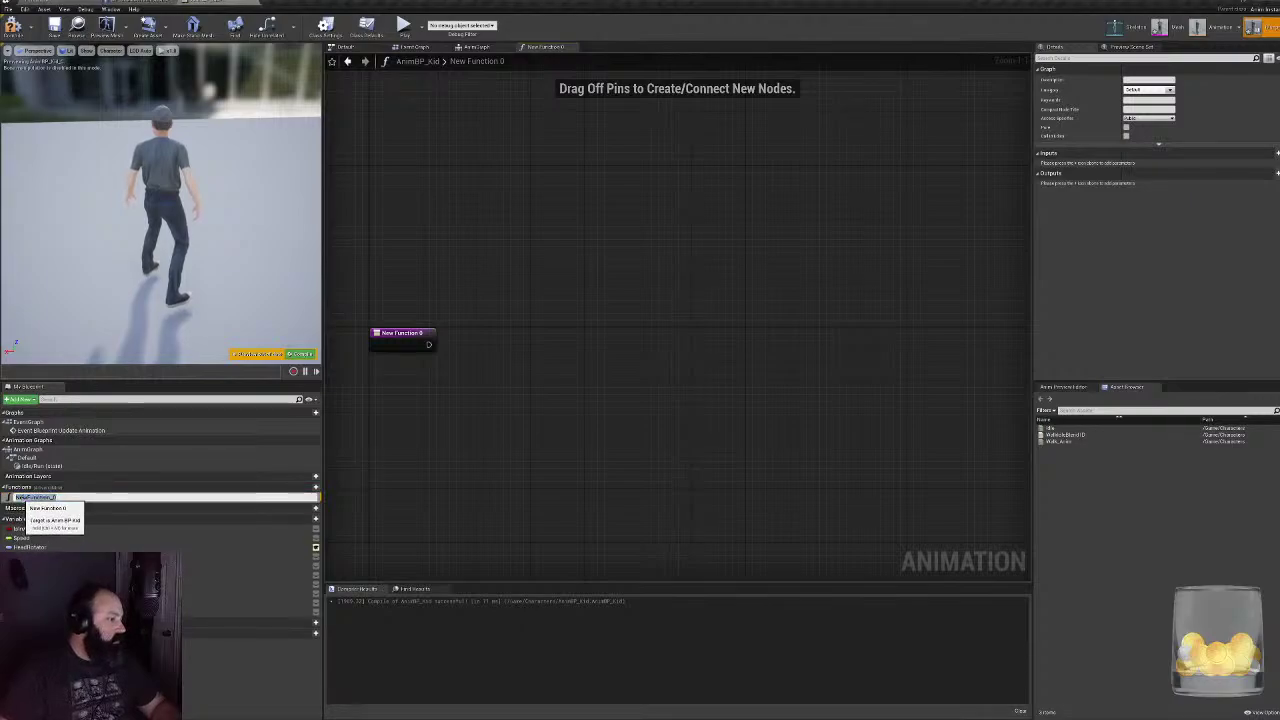
type("LookAtTarget")
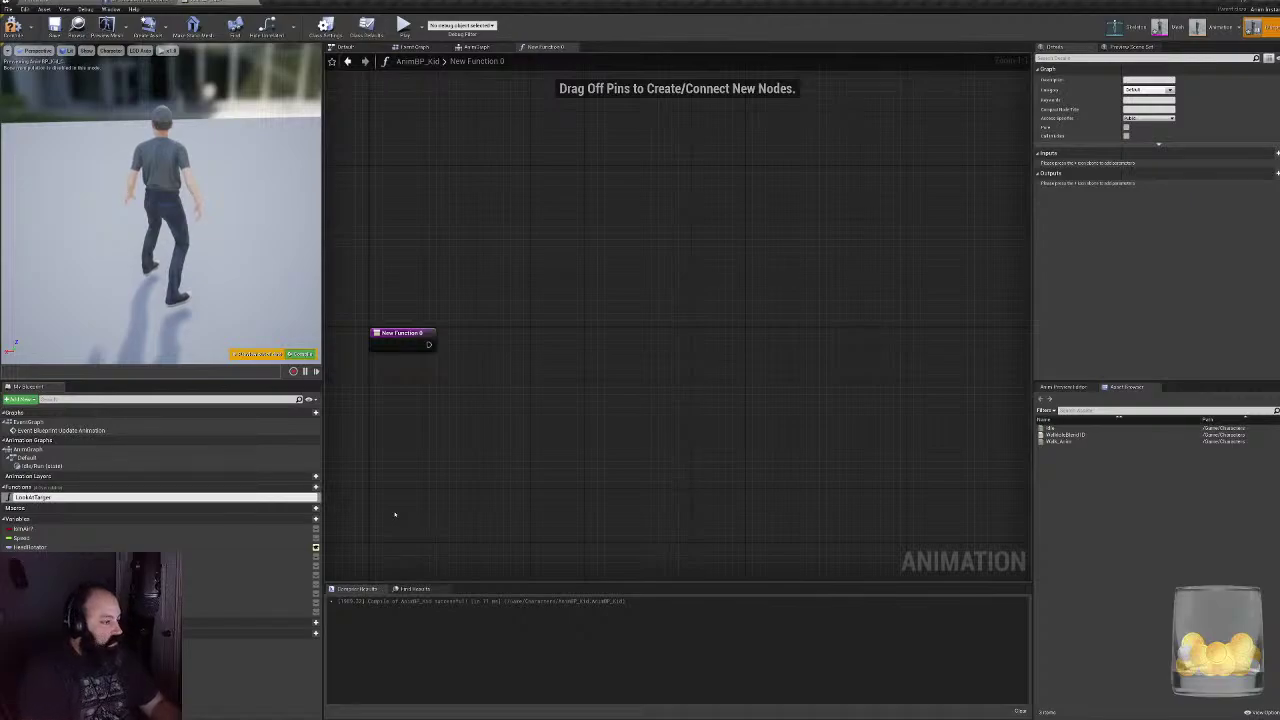
key("Return")
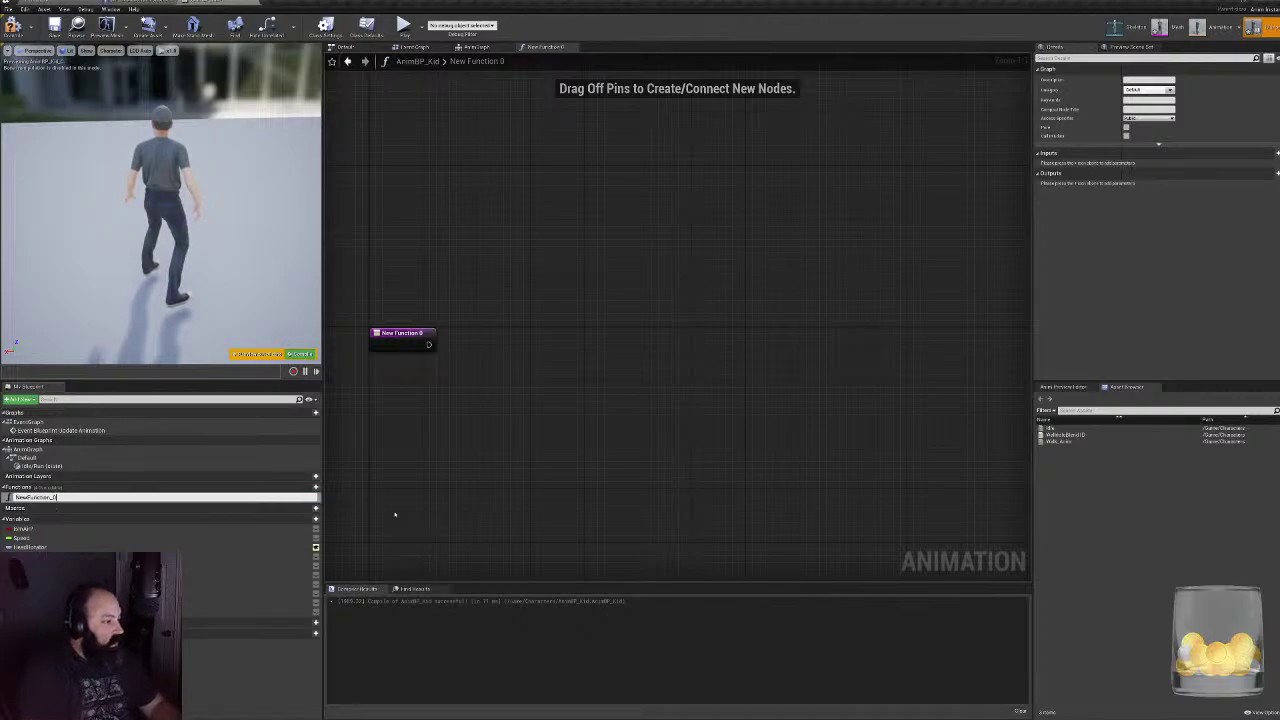
key("BackSpace")
key("Return")
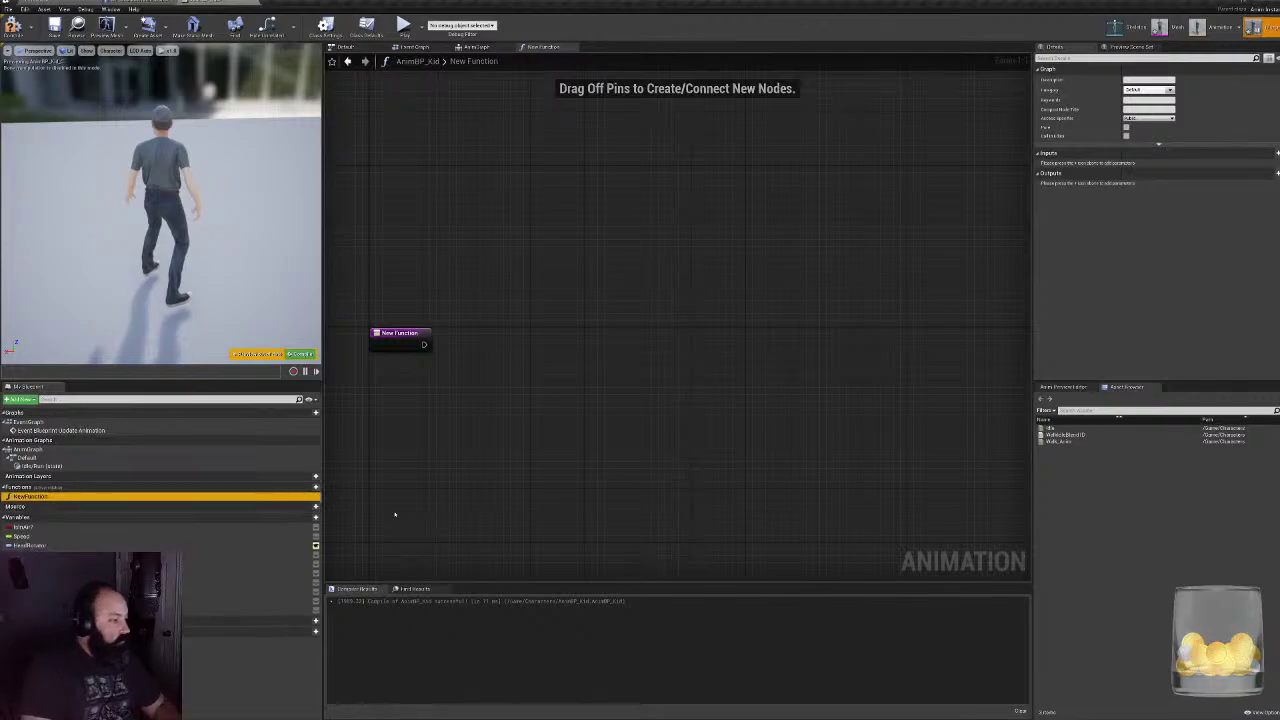
- Rename NewFunction to LookAtNearestTotem after trying LookAtTarget again
right_click_drag(475, 232, 546, 239)
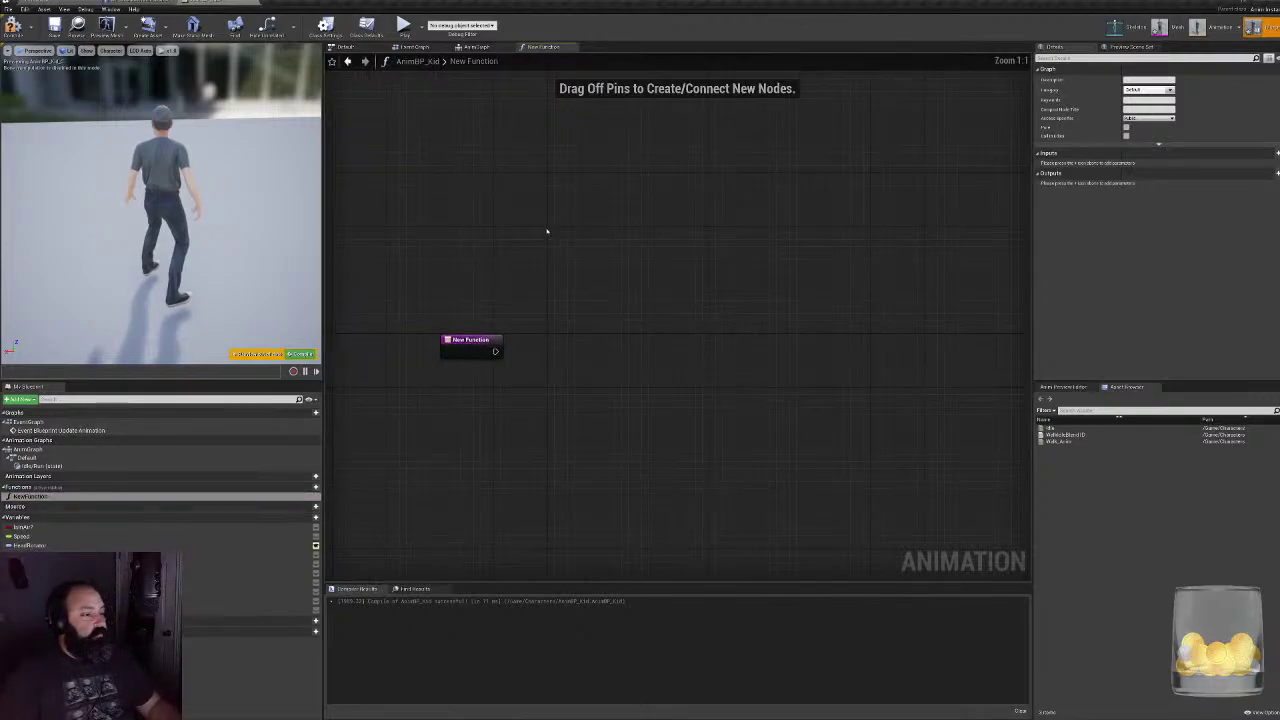
left_click(22, 498)
right_click(40, 497)
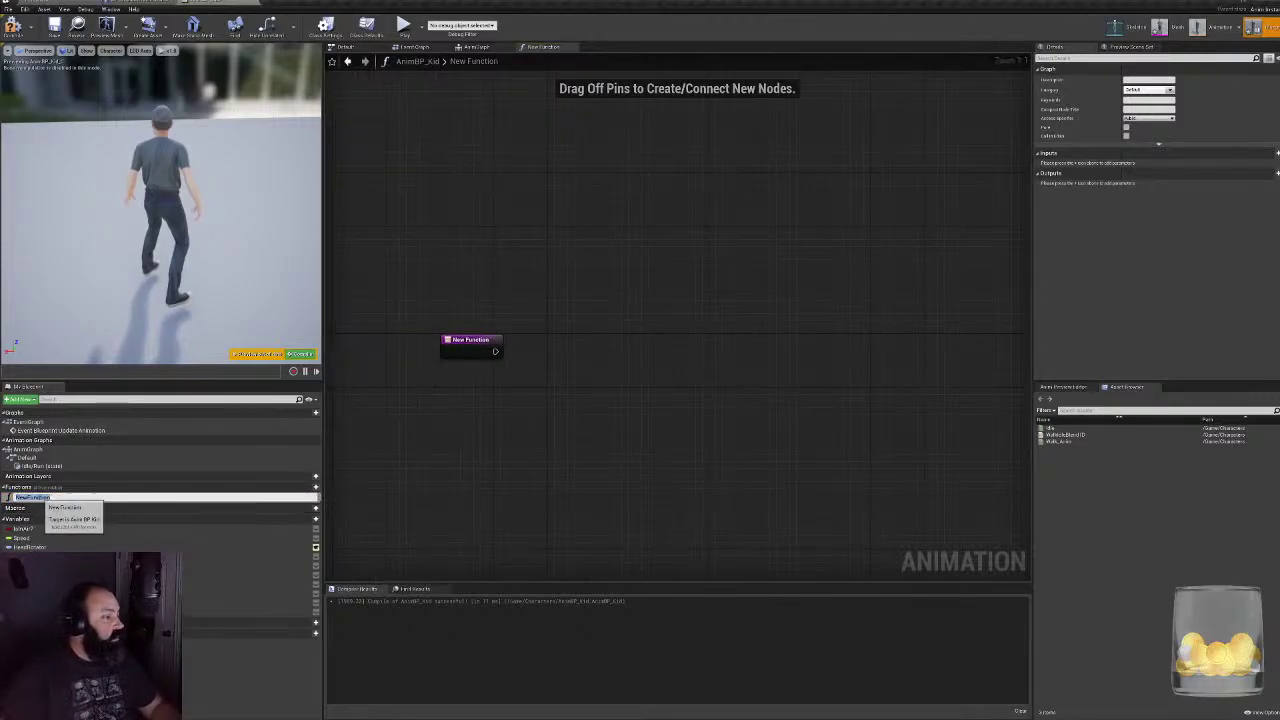
left_click(48, 518)
type("LookAtTarget")
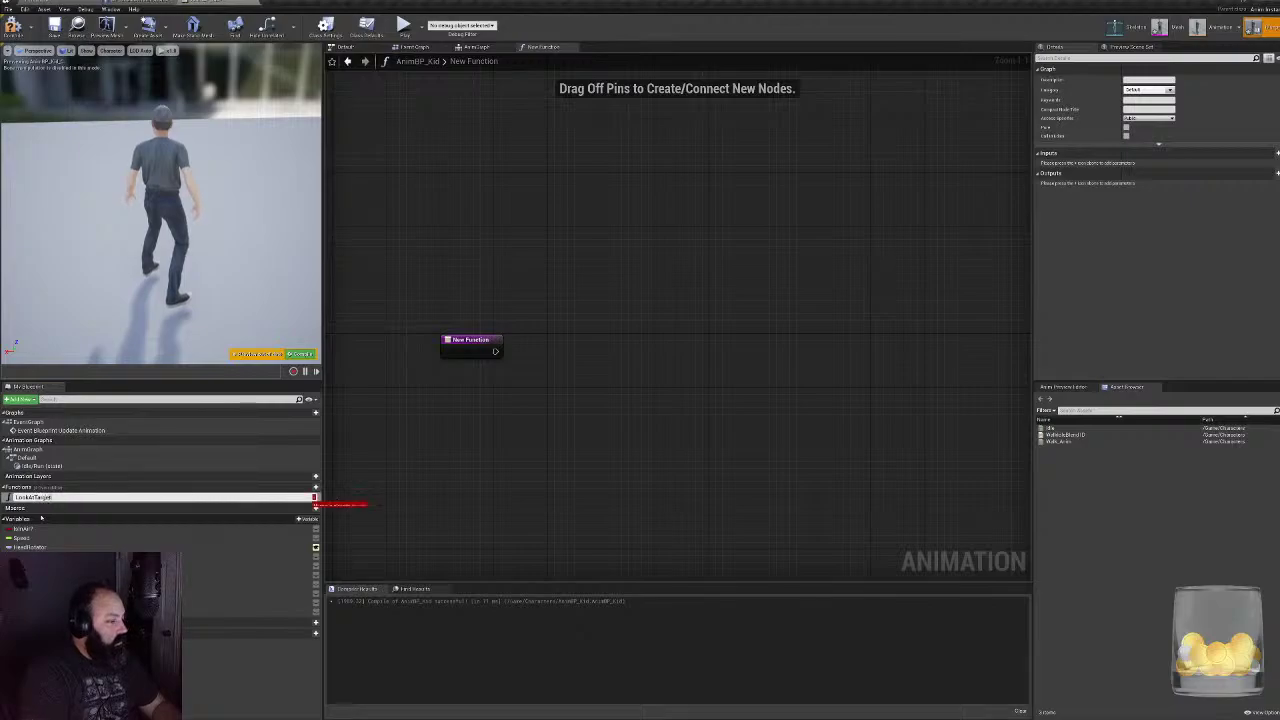
key("Escape")
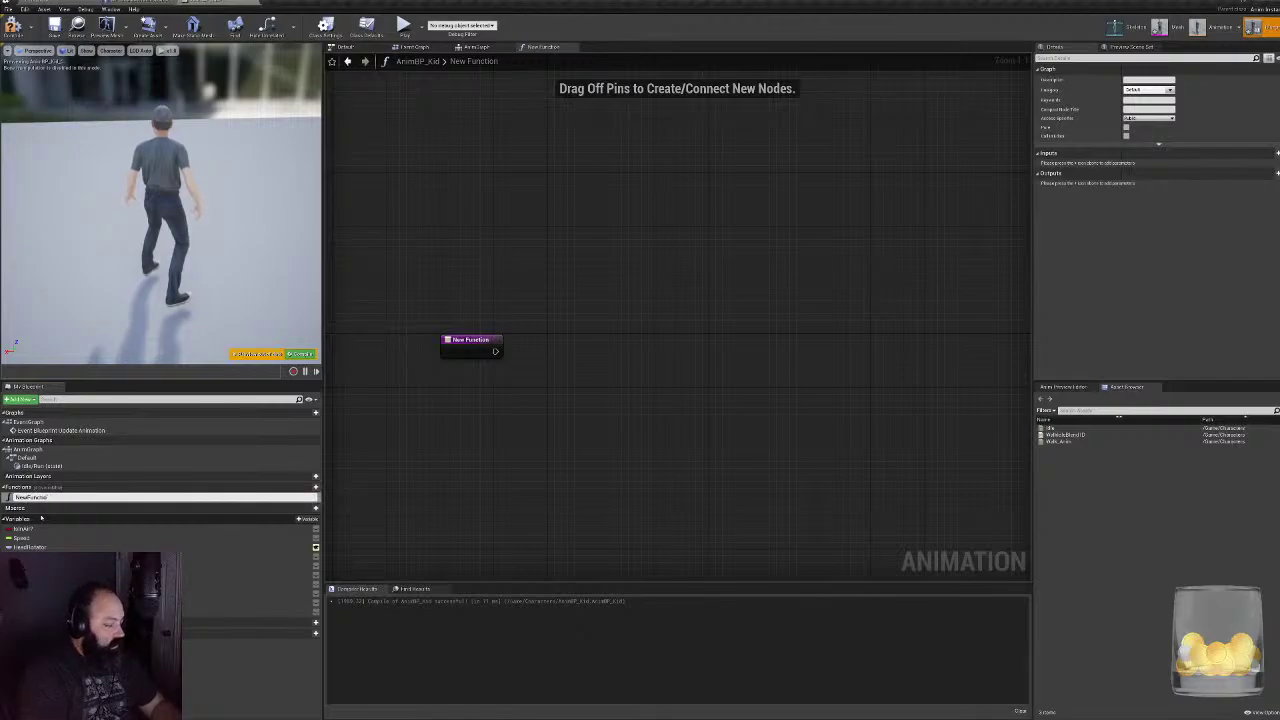
key("BackSpace")
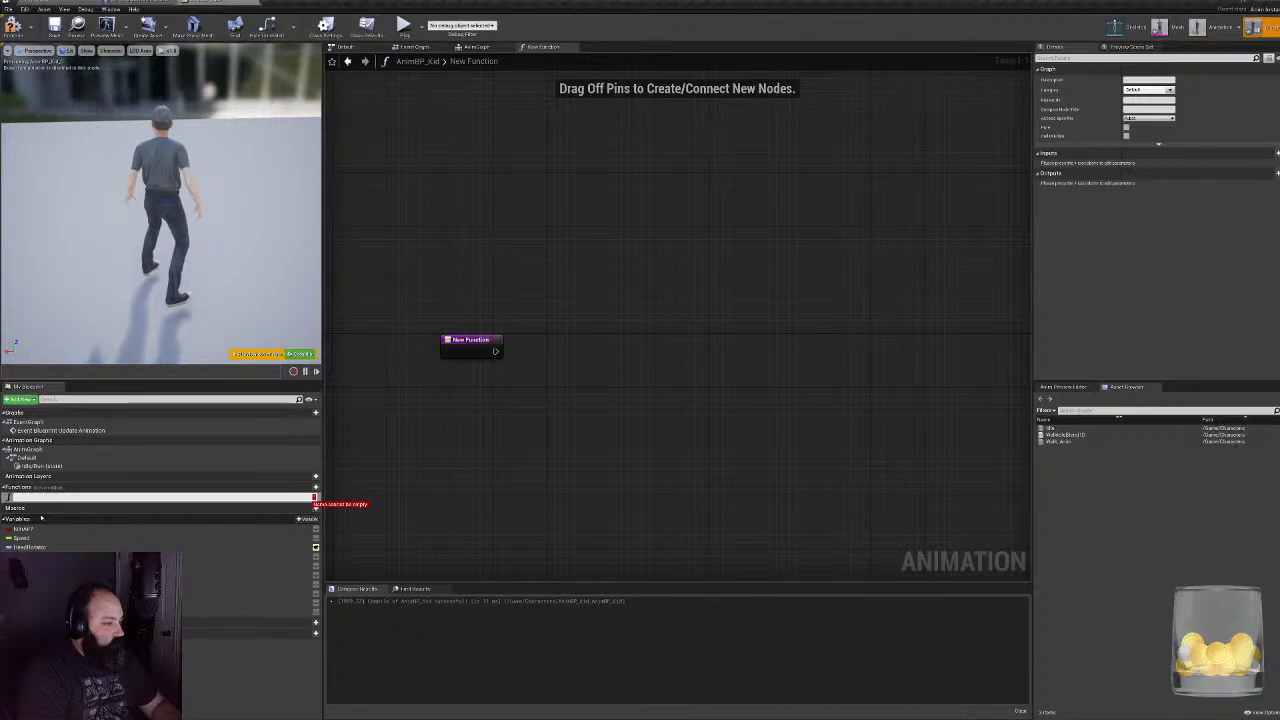
type("LookAt")
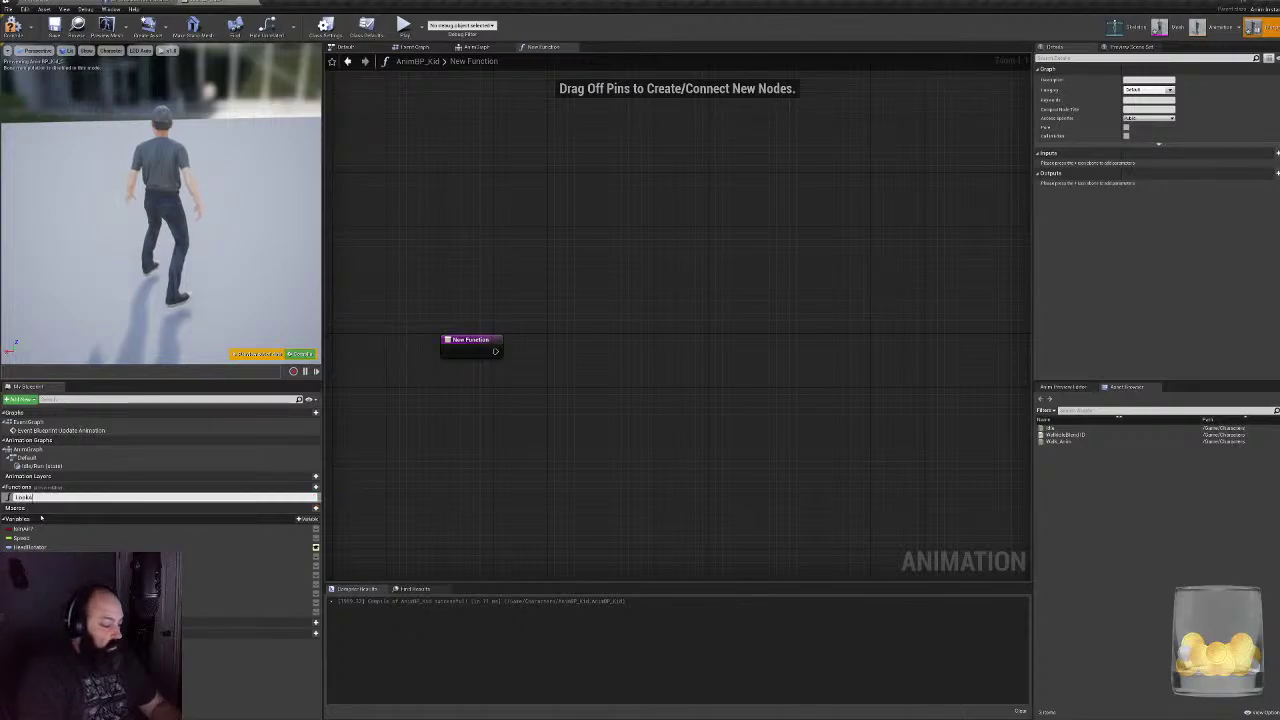
type("Neares")
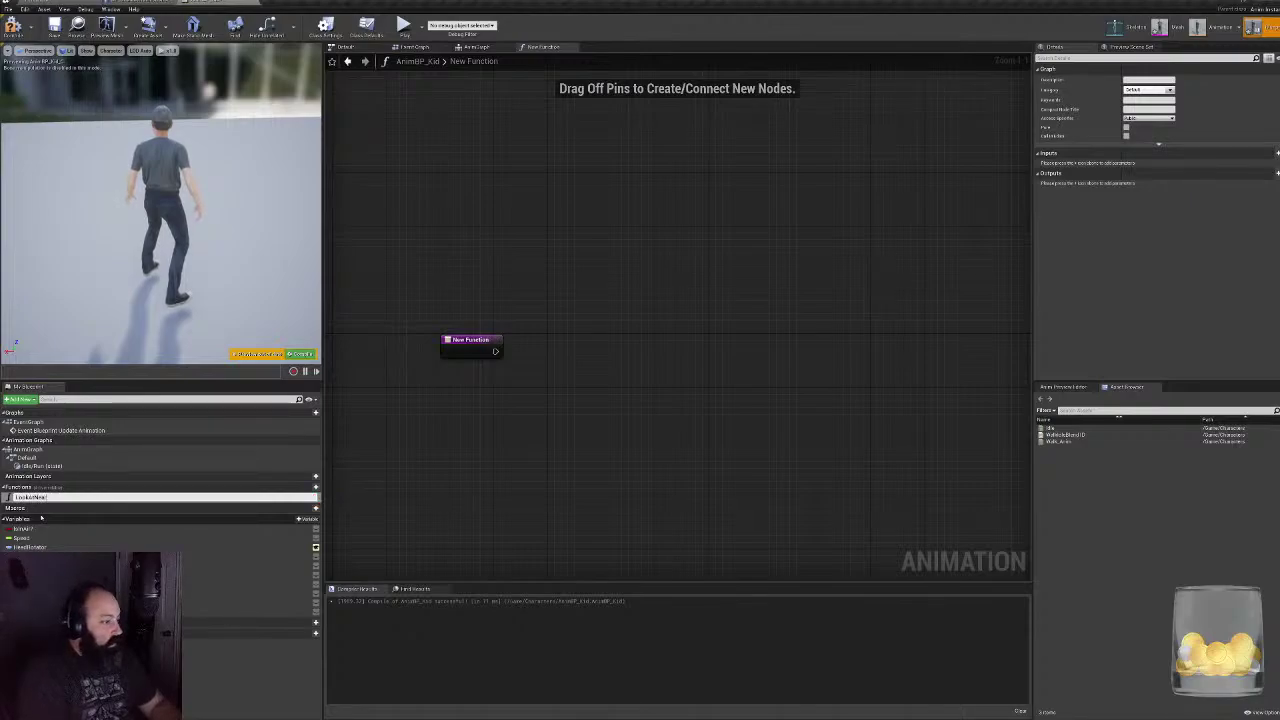
type("tTarget")
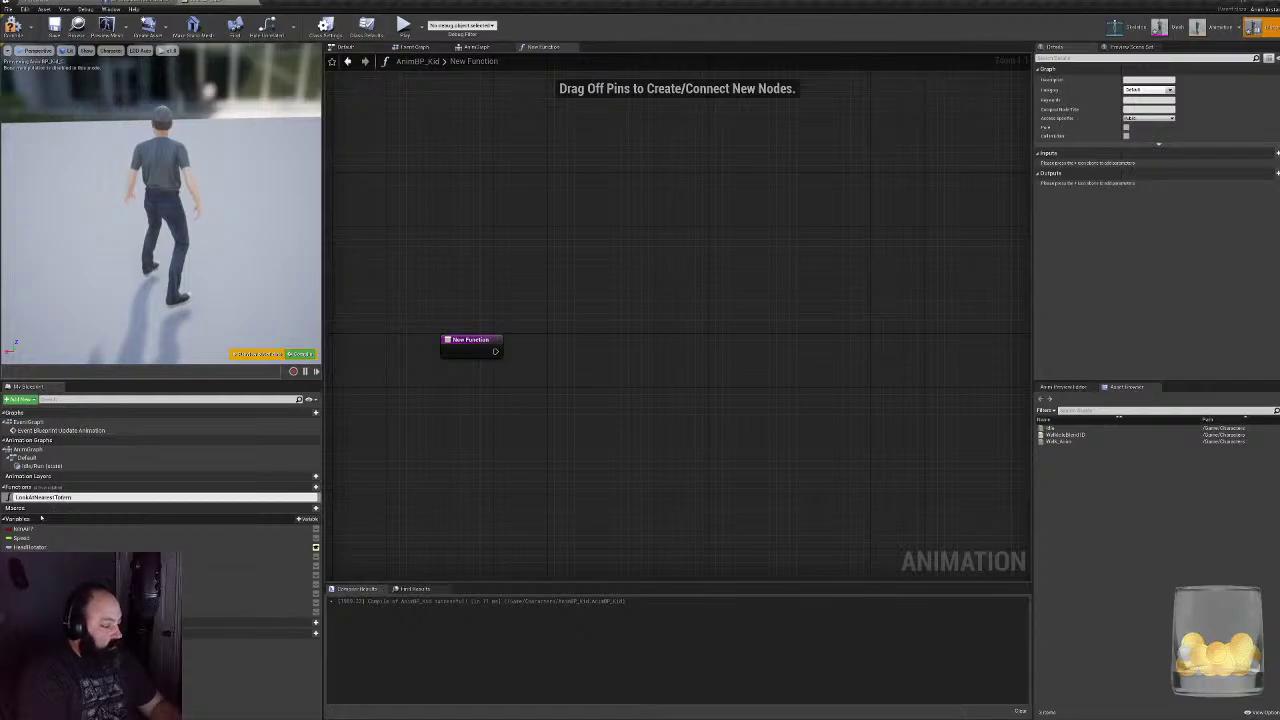
key("Return")
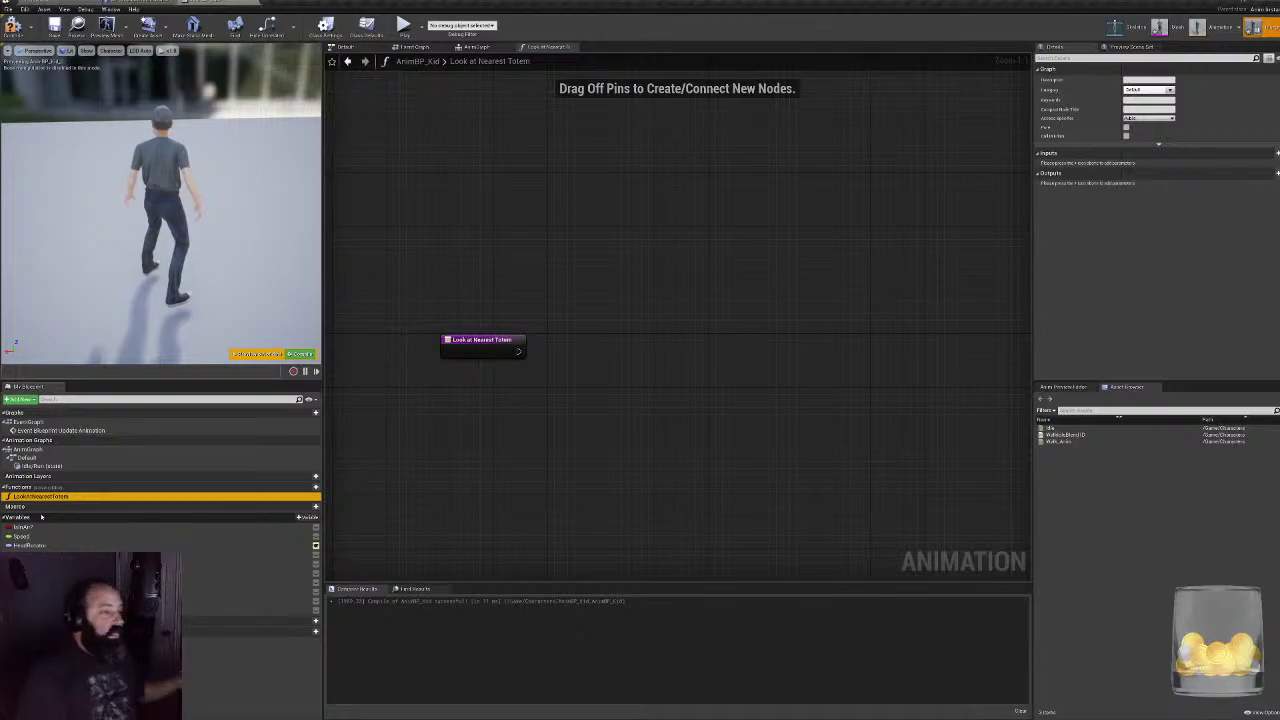
- Open the kid character's skeleton and select the LookAtTargetSocket under the Head bone
scroll(734, 389, "down", 2)
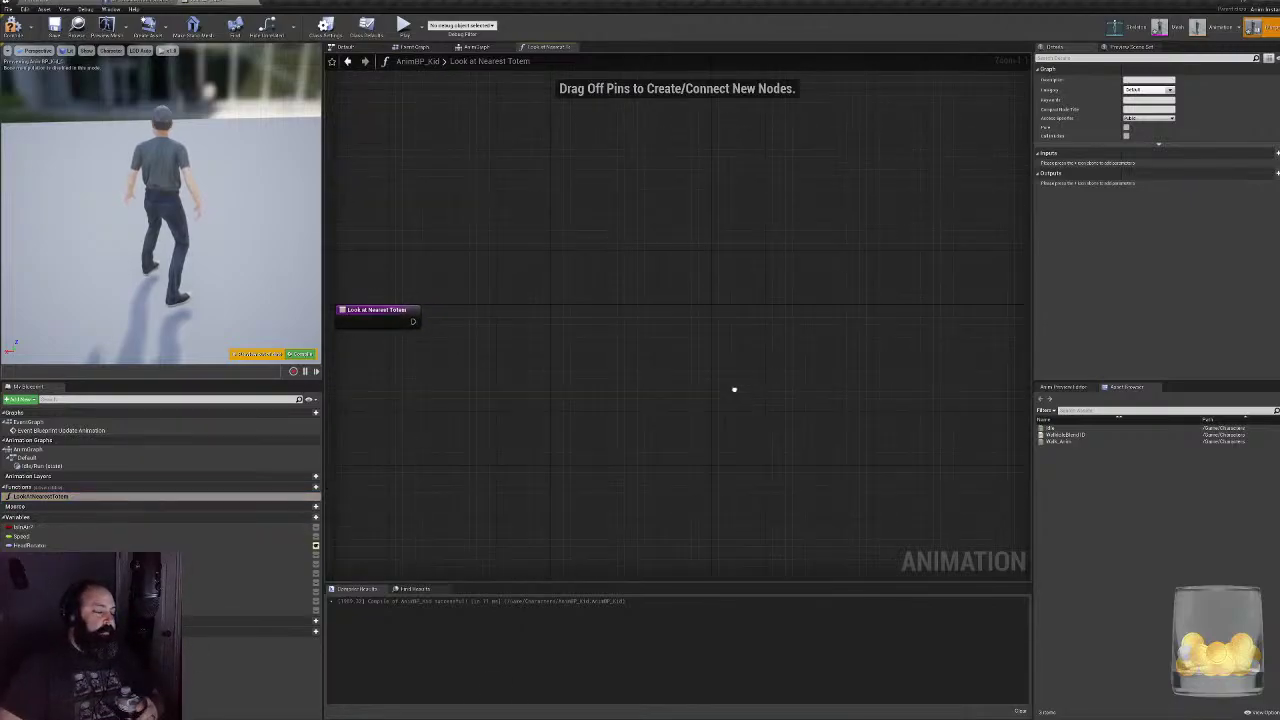
right_click_drag(698, 398, 622, 405)
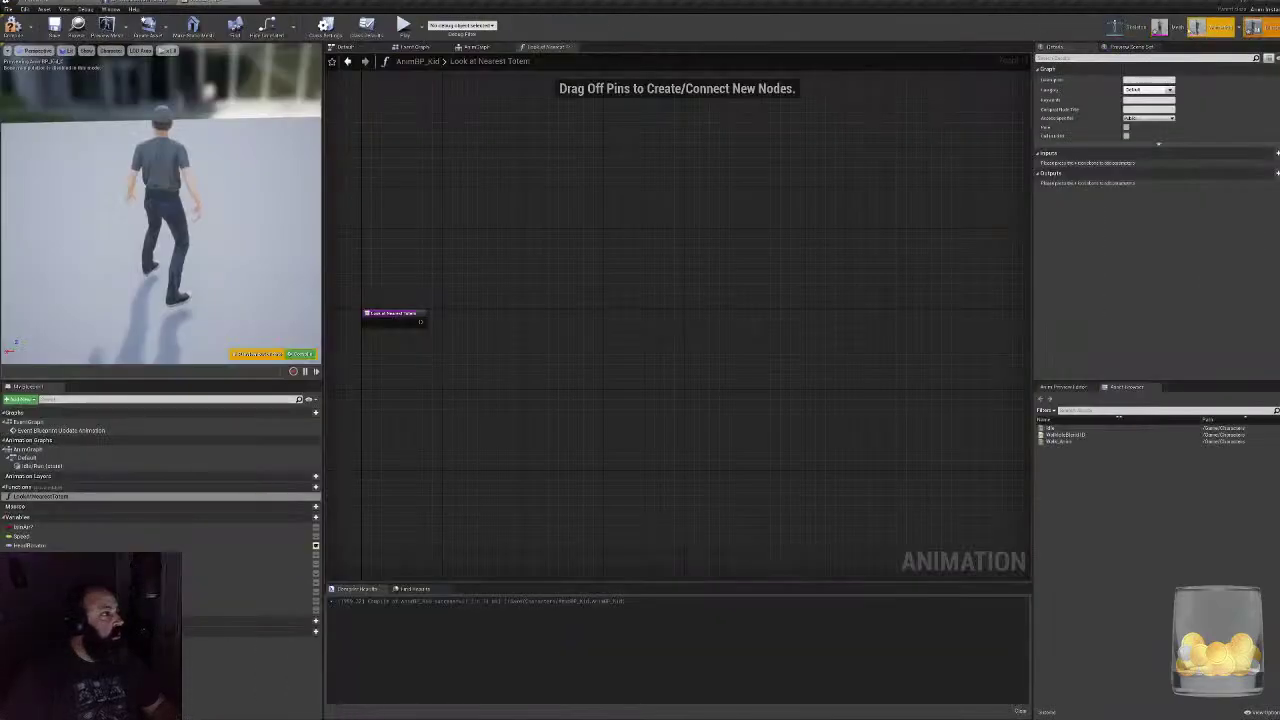
left_click(1126, 27)
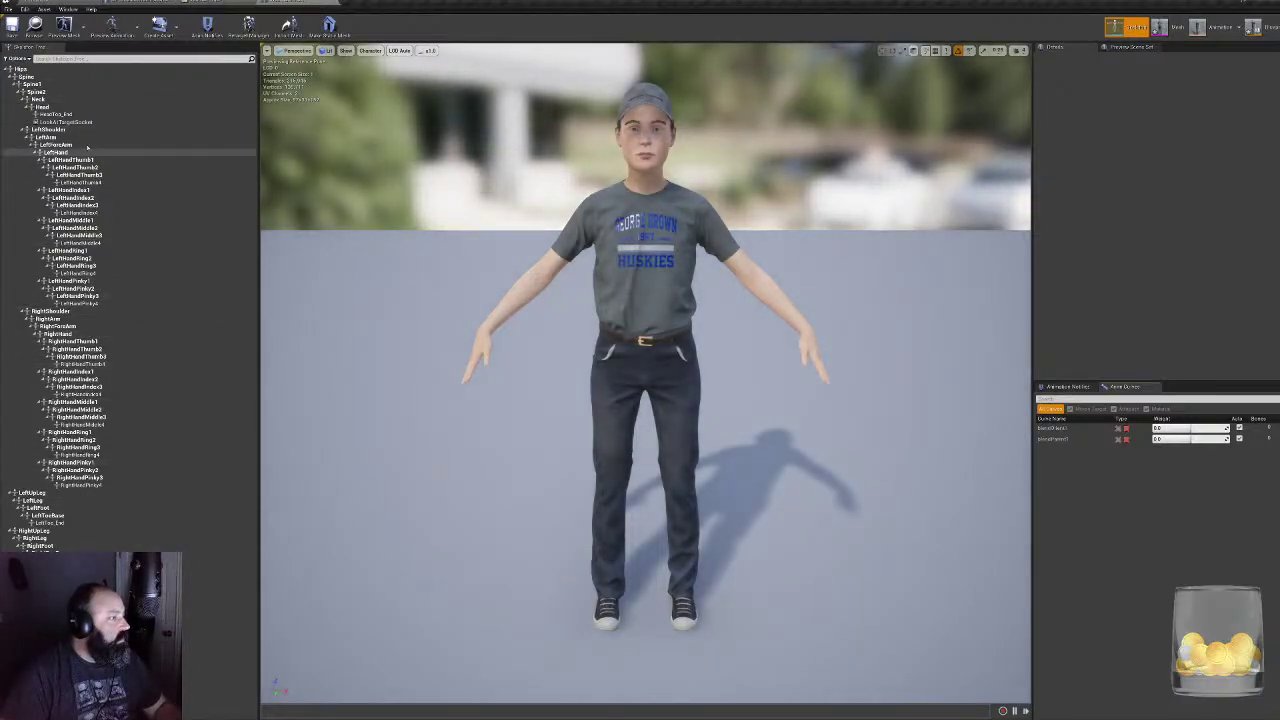
left_click(68, 122)
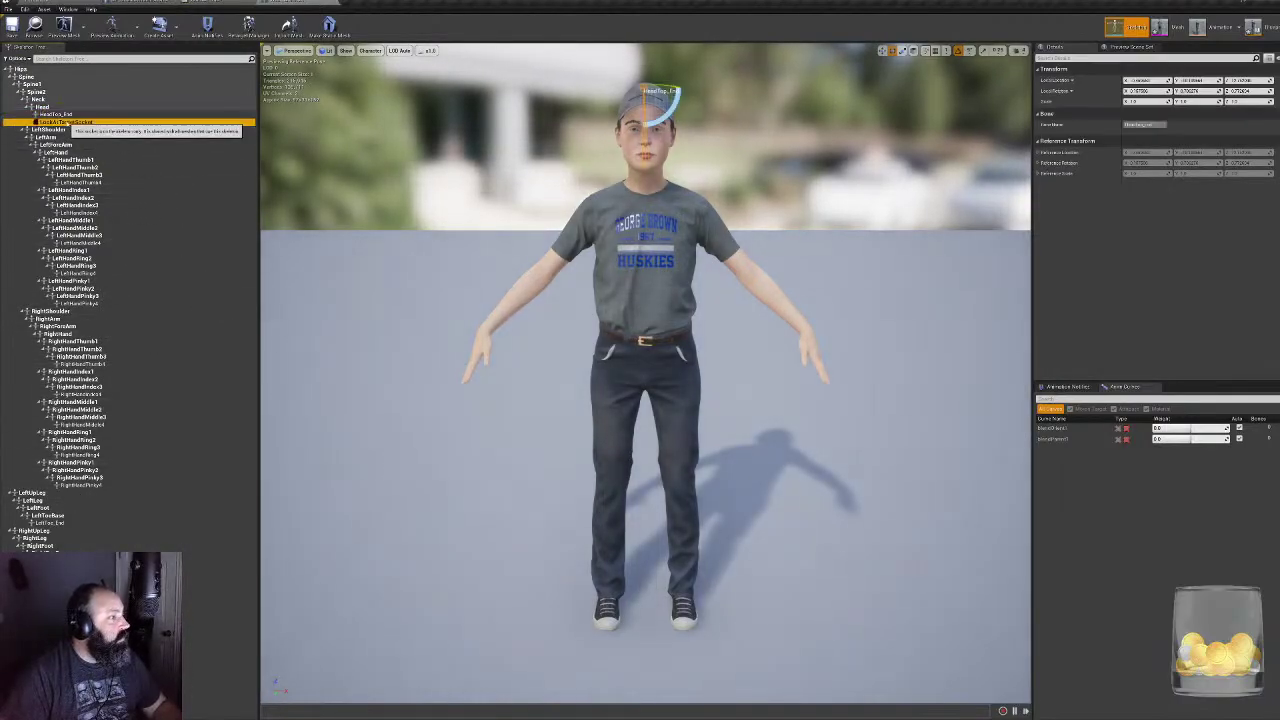
- Compare the positions of LookAtTargetSocket, the HeadTop_End bone and the Head bone on the kid's skeleton
key("f")
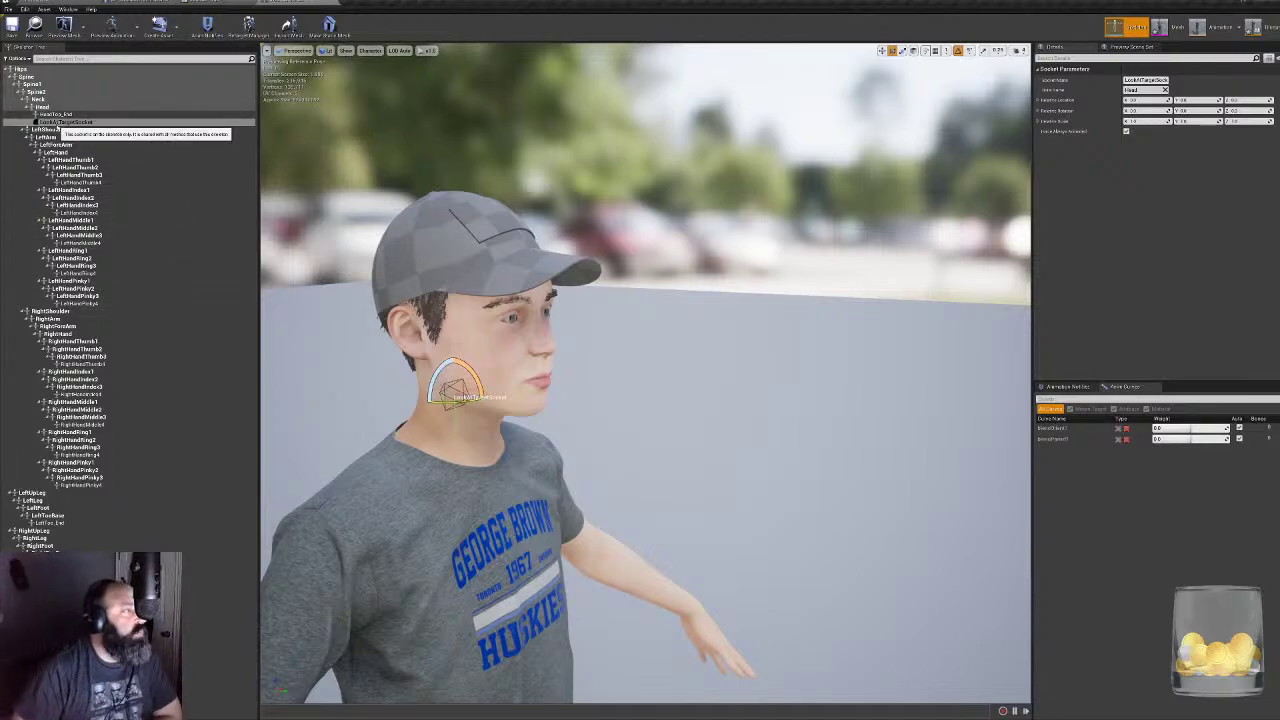
left_click(51, 121)
left_click(55, 114)
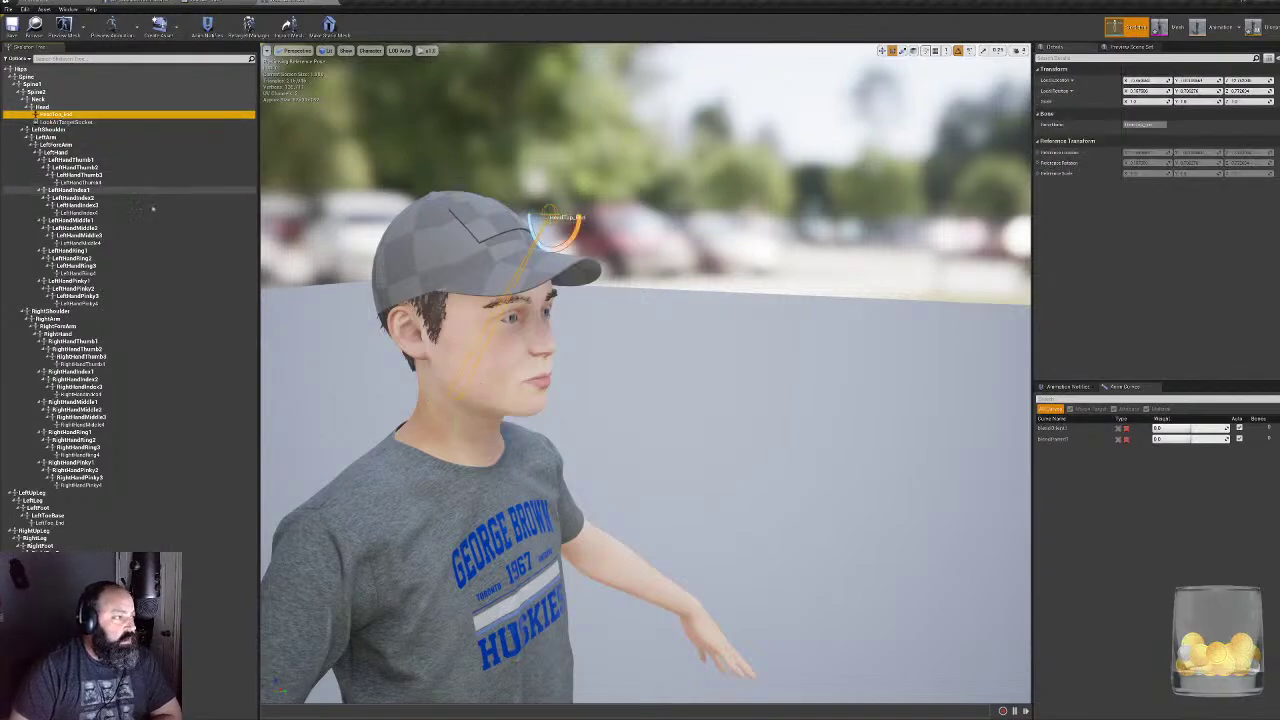
left_click(50, 122)
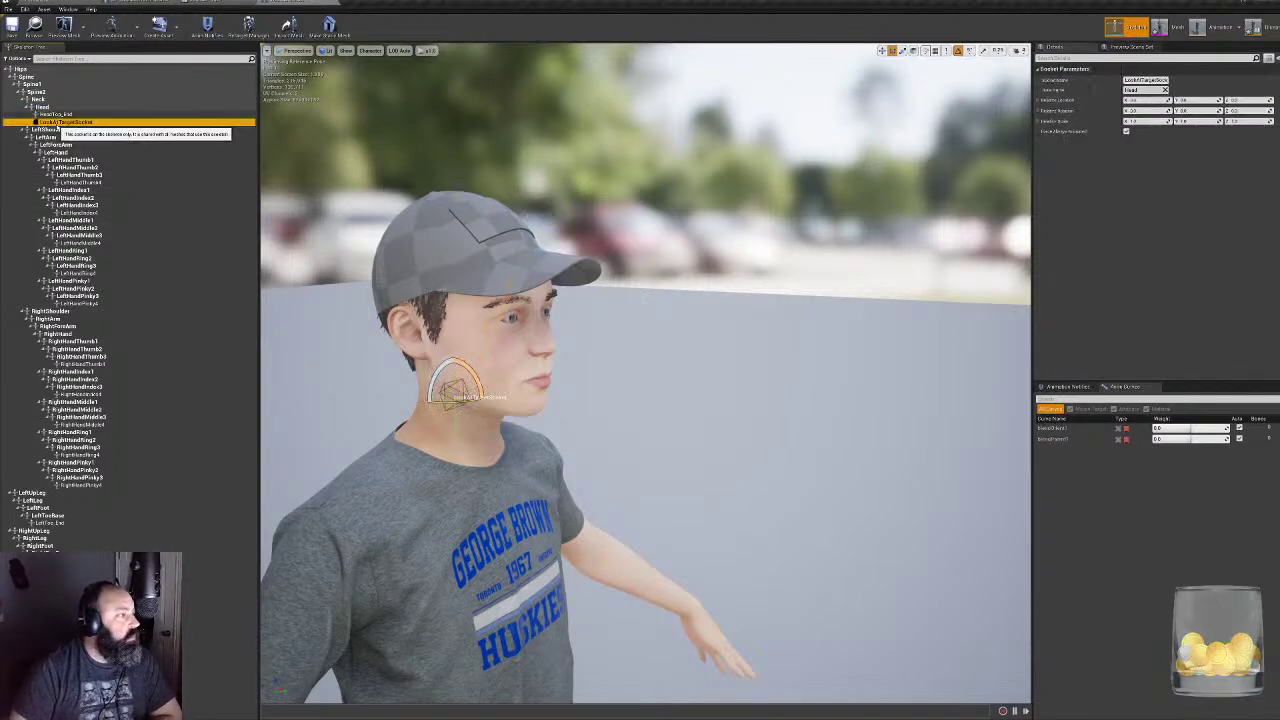
left_click_drag(50, 122, 41, 114)
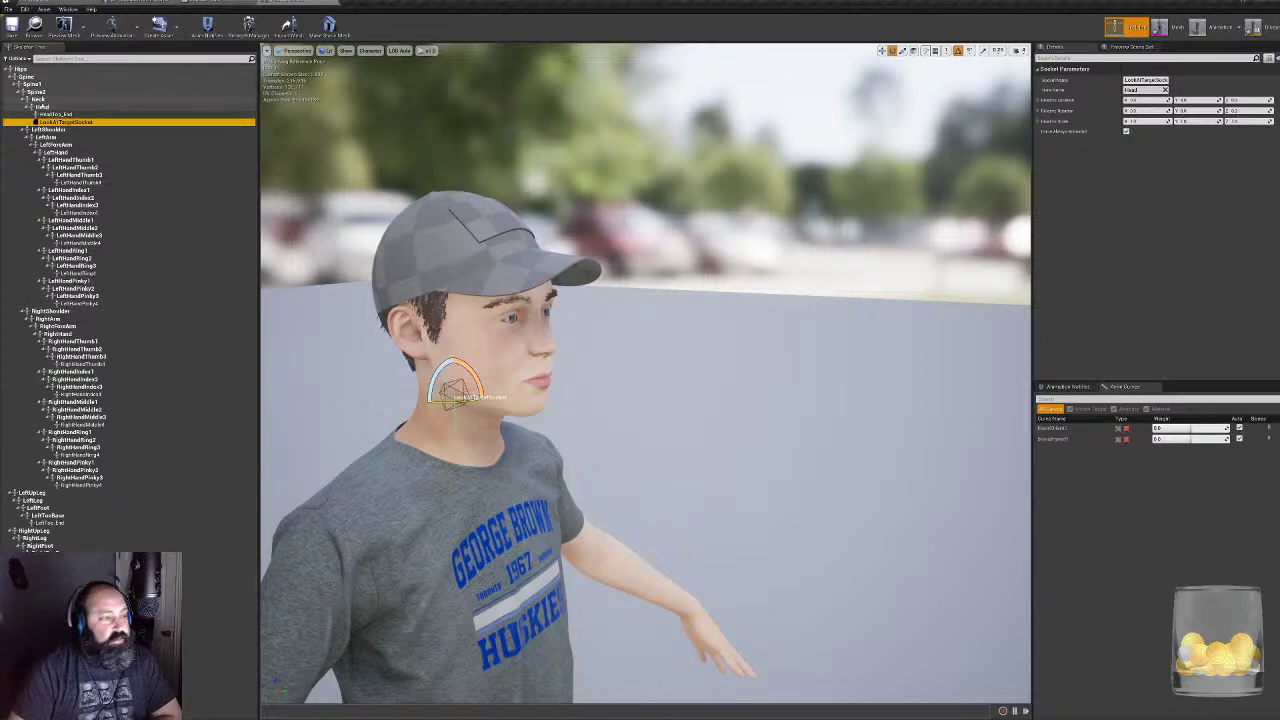
left_click(27, 107)
left_click(27, 107)
left_click(42, 107)
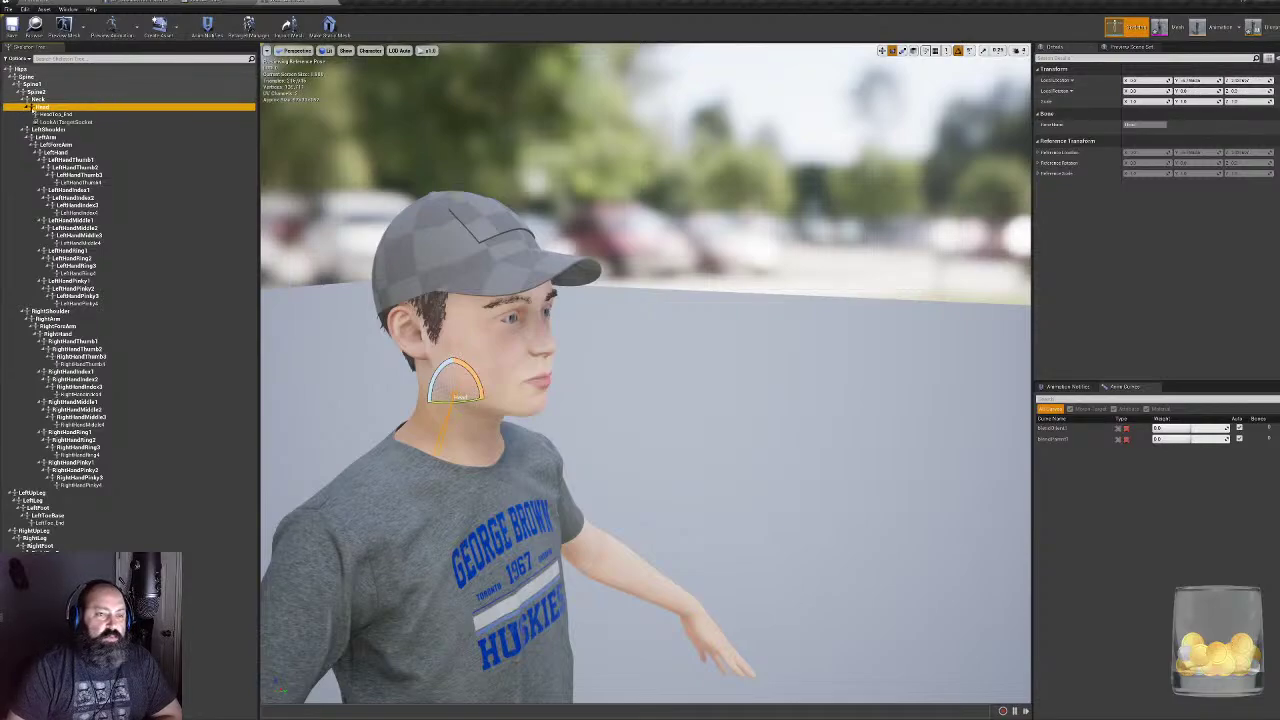
left_click(62, 121)
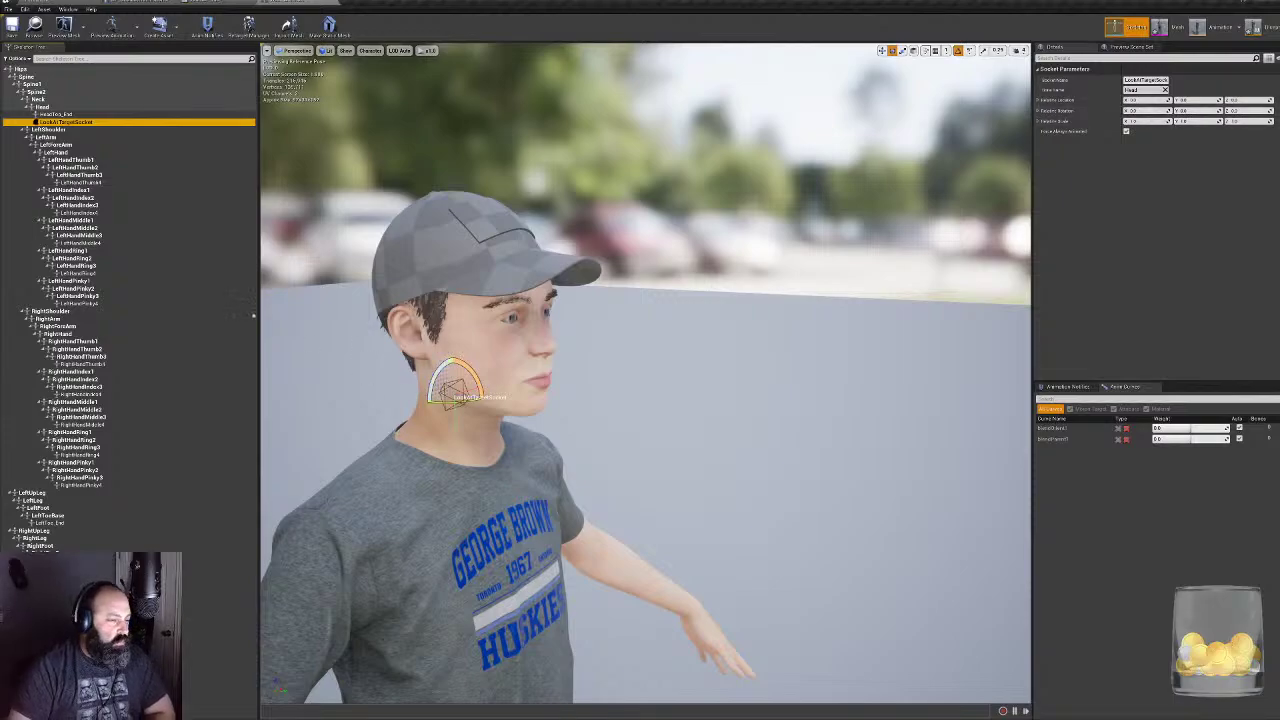
- Return to AnimBP_Kid's LookAtNearestTotem function, frame the preview on the kid's head and compile the blueprint
left_click(335, 3)
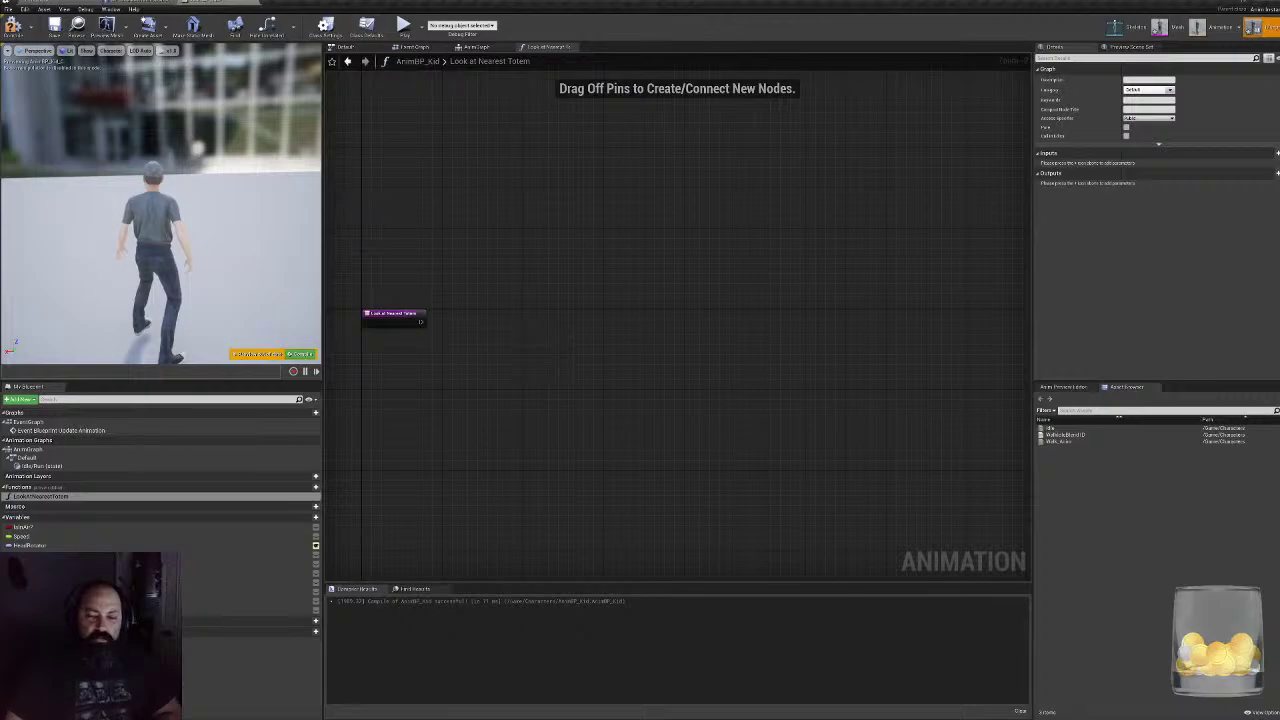
left_click_drag(160, 205, 130, 120)
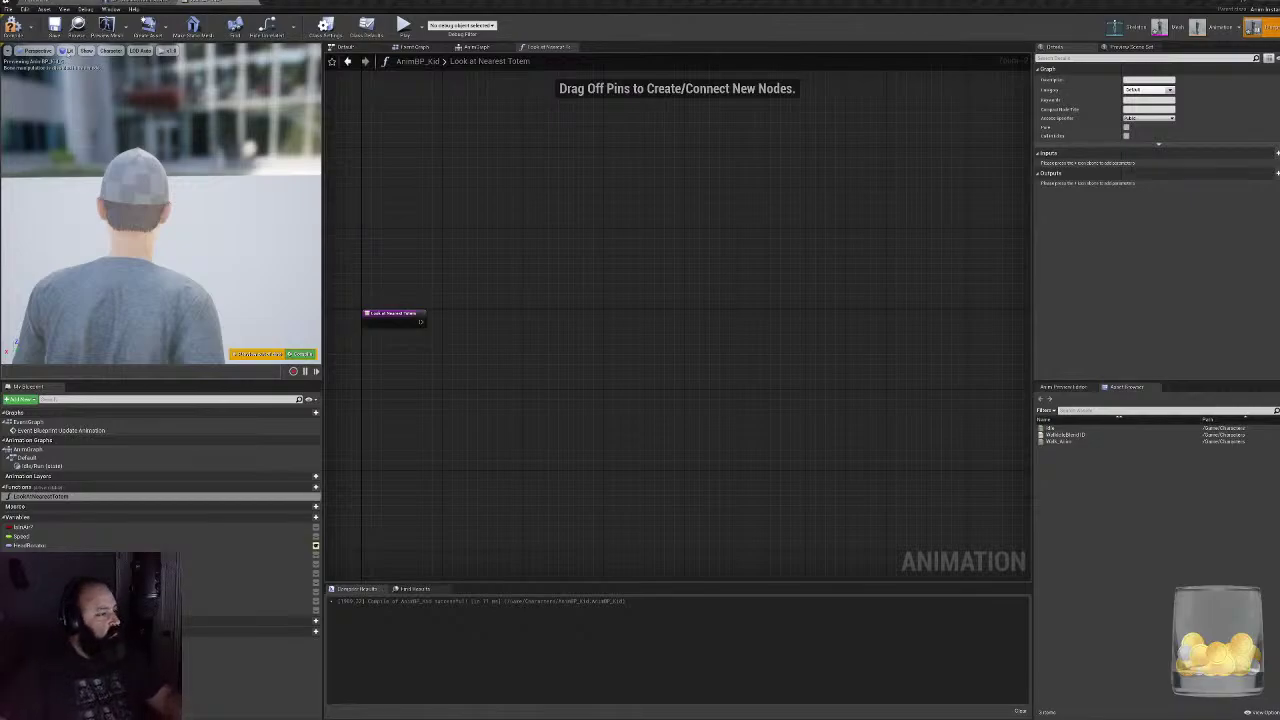
key("F7")
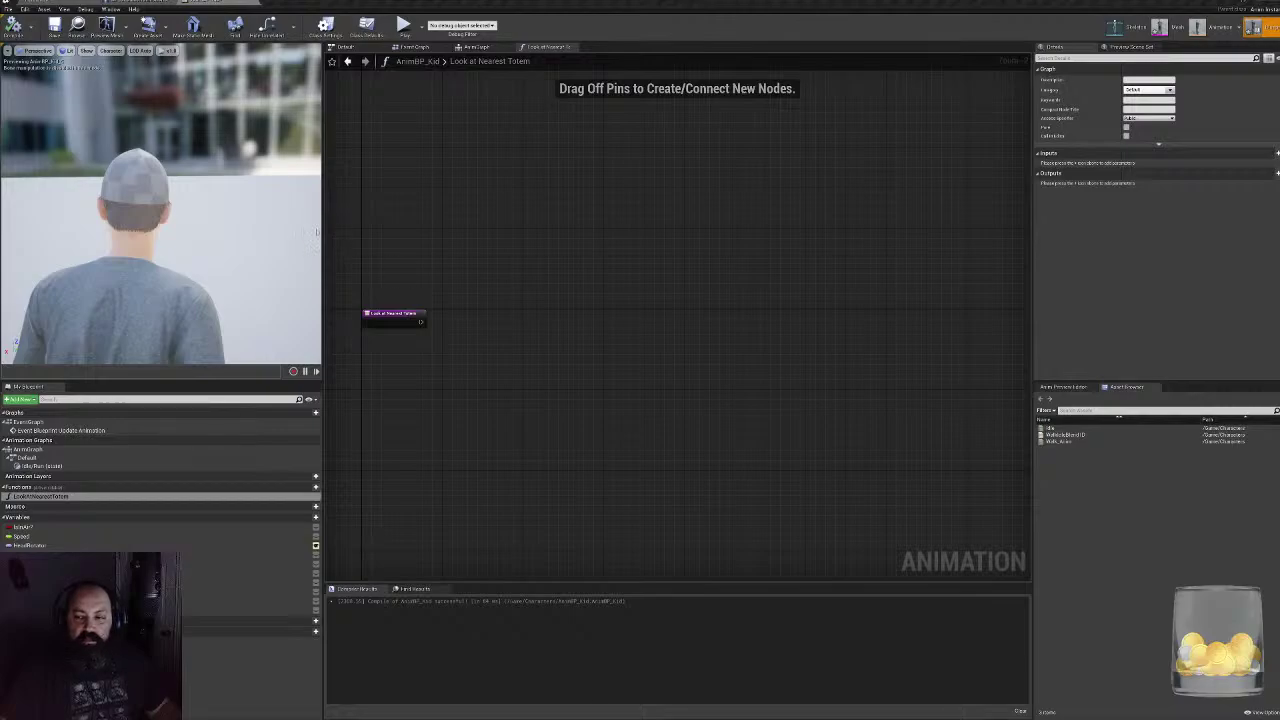
- Add a Cast To BP_CharacterSelectionGameCharacter node to the function entry's execution output and align it beside the entry node
scroll(559, 275, "up", 3)
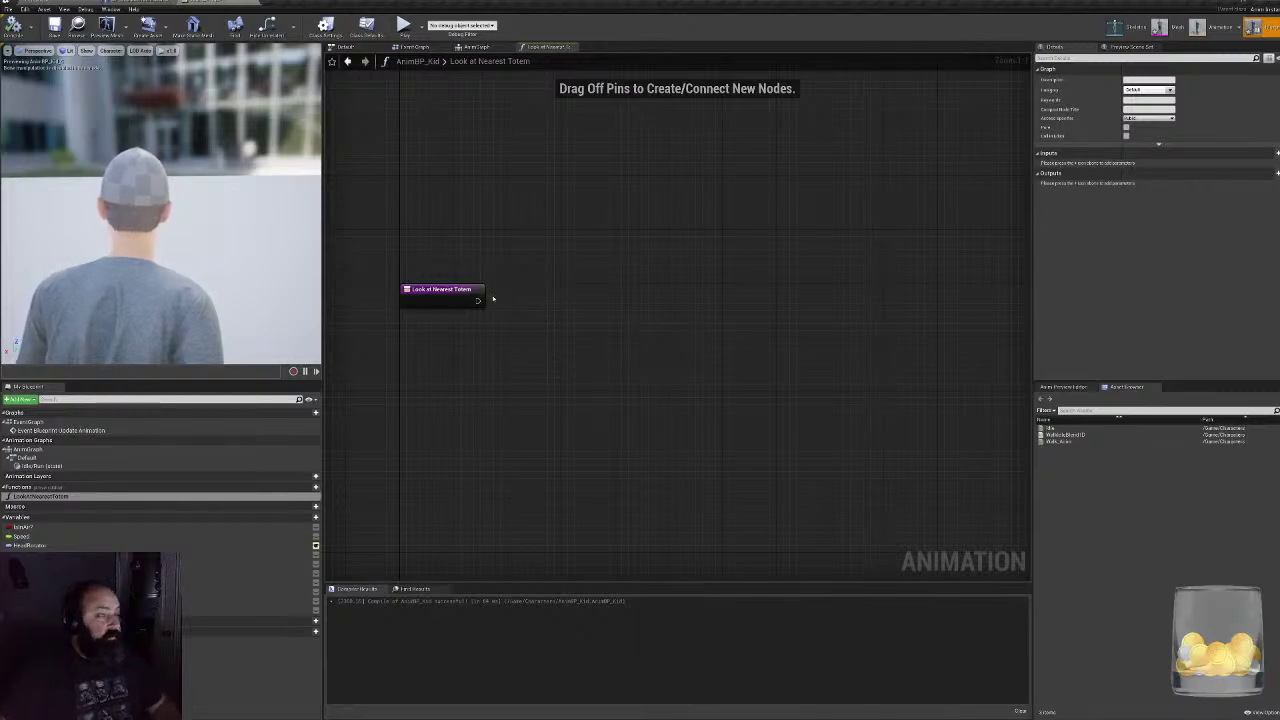
left_click_drag(478, 300, 540, 300)
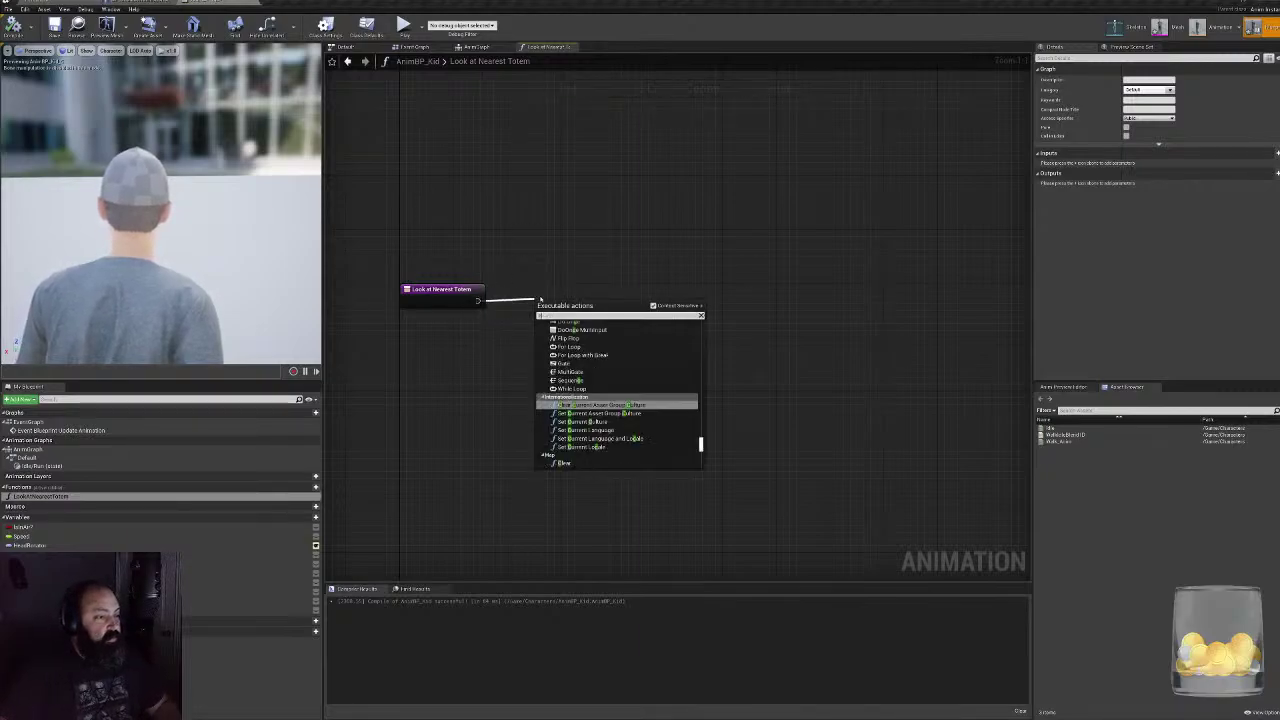
type("cast to")
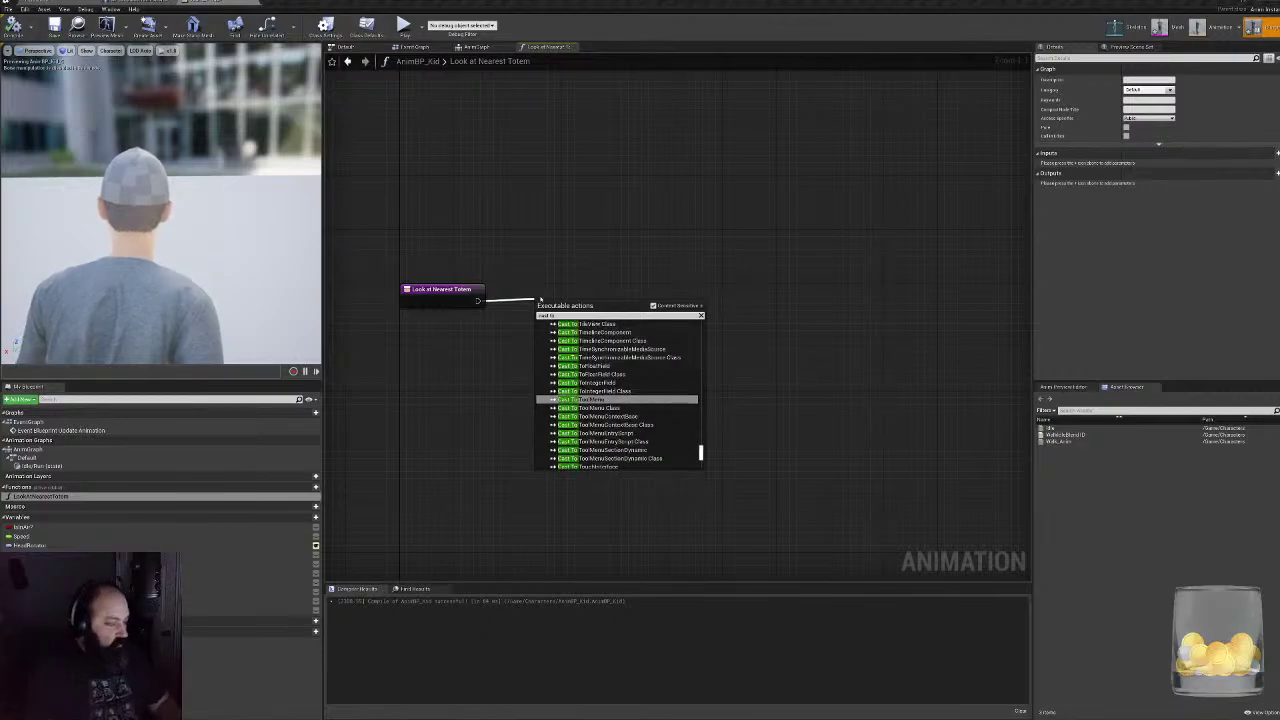
type(" BP_C")
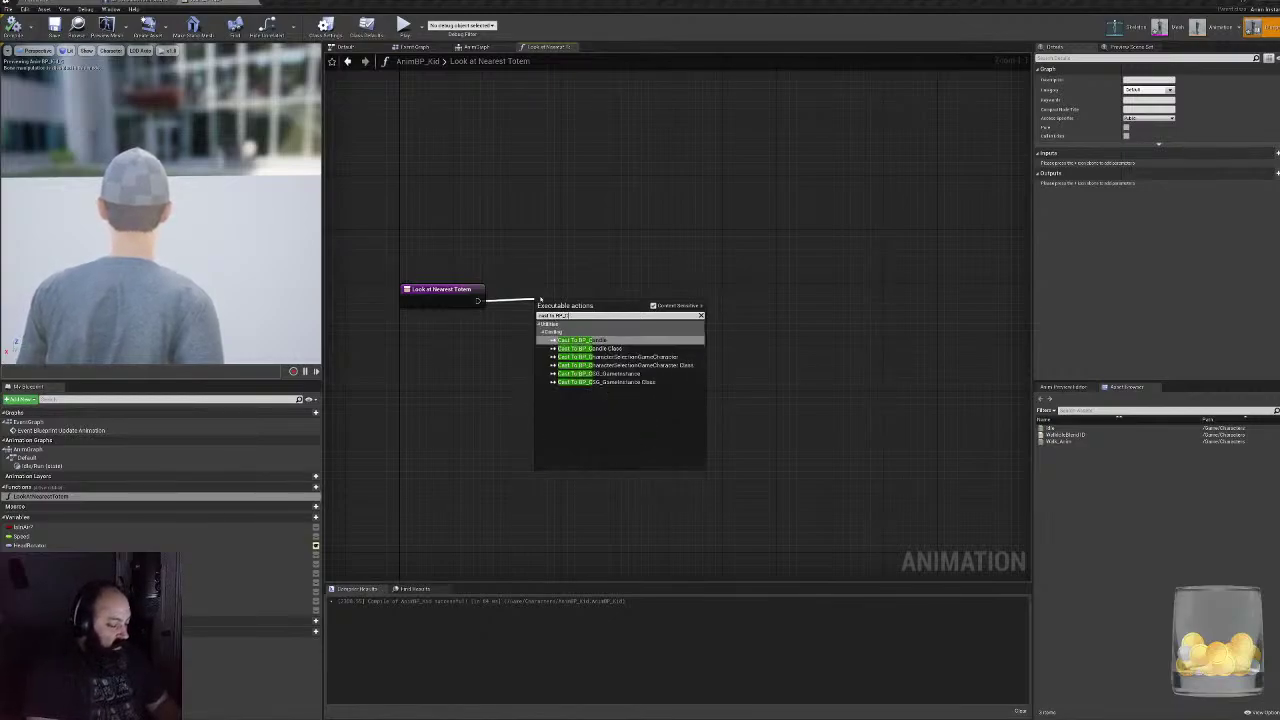
key("Down")
key("Down")
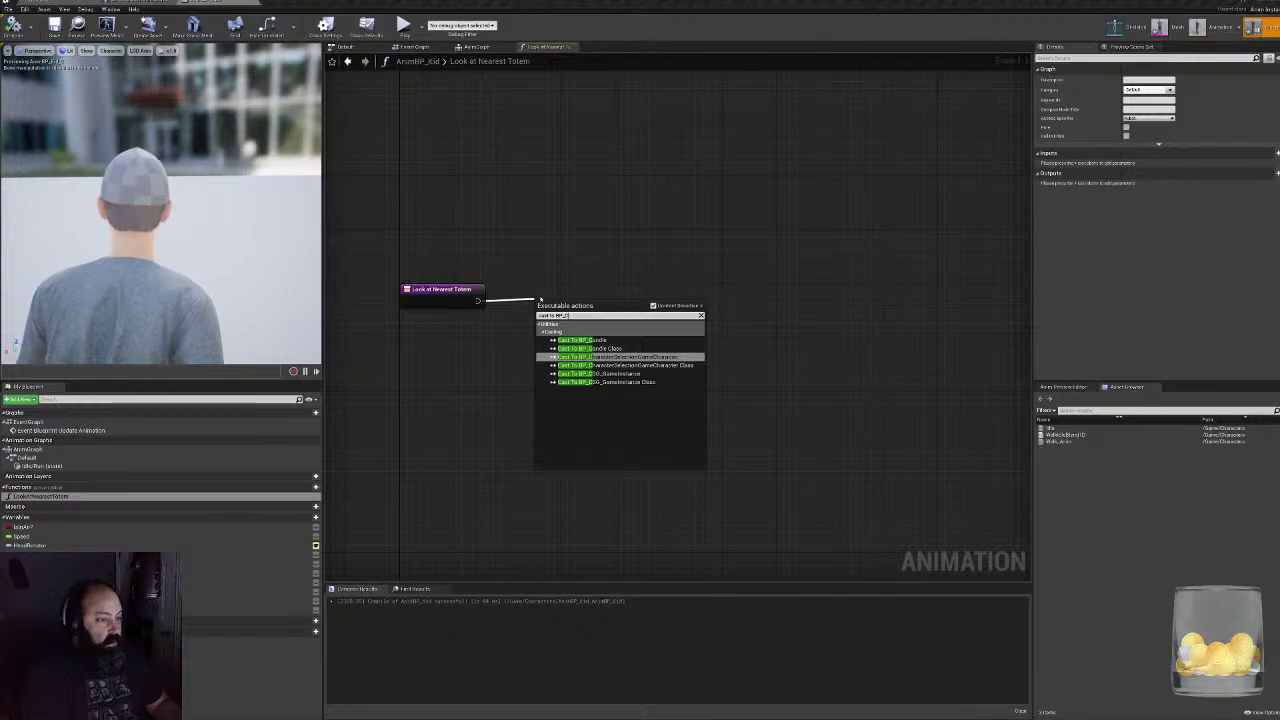
key("Return")
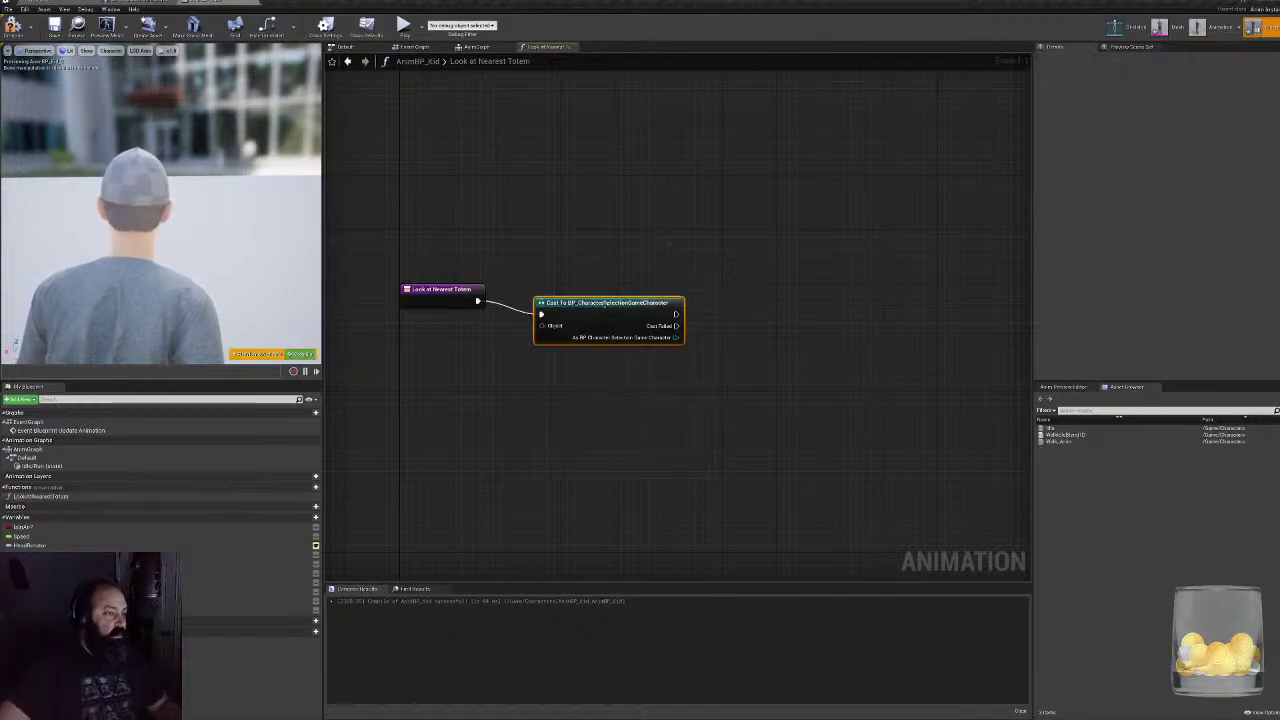
left_click_drag(603, 303, 572, 289)
- Add Get Socket Location for the cast character's Look at Target Node, stack both nodes below the cast and compile
left_click_drag(649, 324, 686, 374)
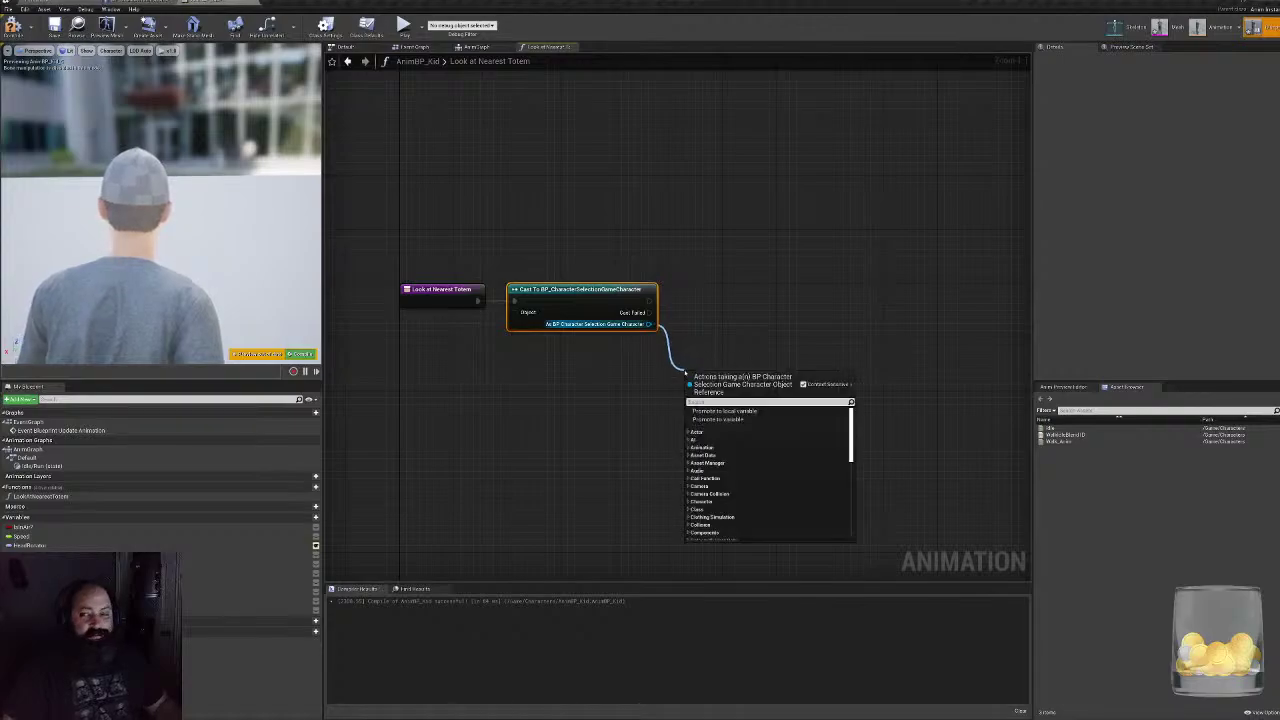
type("get sock")
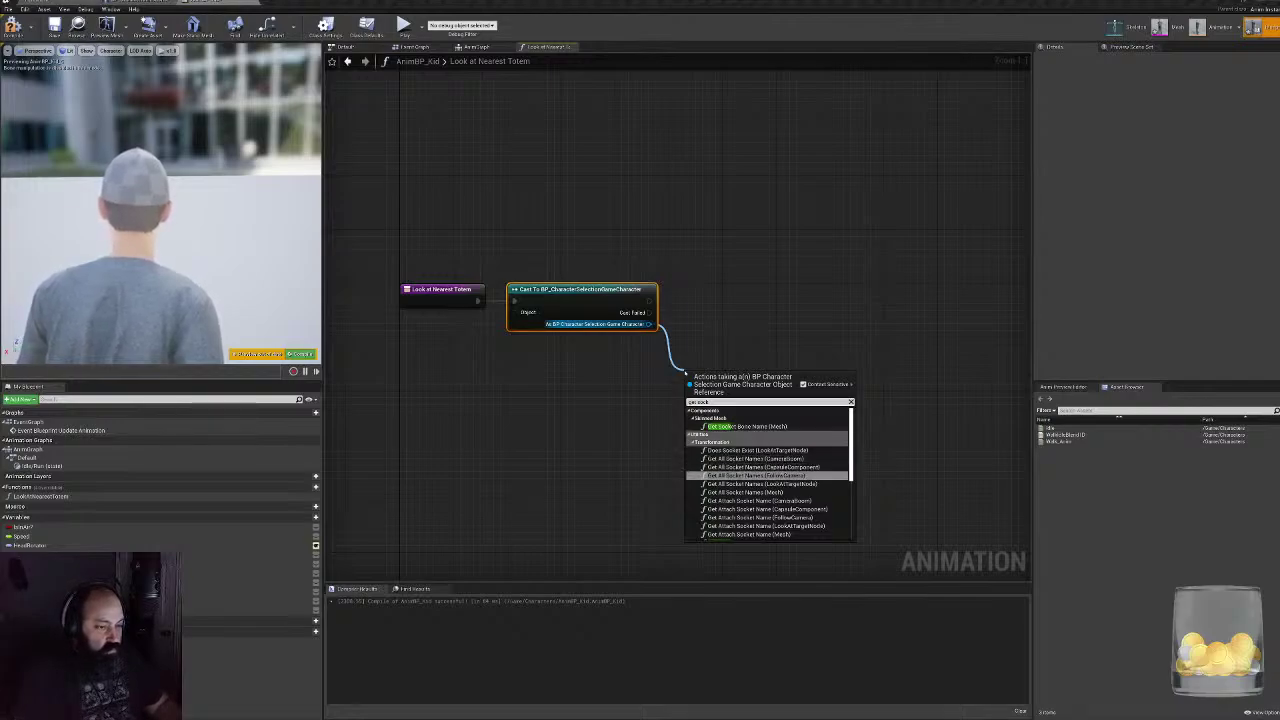
type("et loca")
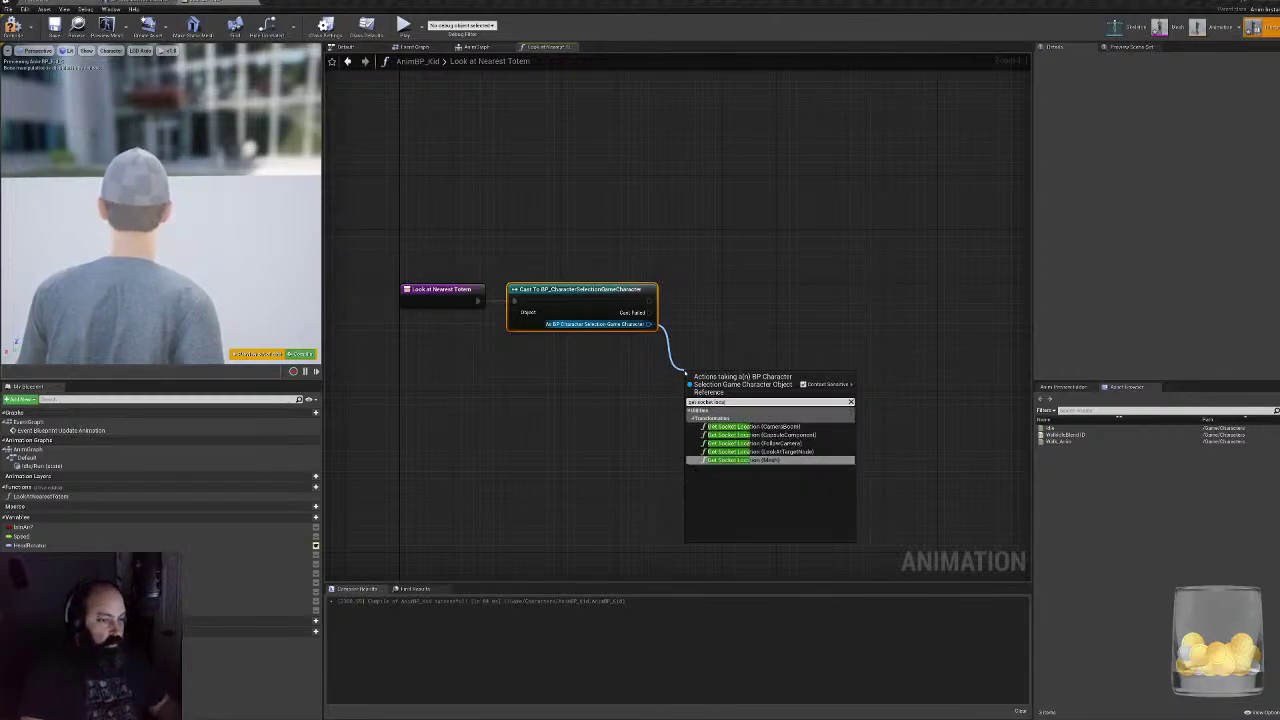
left_click(793, 452)
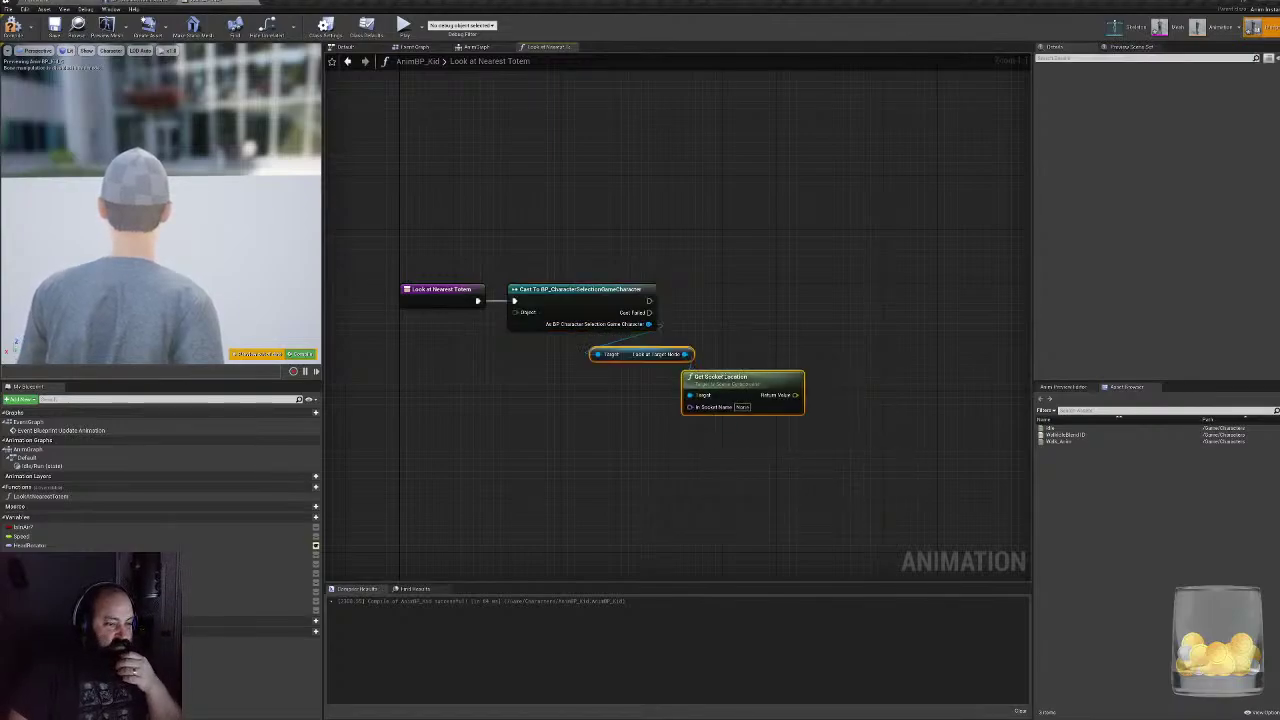
left_click_drag(622, 355, 716, 358)
left_click_drag(812, 387, 718, 407)
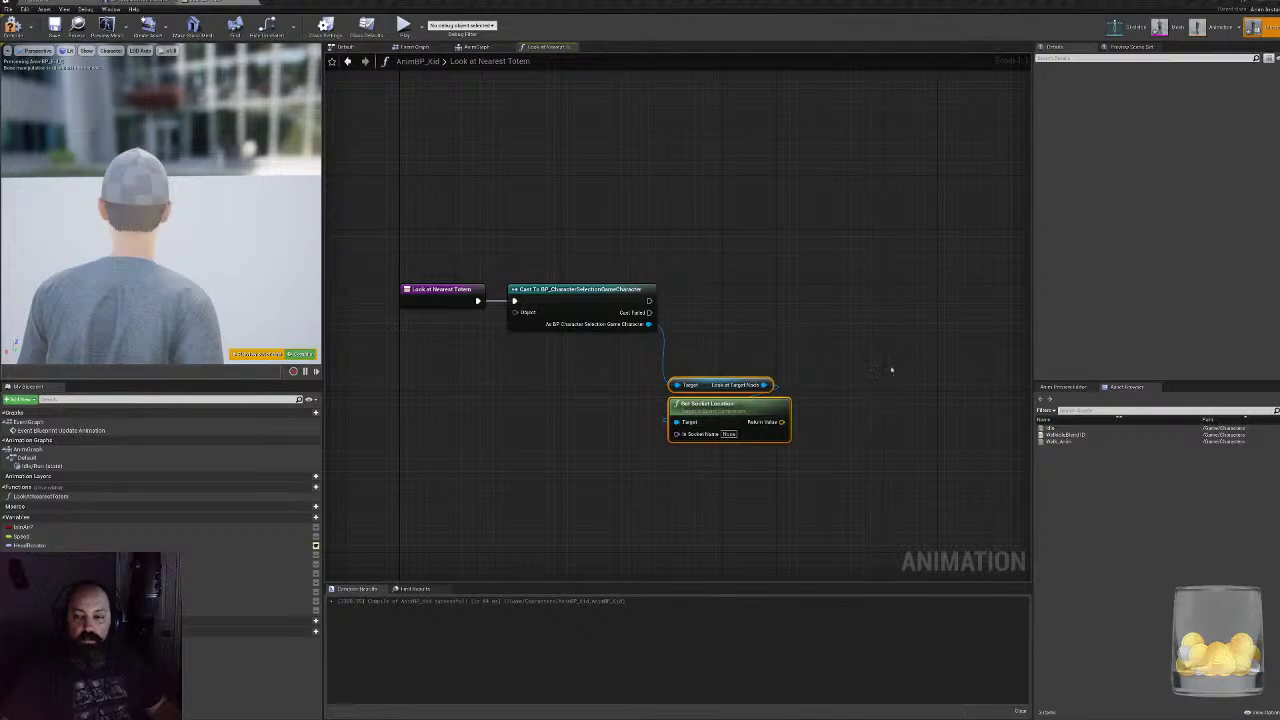
right_click_drag(753, 439, 684, 369)
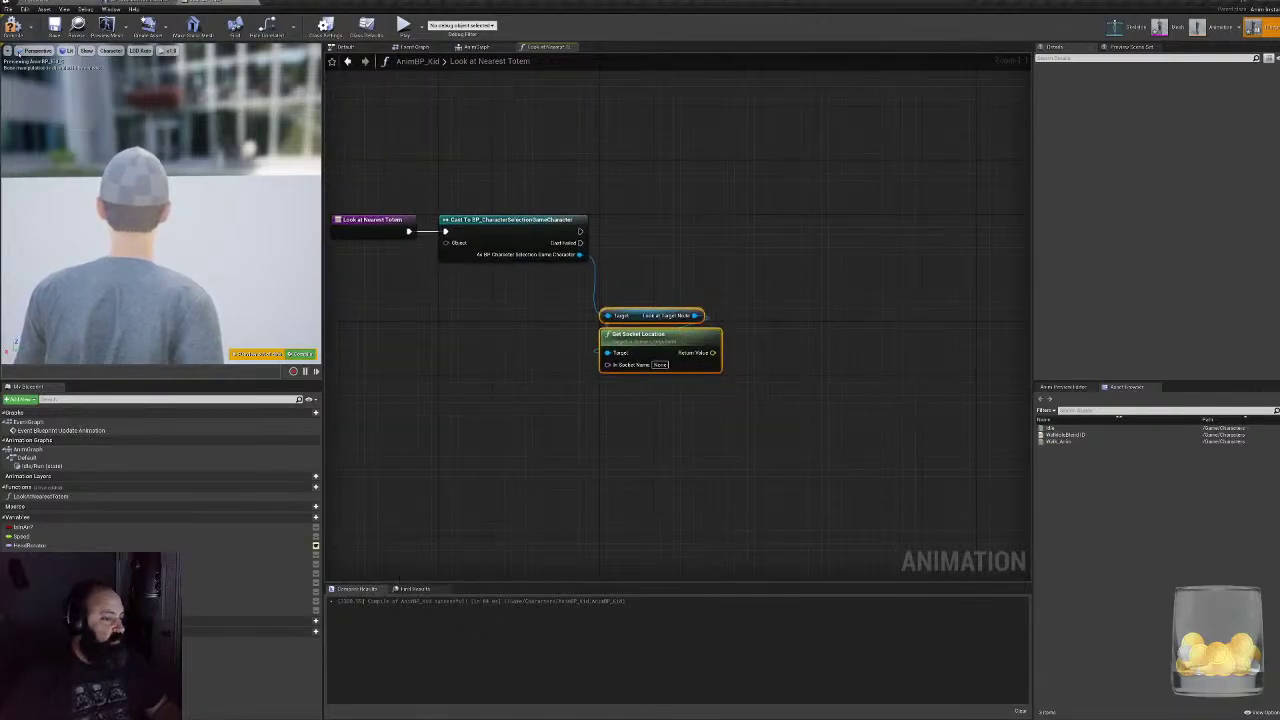
left_click(13, 25)
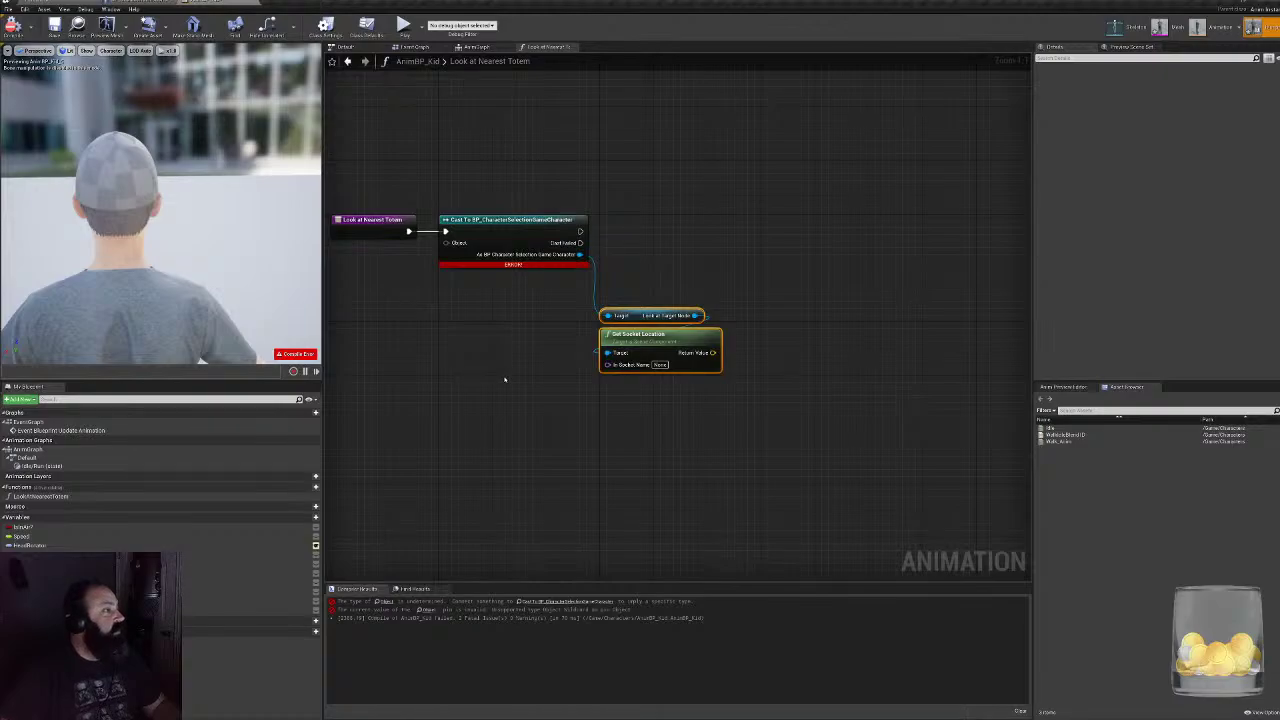
- Add a Get Player Character node, connect its Return Value to the cast's Object input and compile the blueprint
right_click_drag(434, 344, 593, 471)
left_click_drag(530, 350, 443, 350)
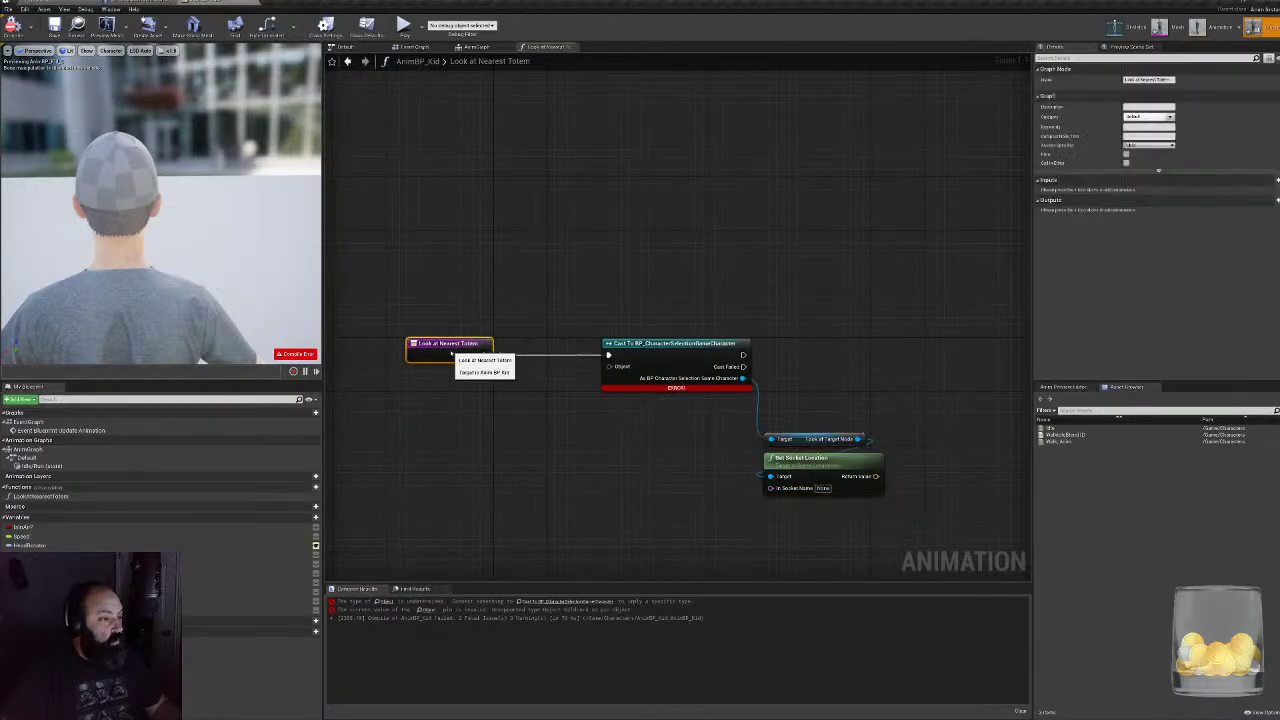
right_click(449, 386)
type("get player")
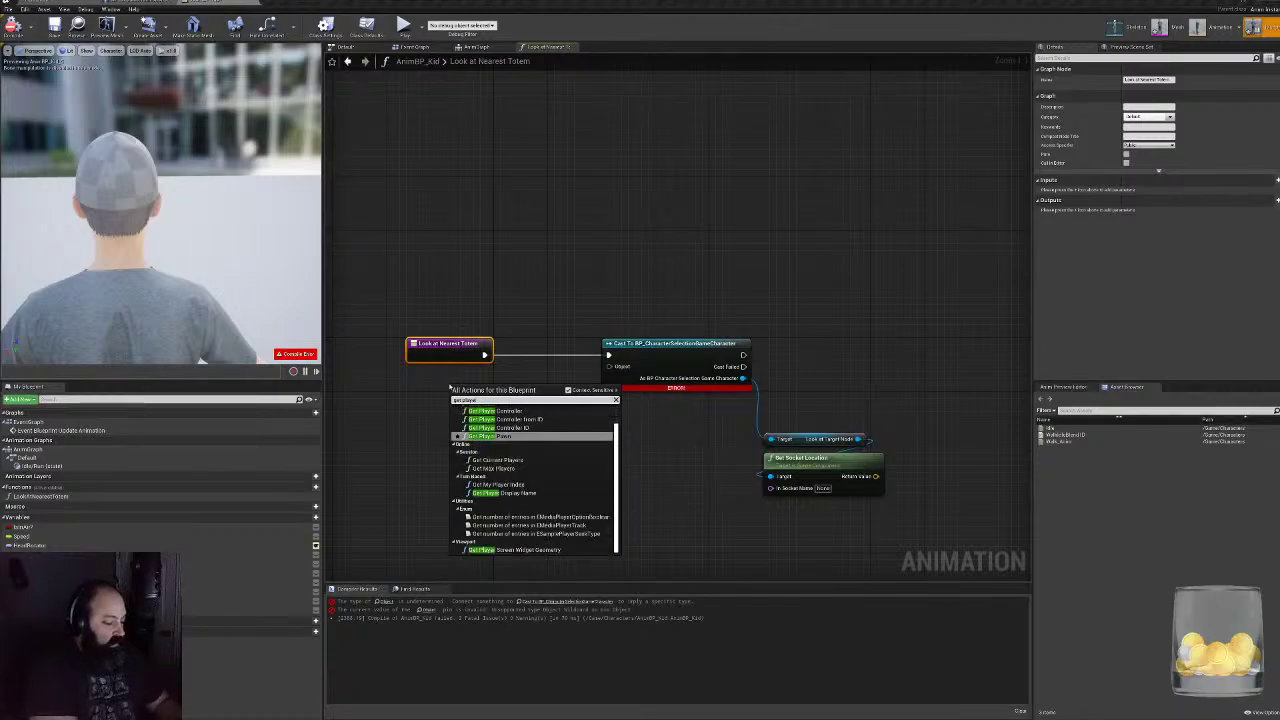
key("Up")
key("Up")
key("Up")
key("Up")
key("Up")
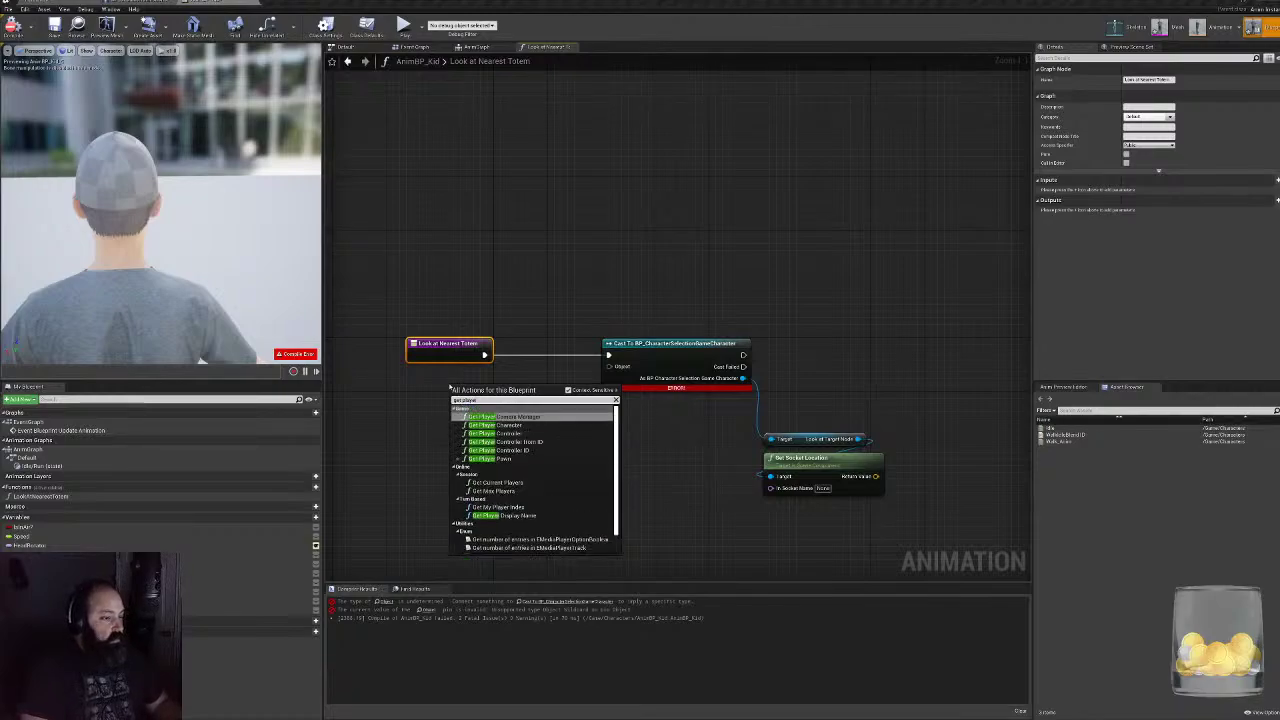
key("Down")
key("Return")
left_click_drag(543, 401, 609, 367)
left_click(14, 24)
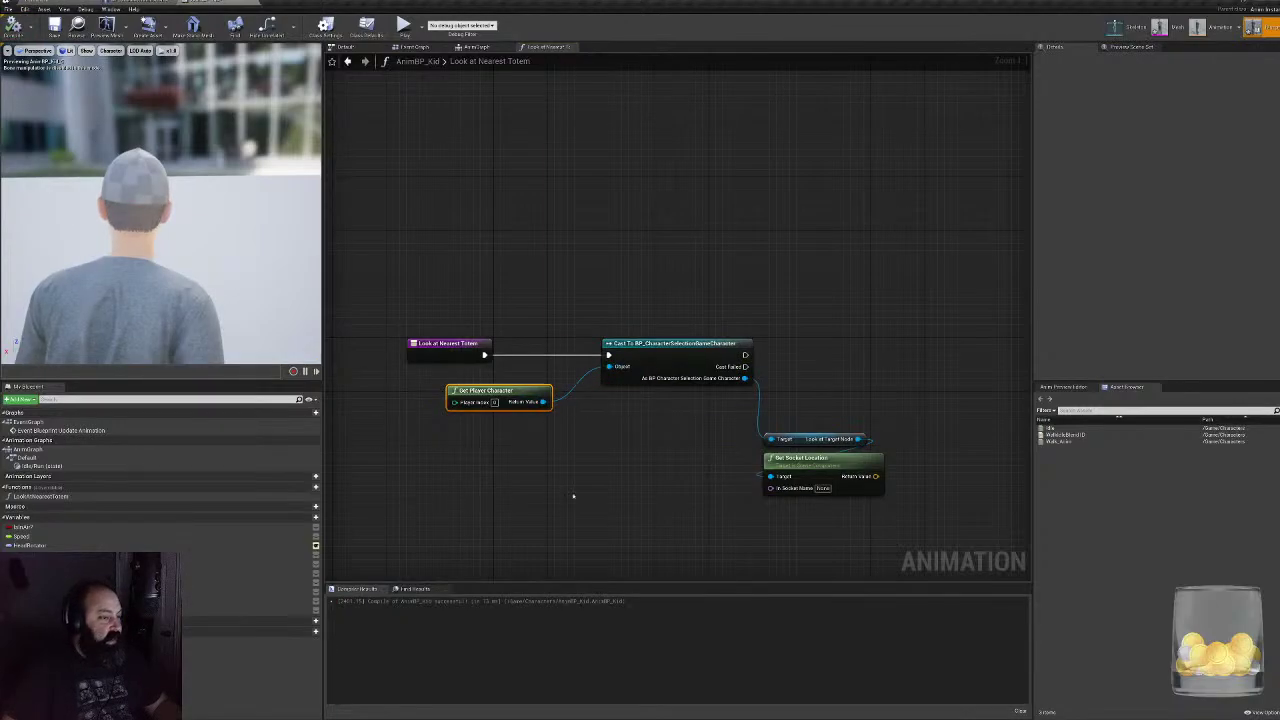
- Stack Get Player Character directly above the cast node and move both closer to the function entry
left_click_drag(518, 394, 678, 323)
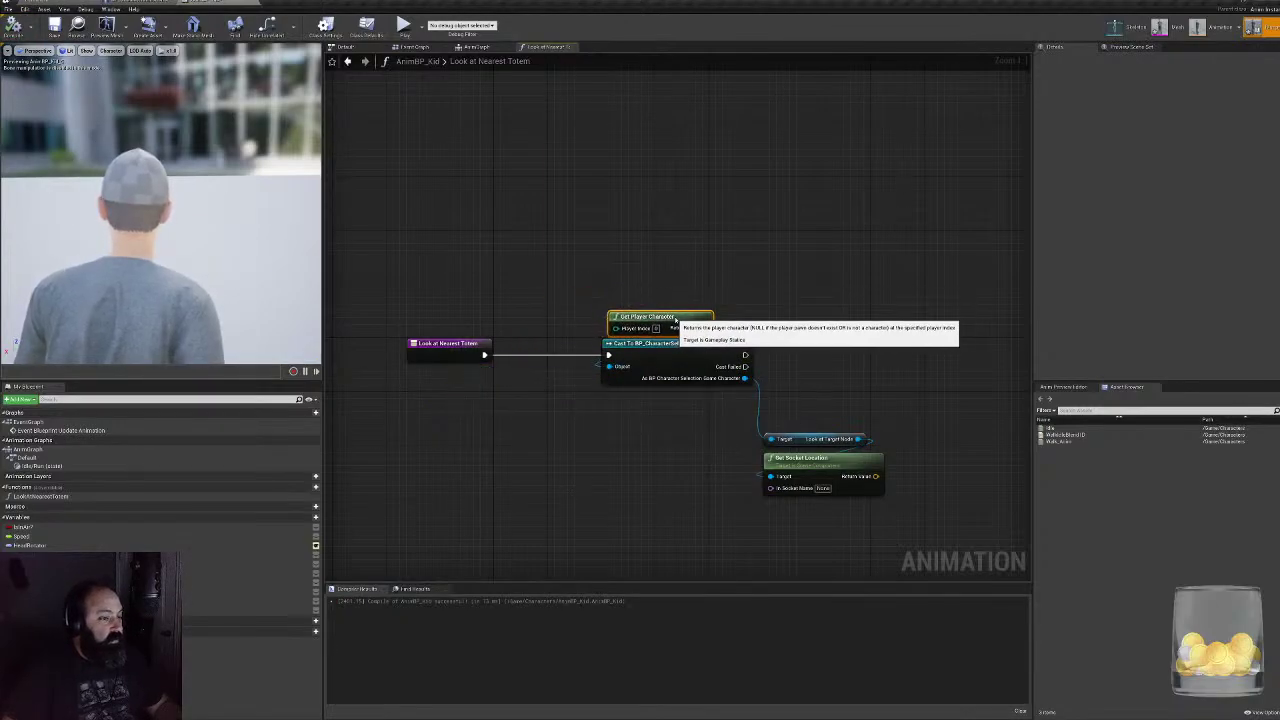
right_click_drag(727, 334, 666, 256)
left_click_drag(583, 137, 601, 266)
left_click_drag(601, 265, 533, 265)
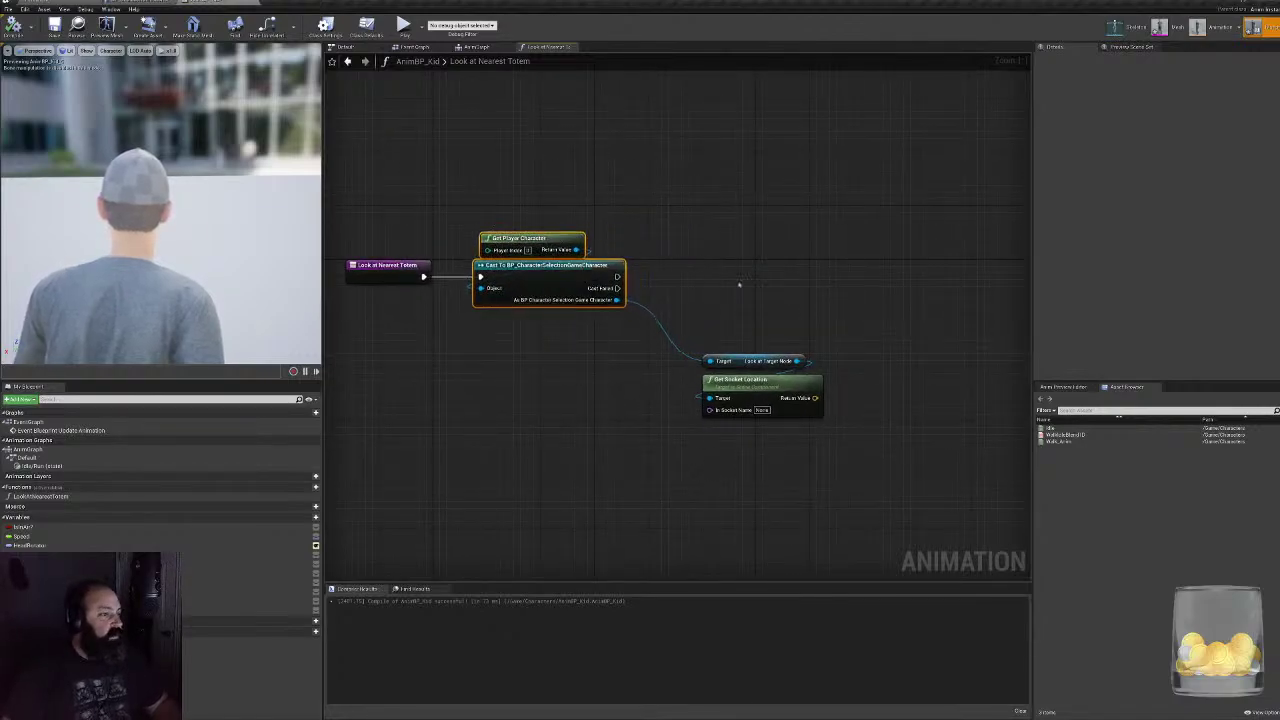
- Add a Get Game Instance node in the empty graph area beside the cast node
left_click(690, 280)
right_click(687, 269)
type("get grav")
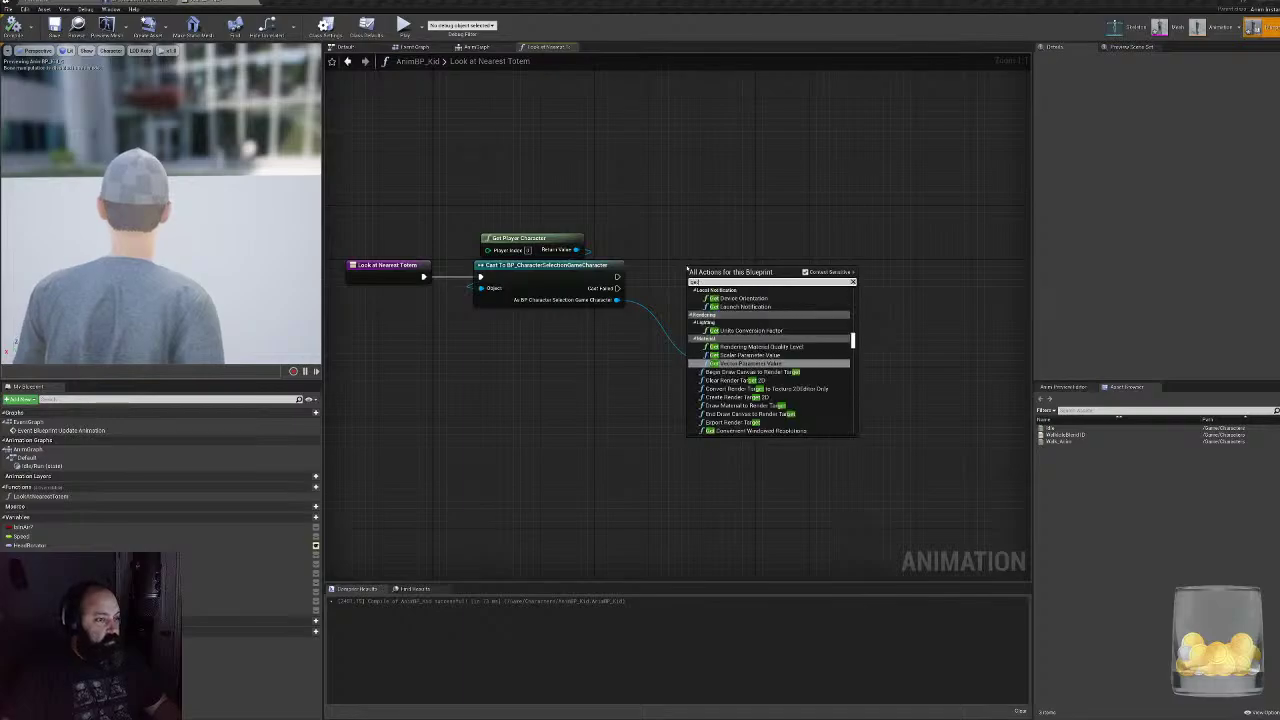
key("BackSpace")
key("BackSpace")
key("BackSpace")
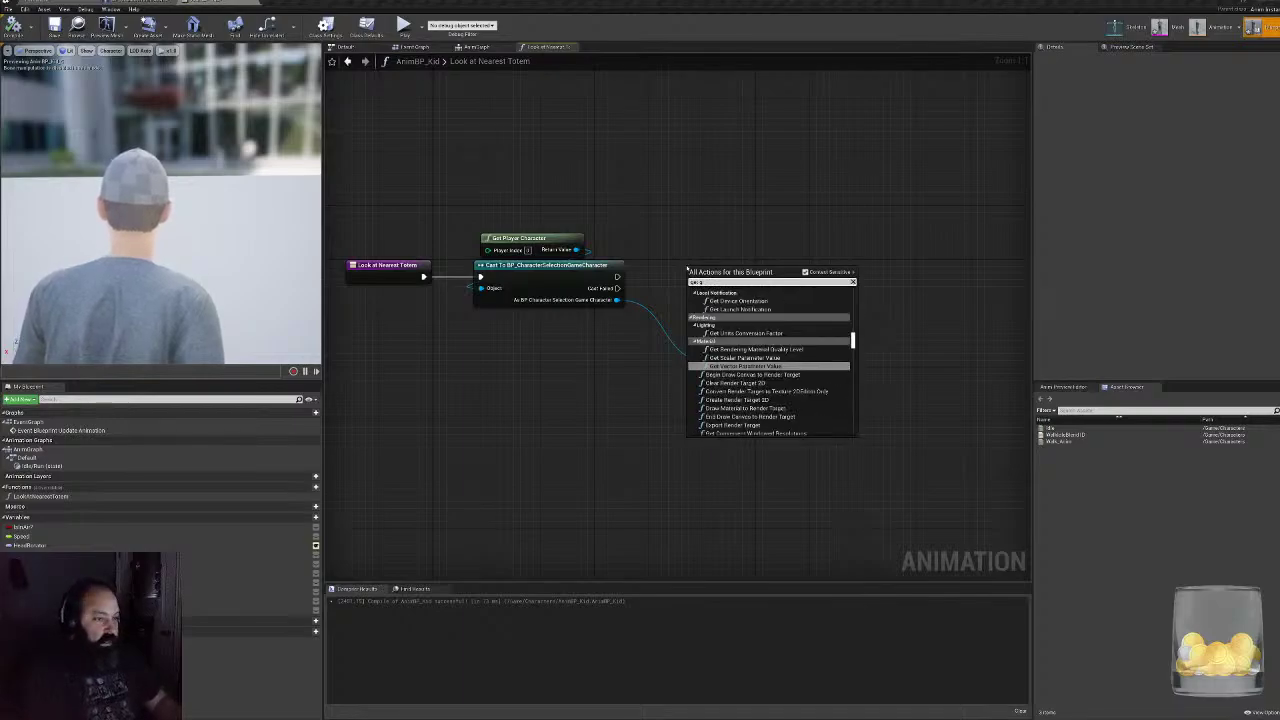
type("ame in")
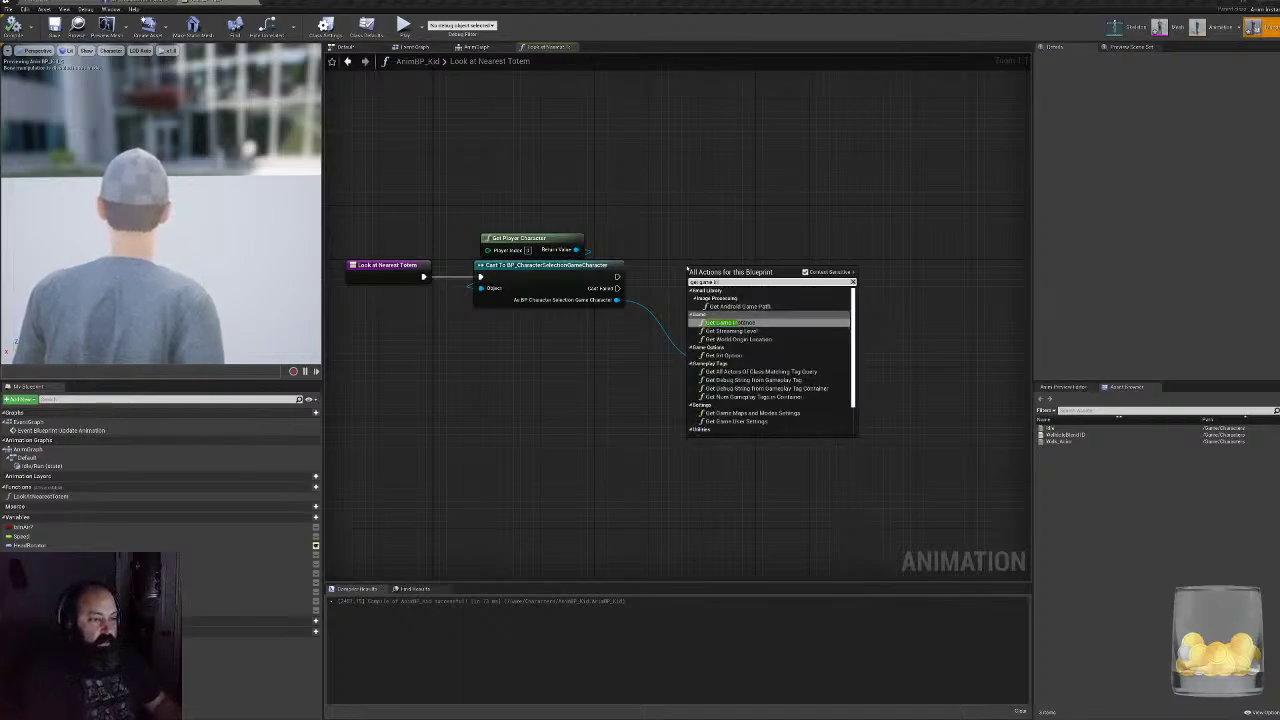
- Add a Get Game Instance node and cast it to BP_CSG_GameInstance, executed after the BP_CharacterSelectionGameCharacter cast
key("Return")
left_click_drag(730, 273, 690, 219)
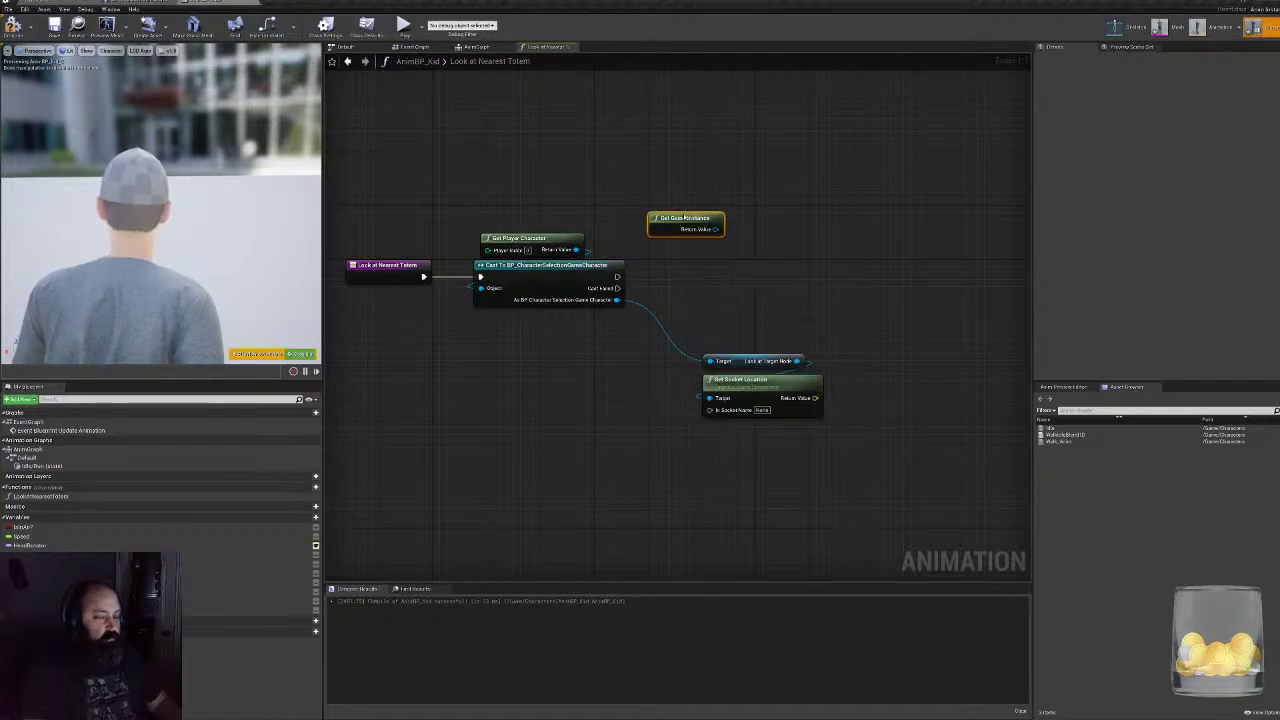
left_click_drag(616, 276, 645, 280)
type("cast to gam")
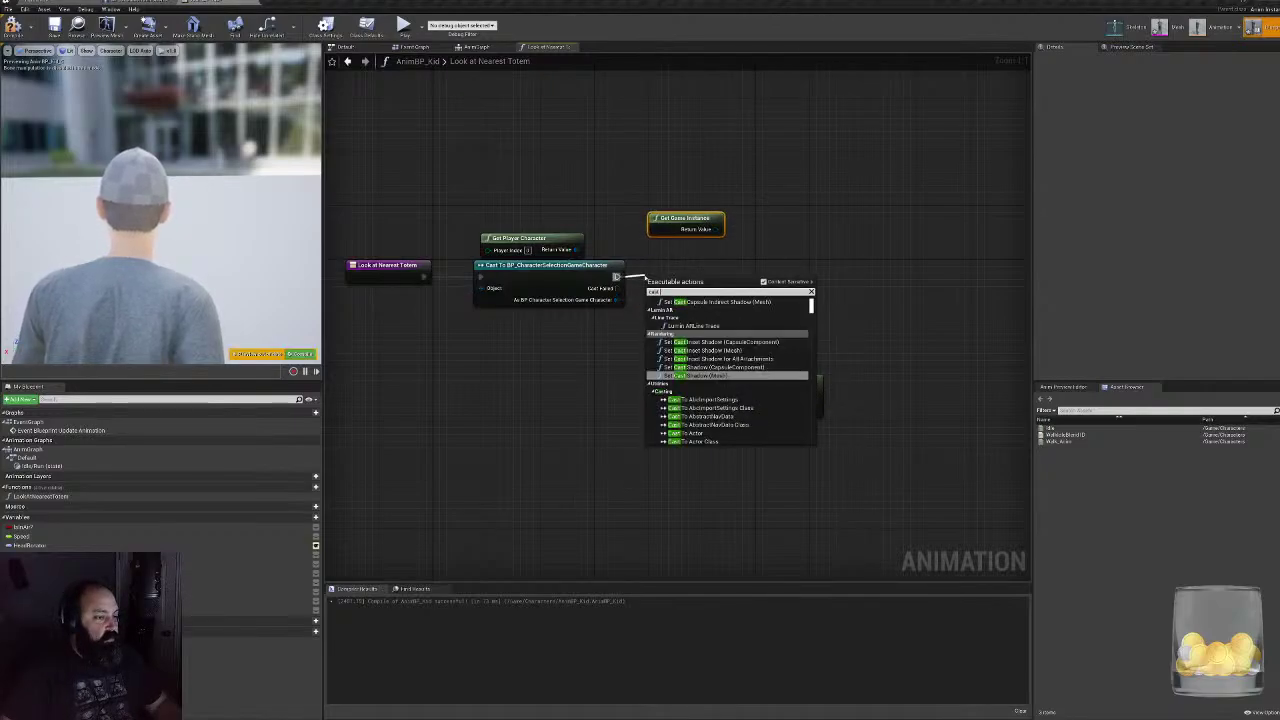
key("BackSpace")
key("BackSpace")
key("BackSpace")
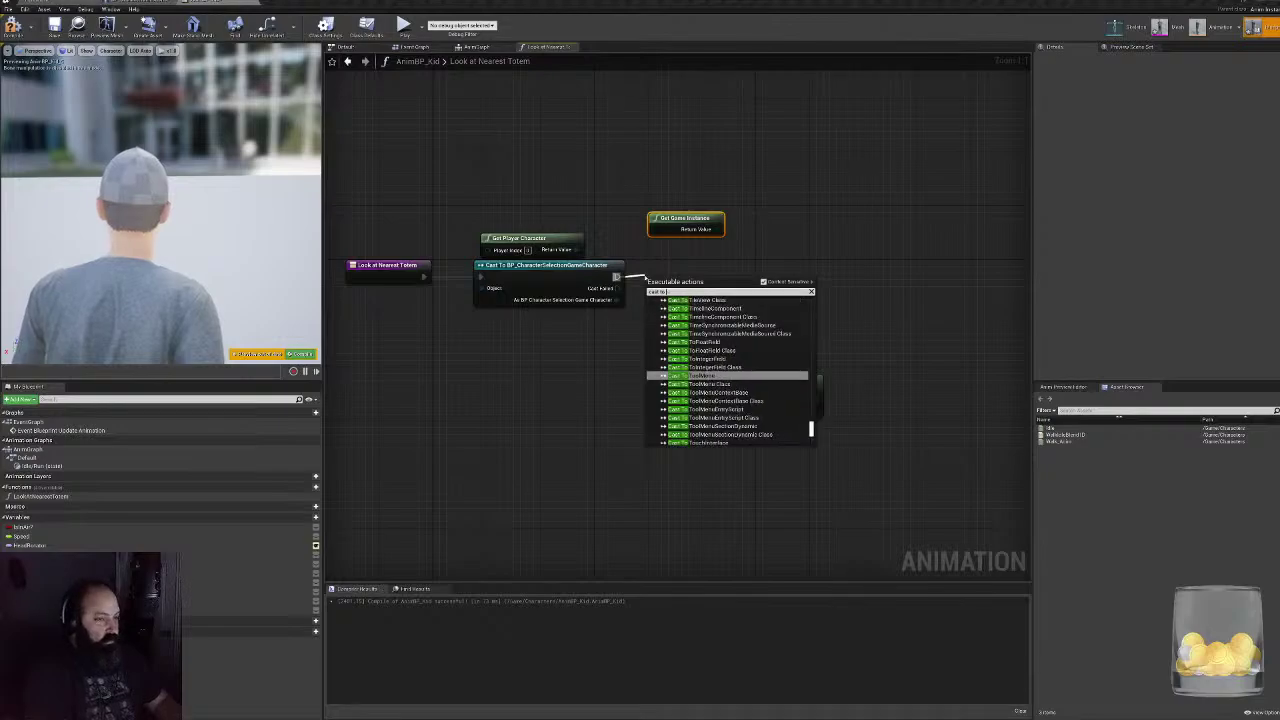
type("bp_")
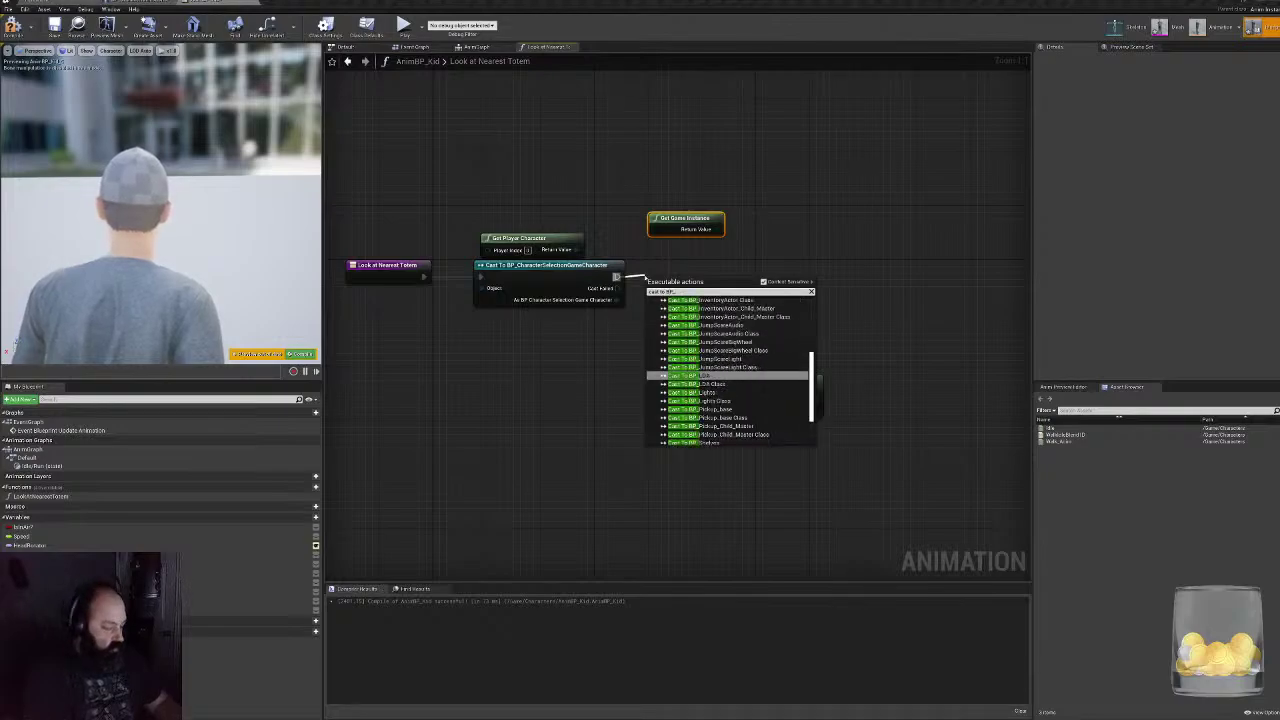
type("c")
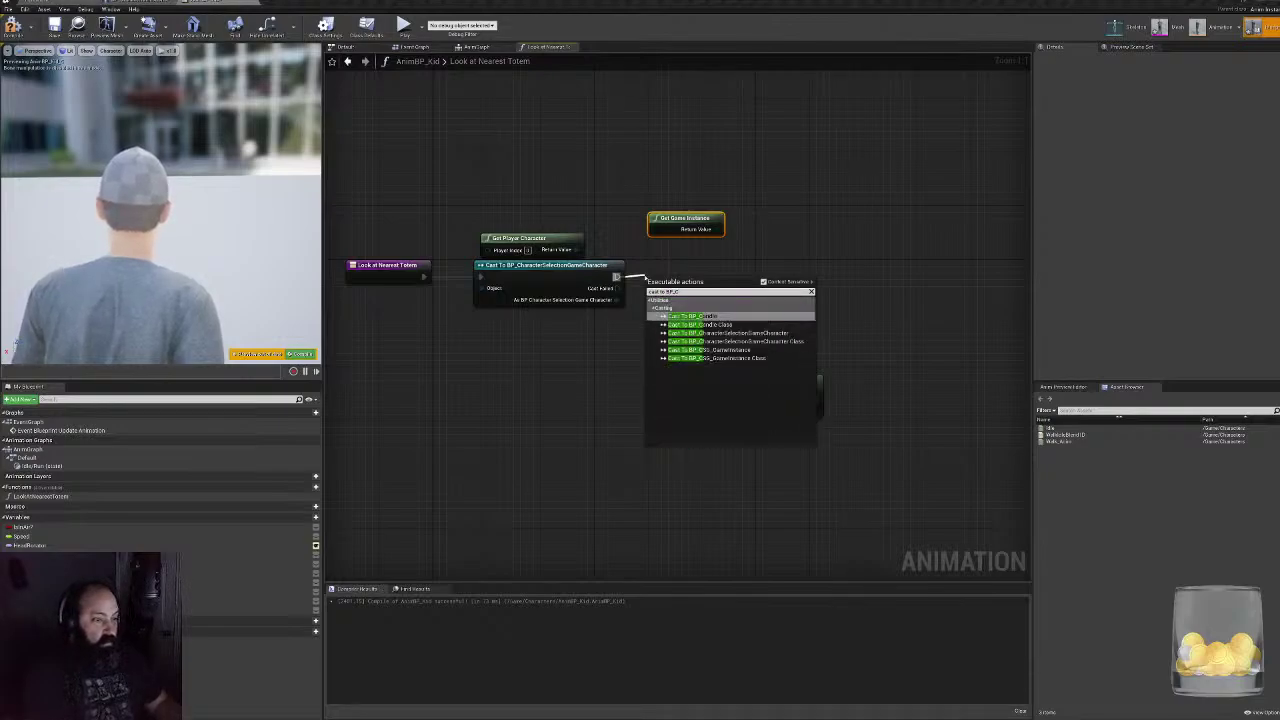
key("Down")
key("Down")
key("Down")
key("Down")
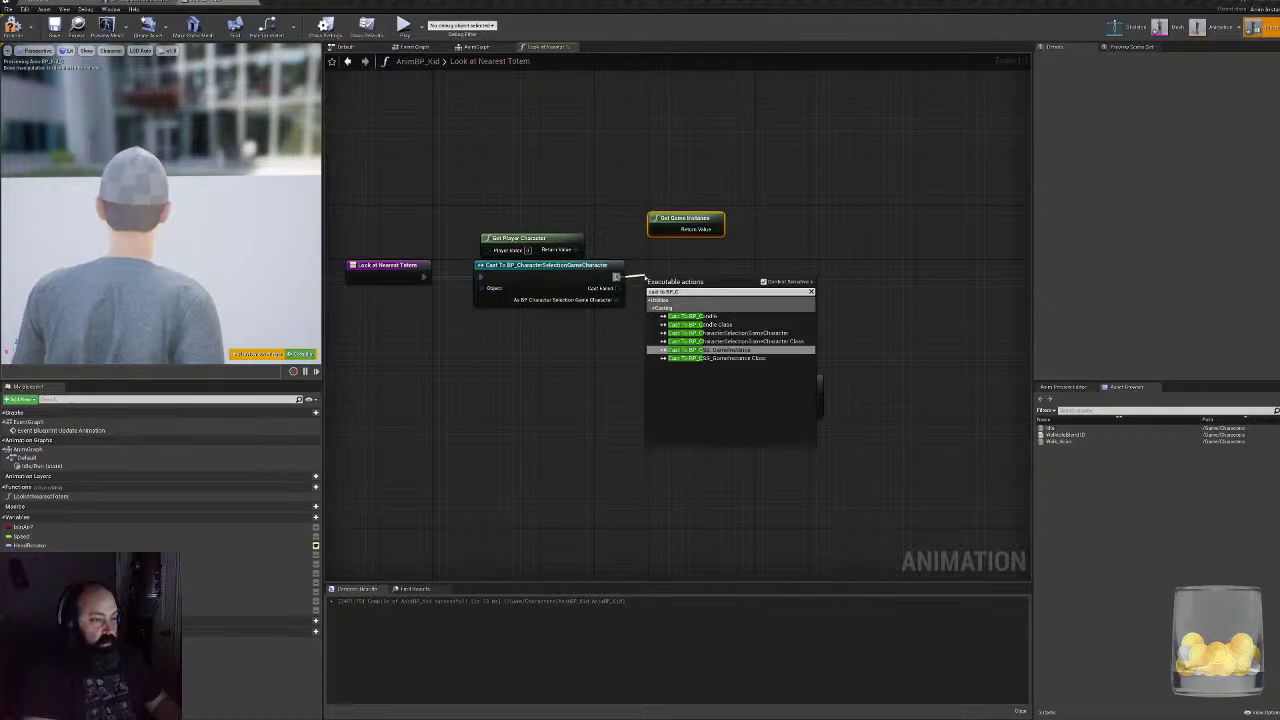
key("Return")
mouse_move(683, 280)
left_mouse_down()
mouse_move(735, 248)
mouse_move(681, 291)
left_mouse_up()
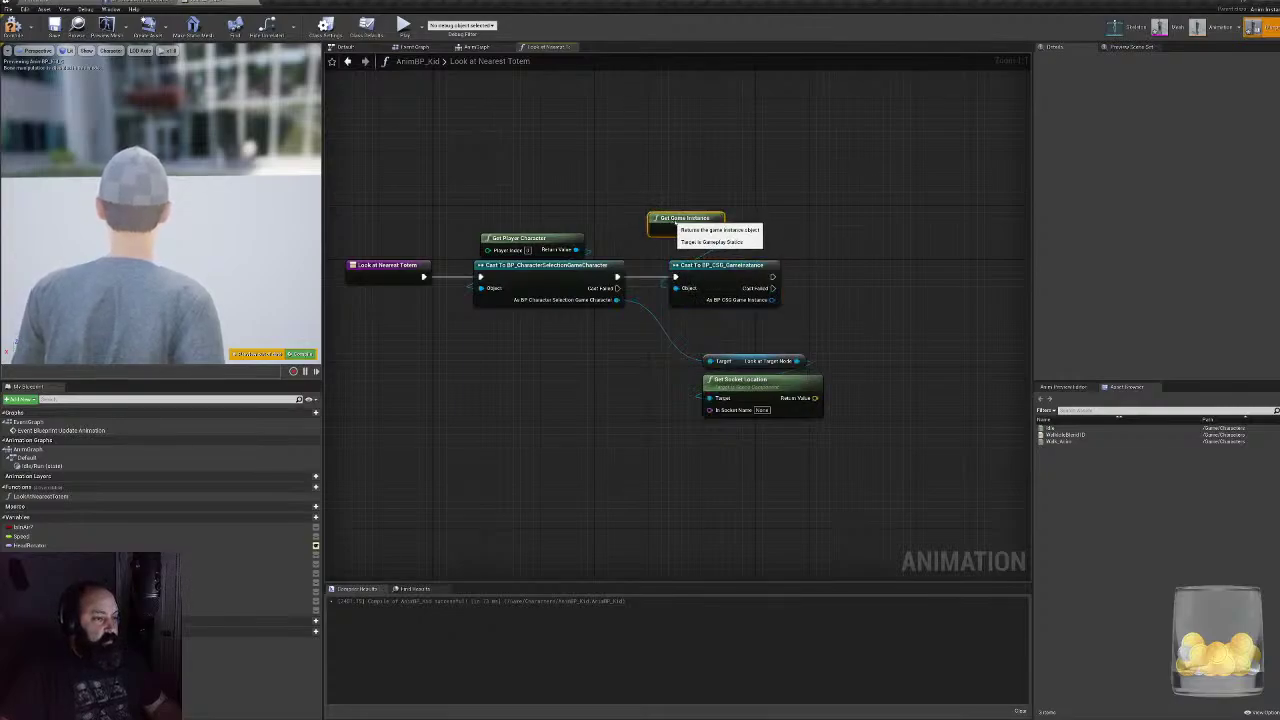
left_click_drag(673, 217, 691, 234)
right_click_drag(843, 289, 773, 258)
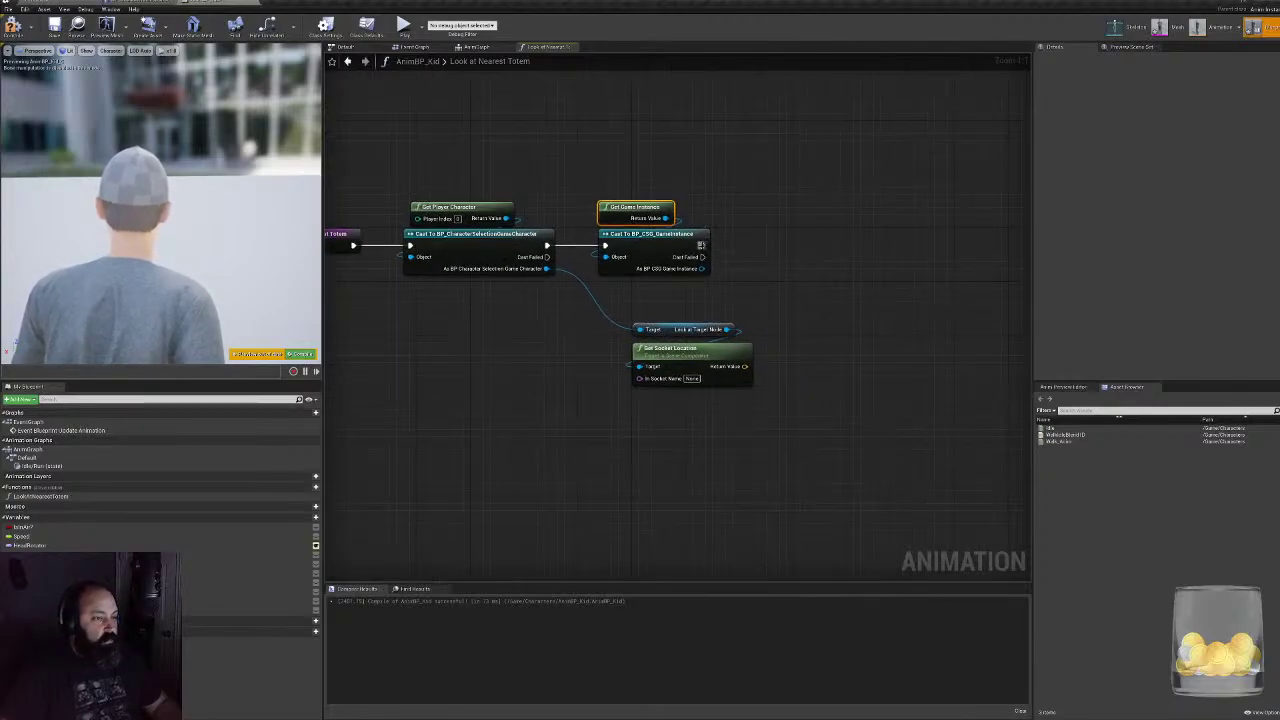
- Check the nearest totem variable in the BP_CSG_GameInstance blueprint and get Nearest Totem from the game instance cast's output
left_click_drag(703, 269, 838, 327)
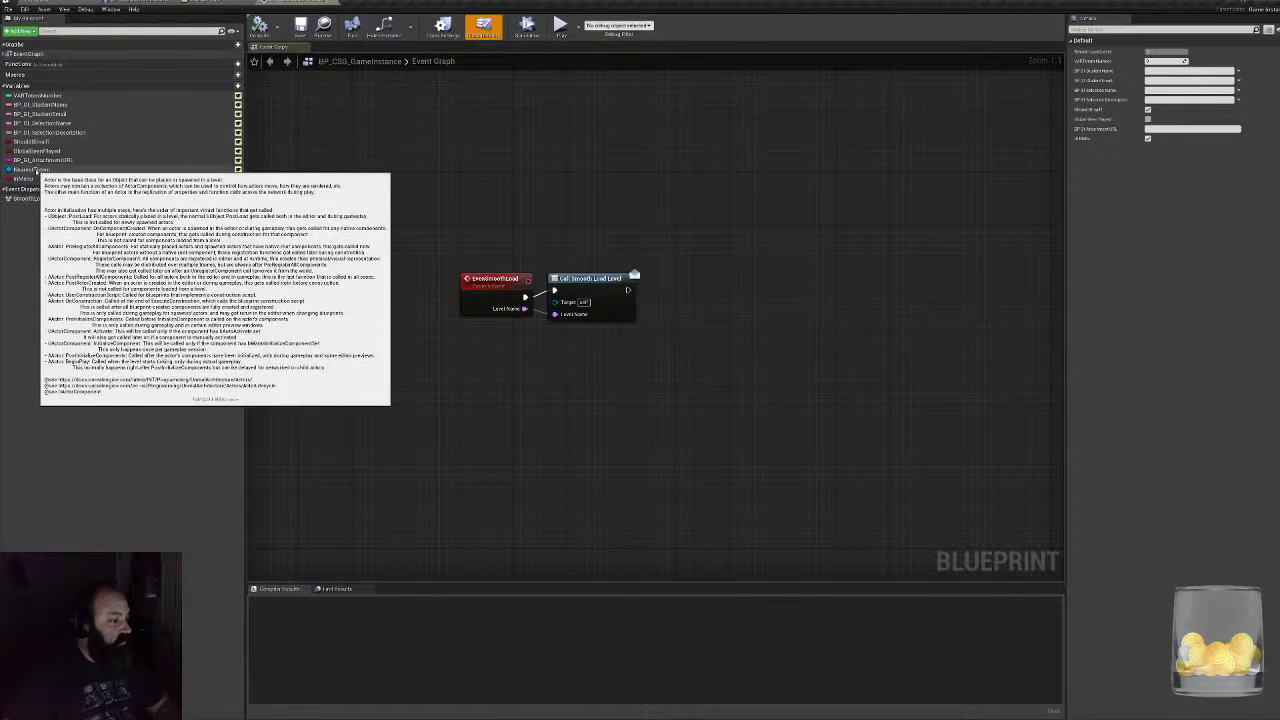
left_click(30, 169)
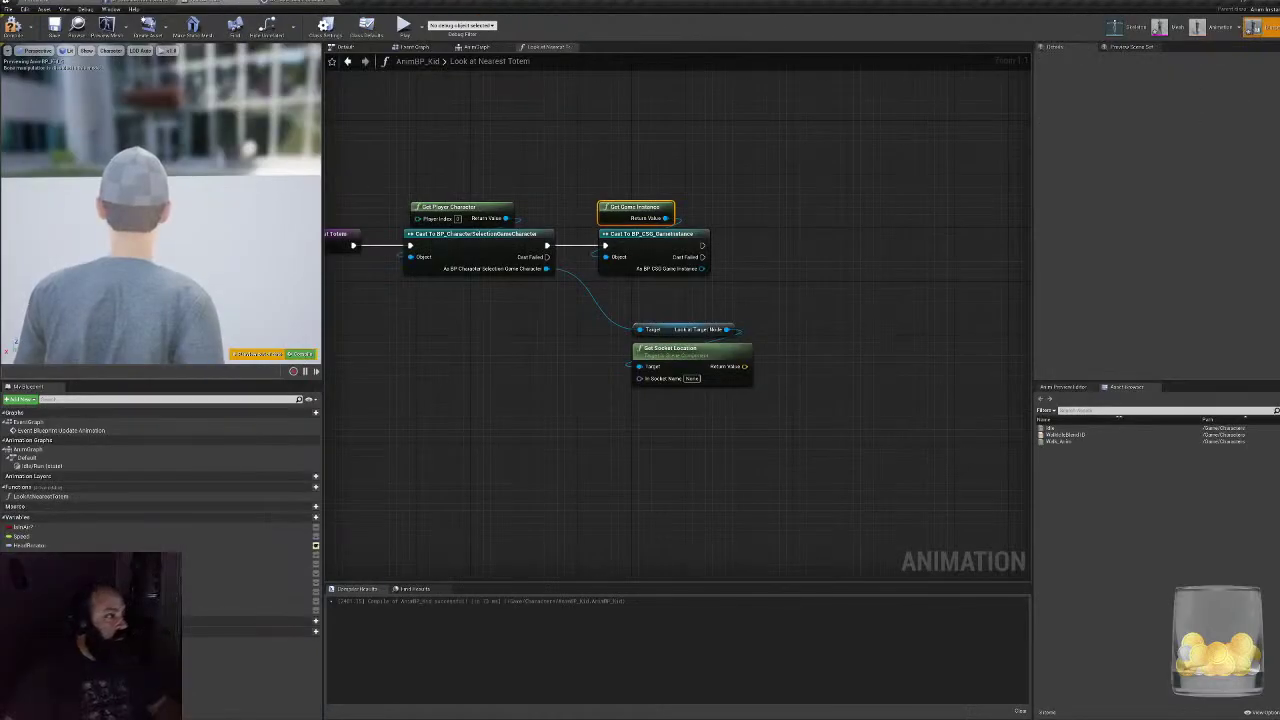
left_click_drag(703, 268, 716, 273)
type("get nea")
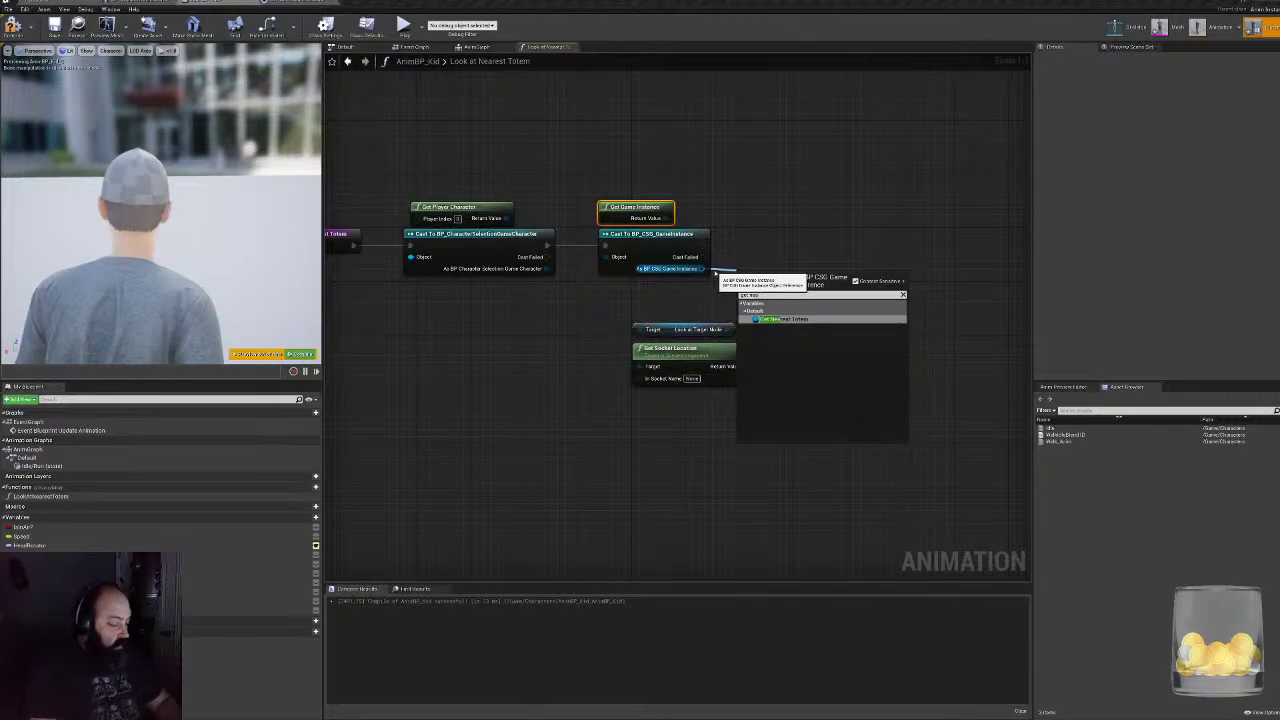
key("Return")
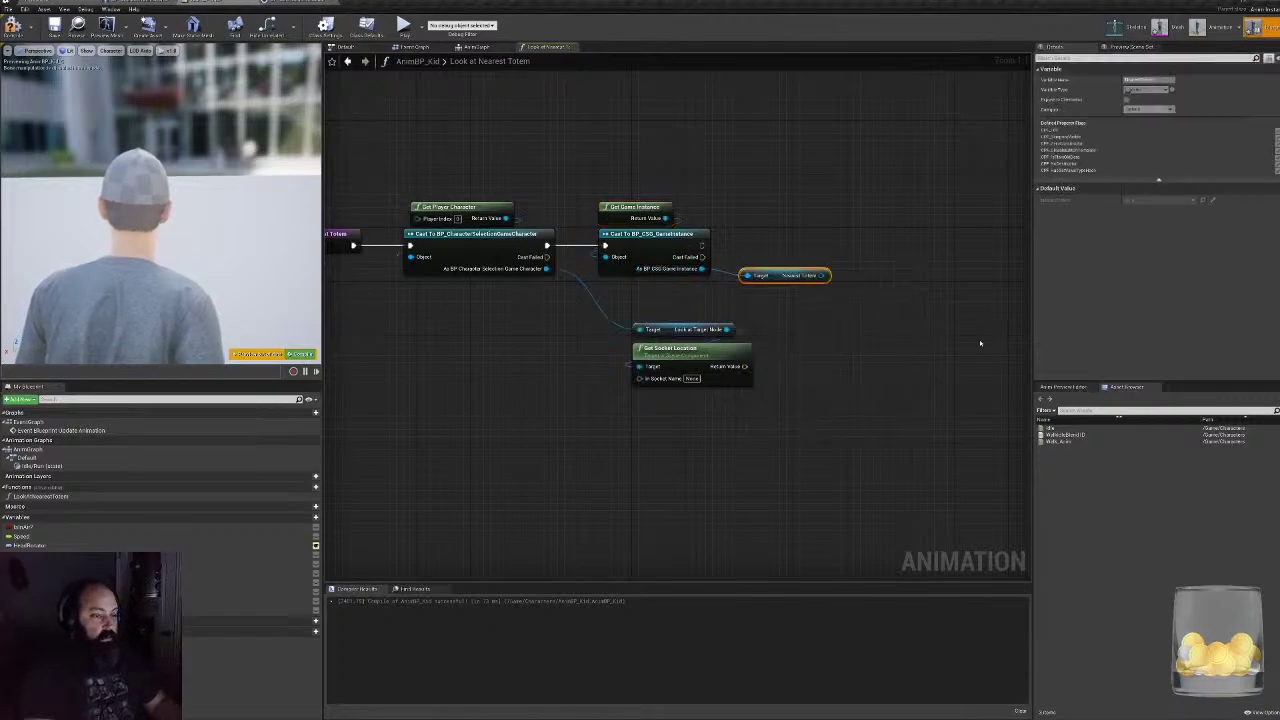
- Add a GetActorLocation node fed by the Nearest Totem reference
right_click_drag(687, 433, 603, 385)
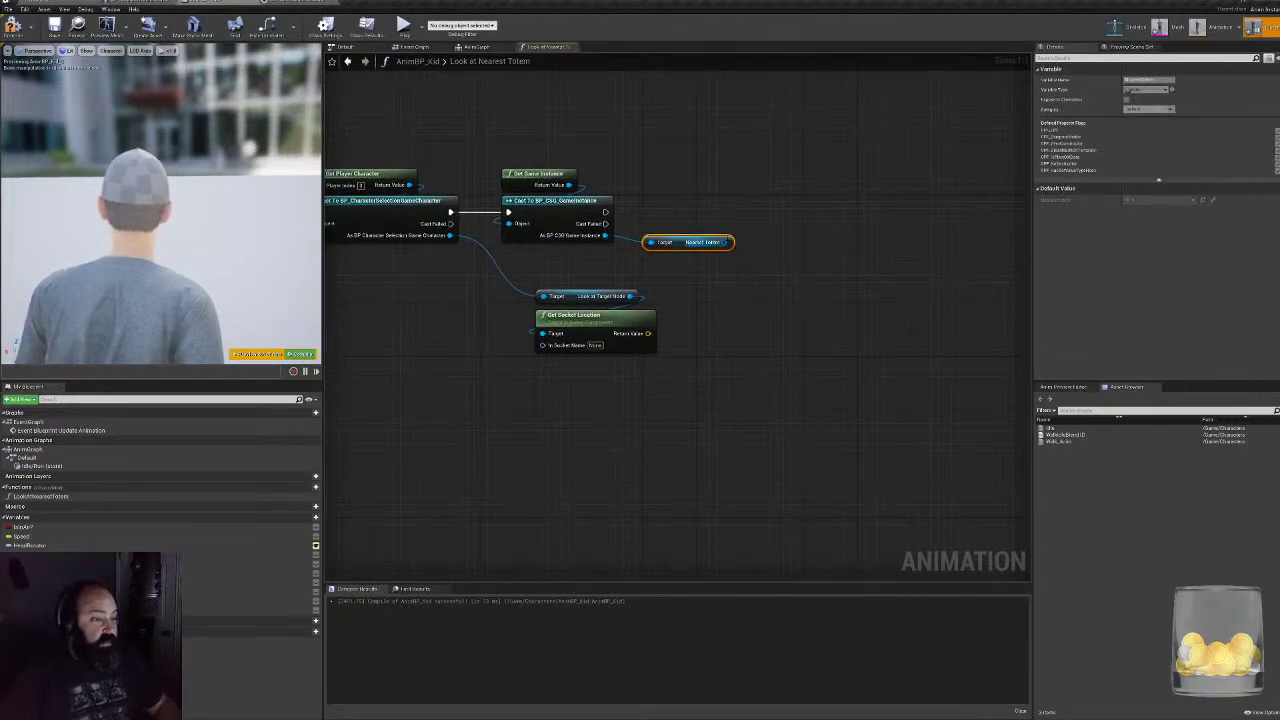
left_click_drag(727, 242, 745, 257)
type("get world")
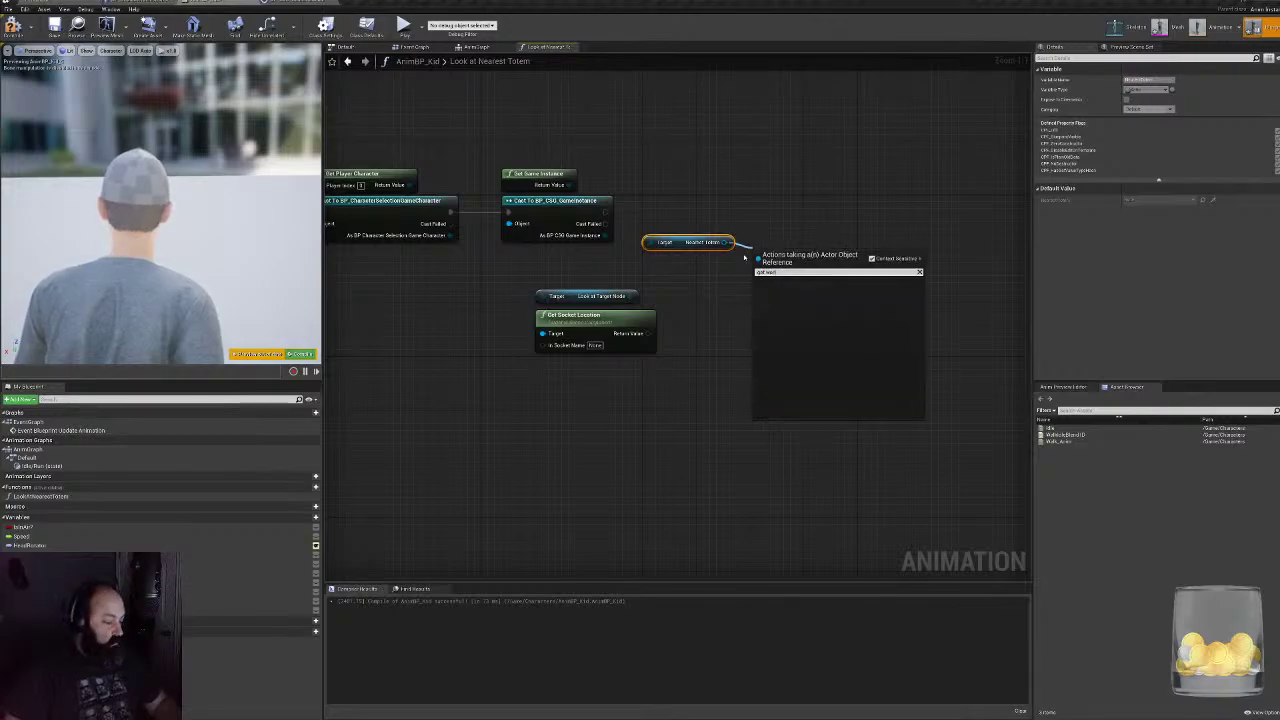
key("BackSpace")
key("BackSpace")
key("BackSpace")
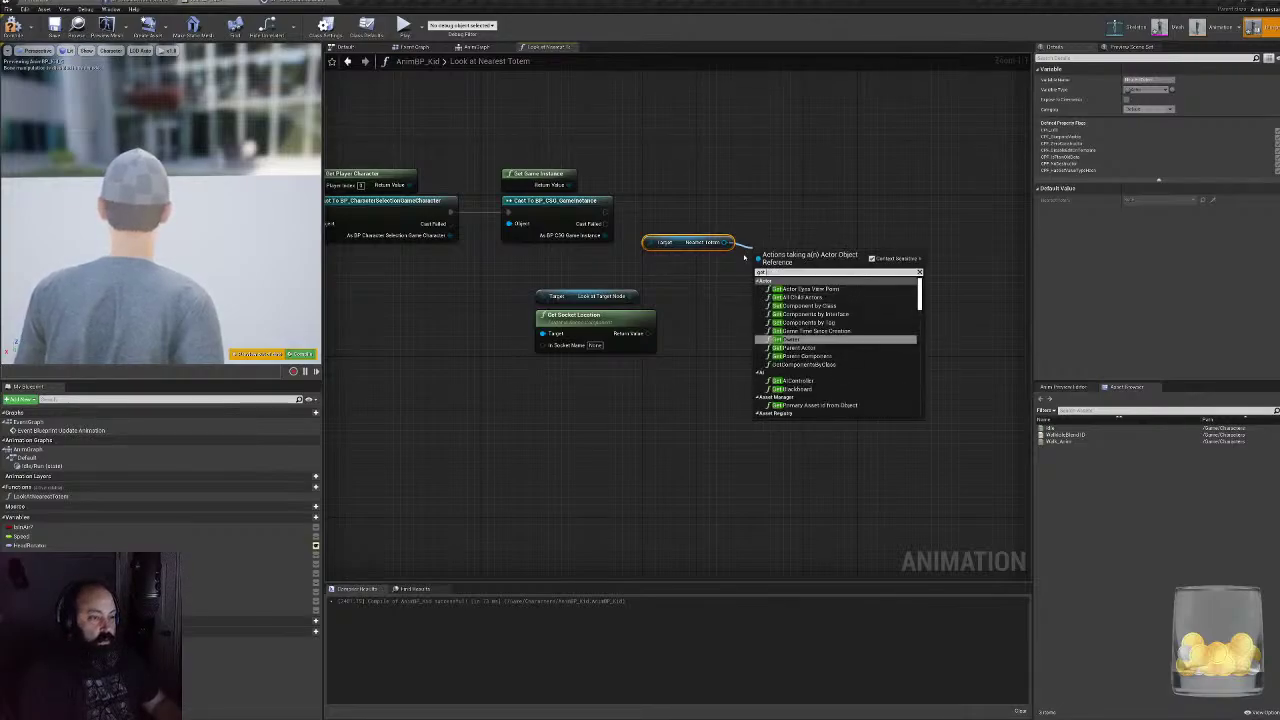
type("loac")
type("a")
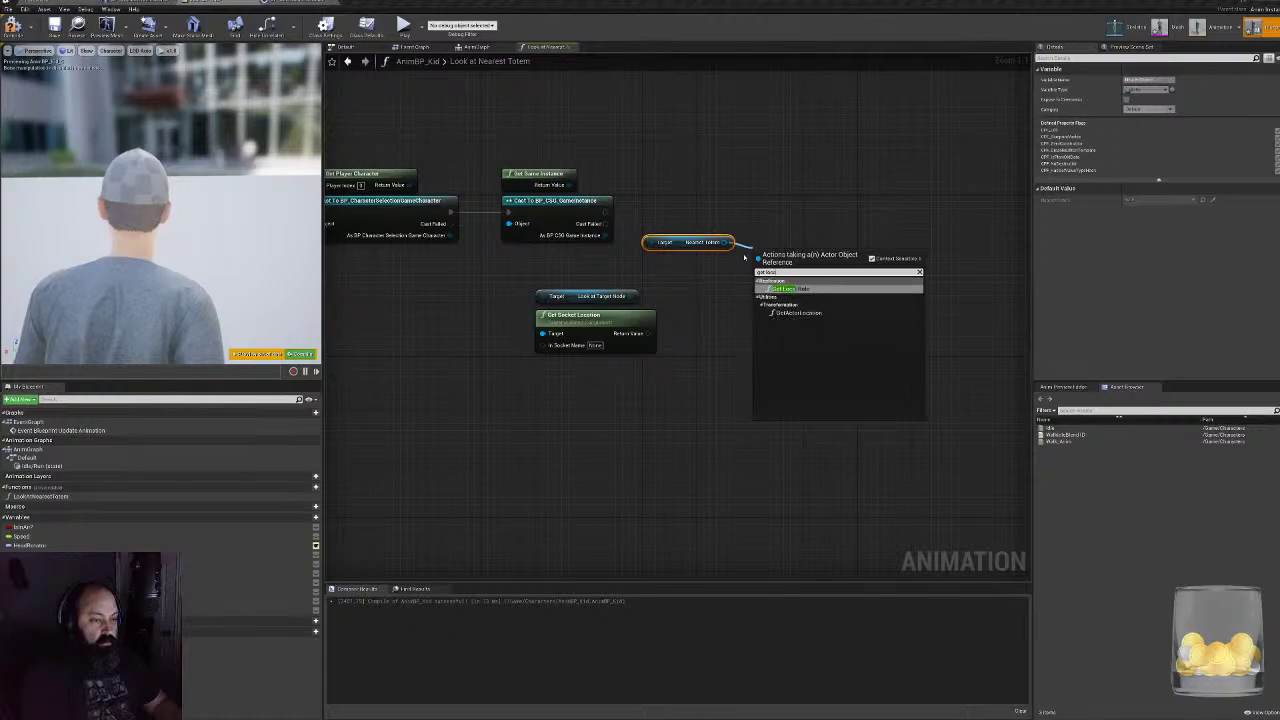
key("Down")
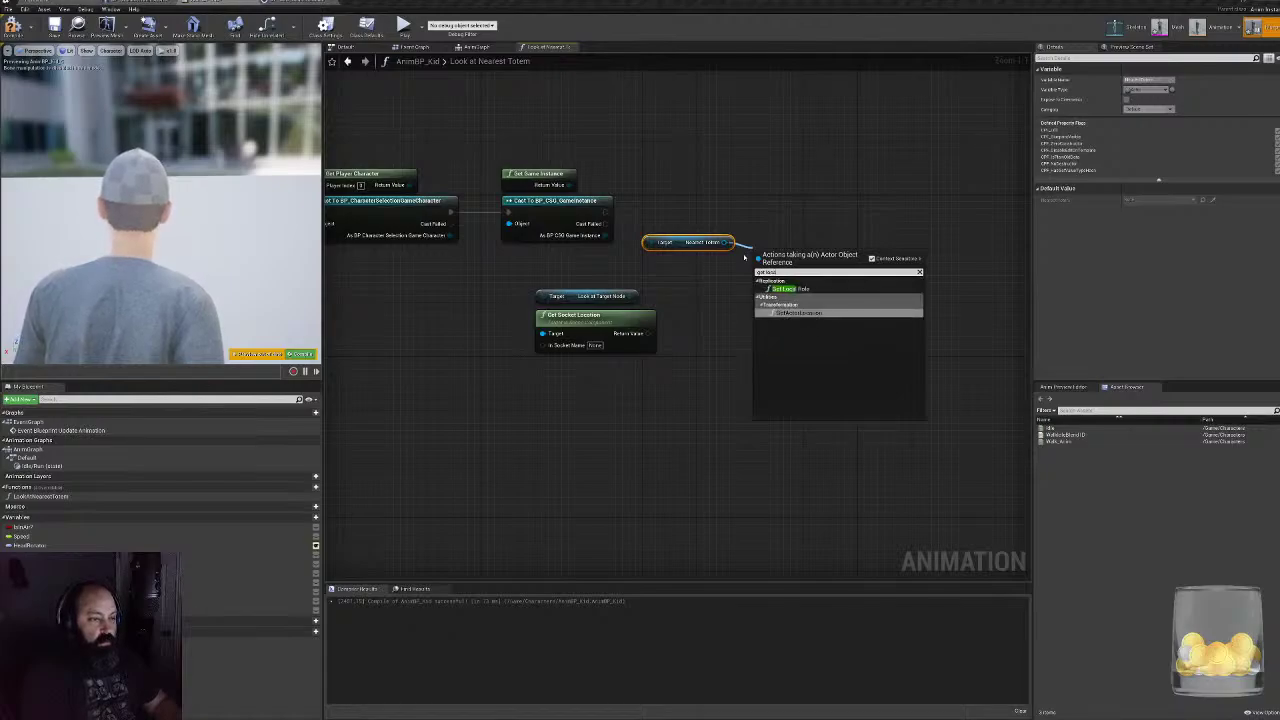
key("Return")
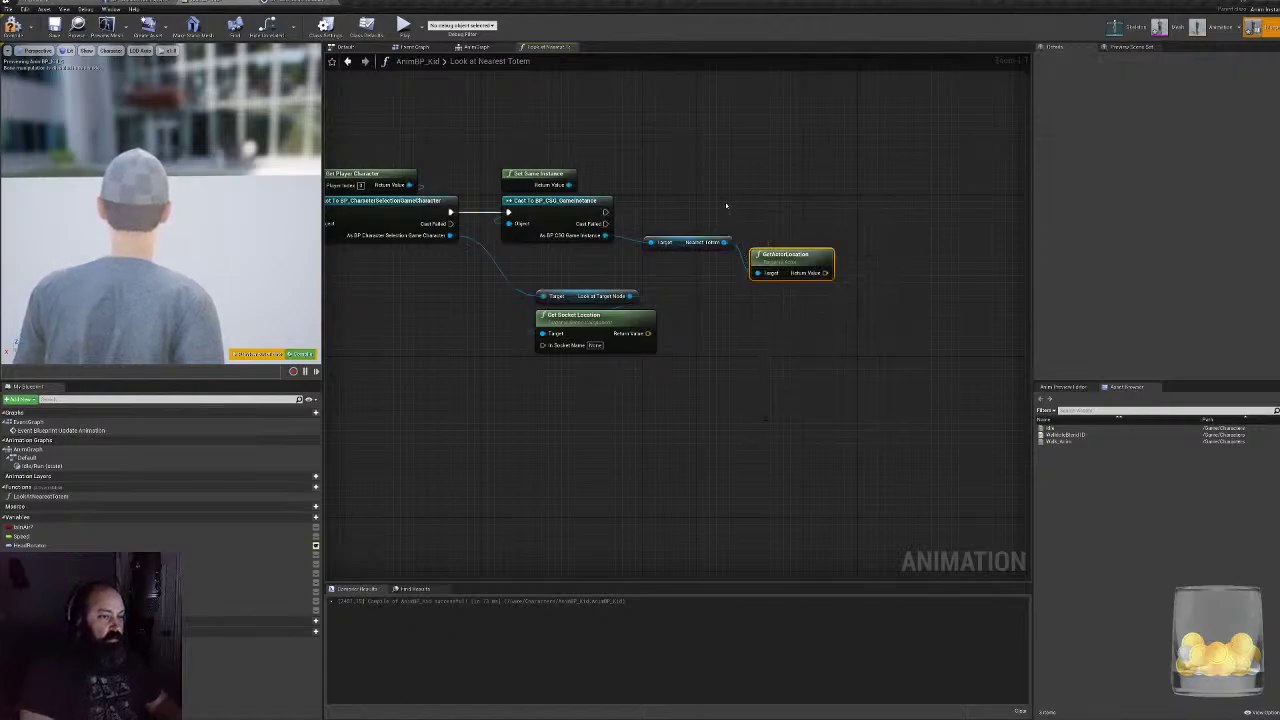
- Move the GetActorLocation node up so it sits level beside the Nearest Totem node
left_click_drag(726, 206, 797, 262)
right_click_drag(685, 248, 925, 263)
left_click_drag(600, 120, 697, 253)
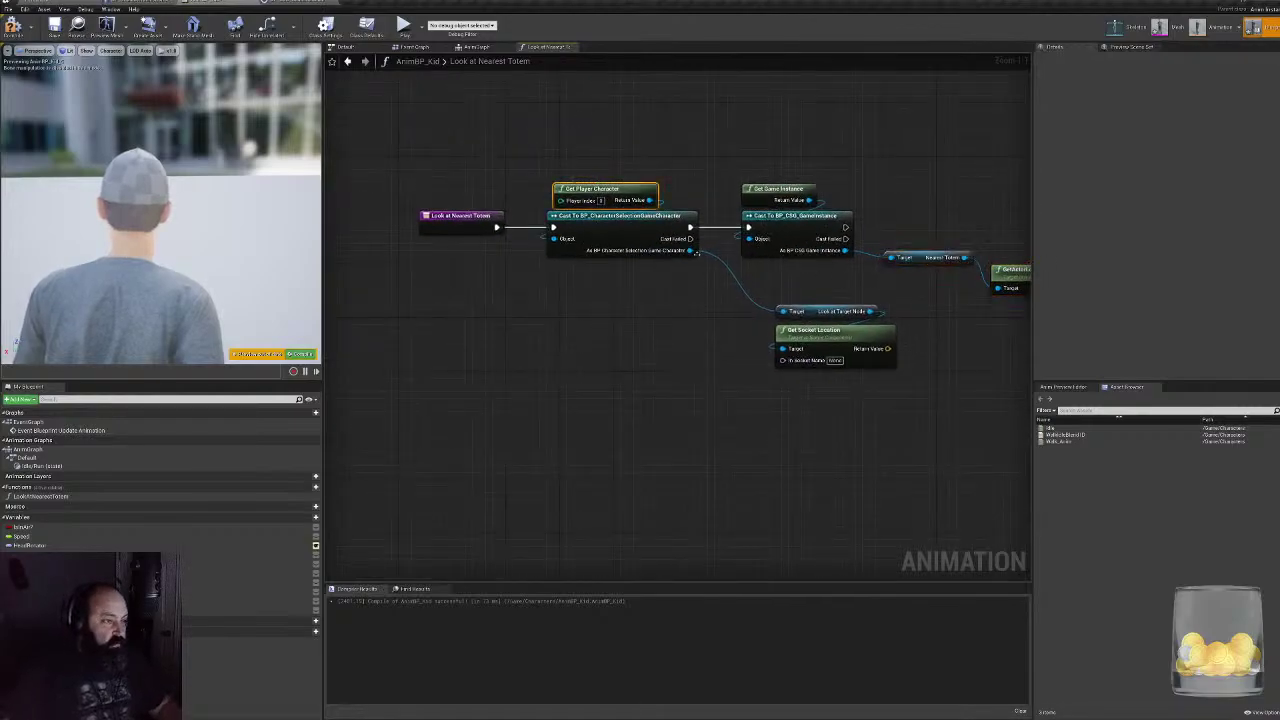
left_click_drag(772, 272, 819, 337)
right_click_drag(938, 309, 745, 240)
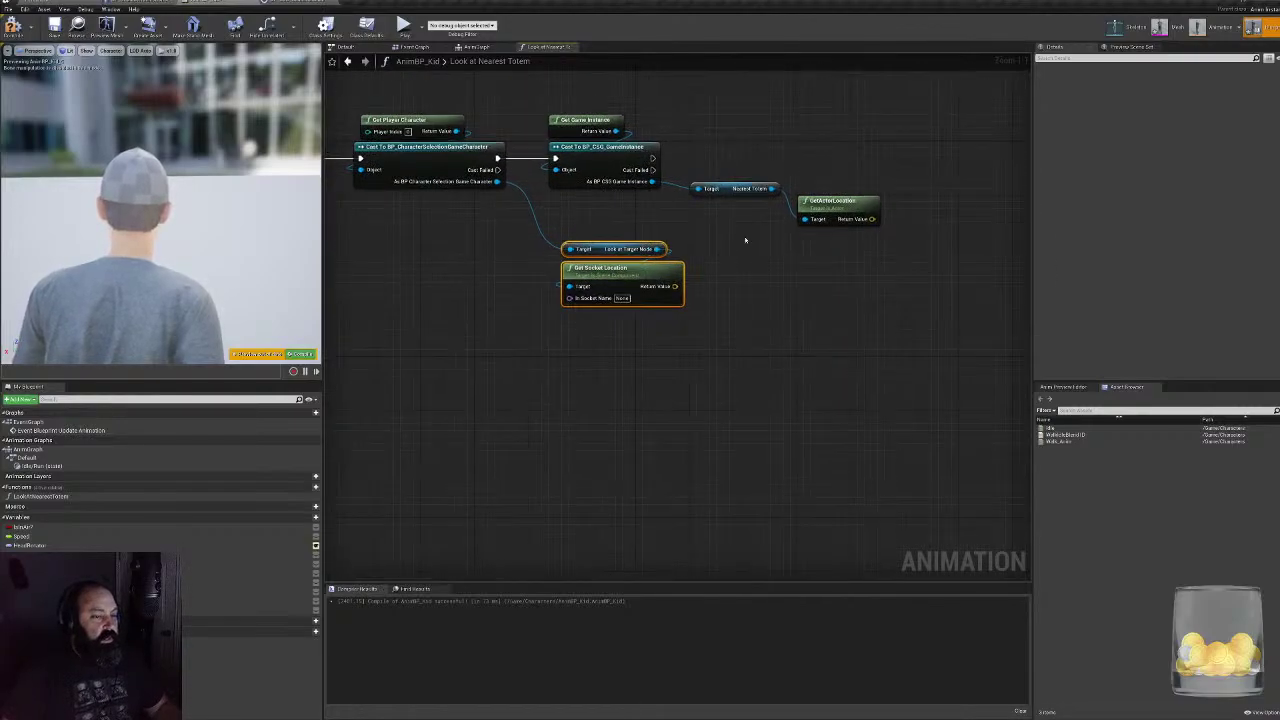
left_click(750, 190)
left_click_drag(835, 203, 828, 176)
left_click_drag(756, 158, 862, 235)
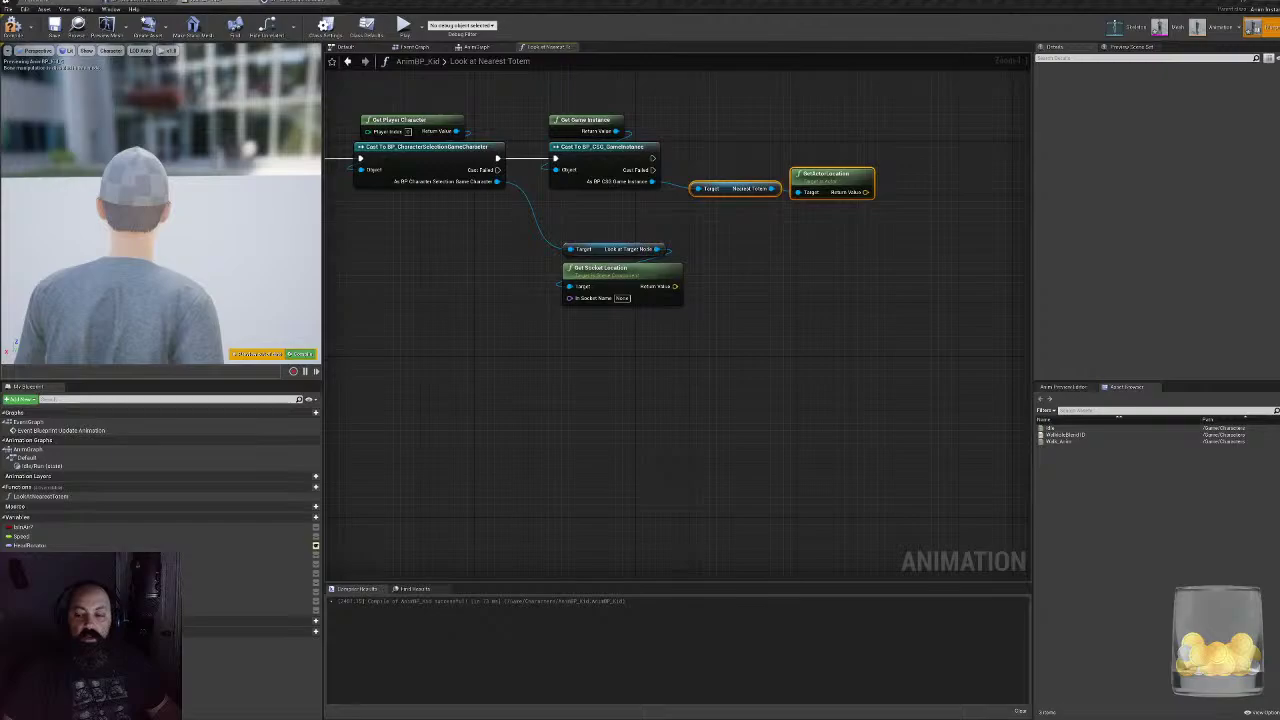
left_click(638, 283)
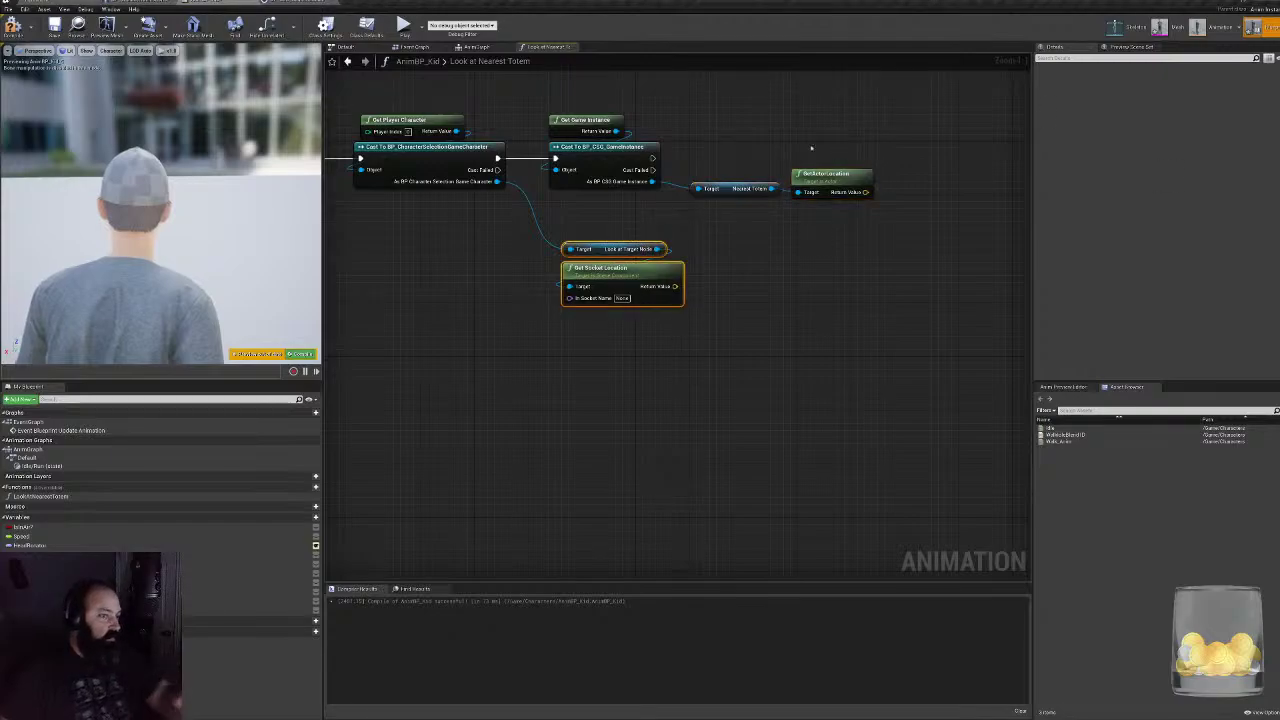
left_click_drag(814, 145, 771, 231)
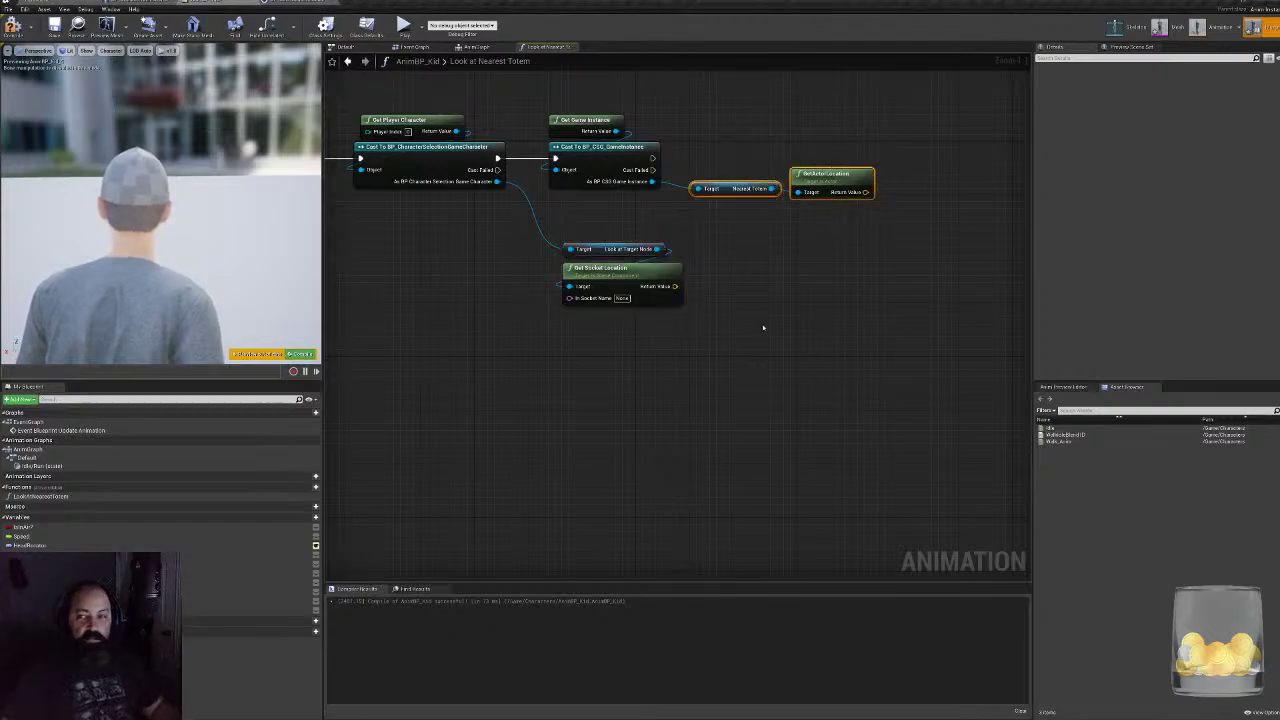
- Add a Find Look at Rotation node in the empty space below GetActorLocation
right_click(836, 291)
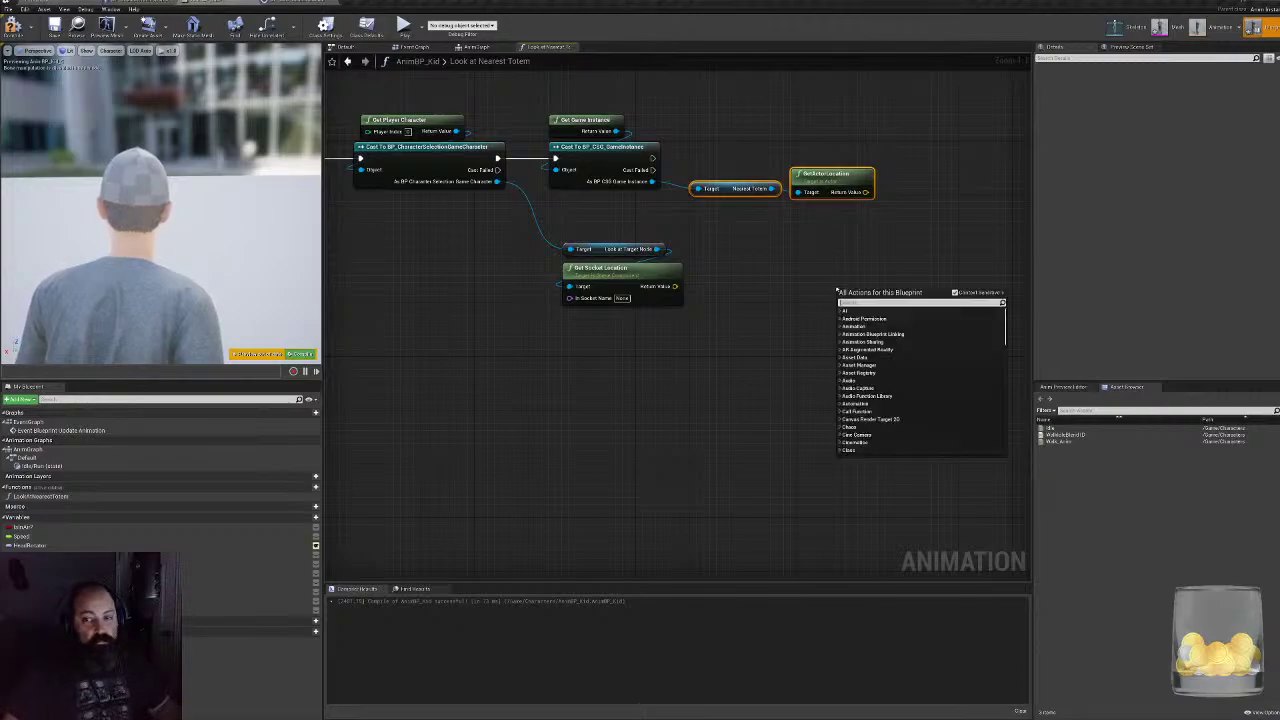
type("look at")
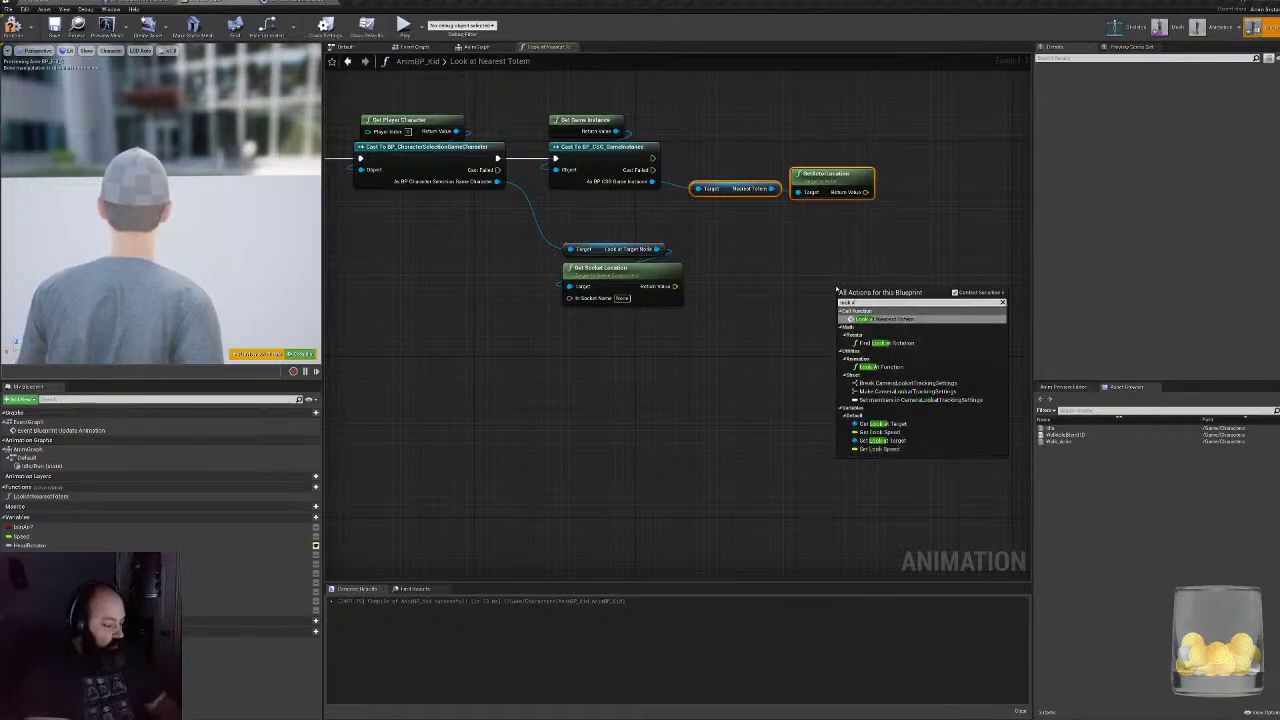
type("t")
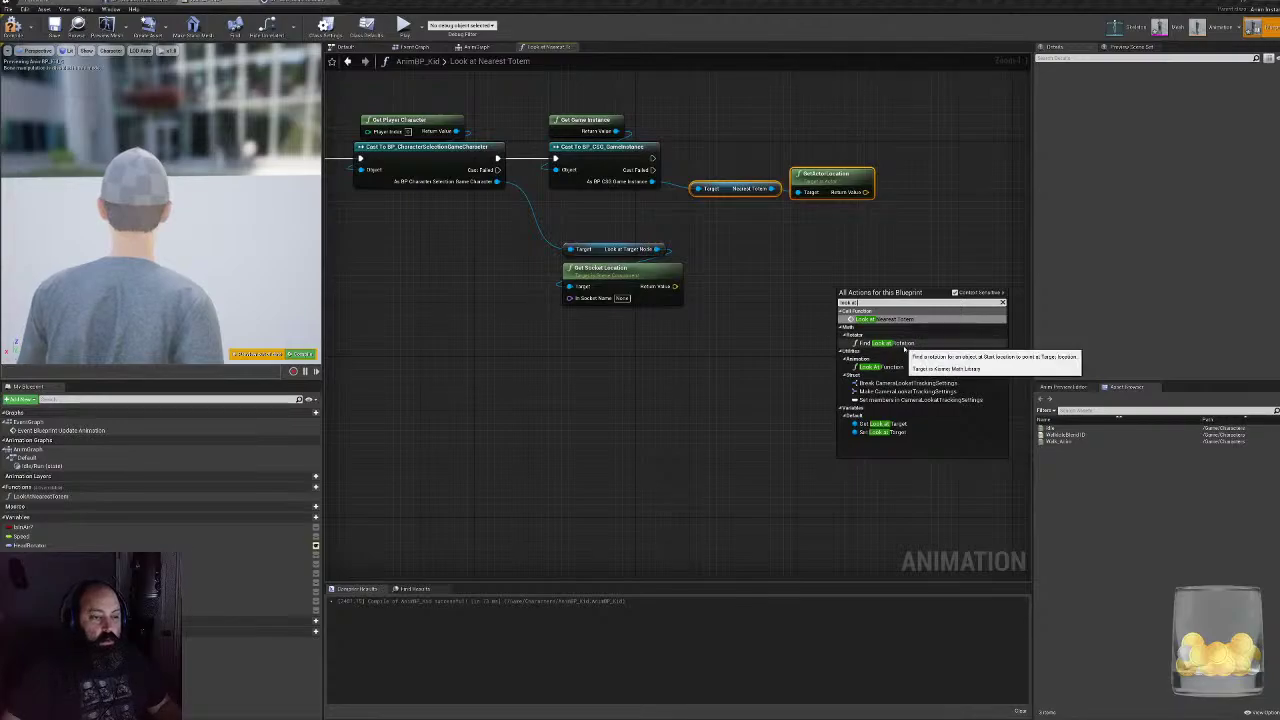
left_click(904, 346)
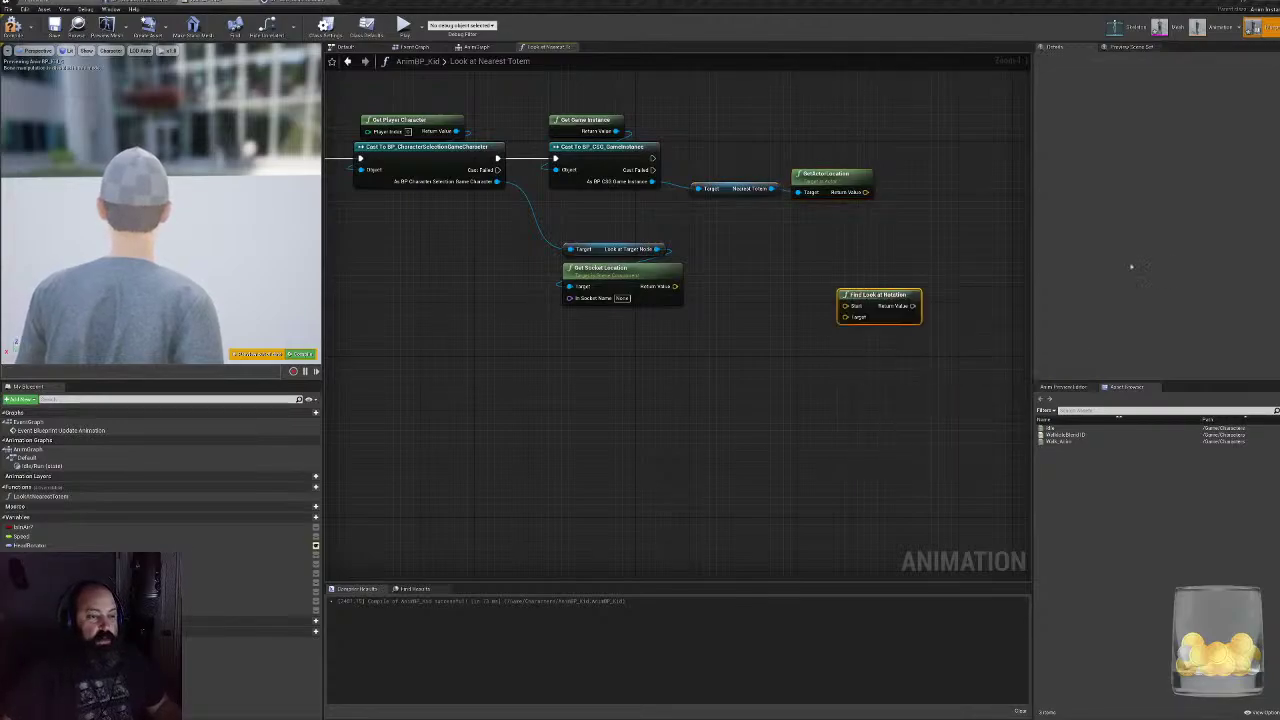
- Connect GetActorLocation's return value to Find Look at Rotation's Target and Get Socket Location's return value to its Start
right_click_drag(680, 262, 547, 310)
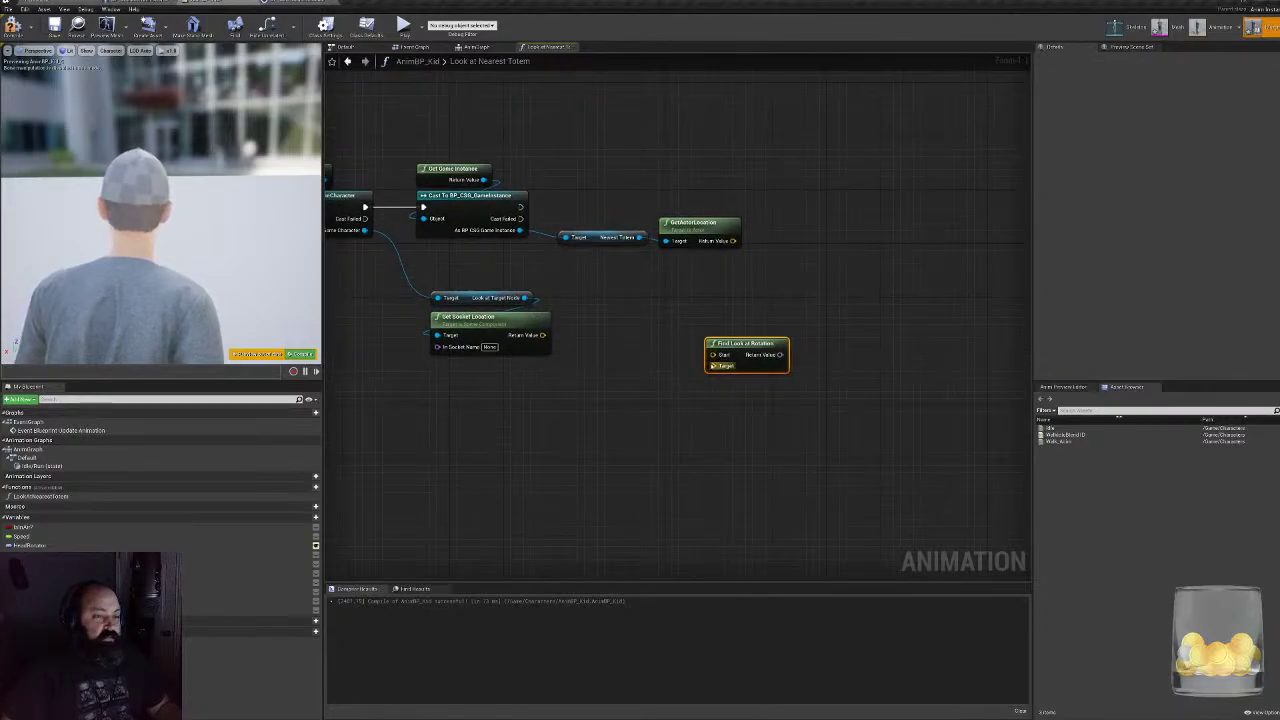
left_click_drag(709, 355, 735, 243)
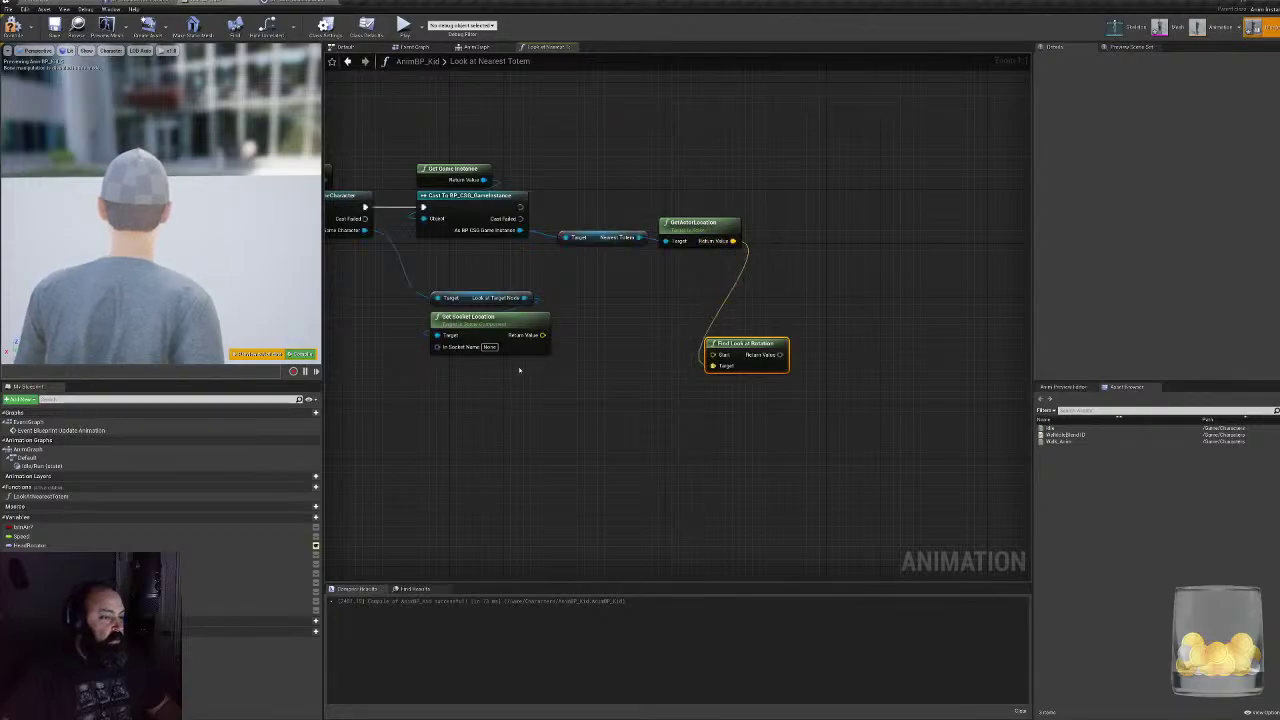
left_click_drag(542, 335, 826, 337)
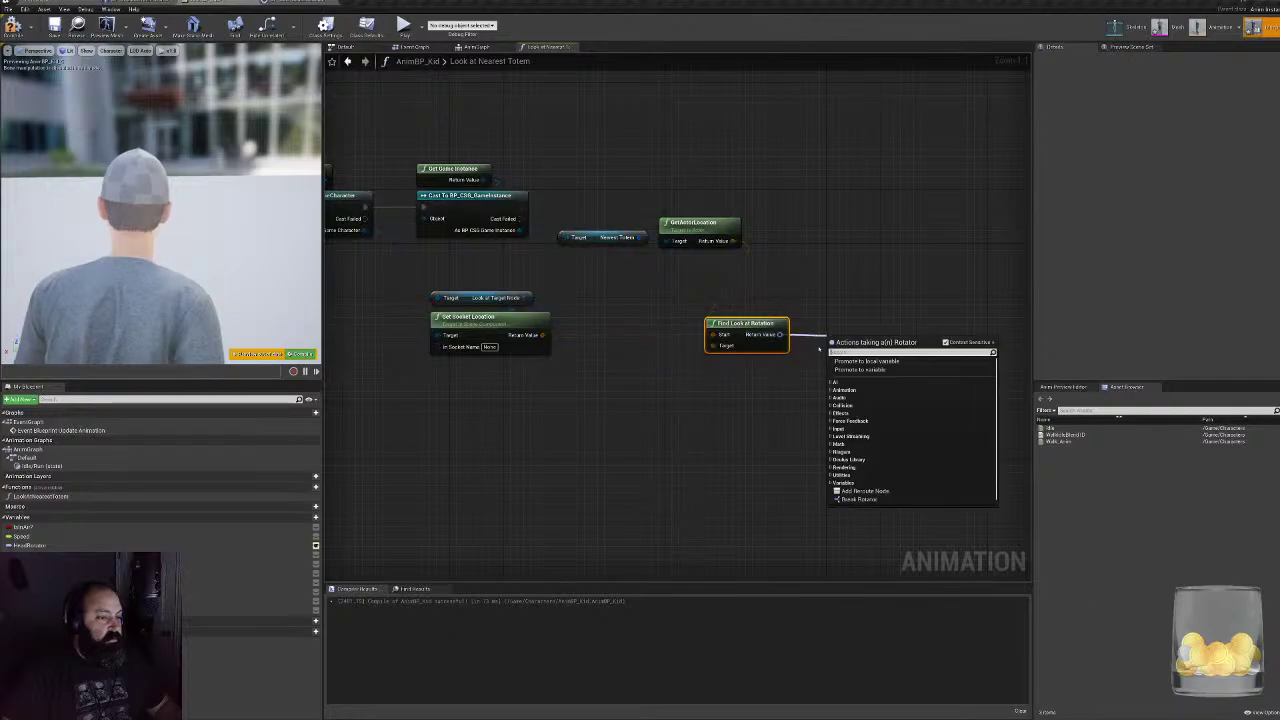
left_click(880, 208)
right_click_drag(733, 378, 879, 440)
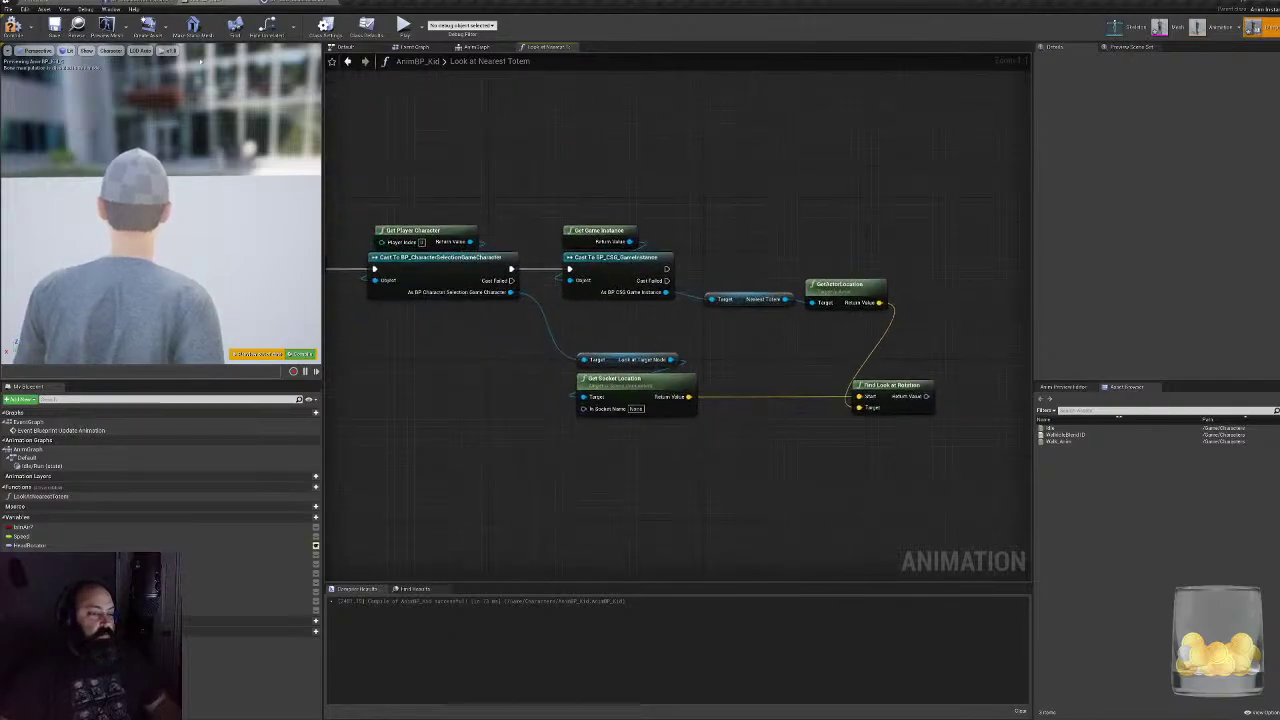
right_click_drag(602, 418, 638, 395)
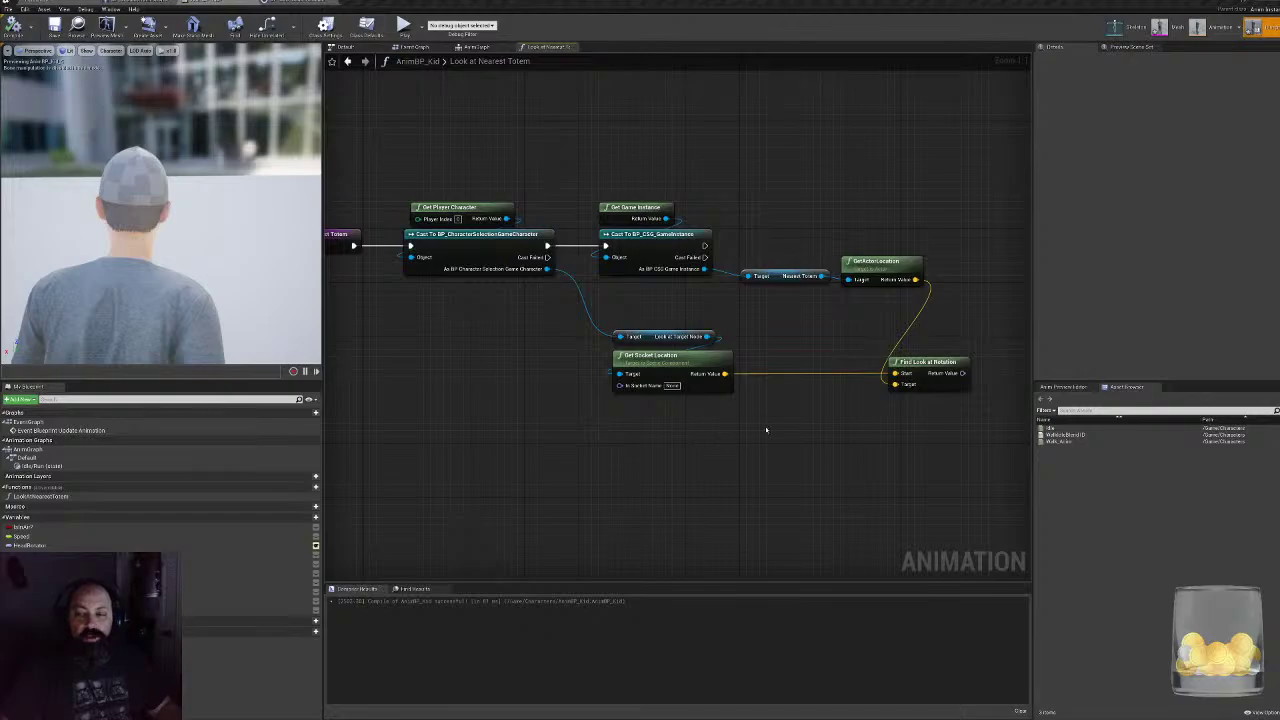
right_click_drag(840, 448, 572, 467)
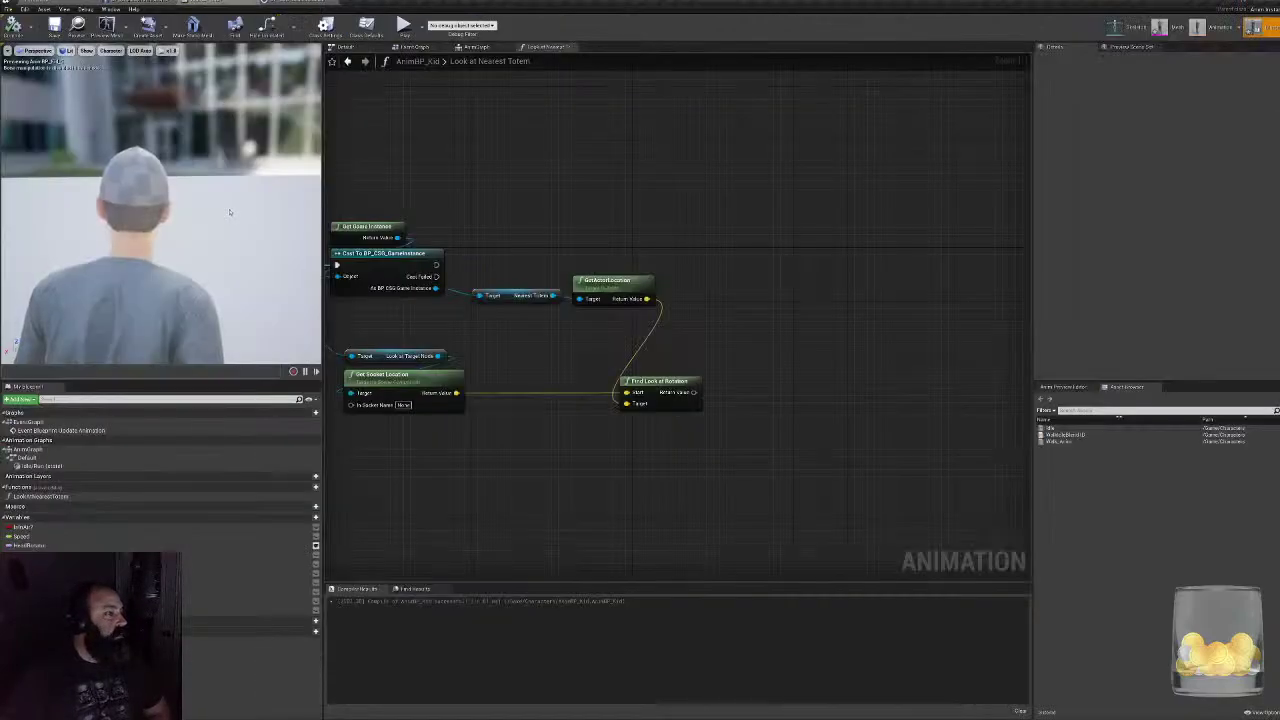
left_click_drag(229, 212, 100, 240, "alt")
left_click_drag(160, 210, 51, 311, "alt")
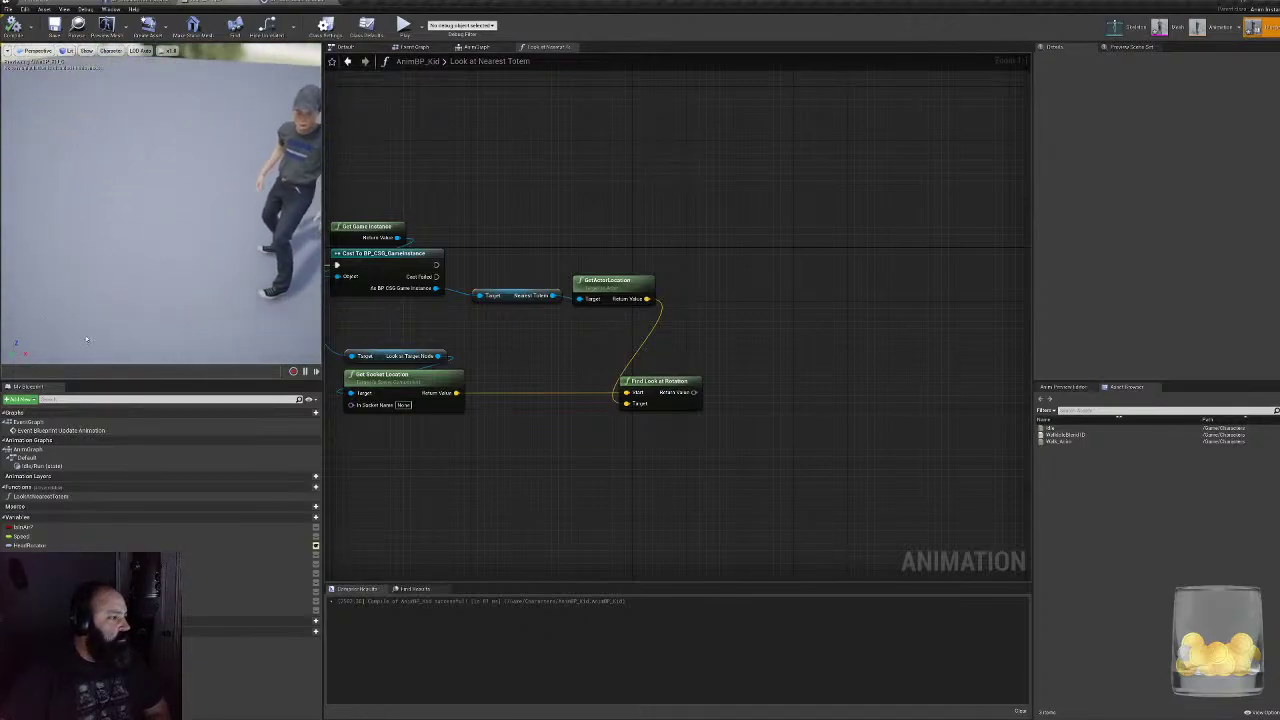
right_click_drag(51, 311, 134, 250)
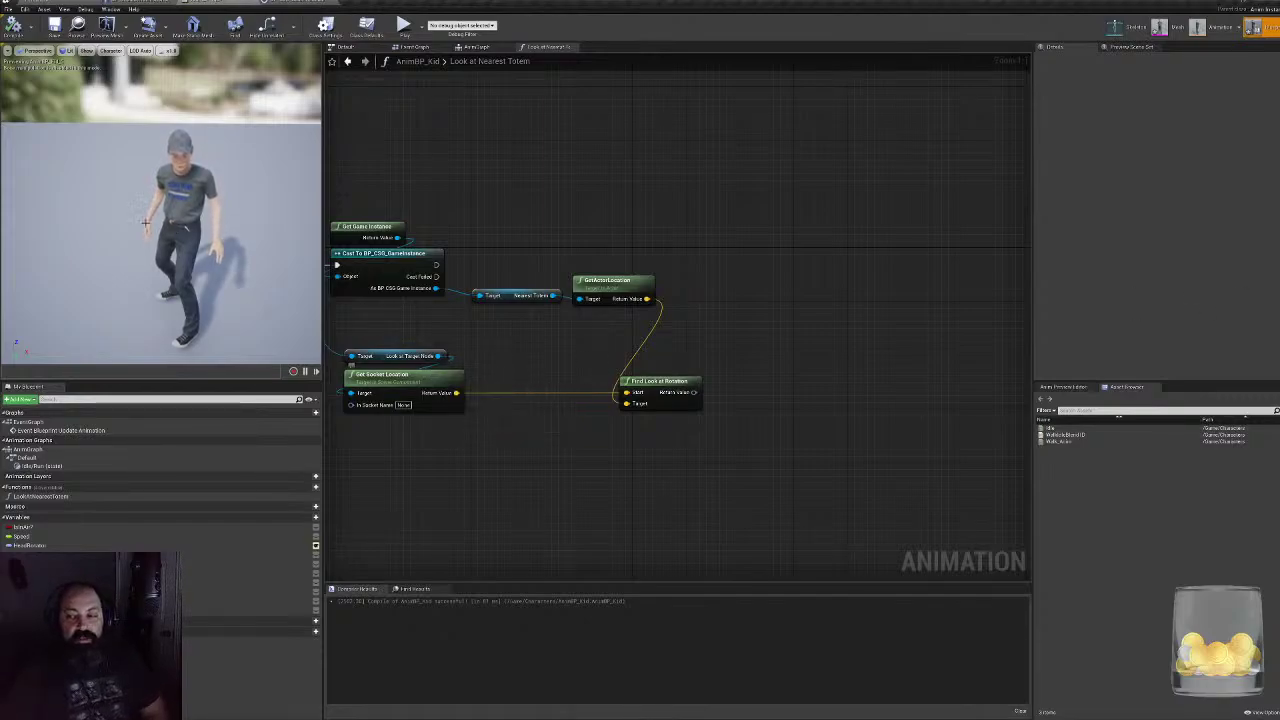
right_click_drag(763, 343, 760, 347)
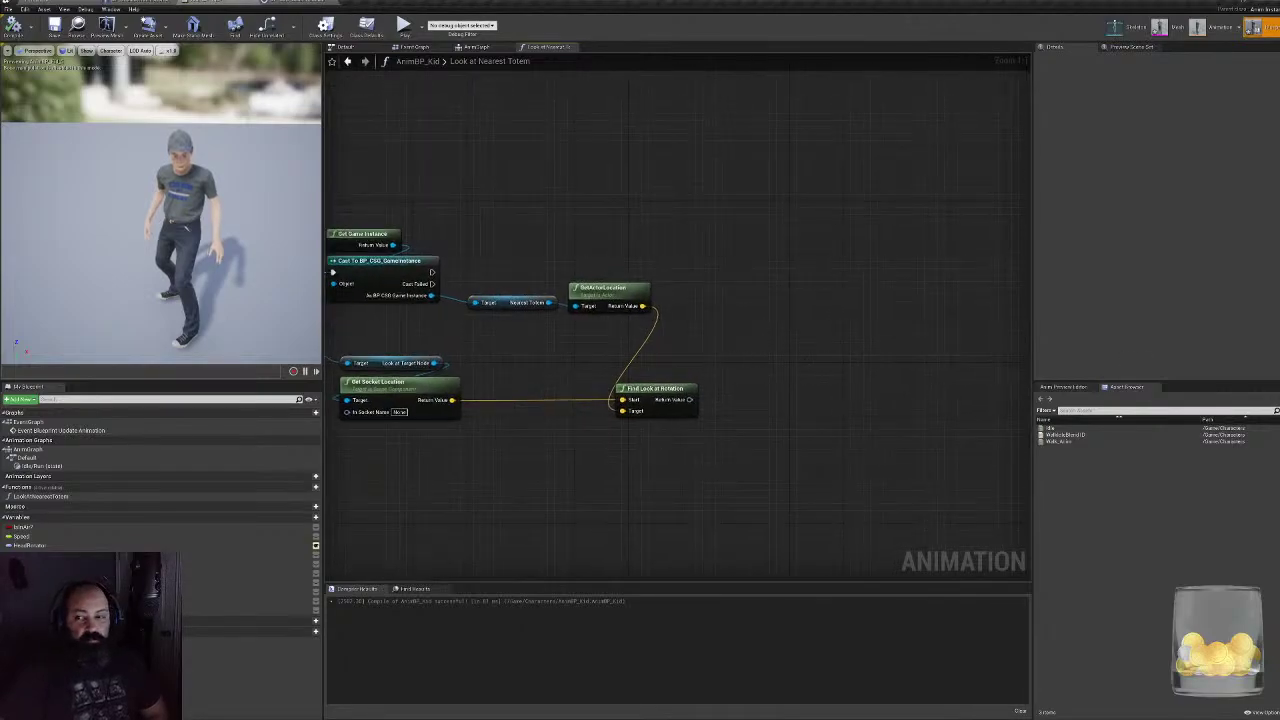
right_click_drag(685, 357, 748, 318)
right_click_drag(666, 308, 714, 340)
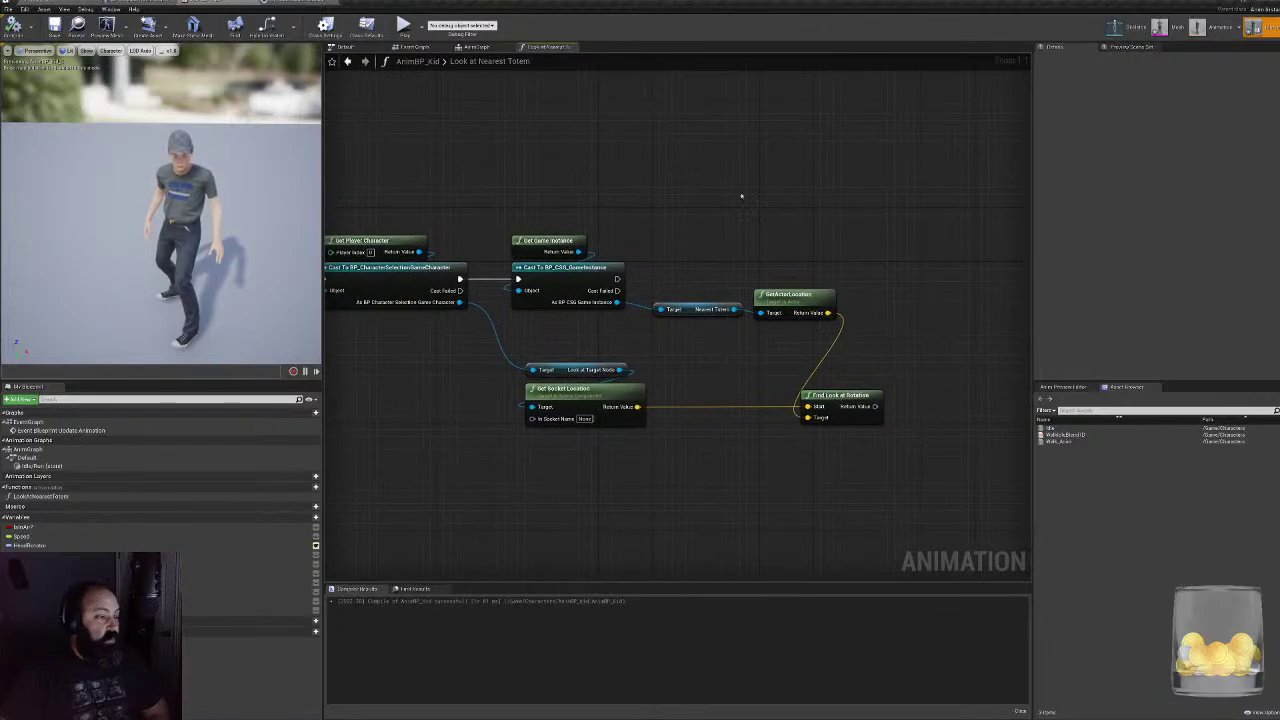
right_click_drag(827, 261, 628, 244)
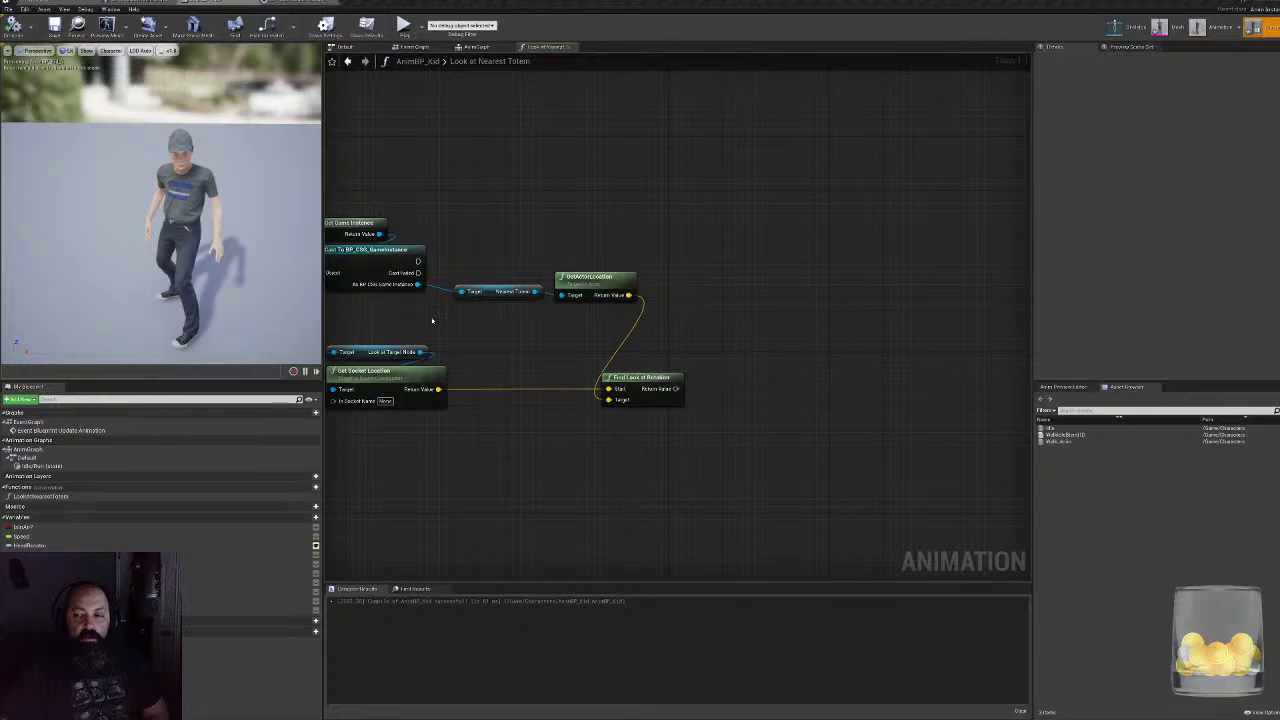
right_click_drag(711, 329, 703, 306)
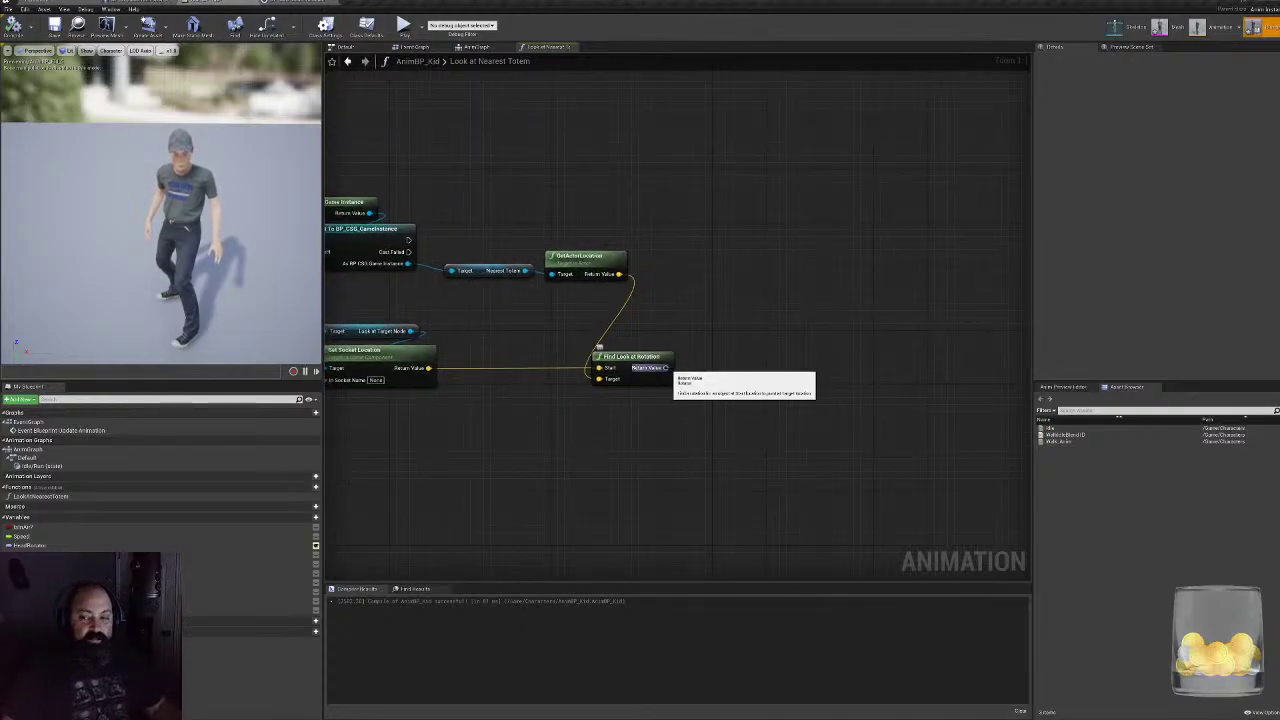
- Try a Break Rot Into Axes node on Find Look at Rotation's return value, and delete it
left_click_drag(666, 368, 700, 371)
type("break")
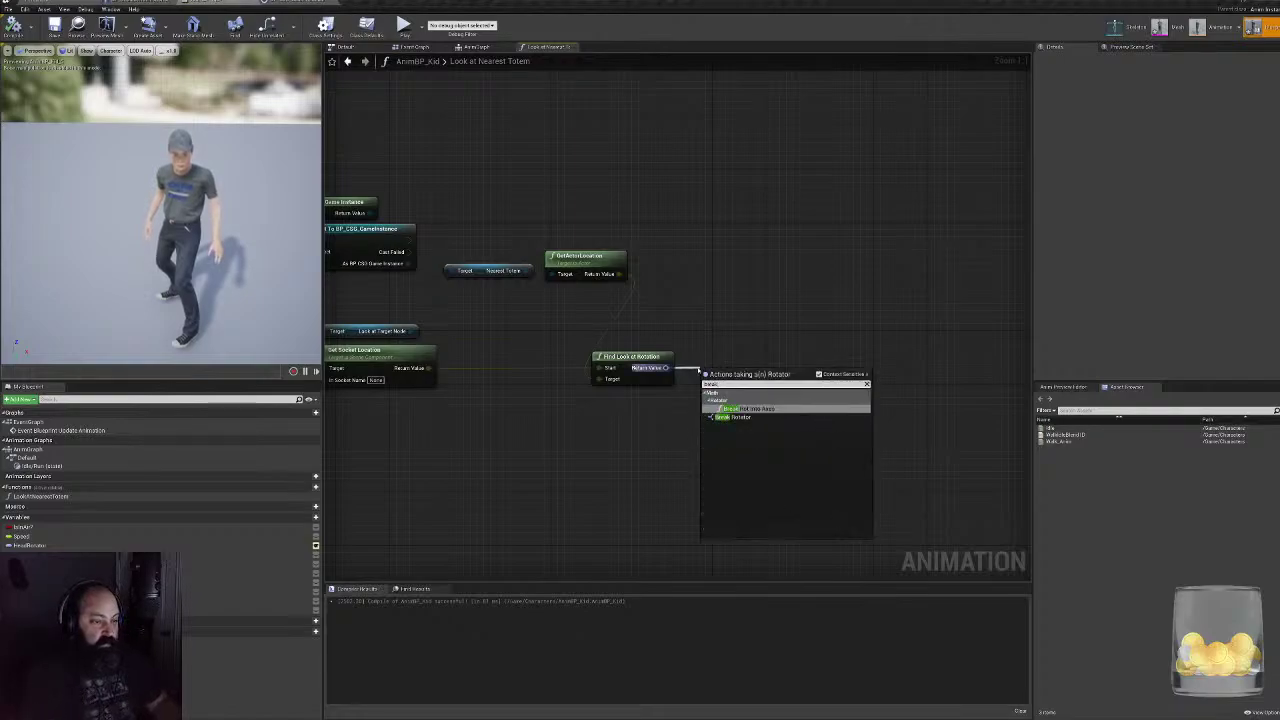
key("Return")
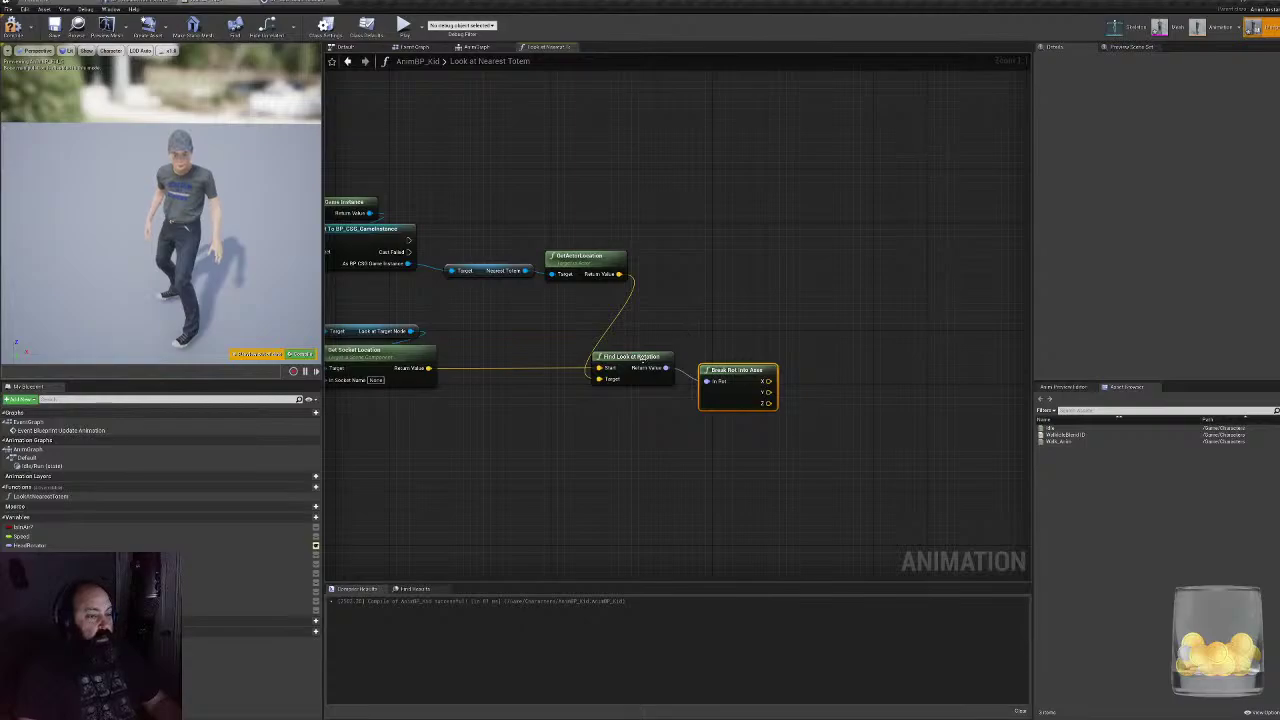
left_click_drag(728, 385, 728, 371)
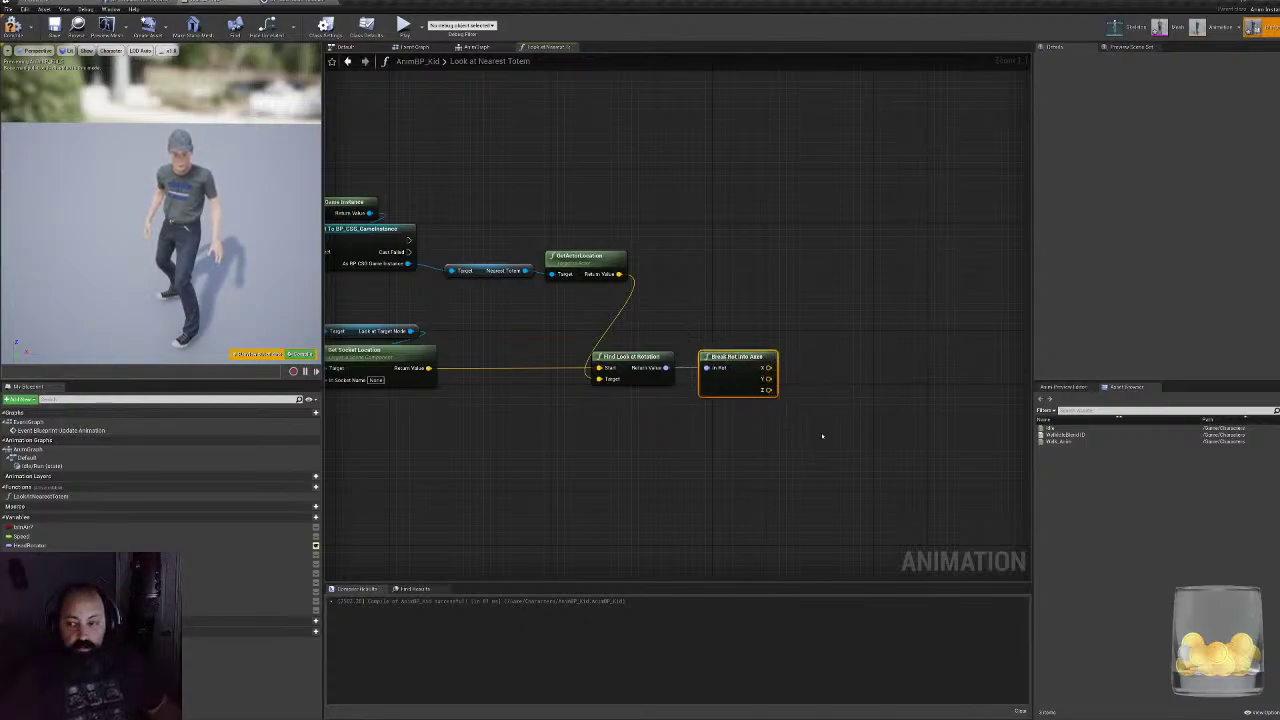
key("Delete")
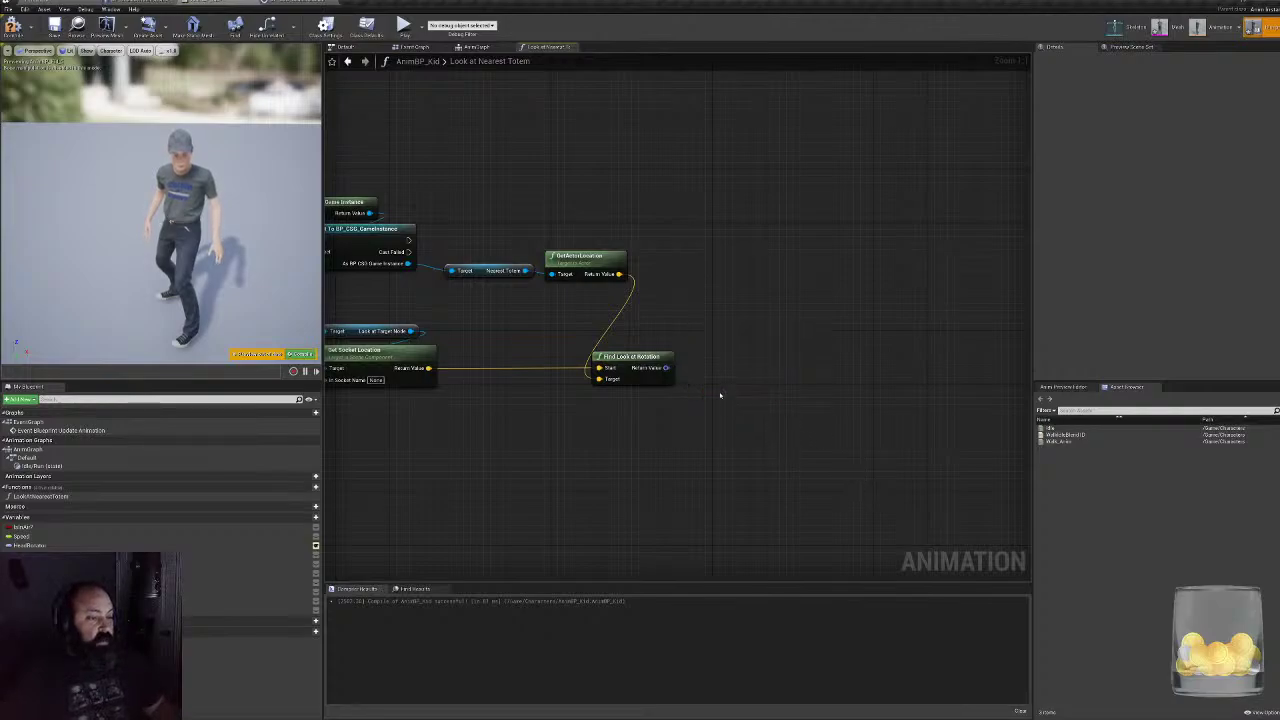
- Add a Break Rotator node fed by Find Look at Rotation's return value and align it level beside that node
left_click_drag(666, 368, 707, 372)
type("break")
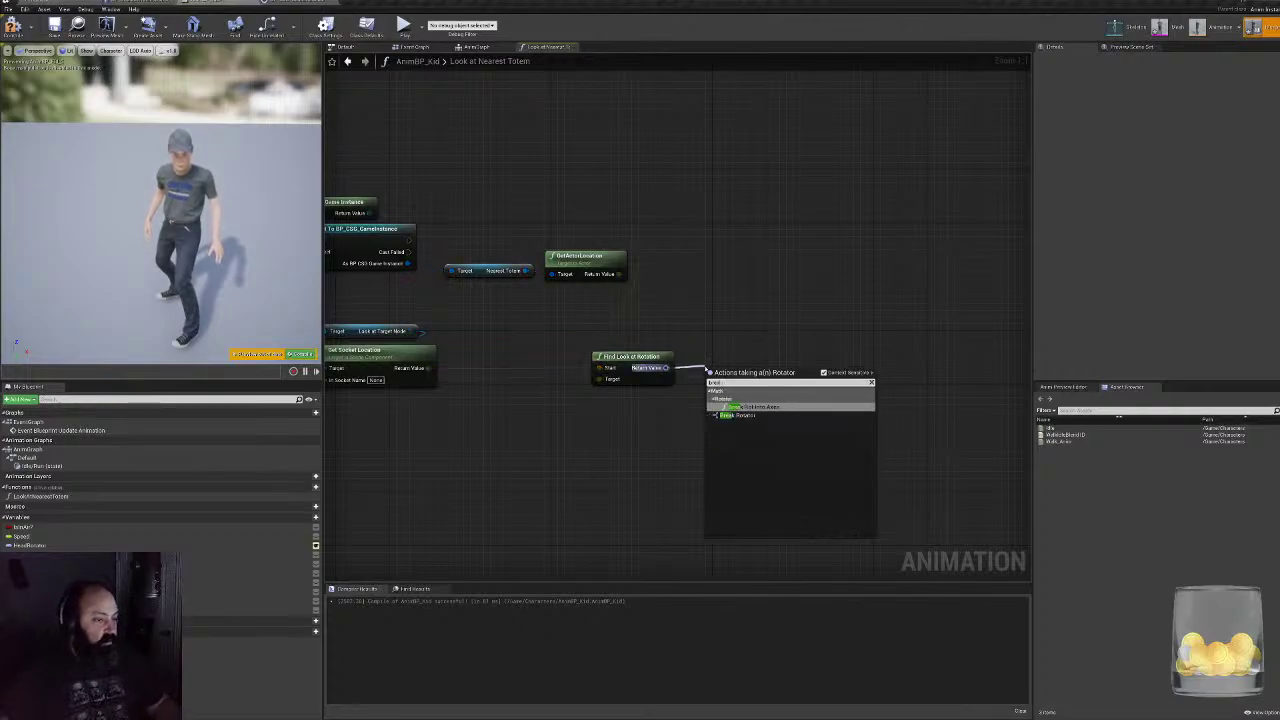
left_click(737, 415)
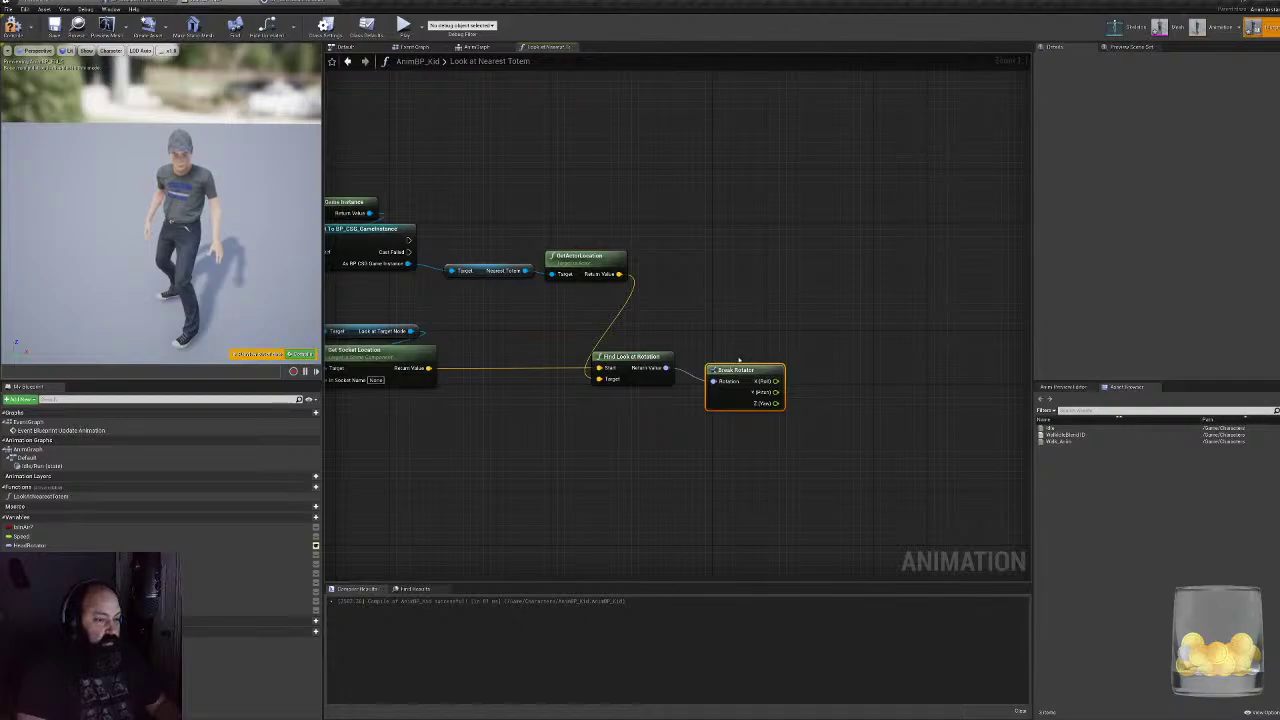
left_click_drag(740, 371, 733, 357)
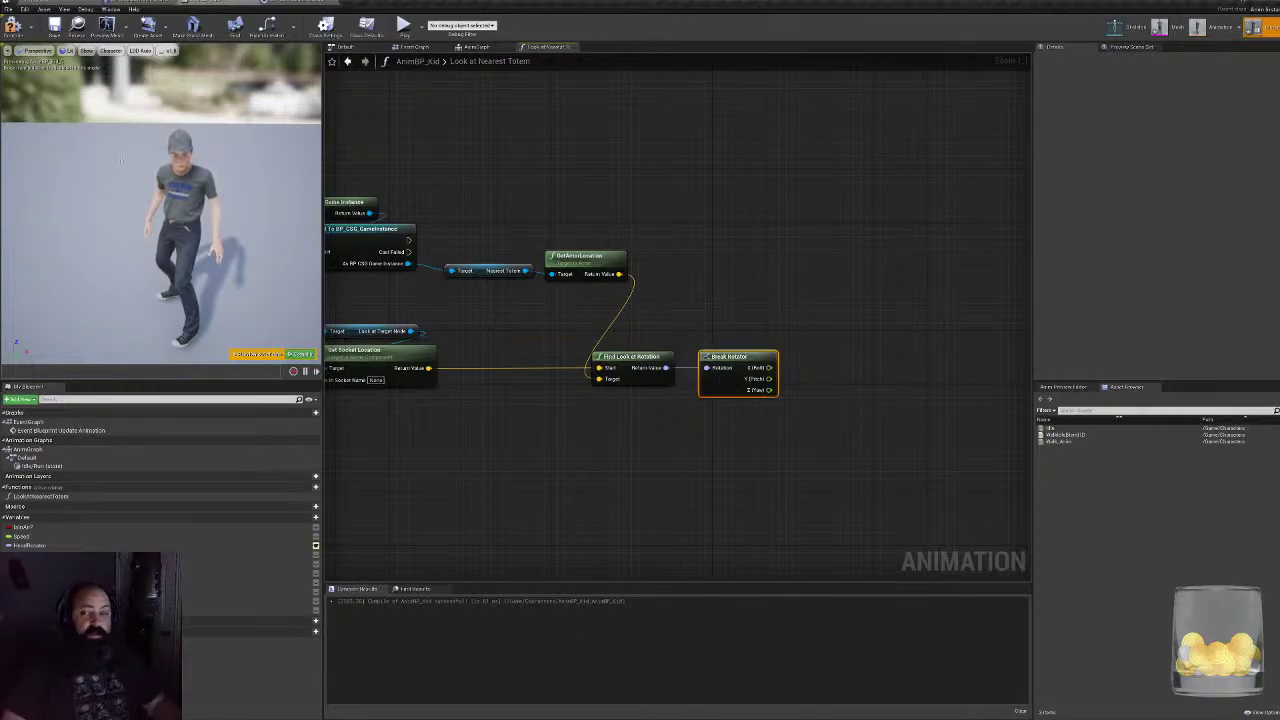
- Reframe the preview viewport to examine the character's head and upper body from the front
right_click_drag(540, 385, 582, 393)
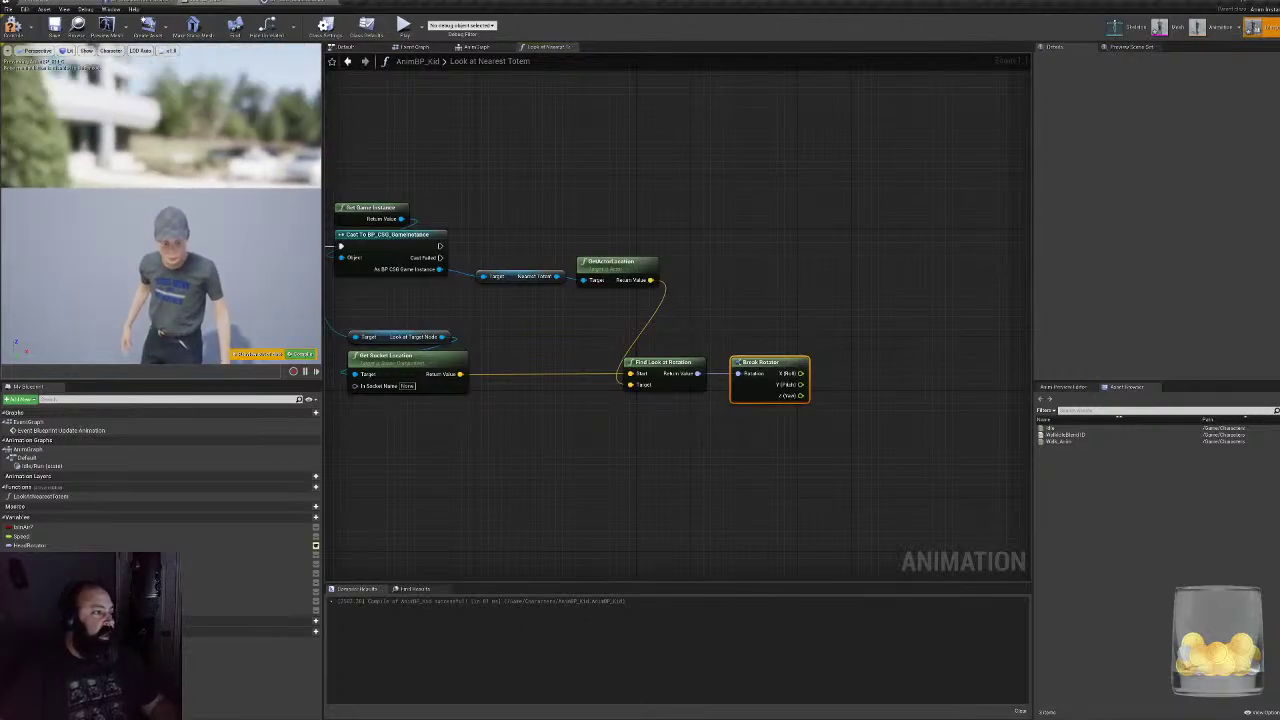
middle_click_drag(141, 157, 141, 237)
right_click_drag(141, 157, 150, 109)
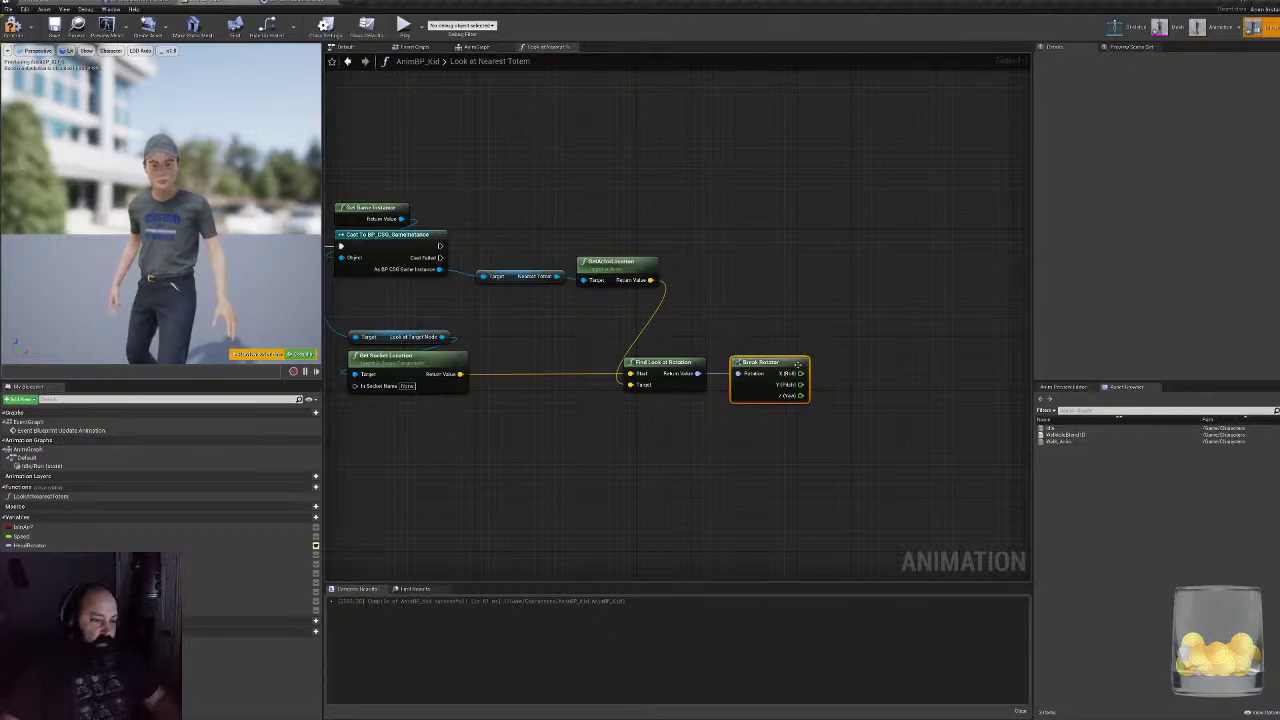
left_click_drag(801, 373, 845, 372)
left_click(820, 305)
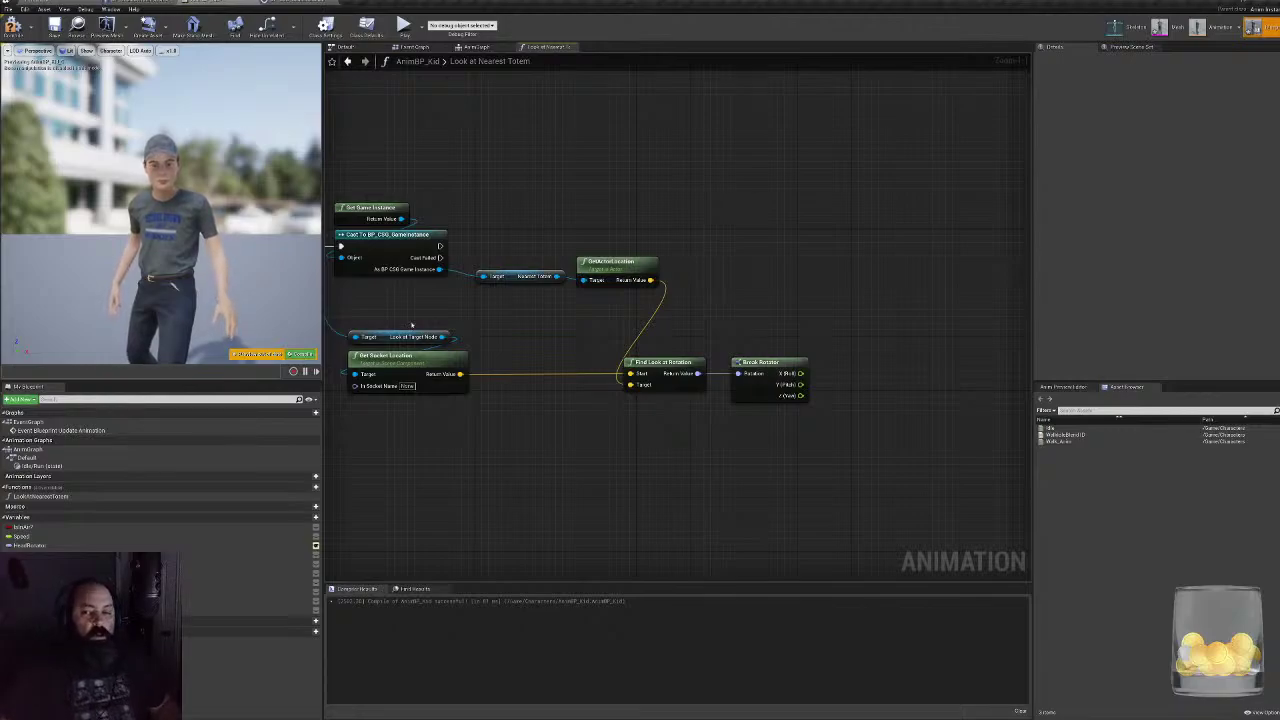
right_click_drag(471, 294, 602, 261)
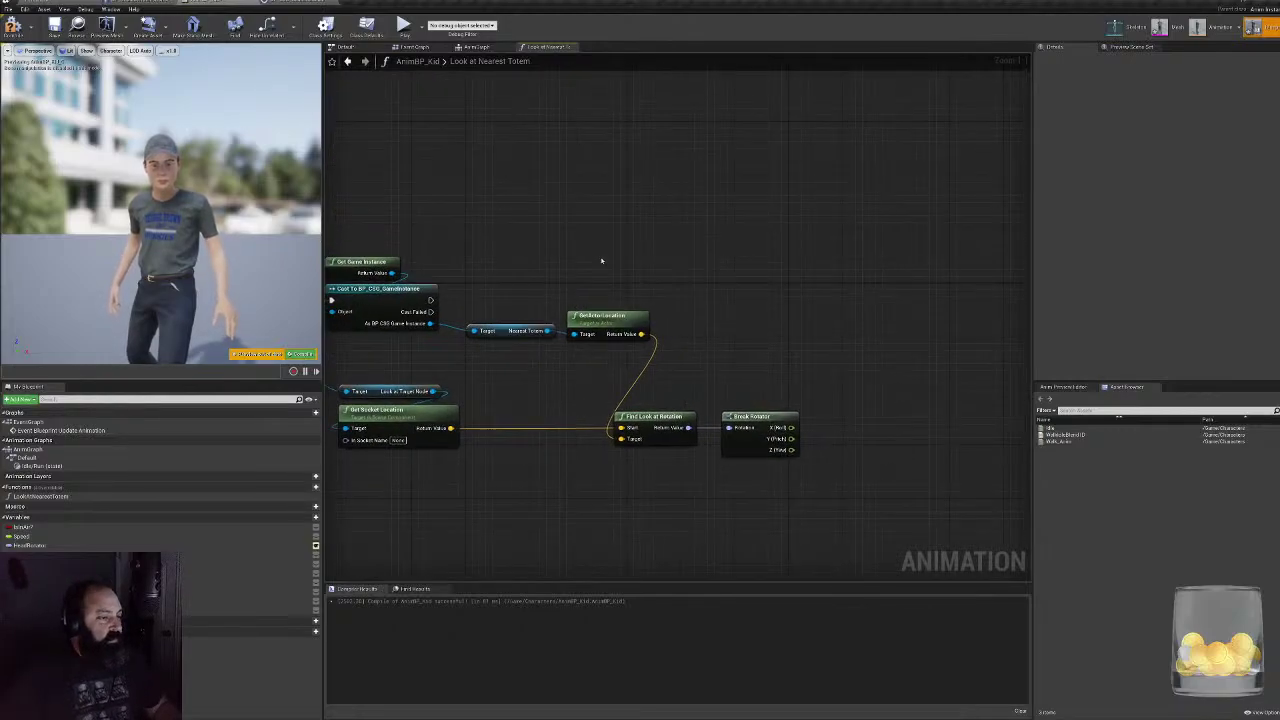
right_click(601, 261)
type("get")
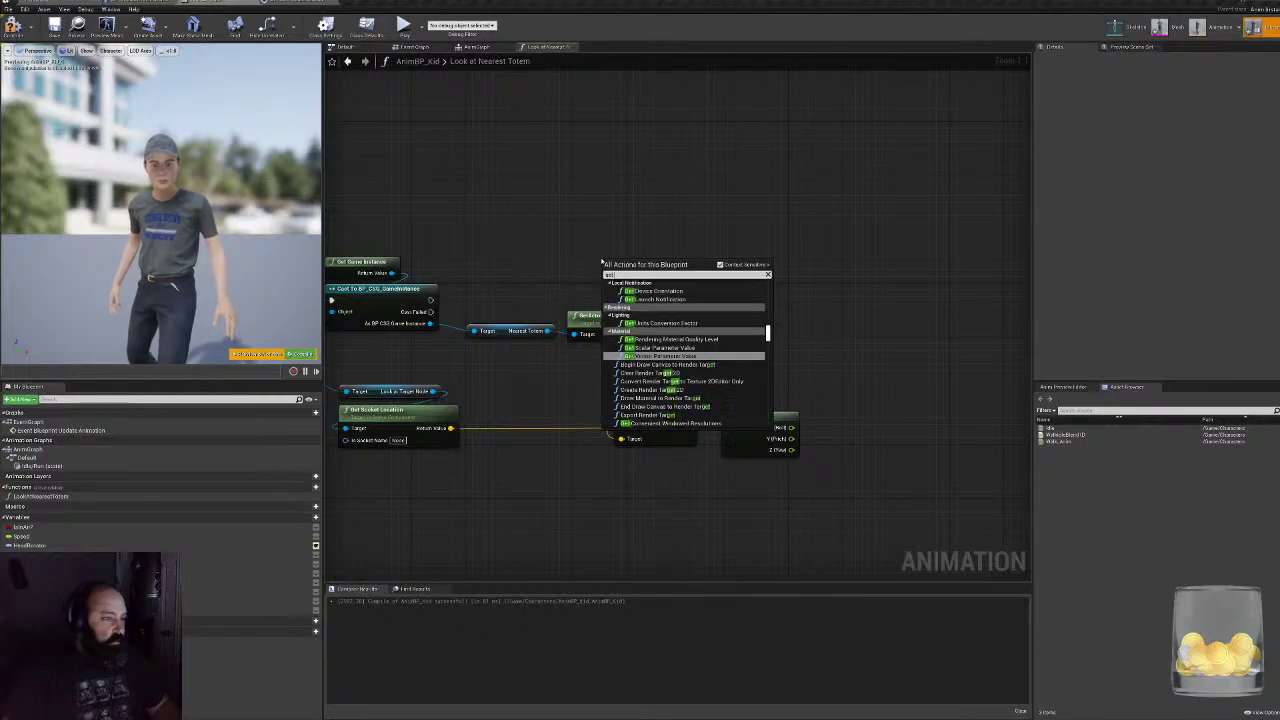
type(" actor ")
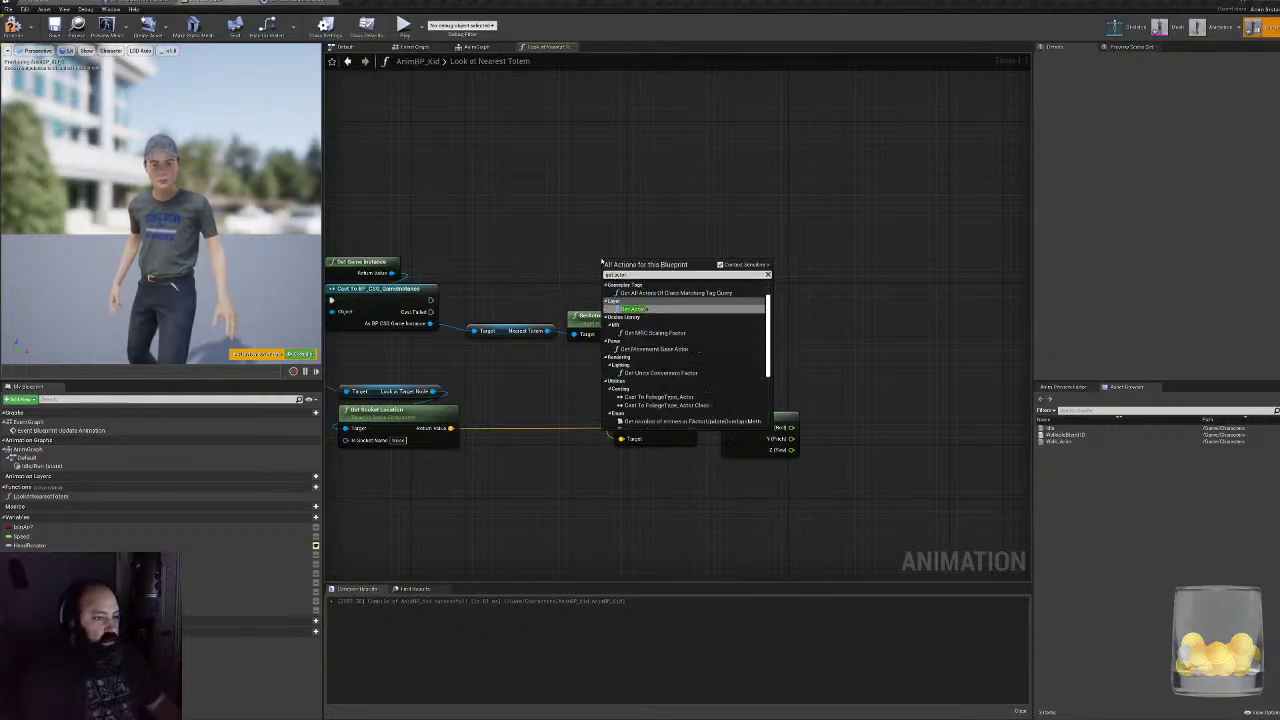
type("t")
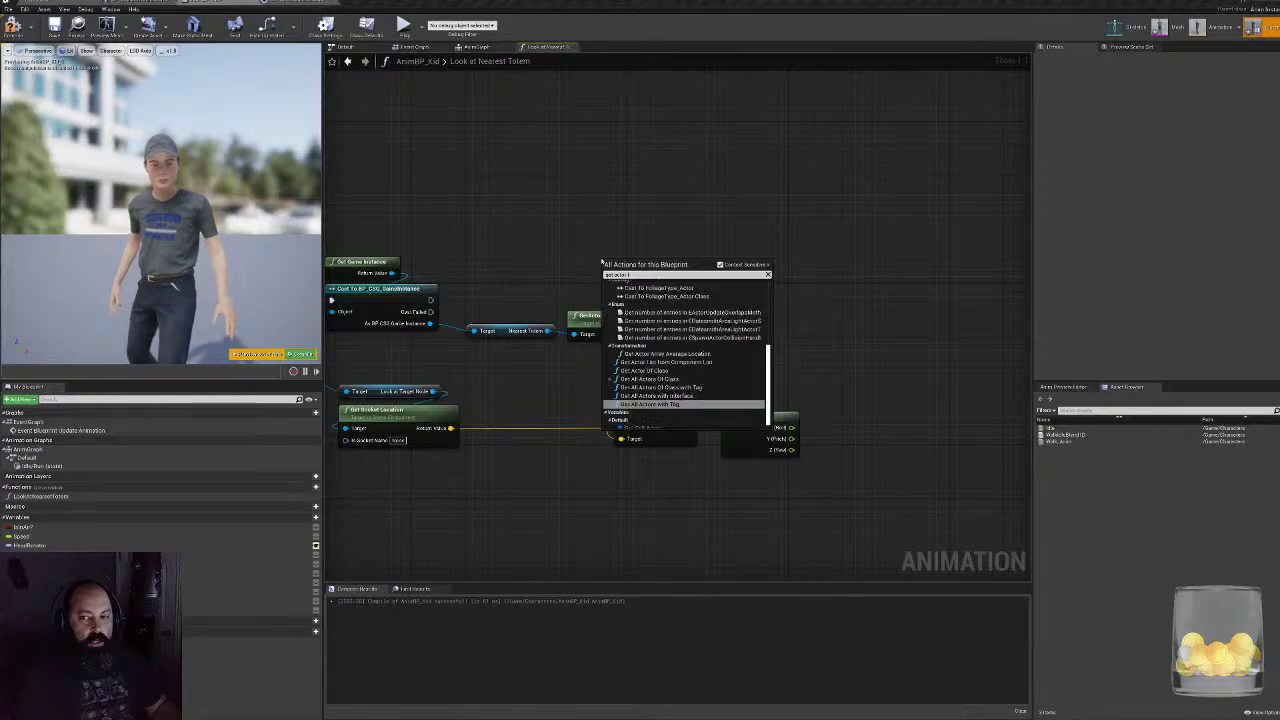
key("BackSpace")
type("ro")
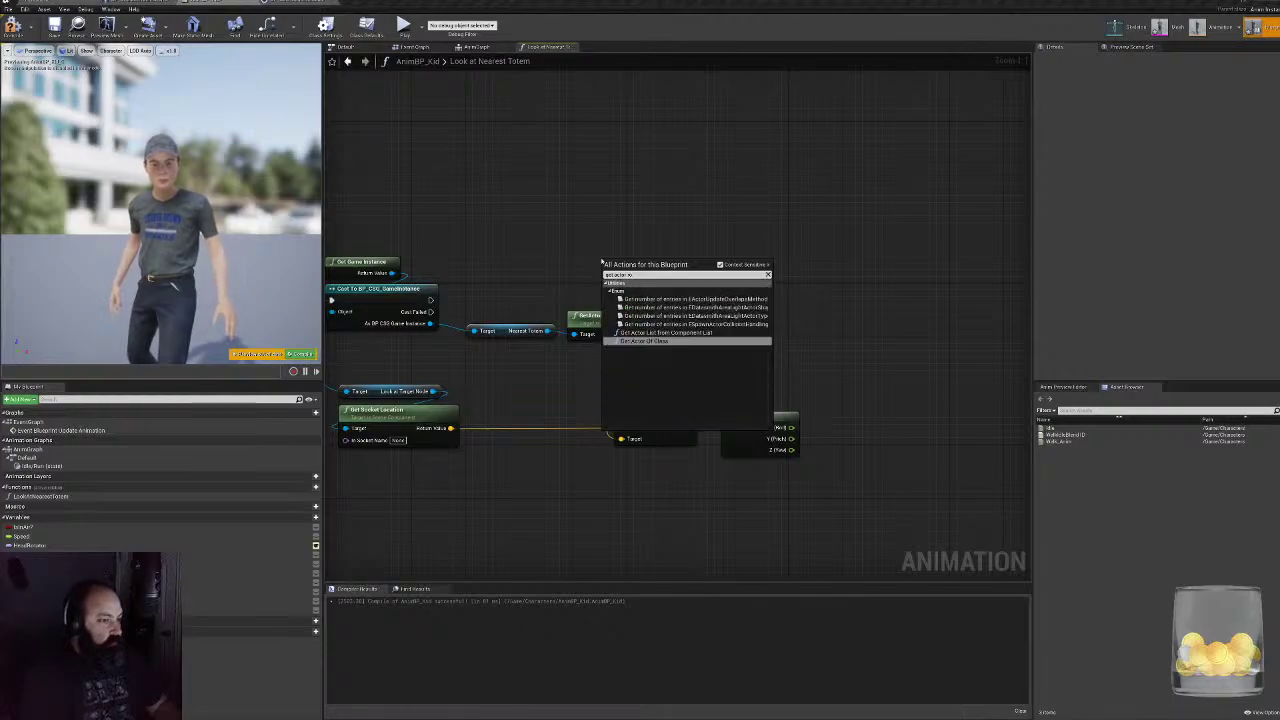
key("BackSpace")
type("otation")
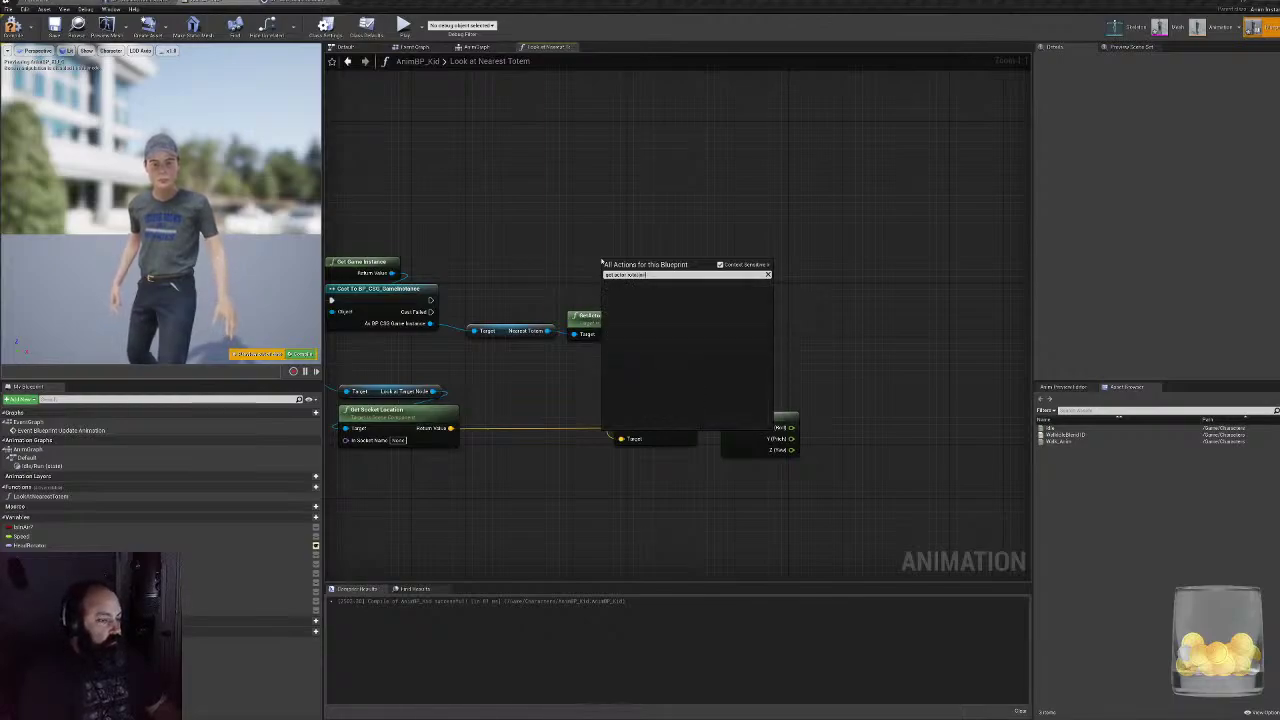
left_click(591, 217)
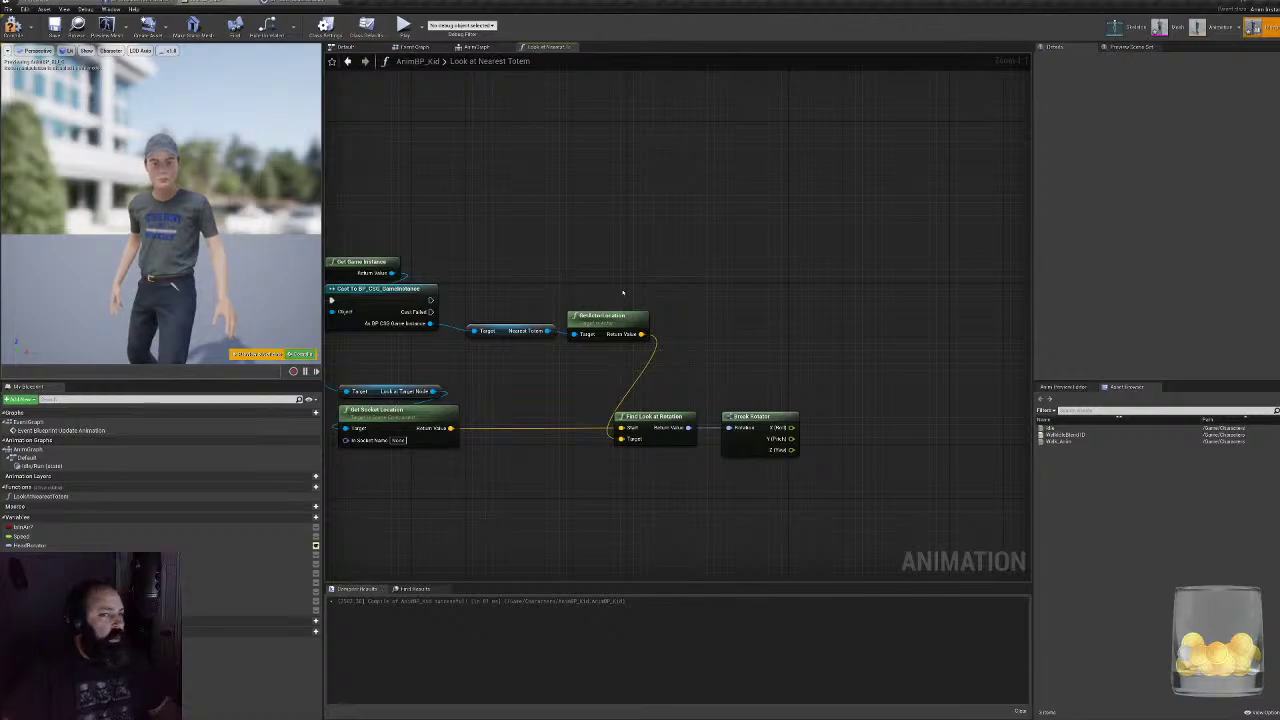
- Try a Get Control Rotation node fed by Get Player Character's return value, and delete it
right_click_drag(623, 292, 948, 251)
left_click_drag(543, 269, 520, 390)
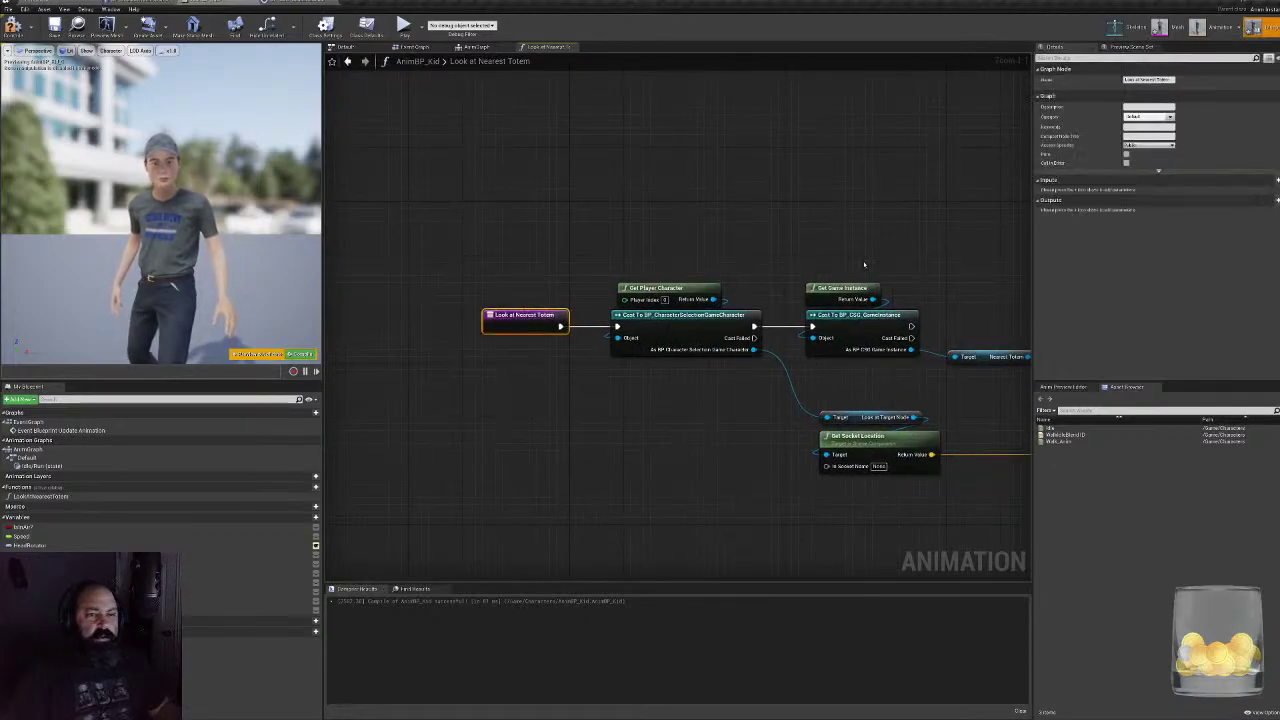
right_click_drag(864, 264, 609, 283)
left_click_drag(458, 318, 886, 320)
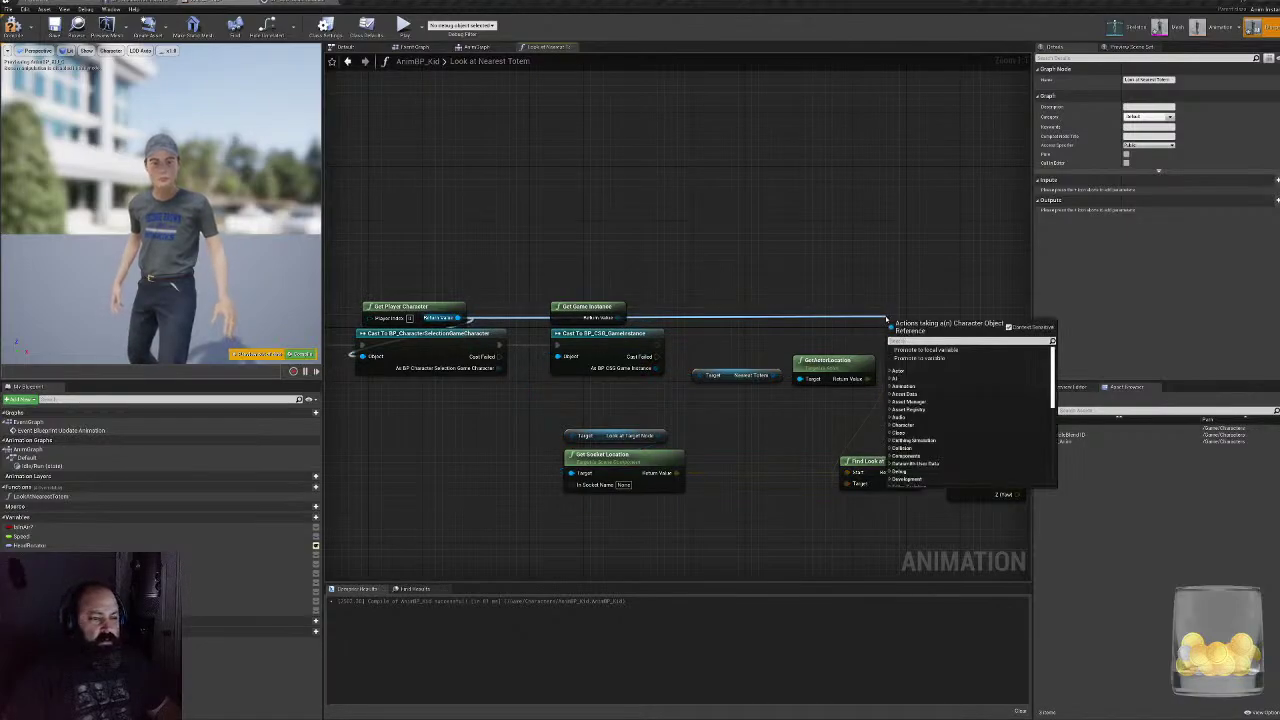
type("get rotation")
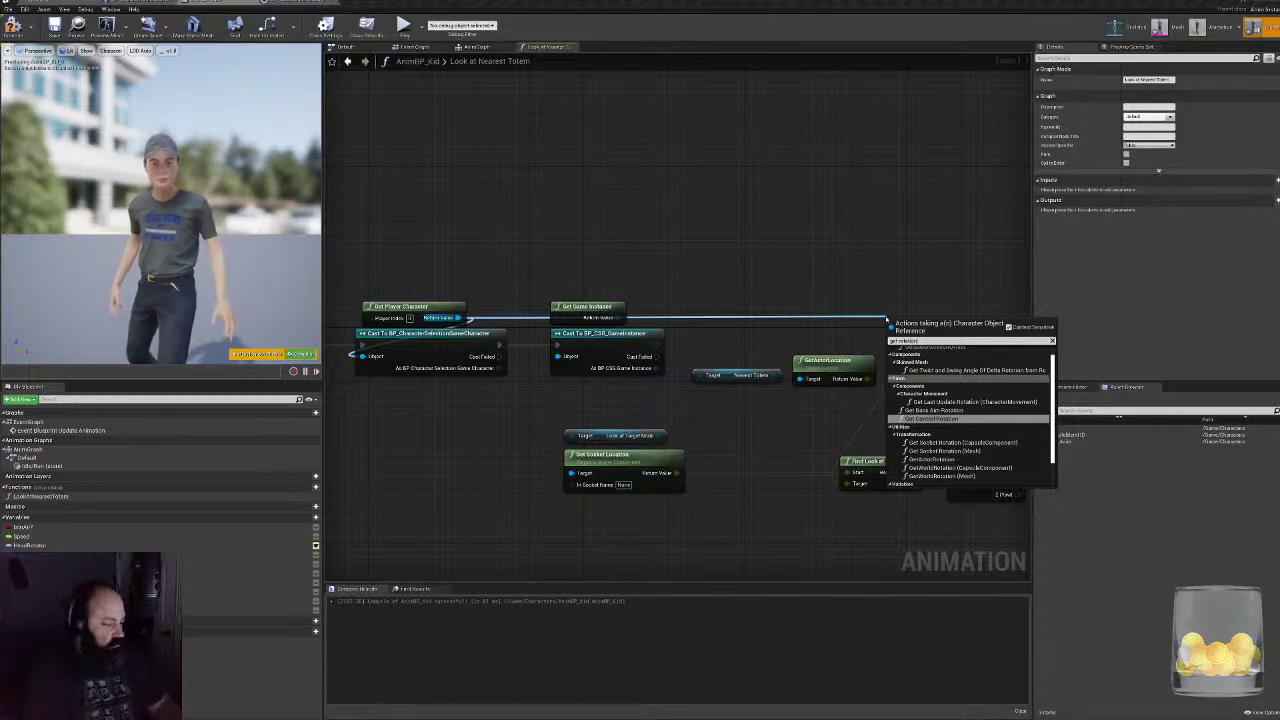
key("Return")
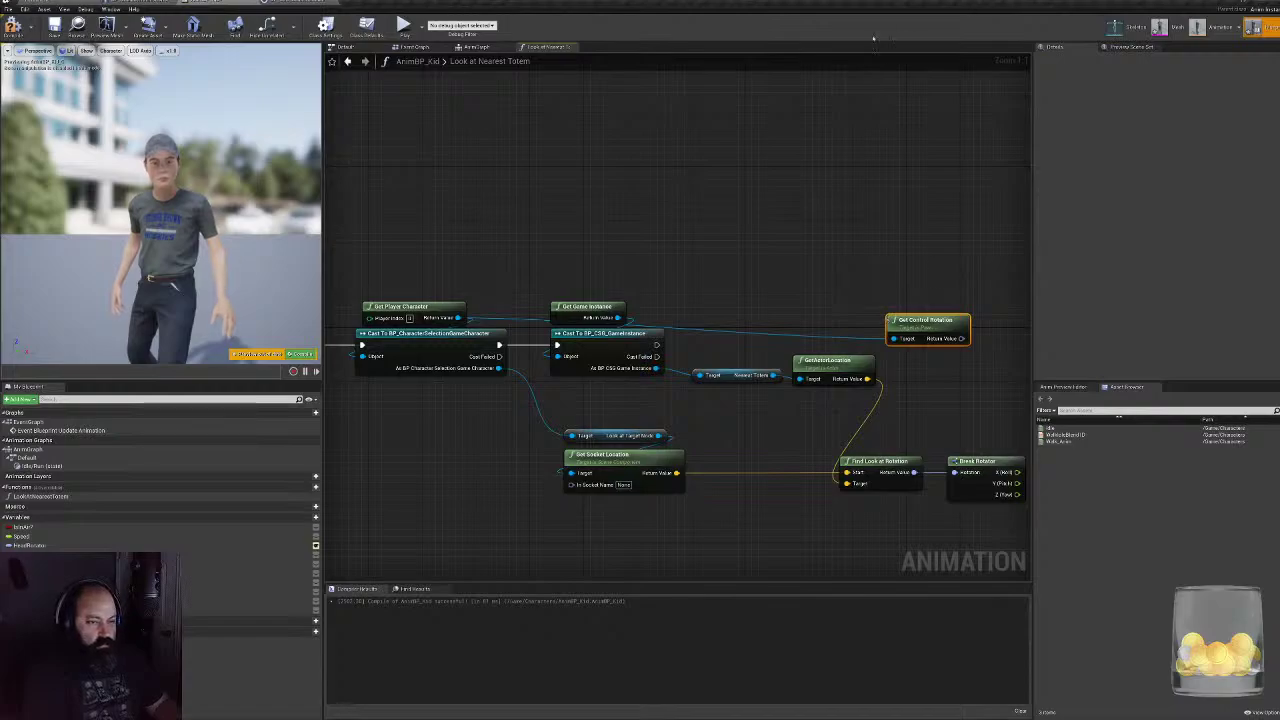
left_click_drag(945, 327, 784, 300)
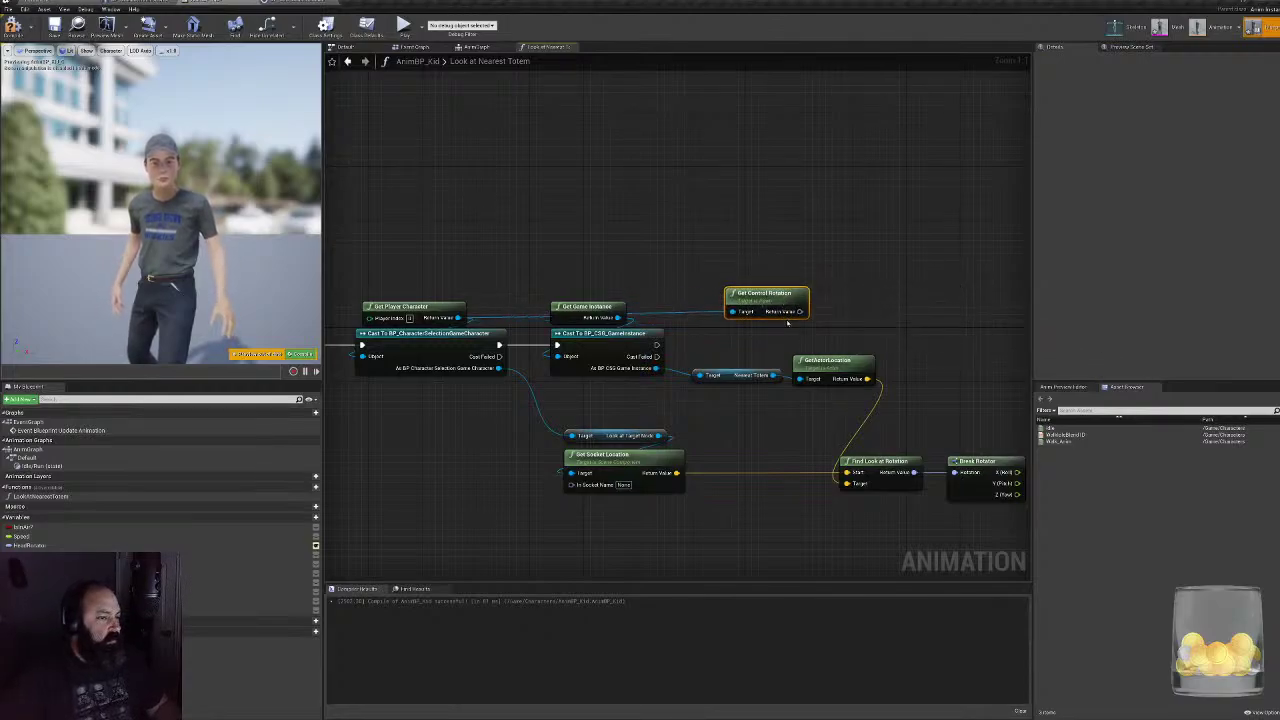
key("Delete")
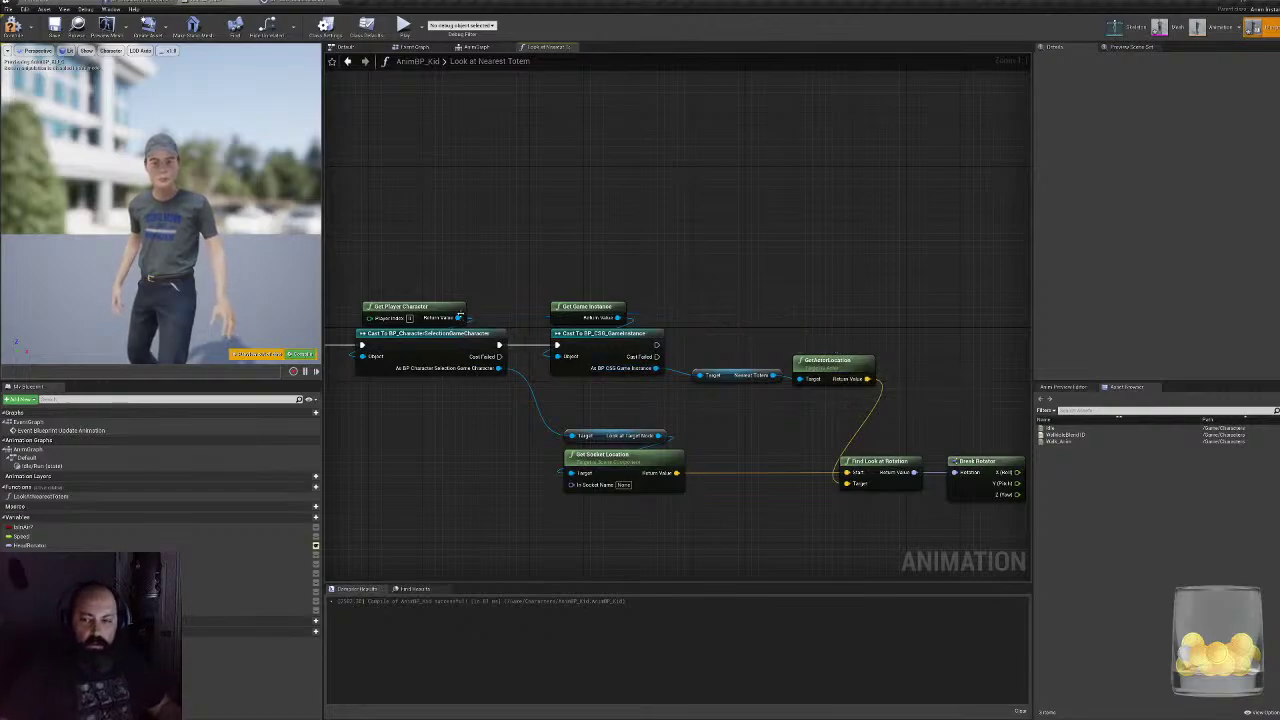
- Add a GetActorRotation node fed by Get Player Character's return value
left_click_drag(457, 317, 718, 318)
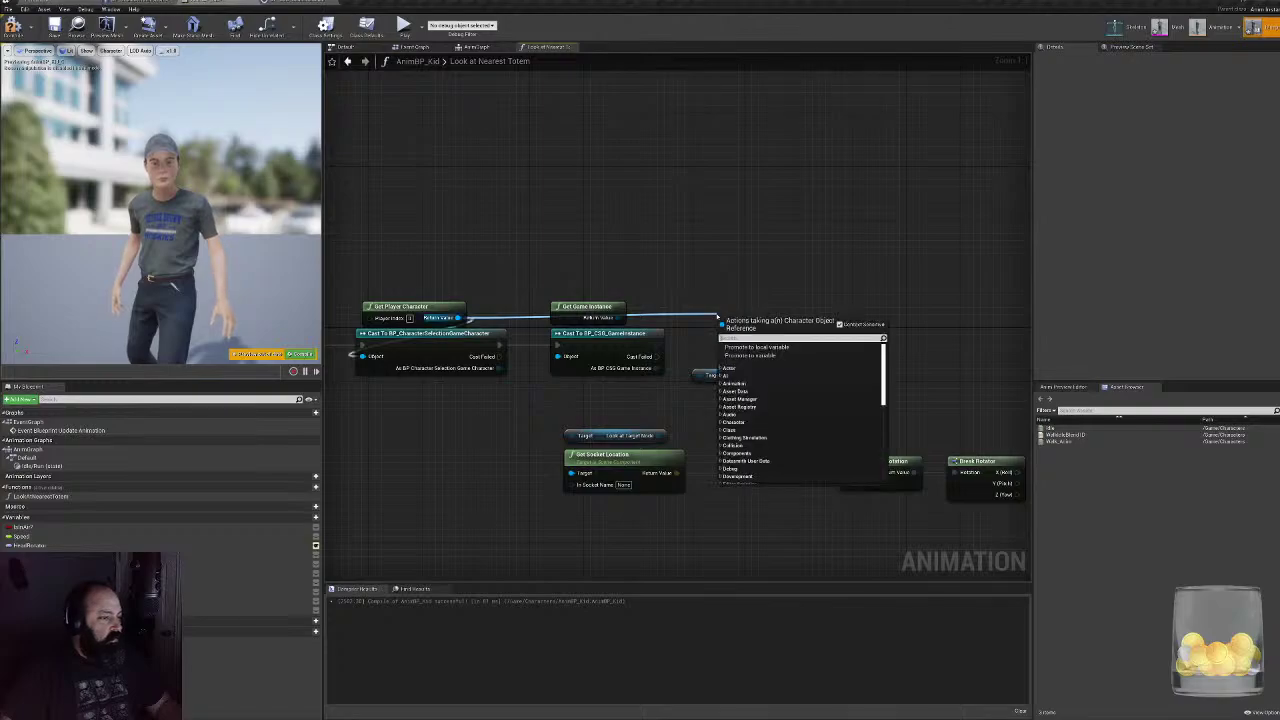
type("get actor")
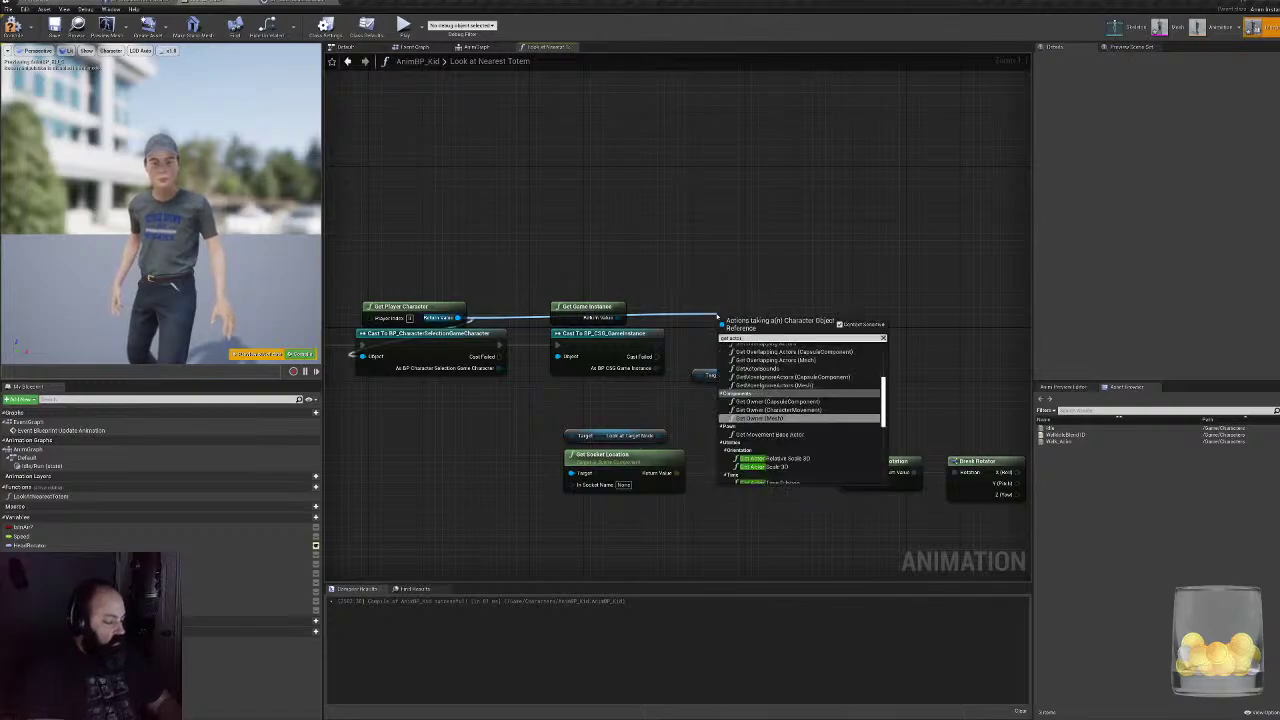
type(" ro")
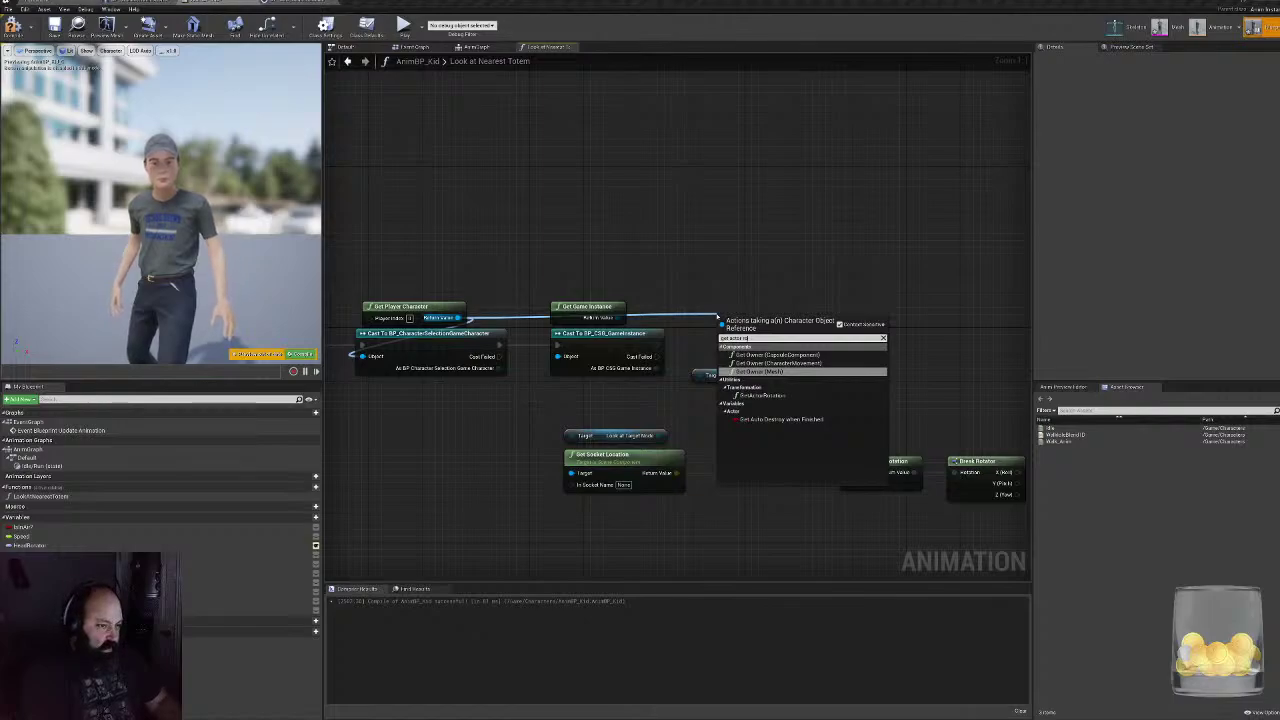
type("ll")
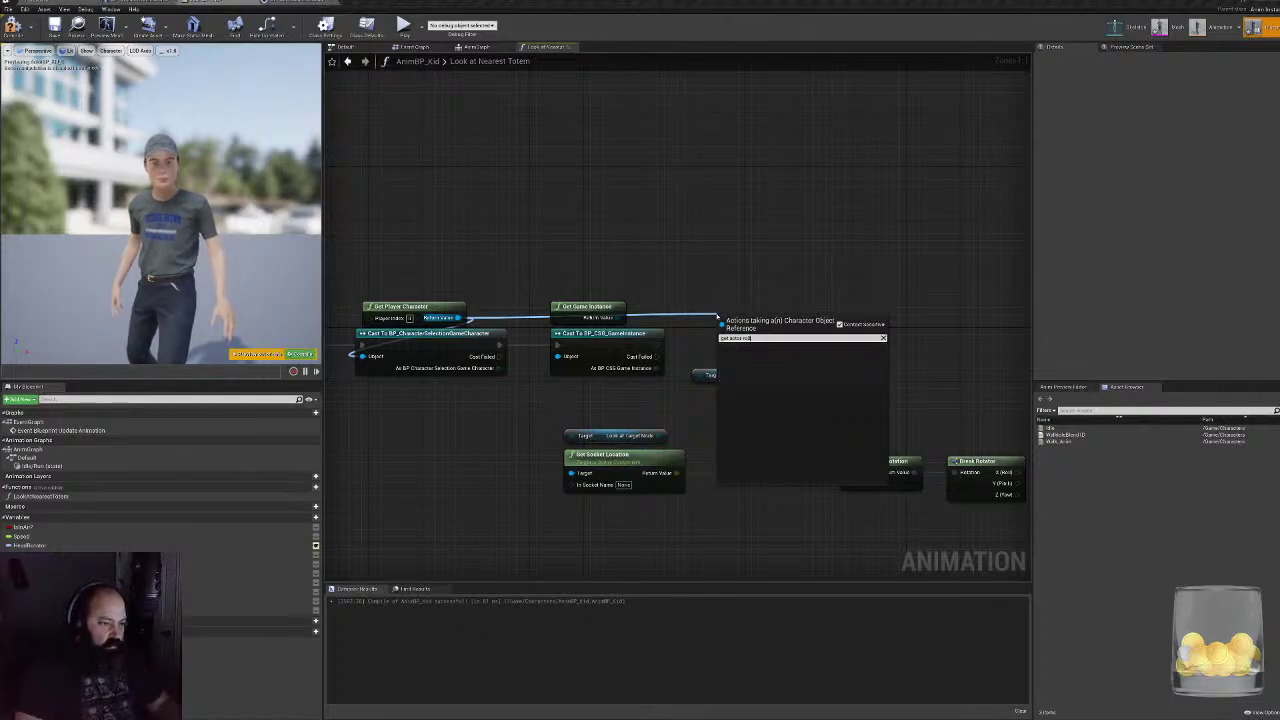
key("BackSpace")
key("BackSpace")
key("Down")
key("Down")
key("Up")
key("Return")
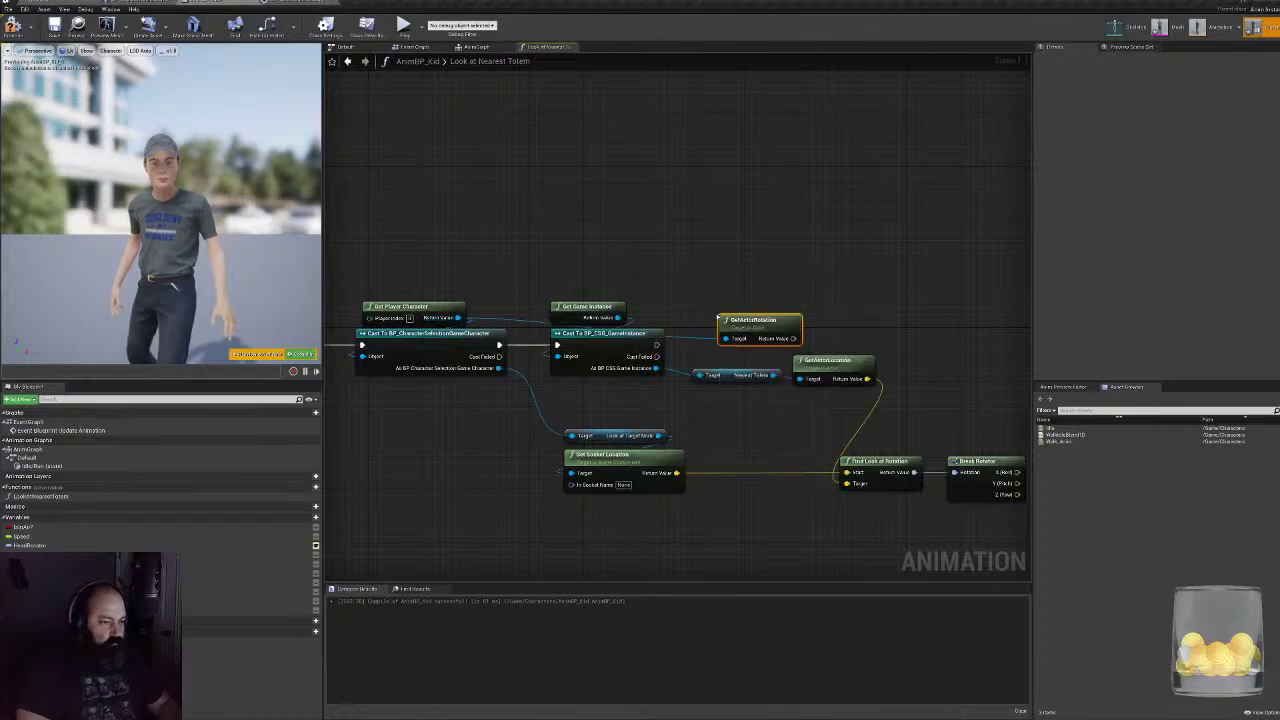
- Move the GetActorRotation node above GetActorLocation so its incoming wire runs straight, level with Get Game Instance
left_click_drag(761, 318, 829, 298)
right_click_drag(915, 284, 650, 304)
left_click_drag(562, 316, 591, 318)
right_click_drag(352, 286, 441, 290)
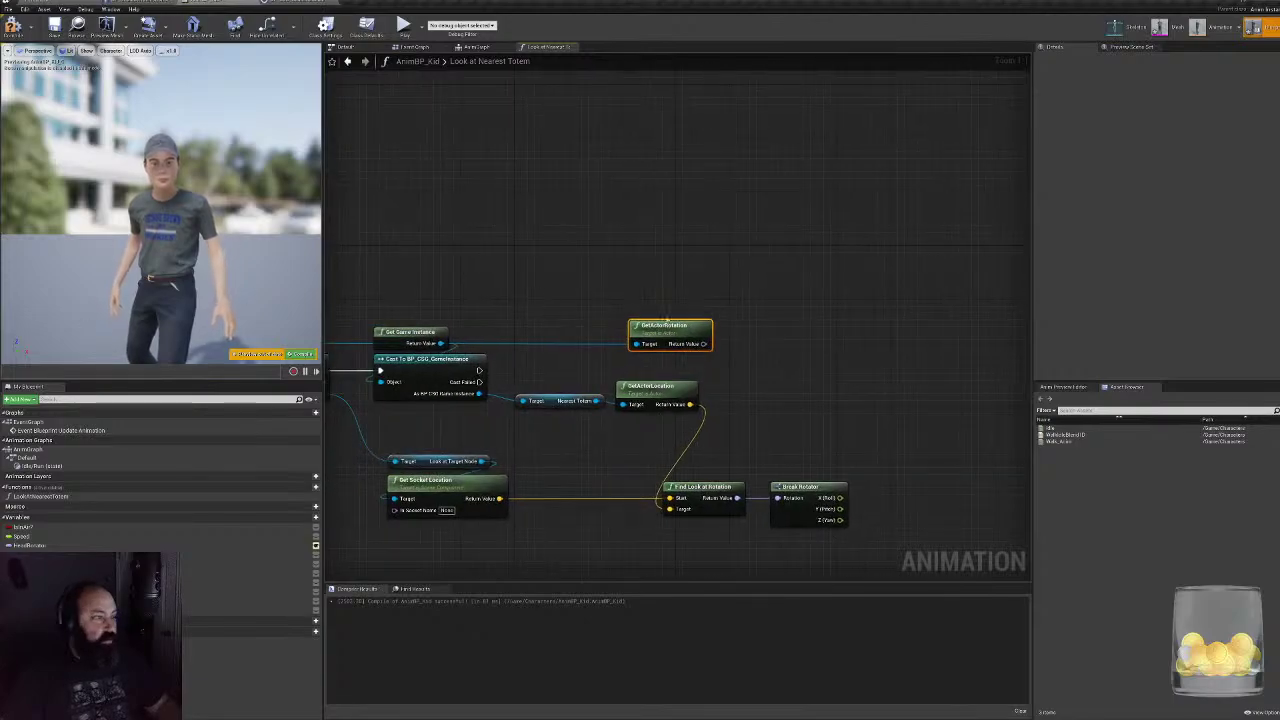
right_click_drag(743, 317, 726, 287)
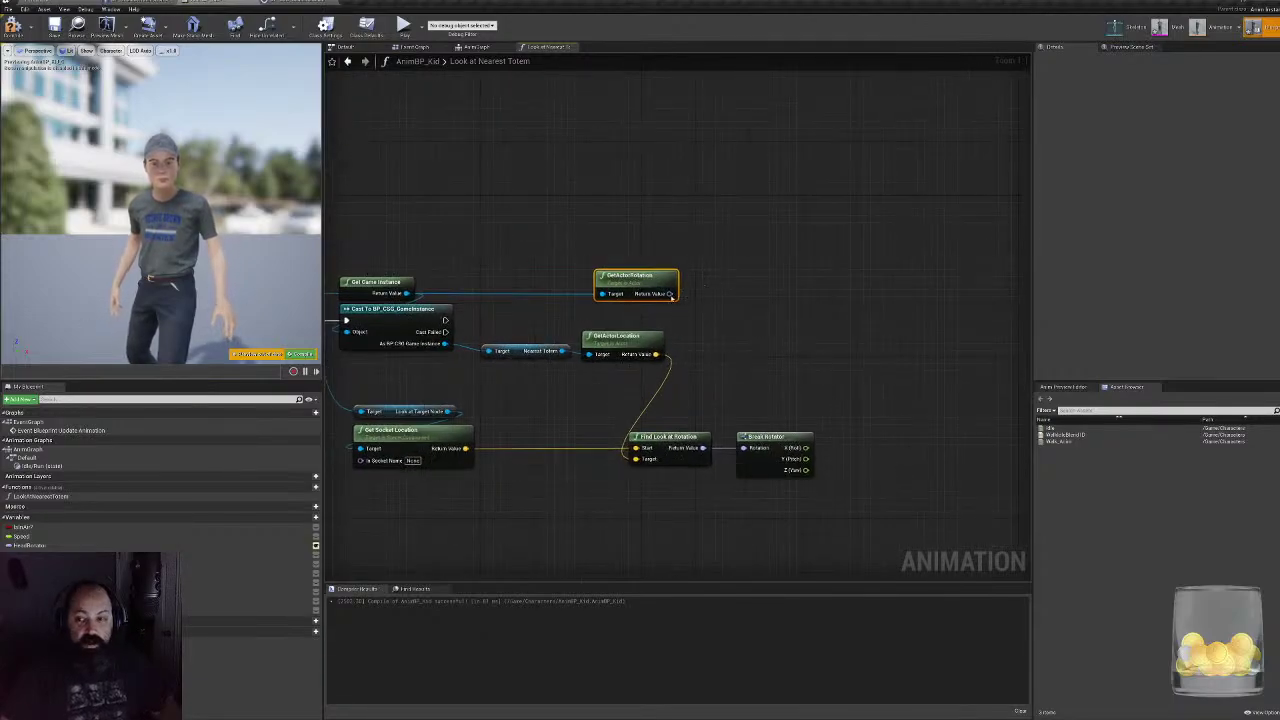
left_click(668, 437)
left_click(775, 437)
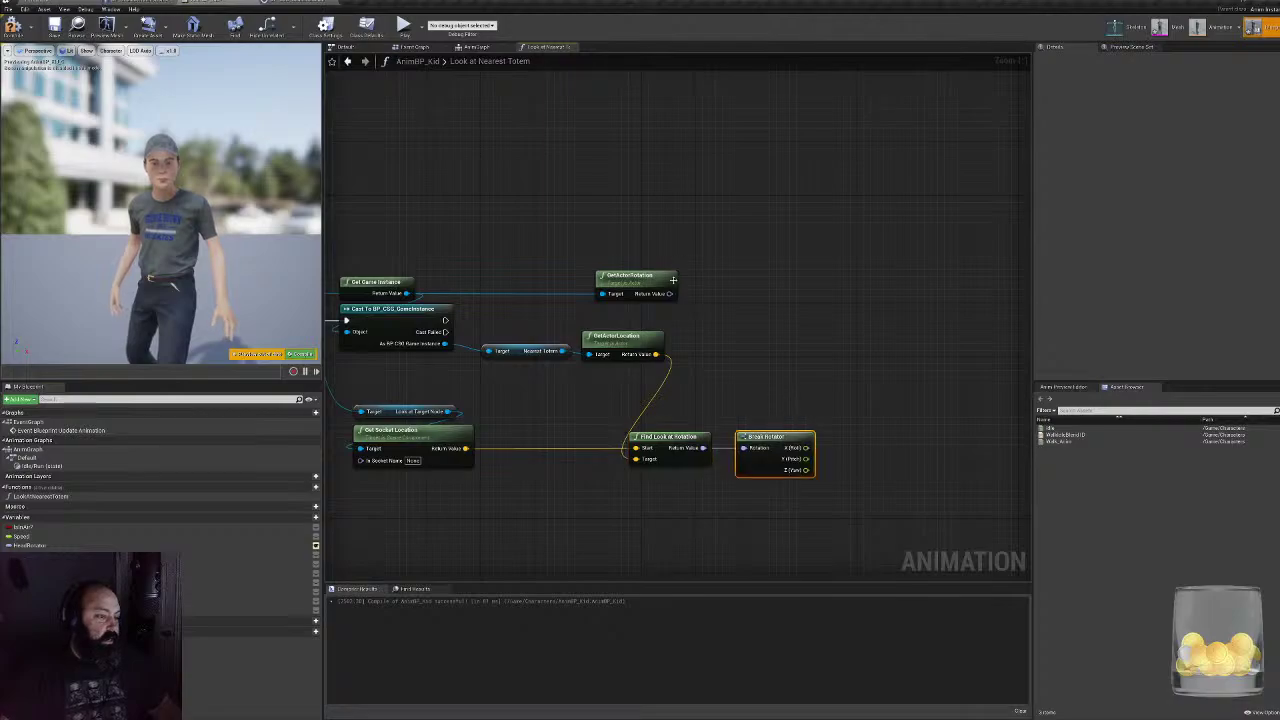
- Add a Break Rotator node fed by GetActorRotation's return value, aligned so the connecting wire runs straight
left_click_drag(669, 293, 686, 297)
type("bre")
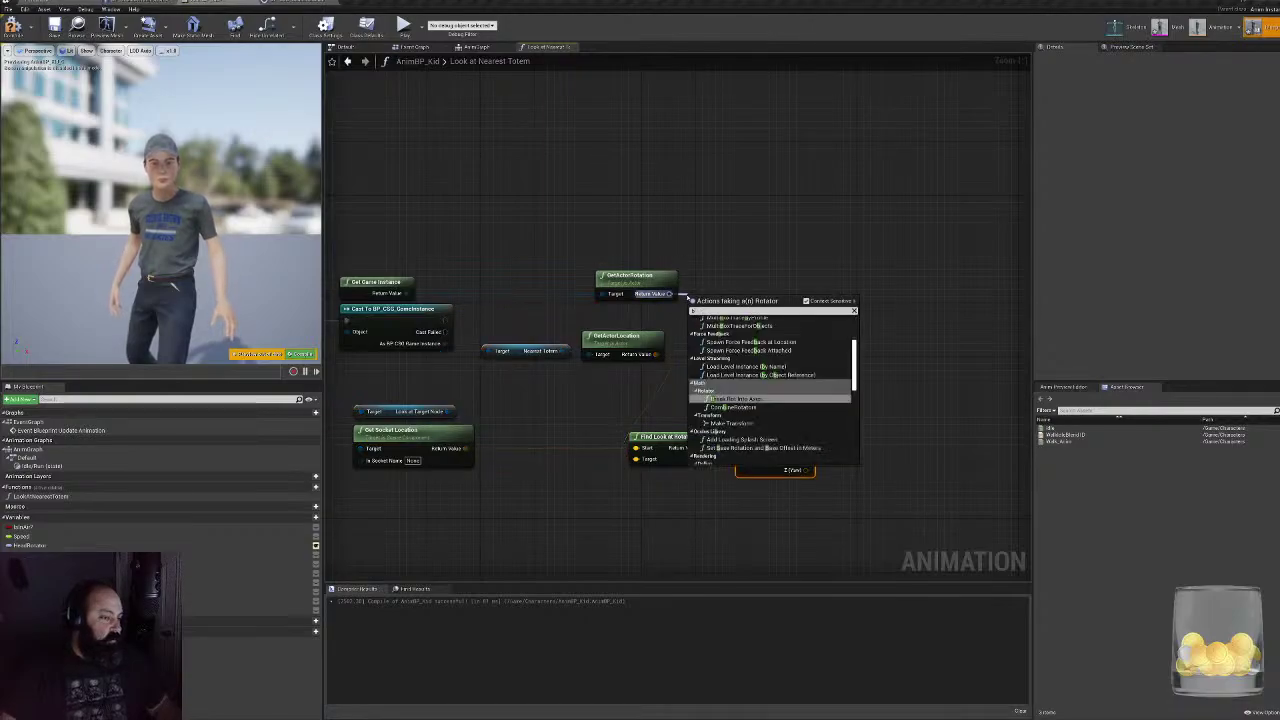
left_click(730, 344)
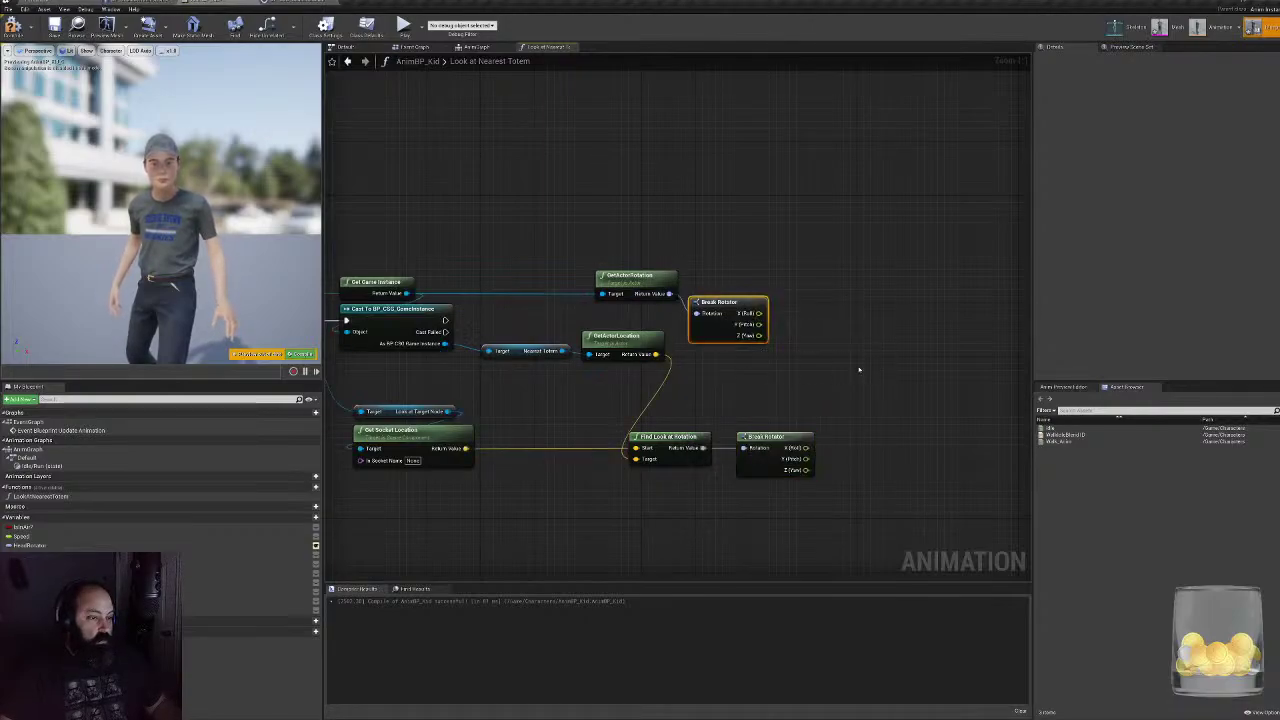
left_click_drag(750, 297, 765, 283)
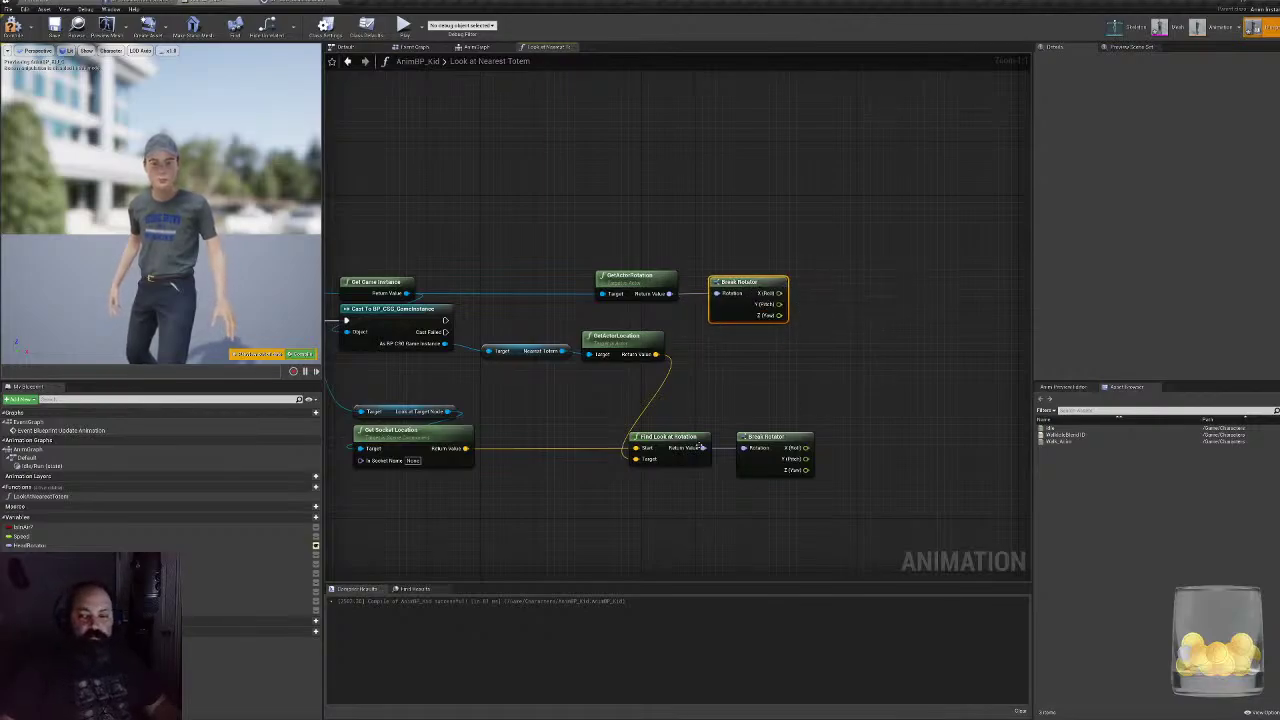
right_click_drag(700, 447, 545, 402)
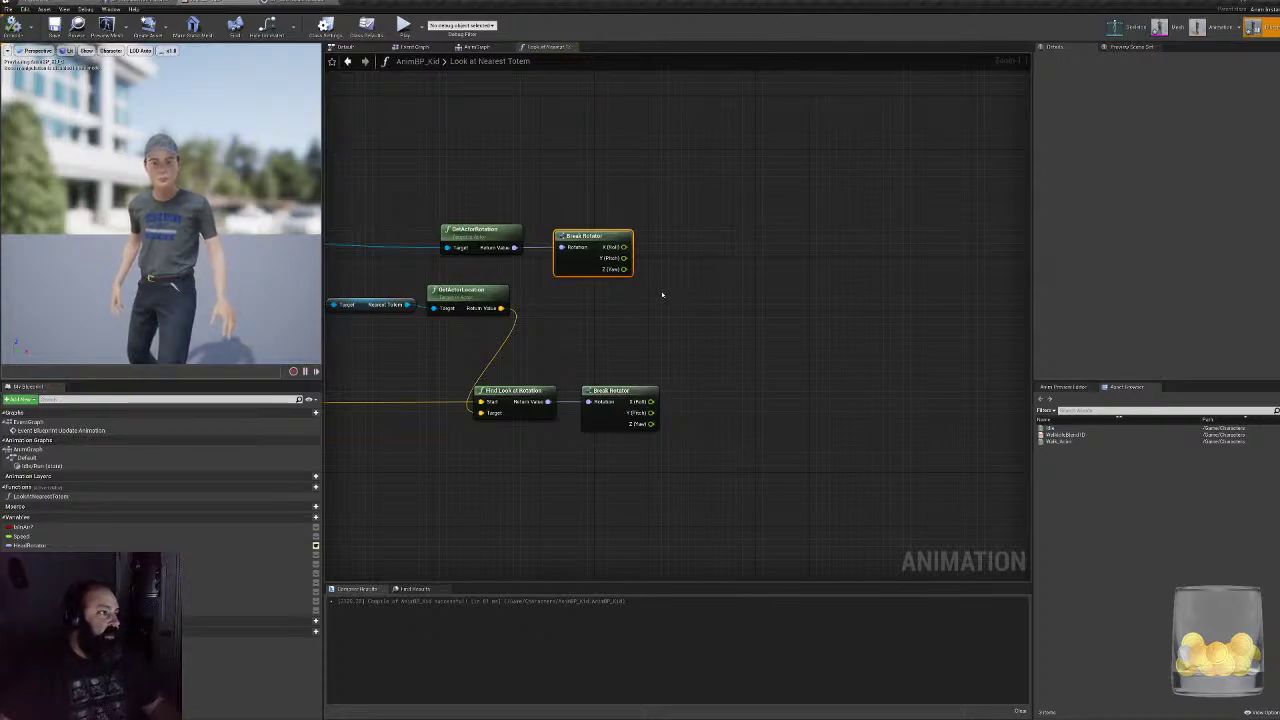
right_click_drag(664, 292, 631, 286)
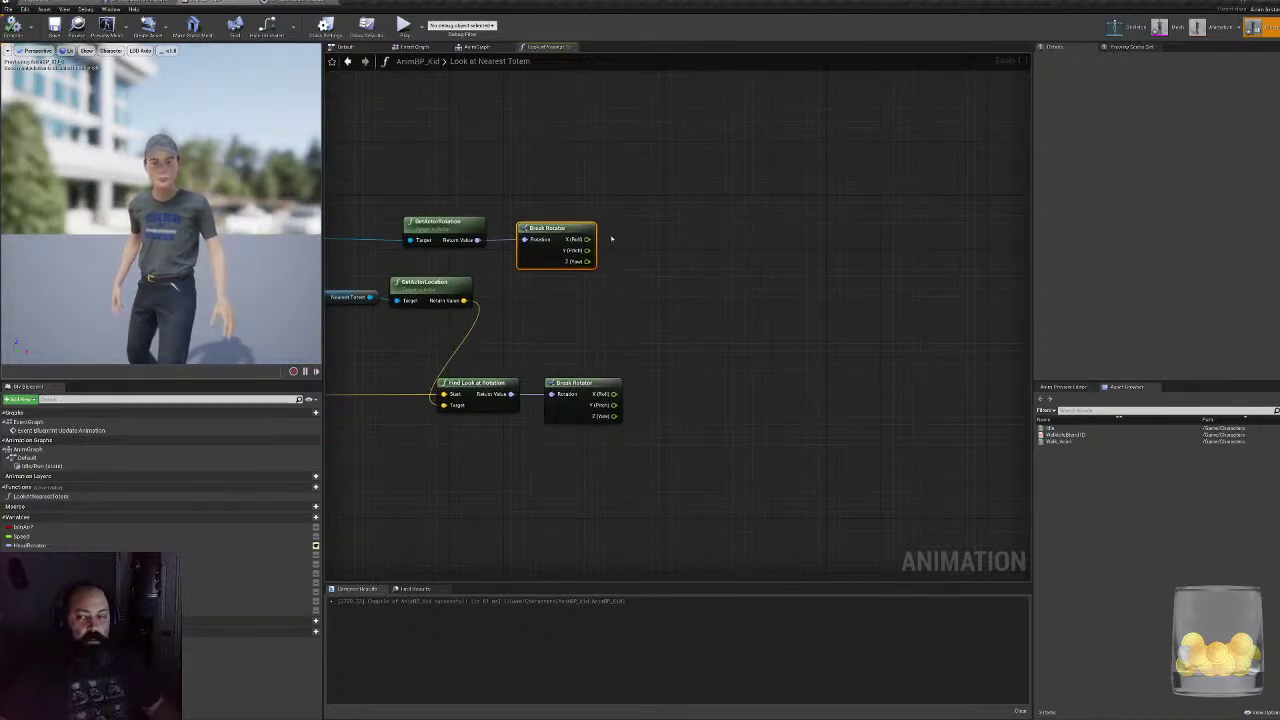
right_click_drag(590, 241, 771, 315)
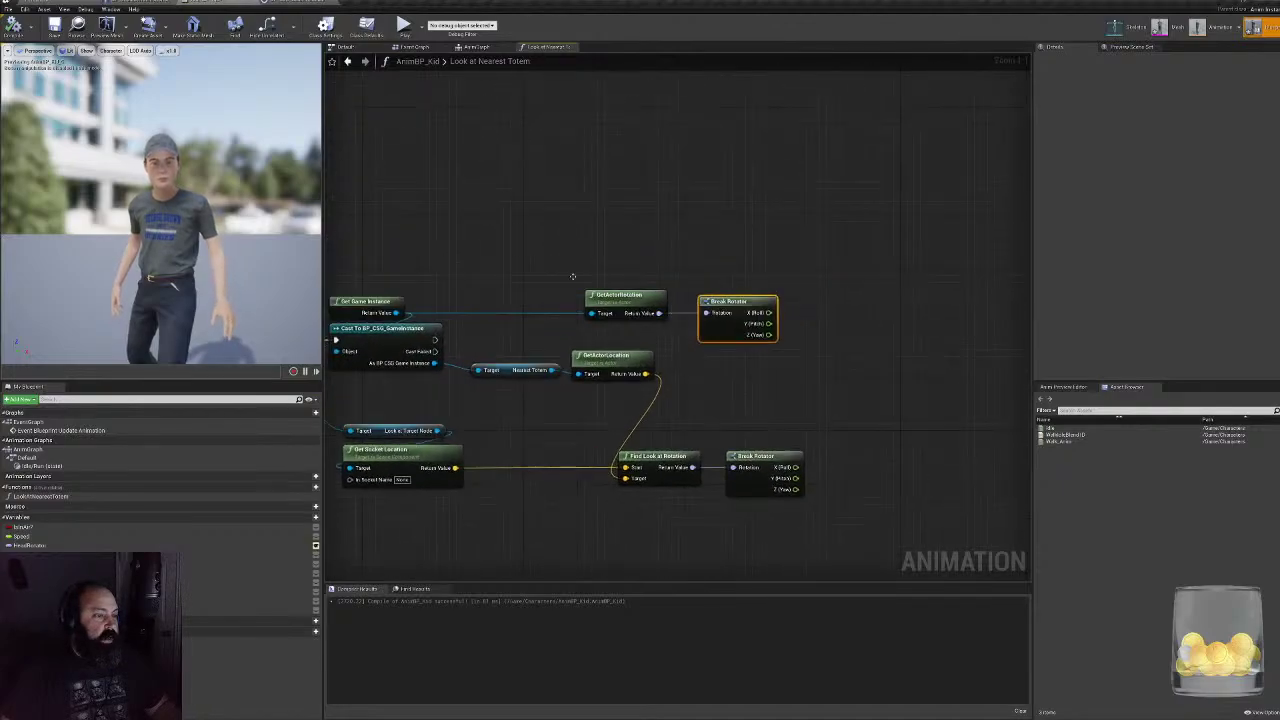
- Test the head bend in AnimGraph by setting Head Rotator's default X to 30 and viewing the character from the side
left_click(478, 48)
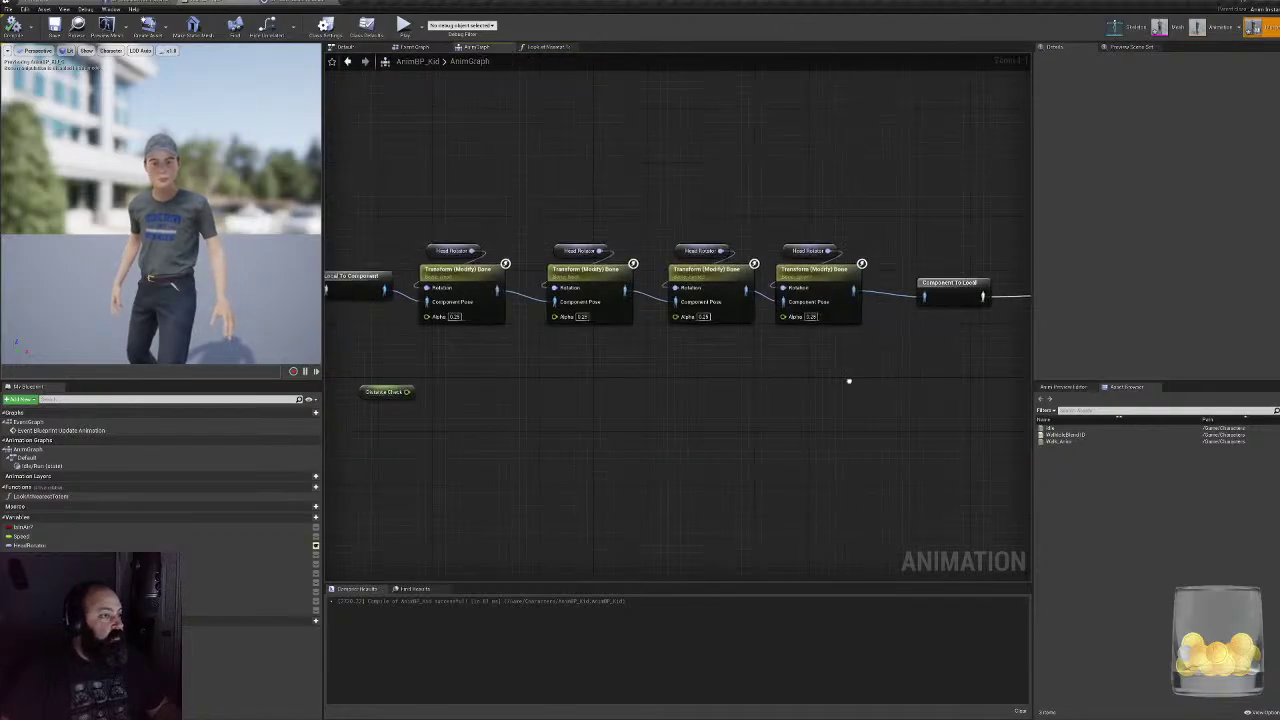
right_click_drag(848, 380, 956, 423)
left_click(541, 293)
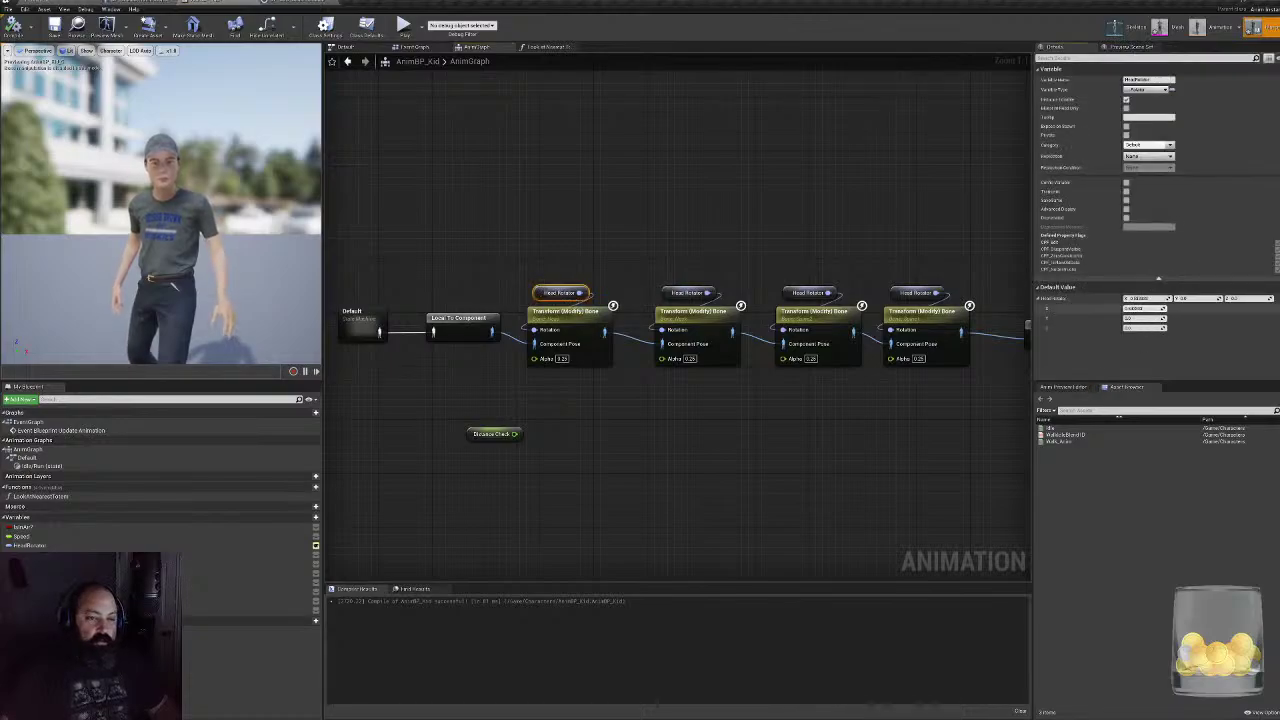
left_click_drag(1144, 309, 1164, 309)
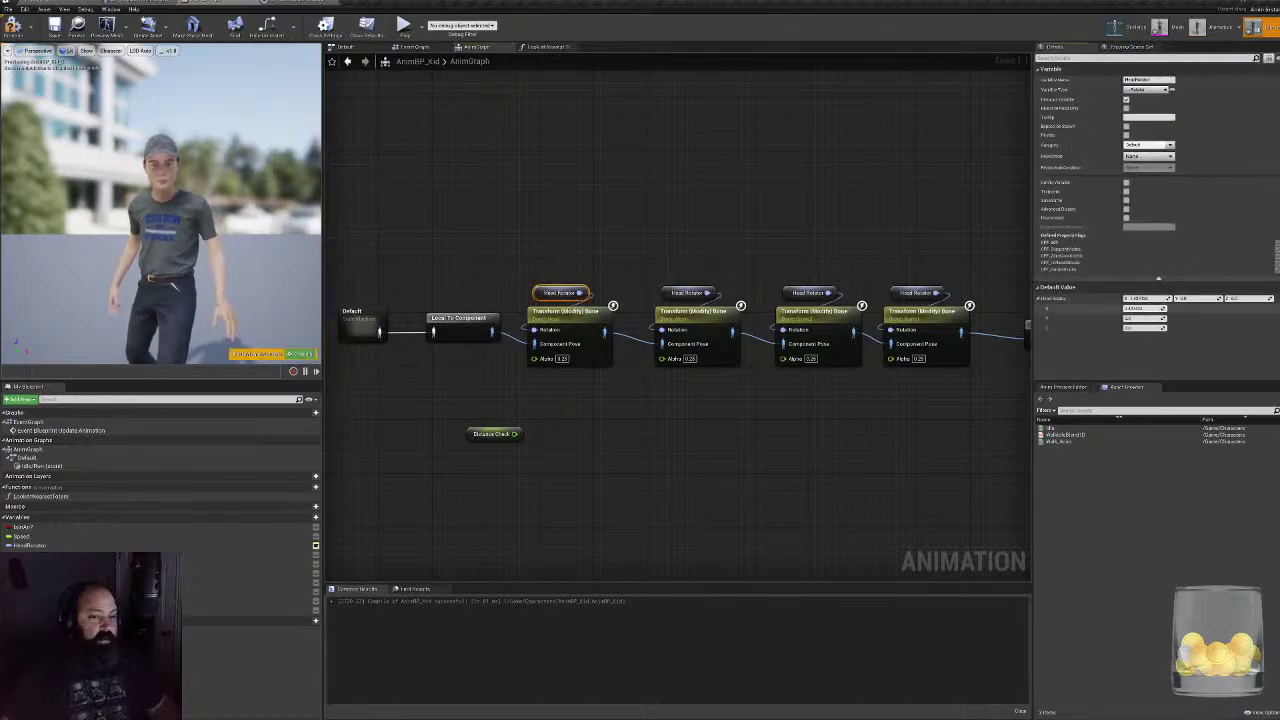
left_click(1141, 308)
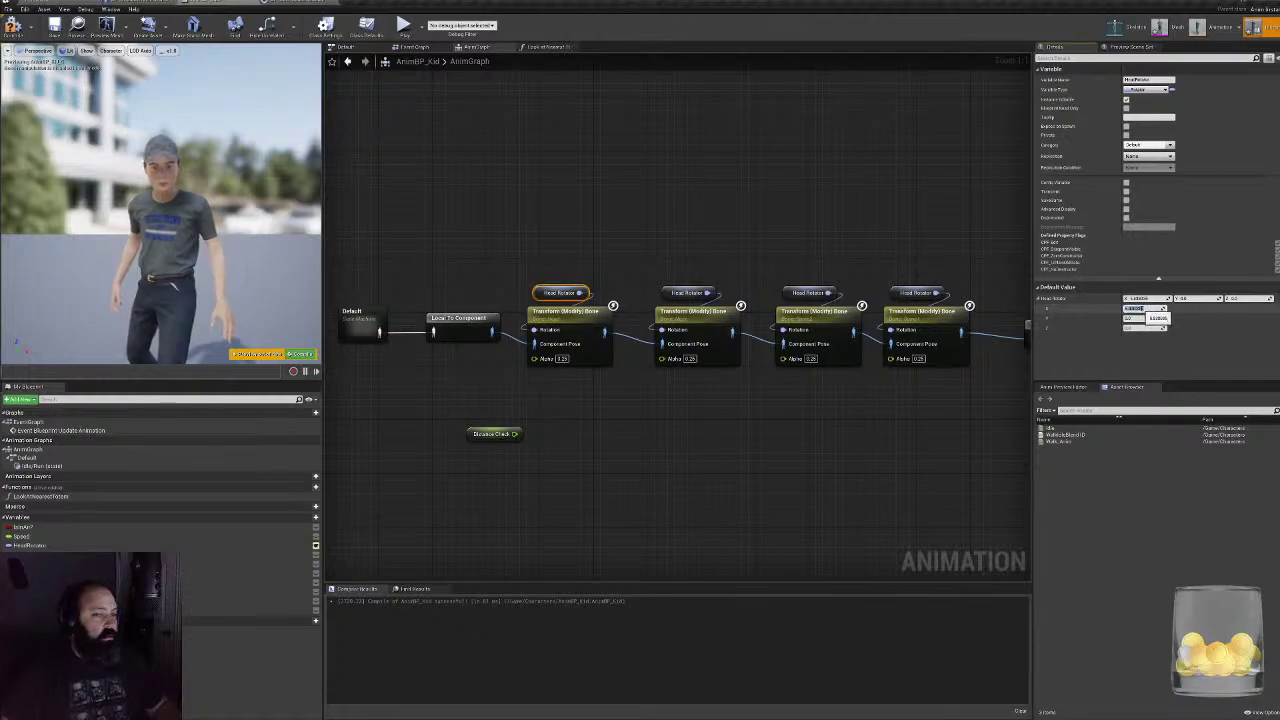
type("30")
key("Return")
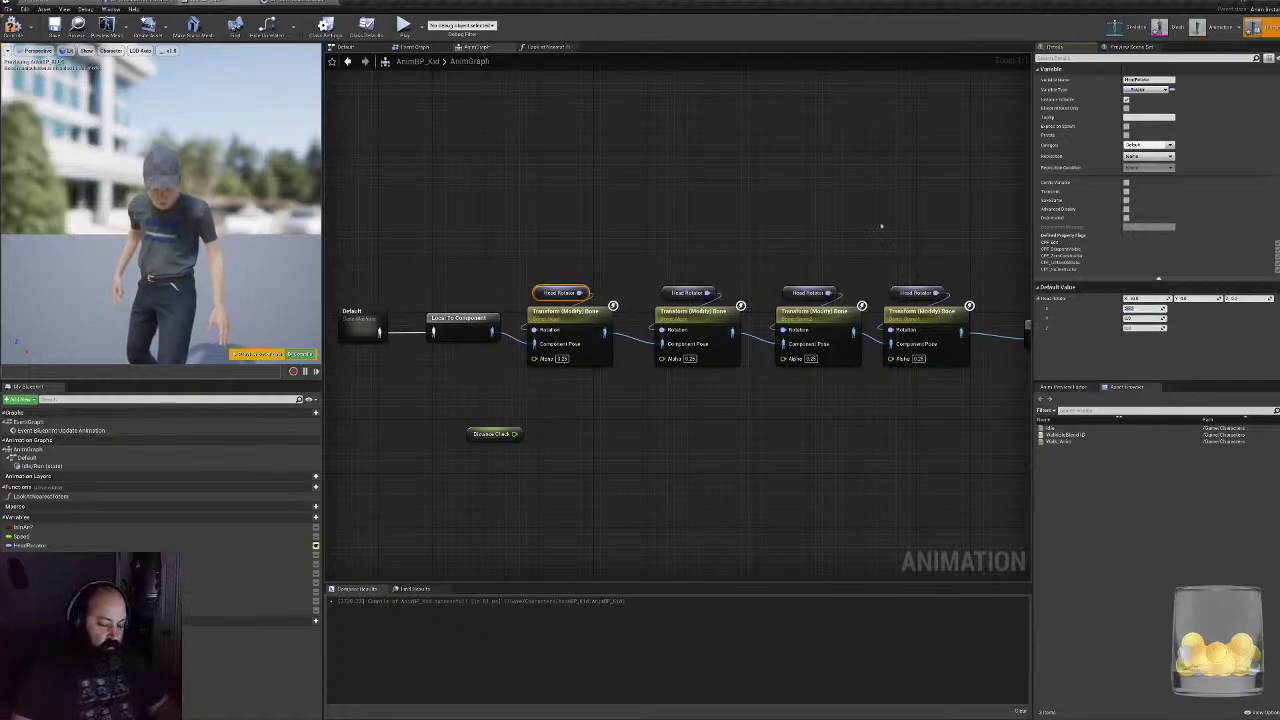
right_click_drag(160, 200, 250, 220)
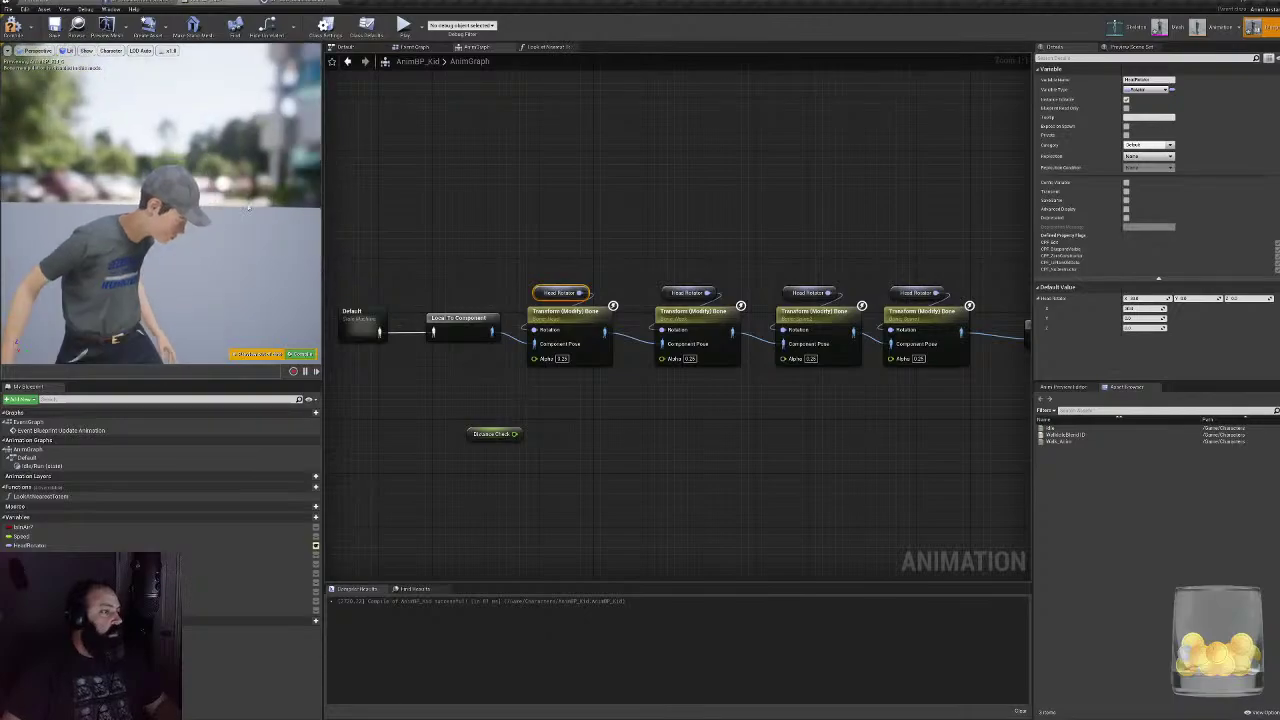
- Set Head Rotator's default X to 0, compile the blueprint, and return to the Look at Nearest Totem function
left_click(1144, 309)
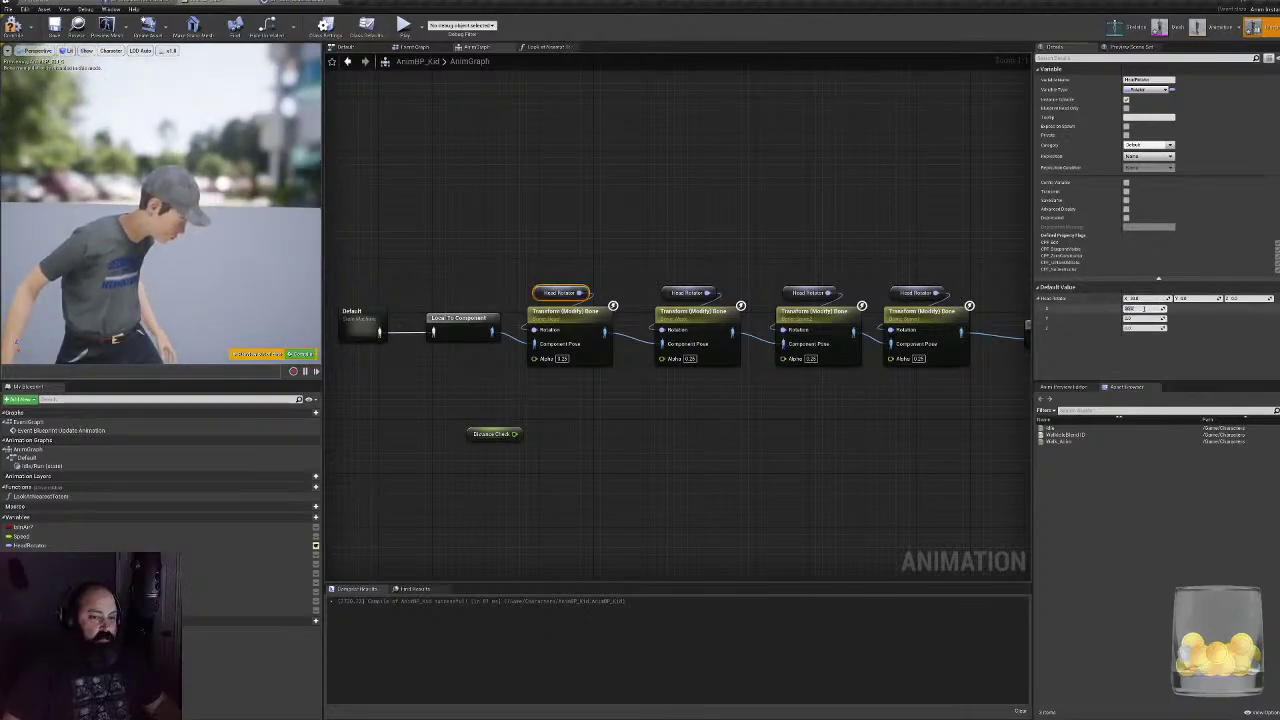
type("0")
key("Return")
left_click(13, 27)
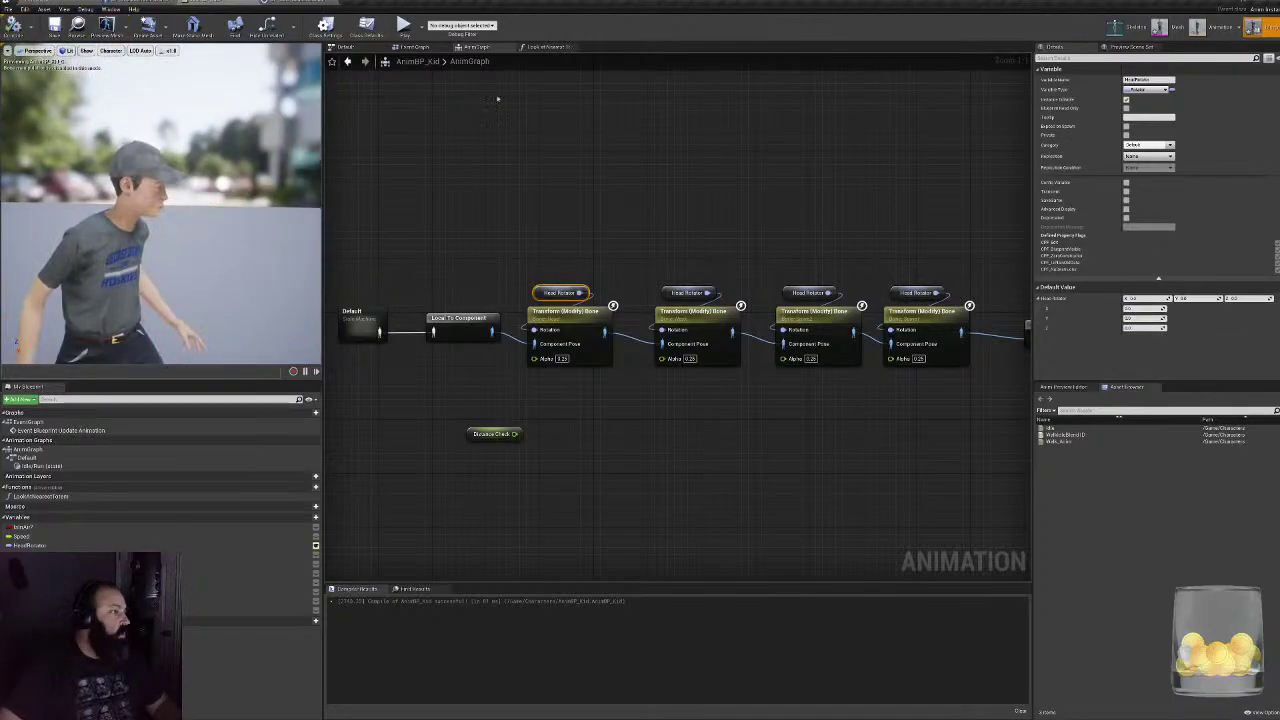
left_click(545, 46)
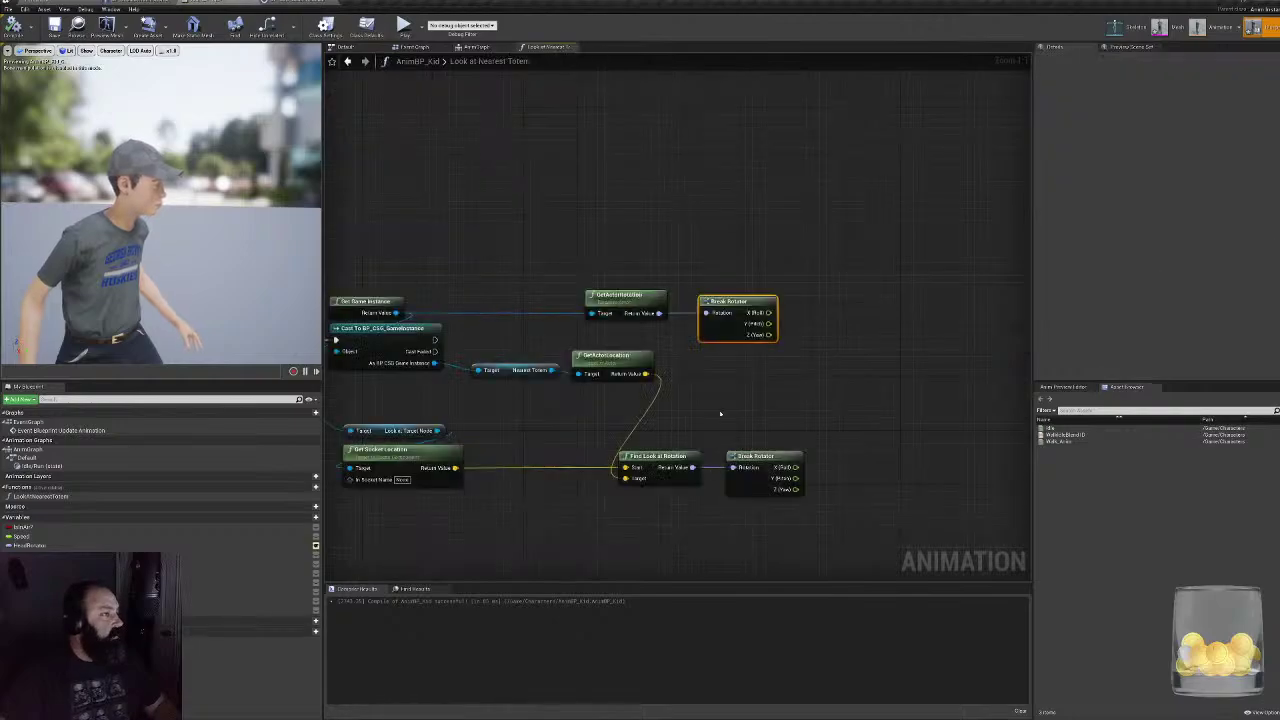
left_click(487, 47)
left_click(540, 48)
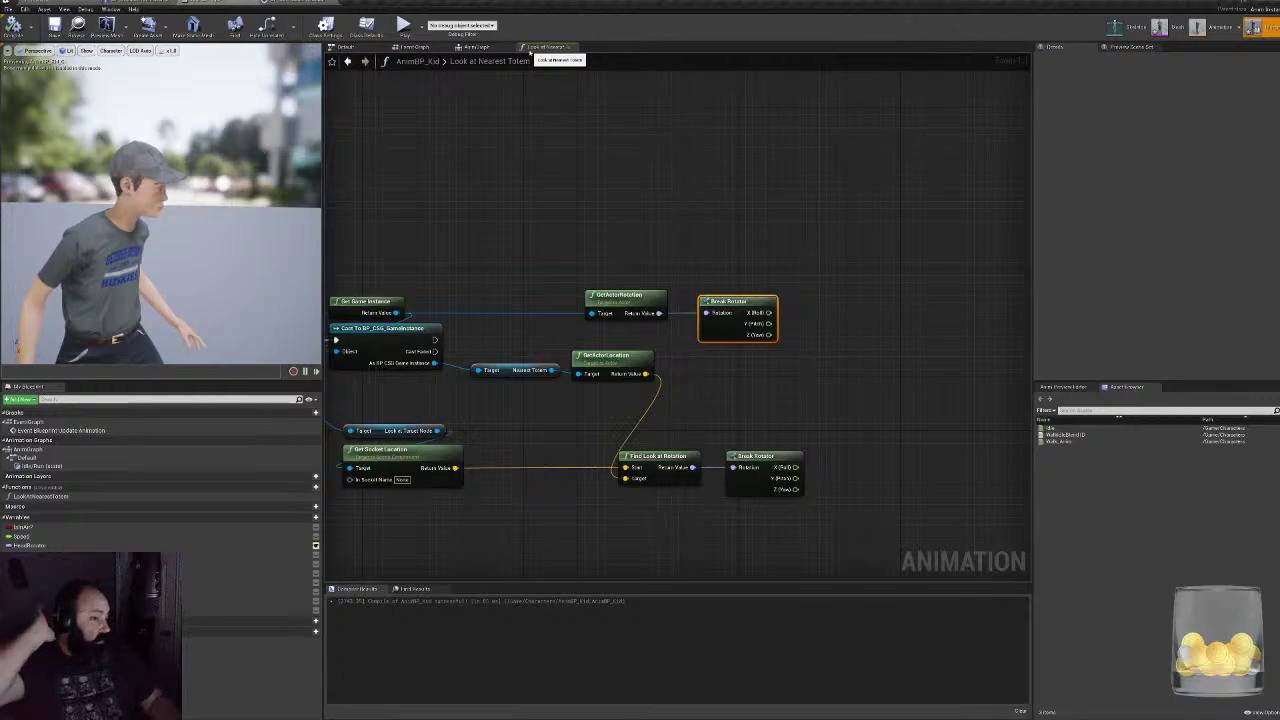
- Add a float subtraction node that subtracts the actor rotation's X (Roll) from the look-at rotation's X (Roll)
right_click_drag(744, 365, 664, 334)
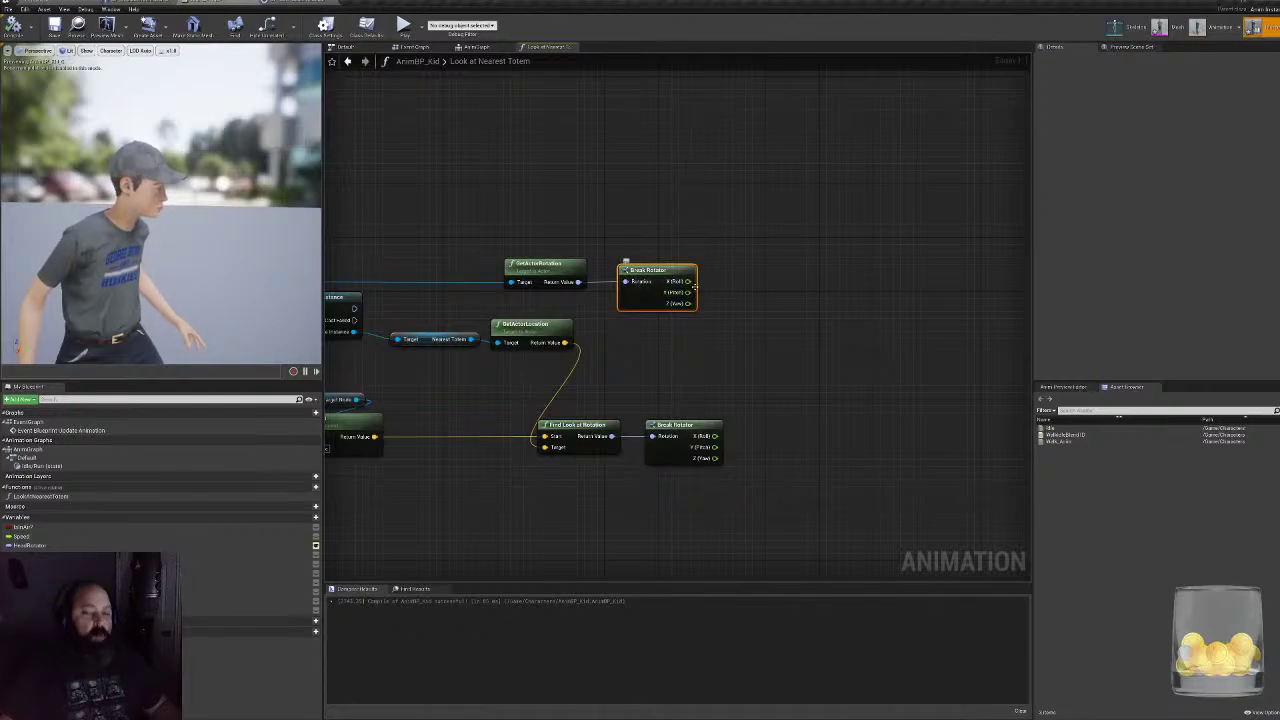
left_click_drag(715, 436, 828, 346)
type("-")
key("Return")
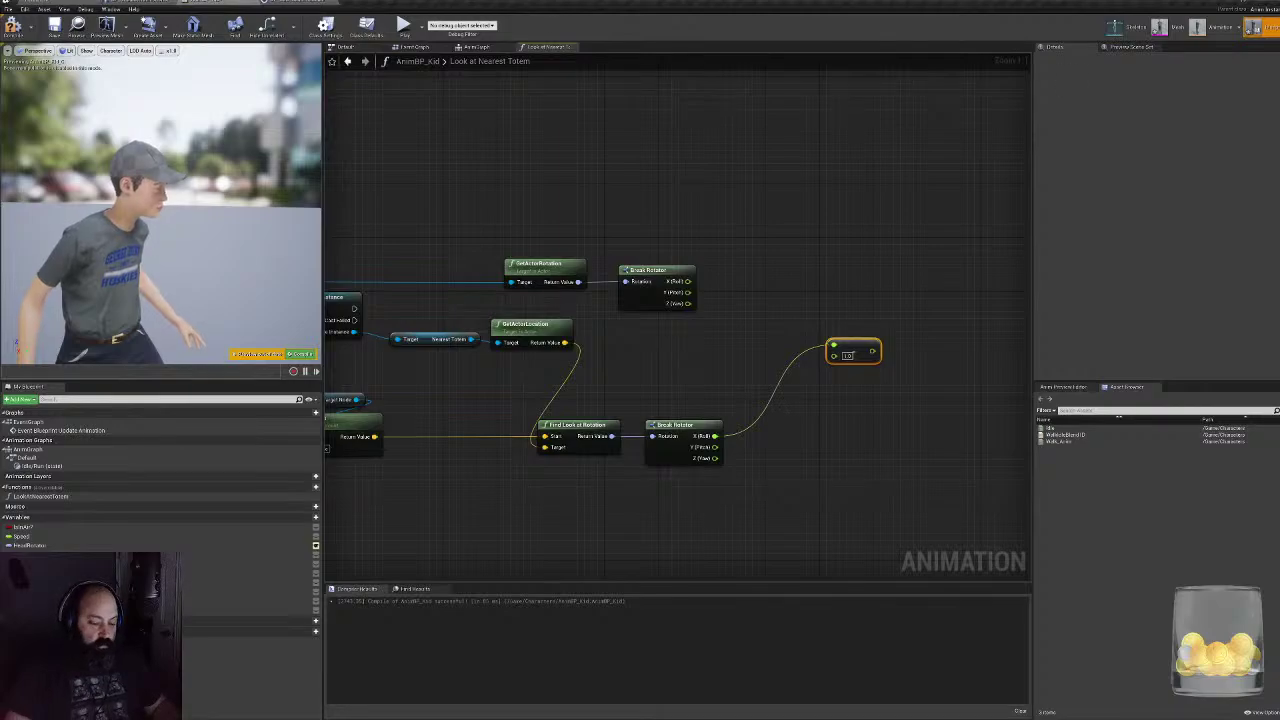
left_click_drag(688, 282, 823, 356)
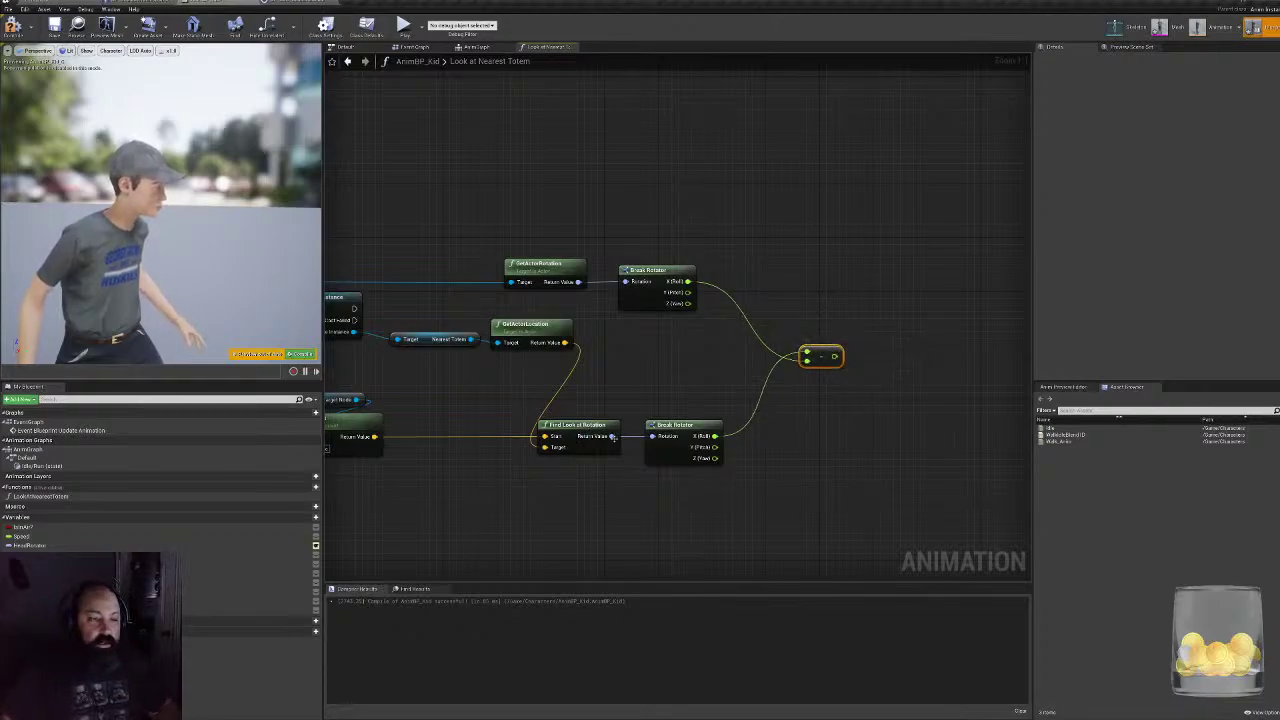
- Add a Make Rotator node with the subtraction result as X (Roll), and lower both nodes beside the look-at Break Rotator
left_click_drag(835, 356, 866, 364)
type("make rot")
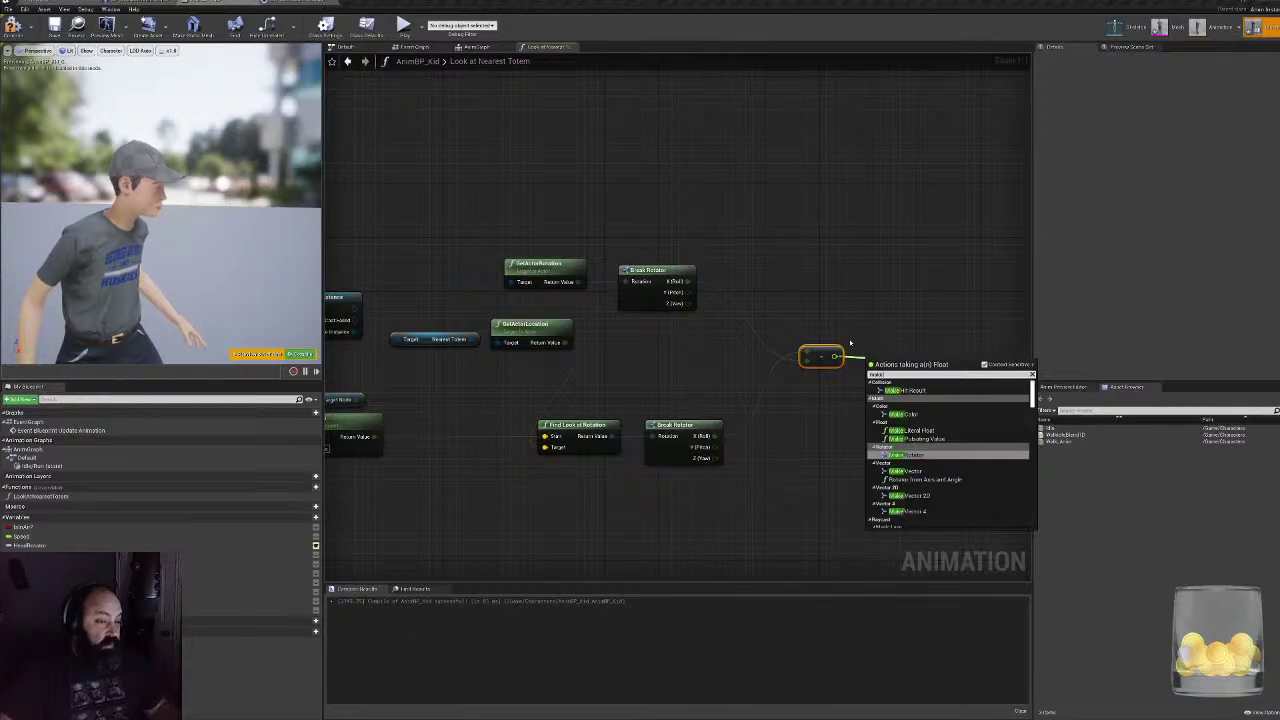
key("Return")
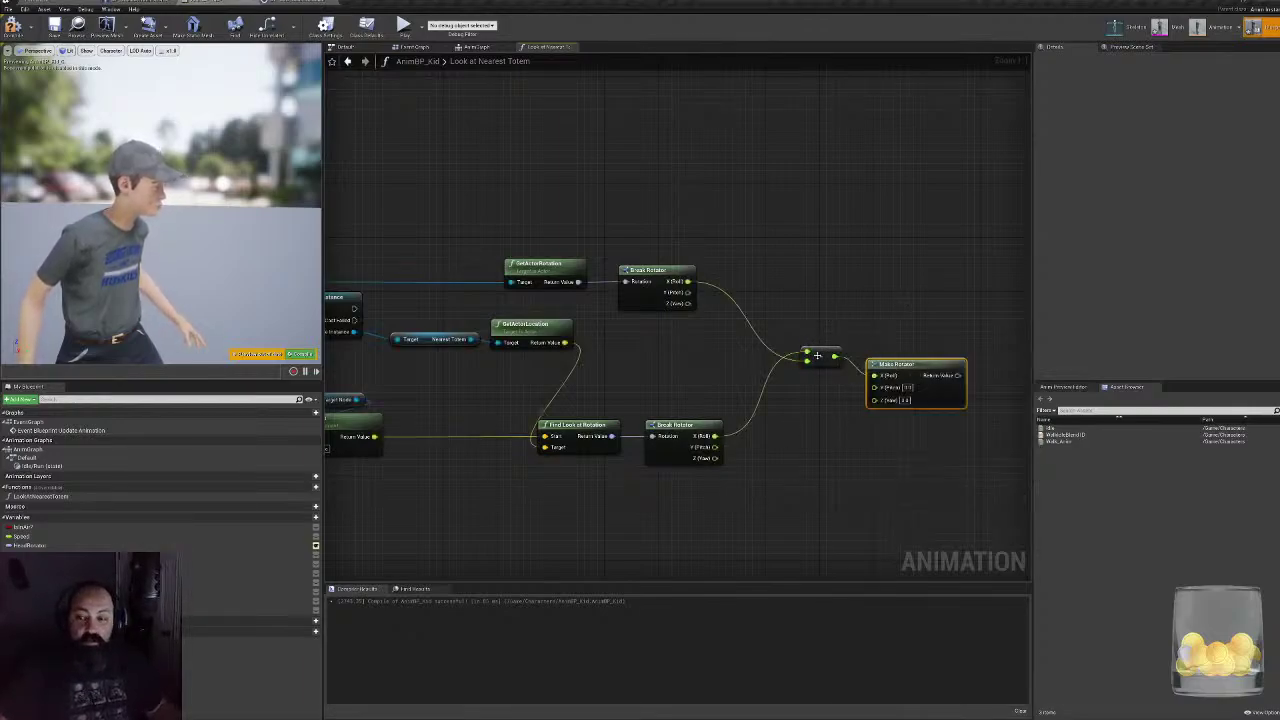
left_click_drag(817, 355, 805, 415)
left_click_drag(911, 367, 905, 407)
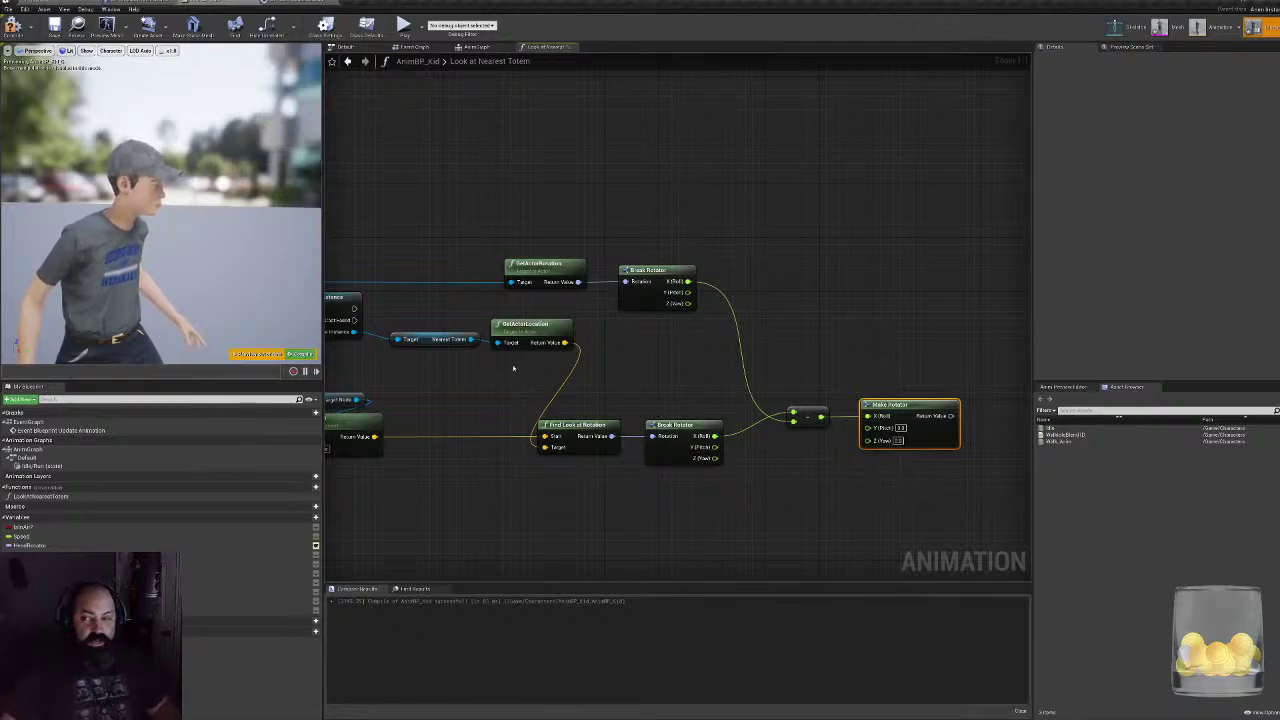
- Add a Delta (Rotator) node with GetActorRotation's return value as A and Find Look at Rotation's return value as B
right_click_drag(686, 354, 597, 332)
right_click(706, 249)
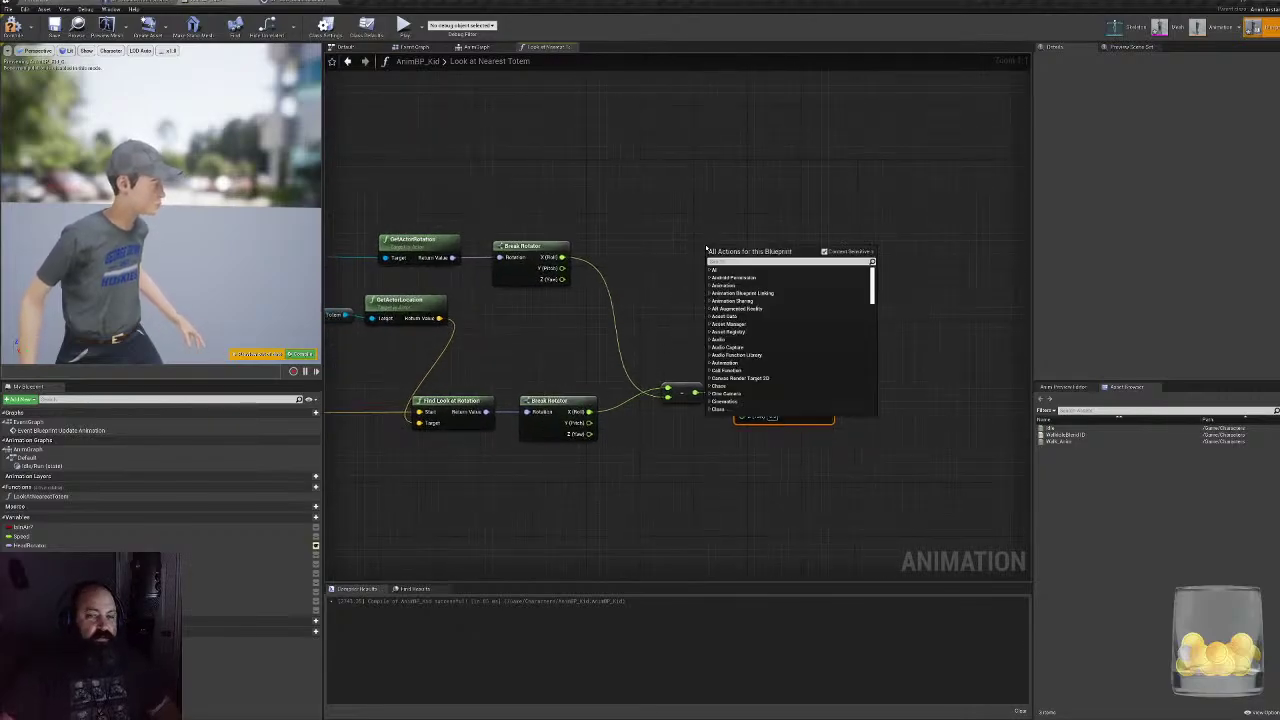
type("delta")
key("Return")
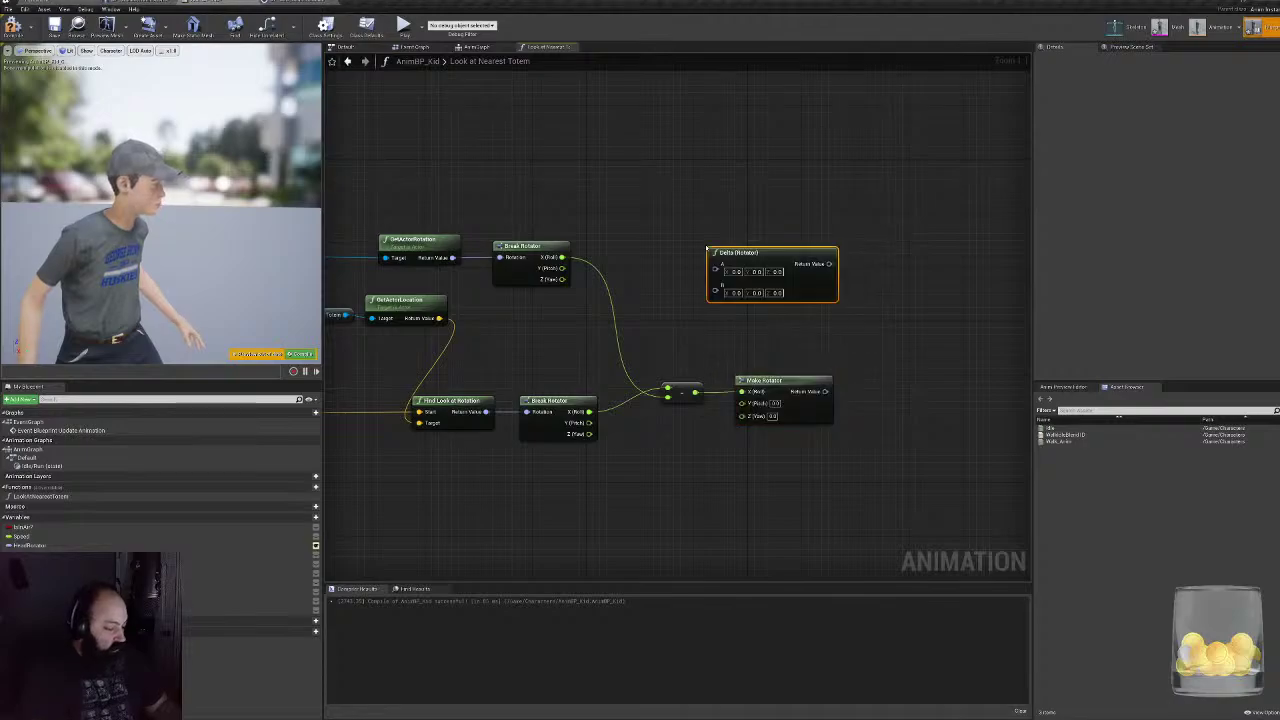
left_click_drag(452, 258, 716, 271)
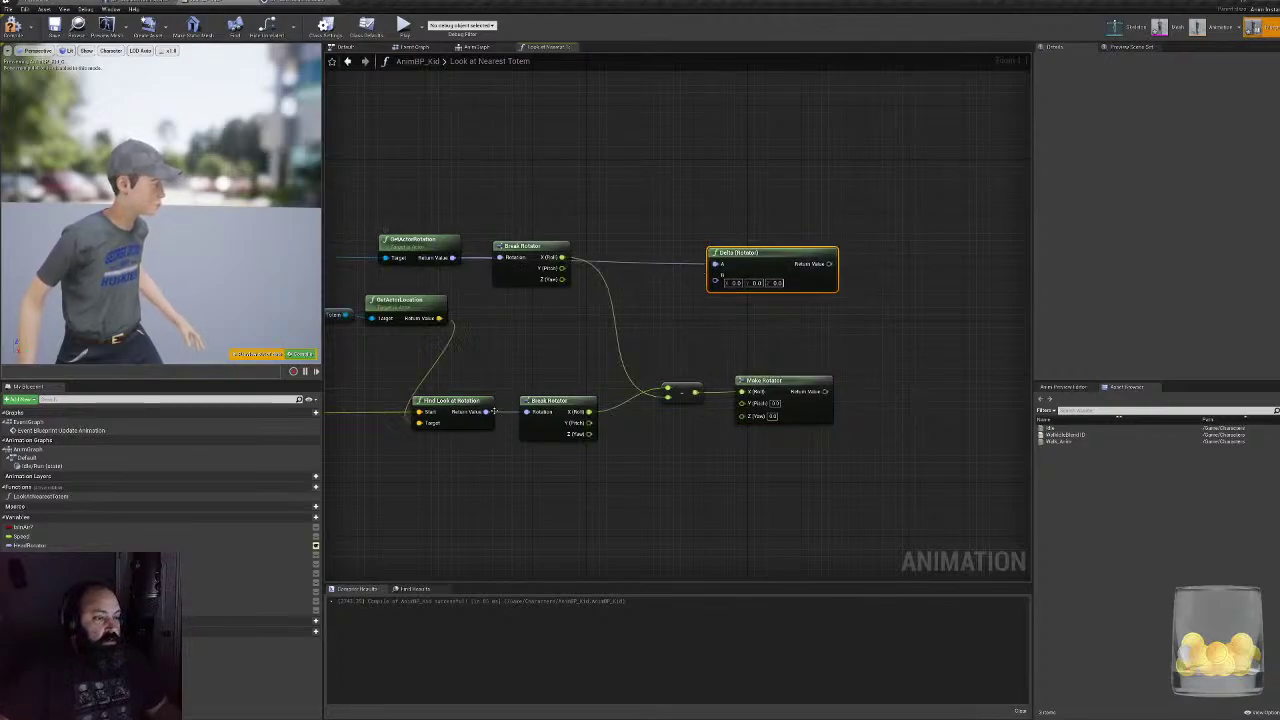
left_click_drag(493, 411, 716, 275)
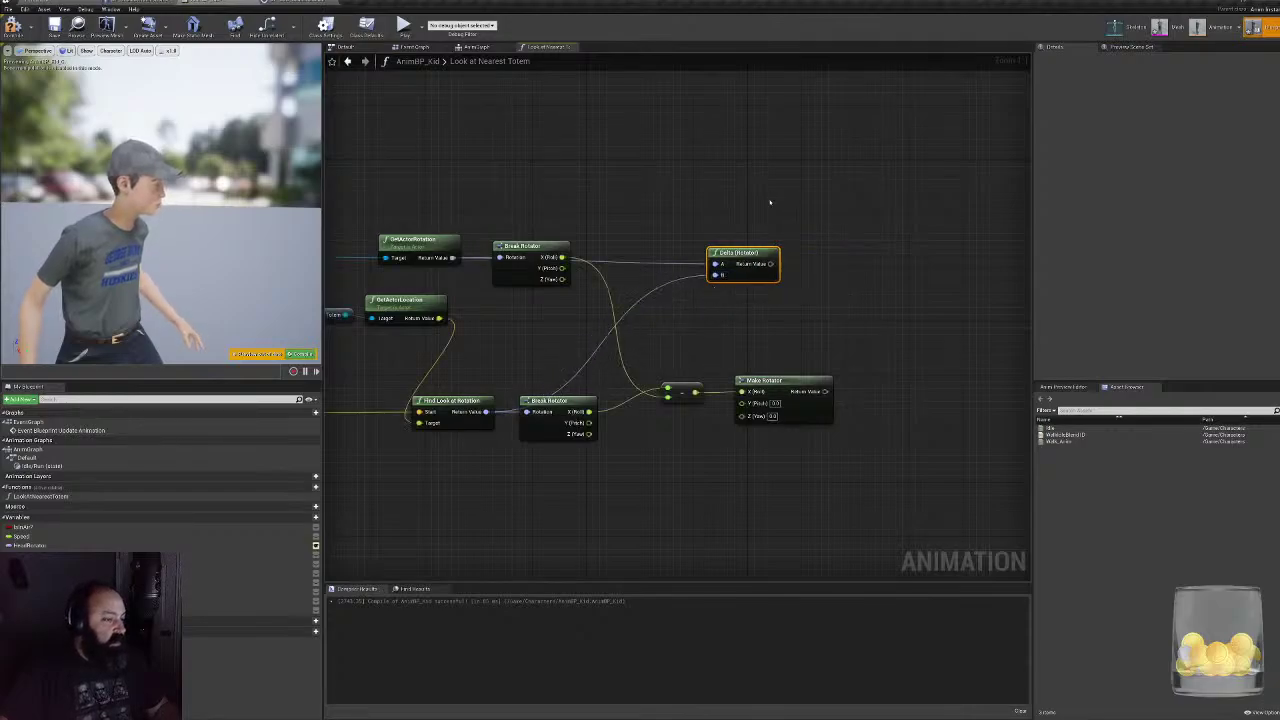
left_click(742, 241)
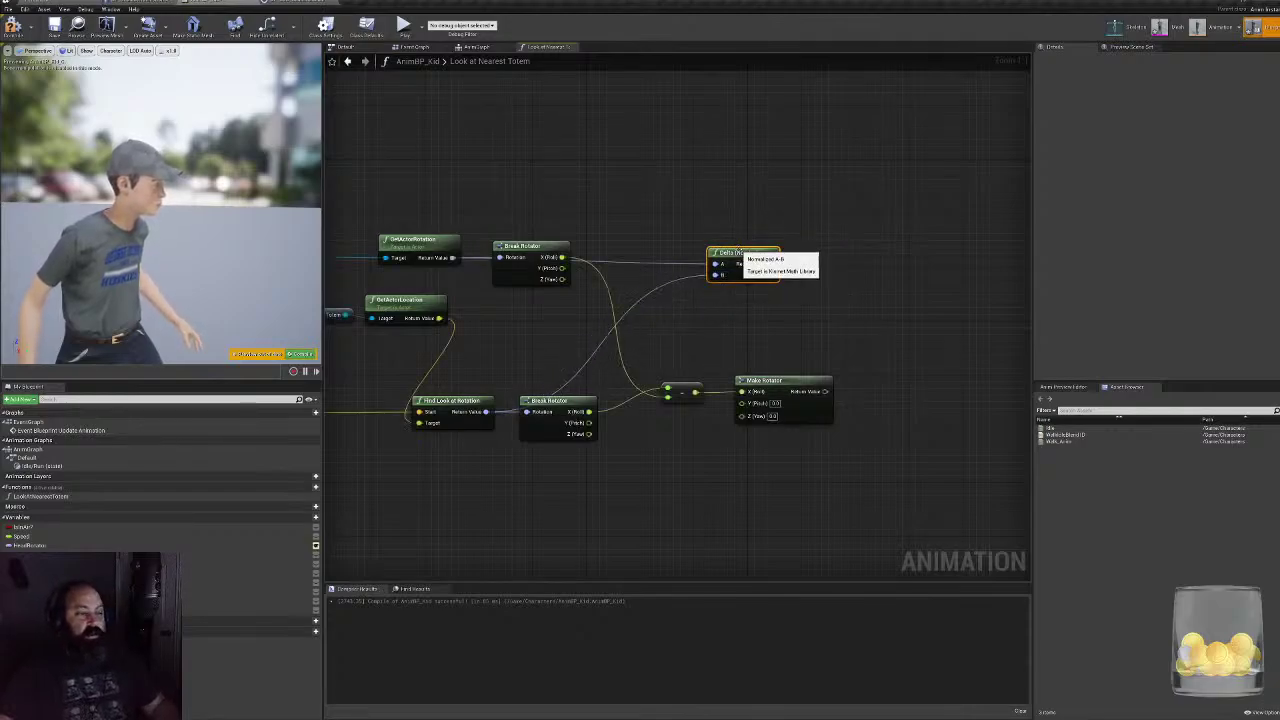
left_click(740, 250)
- Try a Break Rot Into Axes node fed by the Delta (Rotator) return value, and delete it
right_click_drag(739, 288, 645, 293)
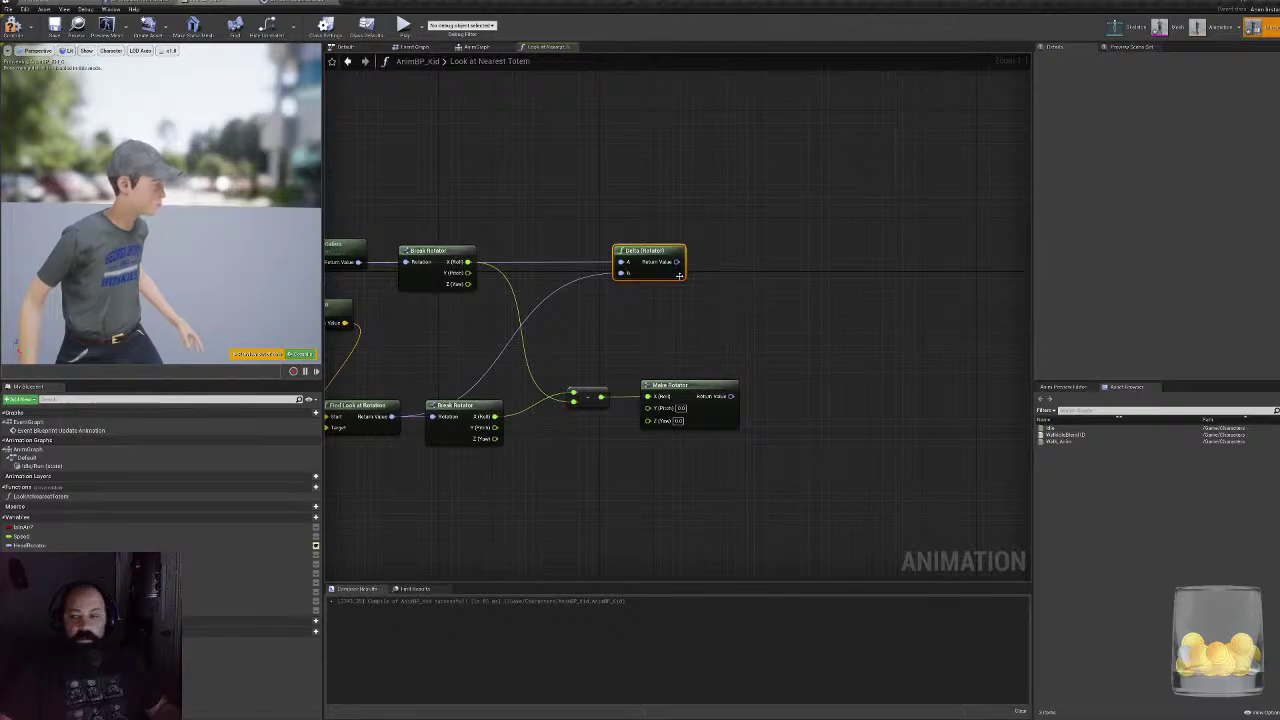
left_click_drag(676, 261, 690, 262)
type("break")
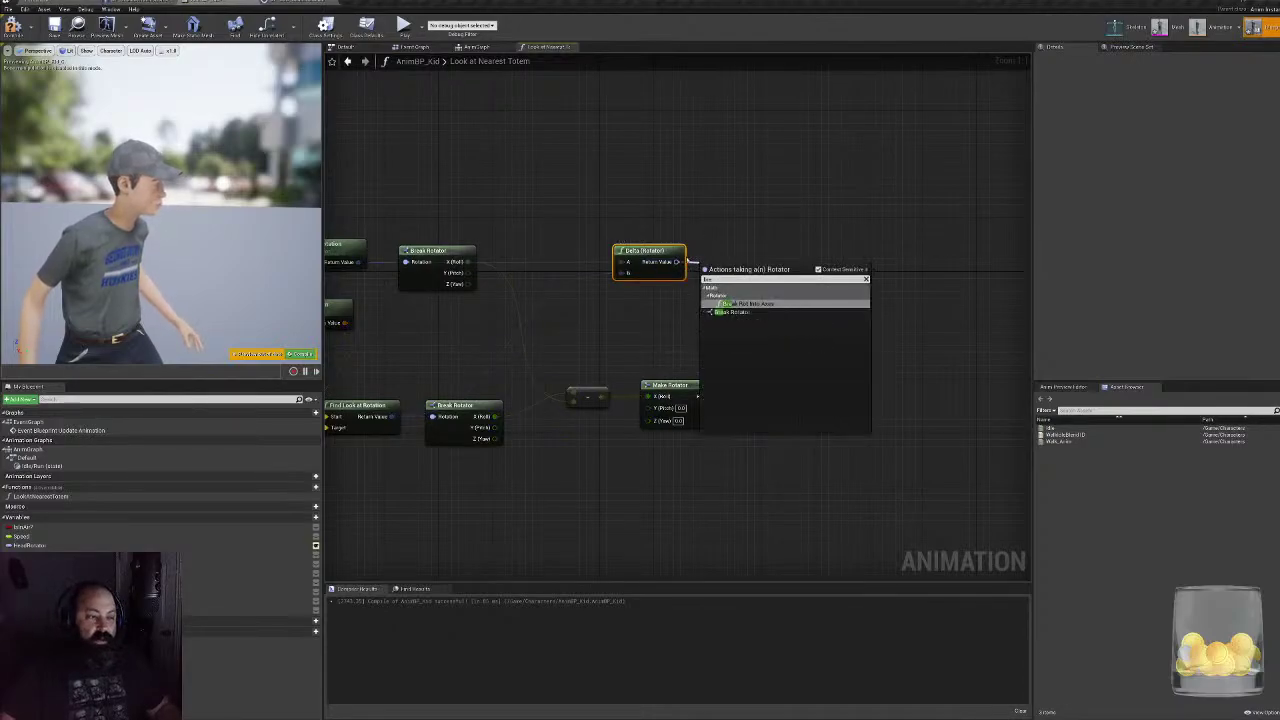
key("Return")
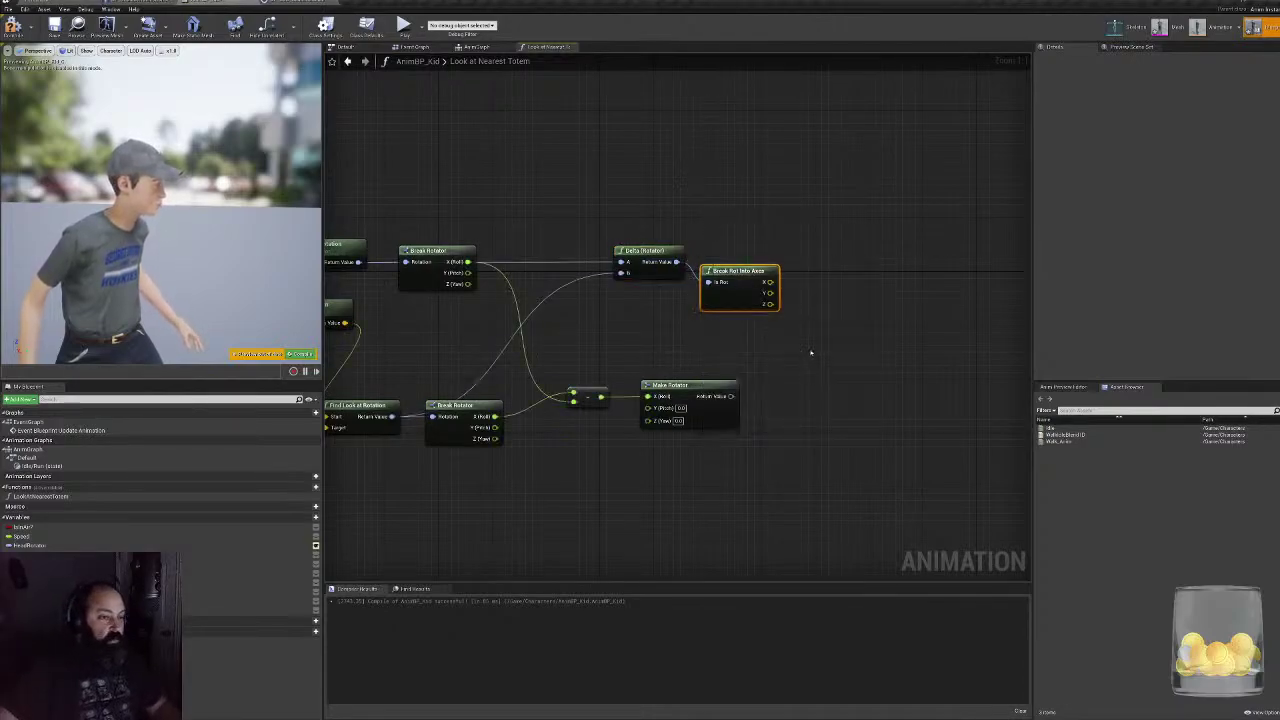
key("Delete")
- Duplicate the look-at Break Rotator node and feed the copy from the Delta (Rotator) return value, placed beside it
left_click(478, 405)
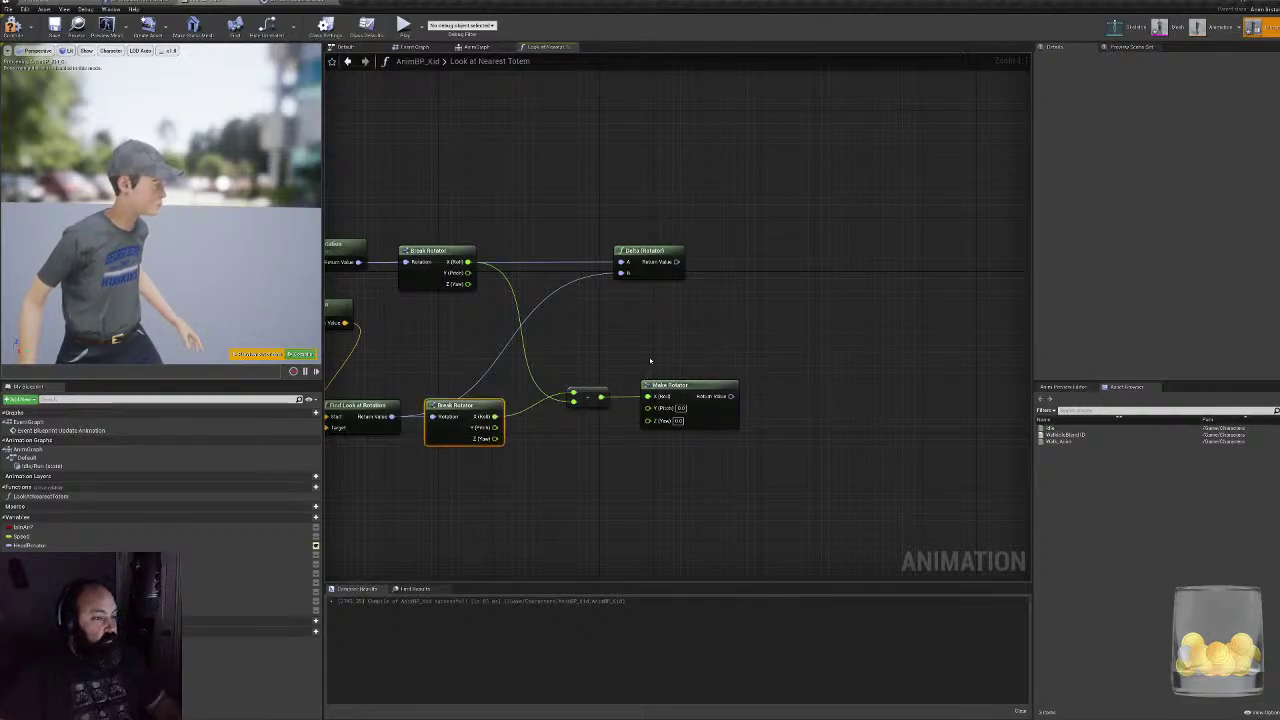
key("ctrl+c")
key("ctrl+v")
left_click_drag(676, 262, 742, 249)
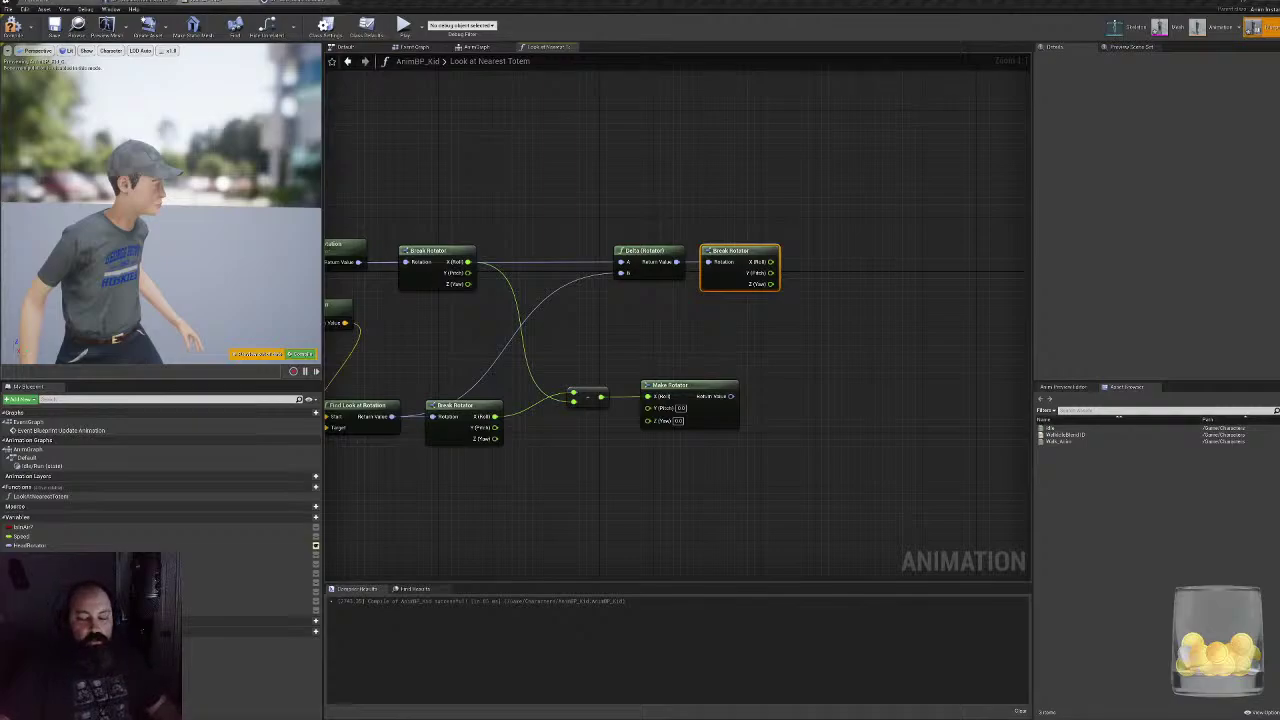
- Add an ABS node fed by X (Roll) of the Break Rotator after the Delta (Rotator) node, and compile the blueprint
right_click_drag(786, 323, 652, 319)
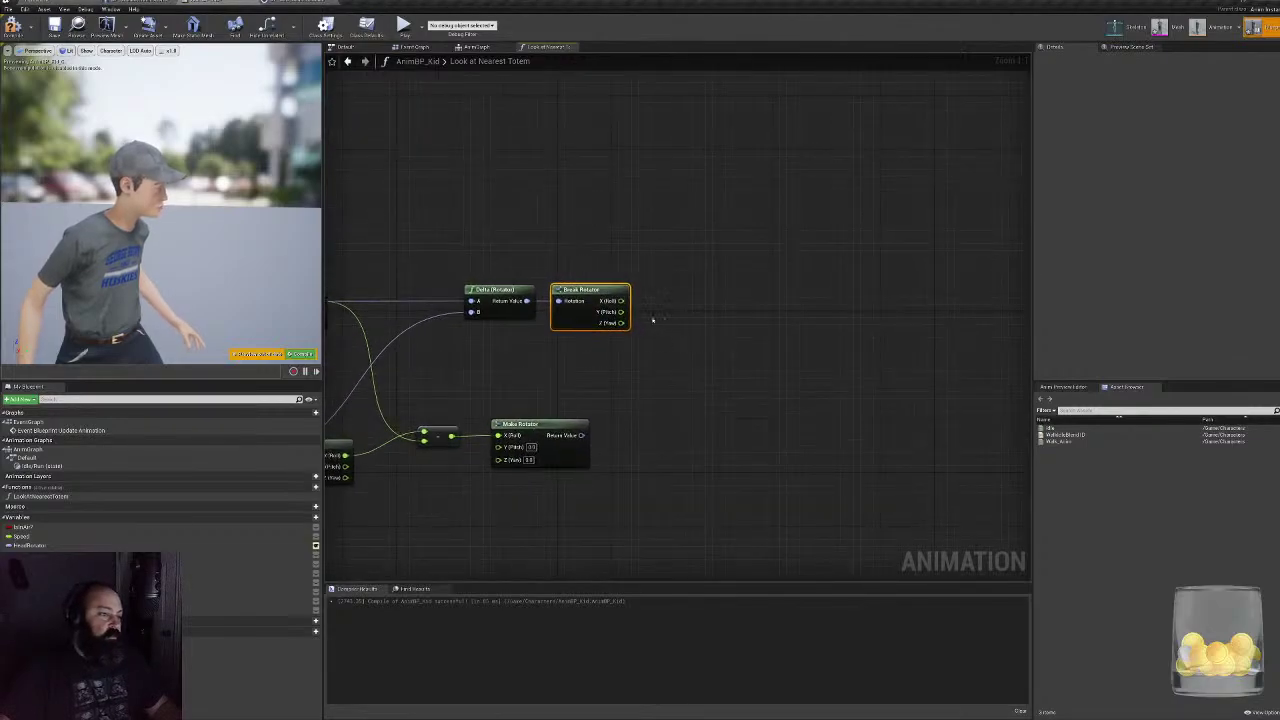
right_click_drag(645, 270, 730, 255)
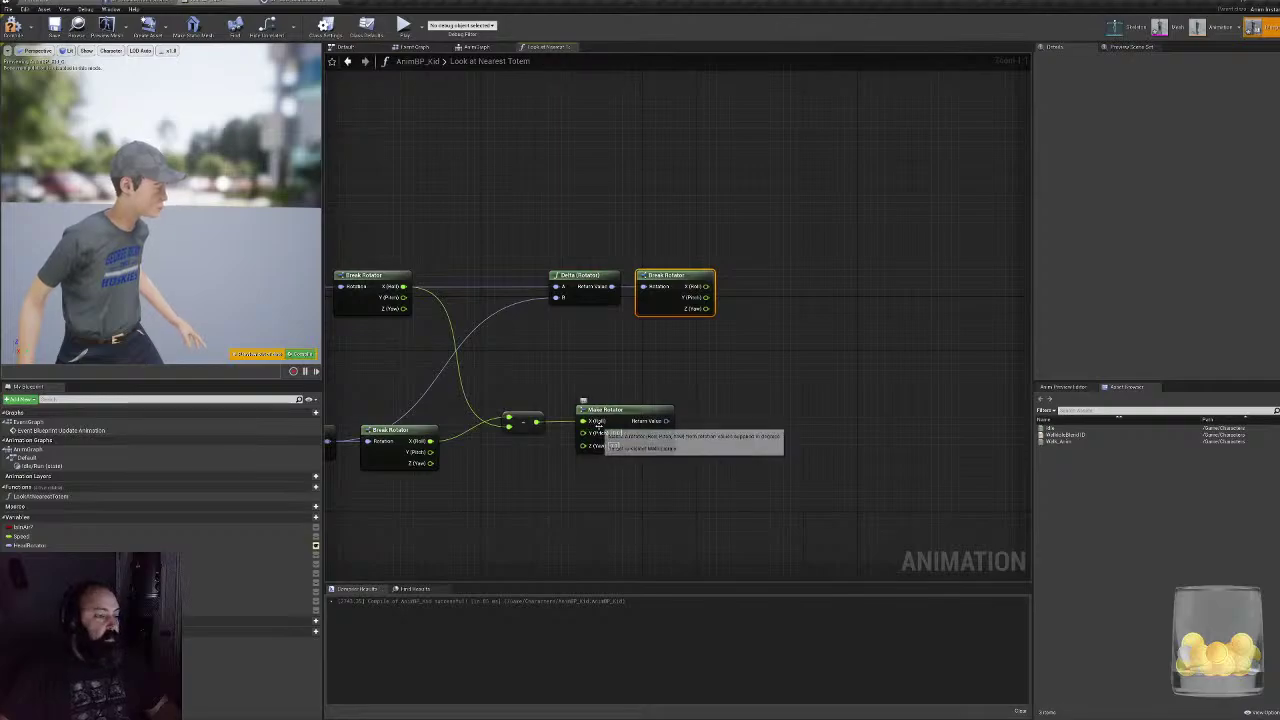
left_click_drag(705, 286, 731, 291)
type("abs")
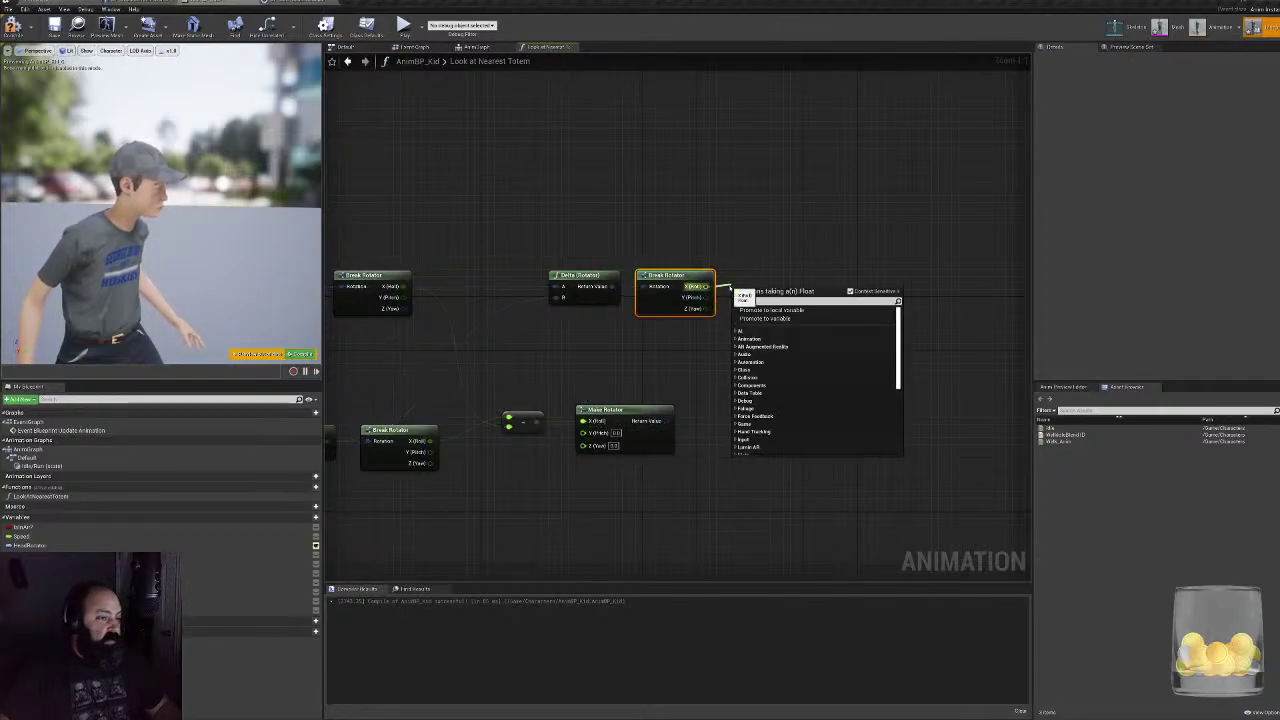
key("Return")
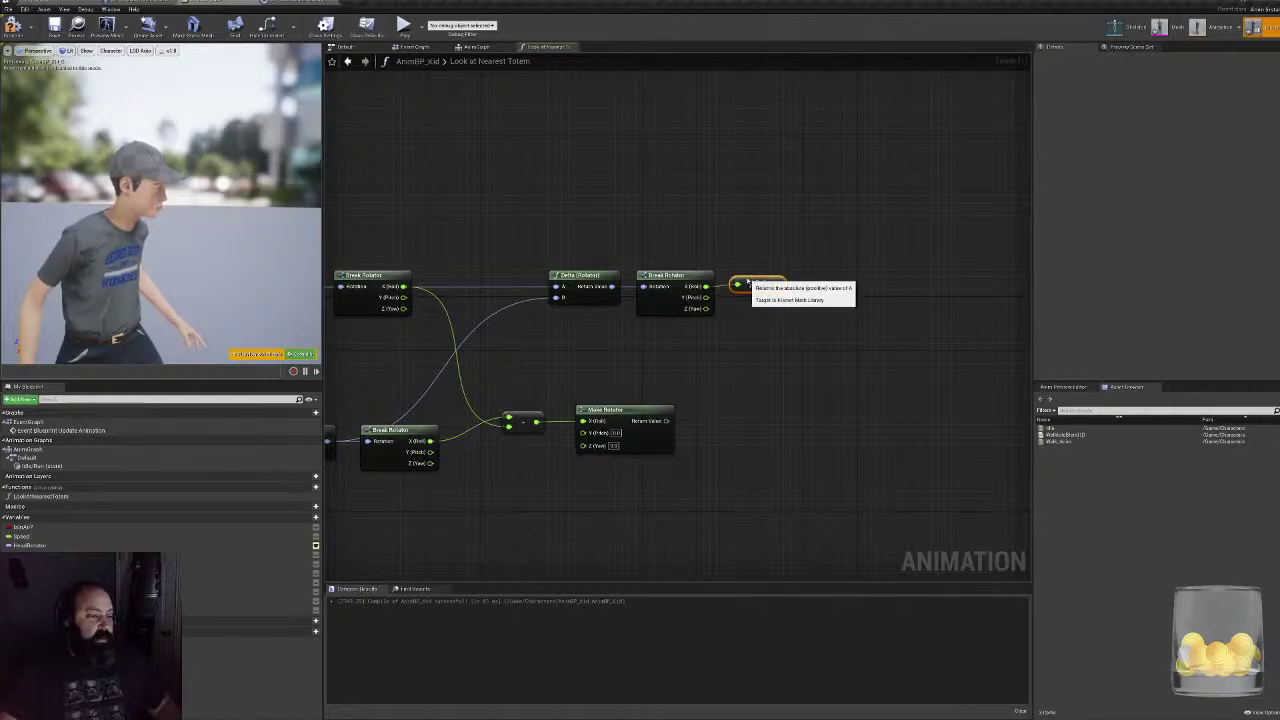
right_click_drag(748, 284, 795, 356)
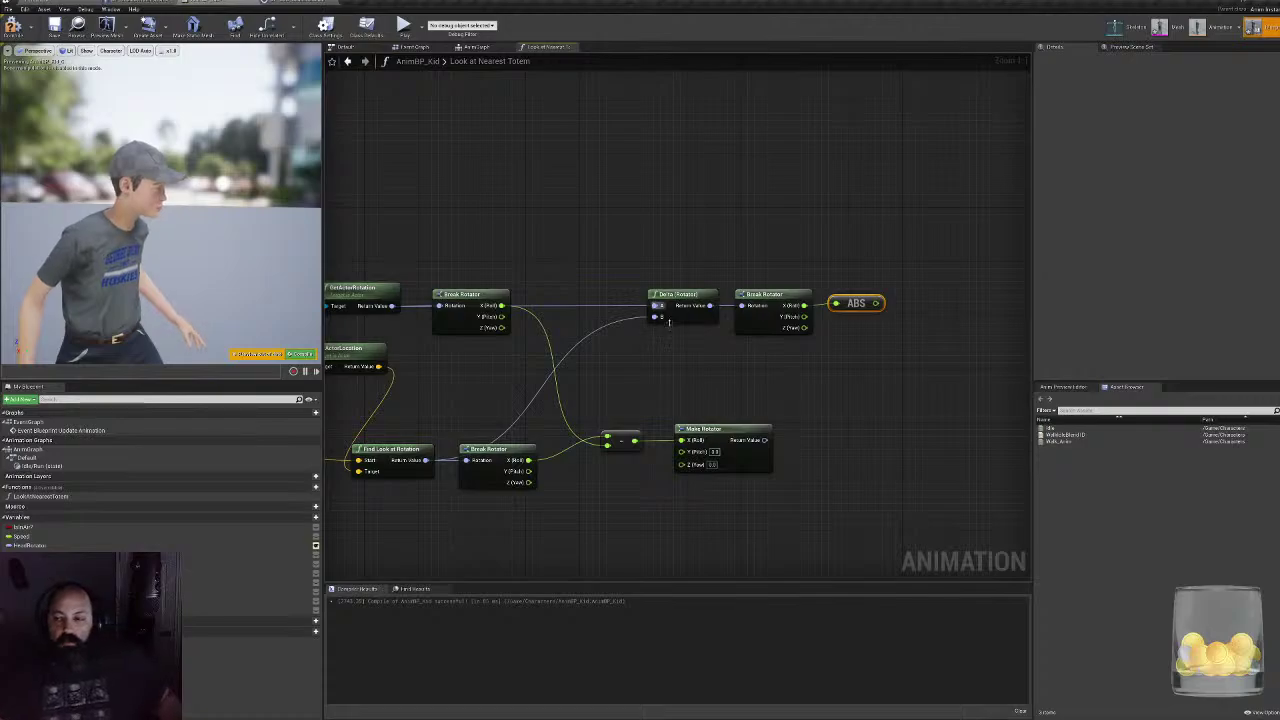
left_click(13, 28)
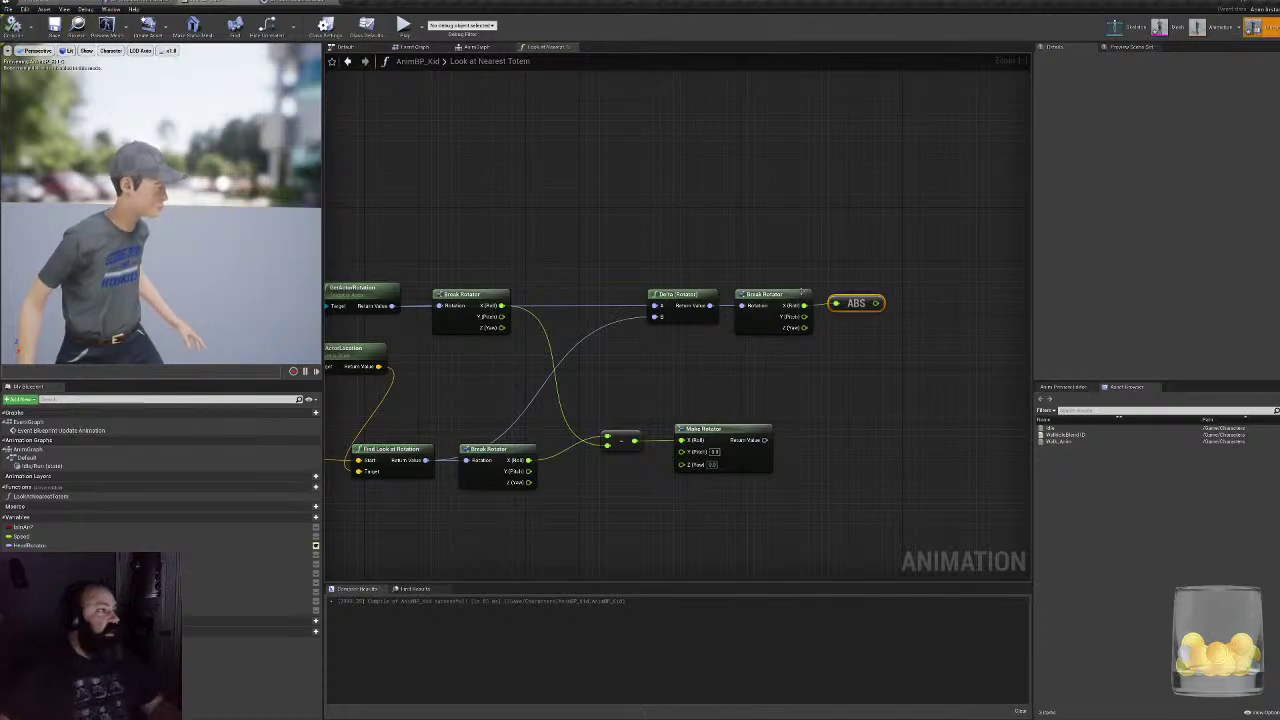
- Examine the AnimGraph's Transform (Modify) Bone chain and the details of the Distance Check variable
right_click_drag(805, 286, 591, 297)
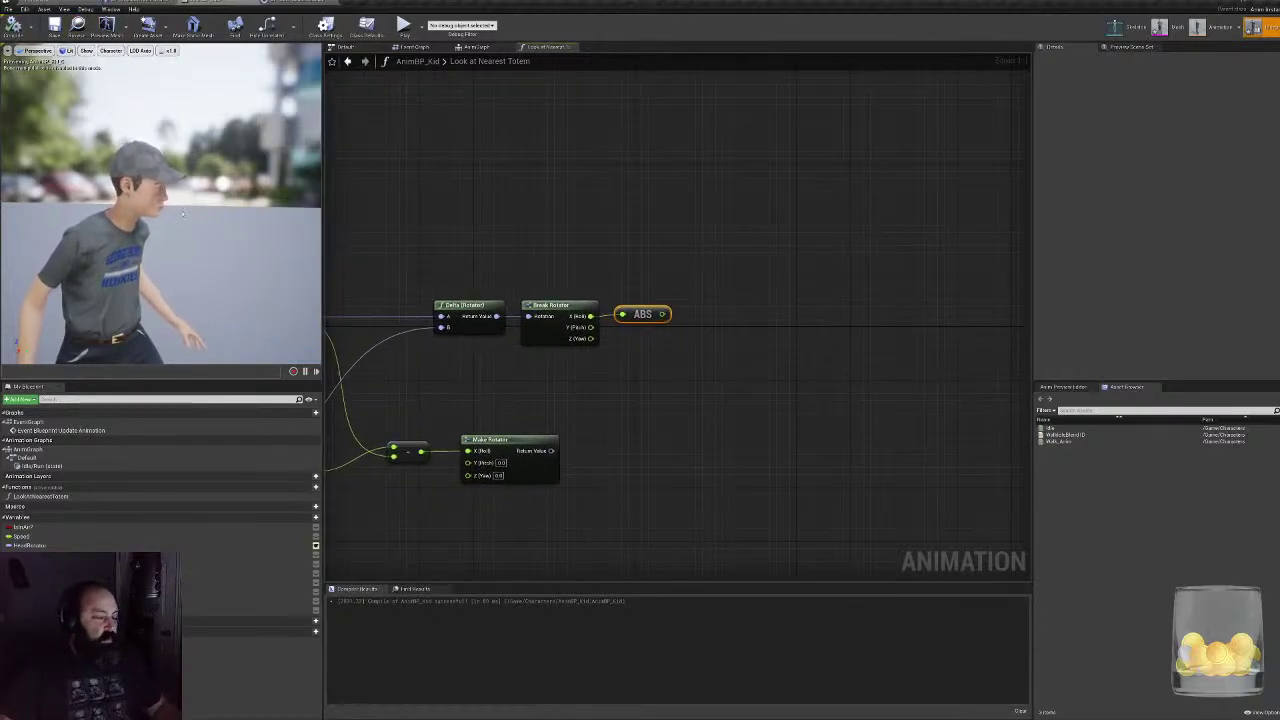
left_click(75, 3)
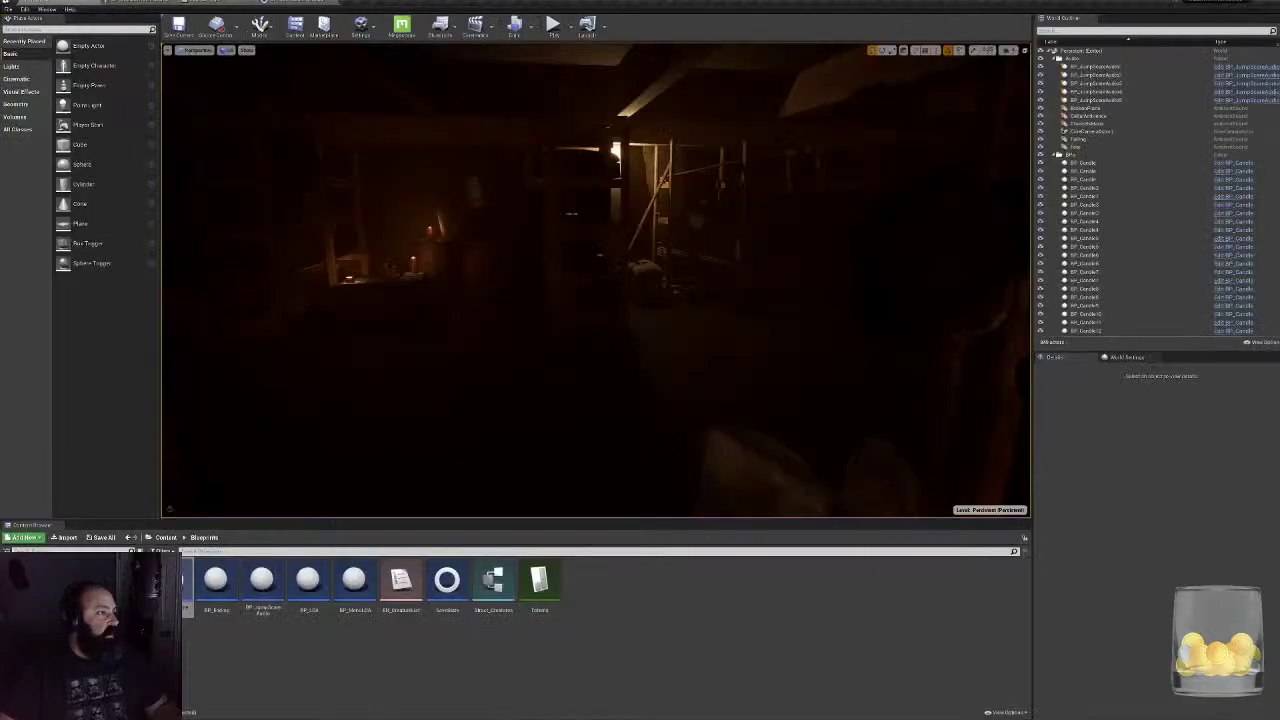
left_click(315, 3)
left_click(225, 3)
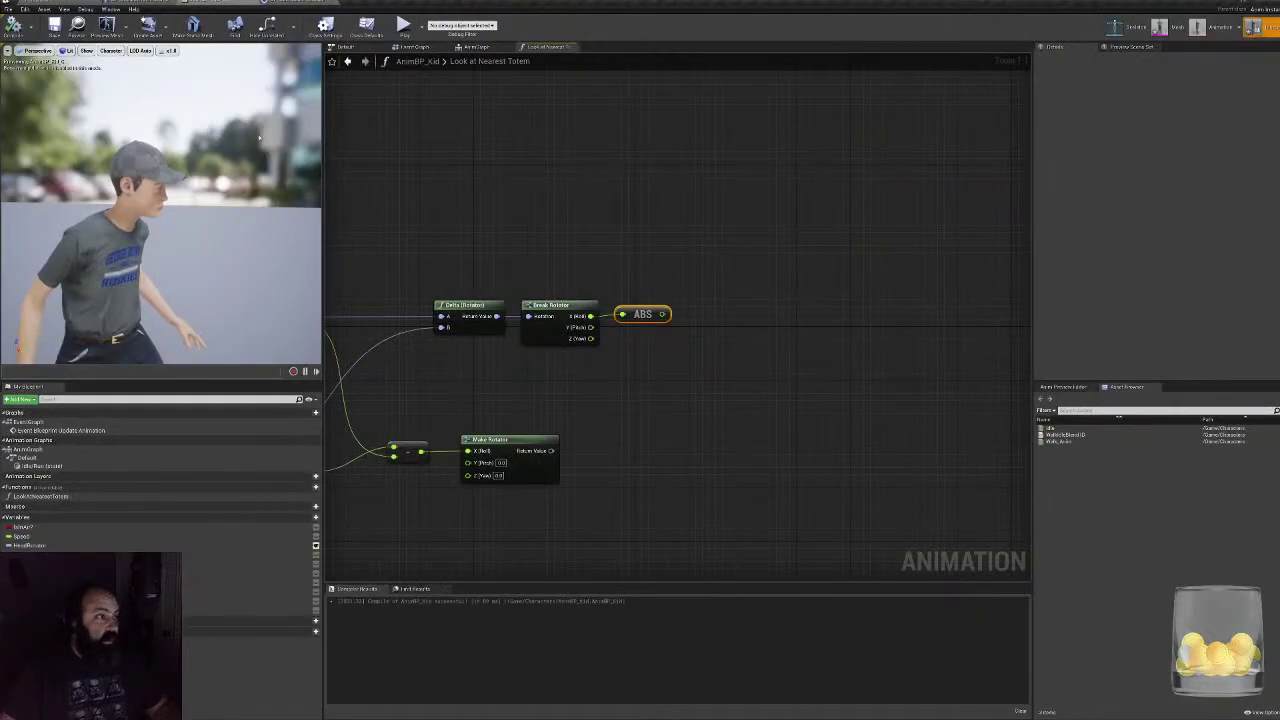
left_click(476, 47)
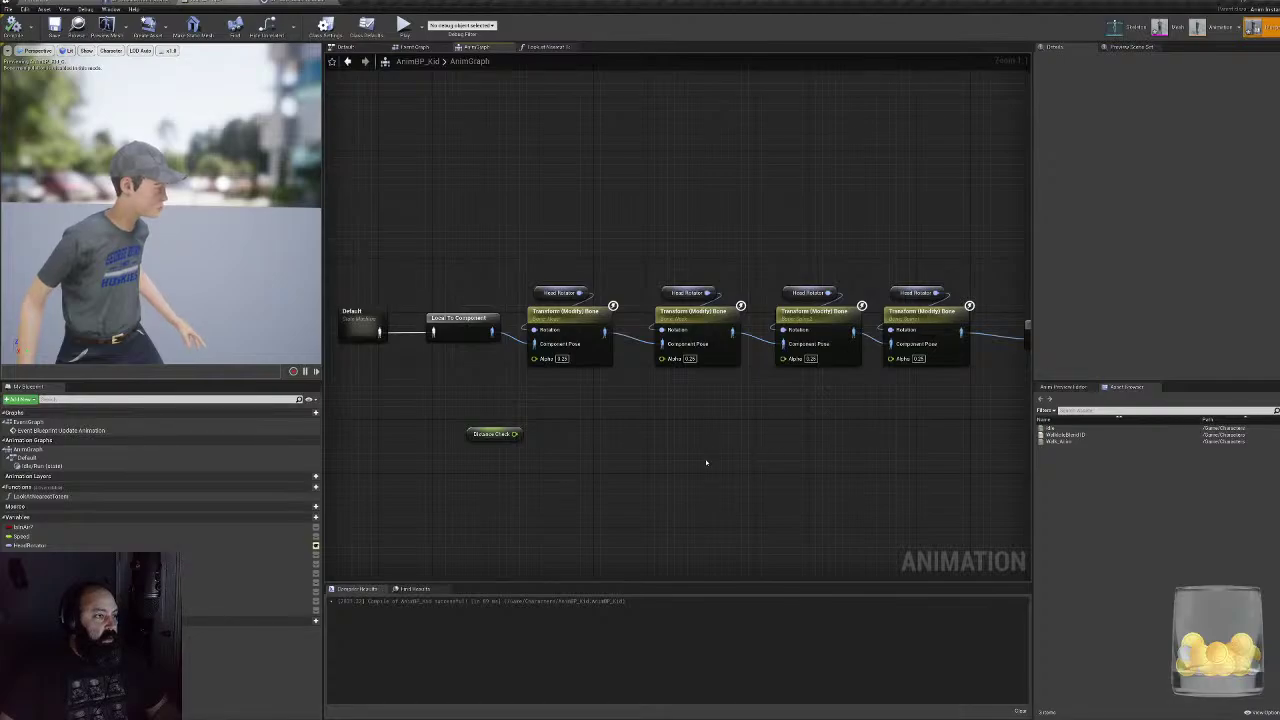
right_click_drag(711, 463, 757, 469)
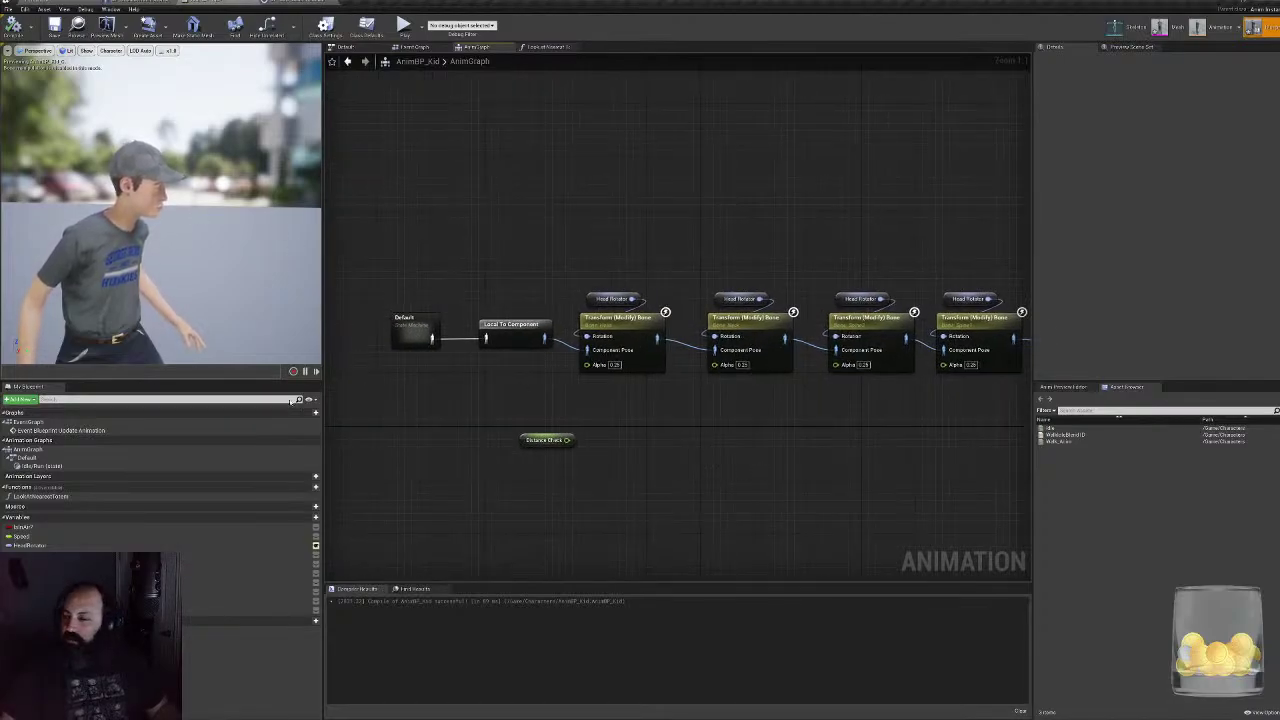
right_click_drag(731, 437, 685, 379)
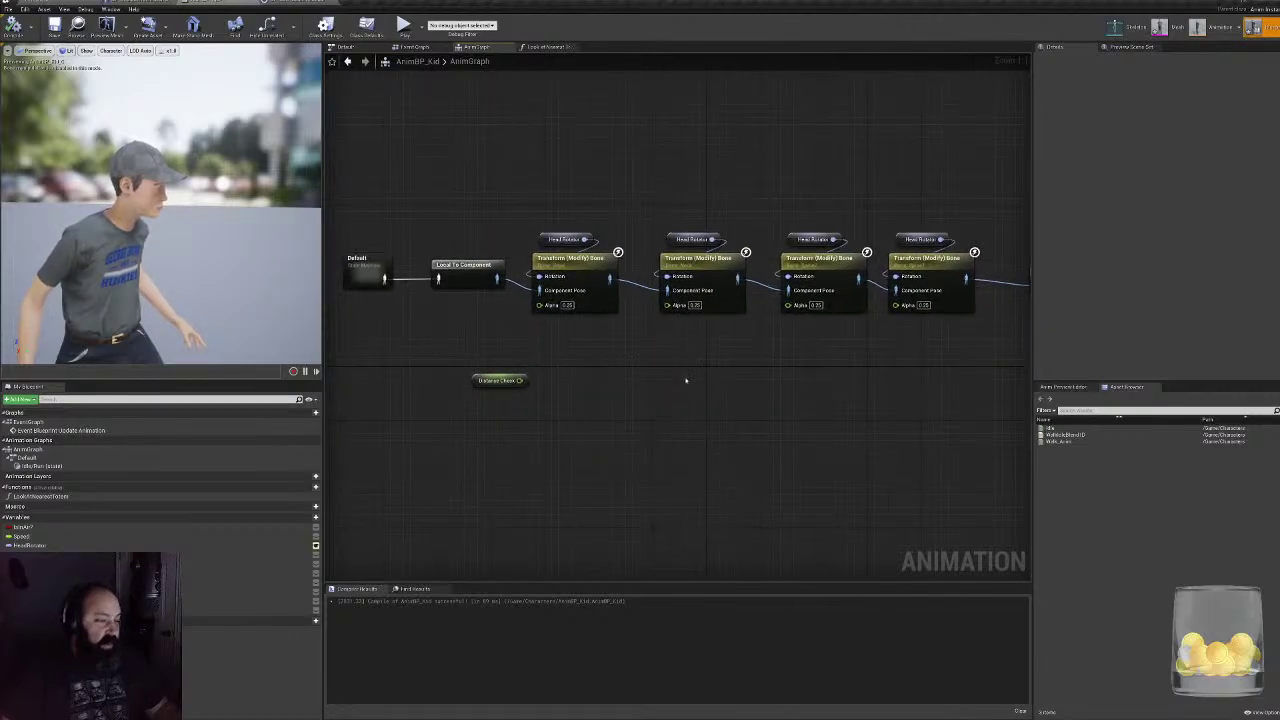
left_click(497, 380)
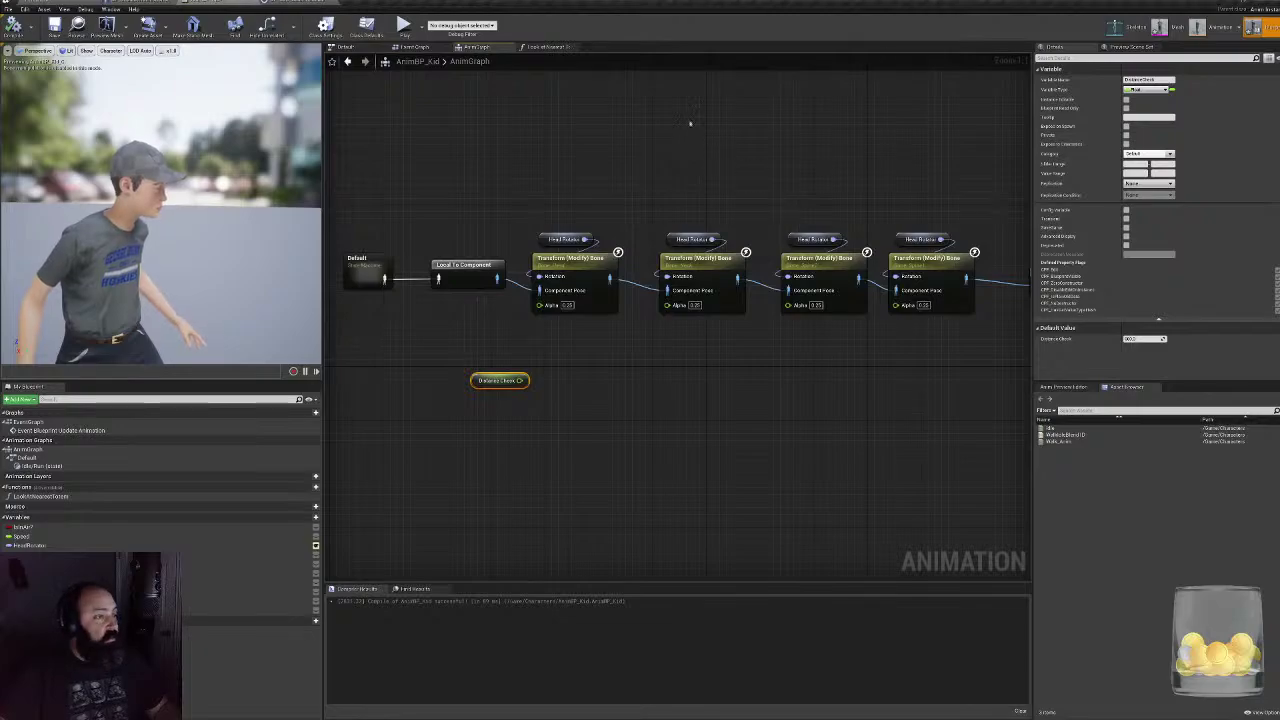
left_click(545, 46)
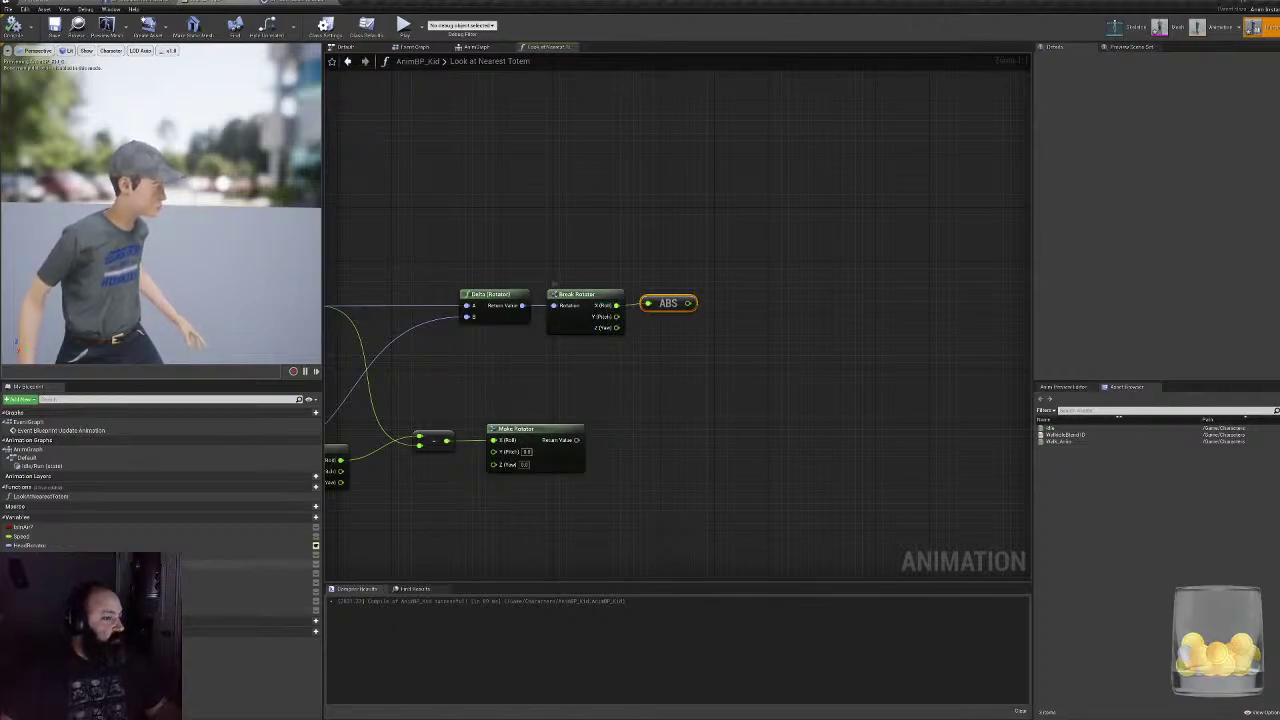
- Place a getter for the Max Roll variable in Look at Nearest Totem, directly below the ABS node
left_click(40, 601)
left_click(40, 592)
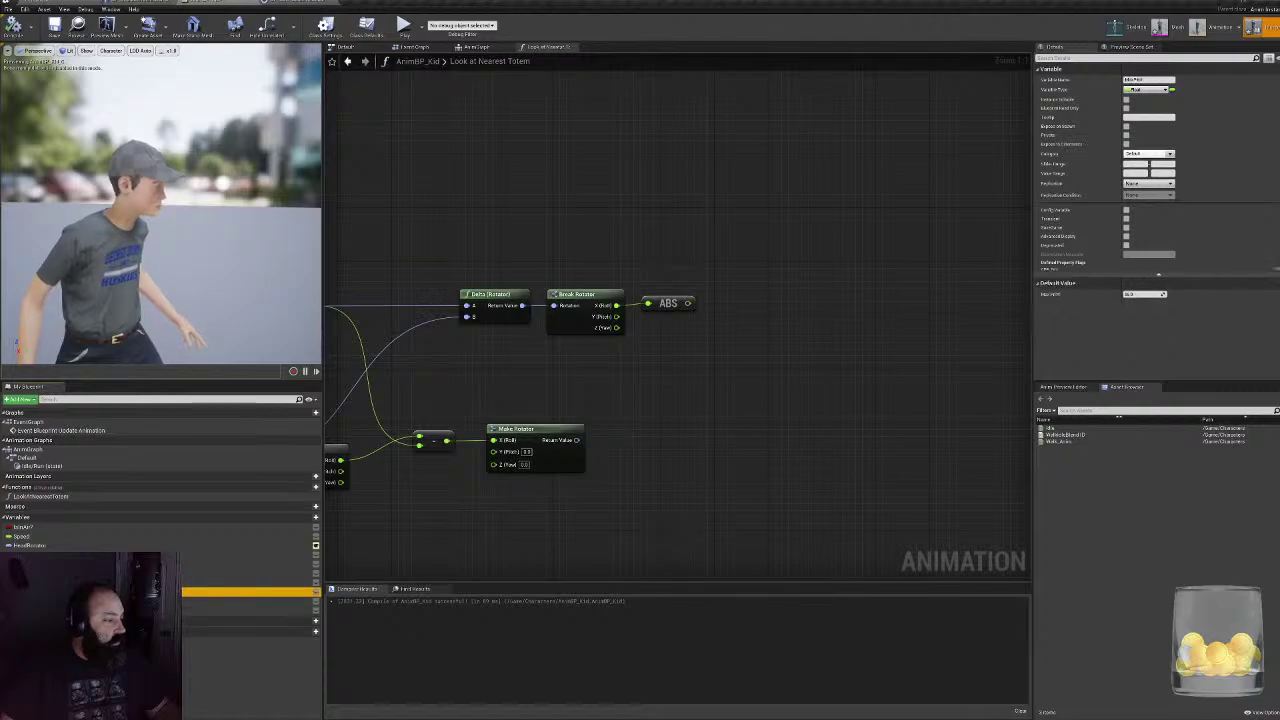
left_click(40, 564)
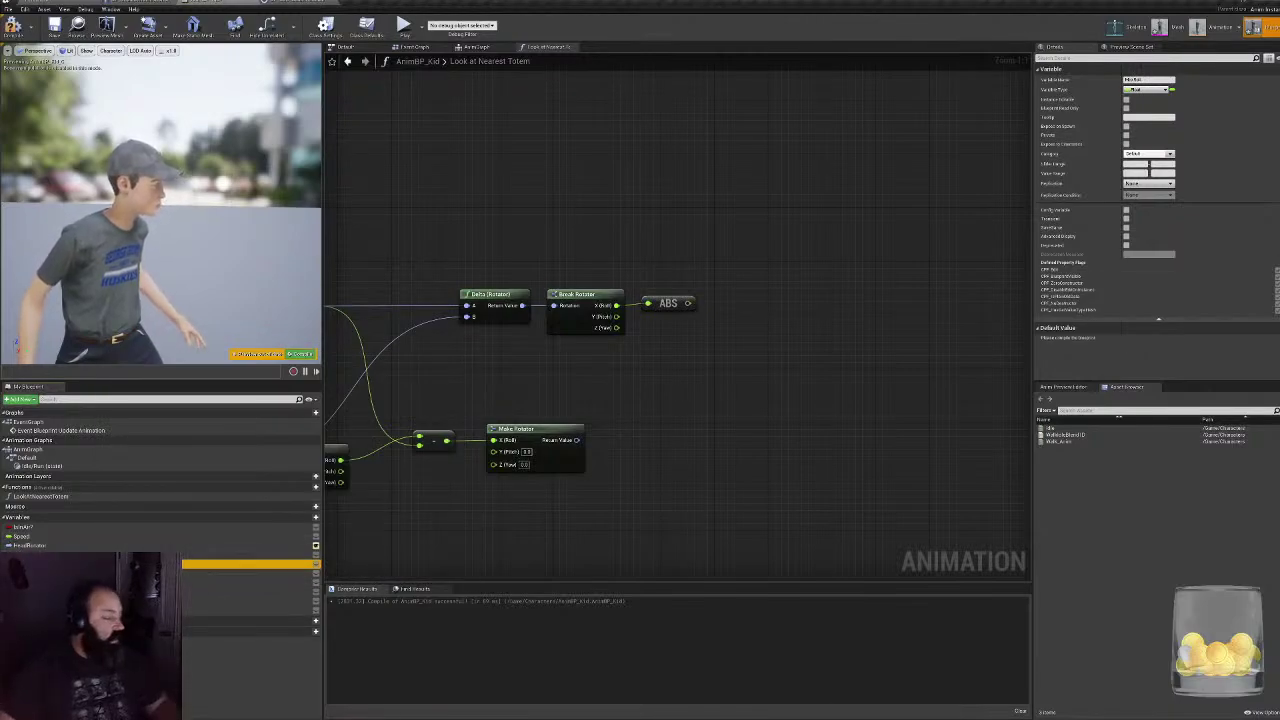
left_click_drag(90, 564, 668, 337)
left_click(664, 357)
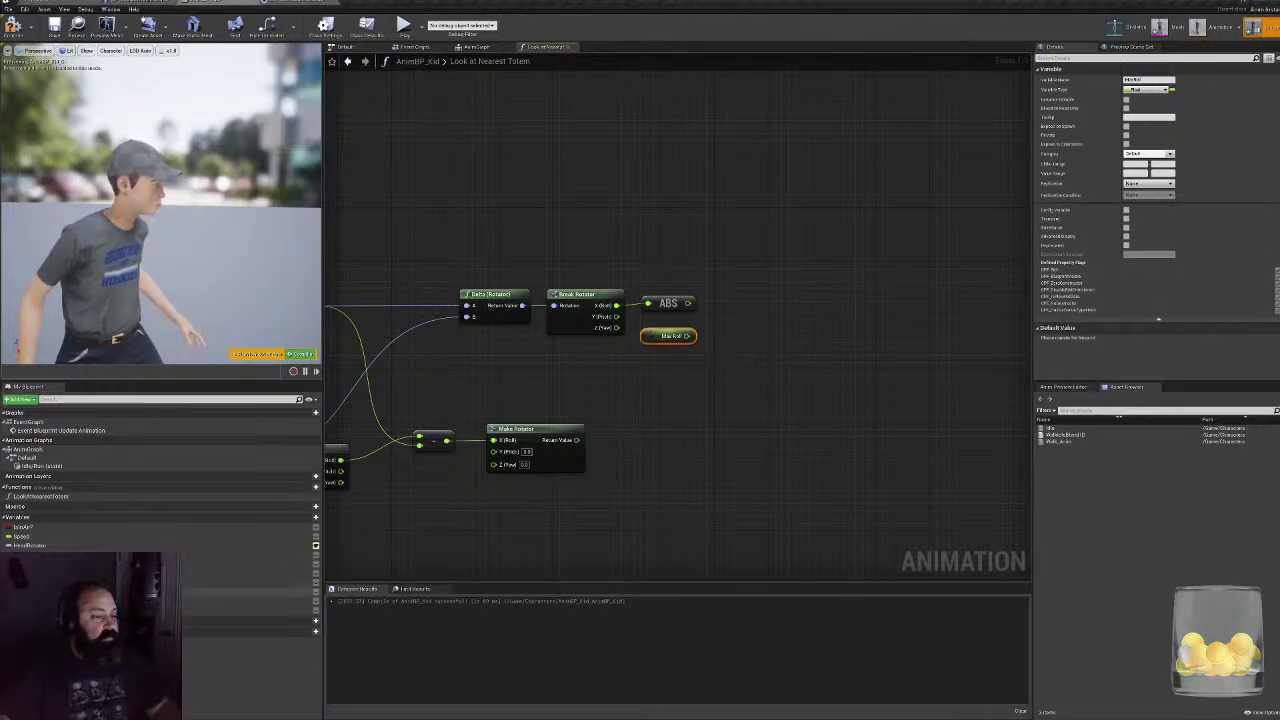
left_click(988, 508)
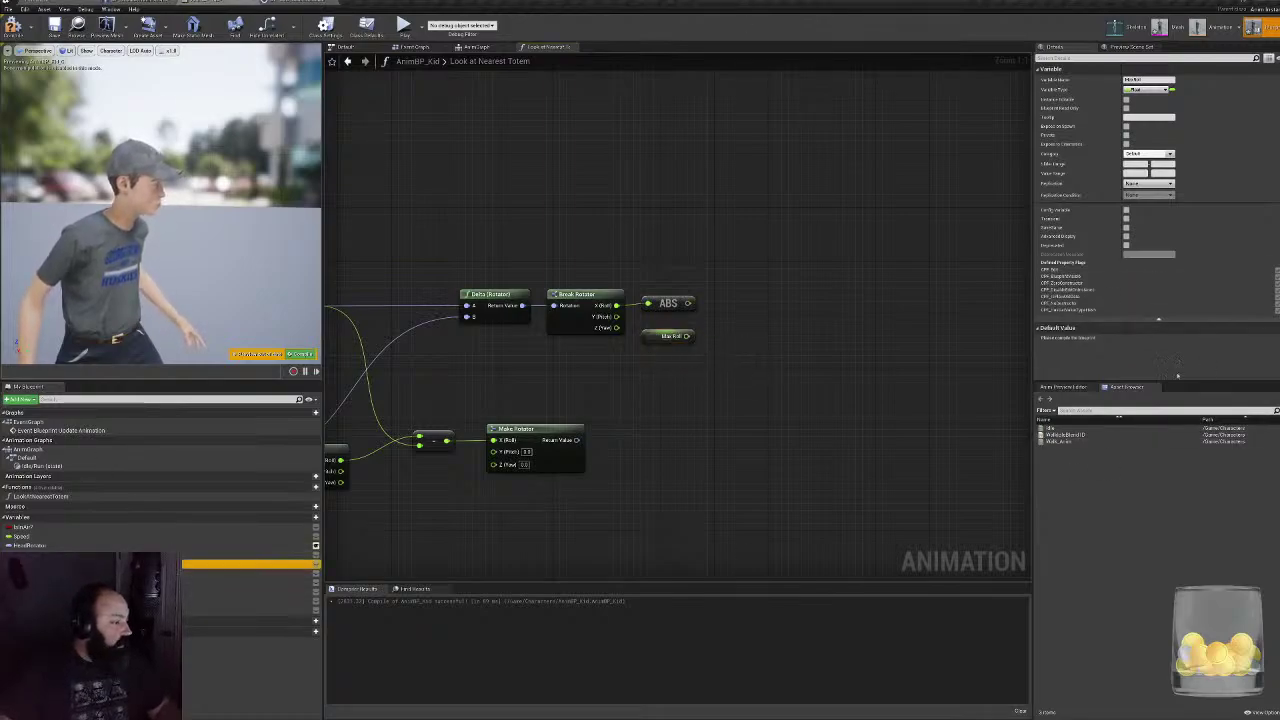
- Compile the blueprint and set the Max Roll variable's default value to 80
left_click(12, 25)
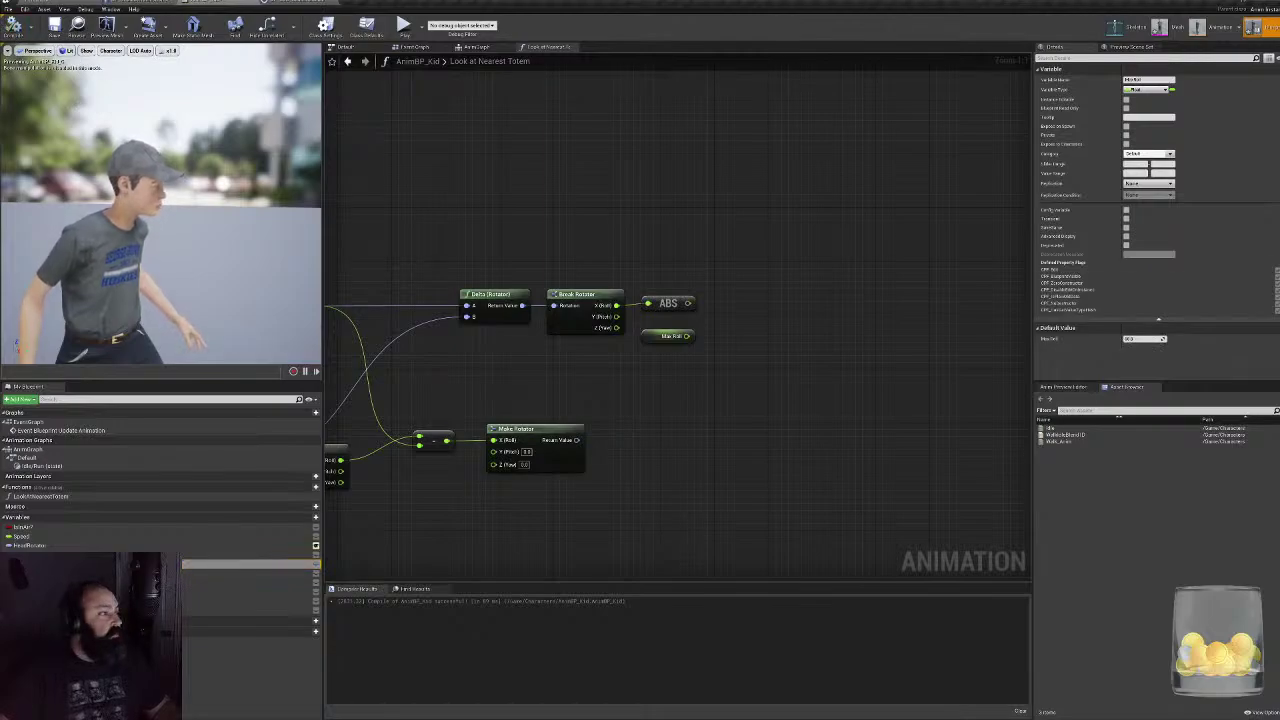
left_click(1150, 340)
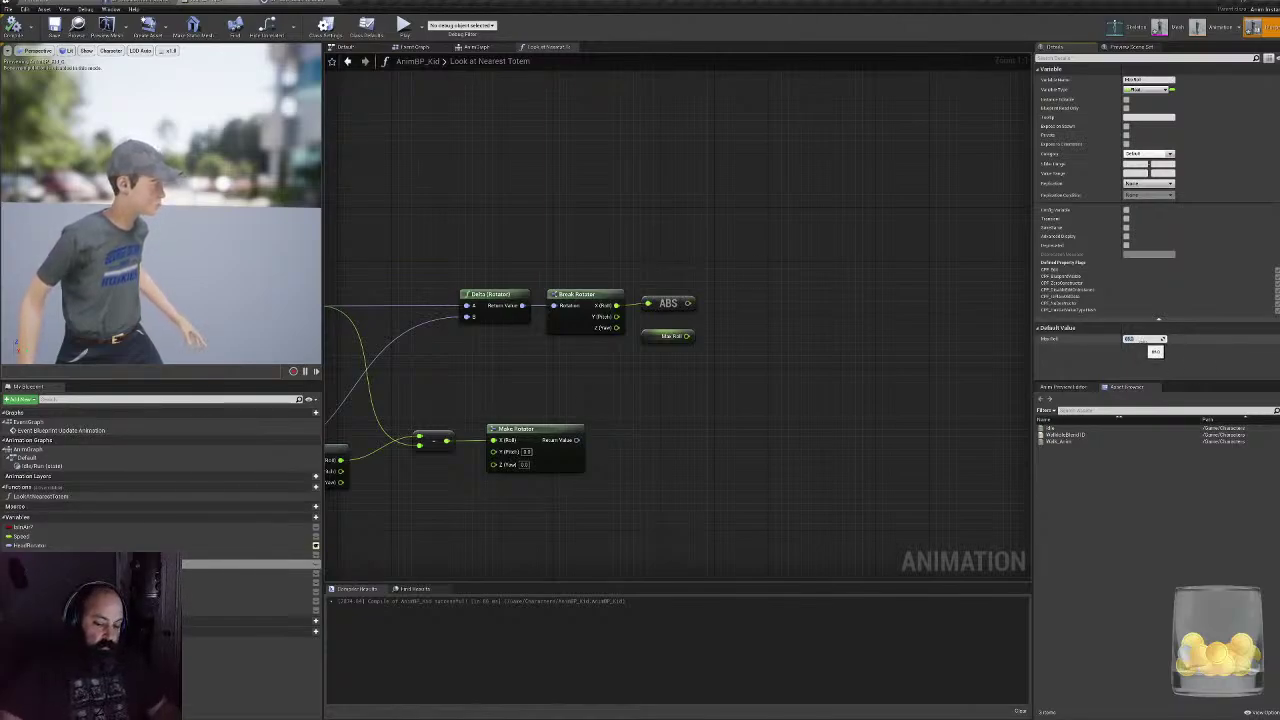
type("80")
key("Return")
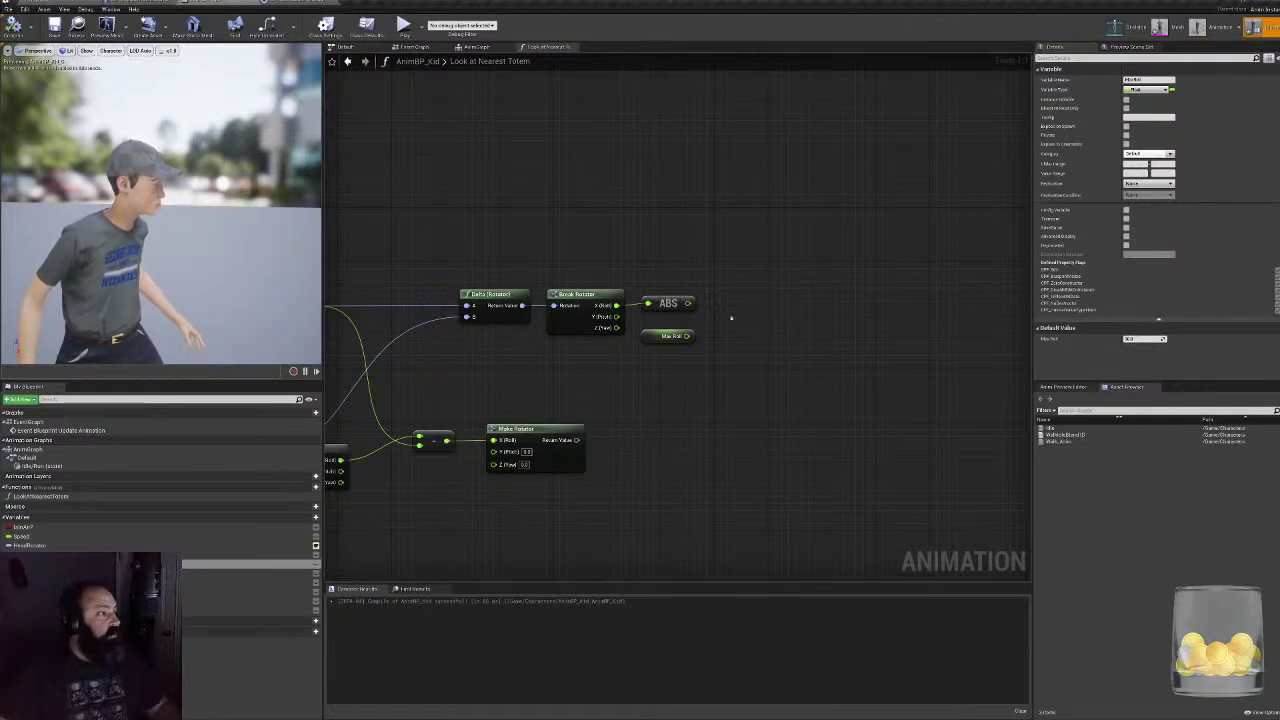
mouse_move(737, 316)
right_mouse_down()
mouse_move(680, 336)
mouse_move(733, 316)
right_mouse_up()
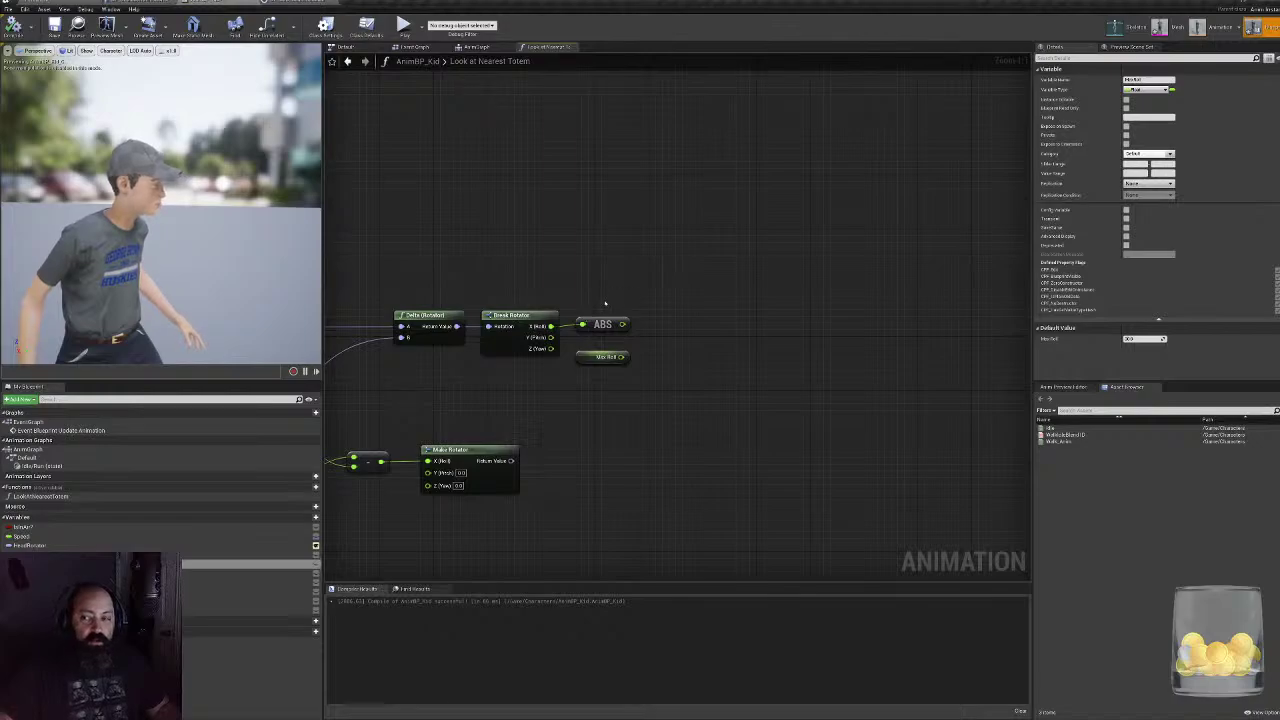
left_click(606, 318)
left_click(686, 350)
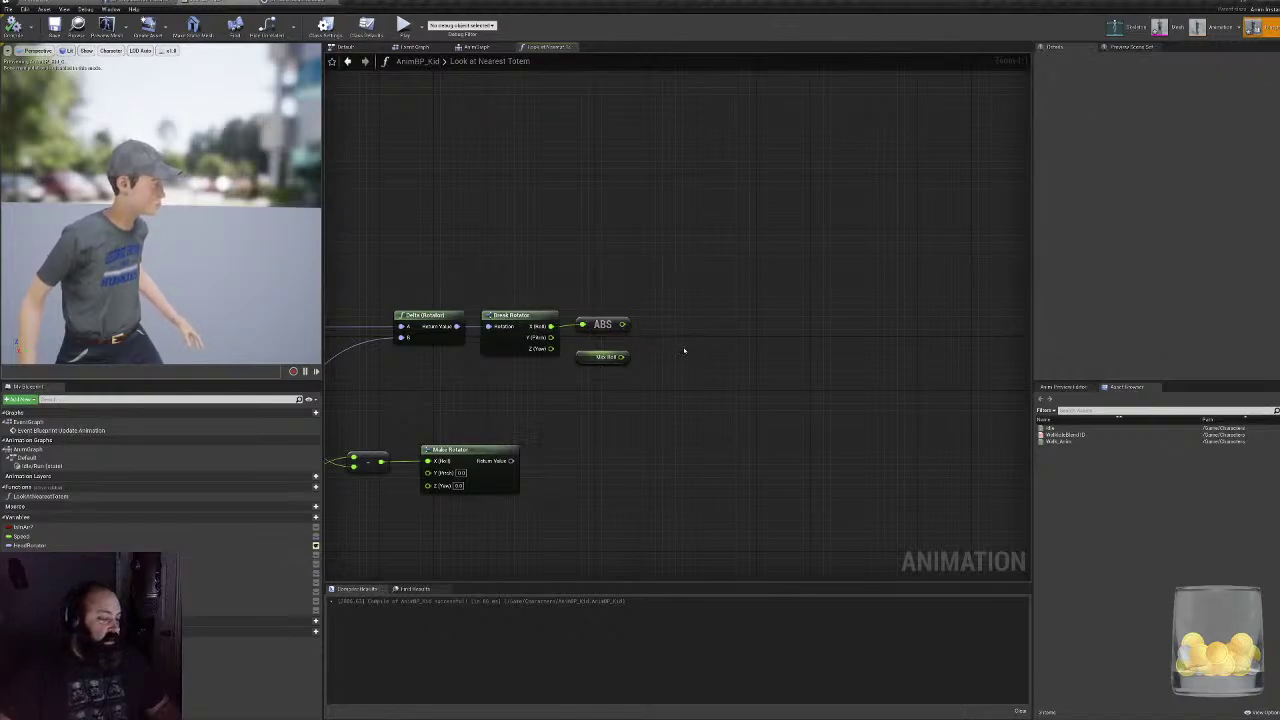
right_click(684, 350)
key("Return")
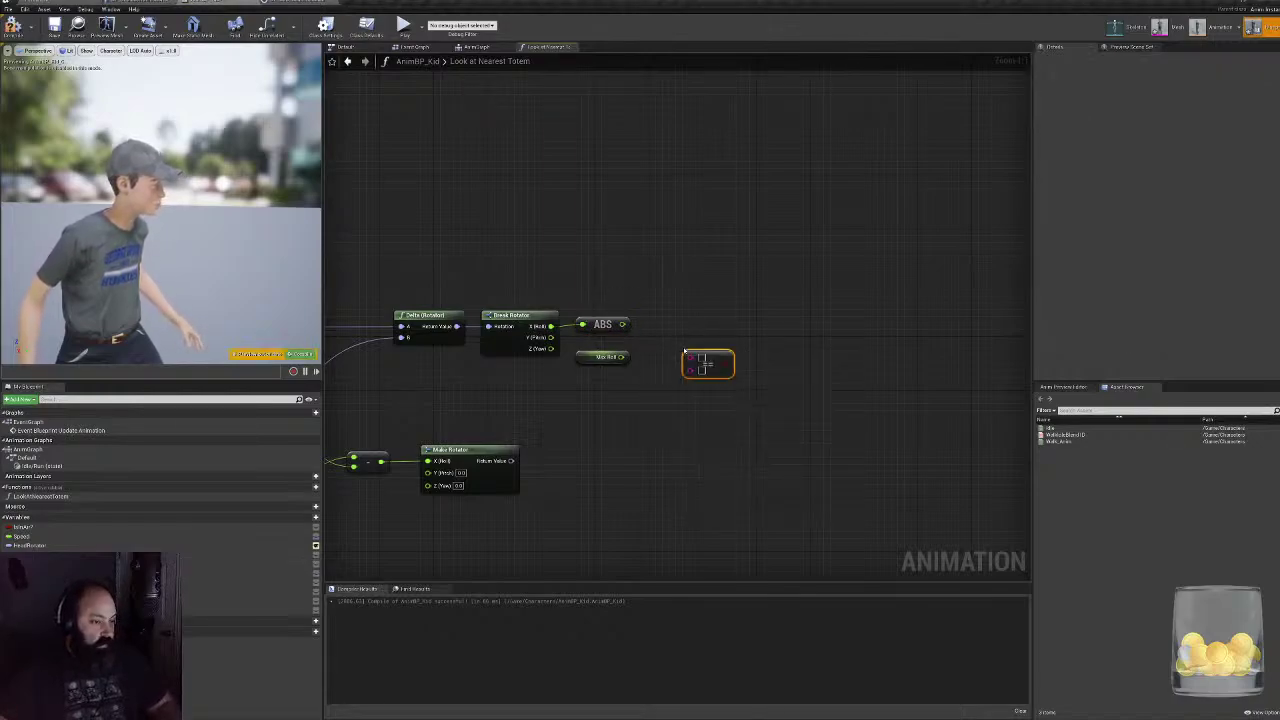
left_click_drag(672, 308, 709, 423)
key("Delete")
- Add a float less-than (<) node with the ABS result as its first input and Max Roll as its second
left_click_drag(625, 324, 652, 343)
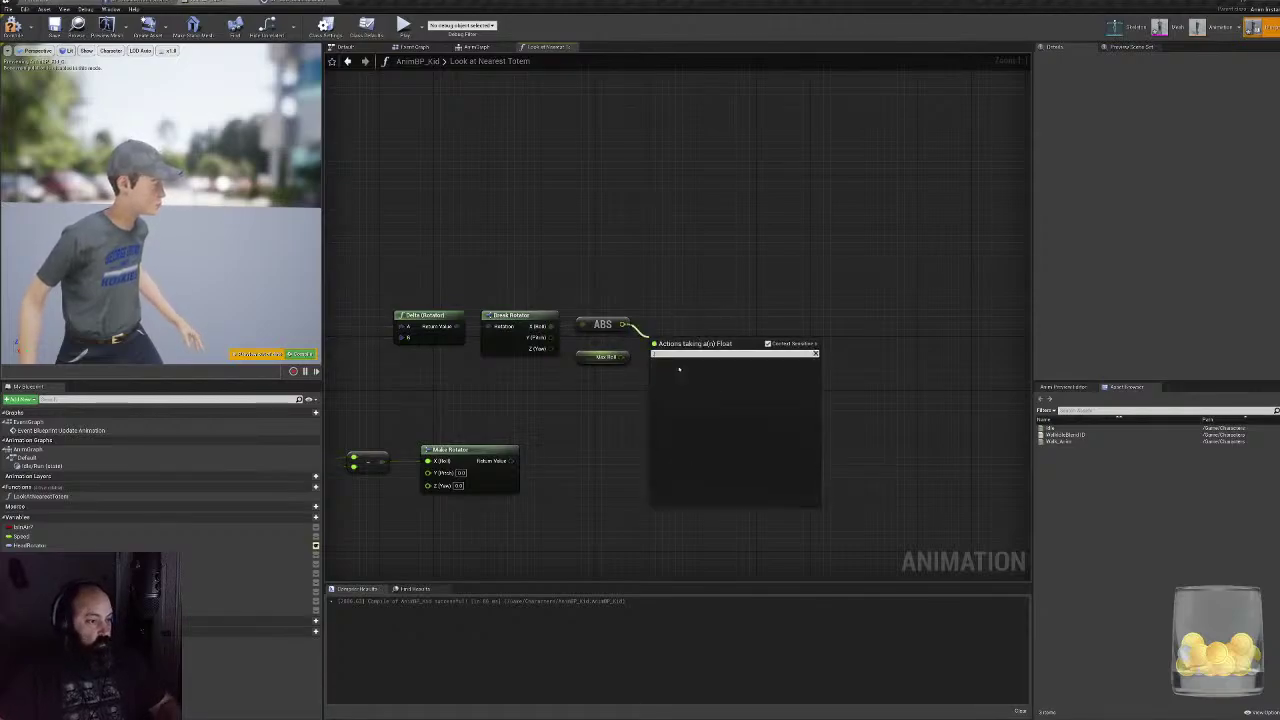
type(",")
key("BackSpace")
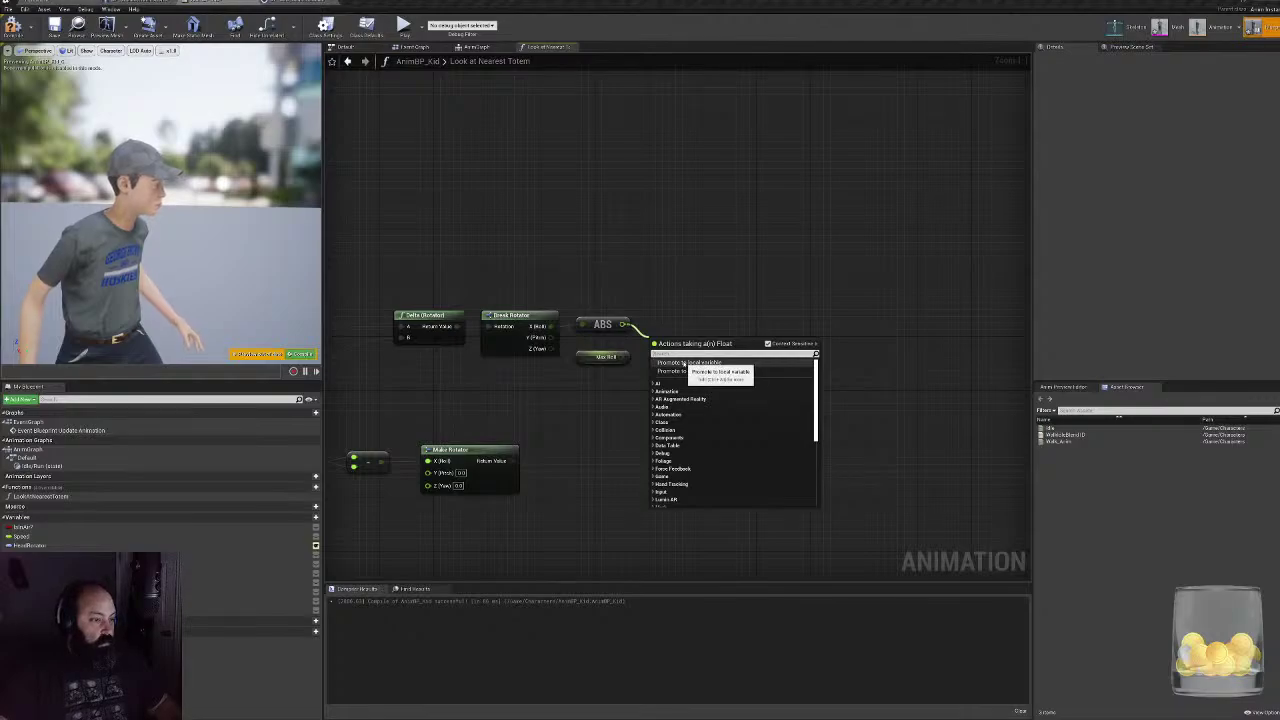
type("<")
left_click(687, 380)
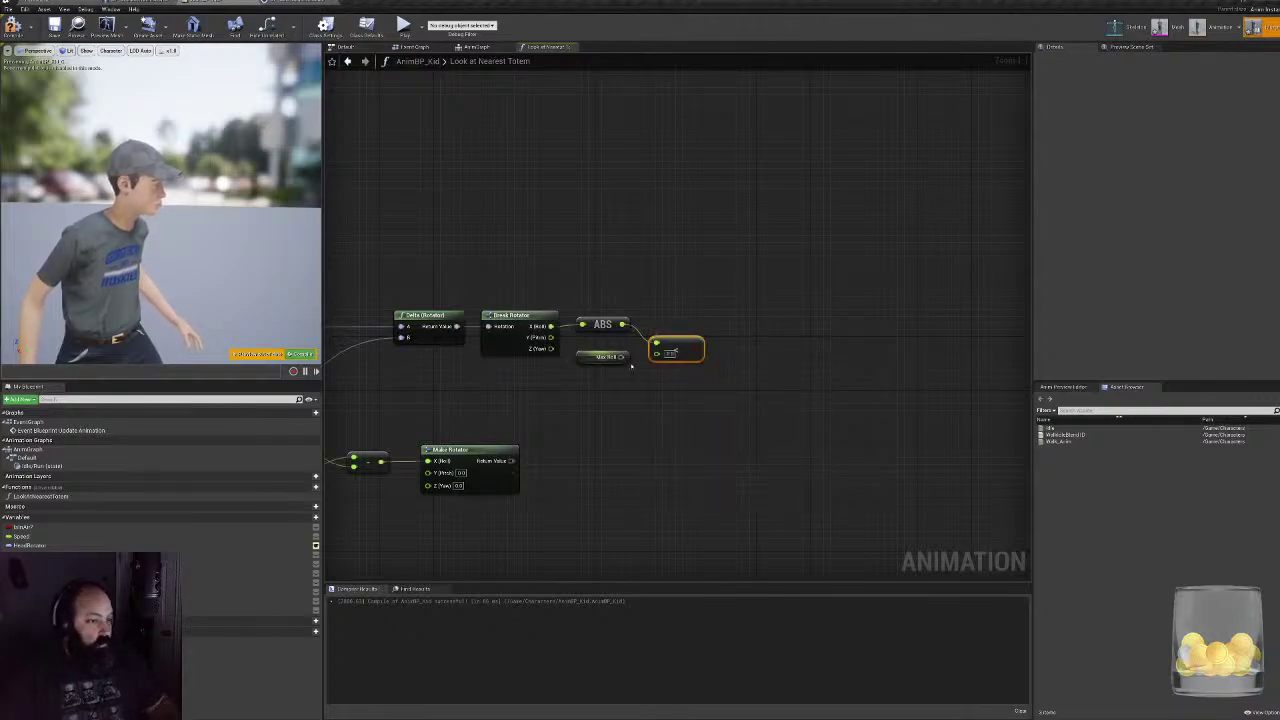
left_click_drag(621, 357, 656, 354)
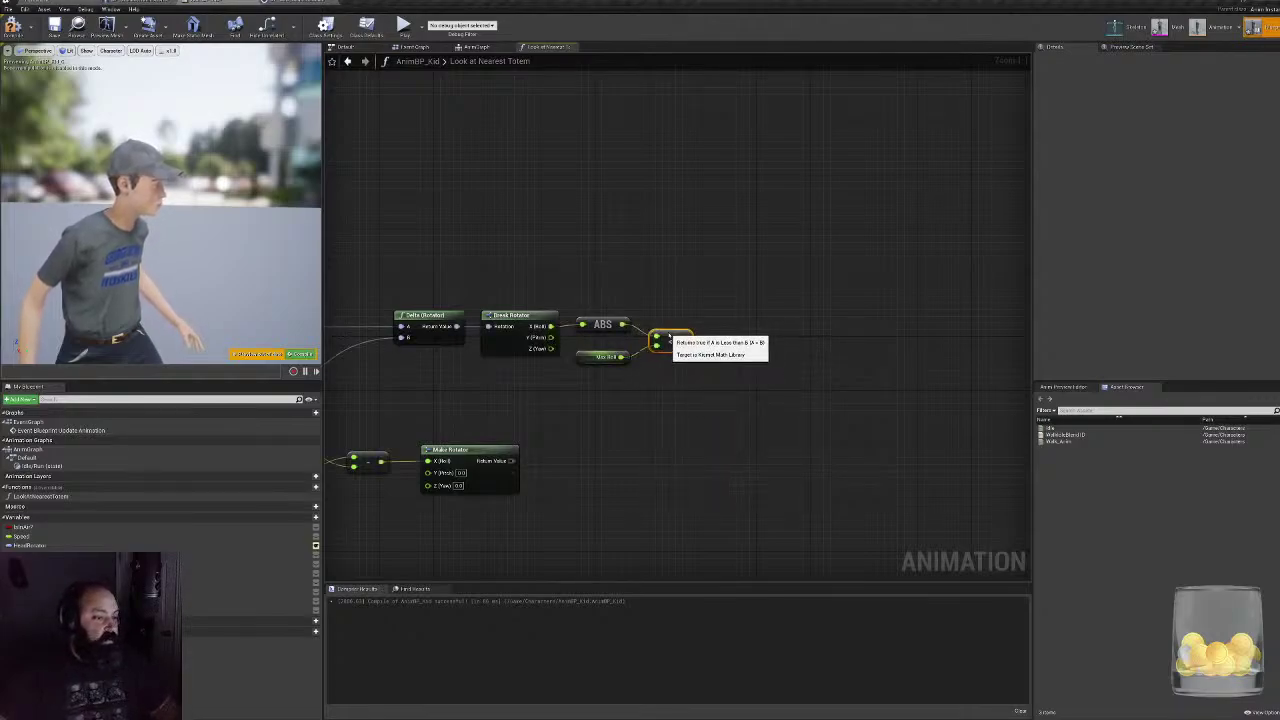
- Compile the blueprint and add a Branch node with the less-than result as its Condition
left_click_drag(617, 286, 671, 370)
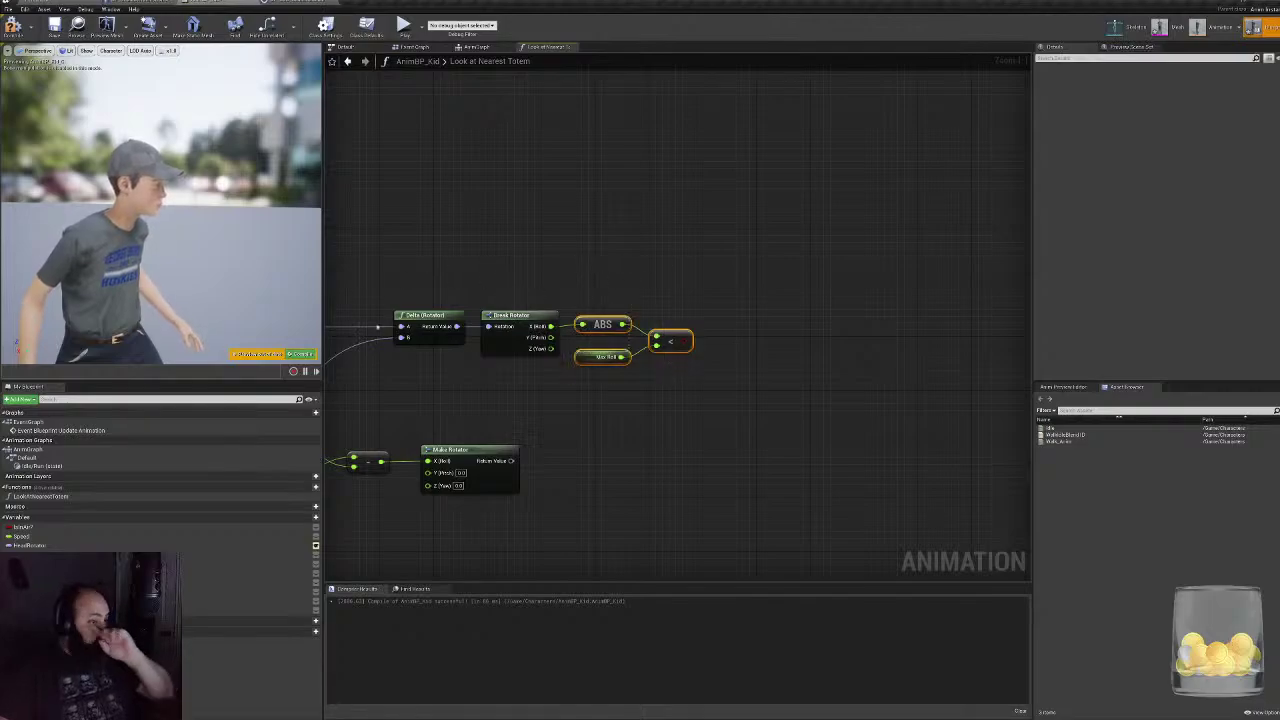
left_click_drag(614, 274, 648, 364)
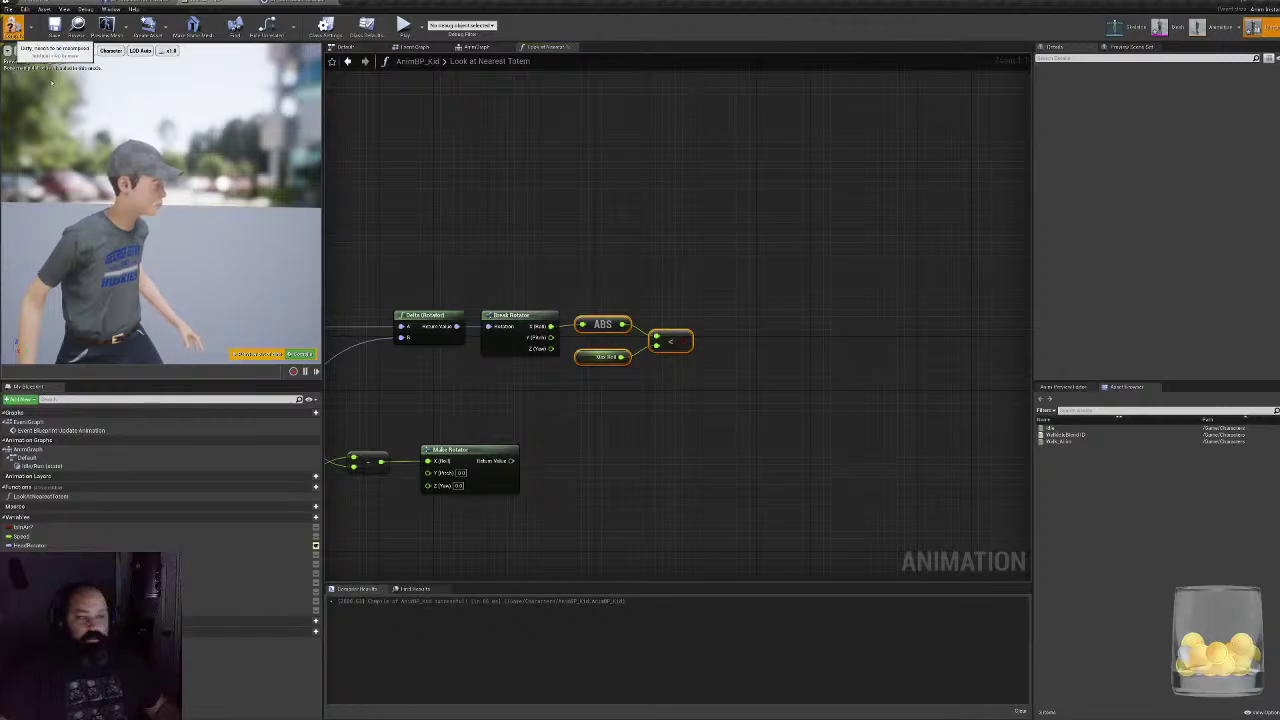
left_click(708, 312)
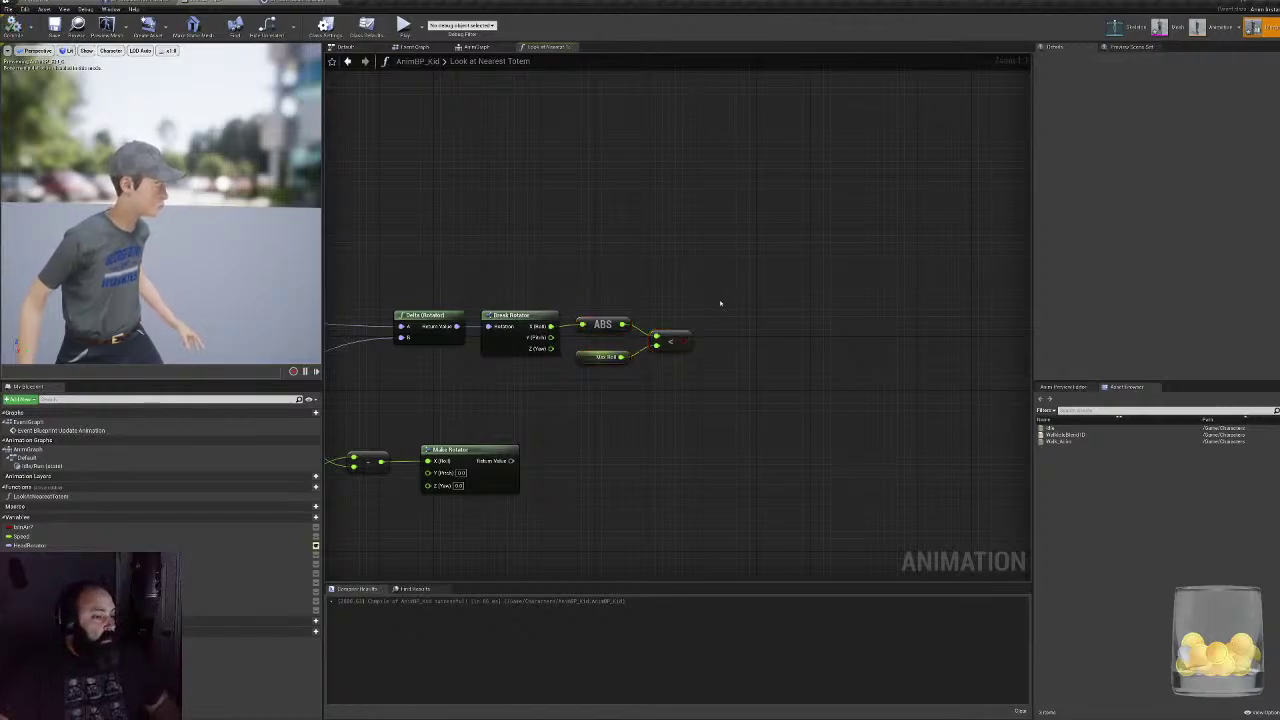
left_click(721, 302)
left_click_drag(695, 341, 730, 329)
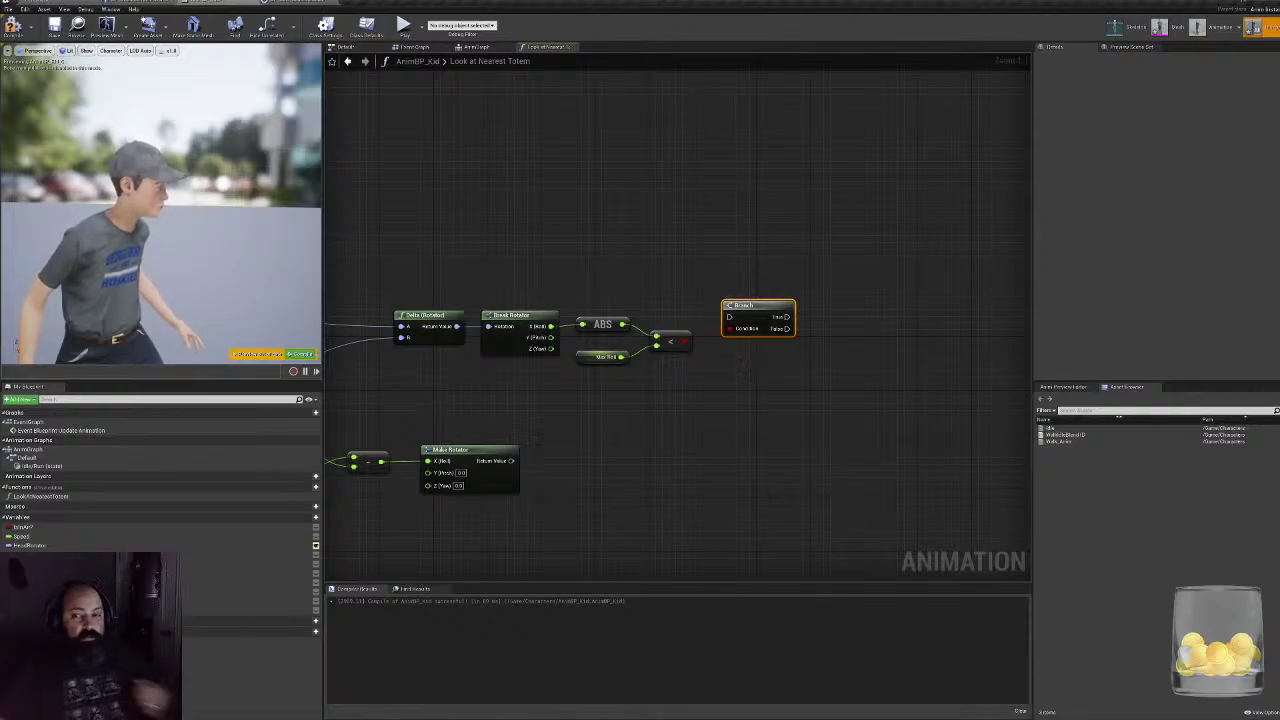
- Lower the whole group of rotation, delta and comparison nodes in the graph, leaving the Branch node in place
right_click_drag(375, 201, 904, 151)
right_click_drag(768, 255, 591, 263)
right_click_drag(800, 314, 523, 309)
scroll(523, 310, "down", 2)
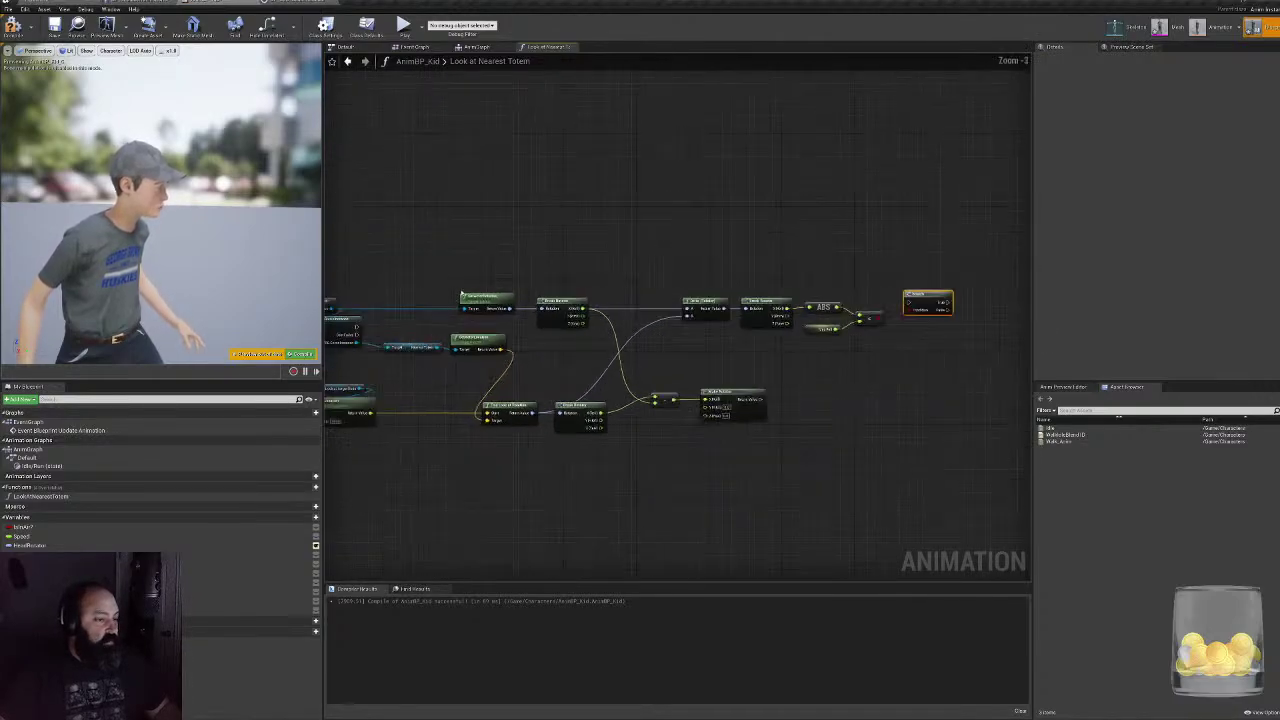
left_click_drag(428, 256, 872, 455)
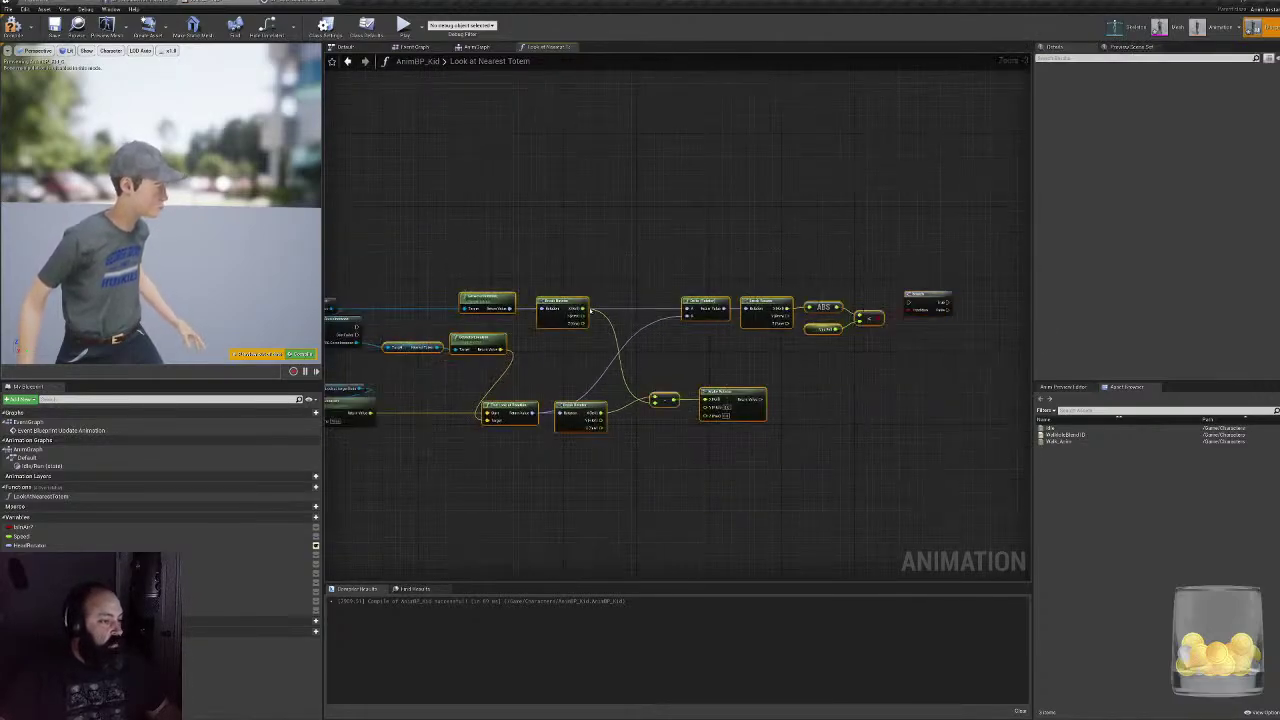
left_click_drag(502, 297, 502, 346)
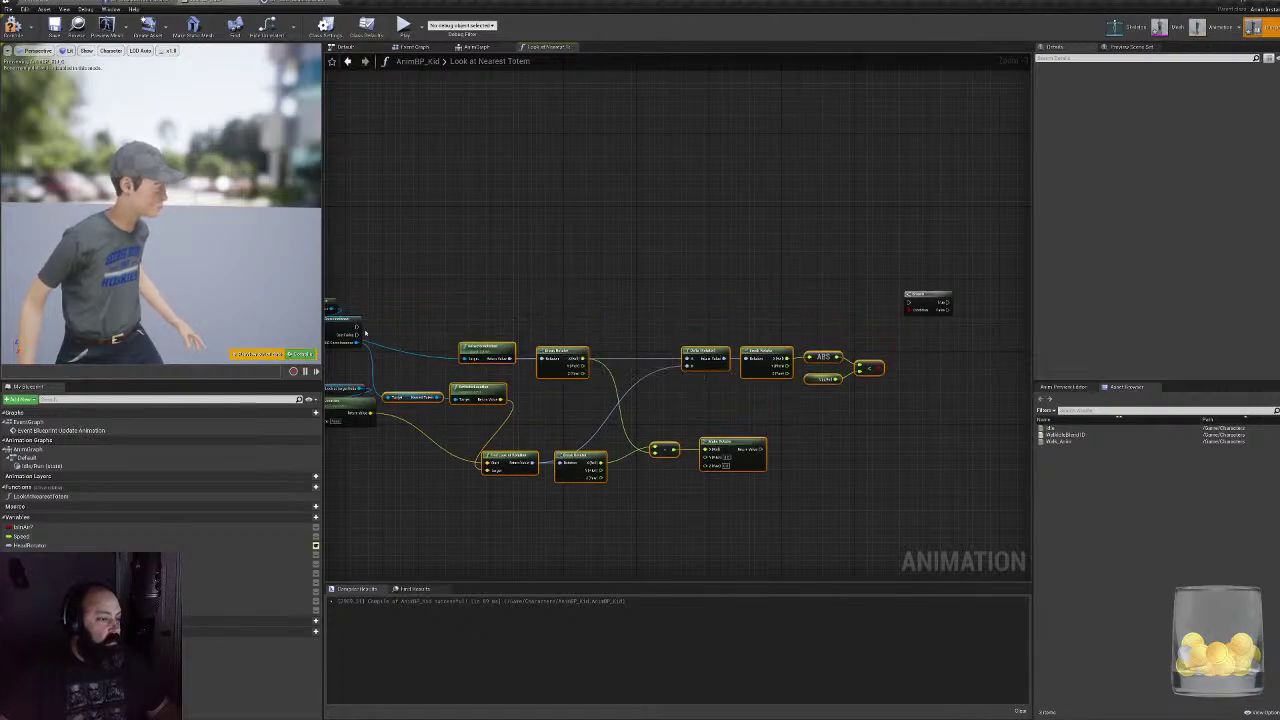
- Align the Branch node with the execution line, feed it from the preceding node's execution output, and compile the blueprint
left_click(355, 328)
left_click_drag(367, 330, 921, 325)
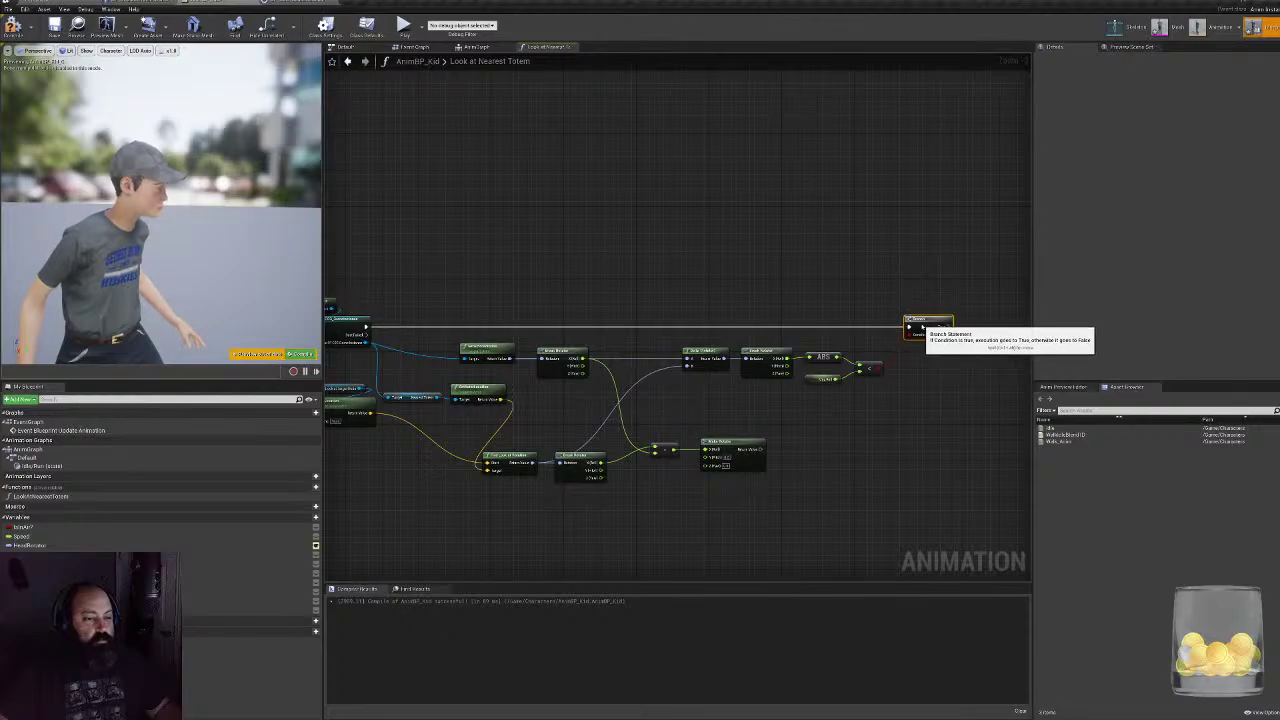
right_click_drag(666, 331, 991, 313)
right_click_drag(795, 340, 477, 326)
scroll(728, 394, "up", 3)
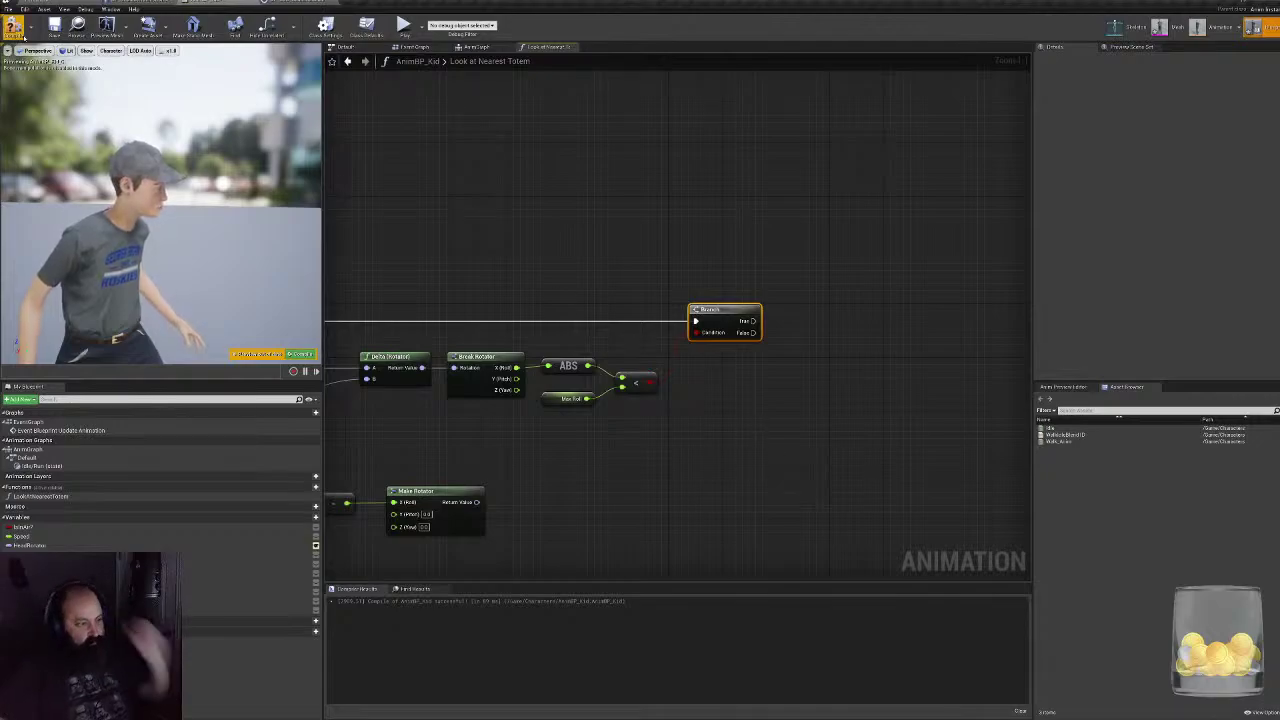
left_click(14, 26)
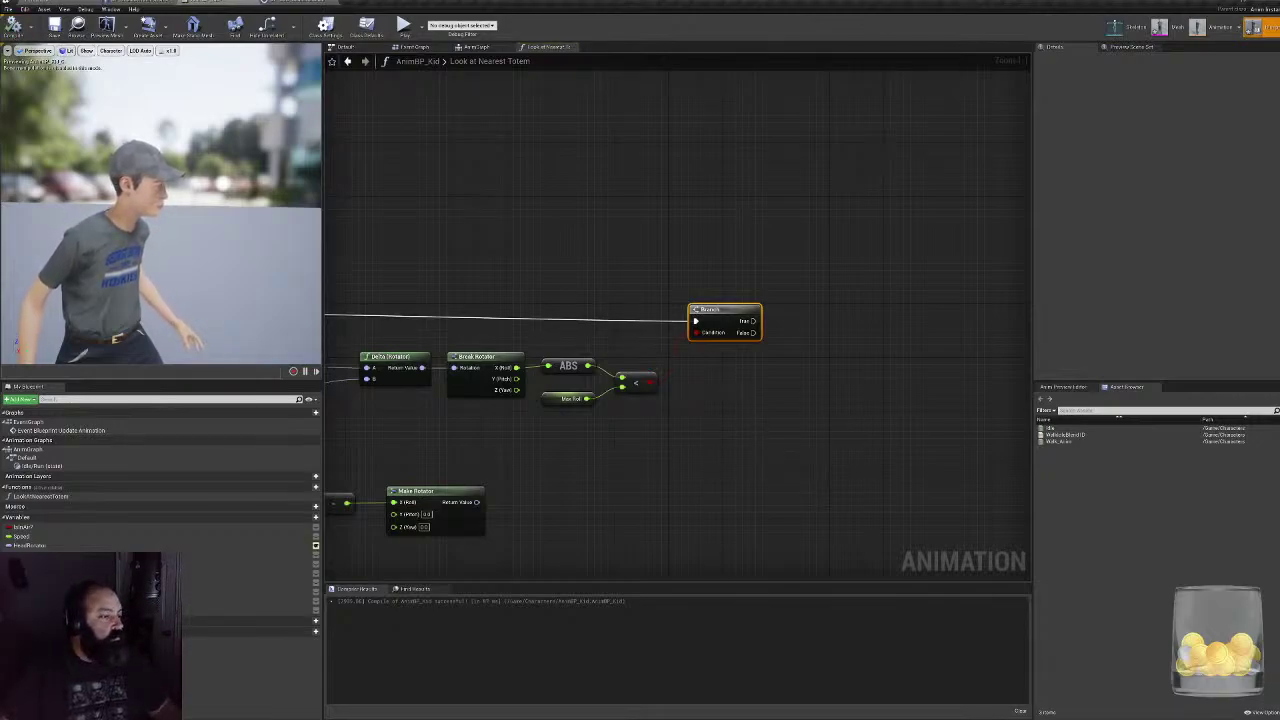
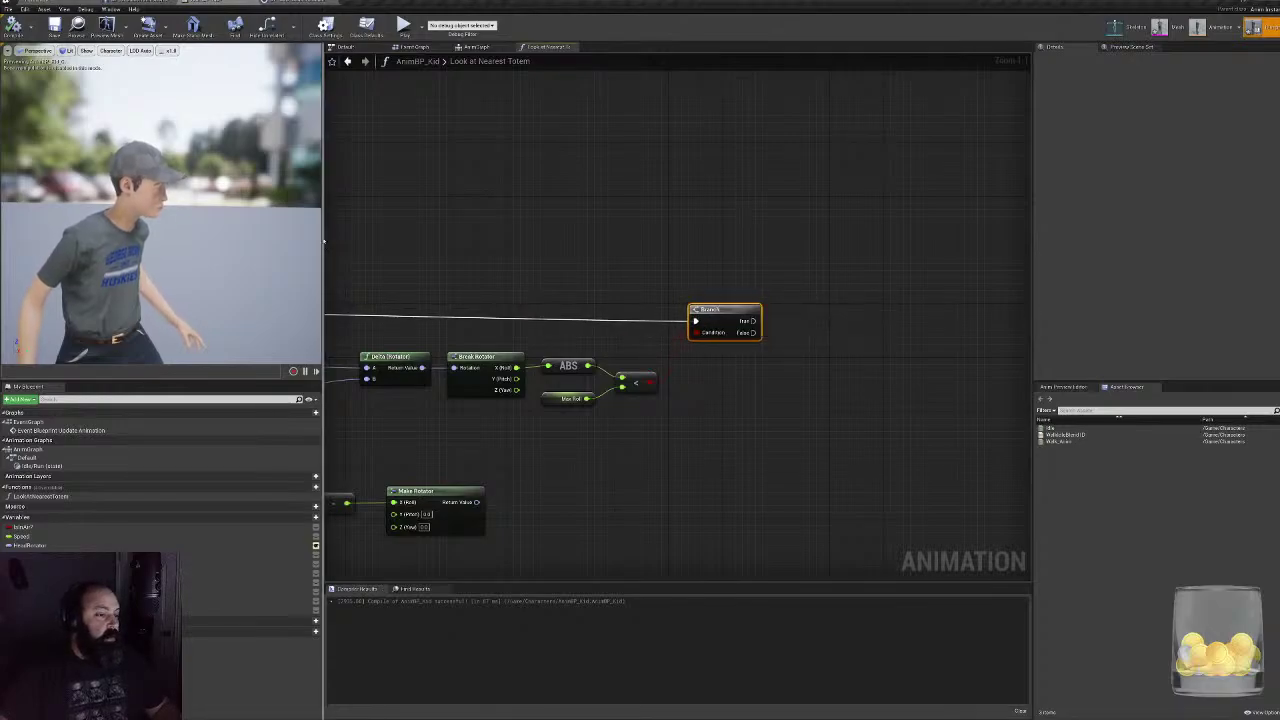
- Check how the Head Rotator variable feeds the Transform (Modify) Bone nodes in the AnimGraph, and return to Look at Nearest Totem
right_click_drag(441, 474, 716, 298)
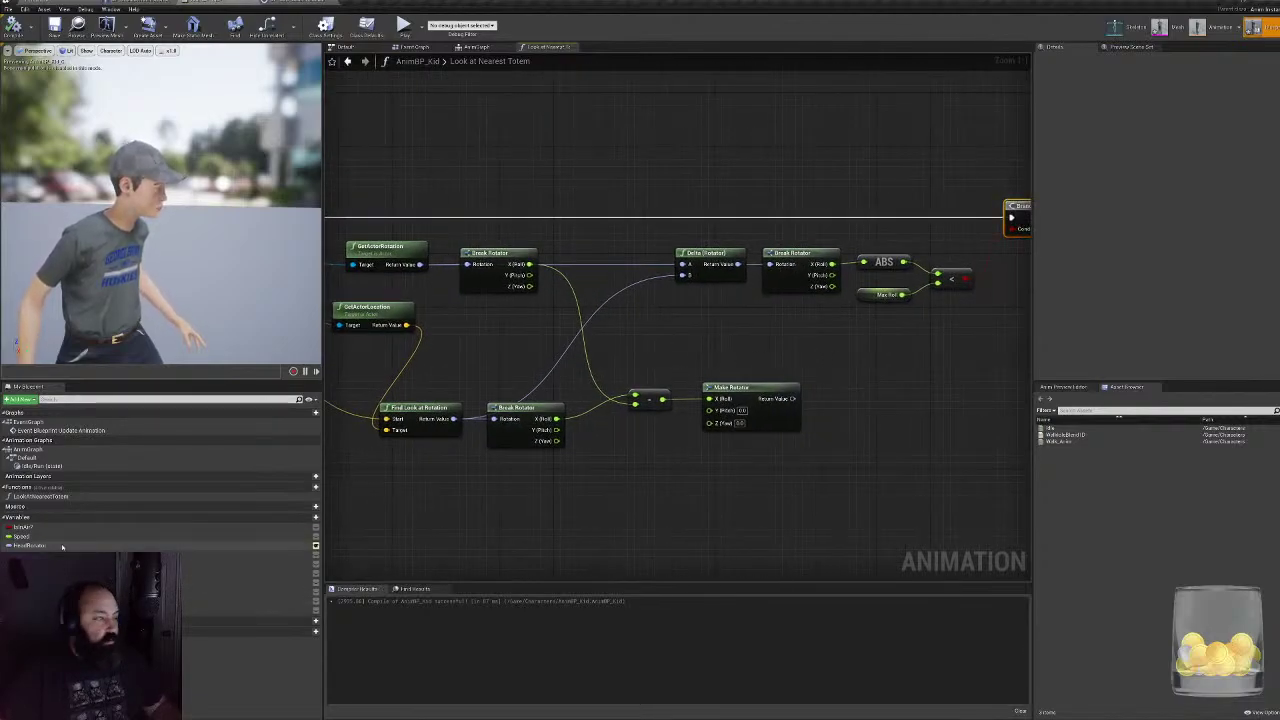
left_click(30, 545)
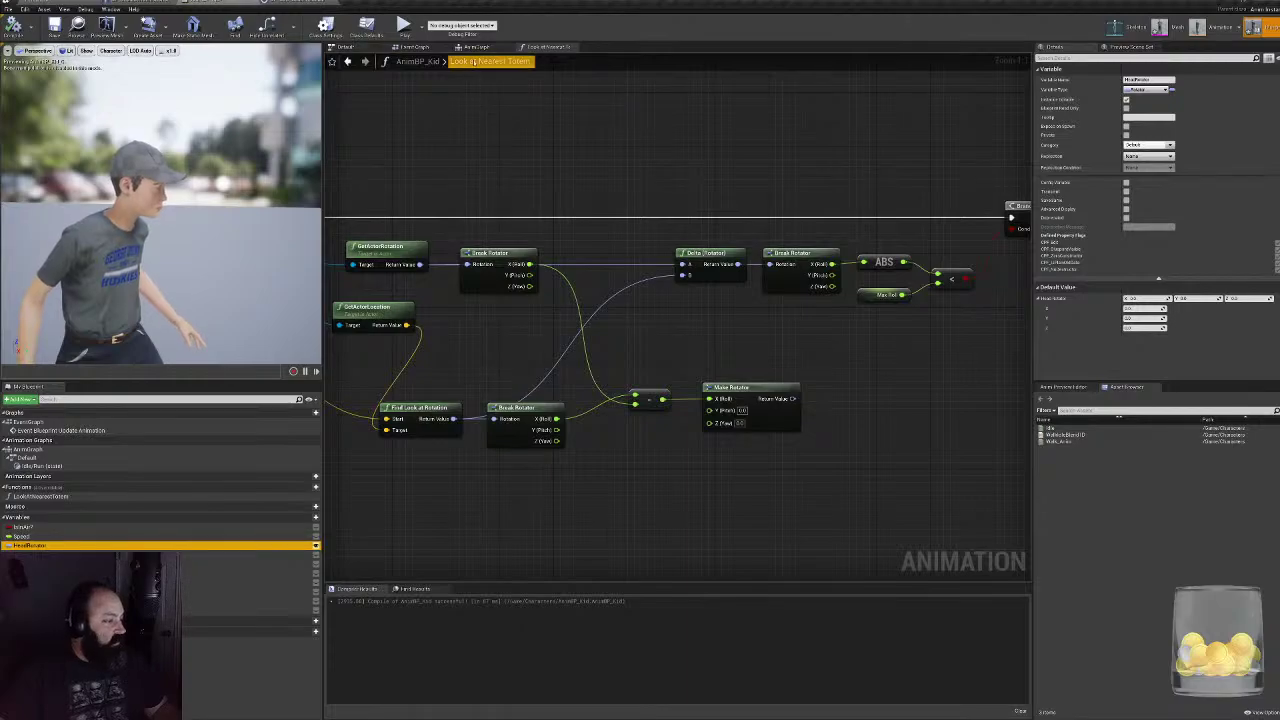
left_click(471, 47)
left_click_drag(521, 201, 600, 262)
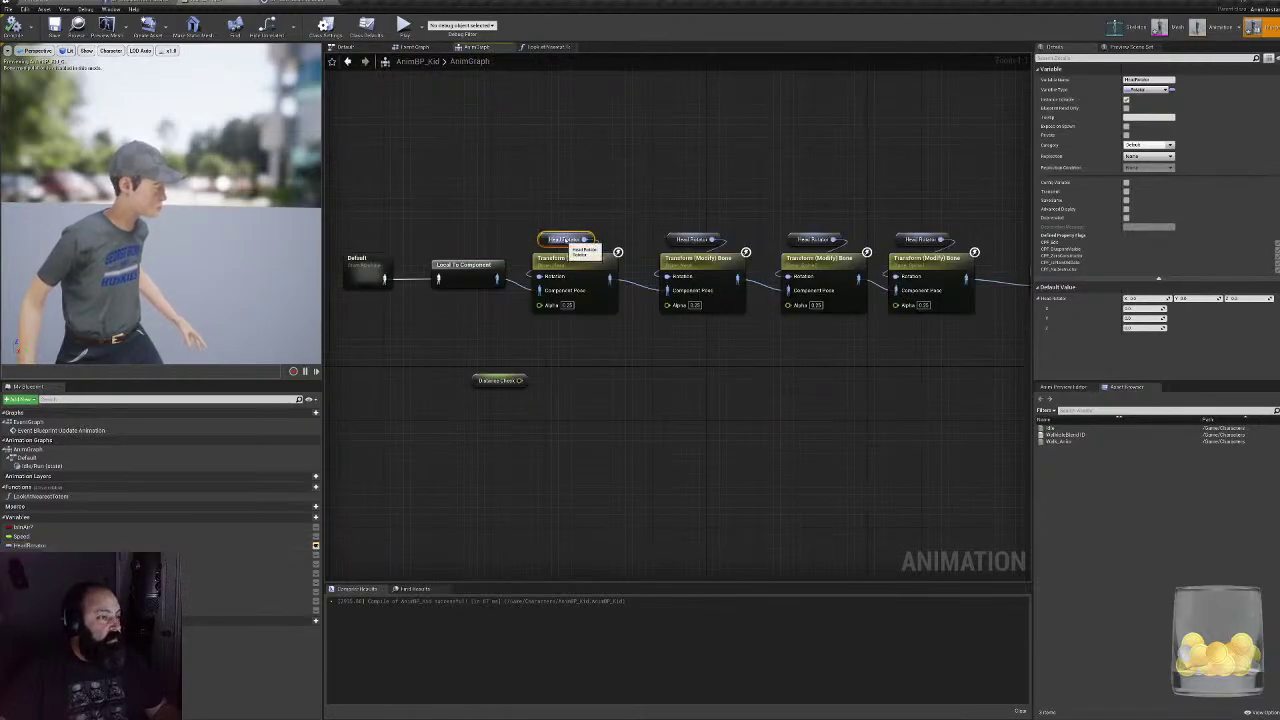
left_click(548, 47)
right_click_drag(720, 305, 666, 334)
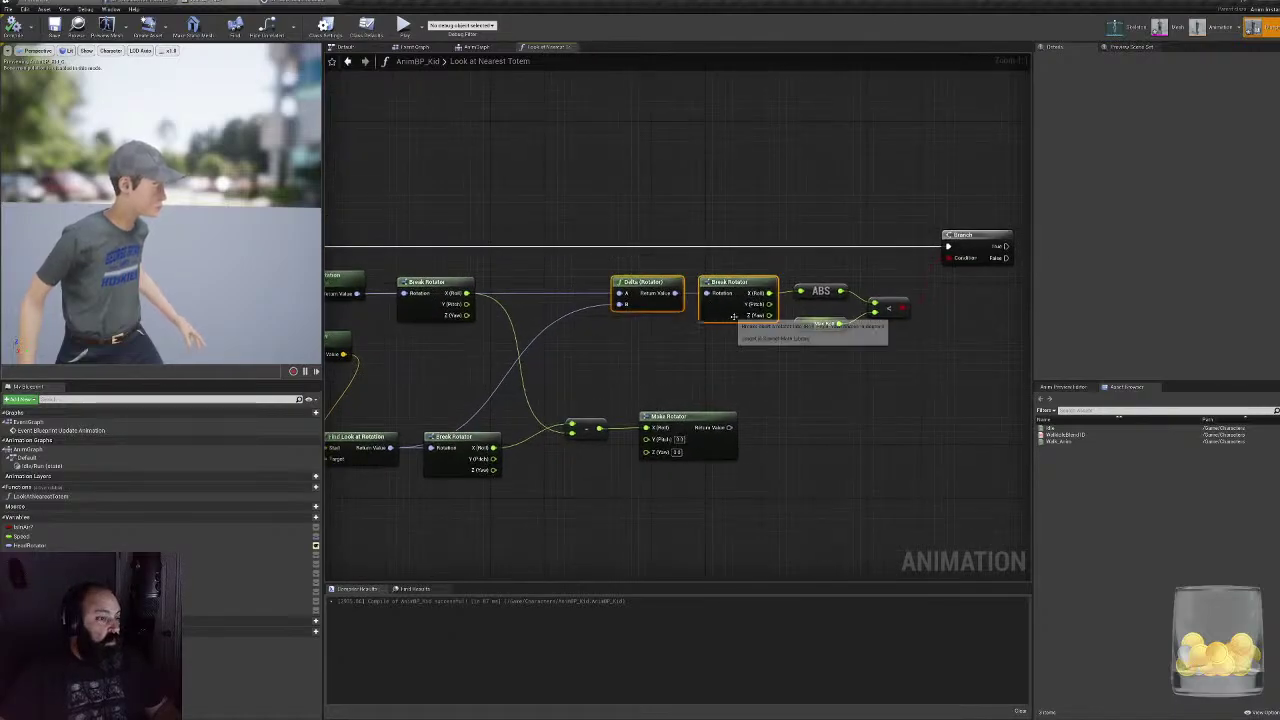
right_click_drag(789, 413, 678, 408)
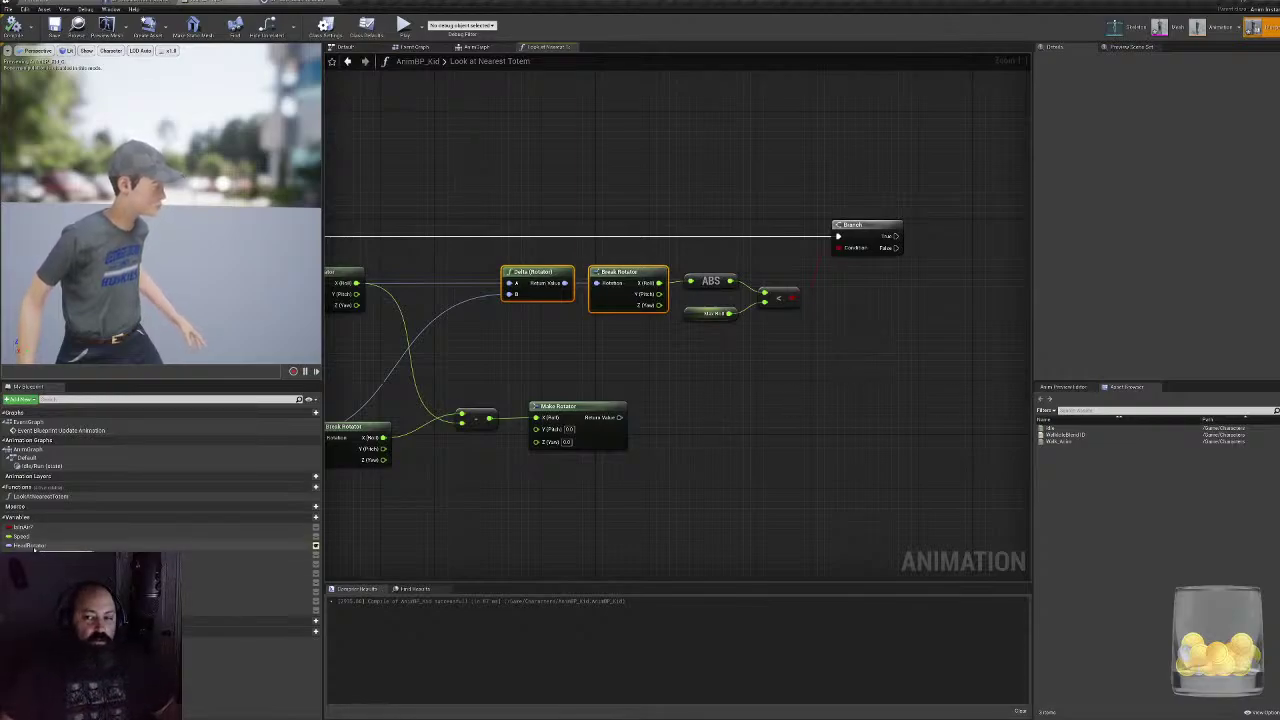
left_click_drag(35, 545, 730, 398)
left_click(765, 413)
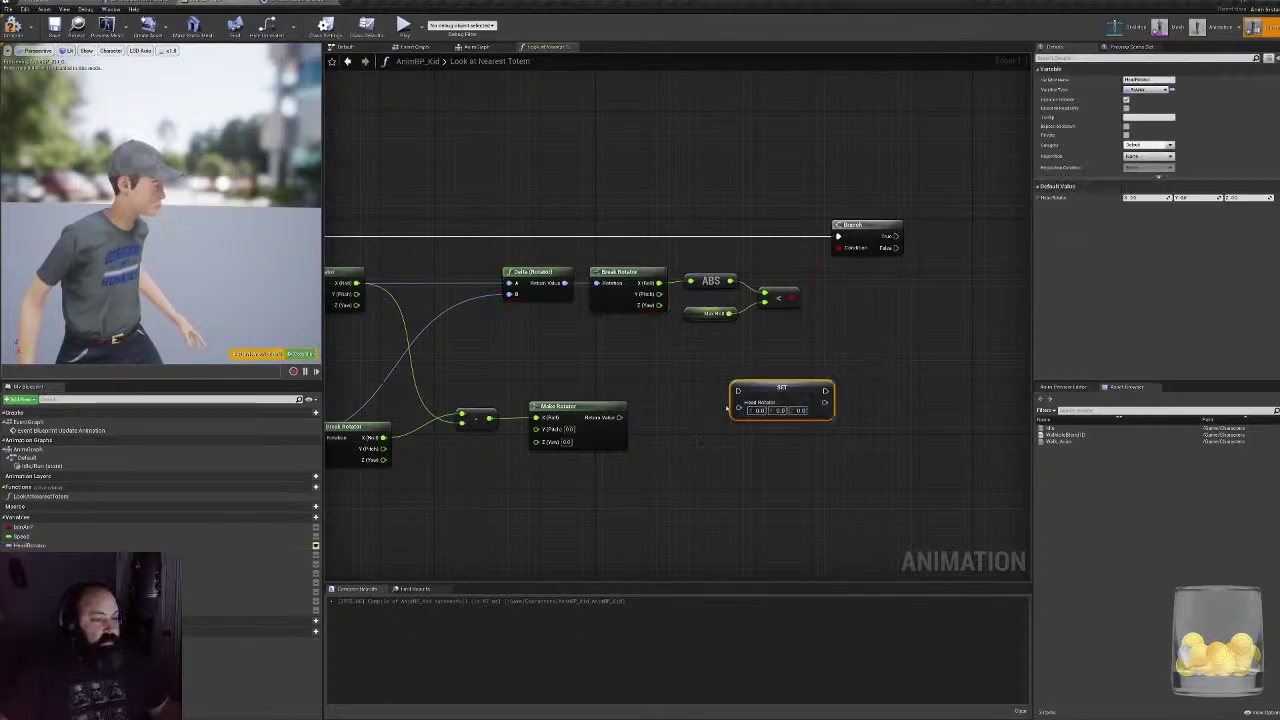
right_click_drag(395, 436, 600, 403)
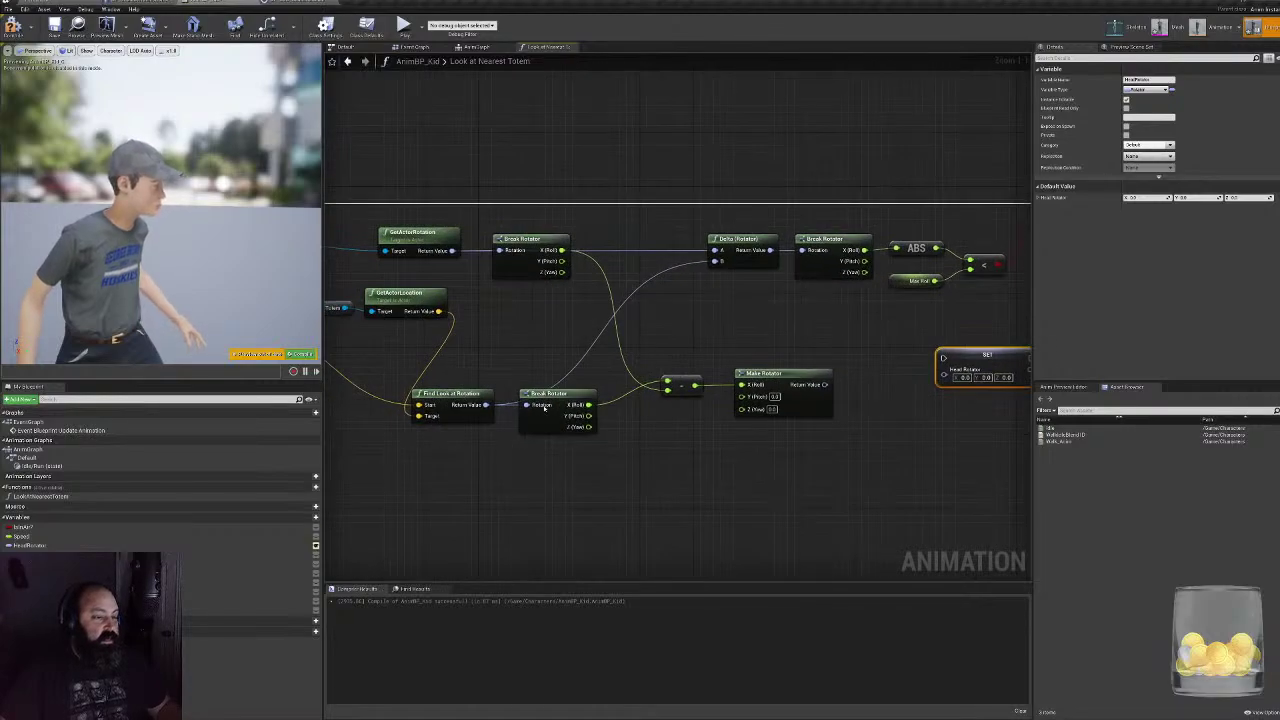
right_click_drag(1020, 348, 826, 373)
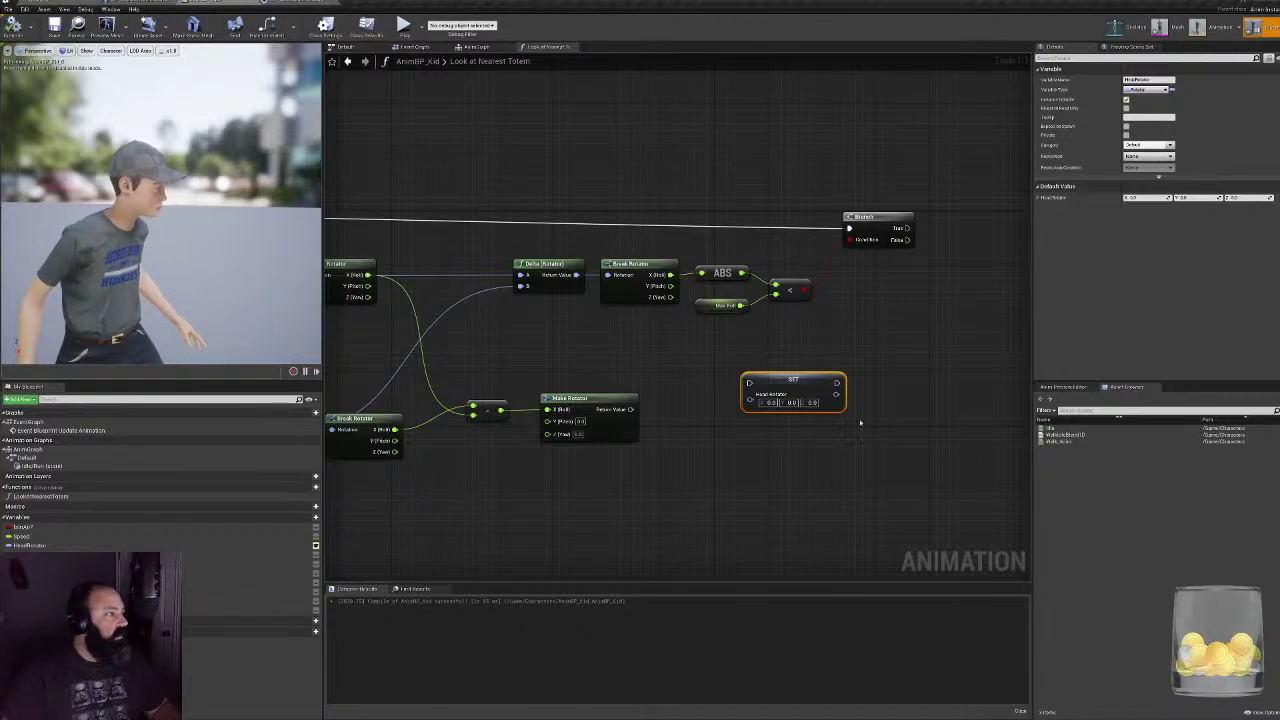
right_click_drag(876, 328, 803, 331)
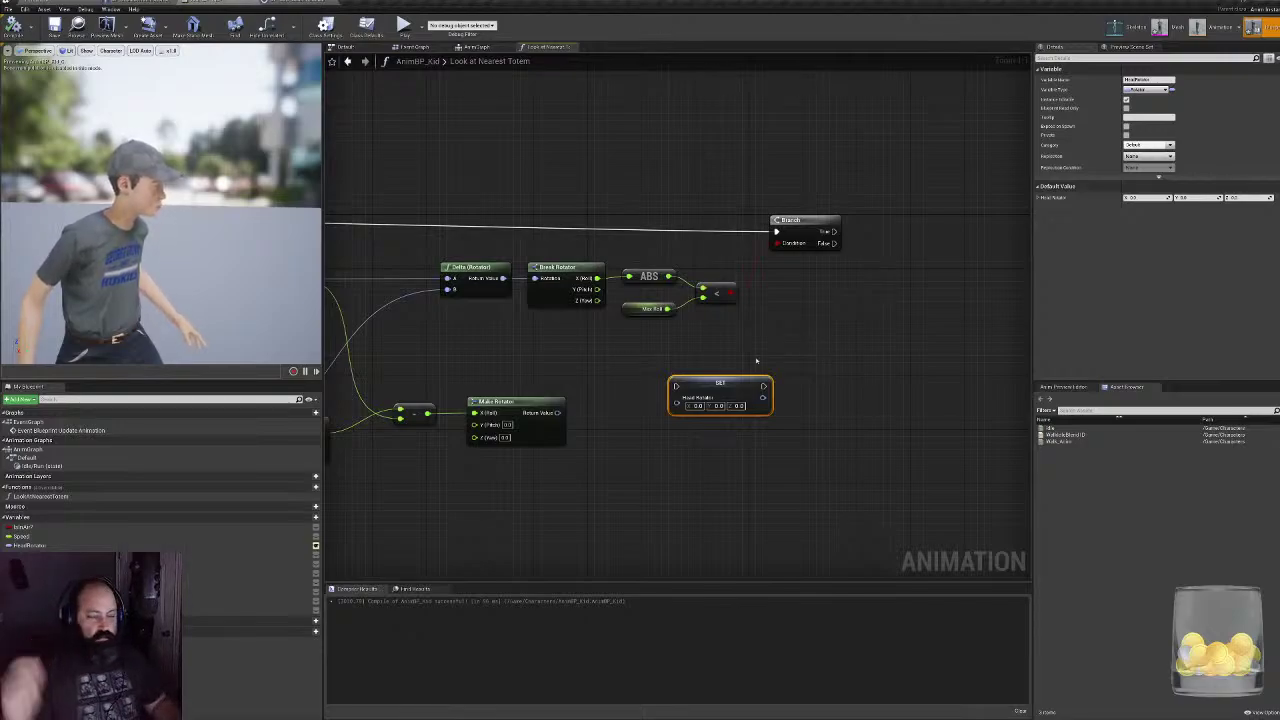
right_click_drag(911, 219, 899, 217)
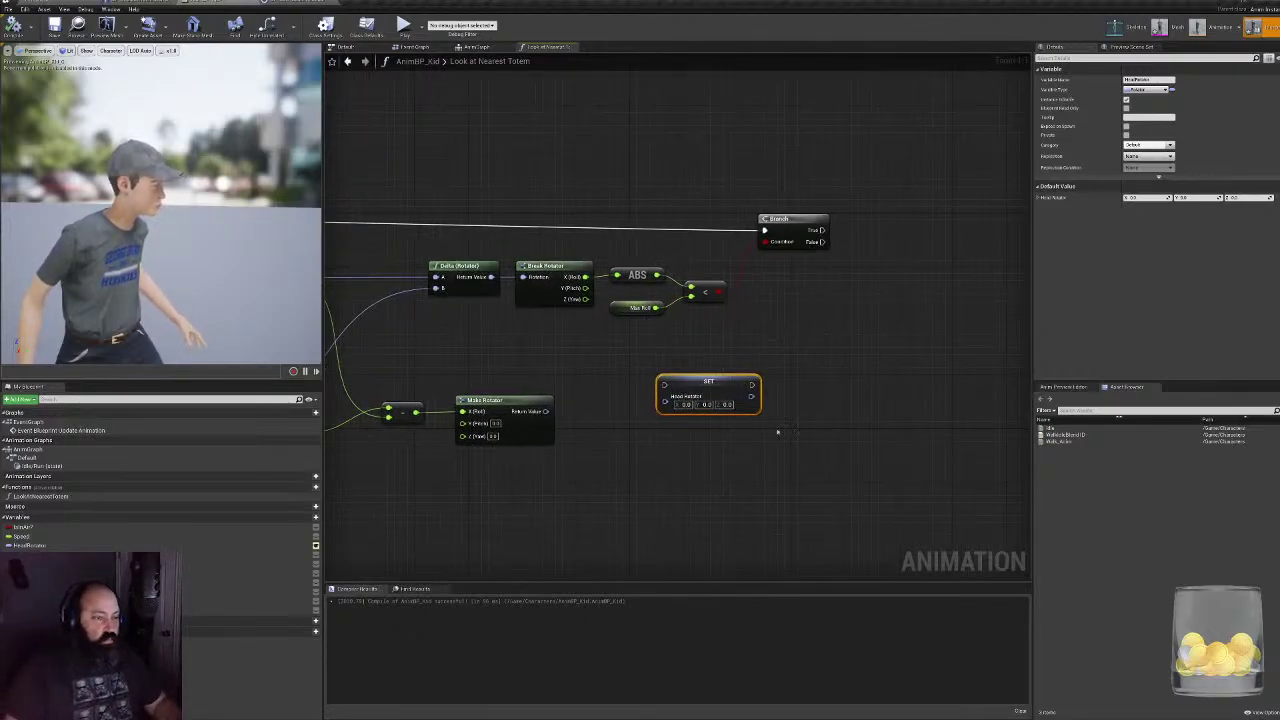
key("Delete")
- Add an RInterp To node in the empty area beyond the Branch node, slightly above its level
right_click_drag(798, 306, 721, 346)
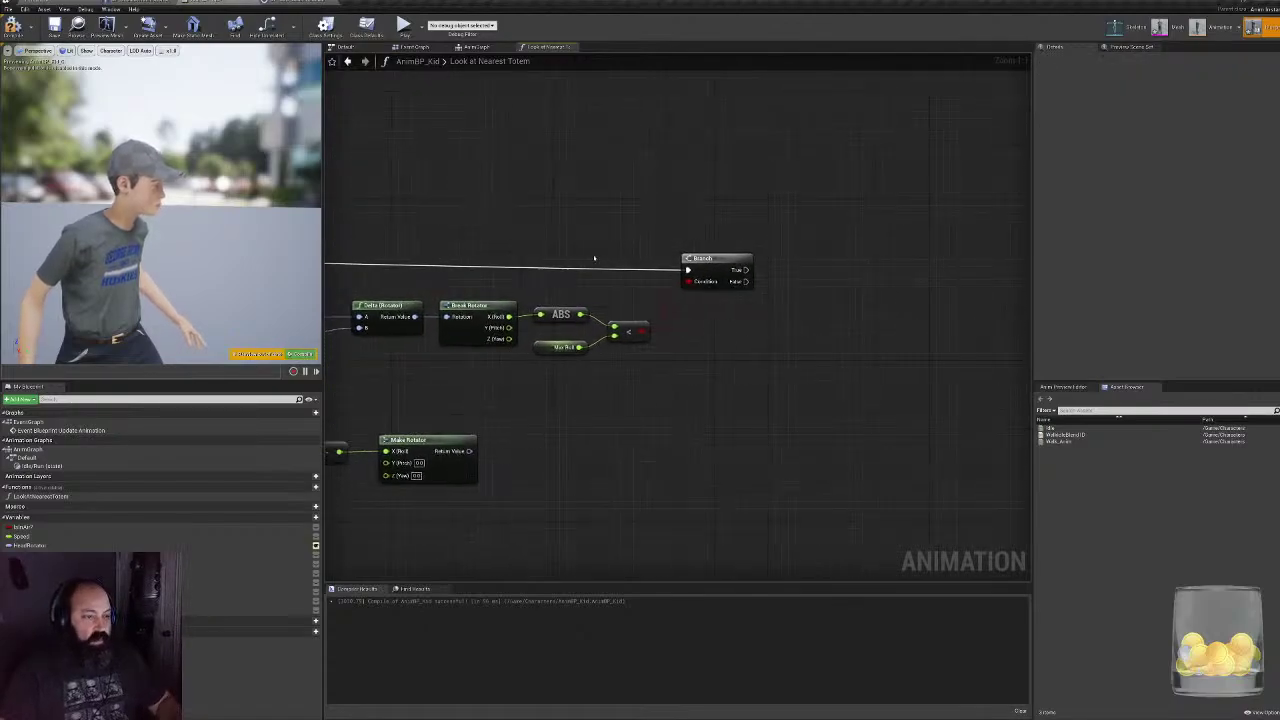
left_click(718, 269)
right_click_drag(718, 269, 545, 371)
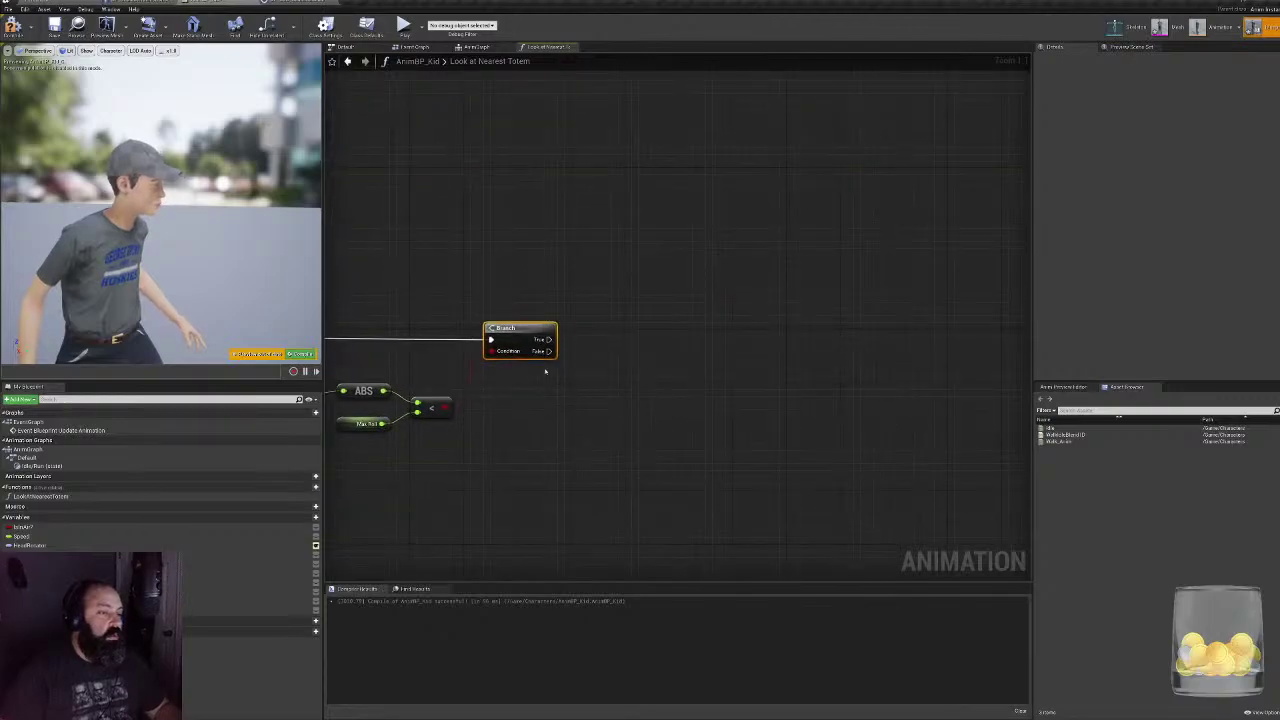
right_click(670, 303)
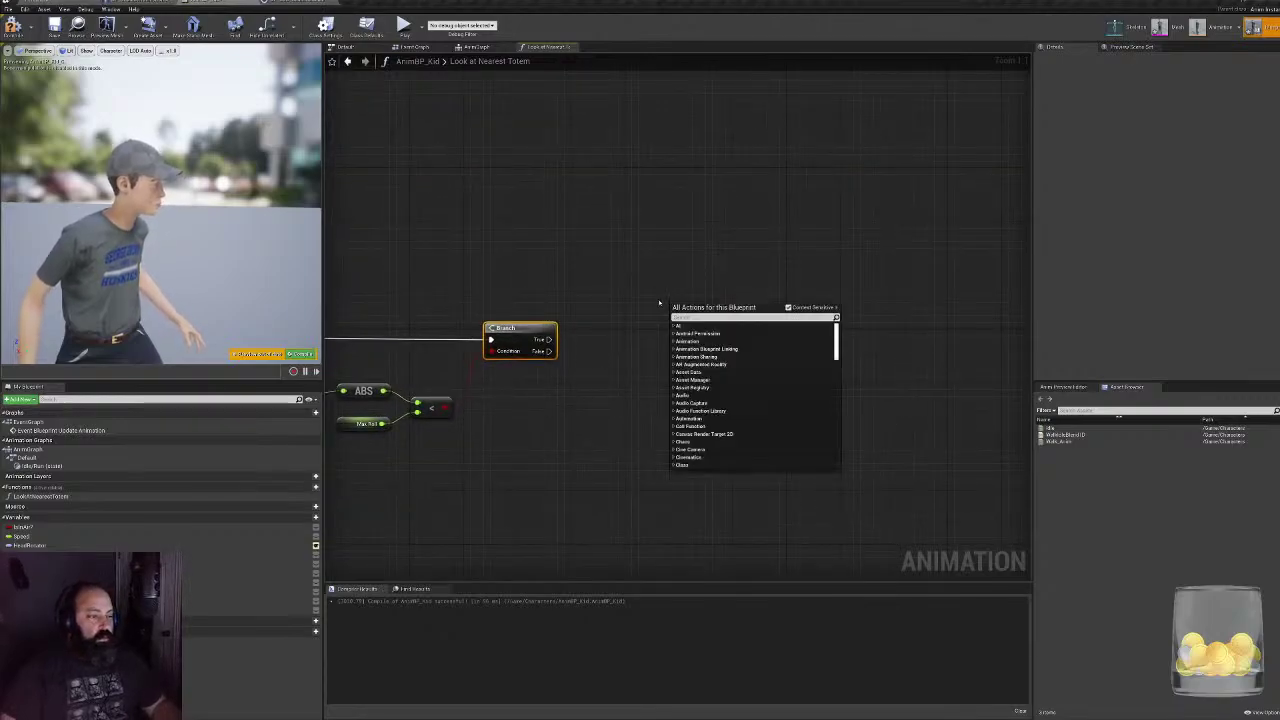
type("inter")
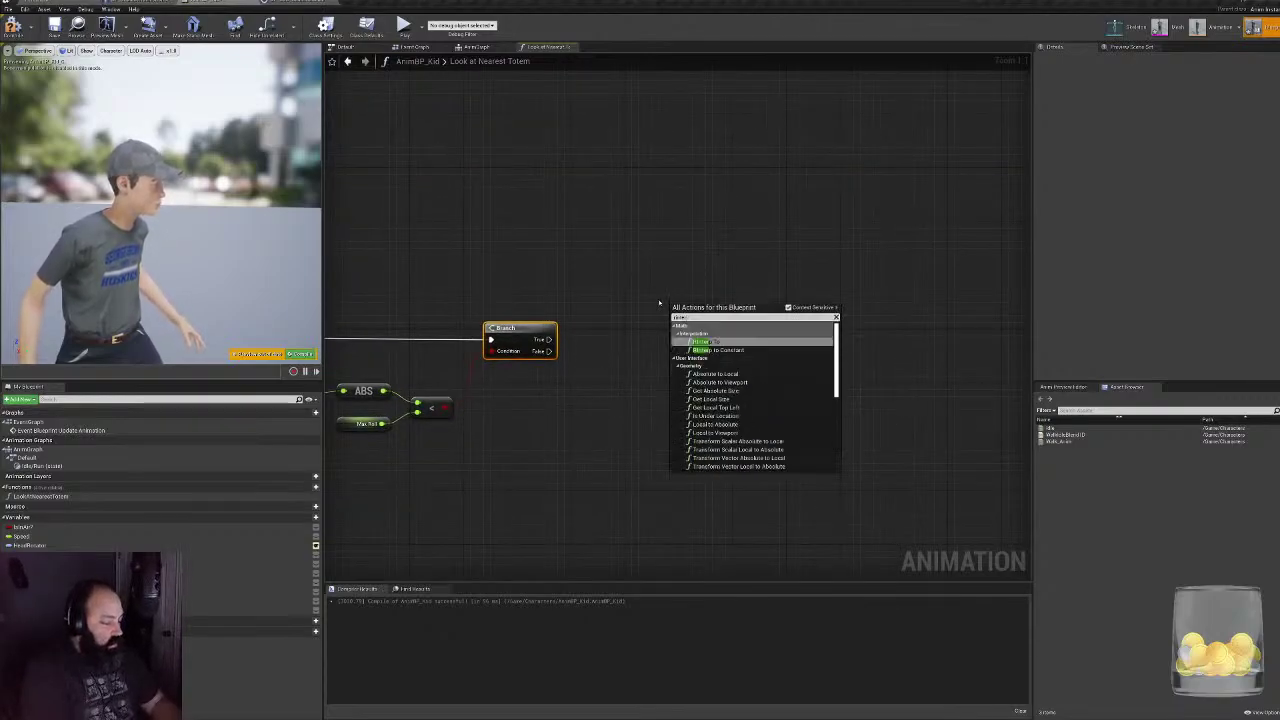
key("Return")
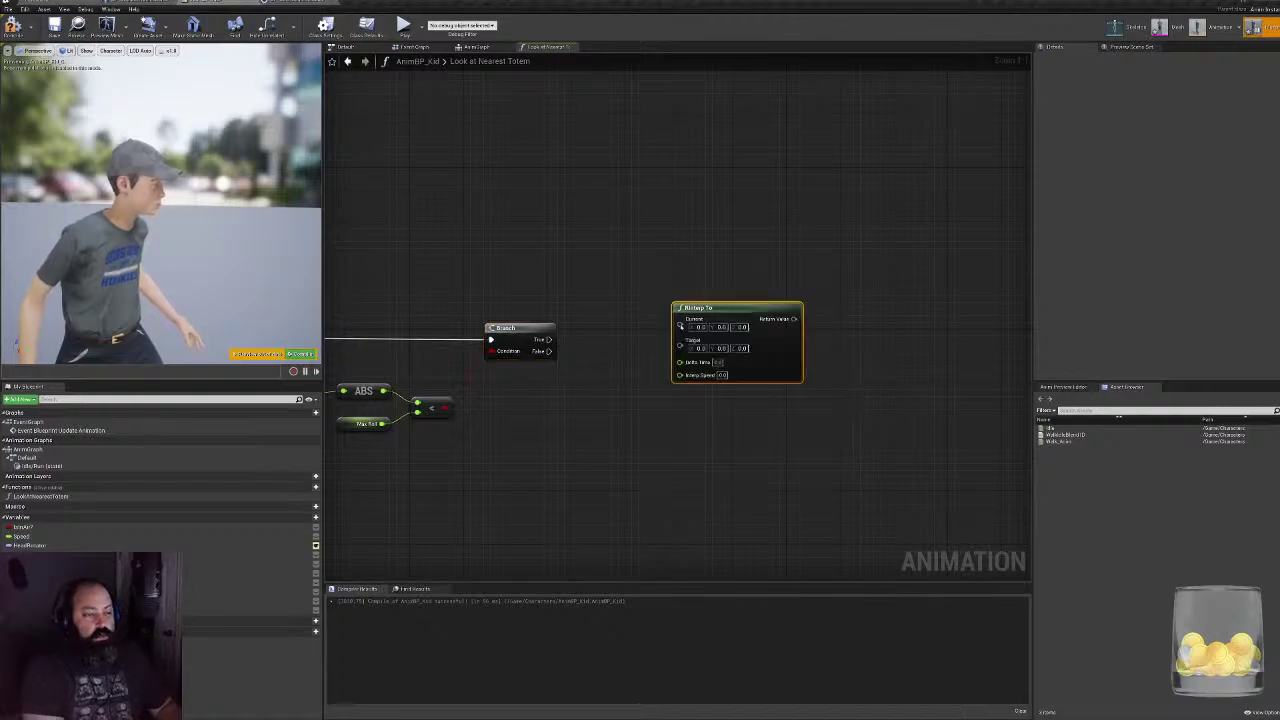
left_click_drag(720, 308, 679, 267)
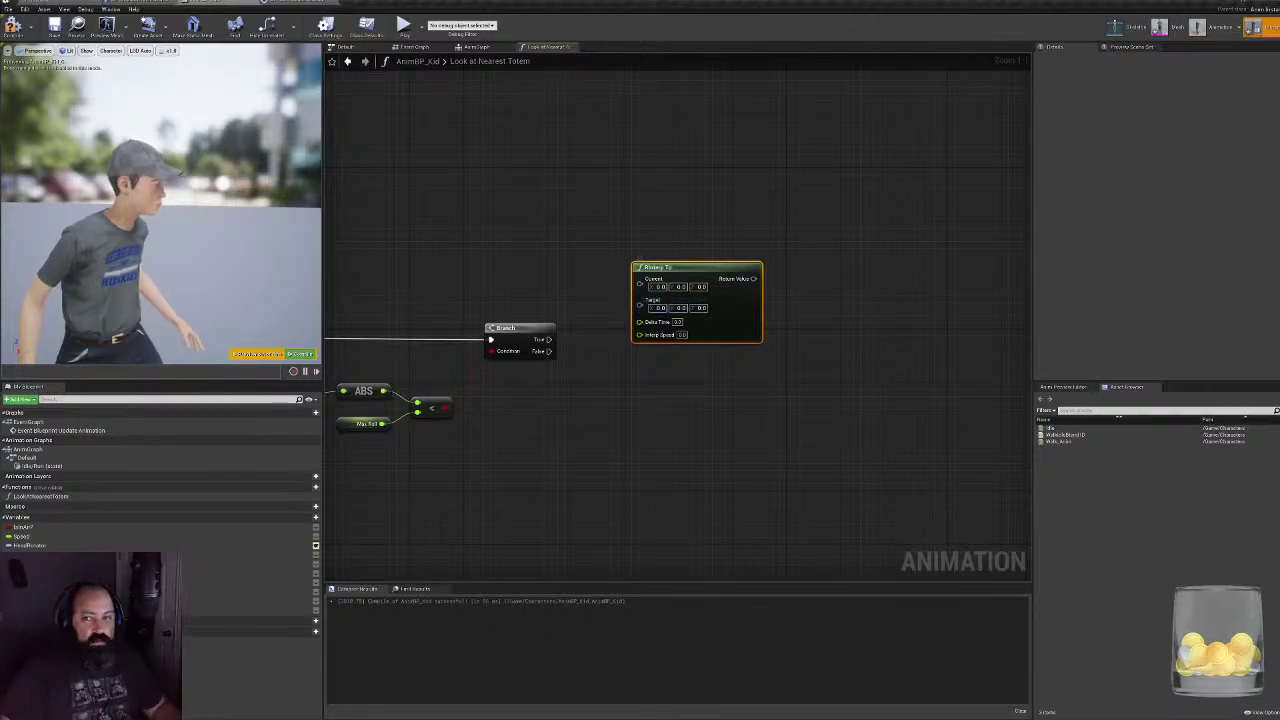
- Connect the Find Look at Rotation return value to the Target input of the RInterp To node
right_click_drag(667, 453, 1031, 388)
scroll(614, 446, "down", 2)
right_click_drag(547, 456, 571, 430)
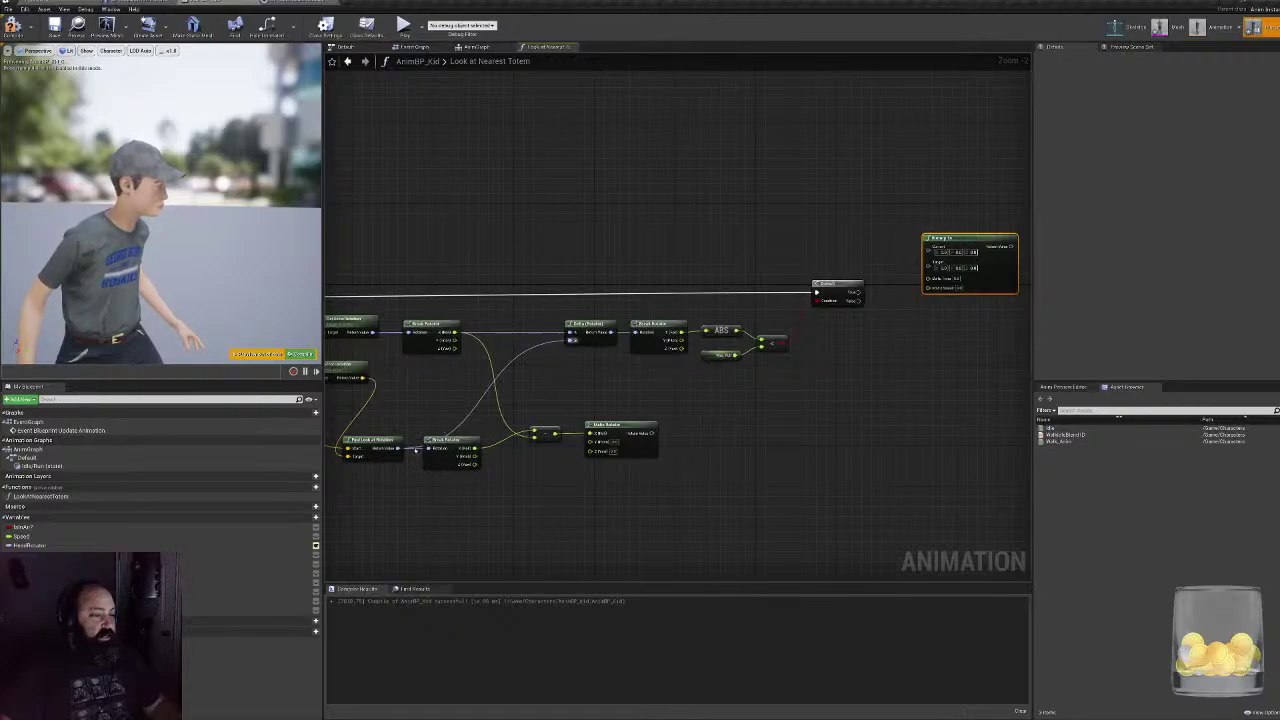
left_click_drag(571, 430, 712, 262)
scroll(670, 419, "up", 2)
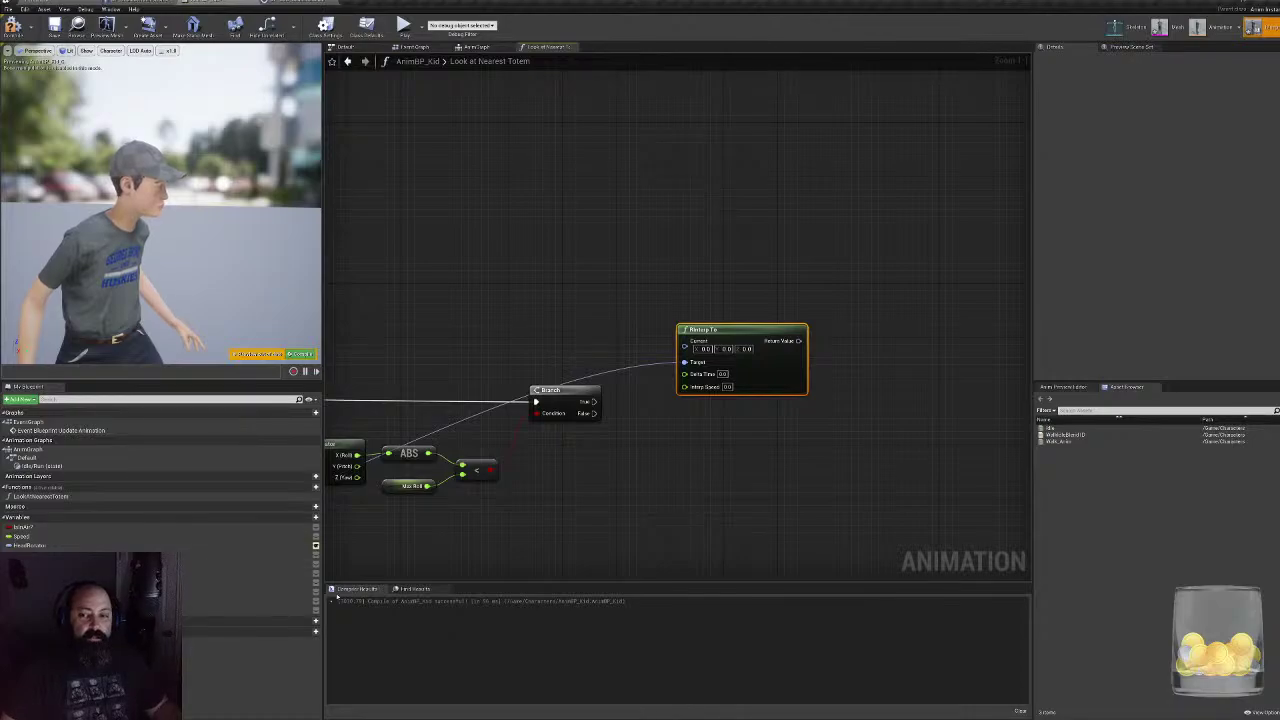
- Add a Head Rotator getter as the Current input of RInterp To and place it close beside the node
left_click_drag(40, 545, 684, 341)
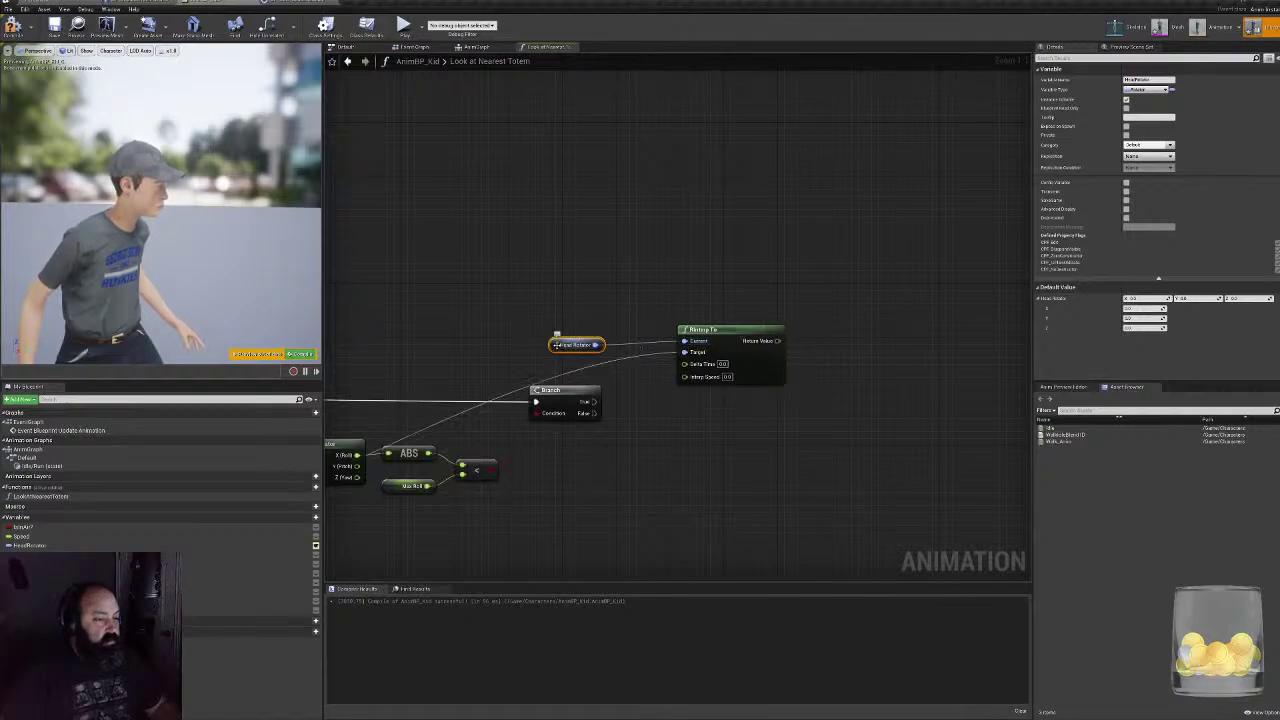
left_click_drag(558, 344, 600, 347)
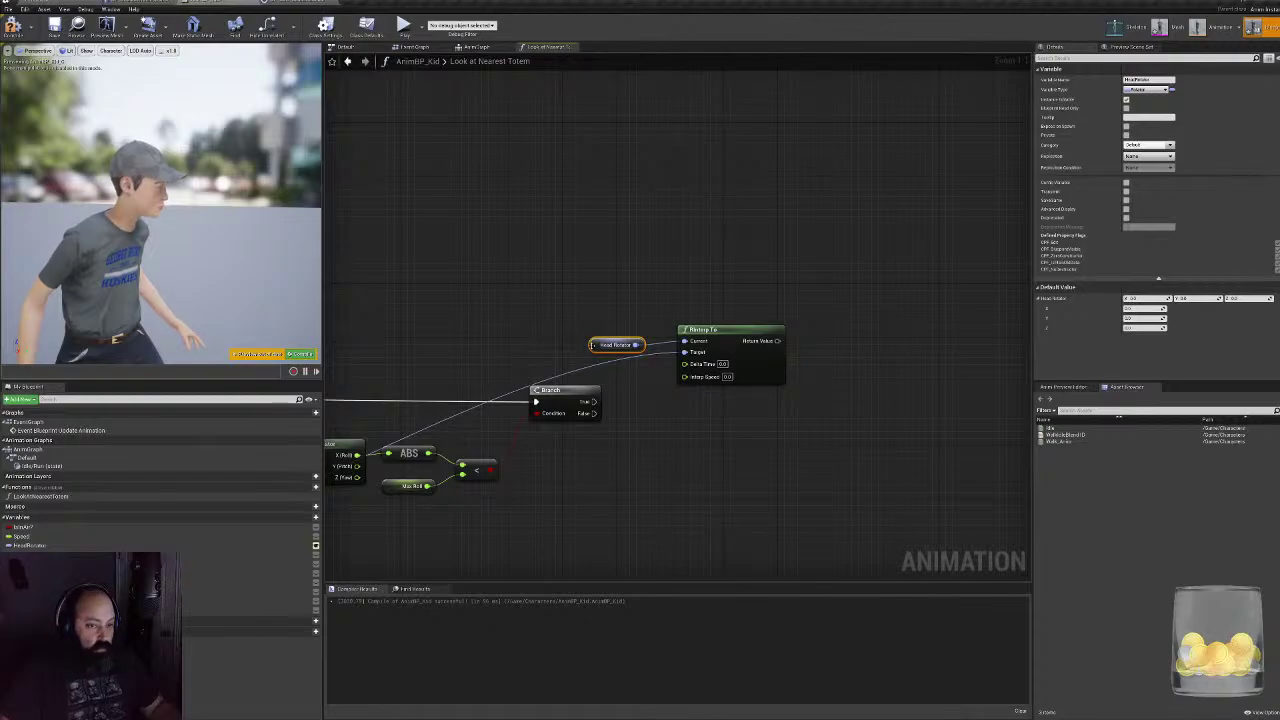
left_click_drag(592, 345, 598, 339)
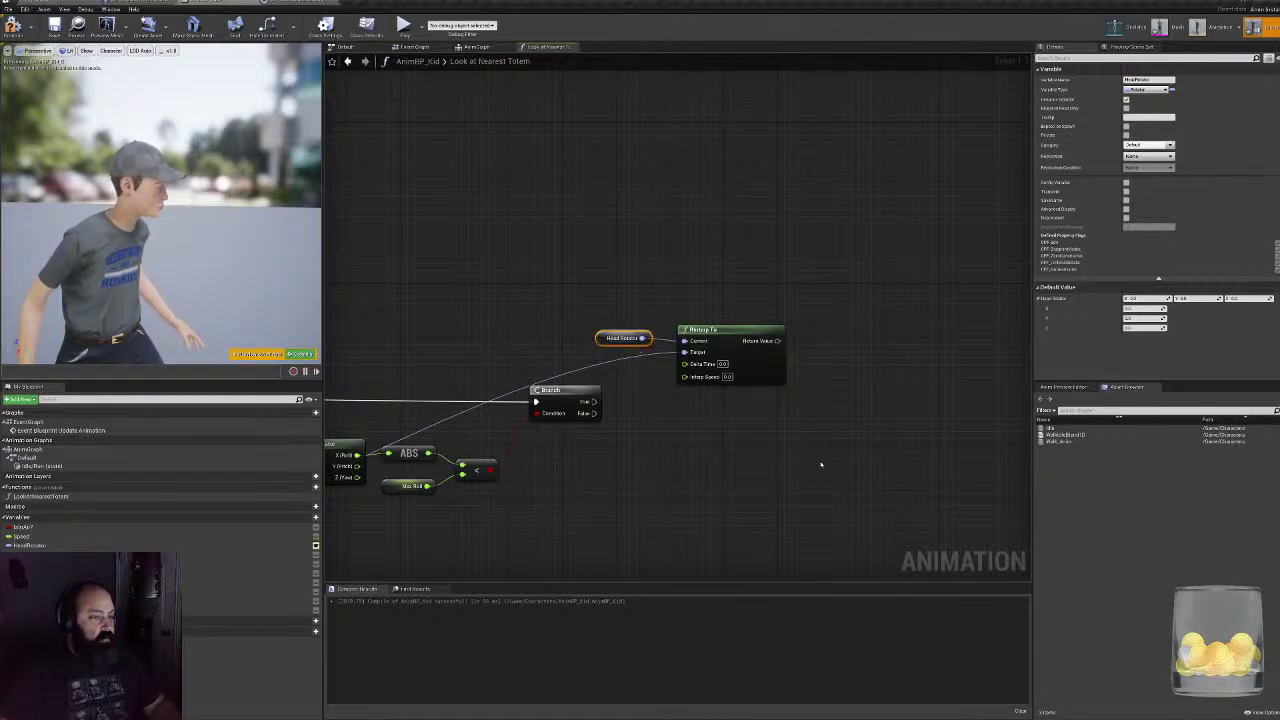
left_click(752, 376)
left_click(774, 390)
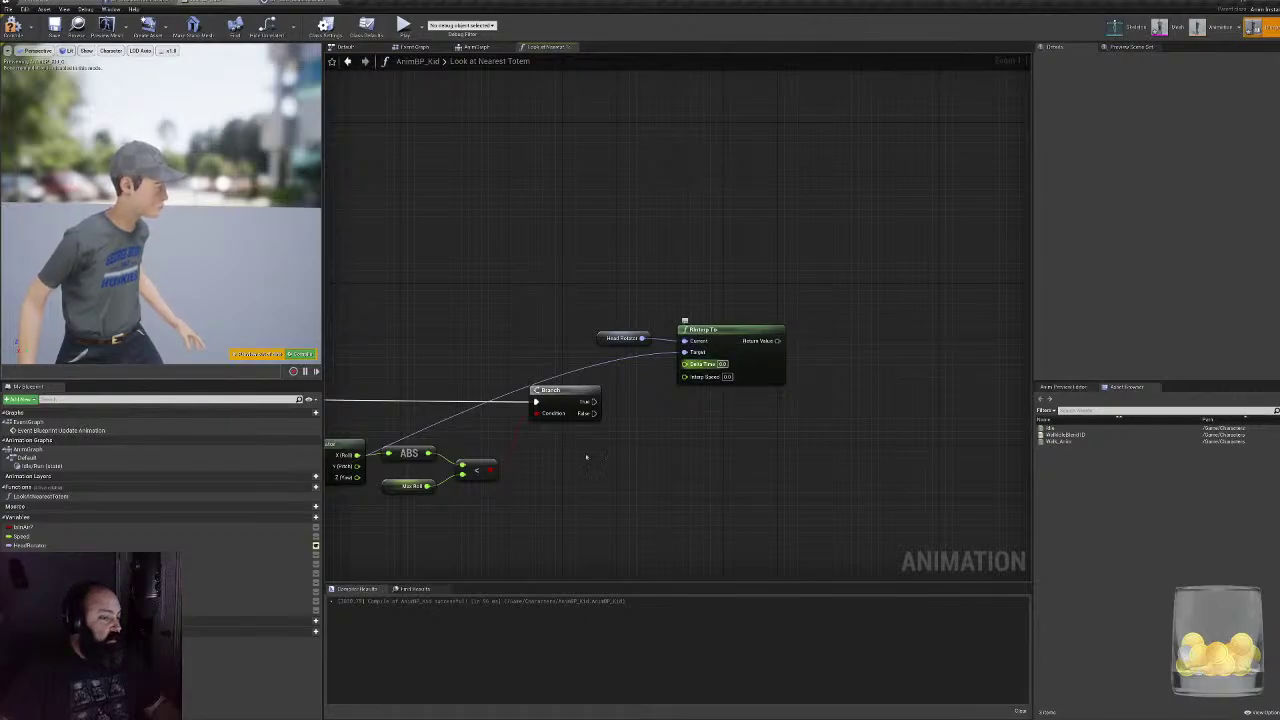
- Add a Set Head Rotator node after RInterp To and feed it the interpolation's return value
left_click(40, 545)
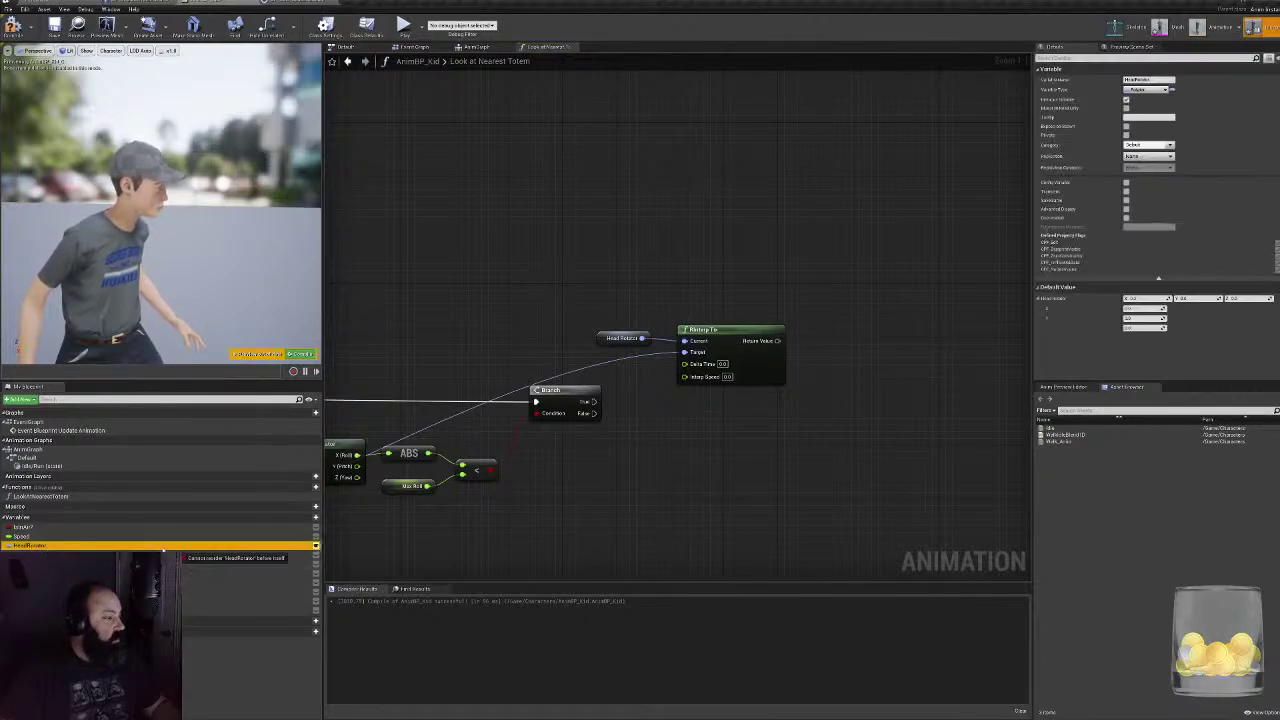
left_click(63, 591)
left_click_drag(62, 546, 899, 362, "alt")
left_click(807, 285)
left_click_drag(777, 341, 853, 335)
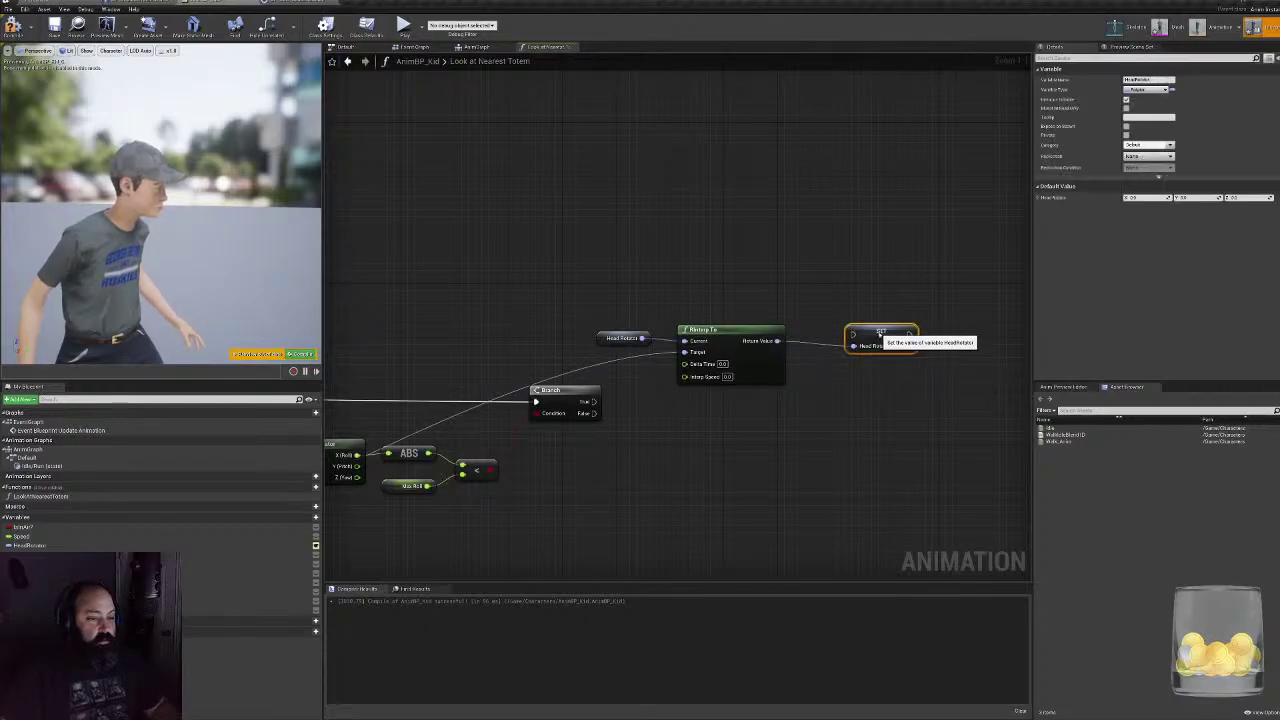
left_click(624, 338)
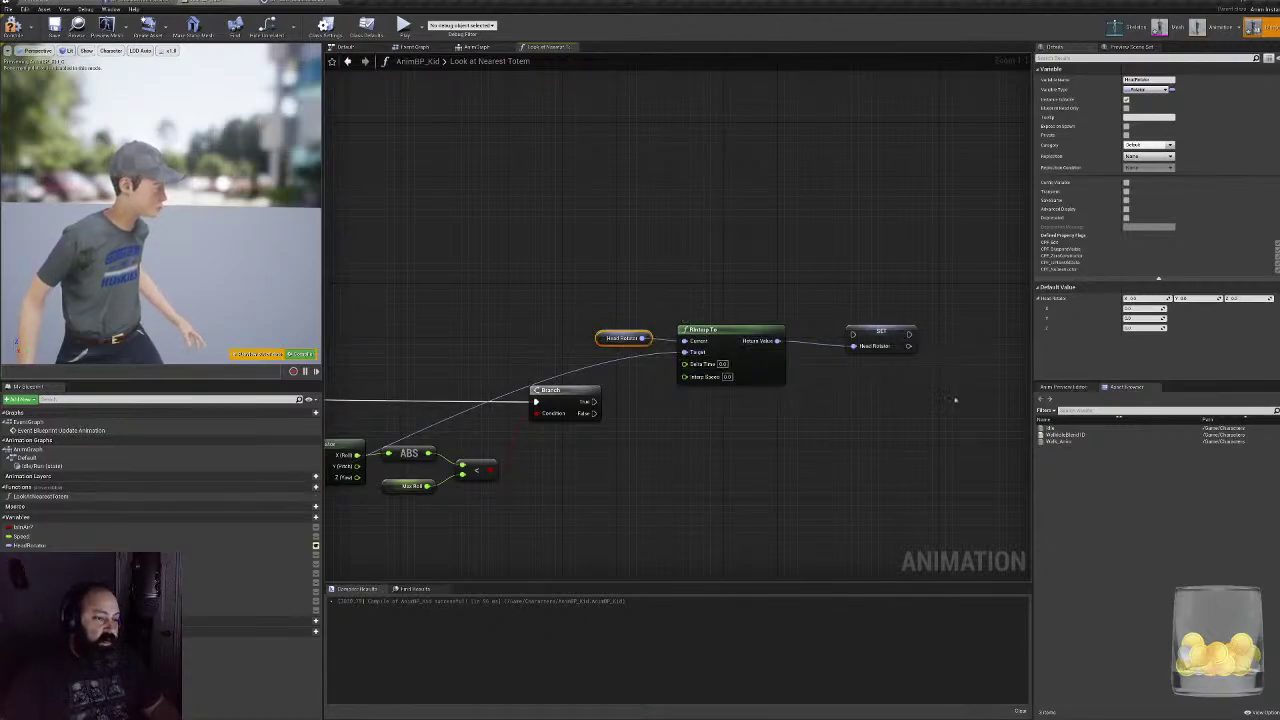
left_click_drag(880, 331, 876, 318)
- Connect the Branch node's True output to the Set Head Rotator node and lower that node in line with the Branch
right_click_drag(722, 429, 1029, 337)
scroll(725, 385, "down", 1)
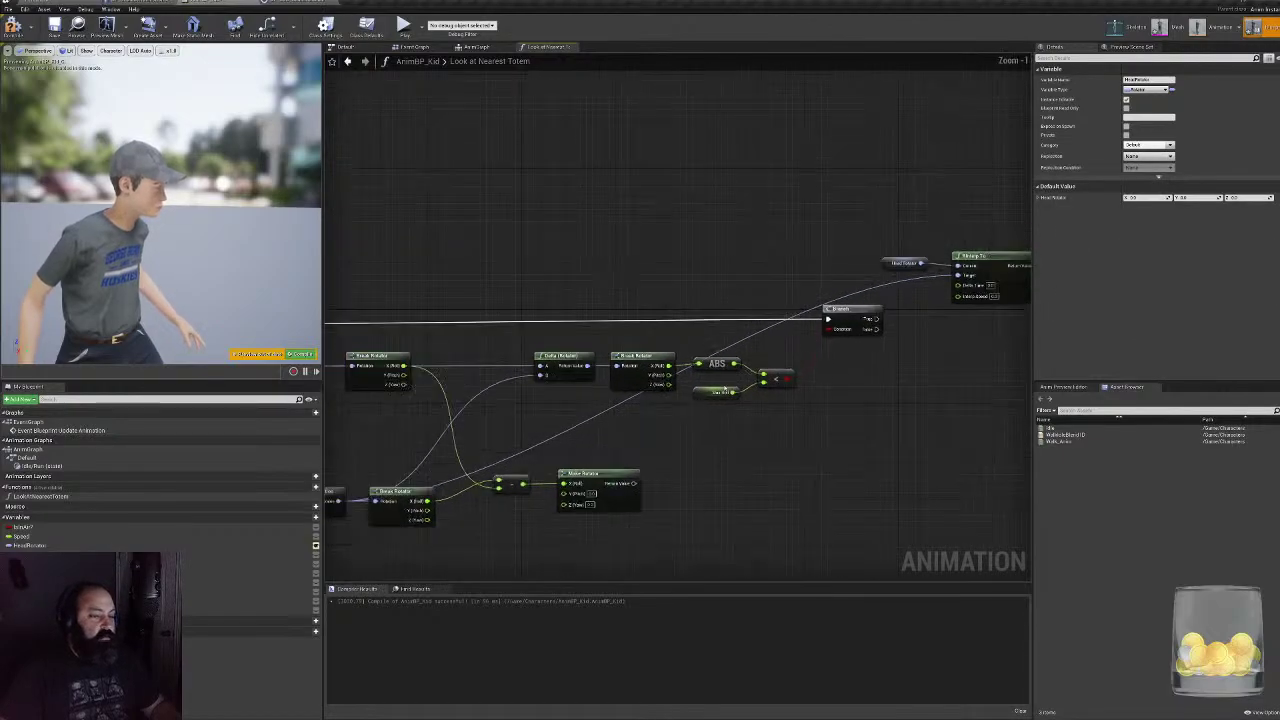
right_click_drag(884, 366, 569, 466)
scroll(569, 466, "up", 1)
left_click_drag(563, 416, 822, 342)
left_click_drag(840, 393, 840, 427)
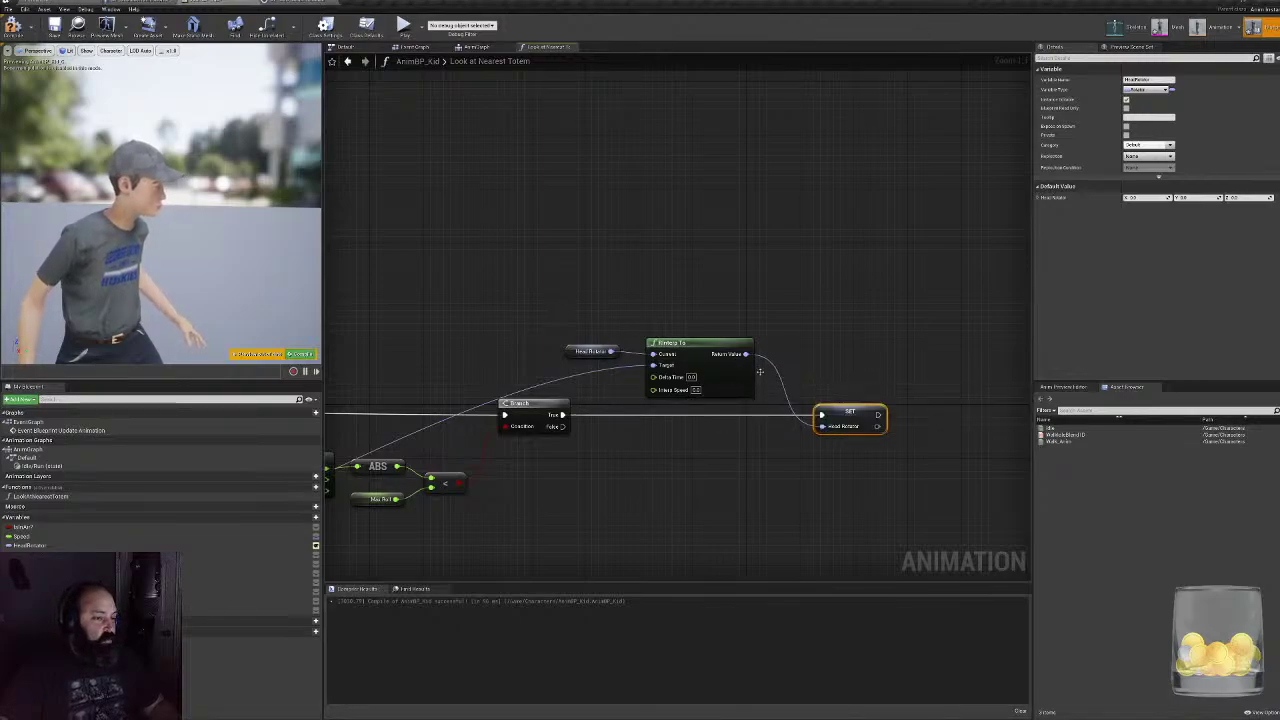
- Duplicate the Head Rotator getter and RInterp To node, placing the copies below the Branch line and aligned with the originals
right_click_drag(755, 477, 748, 408)
left_click_drag(603, 225, 682, 308)
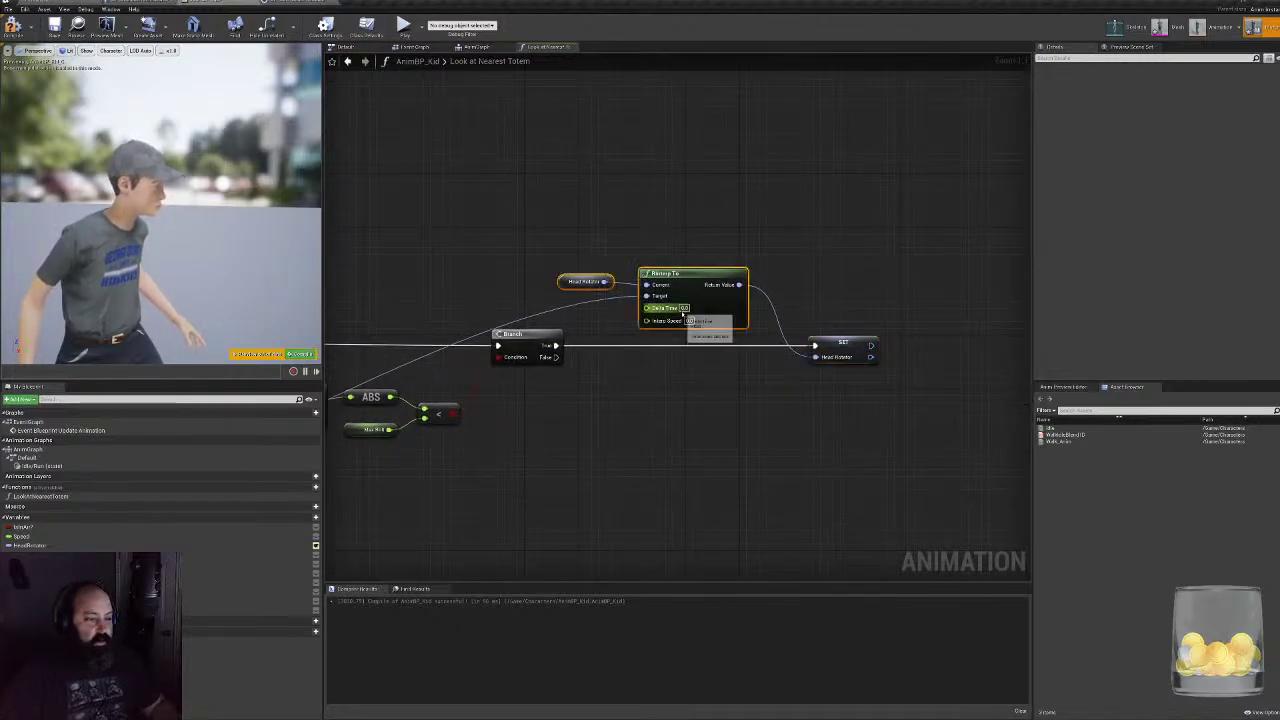
key("ctrl+c")
right_click_drag(664, 456, 666, 426)
key("ctrl+v")
left_click_drag(741, 428, 681, 379)
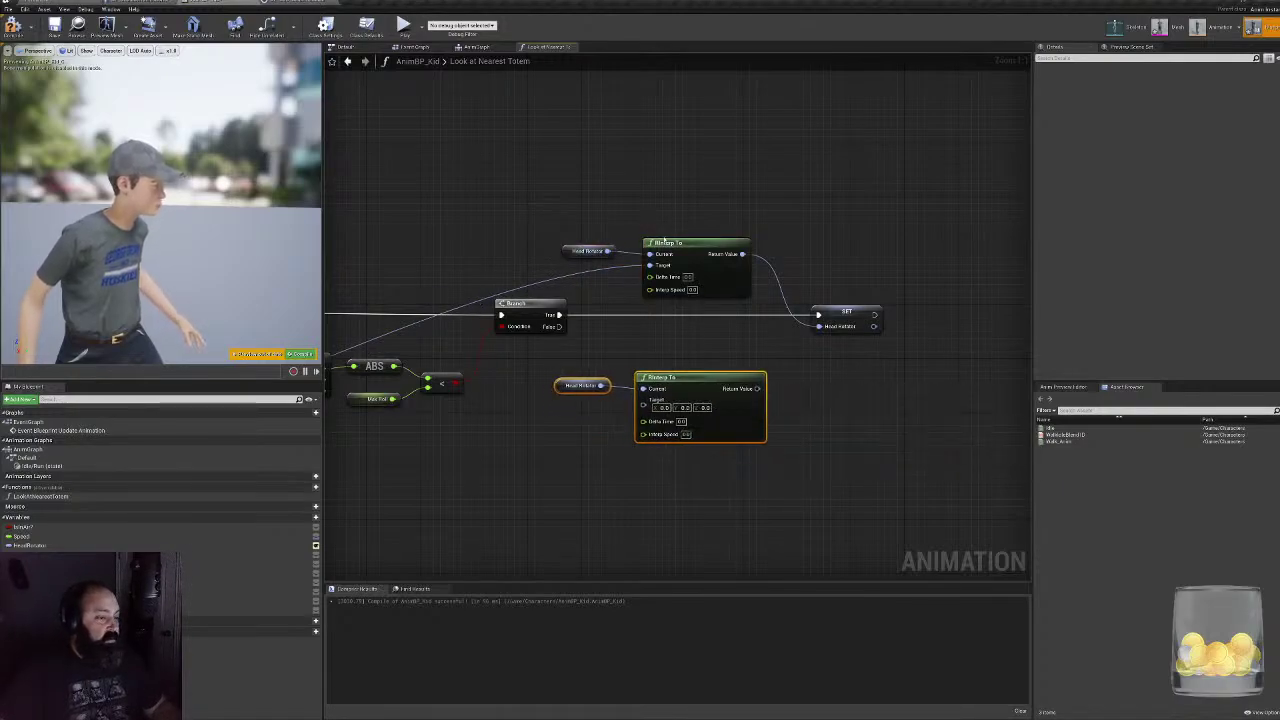
left_click_drag(665, 241, 658, 241)
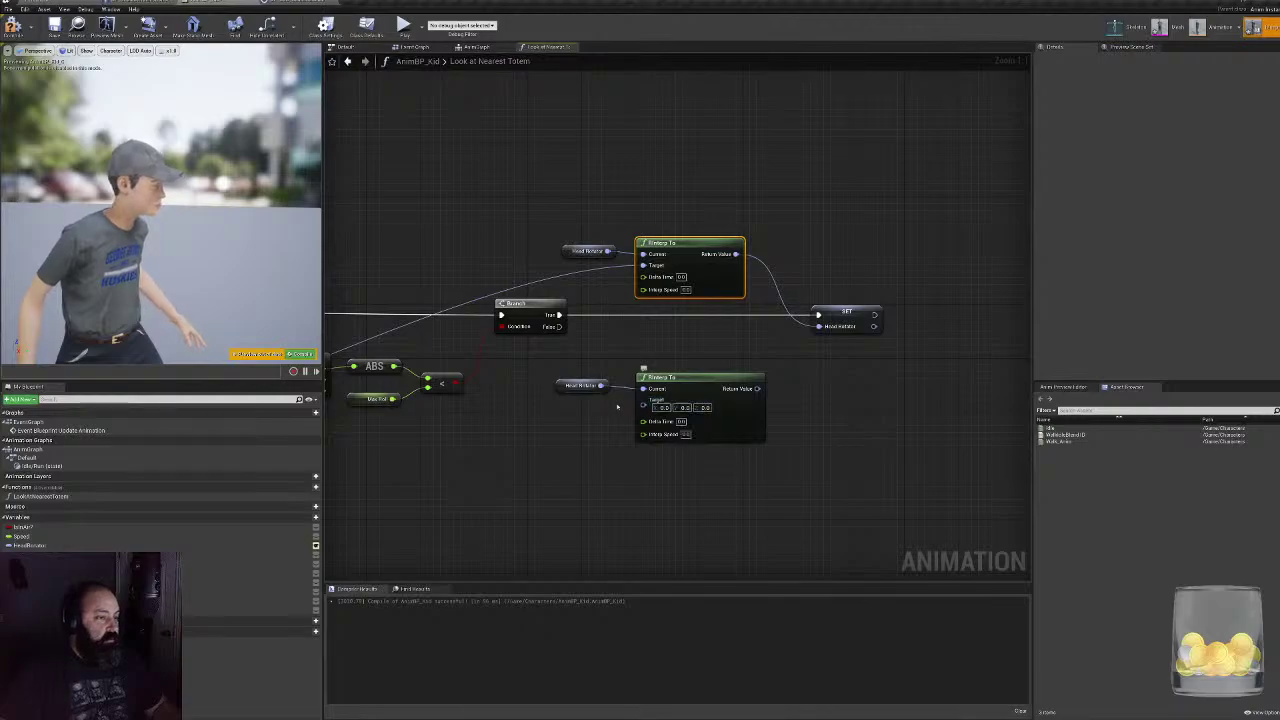
left_click_drag(569, 391, 576, 391)
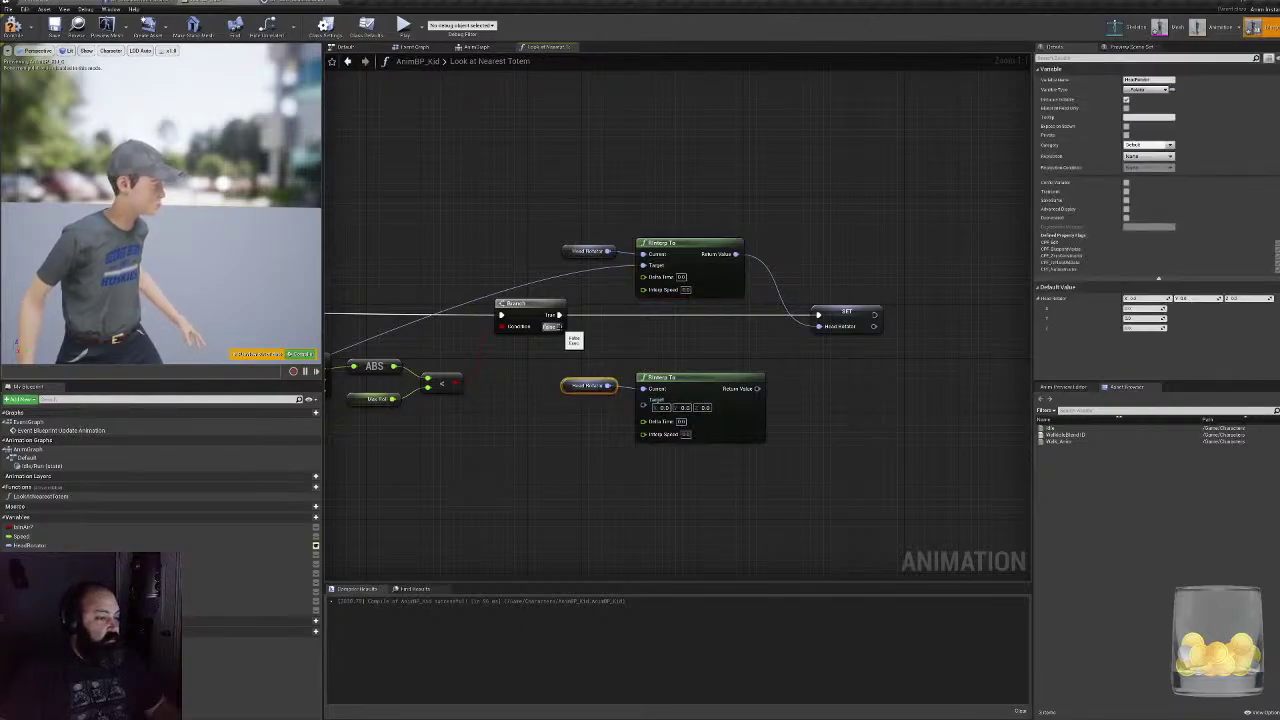
- Duplicate the Set Head Rotator node and place the copy directly below the original
left_click_drag(559, 327, 812, 346)
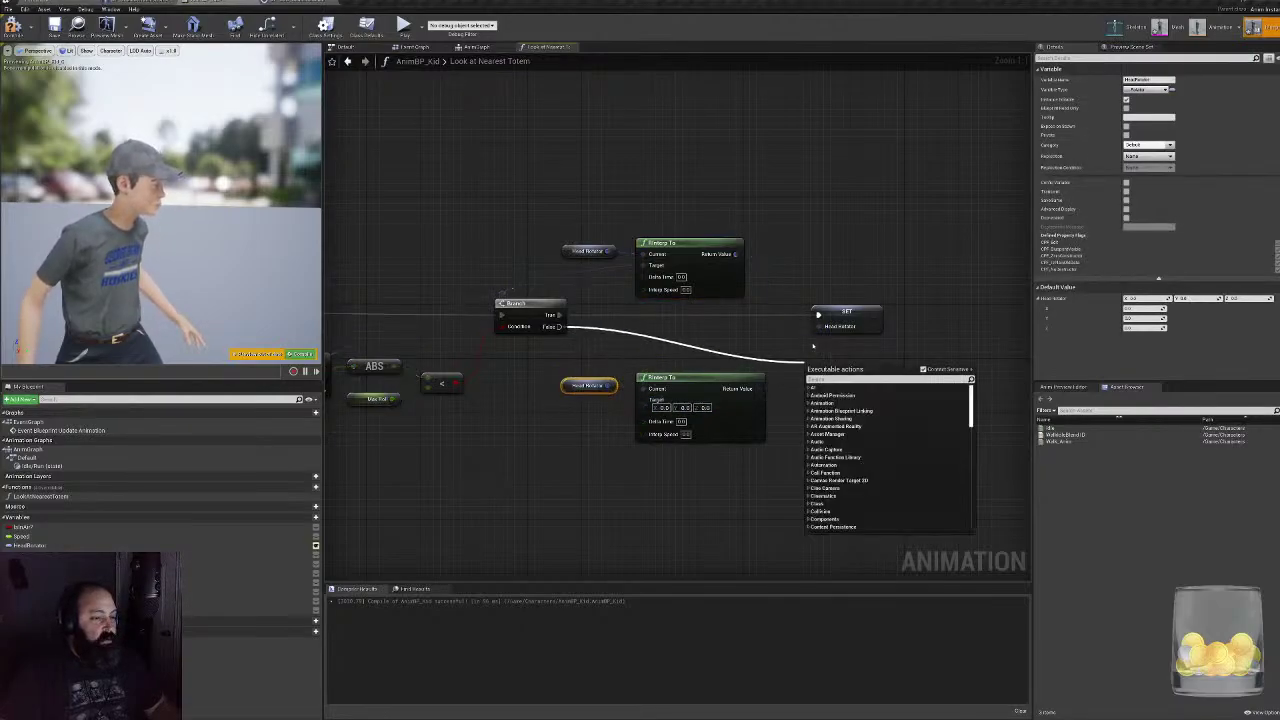
left_click(813, 346)
left_click(846, 318)
key("ctrl+c")
key("ctrl+v")
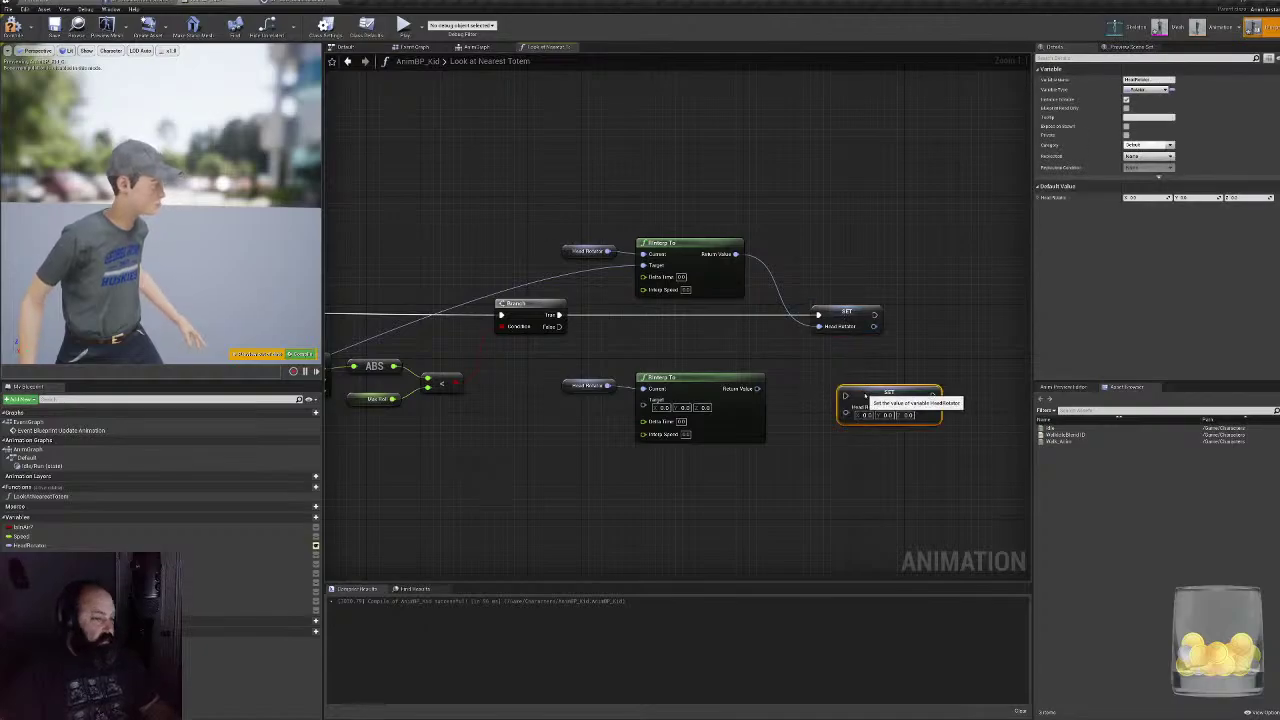
left_click_drag(864, 398, 838, 365)
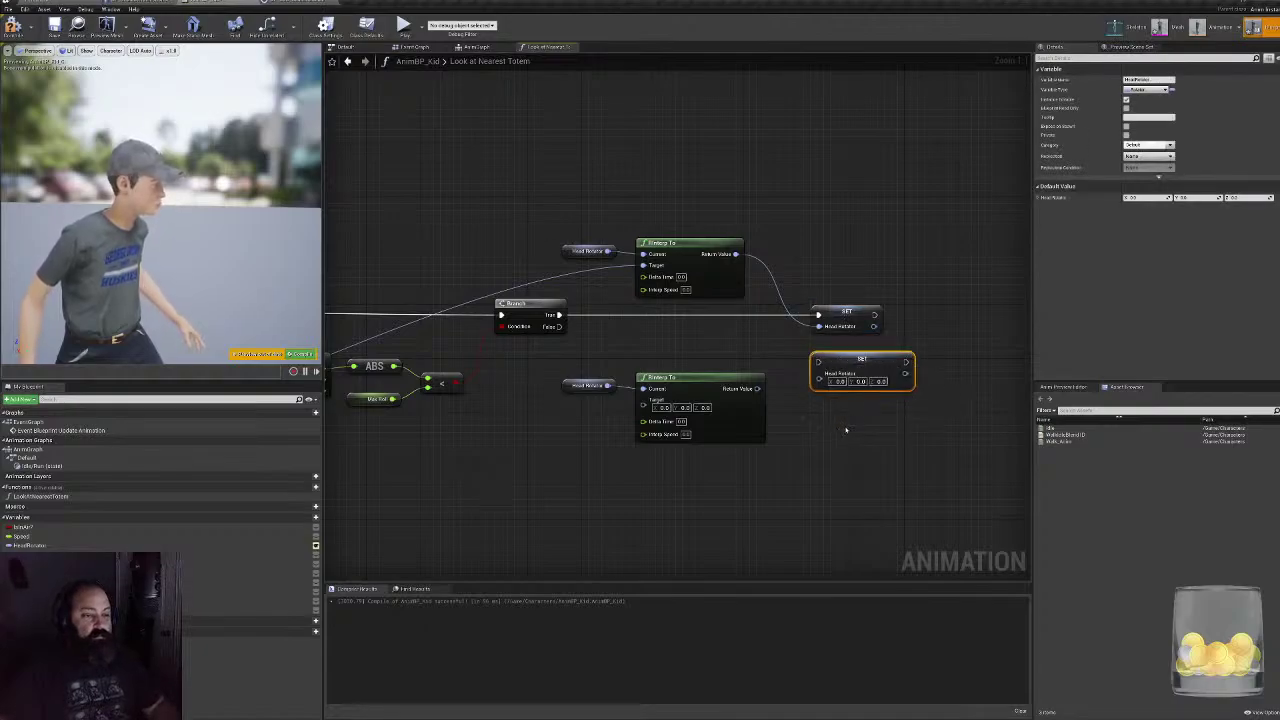
- Connect the Branch's False output and the lower RInterp To's return value to the lower Set Head Rotator, and compile
left_click_drag(757, 388, 559, 326)
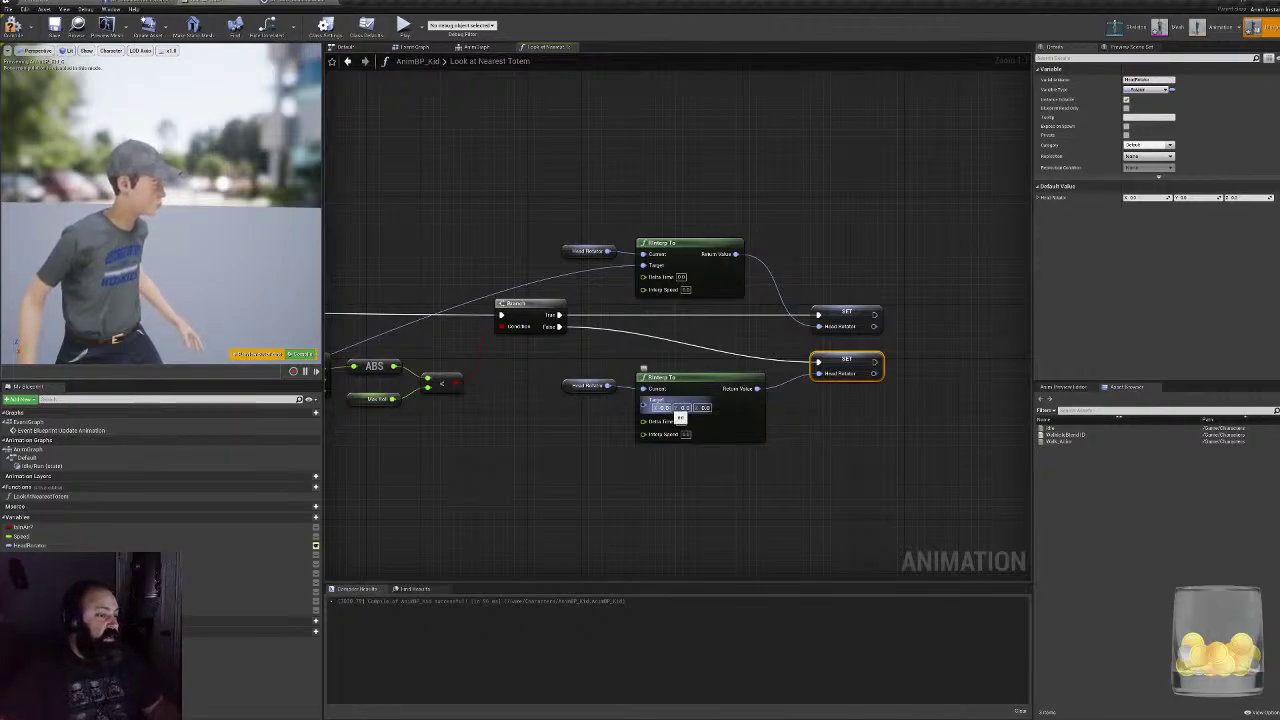
left_click(856, 321)
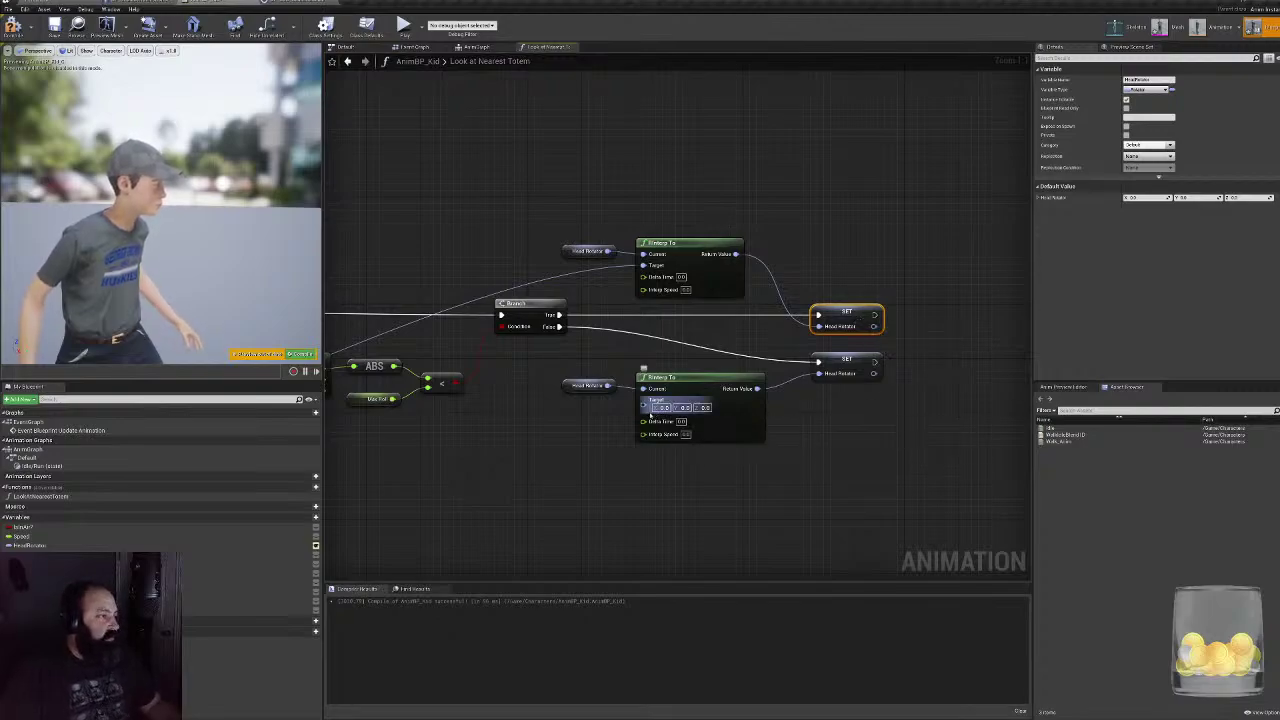
left_click(12, 28)
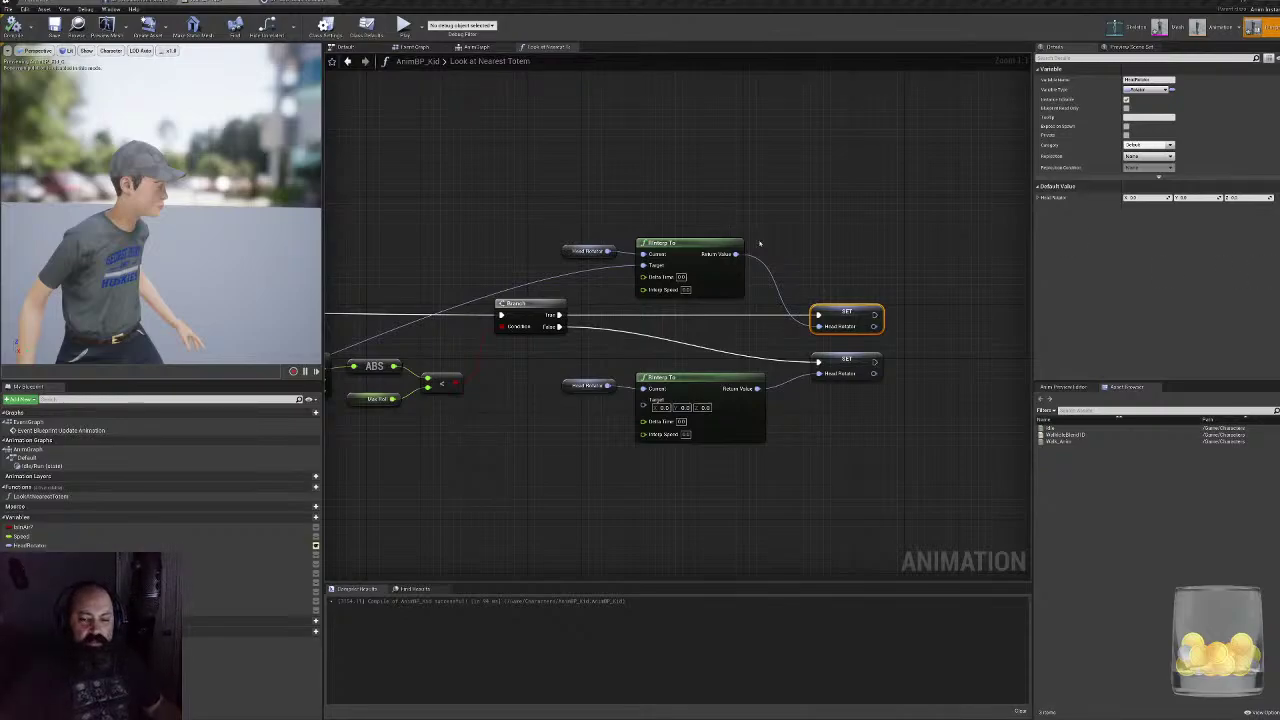
- Add a Get World Delta Seconds node above the upper RInterp To and feed it into both RInterp To nodes' Delta Time
right_click_drag(660, 294, 712, 340)
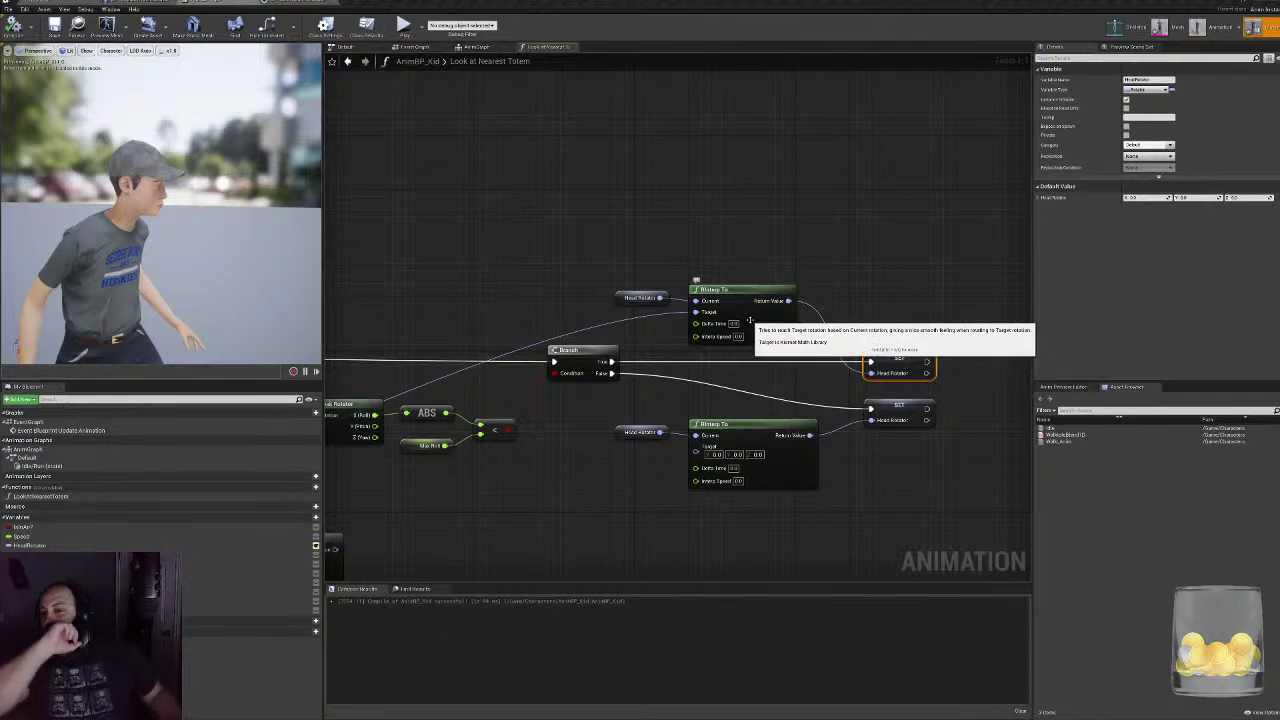
right_click(538, 203)
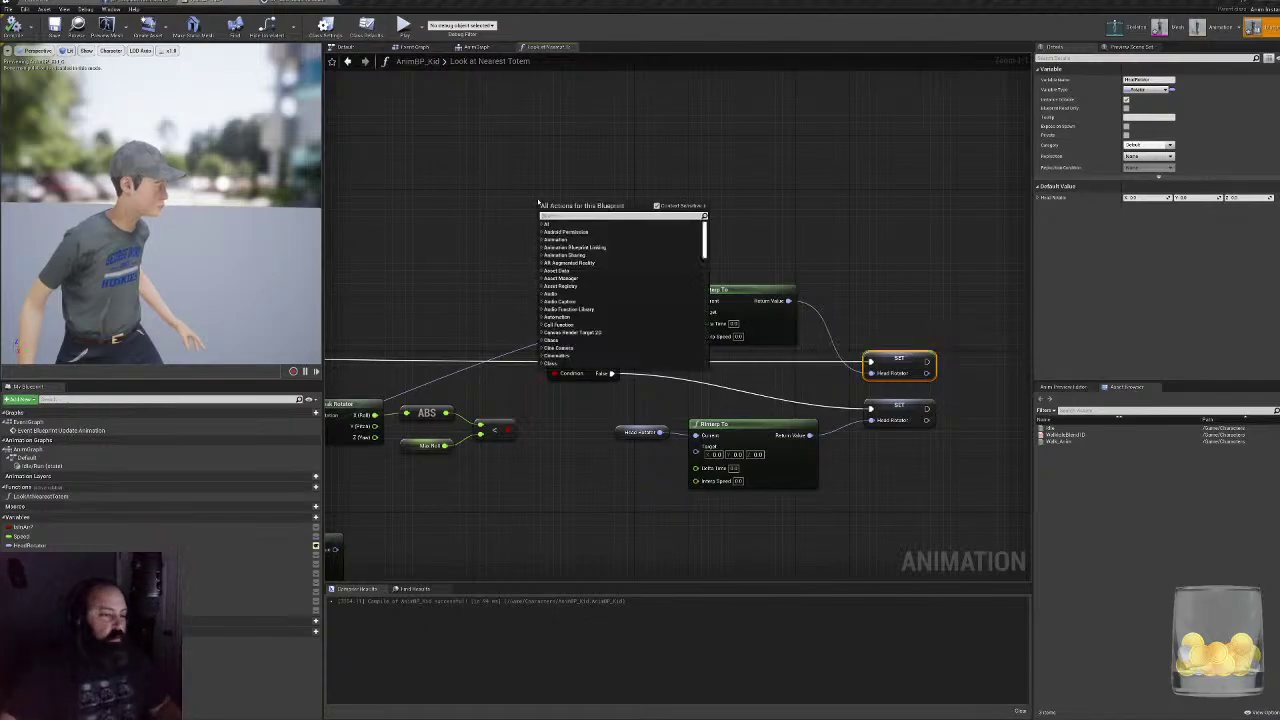
type("get detail")
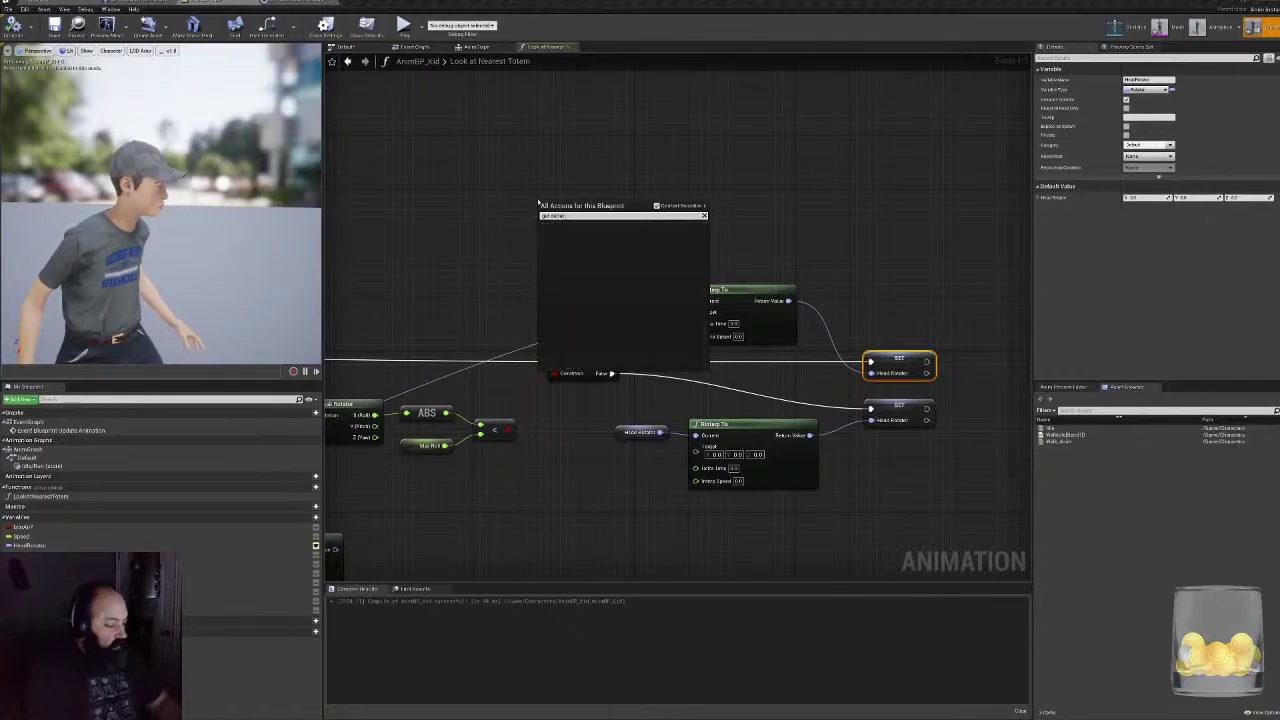
key("BackSpace")
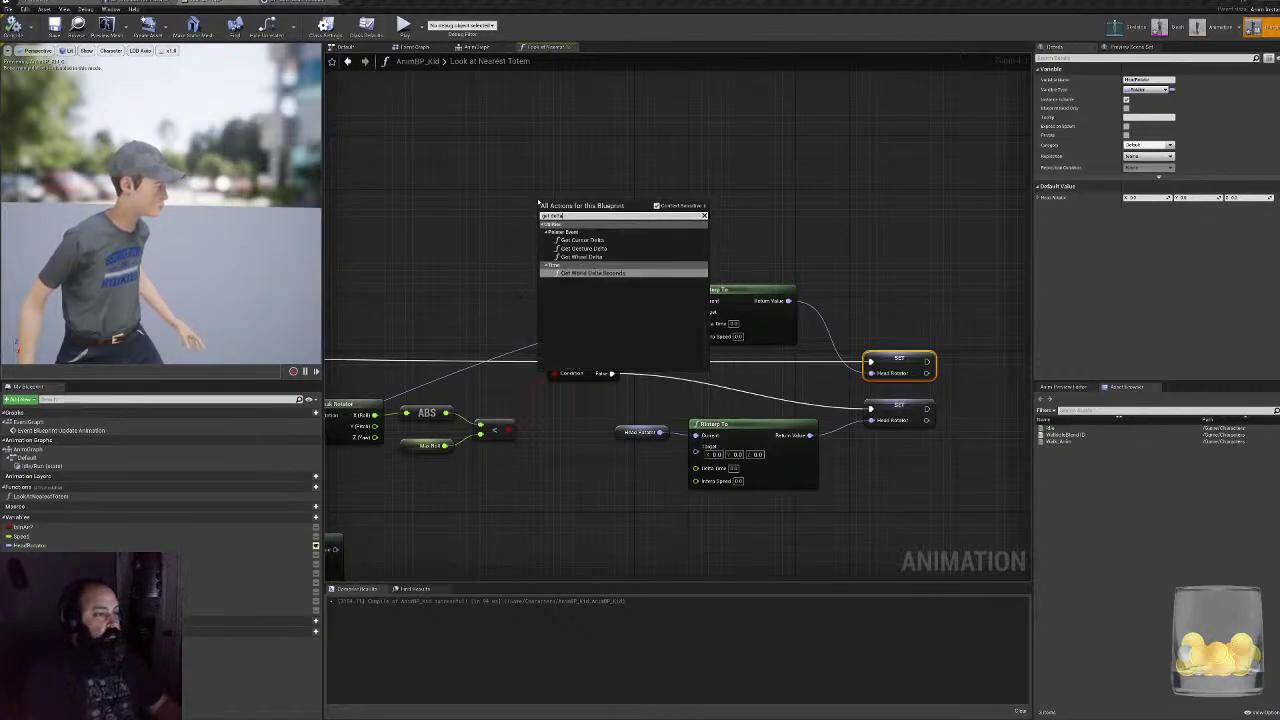
key("Return")
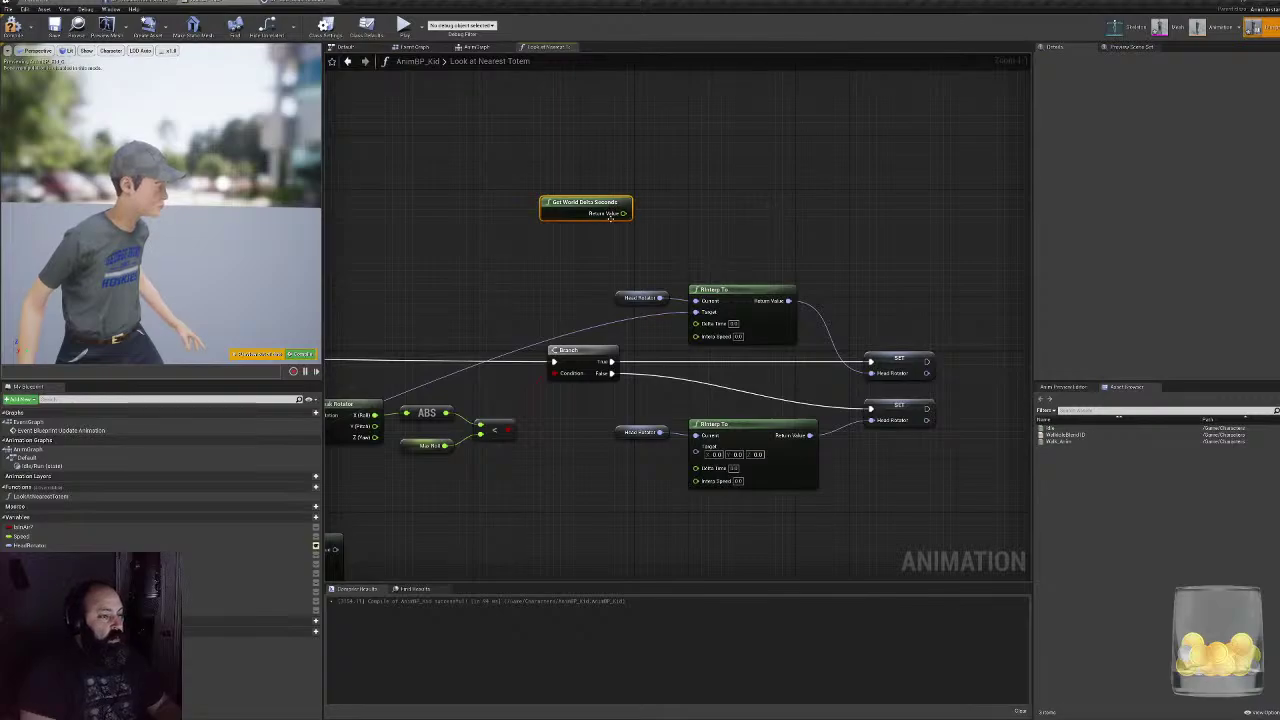
left_click_drag(622, 213, 696, 323)
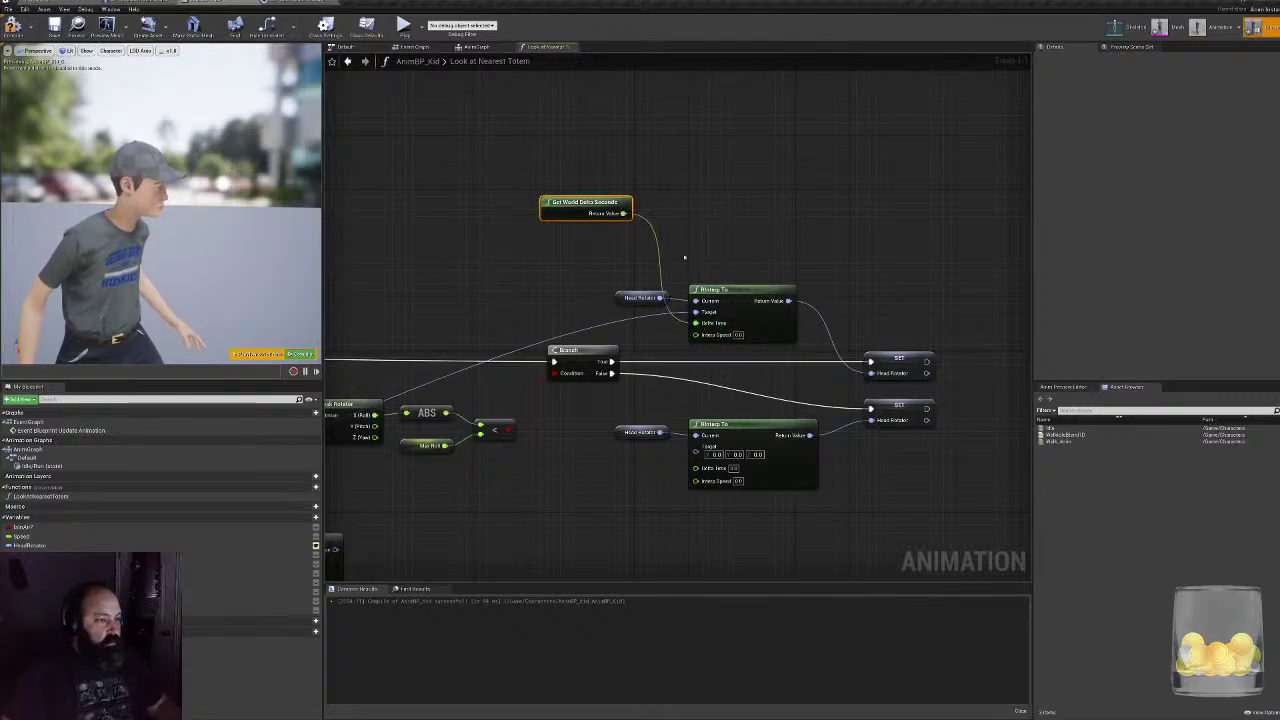
left_click_drag(622, 213, 696, 467)
left_click_drag(563, 208, 712, 268)
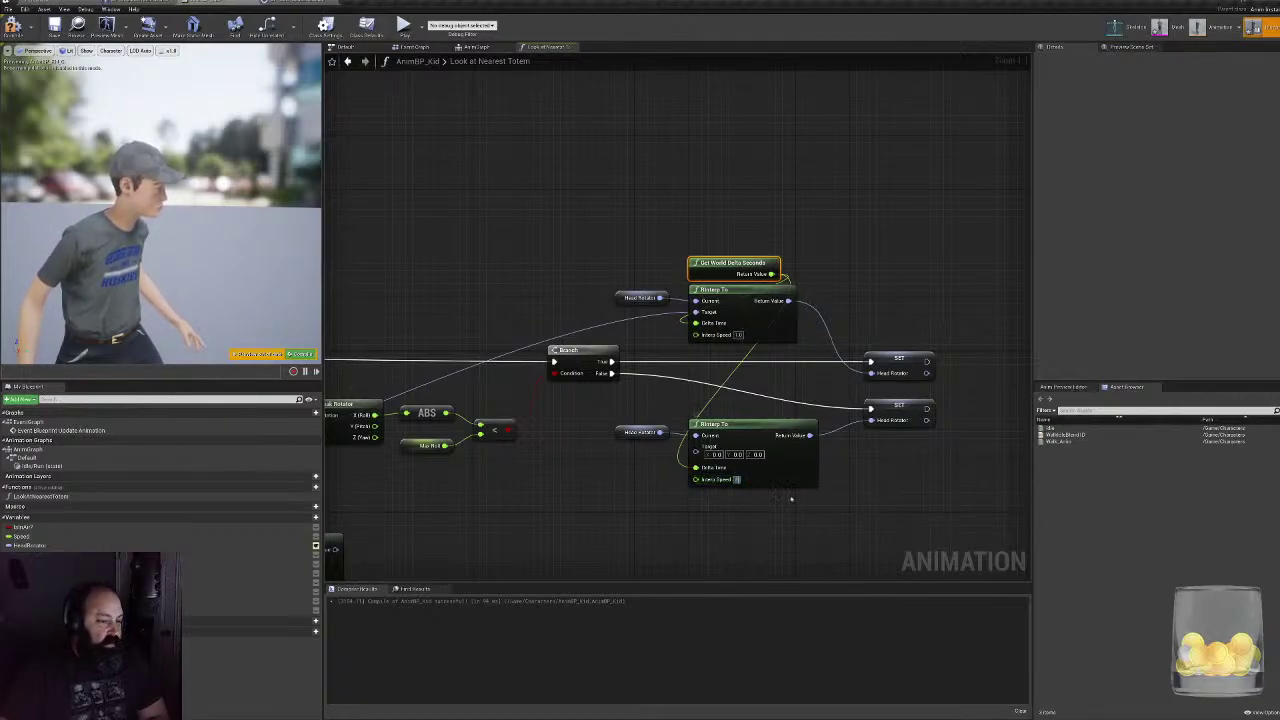
- Set Interp Speed to 1.0 on both RInterp To nodes and compile the blueprint
right_click_drag(648, 403, 694, 358)
left_click_drag(741, 289, 638, 388)
left_click(605, 437)
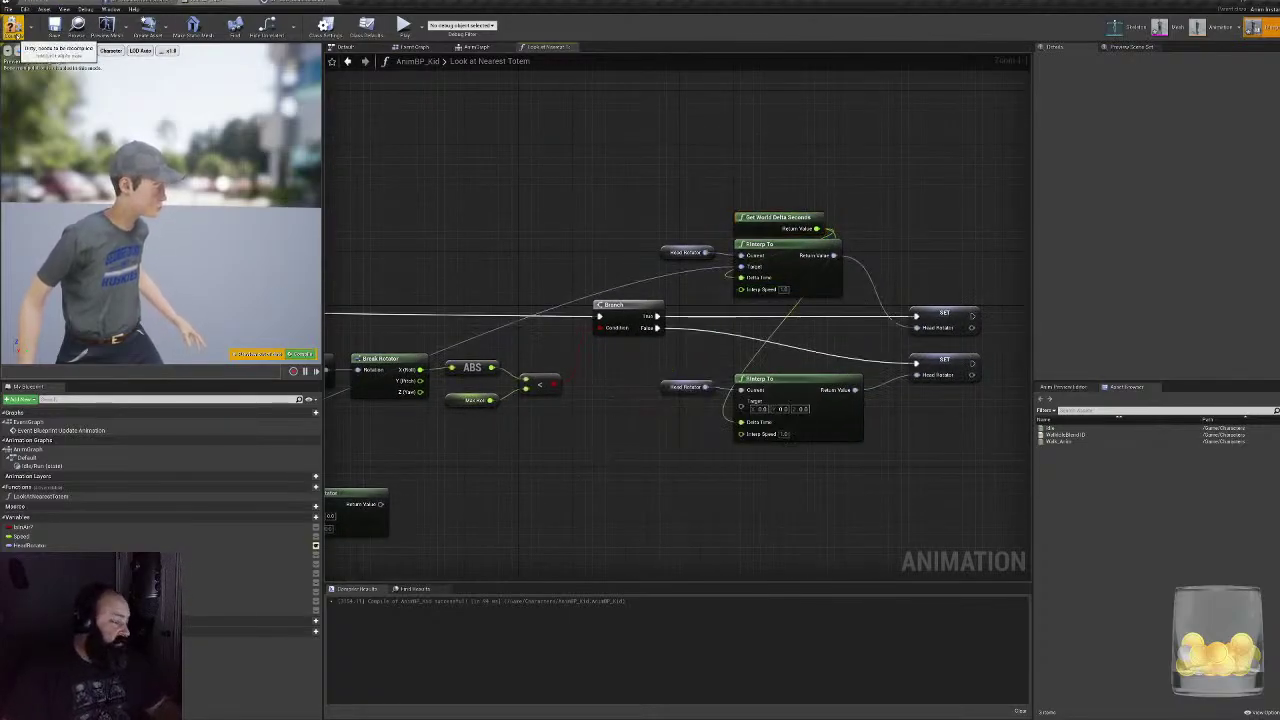
left_click(13, 25)
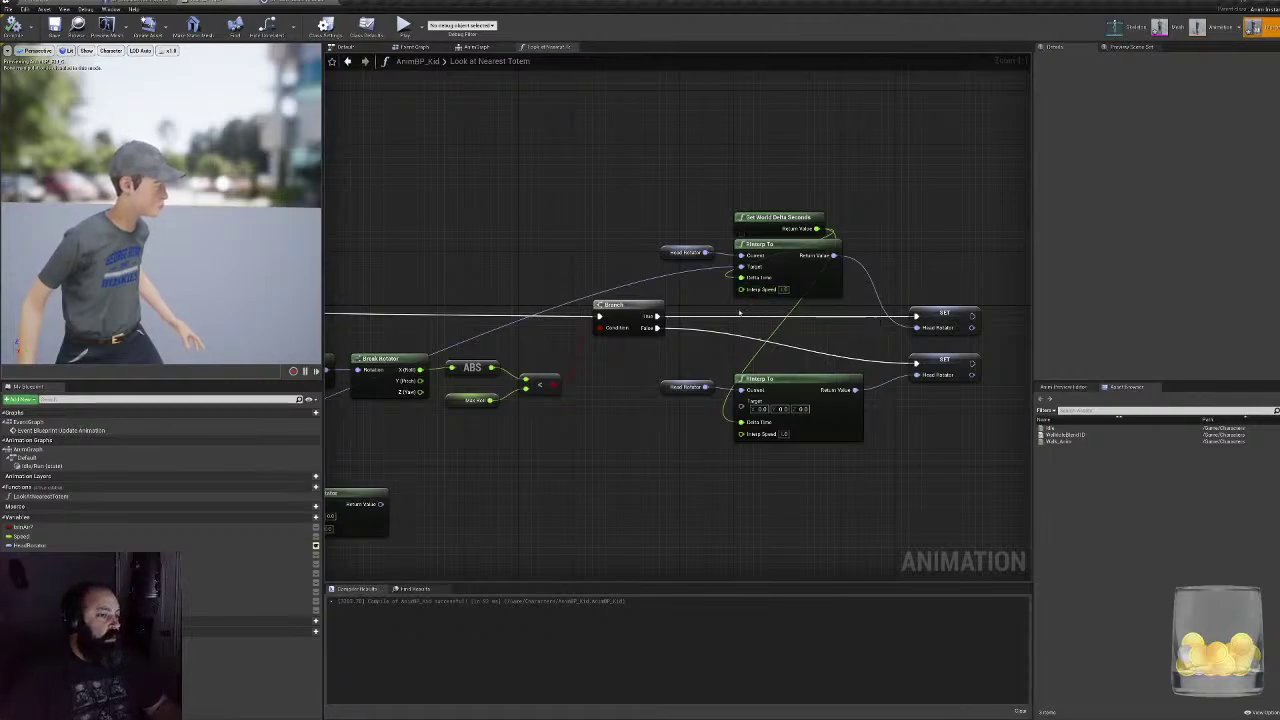
- Review the Look at Nearest Totem function's node chain and the AnimGraph's Transform (Modify) Bone nodes that use Head Rotator
scroll(666, 466, "down", 4)
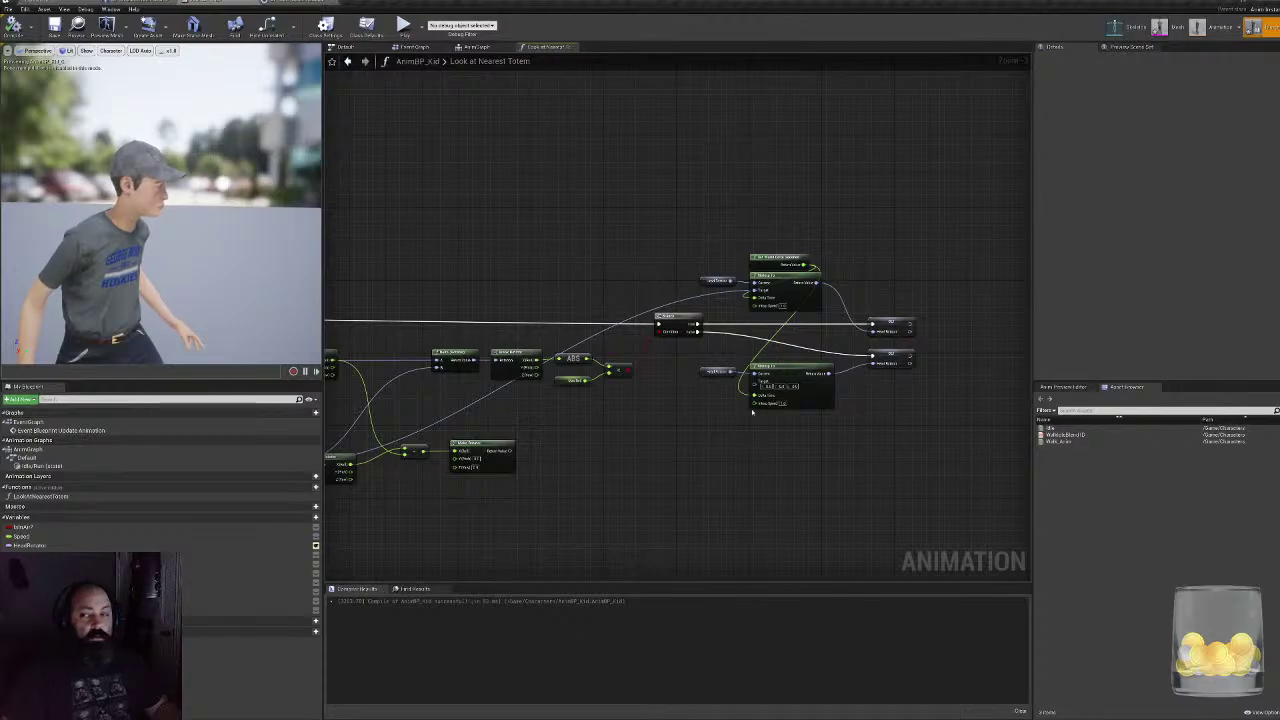
right_click_drag(752, 412, 929, 385)
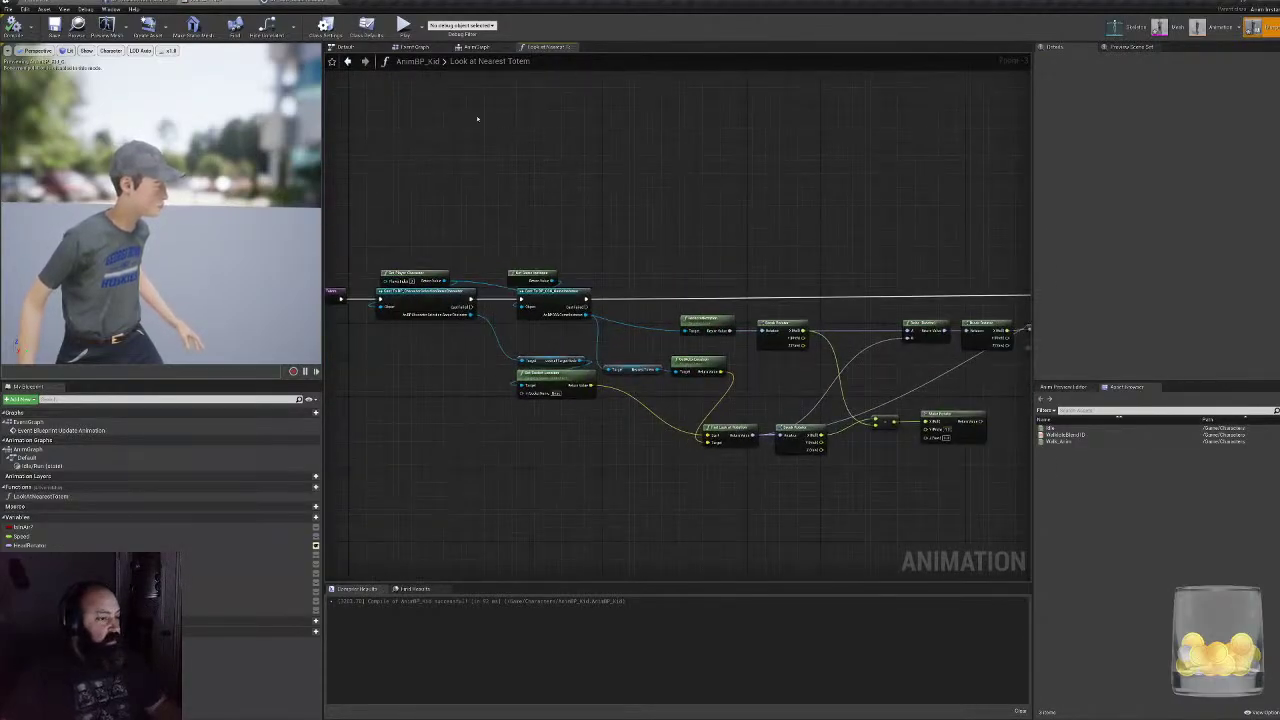
left_click(476, 47)
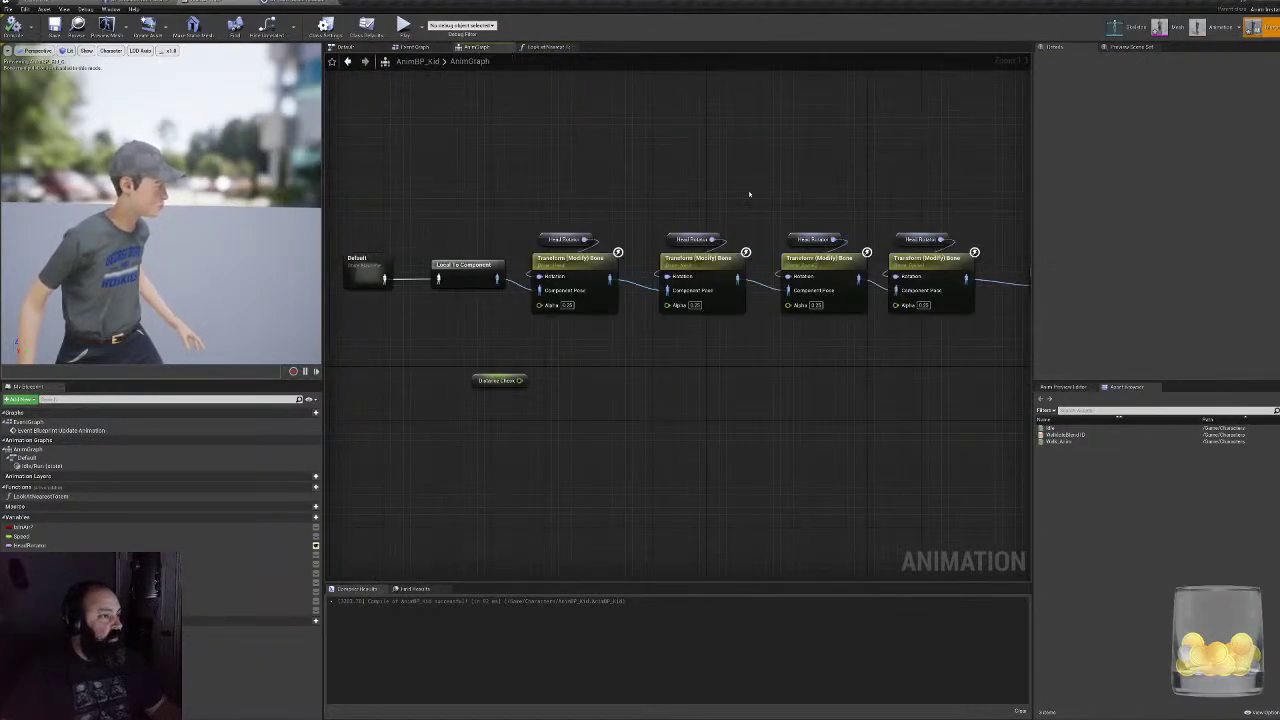
left_click(541, 49)
right_click_drag(832, 251, 520, 260)
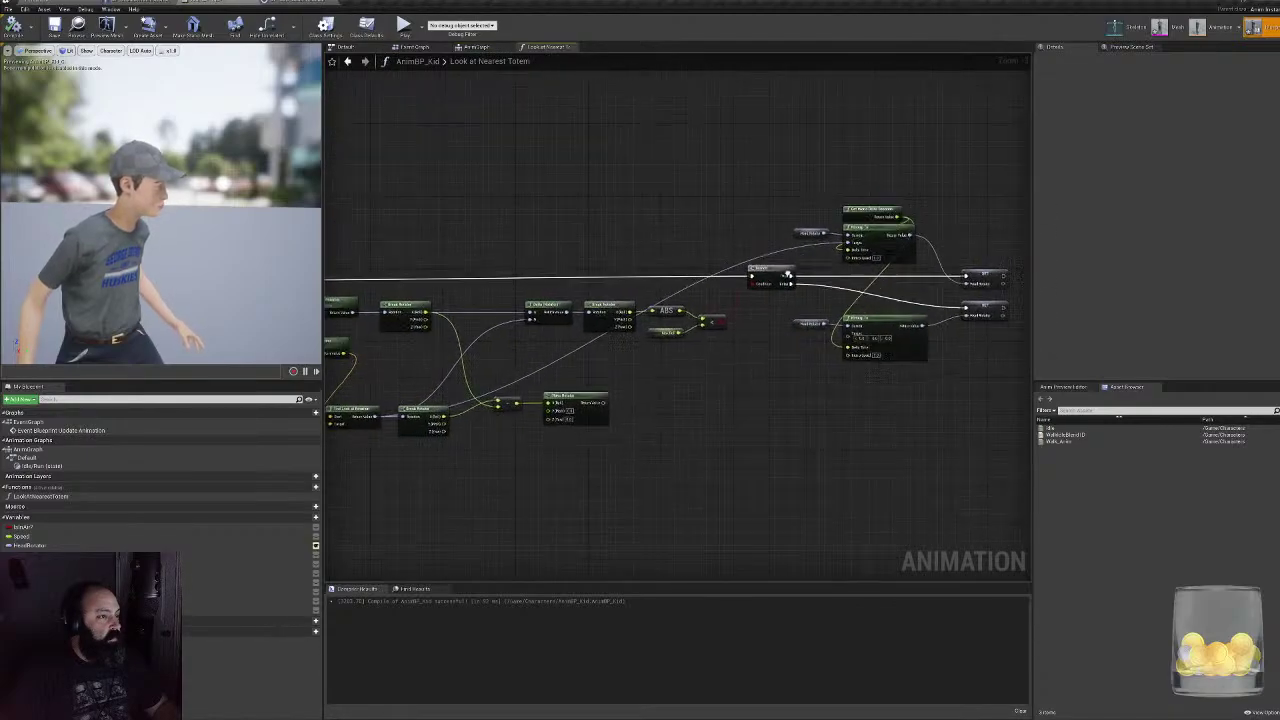
right_click_drag(786, 271, 794, 337)
right_click_drag(749, 254, 1126, 168)
right_click_drag(506, 246, 847, 331)
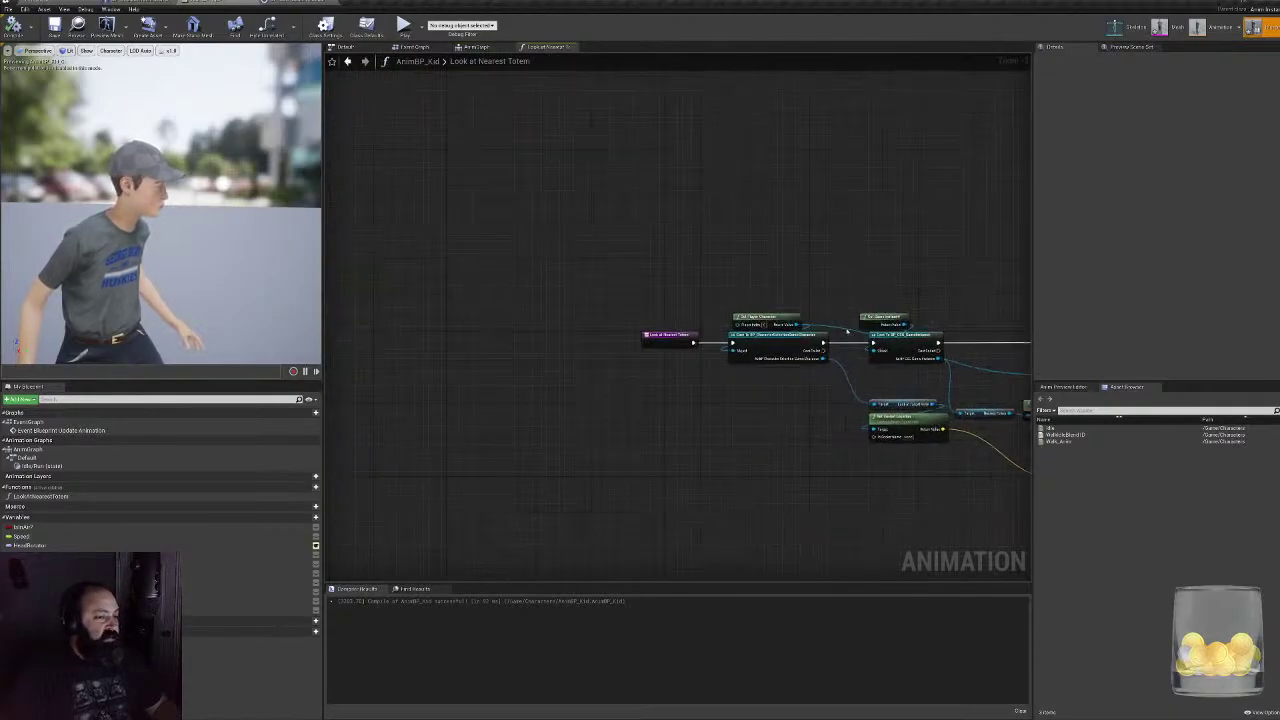
left_click(476, 47)
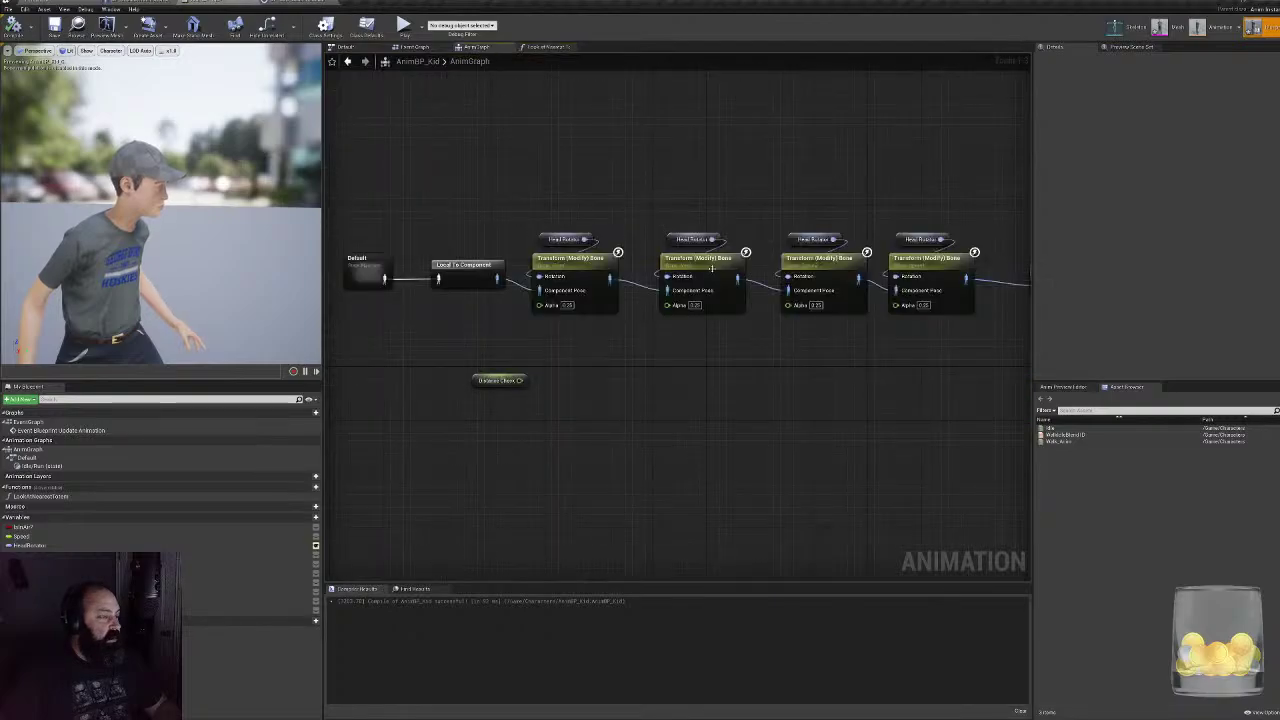
right_click_drag(757, 264, 617, 286)
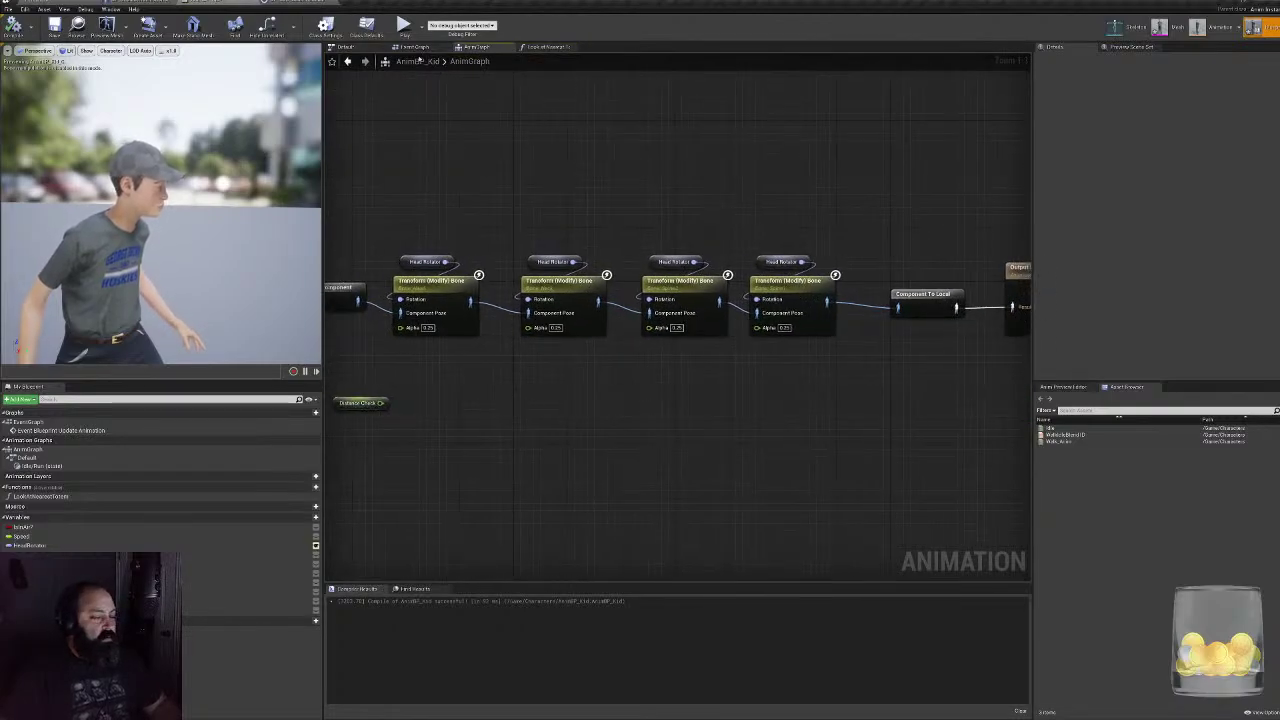
- Add a Look at Nearest Totem call after the Set Speed node in the Event Graph, compile, and align it with that node
left_click(427, 47)
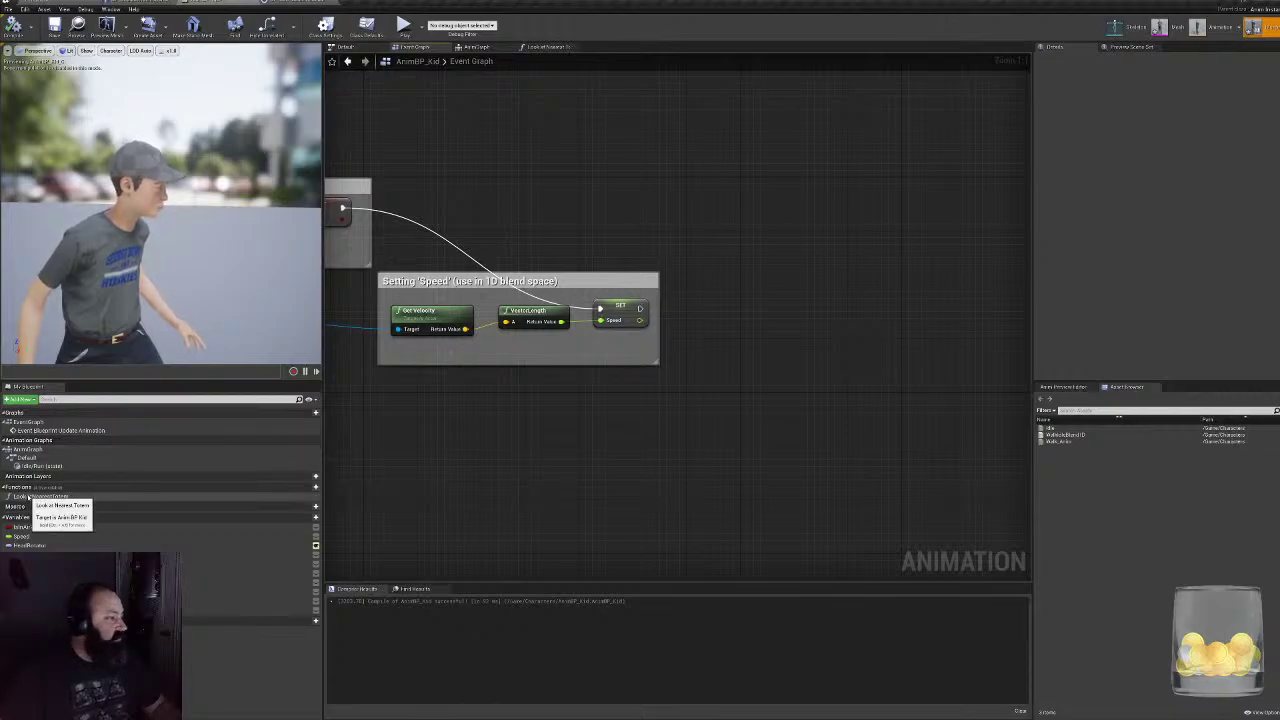
left_click_drag(40, 496, 757, 293)
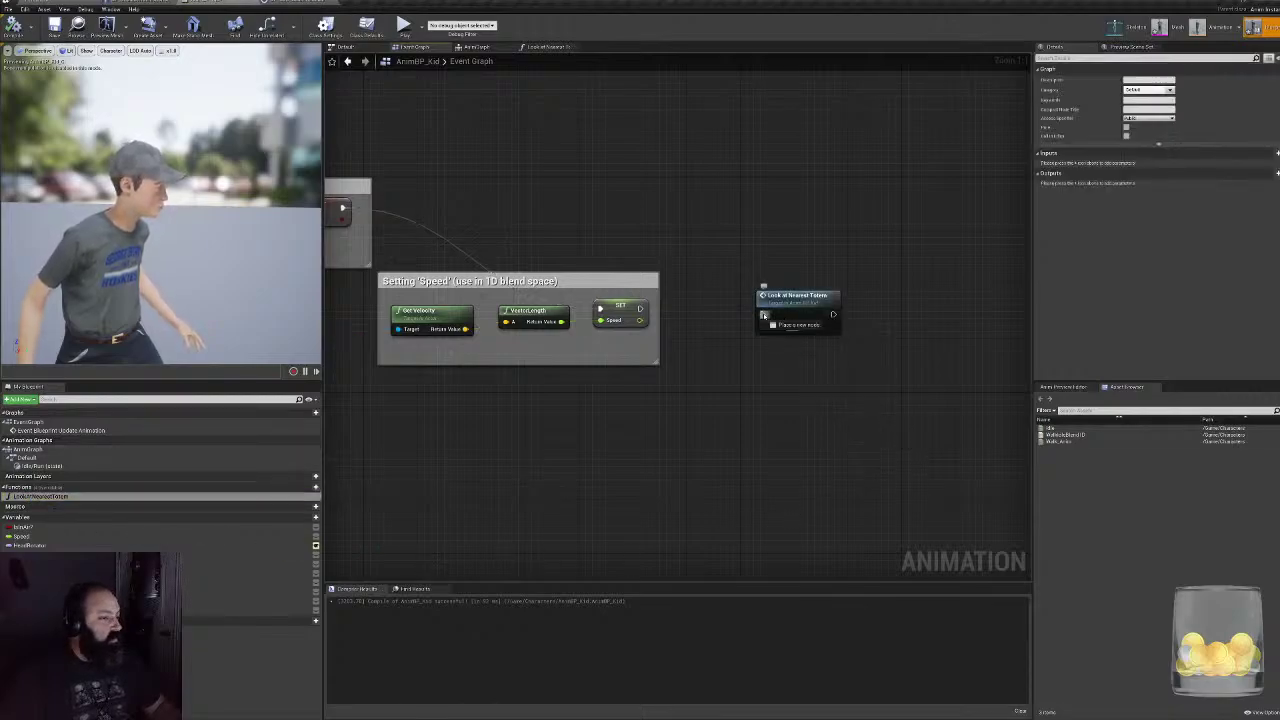
left_click_drag(640, 308, 762, 314)
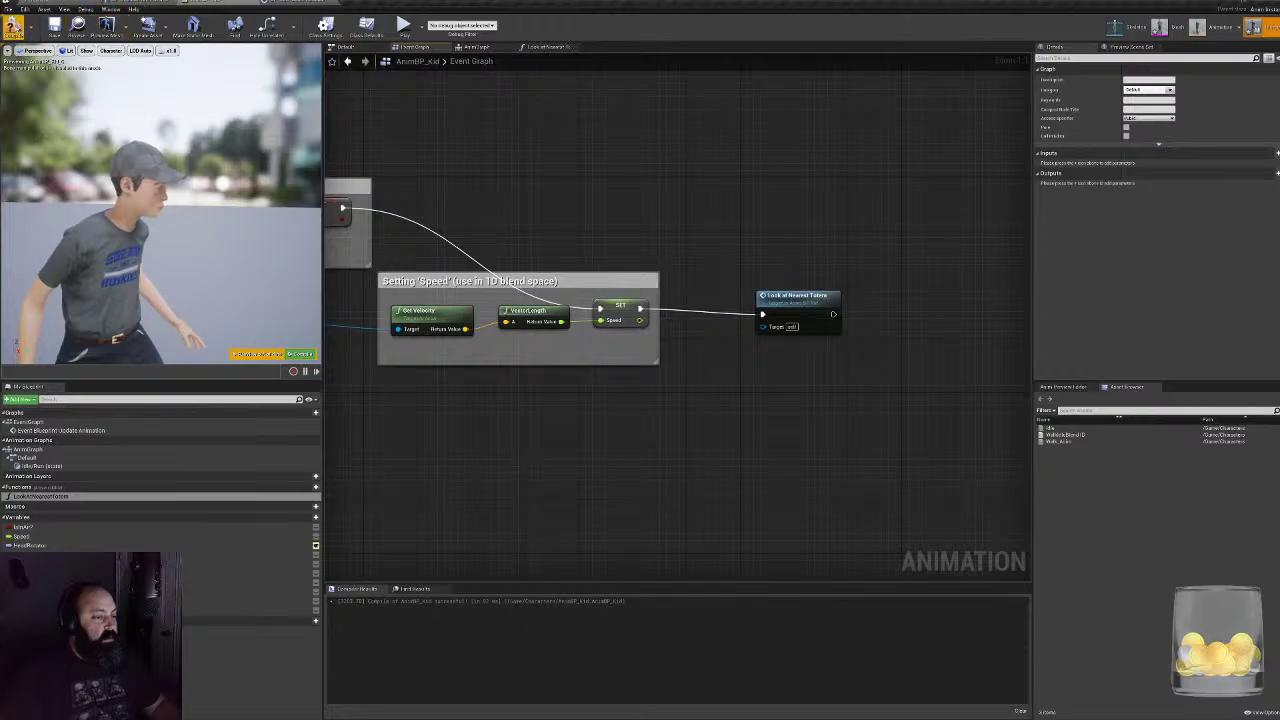
left_click(14, 27)
left_click_drag(786, 312, 722, 306)
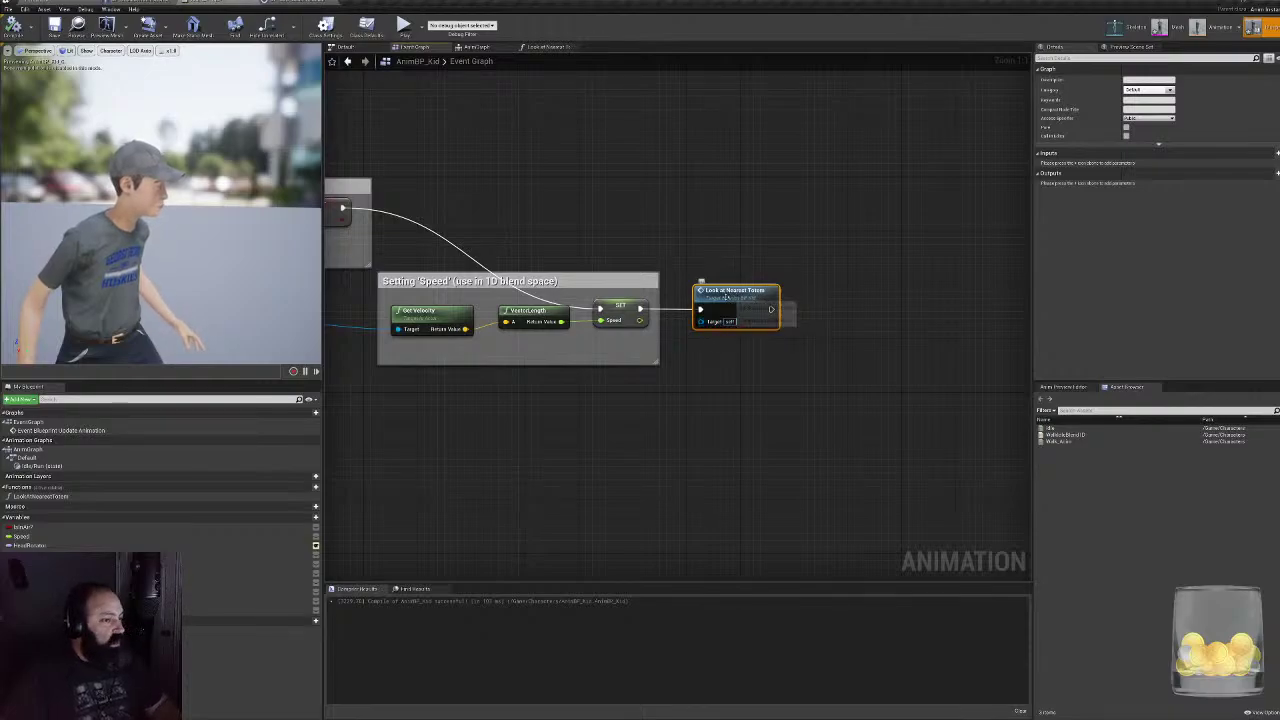
left_click_drag(726, 297, 852, 298)
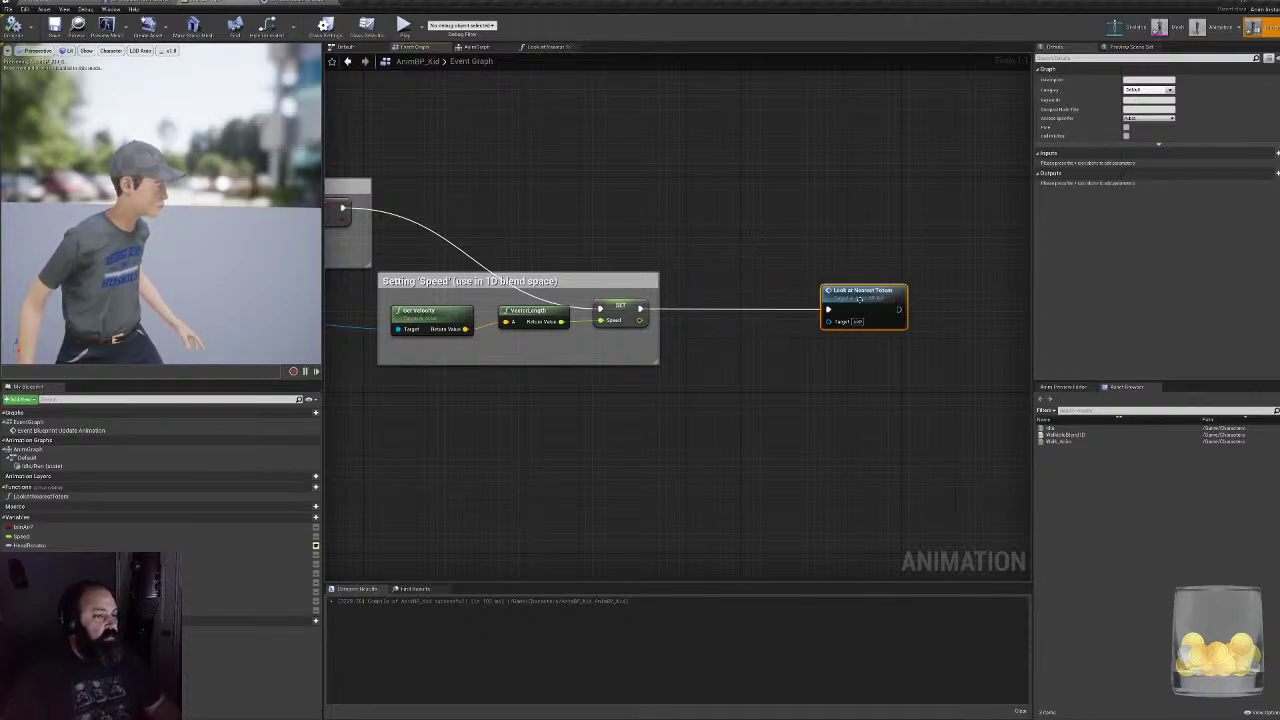
- Open the Look at Nearest Totem function and examine its entry node's details and the nodes that follow
double_click(859, 299)
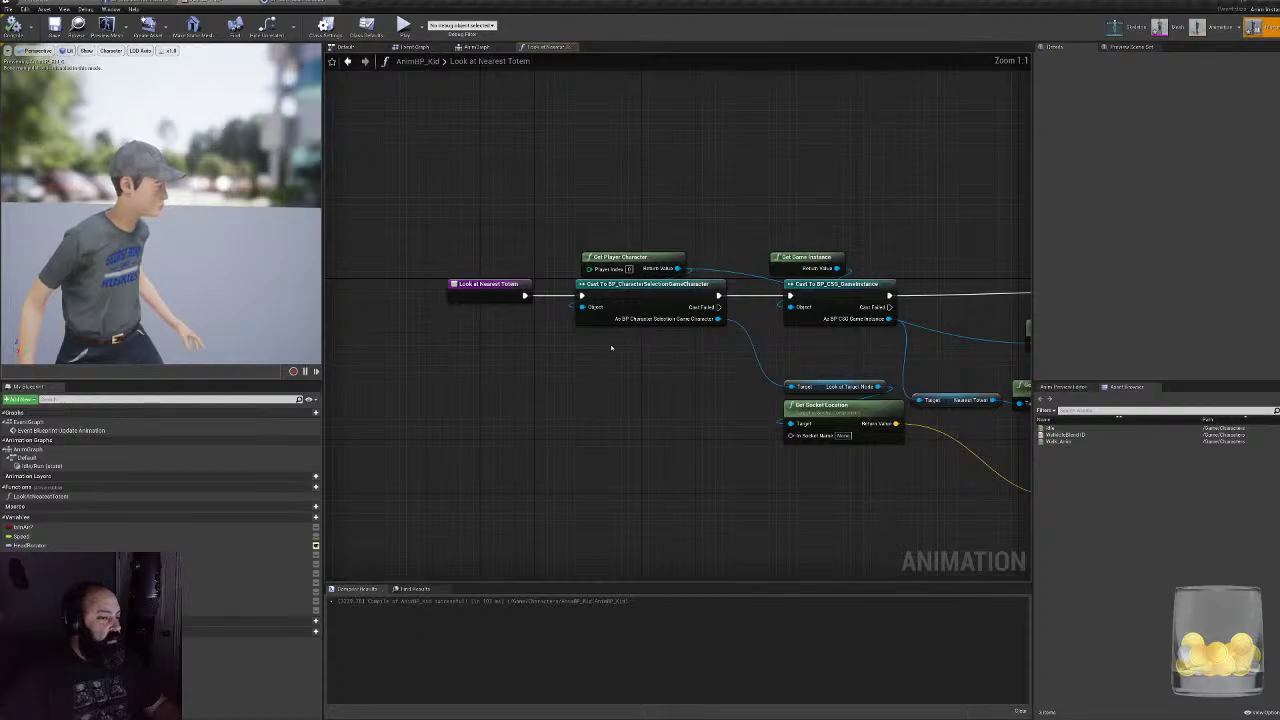
right_click_drag(611, 347, 400, 347)
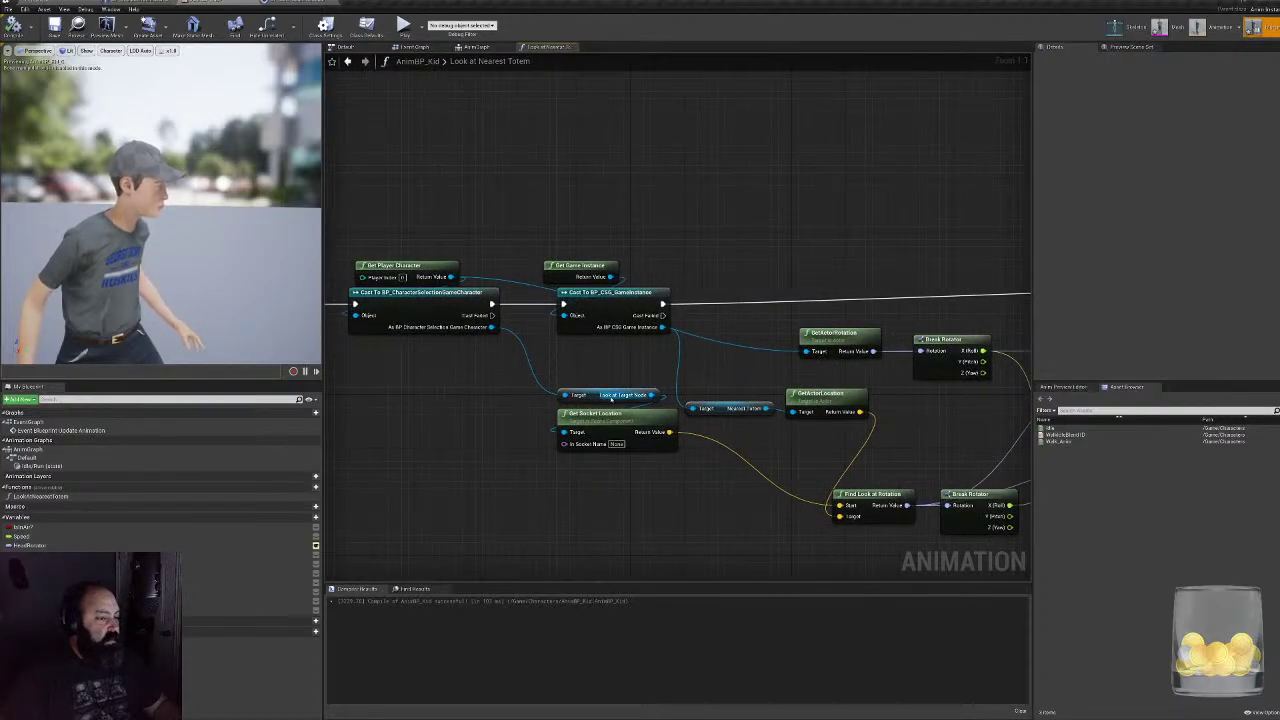
right_click_drag(517, 184, 776, 200)
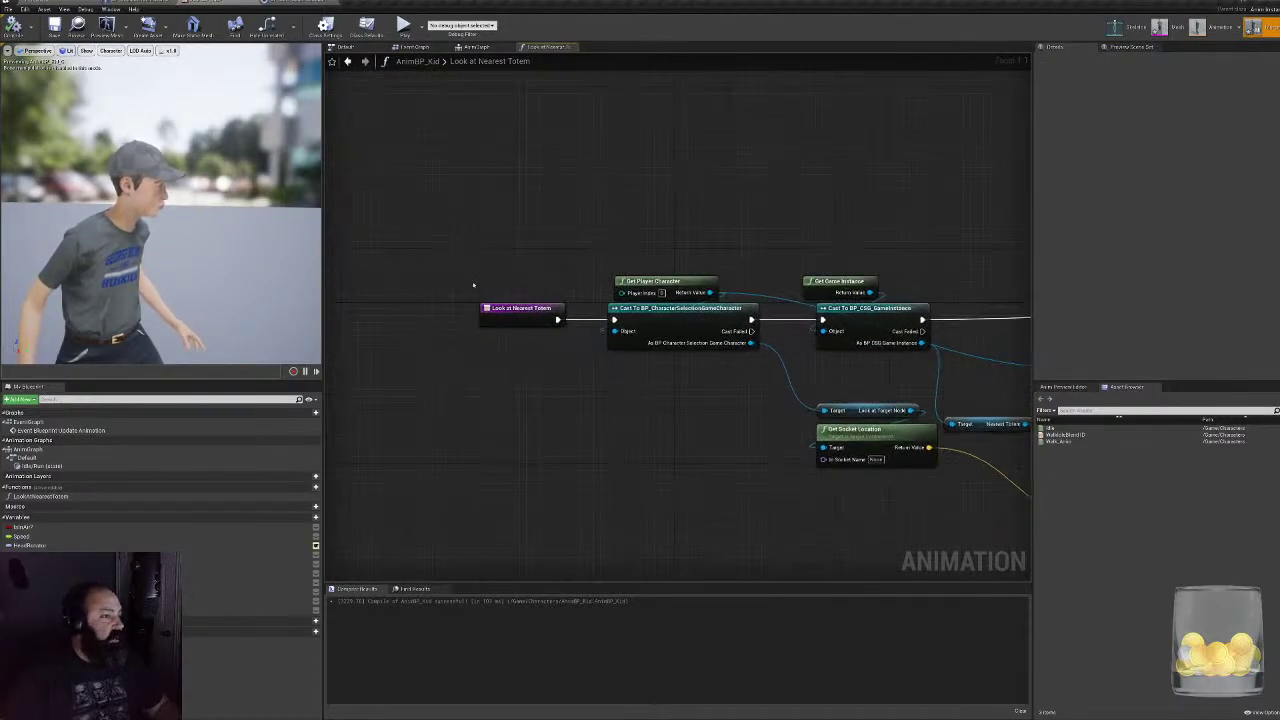
left_click(505, 309)
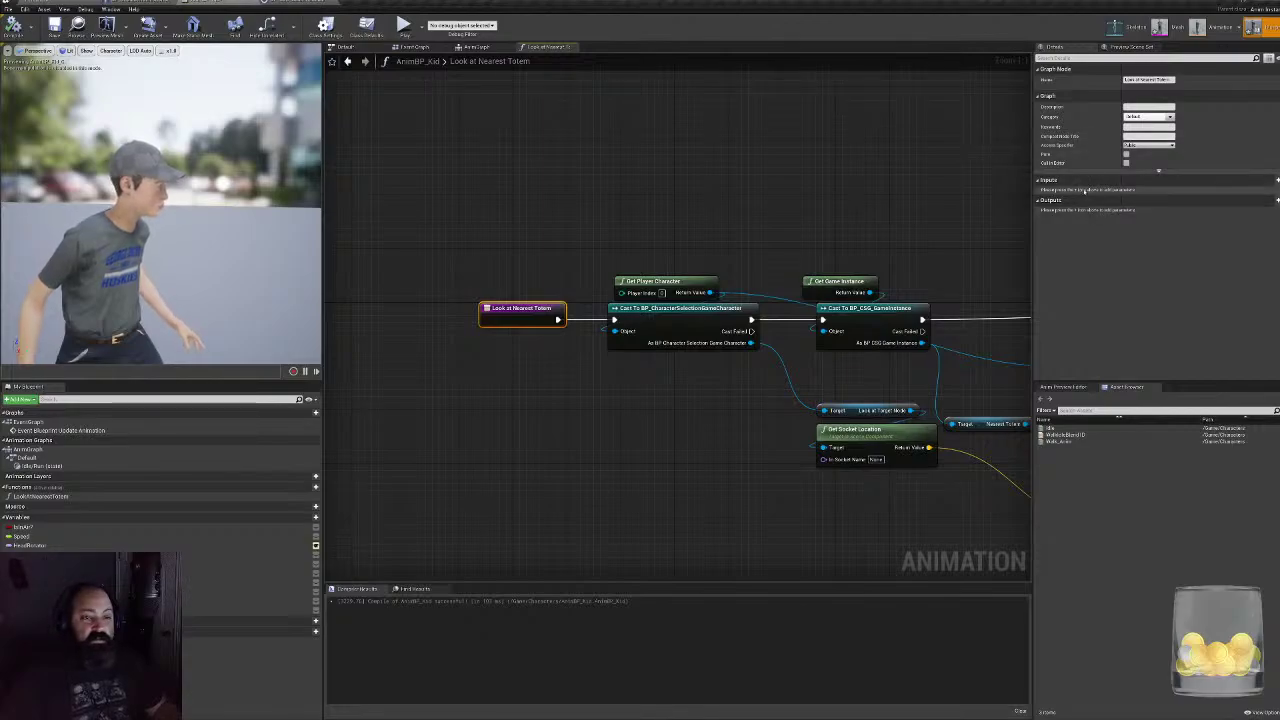
right_click_drag(896, 237, 493, 213)
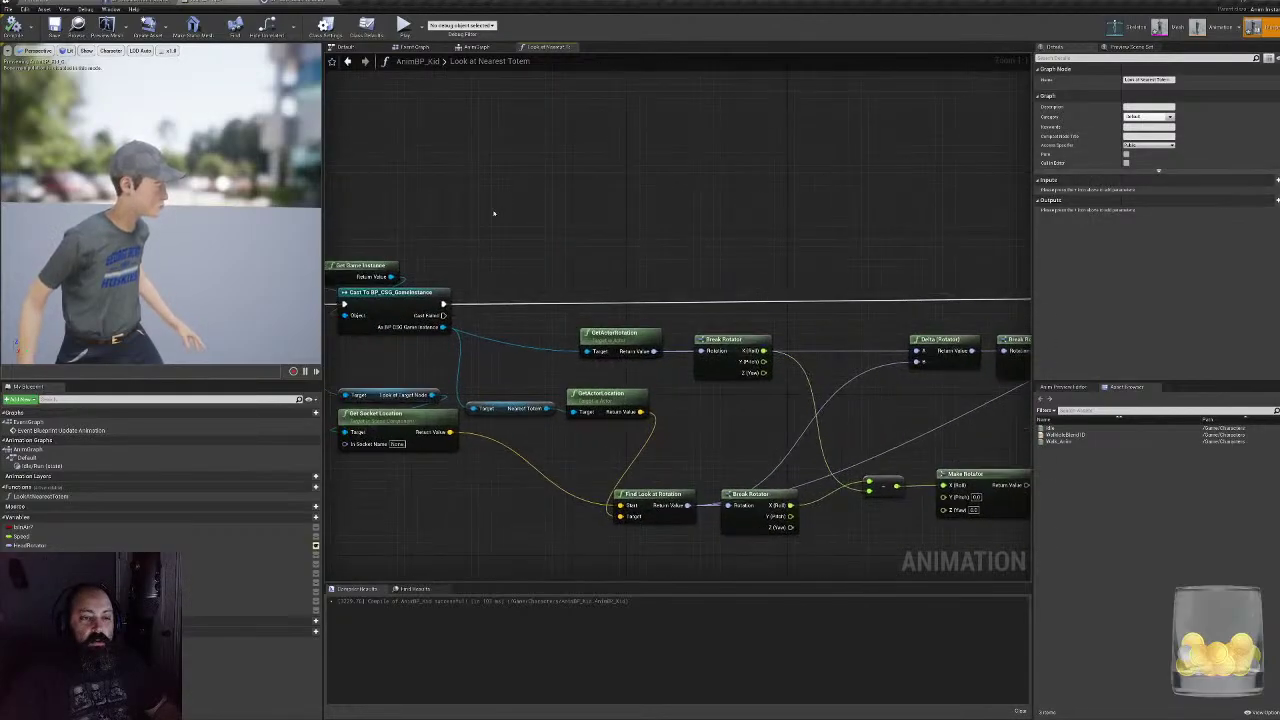
- Return to the Event Graph and move the Look at Nearest Totem call closer to the Set Speed node
left_click(490, 48)
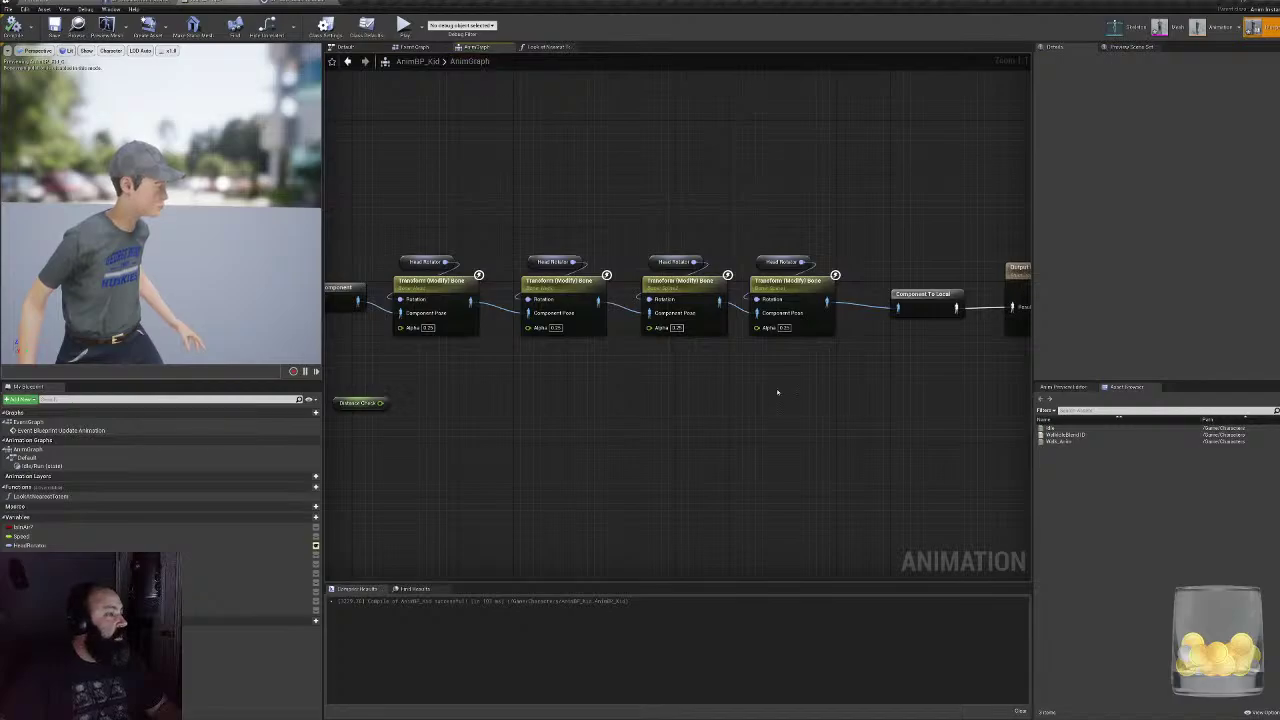
left_click(414, 48)
left_click(862, 291)
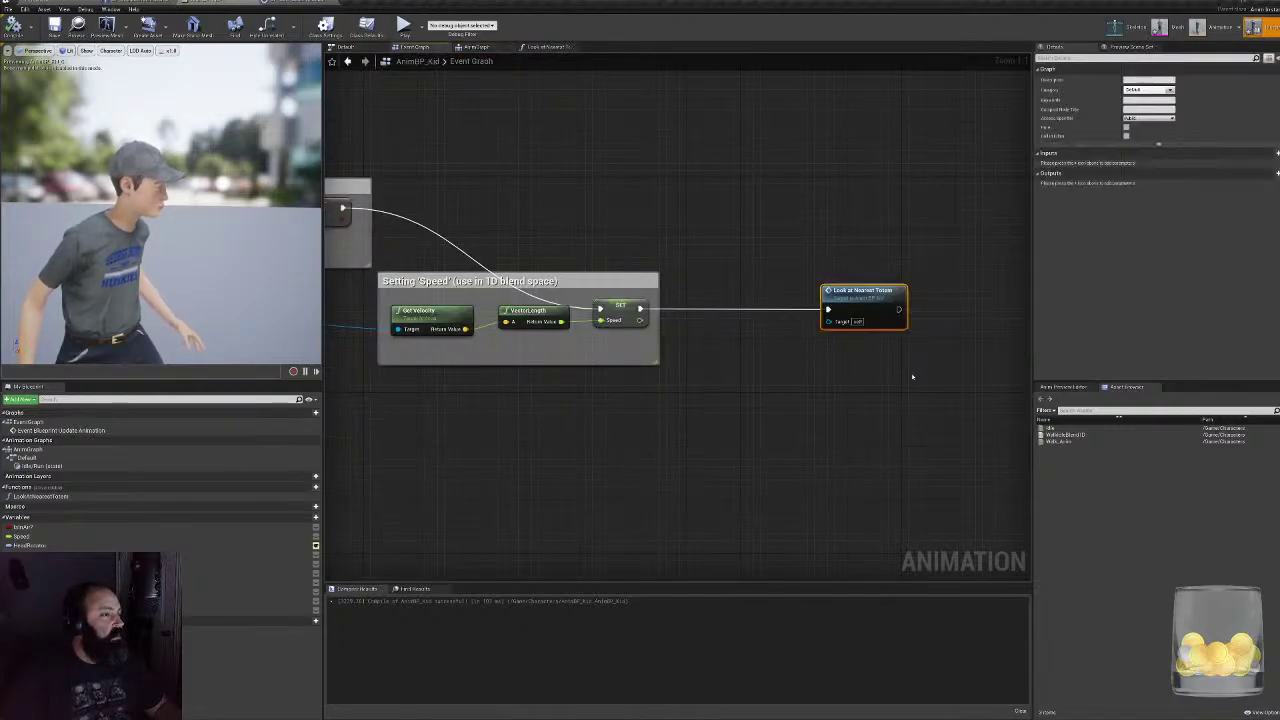
left_click_drag(862, 291, 755, 291)
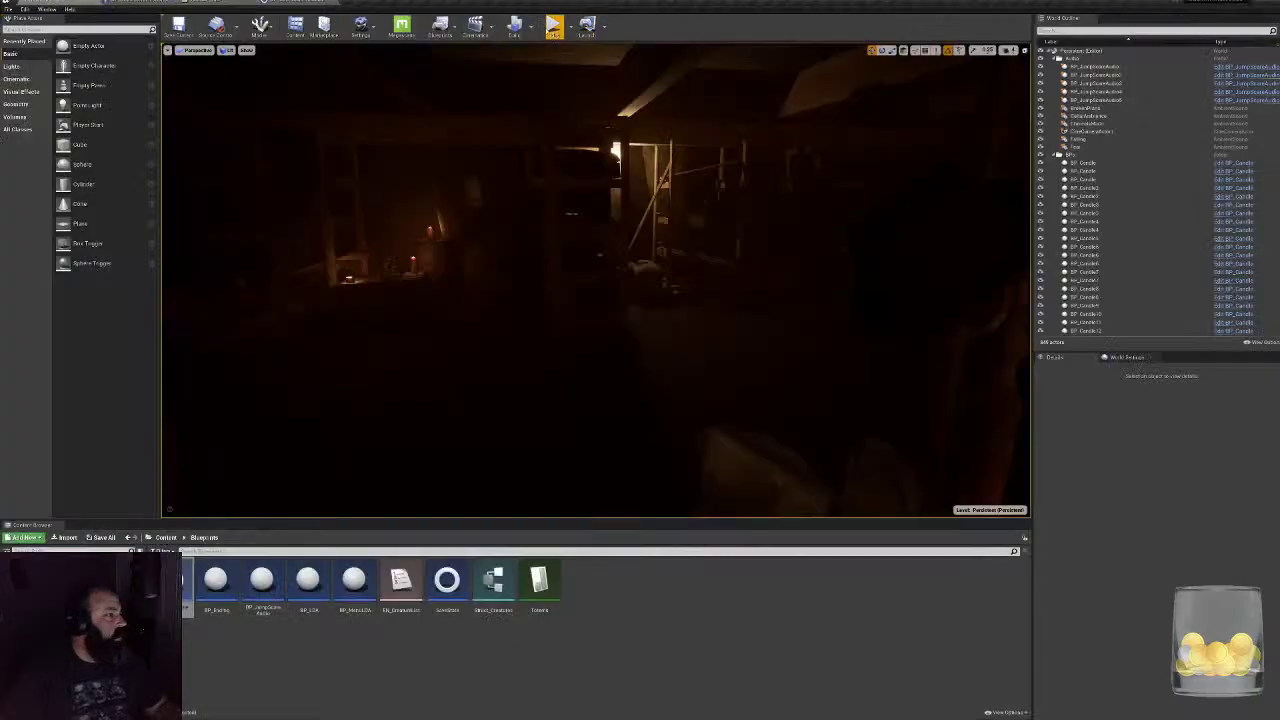
- Start a play session in the editor, enter placeholder text as the name, and continue from the character selection form into the level
left_click(552, 24)
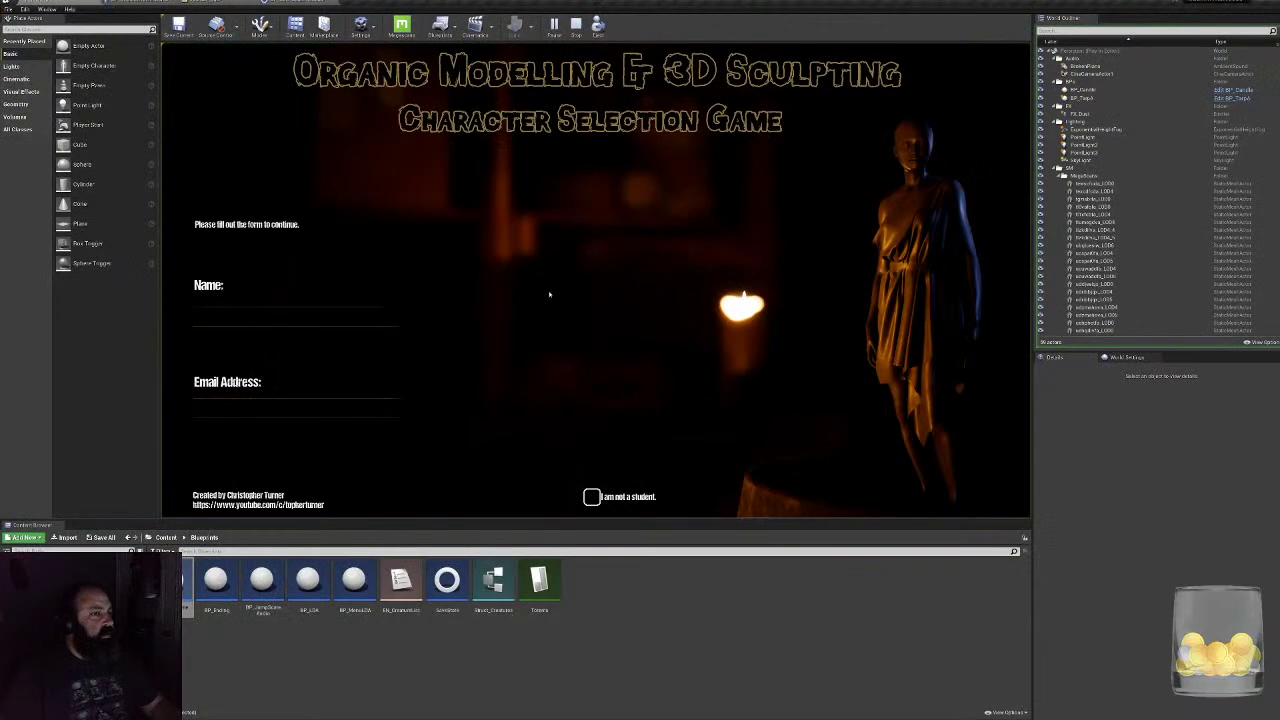
type("asda")
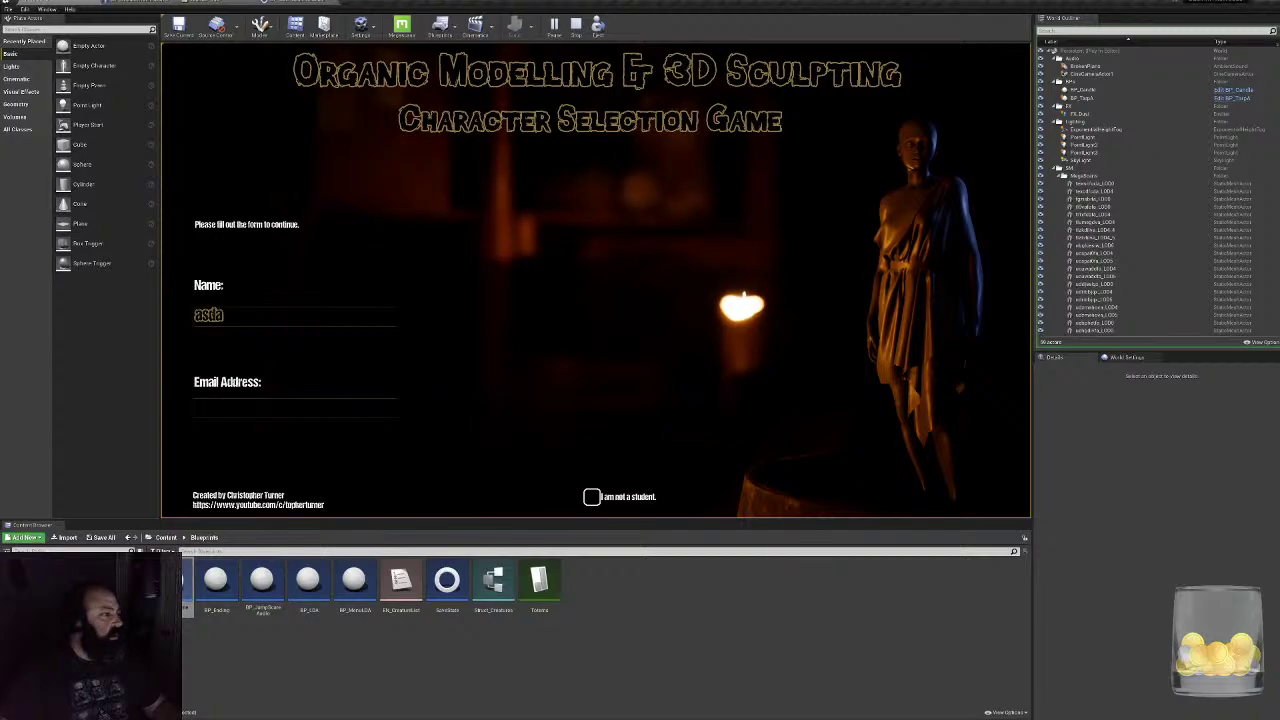
left_click(893, 441)
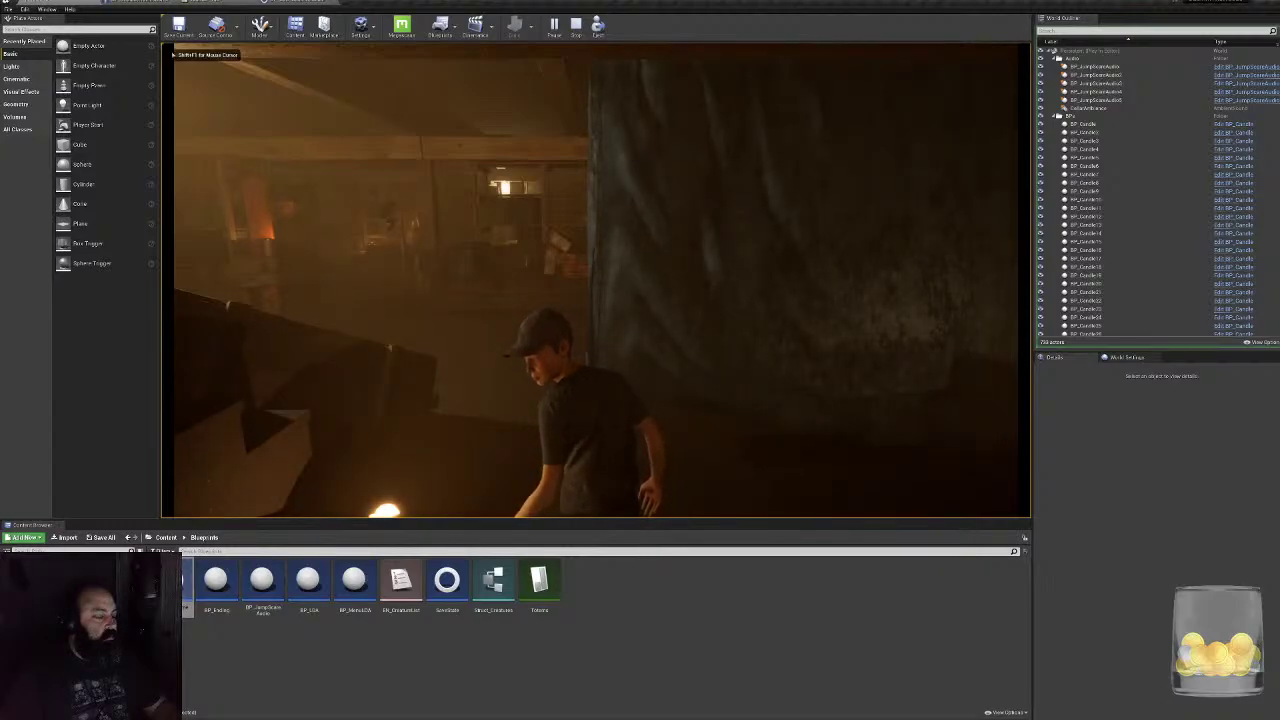
- Walk the kid around the starting area and the pile of wooden crates to test how the head turns toward nearby totems
key("w")
key("w")
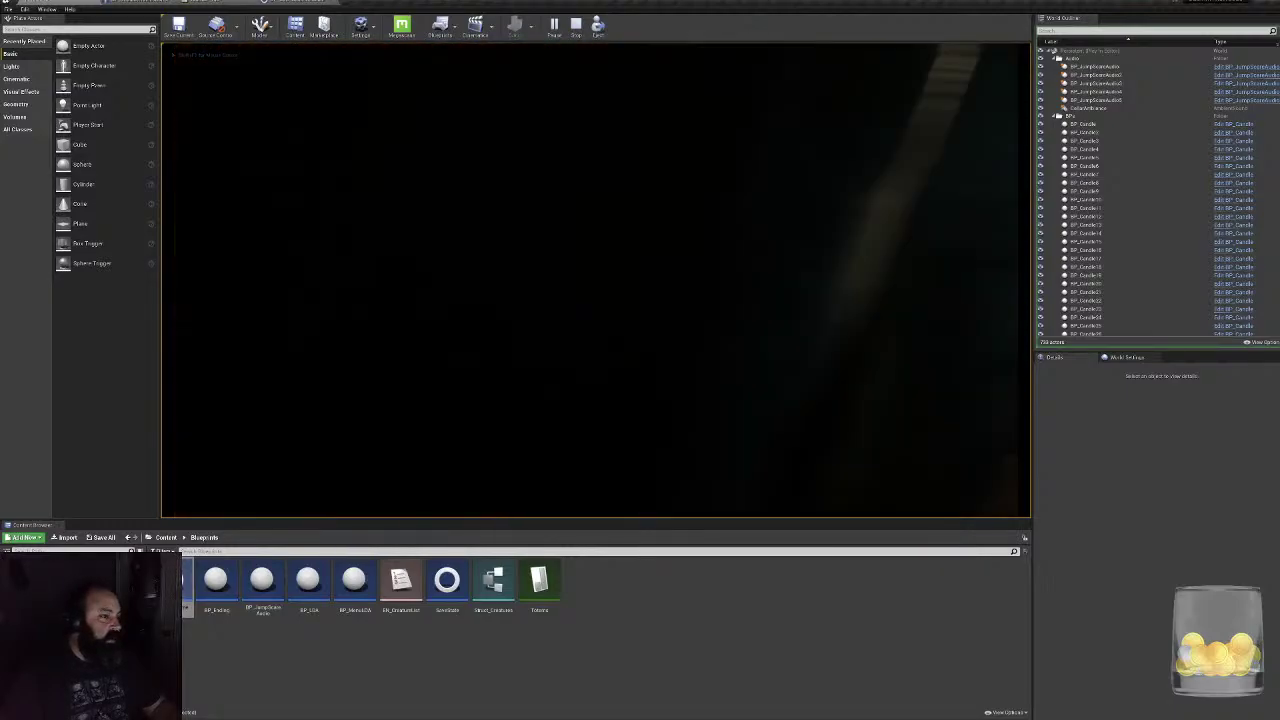
key("w")
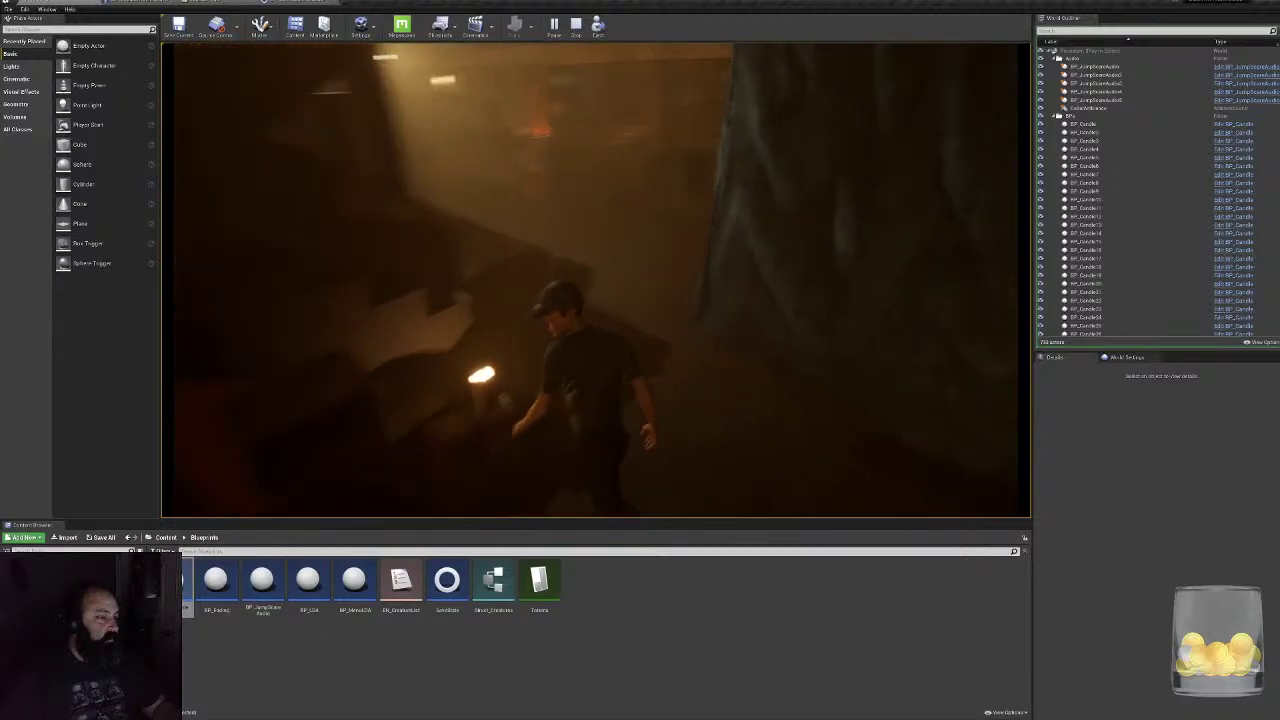
key("w")
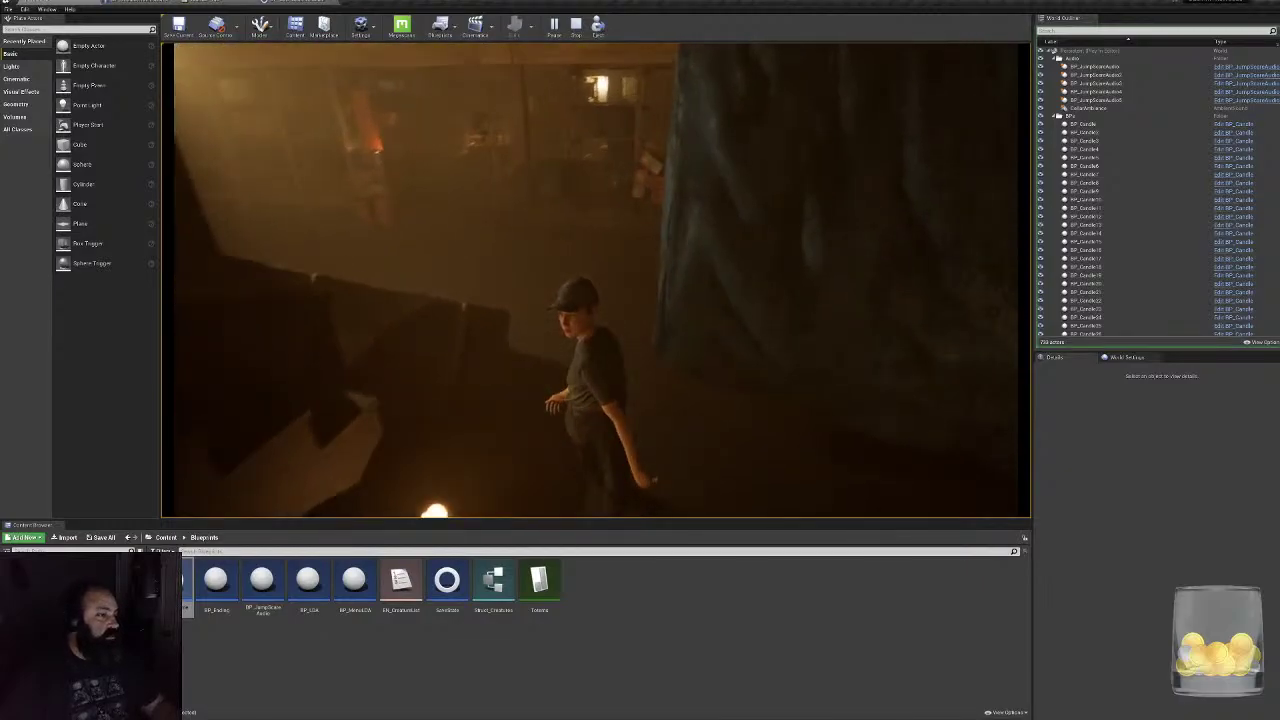
key("w")
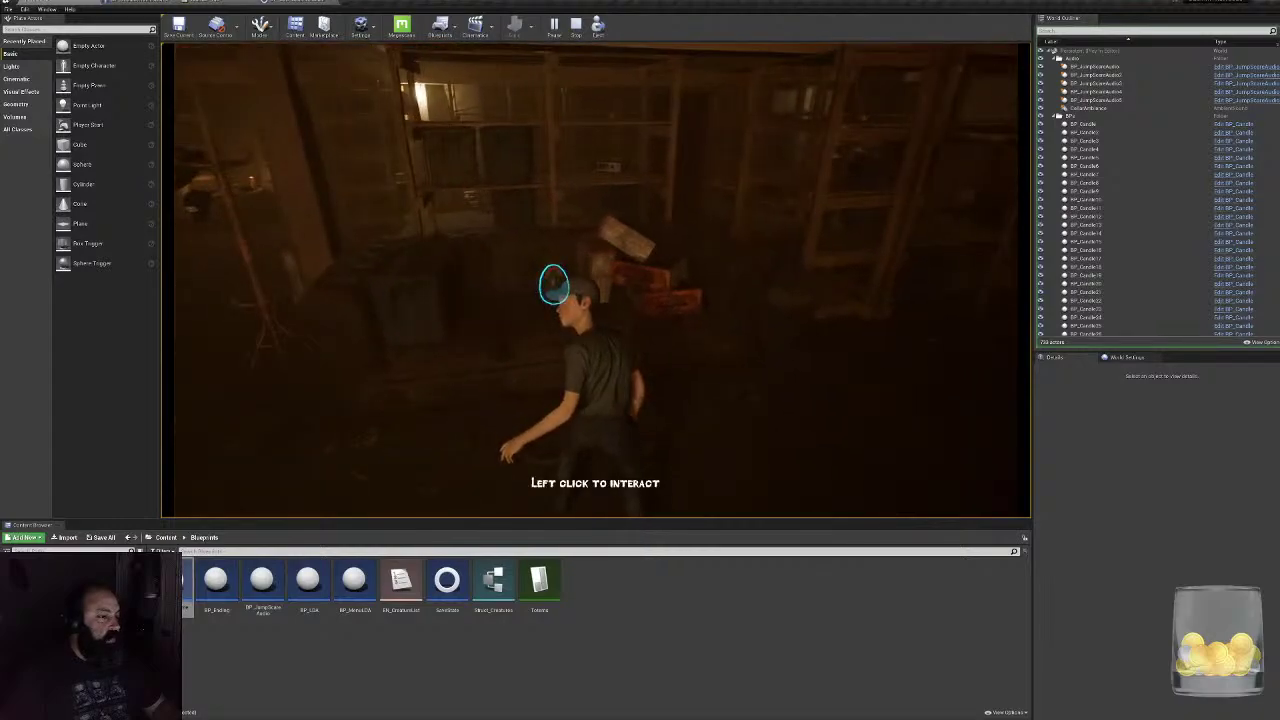
key("w")
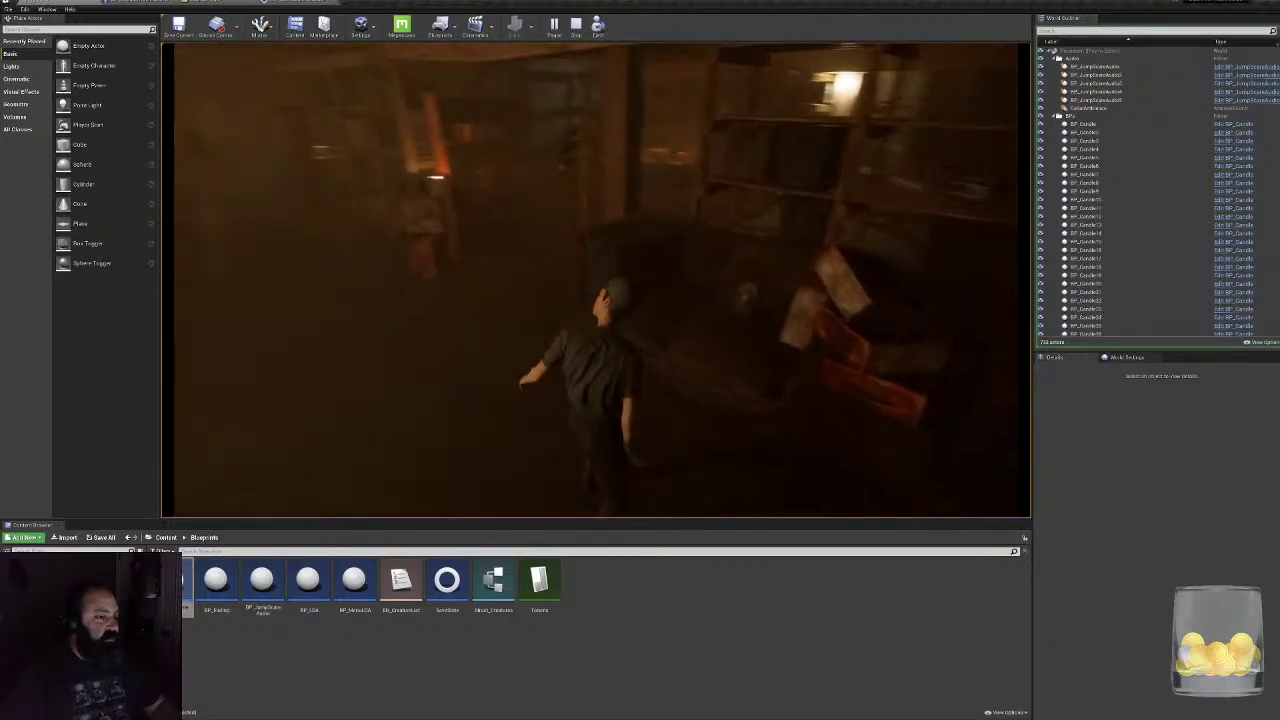
key("w")
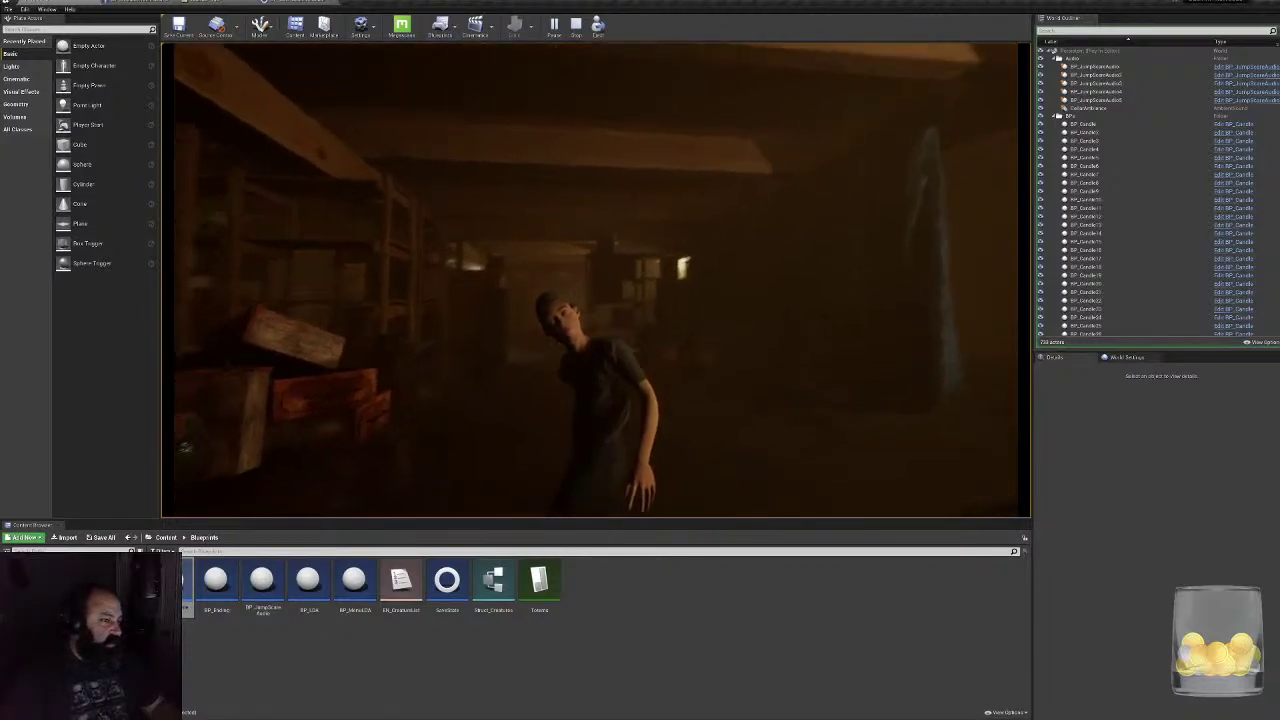
key("w")
key("w")
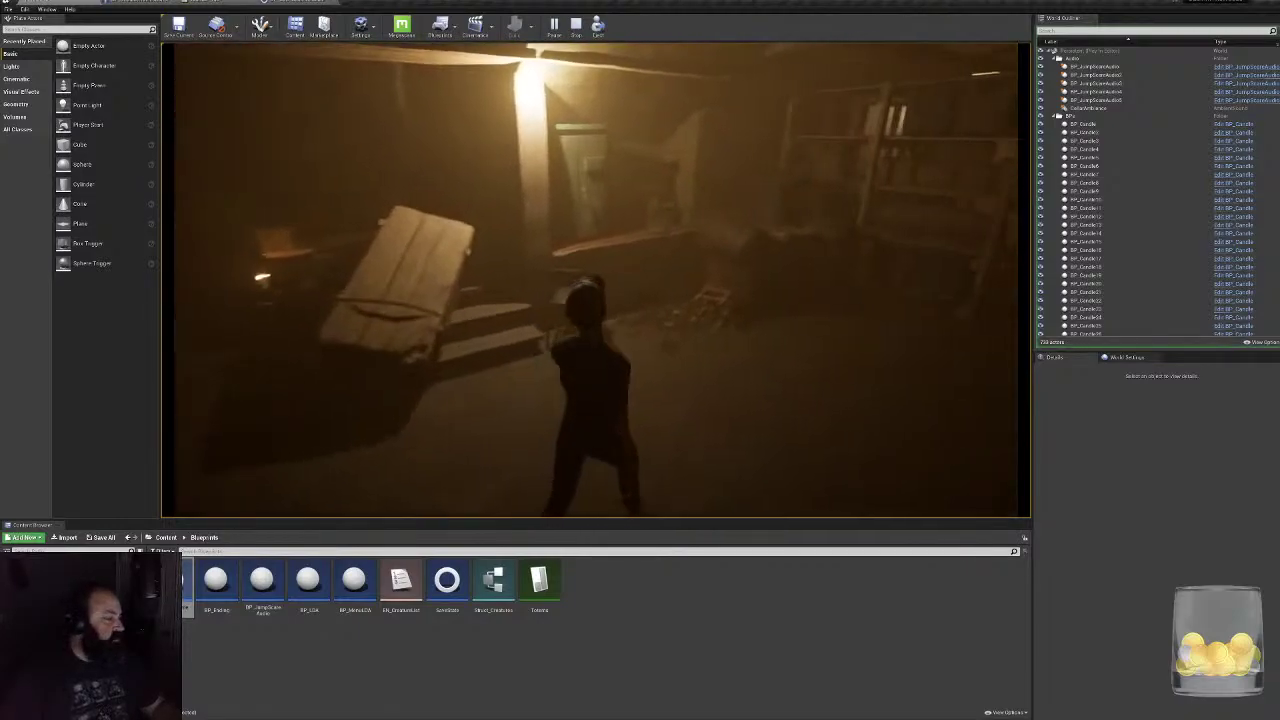
- Walk the kid between the wooden storage shelves to the next interactable totem, checking the head's rotation
key("w")
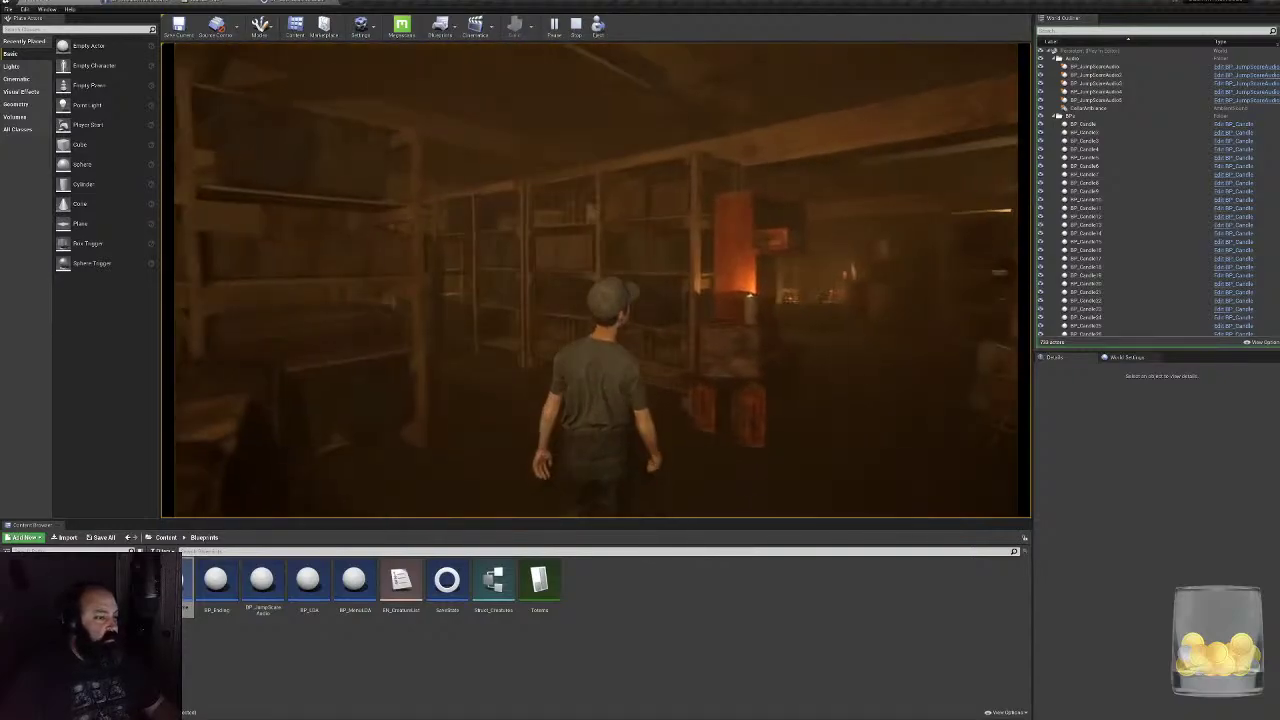
key("w")
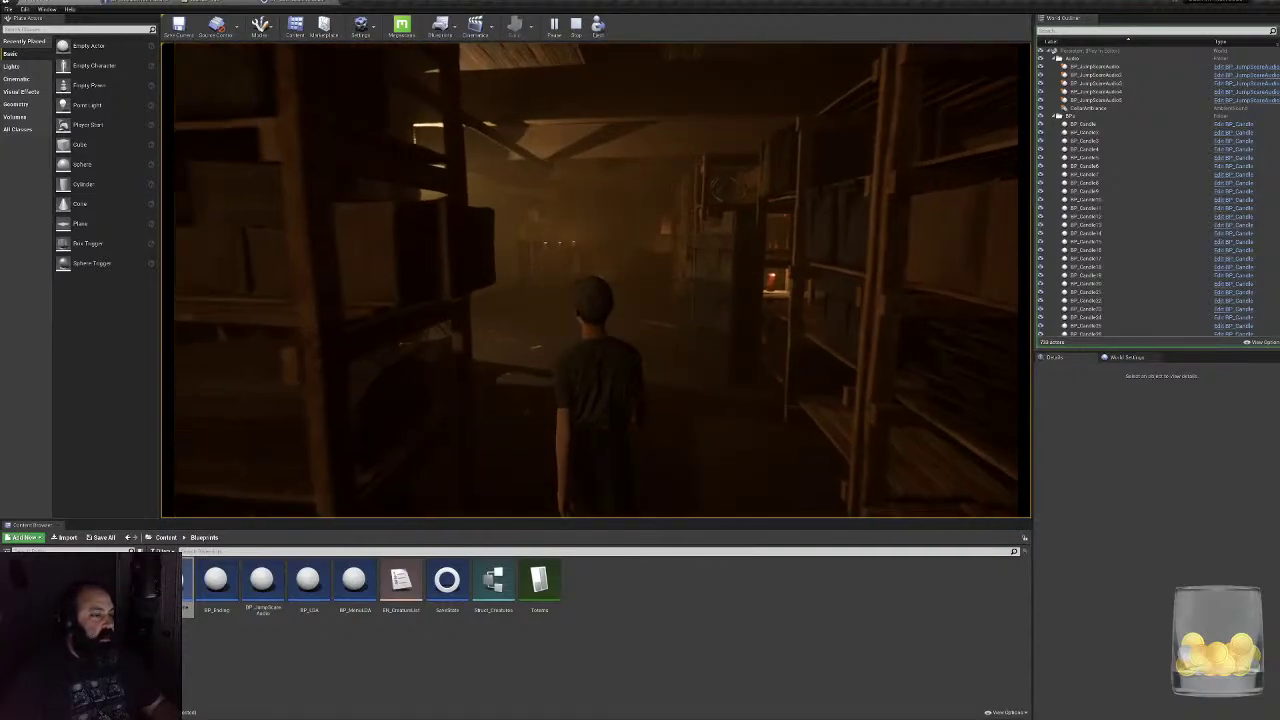
key("w")
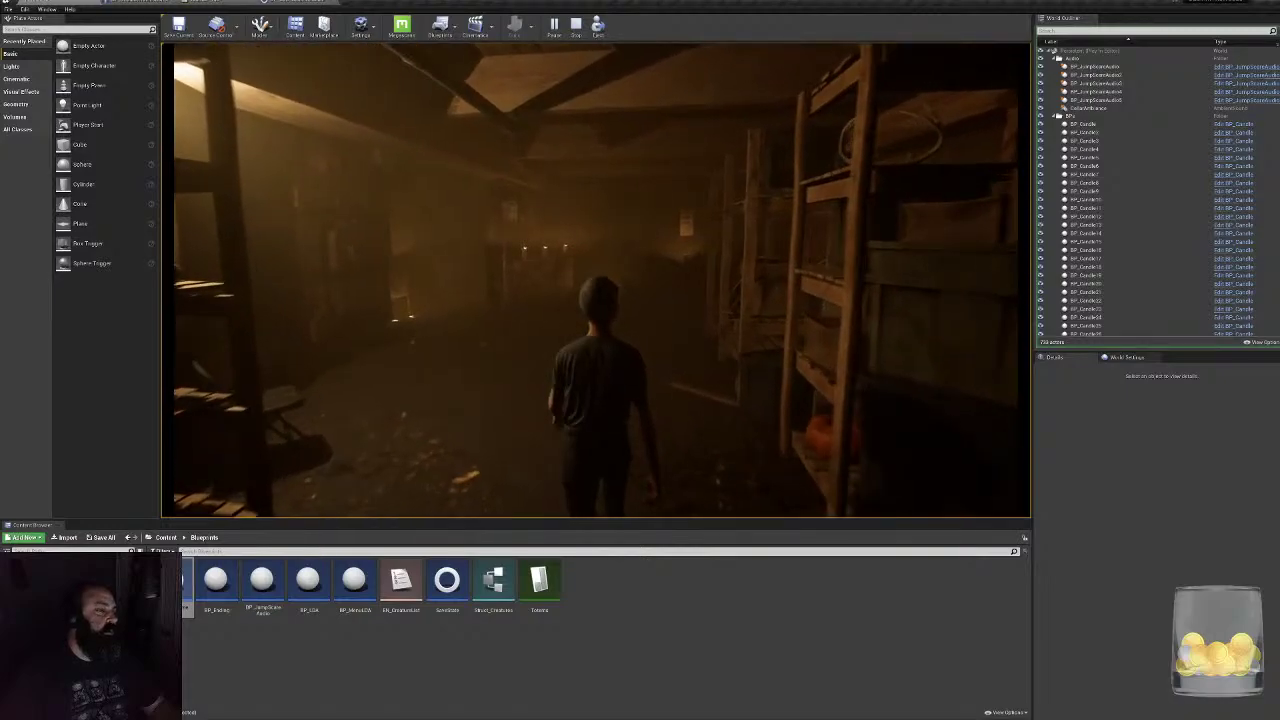
key("w")
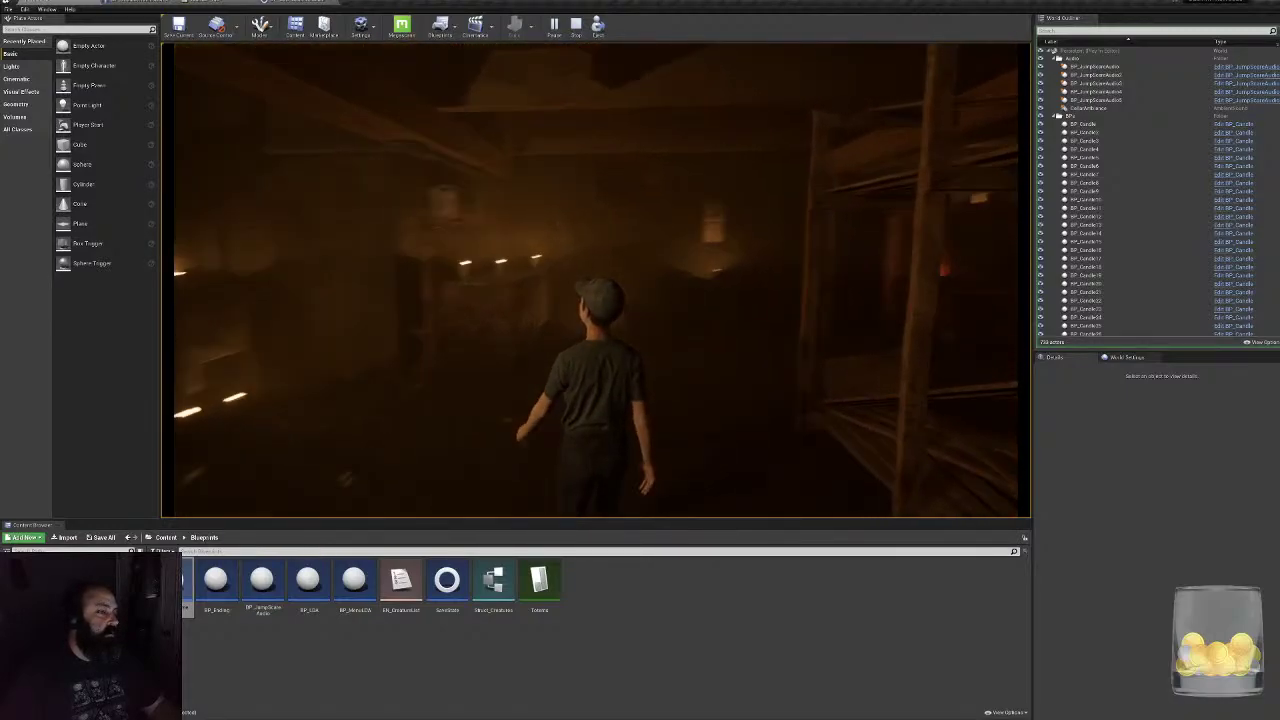
key("w")
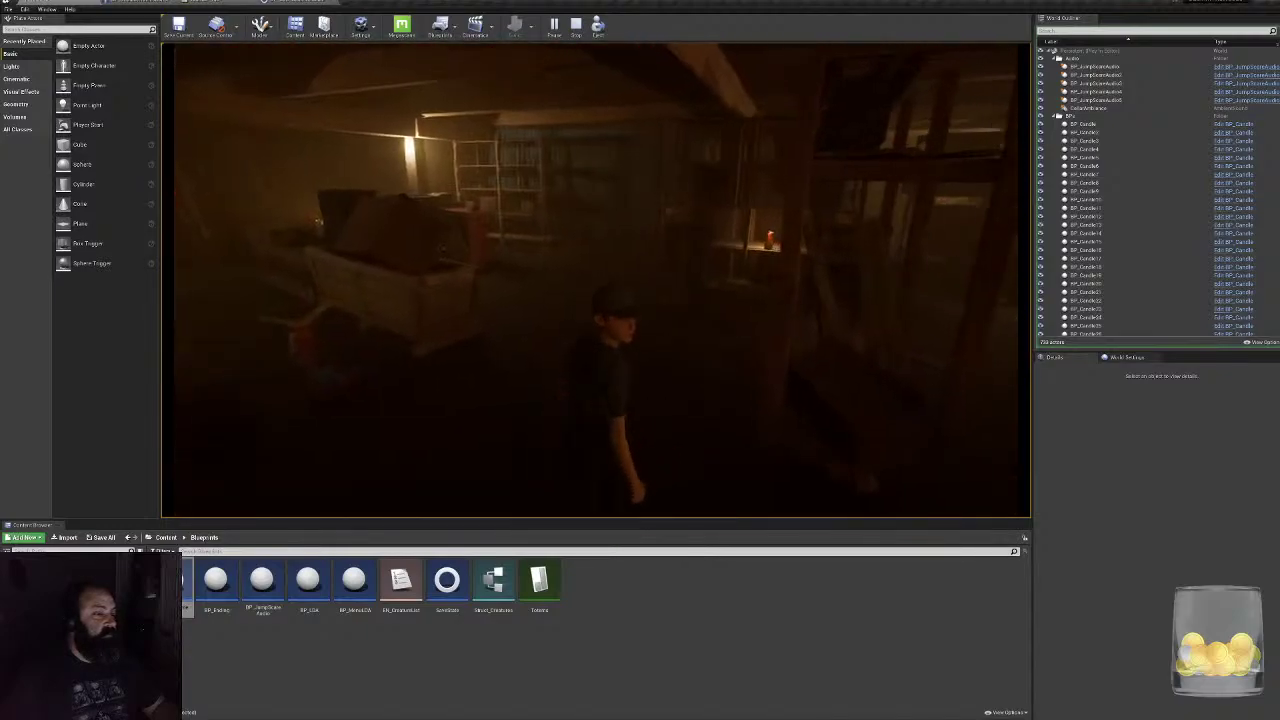
key("w")
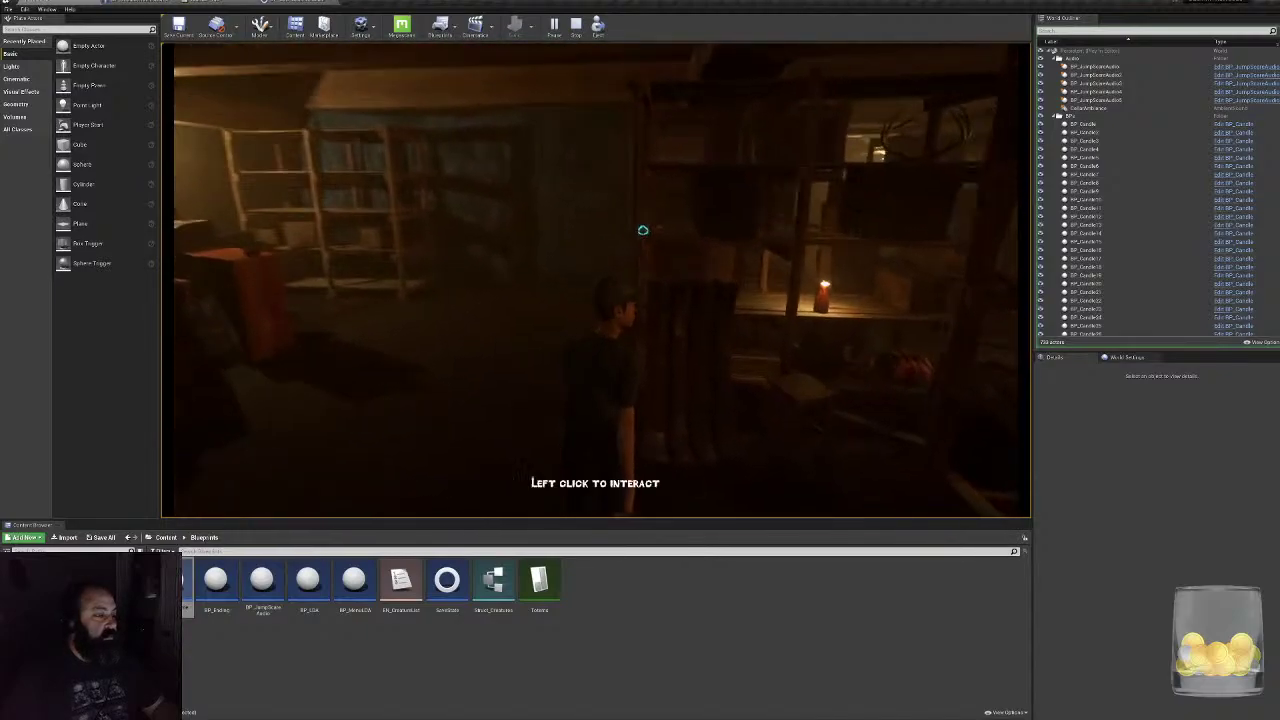
- Move the kid around the red cabinet with the totem on top to test head tracking from different sides
key("w")
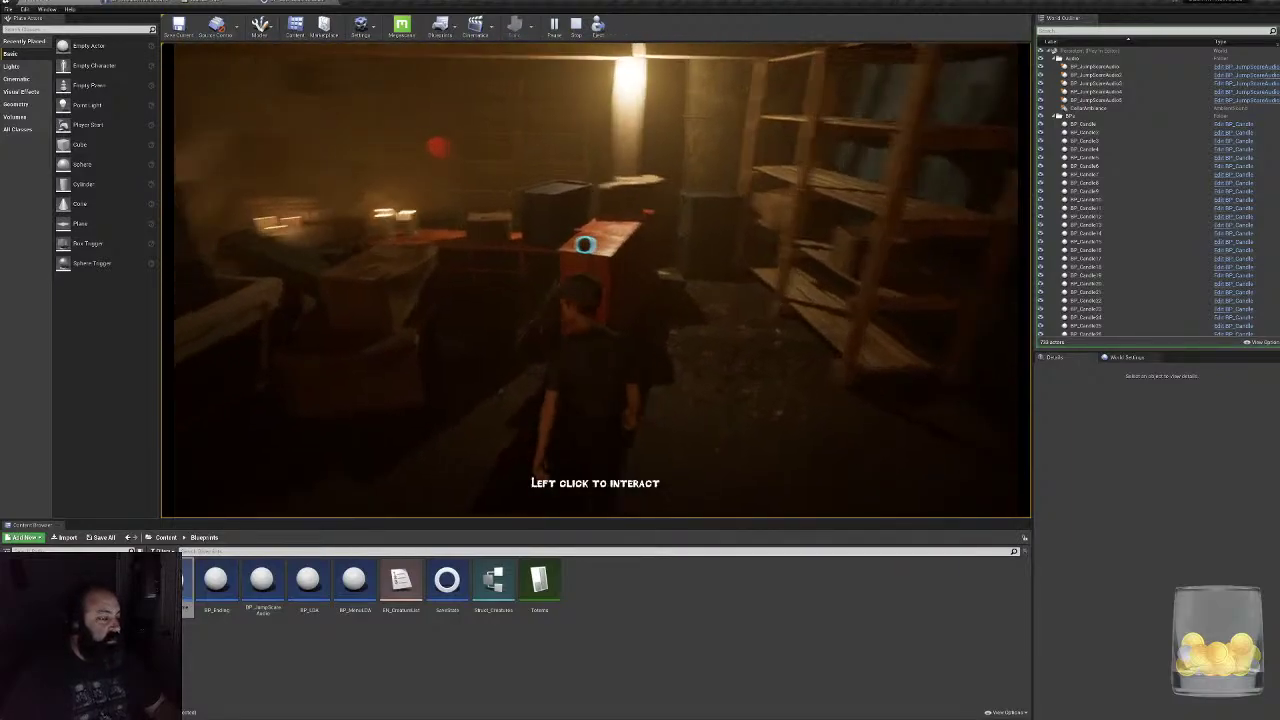
key("w")
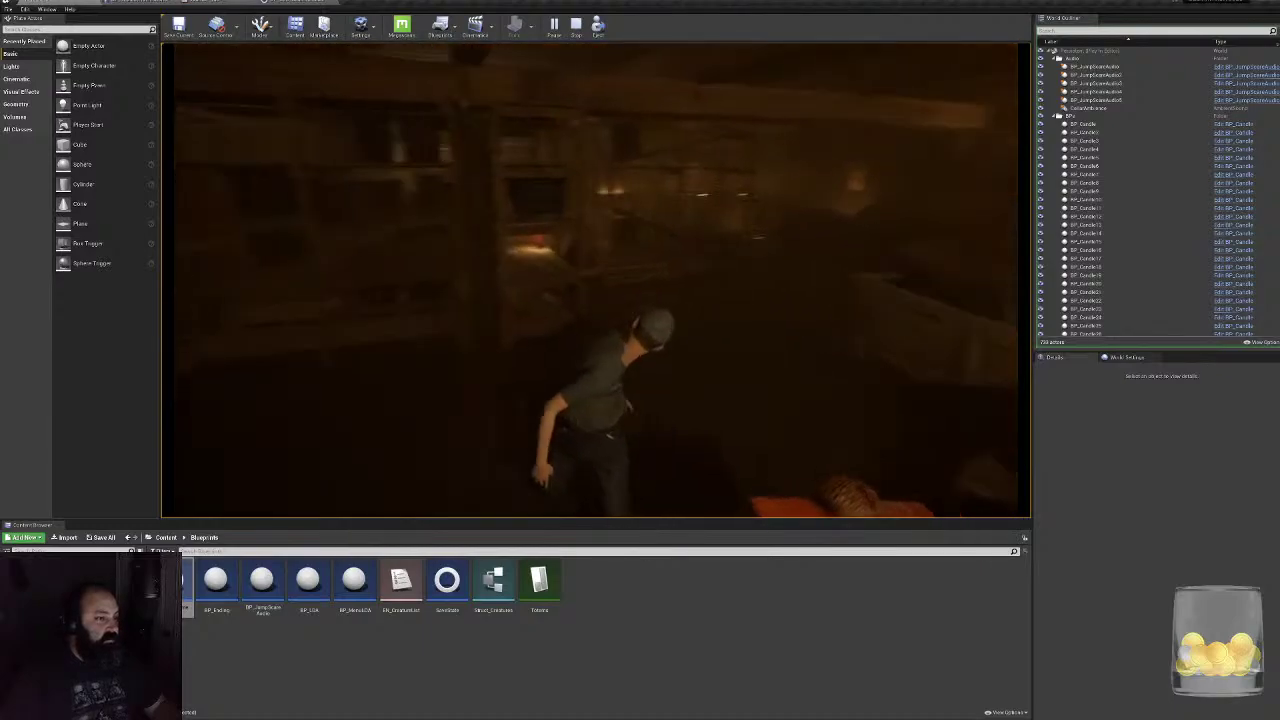
key("w")
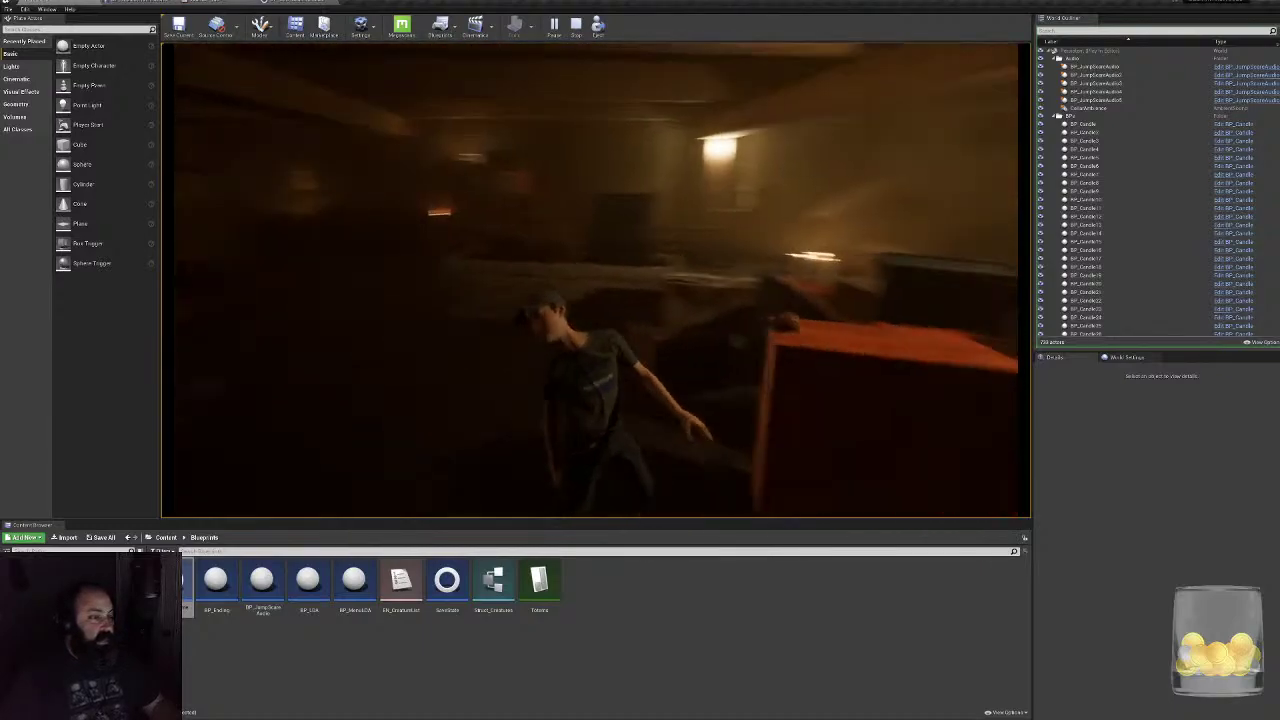
key("w")
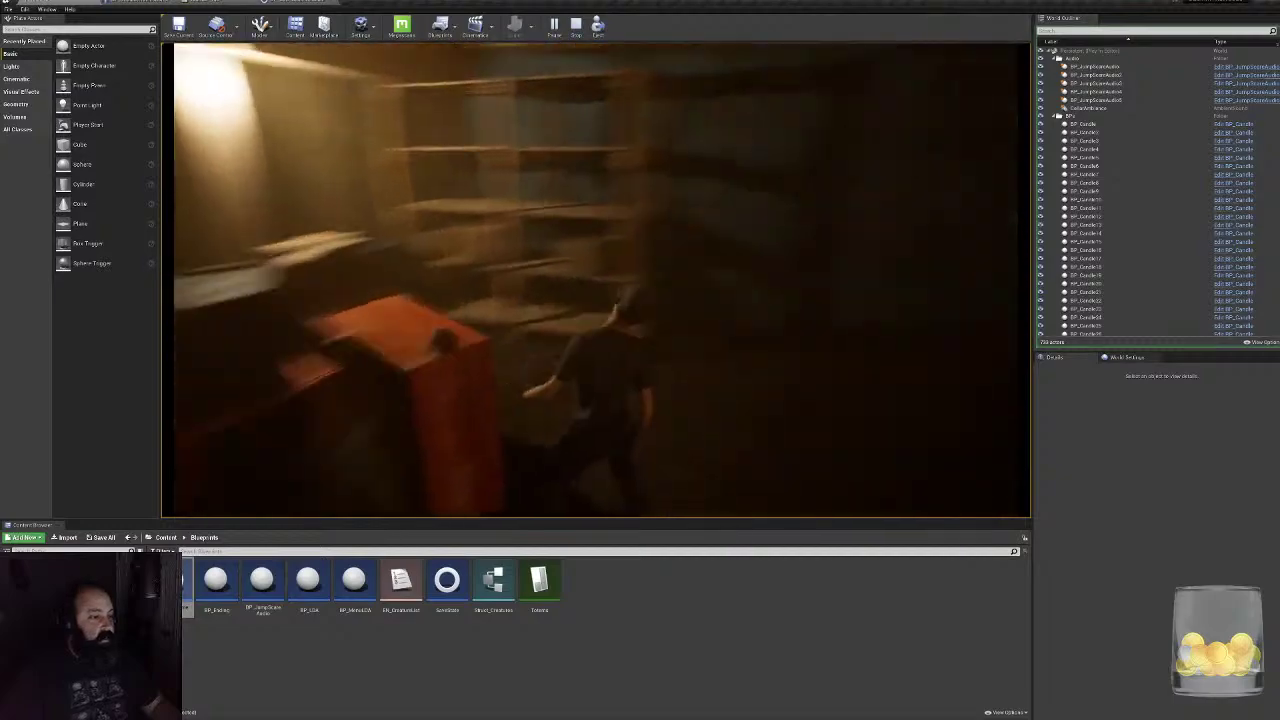
key("s")
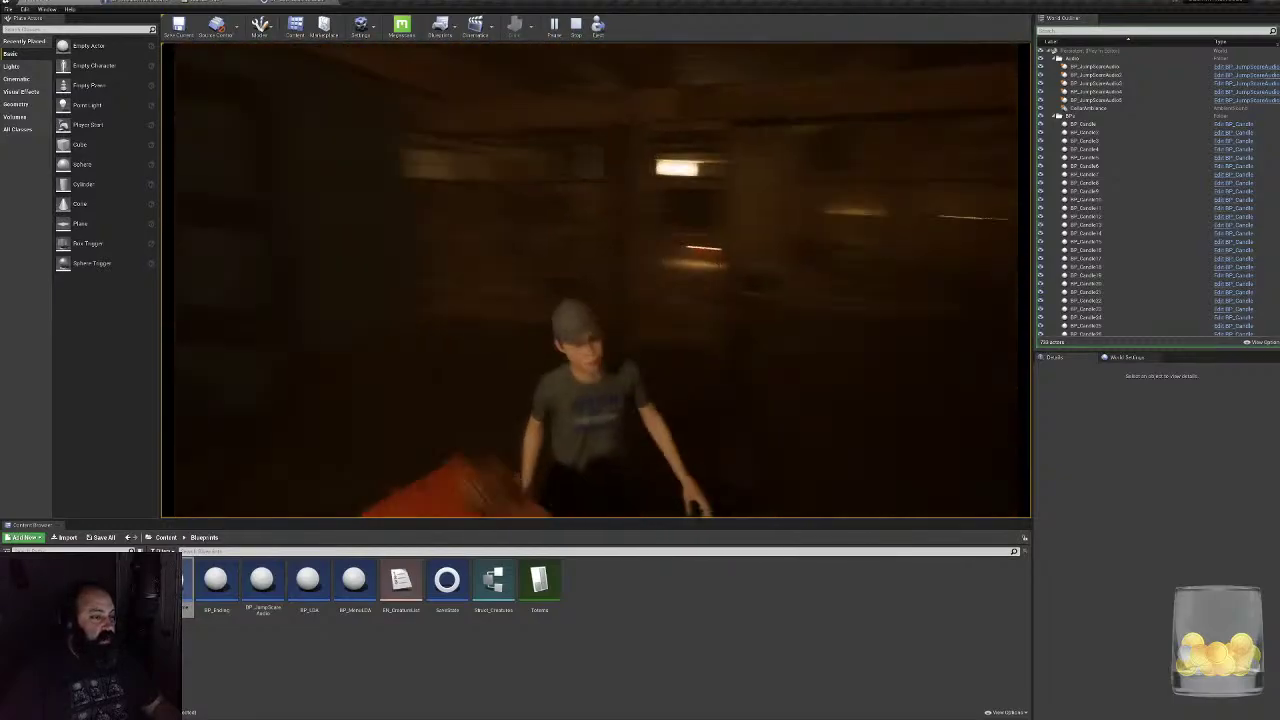
key("d")
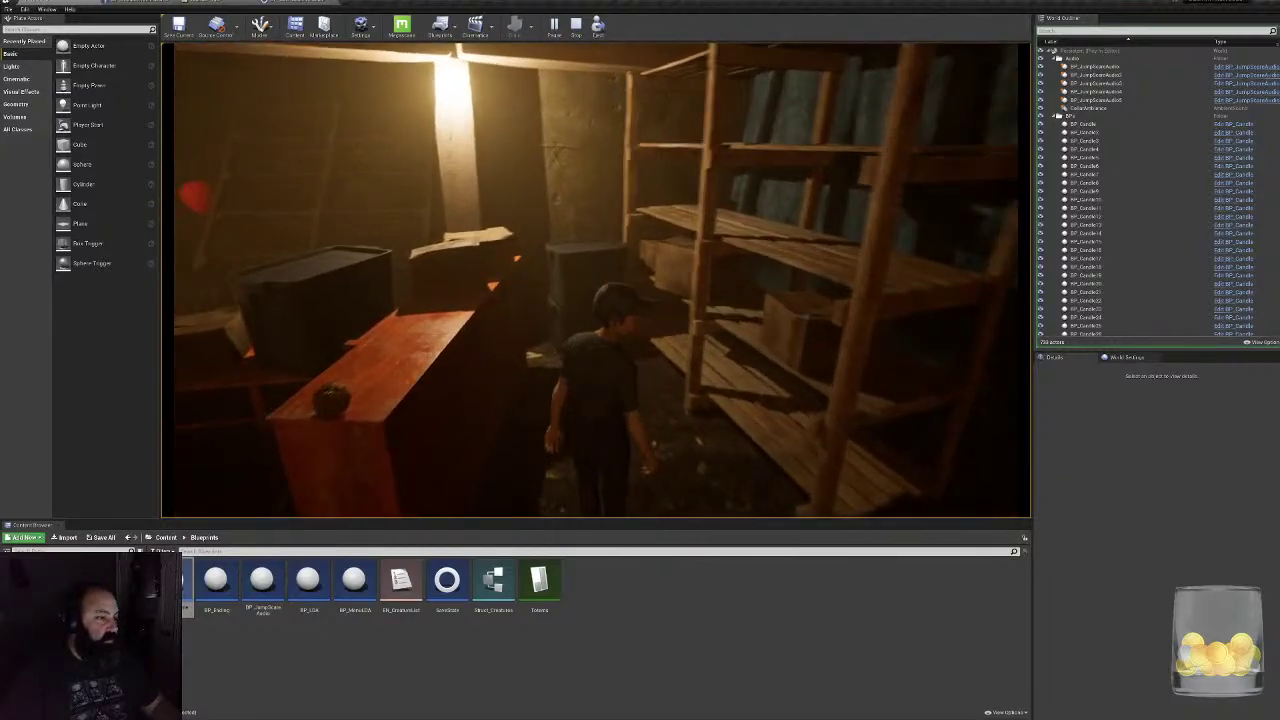
key("w")
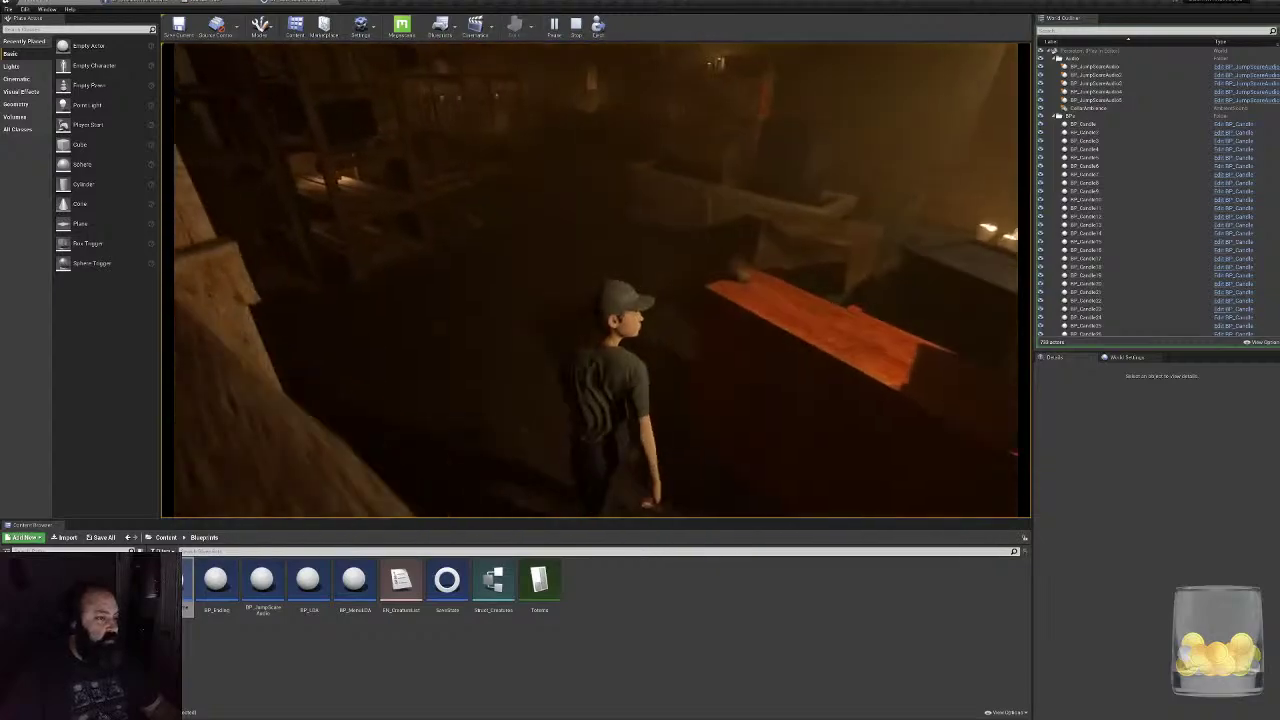
key("w")
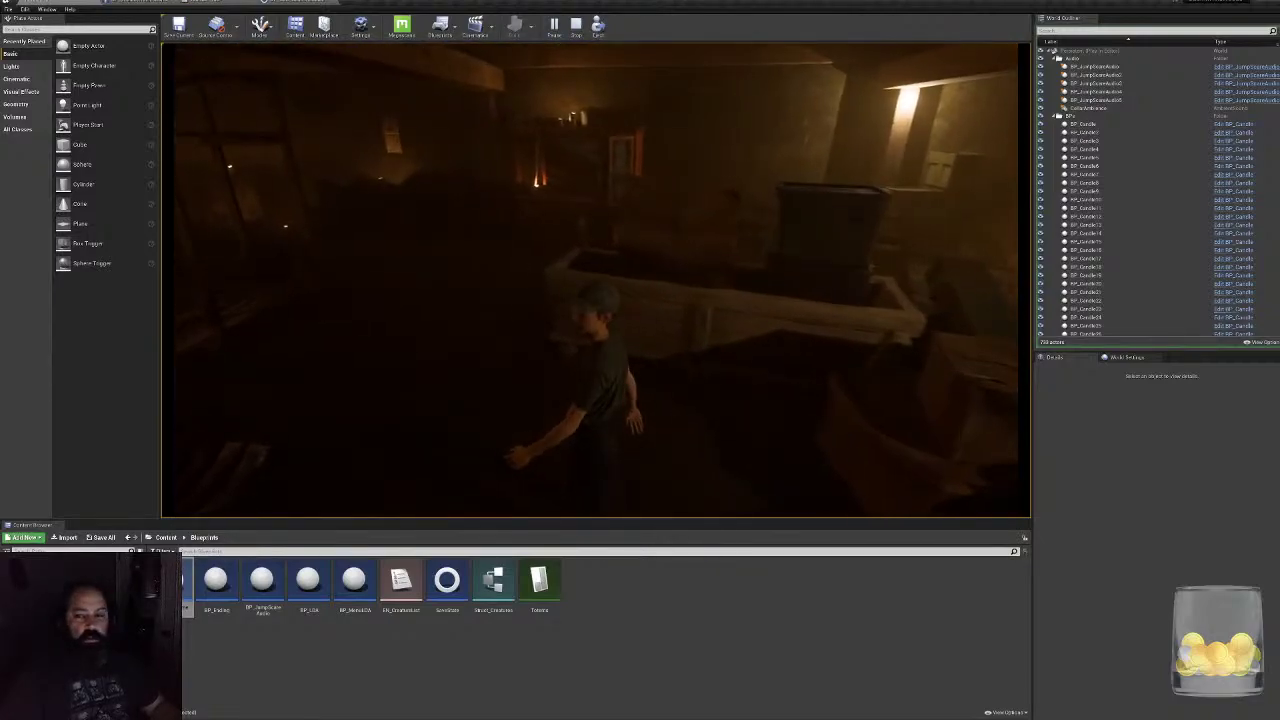
- Walk the kid on toward the candles and red balloon, checking the head's rotation, and end the play session
key("w")
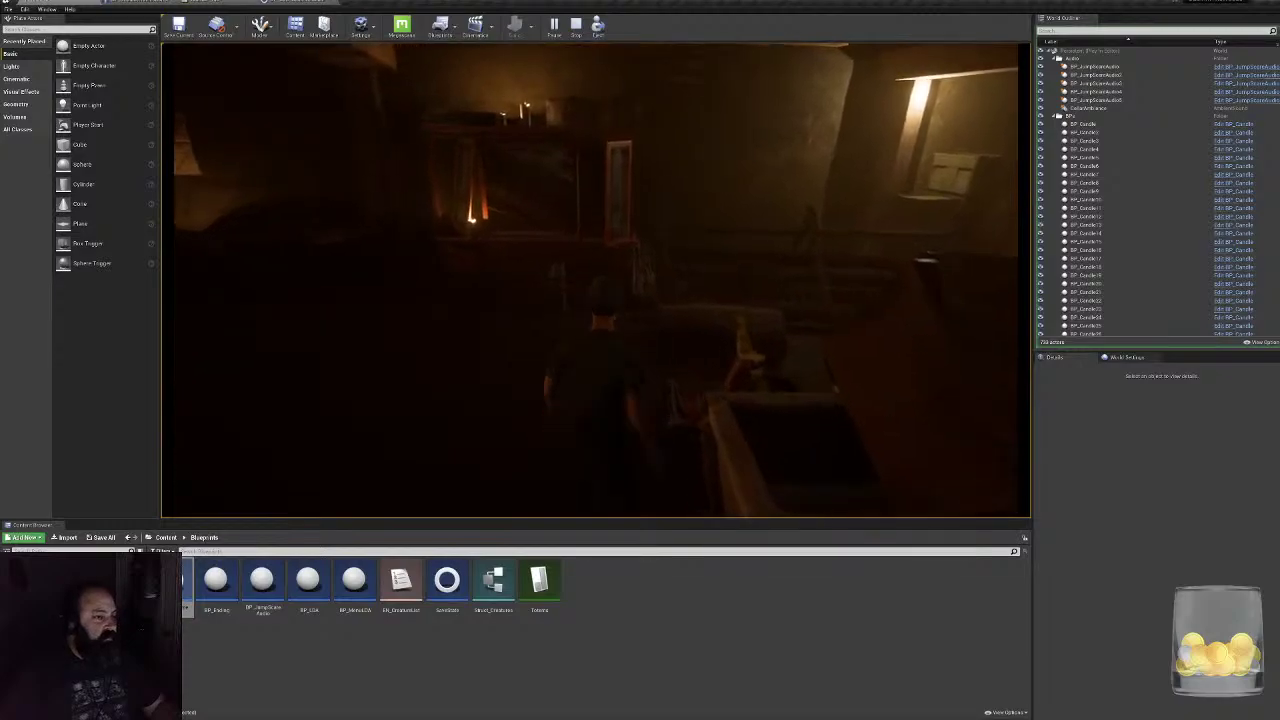
key("w")
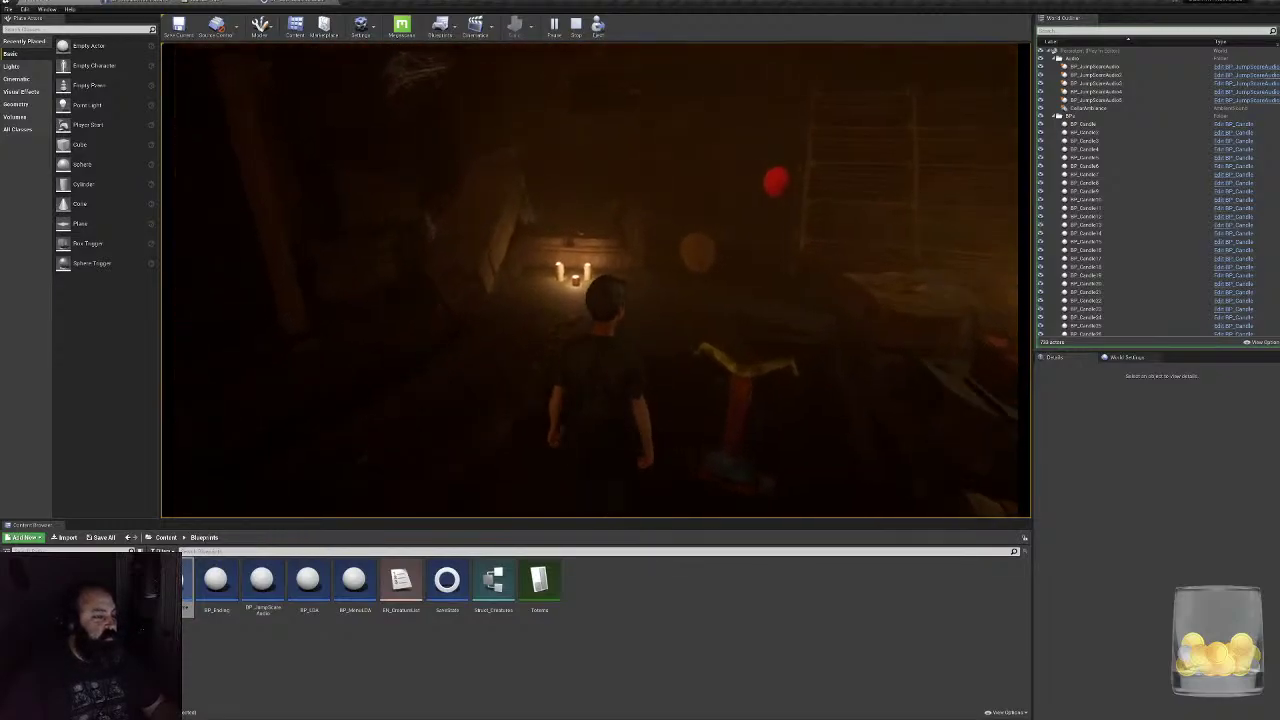
key("w")
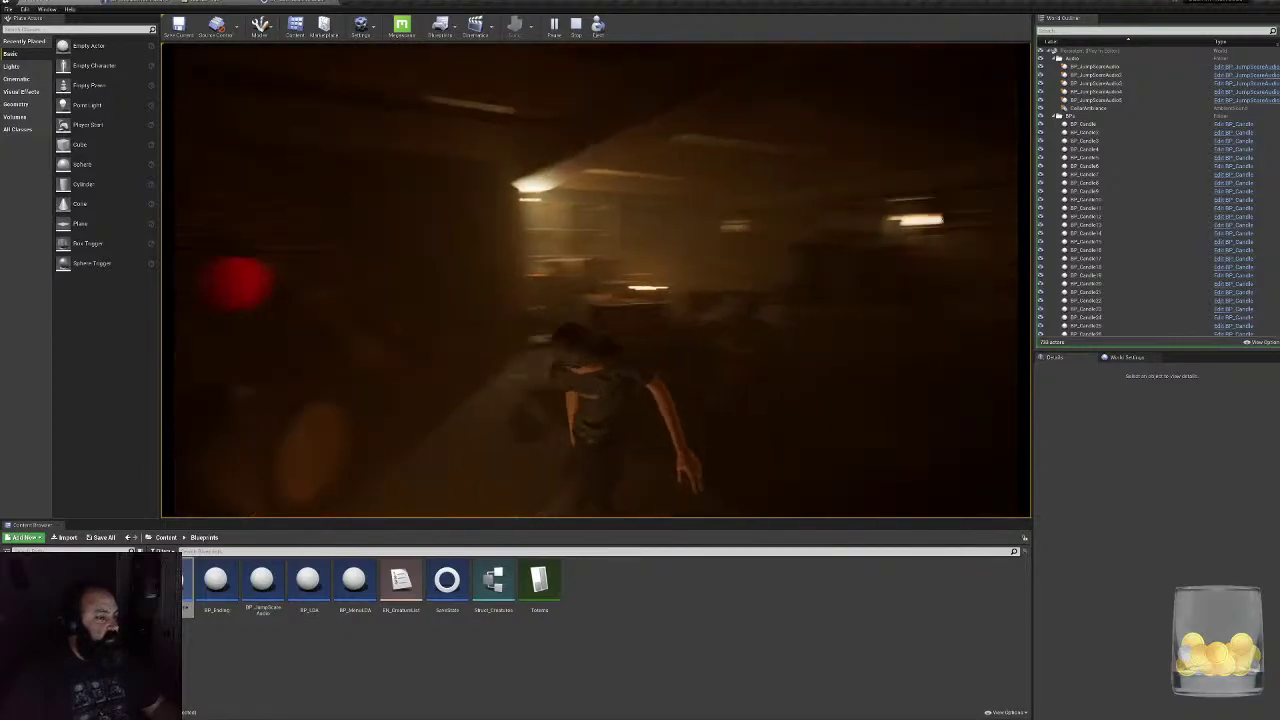
key("Escape")
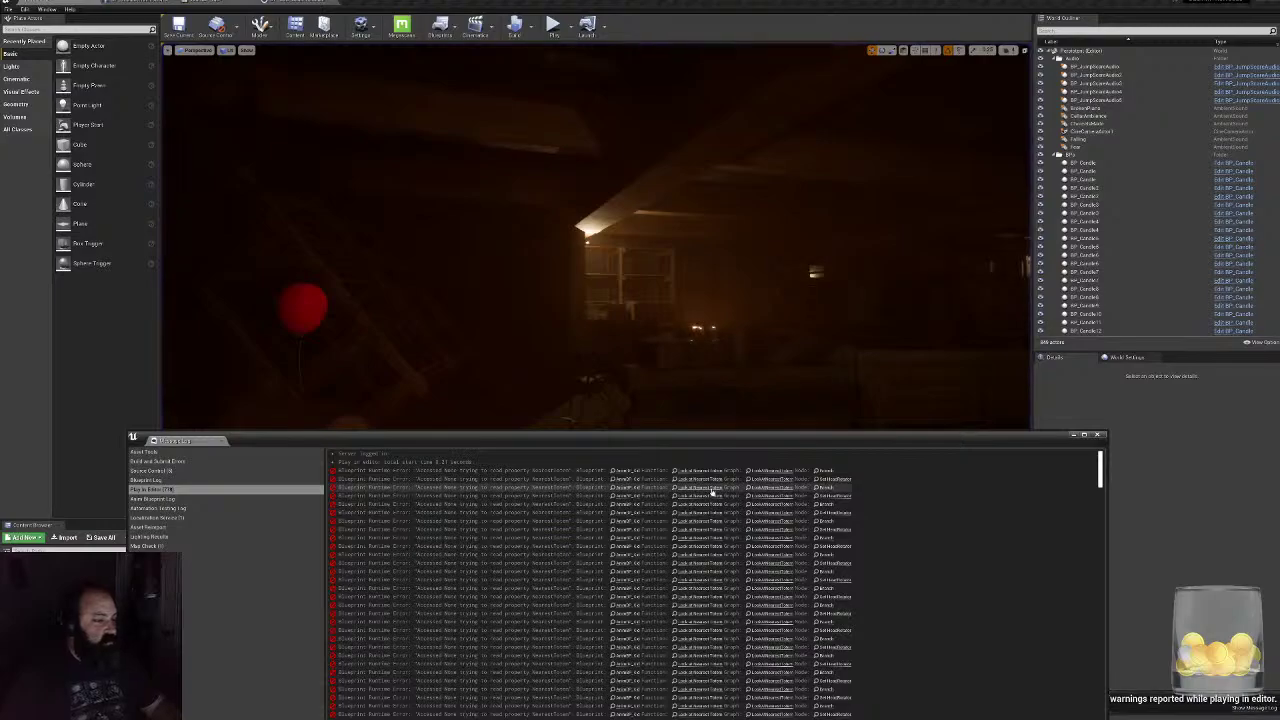
- Move the Message Log into clear view, review the Play In Editor runtime errors, and close the log
left_click_drag(742, 447, 700, 165)
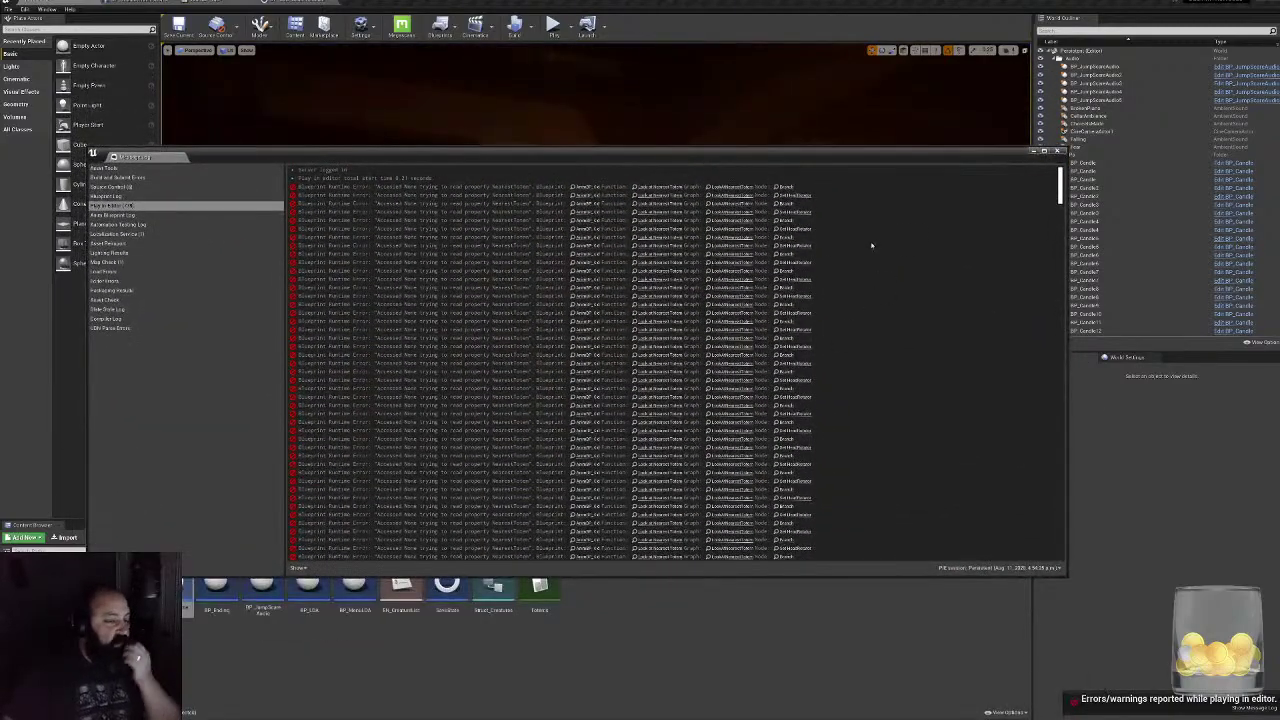
left_click_drag(1060, 194, 1012, 161)
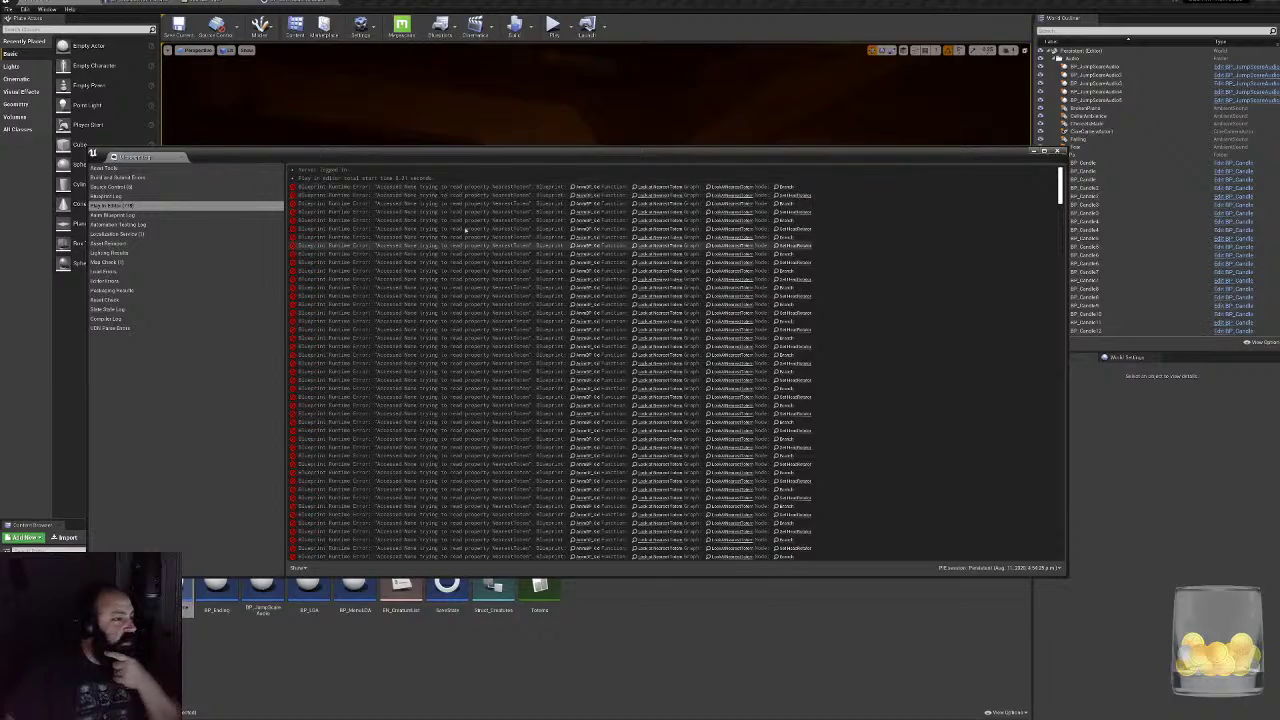
left_click(1057, 151)
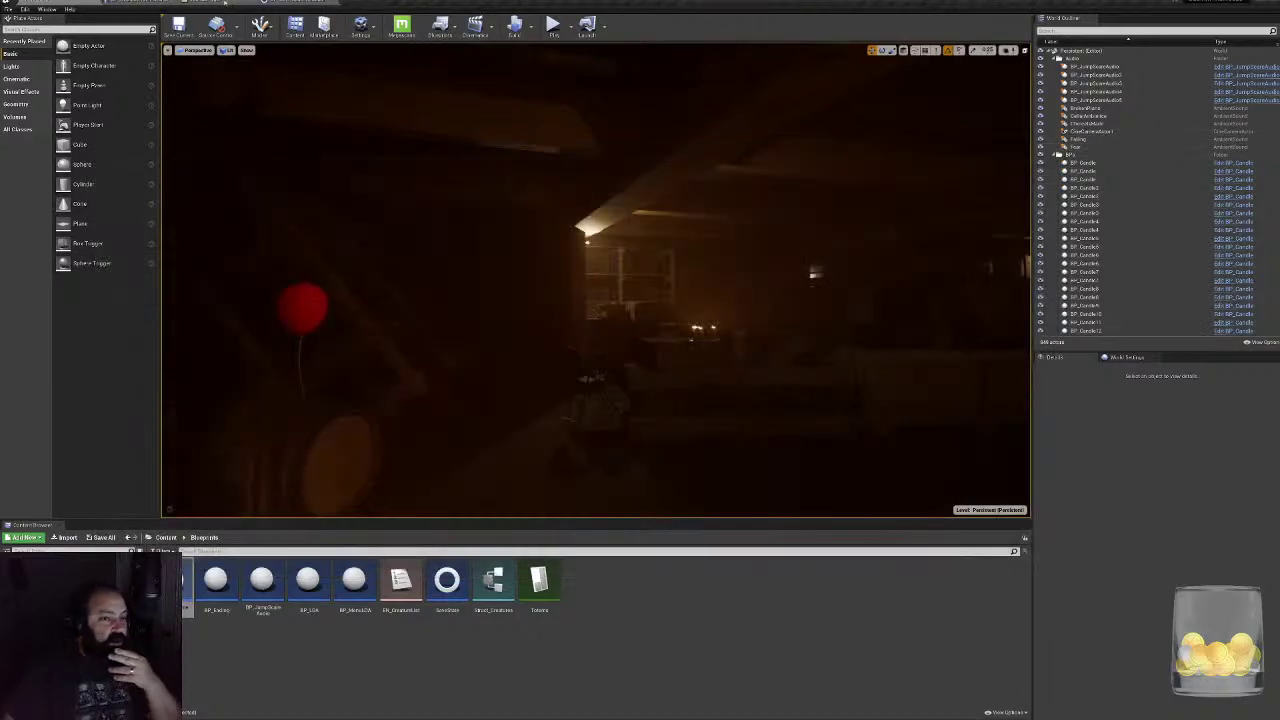
- Check the BP_CSG_GameInstance graph and AnimBP_Kid's Event Graph and AnimGraph, and open the Look at Nearest Totem function
left_click(280, 2)
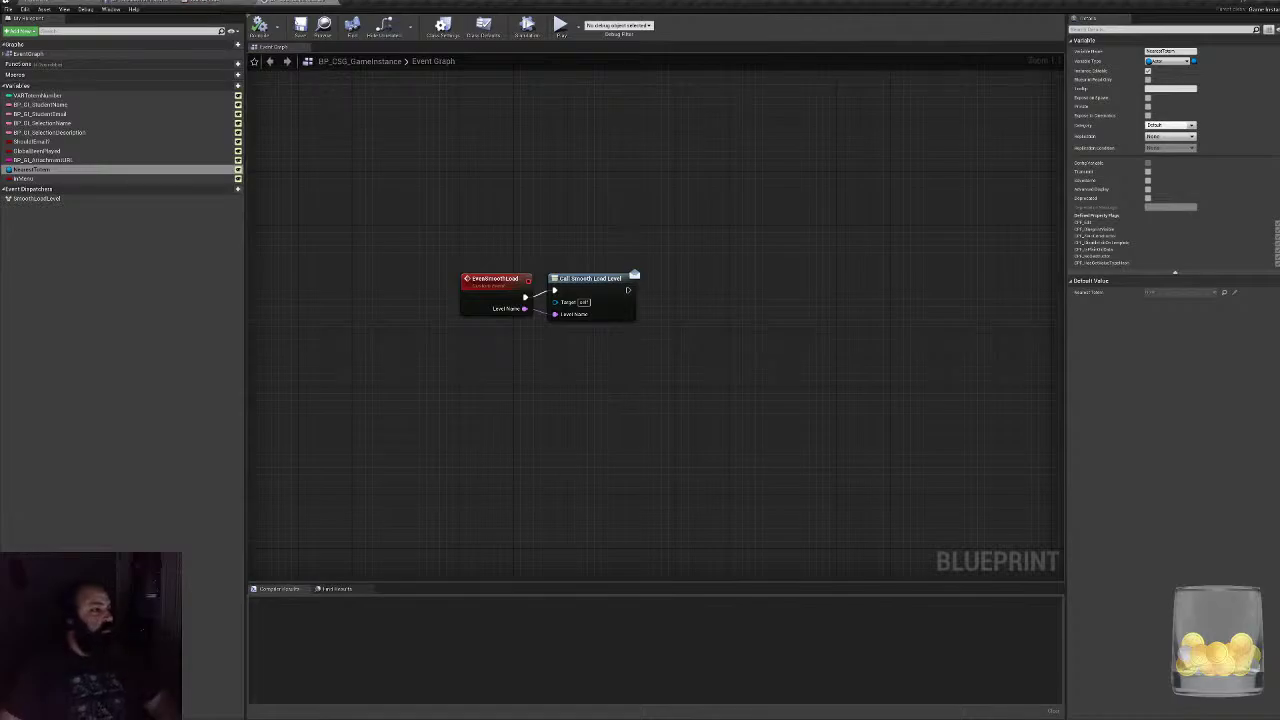
left_click(215, 2)
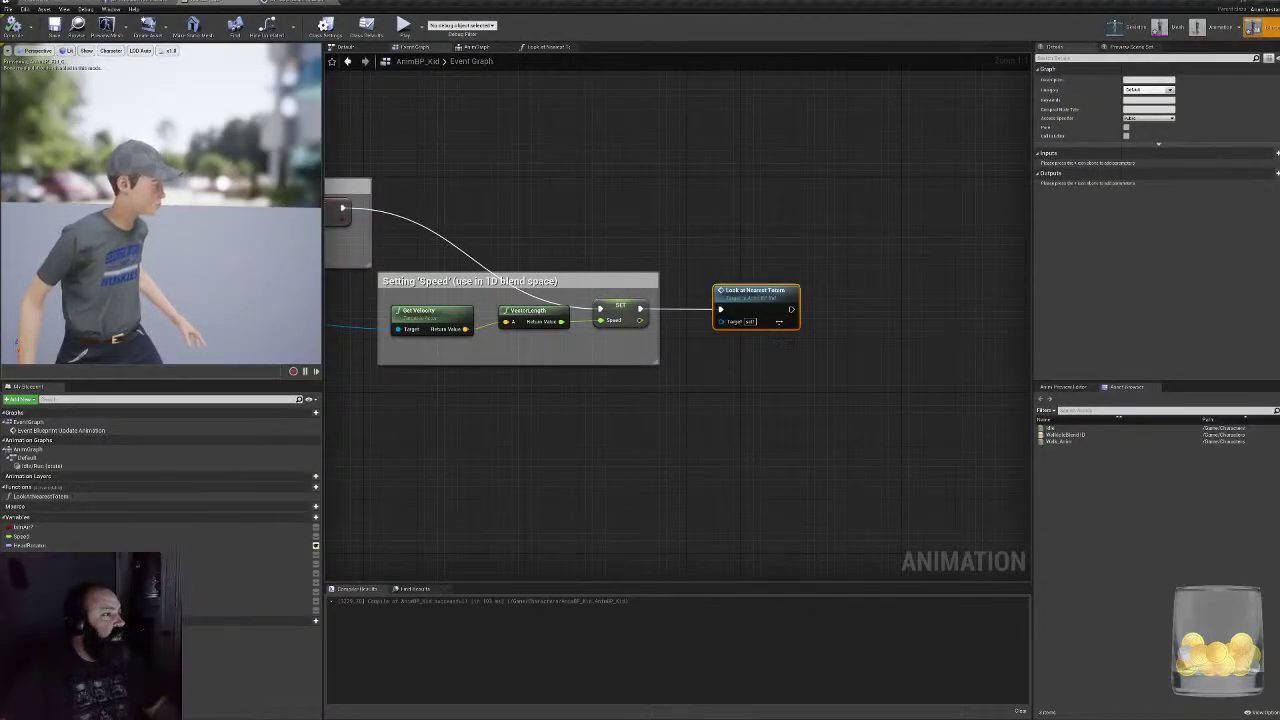
left_click(478, 47)
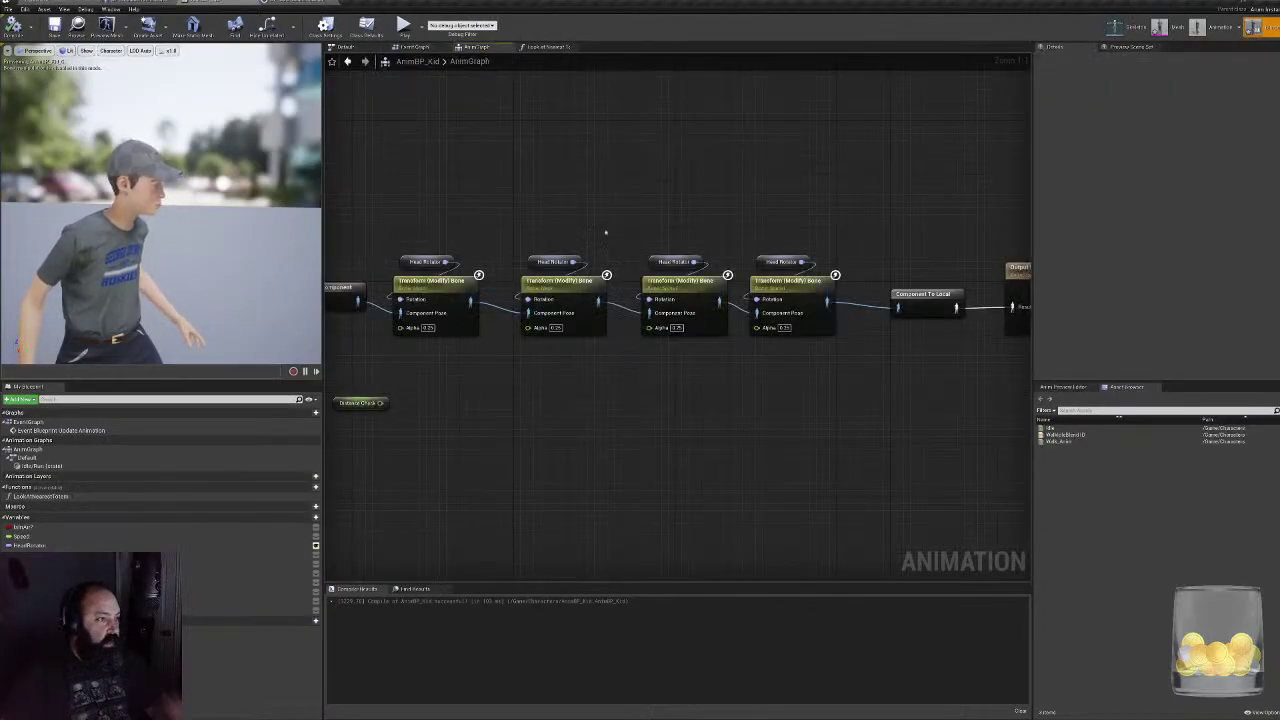
left_click(548, 47)
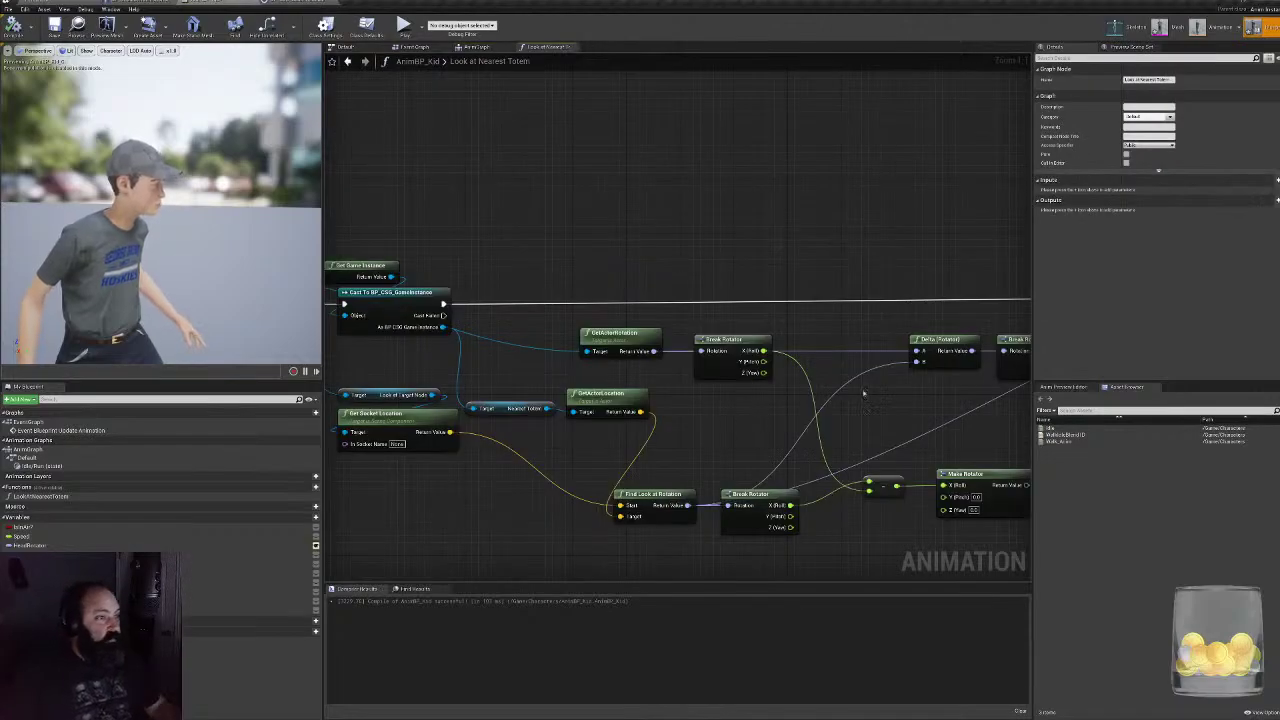
- Examine the Look at Nearest Totem graph from the casts through the rotator nodes to the Head Rotator setters
right_click_drag(864, 393, 614, 250)
left_click_drag(741, 206, 810, 232)
right_click_drag(812, 233, 633, 270)
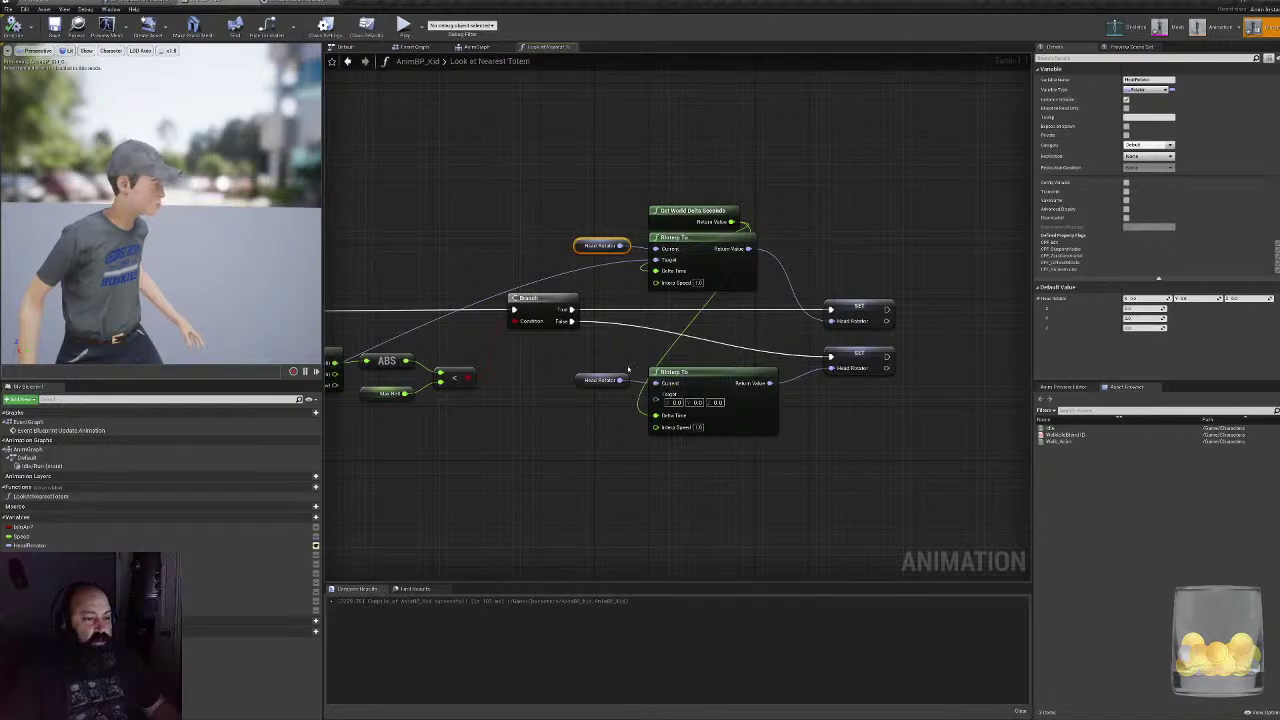
right_click_drag(628, 370, 903, 270)
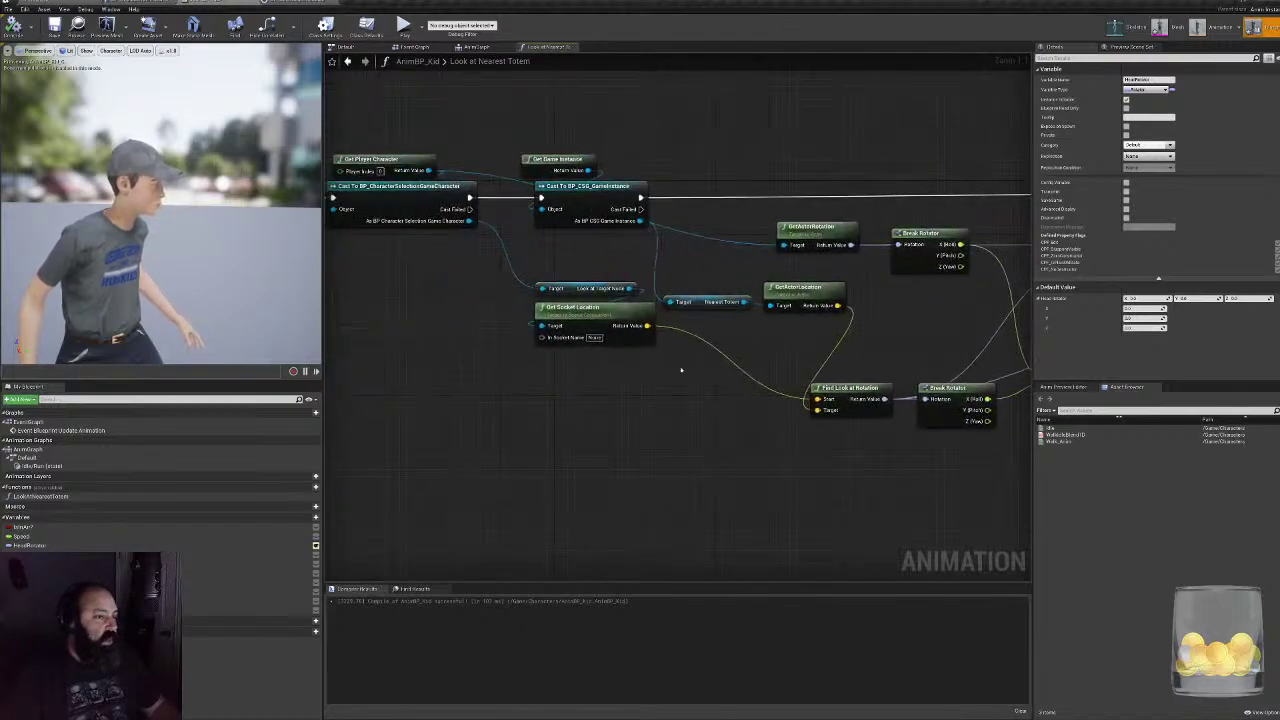
right_click_drag(681, 371, 549, 410)
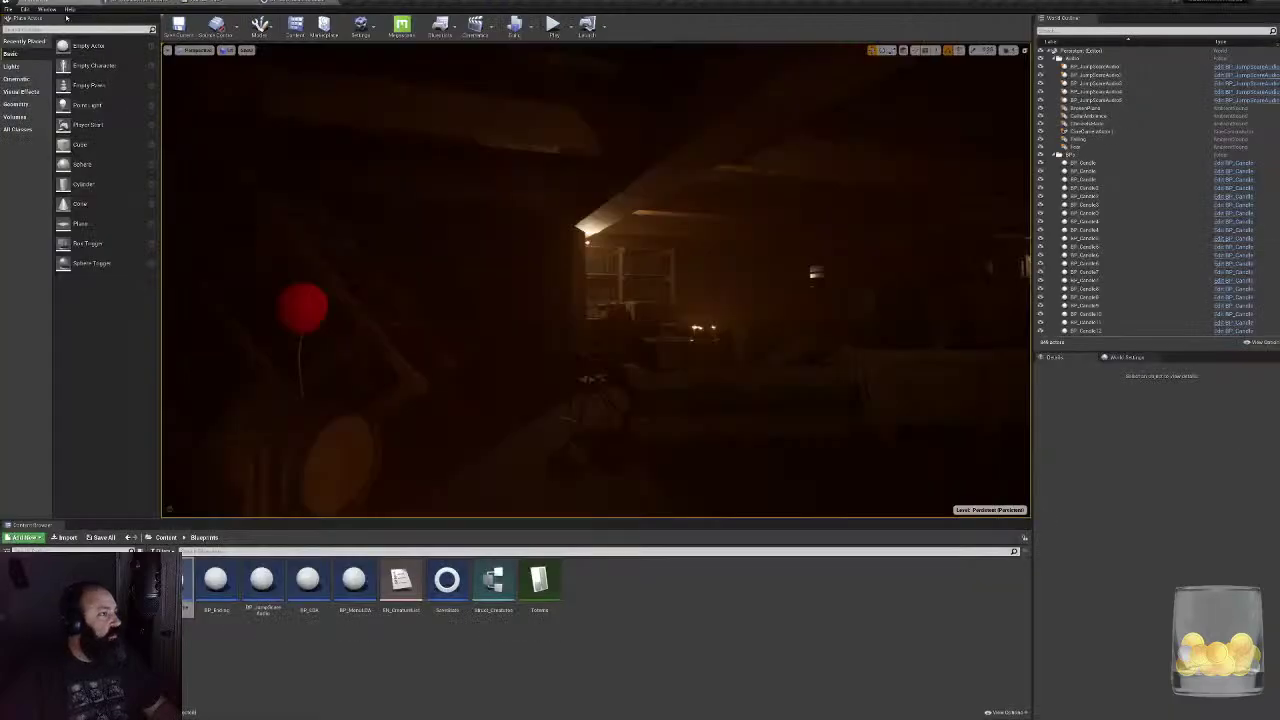
- Reopen the Message Log to review the NearestTotem runtime errors, close it, and check the BP_CSG_GameInstance graph
left_click(47, 9)
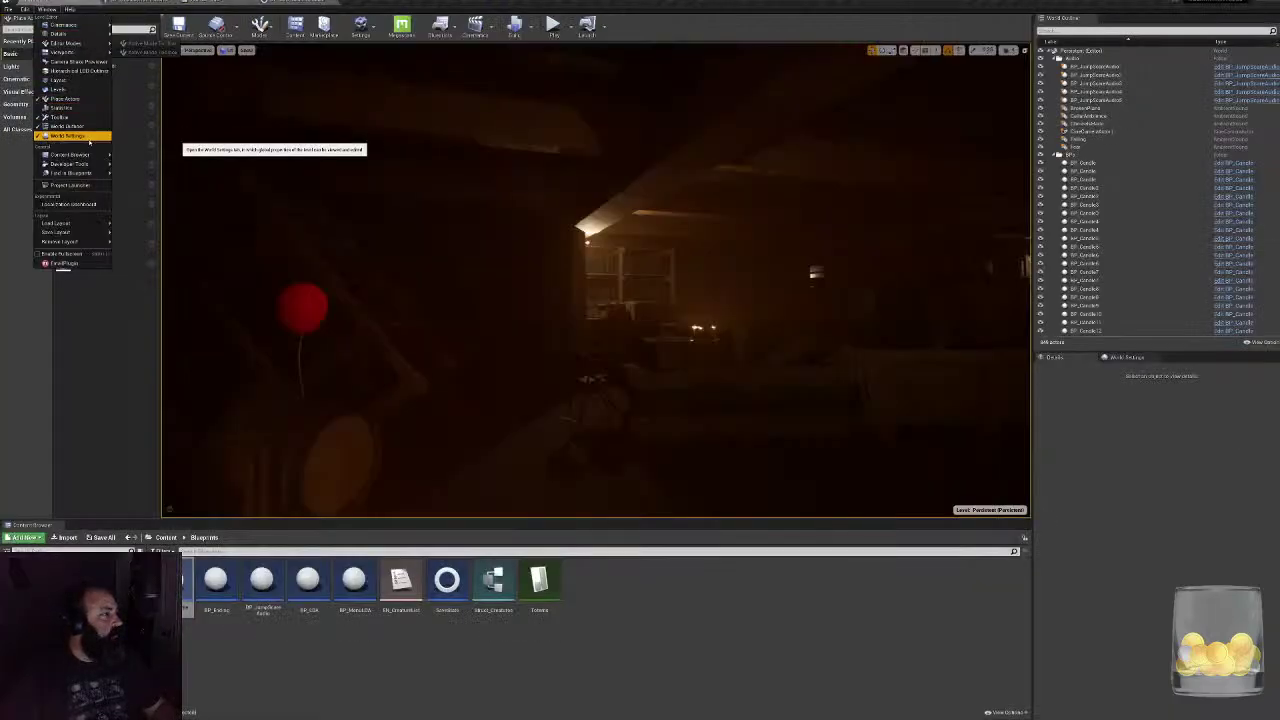
mouse_move(90, 163)
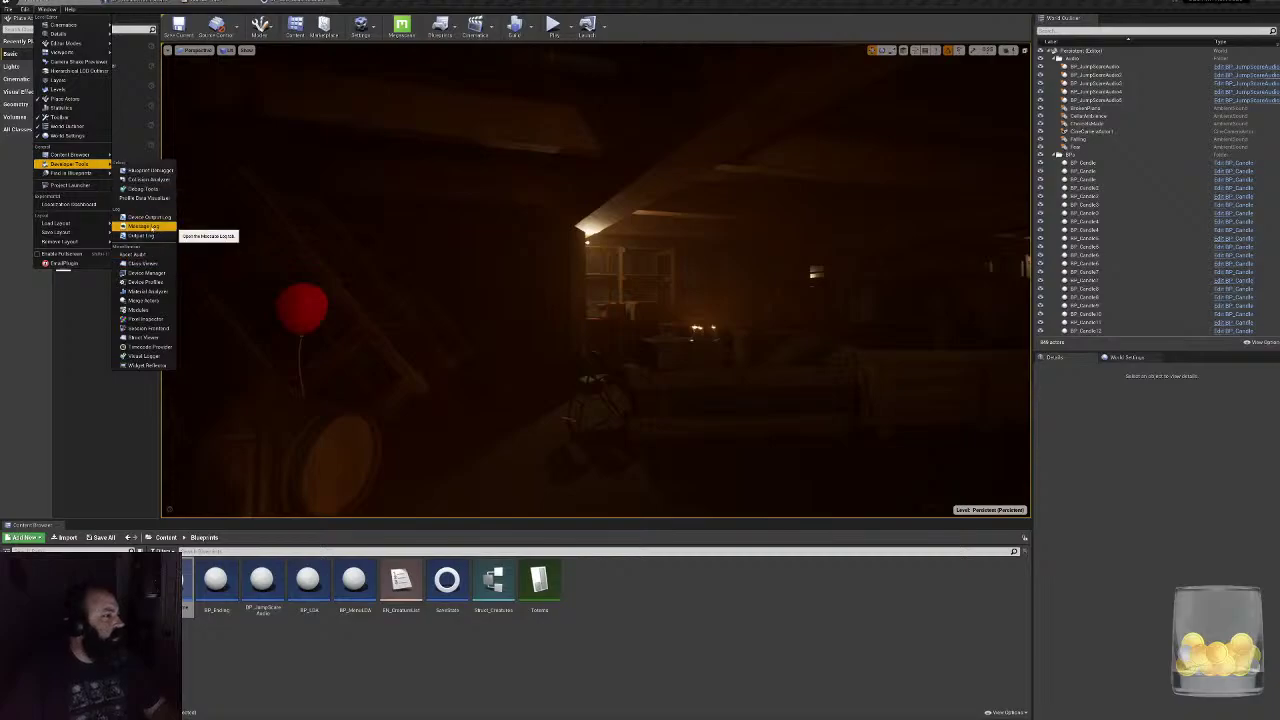
left_click(145, 226)
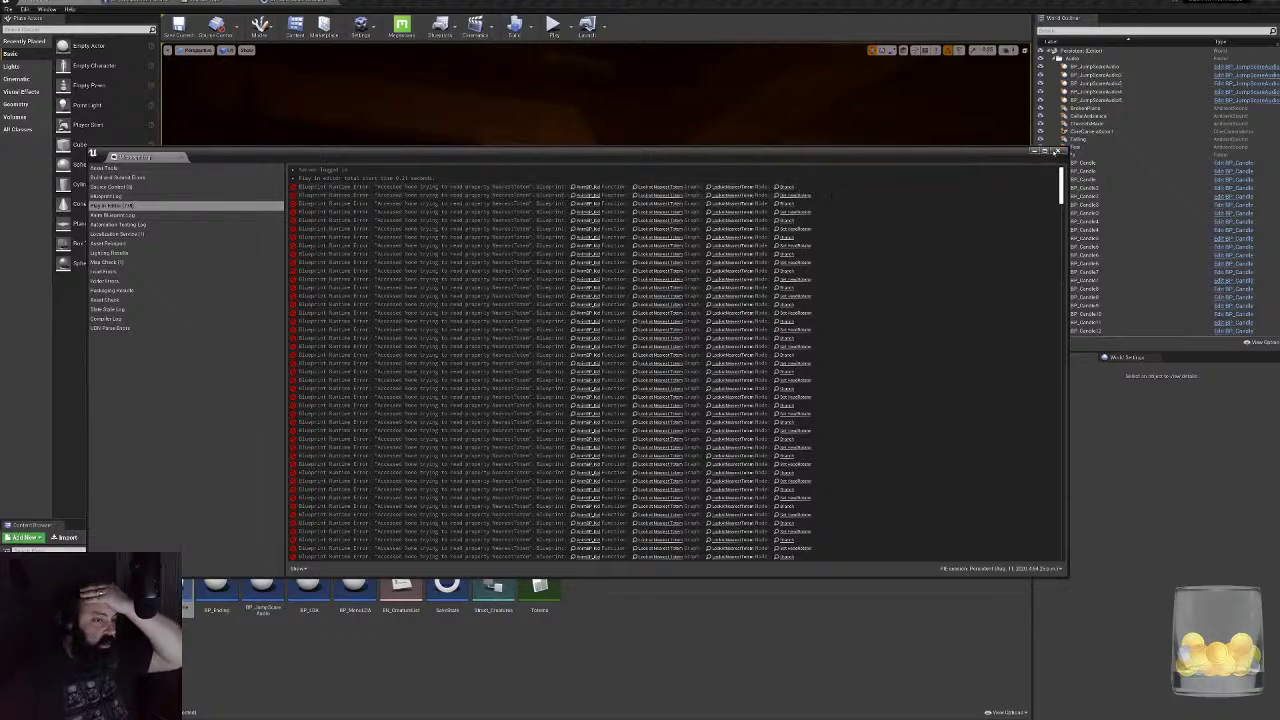
left_click(1055, 151)
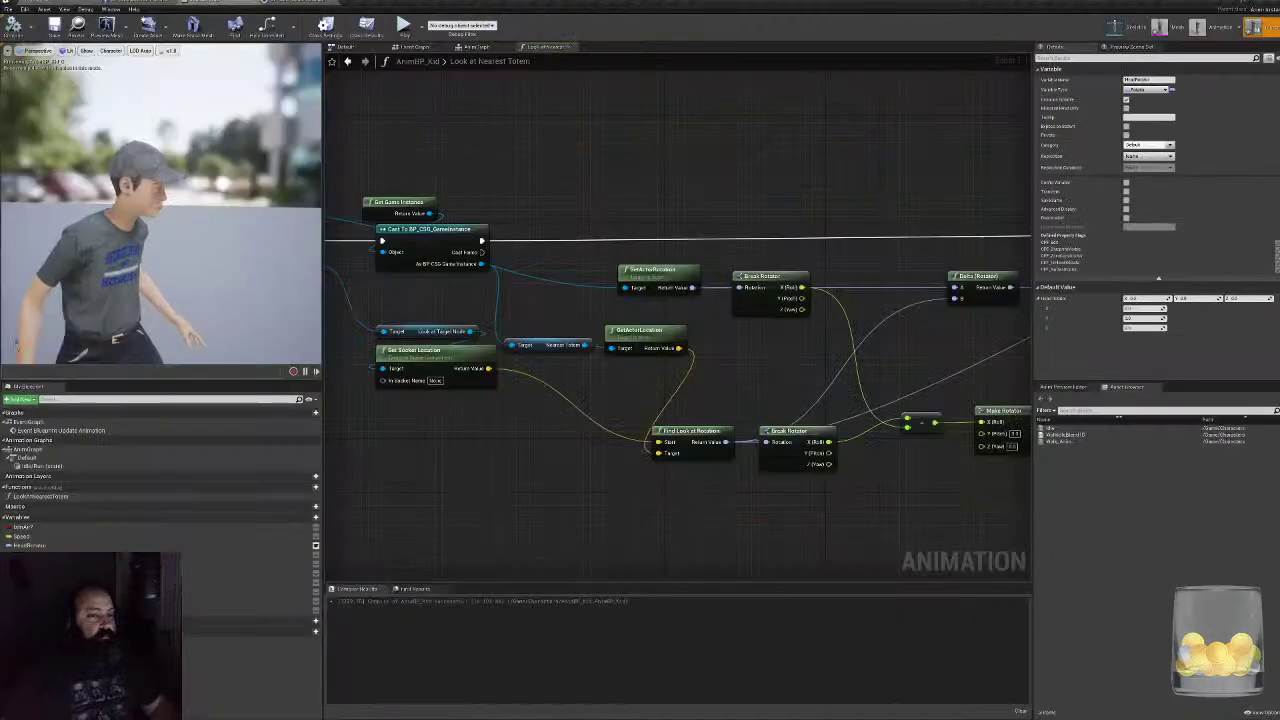
left_click(300, 2)
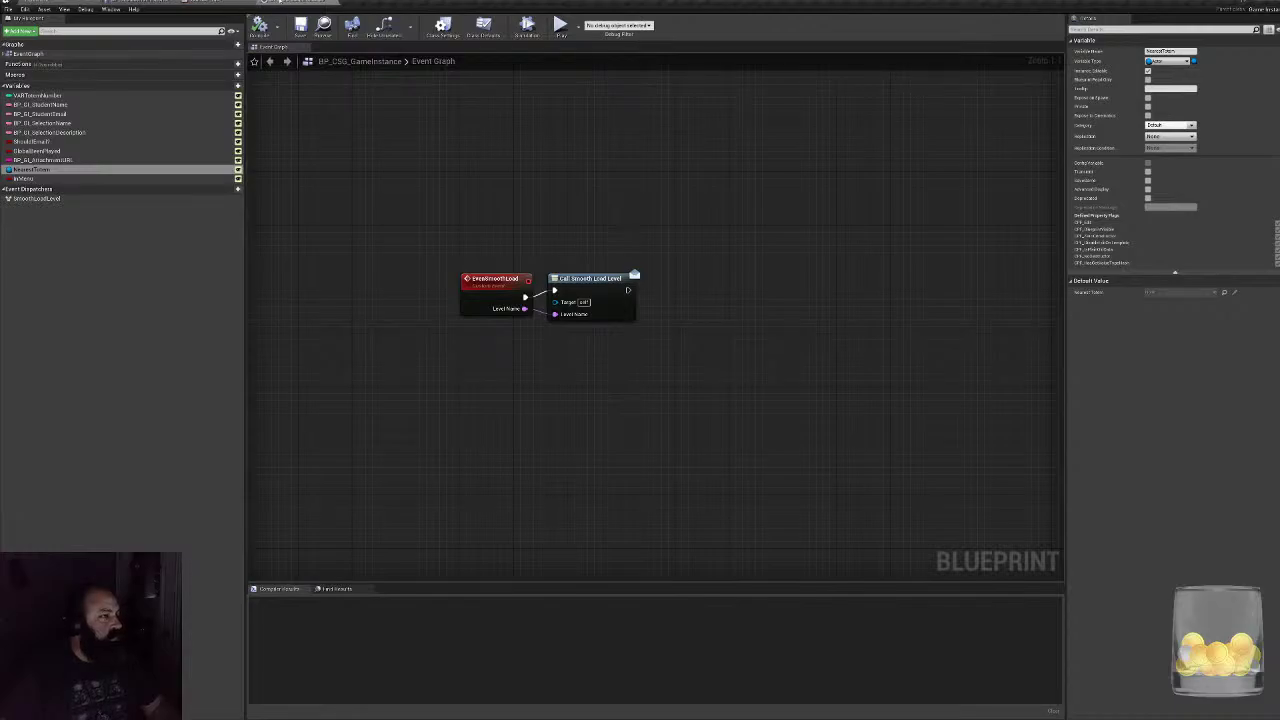
left_click(225, 4)
- Connect the Make Rotator's Return Value to the Target of the RInterp To on the Branch's True side, and compile AnimBP_Kid
right_click_drag(681, 395, 121, 405)
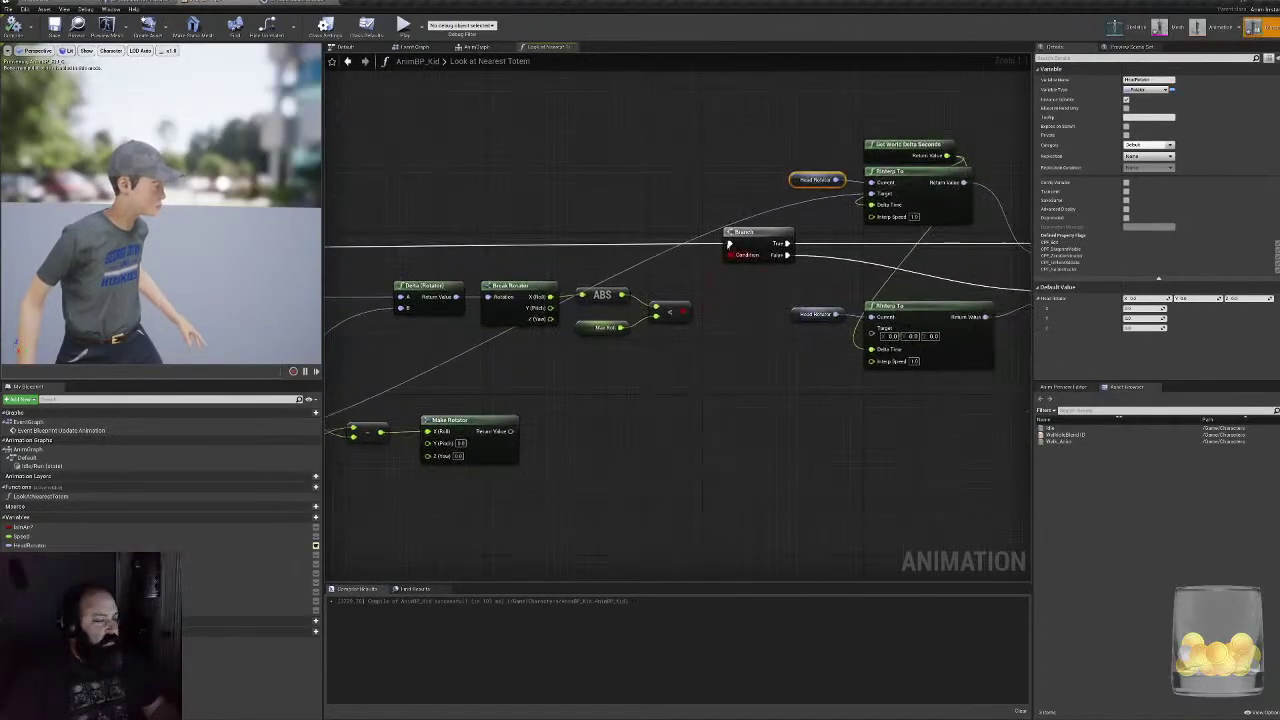
left_click(732, 232)
right_click_drag(593, 442, 633, 456)
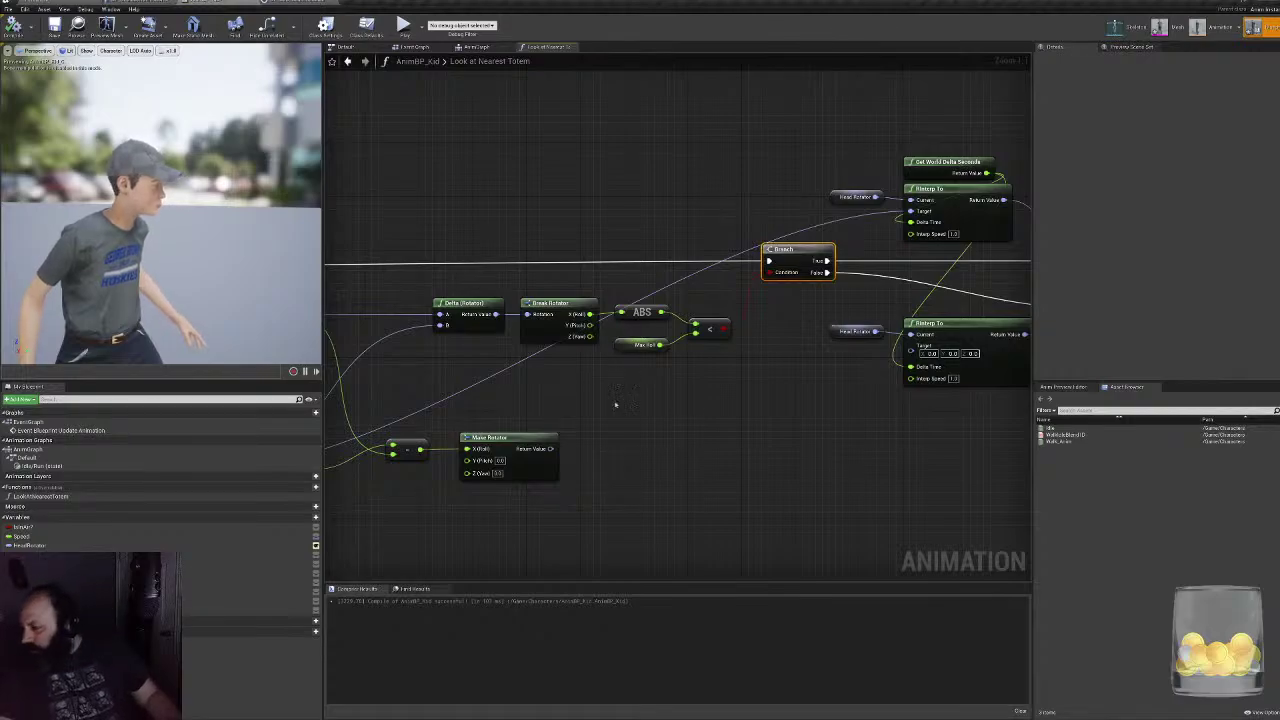
right_click_drag(729, 447, 629, 471)
left_click_drag(558, 481, 917, 244)
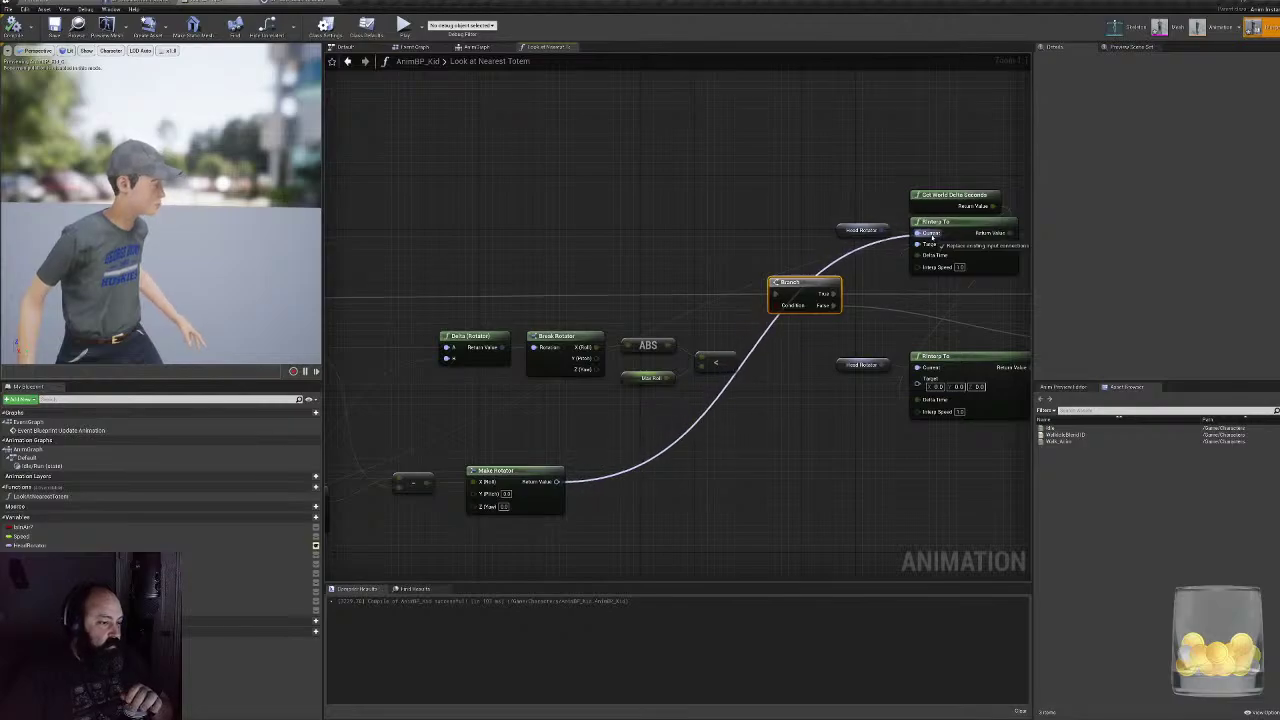
right_click_drag(771, 494, 745, 478)
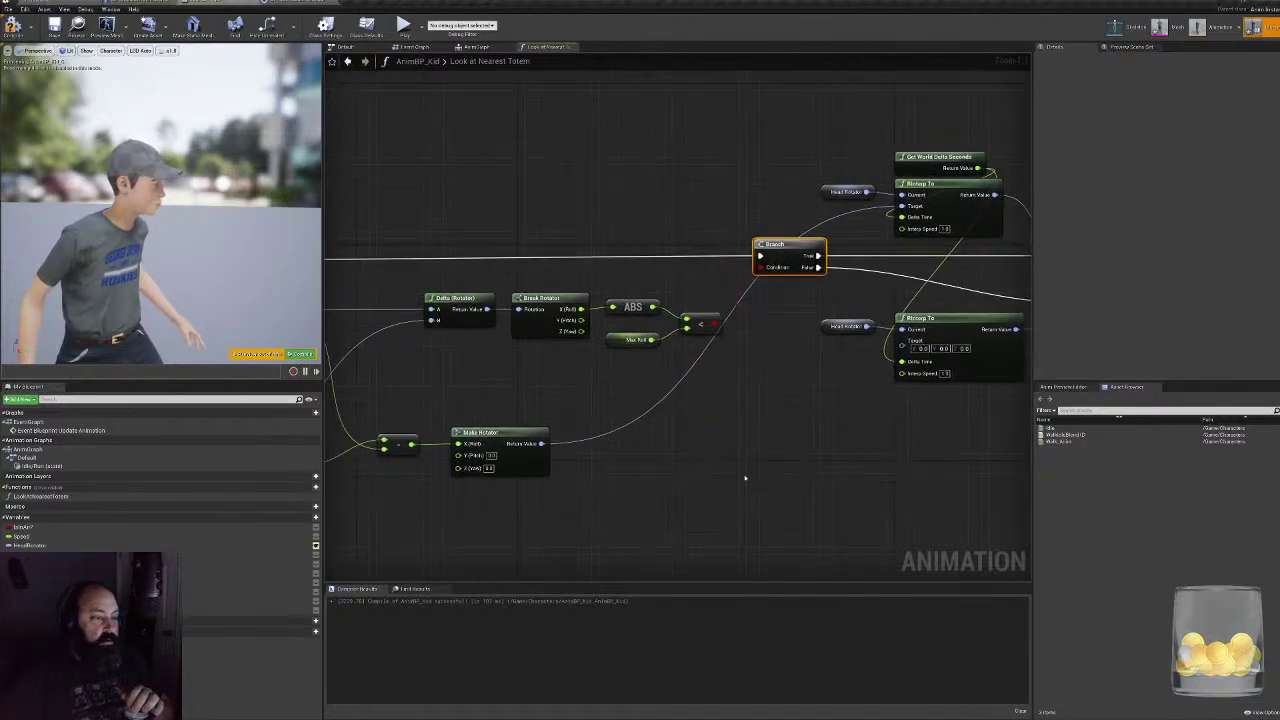
left_click(14, 28)
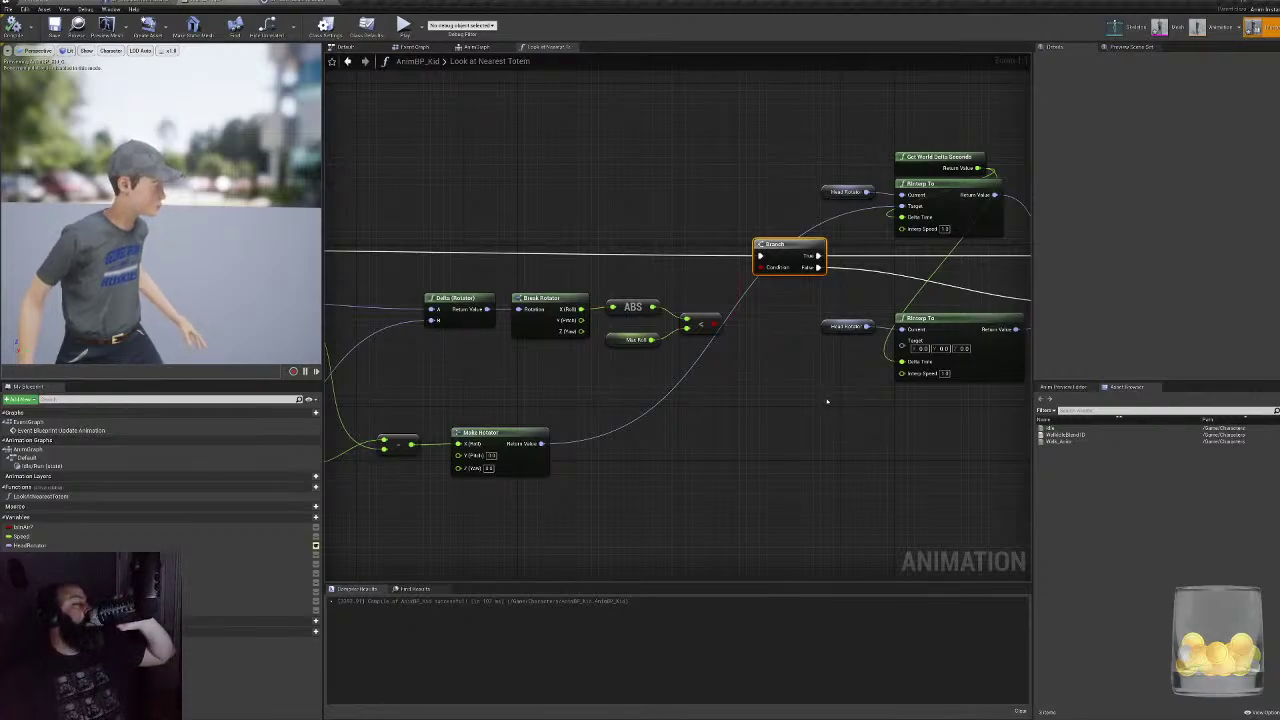
- Trace the Break Rotator, Delta and Make Rotator connections back to the start of the Look at Nearest Totem function
right_click_drag(610, 417, 833, 392)
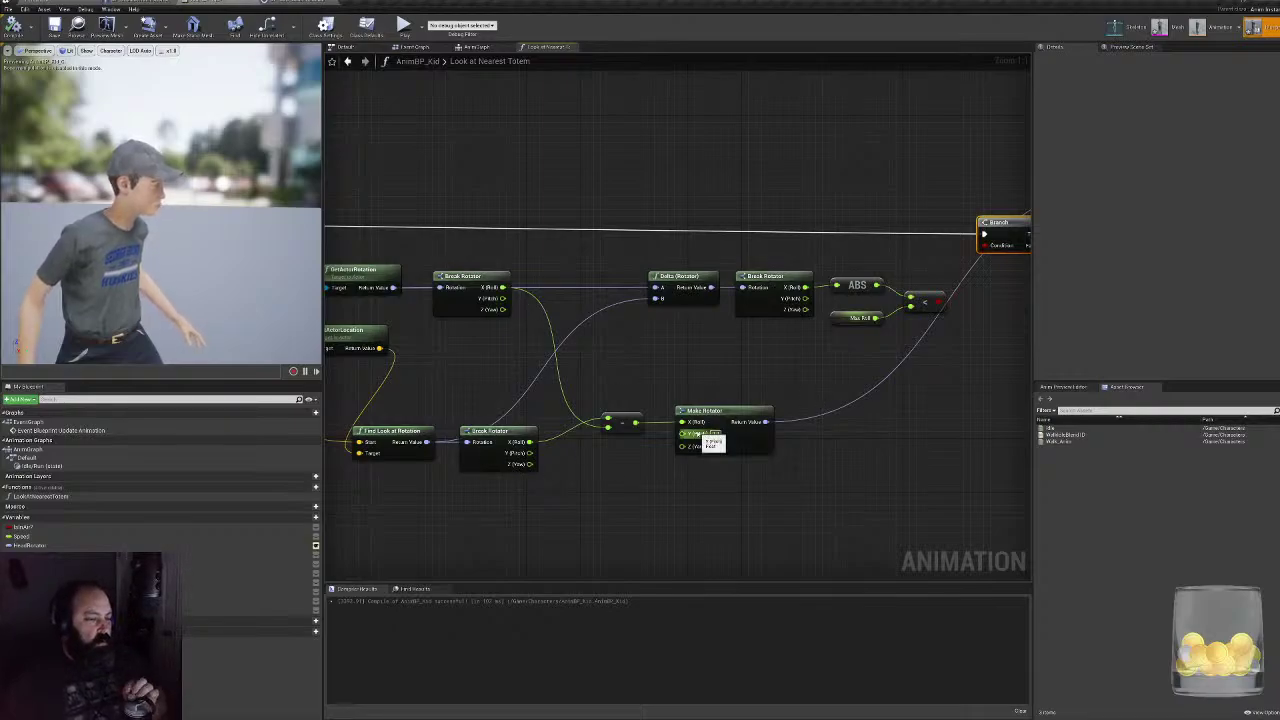
right_click_drag(921, 432, 803, 430)
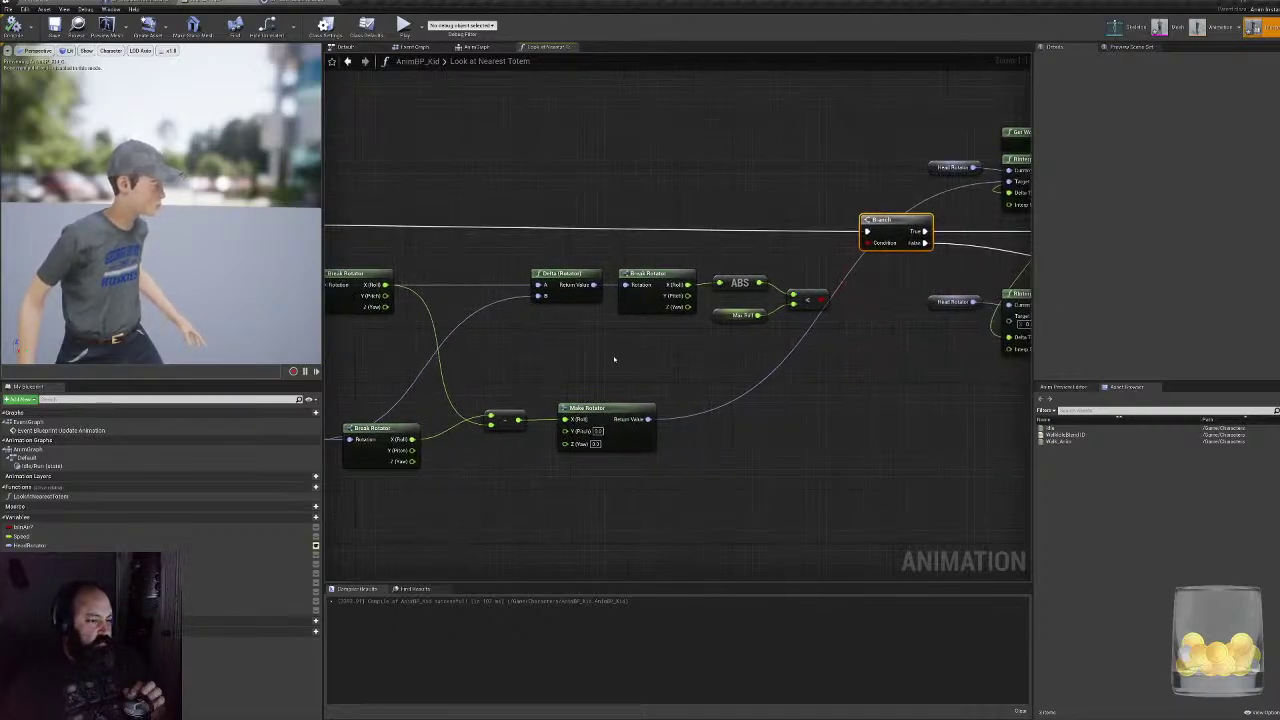
right_click_drag(614, 359, 655, 354)
left_click(712, 275)
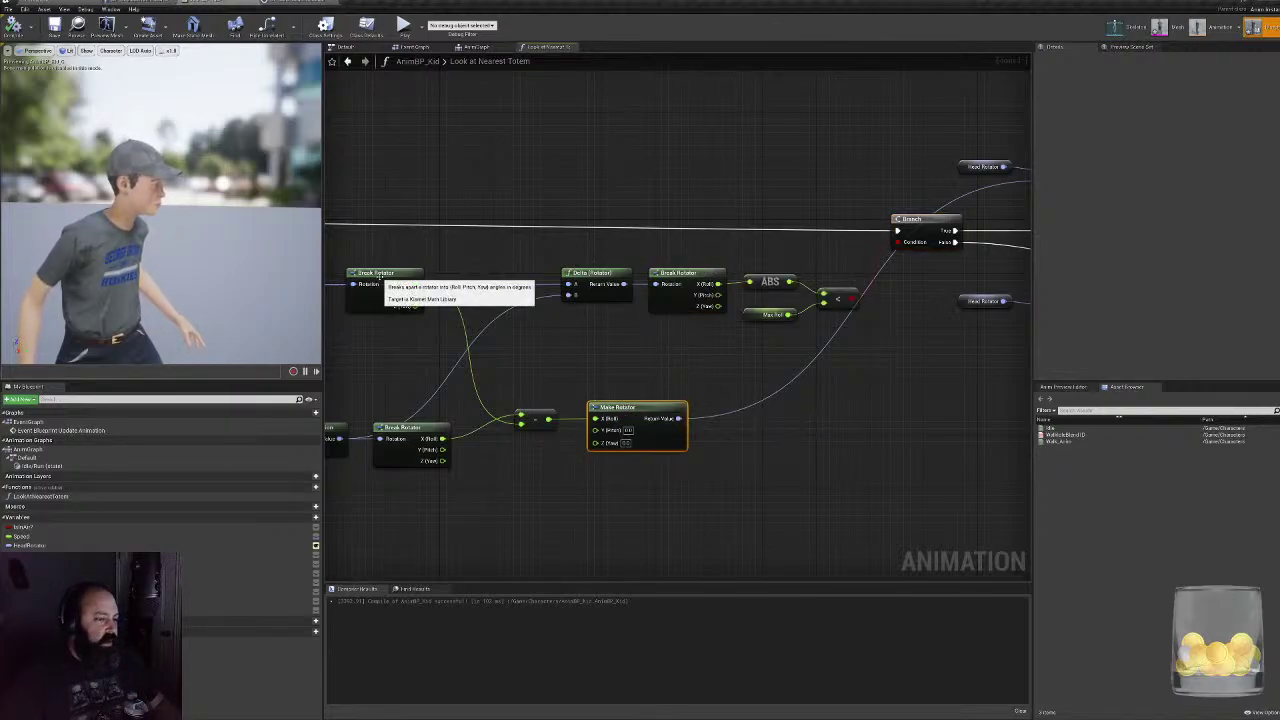
left_click(380, 274)
left_click(399, 427)
right_click_drag(418, 339, 1028, 333)
right_click_drag(672, 328, 589, 408)
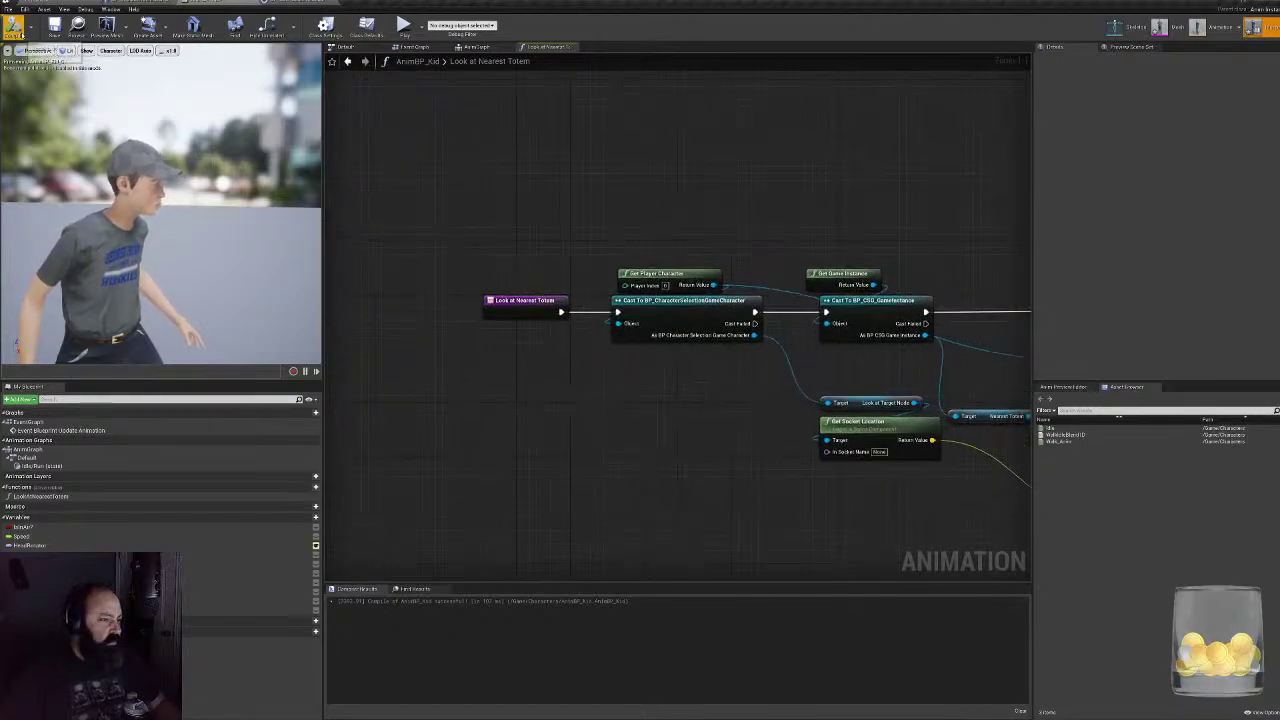
- Start a play session from the level editor, fill in the name and email fields, and continue into the game
left_click(76, 4)
left_click(555, 25)
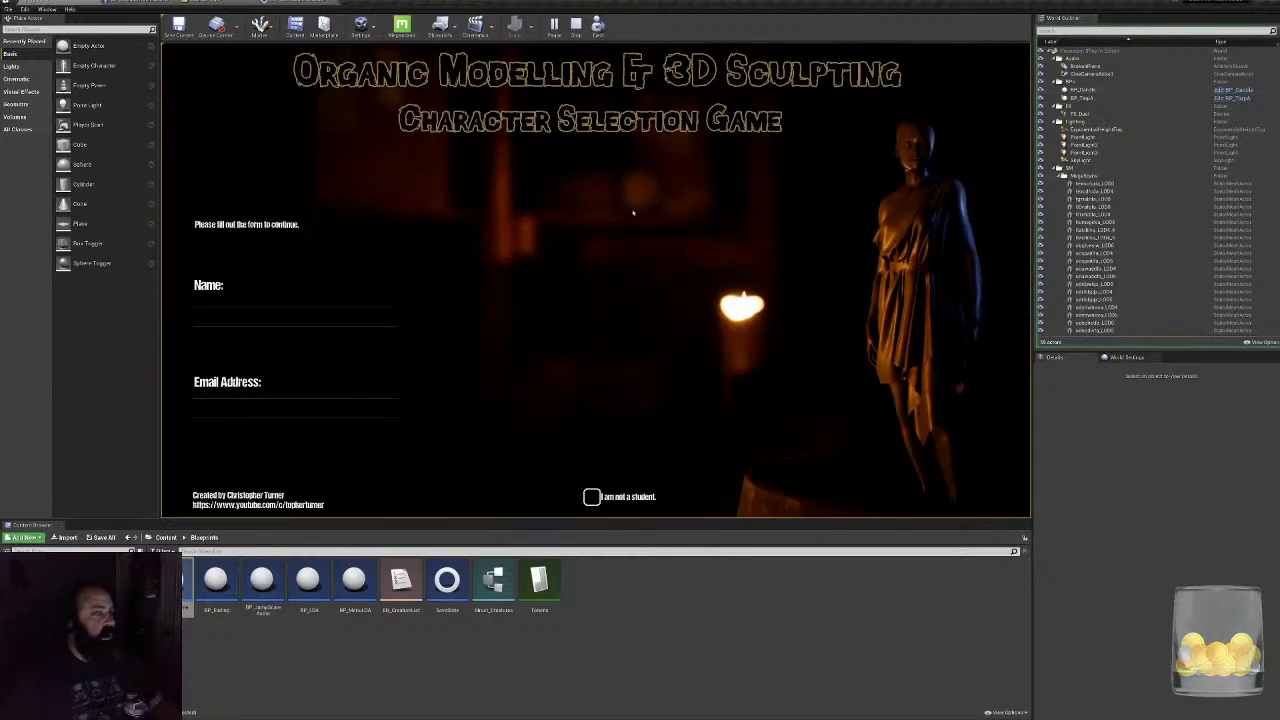
type("sda")
key("Tab")
type("a")
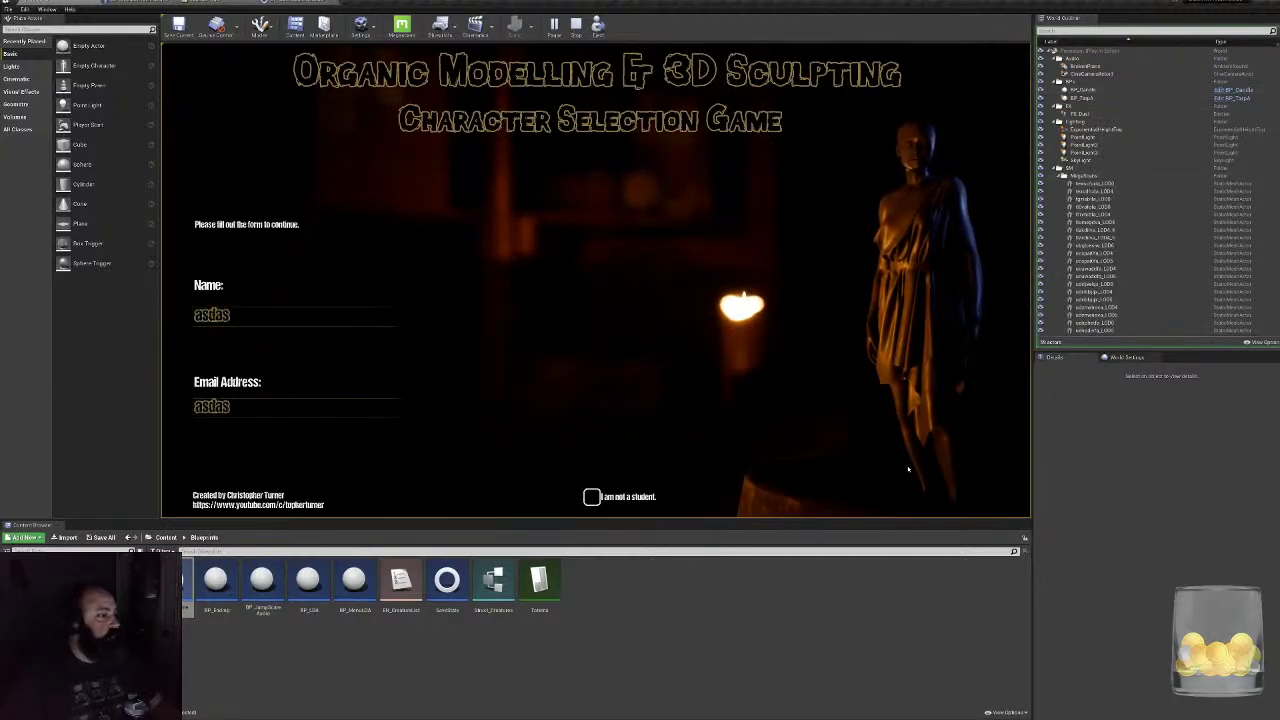
left_click(905, 462)
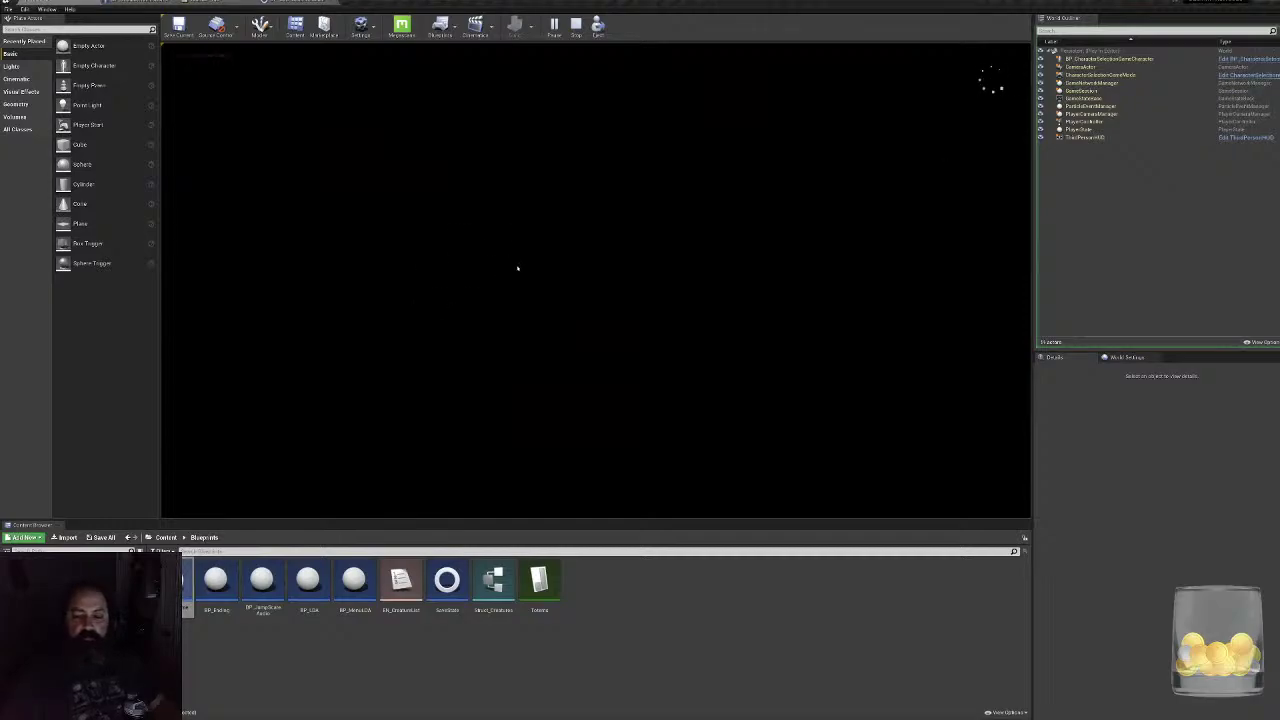
- Walk the kid past the stacked barrels to the outlined totem near the door and turn away to test head tracking
key("w")
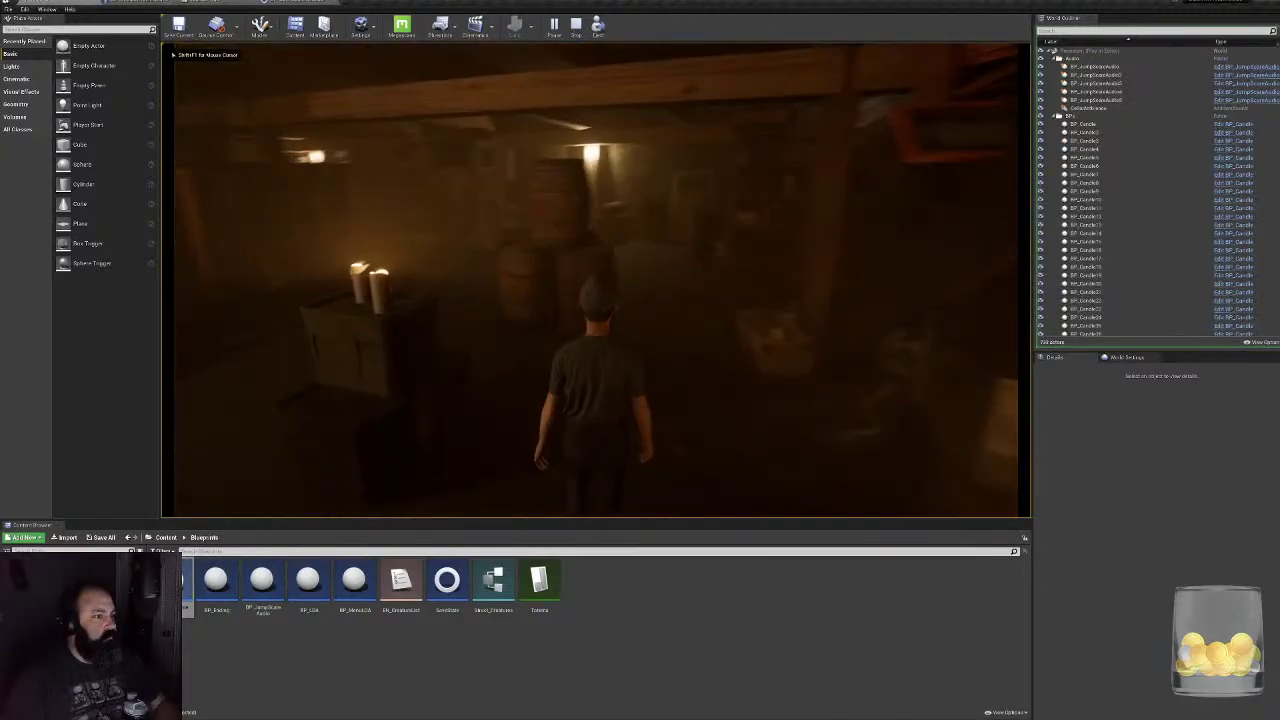
key("w")
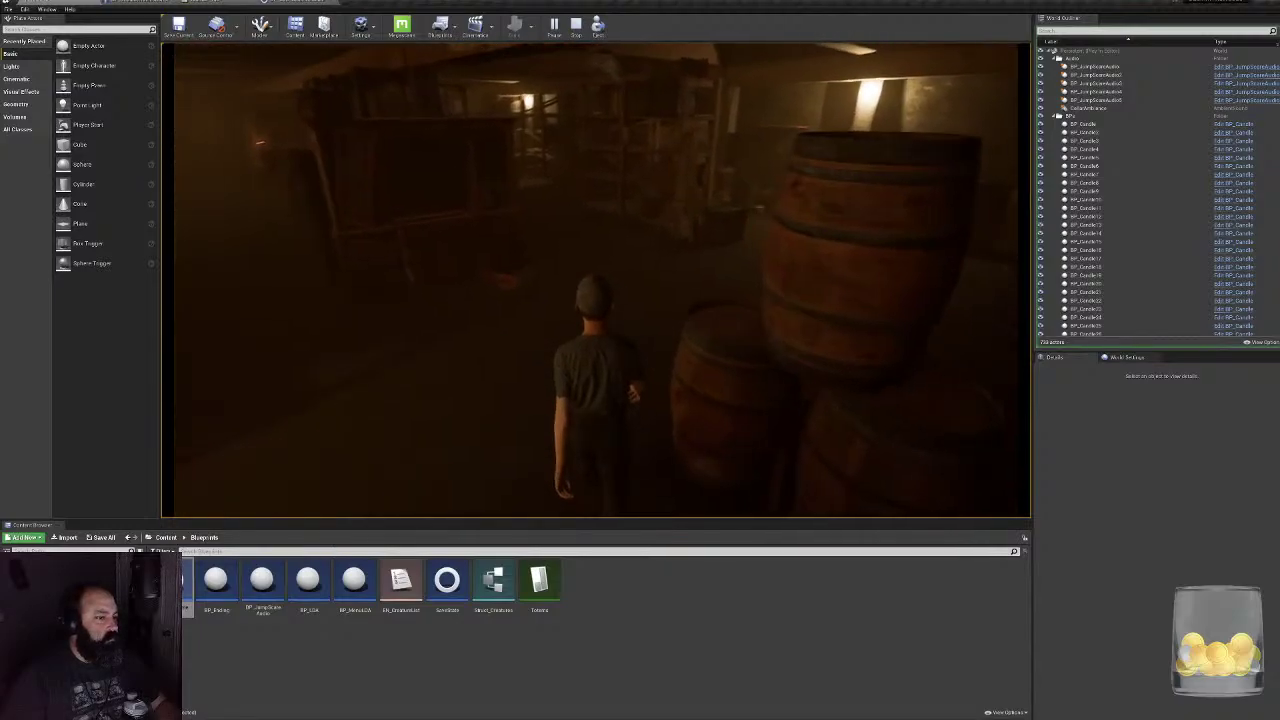
key("w")
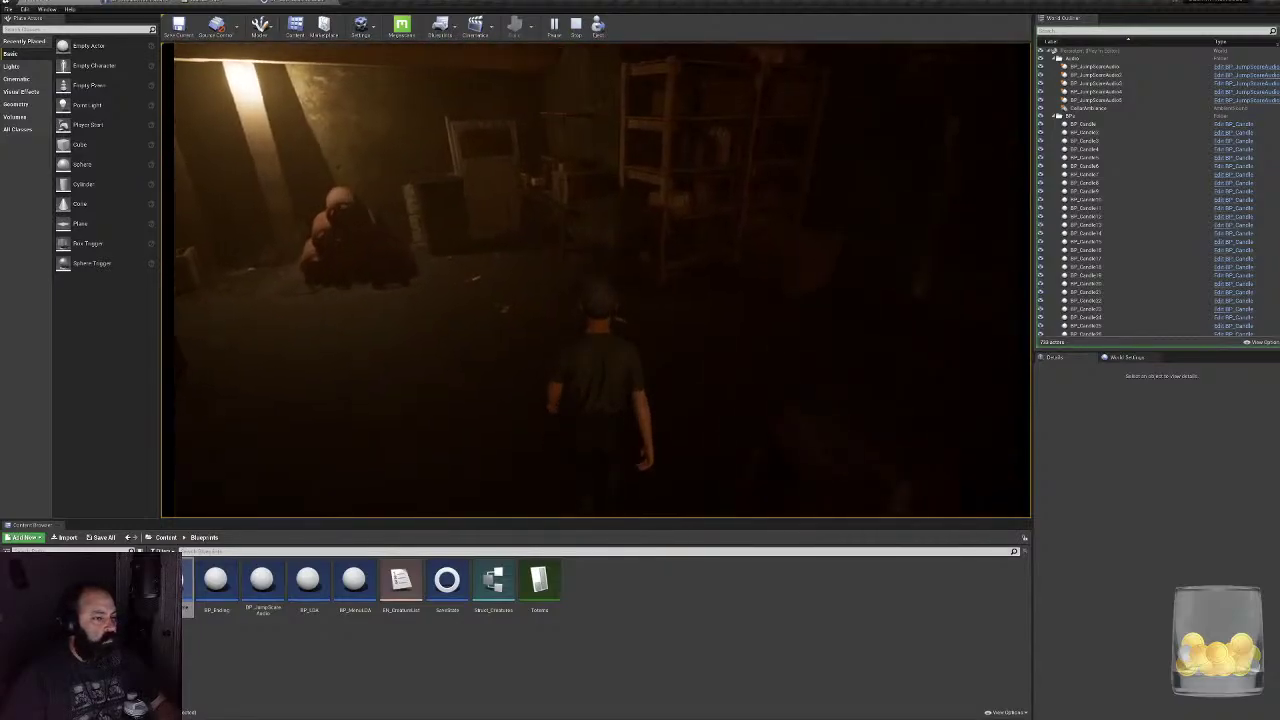
key("w")
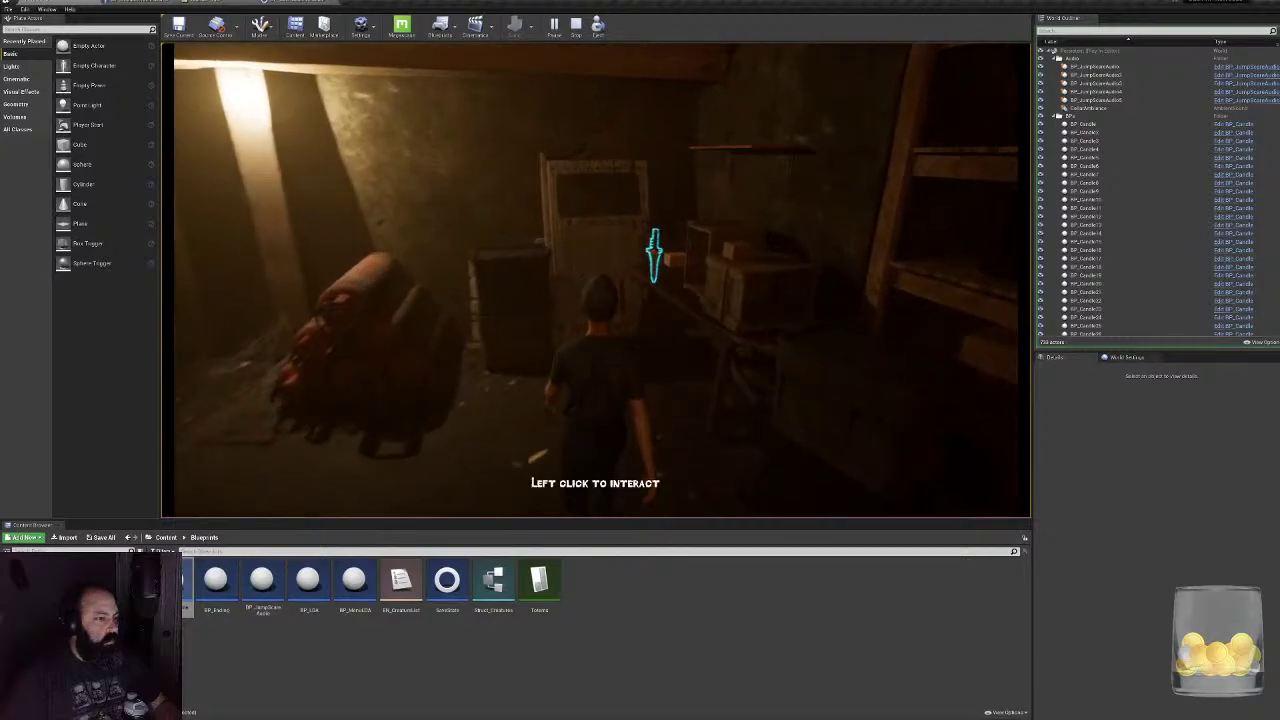
key("w")
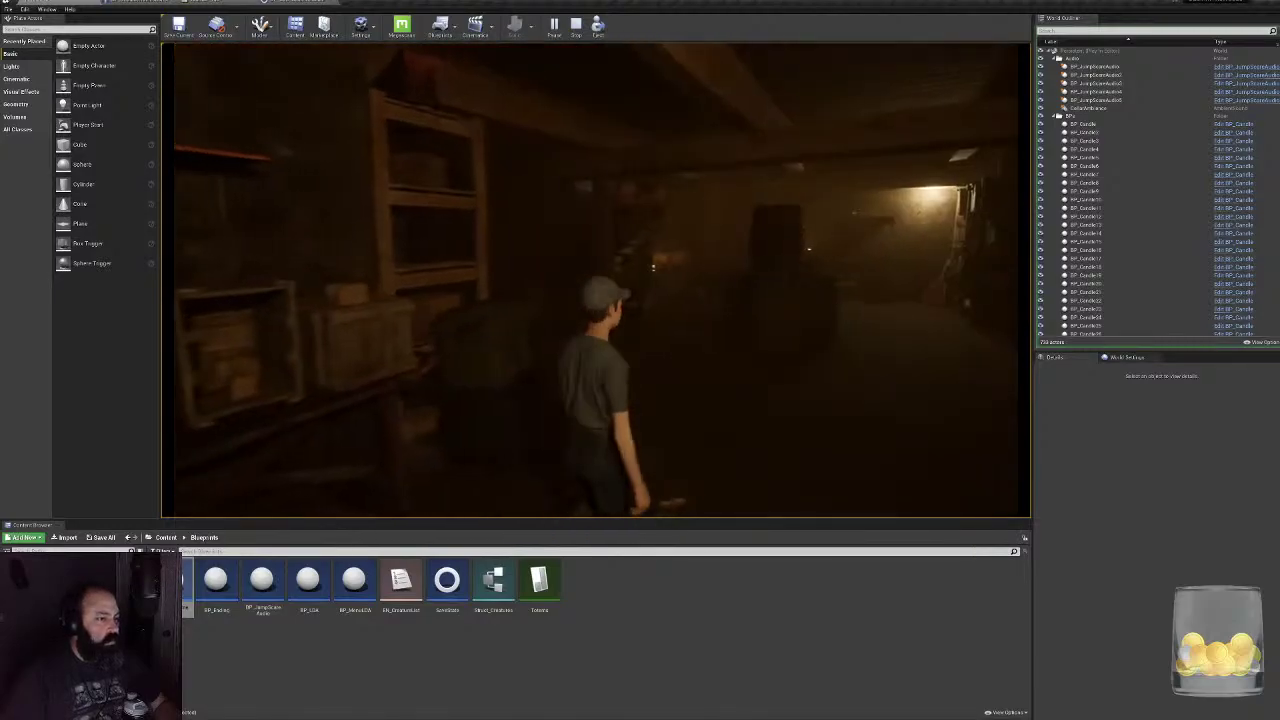
- Walk the kid through the dark shelves to the coat rack, checking the head's rotation from behind and in front
key("w")
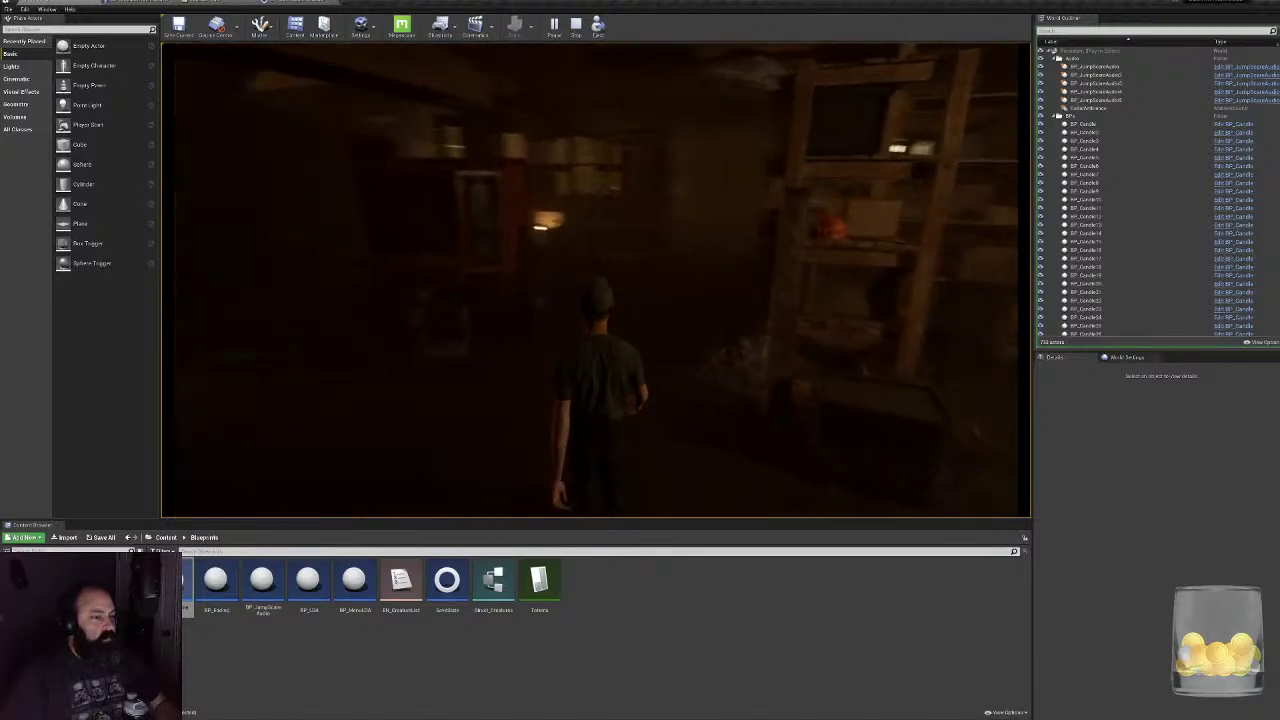
key("w")
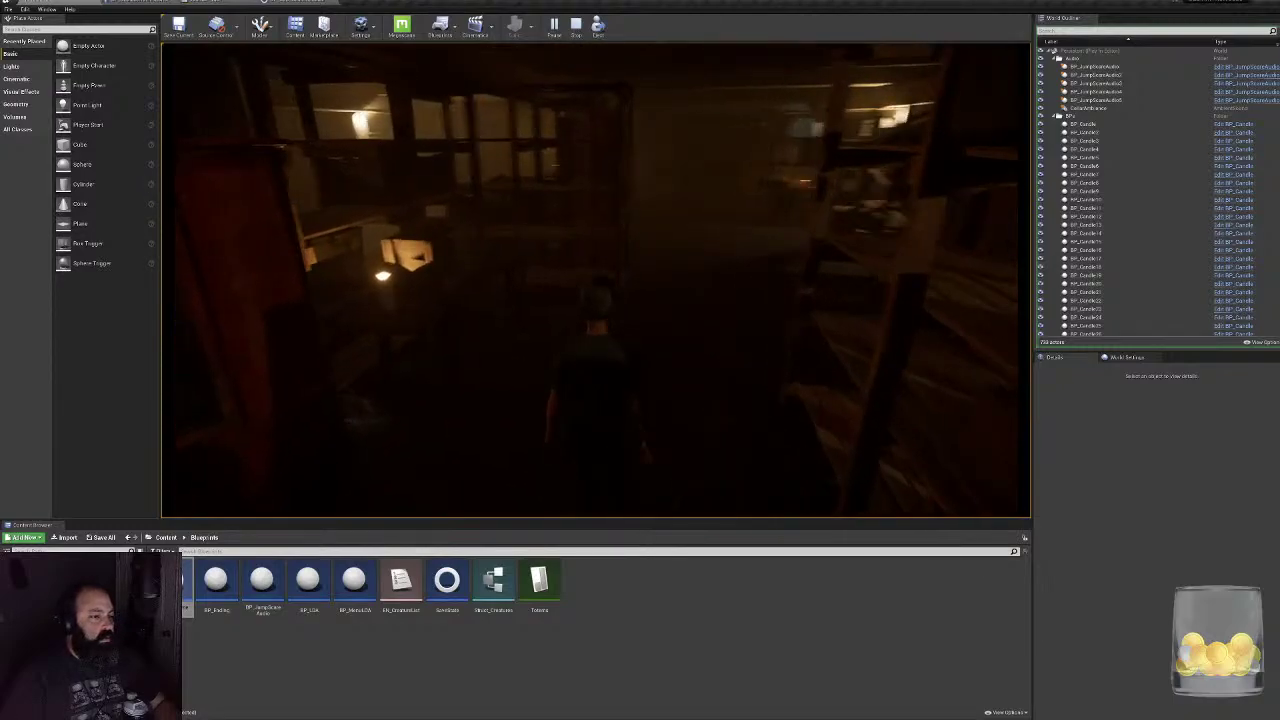
key("w")
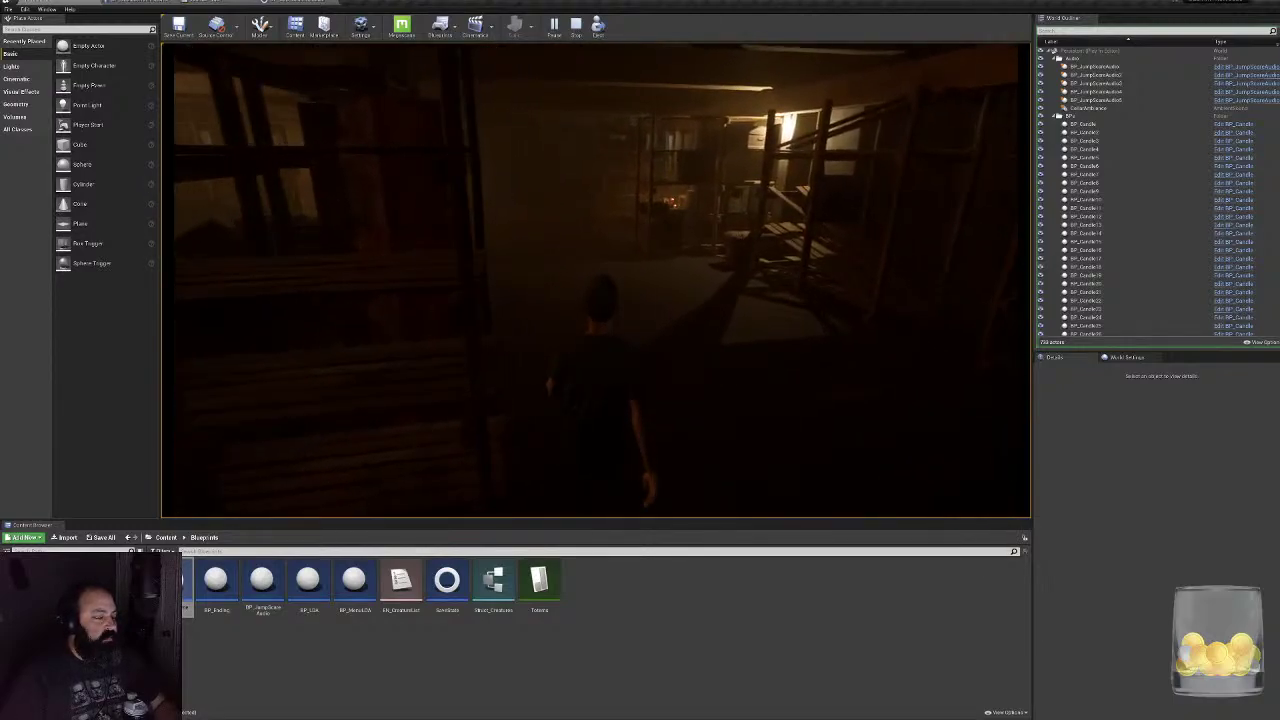
key("w")
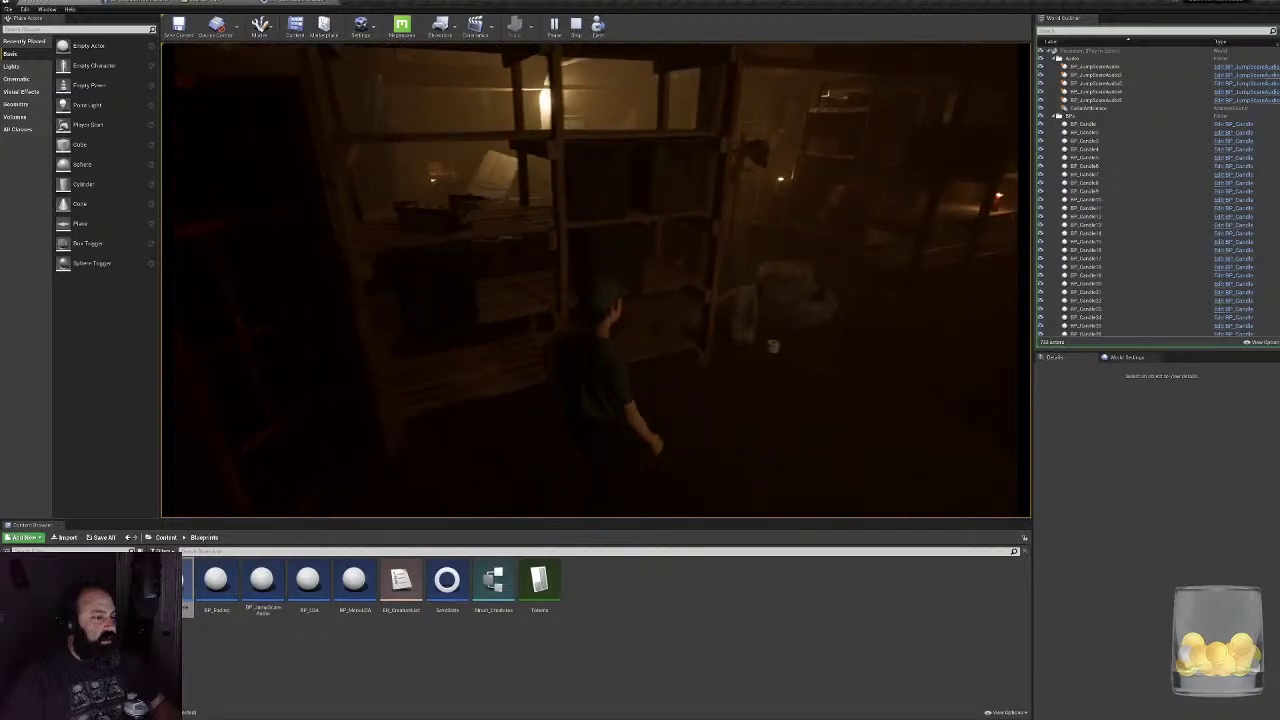
key("w")
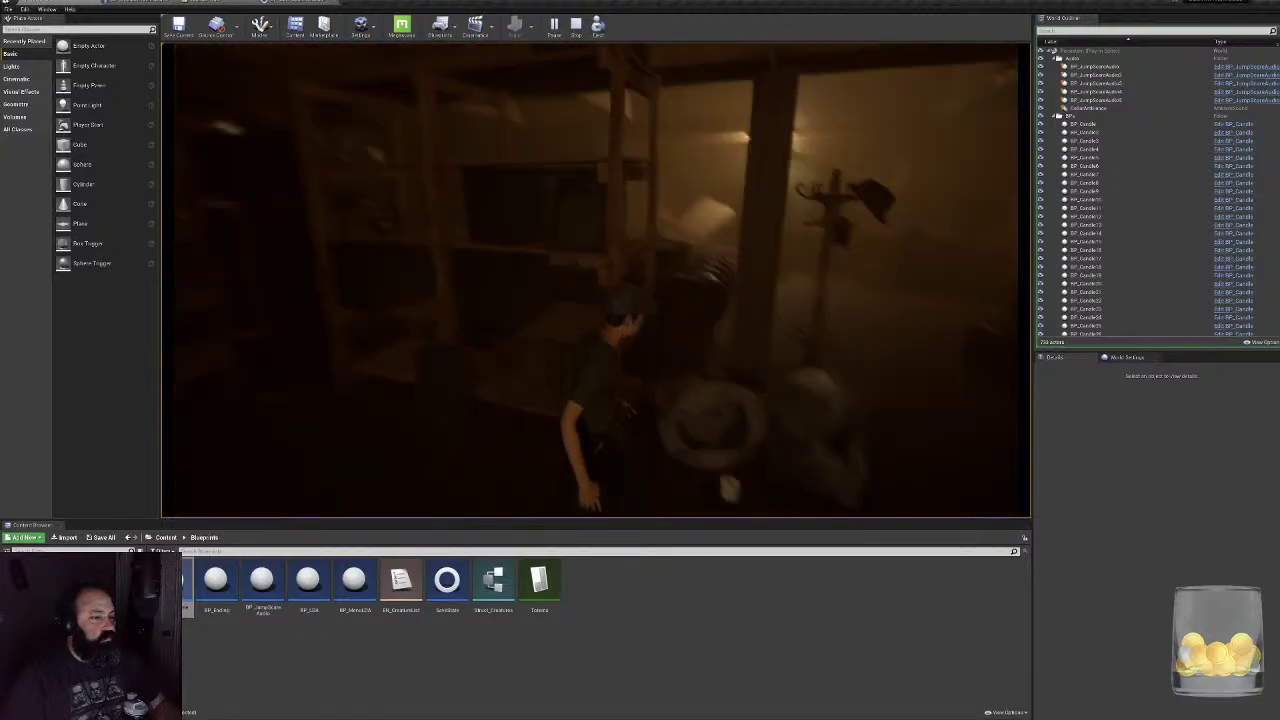
key("w")
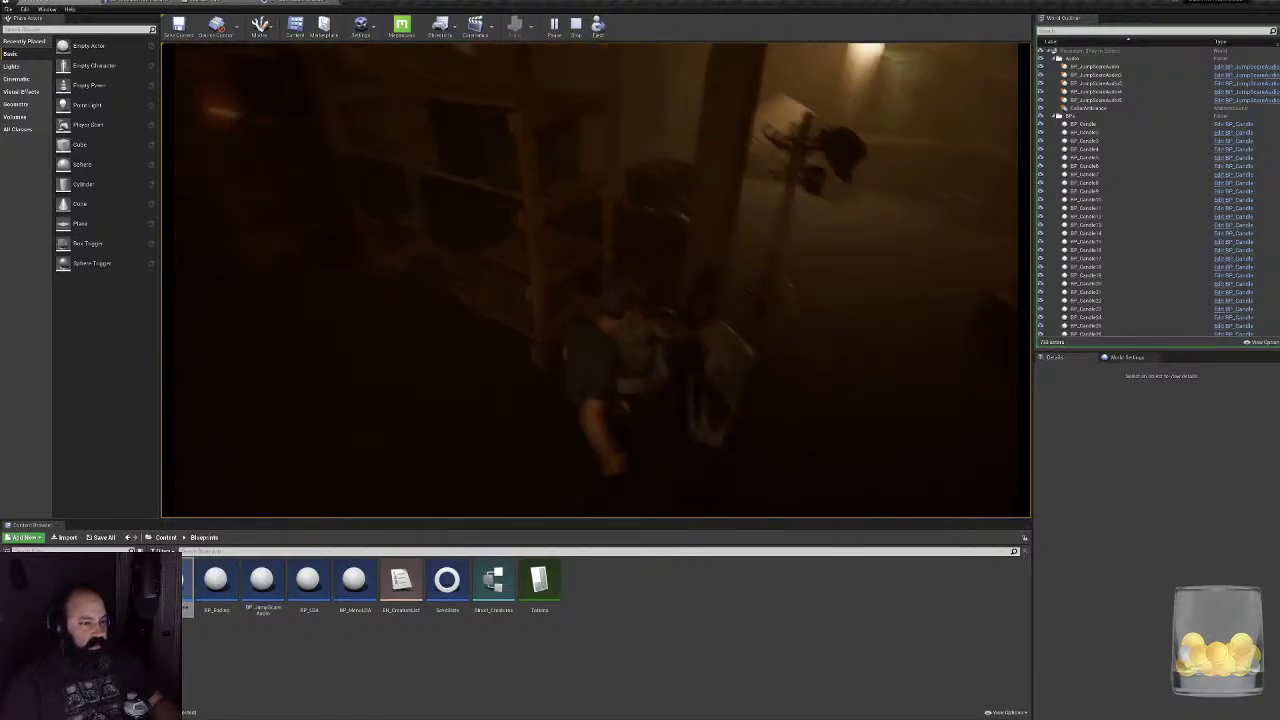
key("w")
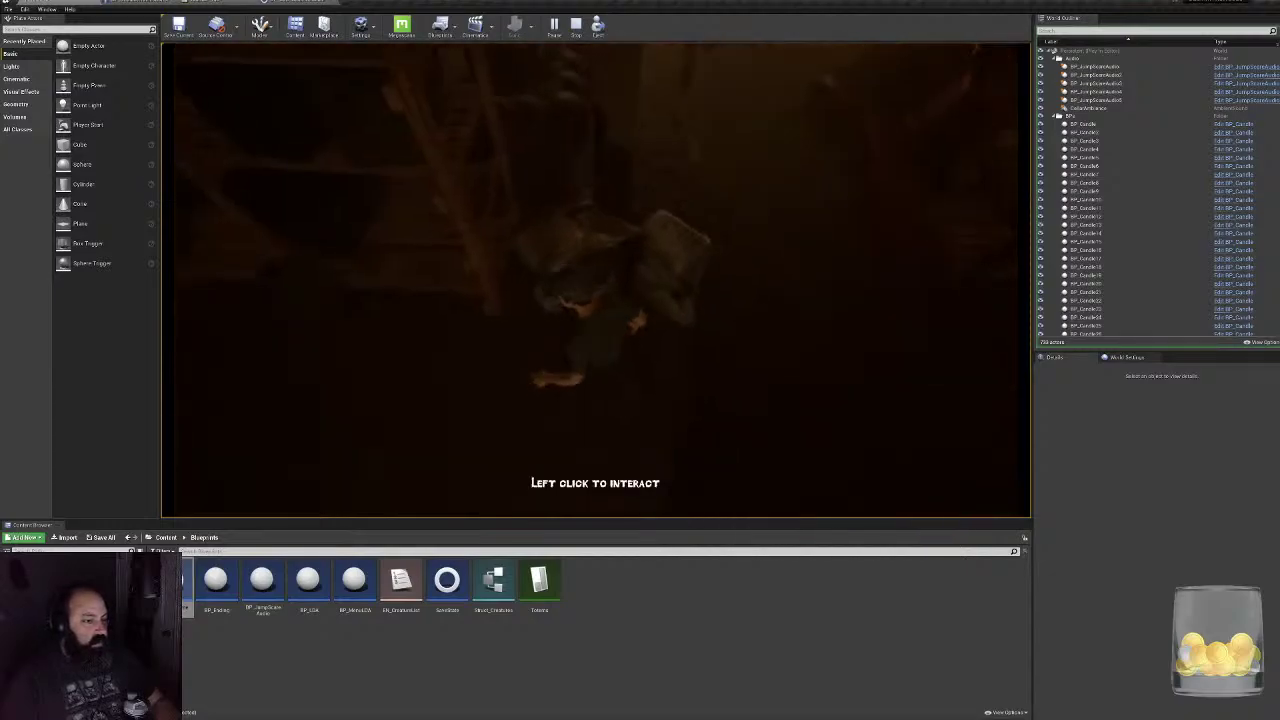
key("w")
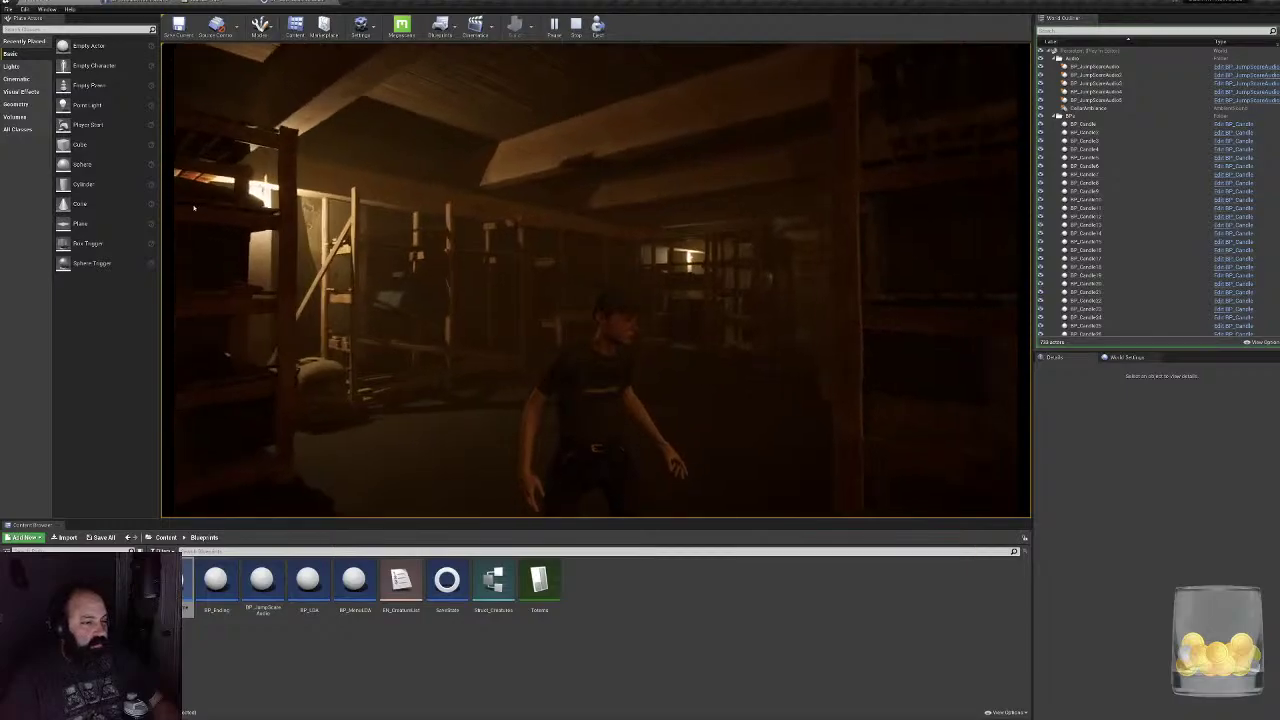
- End the play session and review the Play In Editor runtime errors in the Message Log
key("Escape")
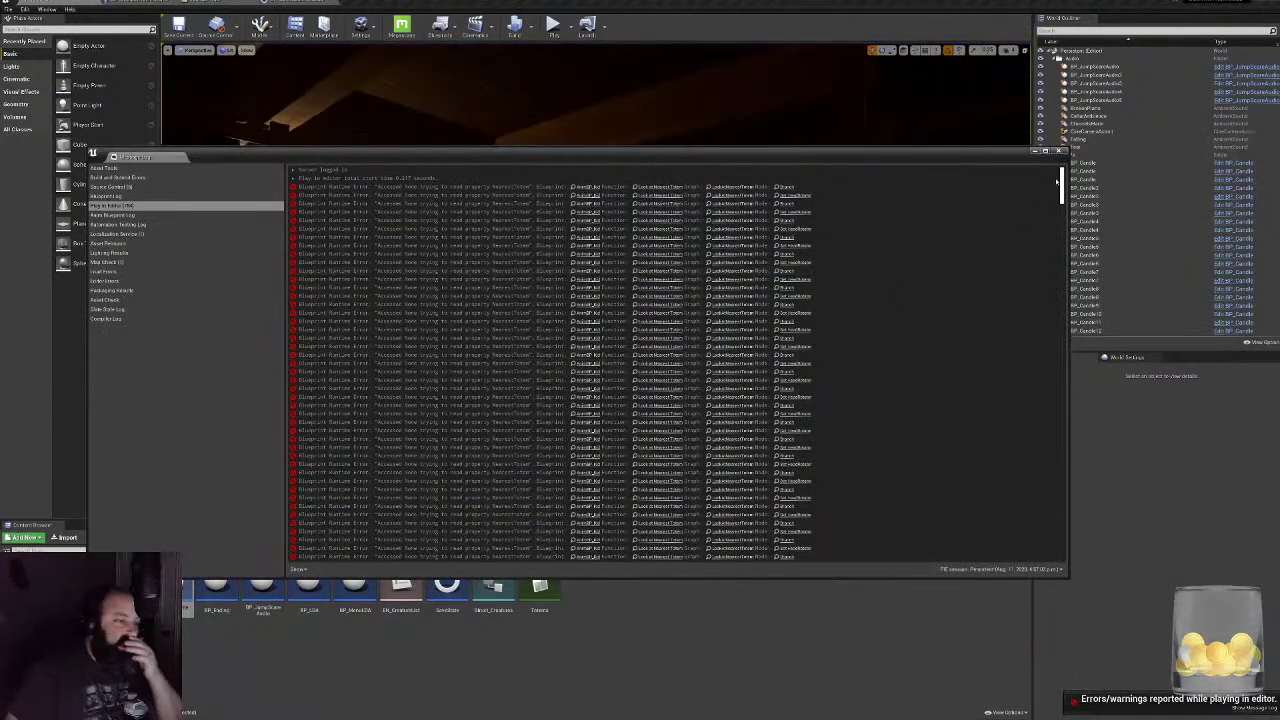
mouse_move(1062, 185)
left_mouse_down()
mouse_move(1063, 543)
mouse_move(1062, 188)
left_mouse_up()
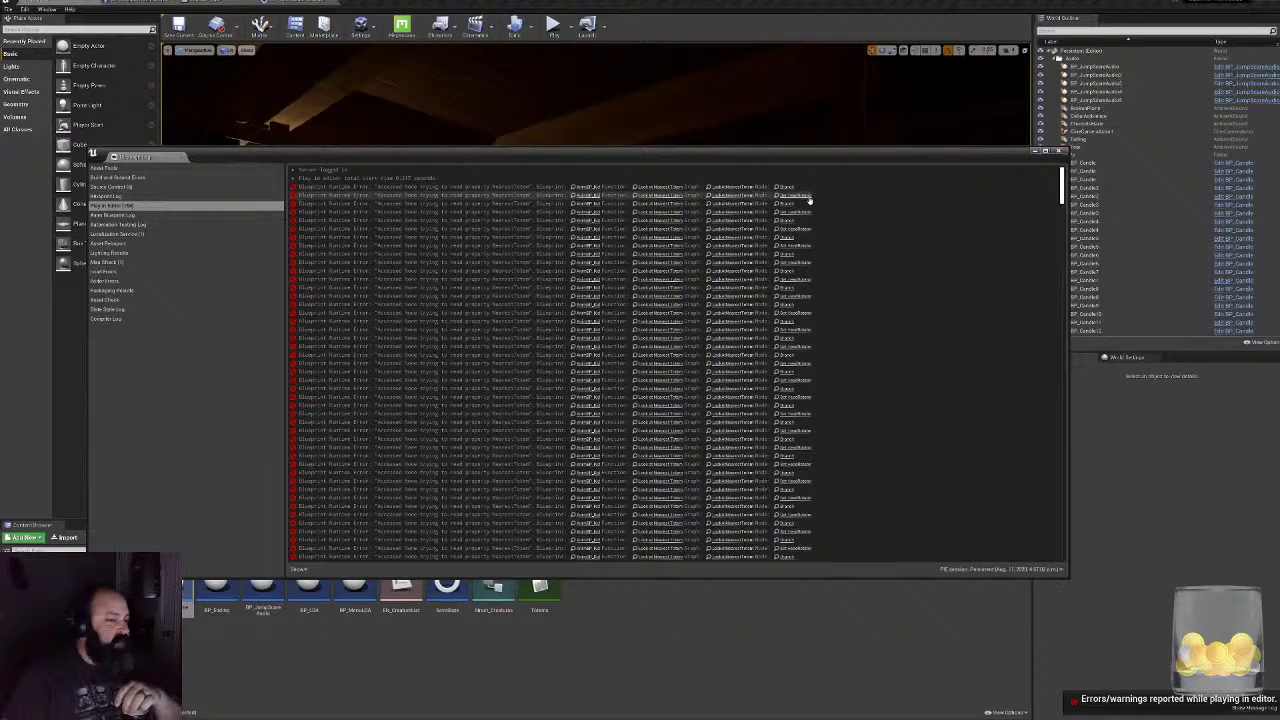
- Close the Message Log and examine the Look at Nearest Totem graph from the Branch back through the rotator nodes to both cast nodes
left_click(1059, 151)
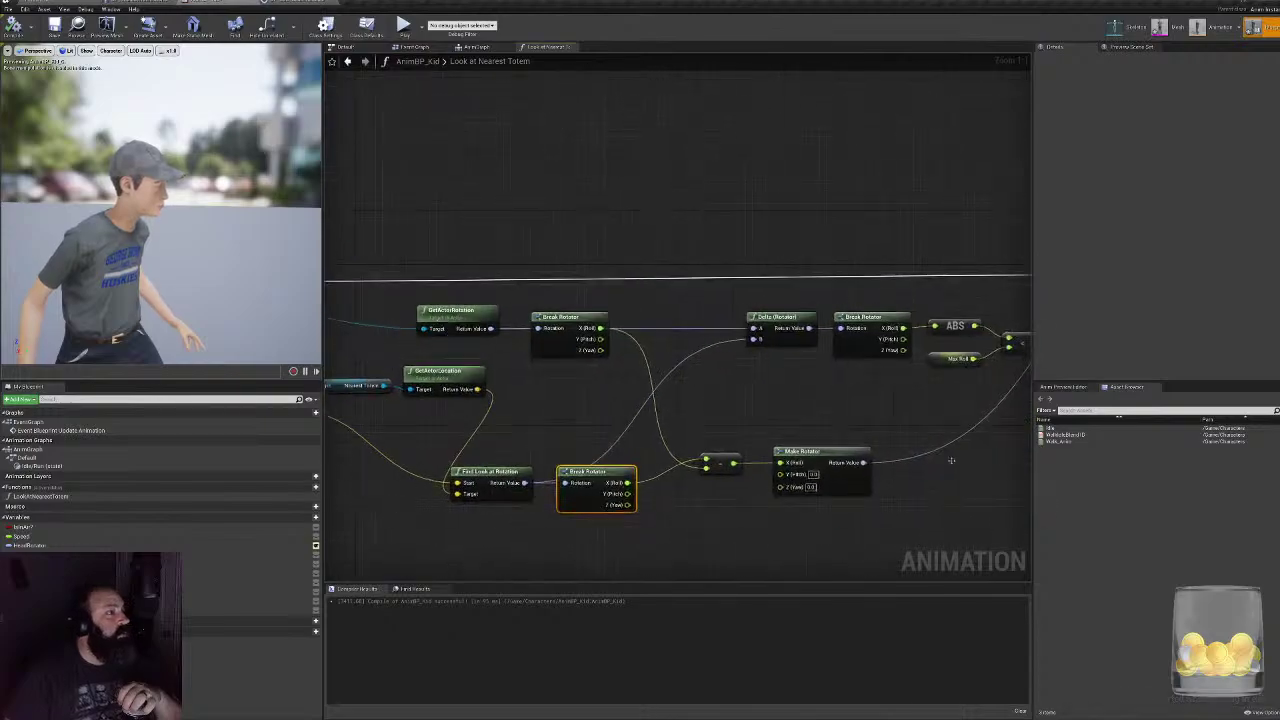
right_click_drag(935, 382, 504, 414)
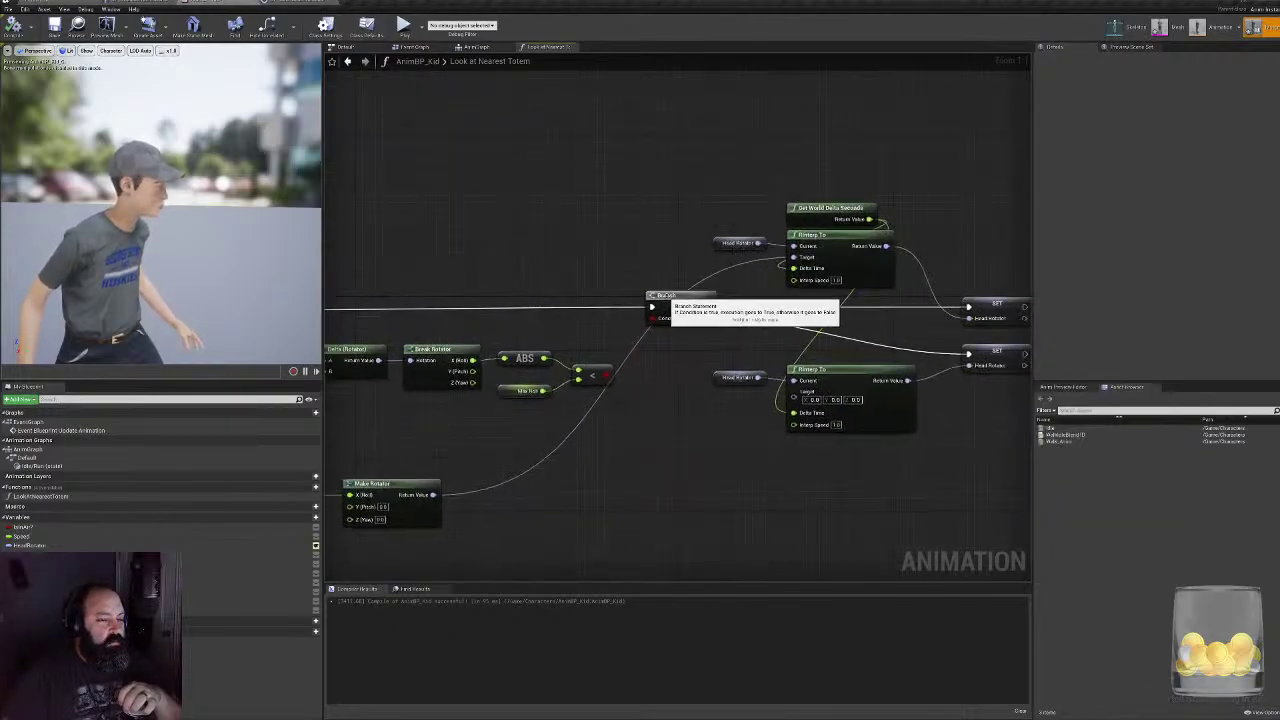
left_click(662, 296)
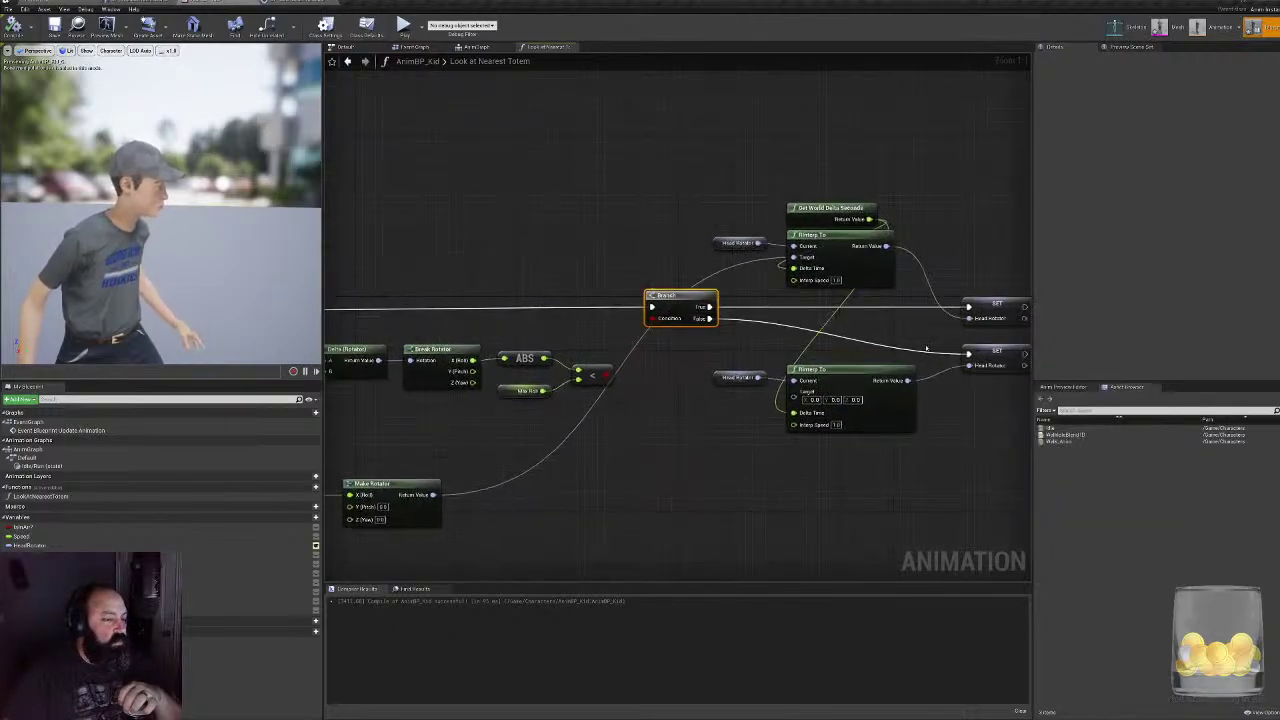
right_click_drag(604, 433, 874, 441)
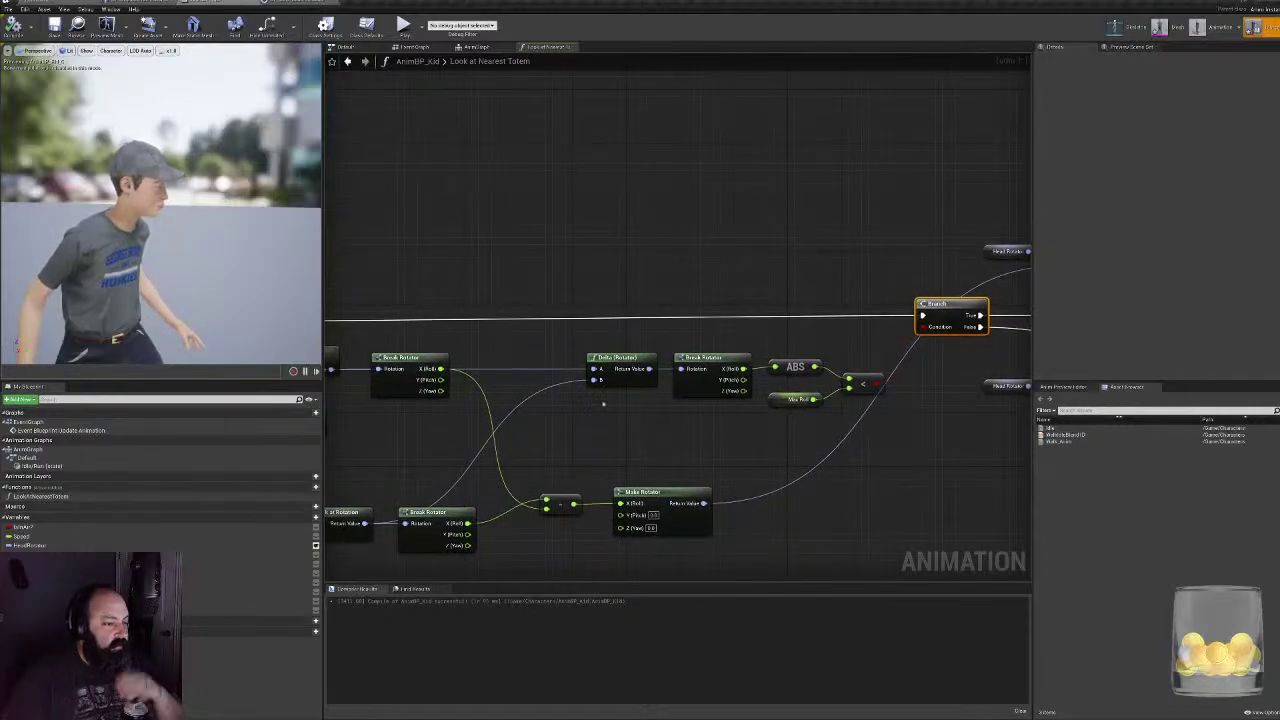
right_click_drag(603, 404, 776, 318)
left_click_drag(664, 275, 978, 487)
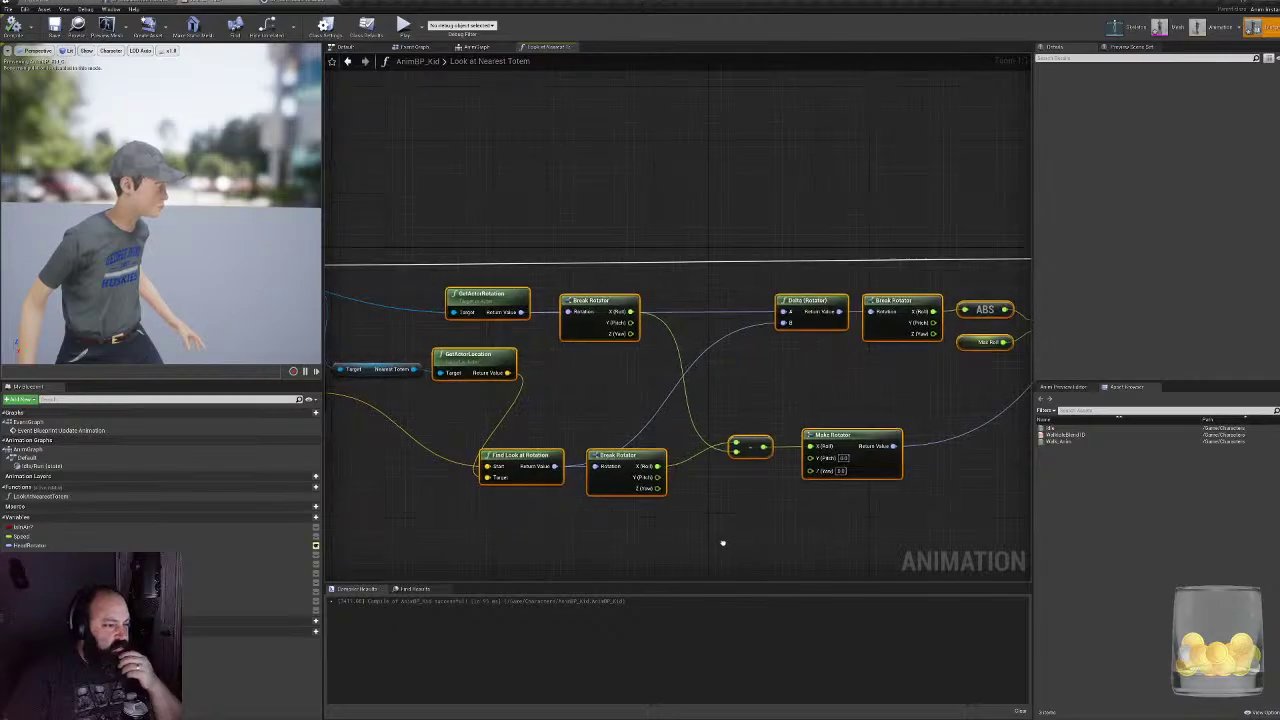
right_click_drag(723, 543, 889, 534)
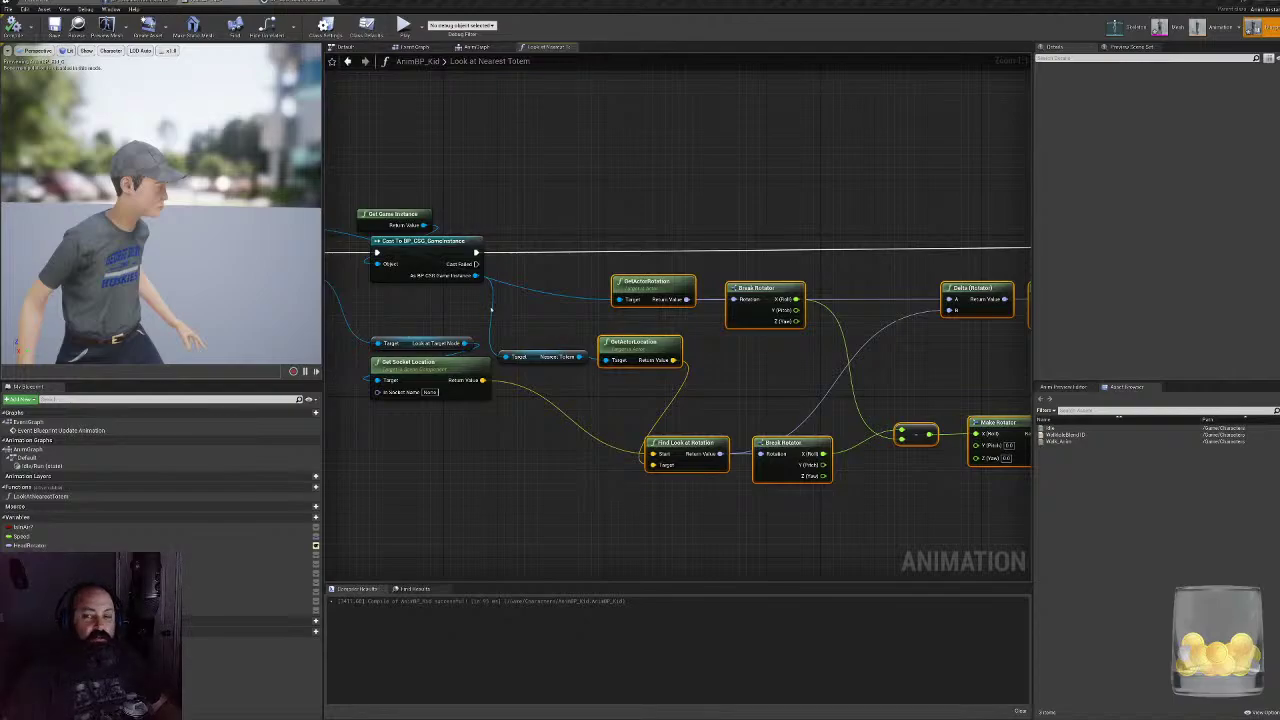
right_click_drag(525, 366, 680, 414)
right_click_drag(561, 246, 571, 246)
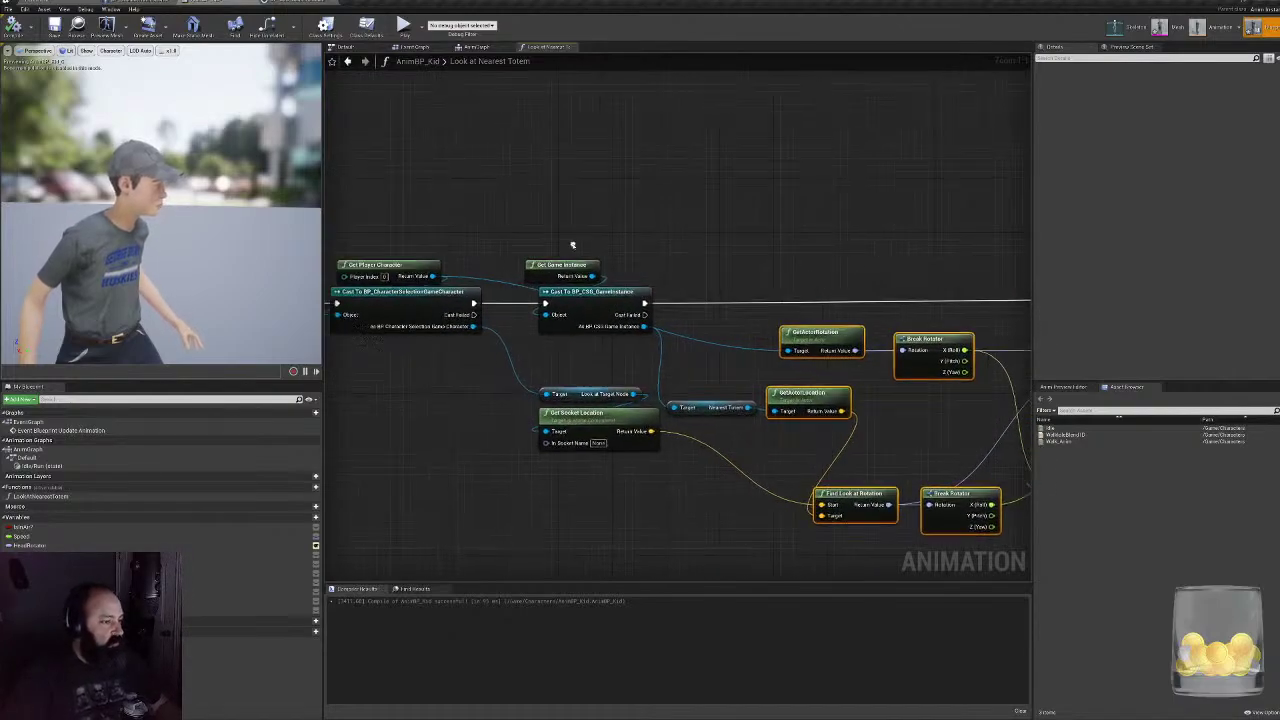
right_click_drag(693, 314, 660, 306)
left_click(525, 239)
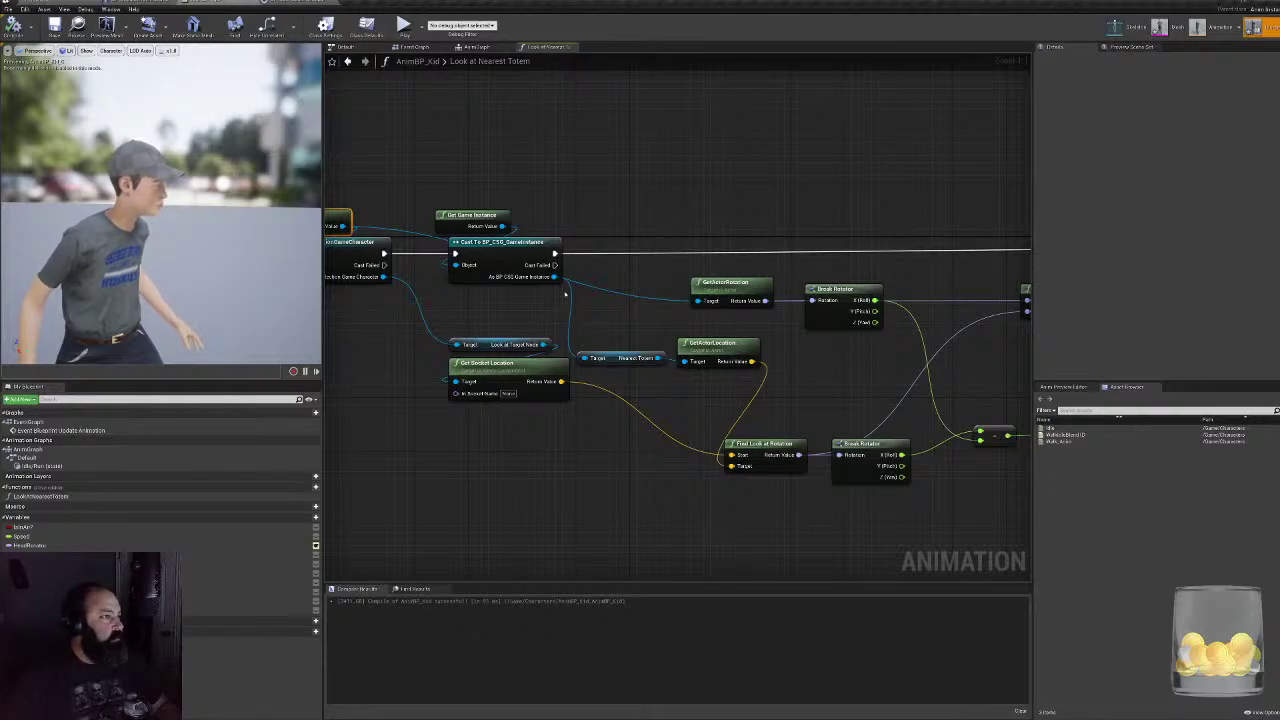
right_click_drag(555, 288, 629, 343)
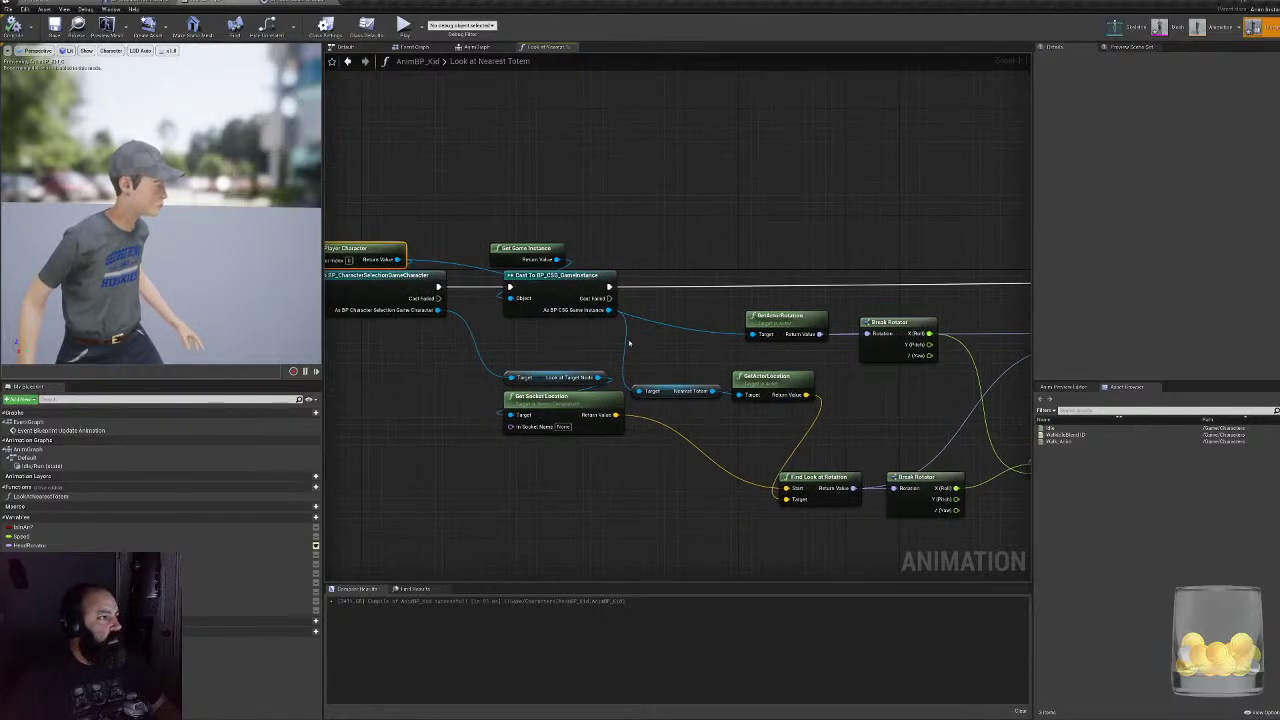
right_click_drag(675, 242, 645, 254)
right_click(644, 254)
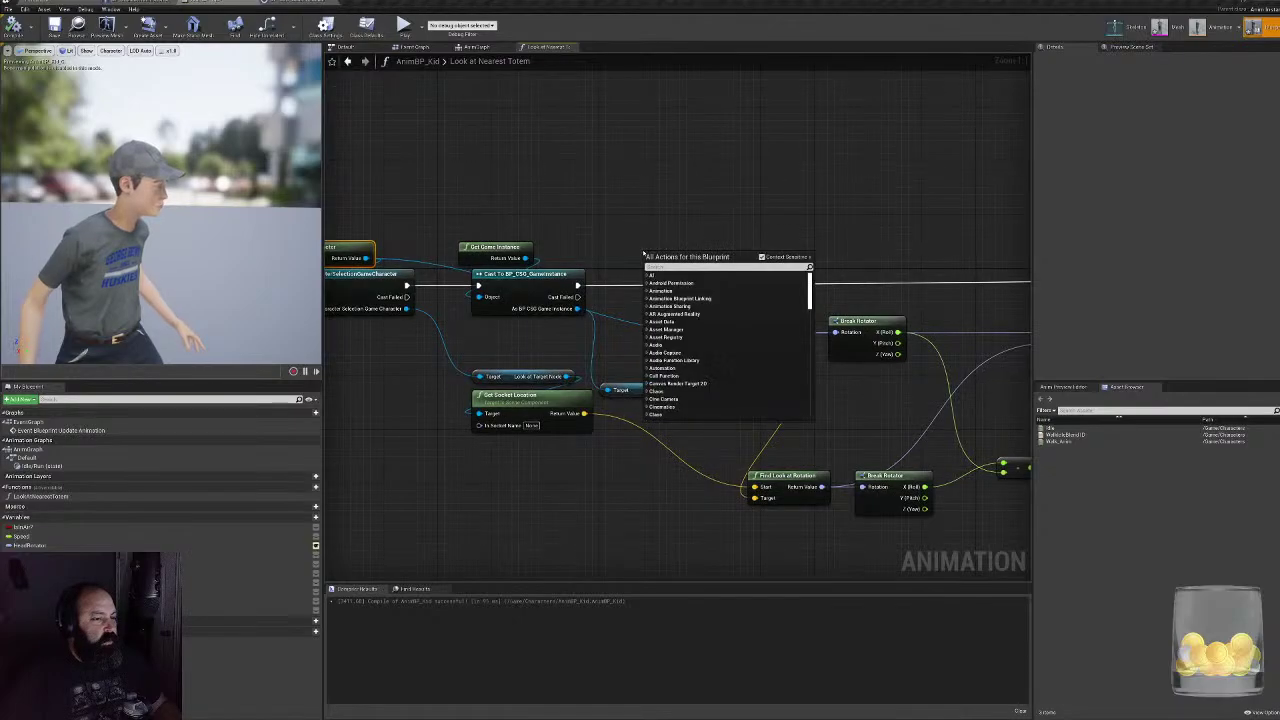
type("get")
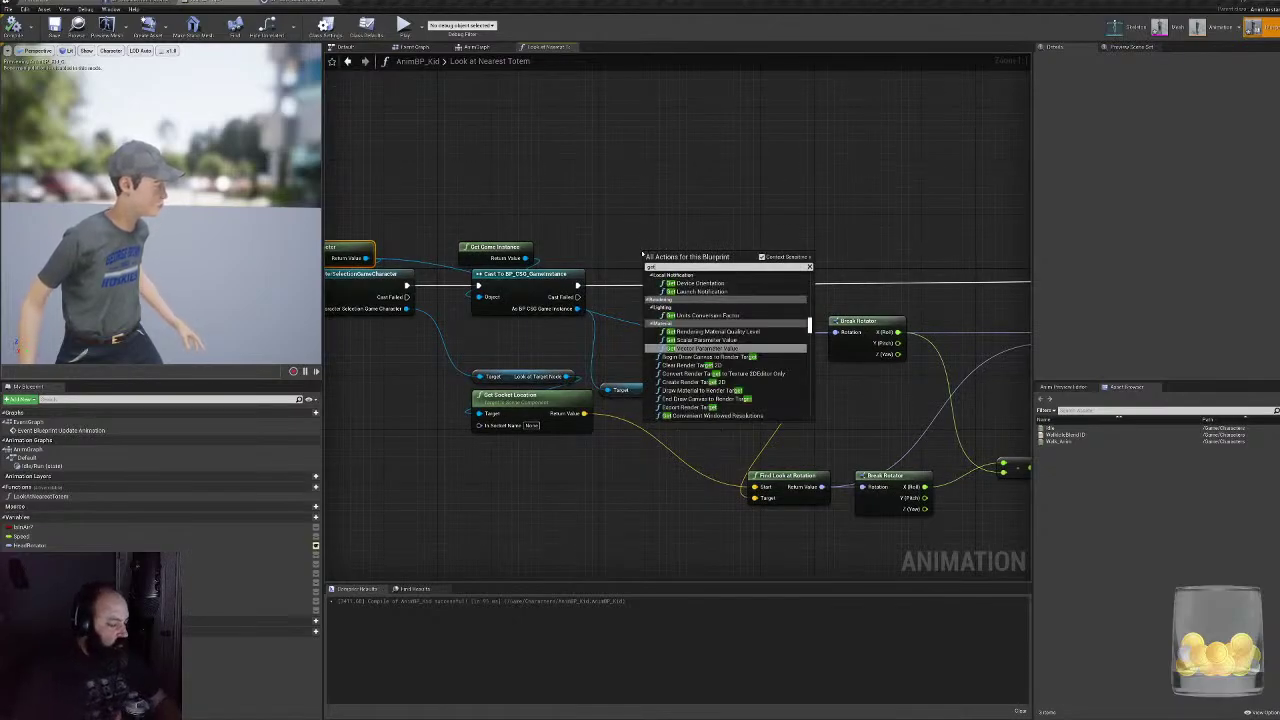
type(" BP")
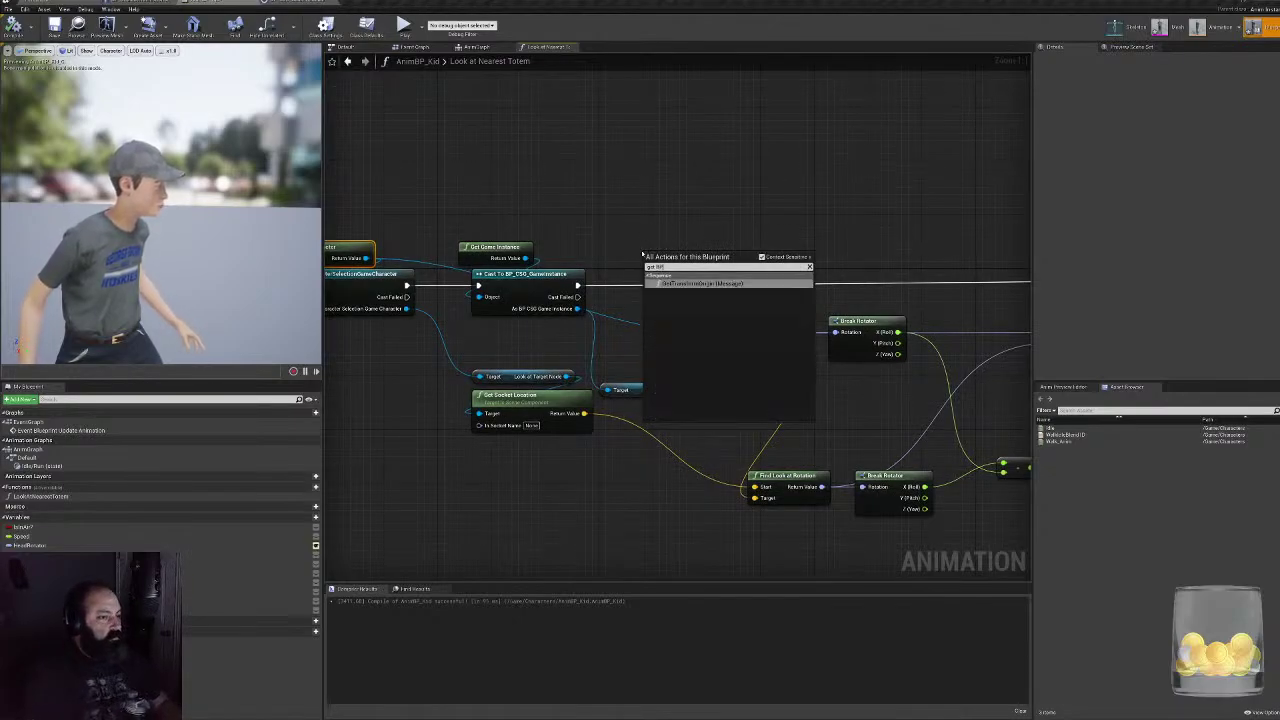
key("BackSpace")
key("BackSpace")
key("BackSpace")
key("BackSpace")
key("BackSpace")
key("BackSpace")
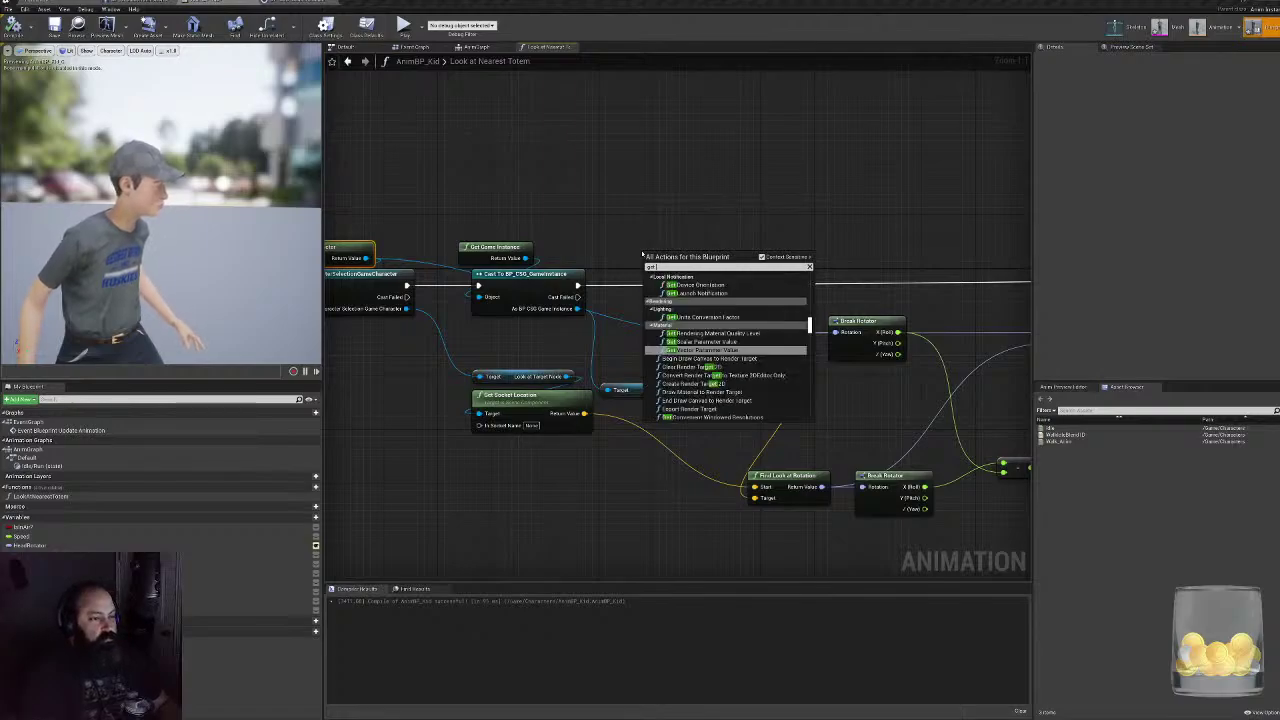
type("Cast")
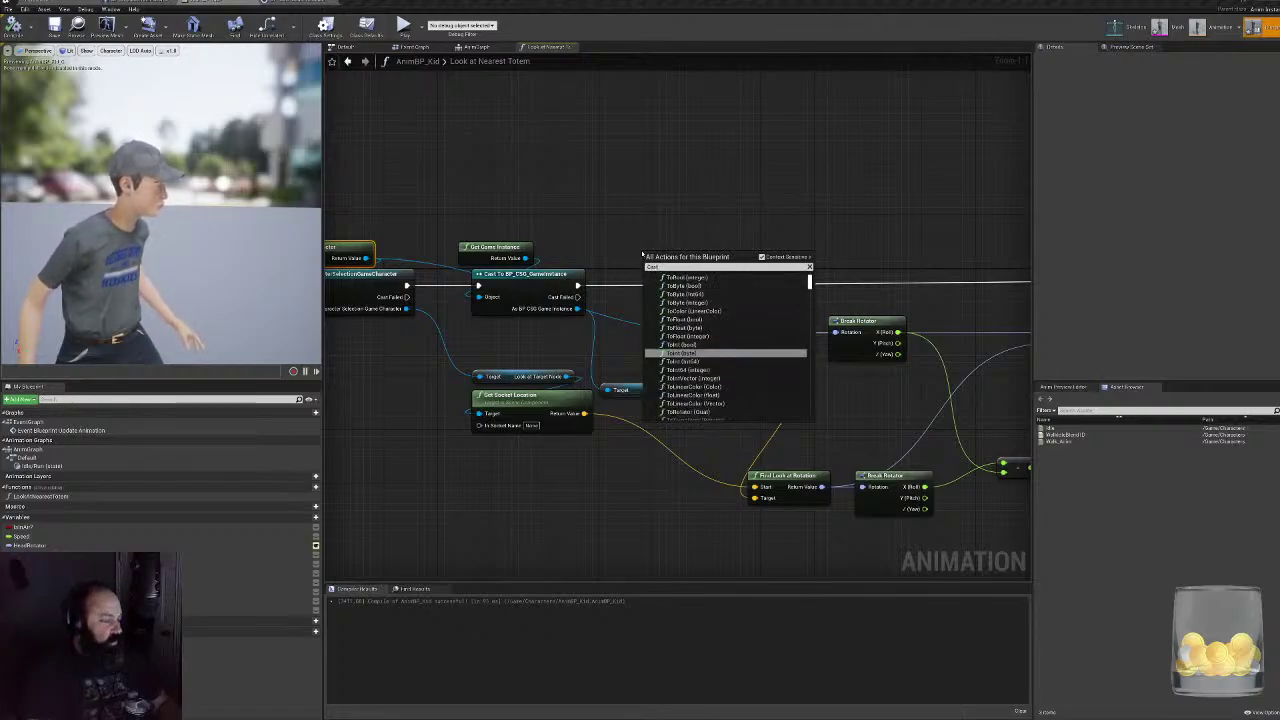
type(" to BP_")
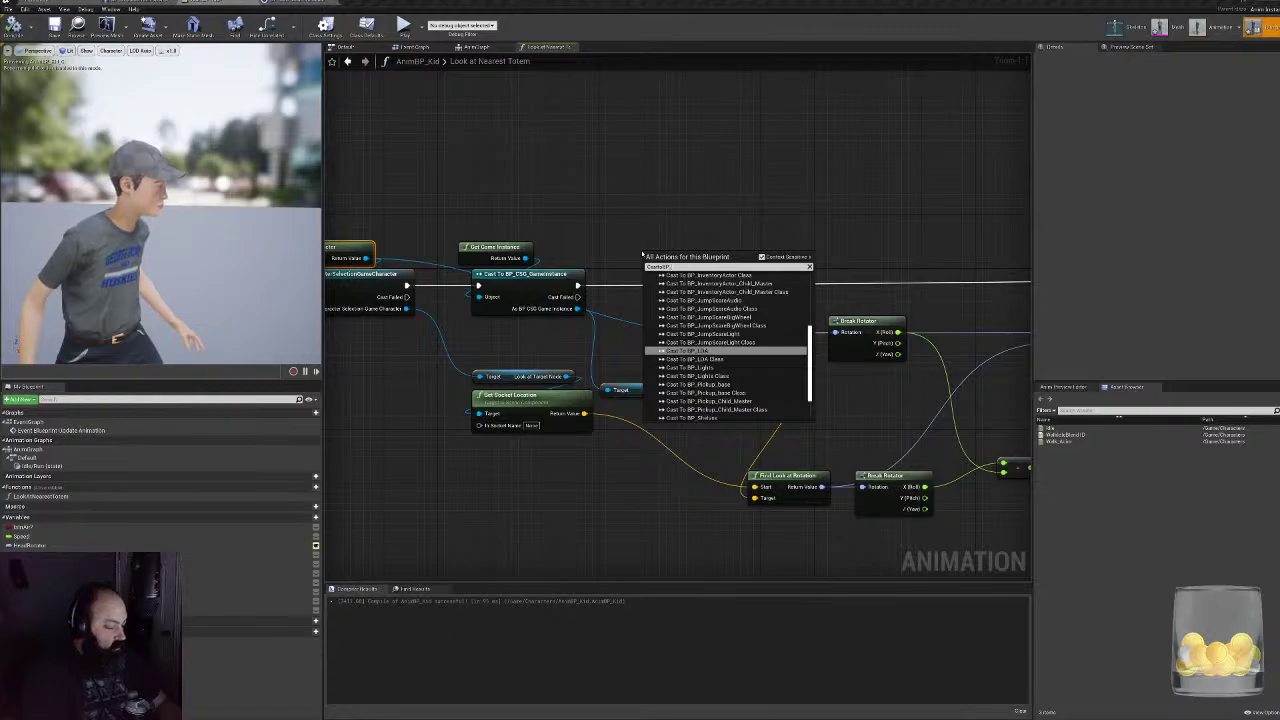
left_click(577, 202)
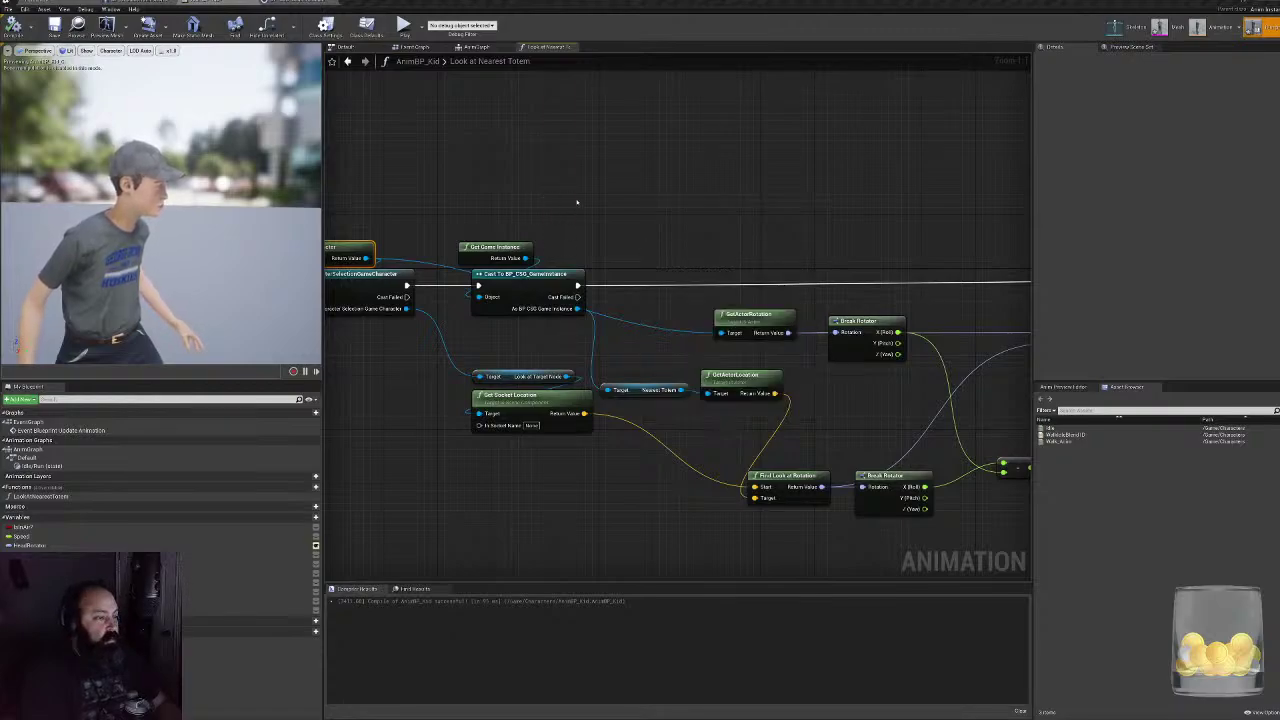
- Connect the BP_CharacterSelectionGameCharacter cast output to GetActorRotation's Target and compile AnimBP_Kid
left_click_drag(407, 308, 725, 334)
right_click_drag(380, 185, 541, 197)
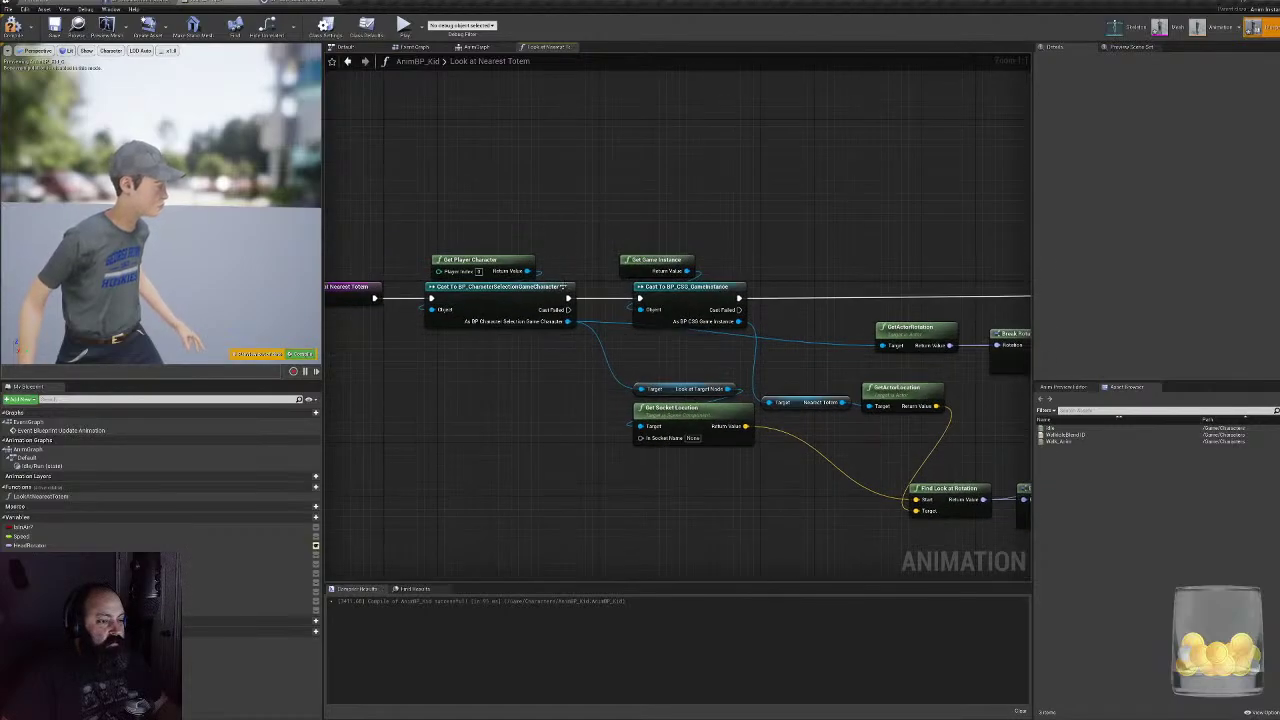
right_click_drag(624, 286, 580, 281)
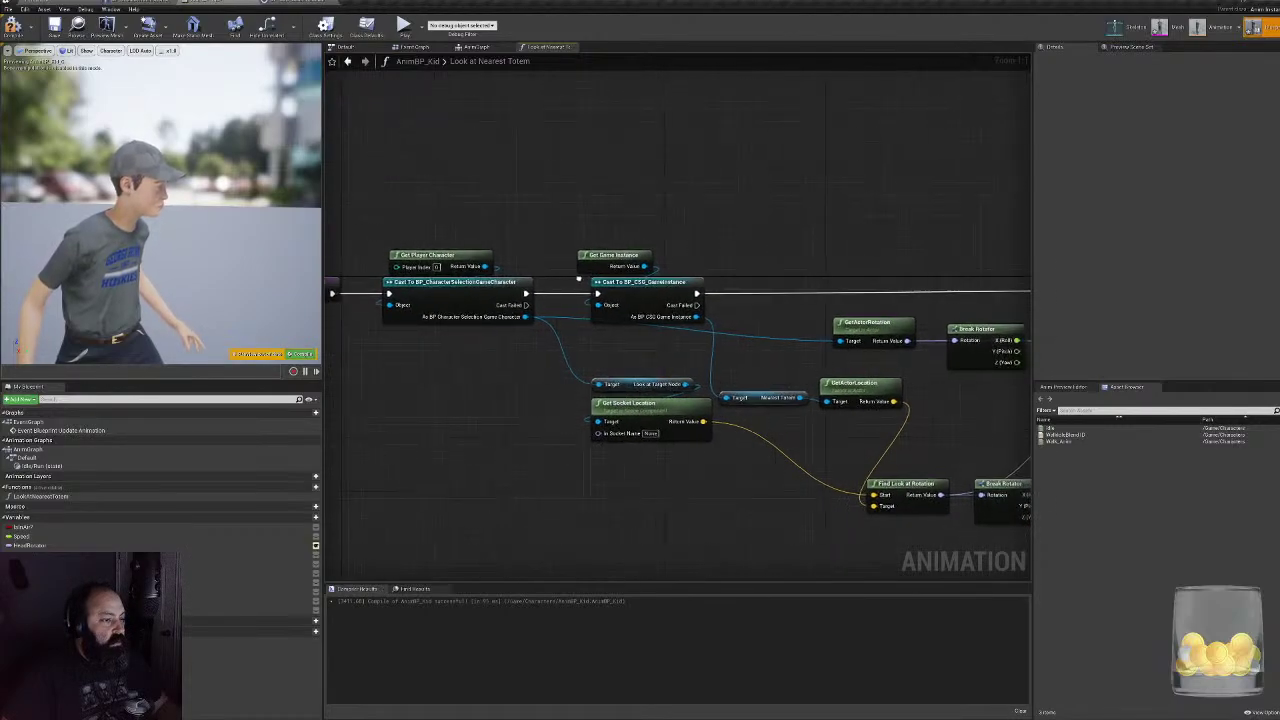
left_click(14, 28)
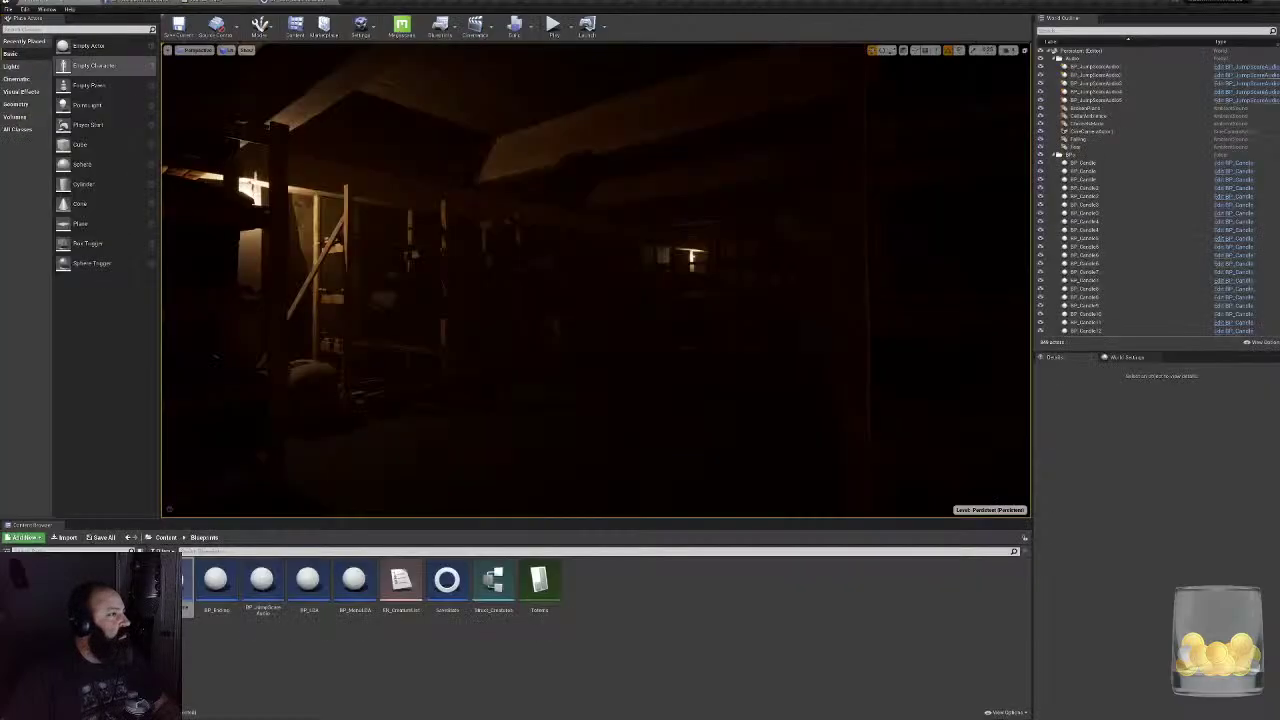
- Start a play session, complete the name and email form, and check the kid's head rotation around the first outlined totem
left_click(552, 23)
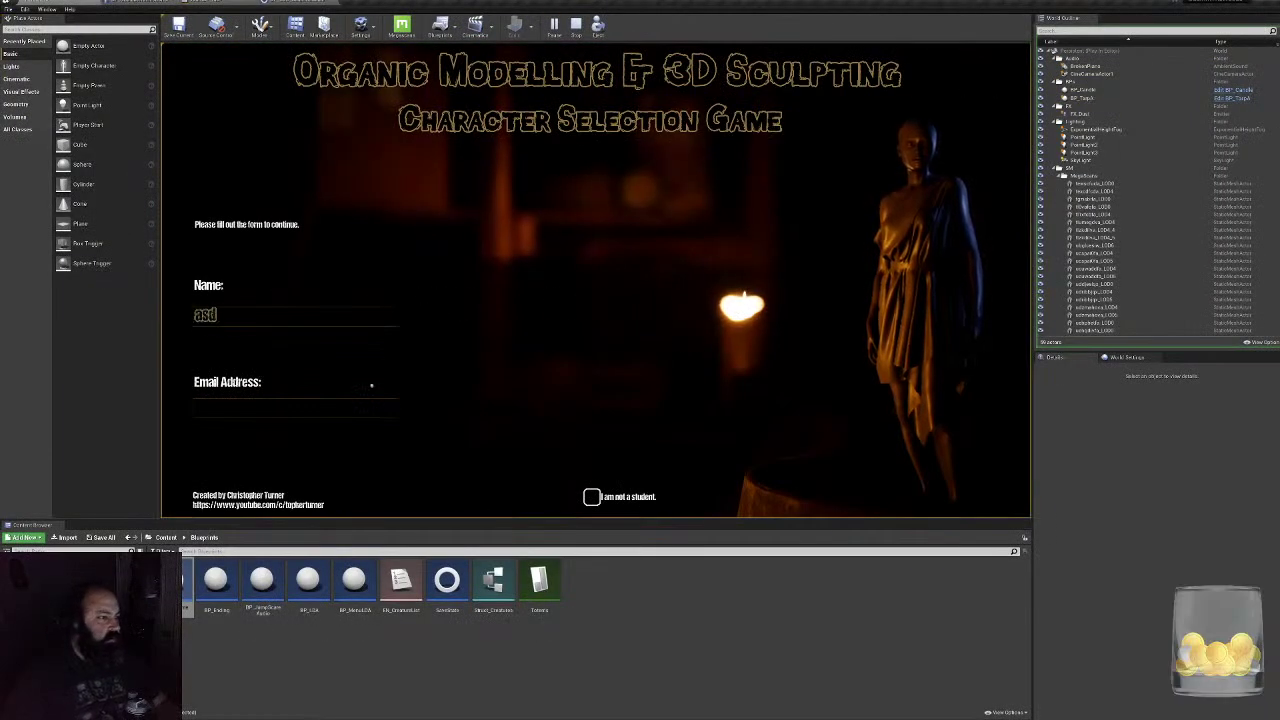
left_click(892, 451)
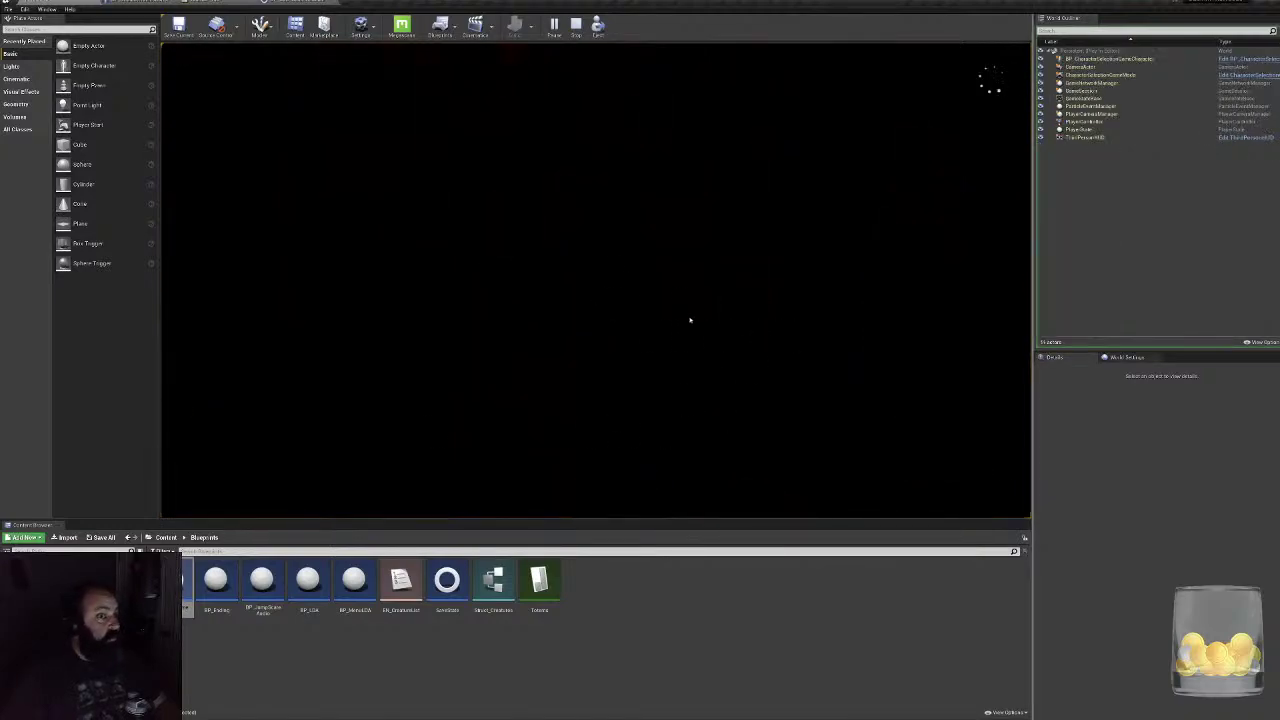
key("w")
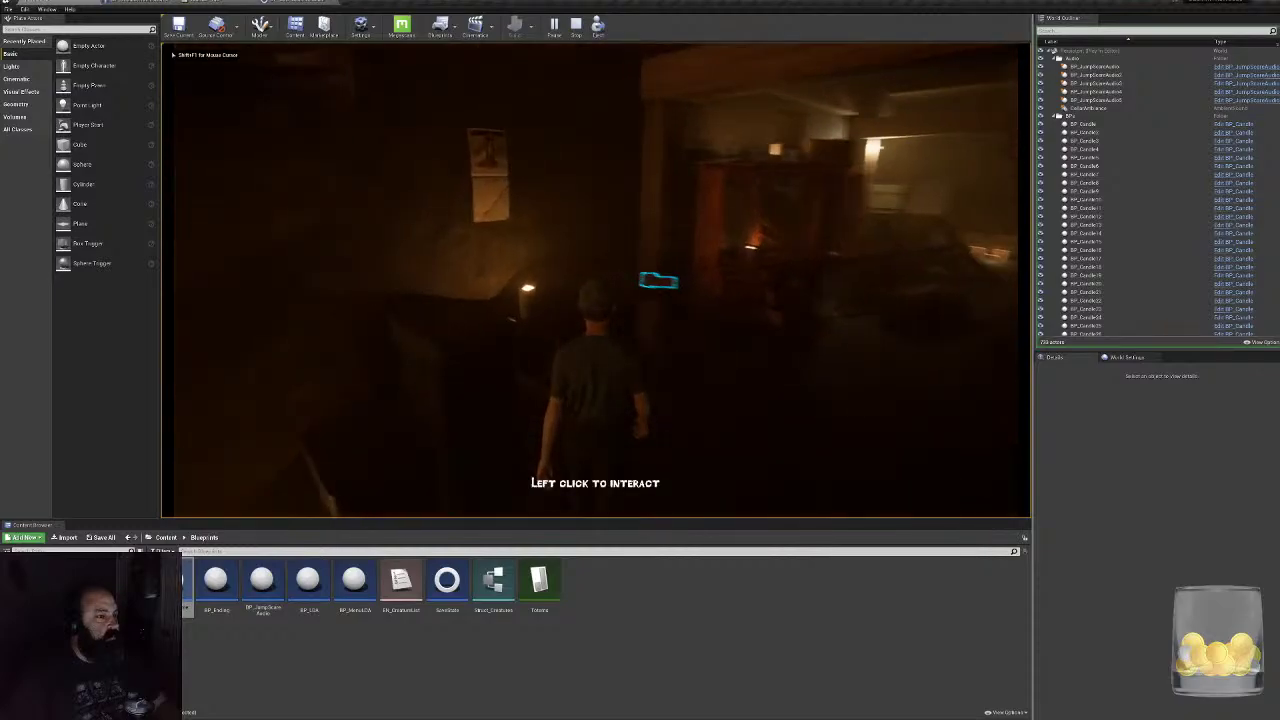
key("w")
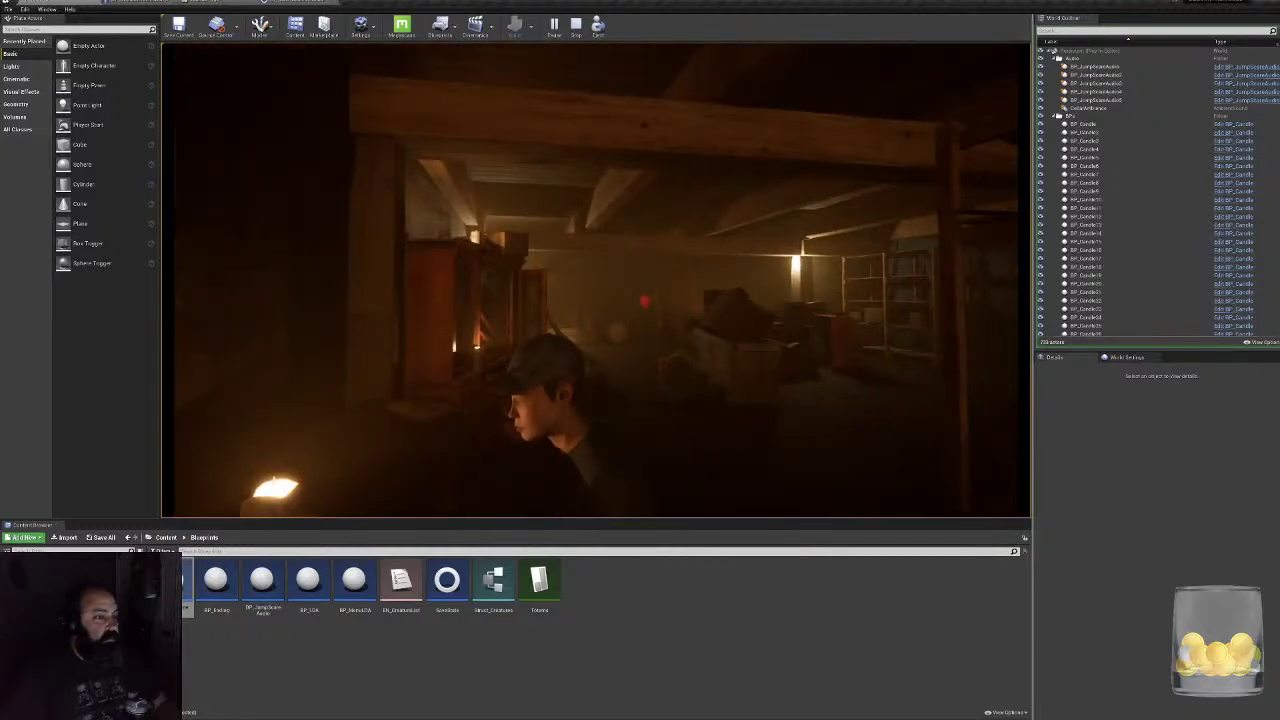
- Walk the kid through the lit and dark shelves to the coat rack, testing head tracking at the outlined totems along the way
key("w")
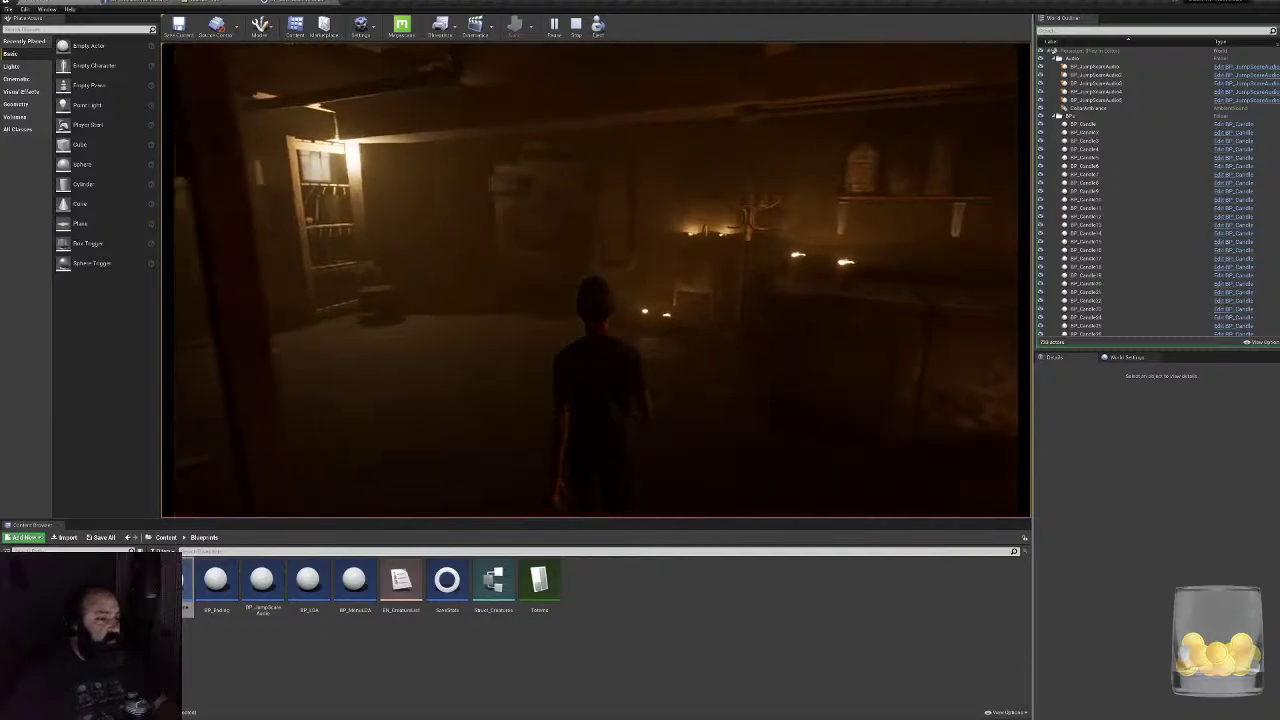
key("w")
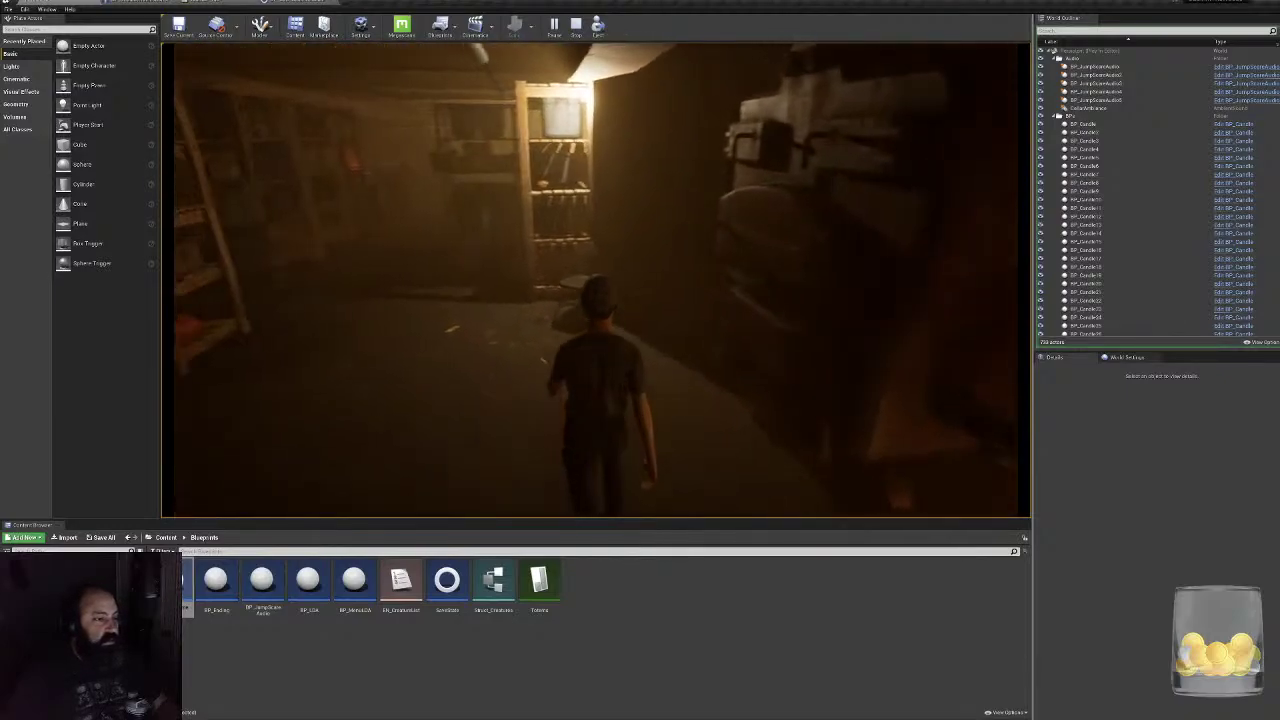
key("w")
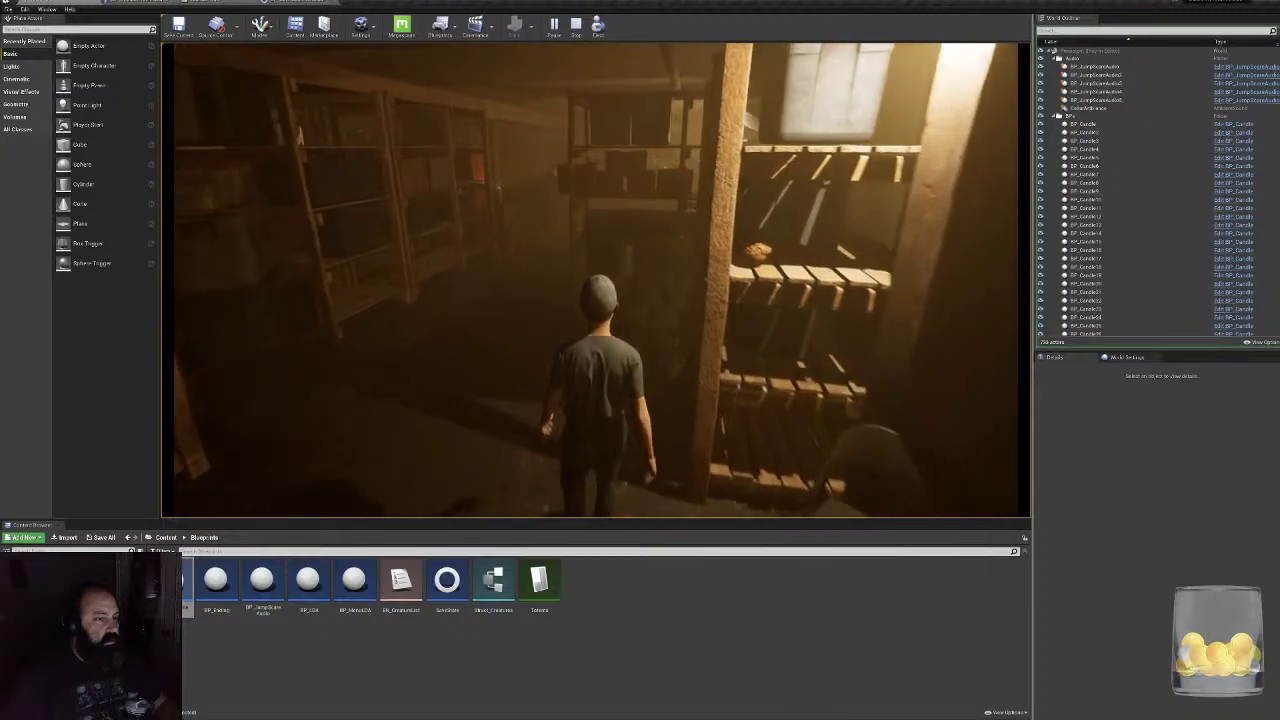
key("w")
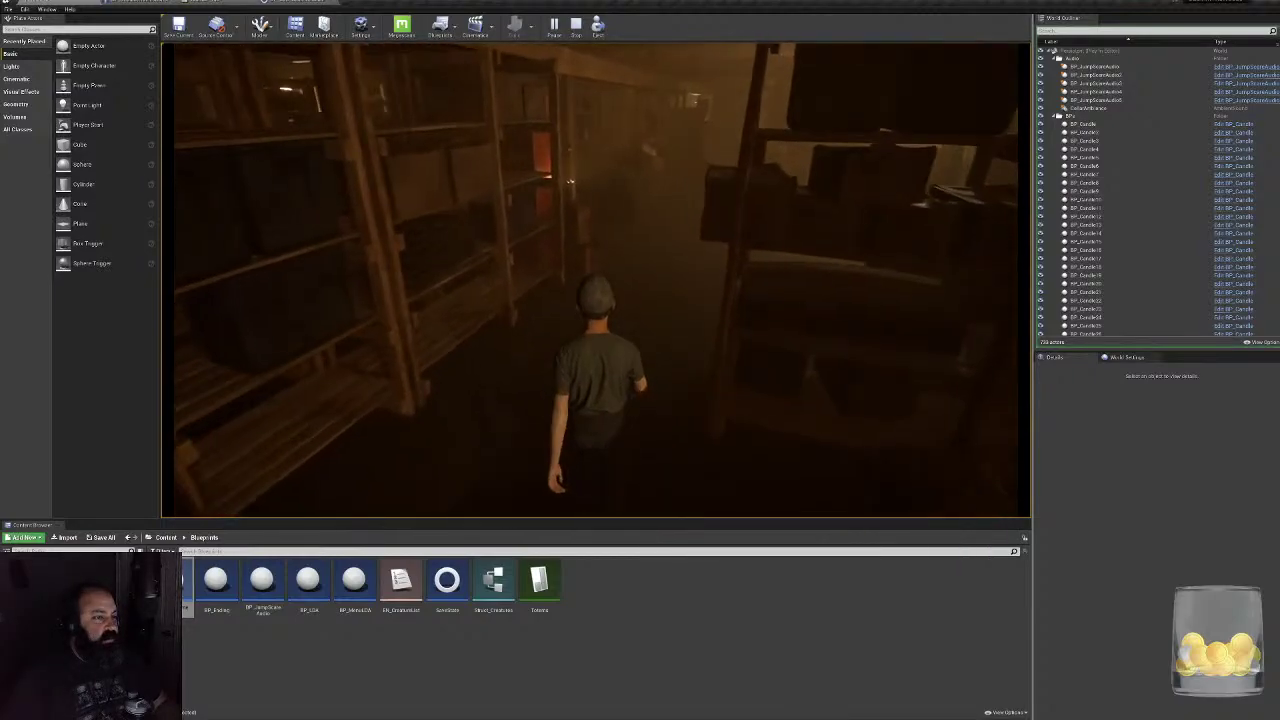
key("w")
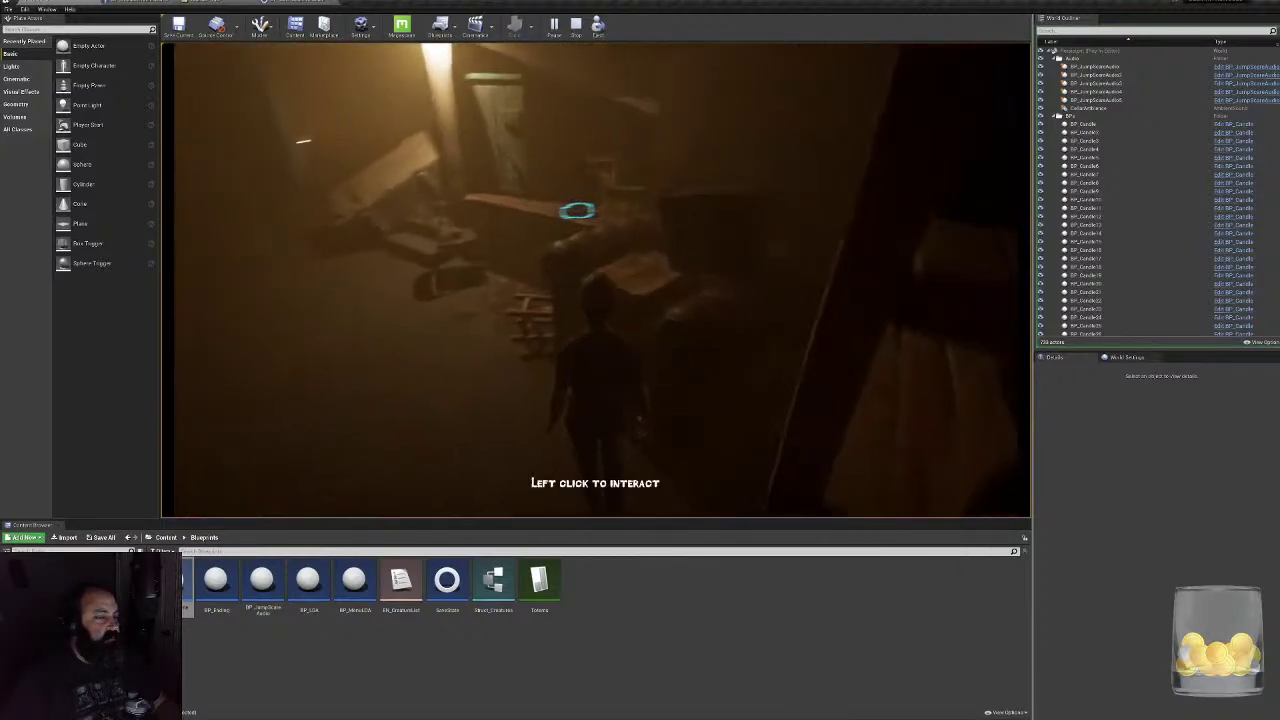
key("w")
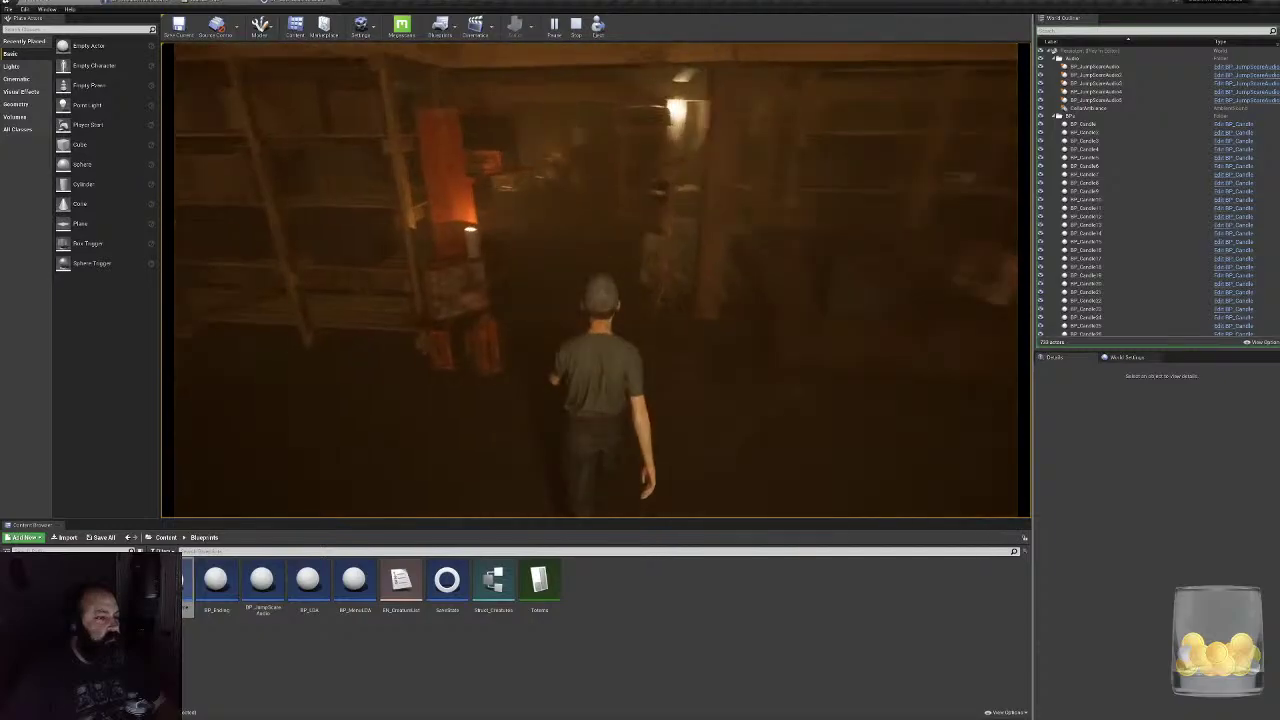
key("w")
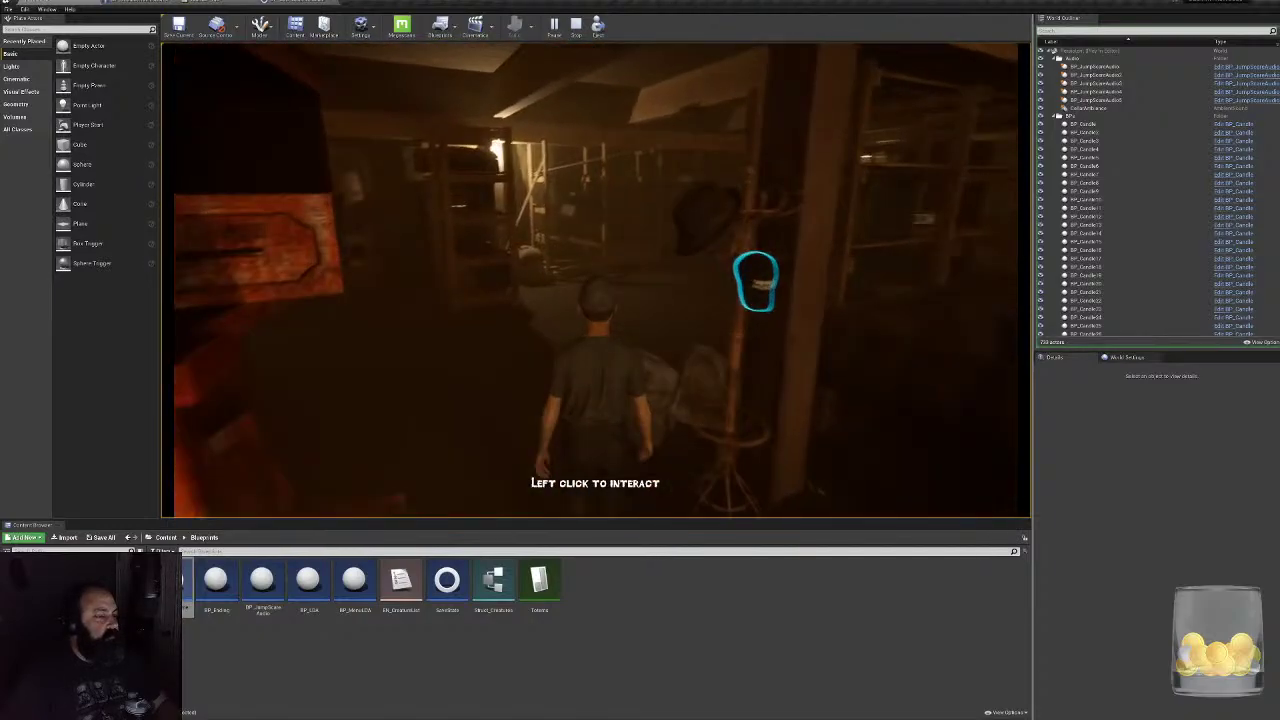
- End the play session and check the first NearestTotem runtime error in the Message Log
key("Escape")
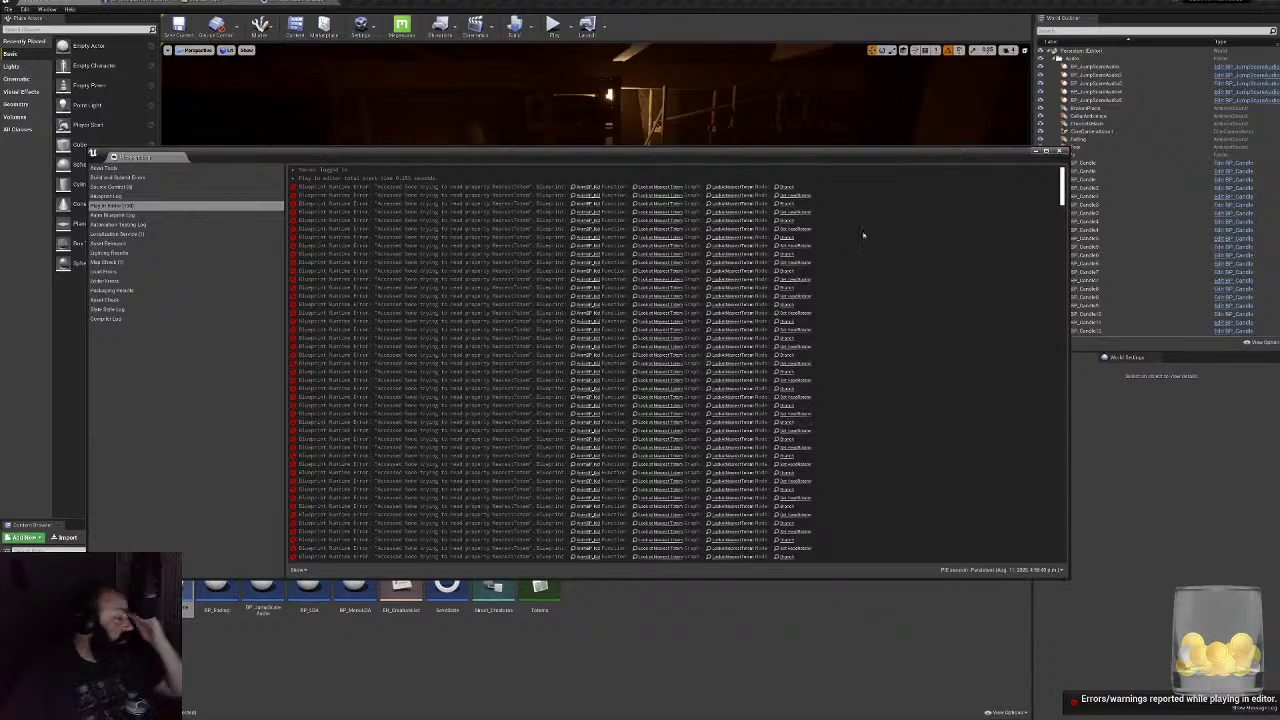
left_click(797, 188)
left_click(1059, 151)
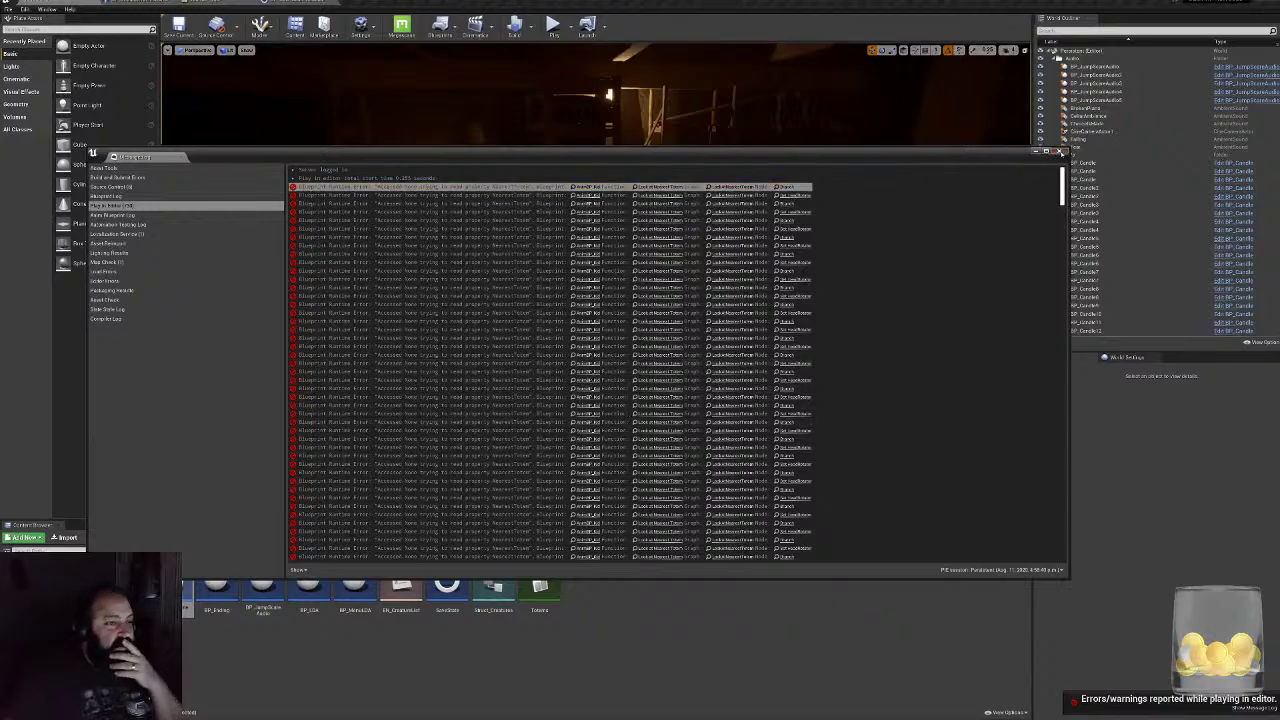
- Add a Print String node beside the BP_CSG_GameInstance cast in AnimBP_Kid's Look at Nearest Totem function
left_click(240, 4)
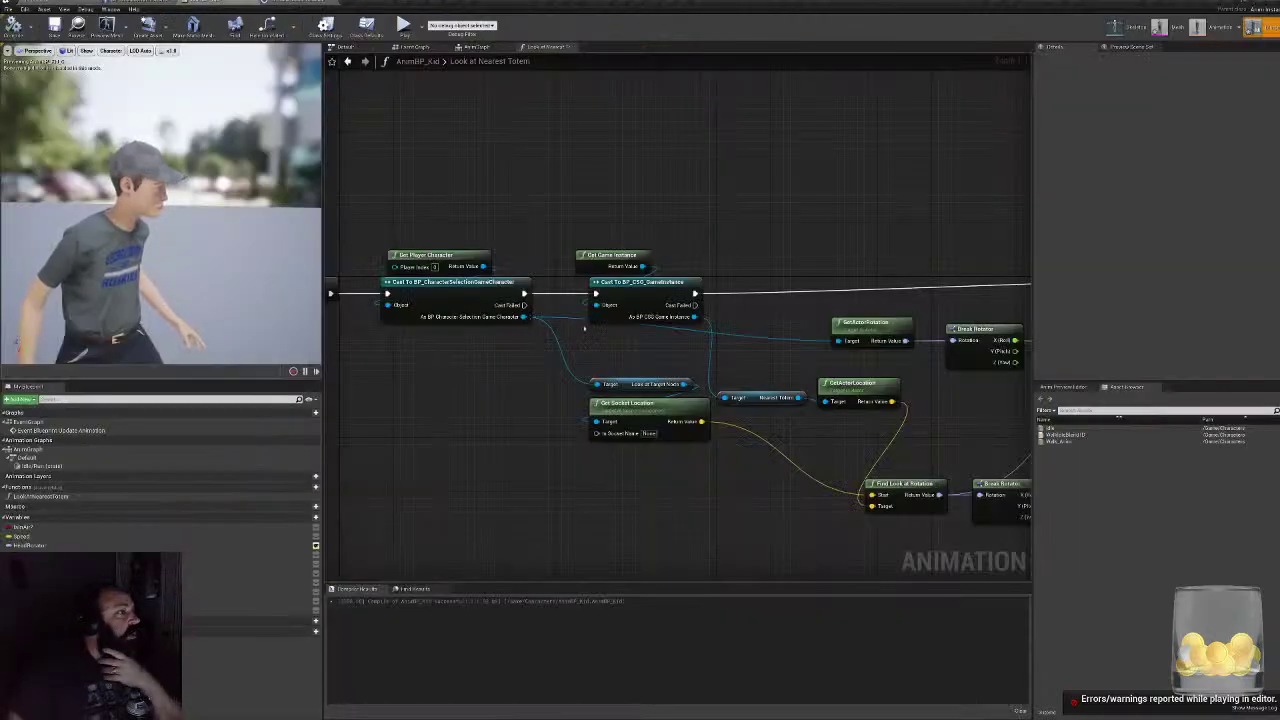
right_click_drag(840, 233, 443, 220)
right_click_drag(1002, 343, 936, 380)
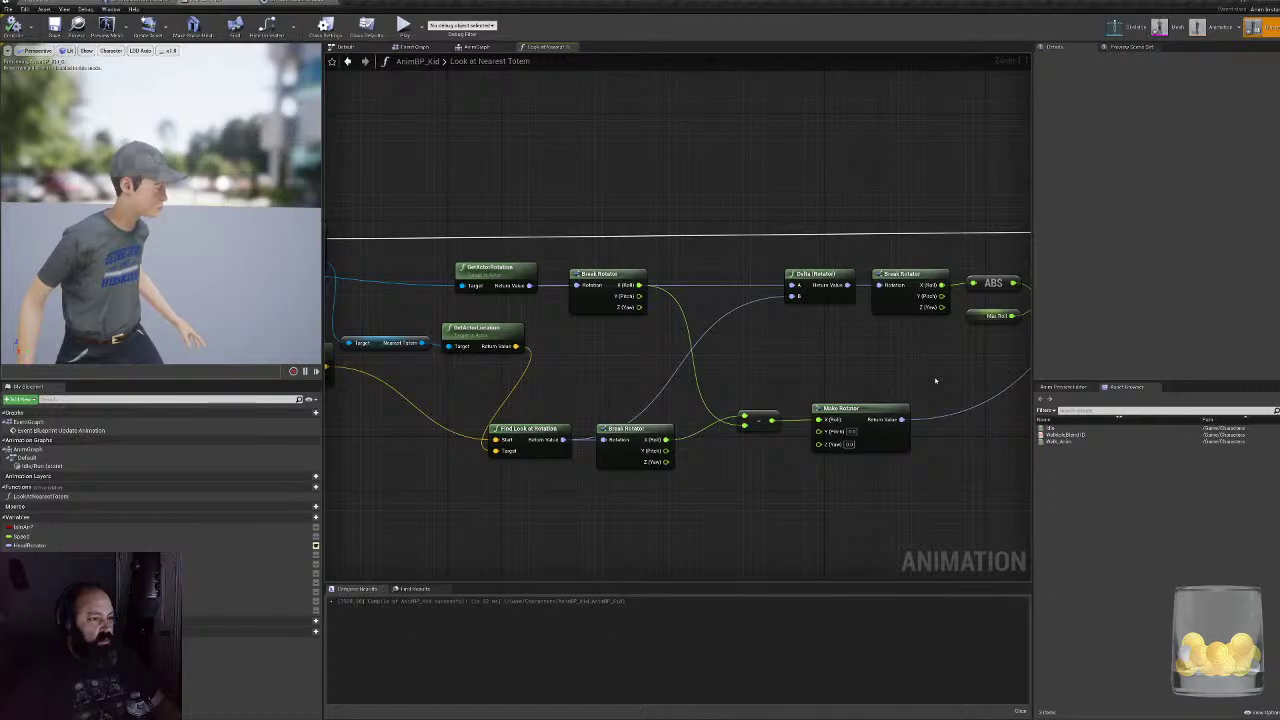
right_click_drag(655, 386, 895, 352)
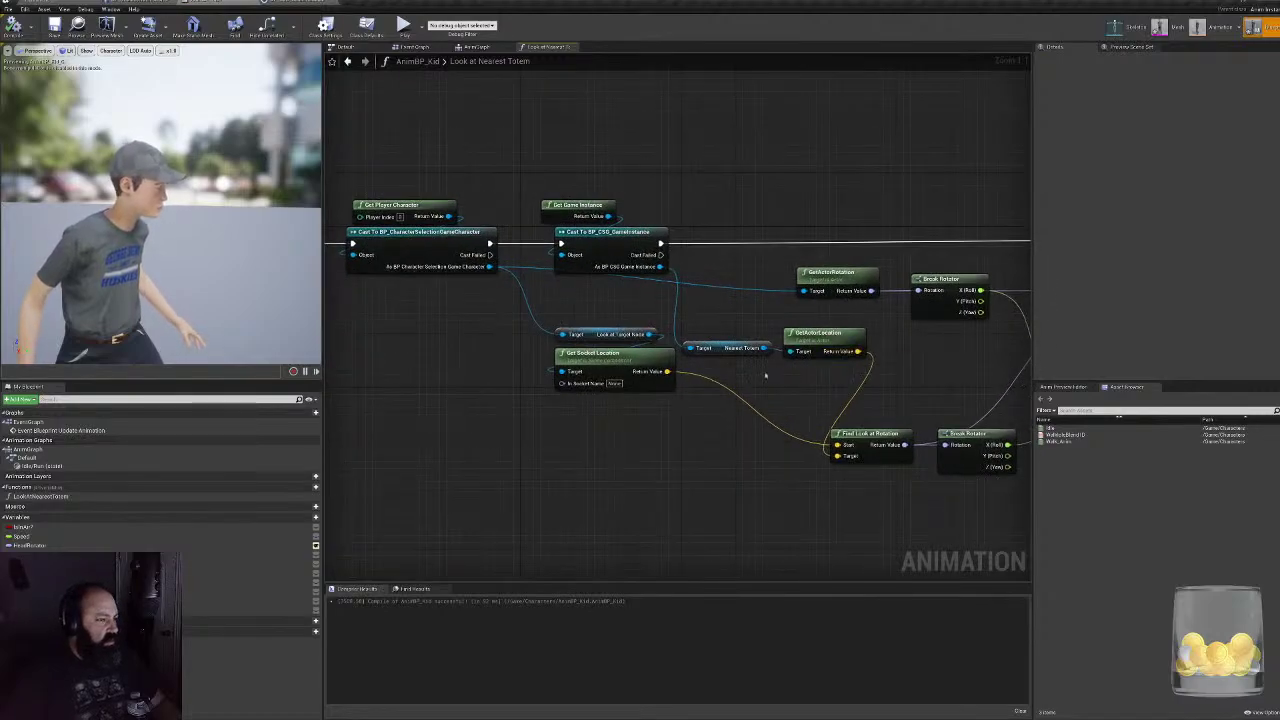
left_click(733, 350)
right_click_drag(744, 376, 601, 386)
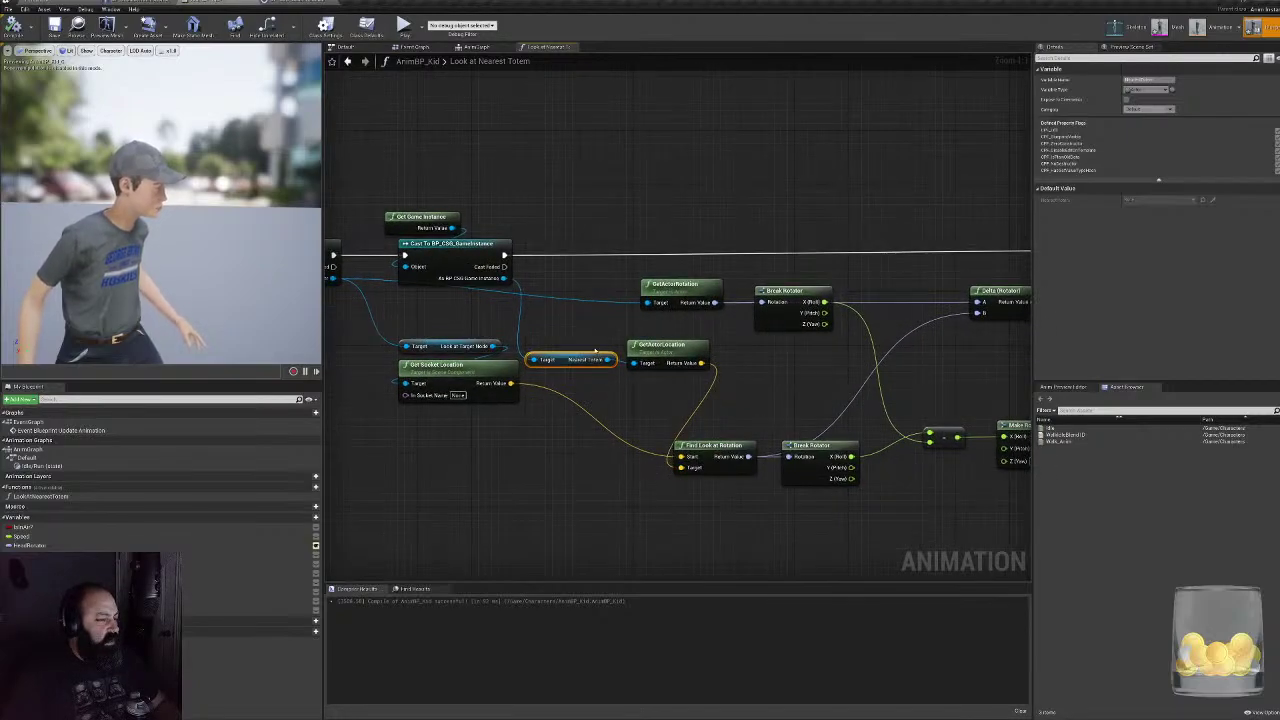
right_click(599, 227)
type("p")
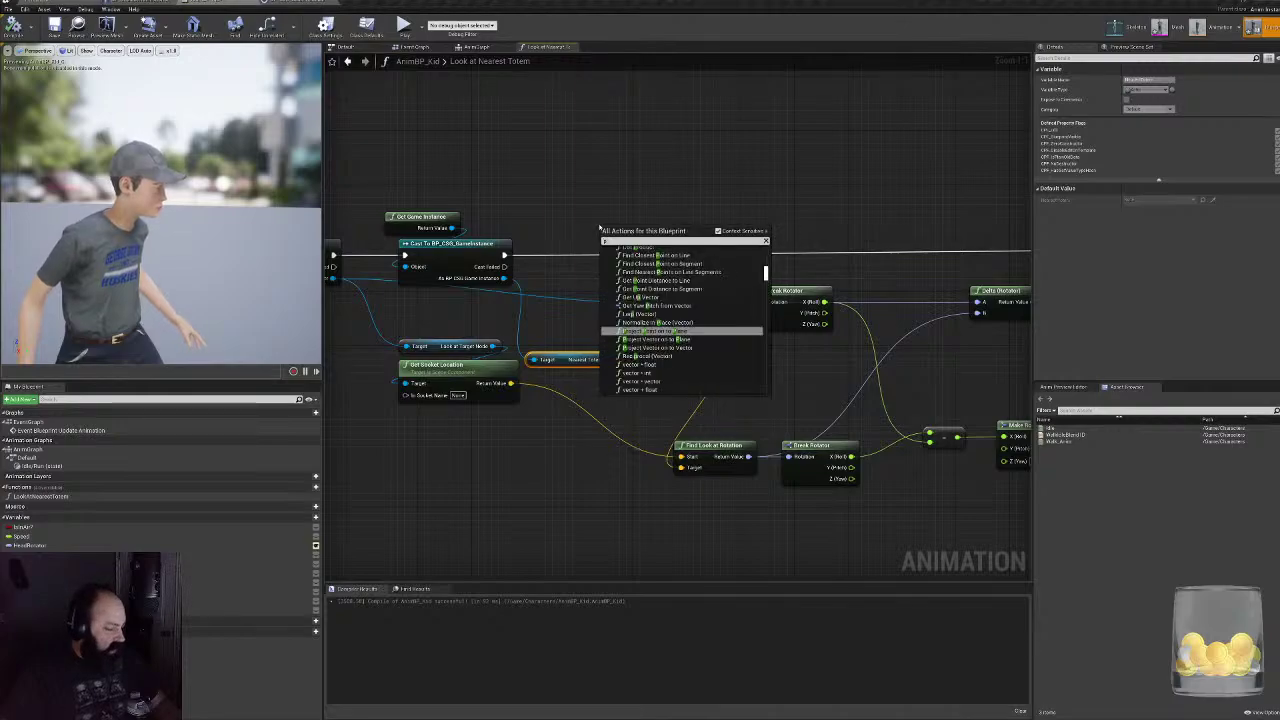
type("rint")
key("Return")
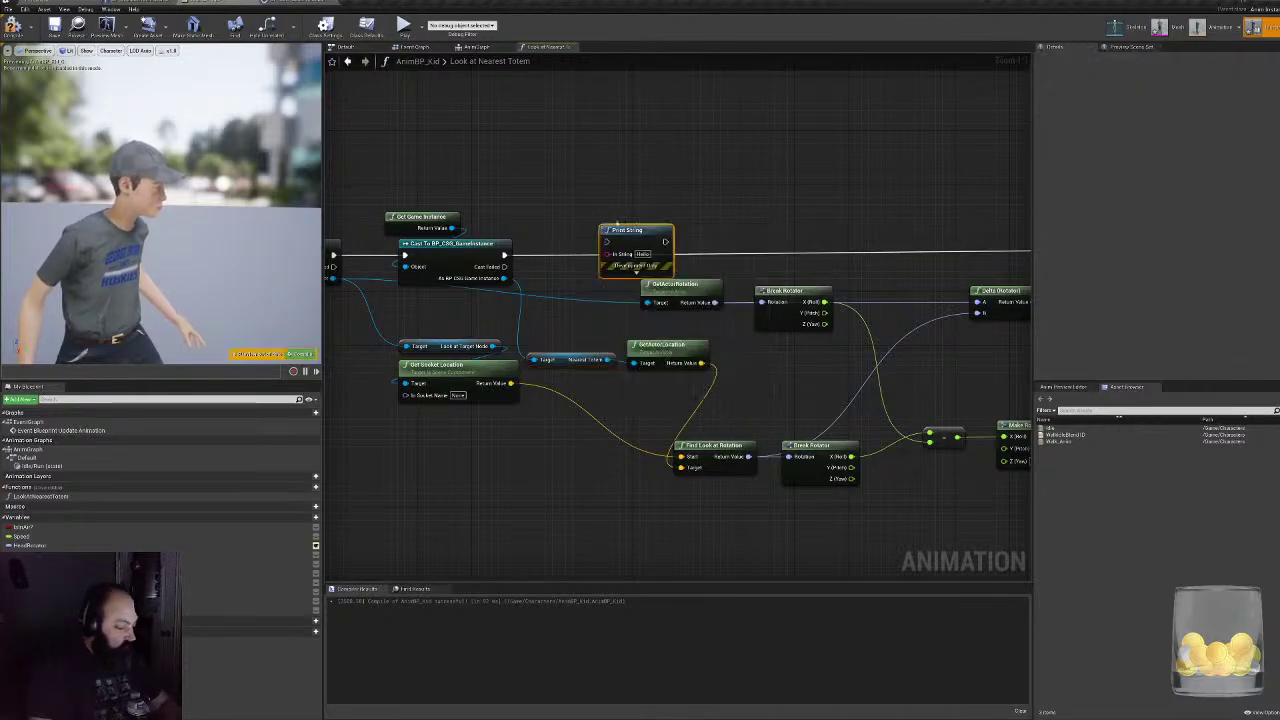
- Wire the Print String node into the execution flow between the BP_CSG_GameInstance cast and the downstream node
left_click_drag(504, 255, 610, 242)
right_click_drag(767, 241, 523, 240)
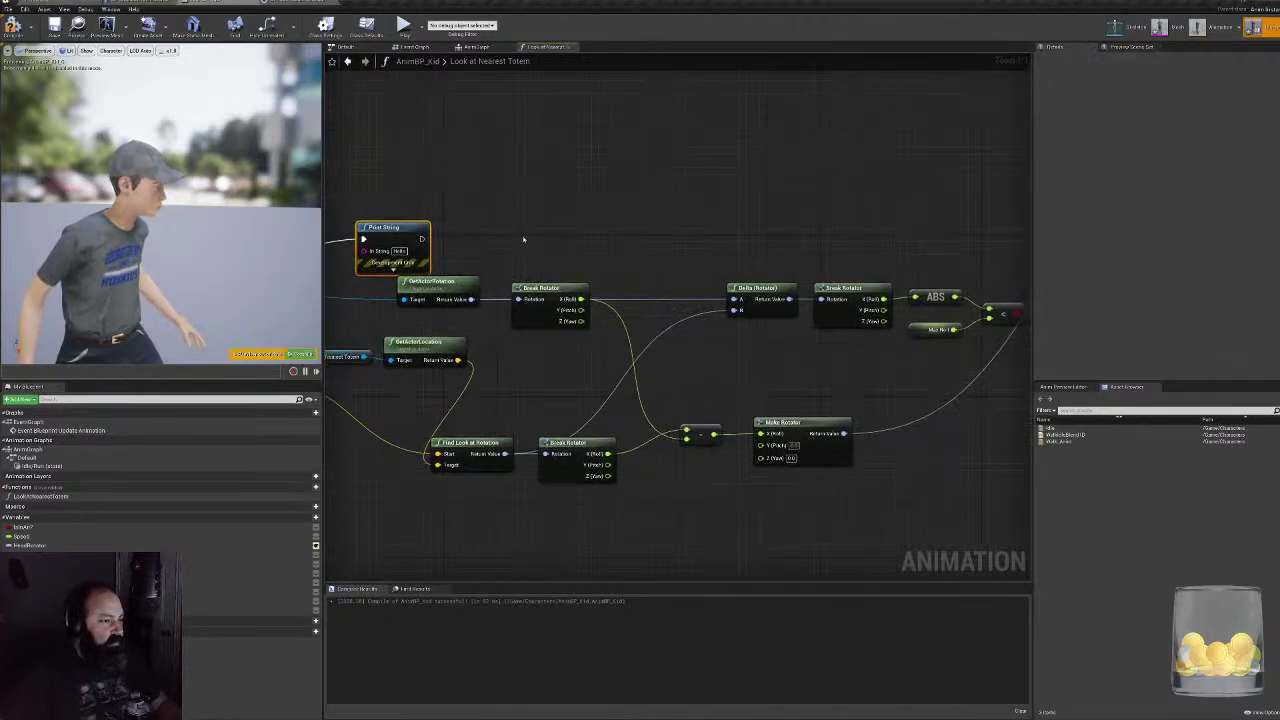
scroll(489, 255, "down", 1)
left_click_drag(437, 242, 918, 246)
scroll(651, 295, "up", 2)
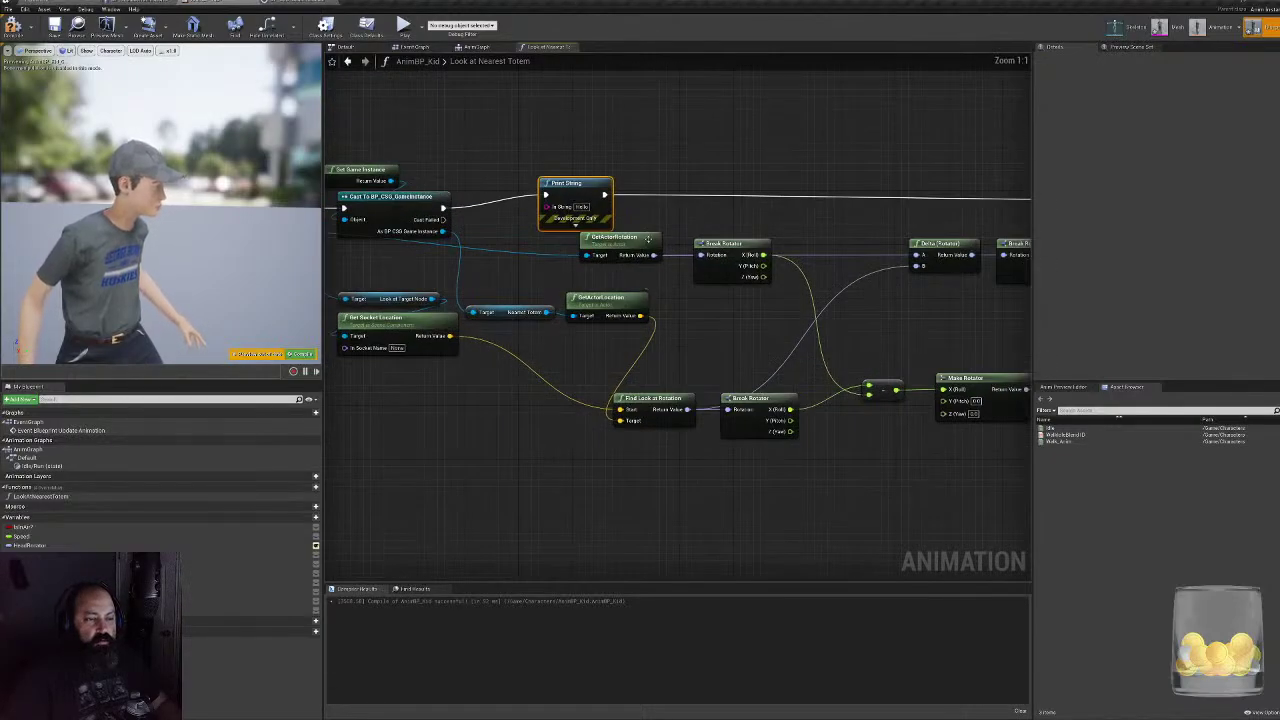
- Align the game instance cast nodes with Print String, feed Nearest Totem's display name into In String, and compile
right_click_drag(412, 200, 764, 232)
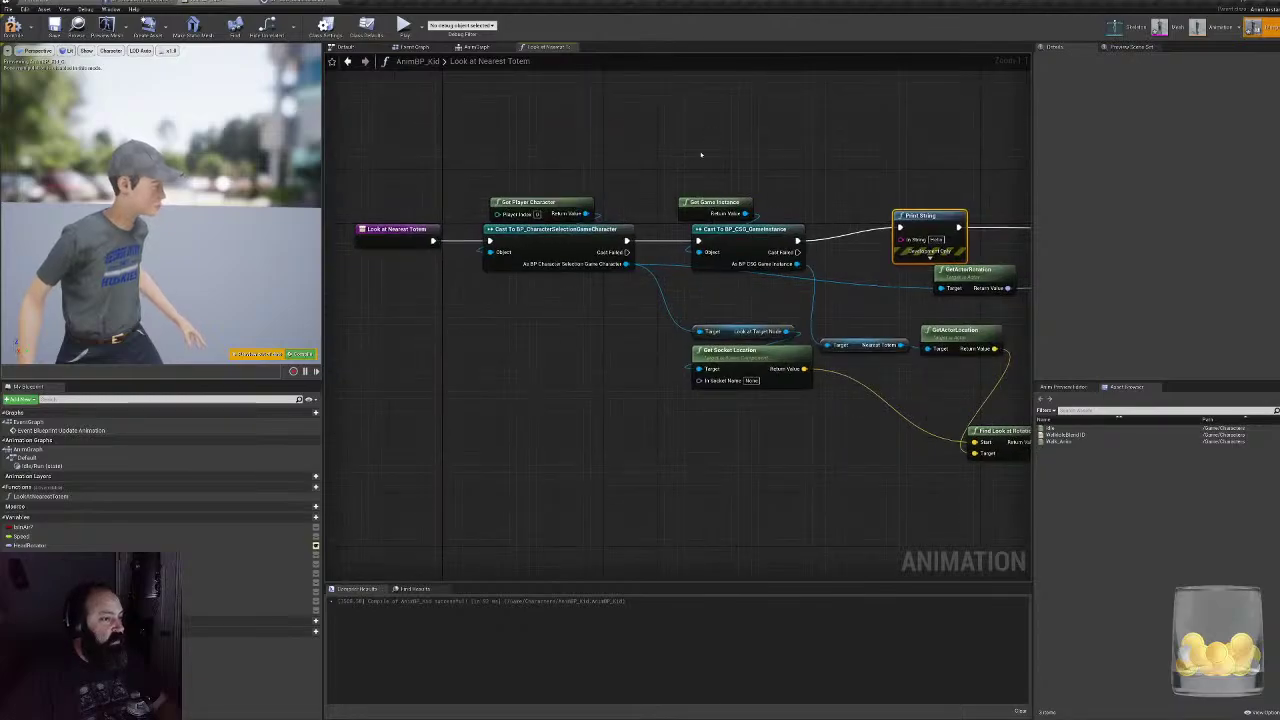
left_click_drag(701, 154, 733, 222)
right_click_drag(734, 224, 617, 258)
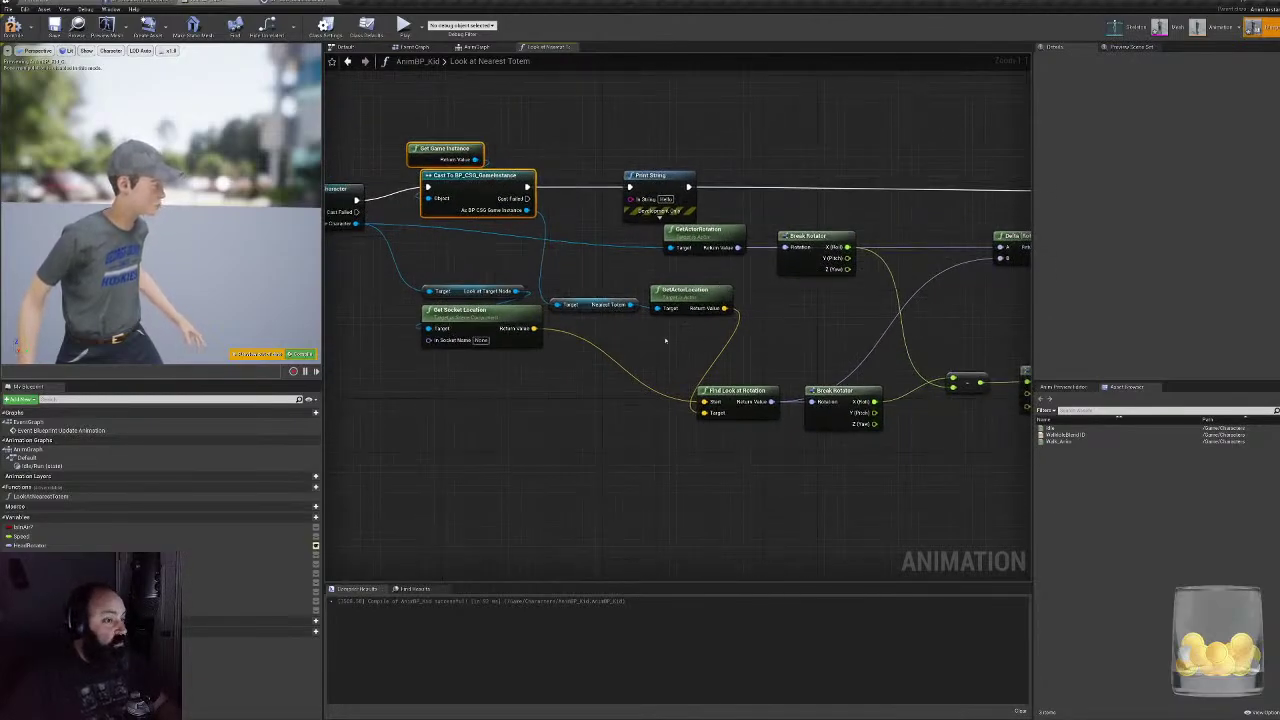
left_click_drag(632, 302, 651, 213)
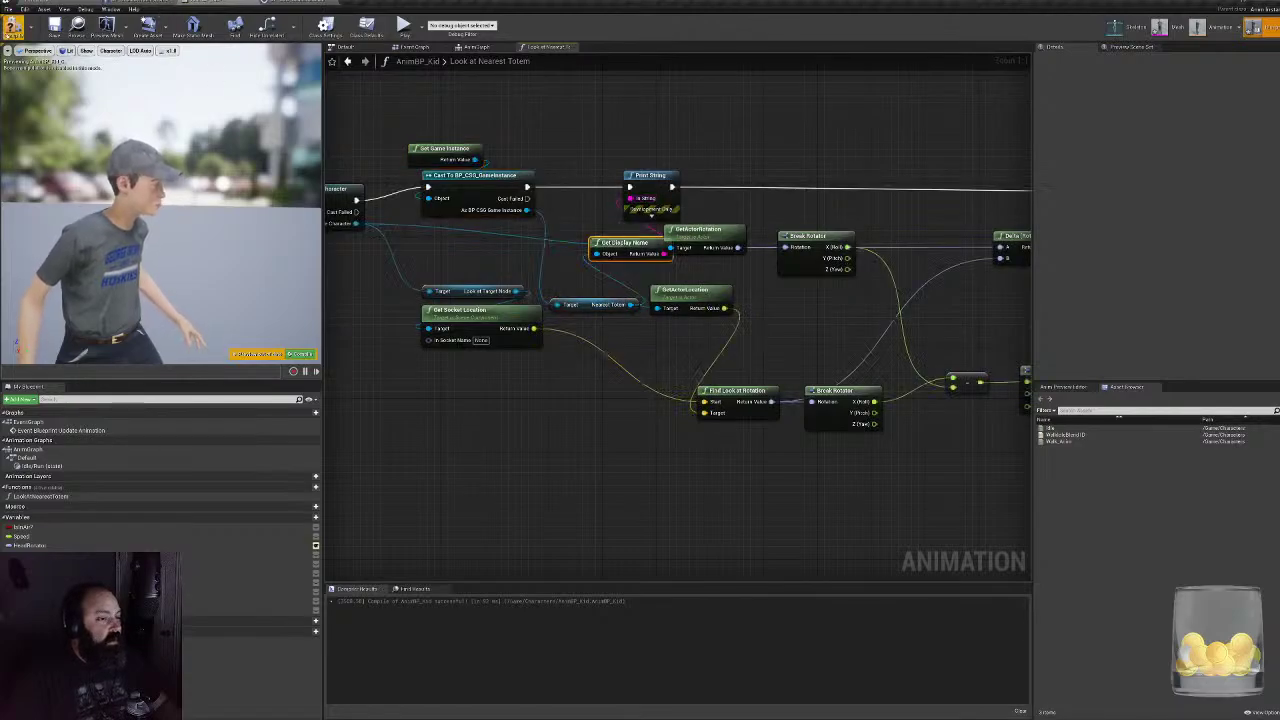
left_click(13, 27)
- Start a play session from the level editor, fill in the name and email address fields, and continue into the game
left_click(42, 2)
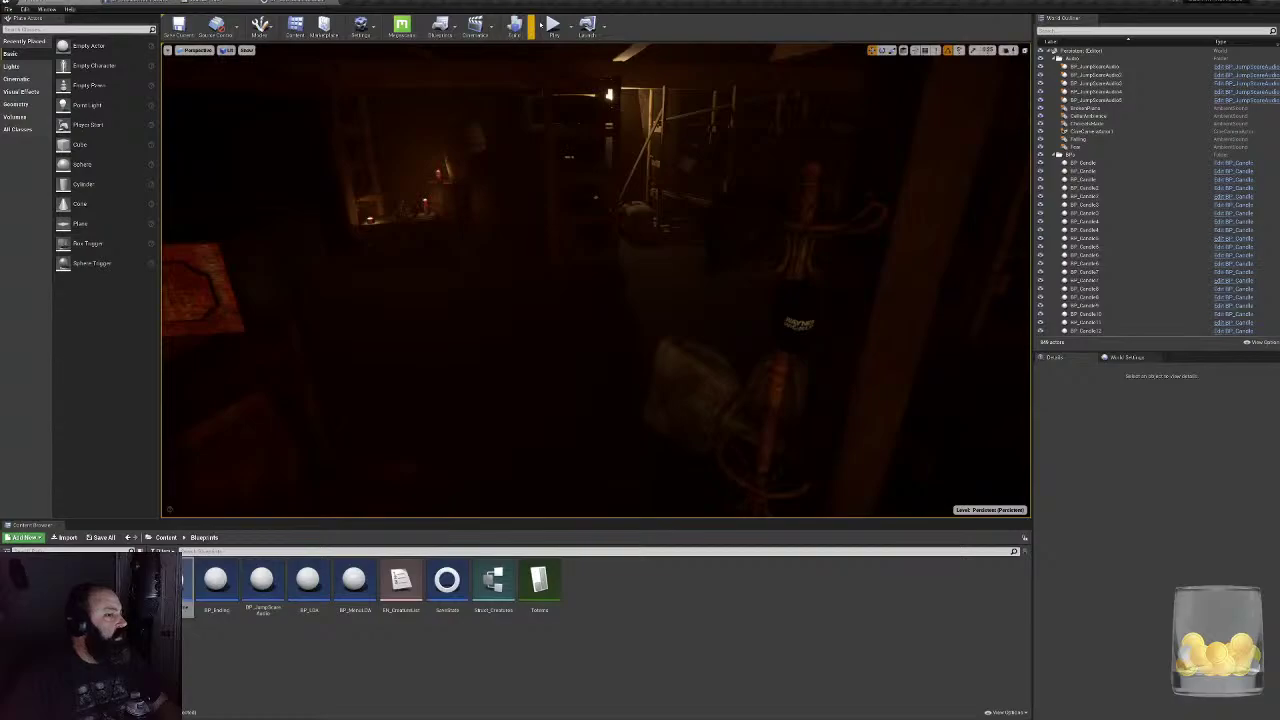
left_click(553, 27)
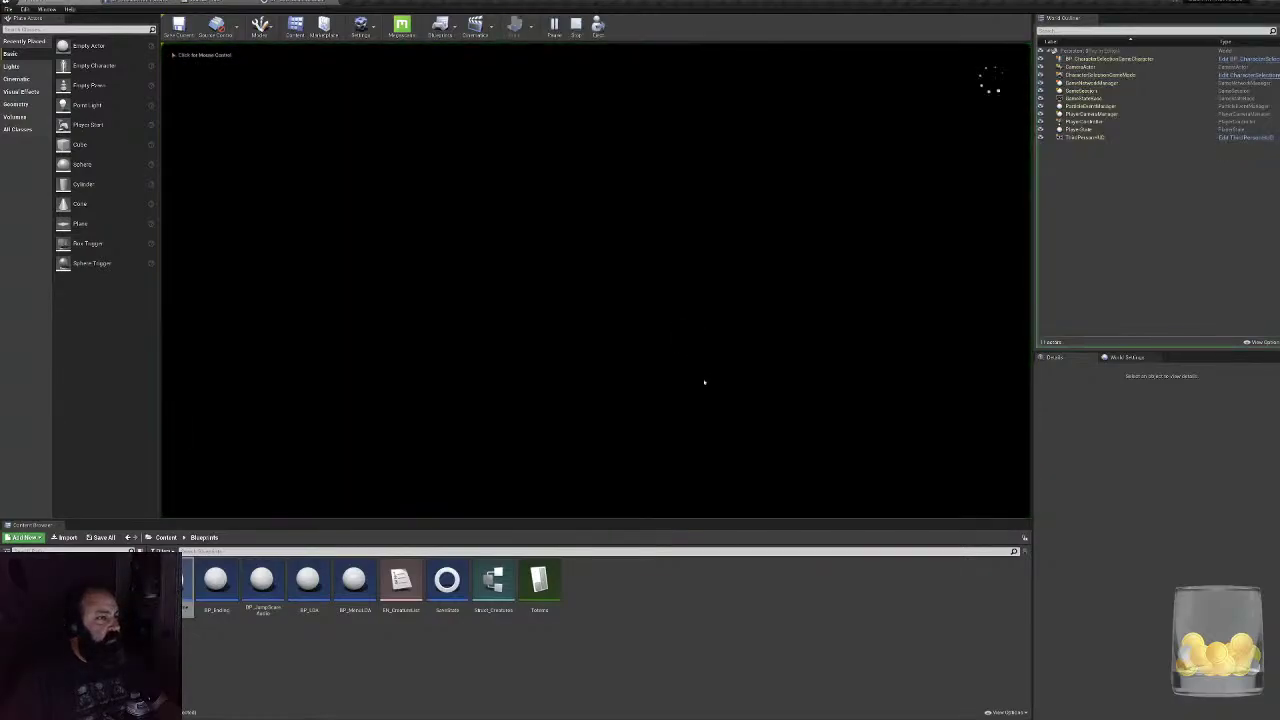
type("a")
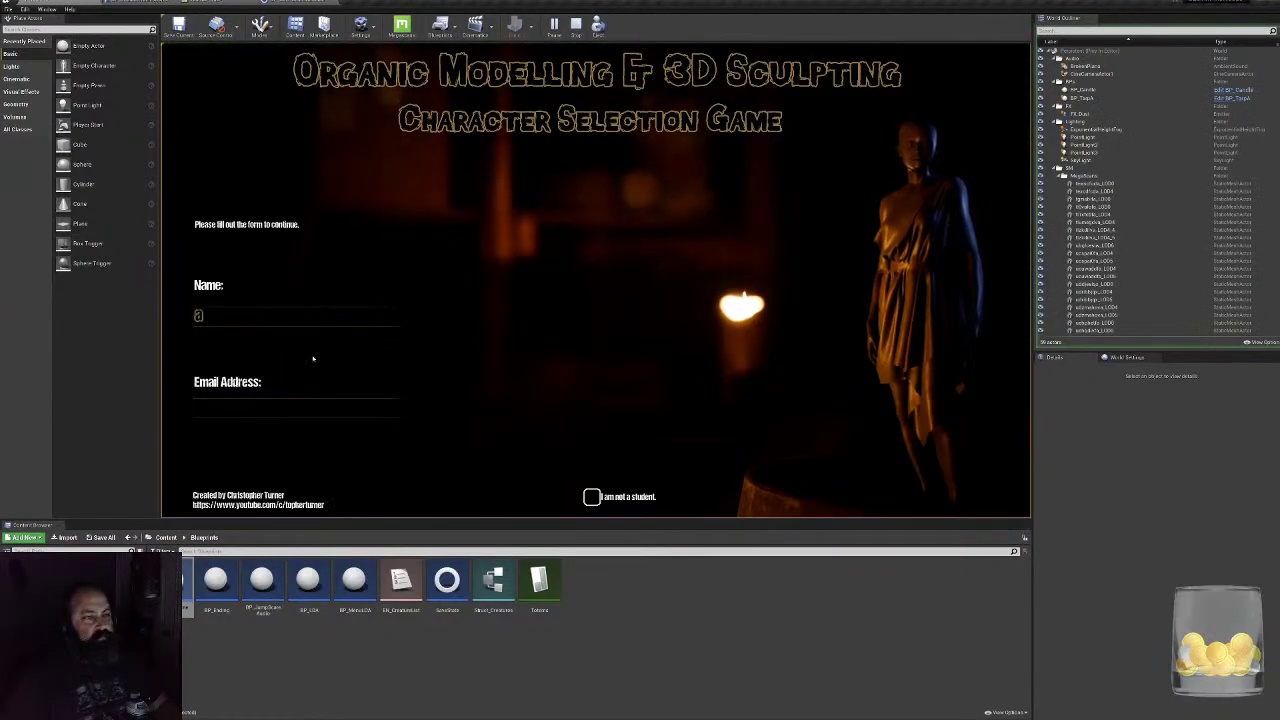
type("sd")
left_click(295, 408)
type("asd")
left_click(928, 473)
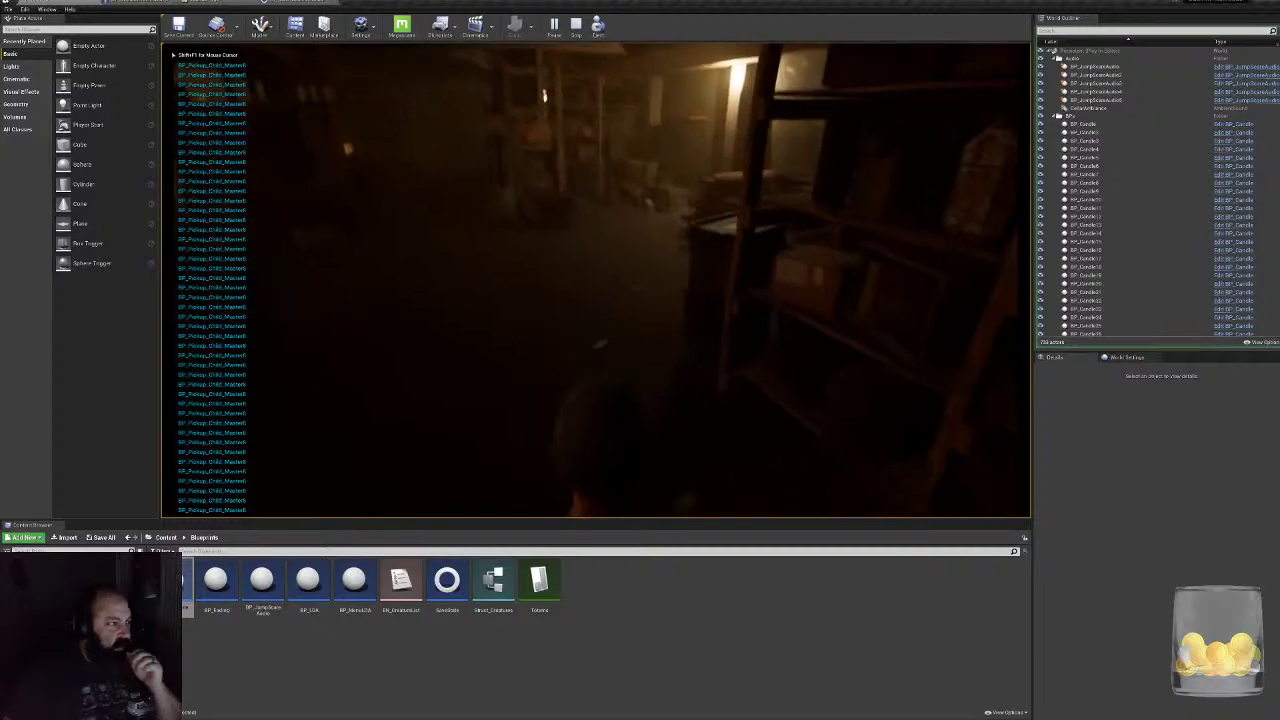
- Walk the kid through the cellar shelves while checking the printed nearest totem names, and end the play session
key("w")
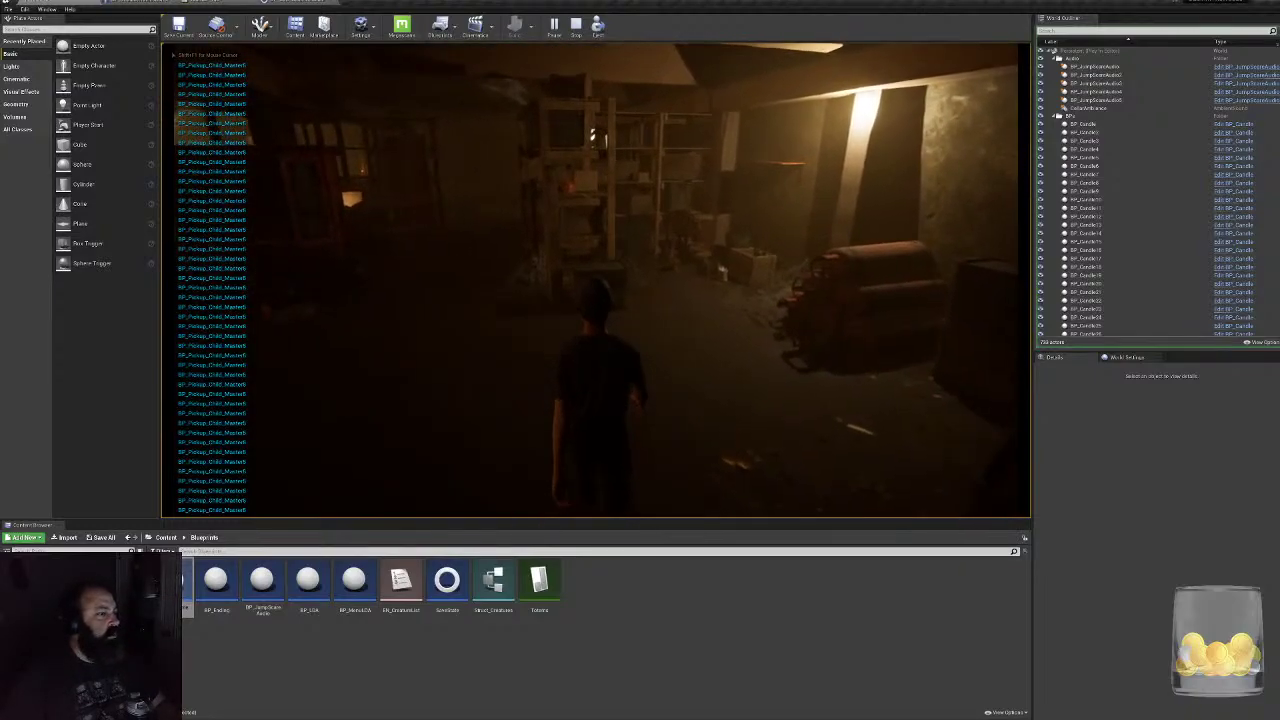
key("w")
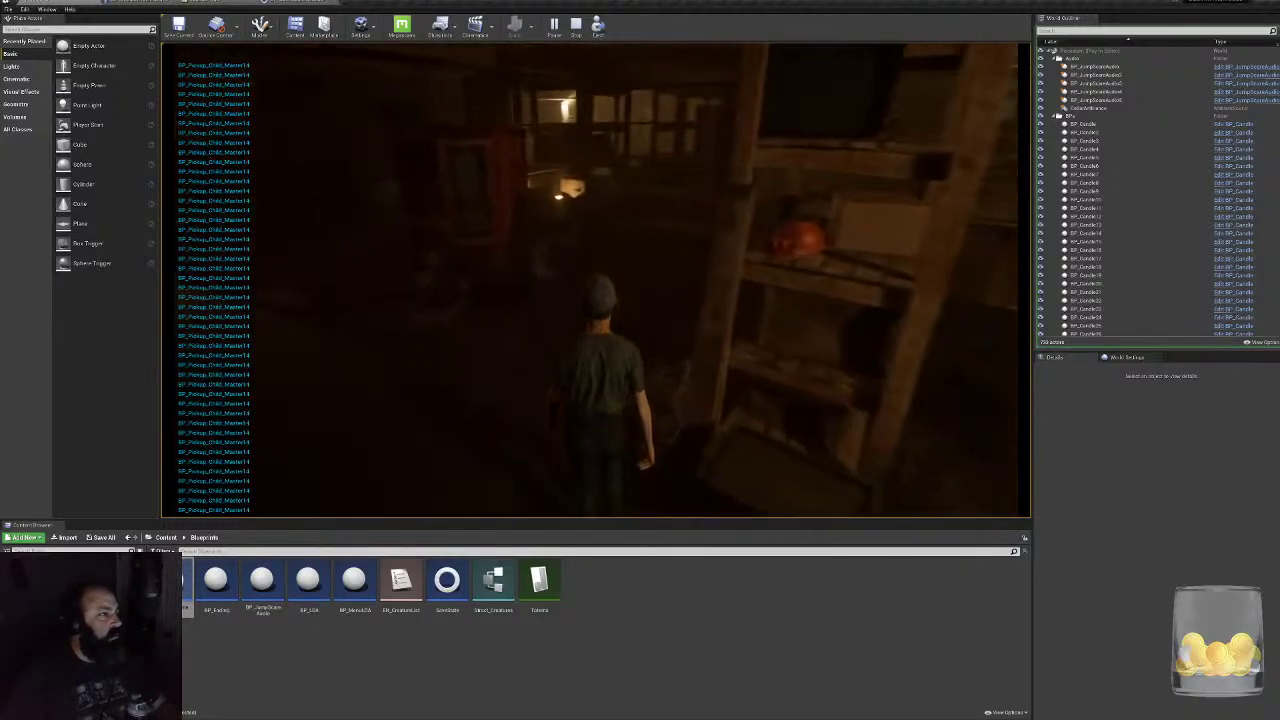
key("w")
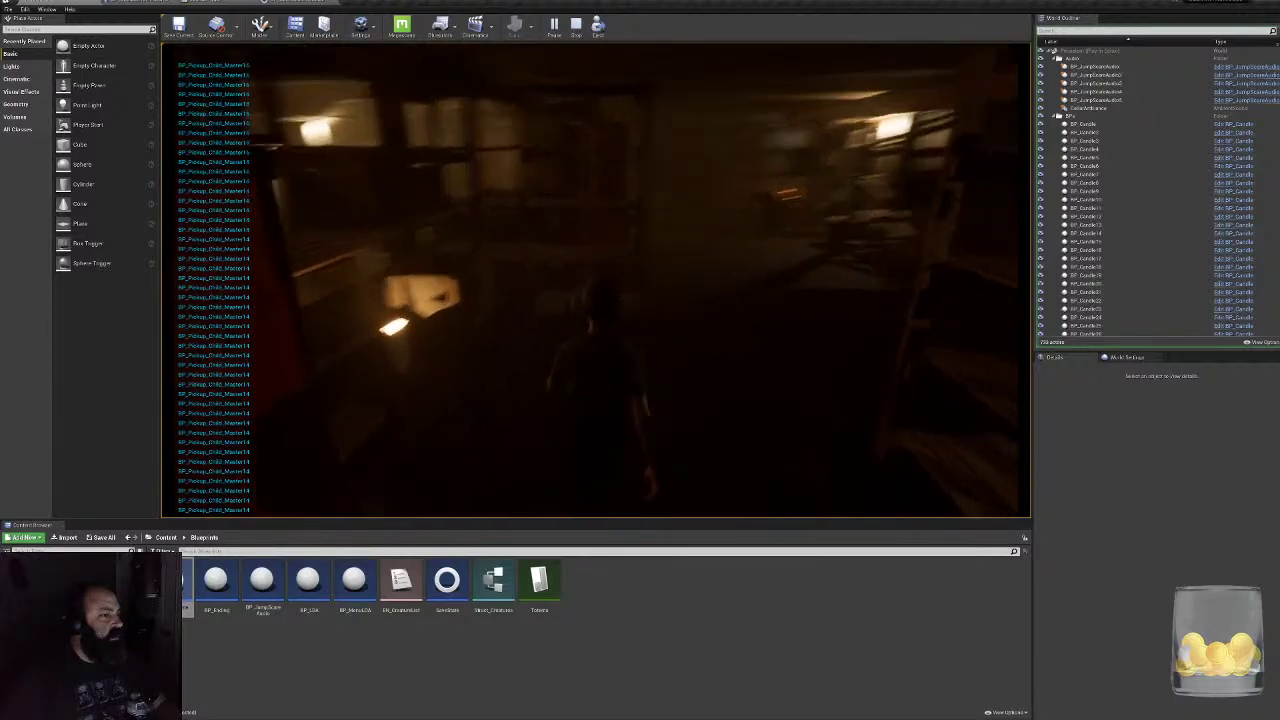
key("w")
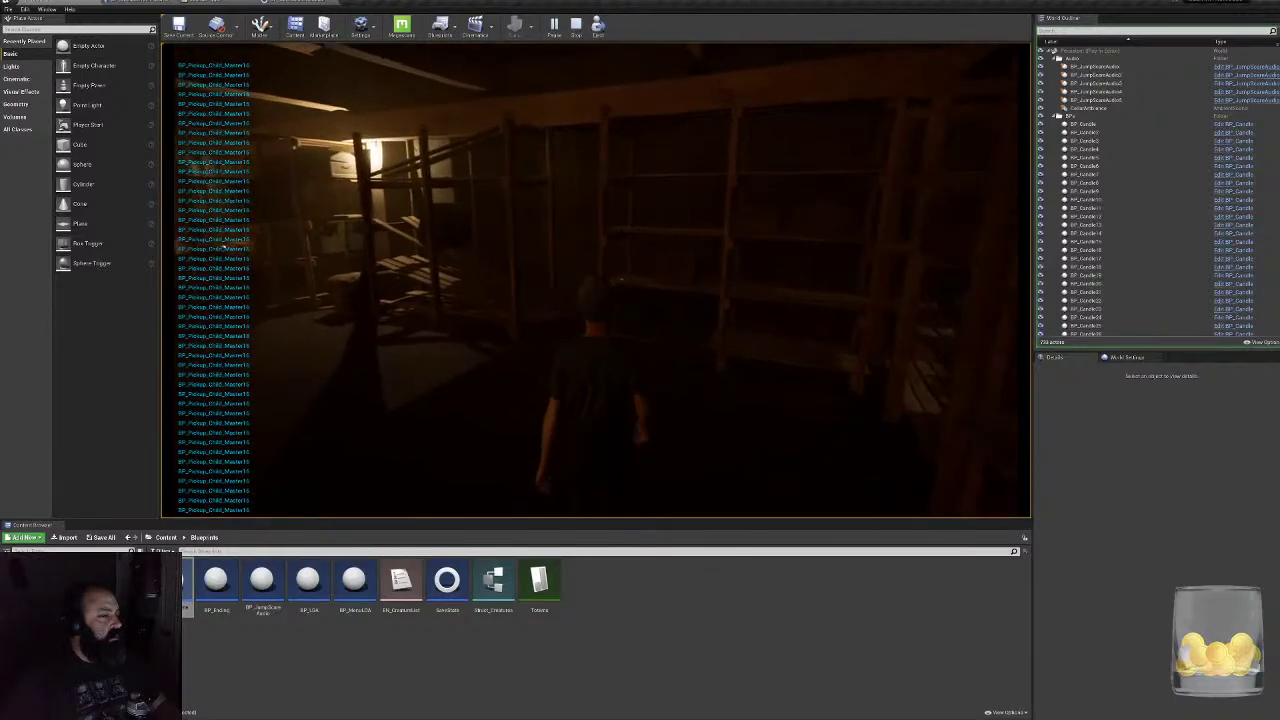
key("Escape")
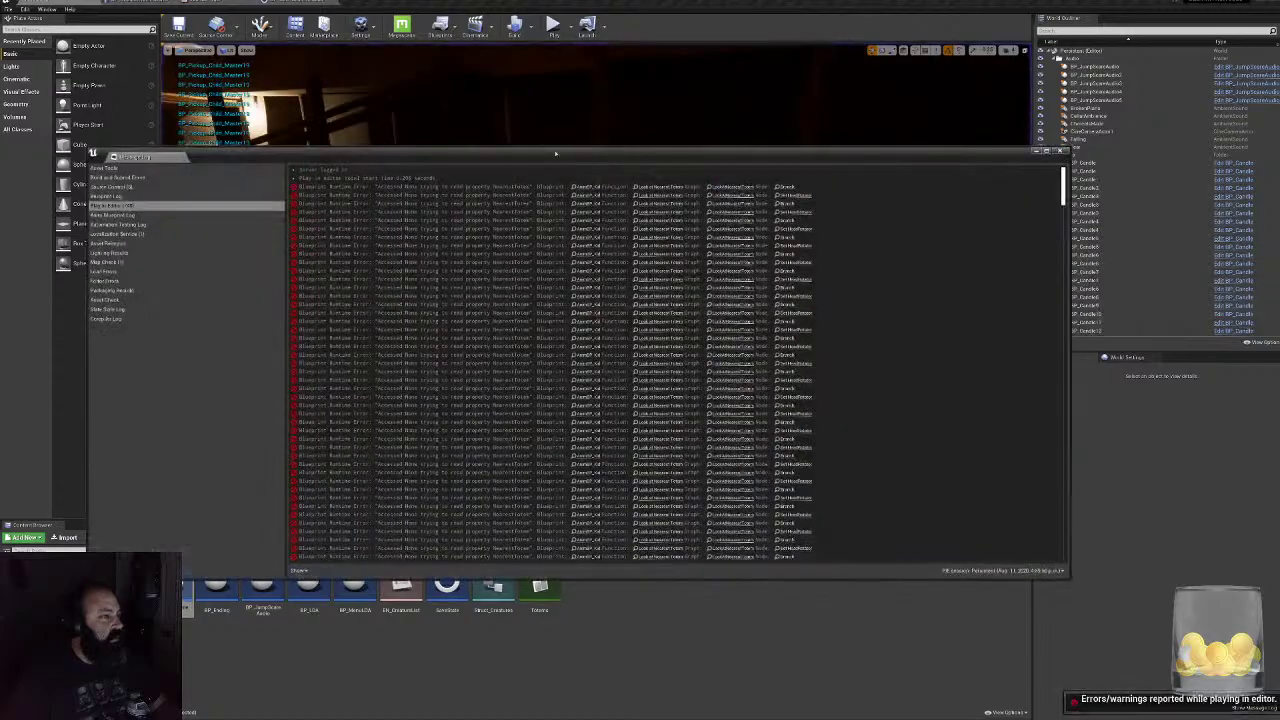
- Close the Message Log, make AnimBP_Kid's Print String output Look at Target Node's display name instead of Nearest Totem's, and compile
left_click(1061, 152)
left_click(216, 2)
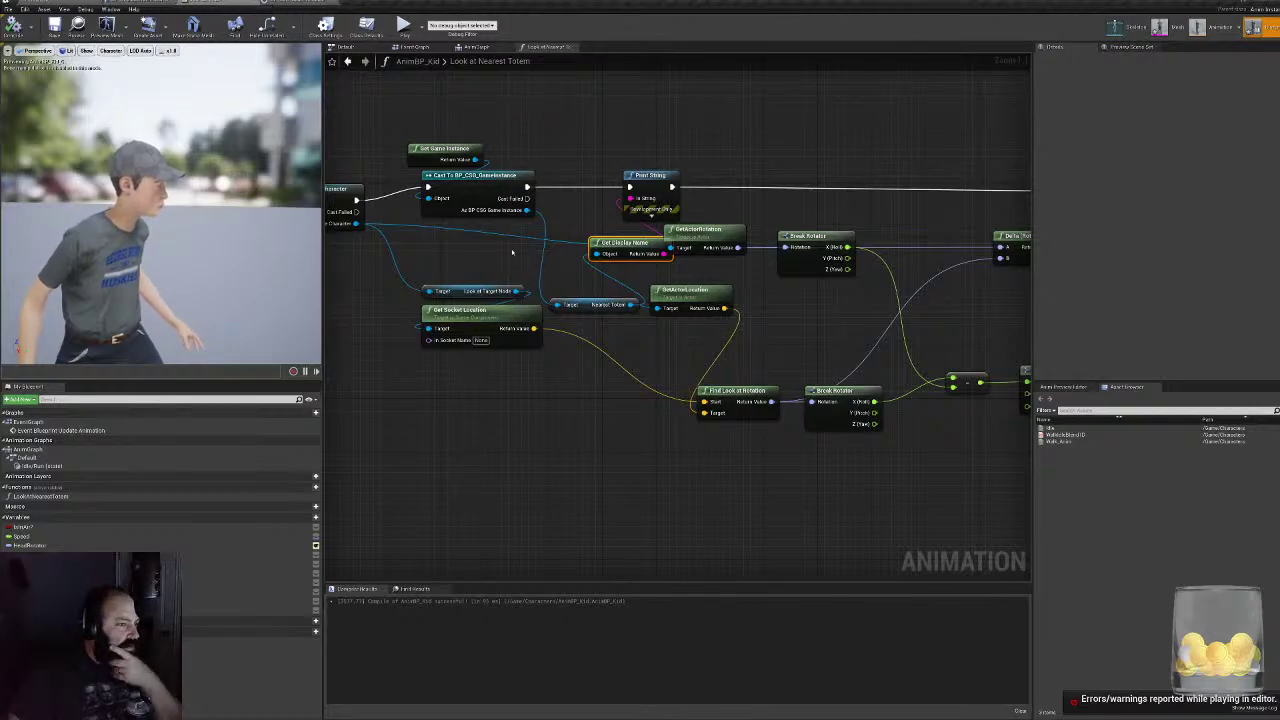
right_click_drag(578, 297, 506, 330)
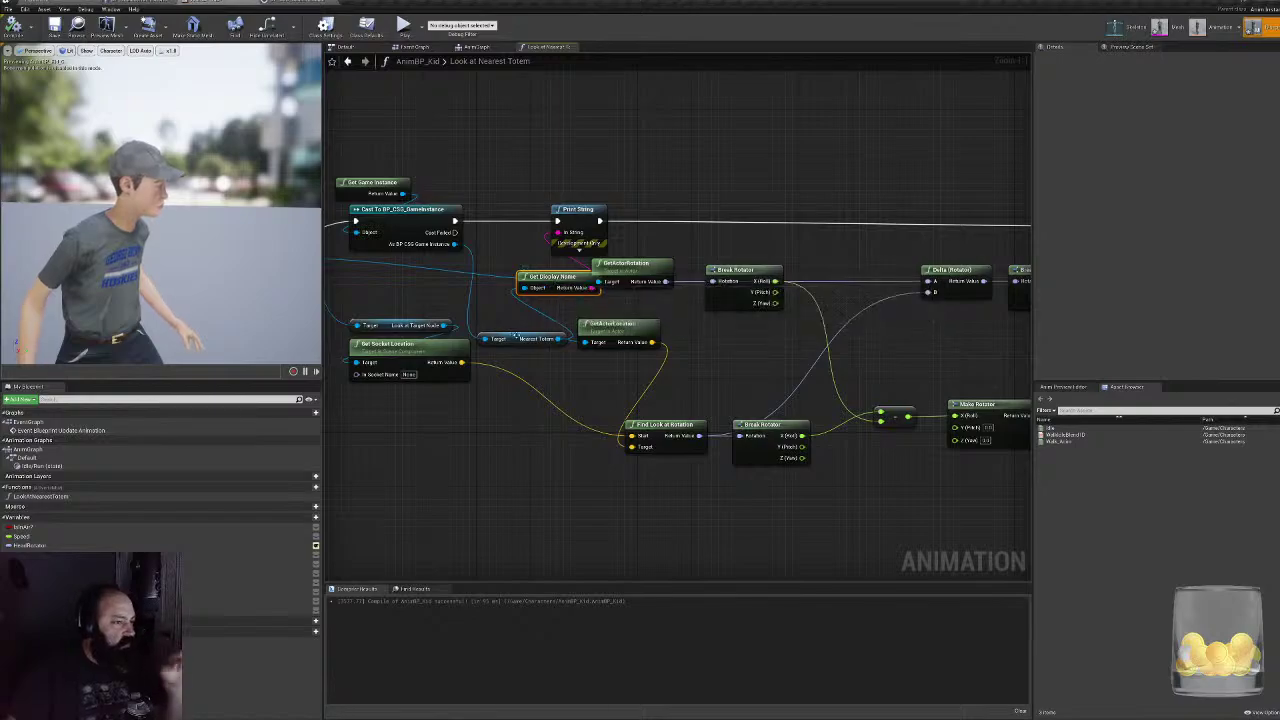
key("Delete")
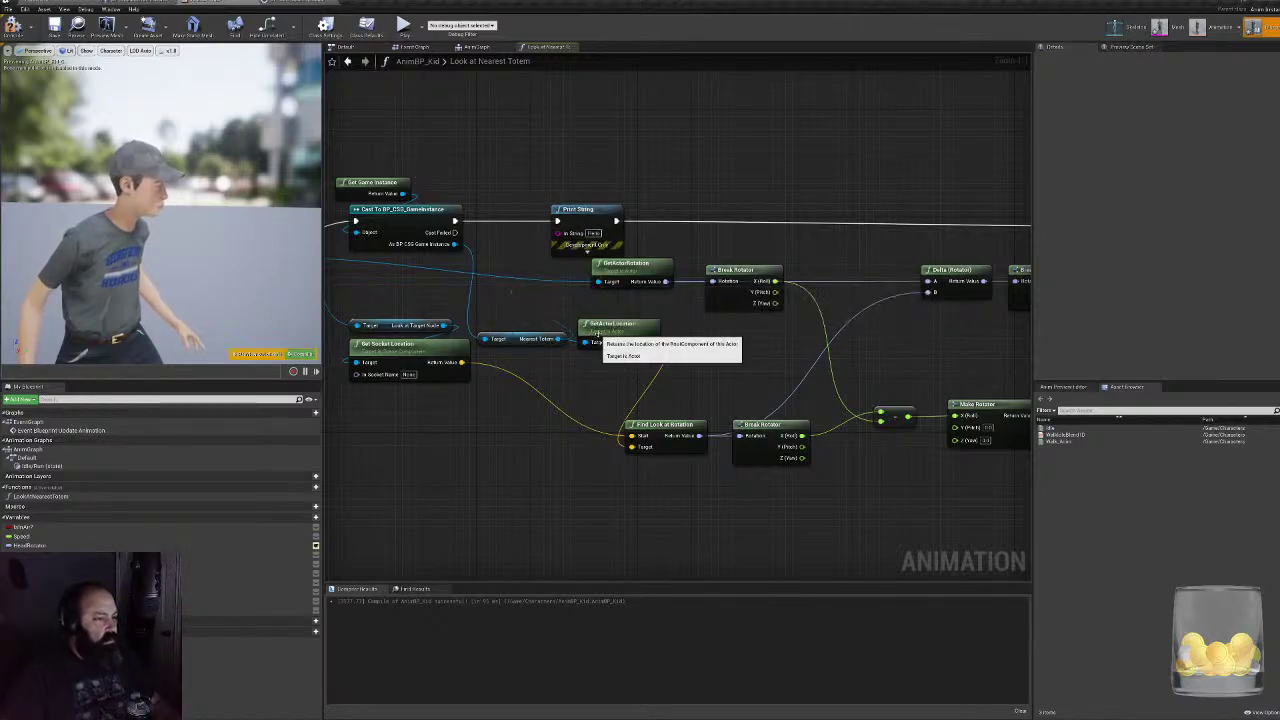
right_click_drag(483, 367, 623, 412)
key("ctrl+z")
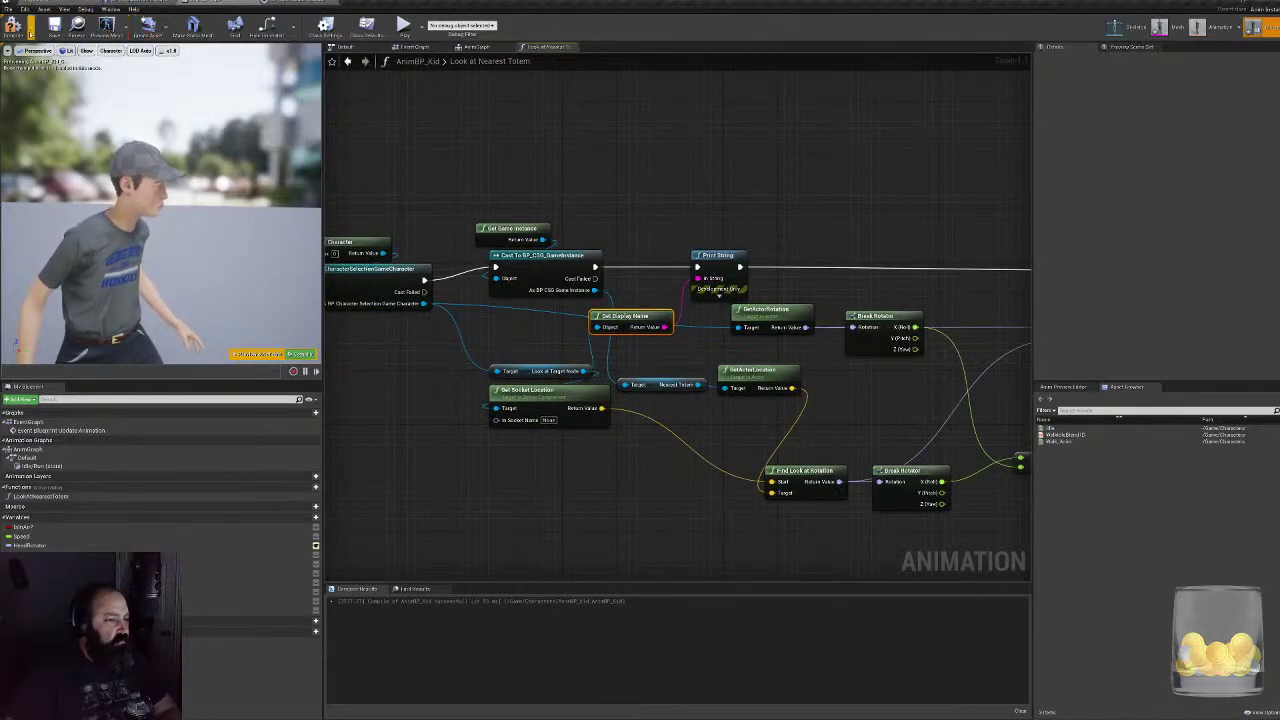
left_click(14, 27)
- Start a play session to check the printed look-at target on the form screen, and bring up BP_CSG_GameInstance's Event Graph
left_click(55, 2)
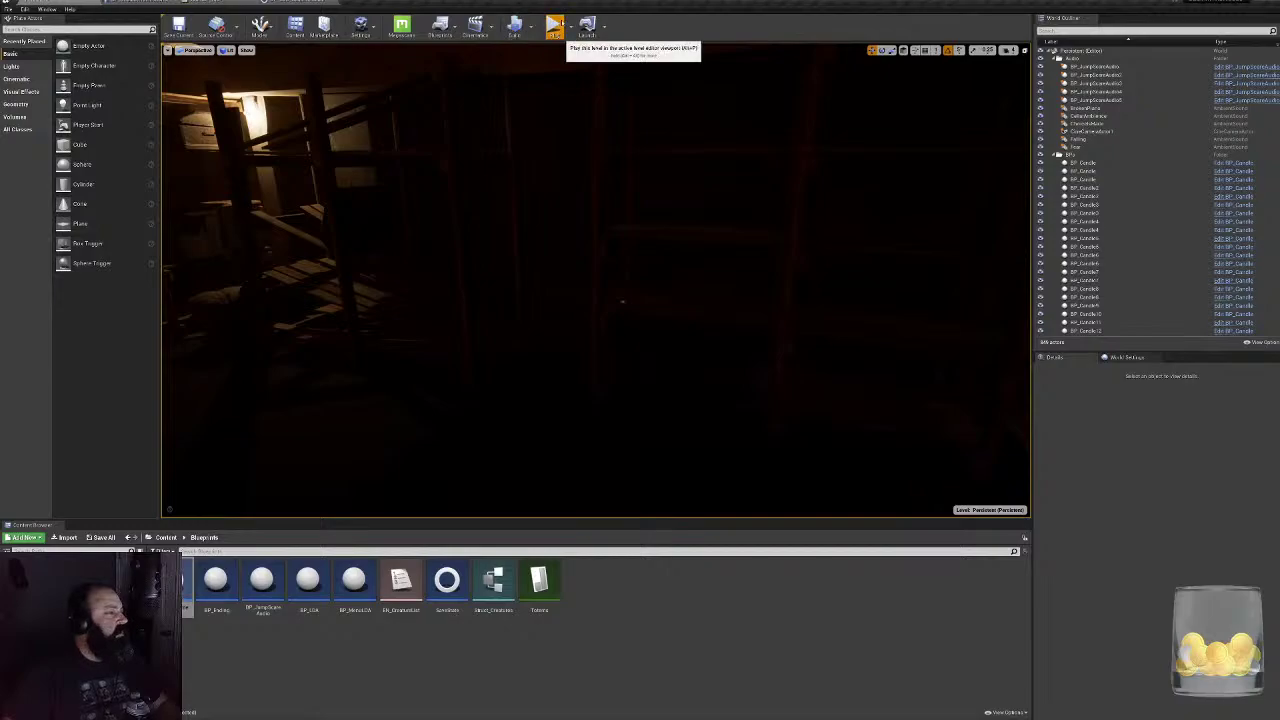
left_click(554, 27)
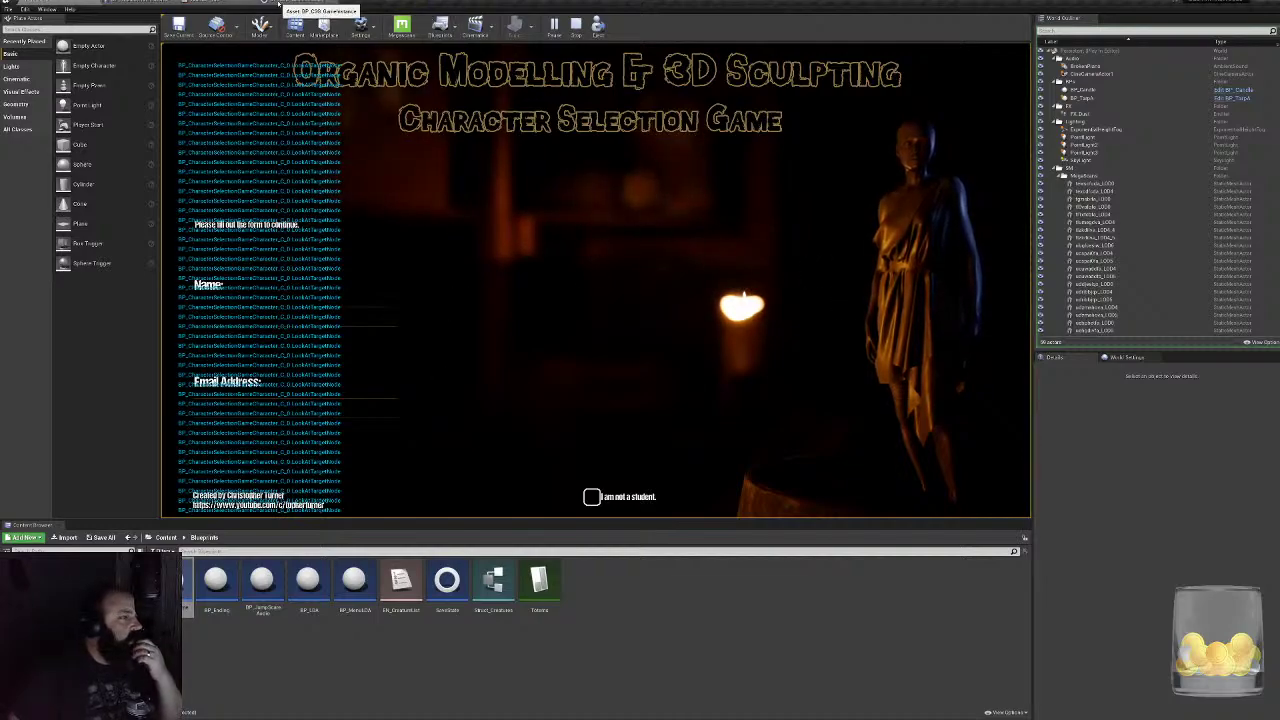
left_click(140, 2)
left_click(285, 3)
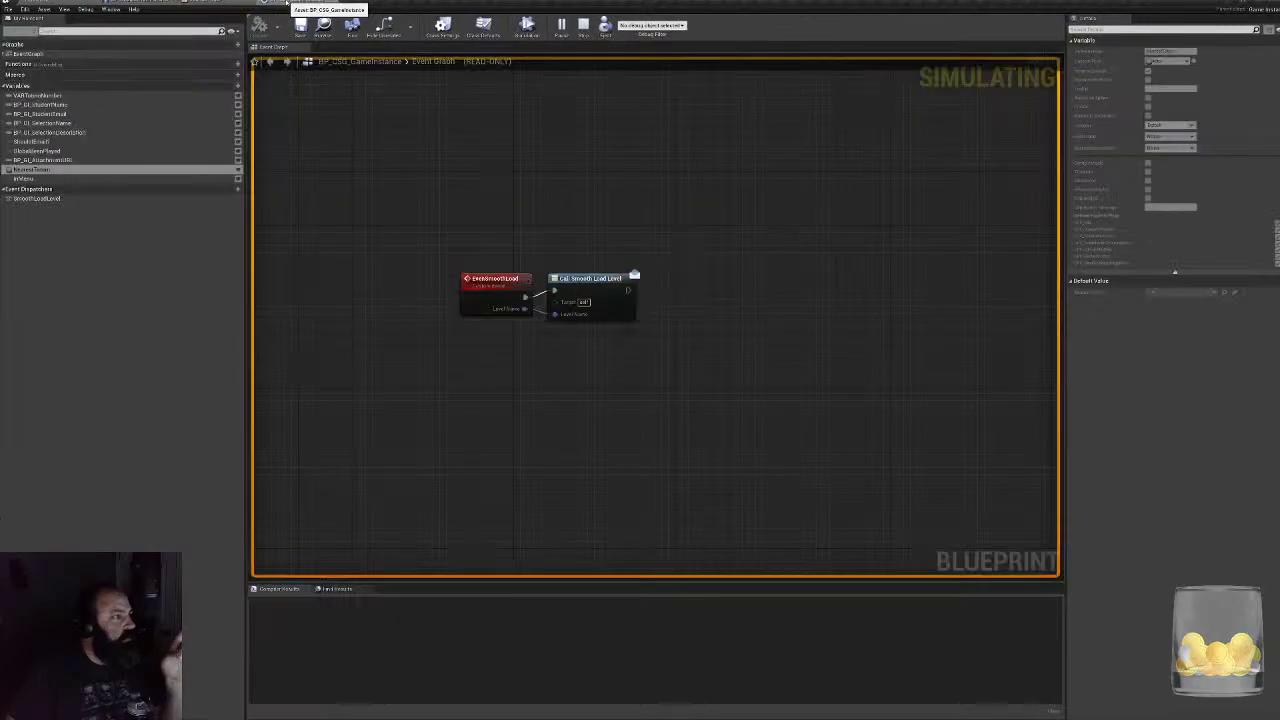
- In AnimBP_Kid, move the Look at Target Node getter clear of Get Socket Location and inspect the player character cast
left_click(205, 3)
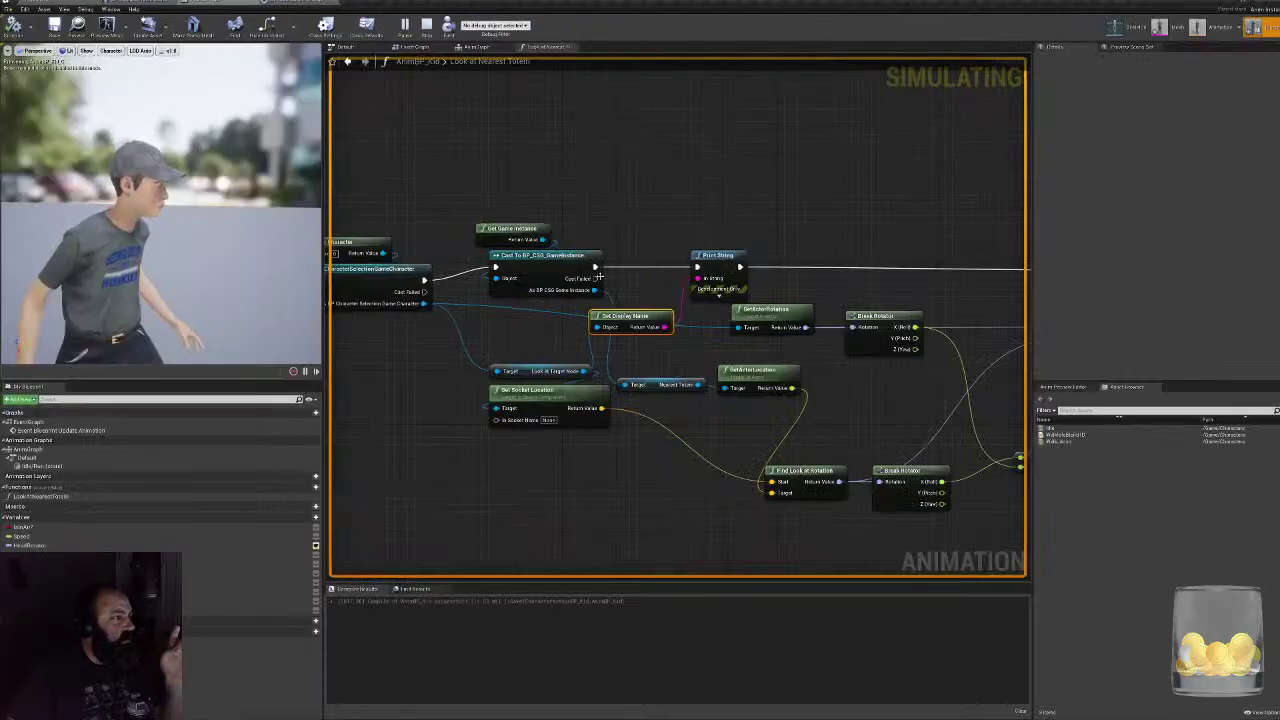
right_click_drag(639, 366, 718, 384)
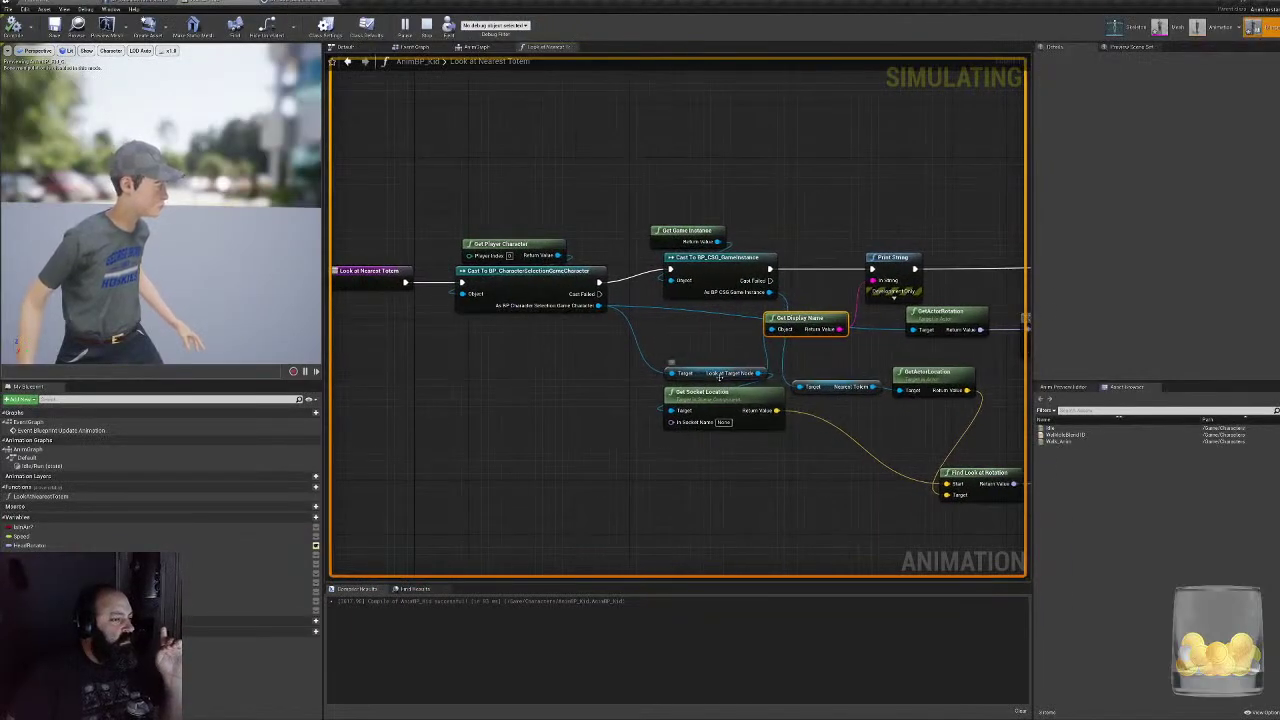
left_click_drag(703, 373, 679, 359)
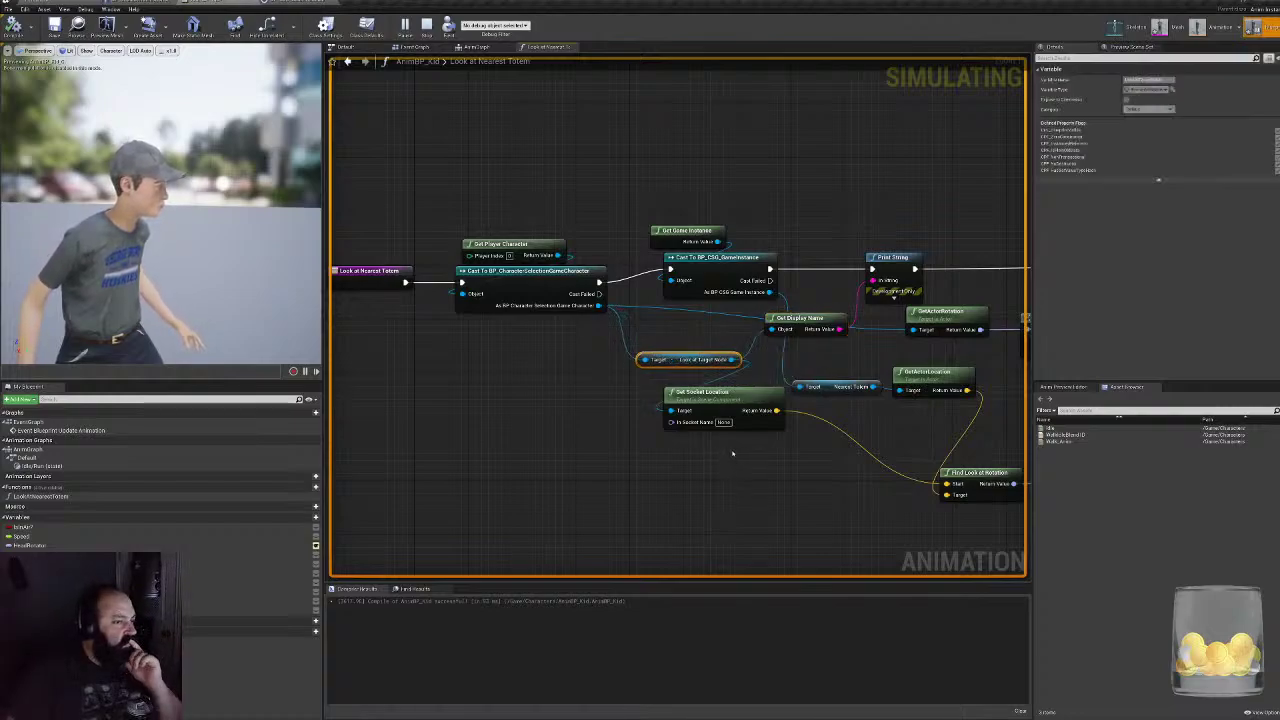
left_click_drag(510, 168, 535, 361)
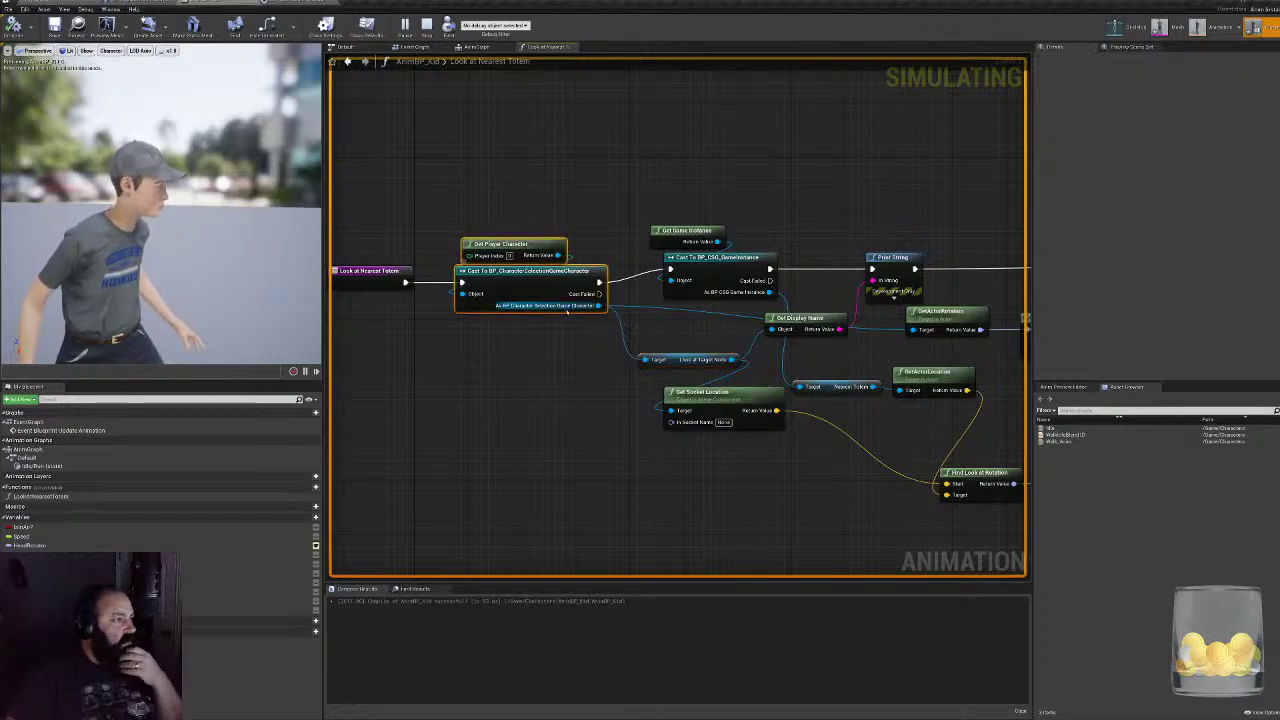
- End the play session, dismiss the Message Log, and examine the Event Tick totem logic in BP_CharacterSelectionGameCharacter's Event Graph
left_click(202, 4)
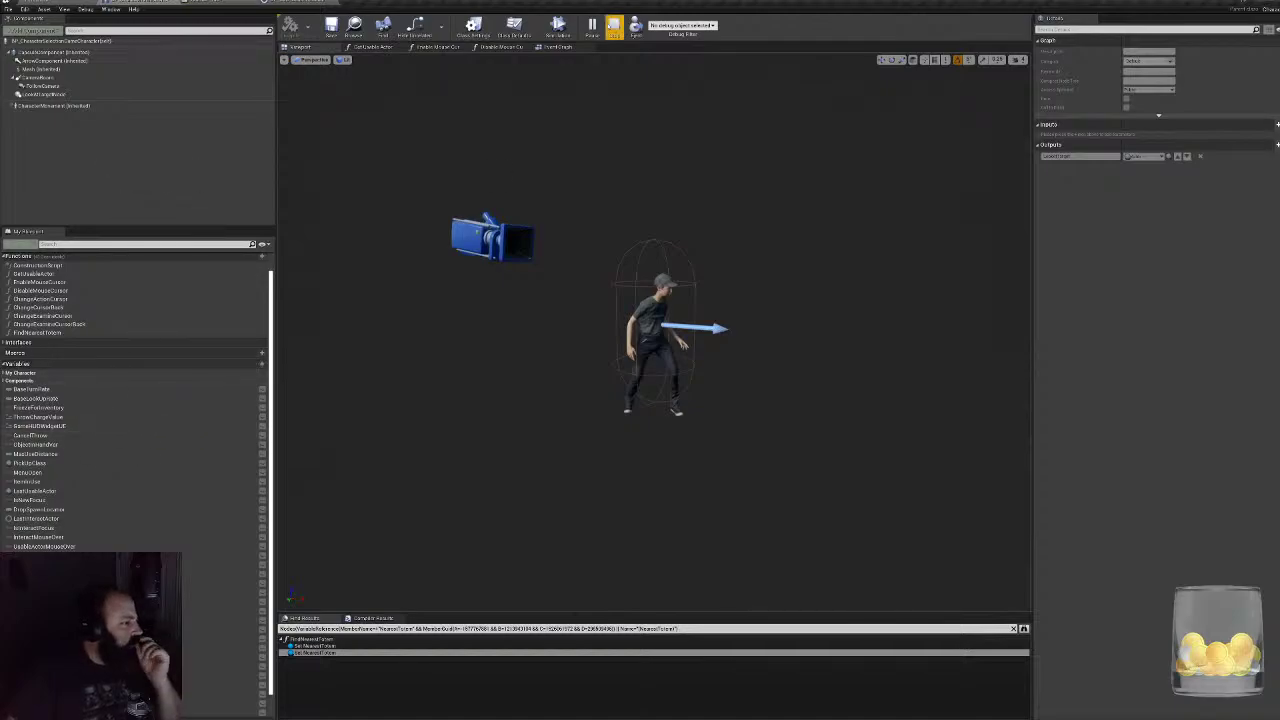
key("Escape")
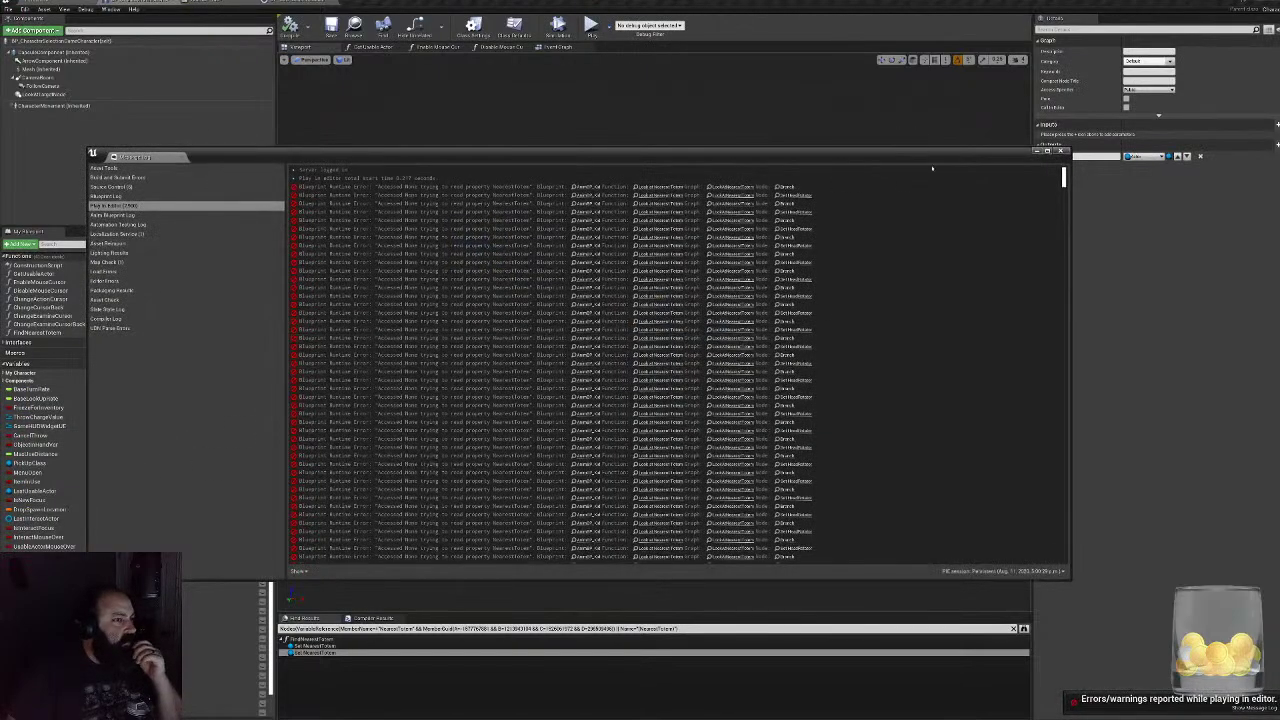
left_click(1061, 152)
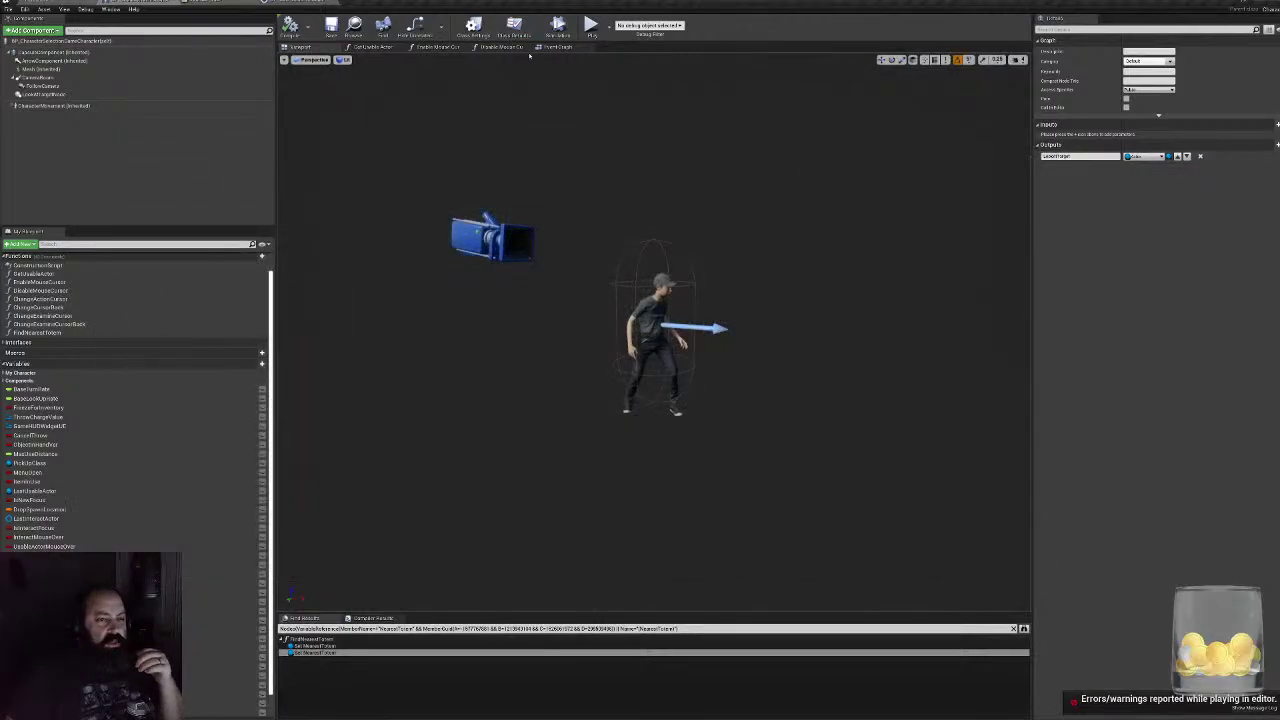
left_click(555, 47)
right_click_drag(714, 316, 1006, 325)
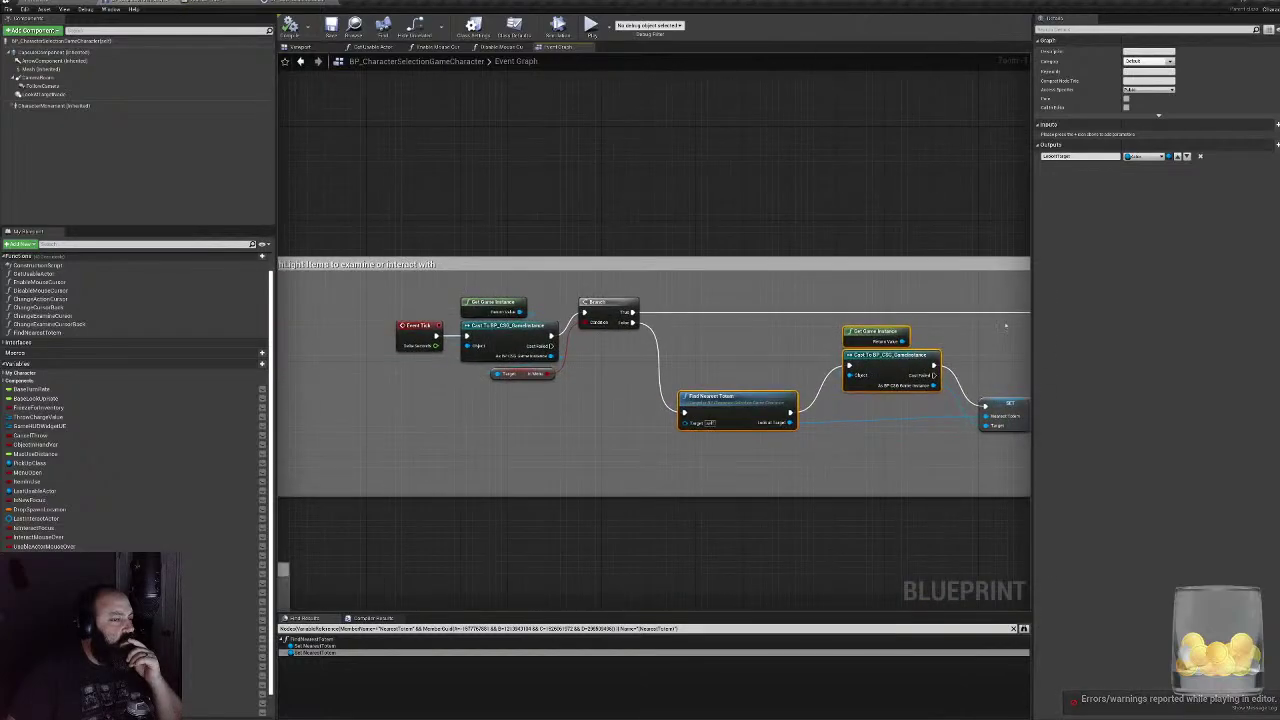
- Delete the LookAtTargetNode scene component from BP_CharacterSelectionGameCharacter
scroll(4, 547, "down", 1)
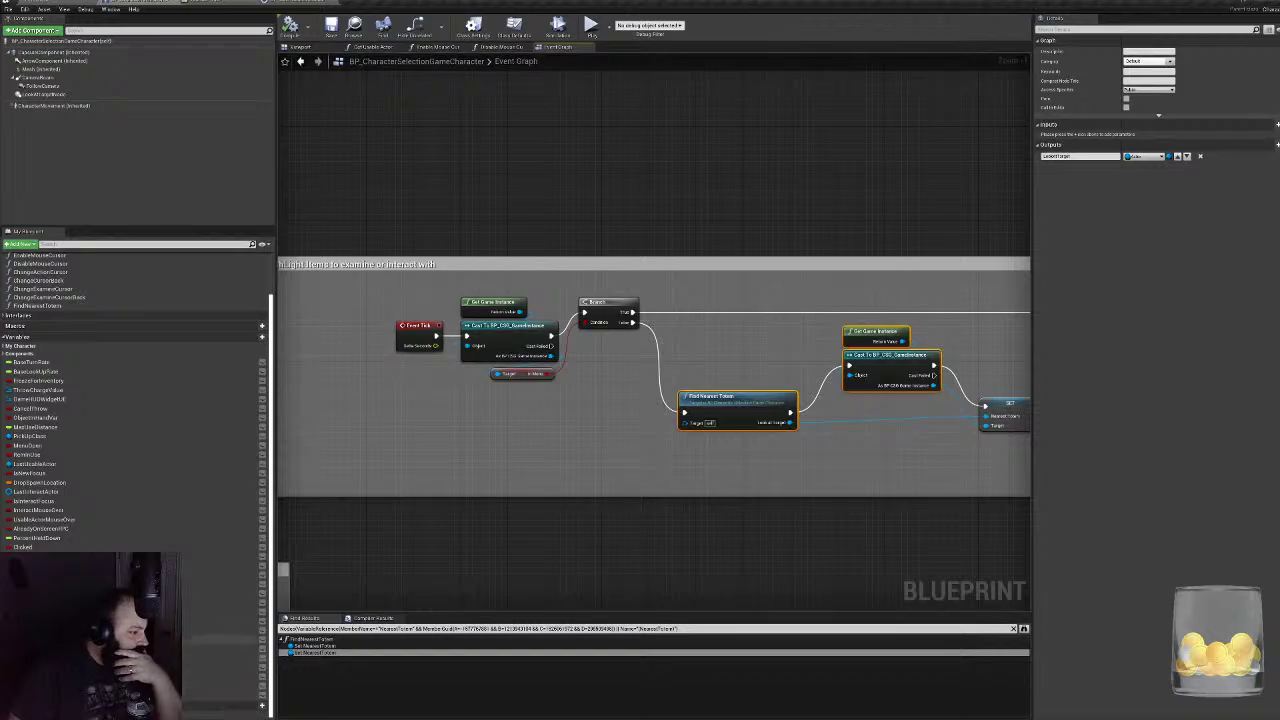
scroll(130, 400, "up", 2)
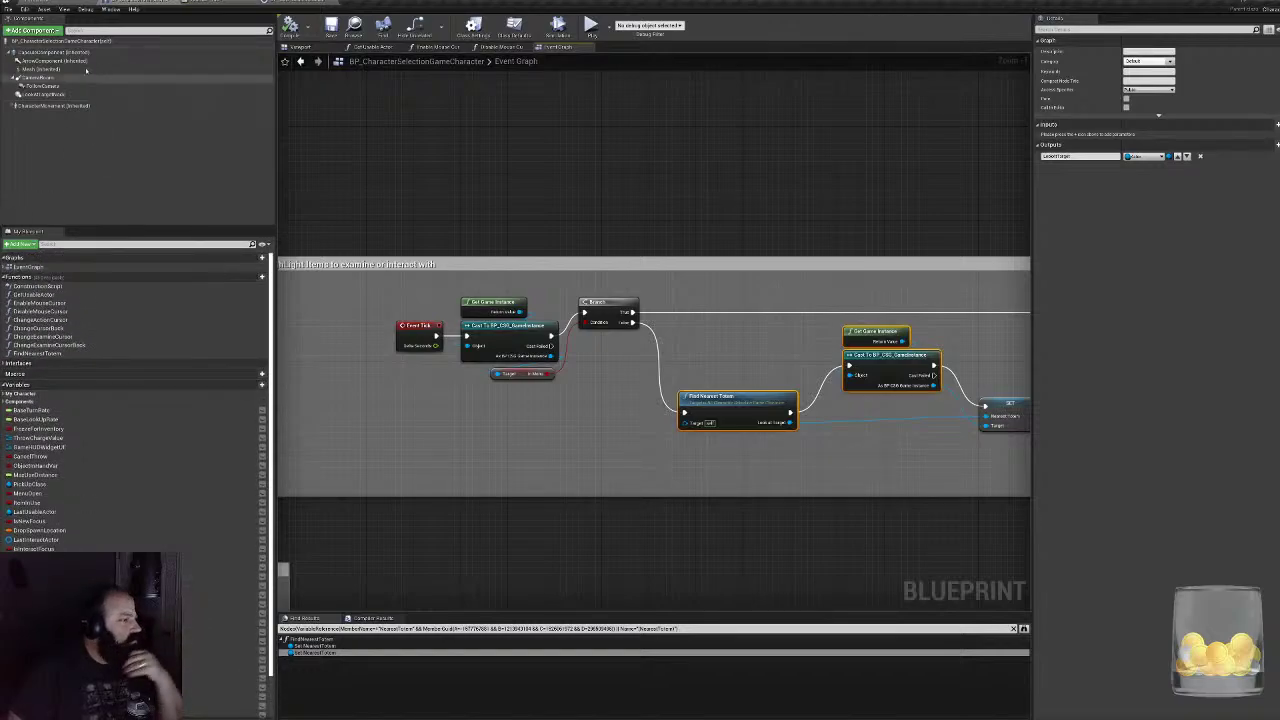
left_click(45, 95)
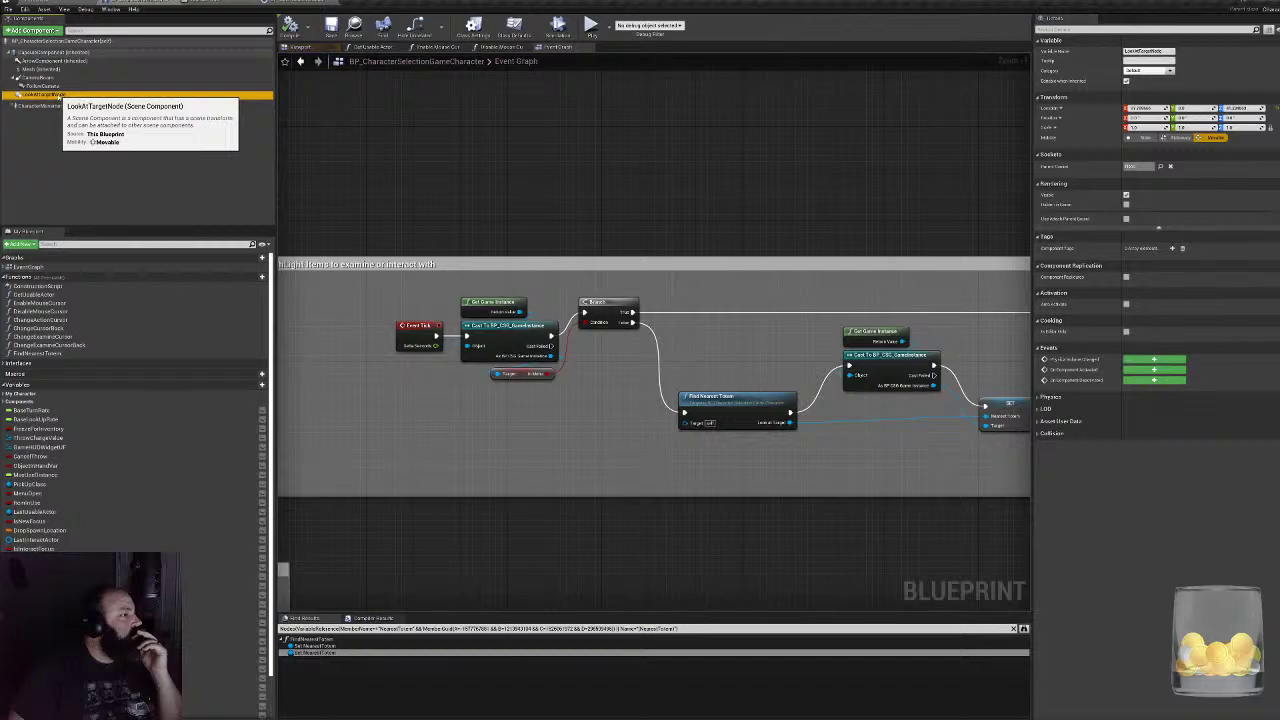
left_click(305, 47)
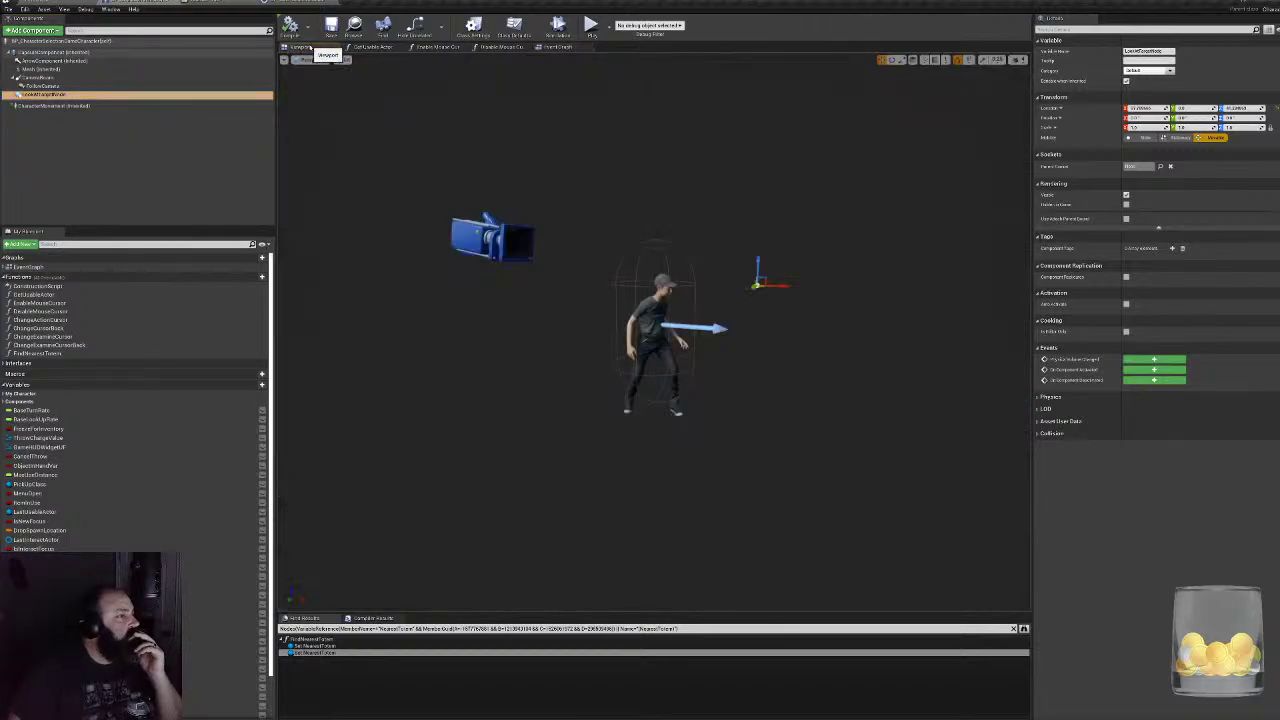
left_click(130, 160)
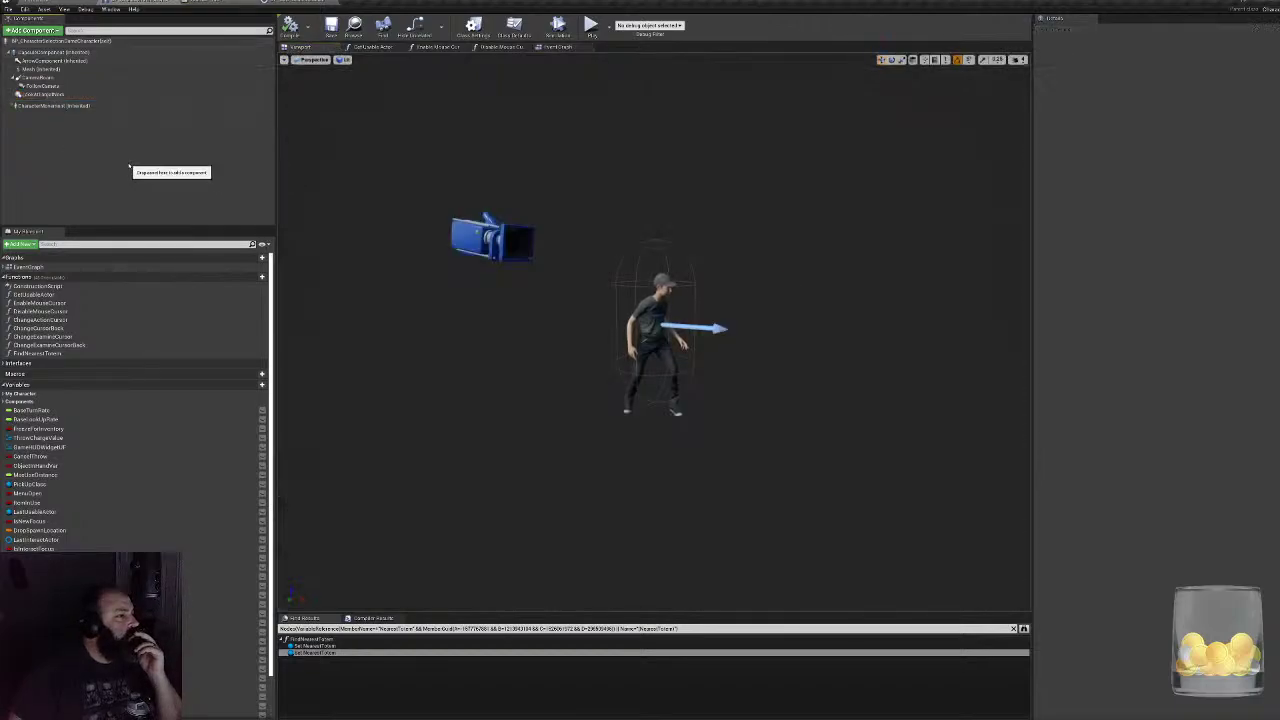
left_click(47, 96)
key("Delete")
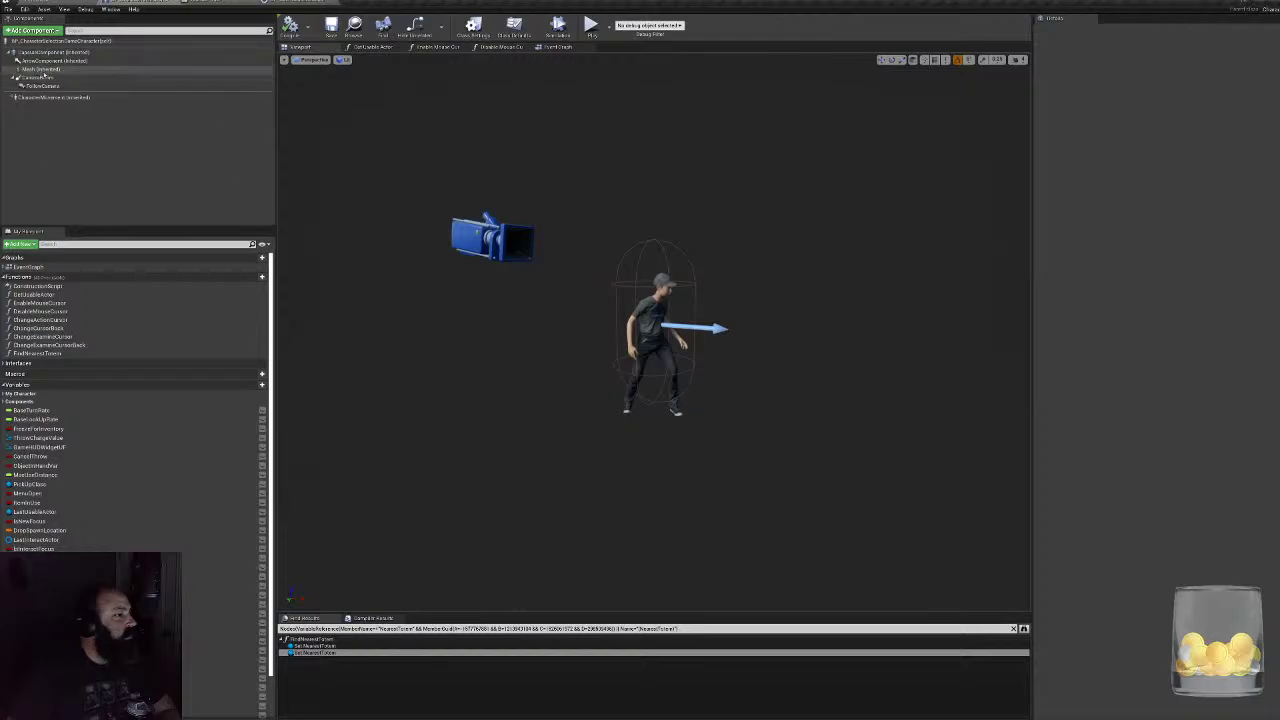
left_click(40, 69)
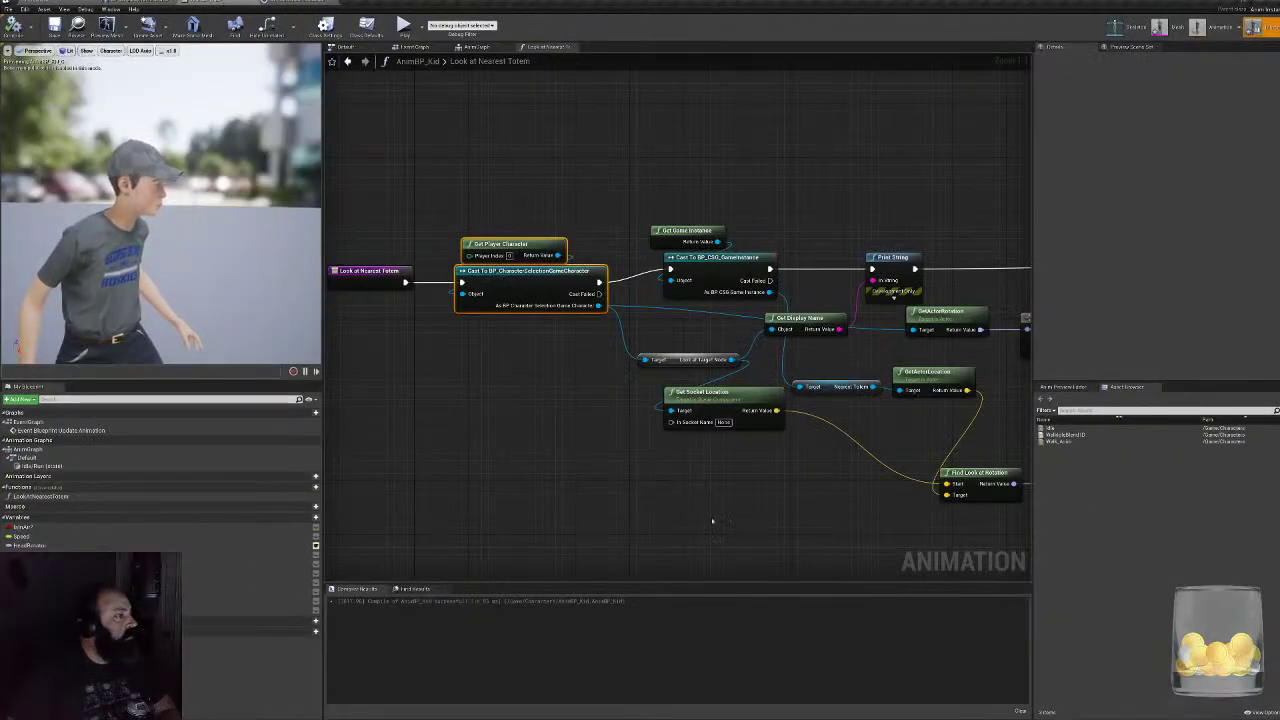
- In AnimBP_Kid, delete the Look at Target Node getter and try feeding the player character cast straight into Get Socket Location's Target
left_click(682, 358)
key("Delete")
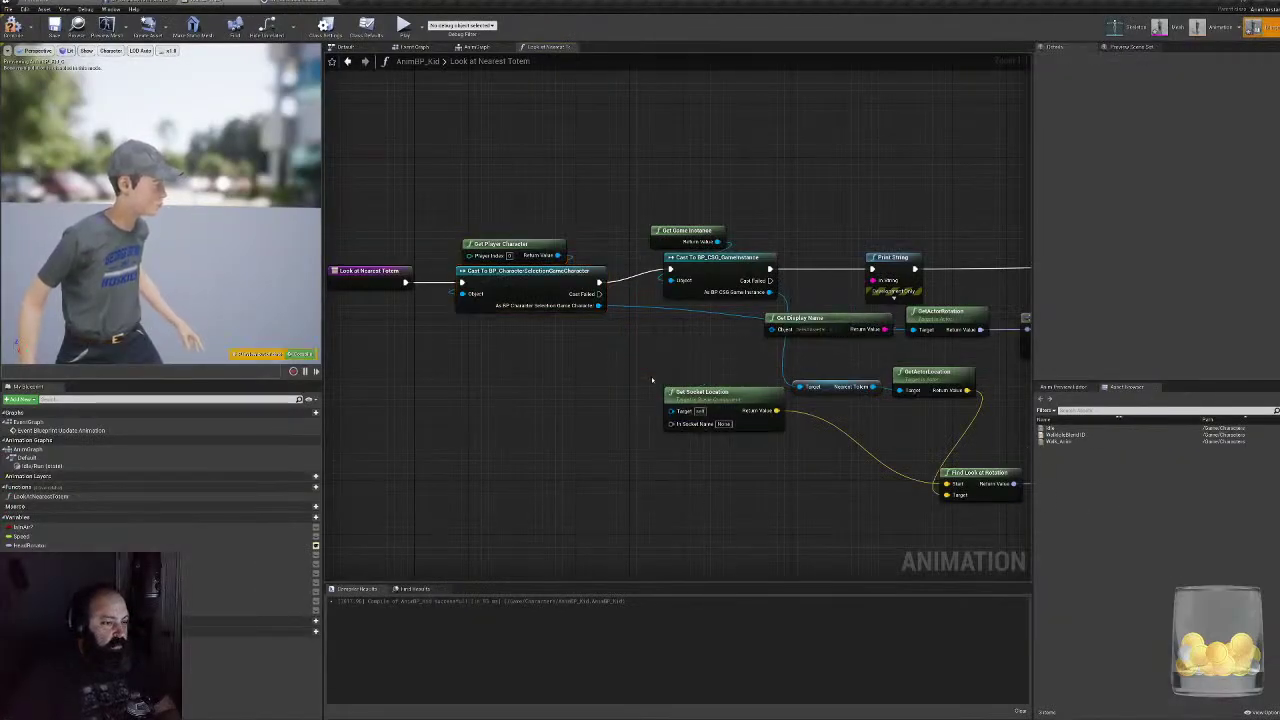
left_click_drag(601, 306, 670, 411)
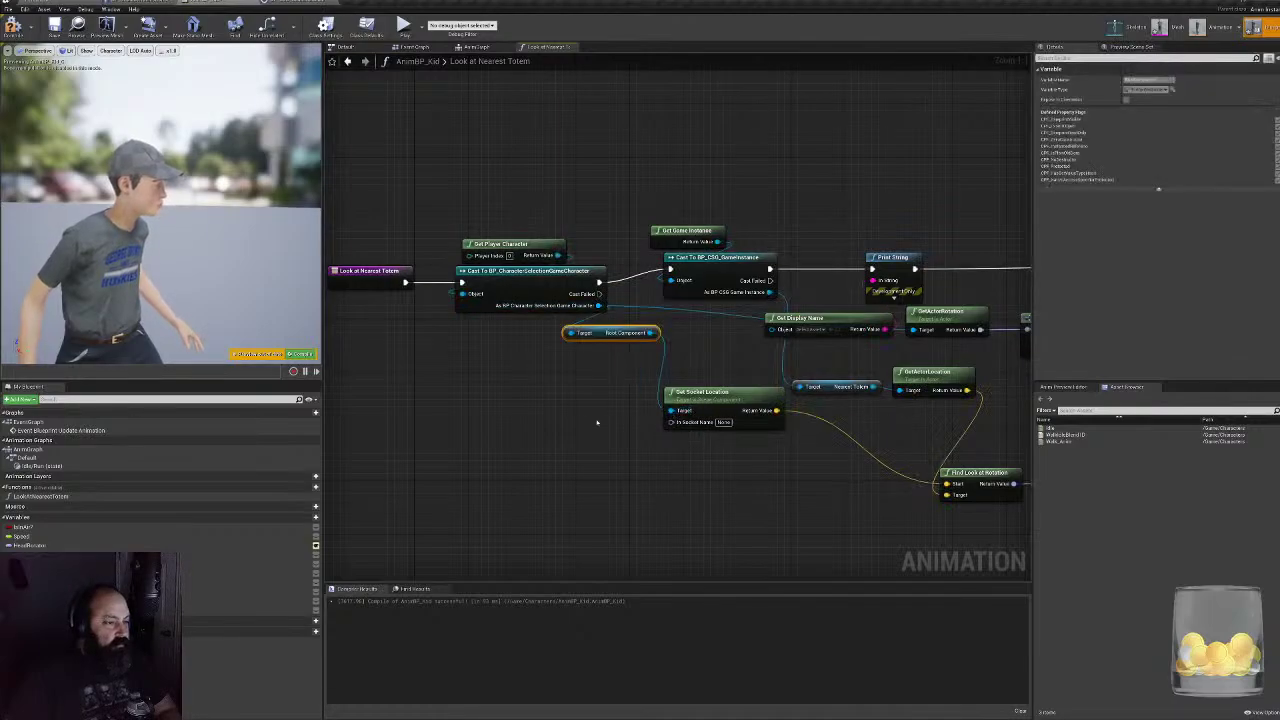
left_click_drag(587, 340, 641, 365)
key("Delete")
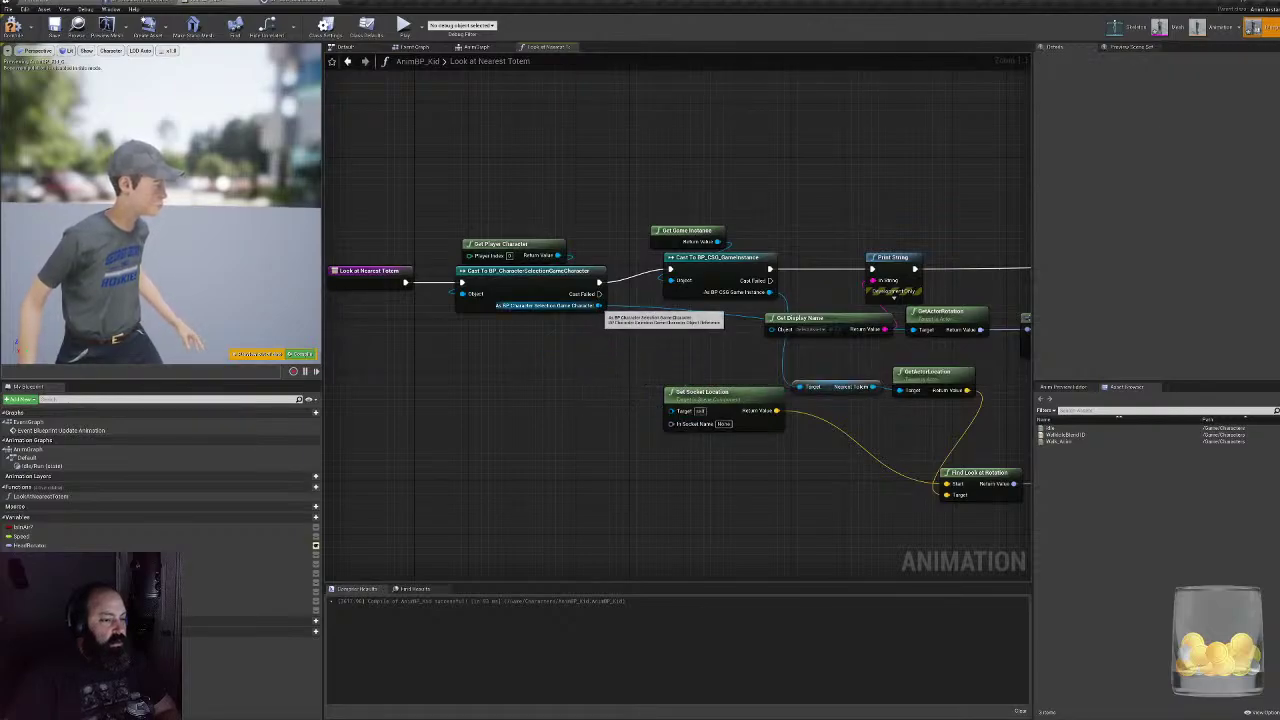
left_click_drag(598, 305, 593, 368)
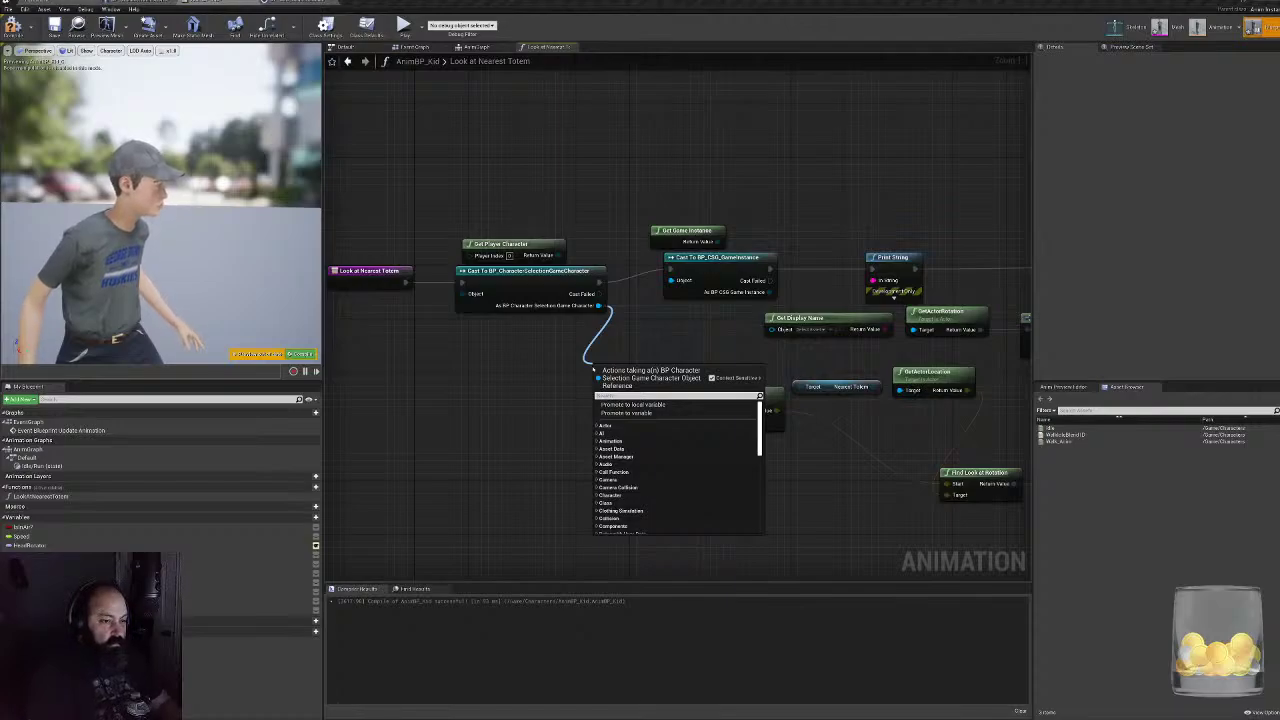
type("mesh")
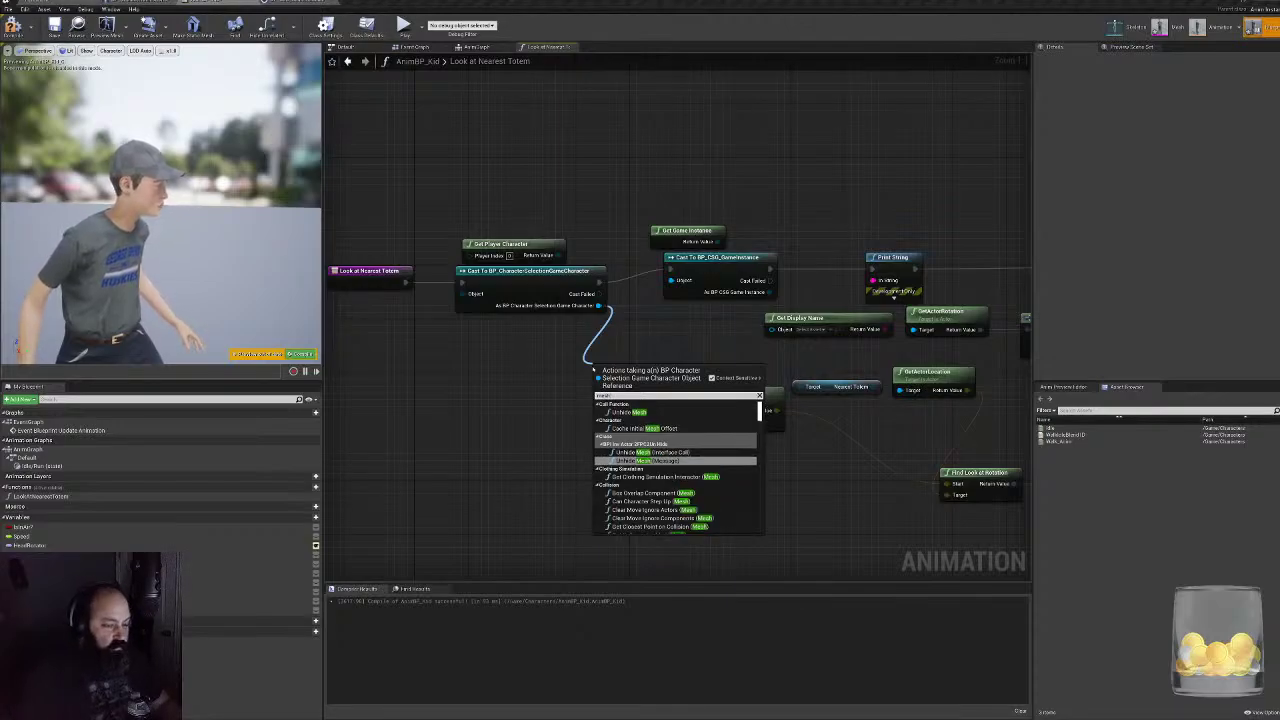
key("BackSpace")
key("BackSpace")
key("BackSpace")
key("BackSpace")
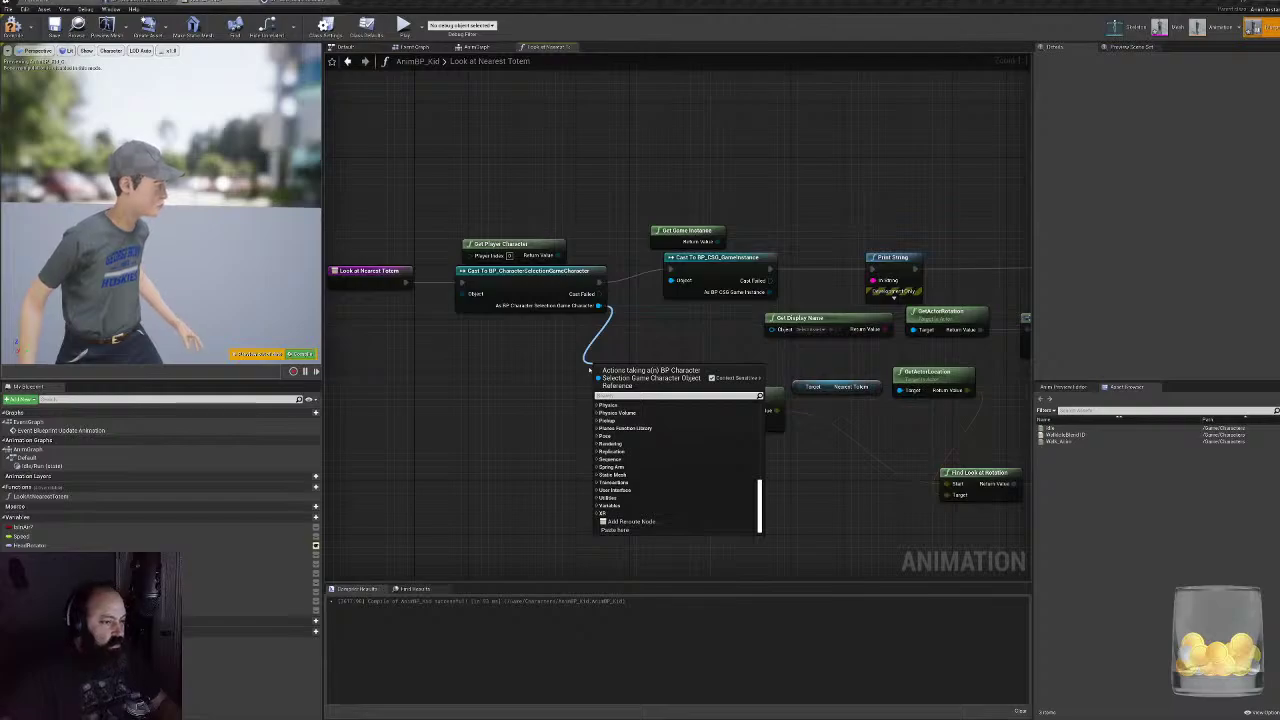
type("get")
left_click(660, 325)
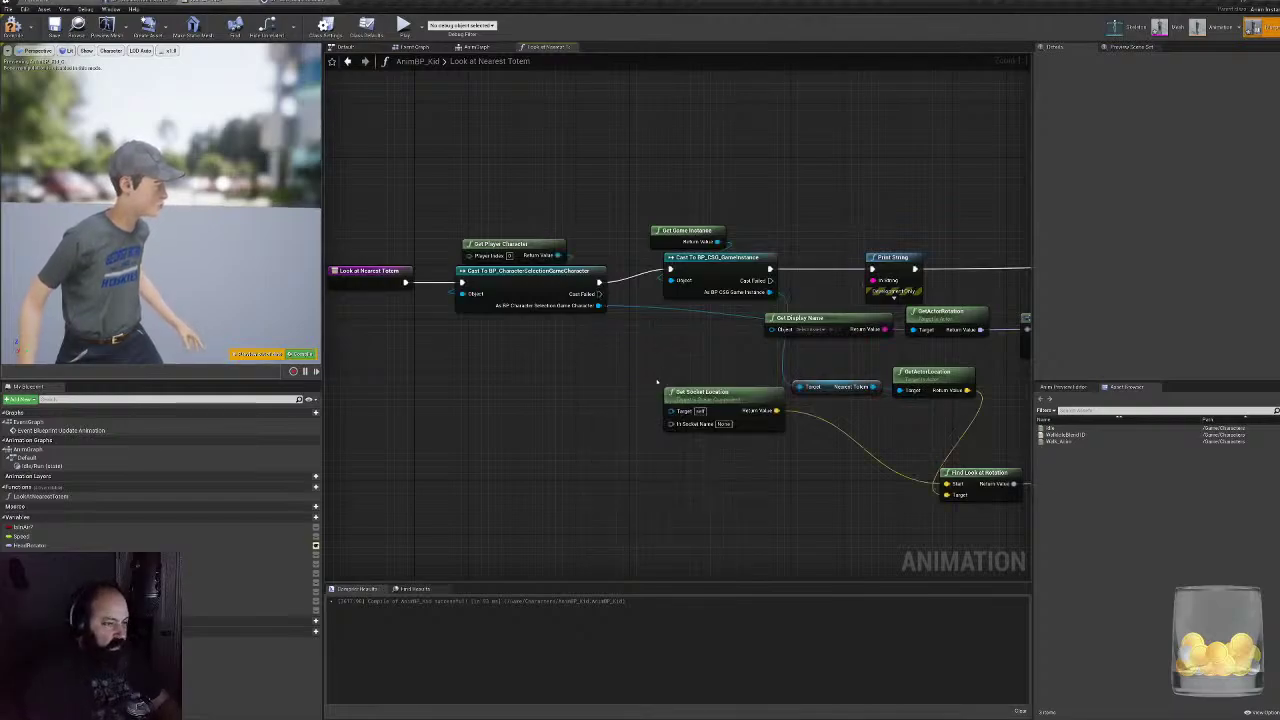
- Add a Get Socket Location (Mesh) node from the player character cast and set it beside the existing Get Socket Location
left_click_drag(599, 305, 540, 396)
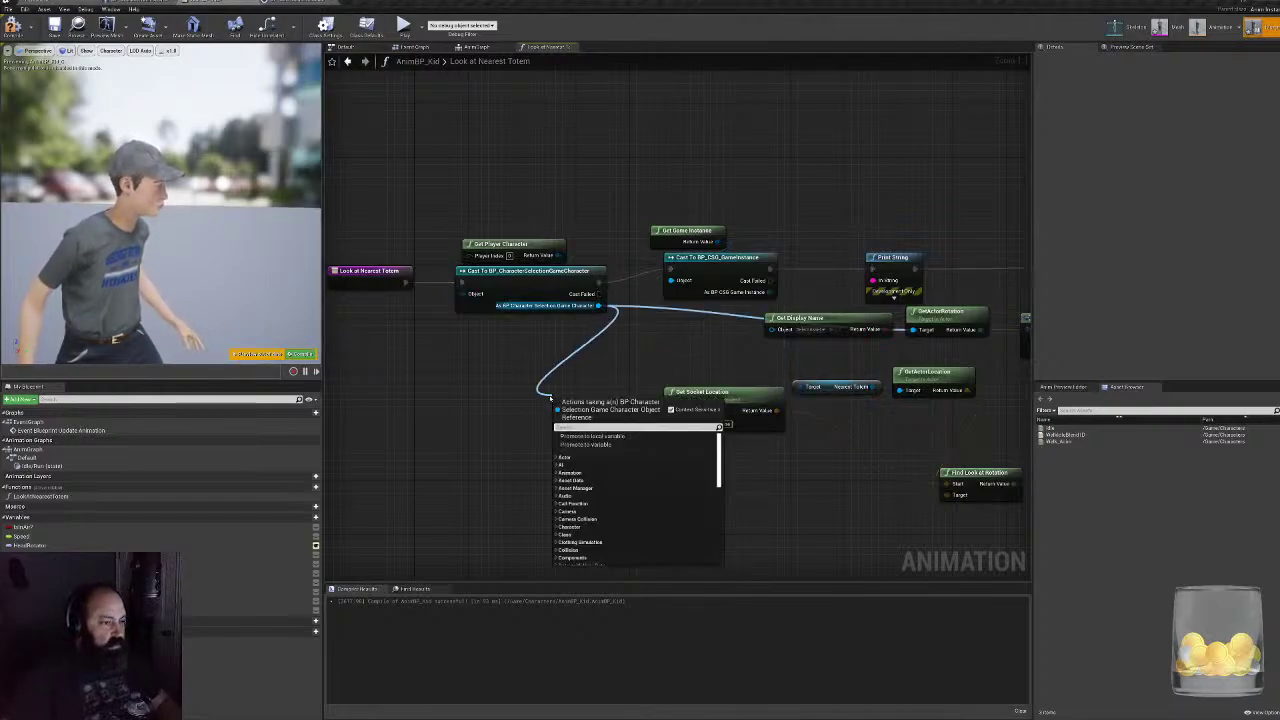
type("get socke")
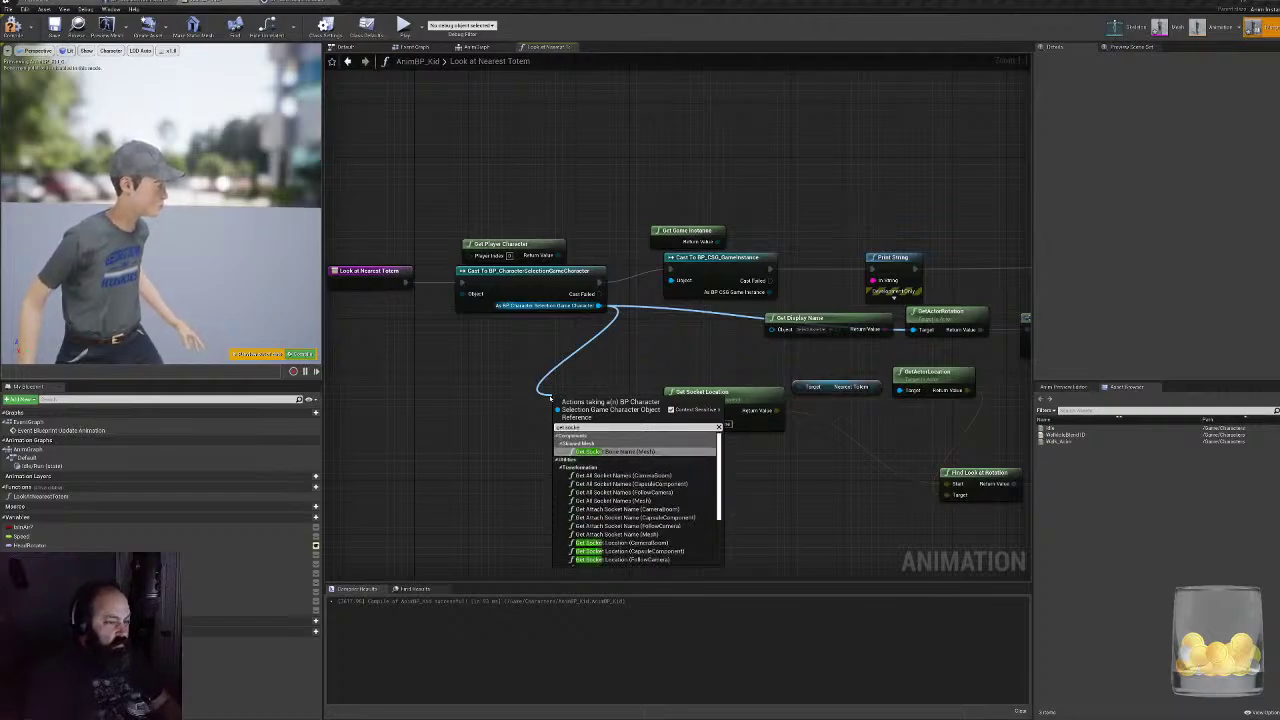
type("t location")
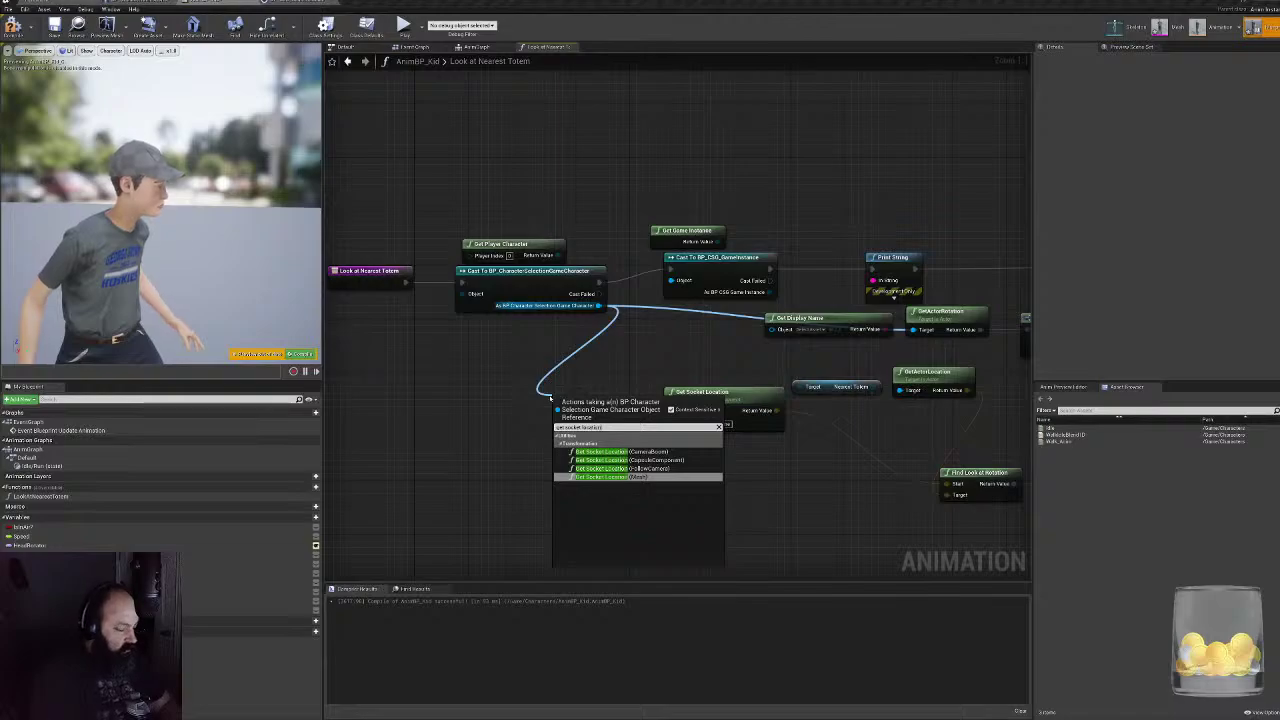
left_click(630, 478)
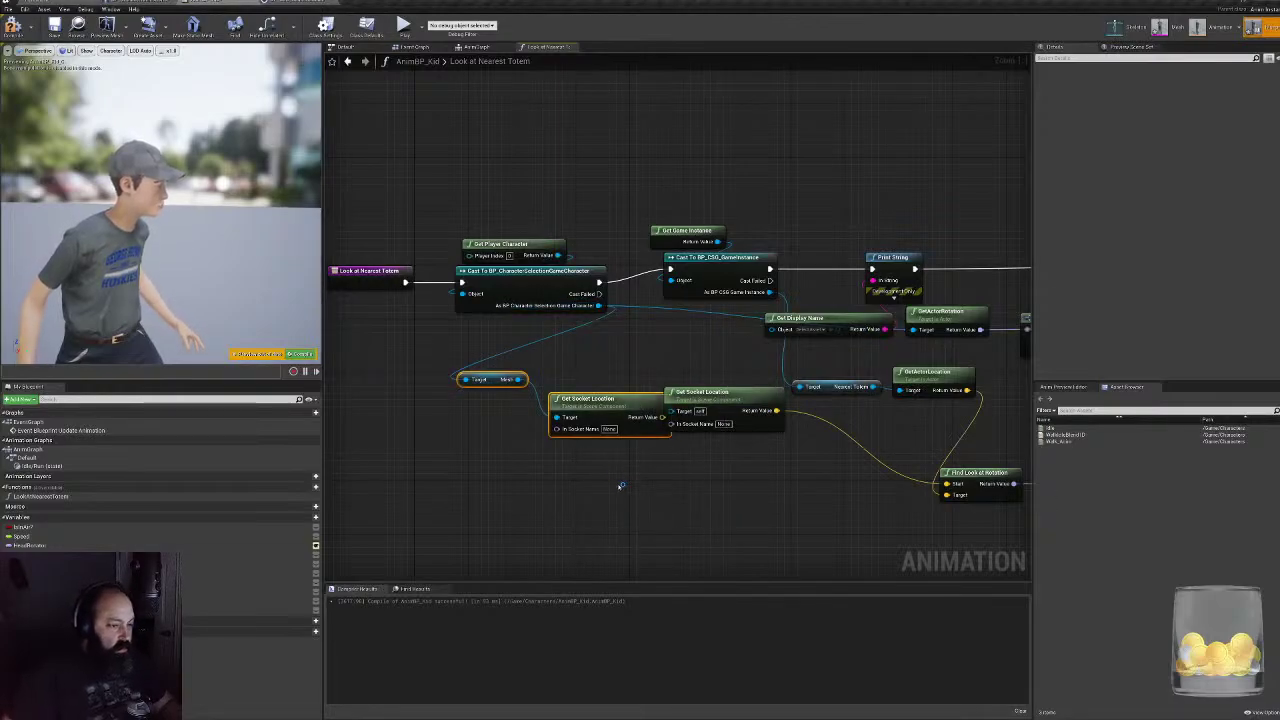
left_click_drag(596, 404, 581, 404)
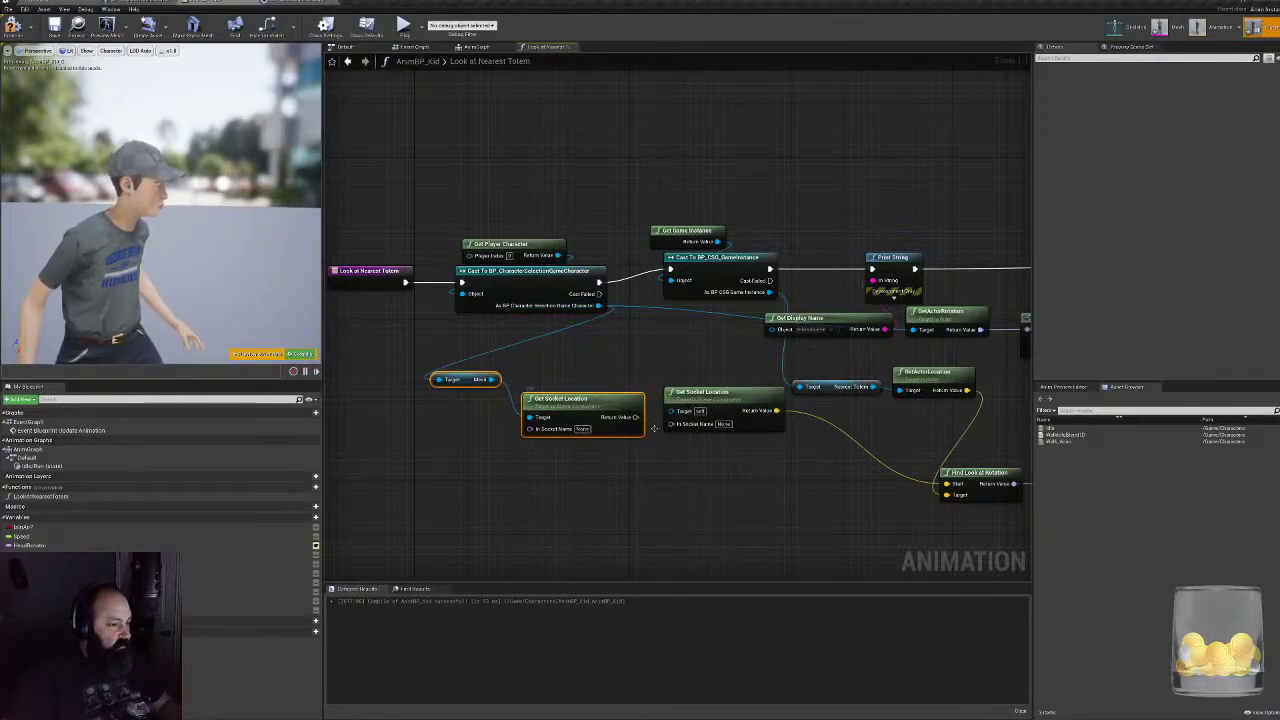
- Transfer Find Look at Rotation's Start link to the mesh-based Get Socket Location and delete the old socket location node
left_click_drag(776, 411, 634, 416, "ctrl")
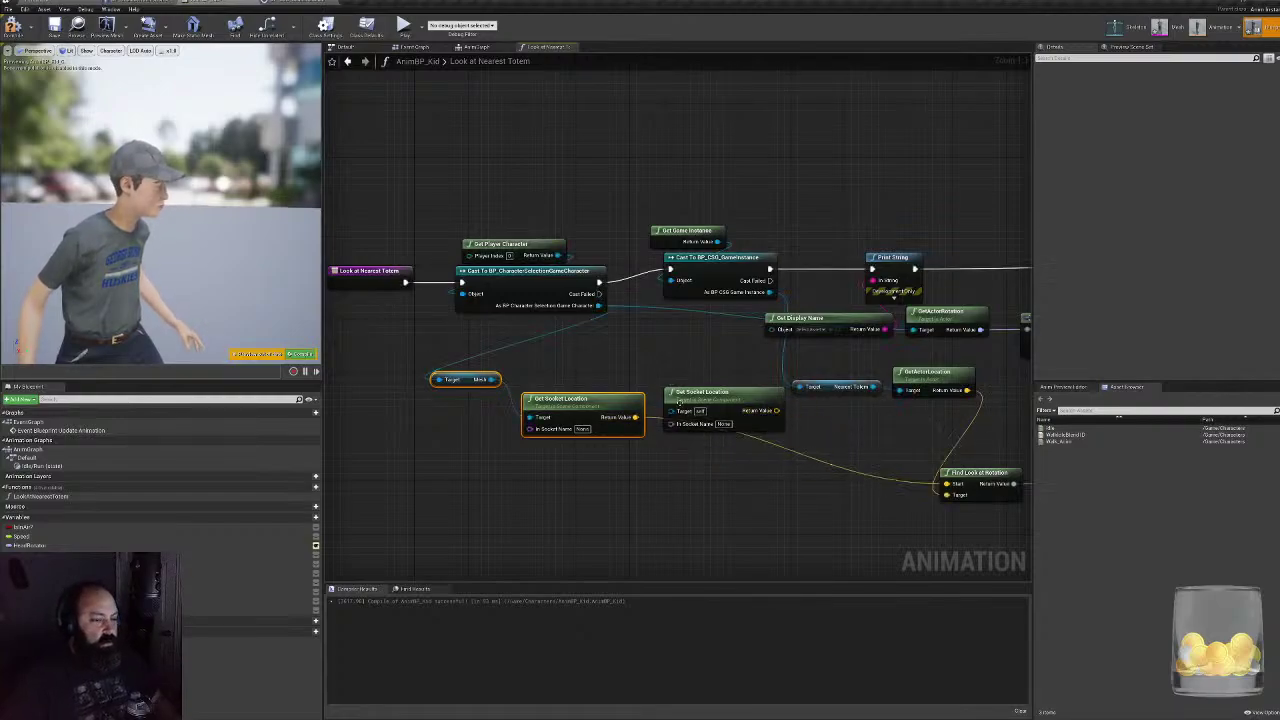
left_click(727, 405)
key("Delete")
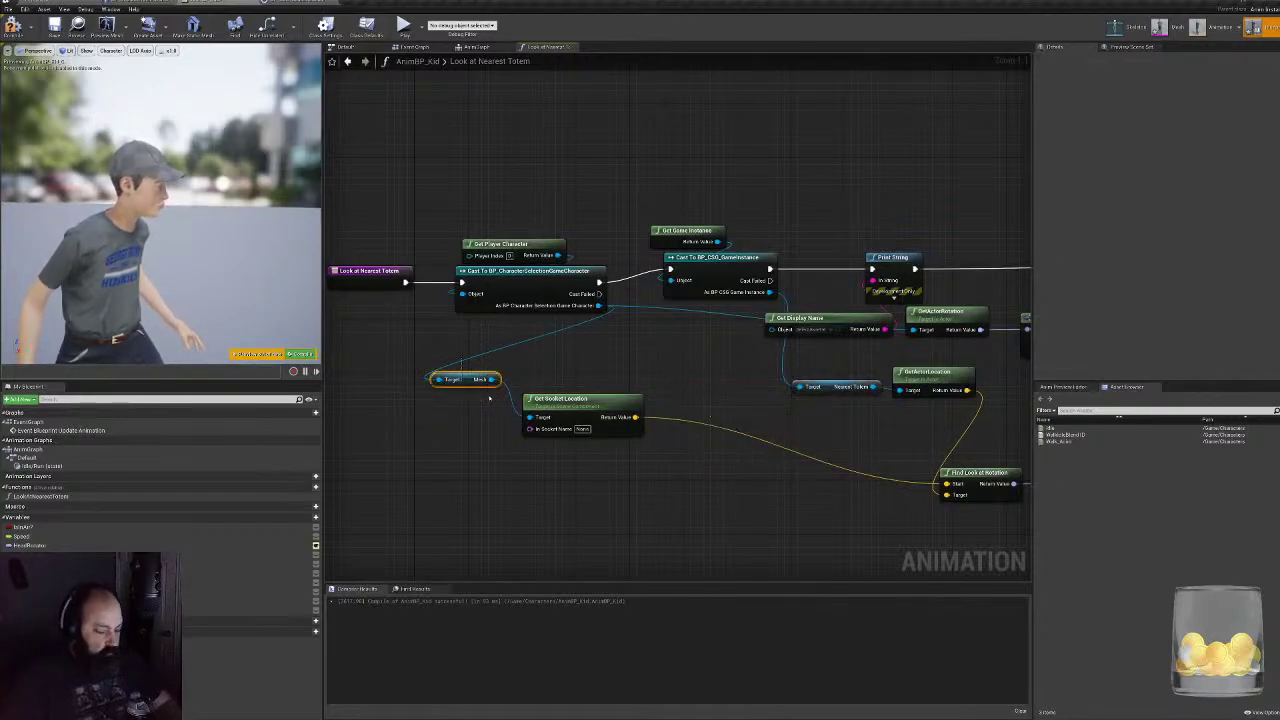
- Move the Mesh getter and its Get Socket Location node together, closer to Find Look at Rotation
left_click(599, 408, "shift")
left_click_drag(599, 408, 727, 428)
right_click_drag(813, 475, 542, 431)
right_click_drag(552, 363, 760, 416)
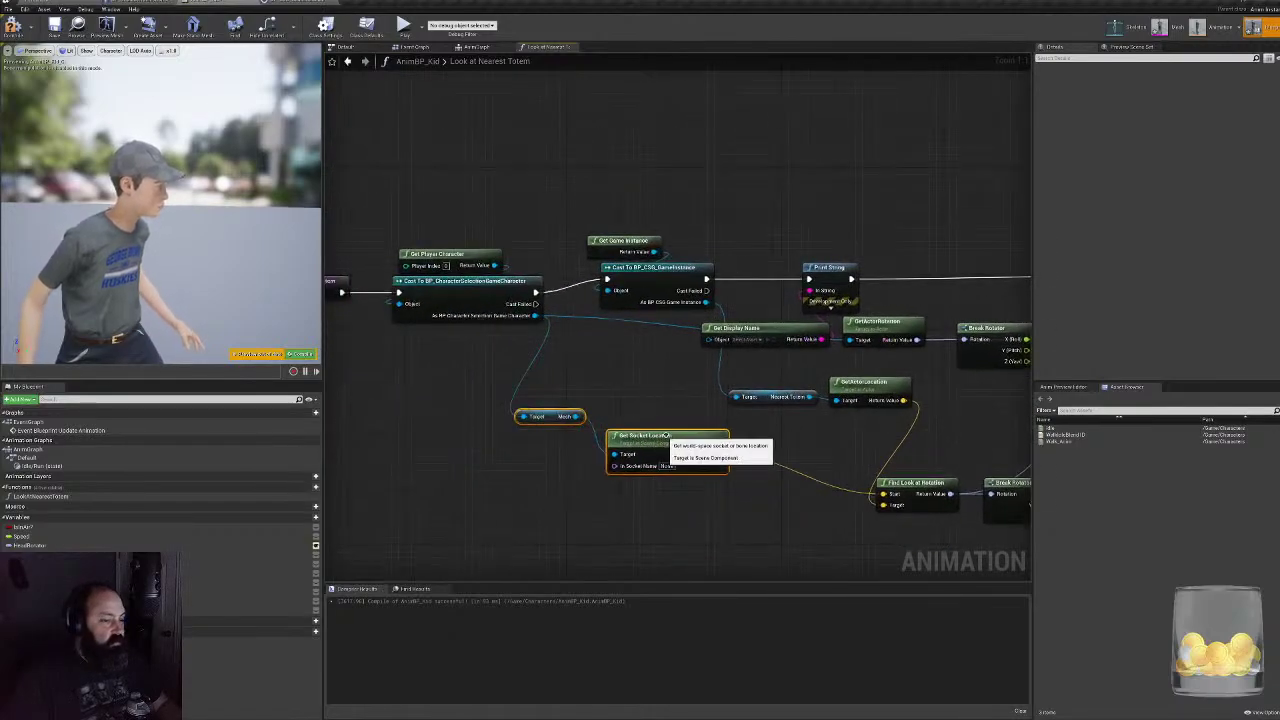
left_click(667, 440)
left_click(649, 422)
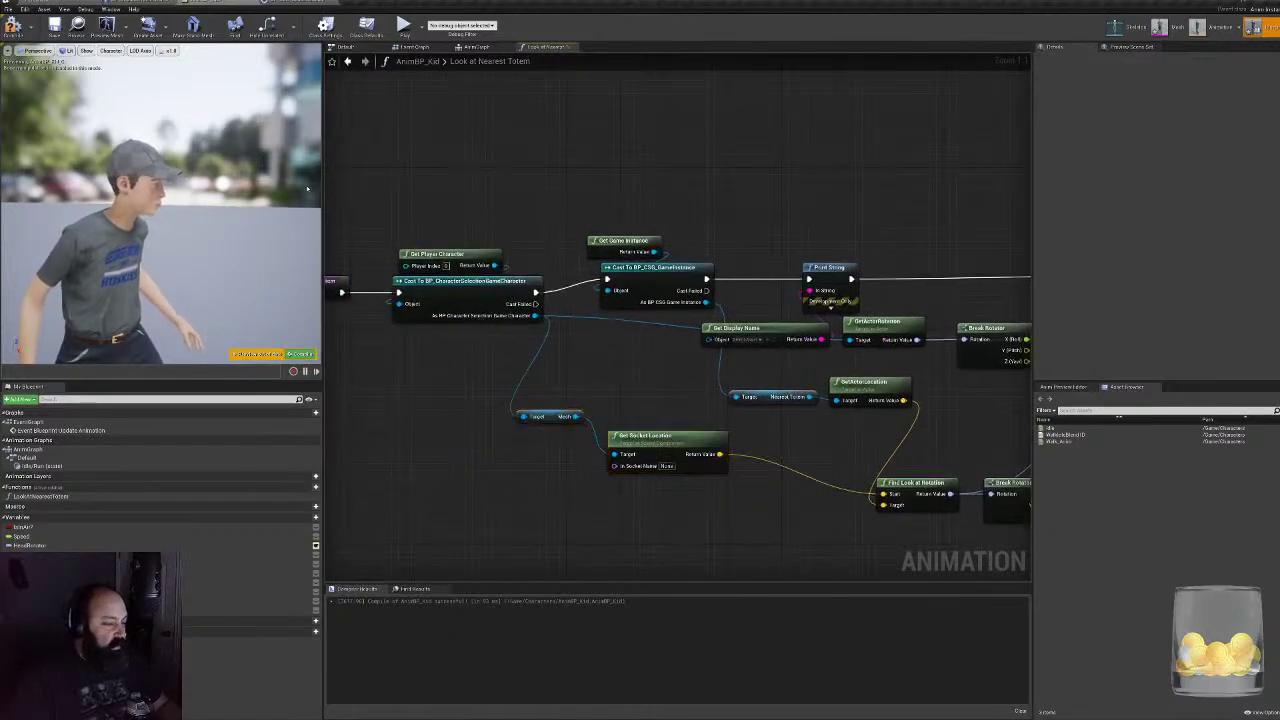
- Open the kid's skeleton, select LookAtTargetSocket under the Head bone, and pick up its socket name for the blueprint
left_click(1125, 27)
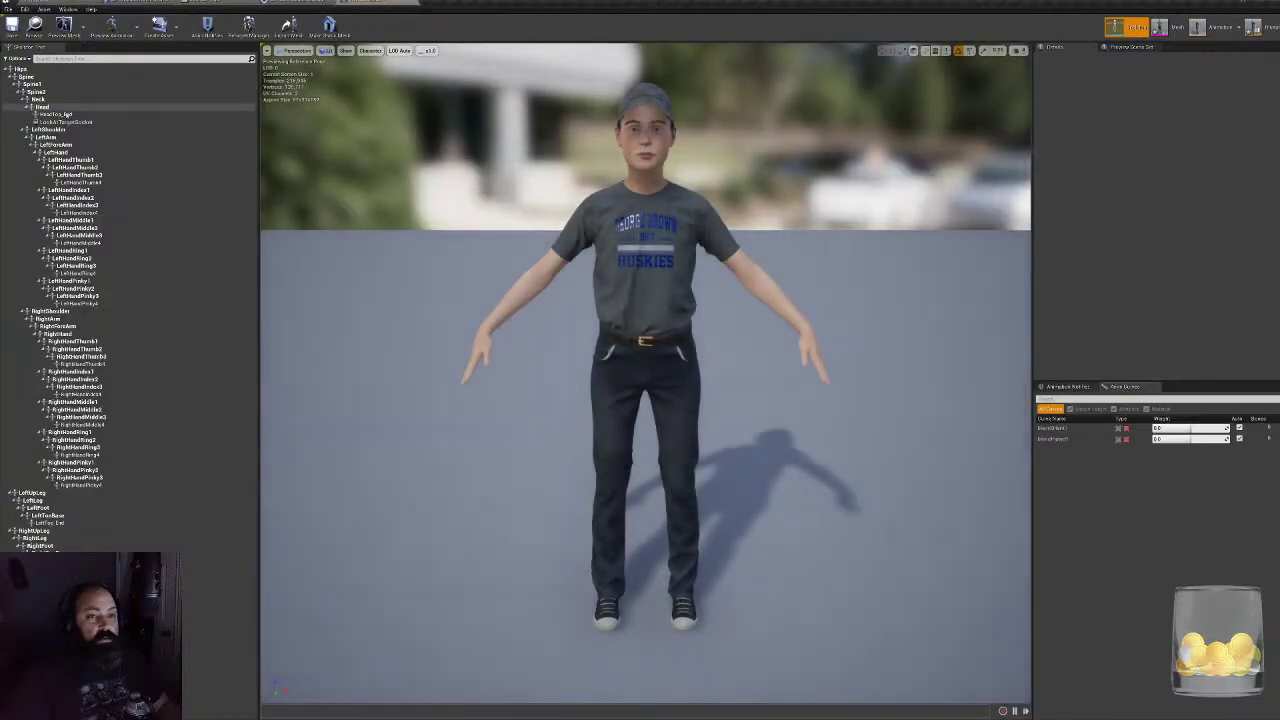
left_click(68, 122)
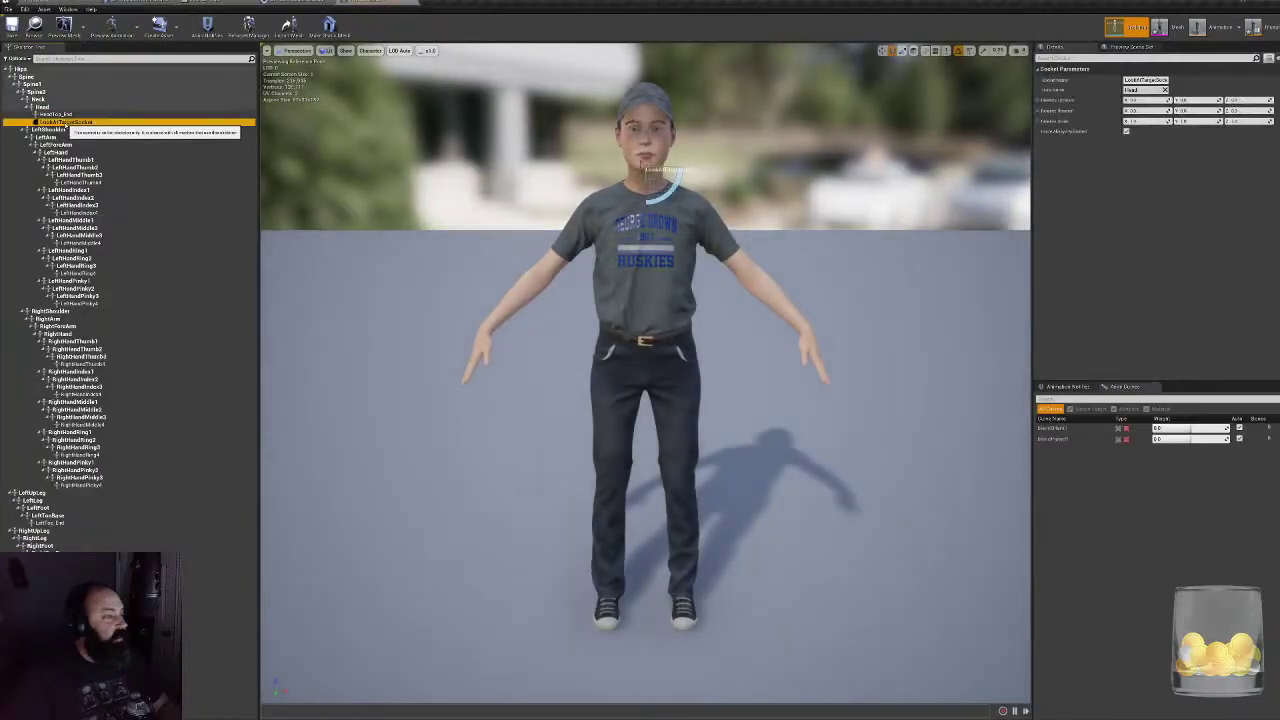
left_click(1141, 80)
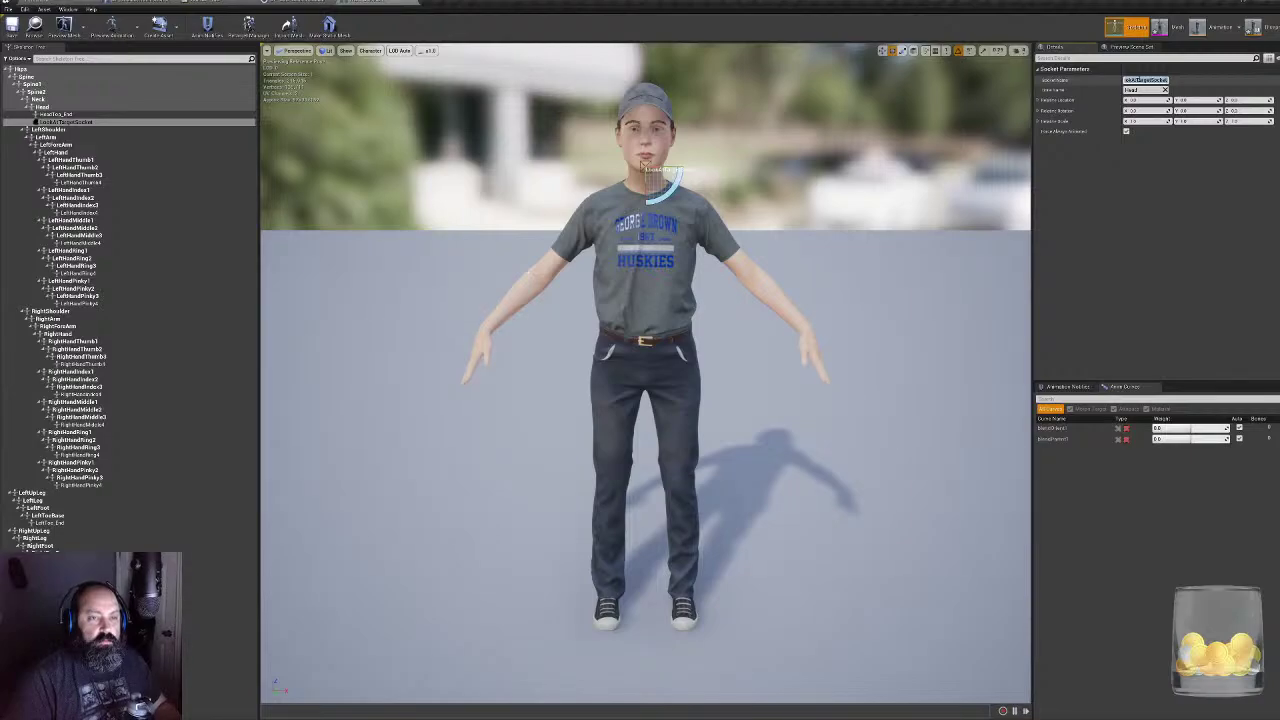
left_click(415, 4)
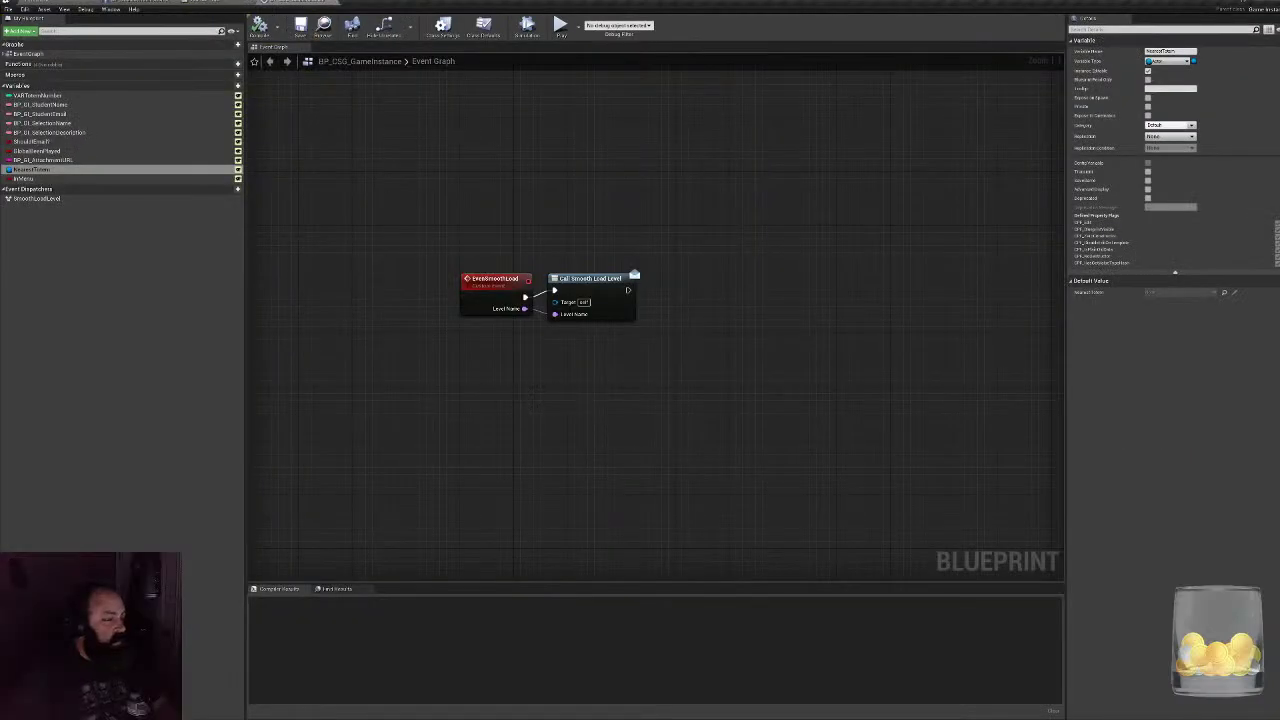
- Compile the AnimBP_Kid blueprint, play the level and submit the start form with placeholder text to enter the game
left_click(160, 4)
left_click(228, 4)
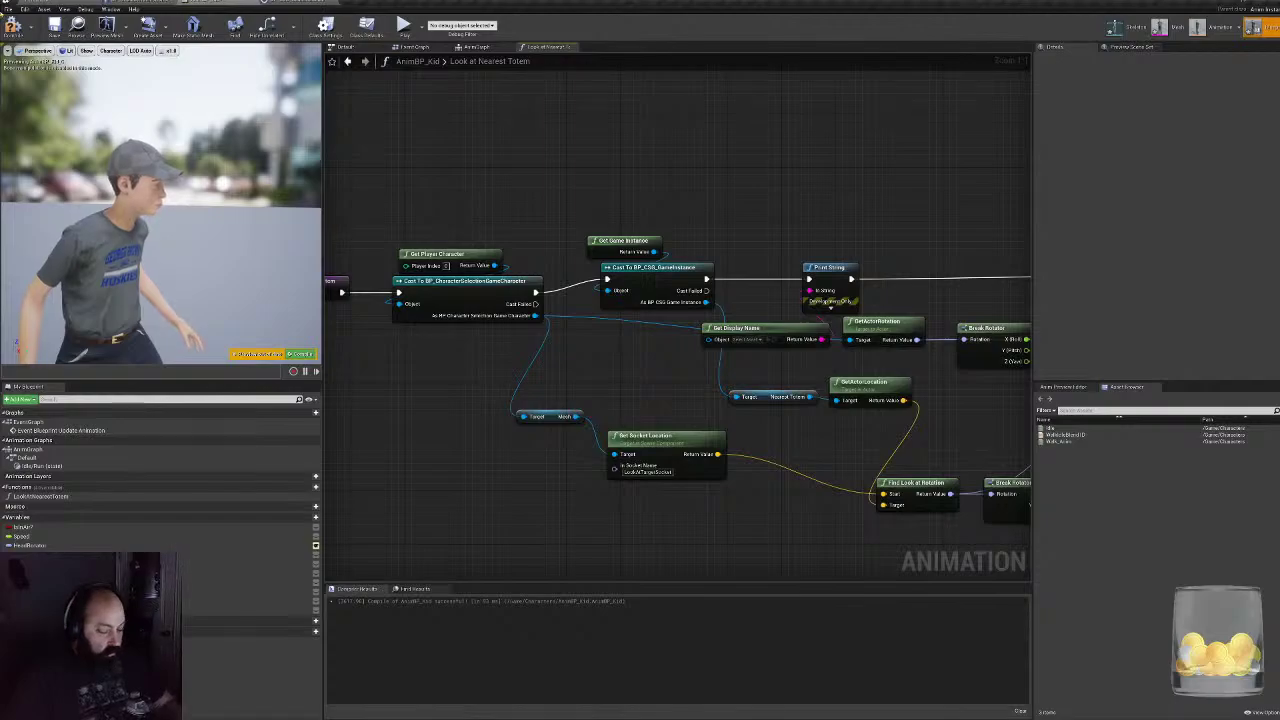
left_click(13, 25)
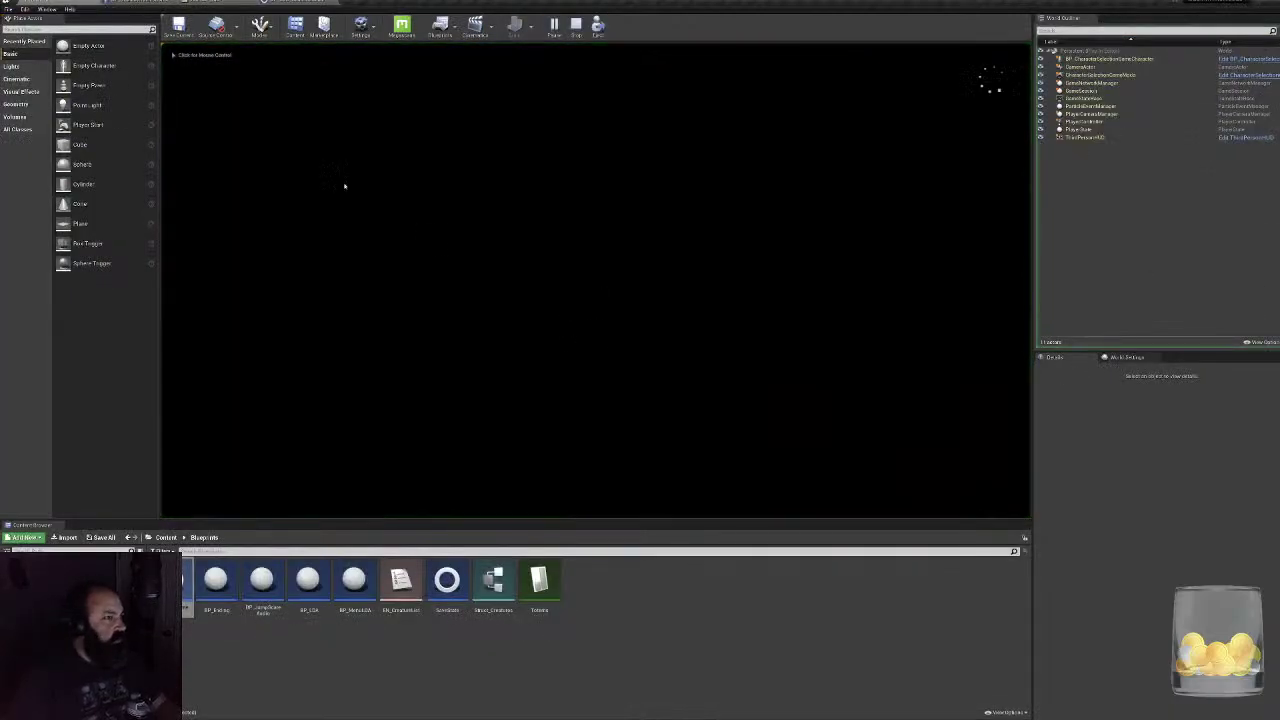
type("asd")
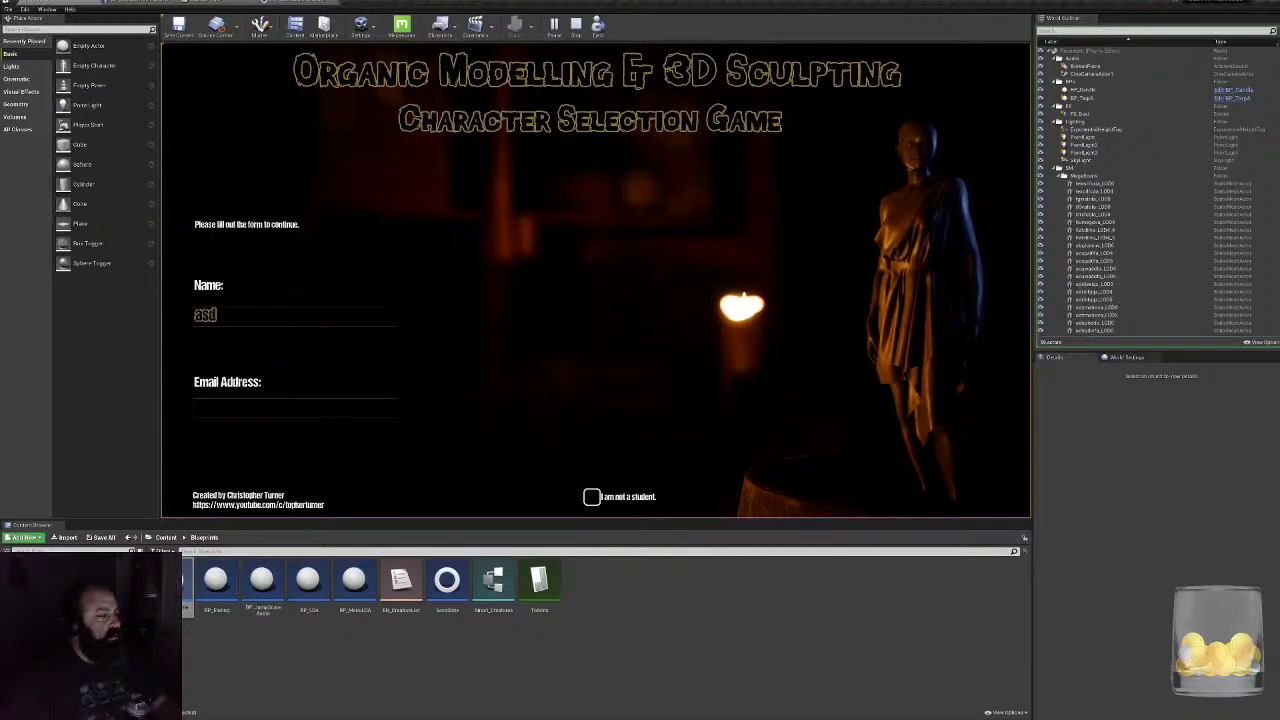
left_click(891, 455)
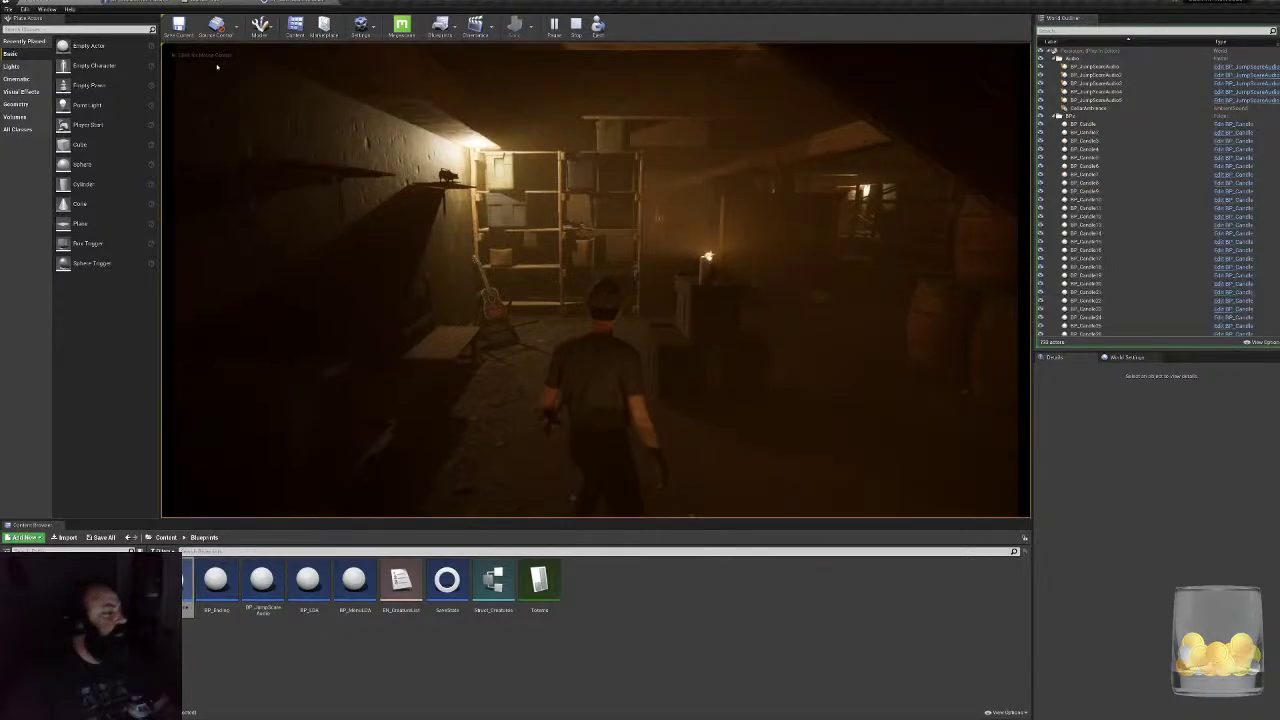
- Walk the character through the cellar to check the head look-at behaviour, stop playing and dismiss the message log
left_click(243, 160)
key("w")
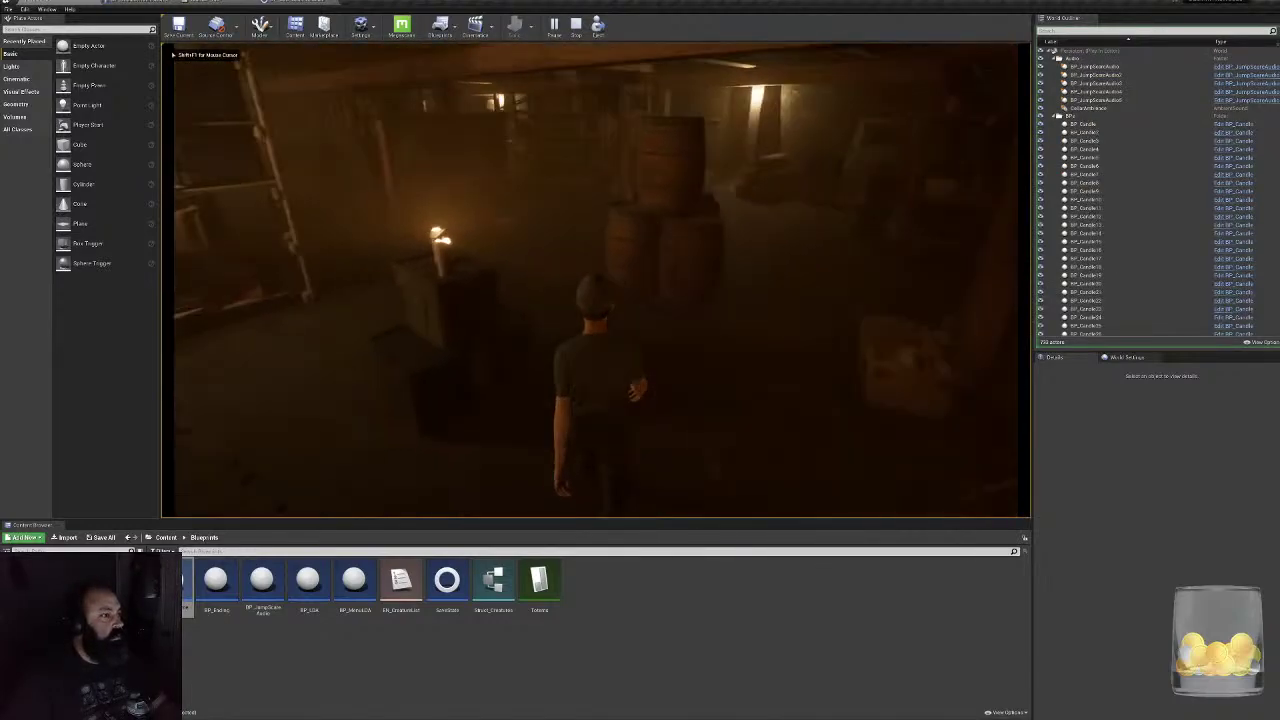
key("w")
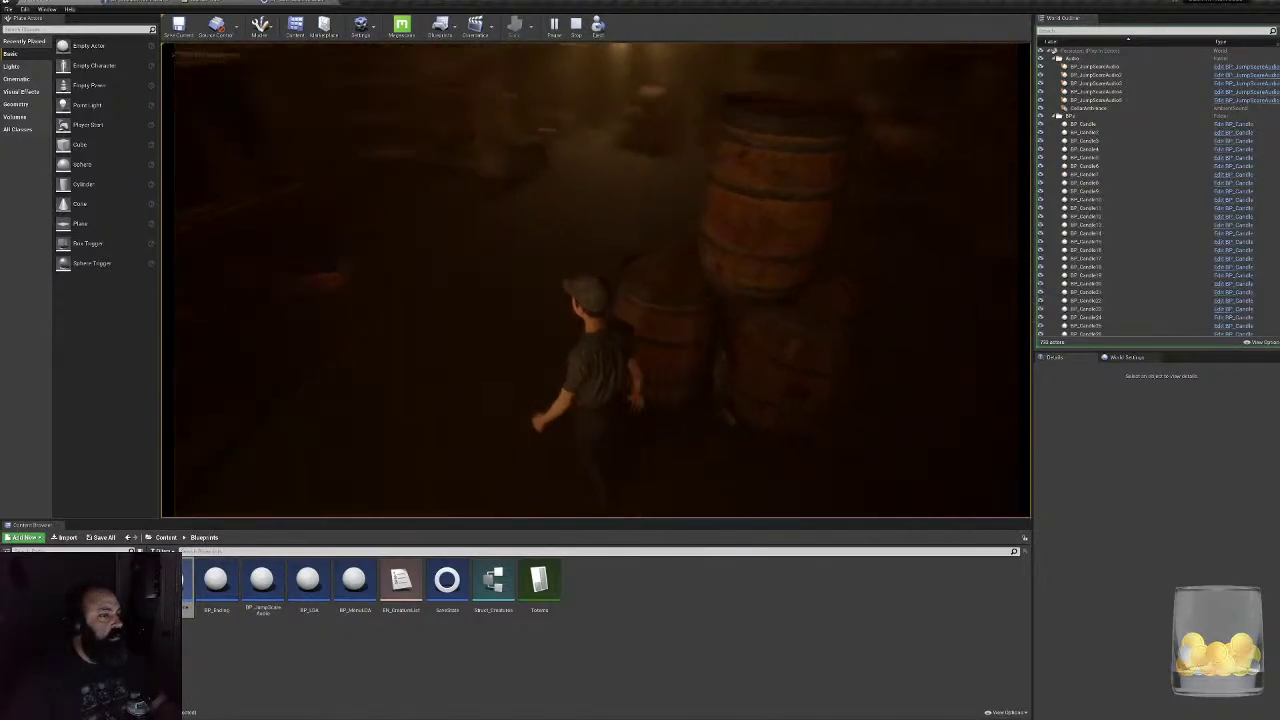
key("w")
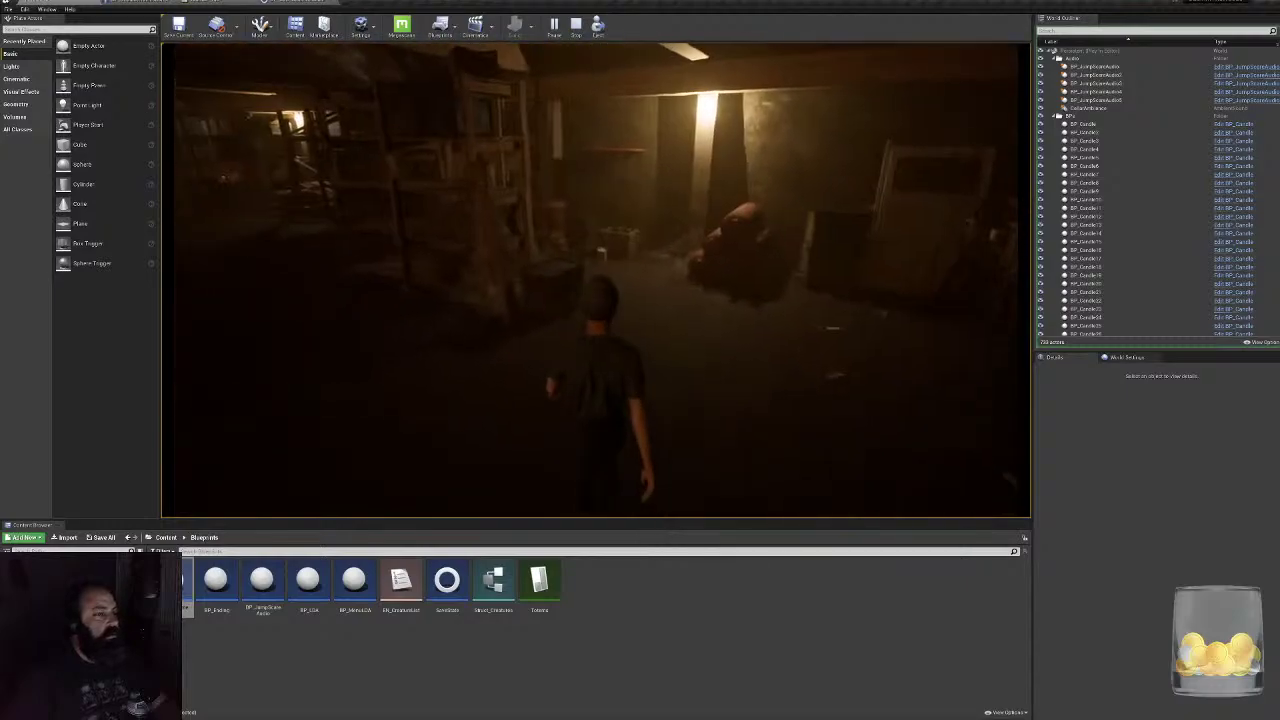
key("w")
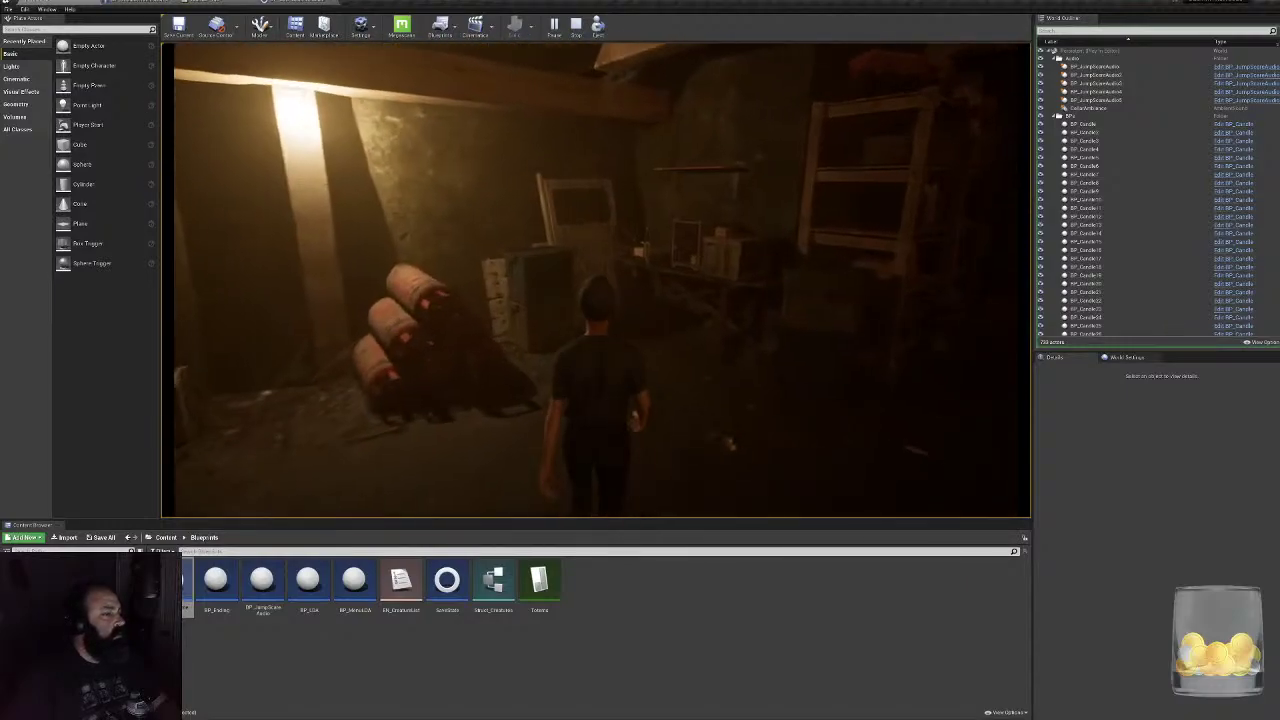
key("Escape")
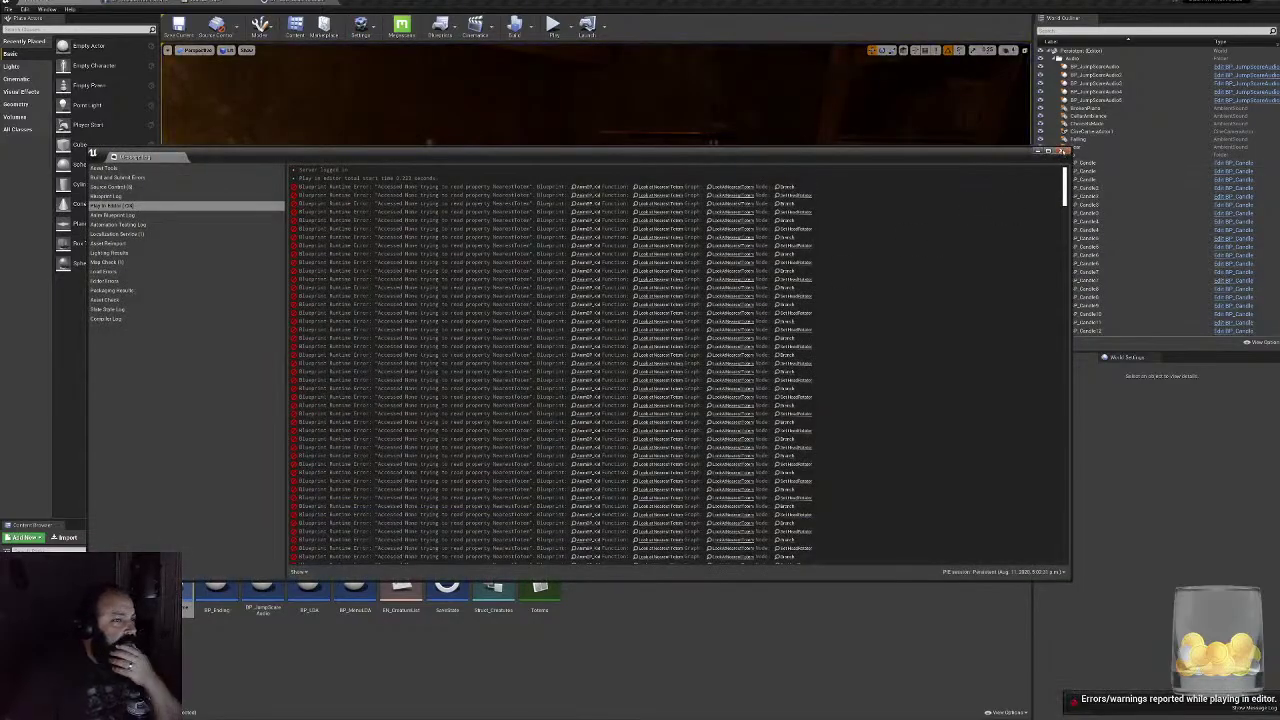
left_click(1062, 151)
- In Look at Nearest Totem, wire the character's Mesh into Get Display Name's Object input and compile AnimBP_Kid
left_click(258, 3)
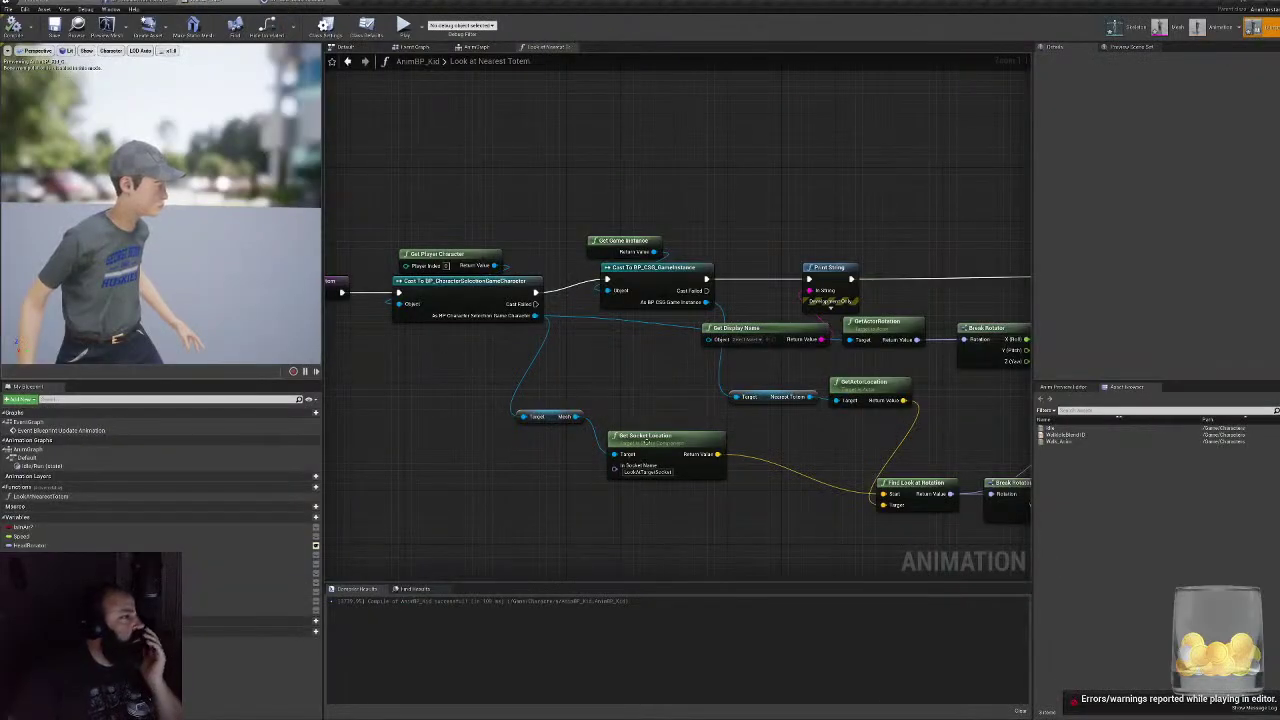
right_click_drag(669, 411, 581, 337)
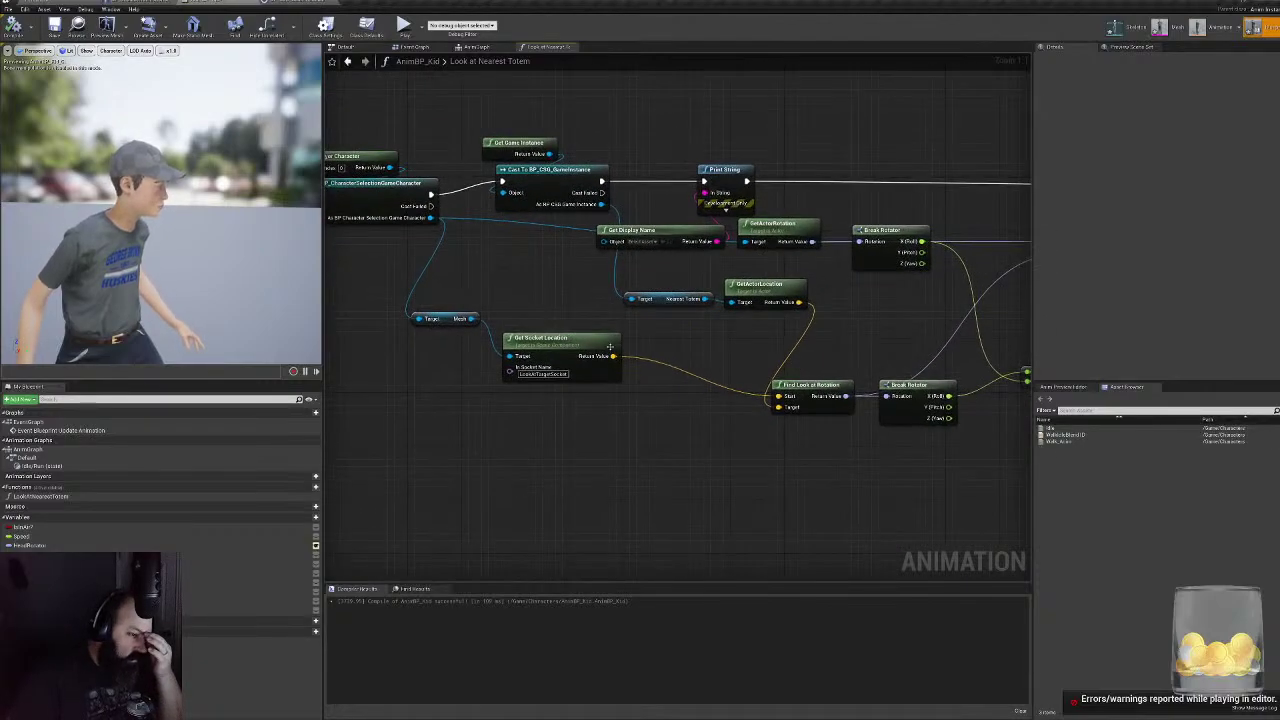
left_click_drag(609, 347, 616, 374)
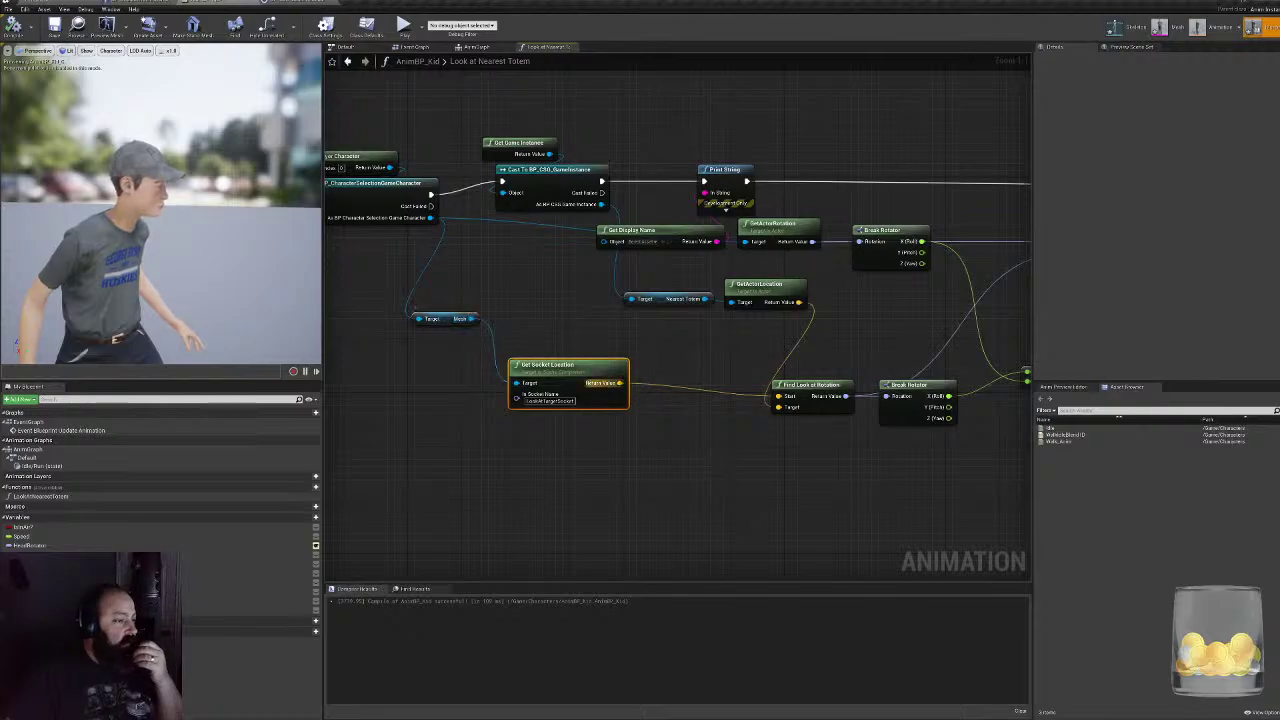
left_click_drag(470, 318, 609, 243)
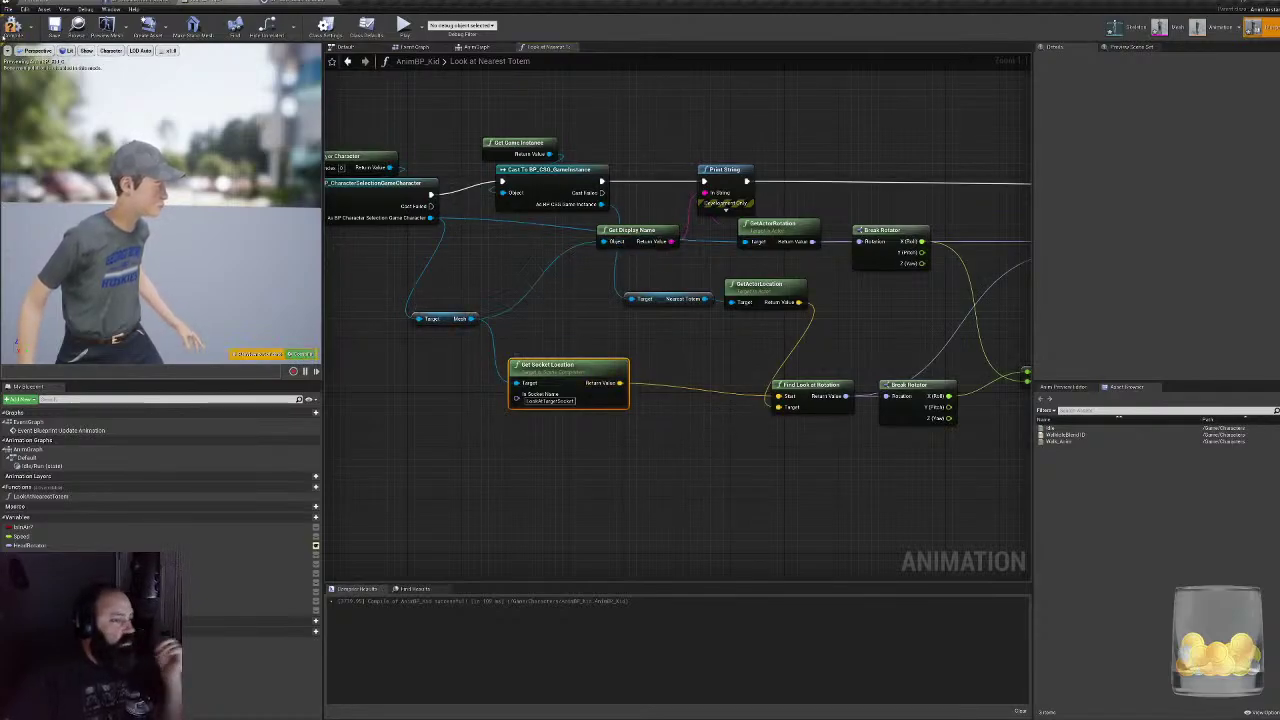
left_click(12, 28)
- Play the level to check the printed Mesh name while walking the cellar, stop playing and dismiss the message log
left_click(40, 3)
left_click(554, 27)
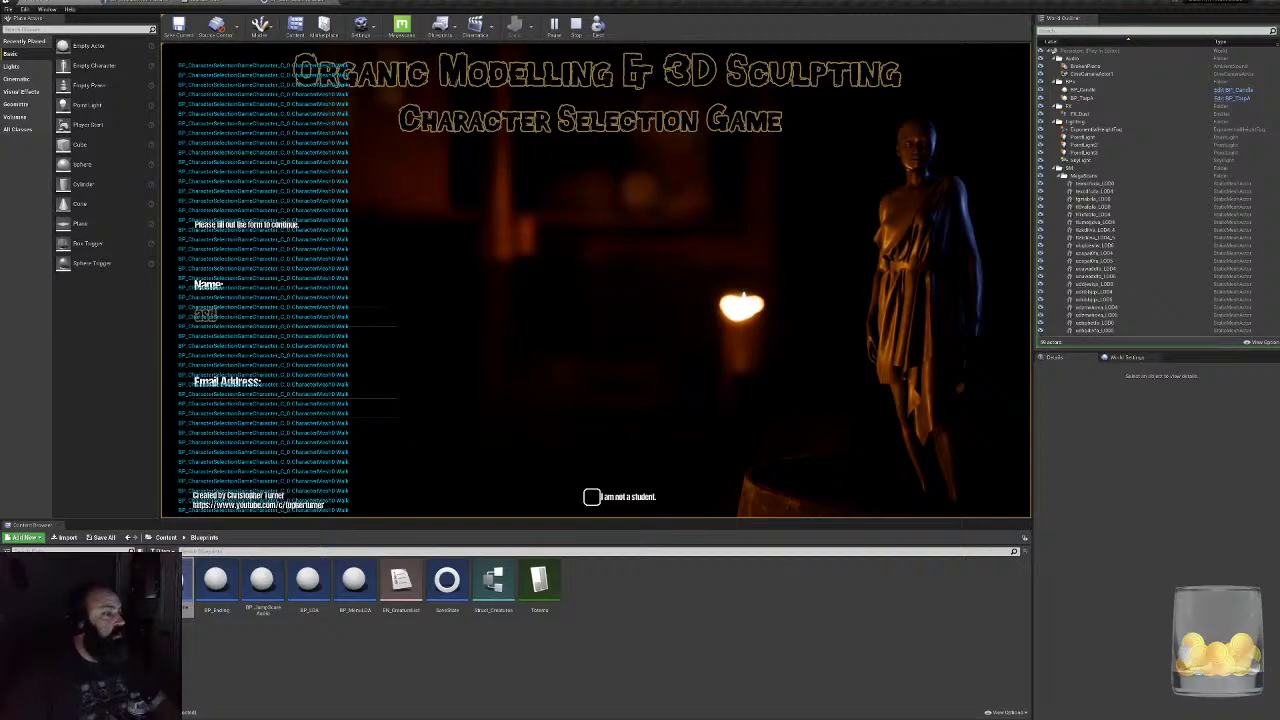
left_click(880, 444)
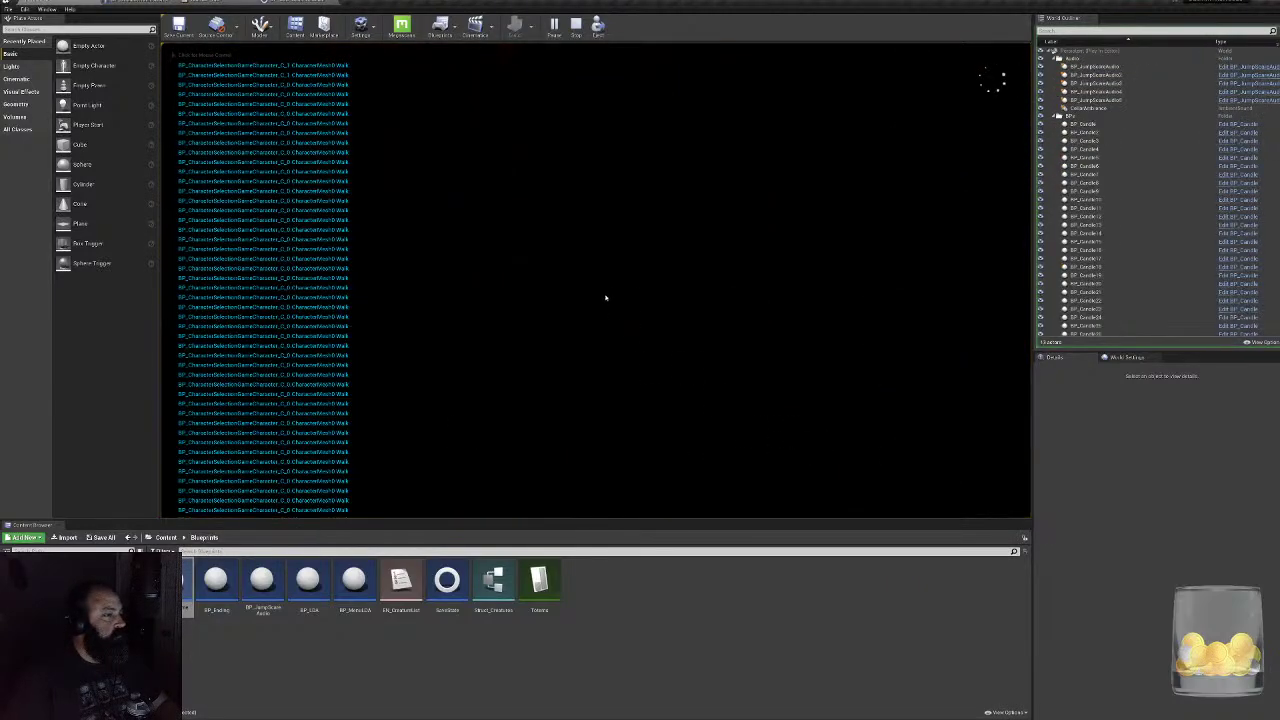
left_click(677, 300)
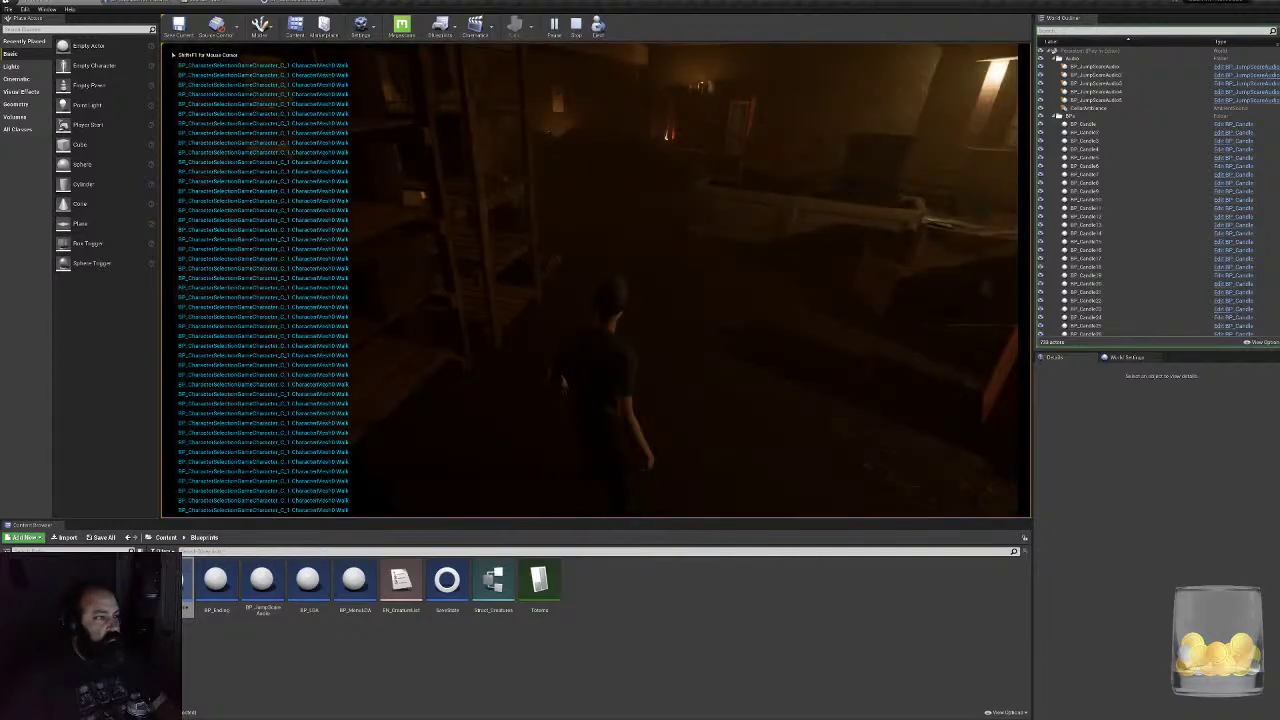
key("w")
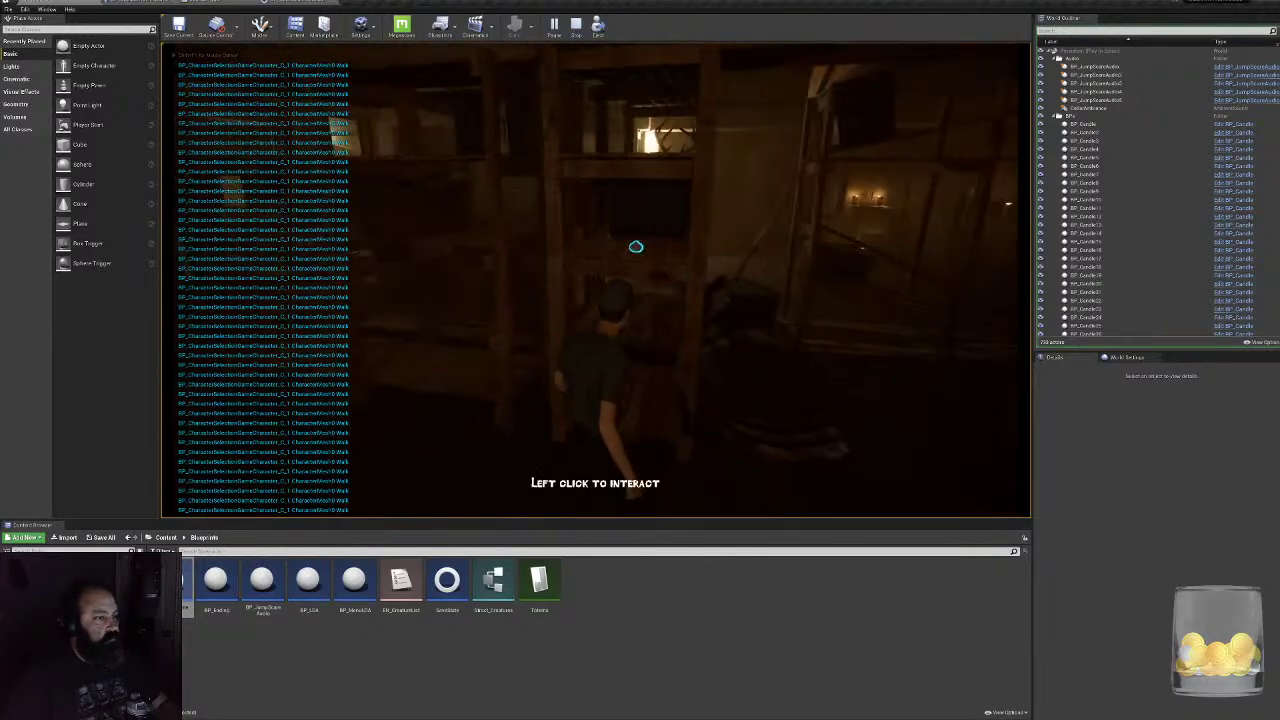
key("Escape")
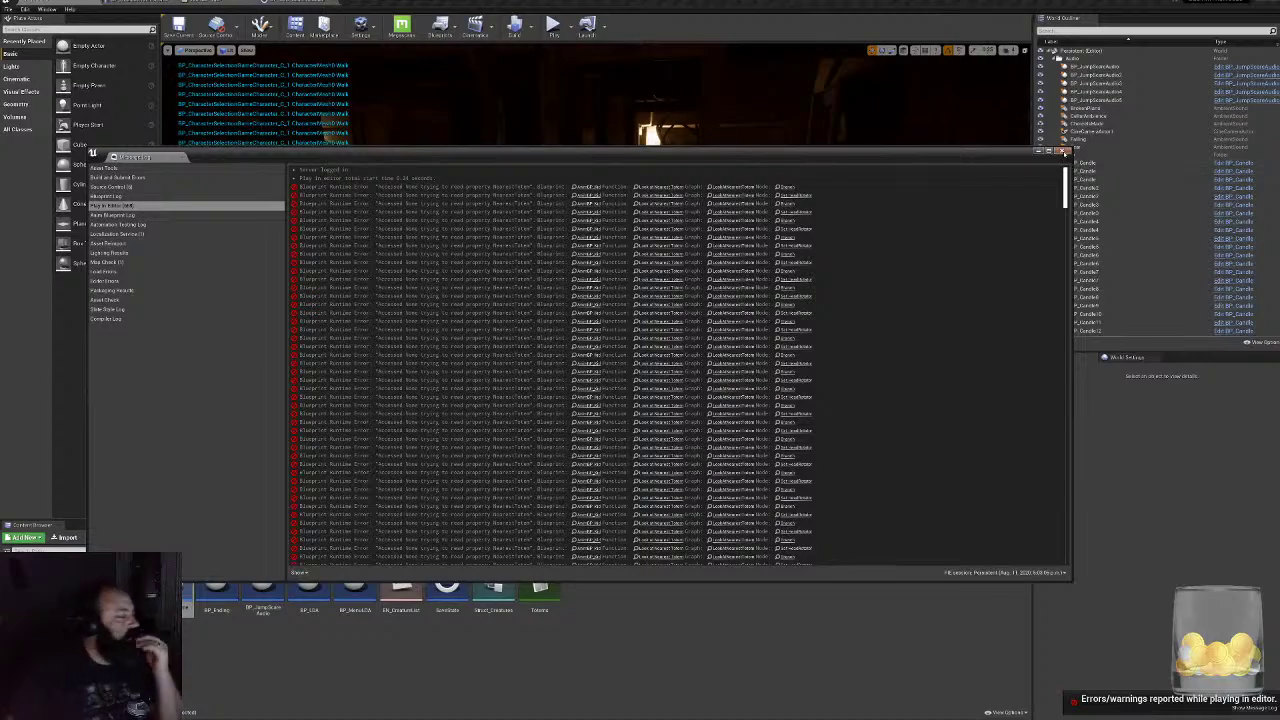
left_click(1064, 150)
- Delete the Get Display Name node and wire Get Socket Location's Return Value into Print String's In String
left_click(290, 3)
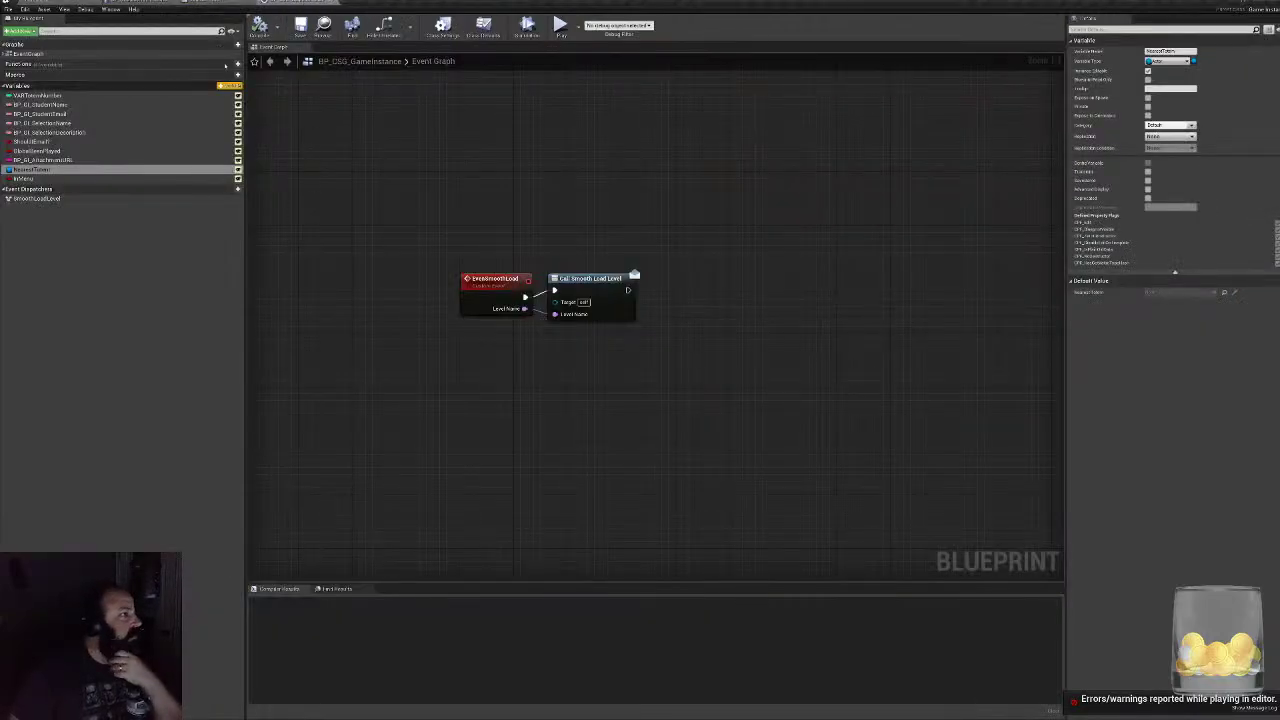
left_click(207, 2)
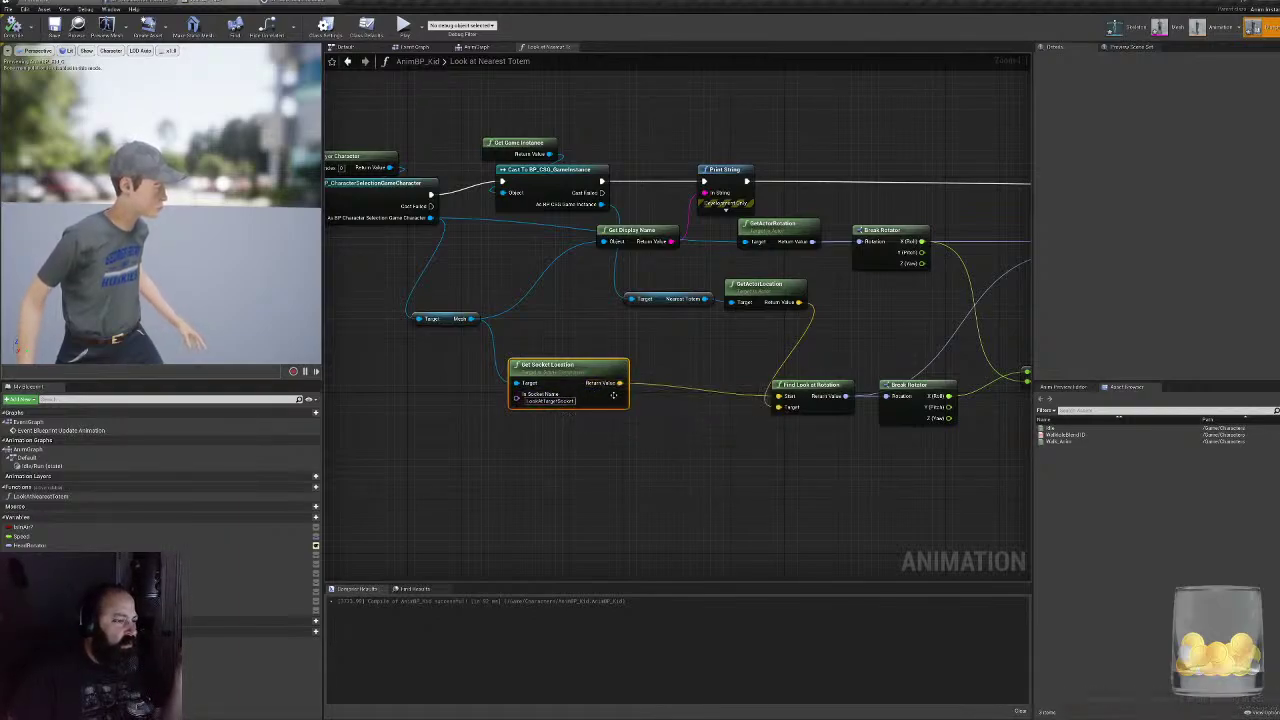
right_click_drag(538, 367, 587, 418)
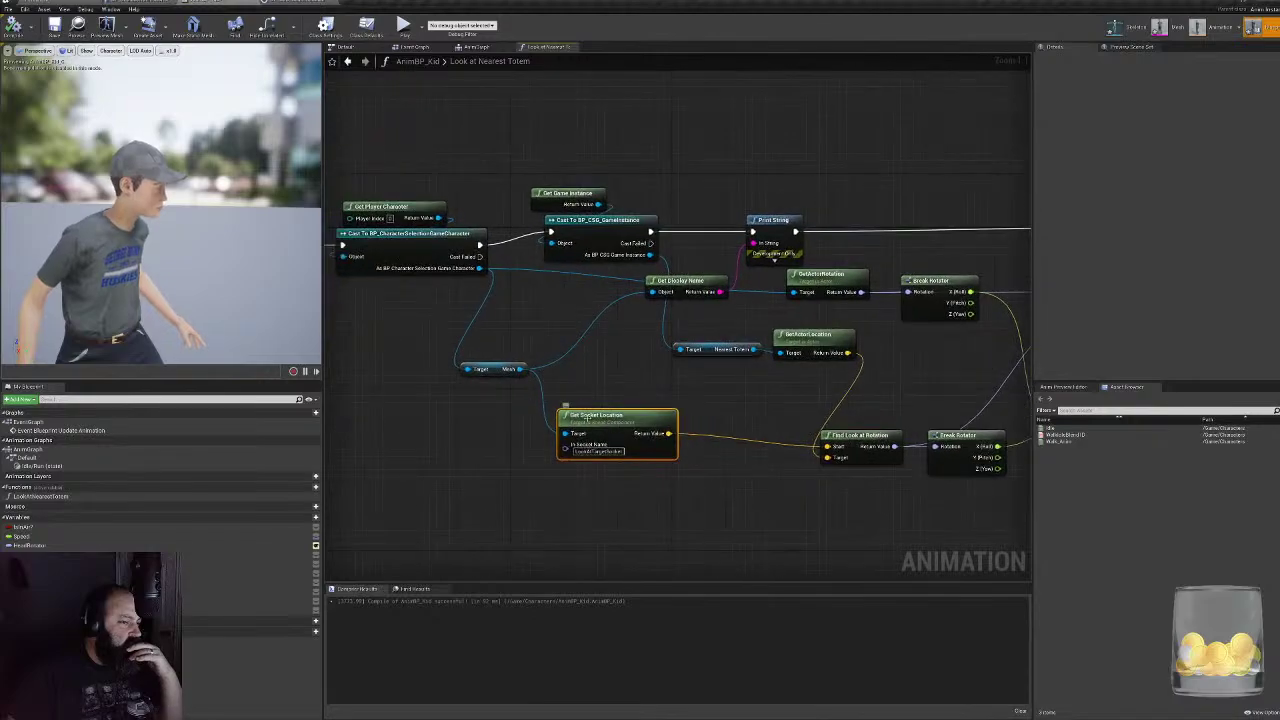
left_click_drag(665, 435, 657, 297)
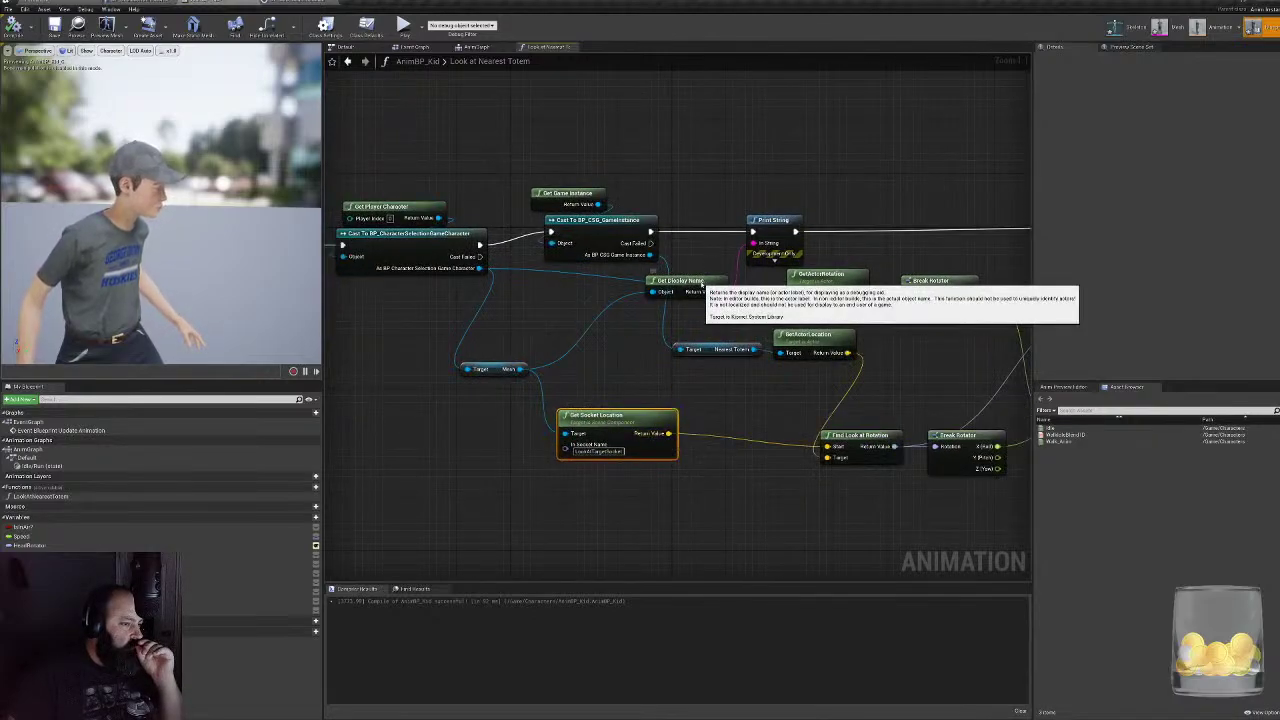
left_click(695, 283)
key("Delete")
left_click_drag(668, 433, 754, 243)
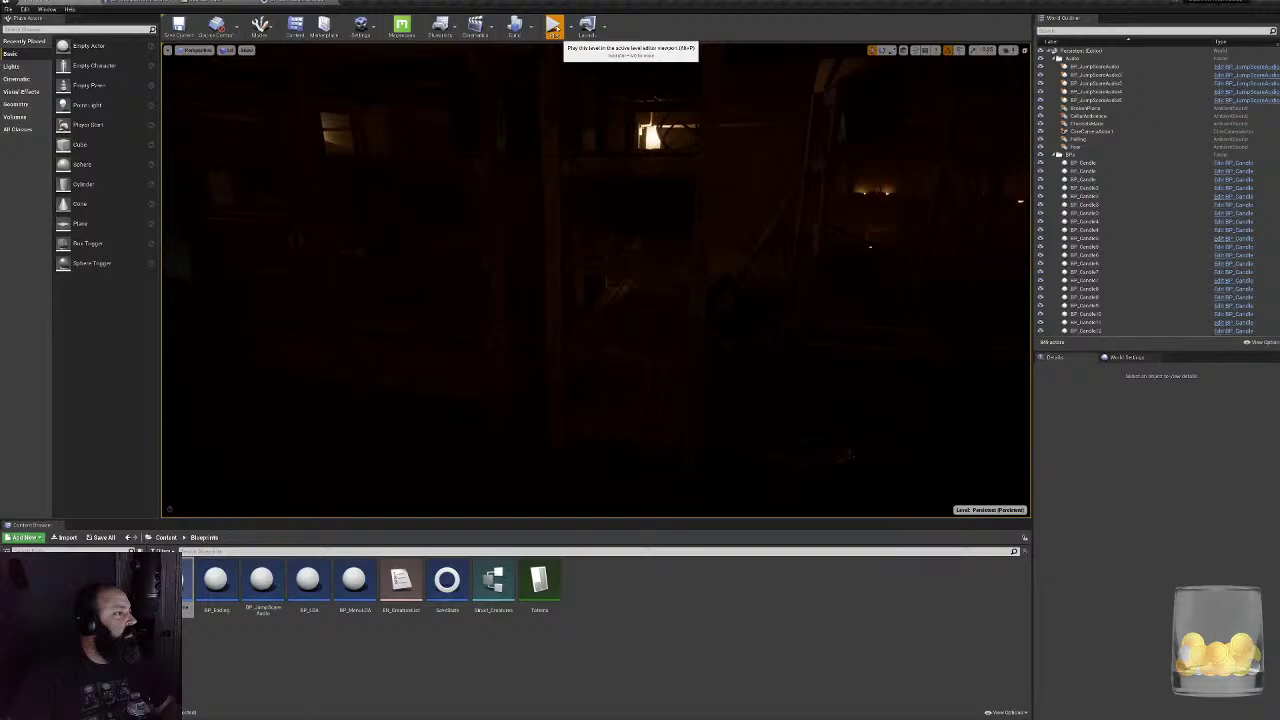
- Play the level again and submit the start form with placeholder text to enter the cellar
left_click(551, 23)
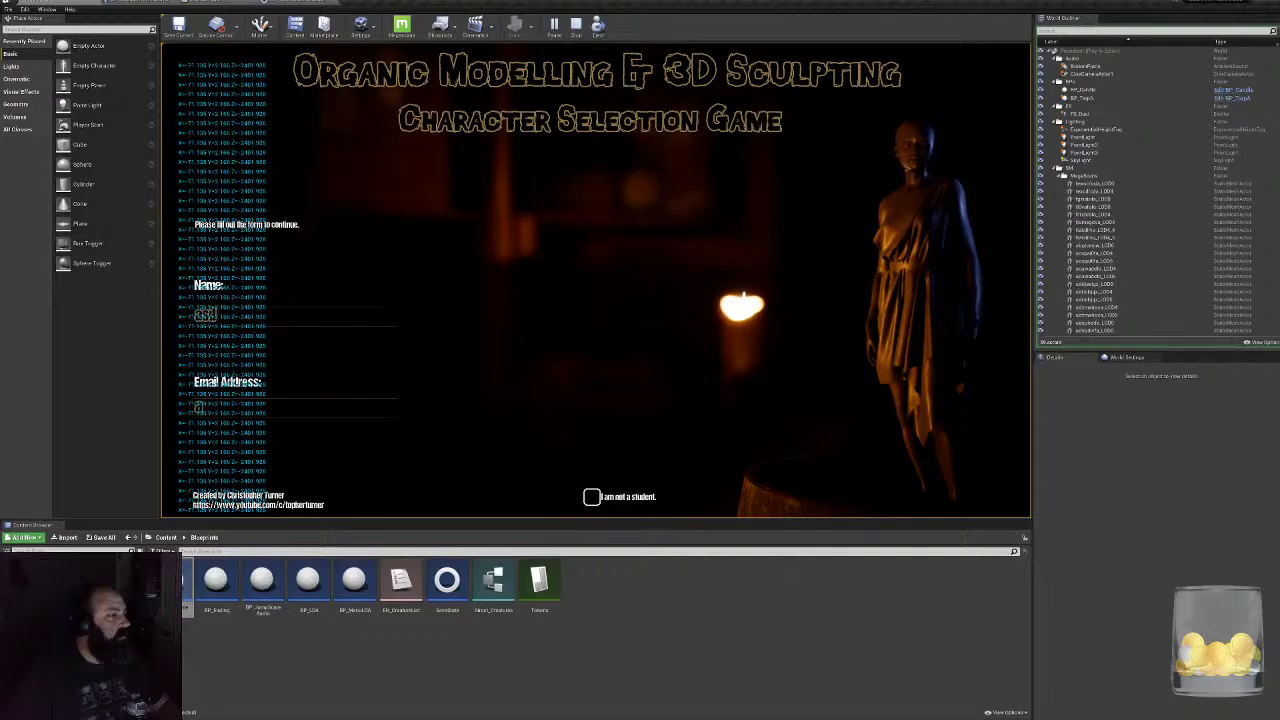
type("sd")
left_click(900, 444)
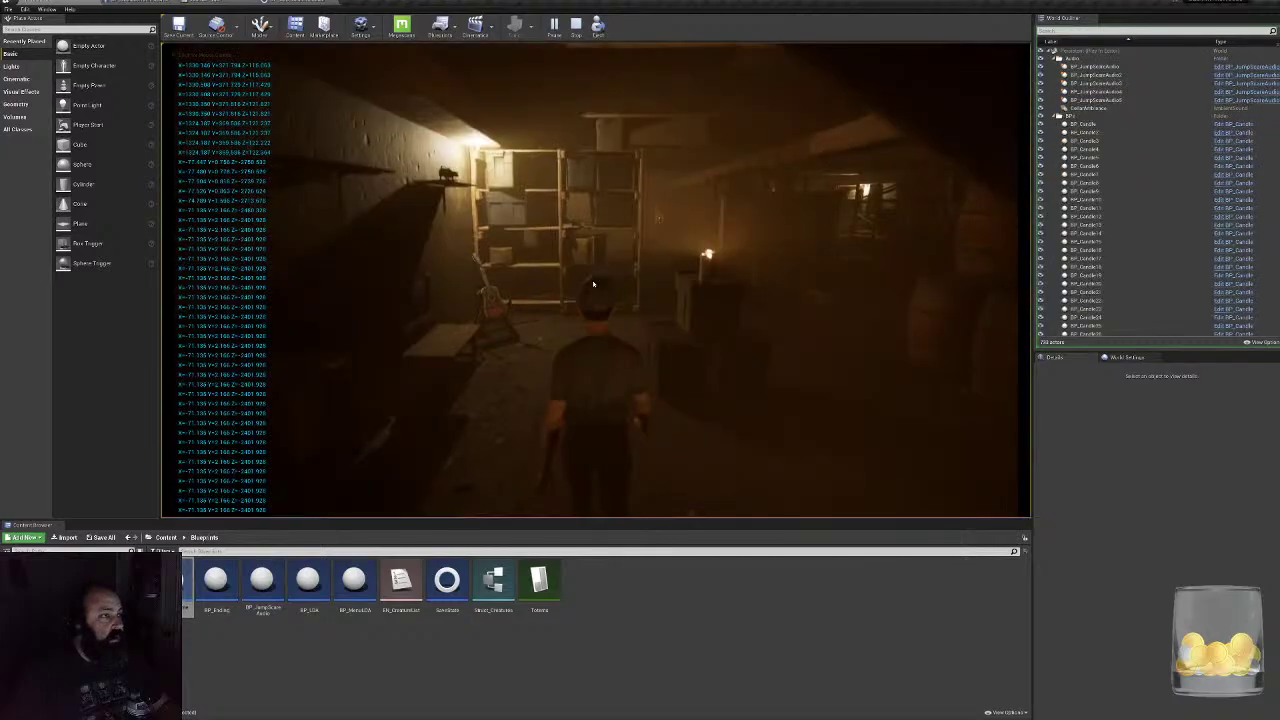
- Walk the character through the cellar to check the printed socket location, stop playing and dismiss the message log
key("w")
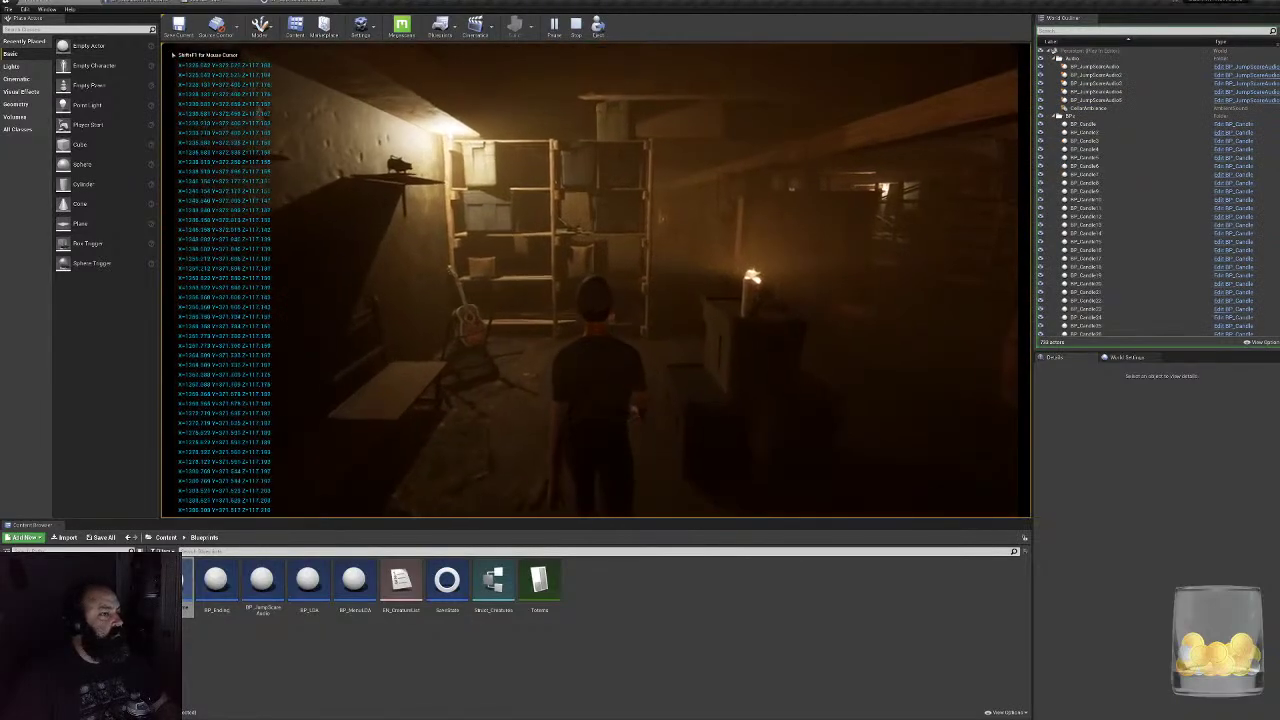
key("w")
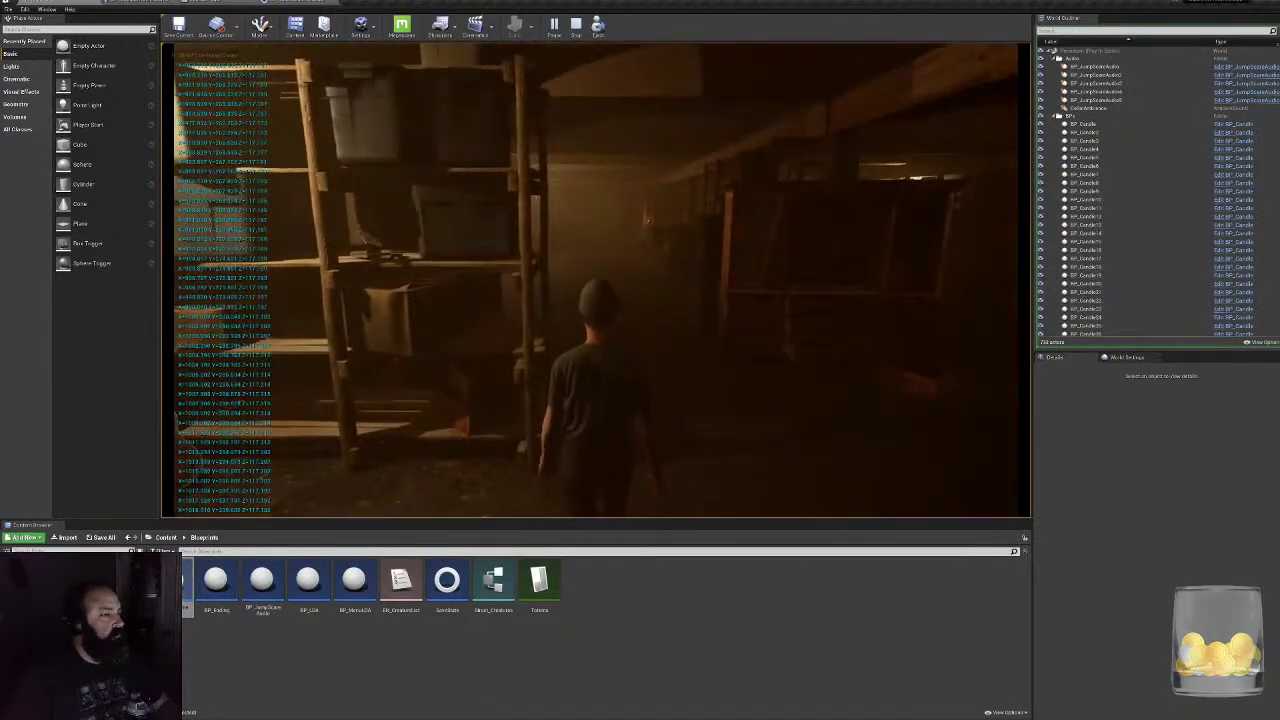
key("w")
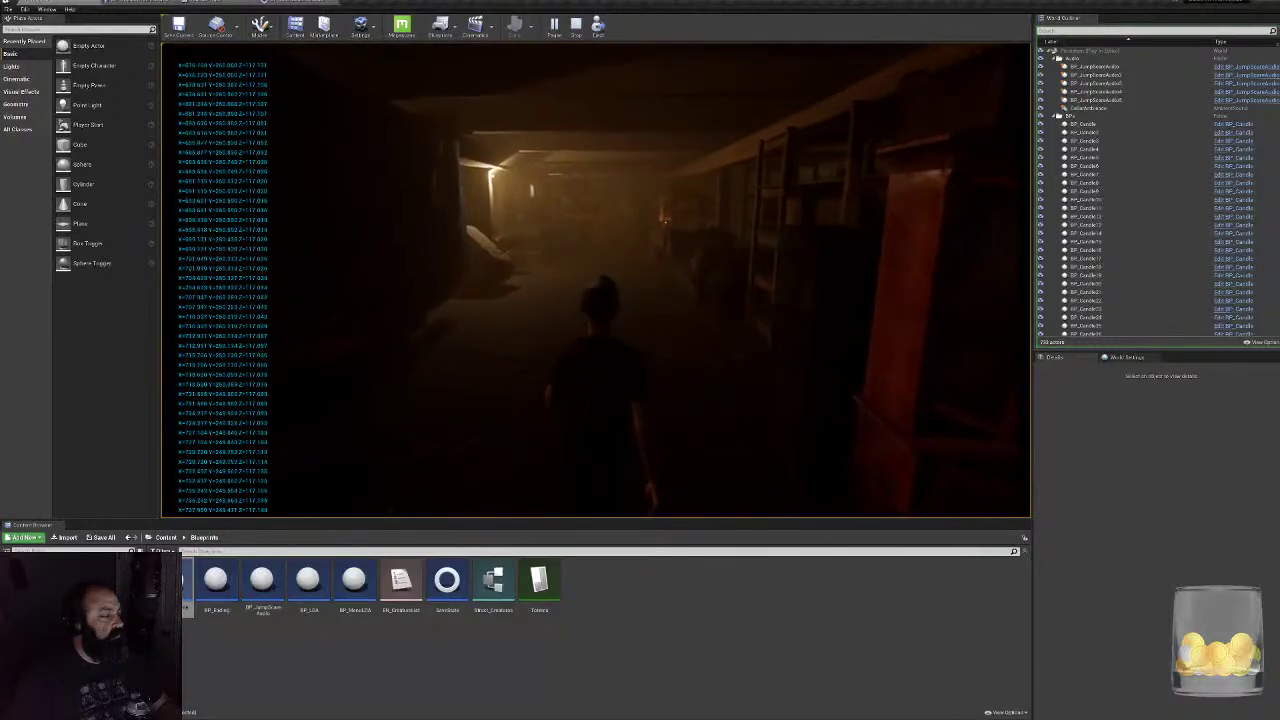
key("w")
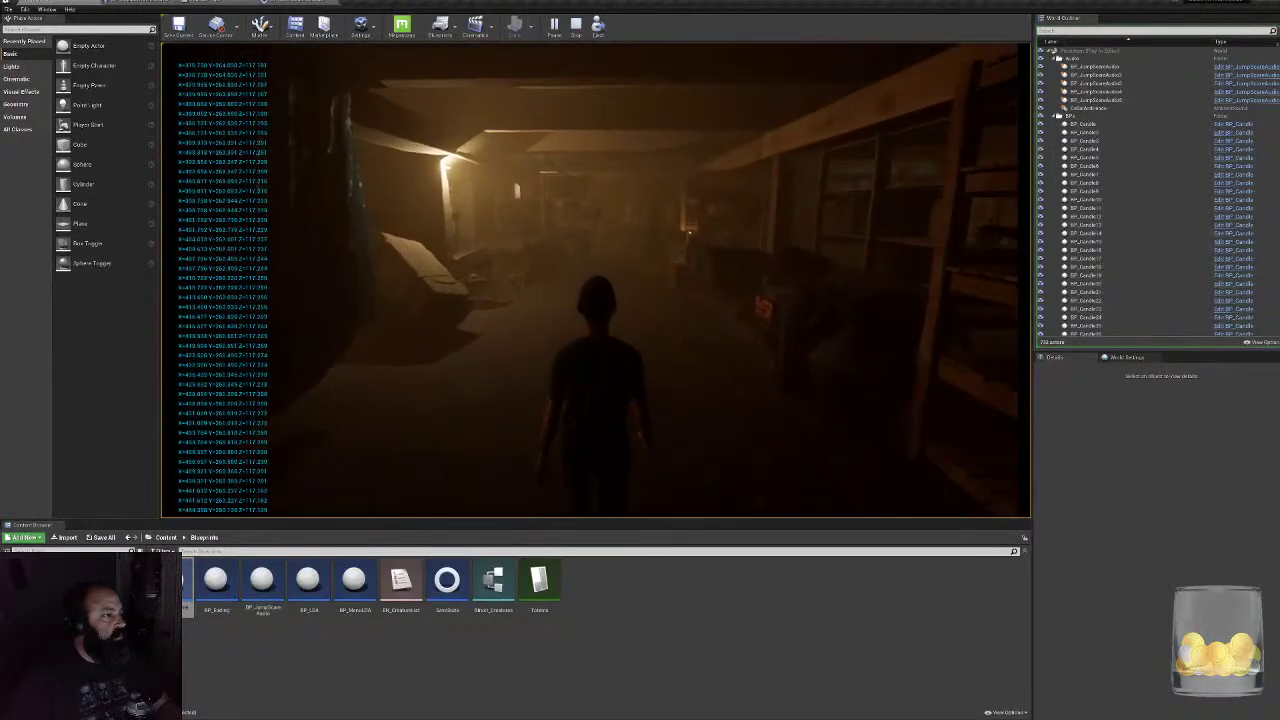
key("w")
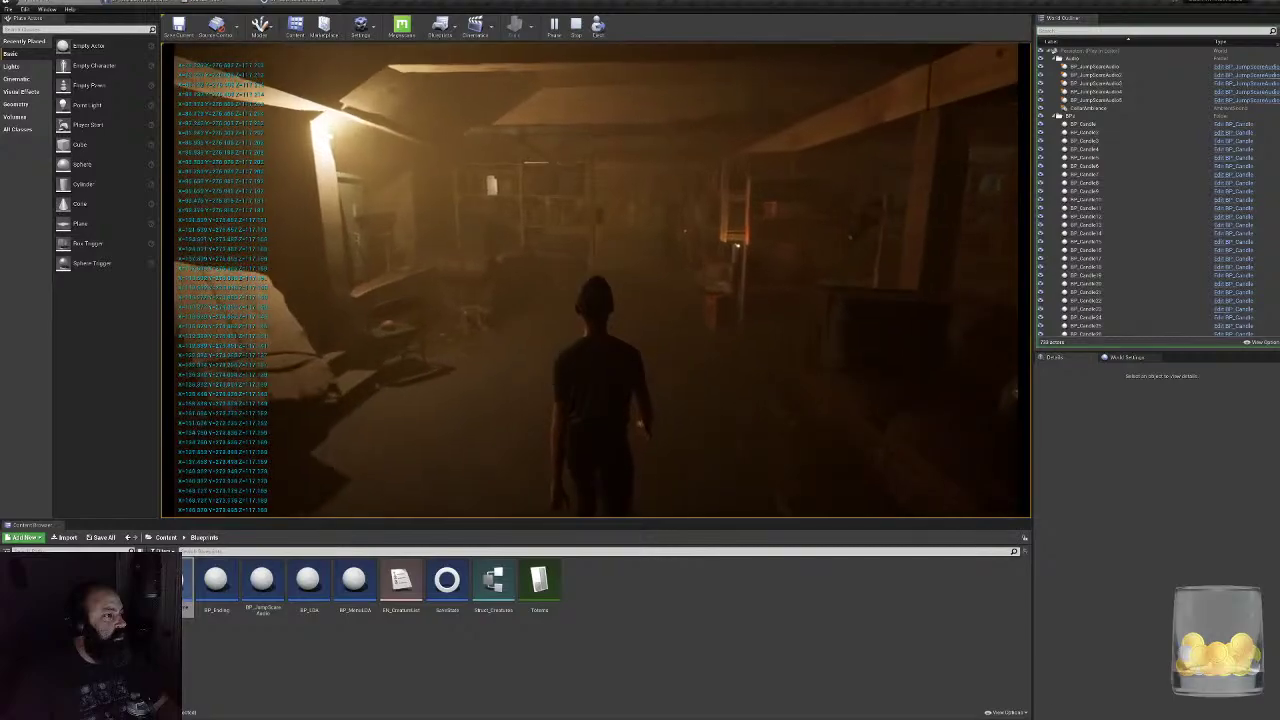
key("w")
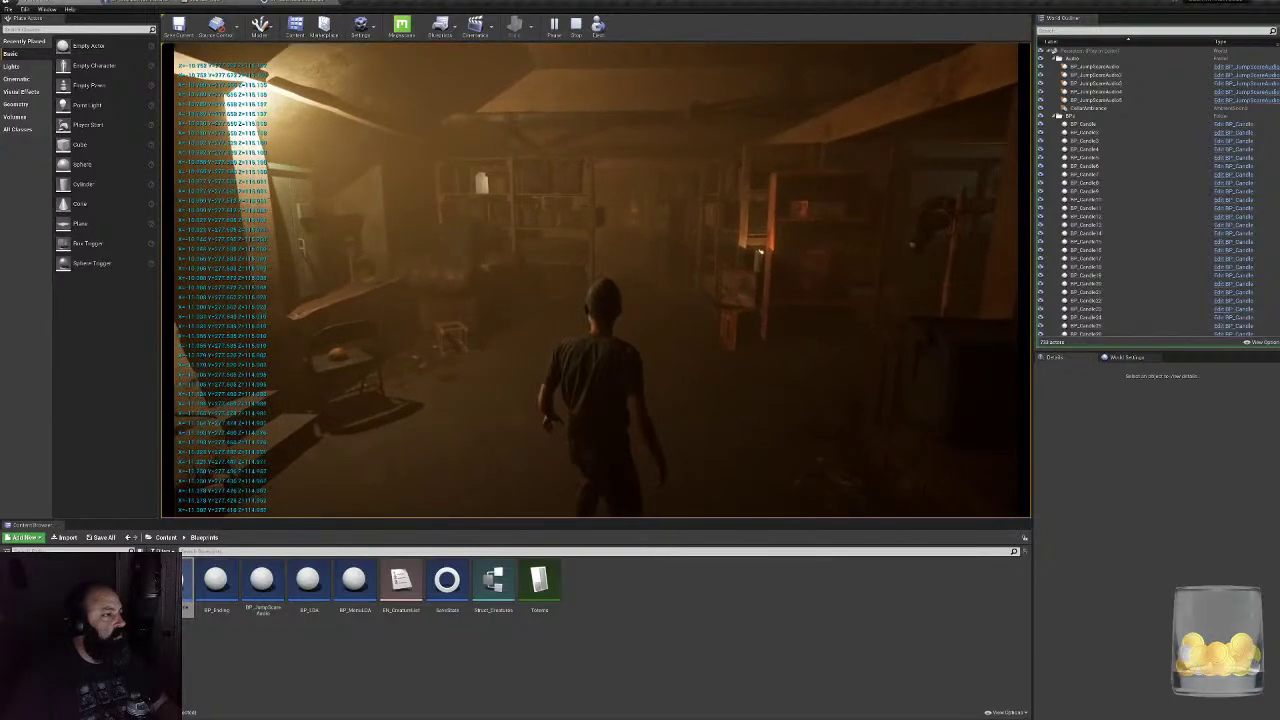
key("a")
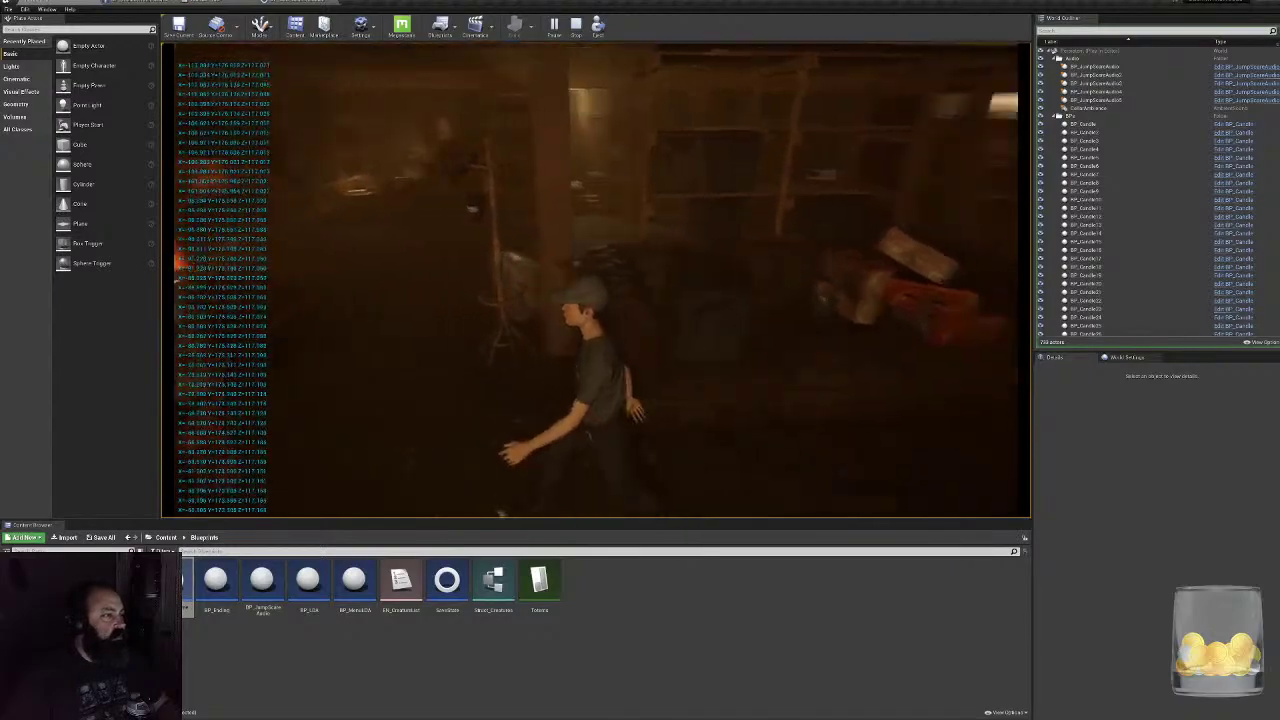
key("w")
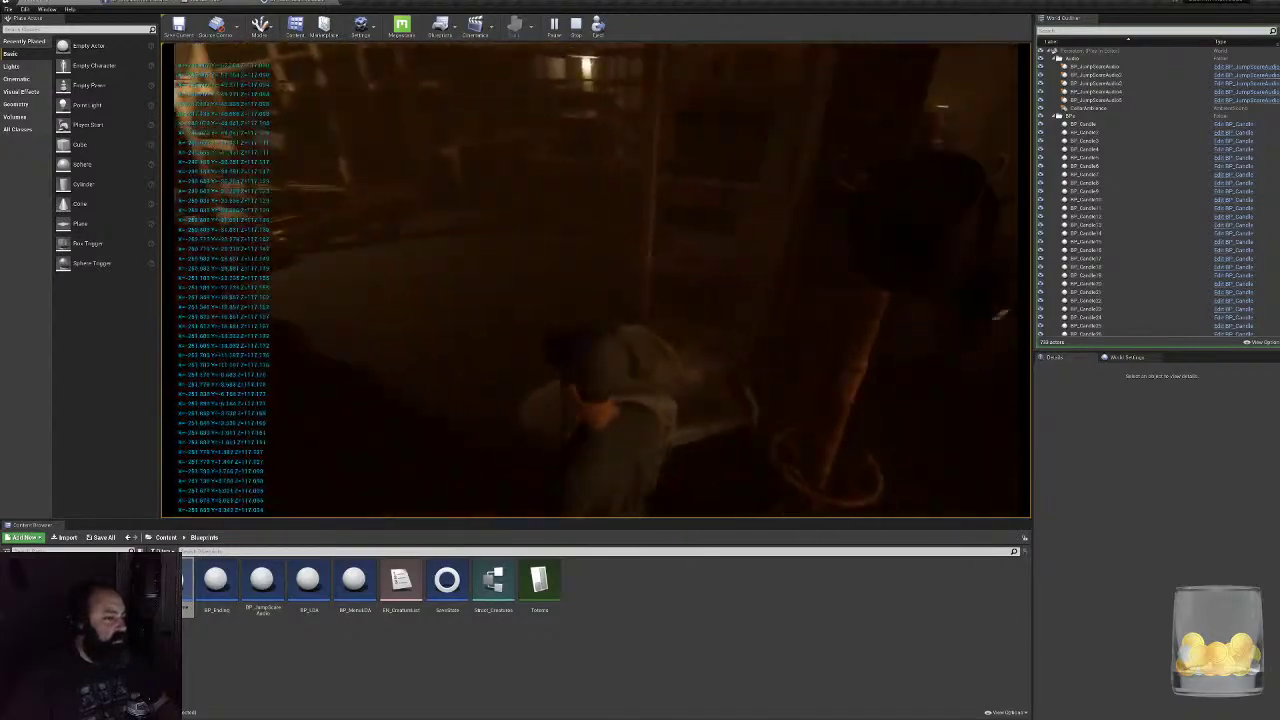
key("w")
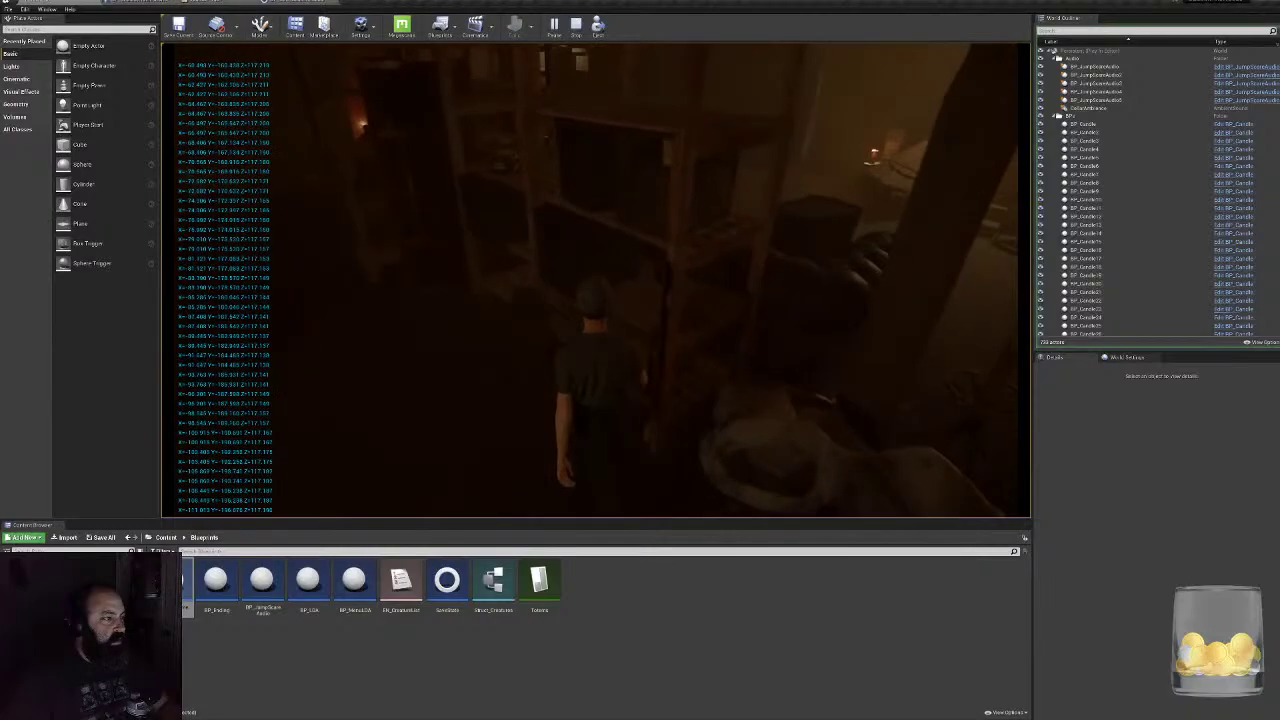
key("a")
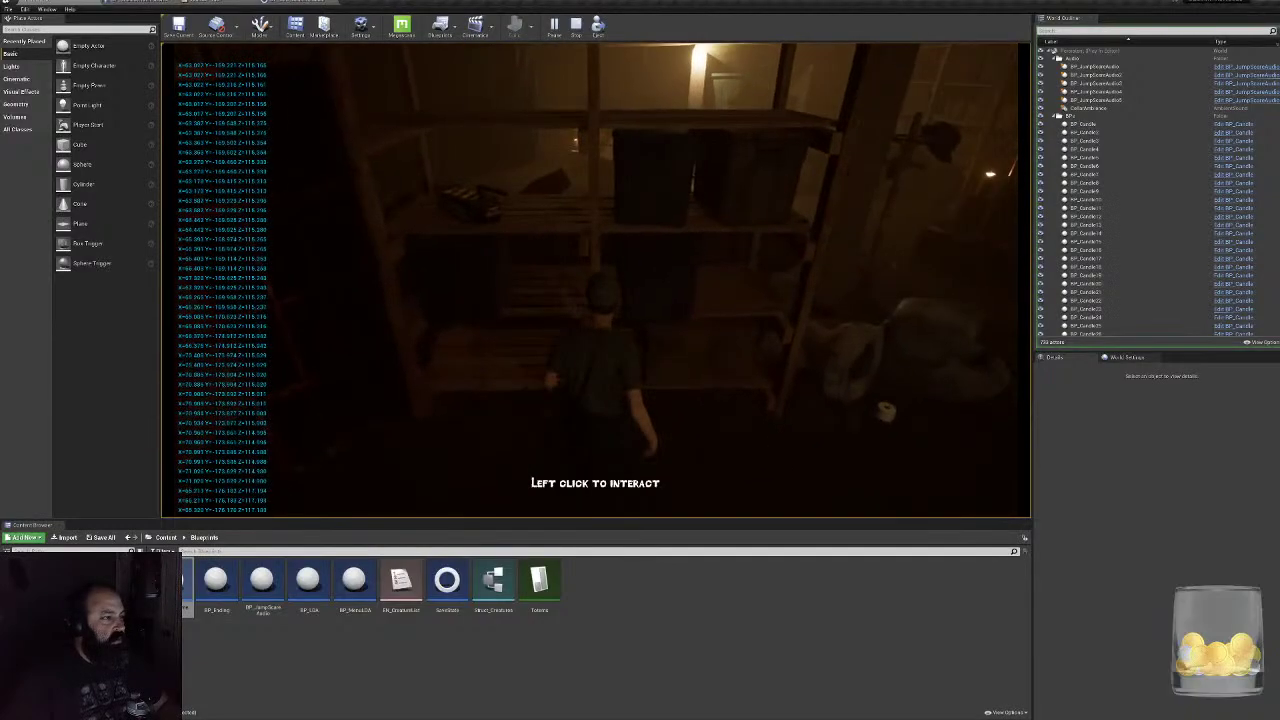
key("w")
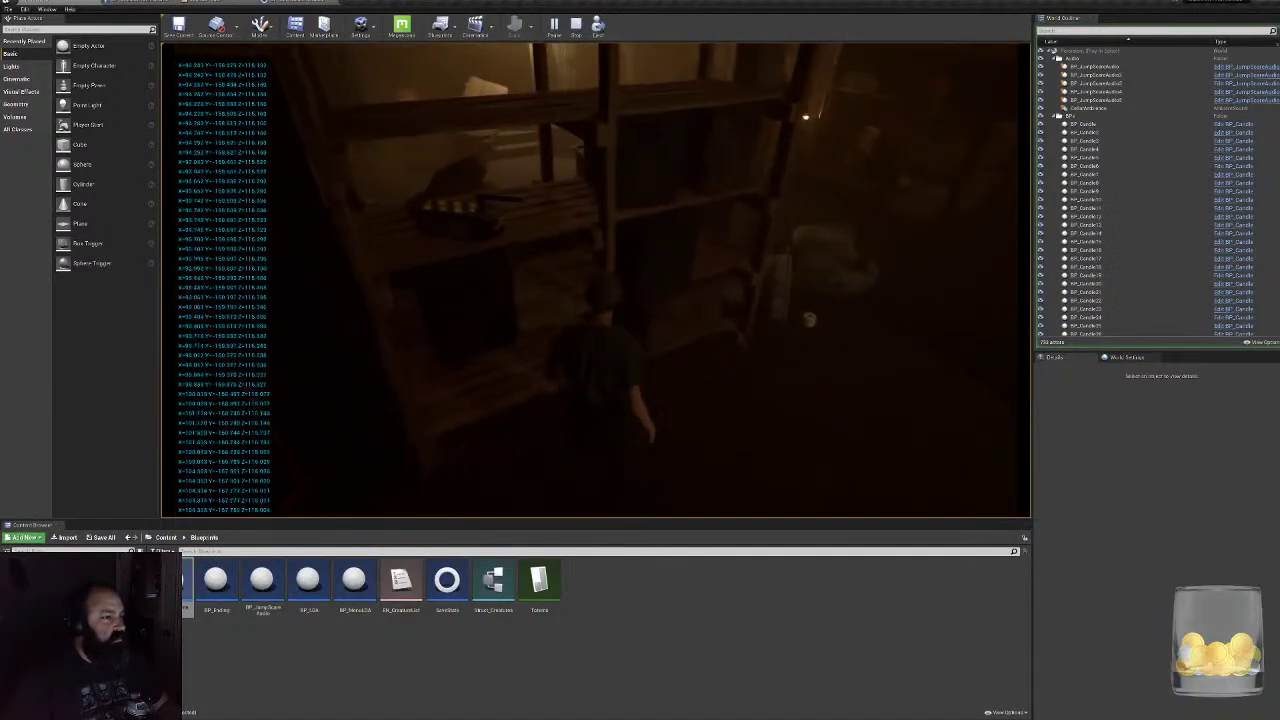
key("w")
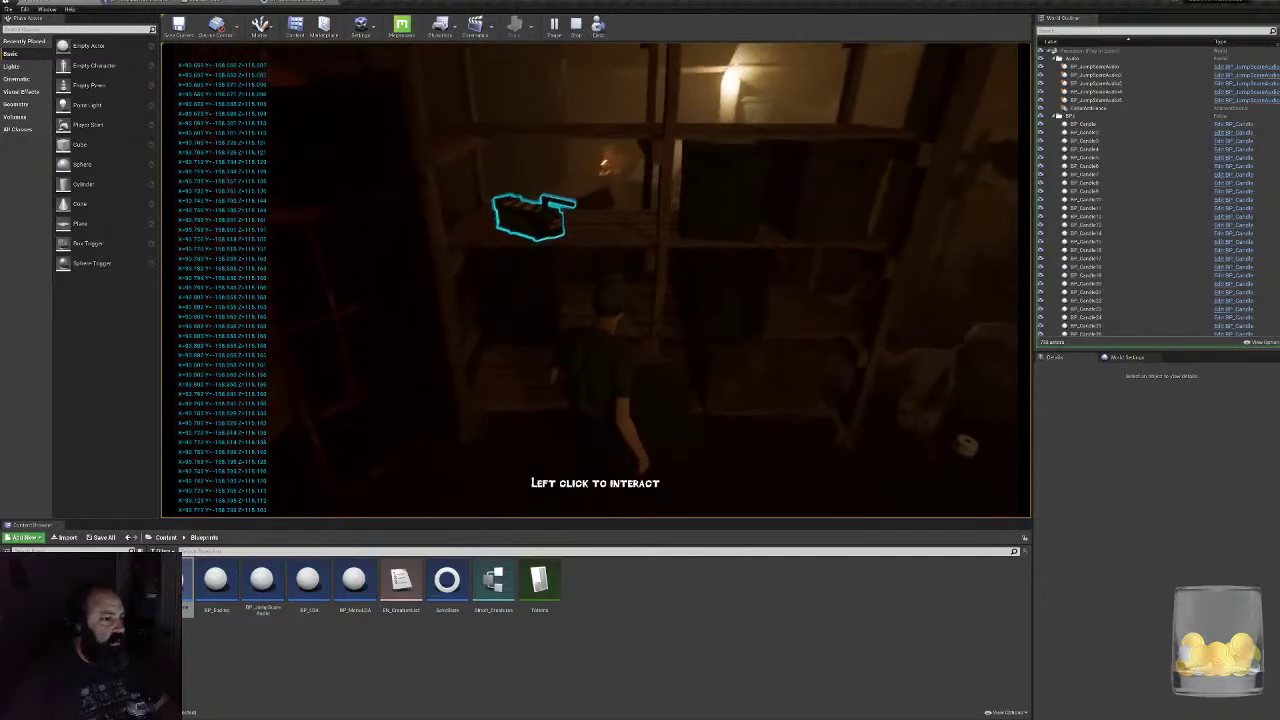
key("w")
key("w")
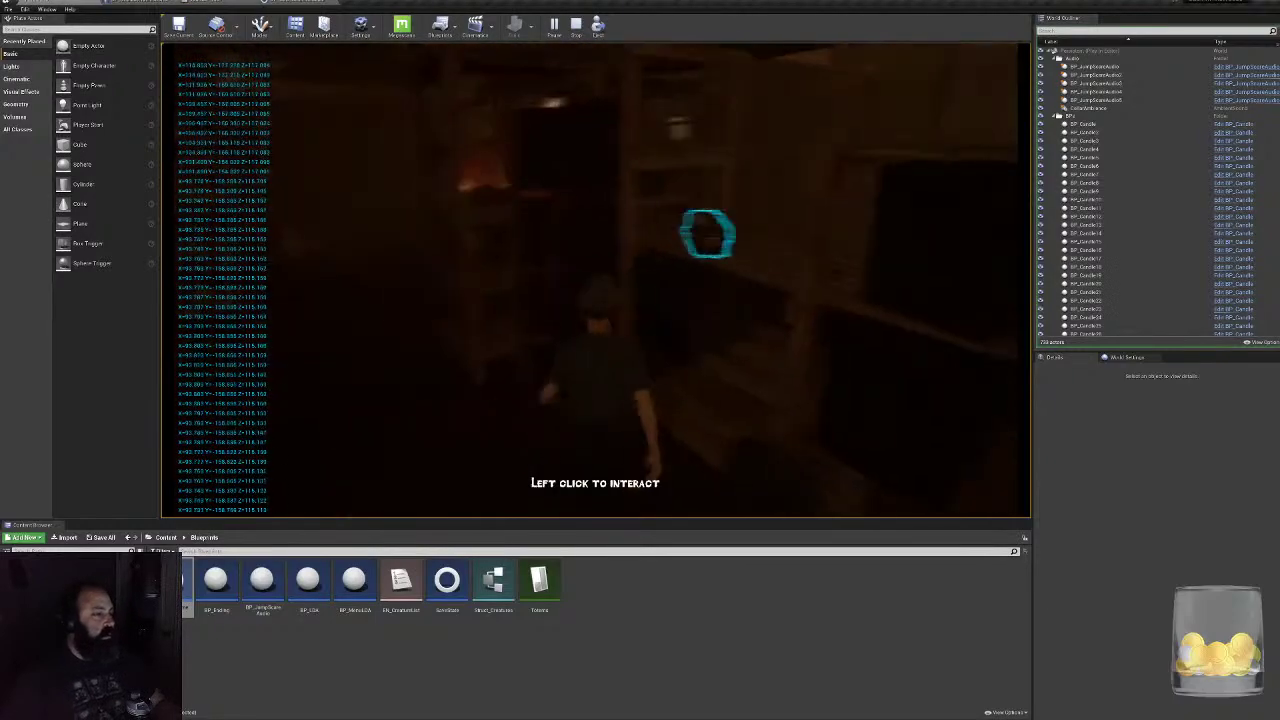
key("w")
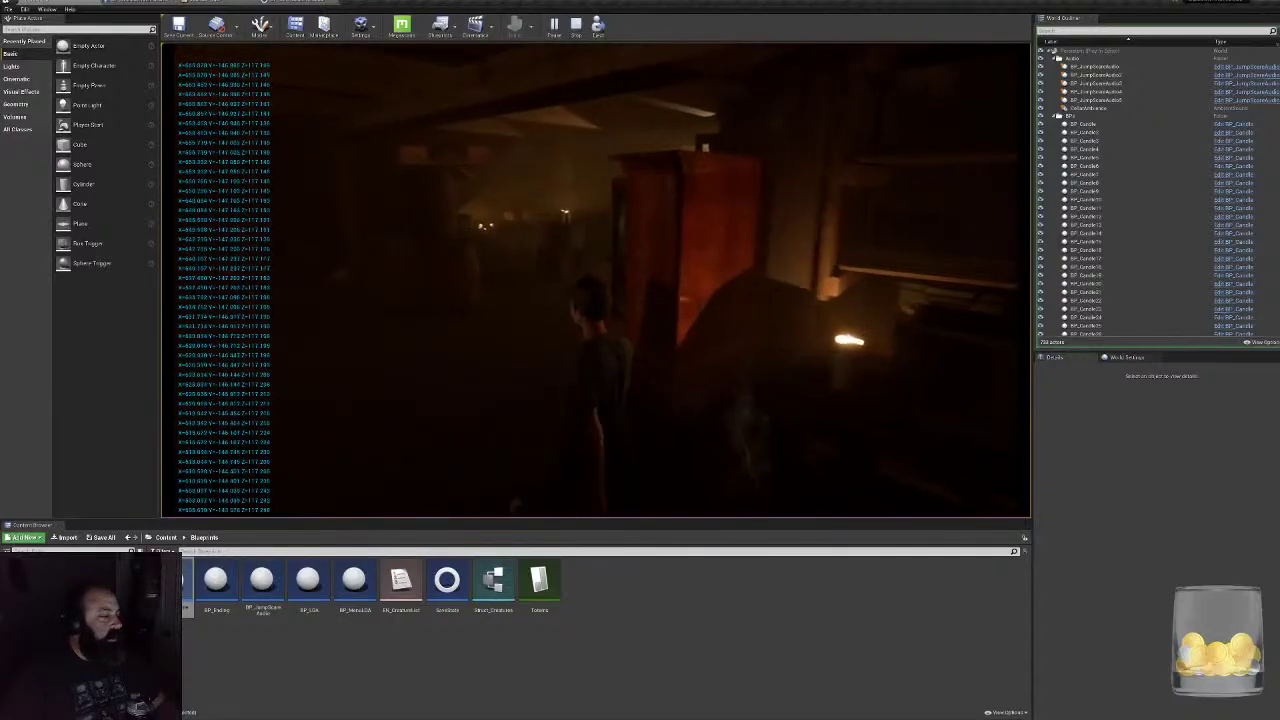
key("Escape")
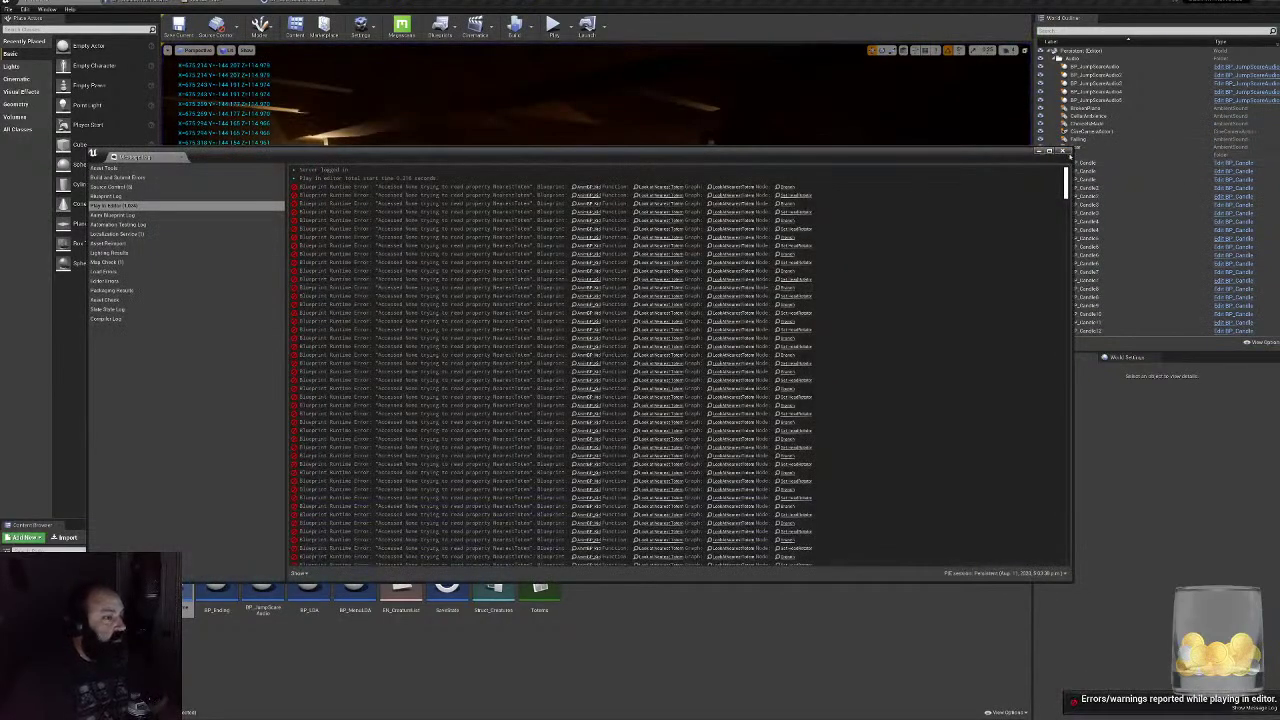
left_click(1063, 150)
- In AnimBP_Kid, delete the vector-to-string conversion node and move Print String further along the execution wire toward Delta (Rotator)
left_click(200, 2)
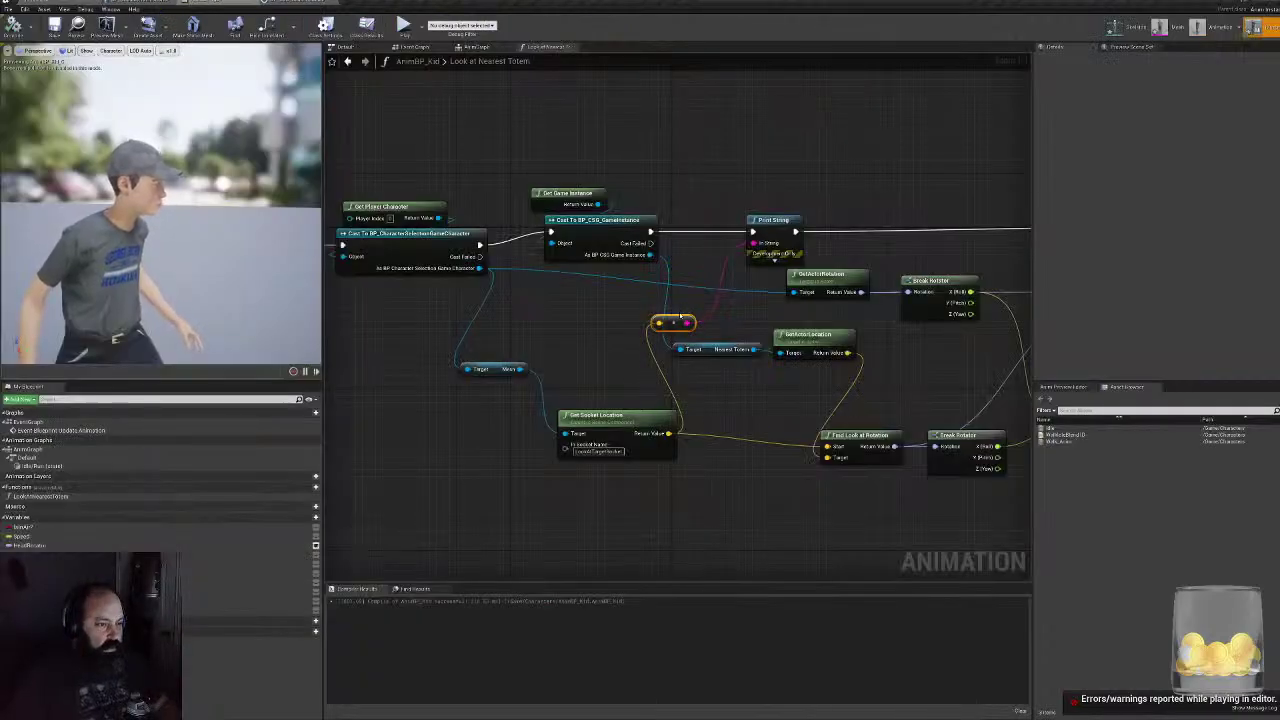
key("Delete")
right_click_drag(790, 336, 562, 321)
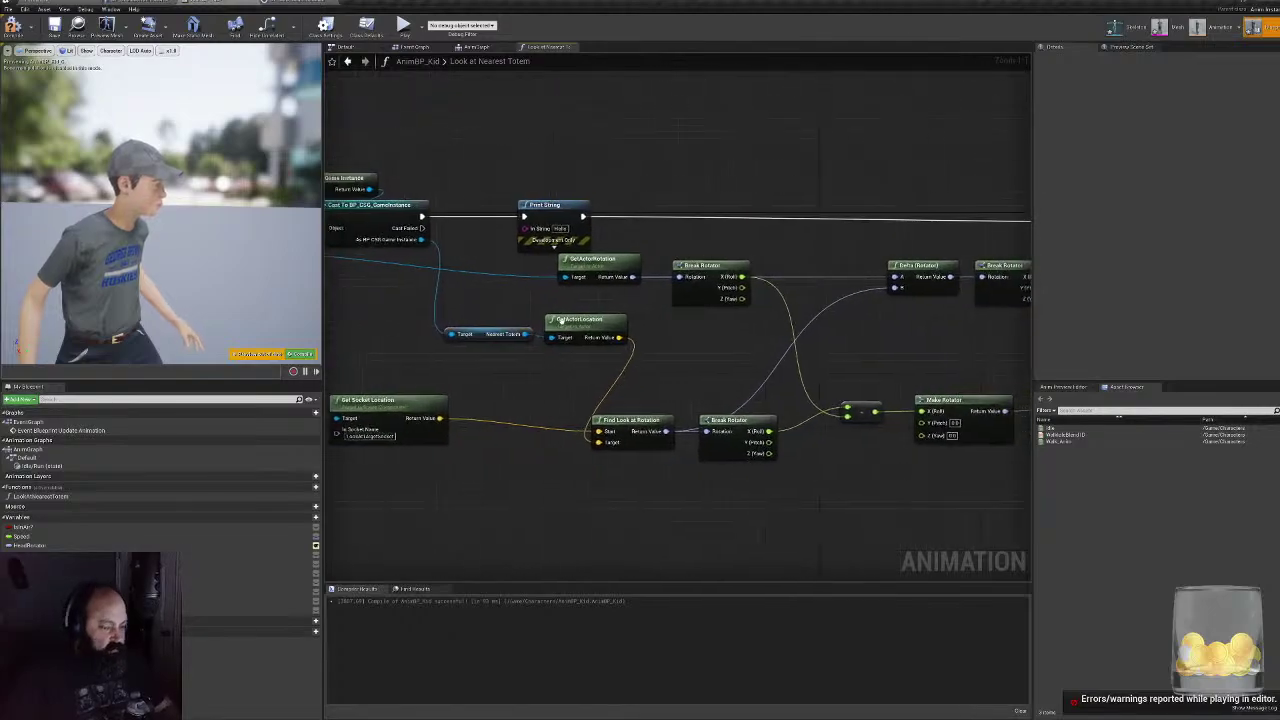
right_click_drag(667, 373, 561, 379)
left_click_drag(448, 212, 783, 178)
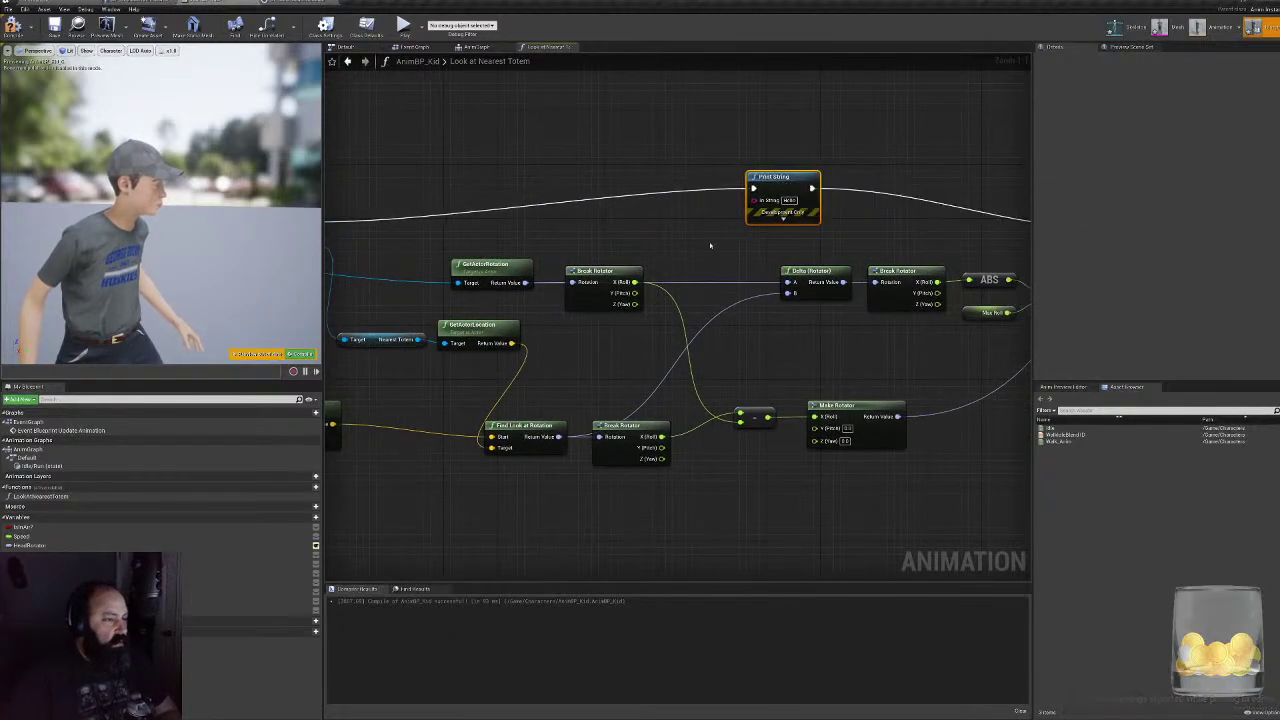
- Place Print String before the Branch, wire the less-than comparison's result into its In String, and compile AnimBP_Kid
right_click_drag(710, 245, 526, 282)
left_click_drag(494, 208, 616, 247)
left_click_drag(804, 326, 612, 264)
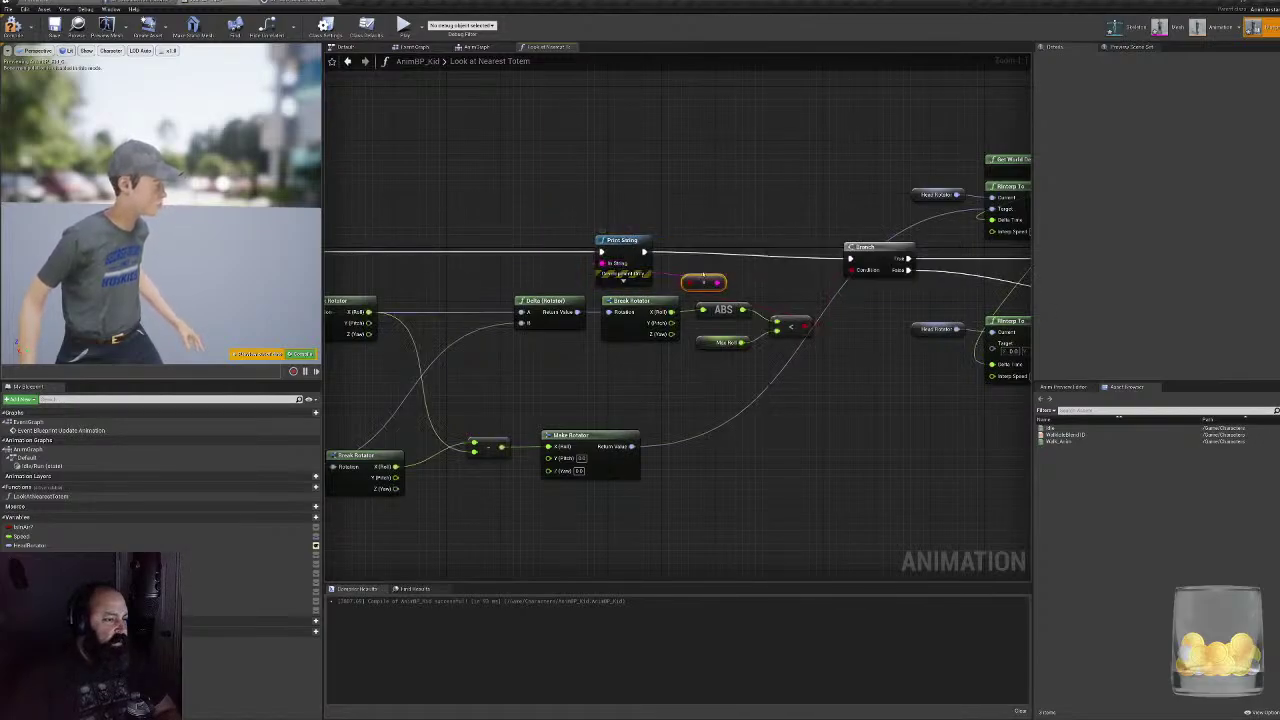
left_click(13, 27)
- Return to the level editor, play the level and submit the start form with the placeholder text "asd"
left_click(62, 3)
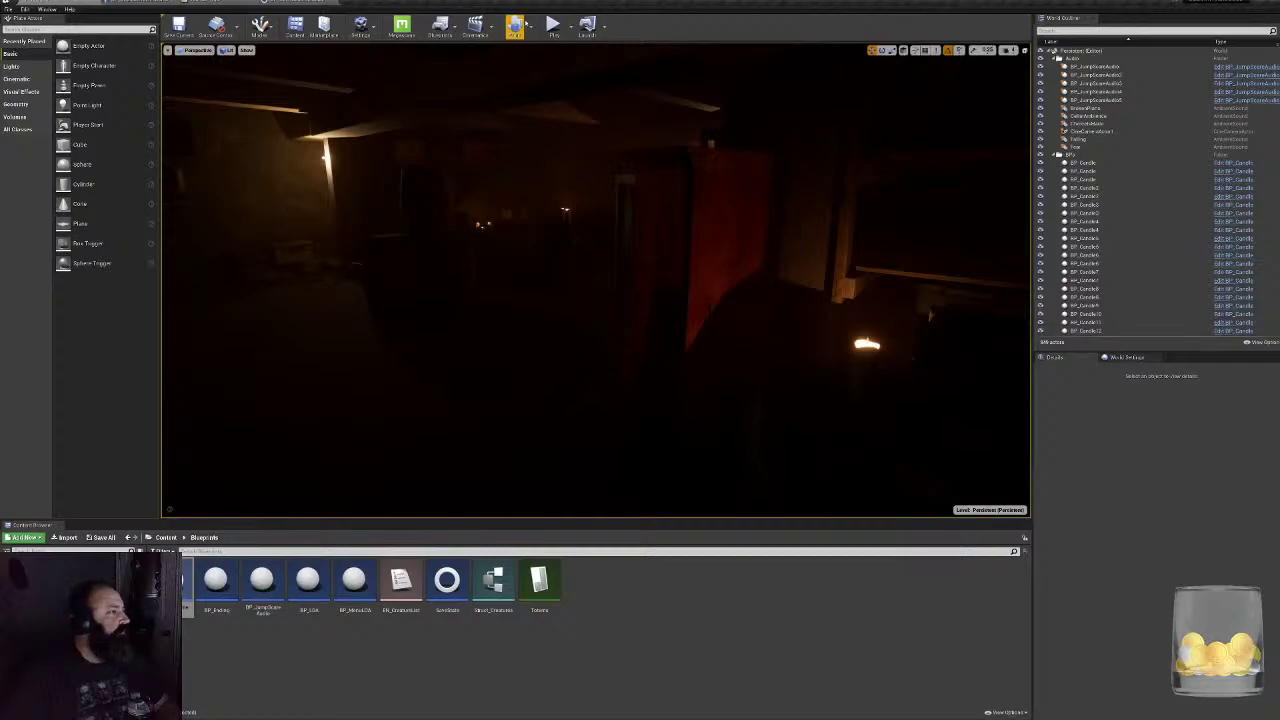
left_click(556, 23)
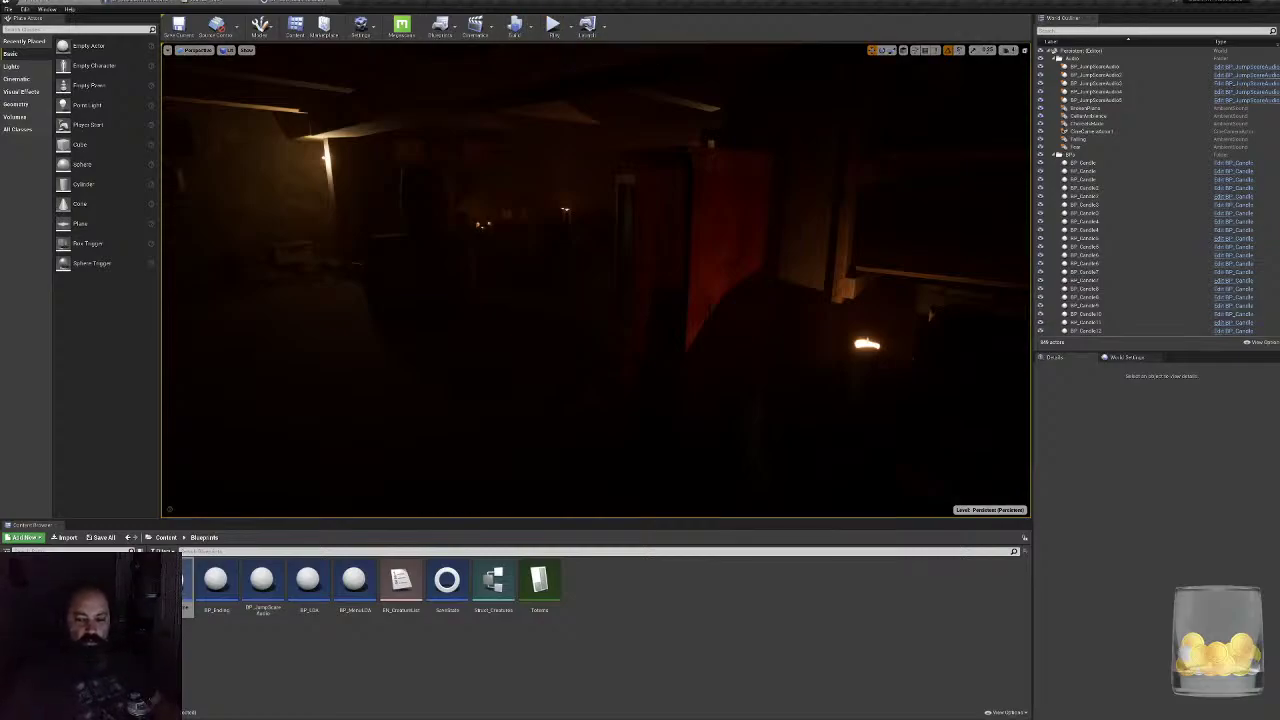
left_click(570, 83)
left_click(553, 23)
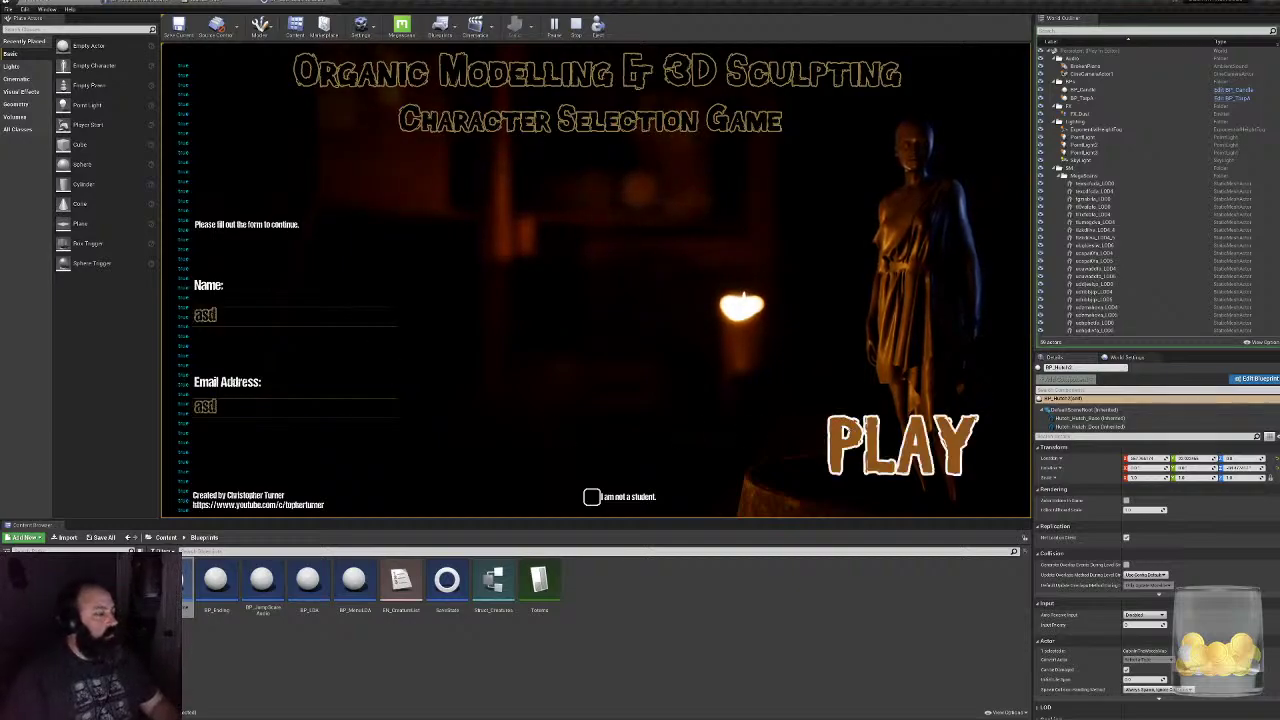
left_click(876, 437)
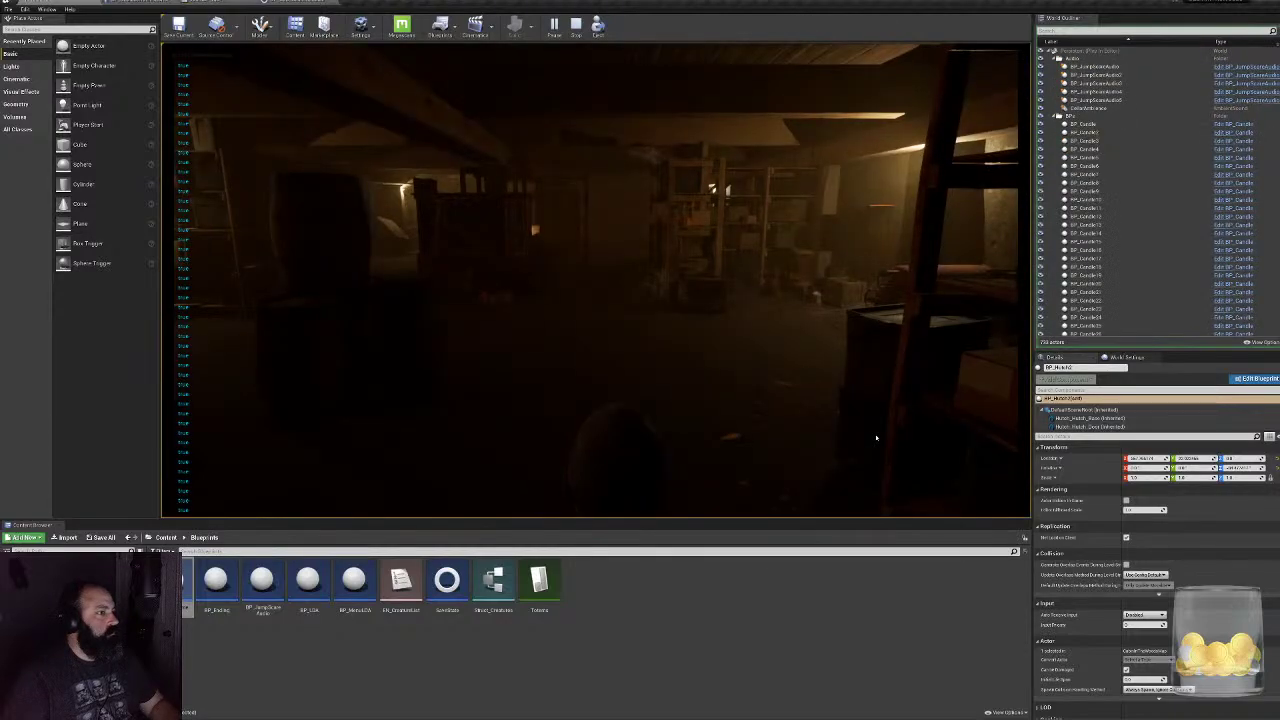
- Walk through the cellar to check the printed comparison result, stop playing and dismiss the message log
key("w")
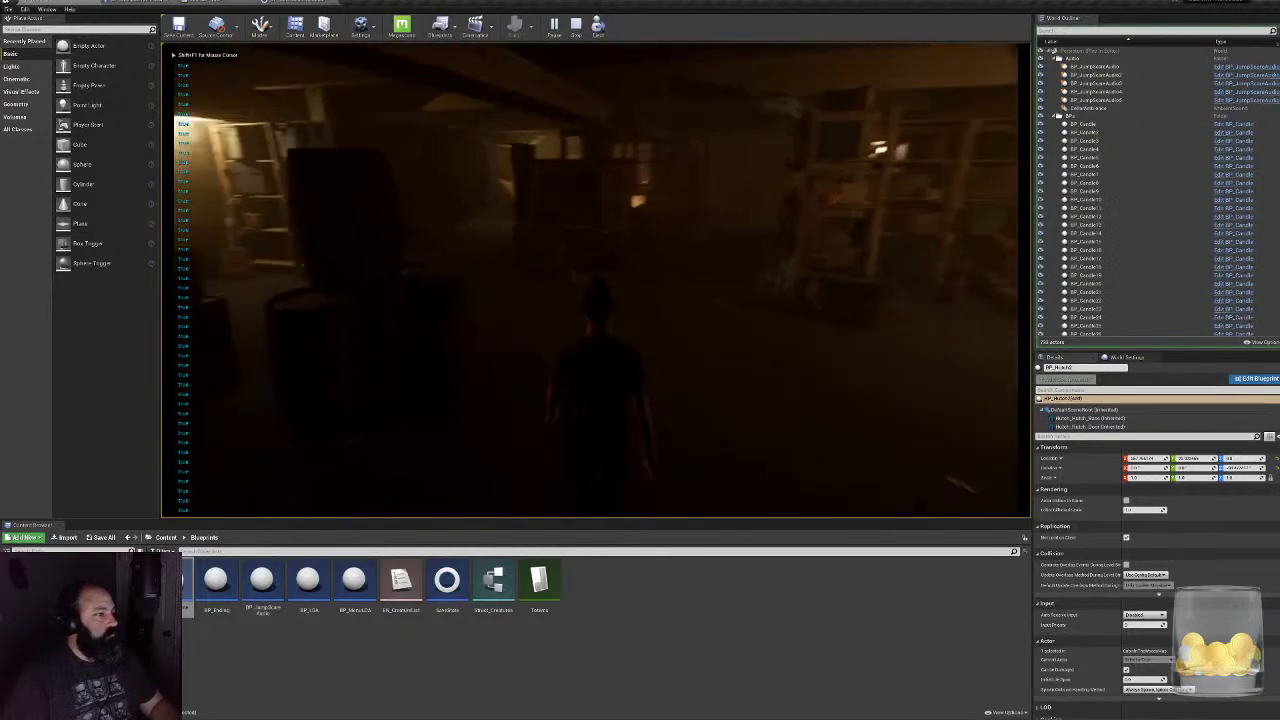
key("w")
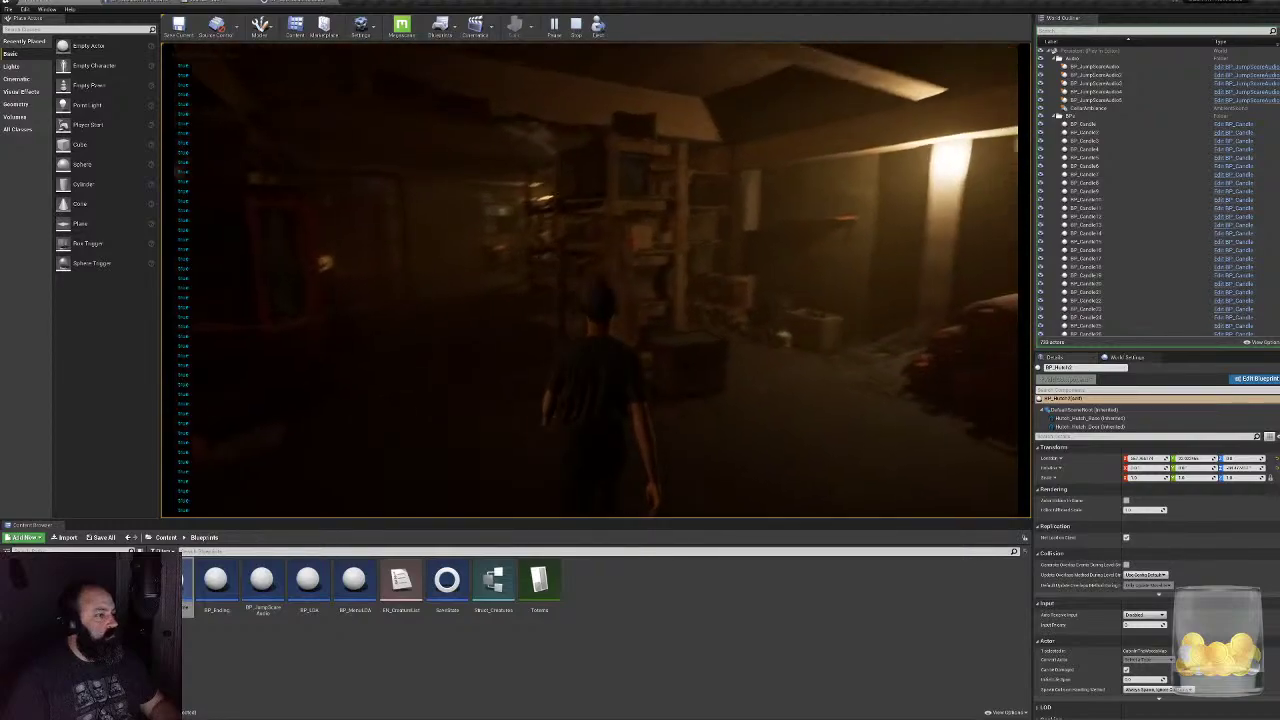
key("Escape")
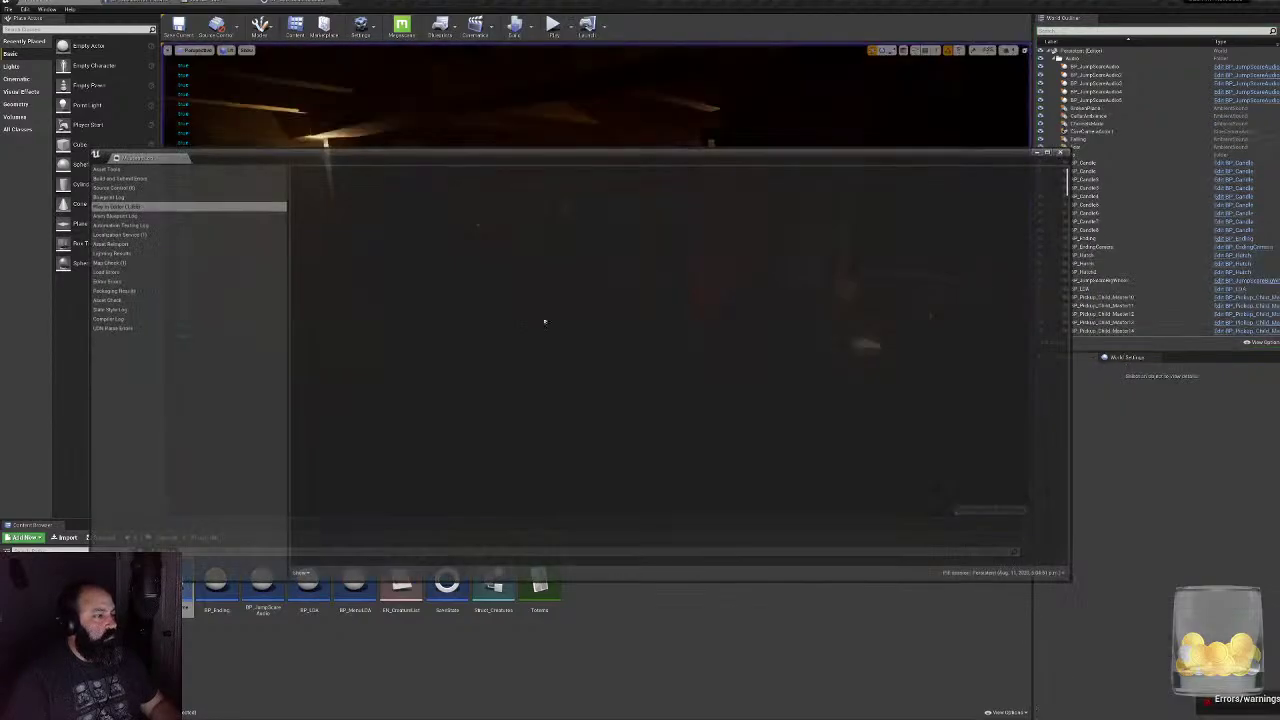
left_click(1064, 151)
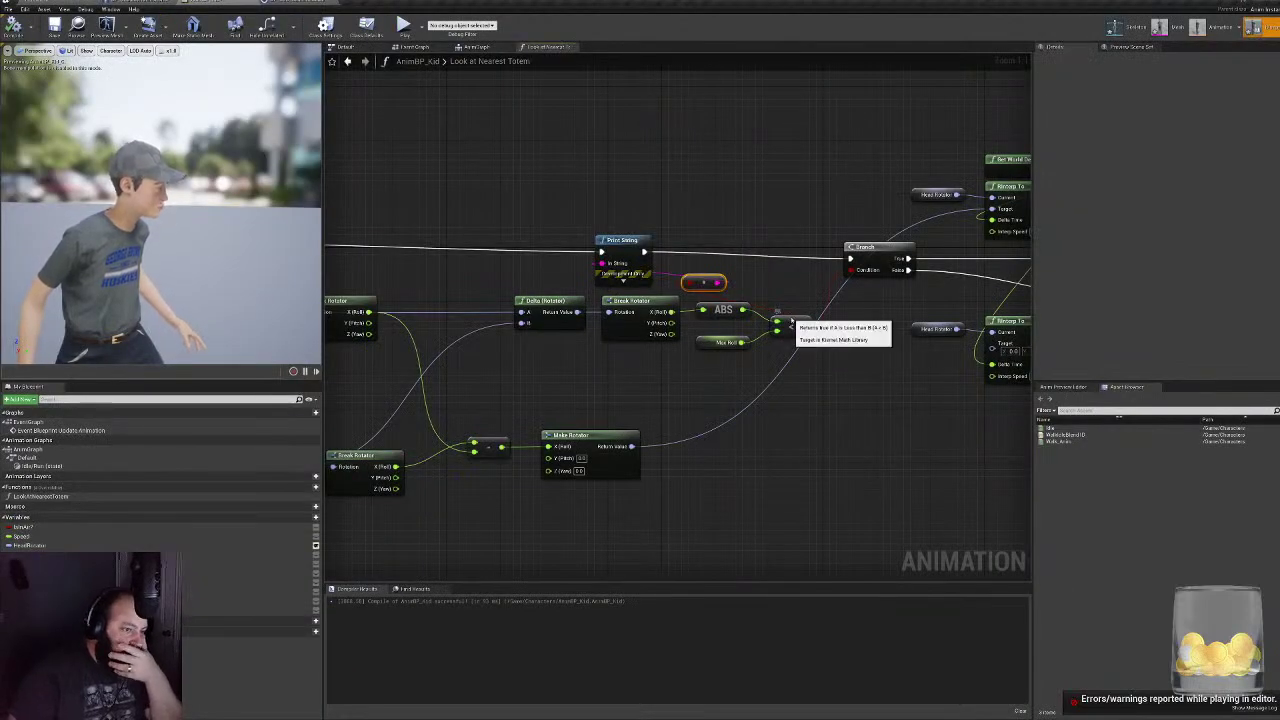
- Inspect the Max Roll variable, move Print String closer to the Branch, and wire Break Rotator's X (Roll) into In String
right_click_drag(497, 331, 478, 353)
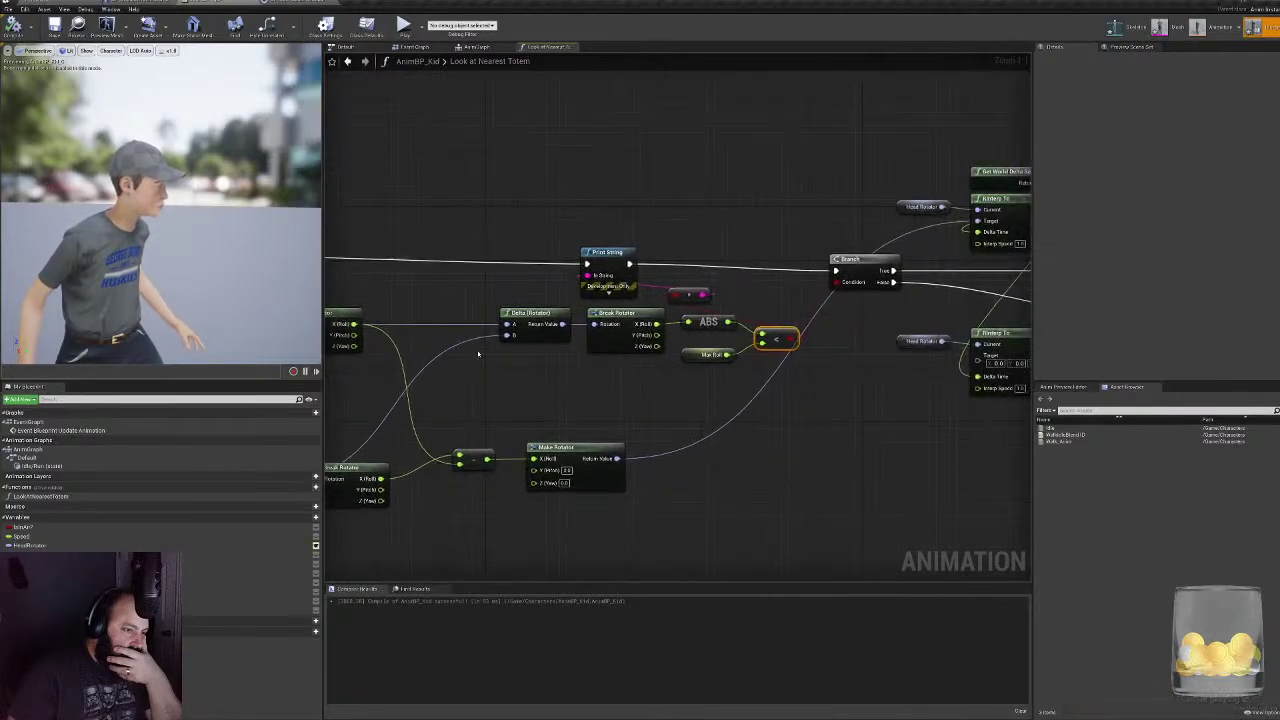
left_click(687, 357)
right_click_drag(604, 358, 835, 339)
right_click_drag(921, 369, 666, 400)
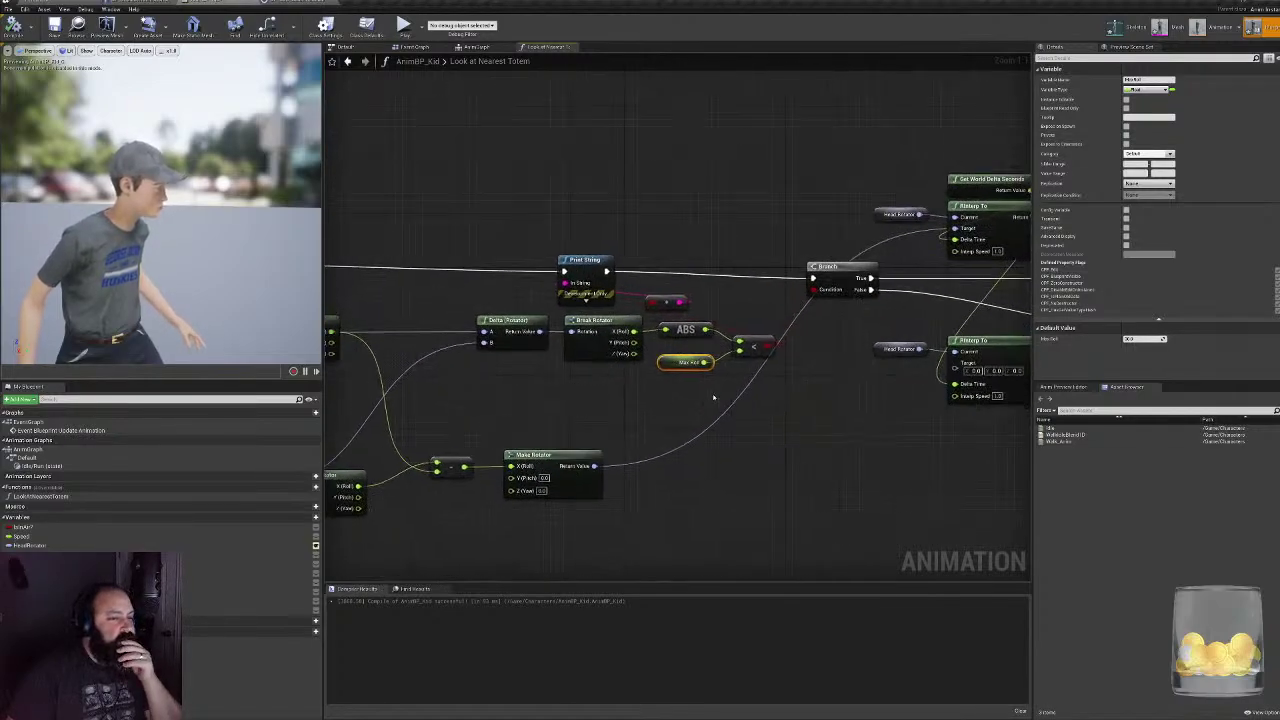
right_click_drag(550, 378, 517, 388)
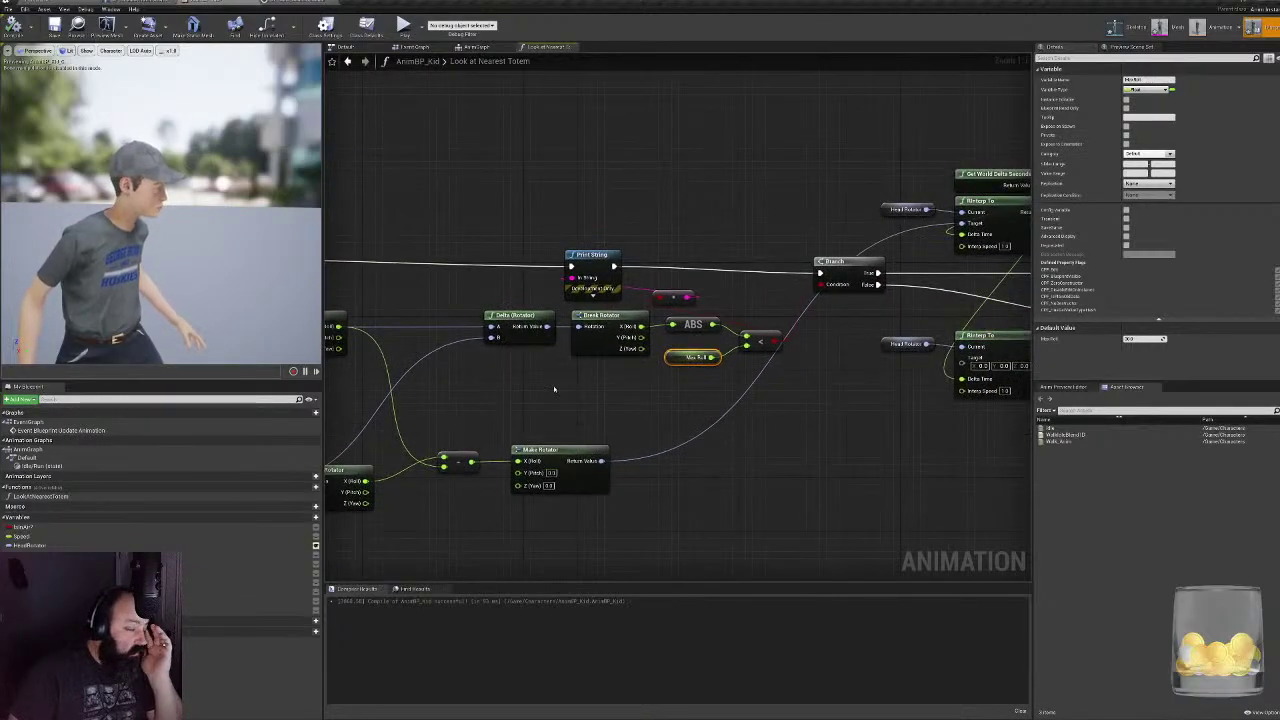
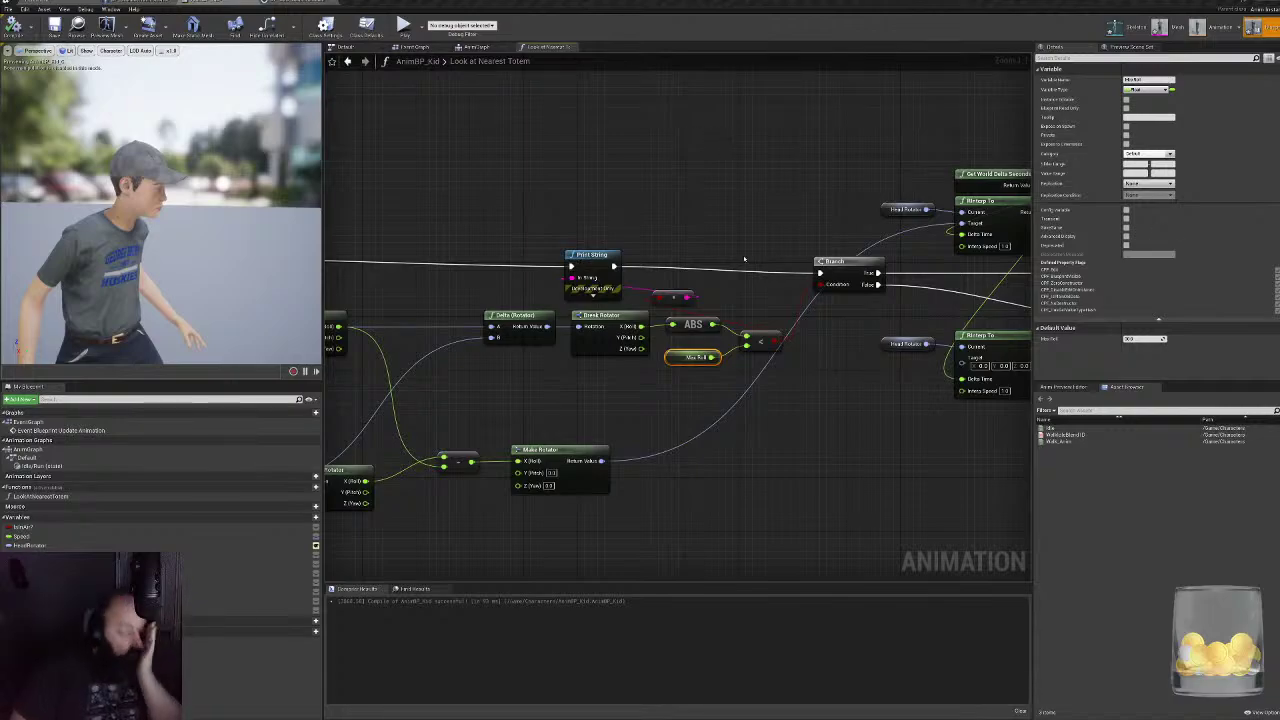
left_click_drag(598, 256, 719, 236)
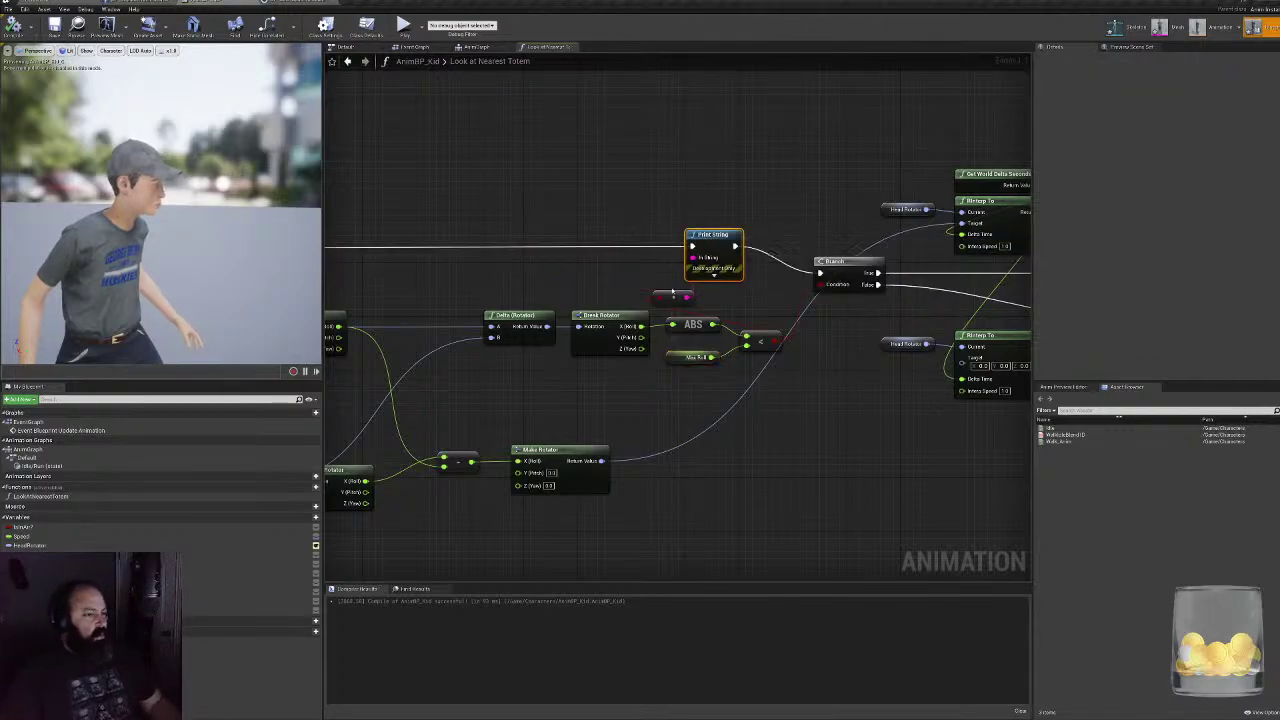
left_click_drag(641, 326, 693, 258)
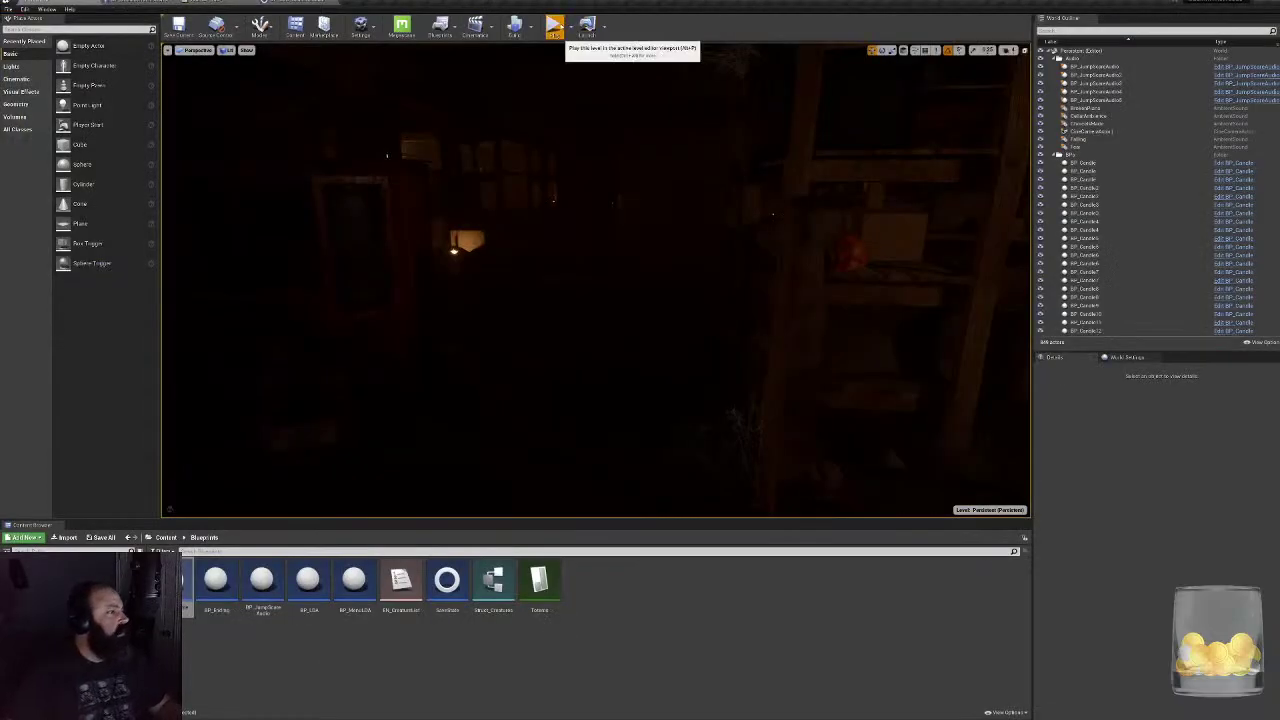
- Play the level and submit the start form with the placeholder text "asd" in both fields
left_click(554, 24)
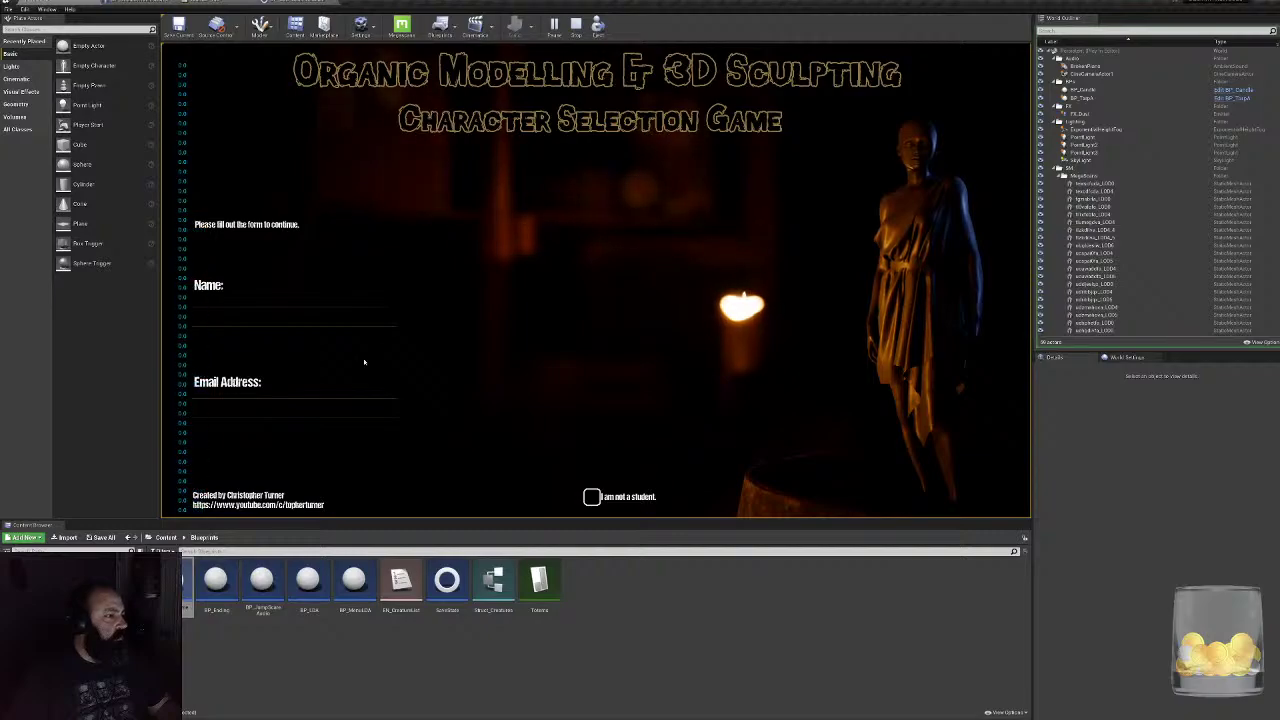
left_click(295, 315)
type("asd")
left_click(372, 408)
type("asd")
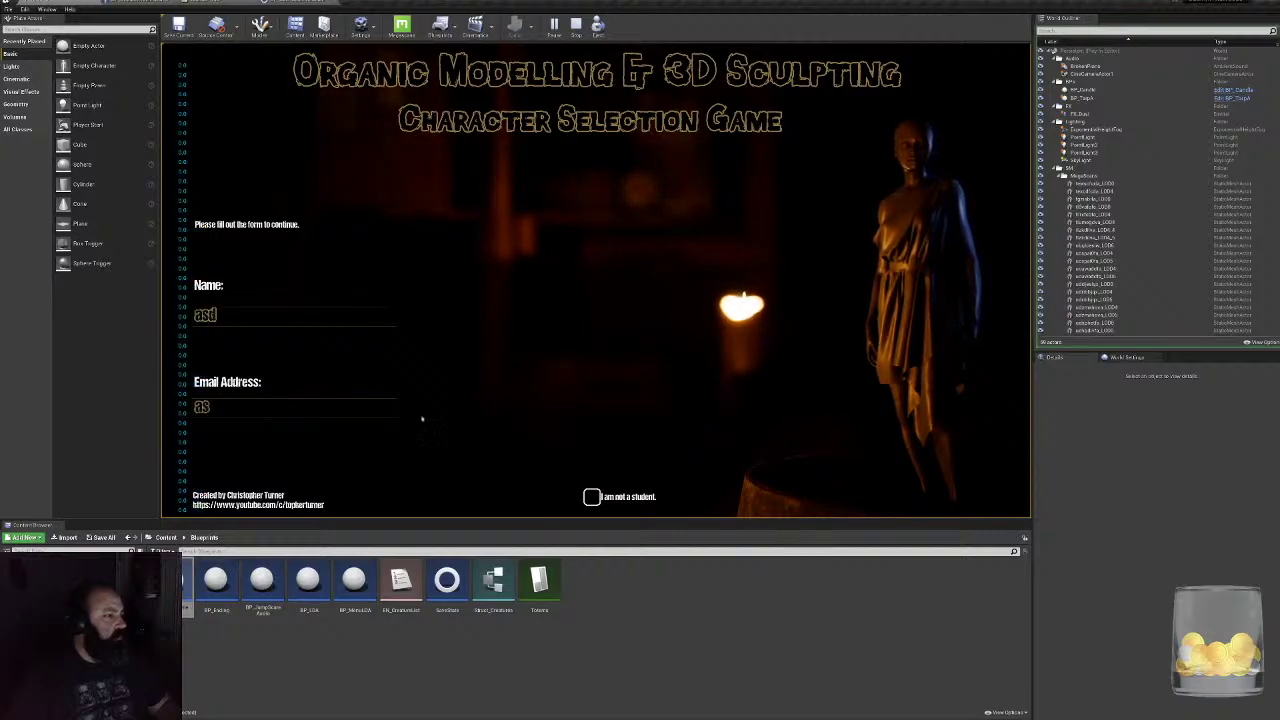
left_click(914, 438)
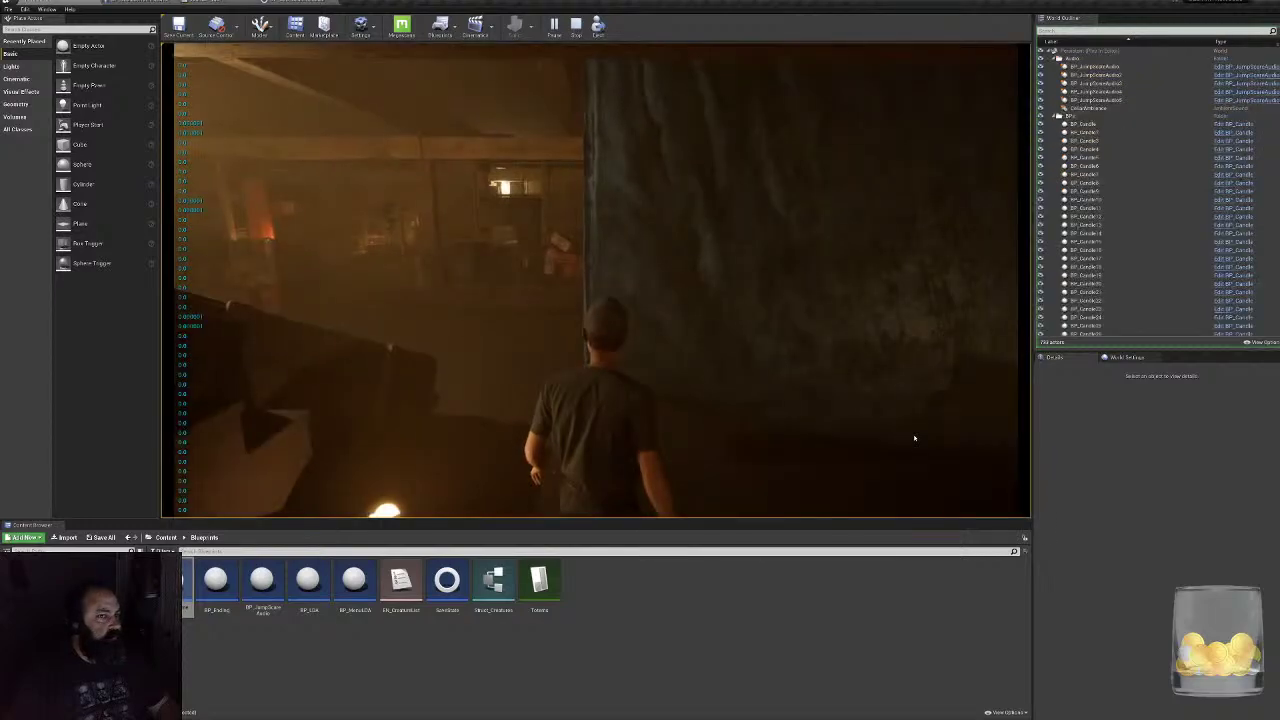
- Walk through the cellar to check the printed roll value, stop playing and dismiss the message log
key("w")
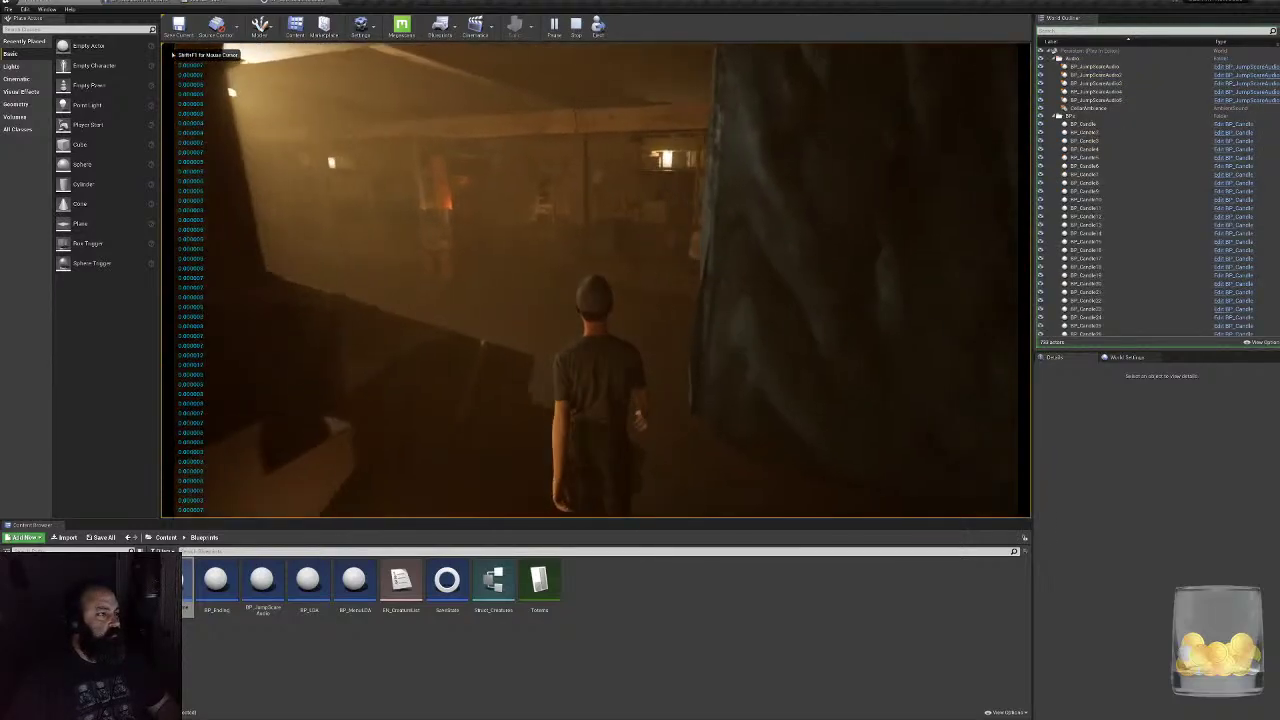
key("w")
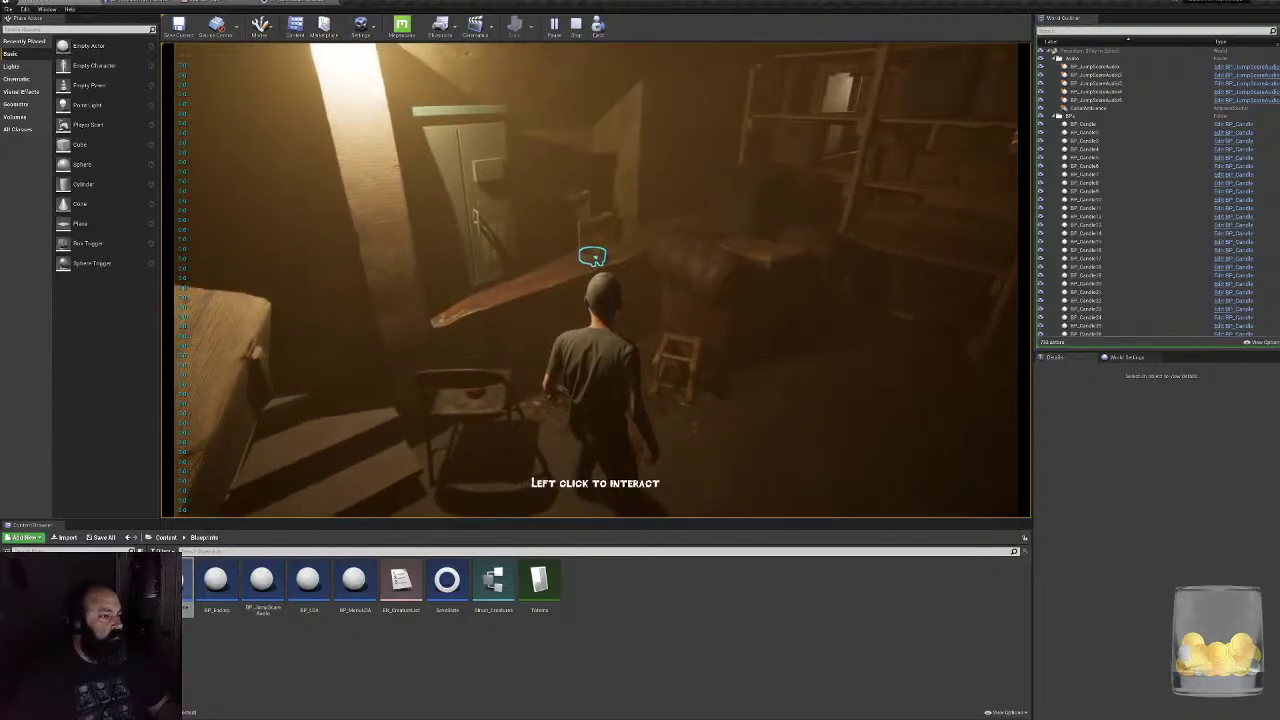
key("s")
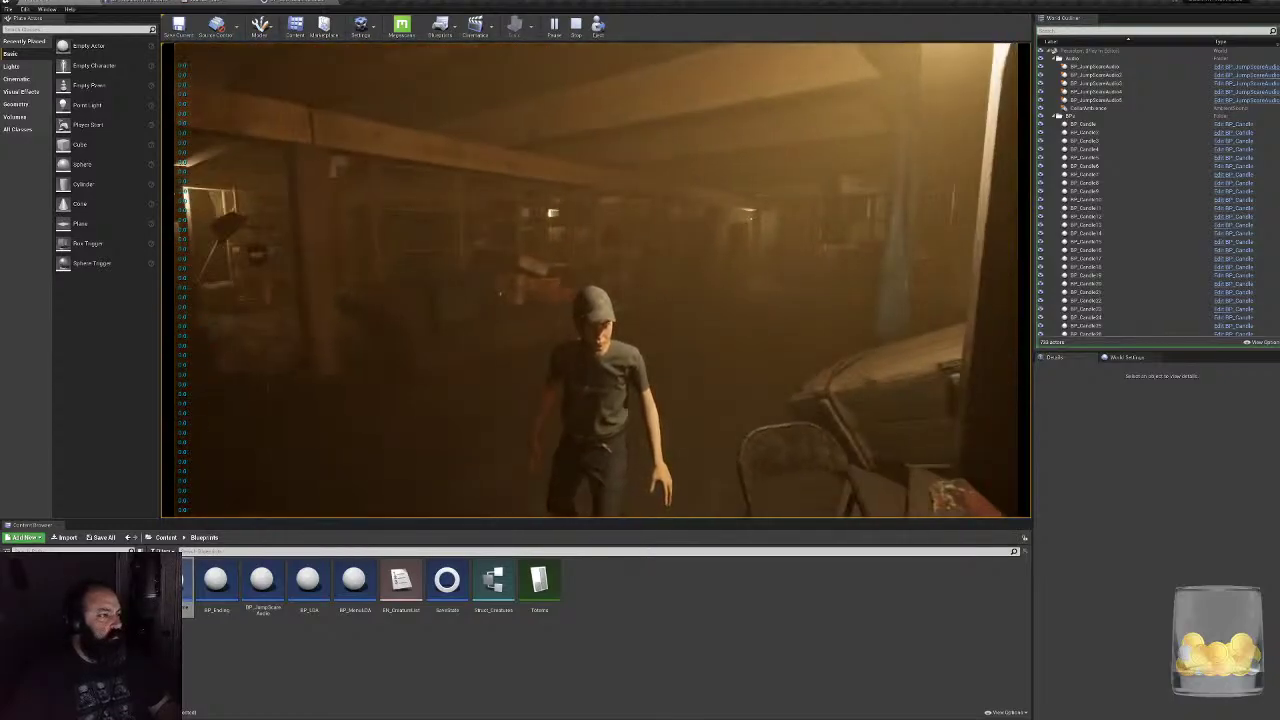
key("w")
key("w")
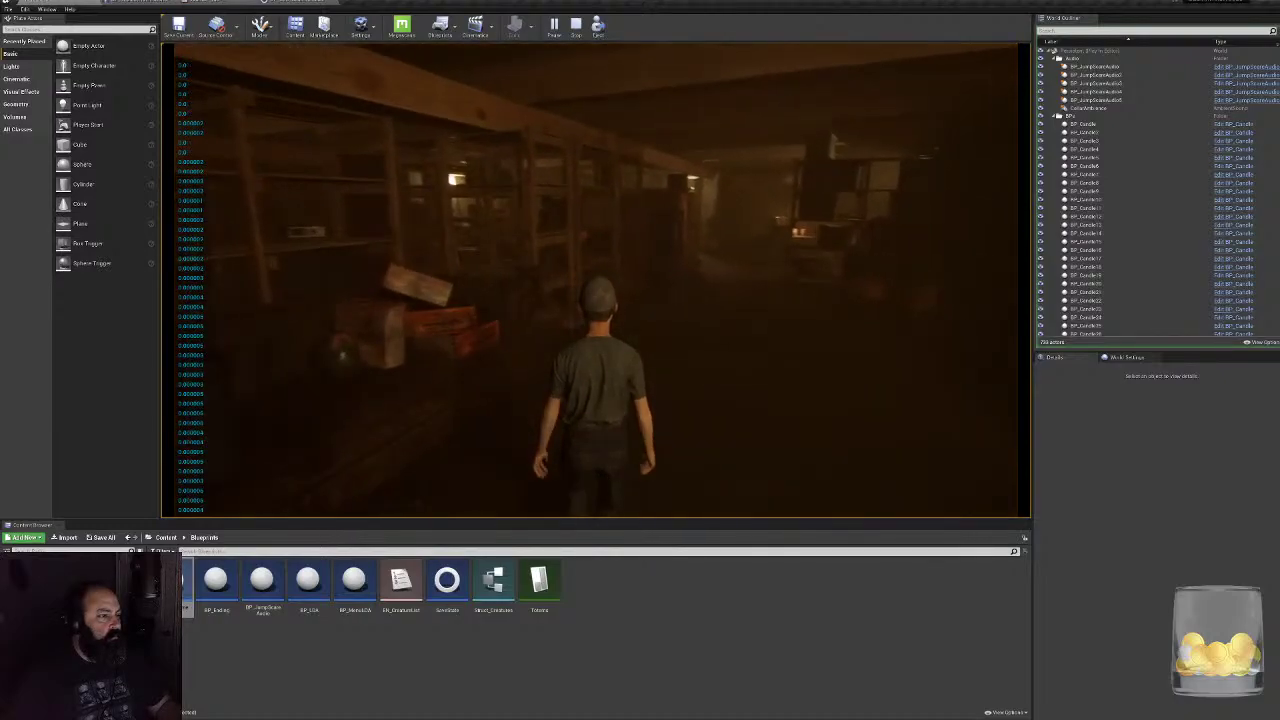
key("w")
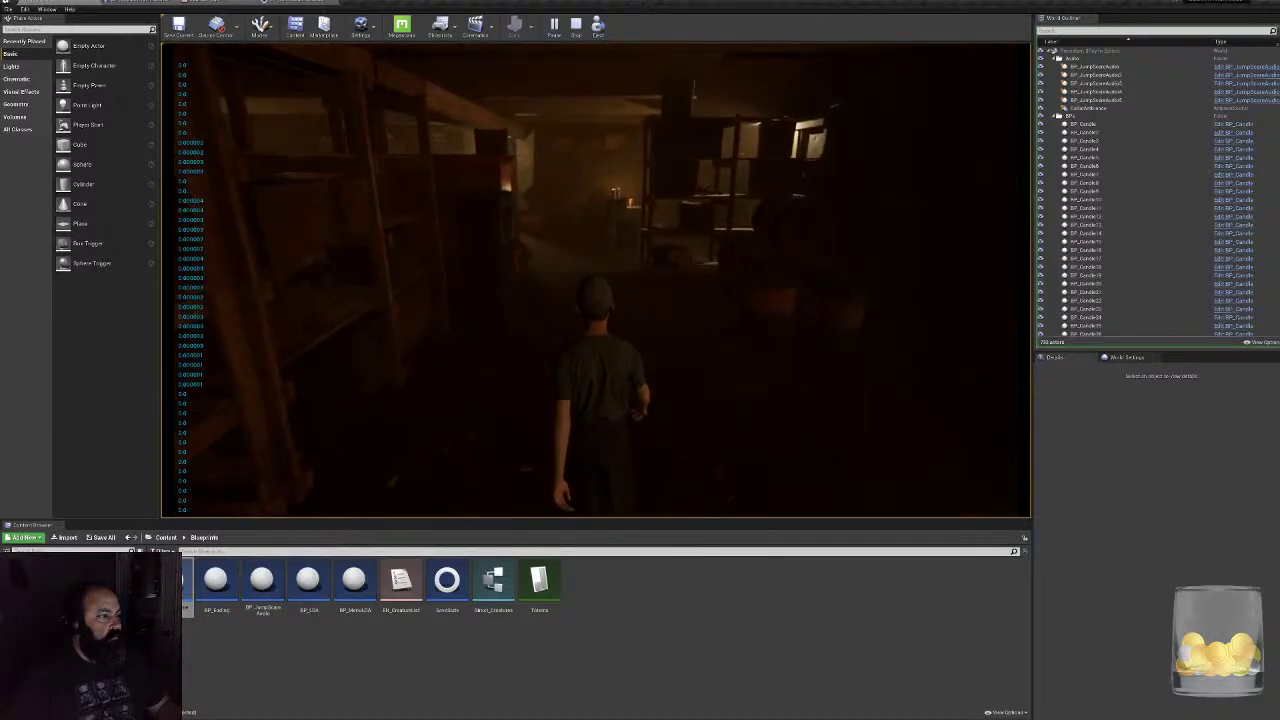
key("w")
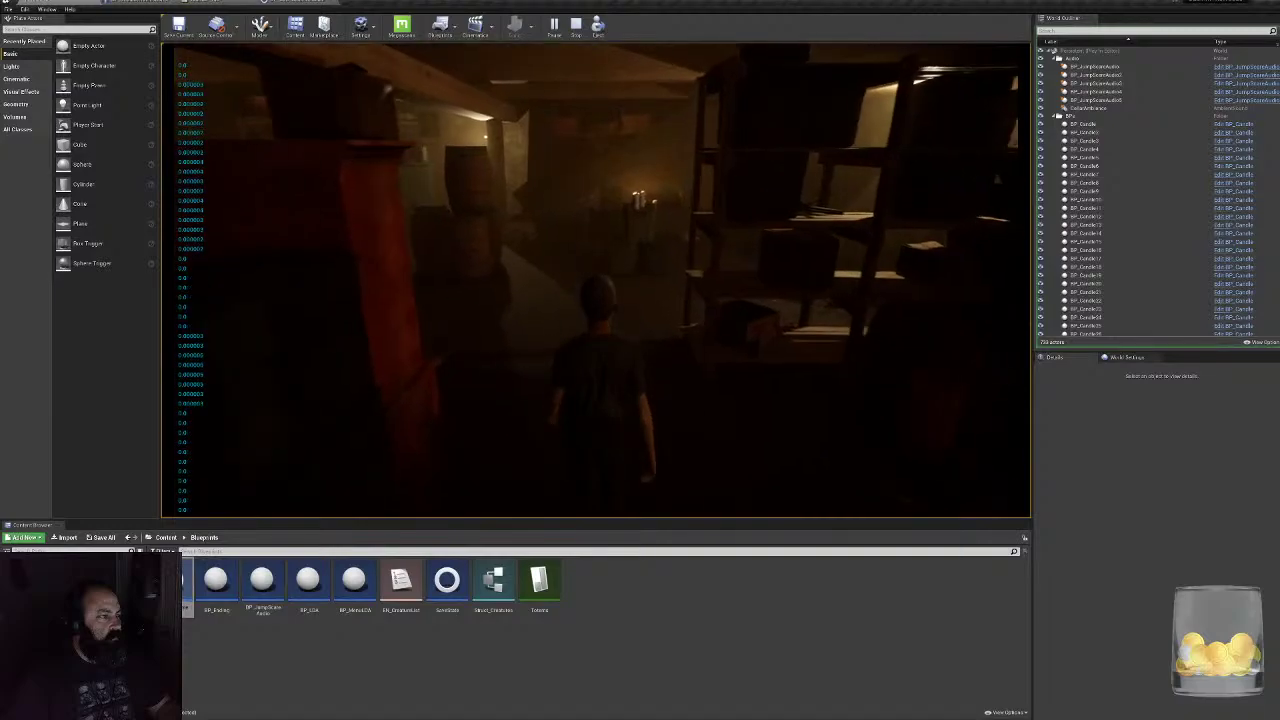
key("w")
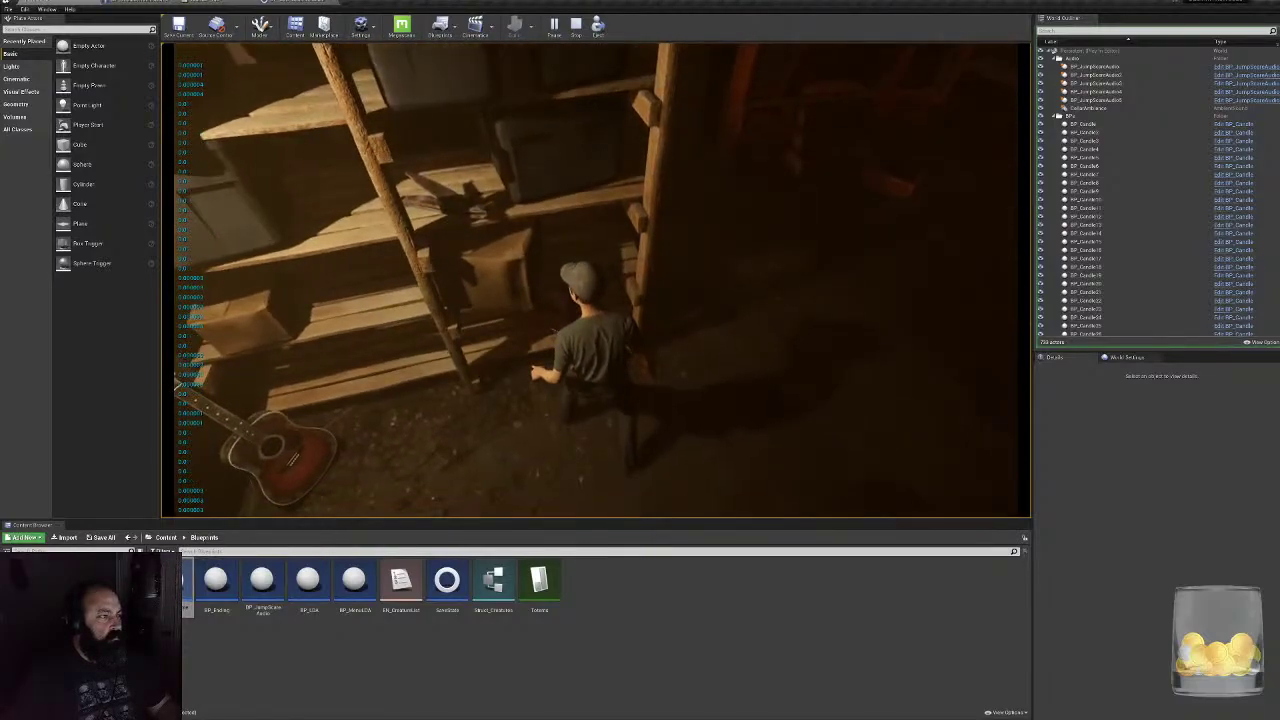
key("Escape")
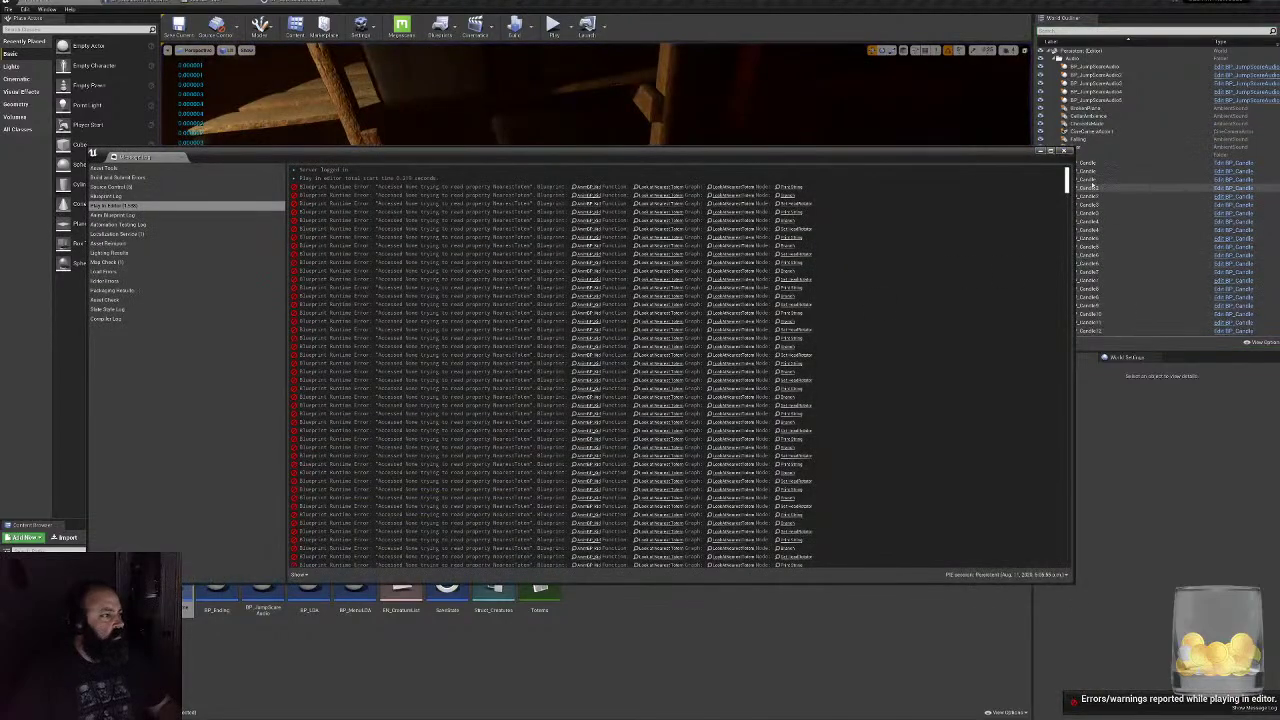
left_click(1064, 150)
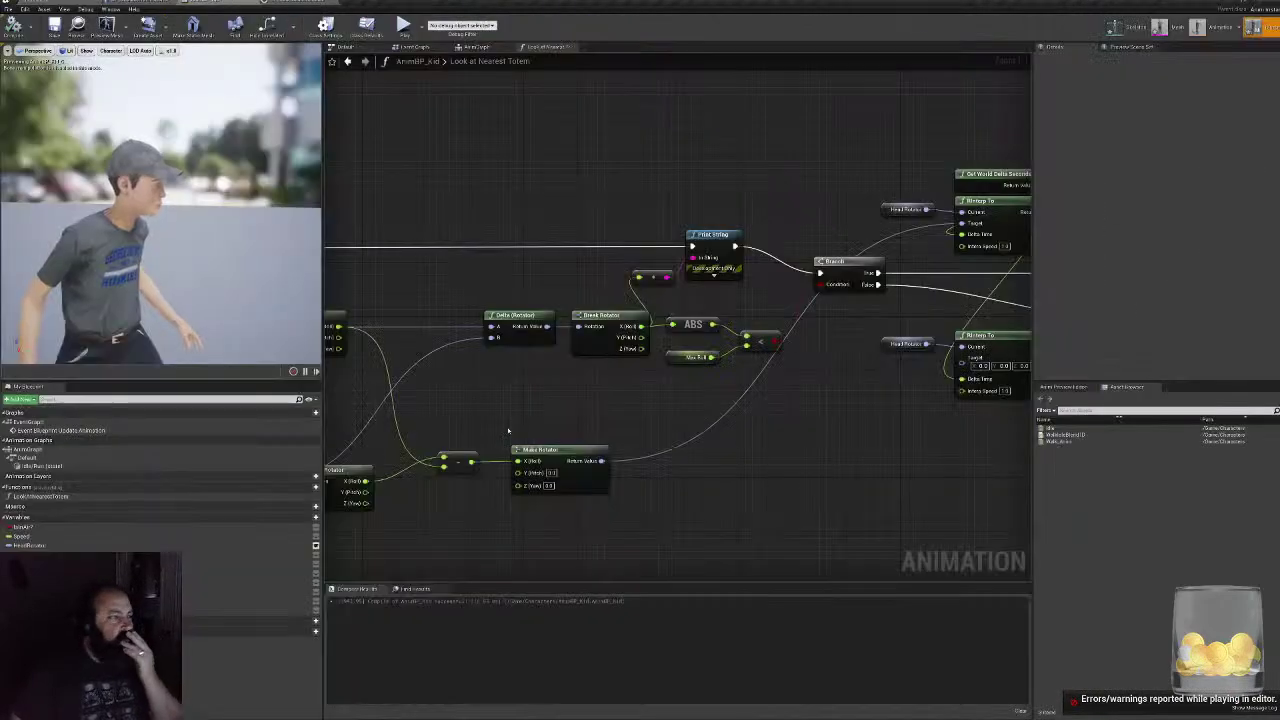
- Shift the Delta (Rotator) and its Break Rotator back from the ABS node and raise them, and raise GetActorRotation to tidy the wiring
right_click_drag(536, 330, 715, 334)
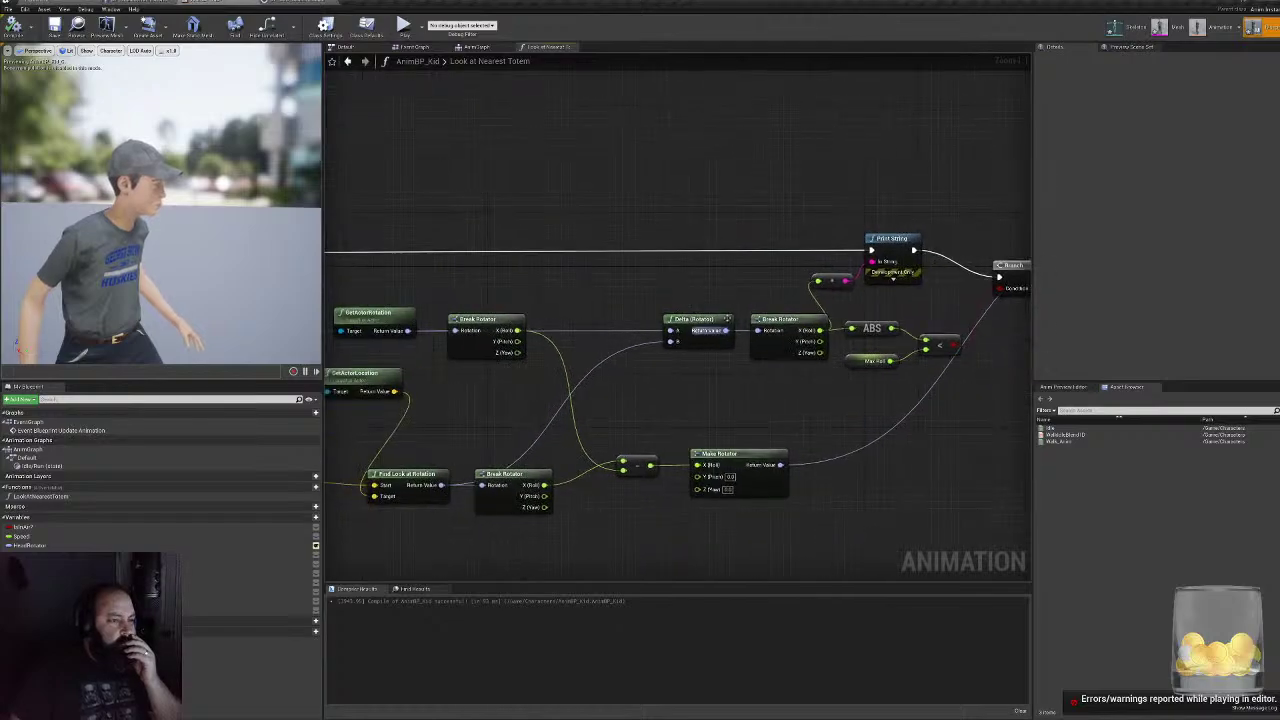
mouse_move(726, 298)
left_mouse_down()
mouse_move(771, 344)
mouse_move(784, 322)
mouse_move(733, 322)
left_mouse_up()
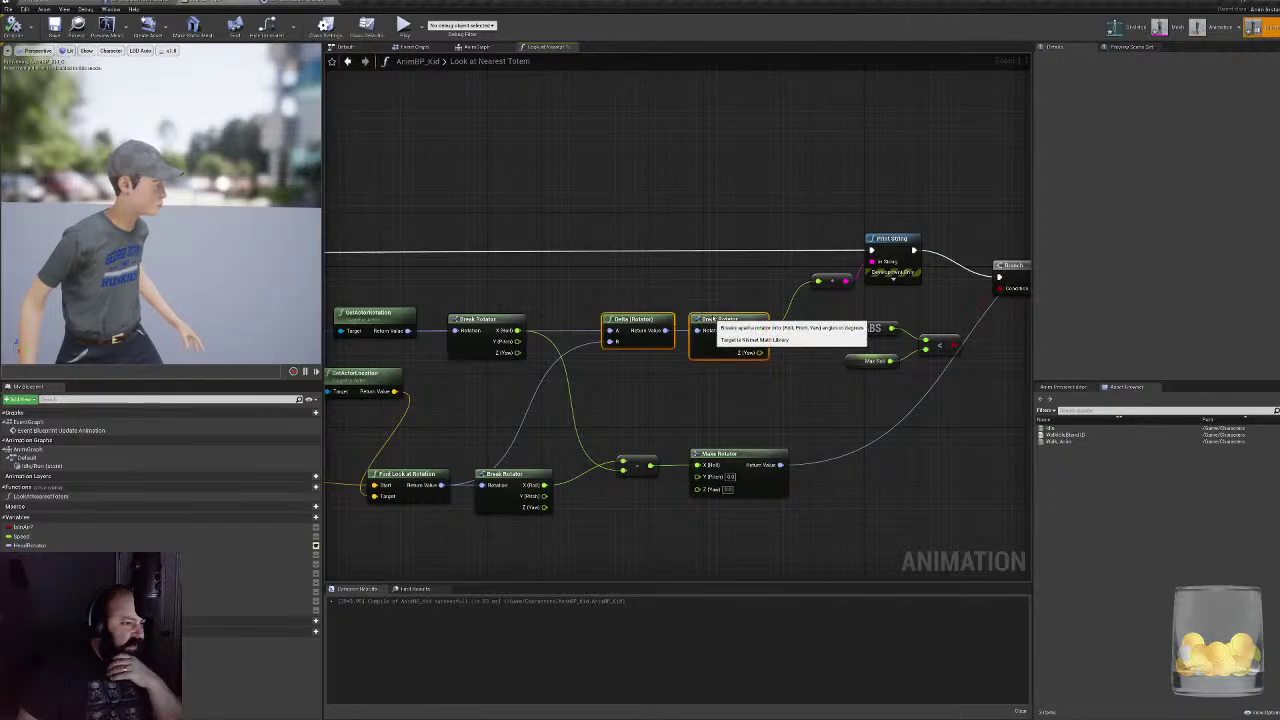
left_click_drag(713, 320, 716, 288)
right_click_drag(716, 290, 938, 260)
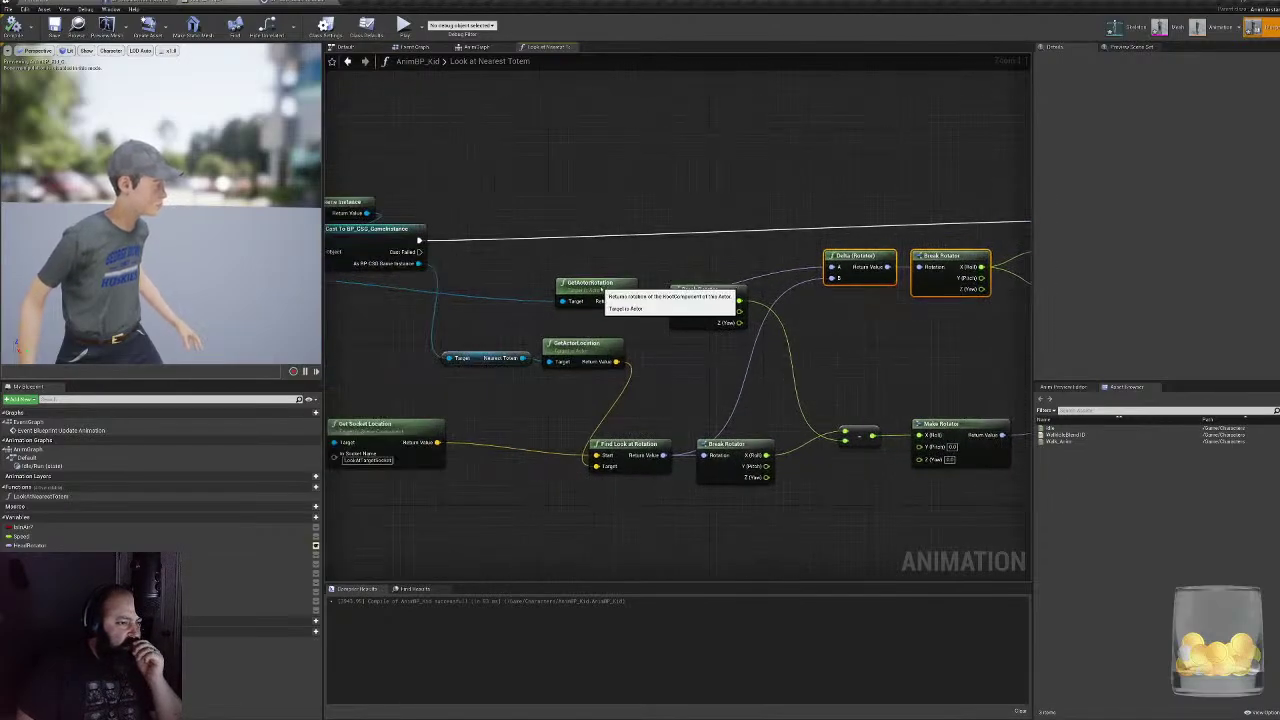
left_click_drag(598, 295, 604, 265)
right_click_drag(665, 311, 594, 296)
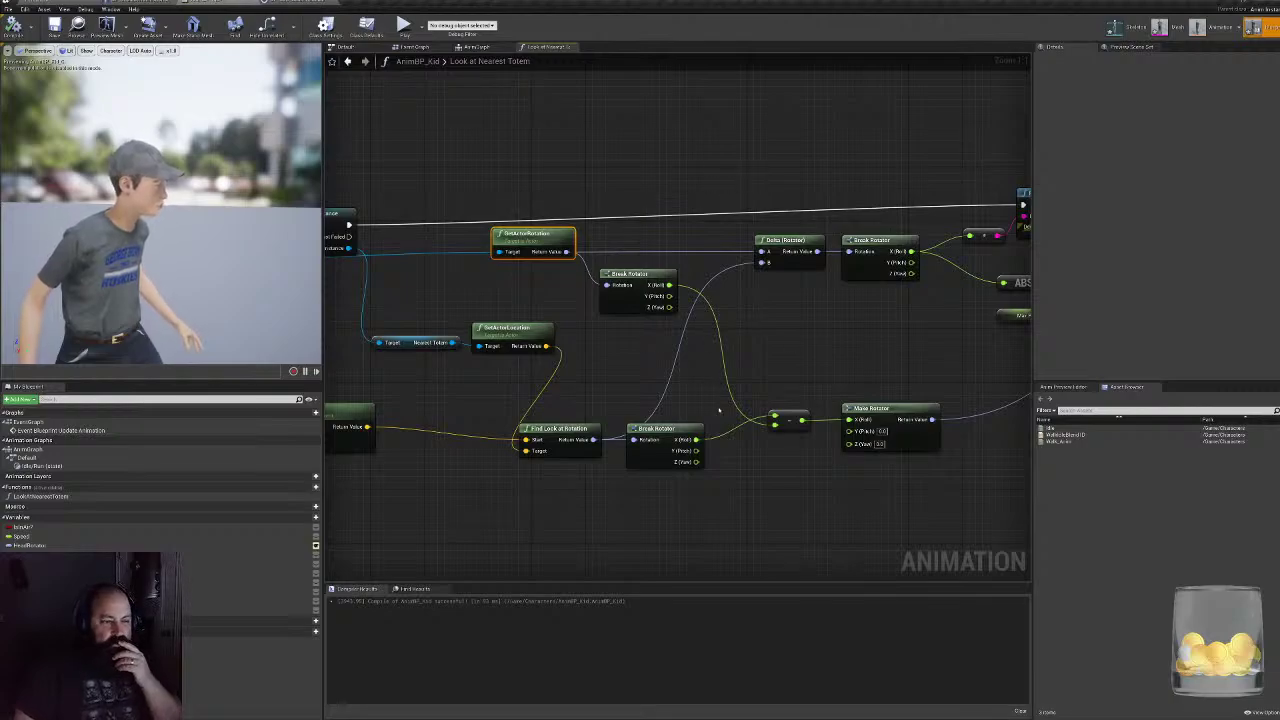
- Examine the Look at Nearest Totem graph, including the Max Roll default, both RInterp To branches, Make Rotator and the rotation inputs
right_click_drag(718, 410, 478, 410)
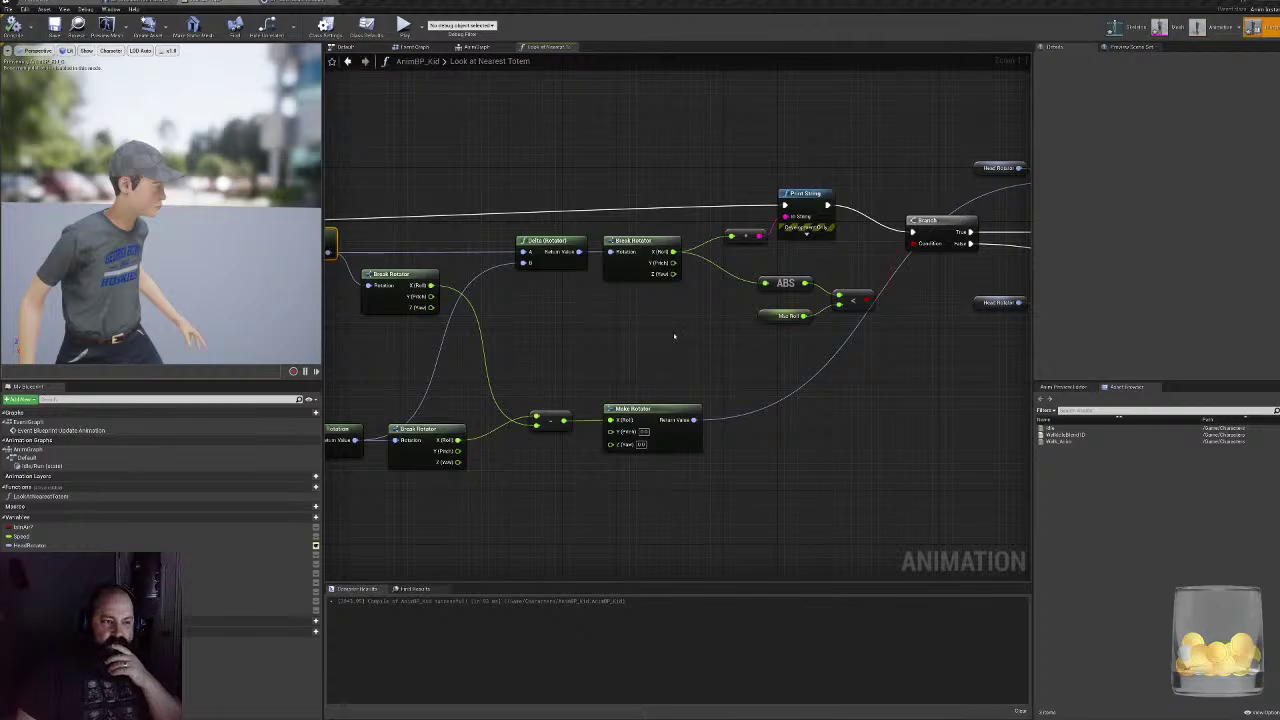
right_click_drag(674, 336, 576, 382)
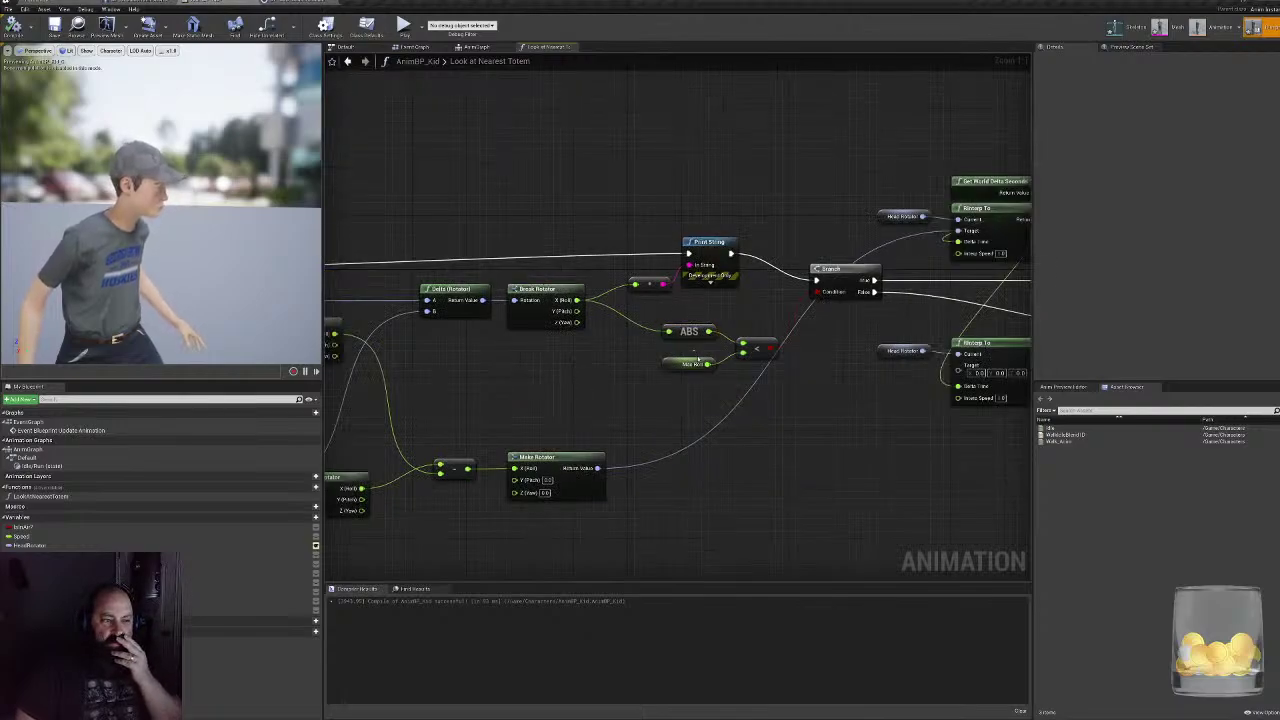
left_click(692, 364)
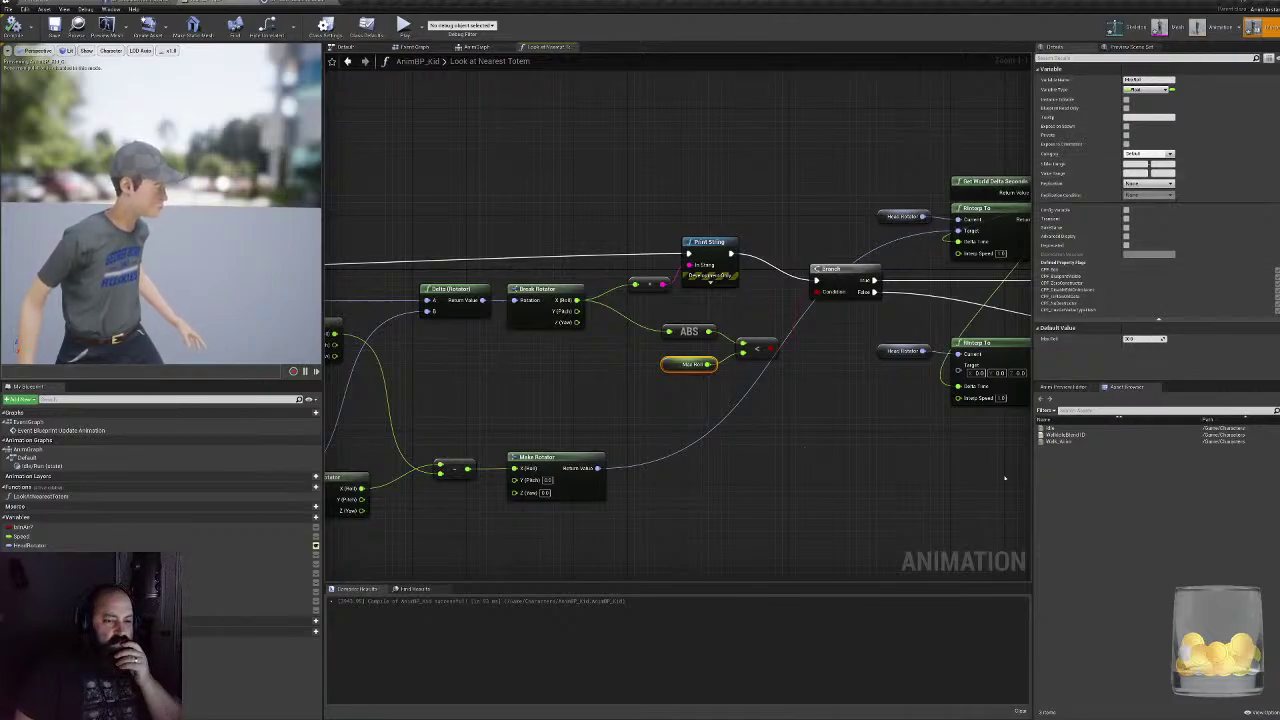
right_click_drag(877, 424, 622, 445)
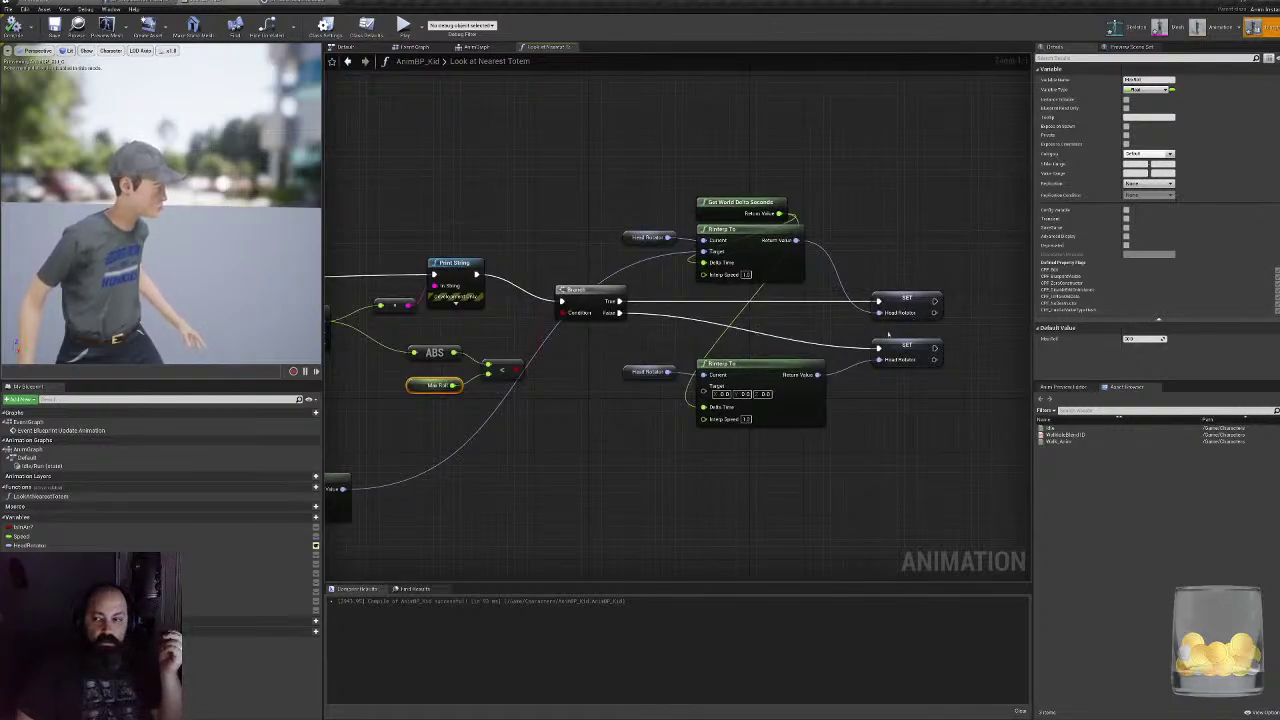
right_click_drag(645, 412, 722, 510)
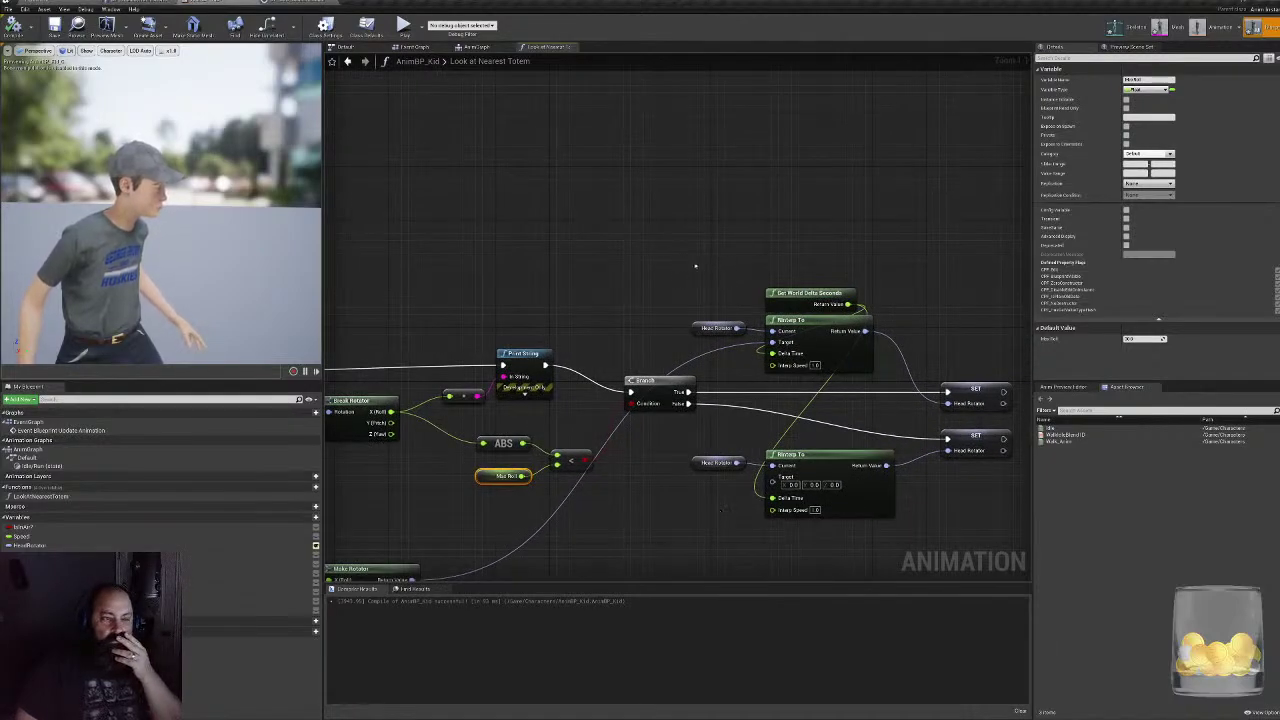
left_click_drag(696, 266, 832, 356)
right_click_drag(586, 508, 731, 321)
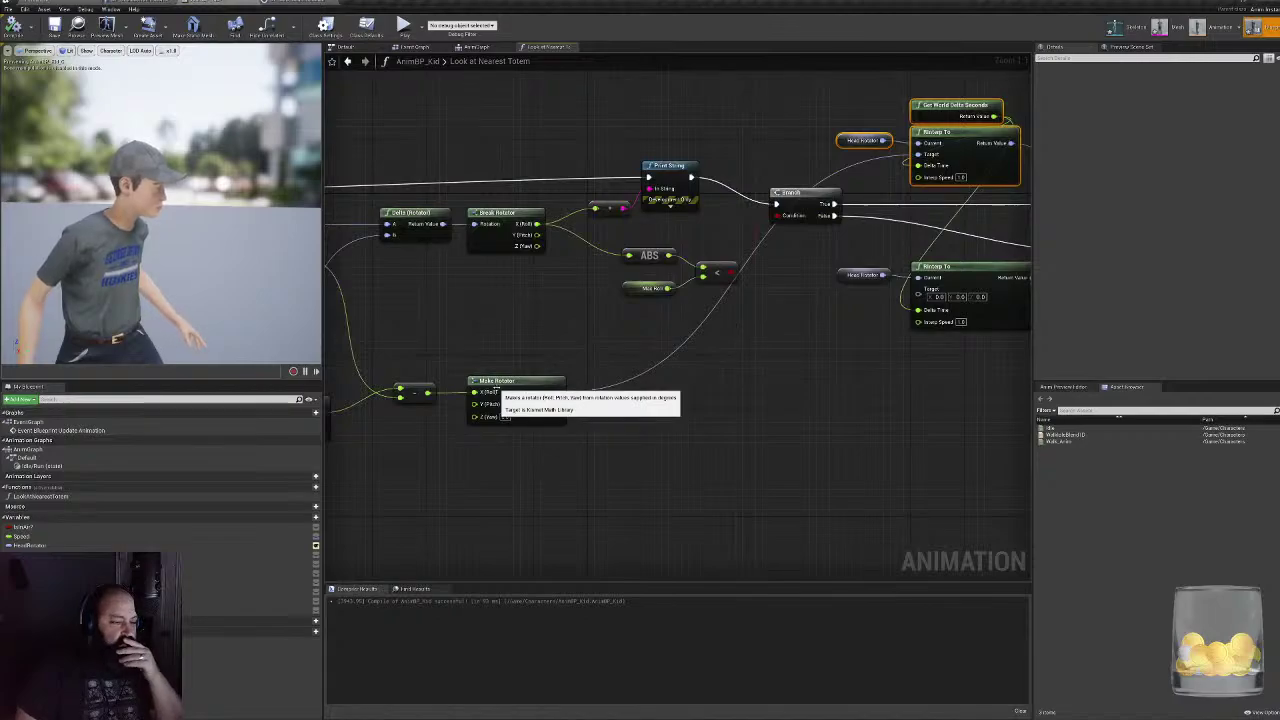
right_click_drag(494, 391, 961, 396)
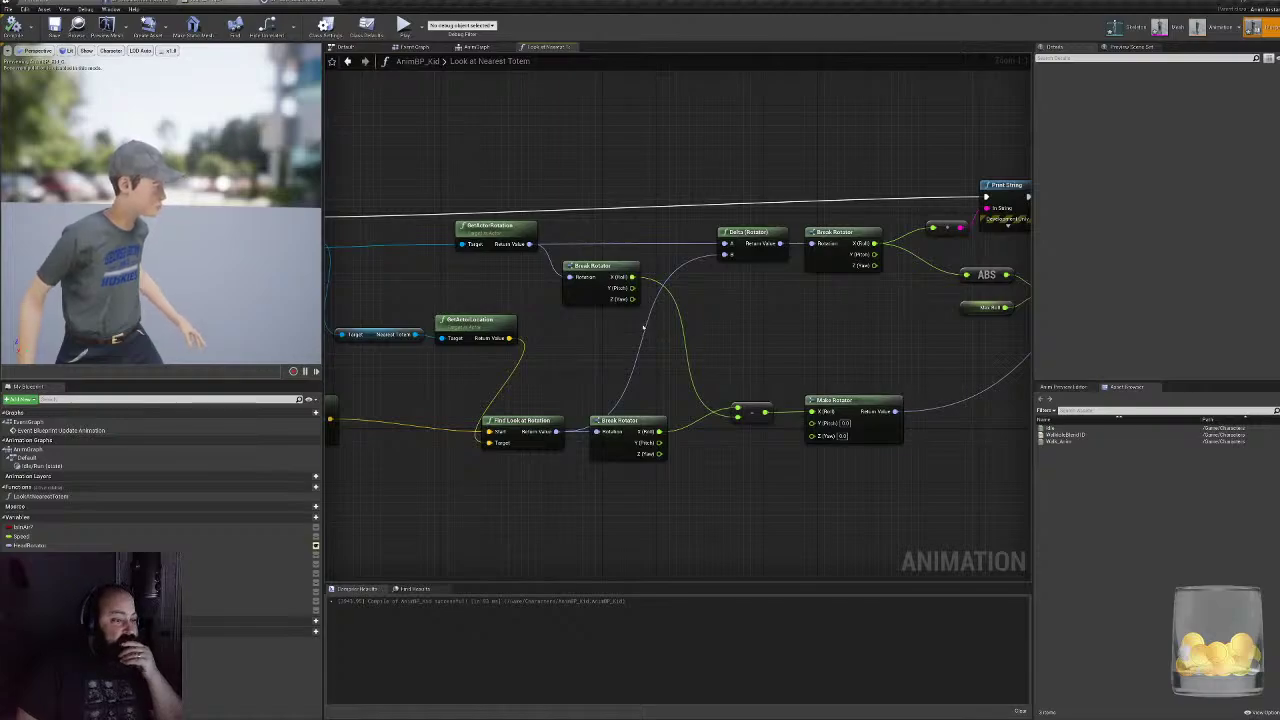
right_click_drag(643, 327, 890, 370)
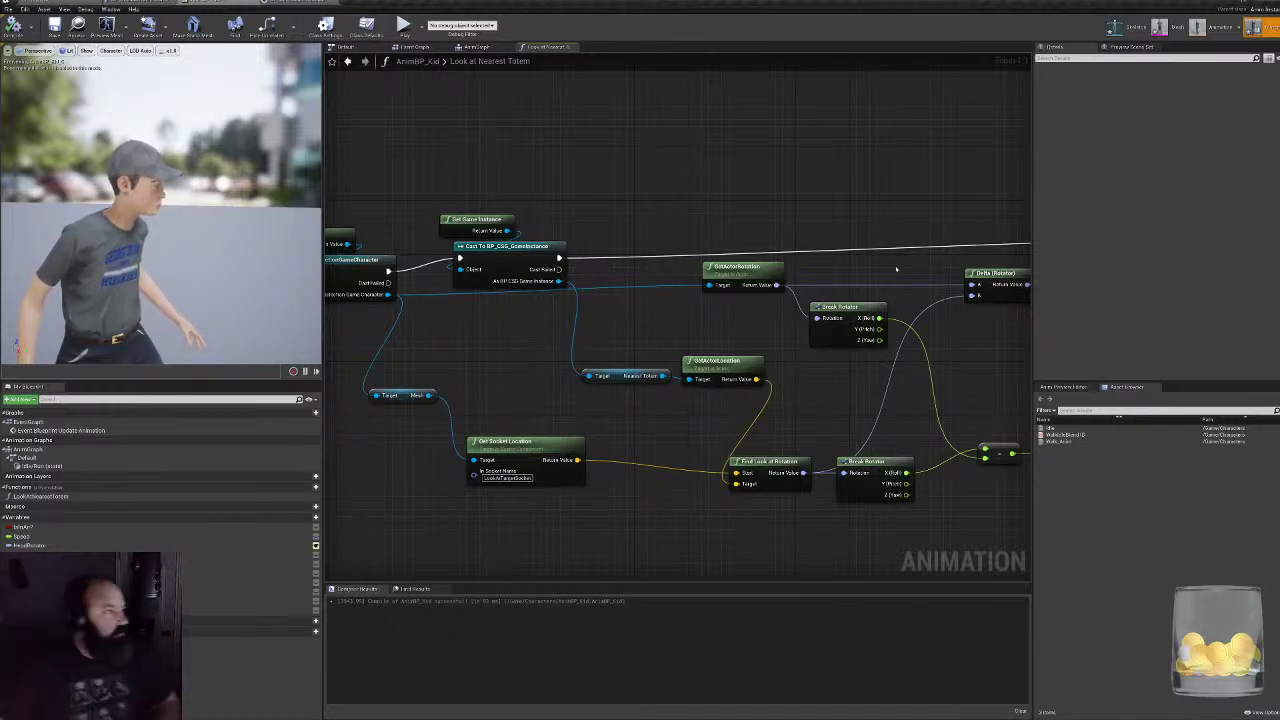
right_click_drag(897, 266, 606, 230)
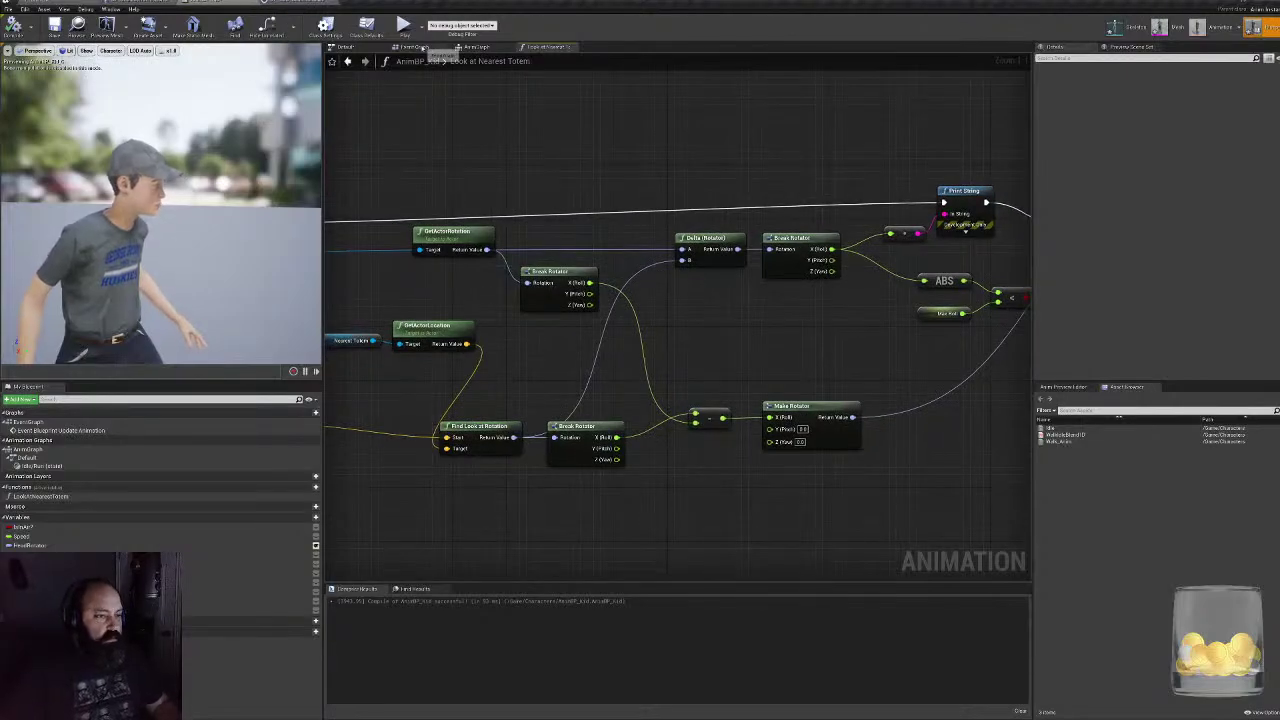
- Open the AnimGraph, set the Head Rotator variable's default Z to 45 to test the head turn, and compile
left_click(420, 47)
left_click(480, 47)
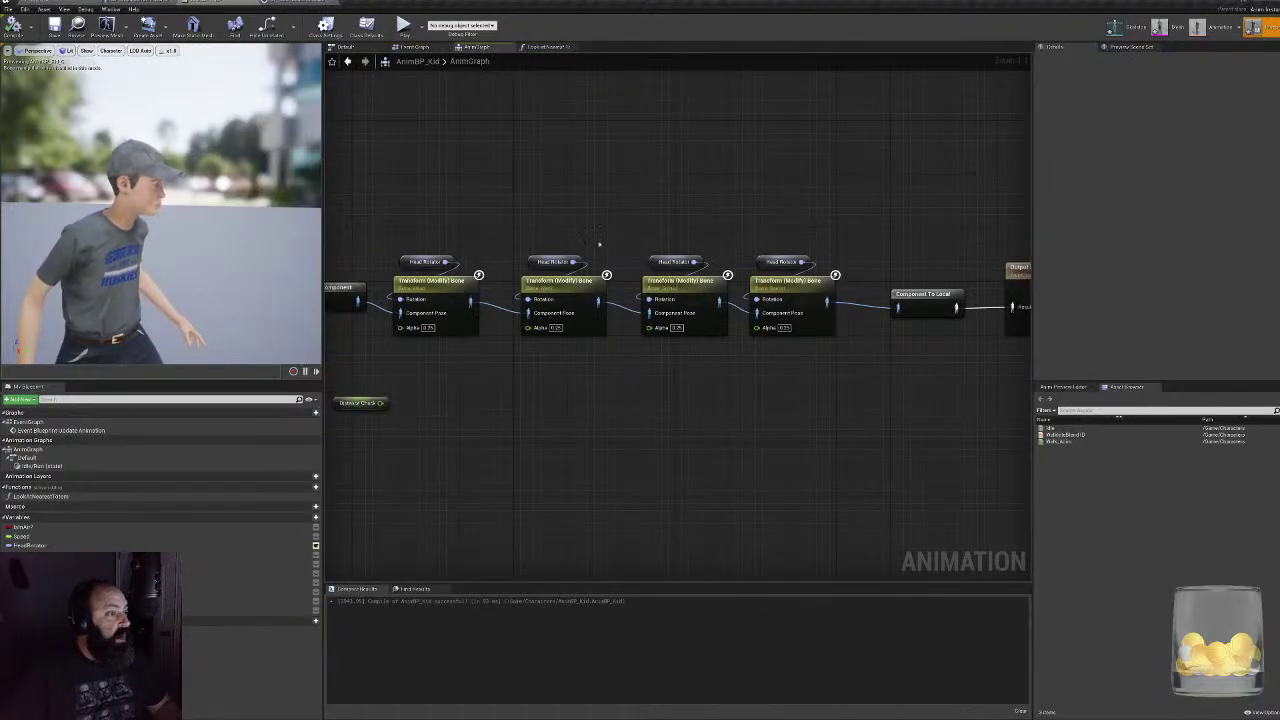
left_click(652, 261)
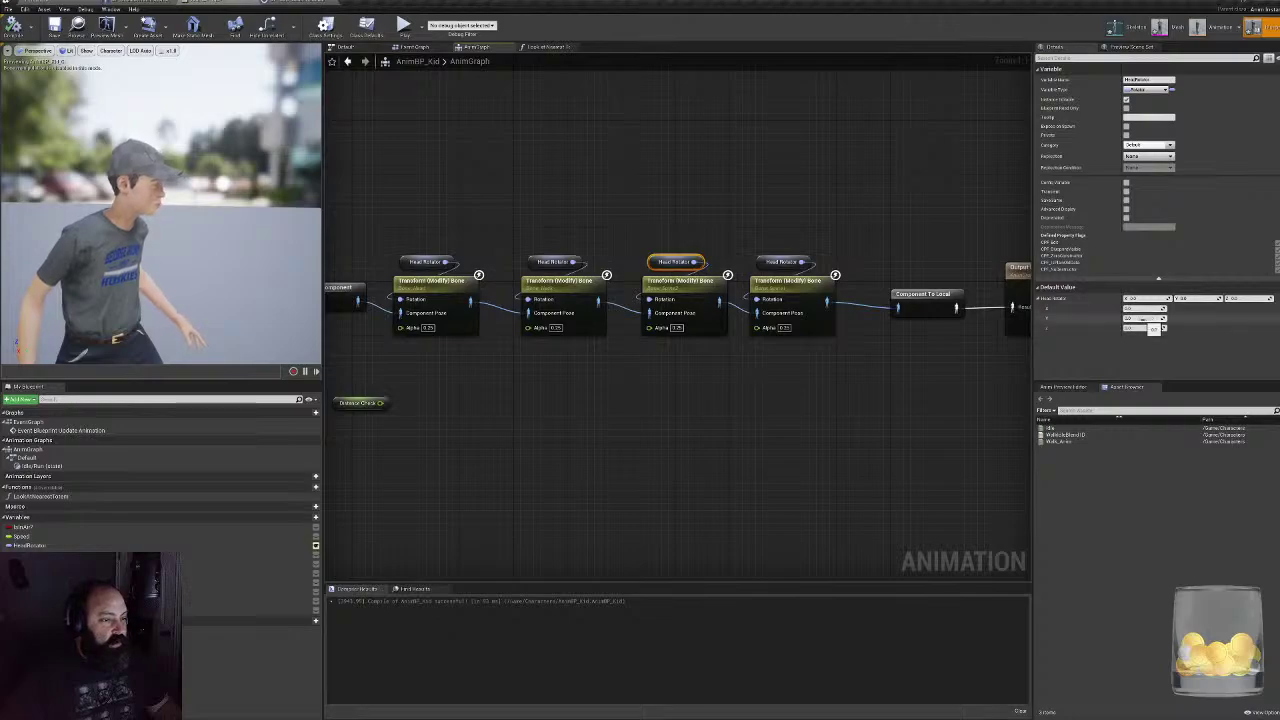
left_click_drag(1135, 327, 1137, 327)
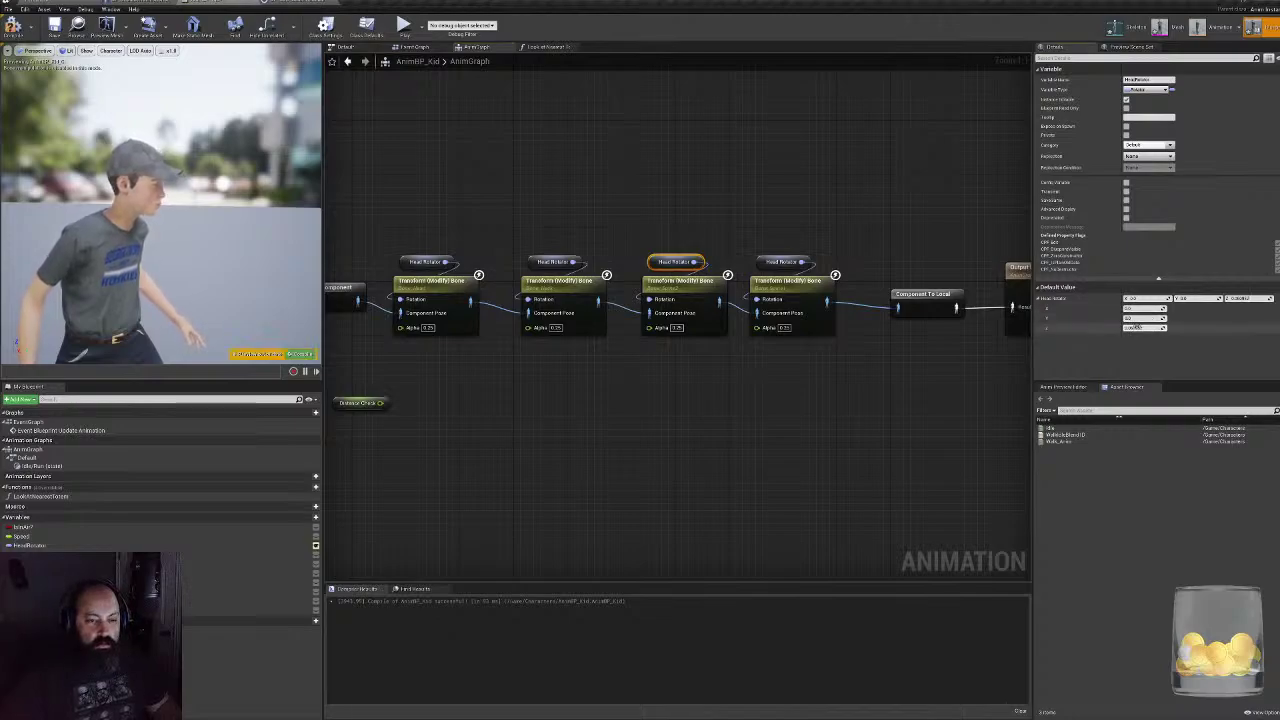
left_click(1137, 327)
type("45")
key("Return")
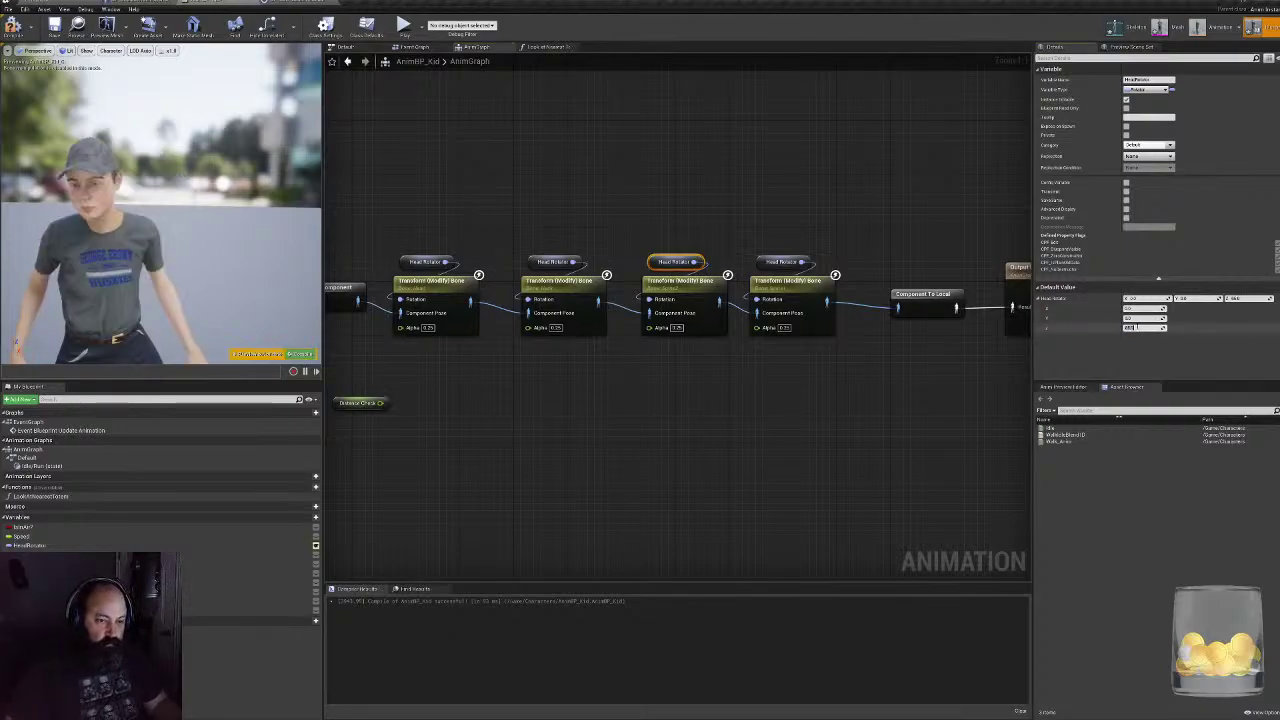
key("Return")
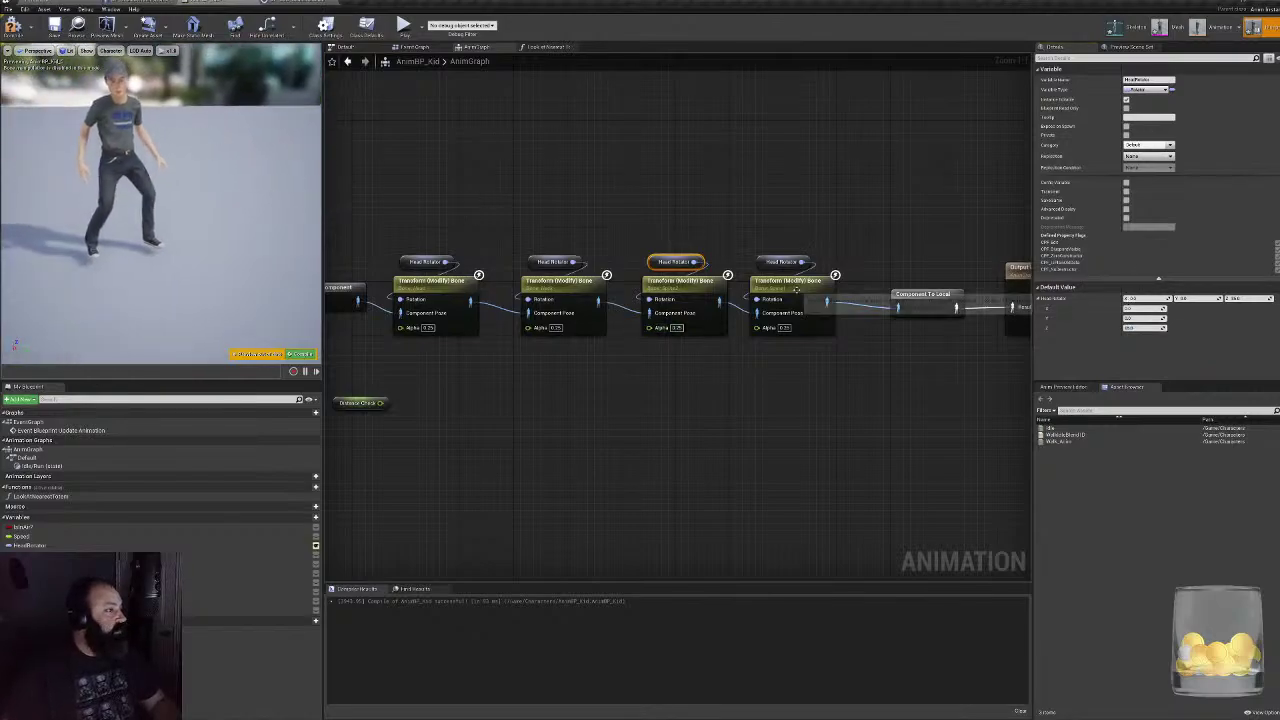
left_click(14, 27)
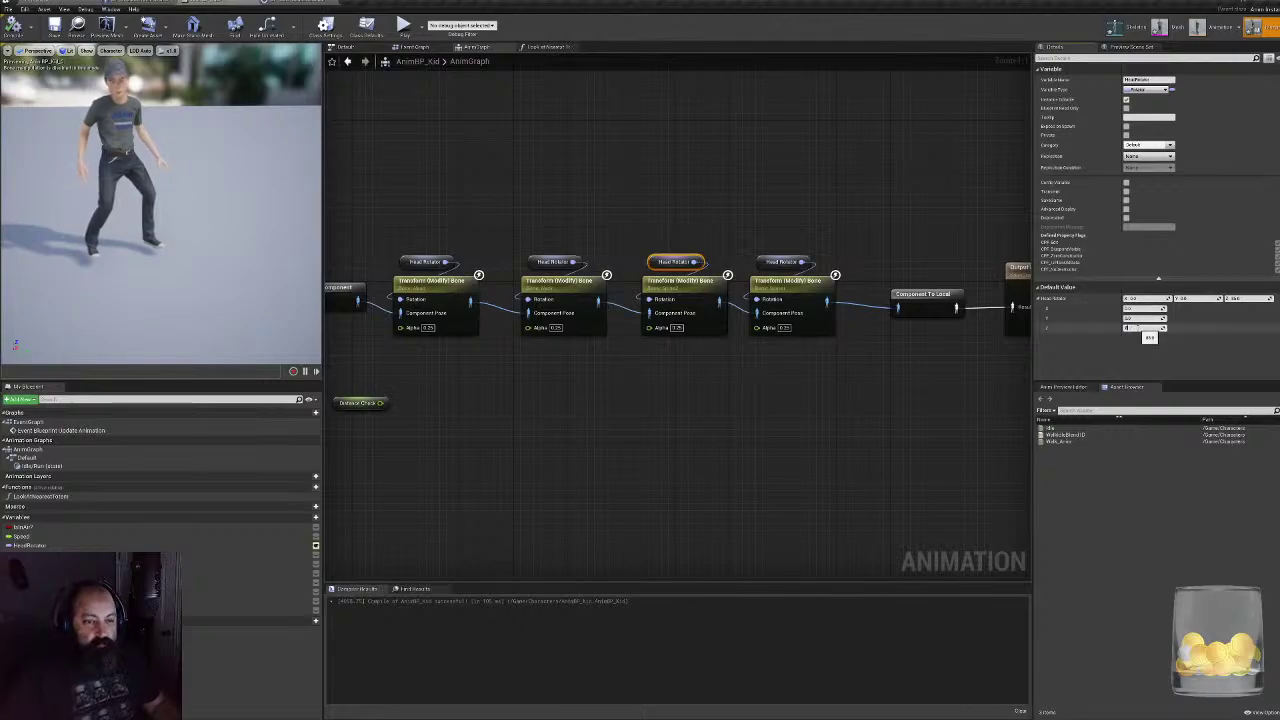
- Reset the Head Rotator variable's default Z to 0 and recompile AnimBP_Kid
type("0")
key("Return")
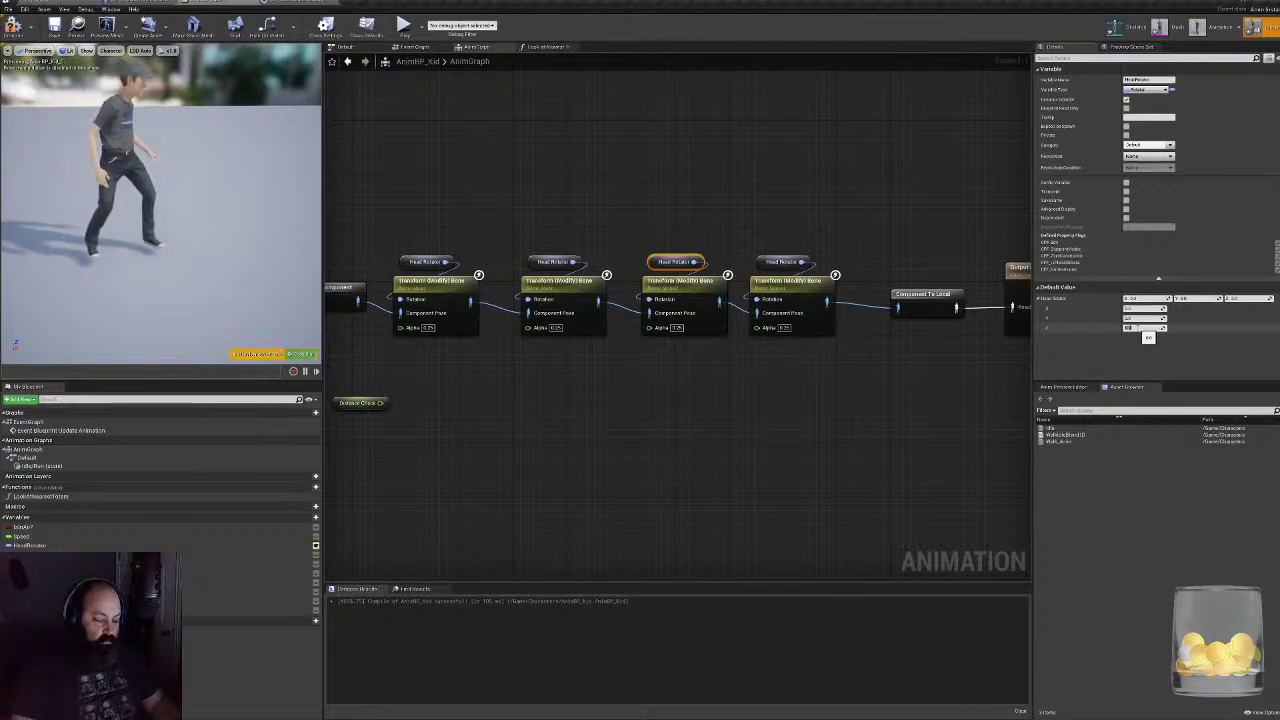
left_click(13, 27)
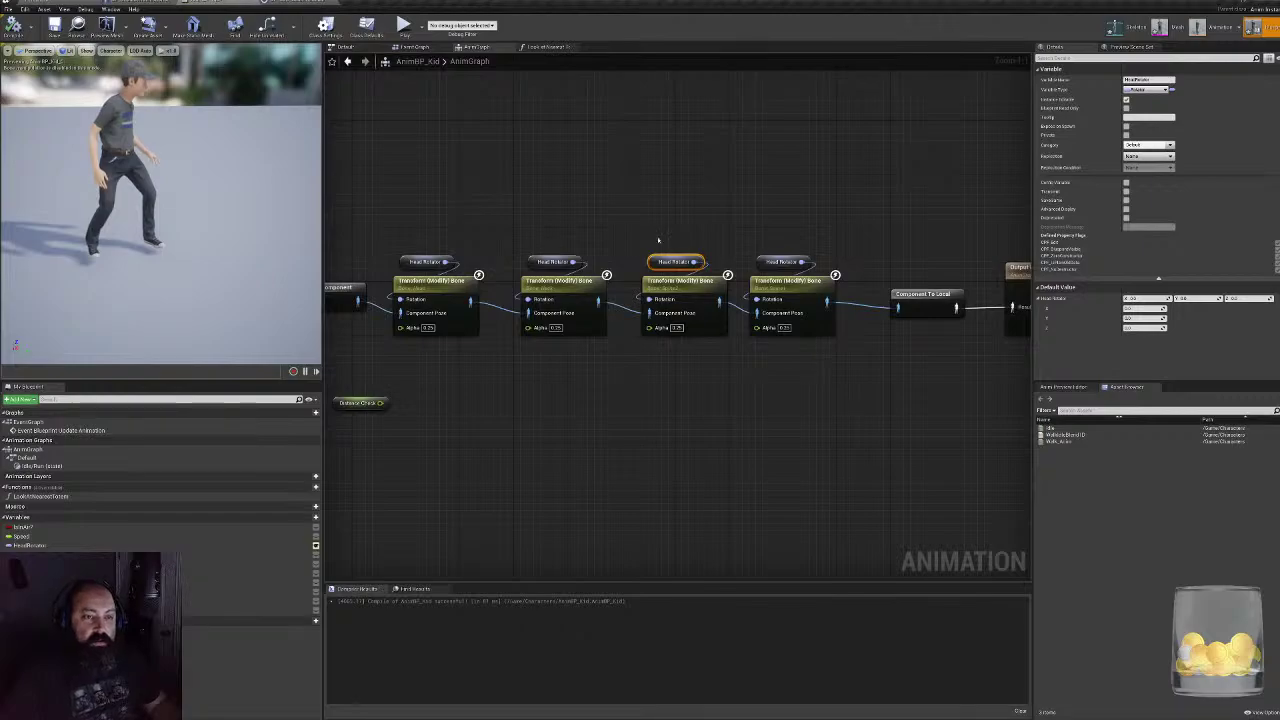
- Check the Rotation Space options of the last Transform (Modify) Bone before Component To Local, keeping its current choice
left_click(767, 326)
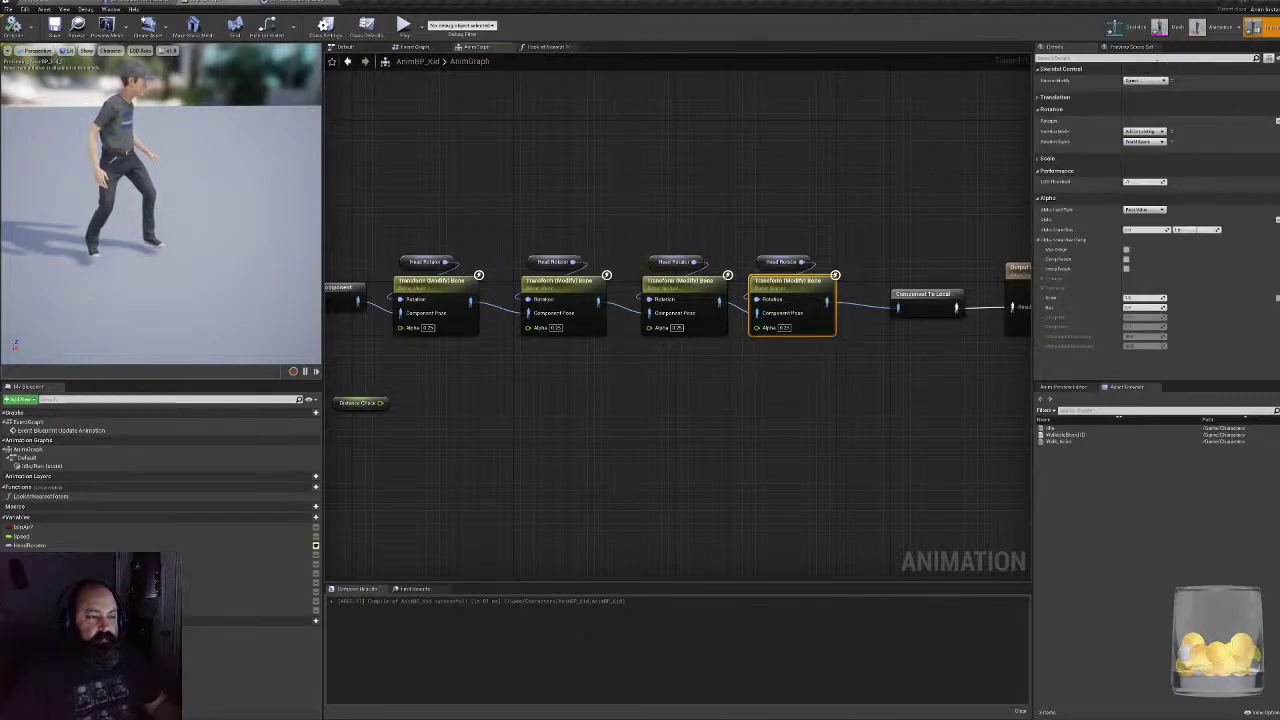
left_click(1143, 141)
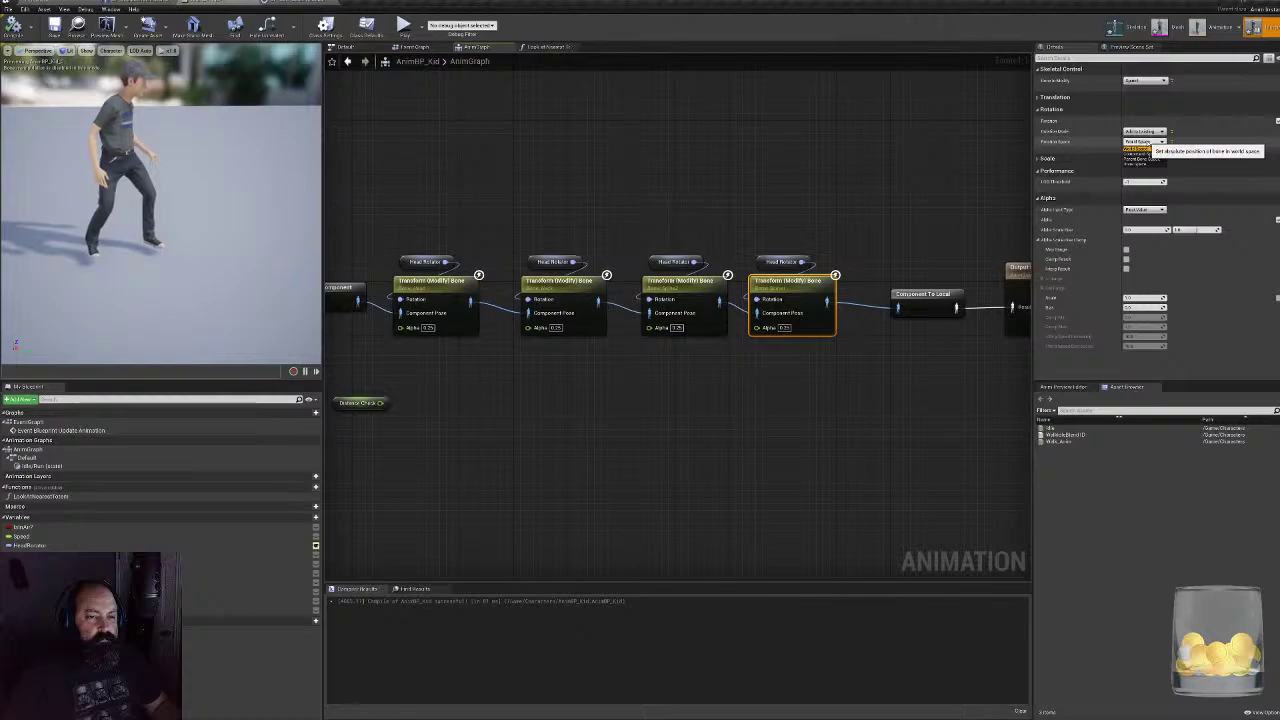
left_click(1141, 163)
left_click(903, 232)
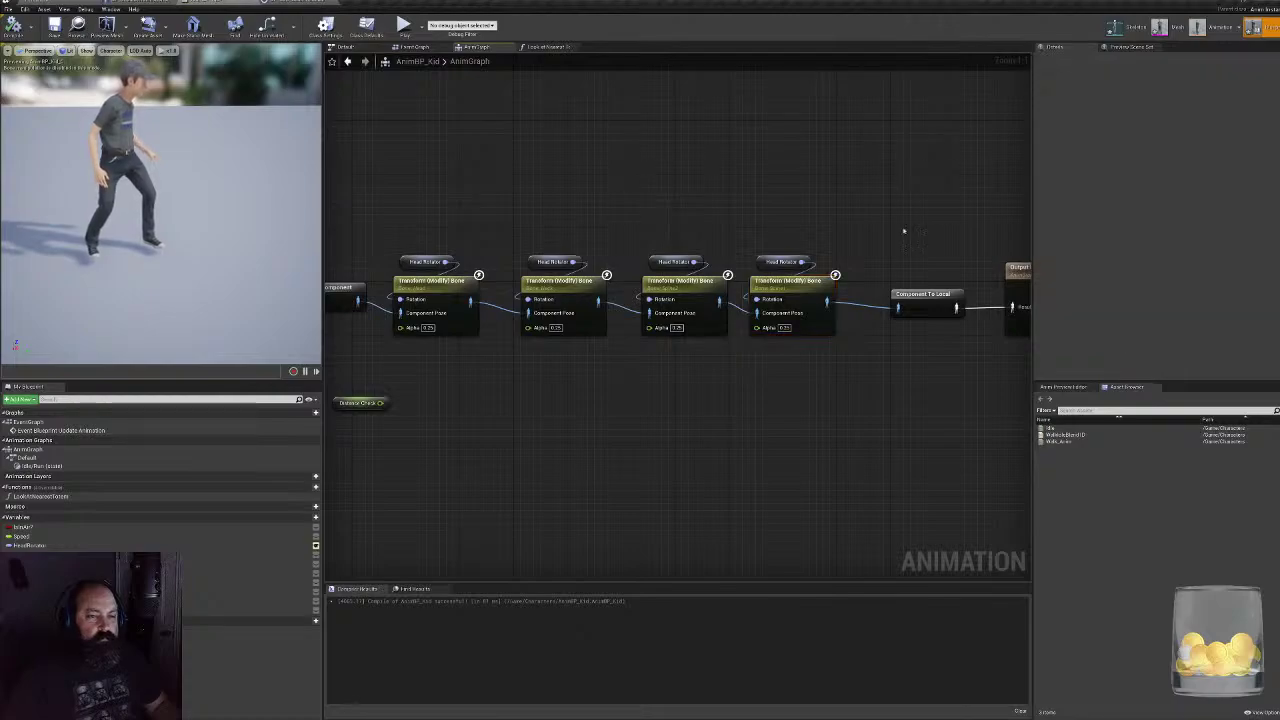
- In Look at Nearest Totem, subtract both Break Rotators' Z (Yaw) outputs instead of X (Roll), and feed the result into Make Rotator's Z (Yaw)
left_click(547, 47)
right_click_drag(789, 367, 870, 379)
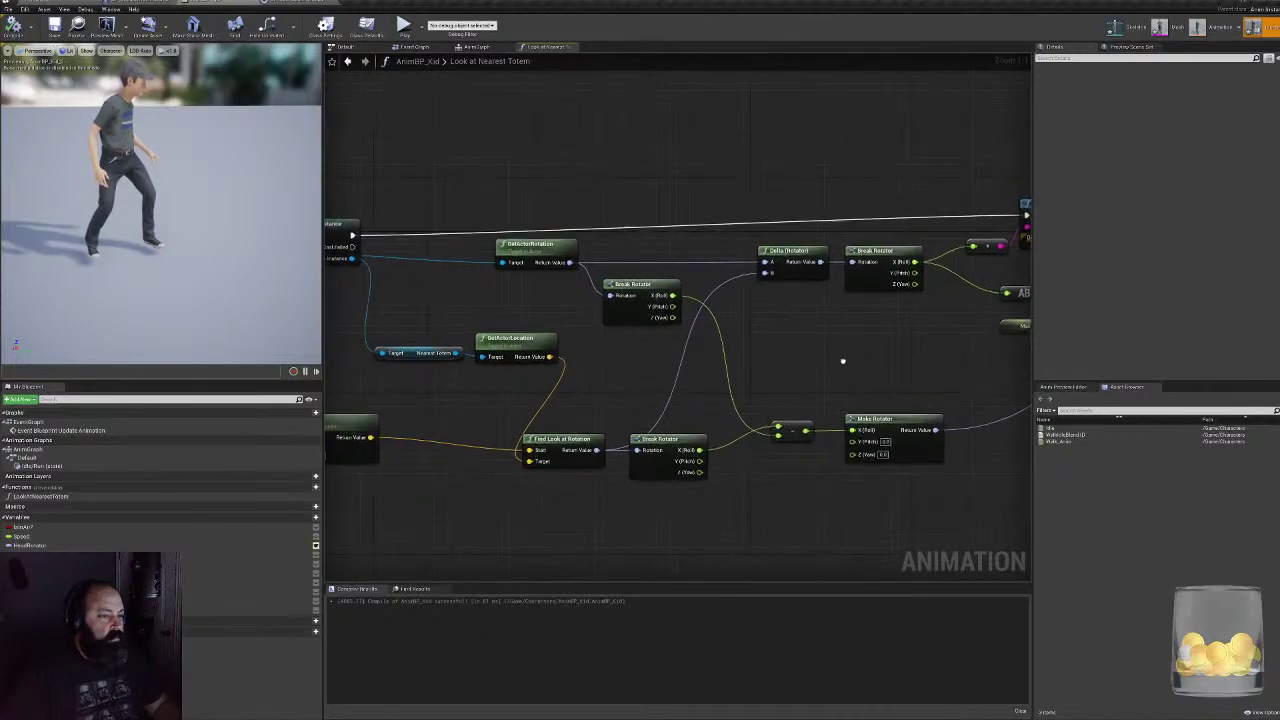
right_click_drag(591, 320, 1025, 334)
right_click_drag(848, 326, 497, 335)
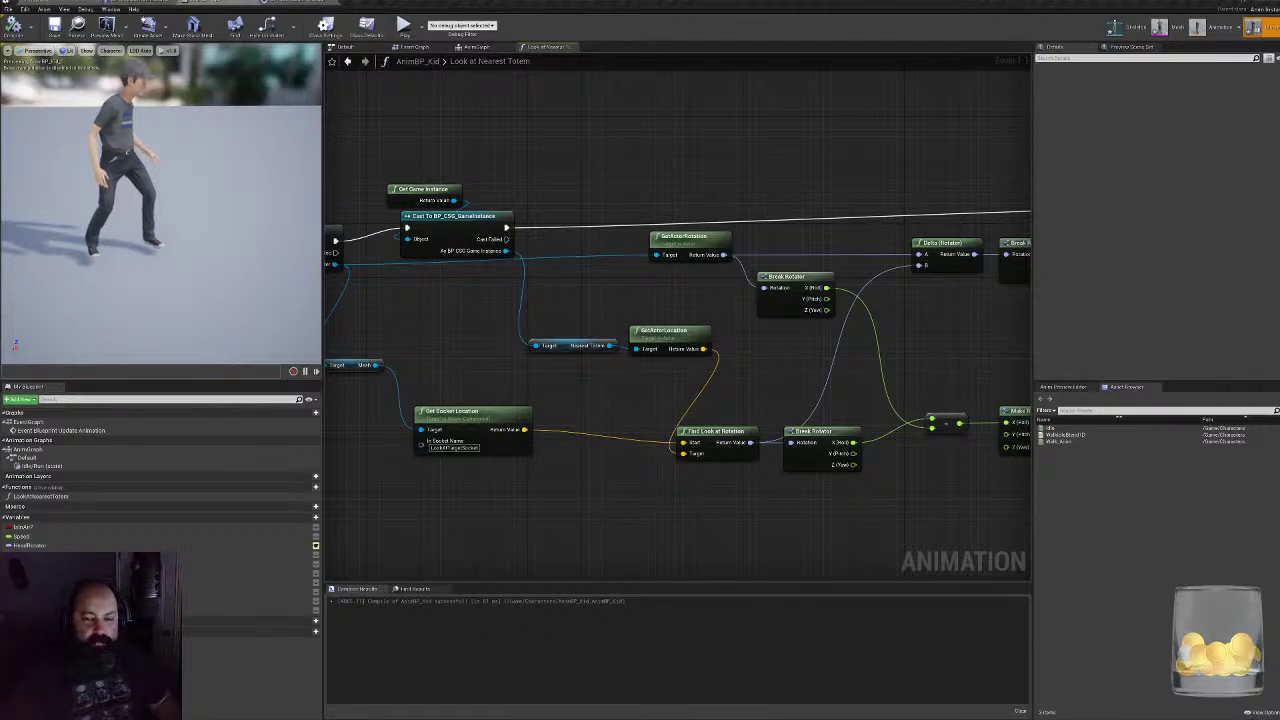
right_click_drag(645, 274, 403, 294)
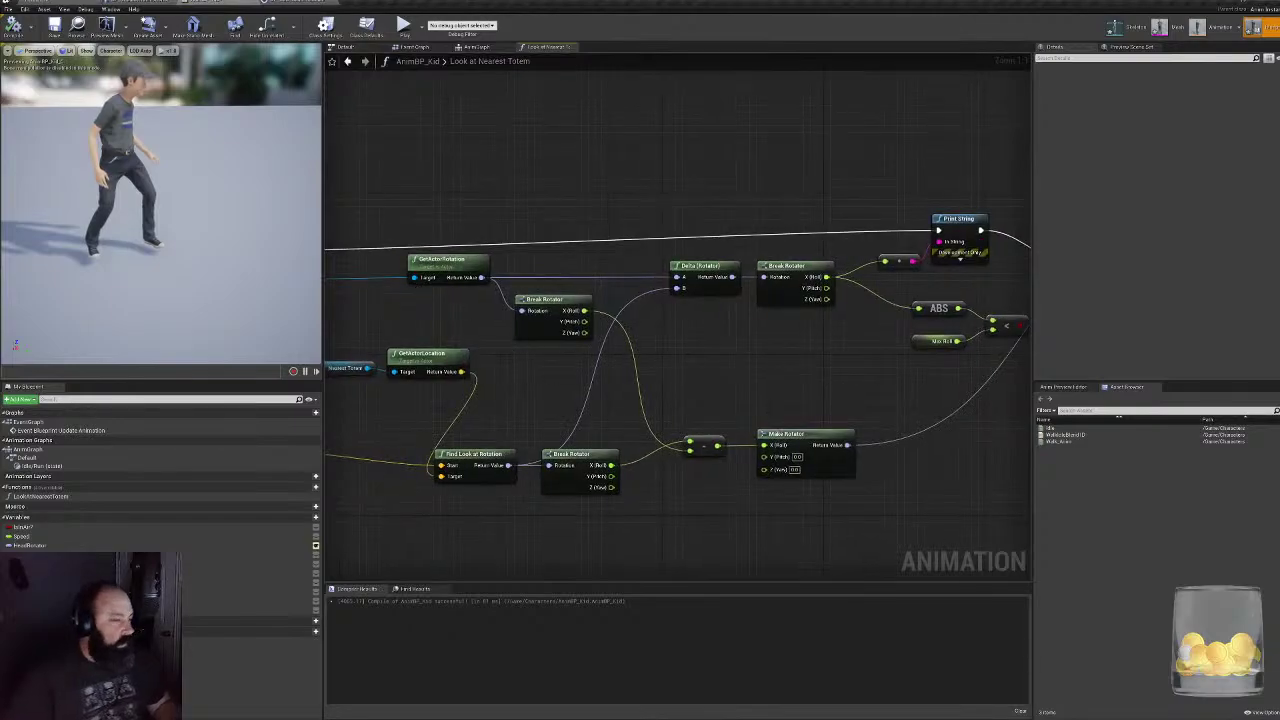
right_click_drag(584, 327, 571, 240)
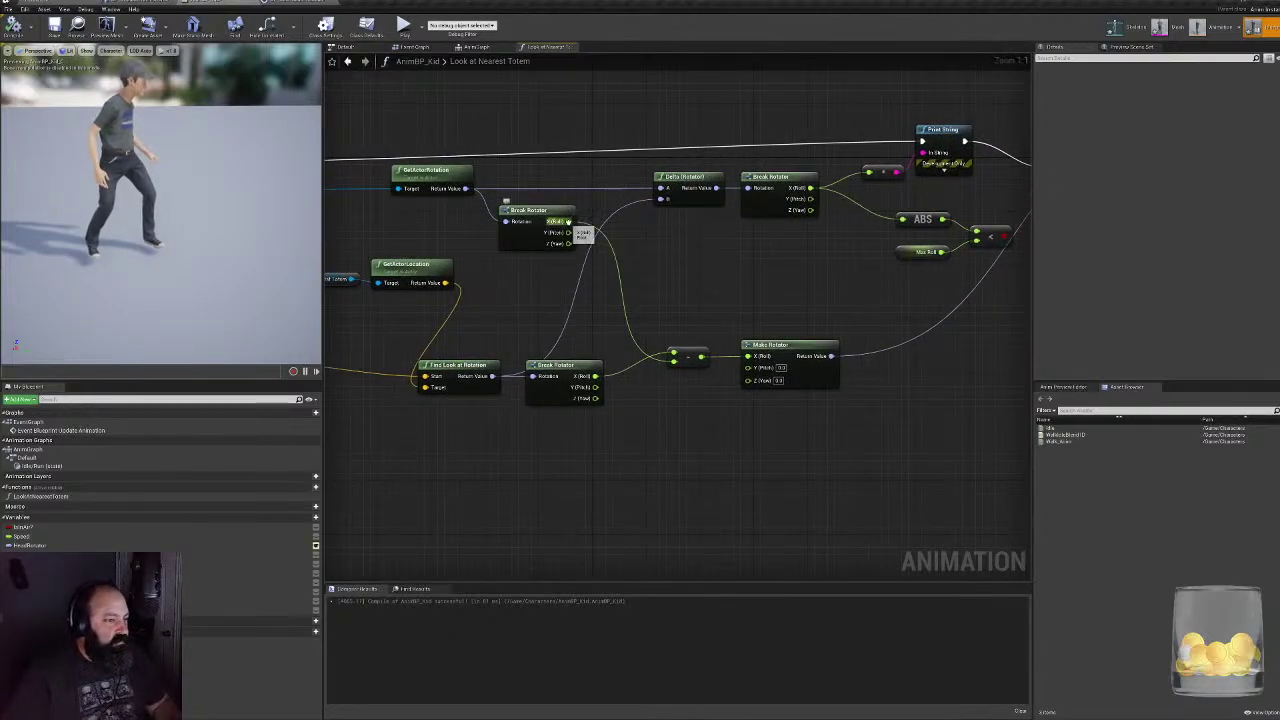
mouse_move(568, 221)
left_mouse_down("ctrl")
mouse_move(580, 249)
mouse_move(570, 244)
left_mouse_up("ctrl")
left_click_drag(595, 398, 674, 362)
right_click_drag(679, 386, 556, 397)
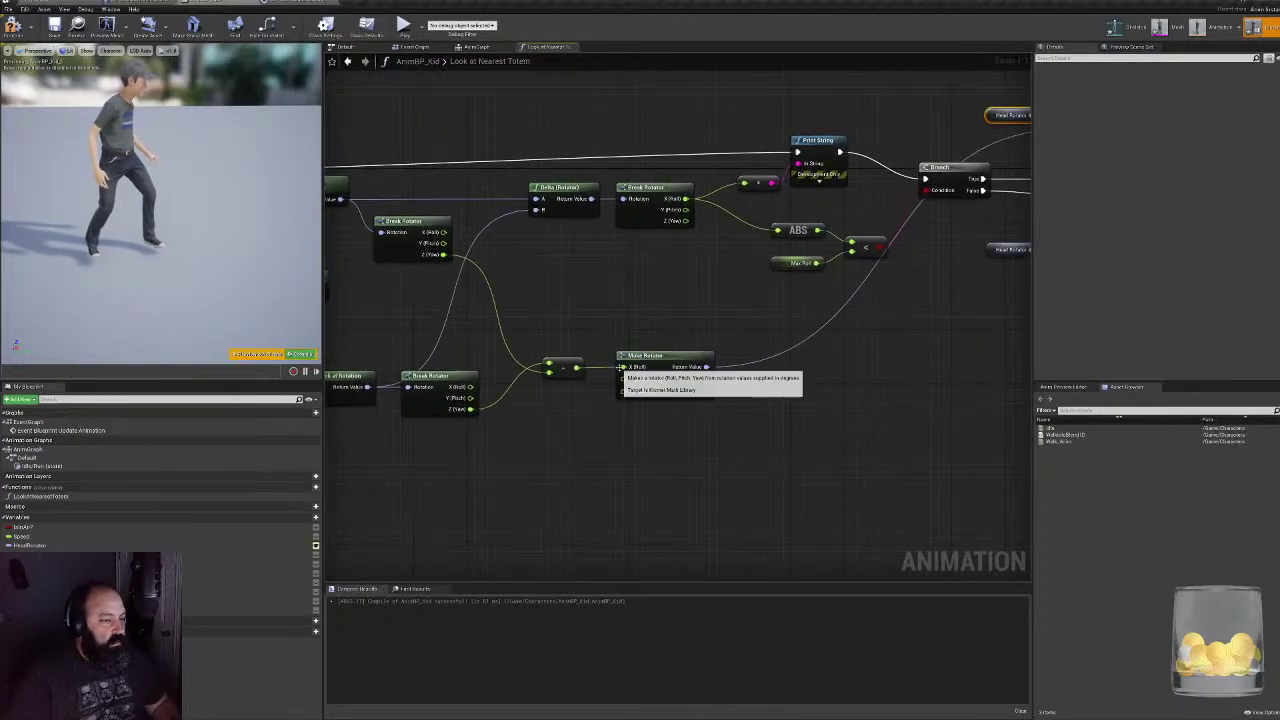
left_click_drag(622, 368, 624, 394, "ctrl")
- Feed ABS and the Print String conversion from Z (Yaw) of the Delta's Break Rotator instead of X (Roll), and compile AnimBP_Kid
right_click_drag(697, 303, 647, 334)
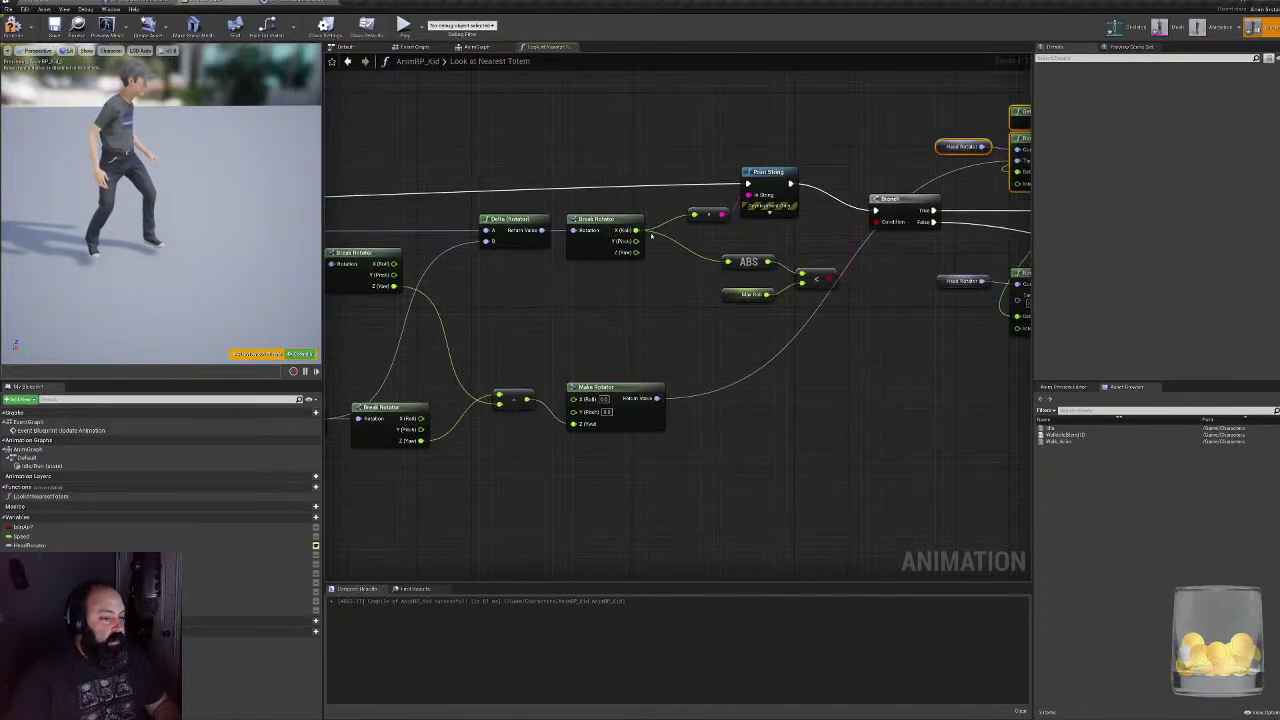
left_click_drag(636, 230, 636, 255, "ctrl")
right_click_drag(683, 313, 449, 334)
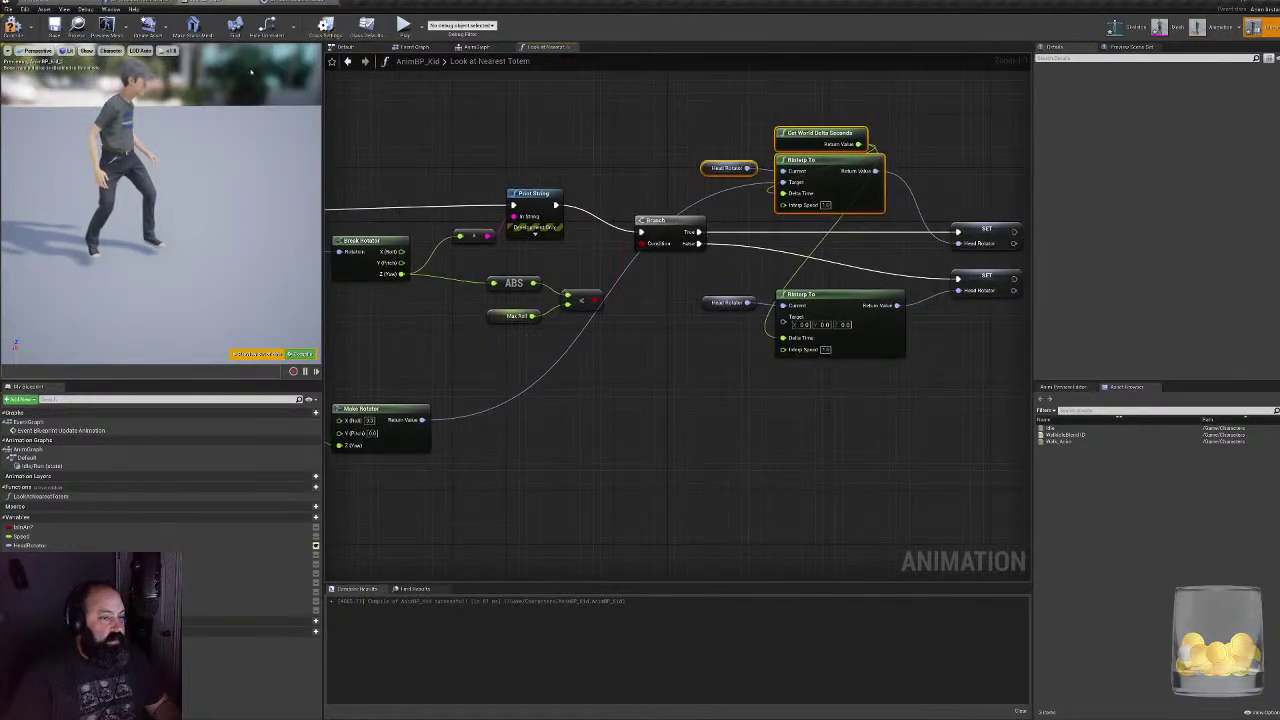
left_click(13, 27)
- Switch to the level editor, play the level, and get past the Character Selection Game form to control the character
left_click(36, 3)
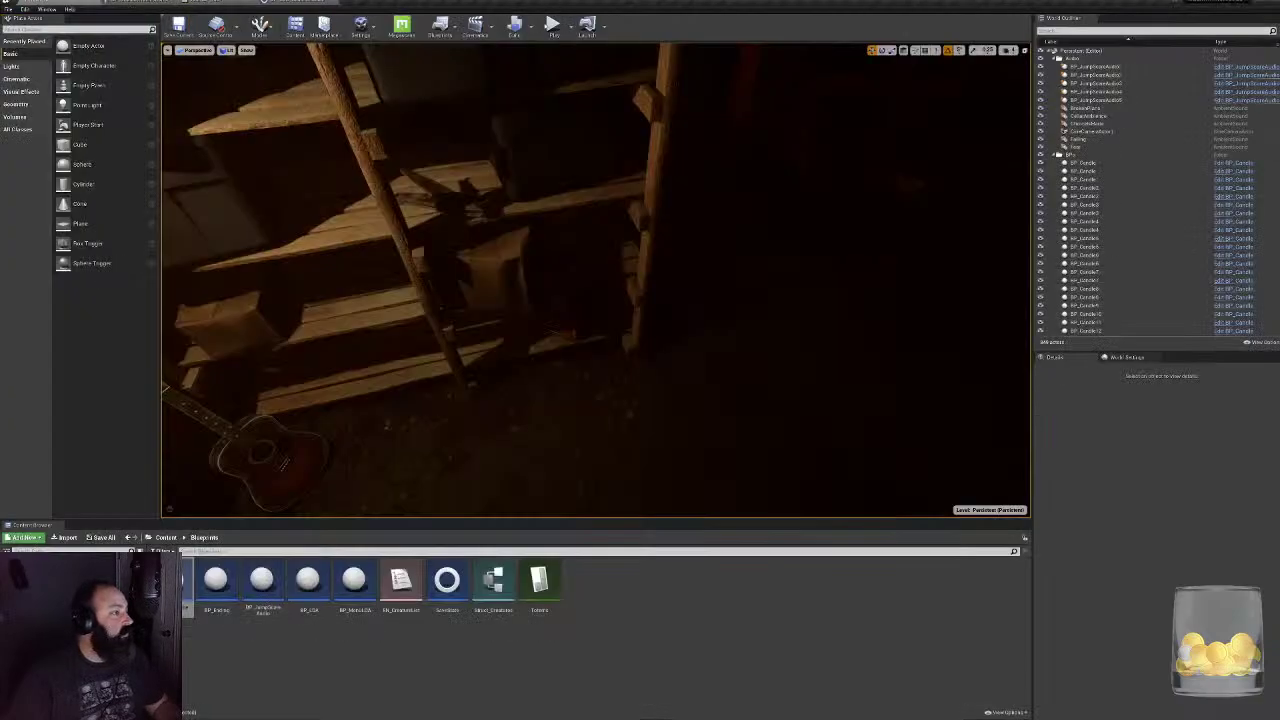
left_click(553, 24)
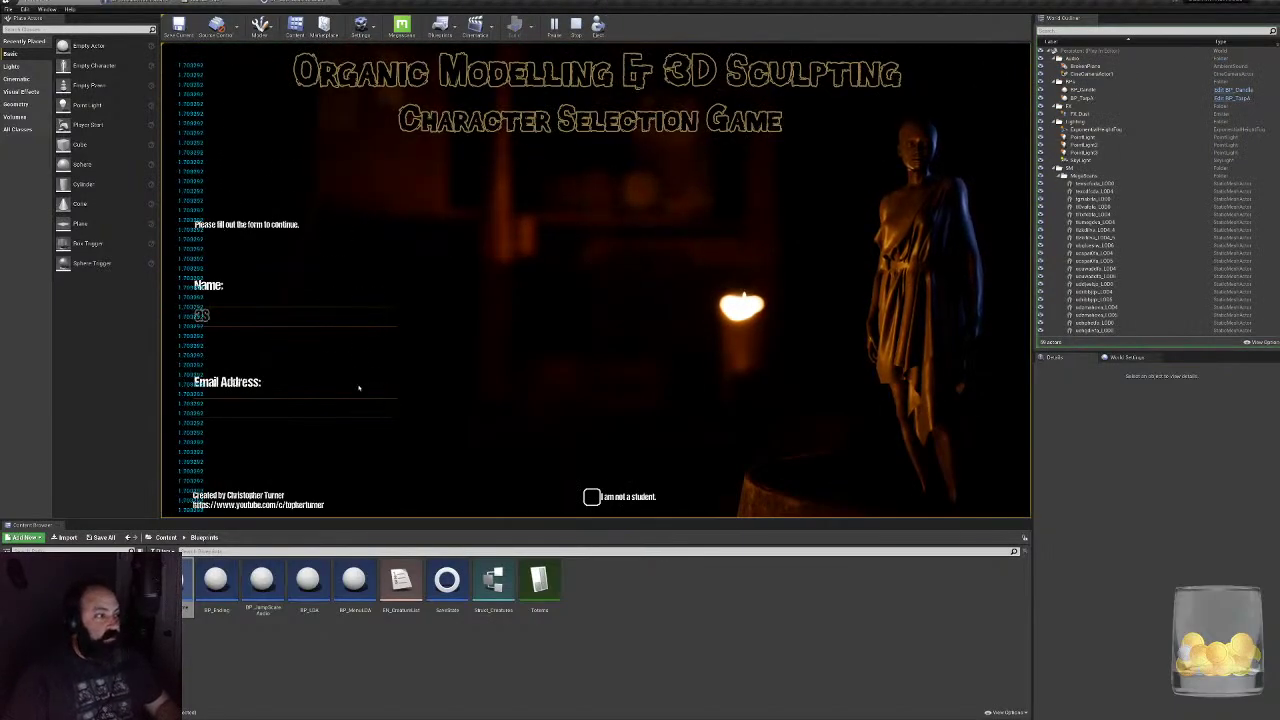
left_click(867, 415)
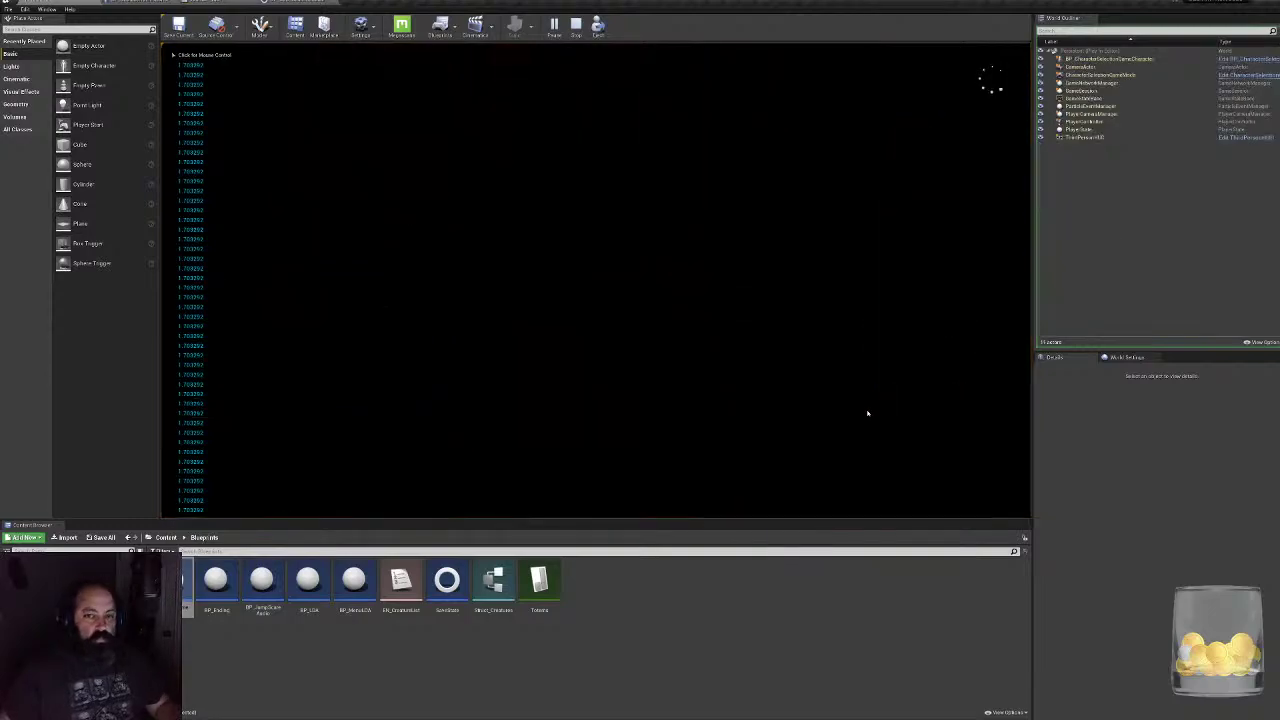
left_click(764, 418)
- Walk the character to the sandbags under the light and move around the totem there to check the head turning
key("w")
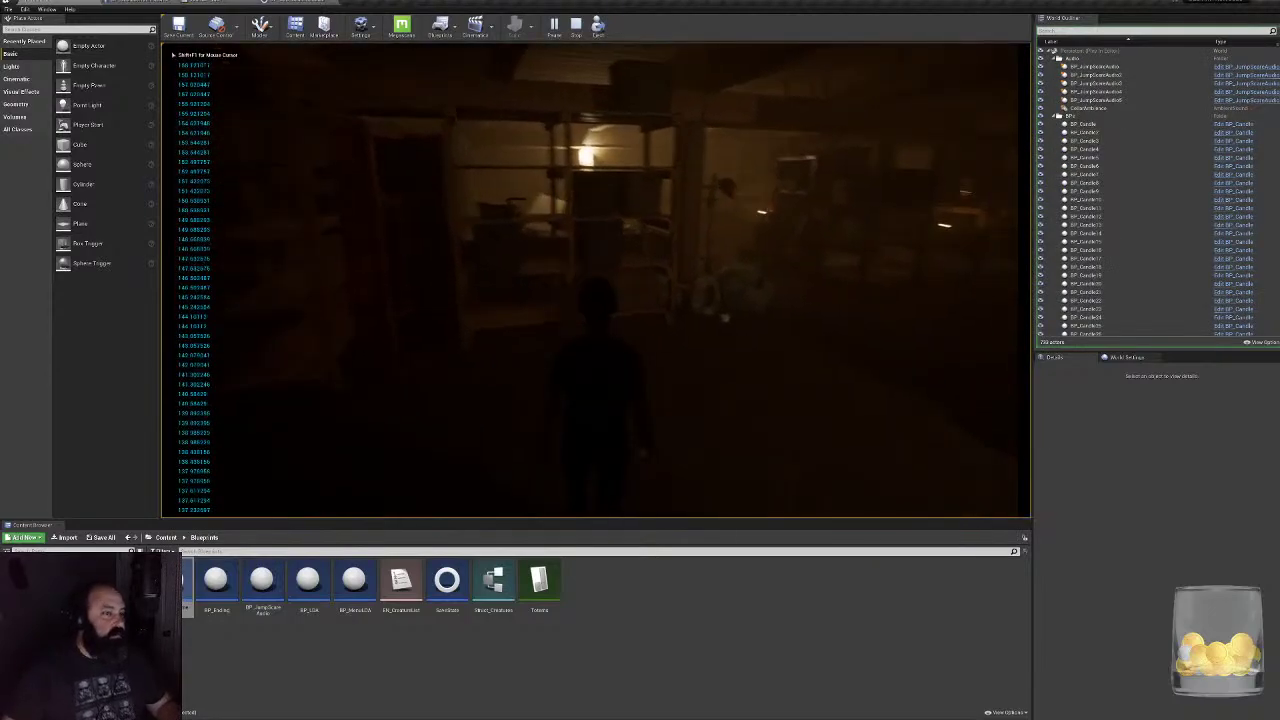
key("w")
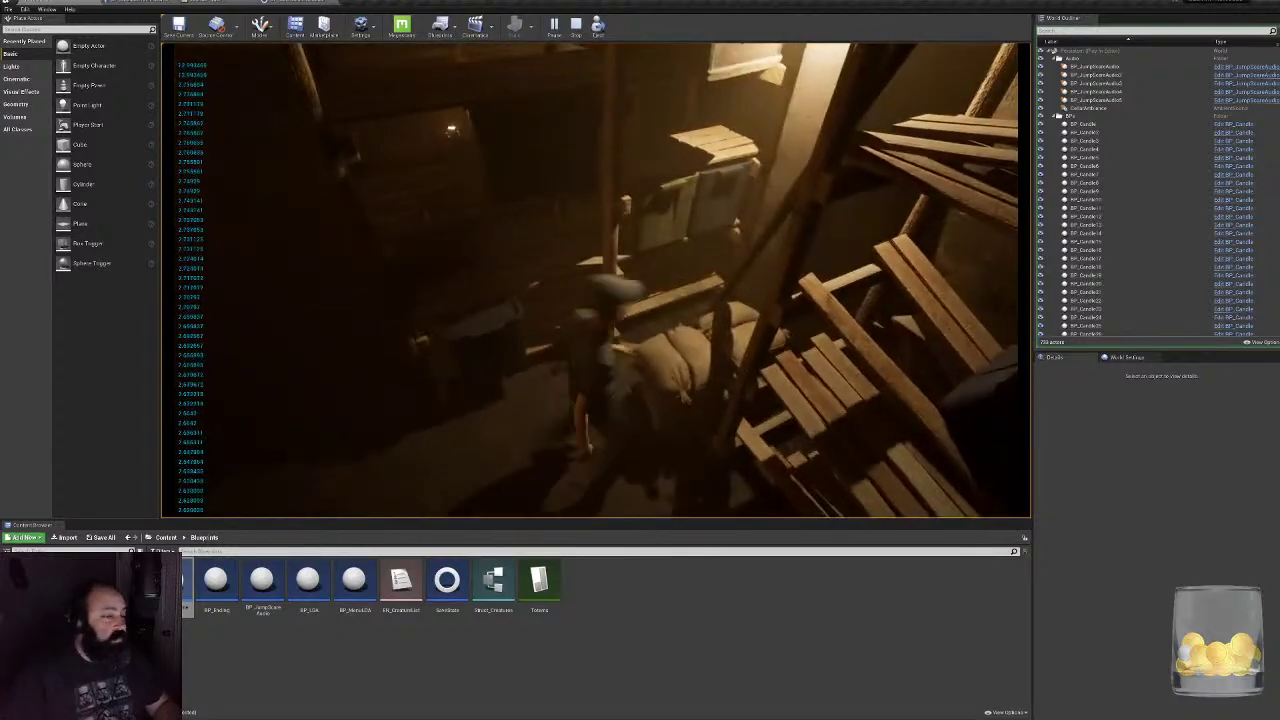
key("a")
key("a")
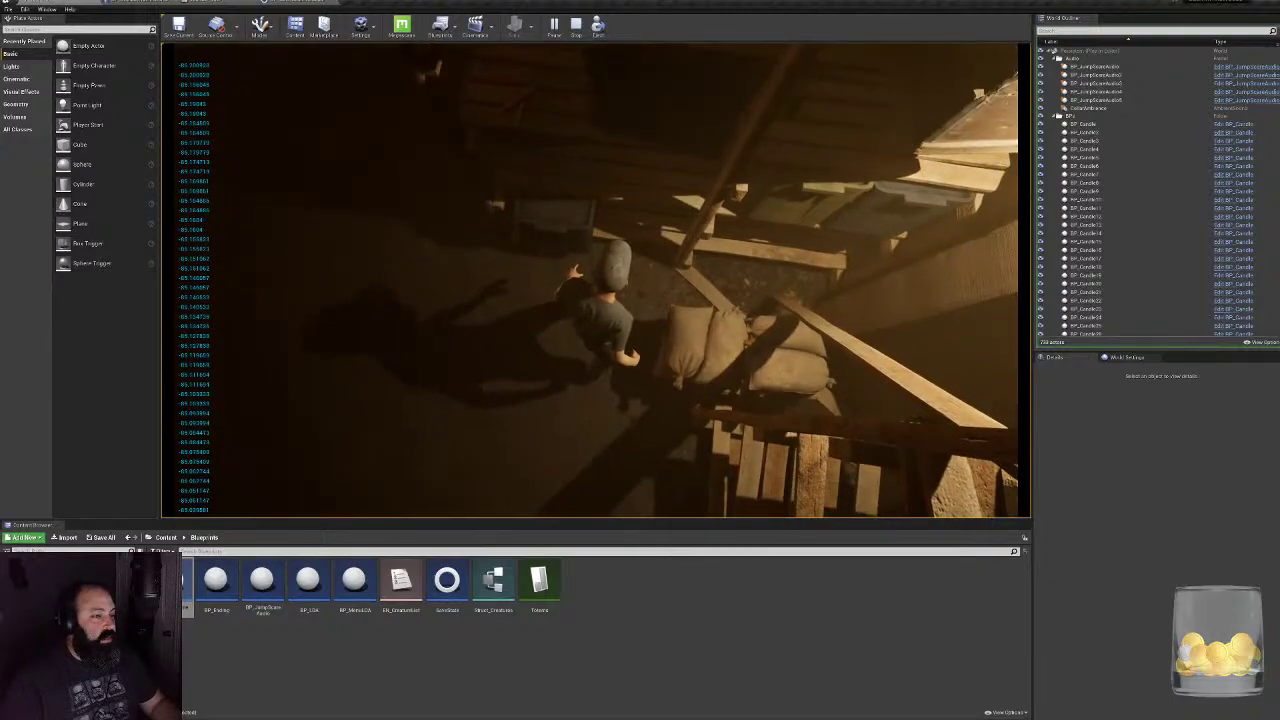
key("w")
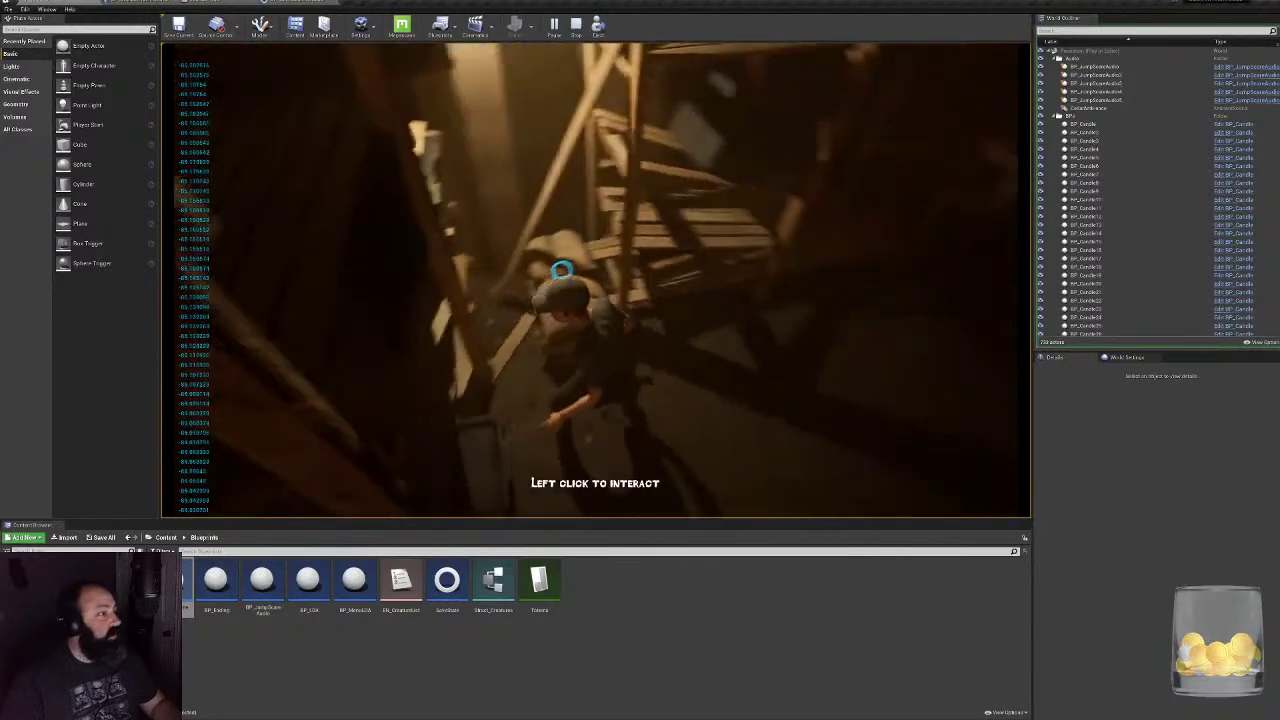
key("w")
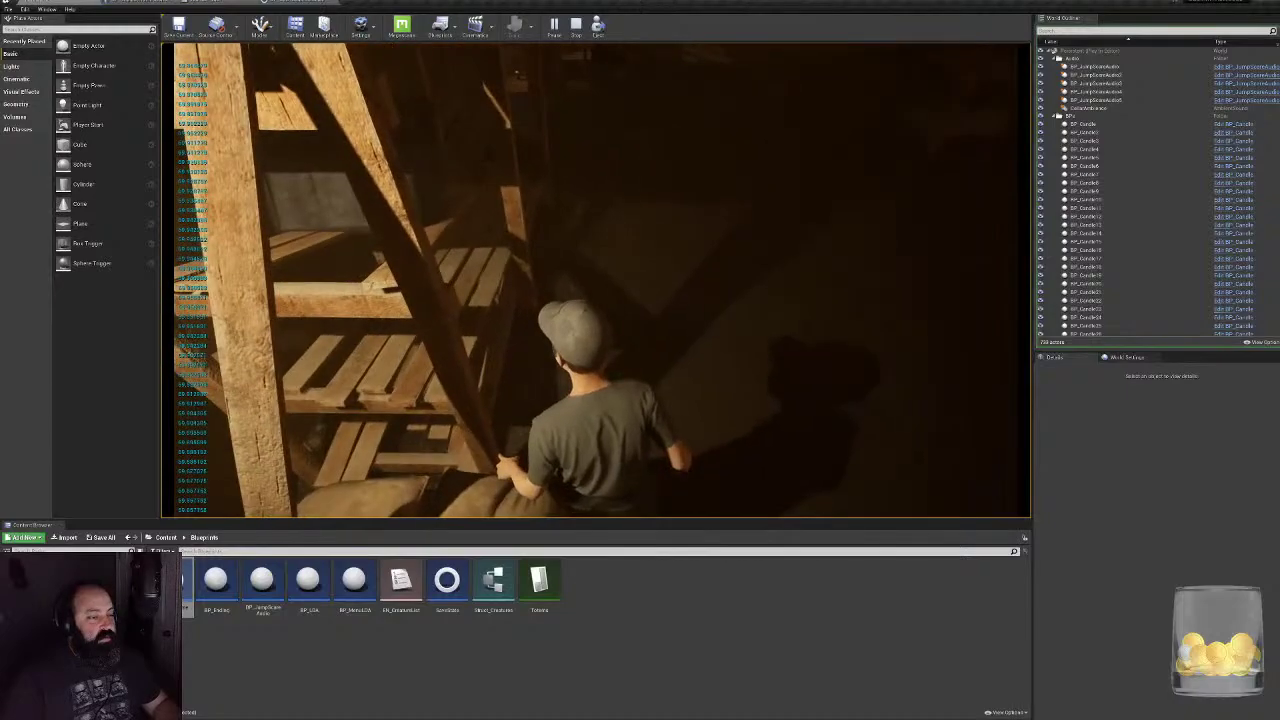
key("w")
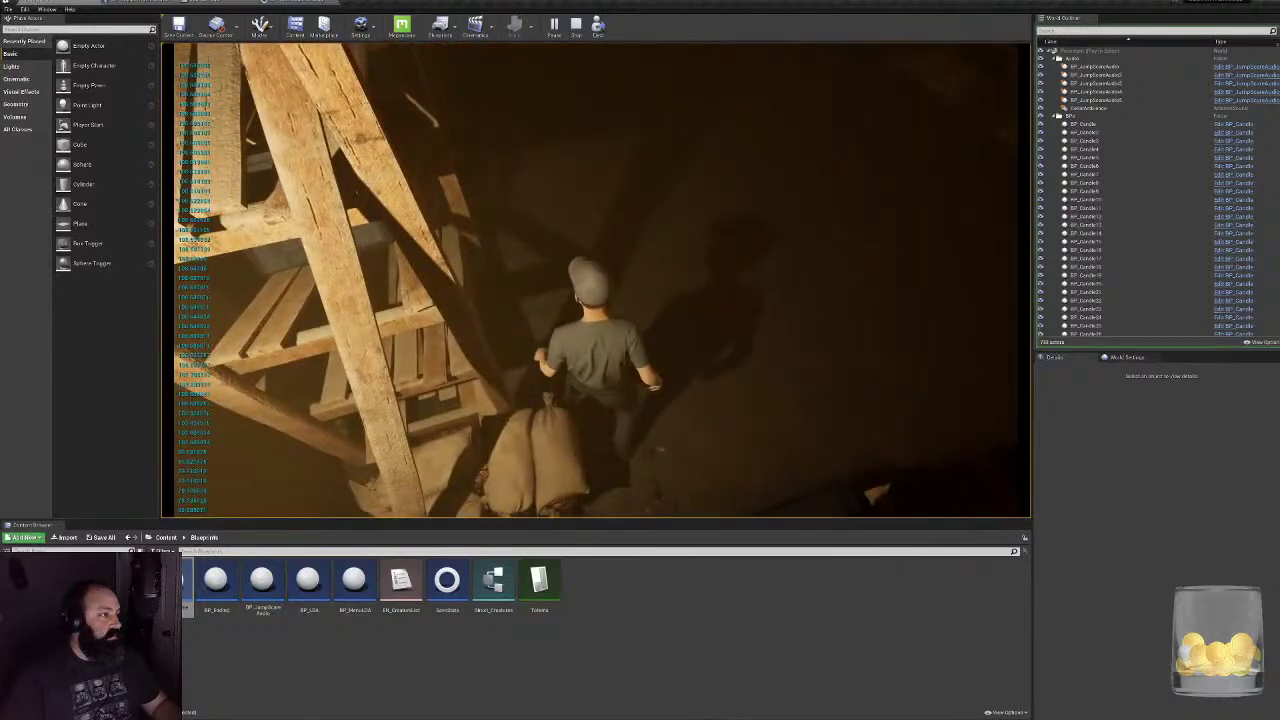
key("w")
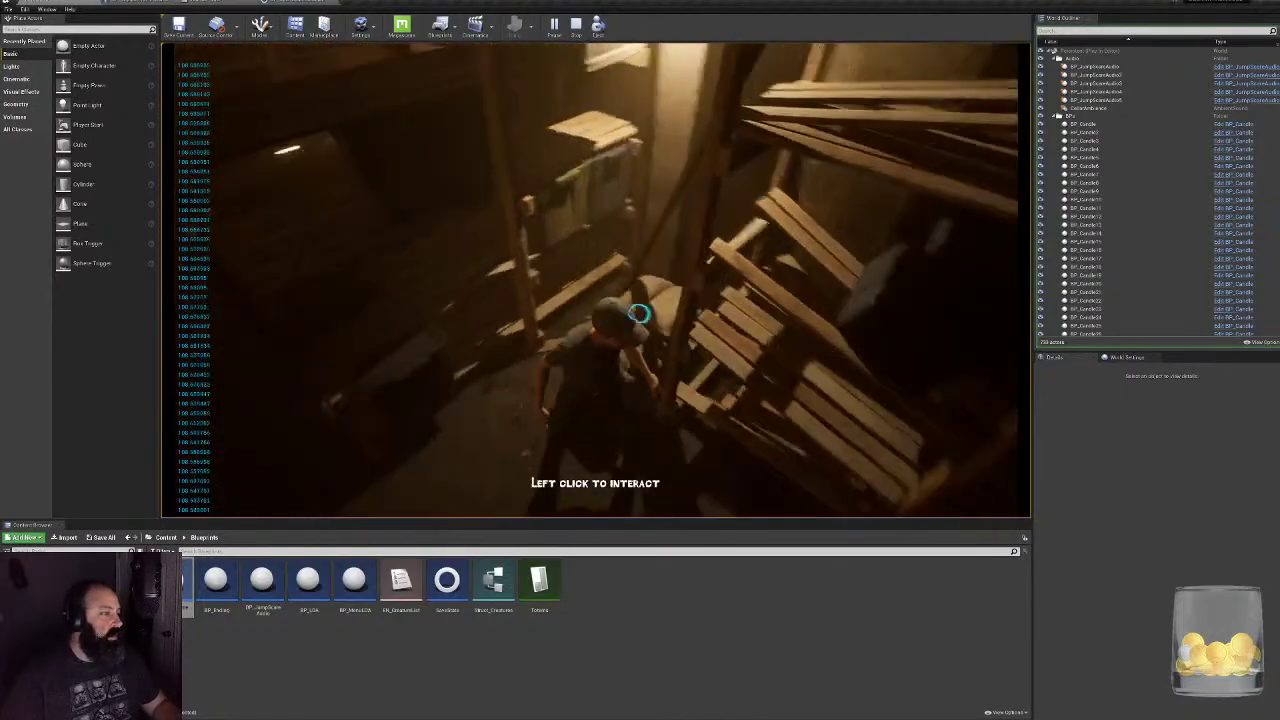
key("w")
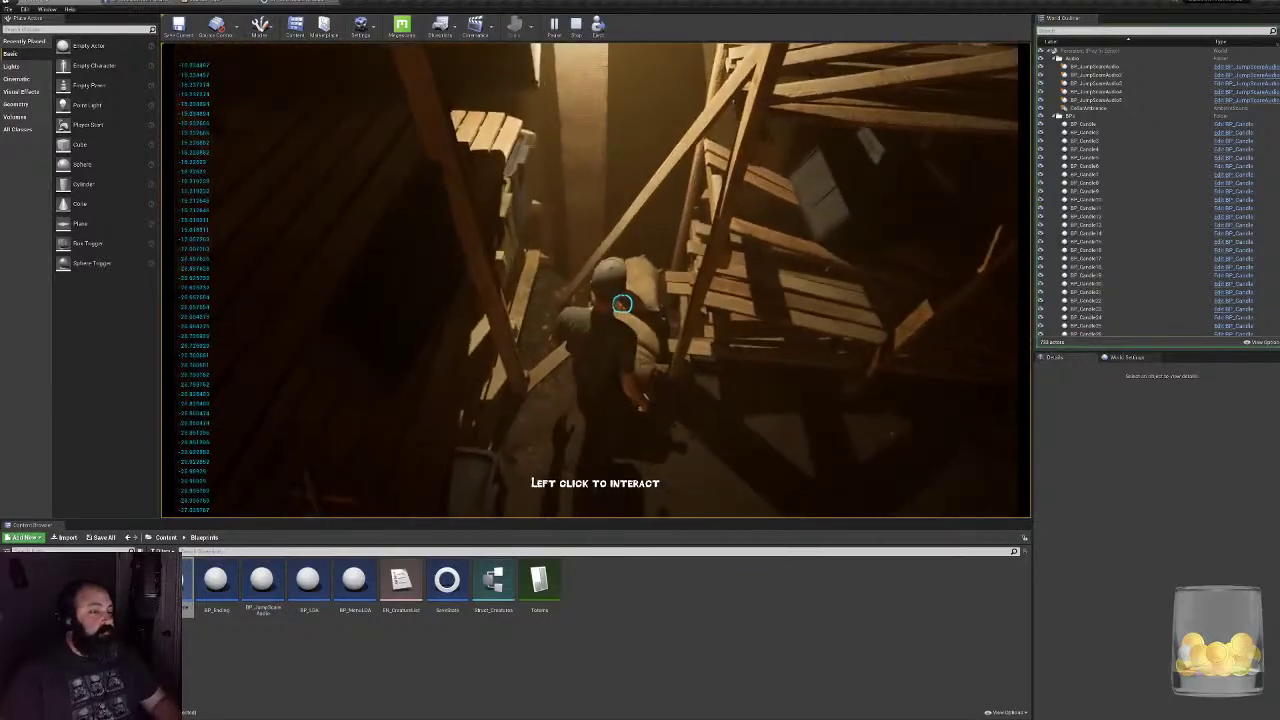
key("s")
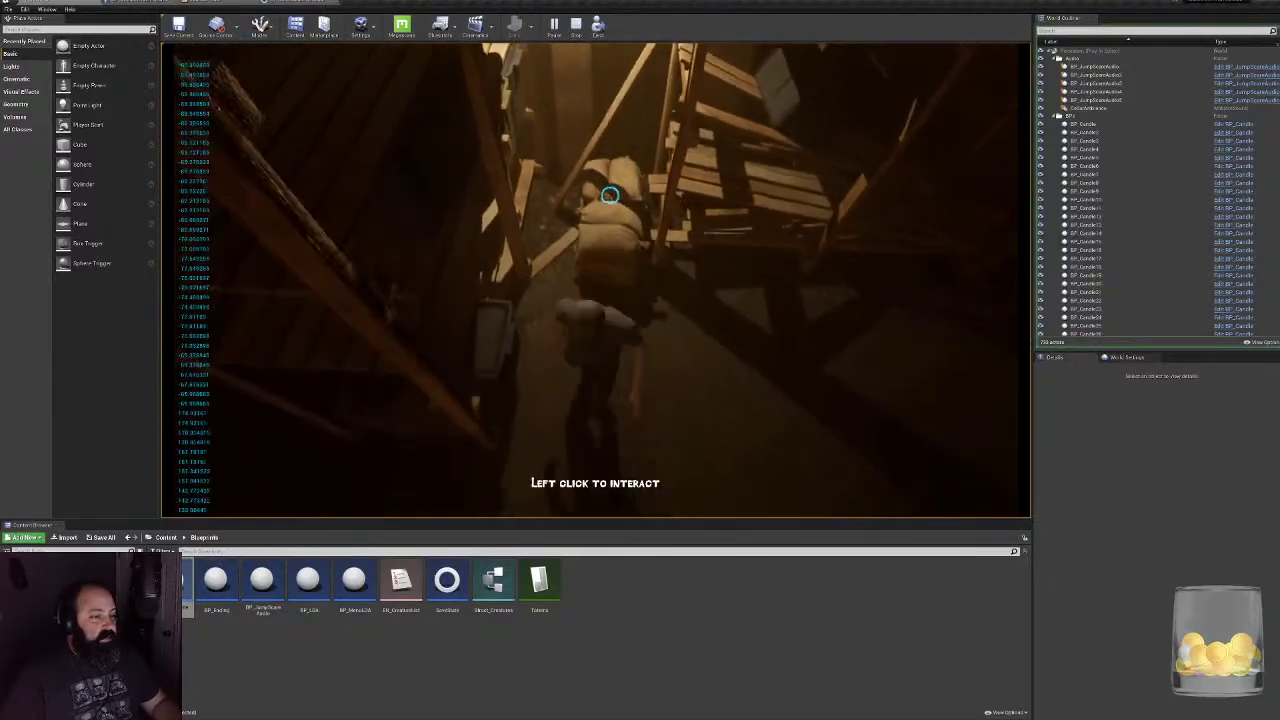
key("w")
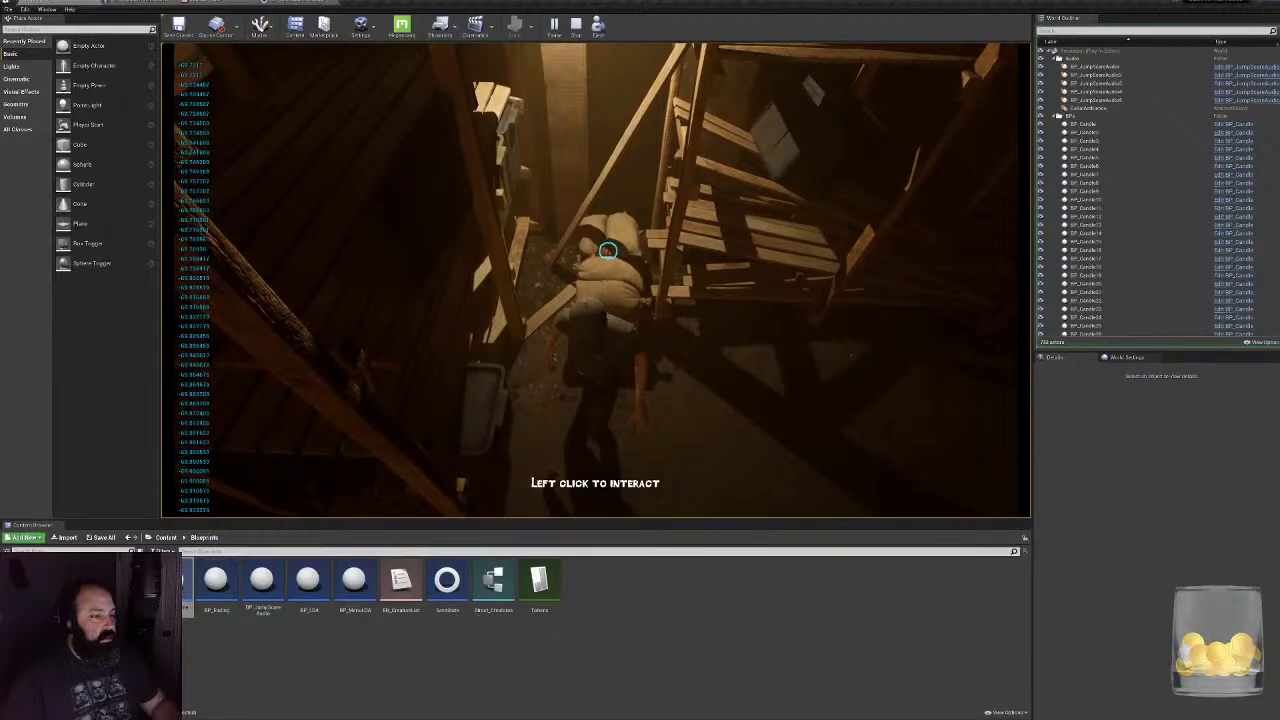
key("s")
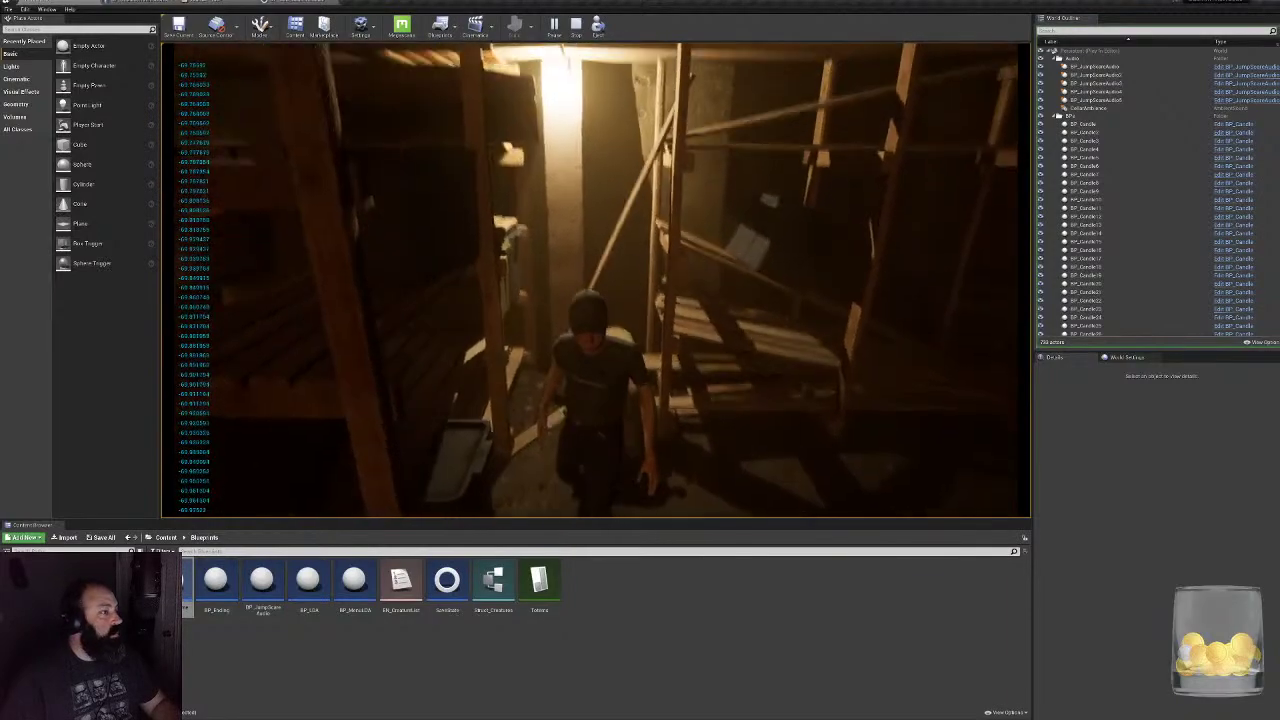
- Walk around the candle-lit totem to check the head turning from several sides, and end the play session, closing the Message Log
key("w")
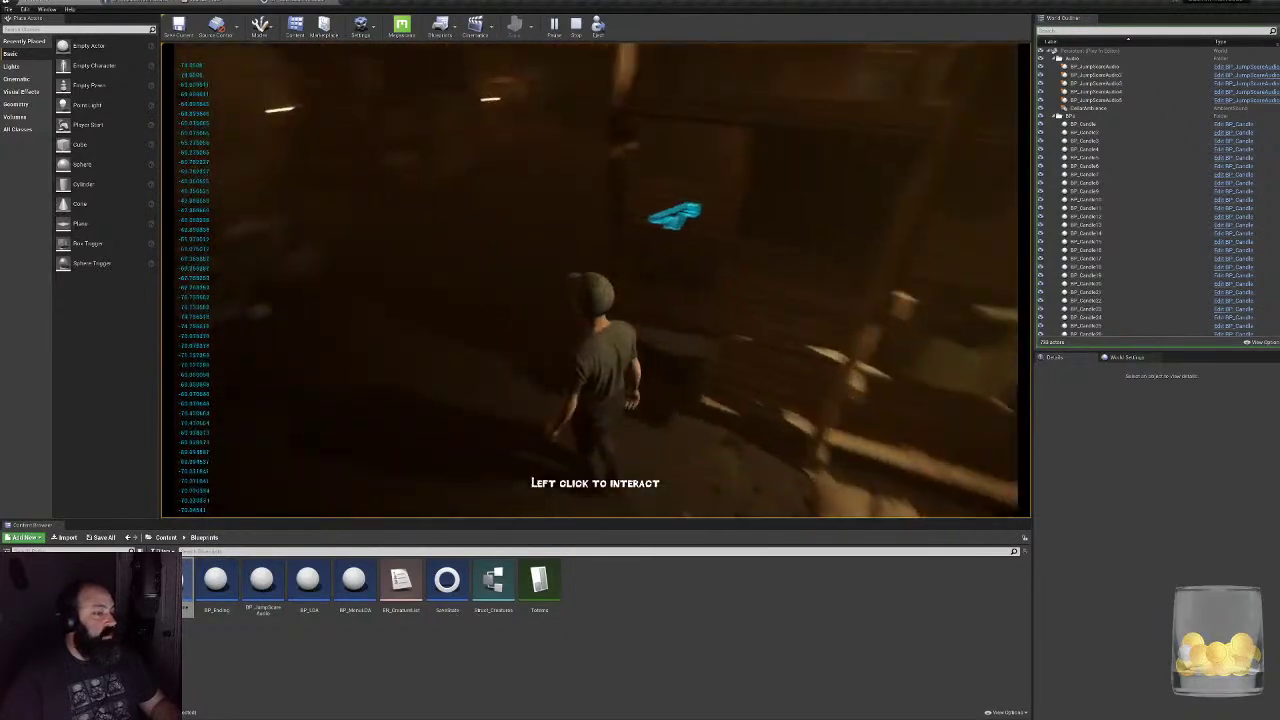
key("w")
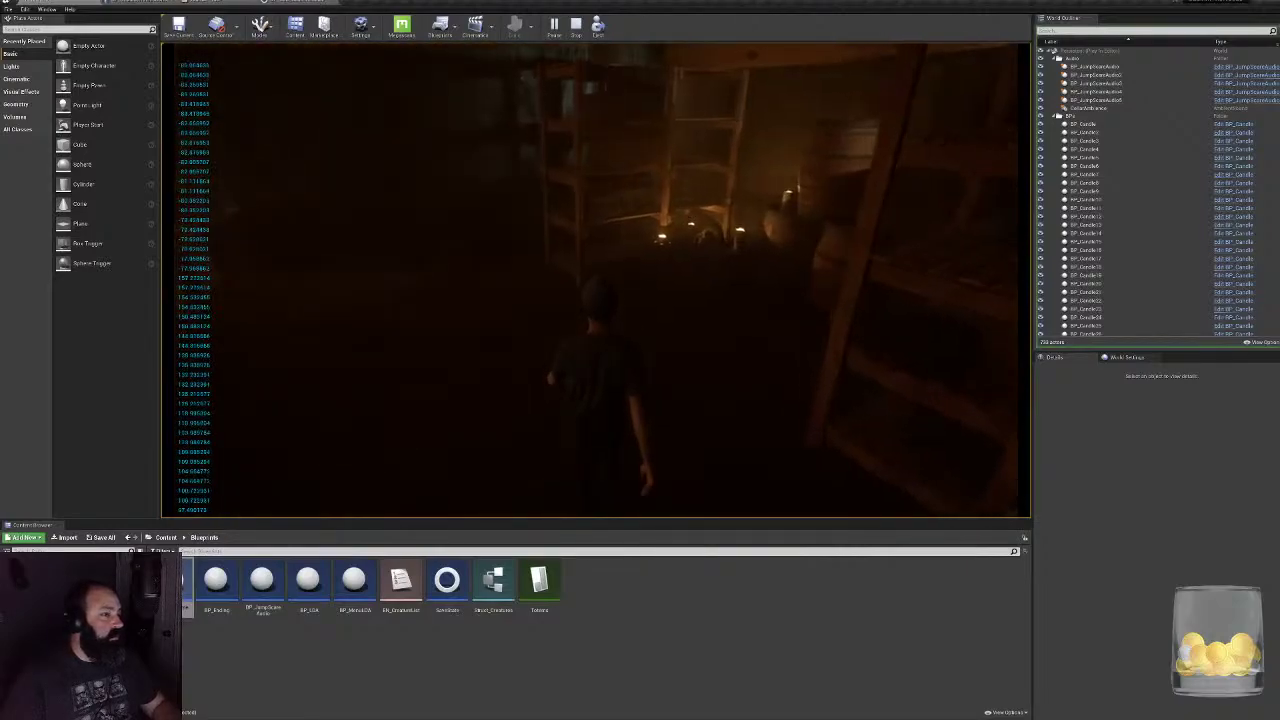
key("w")
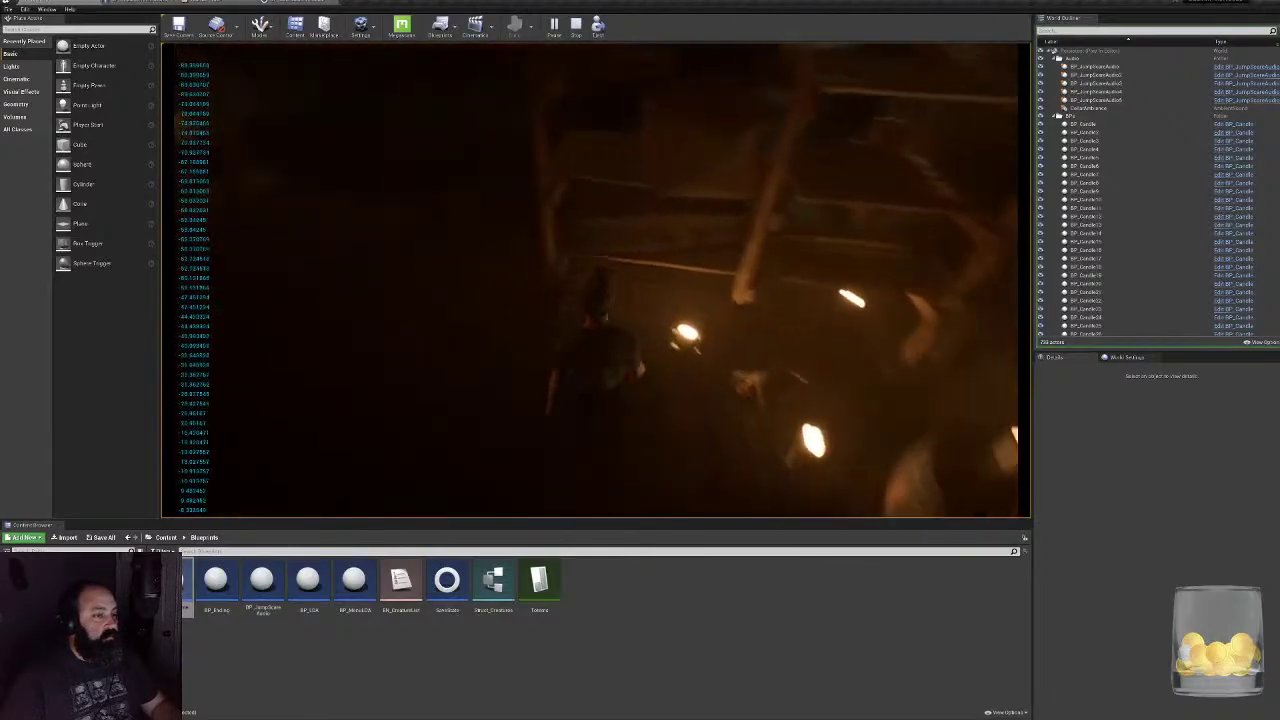
key("a")
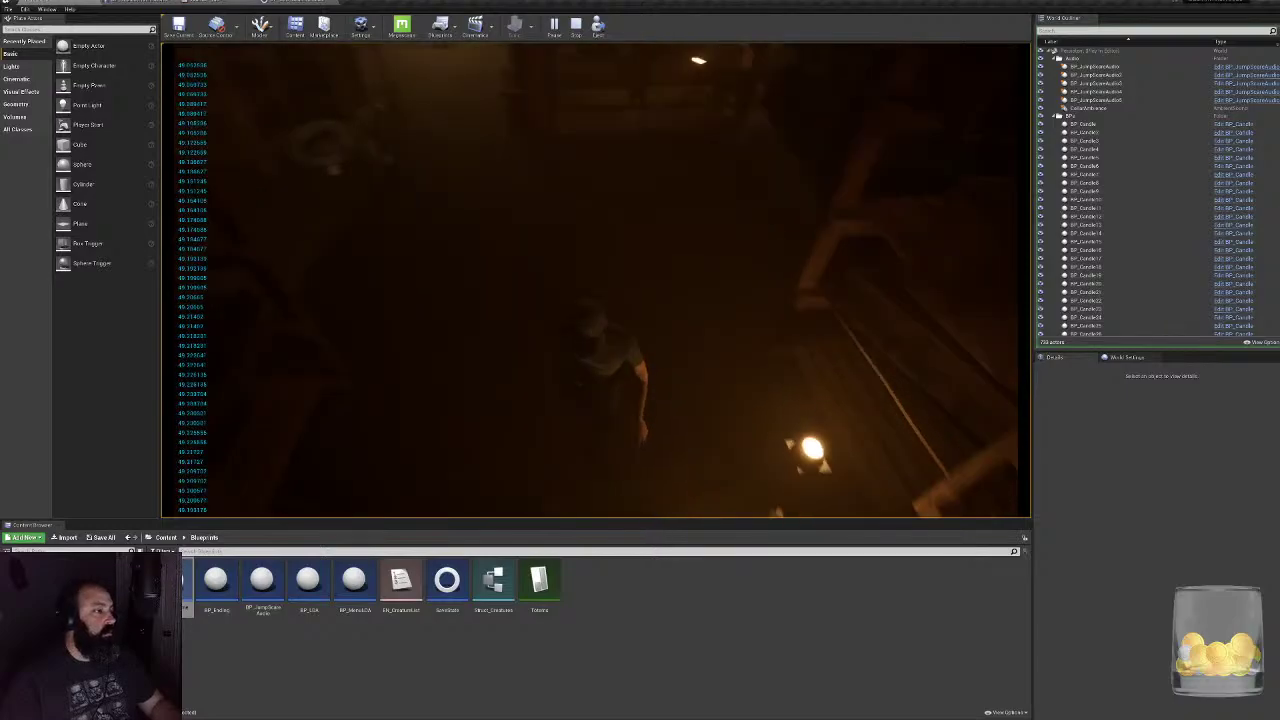
key("d")
key("w")
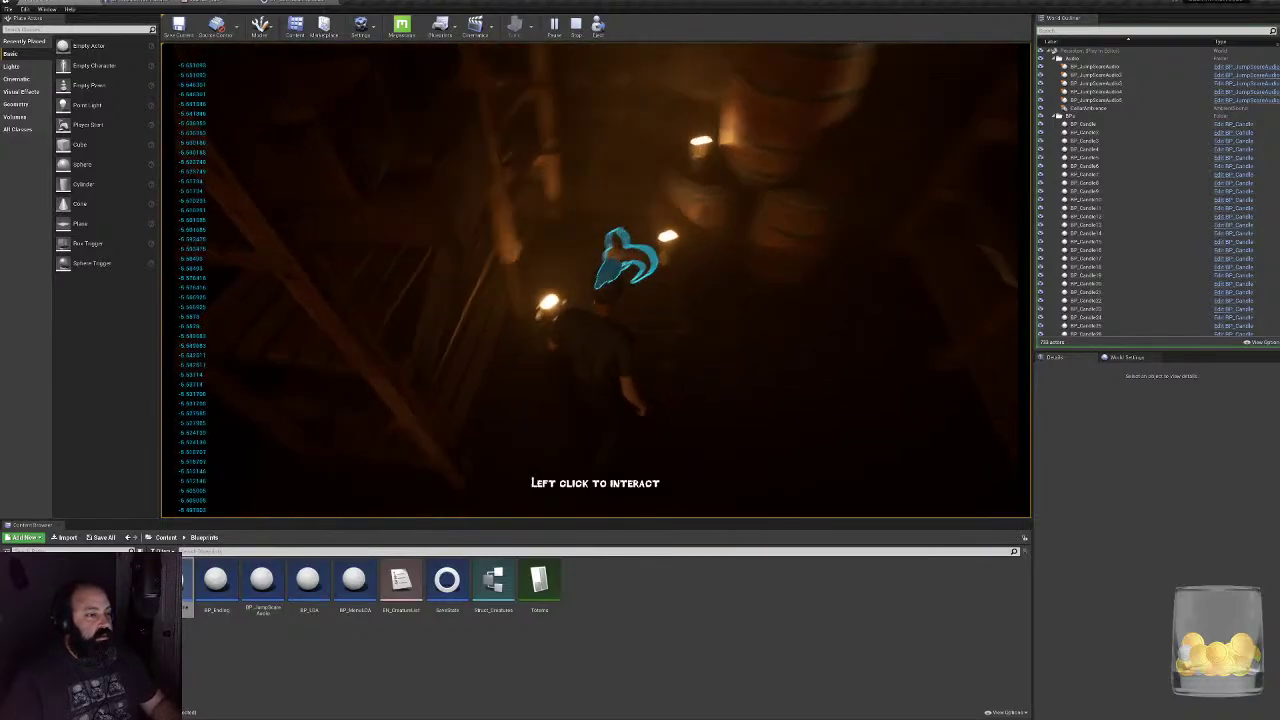
key("w")
key("w")
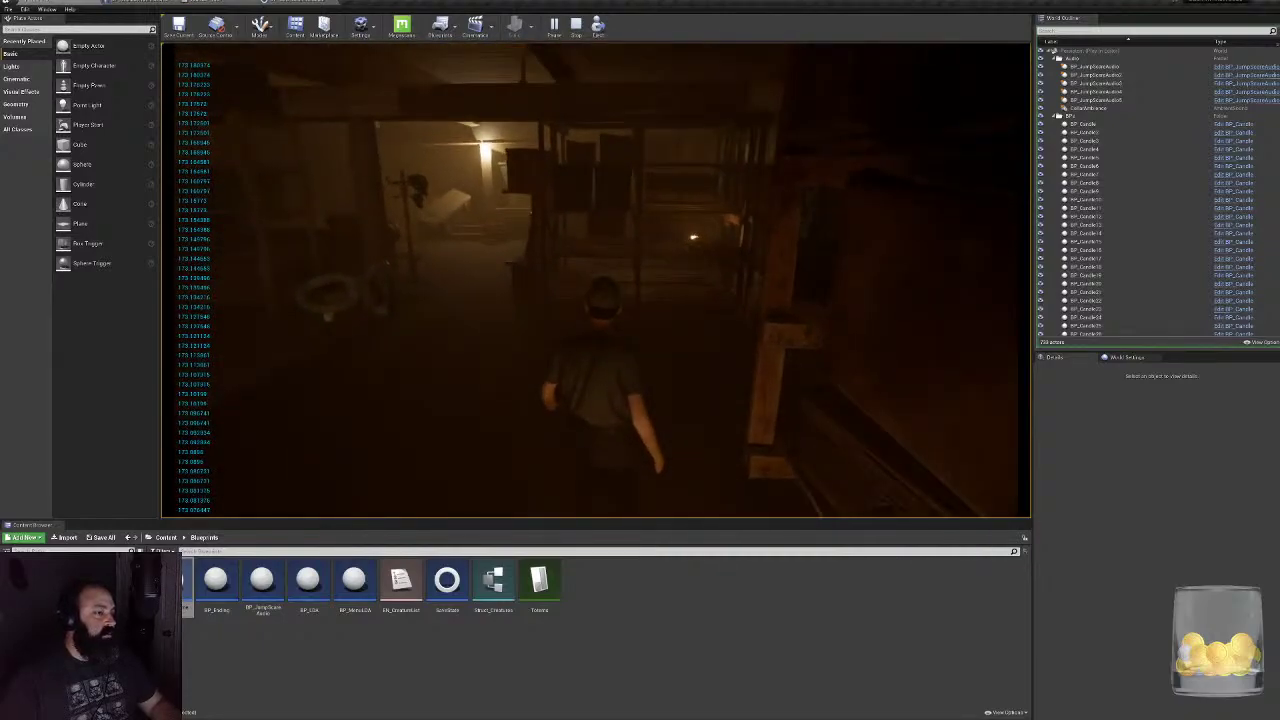
key("w")
key("w")
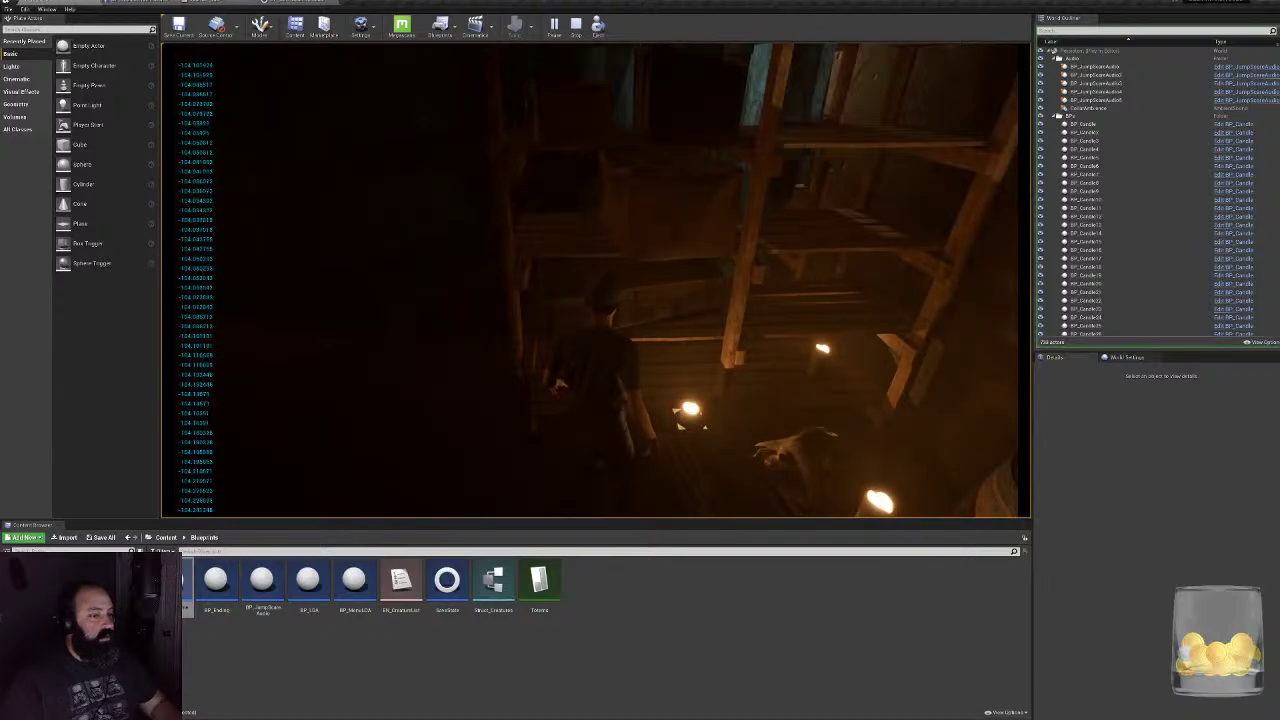
key("w")
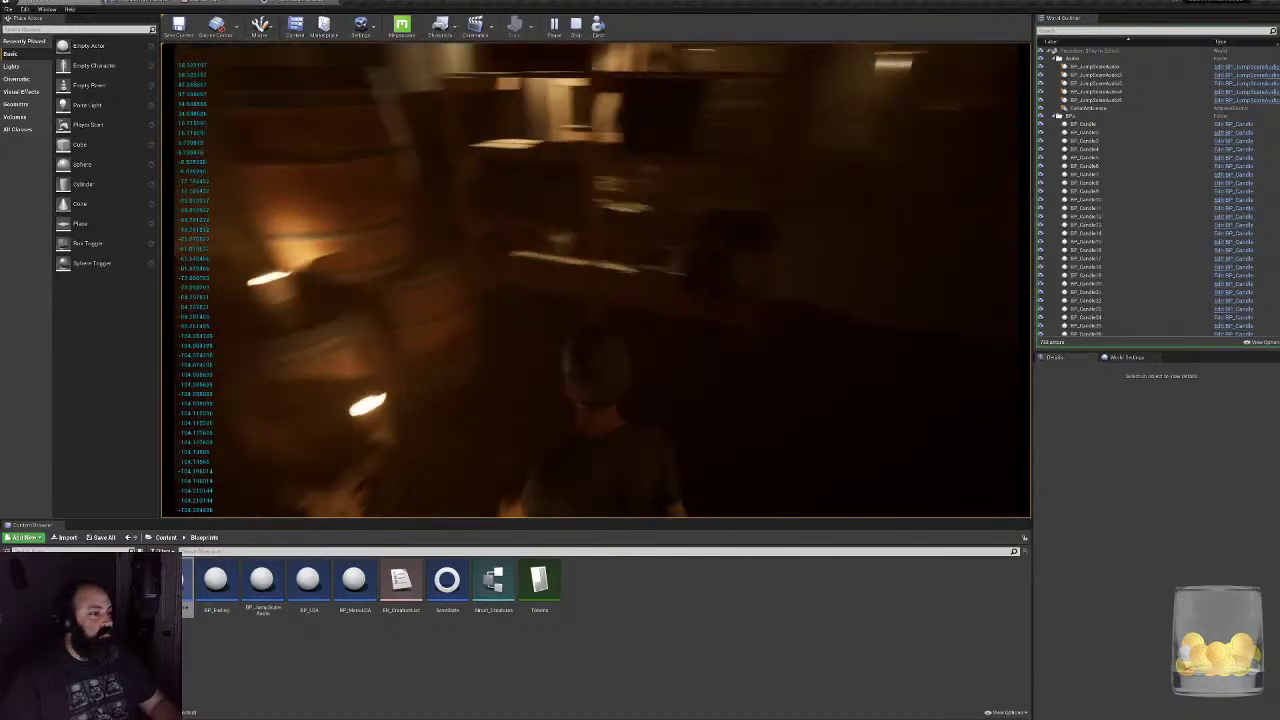
key("w")
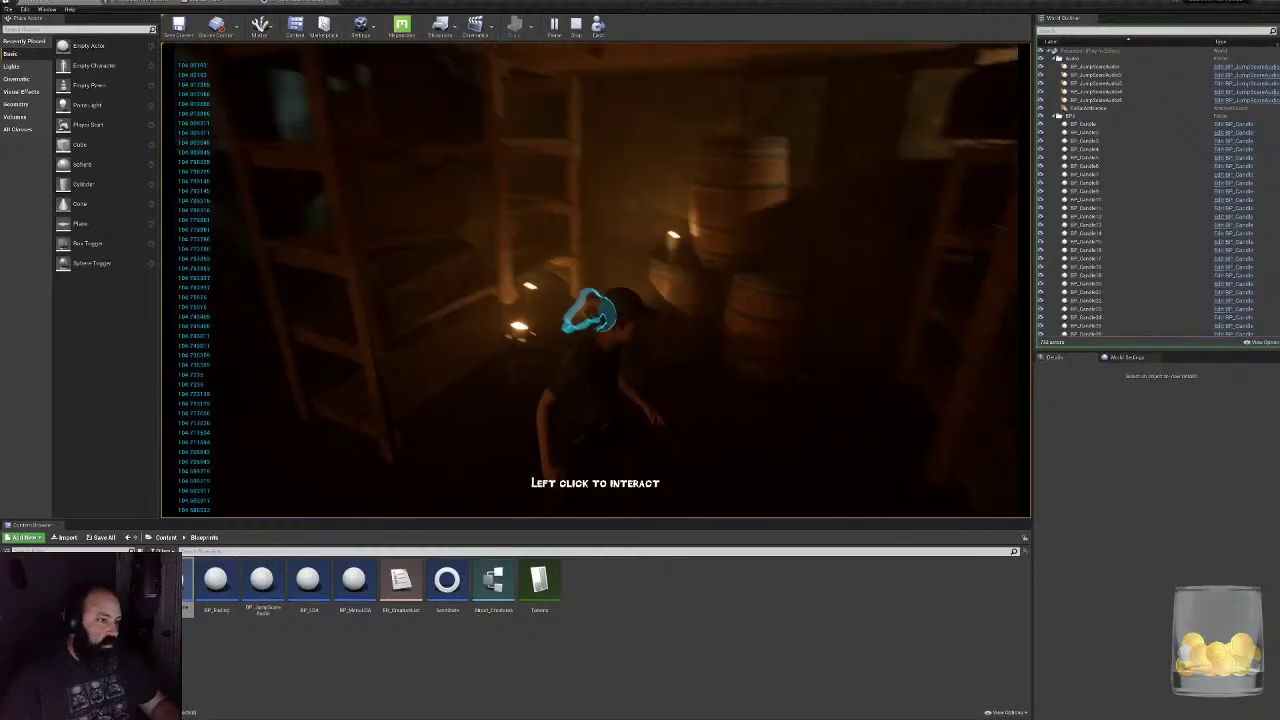
key("Escape")
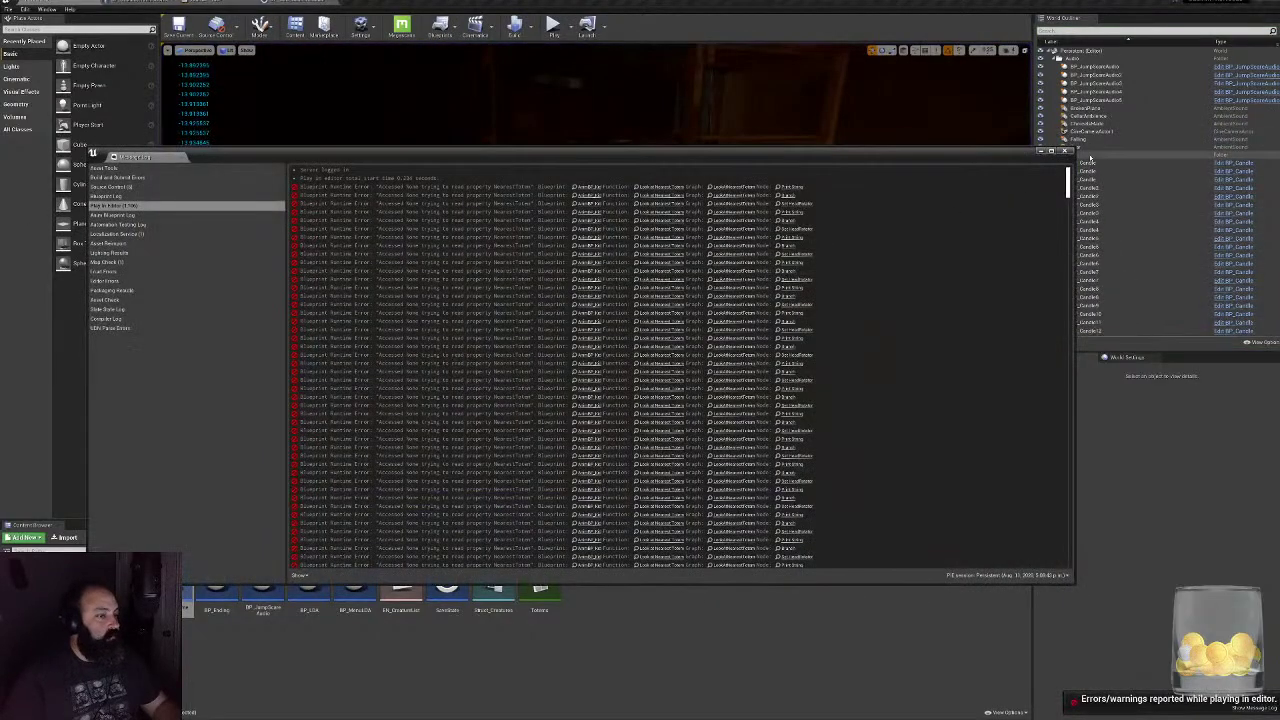
left_click(1064, 151)
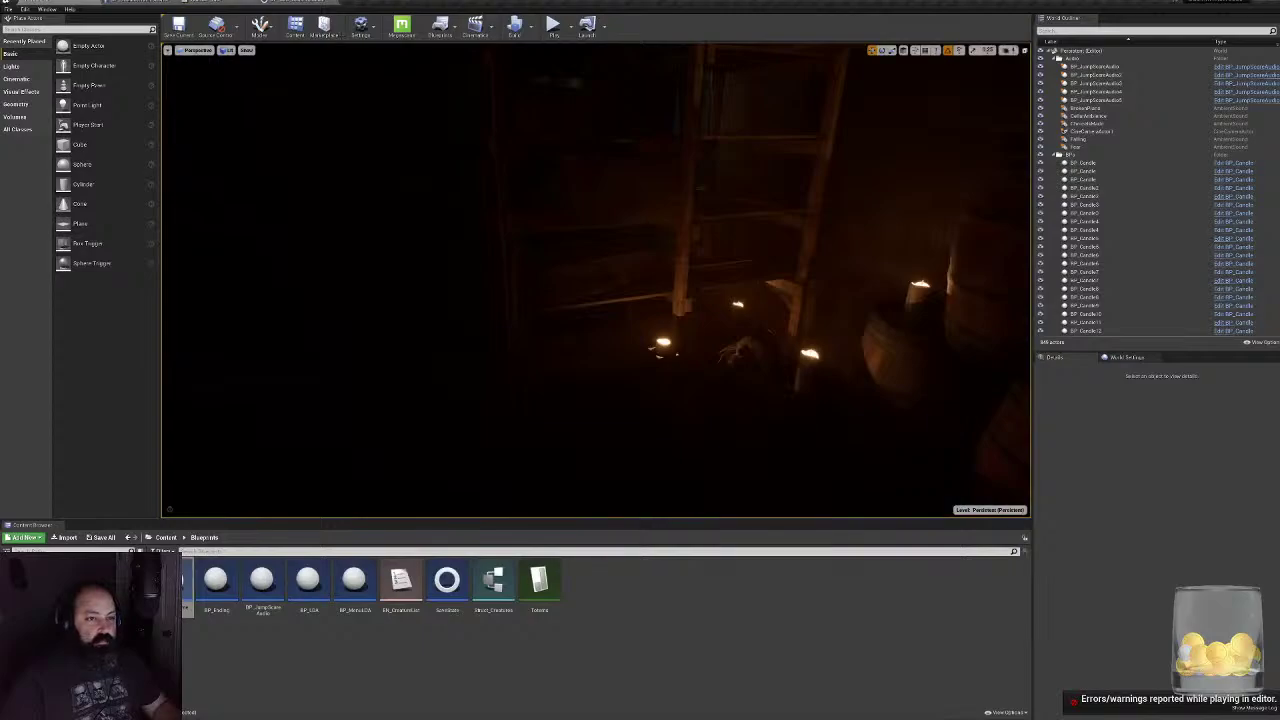
- In AnimBP_Kid's Look at Nearest Totem graph, wire execution directly into the Branch, bypassing Print String, and delete the yaw conversion feeding it
left_click(222, 2)
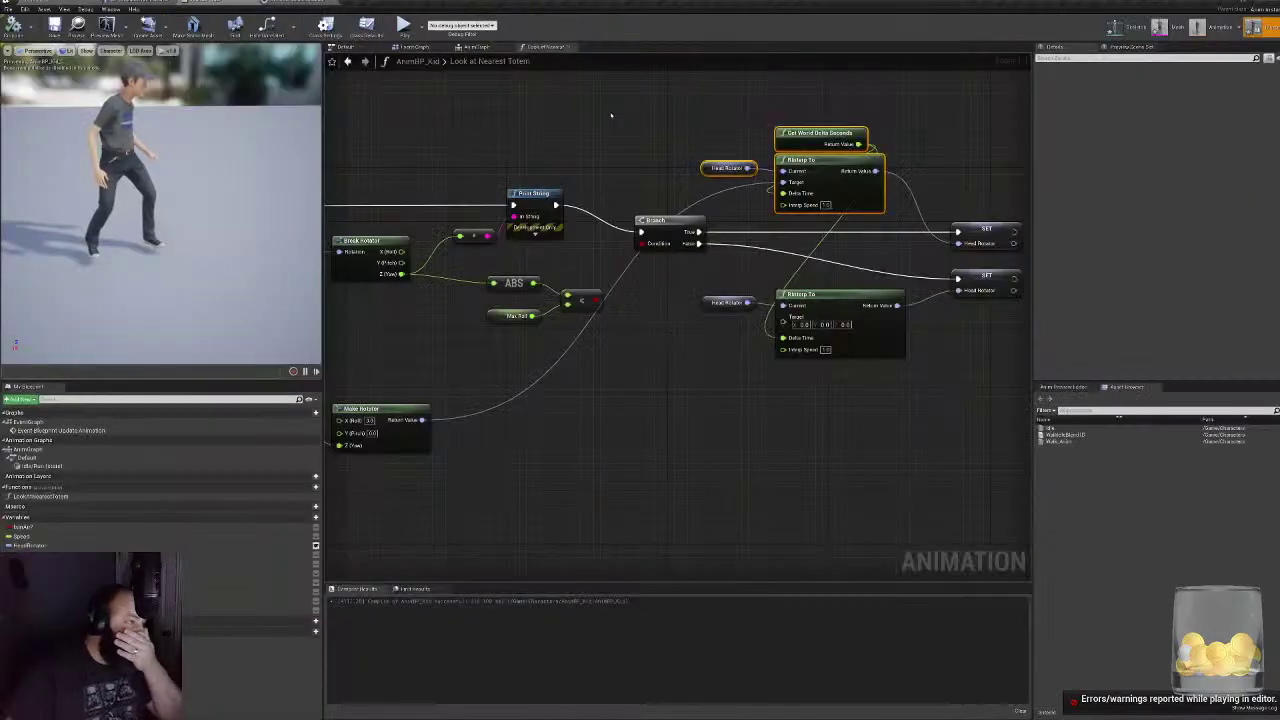
right_click_drag(713, 321, 642, 368)
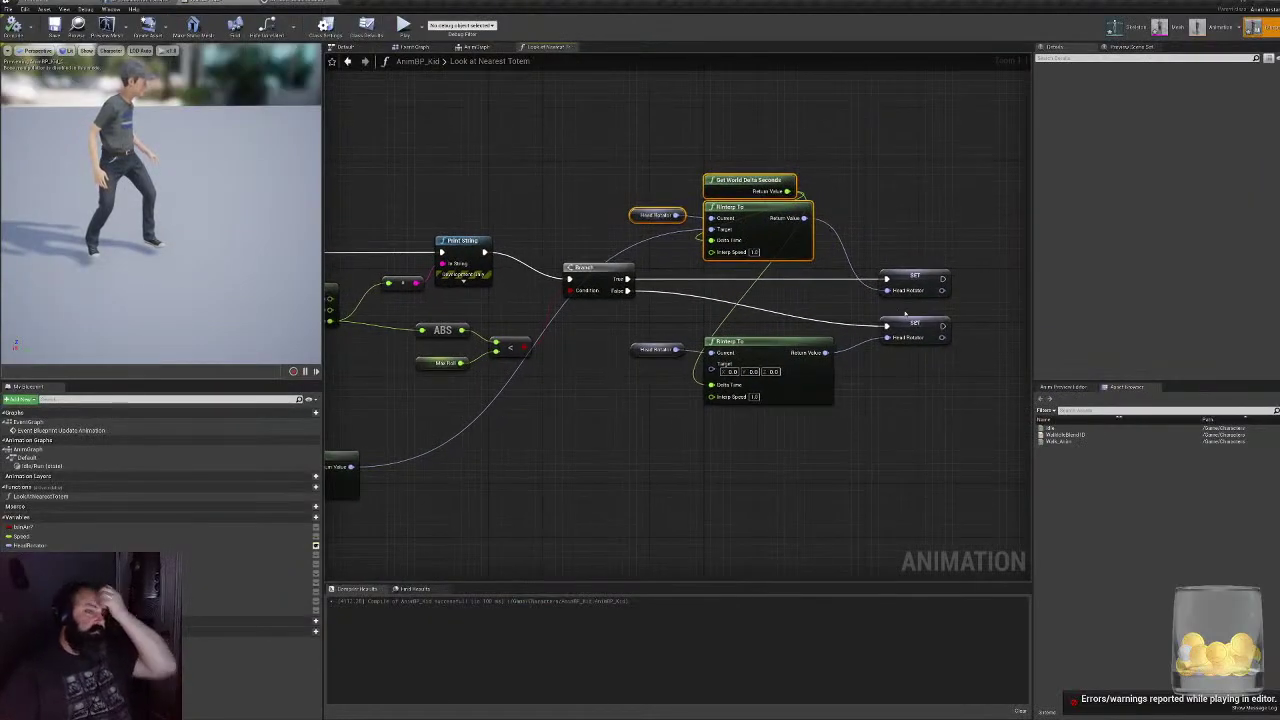
right_click_drag(766, 451, 719, 450)
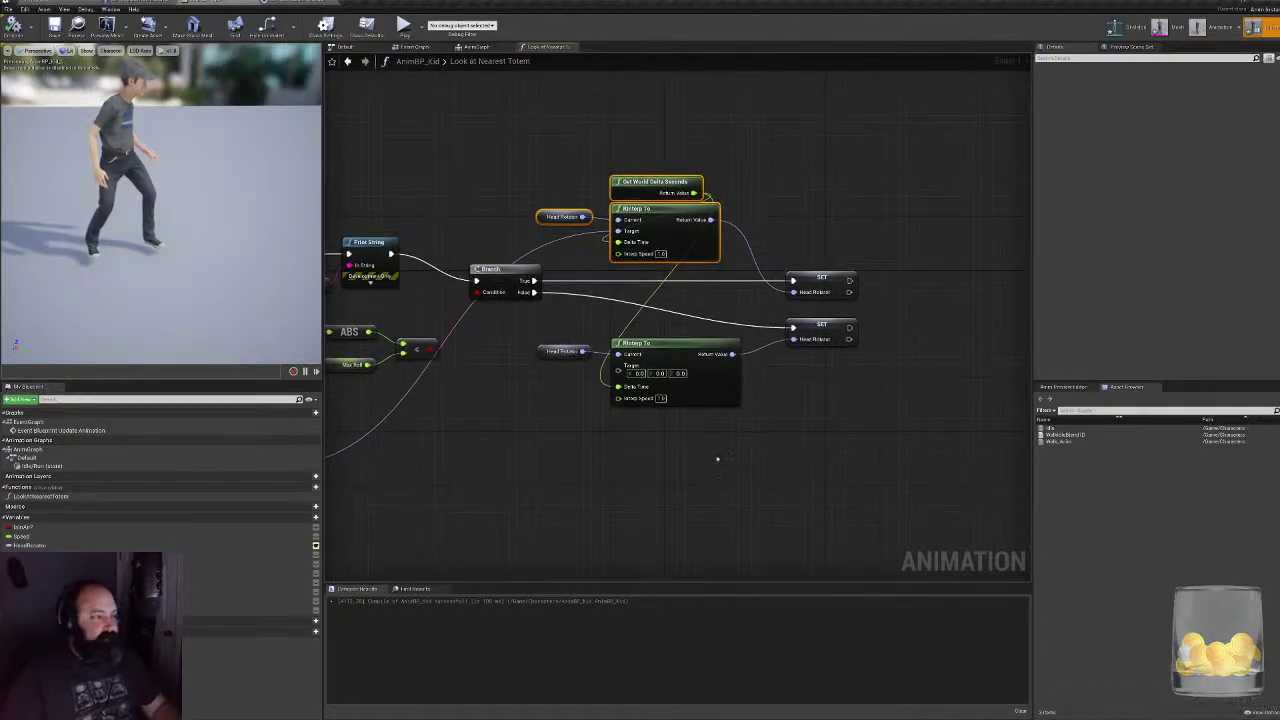
right_click_drag(717, 459, 1239, 420)
right_click_drag(505, 319, 661, 399)
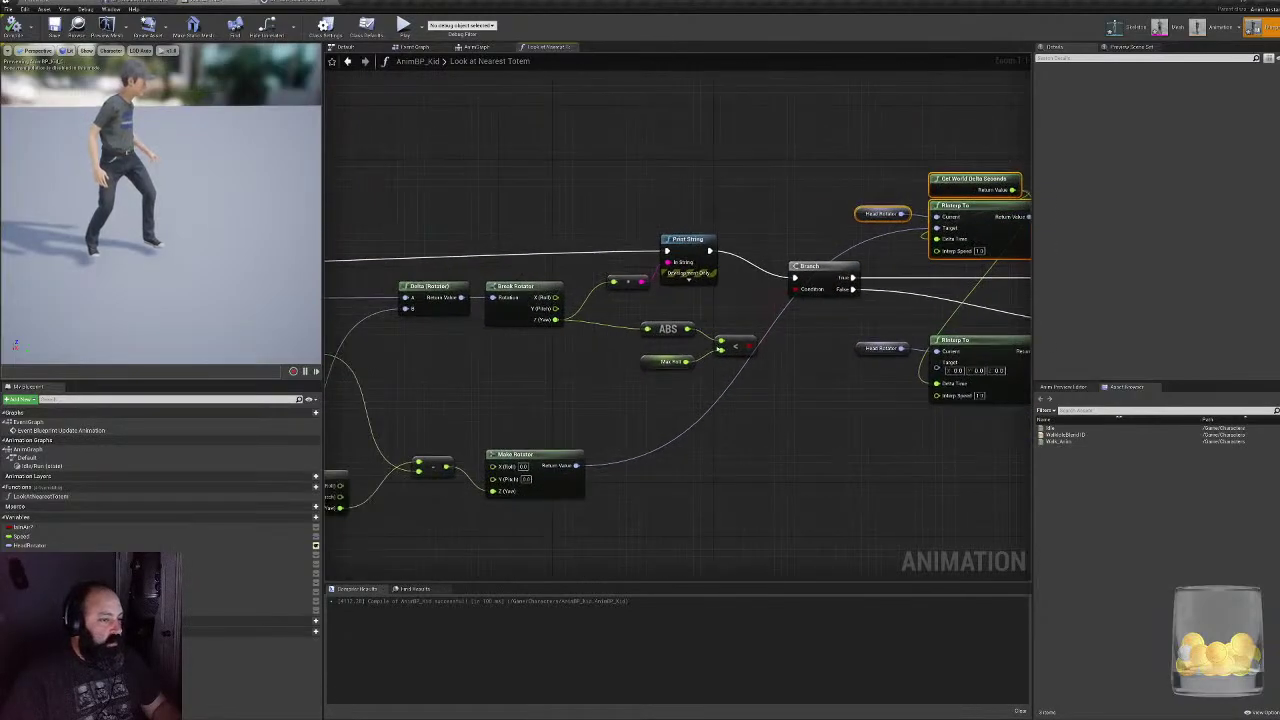
left_click_drag(652, 224, 690, 258)
left_click_drag(608, 204, 668, 274)
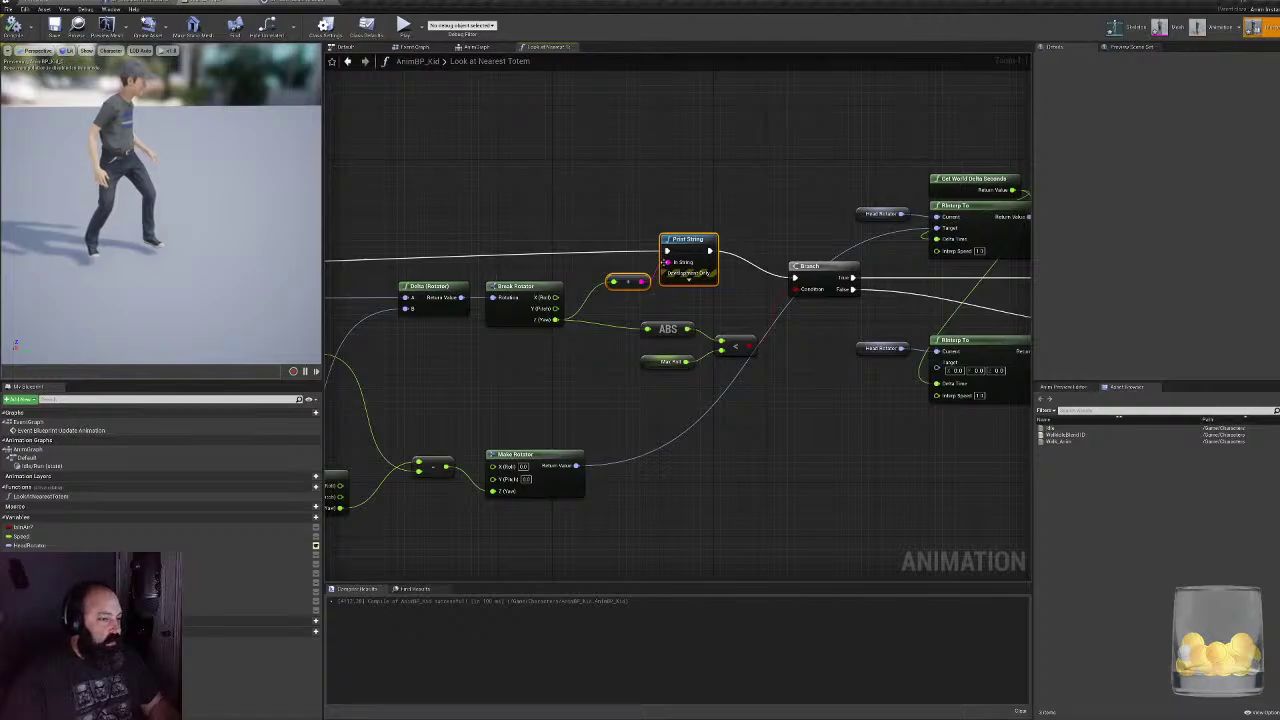
right_click_drag(593, 276, 633, 272)
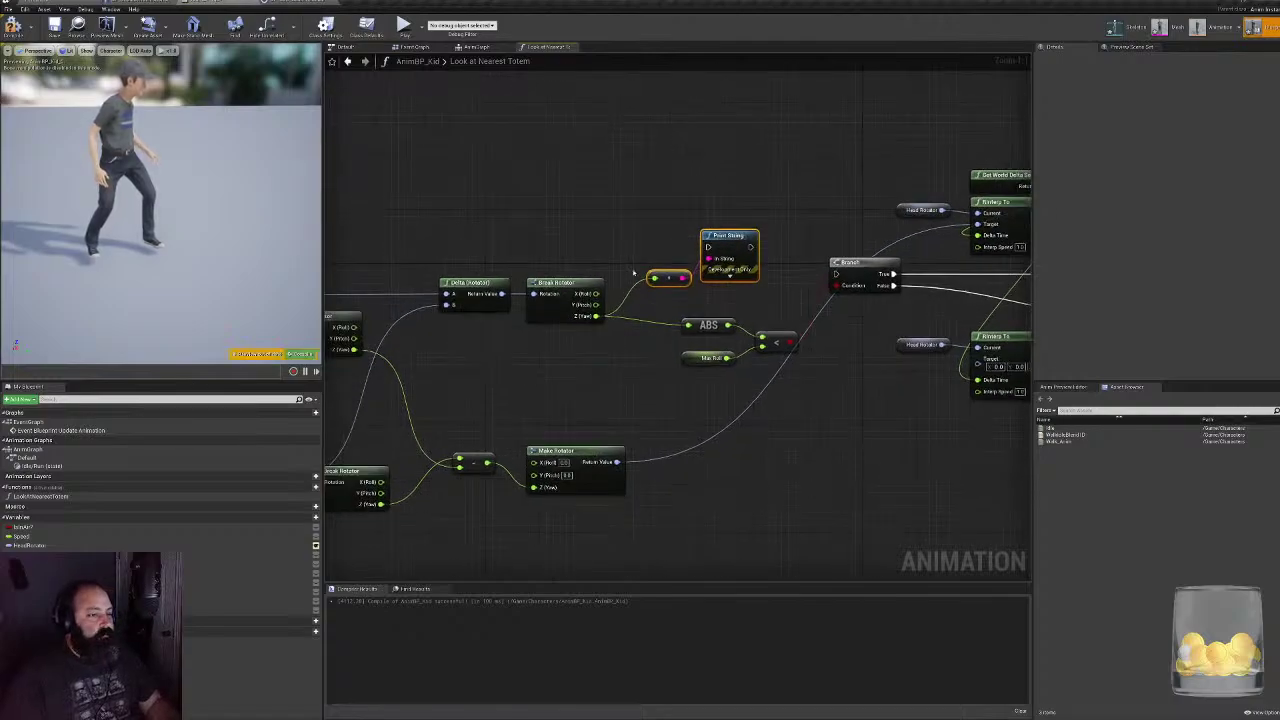
left_click_drag(713, 250, 718, 256)
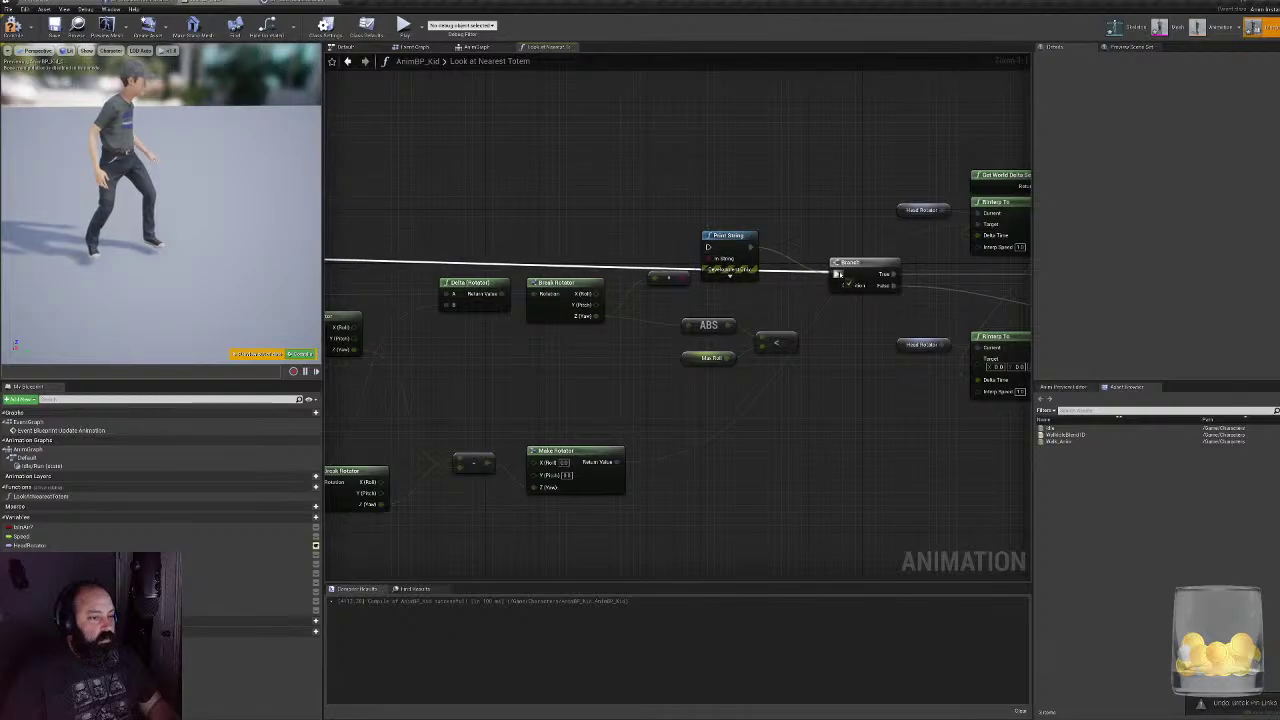
left_click_drag(838, 274, 836, 274)
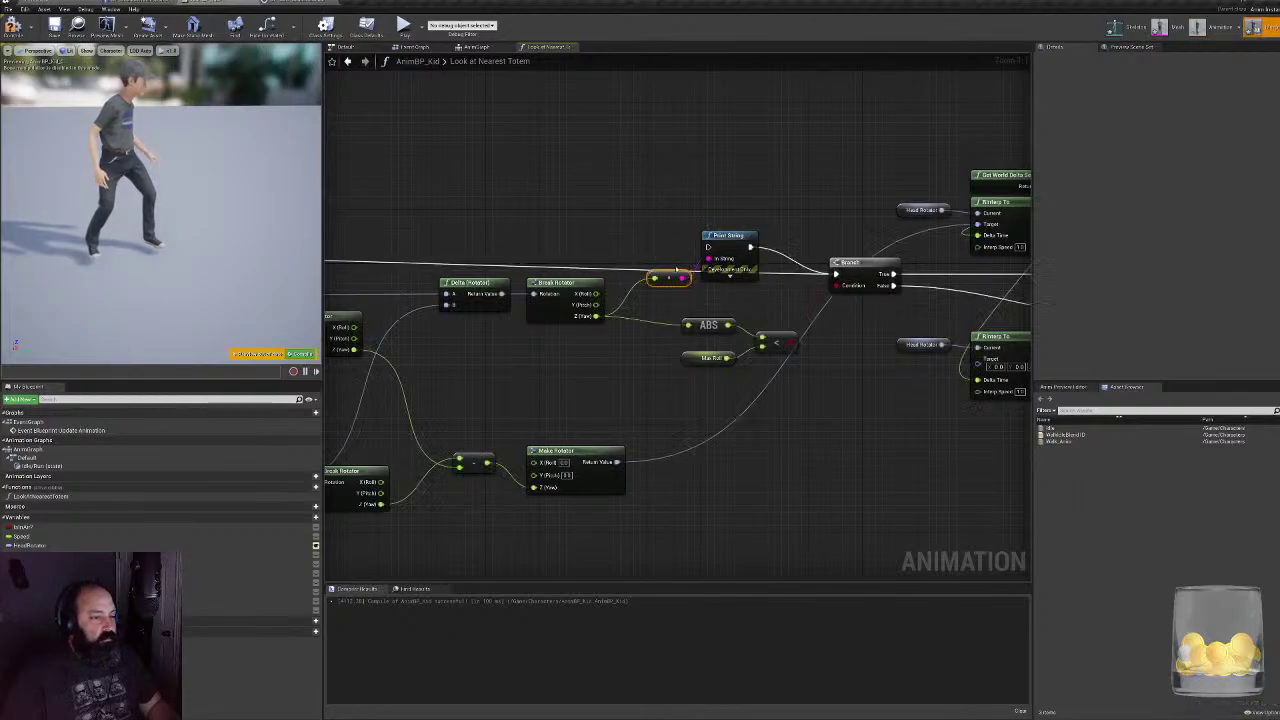
left_click_drag(733, 236, 727, 178)
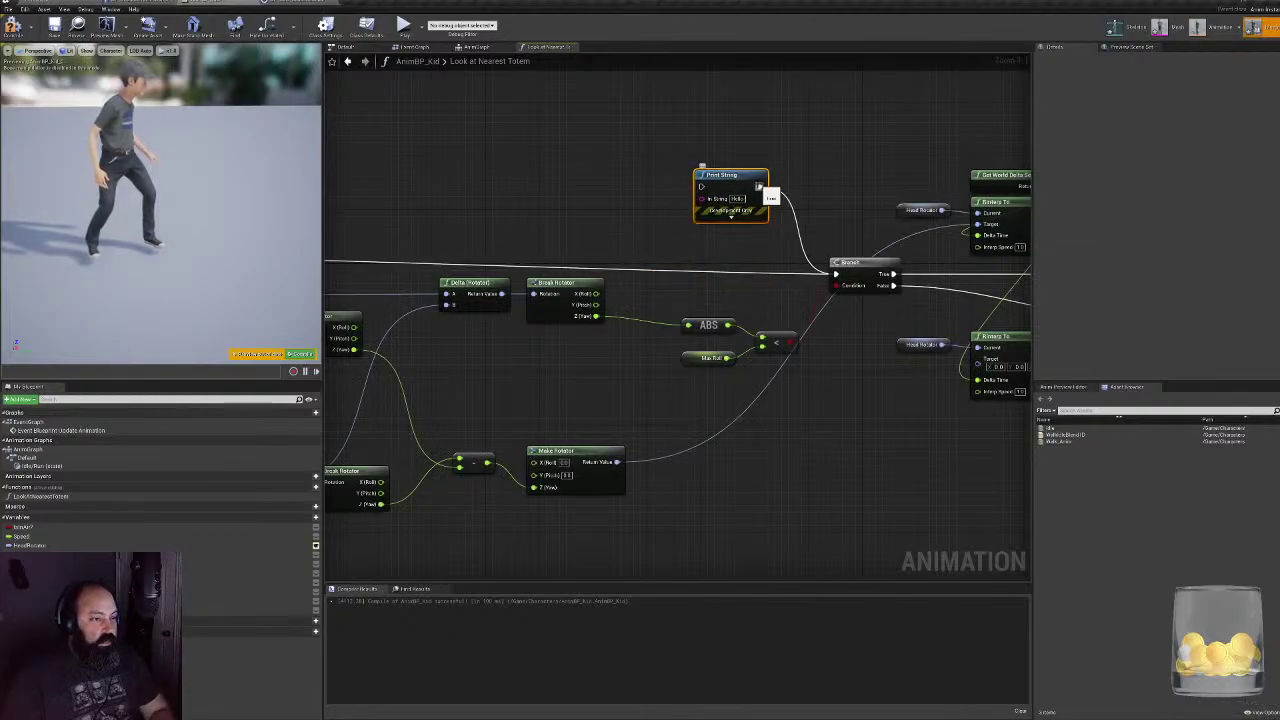
- Reinsert Print String in the execution line before the Branch and feed its In String from Make Rotator's Return Value
right_click_drag(775, 253, 708, 143)
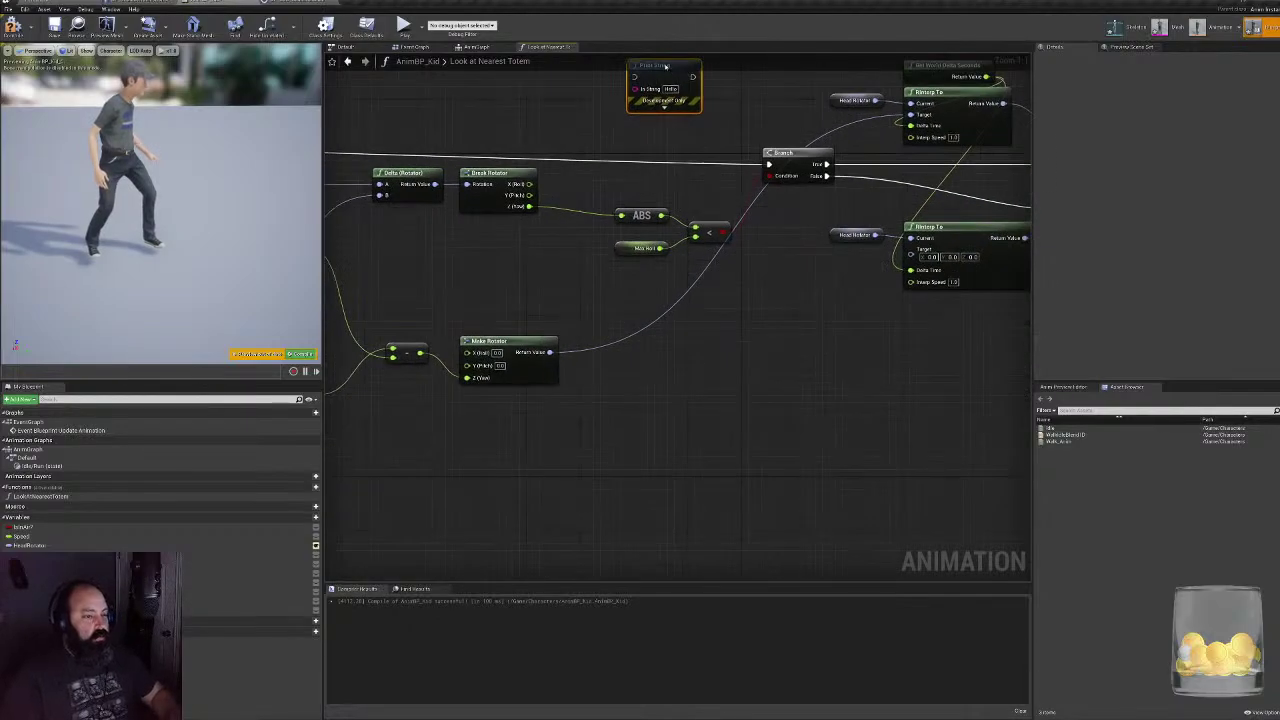
right_click_drag(717, 343, 709, 458)
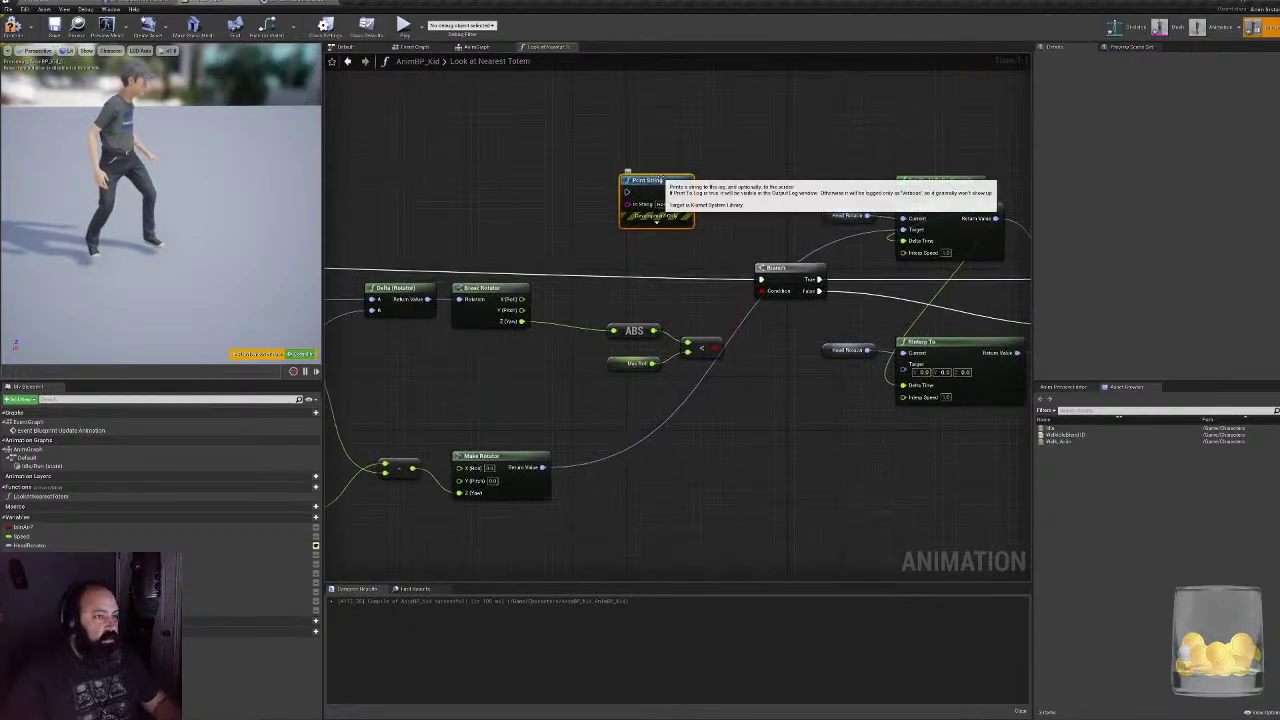
left_click_drag(656, 216, 686, 254)
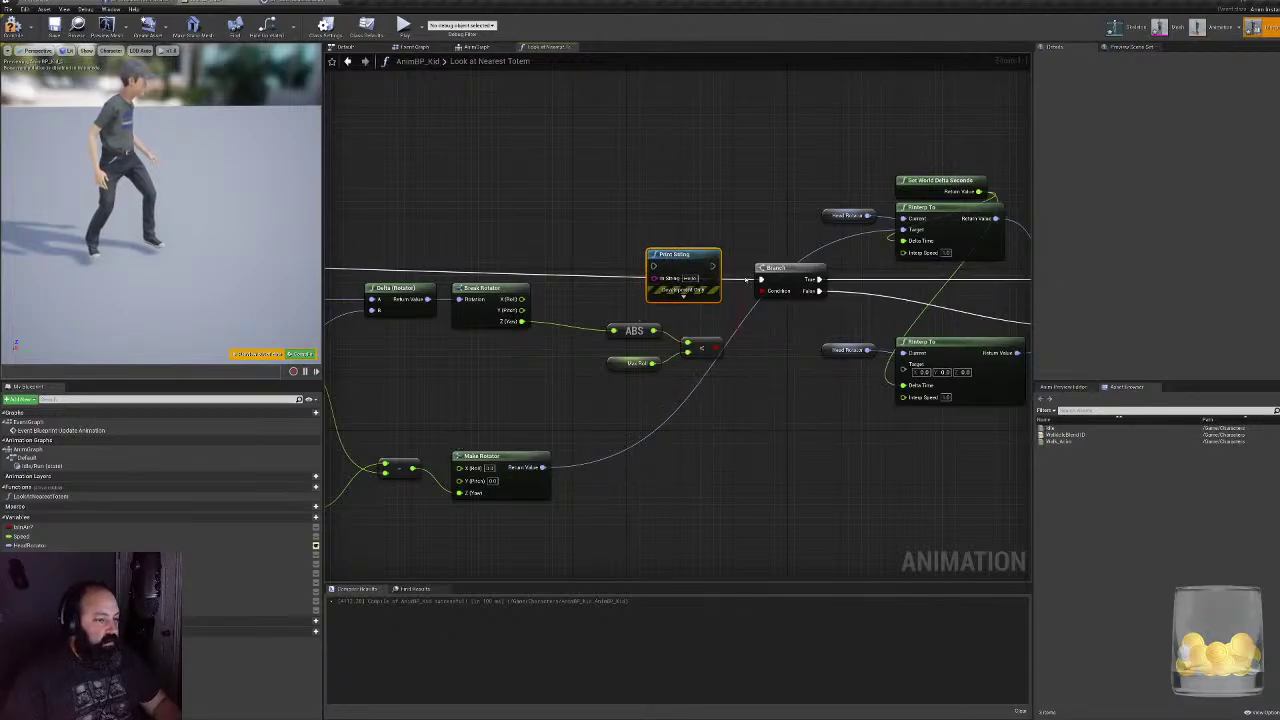
mouse_move(762, 280)
left_mouse_down("ctrl")
mouse_move(656, 267)
mouse_move(770, 287)
mouse_move(760, 279)
left_mouse_up("ctrl")
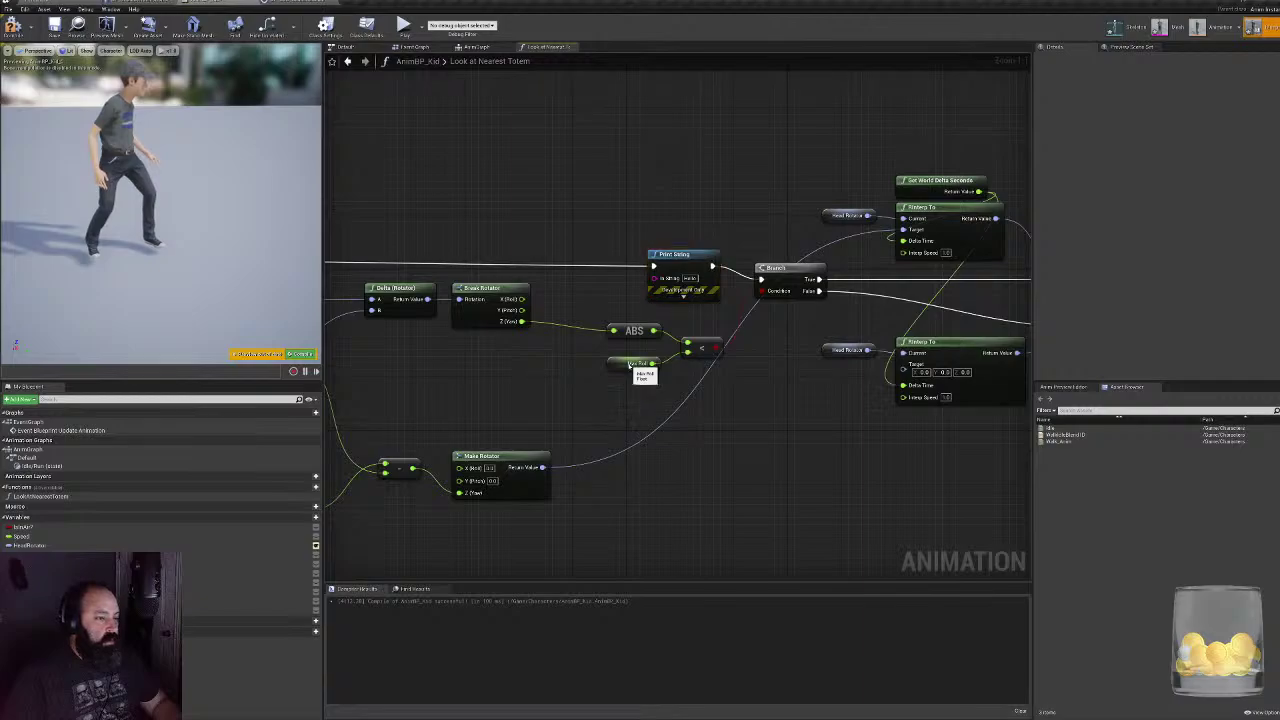
left_click(628, 364)
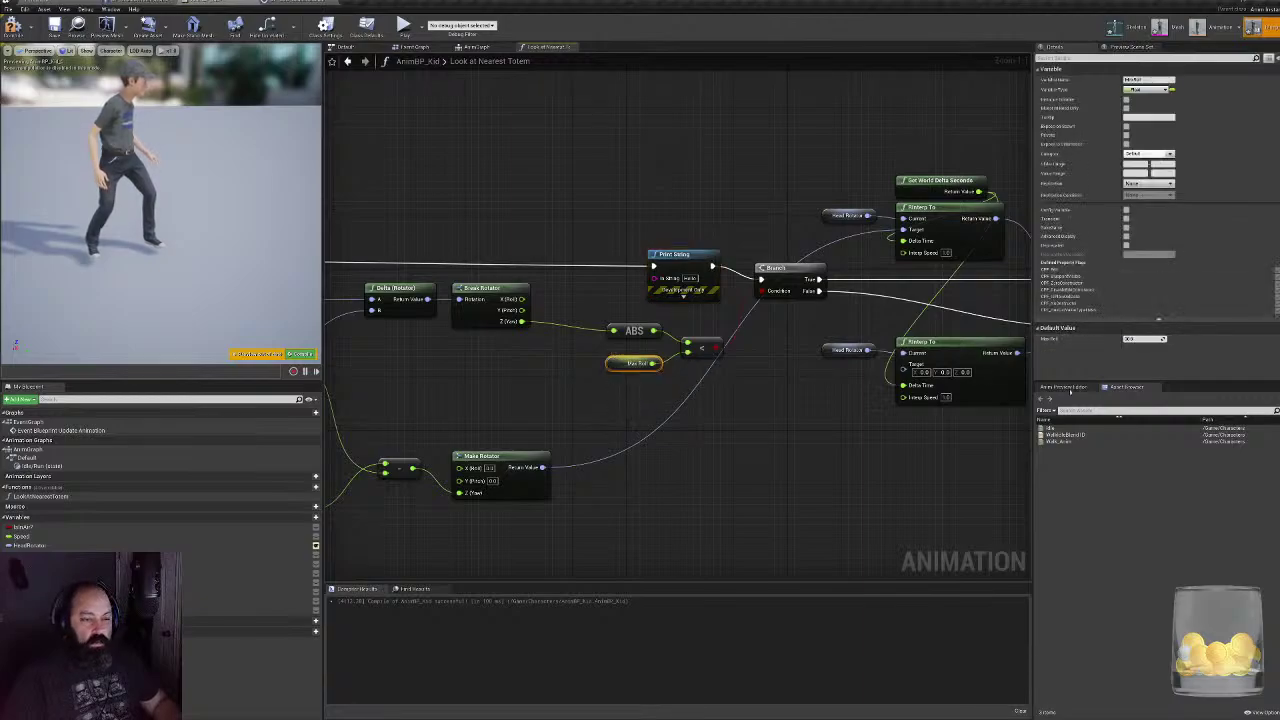
left_click_drag(542, 467, 660, 279)
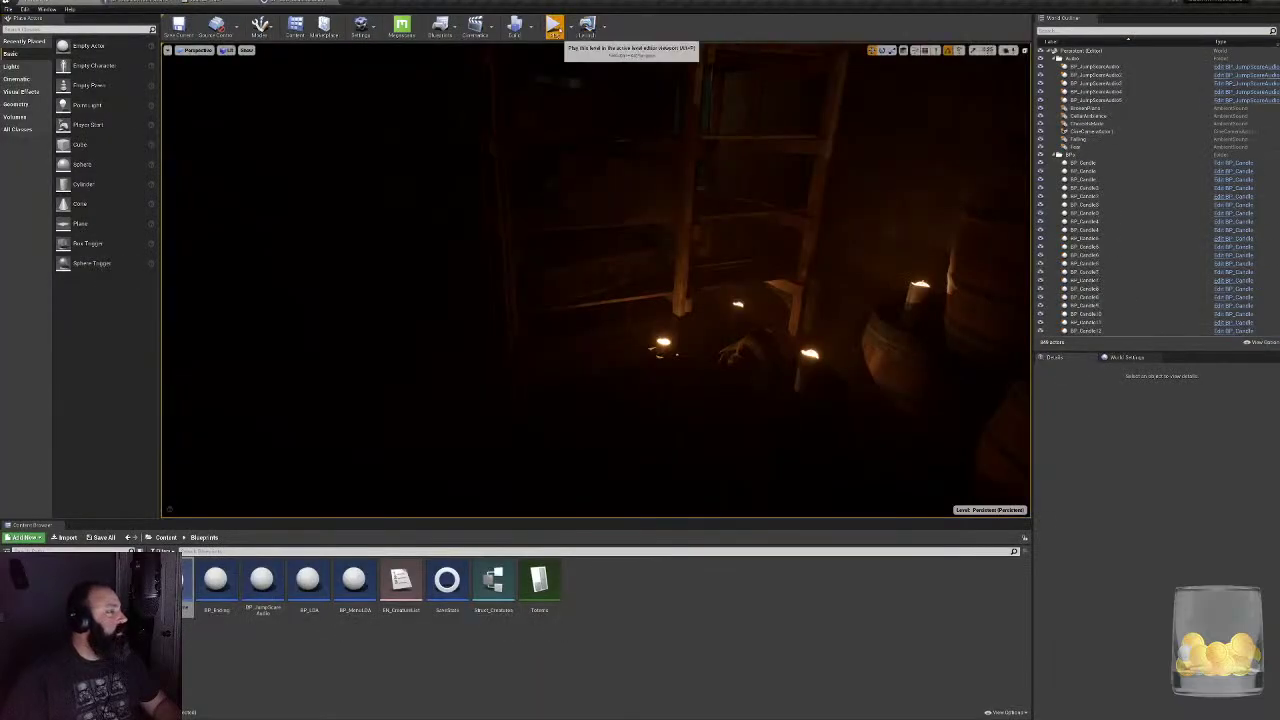
- Play the level past the Character Selection Game form, walk around to check the printed target rotation, and end the session, closing the Message Log
left_click(553, 25)
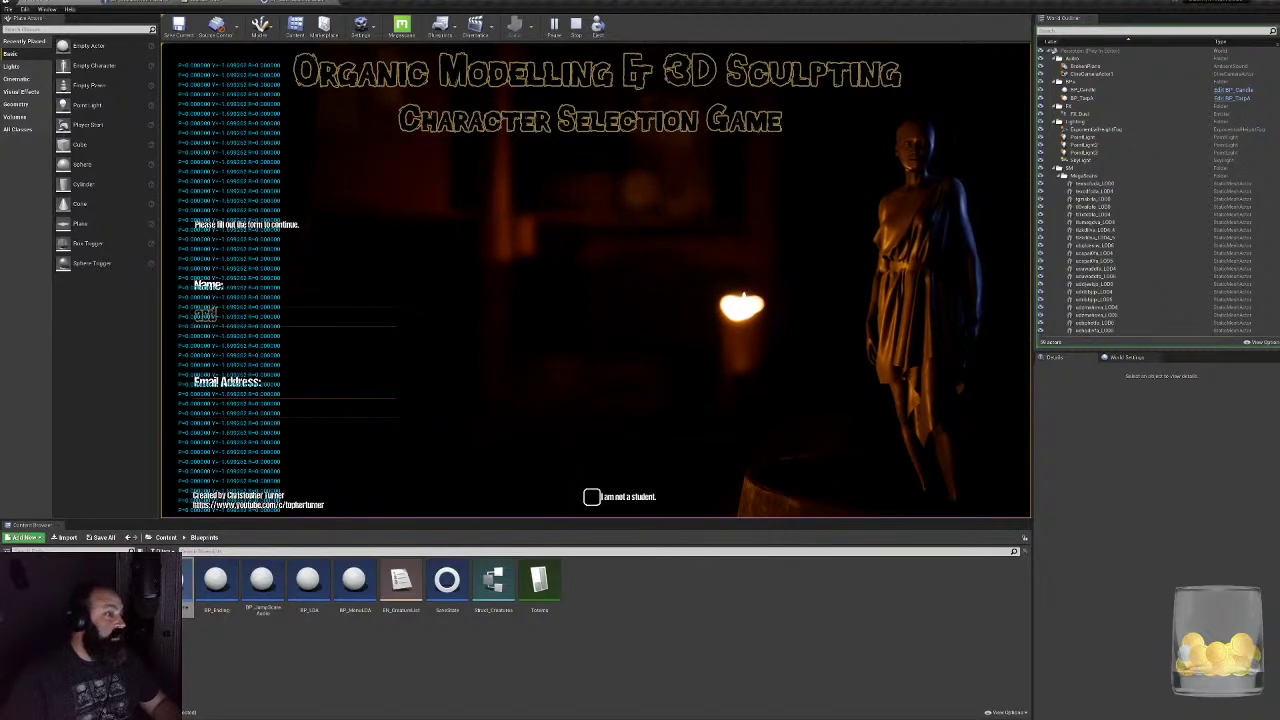
left_click(848, 424)
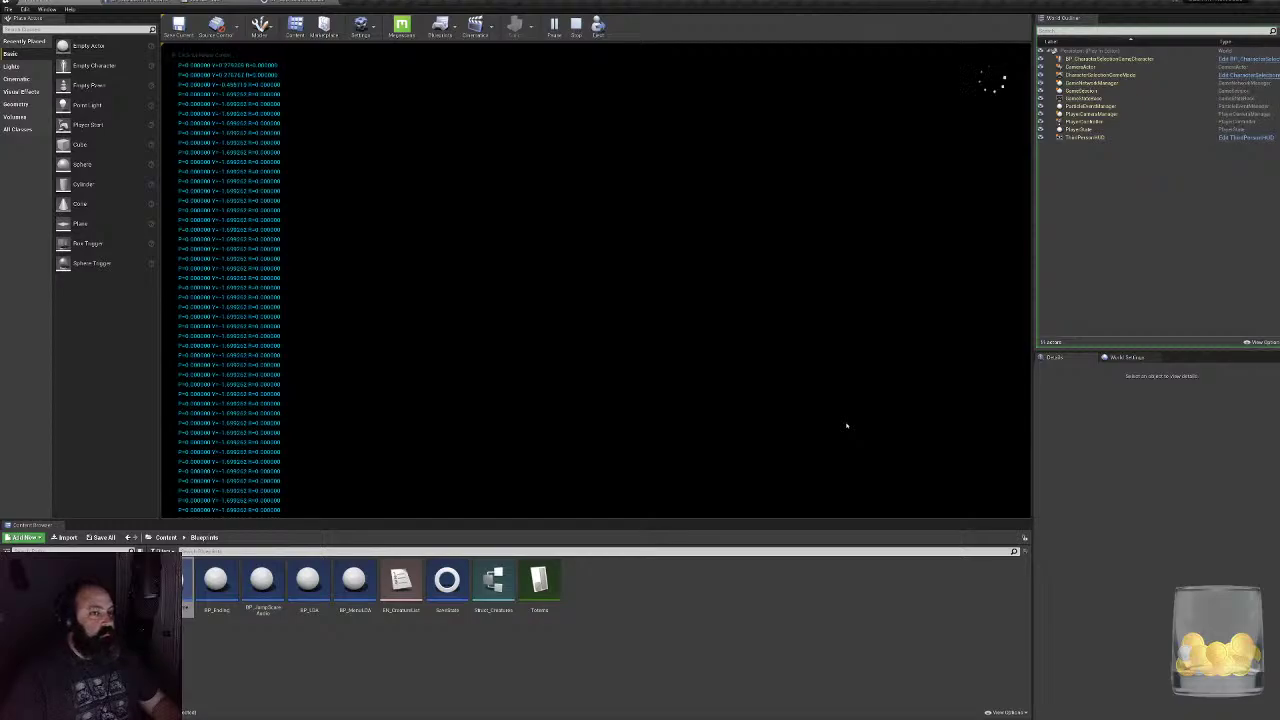
left_click(835, 420)
key("w")
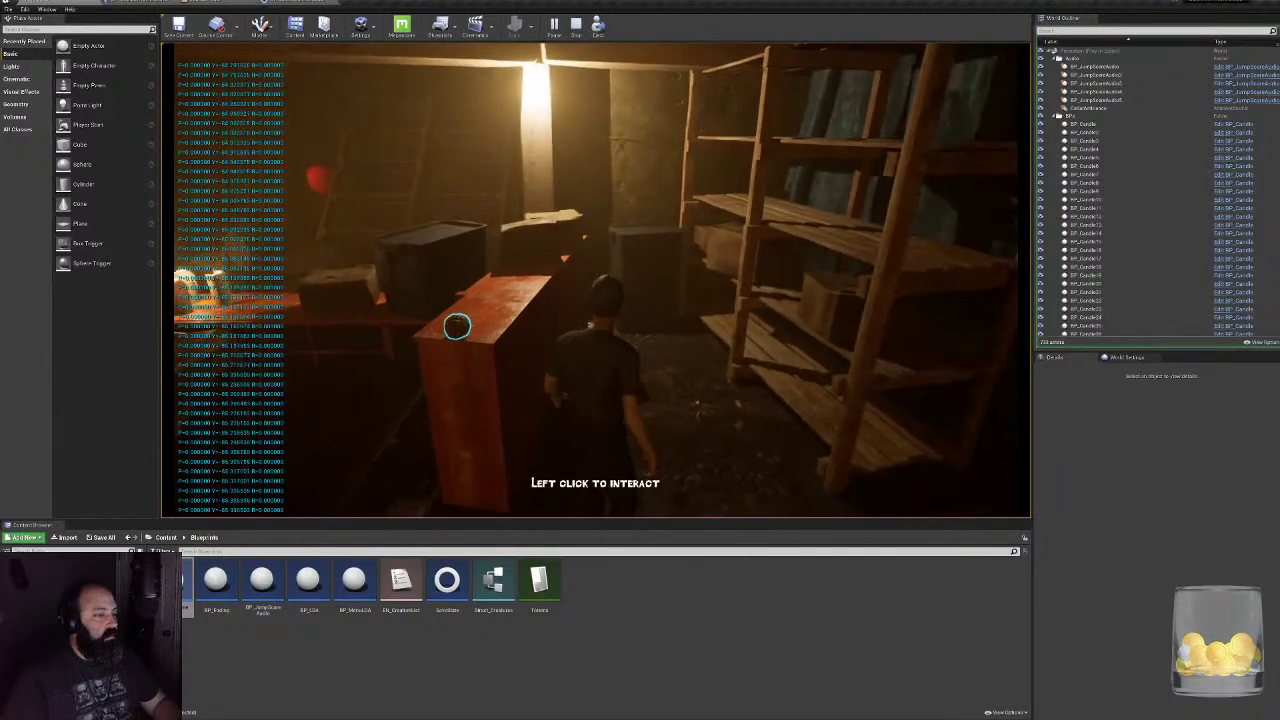
key("Escape")
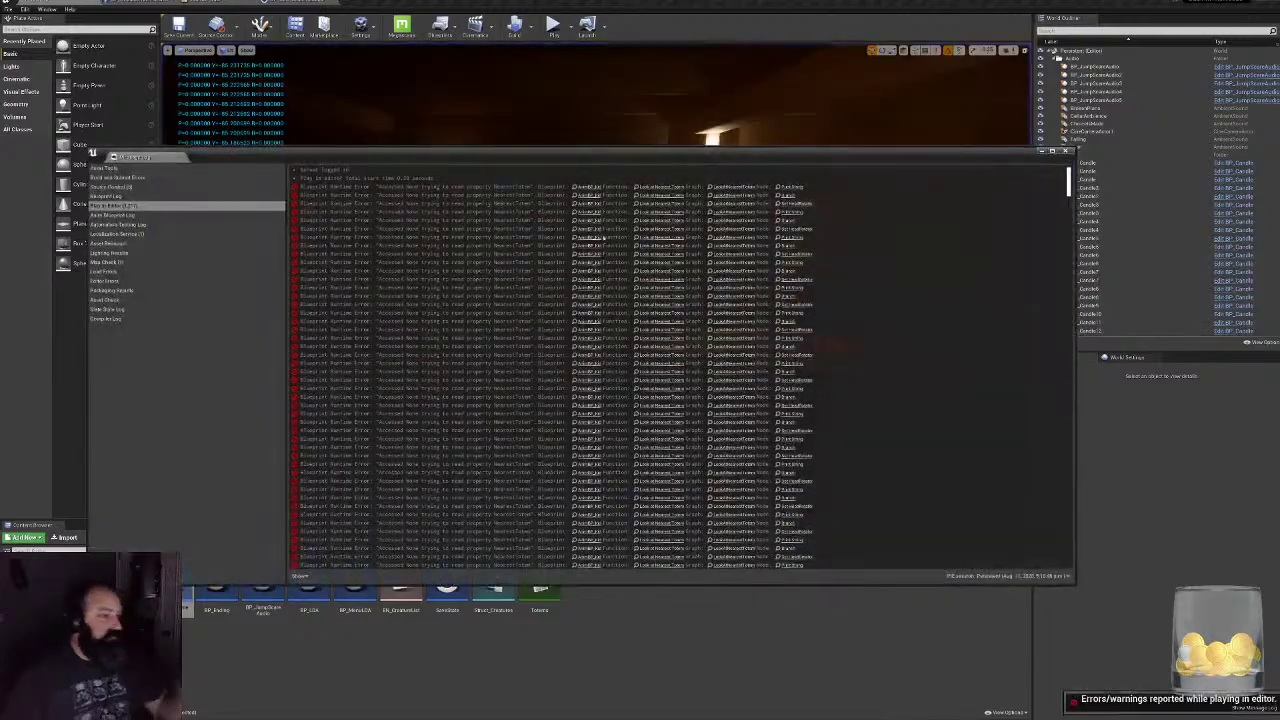
left_click(1064, 151)
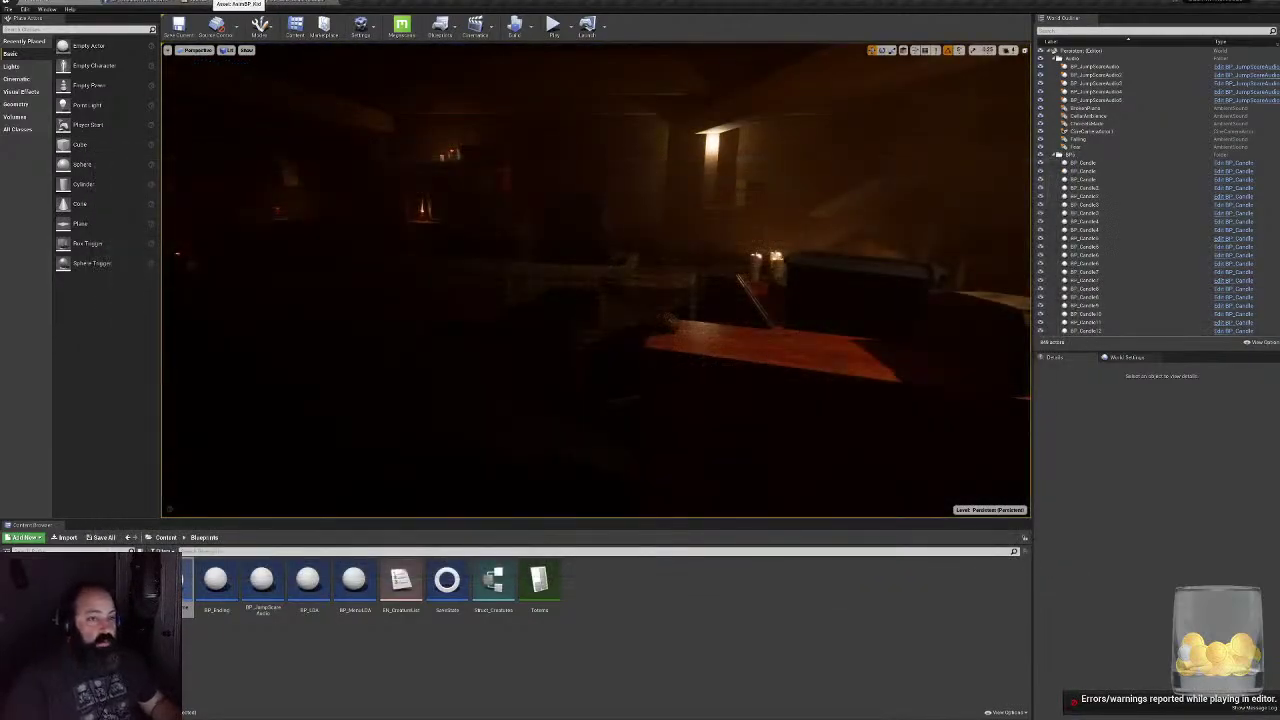
- In AnimBP_Kid, move Print String after the True branch's SET Head Rotator and feed its In String from that SET's output
left_click(208, 2)
right_click_drag(745, 389, 449, 395)
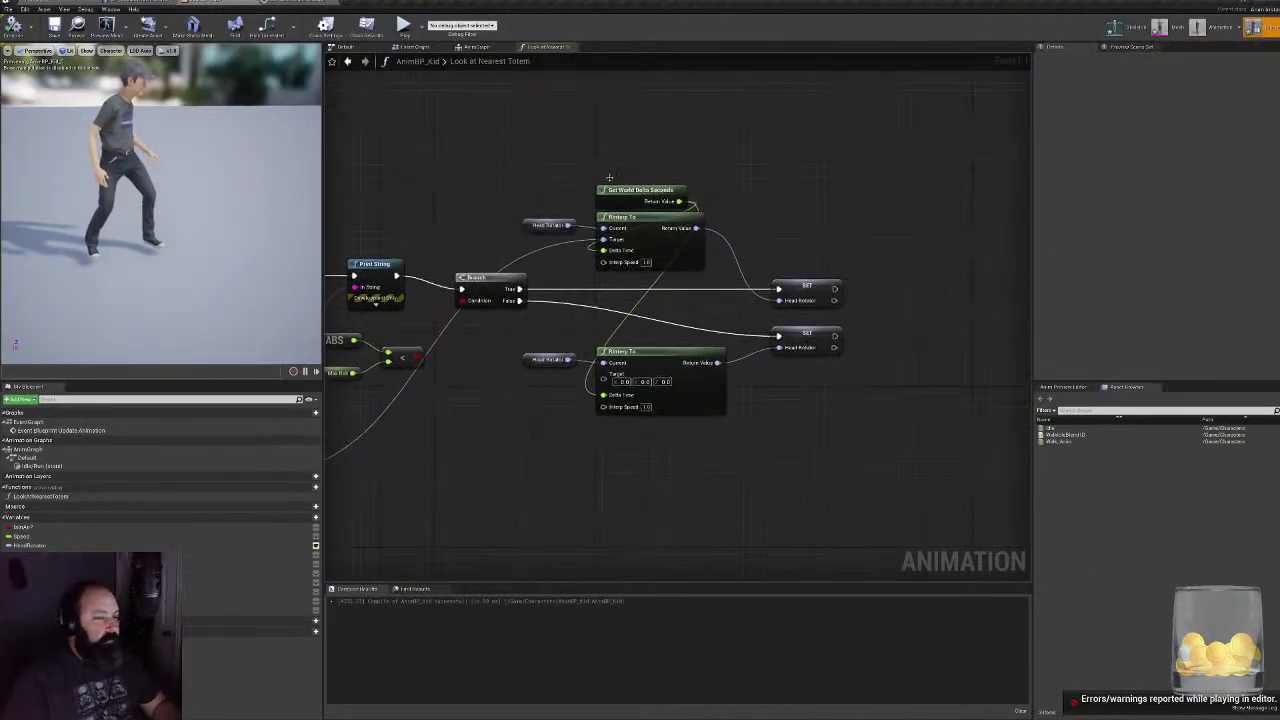
right_click_drag(555, 319, 638, 309)
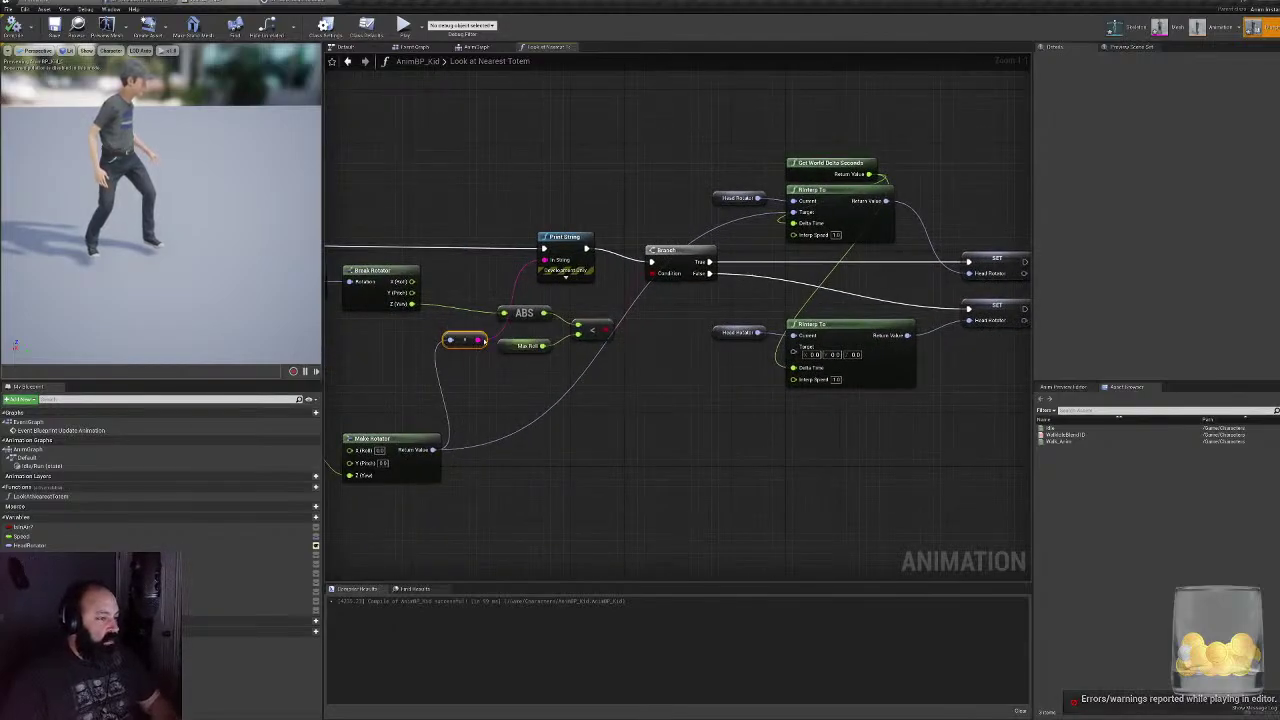
right_click_drag(611, 257, 449, 247)
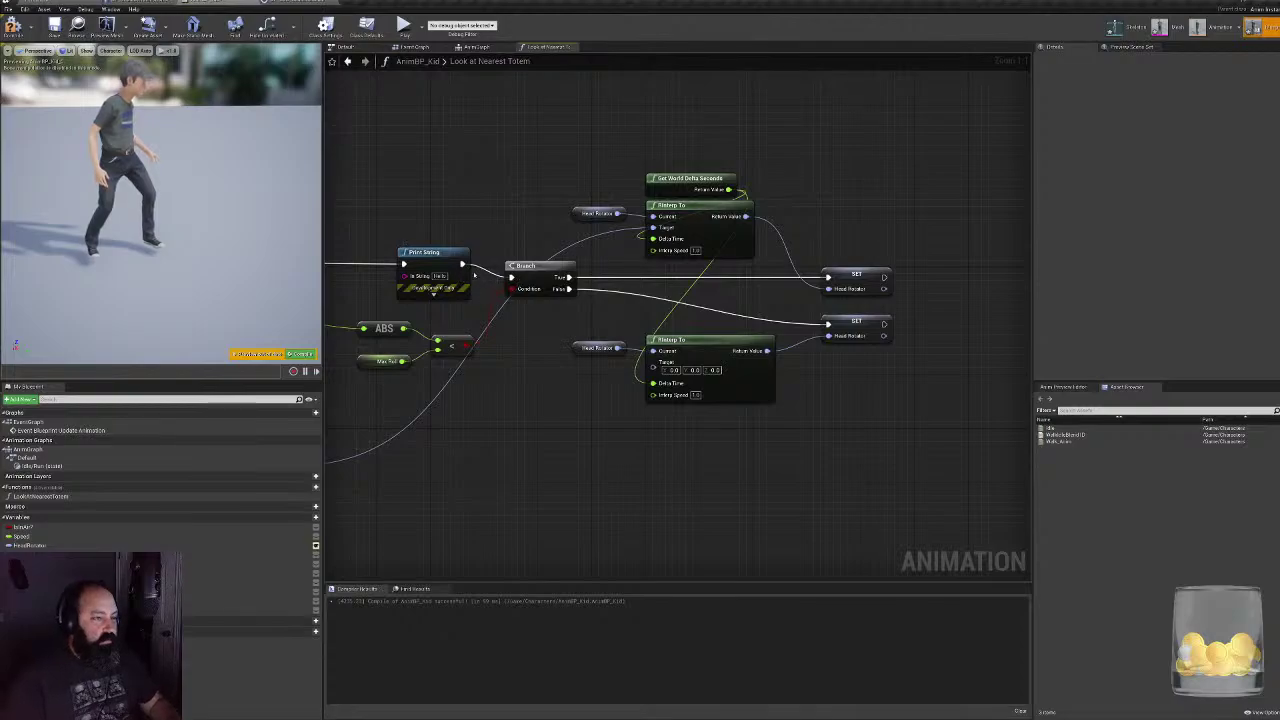
left_click_drag(406, 266, 966, 266)
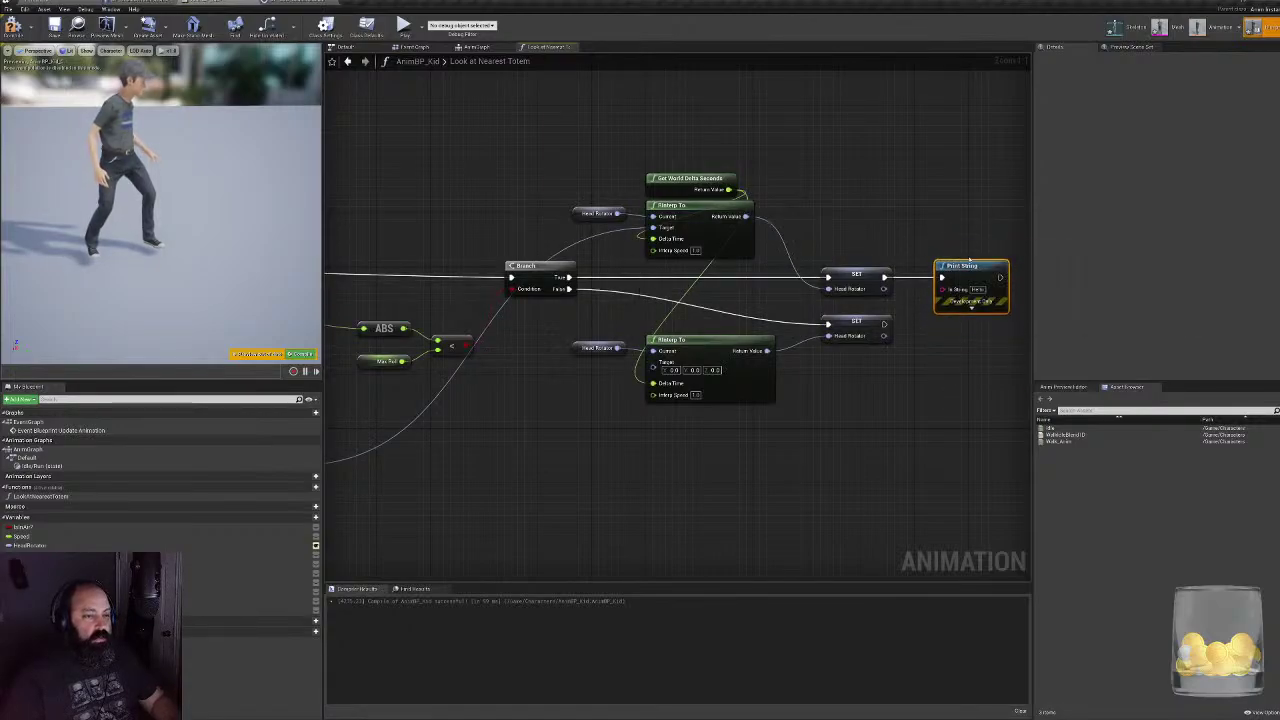
left_click_drag(884, 289, 955, 301)
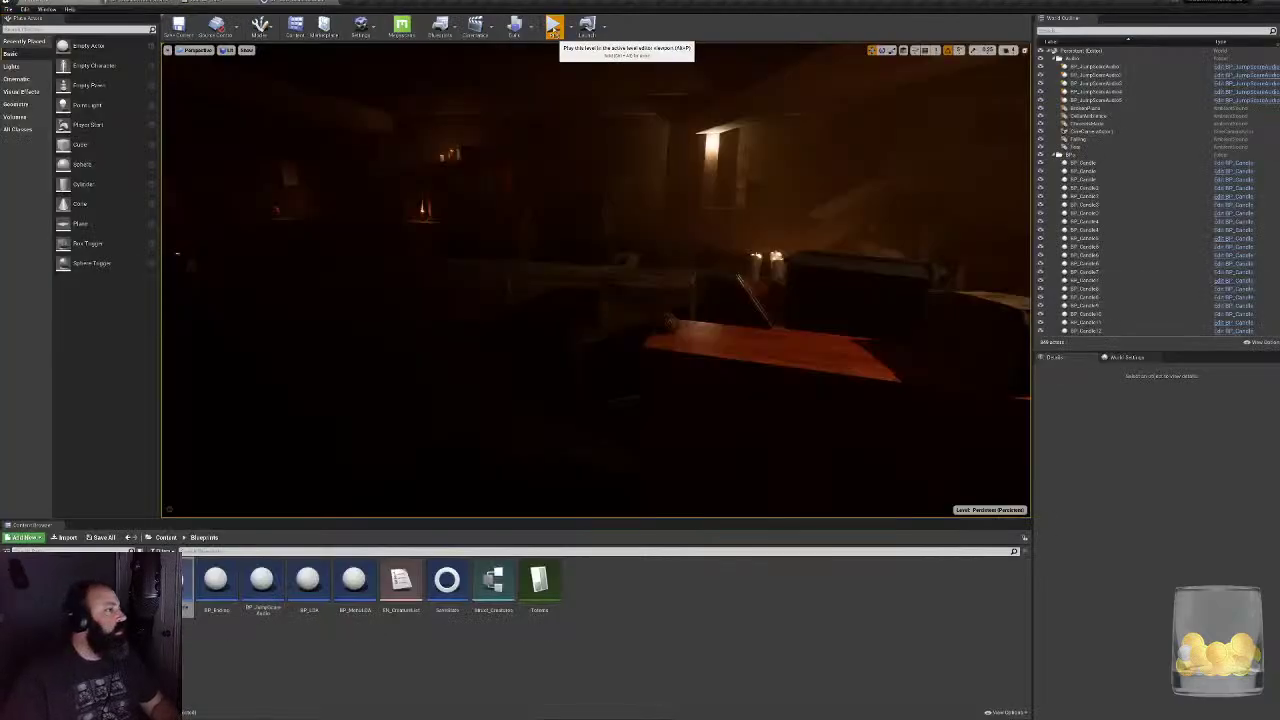
- Play the level from the level editor, get past the Character Selection Game form, and walk the character to the sandbags under the light
left_click(553, 27)
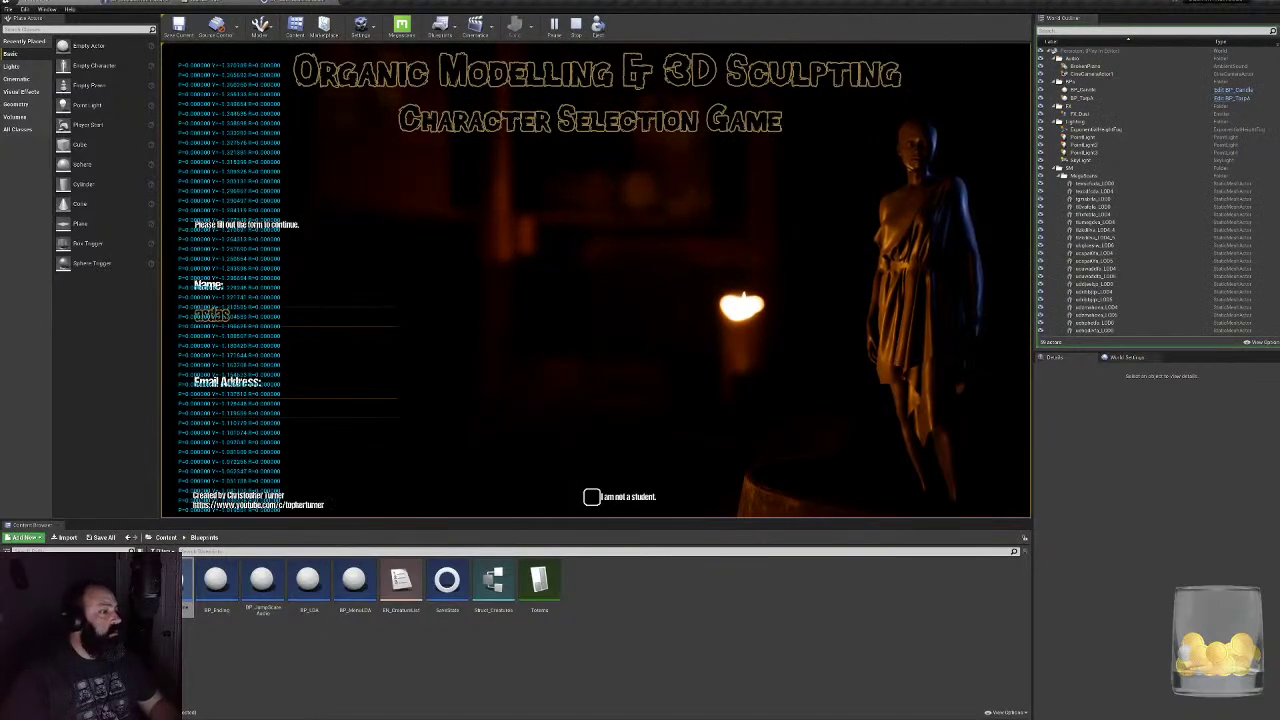
left_click(900, 445)
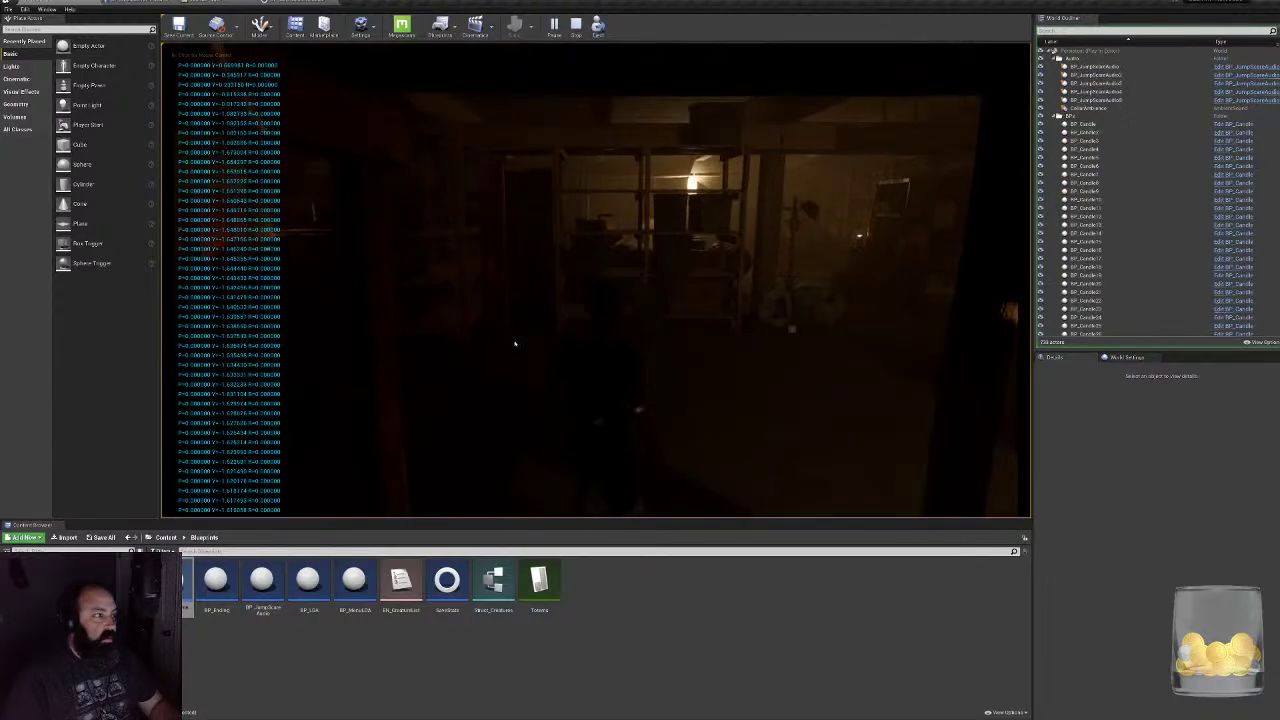
key("w")
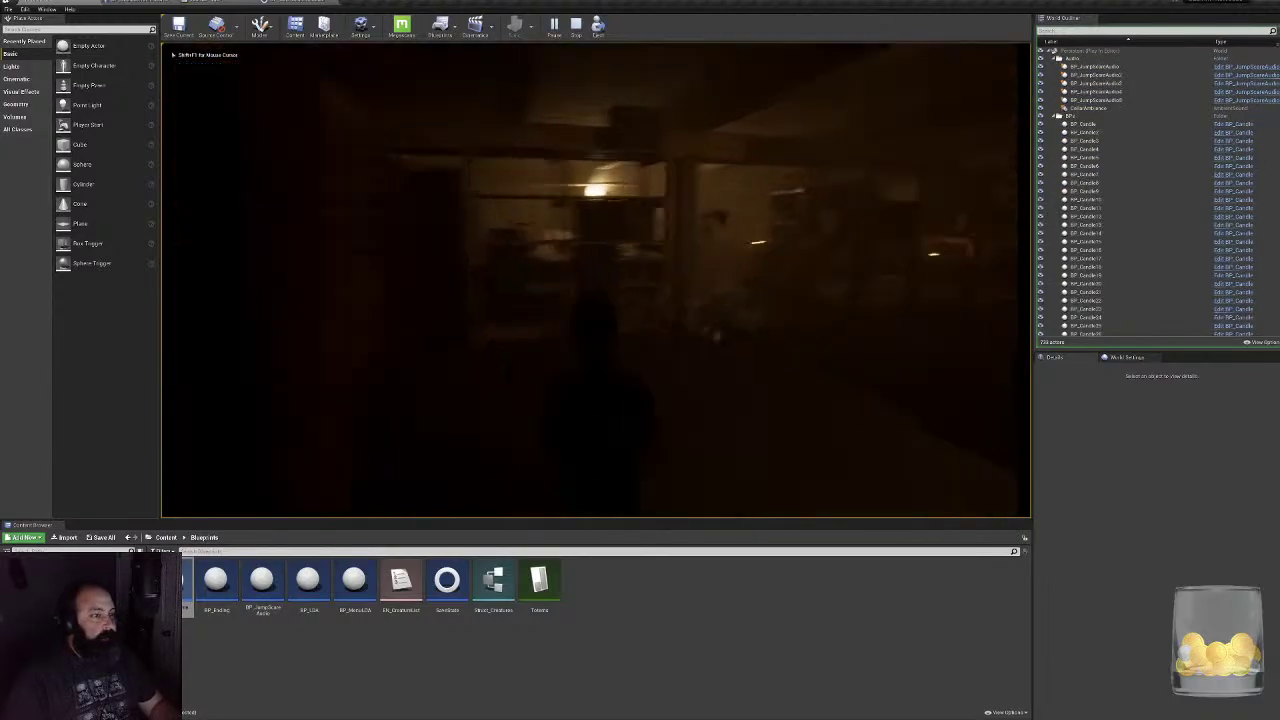
key("w")
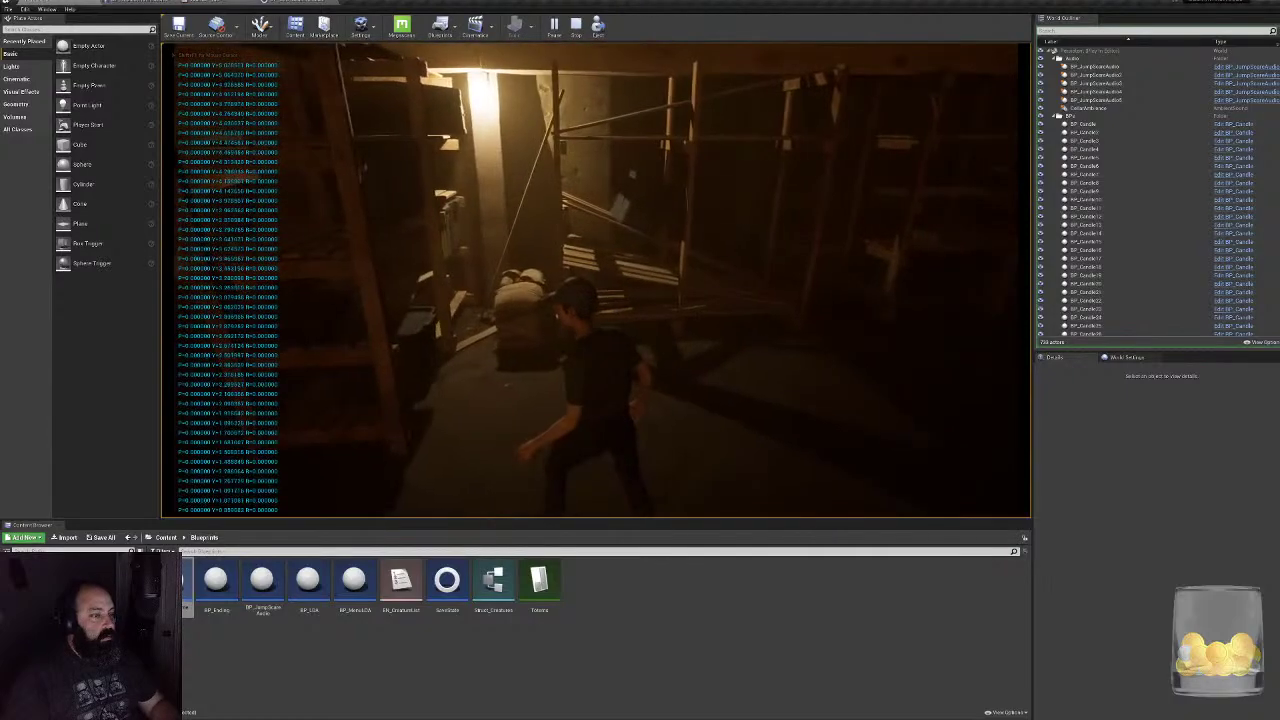
- Walk the character around the room and along the shelves to check the printed Head Rotator, end the session, and close the Message Log
key("w")
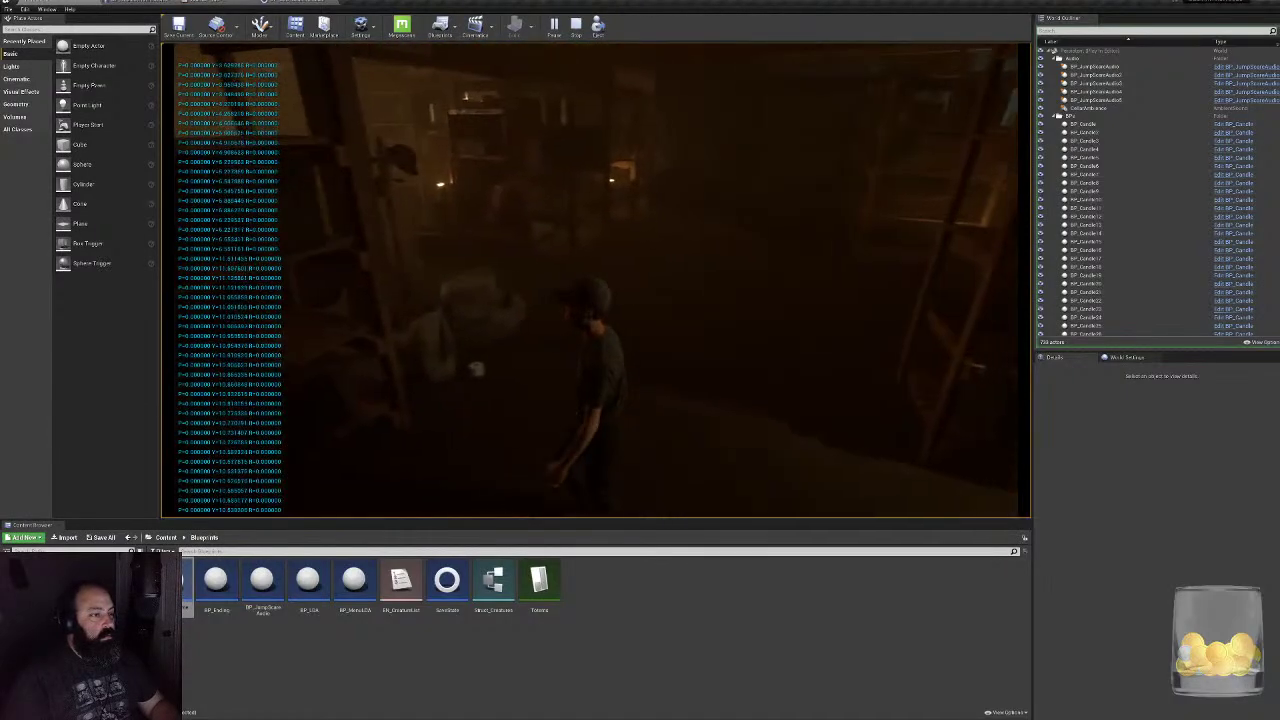
key("w")
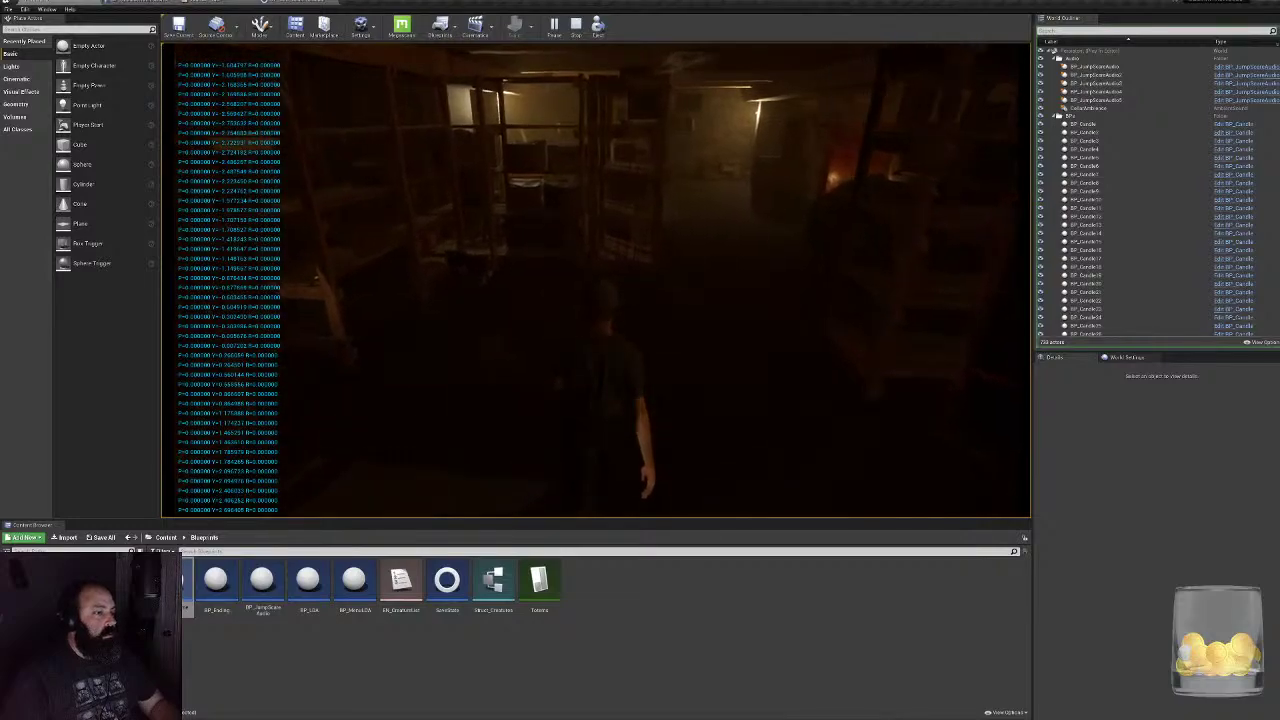
key("w")
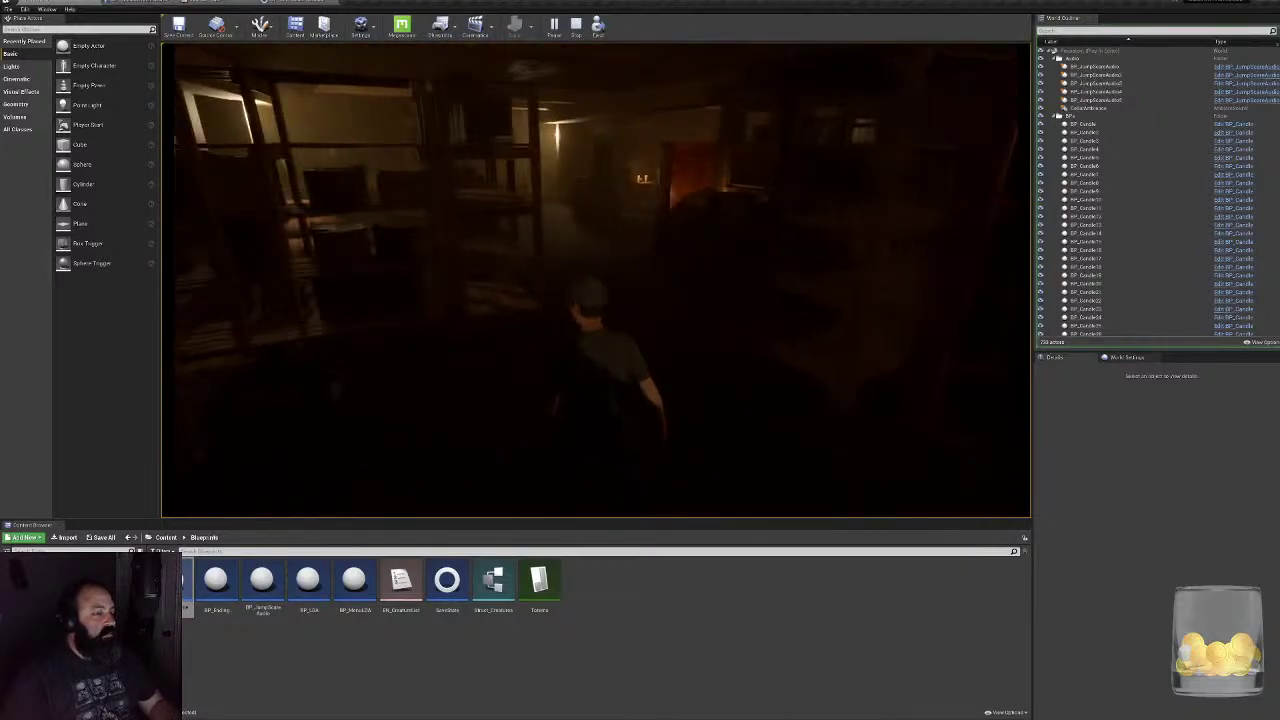
key("w")
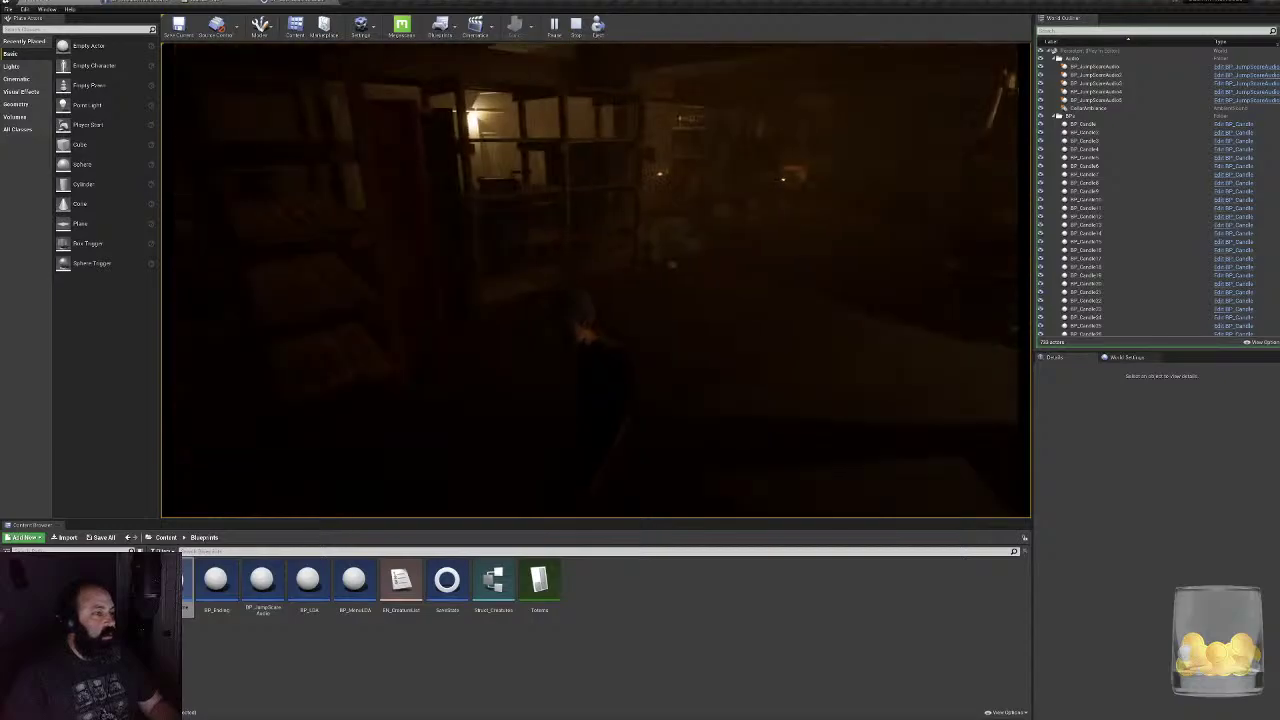
key("w")
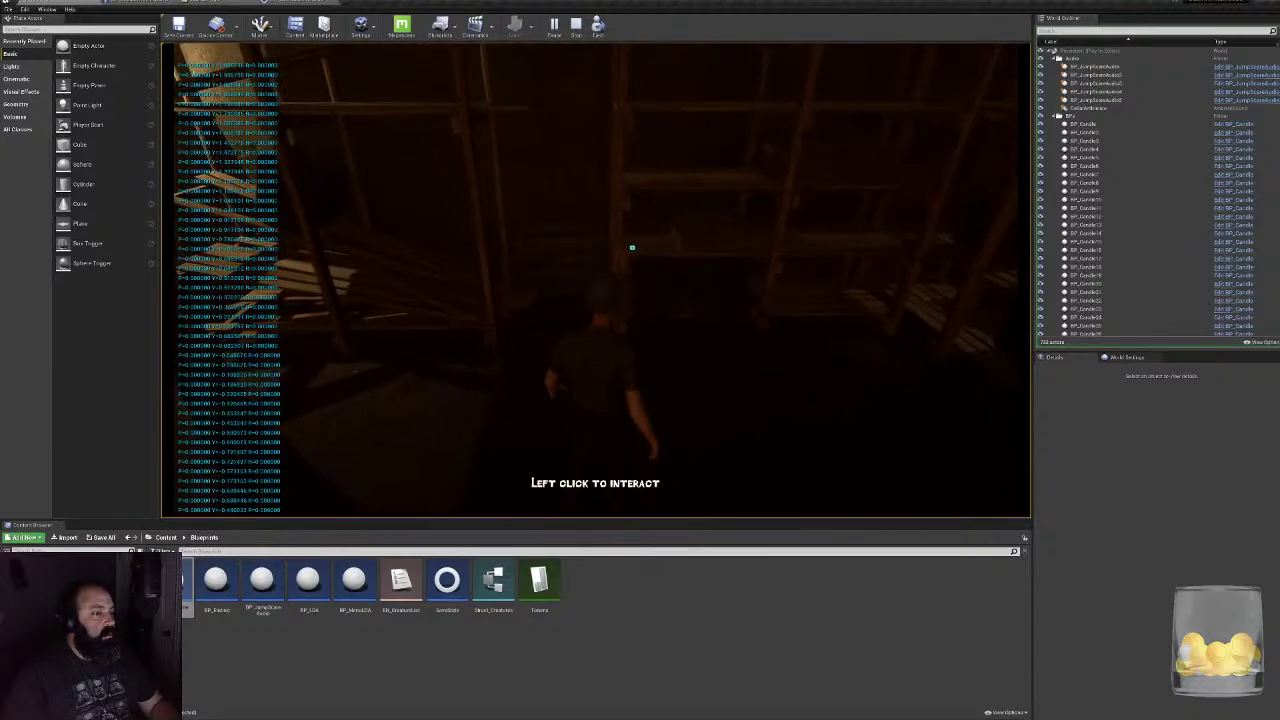
key("a")
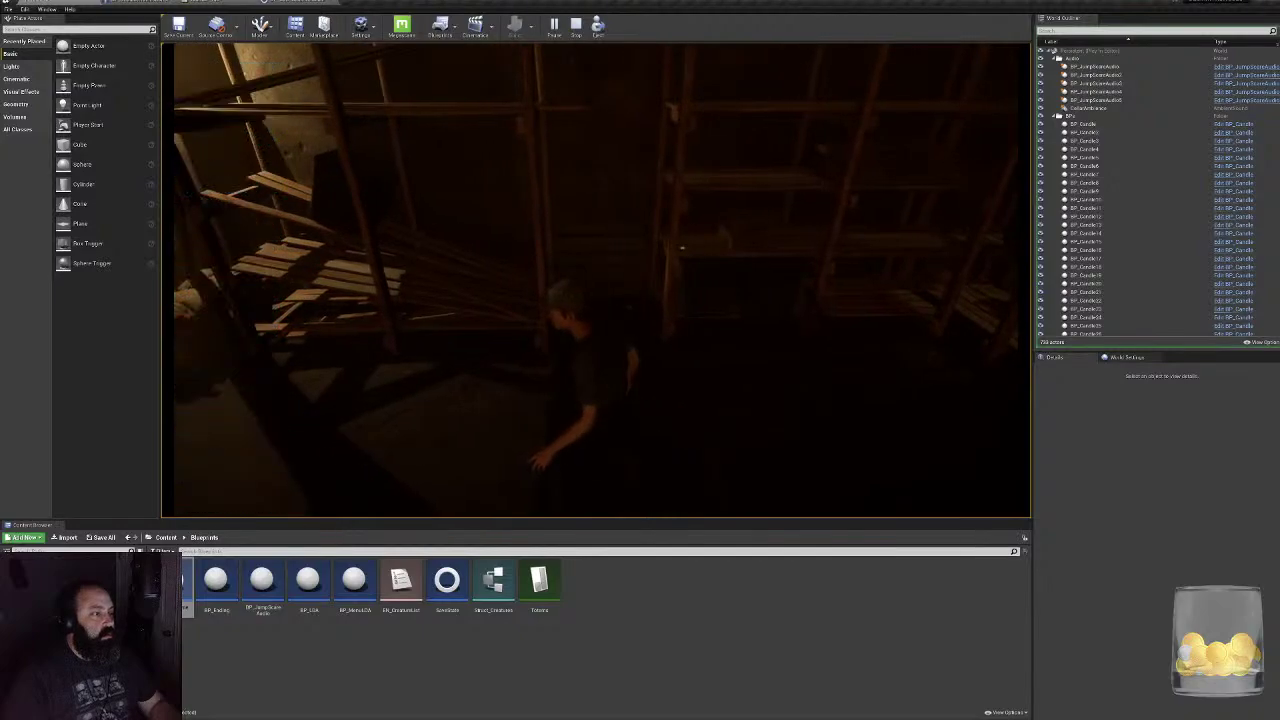
key("w")
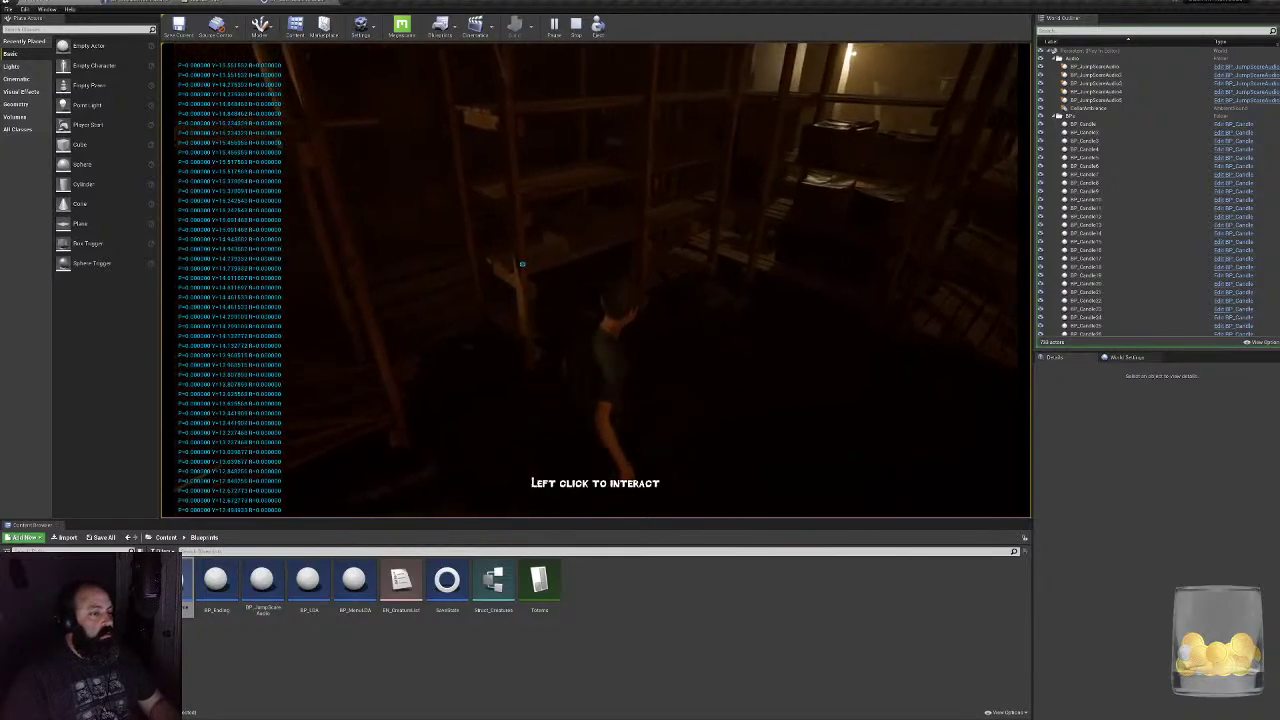
key("w")
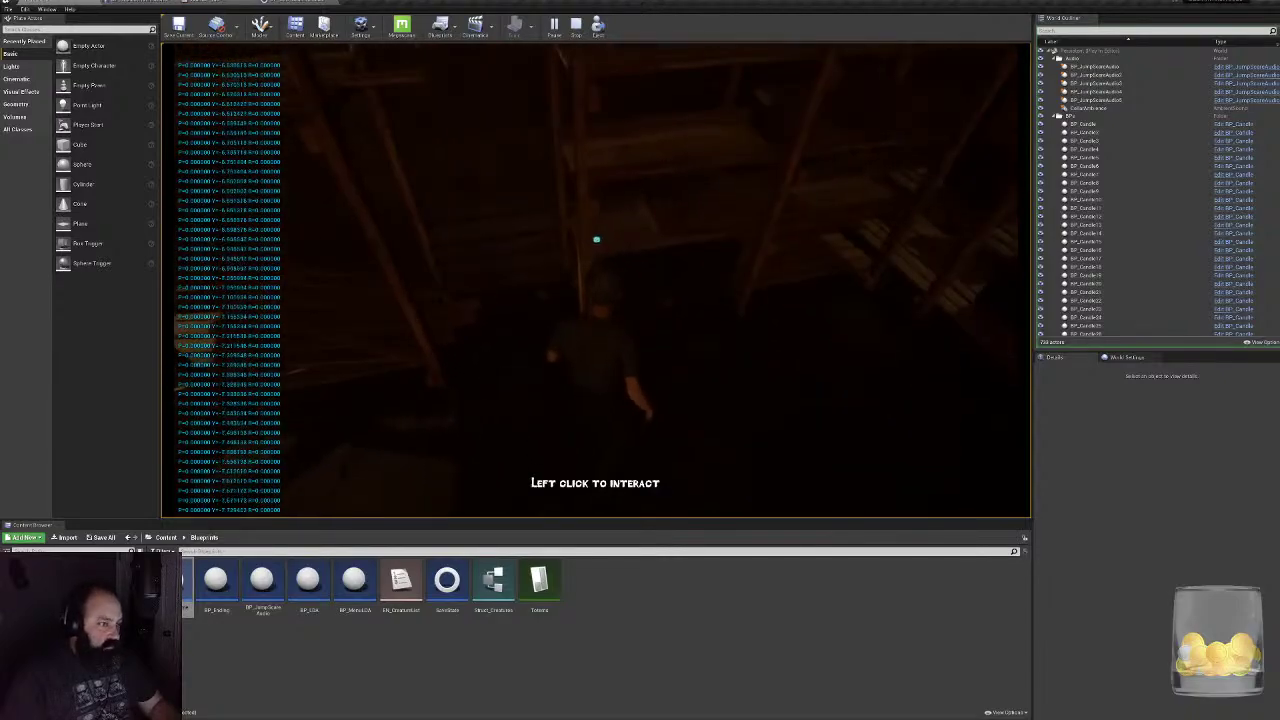
key("a")
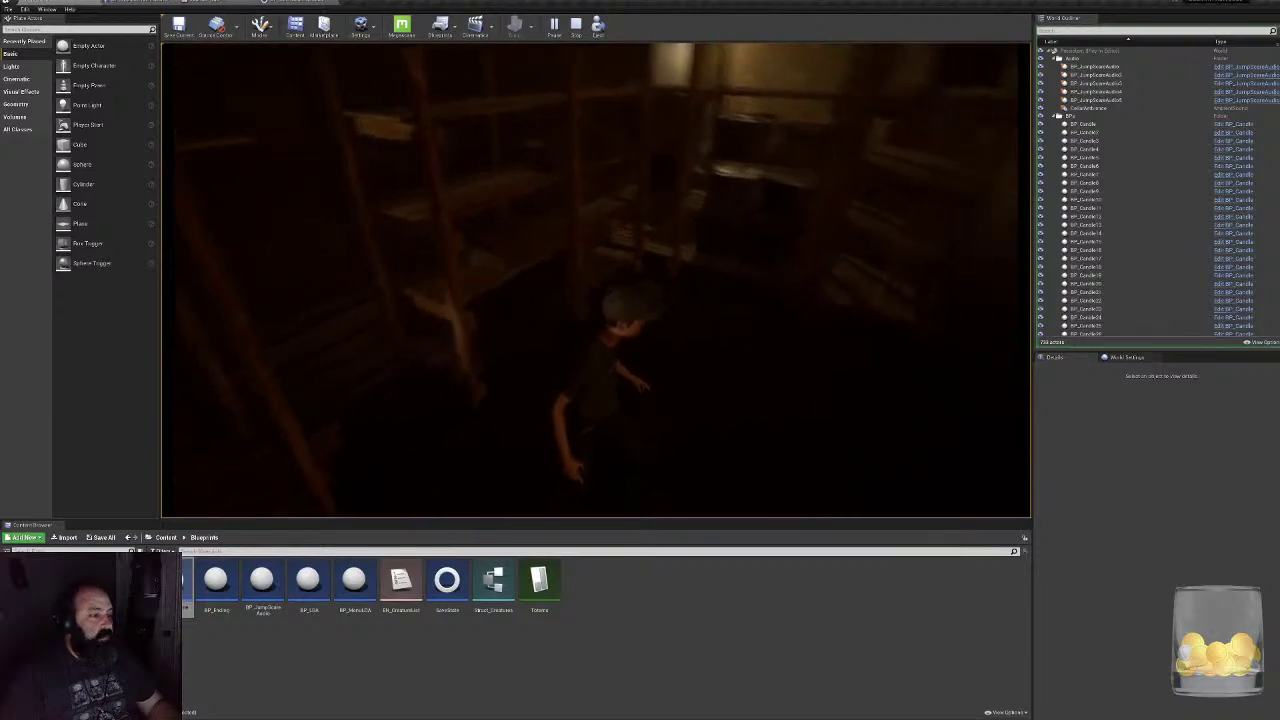
key("w")
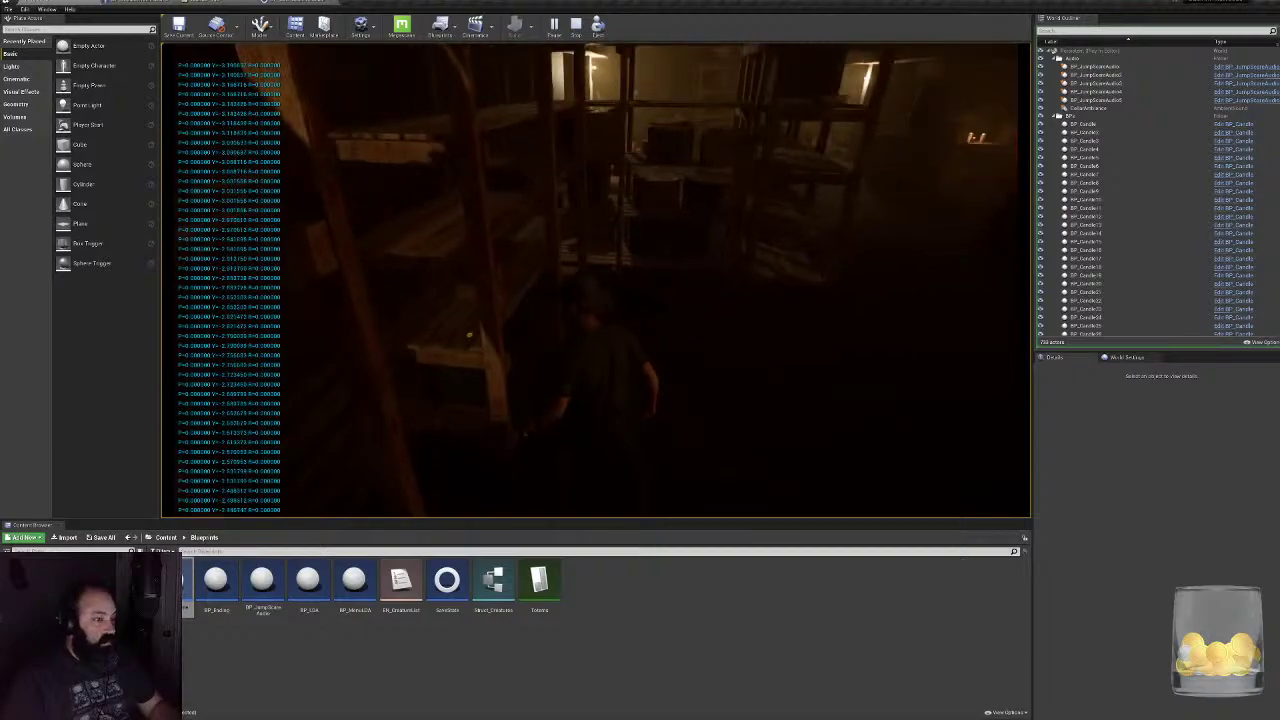
key("Escape")
left_click(1067, 151)
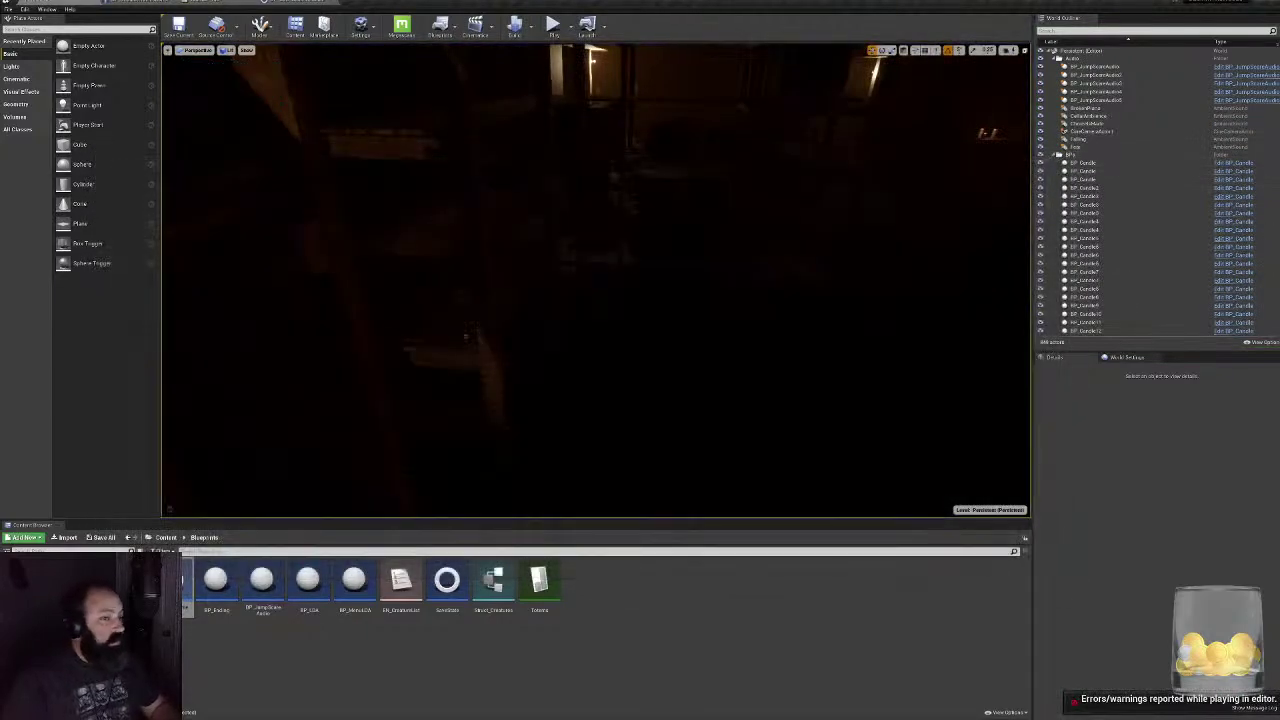
- Close the BP_CSG_GameInstance editor and delete Print String and its string conversion node from AnimBP_Kid's Look at Nearest Totem function
left_click(298, 3)
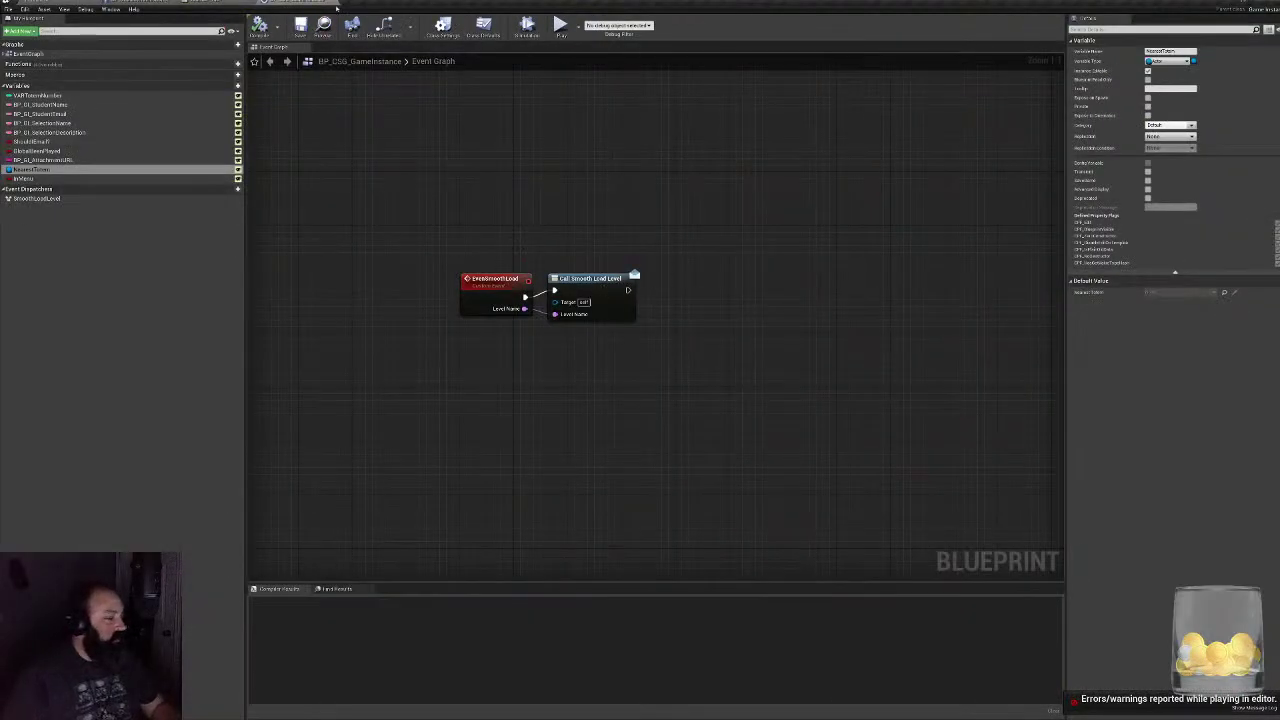
left_click(333, 4)
right_click_drag(881, 324, 625, 298)
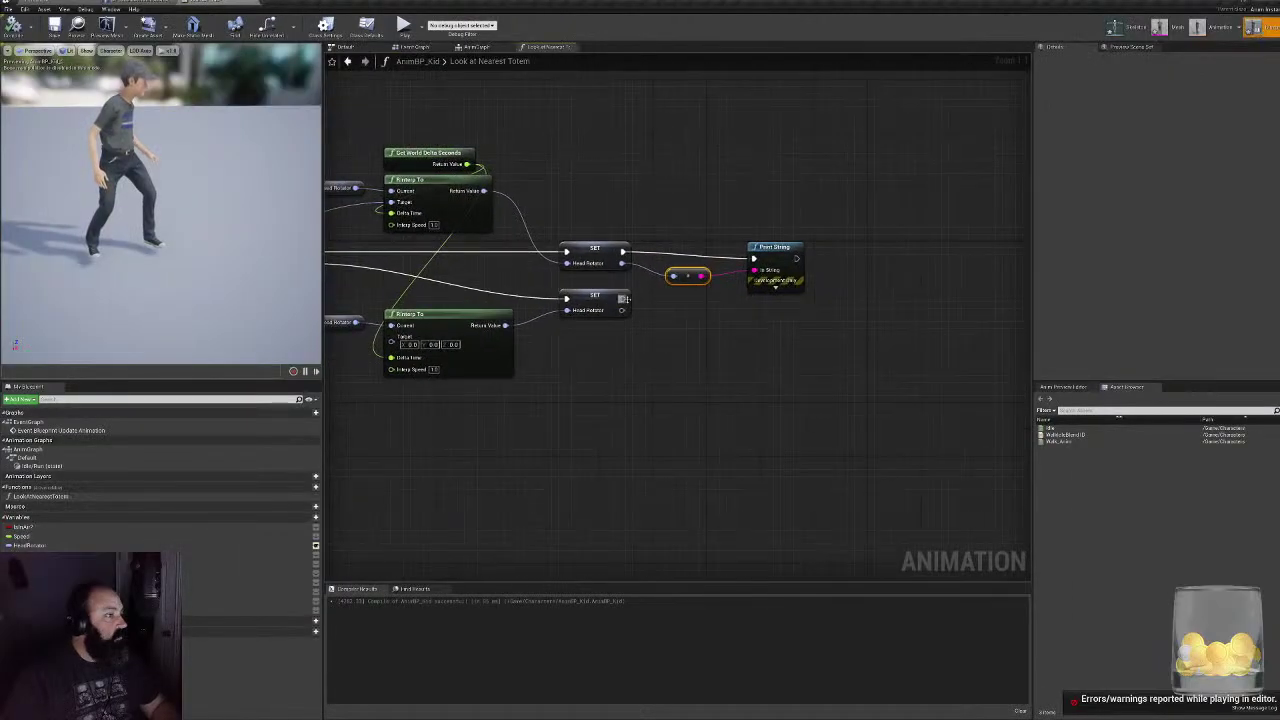
right_click_drag(644, 204, 693, 217)
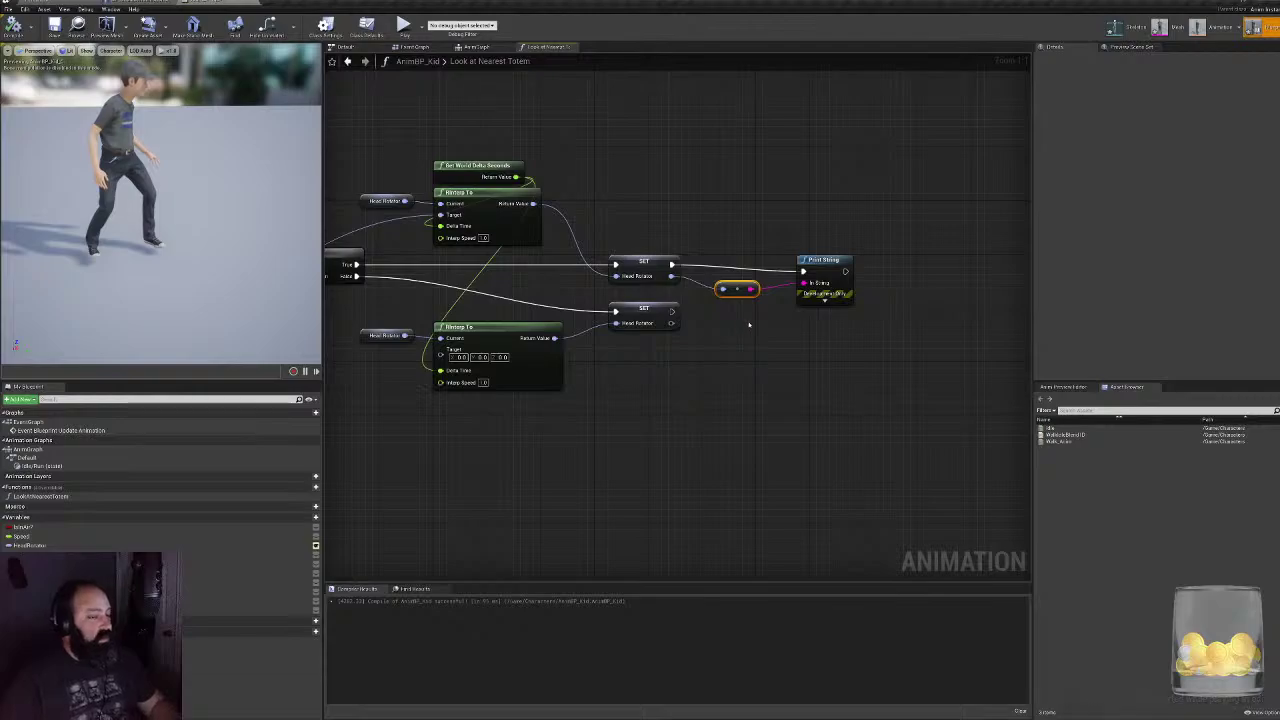
key("Delete")
left_click(830, 270)
key("Delete")
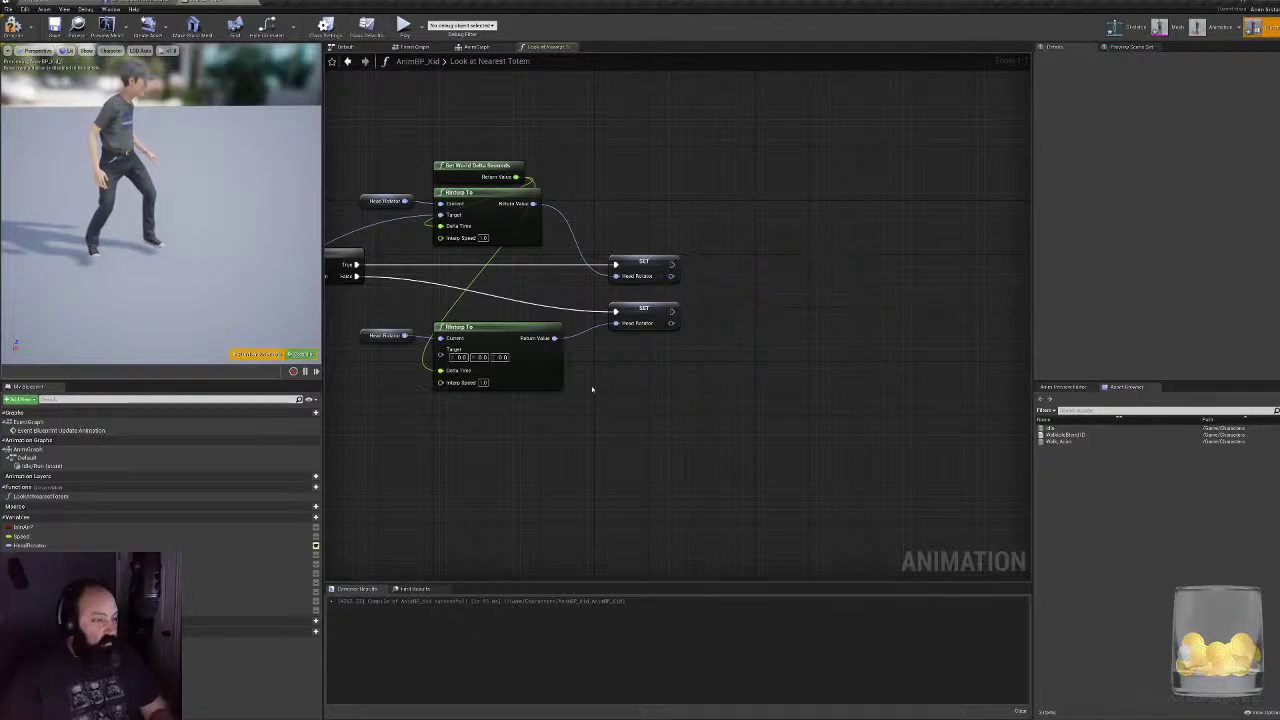
- In AnimBP_Kid's AnimGraph, delete the last three Transform (Modify) Bone nodes together with their Head Rotator nodes
right_click_drag(587, 381, 801, 381)
right_click_drag(609, 323, 729, 373)
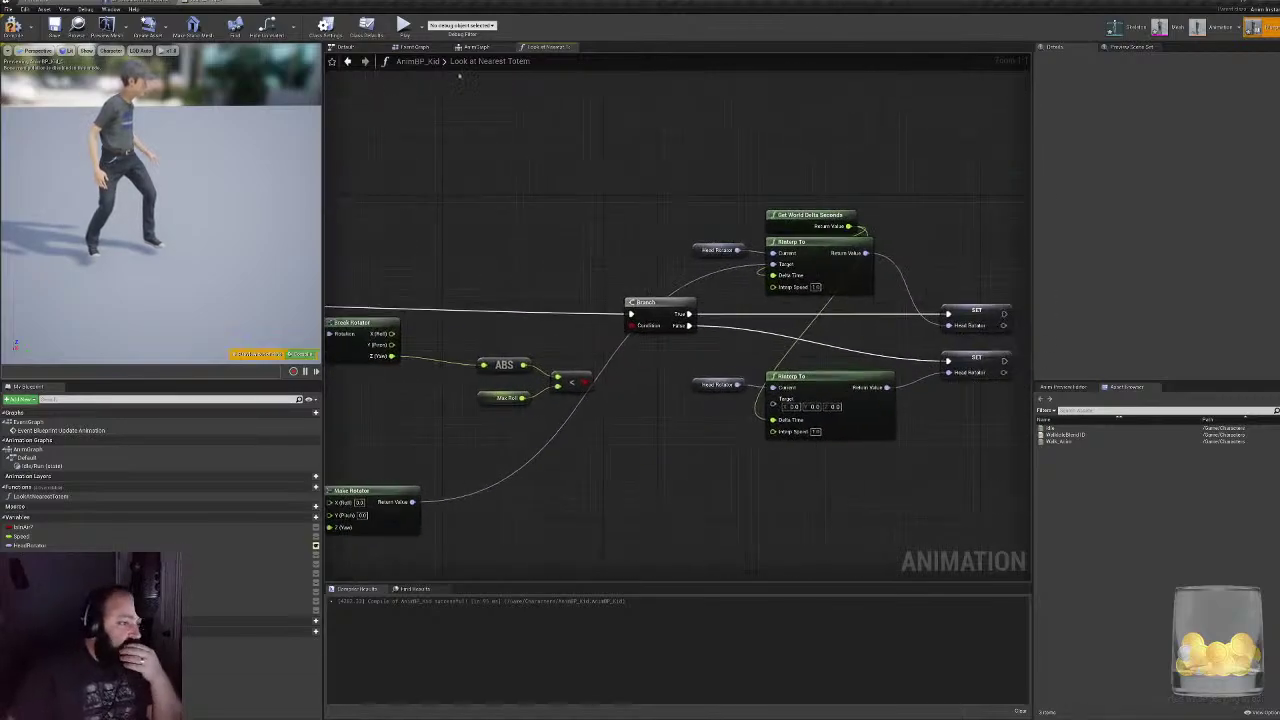
left_click(470, 47)
right_click_drag(748, 306, 837, 300)
left_click(494, 256)
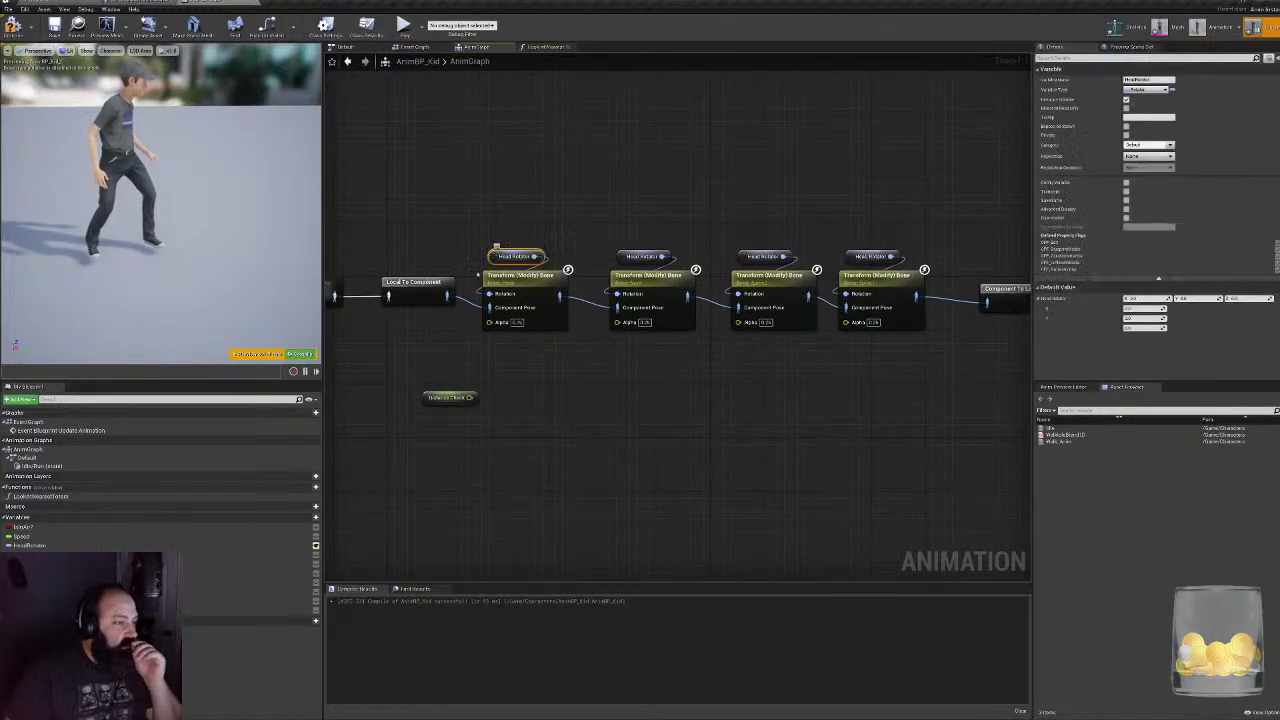
right_click_drag(482, 340, 549, 352)
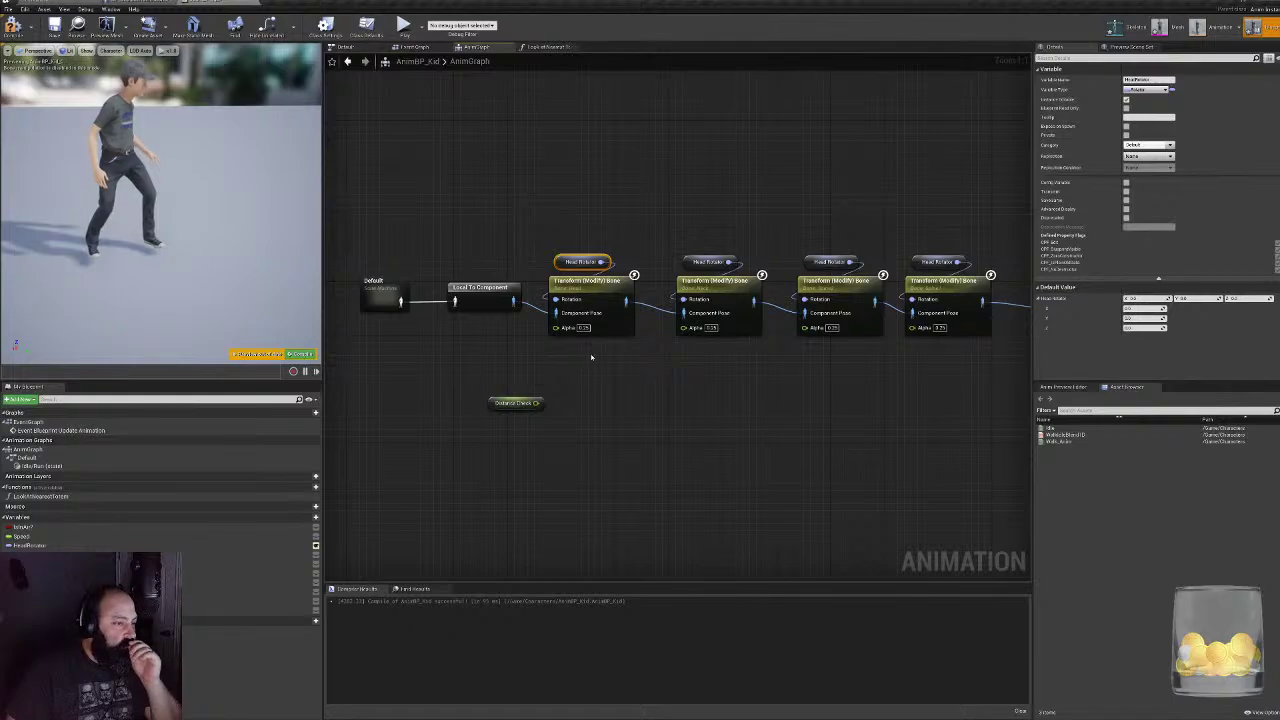
right_click_drag(627, 327, 580, 319)
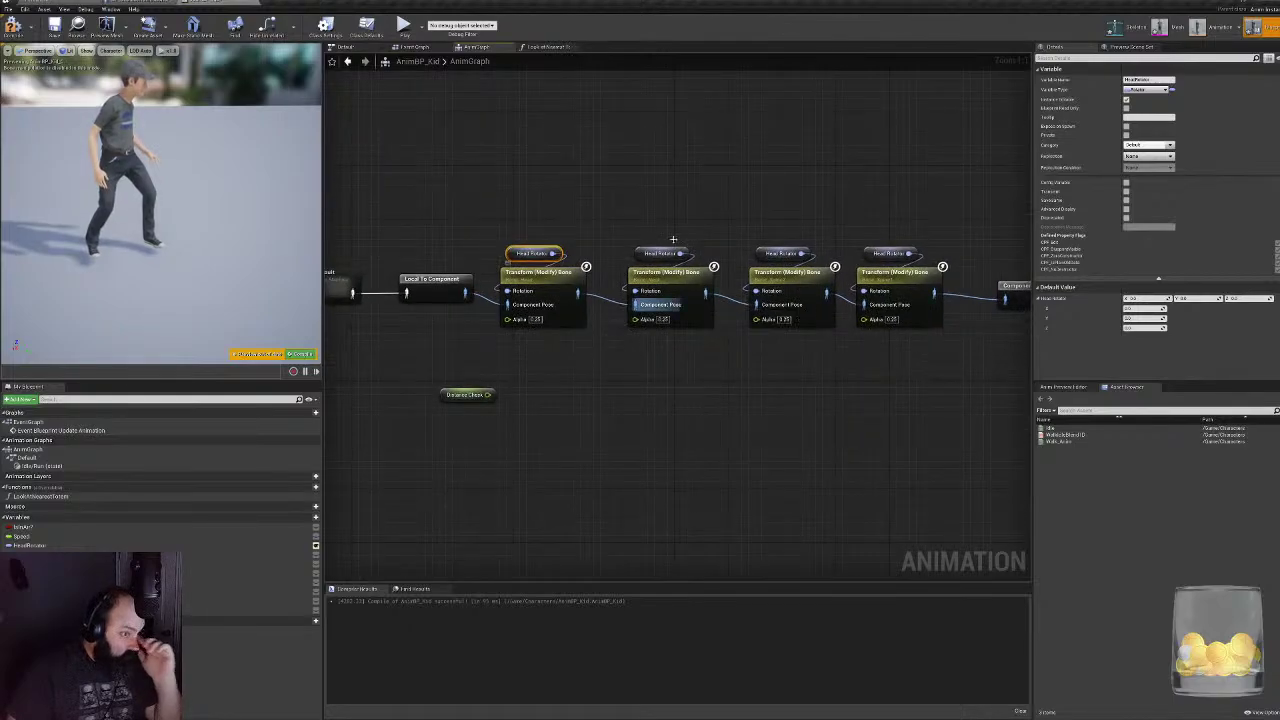
left_click_drag(655, 160, 915, 354)
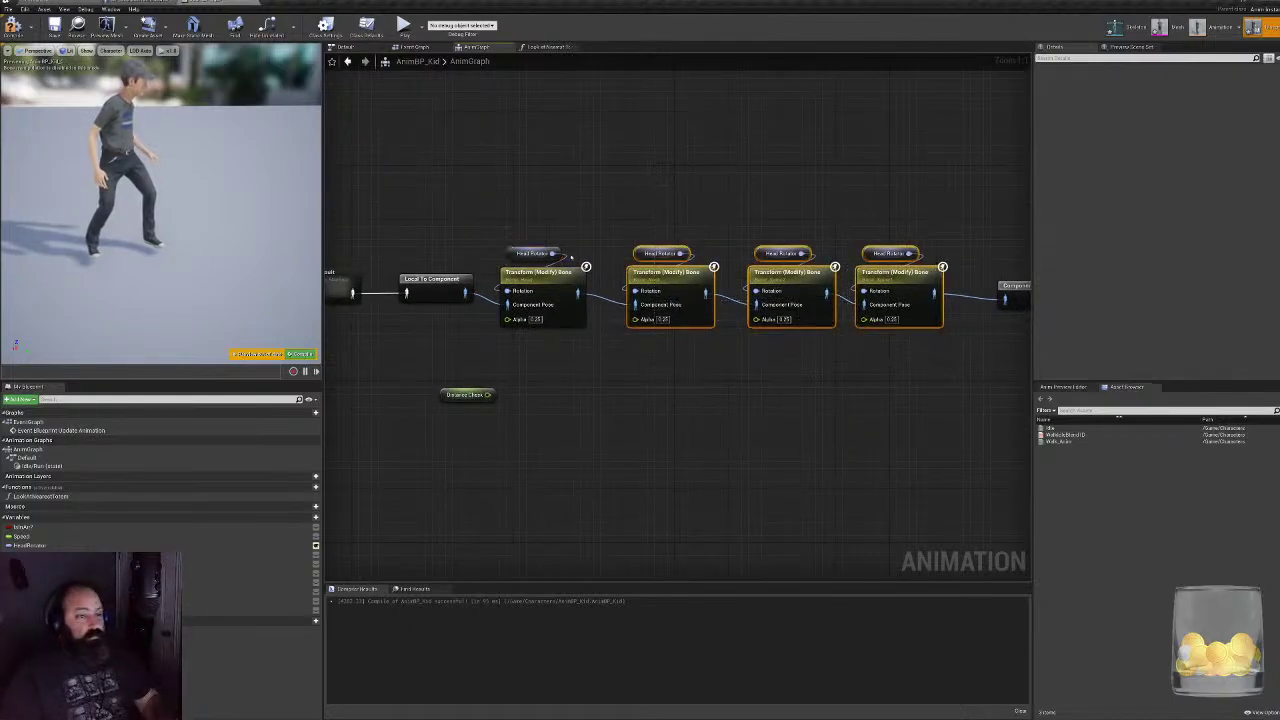
key("Delete")
- Connect the remaining Transform (Modify) Bone node to Component To Local and set its Alpha to 1.0
right_click_drag(580, 330, 510, 328)
left_click_drag(511, 292, 938, 300)
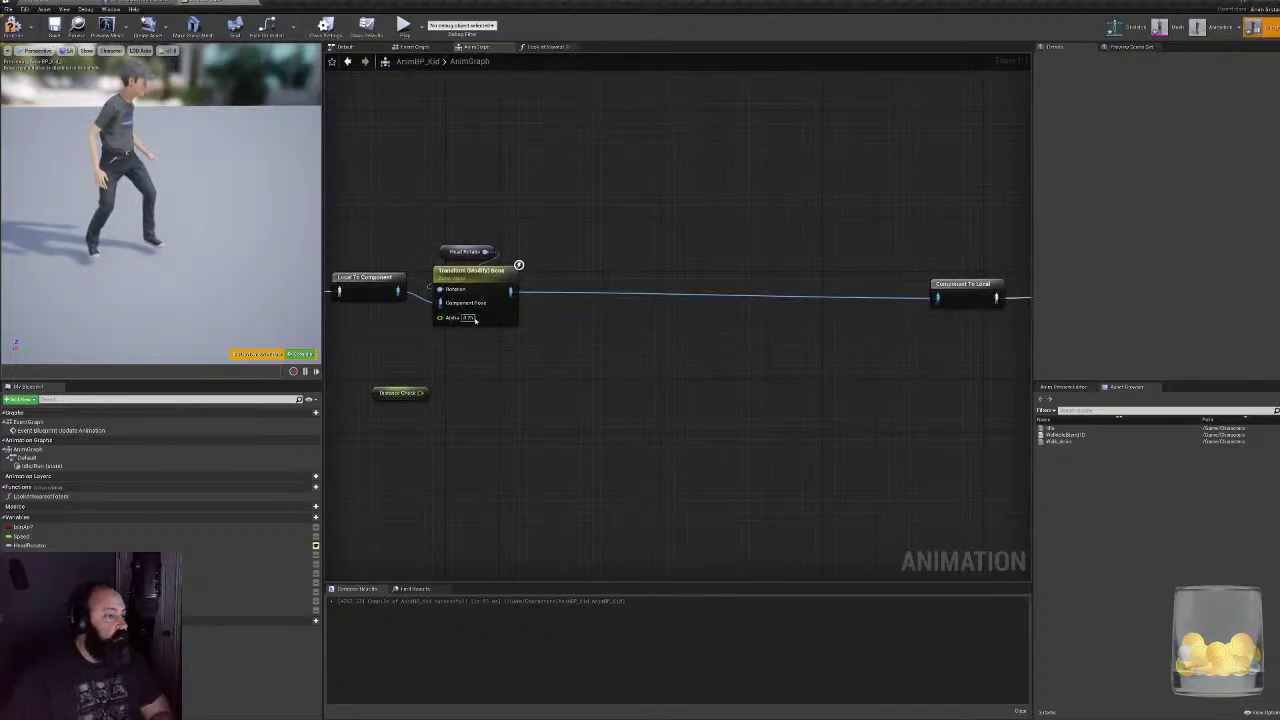
right_click_drag(482, 317, 662, 325)
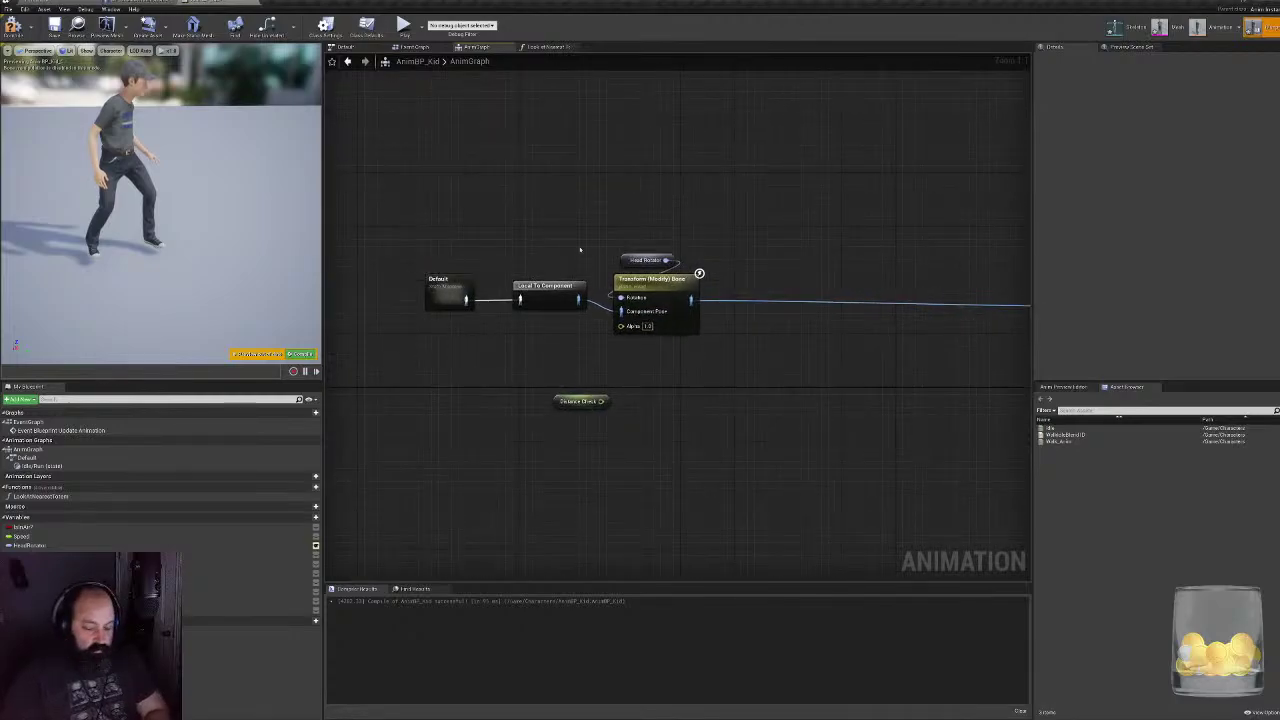
- Move the chain from Default to Transform (Modify) Bone next to Component To Local and delete the unused Distance Check node
left_click_drag(395, 214, 700, 376)
left_click_drag(650, 272, 926, 277)
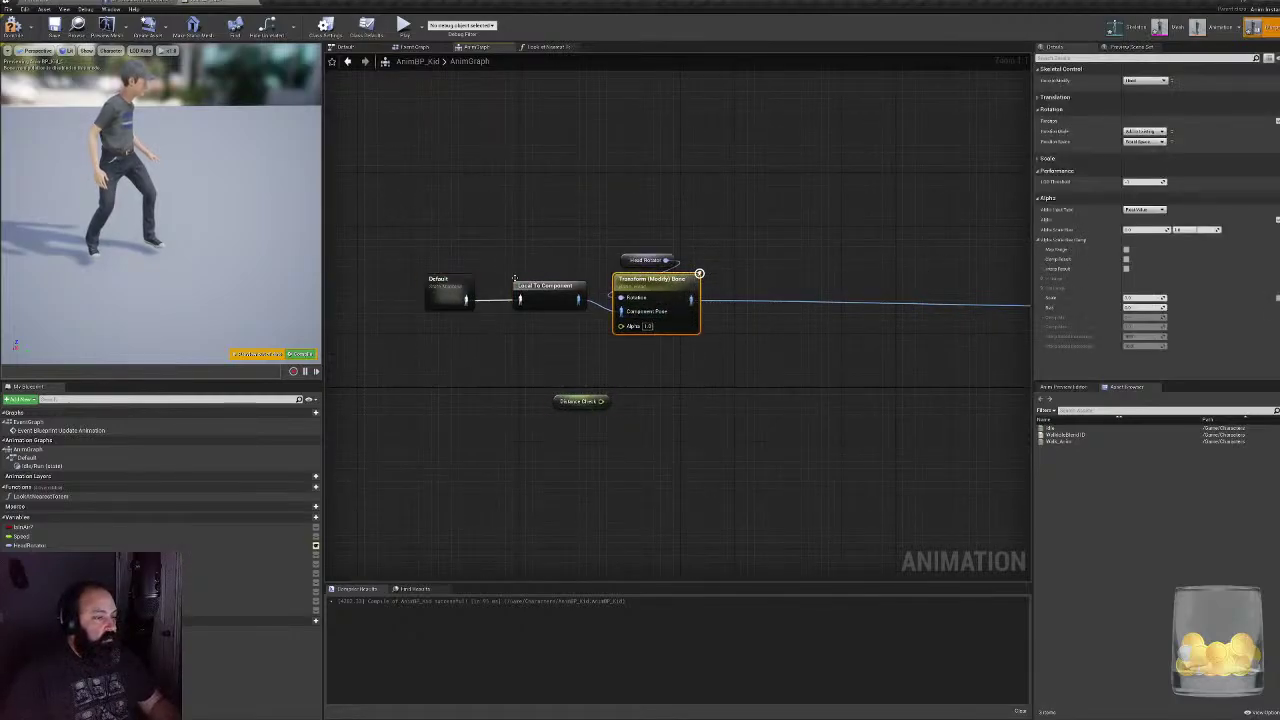
left_click_drag(440, 243, 934, 337)
right_click_drag(934, 337, 557, 310)
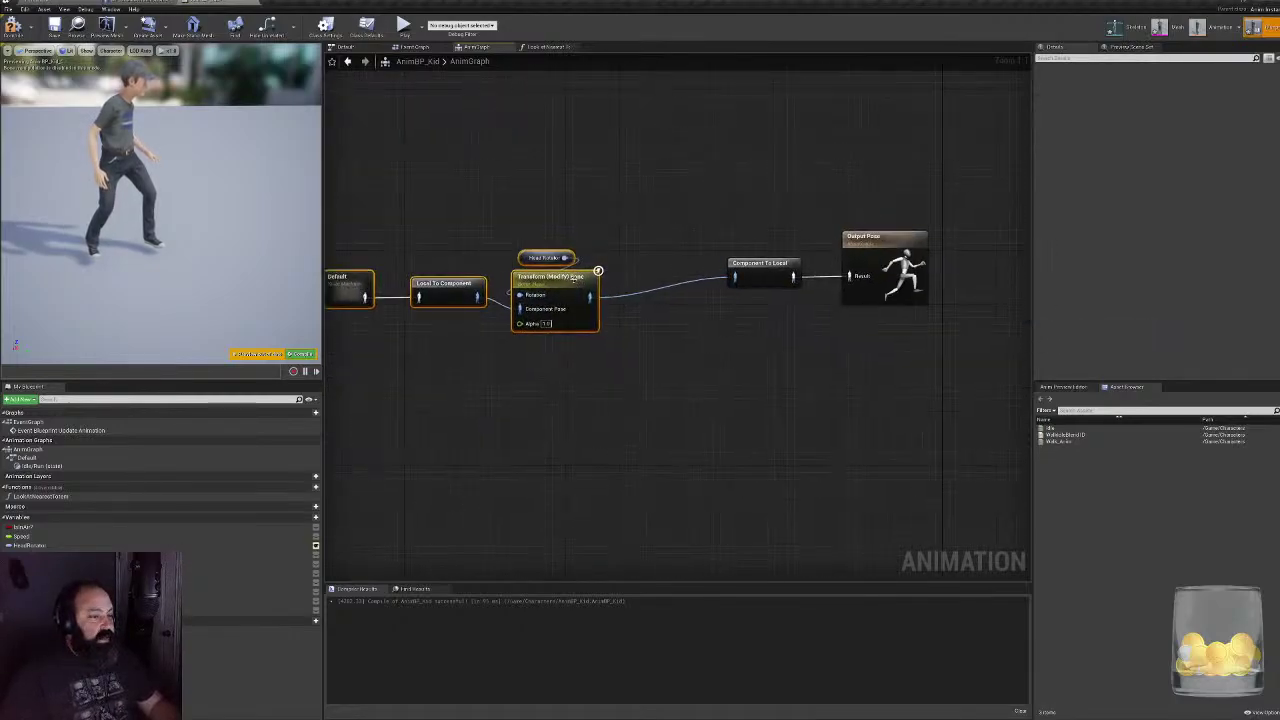
left_click_drag(573, 279, 668, 259)
right_click_drag(348, 388, 583, 349)
left_click(436, 334)
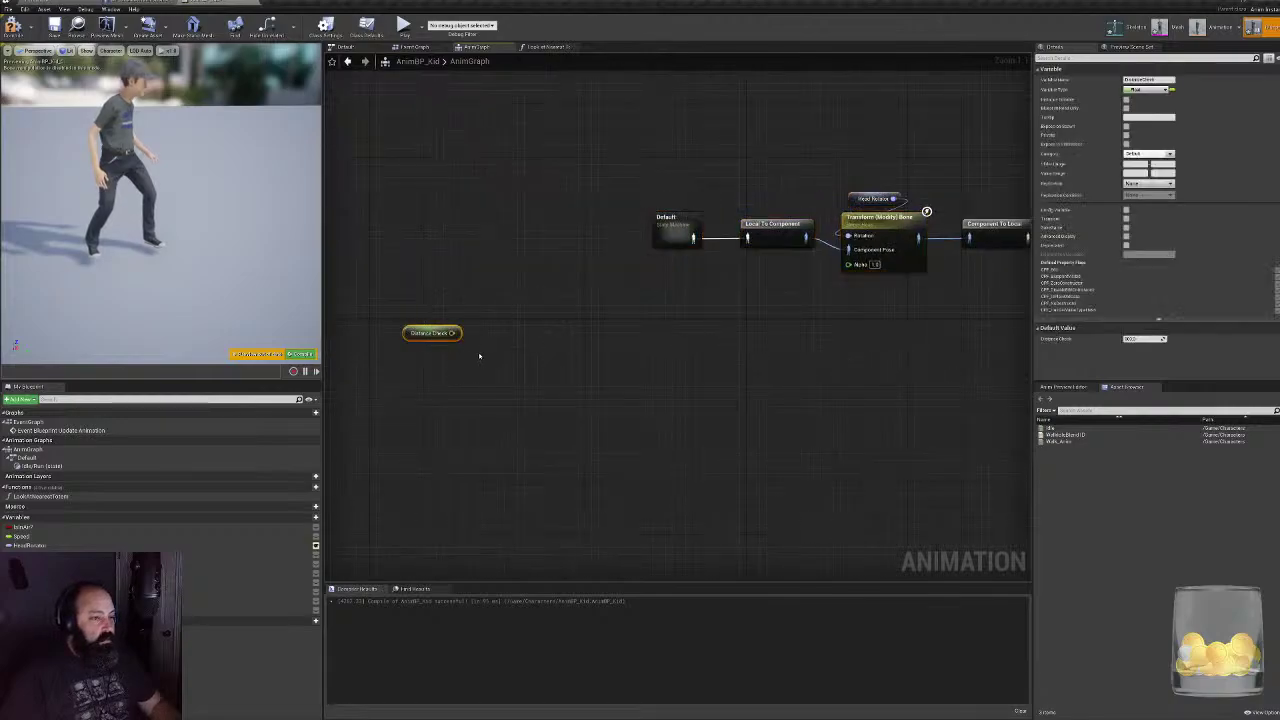
key("Delete")
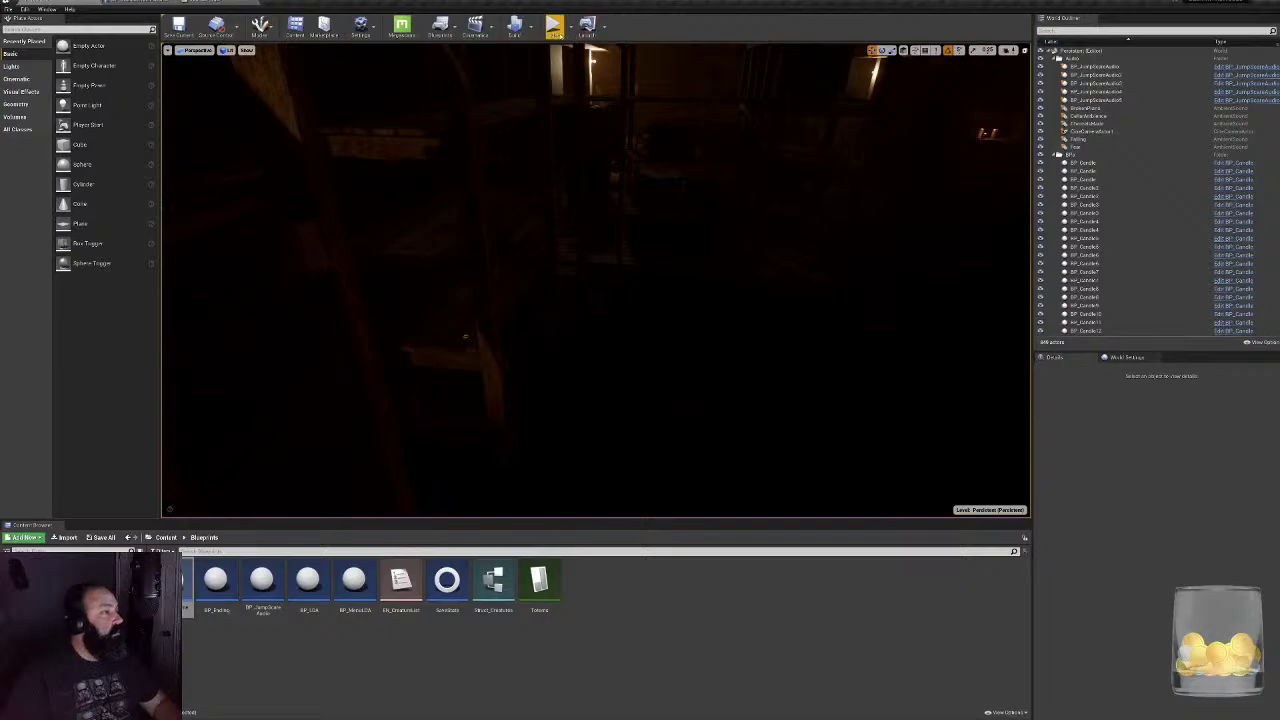
- Play the level from the level editor and submit the Character Selection Game form with placeholder name and email entries
left_click(555, 28)
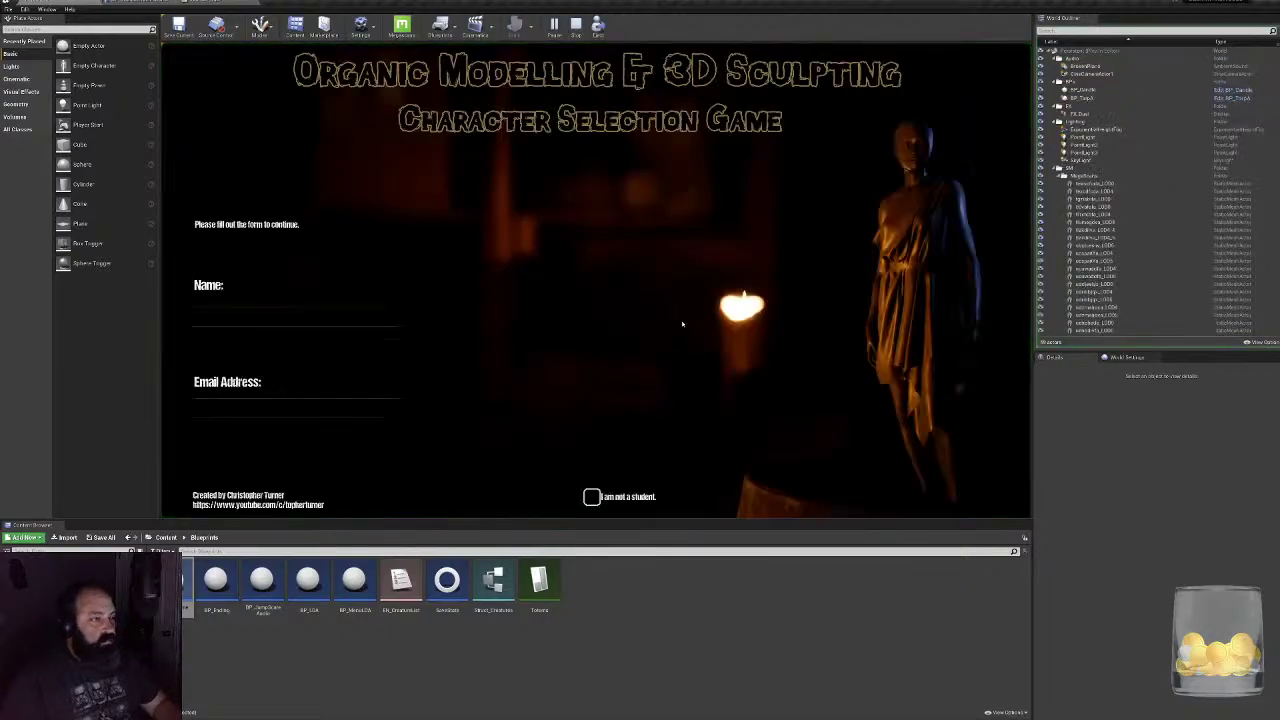
type("asda")
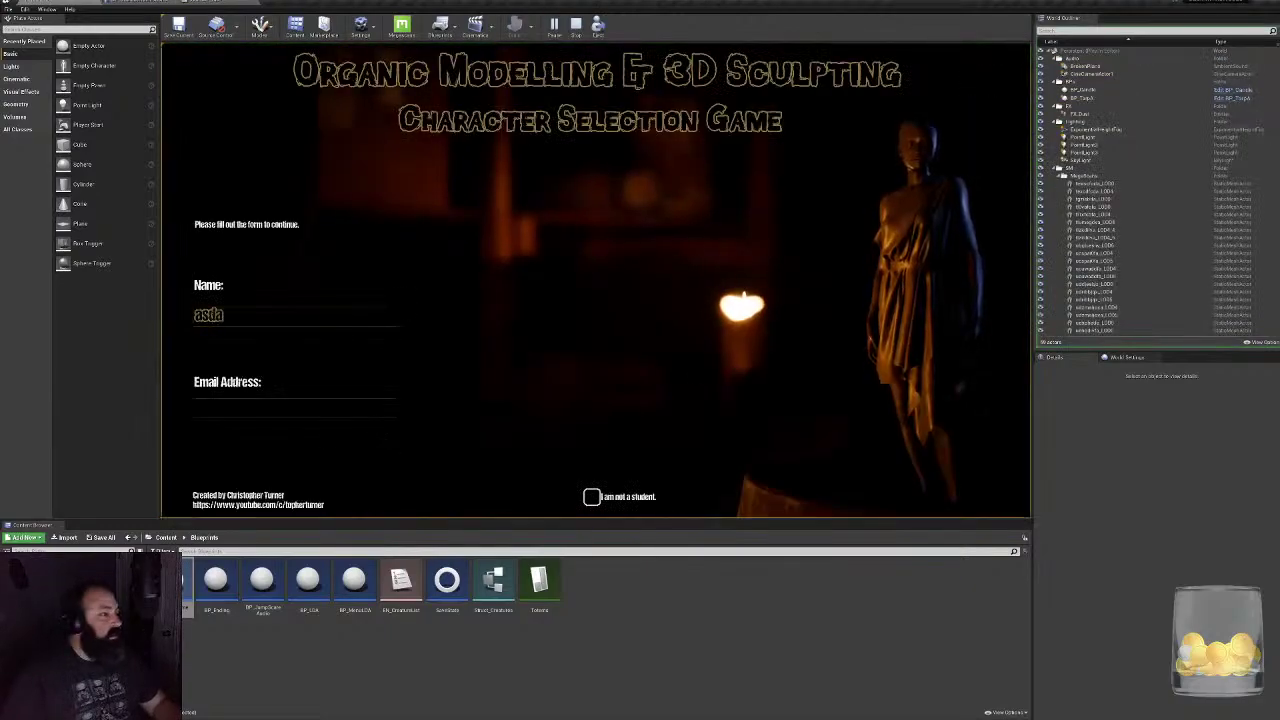
key("Tab")
type("asd")
left_click(900, 443)
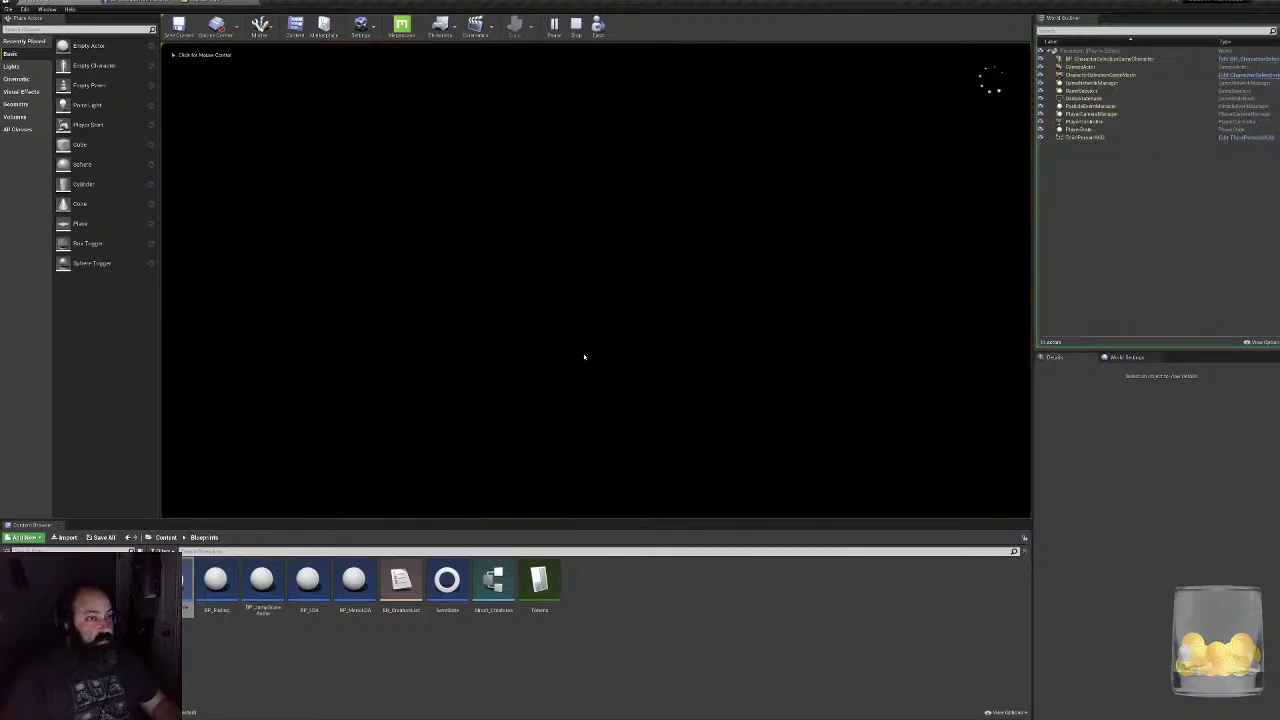
- Walk the character near the shelves to check how the head turns, end the play session, and close the Message Log
key("w")
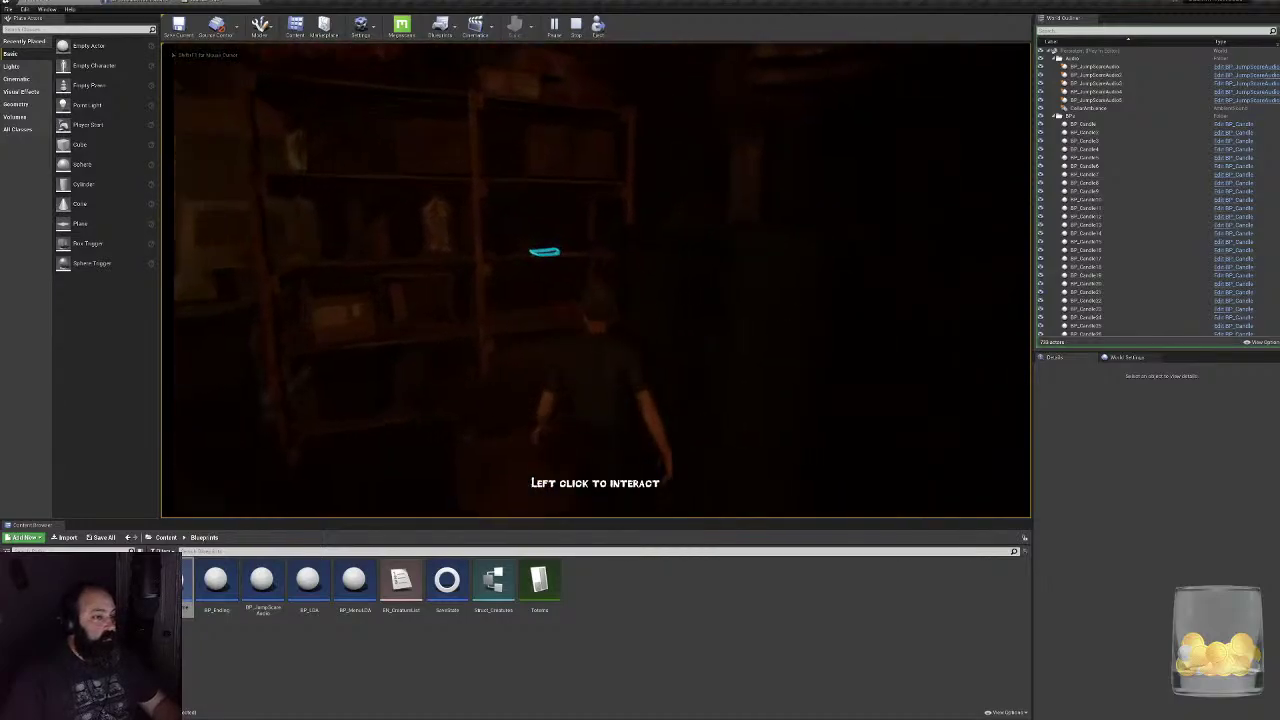
key("a")
key("w")
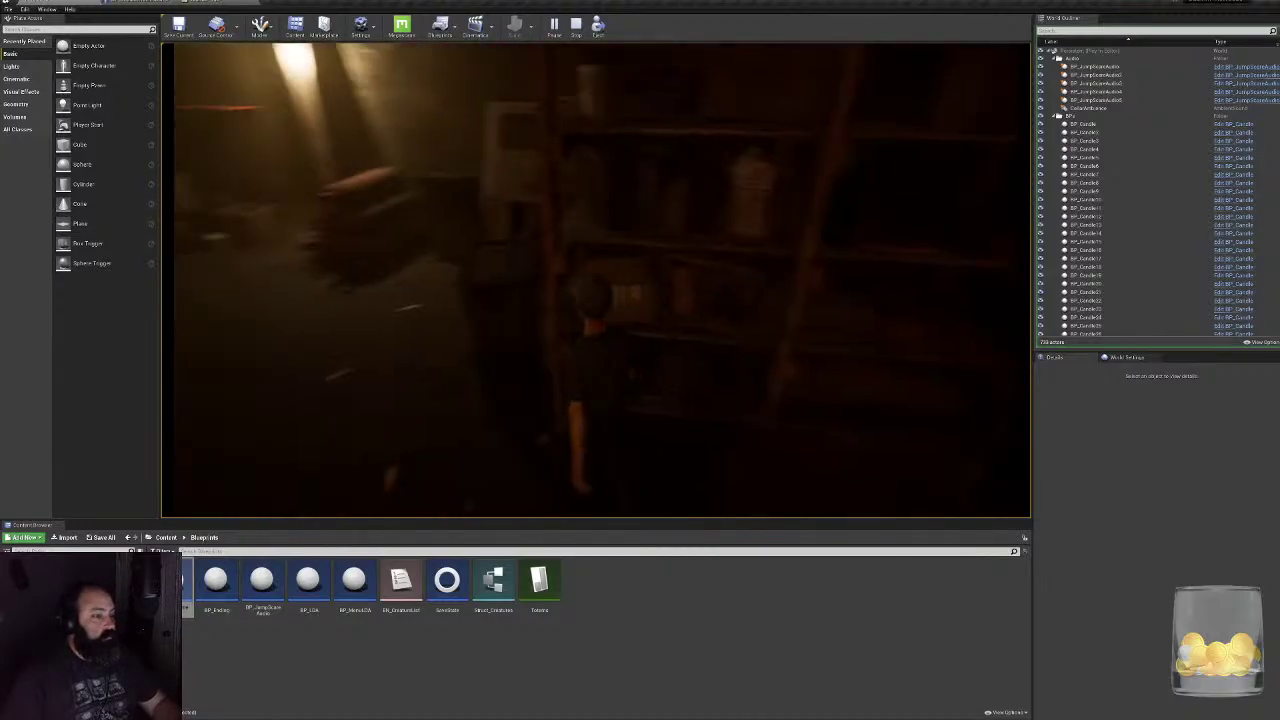
key("Escape")
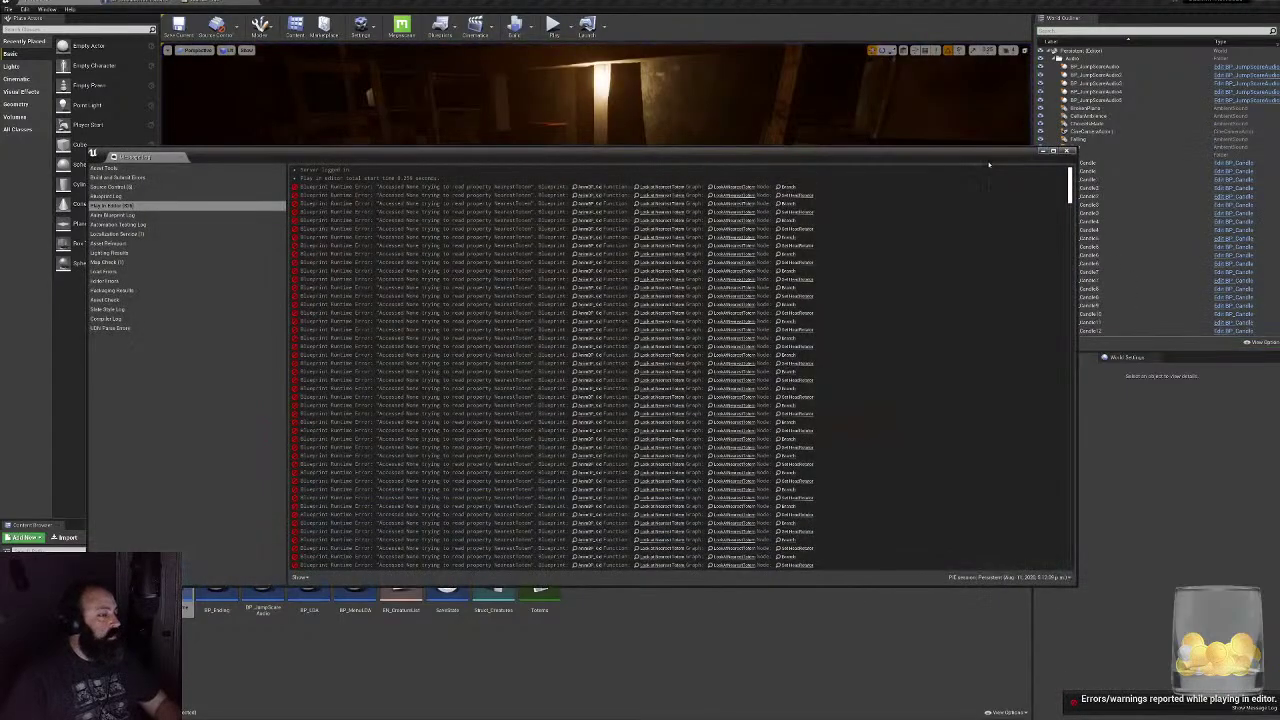
left_click(1069, 151)
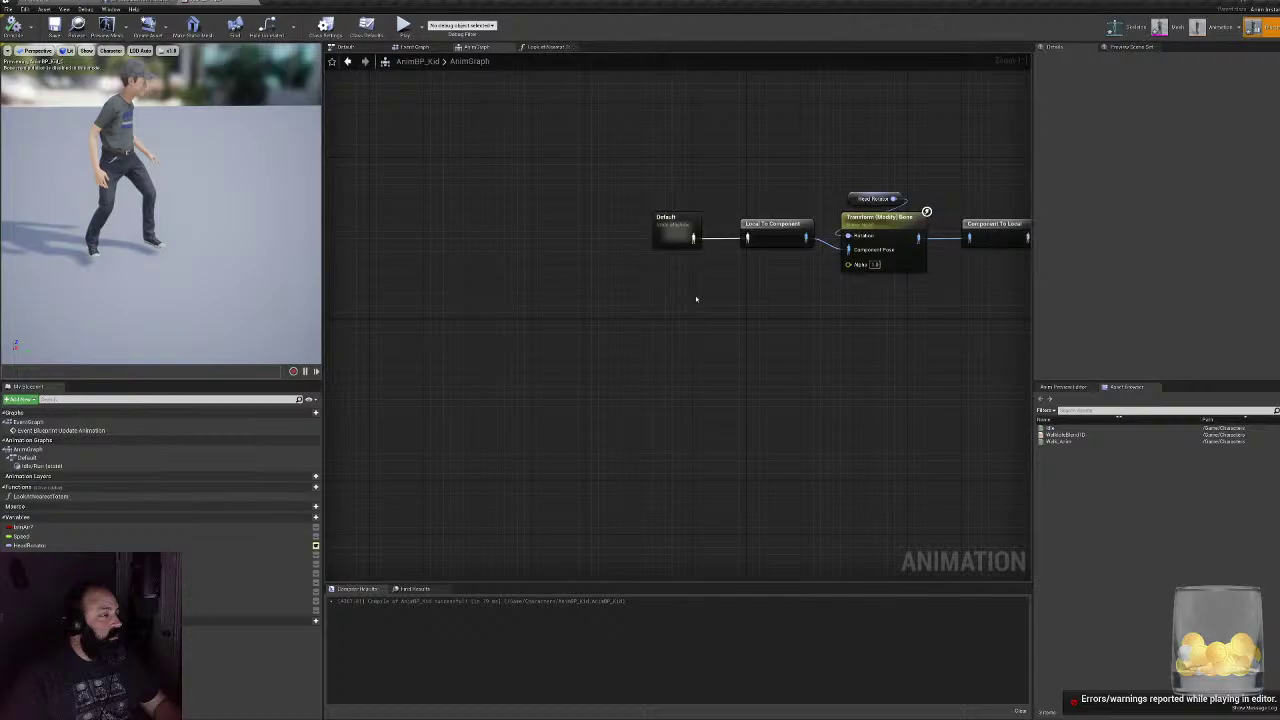
key("Home")
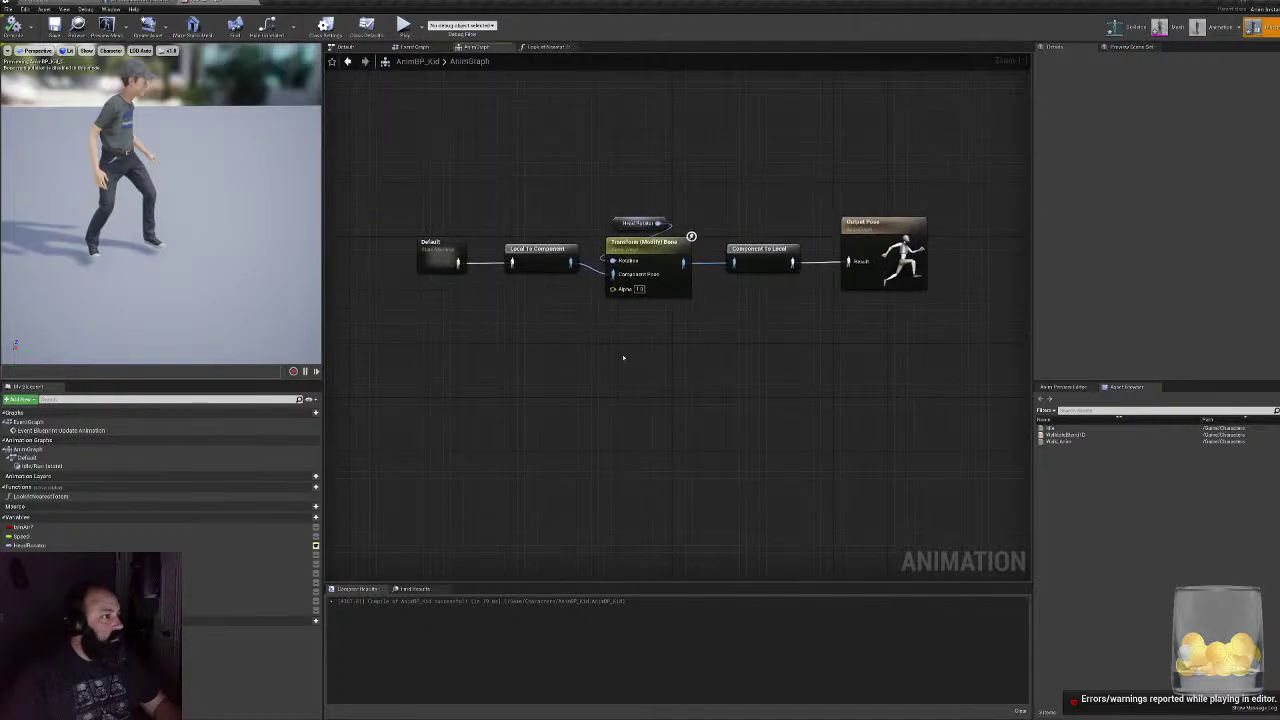
right_click(638, 185)
type("print")
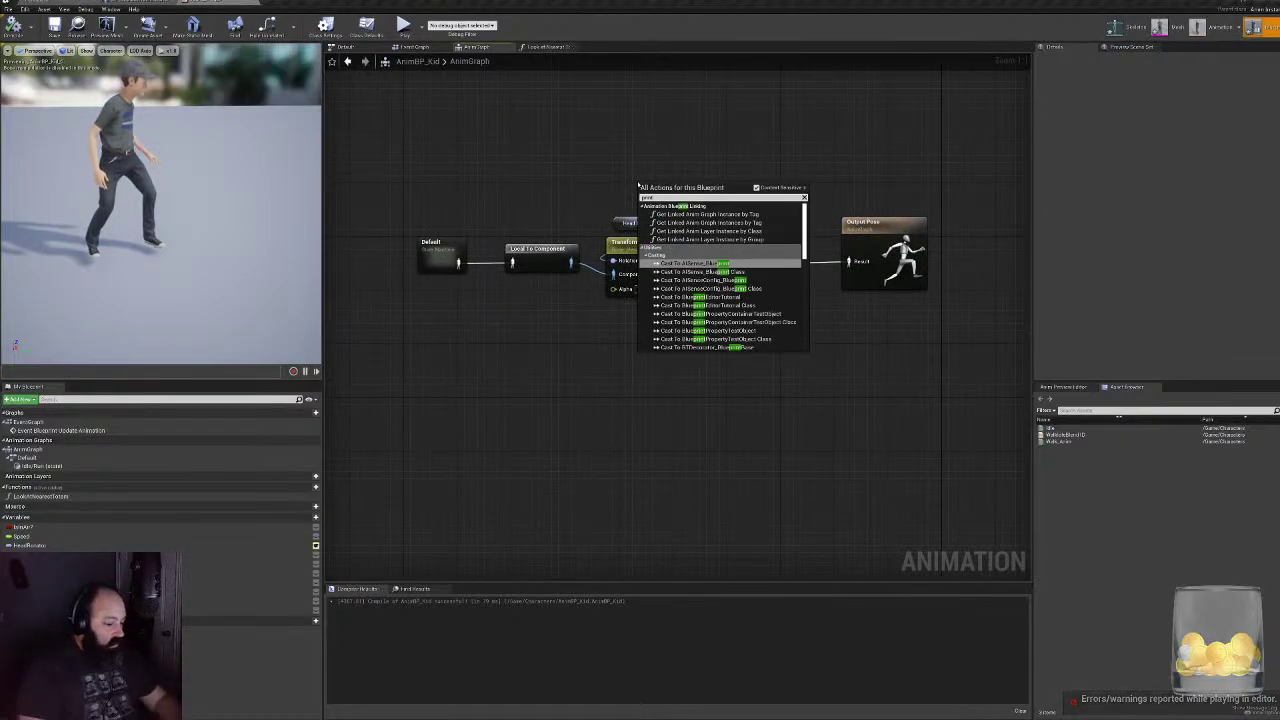
left_click(581, 165)
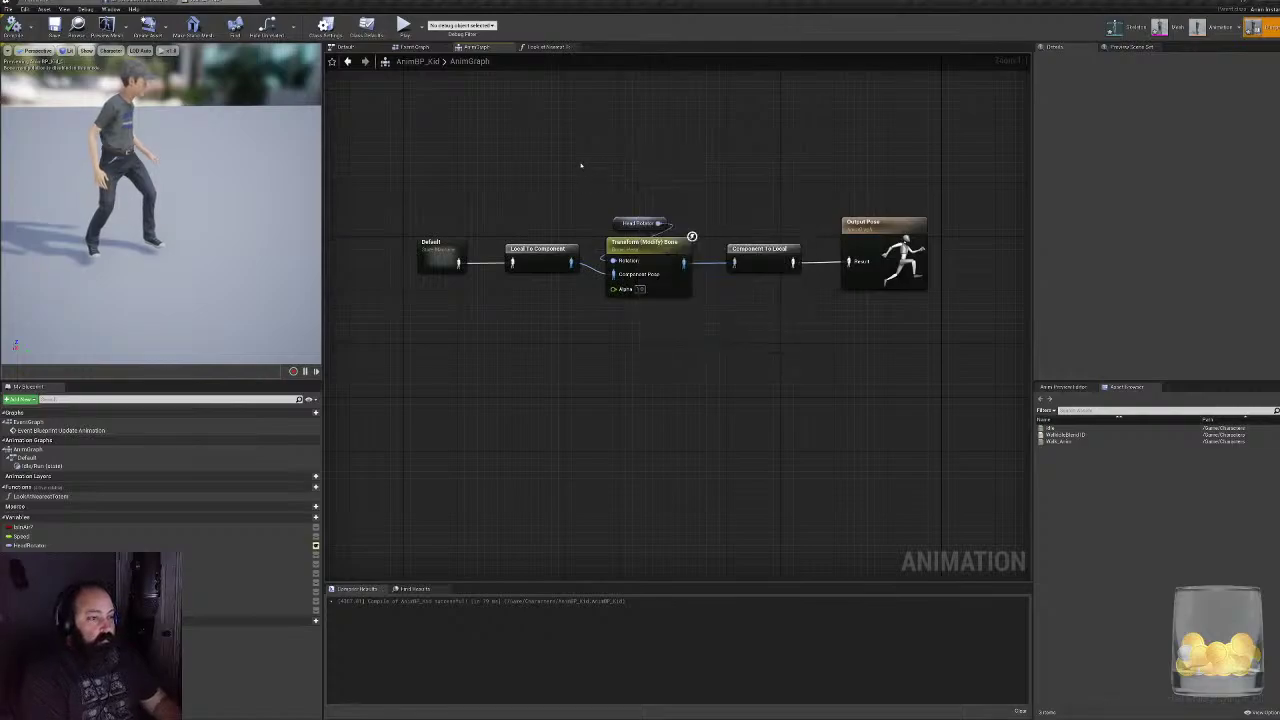
- Examine the Look at Nearest Totem function graph from its casts to the Branch and RInterp To nodes
left_click(548, 47)
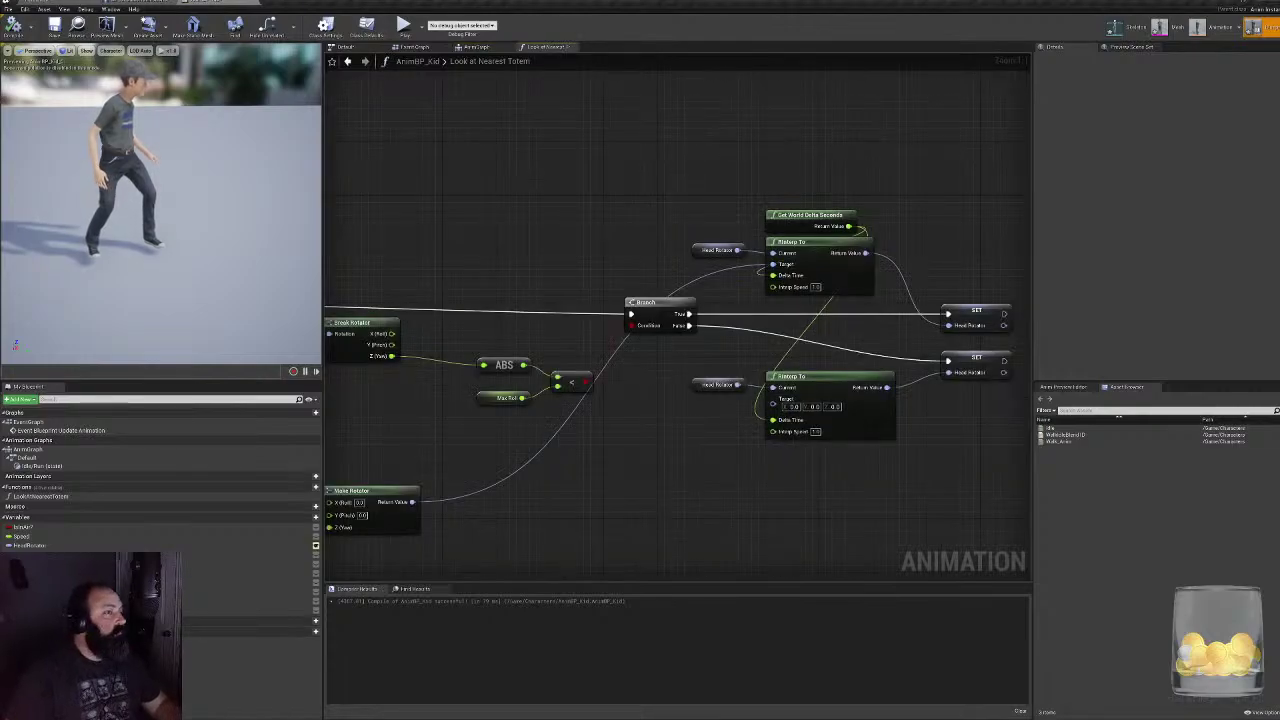
right_click_drag(548, 420, 874, 281)
right_click_drag(577, 332, 827, 346)
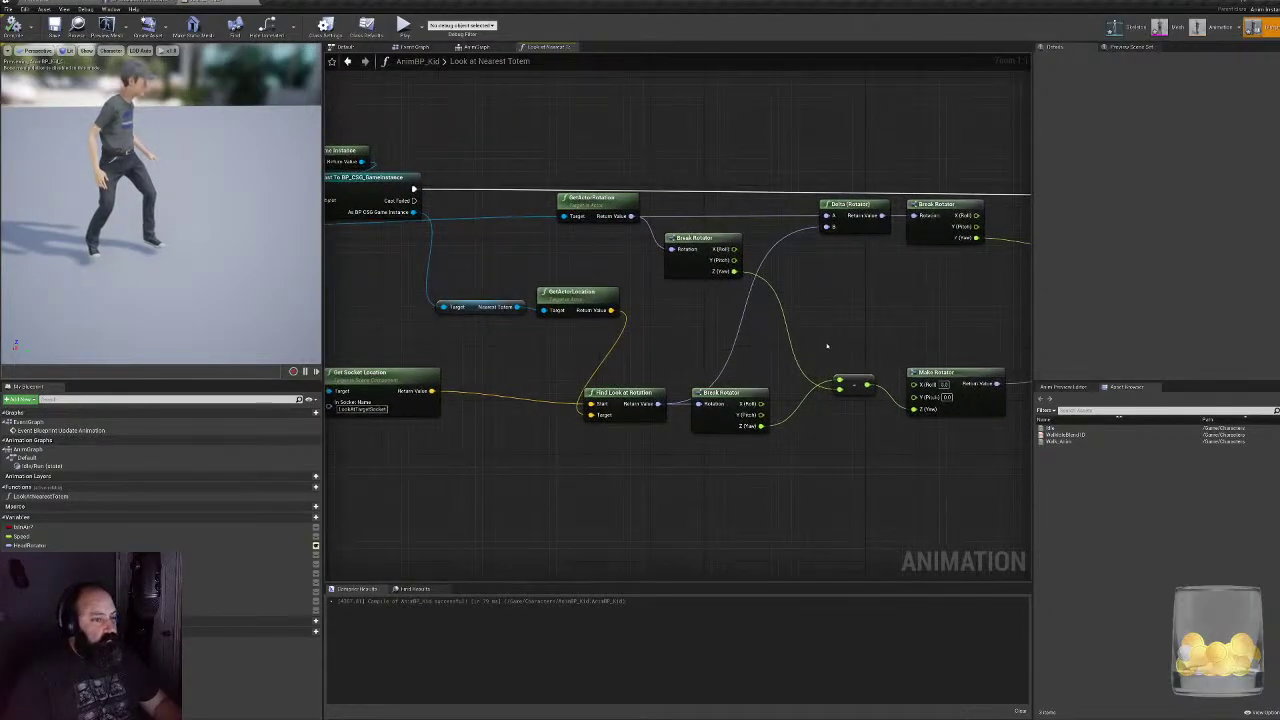
right_click_drag(622, 318, 867, 344)
right_click_drag(791, 258, 840, 268)
right_click_drag(371, 254, 556, 223)
left_click_drag(494, 176, 664, 278)
right_click_drag(664, 278, 551, 371)
right_click_drag(867, 366, 754, 326)
right_click_drag(847, 264, 644, 276)
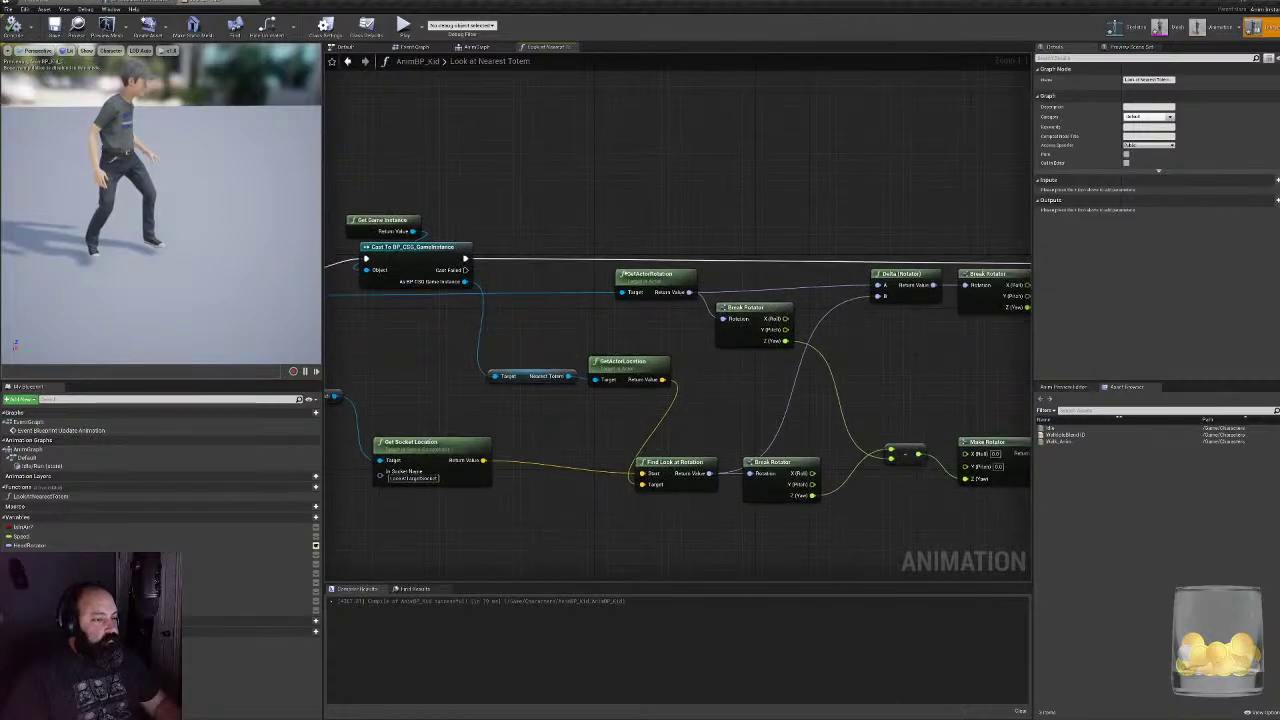
- Examine the GetActorRotation and Get Socket Location nodes and the character cast that feeds them
left_click(643, 277)
right_click_drag(639, 378, 823, 387)
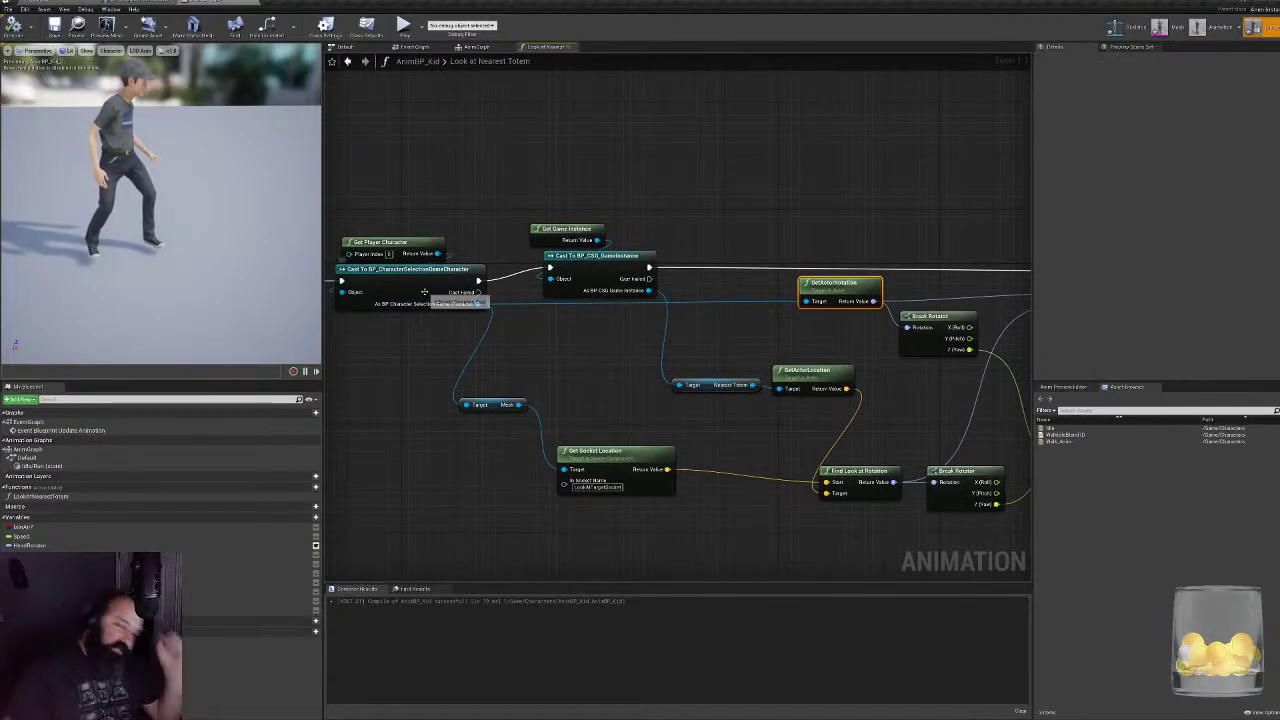
right_click_drag(677, 374, 542, 329)
right_click_drag(672, 400, 642, 358)
left_click(450, 382)
right_click_drag(652, 435, 569, 447)
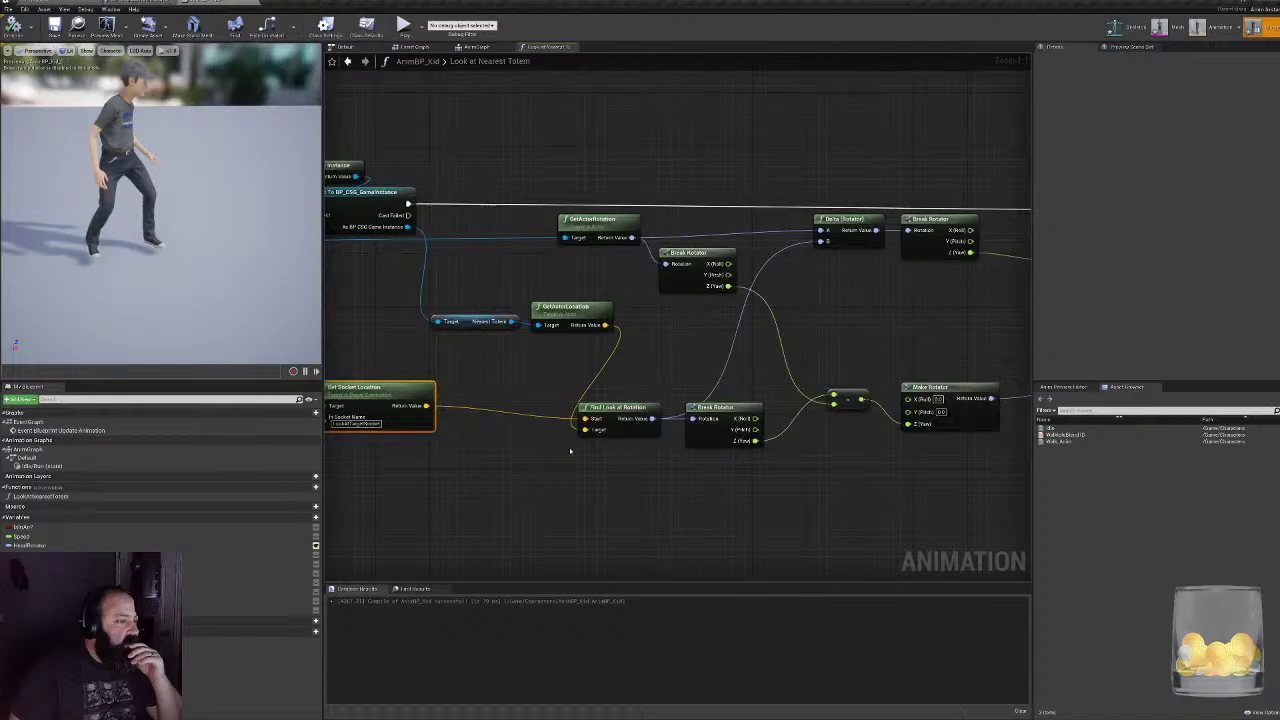
- Move the Nearest Totem and GetActorLocation nodes closer to the game instance cast, above the Find Look at Rotation input
left_click(618, 408)
right_click_drag(668, 452, 713, 443)
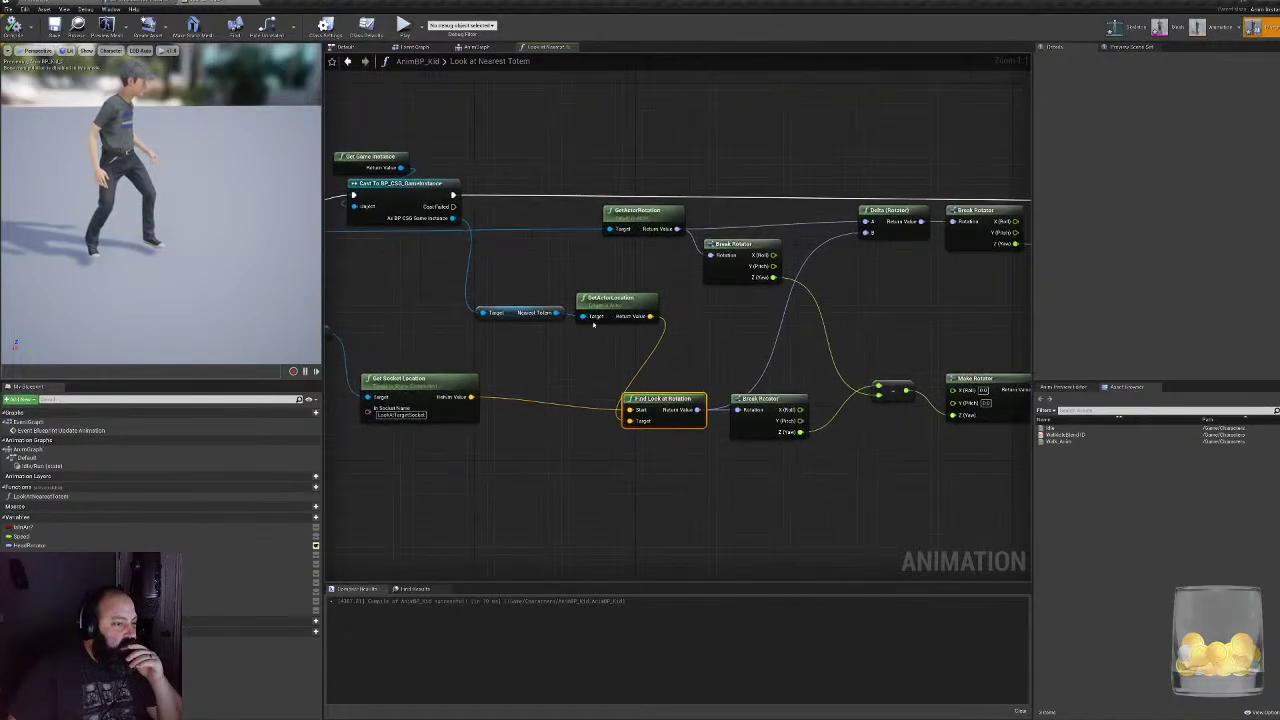
left_click_drag(540, 292, 583, 307)
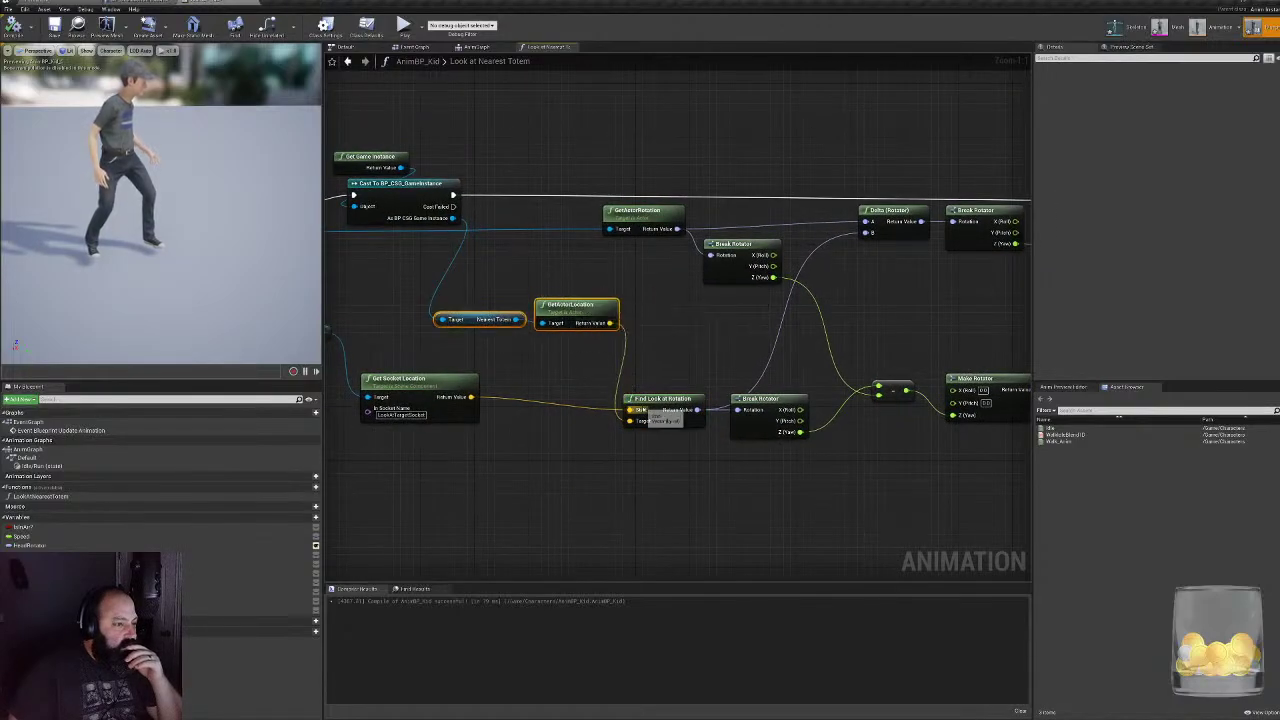
right_click_drag(487, 367, 547, 387)
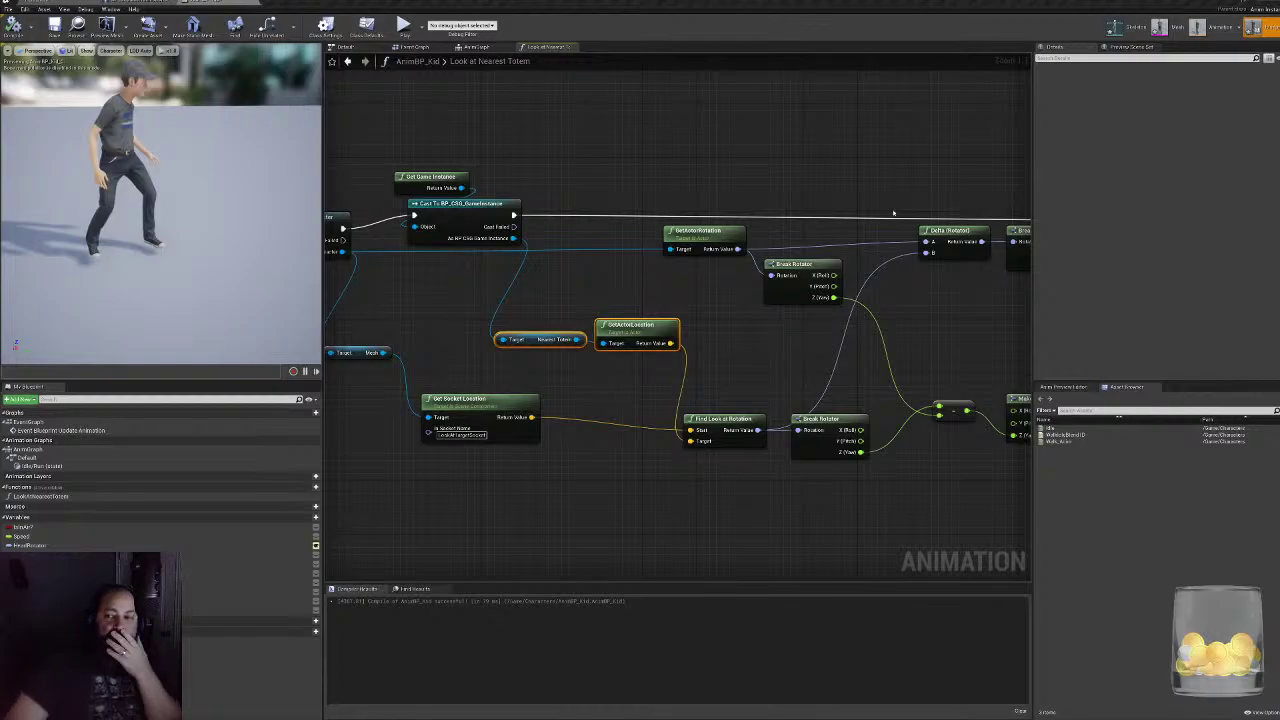
- Set the Interp Speed of both RInterp To nodes to 10
right_click_drag(805, 370, 406, 406)
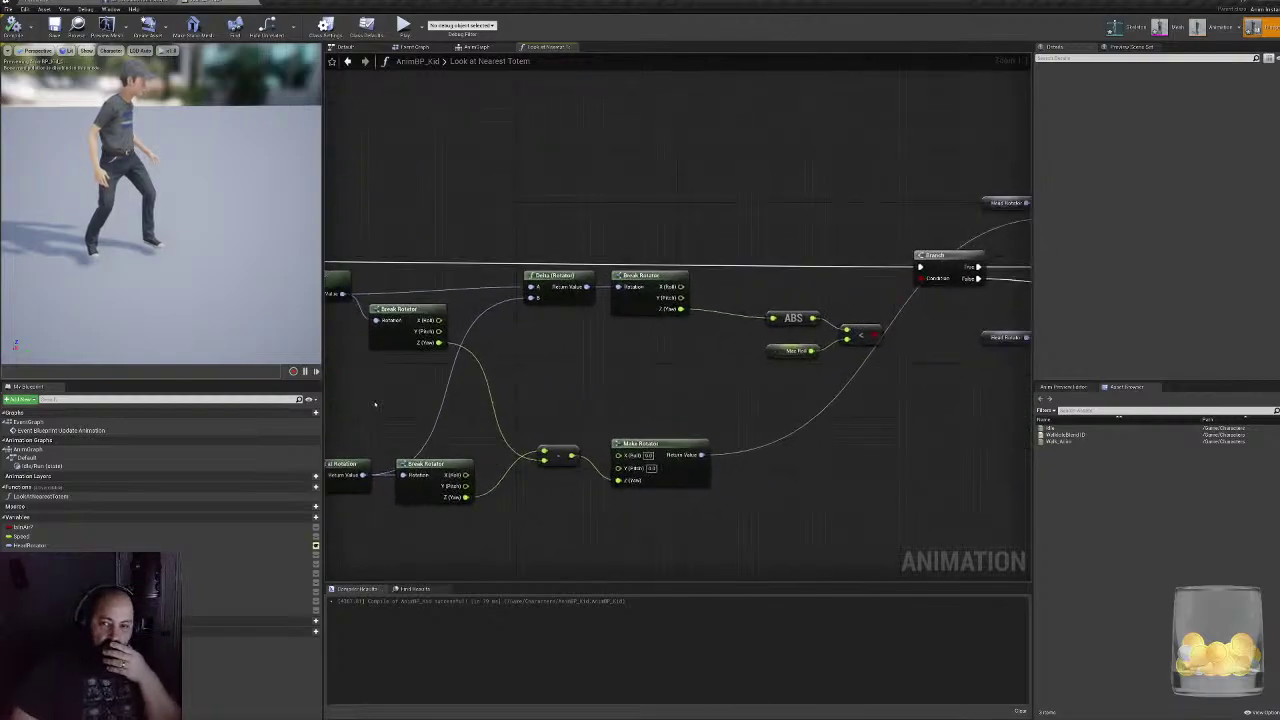
right_click_drag(614, 345, 271, 392)
left_click(754, 287)
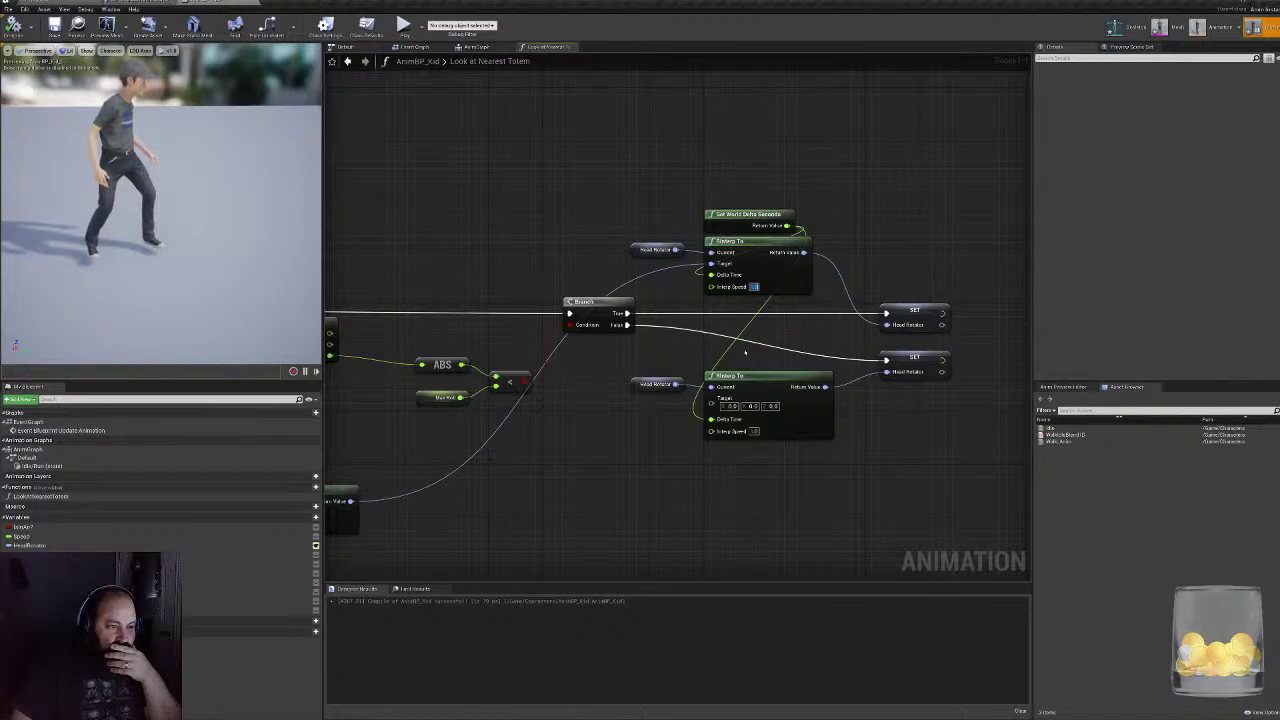
type("10")
left_click(755, 431)
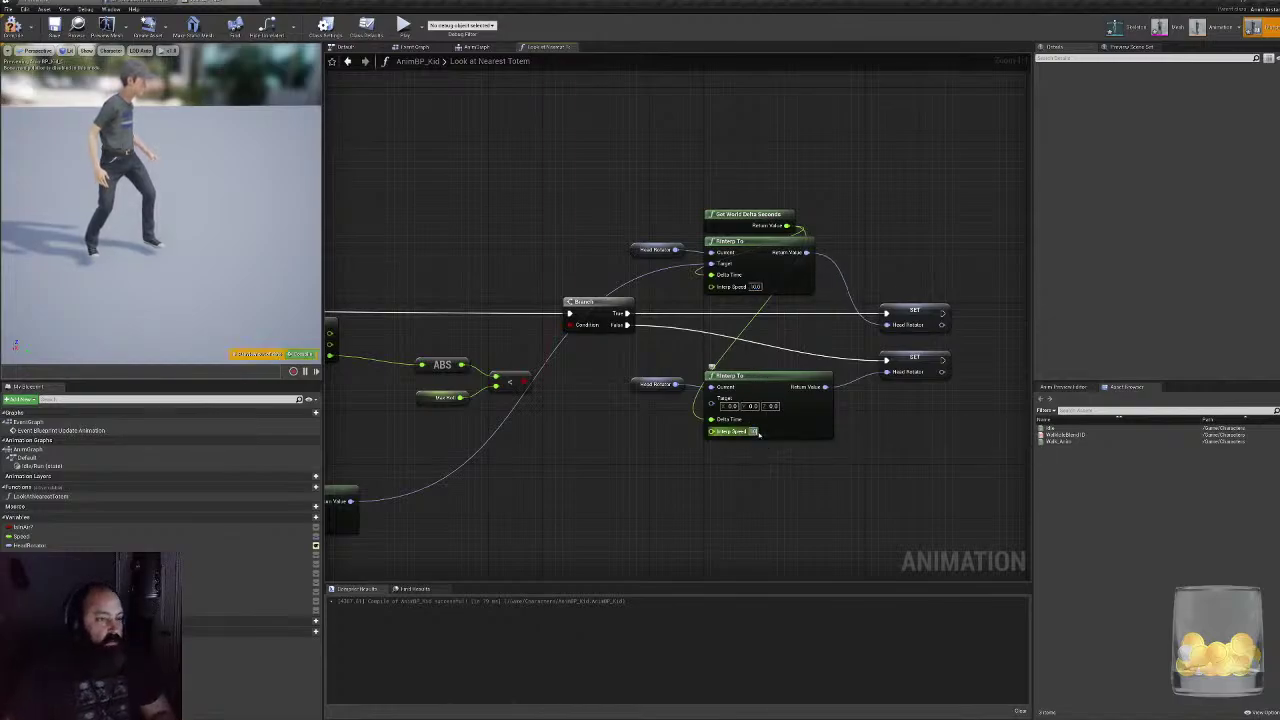
type("10")
key("Return")
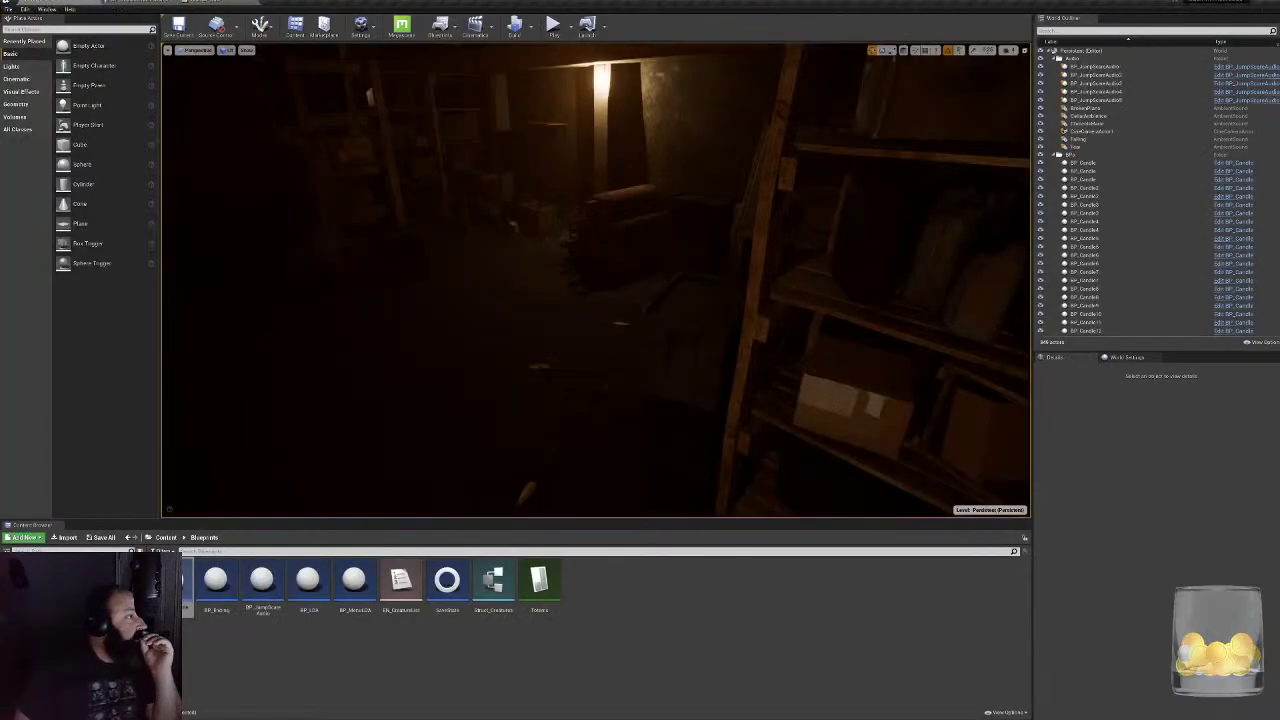
- Play the level from the level editor and submit the opening form with placeholder name and email entries
left_click(553, 25)
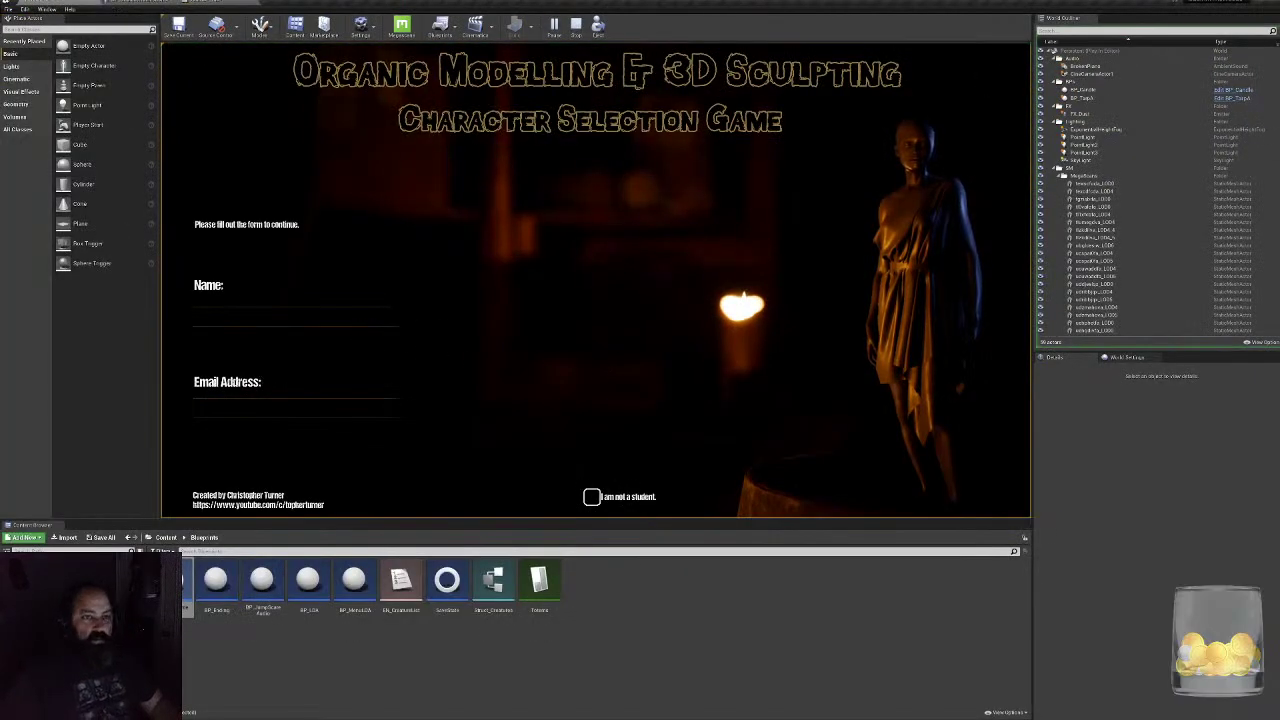
type("asdasd")
key("Tab")
type("asdf")
left_click(921, 450)
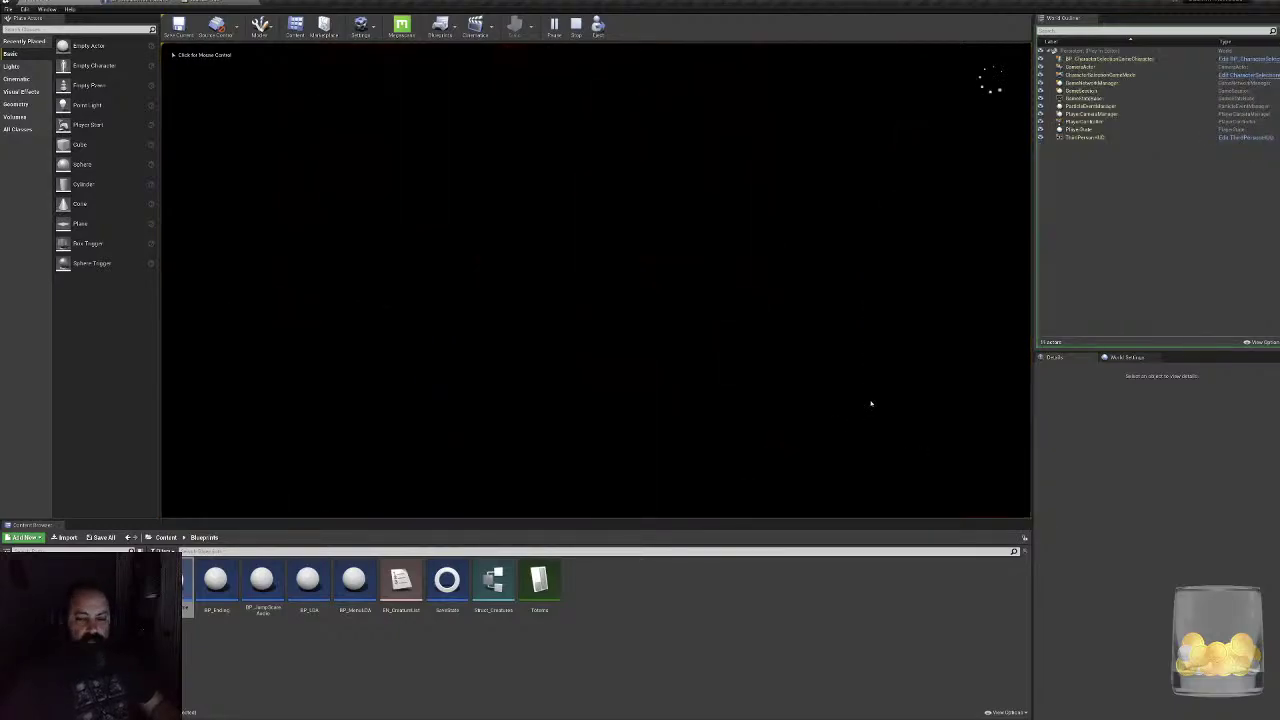
- Walk the character through the room past the shelves to check the head turning, and end the play session
key("w")
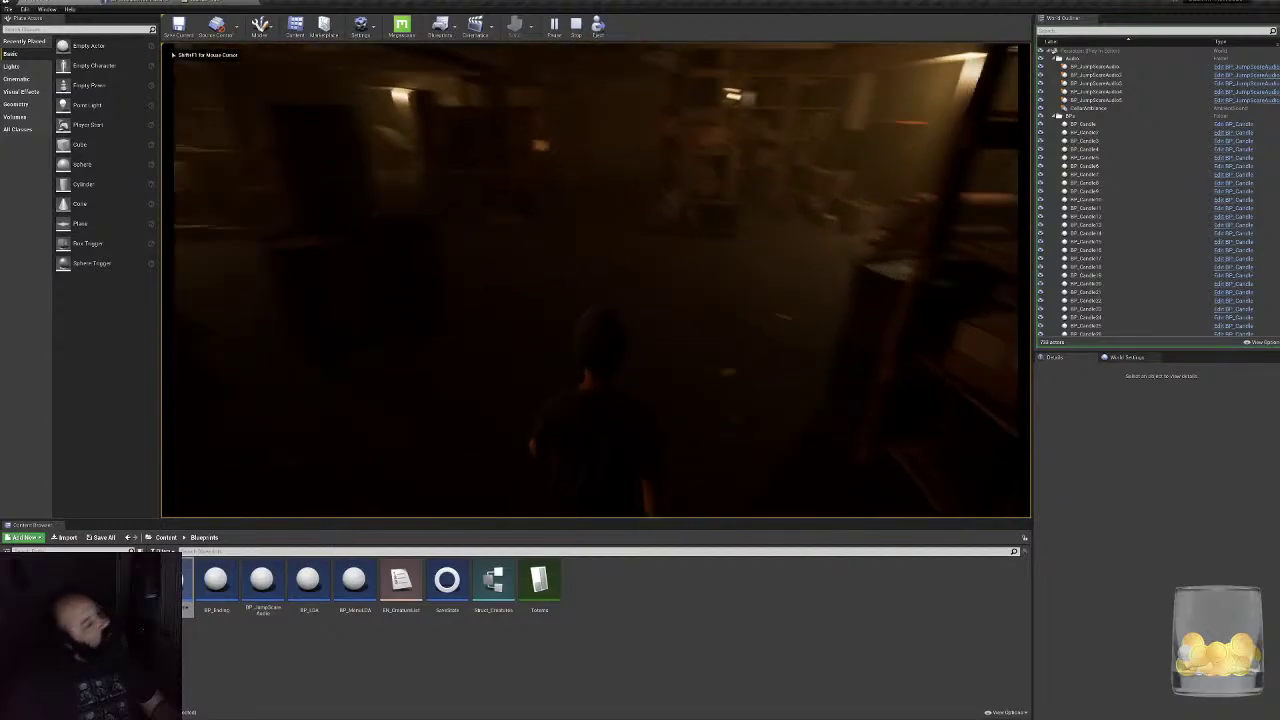
key("w")
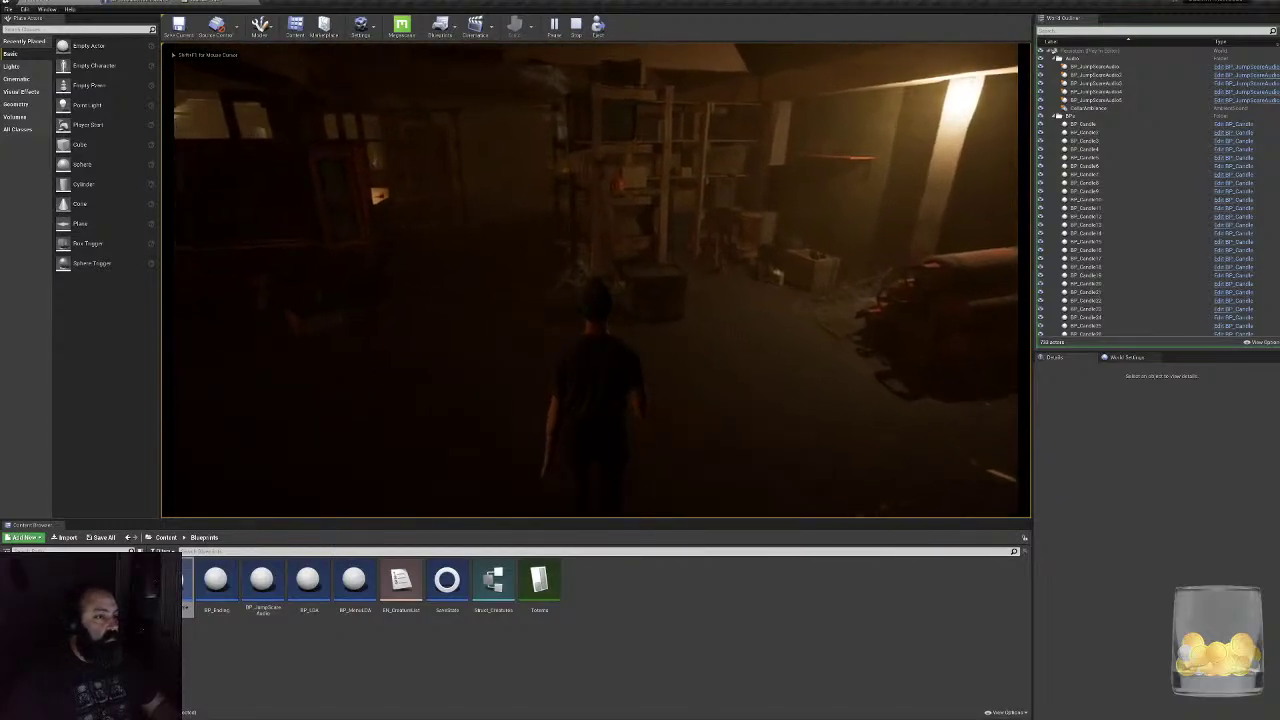
key("w")
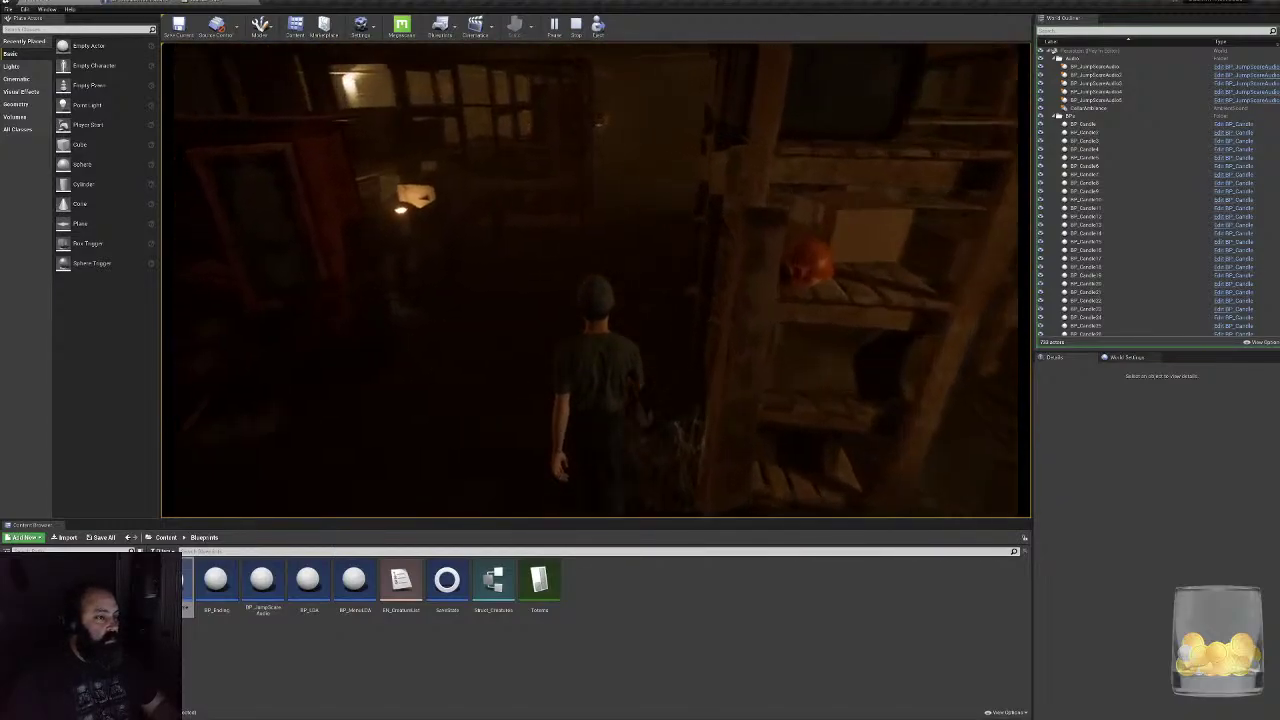
key("w")
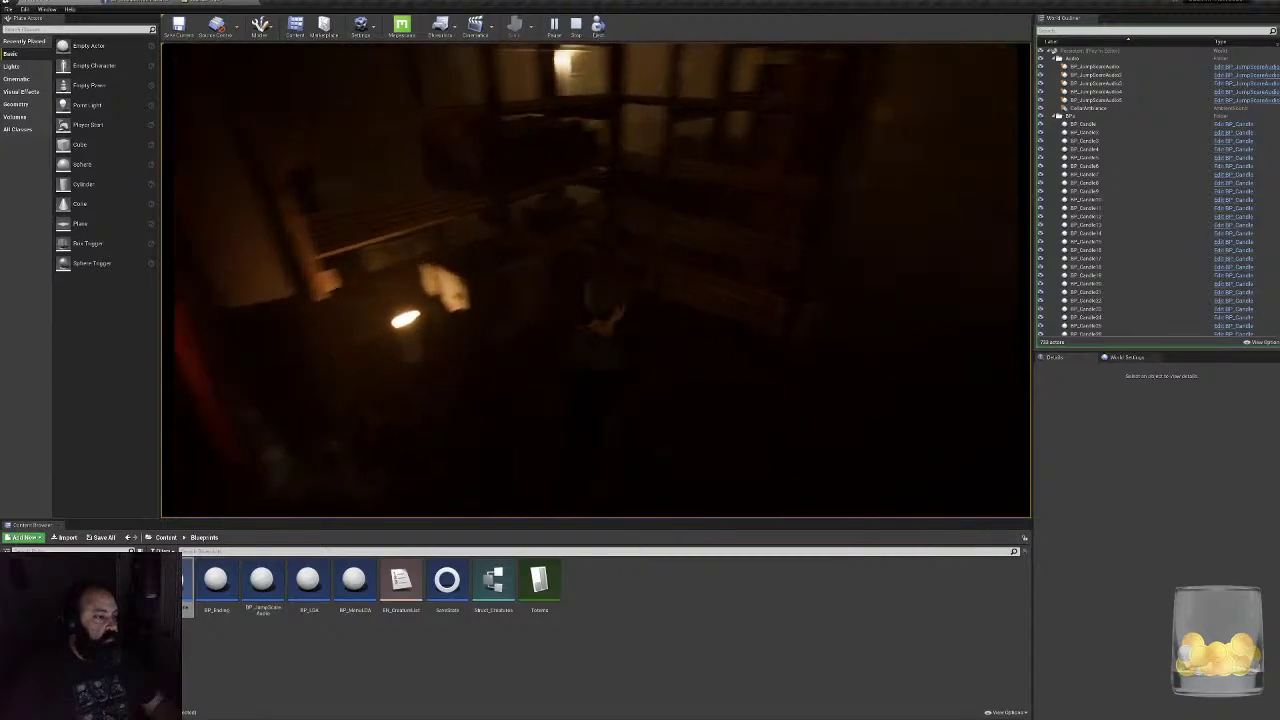
key("w")
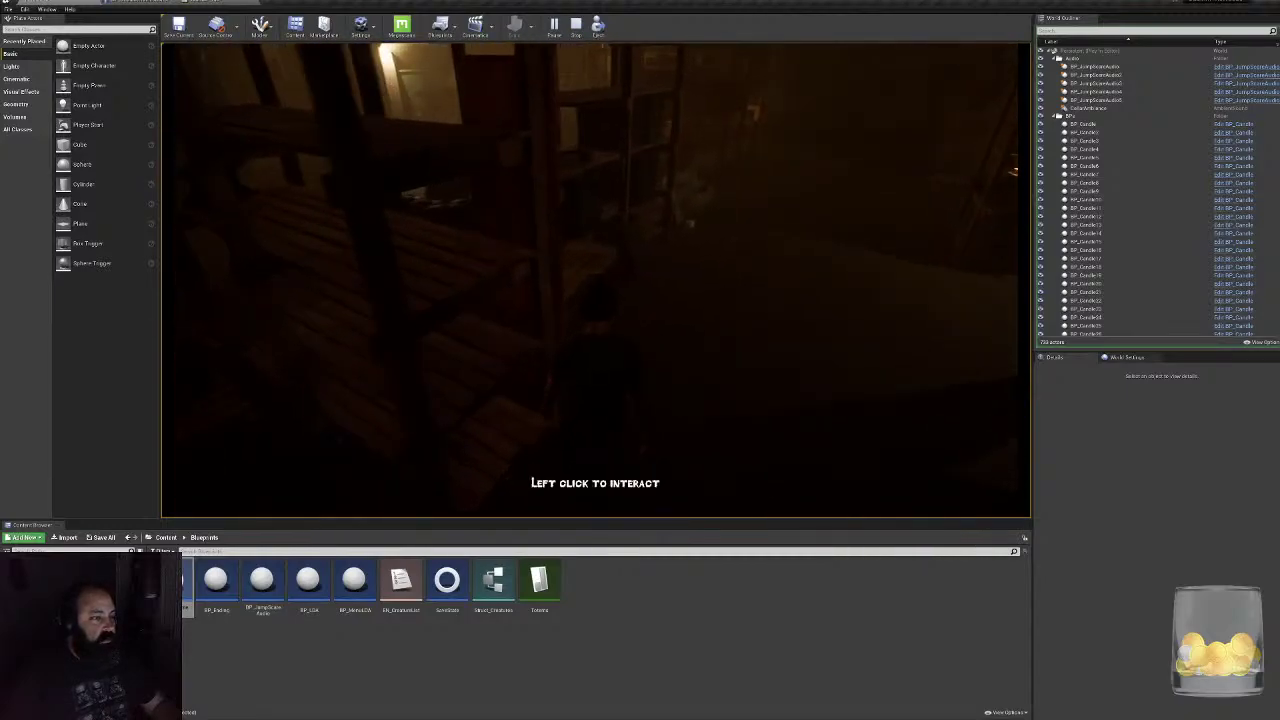
key("w")
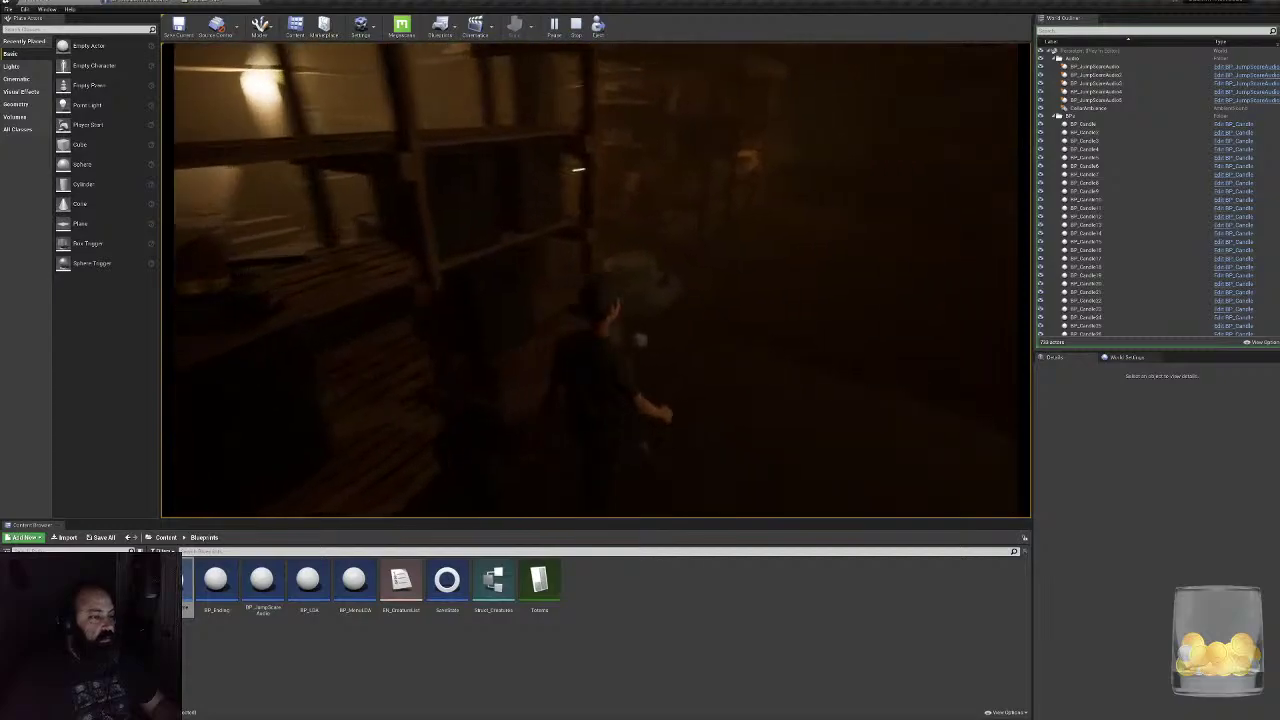
key("Escape")
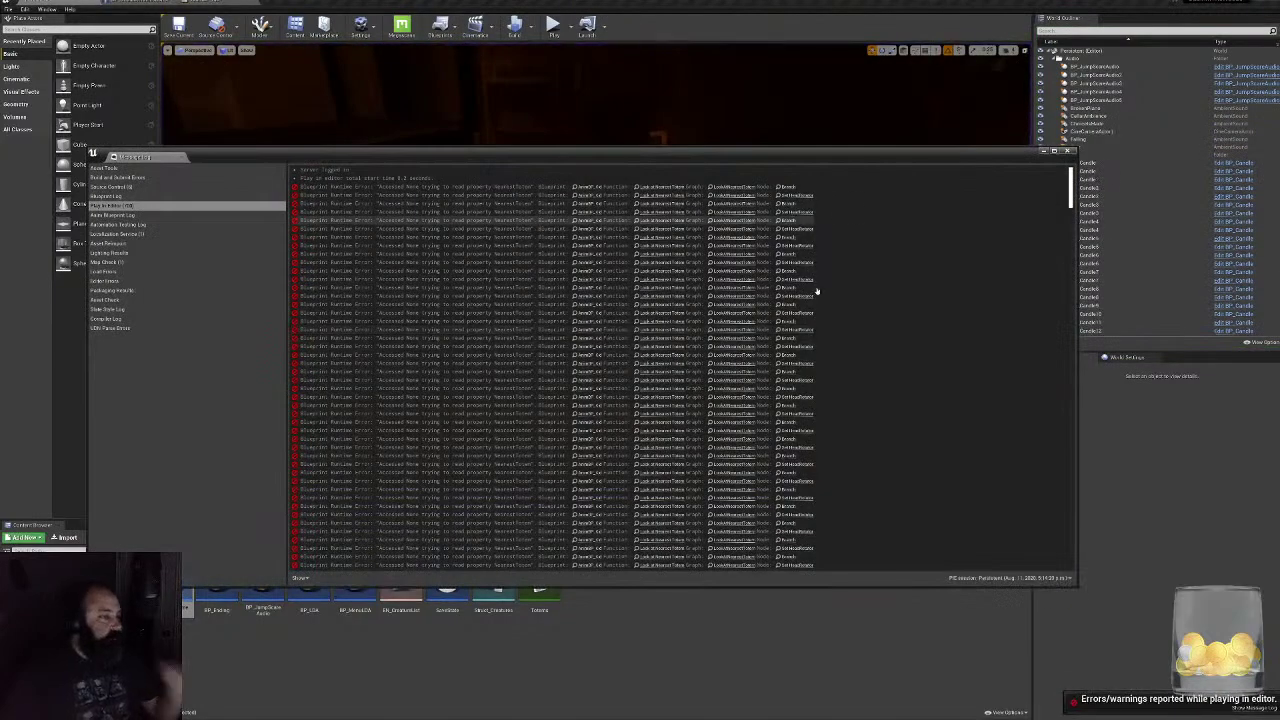
- Inspect the Blueprint runtime errors about NearestTotem in the Message Log and close the log
left_click(468, 390)
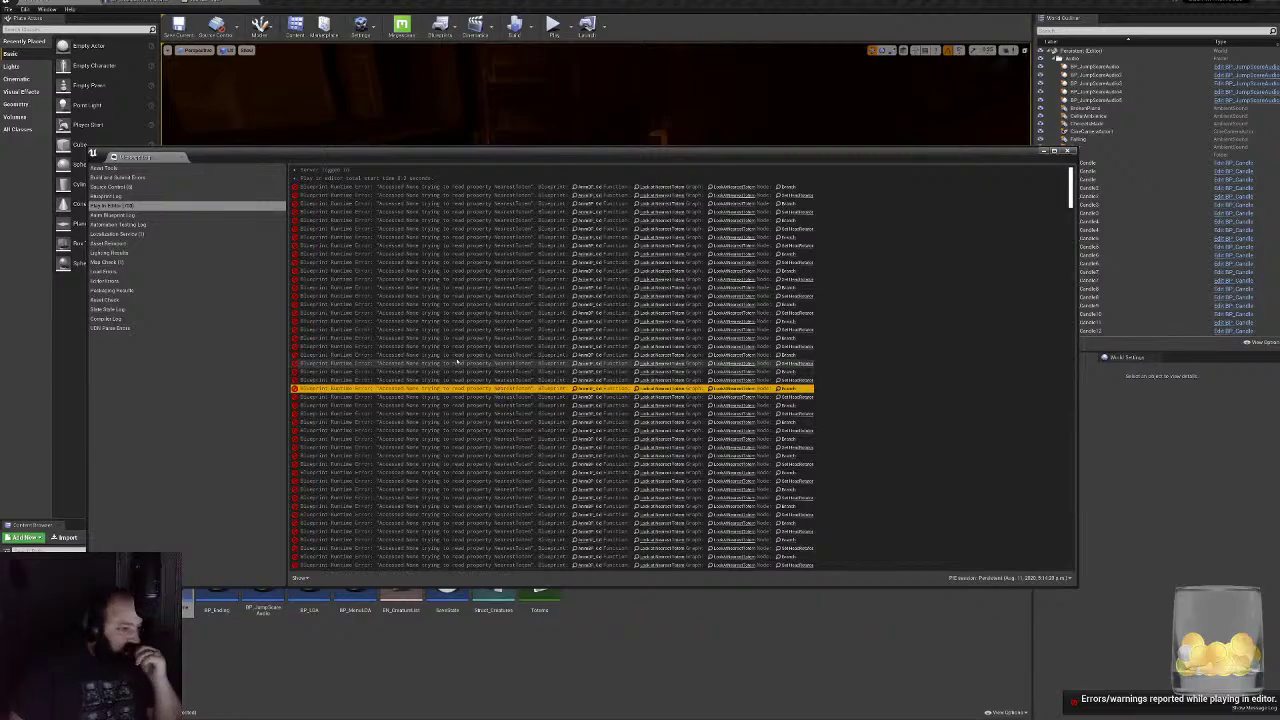
left_click(514, 355)
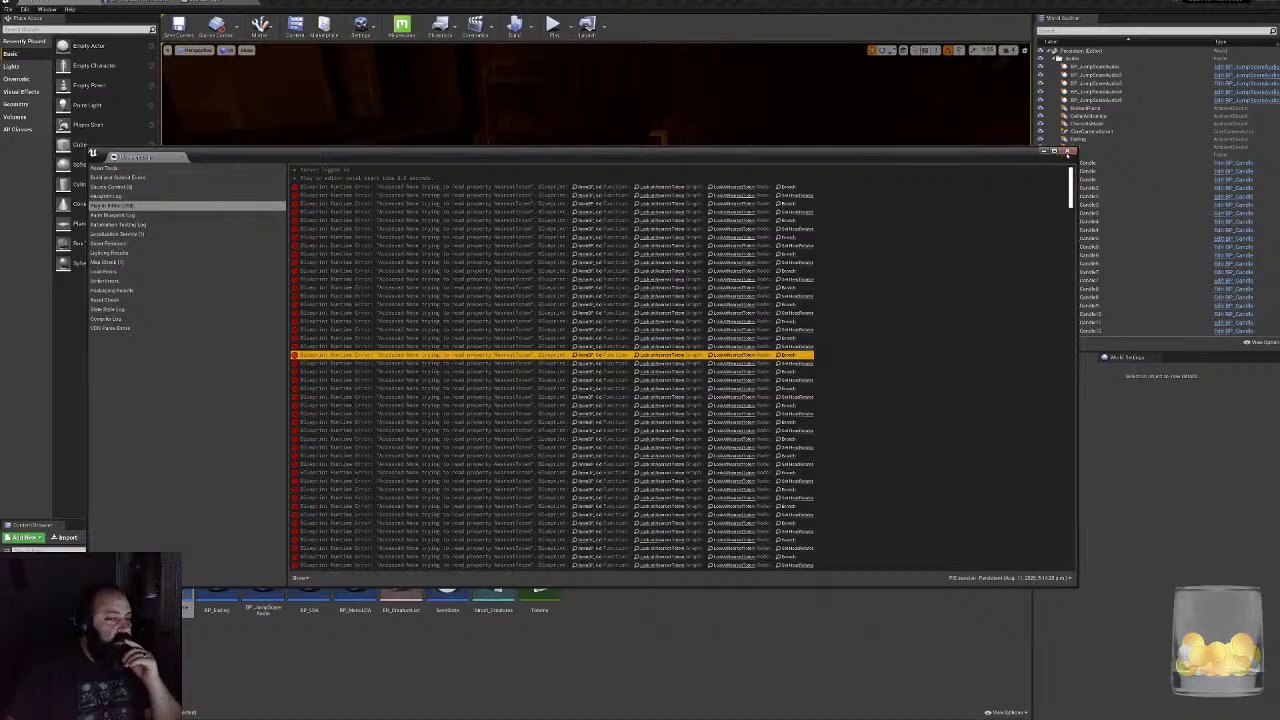
left_click(1068, 152)
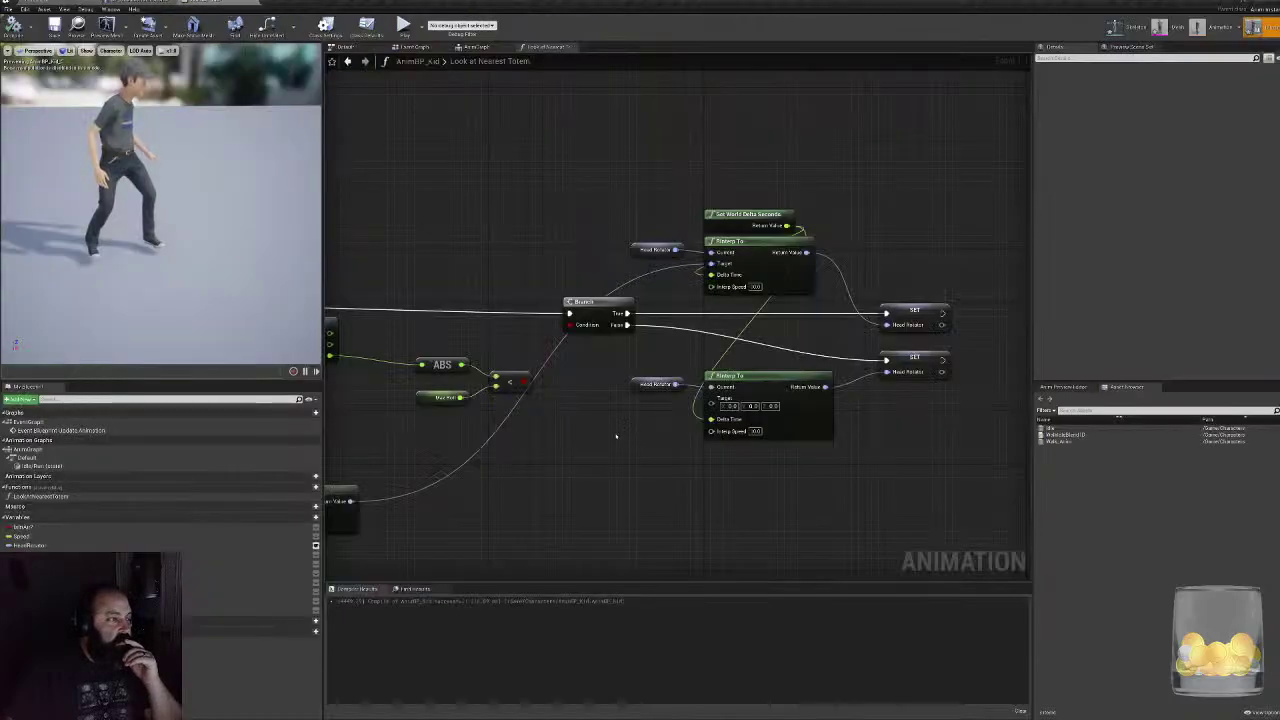
- Examine the ABS and less-than comparison feeding the Branch condition in Look at Nearest Totem
scroll(916, 368, "up", 3)
scroll(916, 368, "down", 4)
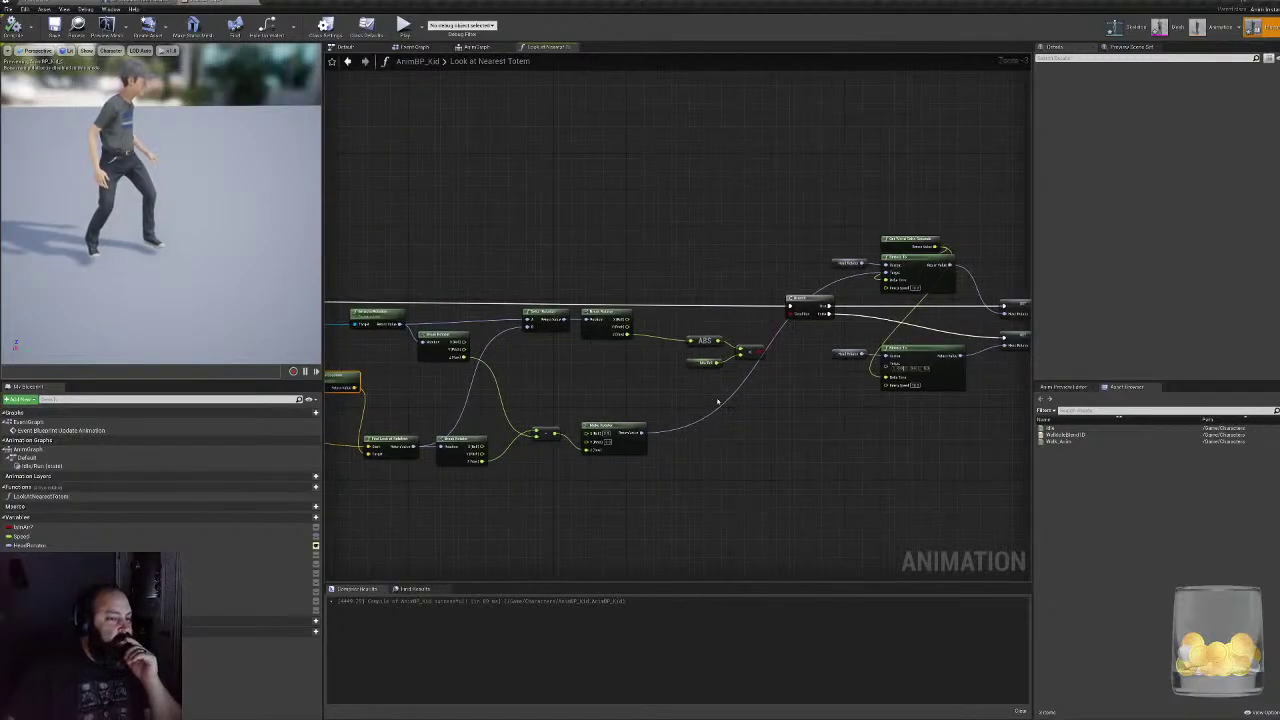
right_click_drag(747, 376, 769, 393)
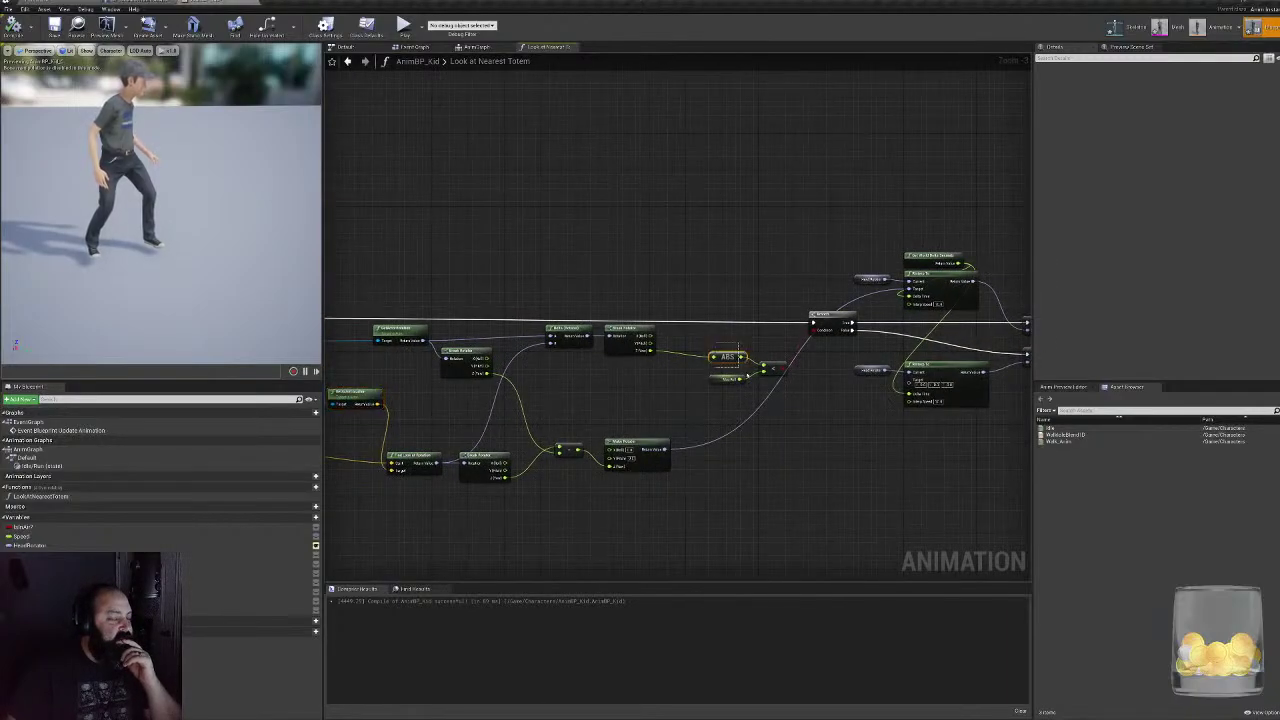
left_click_drag(768, 366, 728, 362)
scroll(640, 454, "up", 5)
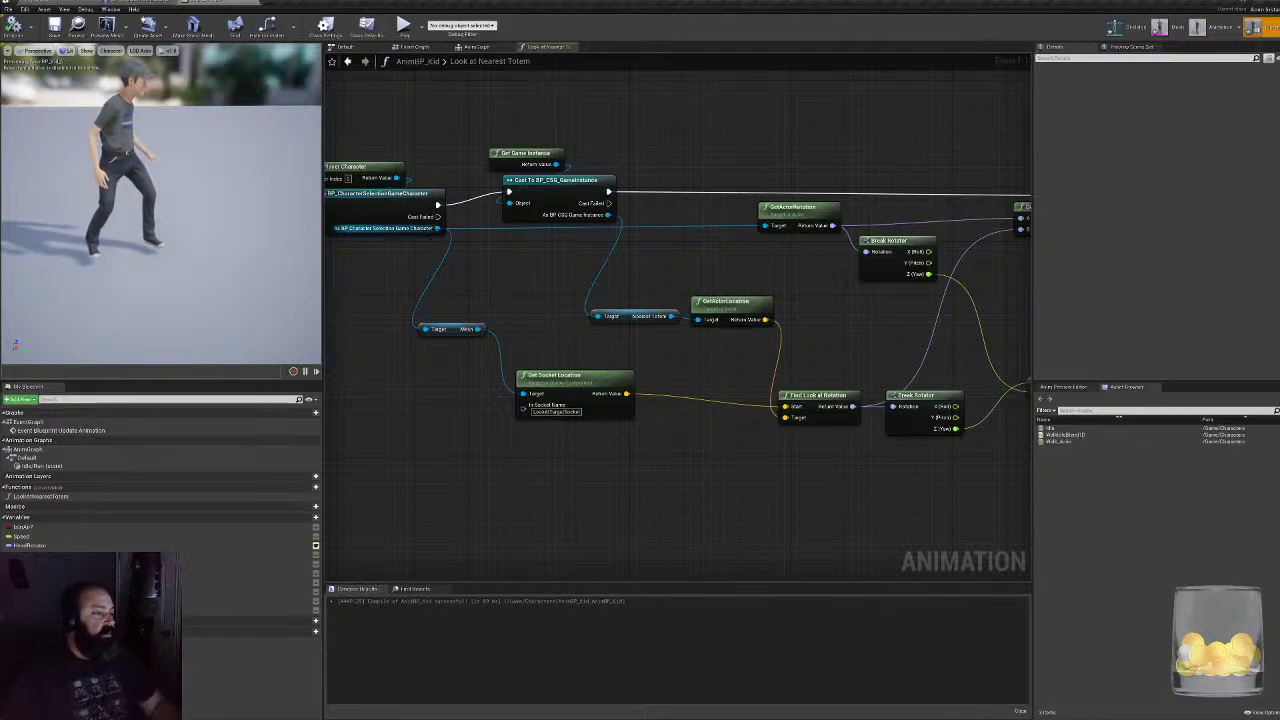
- Try adding a Get Socket Location (Mesh) node from the character cast's output, and delete it together with its Mesh node
left_click_drag(437, 228, 460, 463)
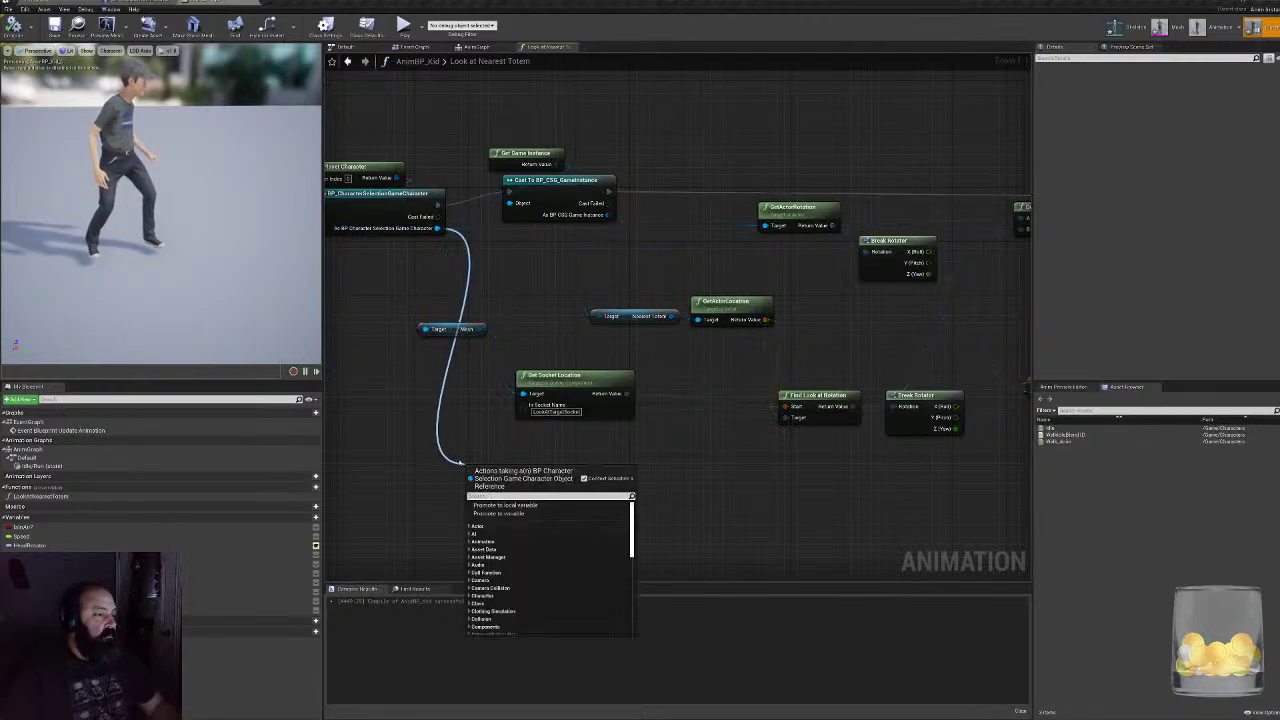
type("get bone loc")
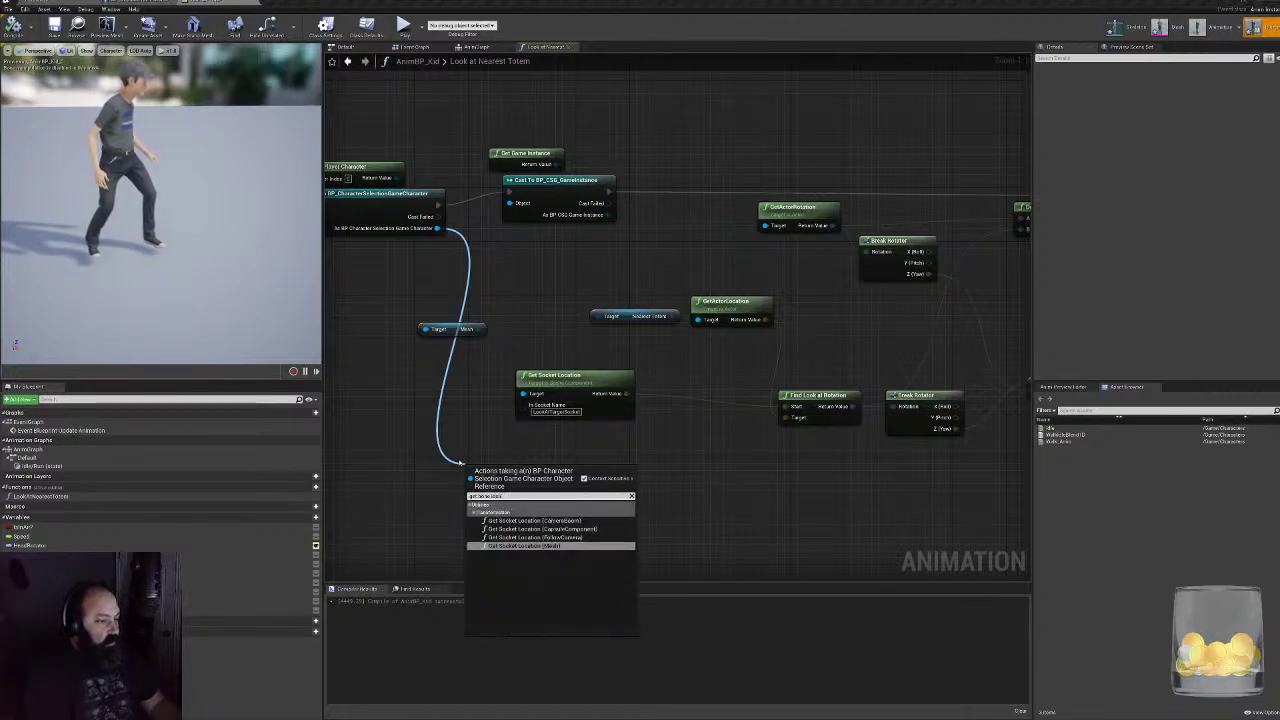
key("Return")
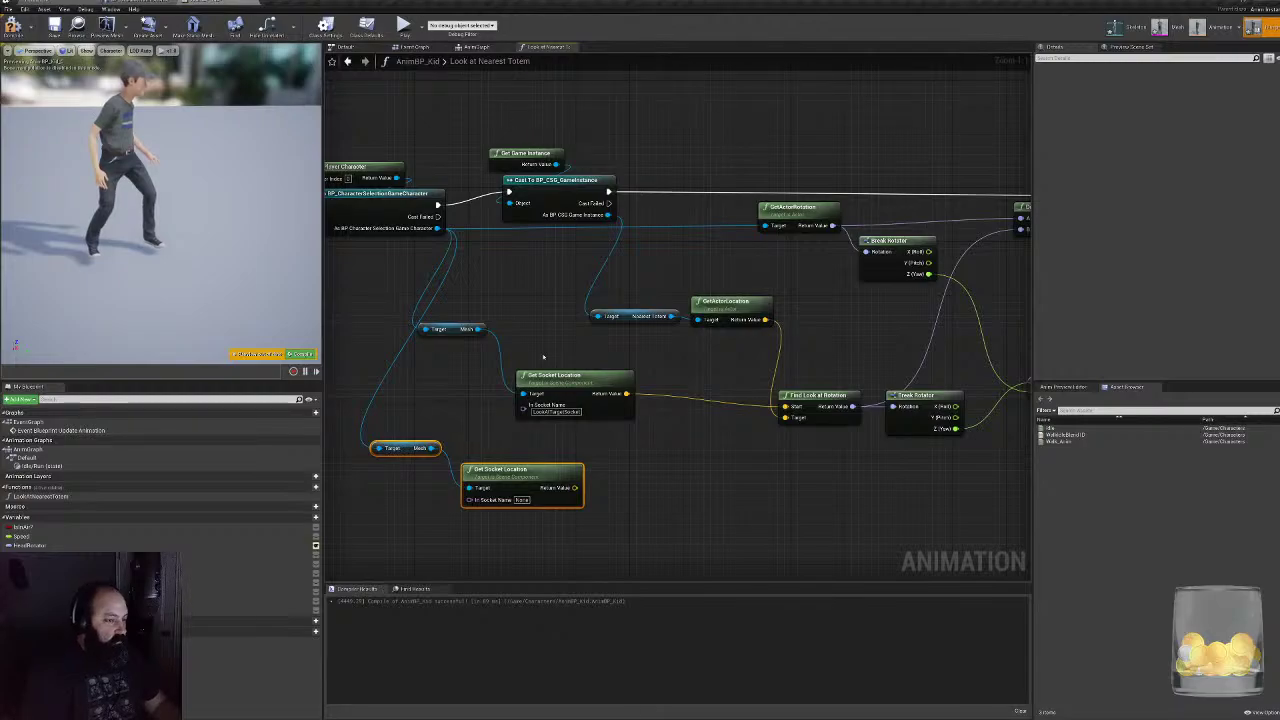
right_click_drag(608, 460, 600, 430)
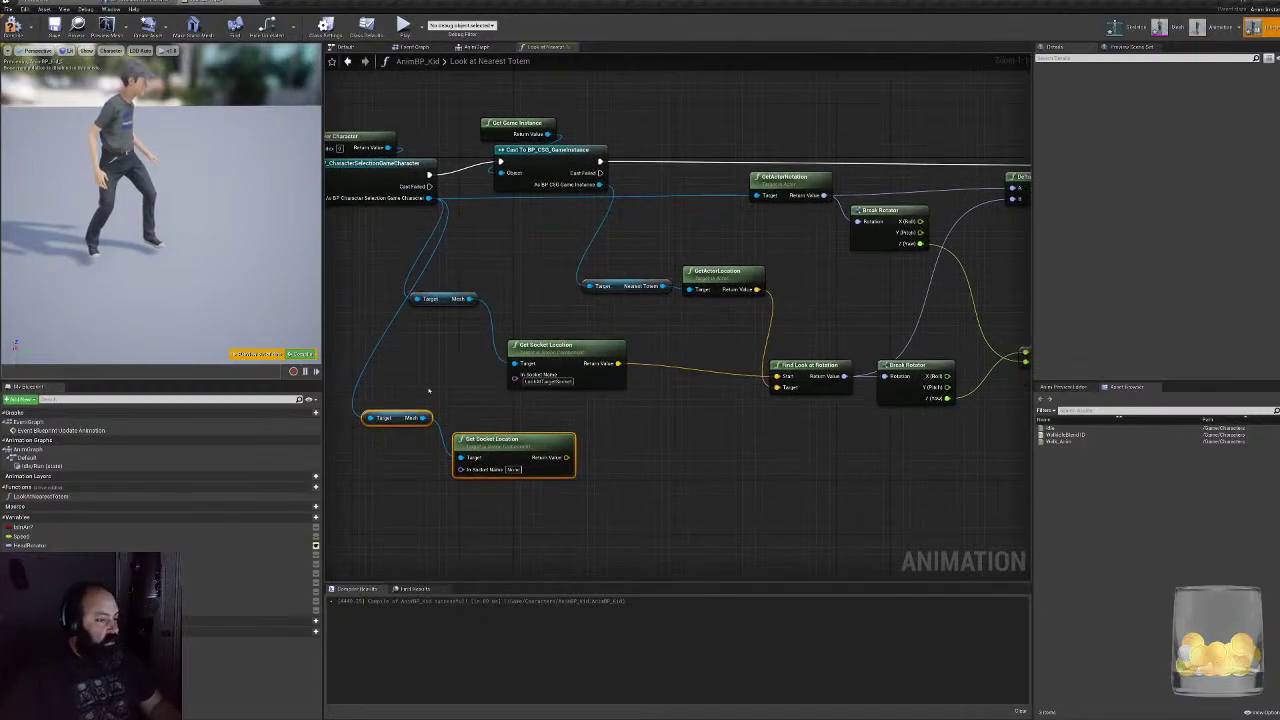
left_click_drag(419, 389, 474, 489)
key("Delete")
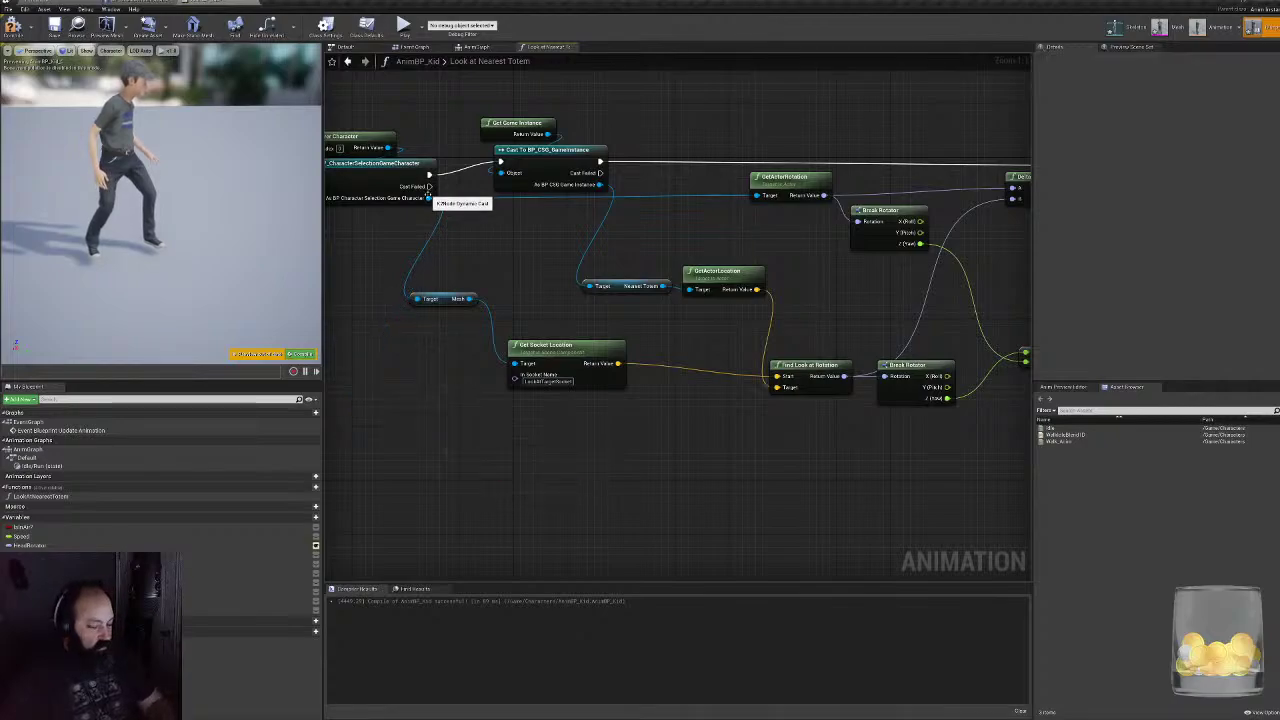
left_click_drag(428, 196, 493, 491)
type("get loc")
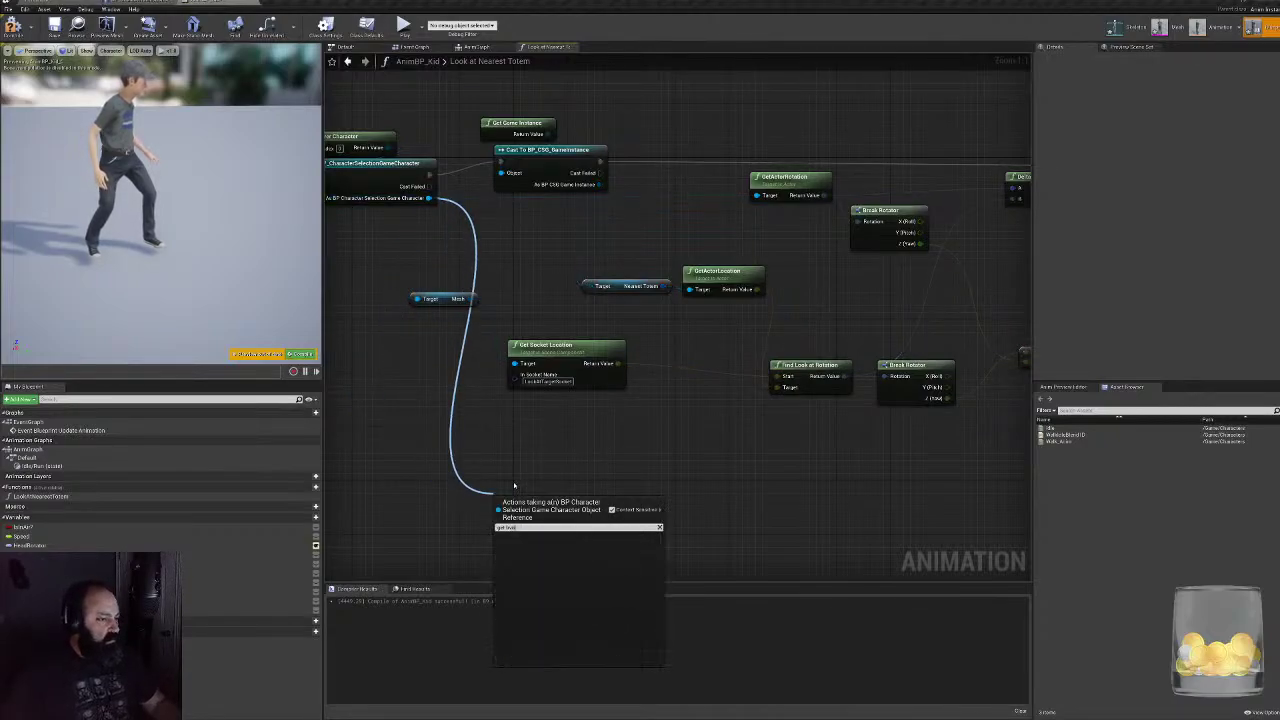
key("BackSpace")
type("one")
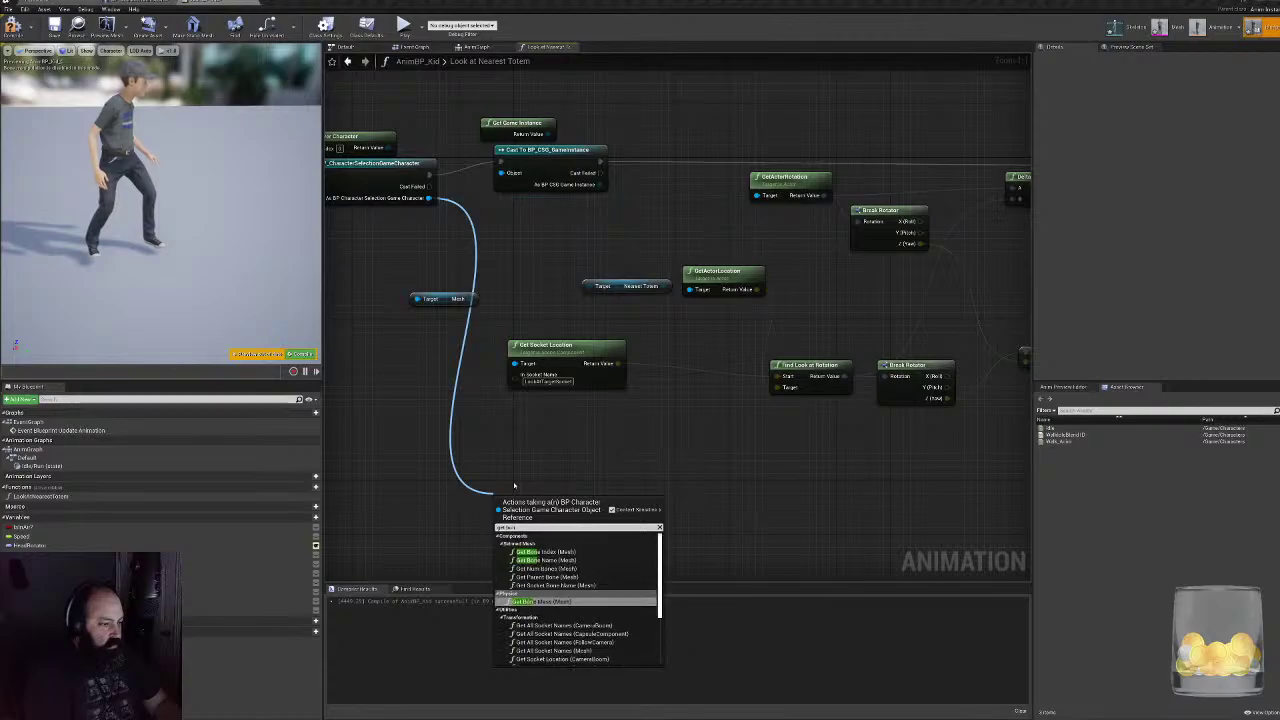
type(" lo")
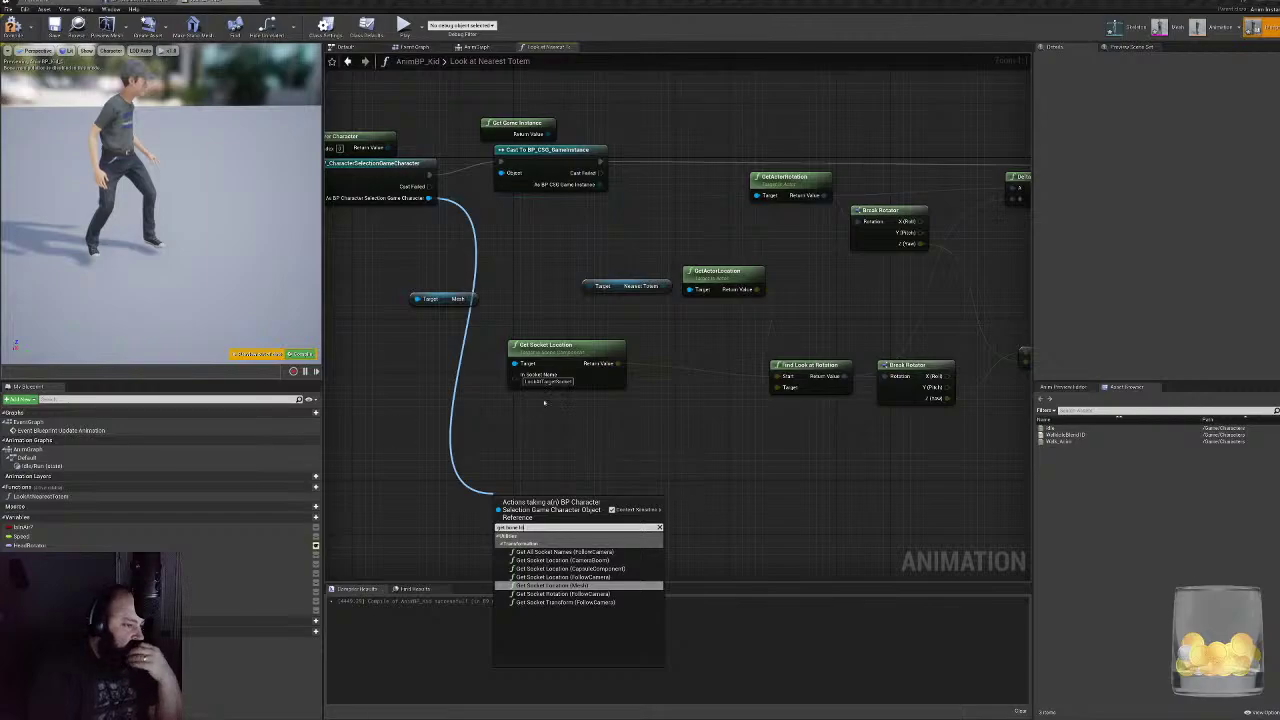
left_click(543, 403)
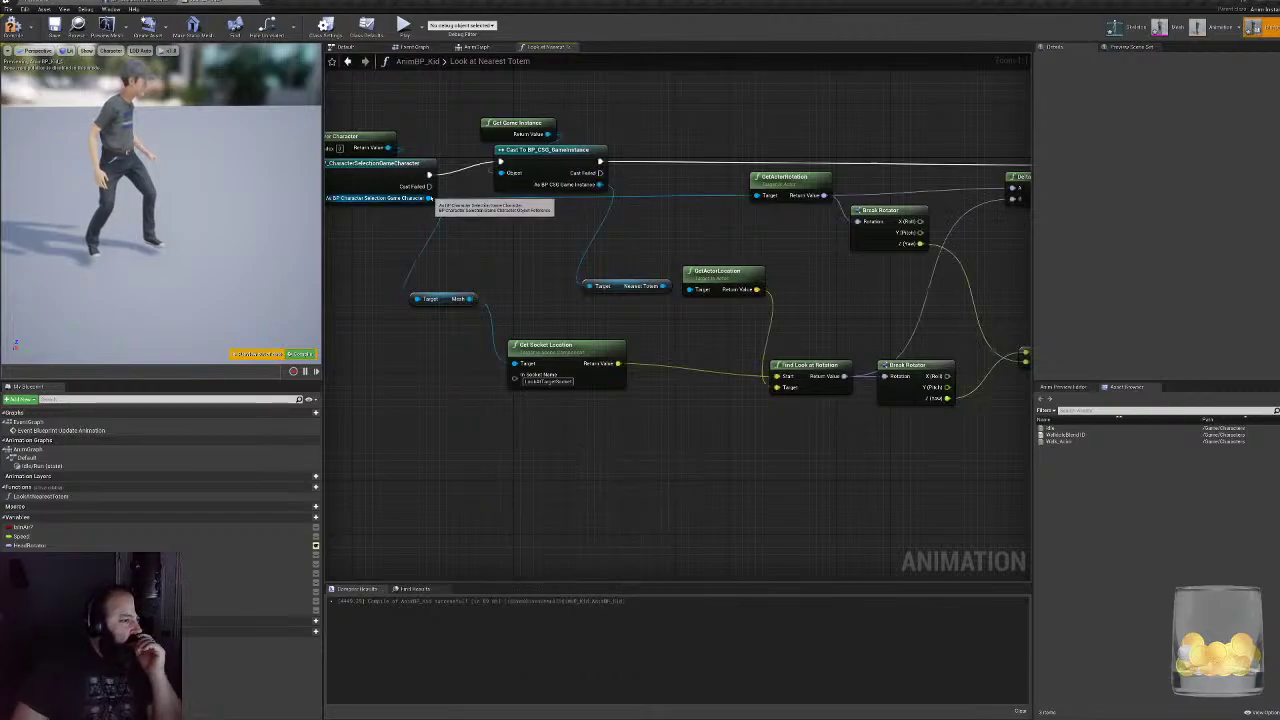
- Add a GetActorLocation node from the character cast's output, feed it into Find Look at Rotation's Start, and compile
left_click_drag(428, 197, 468, 390)
type("get")
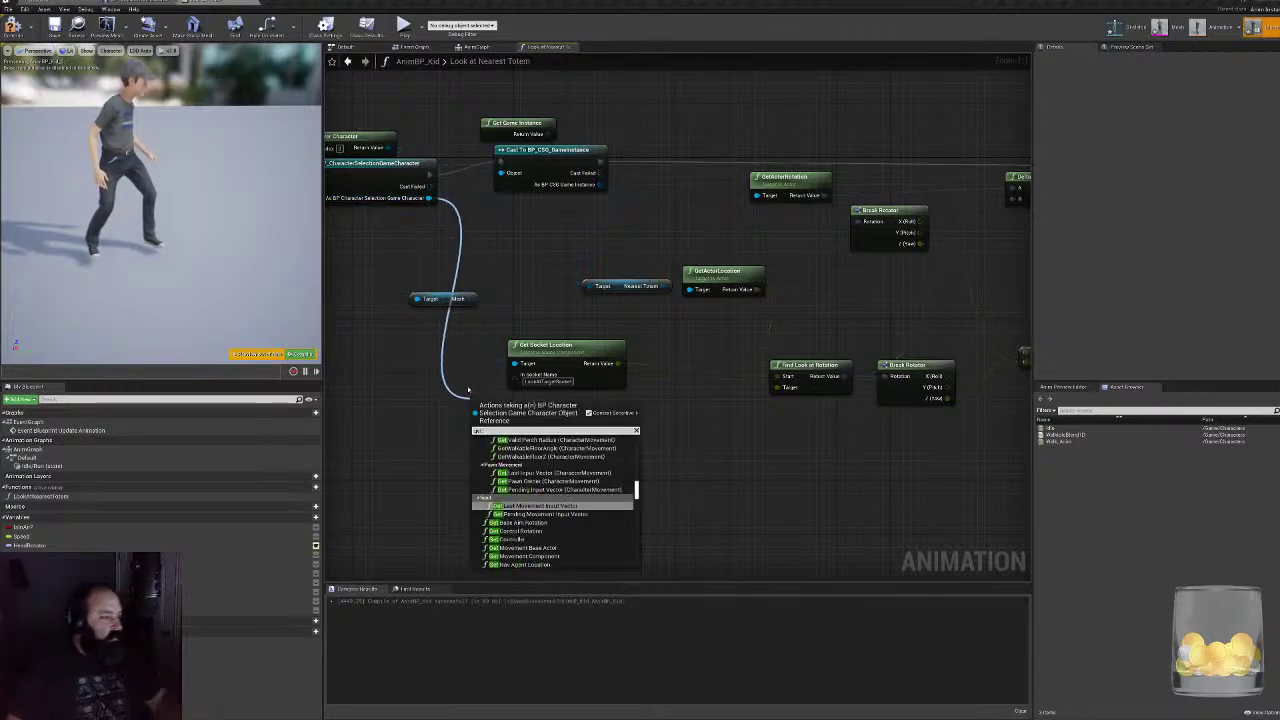
type(" location")
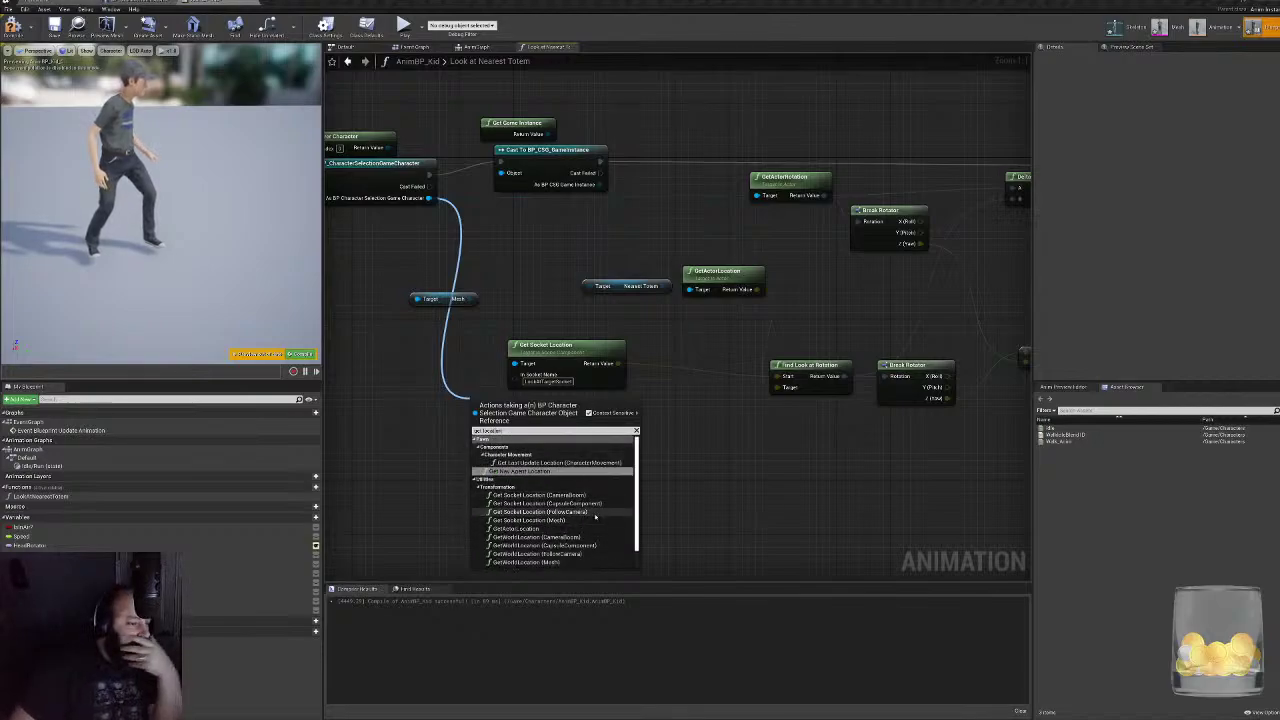
left_click(520, 529)
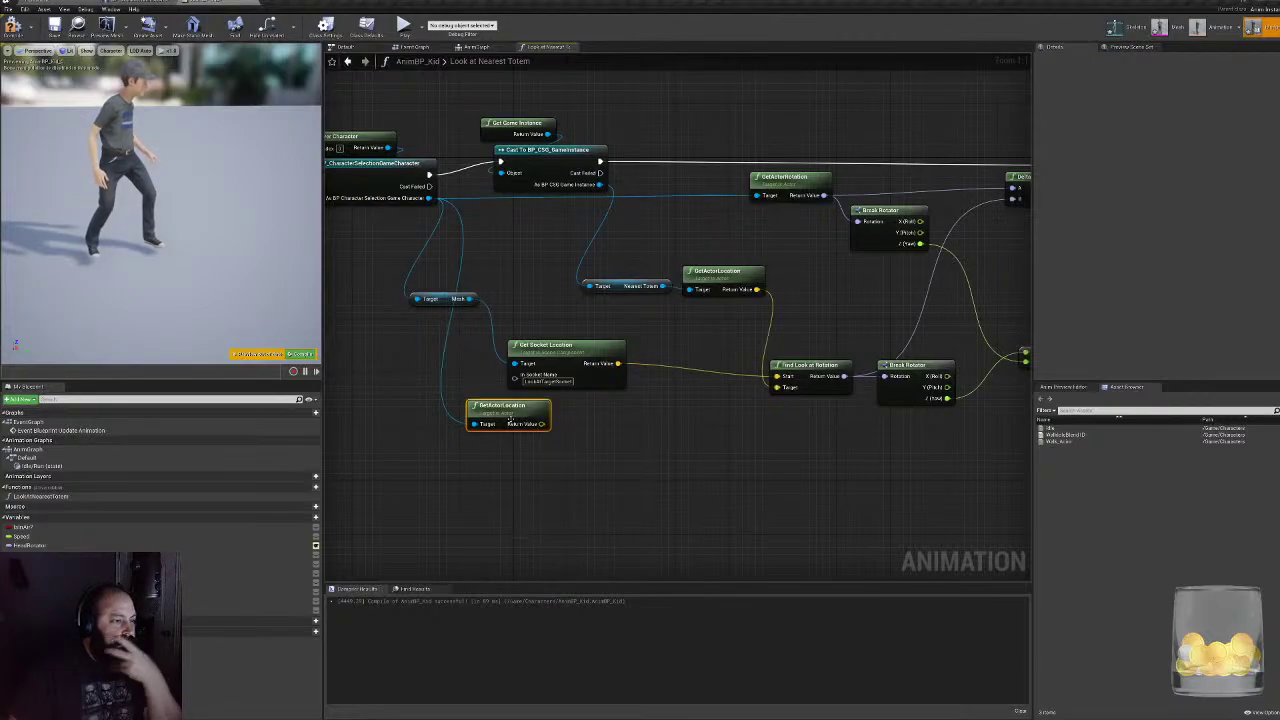
left_click_drag(618, 364, 562, 399, "ctrl")
left_click(13, 27)
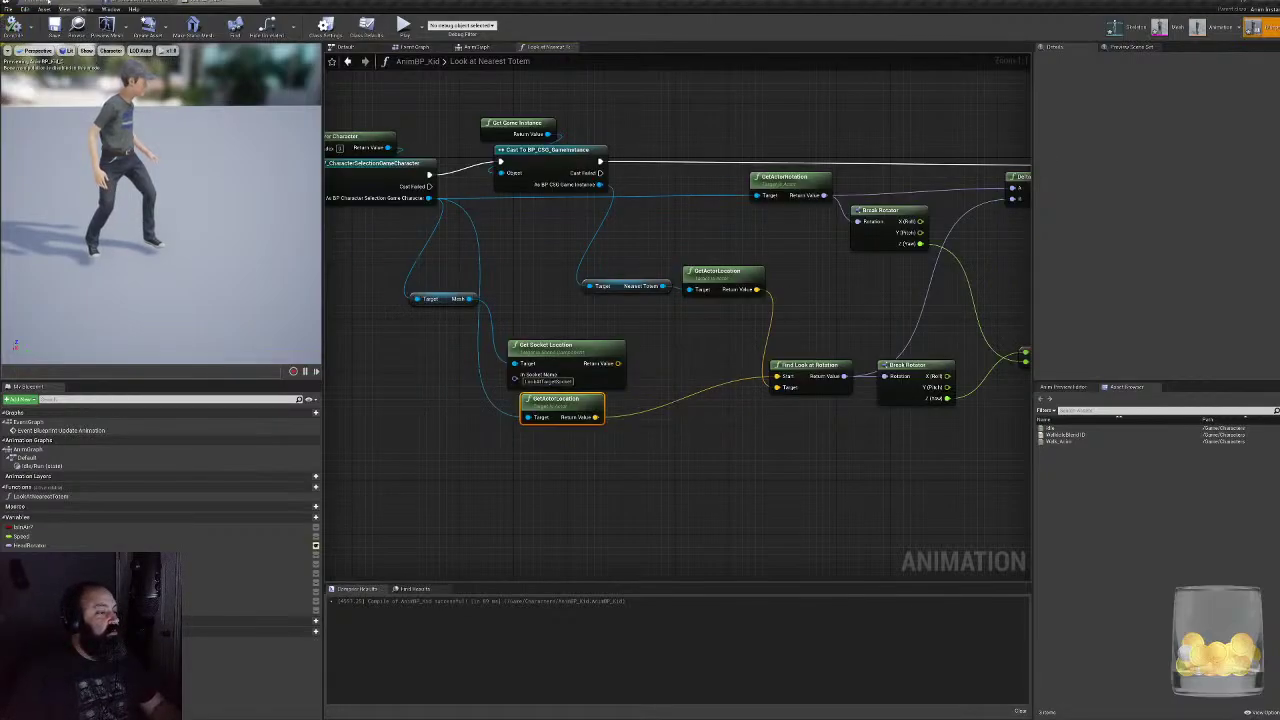
- Play-test the level after filling in the name and email form, end the session, and close the message log
left_click(45, 3)
left_click(553, 26)
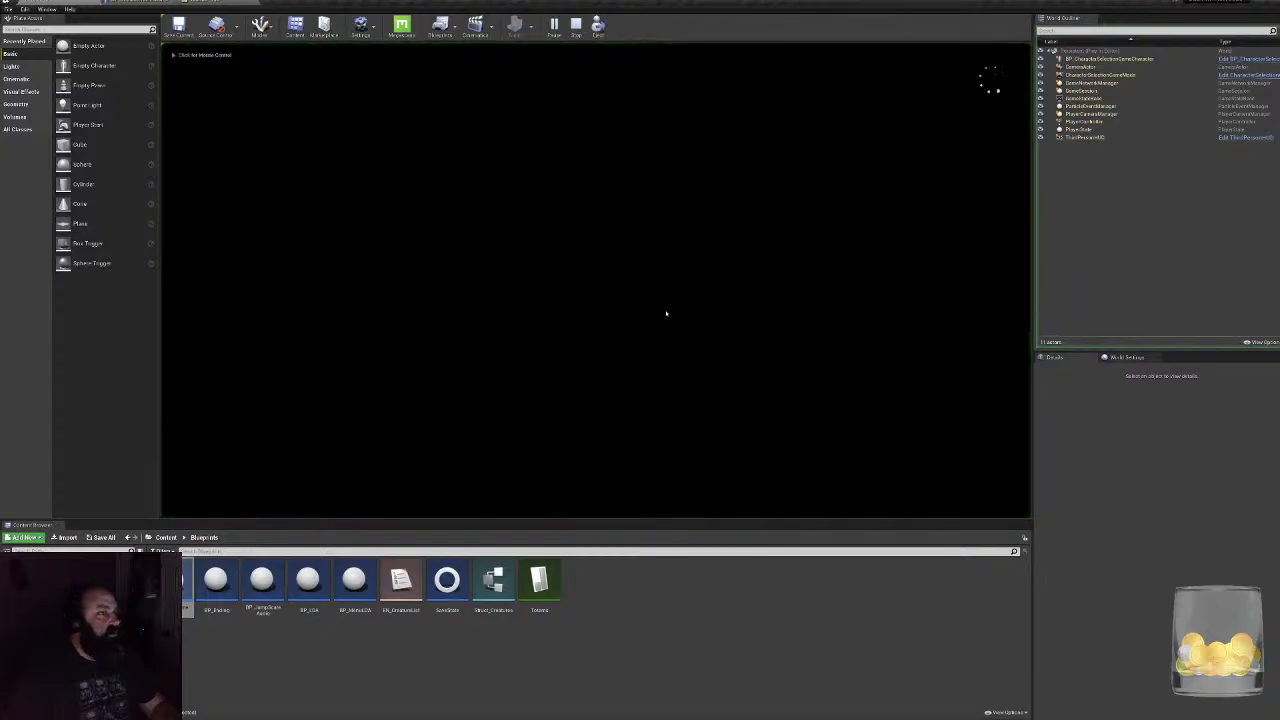
type("asd")
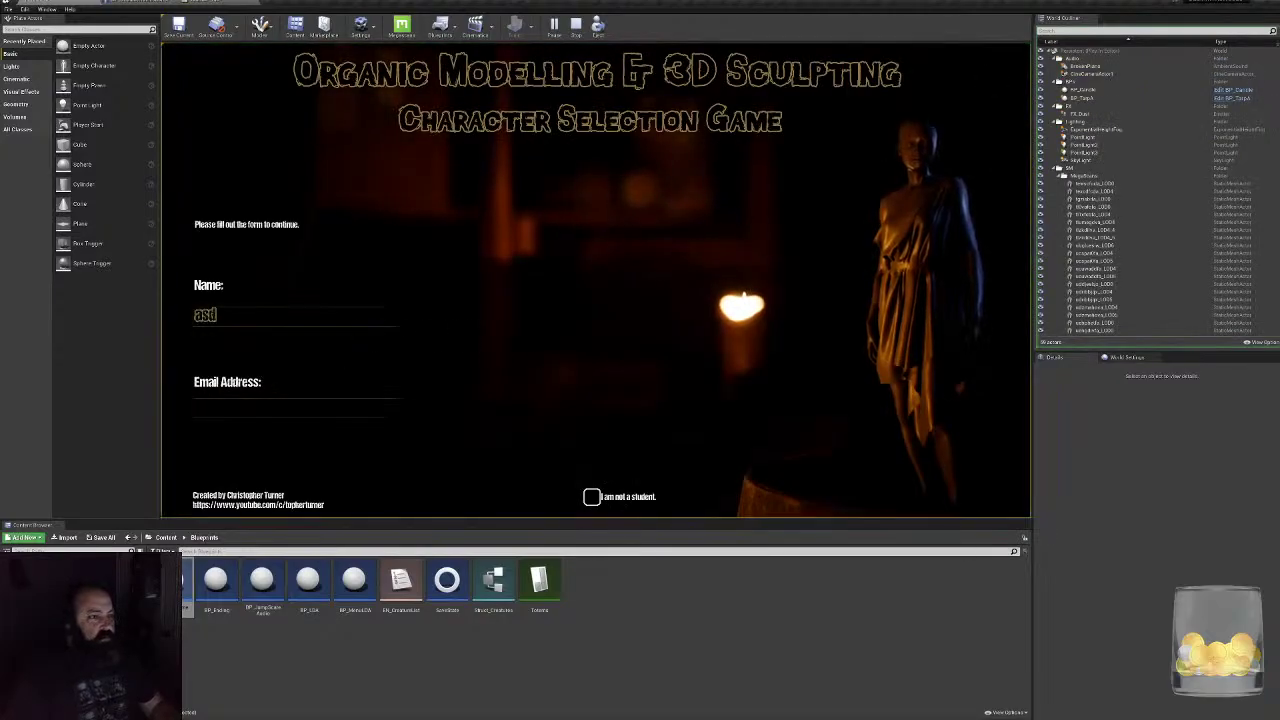
key("Tab")
type("asd")
left_click(908, 419)
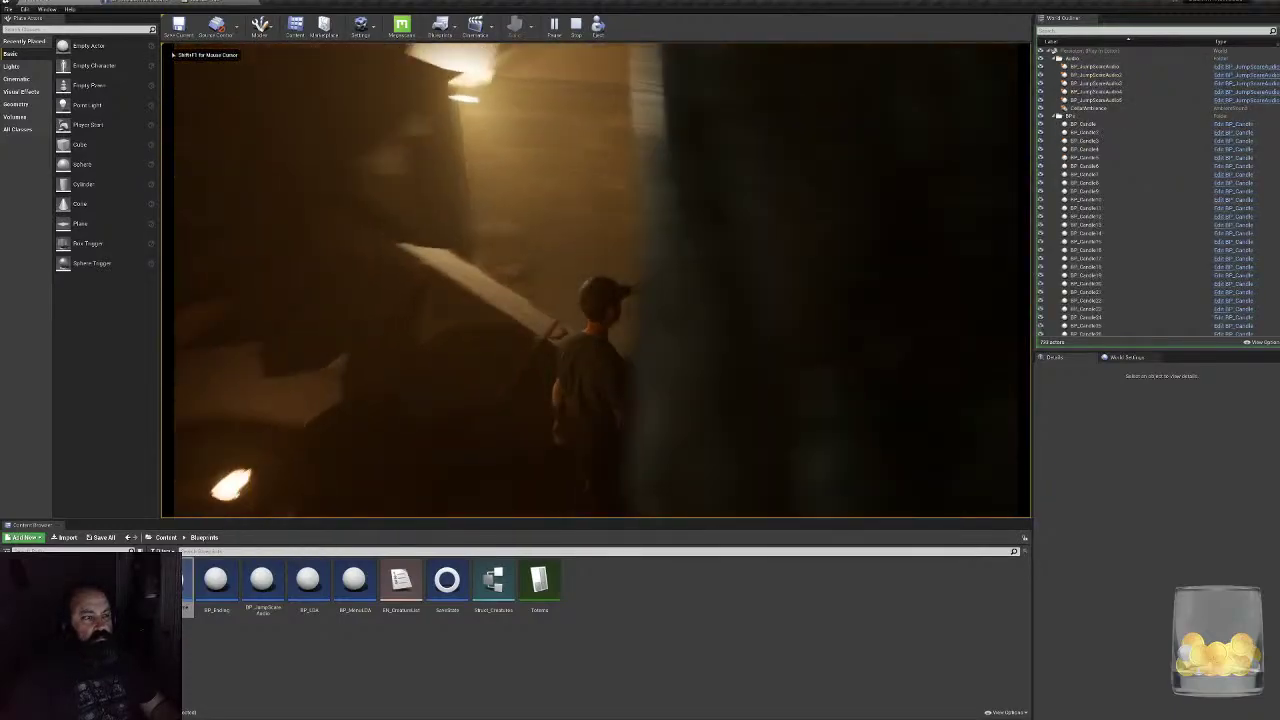
key("Escape")
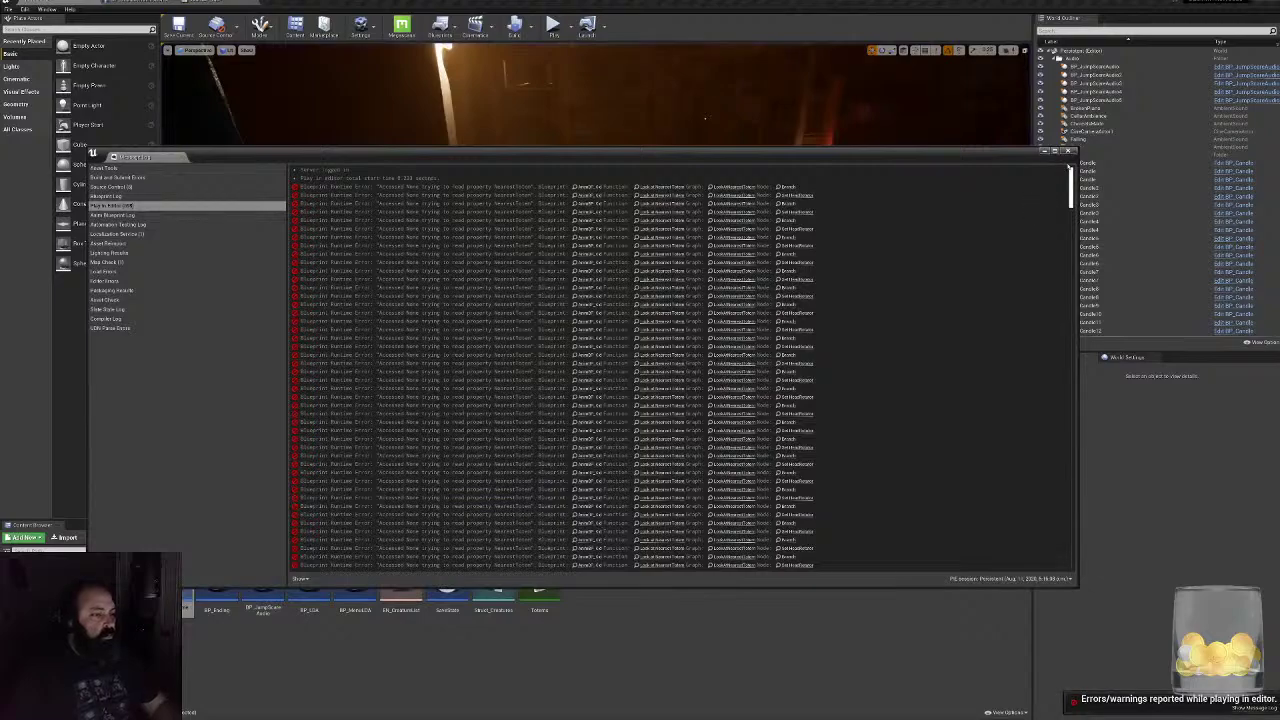
left_click(1068, 150)
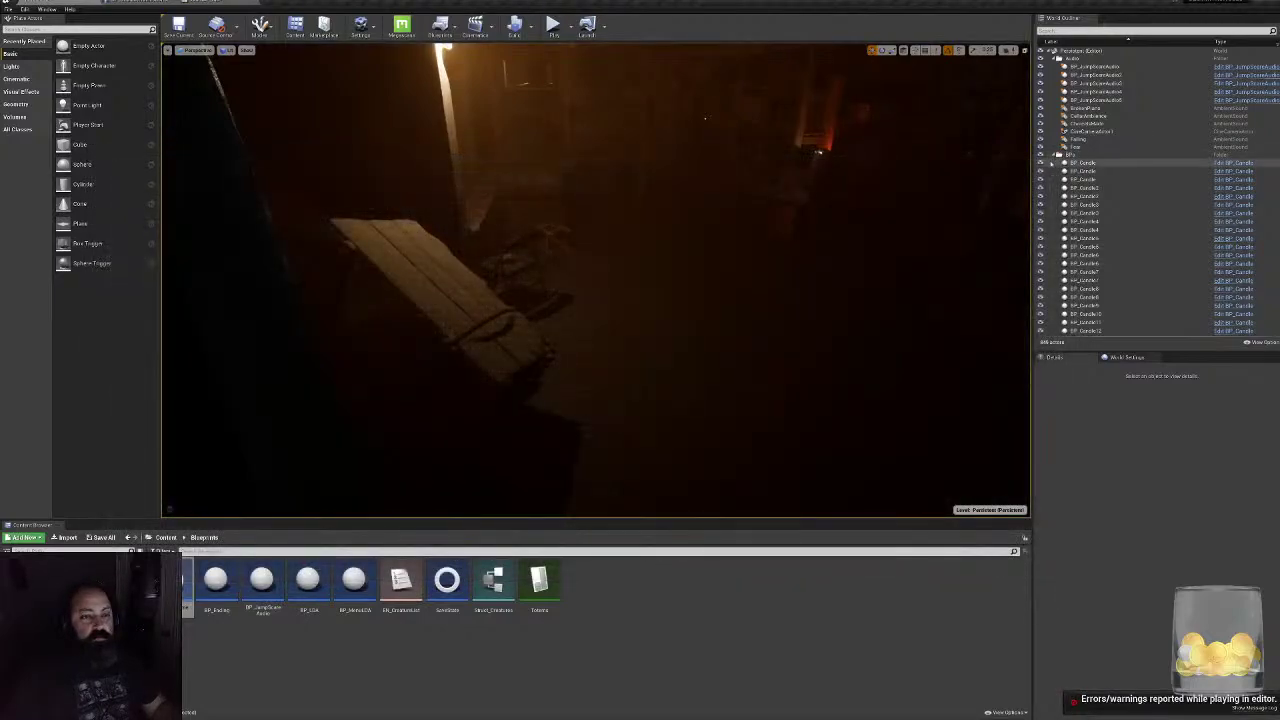
- In BP_CharacterSelectionGameCharacter's Event Graph, align the Event Tick and game instance cast nodes with the first Branch
left_click(236, 8)
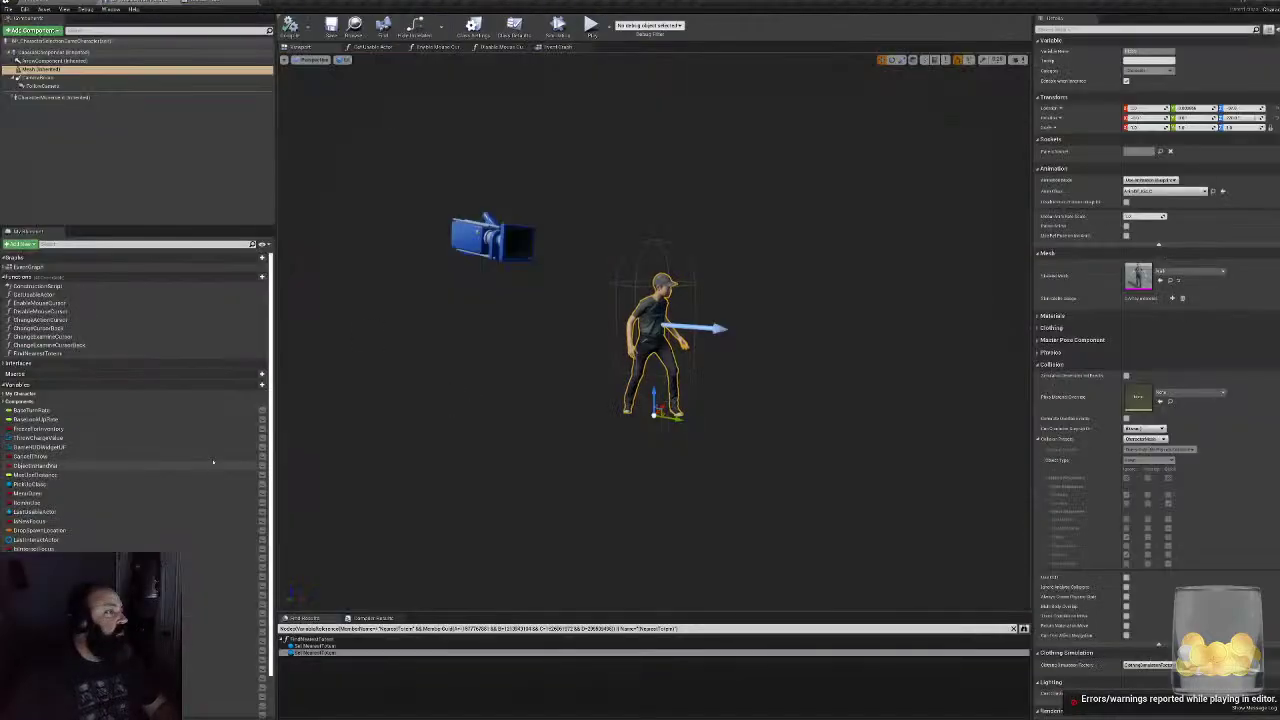
scroll(90, 499, "down", 2)
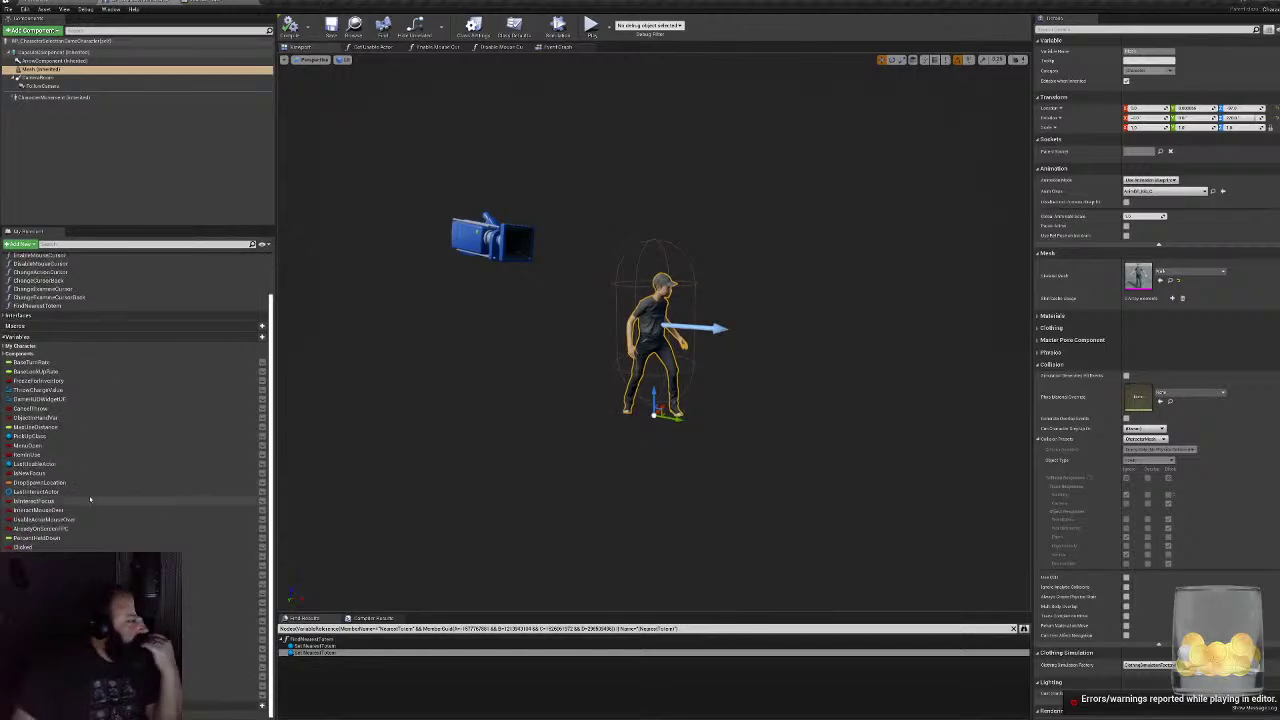
left_click(555, 47)
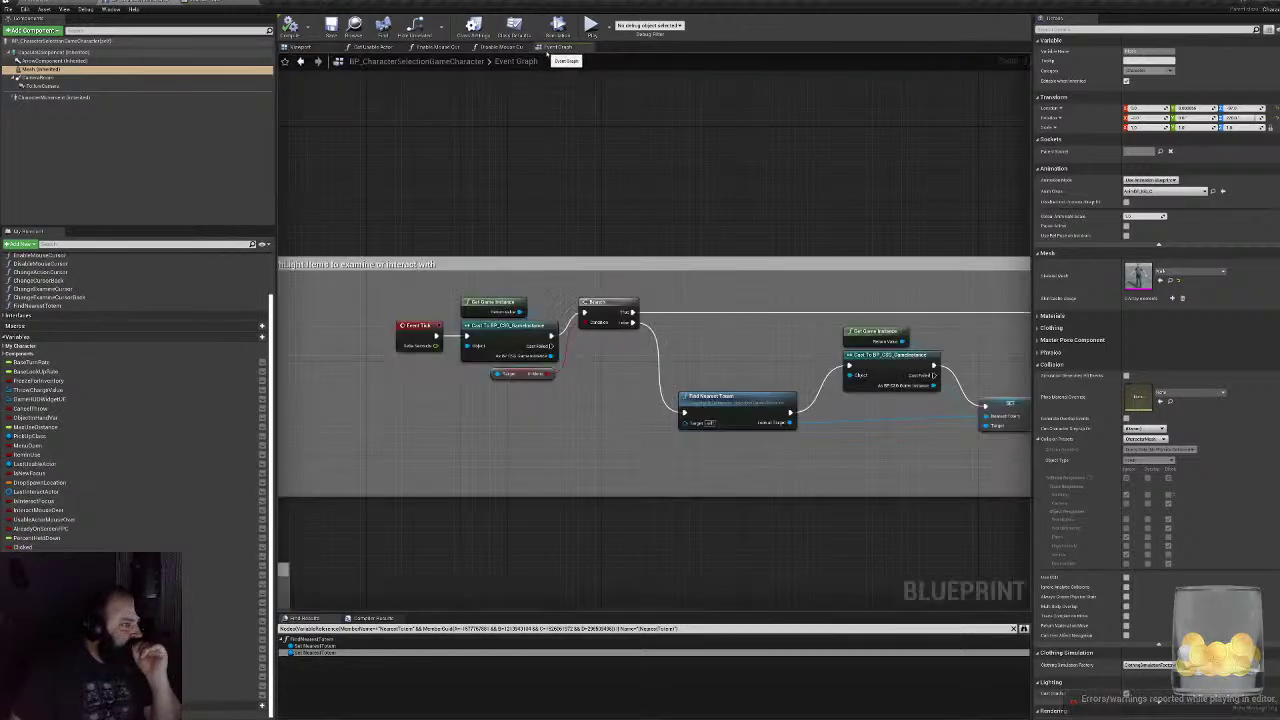
left_click_drag(408, 292, 514, 351)
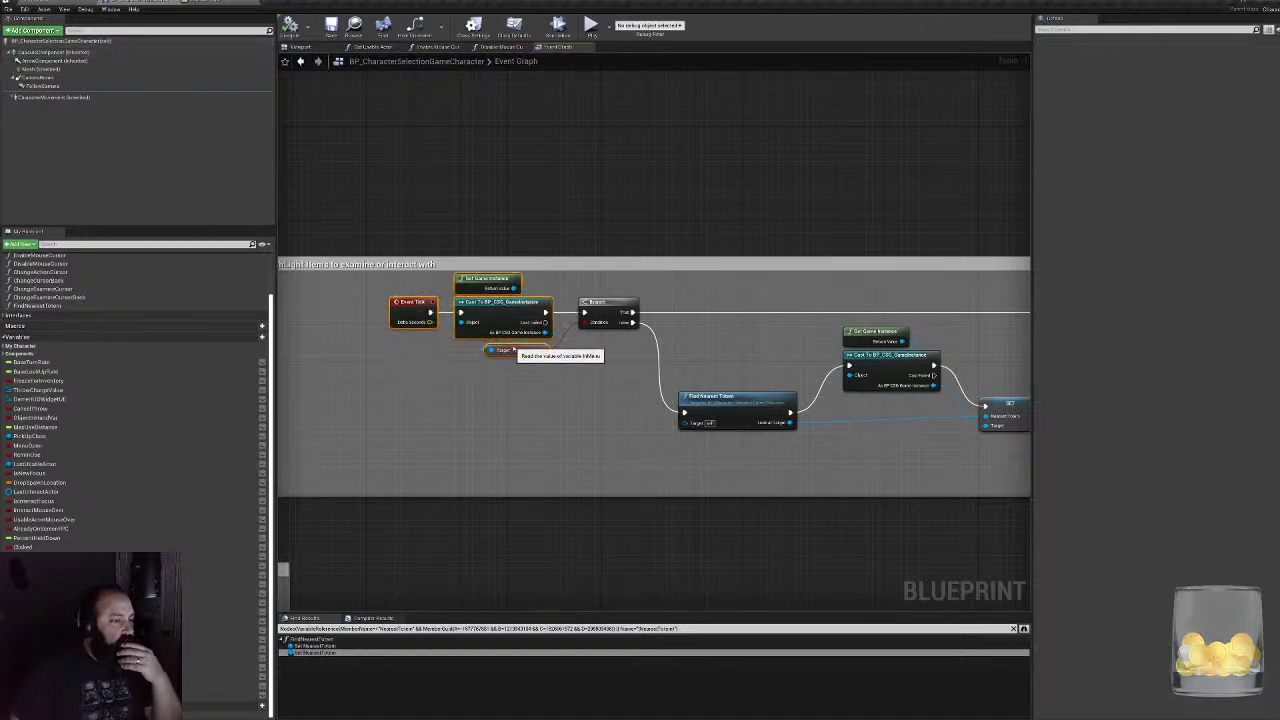
- Trace the Event Tick chain from Find Nearest Totem to the later Branches, nudging the Nearest Totem SET node slightly
right_click_drag(597, 371, 428, 380)
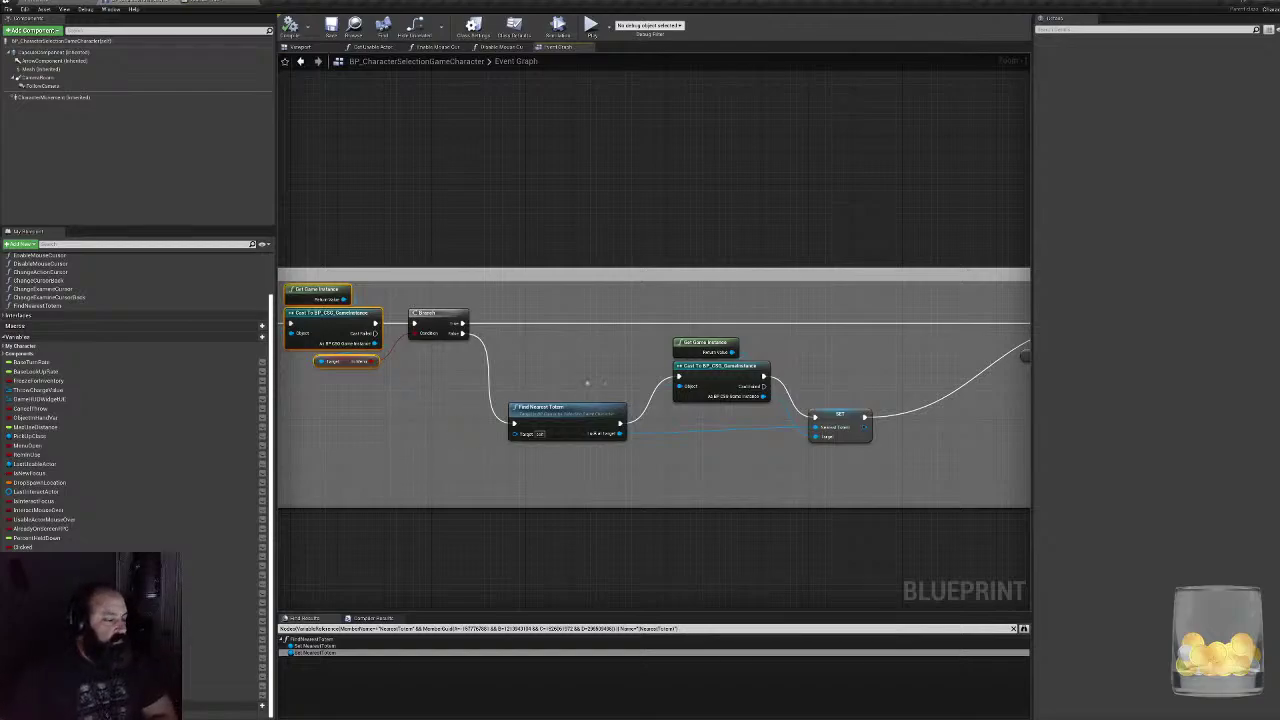
right_click_drag(587, 383, 376, 343)
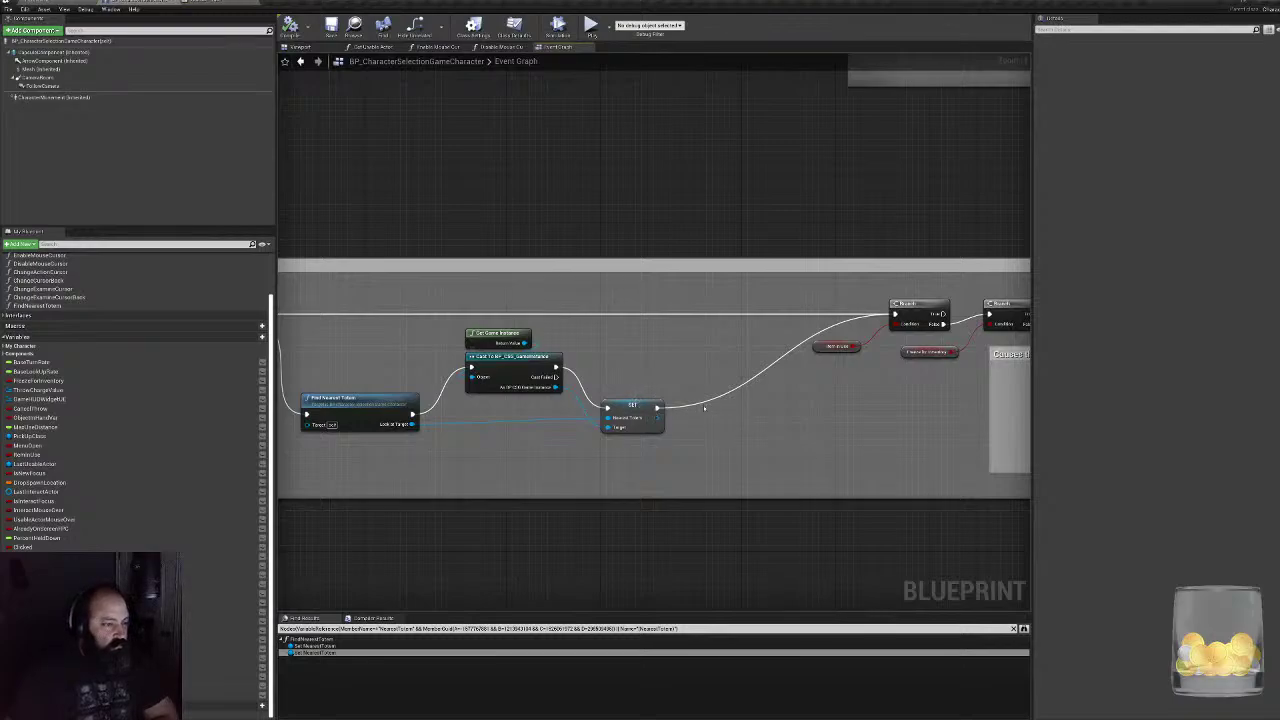
left_click_drag(630, 425, 636, 430)
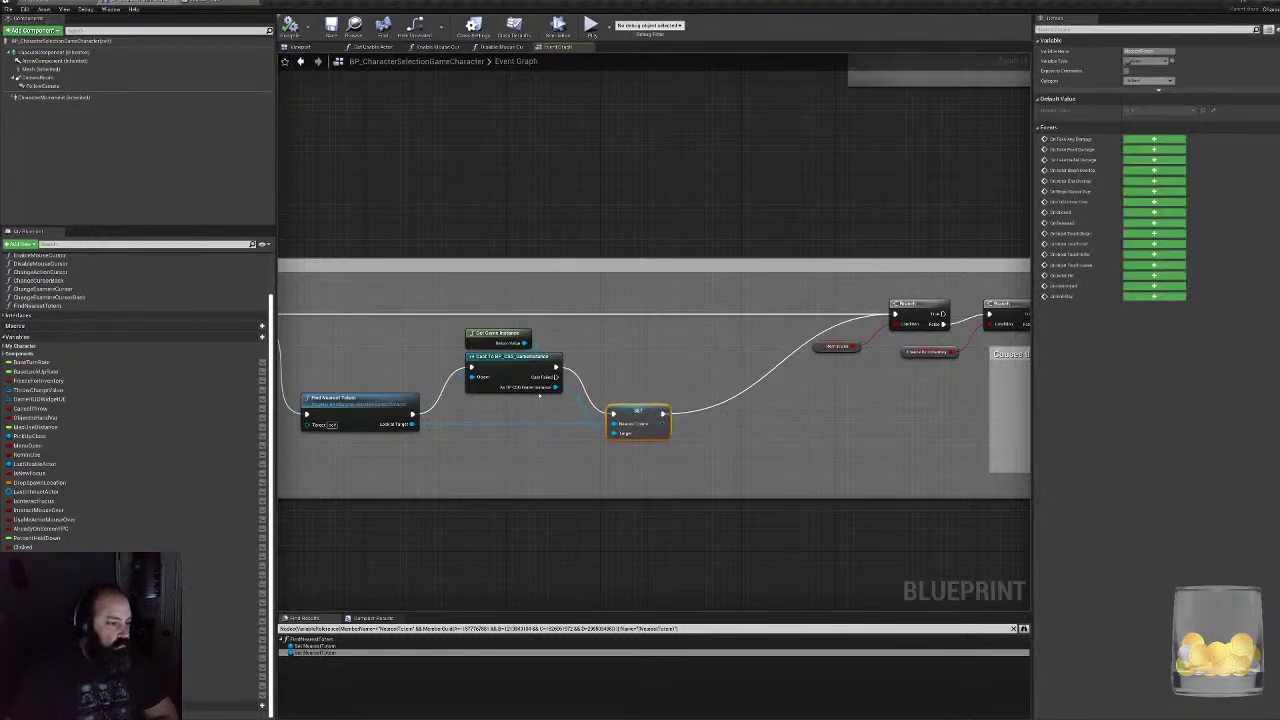
right_click_drag(783, 402, 610, 417)
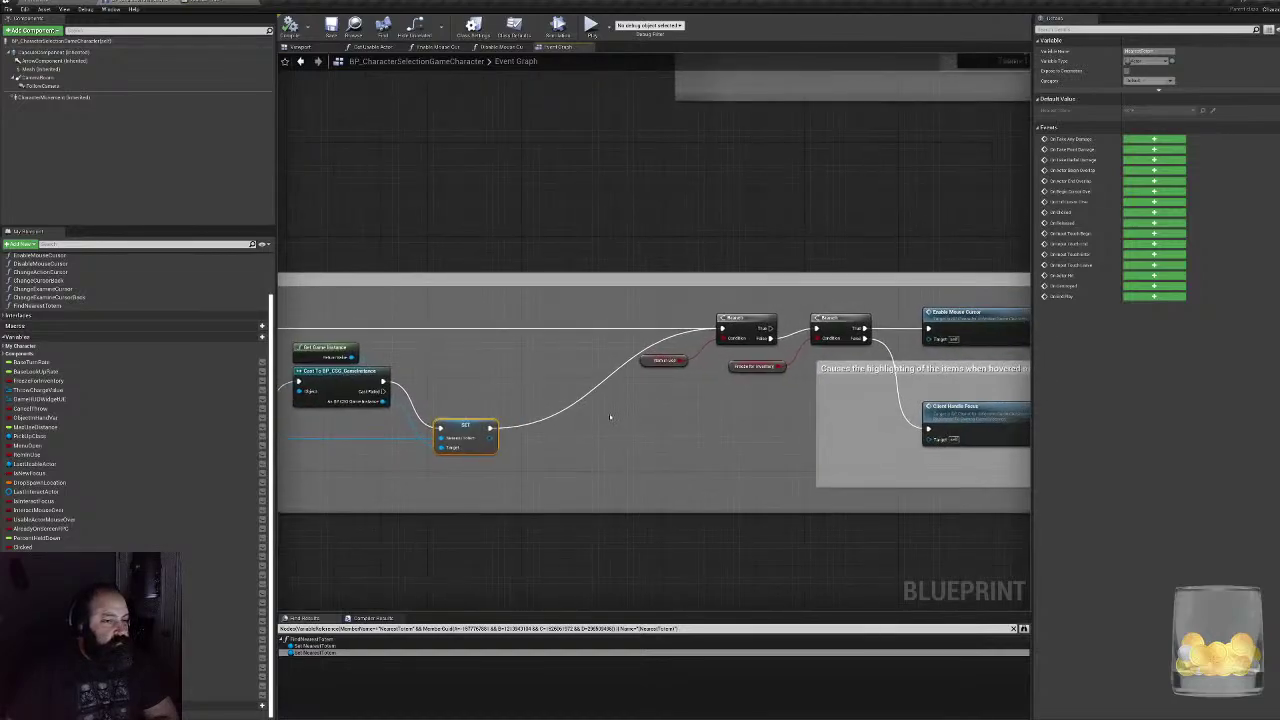
right_click_drag(704, 444, 1247, 434)
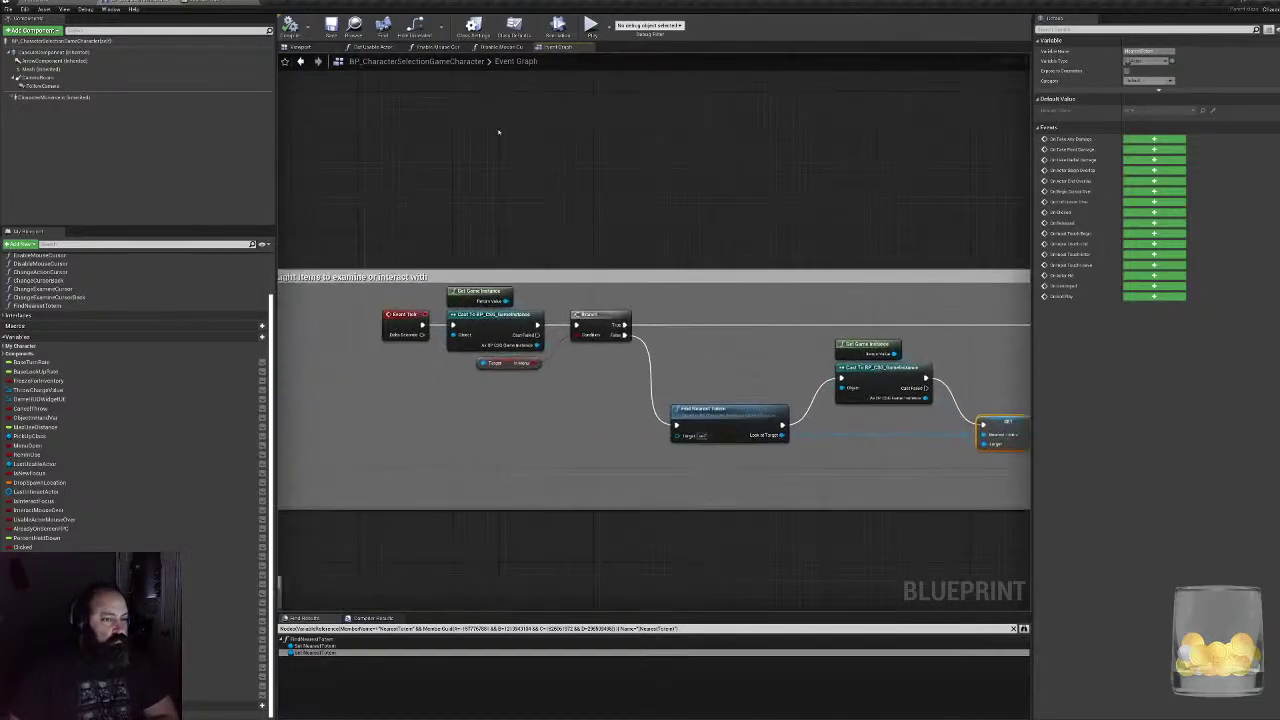
- Return to AnimBP_Kid, review its AnimGraph, and open the Look at Nearest Totem function from its call in the Event Graph
left_click(175, 2)
left_click(110, 3)
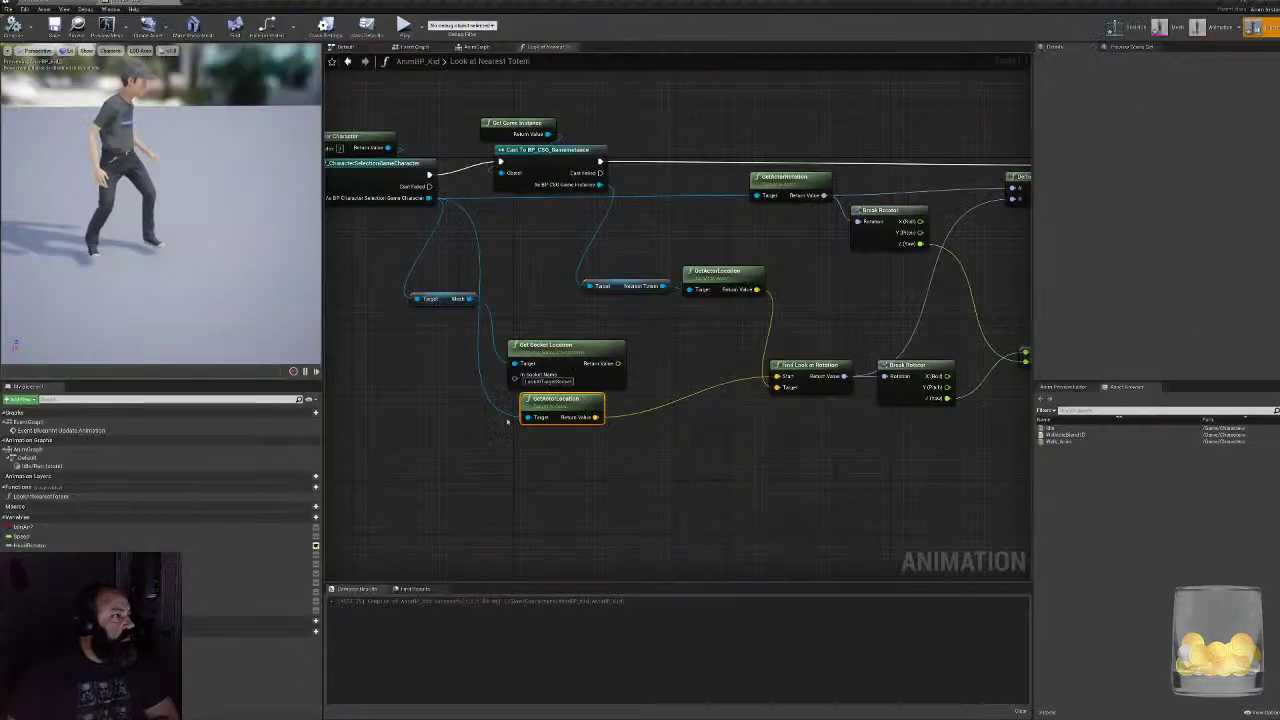
left_click(415, 47)
left_click(476, 47)
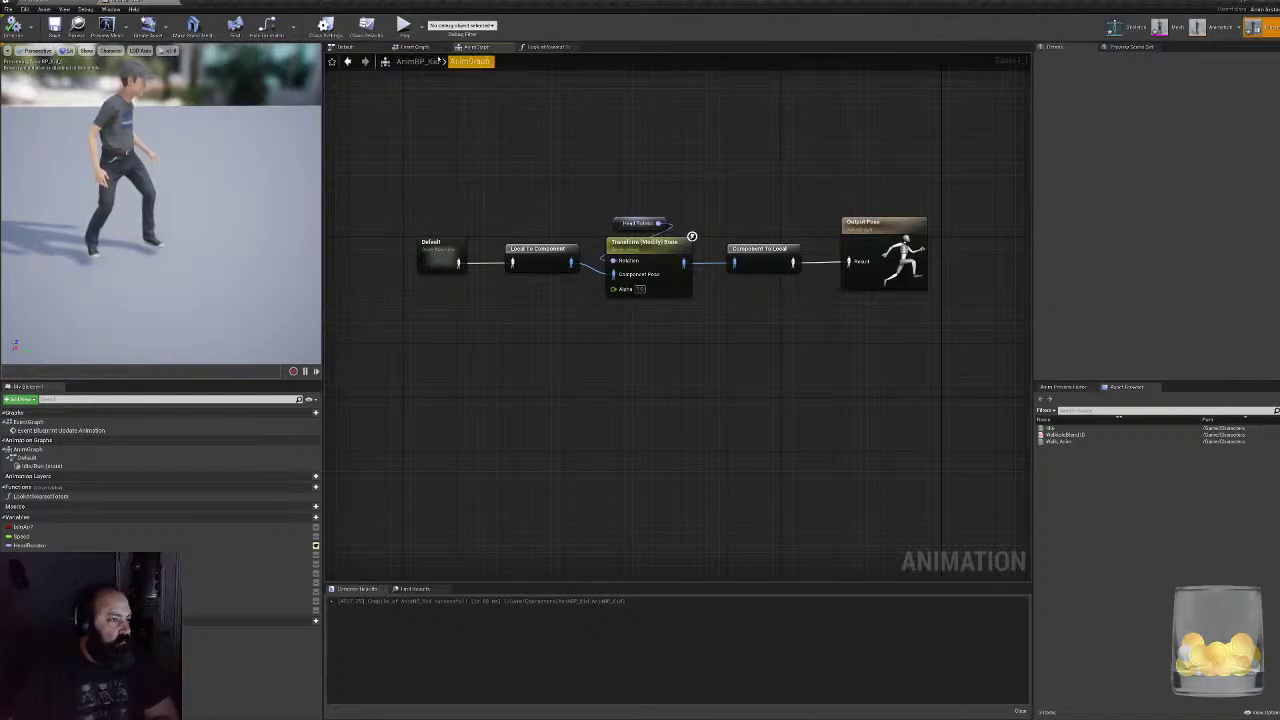
left_click(423, 62)
left_click(762, 297)
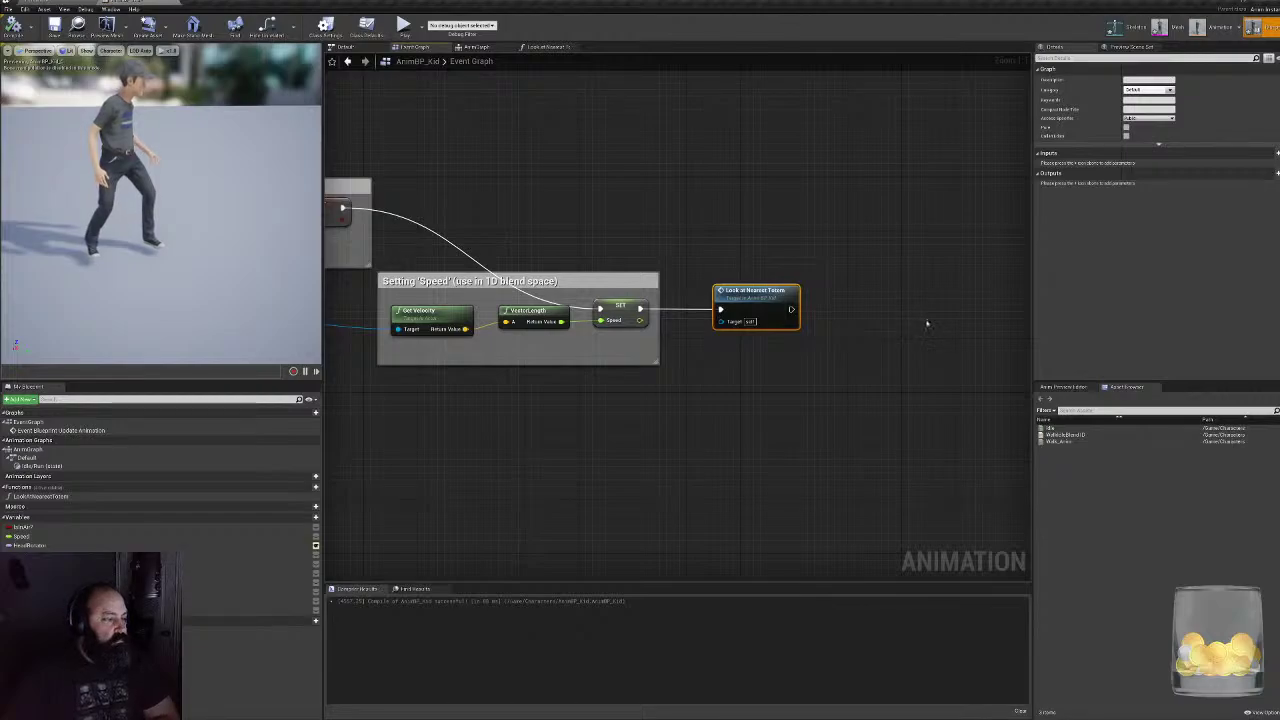
double_click(745, 293)
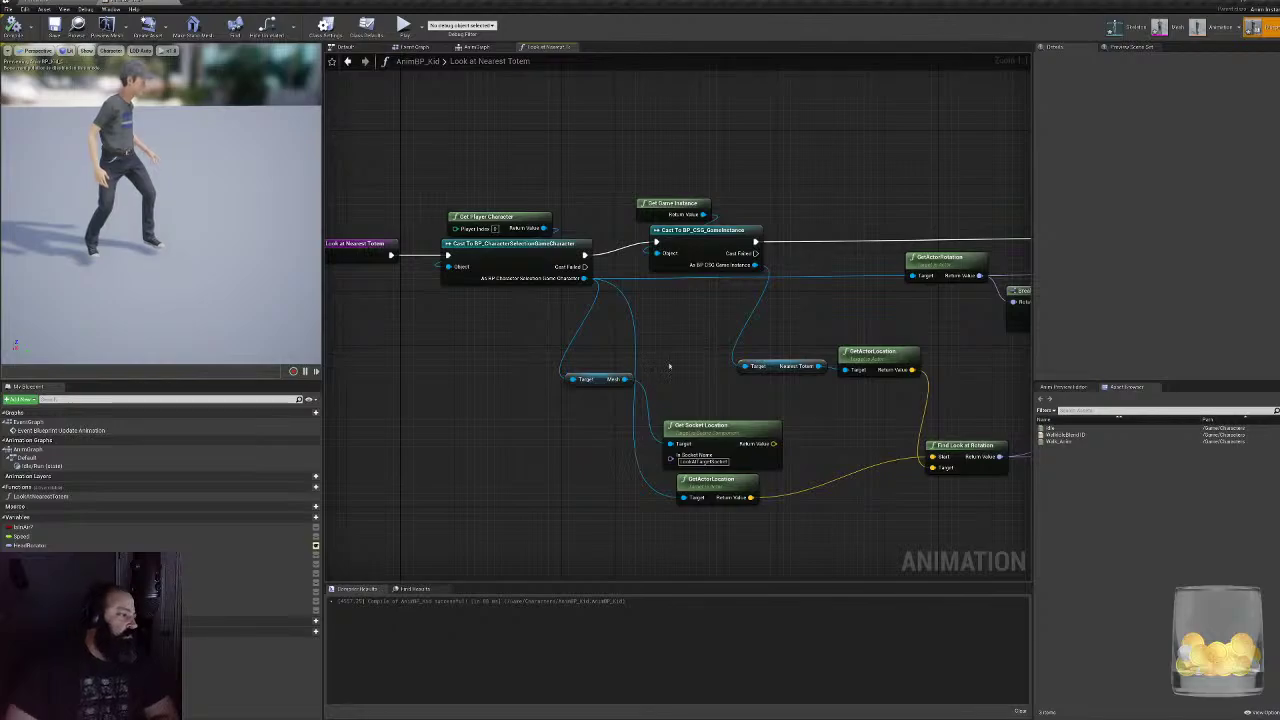
- Move the Look at Nearest Totem entry node down, lower than the character cast node
right_click_drag(669, 363, 777, 353)
left_click(500, 225)
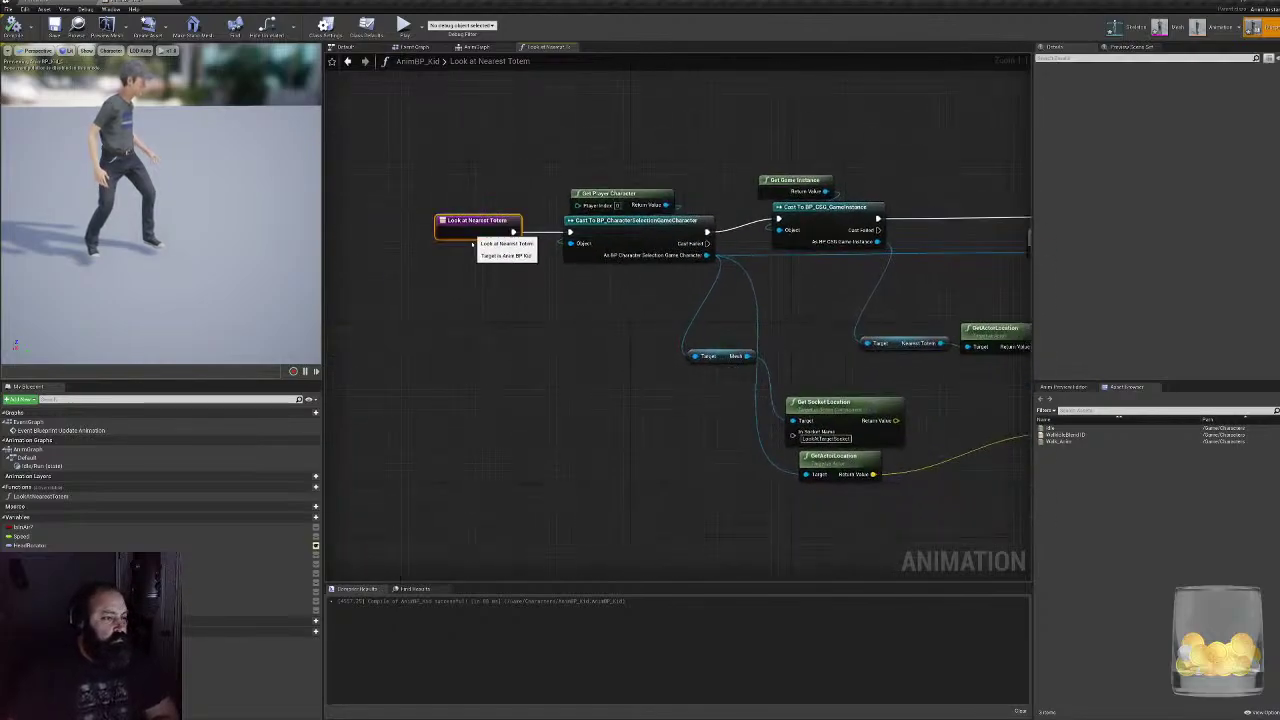
left_click_drag(500, 225, 500, 285)
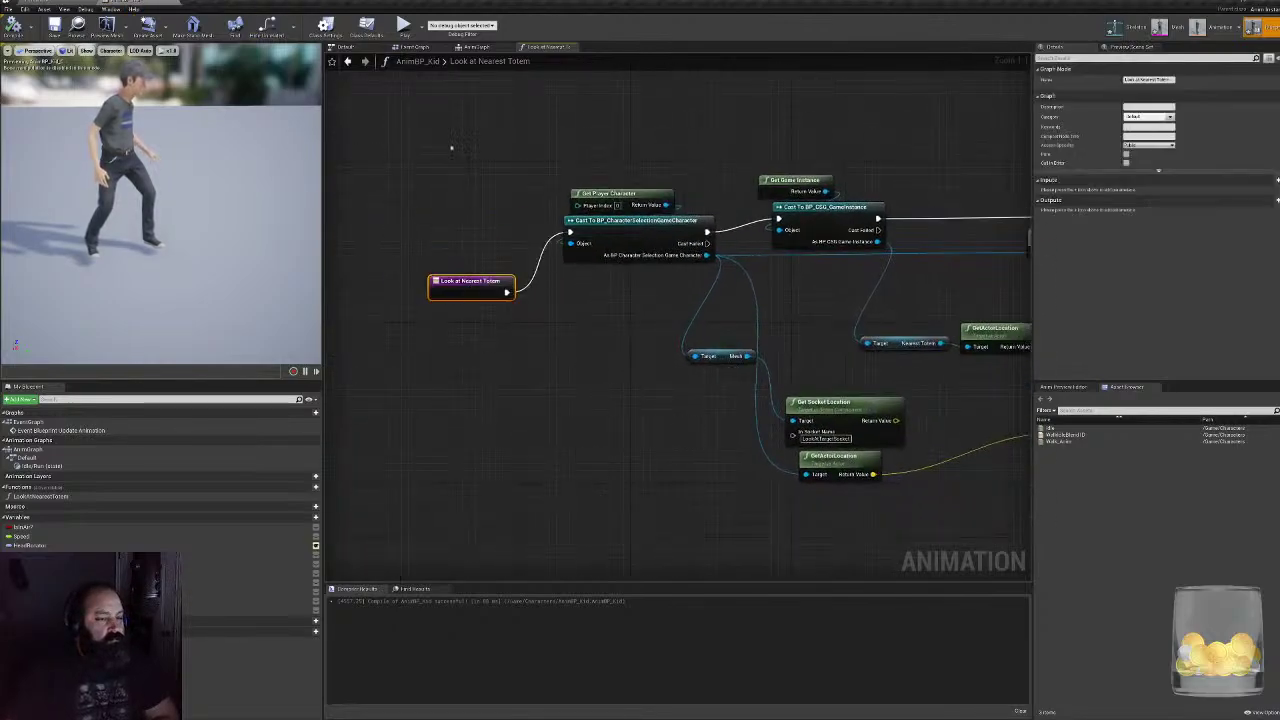
- Move the Look at Nearest Totem call farther from the Speed SET node in the Event Graph, and reopen the function
left_click(473, 47)
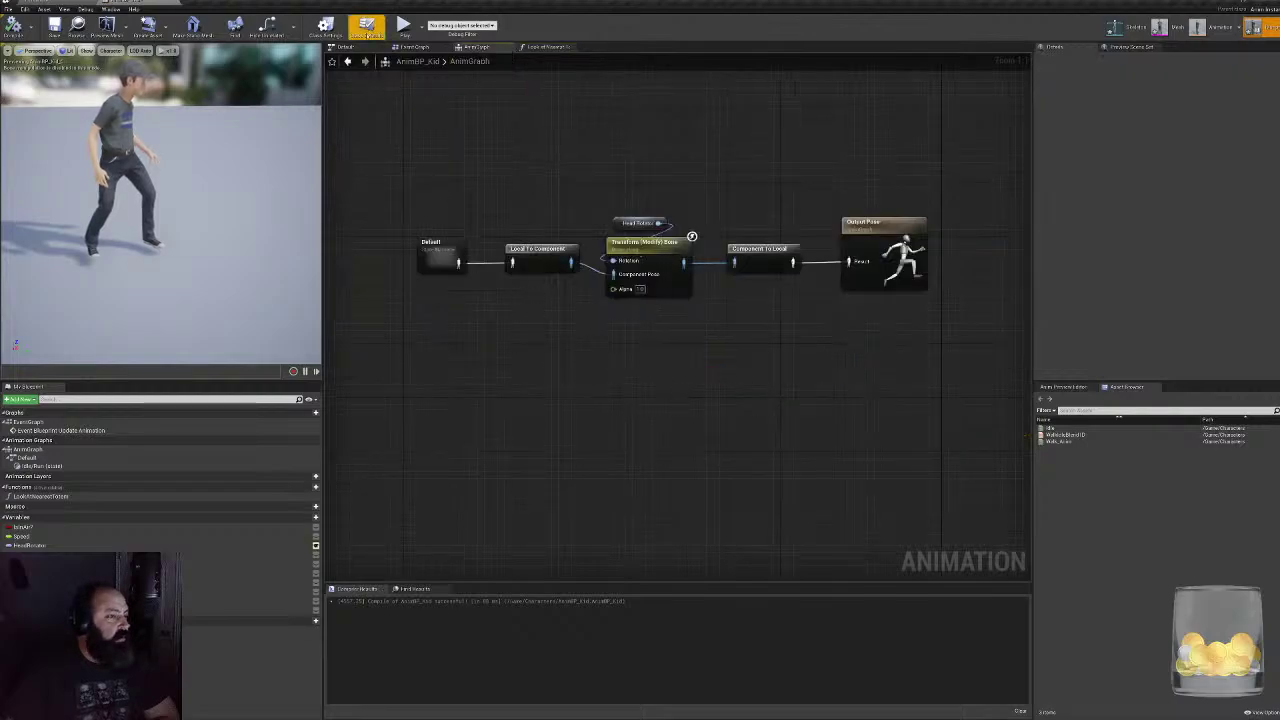
left_click(415, 47)
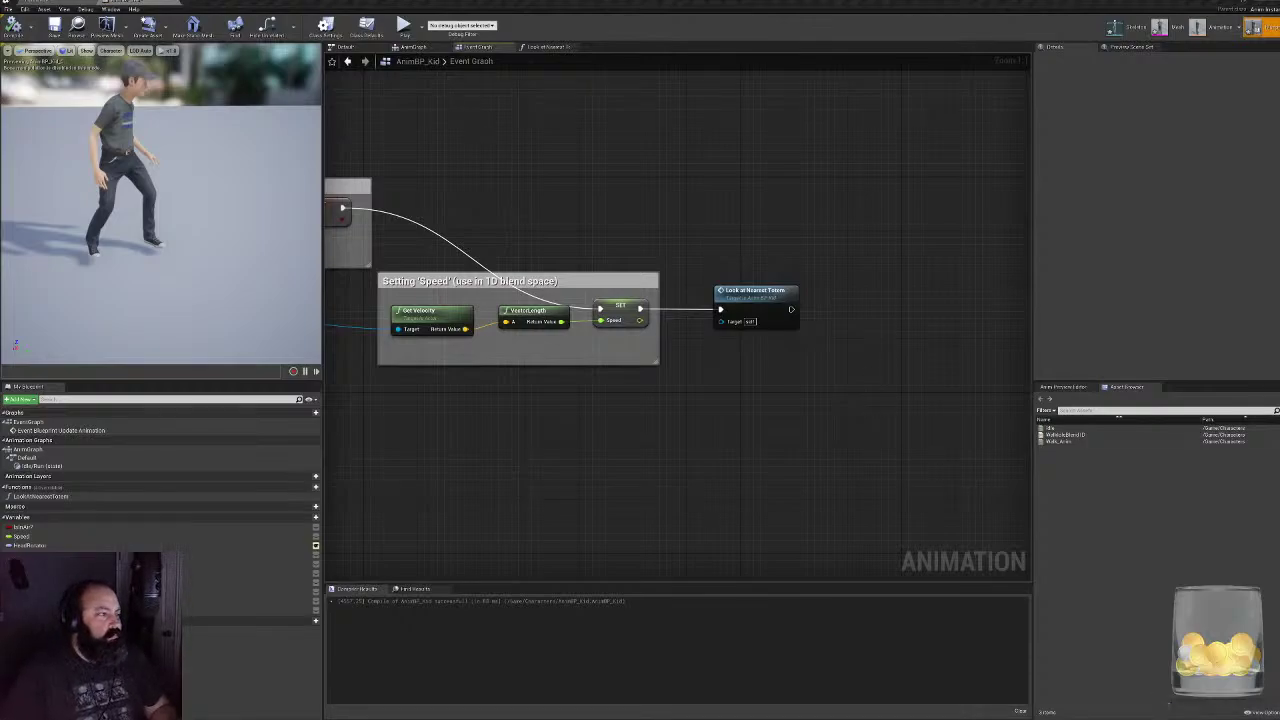
left_click_drag(763, 296, 871, 293)
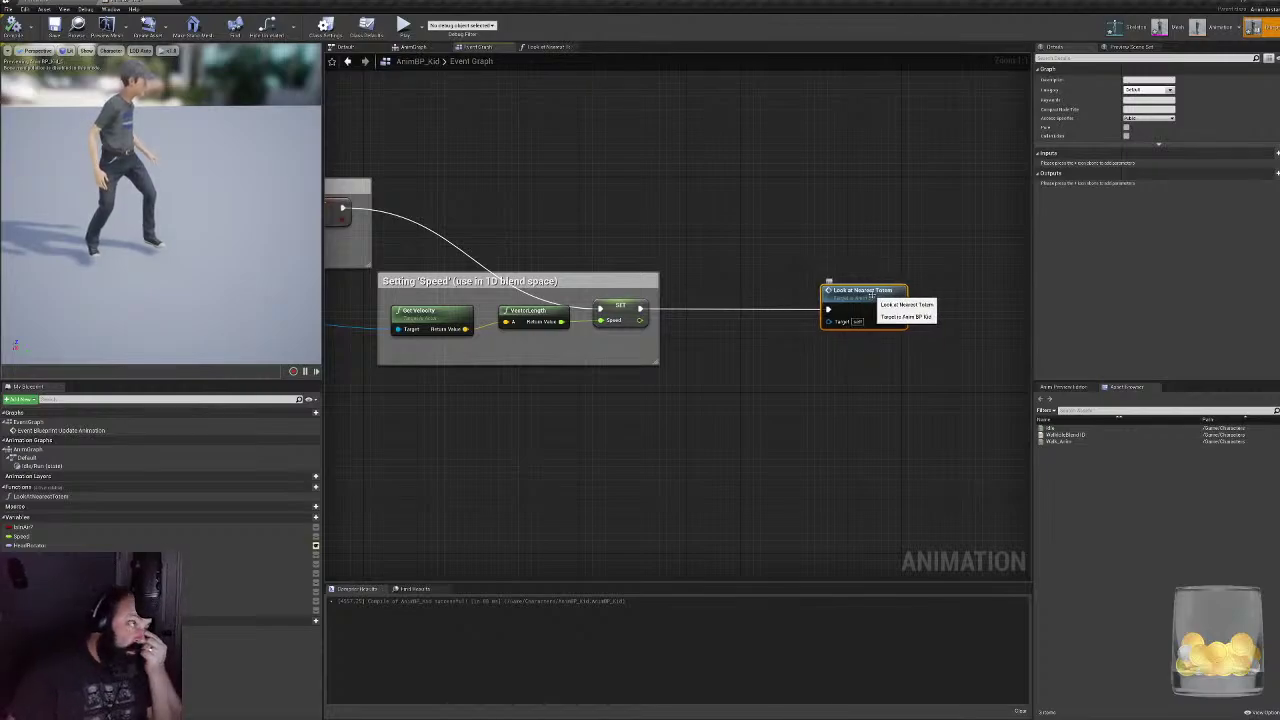
double_click(868, 295)
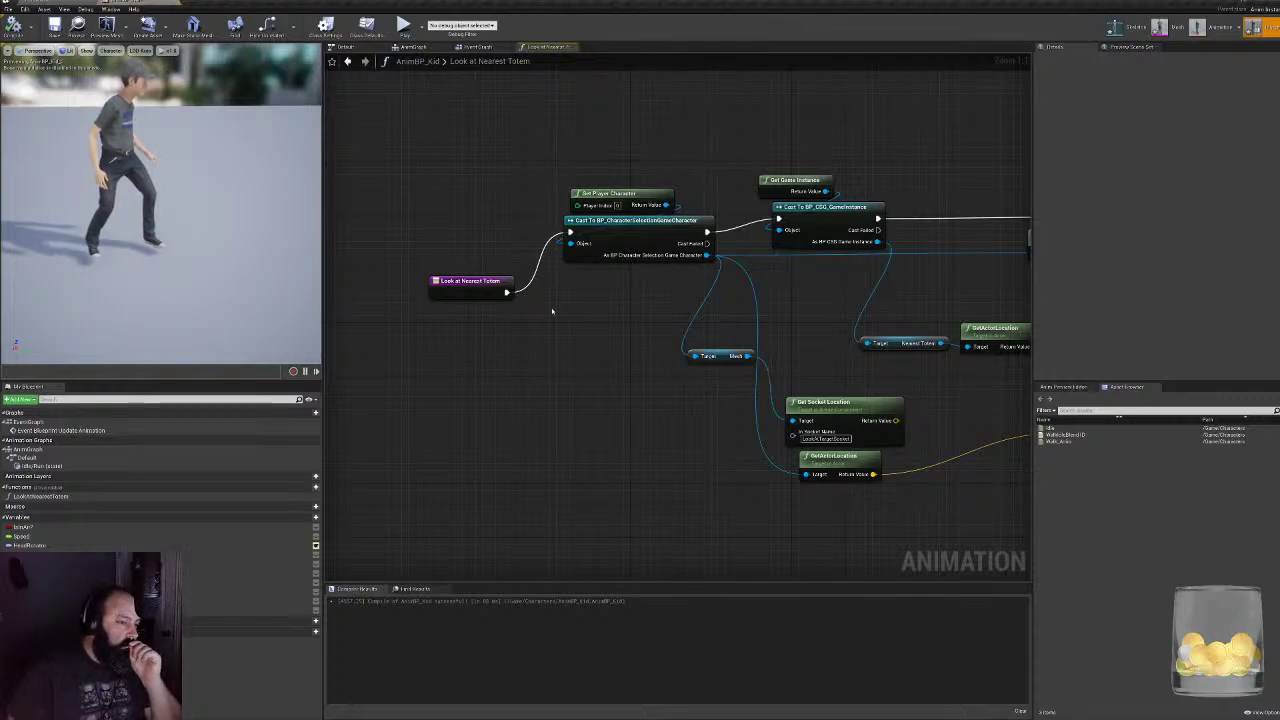
- Delete the unused Mesh and Get Socket Location nodes, and place the character's GetActorLocation level with Find Look at Rotation
right_click_drag(687, 305, 638, 291)
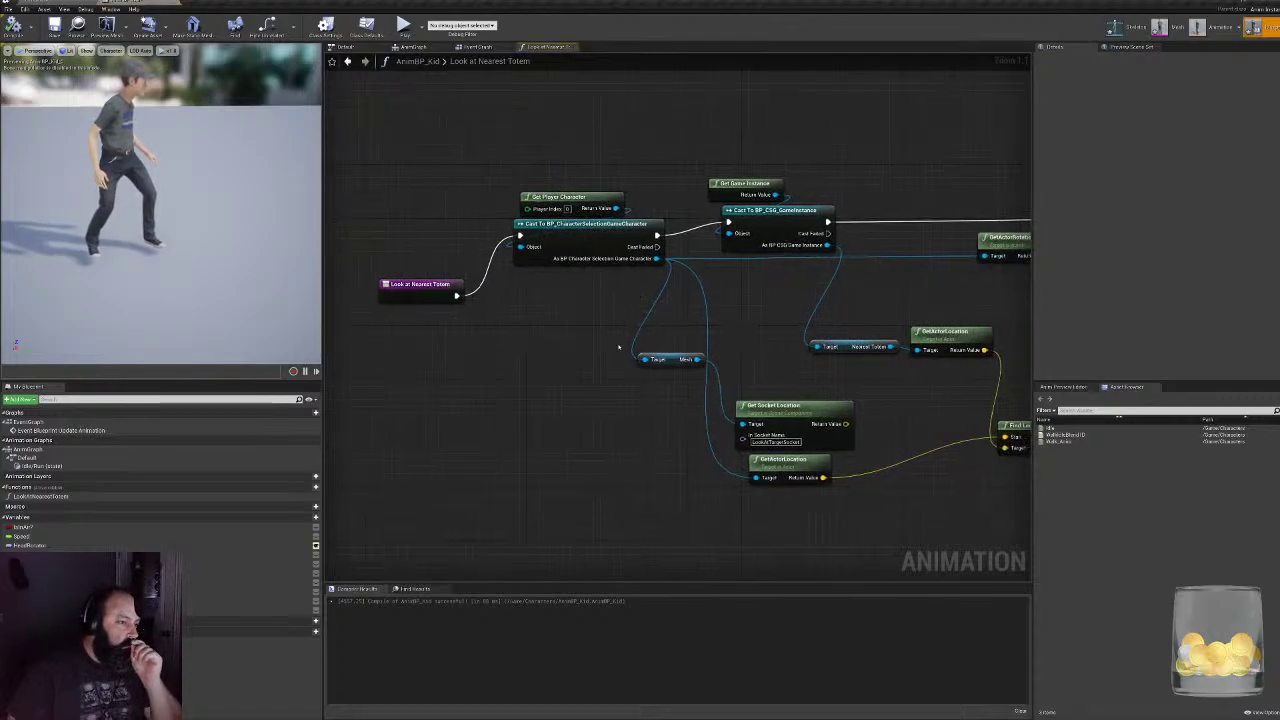
left_click(660, 359)
right_click_drag(738, 376, 668, 351)
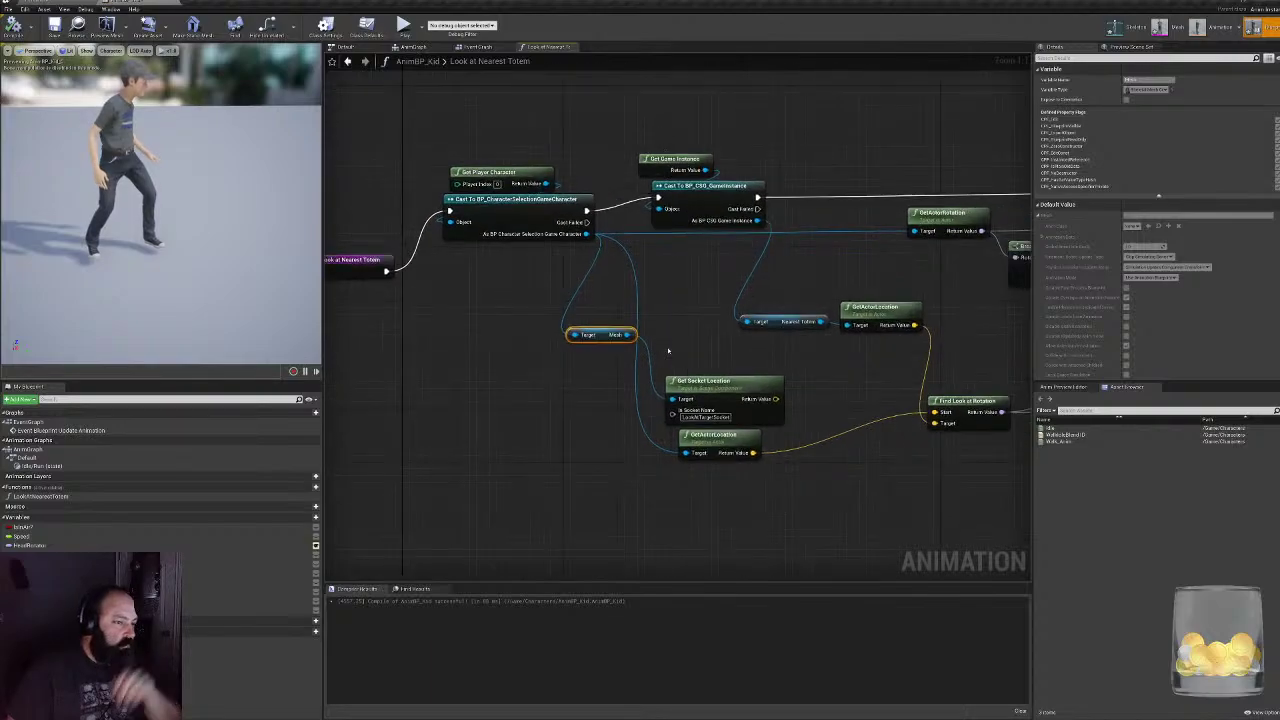
key("Delete")
left_click_drag(677, 346, 746, 402)
key("Delete")
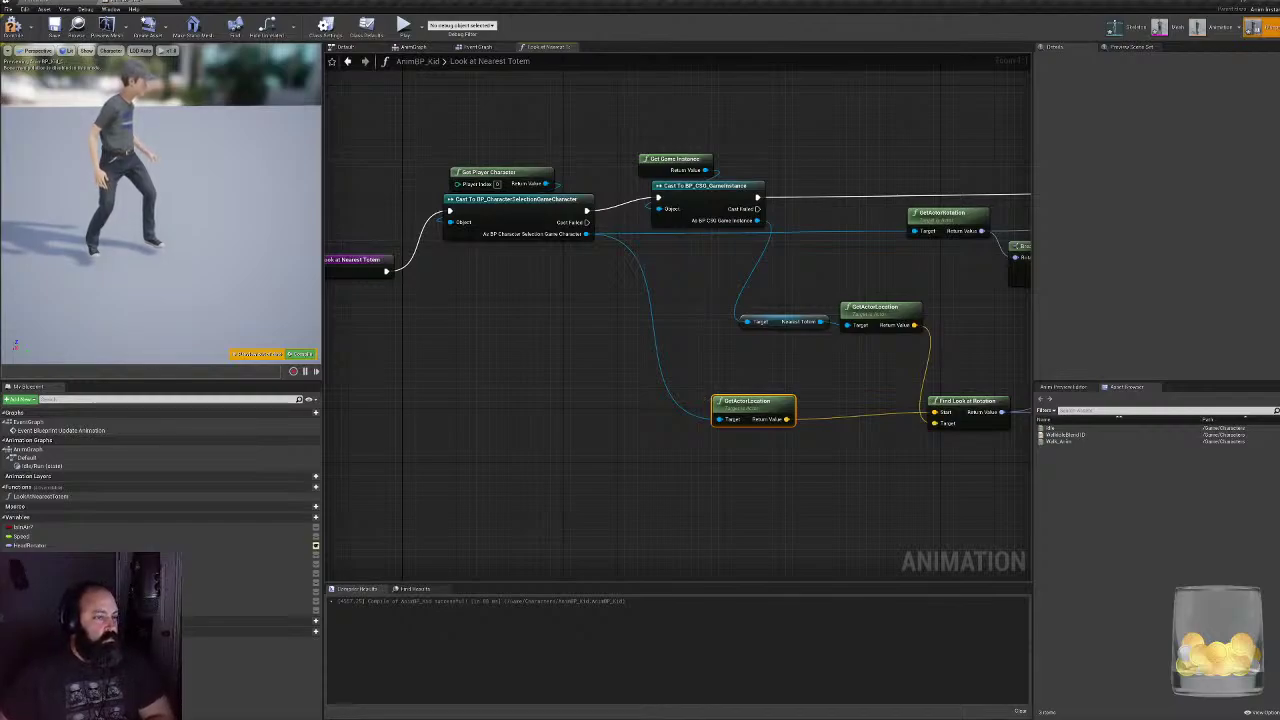
- Delete the character's GetActorLocation node that feeds the Start input of Find Look at Rotation
right_click_drag(737, 183, 463, 268)
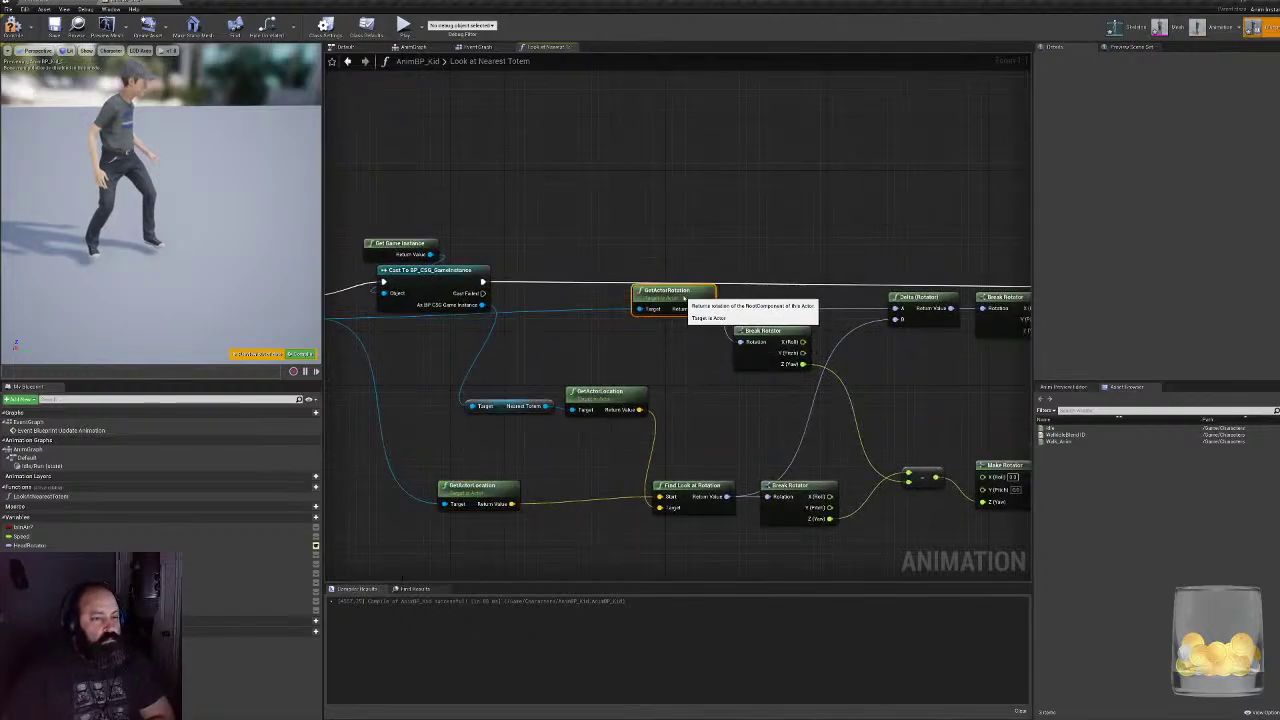
right_click_drag(451, 402, 616, 390)
left_click(614, 362)
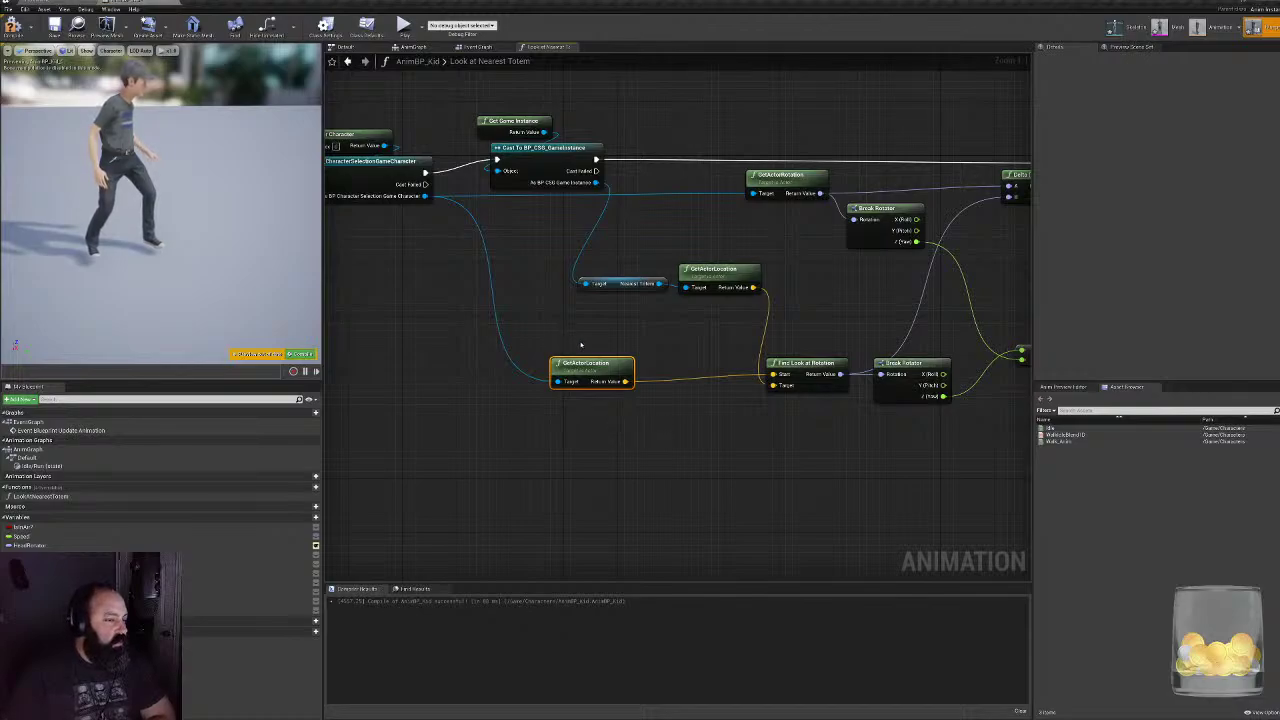
key("Delete")
left_click_drag(425, 196, 493, 316)
type("get socket loc")
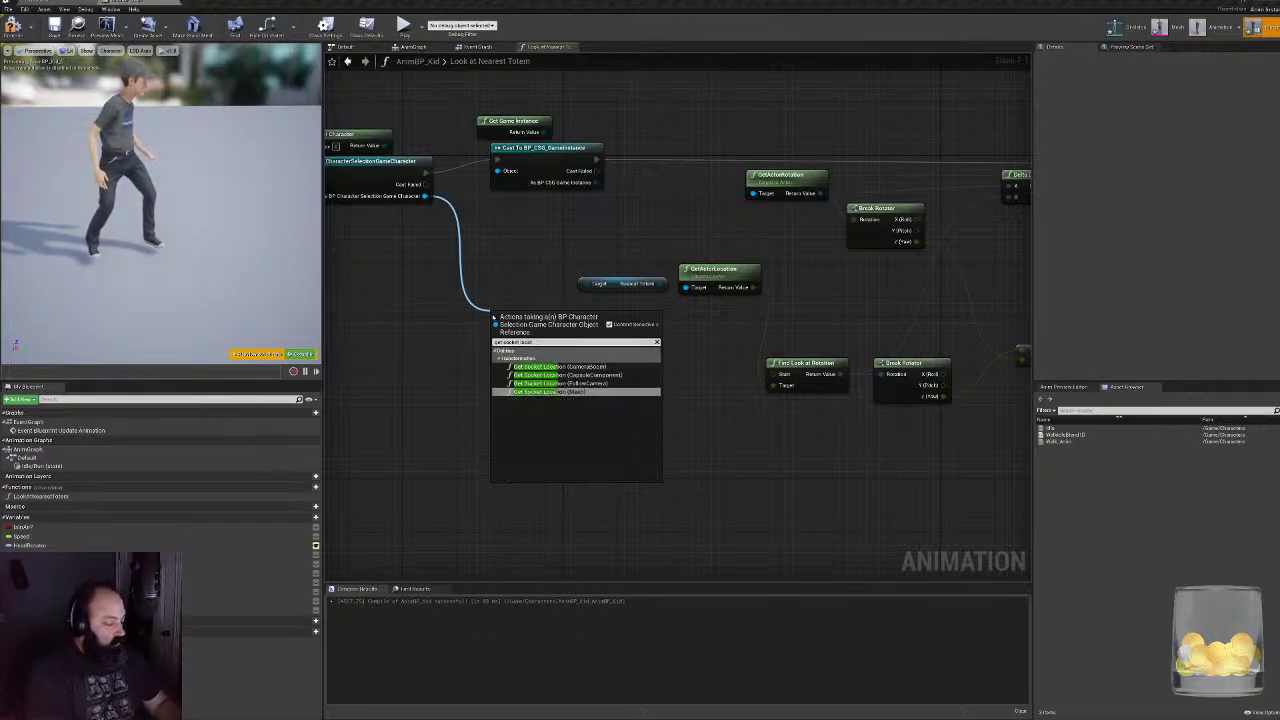
key("Up")
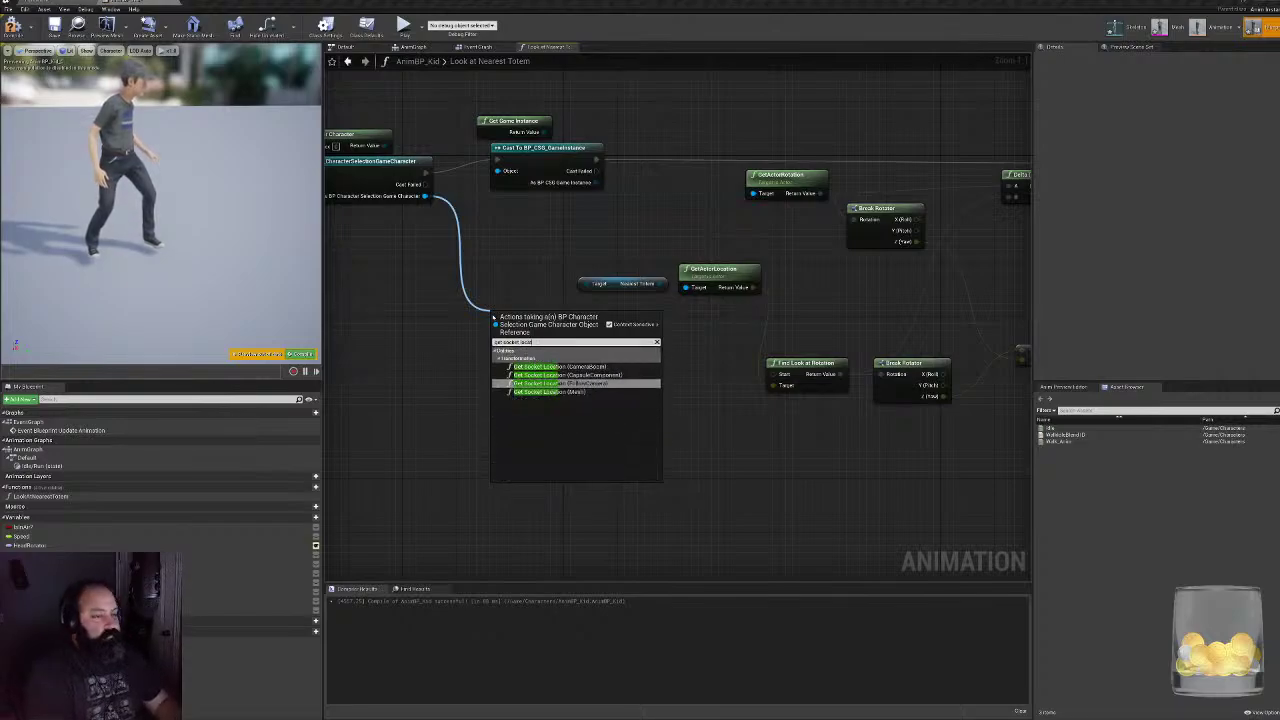
key("Return")
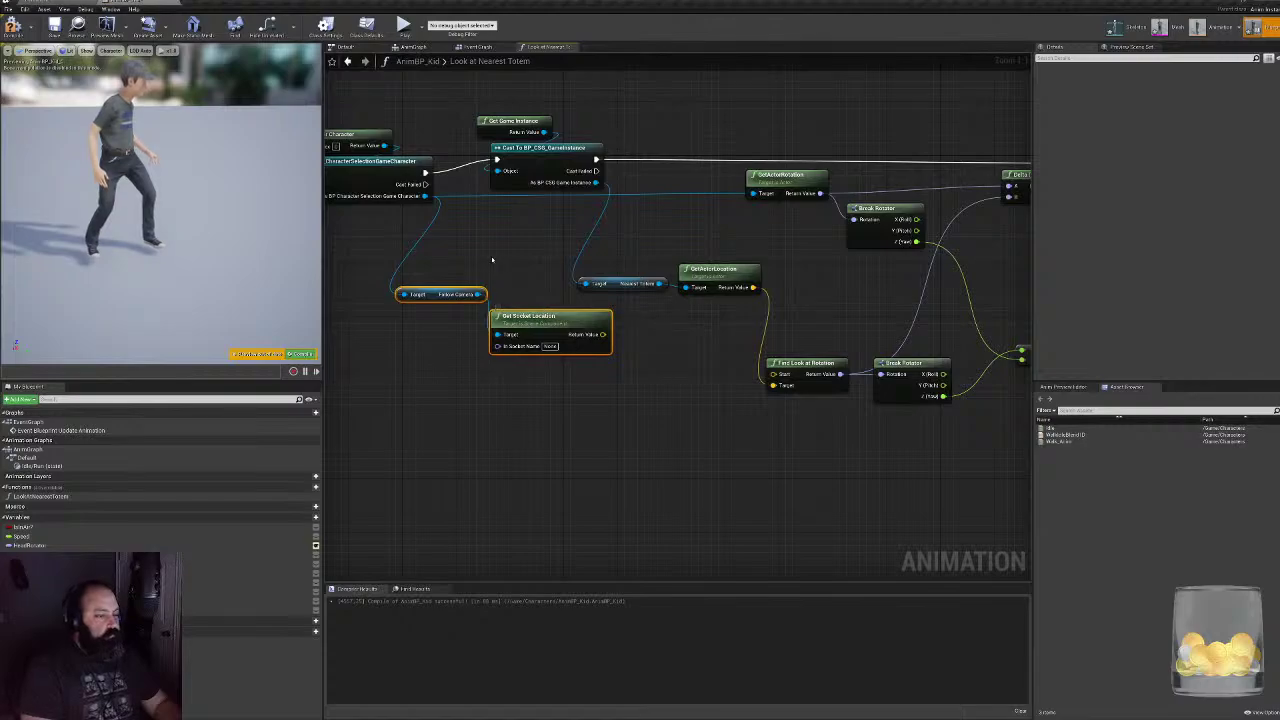
key("Delete")
- Add Get Socket Location for the character's Mesh with socket name LookAtTargetSocket, and wire it to Find Look at Rotation's Start
left_click_drag(425, 195, 490, 390)
type("get socket location")
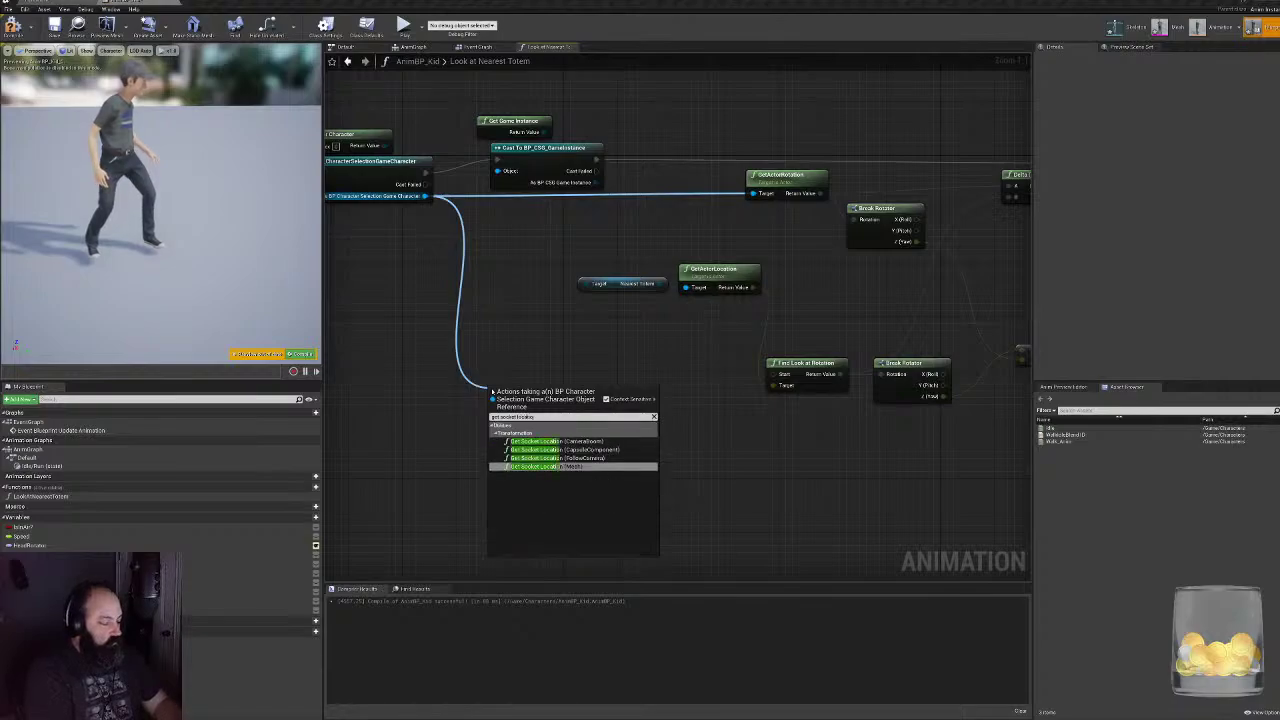
key("Return")
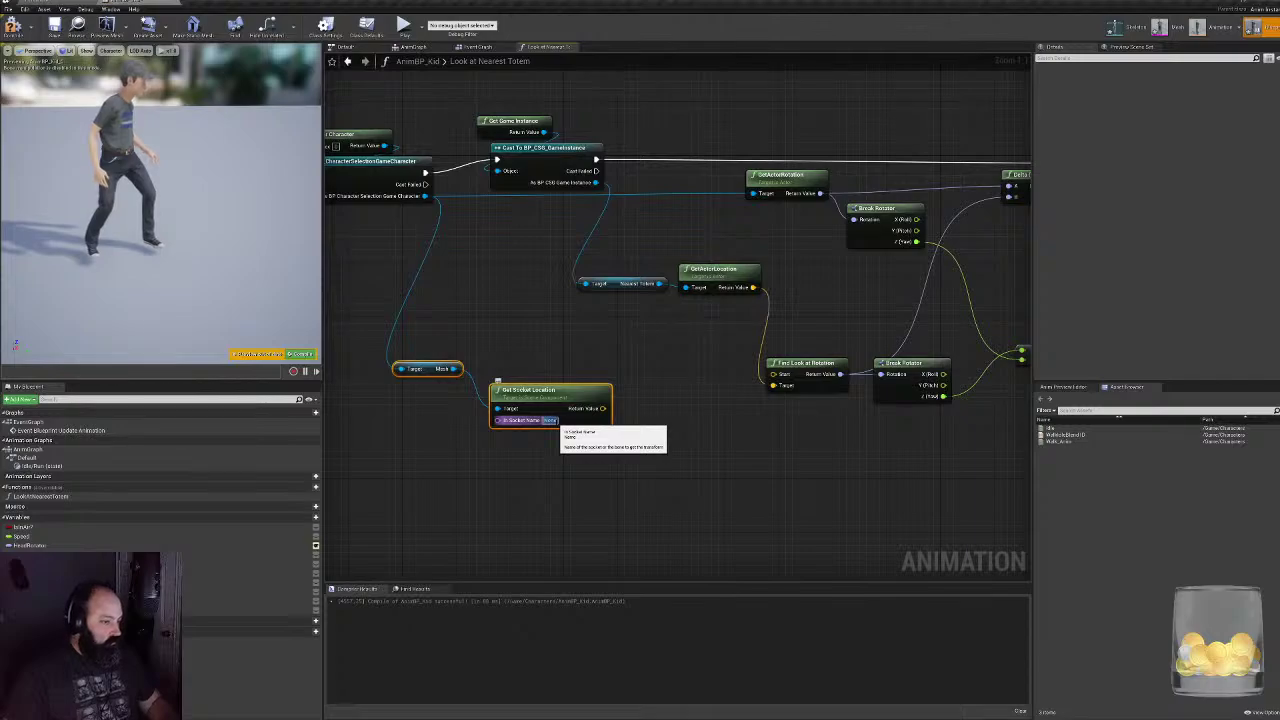
type("LookAtTargetSocket")
left_click(663, 454)
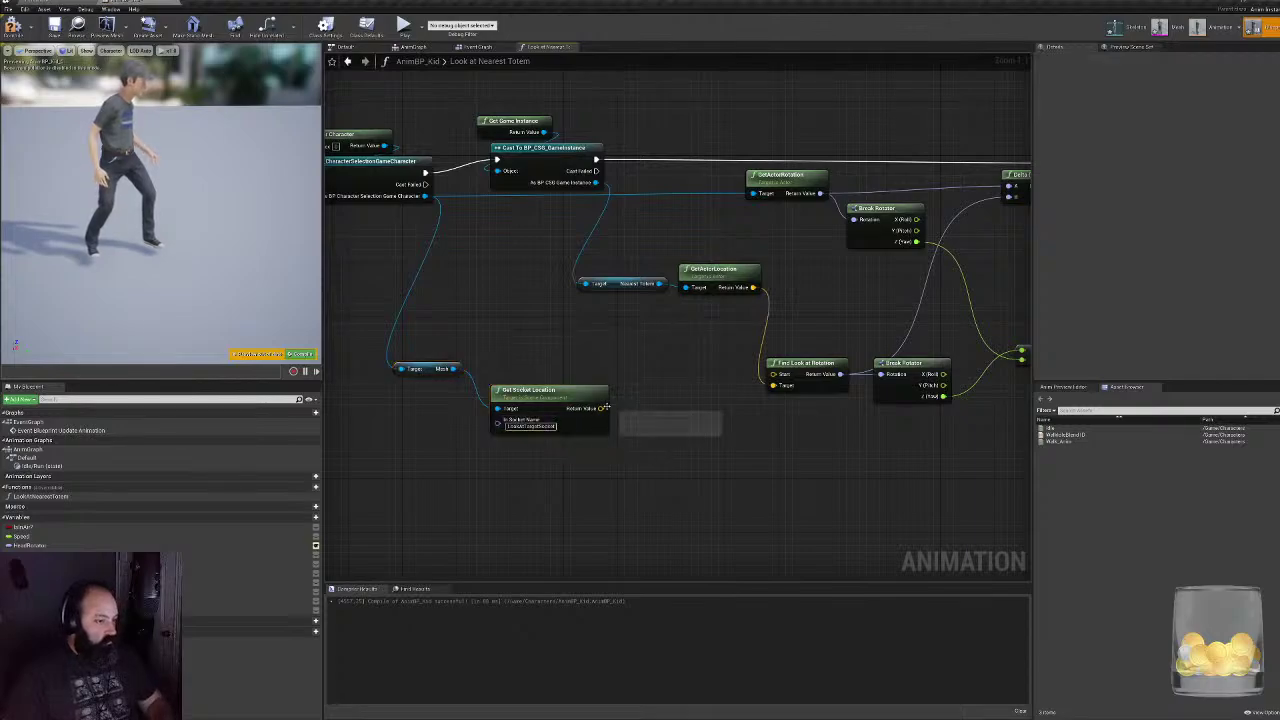
left_click_drag(604, 408, 773, 375)
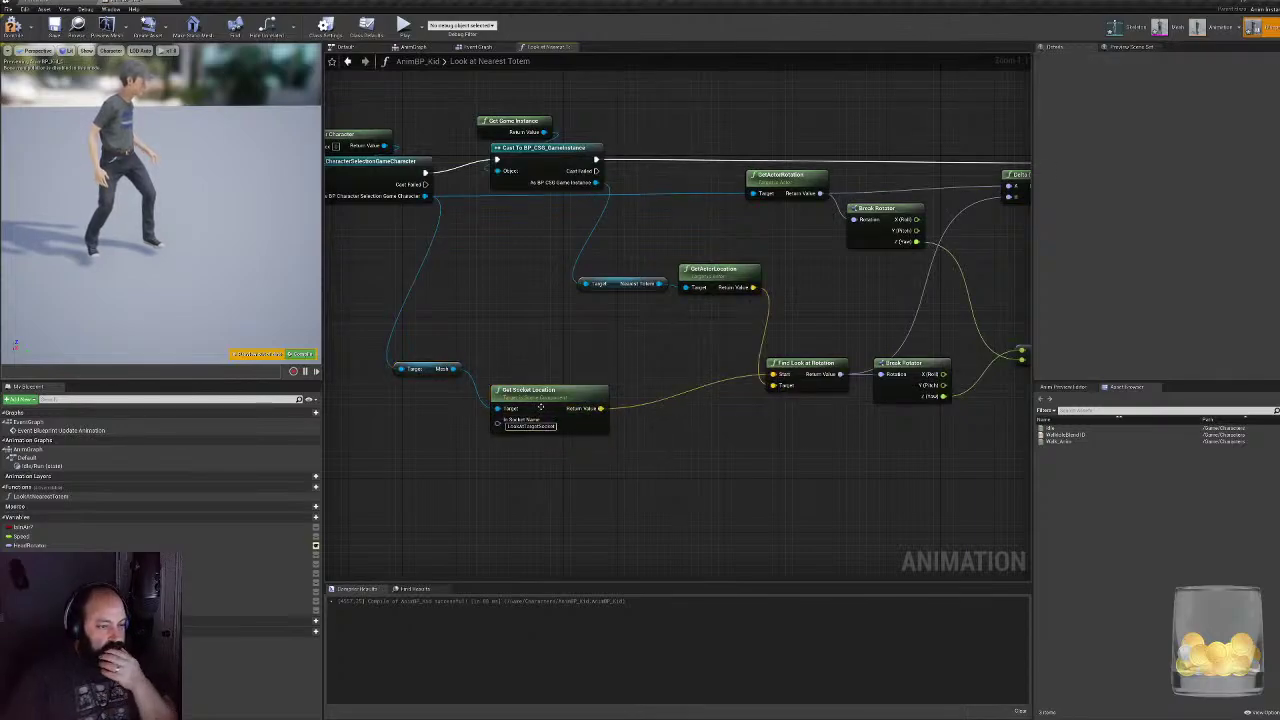
- Place Get Socket Location level with Find Look at Rotation, with the Mesh node directly above it
left_click_drag(541, 407, 655, 374)
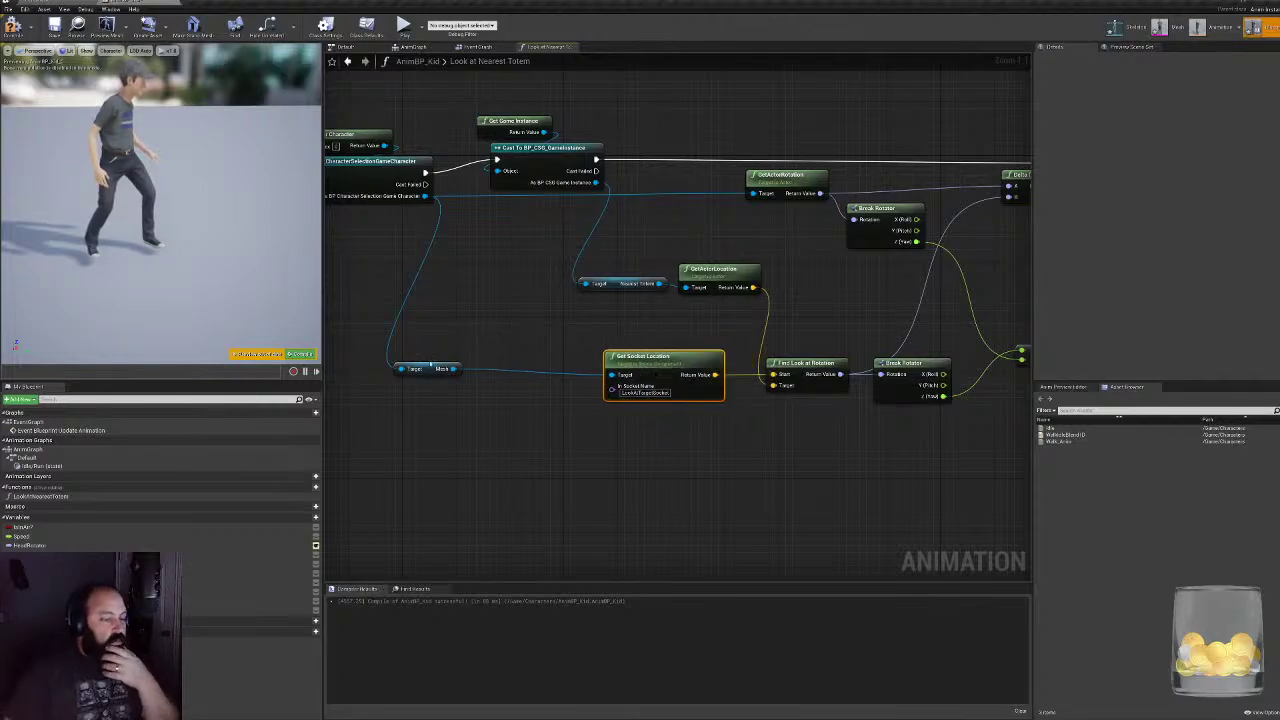
left_click_drag(430, 368, 630, 340)
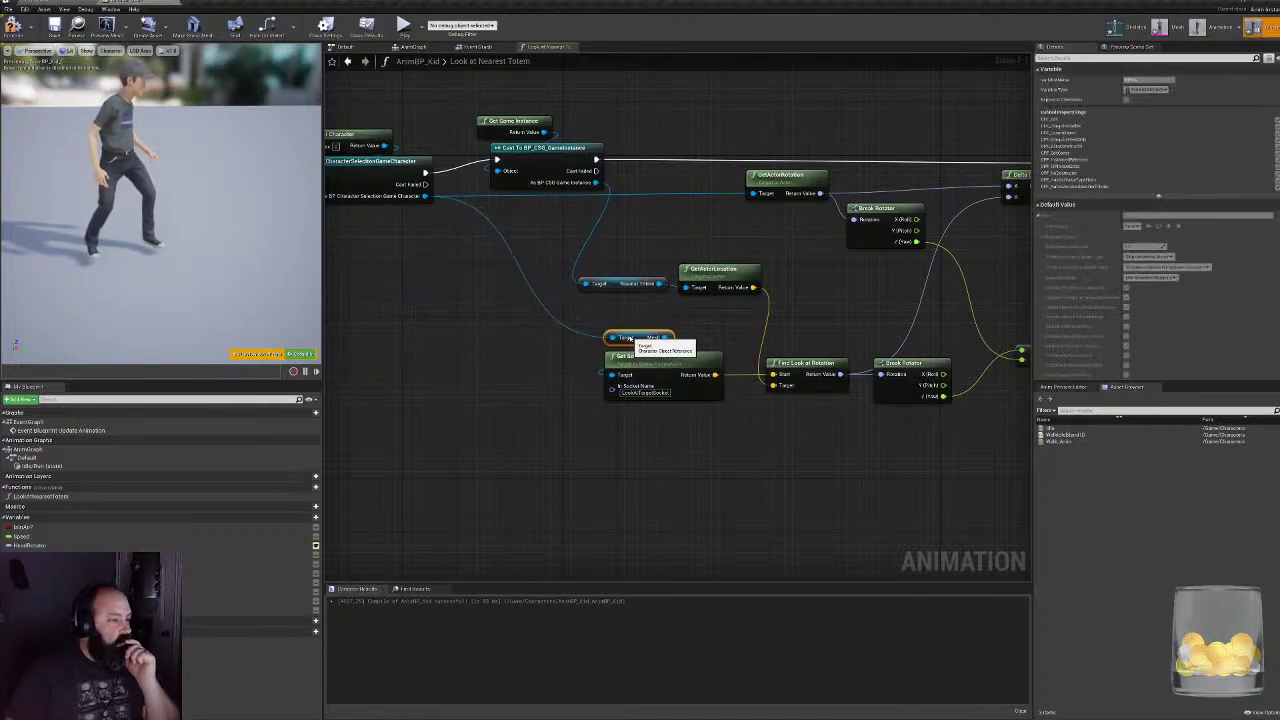
right_click_drag(645, 322, 534, 335)
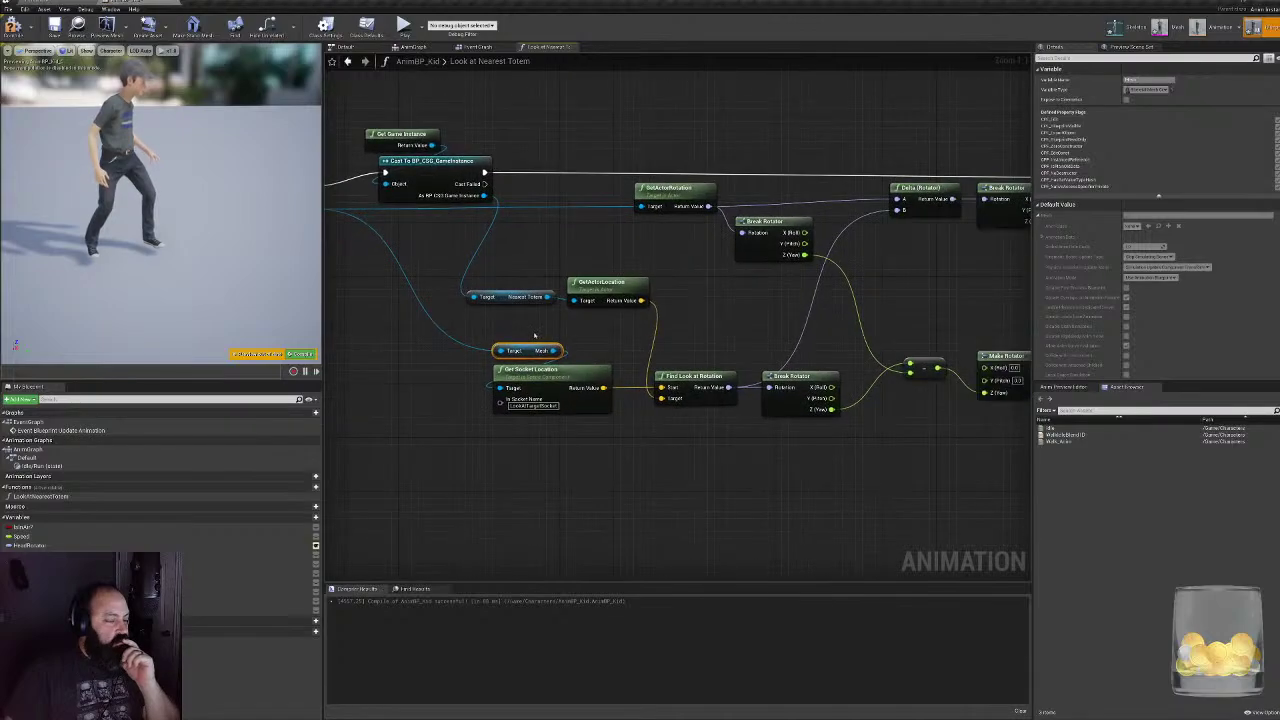
left_click(532, 378, "shift")
left_click_drag(546, 376, 473, 377)
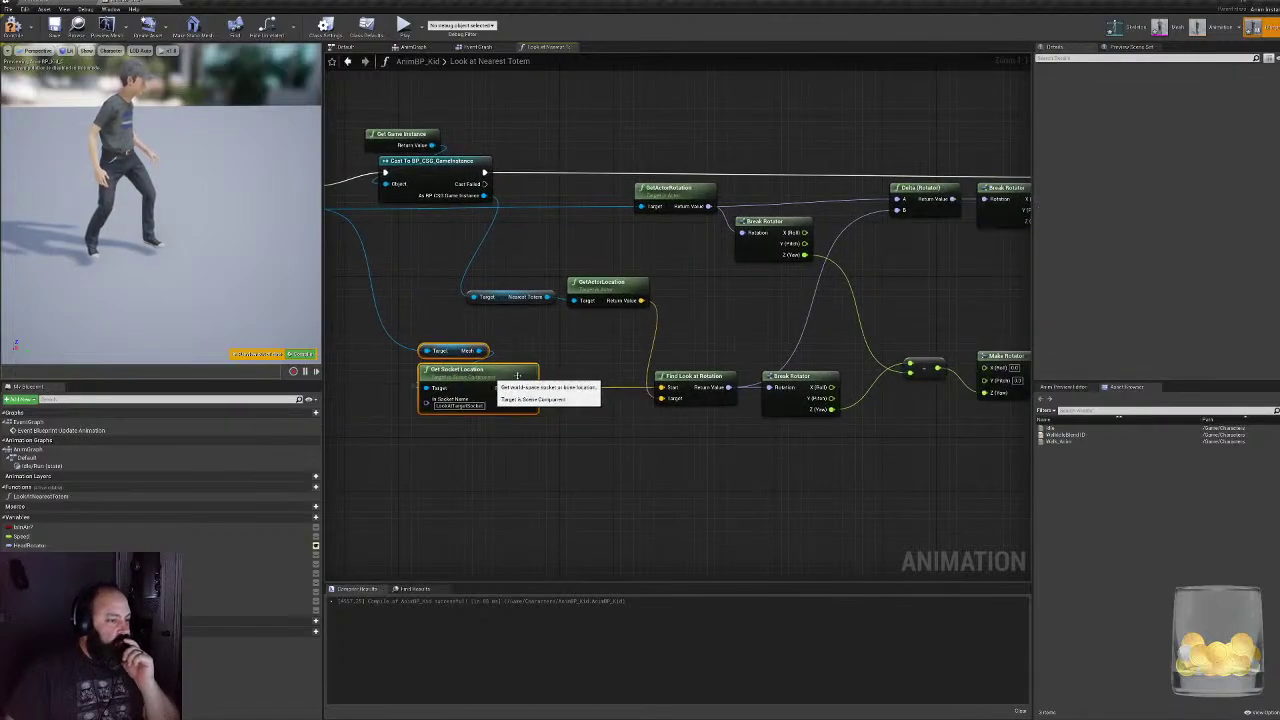
- Insert a Print String after the BP_CSG_GameInstance cast and feed it the nearest totem's GetActorLocation value
right_click_drag(618, 312, 514, 320)
right_click_drag(439, 292, 573, 309)
left_click_drag(567, 268, 612, 334)
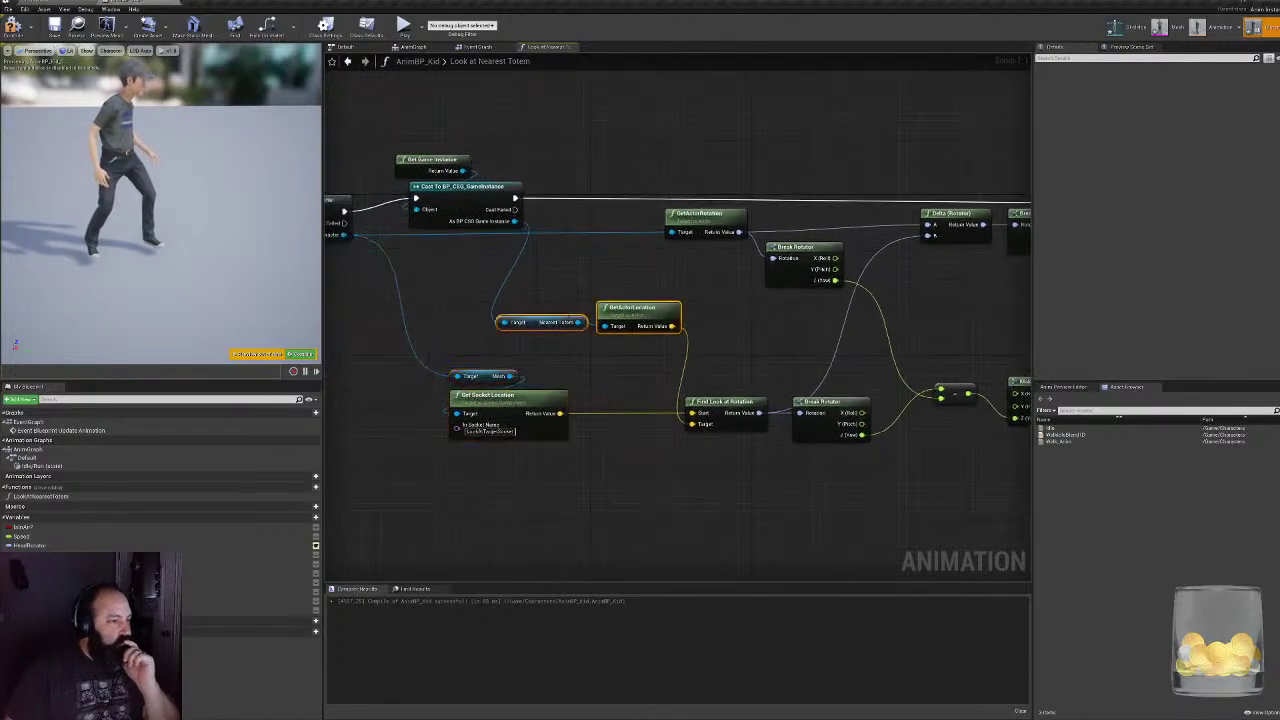
right_click_drag(664, 320, 696, 338)
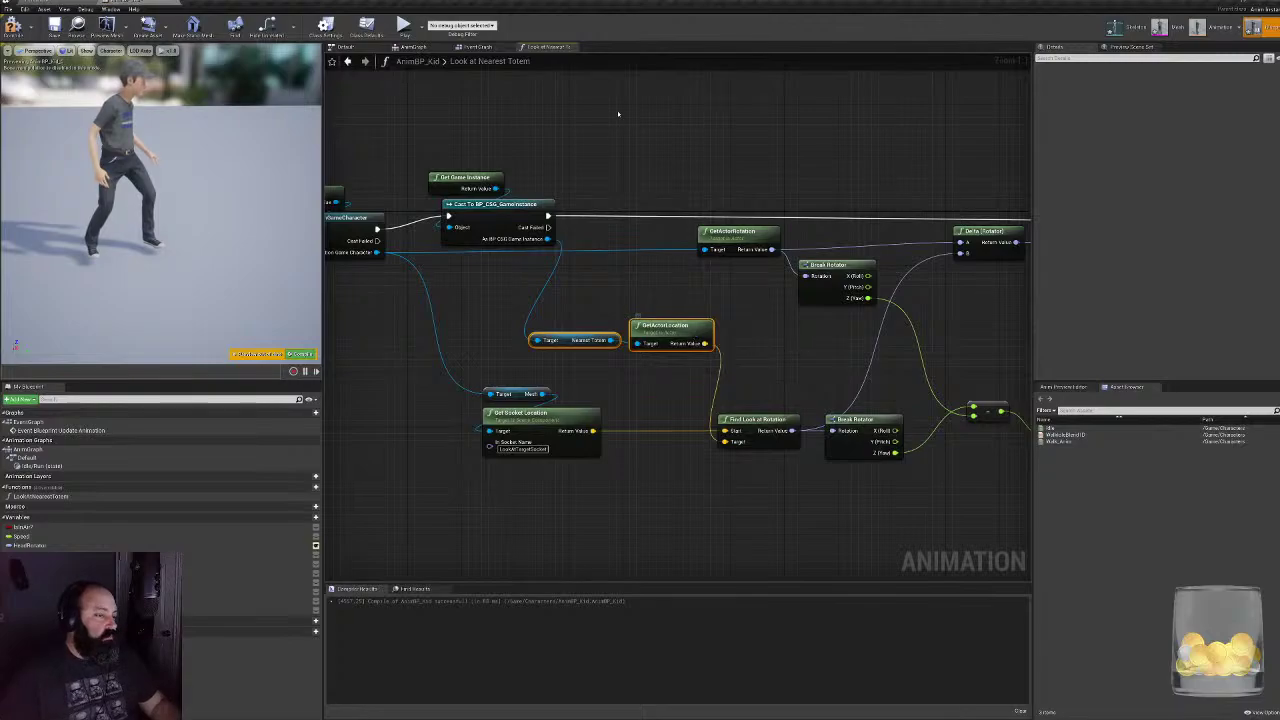
left_click_drag(548, 216, 659, 209)
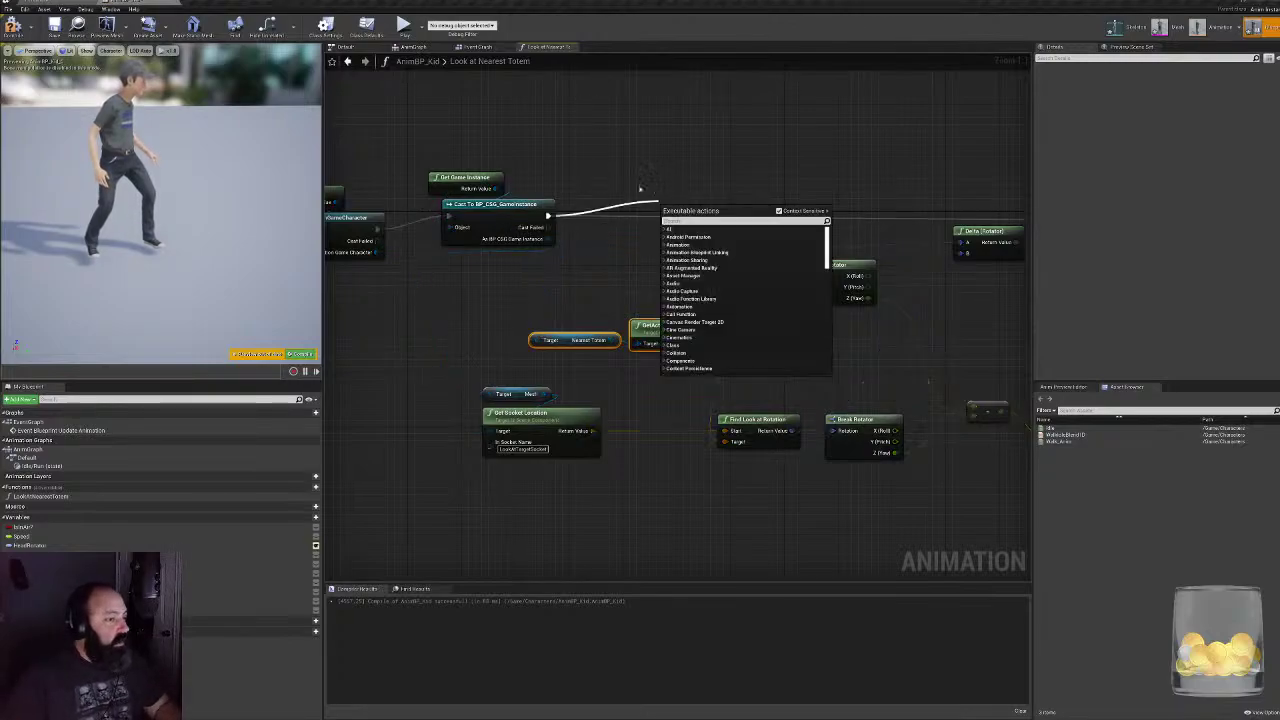
key("Return")
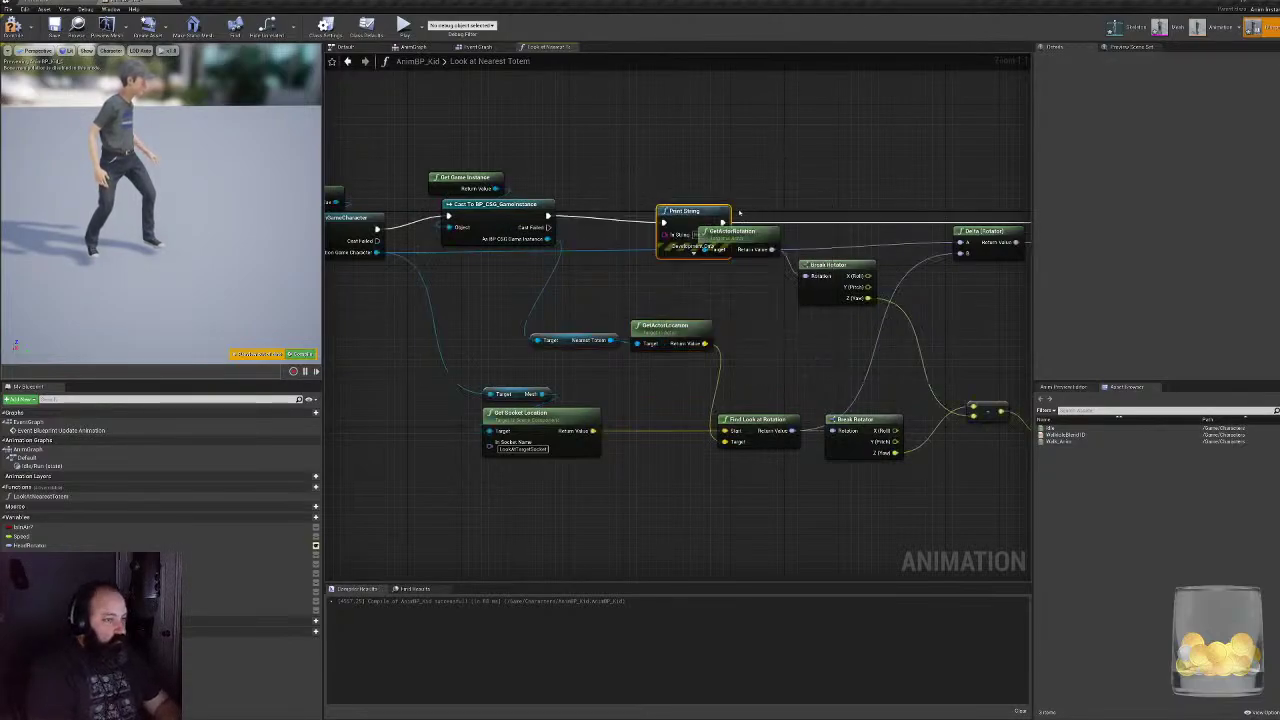
left_click_drag(739, 212, 895, 192)
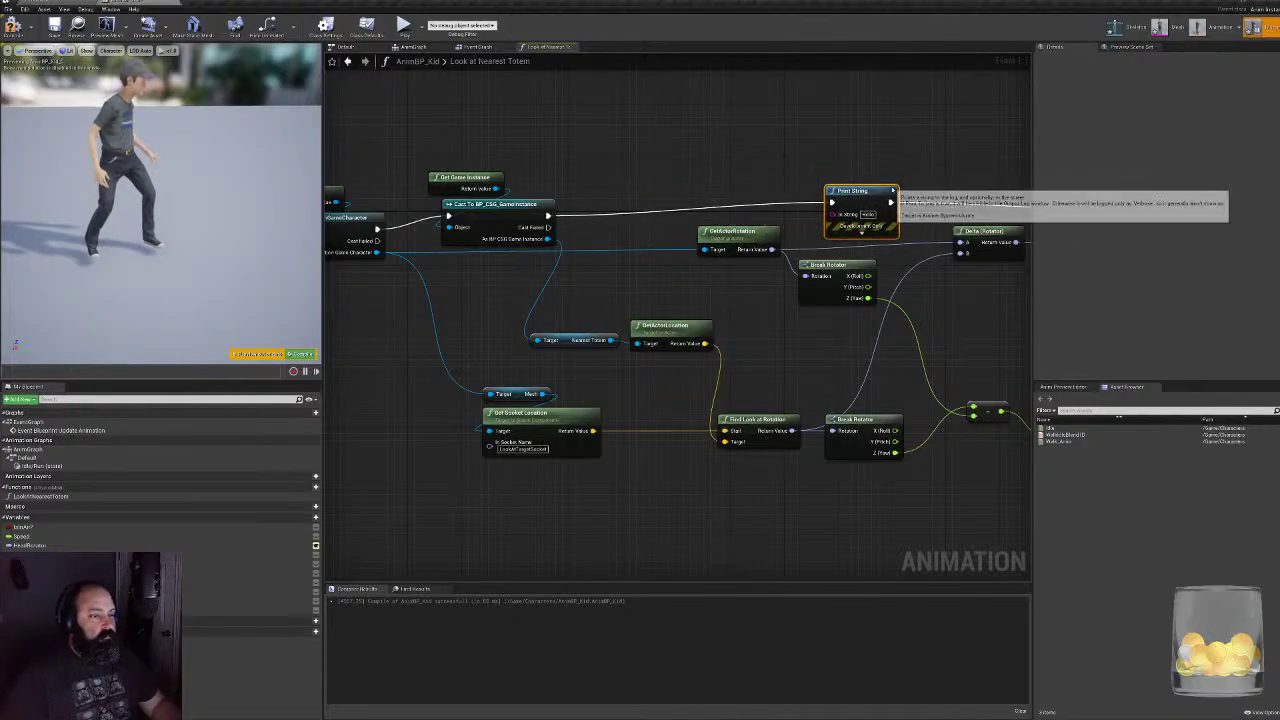
left_click_drag(705, 343, 835, 214)
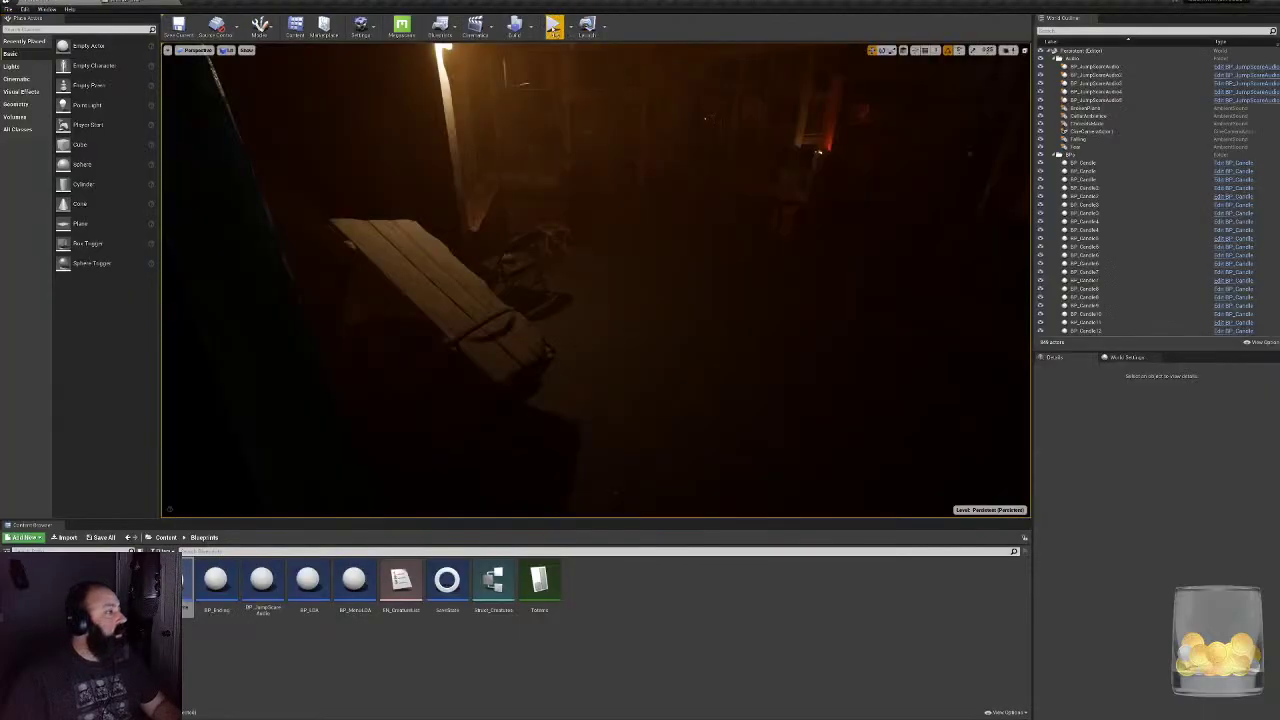
- Play-test the level, walking the character around to check the printed totem location, and close the message log after stopping
left_click(554, 24)
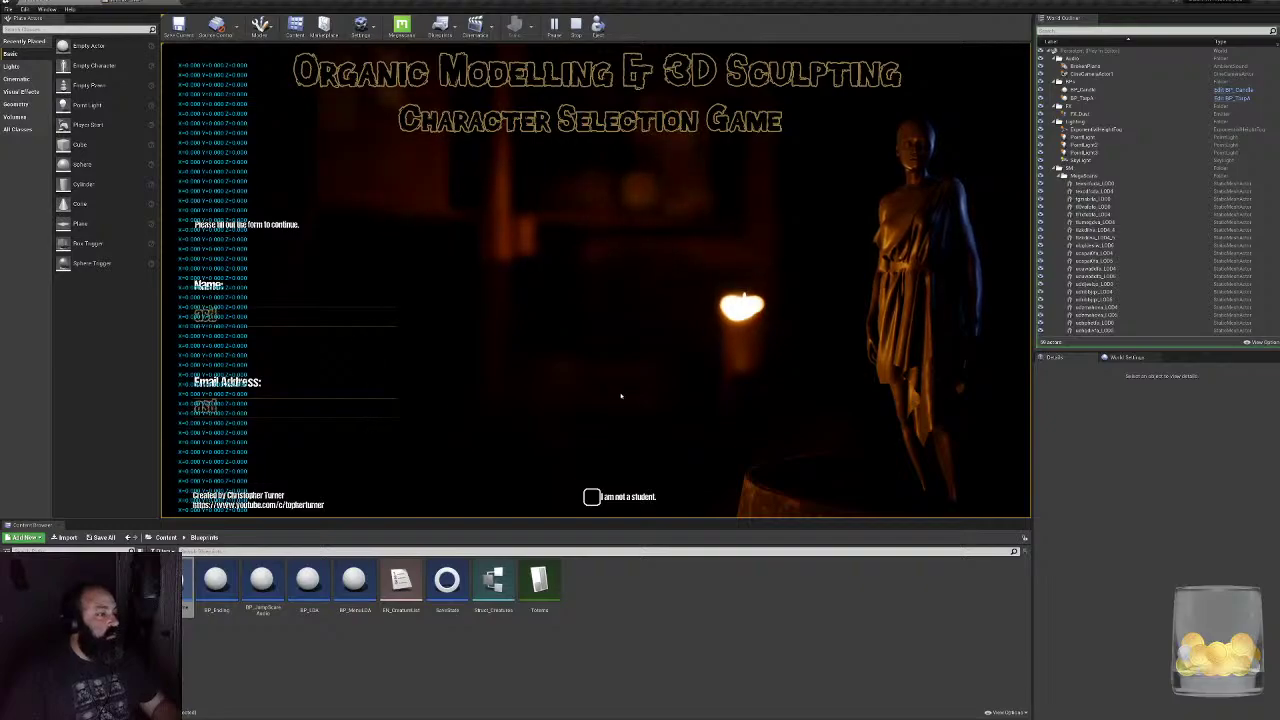
left_click(884, 441)
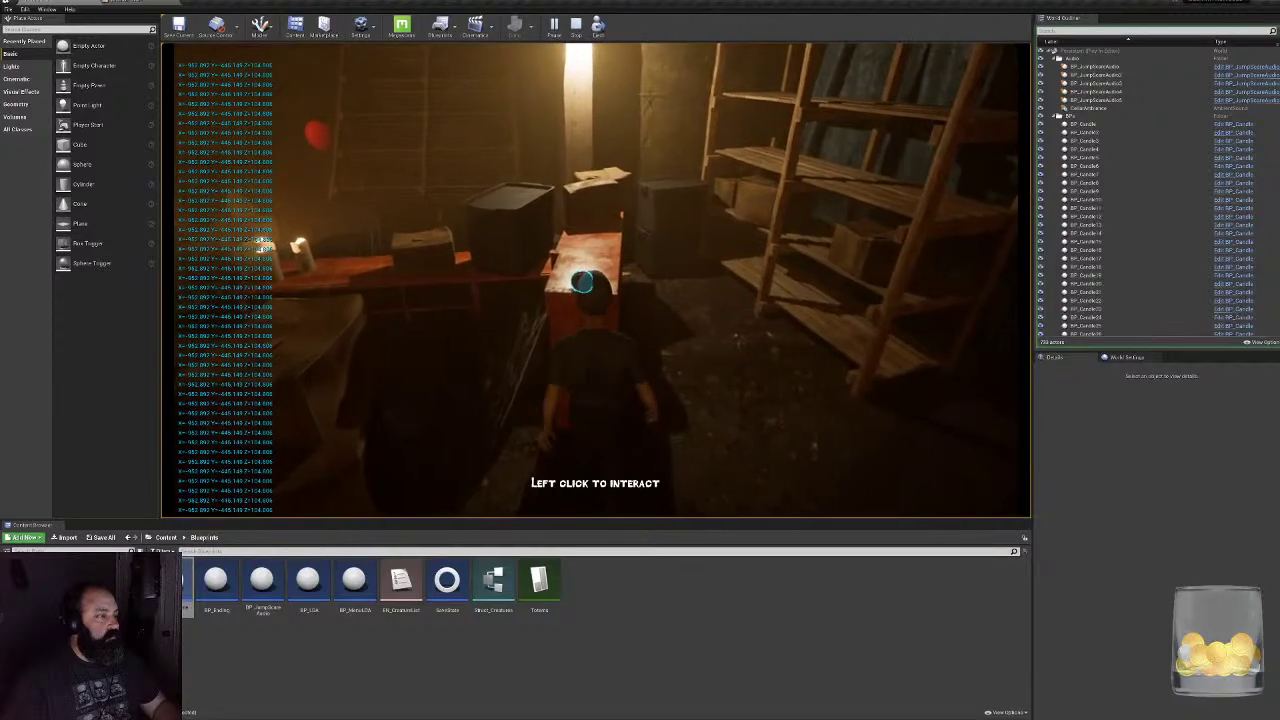
key("w")
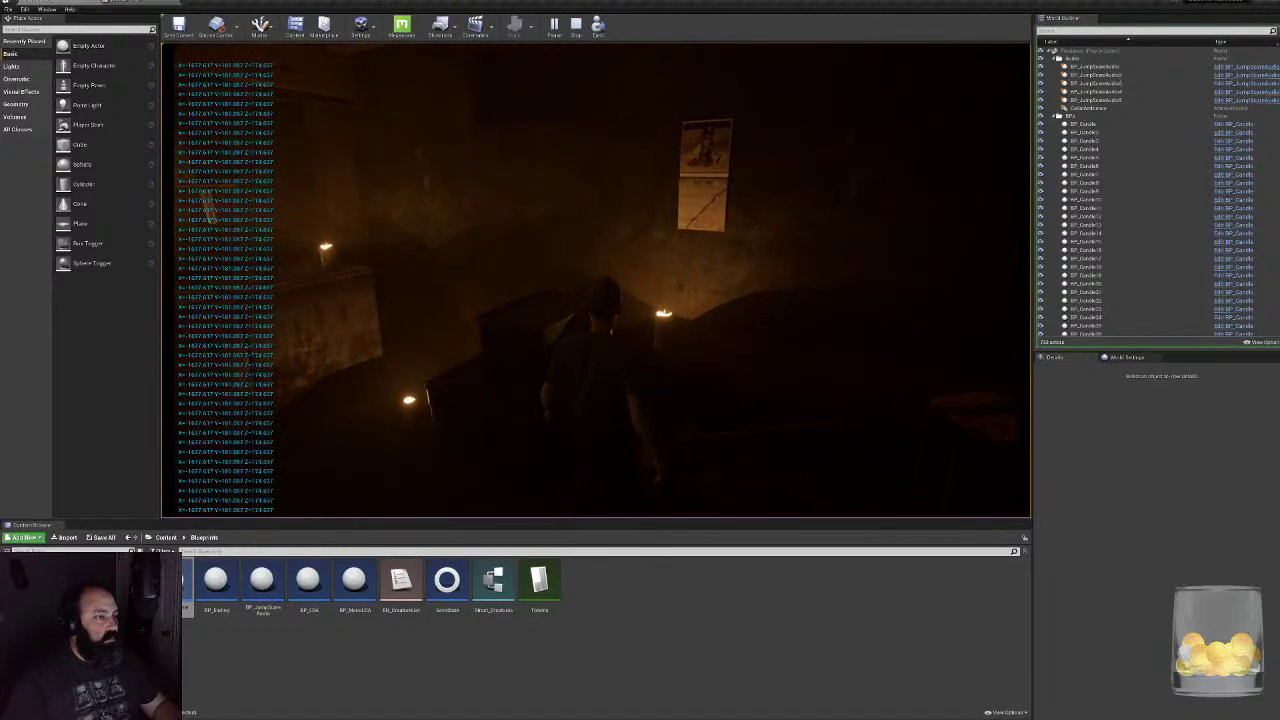
key("w")
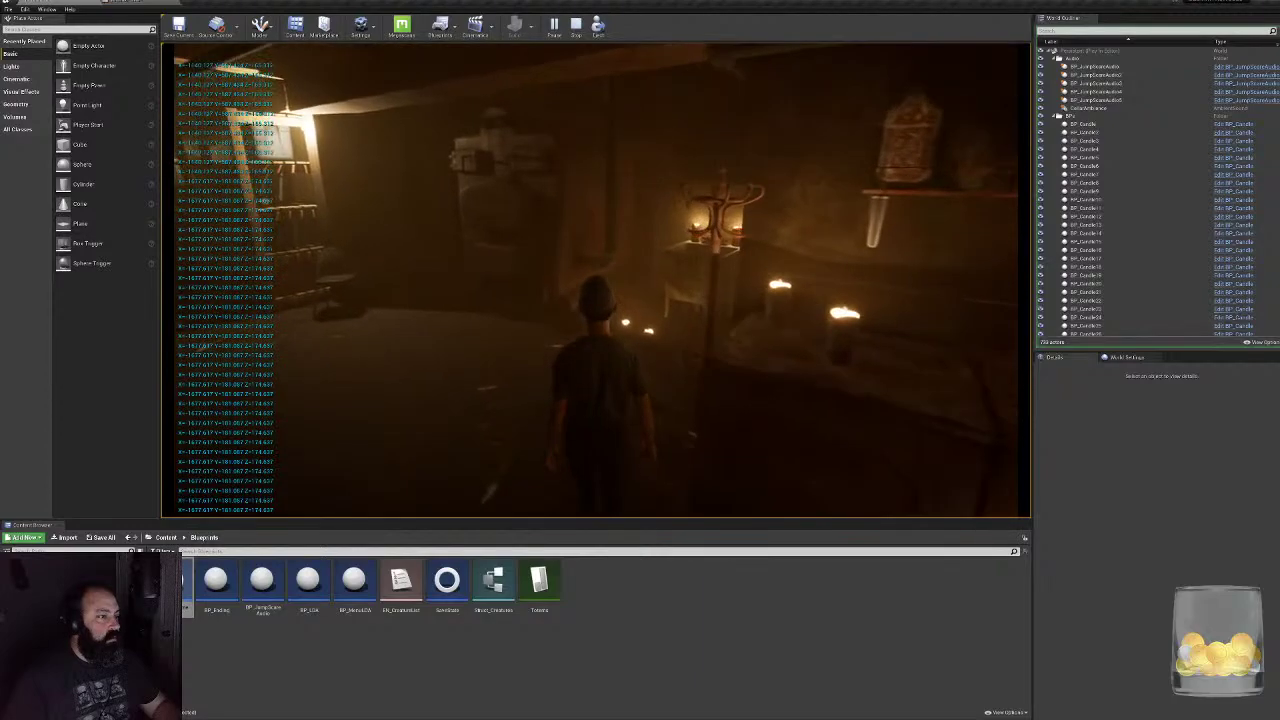
key("Escape")
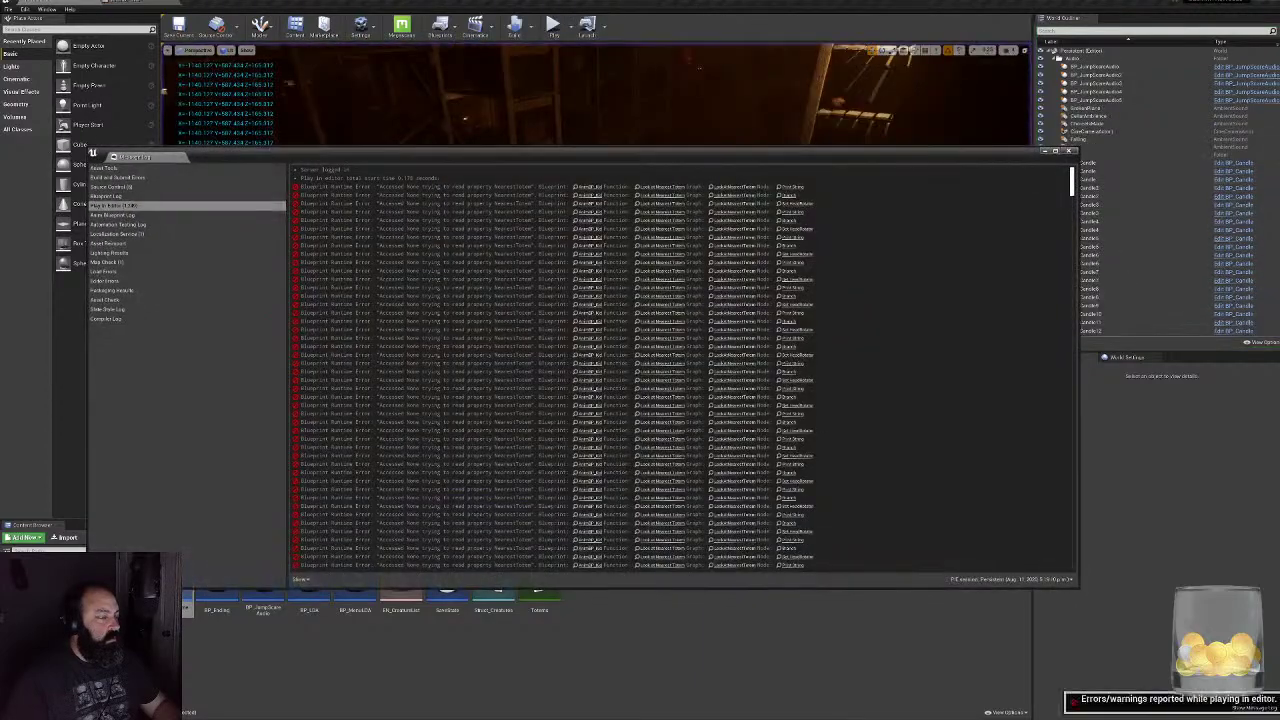
left_click(1071, 151)
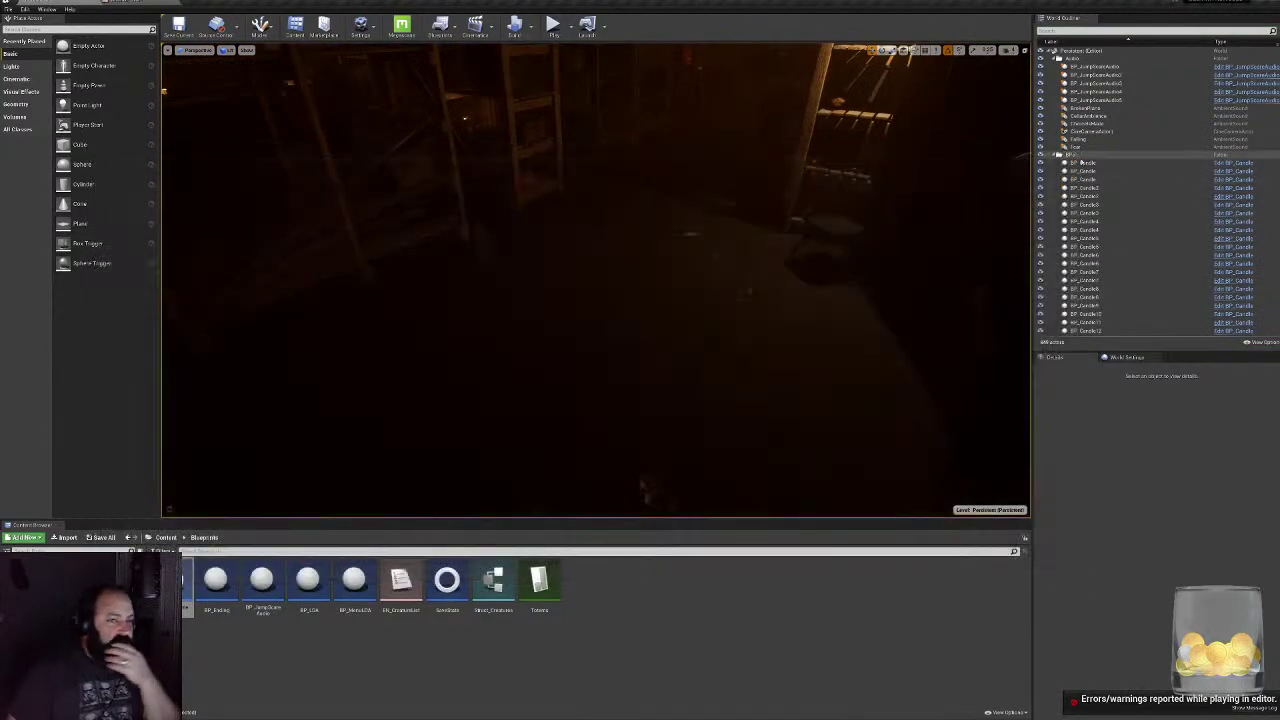
- Return to AnimBP_Kid and line up the Delta (Rotator) node and its following Break Rotator with GetActorRotation's output
left_click(150, 3)
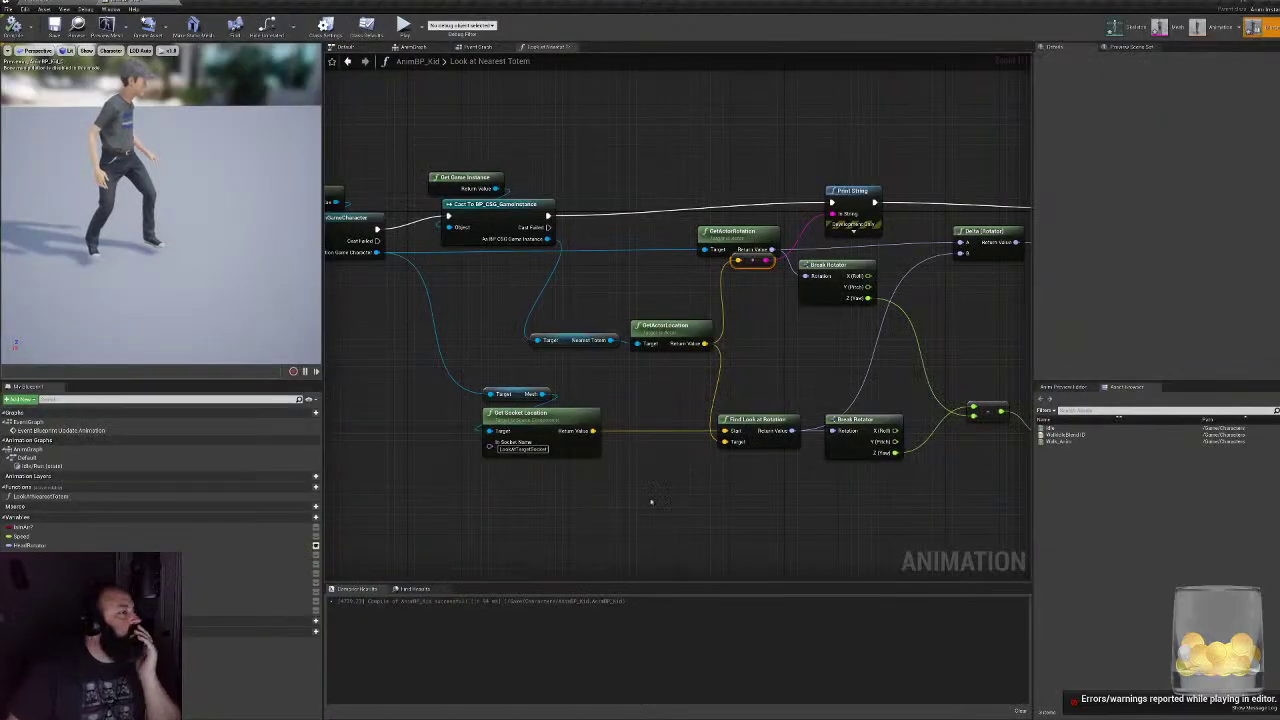
right_click_drag(660, 443, 508, 425)
left_click(515, 308)
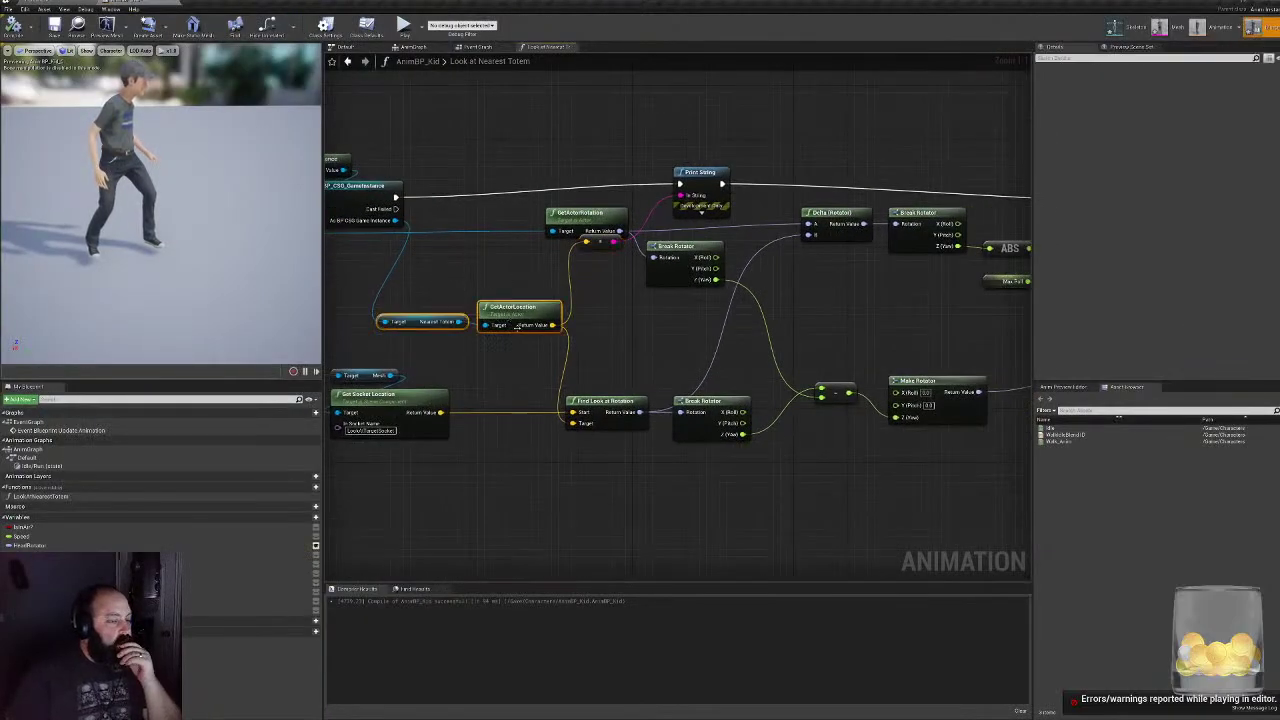
right_click_drag(704, 430, 560, 427)
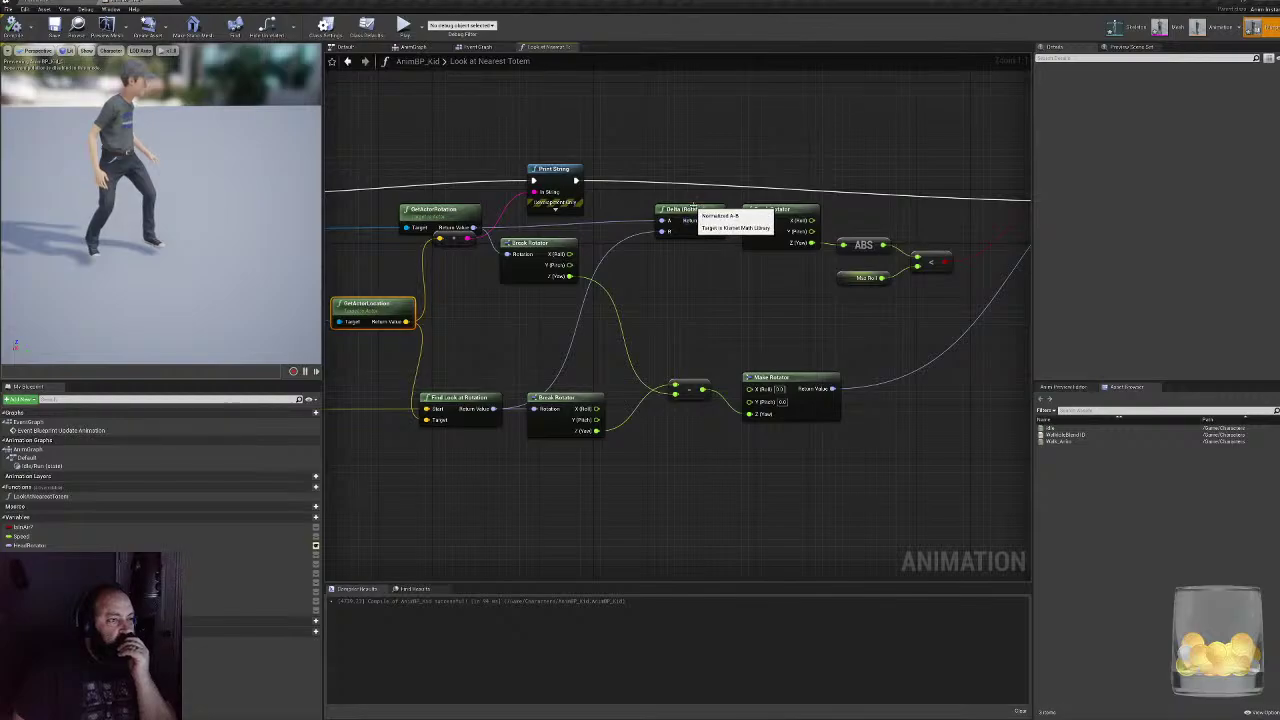
left_click(688, 209)
left_click(669, 250)
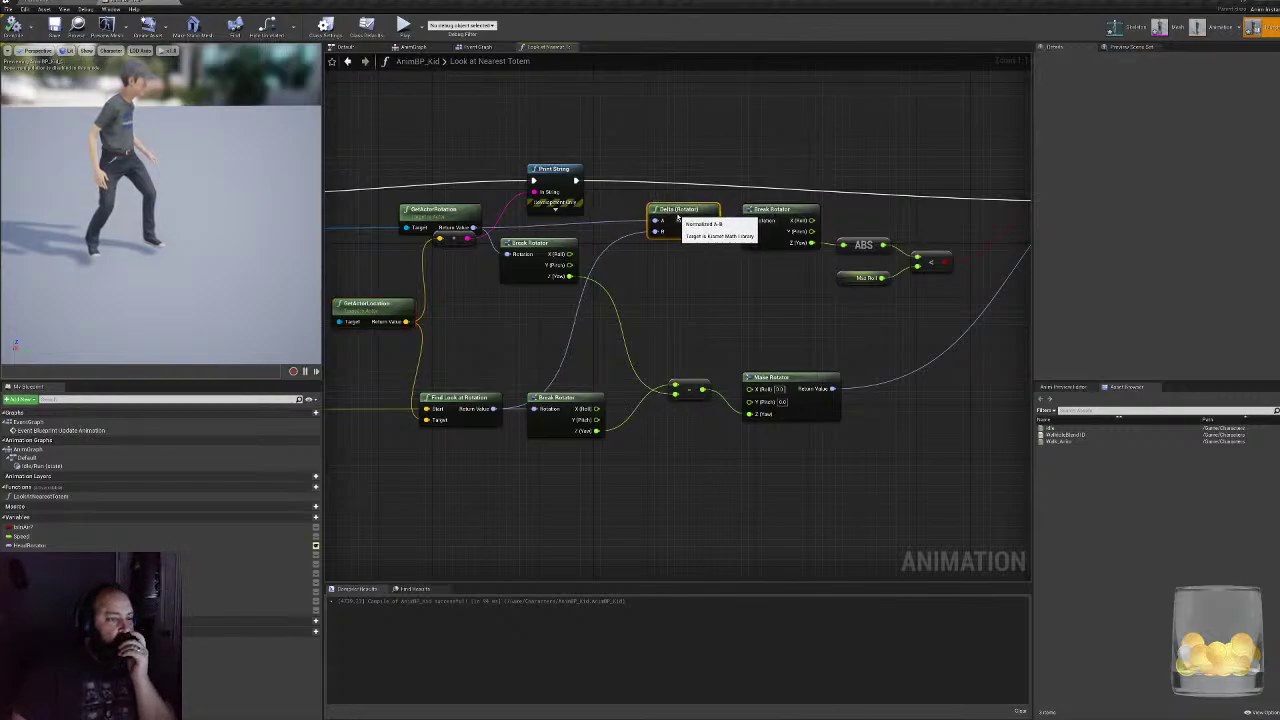
left_click_drag(685, 210, 676, 217)
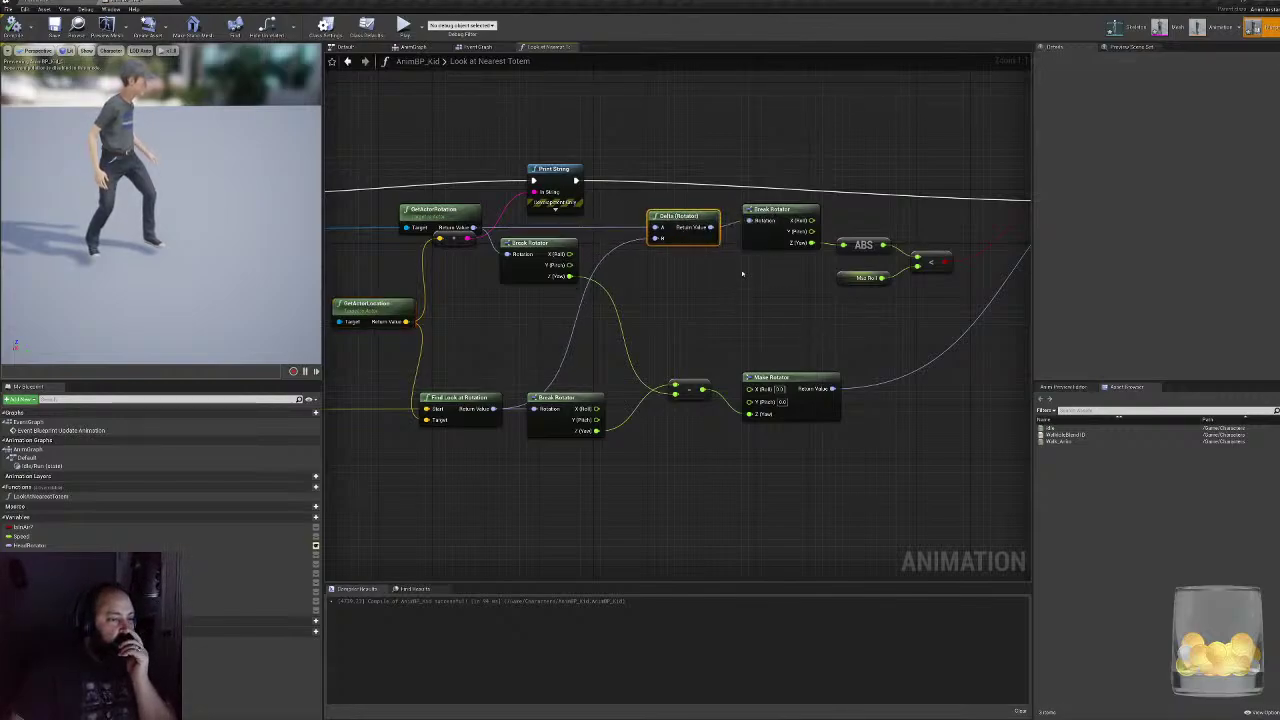
left_click_drag(769, 214, 769, 220)
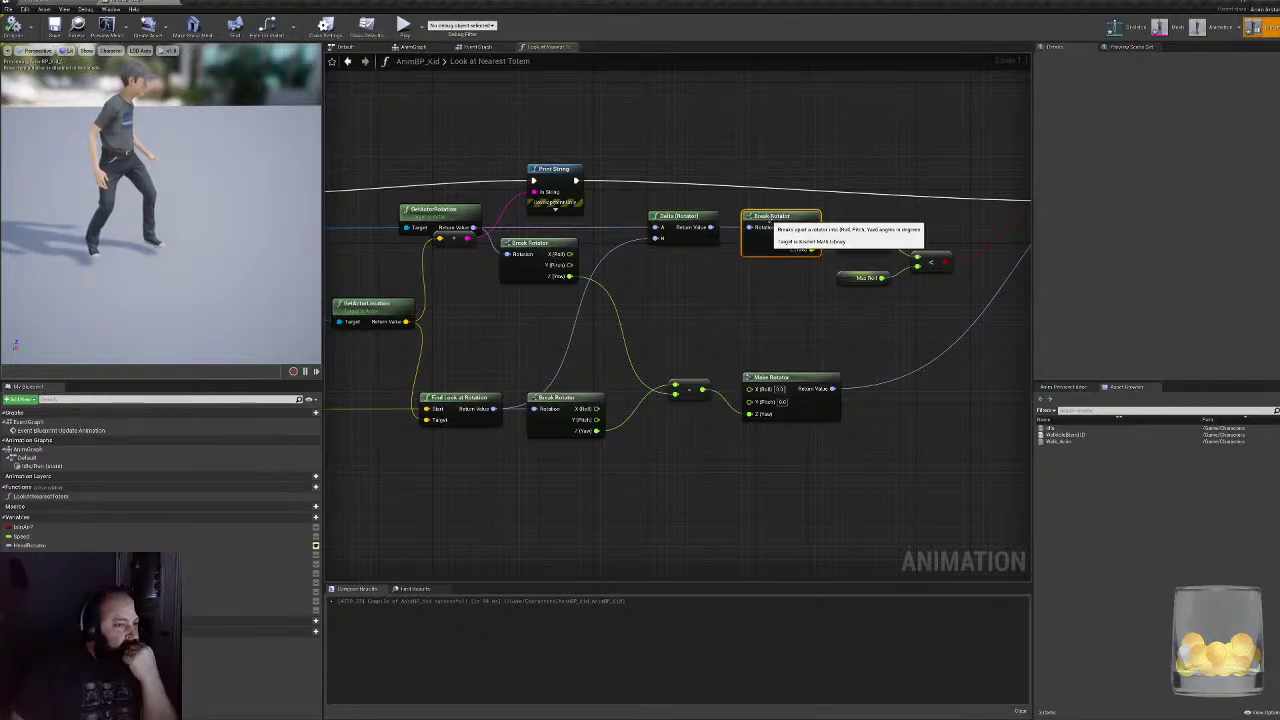
- Move the Branch node up so its execution input lines up with the Print String output
right_click_drag(775, 388, 636, 412)
left_click_drag(740, 281, 792, 316)
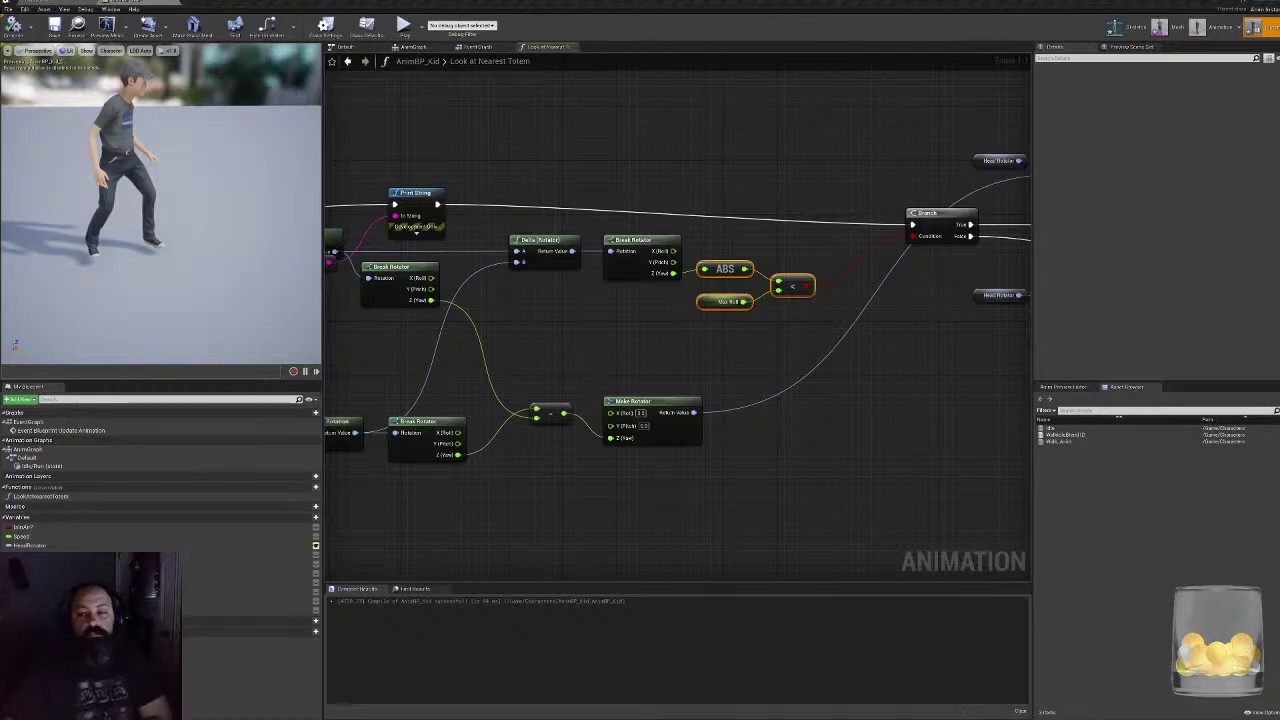
right_click_drag(835, 194, 709, 220)
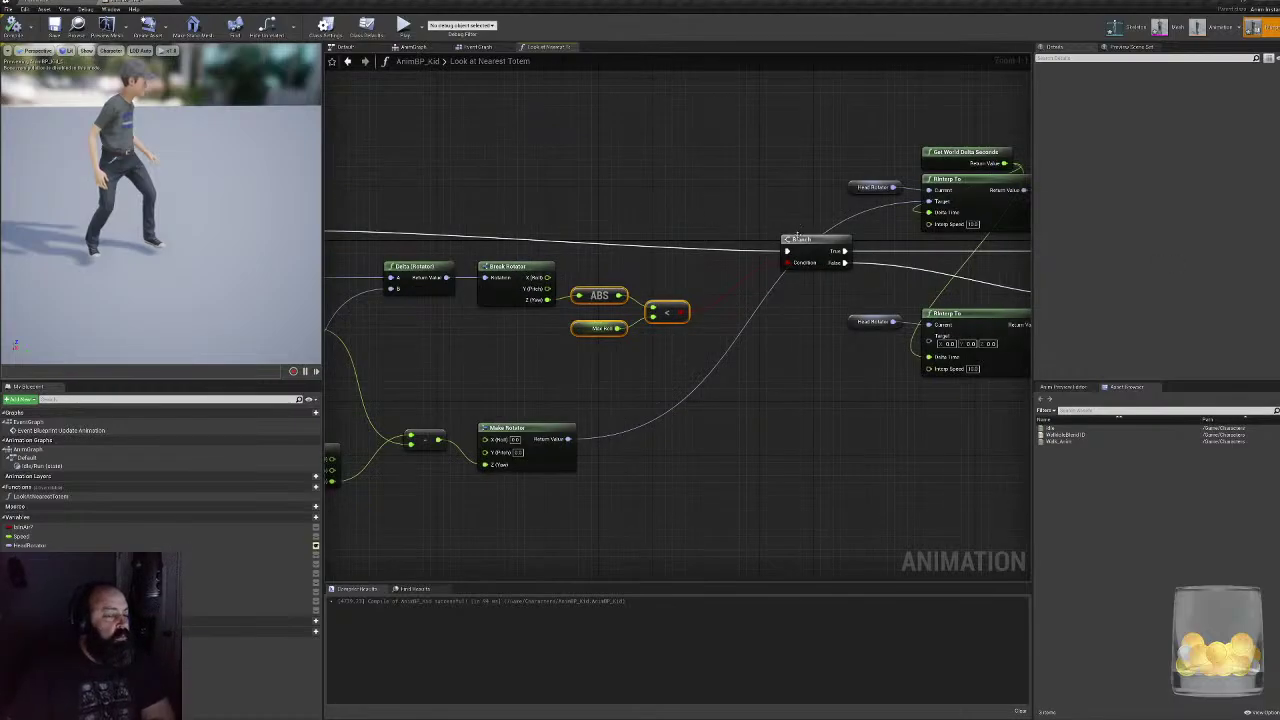
left_click_drag(797, 237, 815, 220)
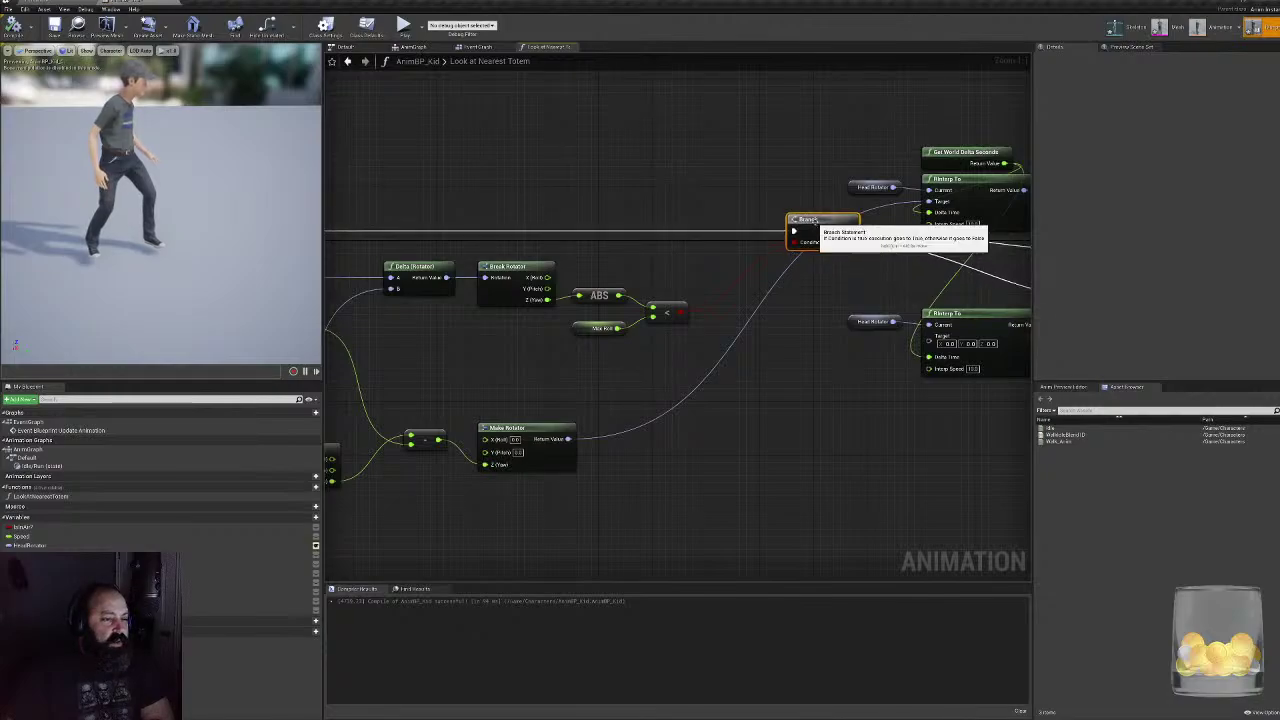
scroll(815, 220, "down", 4)
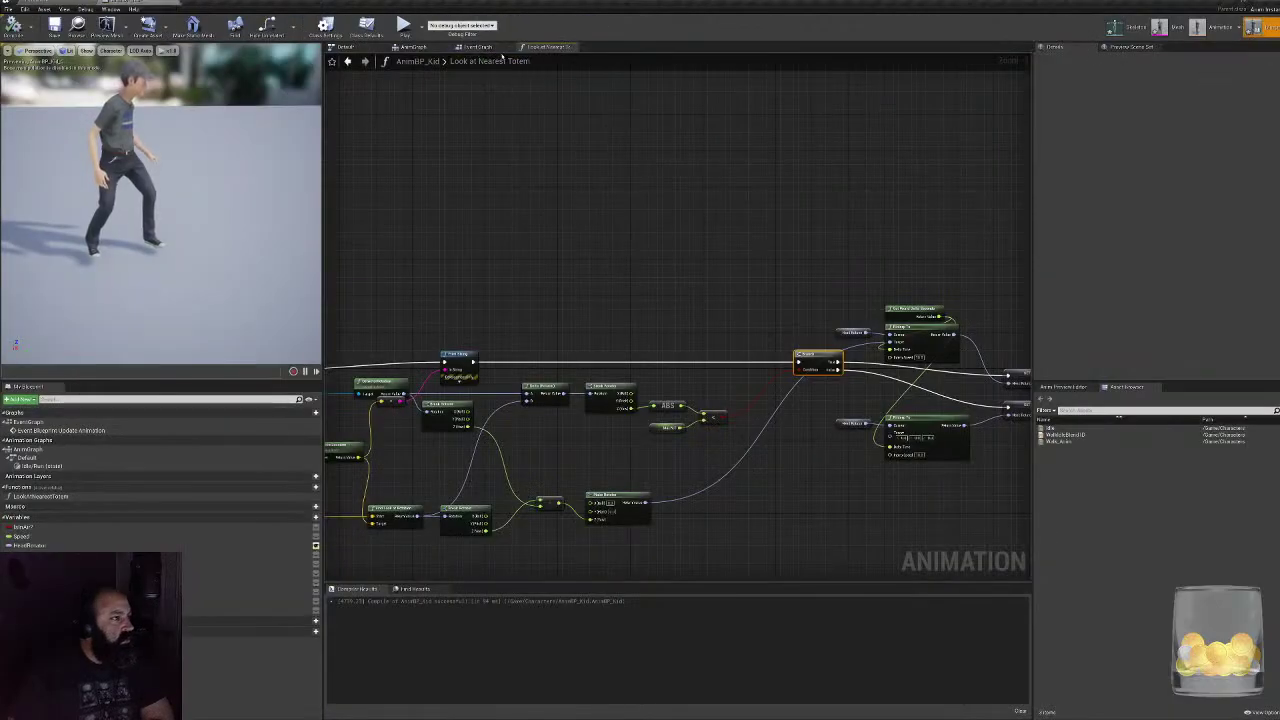
- Switch to AnimBP_Kid's Event Graph and locate the Look at Nearest Totem call that follows the Speed SET node
left_click(485, 48)
right_click_drag(499, 352, 682, 457)
right_click_drag(678, 331, 366, 225)
left_click(800, 303)
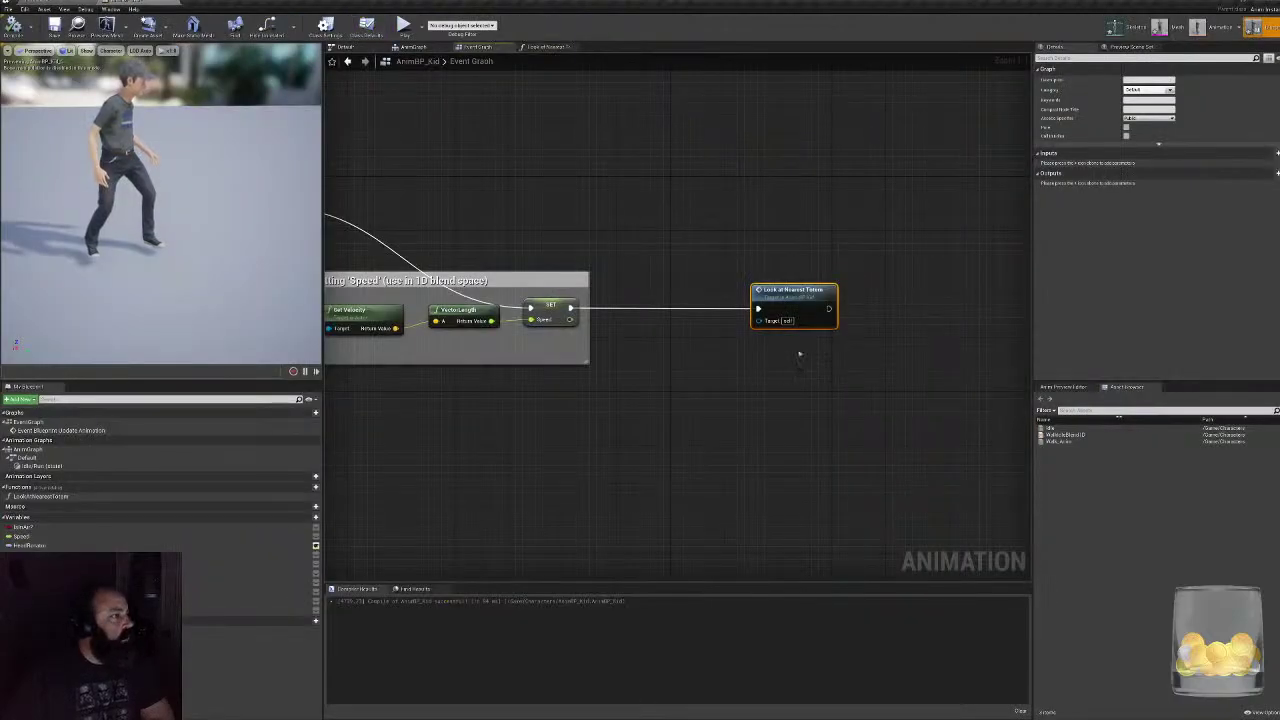
left_click(736, 209)
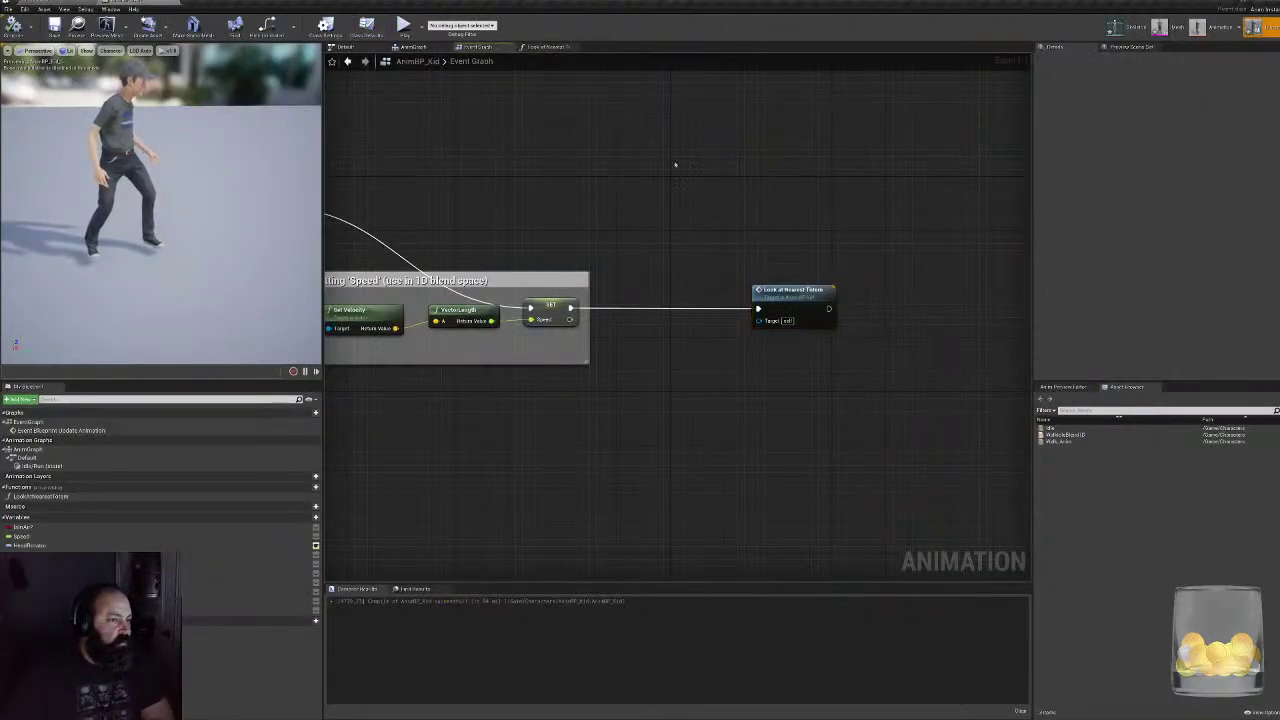
right_click_drag(643, 314, 726, 309)
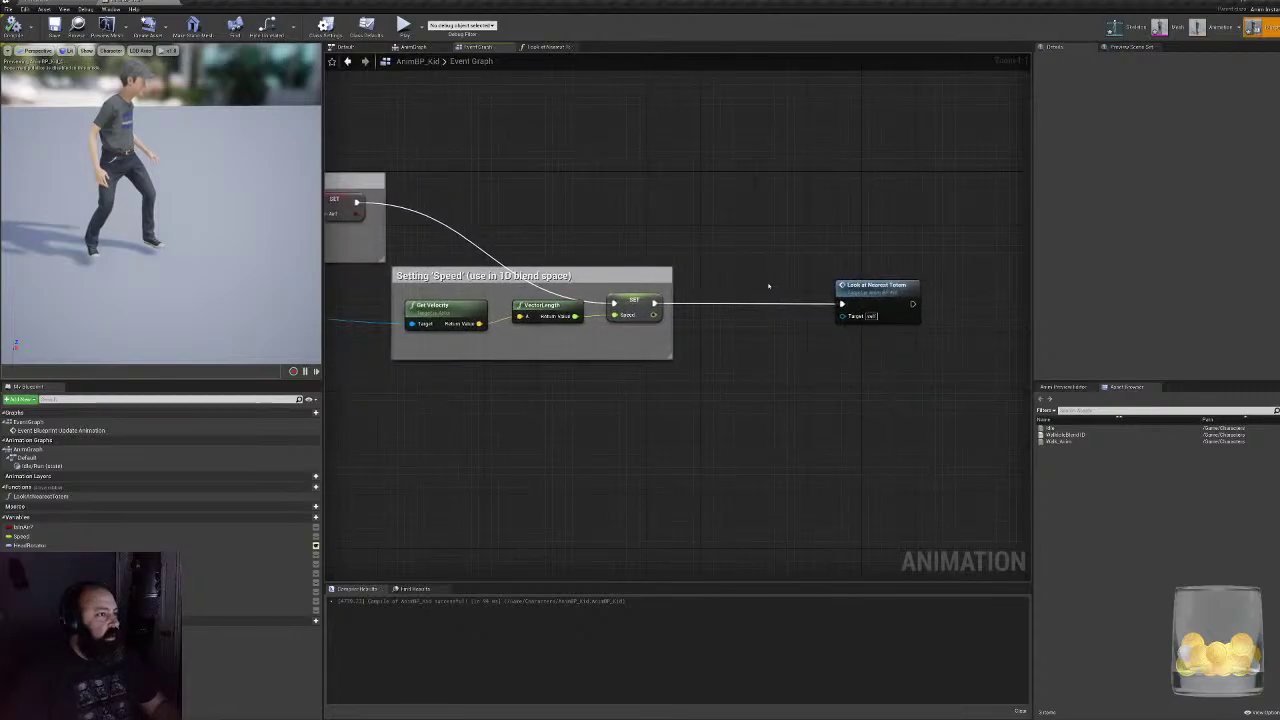
- Add a Get Game Instance node and place it above the link between the Speed SET node and Look at Nearest Totem
right_click(717, 264)
type("gma")
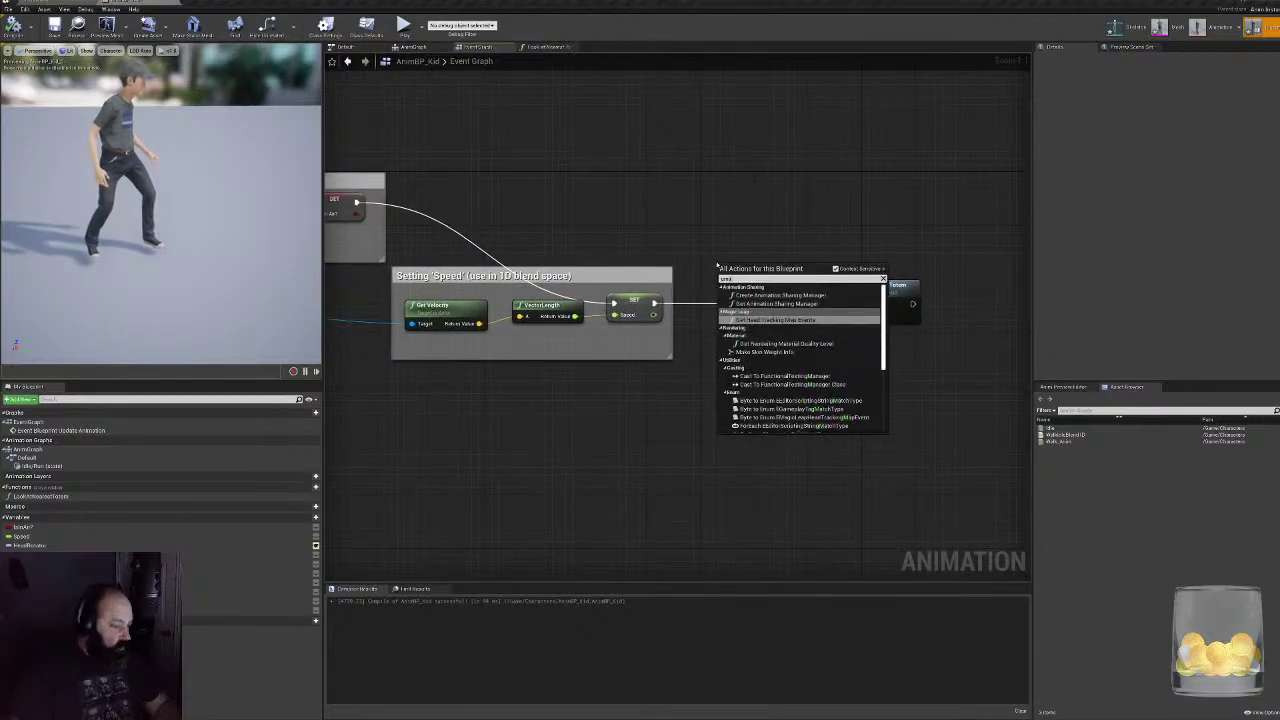
key("BackSpace")
key("BackSpace")
key("BackSpace")
key("BackSpace")
type("ame")
key("BackSpace")
key("BackSpace")
key("BackSpace")
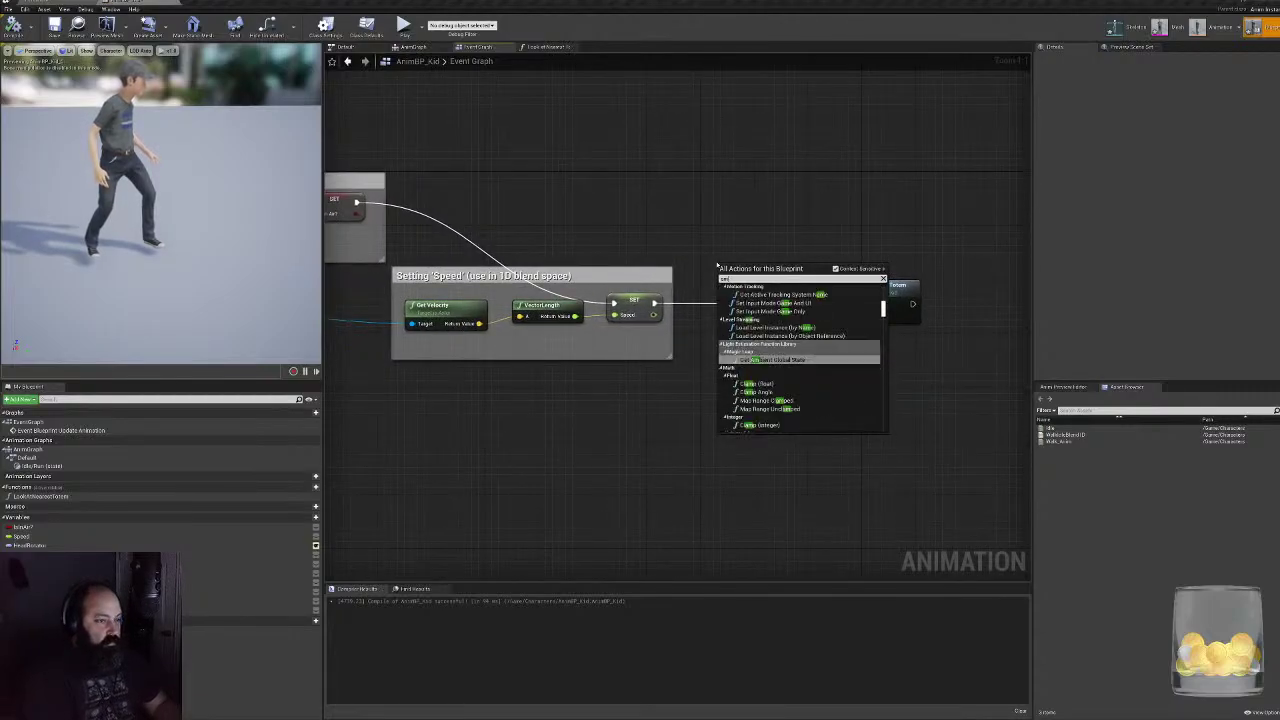
type("game inn")
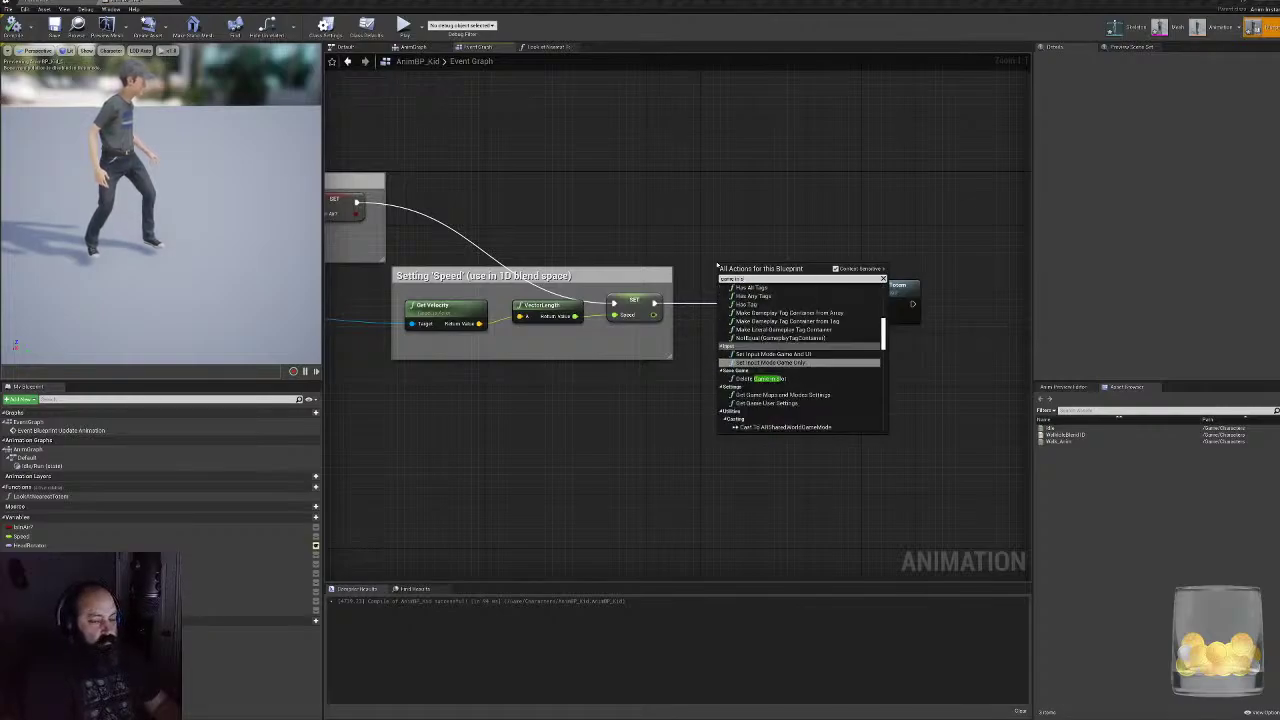
type("stance")
key("Return")
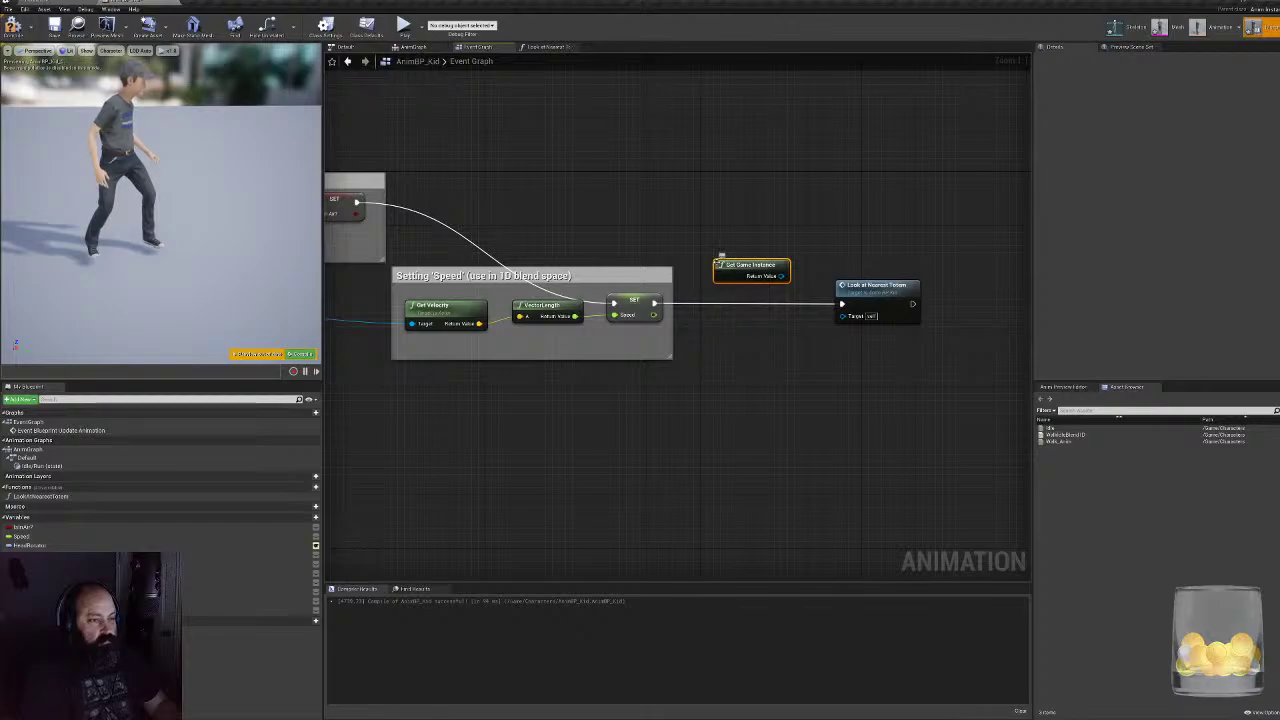
left_click_drag(737, 268, 702, 180)
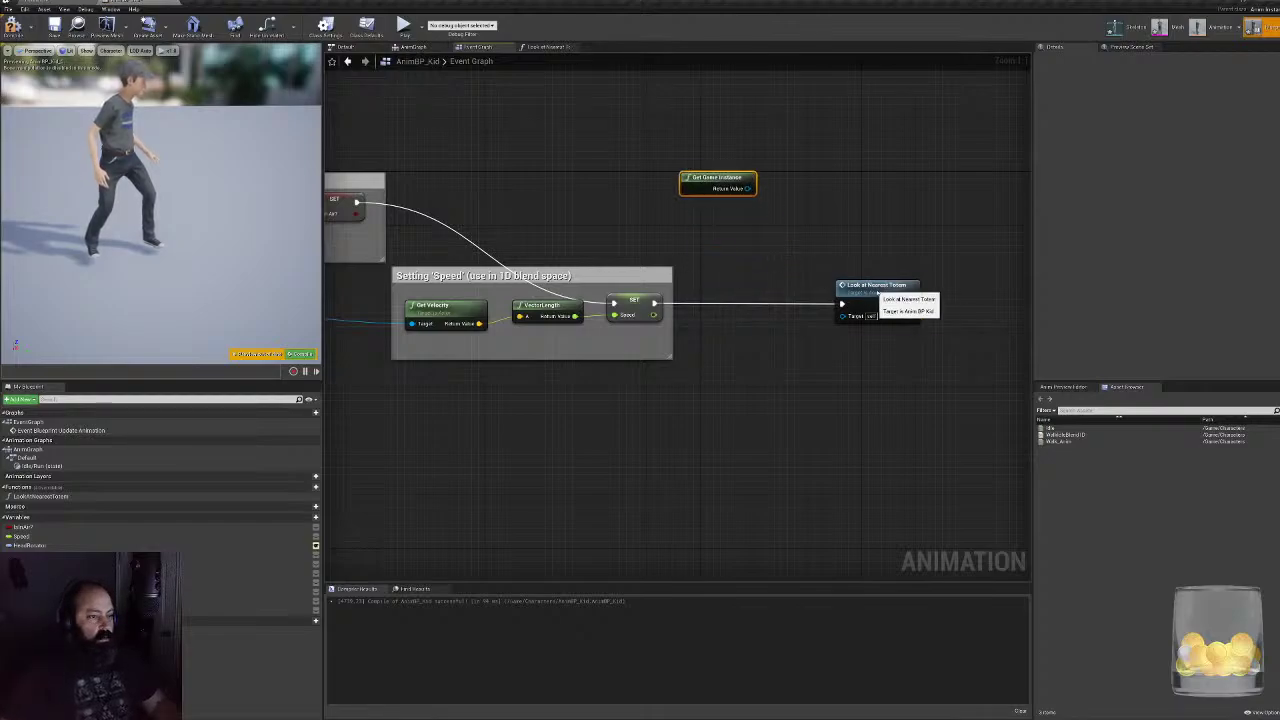
- Insert a Cast To BP_CSG_GameInstance node before Look at Nearest Totem and feed its Object input from Get Game Instance
left_click_drag(848, 290, 900, 290)
left_click_drag(672, 304, 697, 298)
type("cast to")
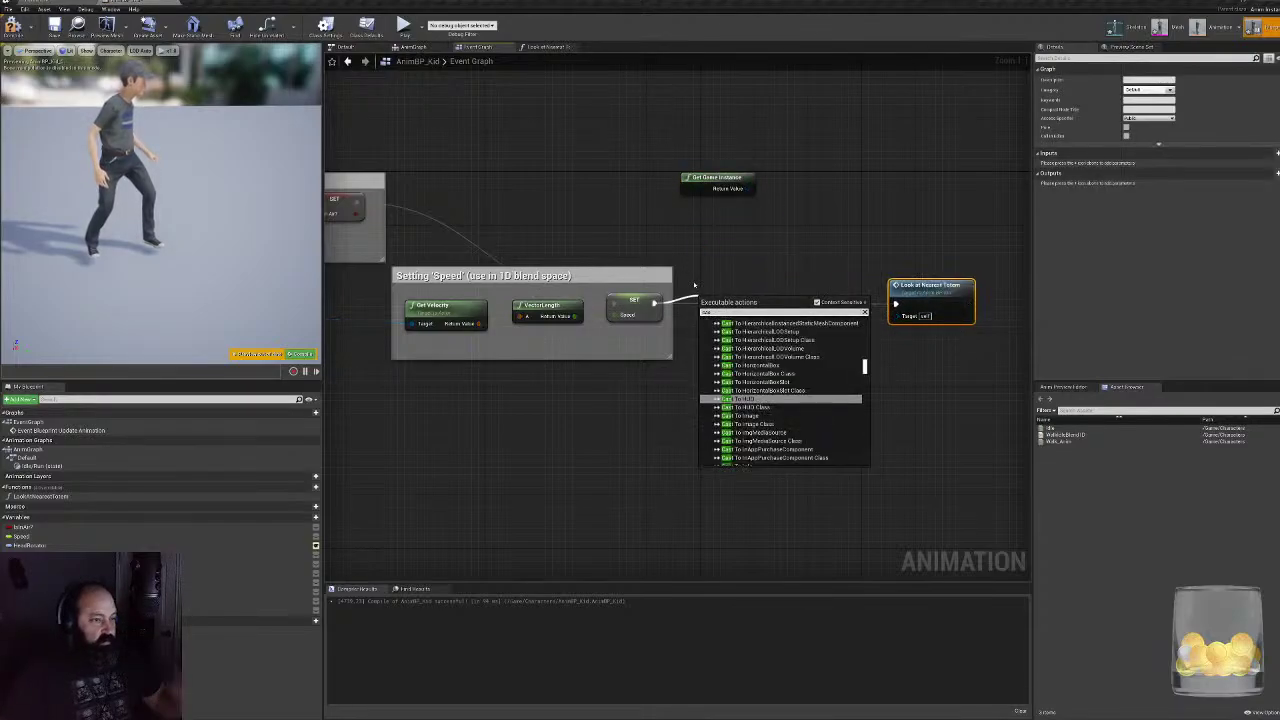
type(" BP_")
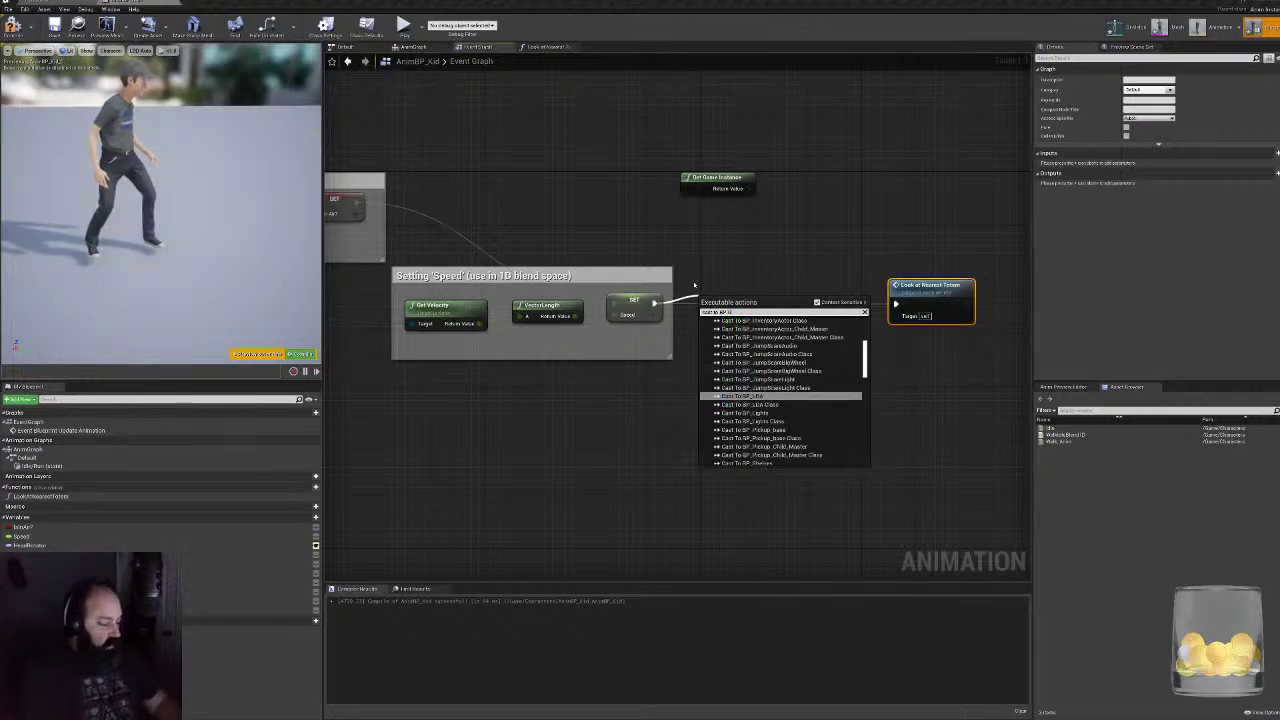
type("kid")
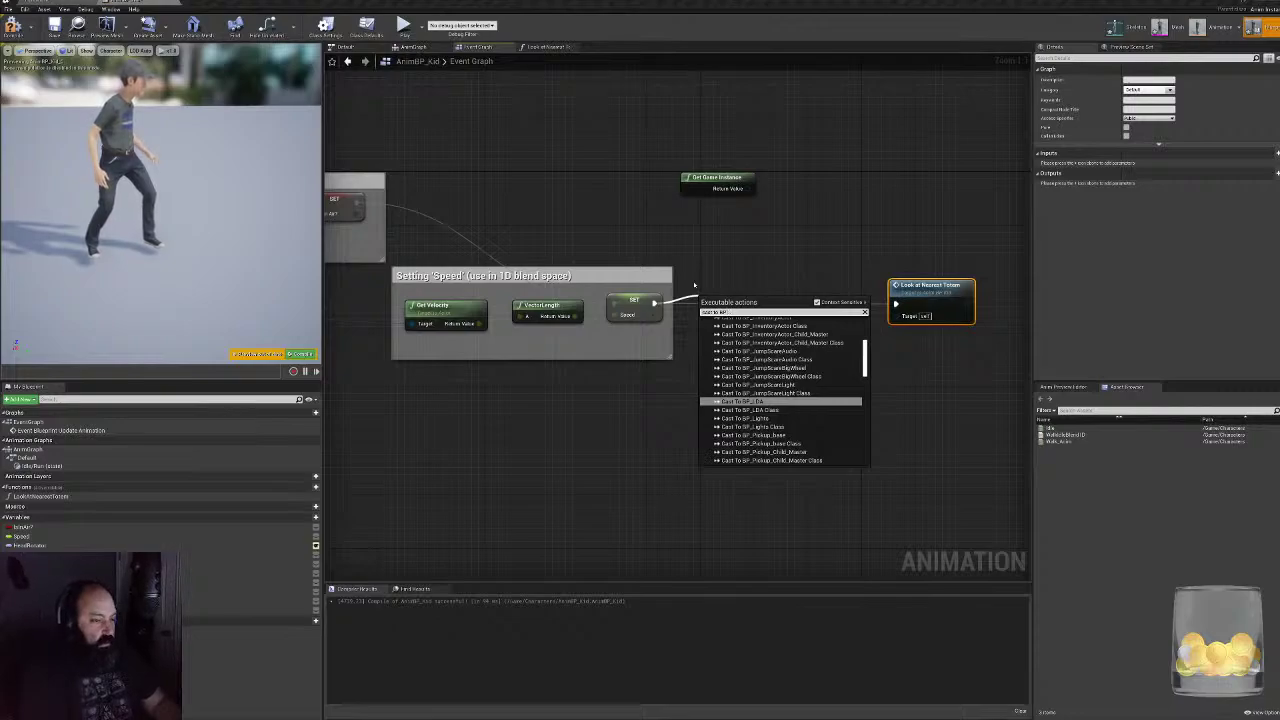
type("CSD")
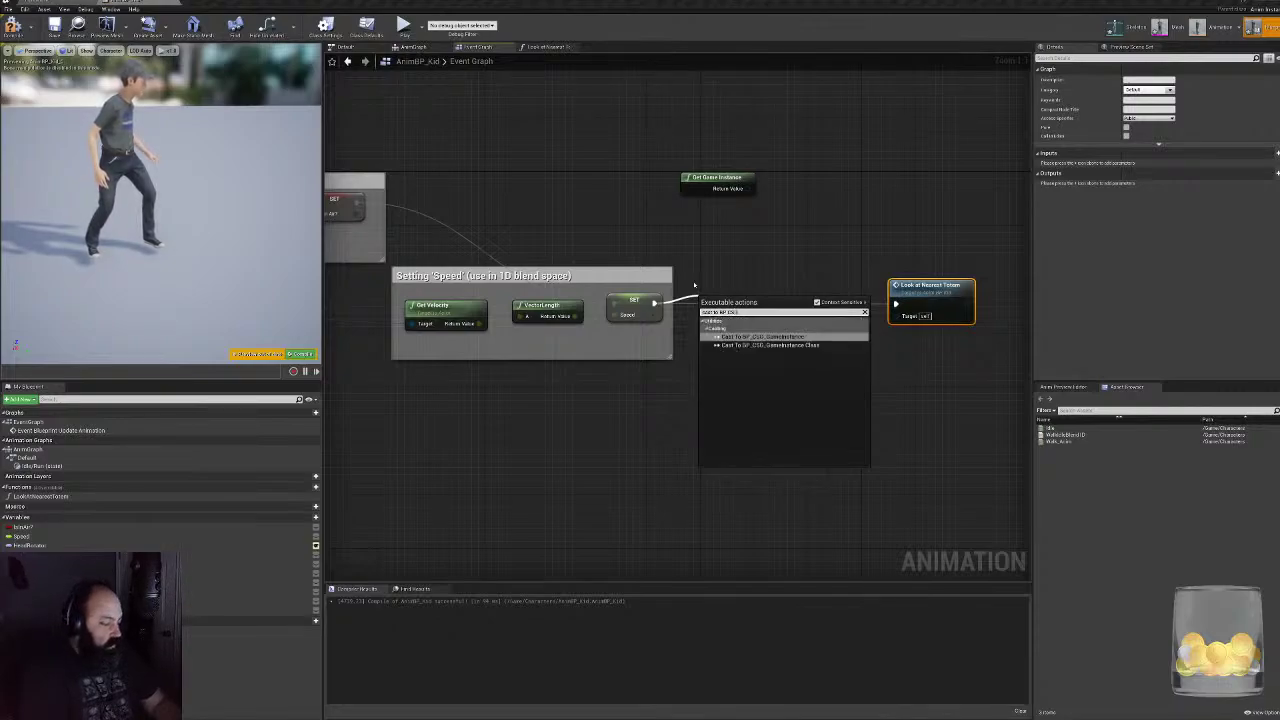
key("Return")
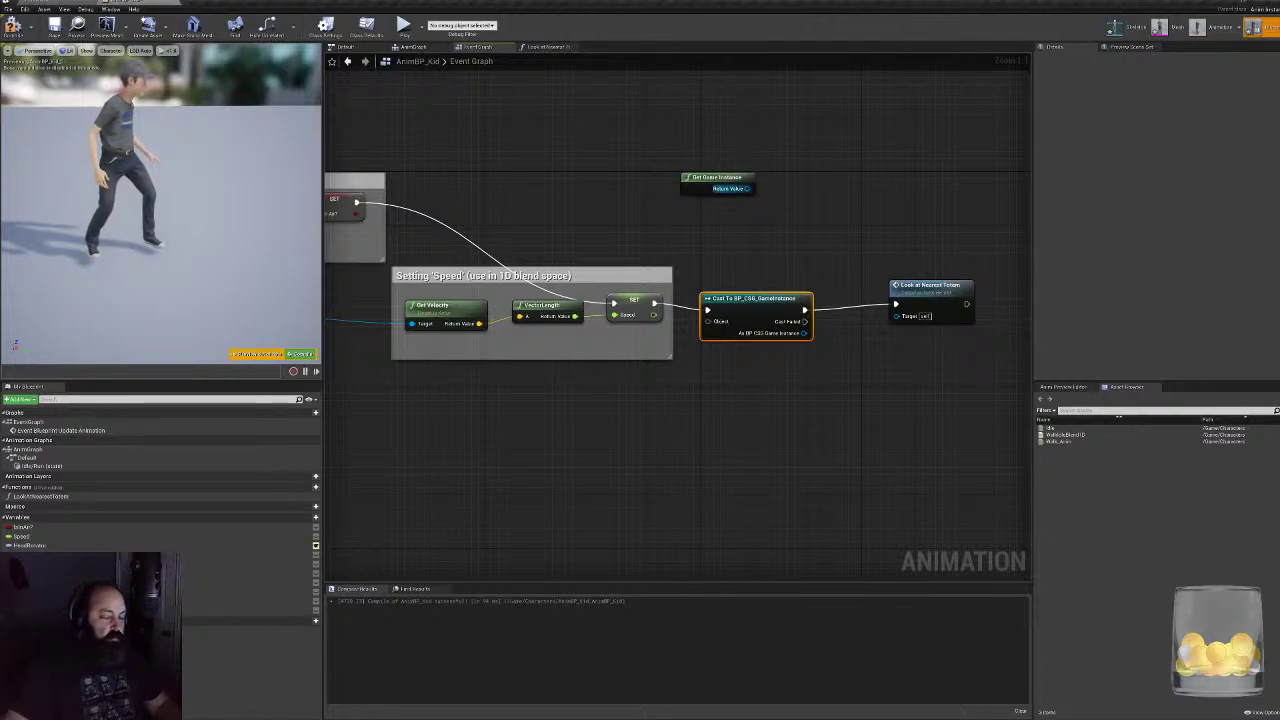
left_click_drag(748, 188, 708, 321)
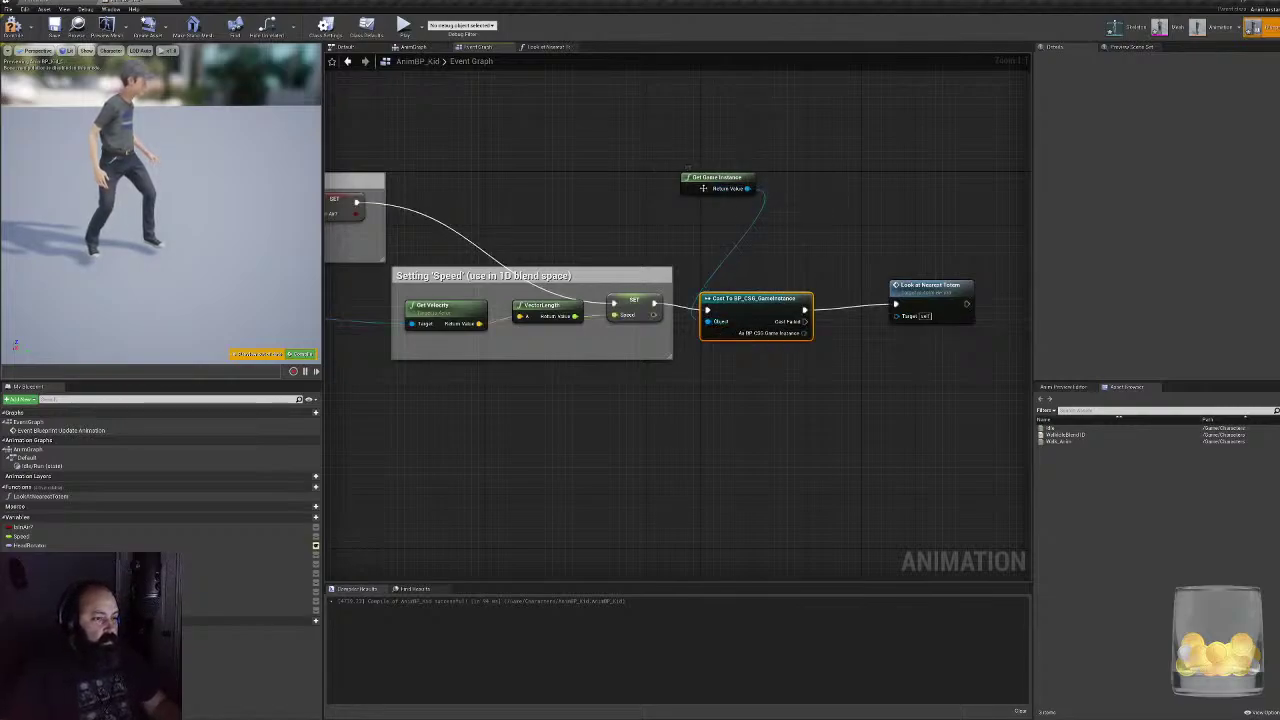
left_click_drag(703, 188, 723, 275)
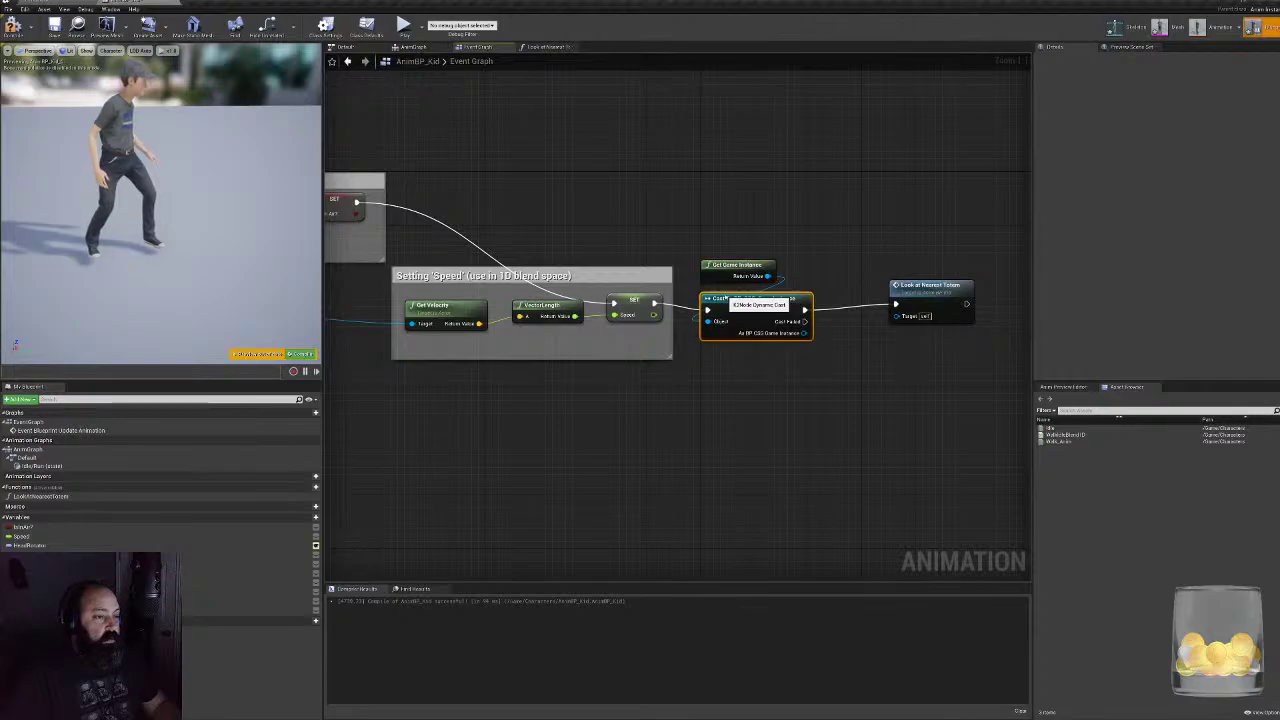
- Make room before Look at Nearest Totem and get the In Menu variable from the cast game instance
right_click_drag(912, 316, 760, 308)
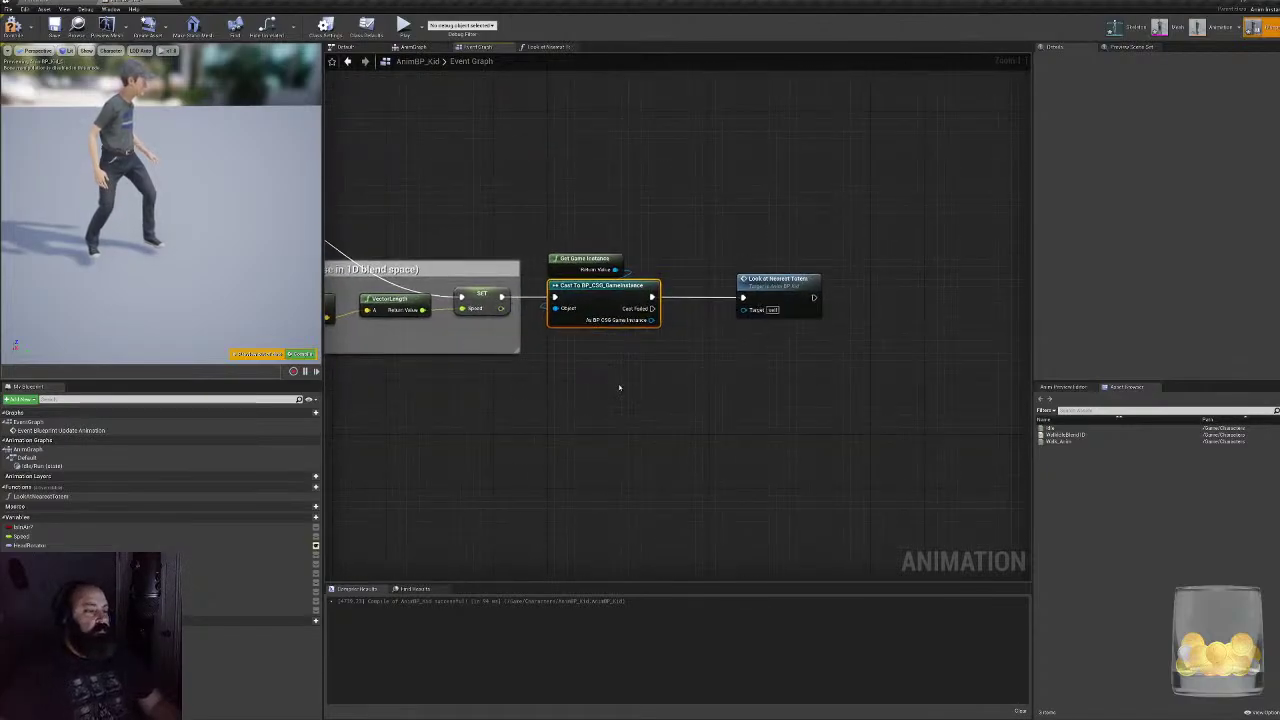
right_click_drag(620, 386, 515, 386)
left_click_drag(664, 272, 782, 273)
left_click_drag(547, 315, 589, 327)
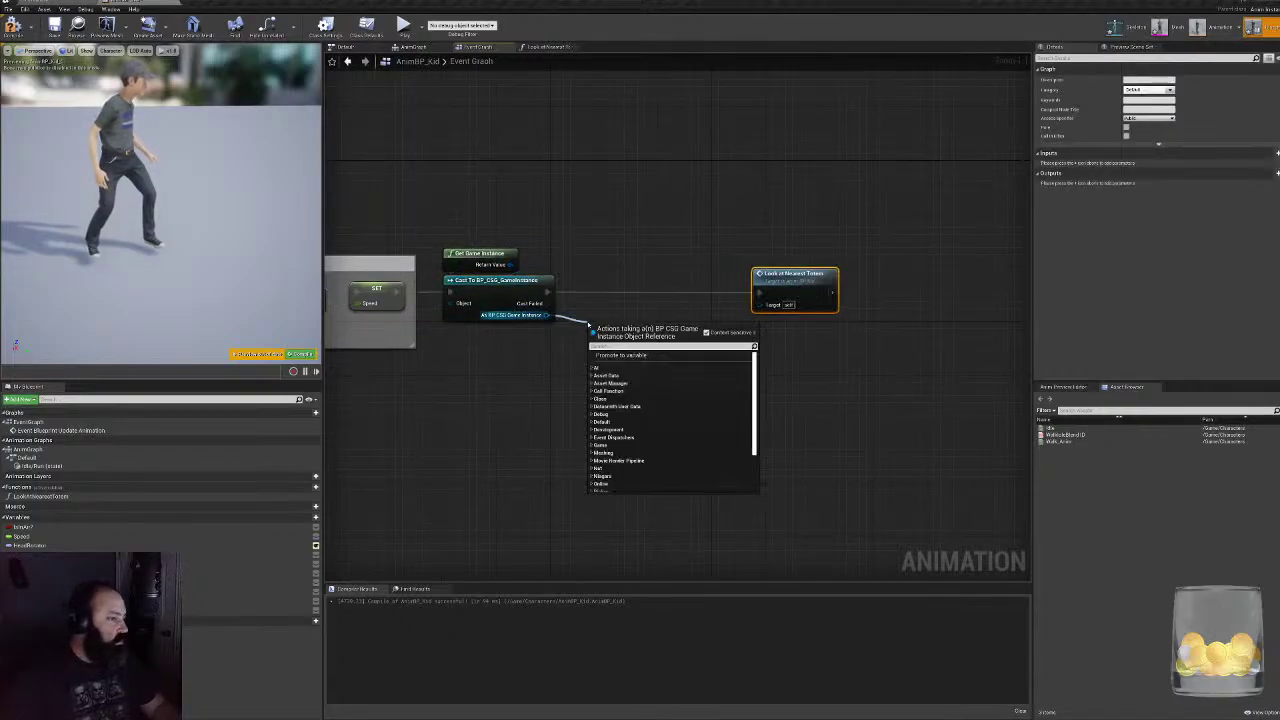
type("get")
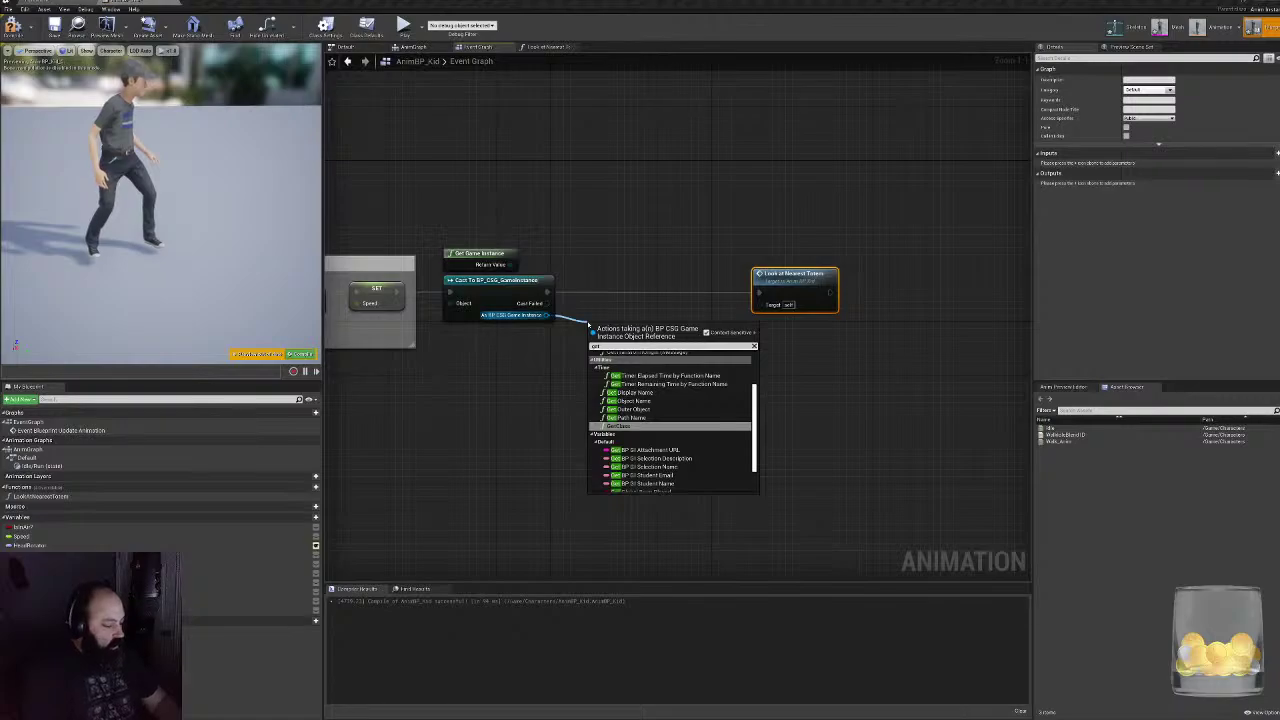
type(" m")
key("Return")
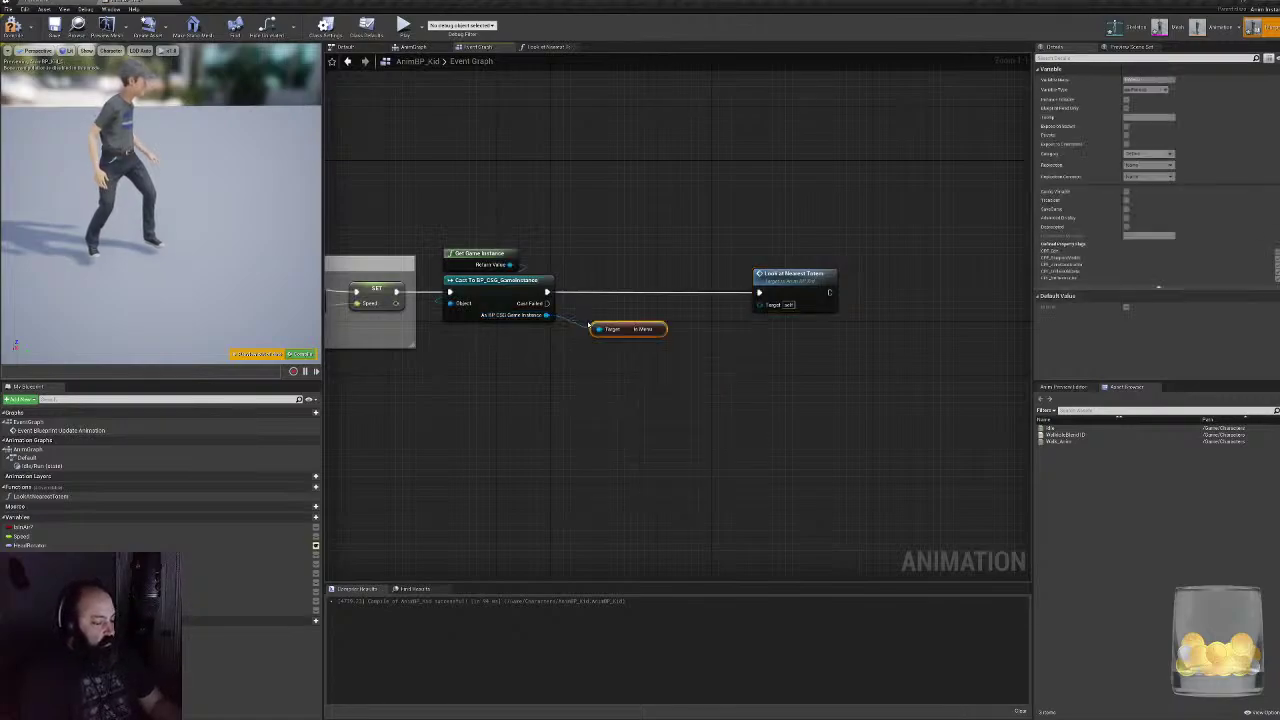
- Add a Branch after the cast with In Menu as its condition, and wire its False output to Look at Nearest Totem
left_click_drag(548, 292, 701, 266)
type("branch")
key("Return")
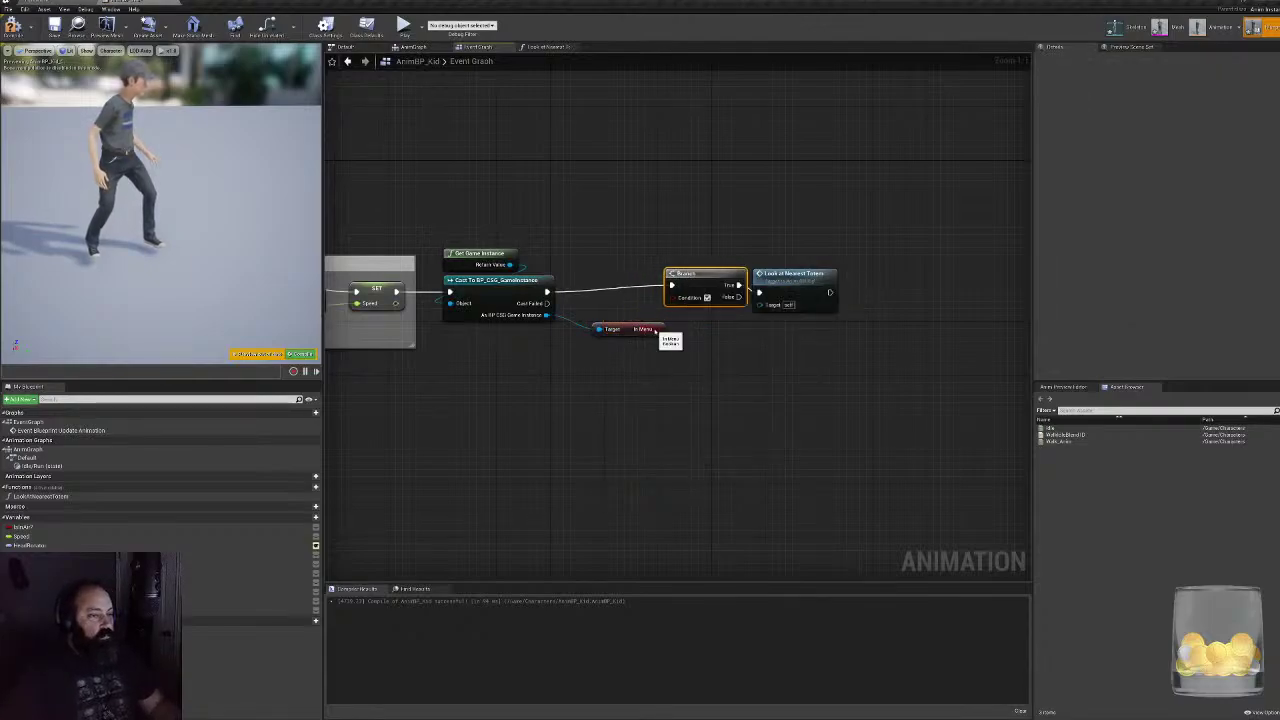
left_click_drag(656, 329, 672, 297)
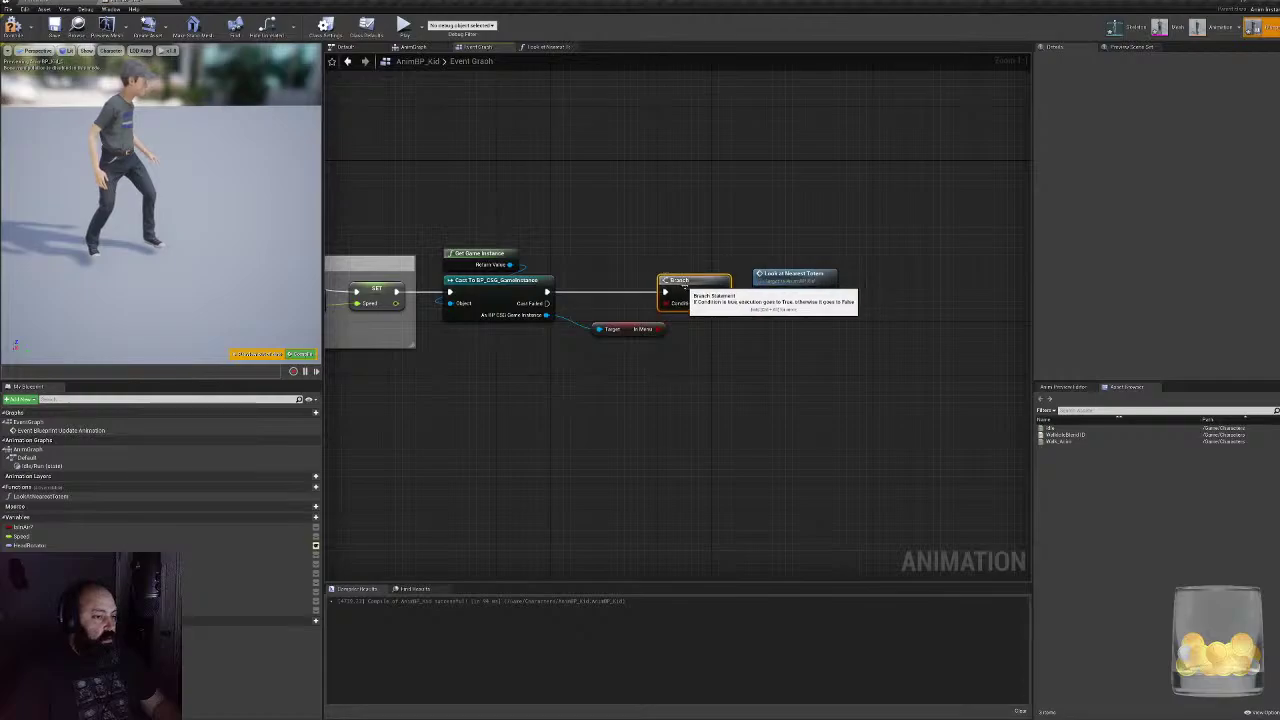
left_click_drag(724, 303, 760, 293)
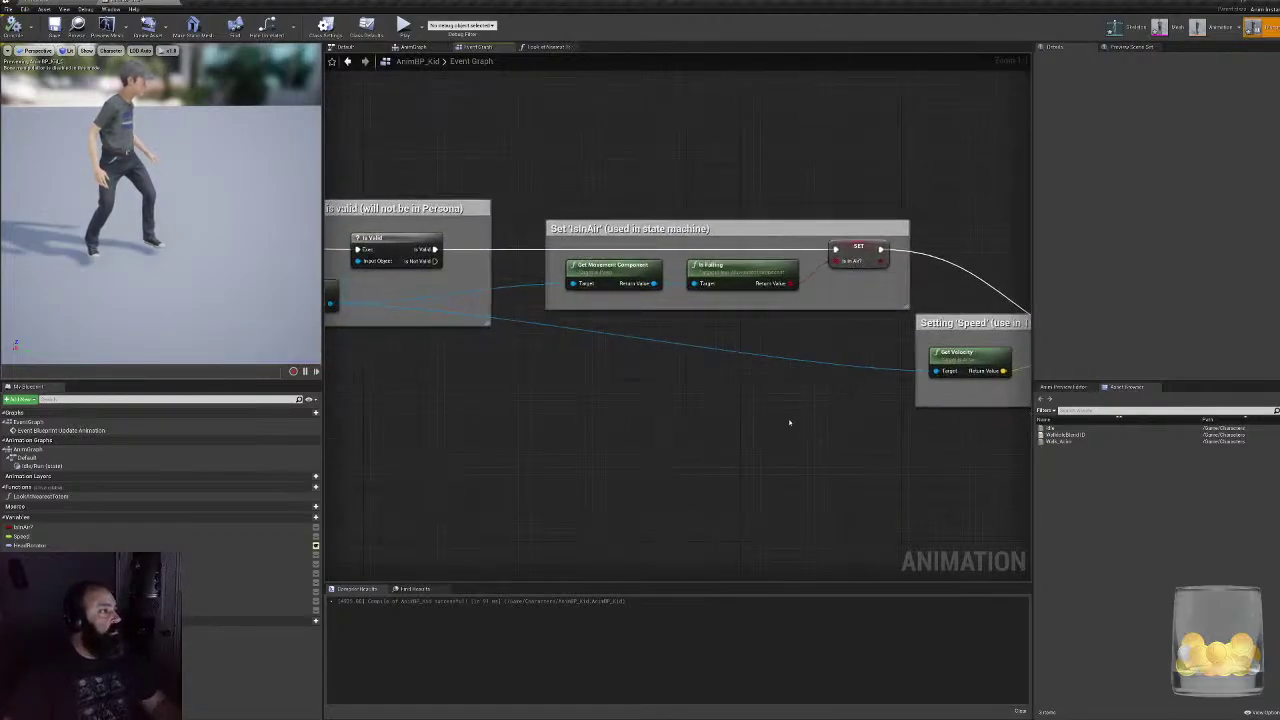
right_click_drag(461, 392, 891, 434)
right_click_drag(677, 424, 460, 511)
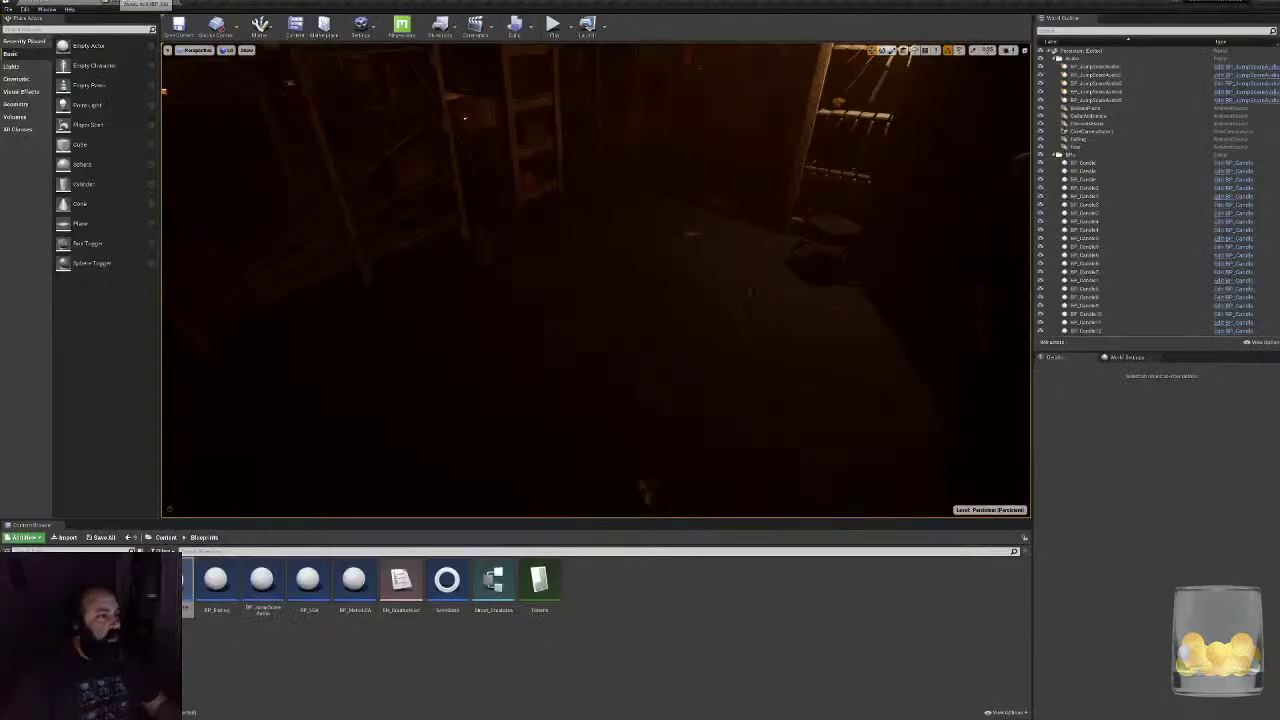
- Play the level in the editor, fill the name and email fields with placeholder text, and start the game
left_click(553, 24)
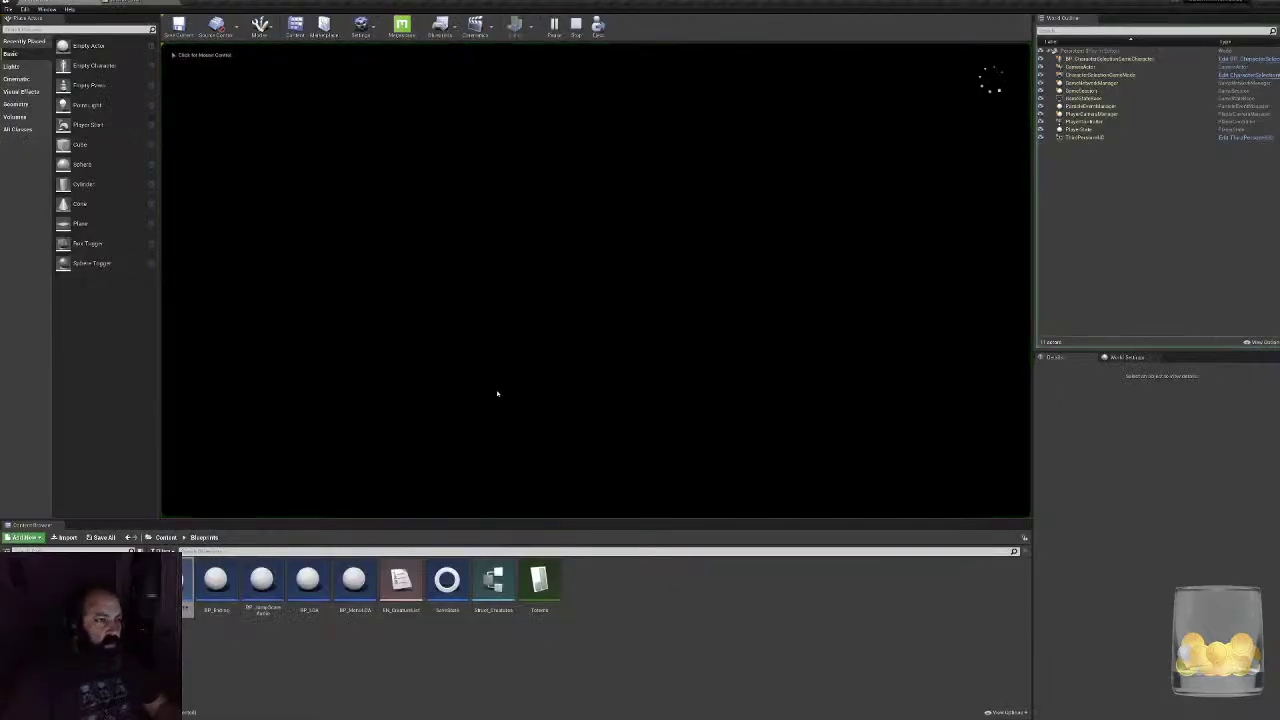
type("asdasd")
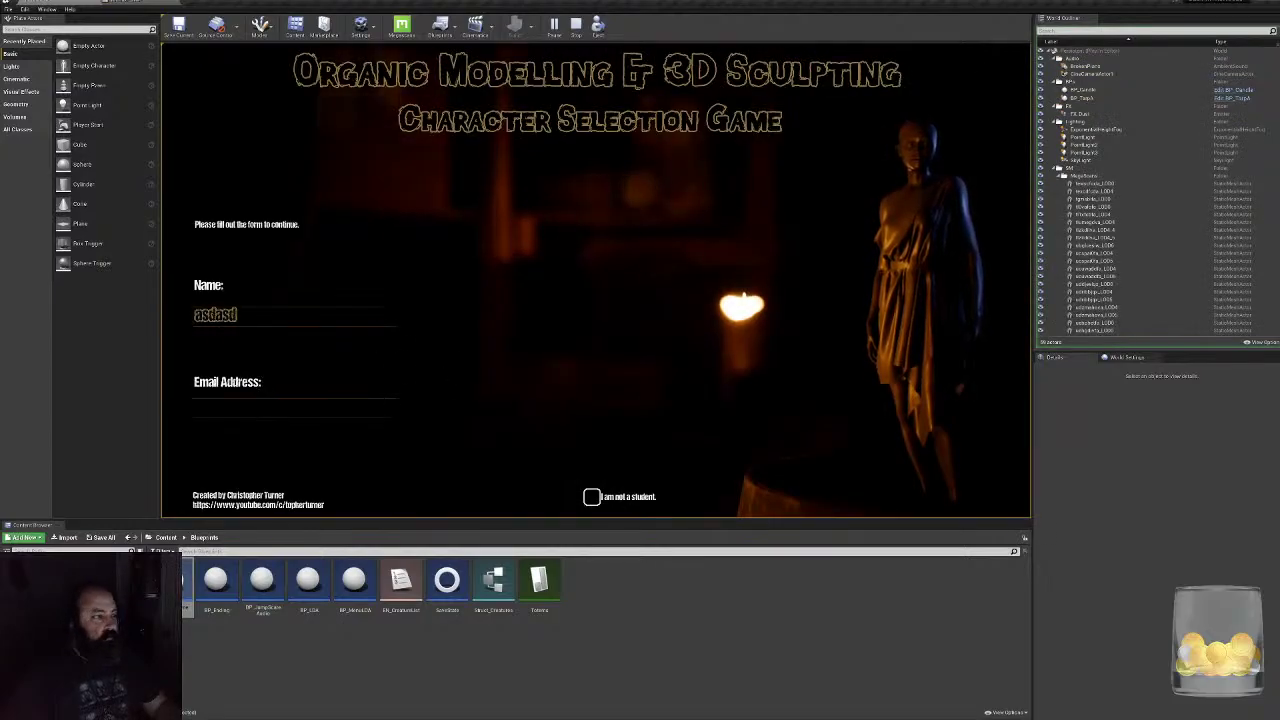
key("Tab")
type("asd")
key("Return")
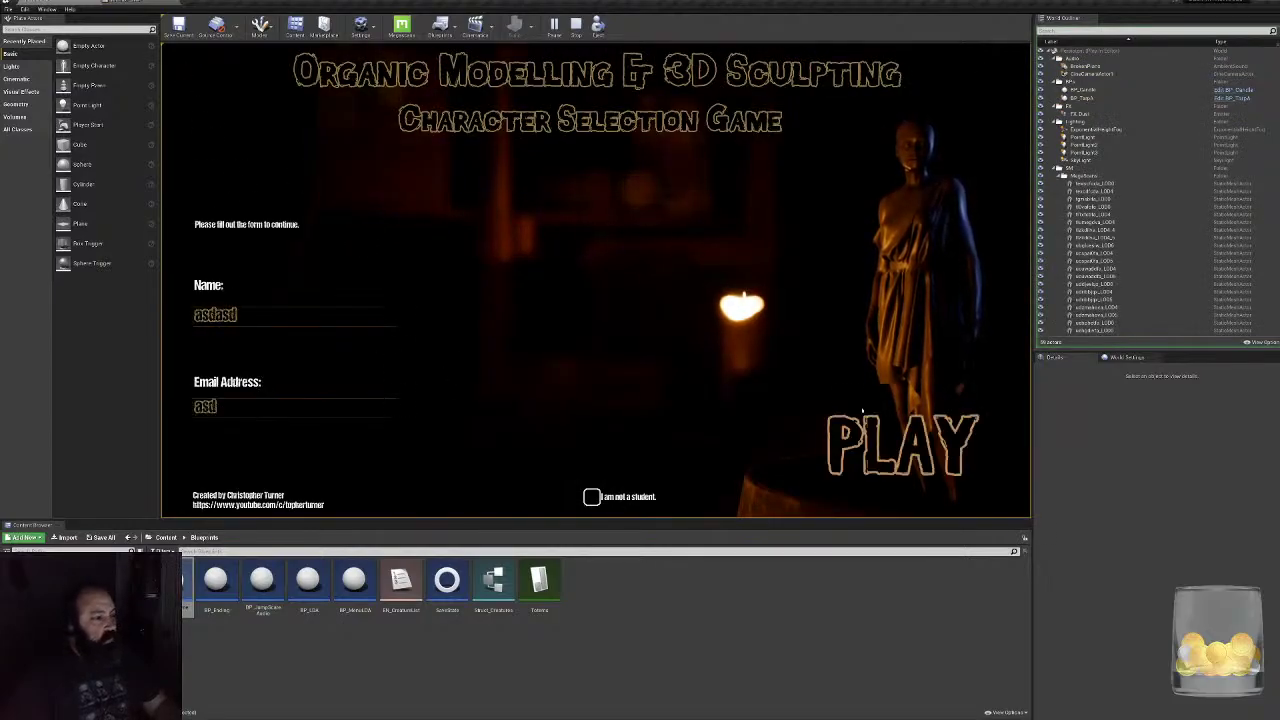
left_click(900, 444)
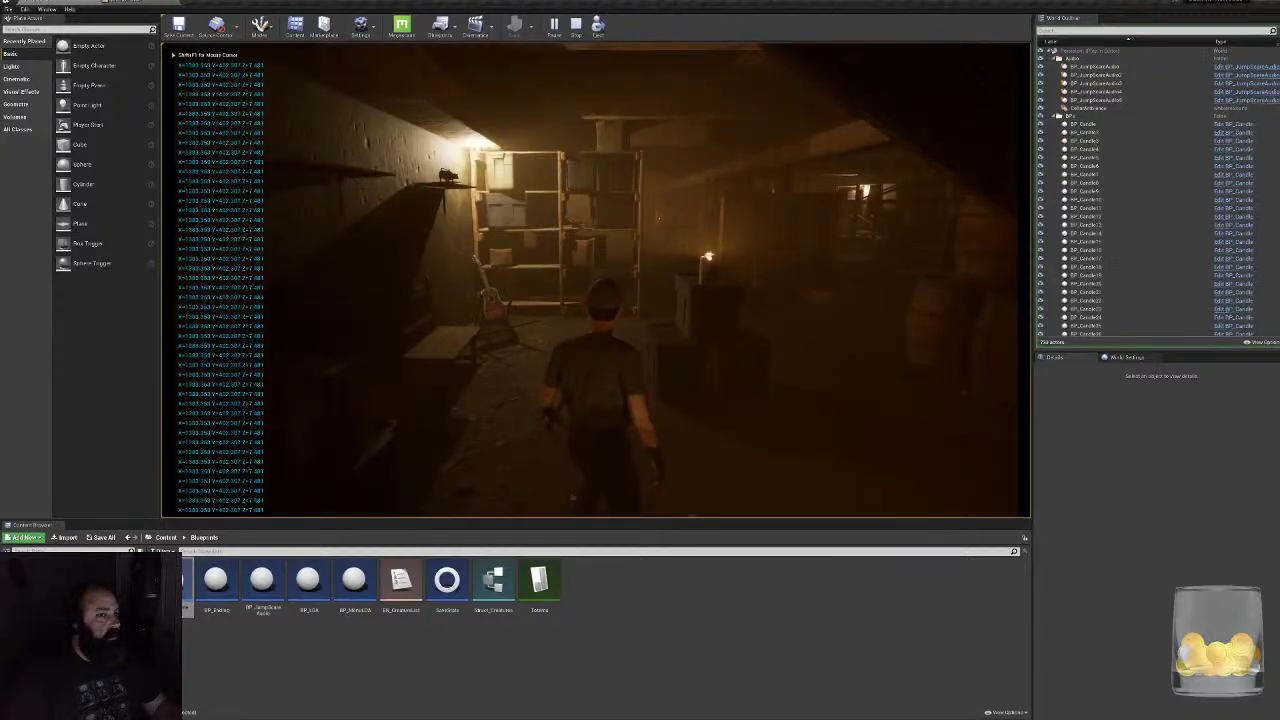
- Walk the character around the cellar to check the printed totem location, stop playing, and close the message log
key("w")
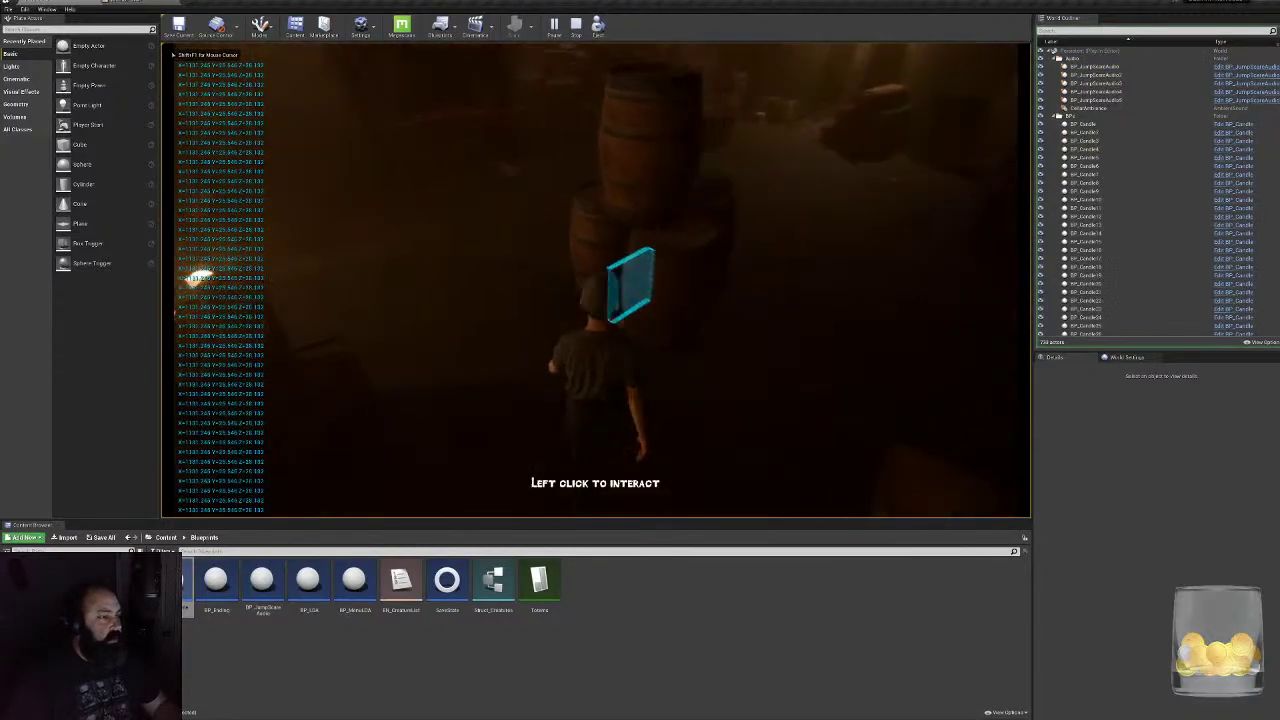
key("w")
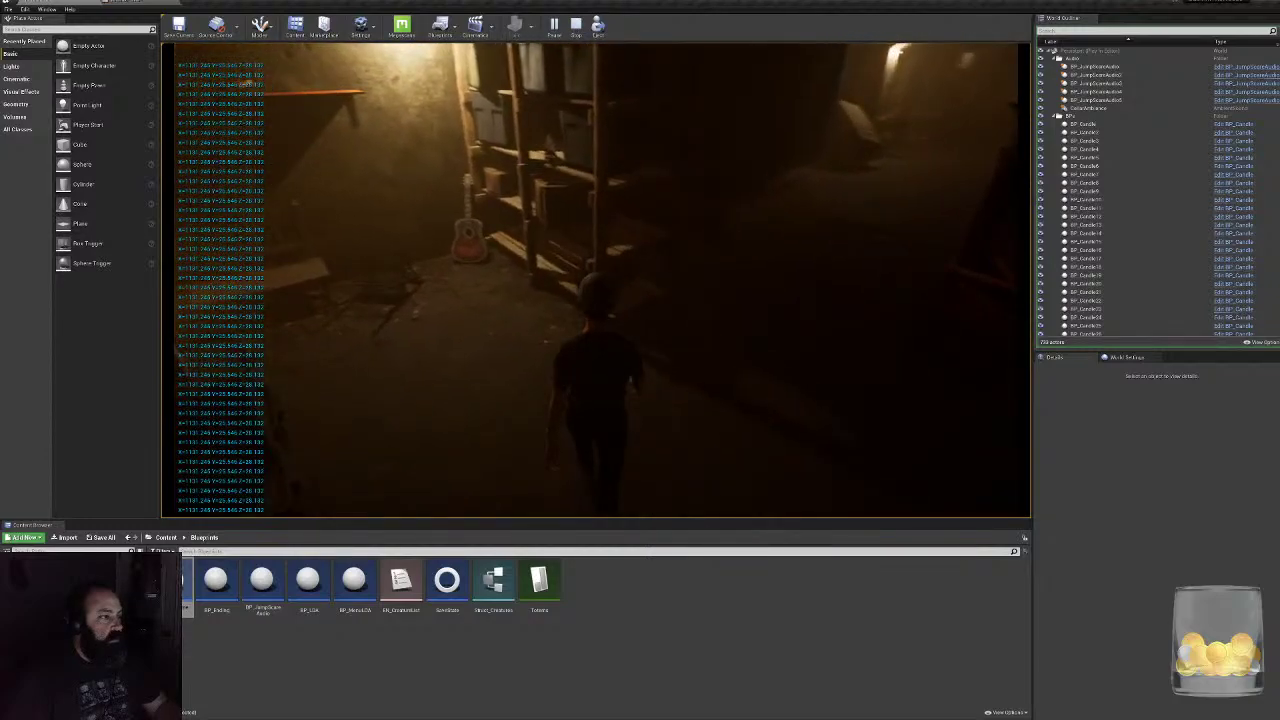
key("w")
key("Escape")
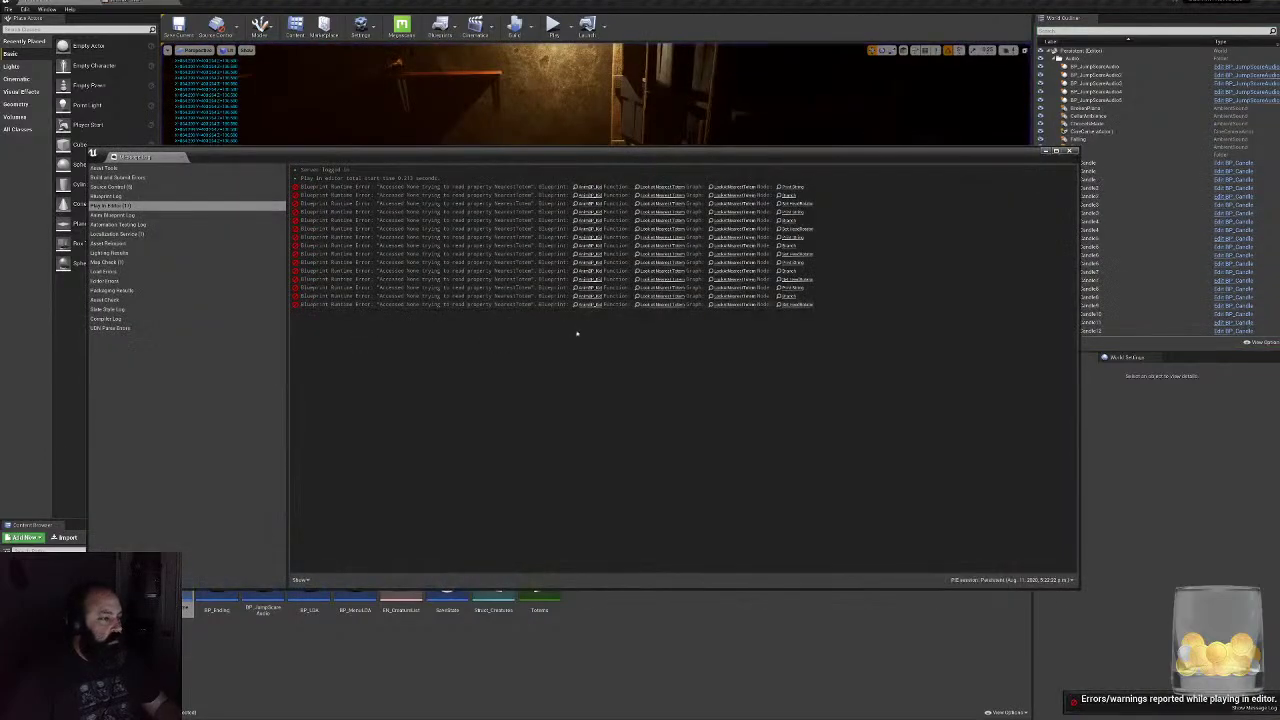
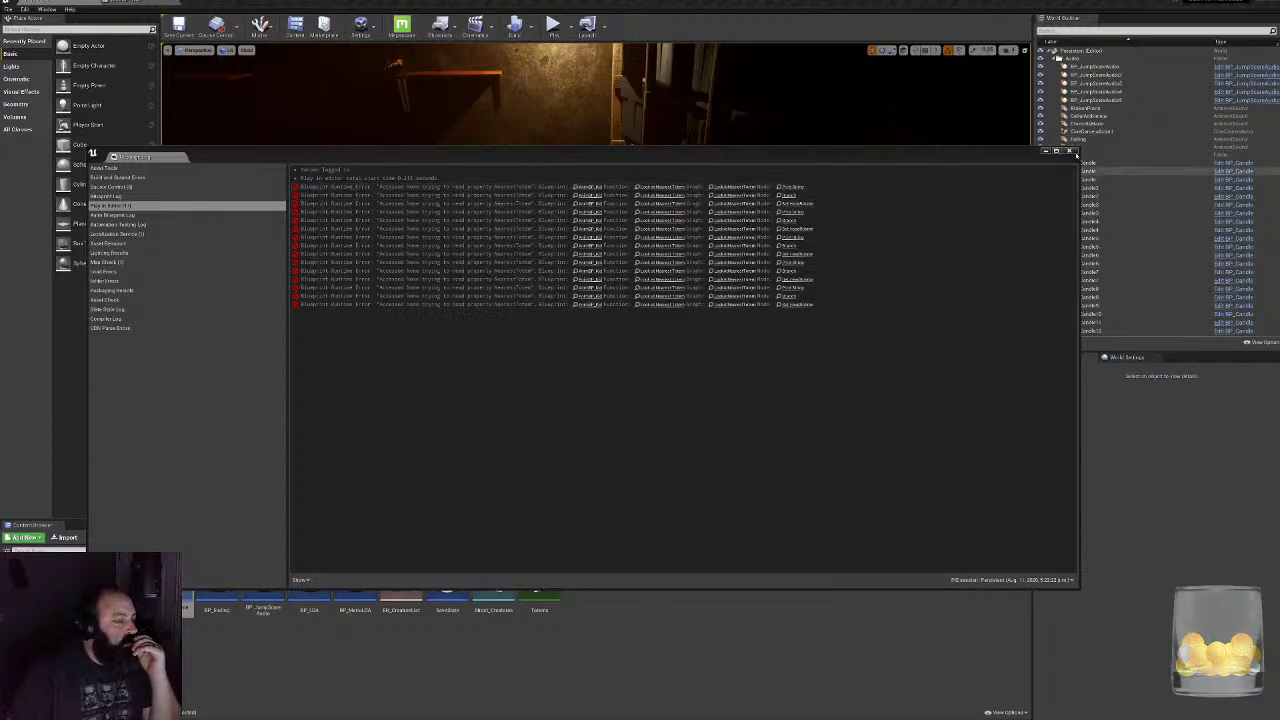
left_click(1069, 151)
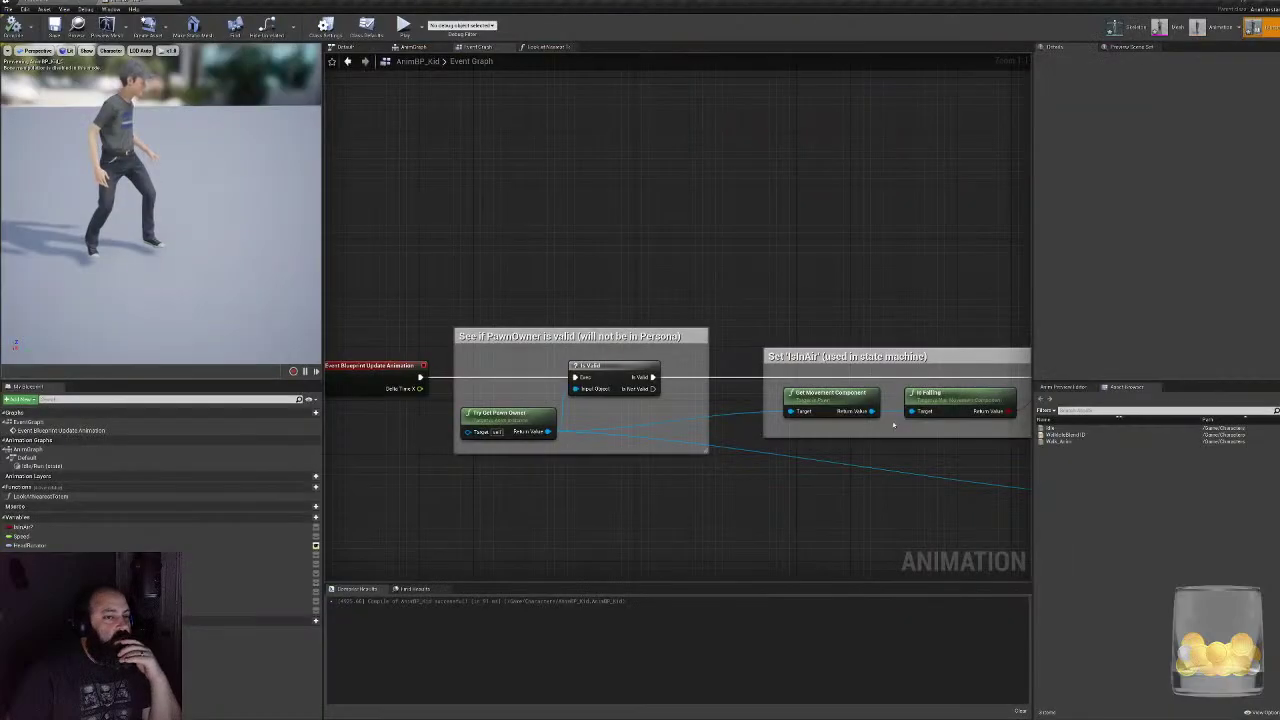
- Return to AnimBP_Kid's Event Graph and open the Look at Nearest Totem function from its call to inspect the rotation nodes
scroll(522, 355, "down", 5)
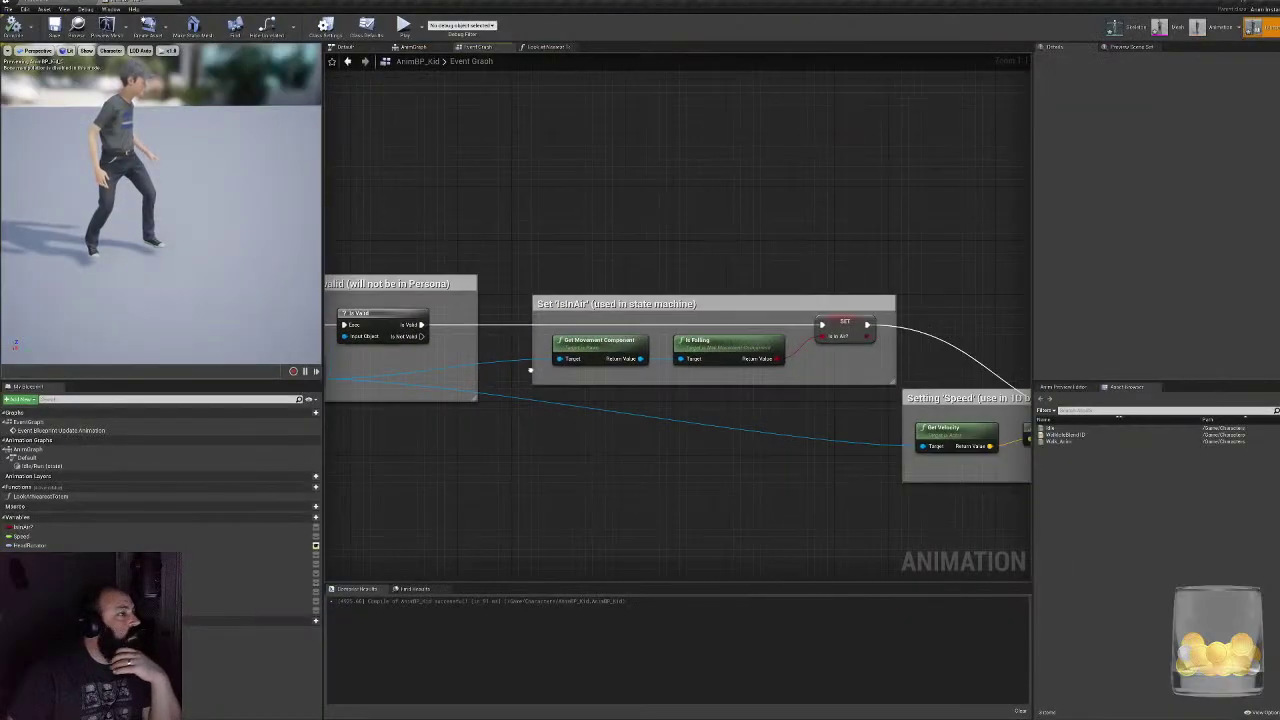
scroll(640, 340, "up", 2)
double_click(620, 305)
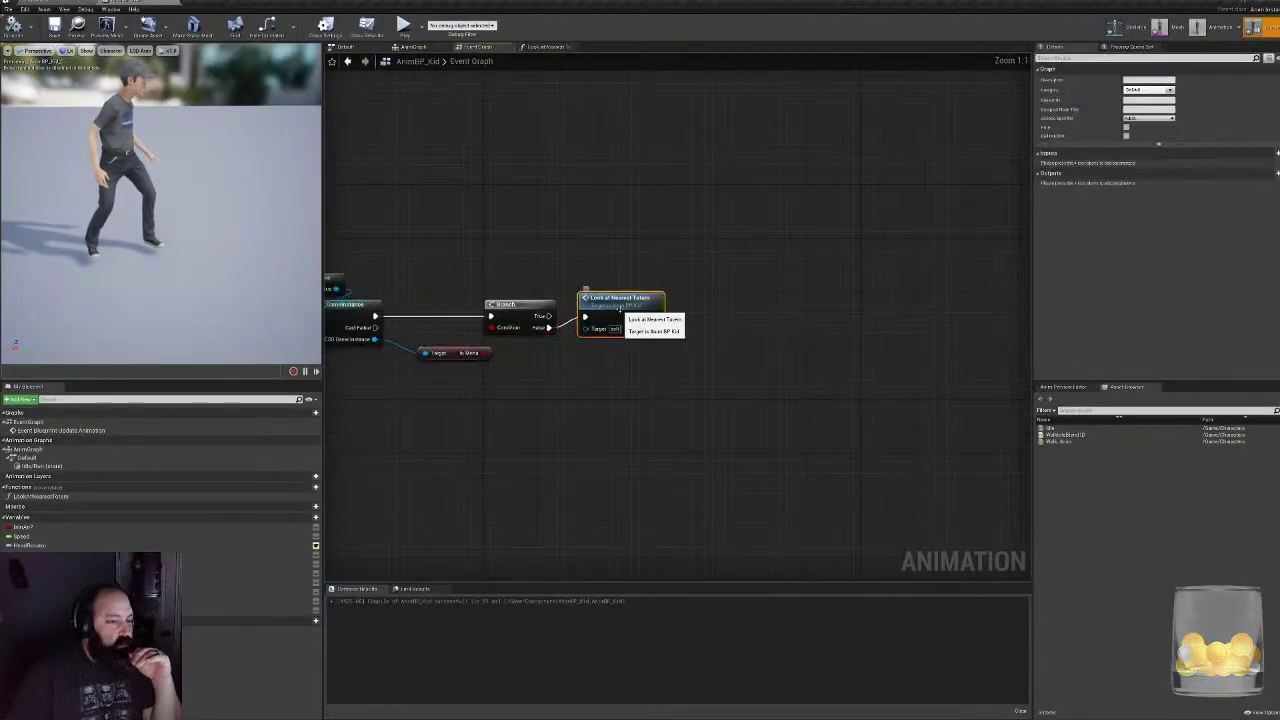
scroll(641, 424, "up", 4)
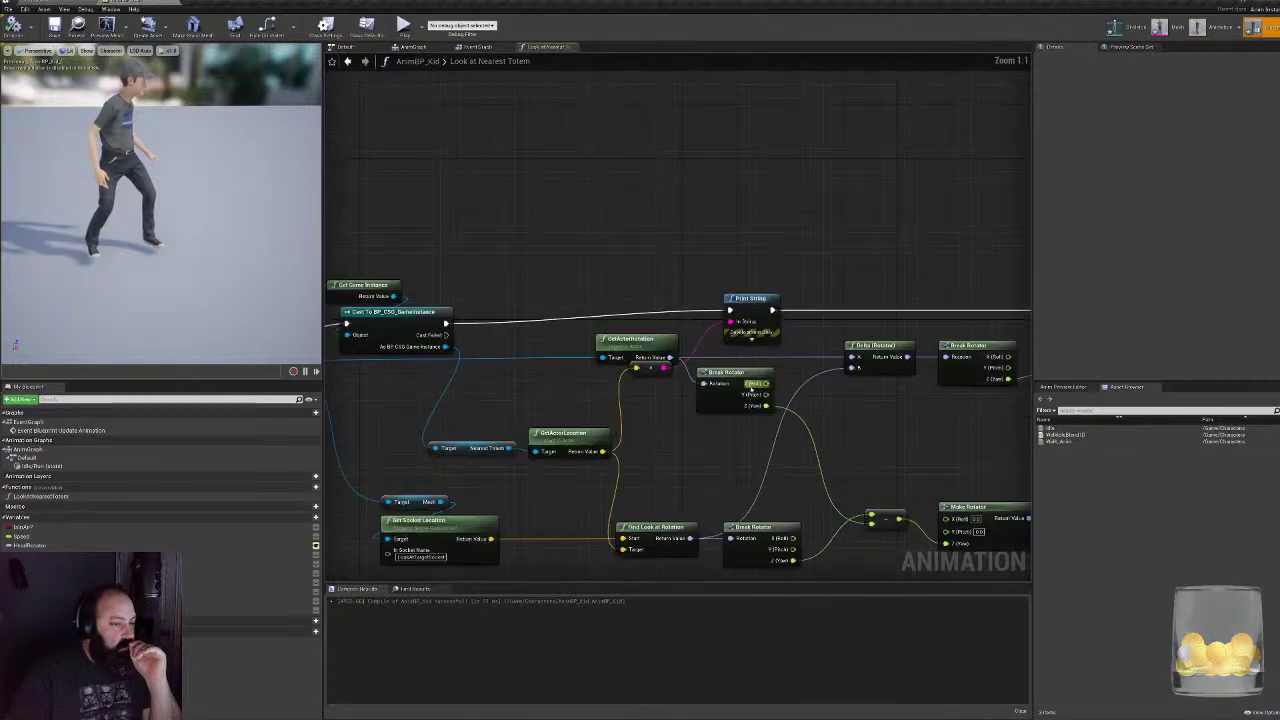
- Tidy the Look at Nearest Totem graph by shifting Print String slightly and aligning the function's entry node with the character cast
left_click_drag(763, 296, 775, 303)
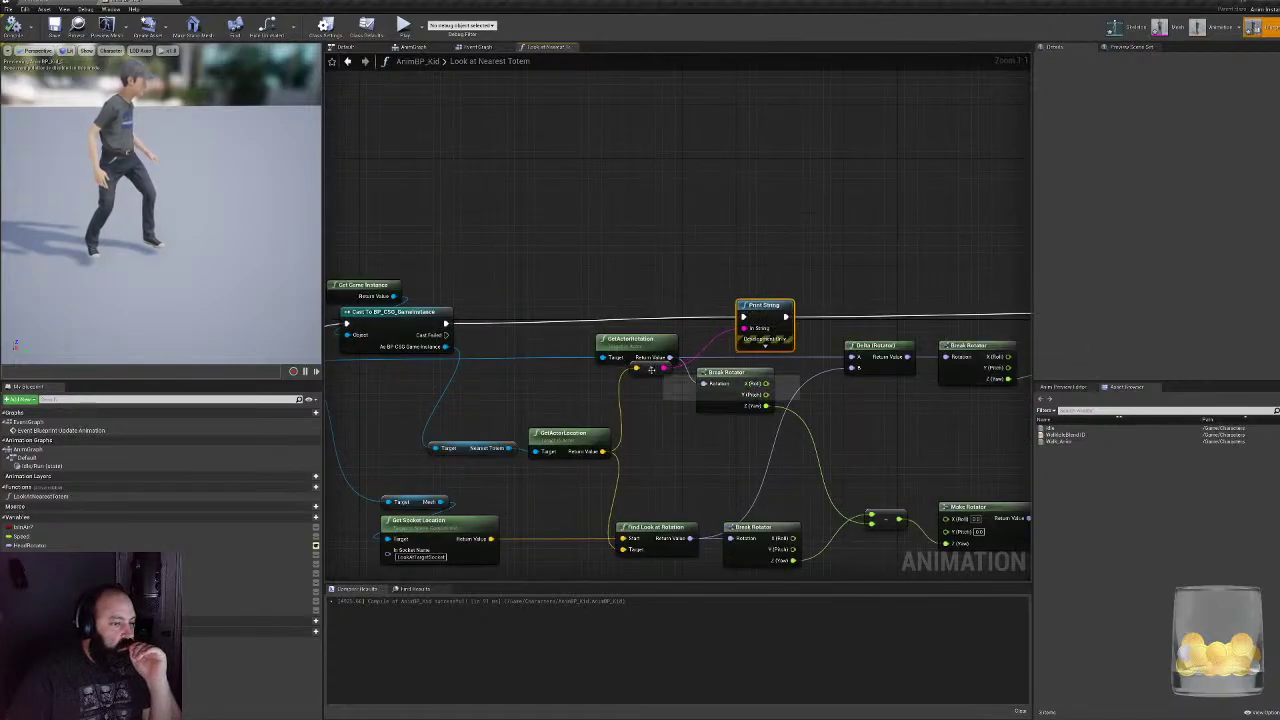
right_click_drag(551, 400, 866, 346)
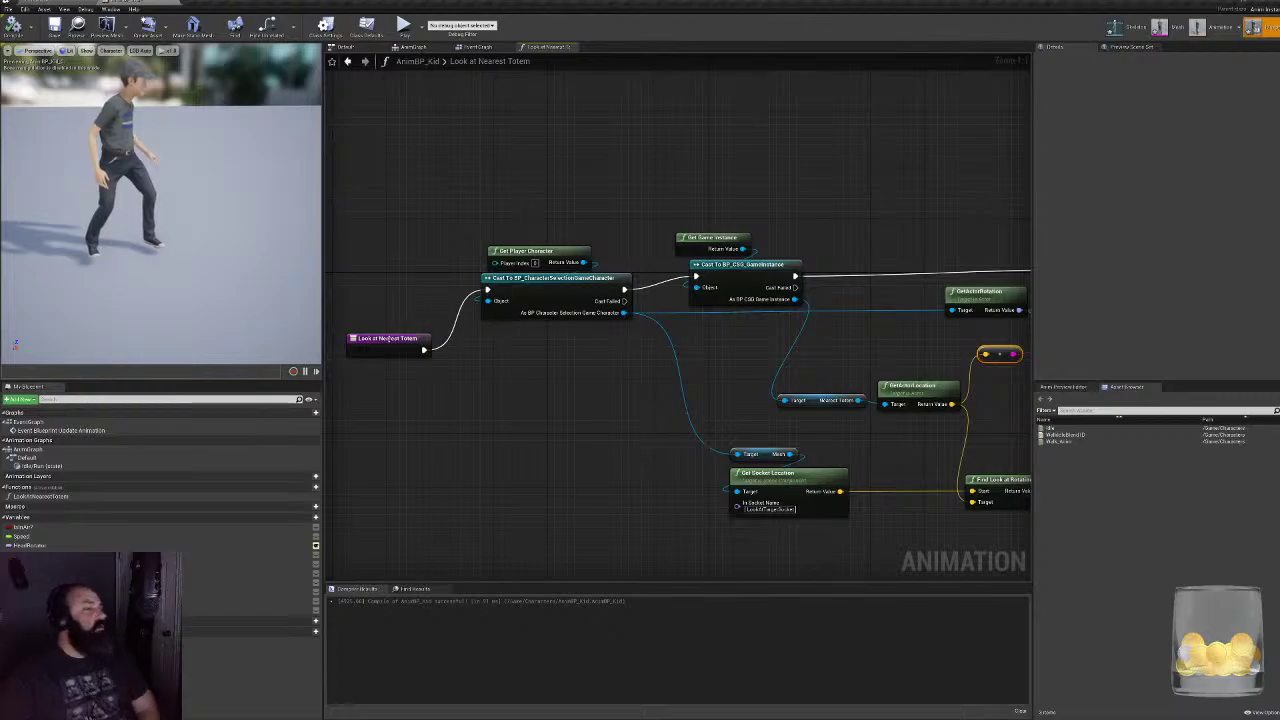
left_click_drag(388, 338, 401, 278)
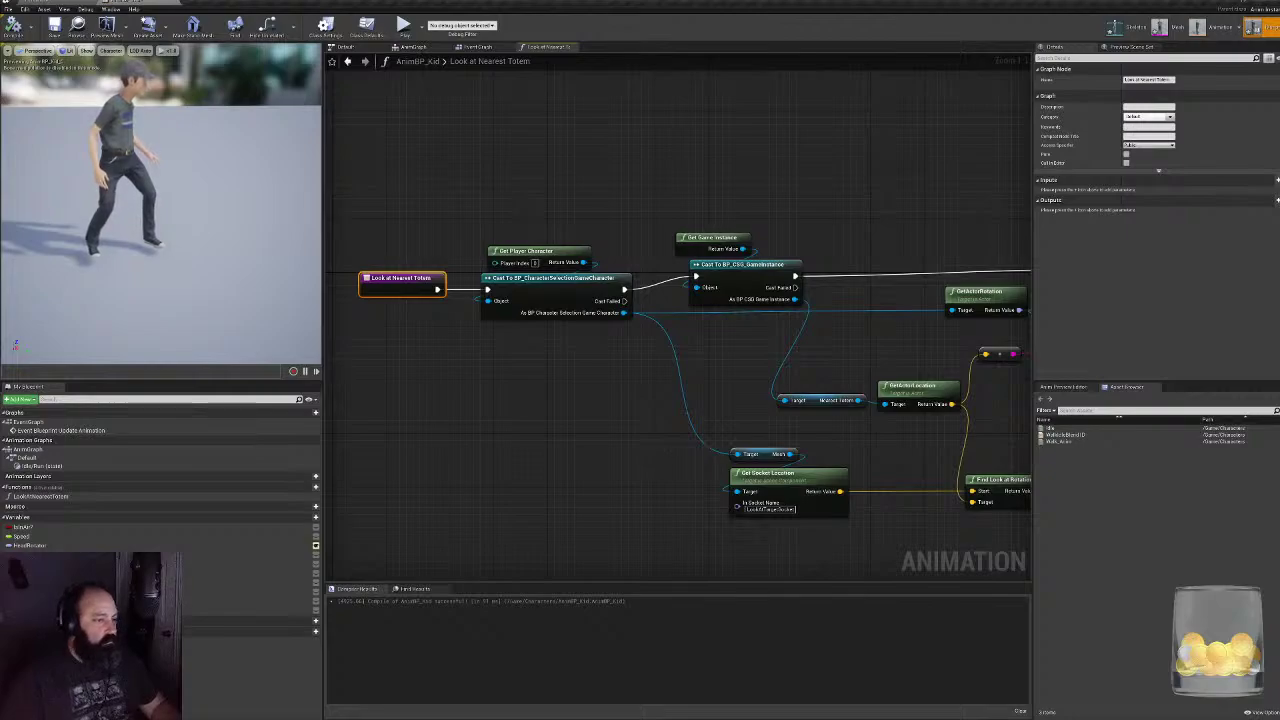
- Check the Look at Nearest Totem call after the Branch in the Event Graph, and reopen the function from it
left_click(478, 48)
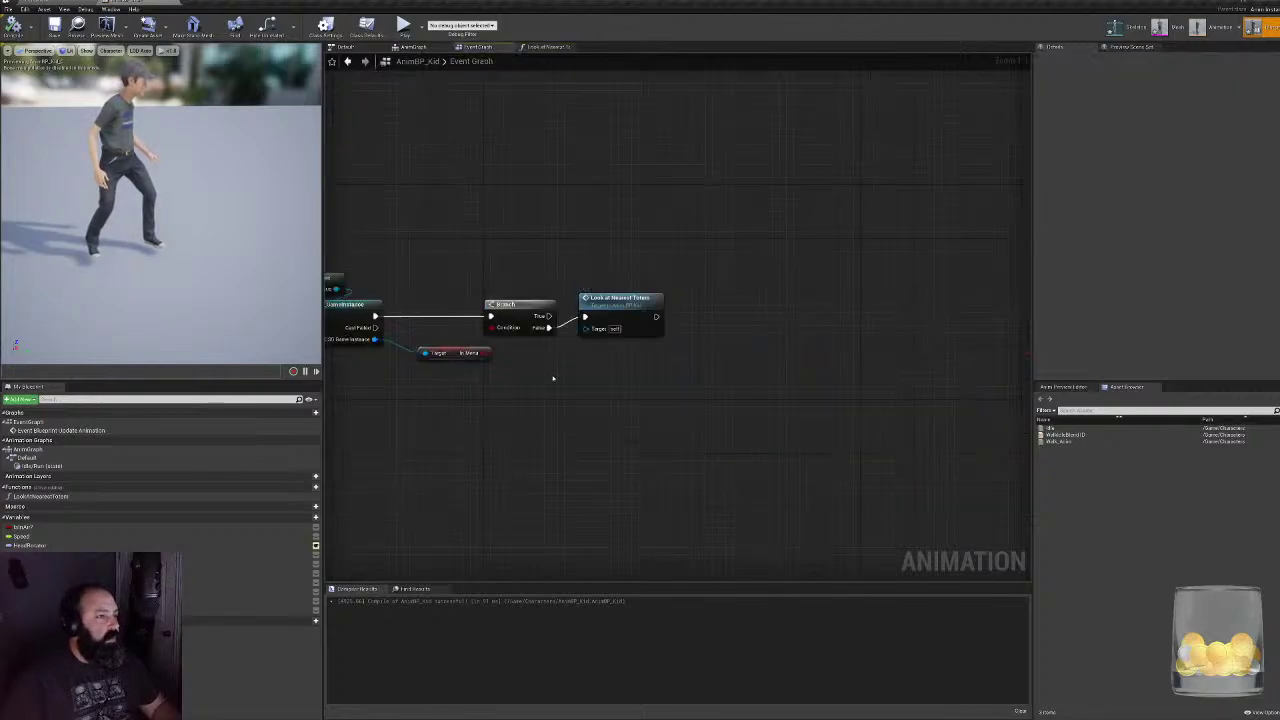
left_click(618, 298)
right_click_drag(586, 428, 880, 414)
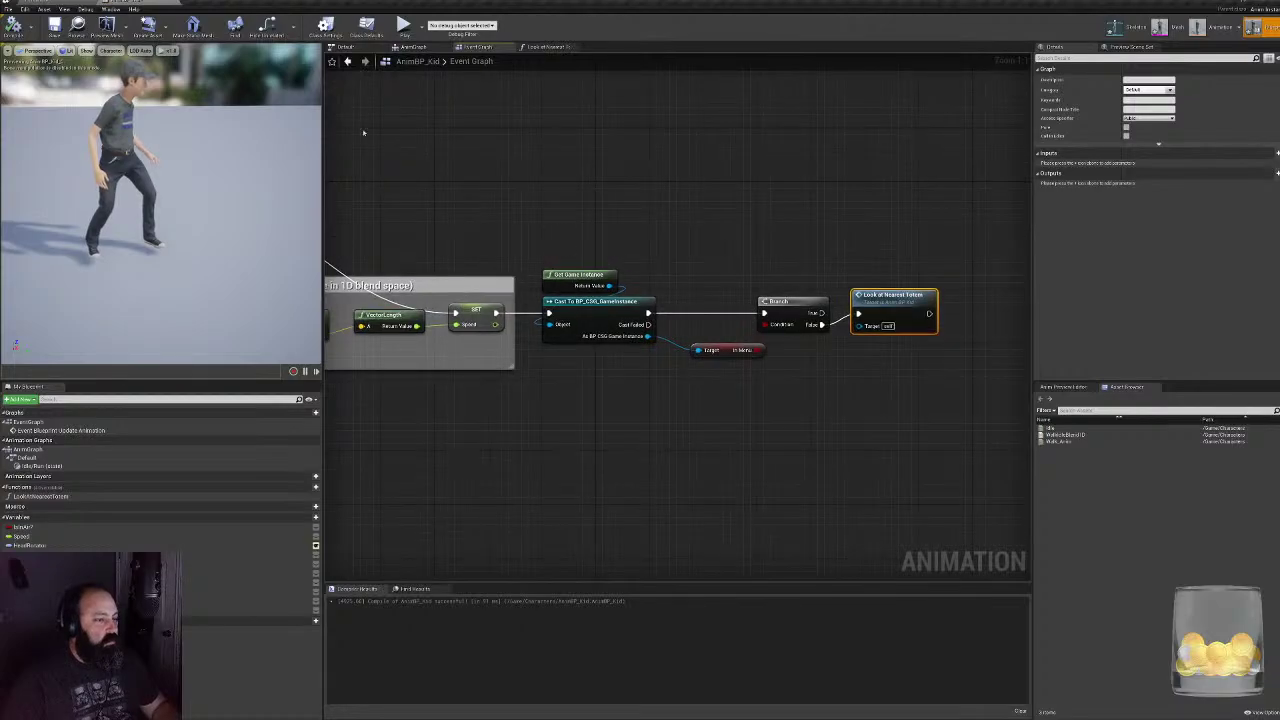
double_click(893, 305)
- Trace how the character cast, game instance cast and Nearest Totem getter feed the actor rotation and location nodes
left_click_drag(497, 212, 622, 318)
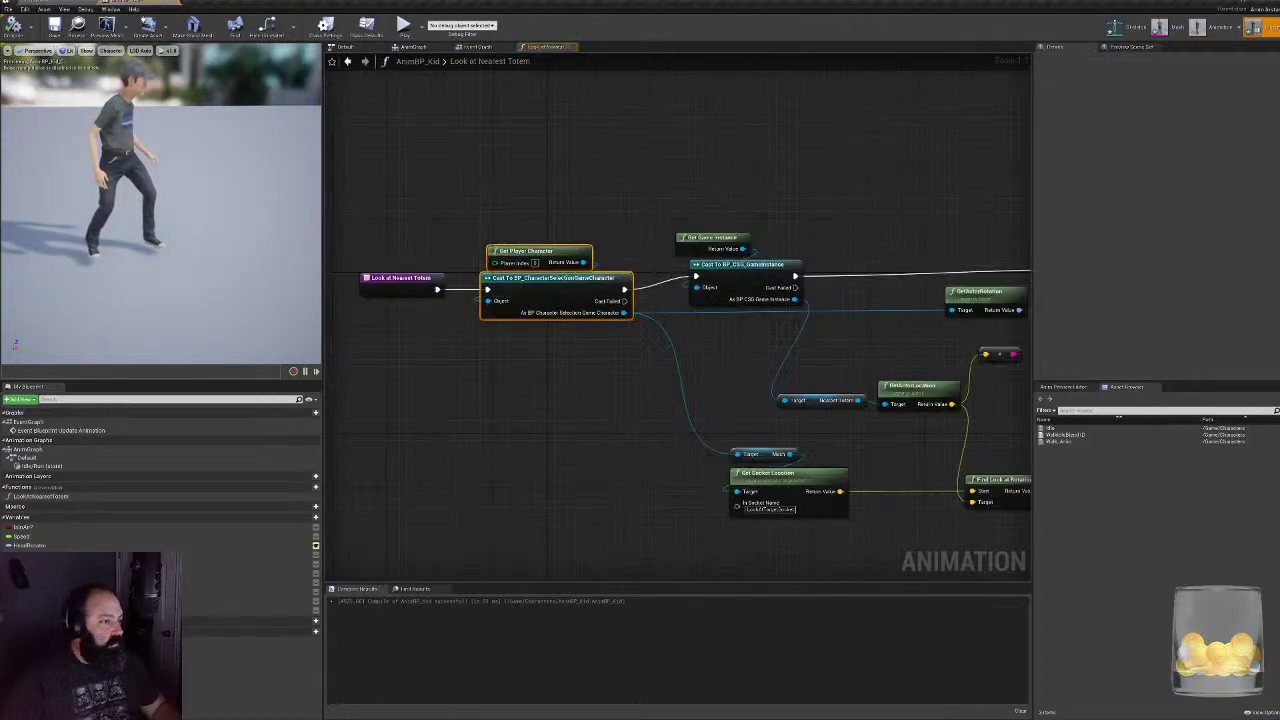
right_click_drag(654, 389, 384, 366)
left_click(645, 318)
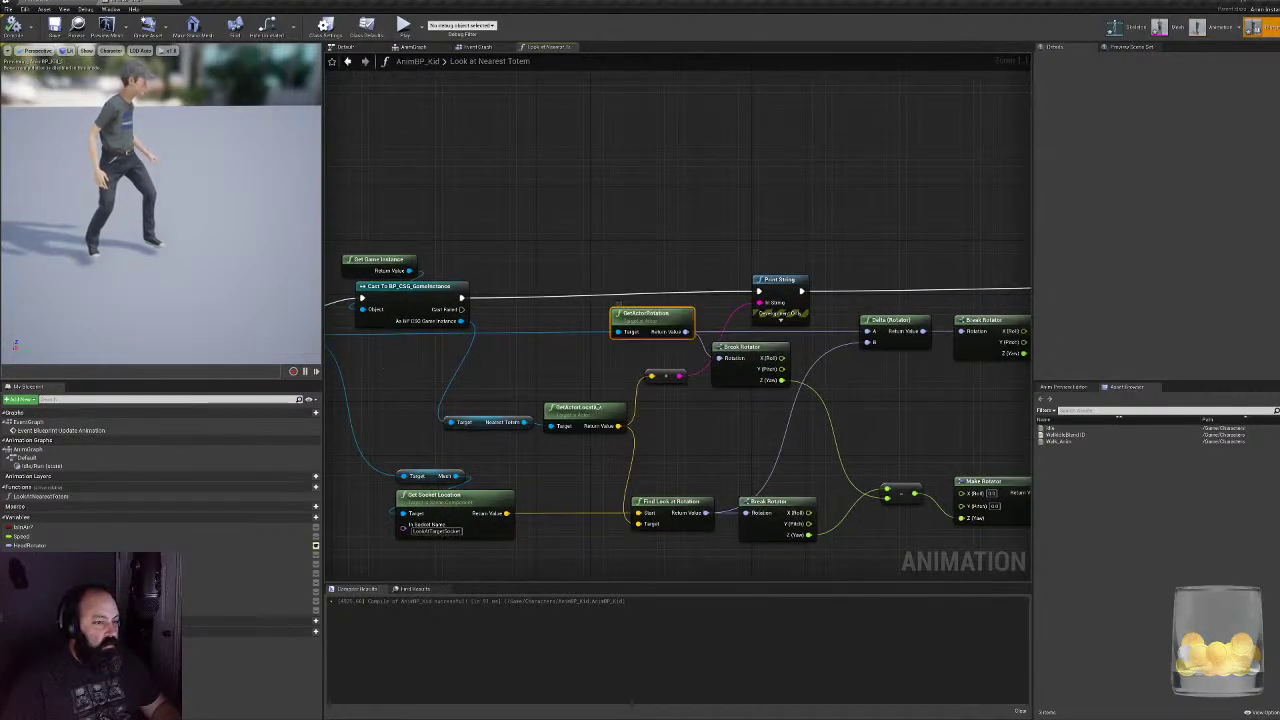
right_click_drag(443, 395, 773, 384)
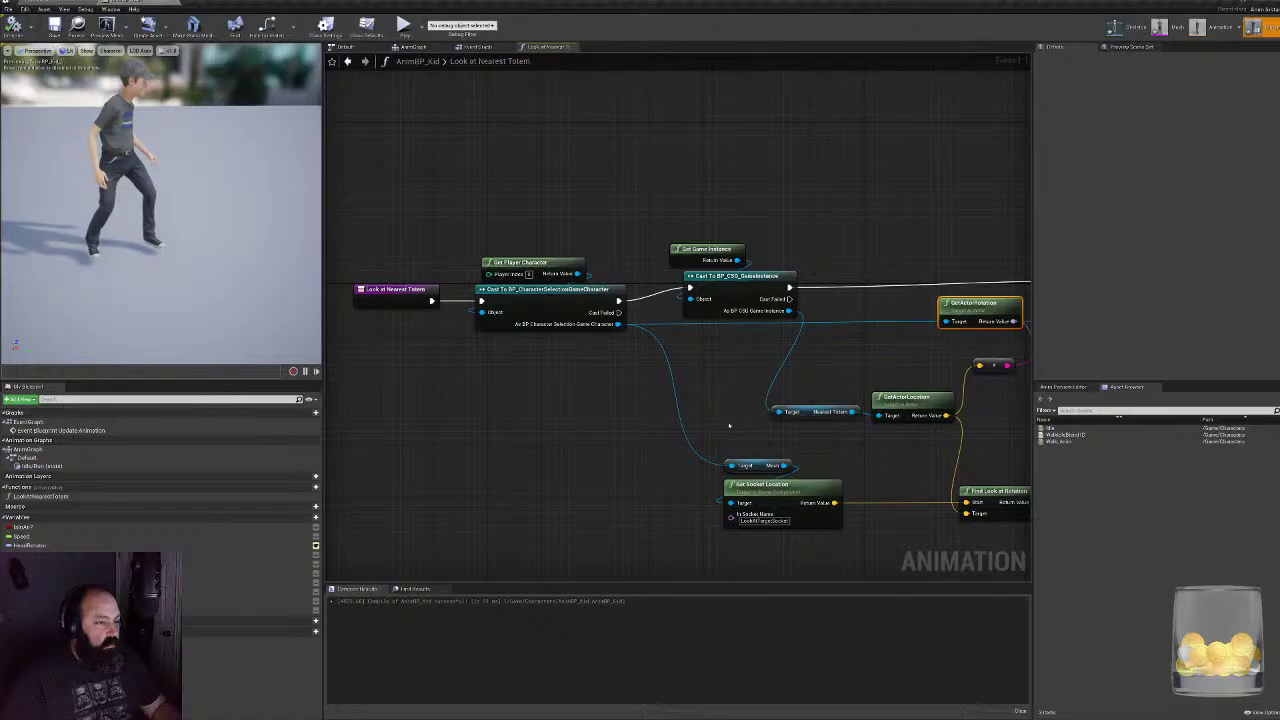
left_click(815, 411)
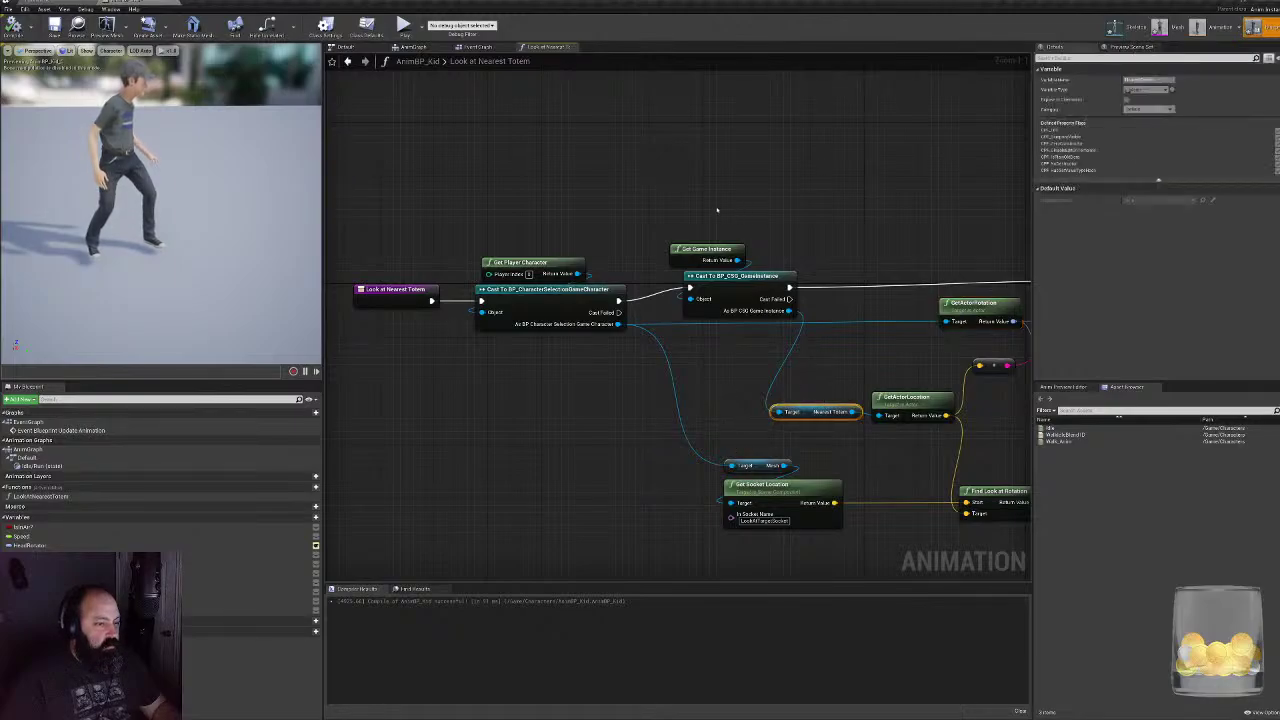
left_click_drag(716, 209, 798, 312)
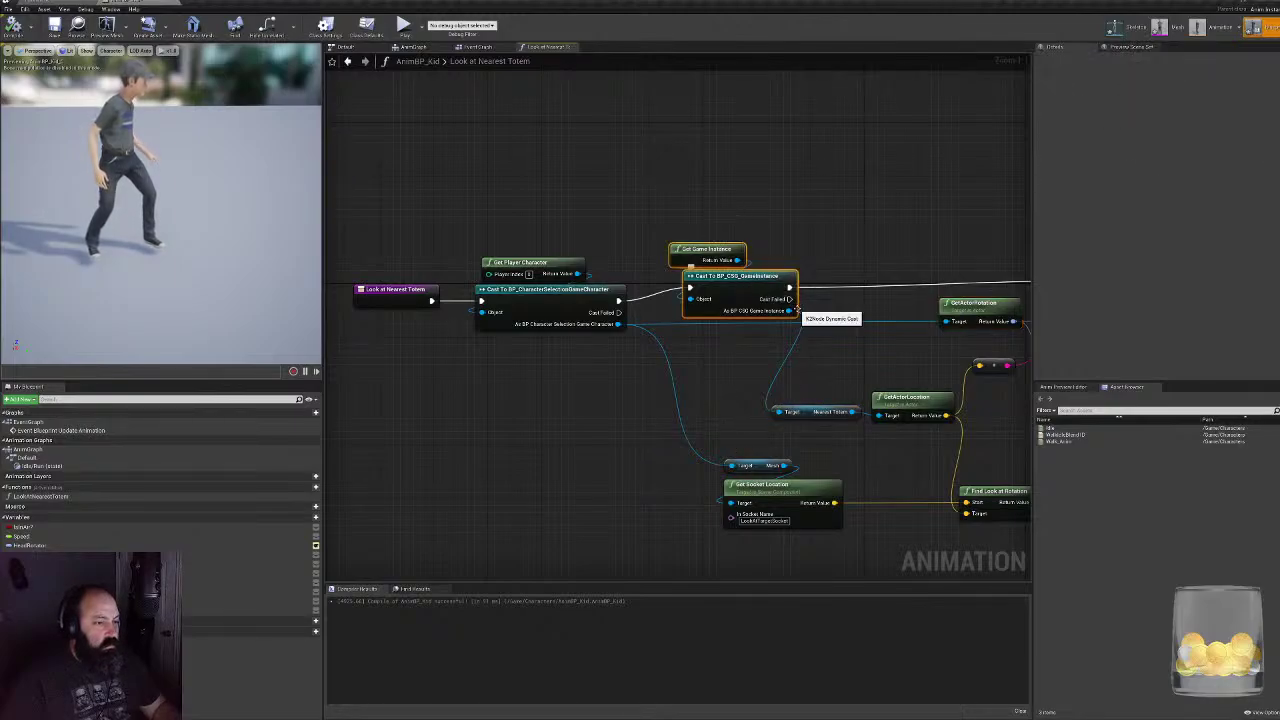
right_click_drag(837, 398, 697, 408)
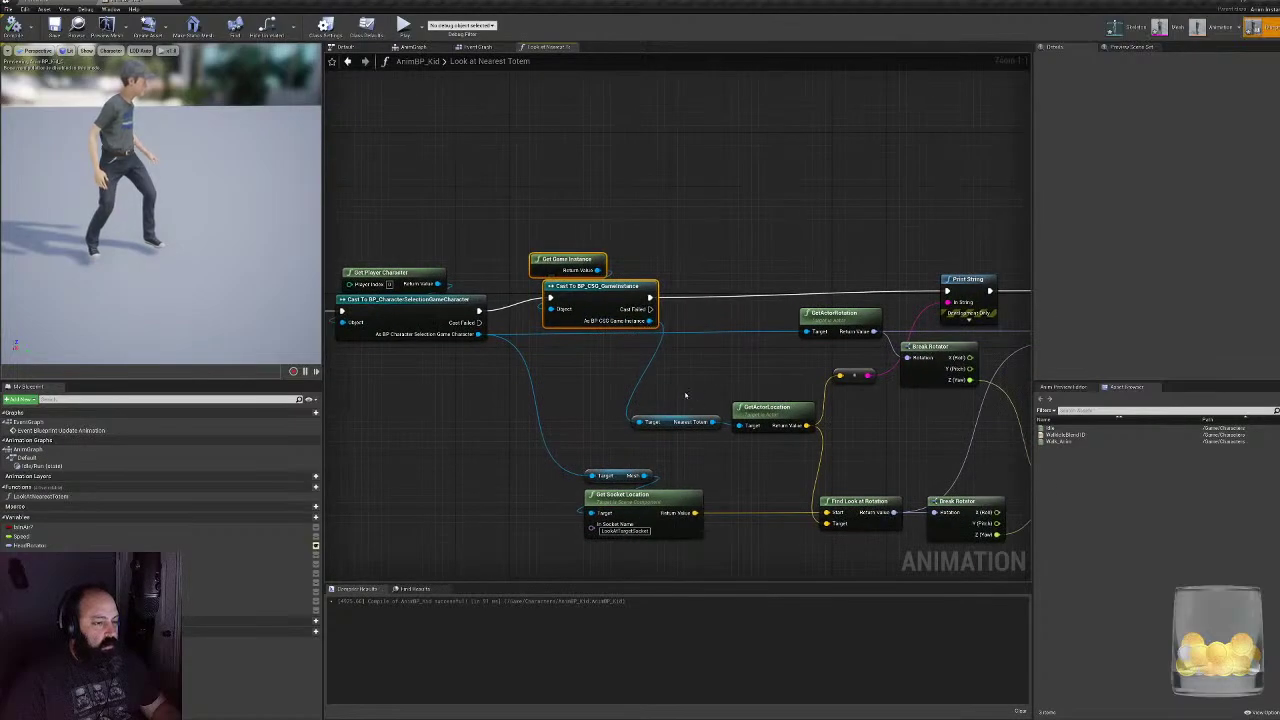
left_click(676, 421)
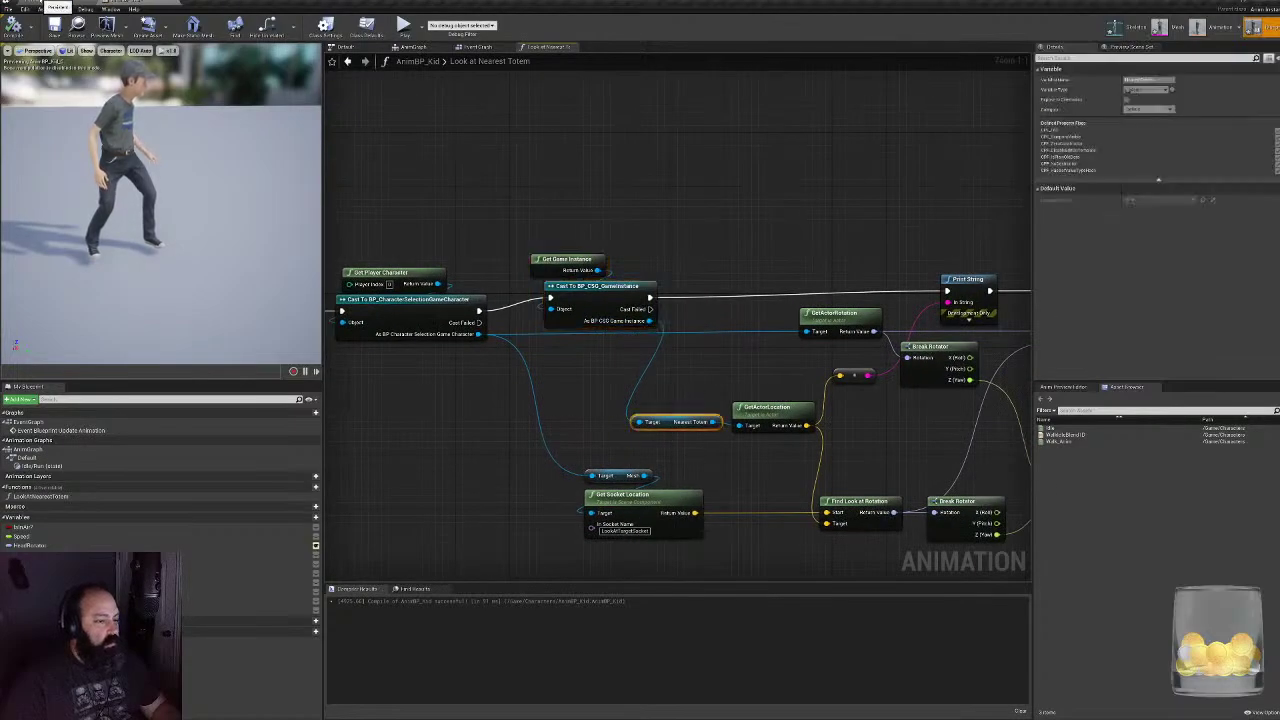
- Open the BP_CSG_GameInstance blueprint and examine the NearestTotem variable's settings and default value
left_click(50, 4)
double_click(190, 578)
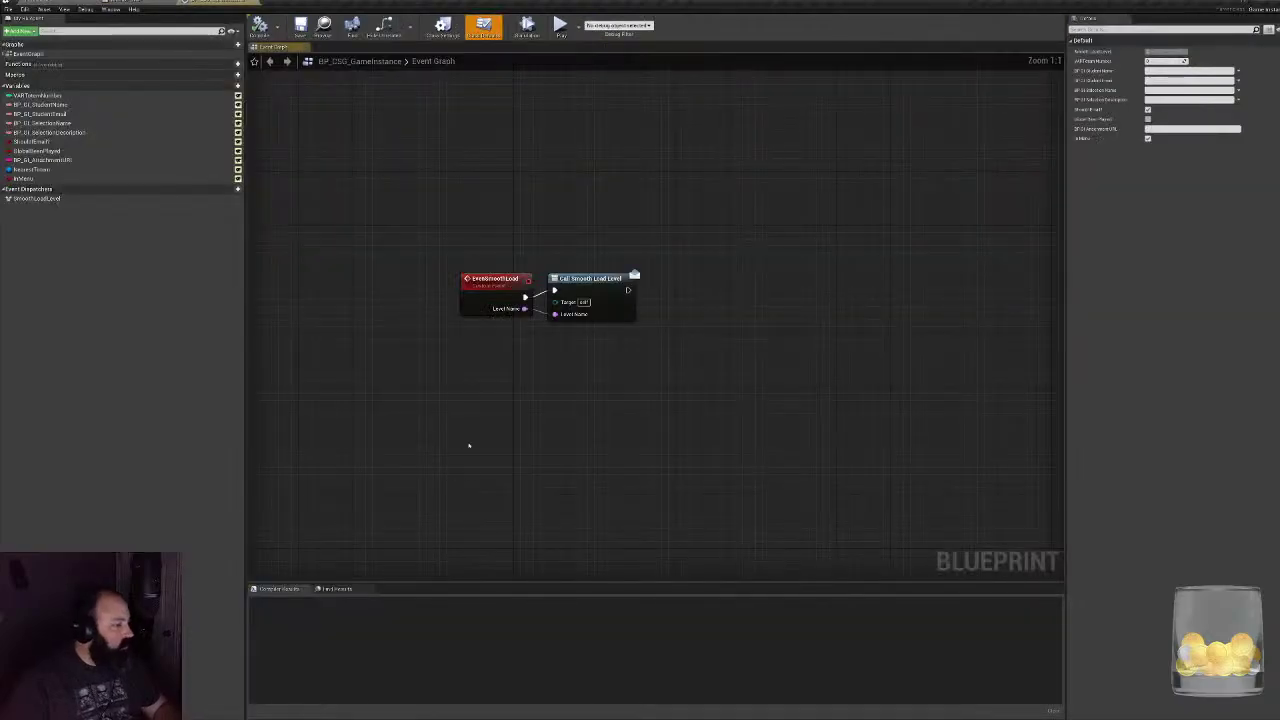
left_click(32, 169)
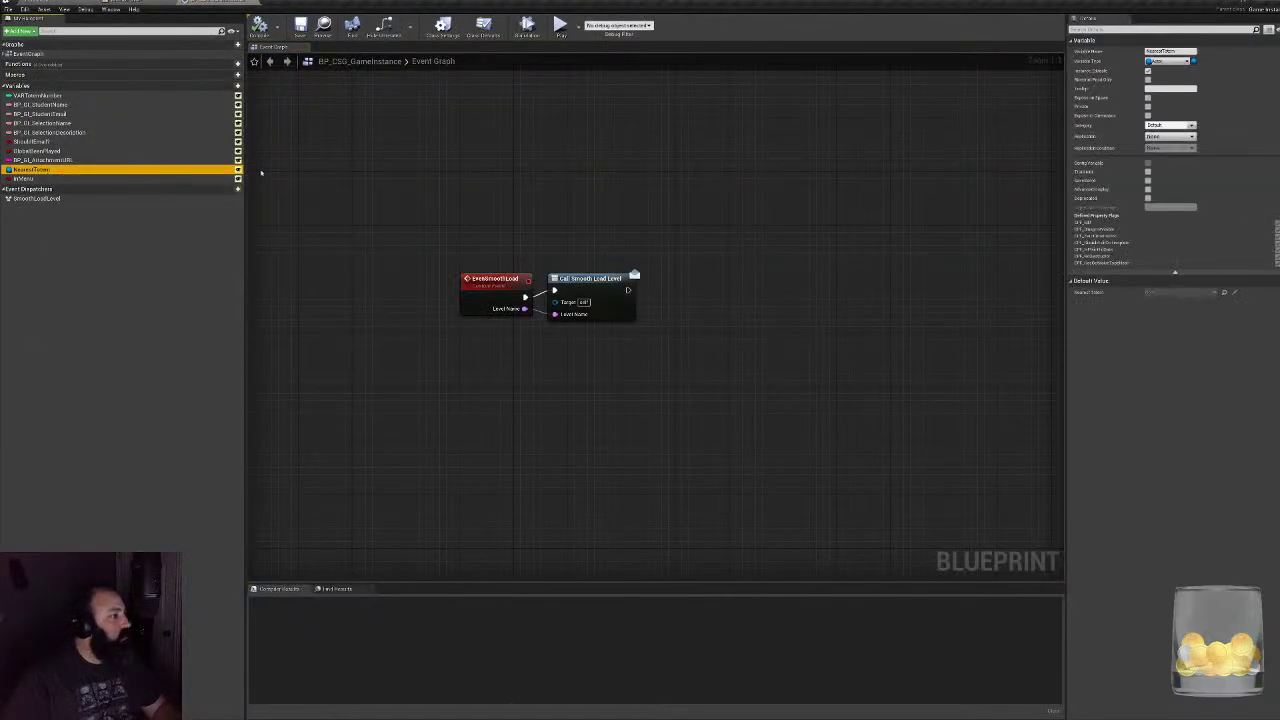
left_click(1215, 294)
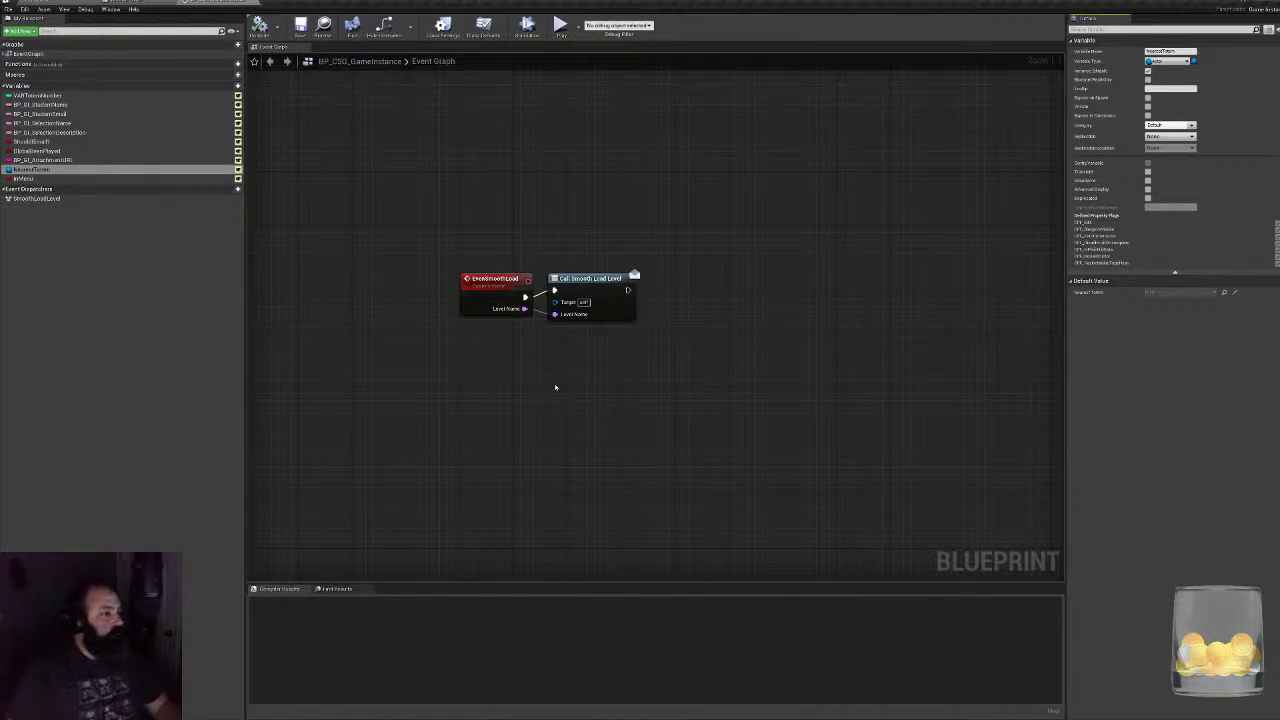
- Open BP_CharacterSelectionGameCharacter and examine how Event Tick calls Find Nearest Totem and sets the game instance's Nearest Totem
left_click(150, 3)
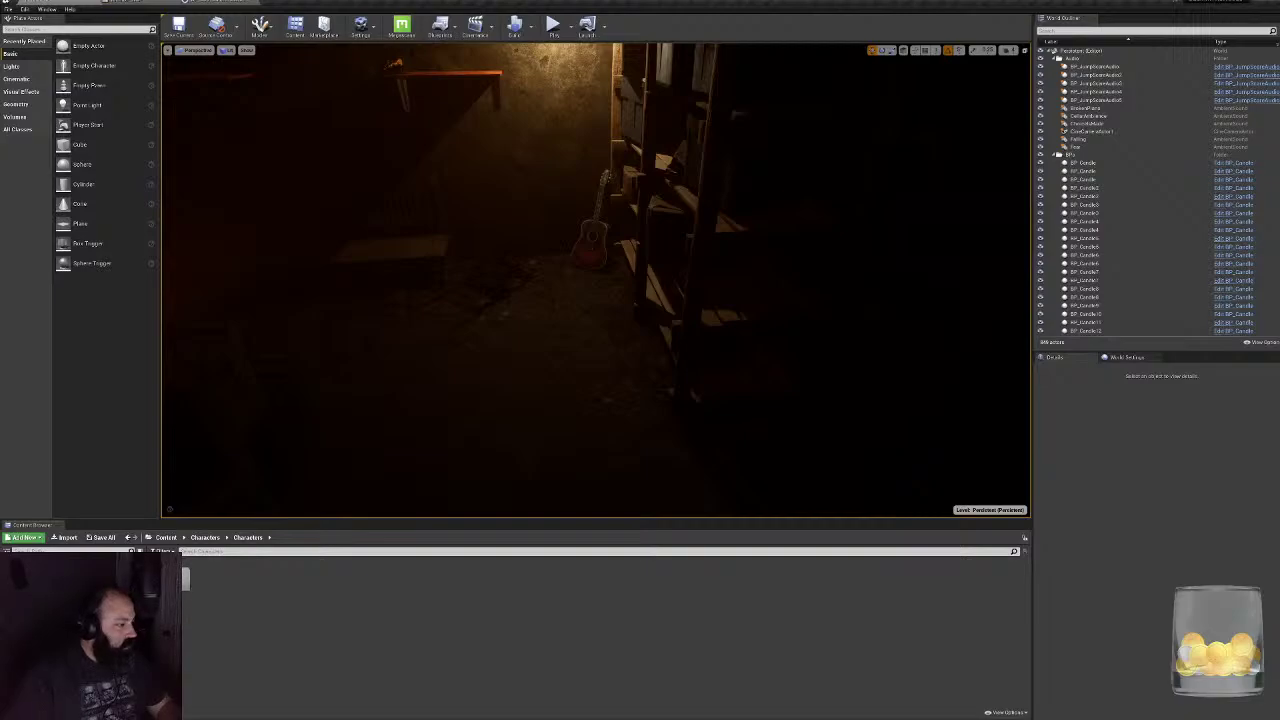
double_click(349, 571)
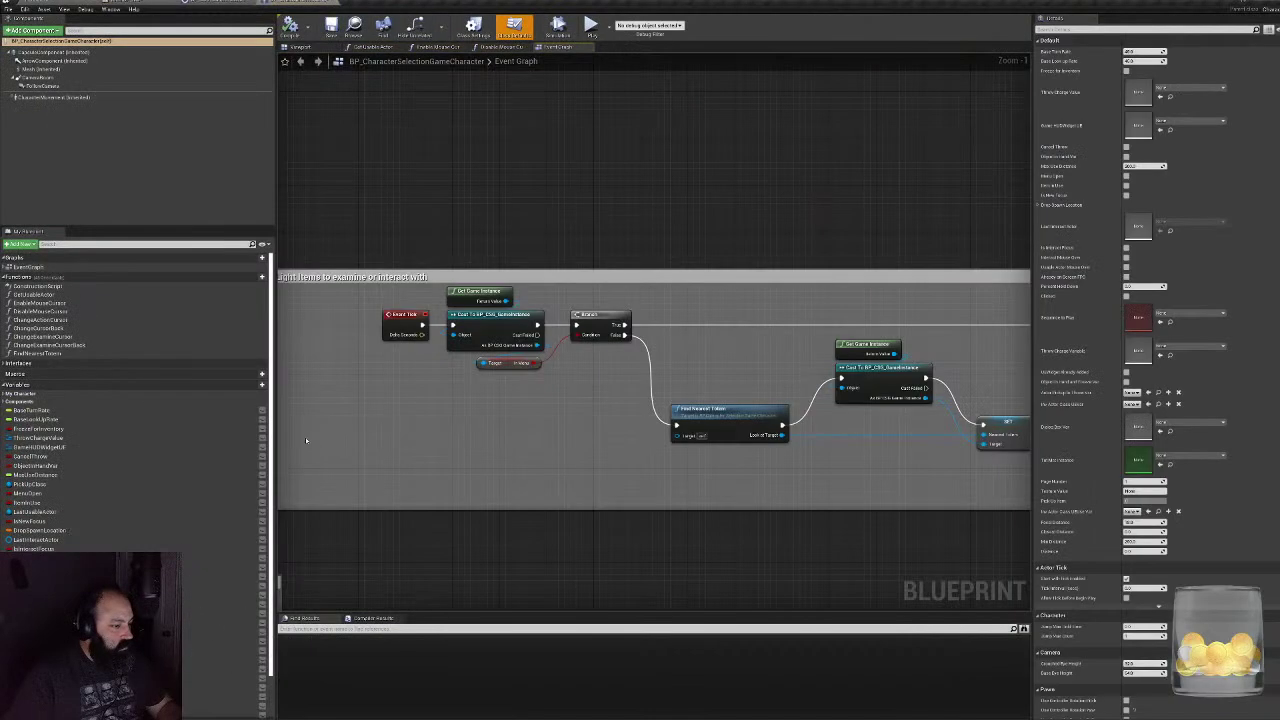
right_click_drag(407, 406, 575, 411)
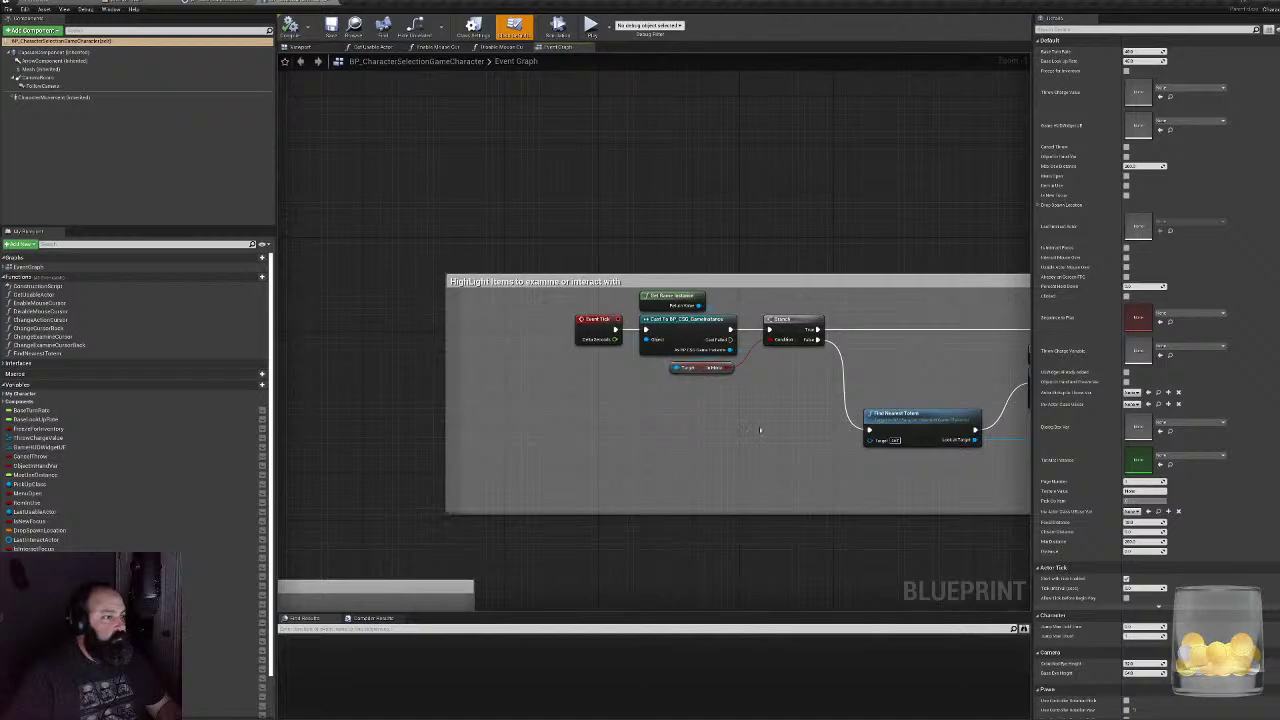
right_click_drag(760, 430, 420, 405)
left_click(552, 398)
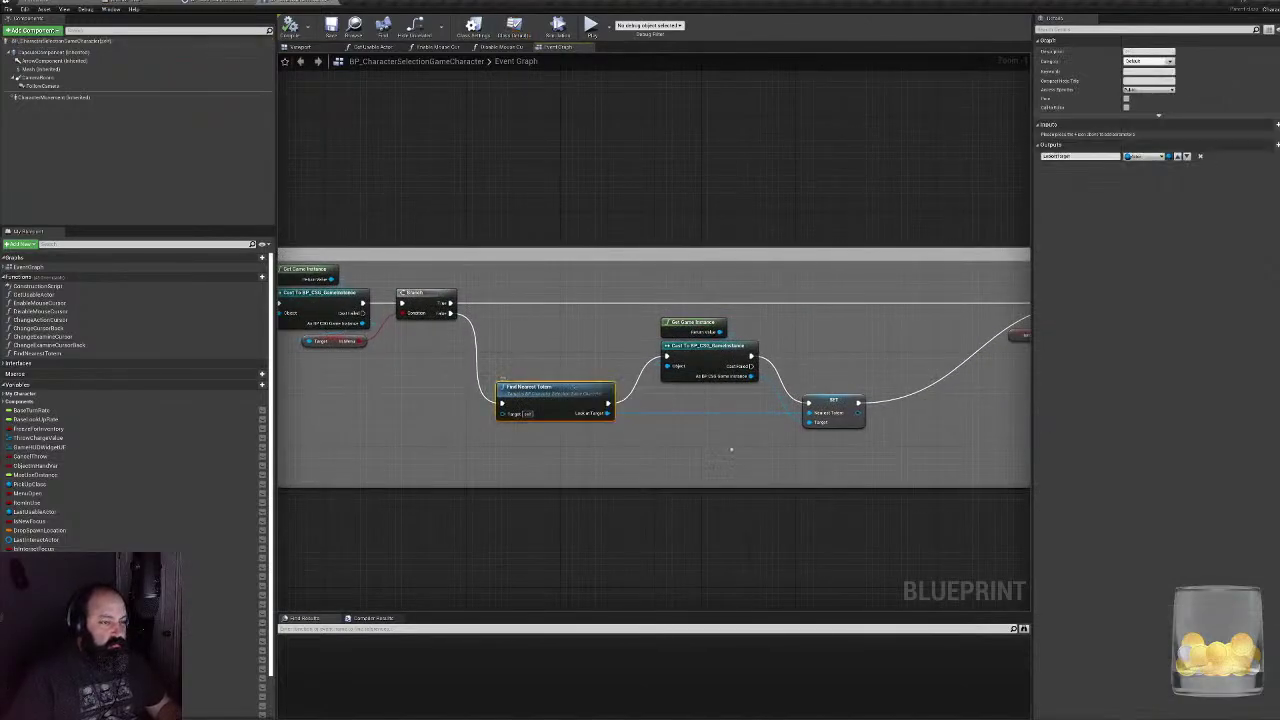
right_click_drag(731, 449, 548, 447)
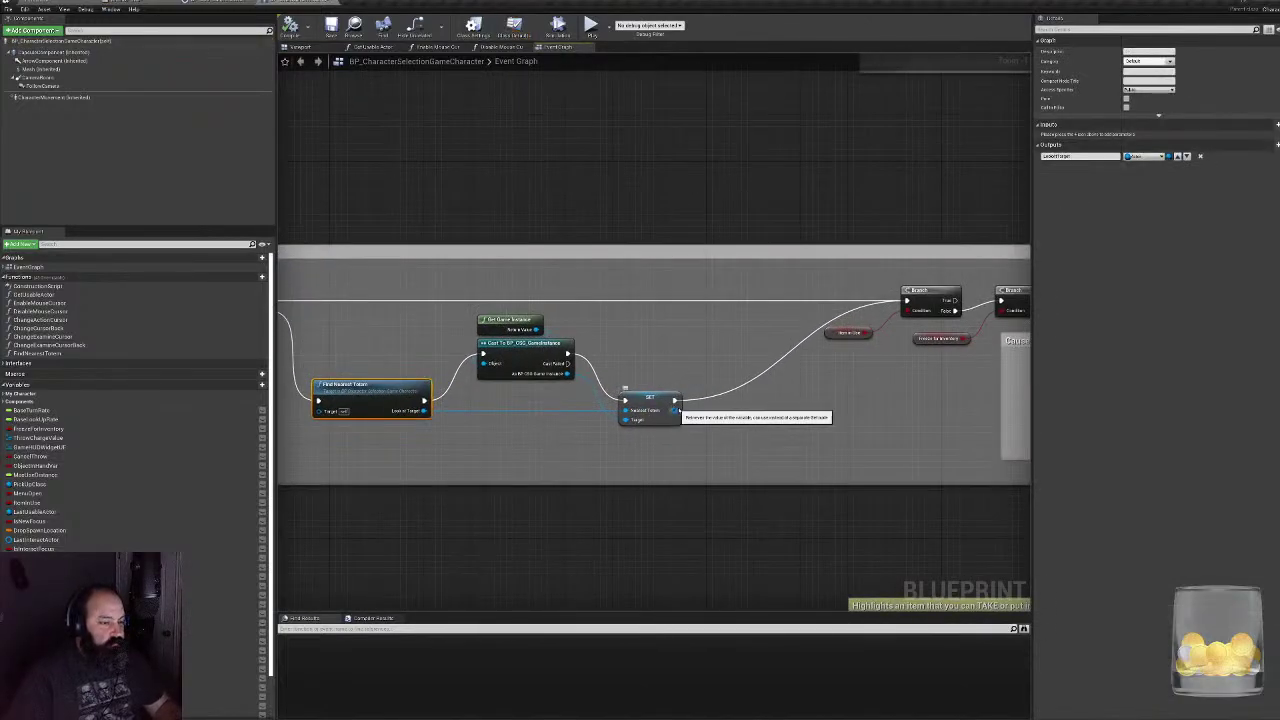
left_click(655, 408)
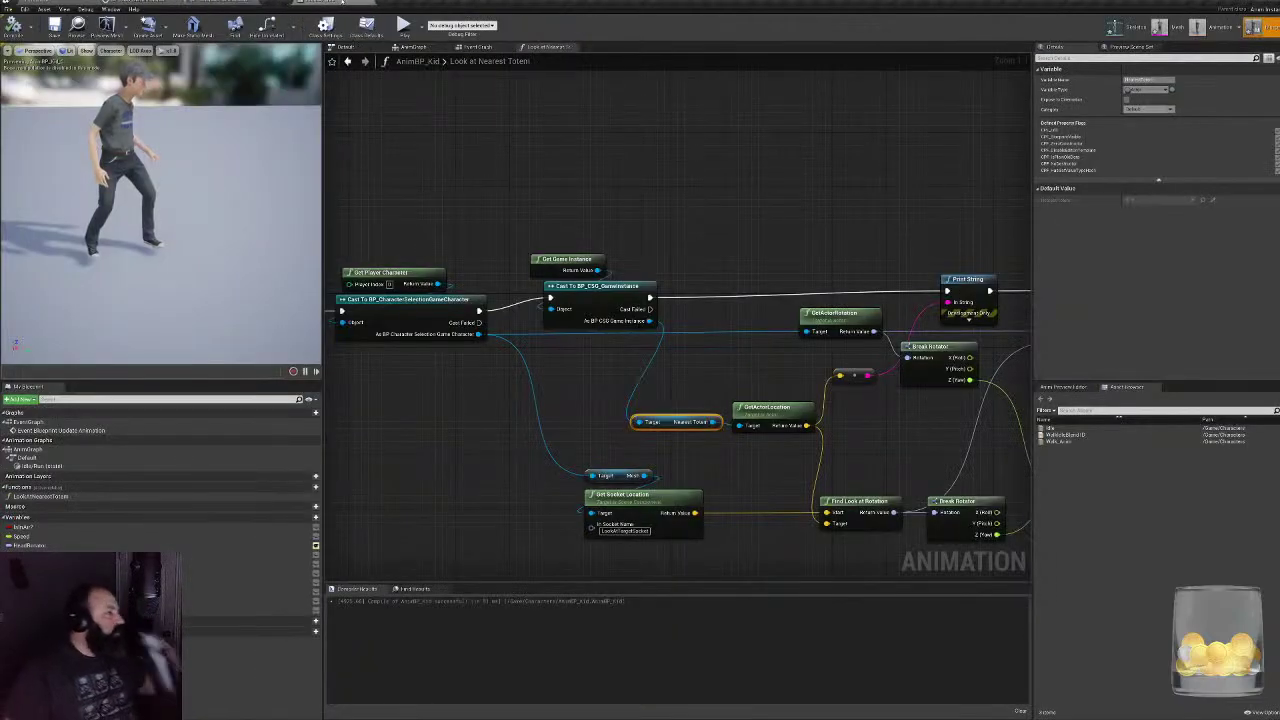
- In AnimBP_Kid's Look at Nearest Totem, move the game instance cast and its getter higher and inspect their link to the totem location
right_click_drag(514, 199, 747, 184)
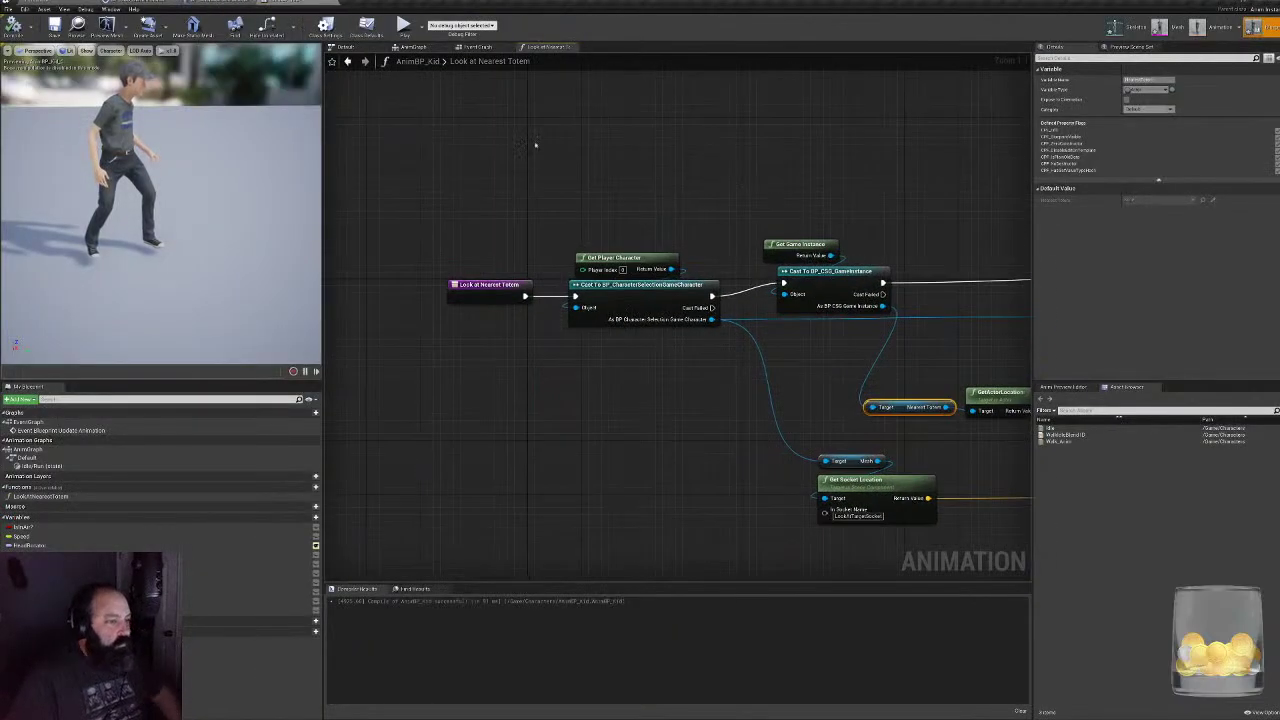
left_click_drag(540, 147, 740, 314)
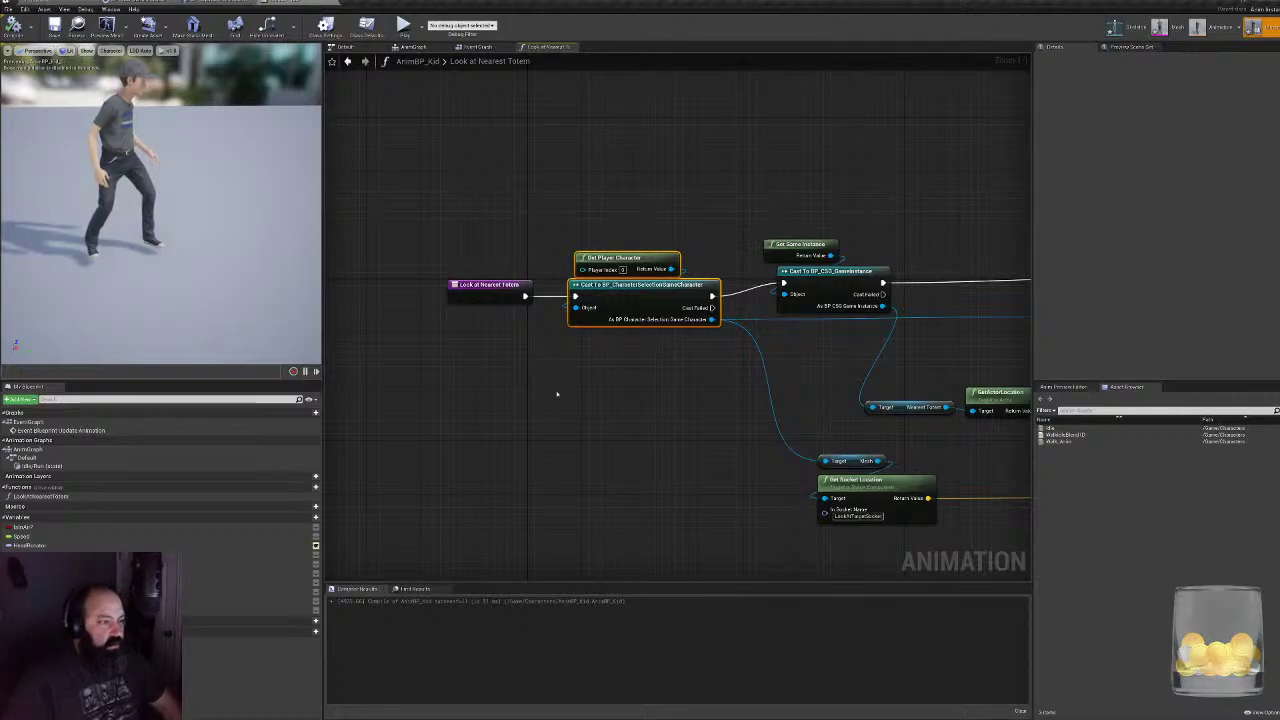
right_click_drag(563, 394, 393, 441)
left_click_drag(462, 250, 594, 336)
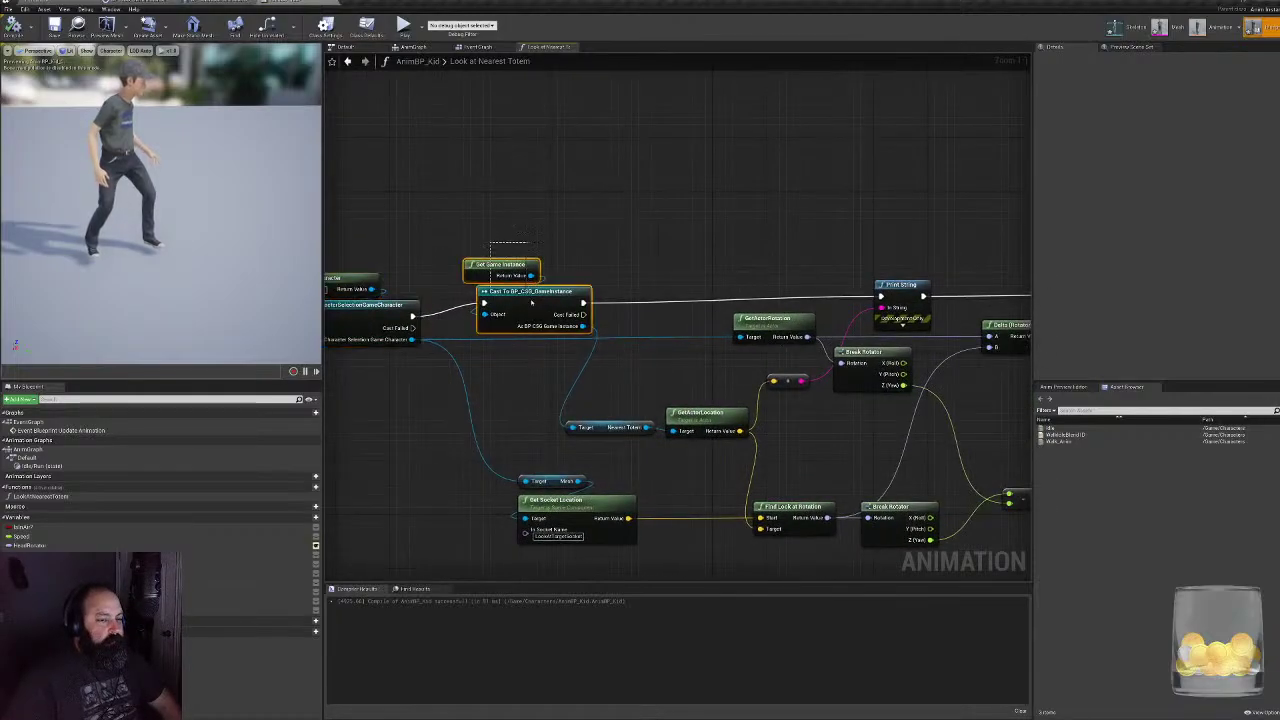
left_click_drag(543, 298, 550, 251)
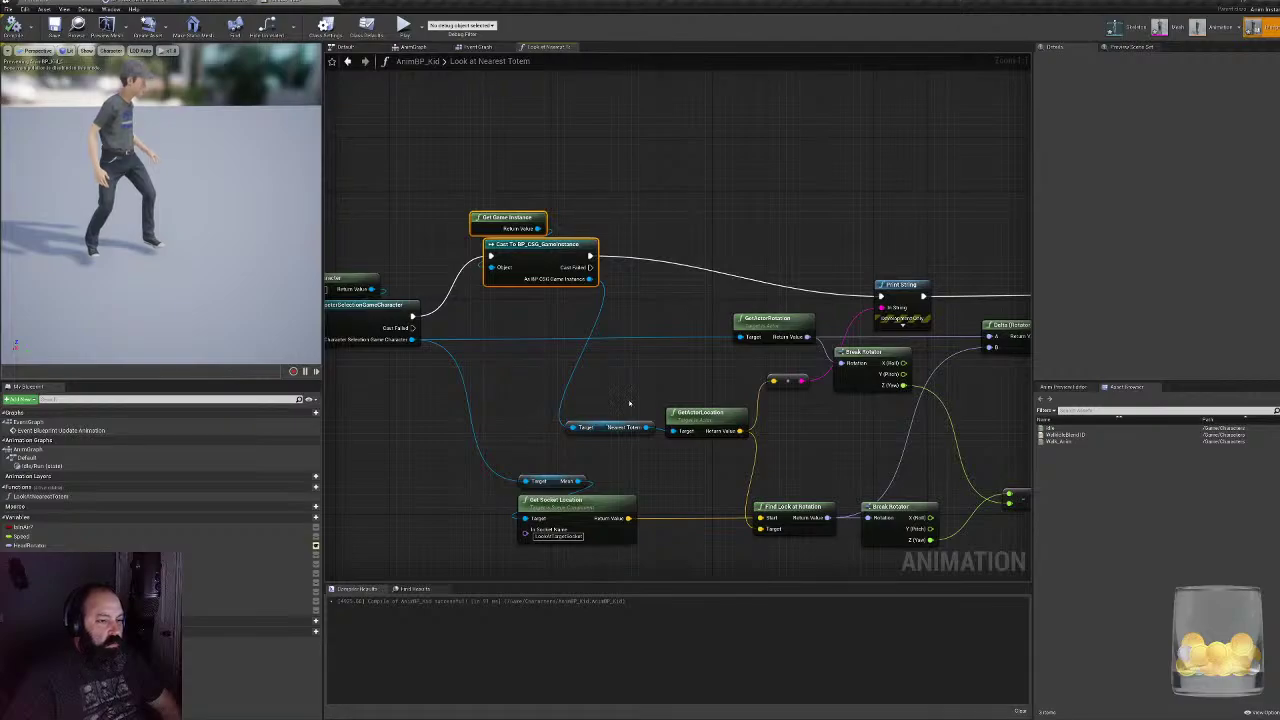
left_click_drag(639, 395, 706, 434)
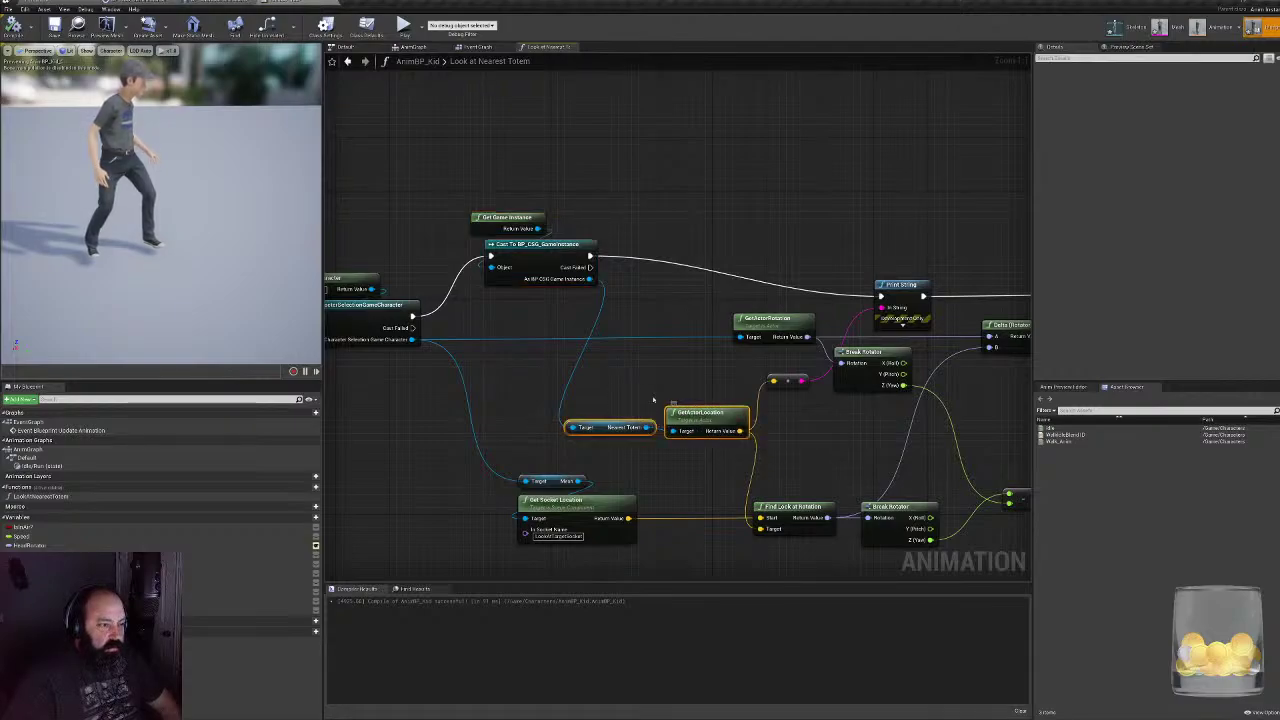
right_click_drag(642, 403, 739, 412)
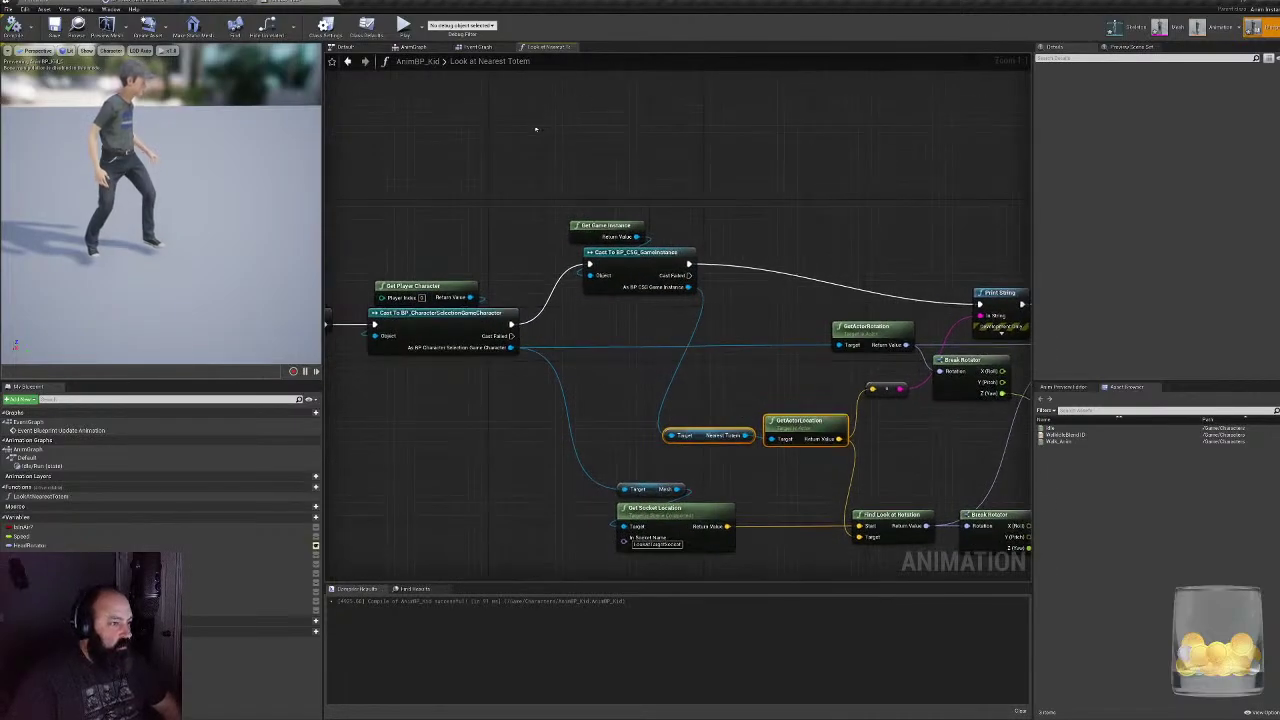
right_click_drag(511, 325, 429, 326)
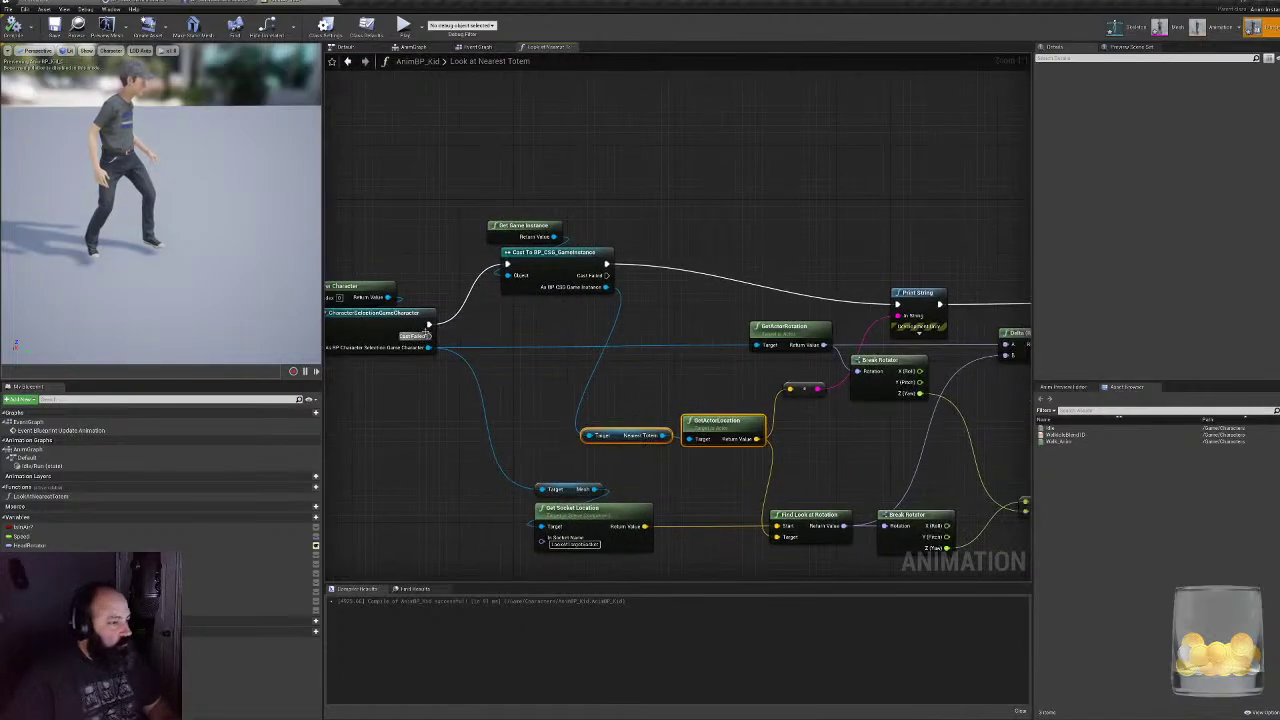
- Wire the character cast's execution output directly to Print String, and delete the game instance nodes and the Nearest Totem getter
left_click_drag(429, 326, 897, 304)
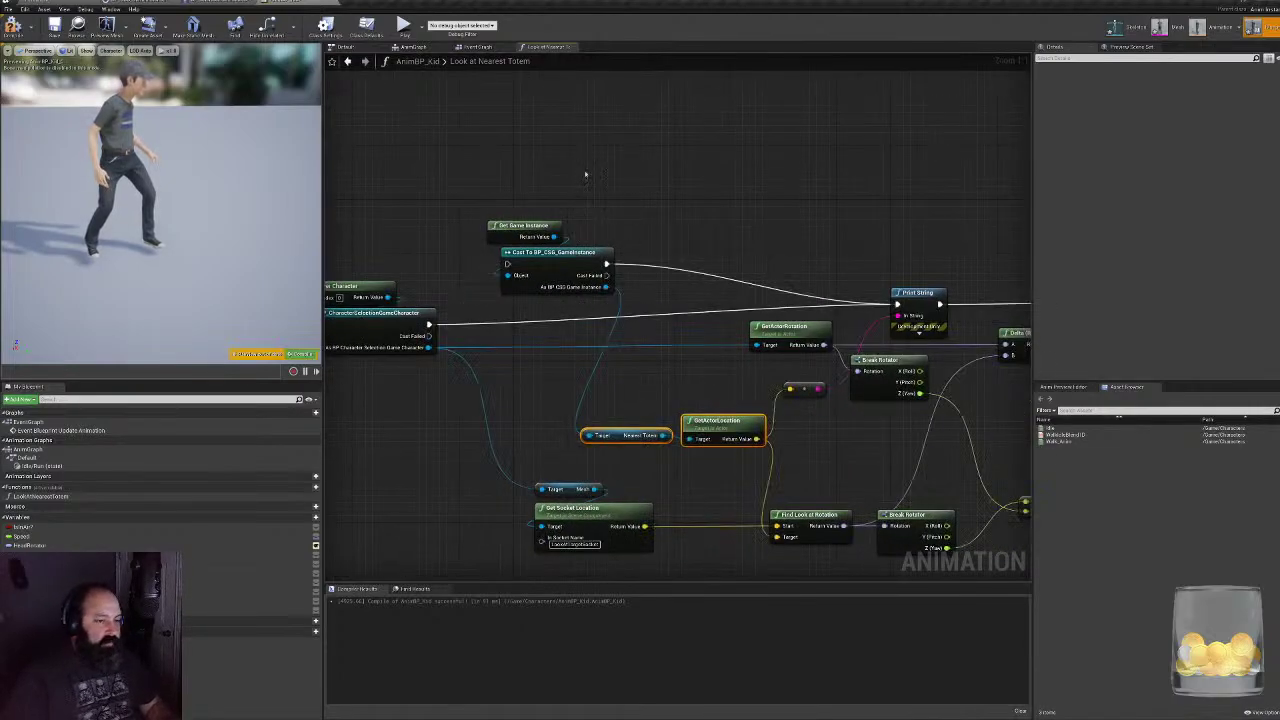
left_click_drag(585, 175, 590, 272)
key("Delete")
right_click_drag(611, 415, 821, 395)
left_click(628, 375)
key("Delete")
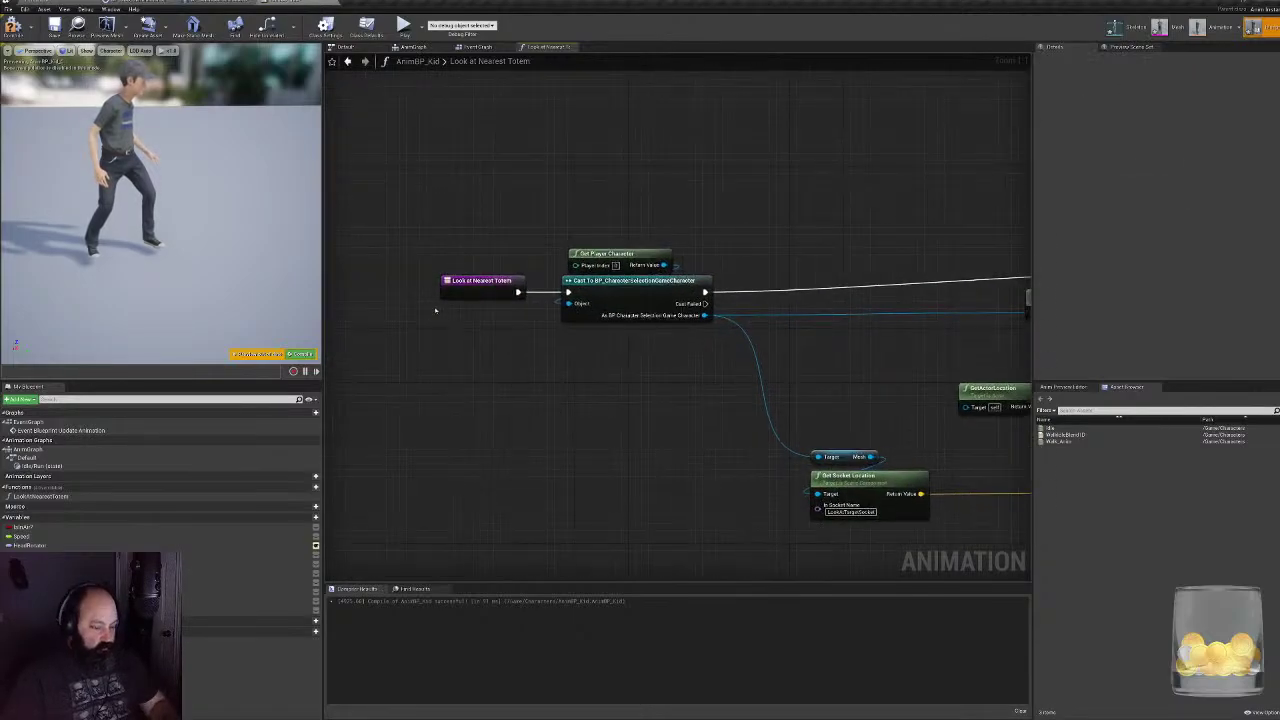
- Add an Actor input named Nearest Totem to the Look at Nearest Totem function and compile the blueprint
left_click(482, 285)
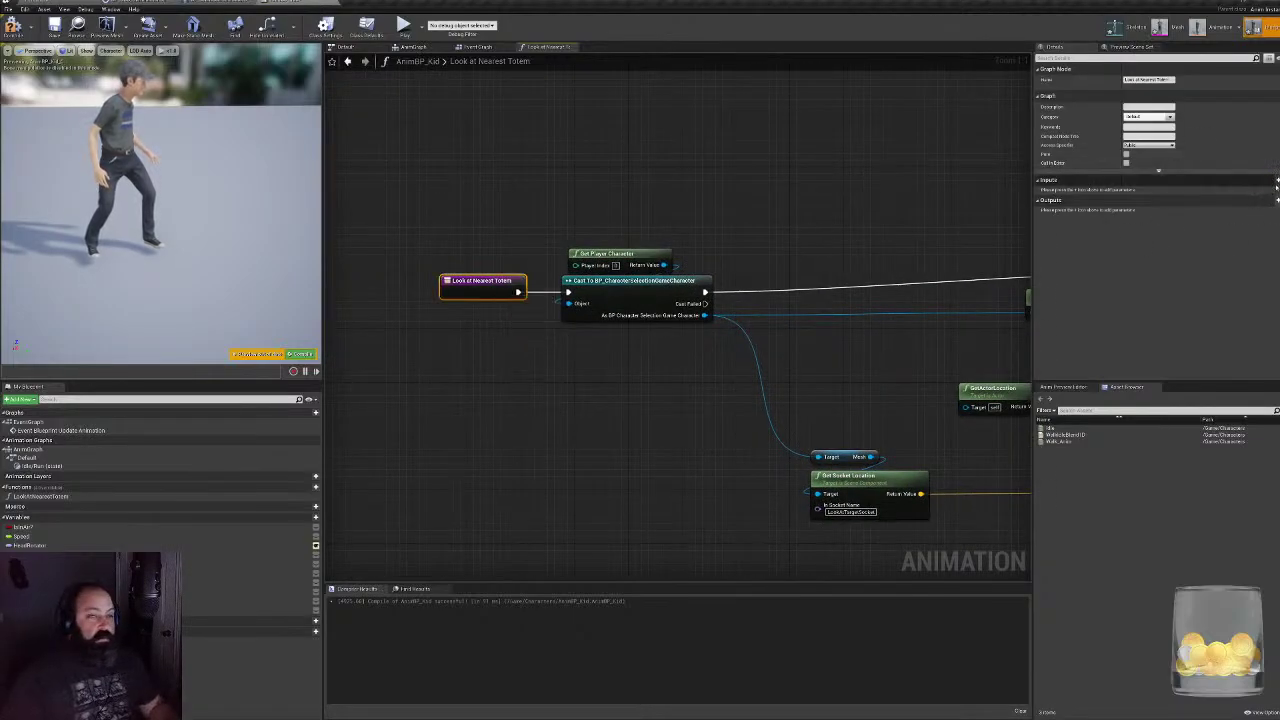
left_click(1277, 181)
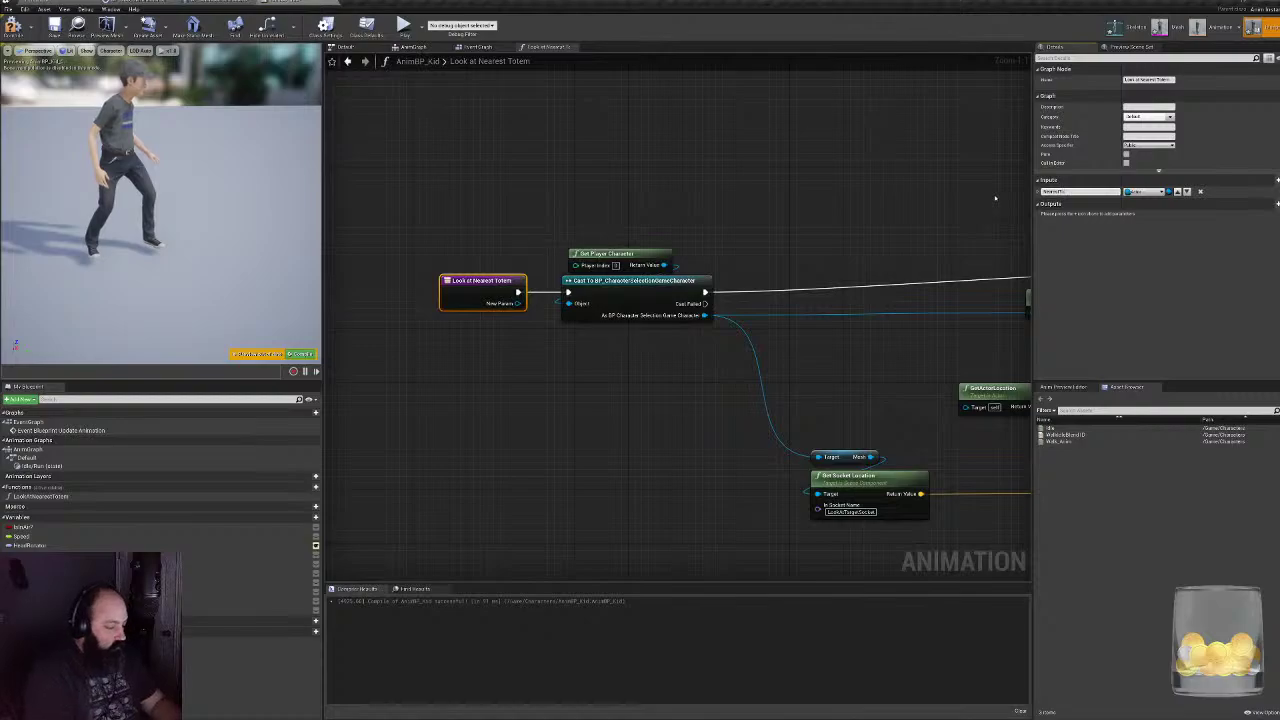
key("F7")
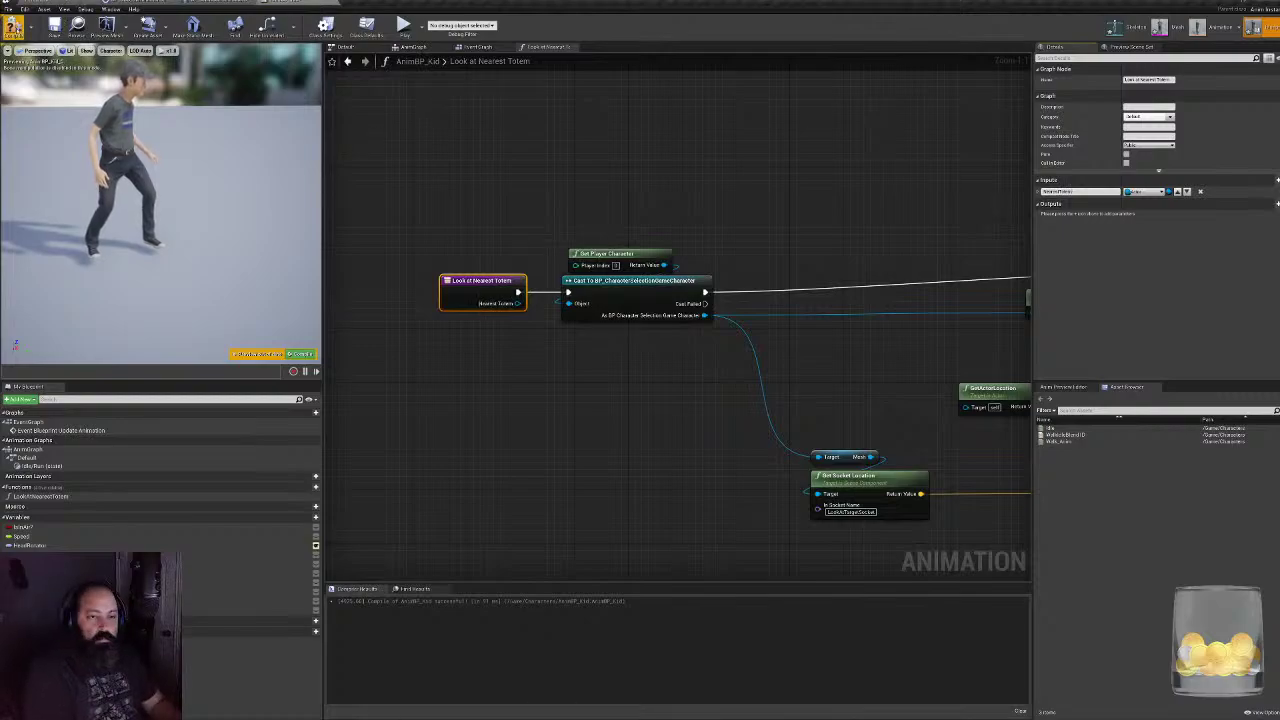
- Connect the function's Nearest Totem input to the target of GetActorLocation and recompile
left_click_drag(515, 304, 966, 407)
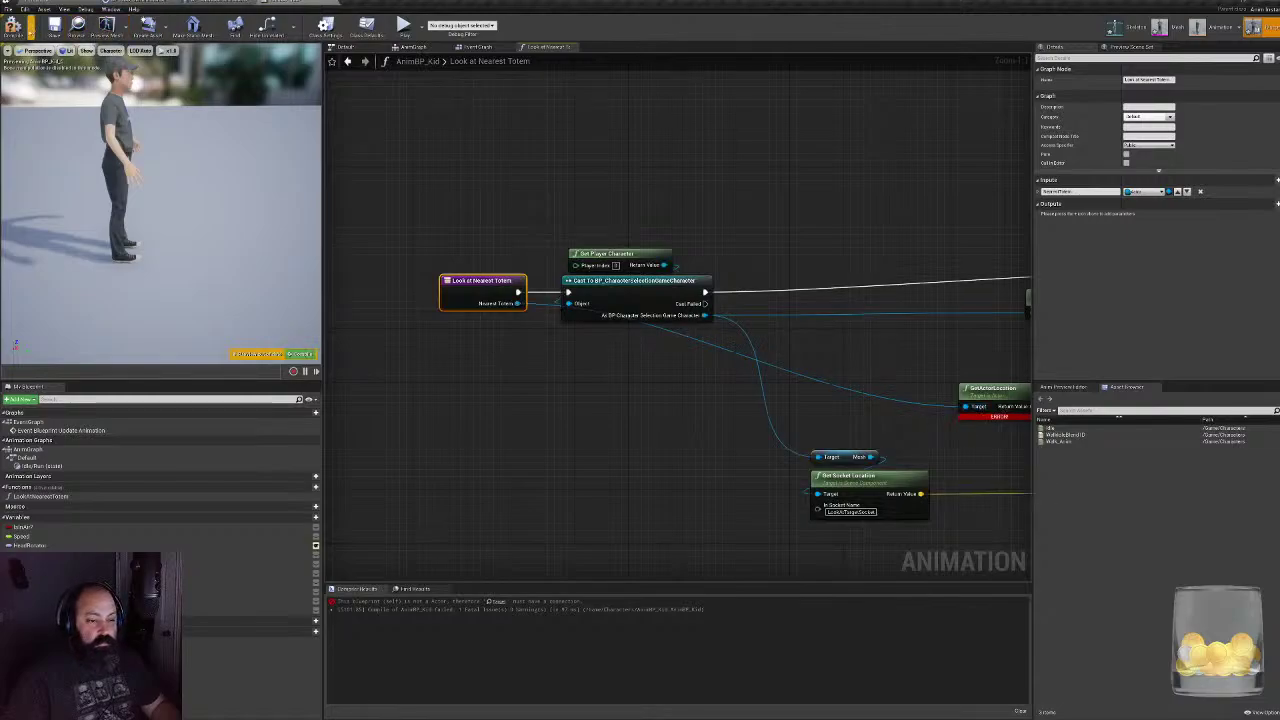
left_click(15, 28)
right_click_drag(596, 326, 481, 362)
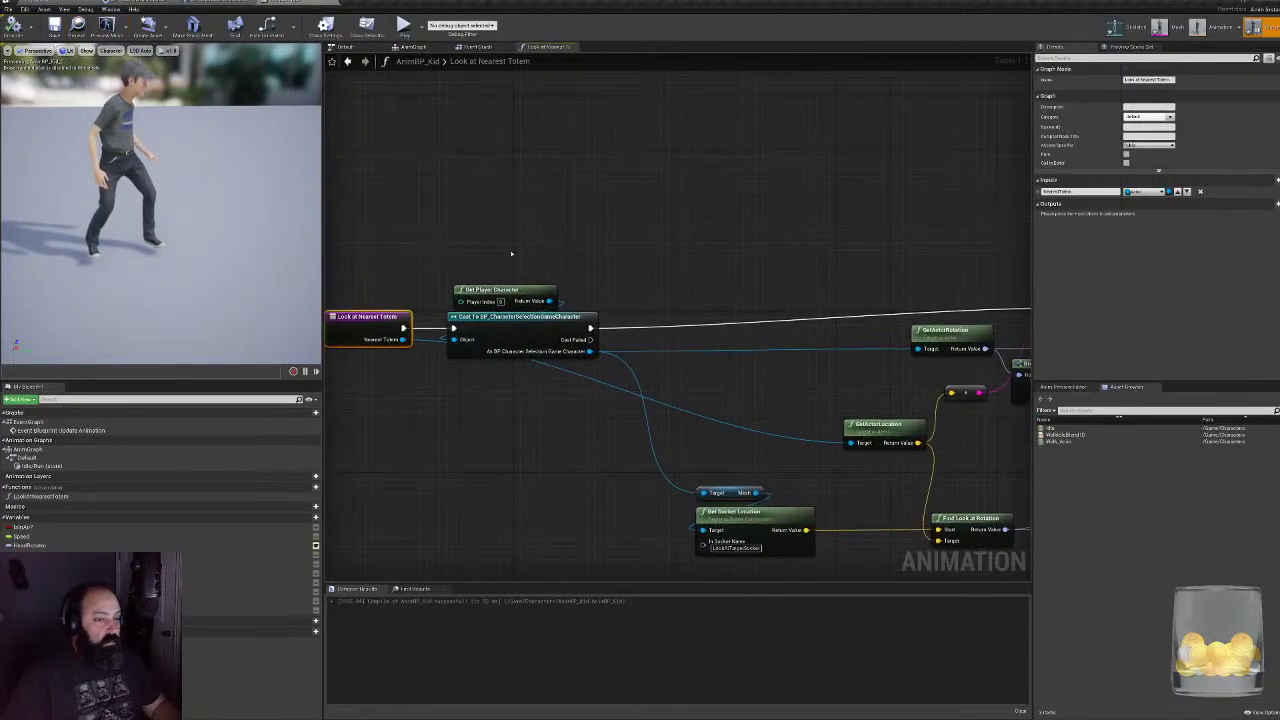
- Move Get Player Character and the character cast away from the function entry, closer to the nodes they feed
left_click_drag(511, 253, 667, 313)
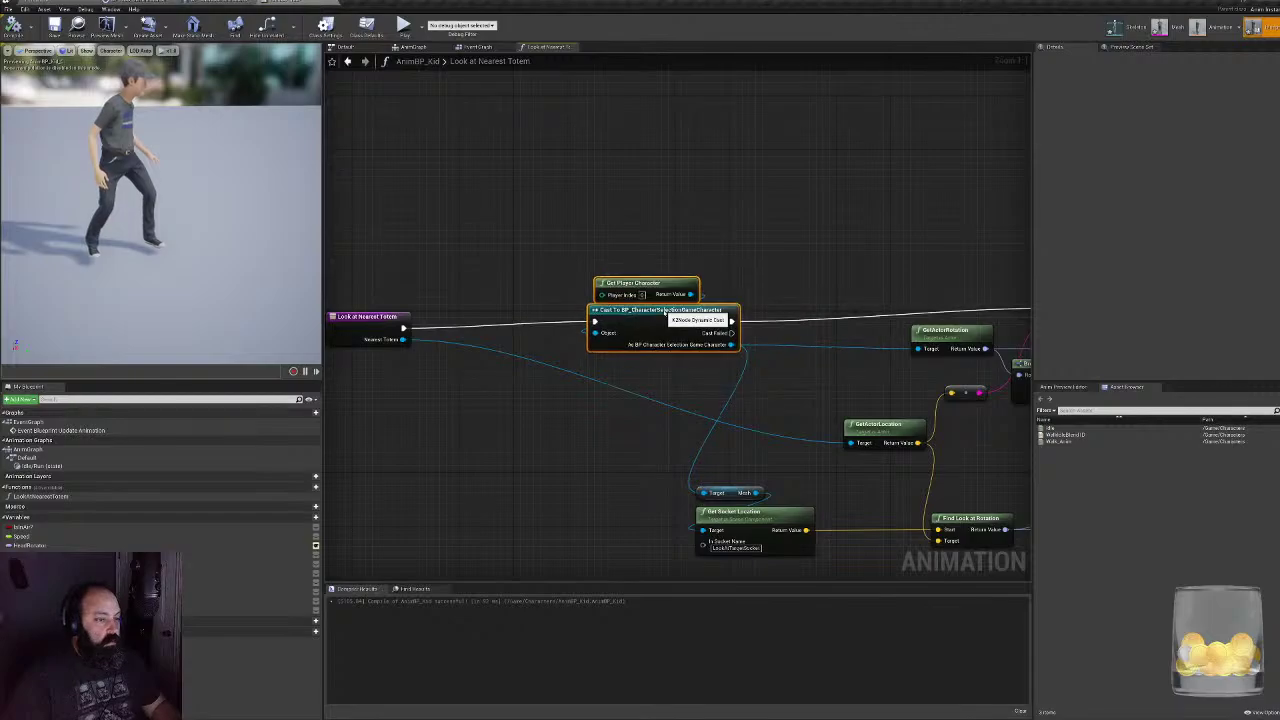
right_click_drag(731, 409, 655, 417)
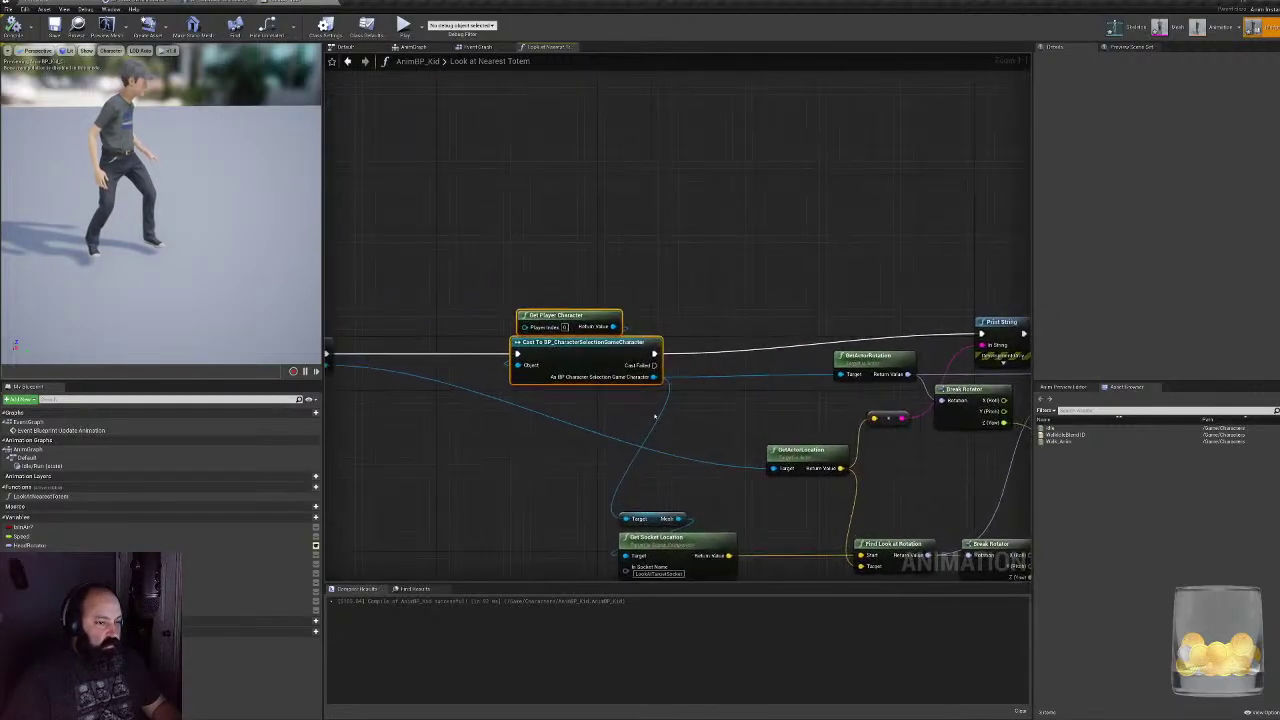
- In the Event Graph, move Look at Nearest Totem and the Branch with its In Menu getter farther from the game instance cast
left_click(478, 47)
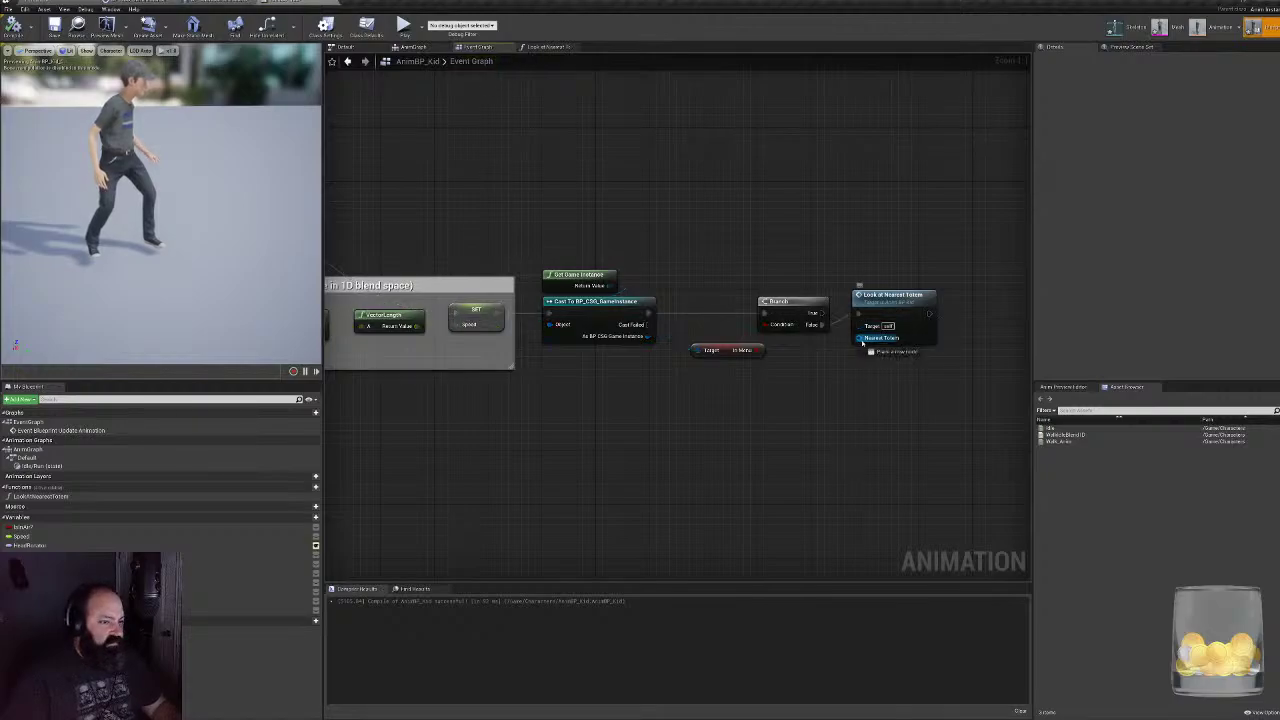
left_click_drag(862, 342, 816, 416)
left_click(818, 234)
right_click_drag(767, 195, 632, 224)
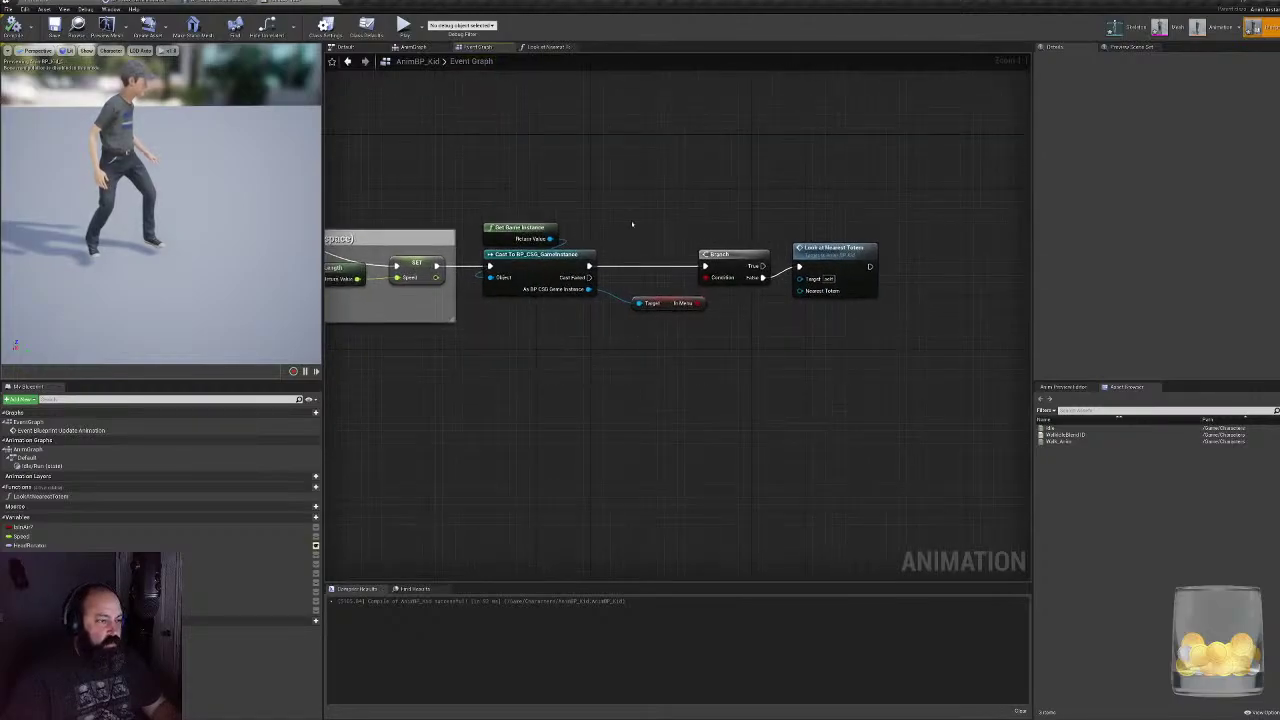
right_click_drag(566, 266, 446, 280)
left_click_drag(705, 271, 833, 285)
left_click_drag(546, 229, 610, 335)
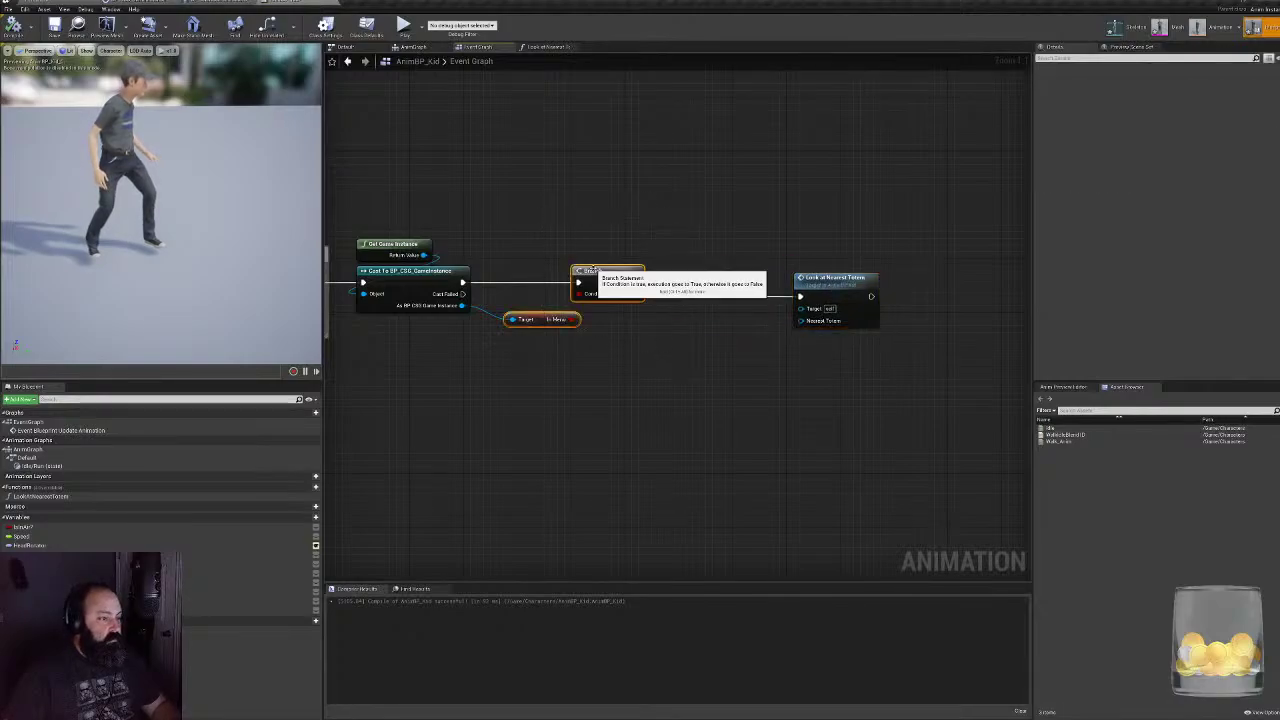
left_click_drag(620, 266, 721, 266)
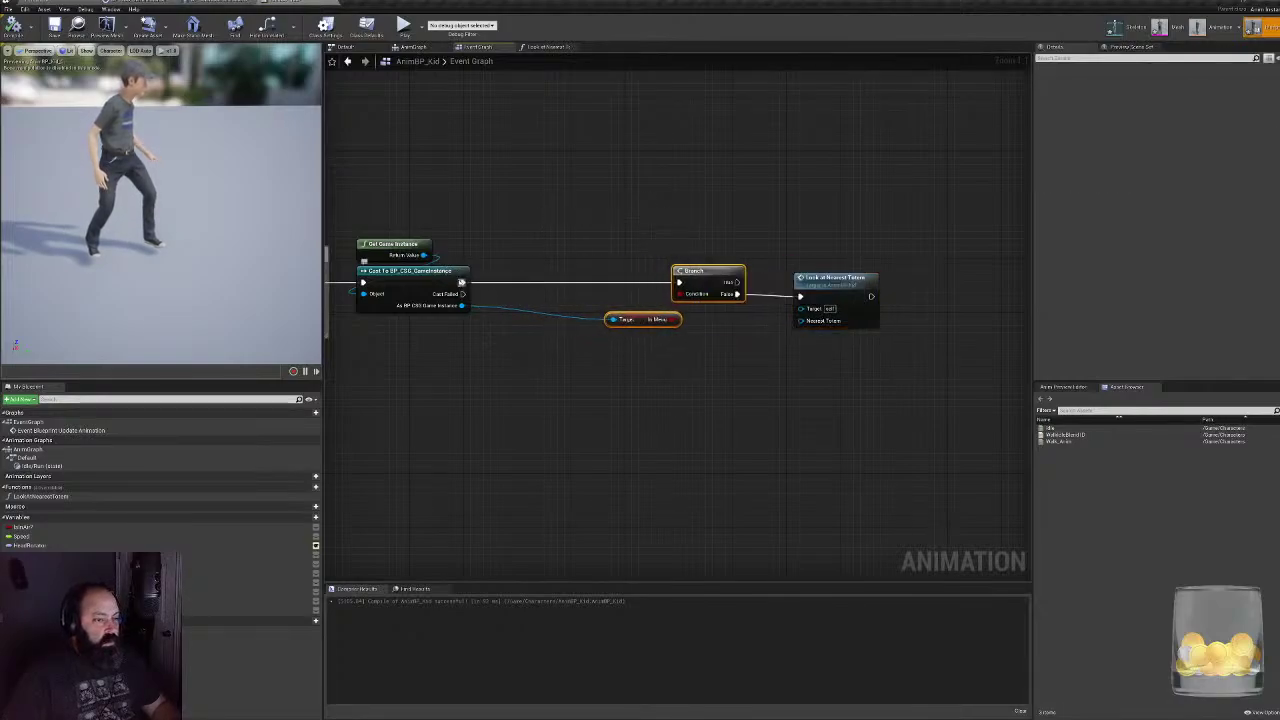
- Get Nearest Totem from the BP_CSG_GameInstance cast and connect it to the Nearest Totem input of Look at Nearest Totem
left_click_drag(462, 282, 493, 336)
key("Escape")
left_click(600, 277)
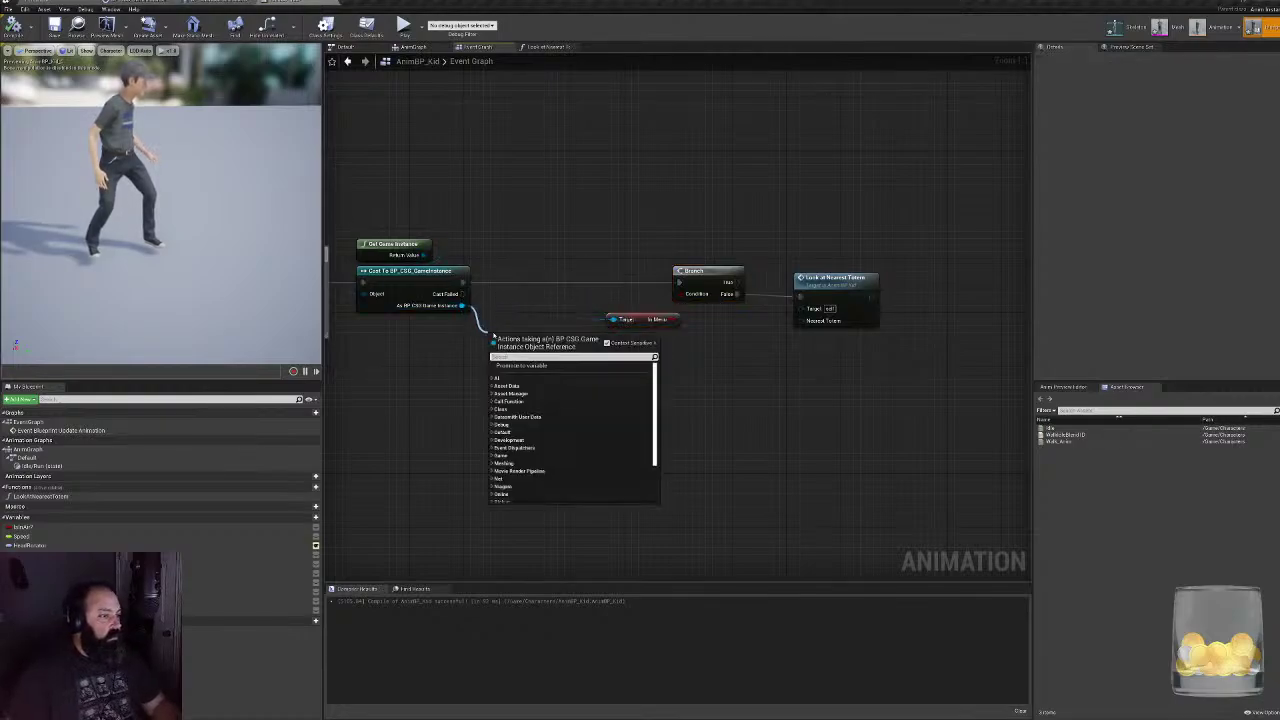
type("near")
key("Return")
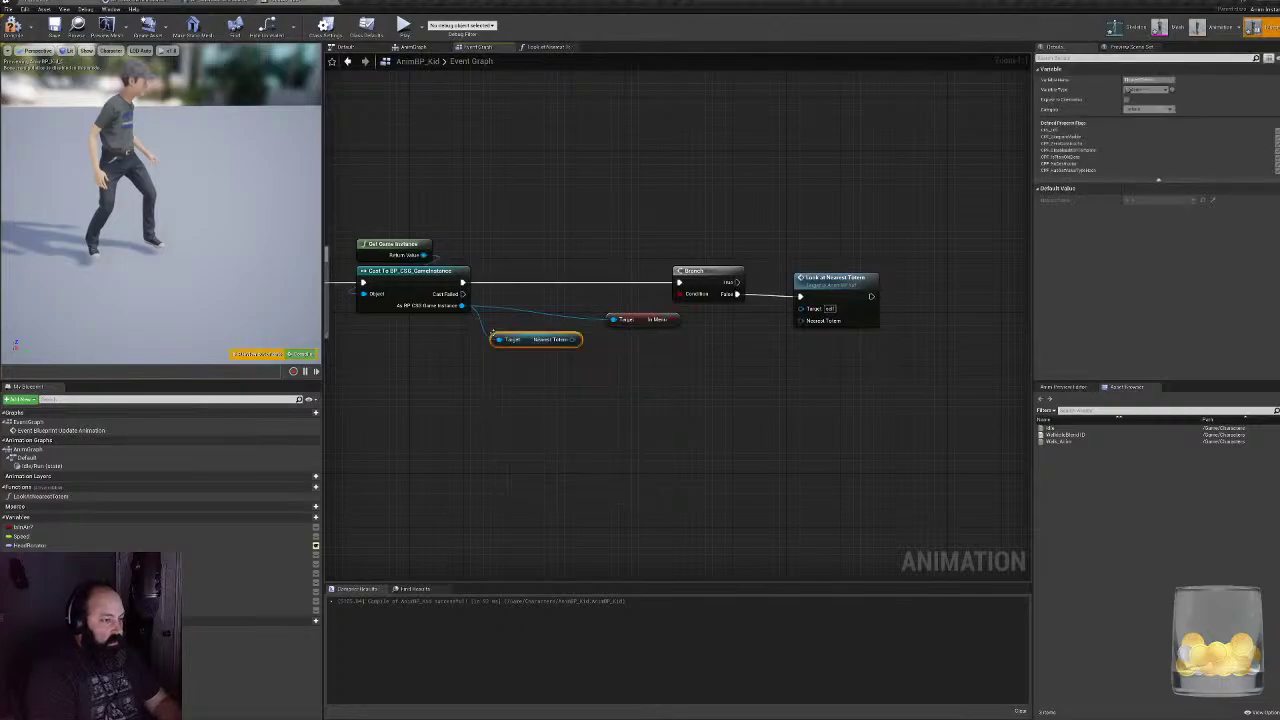
left_click_drag(573, 339, 800, 320)
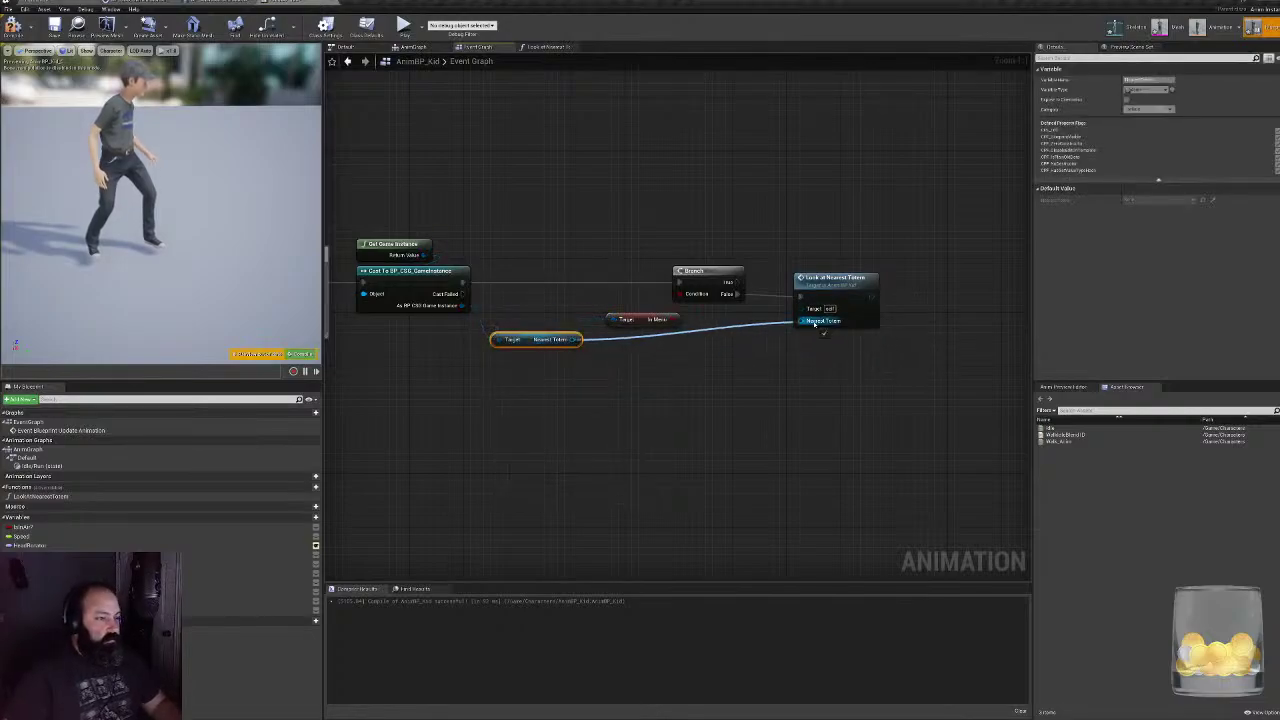
- Compile the AnimBP_Kid blueprint and select the Nearest Token and In Menu getter nodes in its Event Graph
left_click(13, 25)
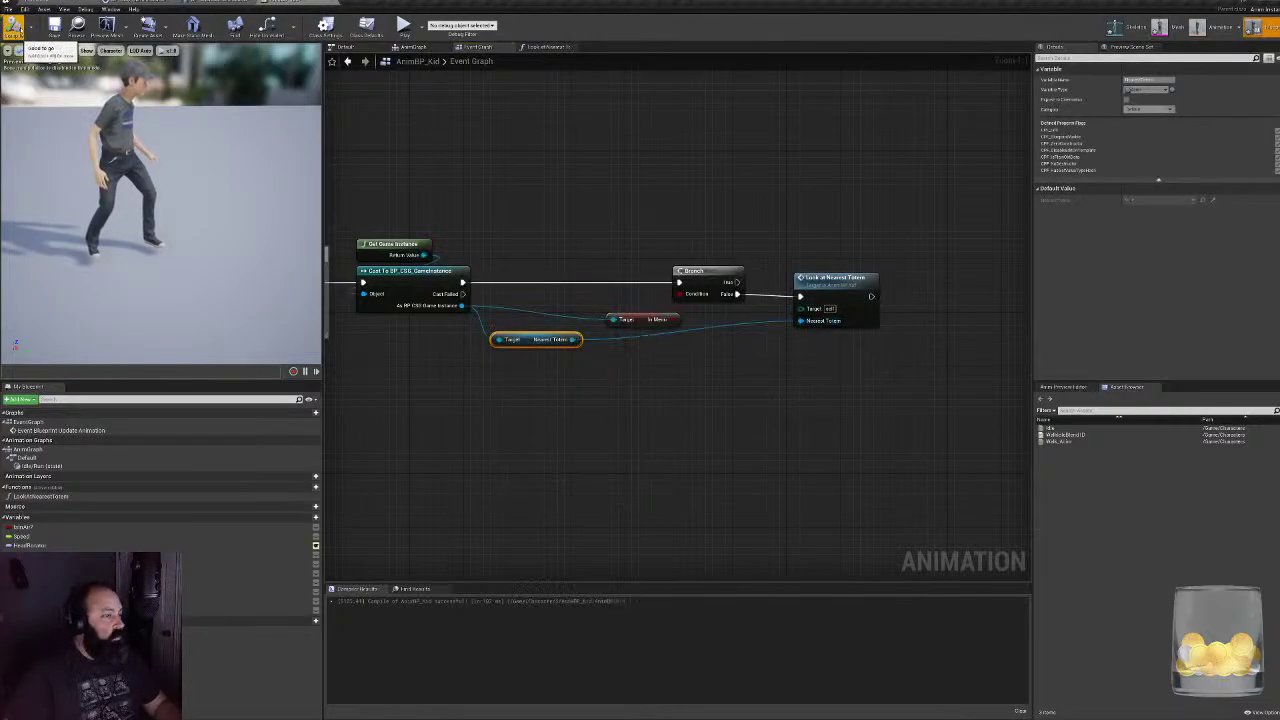
mouse_move(535, 339)
left_mouse_down()
mouse_move(668, 391)
mouse_move(653, 337)
mouse_move(537, 339)
left_mouse_up()
left_click(640, 319, "shift")
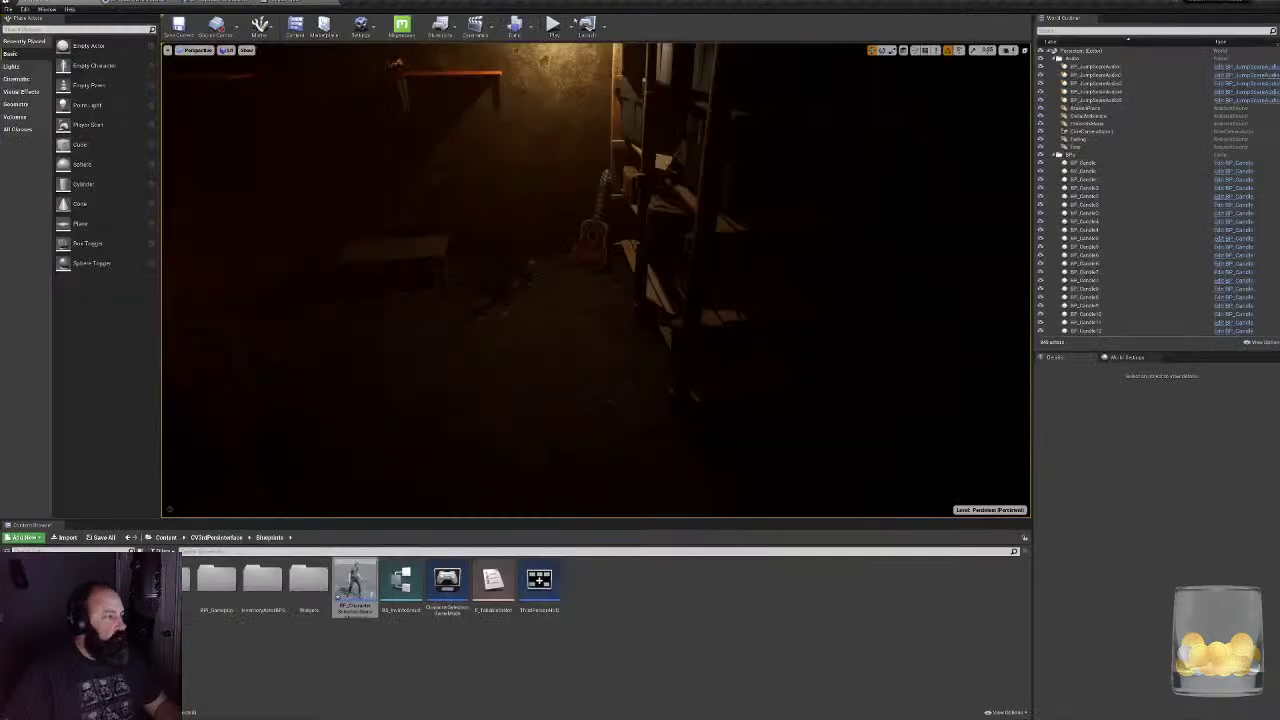
- Play the game in the editor, fill the name and email fields with the placeholder text "asd", and start the gameplay
left_click(553, 23)
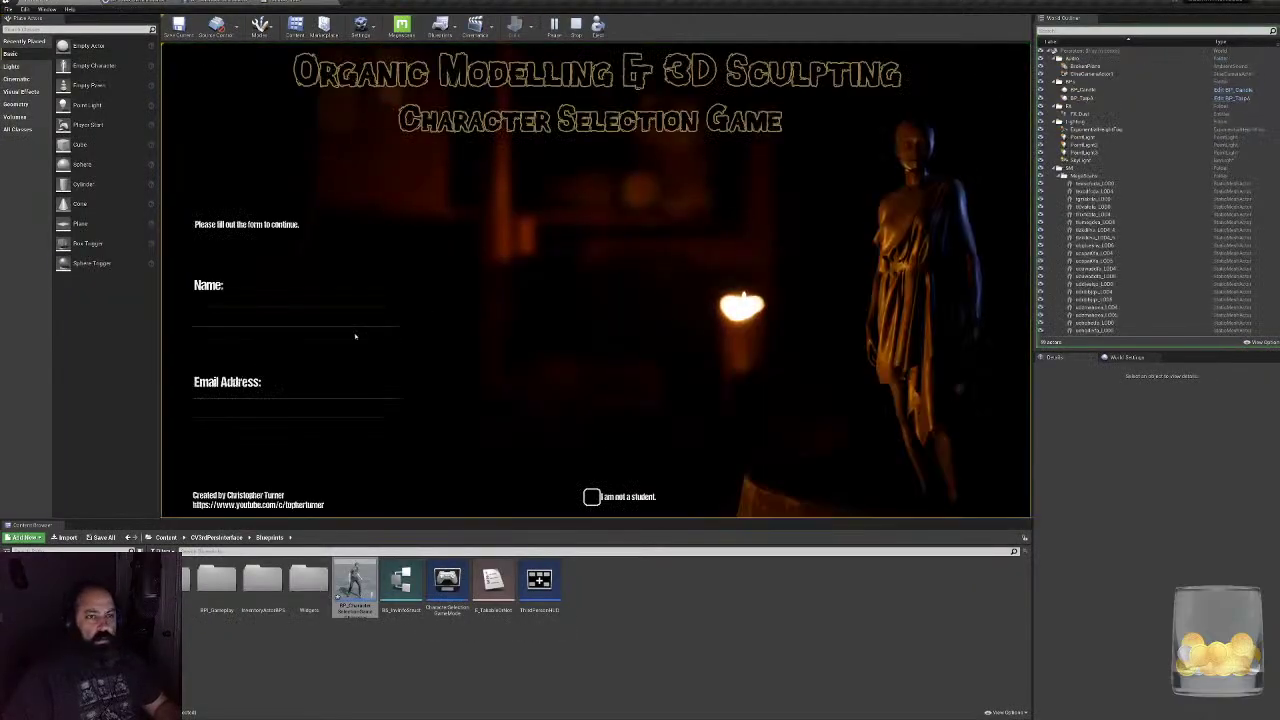
left_click(340, 316)
type("asd")
left_click(330, 406)
type("asd")
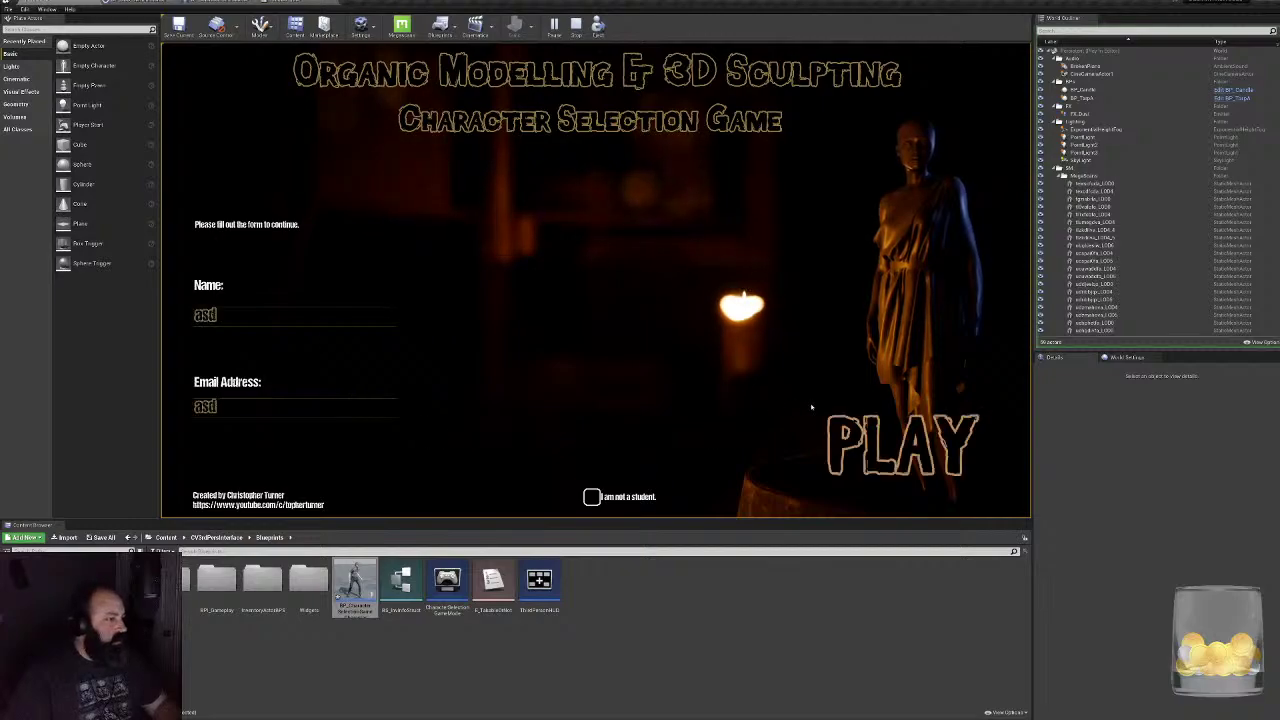
left_click(871, 437)
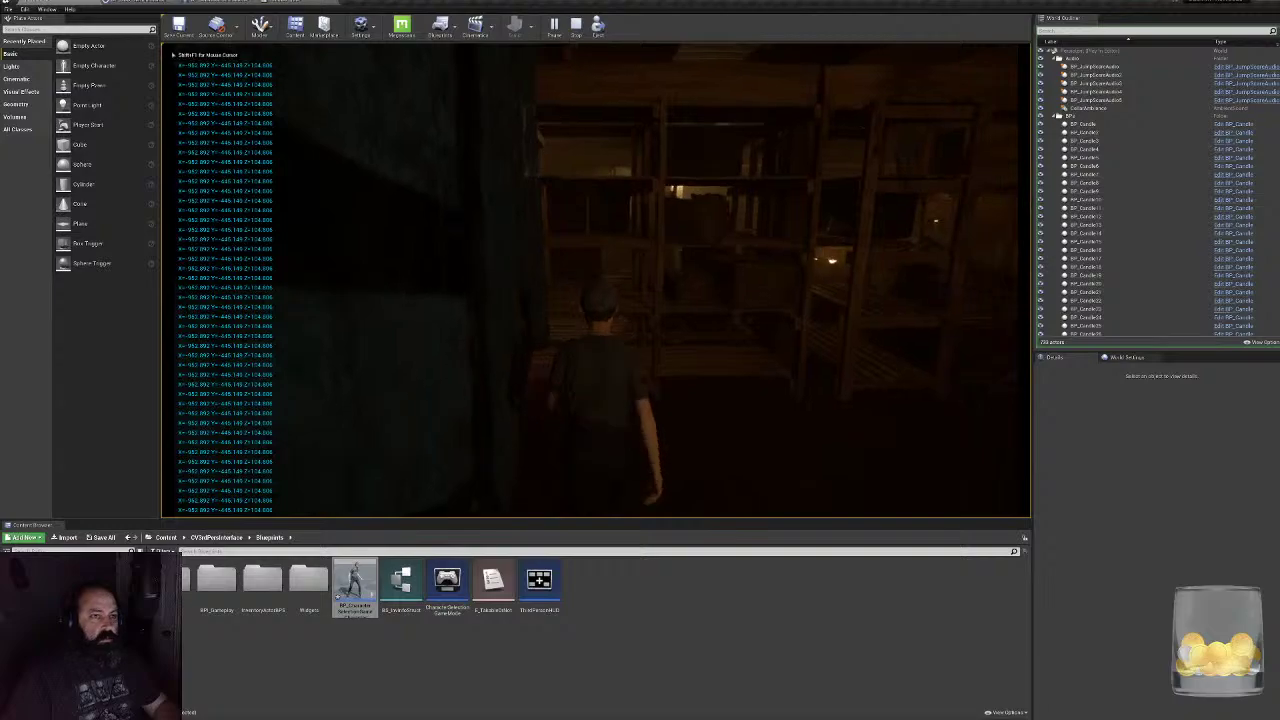
- Walk the character forward through the level, stop the play session and close the message log
key("w")
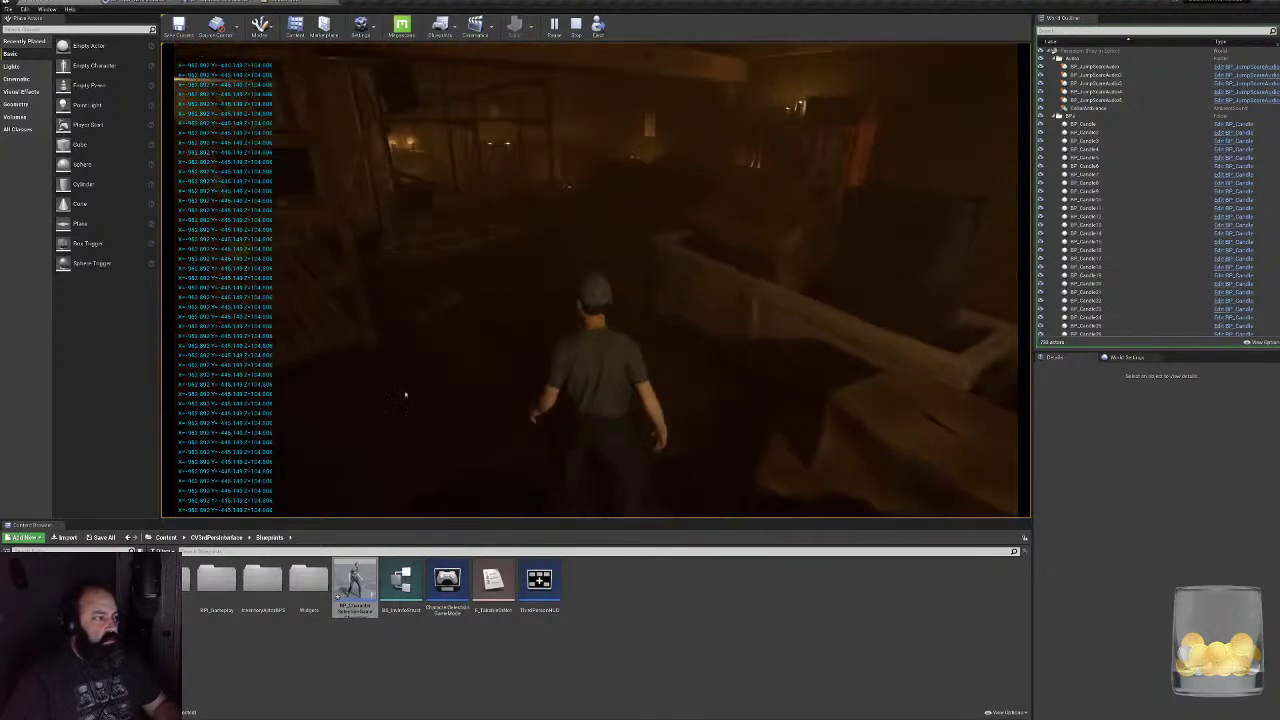
key("Escape")
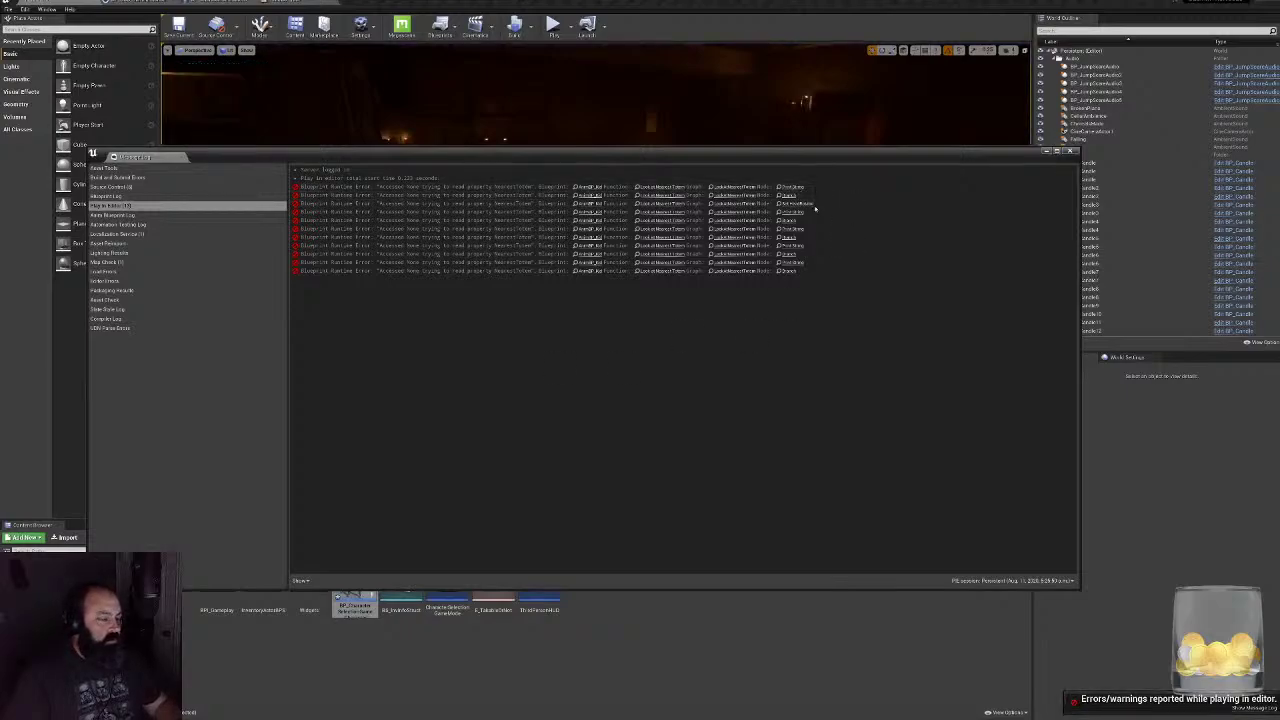
left_click(1070, 152)
- In BP_CharacterSelectionGameCharacter's Event Graph, move the Event Tick, Get Game Instance and cast nodes left, away from the Branch
left_click(222, 3)
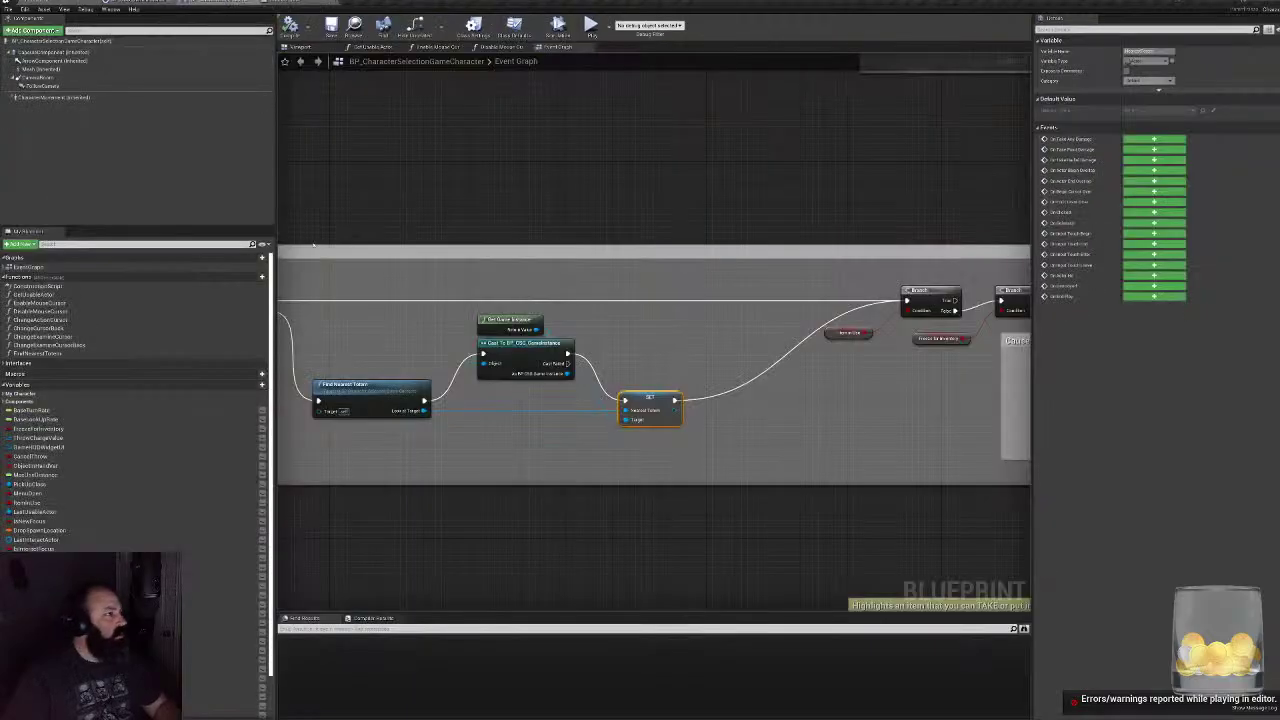
scroll(705, 395, "down", 4)
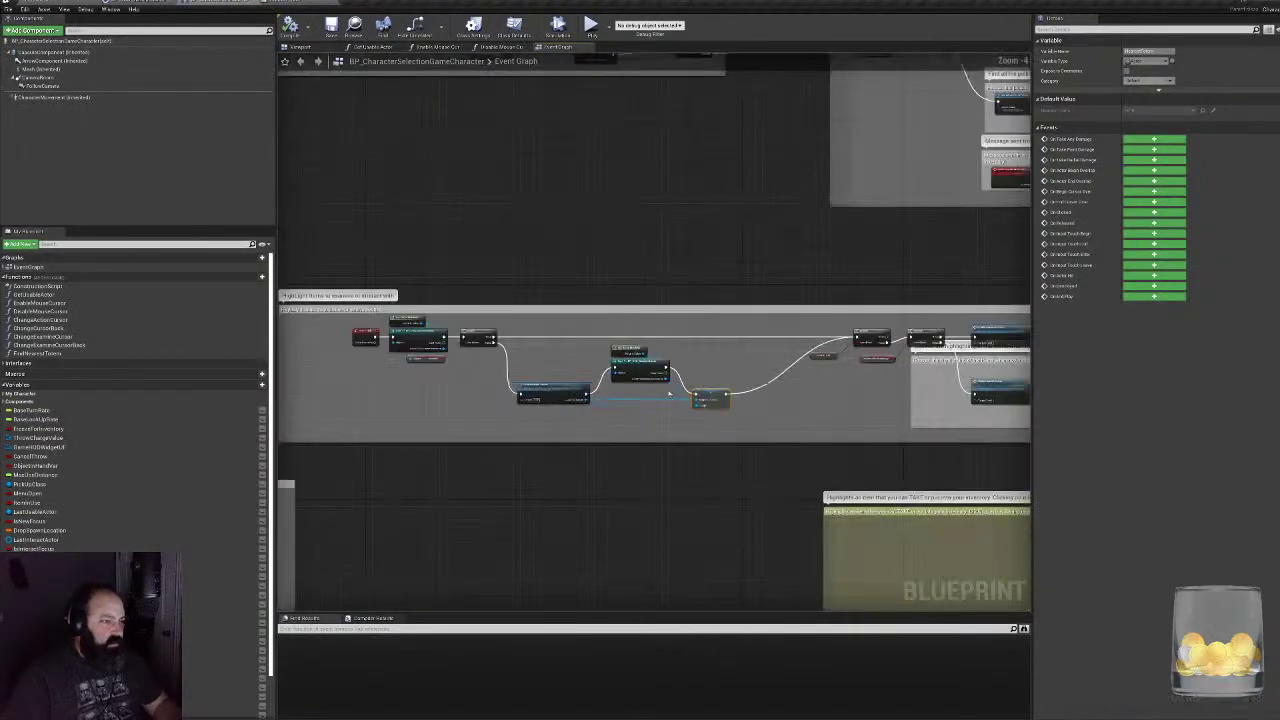
scroll(705, 395, "up", 5)
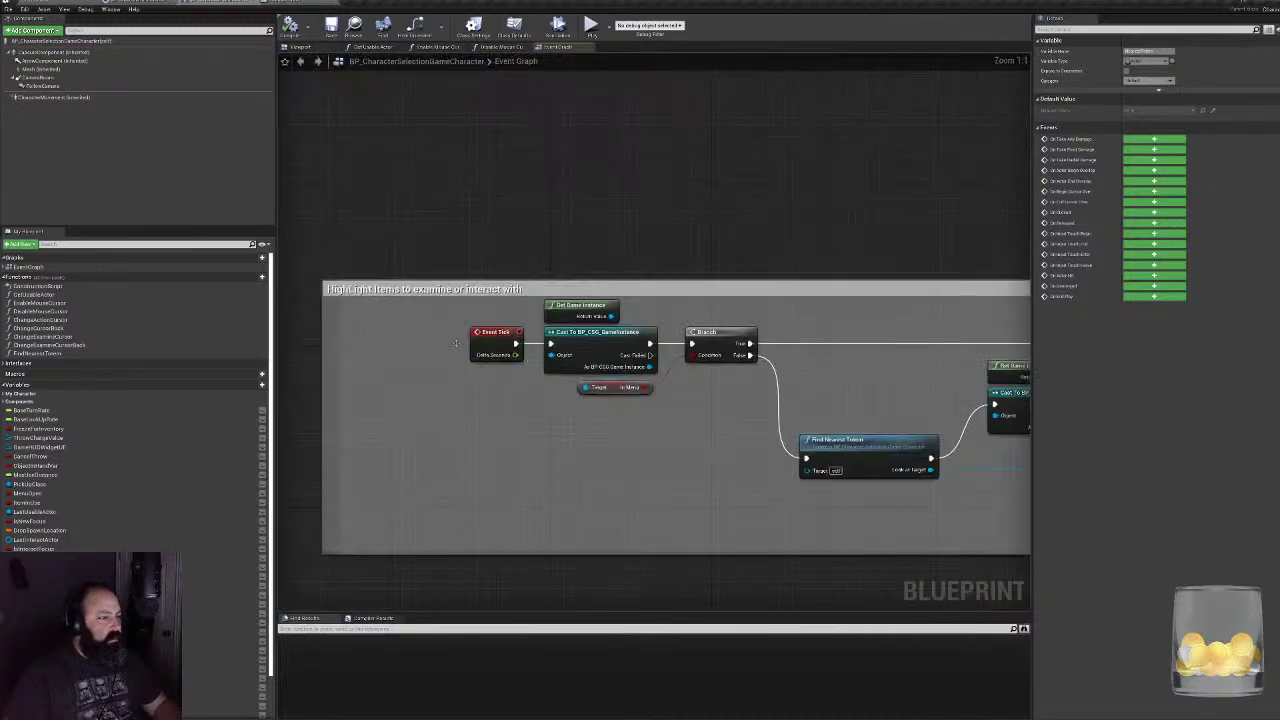
left_click_drag(471, 303, 660, 378)
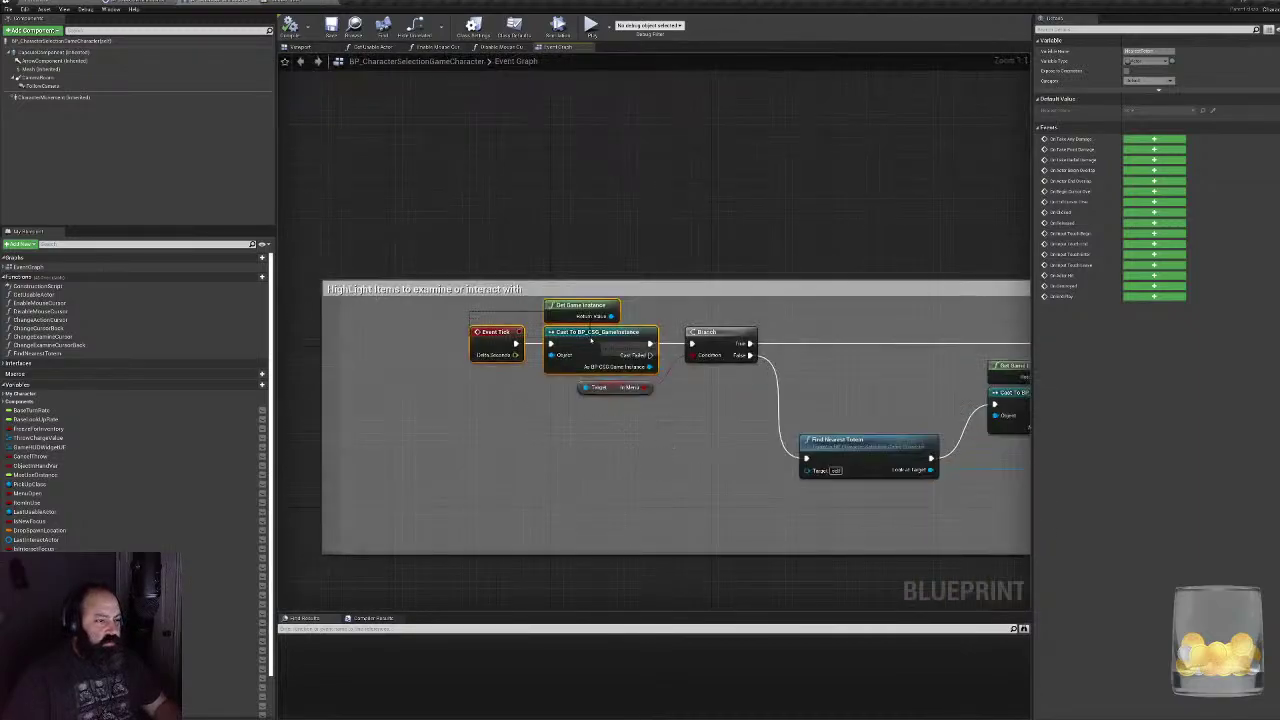
left_click_drag(592, 336, 490, 343)
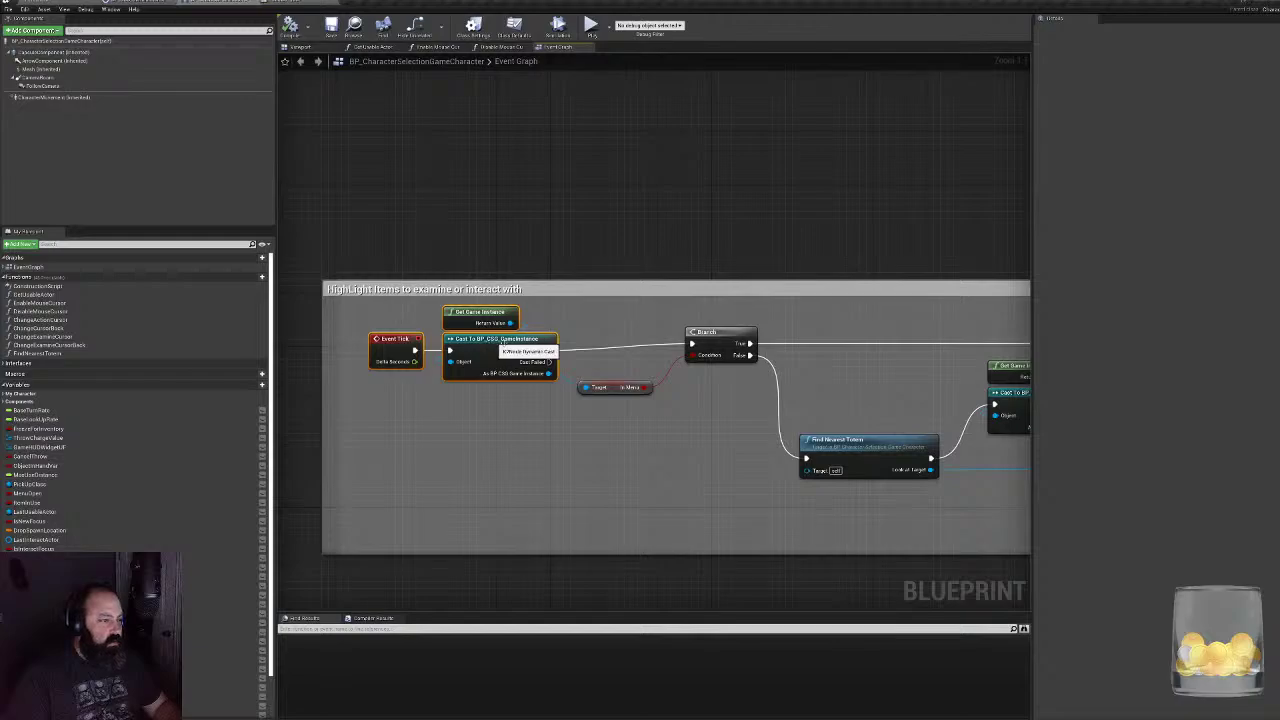
right_click_drag(637, 370, 598, 358)
left_click(598, 358)
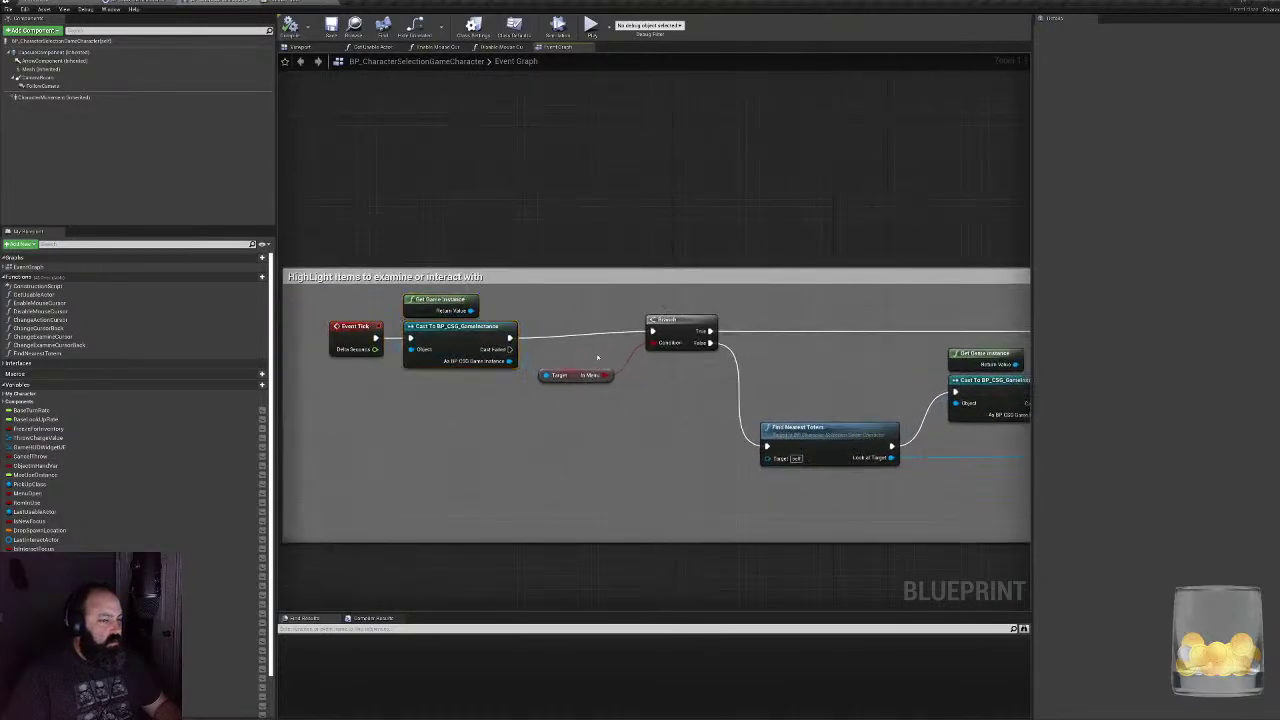
left_click_drag(598, 357, 680, 401)
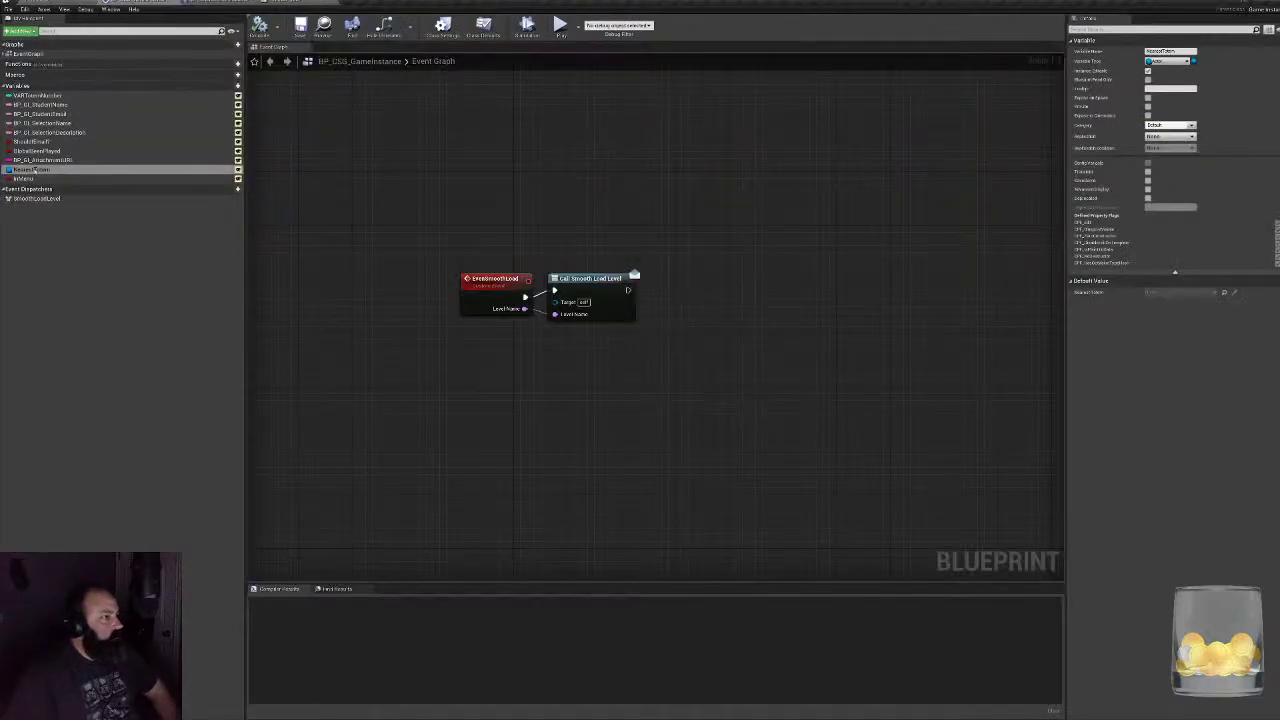
- Inspect the InMenu variable's default value in BP_CSG_GameInstance
left_click(30, 178)
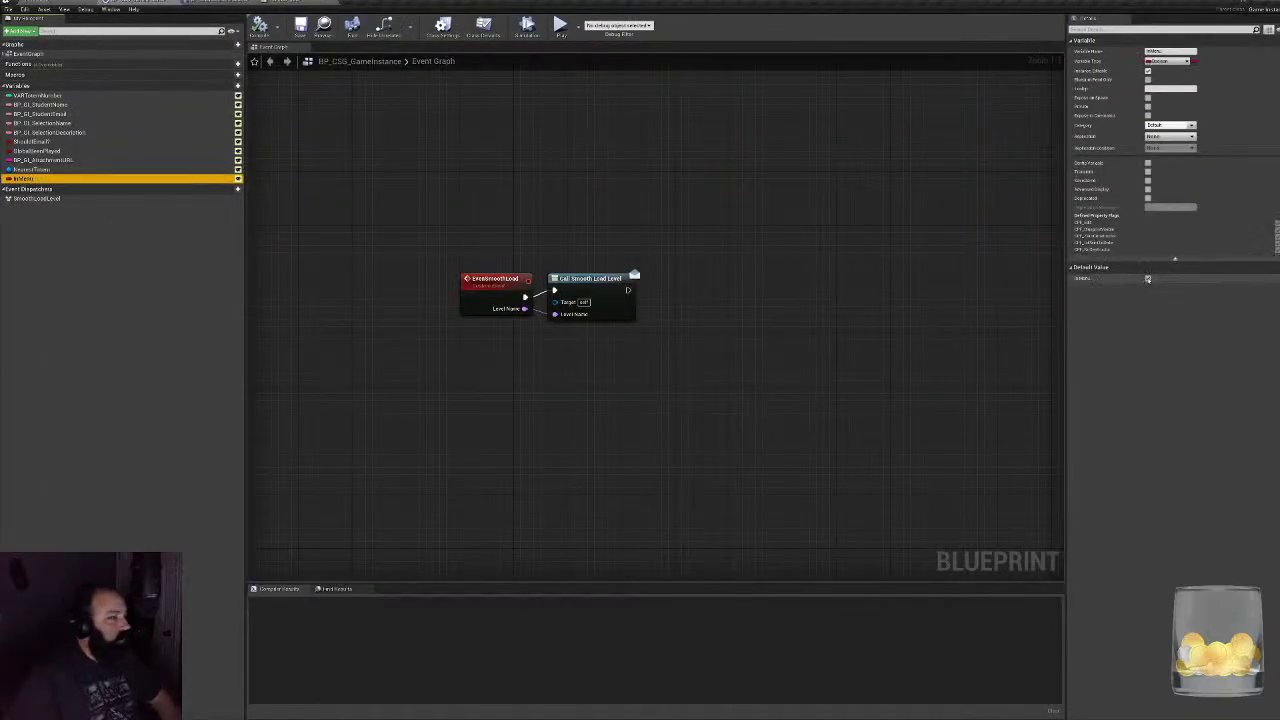
left_click(1148, 279)
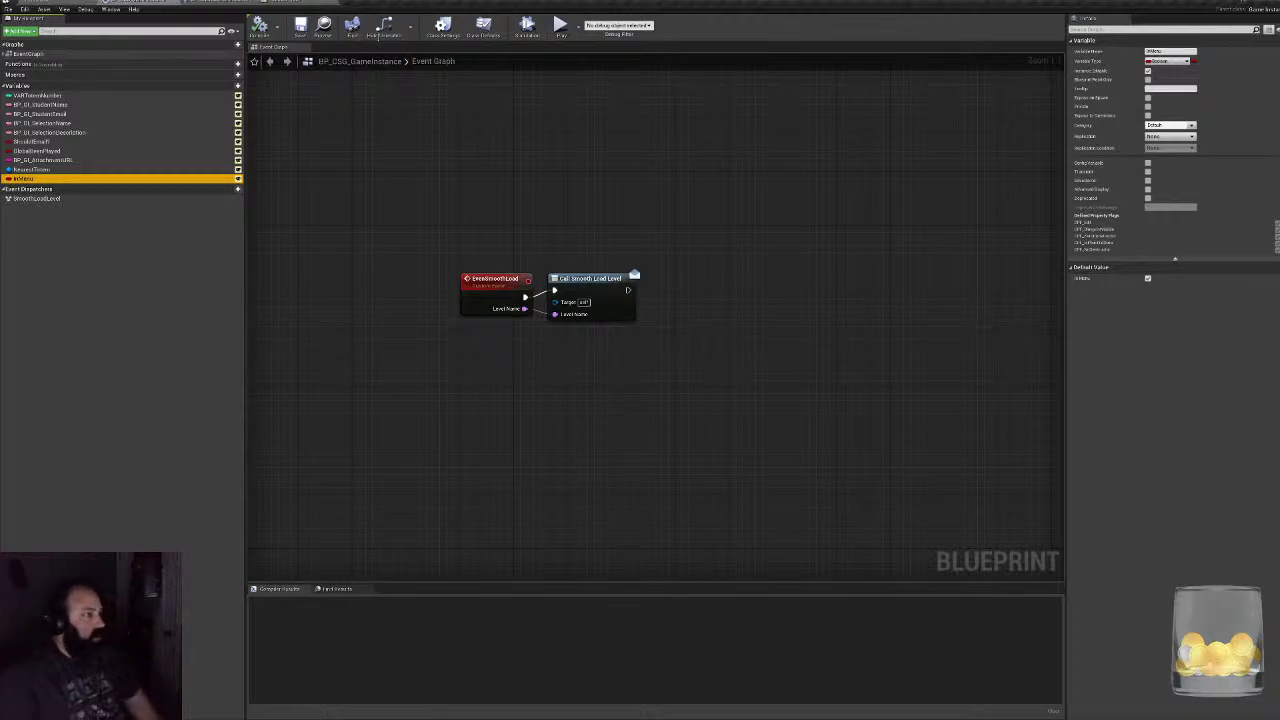
- Load CabinInTheWoodsMap from the Maps folder without saving the modified assets, and open its level blueprint
left_click(40, 2)
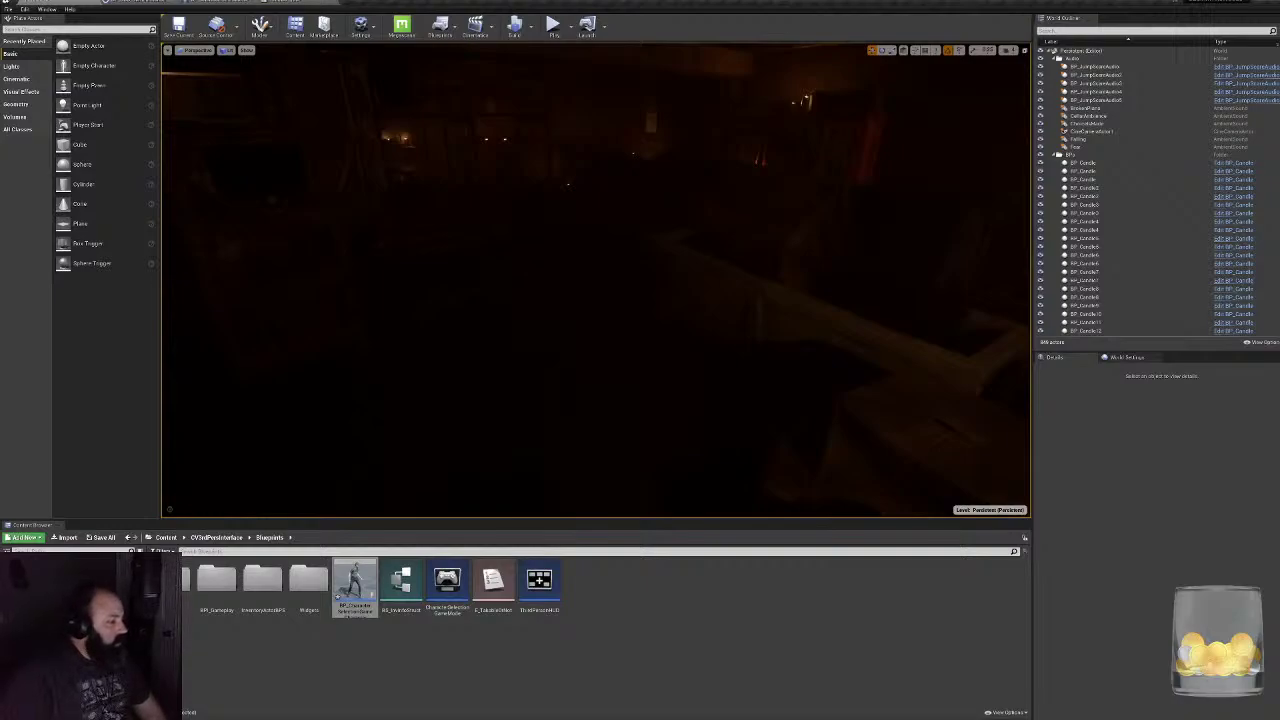
left_click(60, 630)
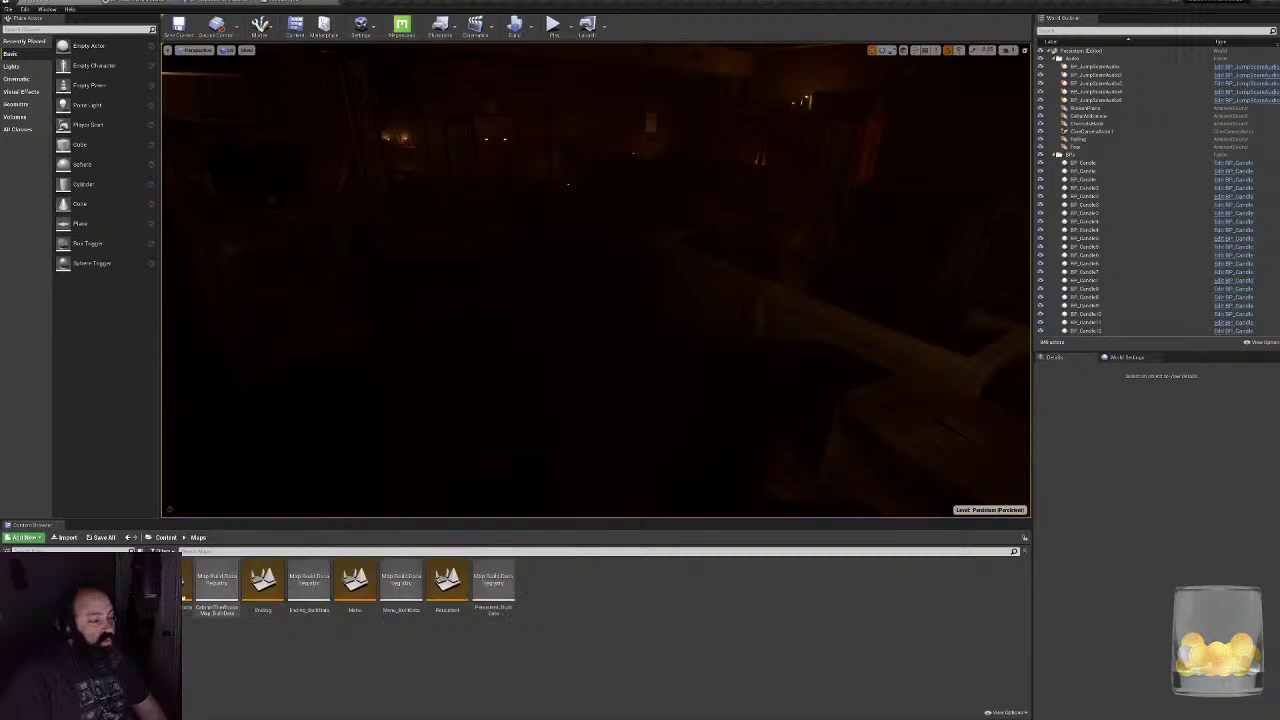
double_click(184, 588)
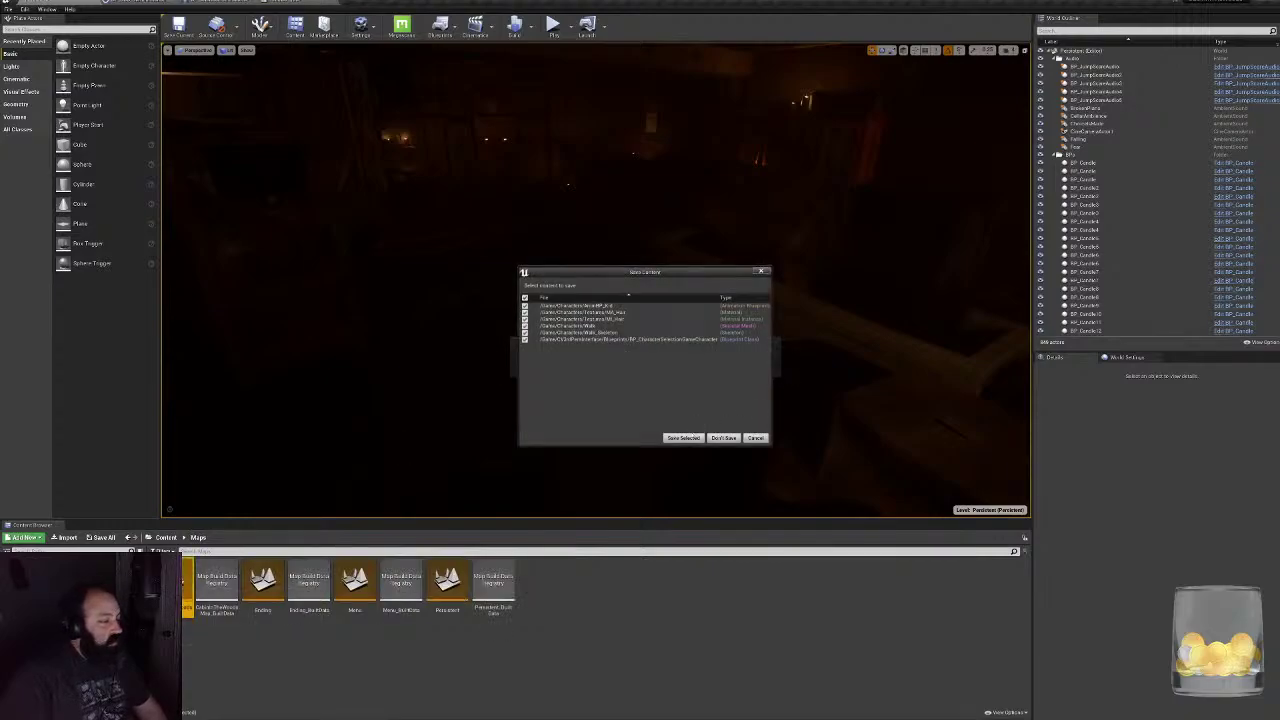
left_click(723, 438)
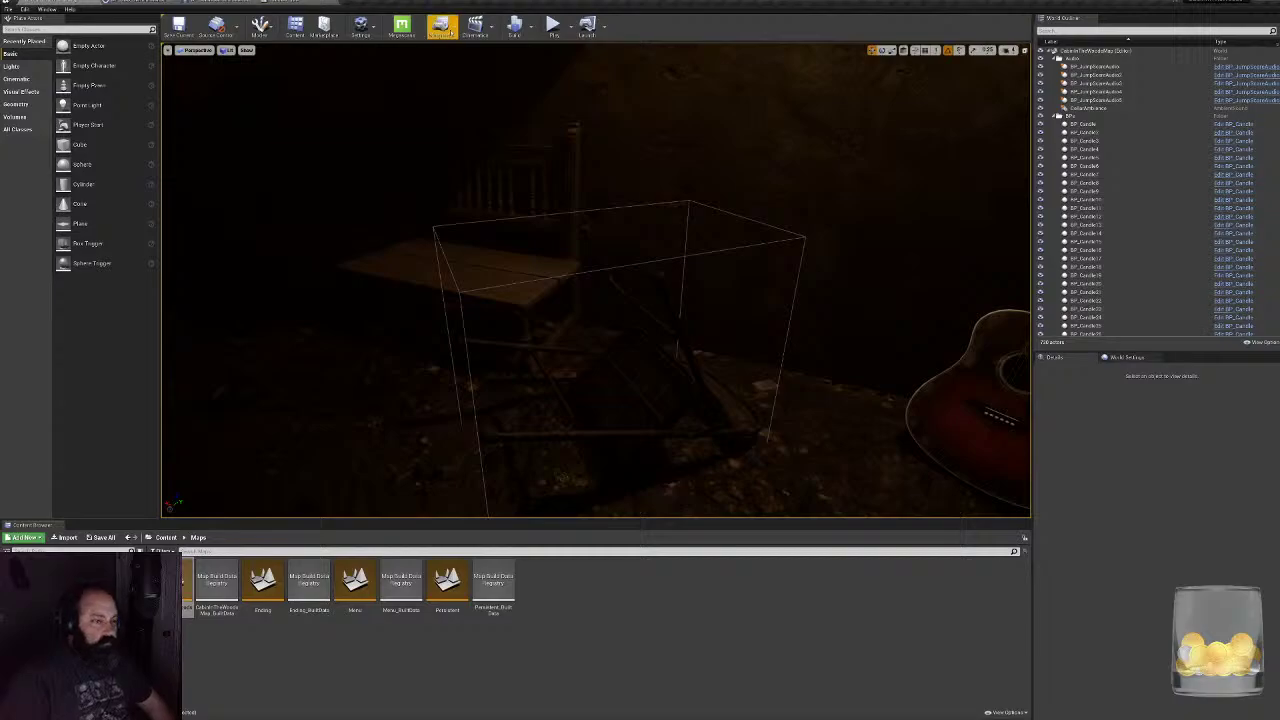
left_click(441, 25)
left_click(465, 88)
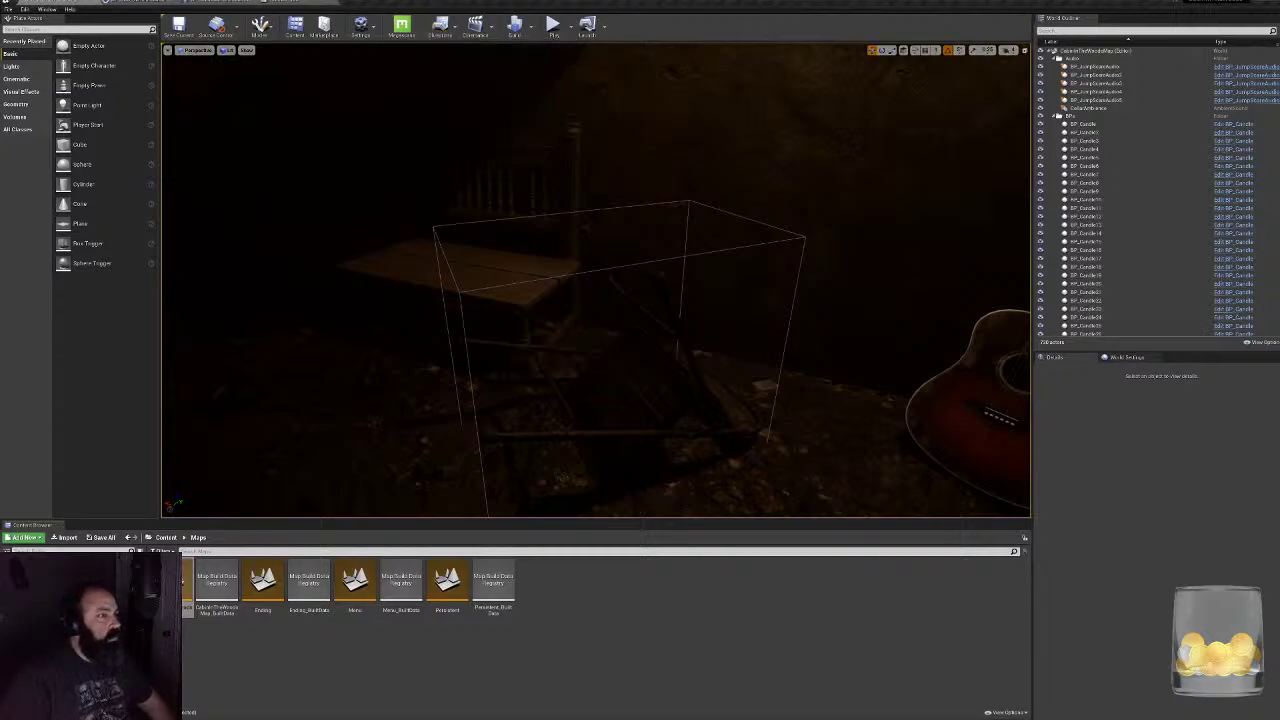
- Move the Event BeginPlay, Get Game Instance, cast and In Menu SET nodes left to make room before Get All Actors Of Class
right_click_drag(555, 386, 634, 302)
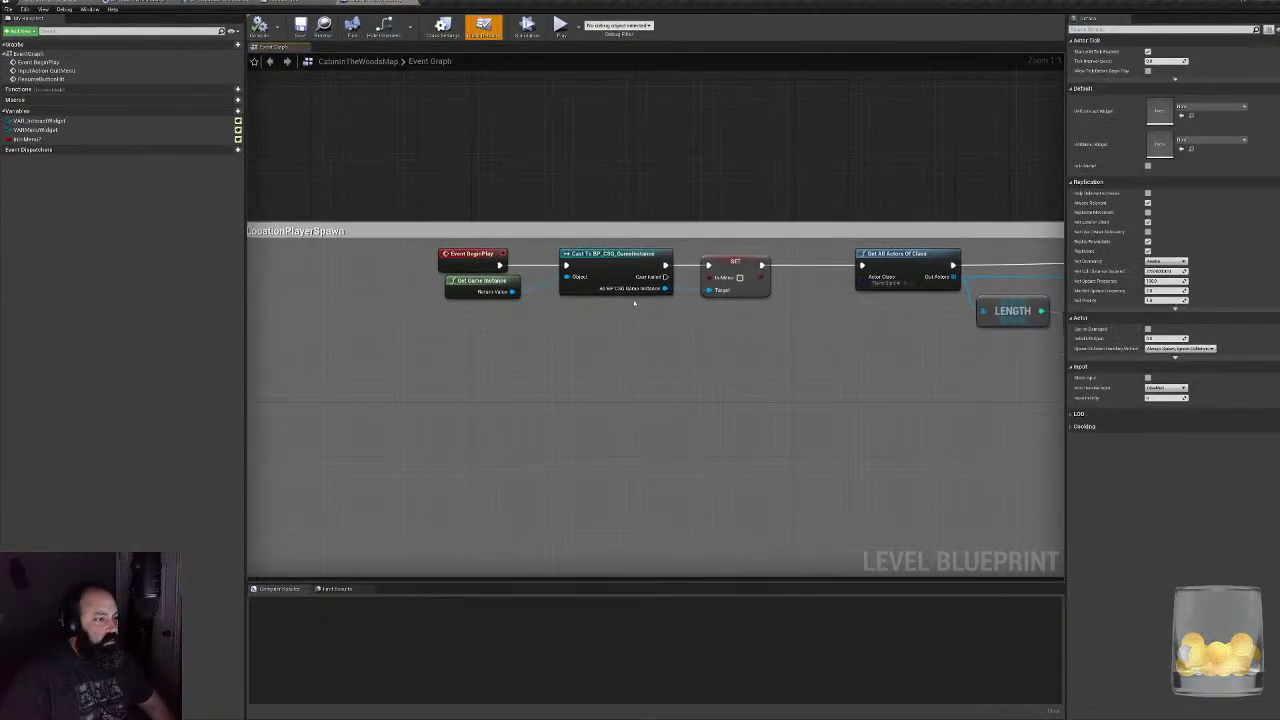
left_click_drag(394, 246, 620, 293)
right_click_drag(727, 344, 695, 349)
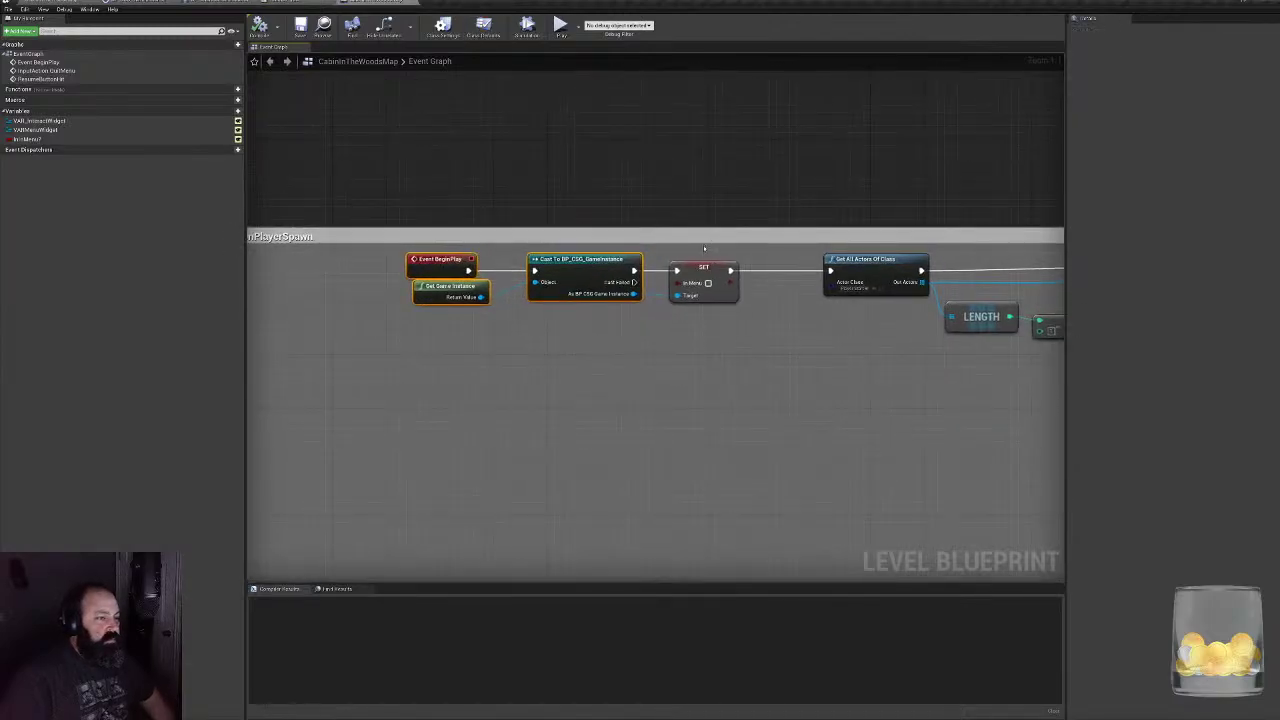
left_click(711, 275)
mouse_move(779, 379)
right_mouse_down()
mouse_move(589, 394)
mouse_move(801, 388)
right_mouse_up()
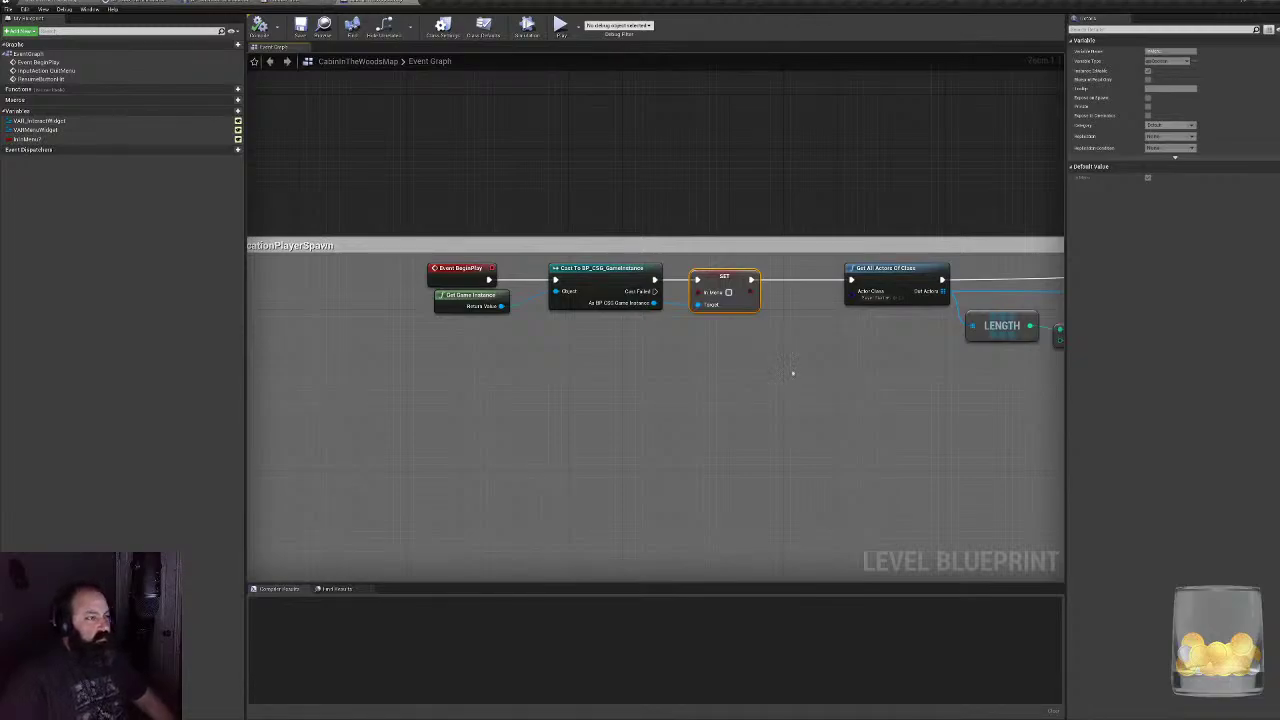
right_click_drag(792, 373, 830, 405)
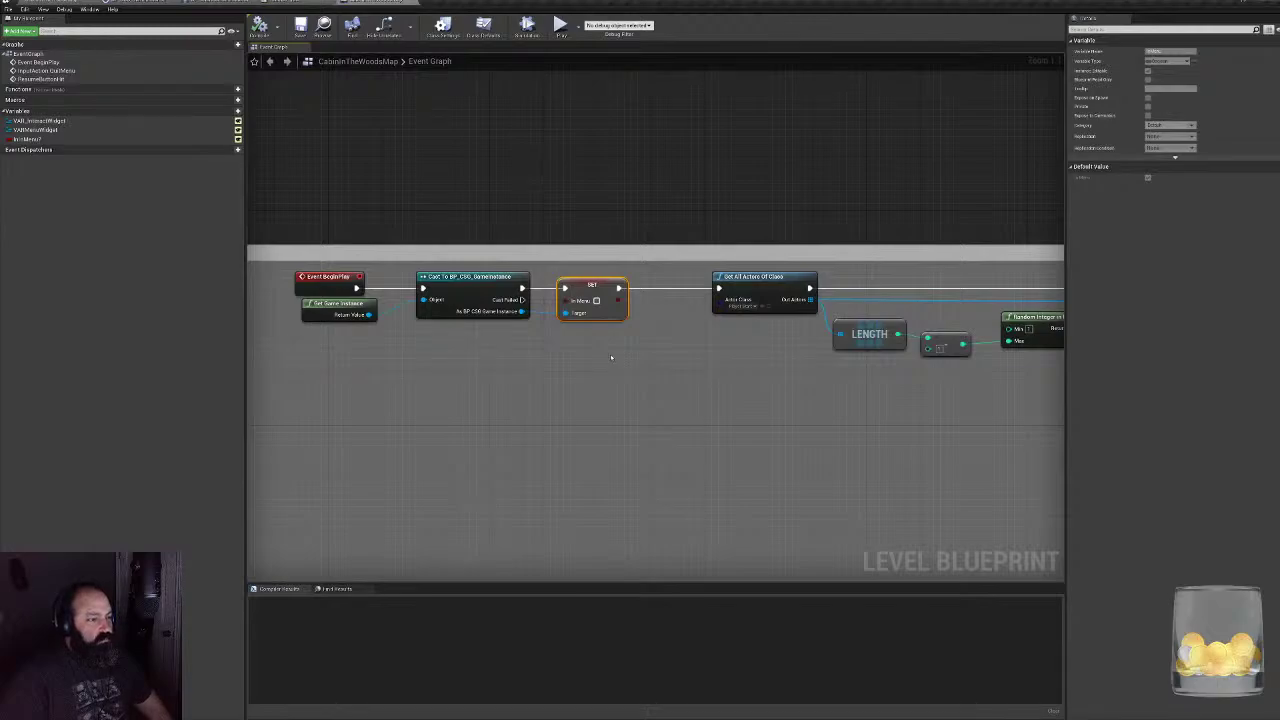
right_click_drag(621, 357, 729, 395)
left_click_drag(392, 402, 531, 339)
left_click(576, 337)
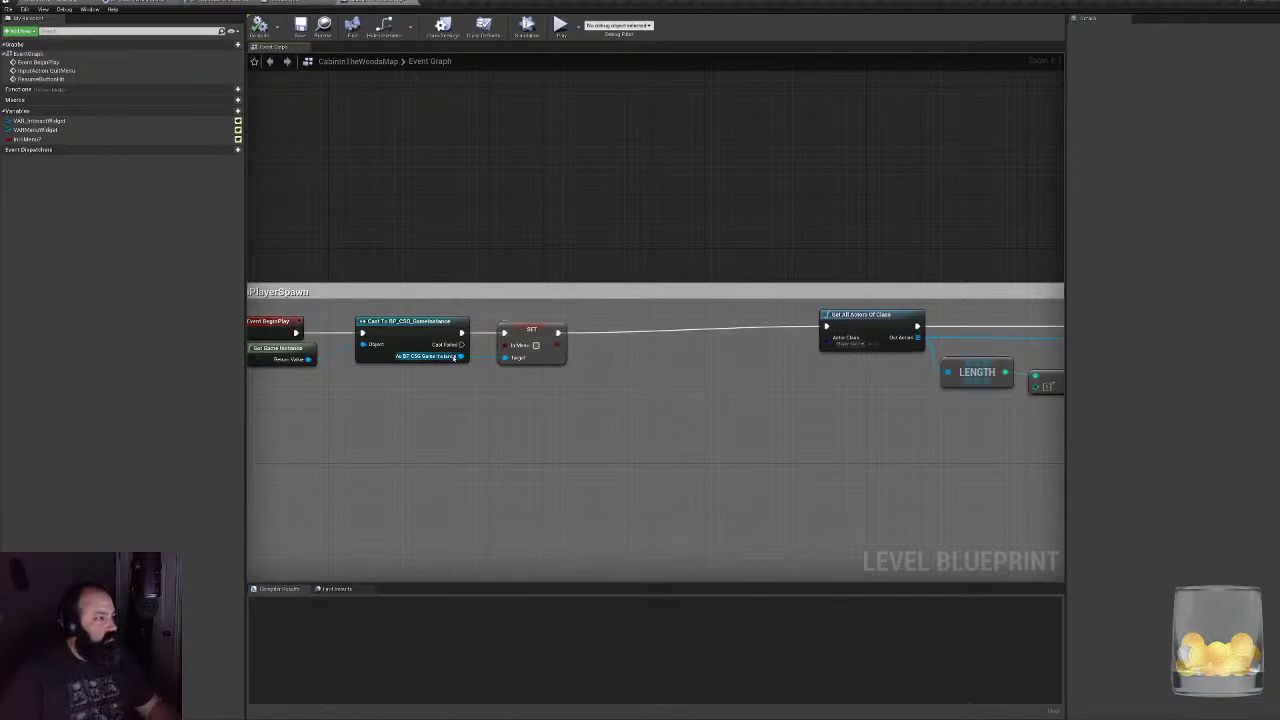
- Insert a Print String node between SET and Get All Actors Of Class, printing In Menu read from the game instance cast
left_click_drag(460, 356, 548, 382)
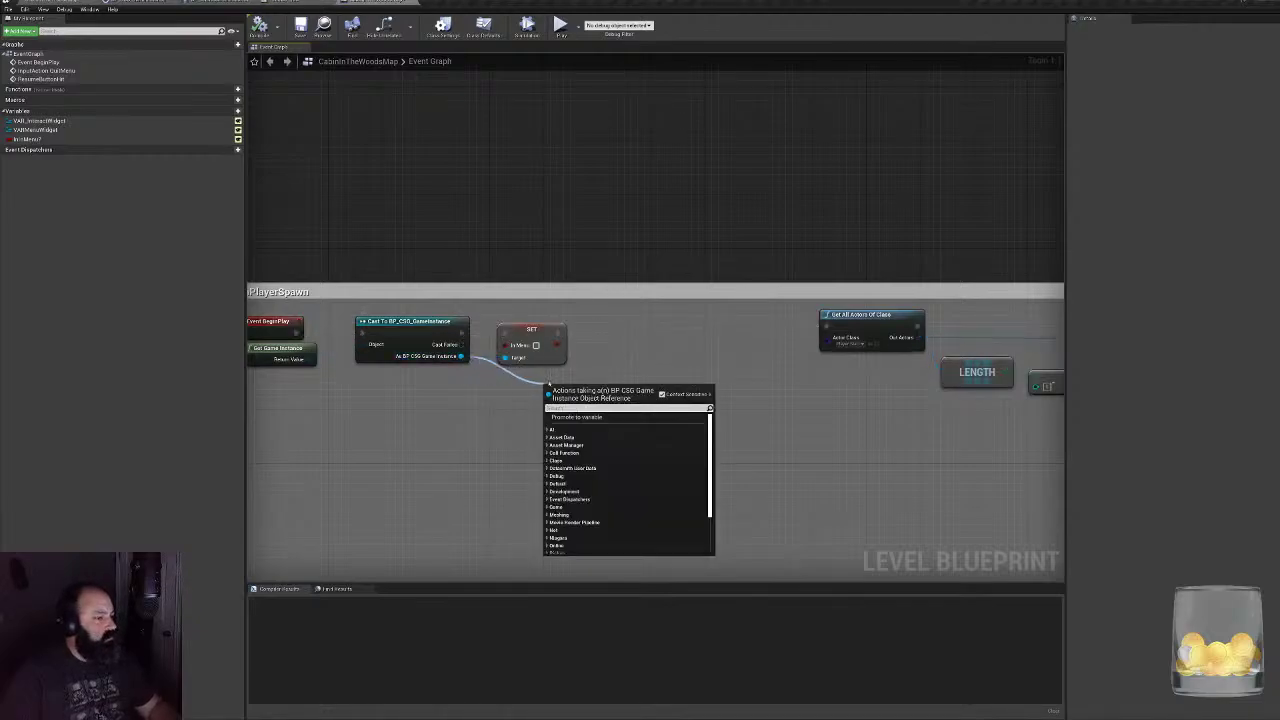
type("get in")
key("Return")
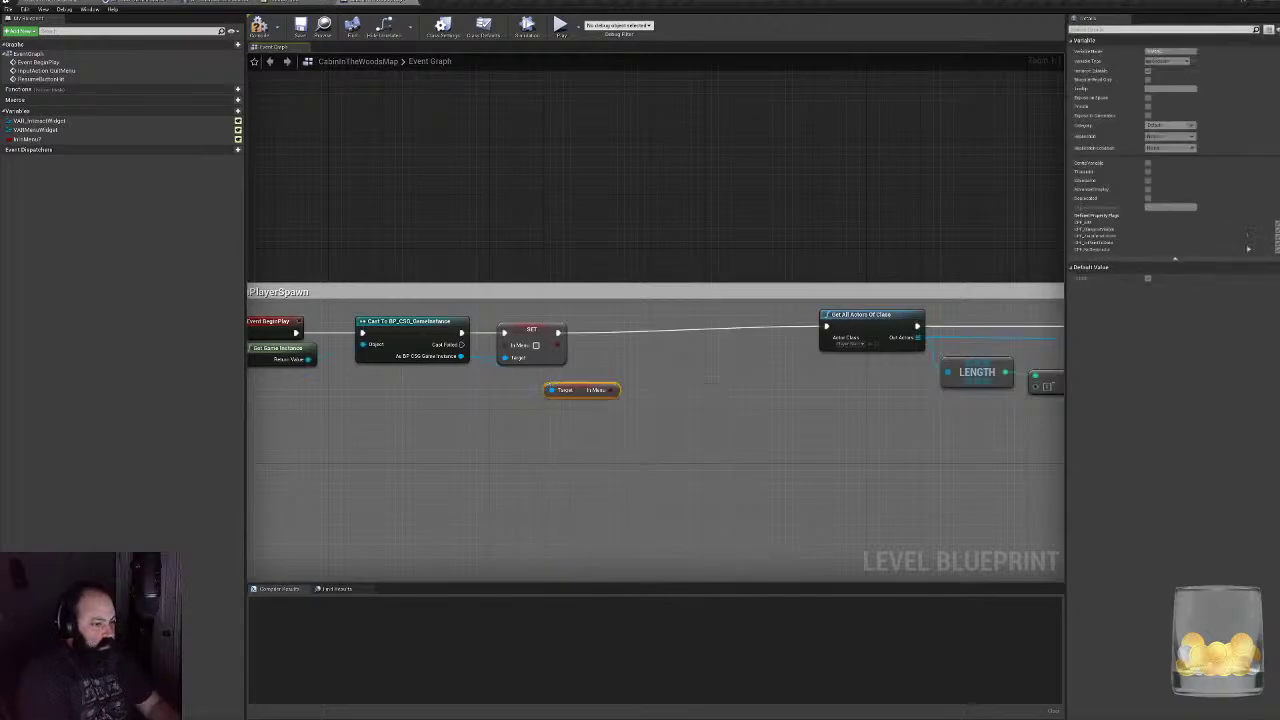
left_click_drag(557, 332, 604, 342)
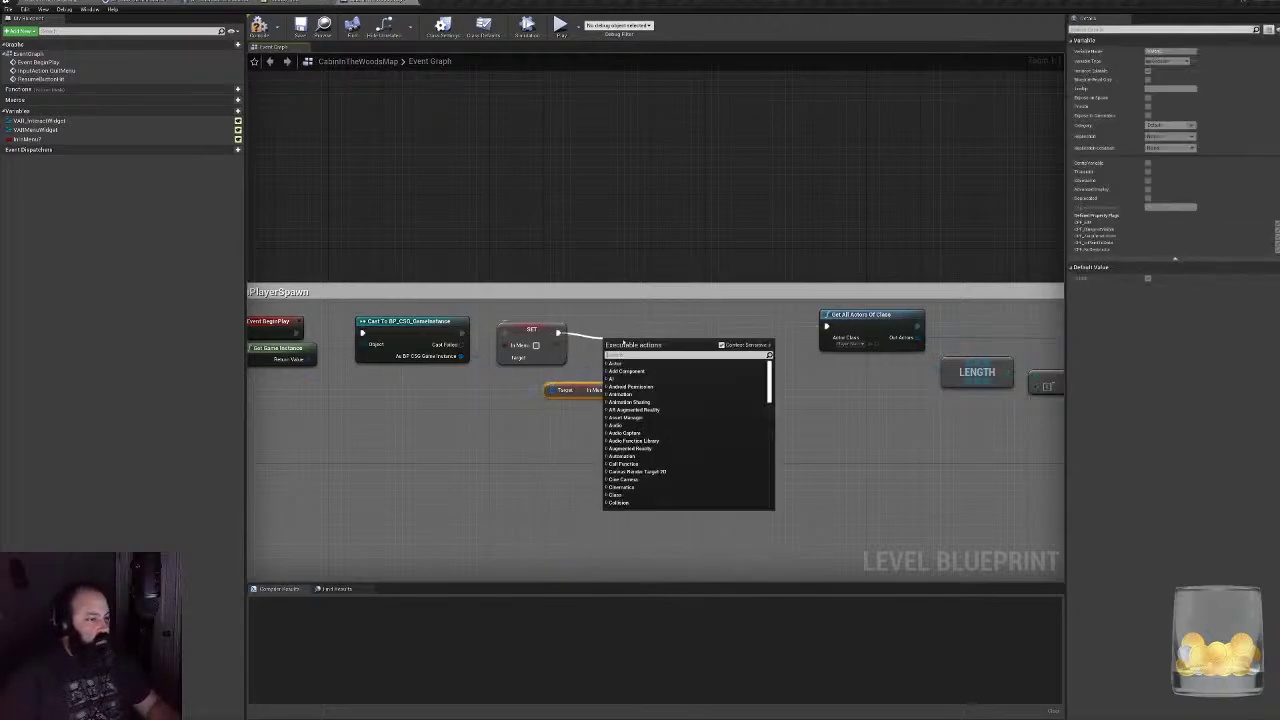
type("print")
key("Return")
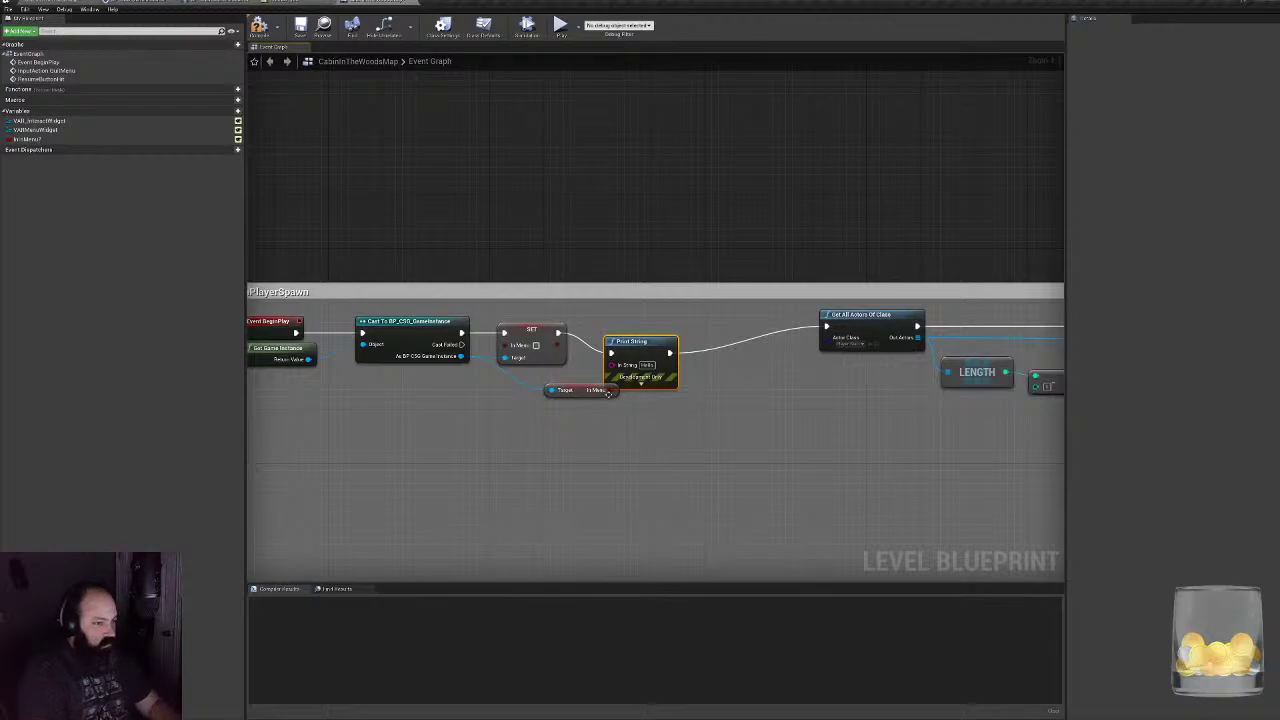
left_click_drag(607, 393, 757, 322)
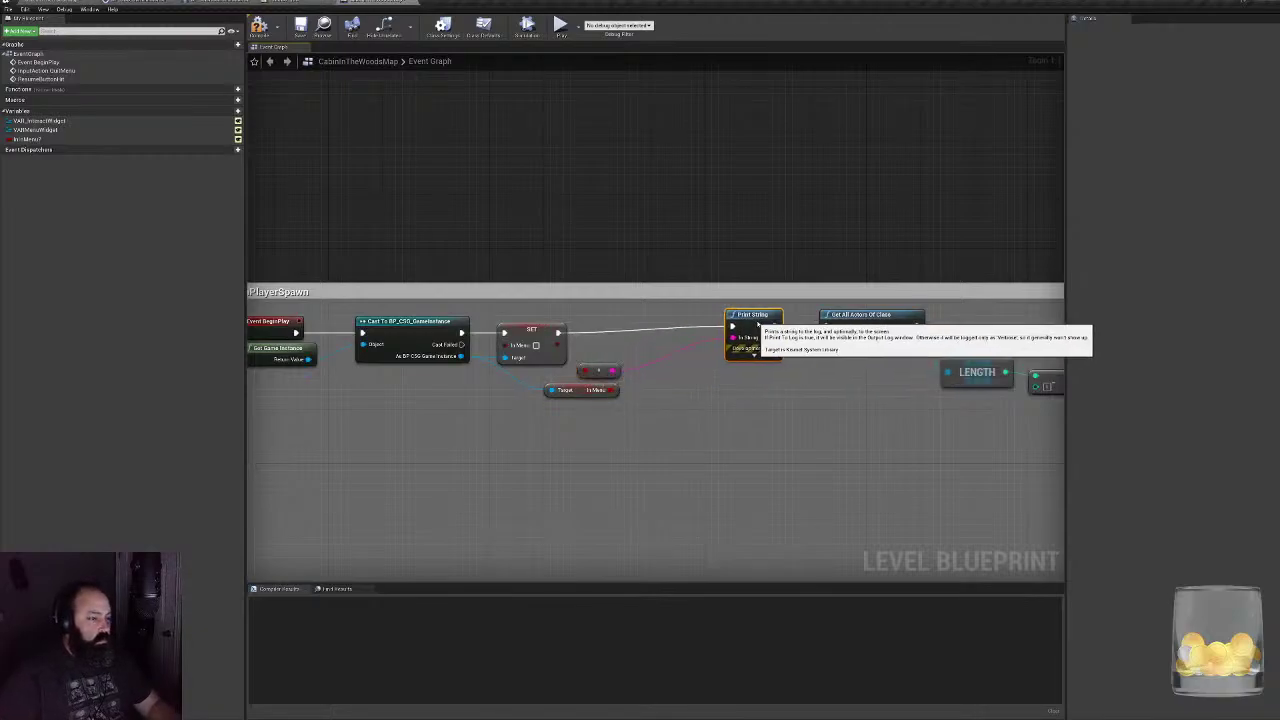
left_click_drag(593, 365, 621, 365)
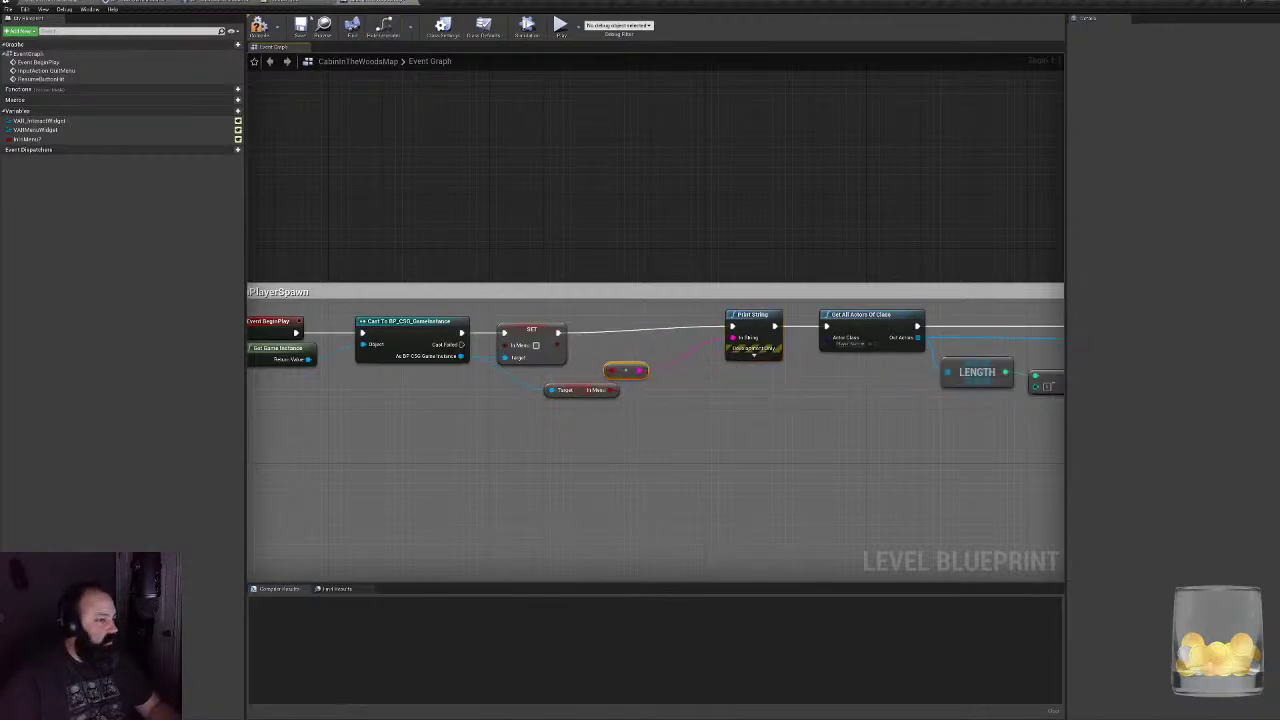
- Compile the level blueprint, play-test CabinInTheWoodsMap in the editor, and stop the session
left_click(259, 28)
left_click(50, 2)
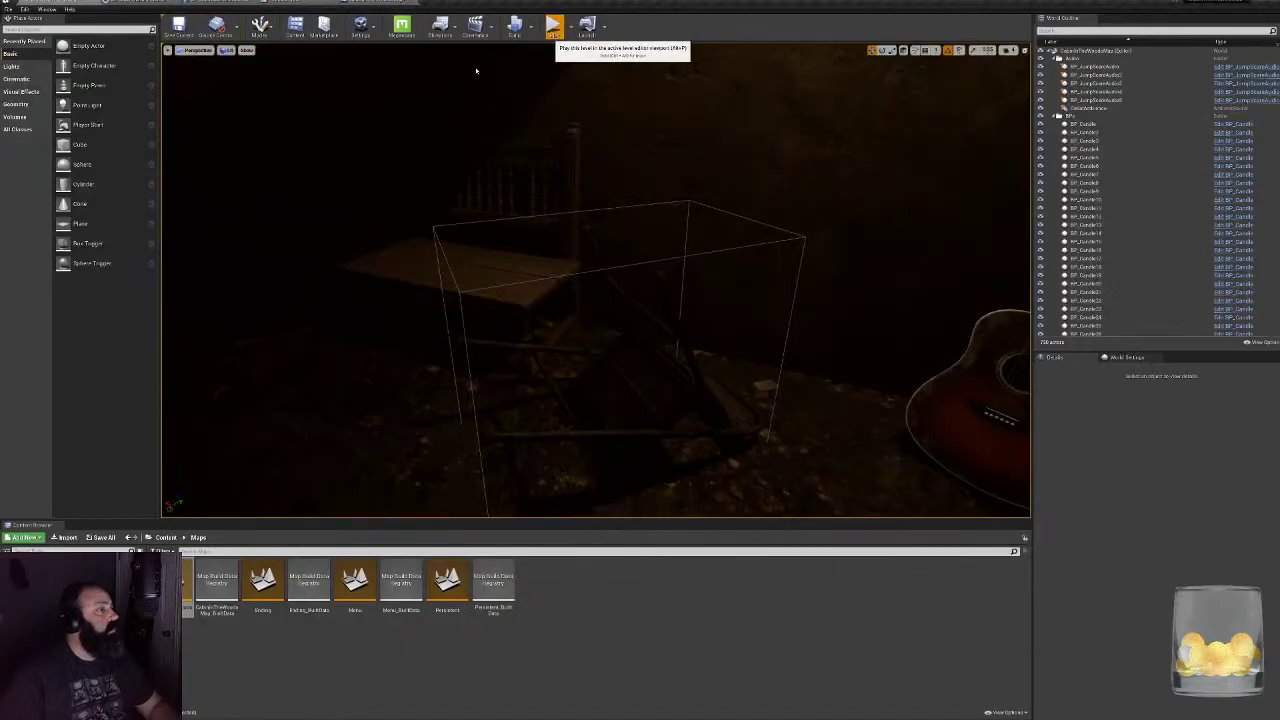
key("alt+p")
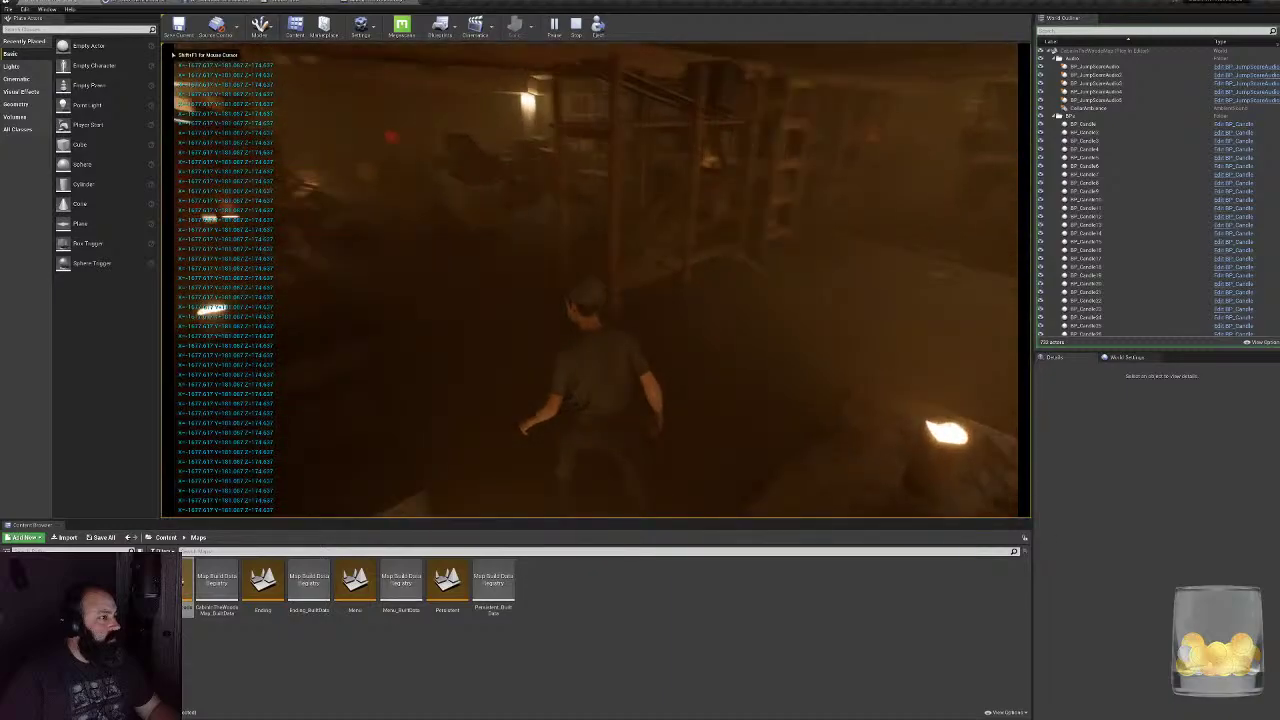
key("Escape")
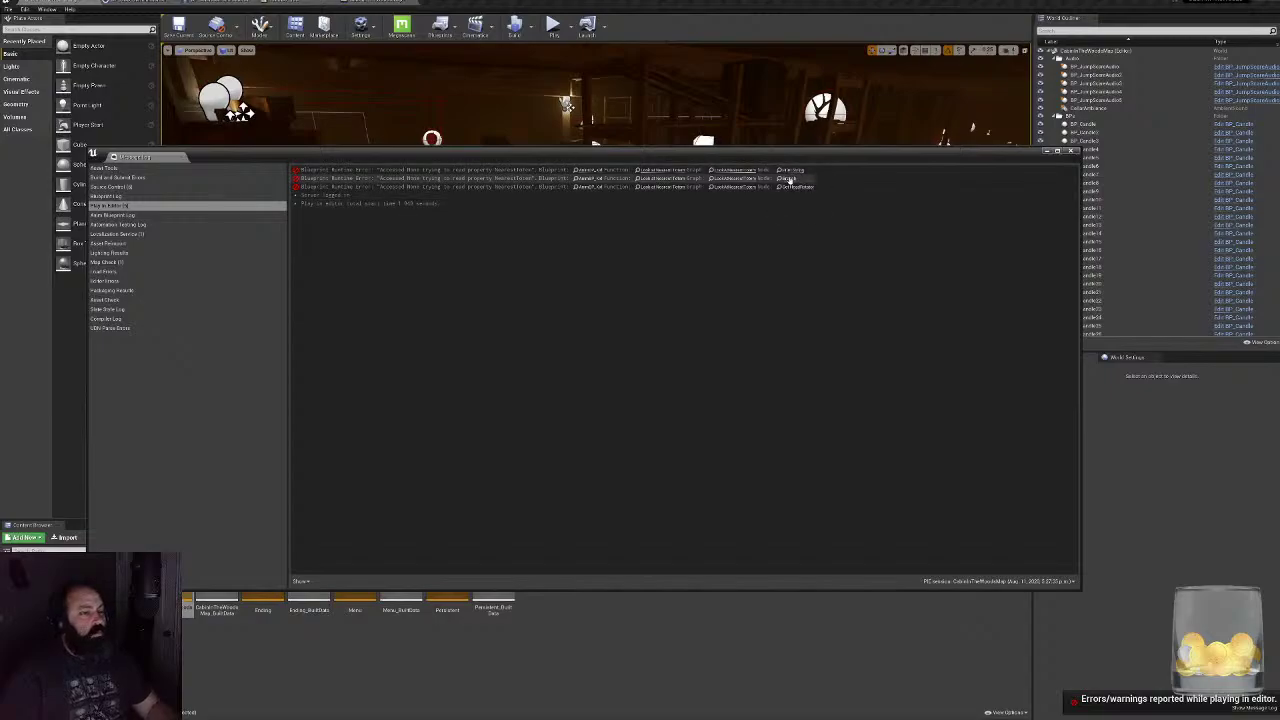
- Close the message log and load the Persistent map from the Maps folder without saving the modified assets
left_click(1073, 150)
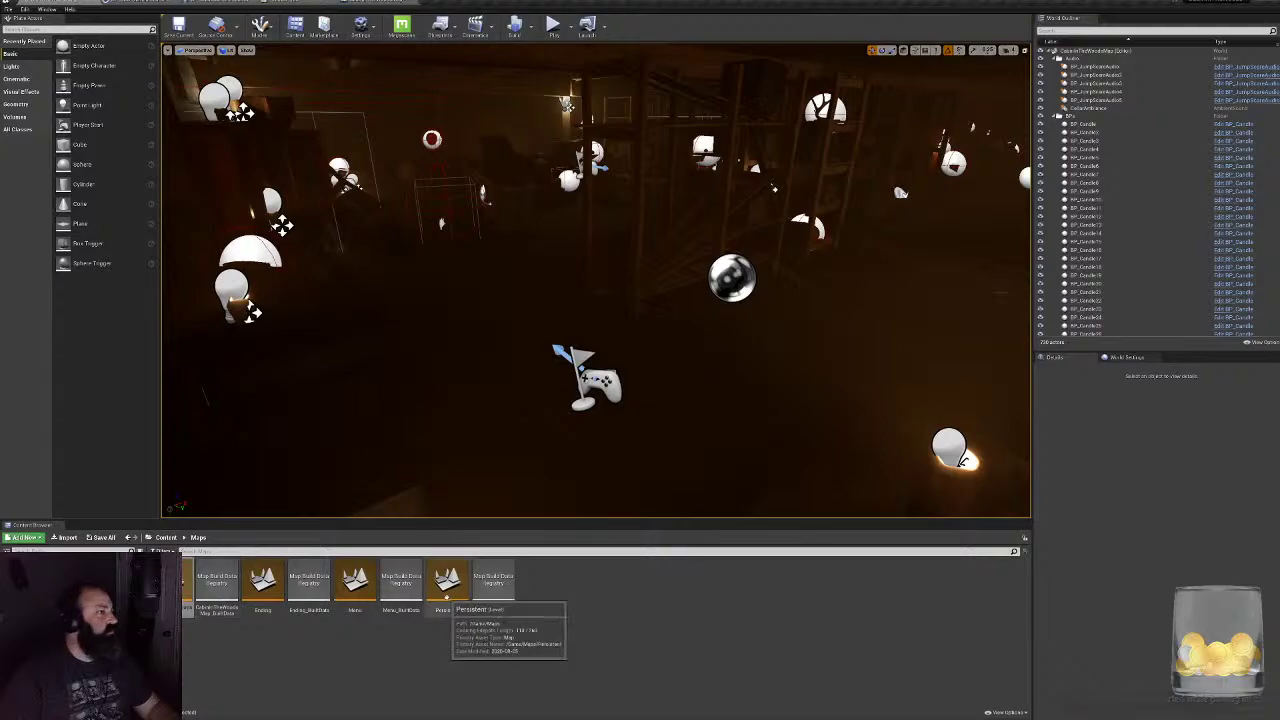
double_click(445, 594)
left_click(682, 436)
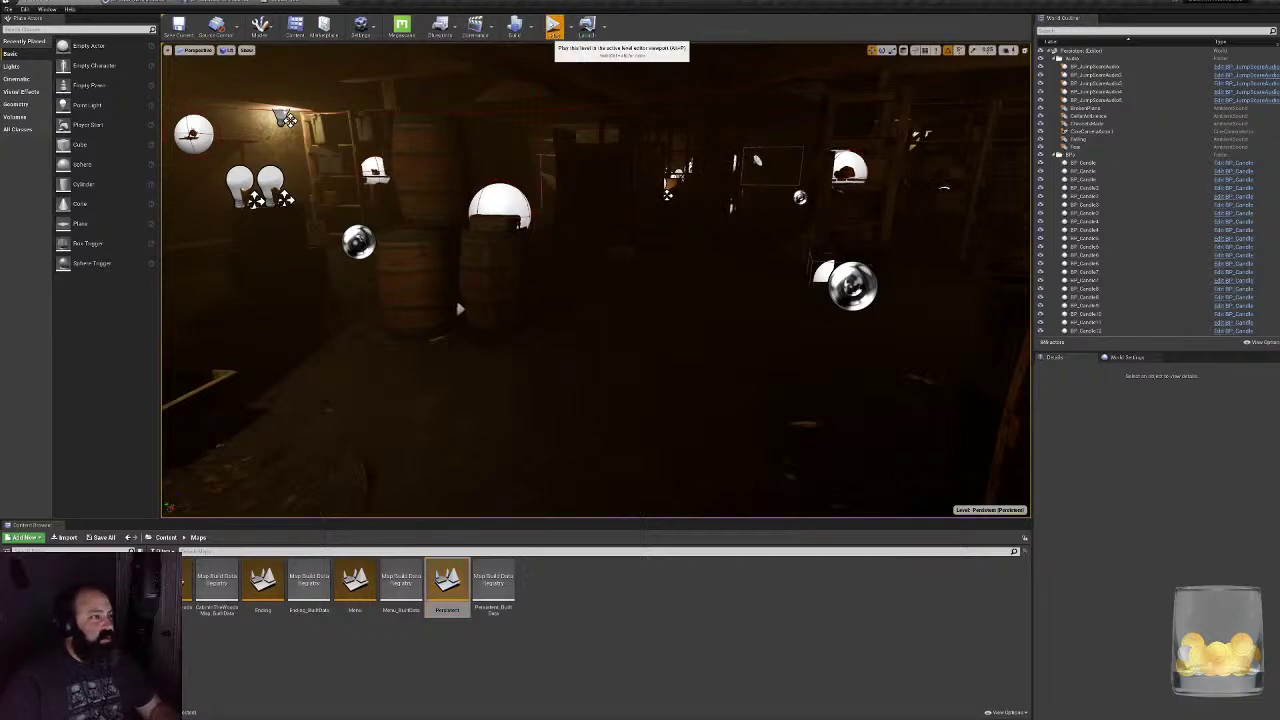
- Play-test the Persistent map, fill both form fields with asd, walk the kid through the cabin, and stop the session
left_click(554, 25)
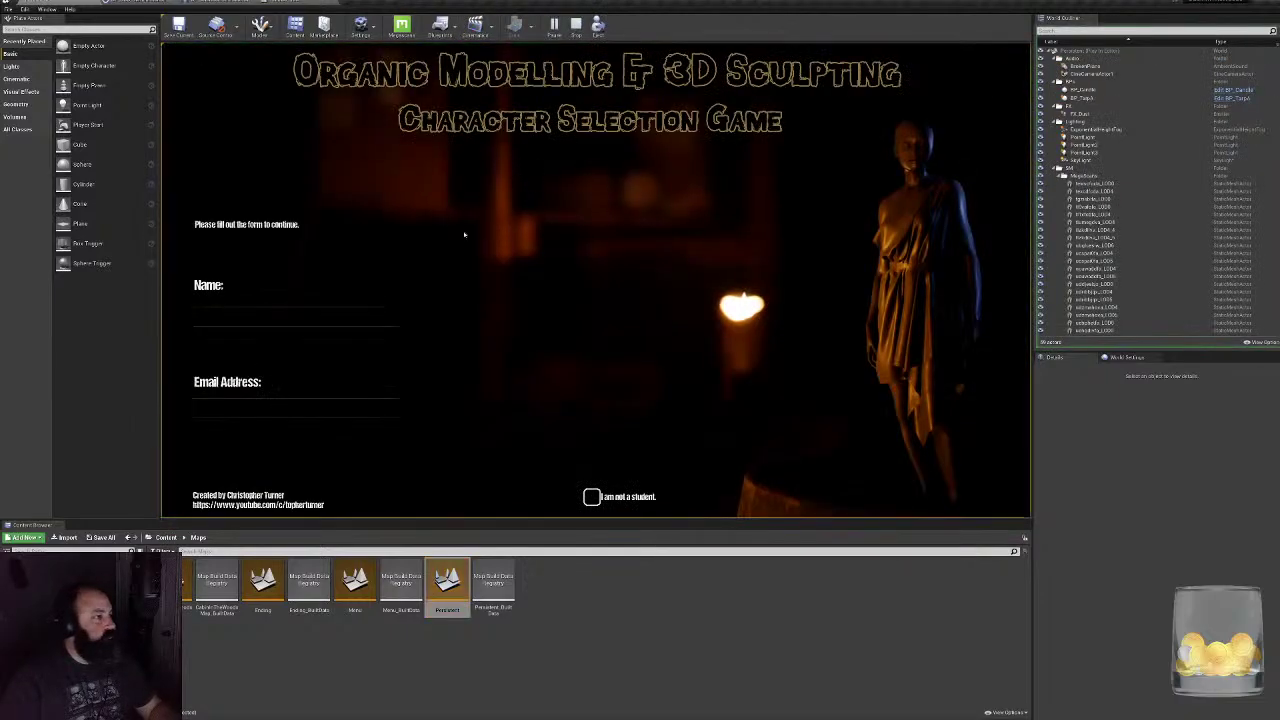
left_click(385, 314)
type("asd")
left_click(380, 408)
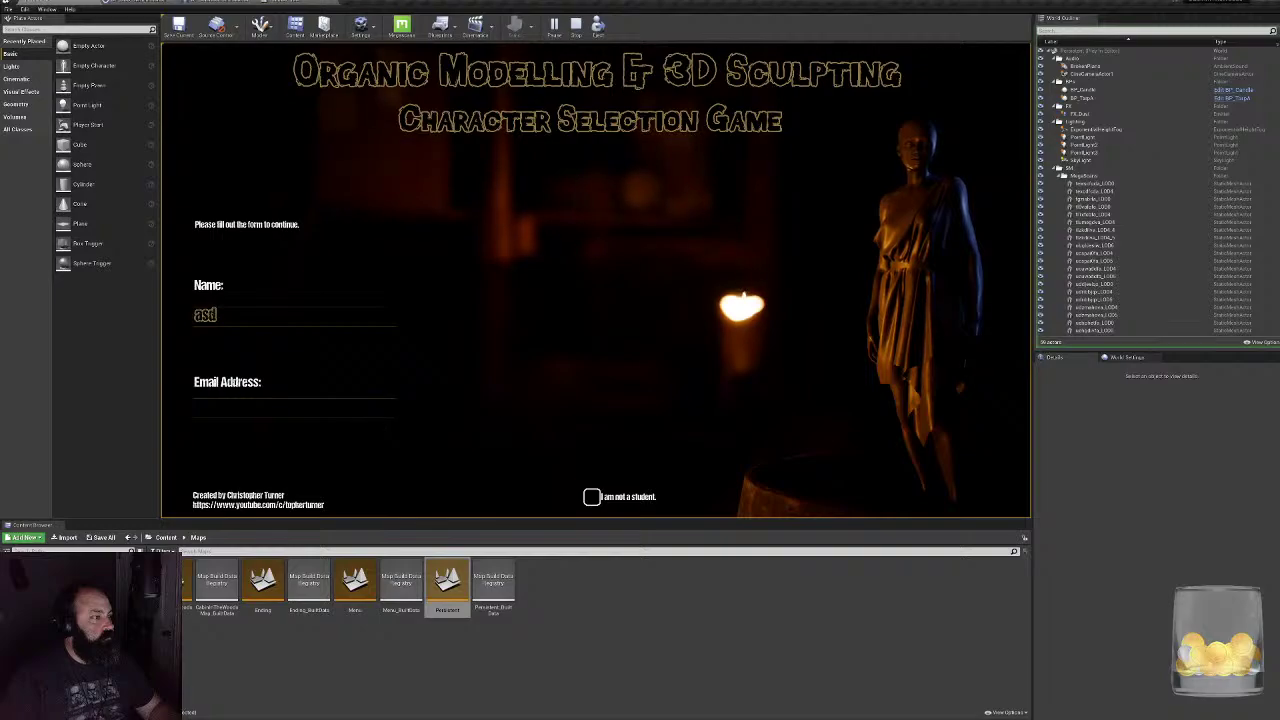
type("asd")
left_click(892, 450)
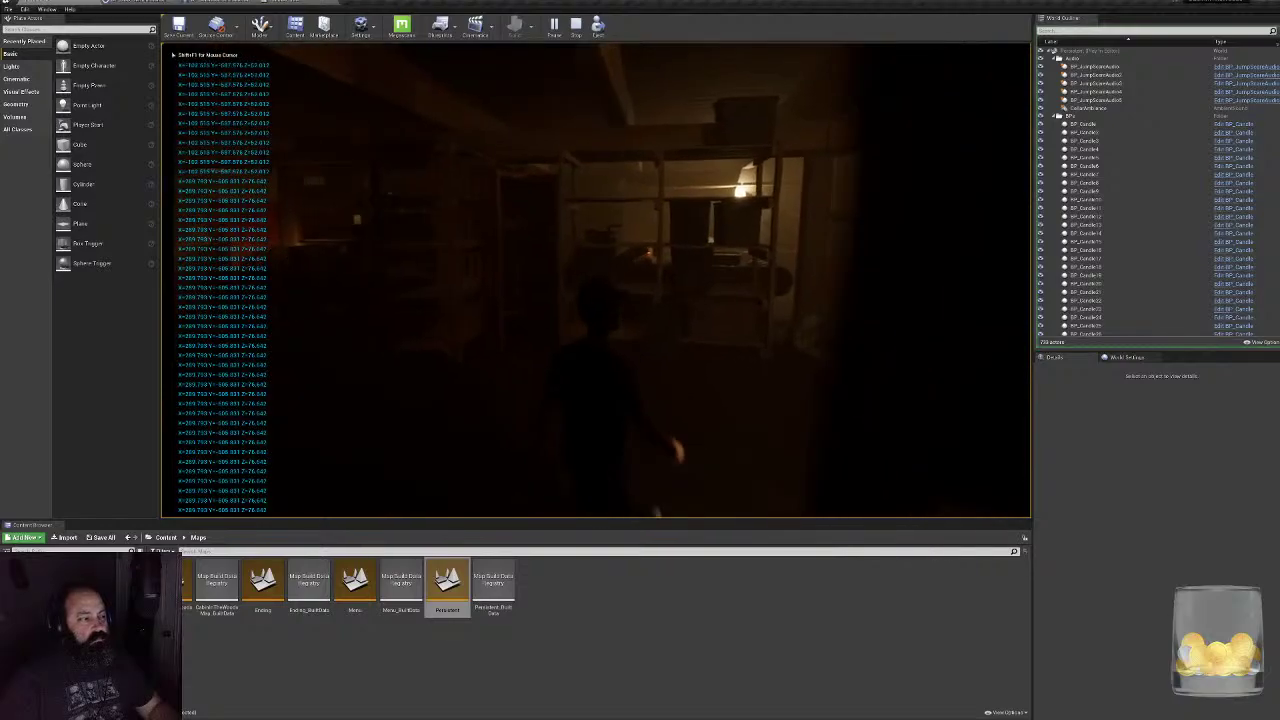
key("w")
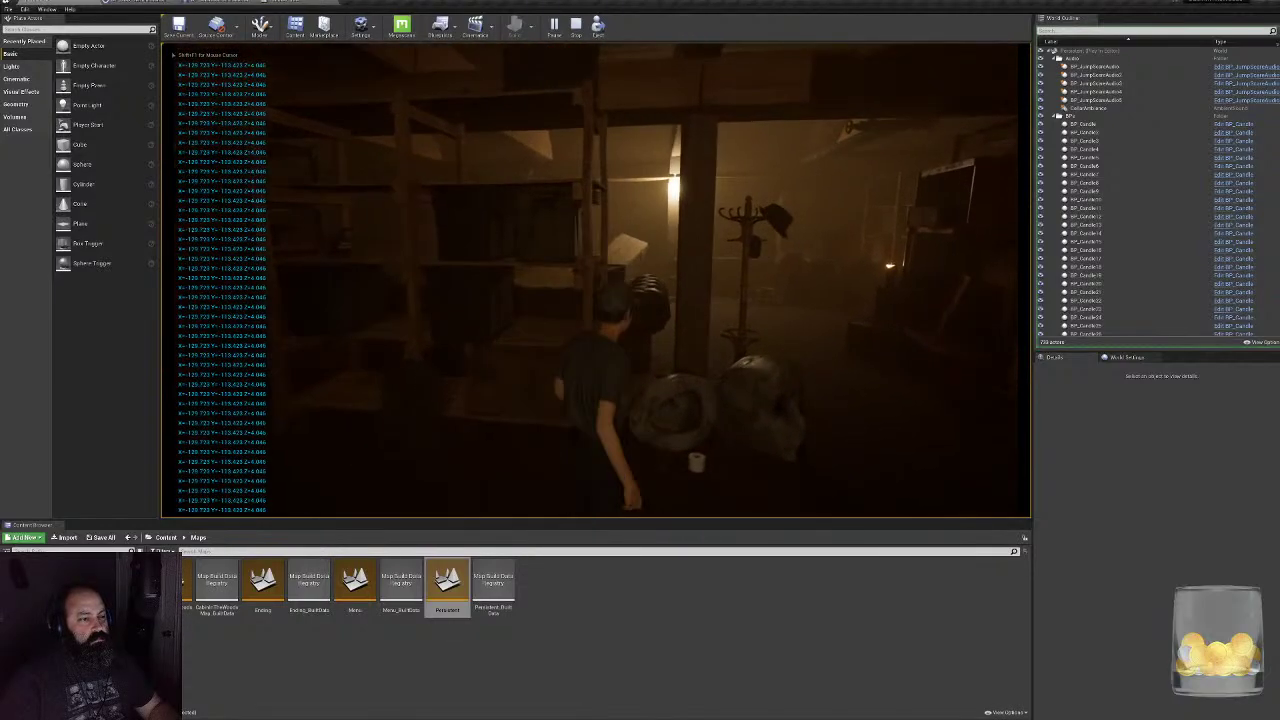
key("Escape")
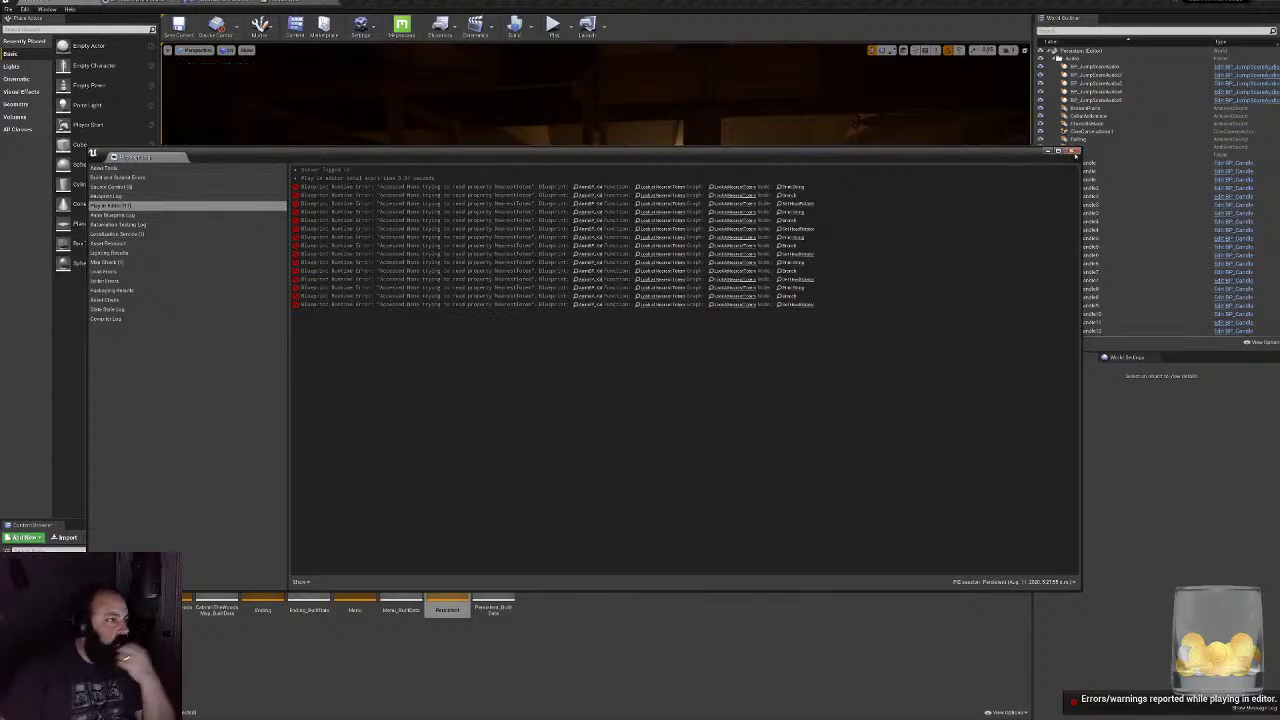
left_click(1073, 152)
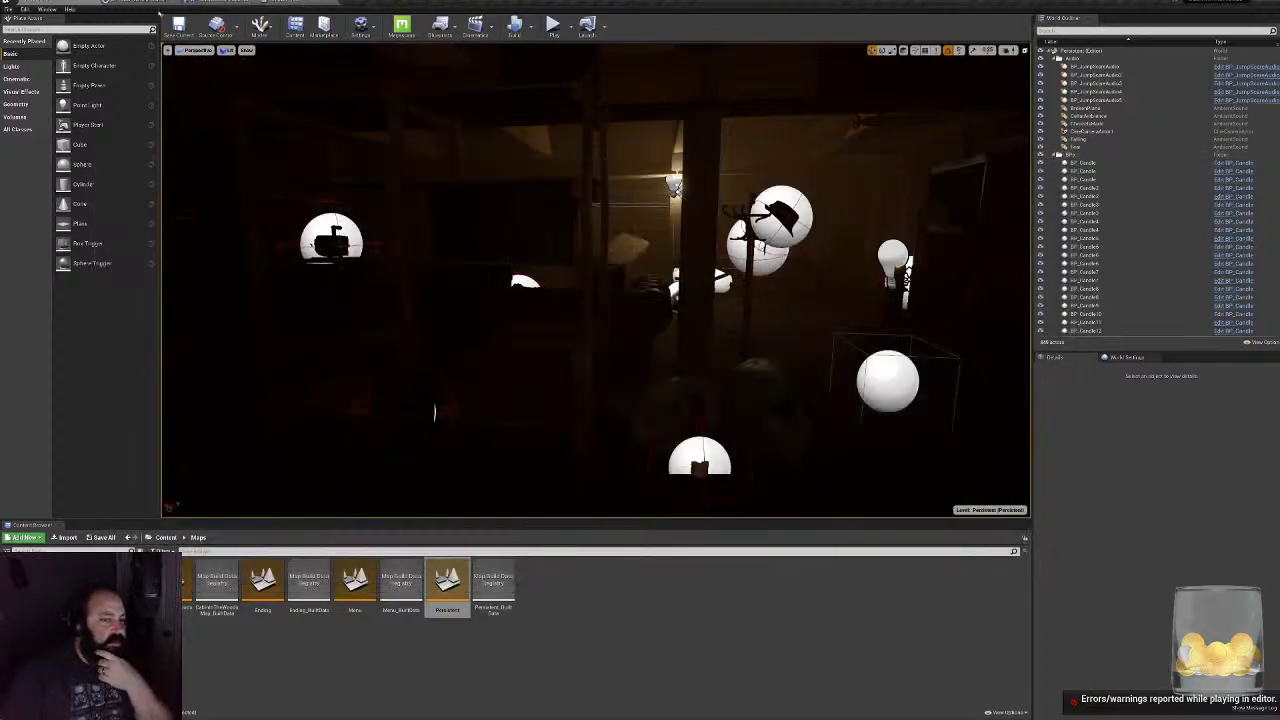
- Load CabinInTheWoodsMap and add an Is Valid check on Nearest Totem in AnimBP_Kid's Event Graph
double_click(188, 585)
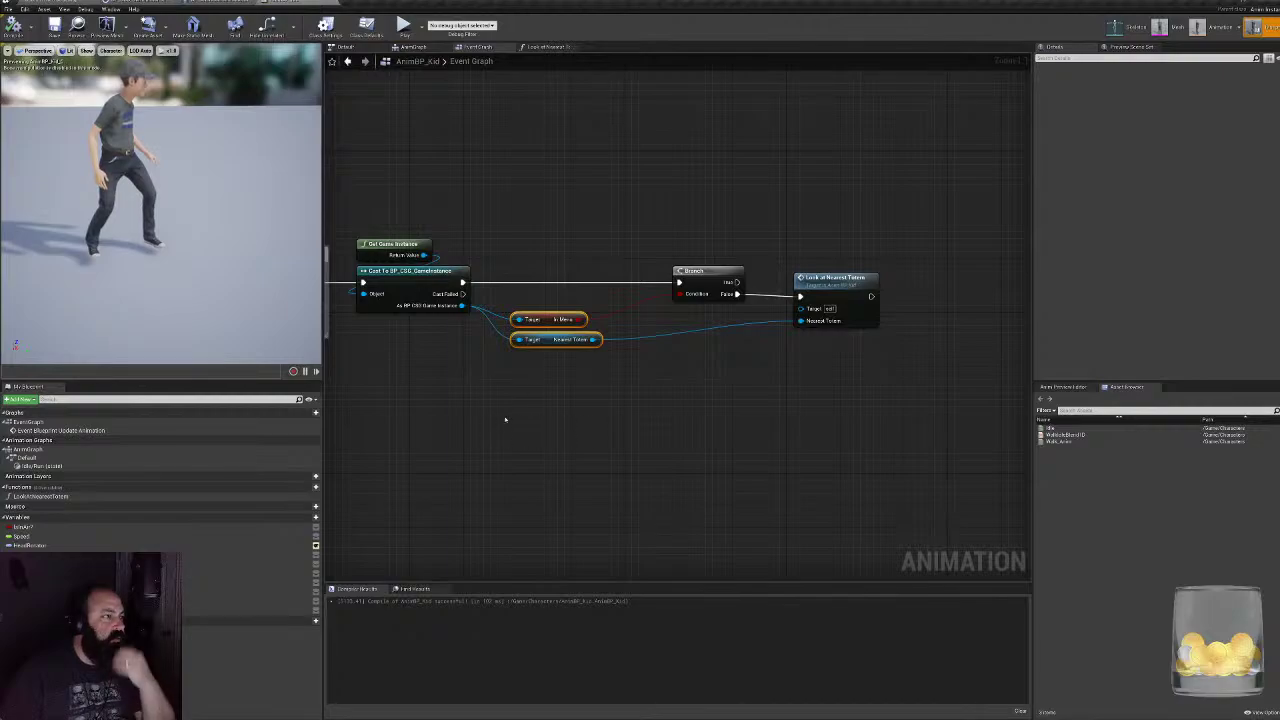
right_click_drag(506, 423, 574, 471)
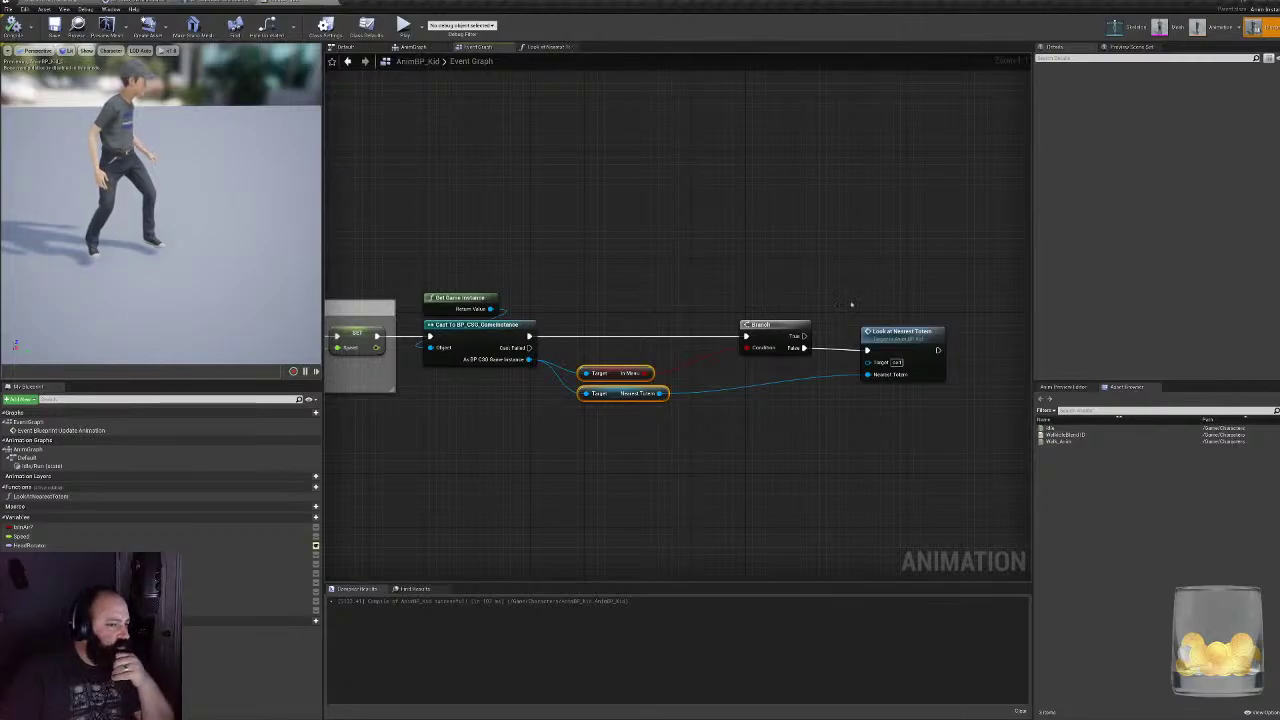
right_click_drag(851, 304, 749, 251)
right_click_drag(681, 308, 602, 323)
left_click_drag(705, 297, 758, 289)
left_click_drag(476, 358, 524, 362)
type("is valid")
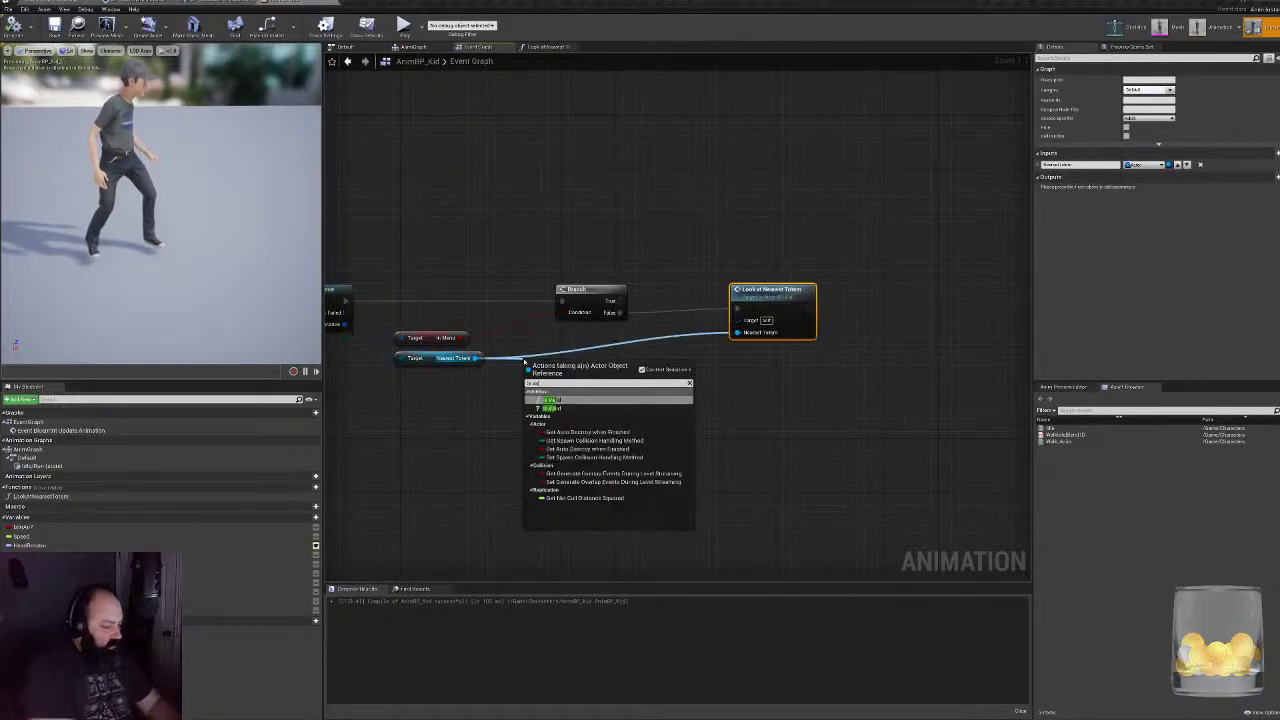
key("Return")
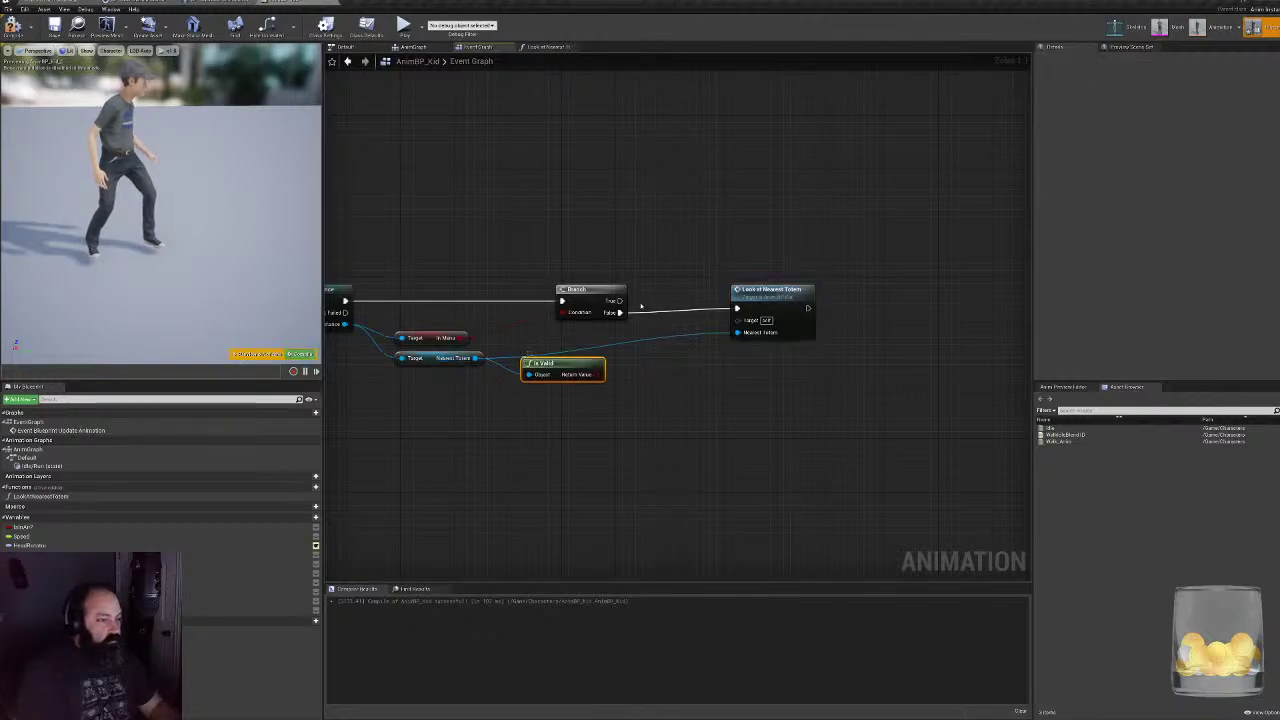
- Insert a second Branch between the In Menu Branch's False output and Look at Nearest Totem, with Is Valid as its condition
mouse_move(621, 313)
left_mouse_down()
mouse_move(663, 320)
mouse_move(645, 317)
left_mouse_up()
type("branch")
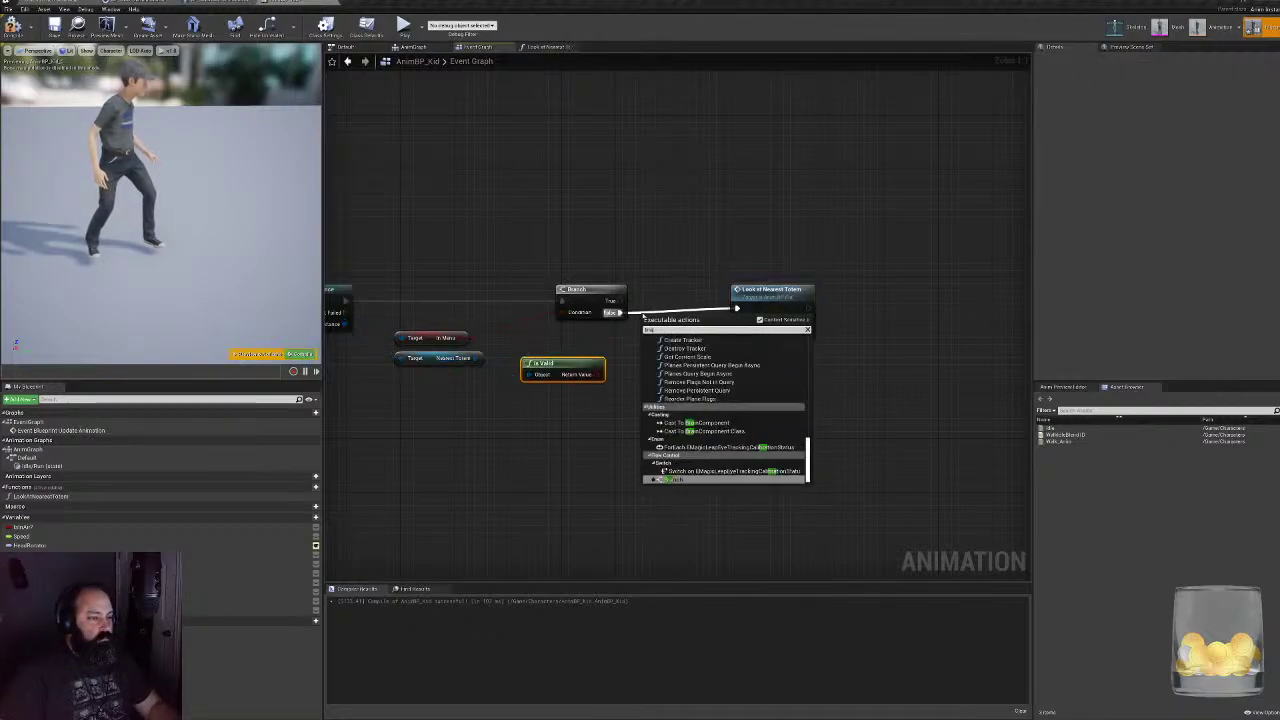
key("Return")
left_click_drag(762, 292, 888, 292)
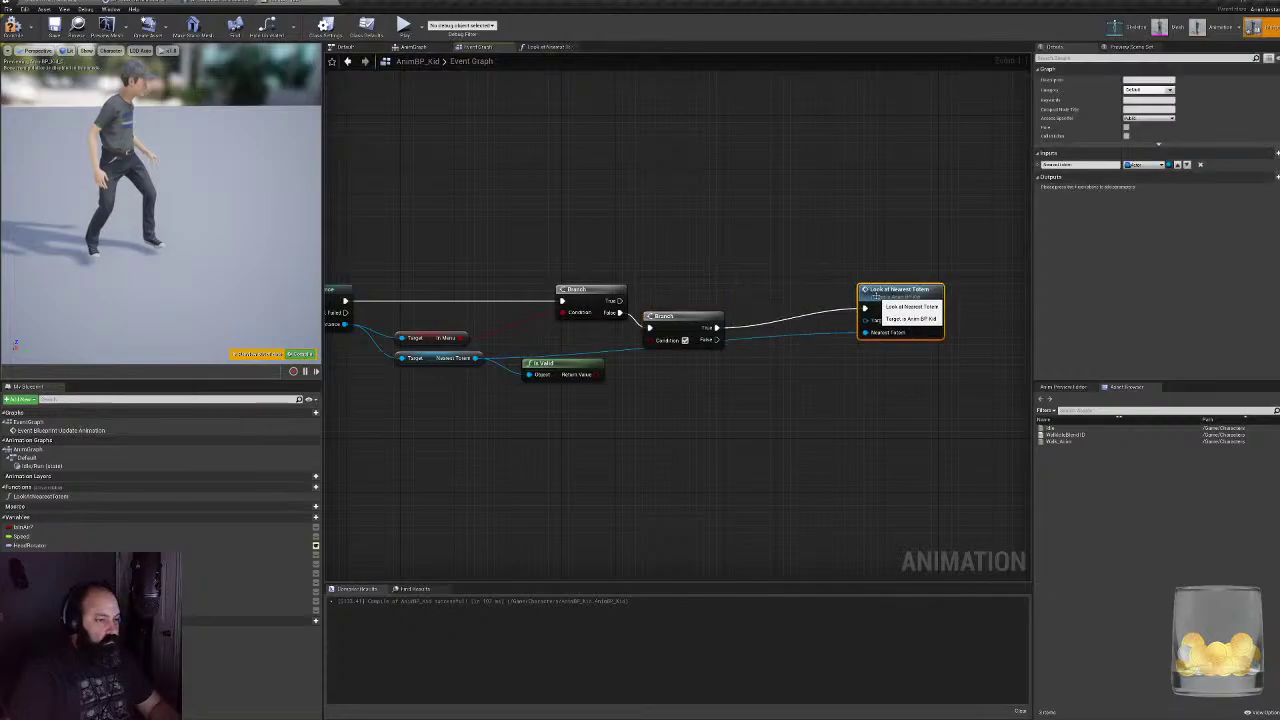
left_click_drag(670, 318, 682, 289)
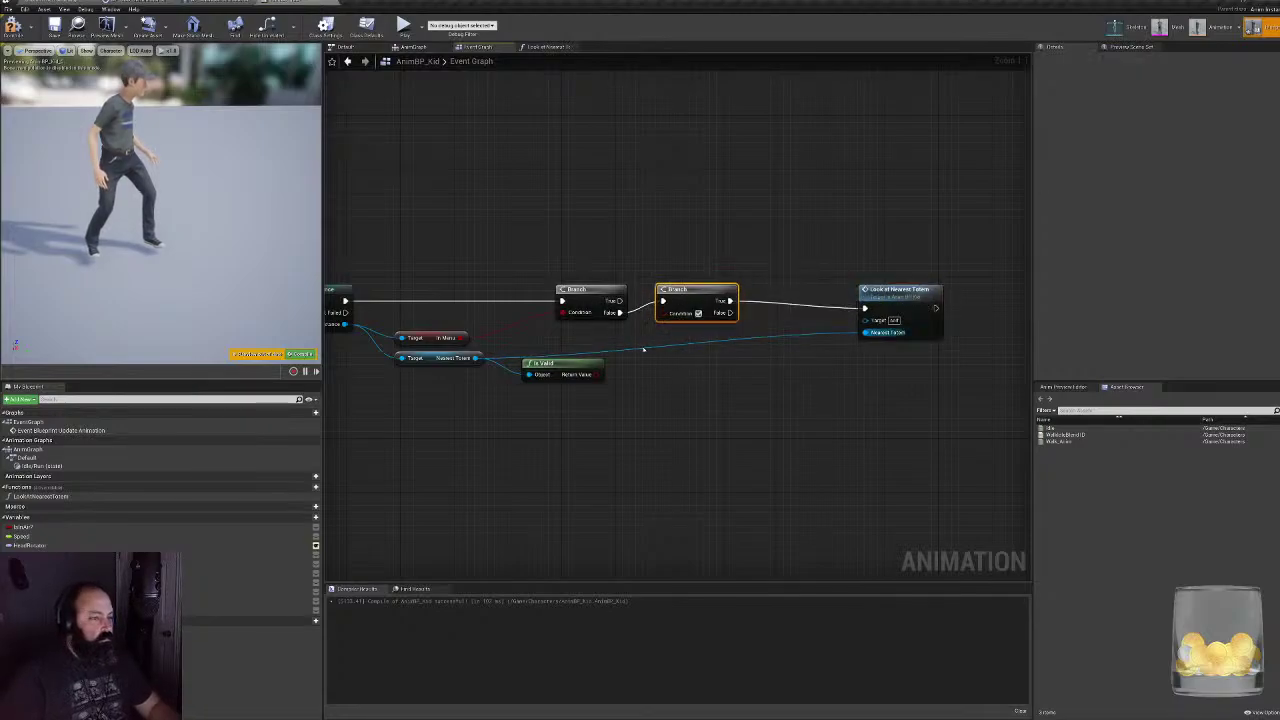
left_click_drag(584, 365, 664, 313)
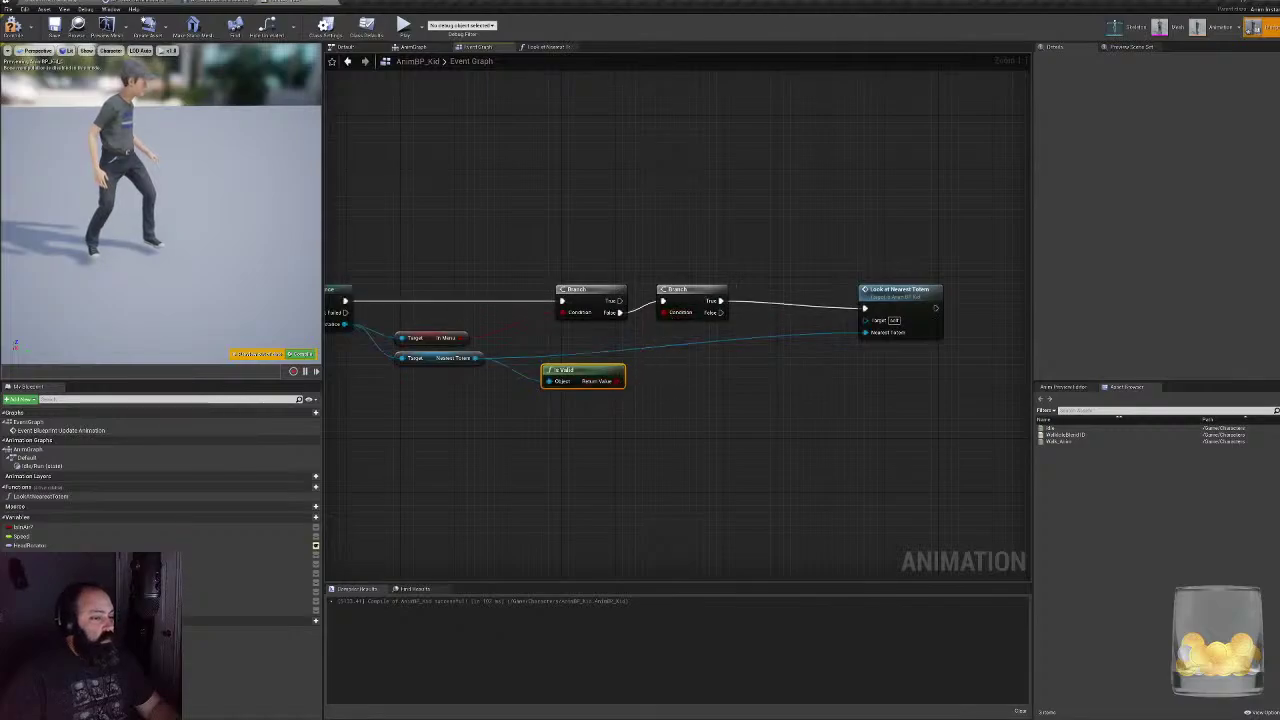
- Compile AnimBP_Kid, then briefly play-test CabinInTheWoodsMap in the editor and stop the session
left_click(16, 28)
left_click(76, 3)
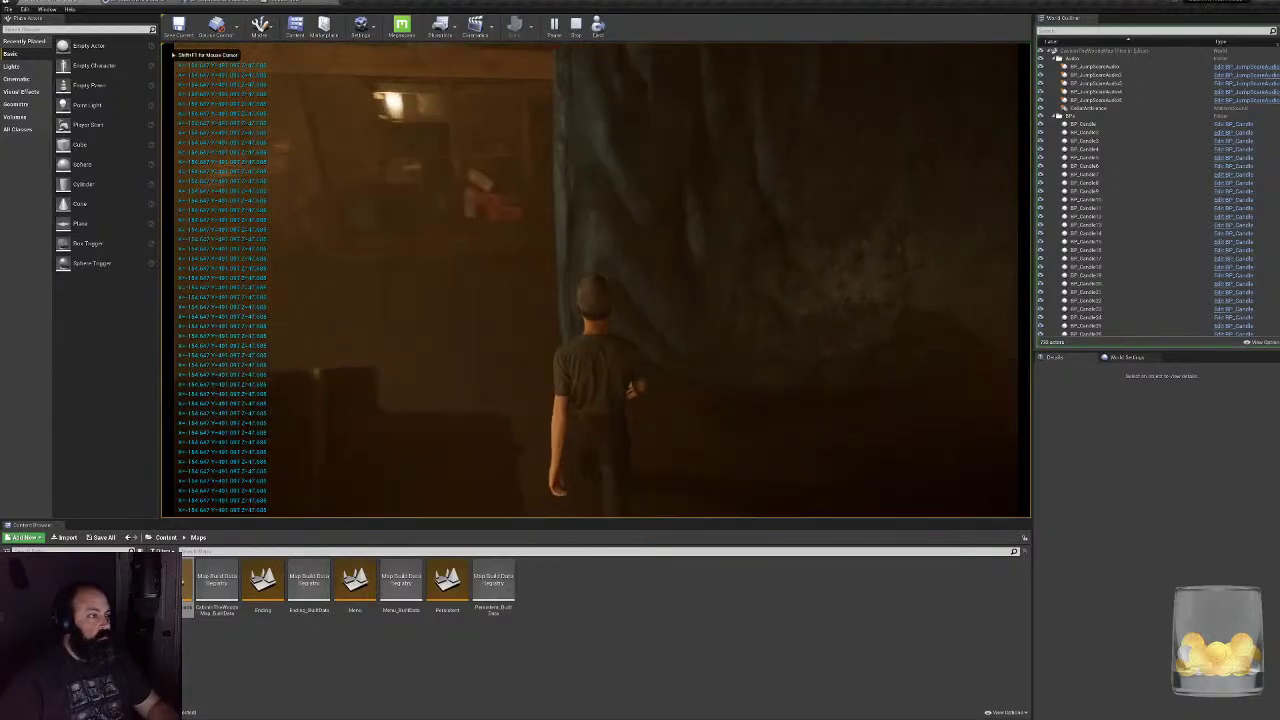
key("Escape")
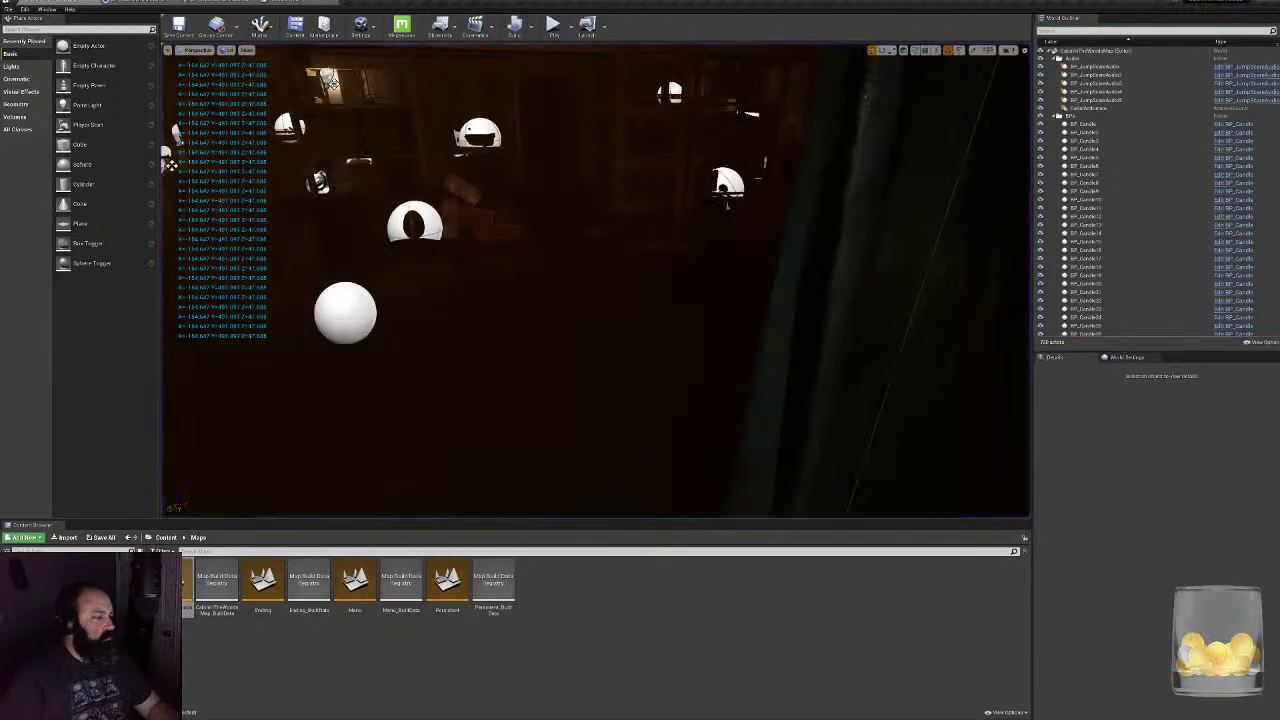
right_click_drag(595, 280, 435, 200)
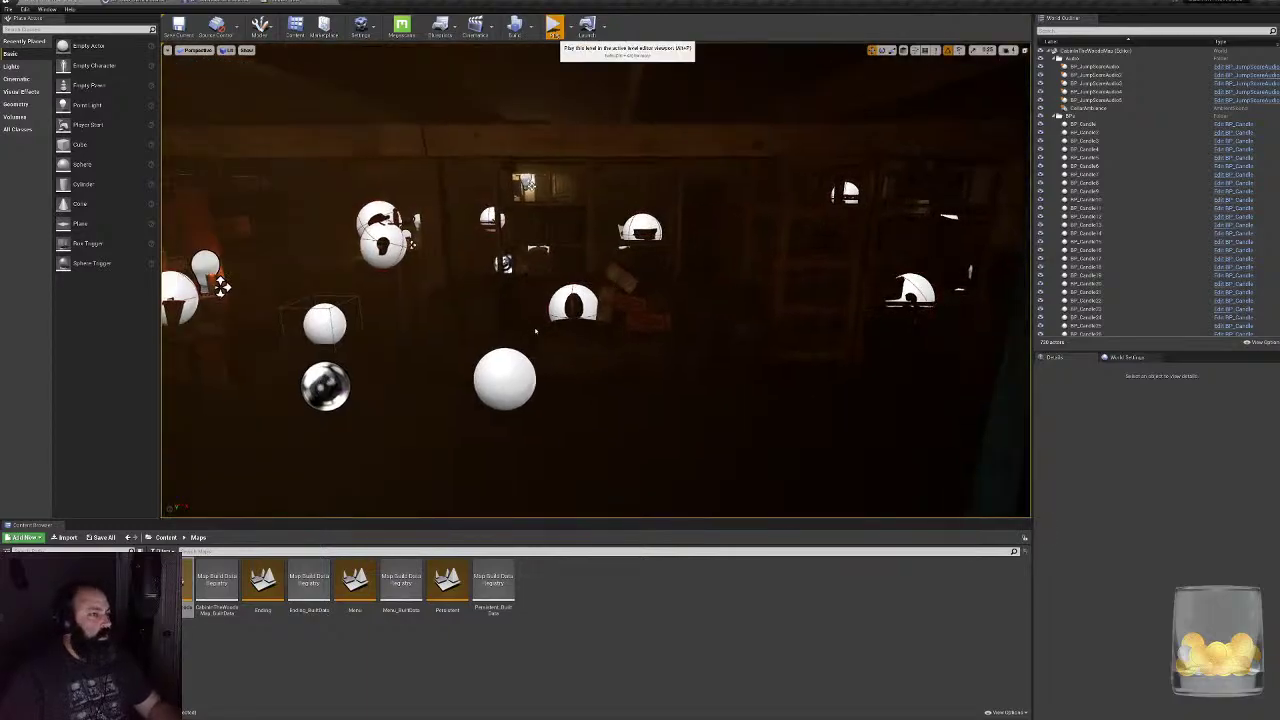
- Play-test CabinInTheWoodsMap again, walk the kid around the stacked barrels to check his head turning, and stop the session
left_click(553, 25)
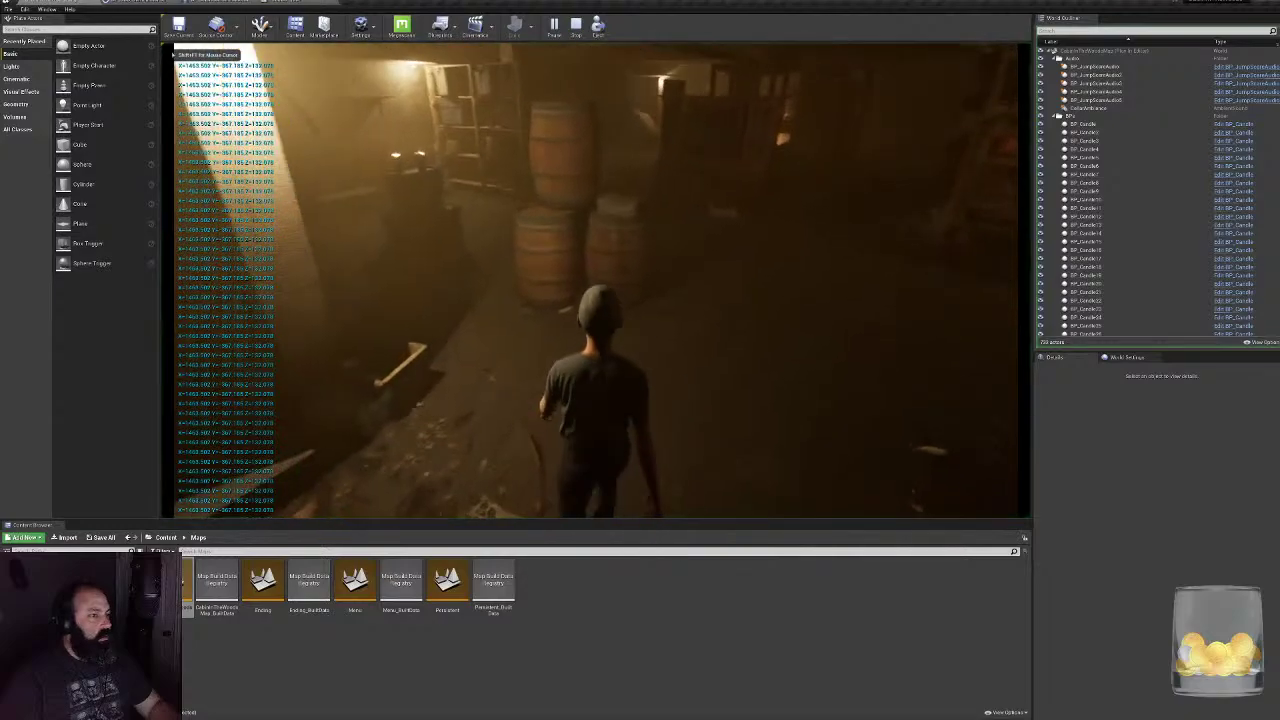
key("w")
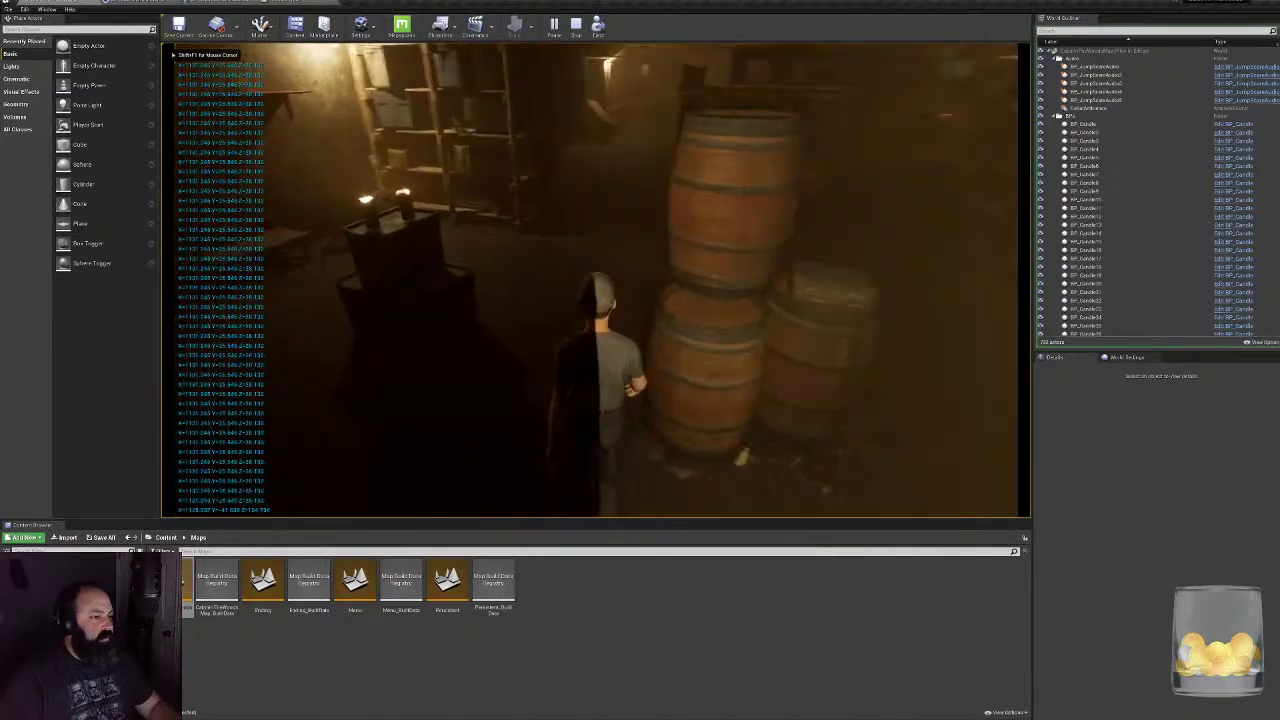
key("w")
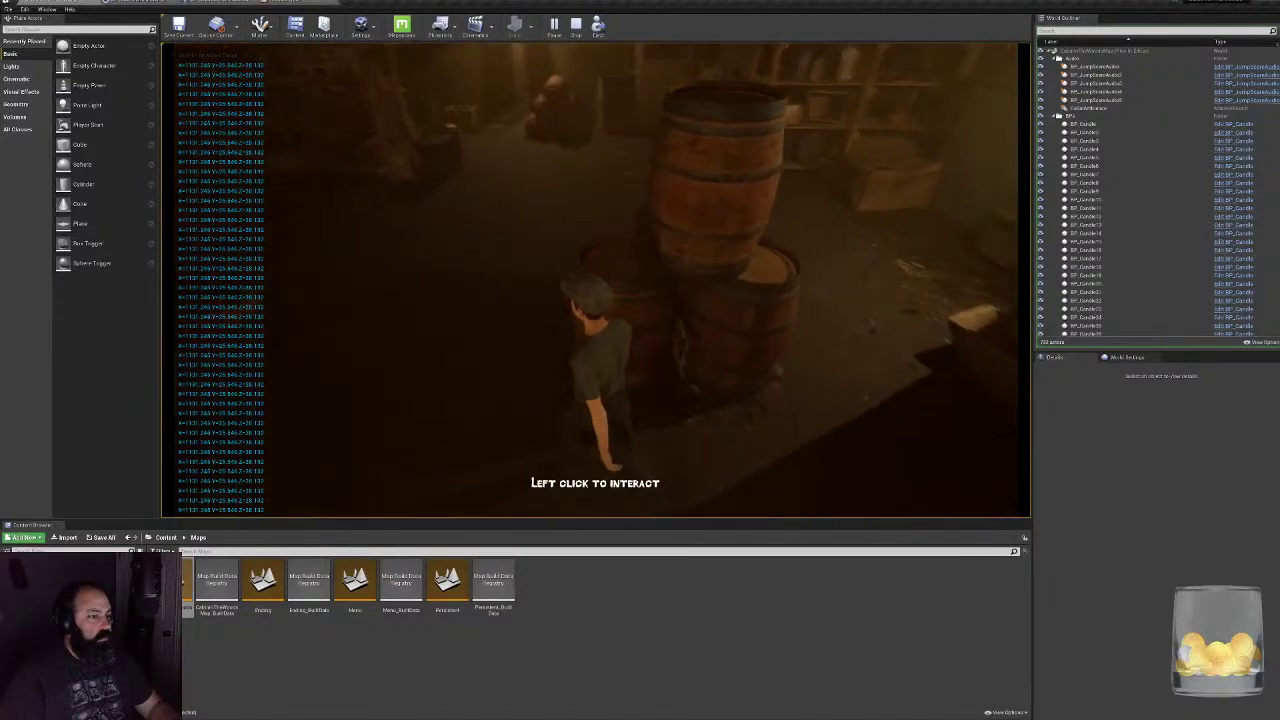
key("w")
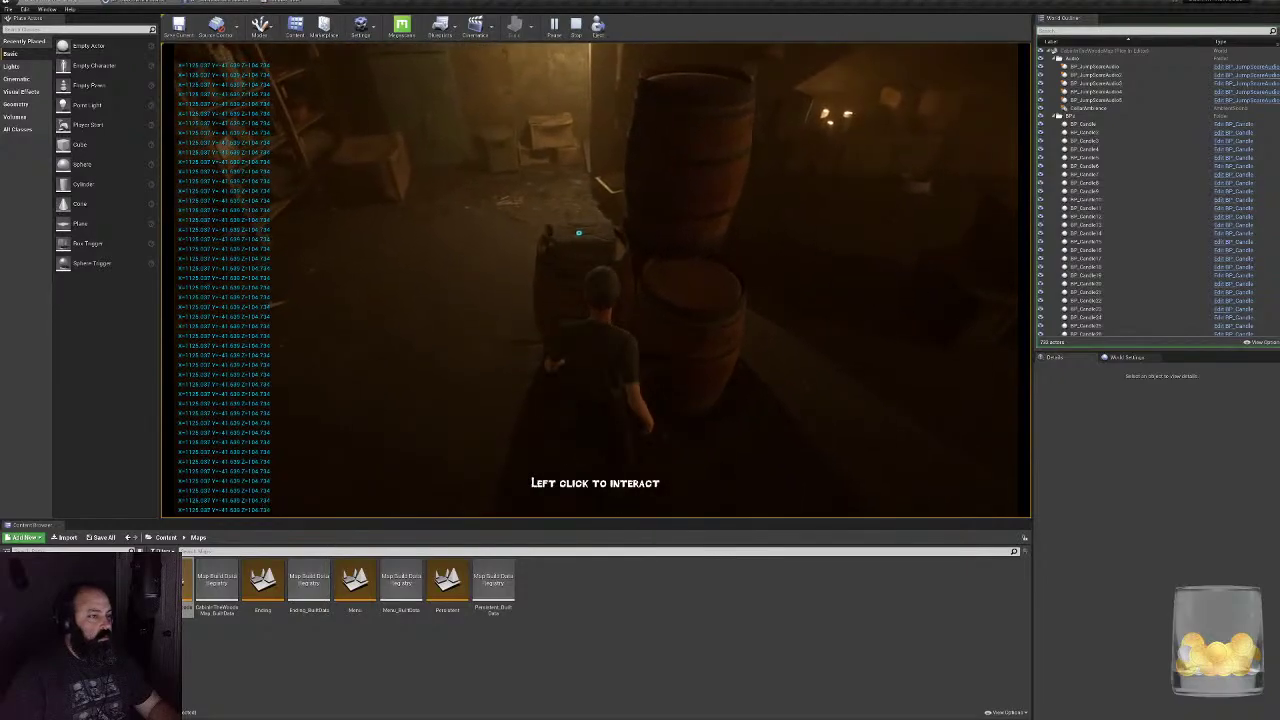
key("a")
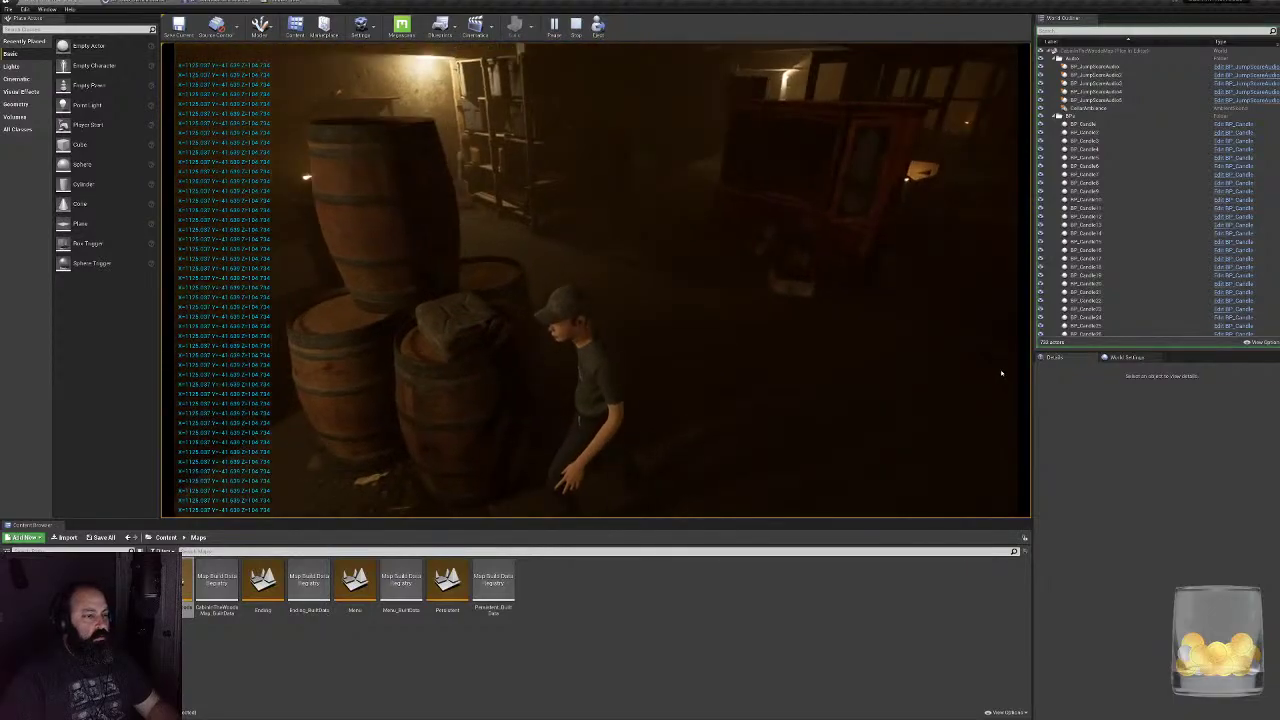
key("Escape")
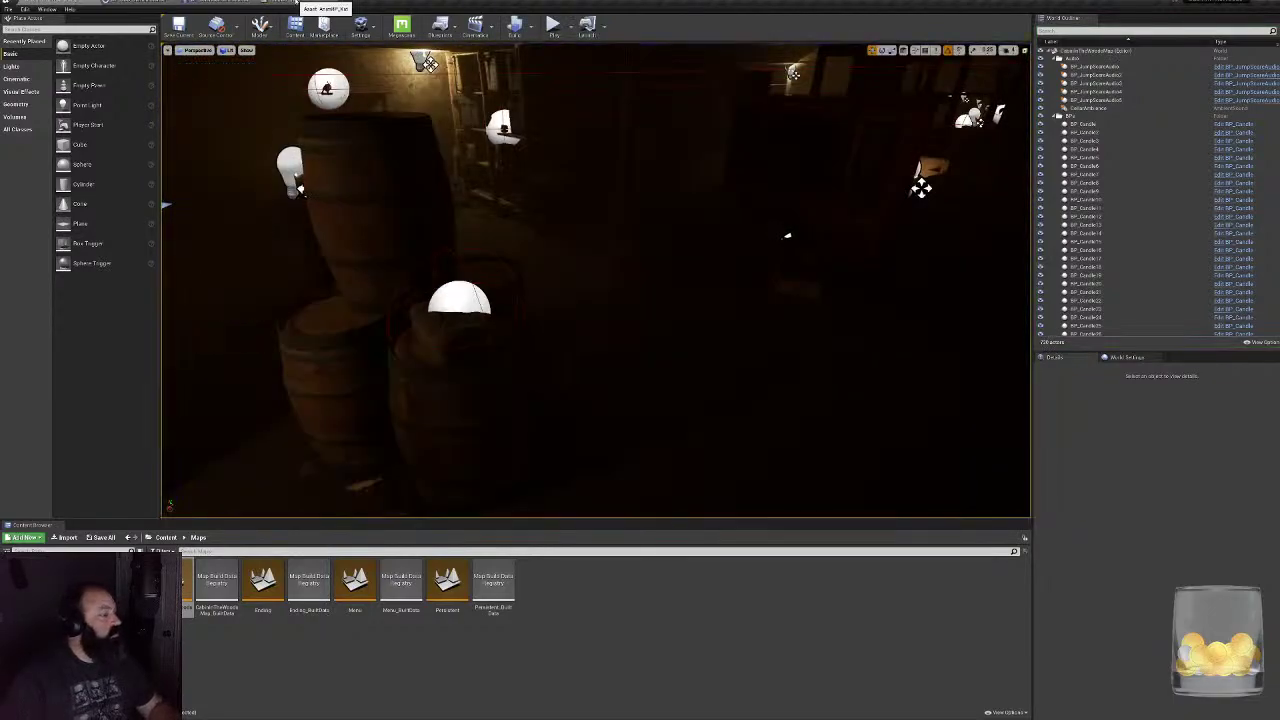
- Open AnimBP_Kid's Look at Nearest Totem function, inspect its rotation nodes, and select the Max Rot variable node
left_click(296, 3)
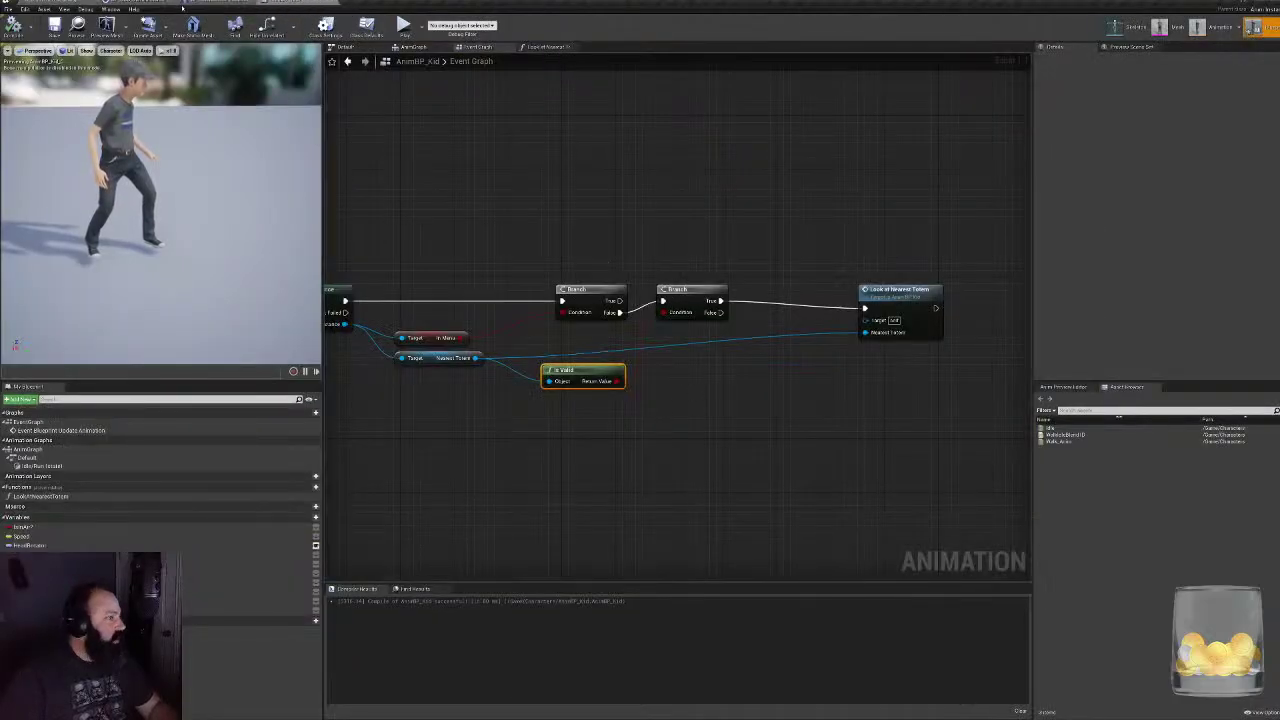
left_click(545, 48)
right_click_drag(675, 287, 1032, 228)
right_click_drag(1020, 330, 330, 273)
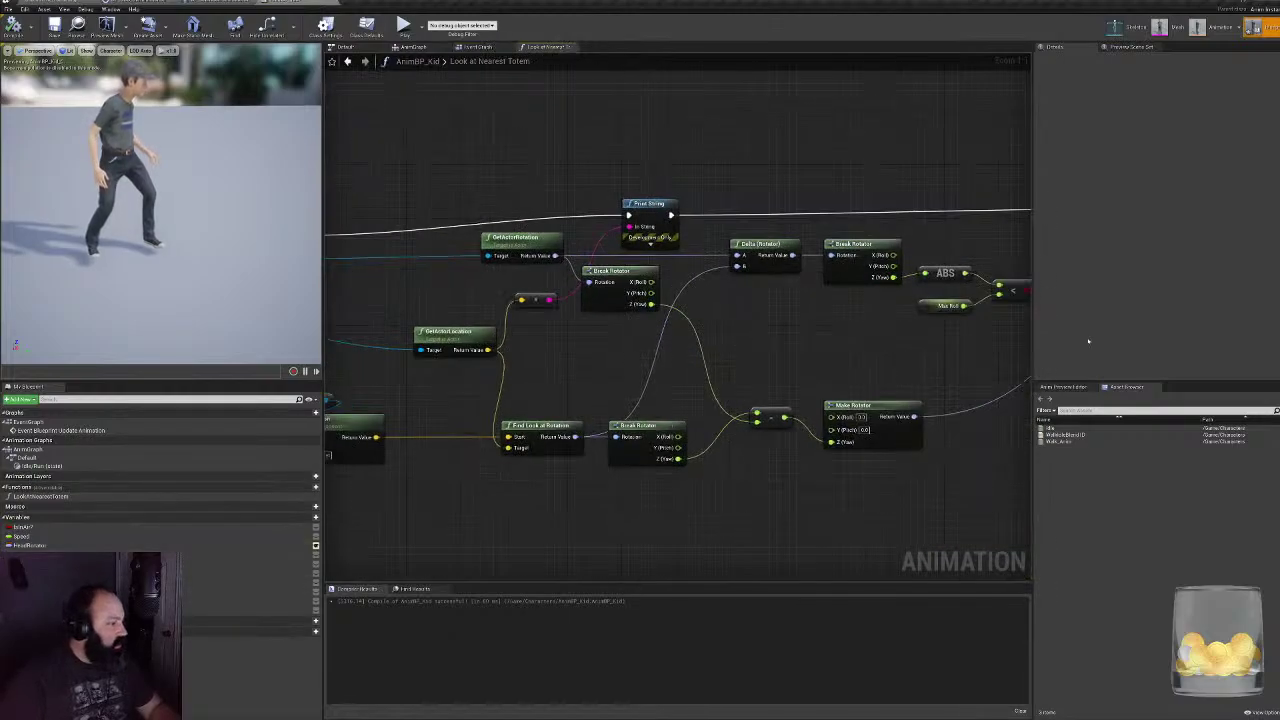
right_click_drag(877, 309, 536, 332)
left_click(597, 330)
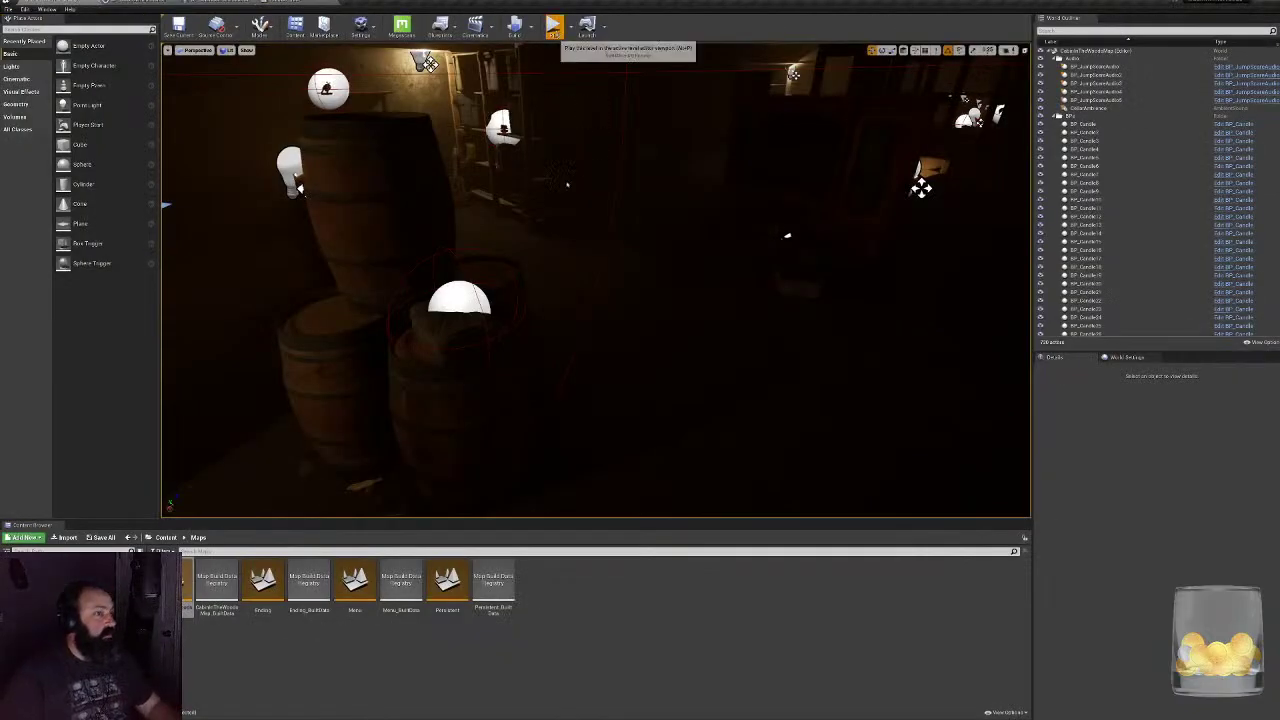
- Play-test CabinInTheWoodsMap, walk the kid through the cabin's shelves and candlelit areas to check his head turning, and stop the session
left_click(553, 25)
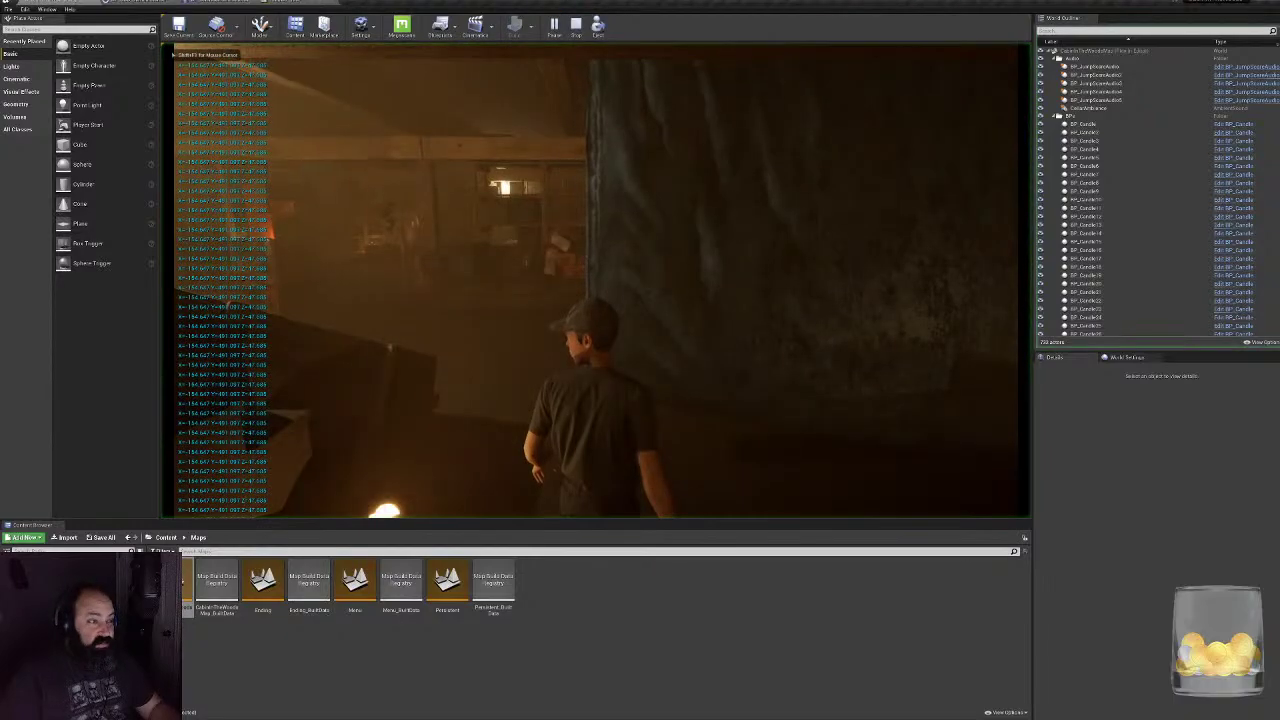
key("w")
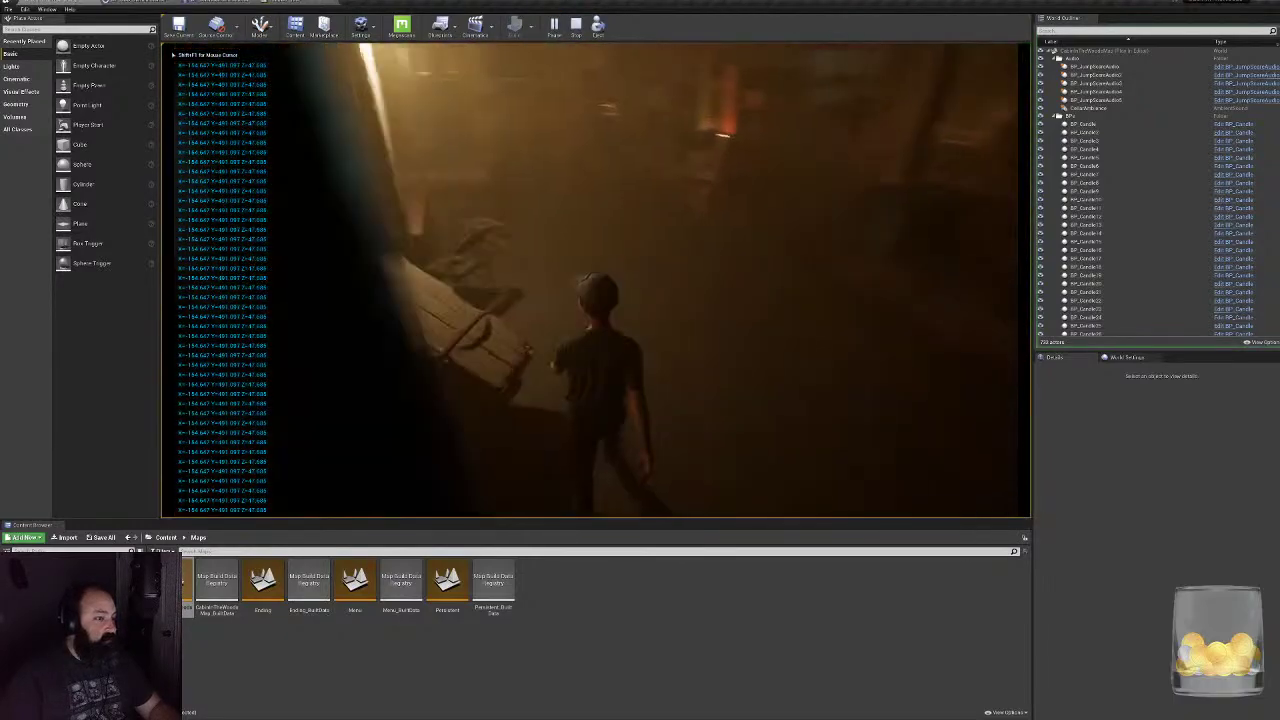
key("w")
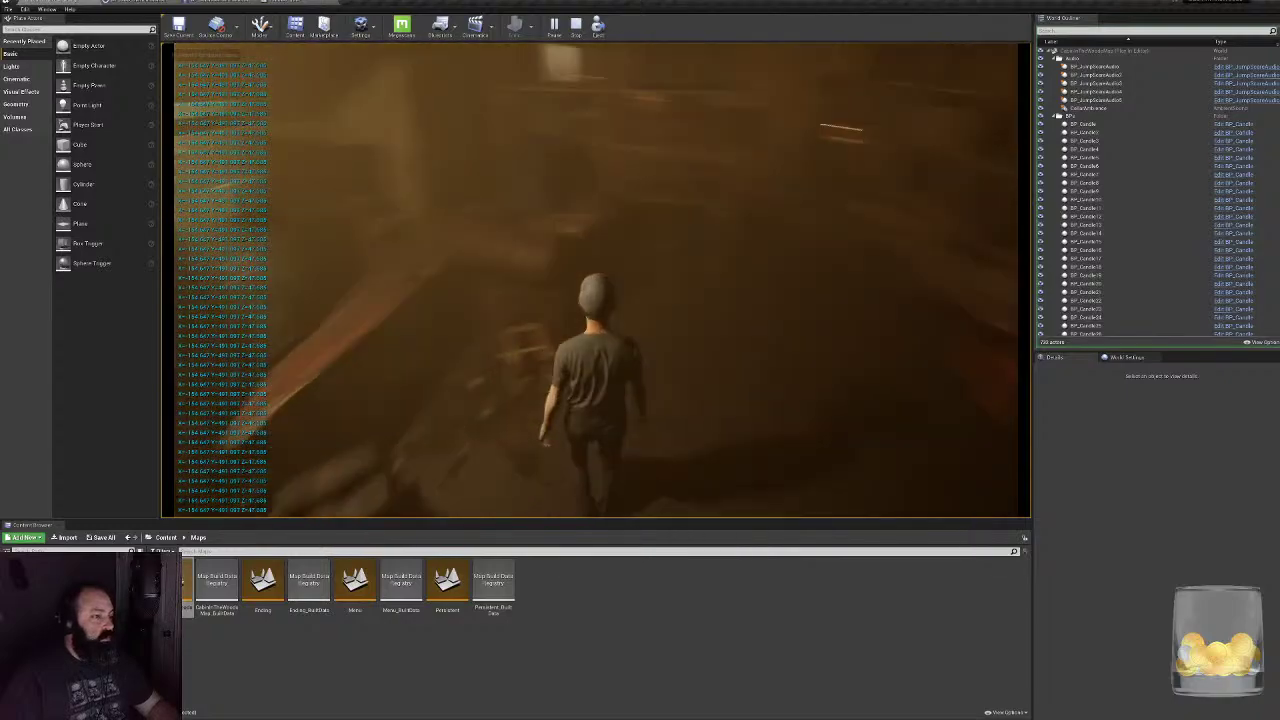
key("w")
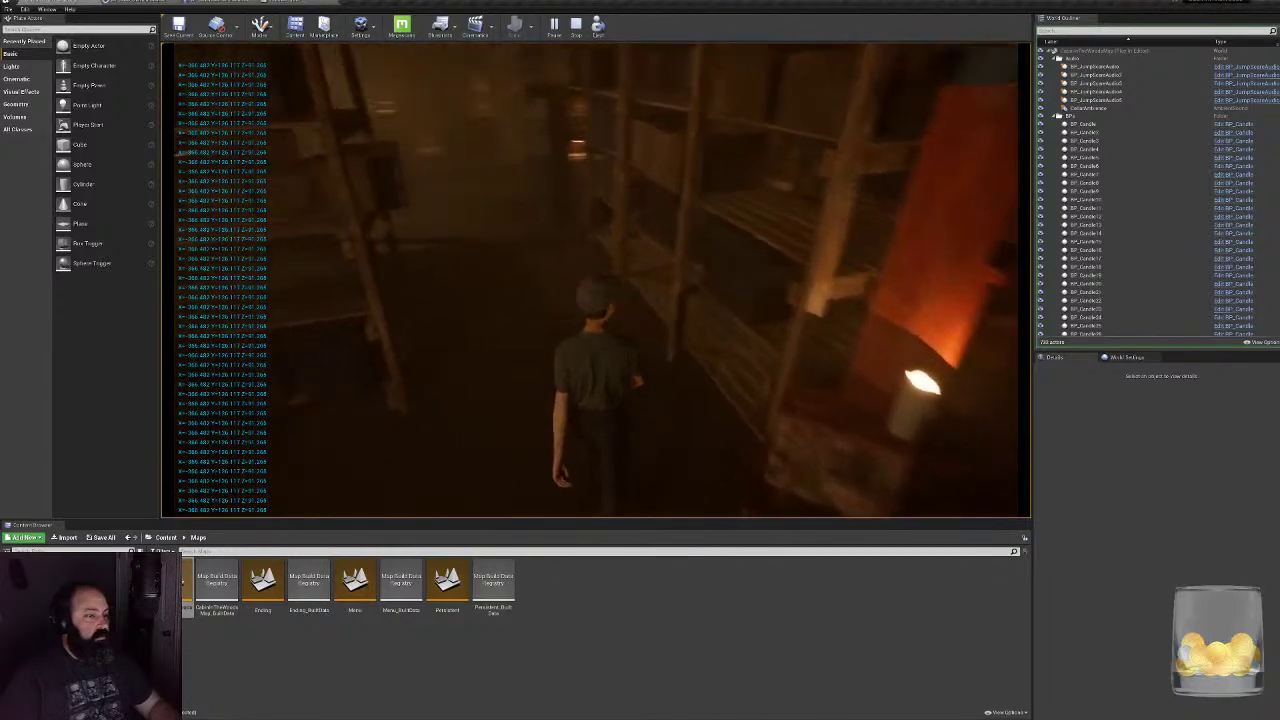
key("w")
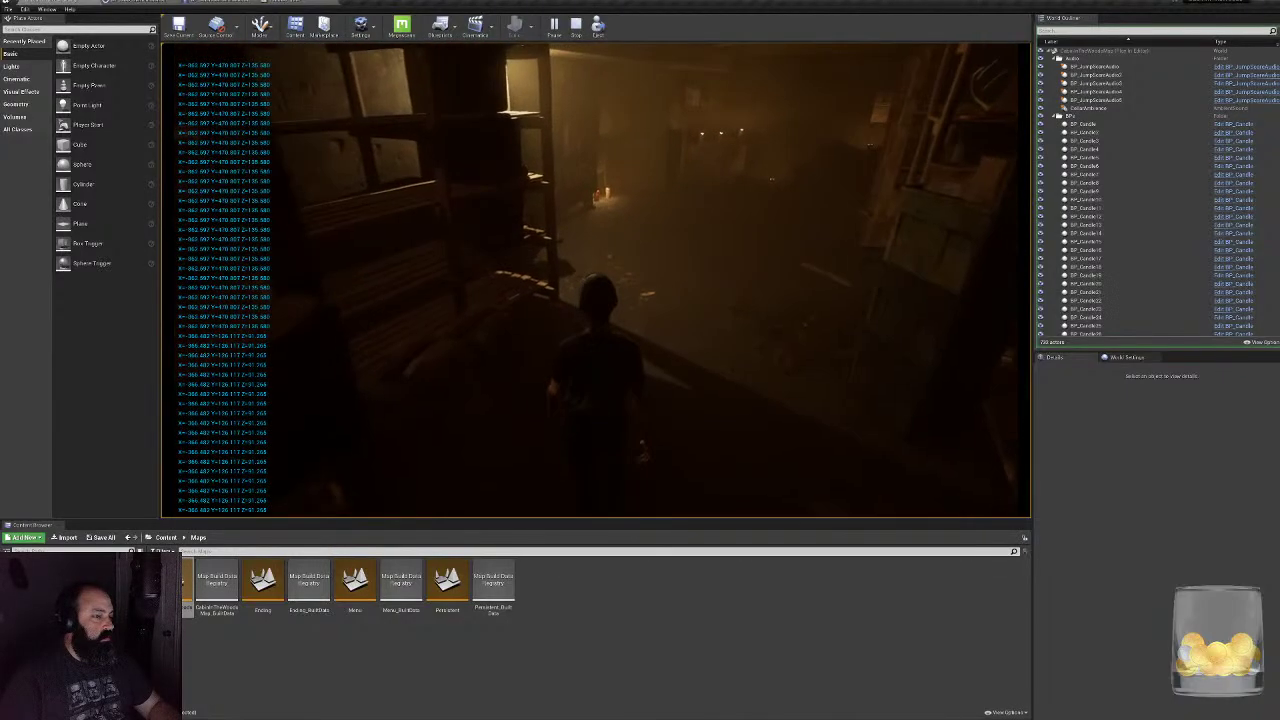
key("w")
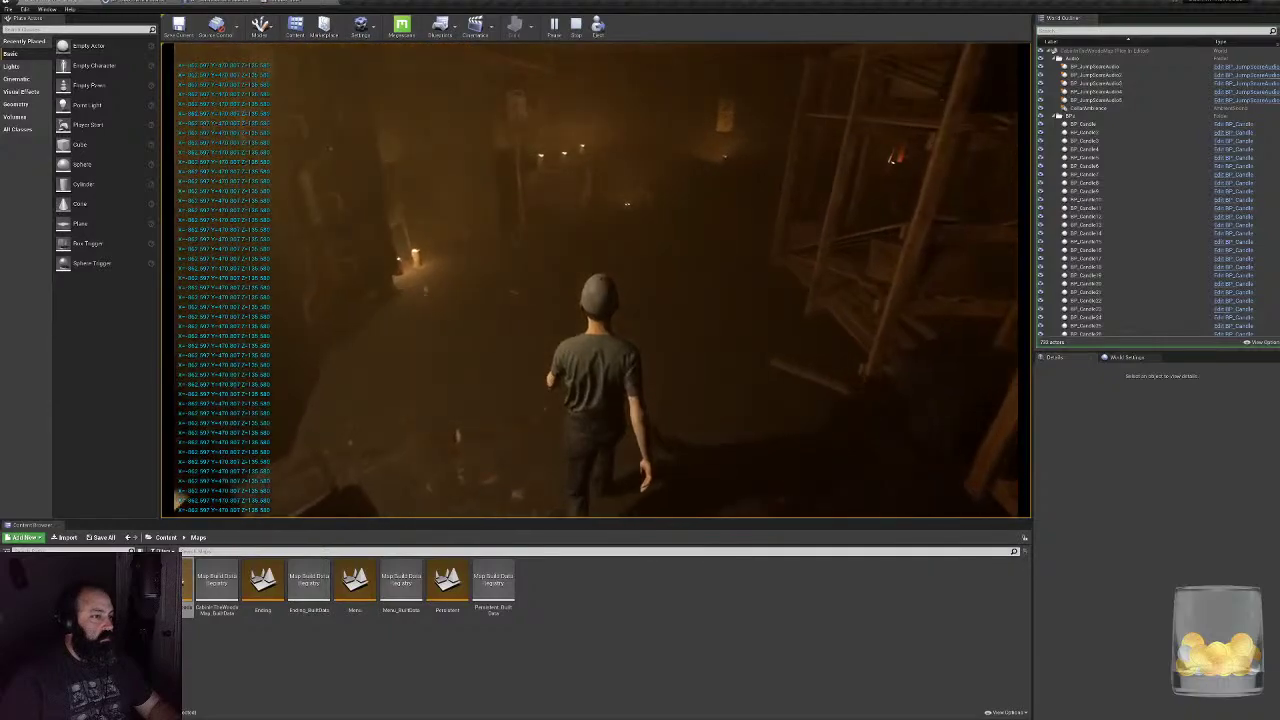
key("w")
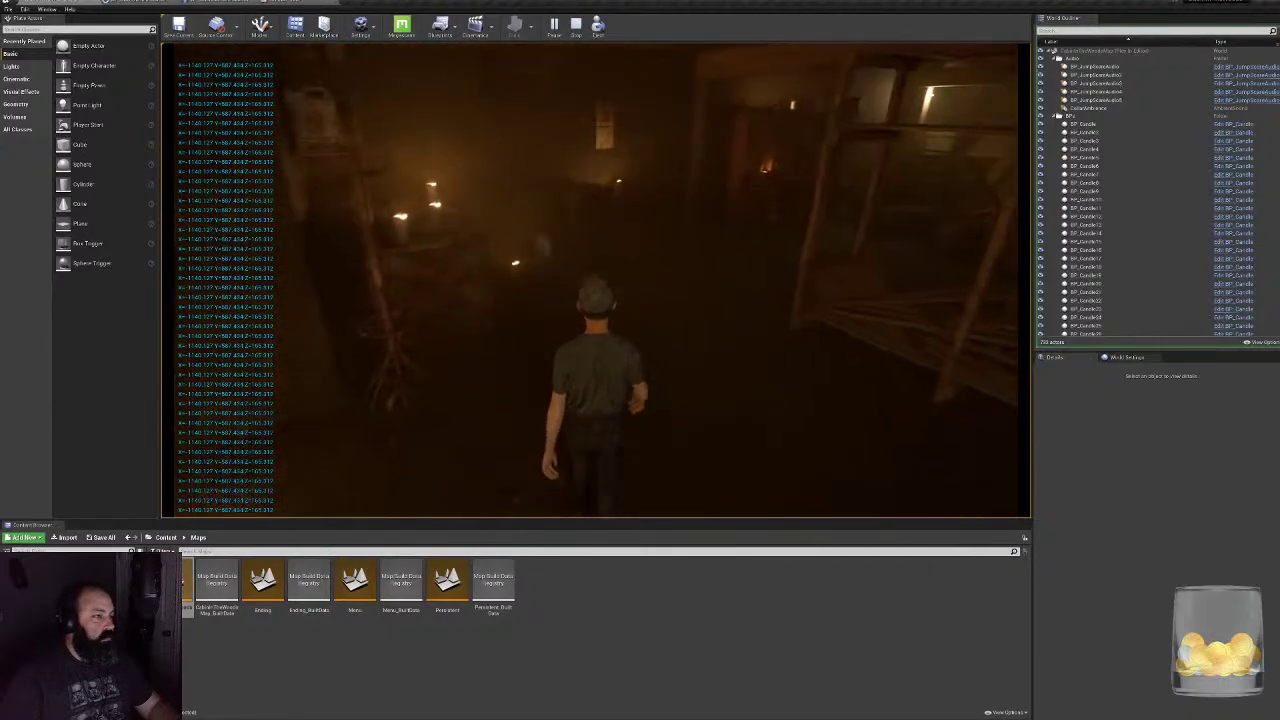
key("w")
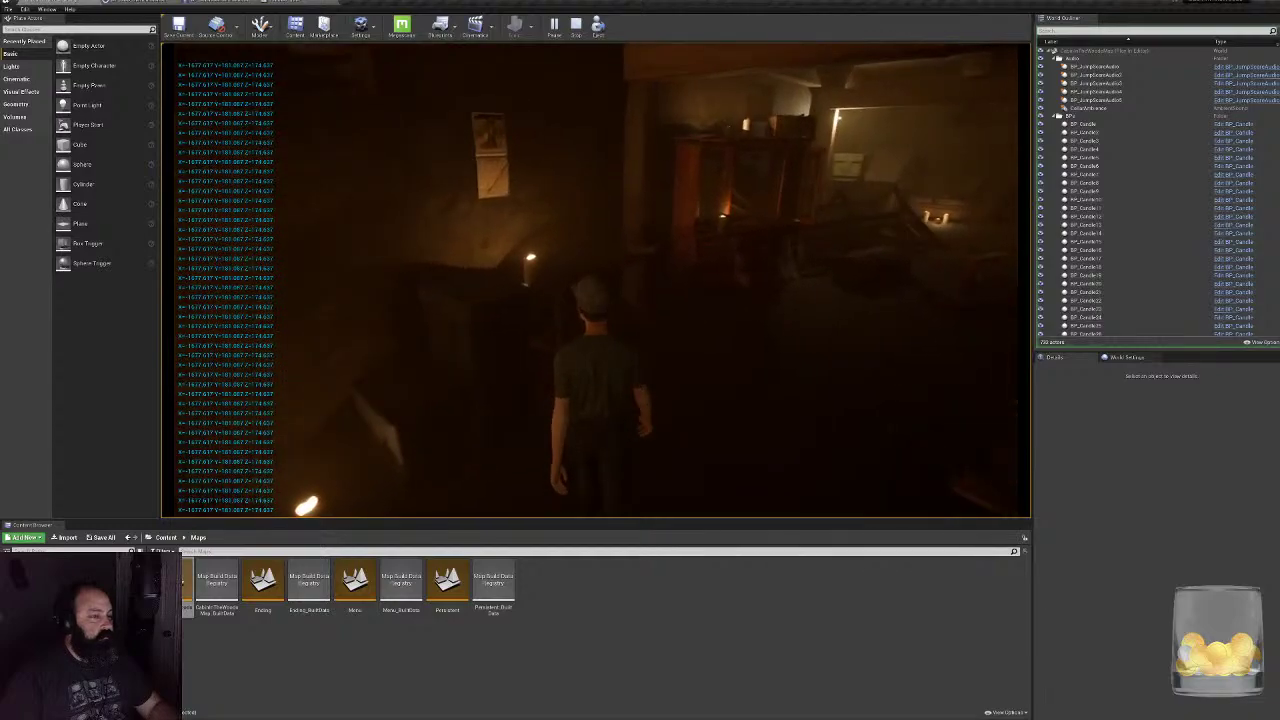
key("w")
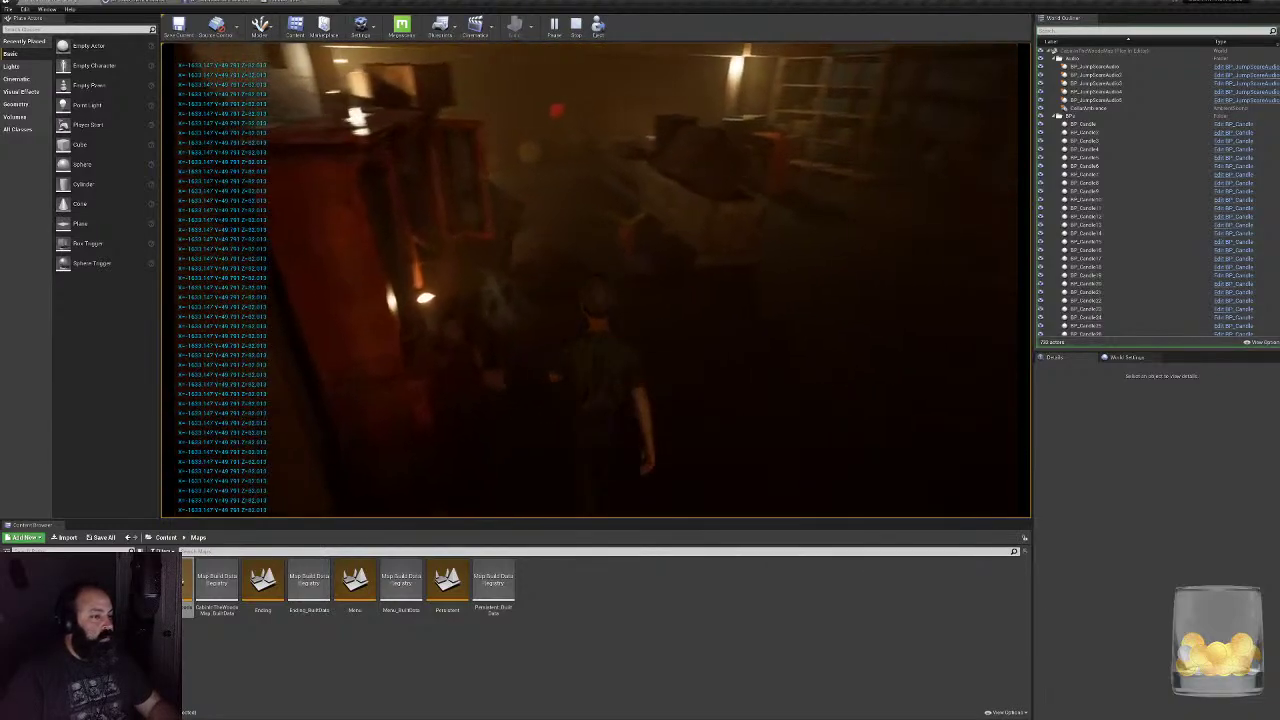
key("w")
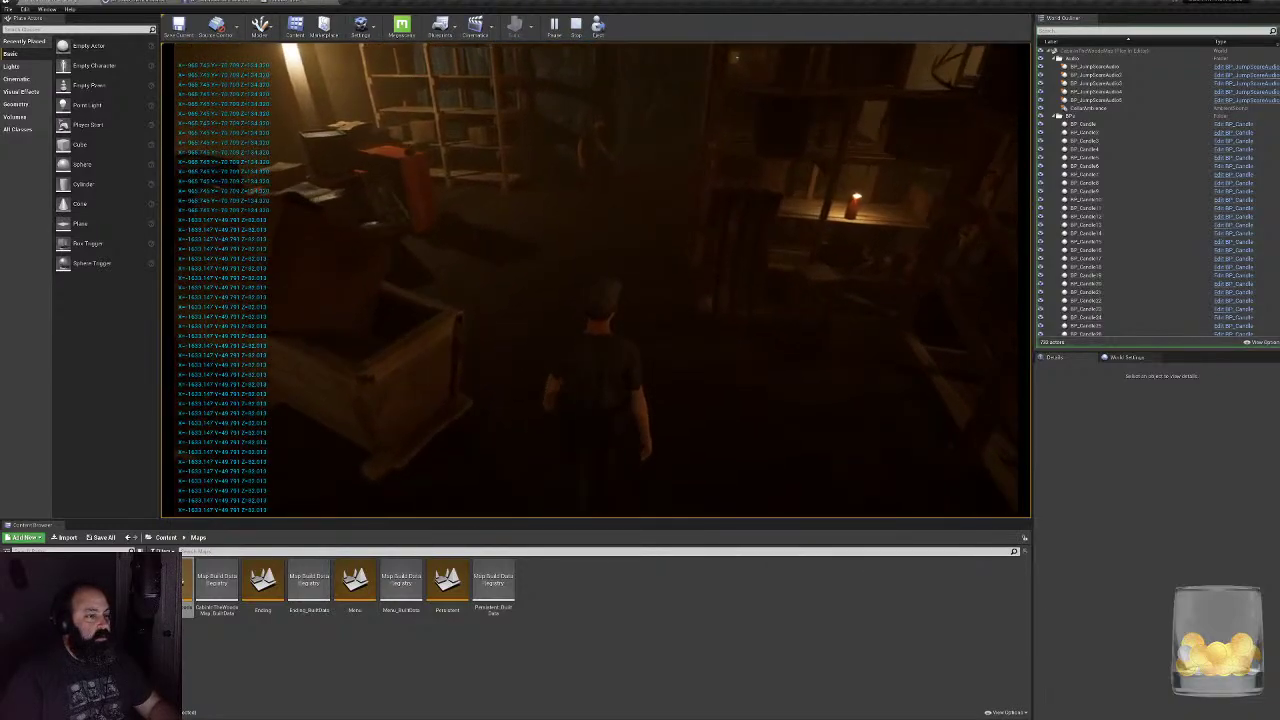
key("w")
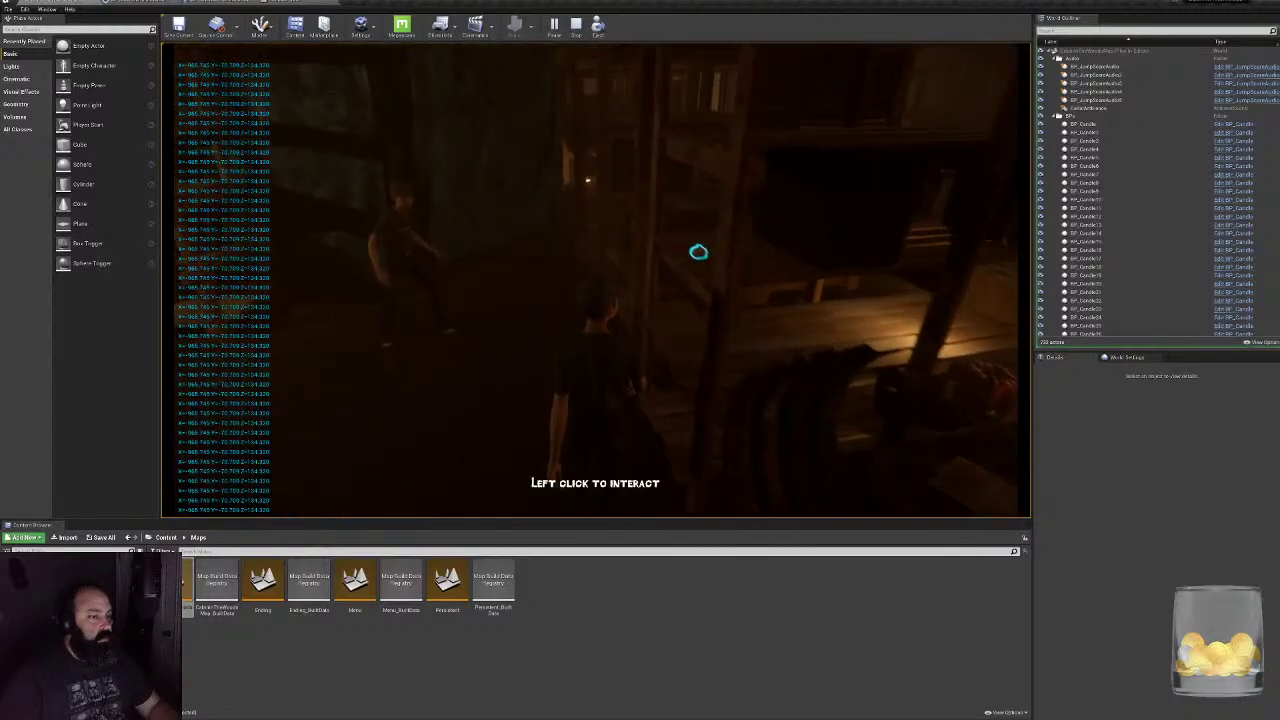
key("w")
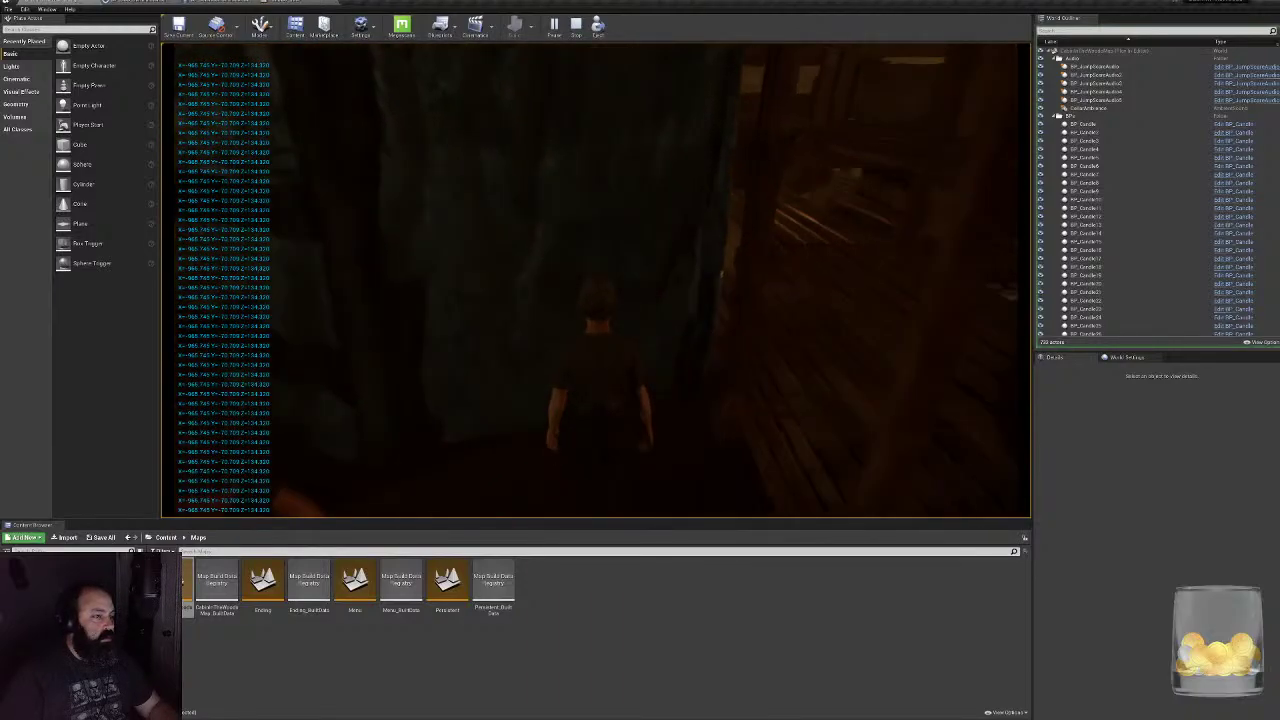
key("w")
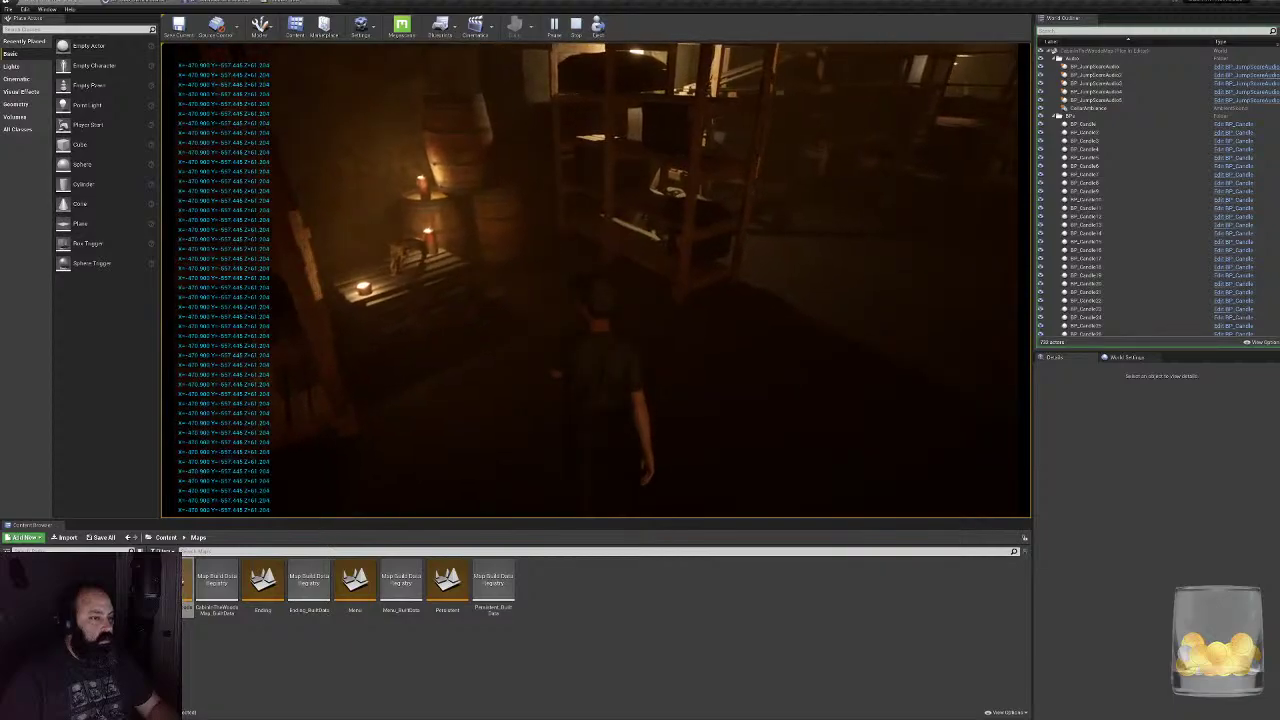
key("w")
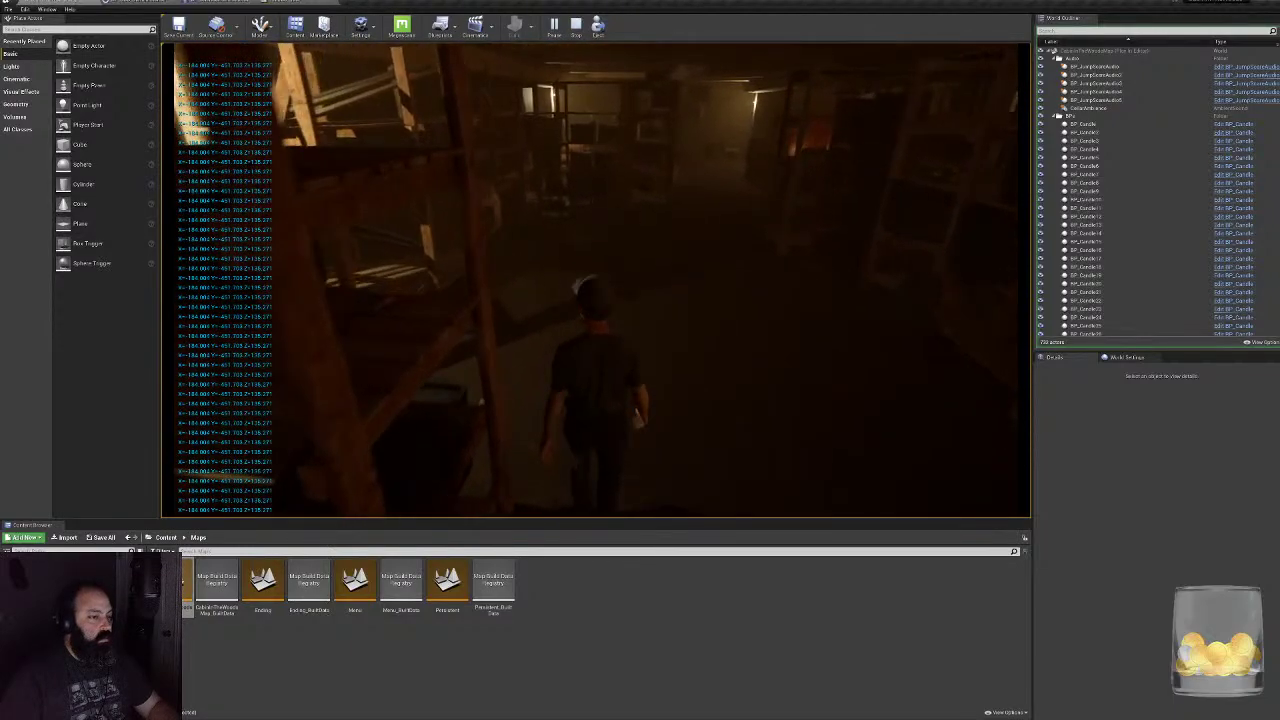
key("w")
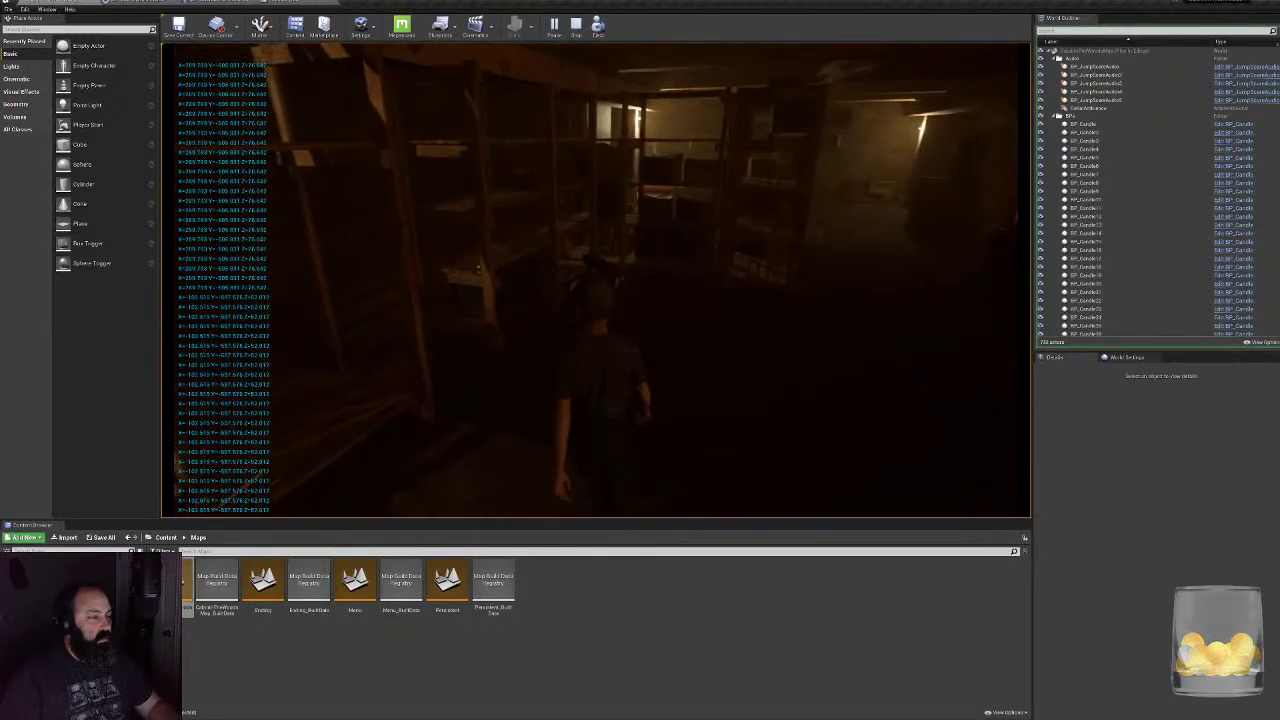
key("w")
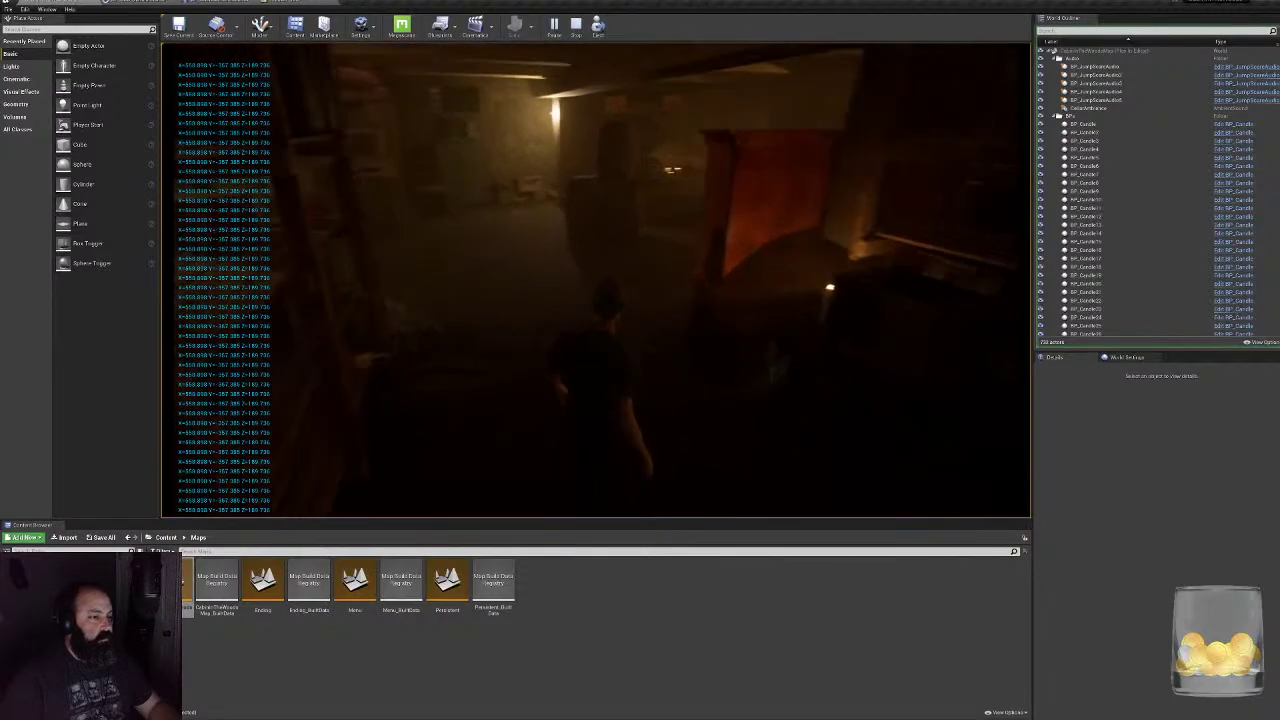
key("Escape")
- Lower the Interp Speed of the zero-target RInterp To node in AnimBP_Kid's Look at Nearest Totem function and compile the blueprint
left_click(331, 6)
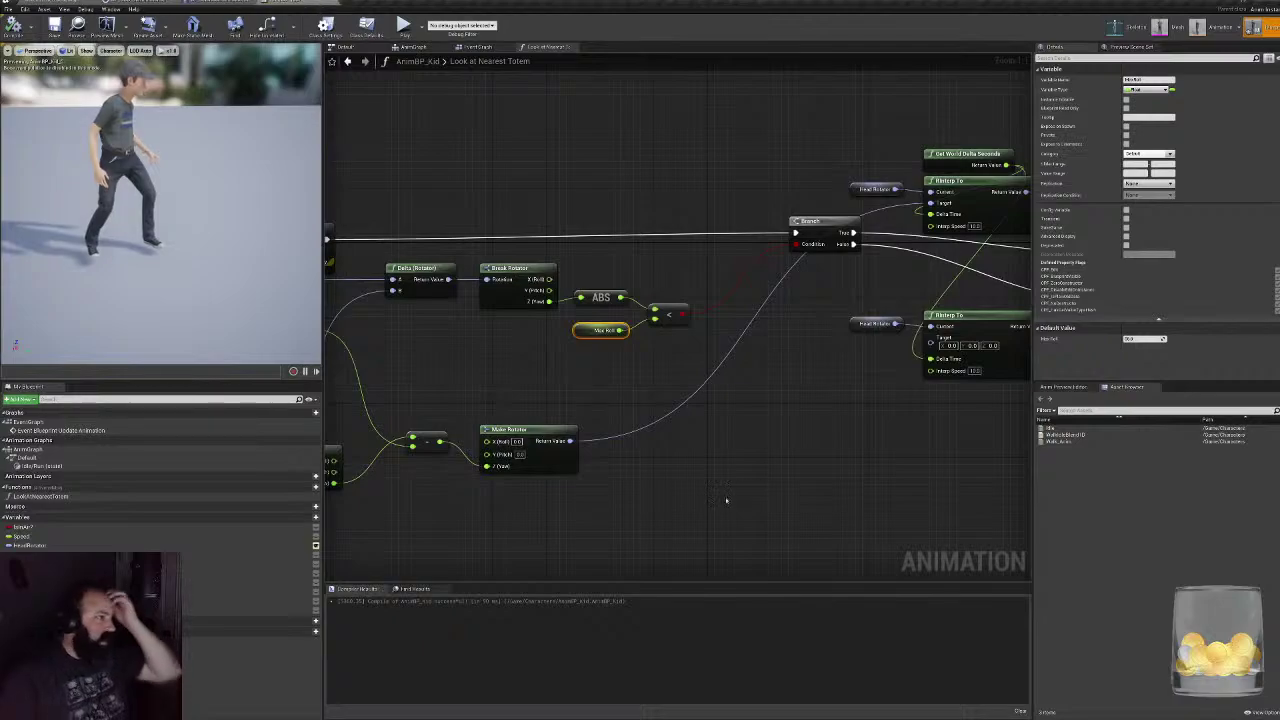
right_click_drag(749, 423, 553, 500)
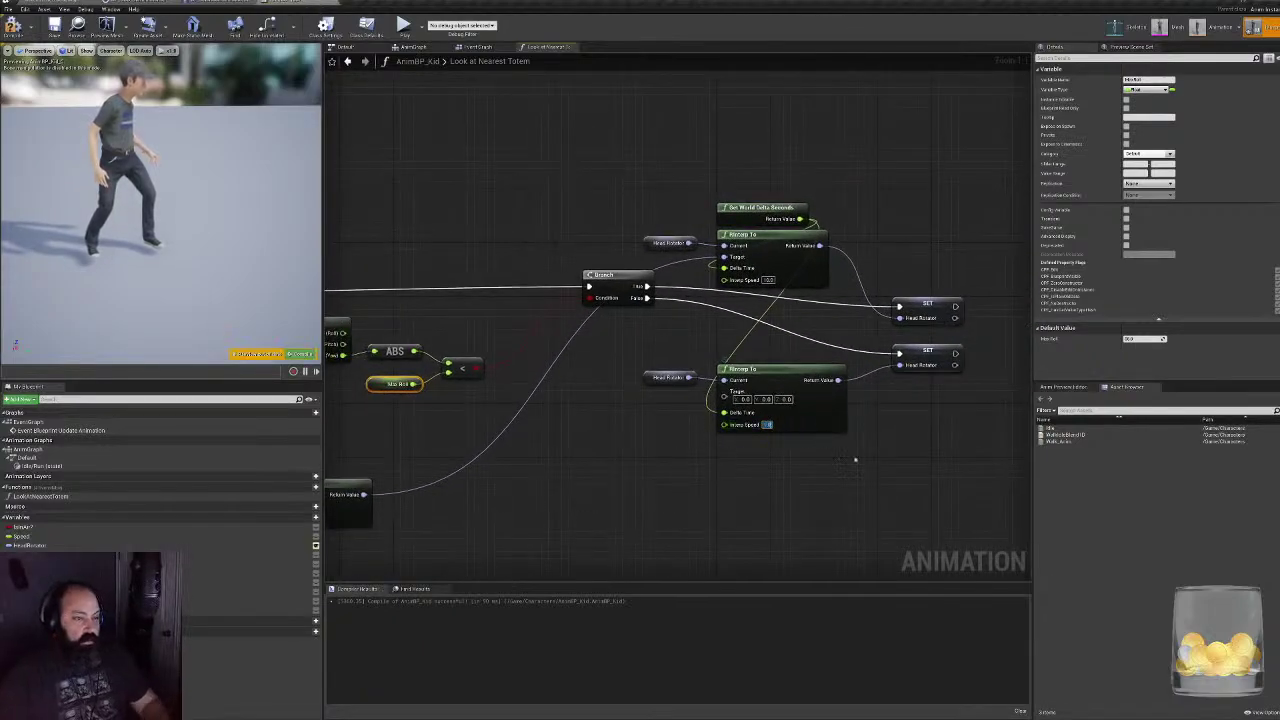
left_click(13, 27)
- Return to the level and play-test the slower head return by walking the kid past the doorway and shelves, and stop the session
left_click(50, 3)
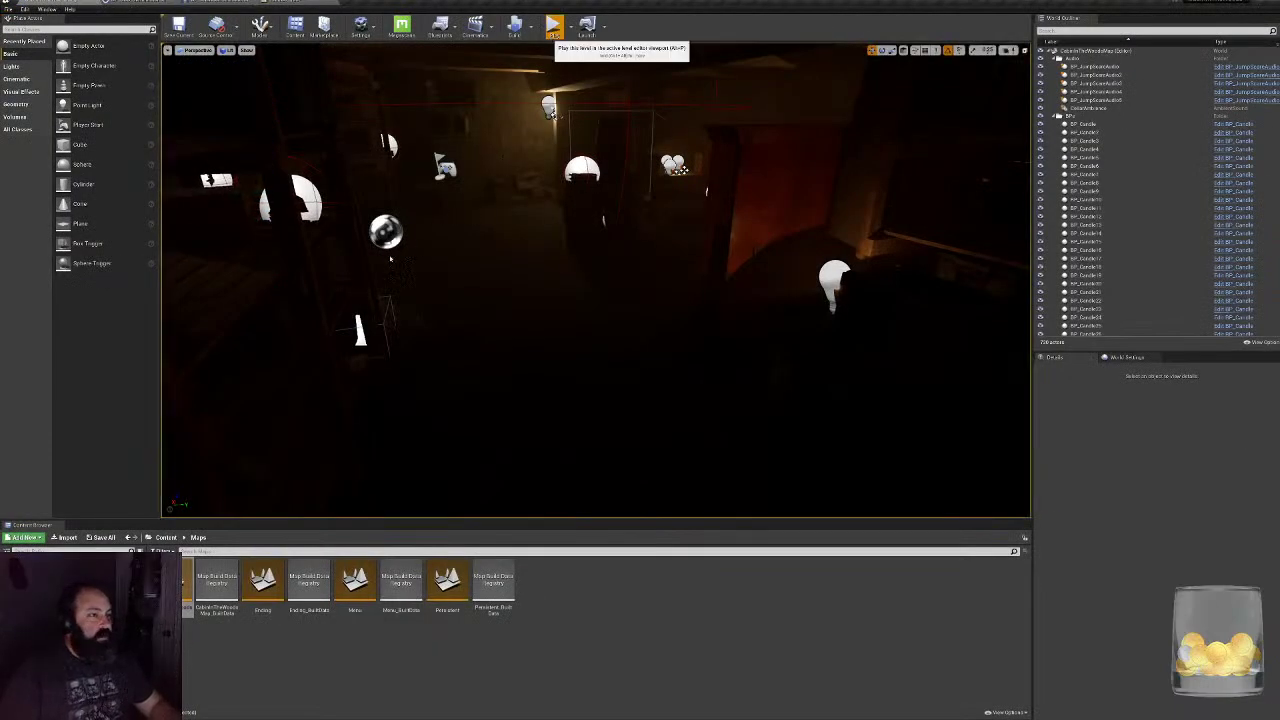
left_click(553, 24)
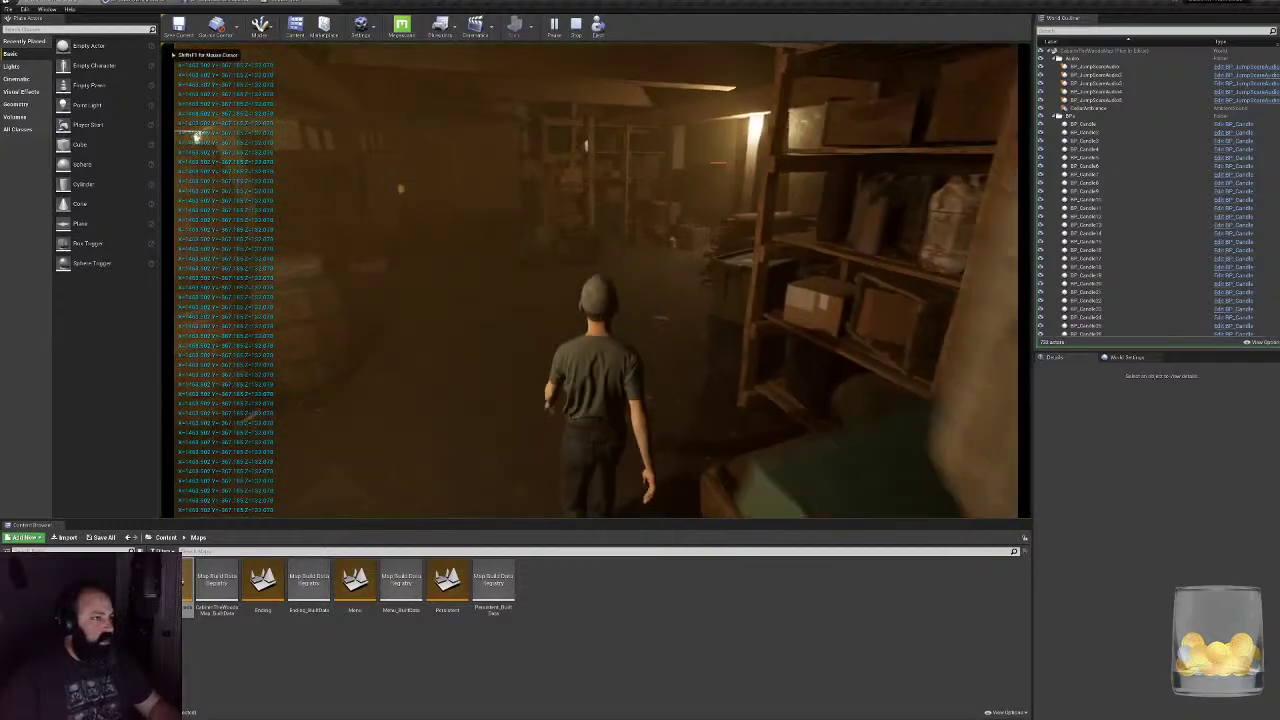
key("w")
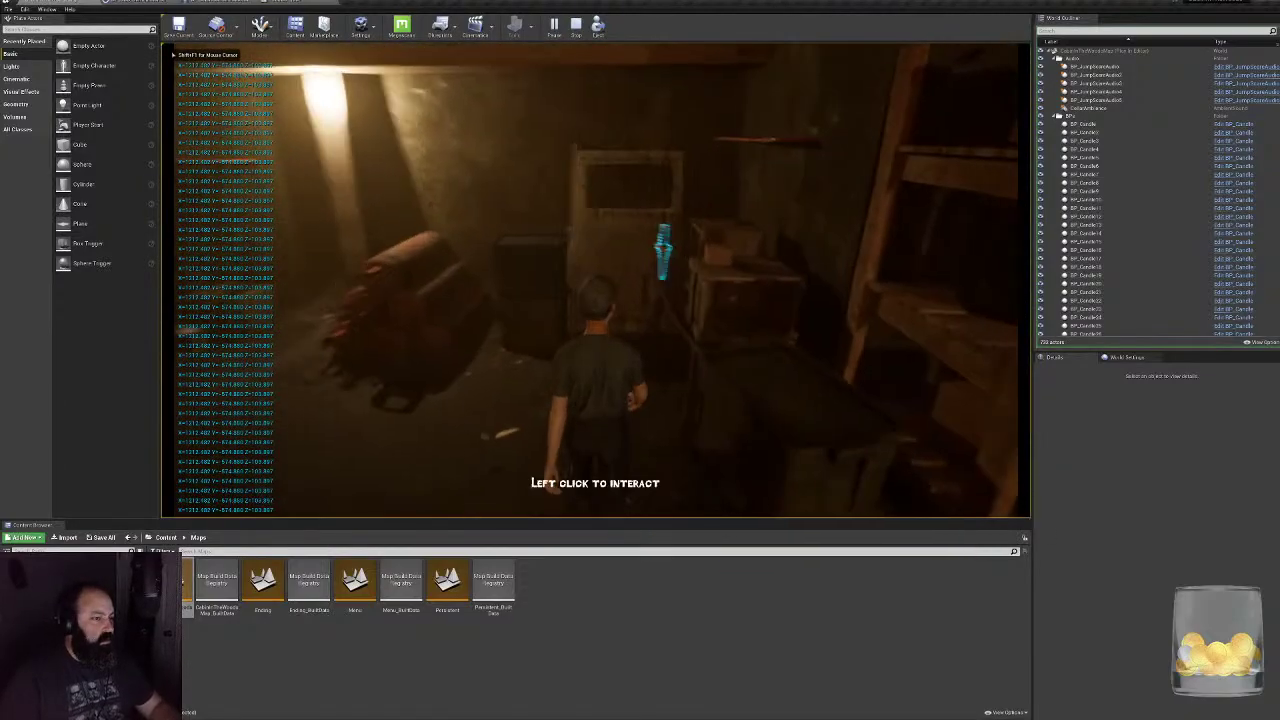
key("a")
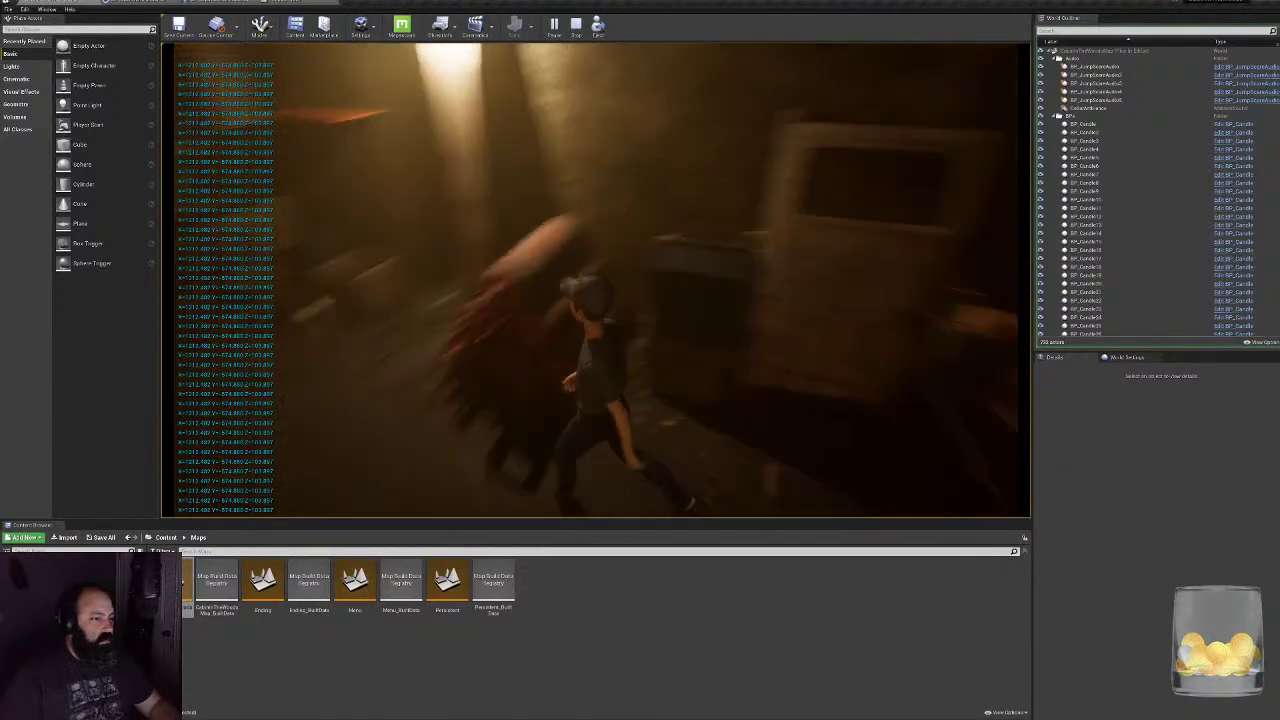
key("w")
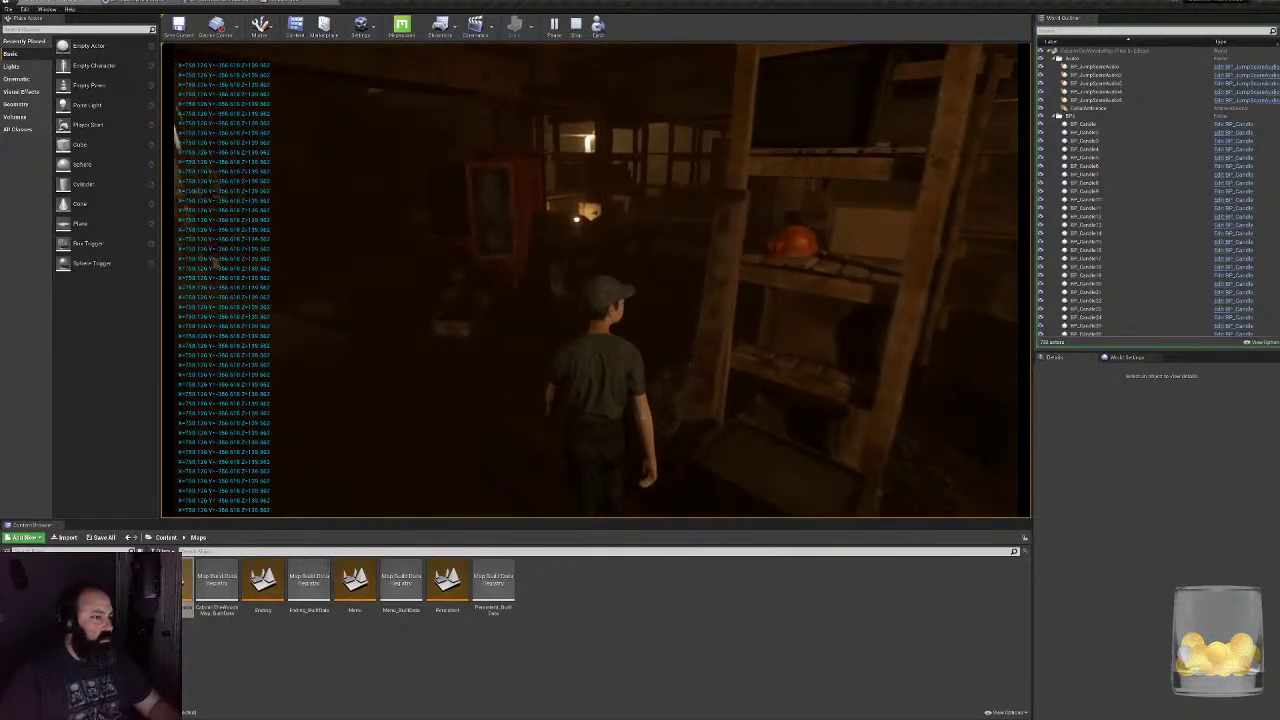
key("w")
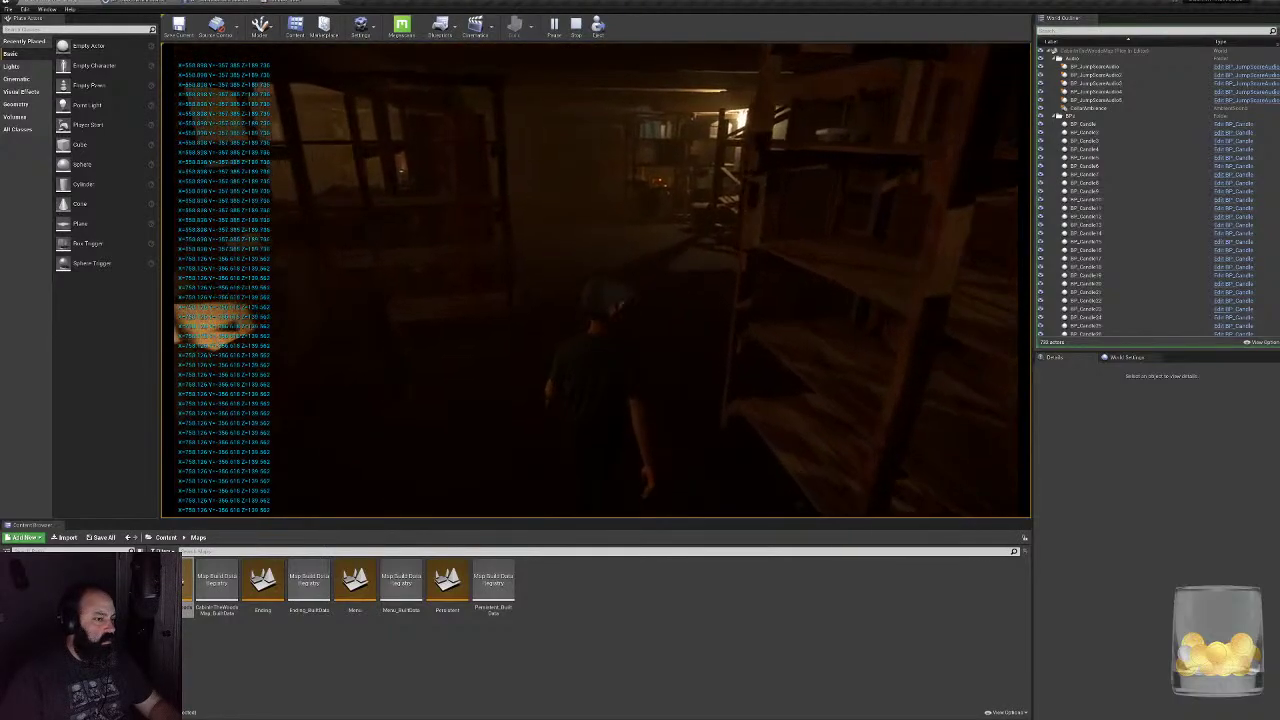
key("w")
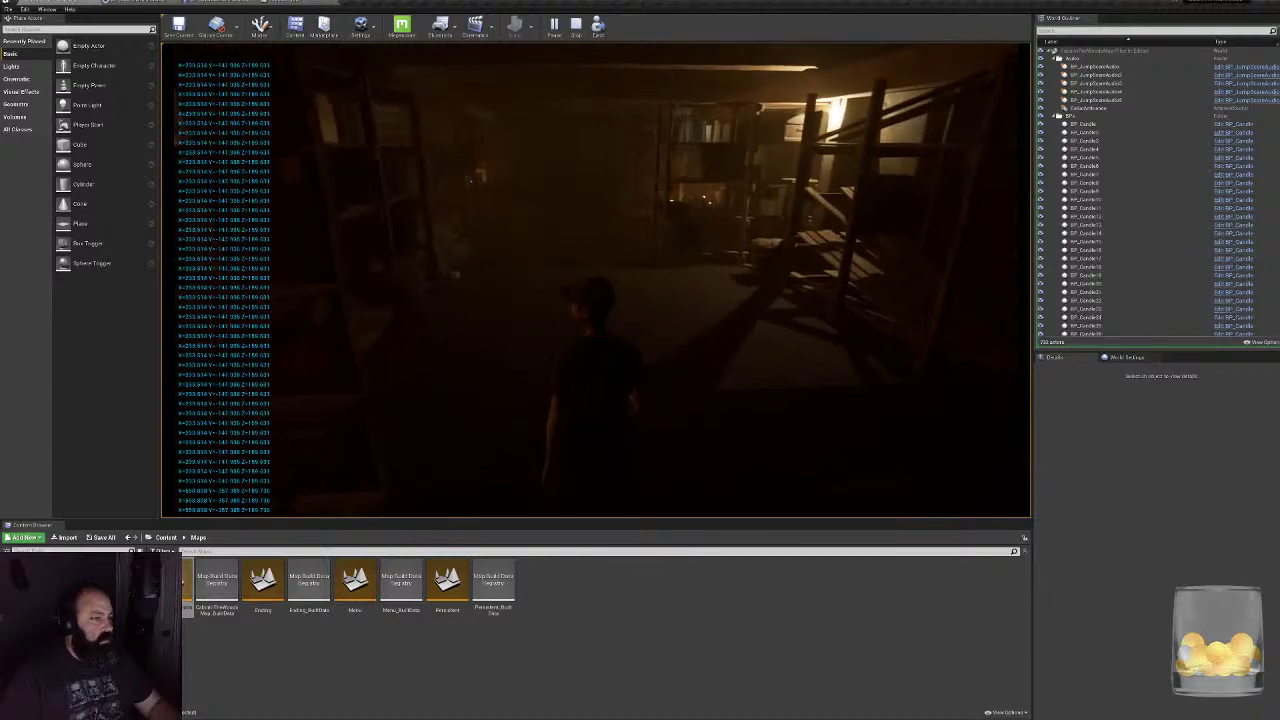
key("w")
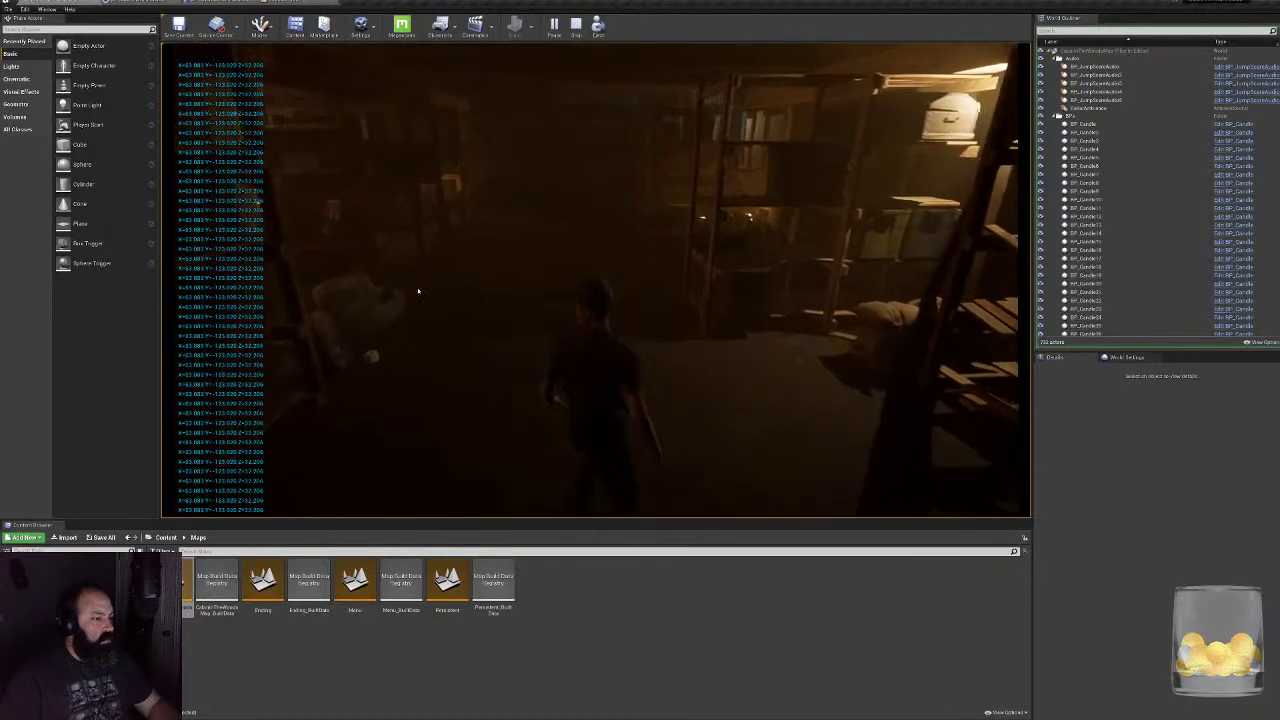
key("Escape")
- Set the upper RInterp To node's Interp Speed to 5.0 in AnimBP_Kid and play-test the kid's head turning around the stacked barrels and candles
left_click(348, 6)
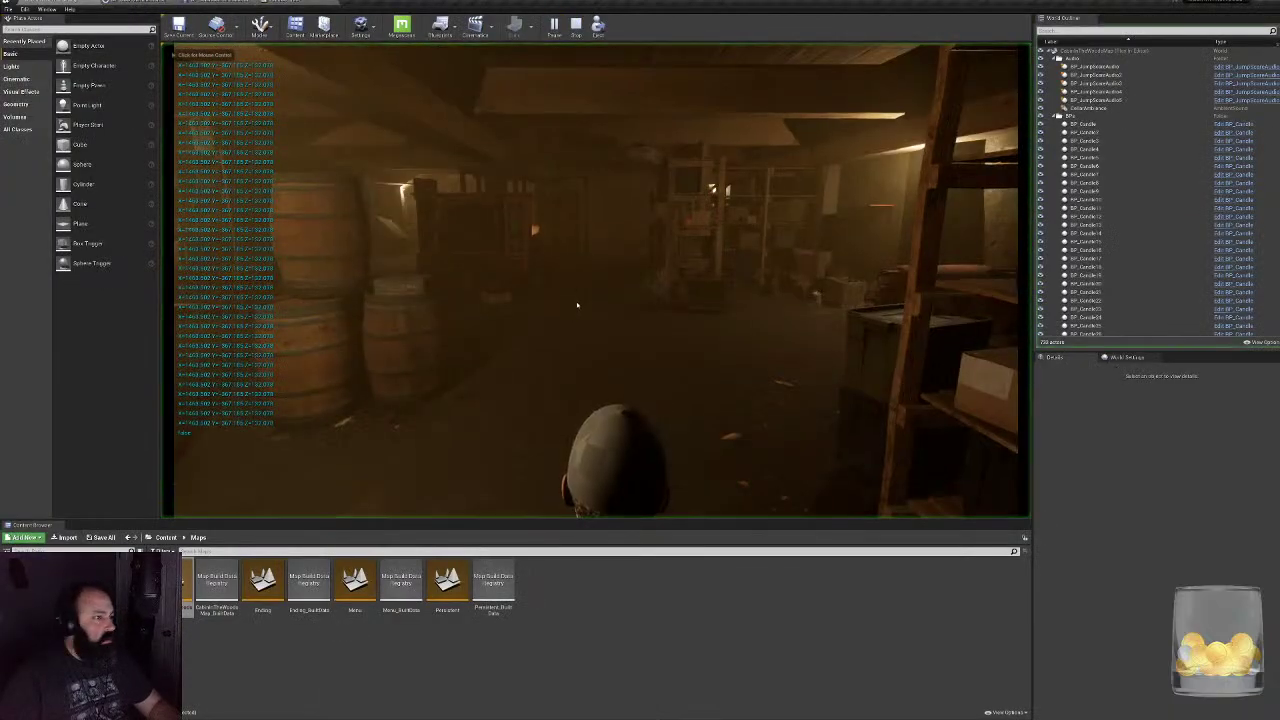
left_click(577, 305)
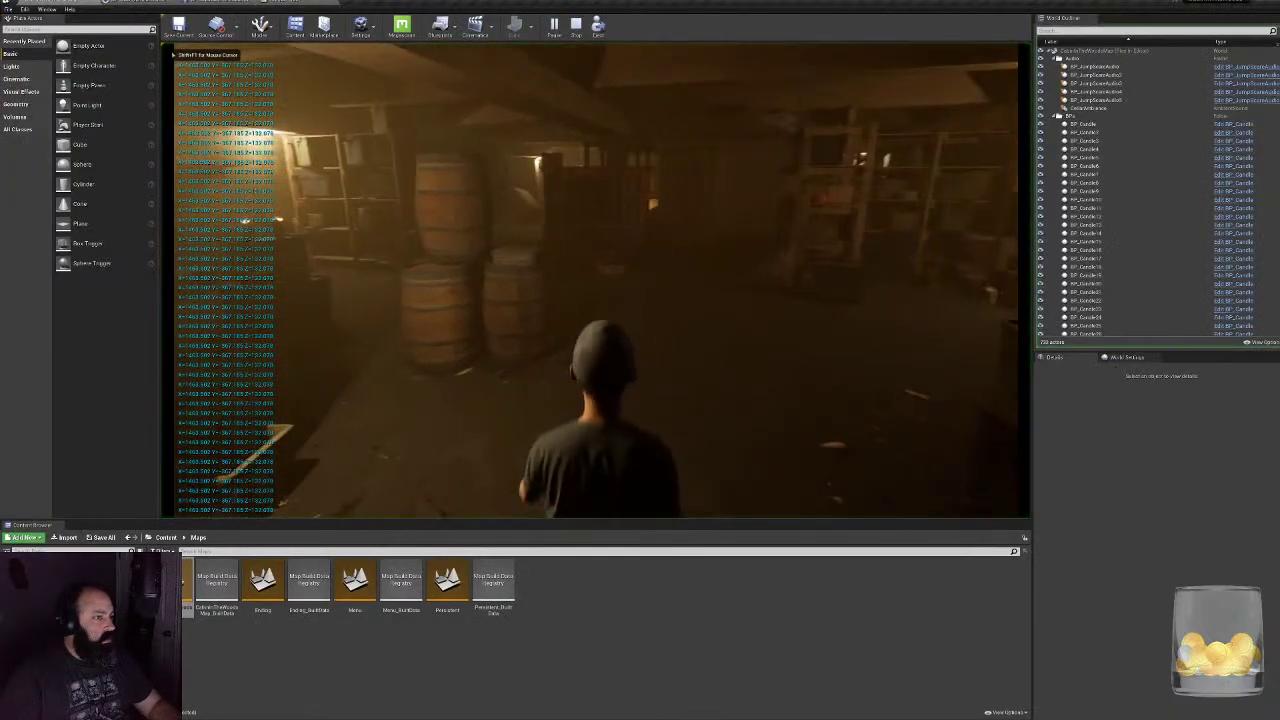
key("w")
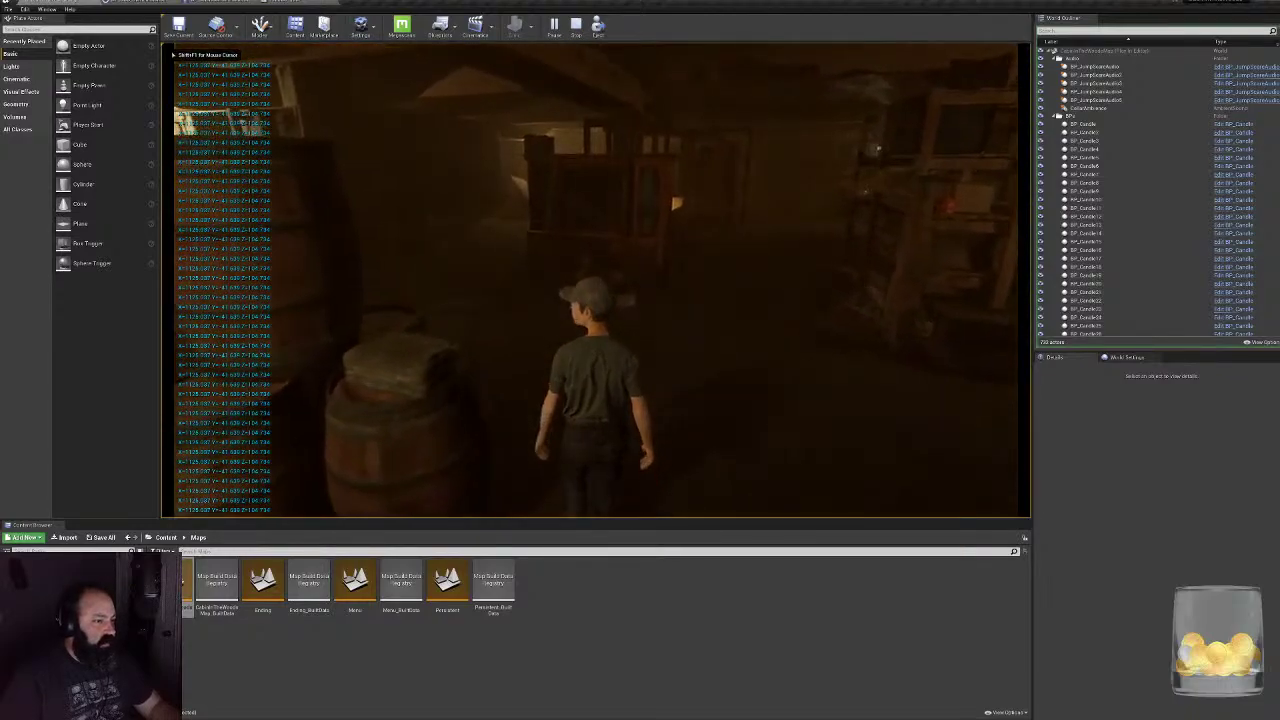
key("w")
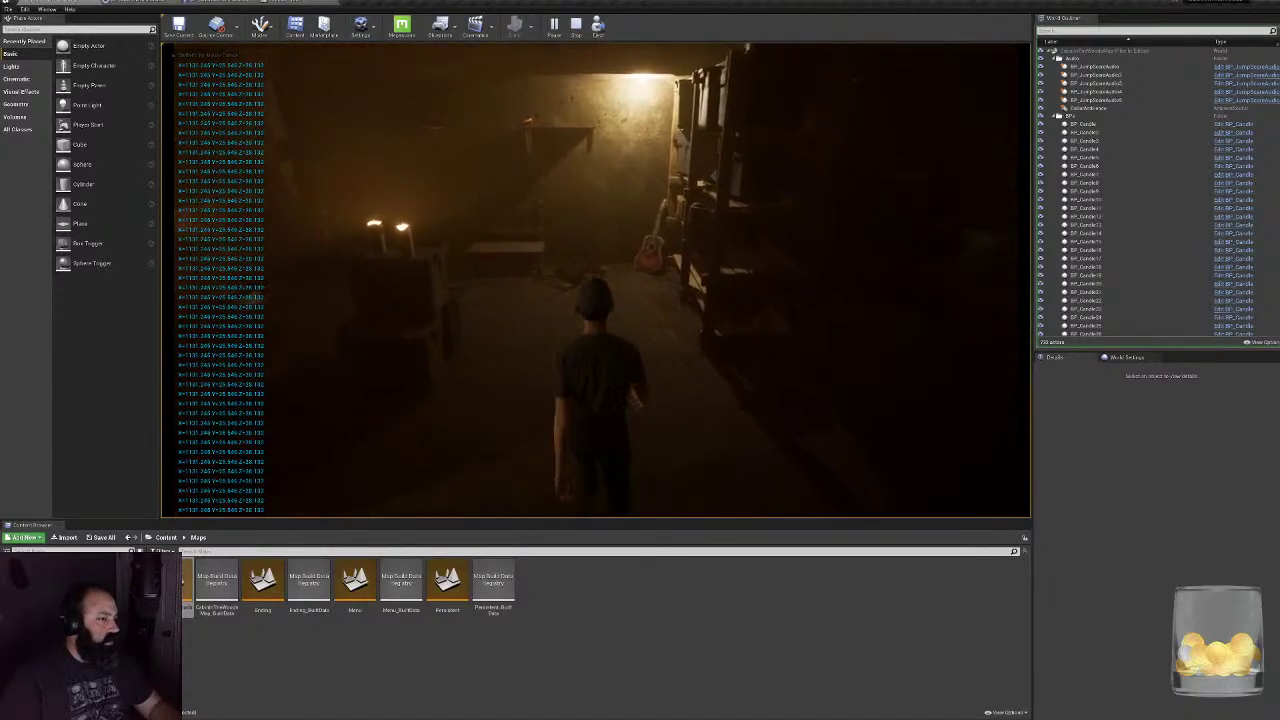
key("w")
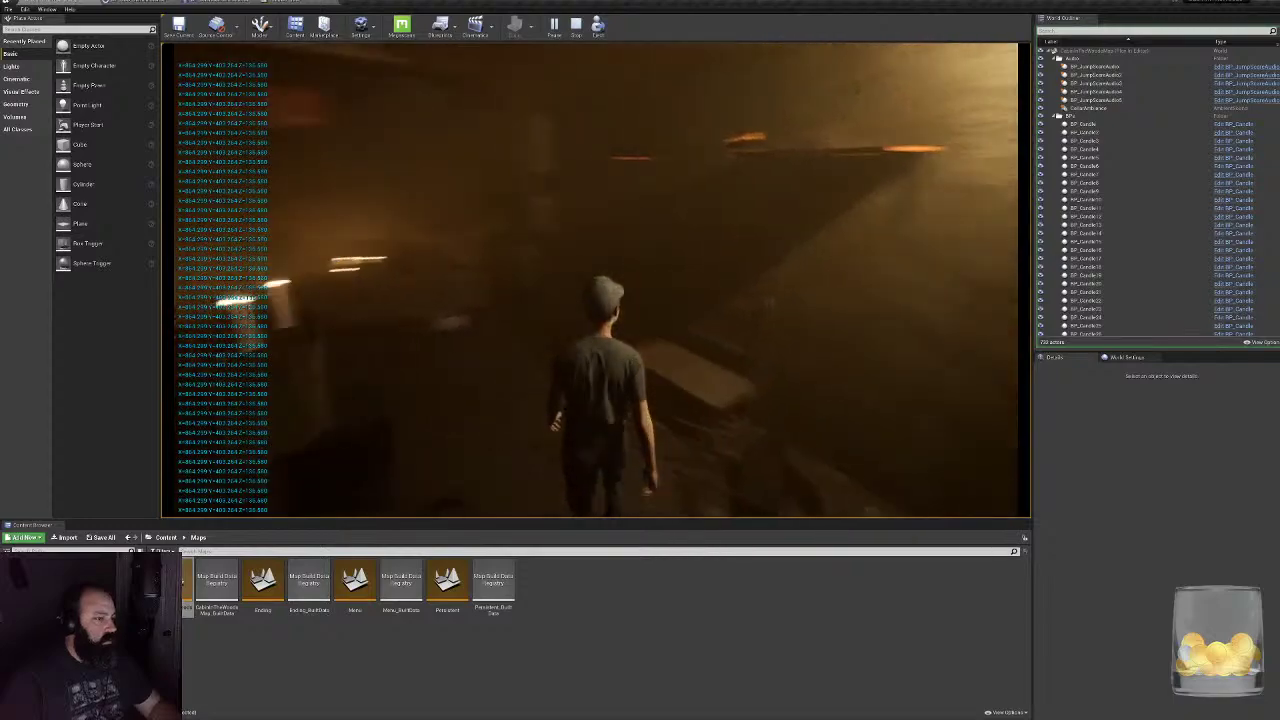
key("w")
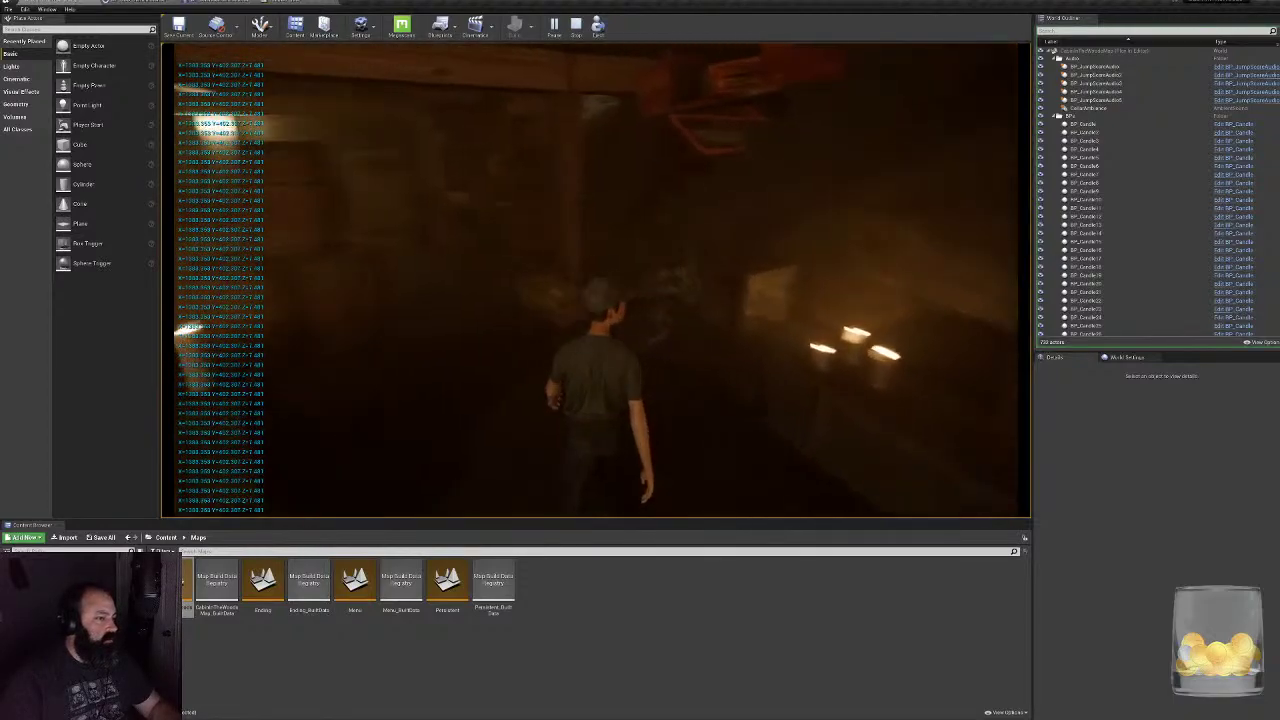
key("w")
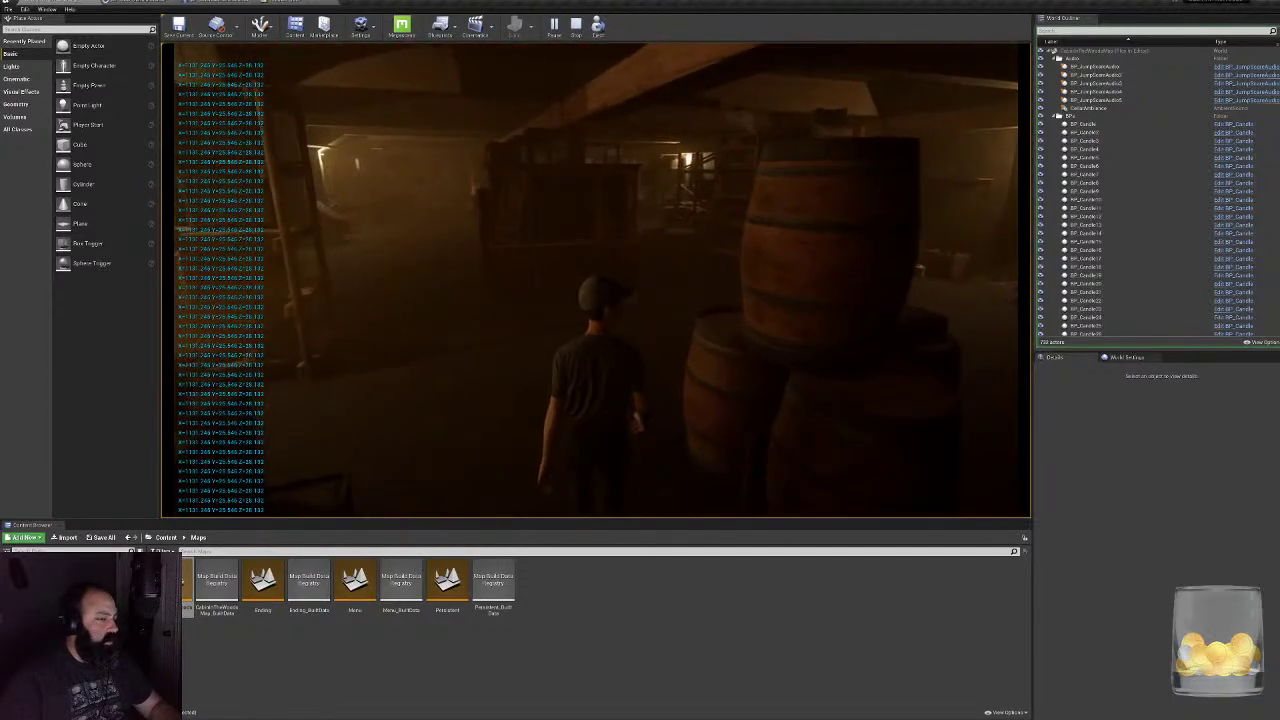
key("w")
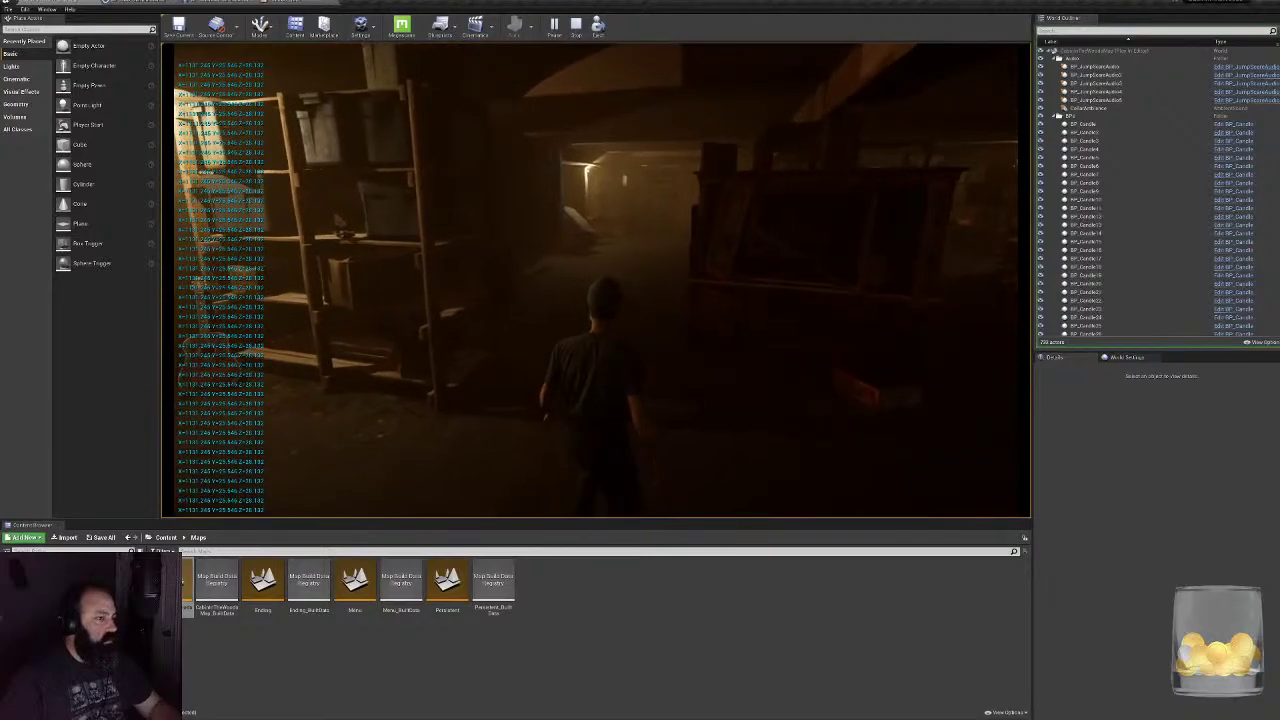
key("Escape")
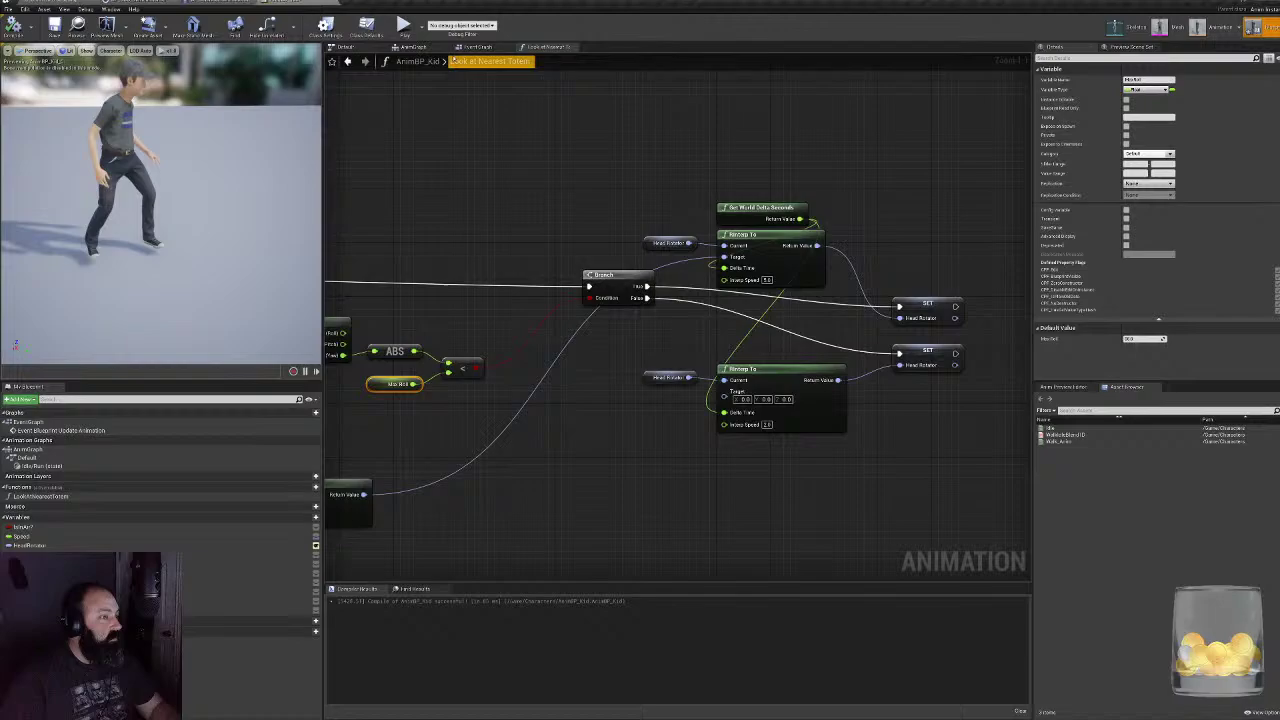
- Open AnimBP_Kid's AnimGraph and move the nodes up to Transform (Modify) Bone away from Component To Local to make room
left_click(432, 47)
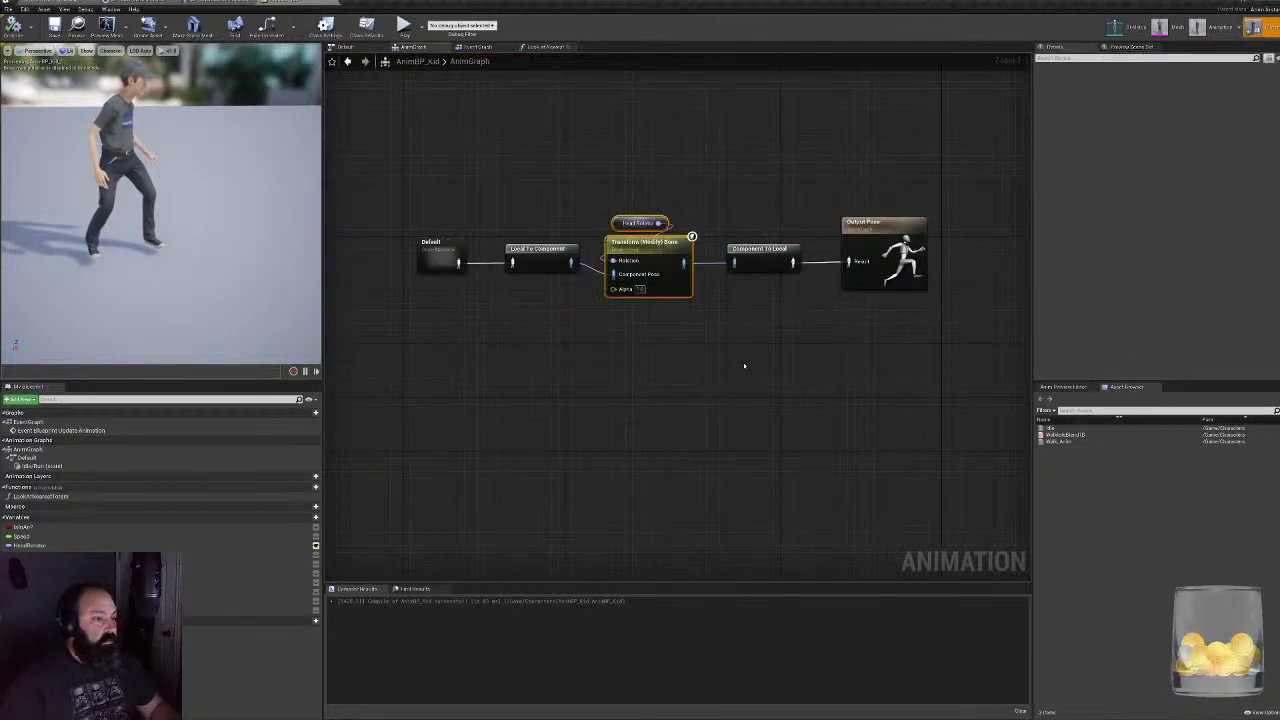
right_click_drag(686, 349, 747, 367)
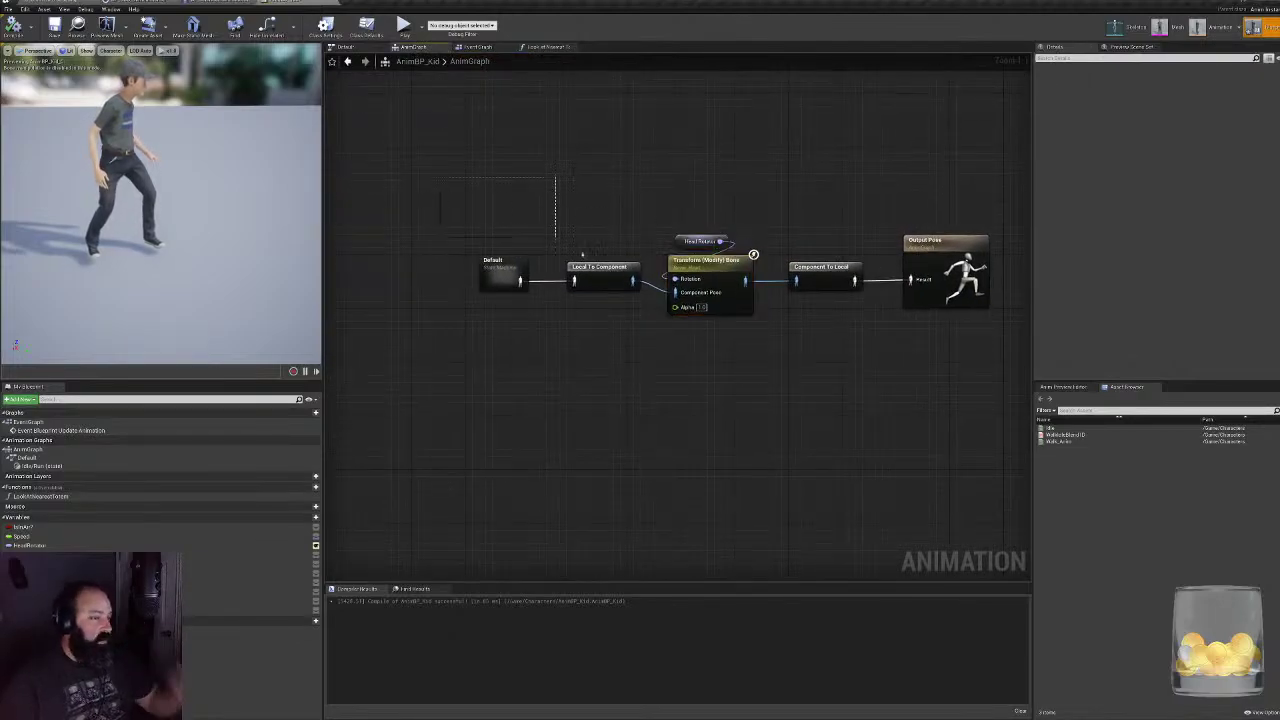
left_click_drag(705, 289, 418, 289)
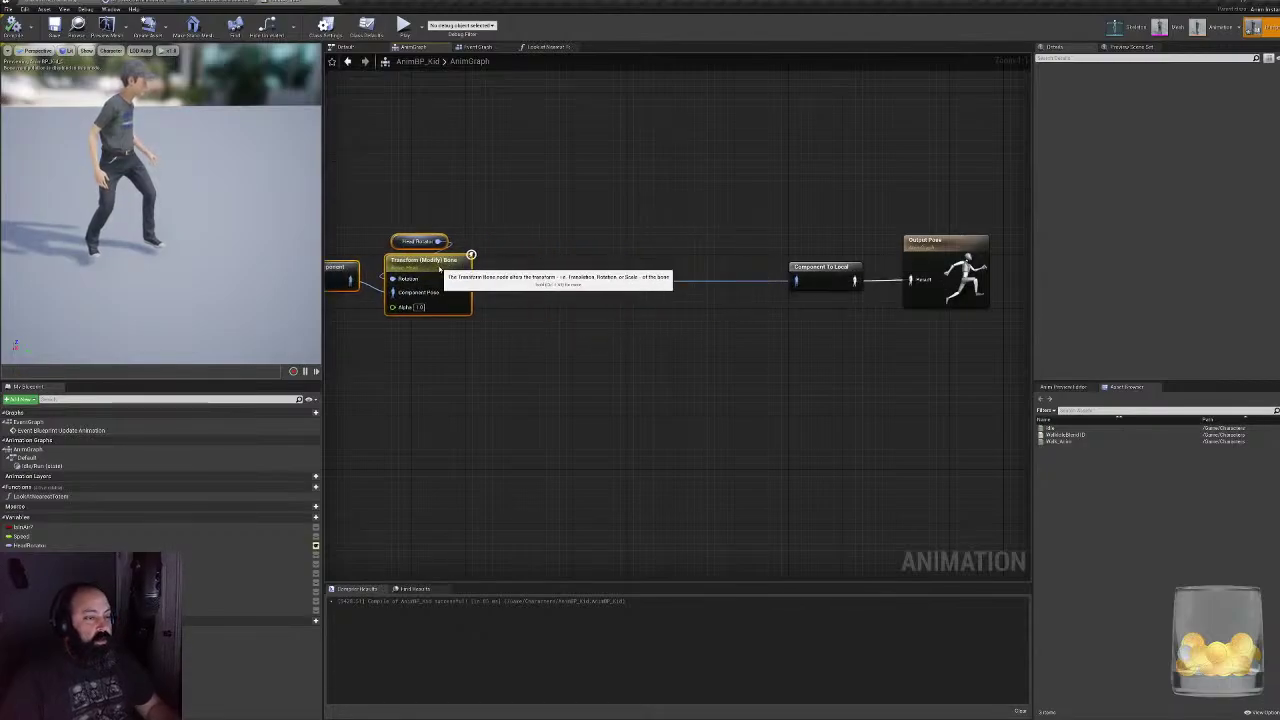
right_click_drag(566, 297, 738, 321)
left_click(714, 276)
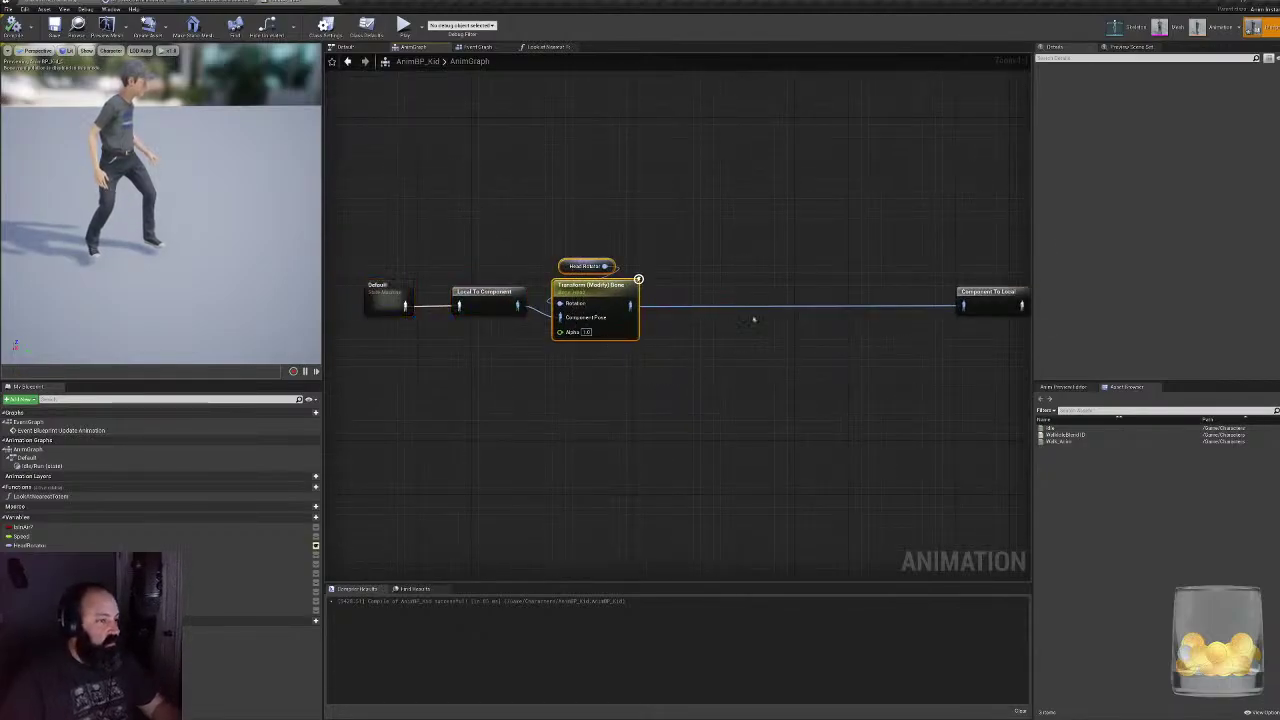
- Paste three copies of the Transform (Modify) Bone and Head Rotator pair and place the first copy after the original node
key("ctrl+v")
key("ctrl+v")
key("ctrl+v")
right_click_drag(764, 262, 703, 314)
left_click(697, 364)
left_click_drag(697, 364, 615, 331)
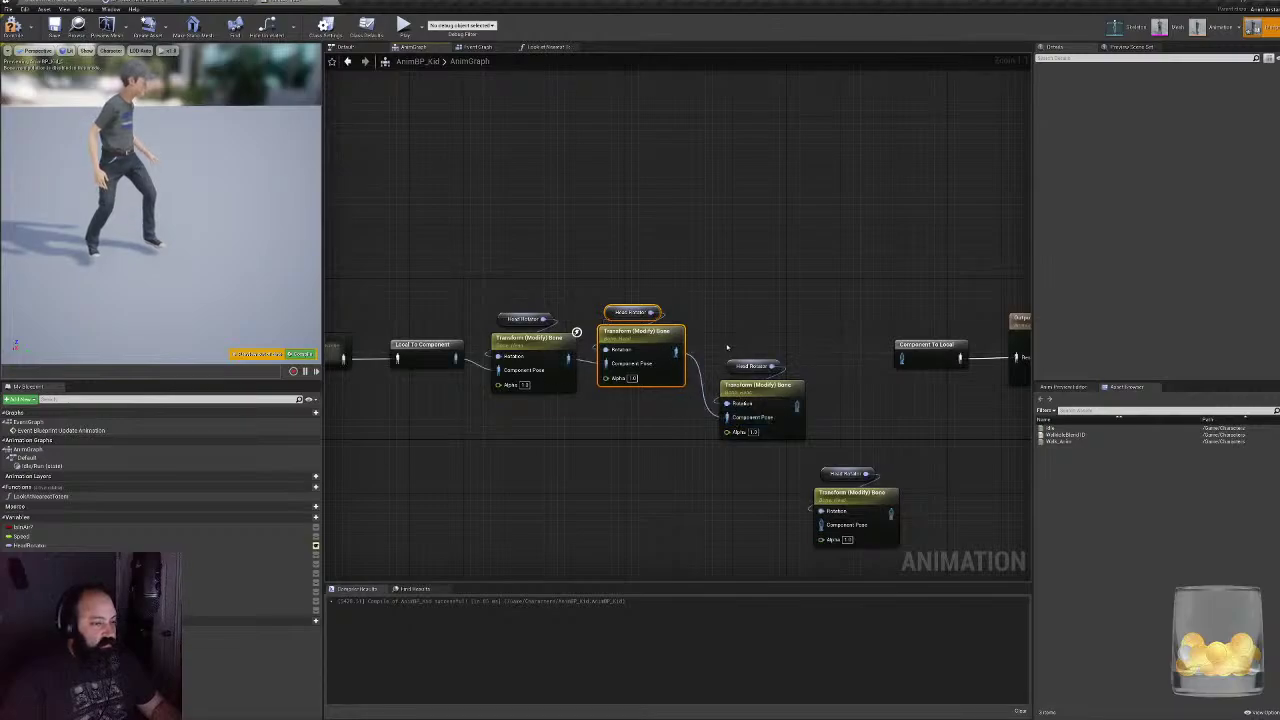
- Line up the other two Transform (Modify) Bone copies and connect the whole chain to Component To Local, spacing the nodes evenly
left_click(754, 388)
left_click_drag(754, 388, 748, 320)
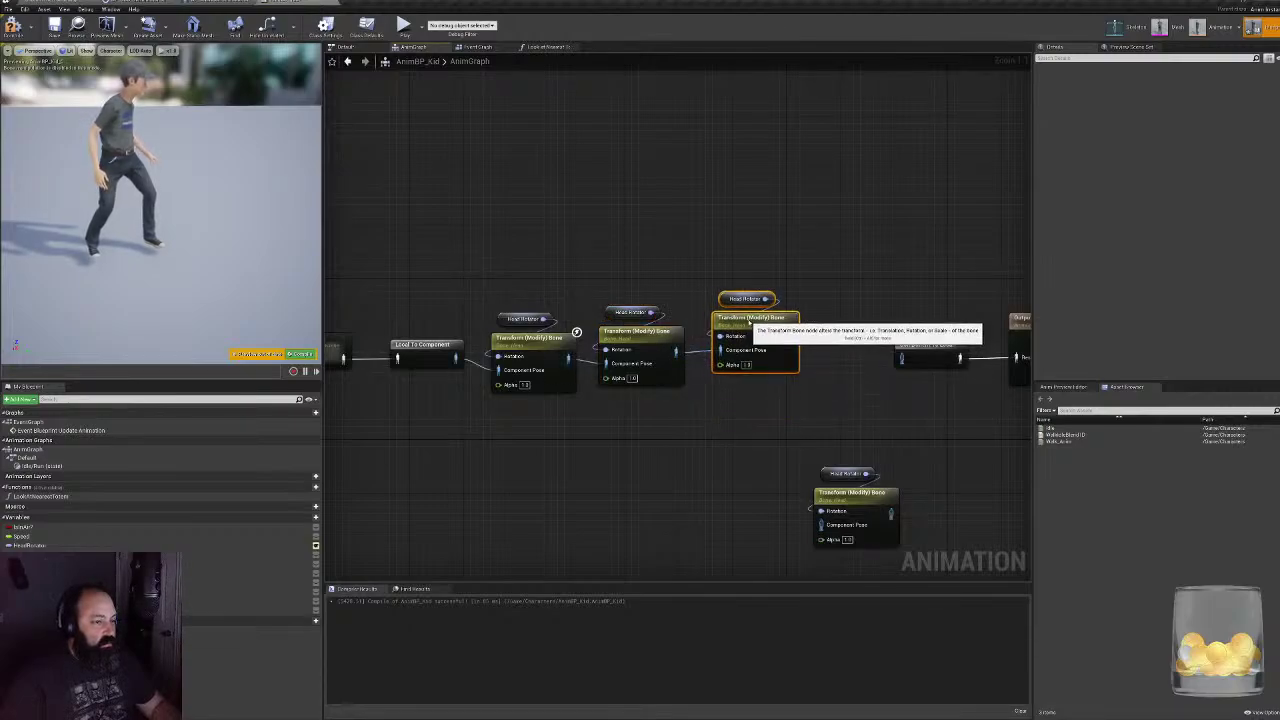
left_click(856, 502)
left_click_drag(856, 502, 836, 357)
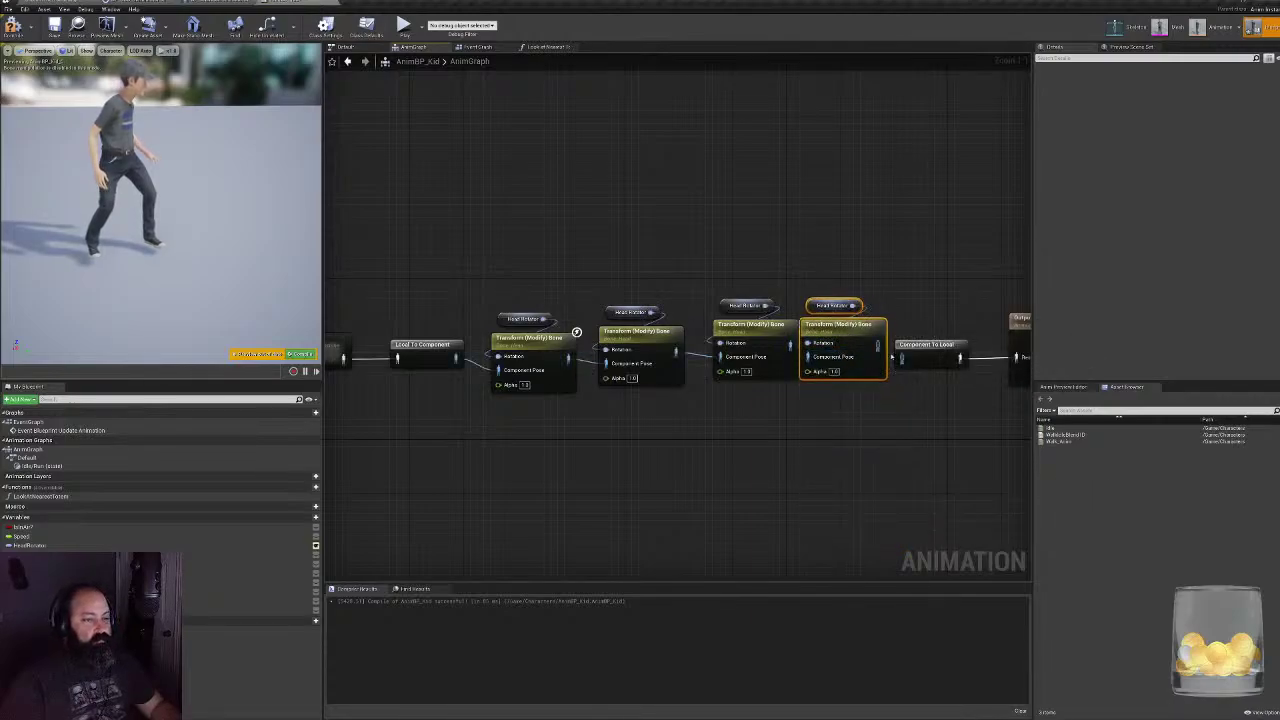
left_click_drag(922, 345, 936, 345)
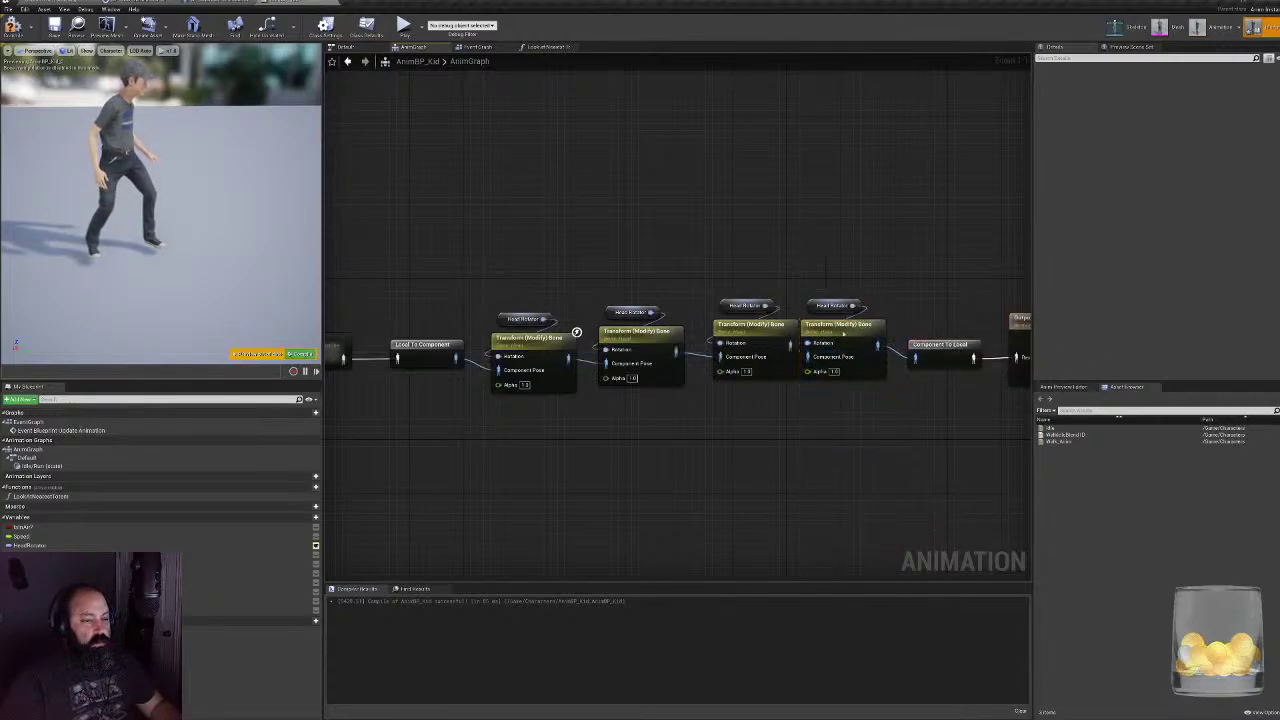
left_click_drag(844, 334, 851, 334)
left_click(724, 276)
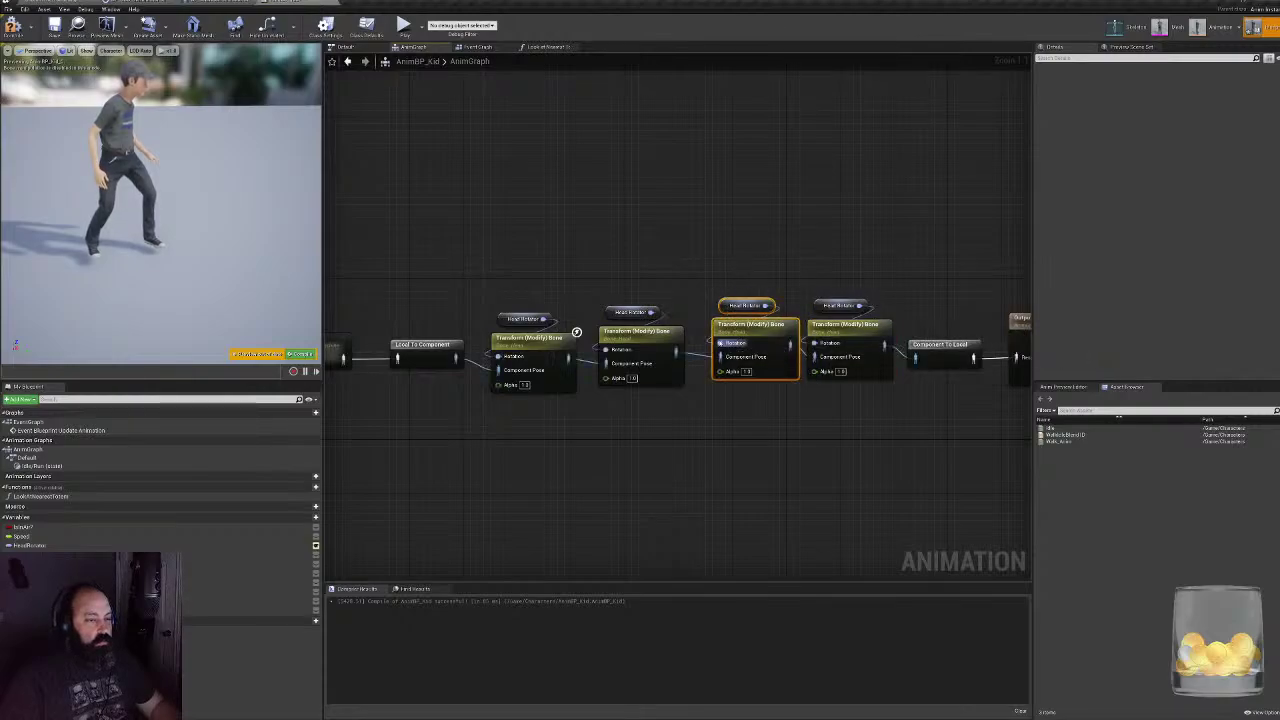
left_click_drag(745, 332, 738, 332)
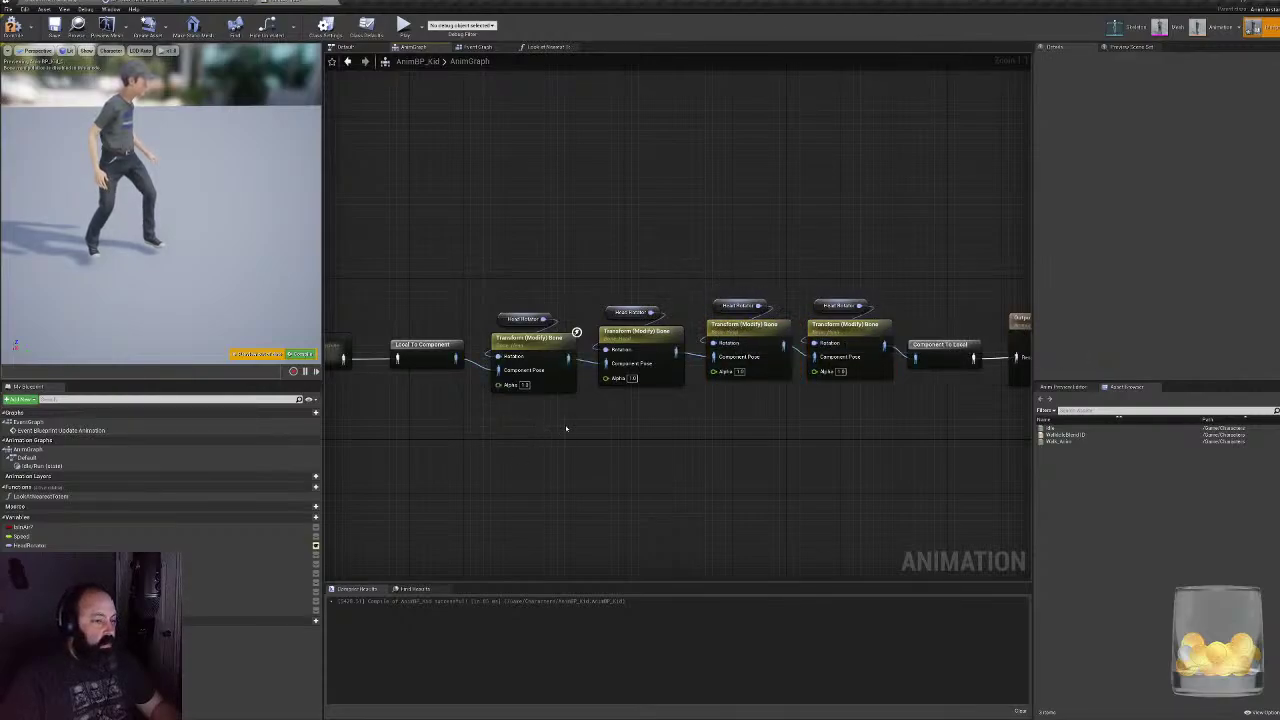
- Check the skeleton's spine, neck and head hierarchy in the original Transform (Modify) Bone node's bone list, keeping Head chosen
left_click(537, 348)
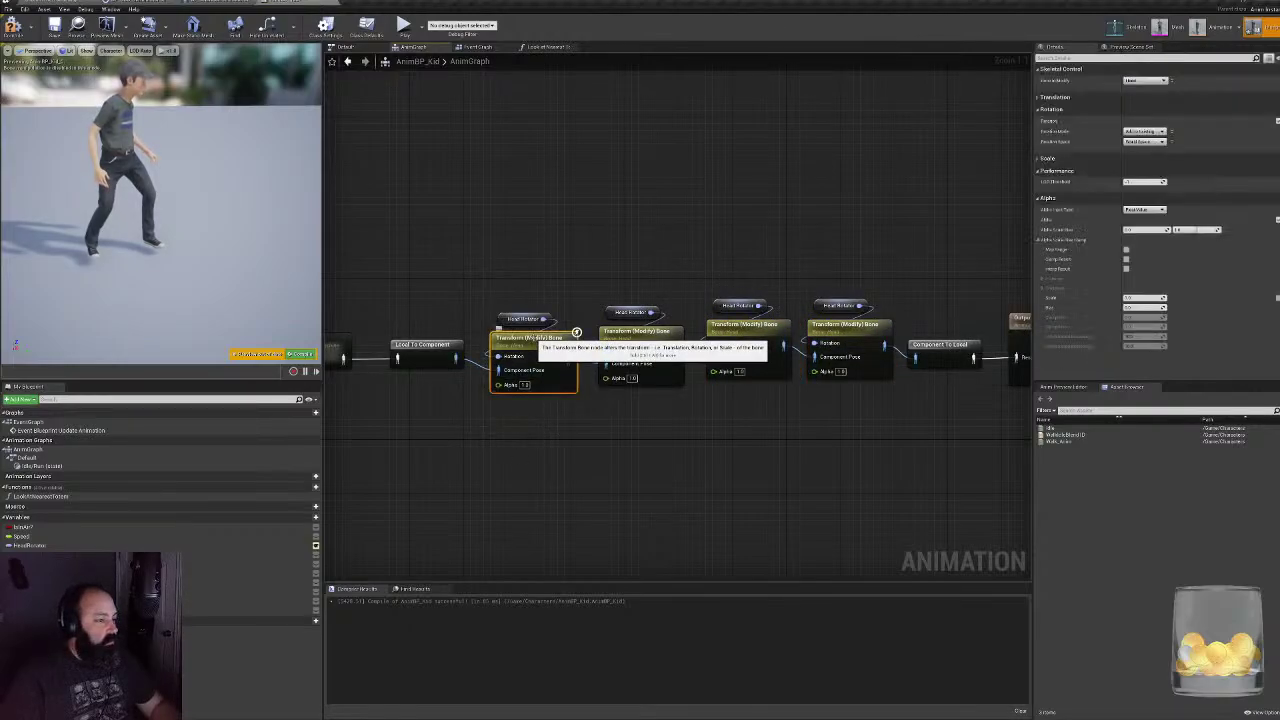
left_click(1146, 81)
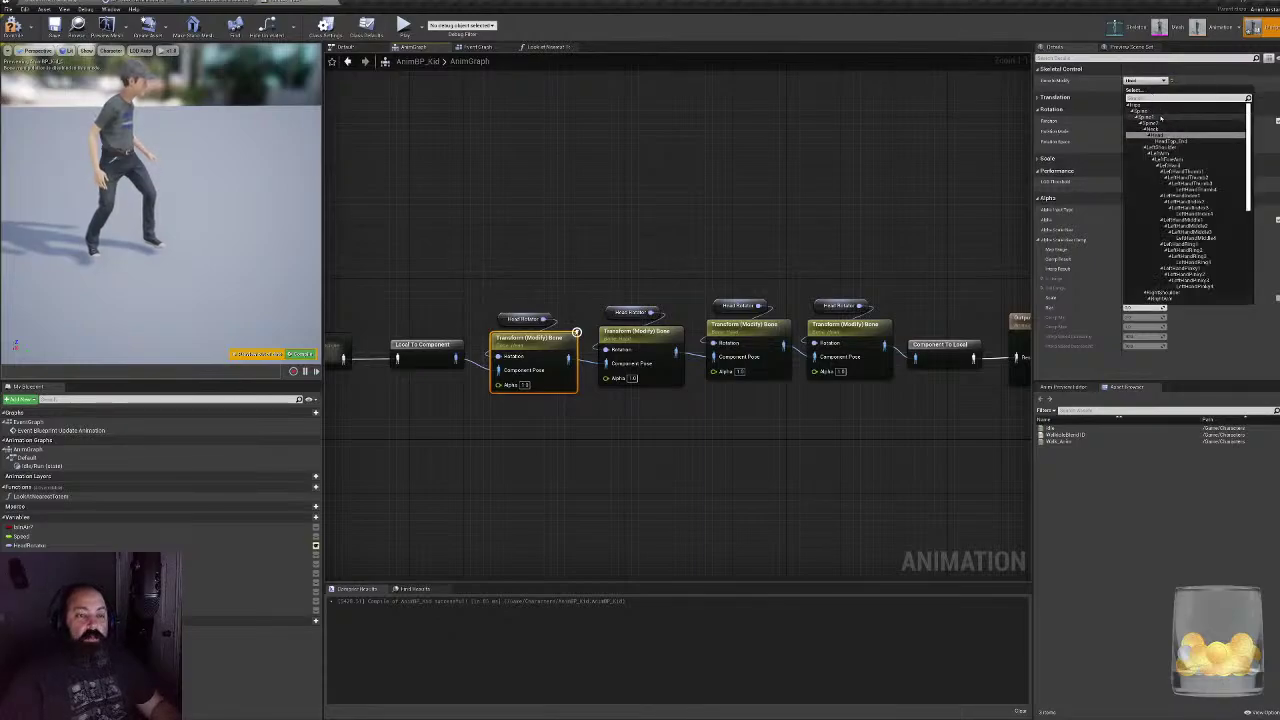
left_click(1158, 131)
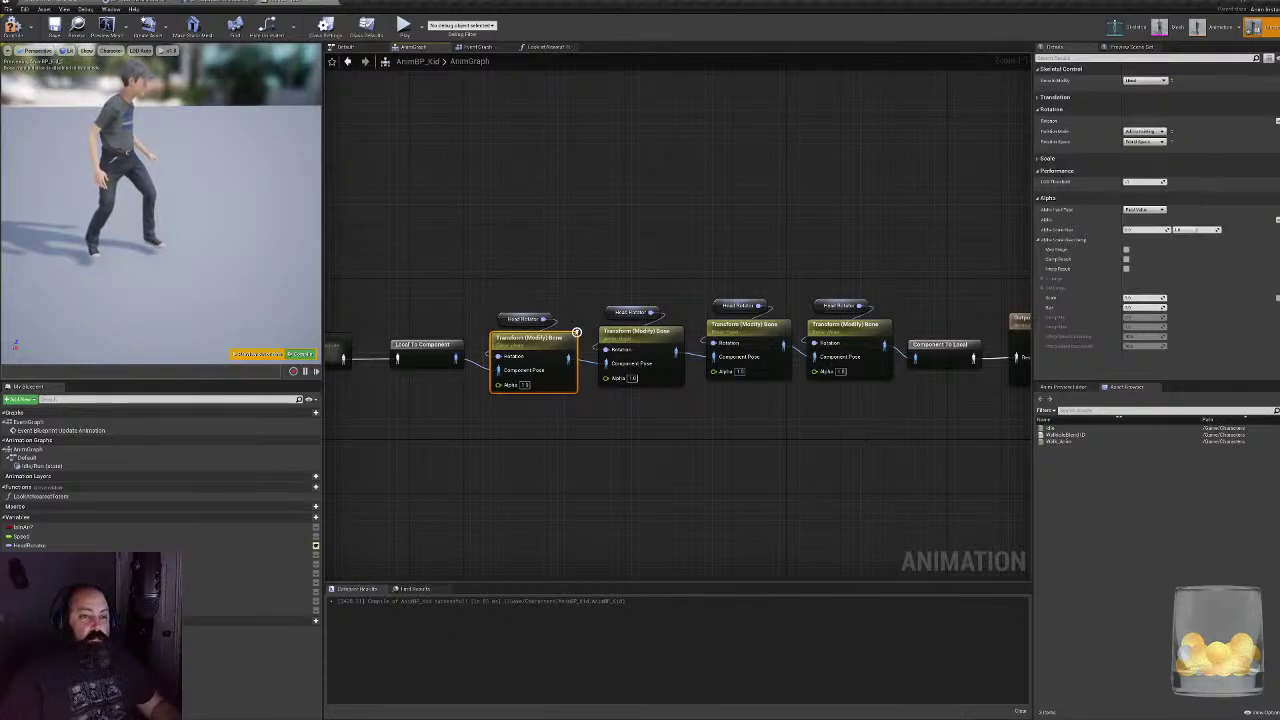
- Duplicate the original Transform (Modify) Bone and Head Rotator pair and wire the copy in right after Local To Component
right_click_drag(848, 440, 990, 426)
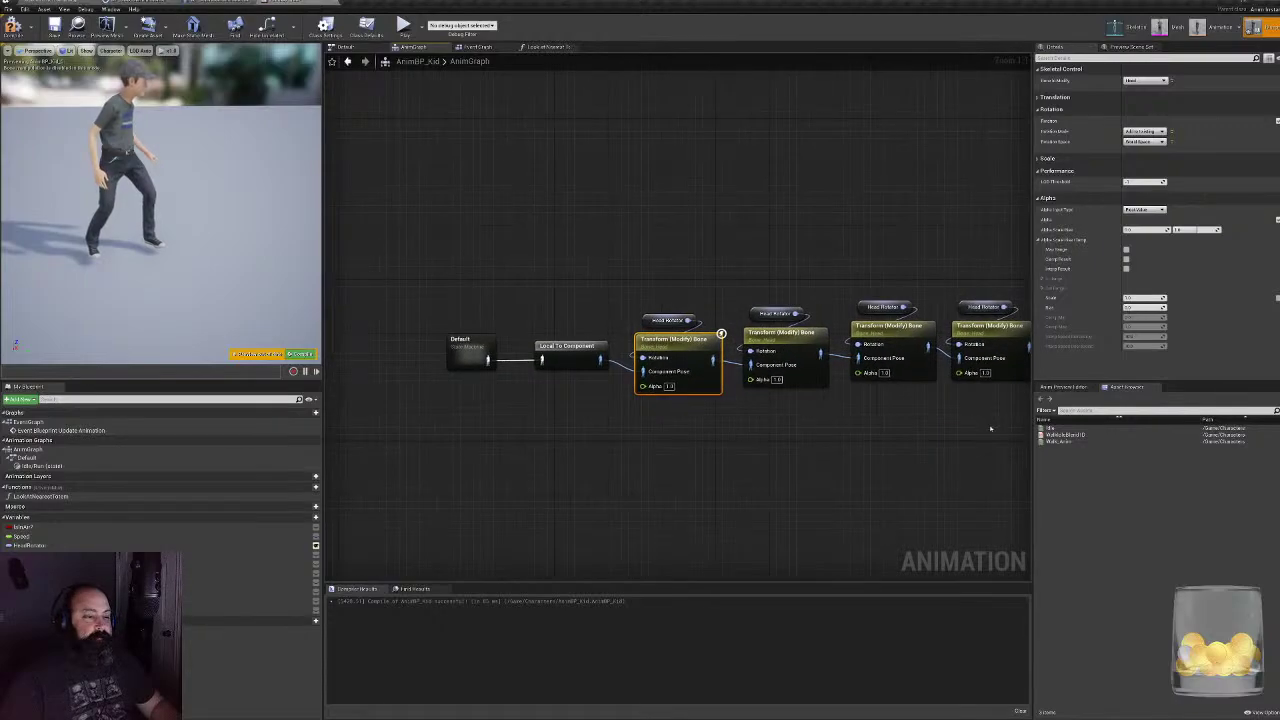
left_click_drag(456, 254, 431, 346)
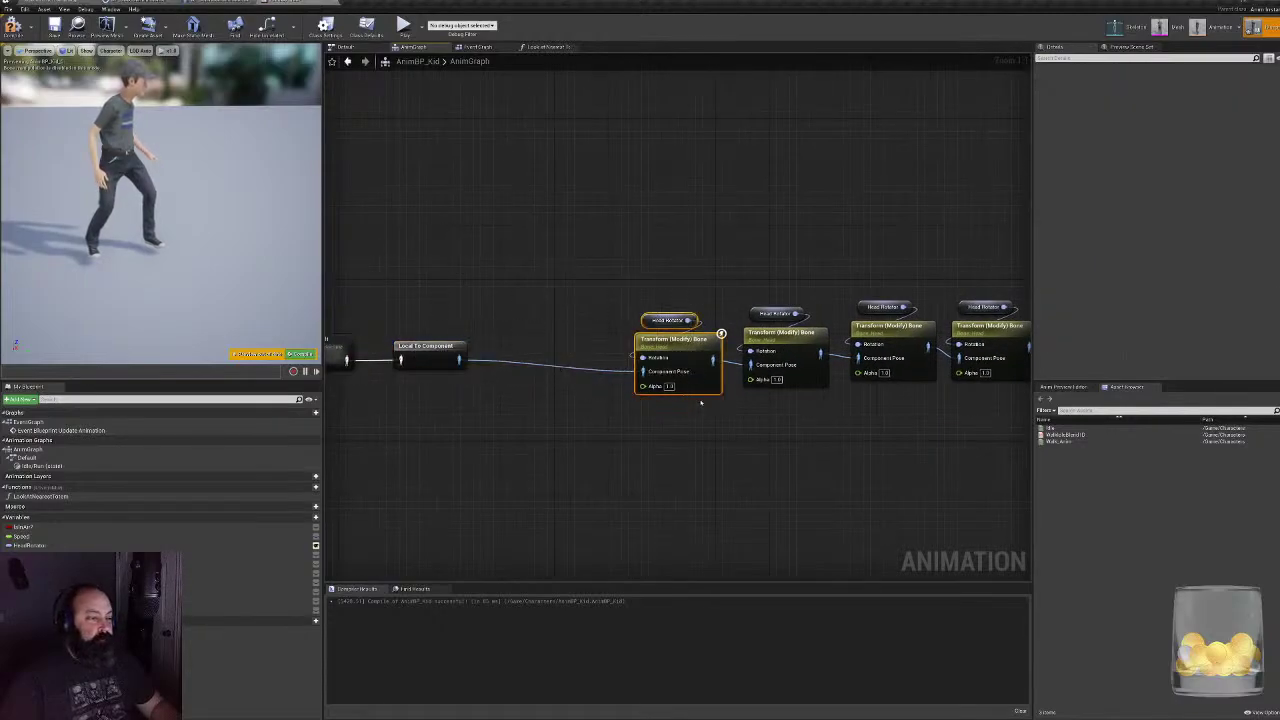
key("ctrl+d")
left_click_drag(555, 372, 511, 357)
left_click(584, 354)
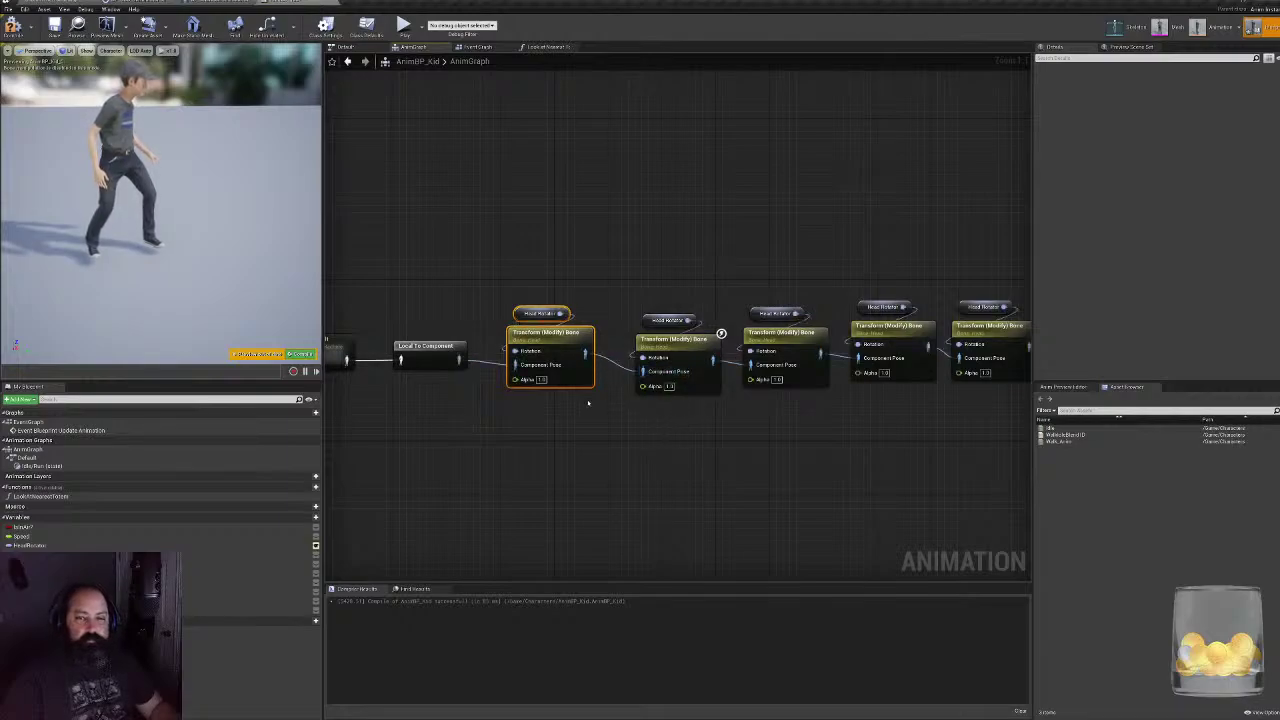
- Set the bone to modify to Spine on the first Transform (Modify) Bone node and Spine1 on the second
left_click(706, 229)
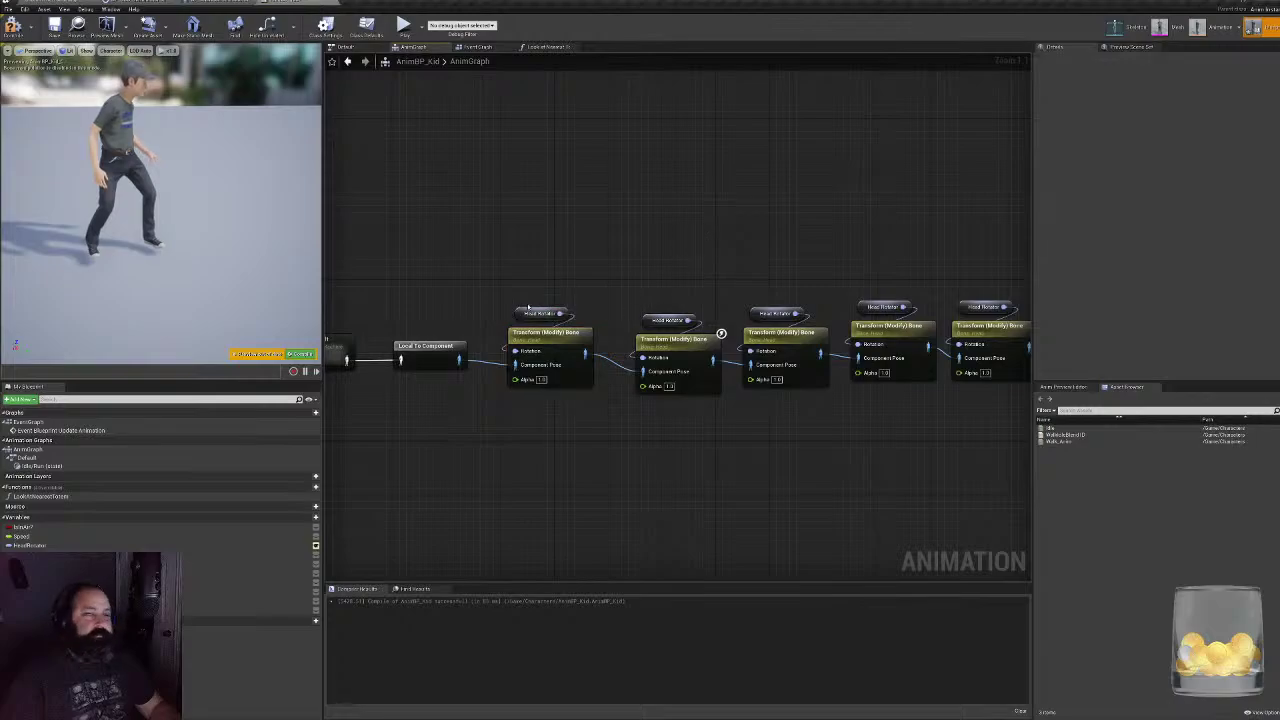
left_click(519, 337)
left_click(1145, 80)
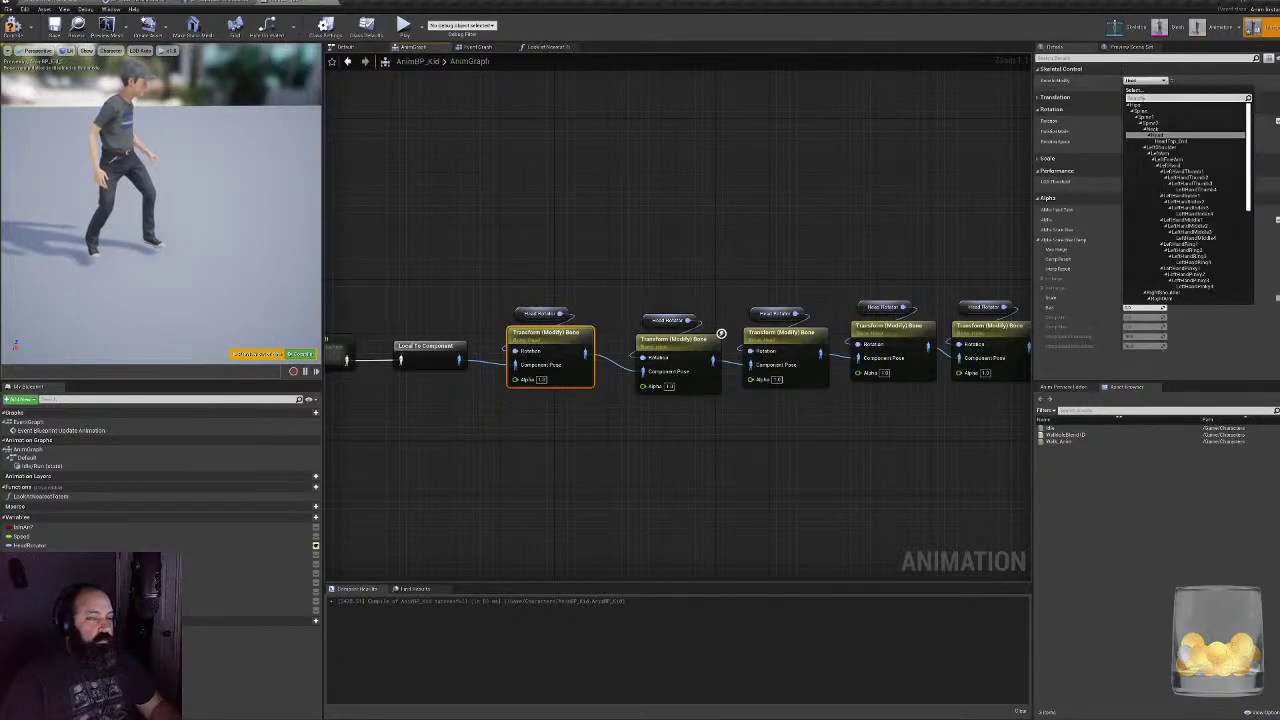
left_click(1142, 112)
left_click_drag(689, 257, 678, 345)
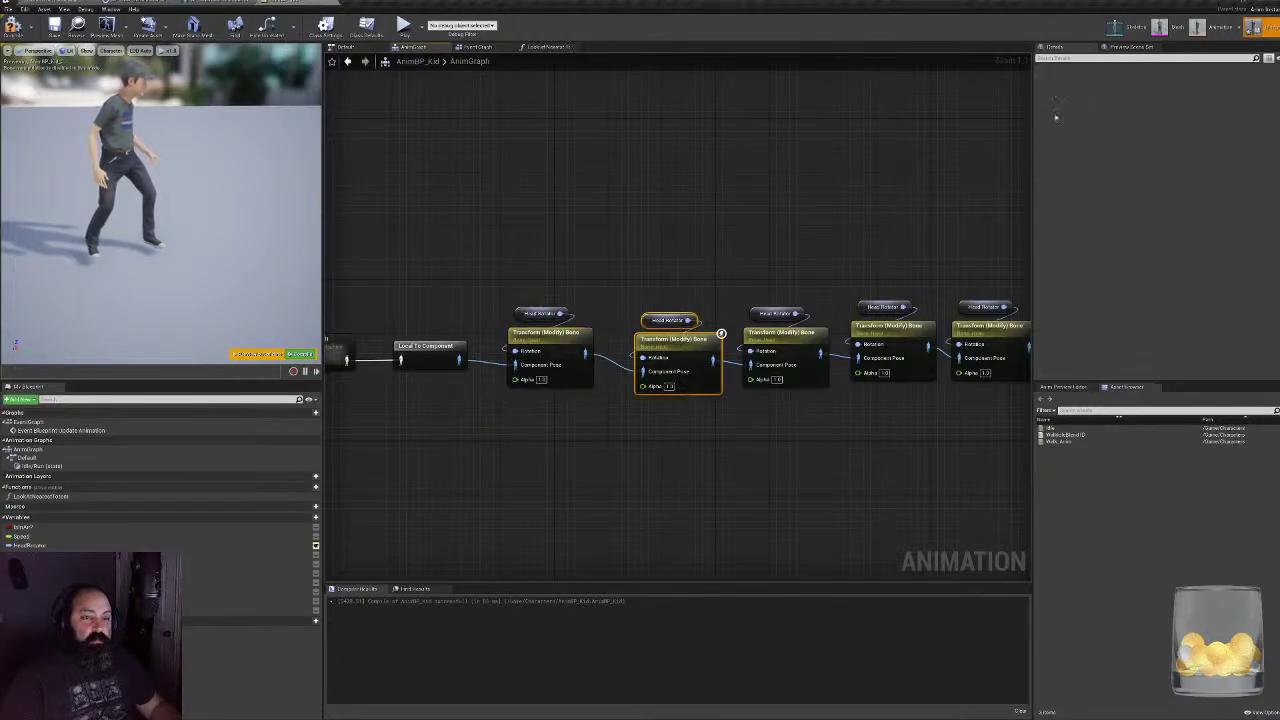
left_click(725, 249)
left_click(675, 343)
right_click_drag(802, 277, 637, 274)
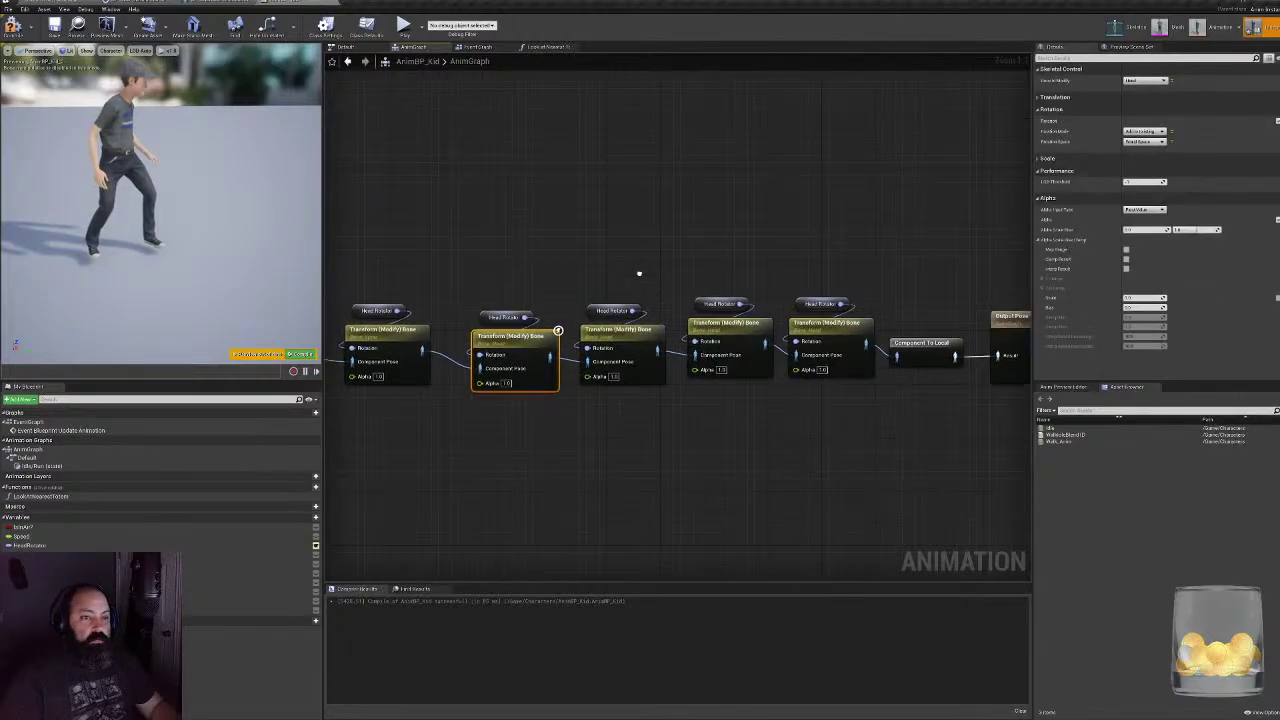
left_click(1157, 82)
left_click(1148, 117)
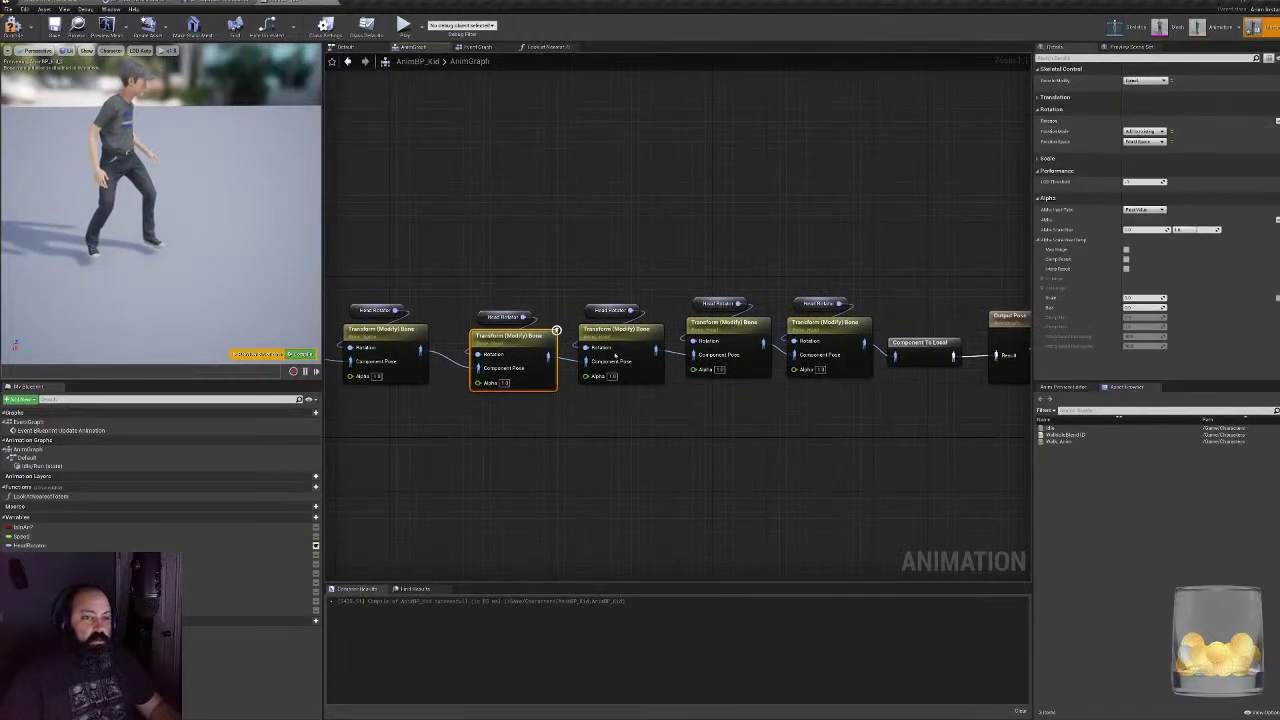
- Set the bone to modify to Spine2 on the third Transform (Modify) Bone node and Neck on the fourth
left_click(622, 345)
left_click(1165, 81)
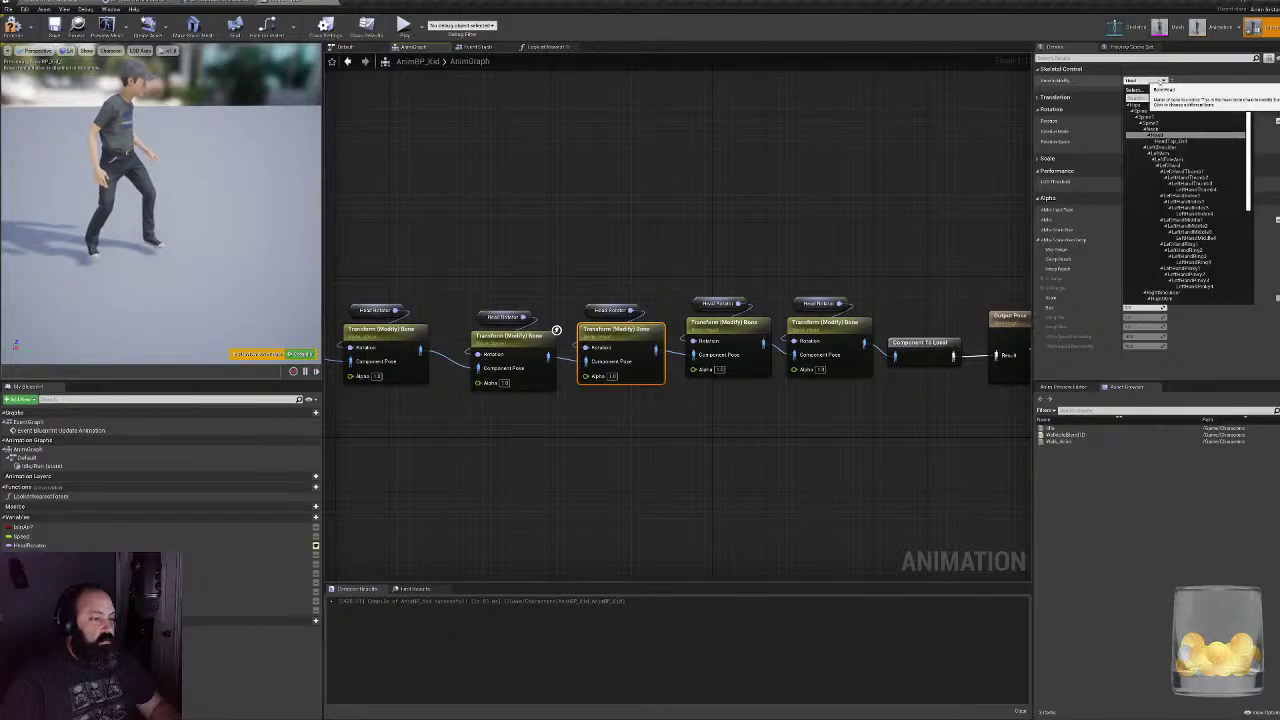
left_click(1162, 125)
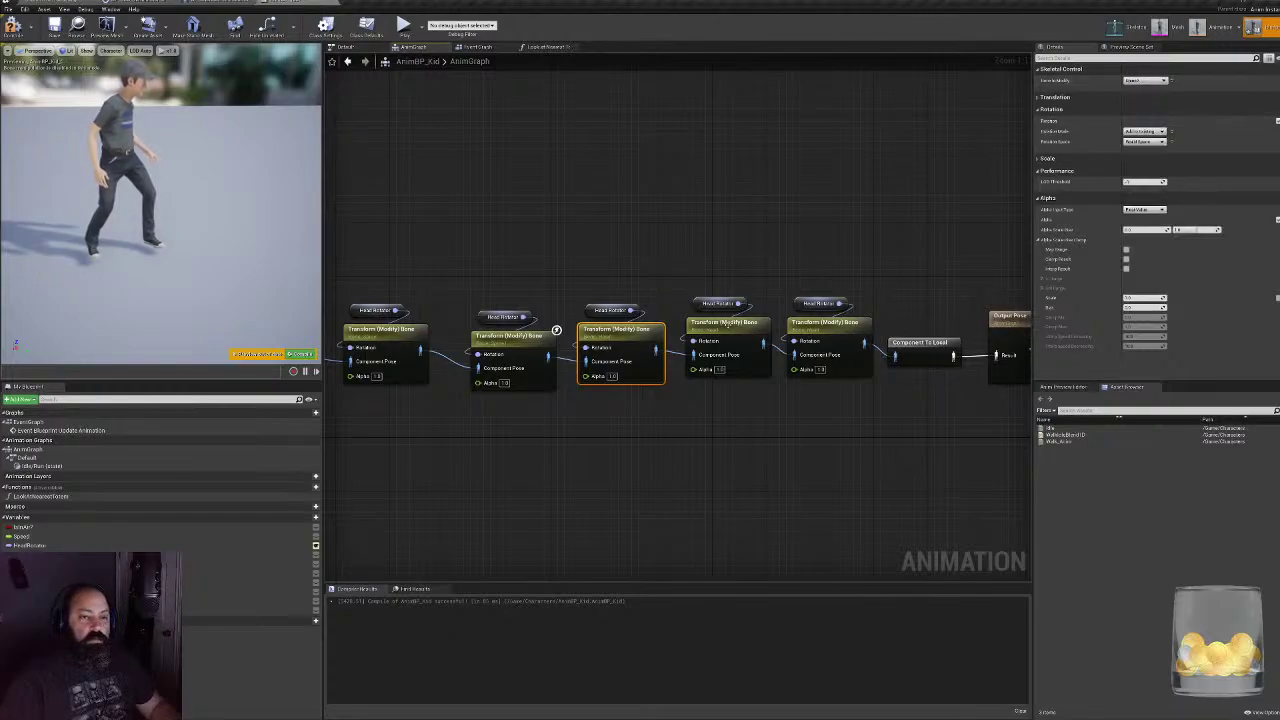
left_click(724, 325)
left_click(1146, 81)
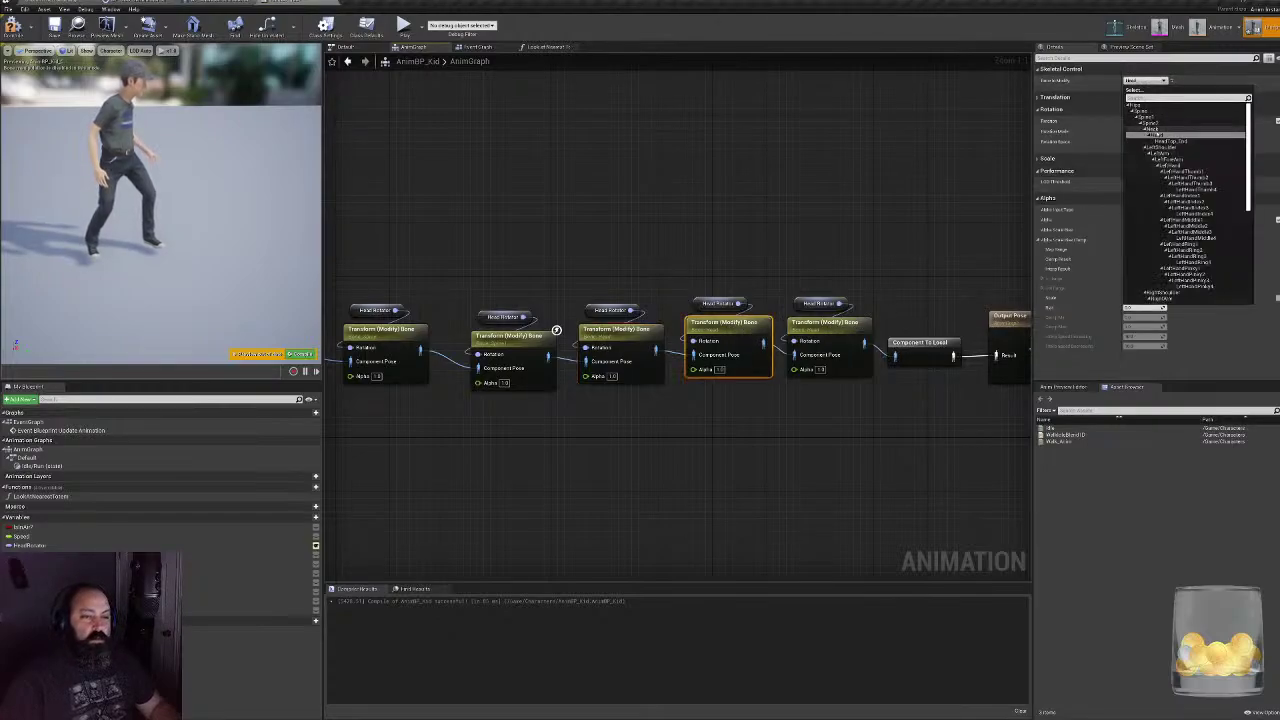
left_click(1153, 130)
right_click_drag(817, 254, 683, 220)
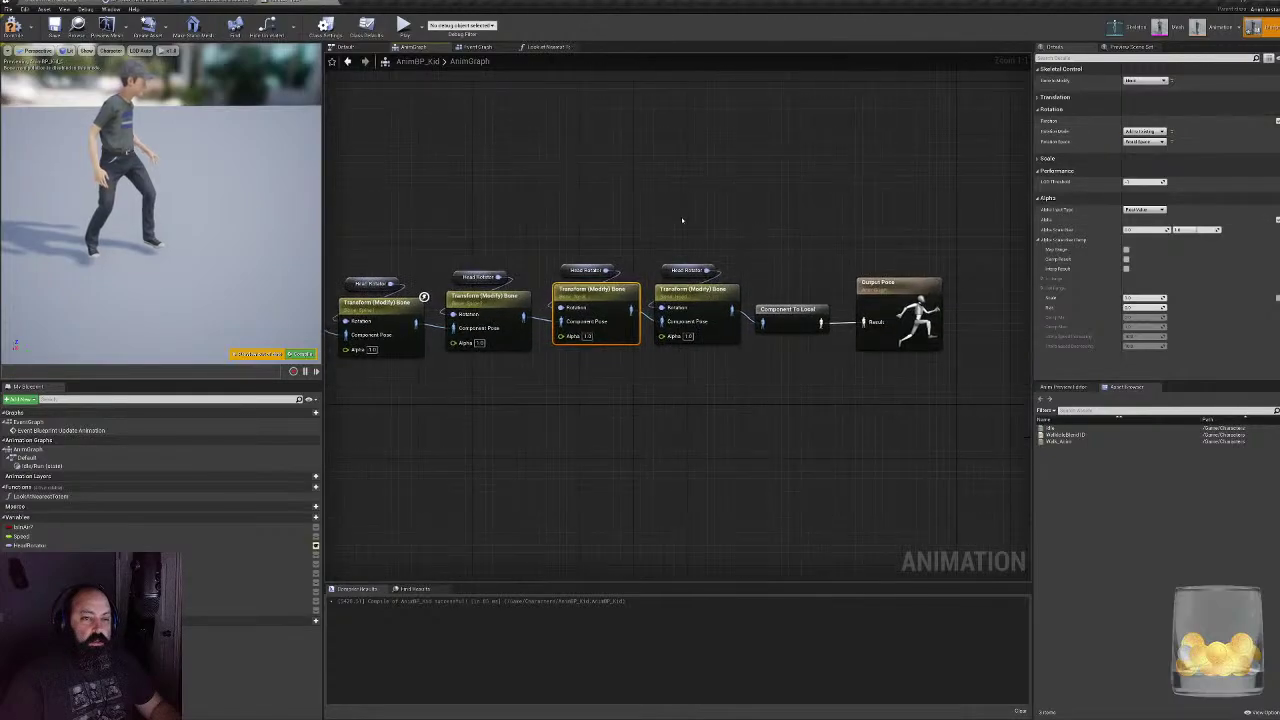
right_click_drag(617, 333, 810, 334)
right_click_drag(428, 229, 524, 232)
left_click(545, 434)
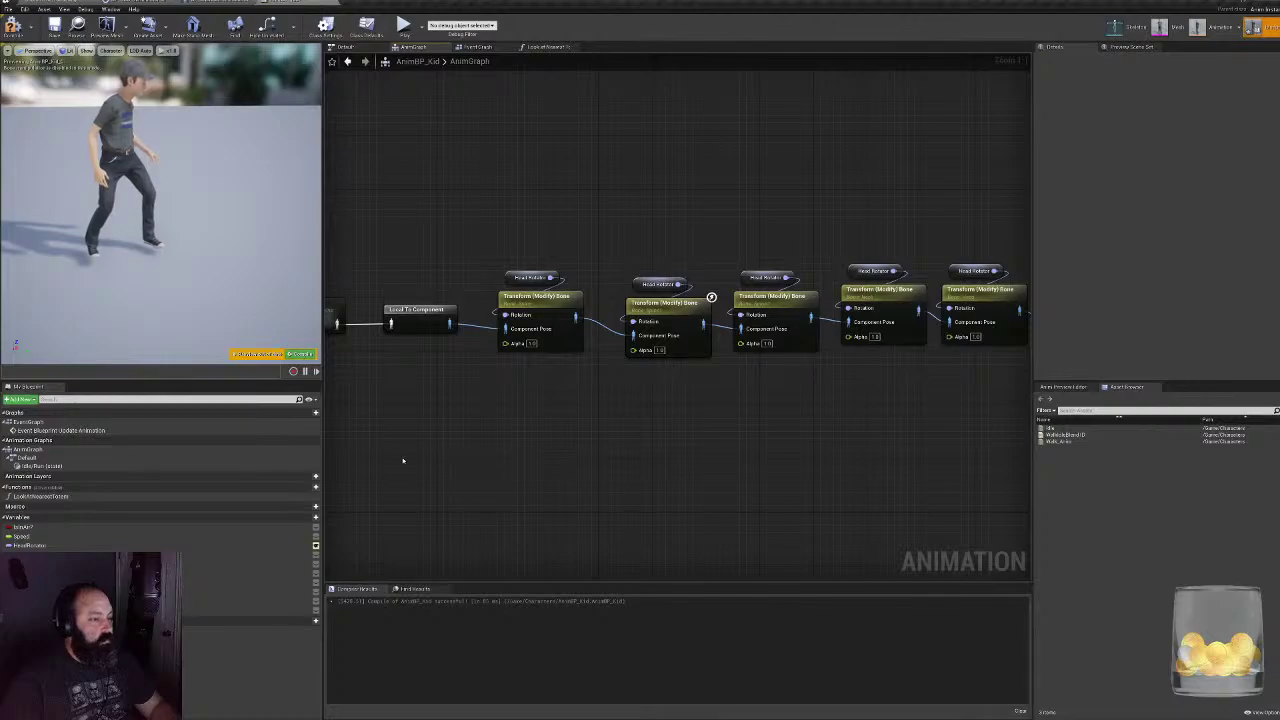
right_click_drag(403, 460, 532, 453)
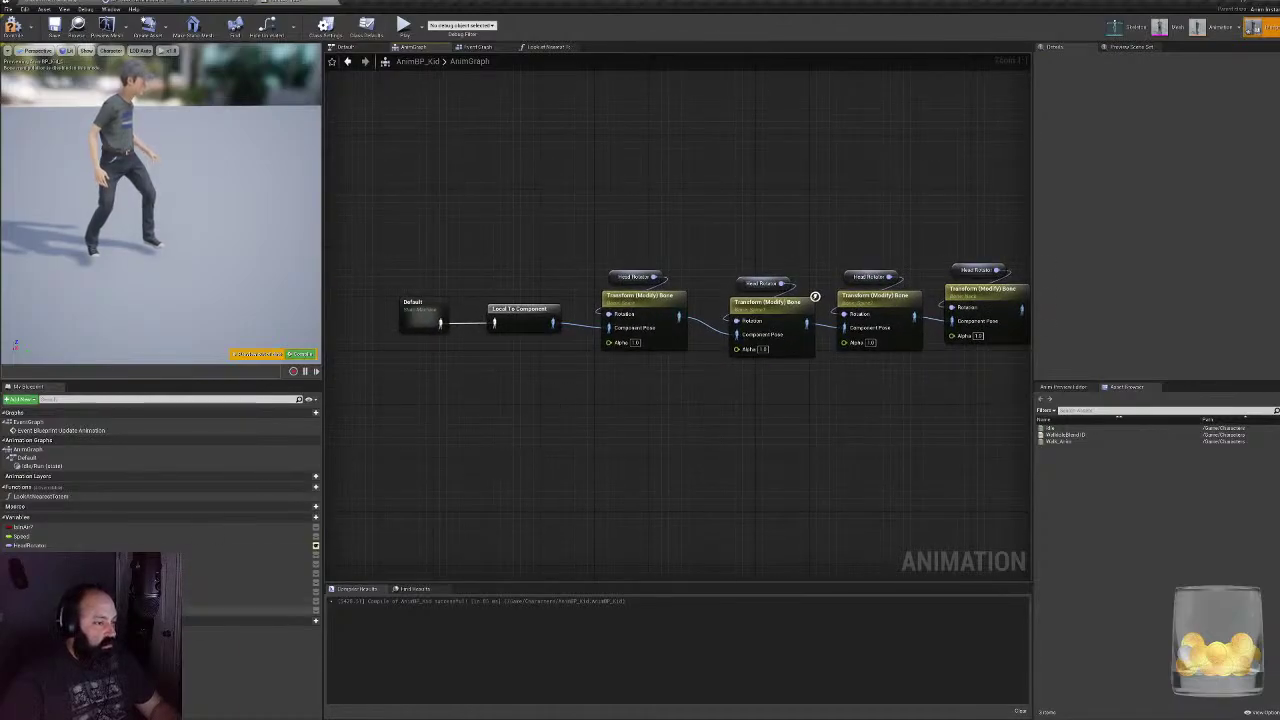
left_click_drag(30, 610, 391, 490)
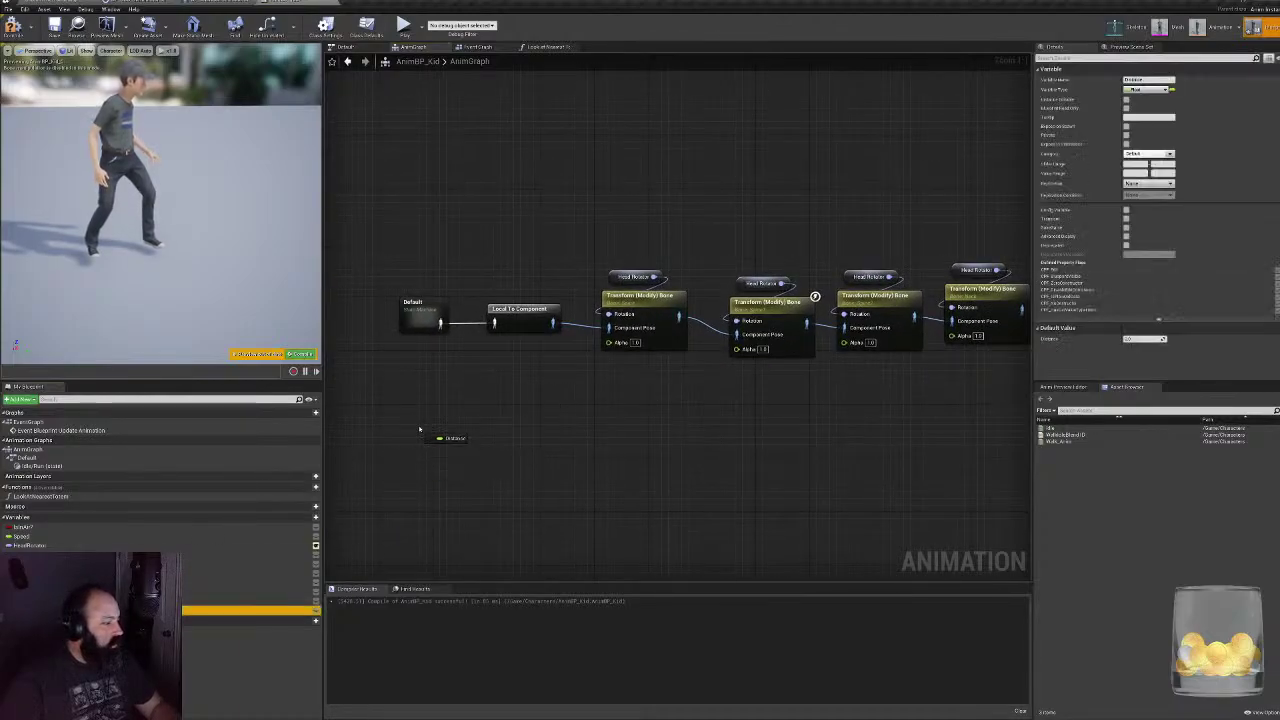
left_click_drag(419, 430, 421, 432, "alt")
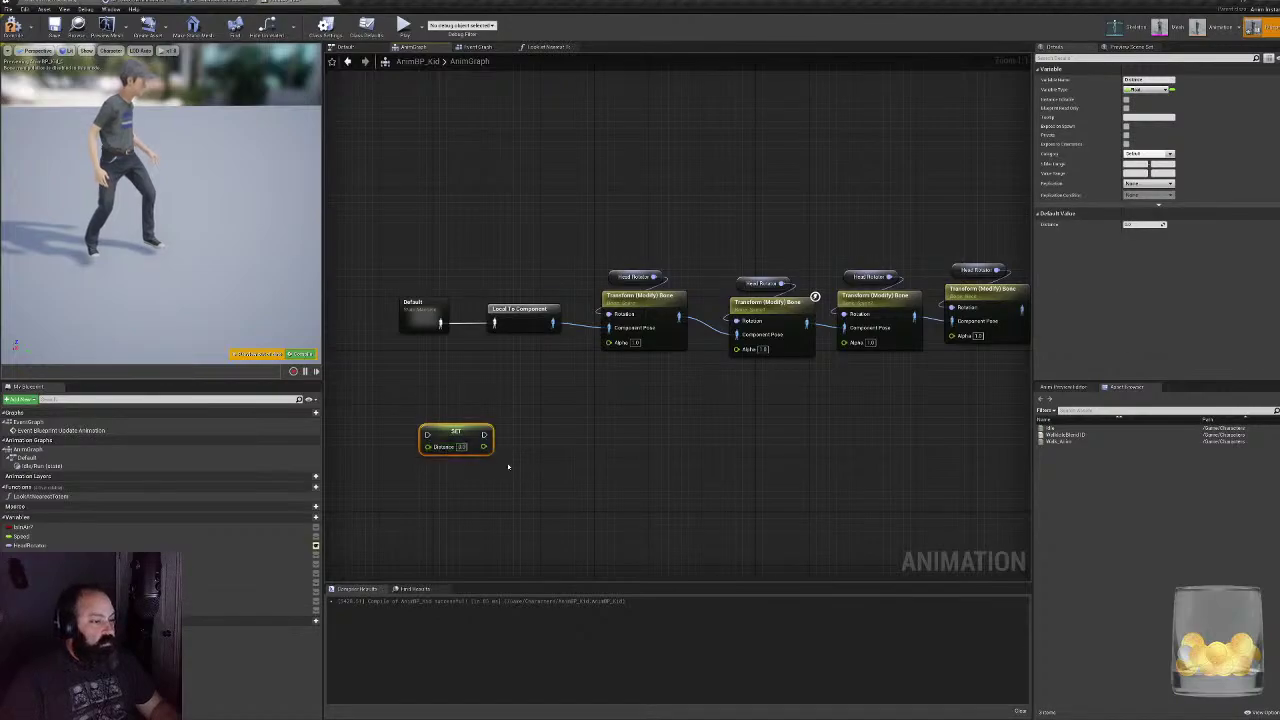
key("Delete")
- Place a getter for the Distance float variable below the bone chain and rename the variable
left_click_drag(30, 610, 440, 431, "ctrl")
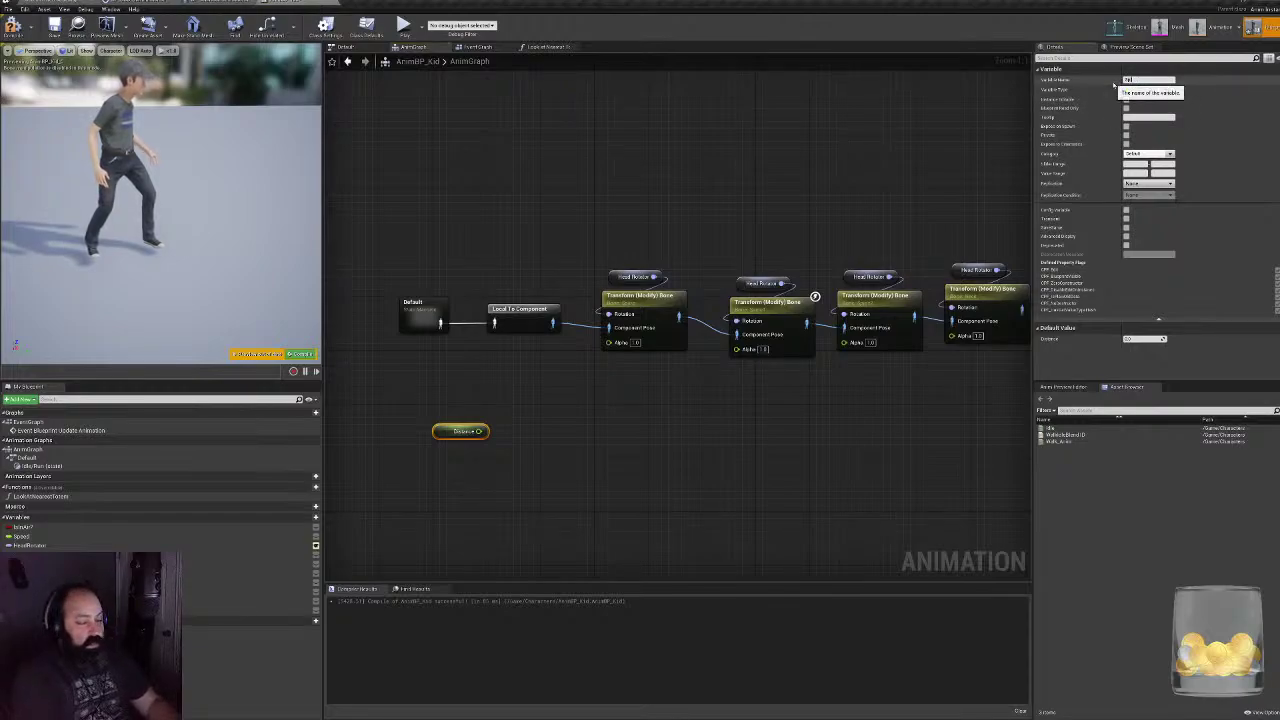
key("Return")
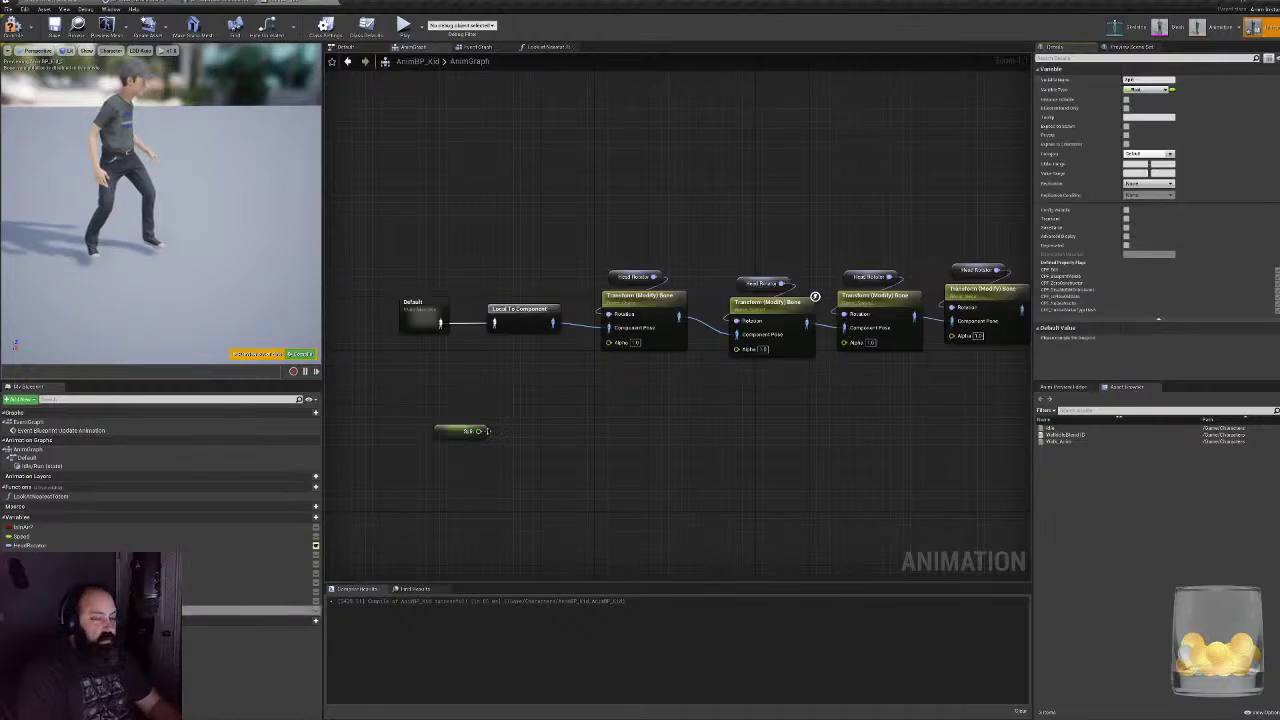
- Add a float division node fed by the renamed float getter and set its divisor to 5
left_click_drag(487, 431, 541, 426)
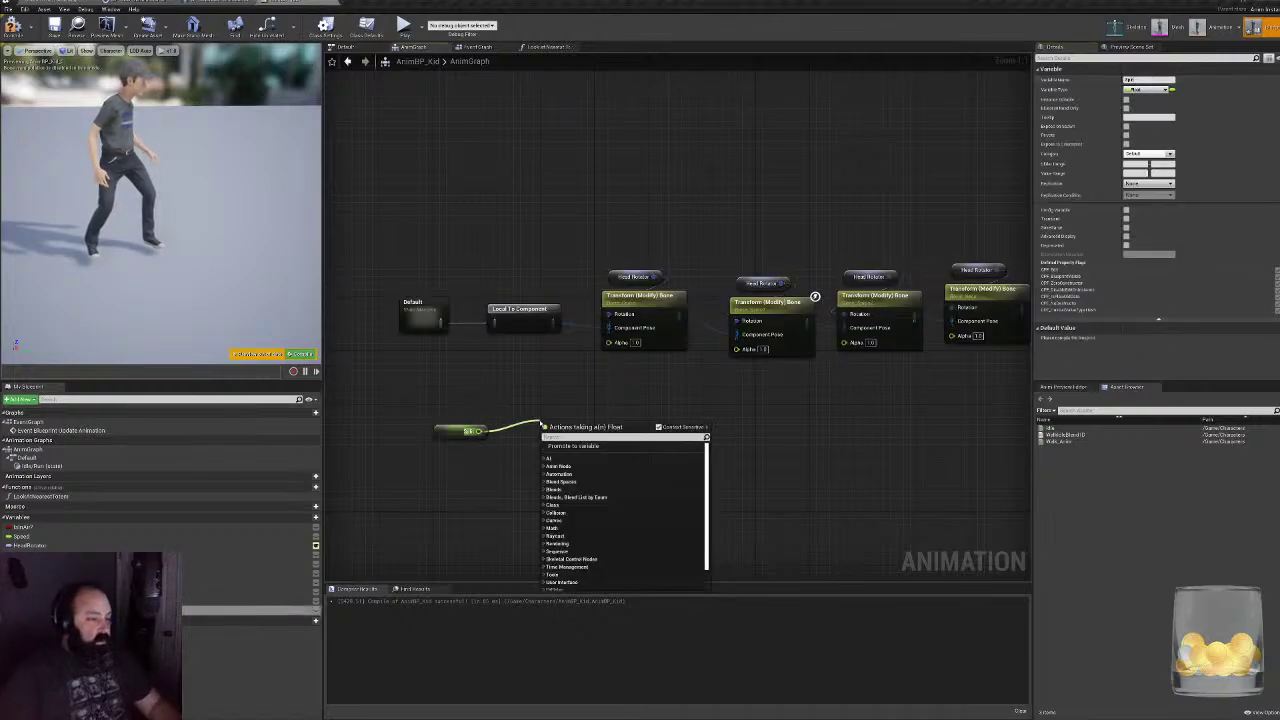
type("/5")
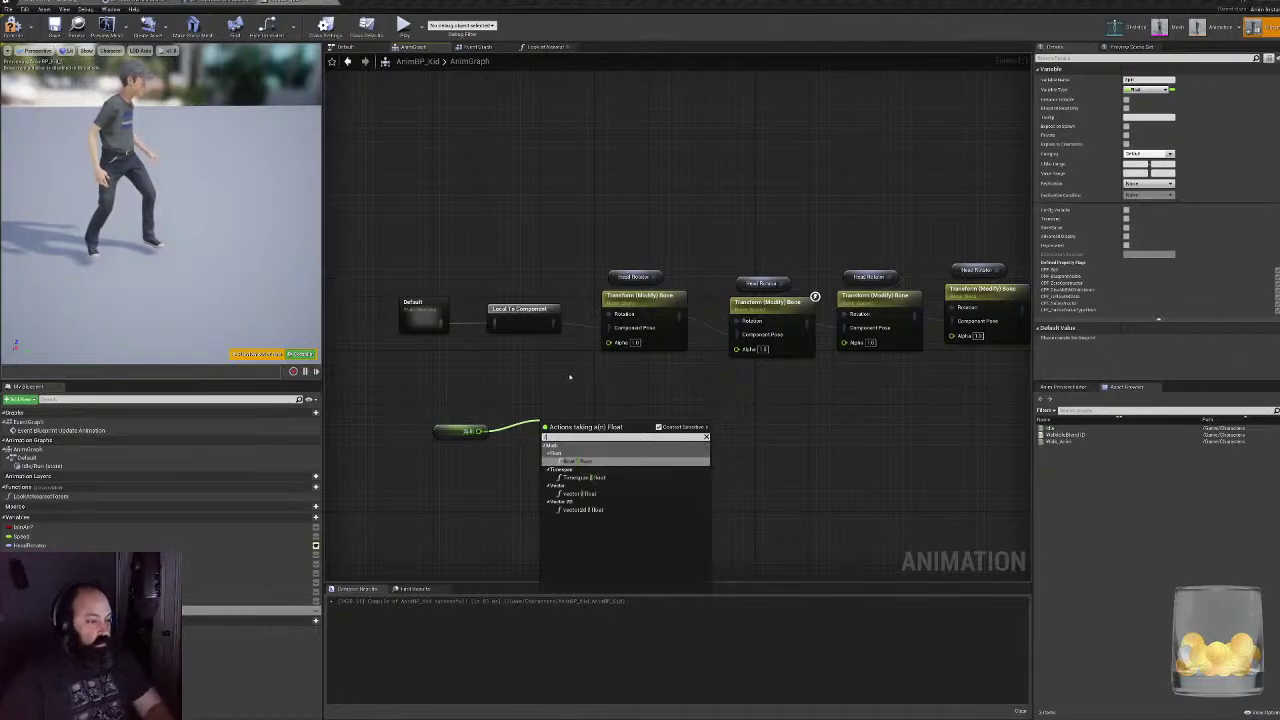
key("Return")
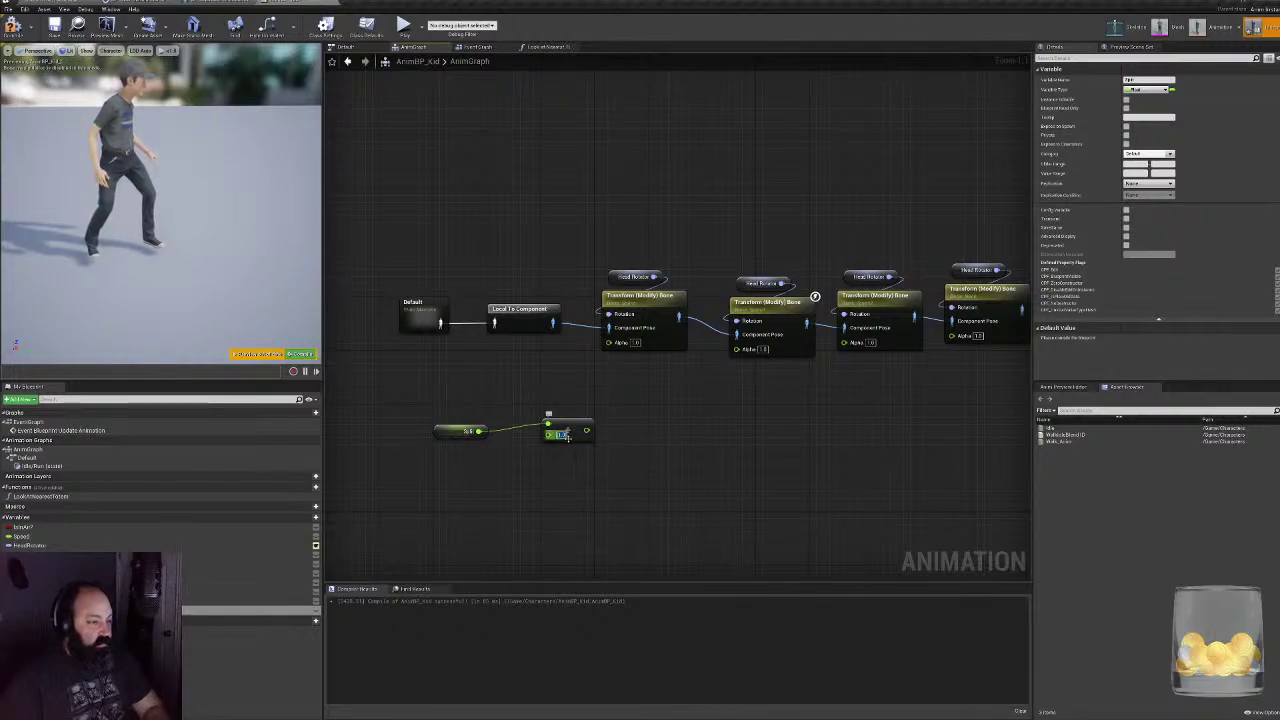
- Connect the division result to the Alpha inputs of all five Transform (Modify) Bone nodes
left_click_drag(586, 431, 593, 425)
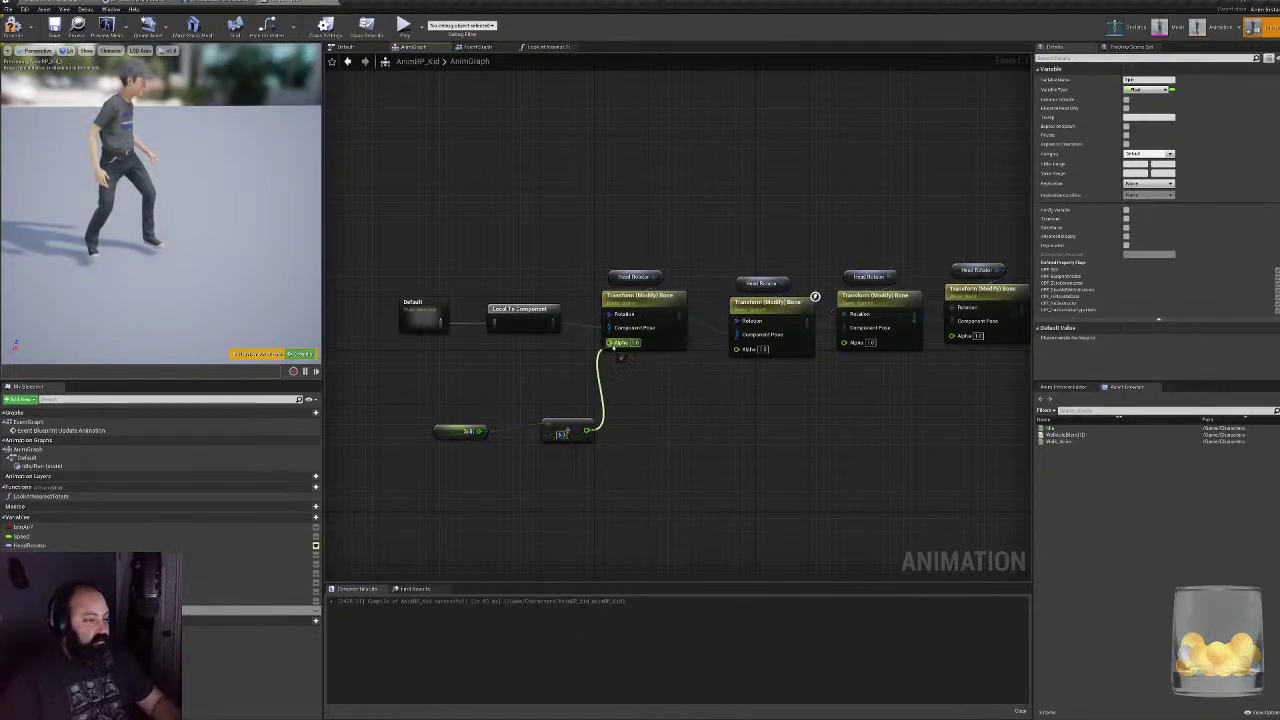
left_click_drag(613, 346, 609, 343)
left_click_drag(740, 353, 739, 351)
right_click_drag(601, 448, 383, 454)
left_click_drag(368, 436, 625, 347)
left_click_drag(368, 436, 739, 344)
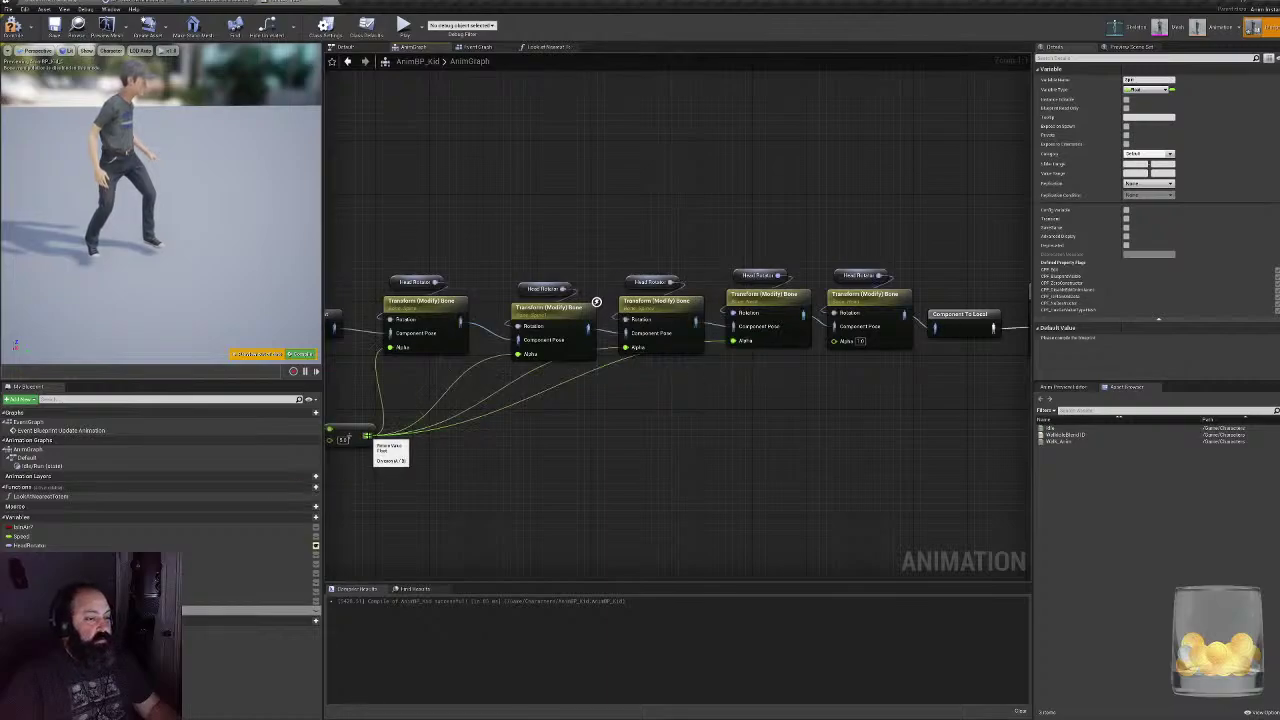
left_click_drag(368, 436, 848, 346)
- Move the float getter closer to the division node and compile the animation blueprint
right_click_drag(506, 406, 782, 396)
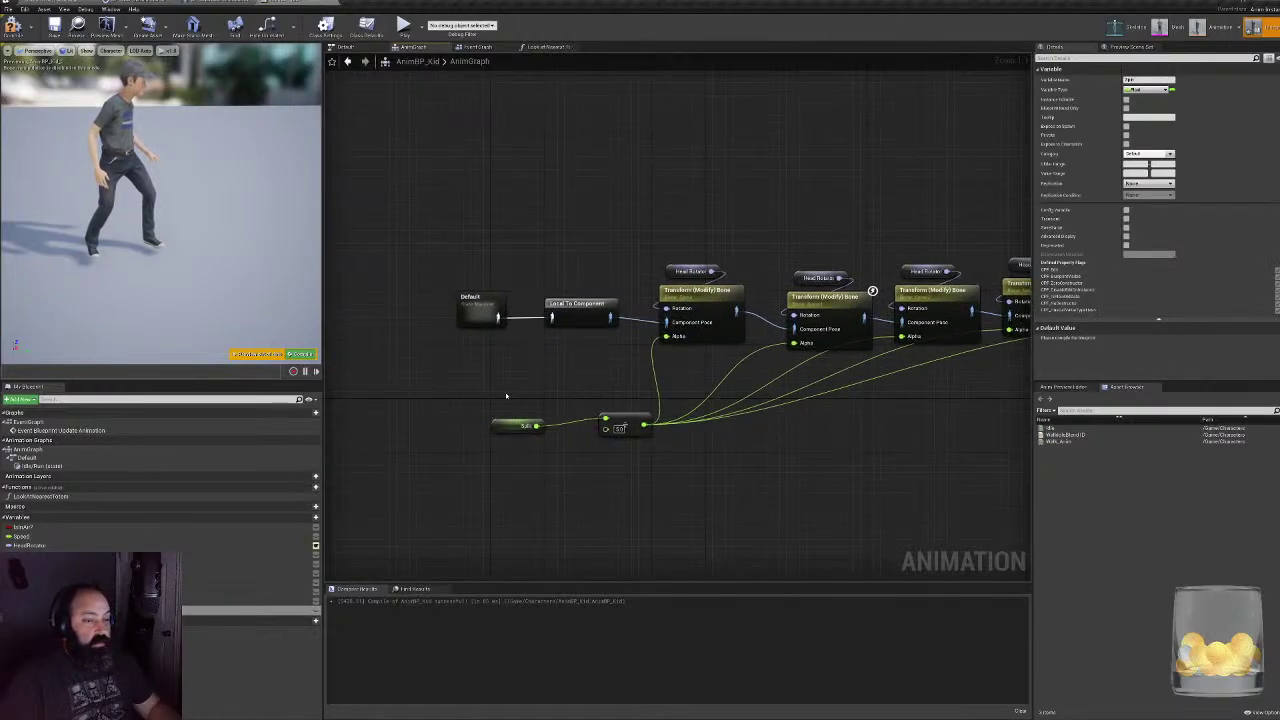
left_click_drag(506, 396, 640, 450)
left_click(560, 400)
left_click_drag(504, 421, 543, 420)
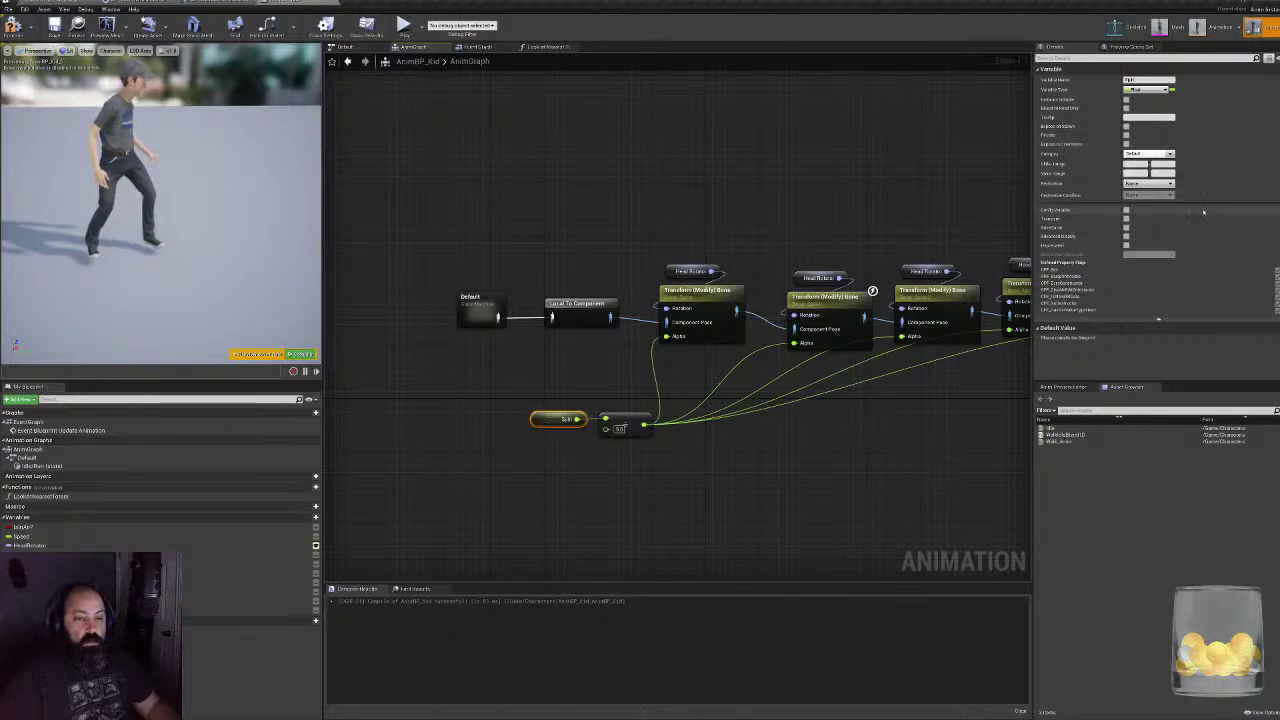
left_click(524, 453)
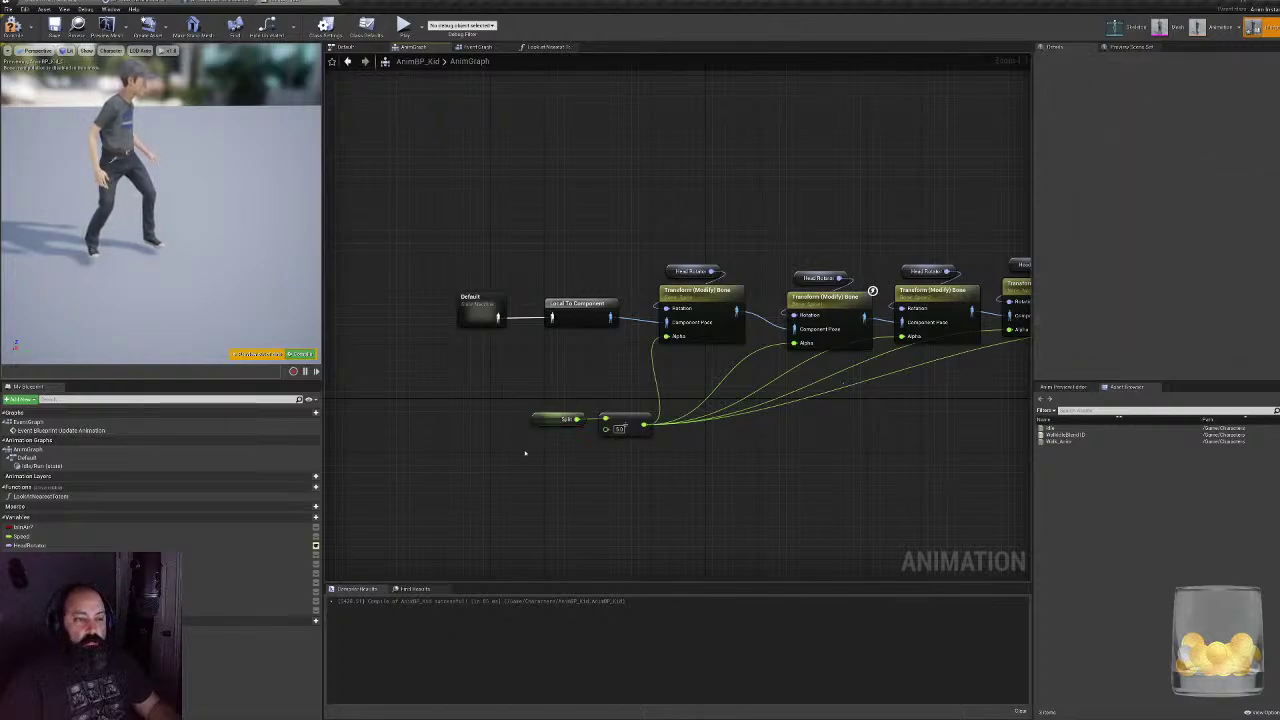
left_click(560, 419)
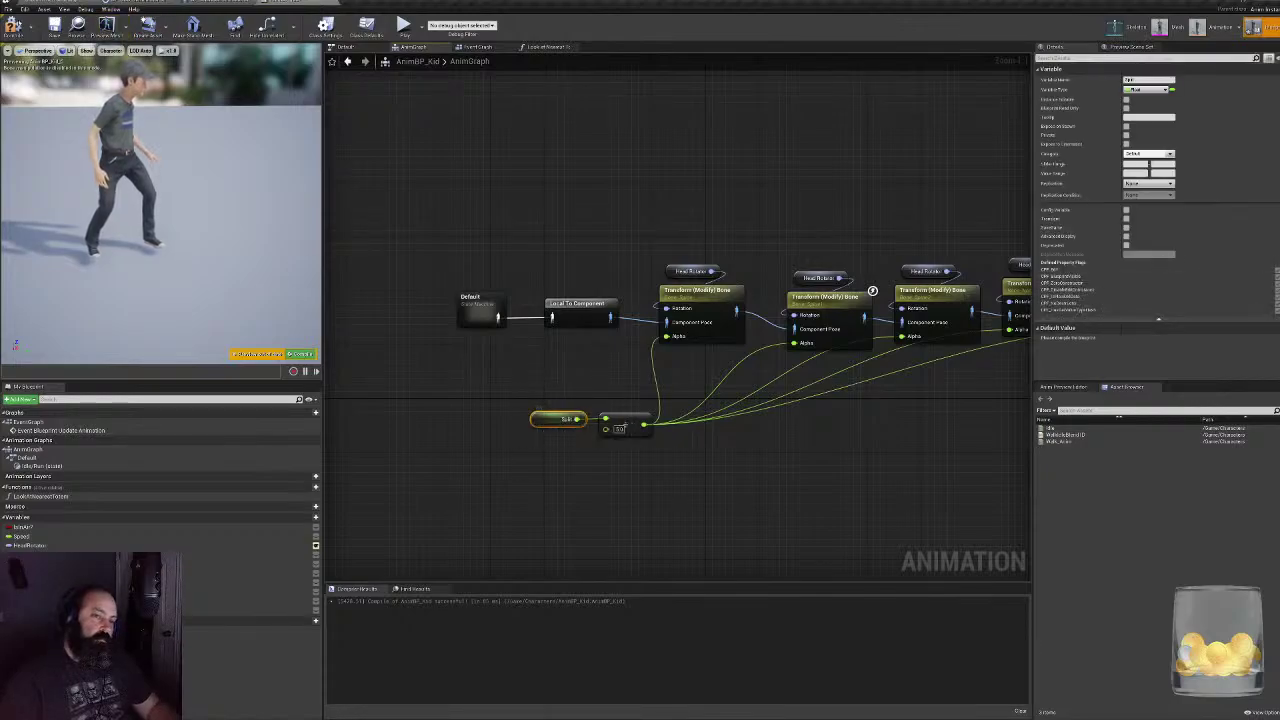
key("F7")
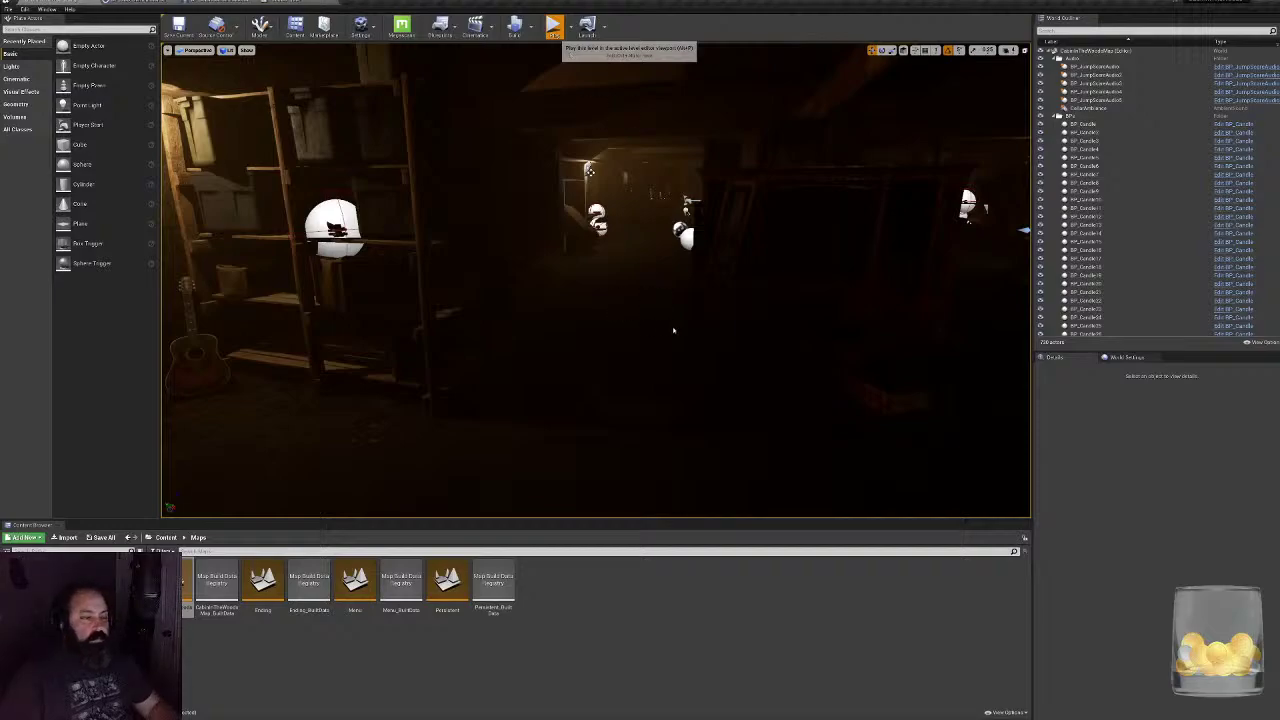
- Playtest the current level, walking the kid through the cellar to examine how his head and spine turn toward the totems, and stop playing
key("alt+p")
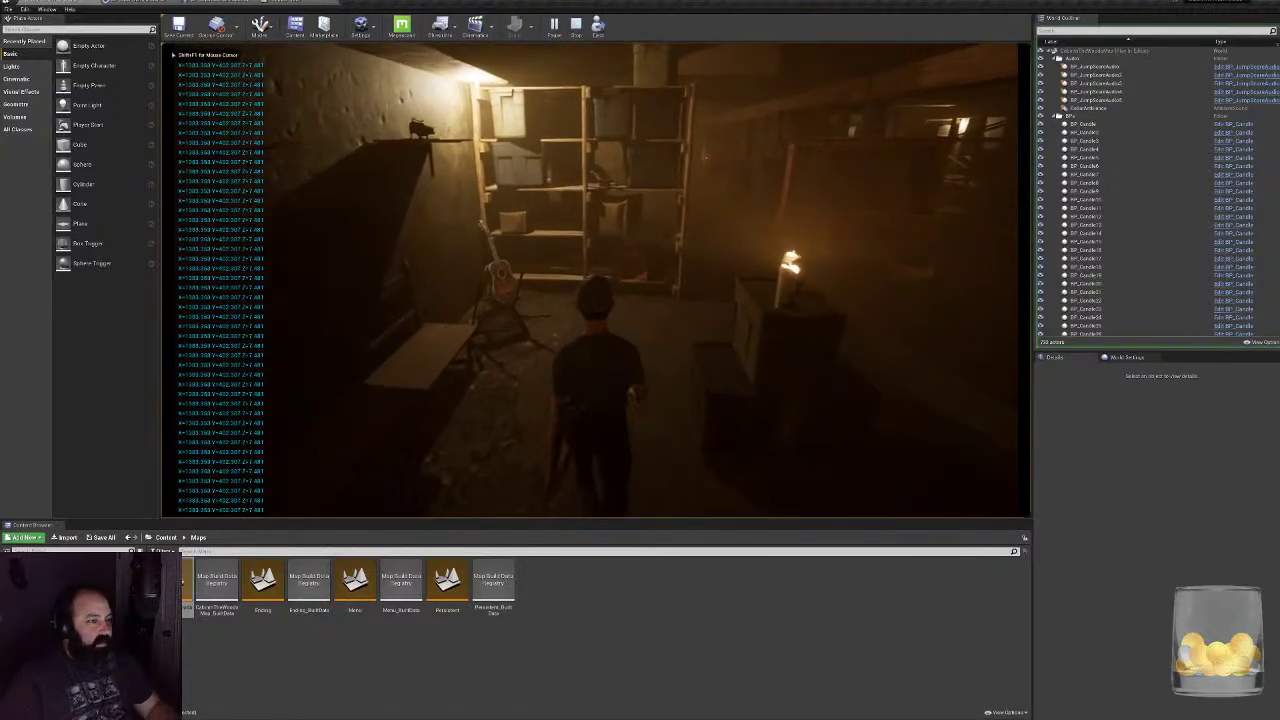
key("w")
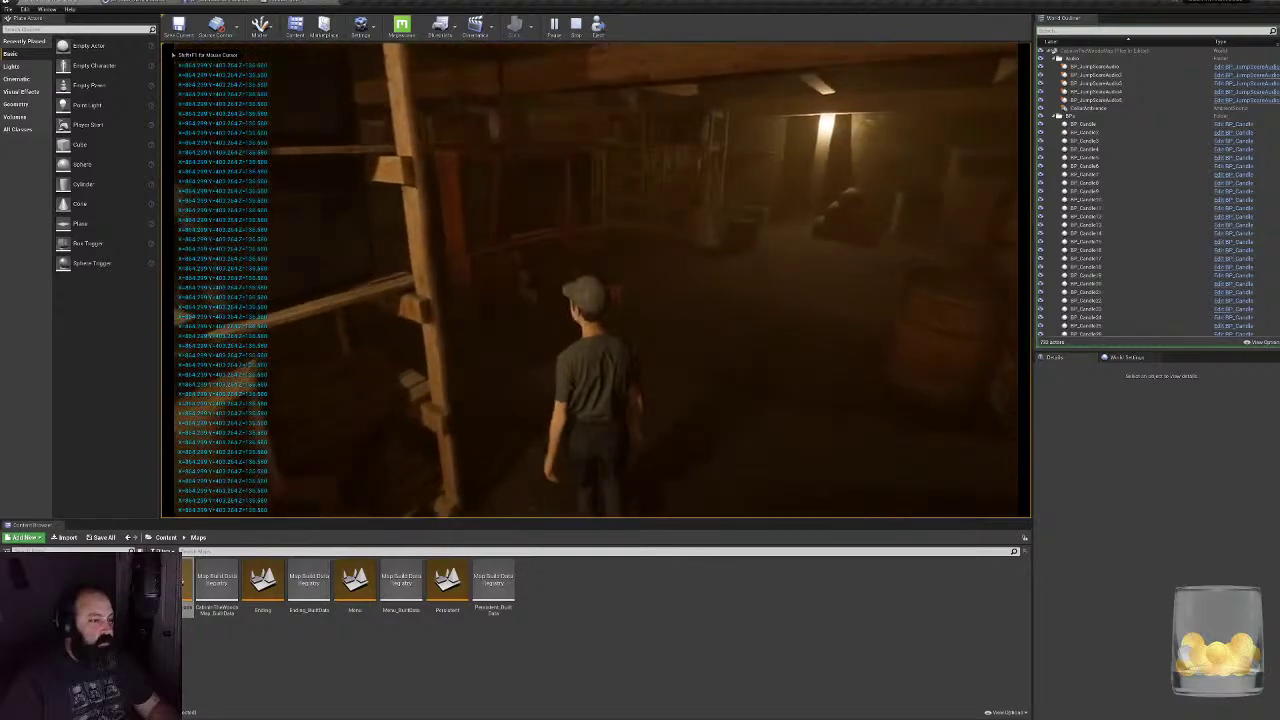
key("w")
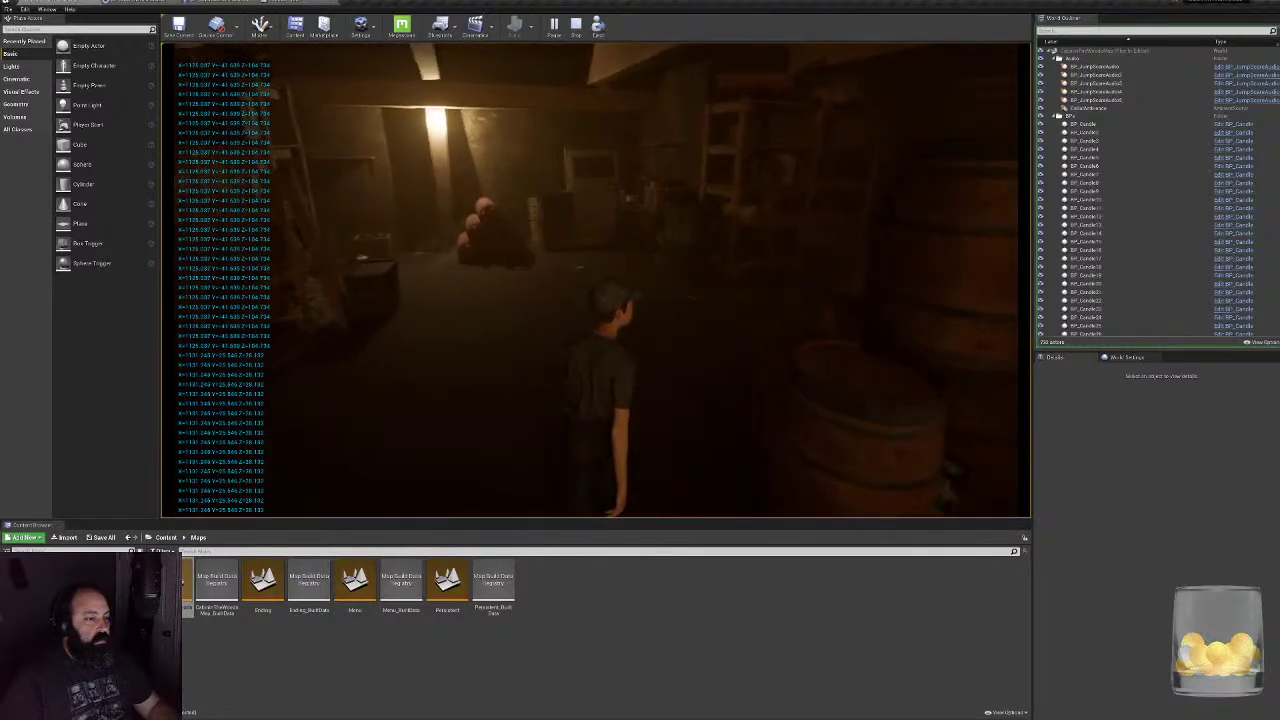
key("w")
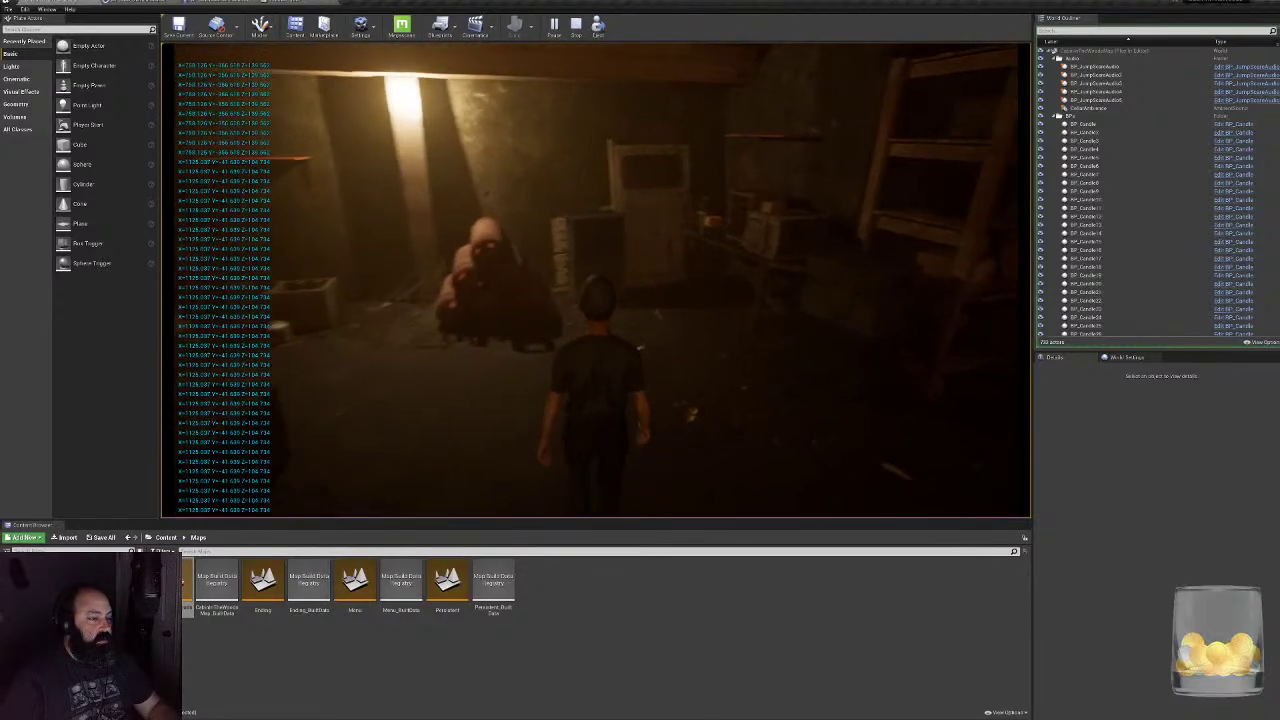
key("w")
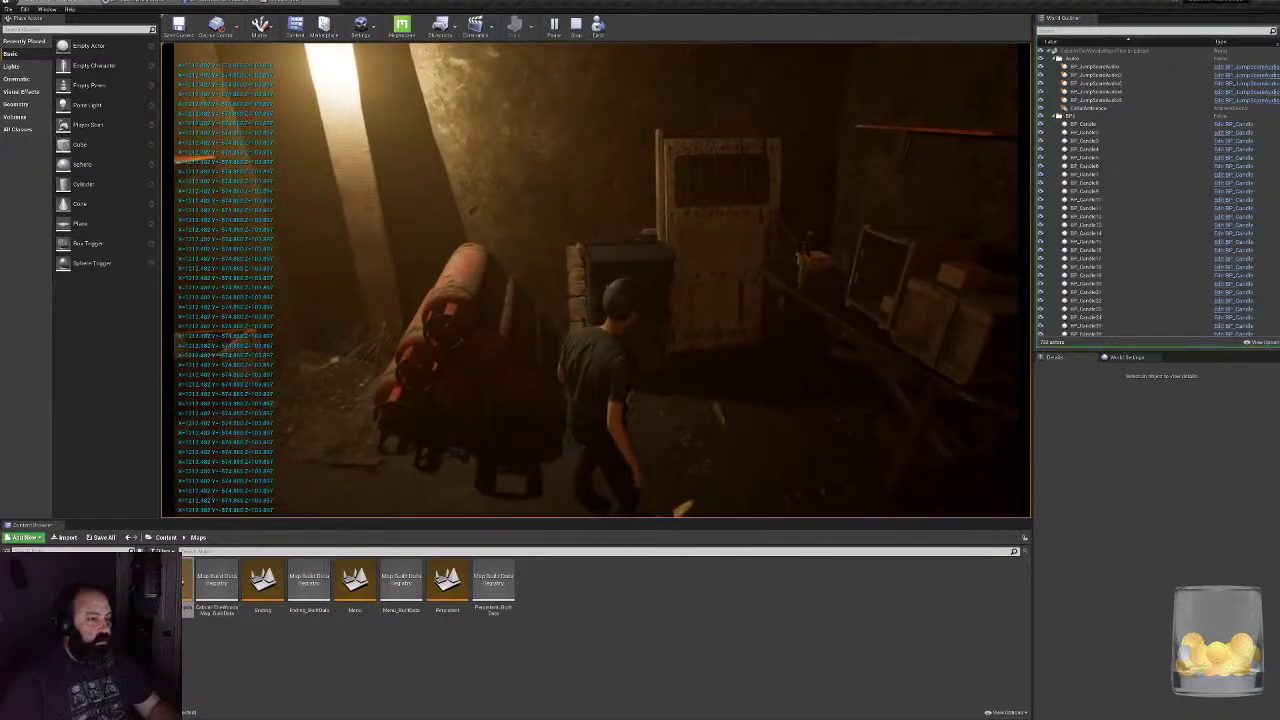
key("w")
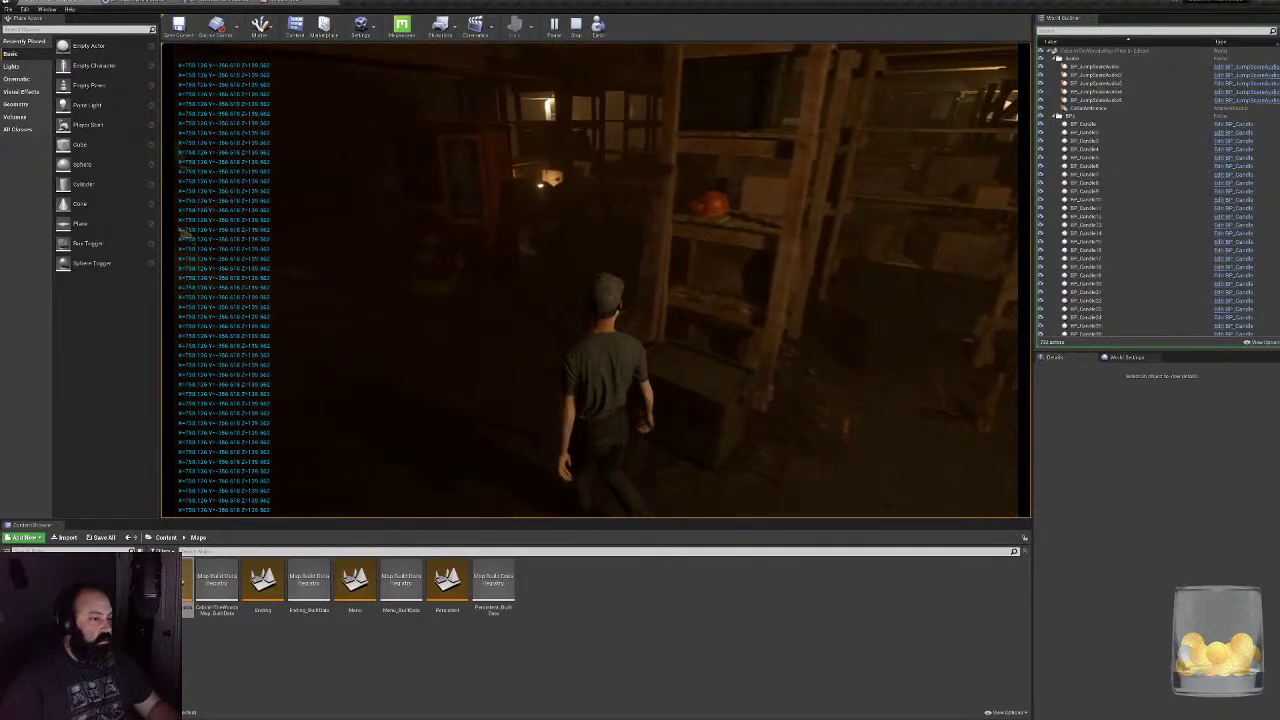
key("w")
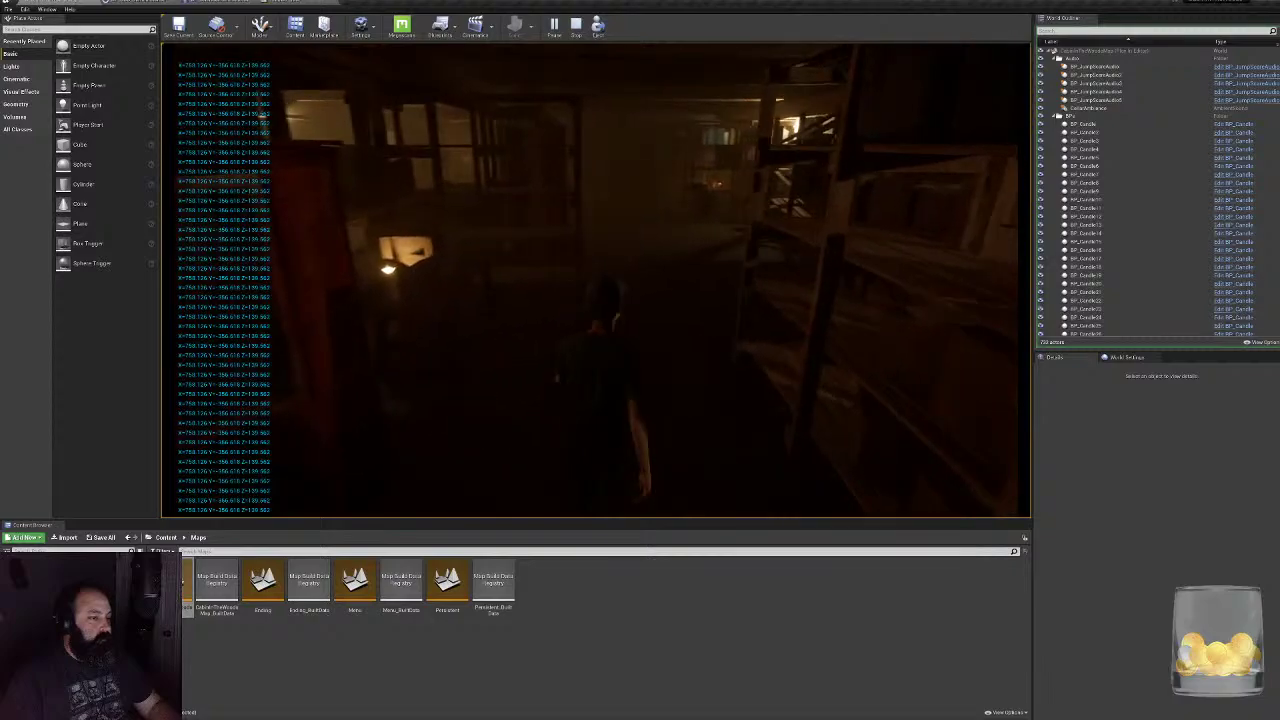
key("w")
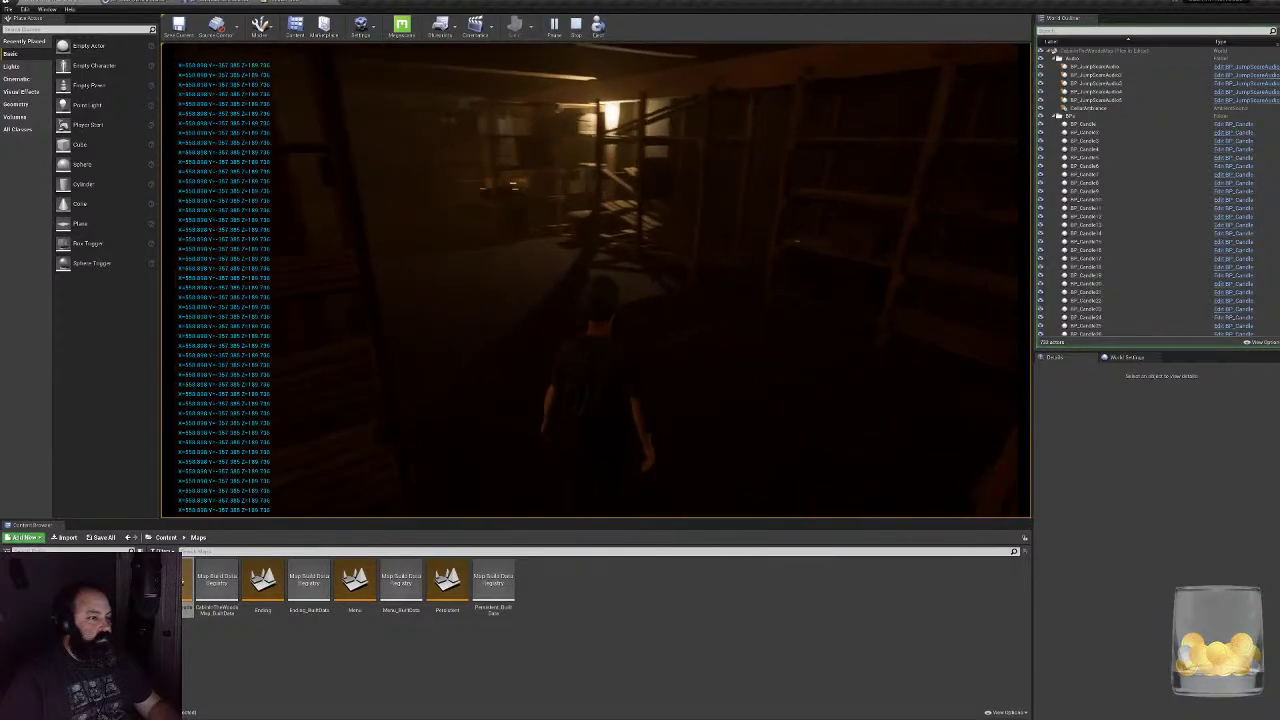
key("w")
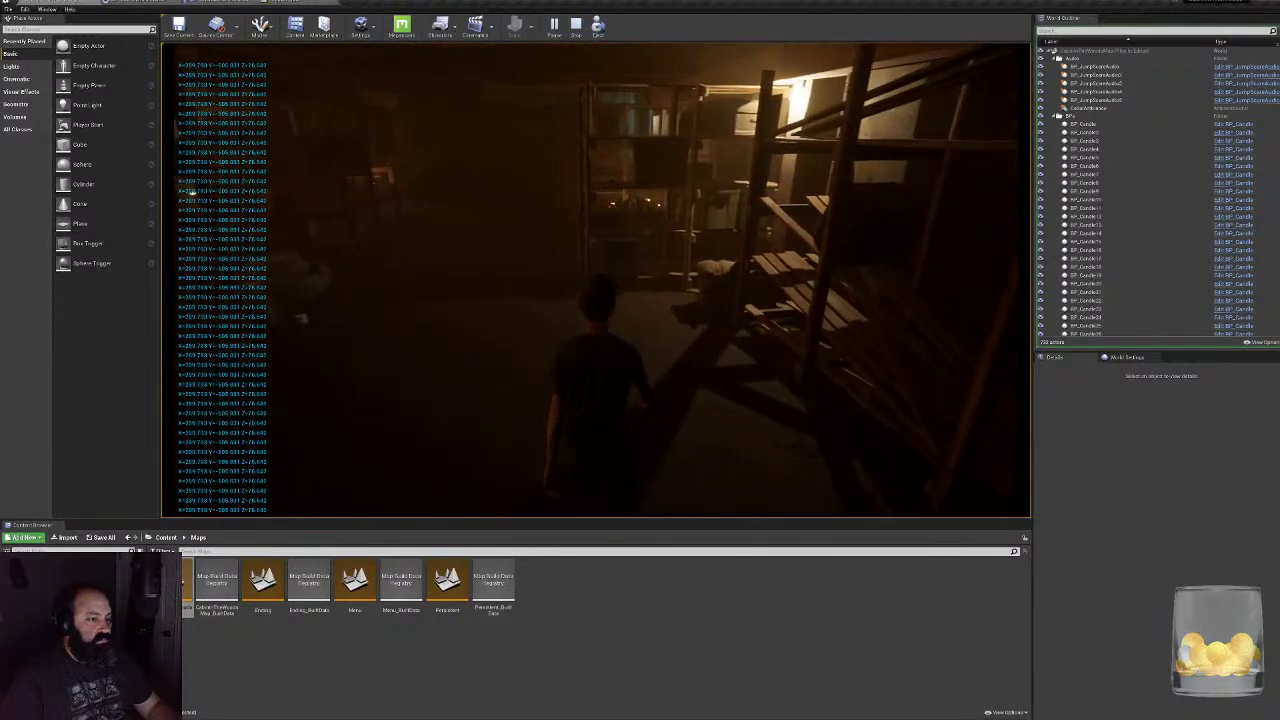
key("w")
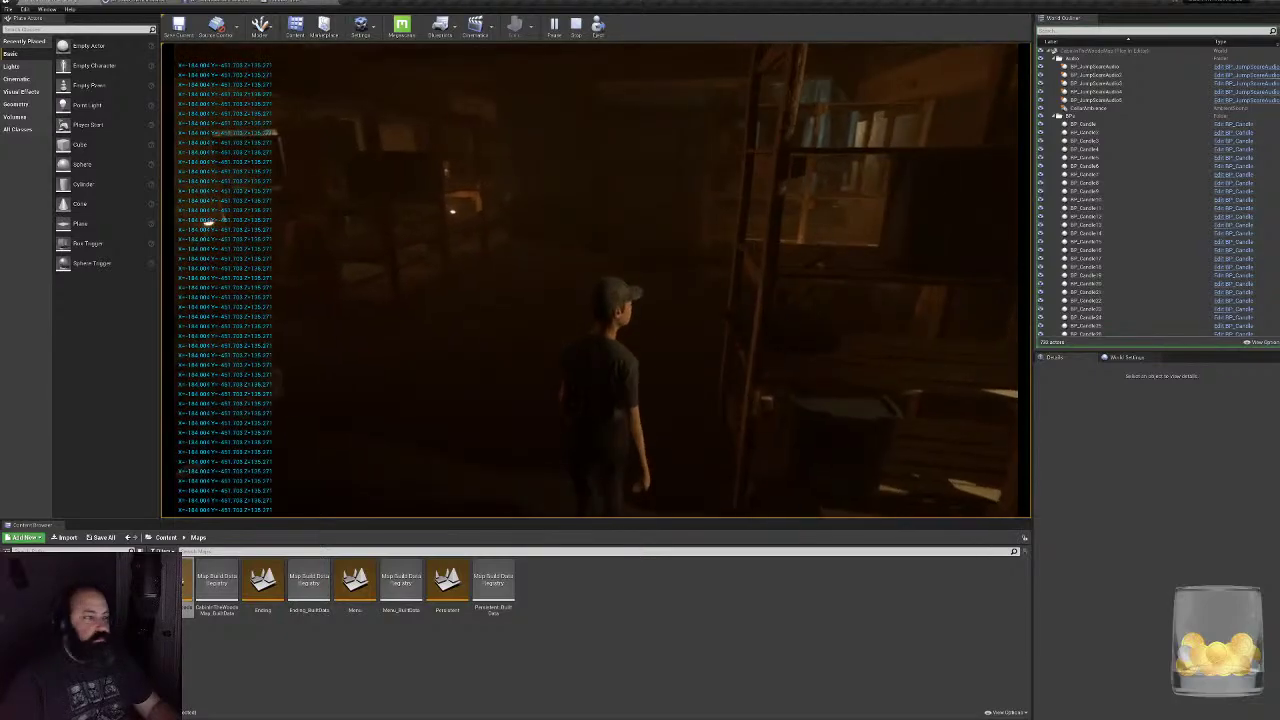
key("w")
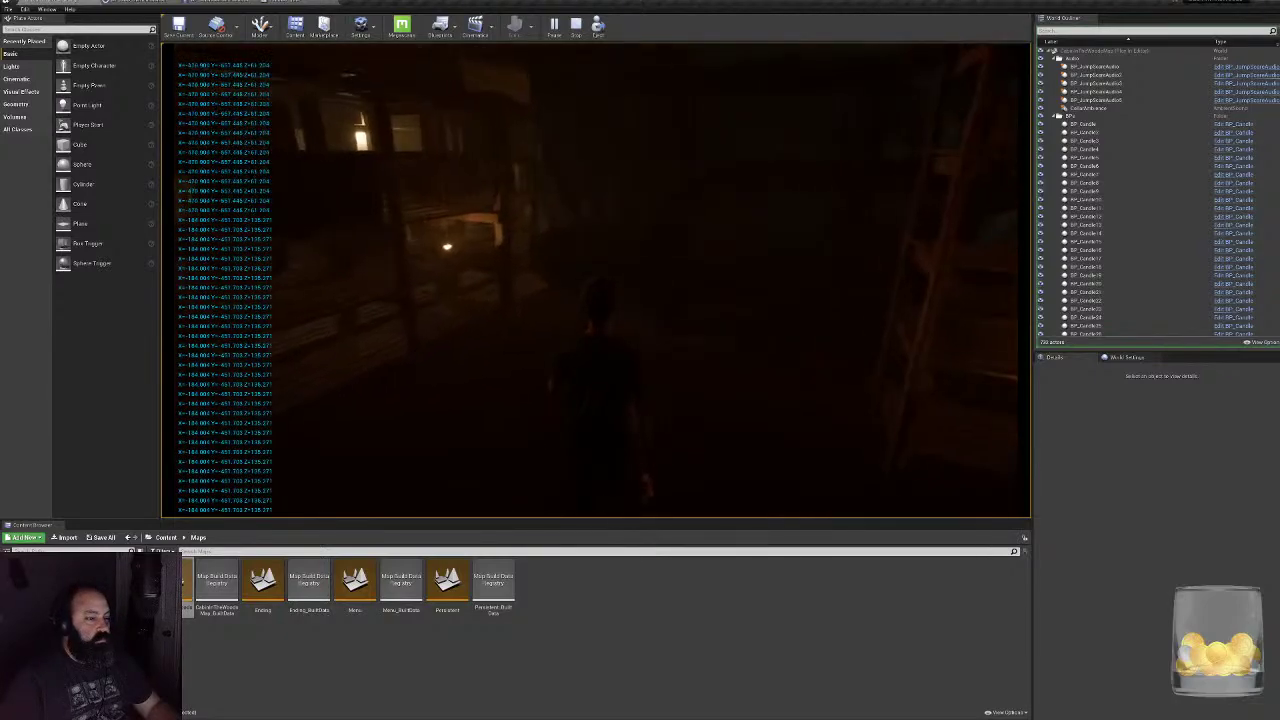
key("w")
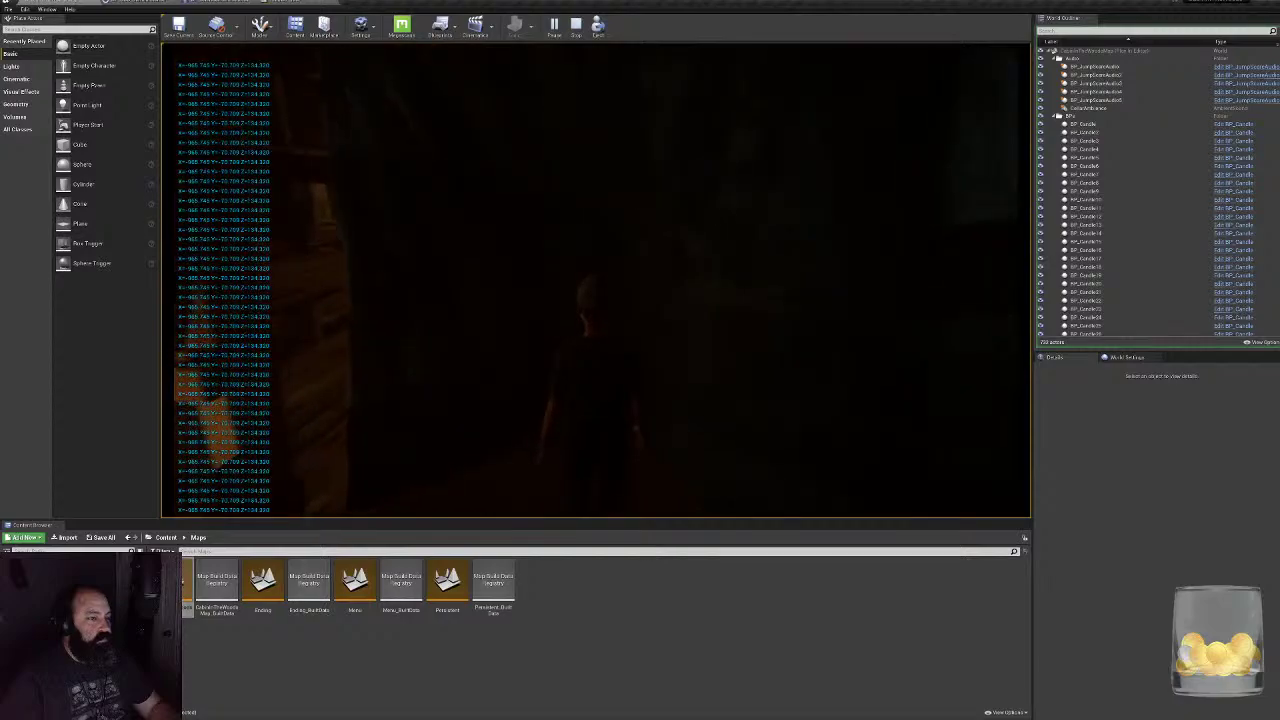
key("w")
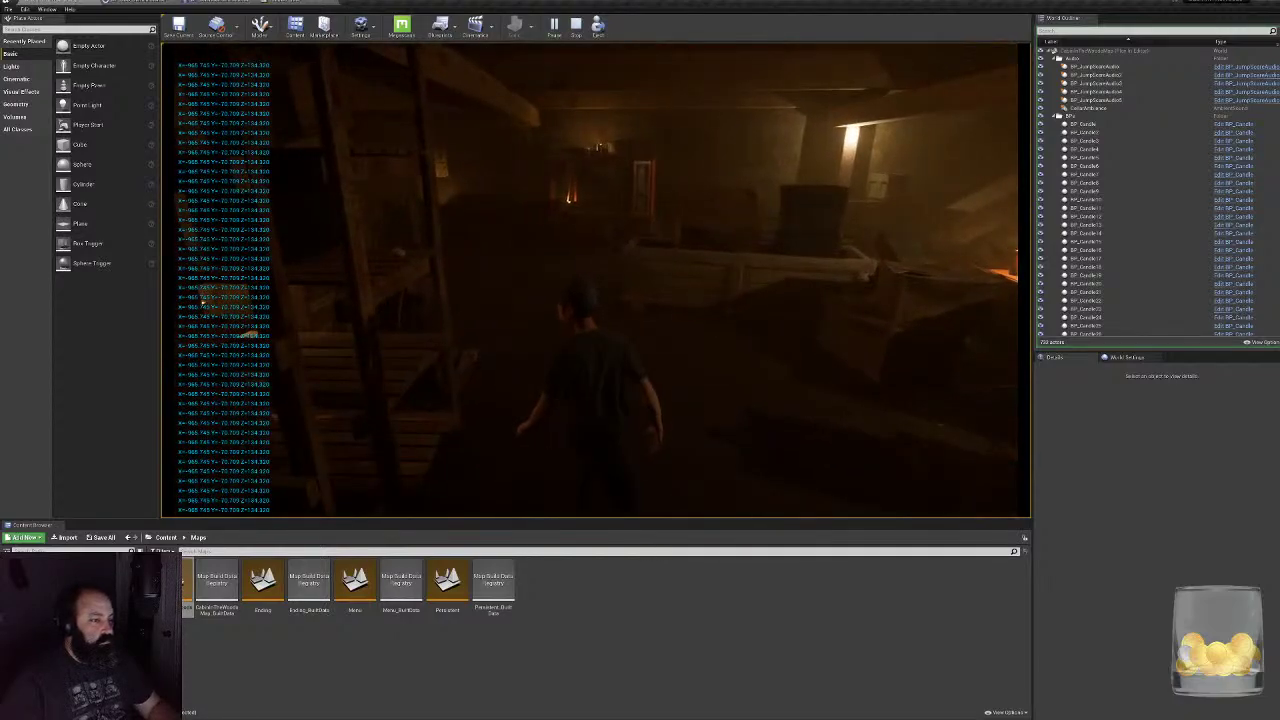
key("w")
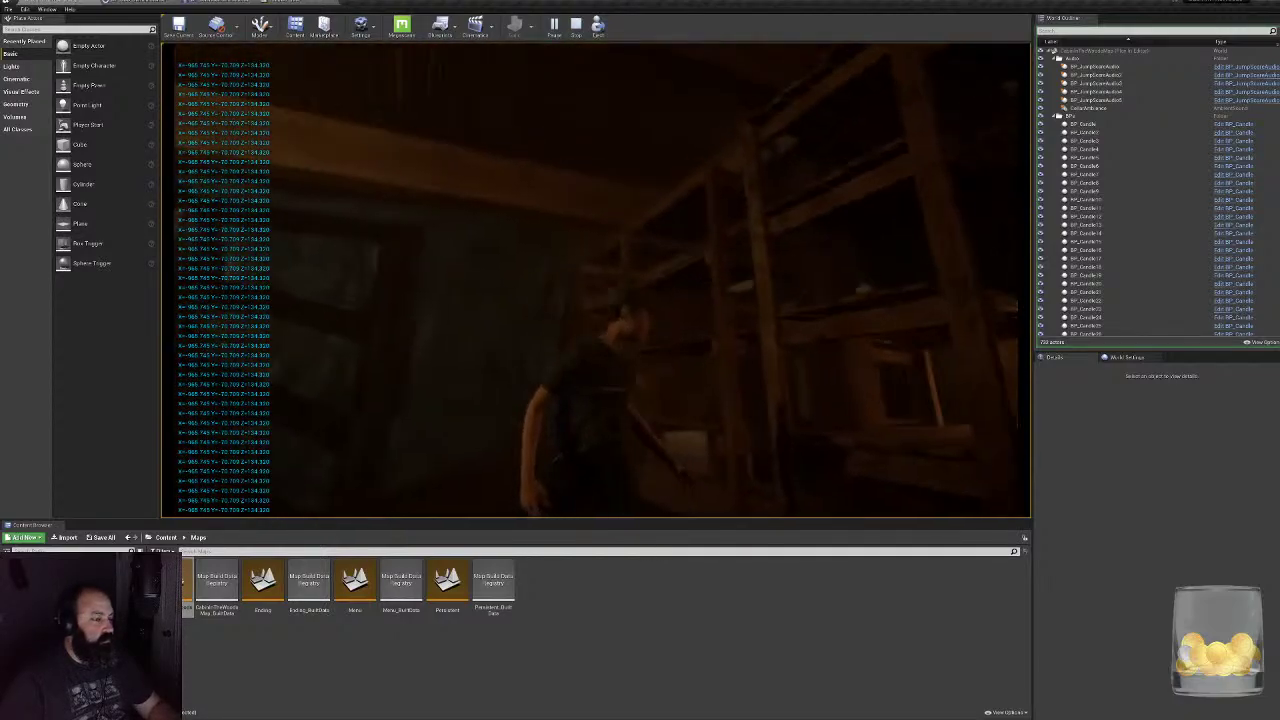
key("w")
key("w")
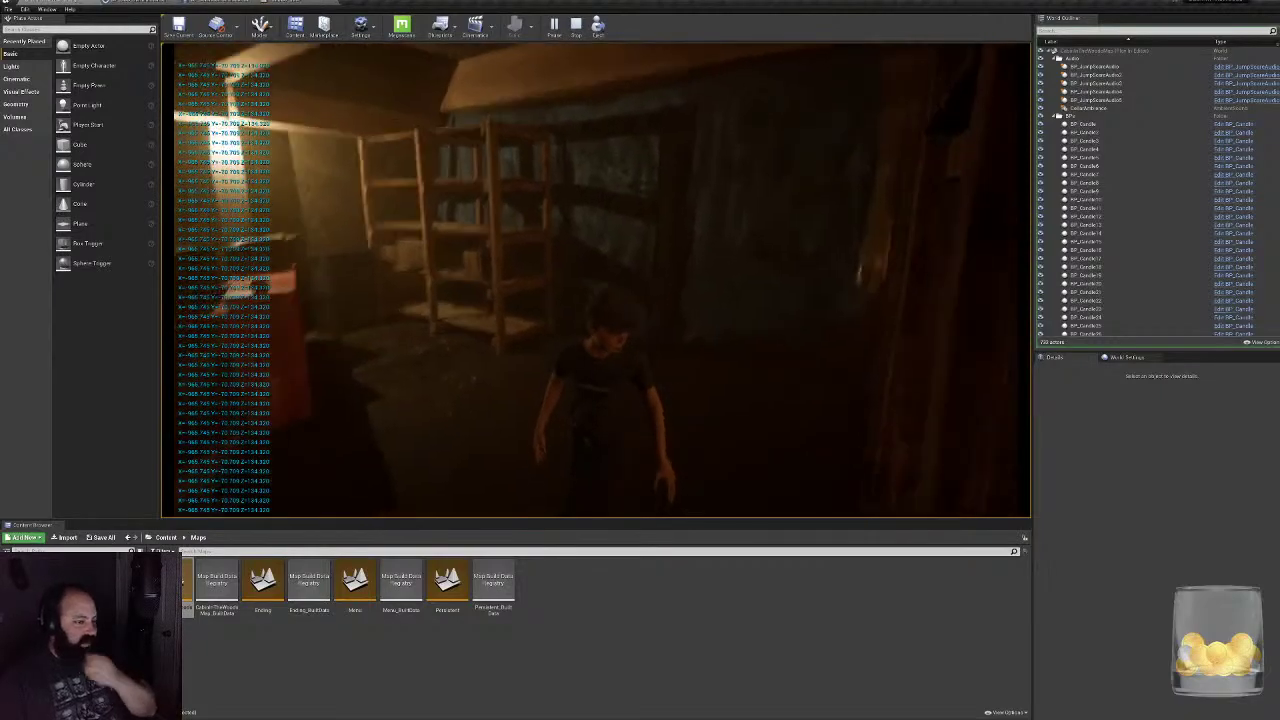
key("w")
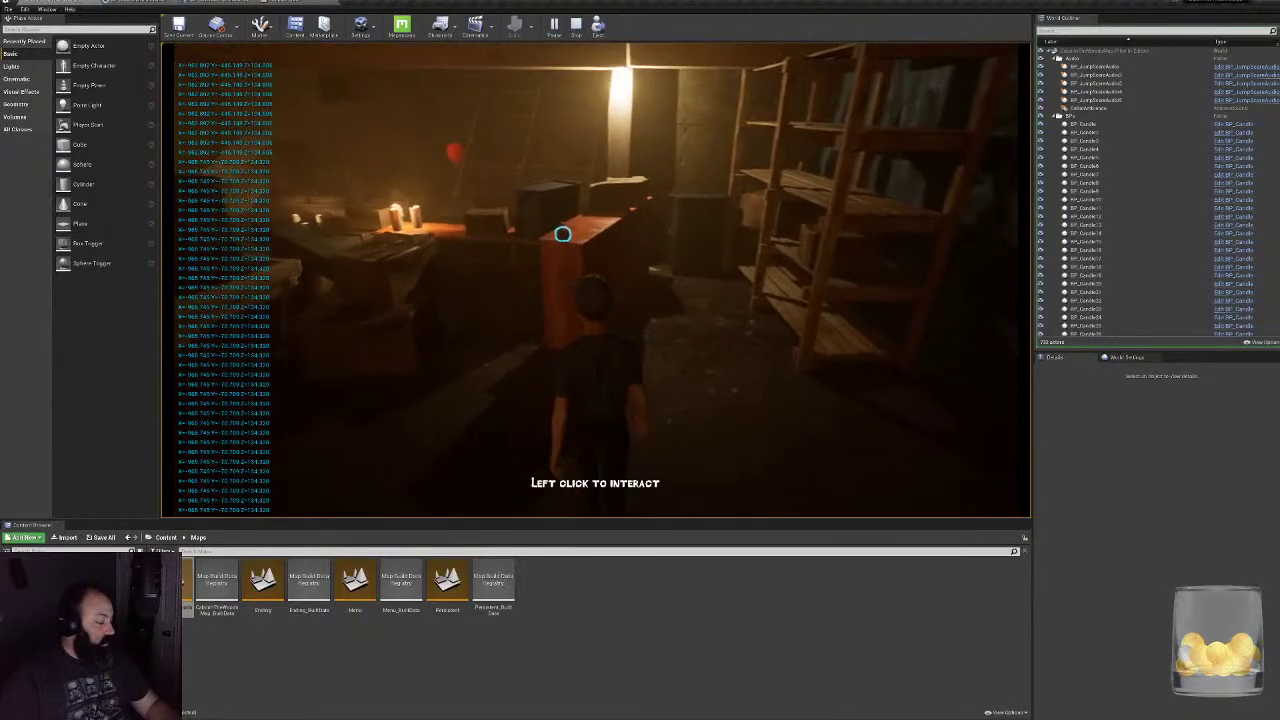
key("w")
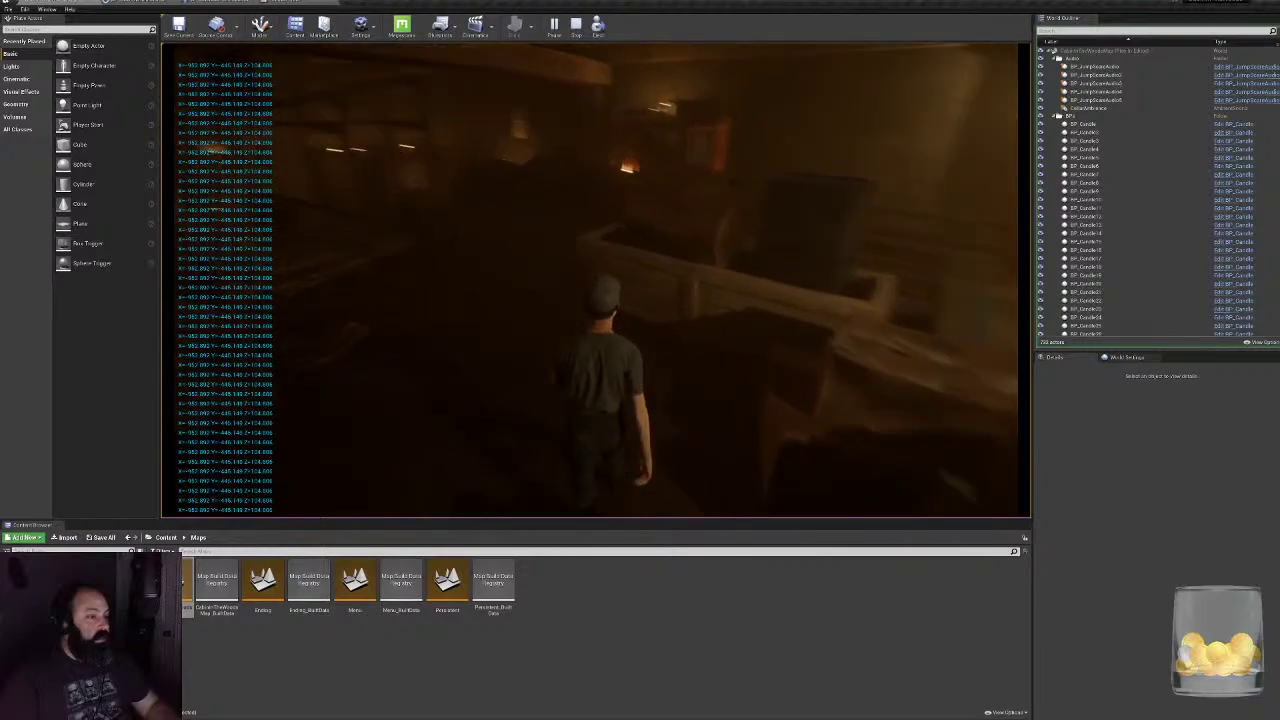
key("w")
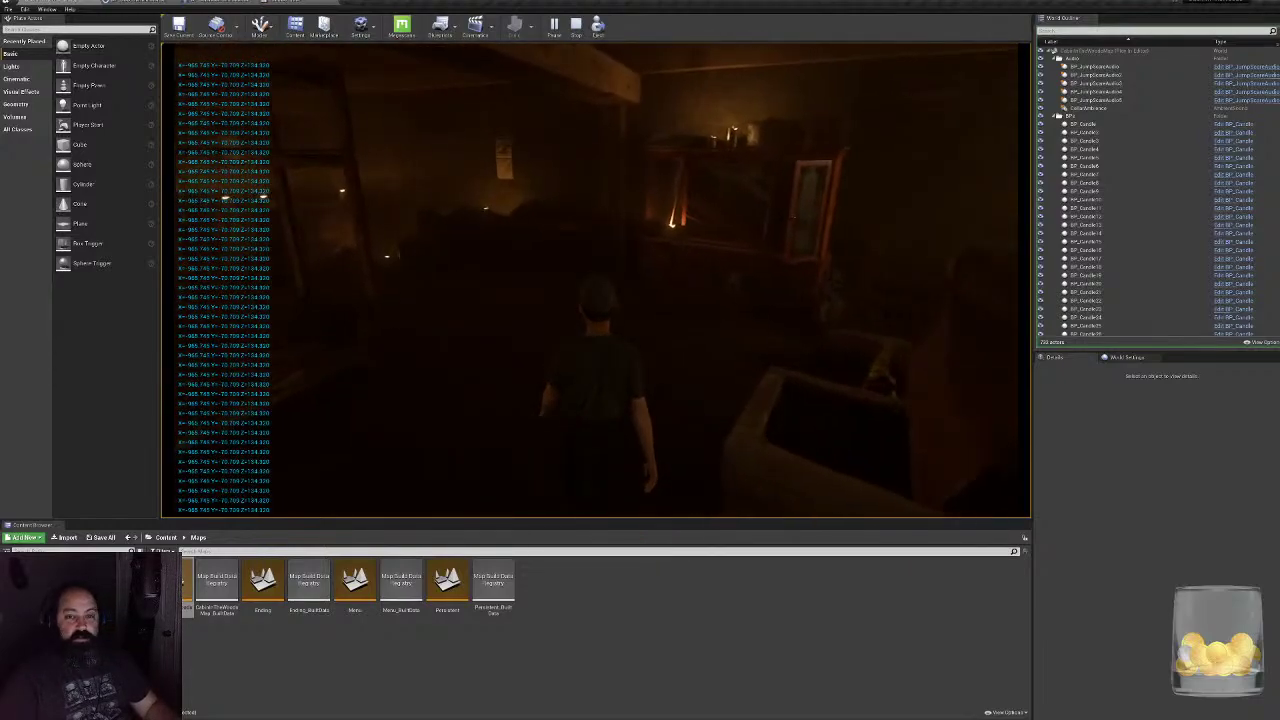
key("w")
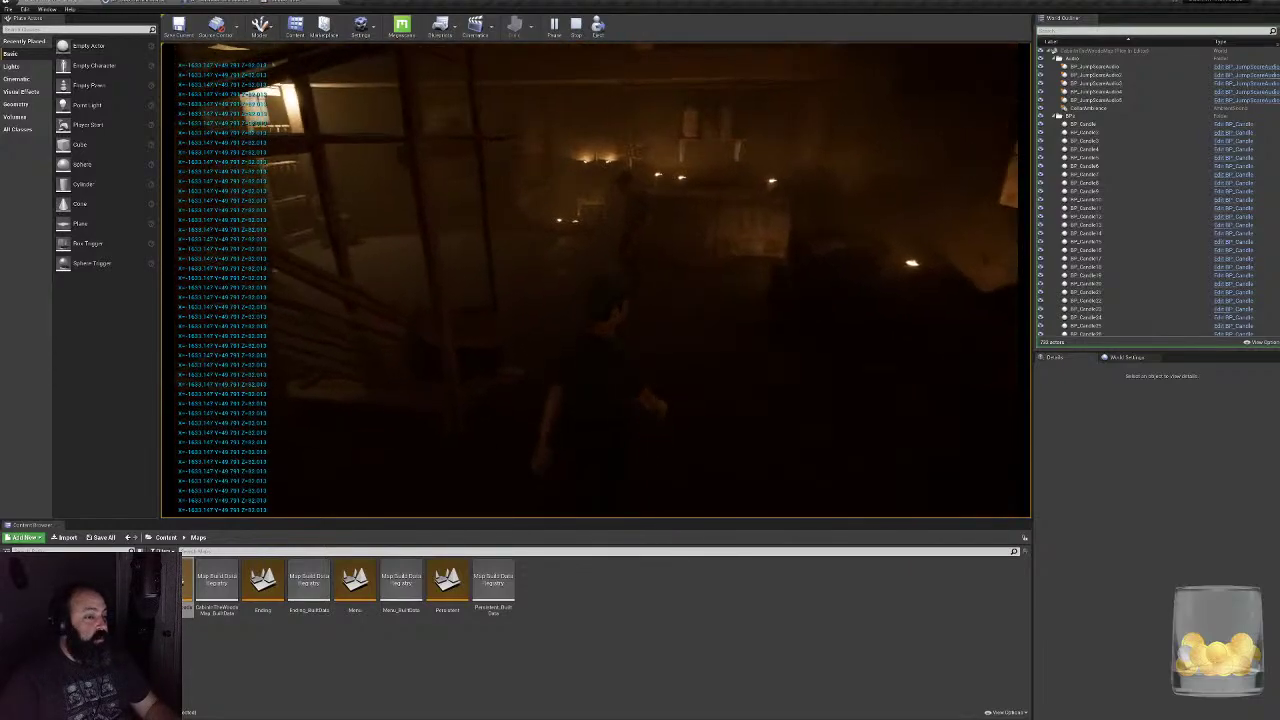
key("w")
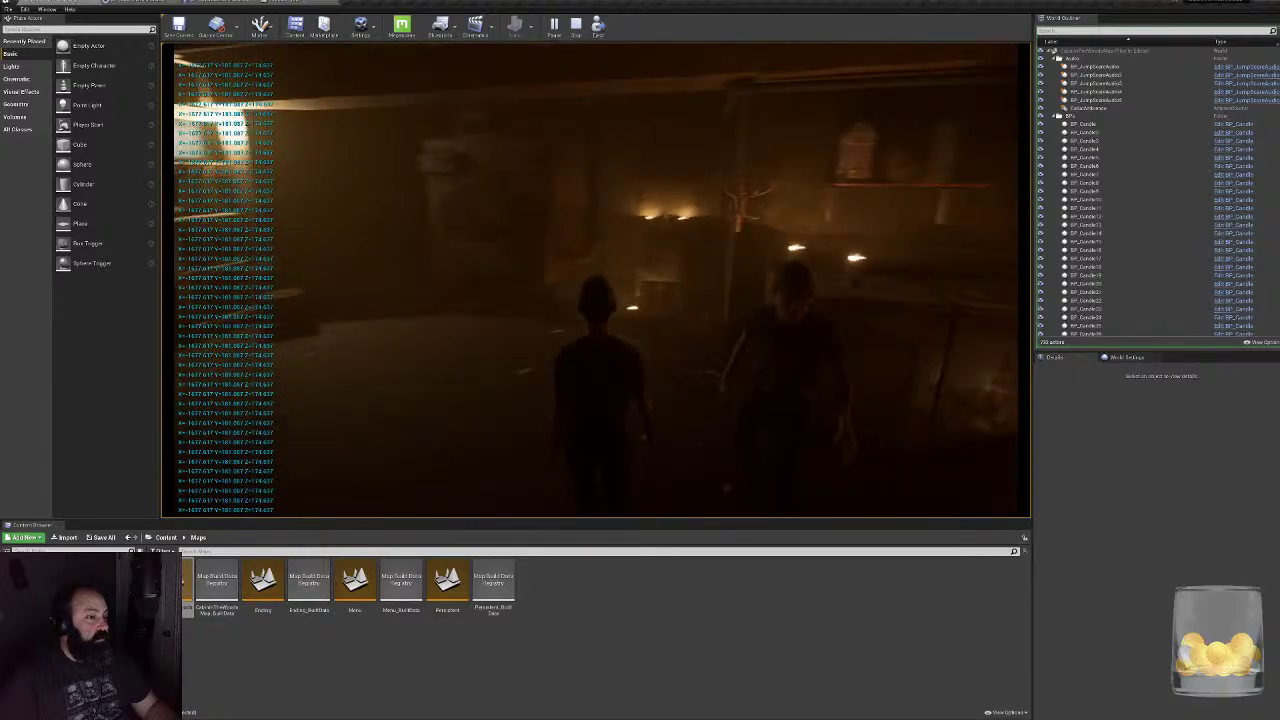
key("w")
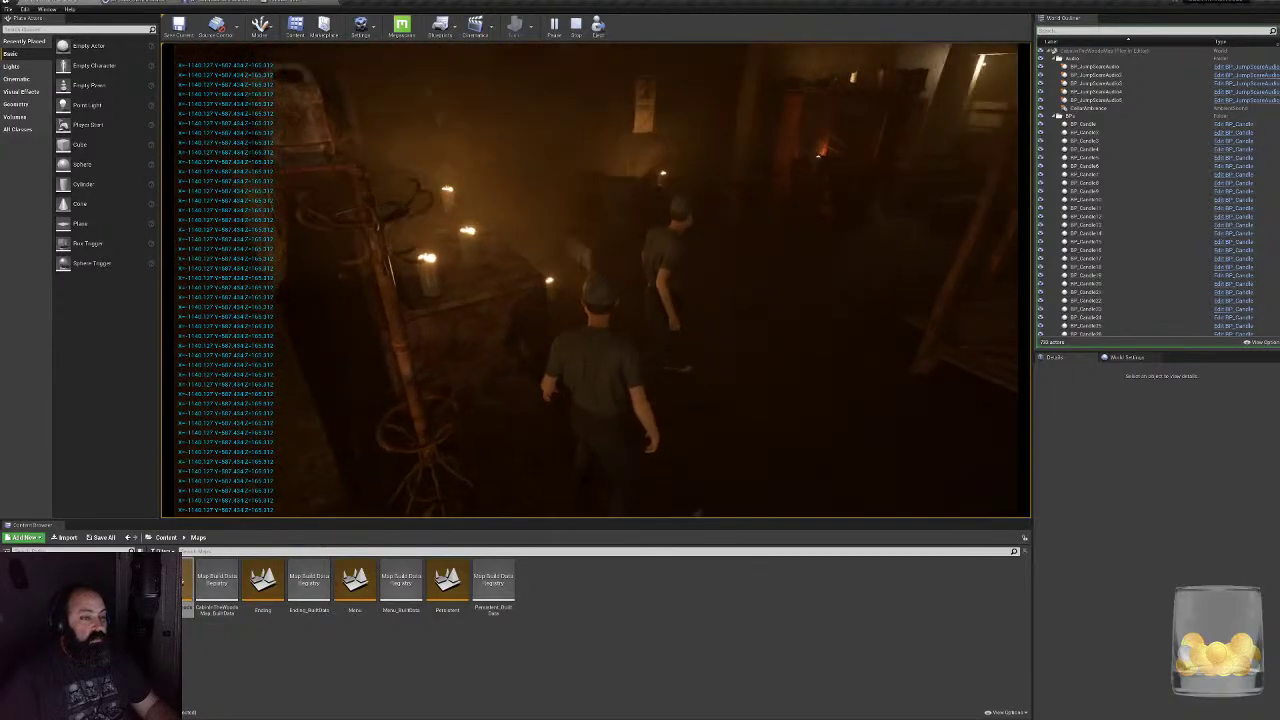
key("w")
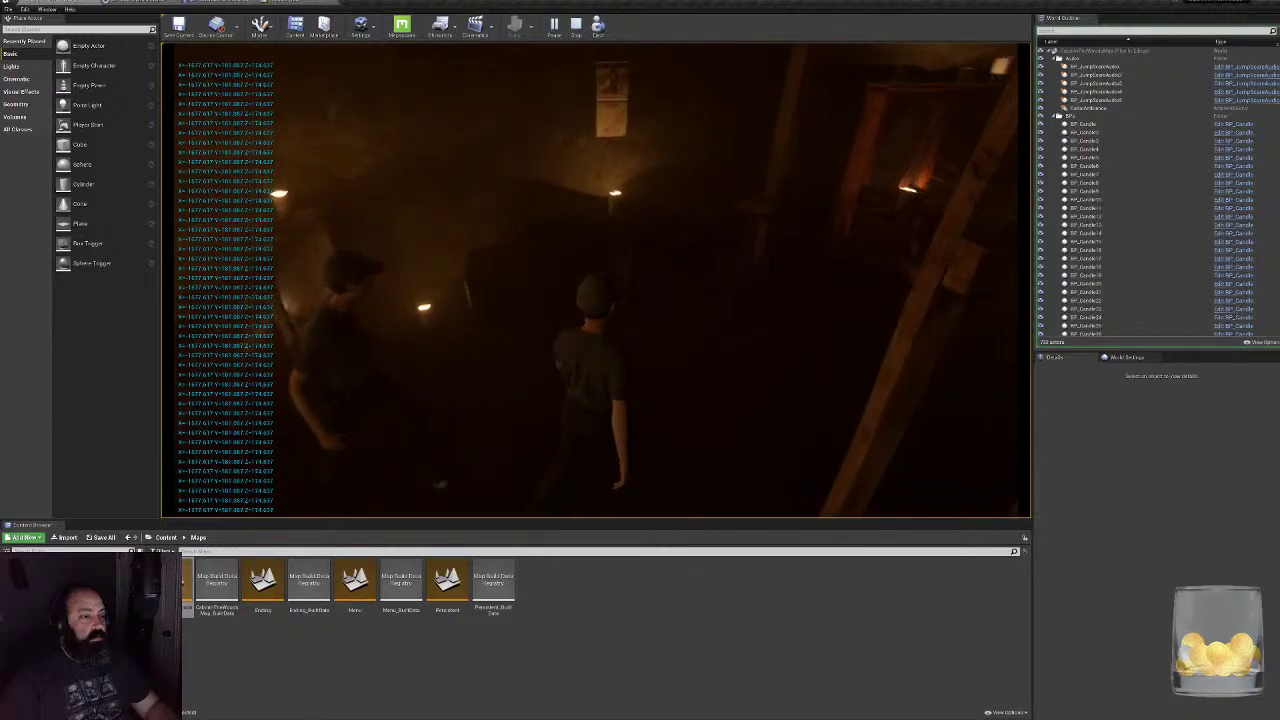
key("Escape")
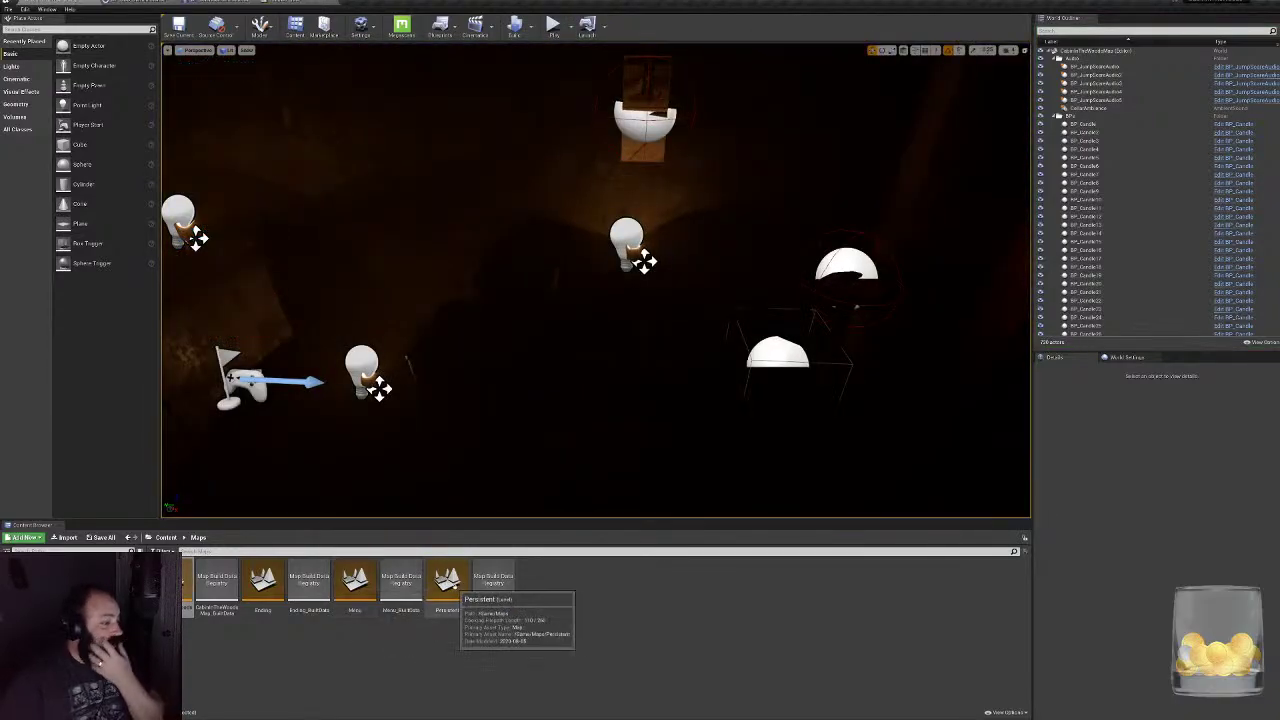
- Open the Persistent map and start playing it in the editor
double_click(447, 585)
left_click(695, 438)
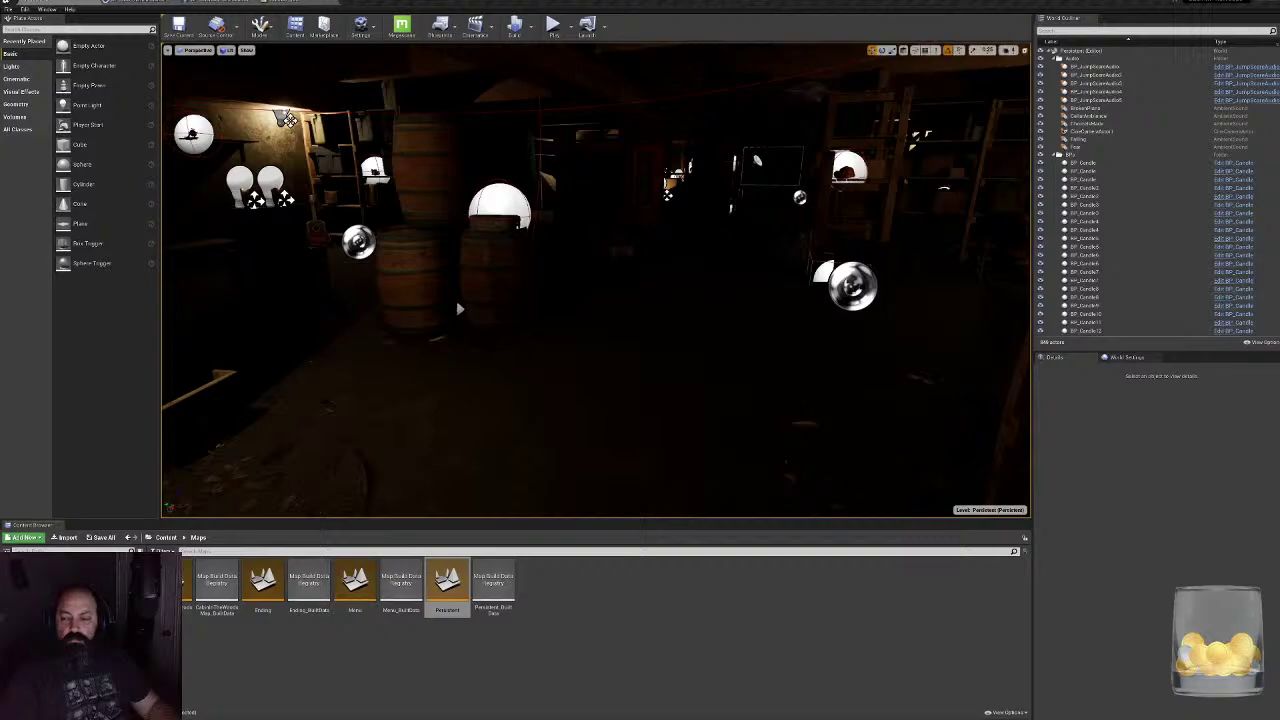
left_click(552, 24)
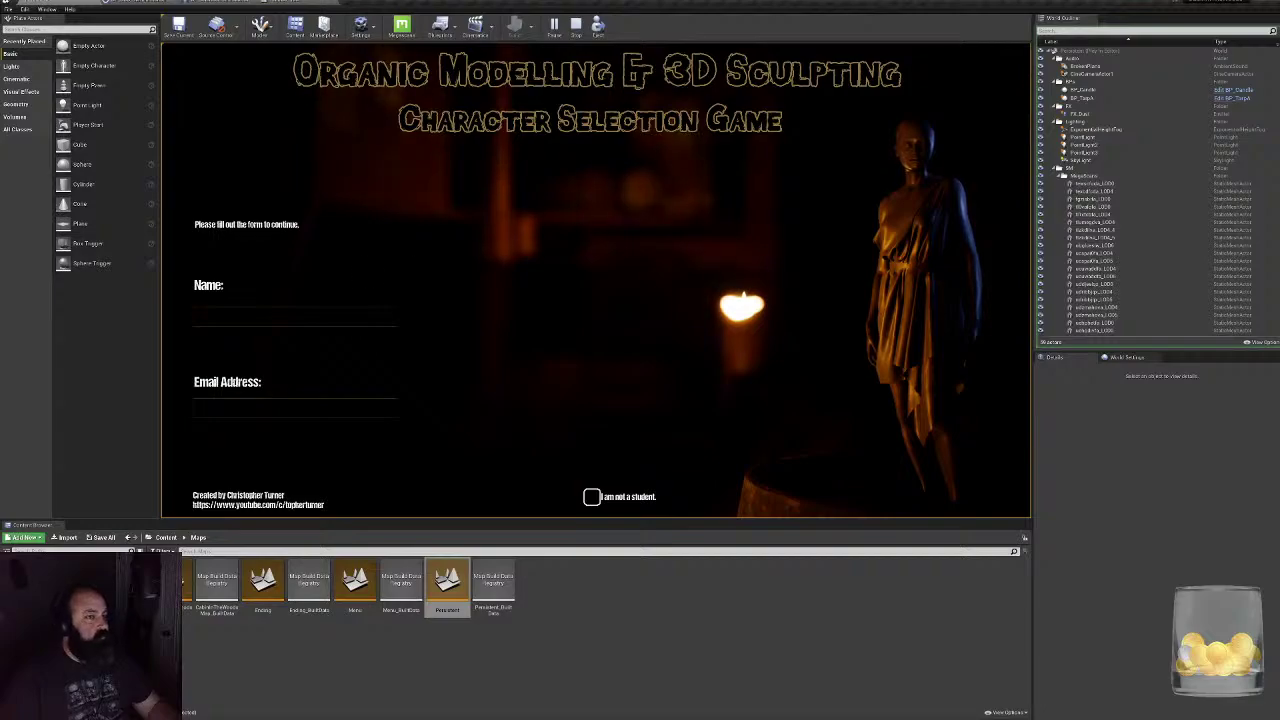
- Fill in the start form's name and e-mail fields with placeholder text and start the character selection game
type("das")
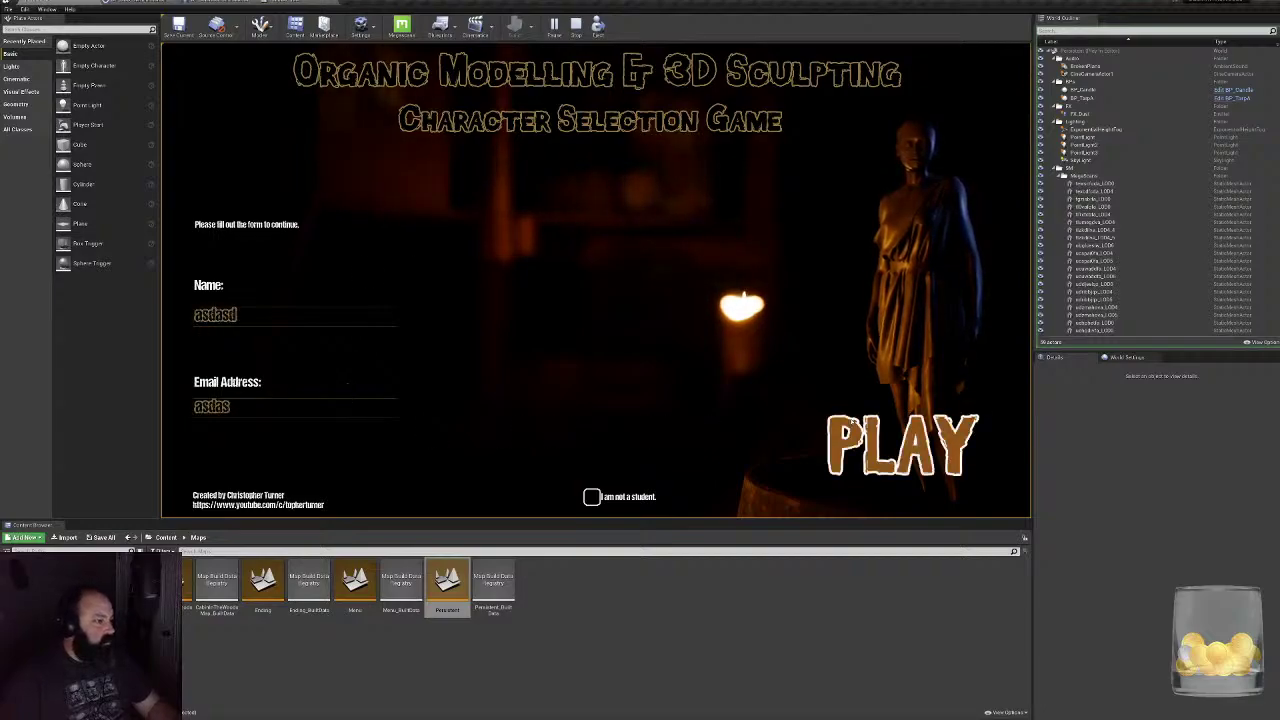
left_click(871, 440)
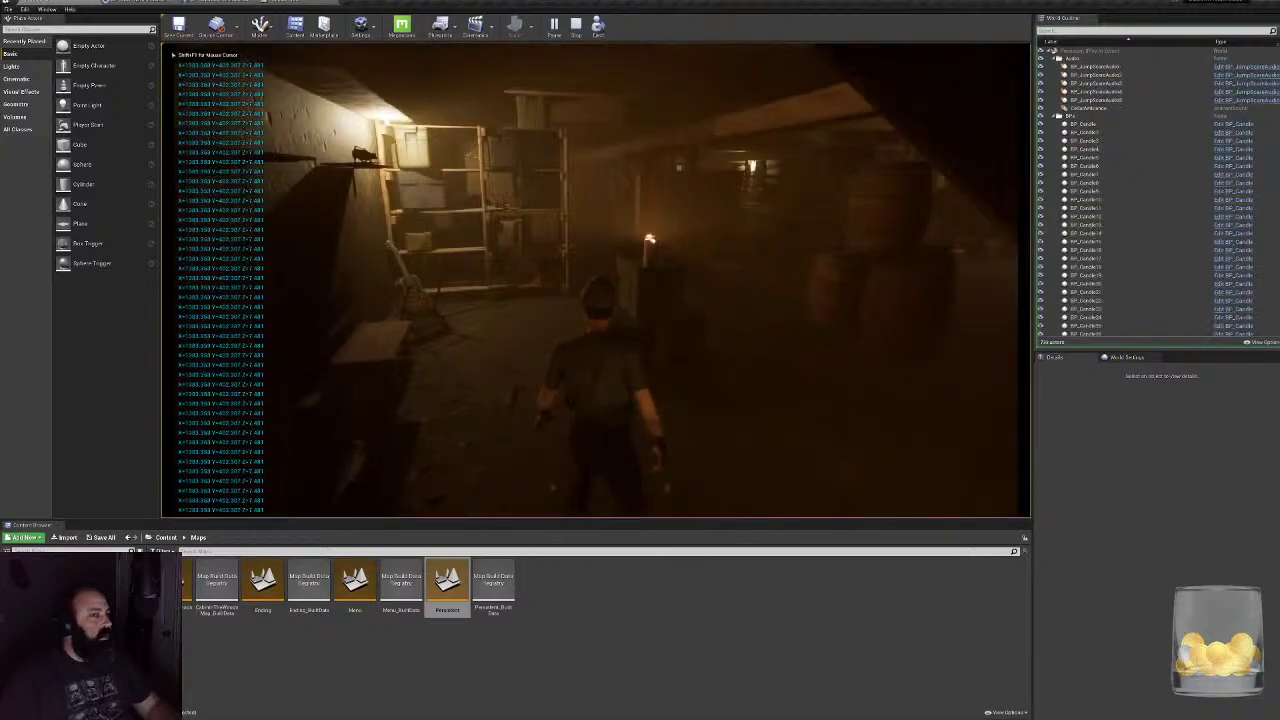
- Walk the kid through the cellar to examine how his head and spine turn toward the totems, and stop playing
key("w")
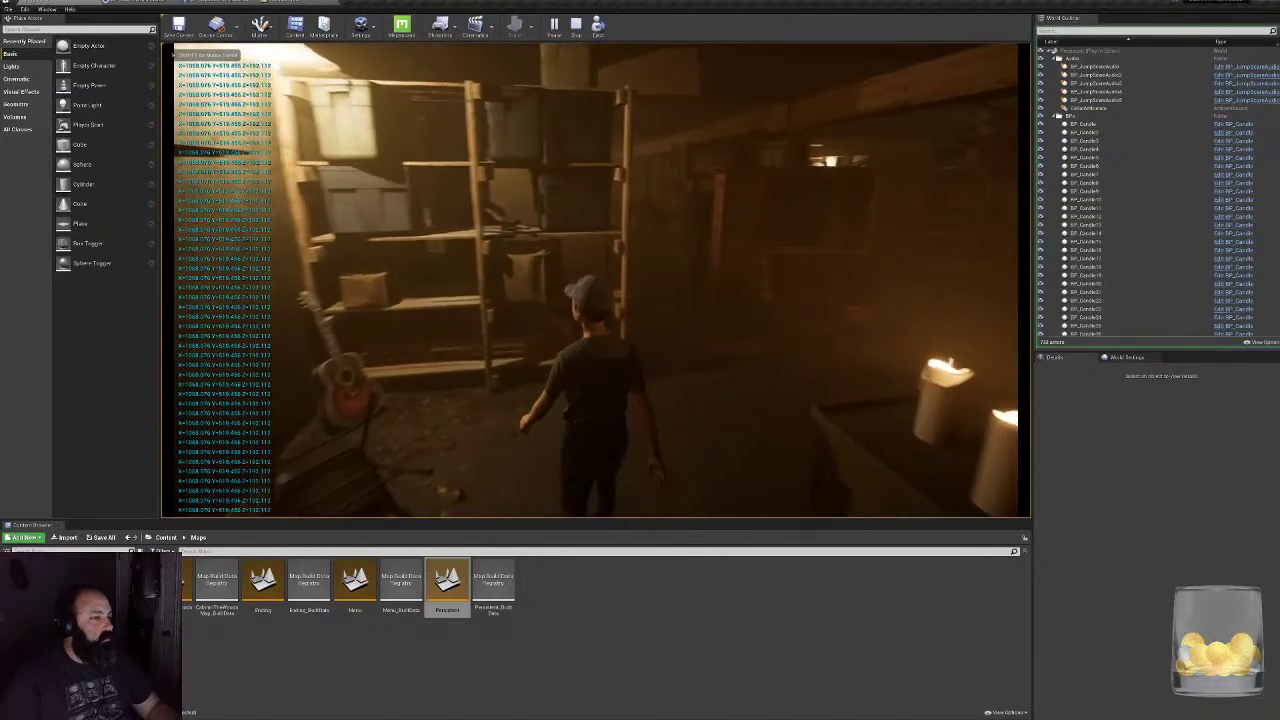
key("w")
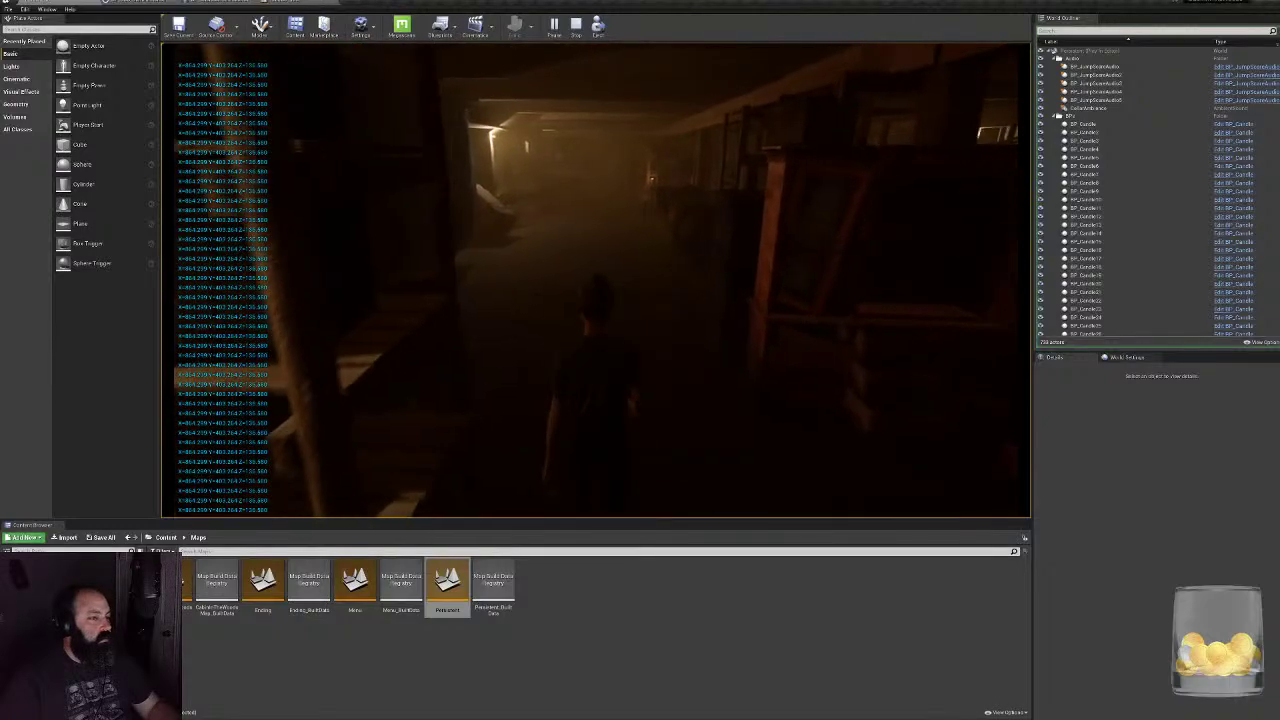
key("w")
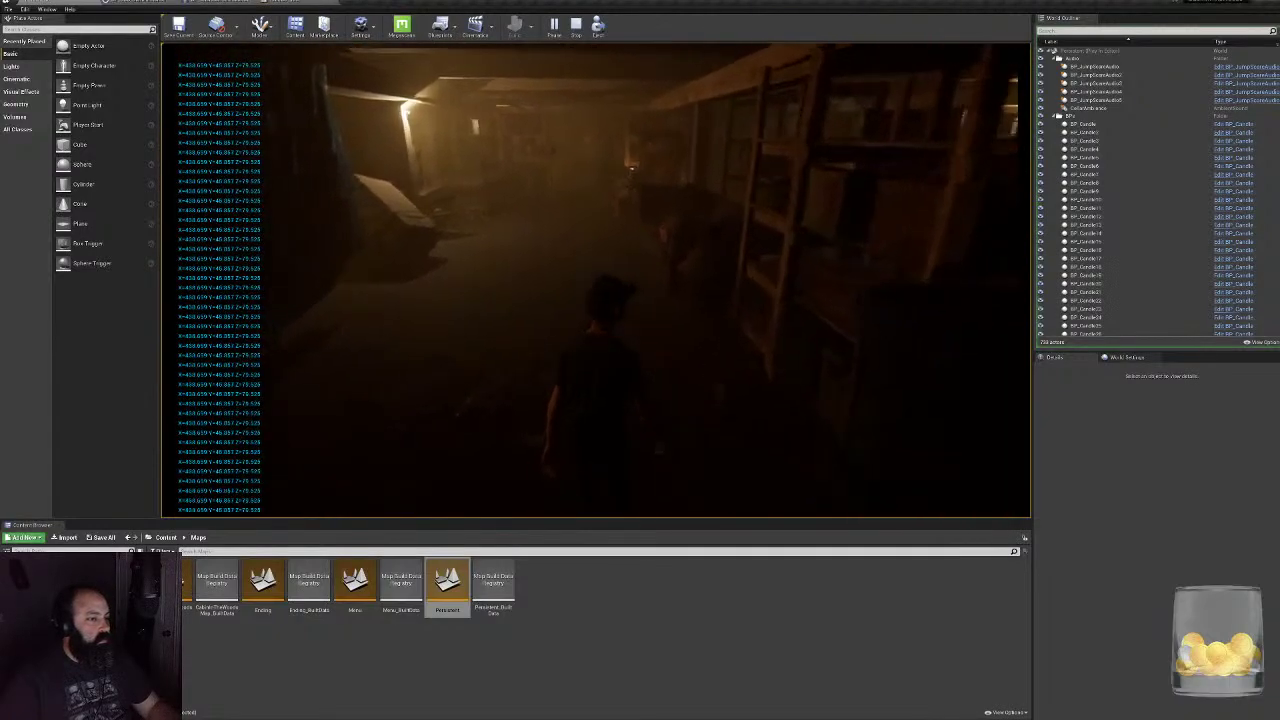
key("w")
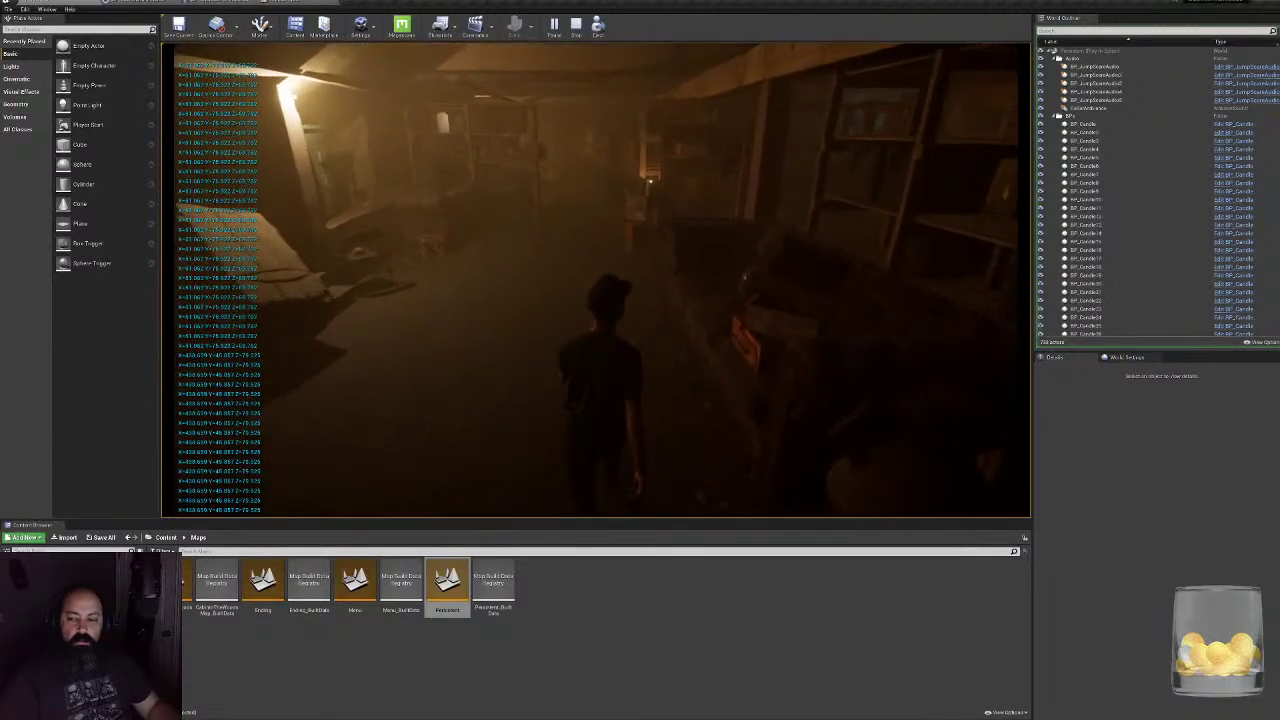
key("w")
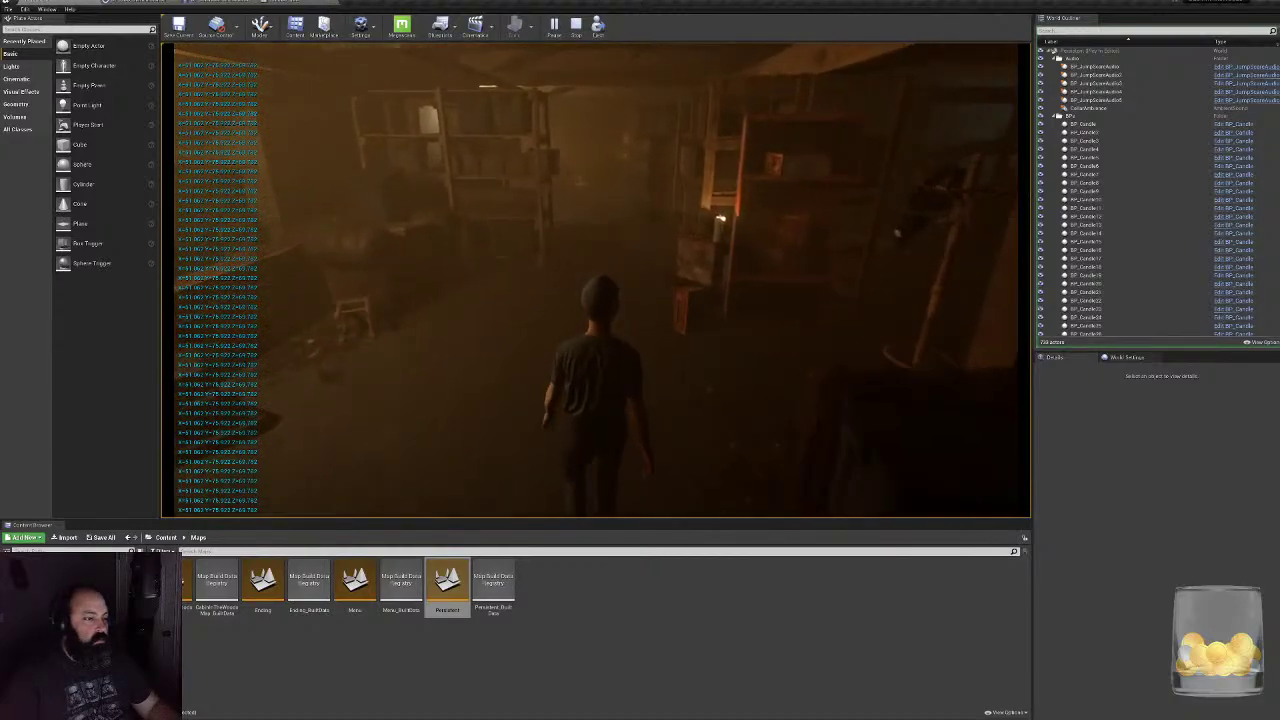
key("w")
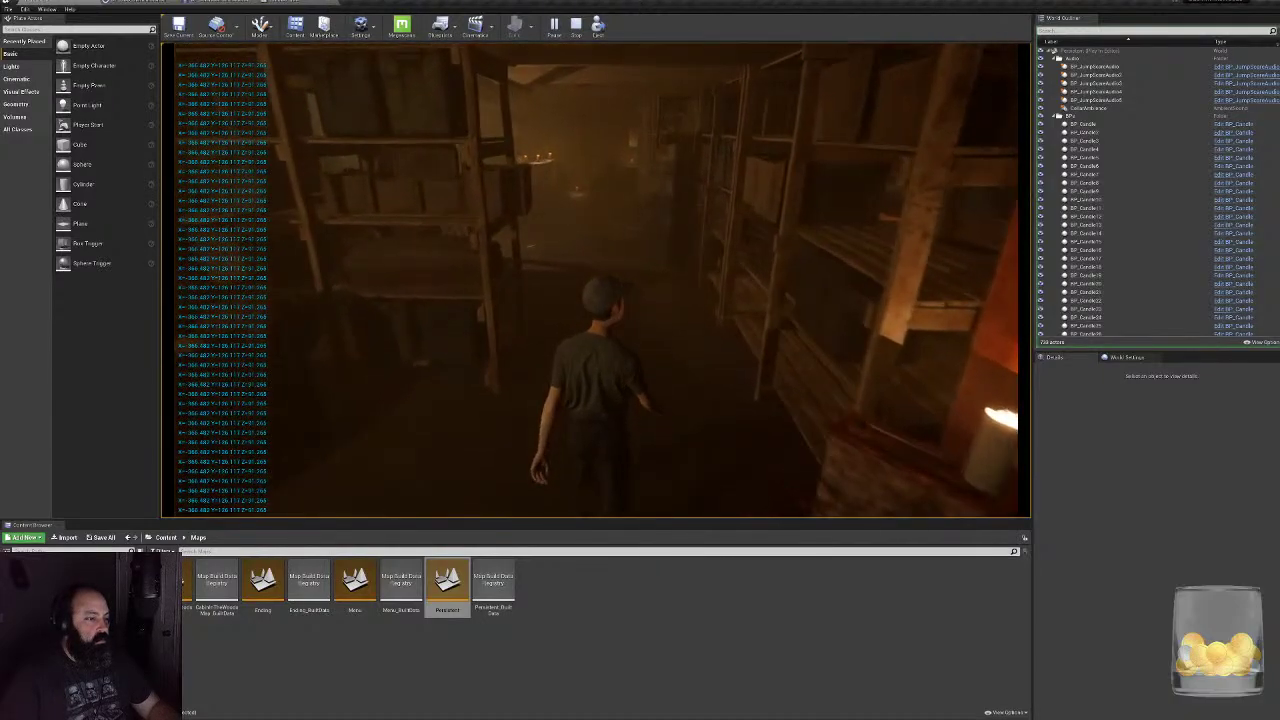
key("w")
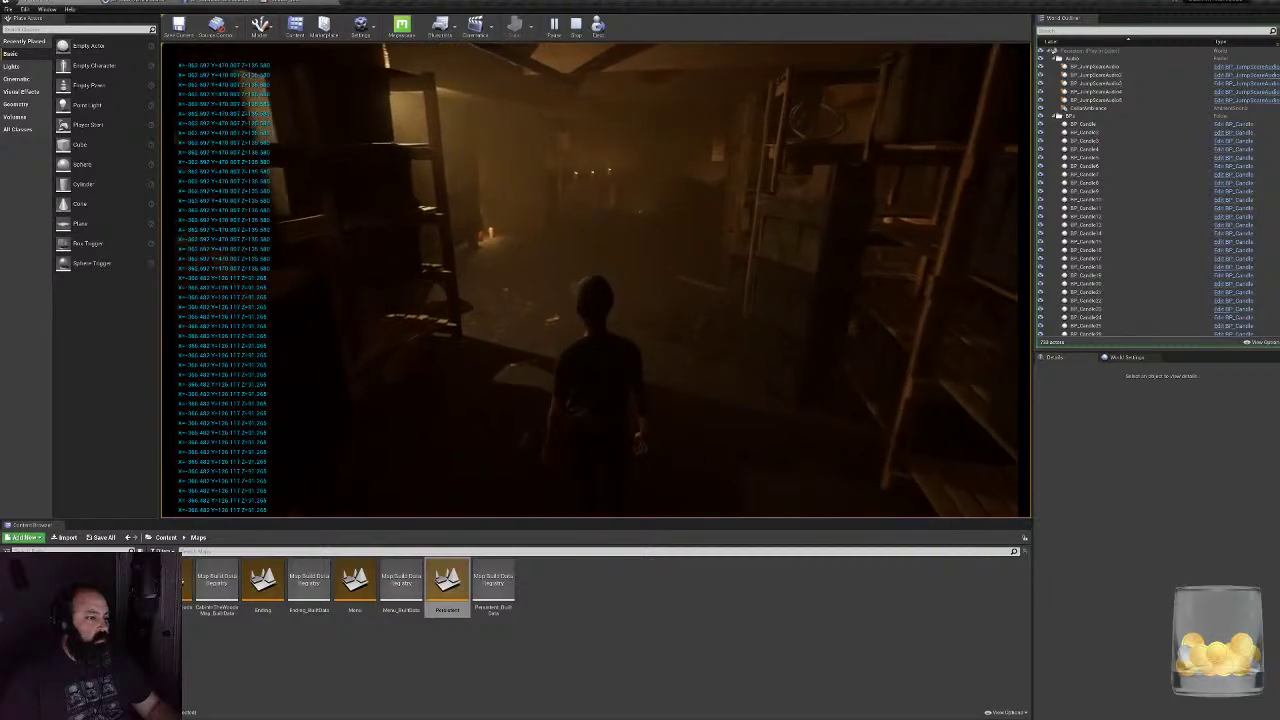
key("w")
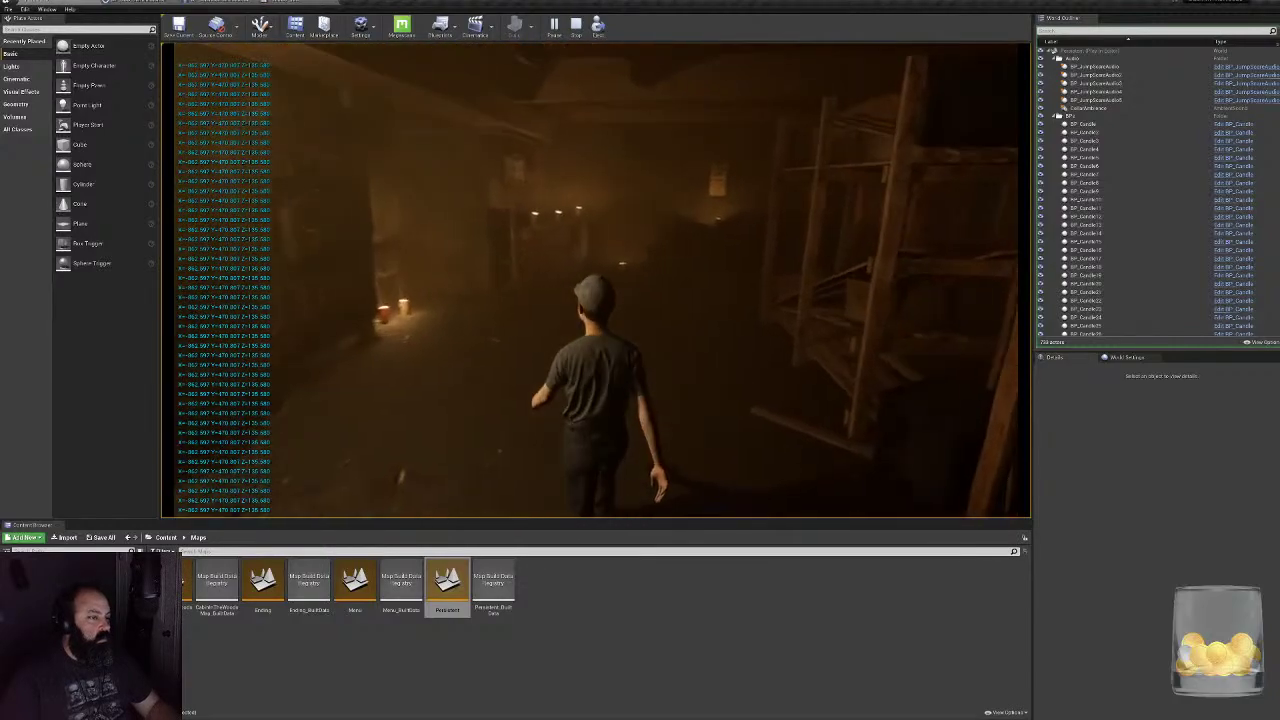
key("w")
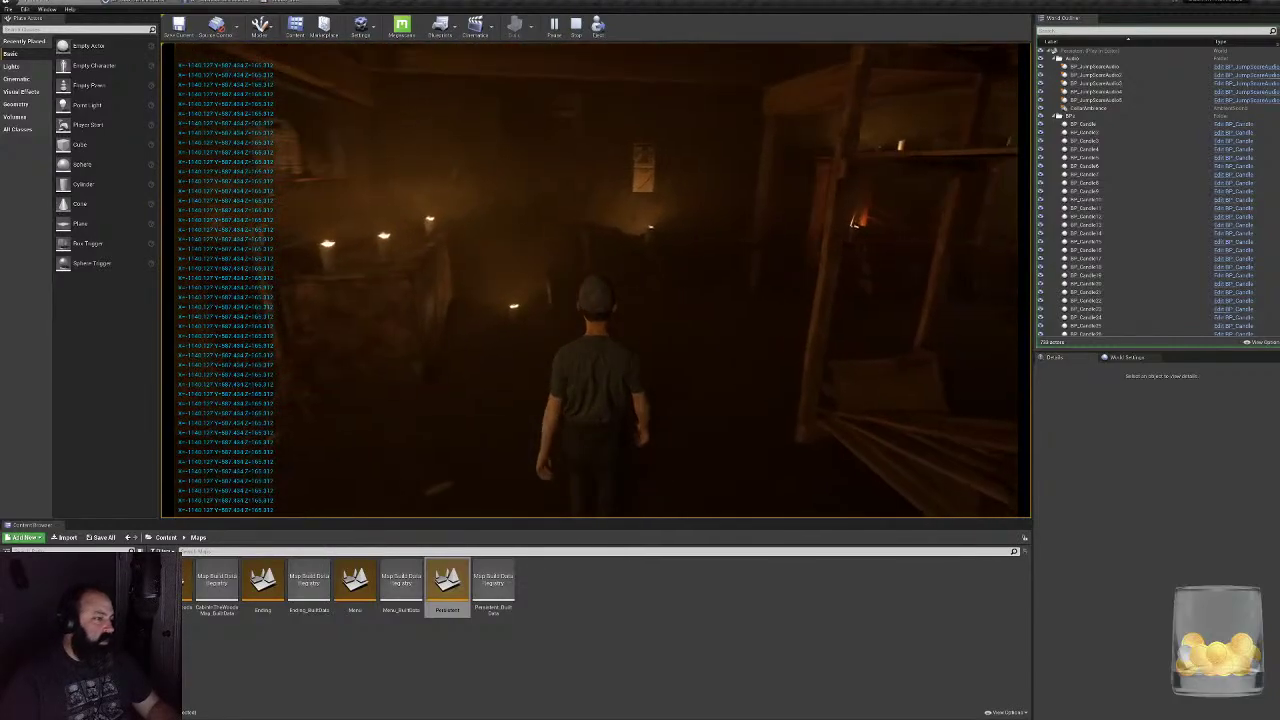
key("w")
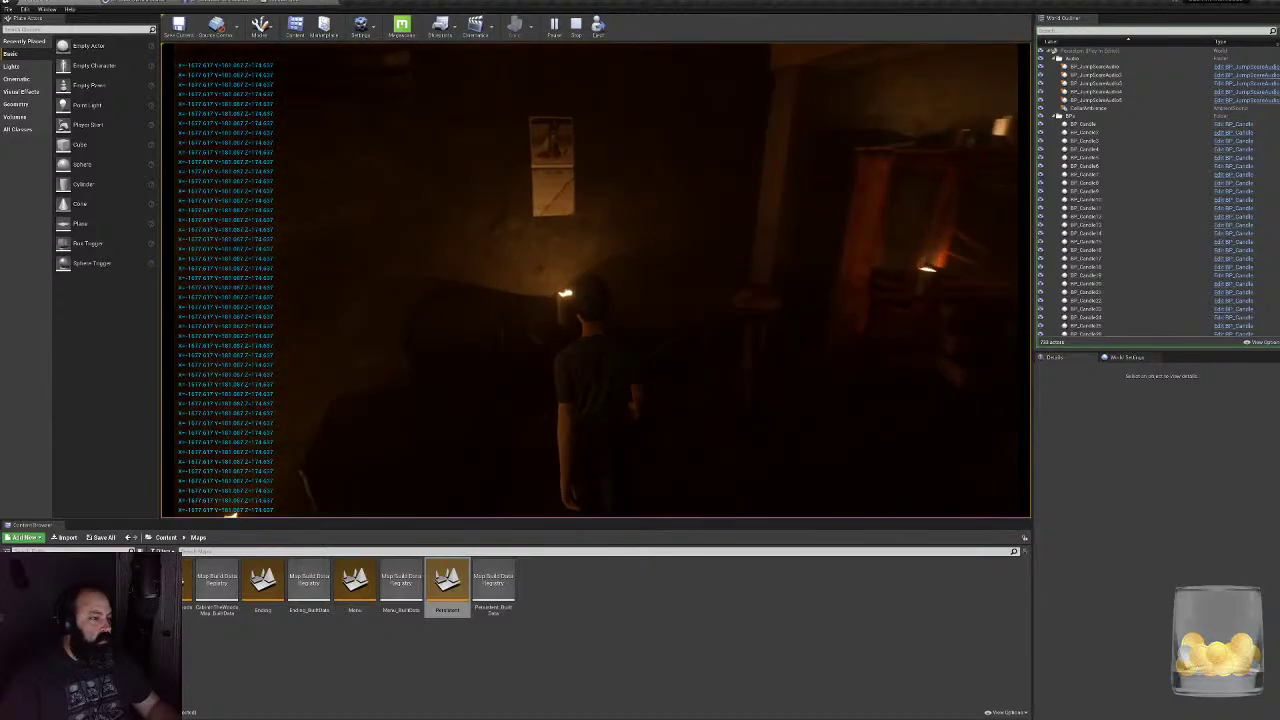
key("w")
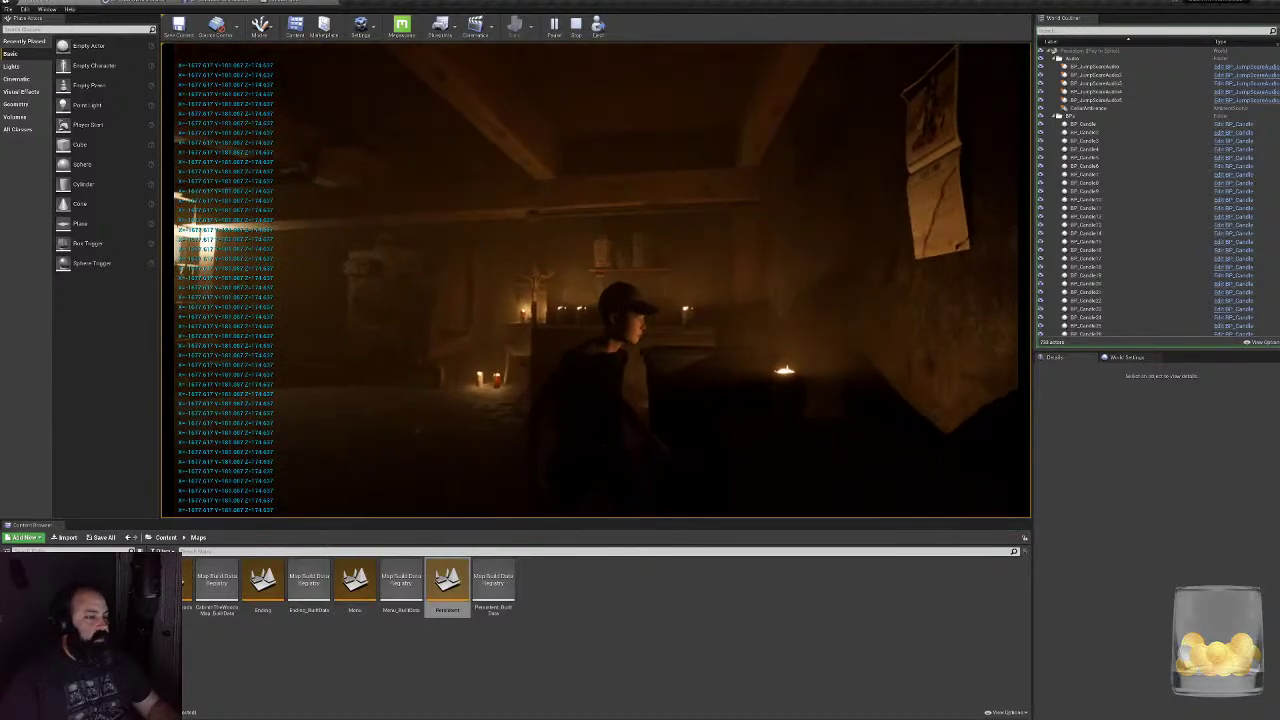
key("Escape")
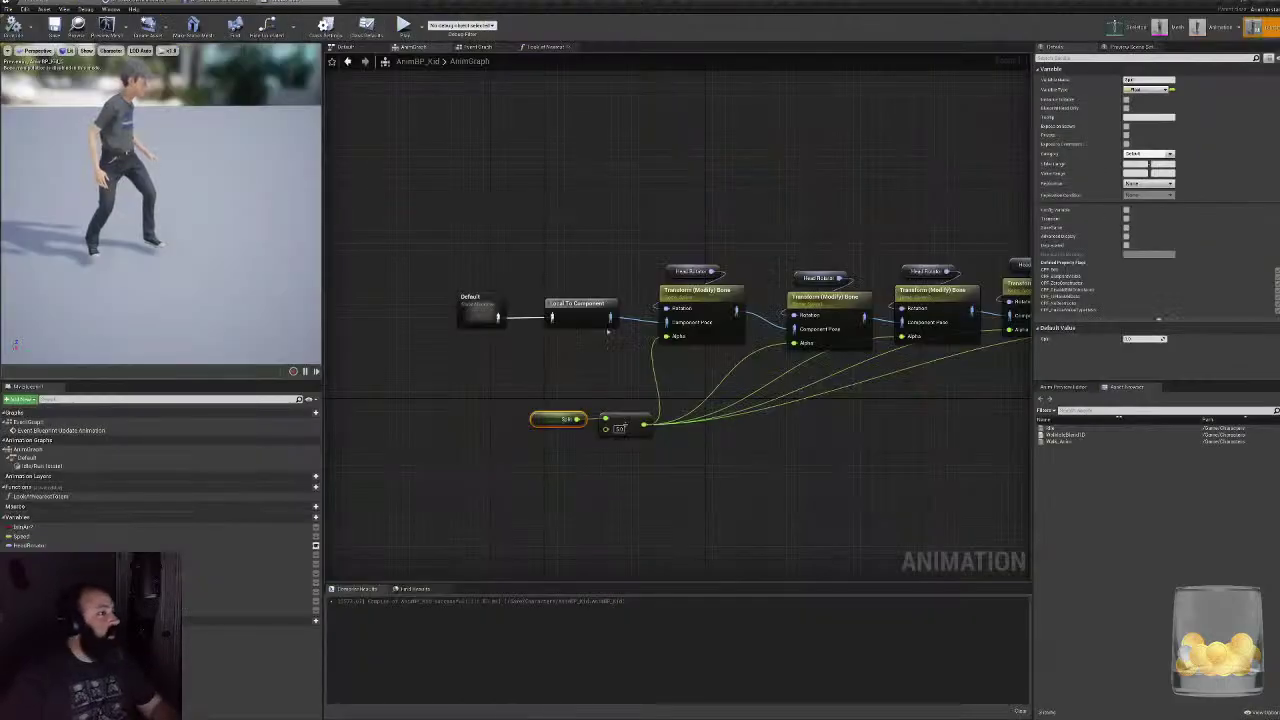
- Review the Event Tick chain in BP_CharacterSelectionGameCharacter and return to the Look at Nearest Totem function of AnimBP_Kid
right_click_drag(608, 332, 300, 340)
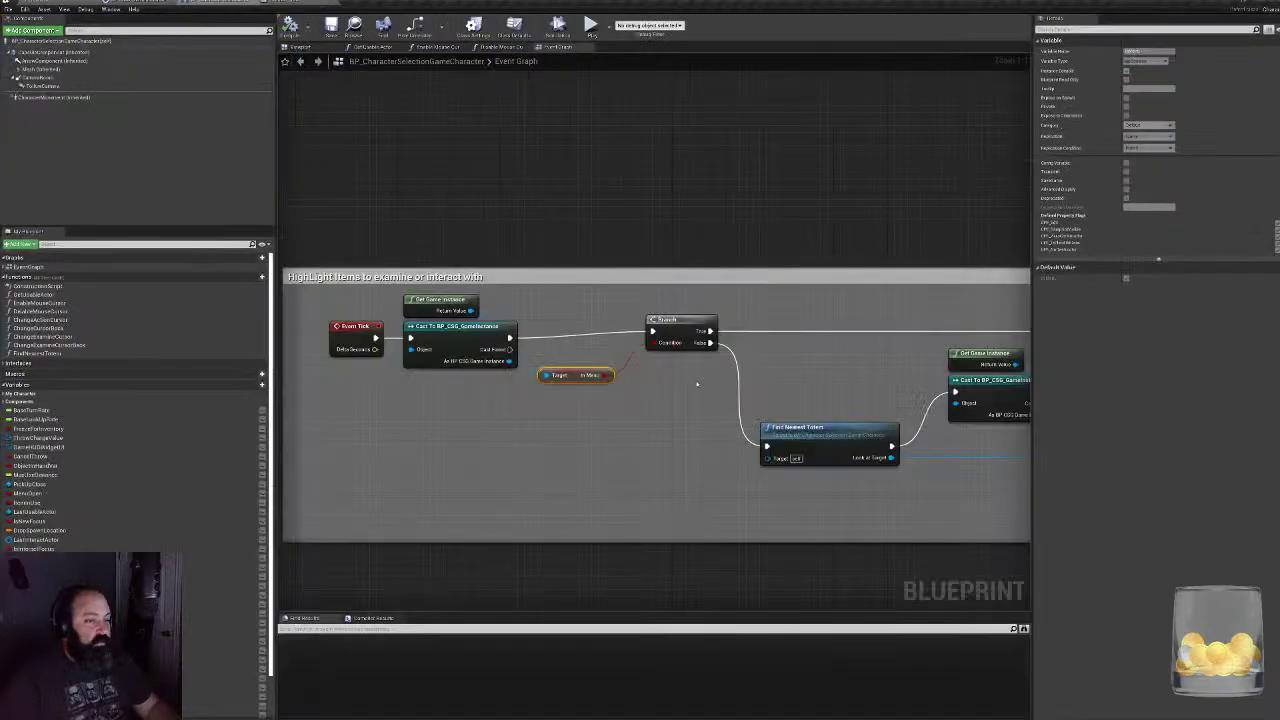
right_click_drag(706, 418, 129, 368)
right_click_drag(1020, 434, 529, 434)
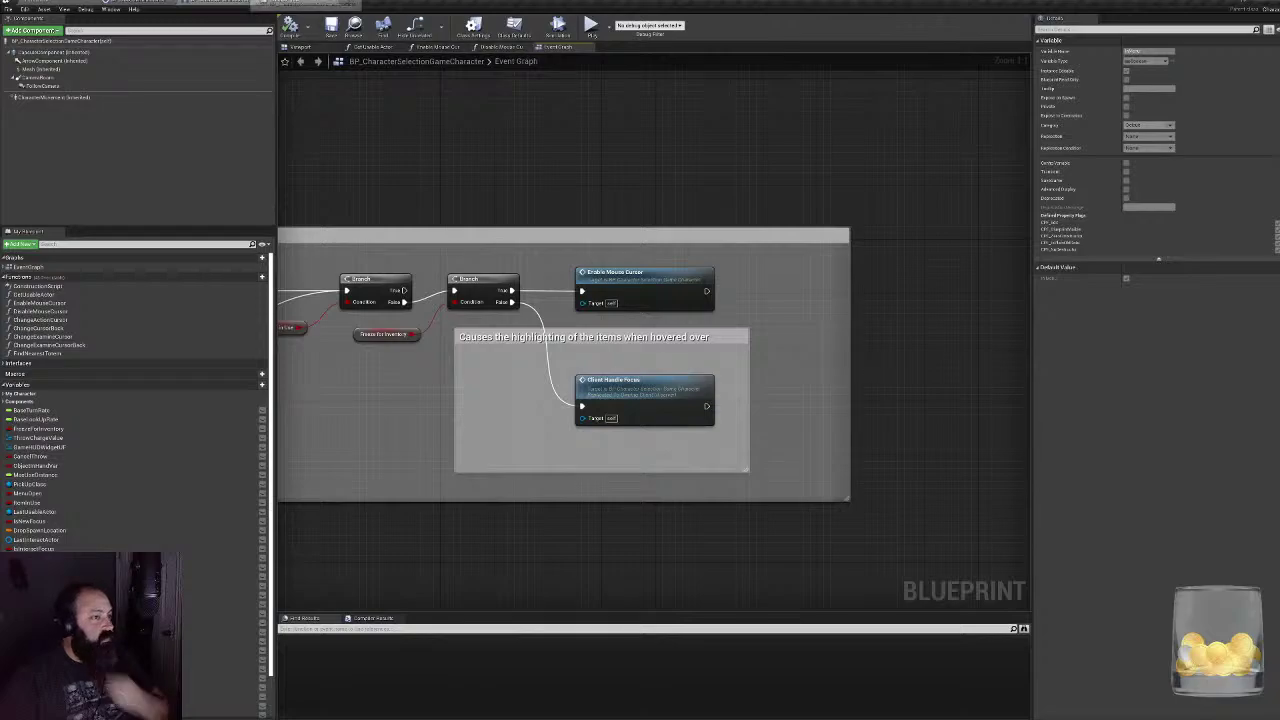
left_click(305, 3)
left_click(548, 47)
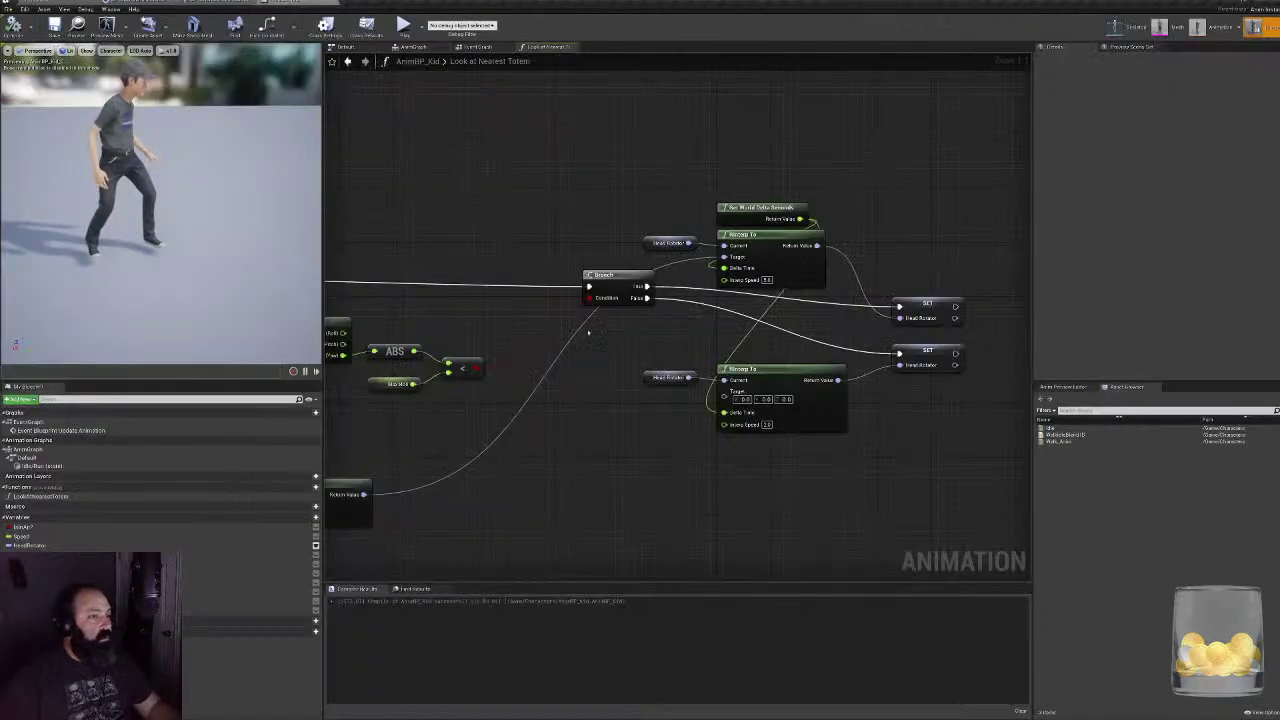
- Reroute the cast's execution wire past the Print String node, and delete that node with its vector-to-string conversion
right_click_drag(560, 447, 1230, 451)
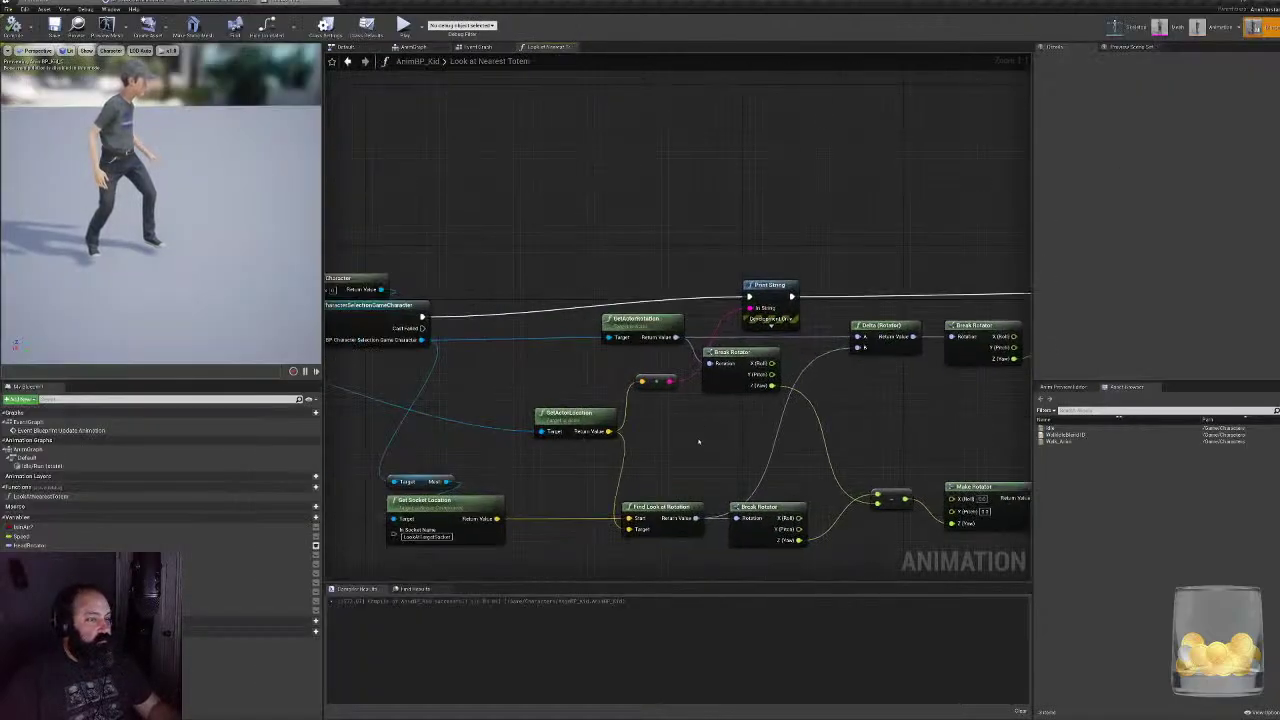
right_click_drag(699, 441, 631, 436)
left_click_drag(733, 299, 364, 319, "ctrl")
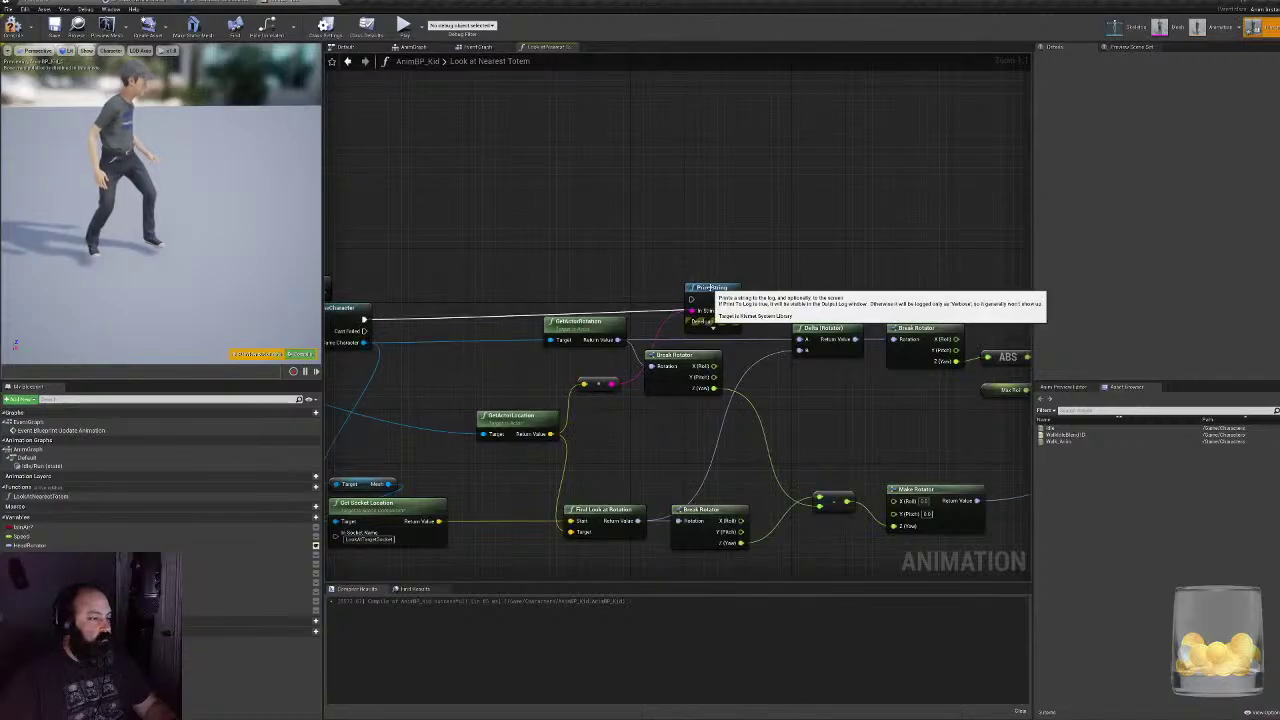
left_click_drag(708, 288, 722, 236)
key("Delete")
left_click(598, 390)
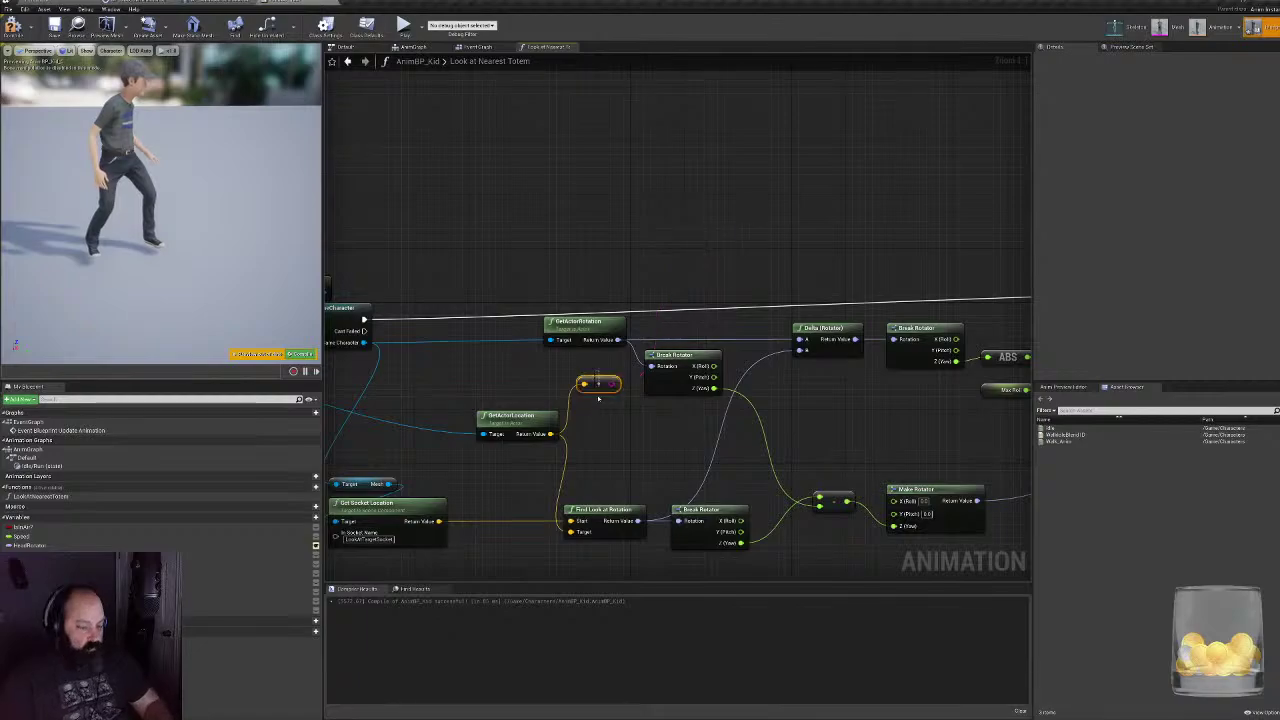
- Examine the Look at Nearest Totem graph, from the character cast and rotator calculations to the Branch, RInterp To and SET nodes
right_click_drag(784, 440, 570, 427)
scroll(570, 427, "down", 2)
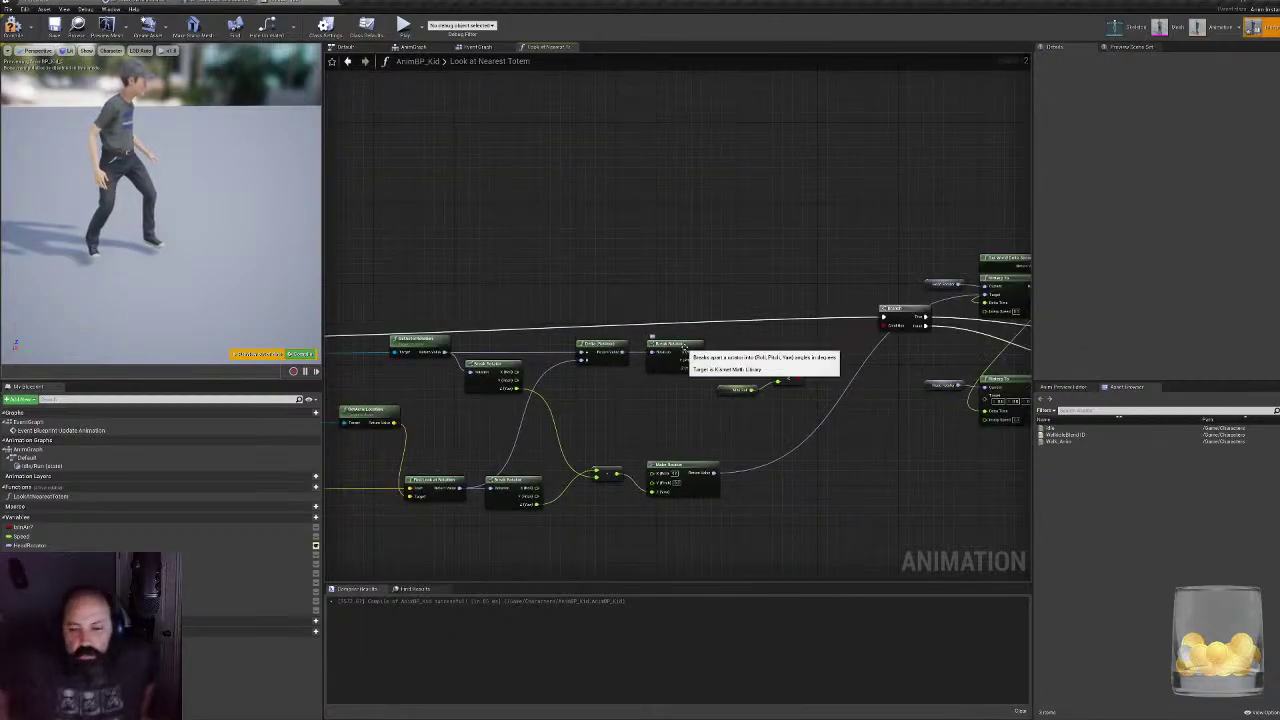
right_click_drag(822, 326, 486, 360)
left_click_drag(559, 224, 845, 503)
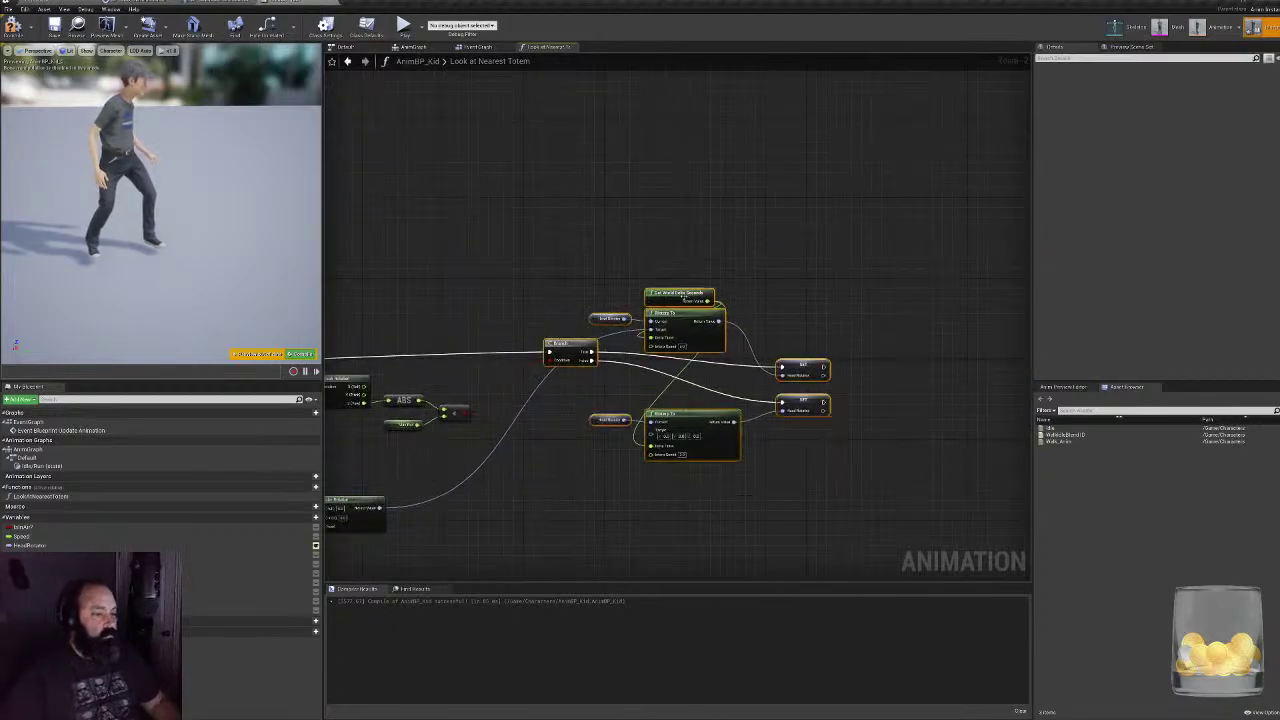
right_click_drag(651, 440, 951, 395)
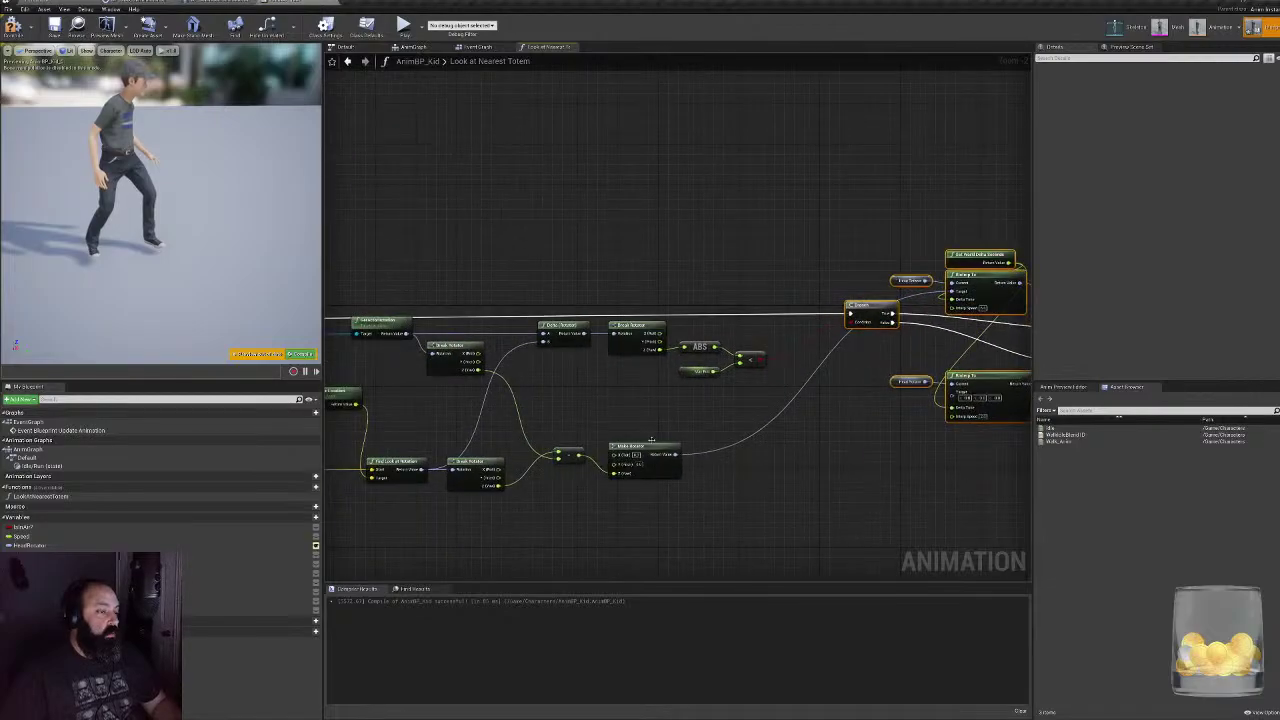
right_click_drag(544, 392, 868, 380)
right_click_drag(408, 260, 814, 294)
left_click_drag(589, 240, 882, 327)
right_click_drag(882, 327, 385, 316)
right_click_drag(648, 254, 406, 192)
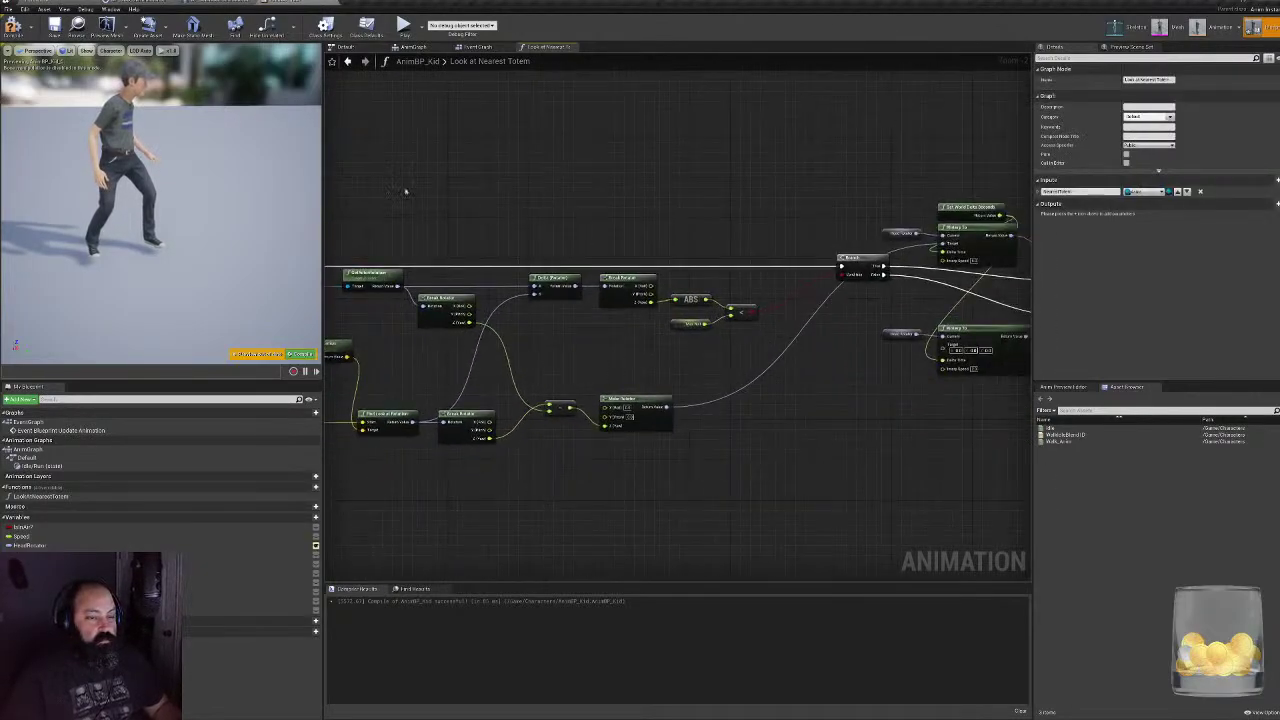
right_click_drag(490, 489, 603, 454)
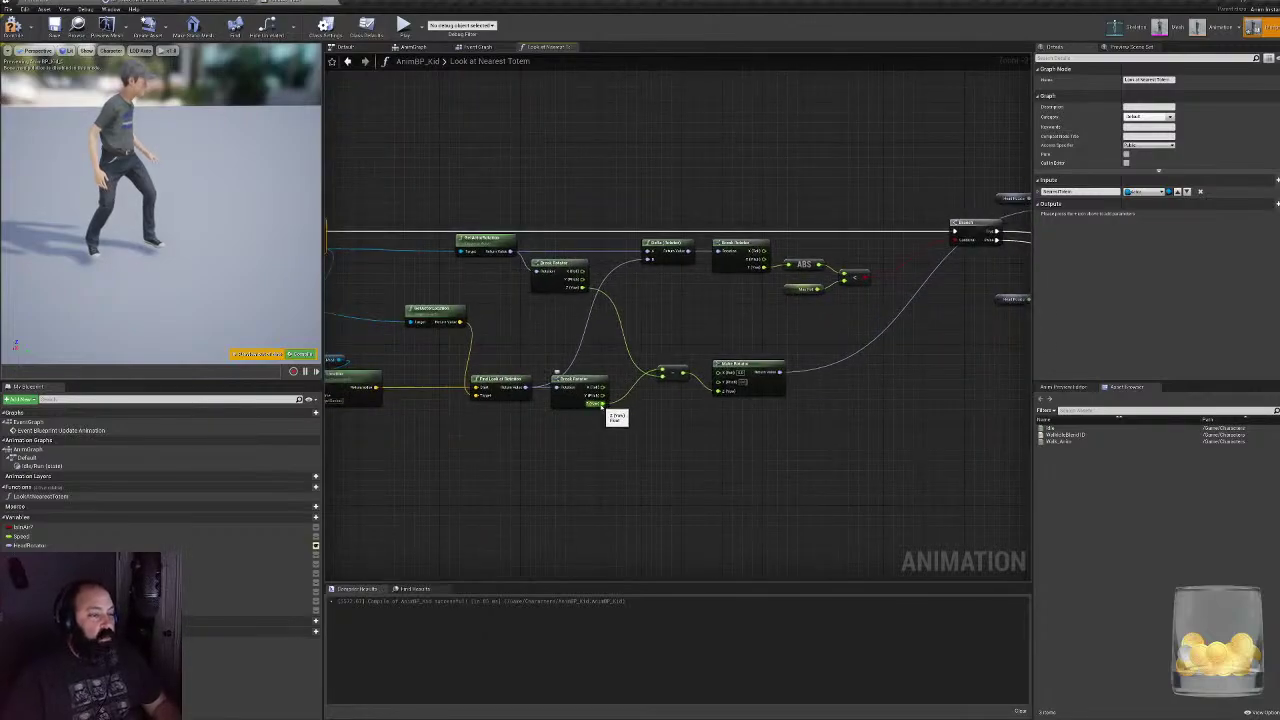
right_click_drag(640, 349, 690, 327)
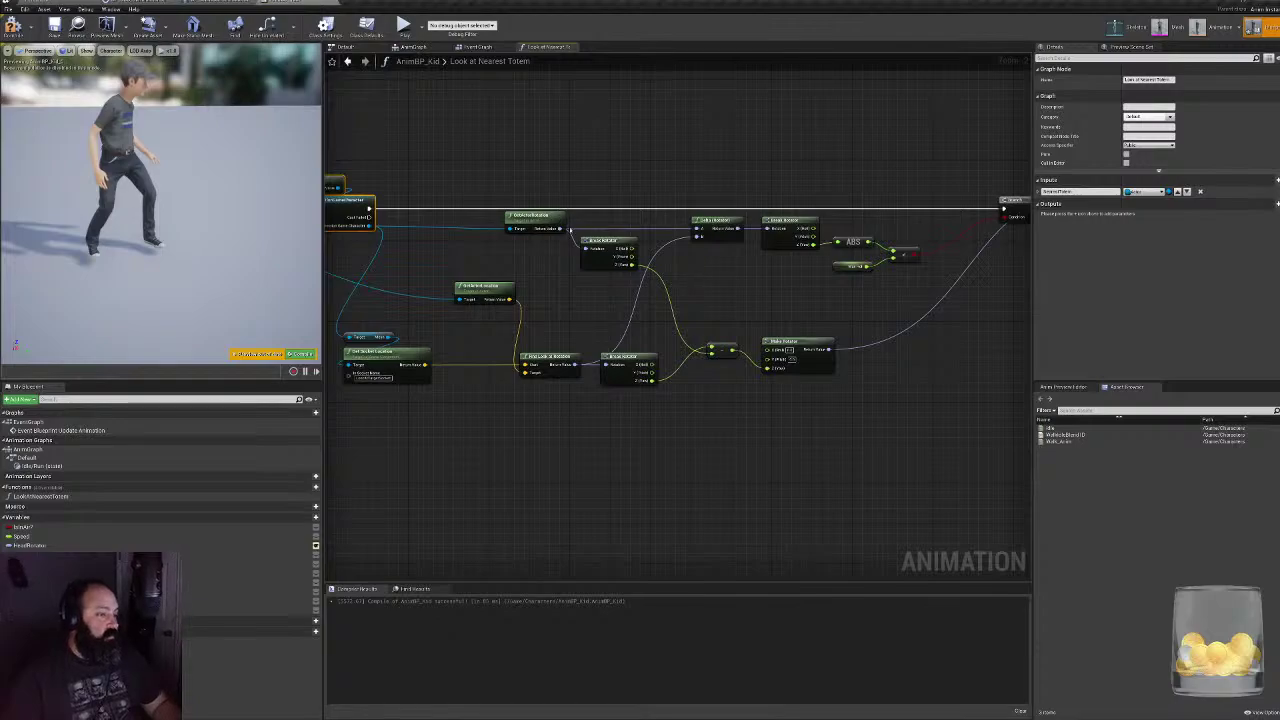
- Duplicate the Break Rotator, Delta (Rotator), ABS, less-than, subtraction and Make Rotator nodes with the limit getter, placing the copies below the originals
right_click_drag(608, 437, 574, 431)
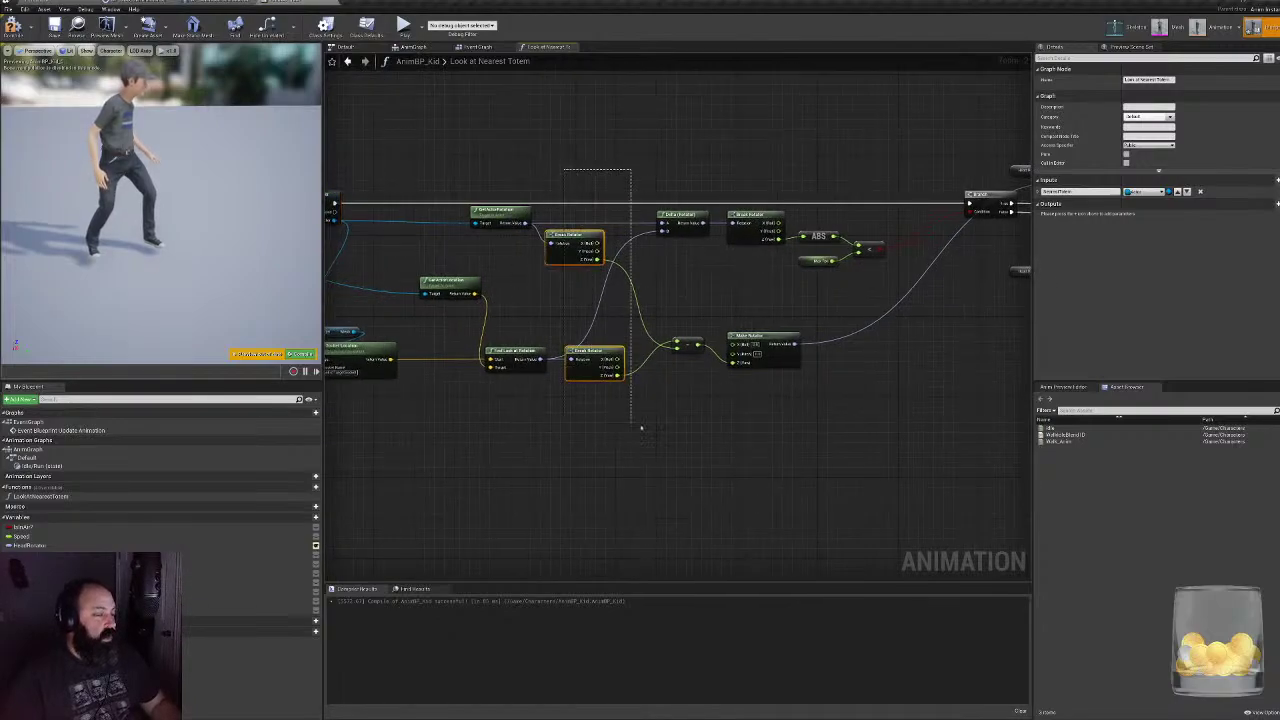
left_click_drag(641, 428, 909, 432)
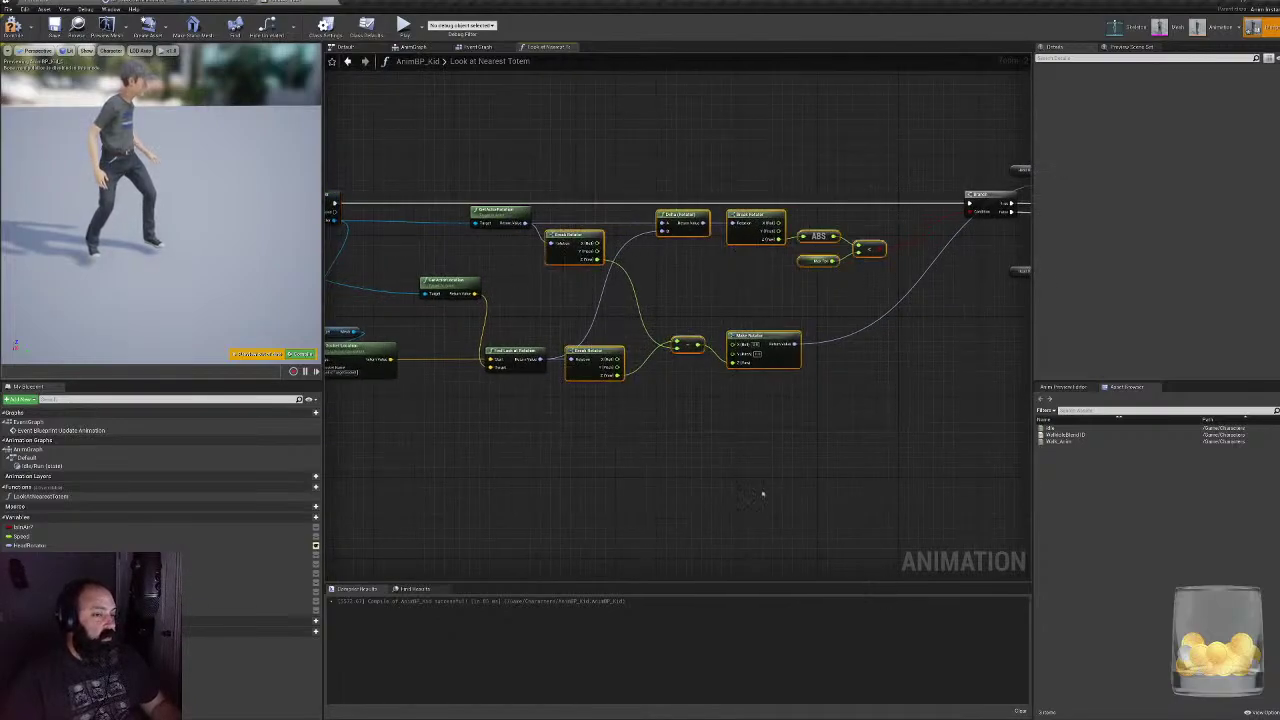
key("ctrl+c")
key("ctrl+v")
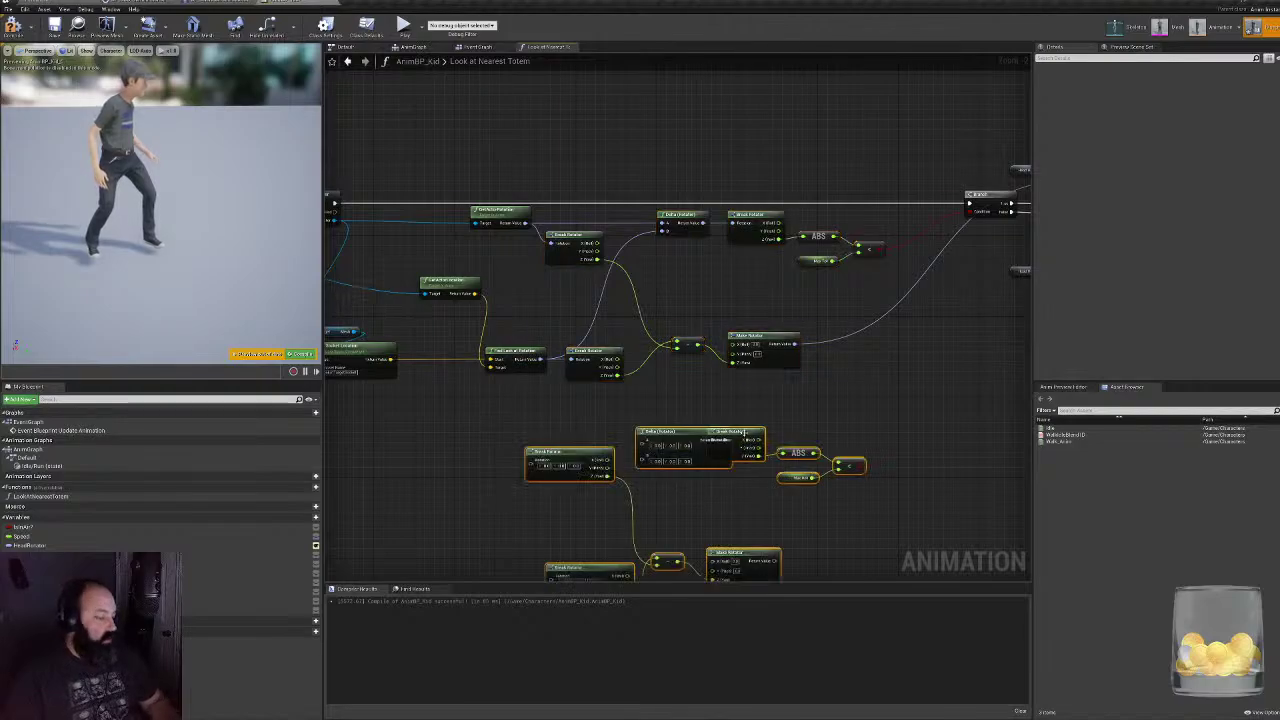
left_click_drag(743, 432, 755, 406)
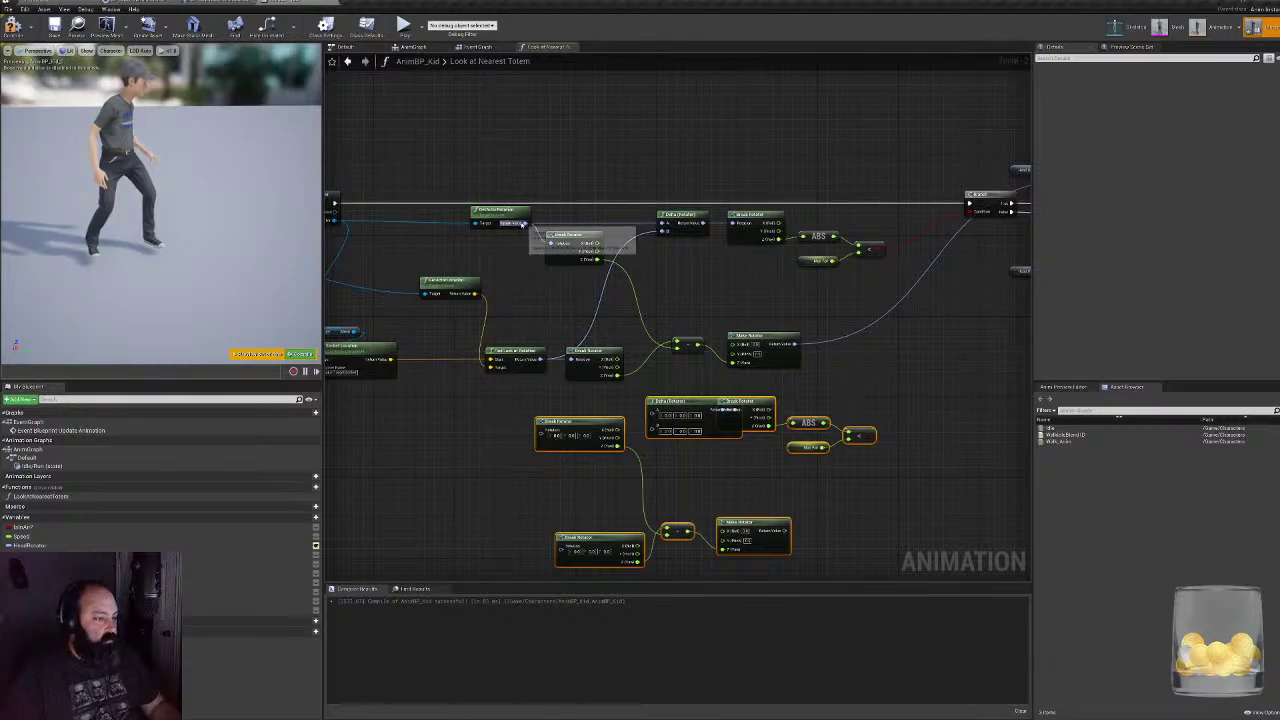
- Connect the actor rotation to both copied left-hand Break Rotator nodes, and the actor and look-at rotations to the copied Delta (Rotator) node's inputs
left_click_drag(525, 223, 548, 436)
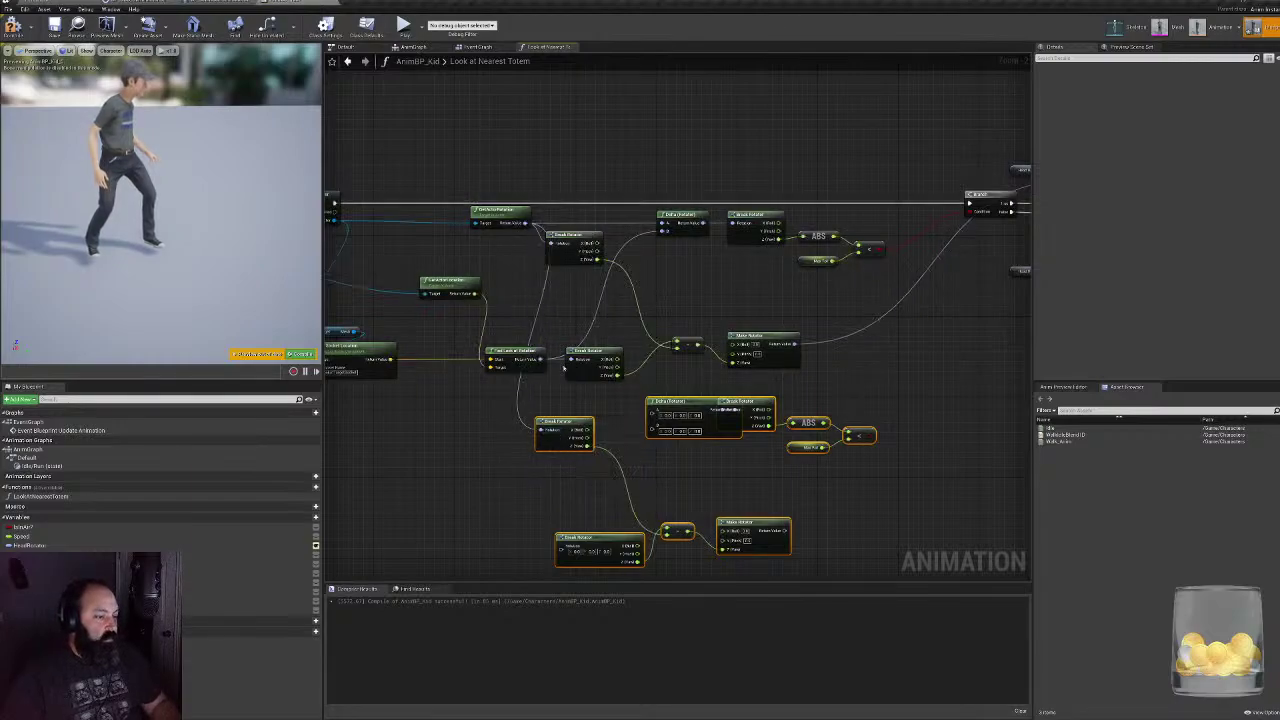
left_click_drag(525, 223, 560, 552)
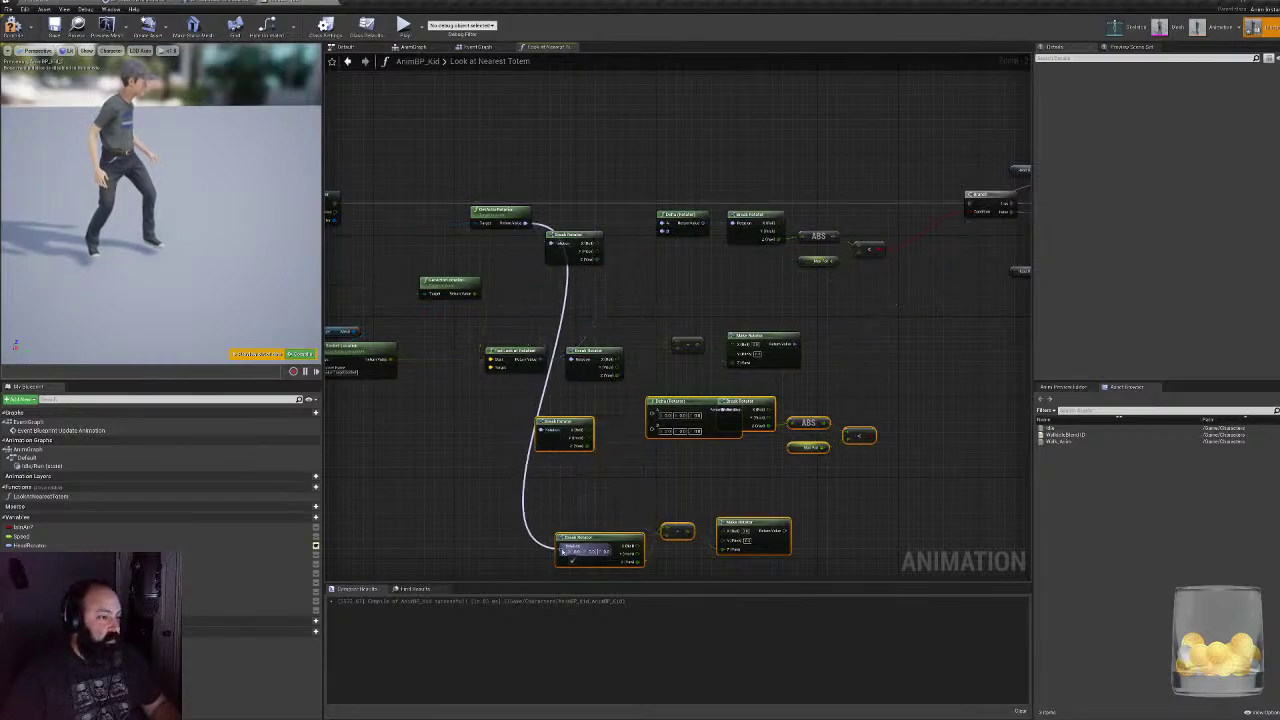
right_click_drag(722, 493, 612, 481)
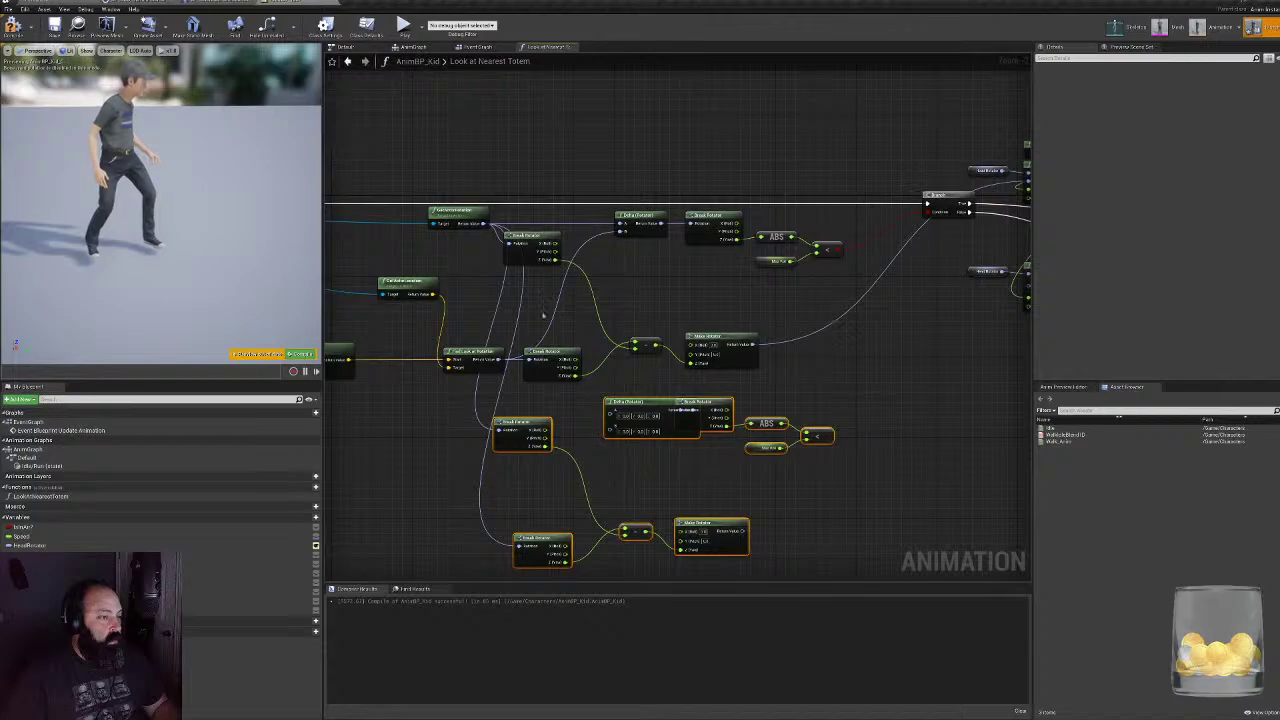
left_click_drag(487, 220, 610, 411)
left_click_drag(500, 359, 611, 424)
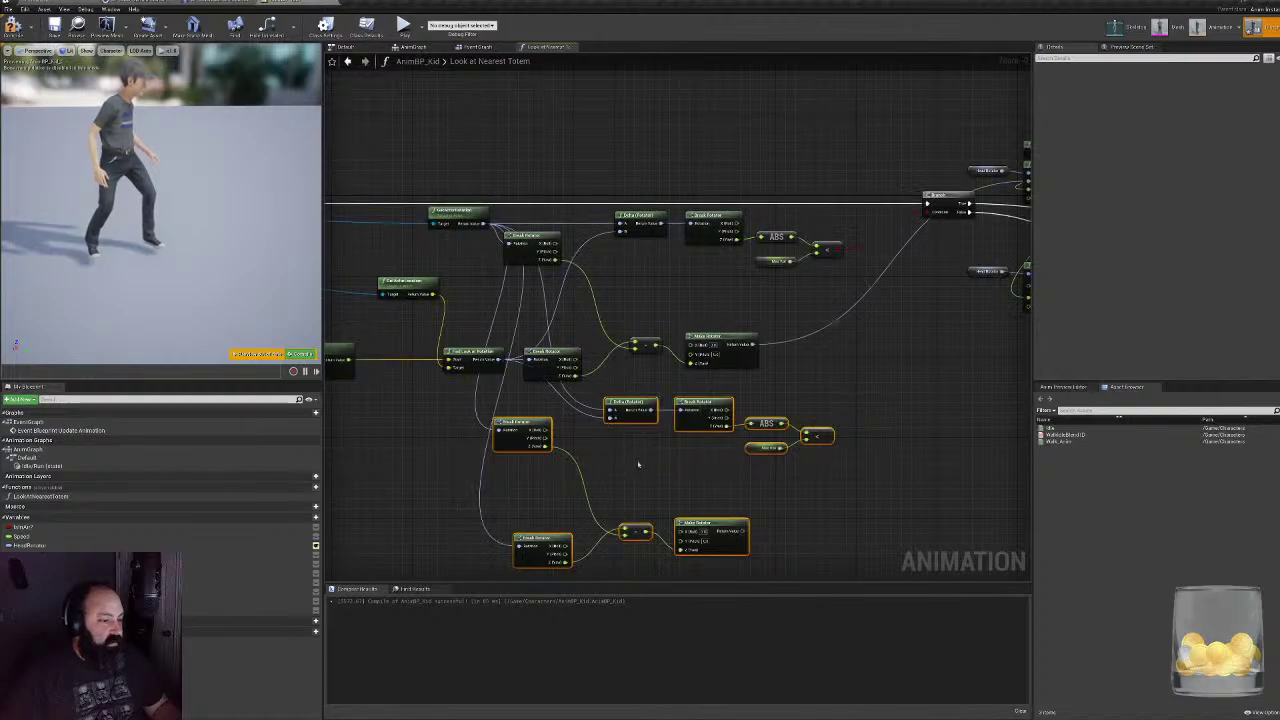
right_click_drag(717, 457, 640, 373)
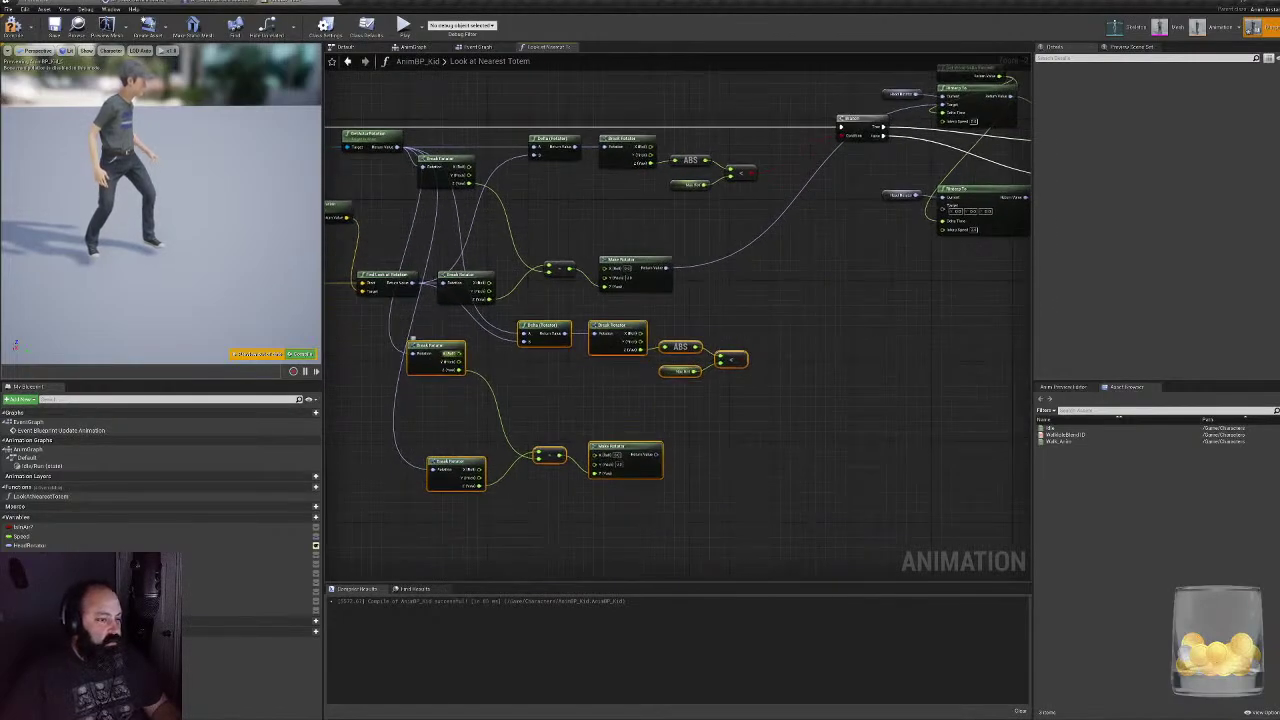
- Rewire the copied chain to roll: both Break Rotators into the subtraction, the delta's X (Roll) into ABS, and the subtraction into Make Rotator's X (Roll)
left_click_drag(459, 354, 538, 456)
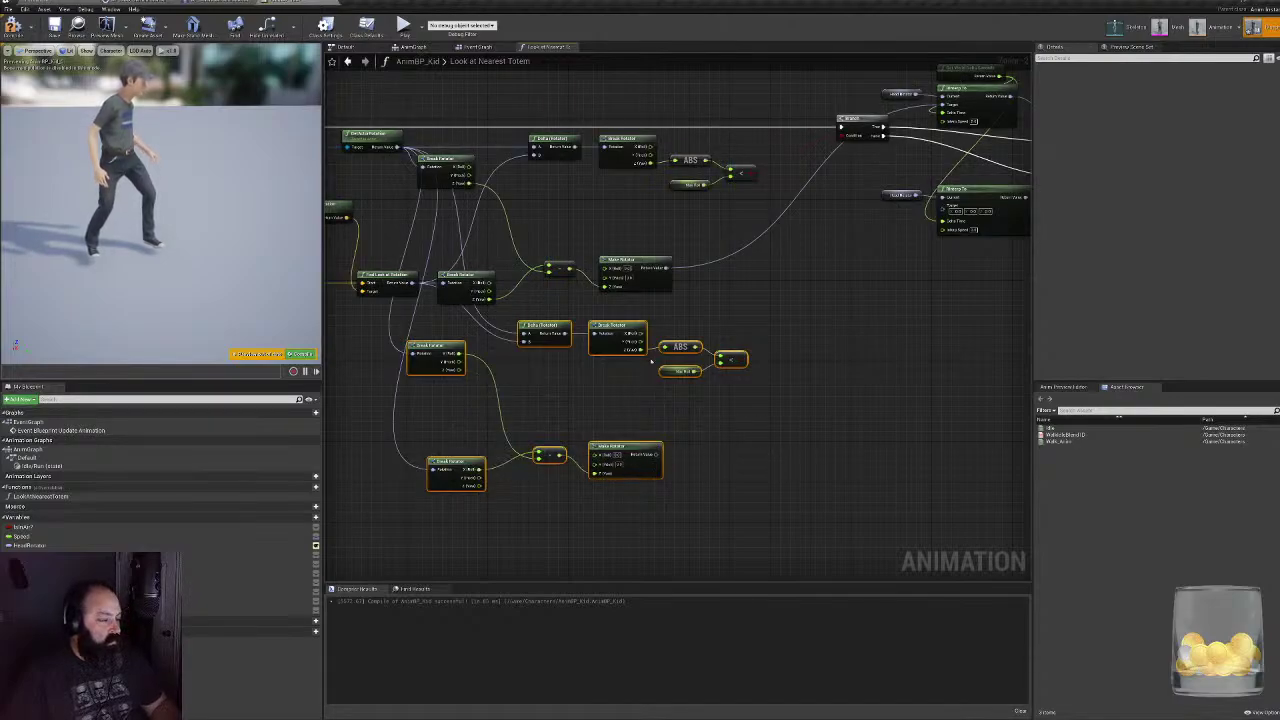
left_click_drag(642, 342, 663, 347)
left_click_drag(559, 455, 596, 455)
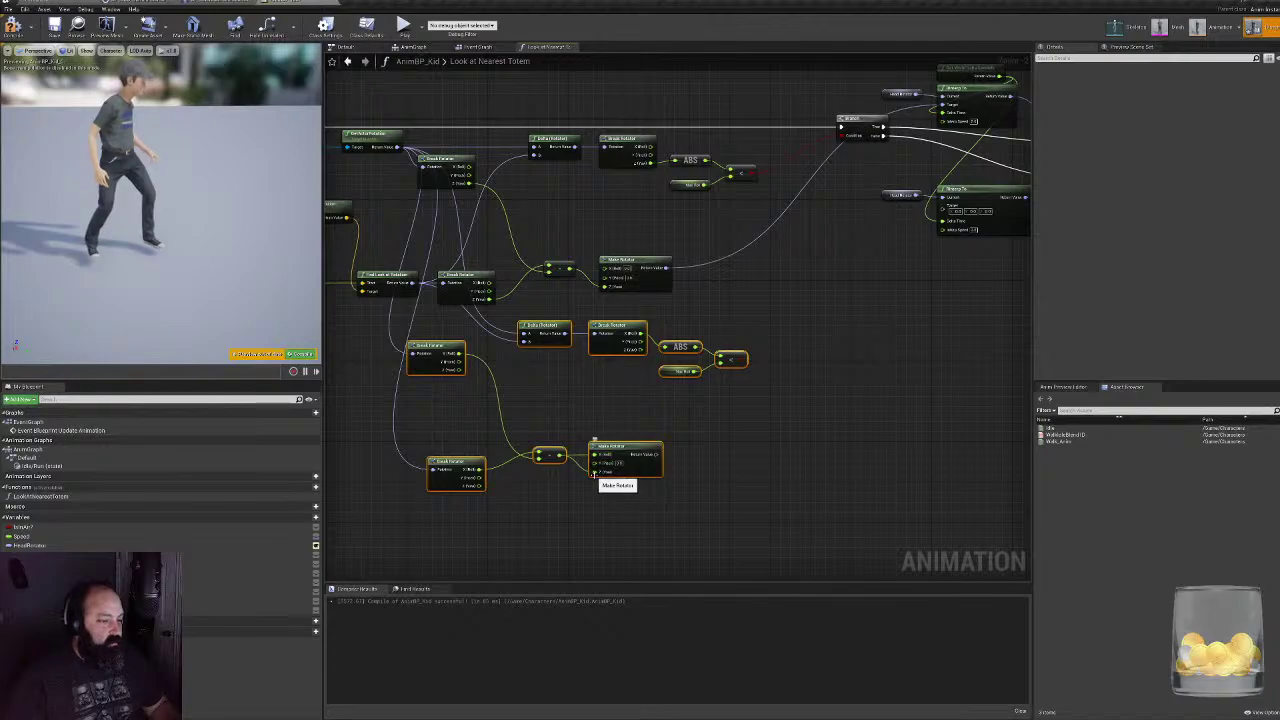
- Replace the copied limit getter below the lower ABS node with a Max Pitch getter connected to the less-than comparison
right_click_drag(603, 247, 583, 297)
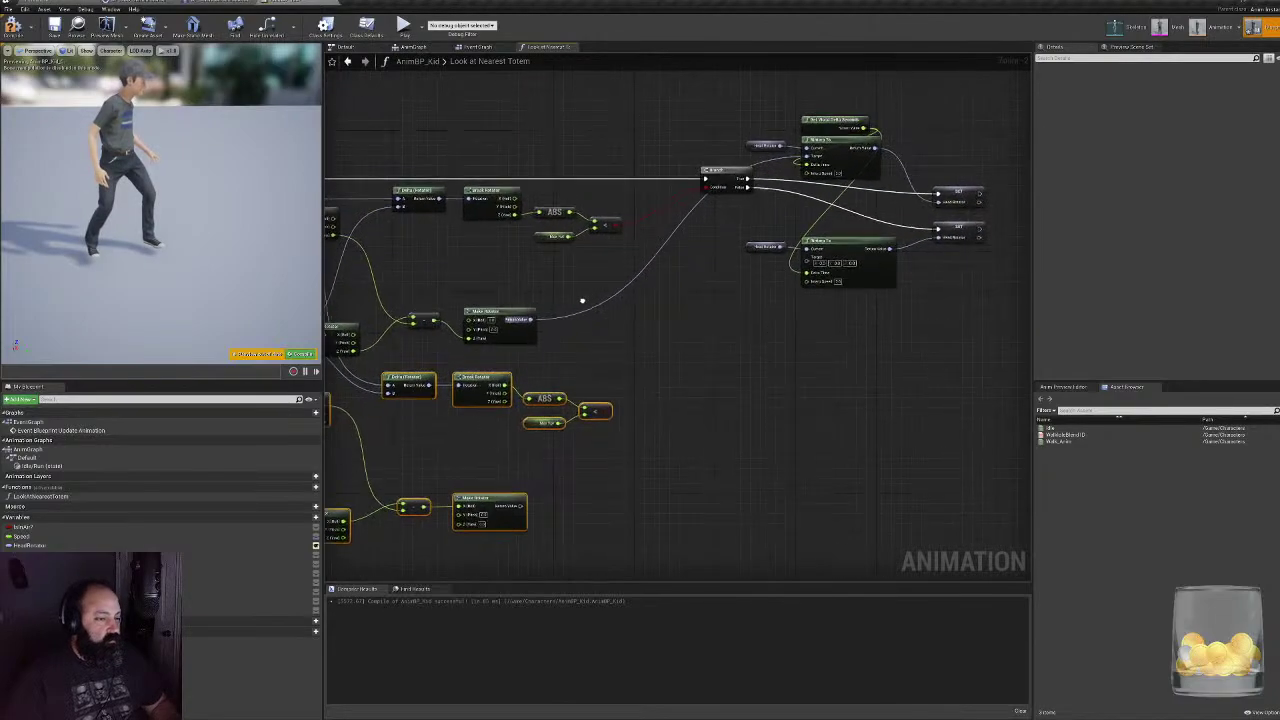
left_click(548, 425)
key("Delete")
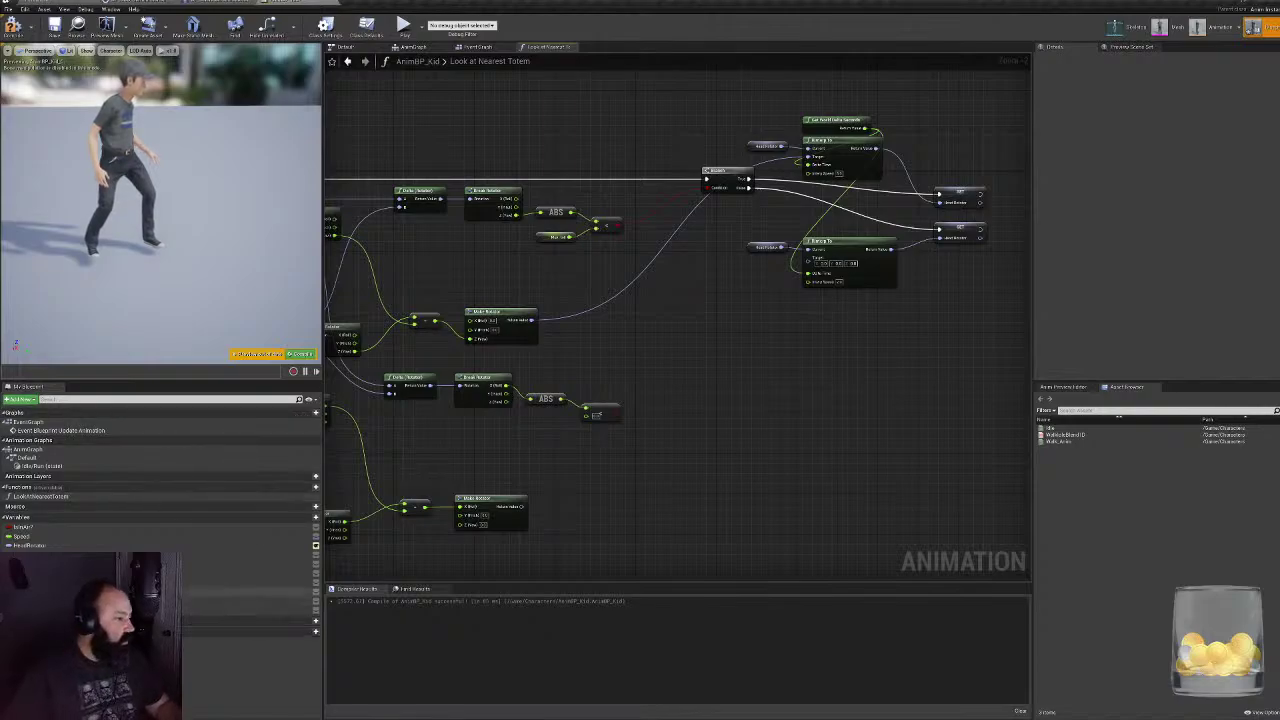
left_click_drag(250, 591, 535, 418)
left_click(546, 429)
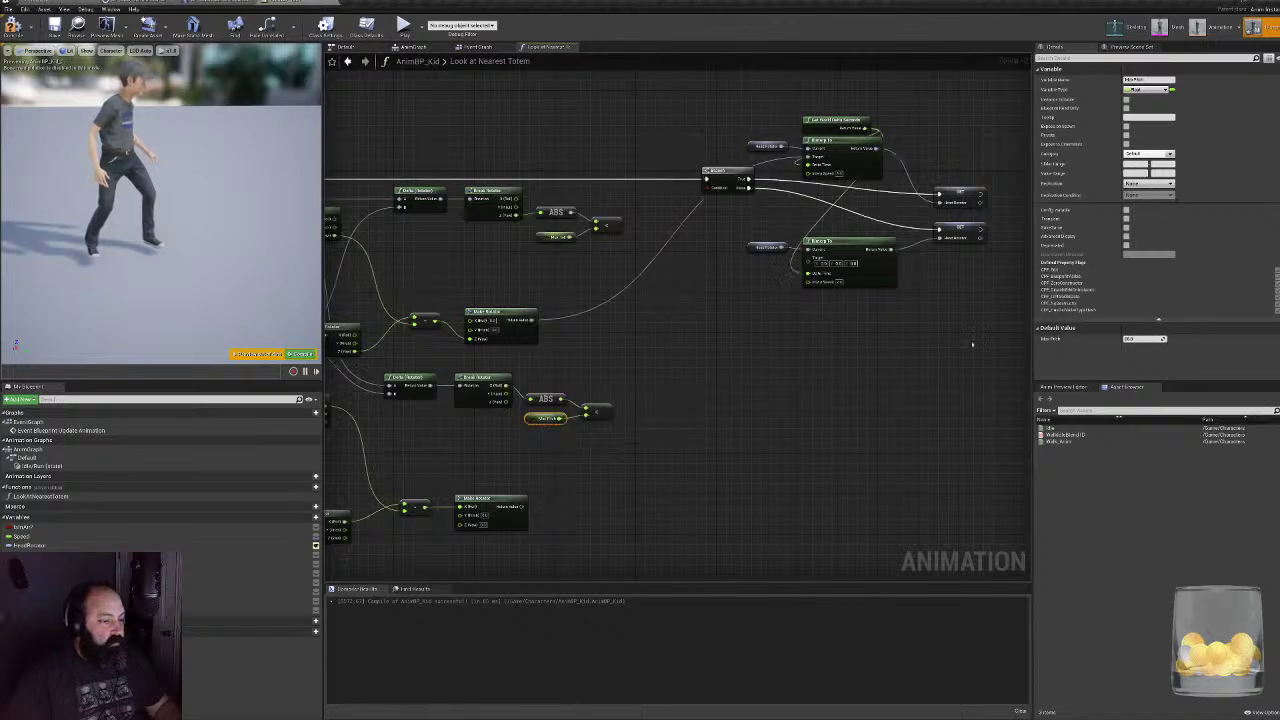
- Set the Max Pitch variable's default value to 30 and compile the animation blueprint
left_click(1138, 338)
type("400")
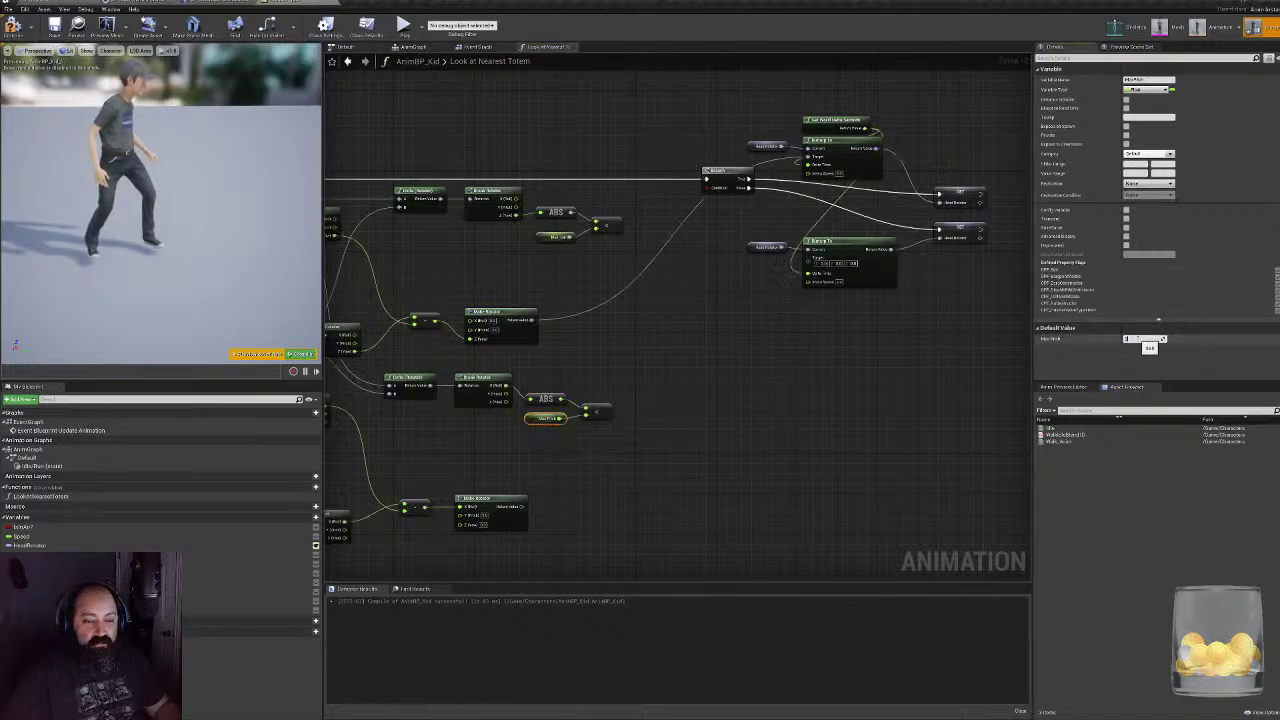
type("30")
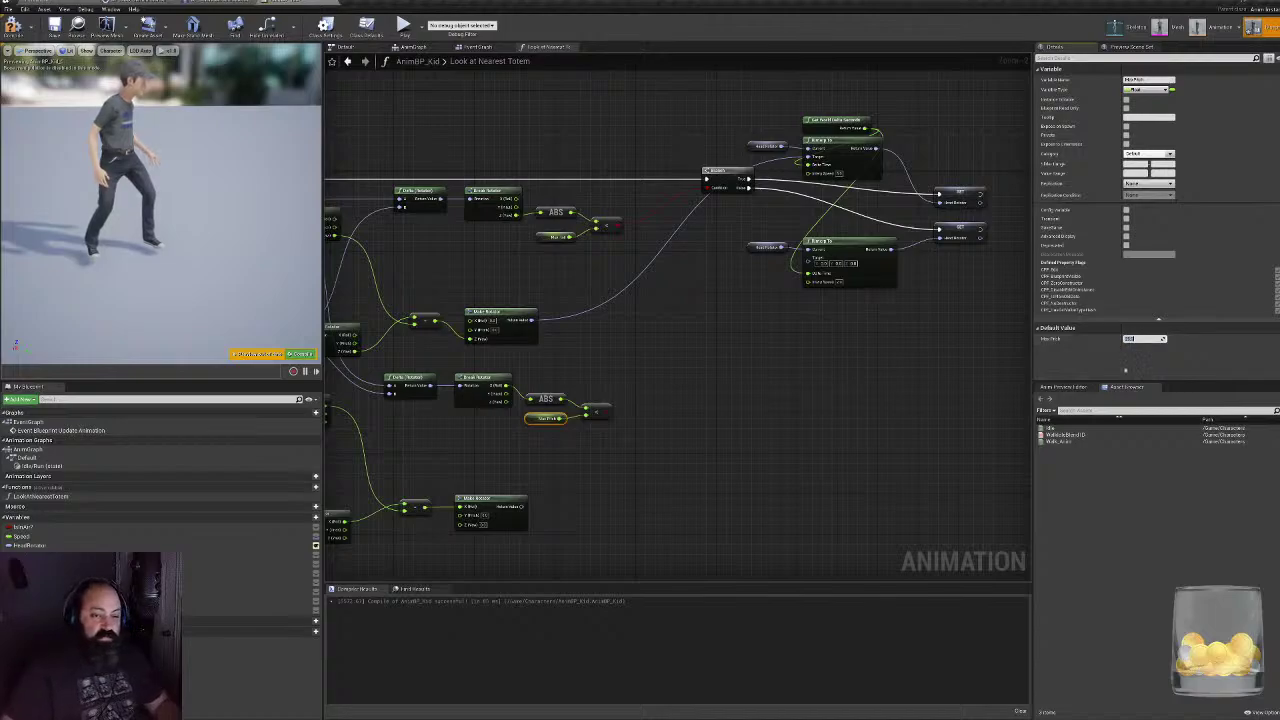
left_click(13, 25)
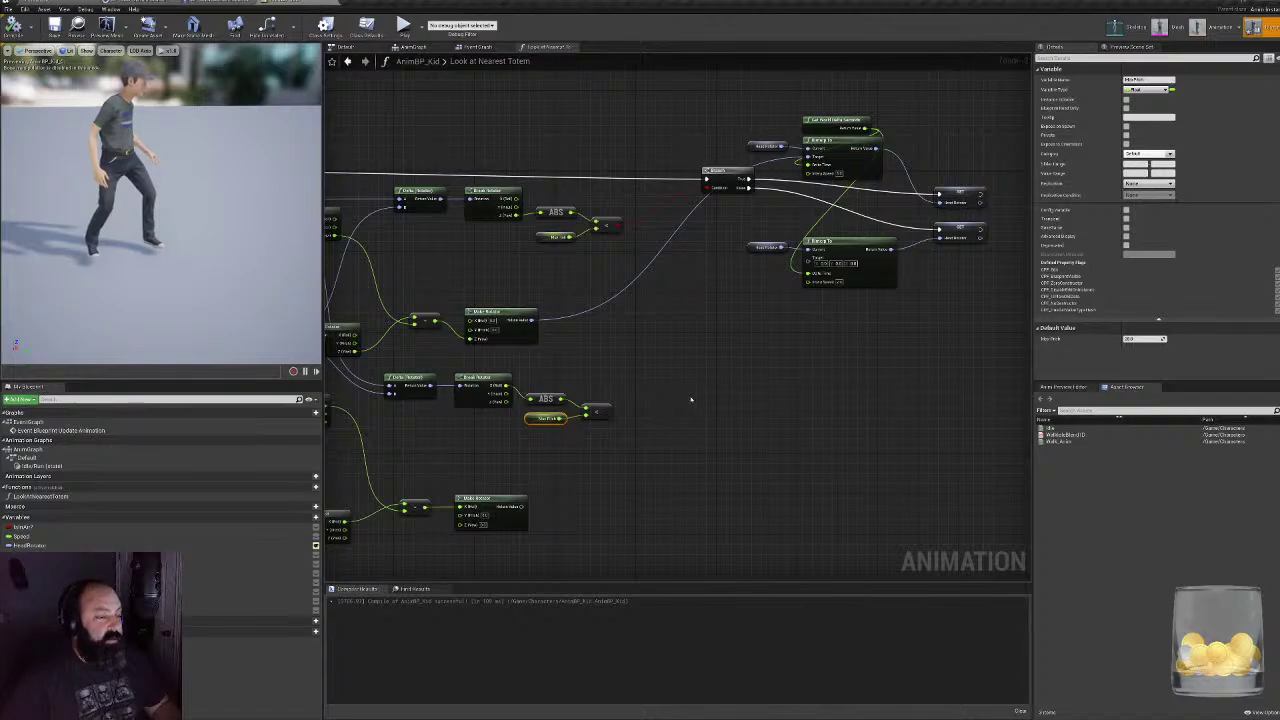
- Combine both less-than results through an AND node into the Branch condition, and connect the lower subtraction to the upper Make Rotator's X (Roll)
right_click_drag(595, 387, 542, 439)
mouse_move(565, 275)
left_mouse_down()
mouse_move(586, 286)
mouse_move(578, 296)
left_mouse_up()
type("not")
key("Return")
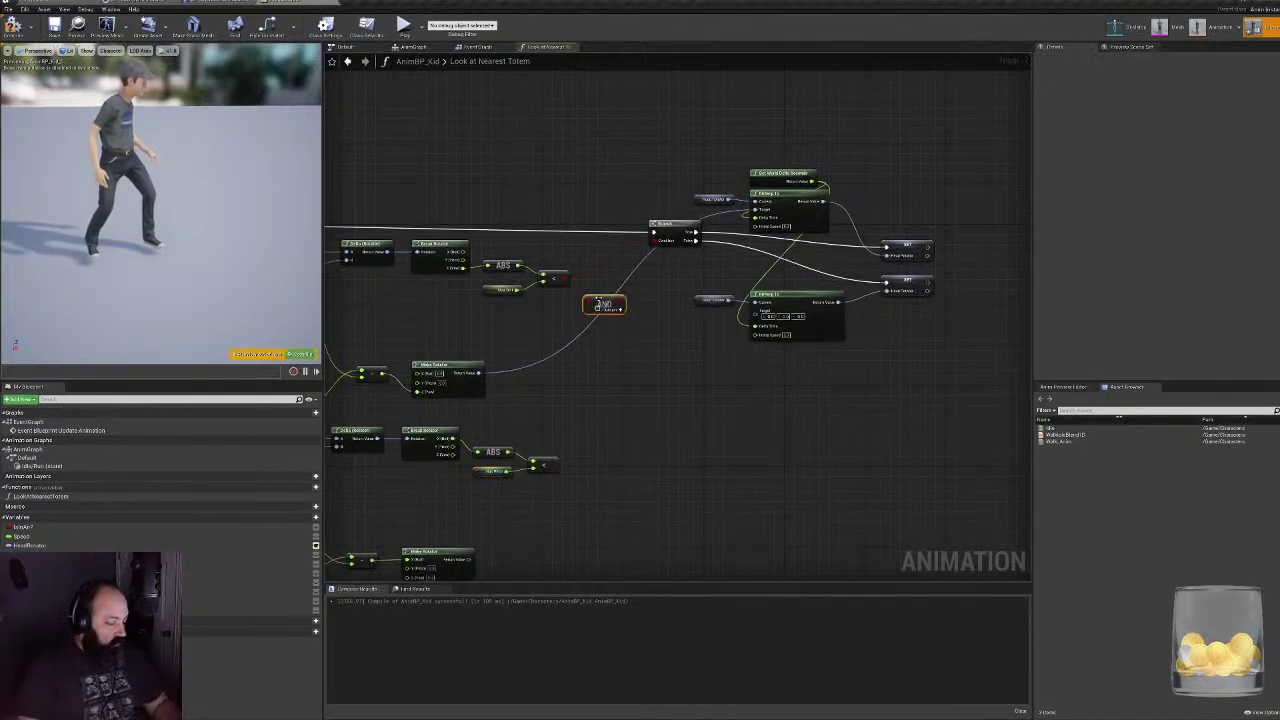
left_click_drag(561, 466, 656, 241)
right_click_drag(651, 442, 722, 425)
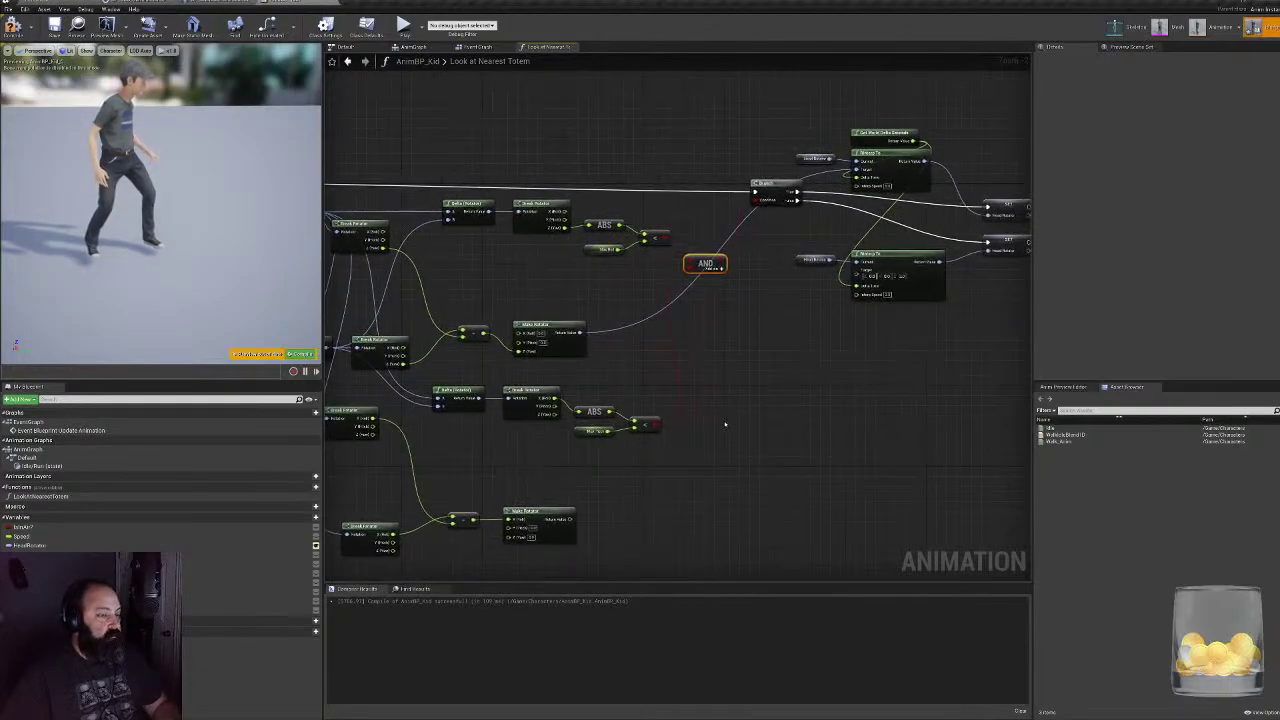
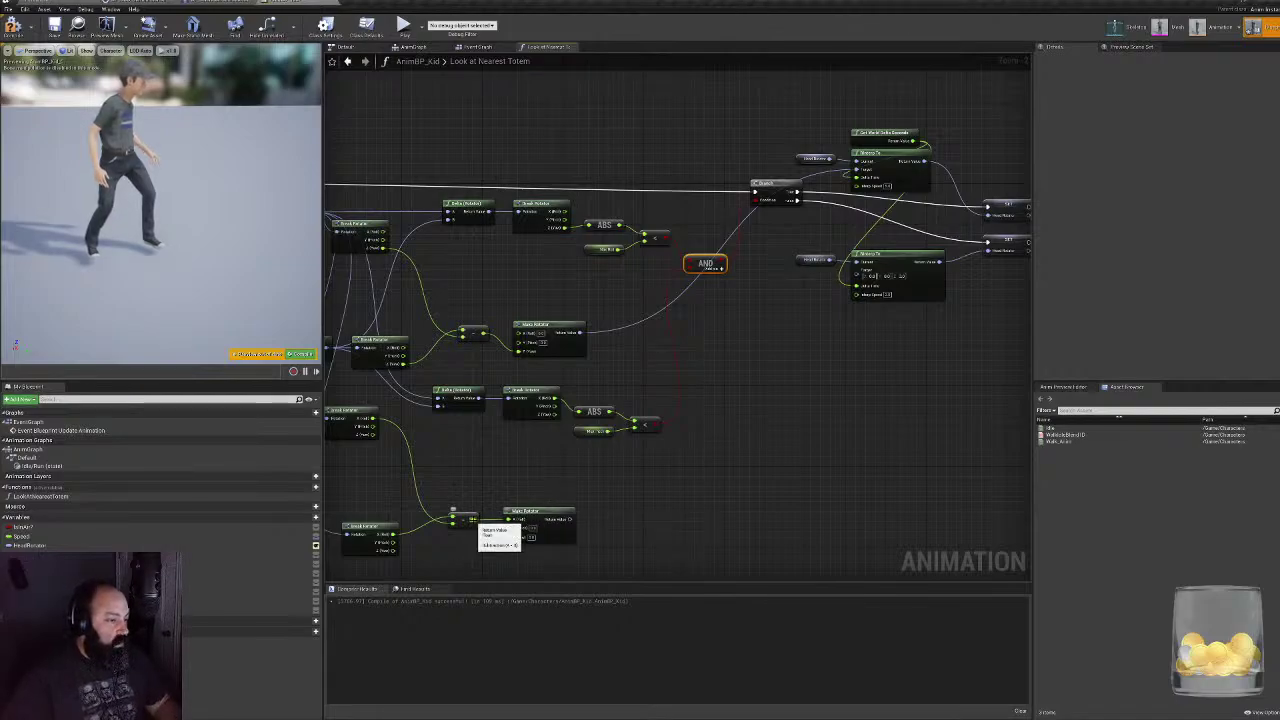
left_click_drag(476, 519, 520, 334)
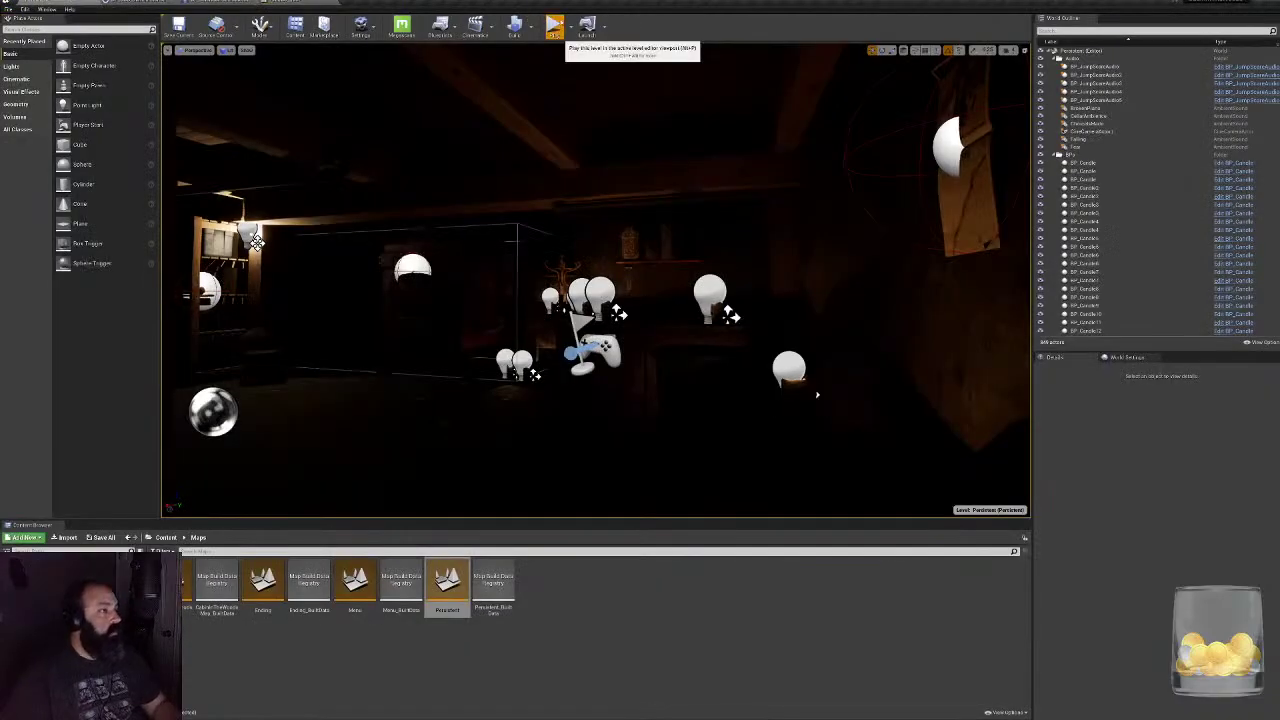
- Play the level from the level editor, fill the name and e-mail fields with placeholder text, and start the game
left_click(553, 23)
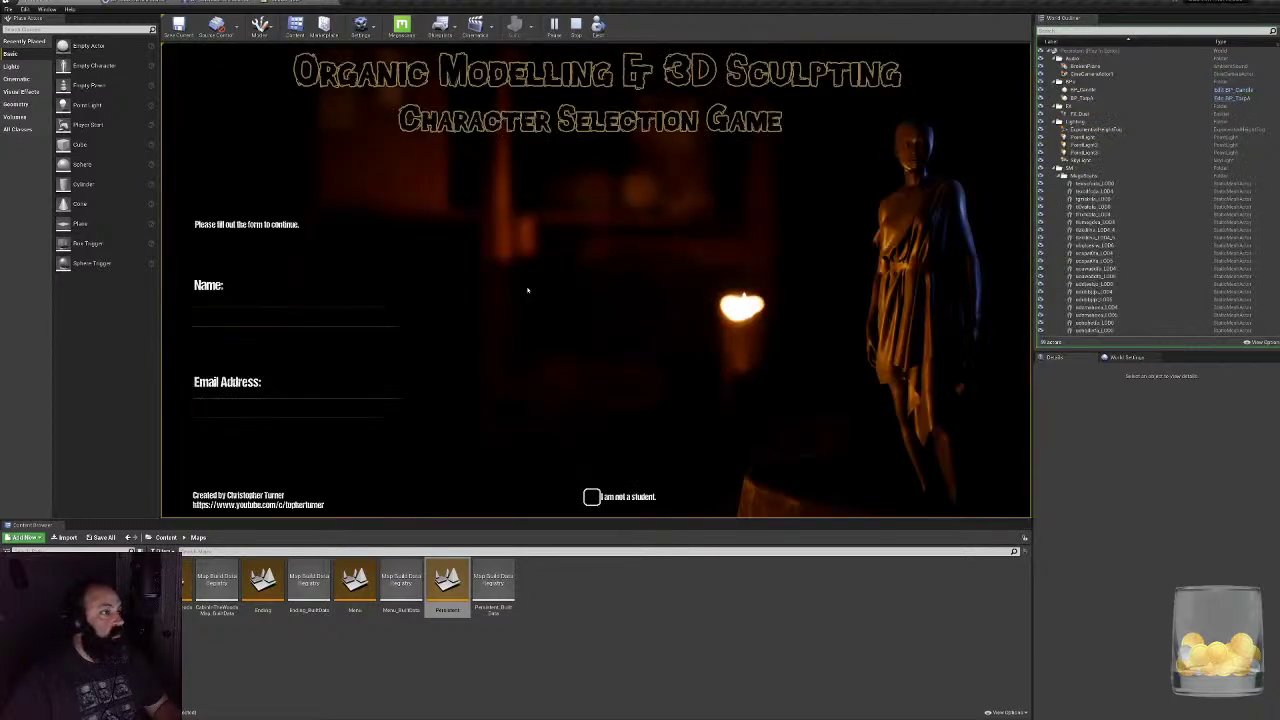
type("asdas")
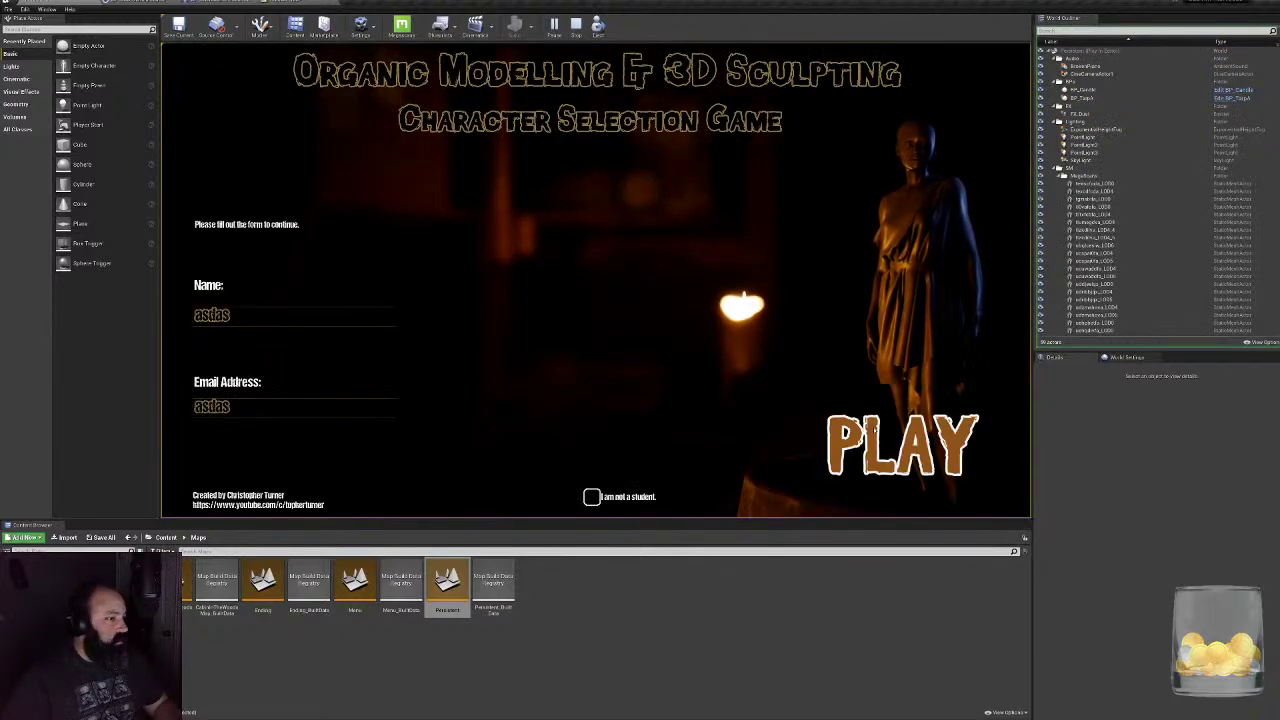
left_click(876, 440)
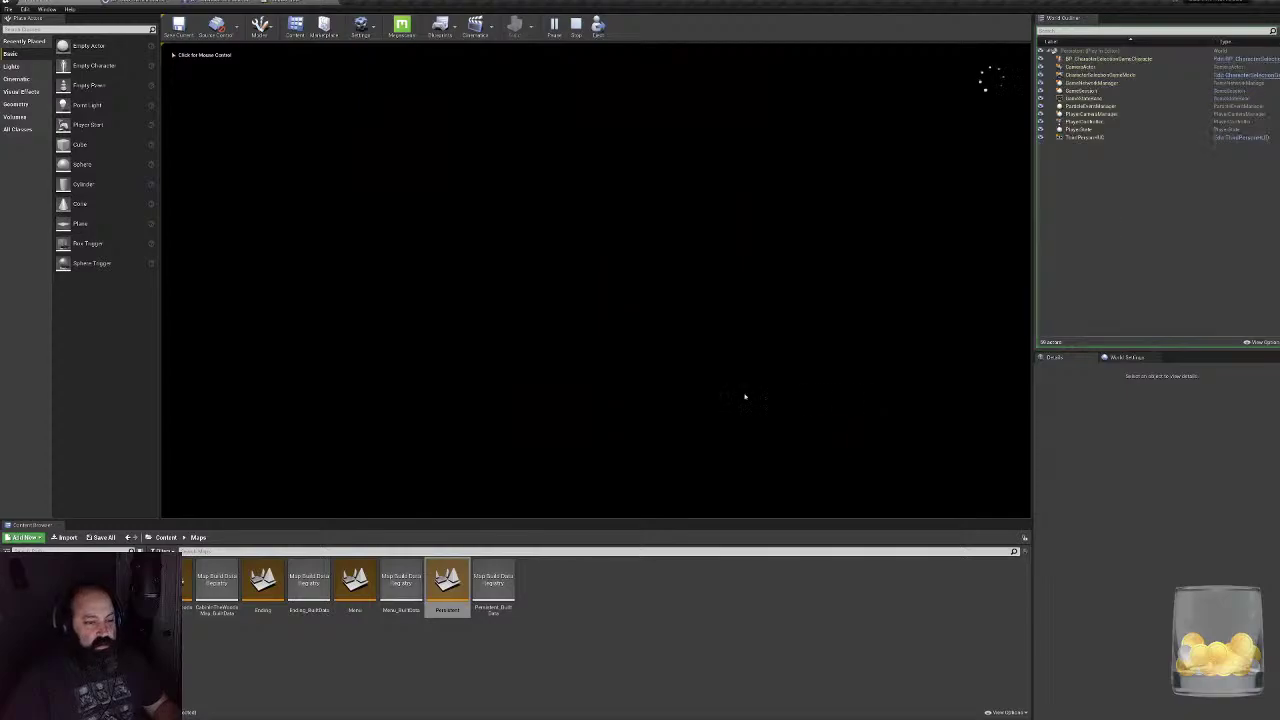
left_click(720, 328)
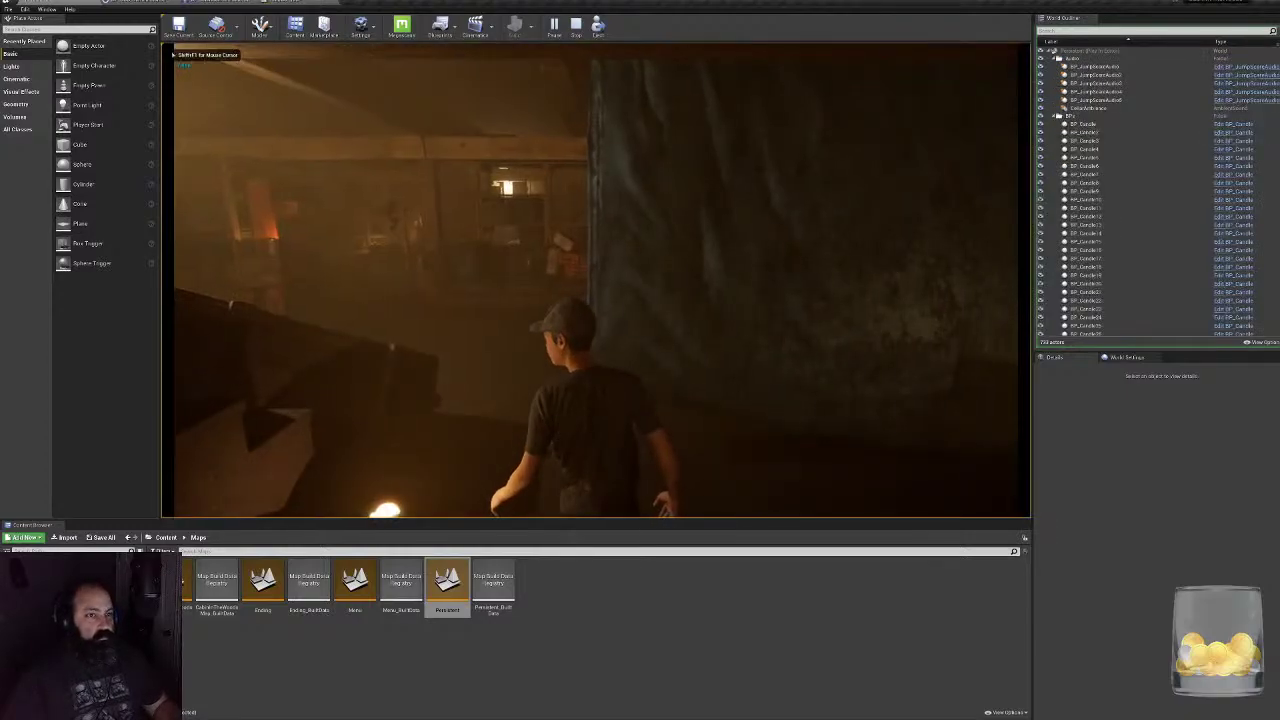
- Walk the kid through the cellar past the shelves, hat stand and wall poster to check the head rotation, and end the play session
key("w")
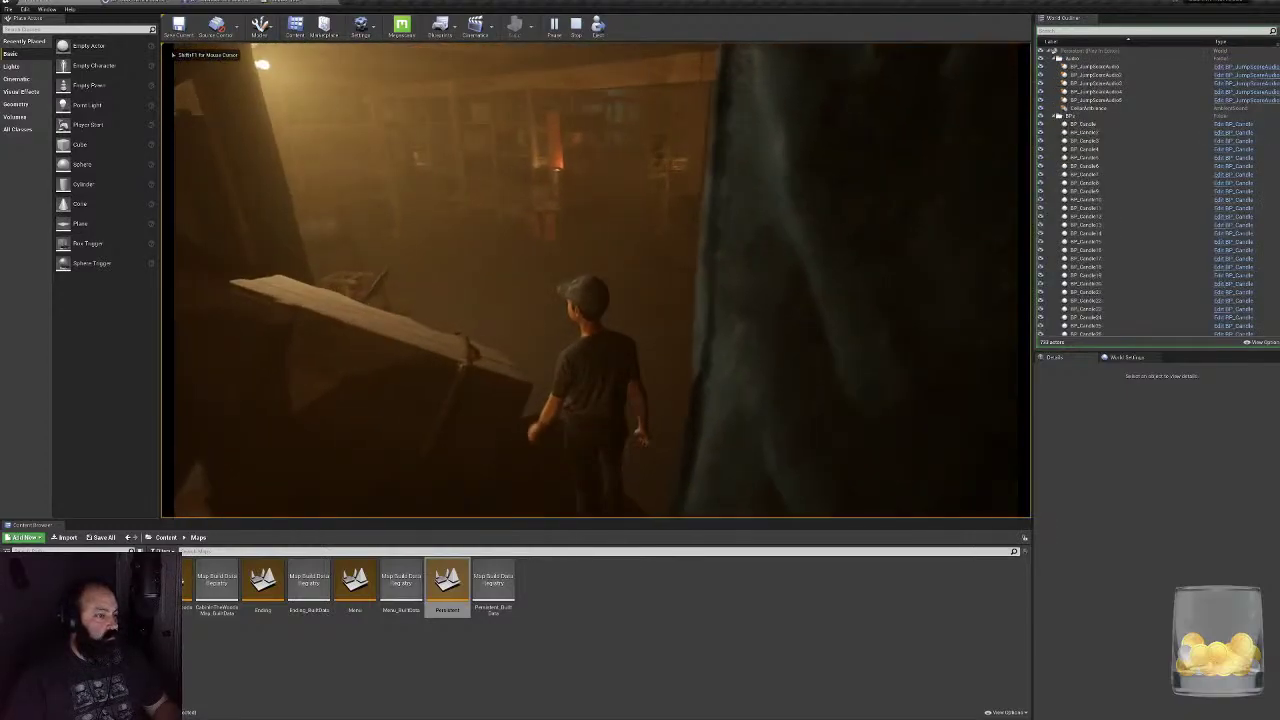
key("w")
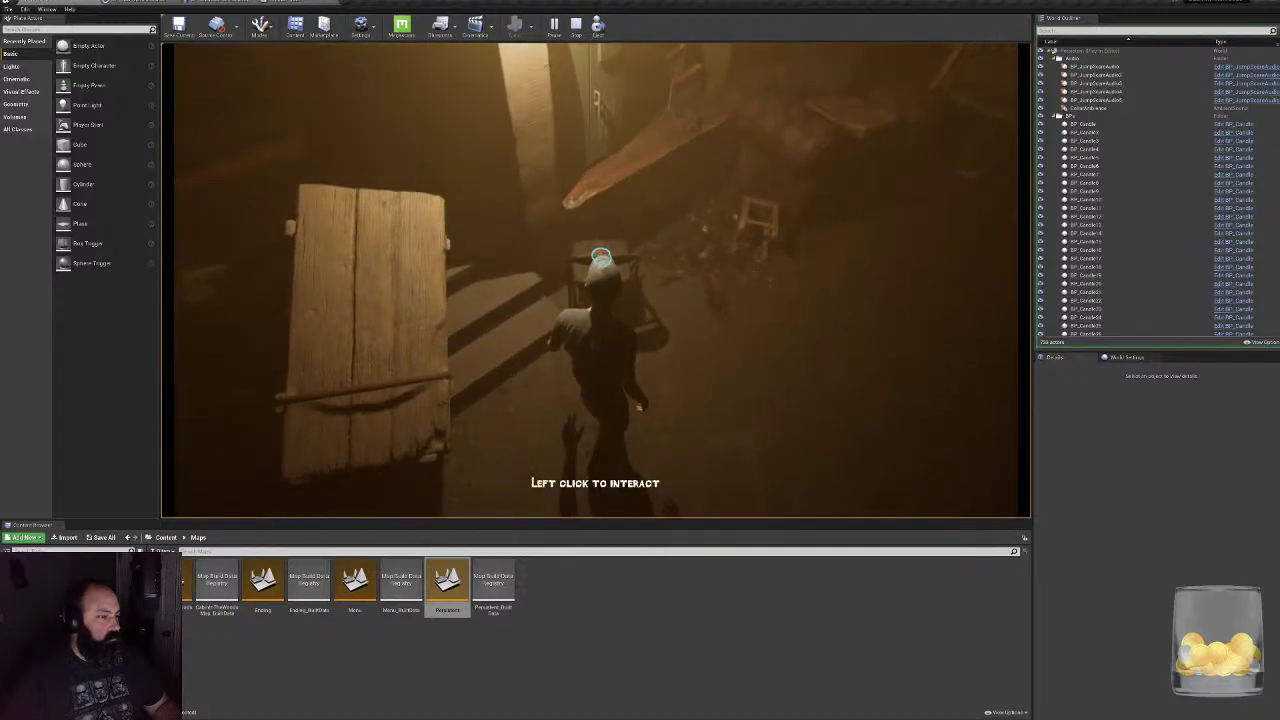
key("w")
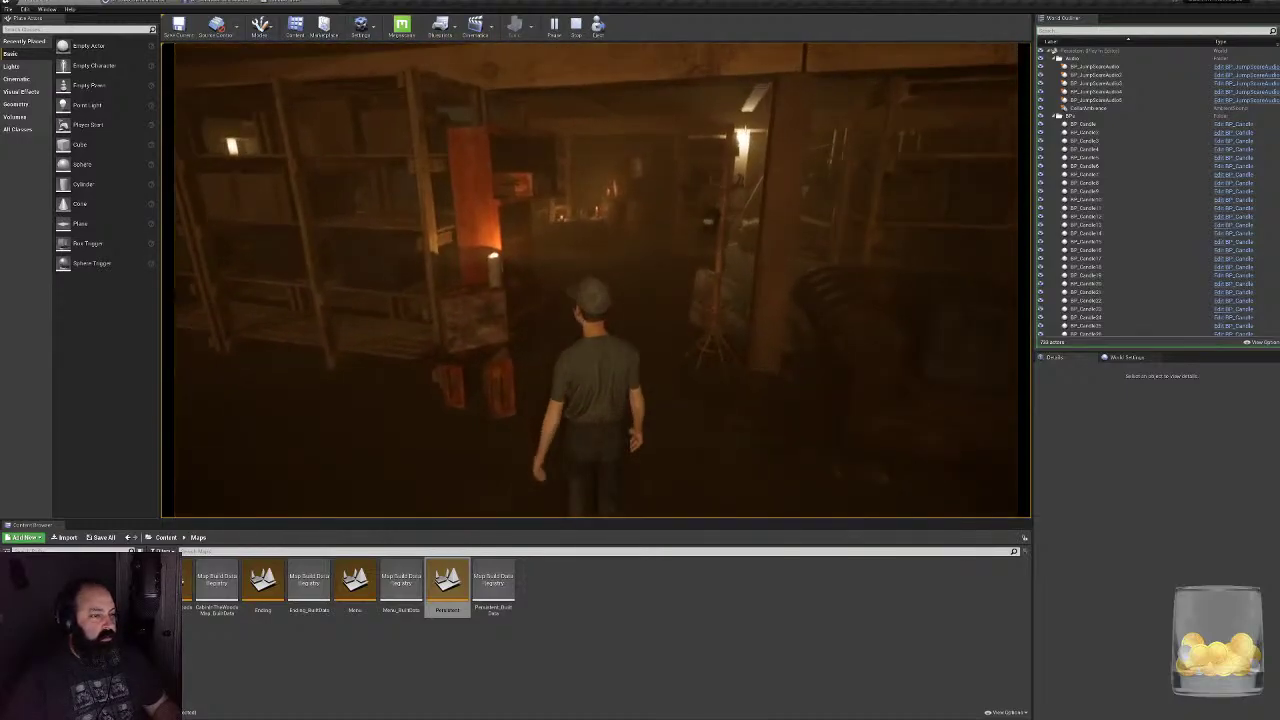
key("w")
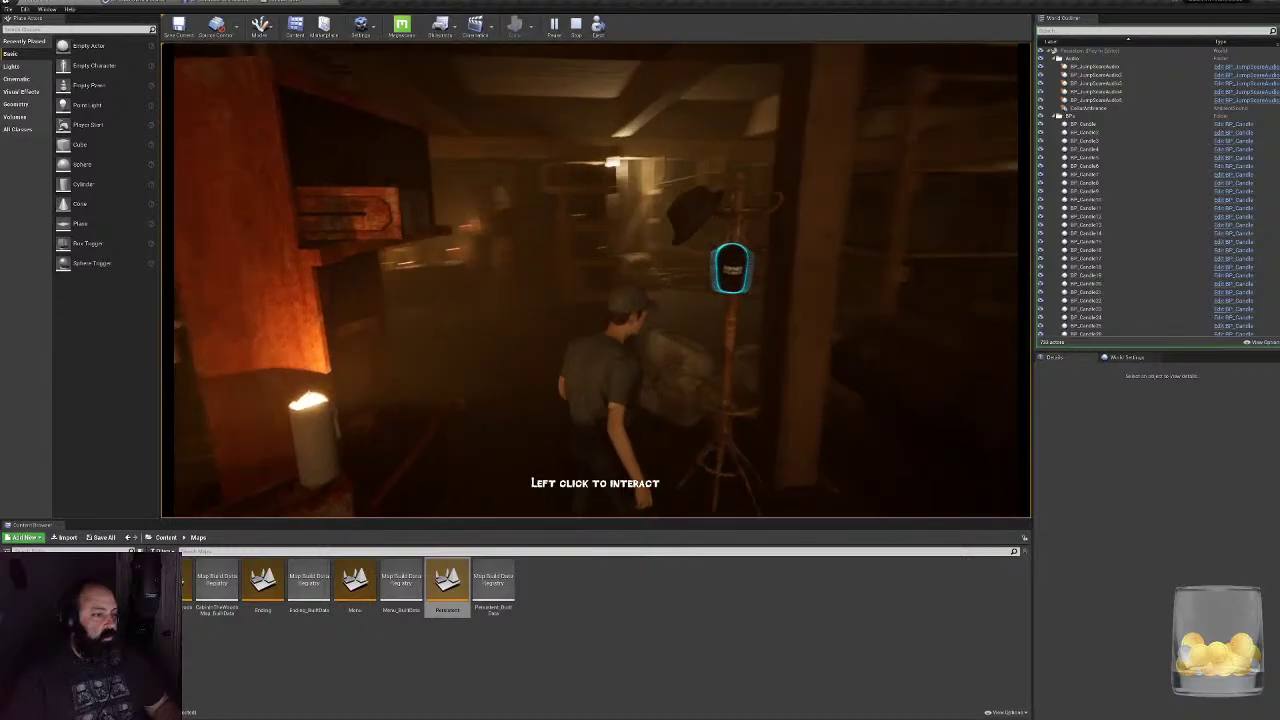
key("w")
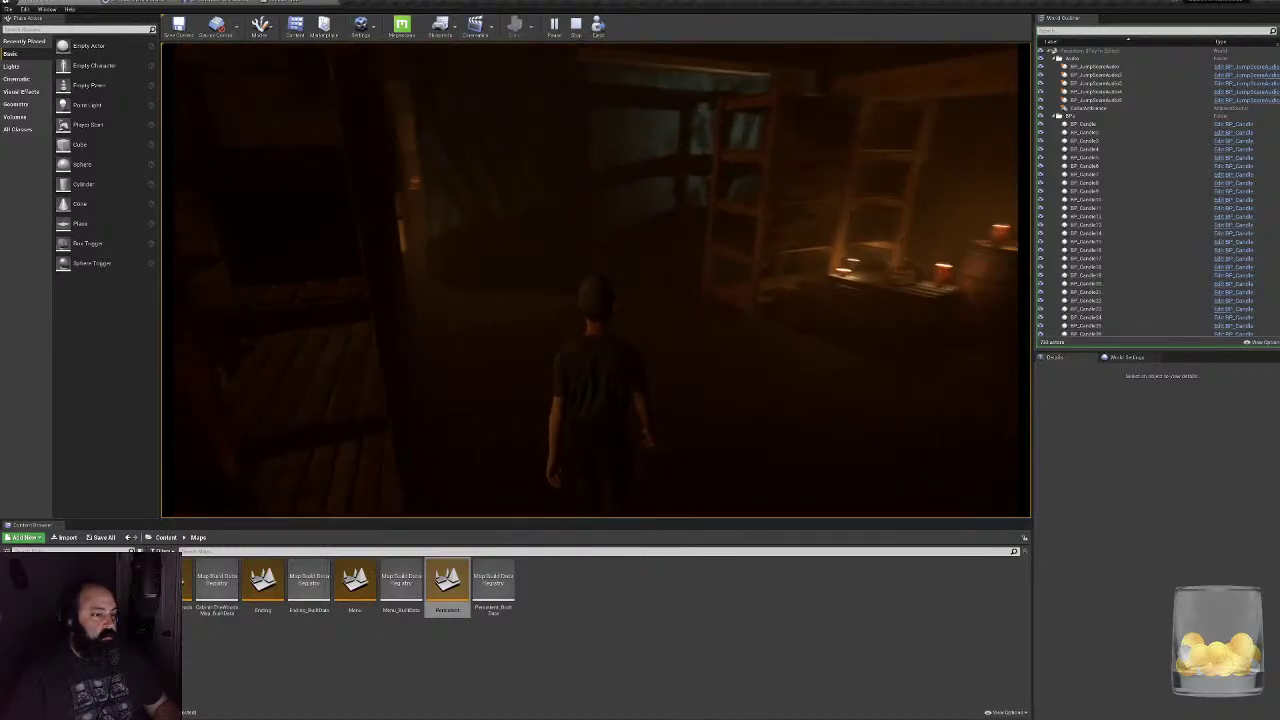
key("w")
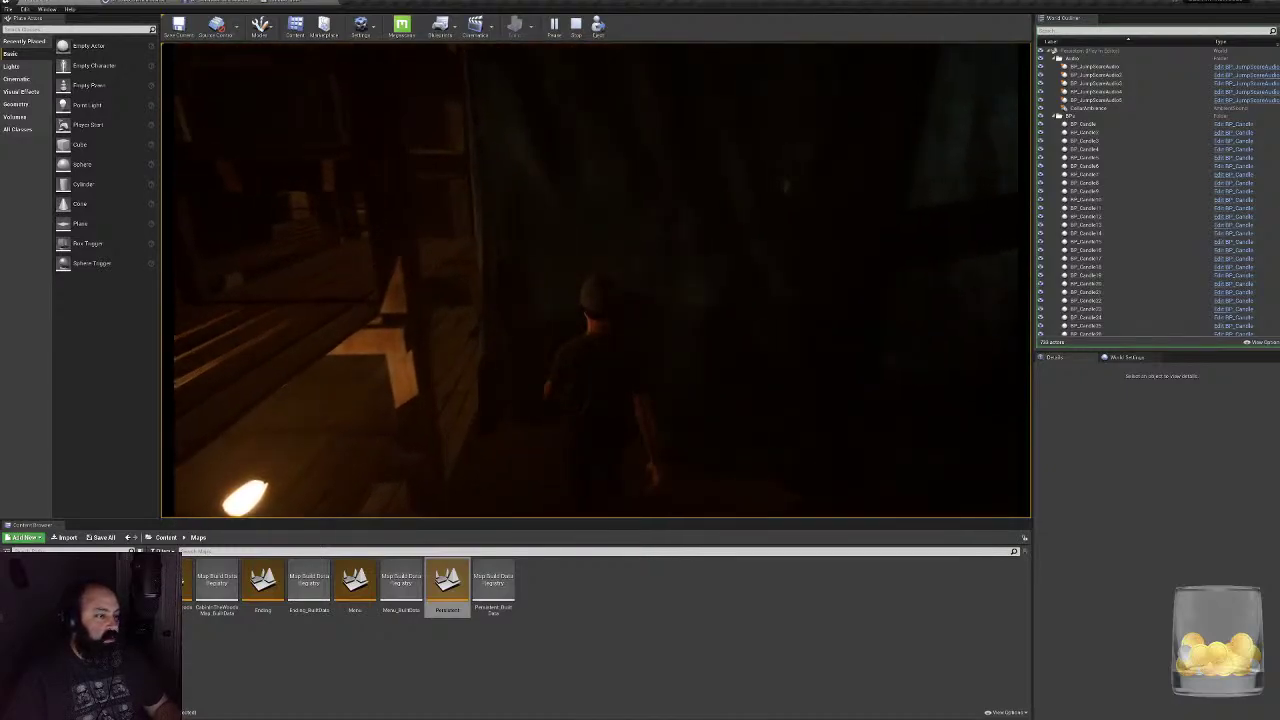
key("w")
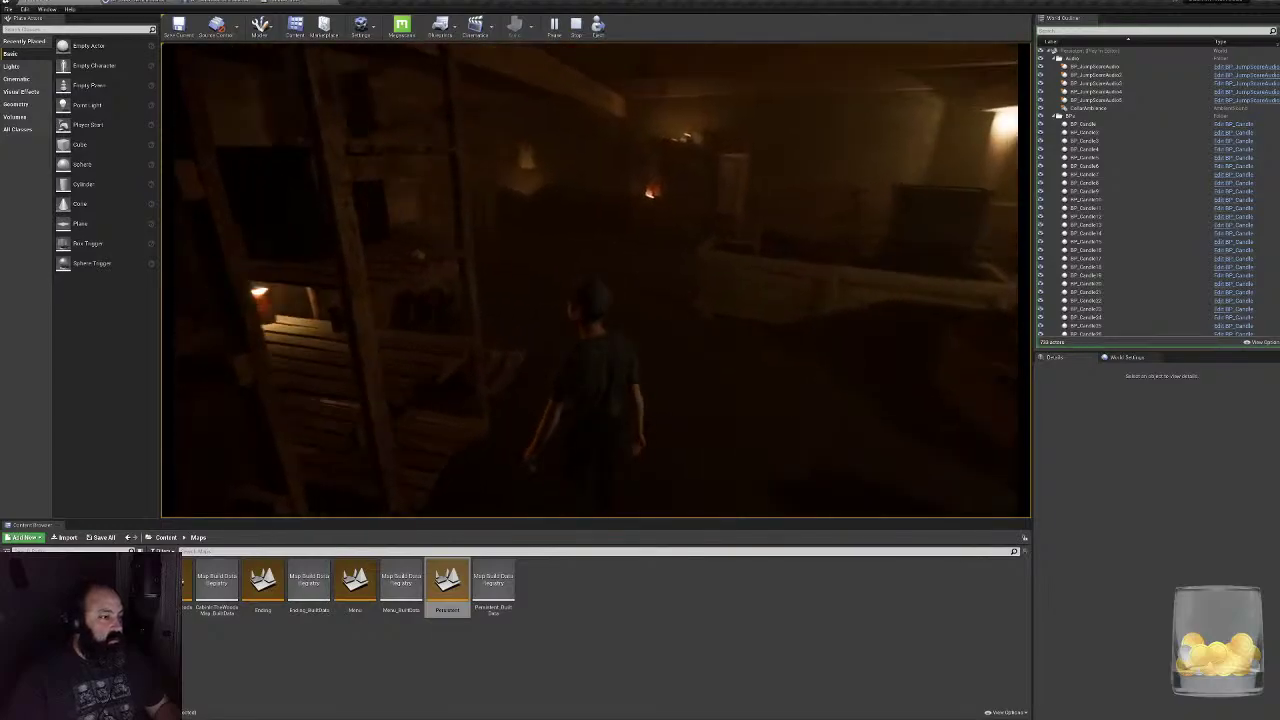
key("w")
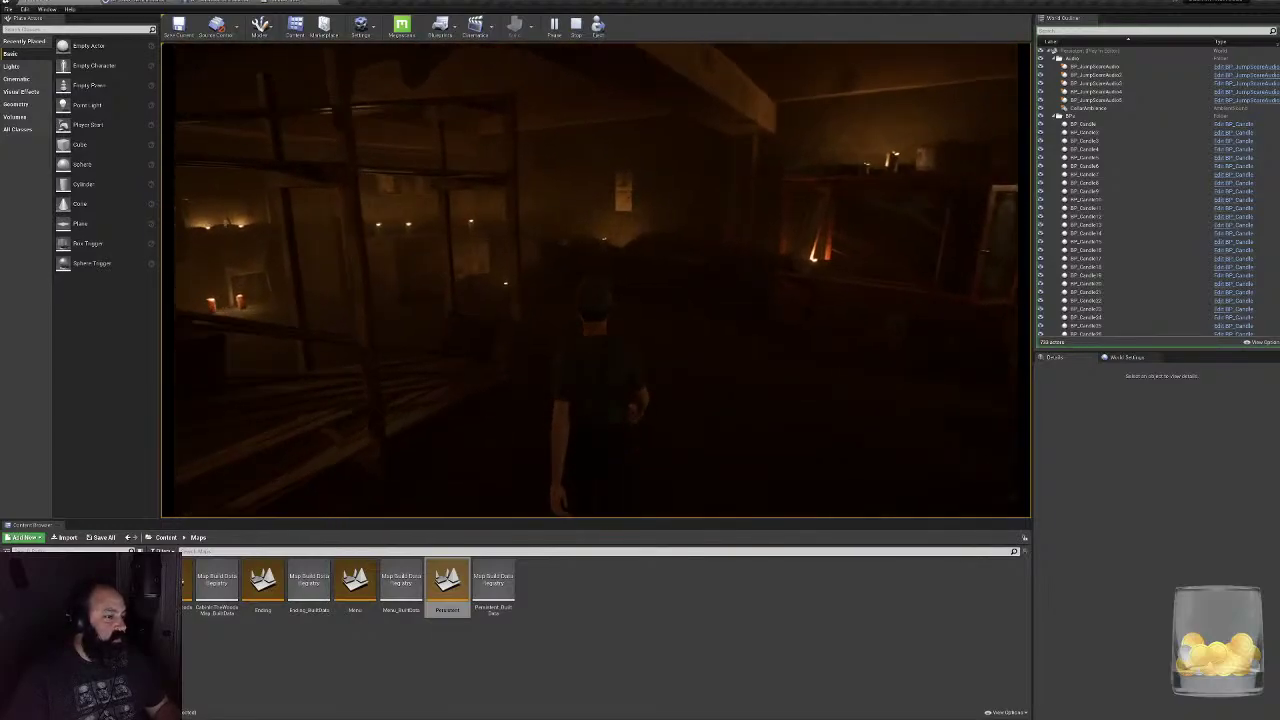
key("w")
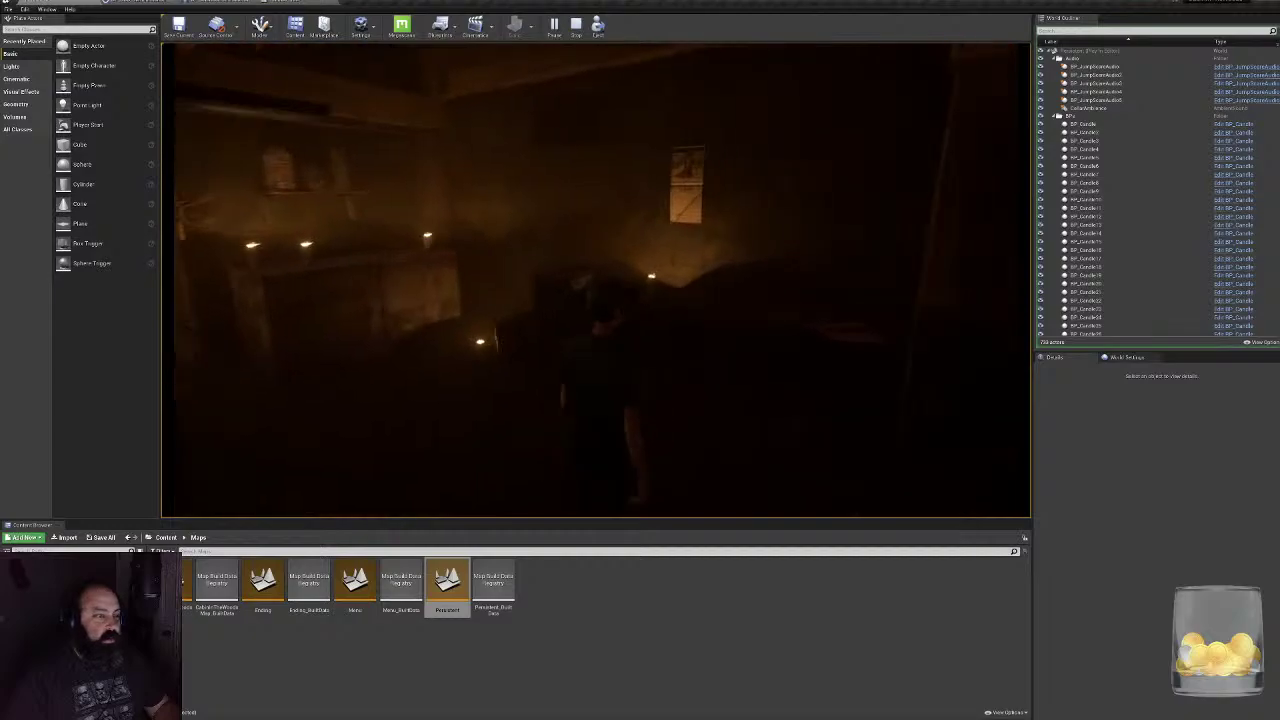
key("w")
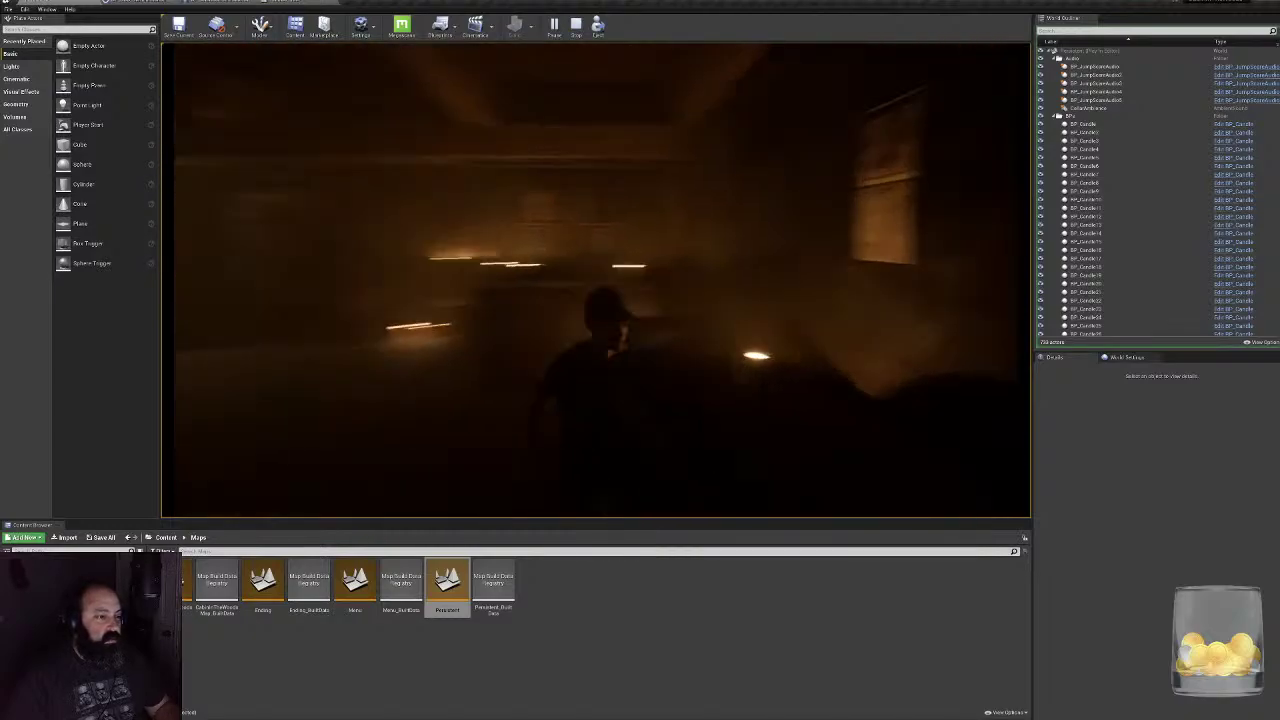
key("w")
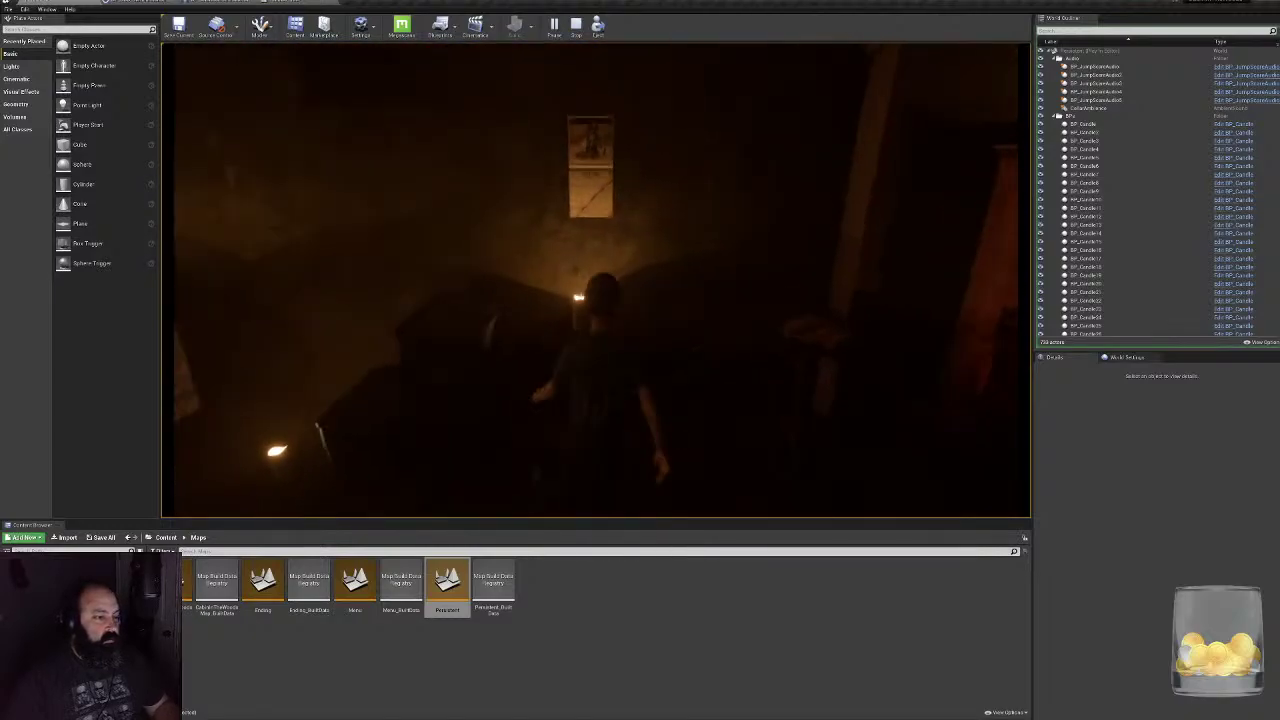
key("s")
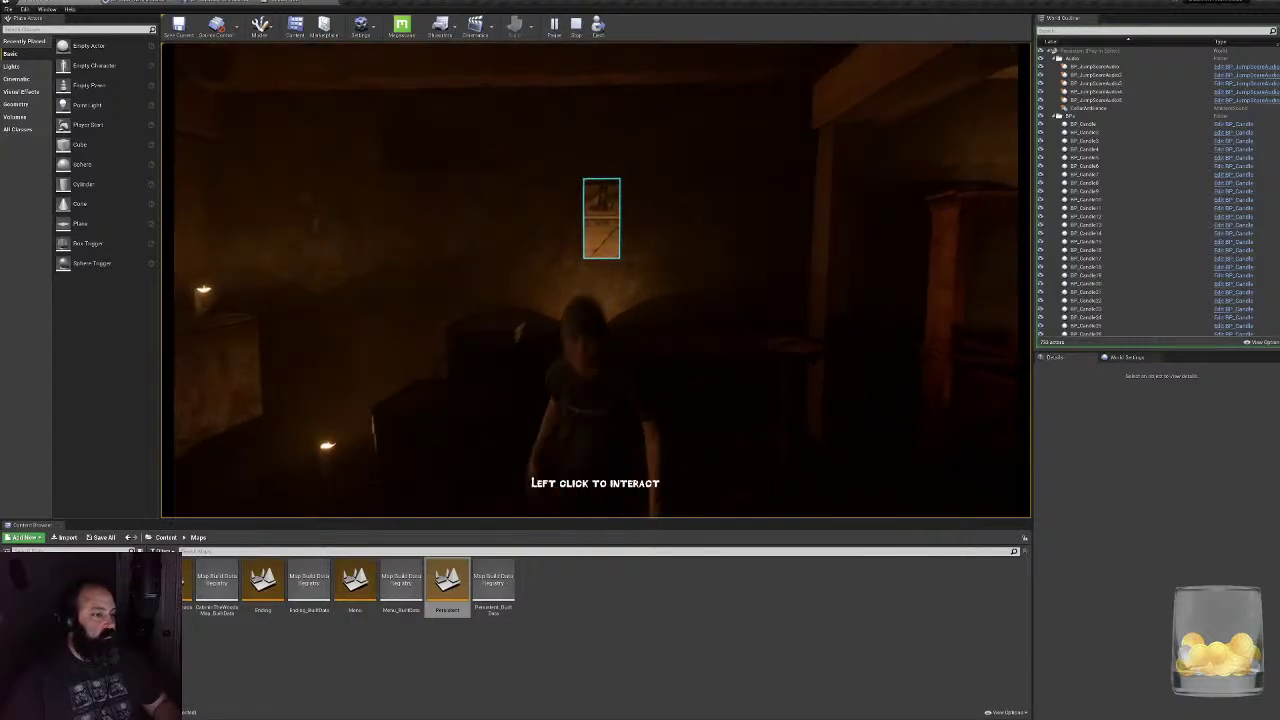
key("w")
left_click(595, 280)
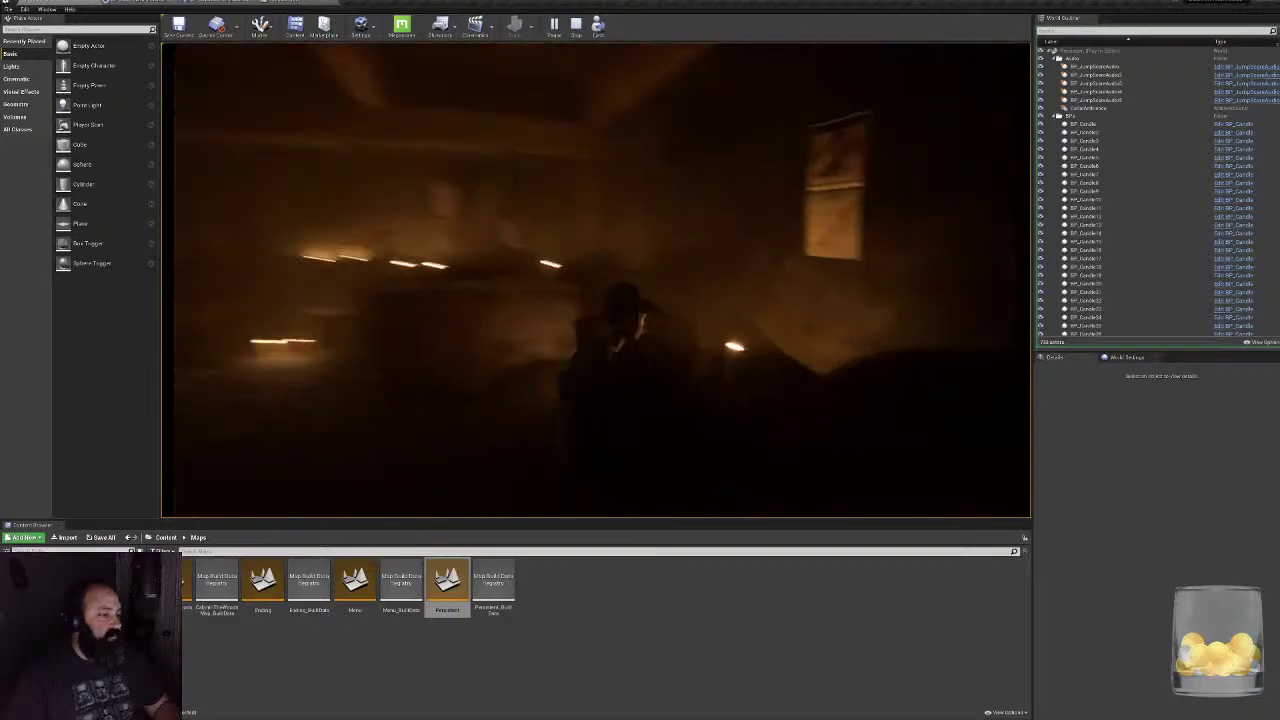
key("Escape")
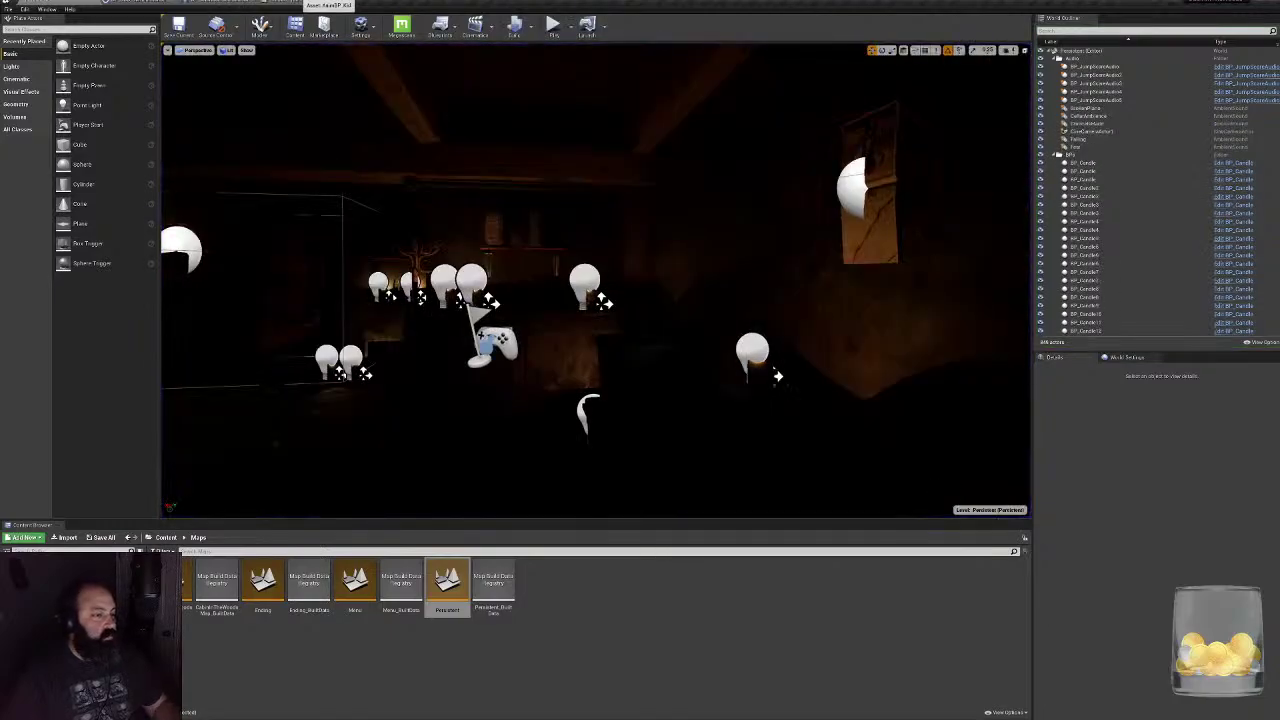
- Return to AnimBP_Kid and move both lower Break Rotators' subtraction wires from X (Roll) to Y (Pitch)
left_click(300, 4)
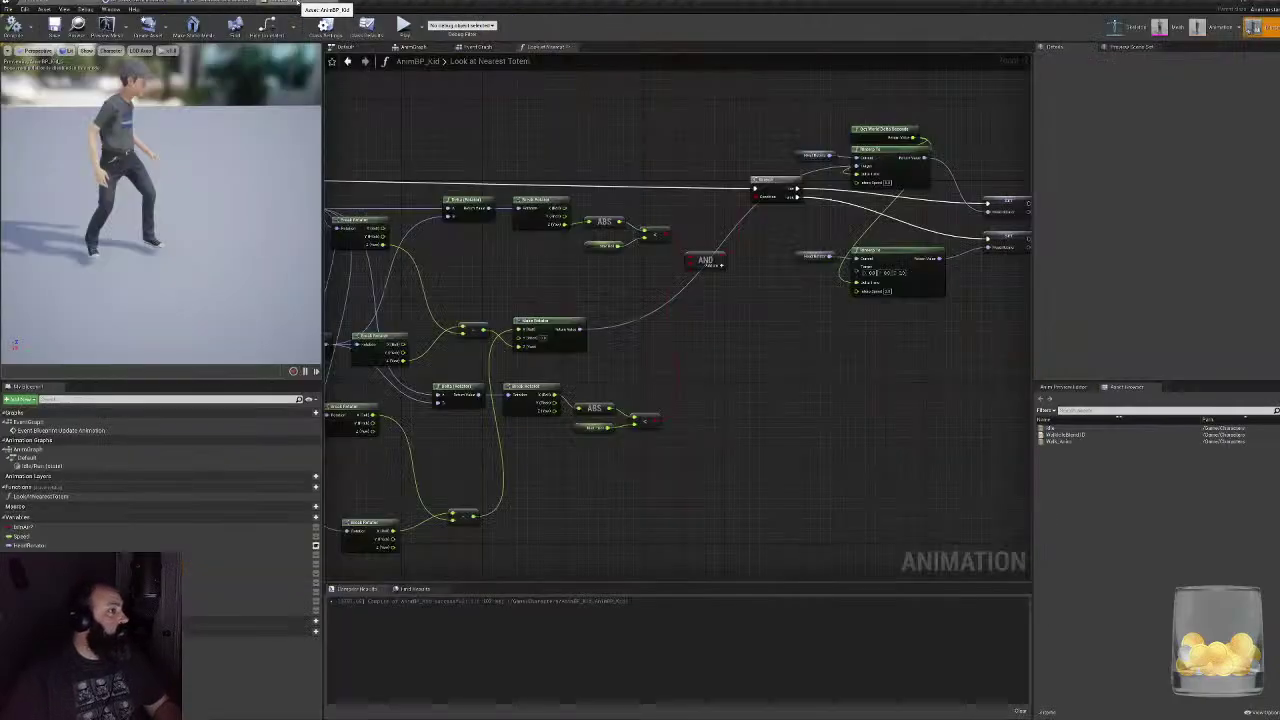
right_click_drag(768, 392, 904, 357)
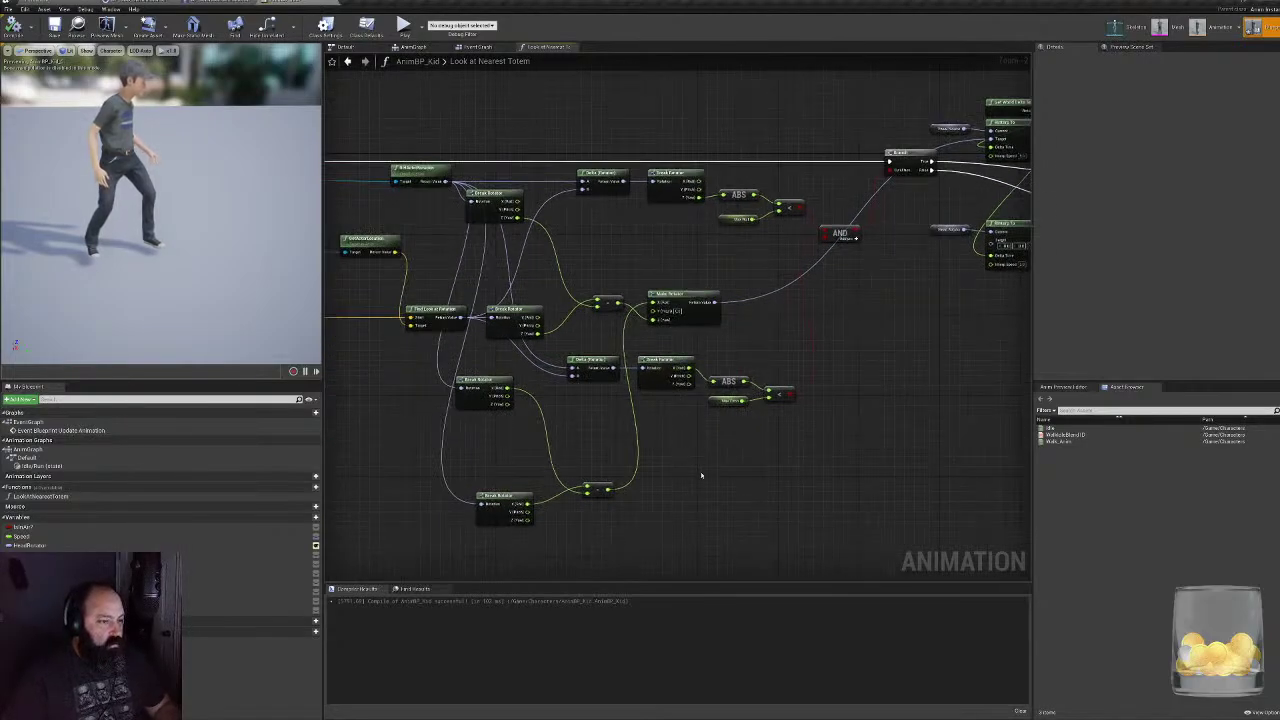
right_click_drag(691, 447, 767, 443)
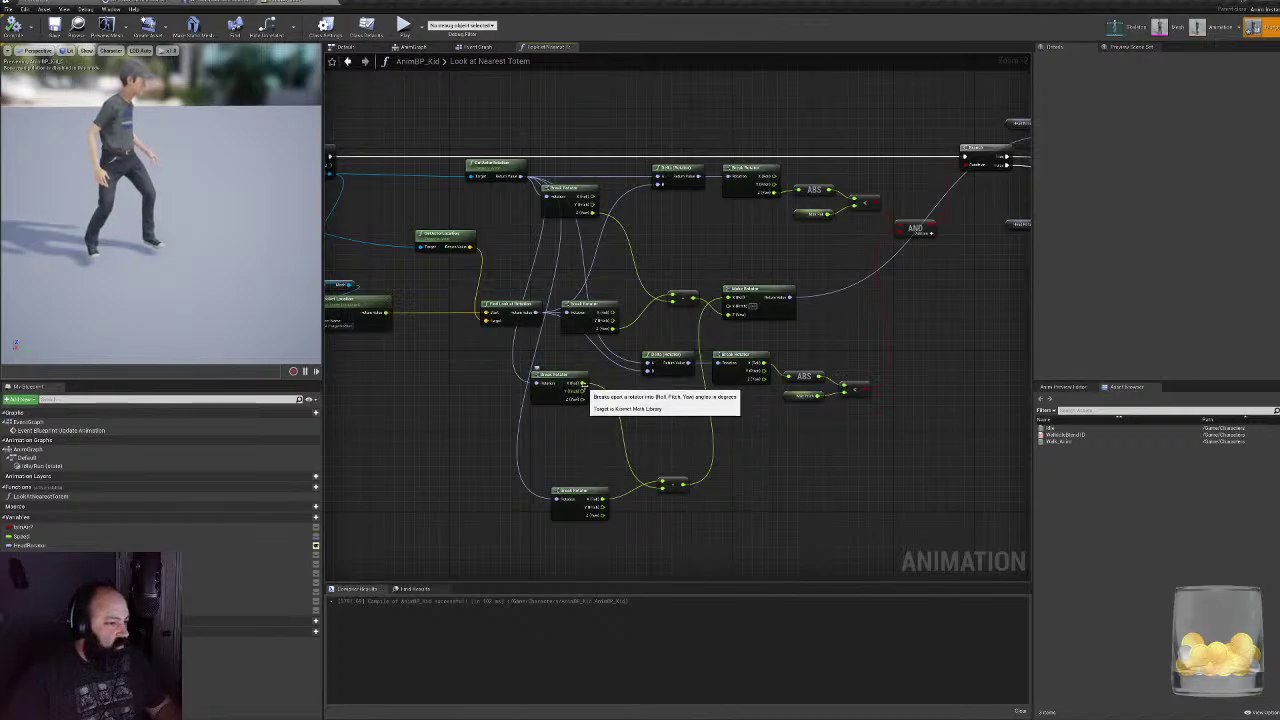
right_click_drag(585, 395, 578, 350)
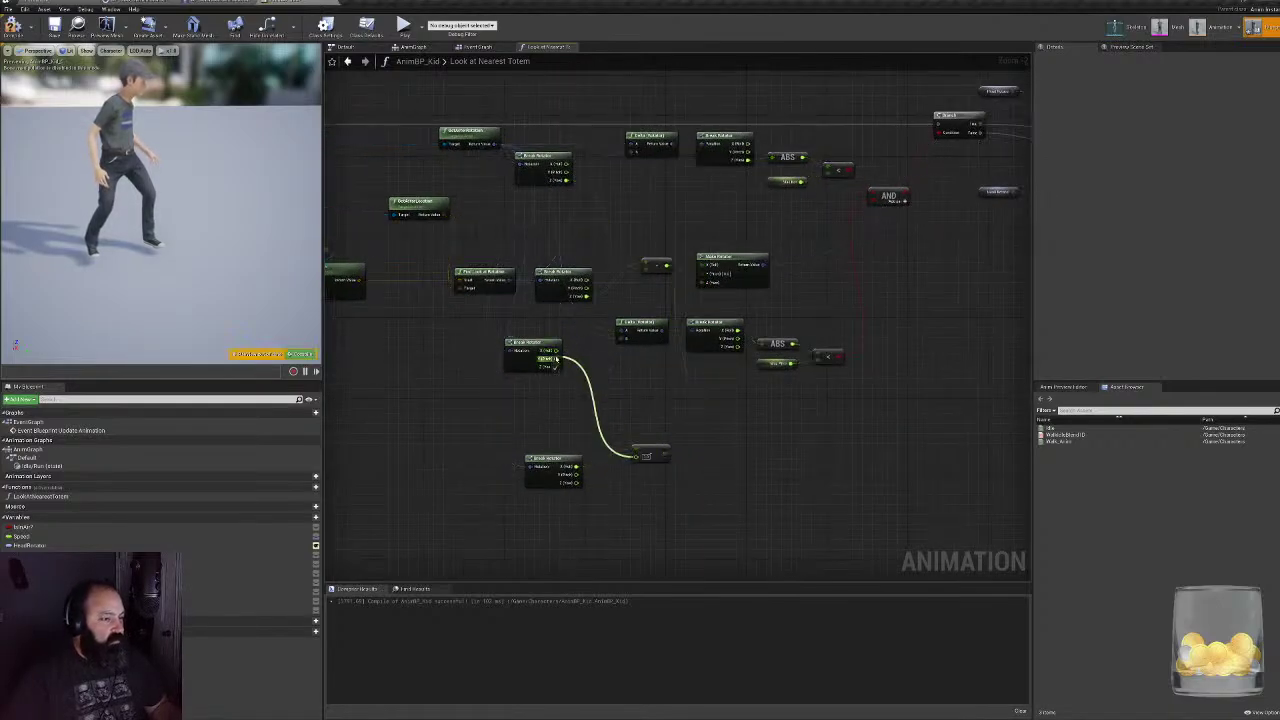
left_click_drag(577, 467, 576, 475, "ctrl")
right_click_drag(703, 372, 641, 404)
scroll(628, 372, "up", 2)
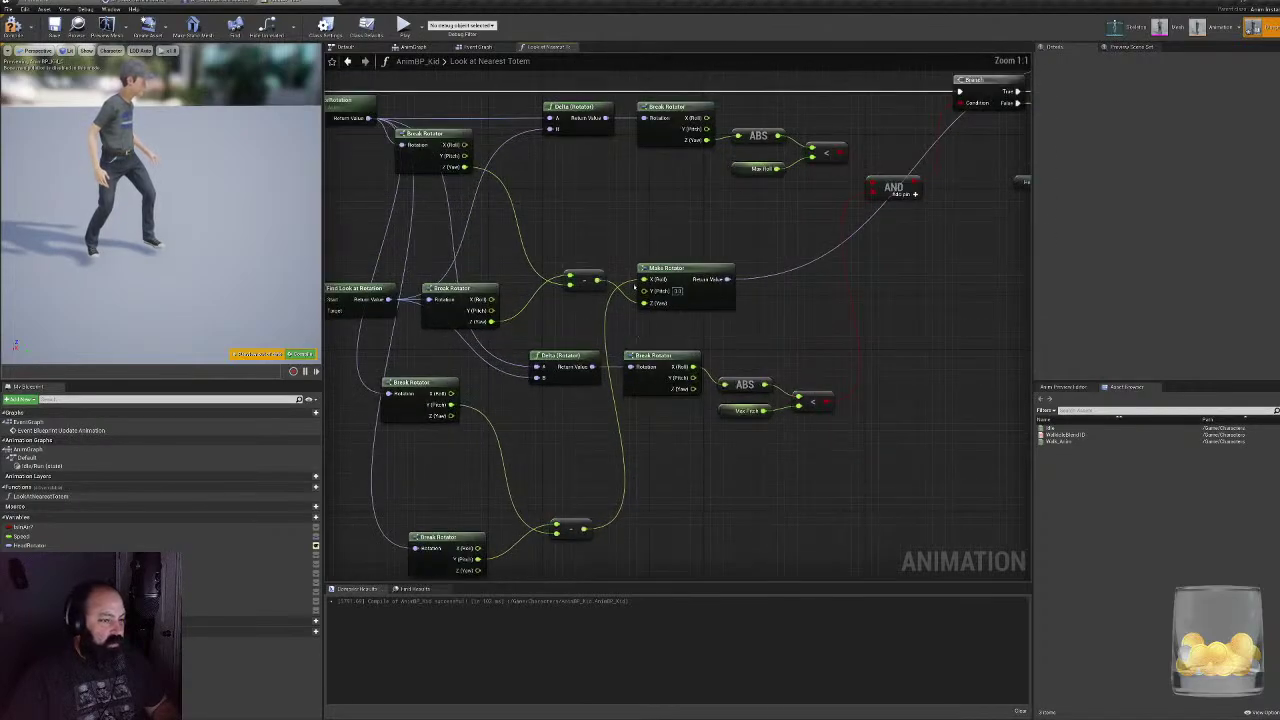
- Move the Make Rotator's X (Roll) wire to Y (Pitch), feed the lower ABS from Break Rotator's Y (Pitch), and compile
left_click_drag(645, 279, 645, 291, "ctrl")
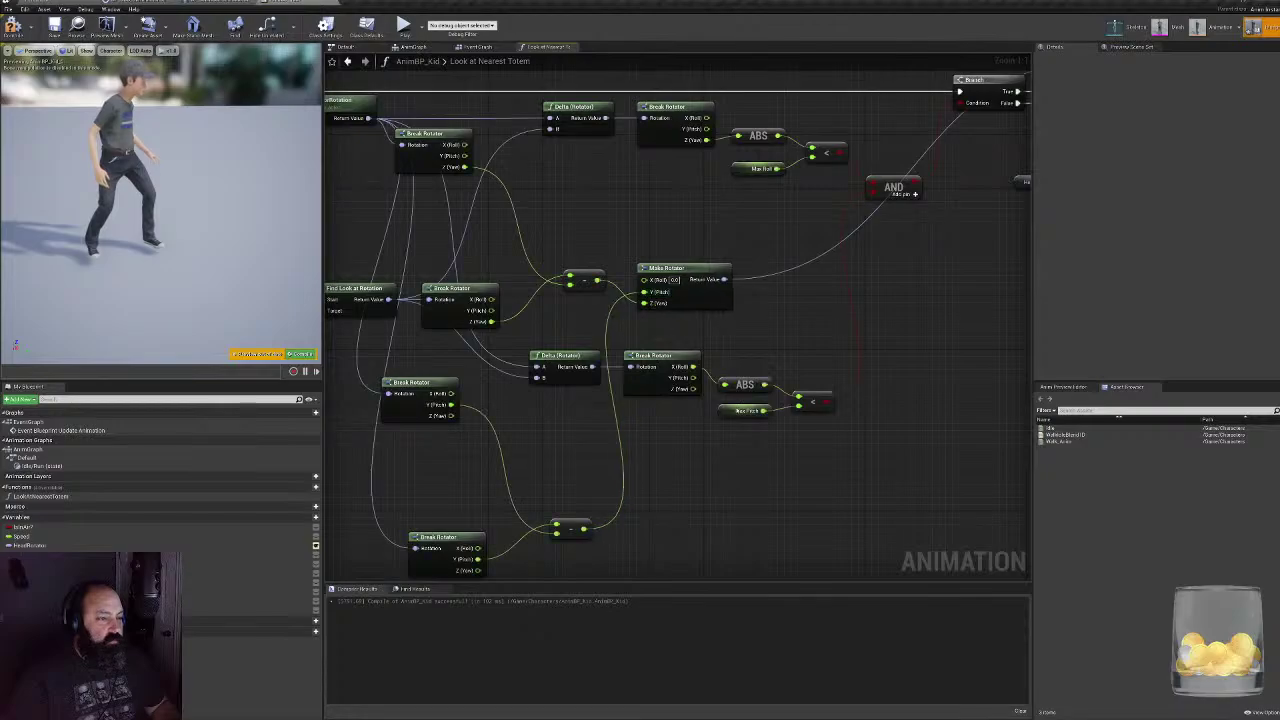
left_click_drag(694, 367, 693, 378, "ctrl")
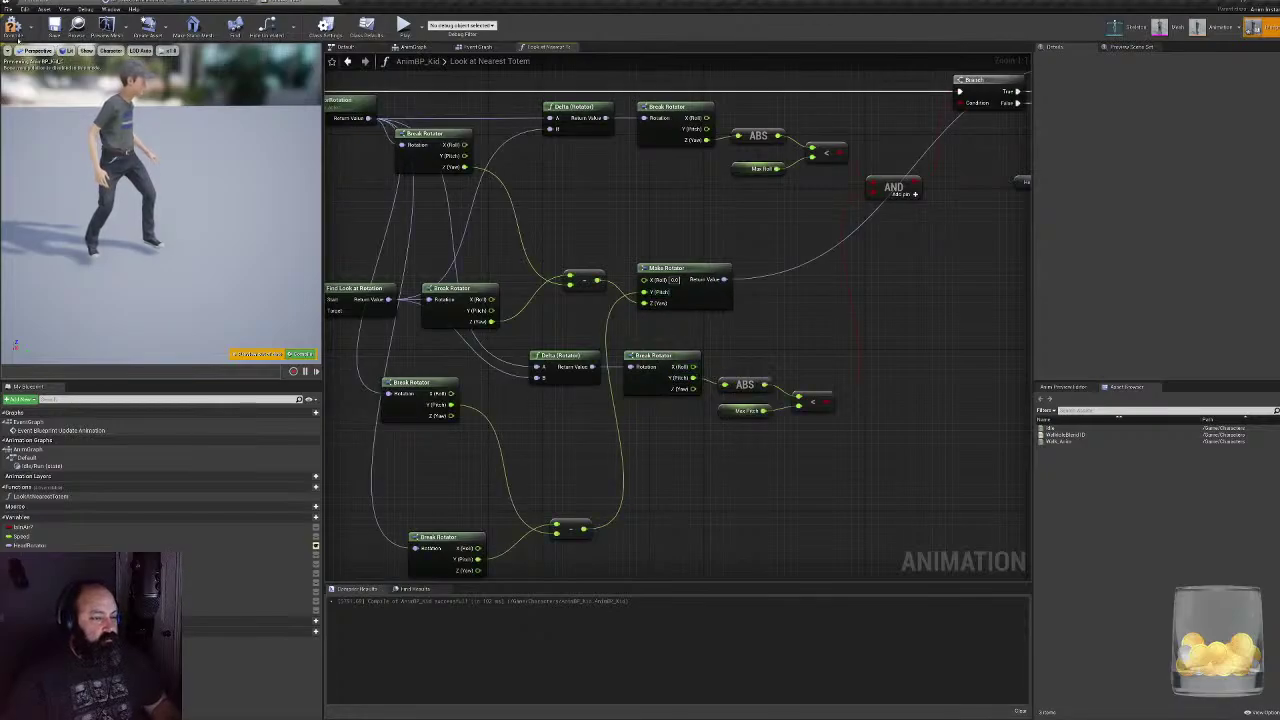
left_click(14, 27)
- Switch to the level editor, play the level, enter placeholder text for name and e-mail, and start the game
left_click(54, 3)
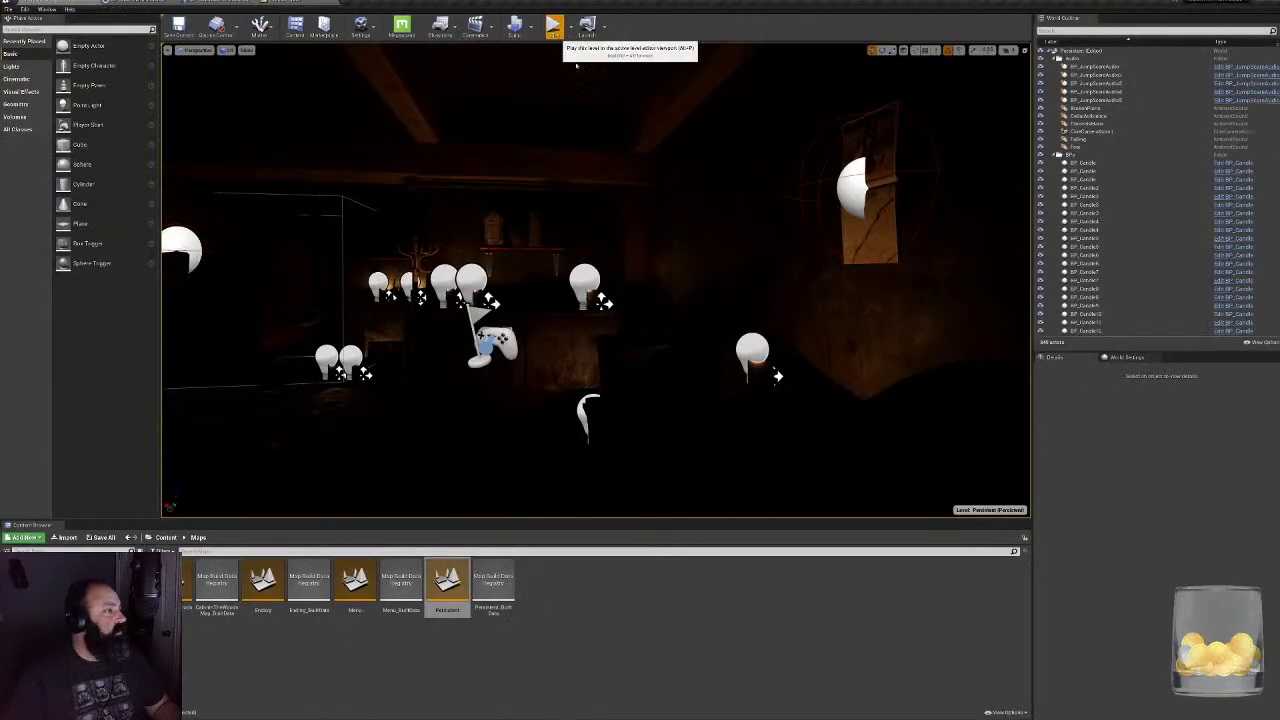
left_click(553, 25)
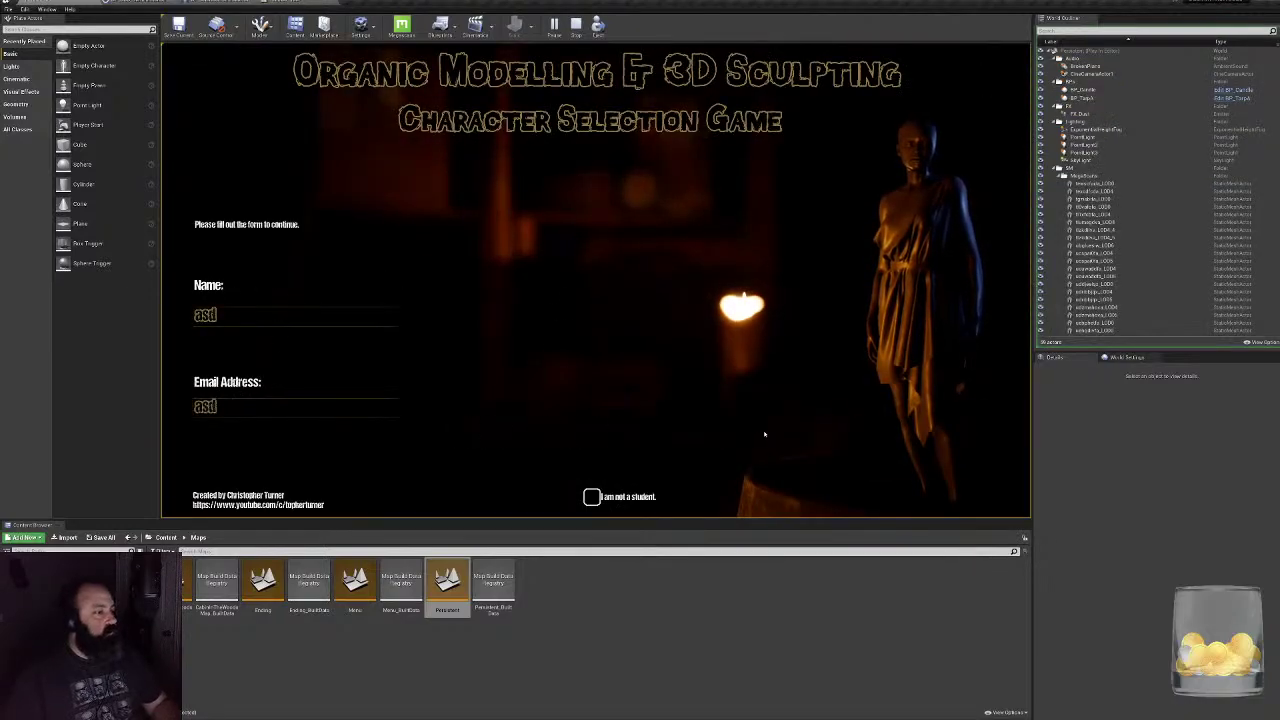
left_click(866, 434)
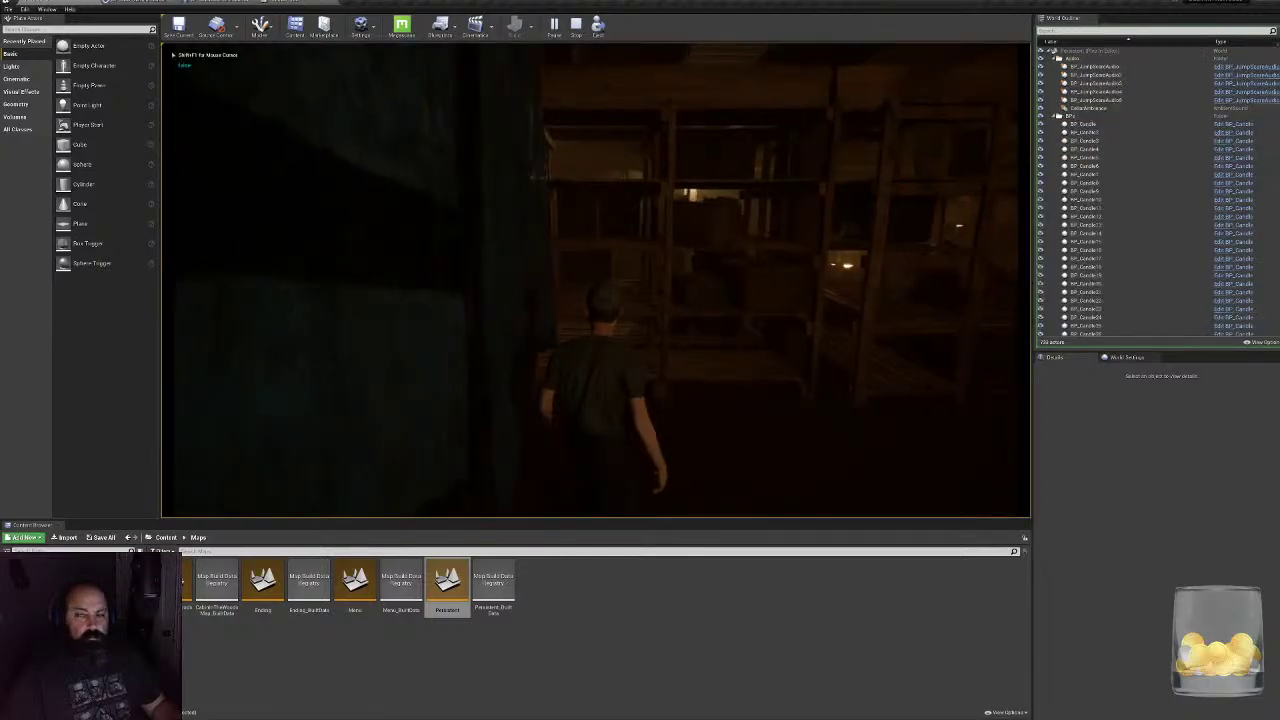
- Walk the kid through the cellar past the candles, antlers and hat stand to check the pitch rotation, and end the play session
key("w")
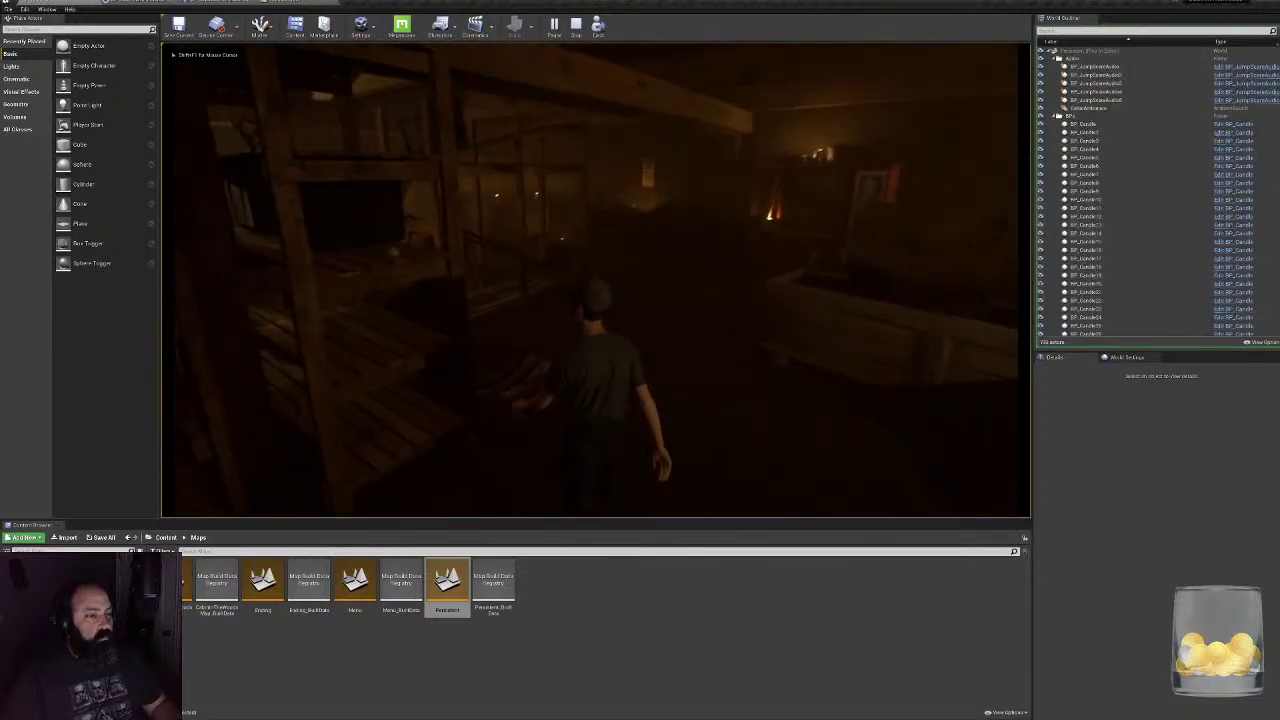
key("w")
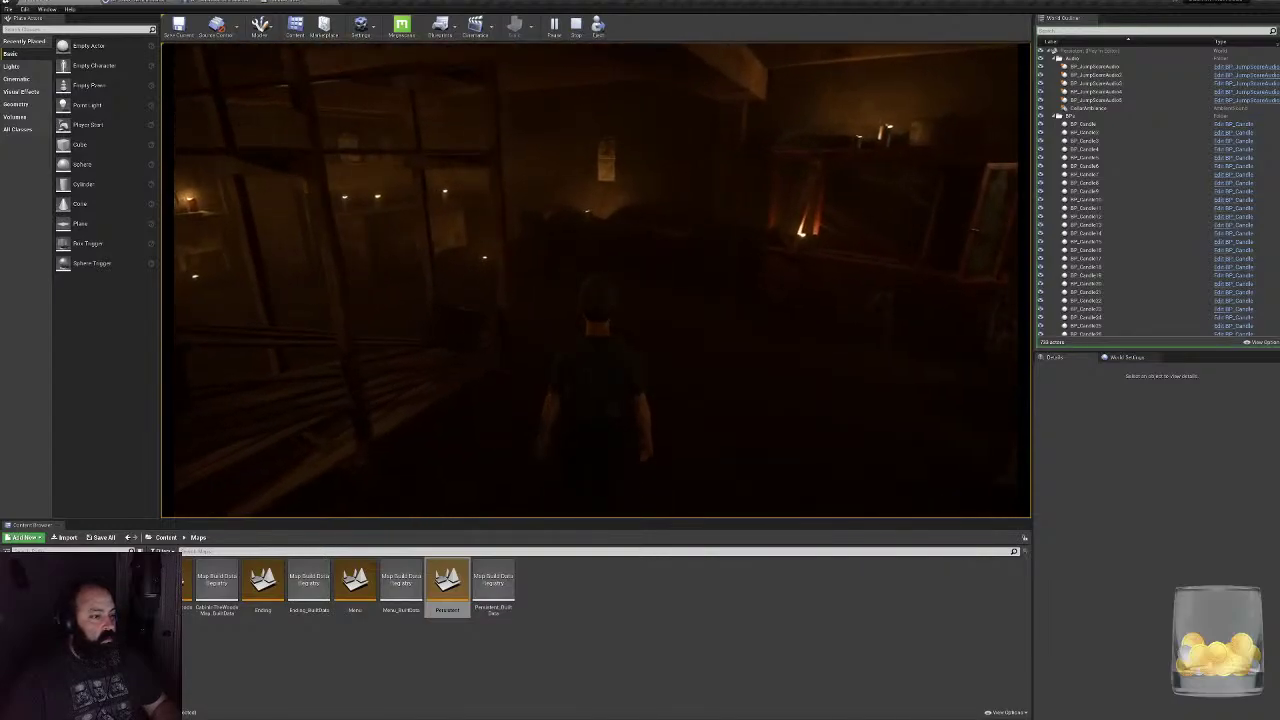
key("w")
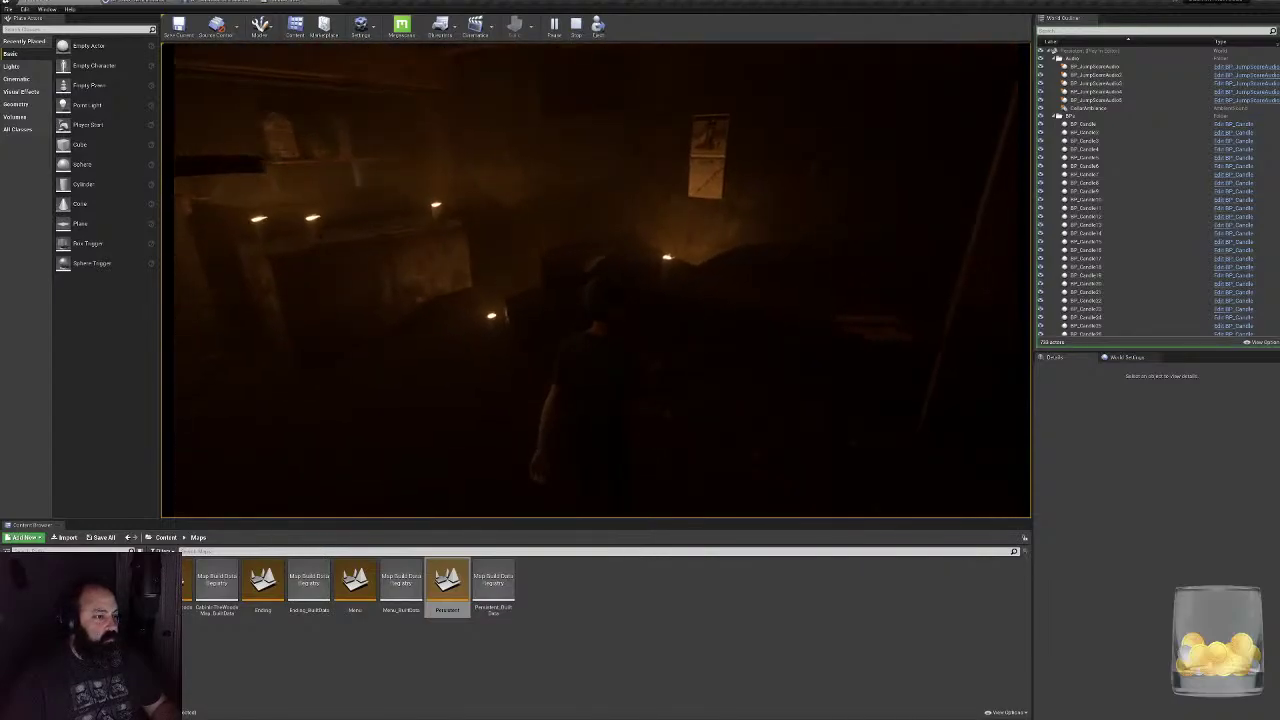
key("w")
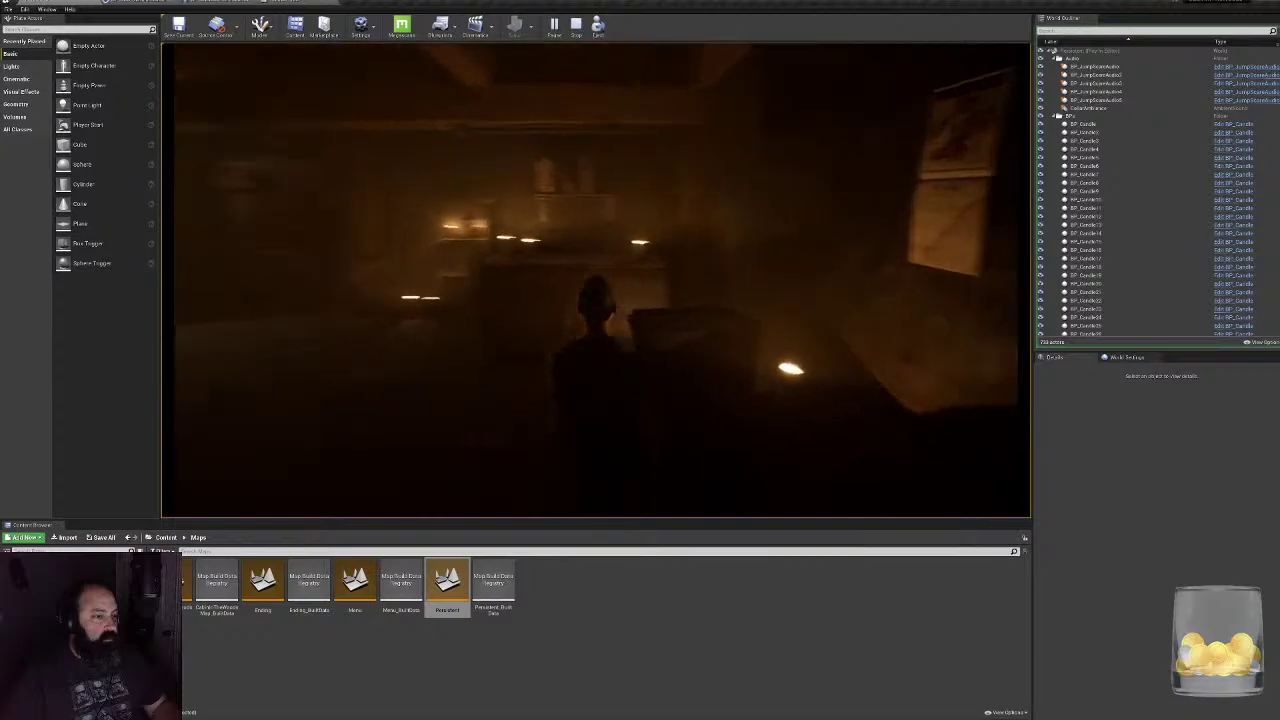
key("w")
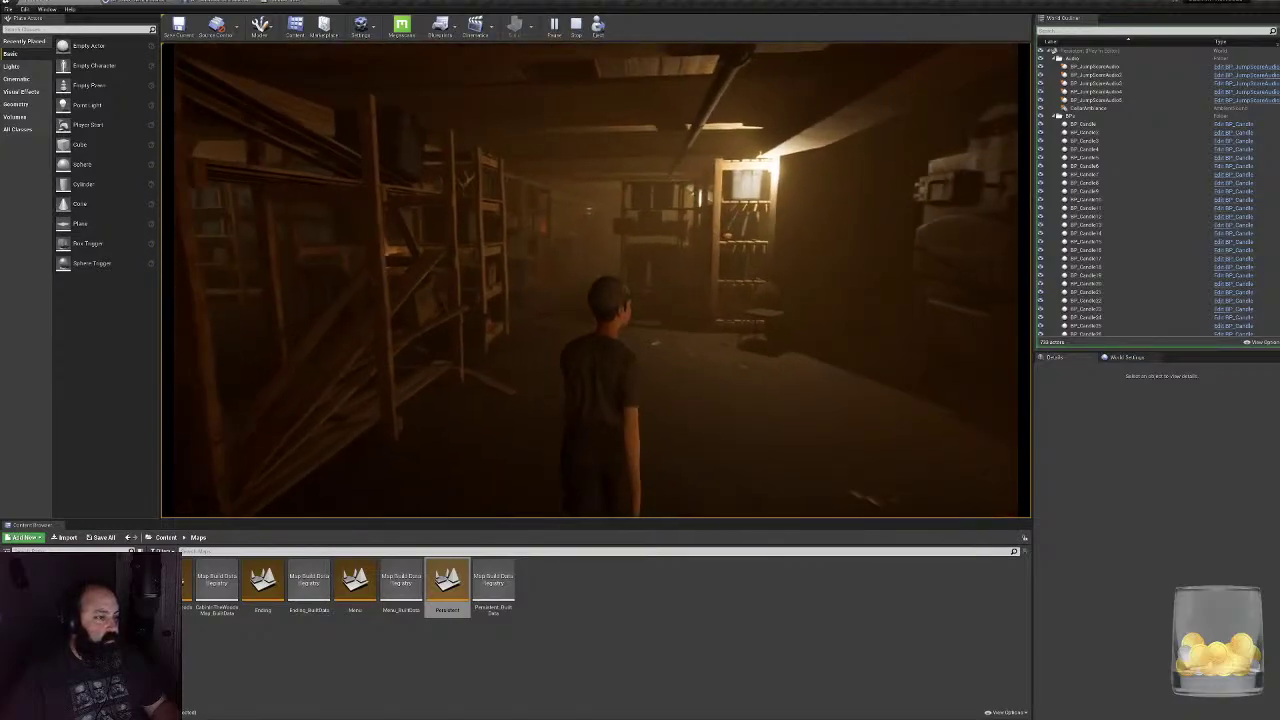
key("w")
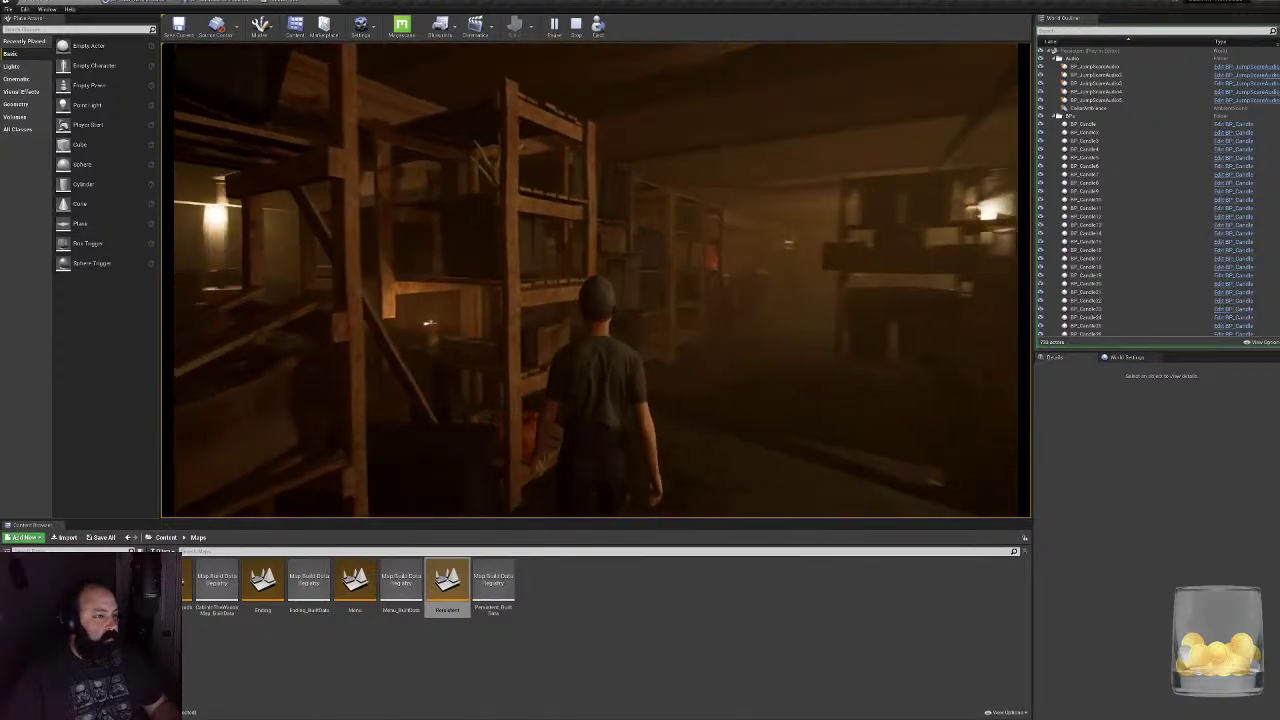
key("w")
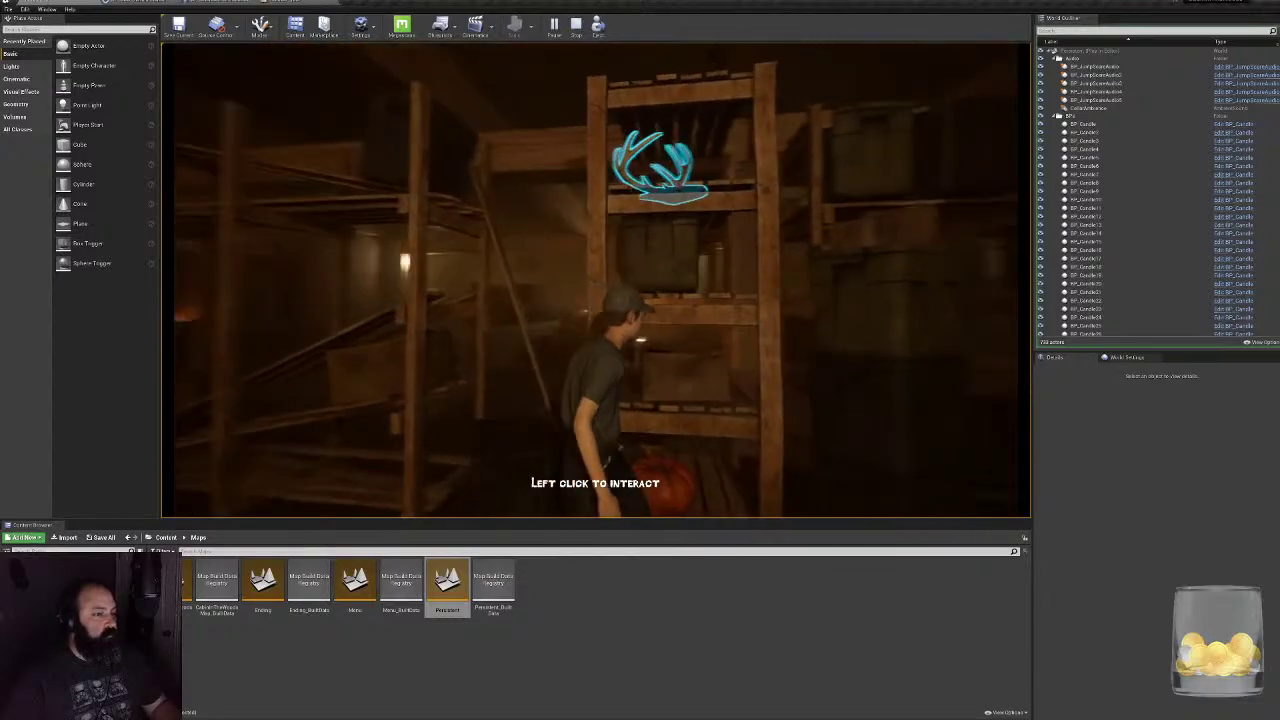
key("w")
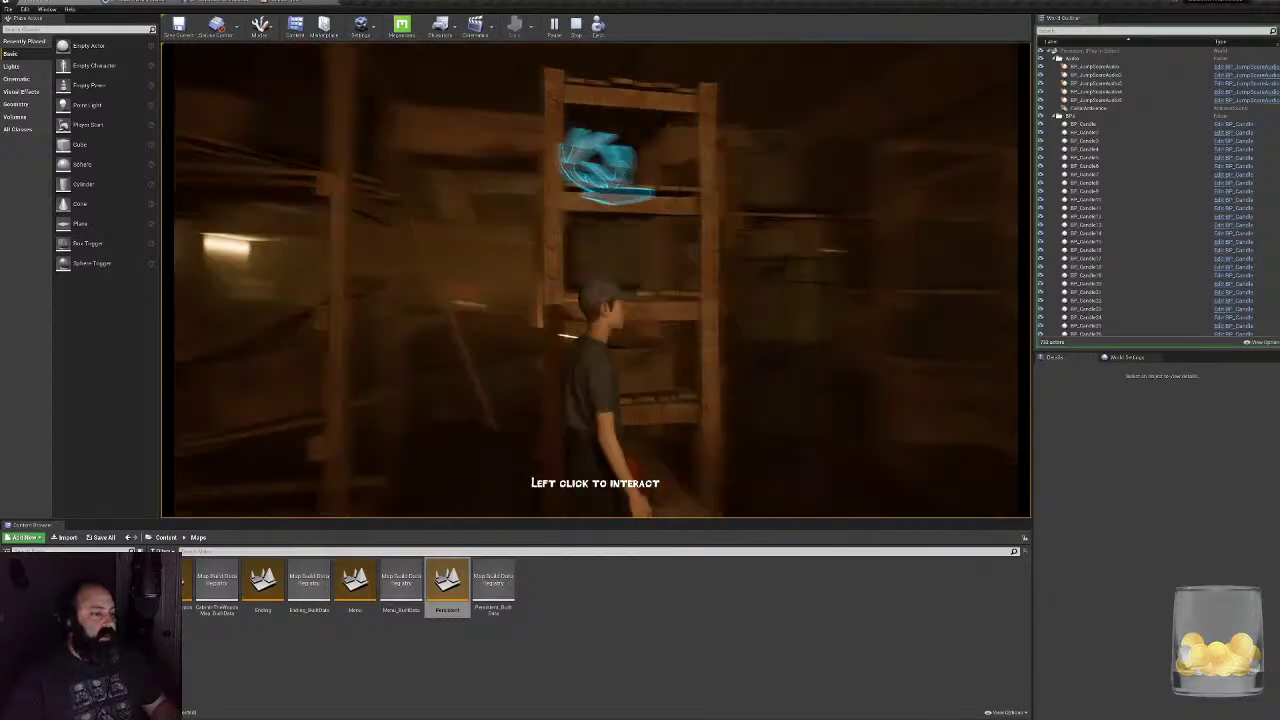
key("w")
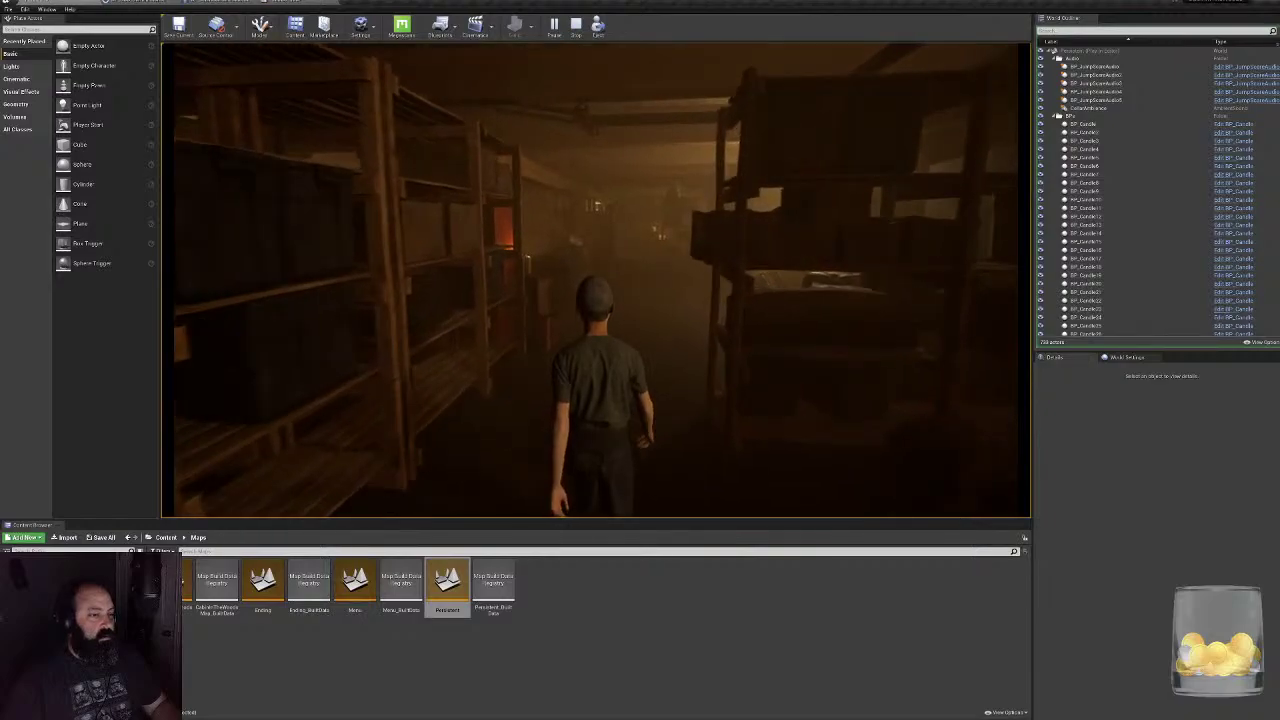
key("w")
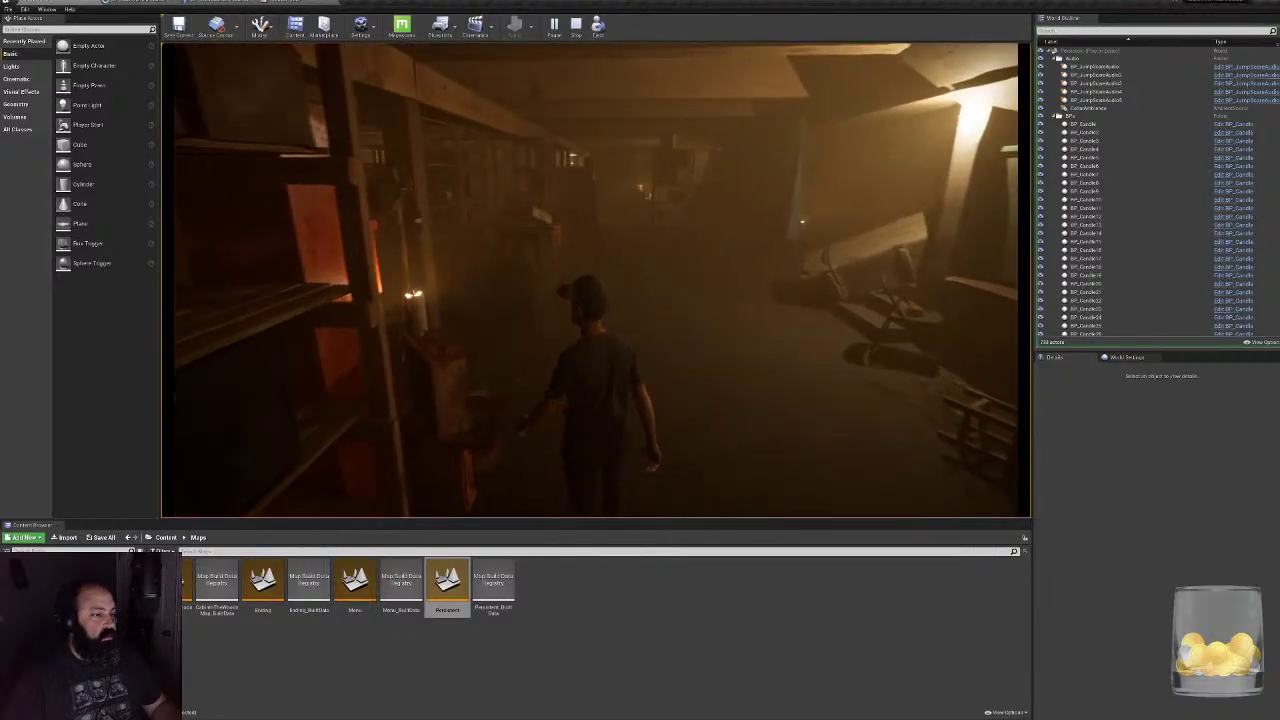
key("w")
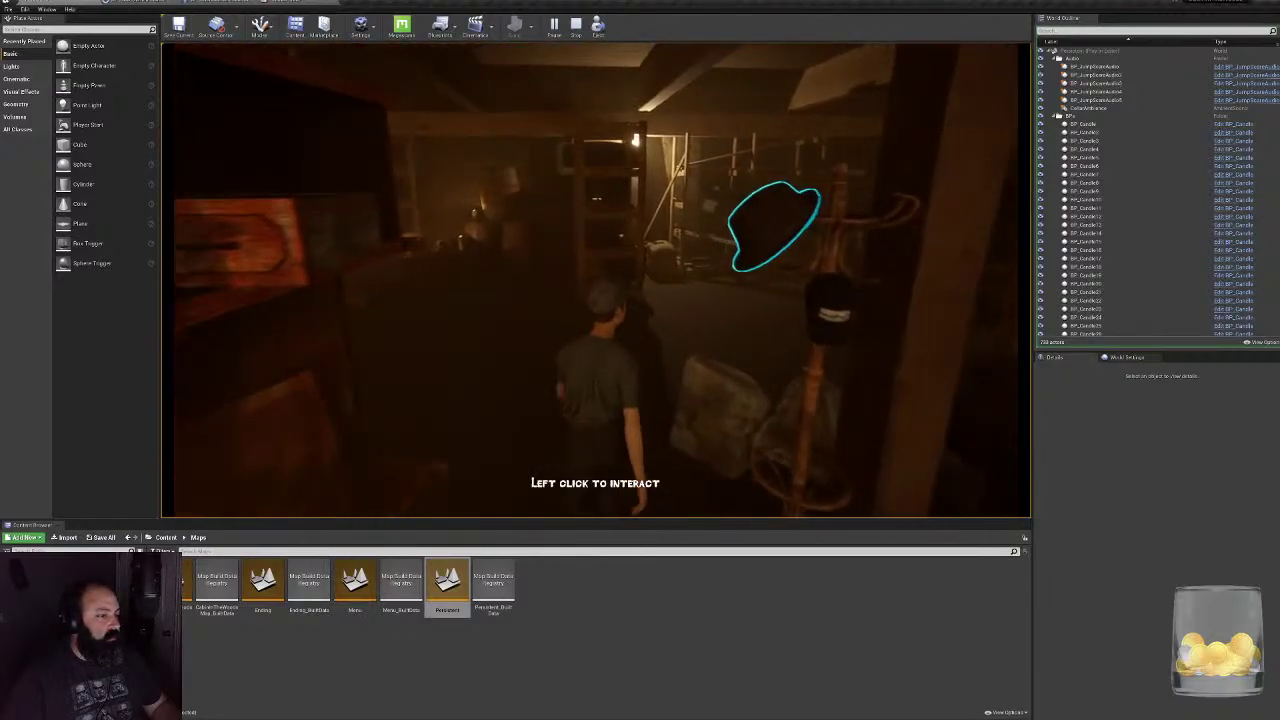
key("w")
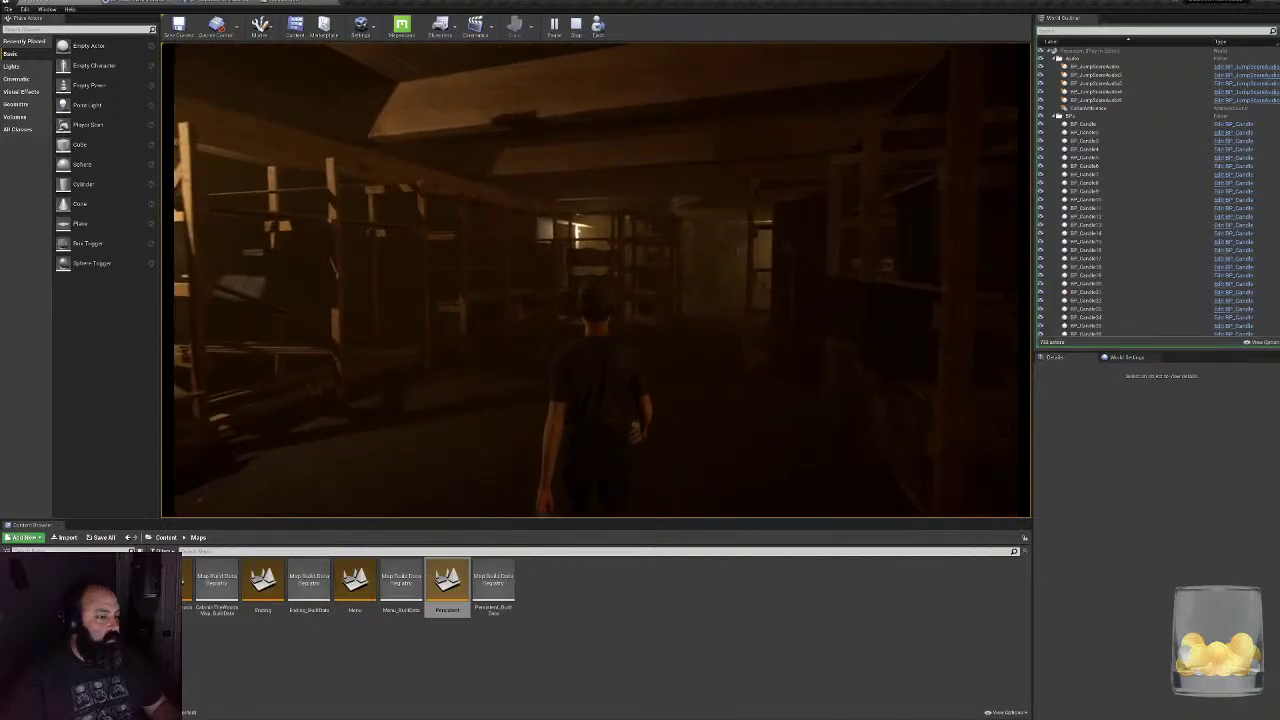
key("w")
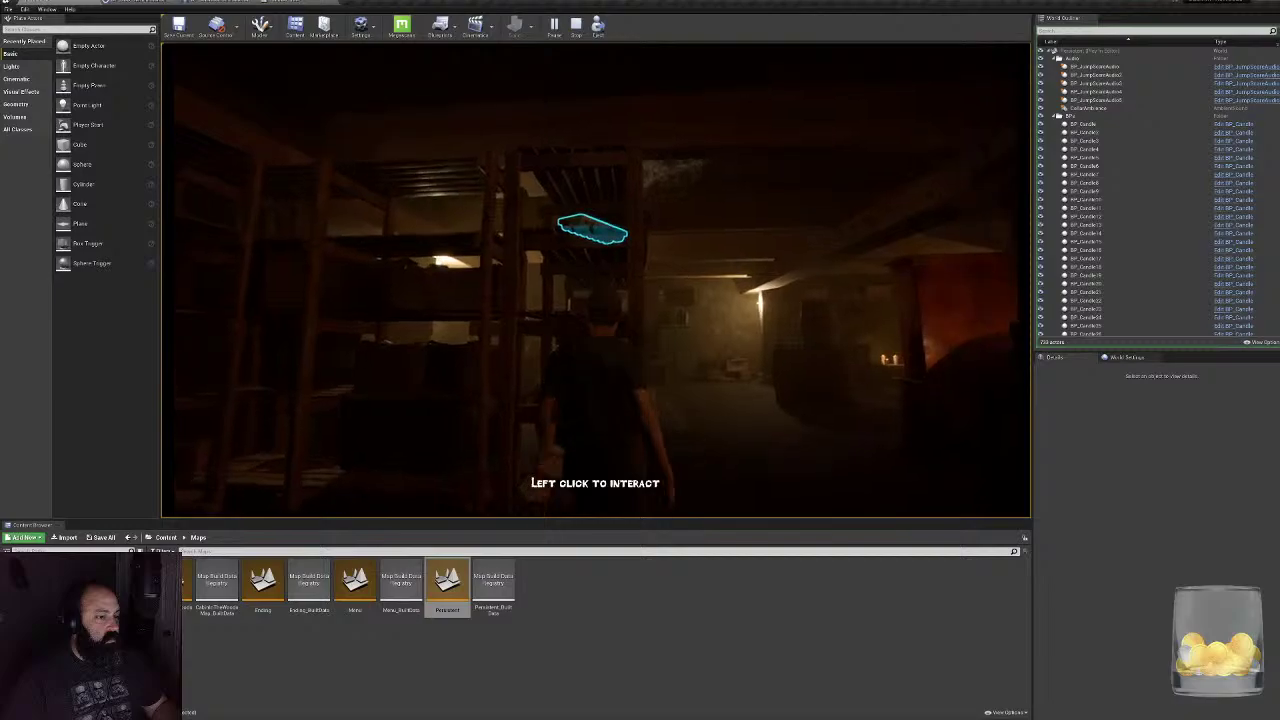
key("Escape")
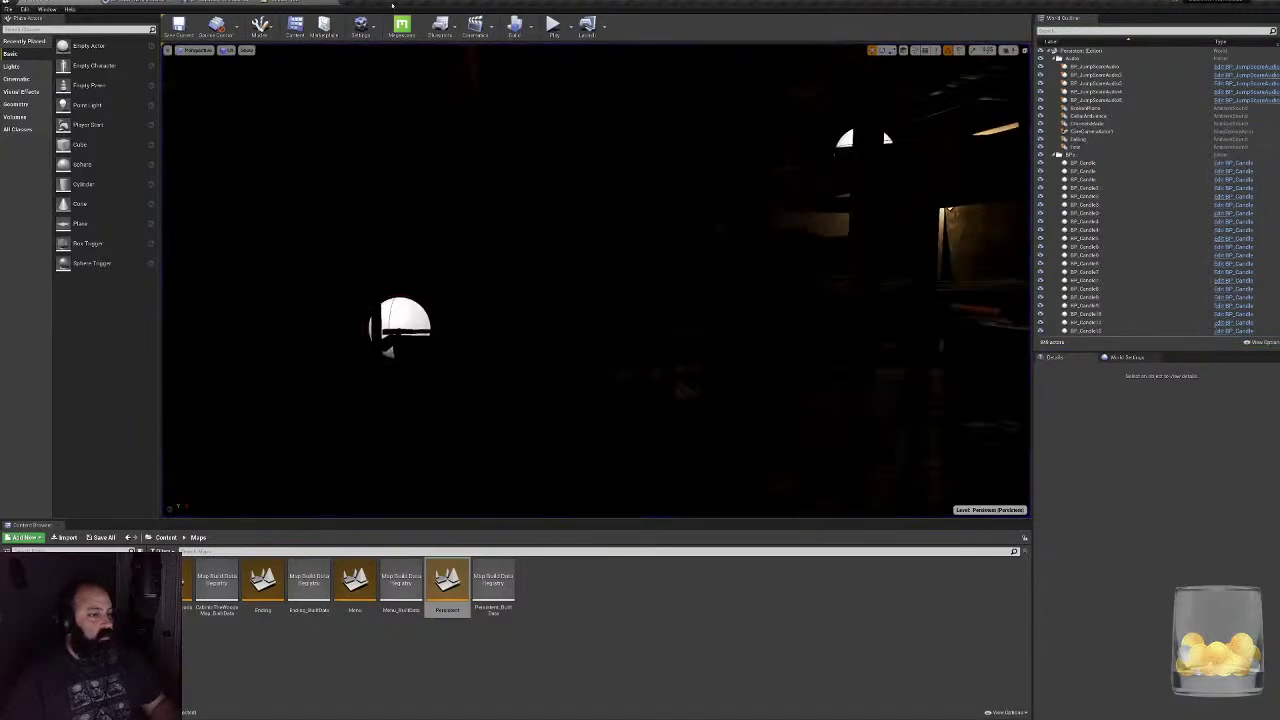
- Return to AnimBP_Kid's Look at Nearest Totem graph and examine the rotator comparisons, the AND node and the Branch wiring
left_click(278, 2)
right_click_drag(720, 365, 710, 424)
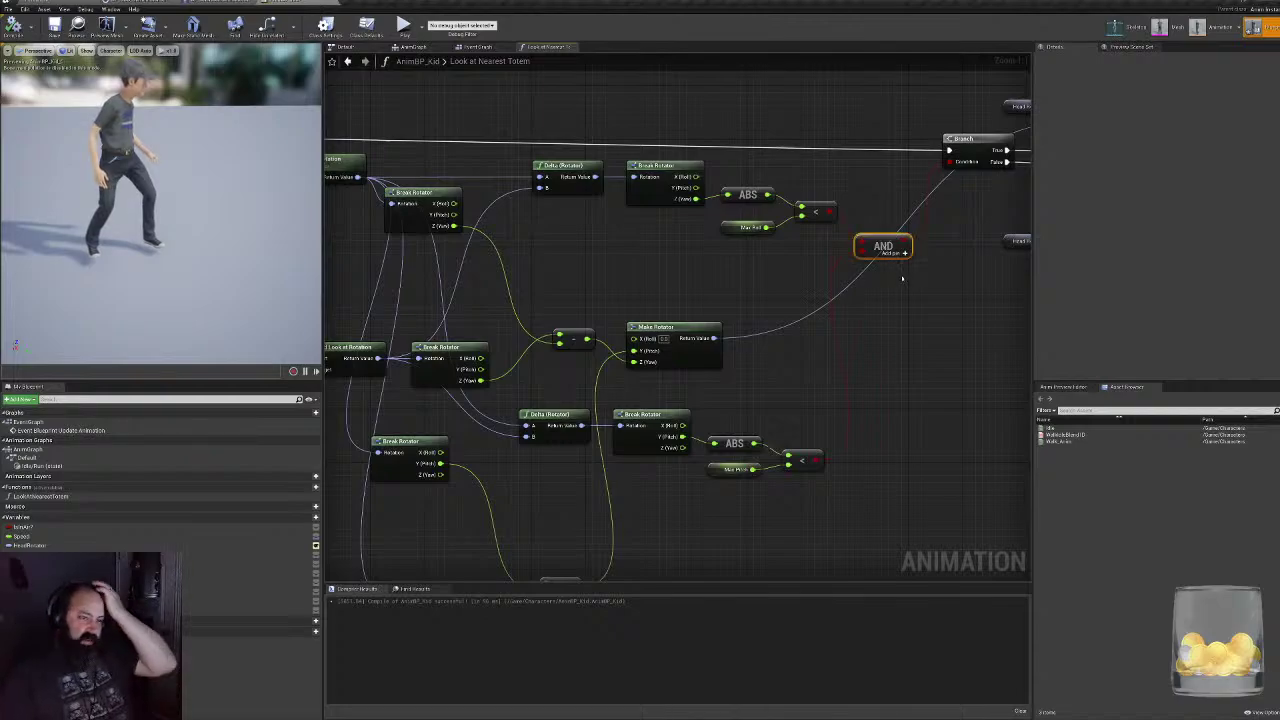
right_click_drag(681, 383, 573, 344)
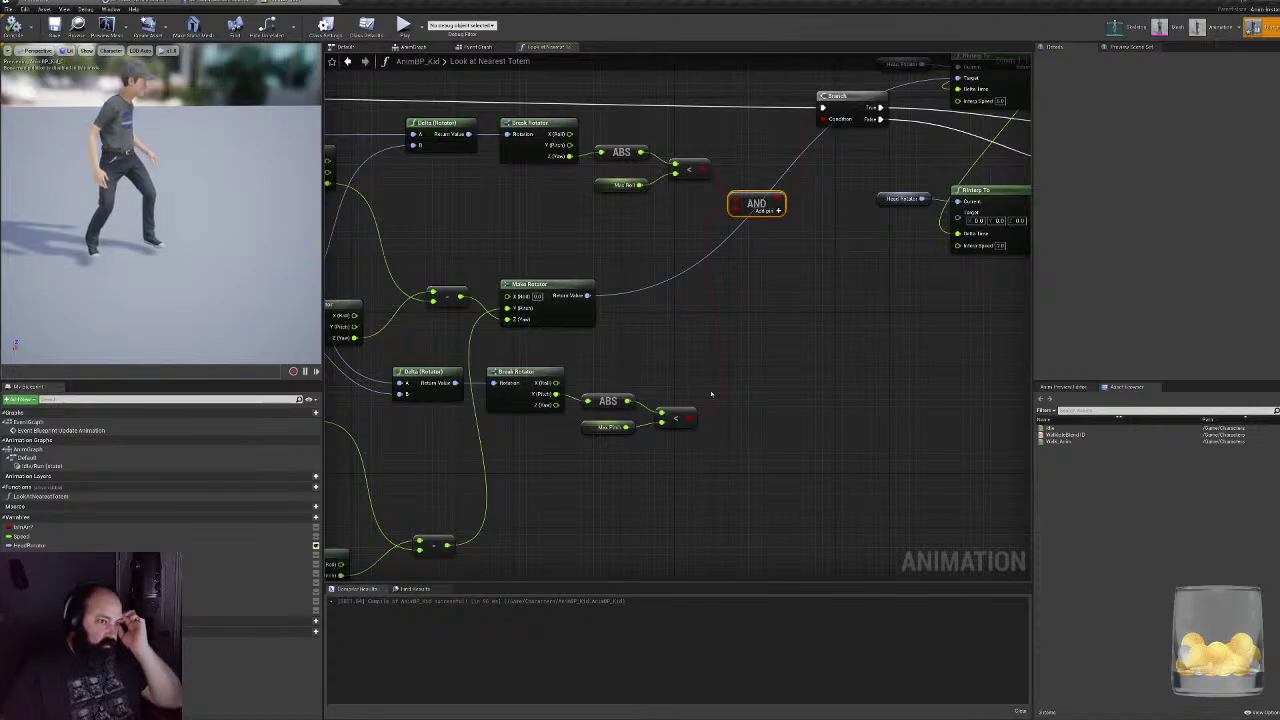
right_click_drag(627, 270, 675, 328)
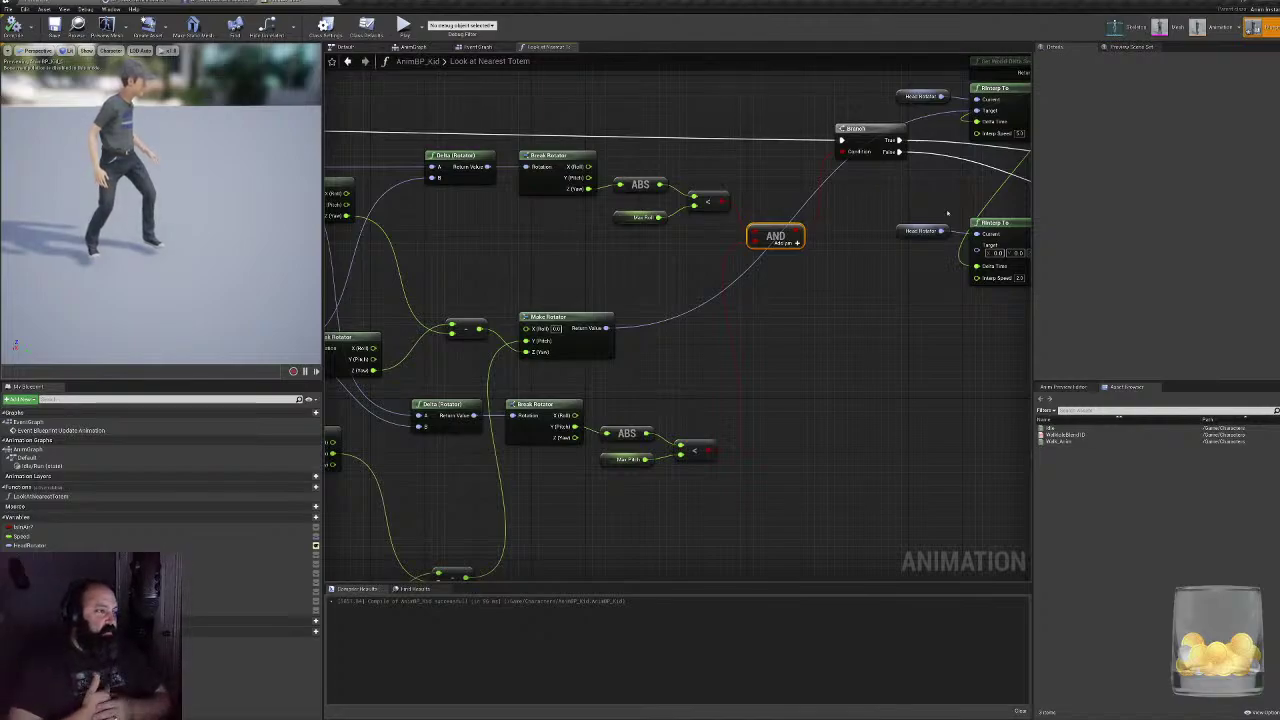
left_click_drag(564, 103, 740, 471)
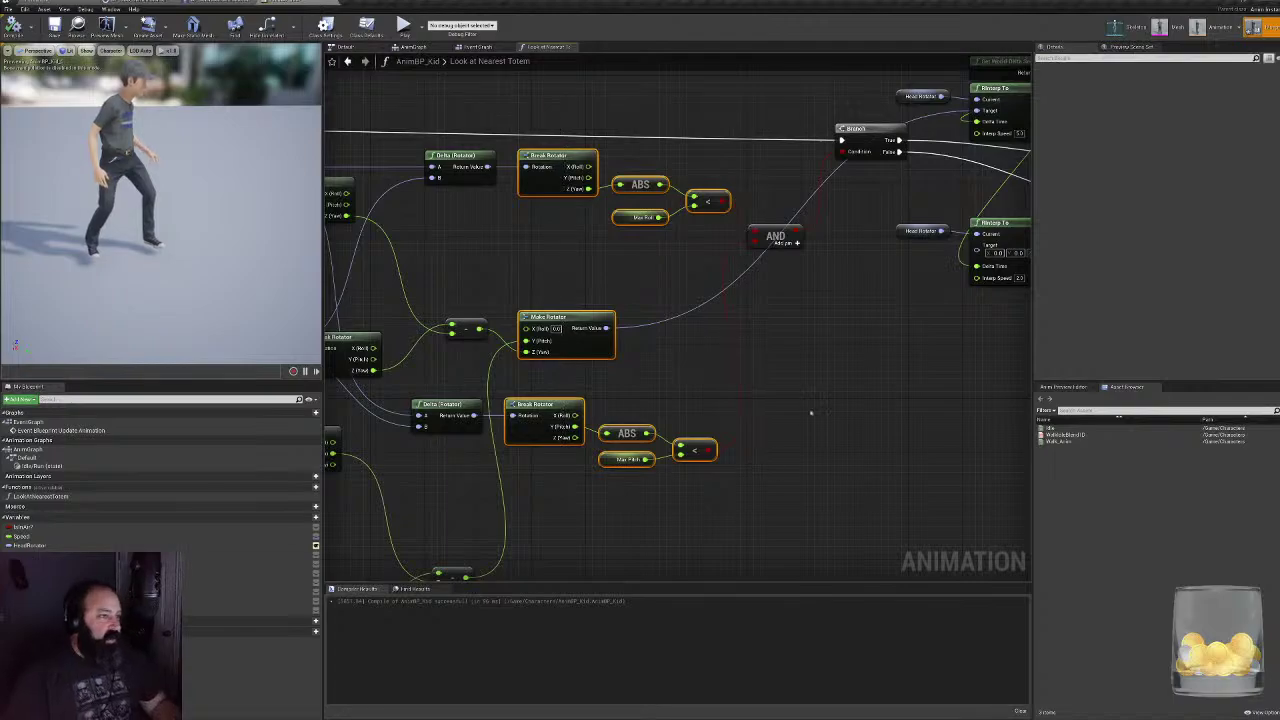
left_click(800, 404)
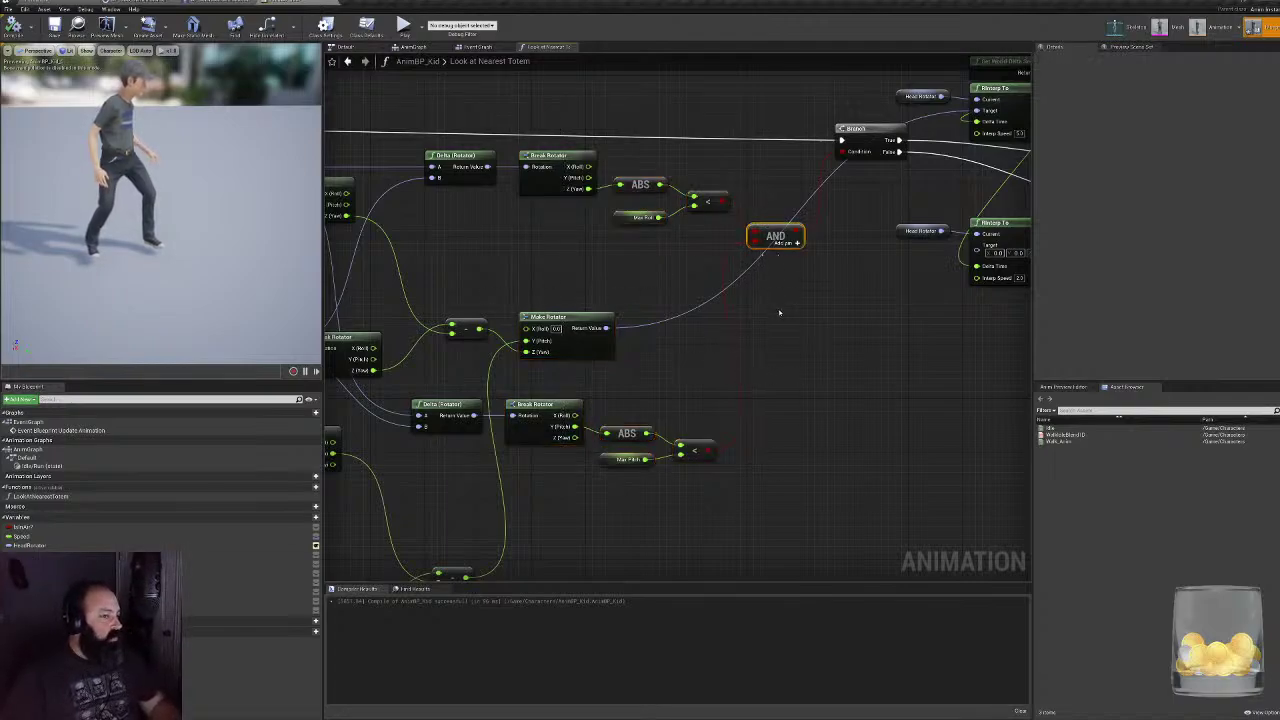
right_click_drag(886, 387, 800, 383)
scroll(806, 379, "down", 3)
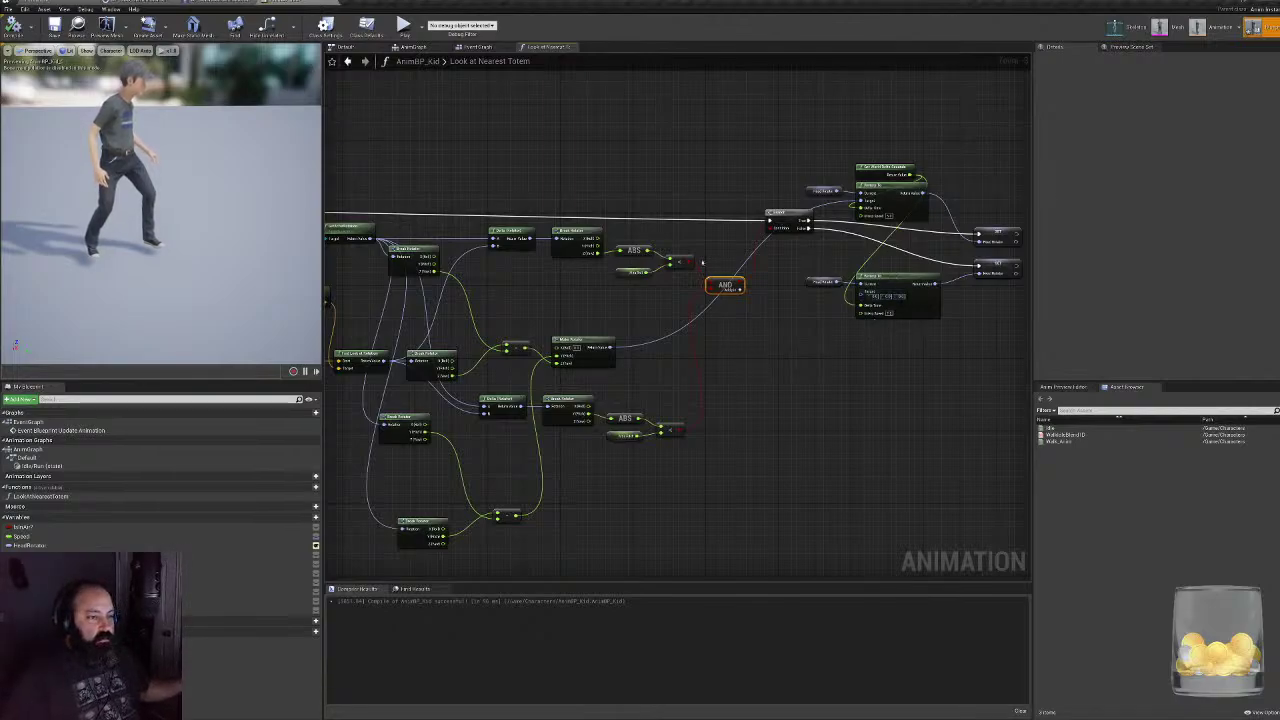
- Connect the lower less-than result directly to the Branch Condition, disconnect the upper subtraction from Make Rotator's Z (Yaw), and compile
left_click_drag(688, 262, 770, 232)
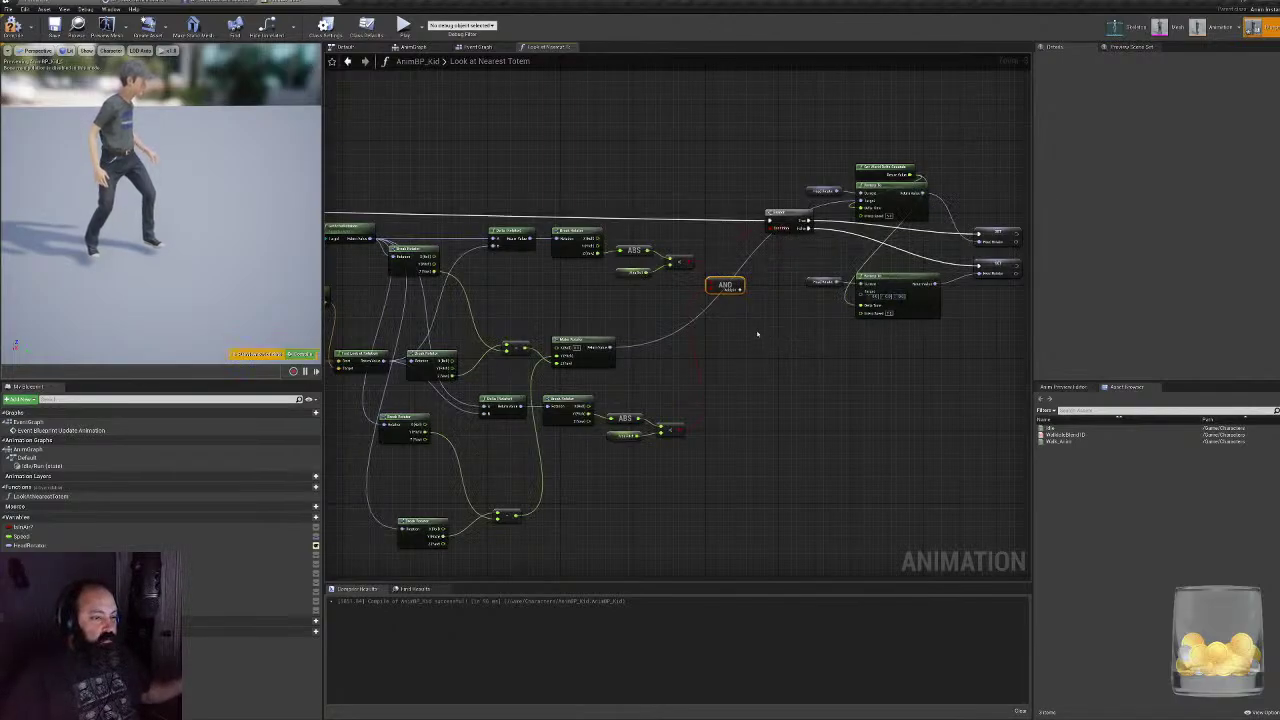
right_click_drag(700, 438, 807, 420)
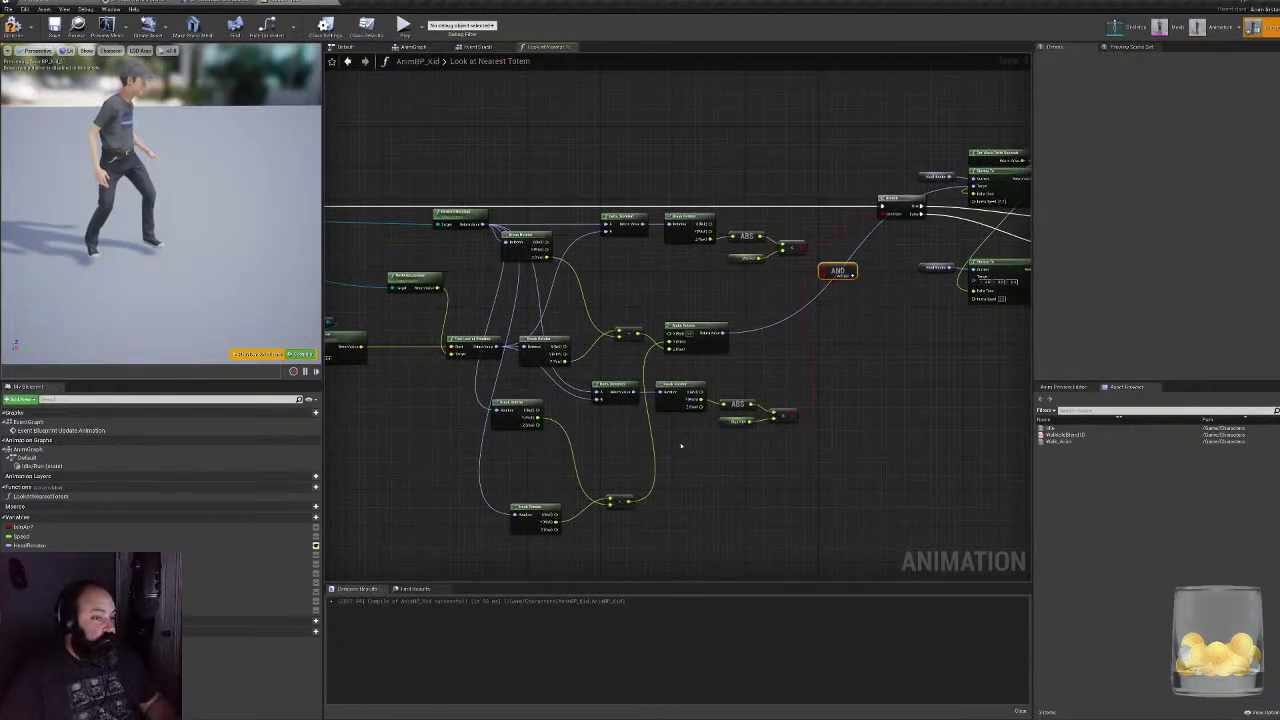
right_click_drag(777, 399, 752, 408)
left_click_drag(770, 424, 861, 224)
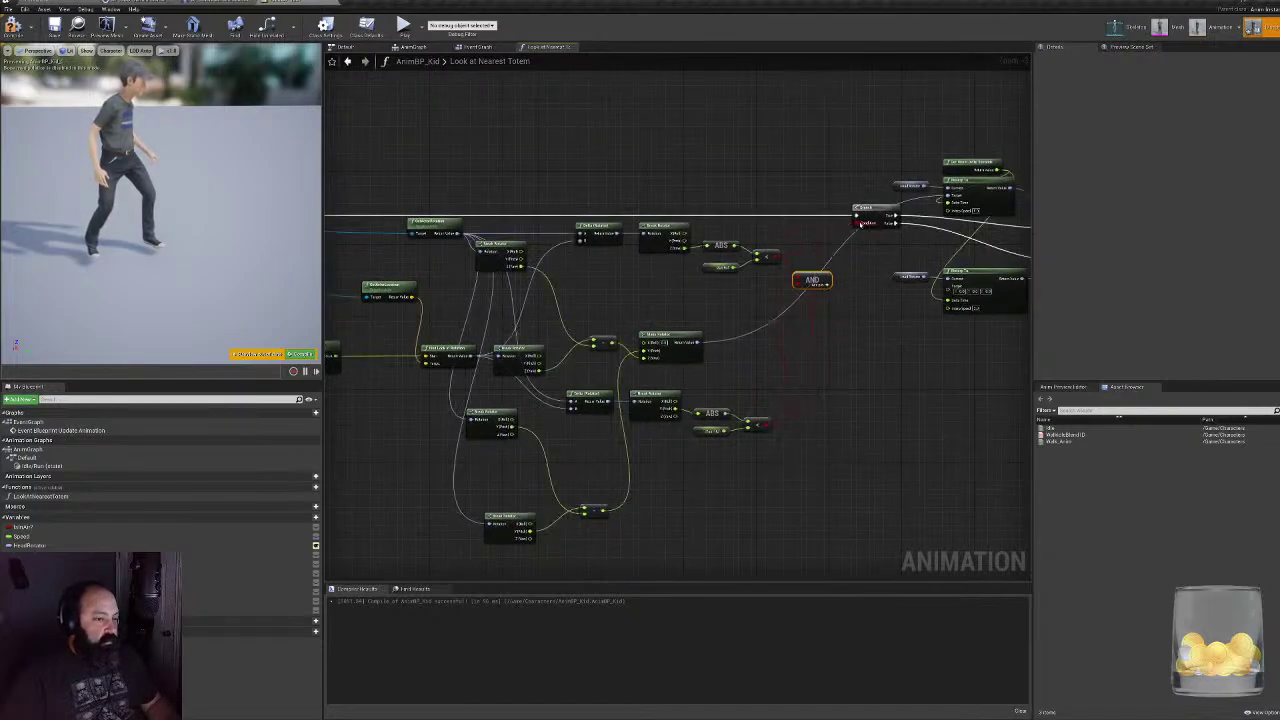
right_click_drag(844, 371, 828, 371)
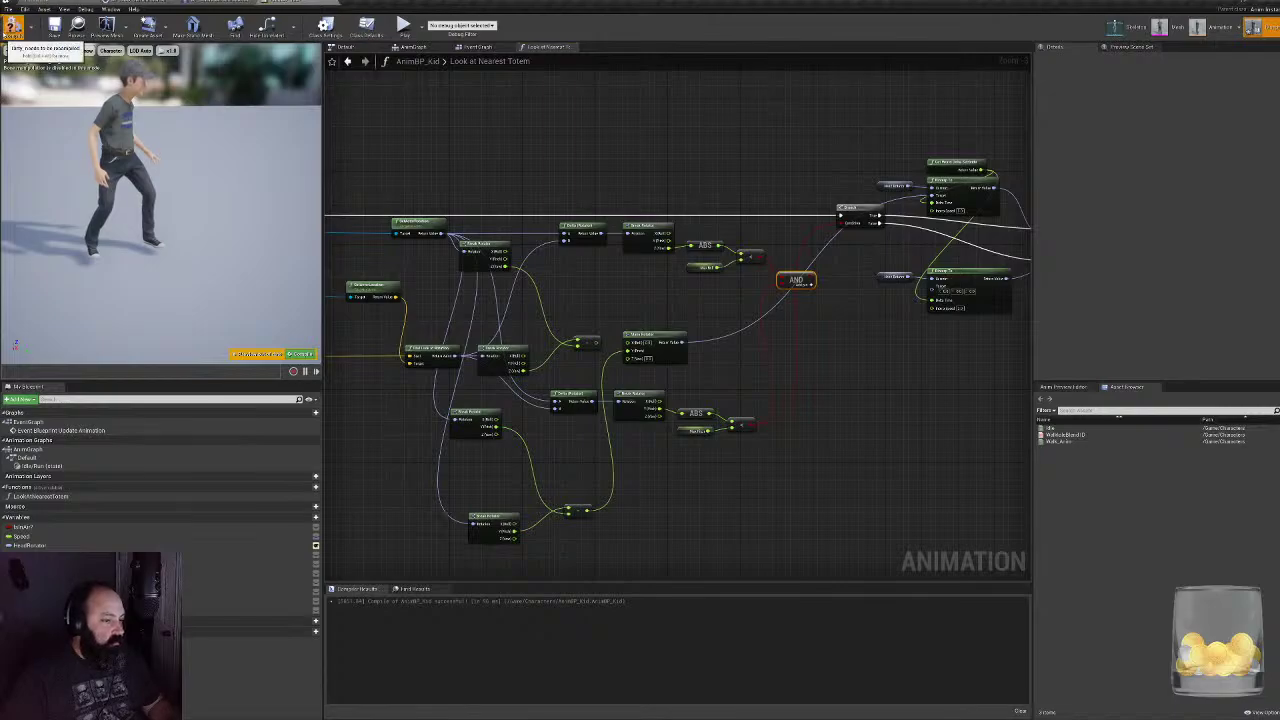
left_click(14, 26)
- Run the level from the level editor, fill both form fields with placeholder text, and start the game to test pitch alone
left_click(59, 4)
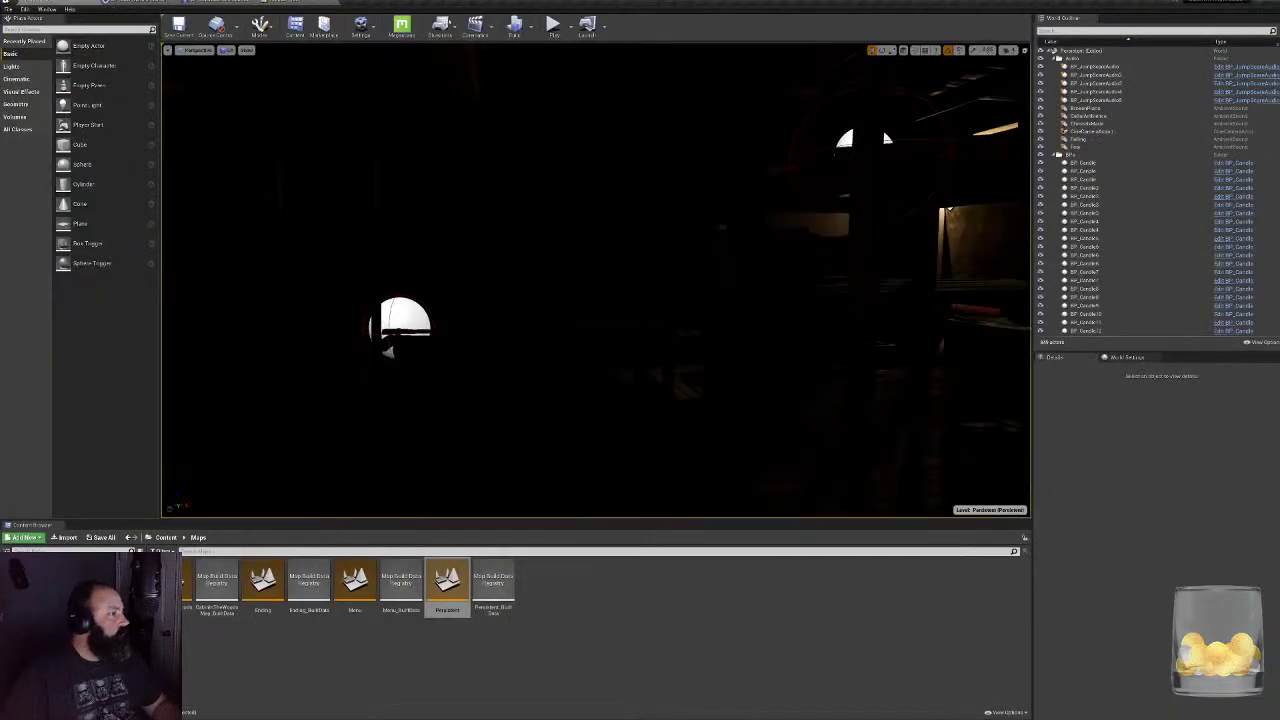
left_click(553, 24)
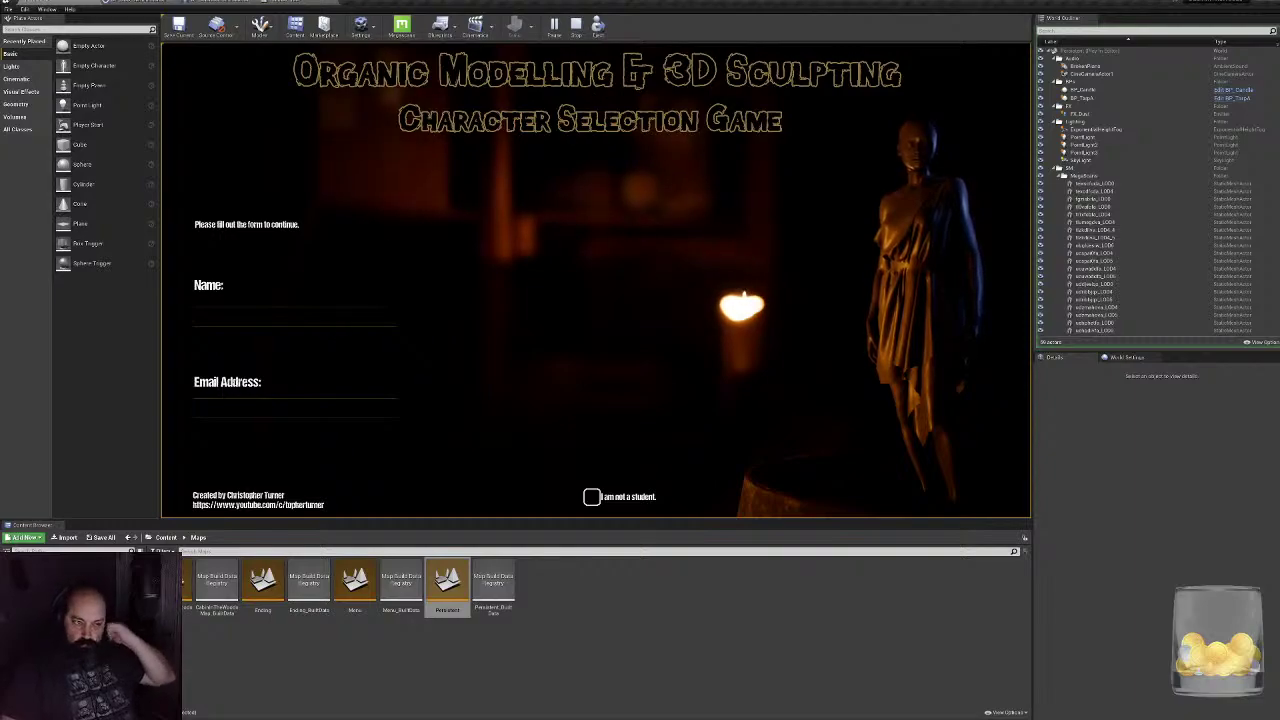
type("gfkjk")
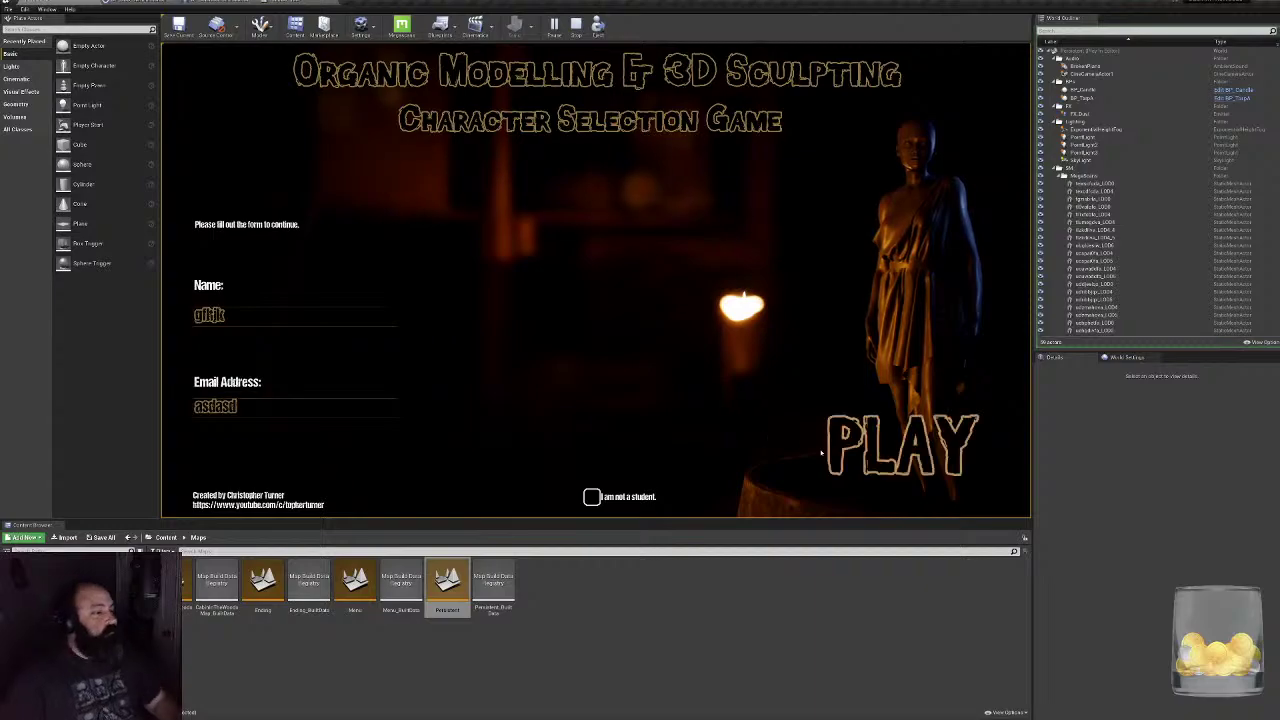
left_click(868, 451)
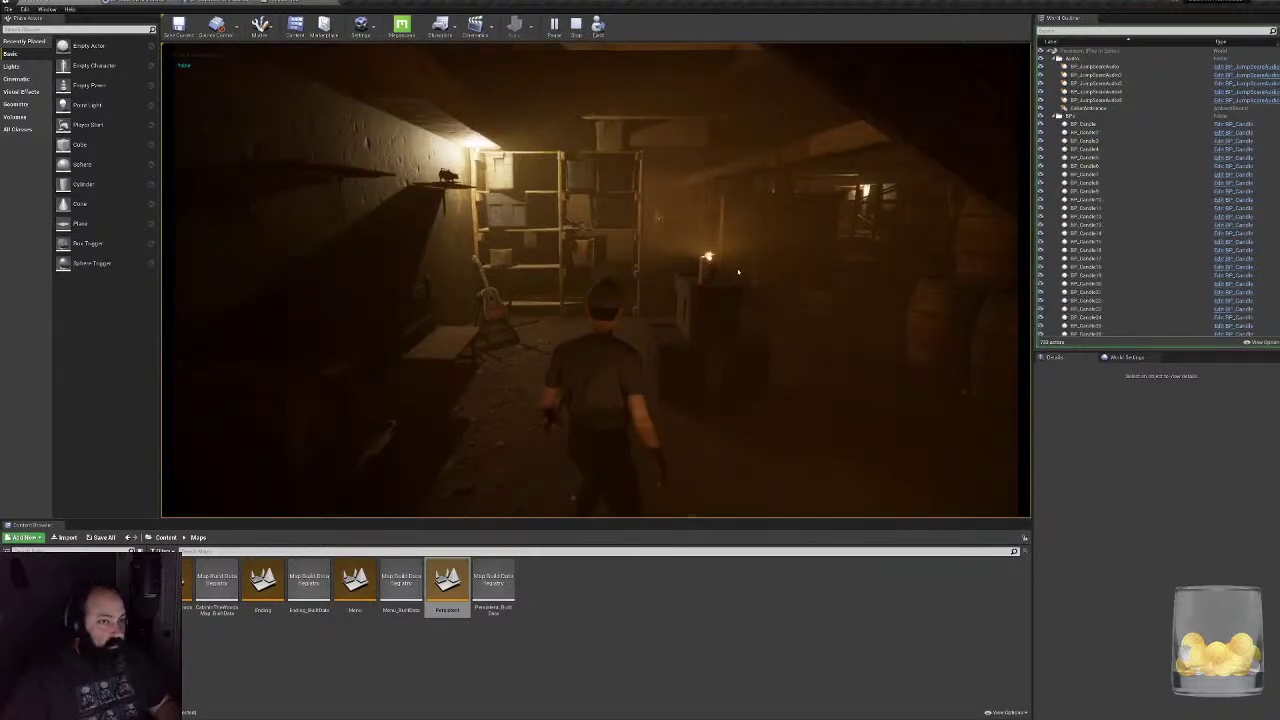
- Walk the kid toward the guitar and shelves to check head pitch, inspect the bull paper weight on the wall shelf, and put it back
key("w")
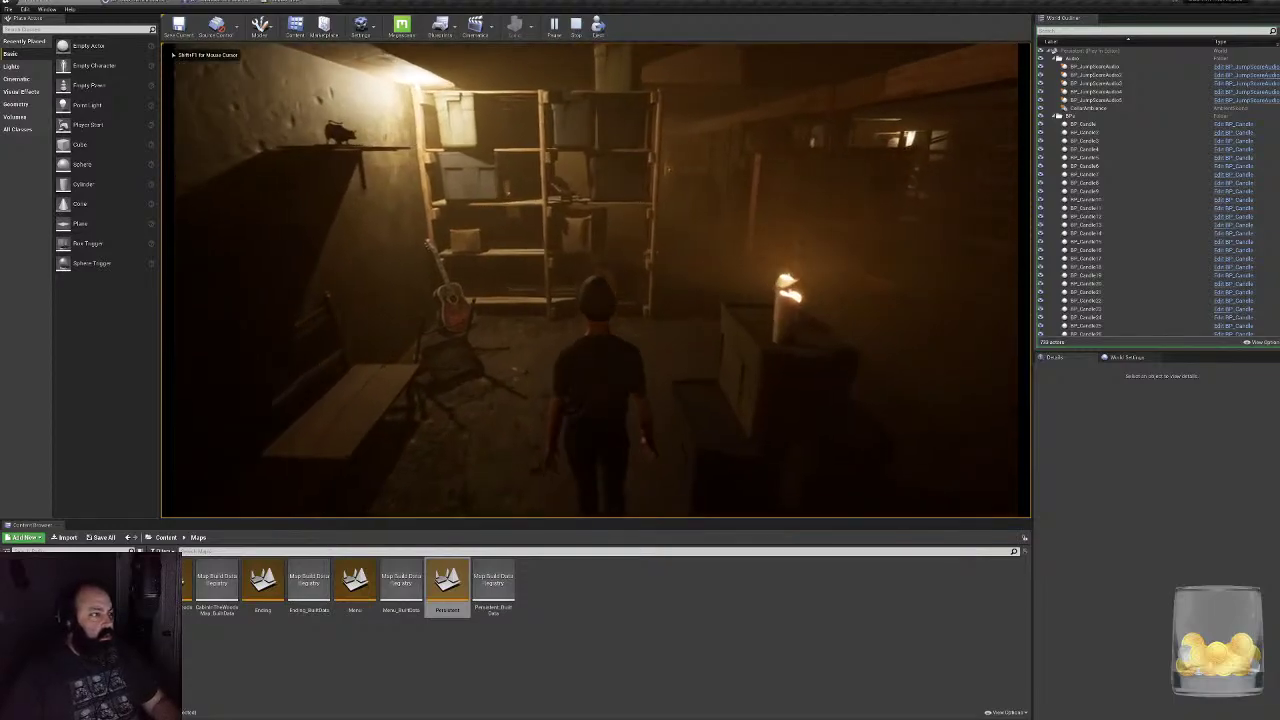
key("w")
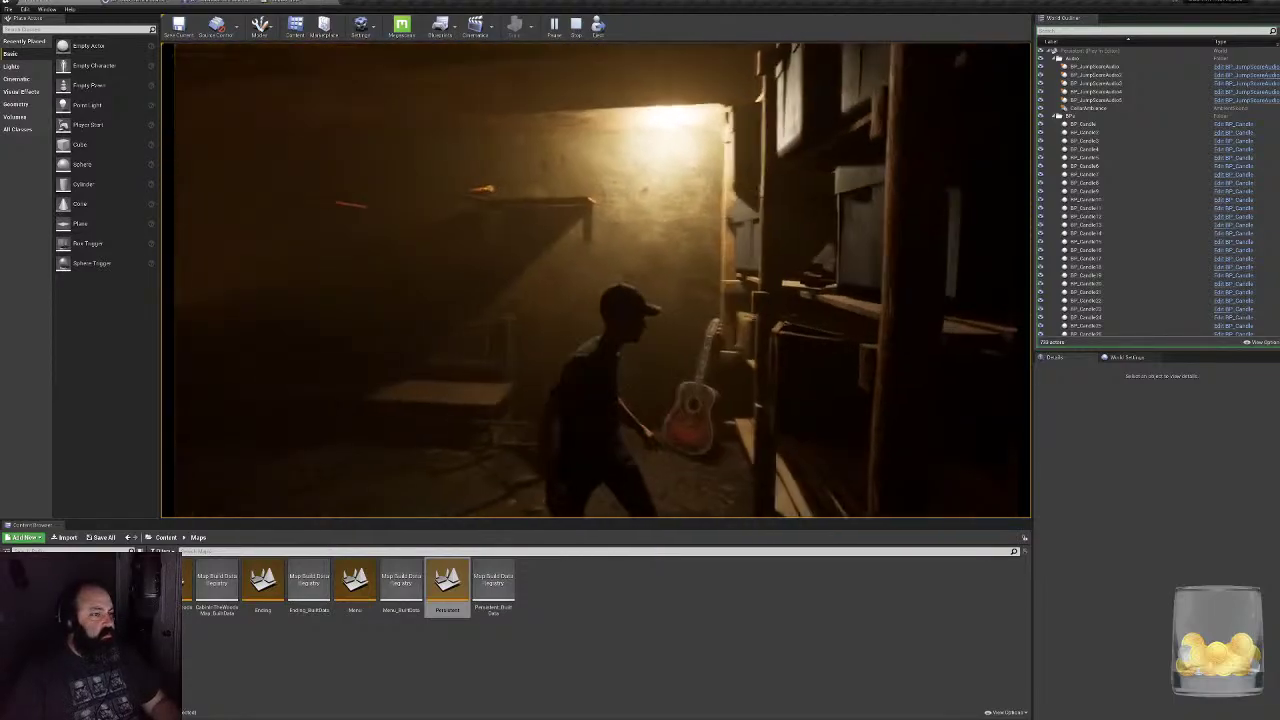
key("w")
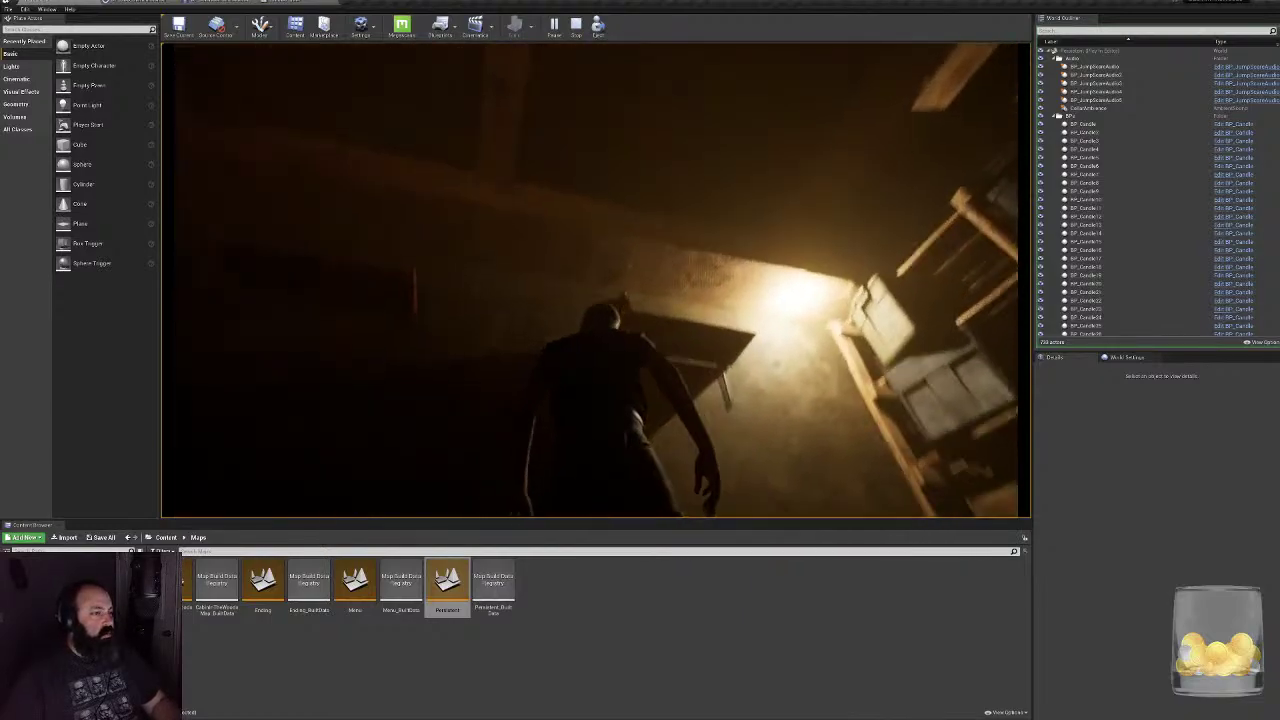
key("d")
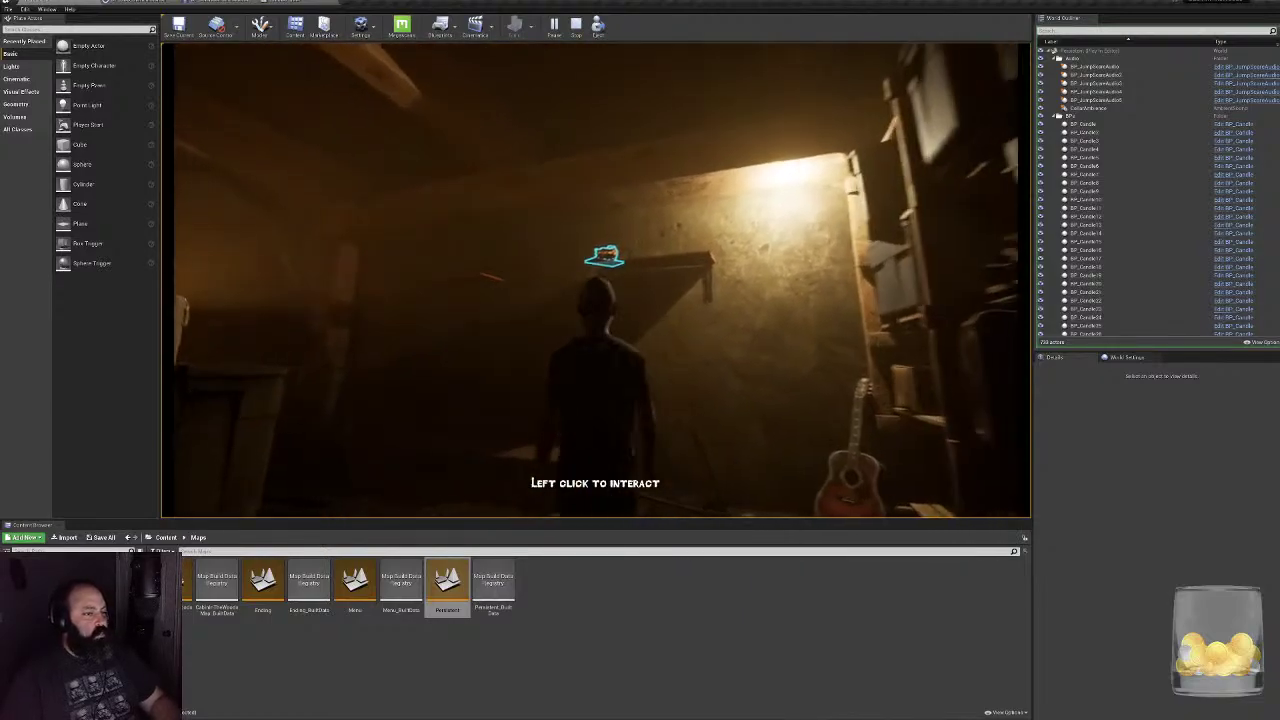
left_click(611, 246)
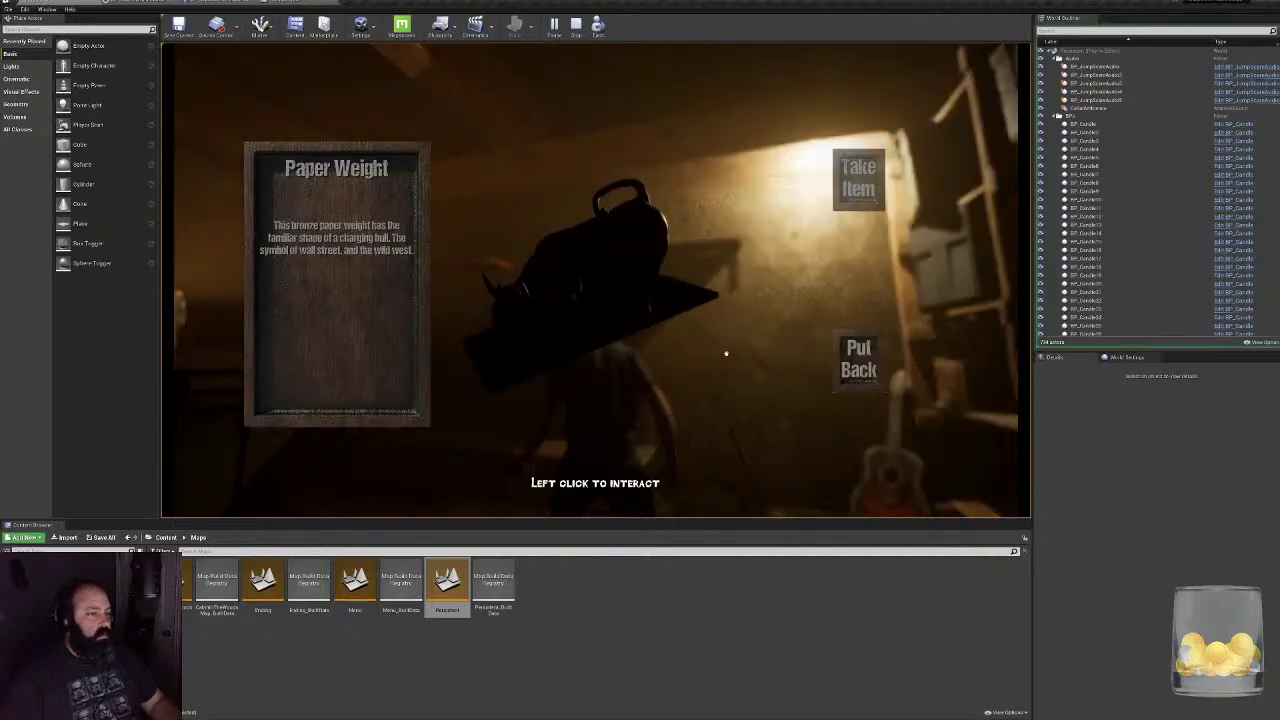
left_click(858, 360)
- Walk the kid through the dark cellar to the egg beside the wooden crates, check the head pitch from several angles, and end the play session
key("w")
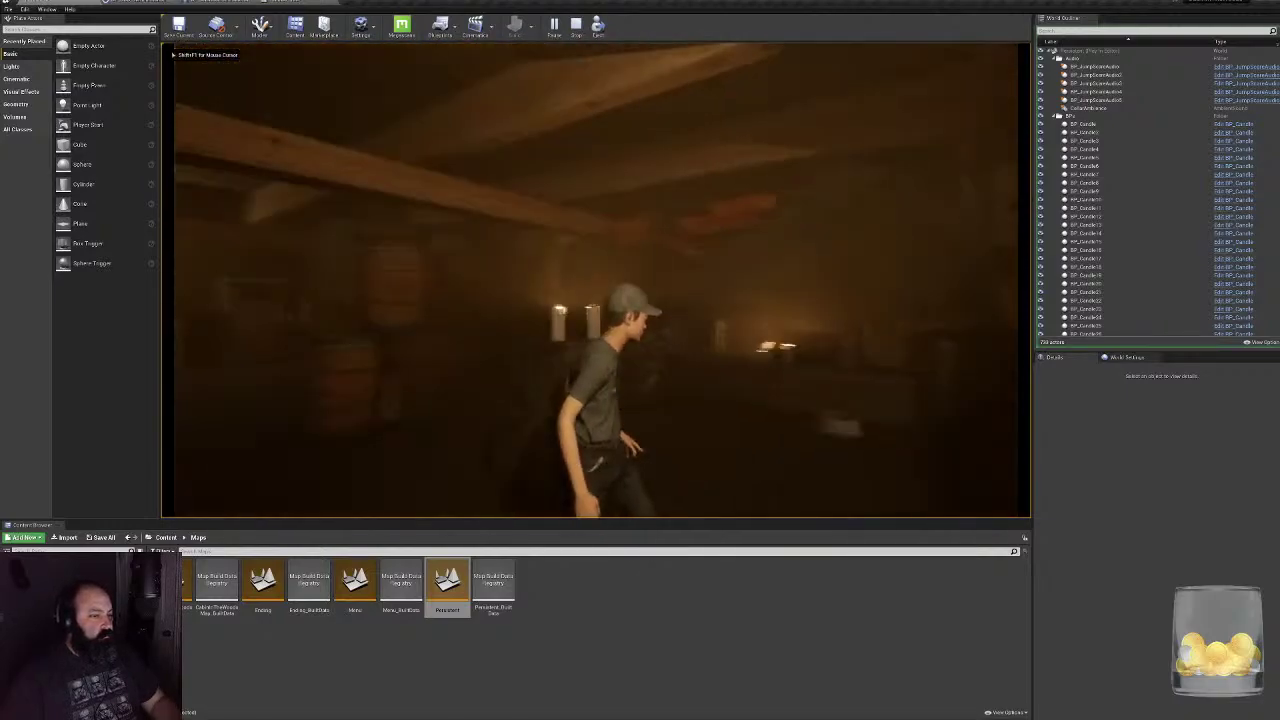
key("w")
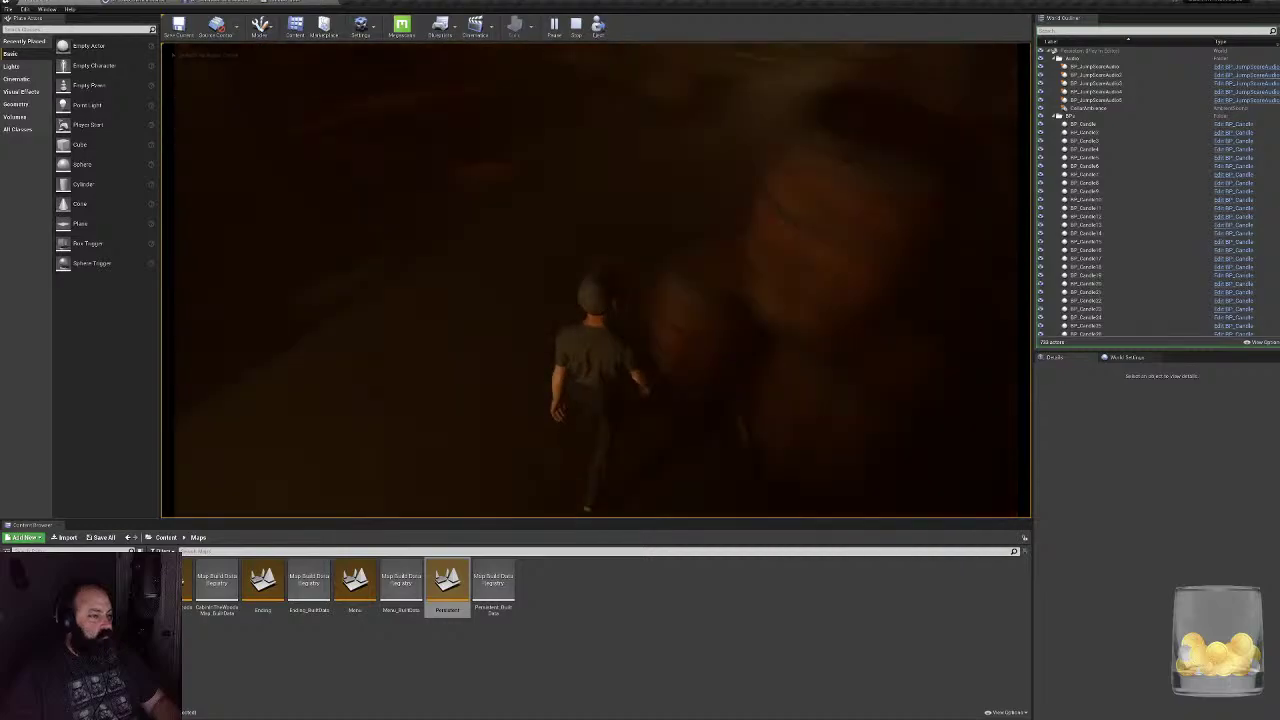
key("w")
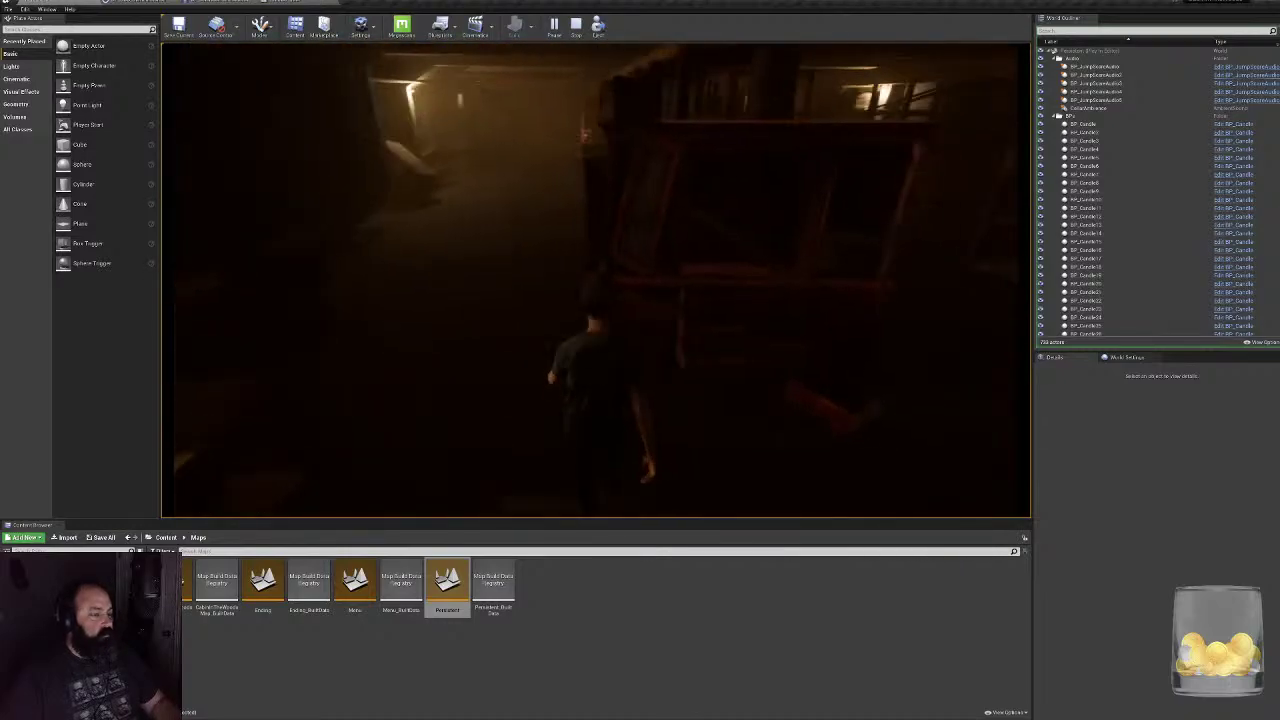
key("w")
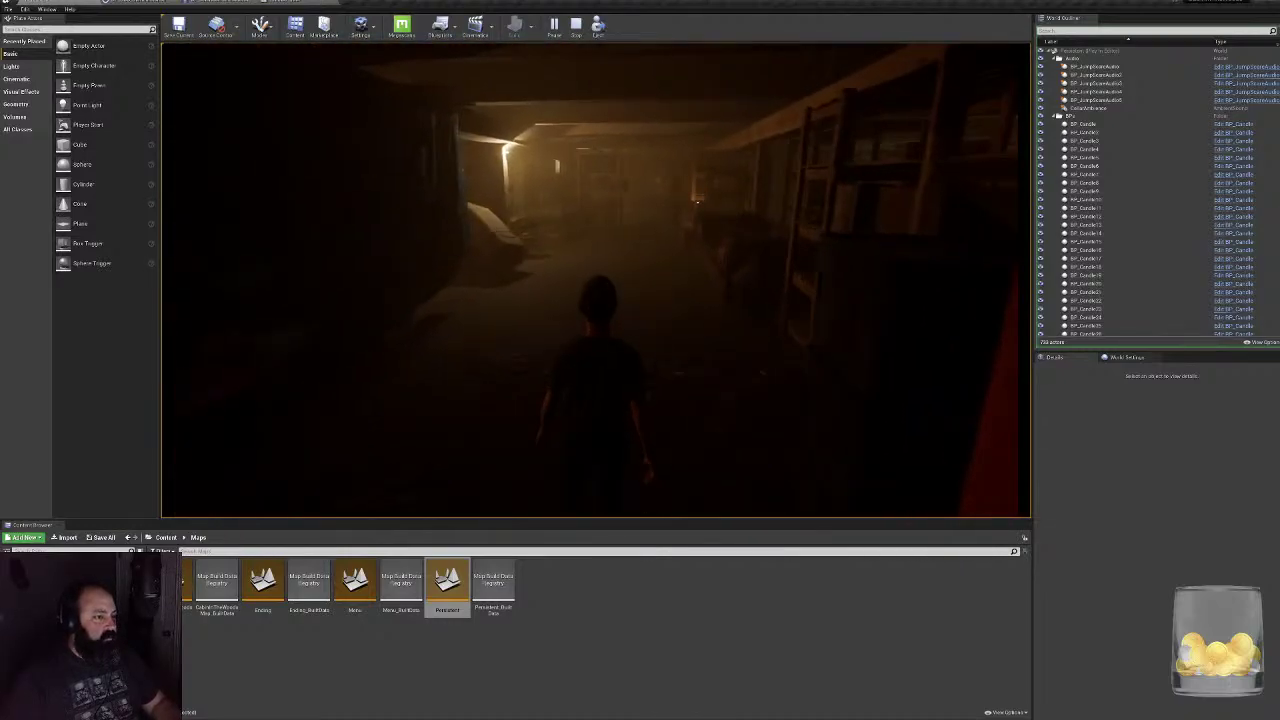
key("w")
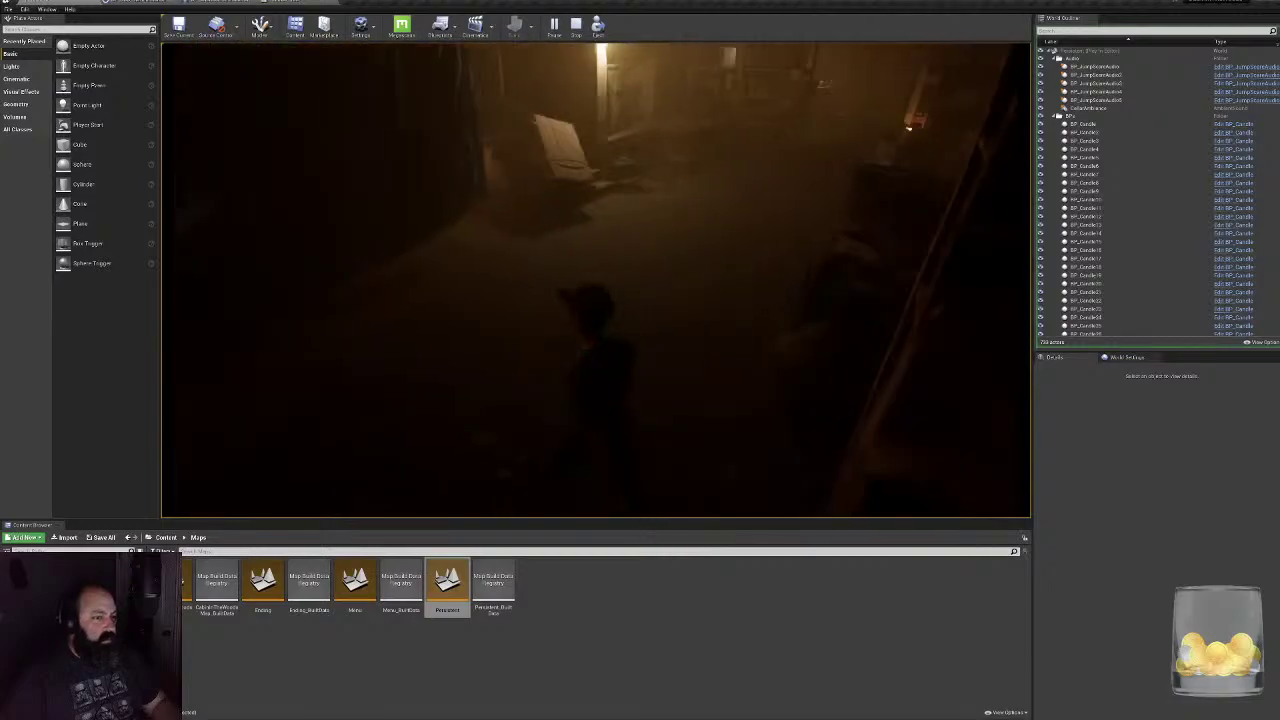
key("w")
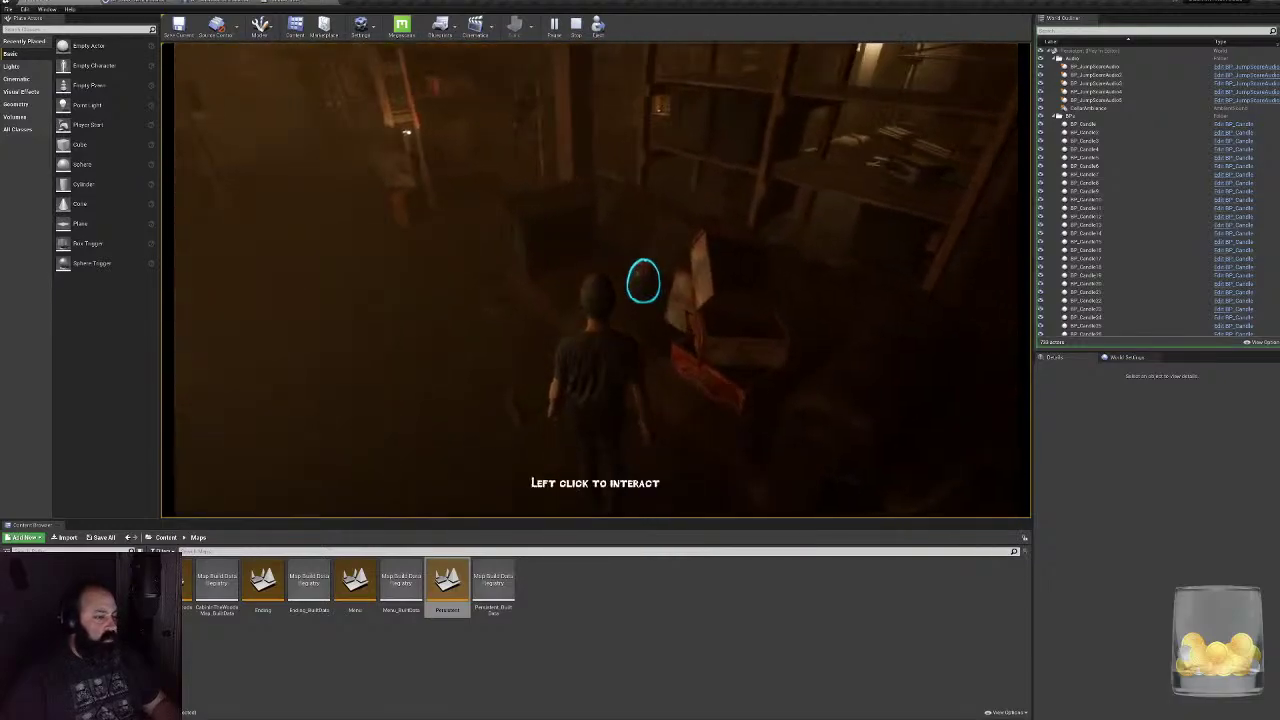
key("w")
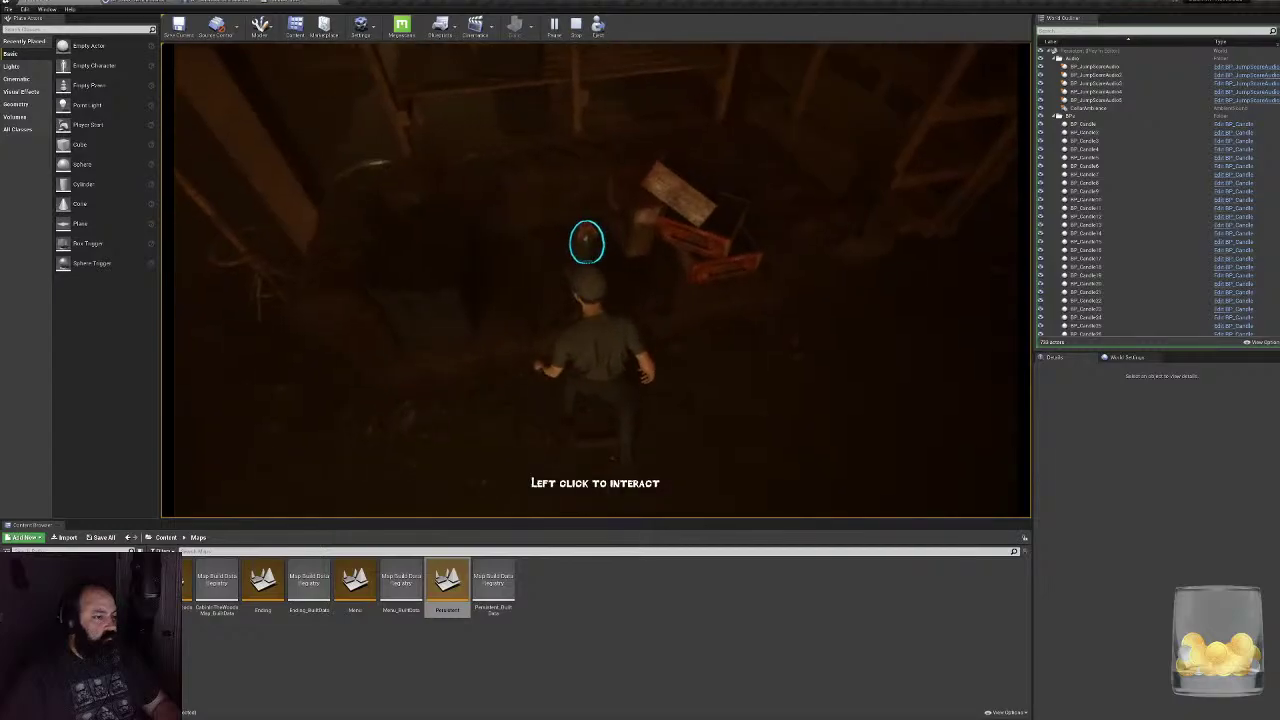
key("w")
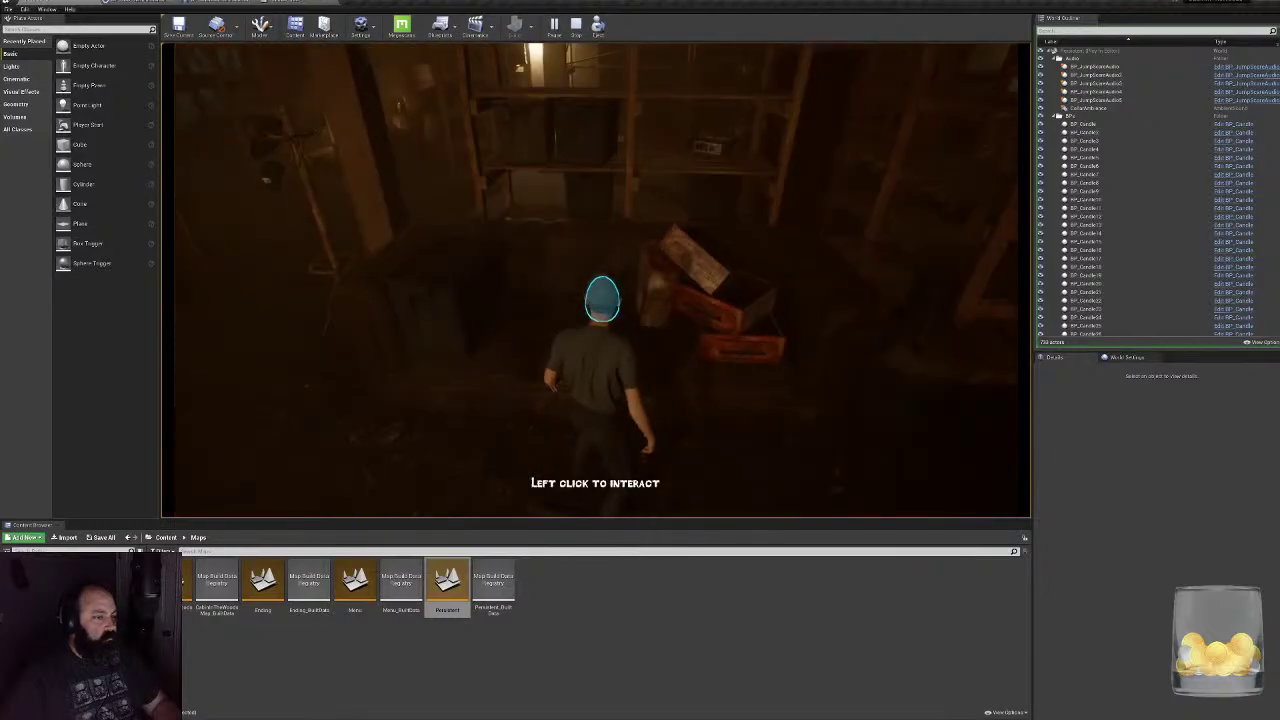
key("Escape")
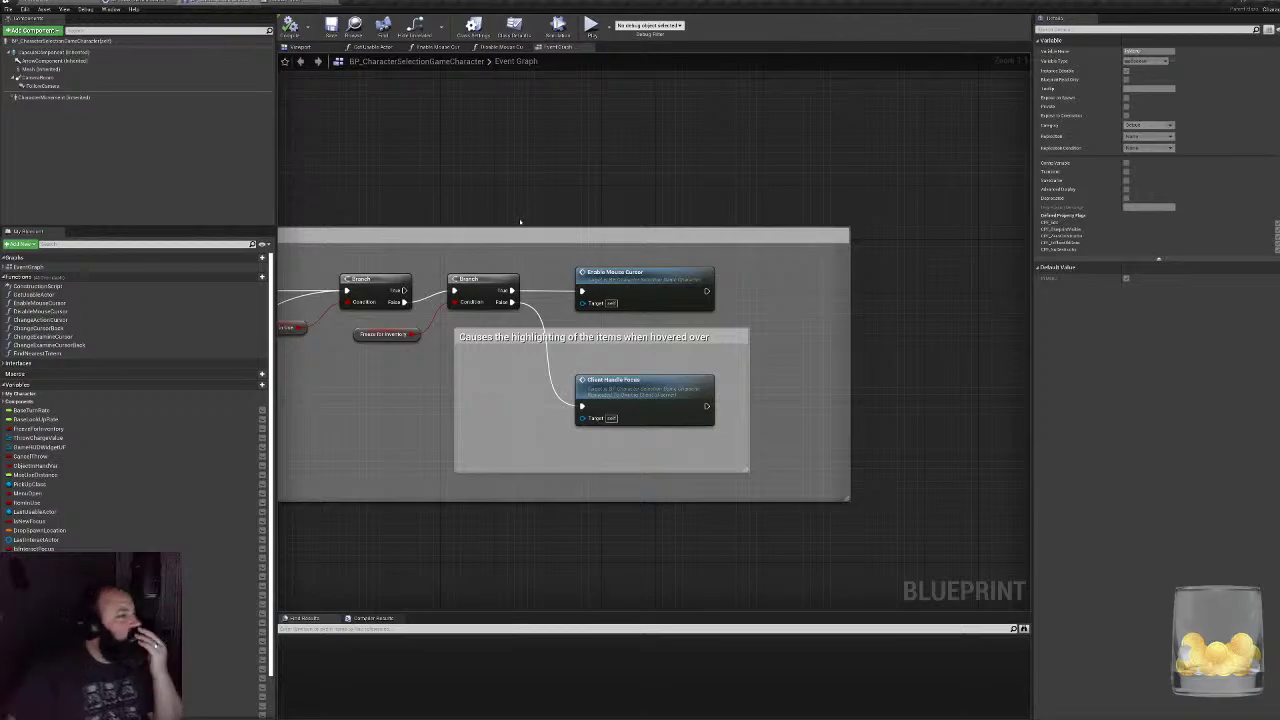
- Return to AnimBP_Kid and examine the Transform (Modify) Bone chain and its rotation settings in the AnimGraph
right_click_drag(529, 219, 659, 232)
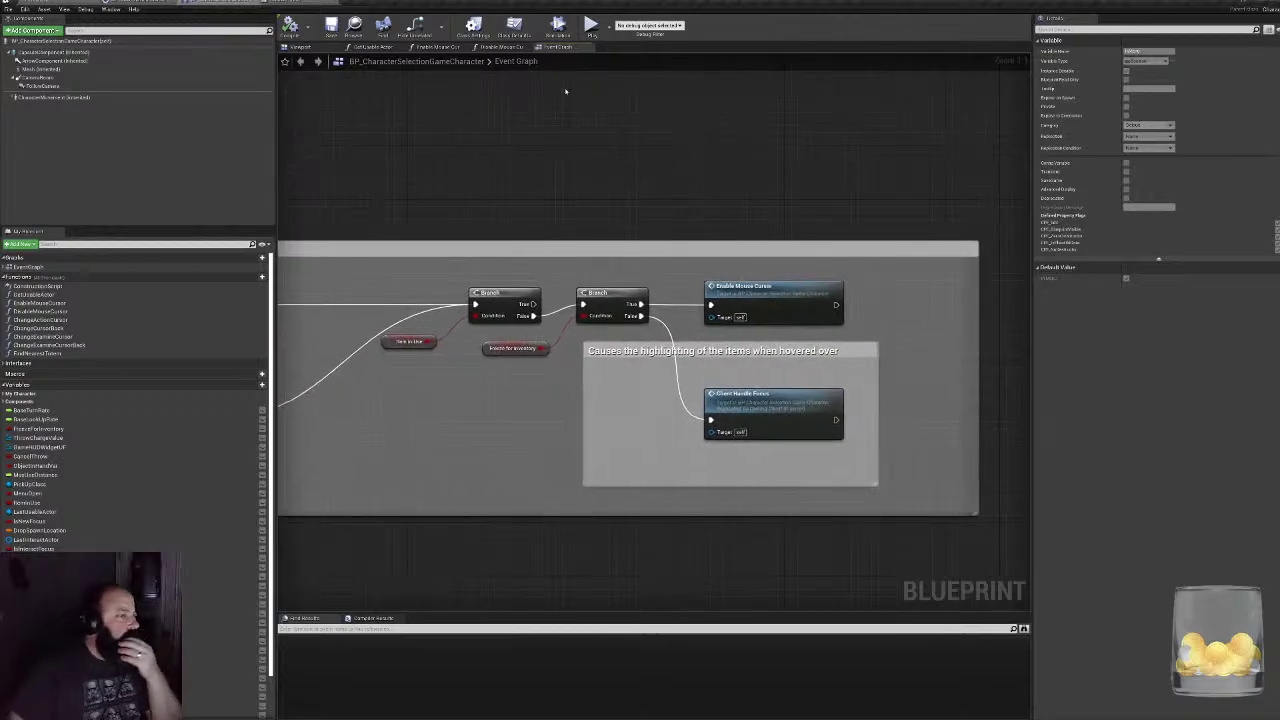
left_click(322, 4)
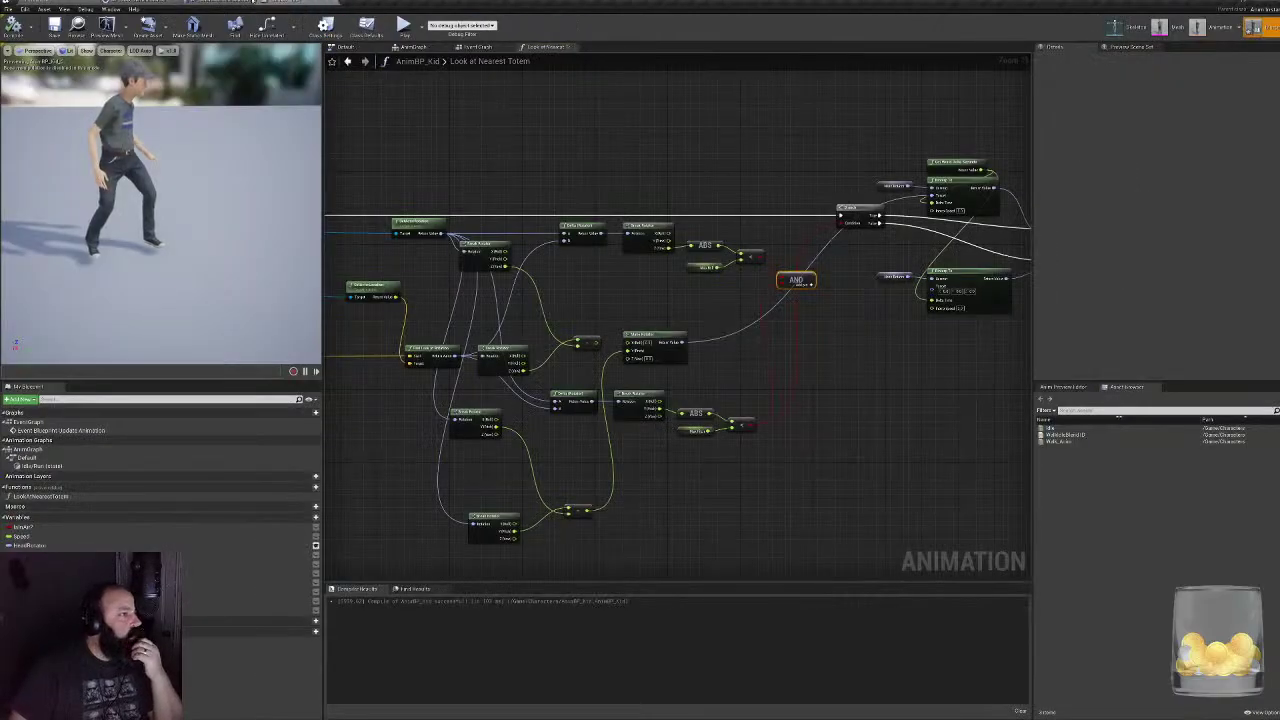
right_click_drag(589, 252, 951, 323)
left_click(436, 47)
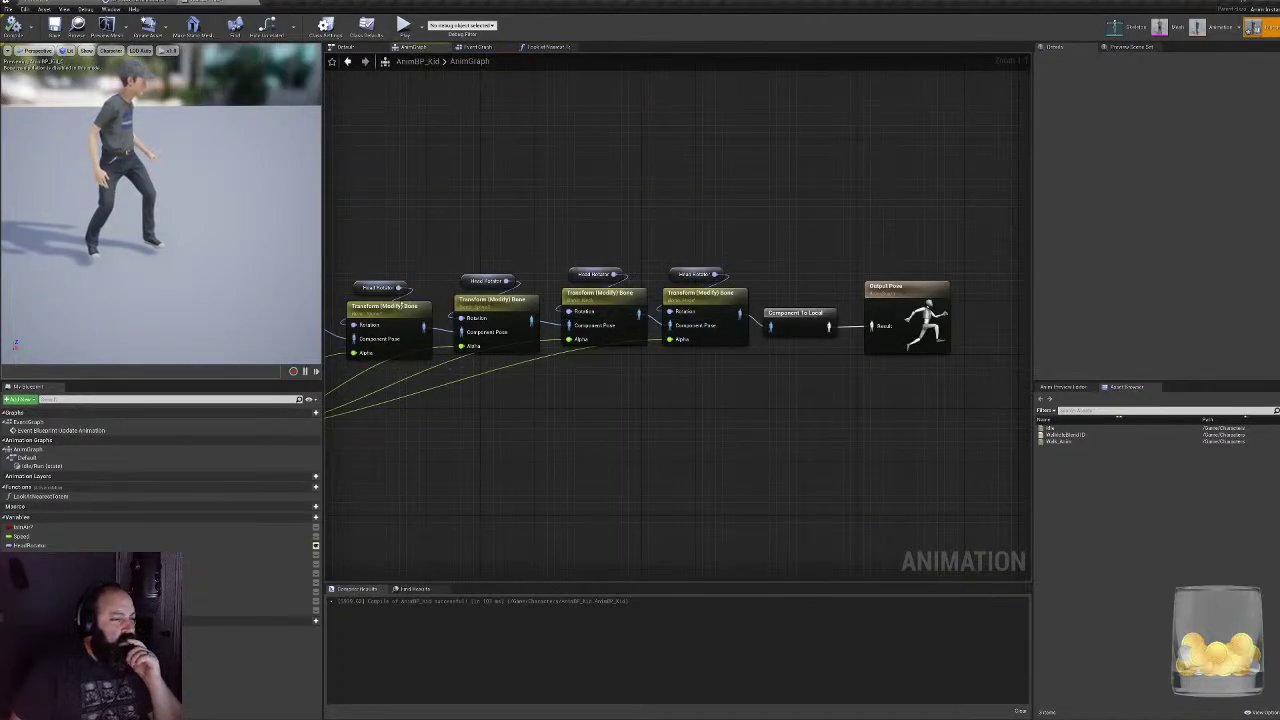
left_click(392, 318)
right_click_drag(532, 397, 684, 392)
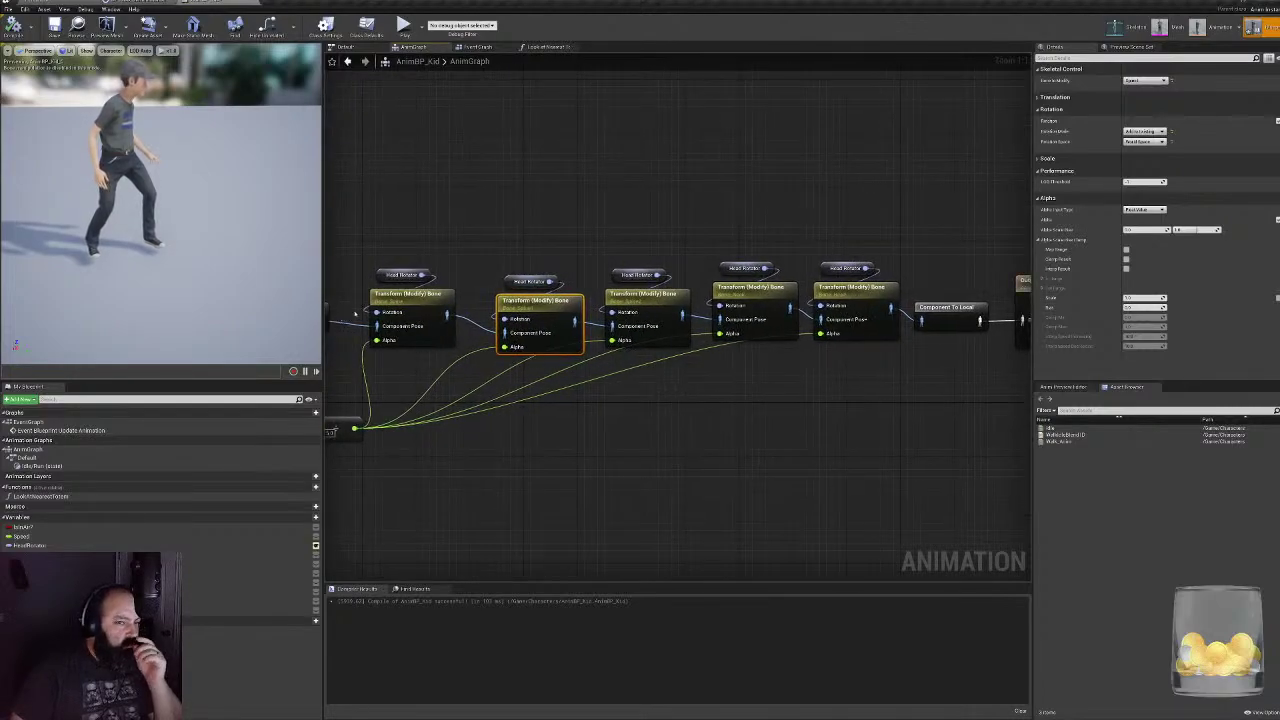
- Set the Rotation Mode of all five Transform (Modify) Bone nodes to Add to Existing
left_click_drag(354, 313, 905, 362)
right_click_drag(951, 407, 825, 482)
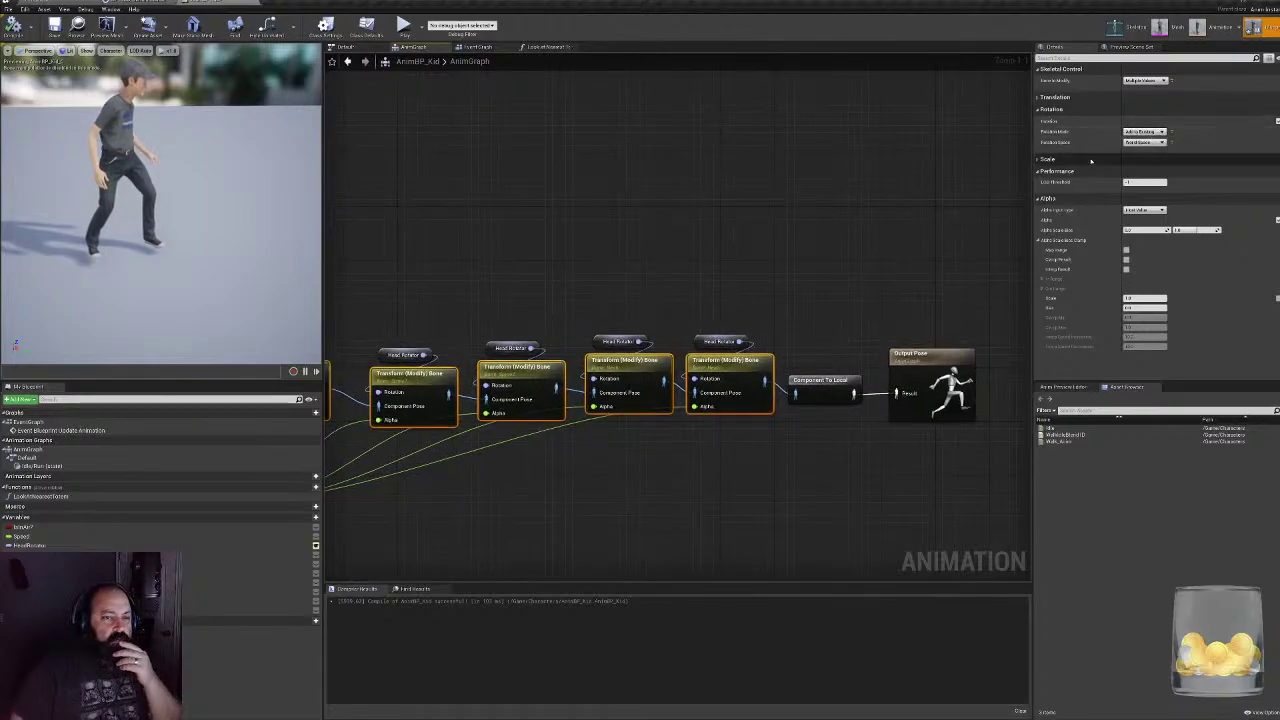
left_click(1161, 132)
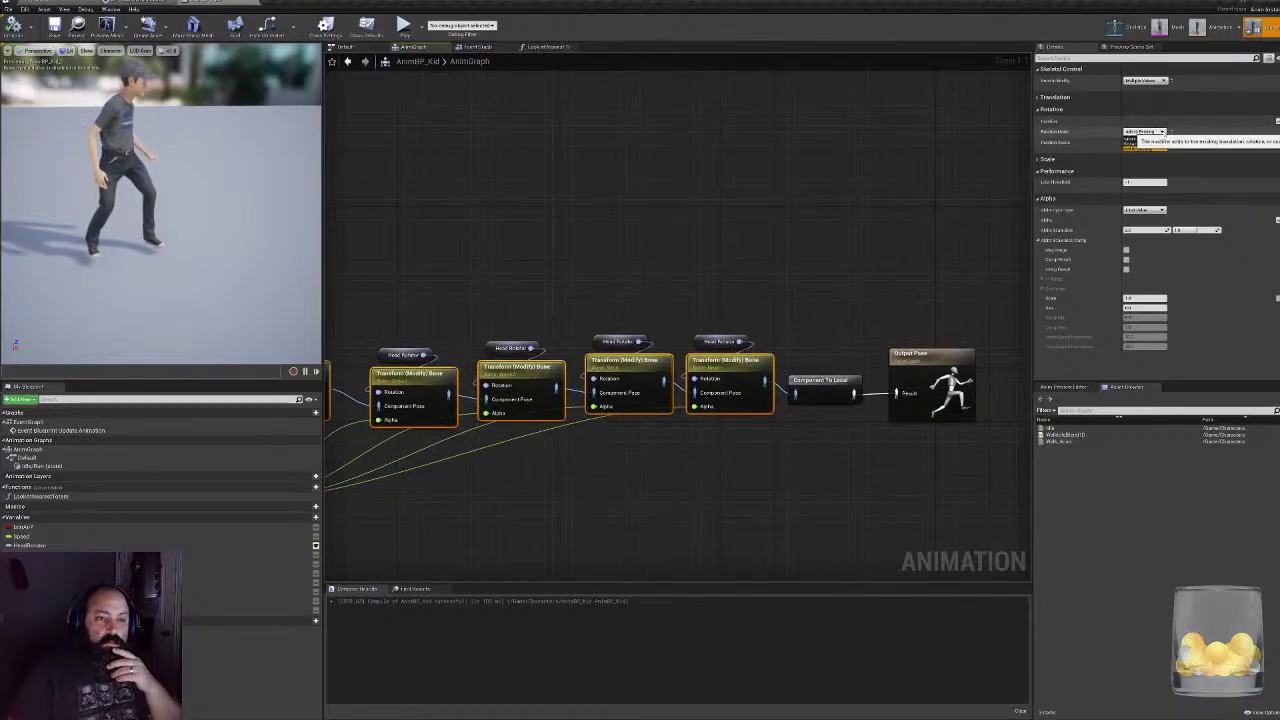
left_click(1145, 146)
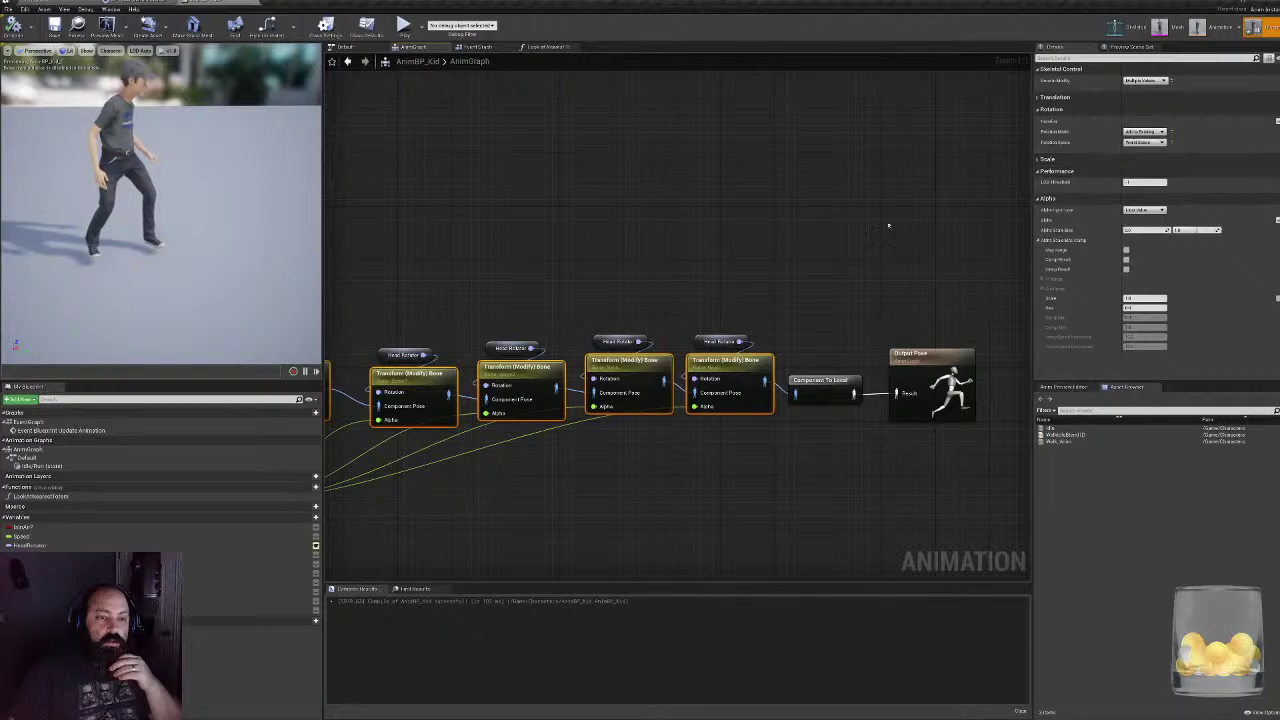
left_click(794, 254)
right_click_drag(794, 254, 835, 258)
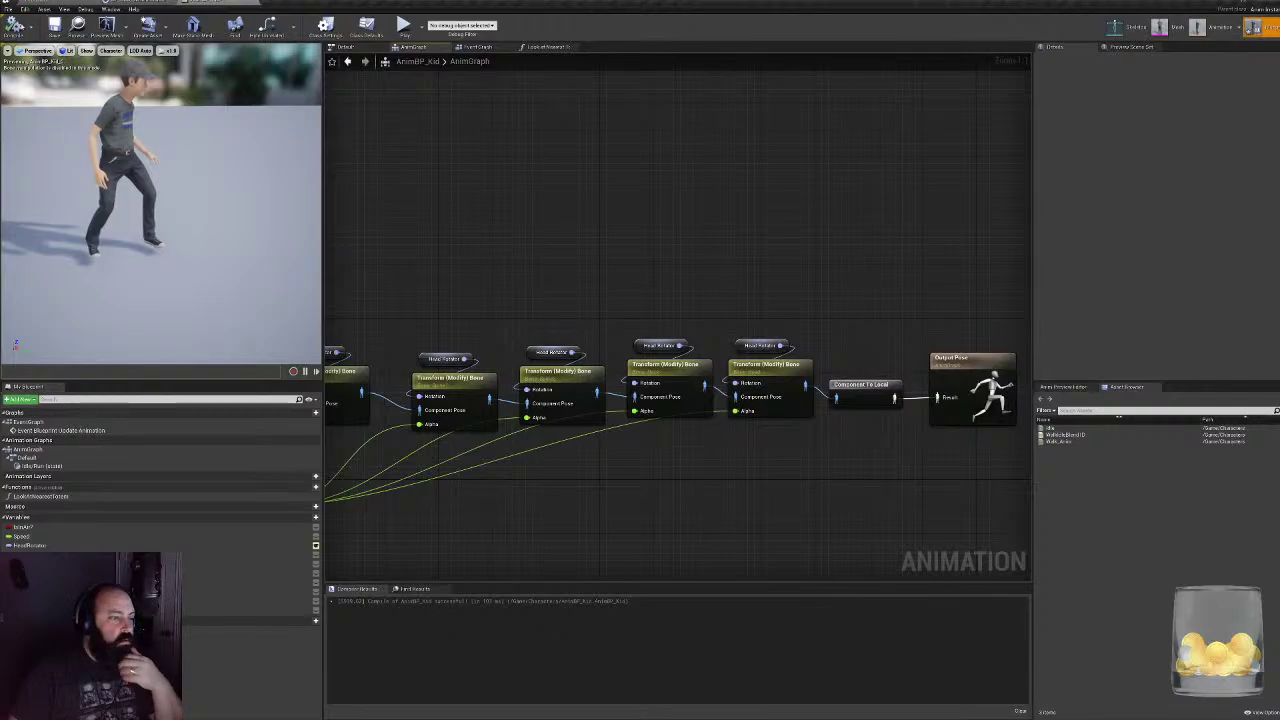
- Run the level from the level editor, fill both form fields with placeholder text, and start the game again
left_click(40, 2)
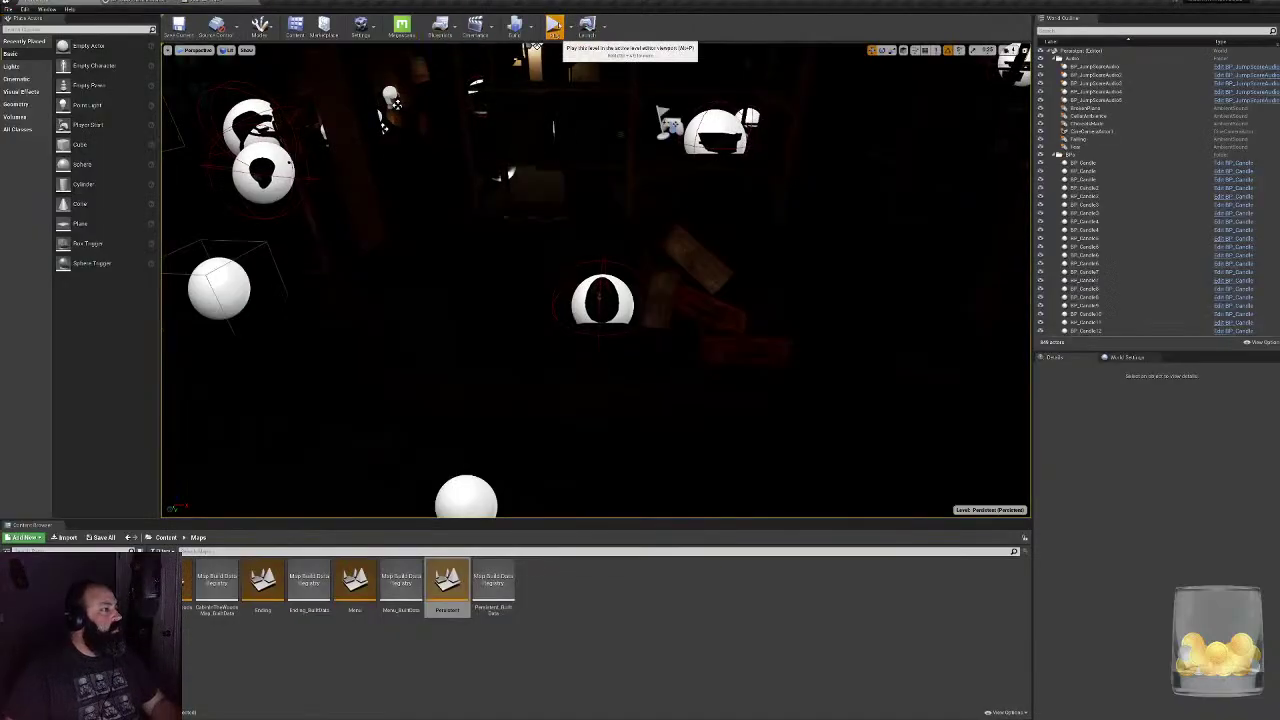
left_click(553, 26)
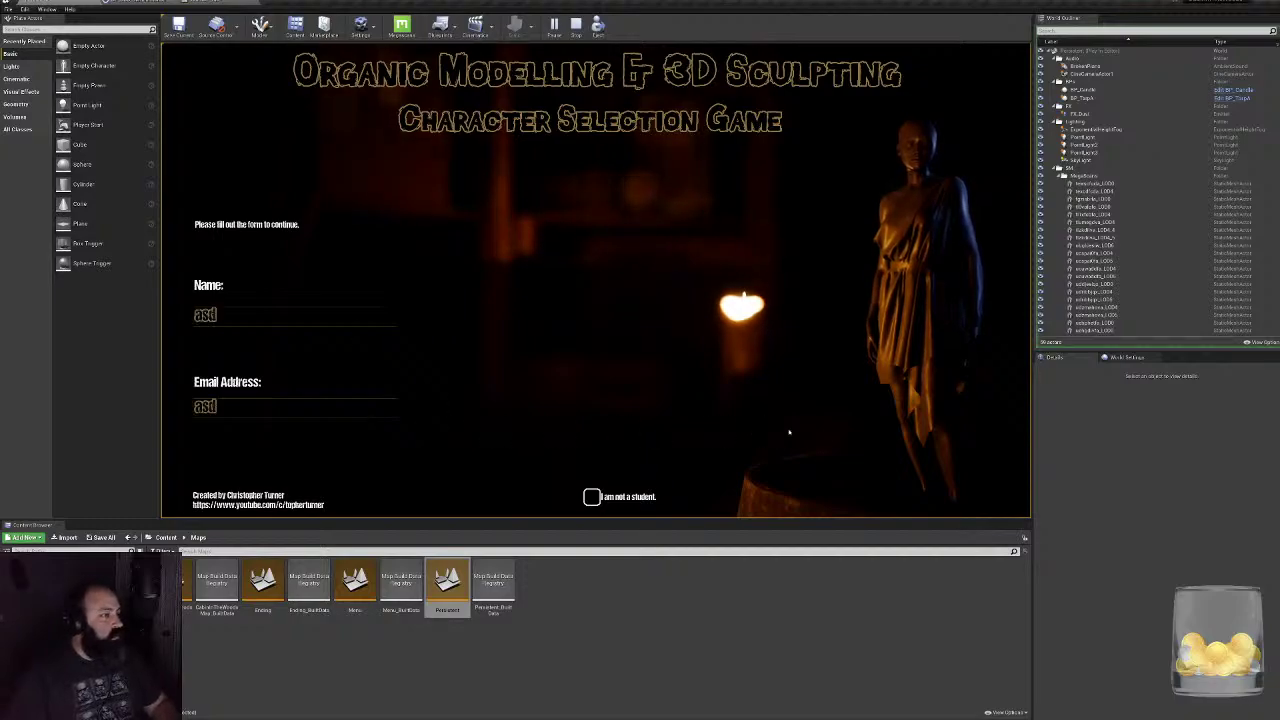
left_click(905, 443)
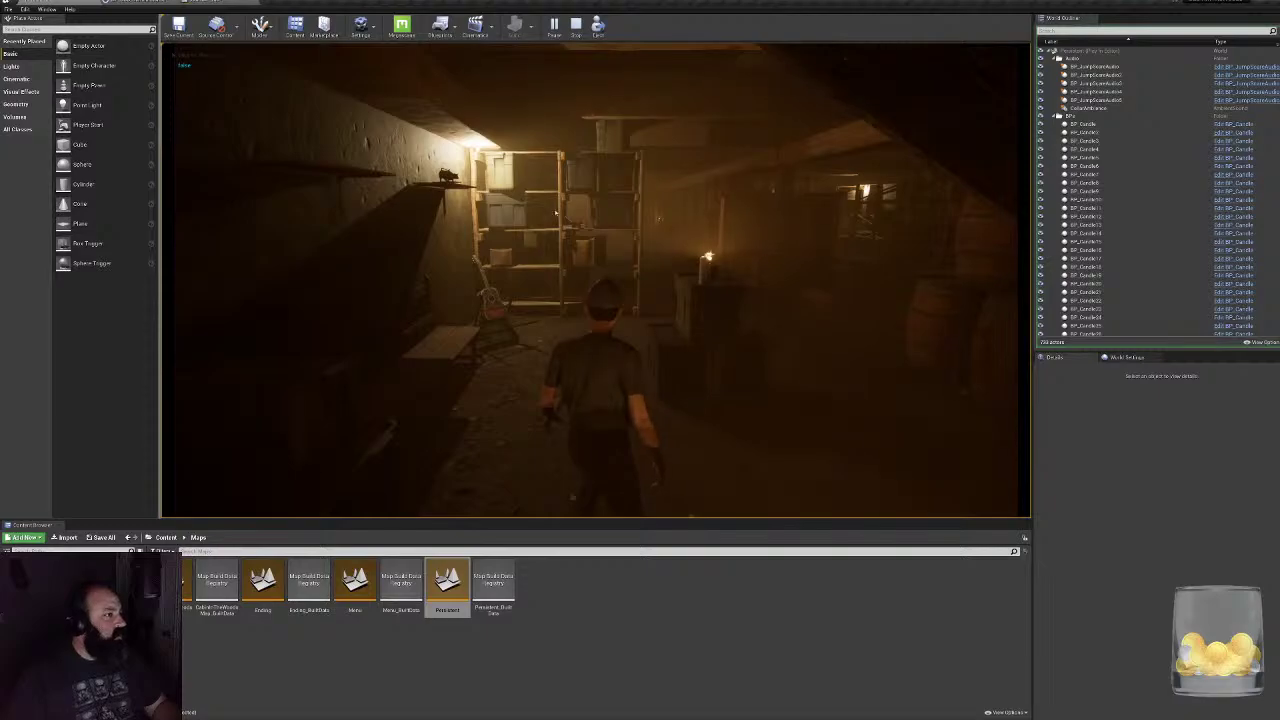
- Walk the kid past the shelves and interactable items to observe the head rotation, and end the play session
key("w")
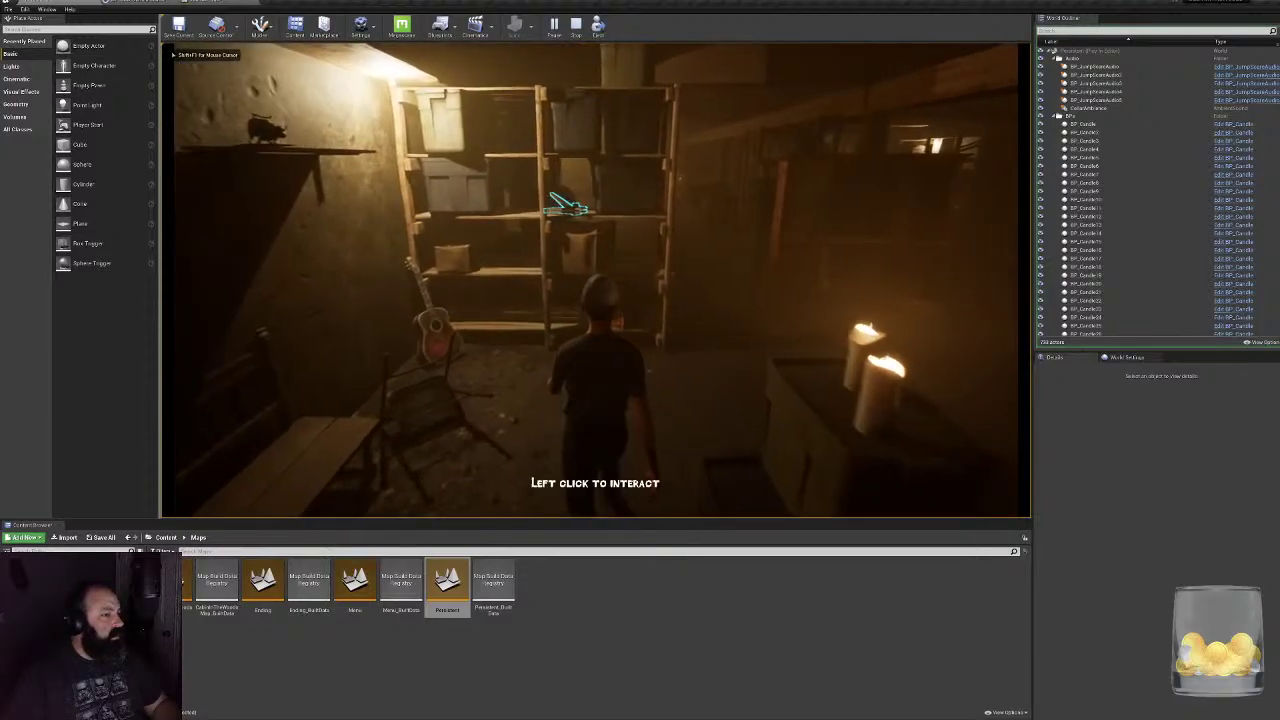
key("w")
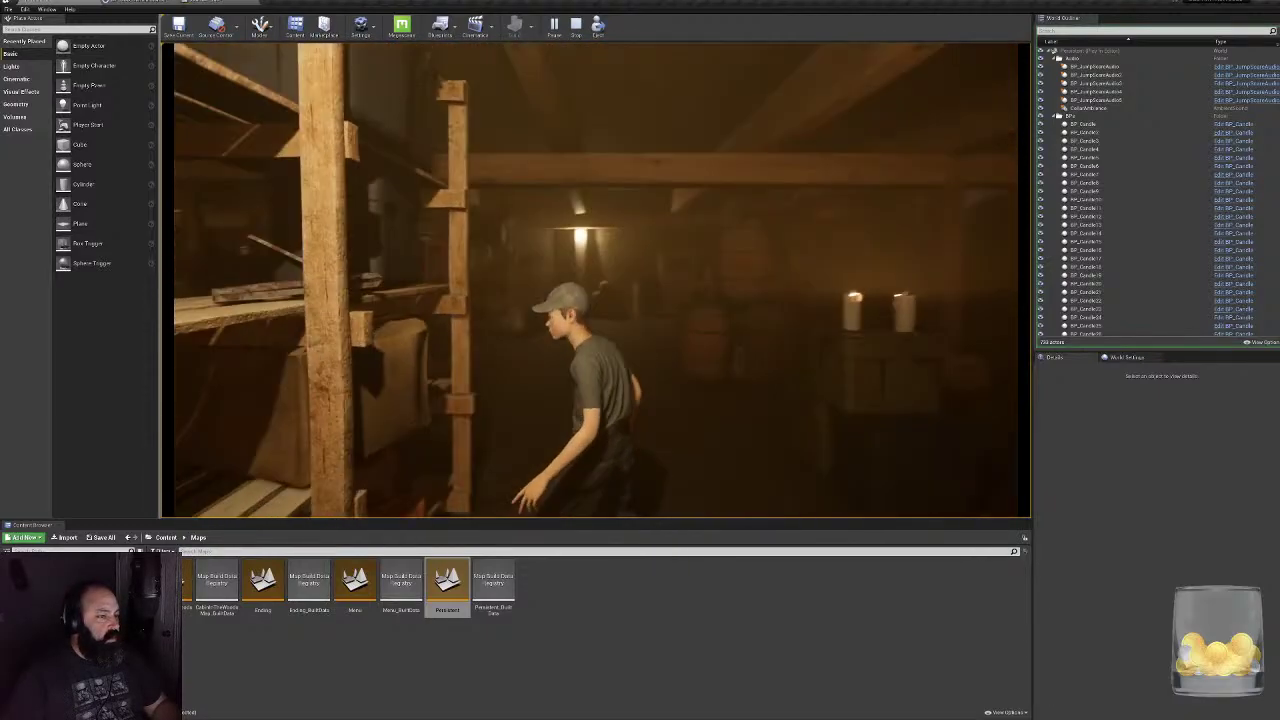
key("w")
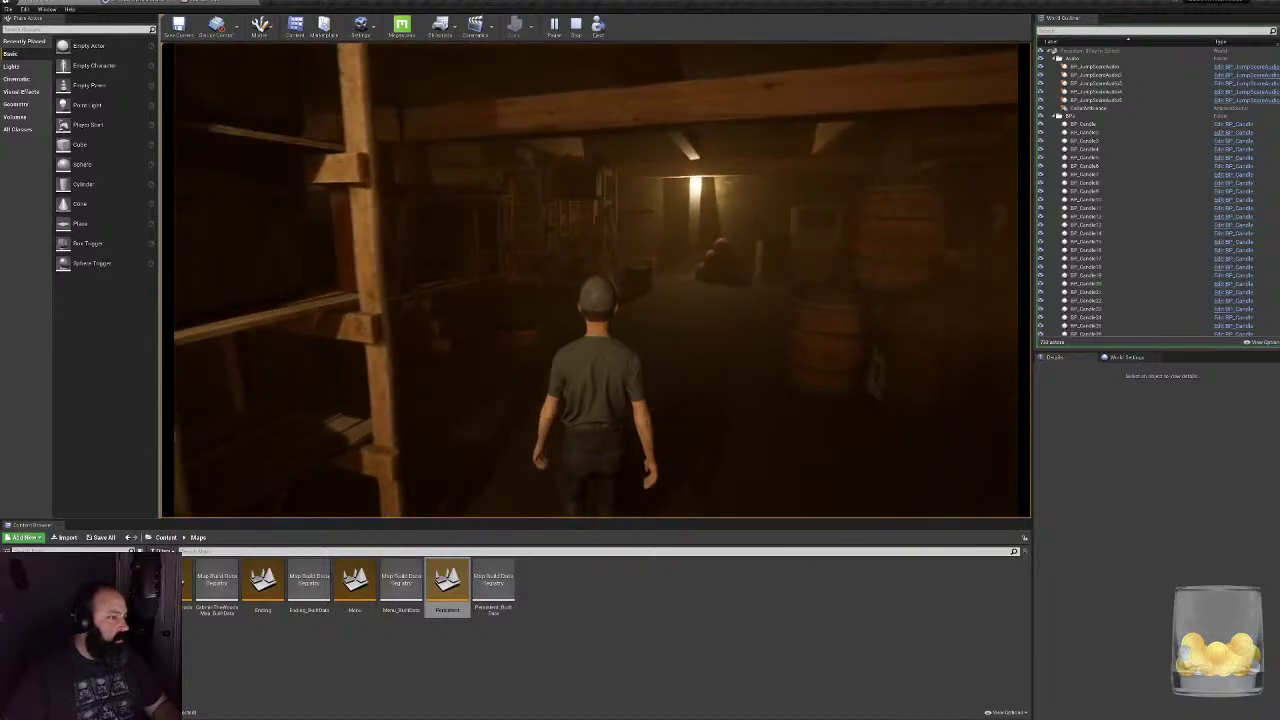
key("w")
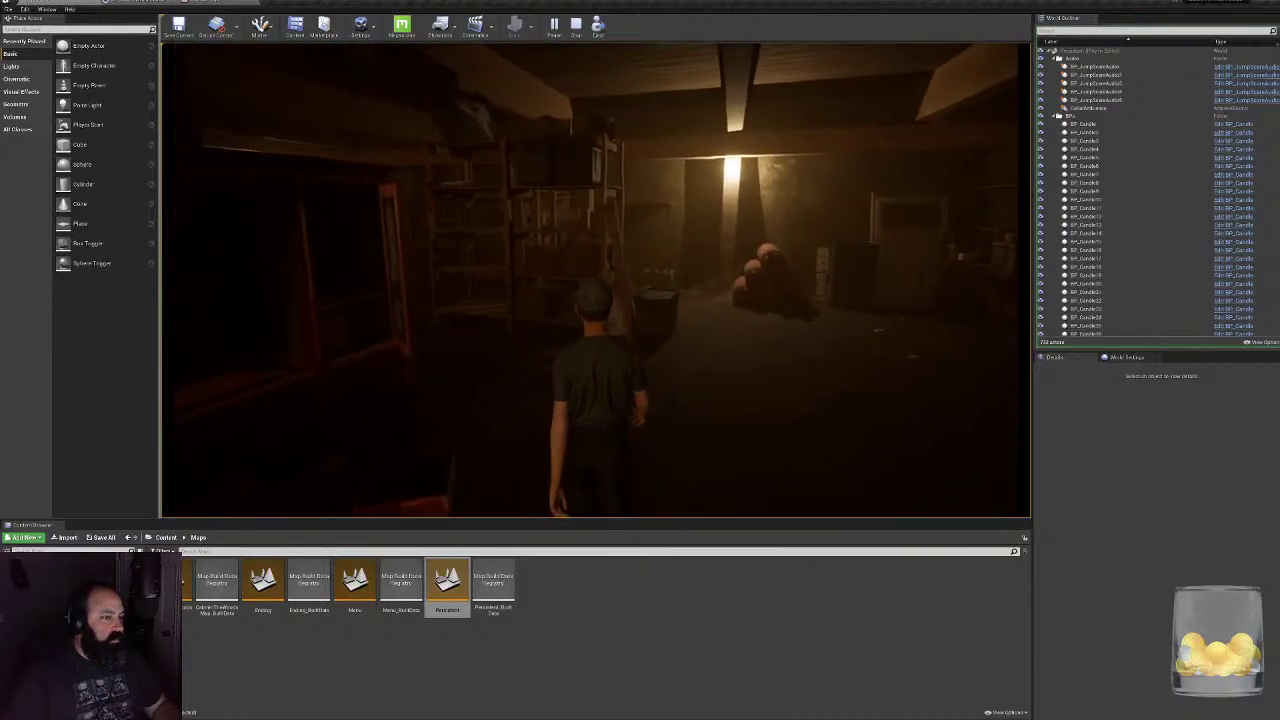
key("w")
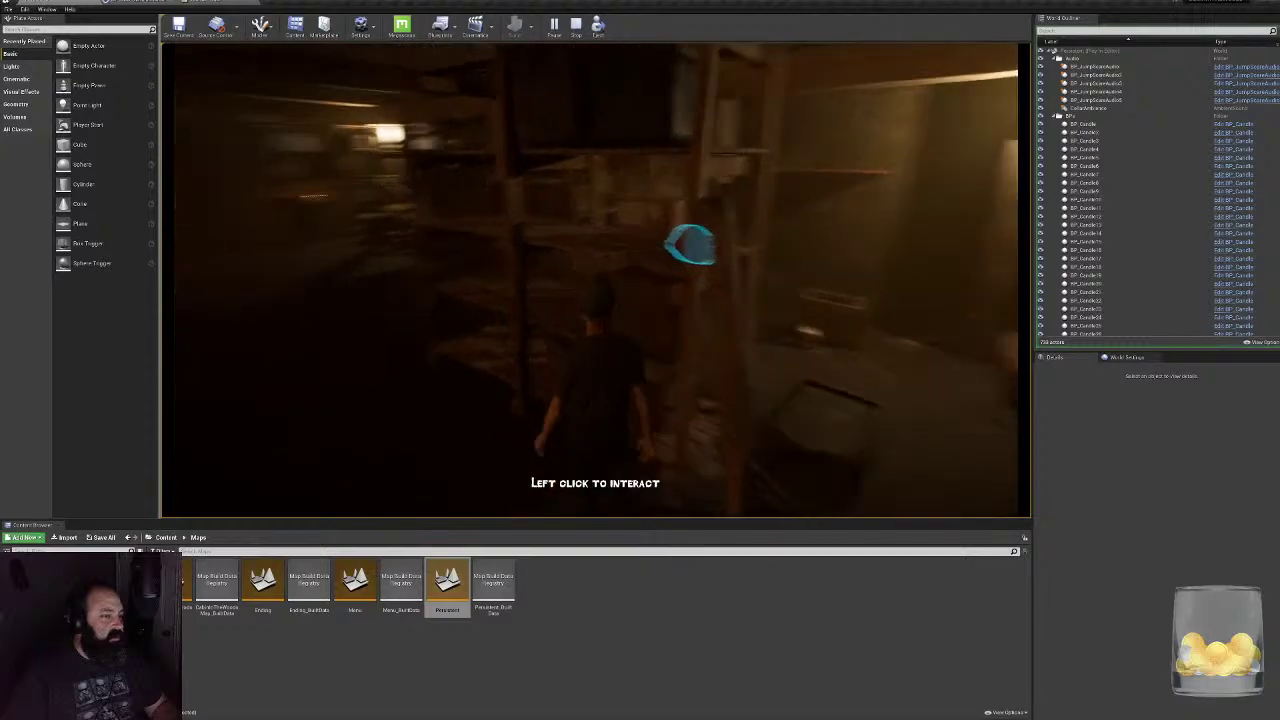
key("w")
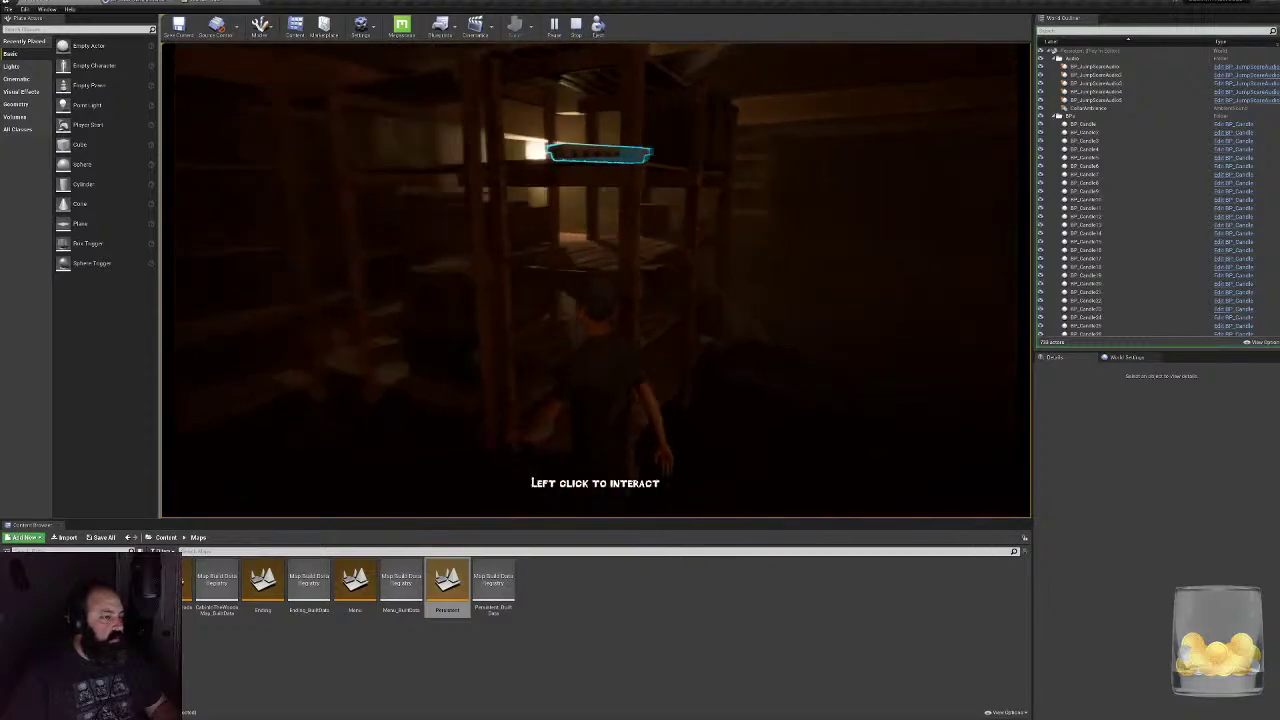
key("Escape")
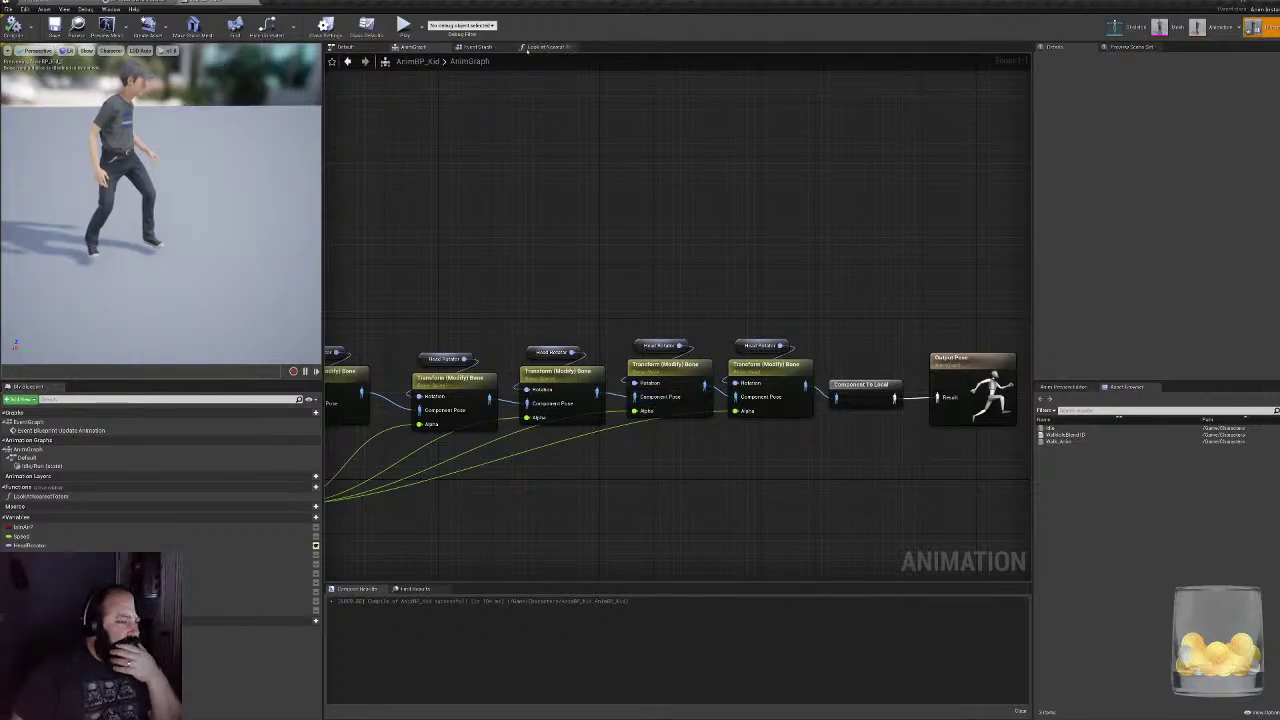
- Open the Look at Nearest Totem function and examine its yaw and pitch delta calculations feeding the Make Rotator
left_click(530, 48)
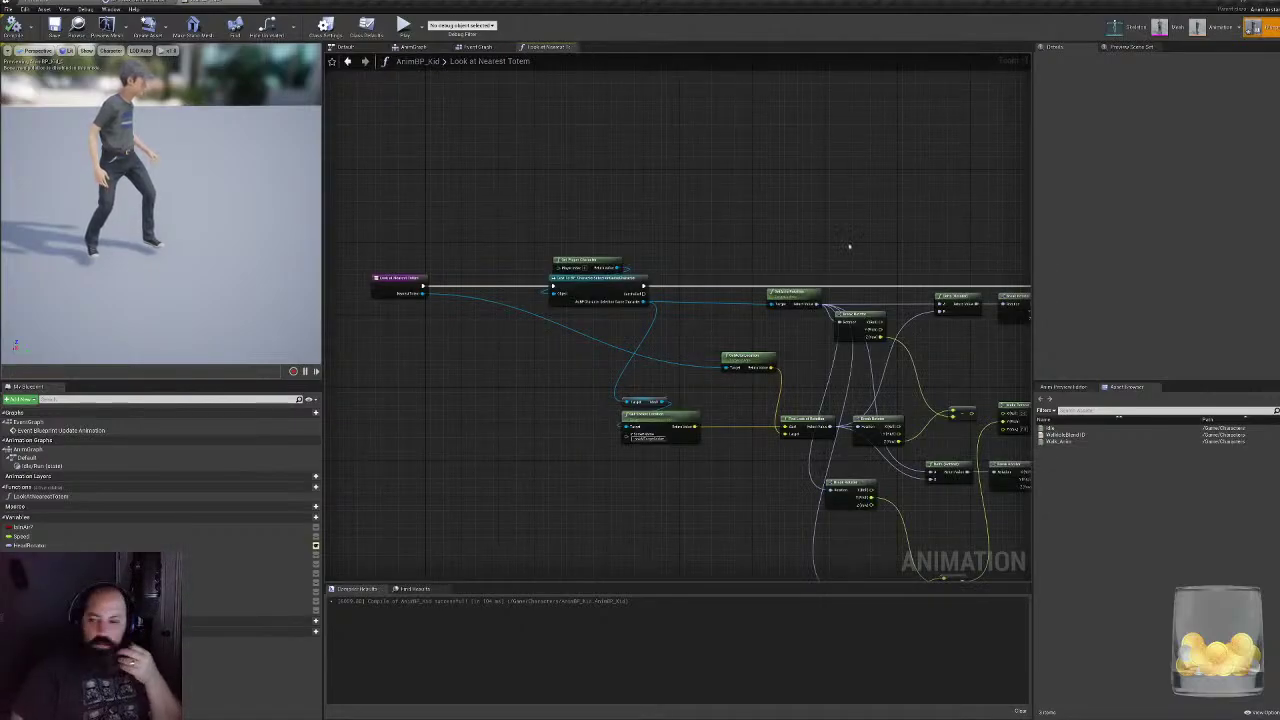
right_click_drag(826, 241, 497, 203)
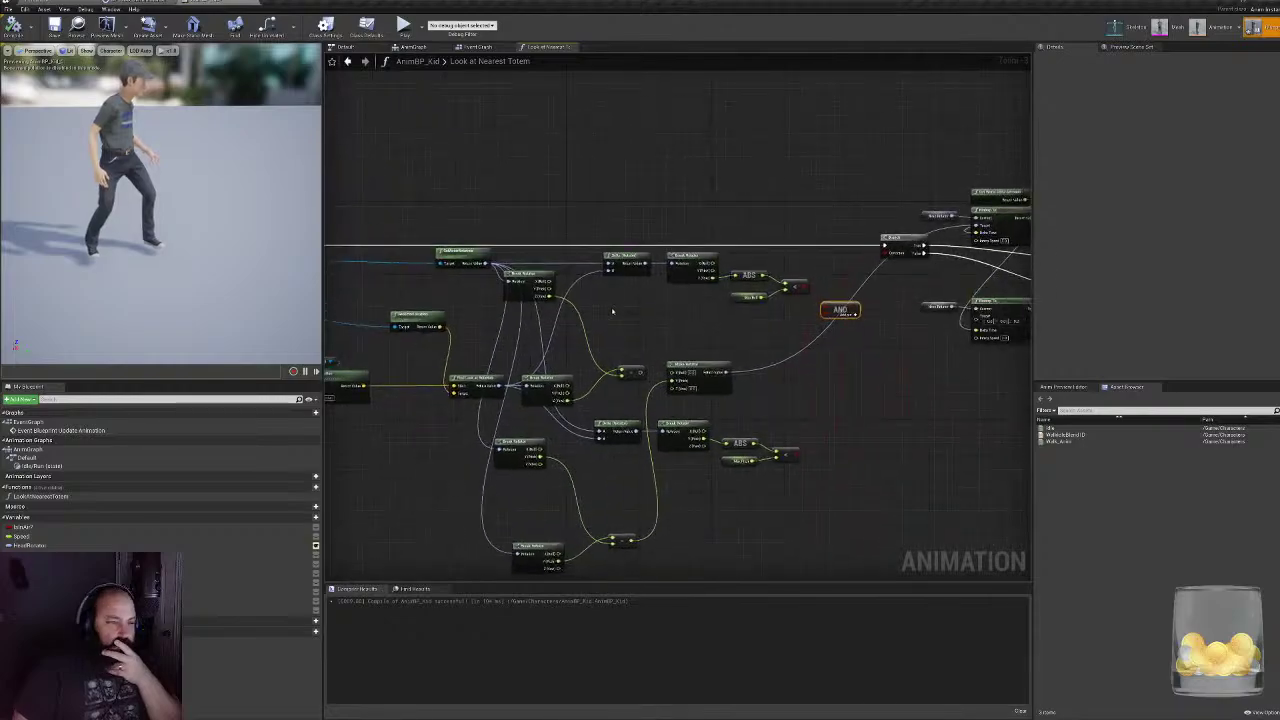
scroll(611, 306, "up", 2)
right_click_drag(713, 351, 713, 297)
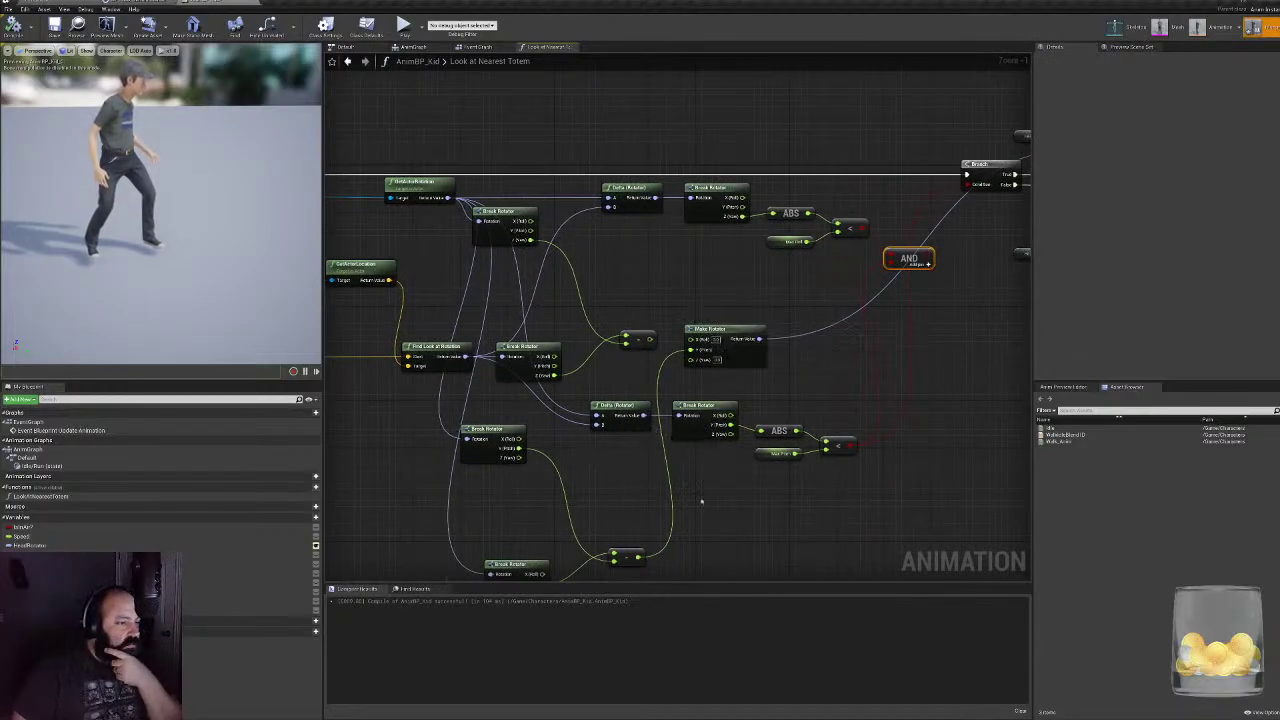
right_click_drag(687, 483, 682, 460)
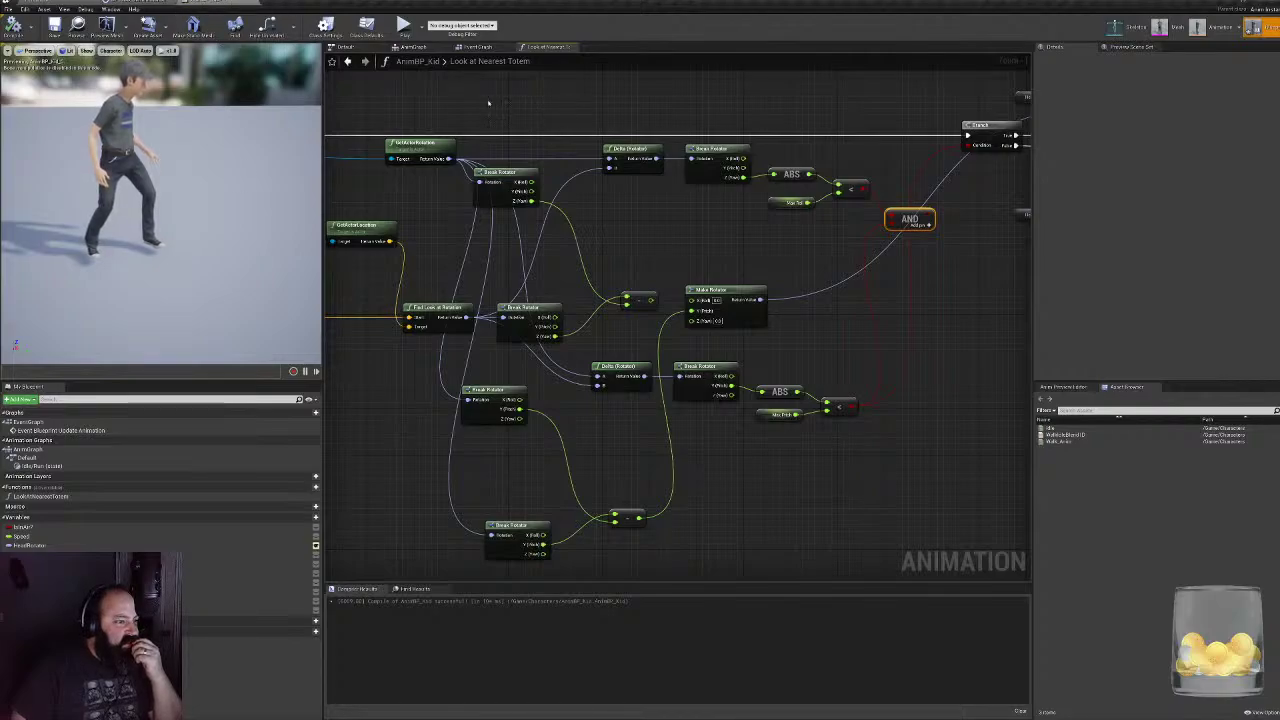
- Set the Rotation Space of all five Transform (Modify) Bone nodes in the AnimGraph to Component Space, keeping Rotation Mode at Add to Existing
left_click(422, 48)
right_click_drag(389, 388, 532, 366)
left_click_drag(424, 368, 803, 350)
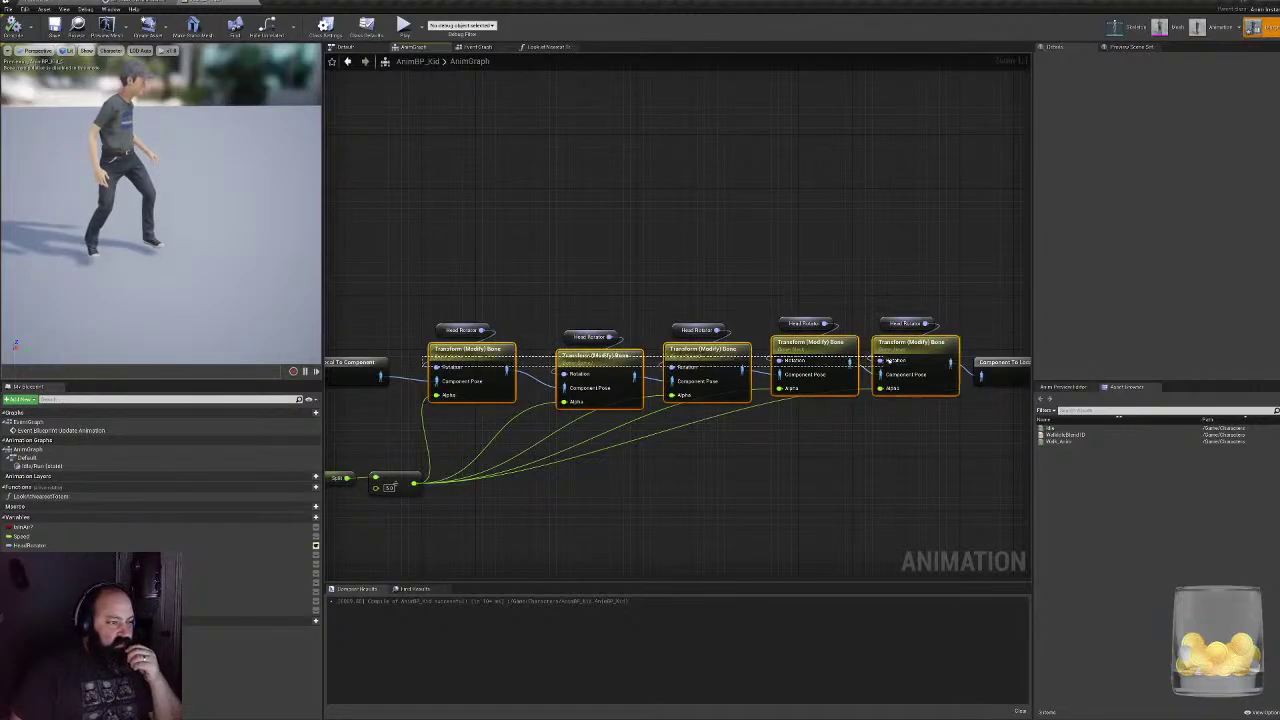
left_click_drag(888, 360, 890, 361)
left_click(1155, 131)
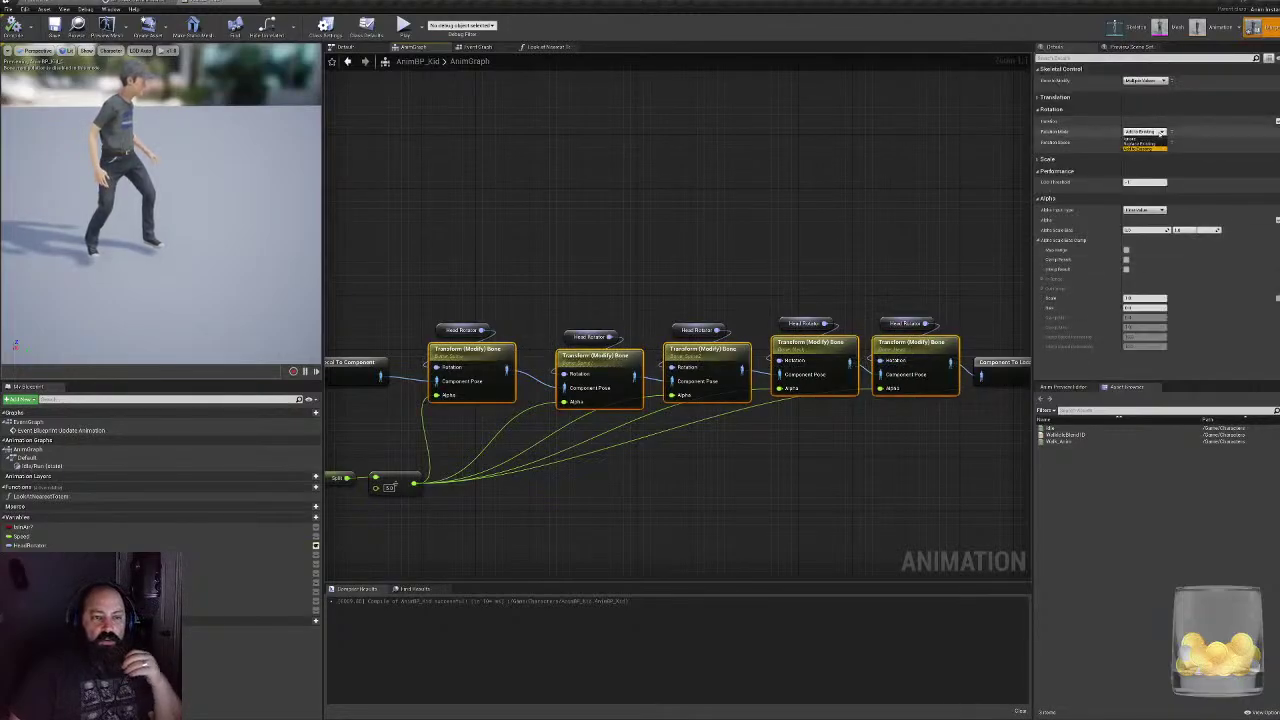
left_click(1145, 148)
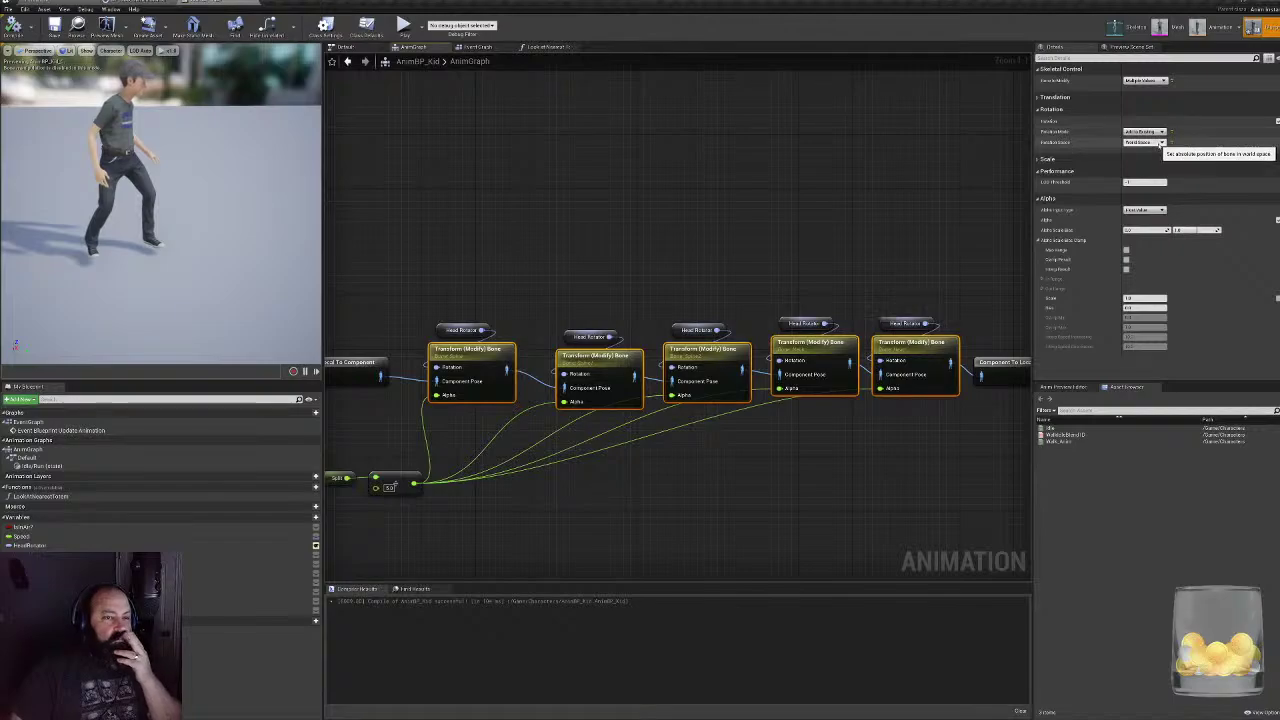
left_click(1158, 142)
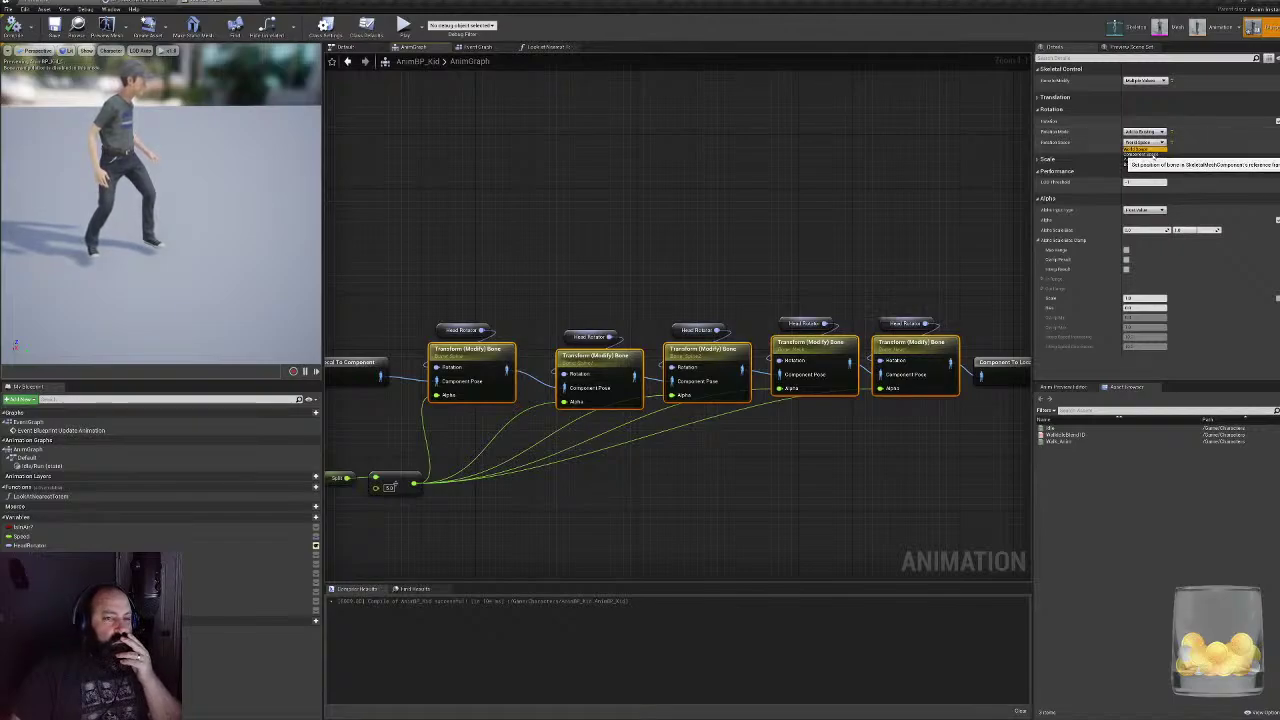
left_click(1145, 155)
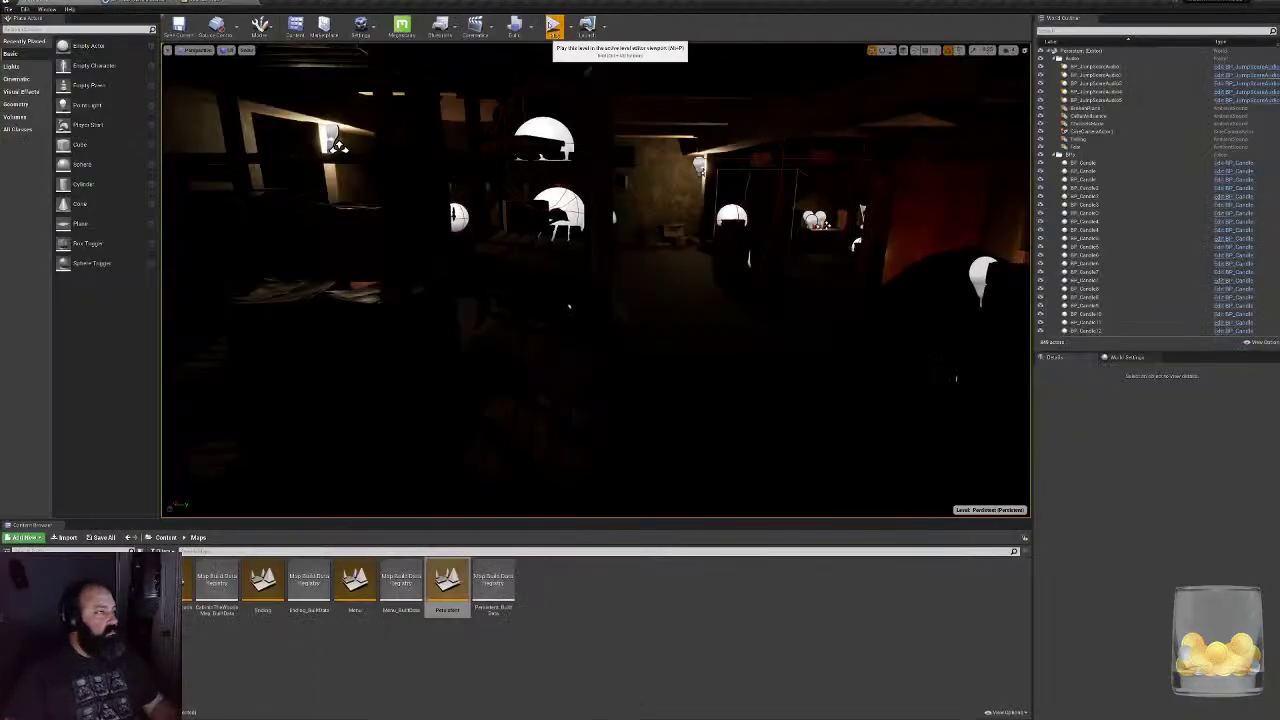
- Play the level from the level editor, fill in the name and email form with placeholder text, and start the game
left_click(554, 25)
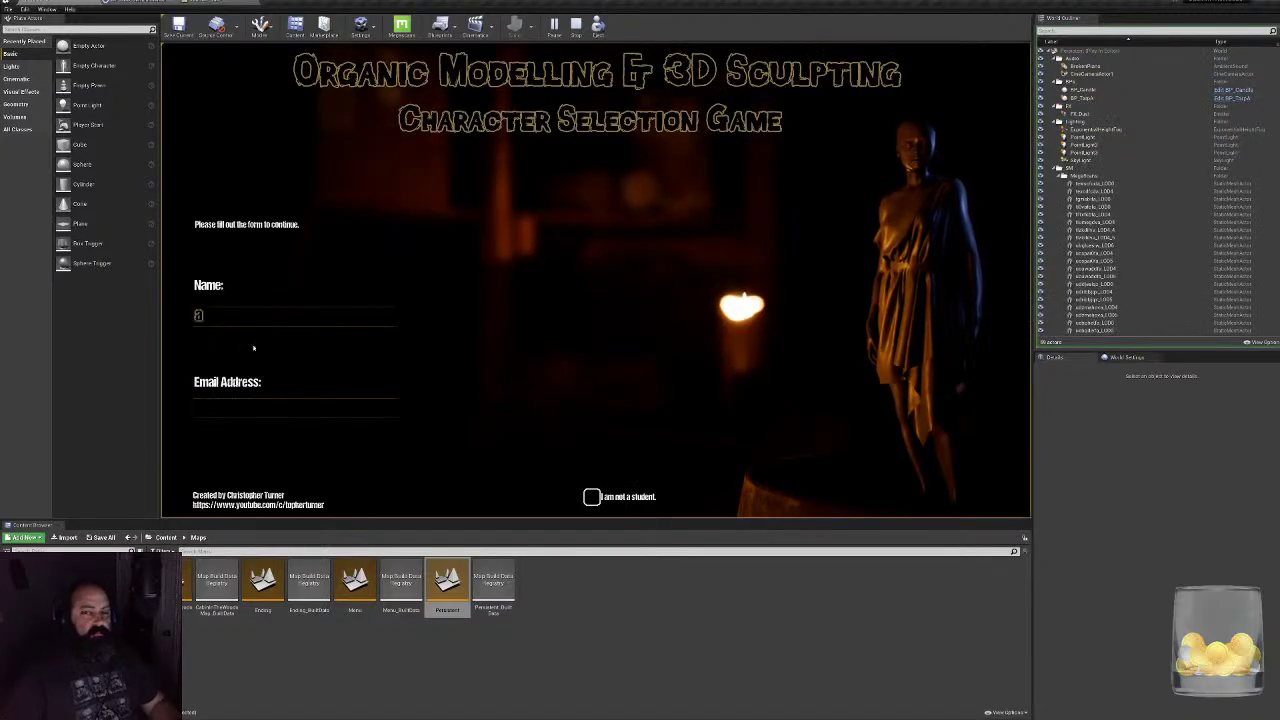
left_click(876, 454)
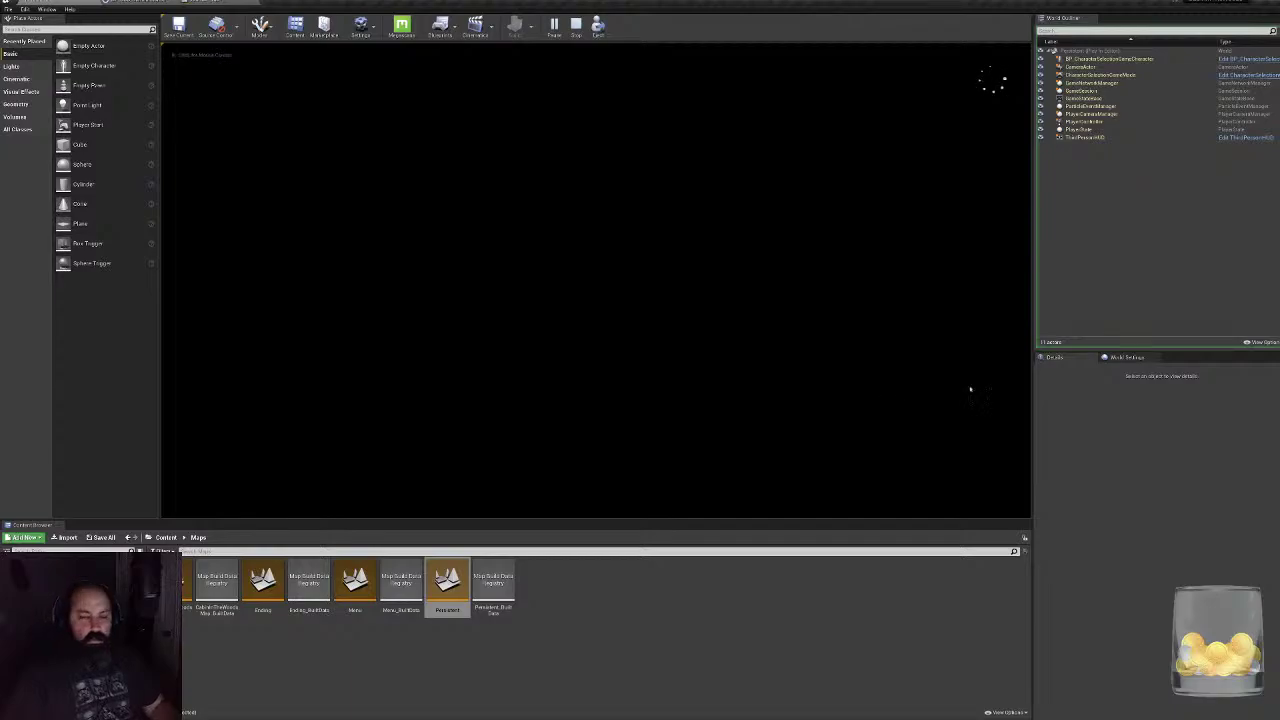
left_click(814, 216)
- Walk the kid to the totem on the red-lit cabinet and view the head and body rotation from several angles
key("w")
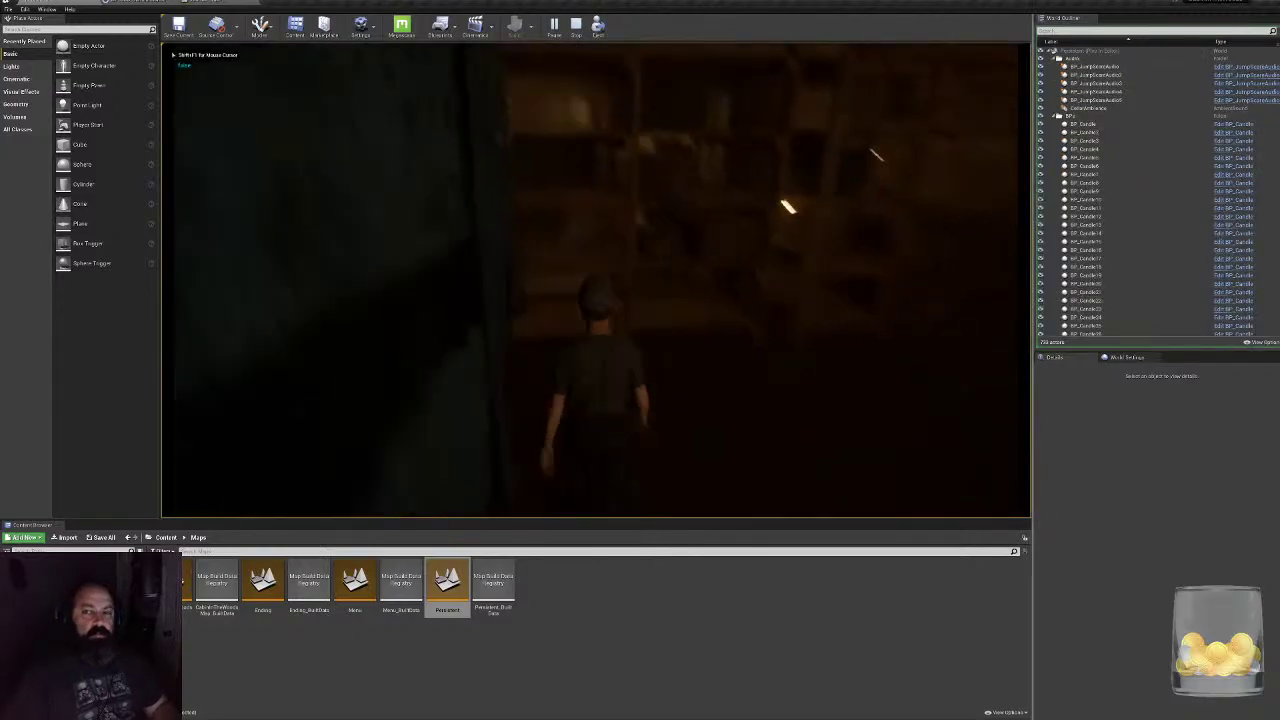
key("w")
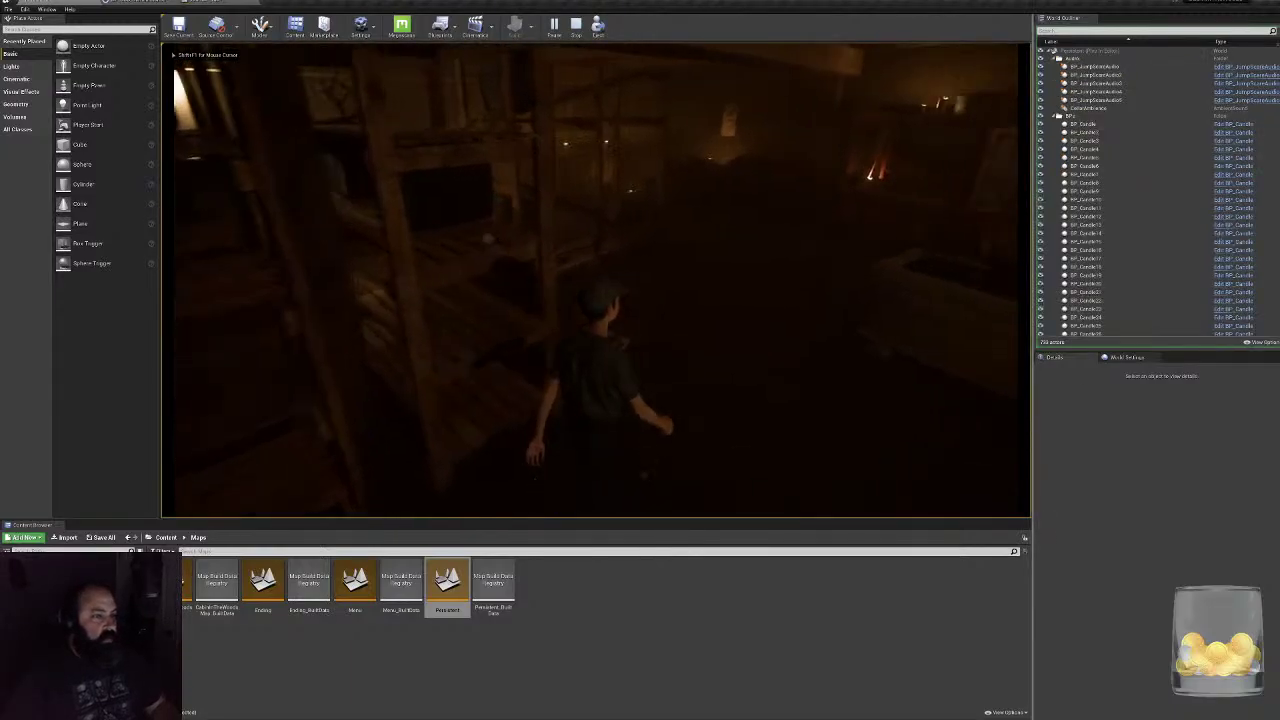
key("w")
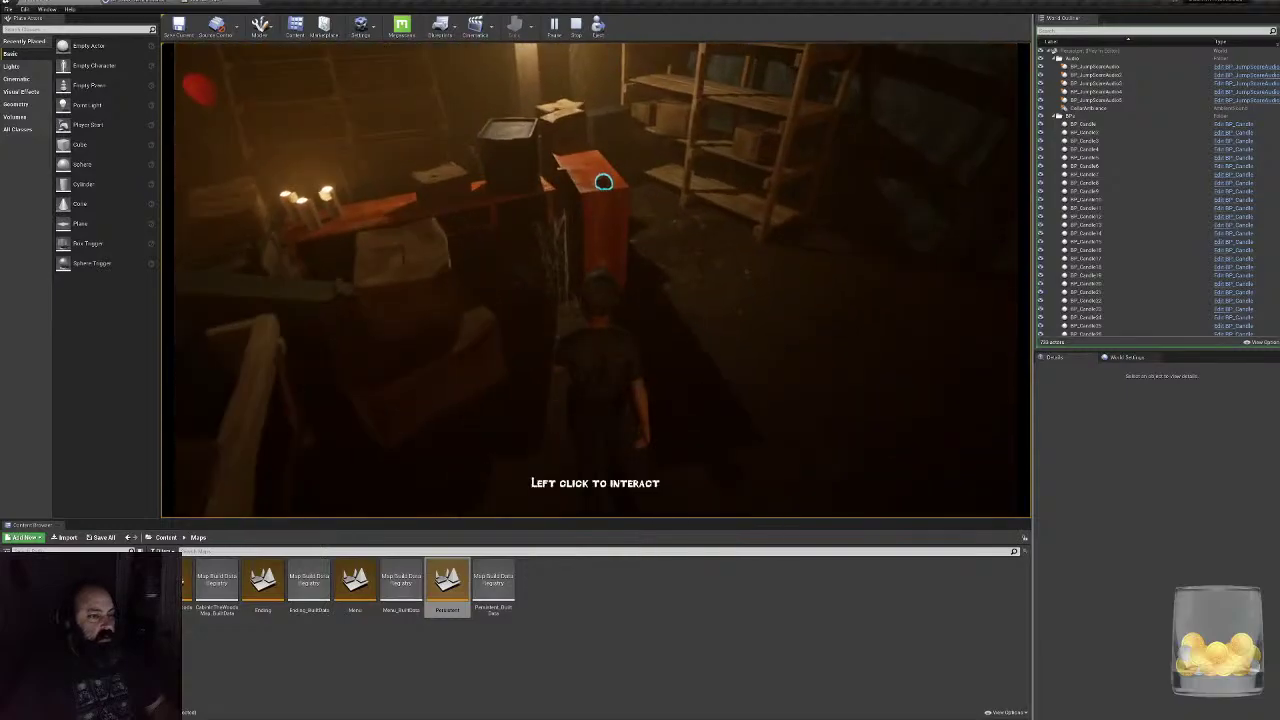
key("w")
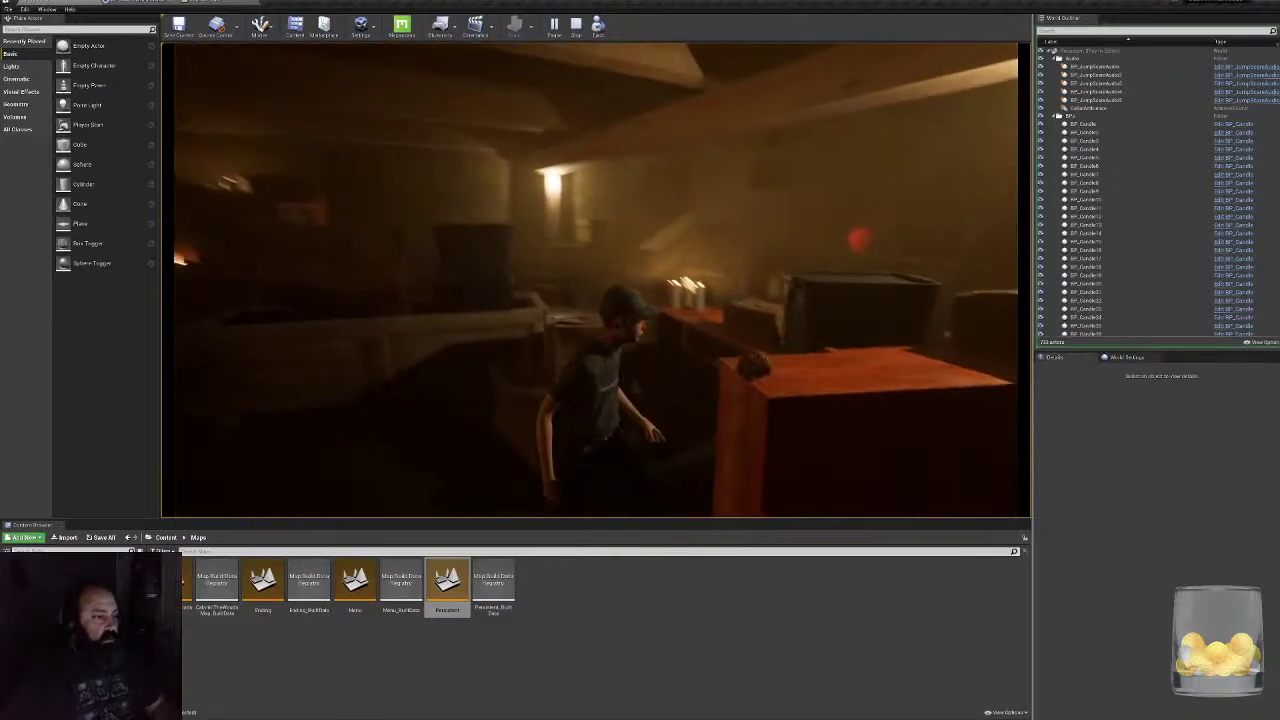
key("w")
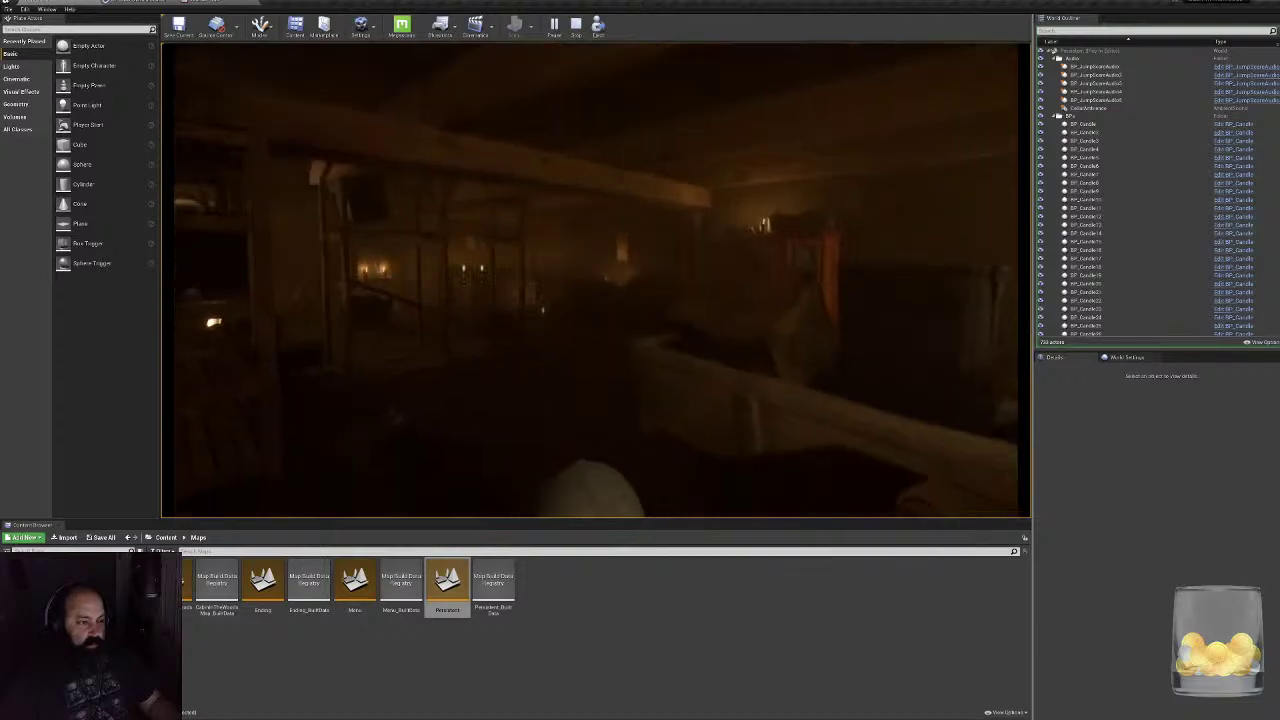
key("w")
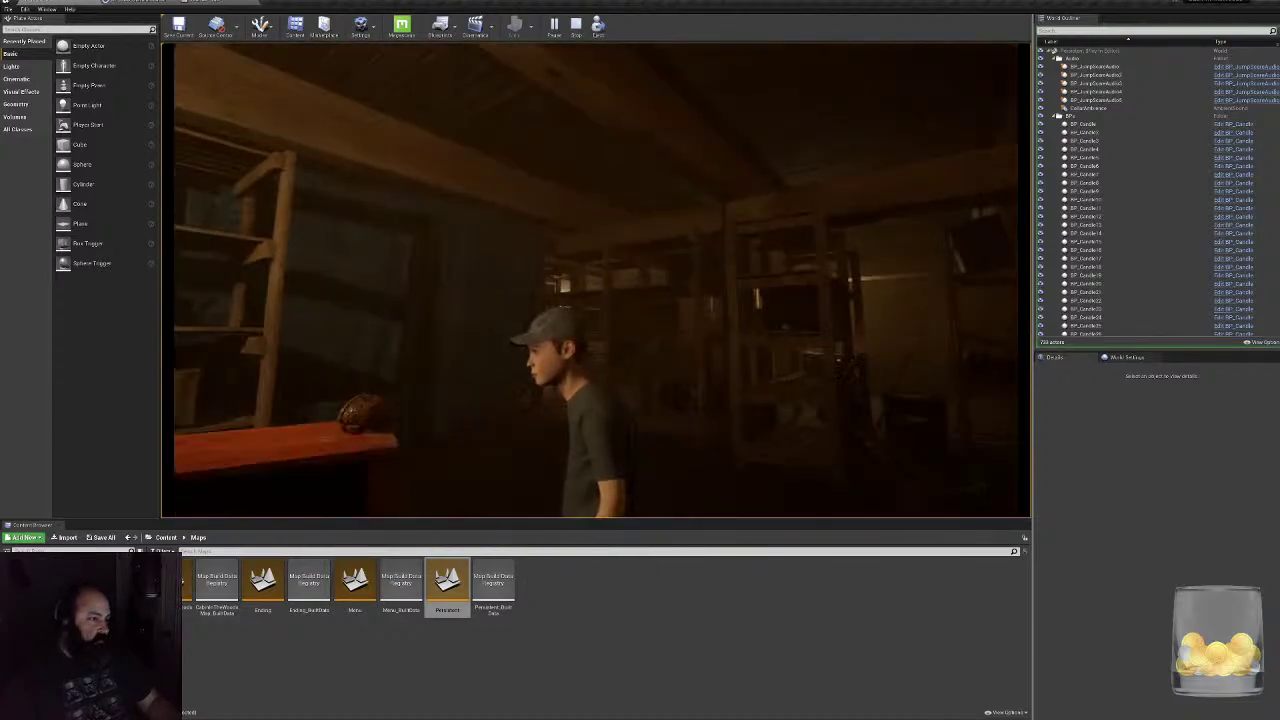
key("w")
key("w")
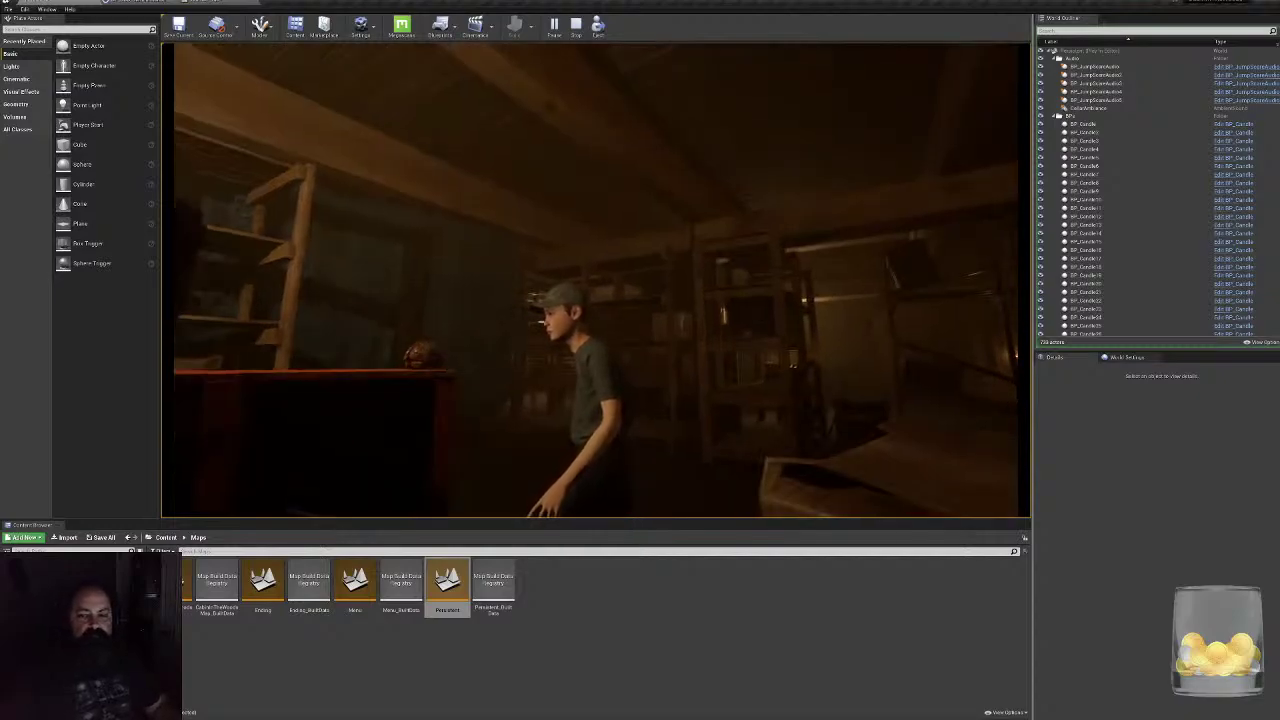
- Walk the kid across the room to the candles near the wall poster, observe the head rotation, and end the play session
key("w")
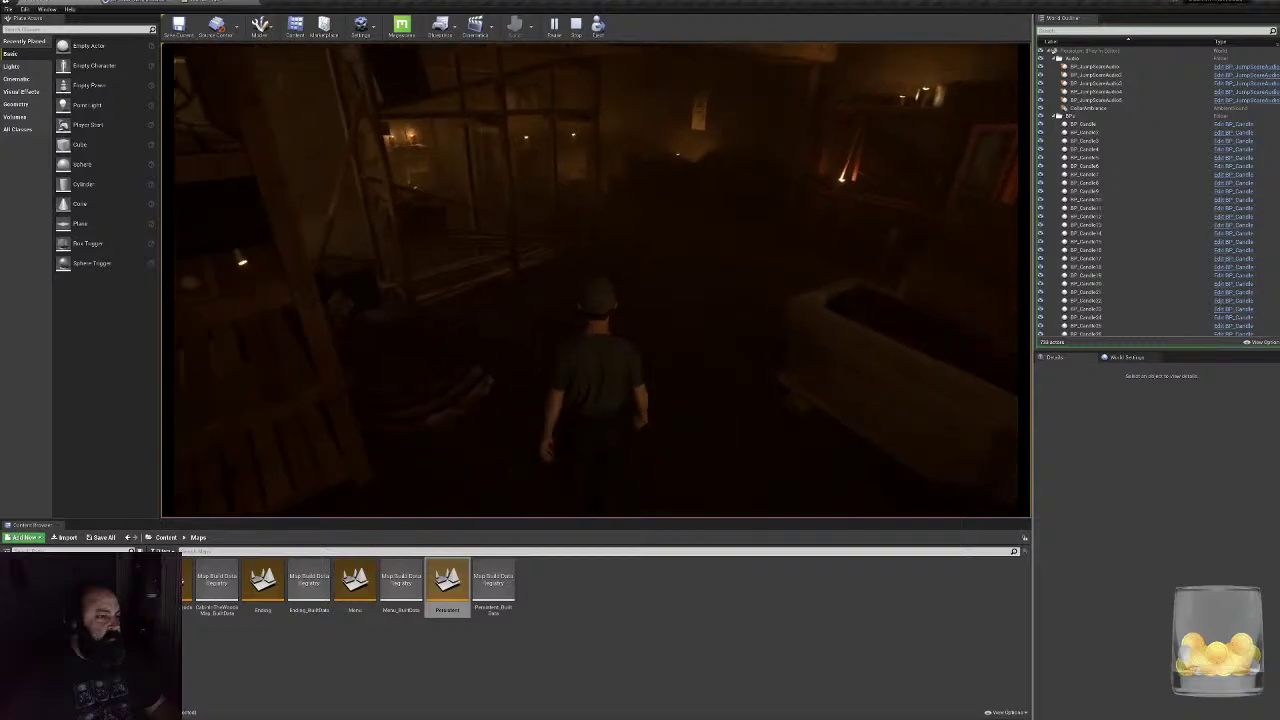
key("w")
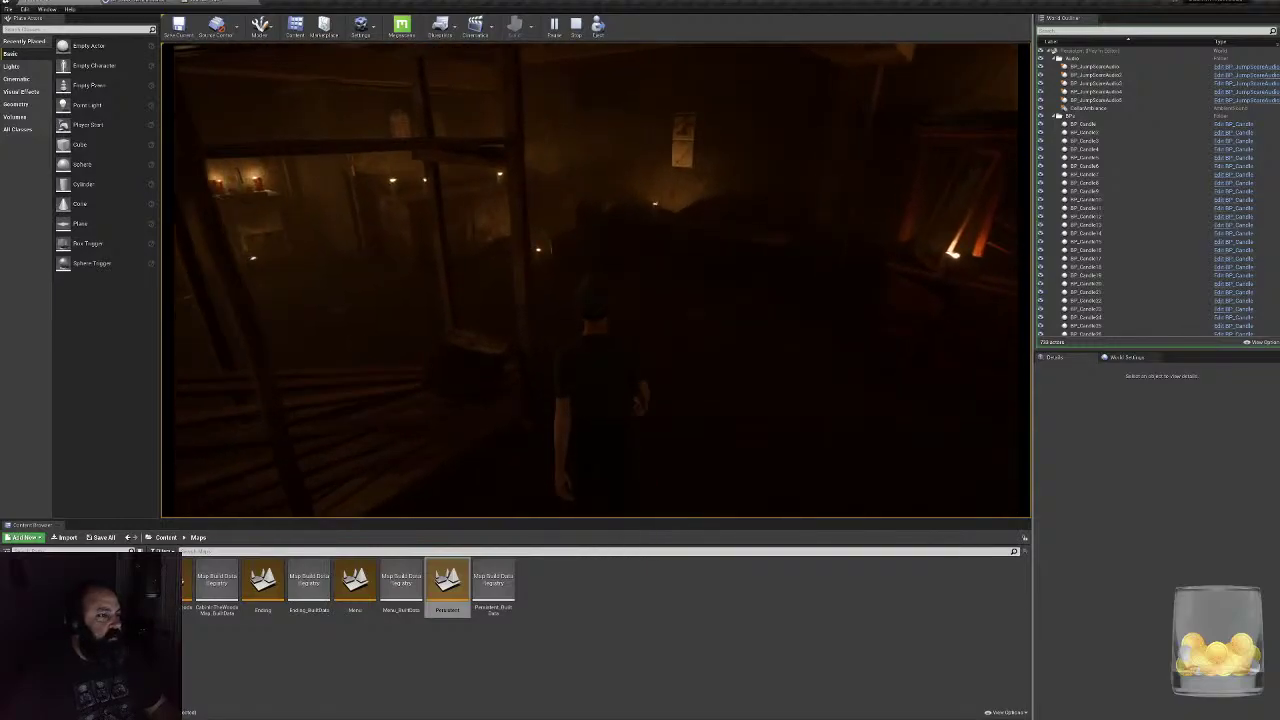
key("w")
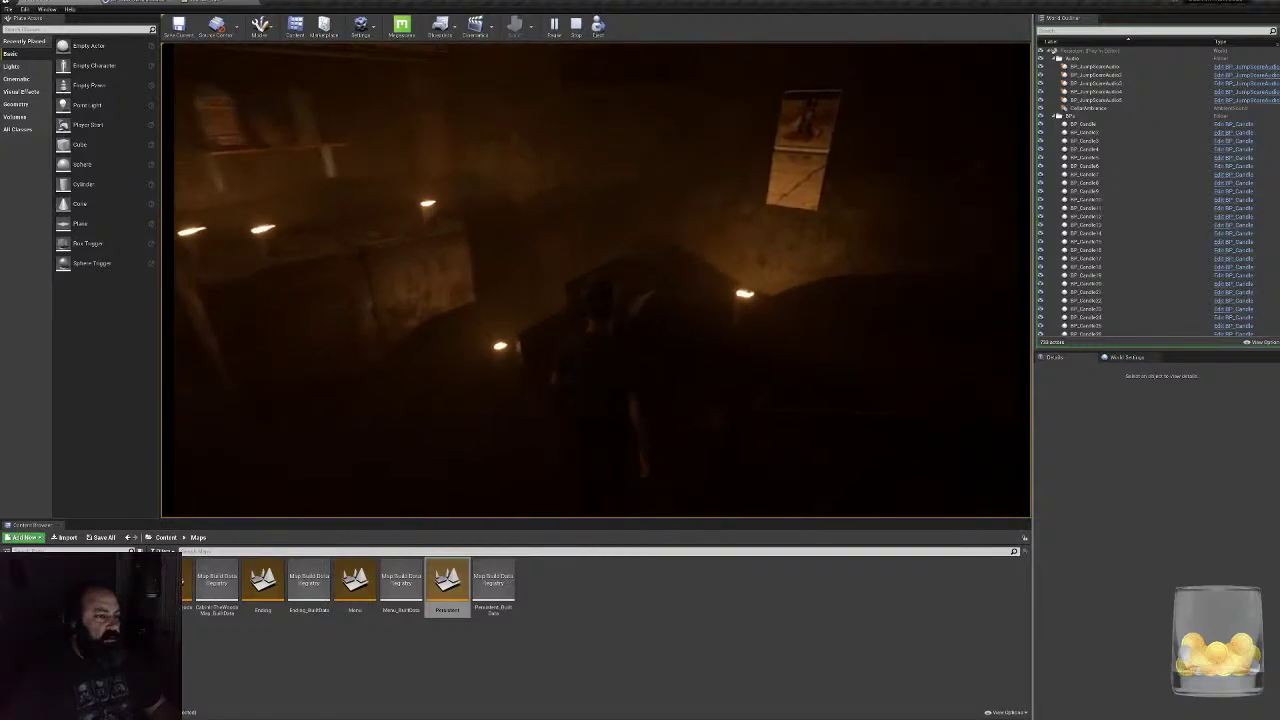
key("w")
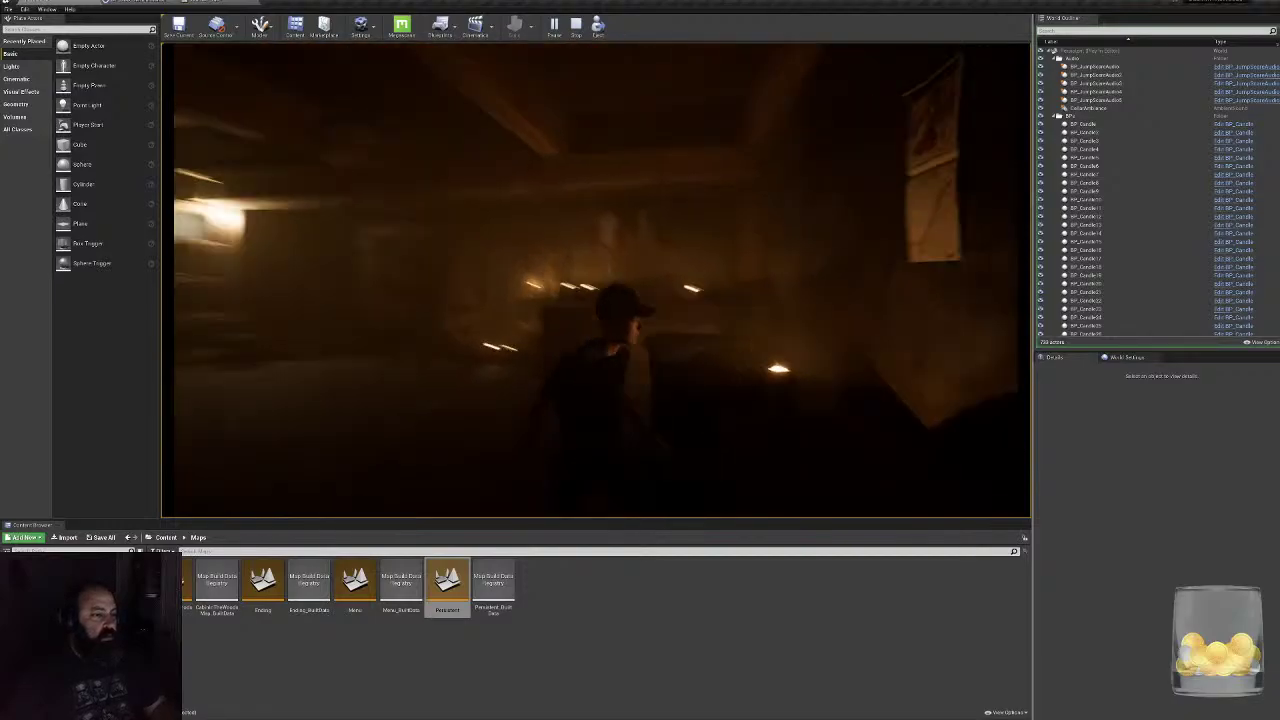
key("s")
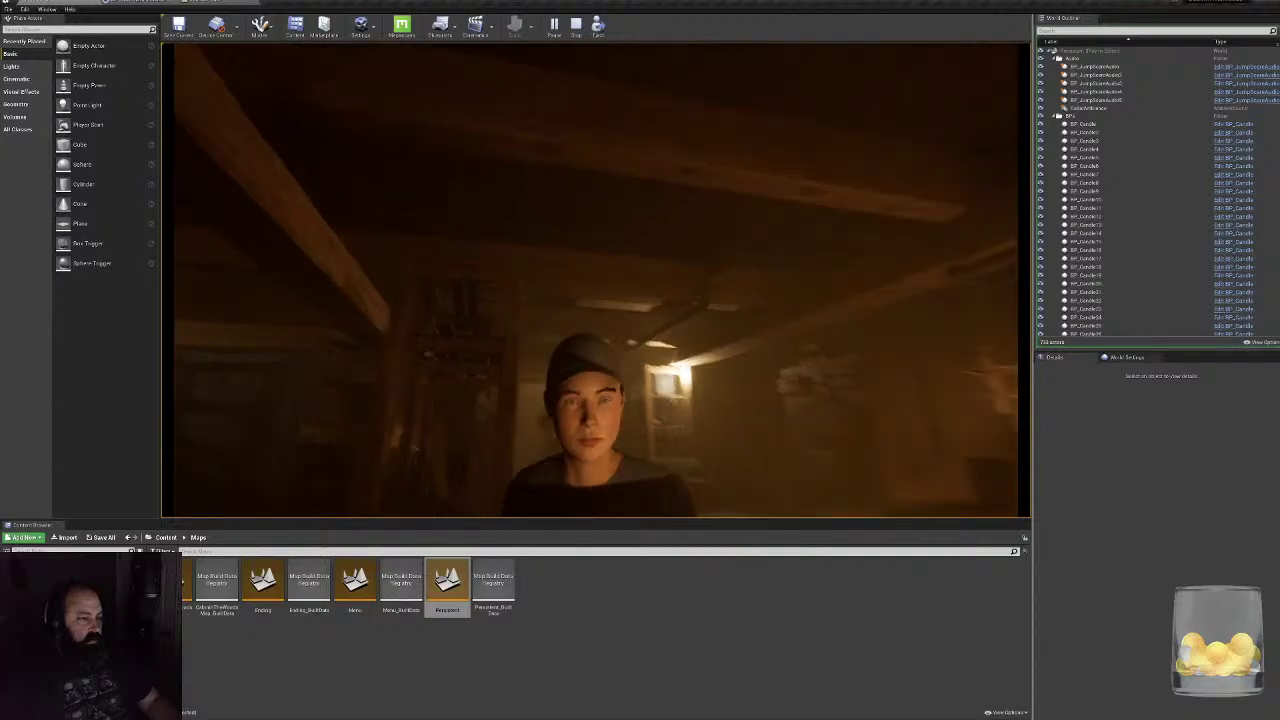
key("w")
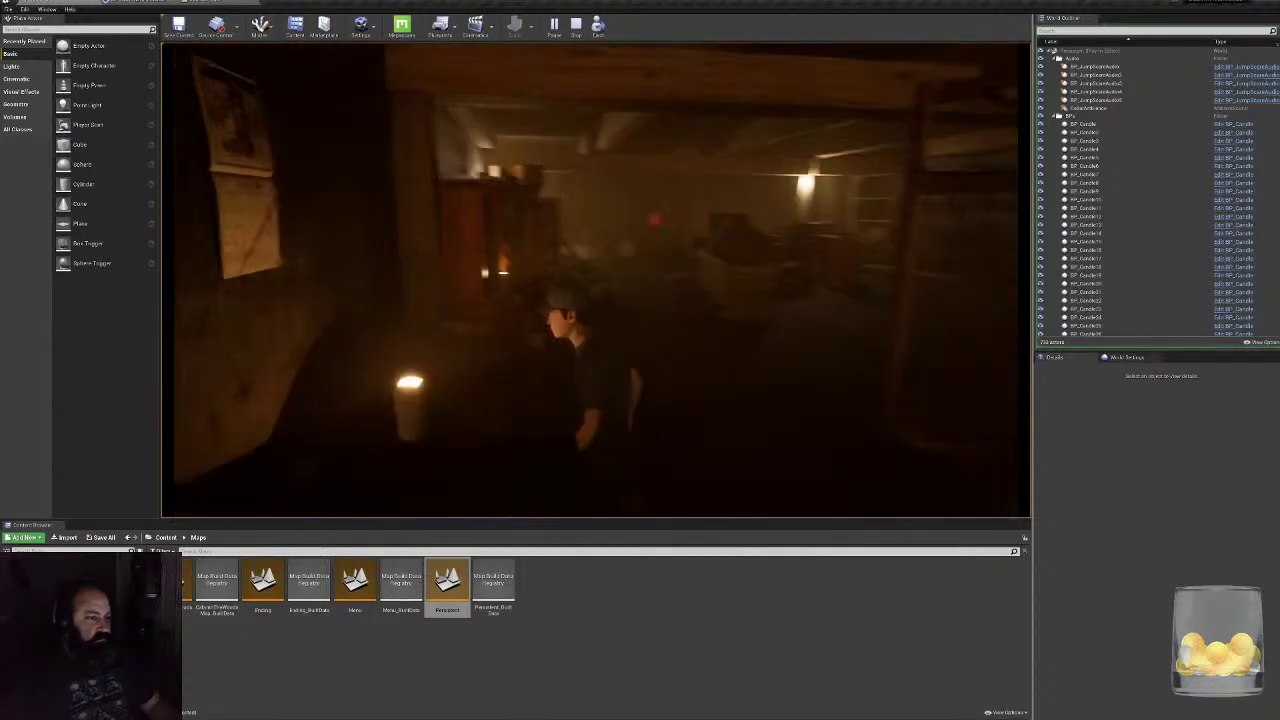
key("Escape")
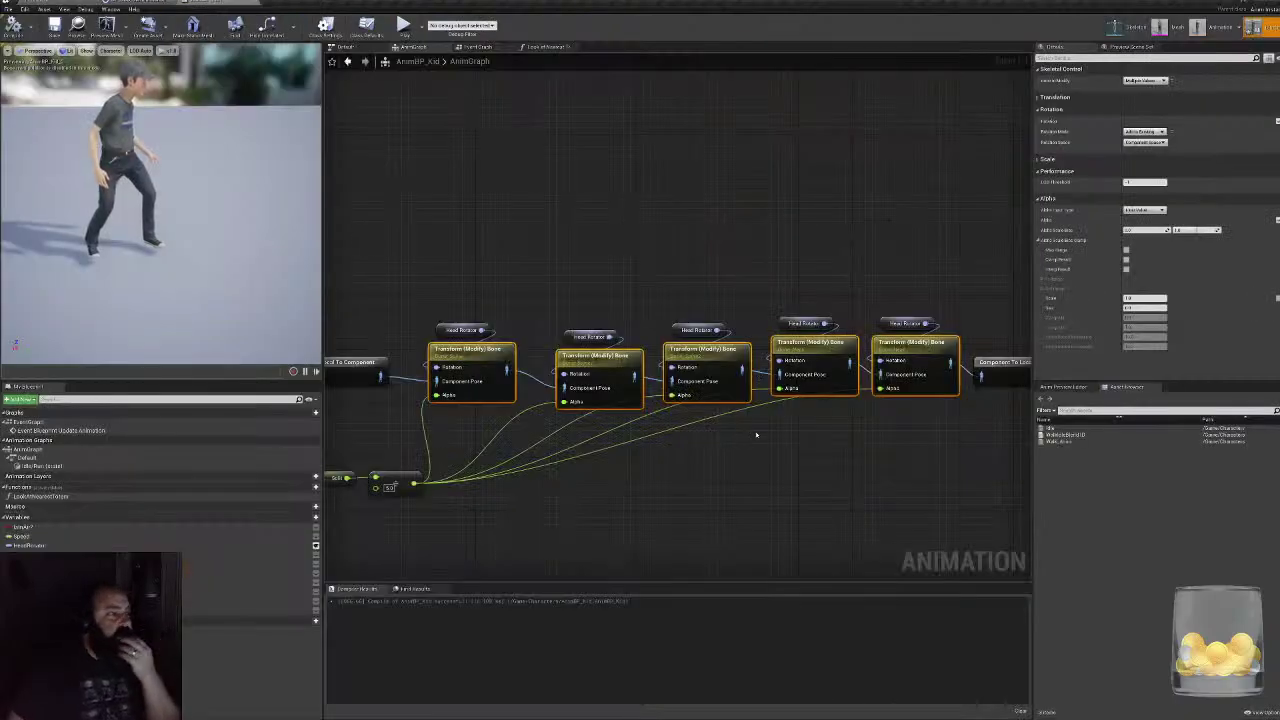
- In the Look at Nearest Totem function, connect the yaw subtraction result to the Make Rotator's X (Roll) input
left_click(545, 47)
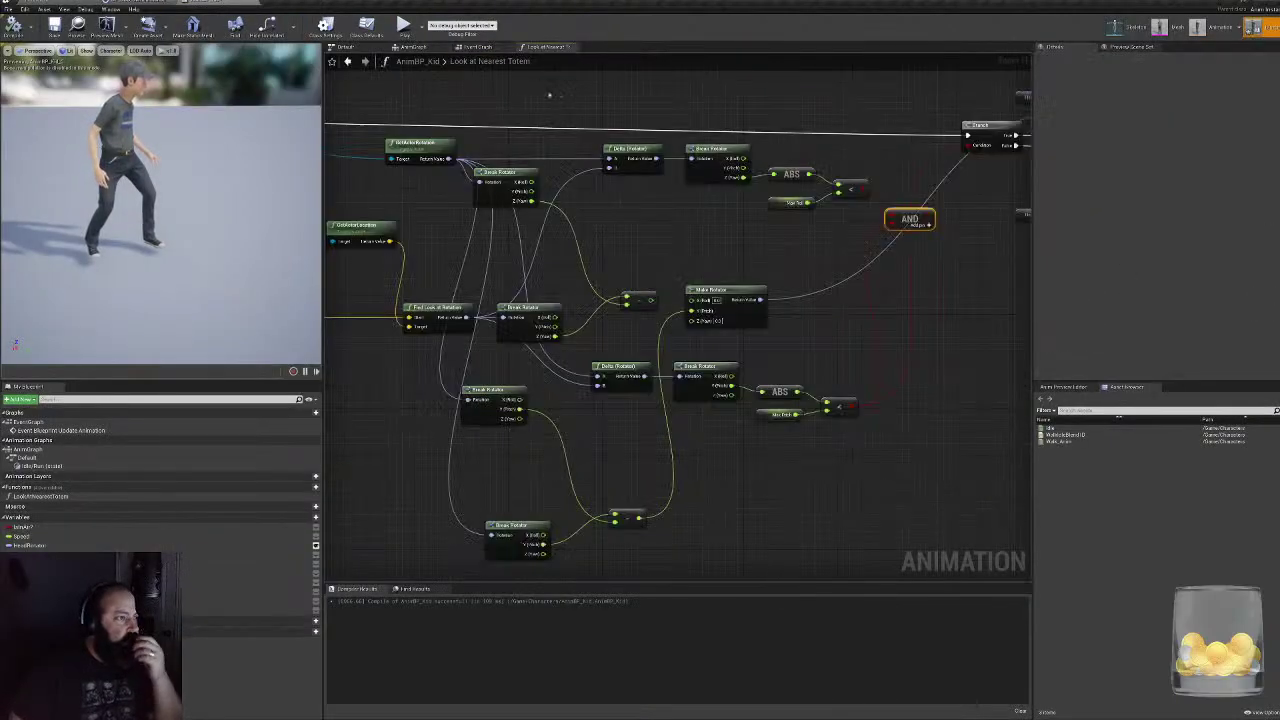
right_click_drag(732, 363, 578, 397)
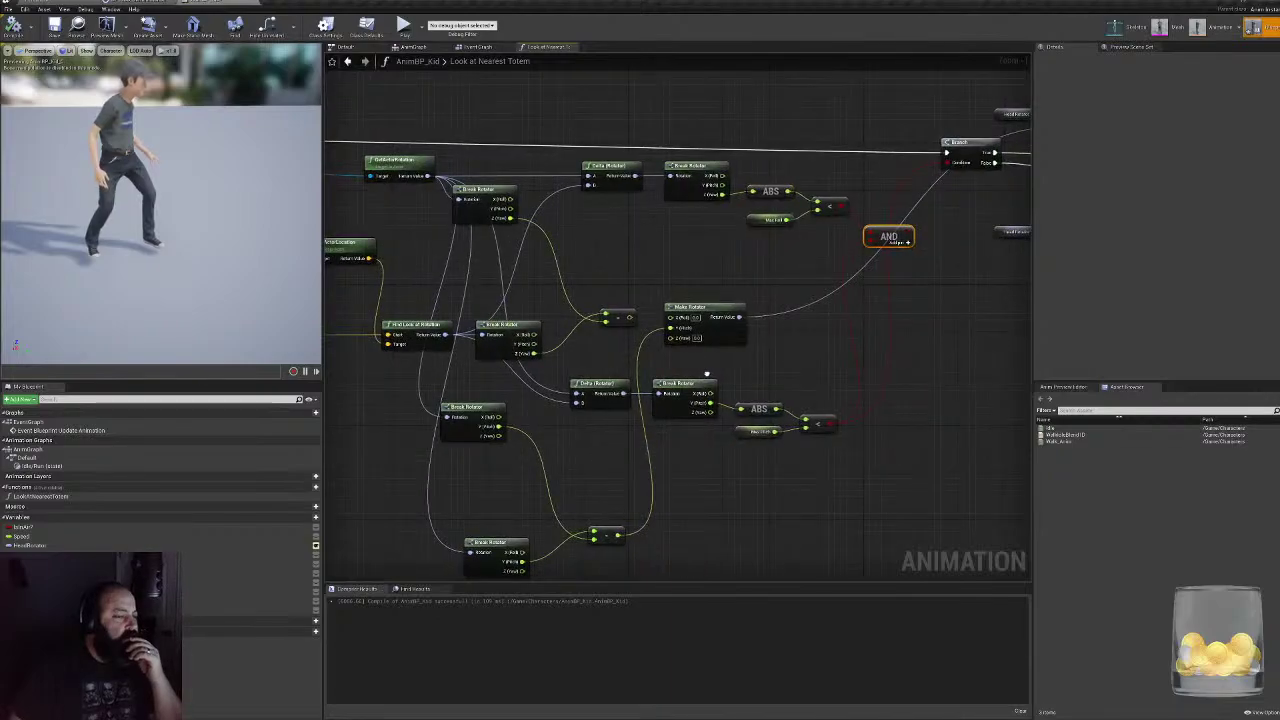
right_click_drag(711, 373, 697, 341)
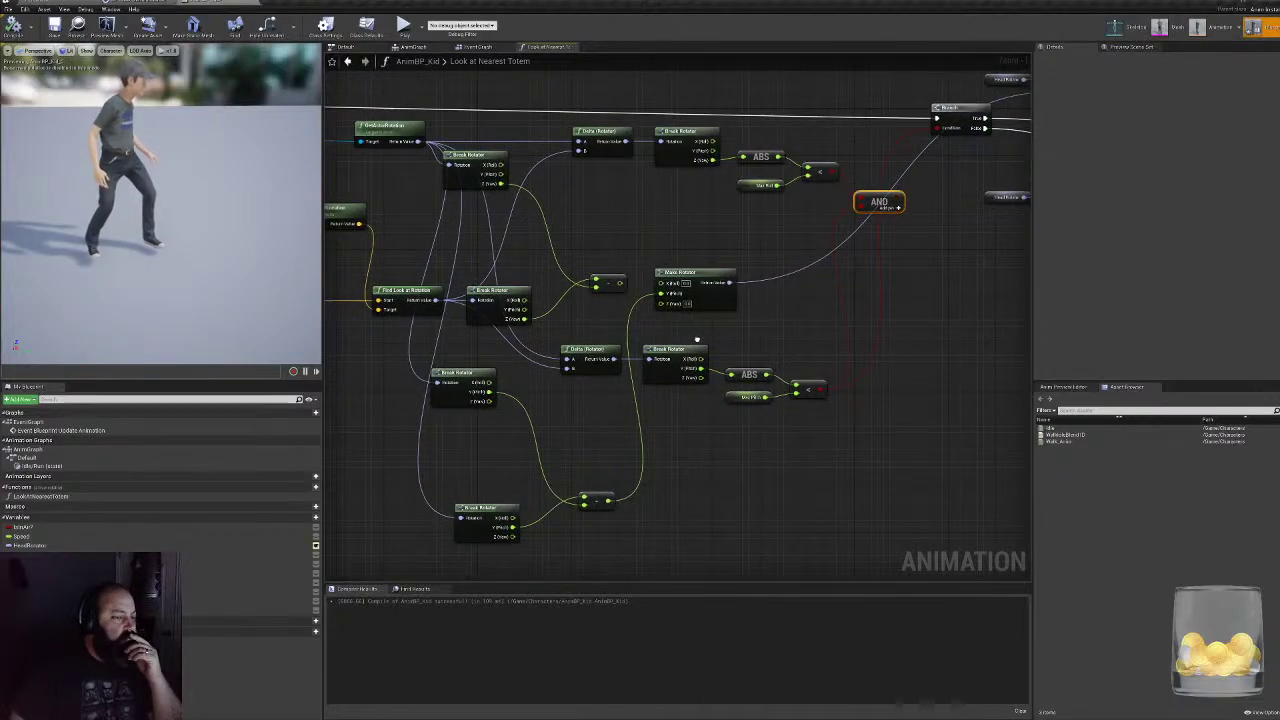
scroll(697, 341, "down", 3)
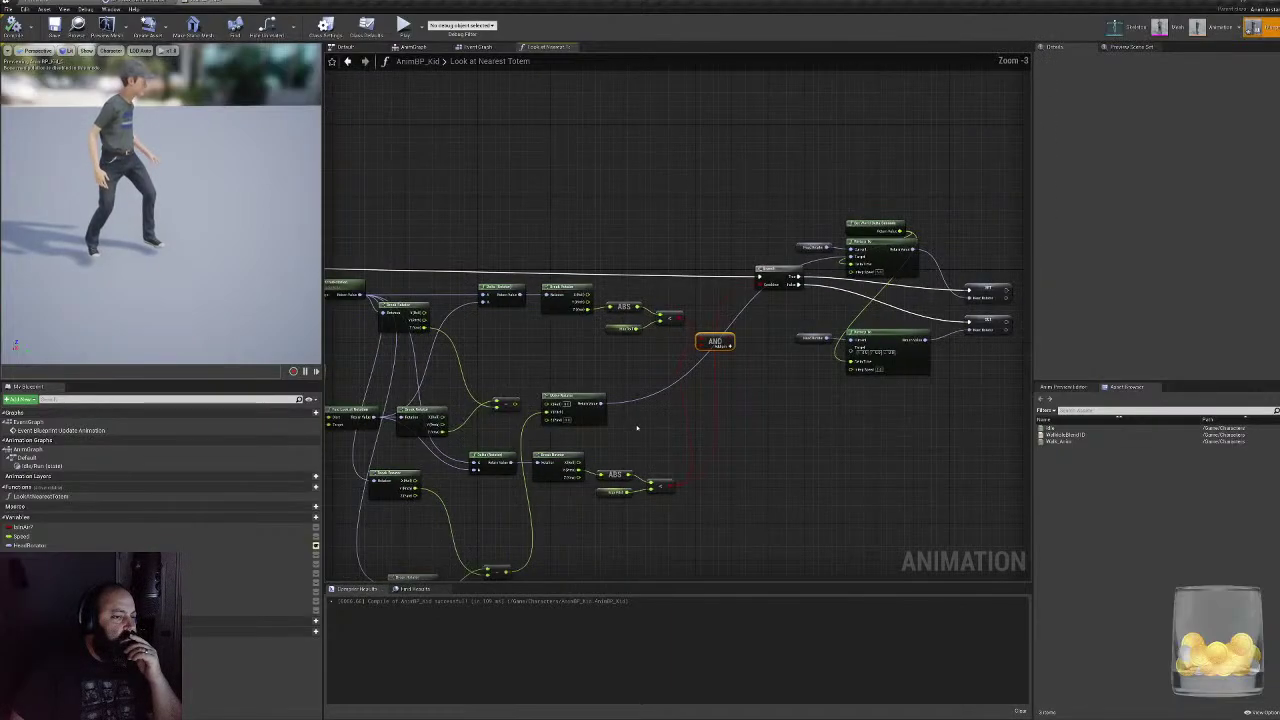
scroll(706, 377, "up", 4)
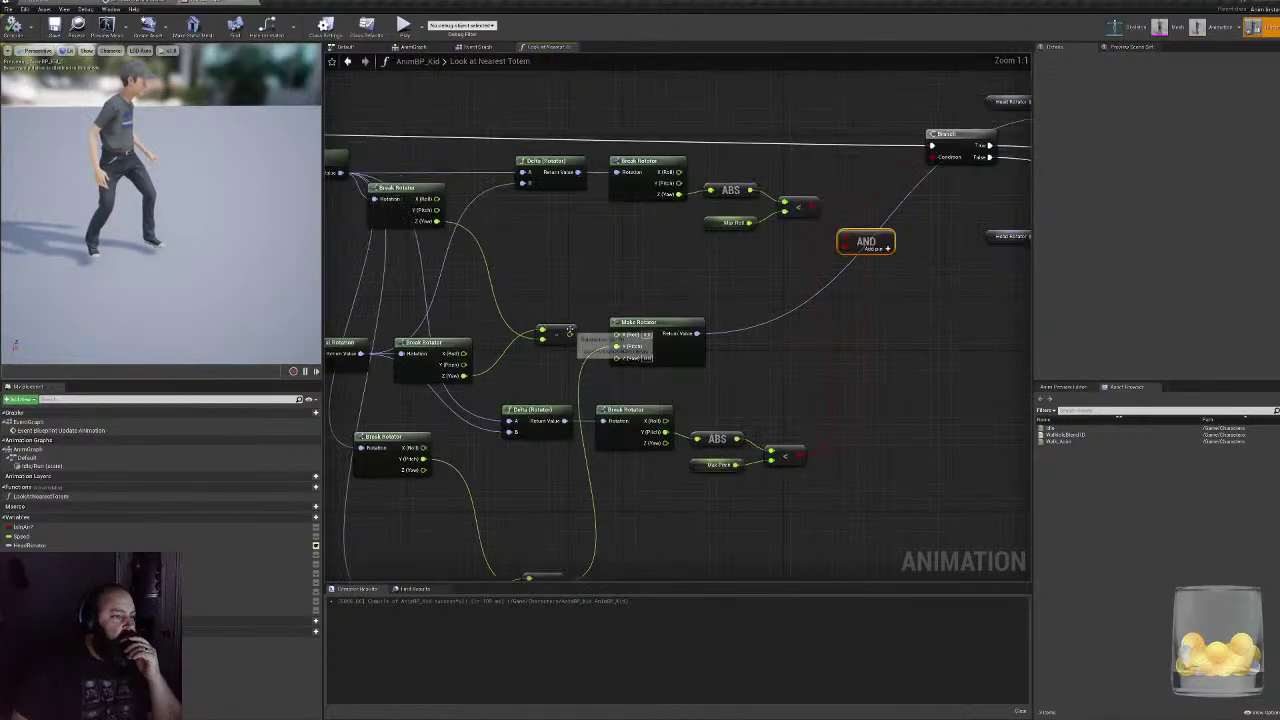
left_click_drag(569, 331, 618, 334)
- Duplicate the Make Rotator node below the graph and connect the pitch subtraction result to the copy's Y (Pitch) input
right_click_drag(804, 416, 657, 326)
left_click(541, 251)
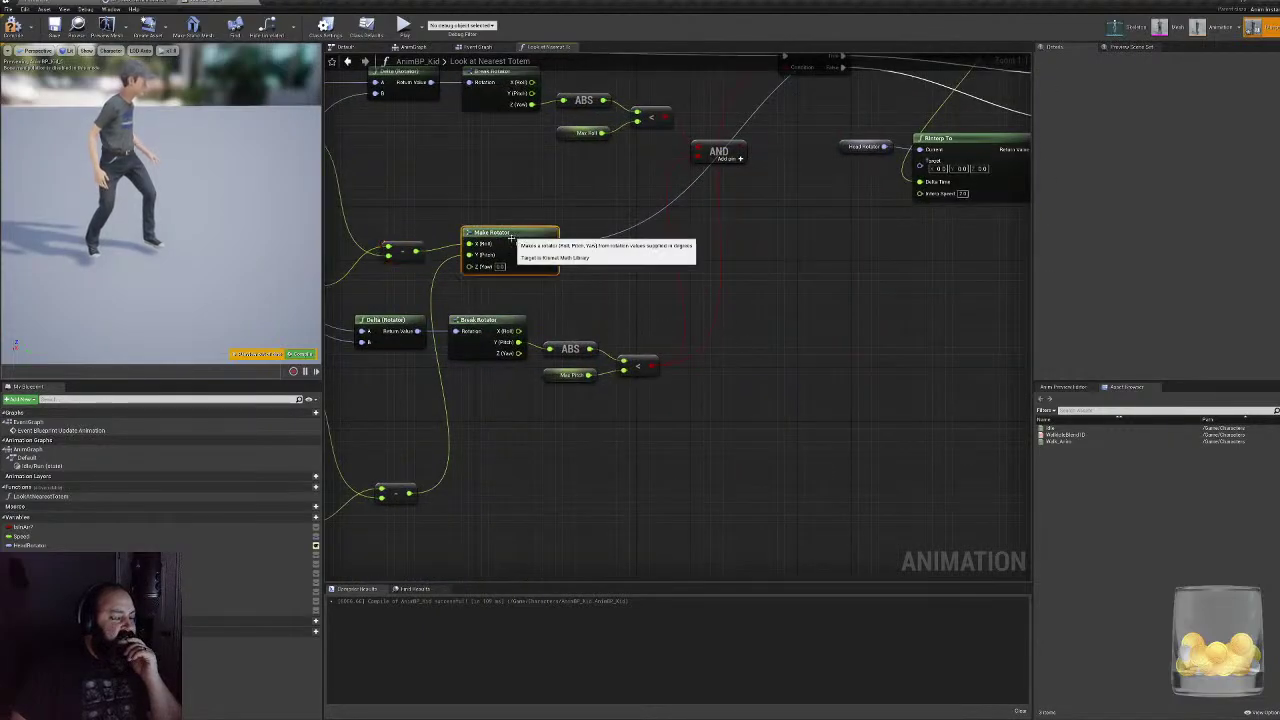
key("ctrl+c")
key("ctrl+v")
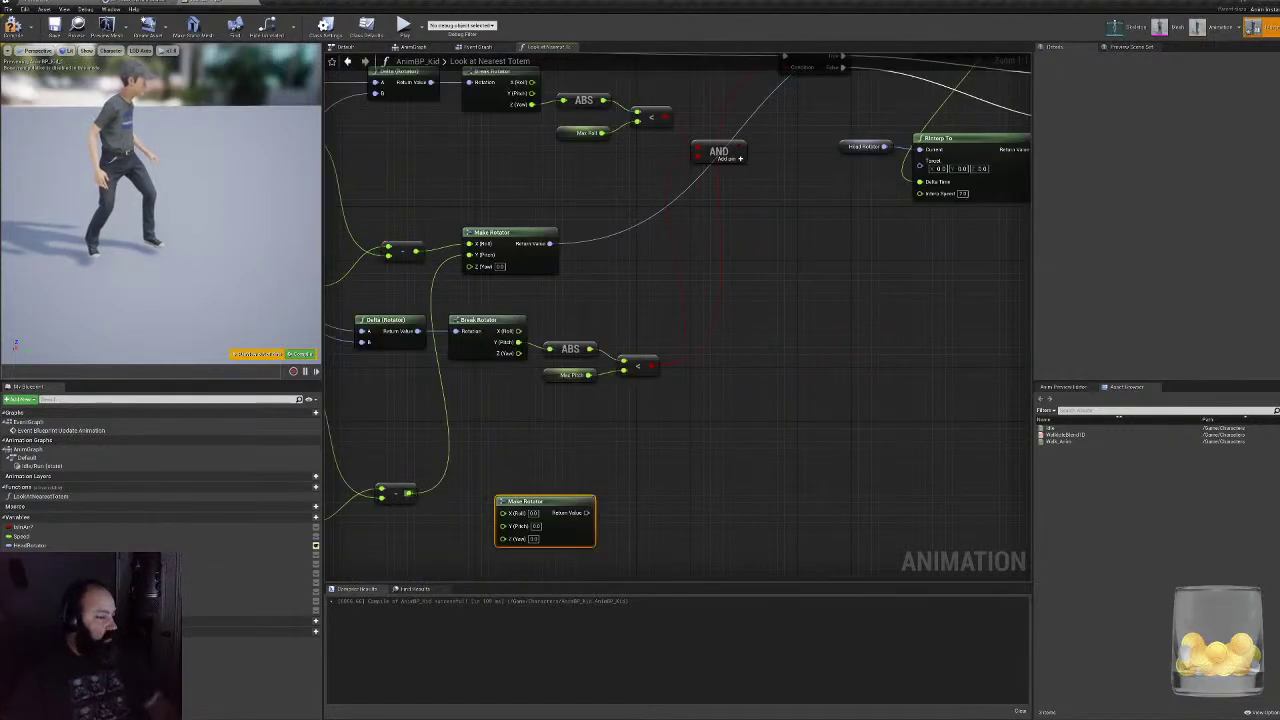
left_click_drag(408, 492, 506, 487)
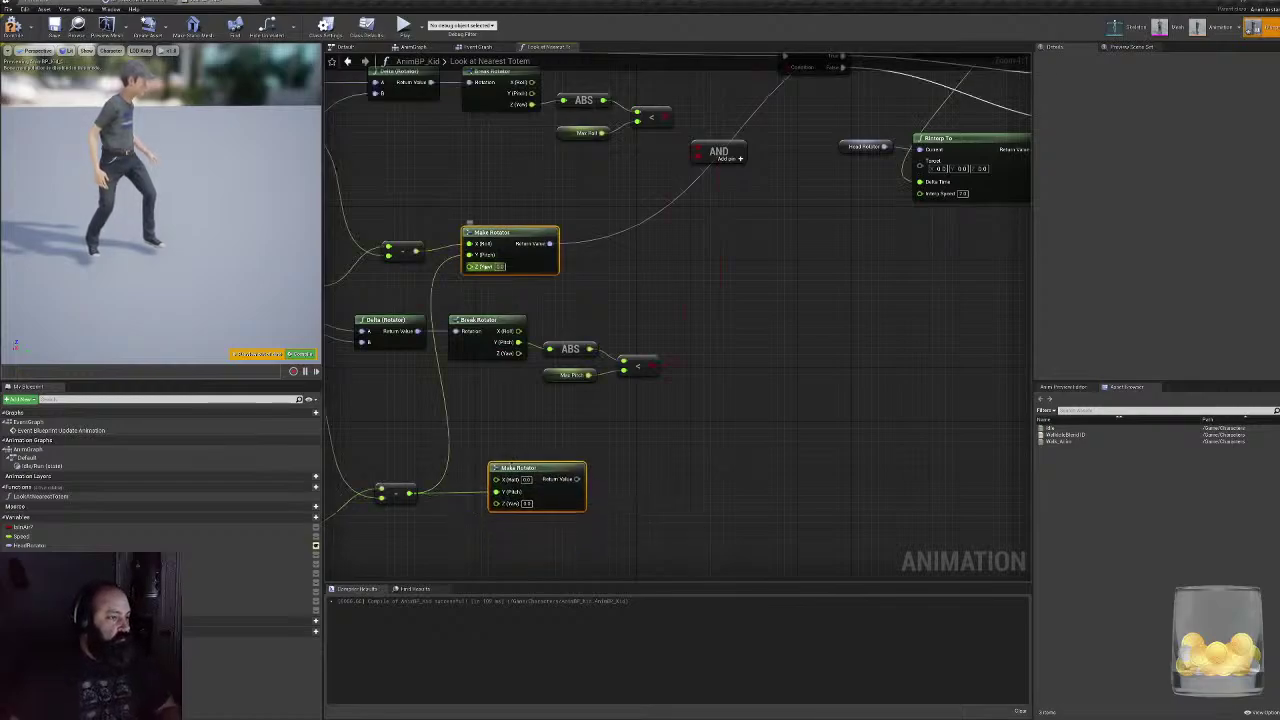
- Disconnect the Y (Pitch) input of the original Make Rotator and align the duplicate beside the pitch subtraction node
left_click(479, 255, "alt")
right_click_drag(595, 448, 635, 406)
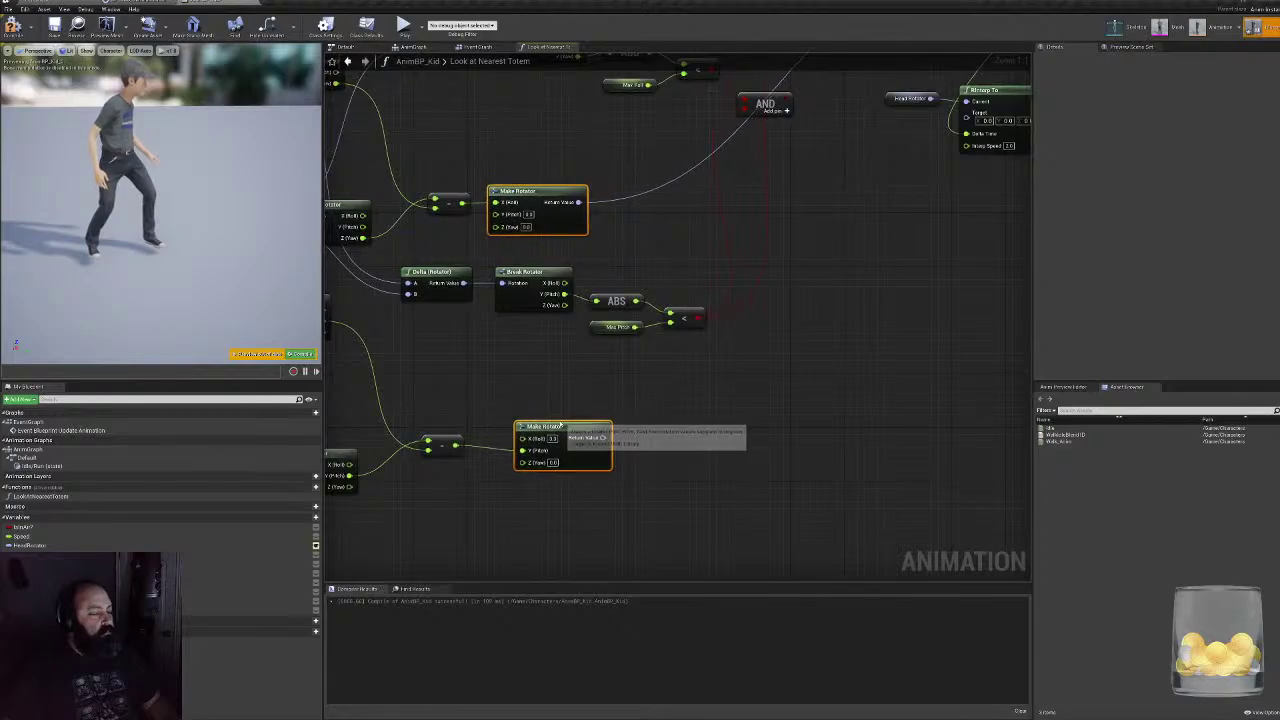
left_click_drag(577, 426, 549, 424)
right_click_drag(655, 405, 642, 485)
scroll(642, 485, "down", 1)
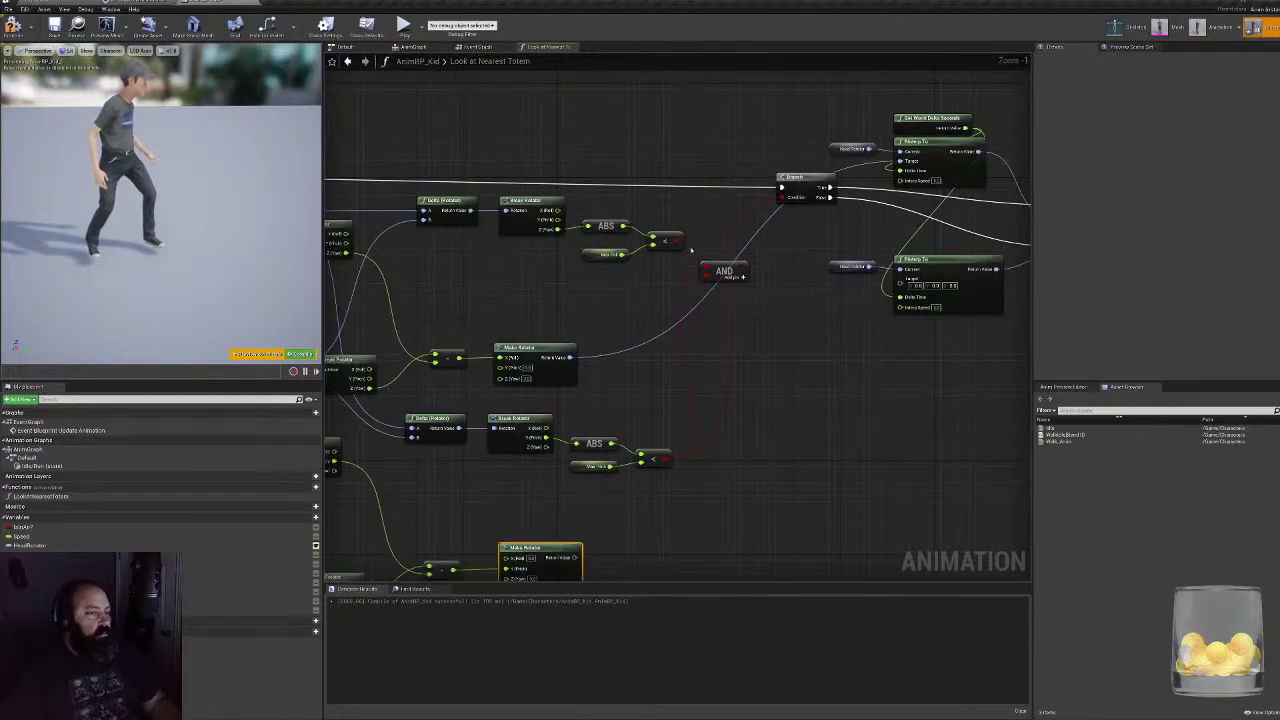
- Wire the yaw less-than comparison directly into the Branch's Condition and delete the AND node
left_click_drag(677, 241, 783, 197)
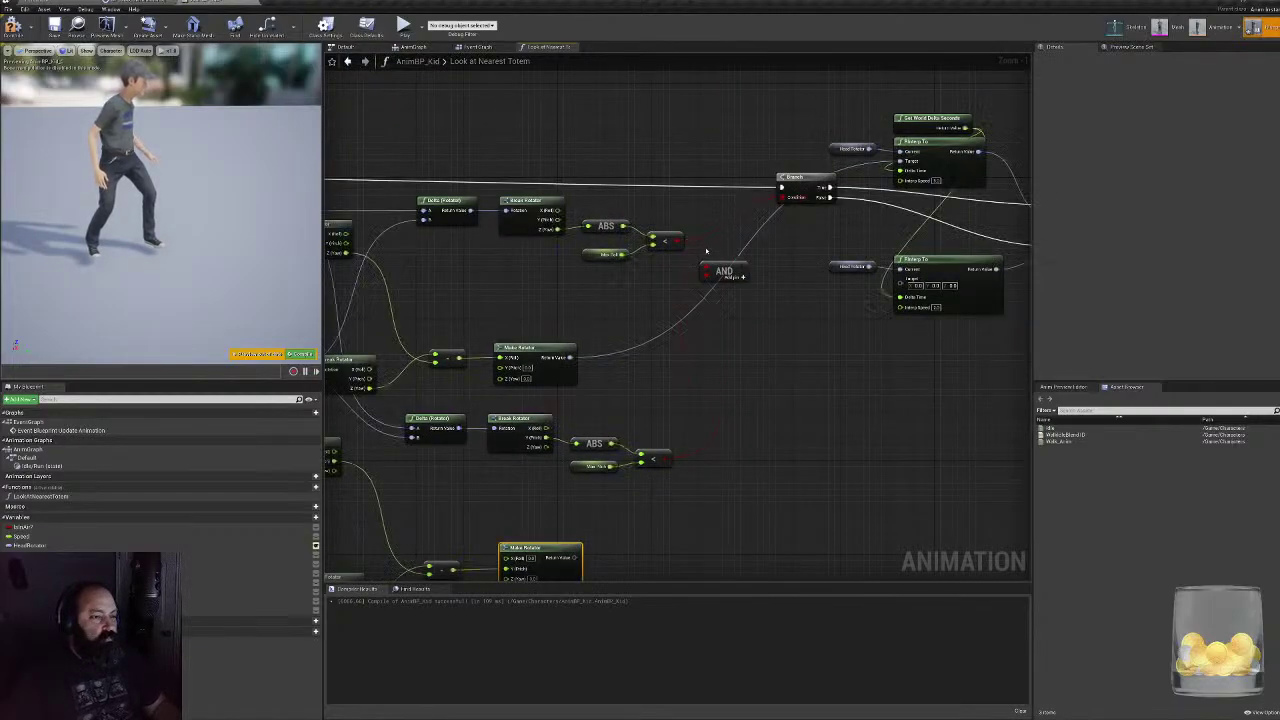
key("Delete")
- Duplicate the Branch, both RInterp To nodes, their Head Rotator getters, Get World Delta Seconds and both SET nodes, placing the copies directly below the originals
right_click_drag(741, 374, 631, 391)
left_click_drag(641, 97, 861, 274)
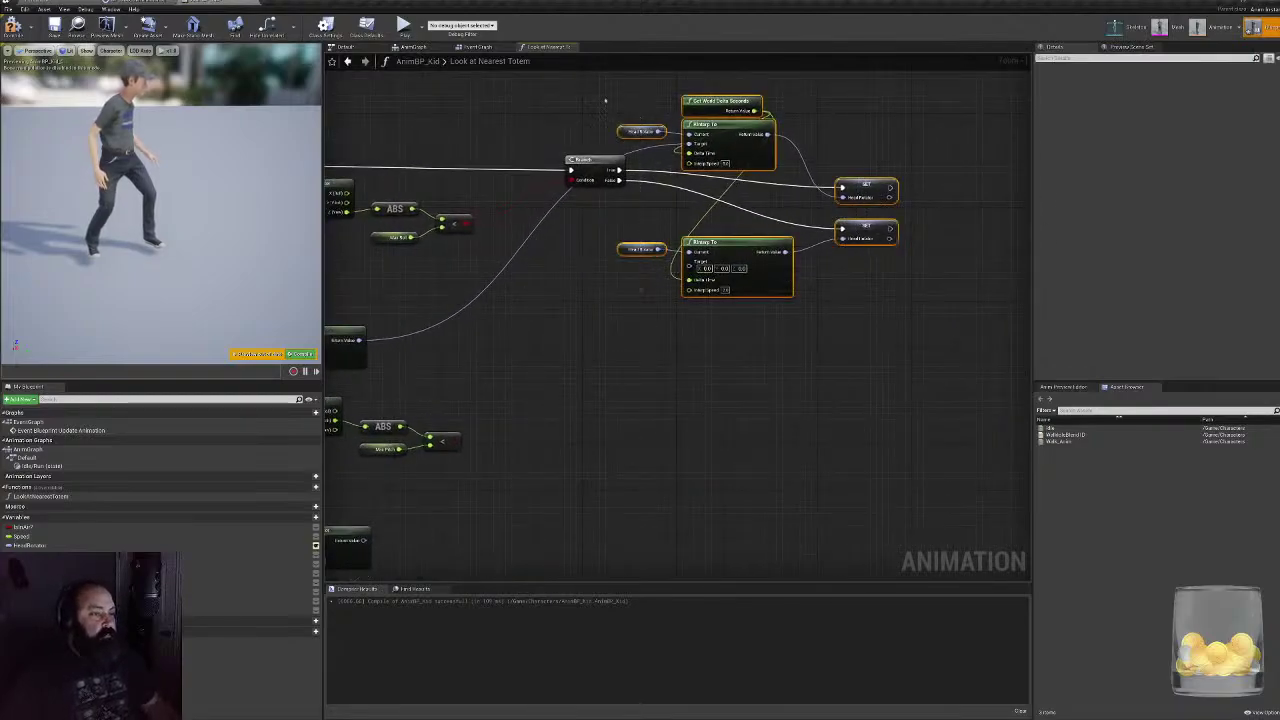
left_click_drag(606, 90, 898, 302)
key("ctrl+c")
key("ctrl+v")
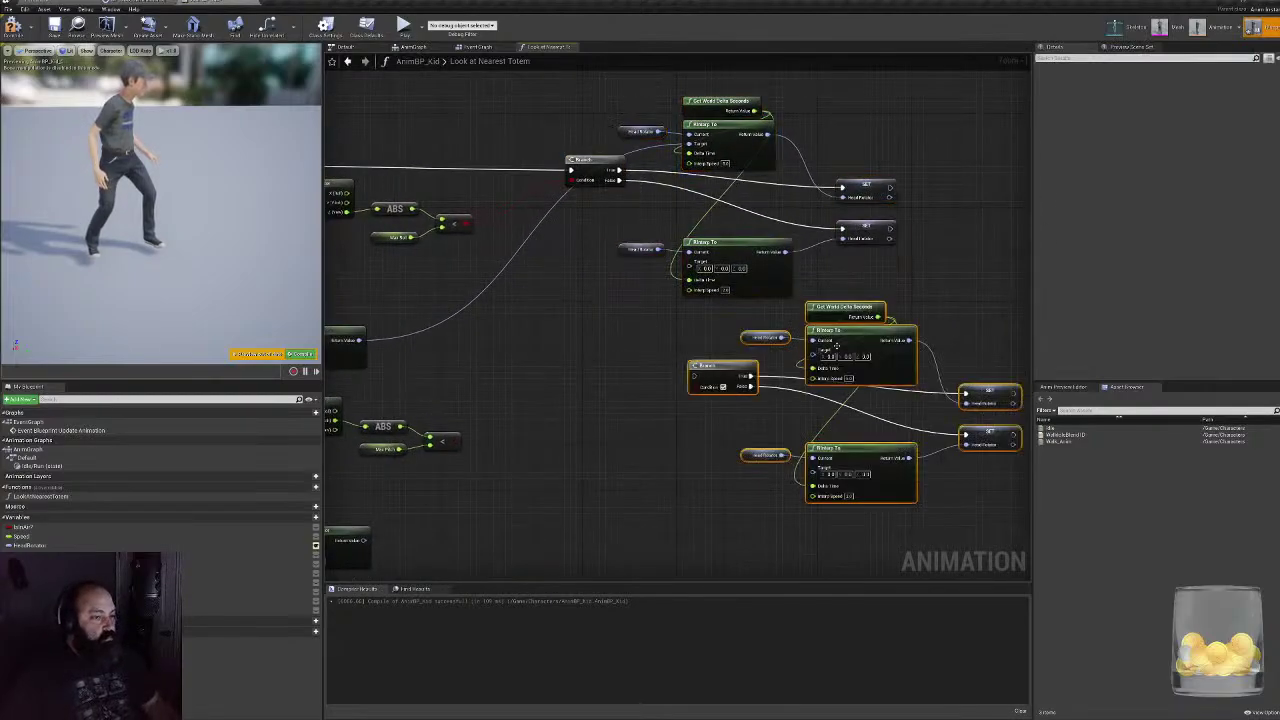
left_click_drag(837, 345, 714, 380)
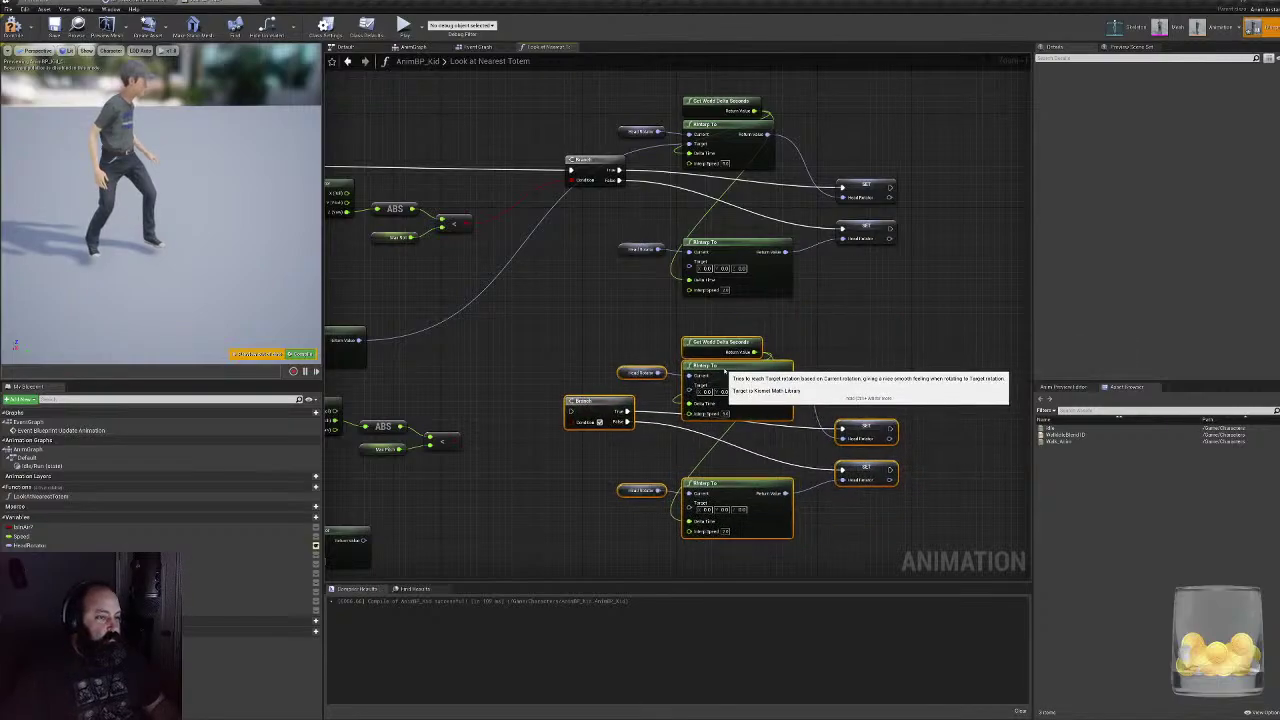
- Connect the pitch less-than comparison to the copied Branch's Condition, and run both upper SET nodes' execution outputs into that Branch
right_click_drag(725, 372, 751, 332)
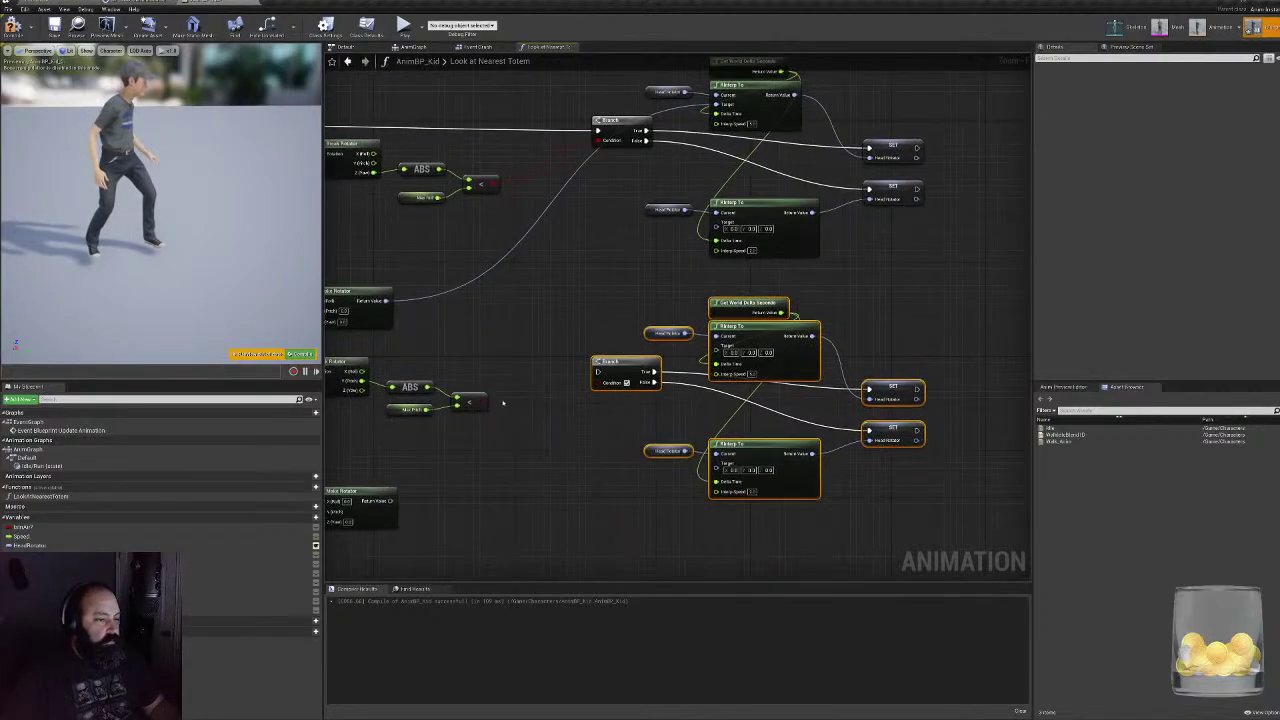
left_click_drag(484, 403, 600, 383)
right_click_drag(537, 316, 601, 318)
left_click_drag(981, 148, 658, 370)
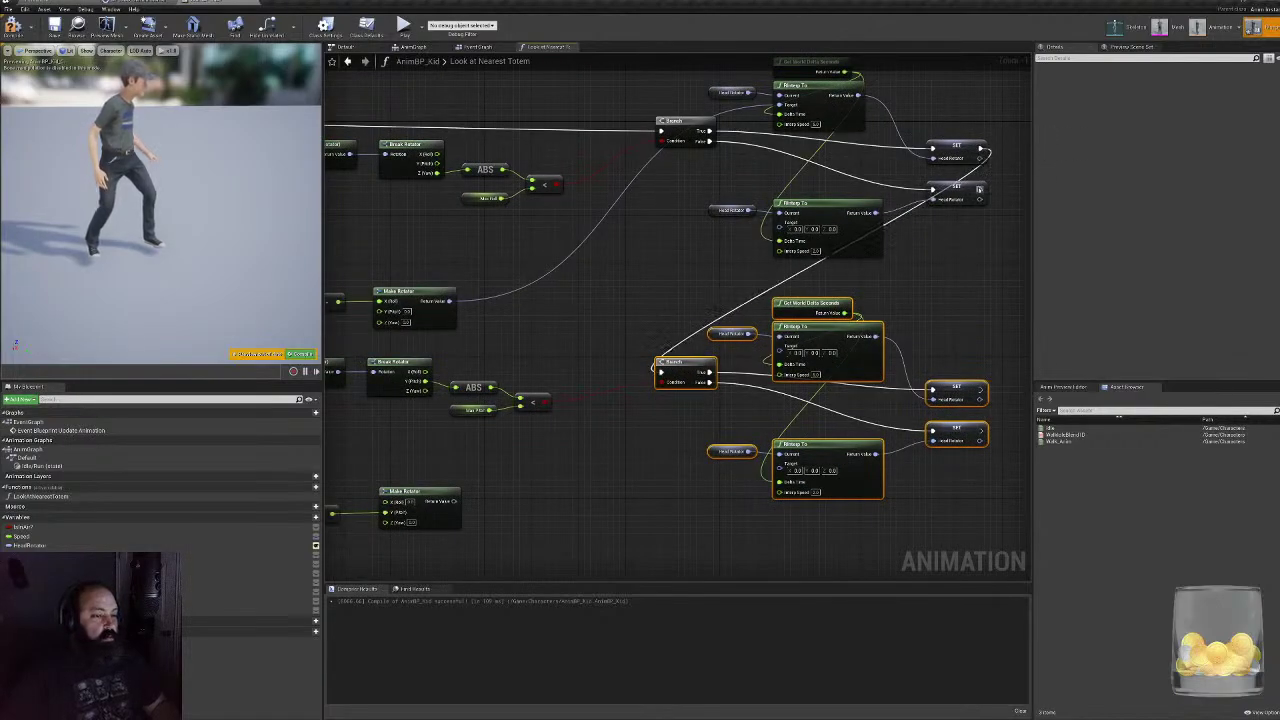
left_click_drag(980, 190, 660, 372)
- Connect the pitch Make Rotator's Return Value to the Target of the upper RInterp To node in the copied group
right_click_drag(663, 429, 656, 400)
left_click_drag(656, 400, 962, 248)
right_click_drag(869, 331, 571, 426)
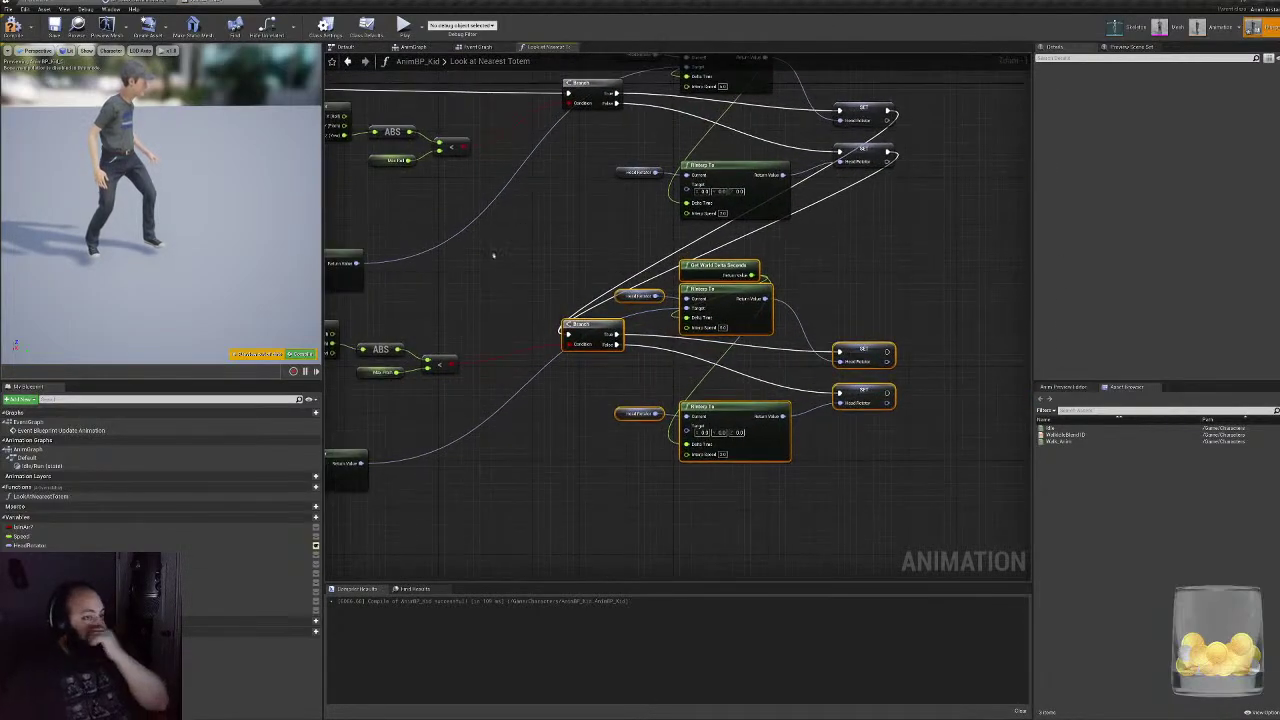
right_click_drag(523, 278, 694, 289)
scroll(684, 349, "down", 2)
right_click_drag(684, 349, 851, 348)
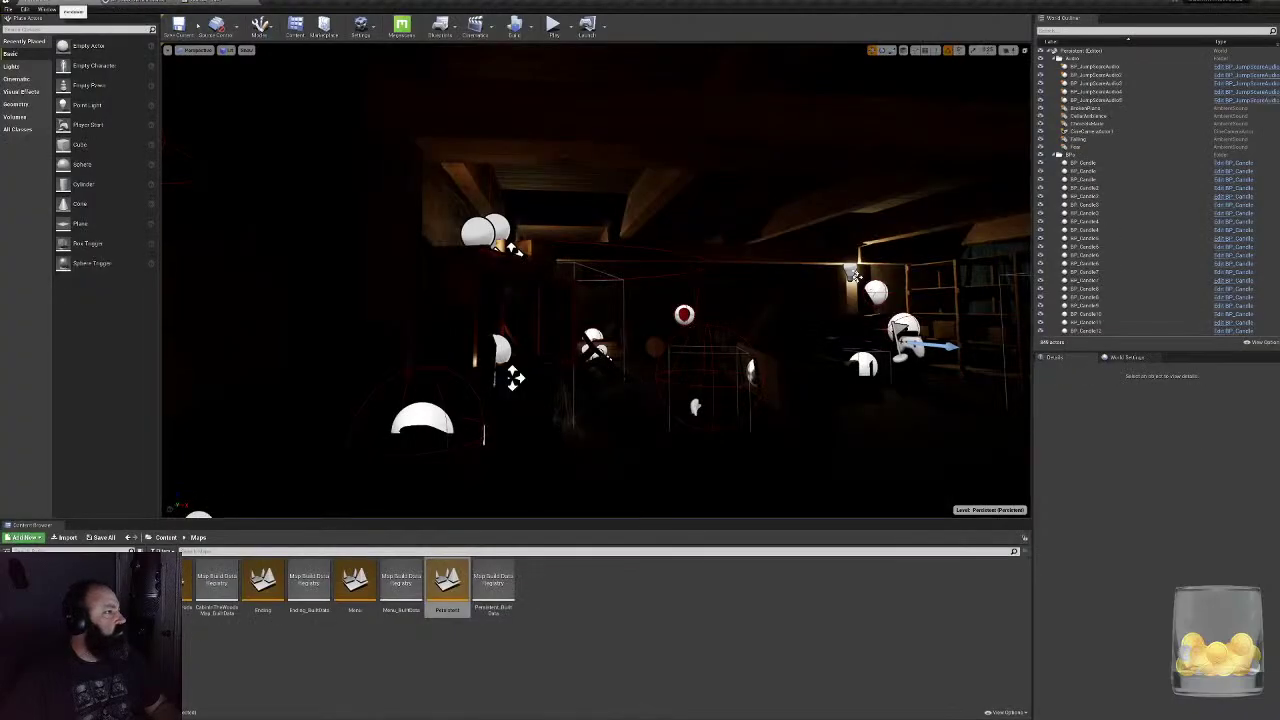
- Switch to the level editor, start a play session and continue past the name and email form into the game
left_click(549, 22)
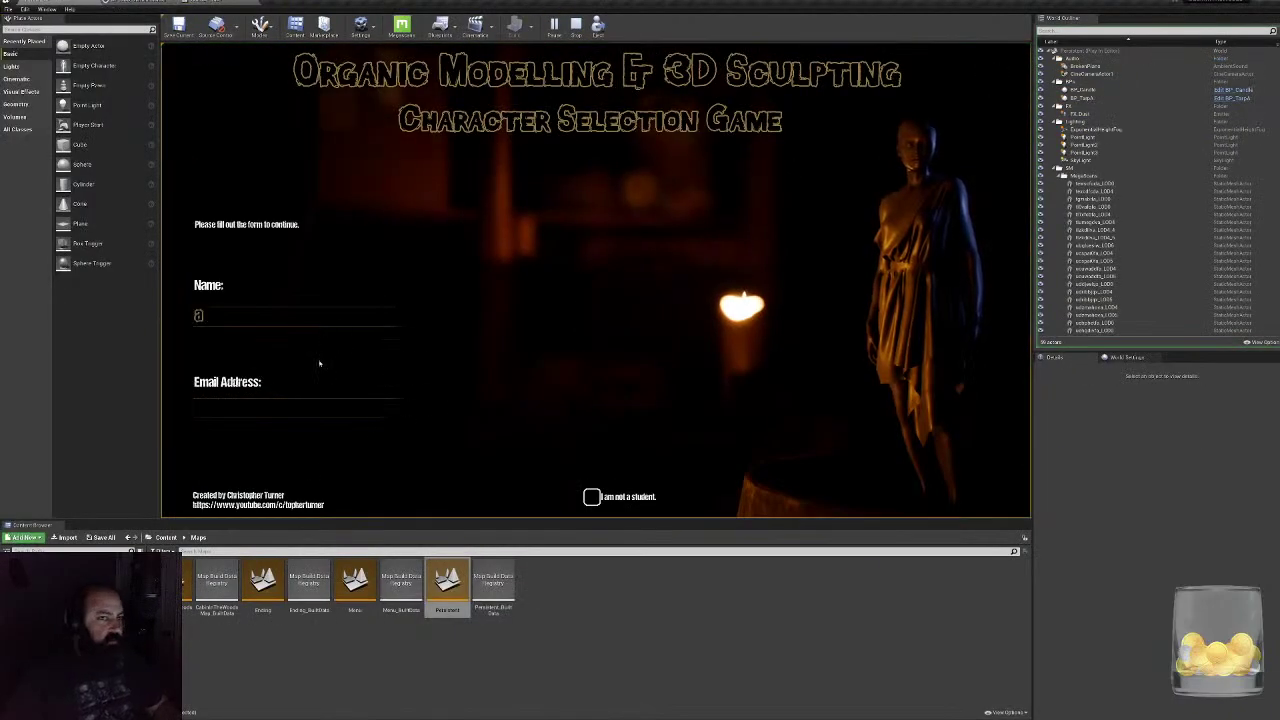
mouse_move(905, 455)
left_click(870, 425)
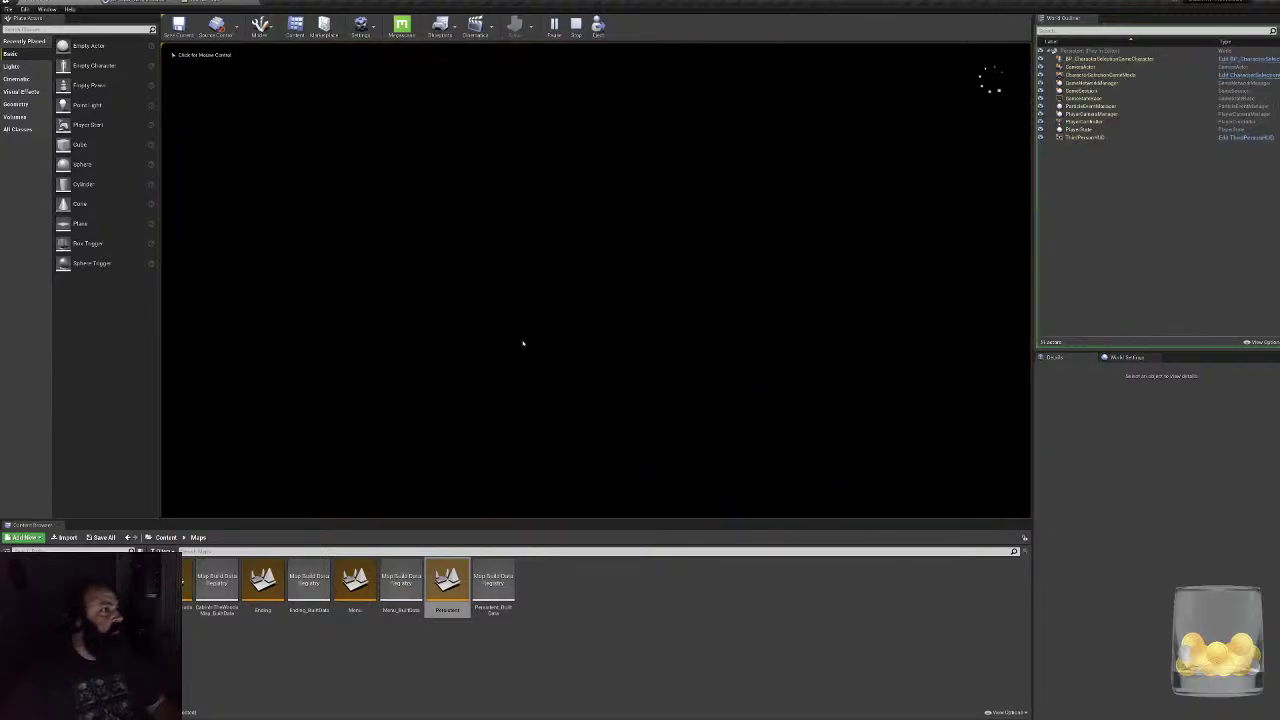
- Walk the kid around the wooden shelves toward the hat-covered coat rack, observing how the head turns
key("w")
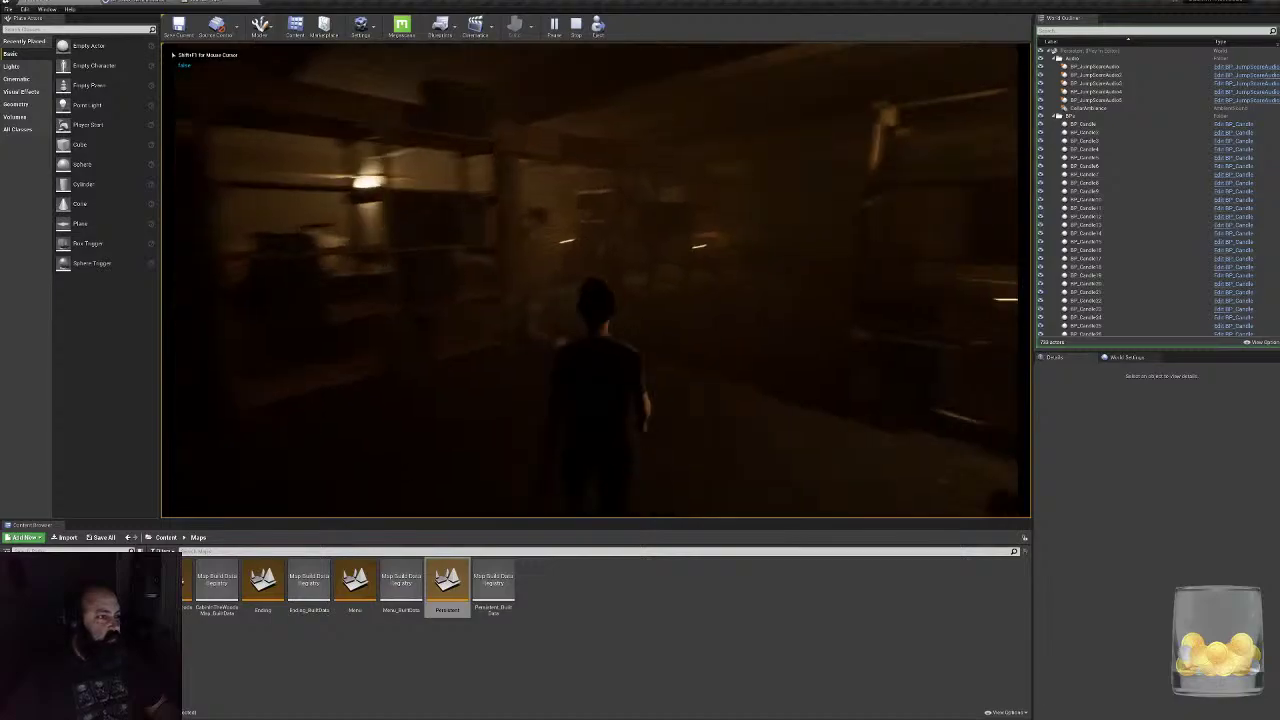
key("w")
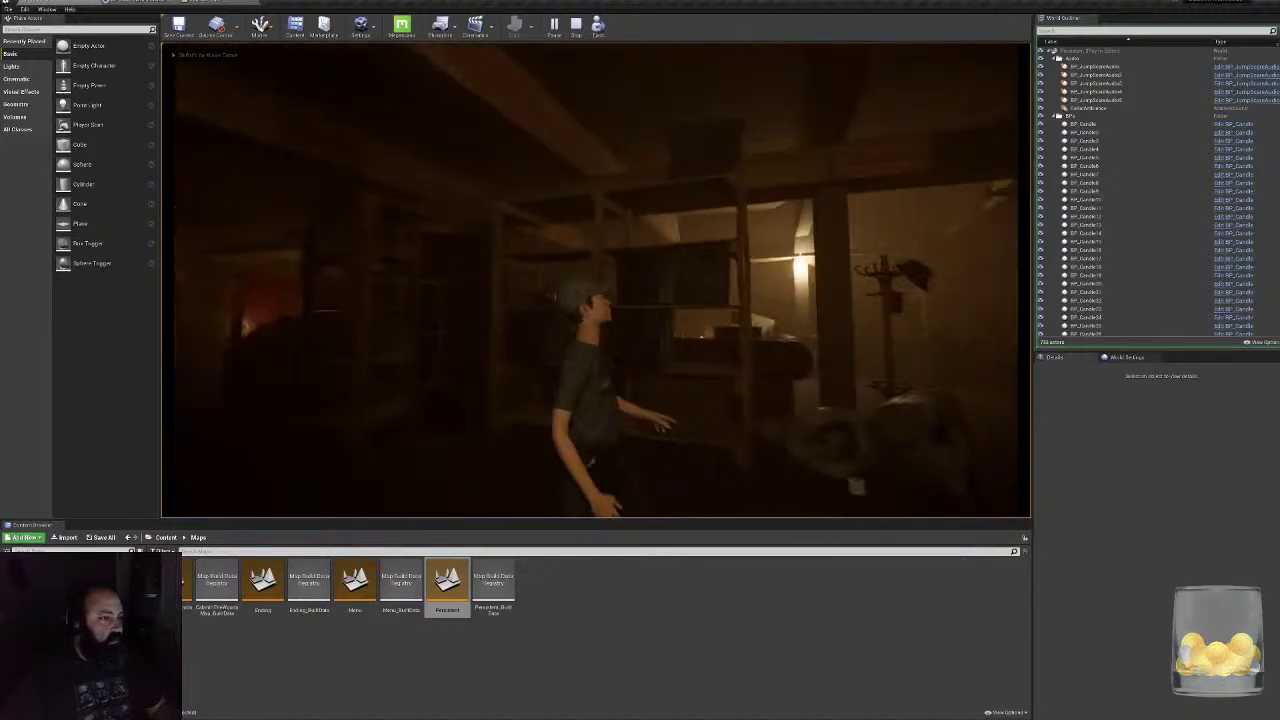
key("w")
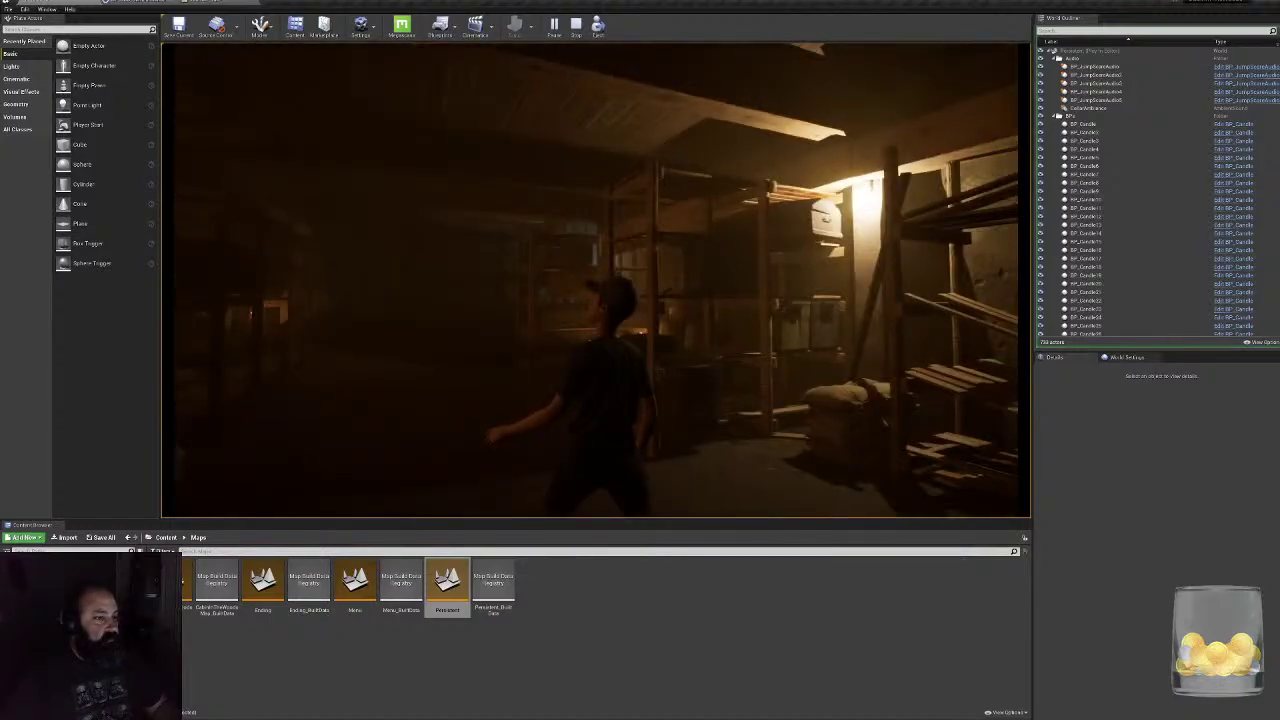
key("w")
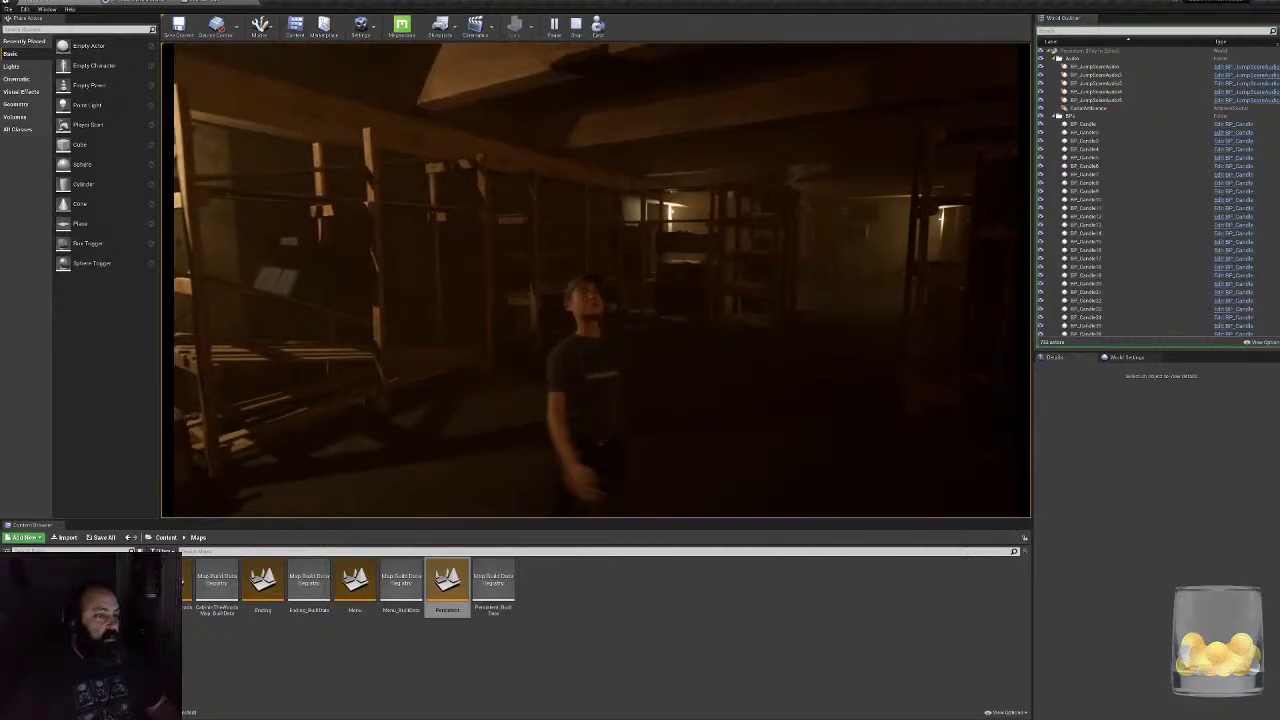
key("w")
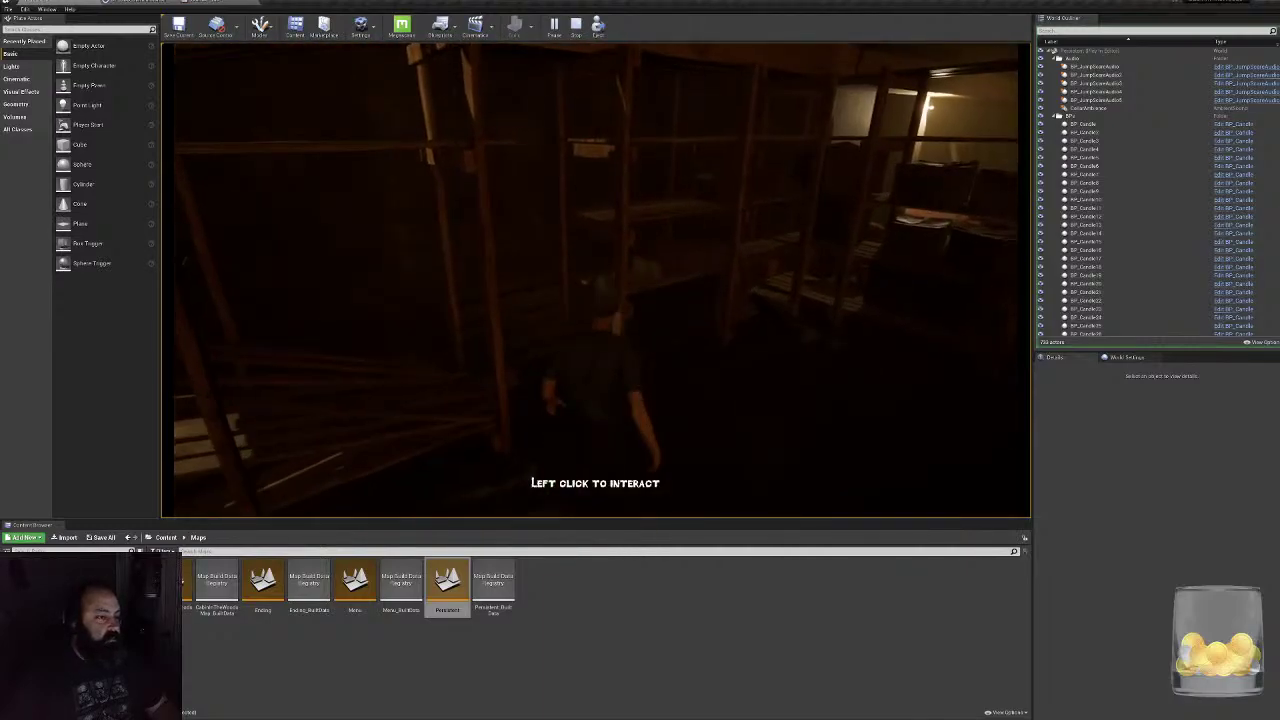
key("w")
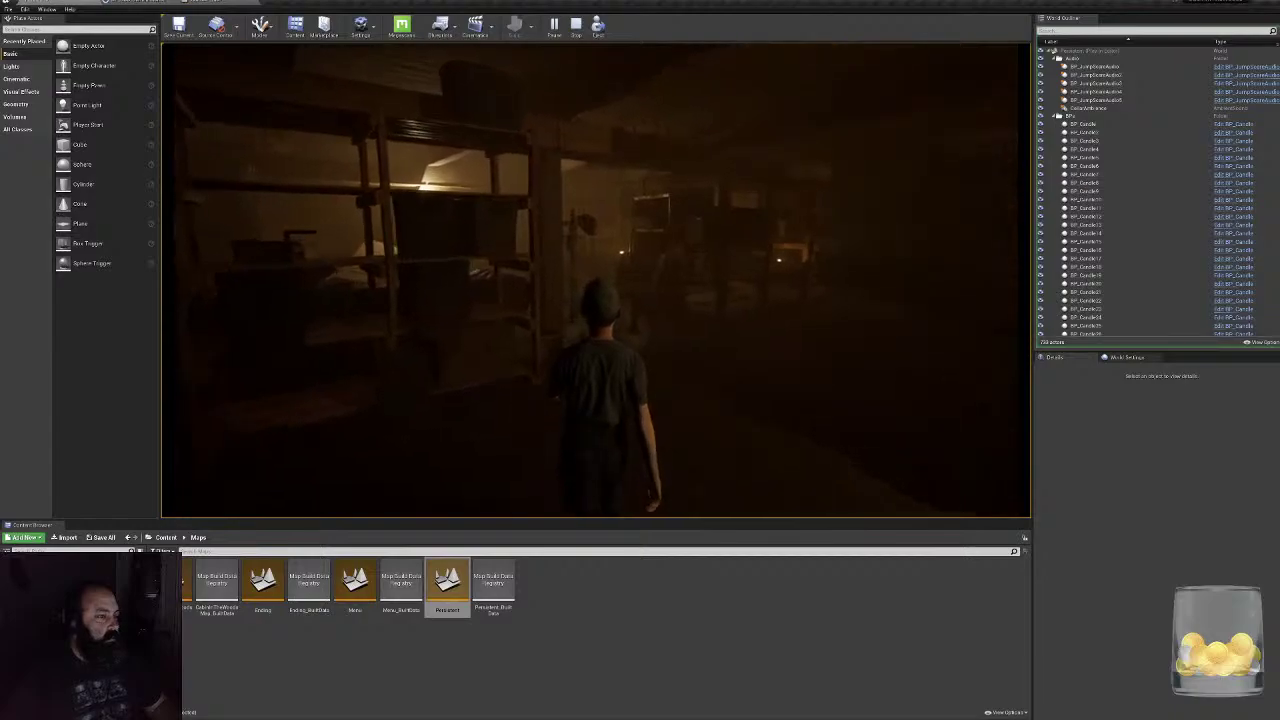
key("d")
key("w")
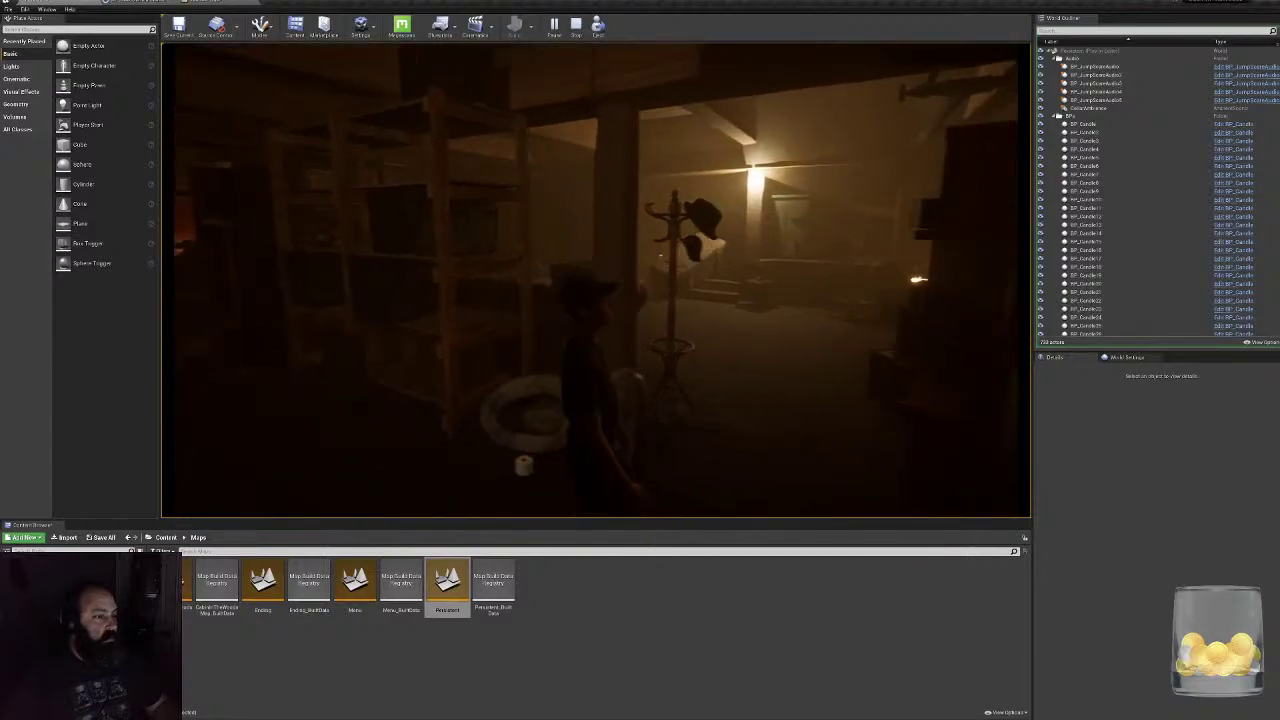
key("a")
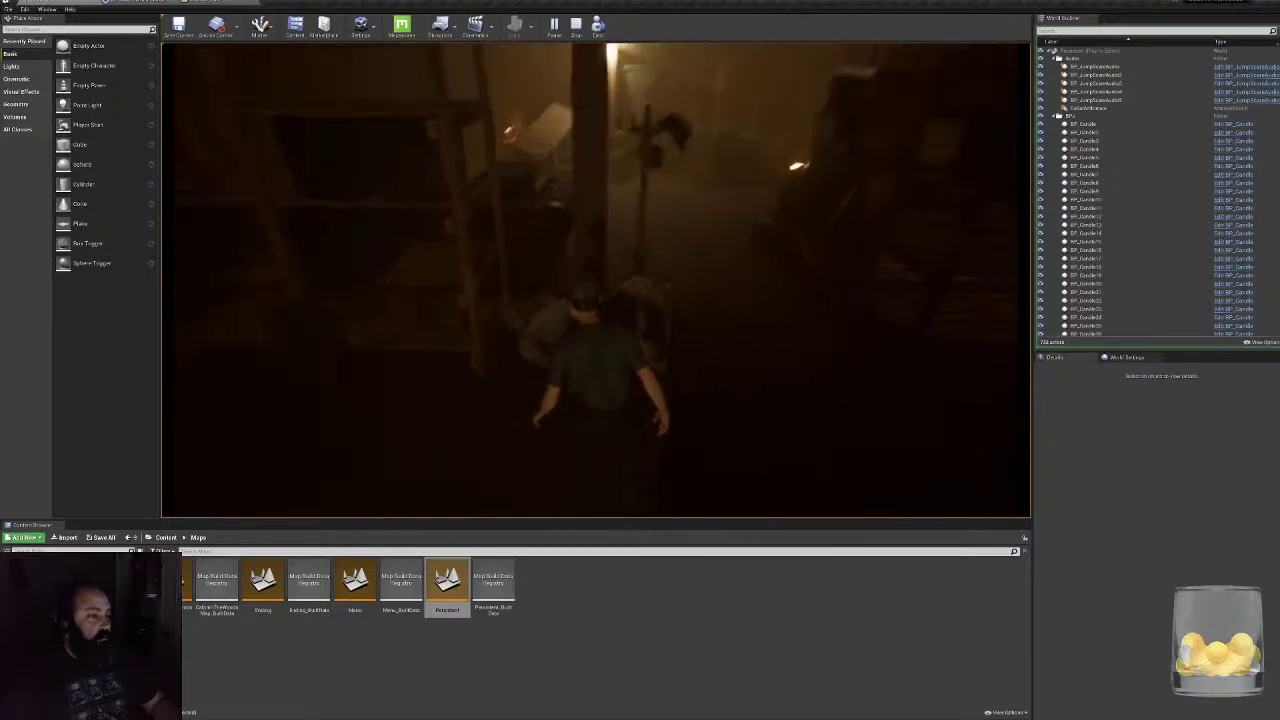
- Walk the kid through the dark aisle to the interactive objects on the shelf and orange crate, checking the head rotation
key("w")
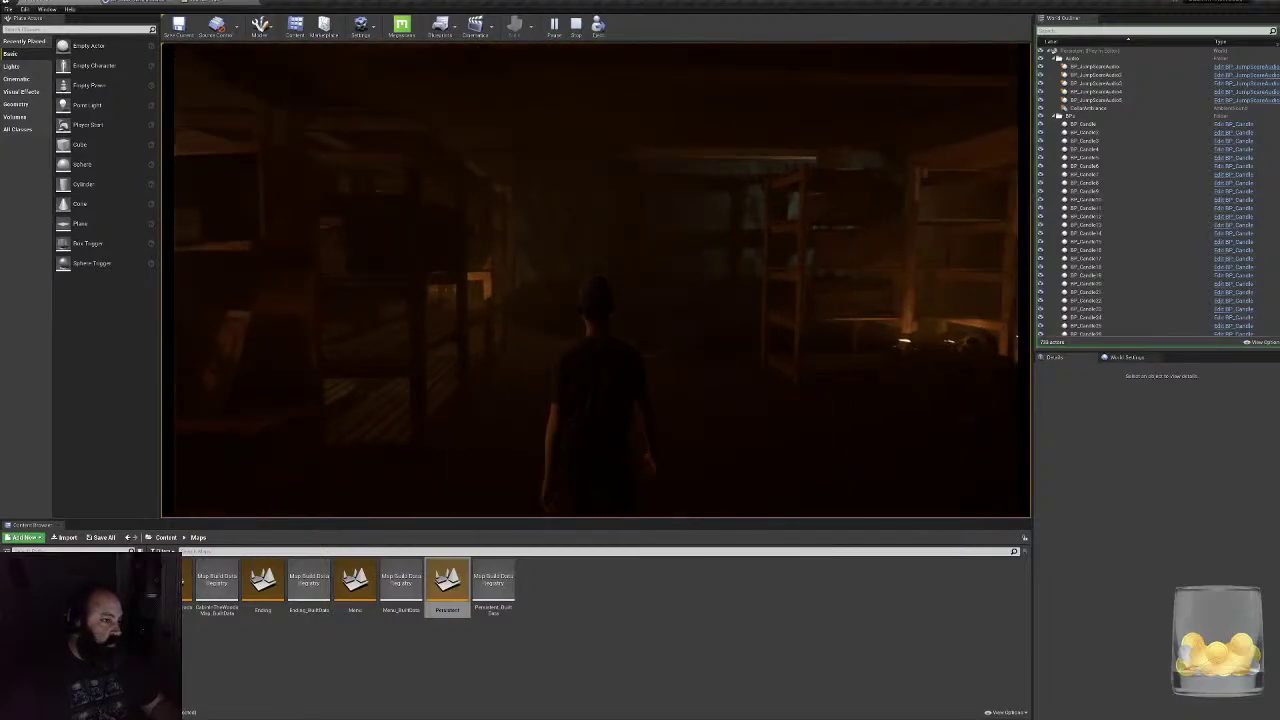
key("w")
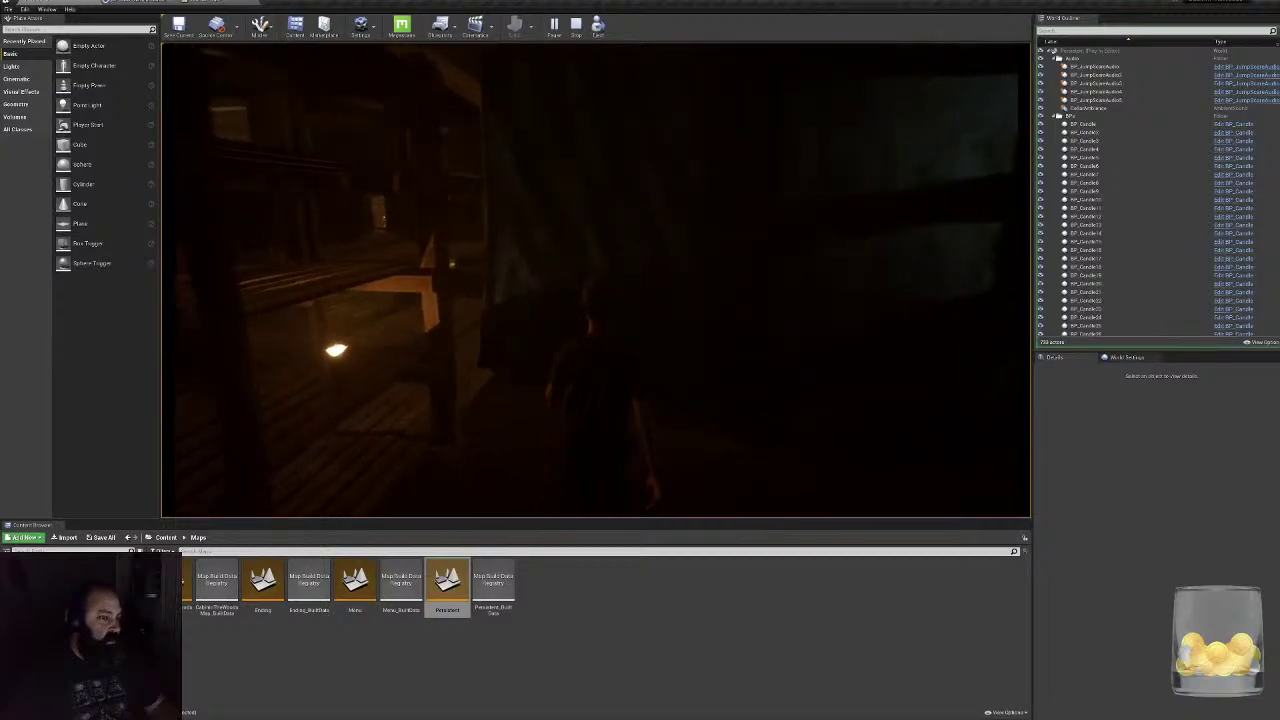
key("w")
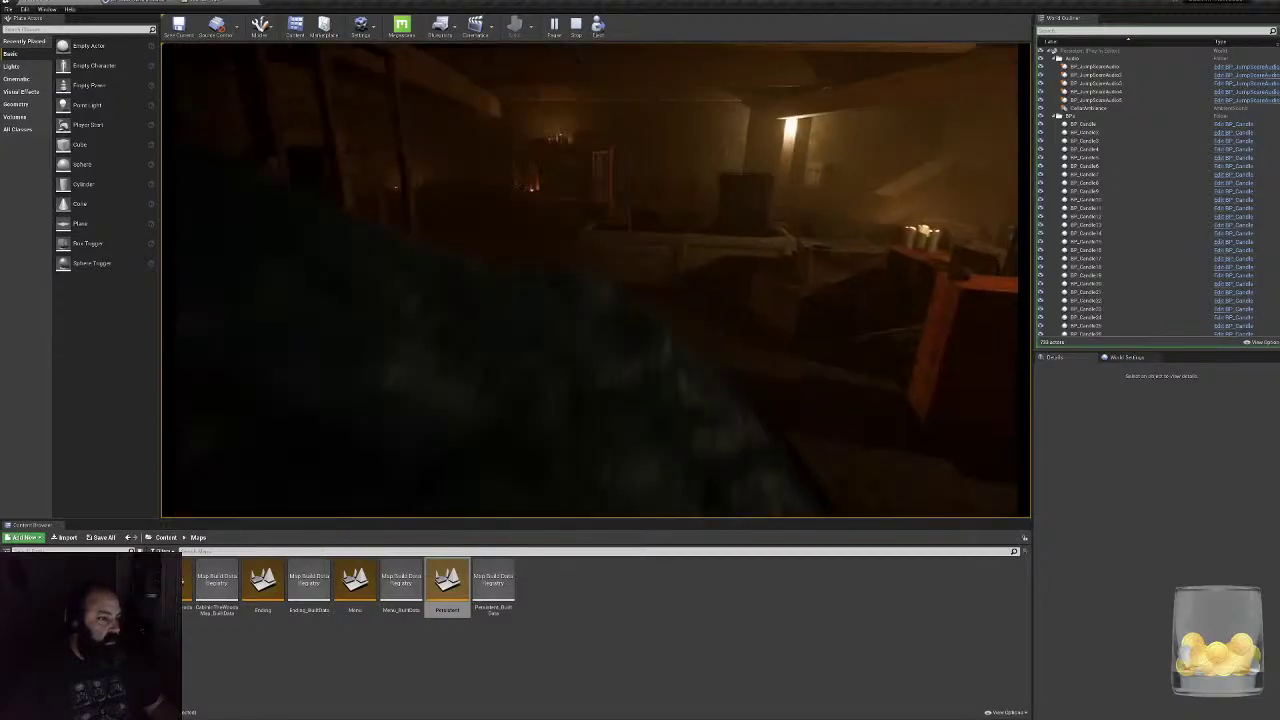
key("w")
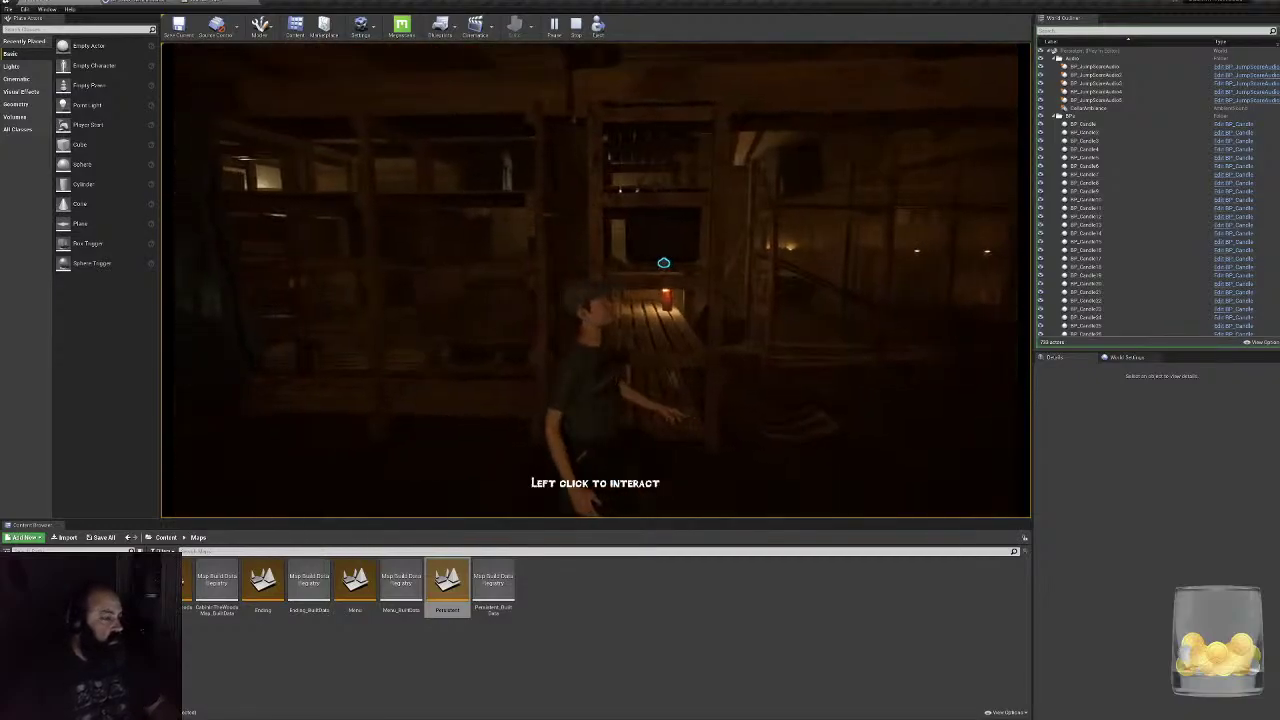
key("w")
key("w")
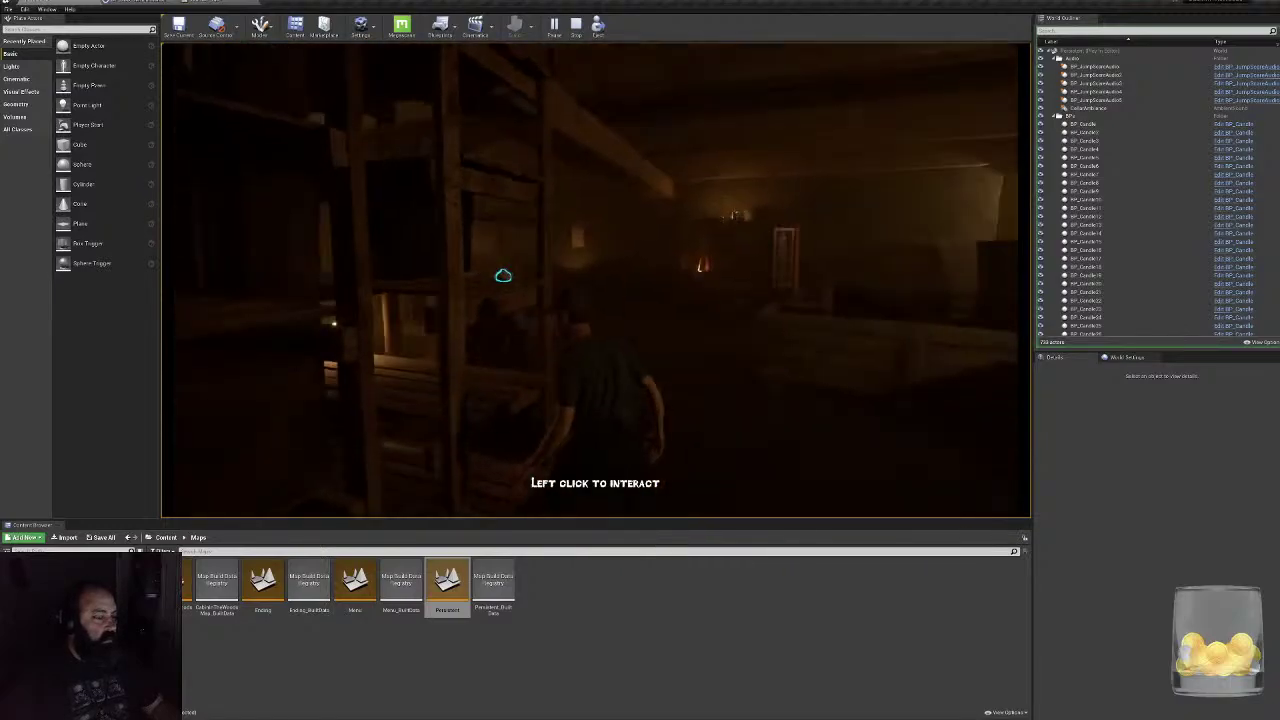
key("d")
key("w")
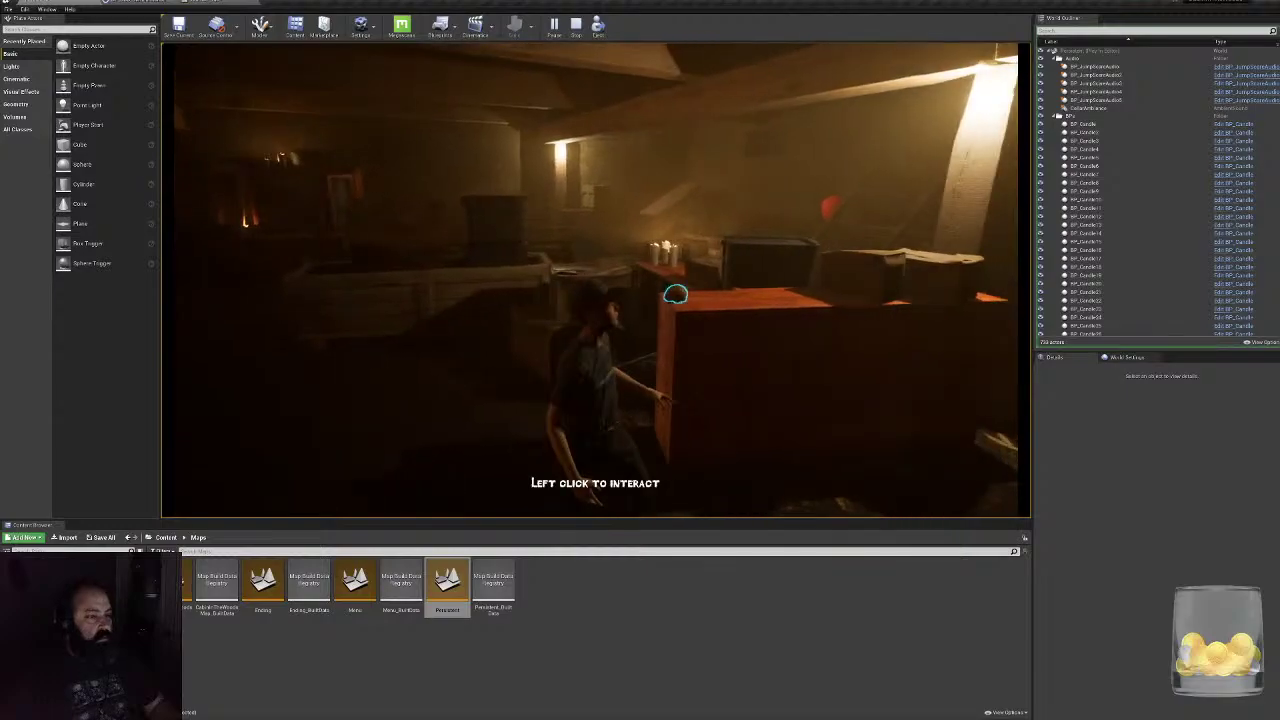
- Walk the kid from the orange crate across the room to the wall poster above the candles
key("w")
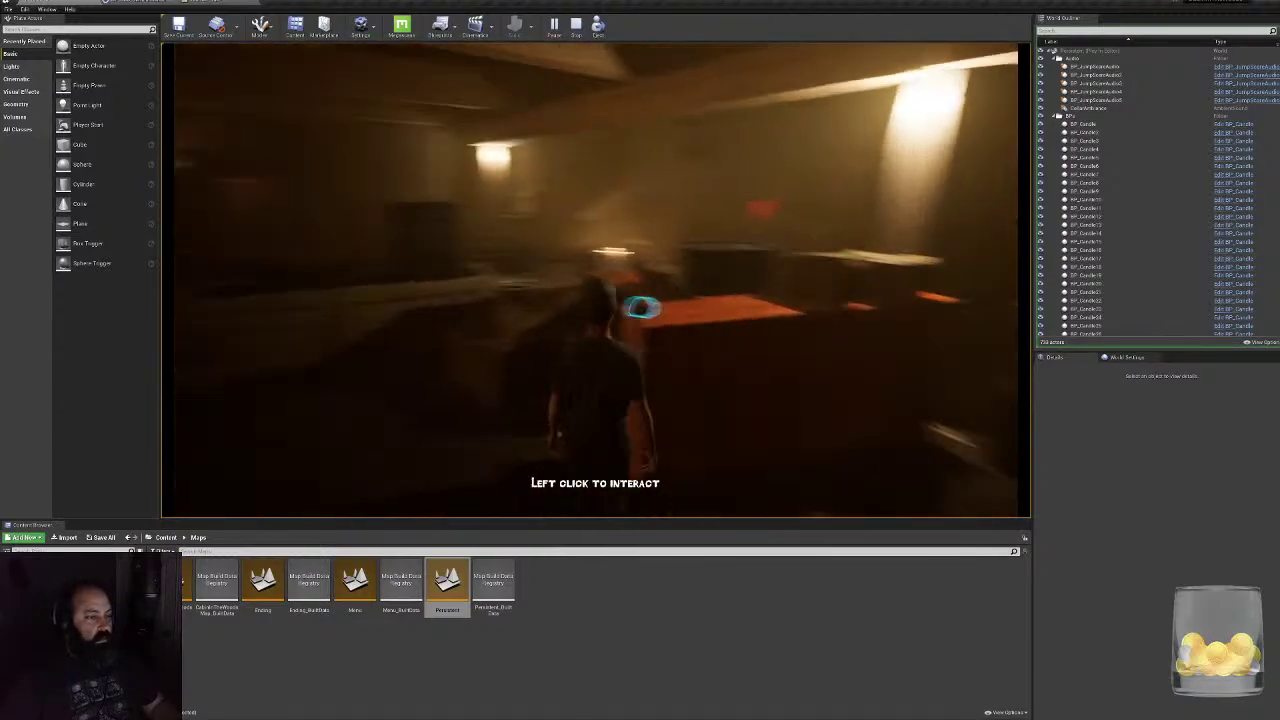
key("w")
key("w")
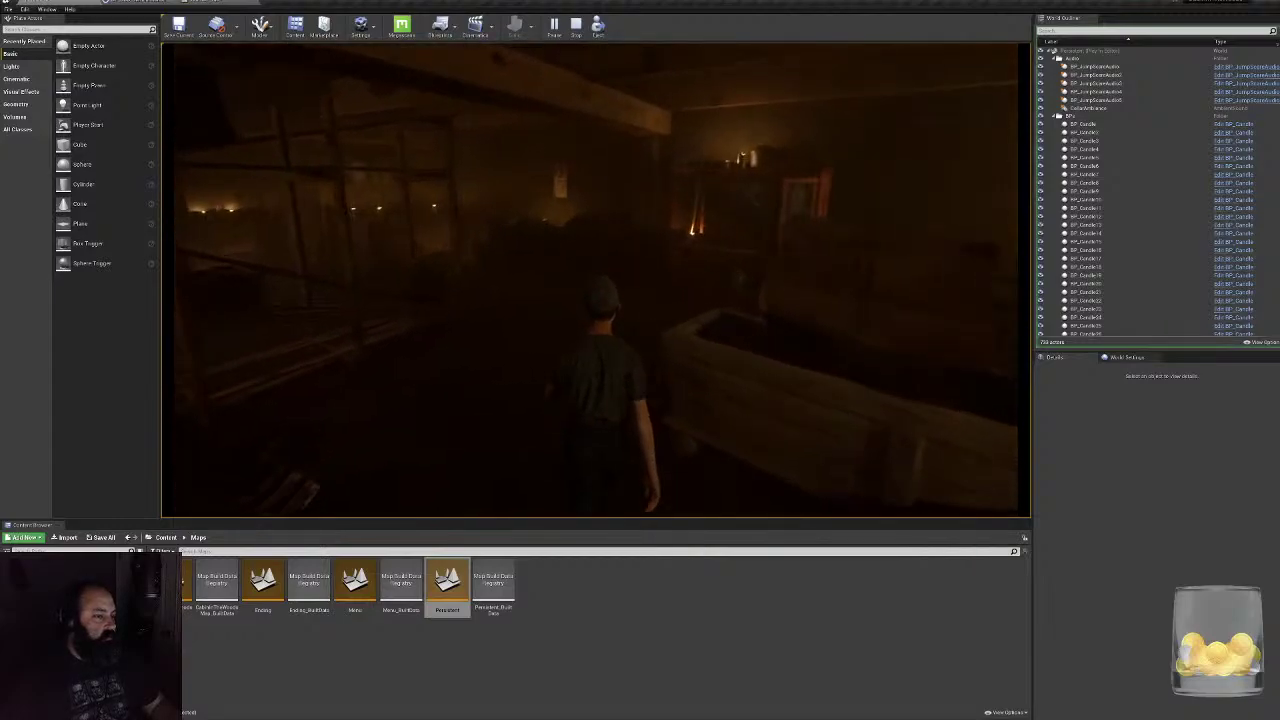
key("w")
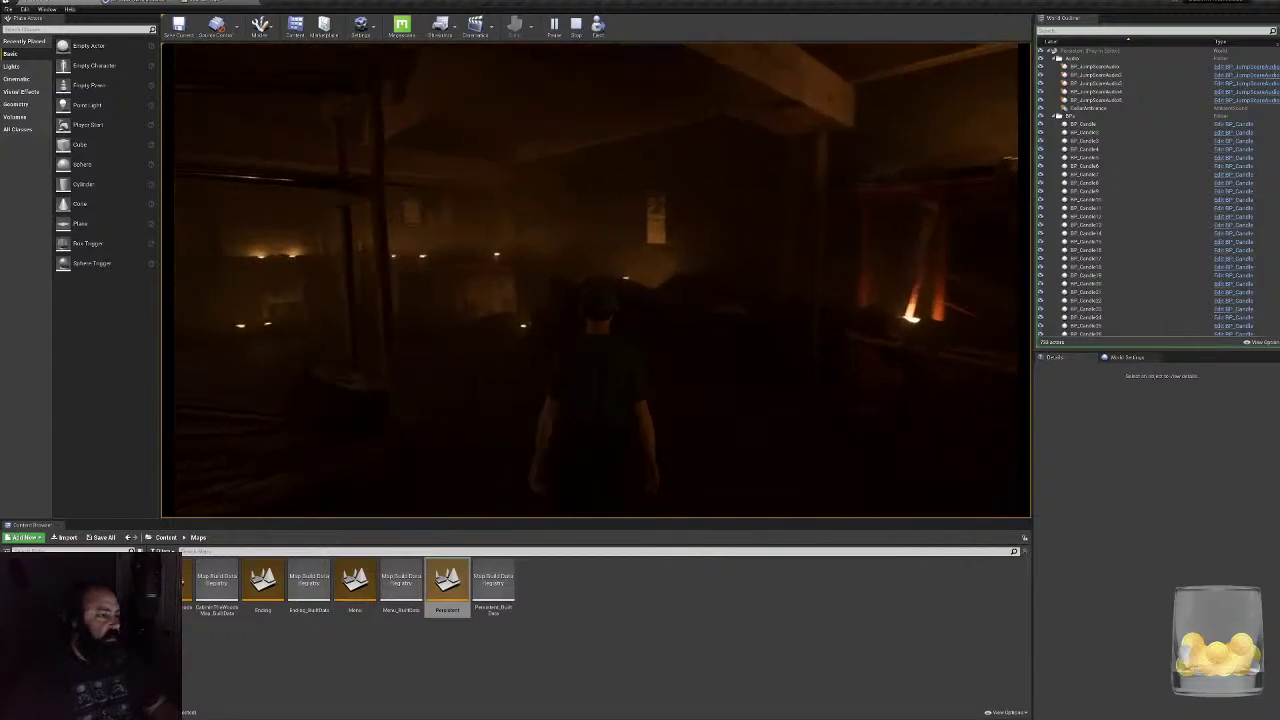
key("w")
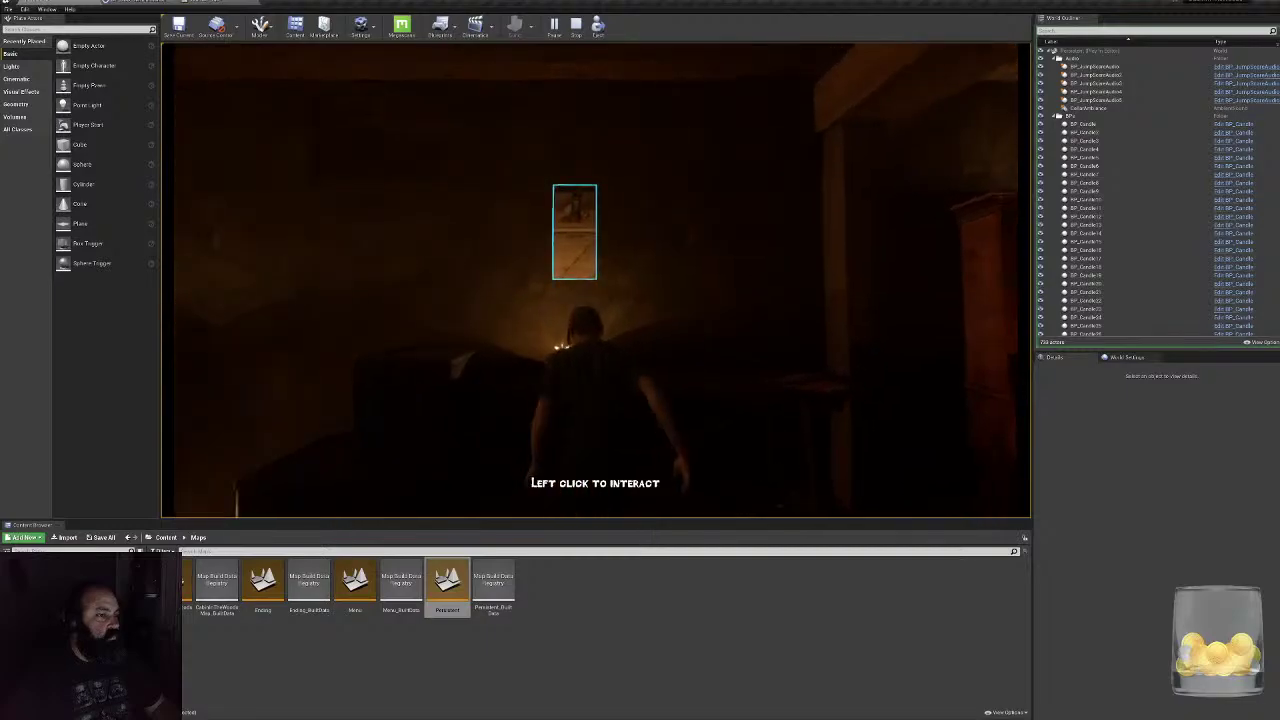
- Move the kid back and forth beside the candle near the poster to examine the head and body tilt
key("s")
key("w")
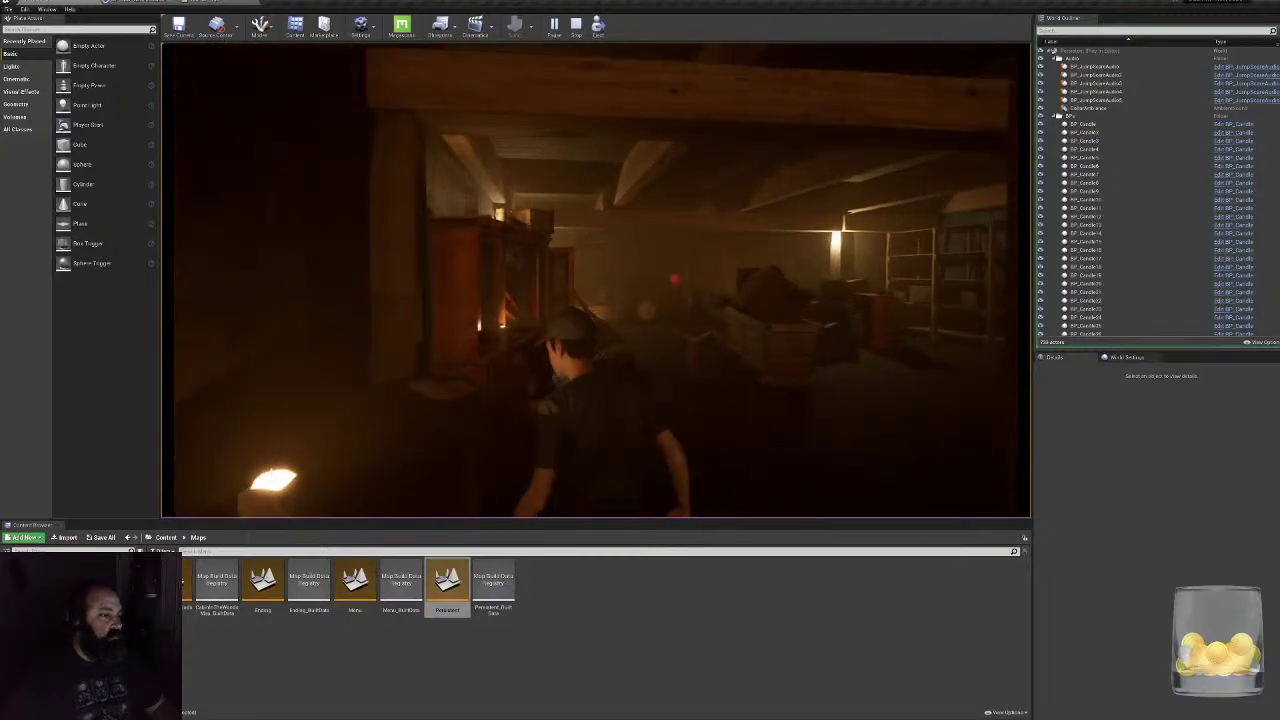
key("s")
key("w")
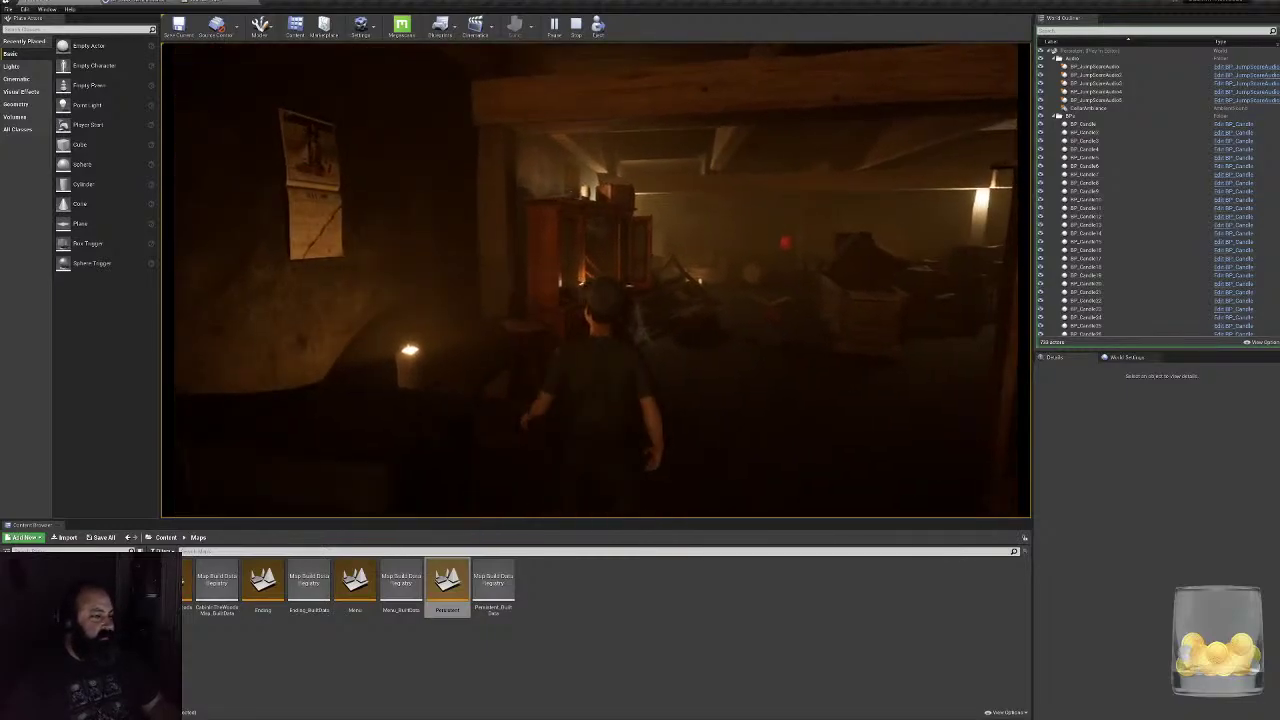
key("w")
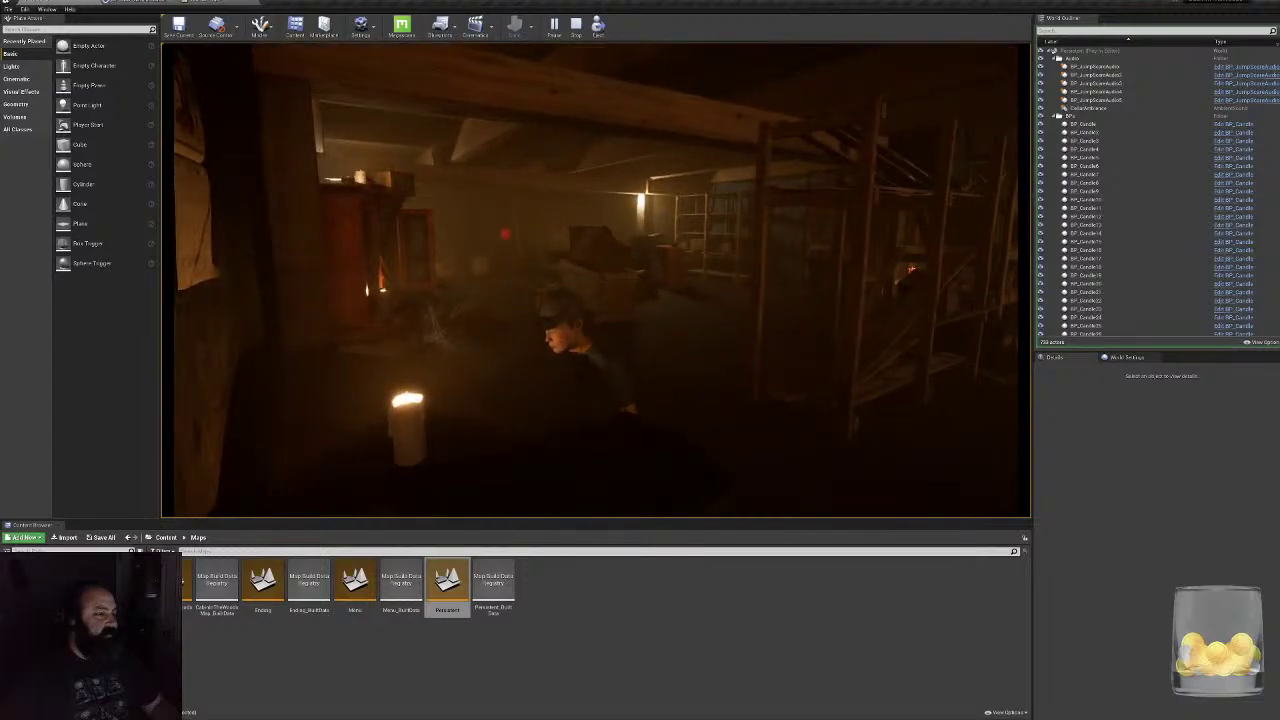
key("w")
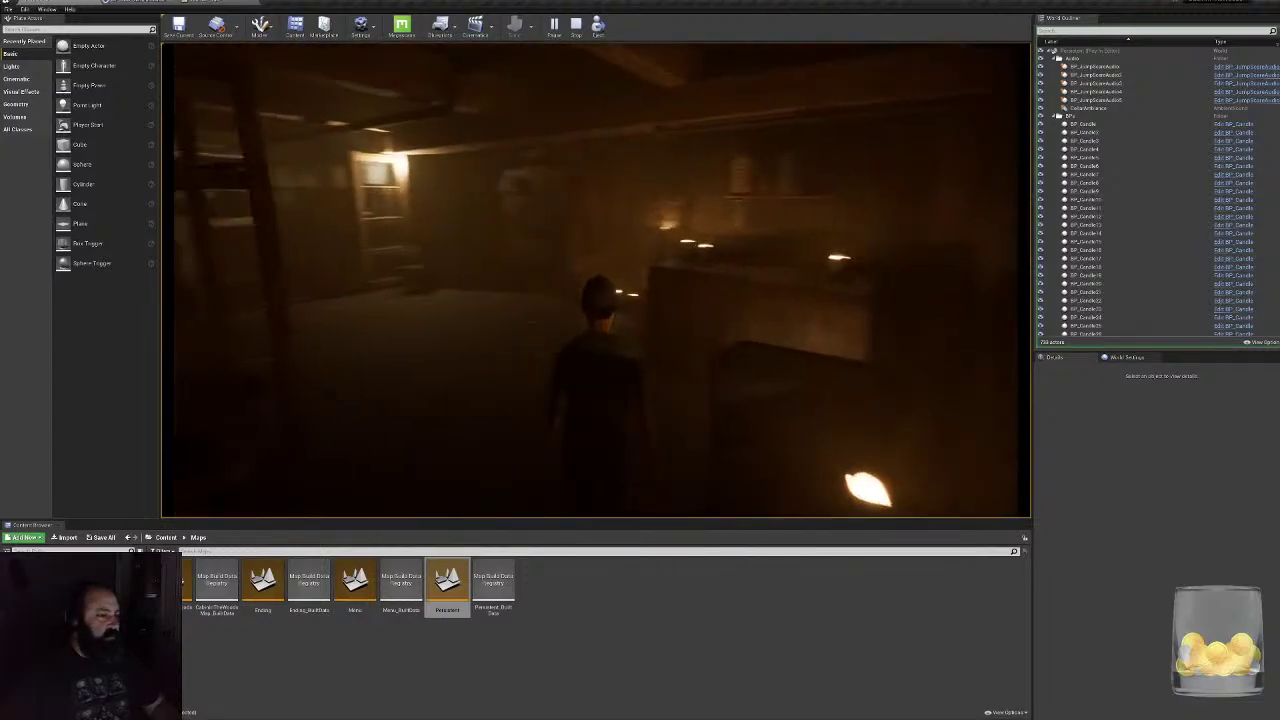
- Walk the kid to the shelf holding the antlers and move around it to inspect the upward and sideways look
key("w")
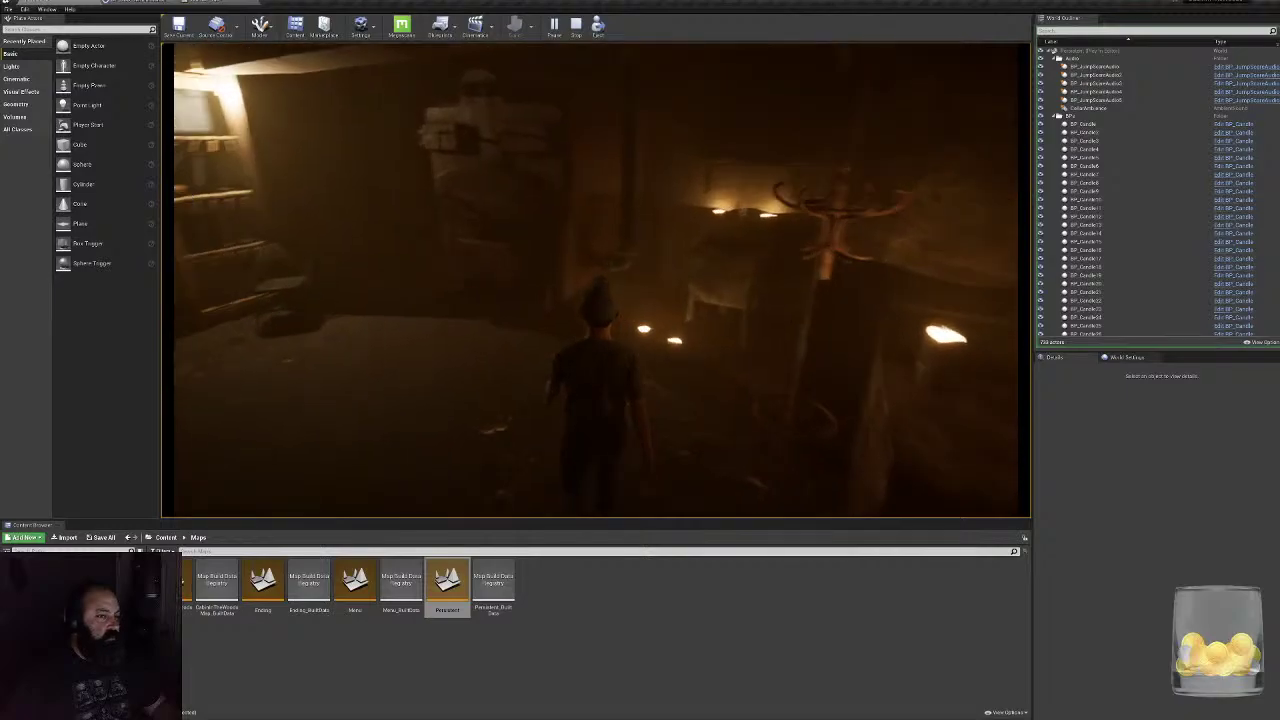
key("w")
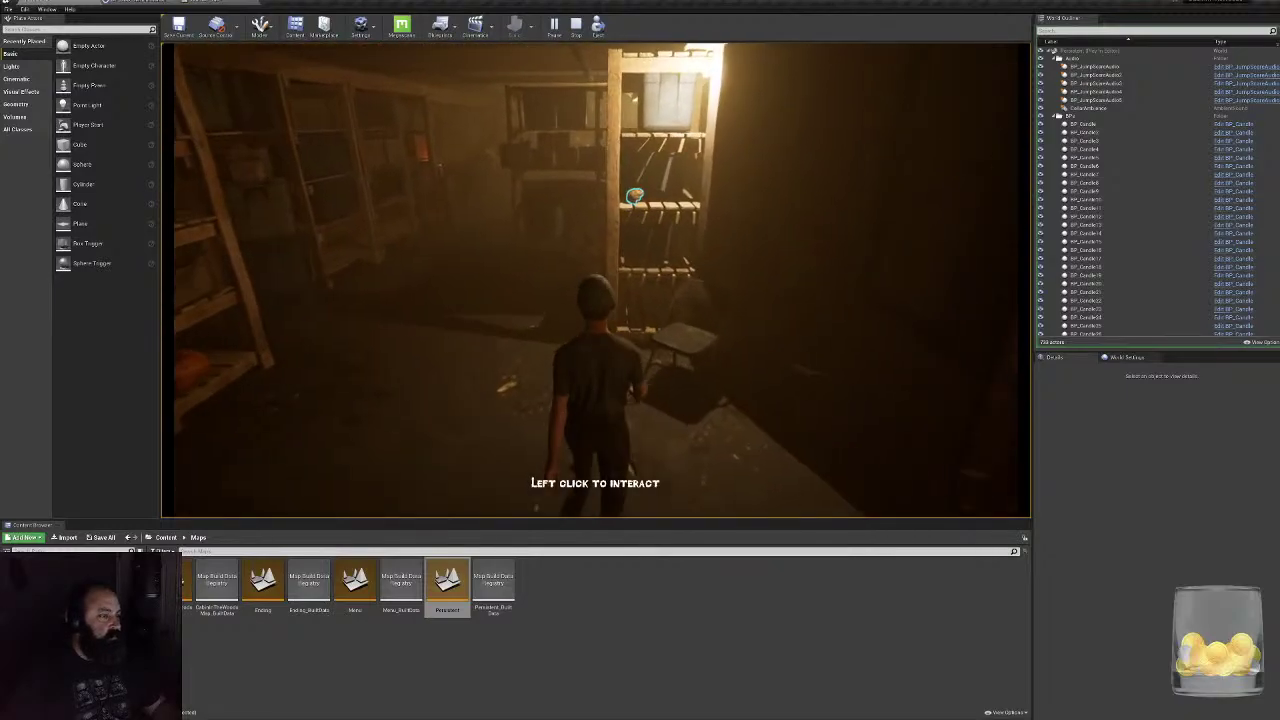
key("w")
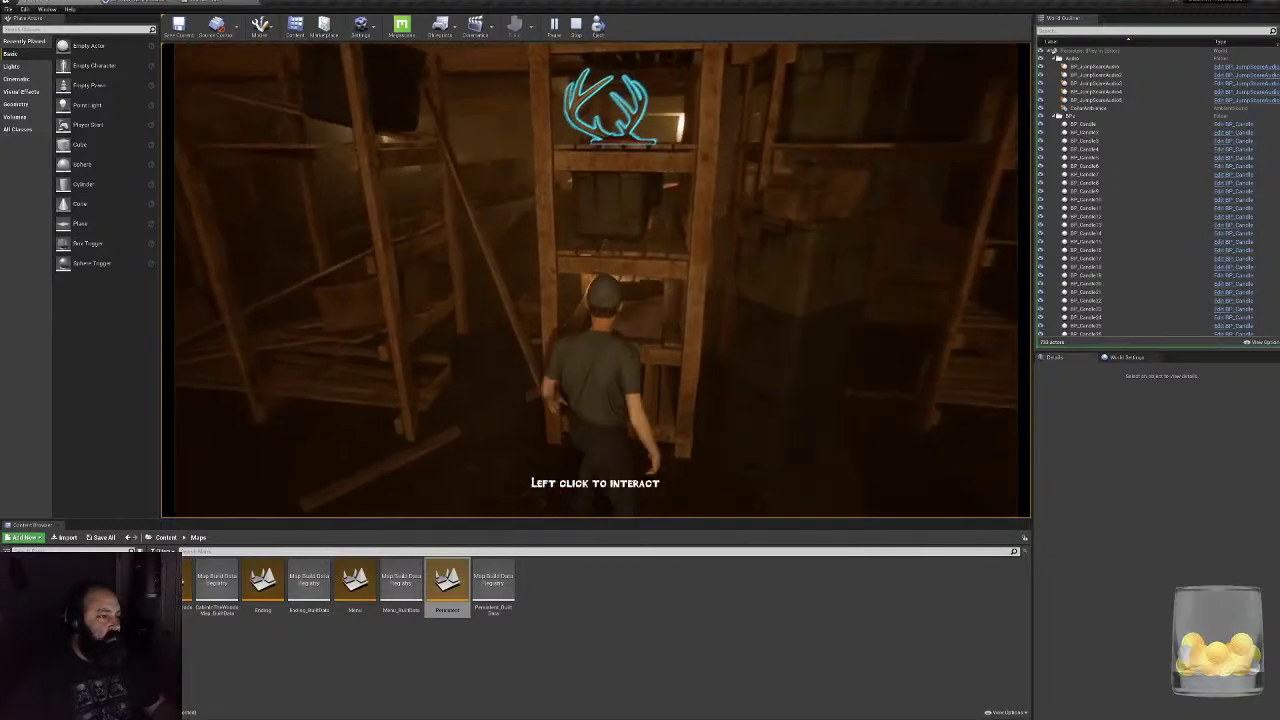
key("a")
key("d")
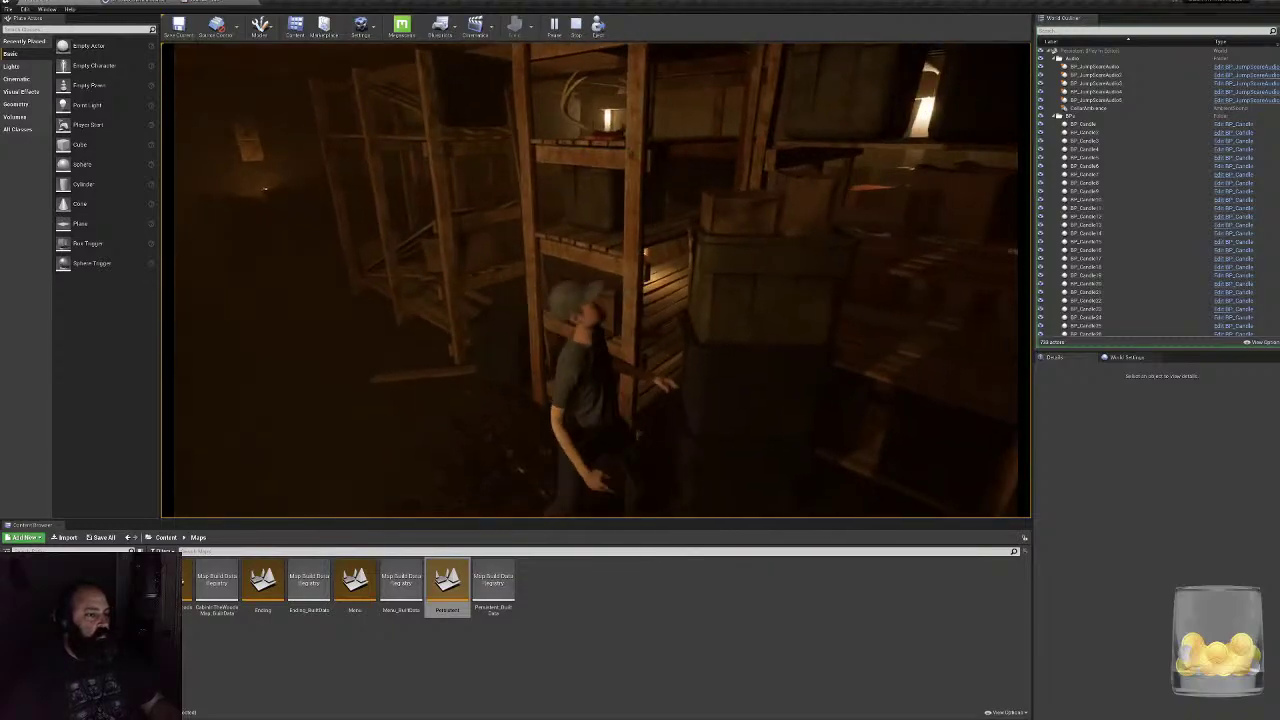
key("w")
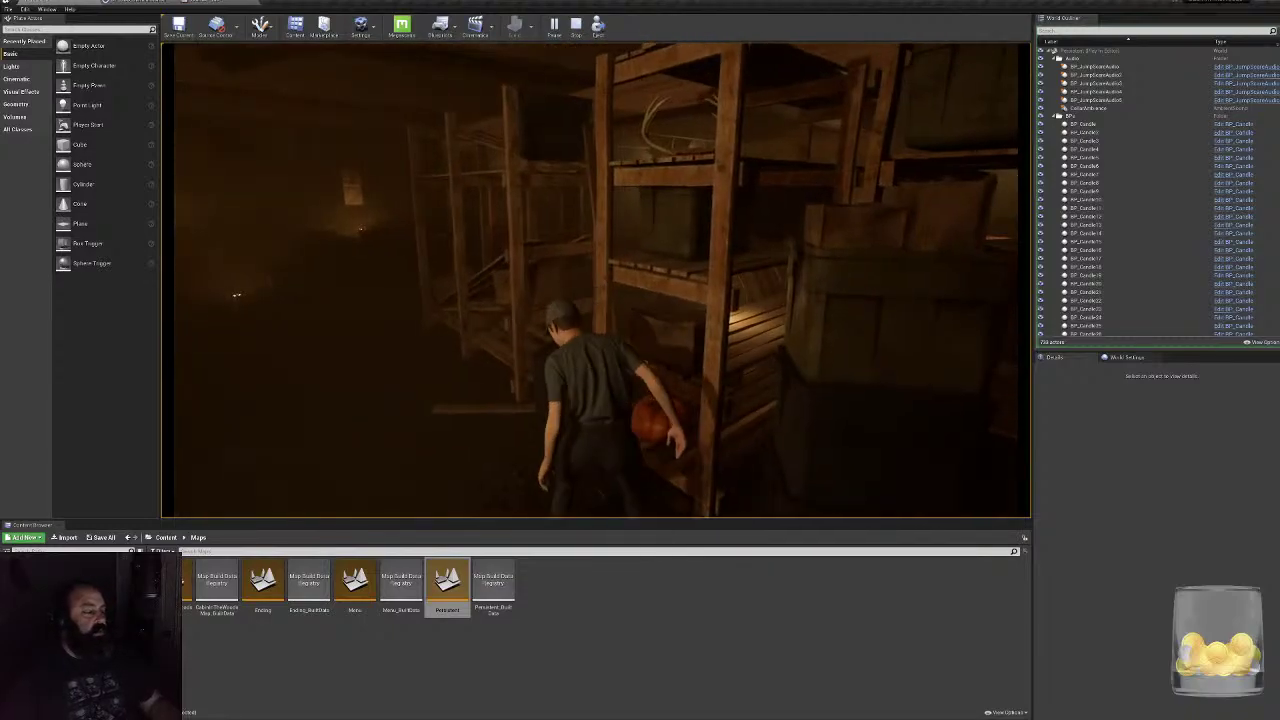
key("s")
key("w")
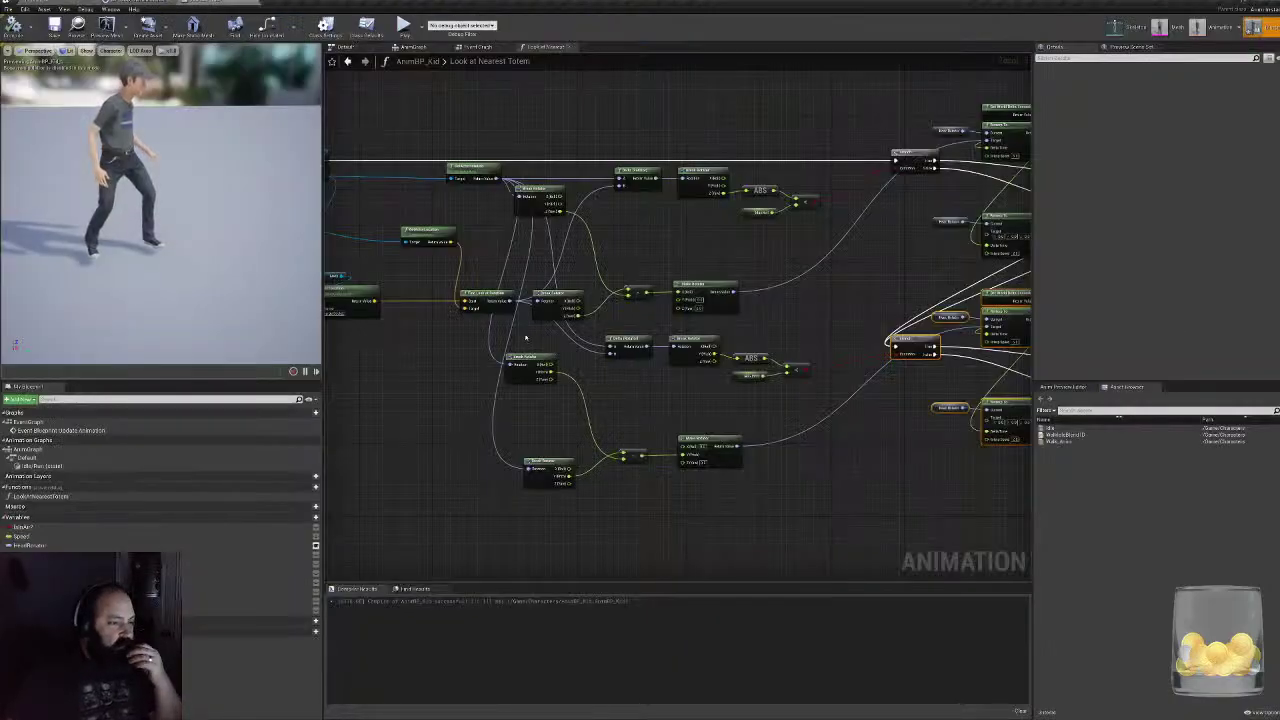
- Add a CombineRotators node to the Look at Nearest Totem graph
left_click_drag(526, 337, 531, 480)
right_click_drag(660, 500, 633, 501)
scroll(741, 486, "up", 2)
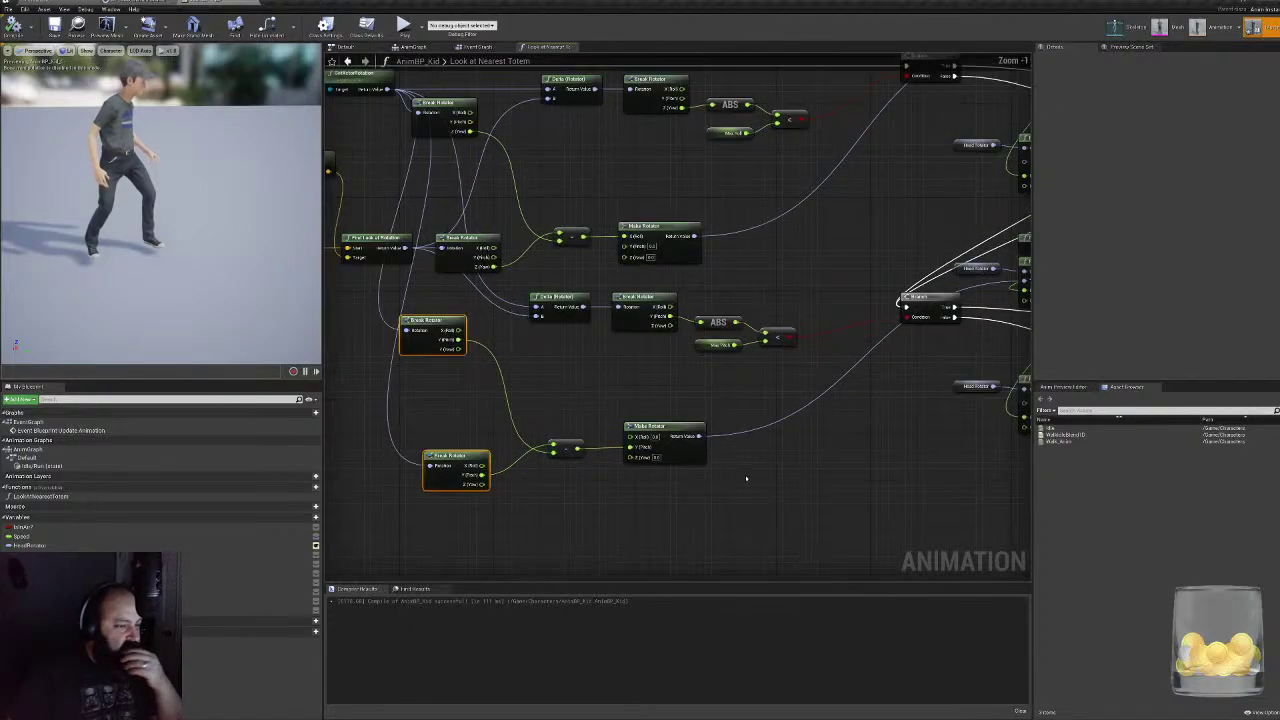
right_click_drag(780, 418, 583, 516)
right_click_drag(742, 453, 468, 473)
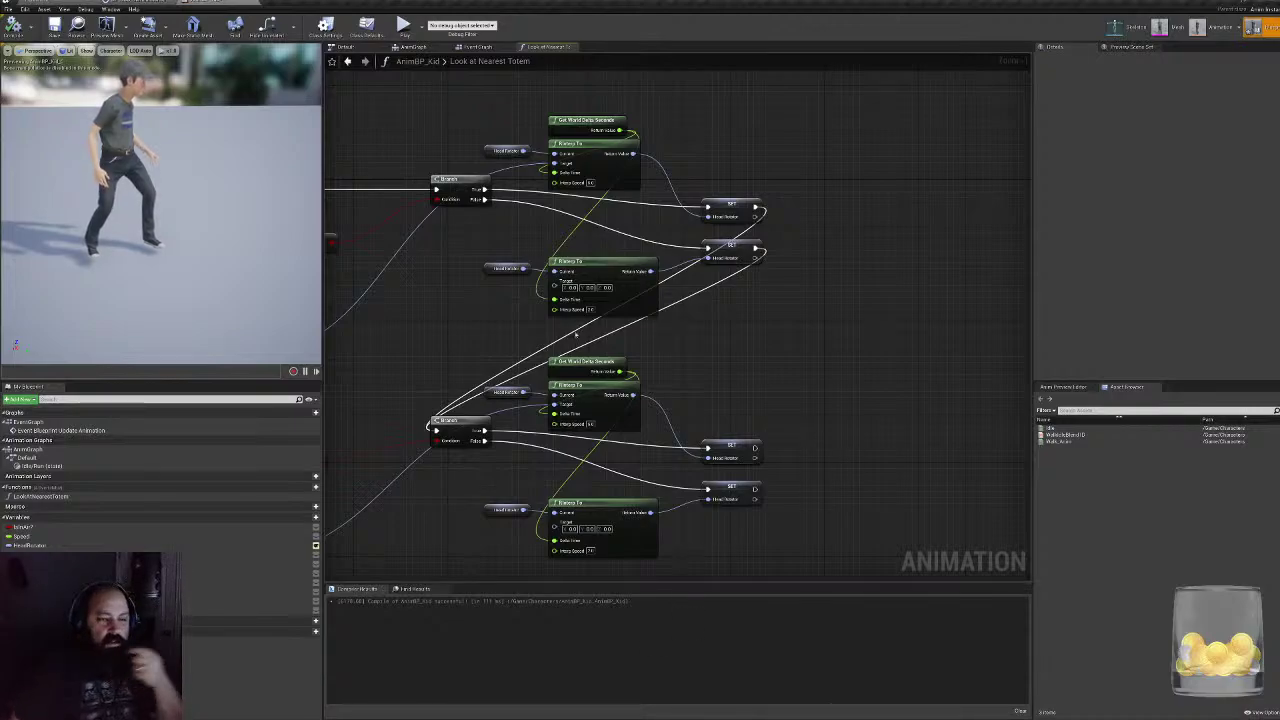
right_click_drag(576, 334, 976, 164)
right_click(699, 428)
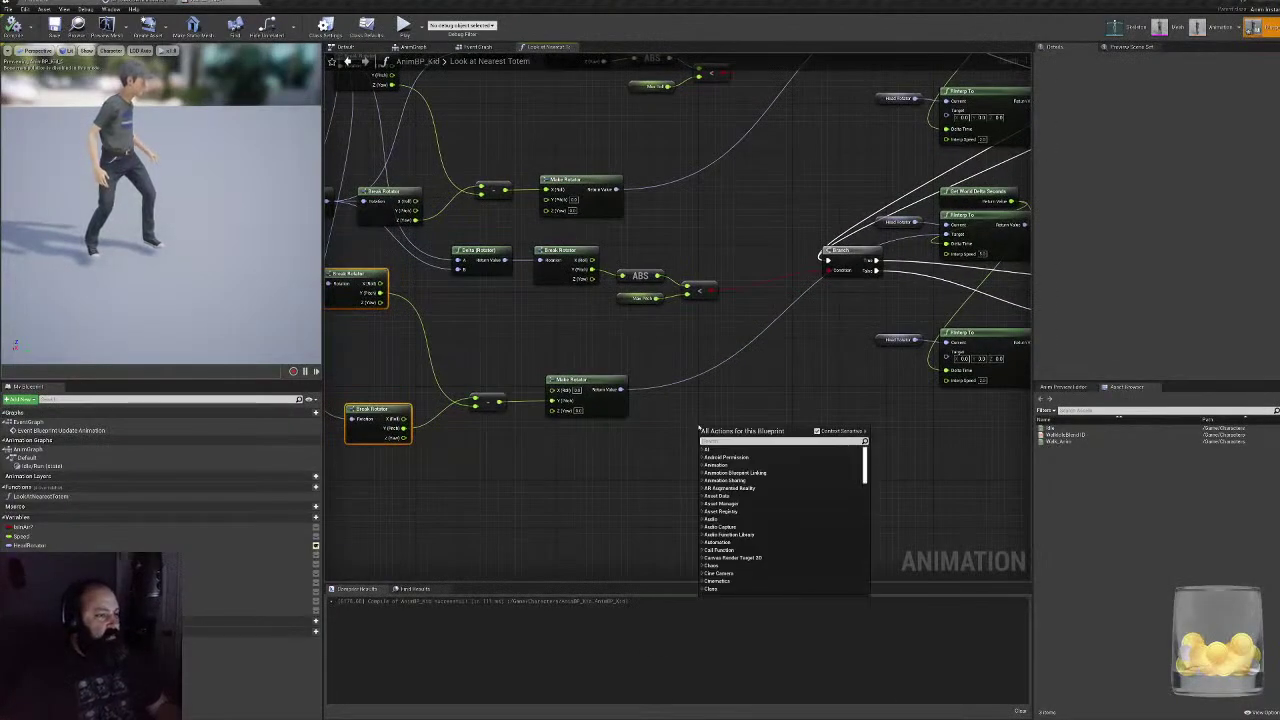
type("combine")
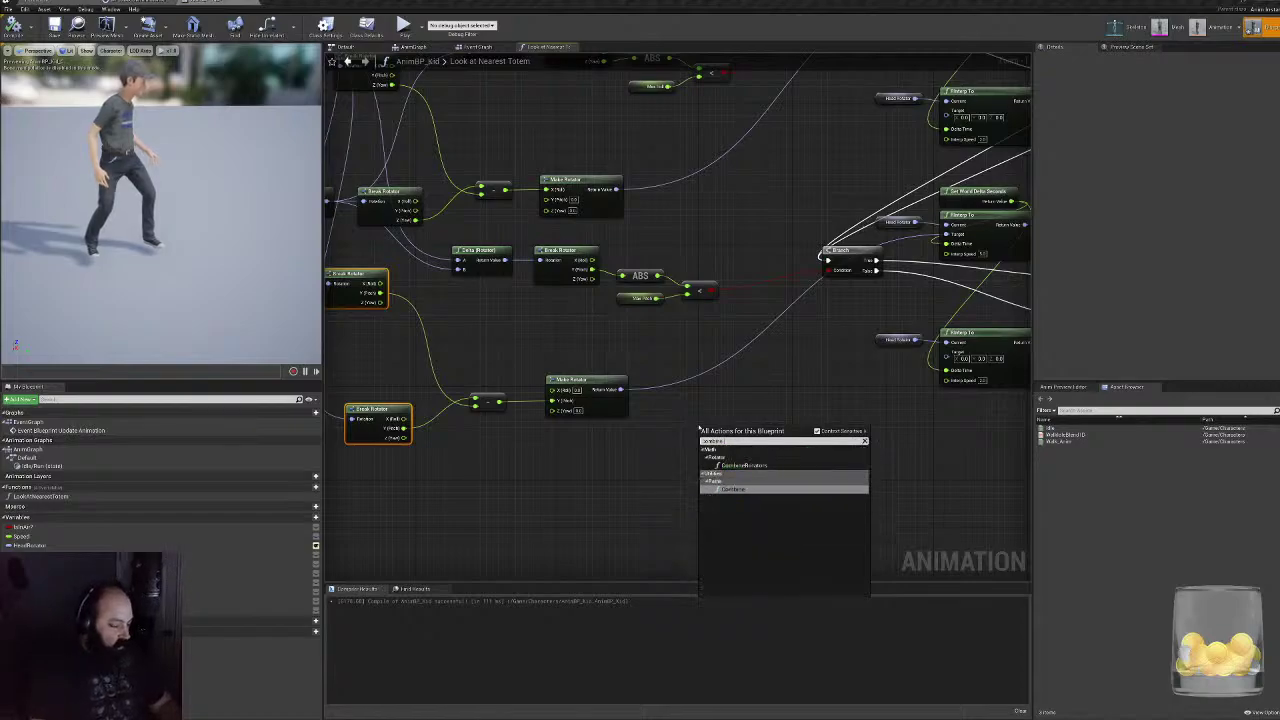
key("Up")
key("Return")
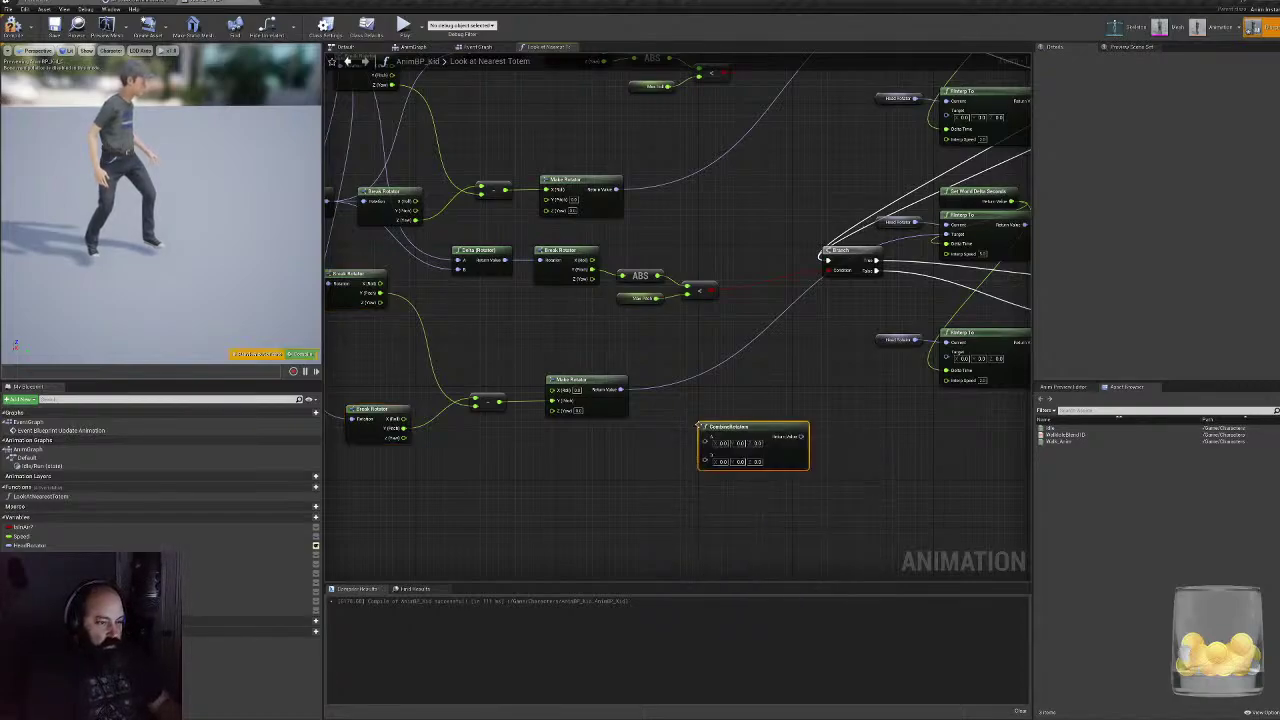
- Feed both Make Rotator outputs into CombineRotators inputs A and B, and wire its result to the topmost RInterp To's Target
right_click_drag(790, 340, 755, 402)
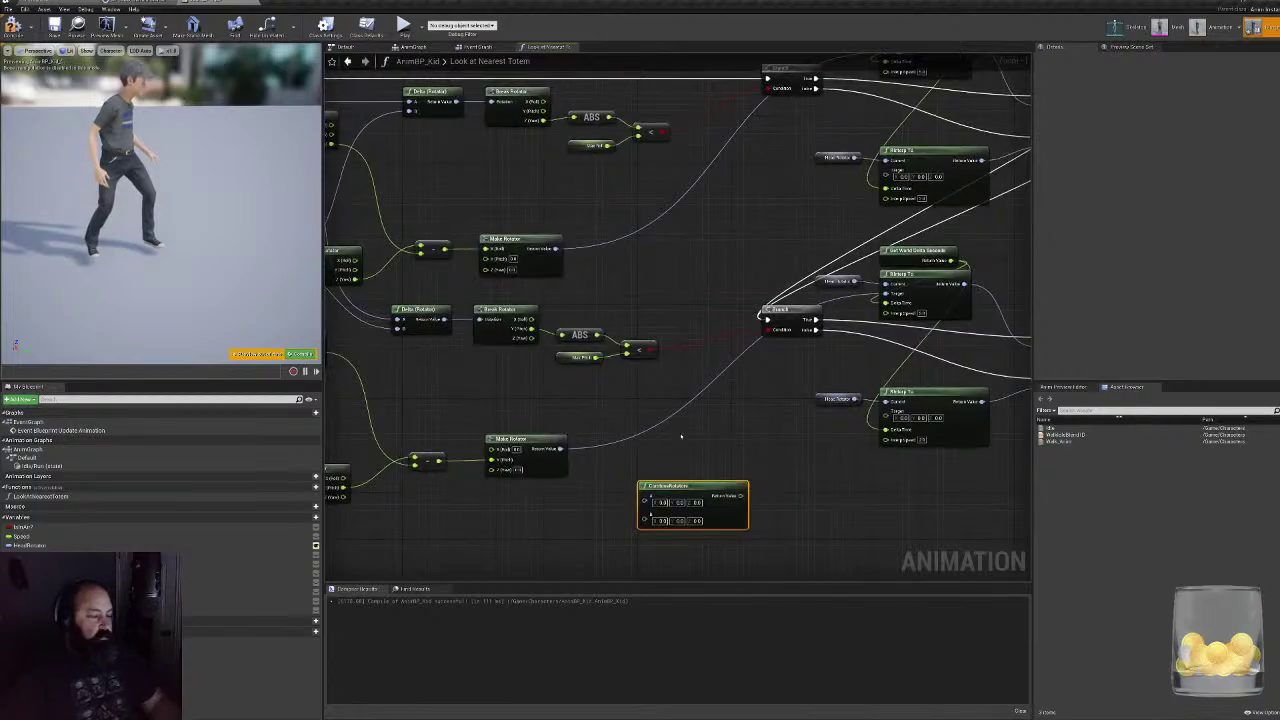
left_click_drag(660, 487, 636, 251)
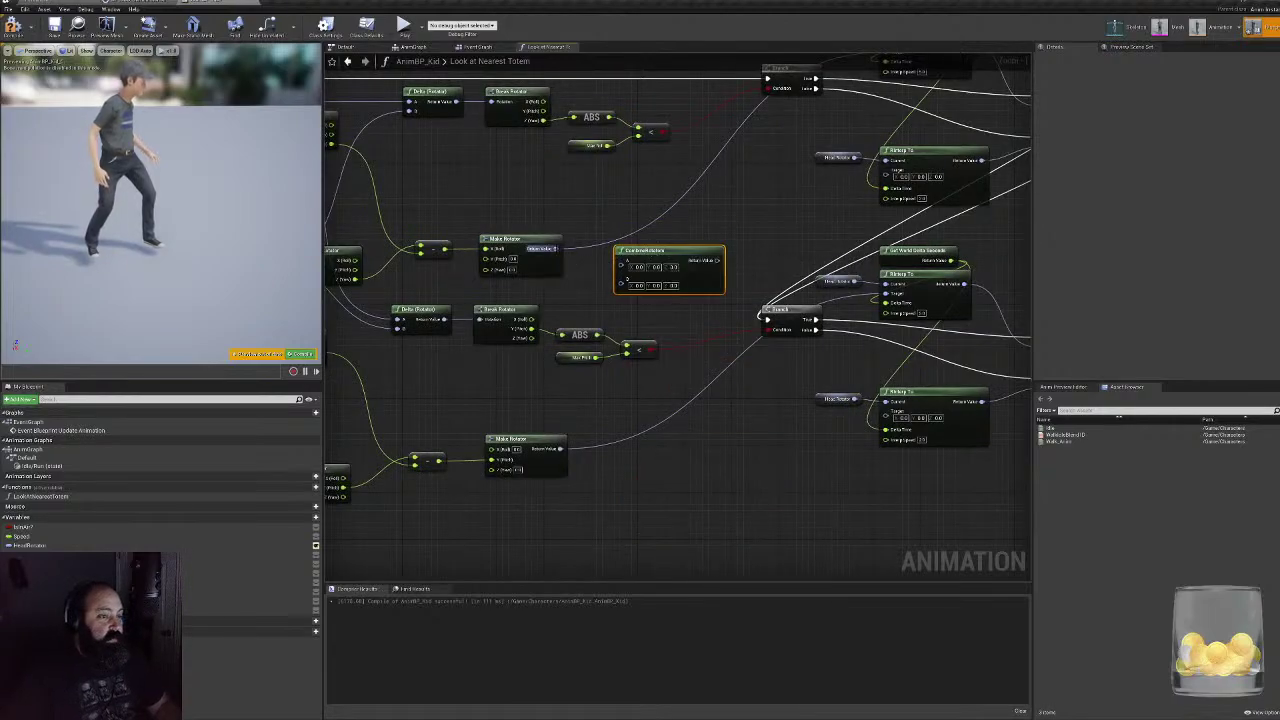
left_click_drag(556, 248, 623, 262)
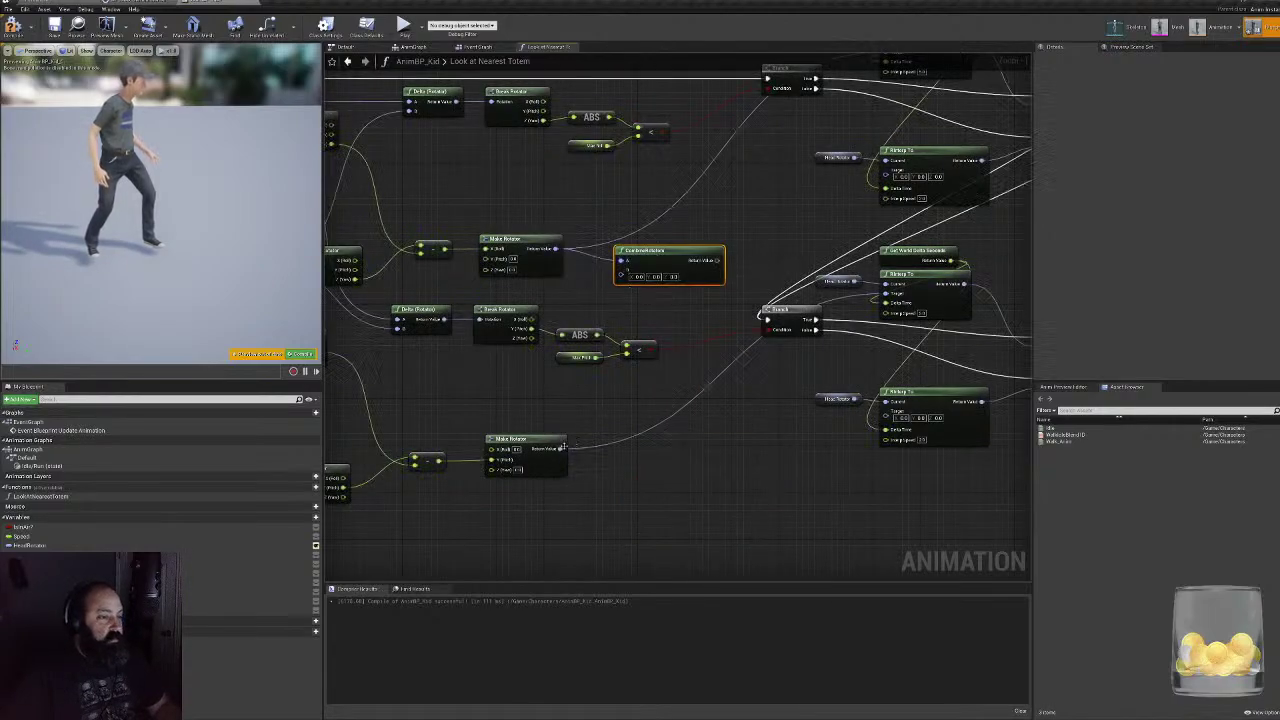
left_click_drag(562, 447, 622, 273)
scroll(585, 343, "down", 3)
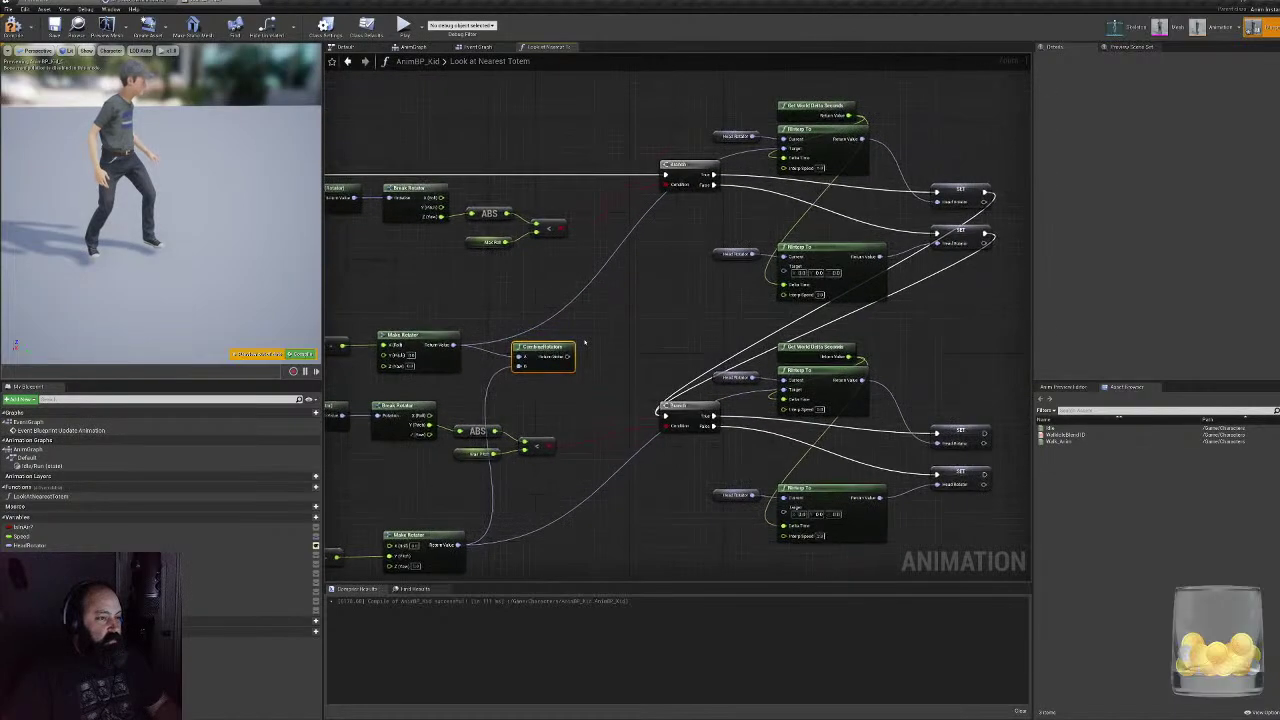
left_click_drag(571, 356, 786, 149)
right_click_drag(743, 344, 710, 335)
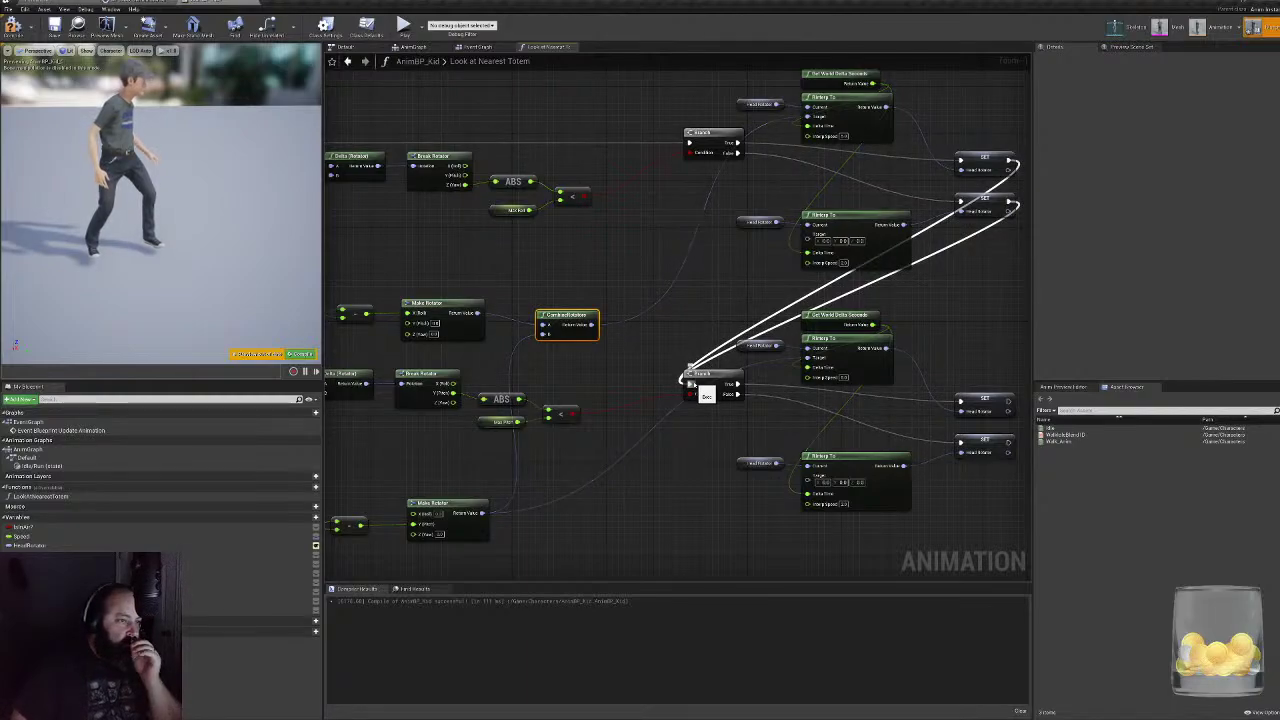
- Delete the lower Branch together with its RInterp To, delta seconds, HeadRotator and SET nodes
left_click_drag(684, 327, 1028, 525)
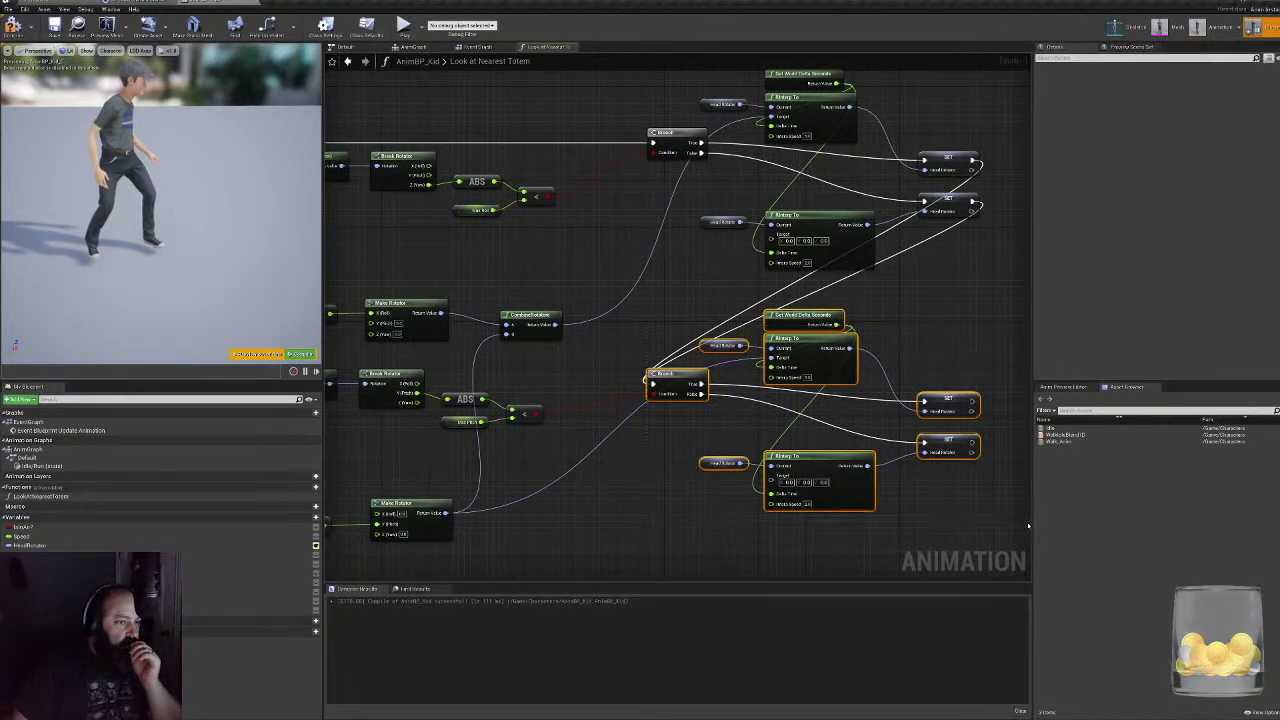
key("Delete")
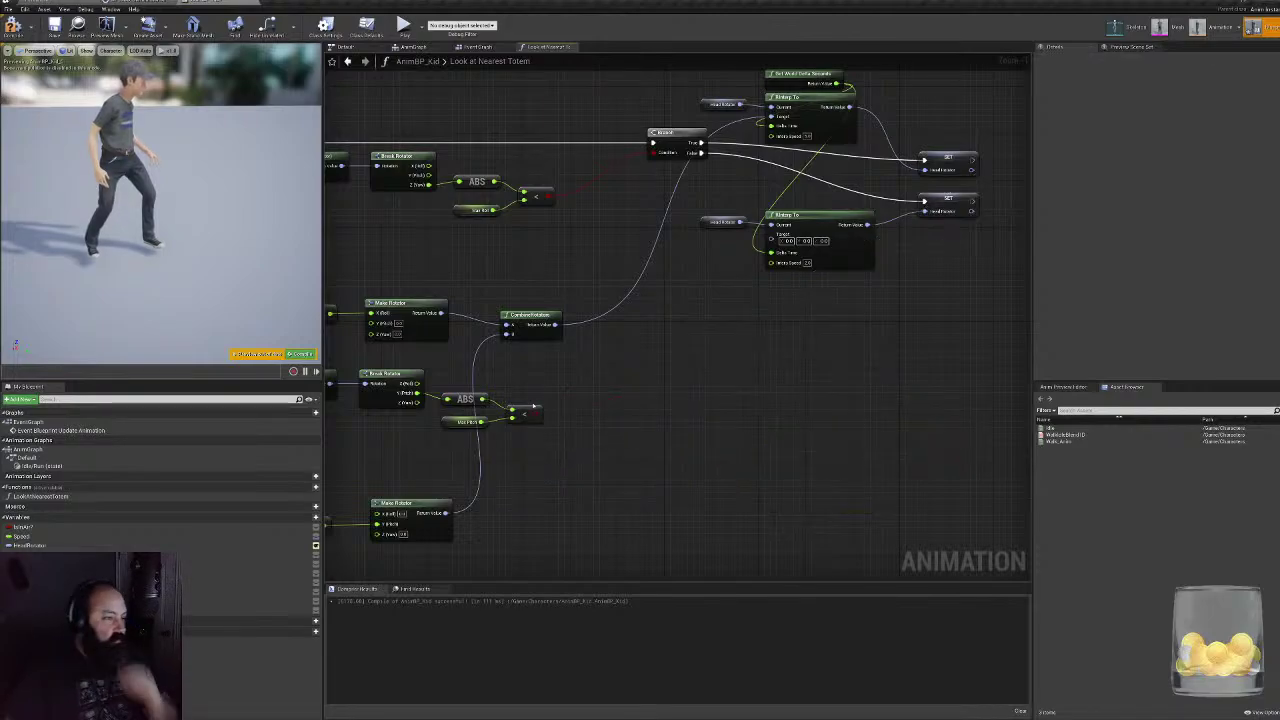
right_click_drag(537, 440, 757, 446)
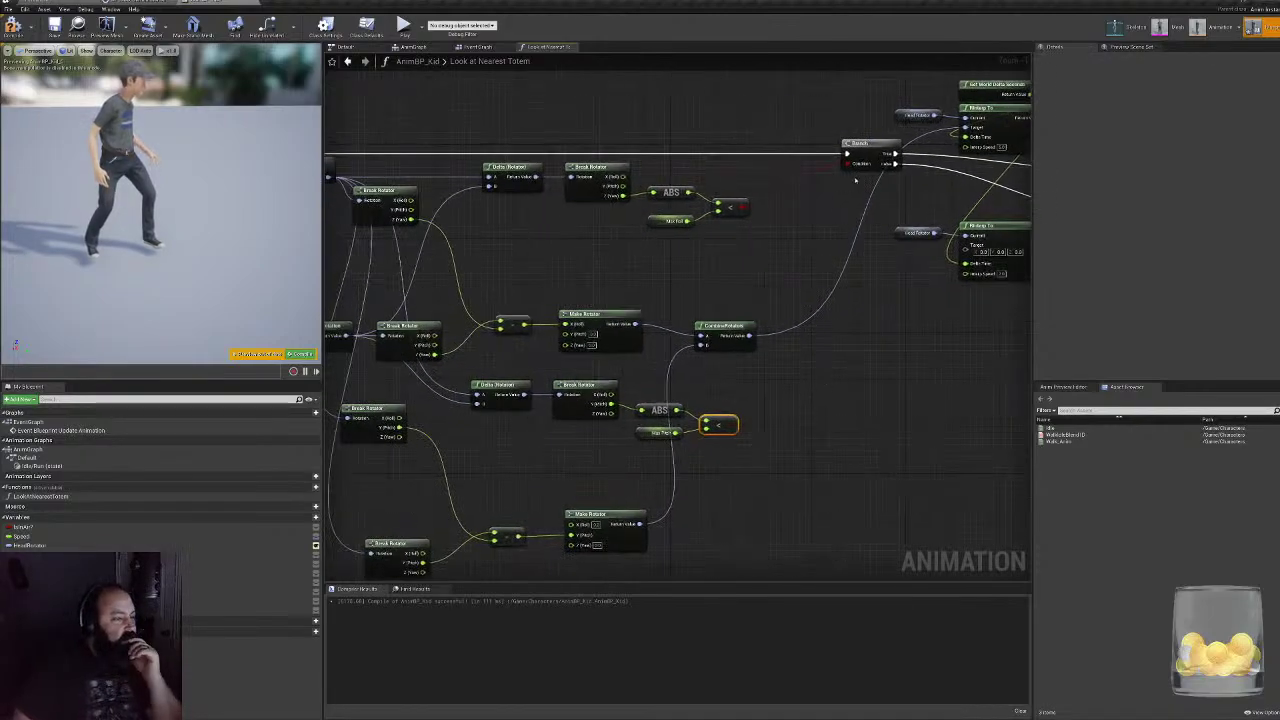
right_click_drag(857, 188, 701, 219)
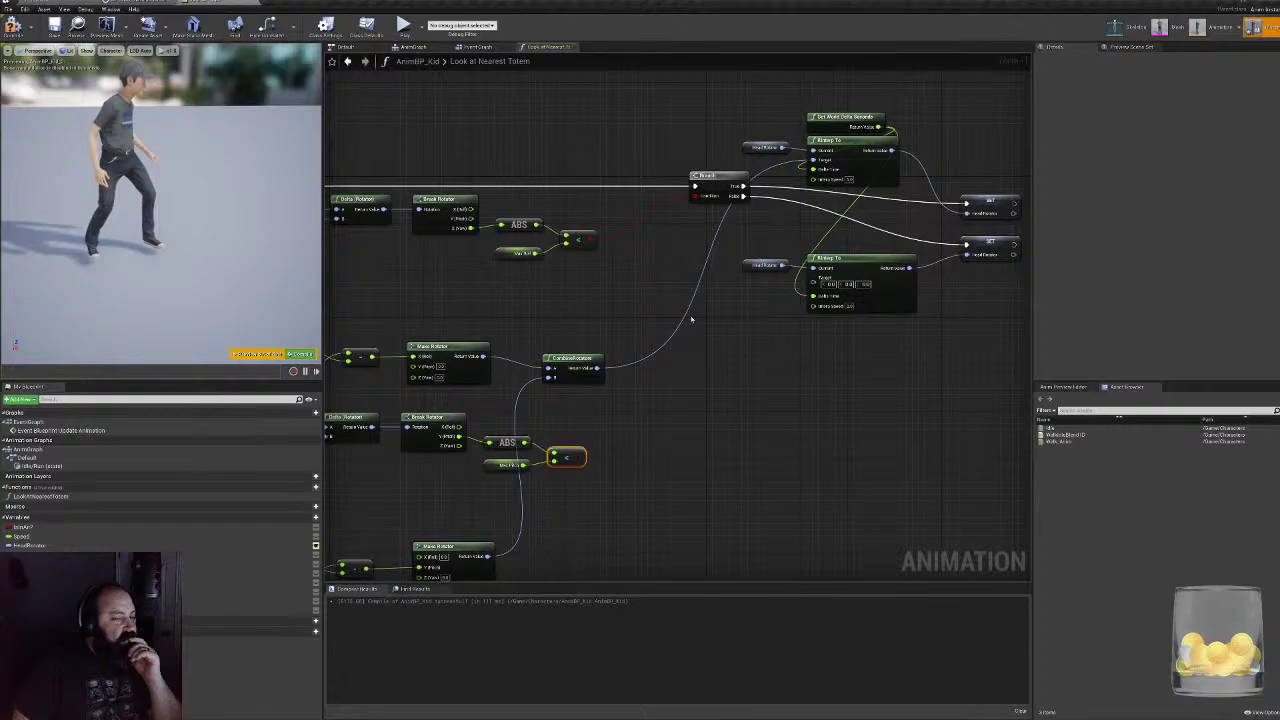
right_click_drag(690, 318, 718, 291)
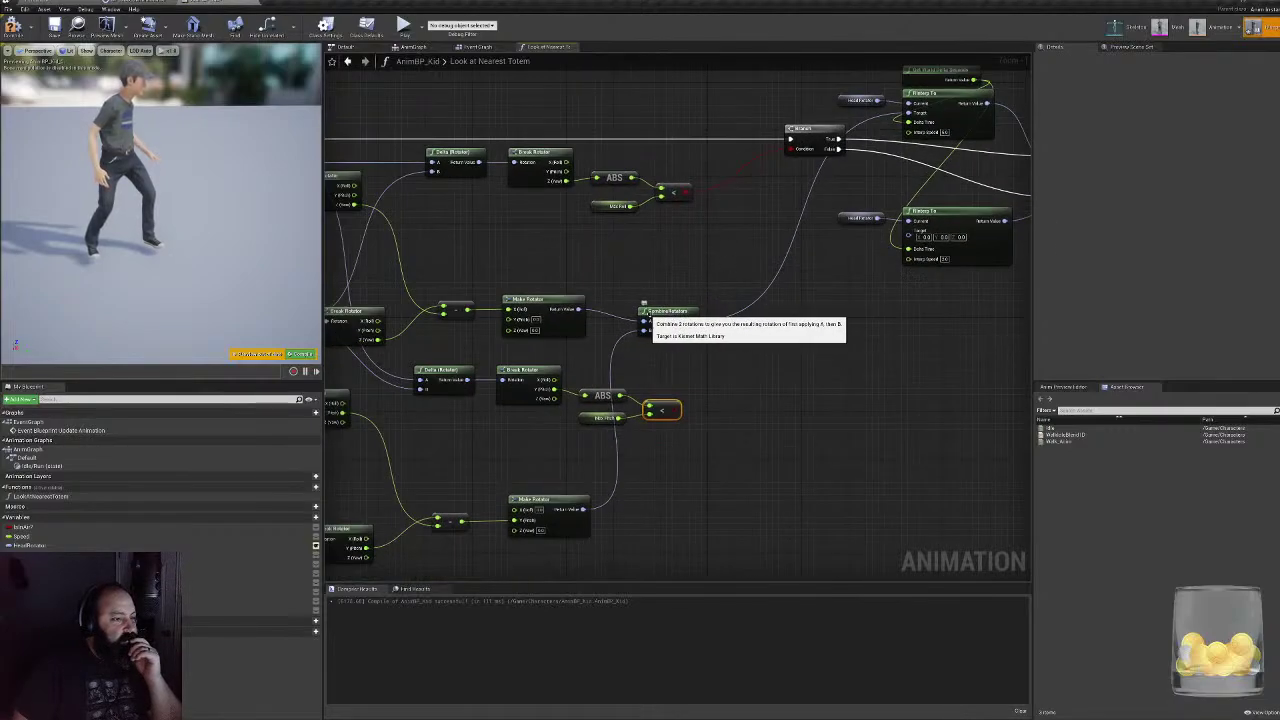
- Move CombineRotators farther from the Make Rotator nodes and bring the Branch closer to its comparison node
left_click_drag(655, 316, 731, 300)
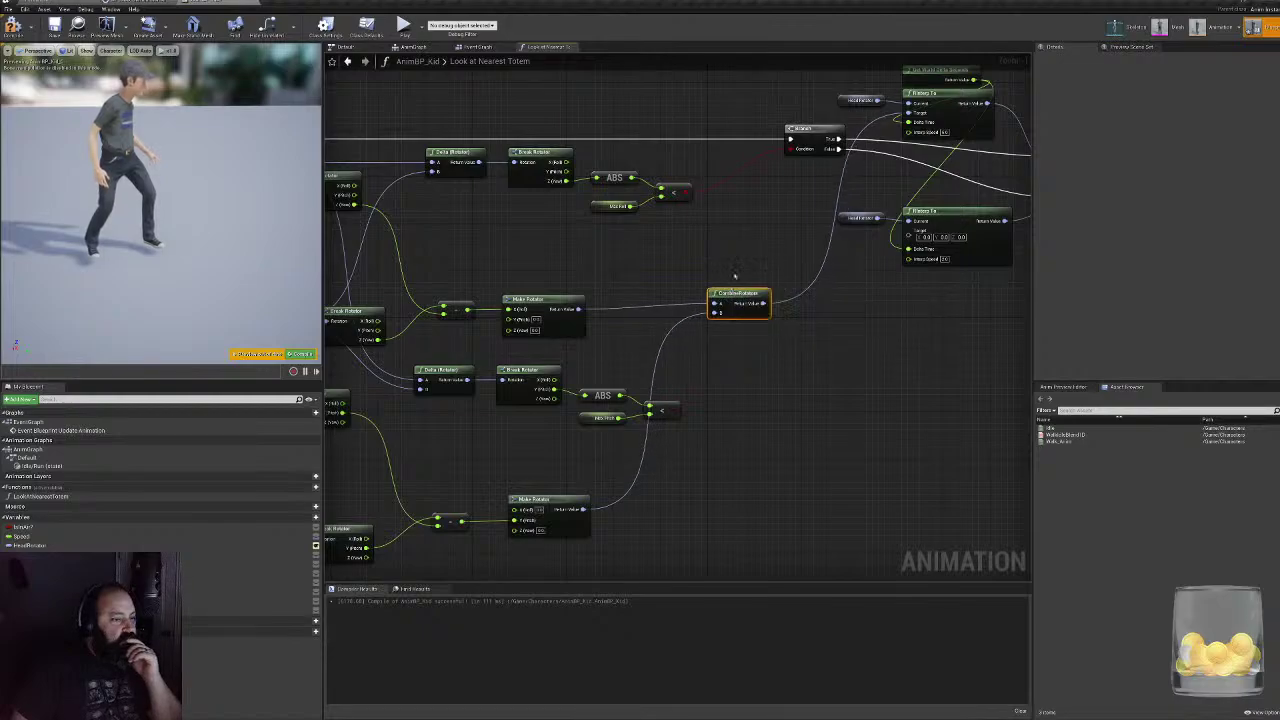
right_click_drag(724, 262, 674, 282)
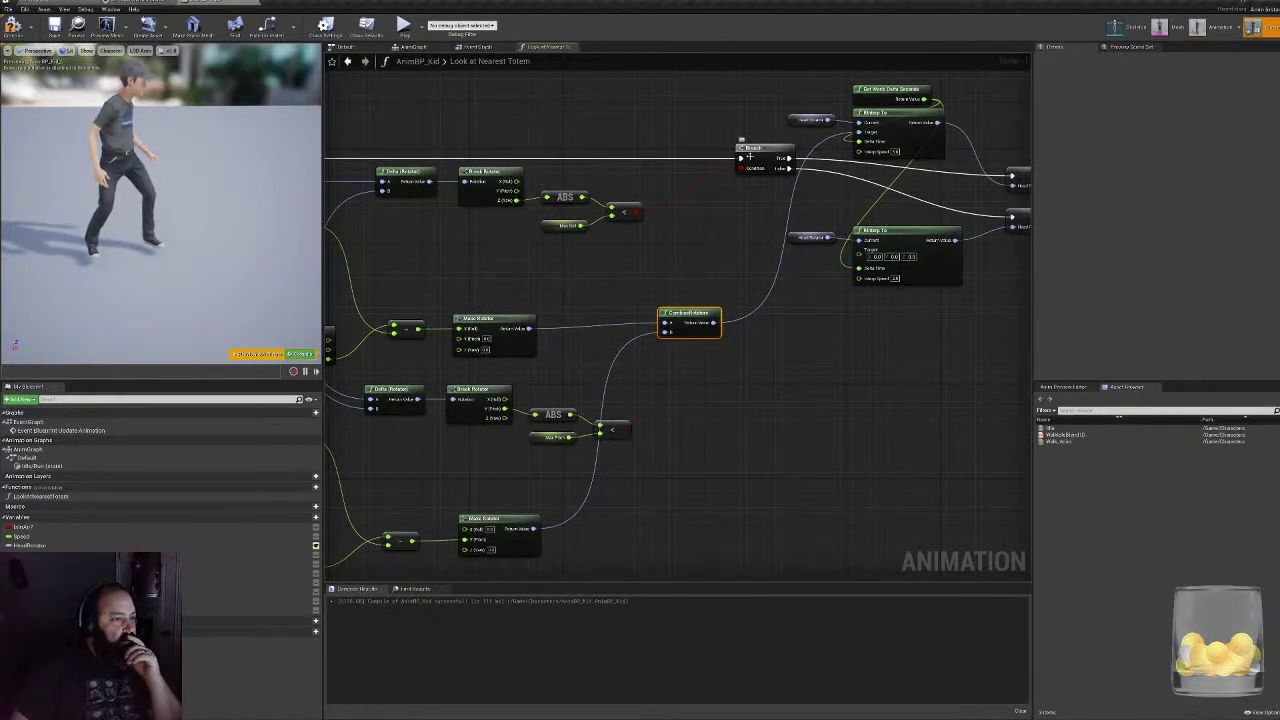
left_click_drag(748, 157, 668, 158)
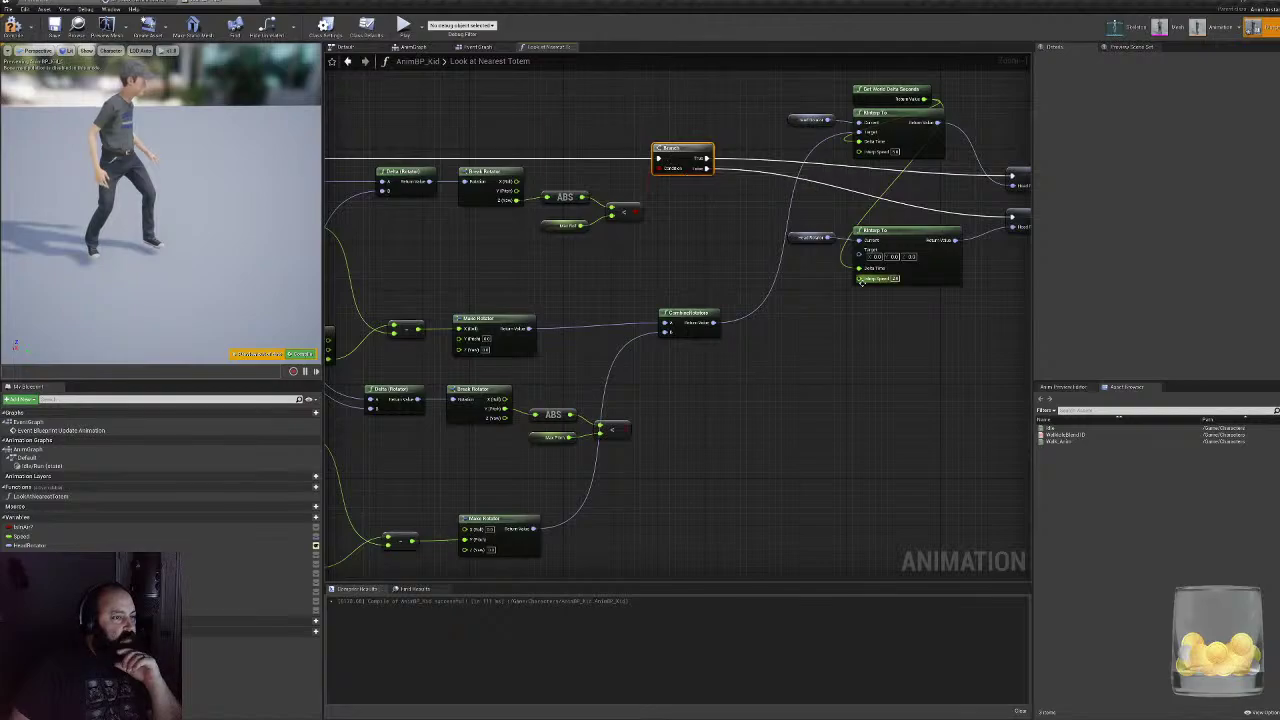
right_click_drag(703, 281, 647, 330)
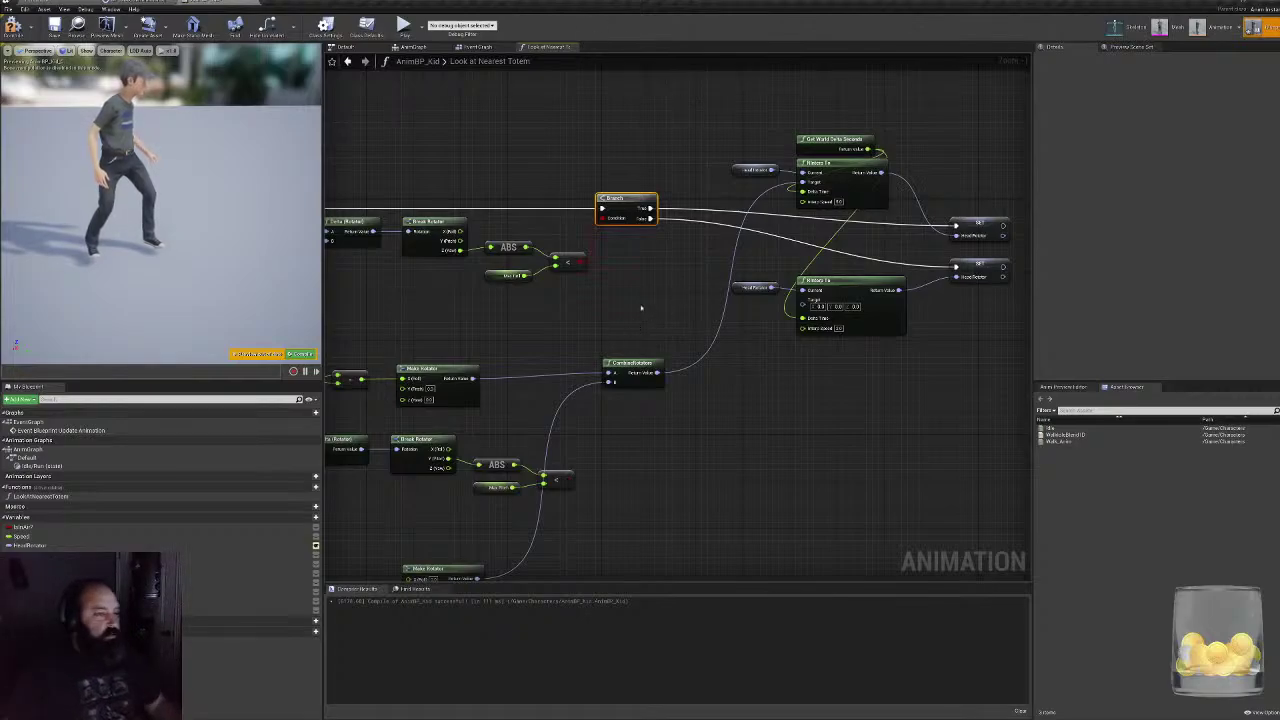
- Insert a second Branch on the first Branch's True output and line the two Branch nodes up before the RInterp To nodes
left_click_drag(649, 208, 648, 210)
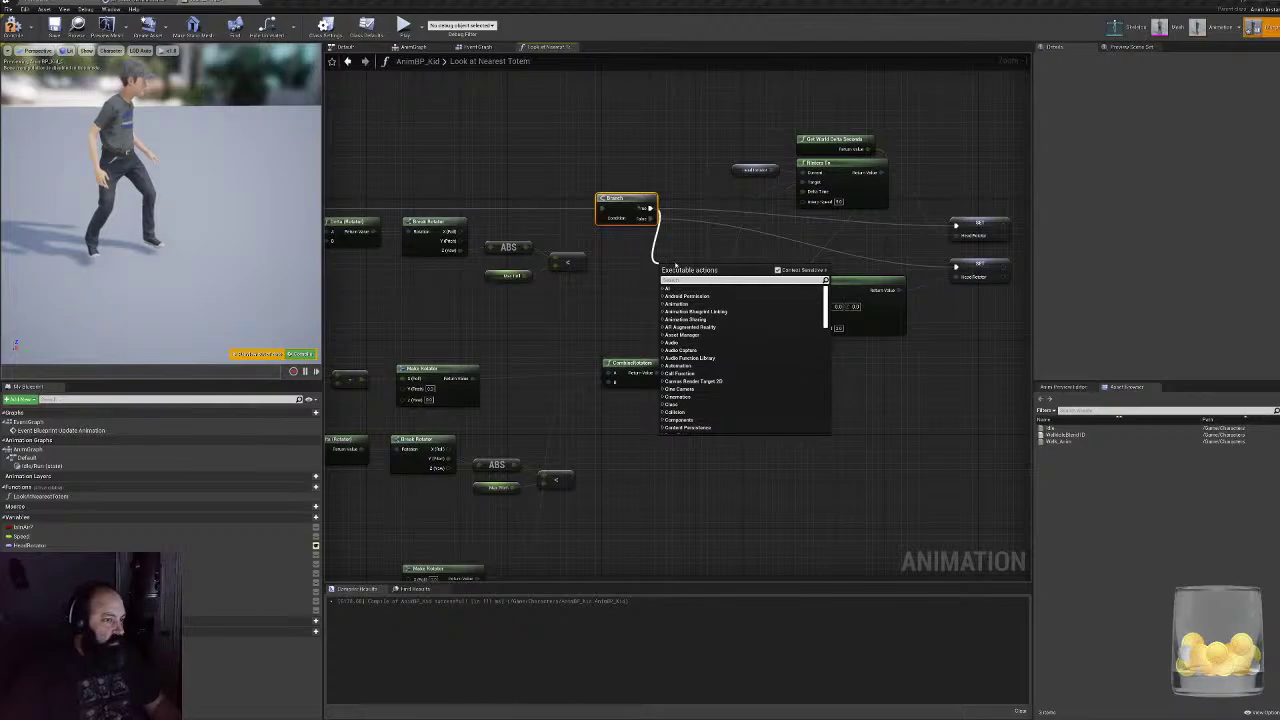
type("bran")
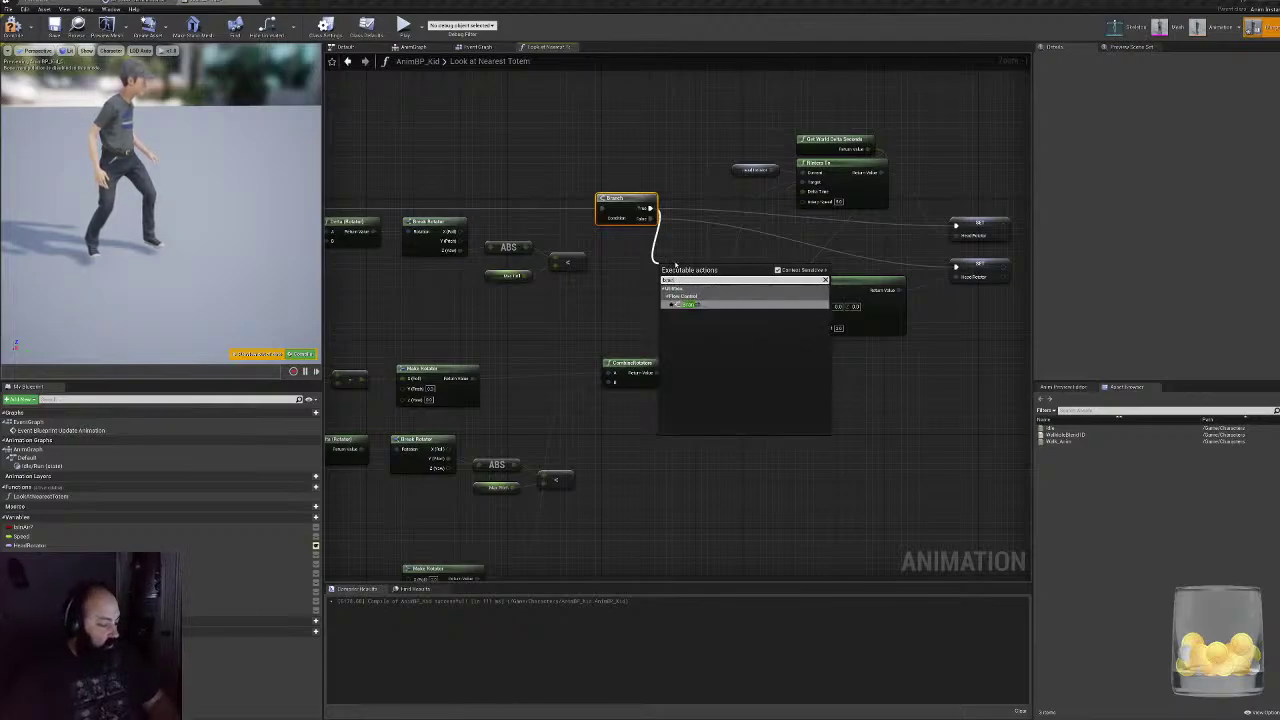
left_click(692, 305)
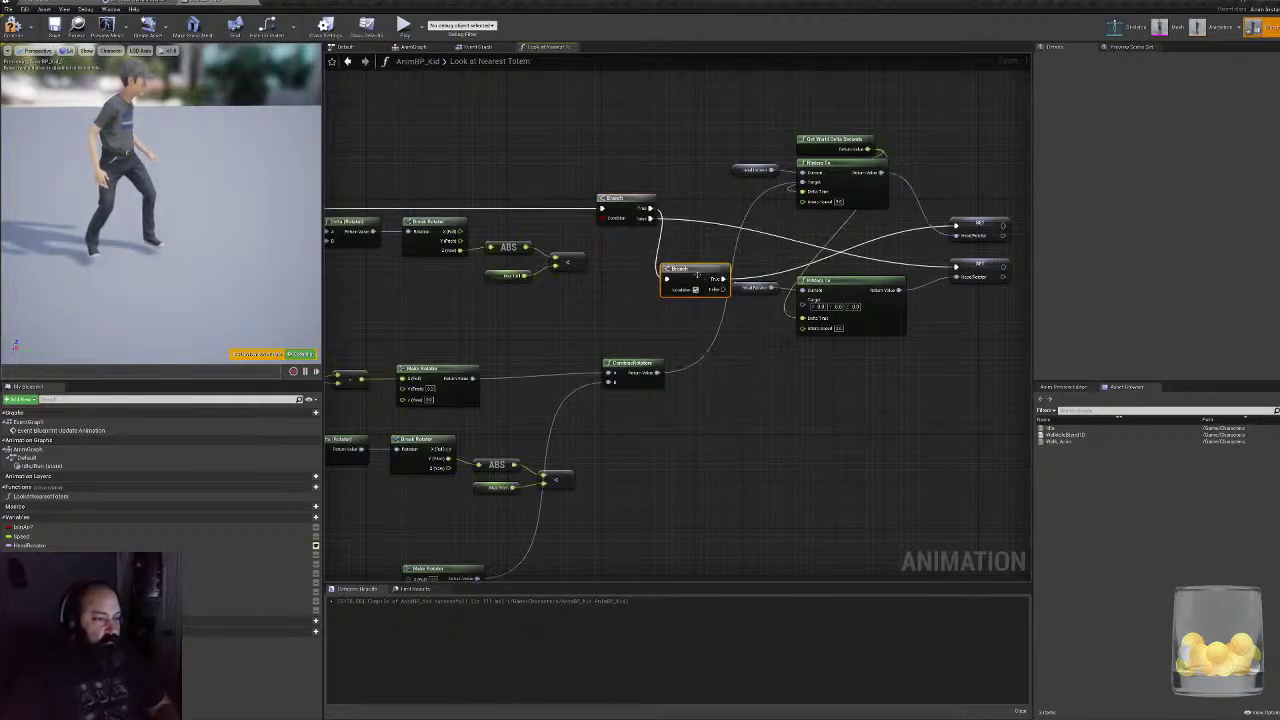
left_click_drag(697, 275, 720, 210)
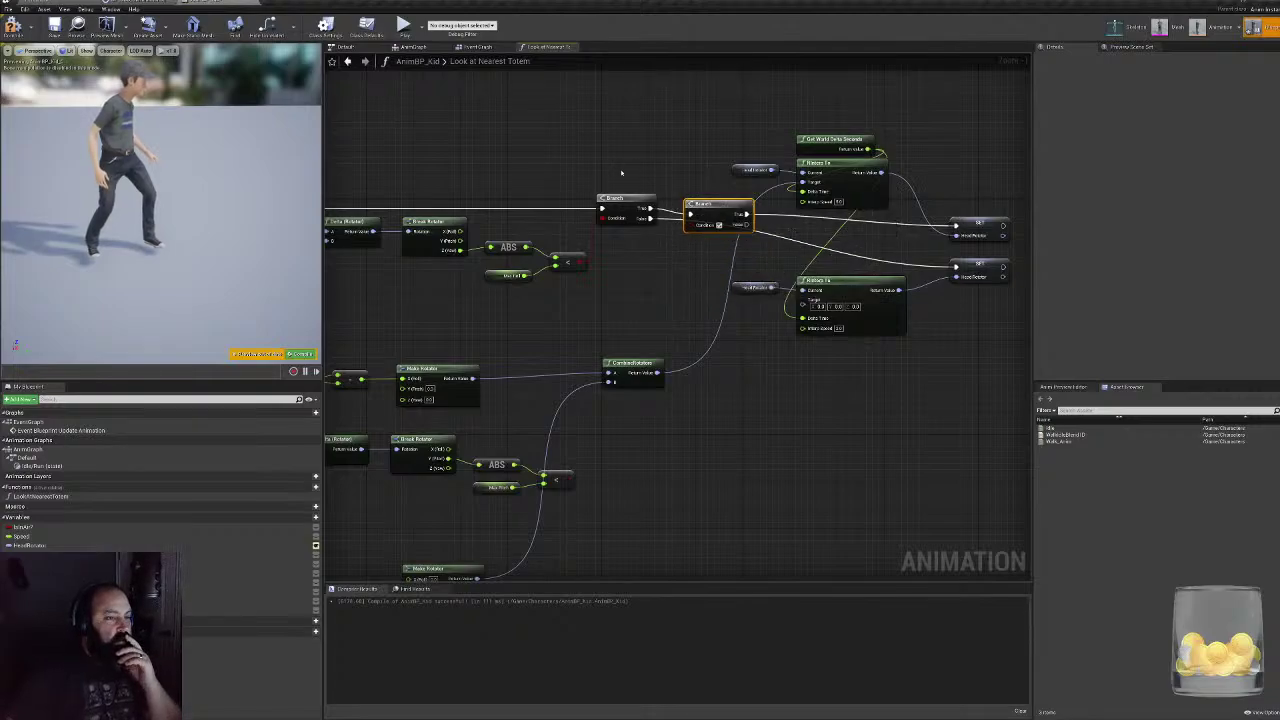
left_click_drag(615, 199, 610, 219)
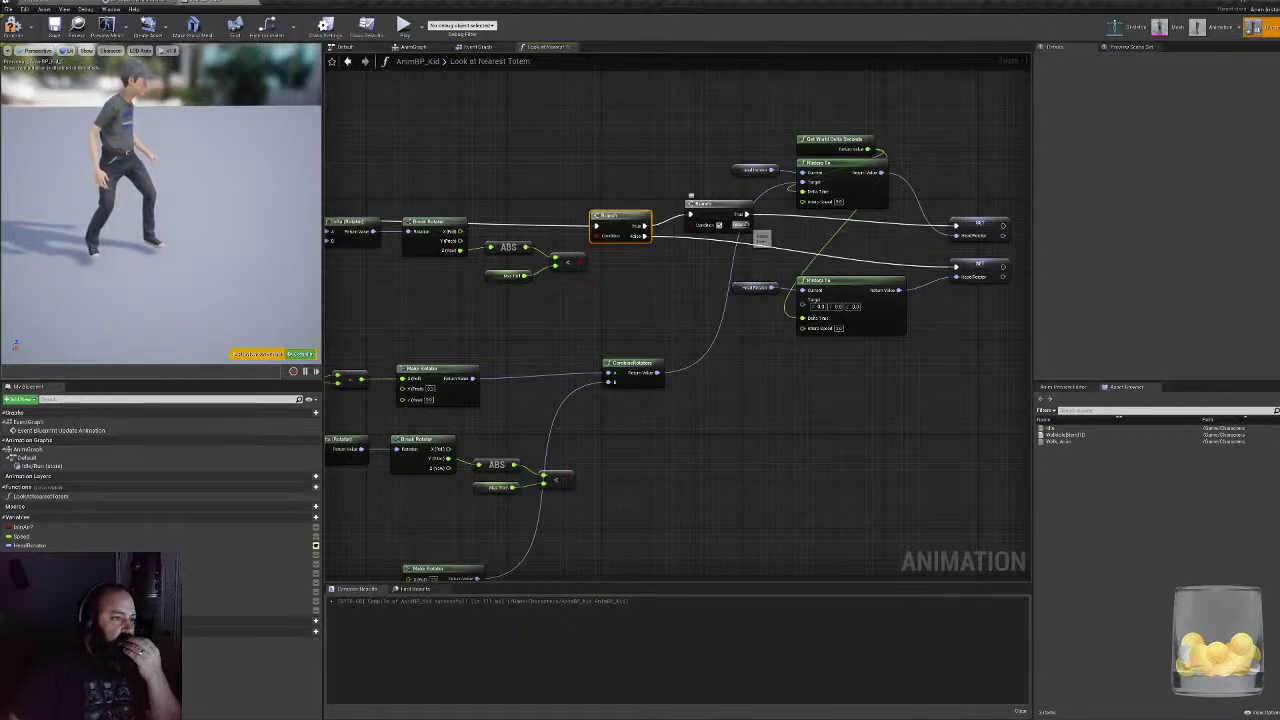
left_click_drag(747, 224, 663, 297)
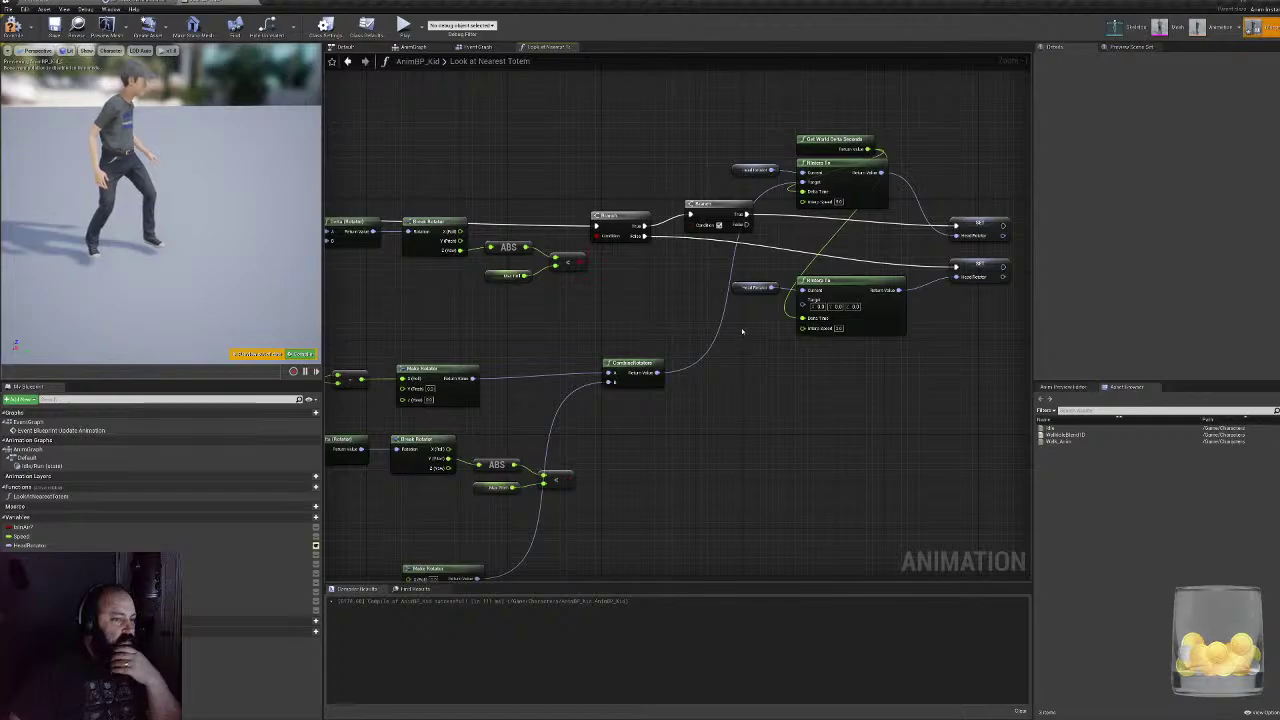
- Duplicate the lower RInterp To with its HeadRotator getter and SET node, placing the copy between the upper and lower groups
right_click_drag(744, 330, 605, 342)
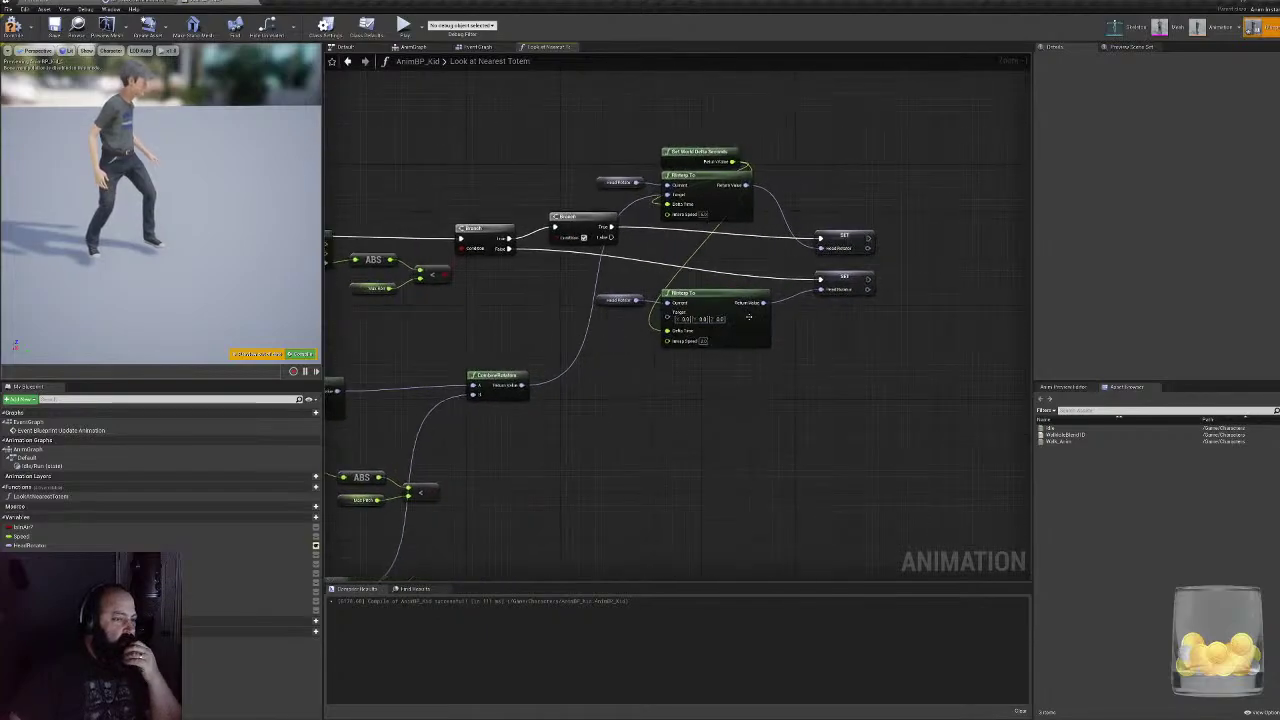
left_click_drag(628, 280, 830, 341)
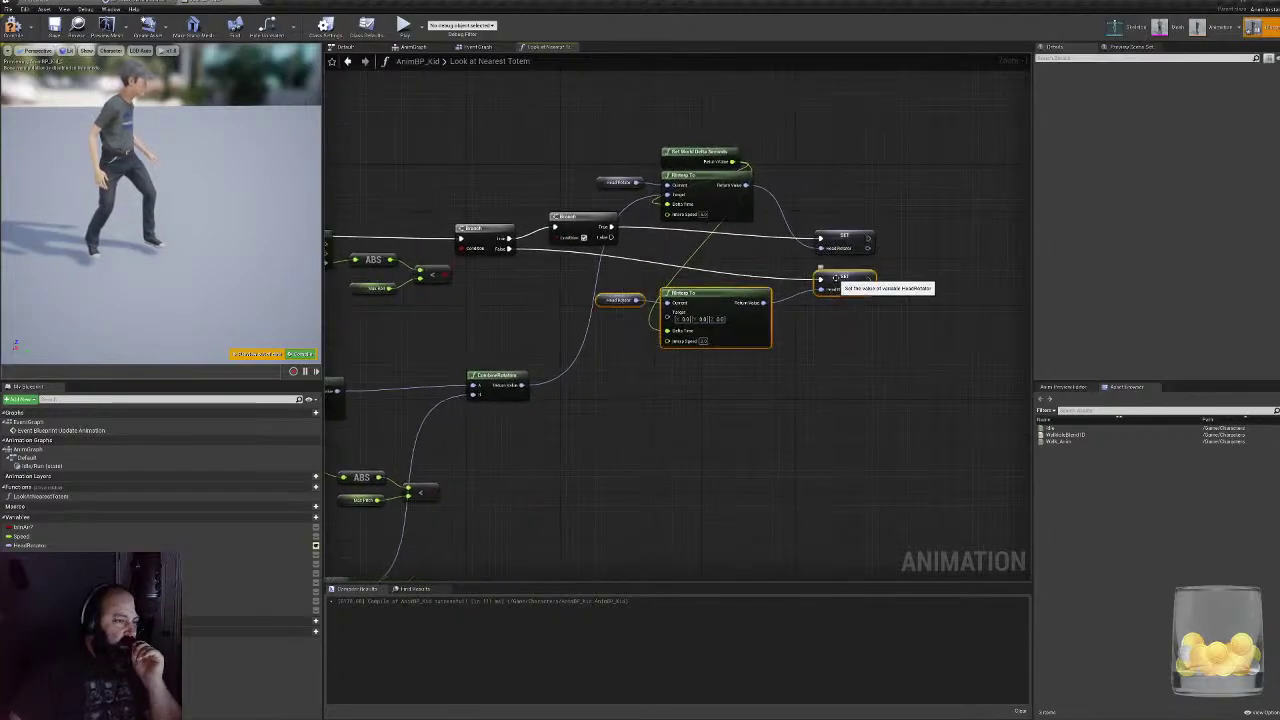
left_click_drag(834, 277, 841, 377)
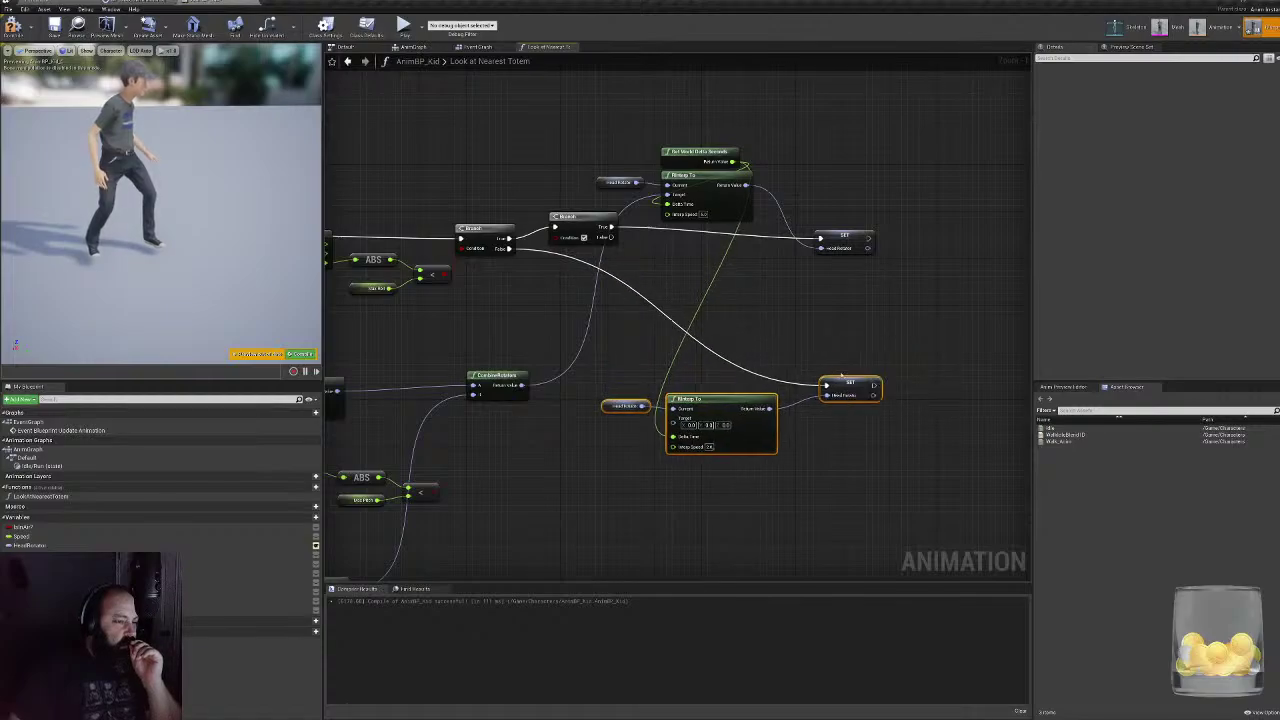
key("ctrl+c")
key("ctrl+v")
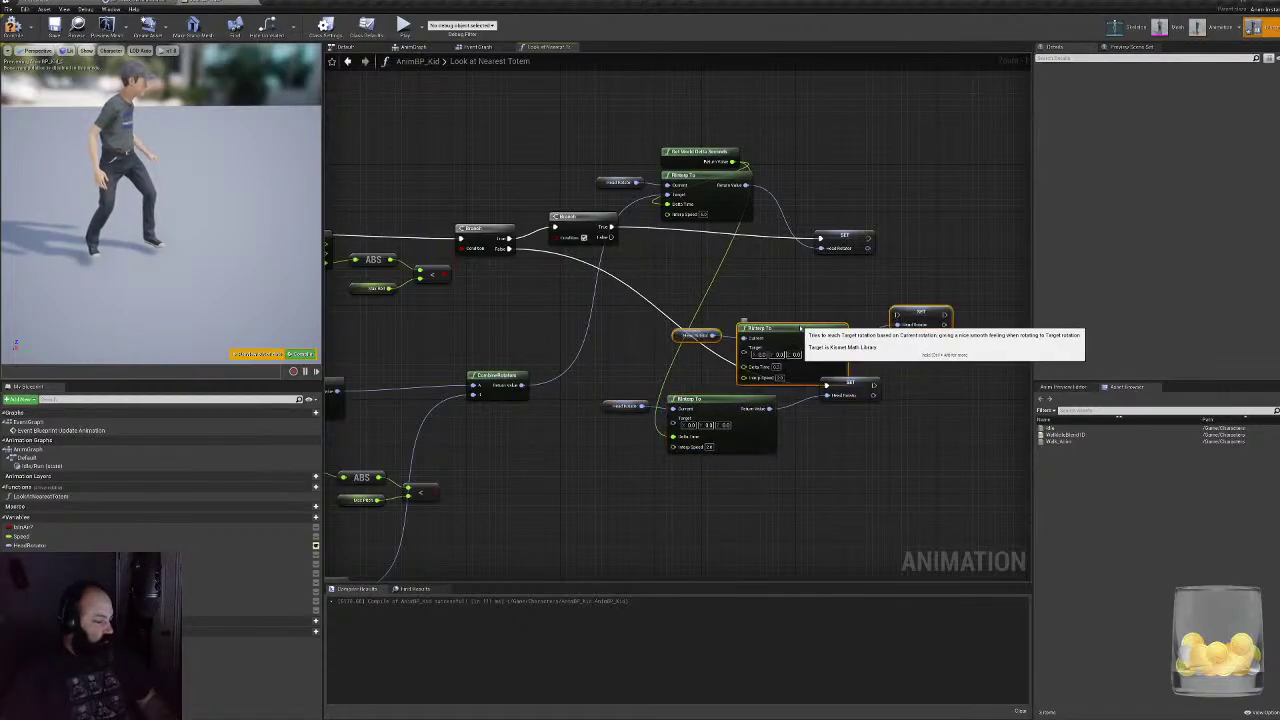
left_click_drag(795, 325, 724, 289)
left_click_drag(620, 374, 840, 455)
left_click_drag(724, 402, 724, 373)
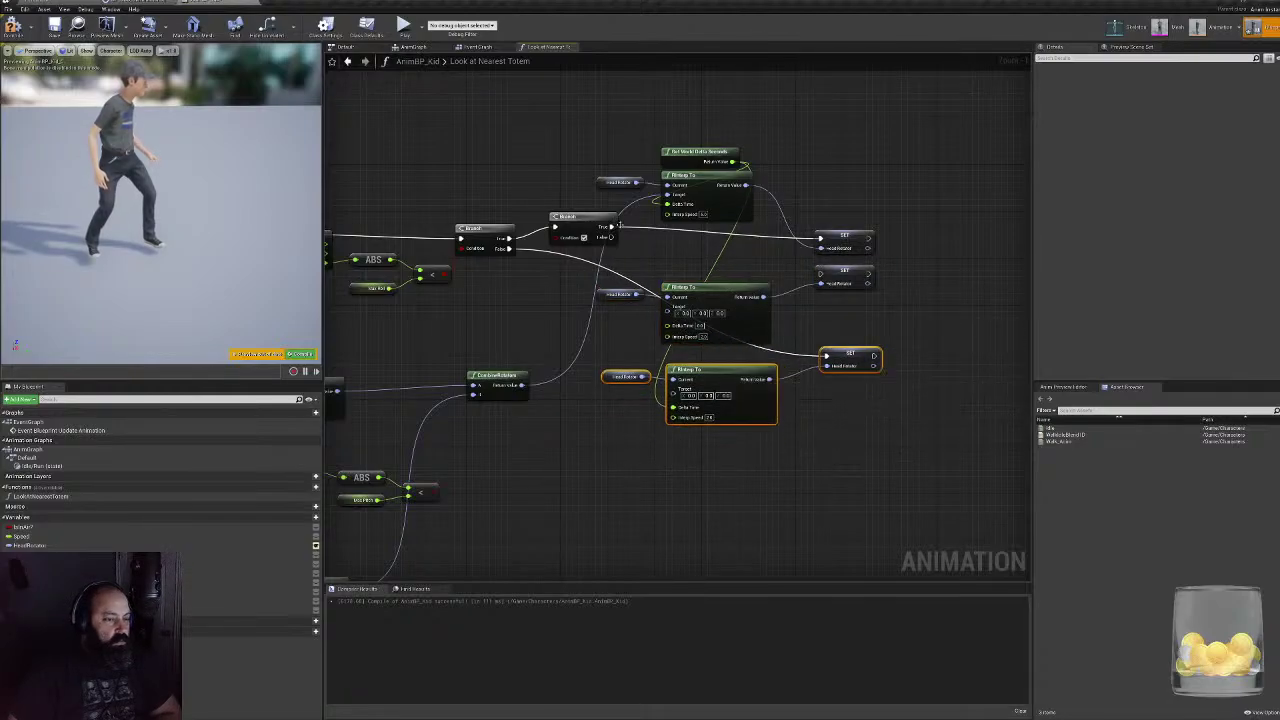
- Wire CombineRotators to the middle RInterp To's Target and the upper Make Rotator to the top RInterp To's Target
right_click_drag(503, 276, 567, 248)
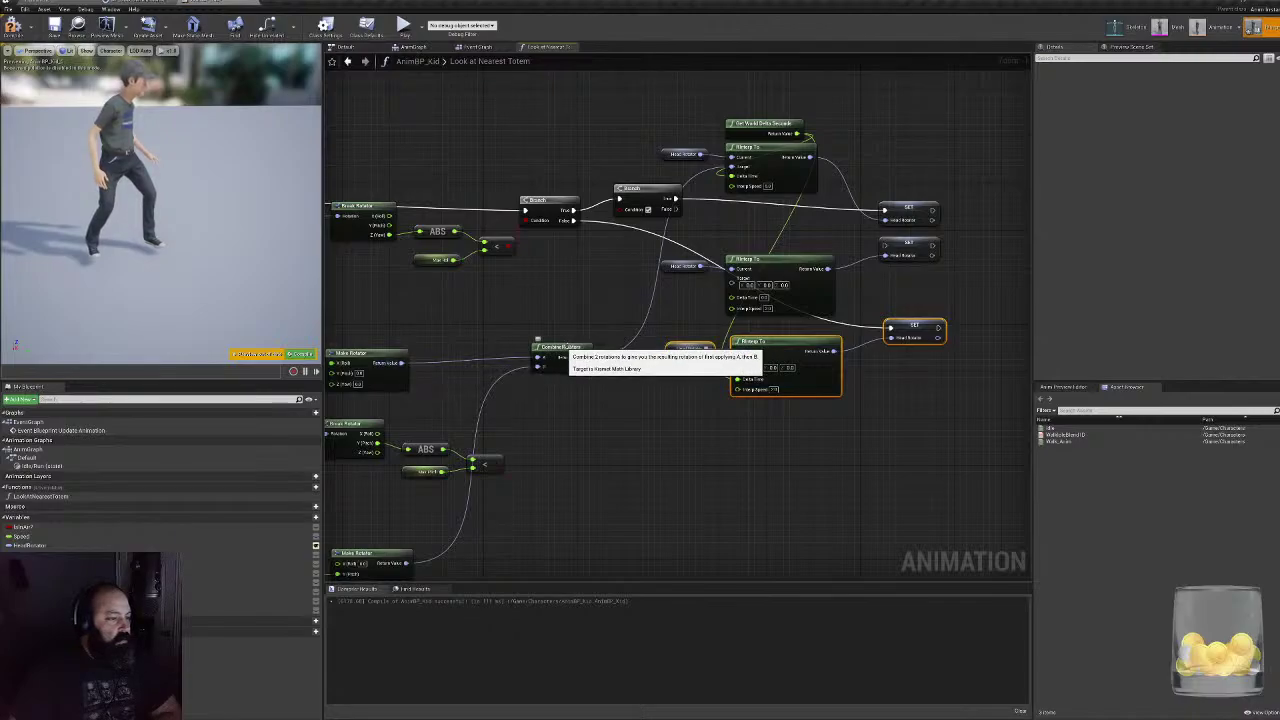
left_click_drag(586, 357, 732, 278)
left_click_drag(403, 362, 738, 170)
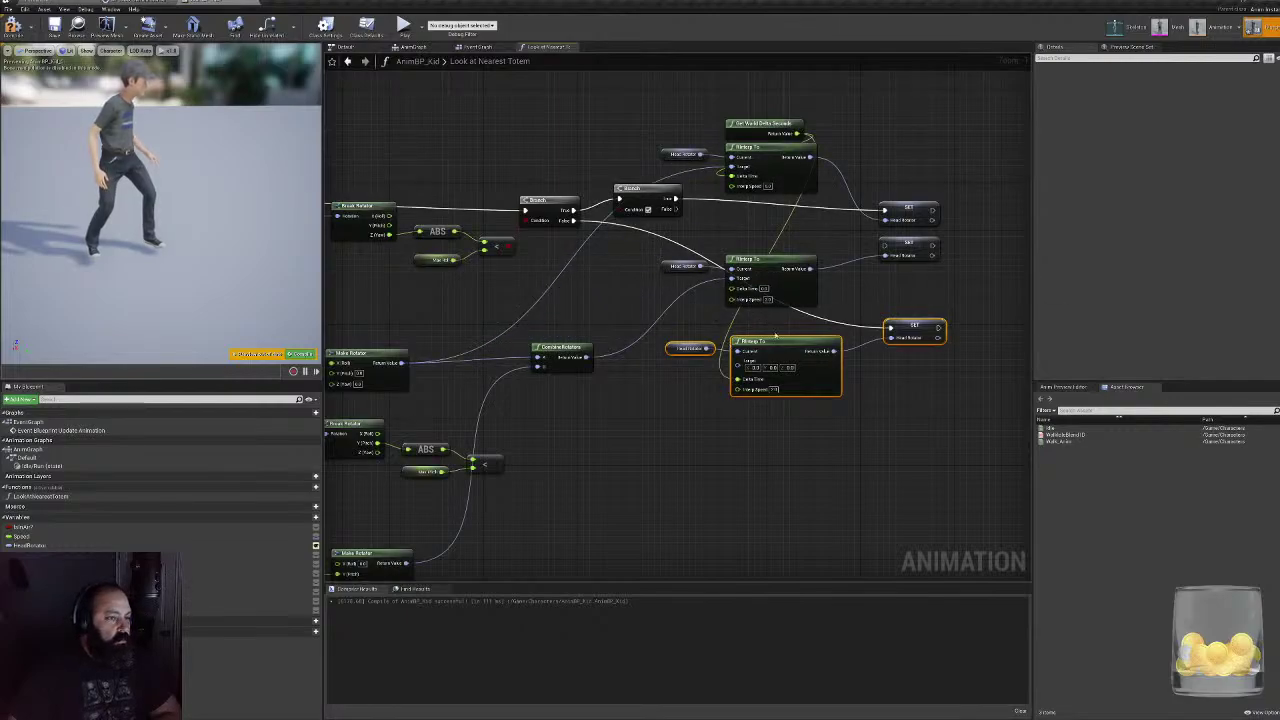
- Align the lowest RInterp To group and its SET node beneath the middle group
right_click_drag(776, 337, 745, 351)
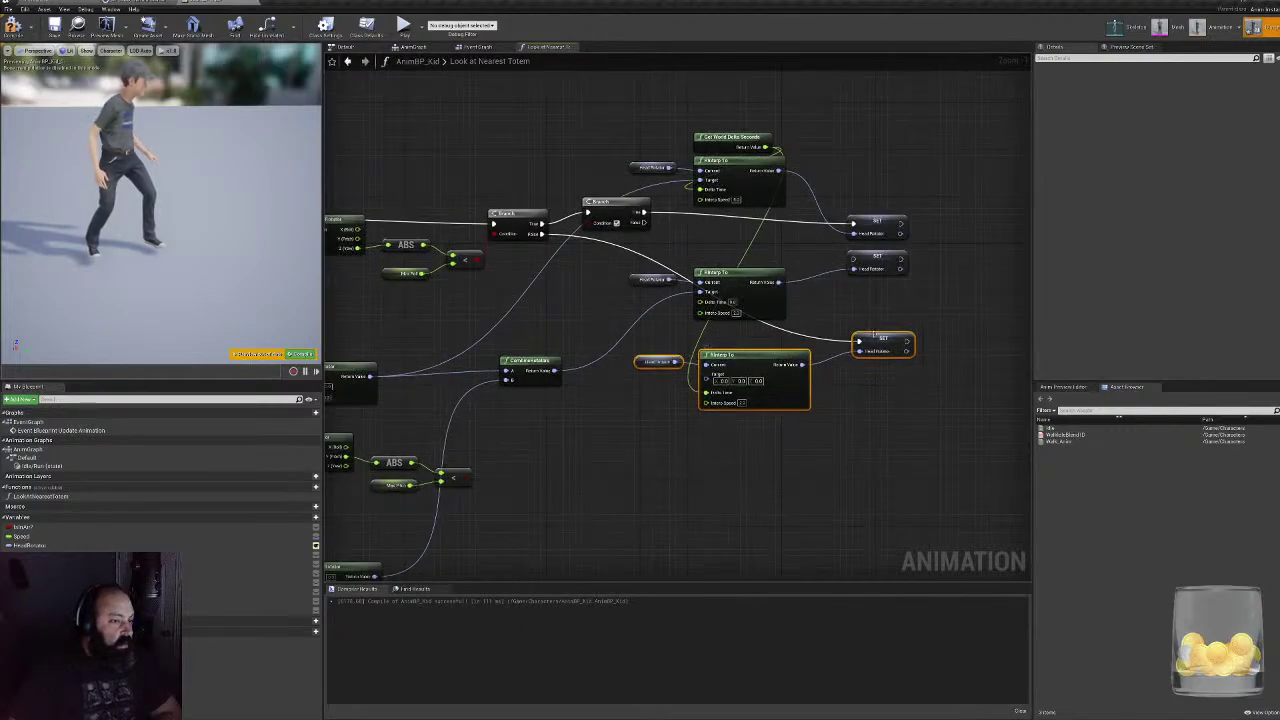
left_click_drag(874, 335, 870, 304)
left_click(866, 338)
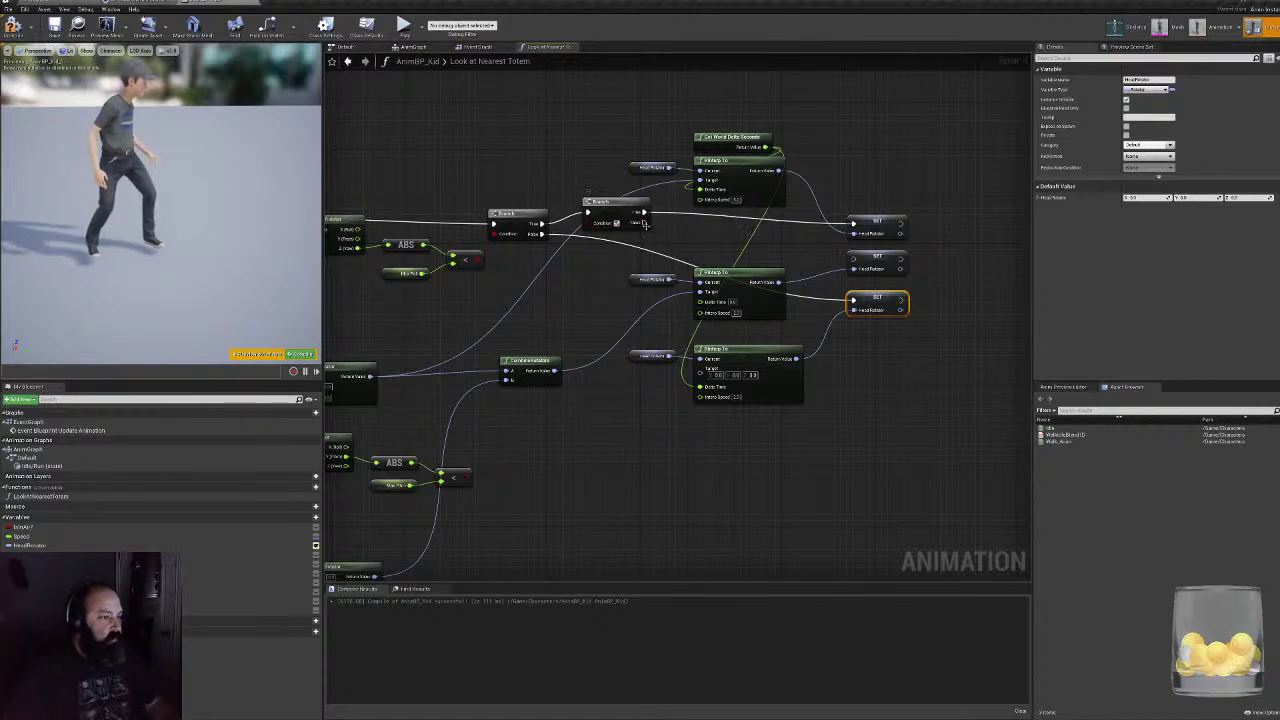
- Disconnect the second Branch's True output from the top HeadRotator SET node
left_click_drag(643, 213, 852, 258)
left_click(834, 261)
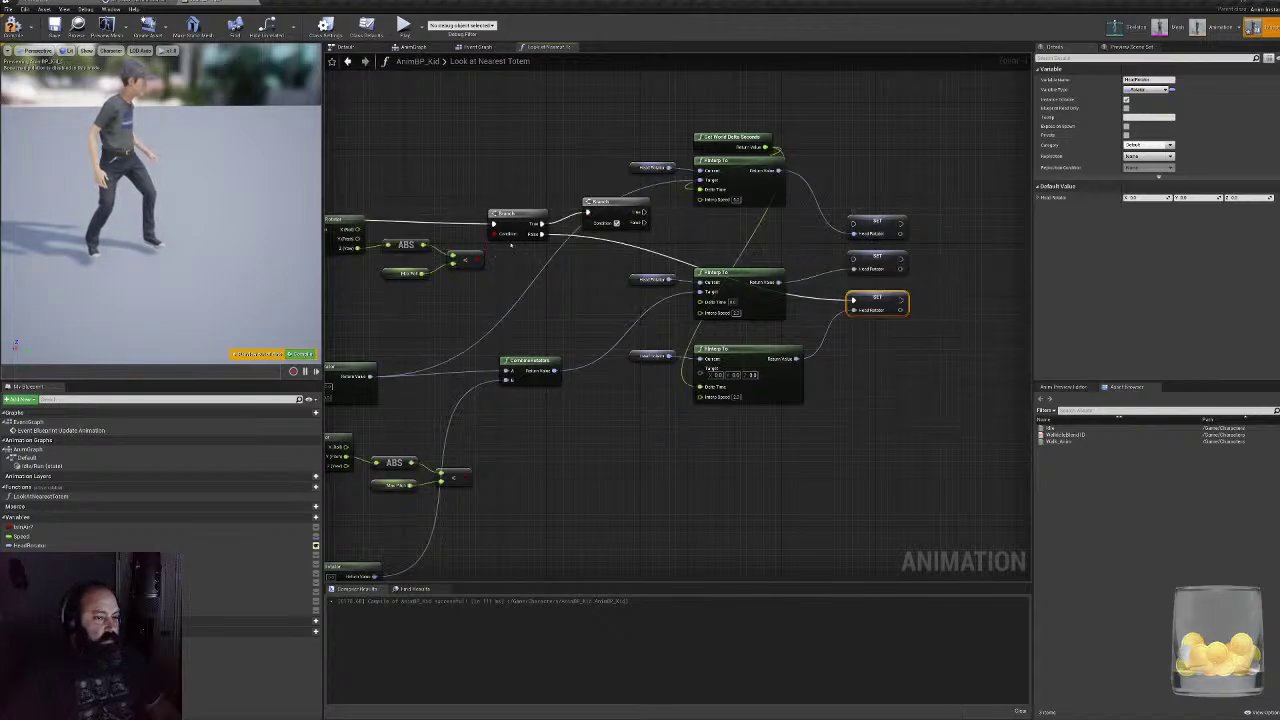
left_click(520, 220)
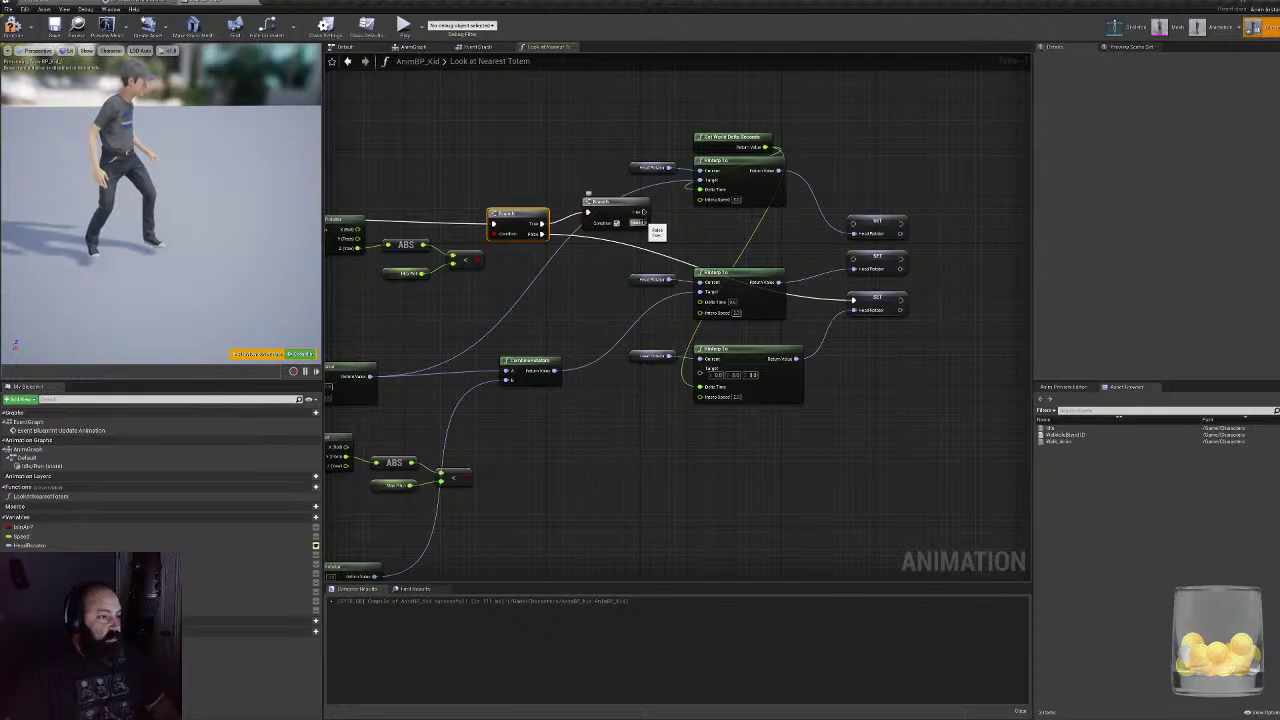
left_click_drag(644, 222, 698, 246)
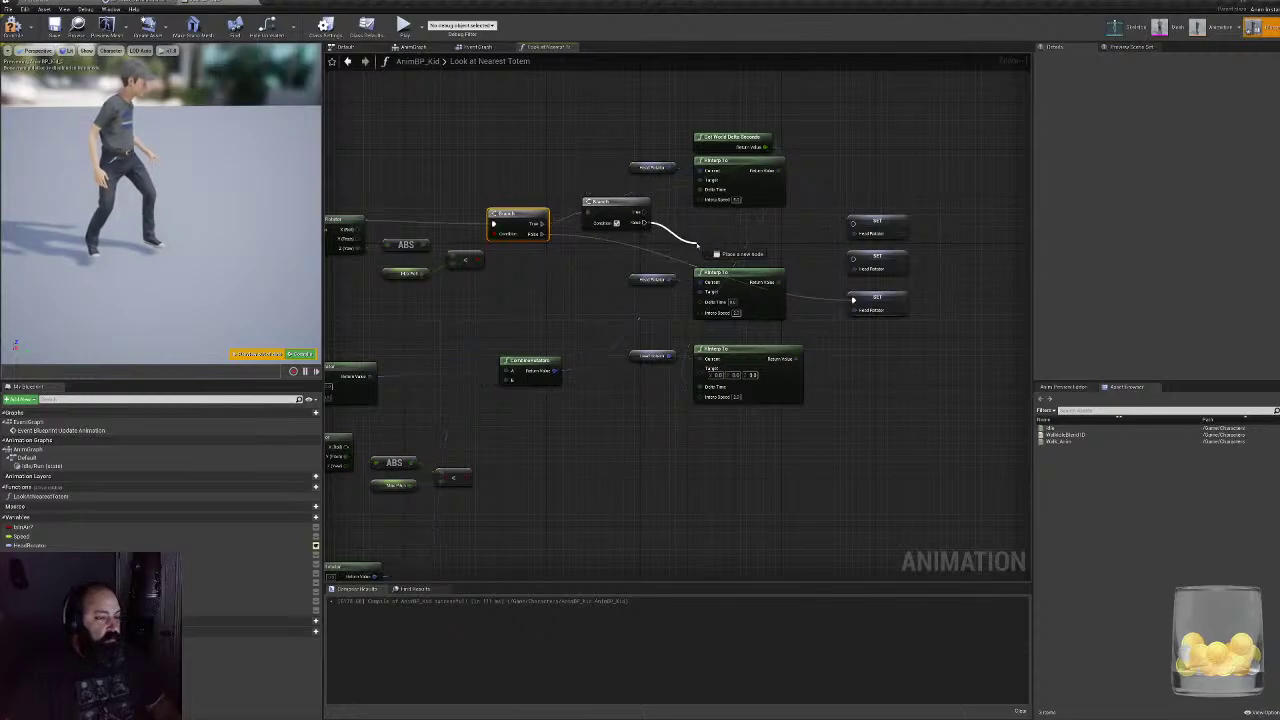
mouse_move(698, 246)
left_mouse_down()
mouse_move(697, 298)
mouse_move(698, 233)
left_mouse_up()
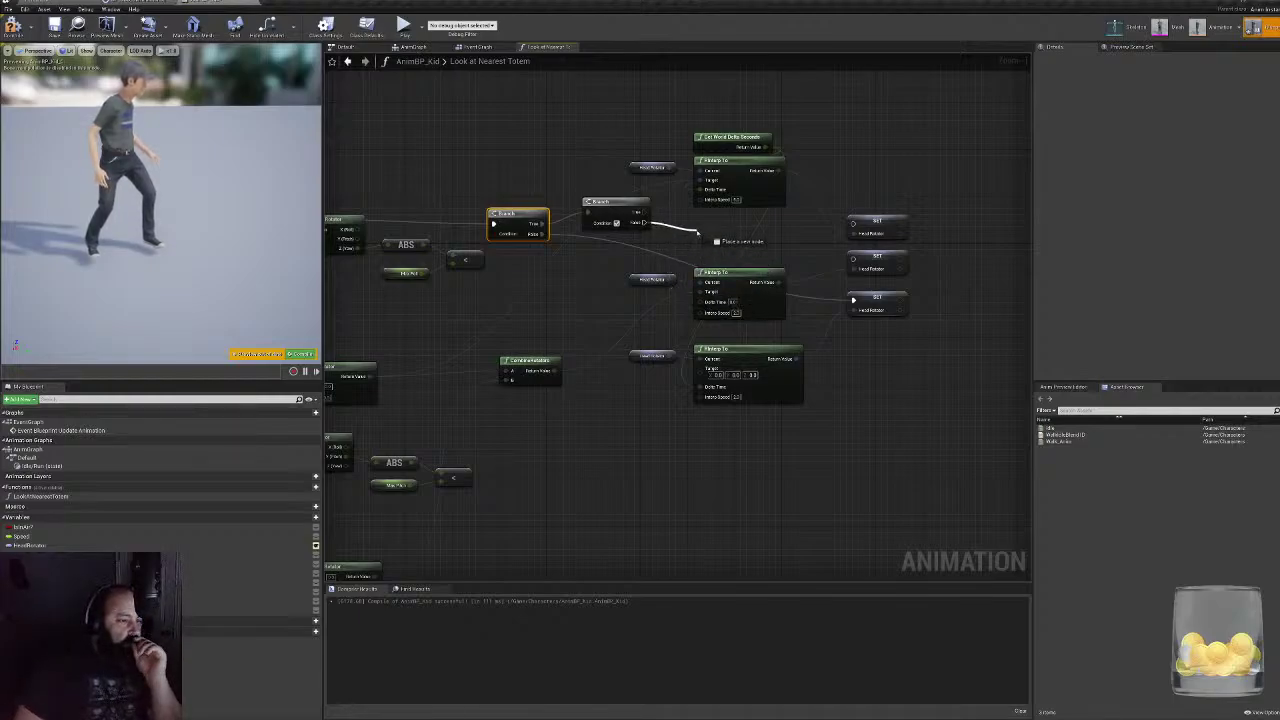
left_click_drag(698, 233, 700, 241)
left_click(614, 258)
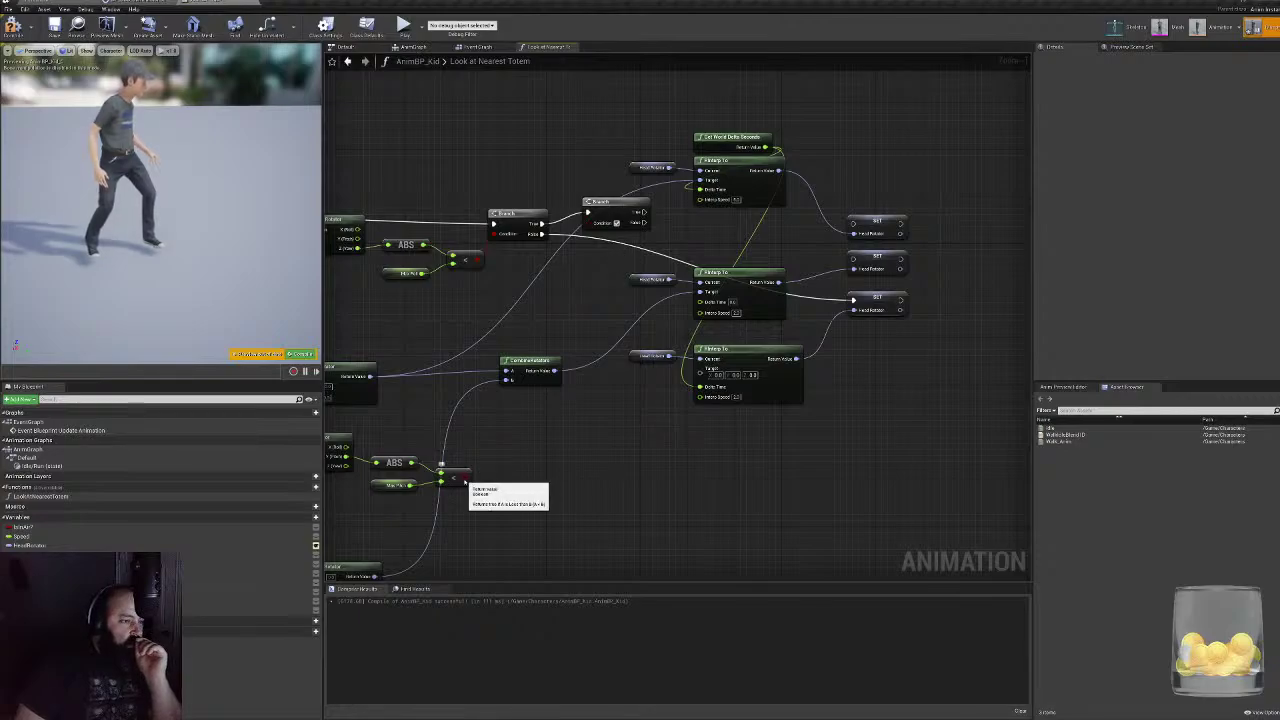
- Connect the lower less-than comparison, which checks the pitch limit, to the second Branch's Condition
left_click_drag(472, 477, 590, 222)
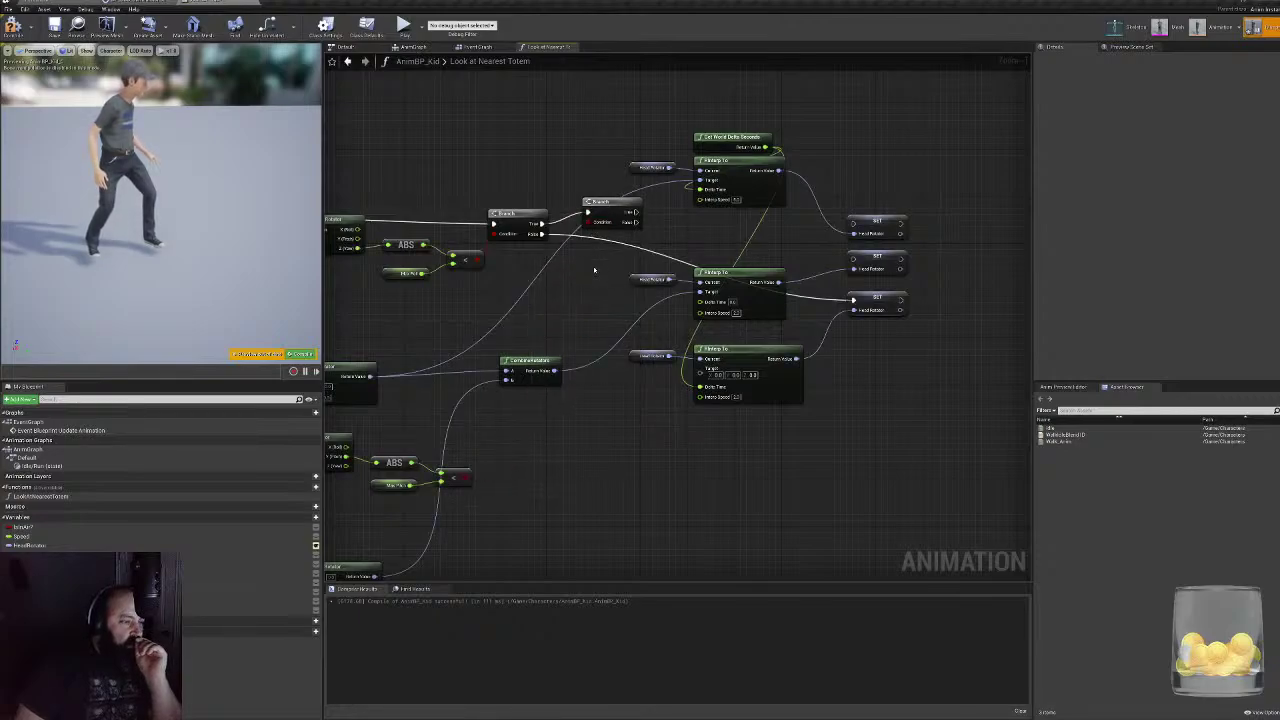
left_click(535, 228)
right_click_drag(531, 247, 573, 245)
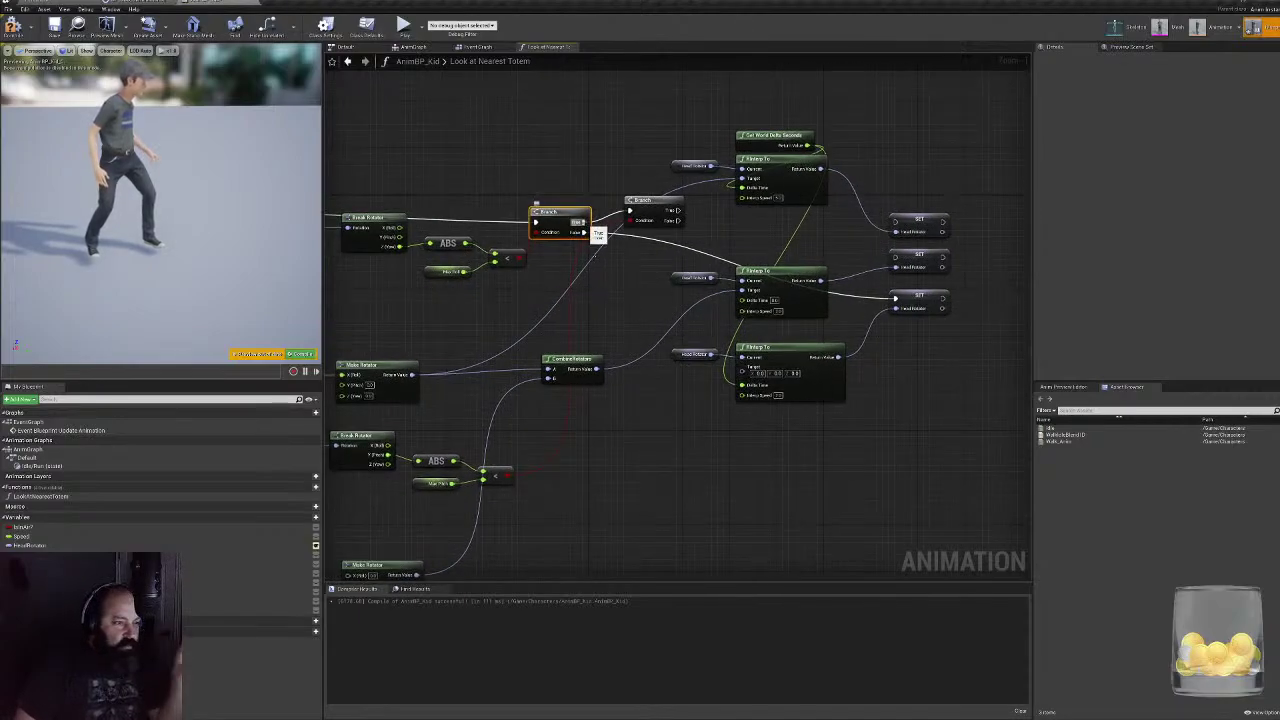
- Duplicate the second Branch, place the copy directly beneath it, and align the first Branch in front of the pair
left_click_drag(650, 203, 657, 189)
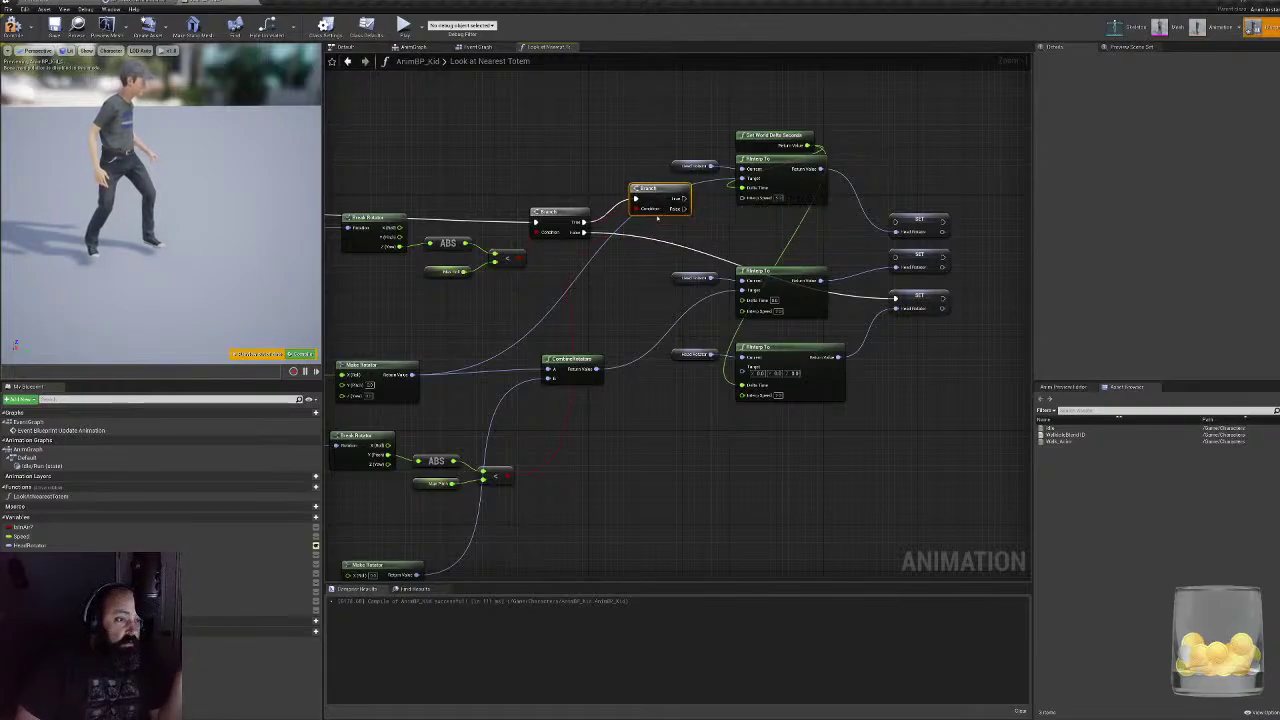
key("ctrl+c")
key("ctrl+v")
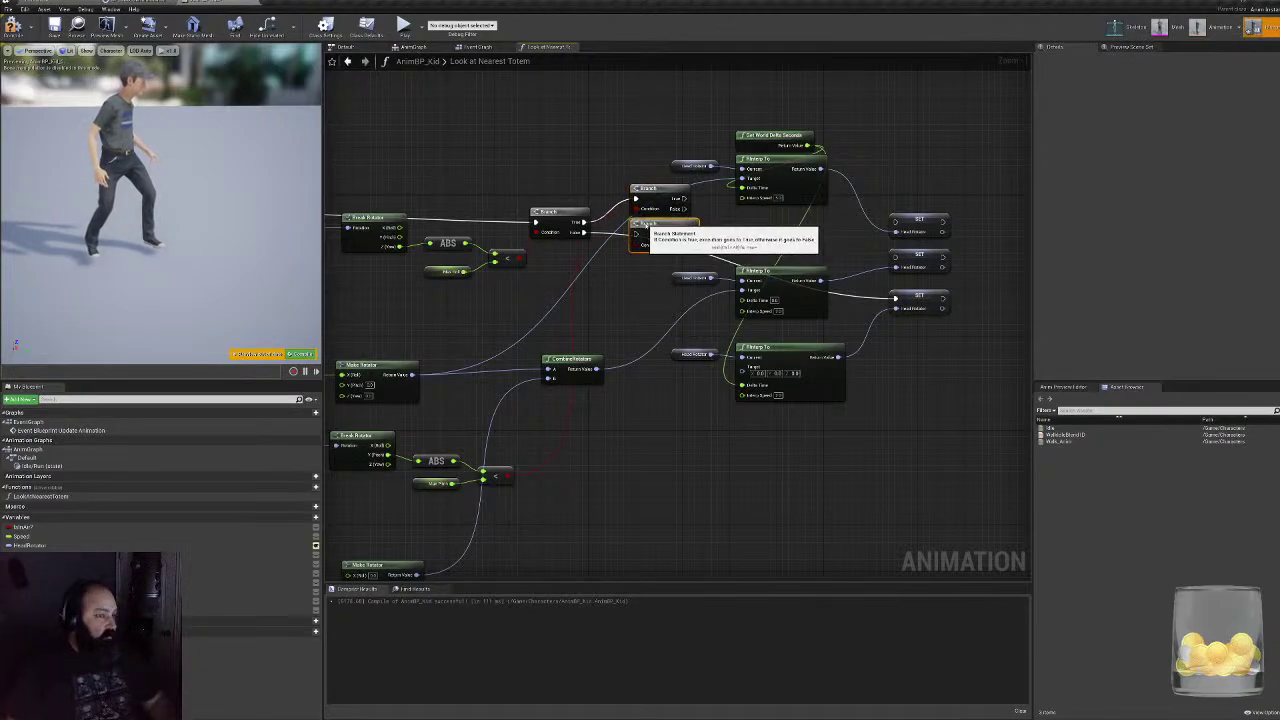
left_click_drag(648, 233, 648, 226)
left_click_drag(566, 215, 559, 208)
left_click_drag(405, 232, 520, 282)
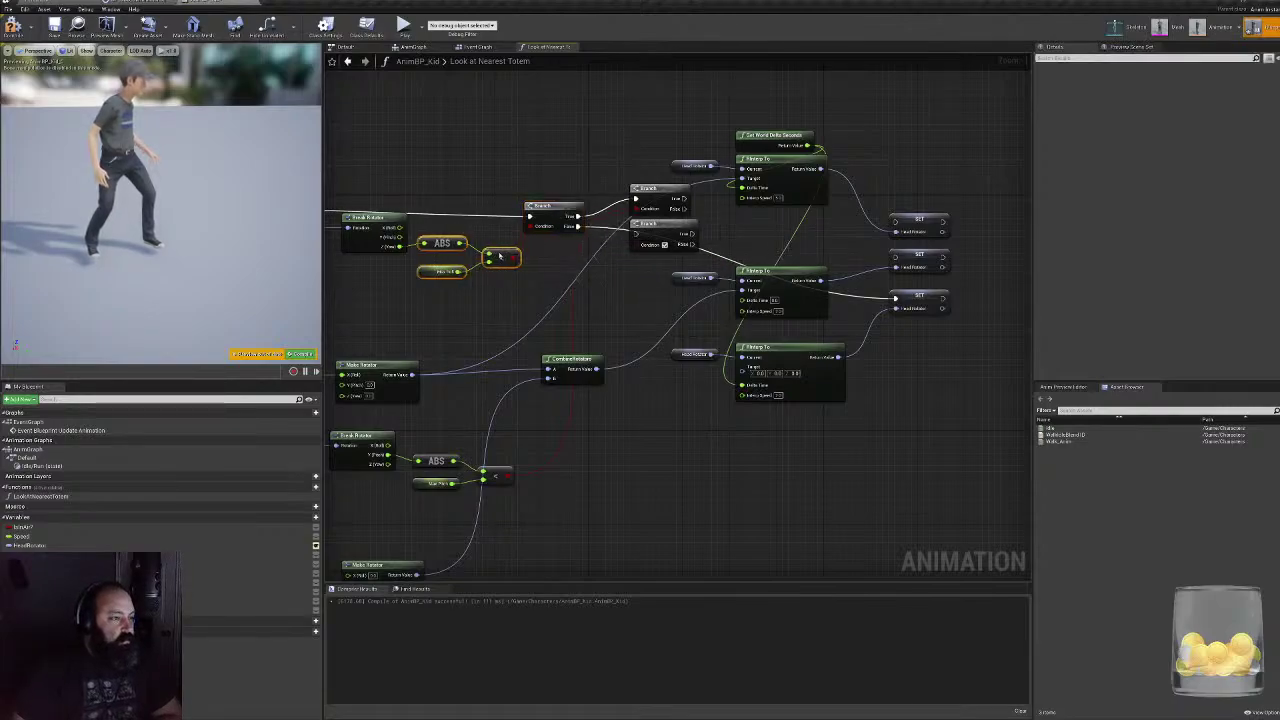
right_click_drag(493, 256, 406, 266)
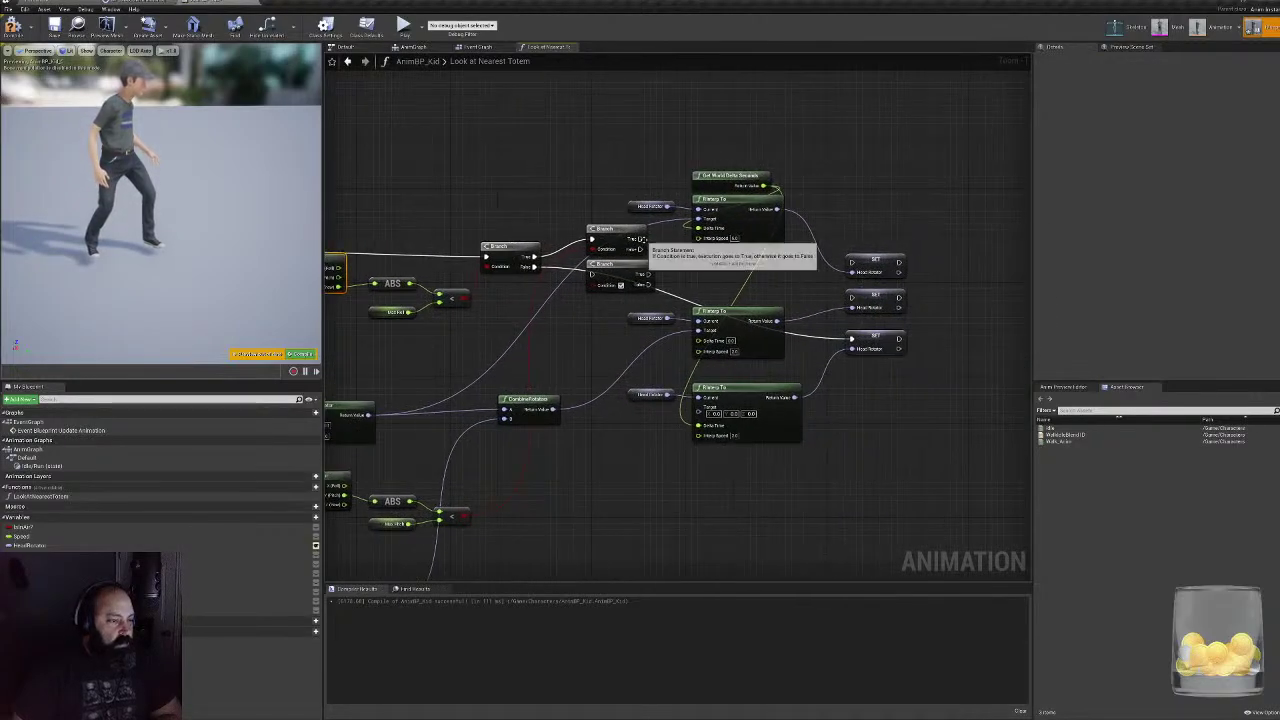
- Wire the second Branch's False output to the top SET node and its True output to the middle SET node
left_click_drag(637, 239, 851, 262)
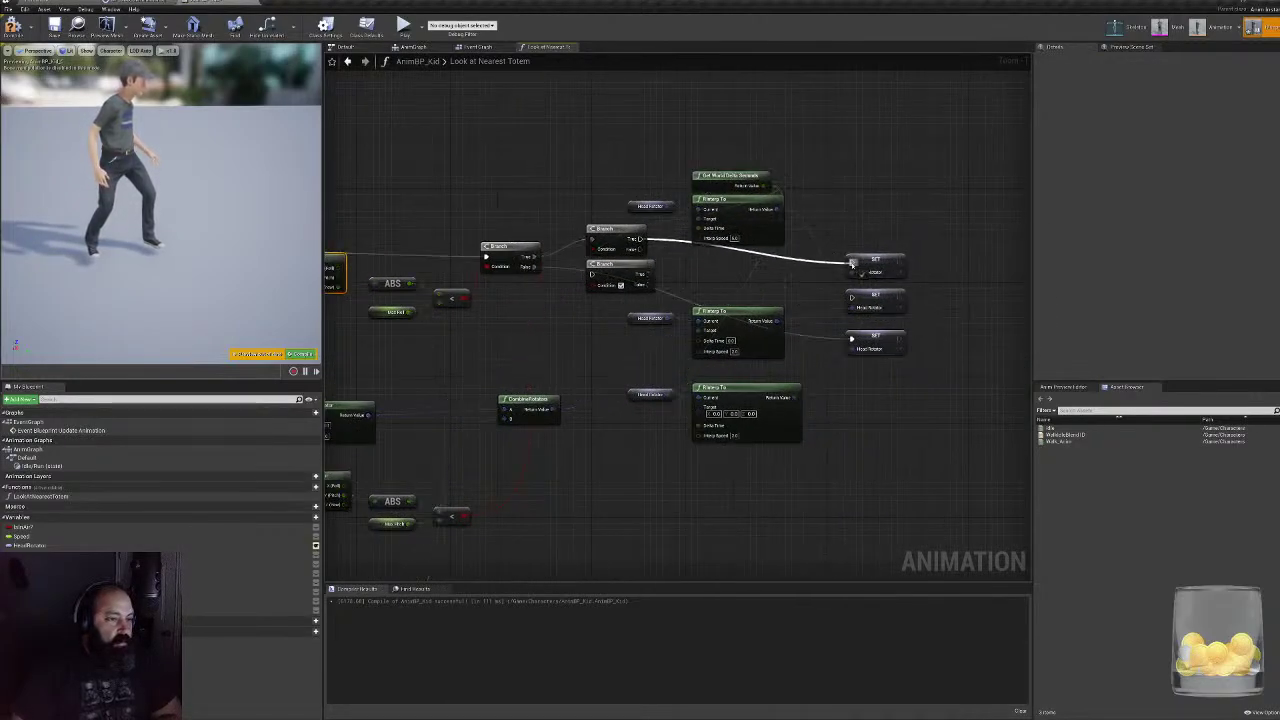
right_click_drag(621, 270, 643, 257)
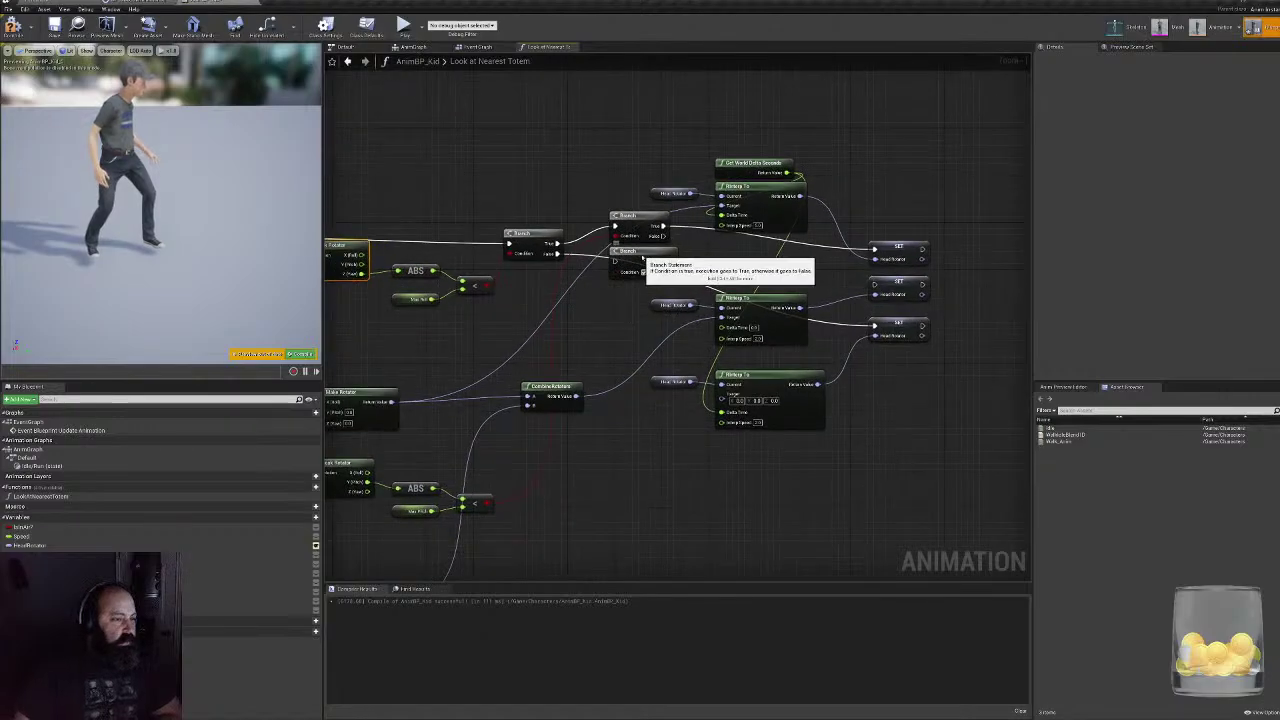
left_click_drag(643, 259, 643, 265)
left_click(530, 238)
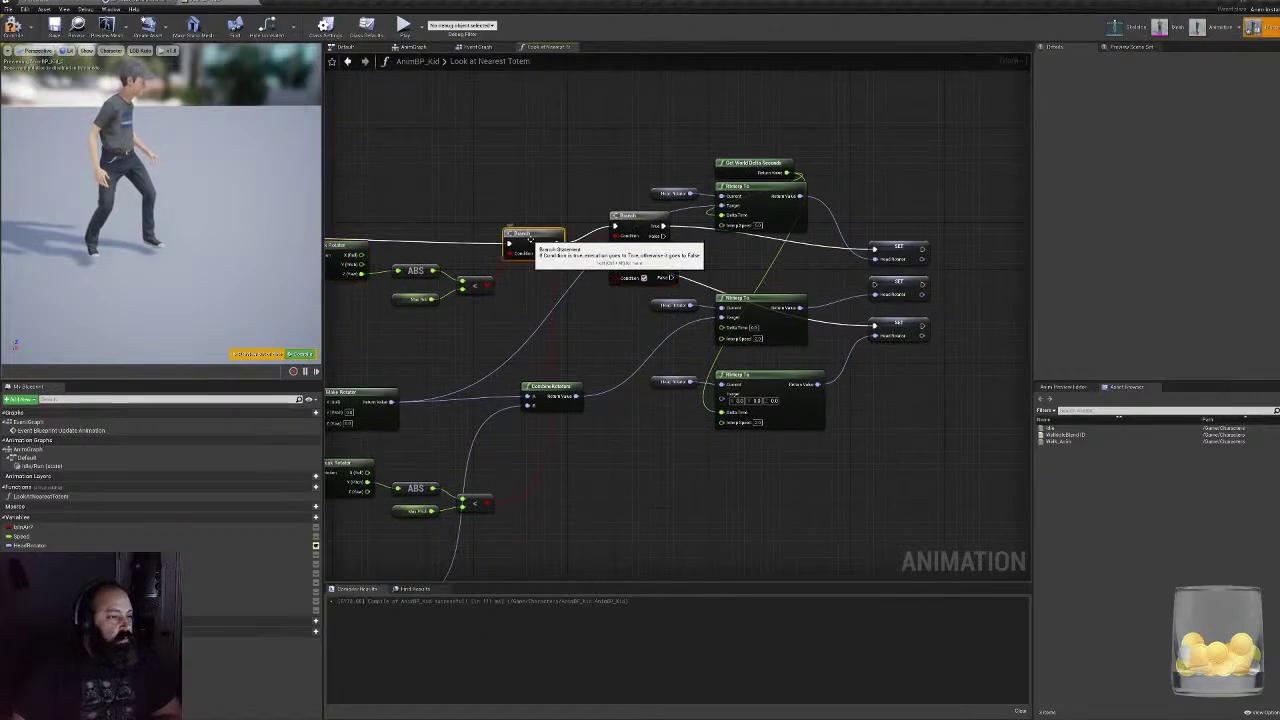
left_click(663, 226, "alt")
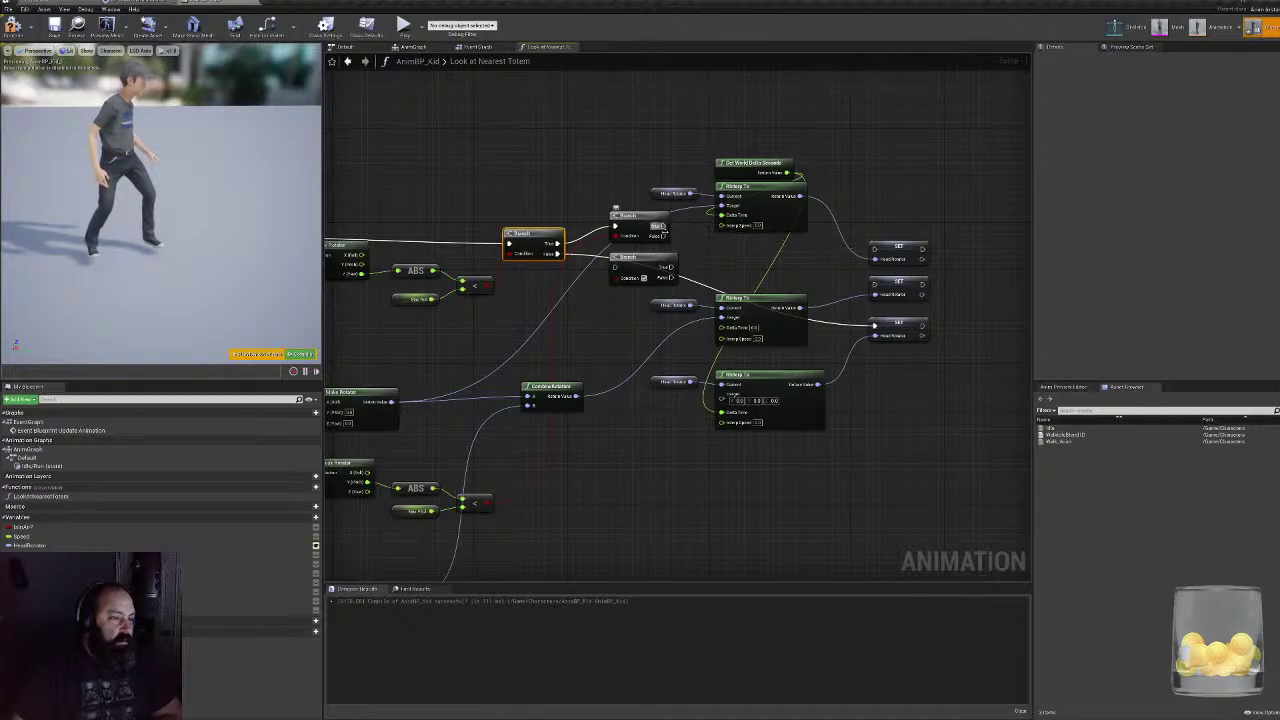
left_click_drag(663, 236, 874, 249)
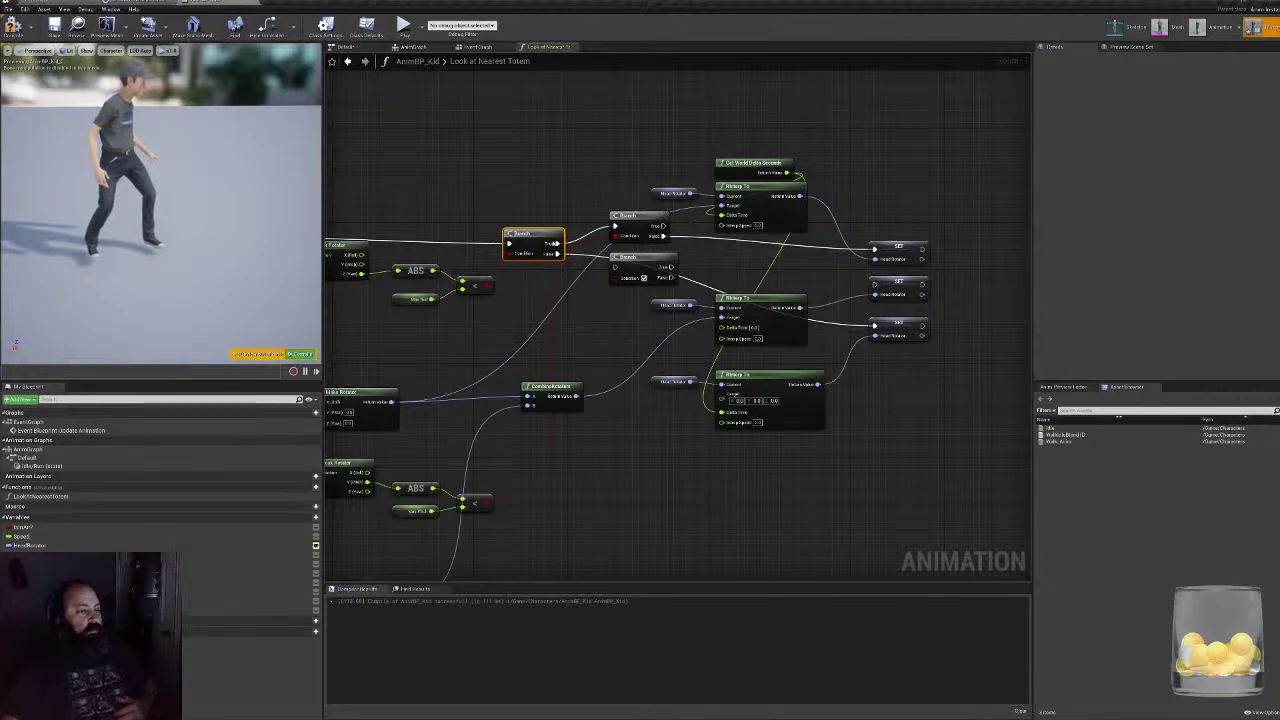
left_click_drag(657, 226, 876, 284)
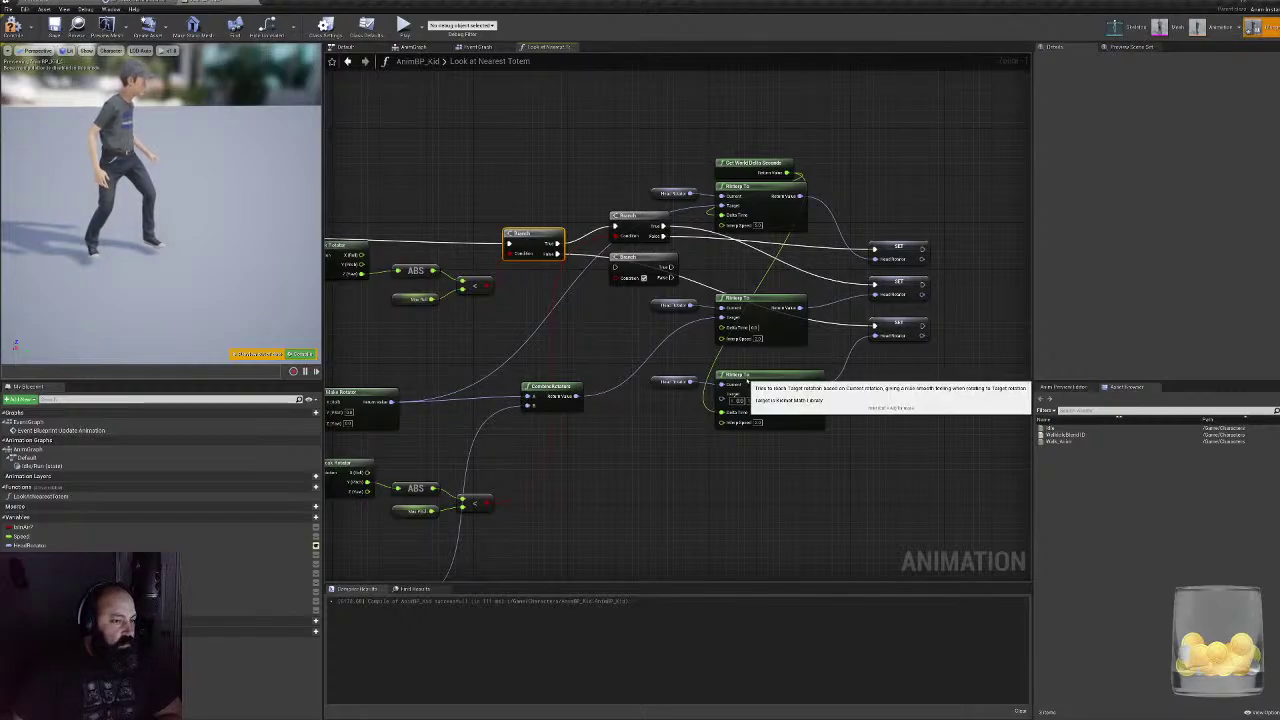
- Route the first Branch's False output through the third Branch's False to the lowest SET, with the pitch comparison as its Condition
left_click(740, 376)
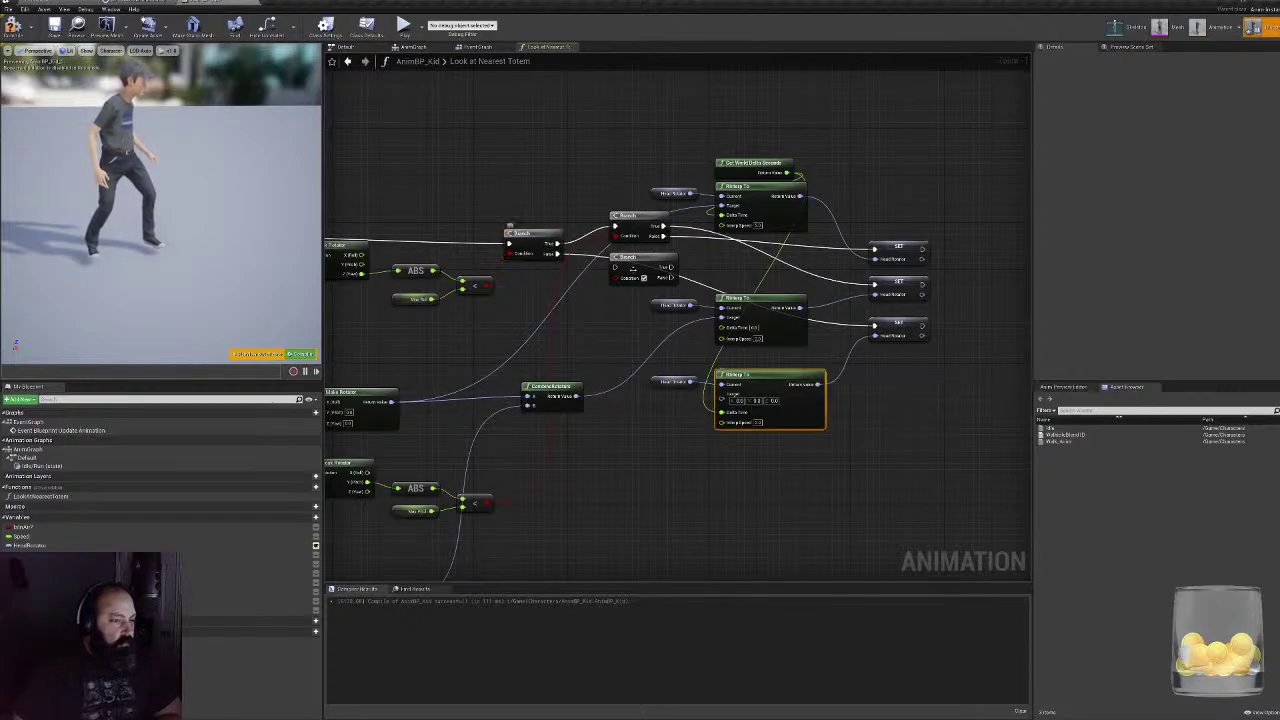
left_click(643, 265)
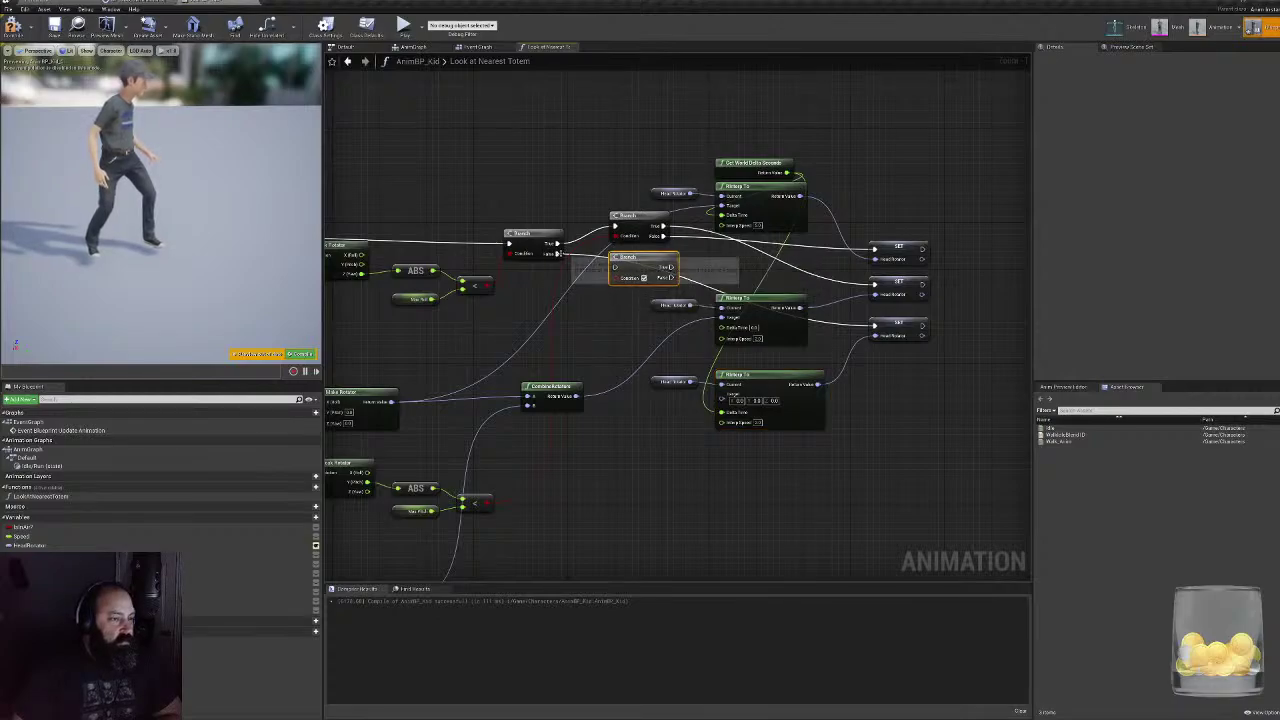
left_click_drag(557, 253, 876, 327)
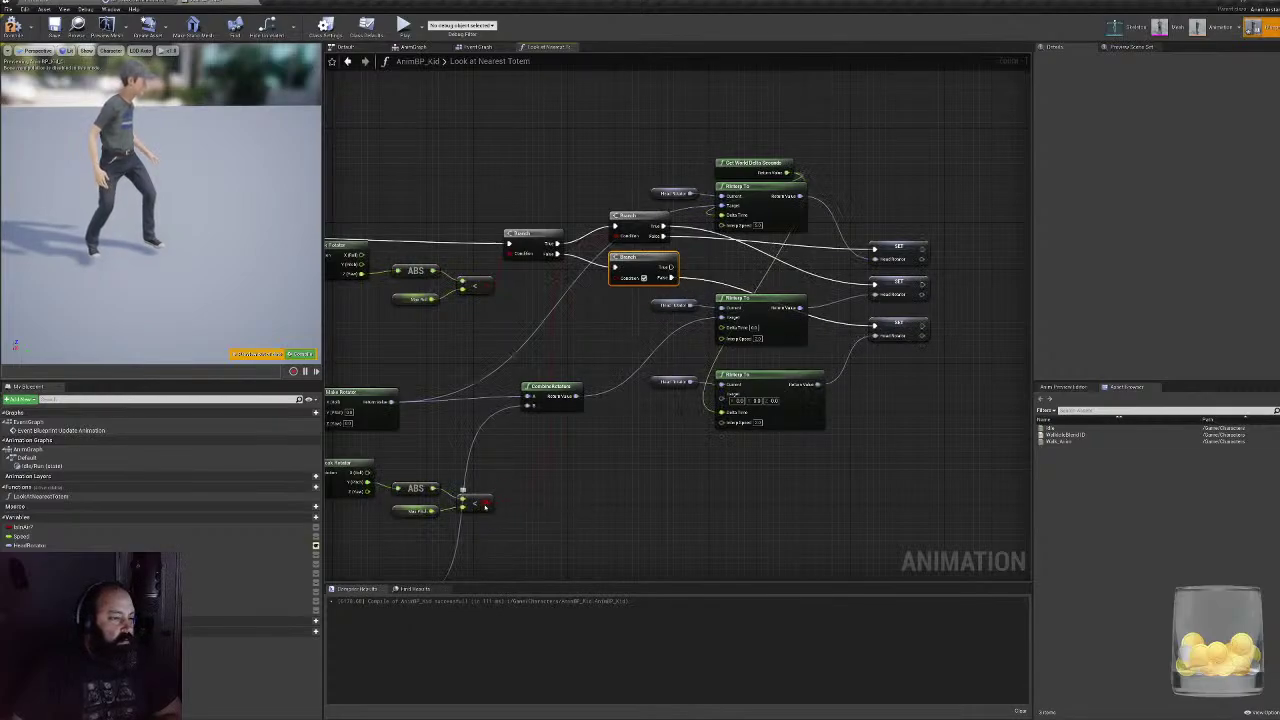
left_click_drag(485, 506, 614, 277)
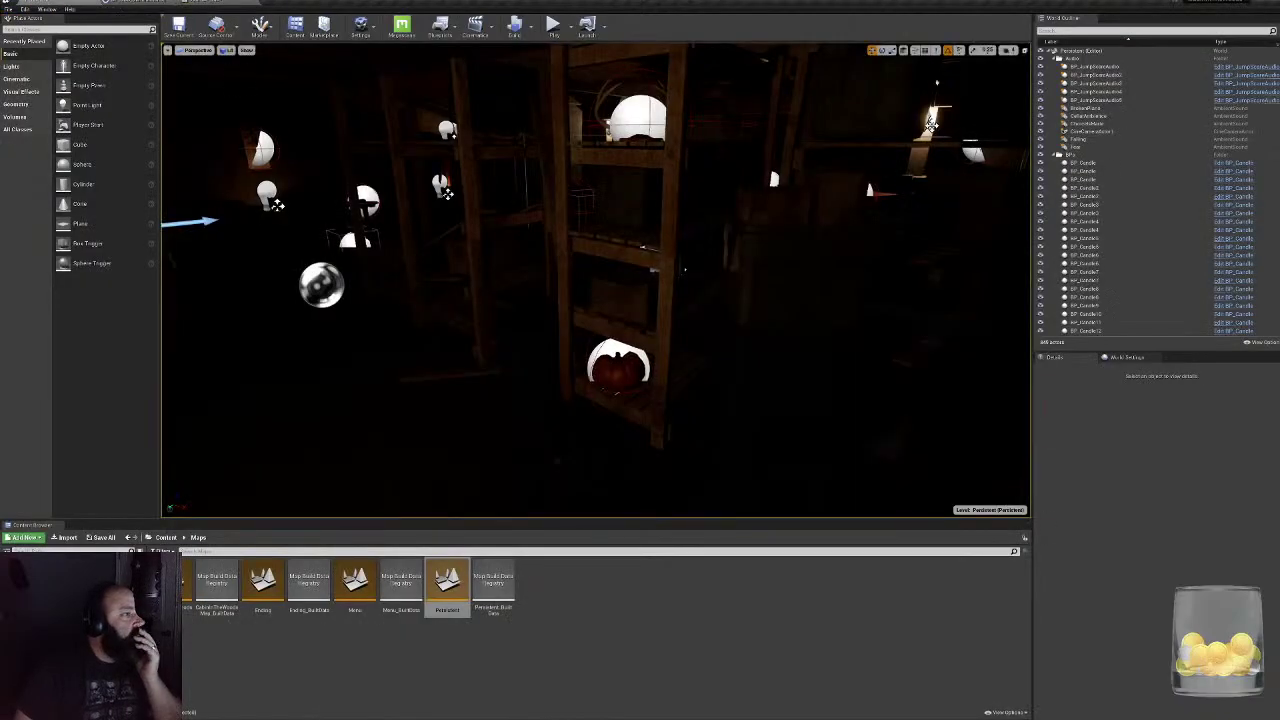
- Switch to the level editor, play the level, and submit the start form with asd in both fields
left_click(552, 24)
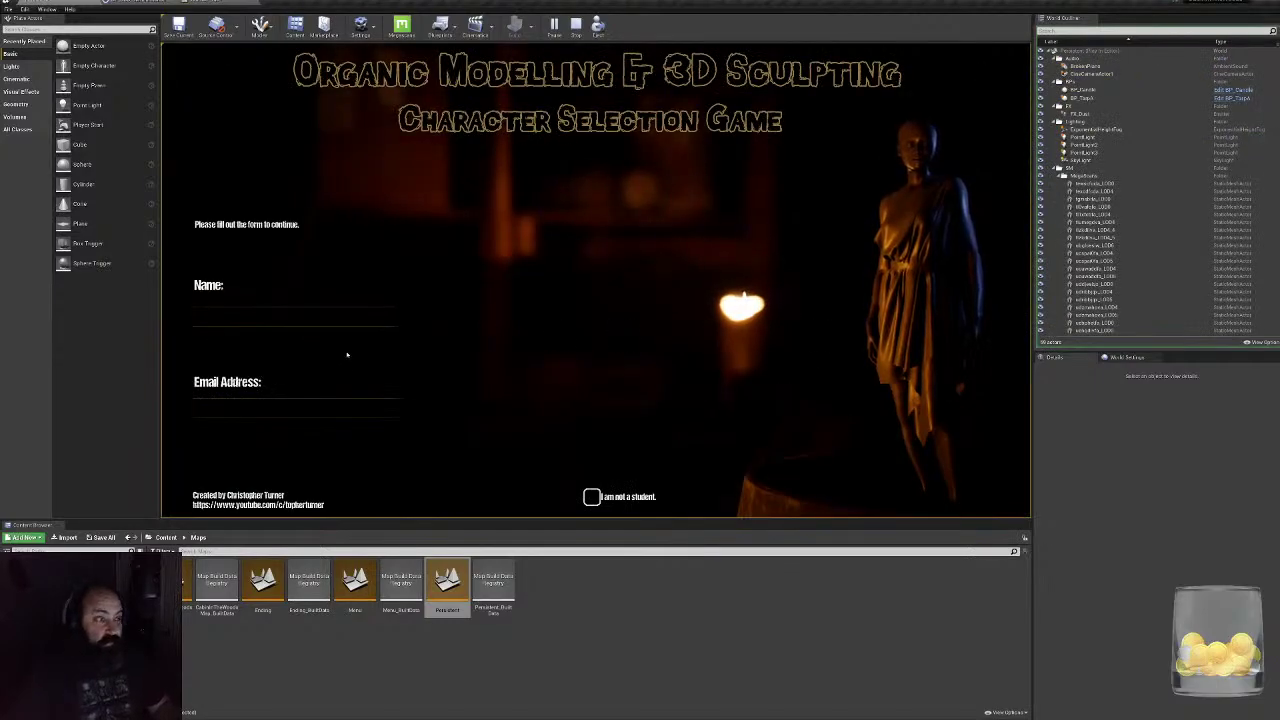
left_click(295, 316)
type("asd")
left_click(295, 407)
type("asd")
left_click(902, 446)
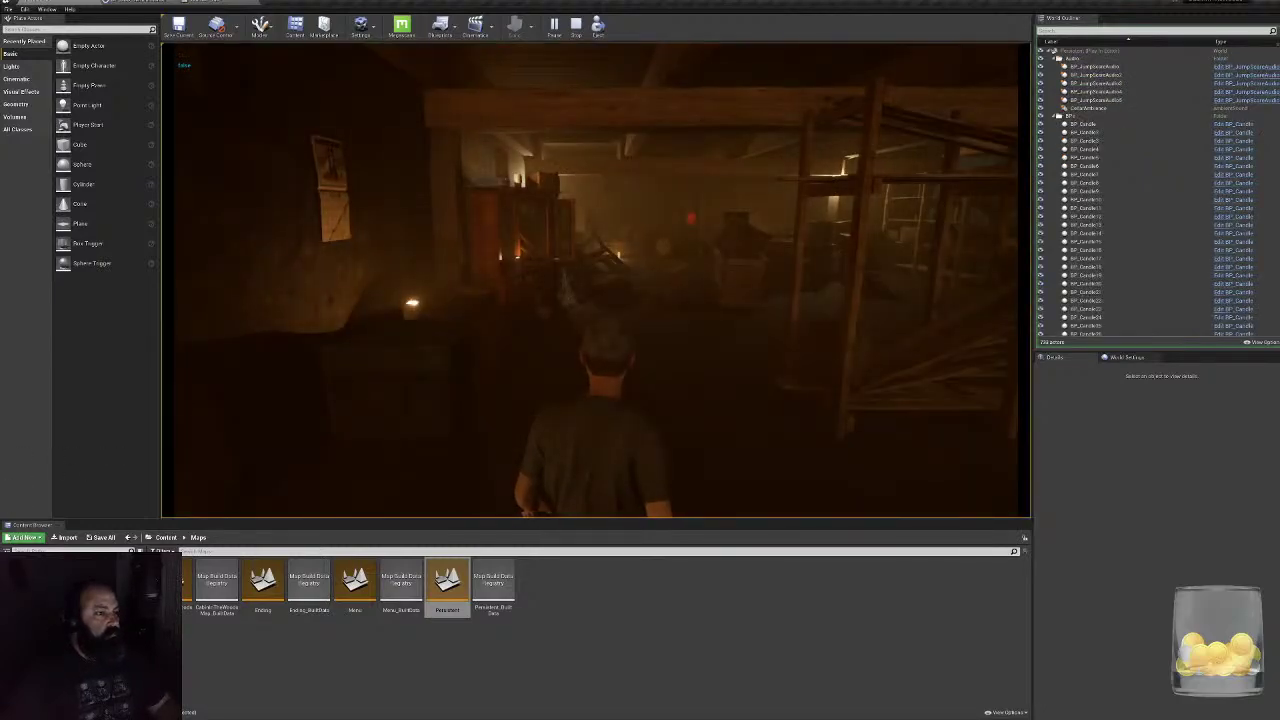
- Walk the character around the basement to examine how the head turns near the interactive objects, and end the play session
key("w")
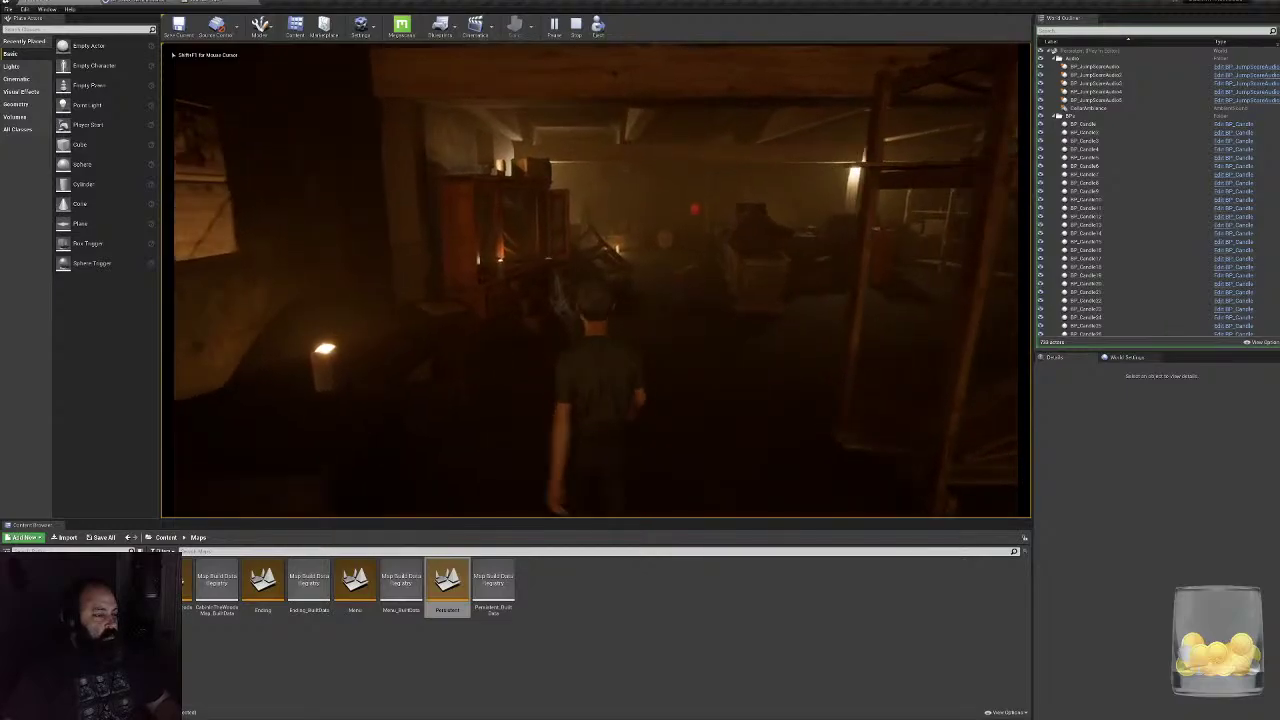
key("a")
key("w")
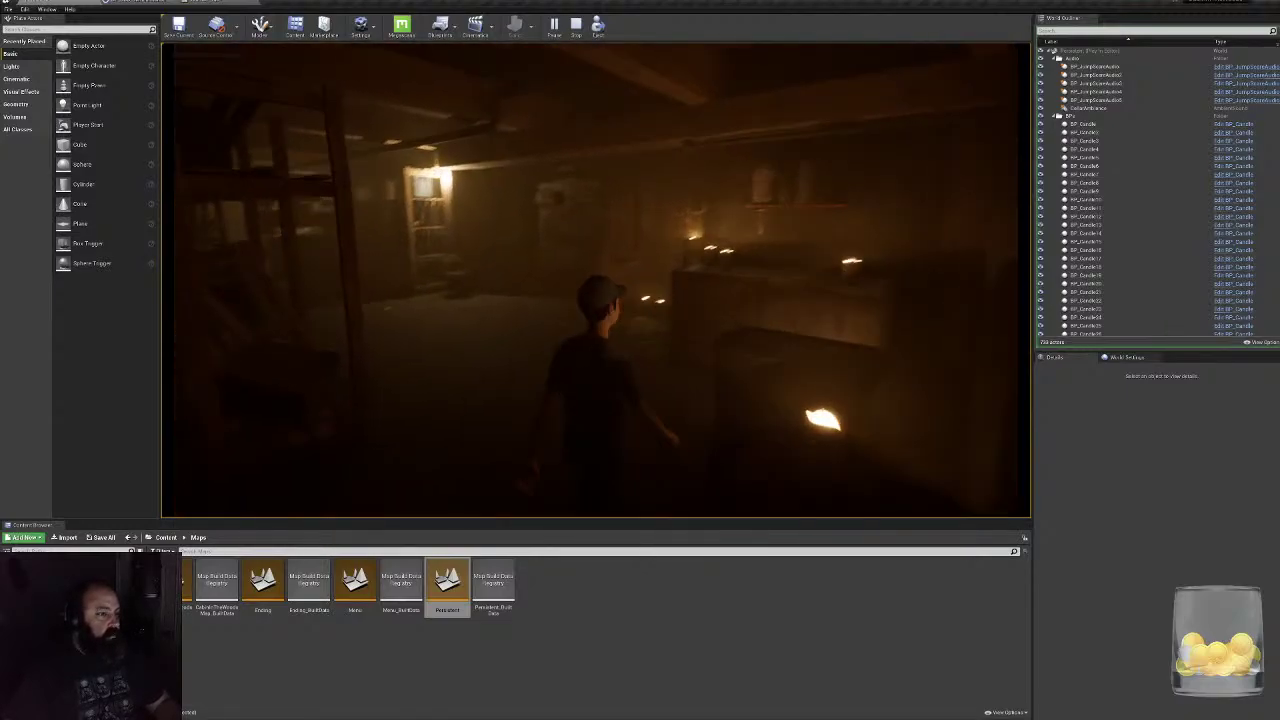
key("w")
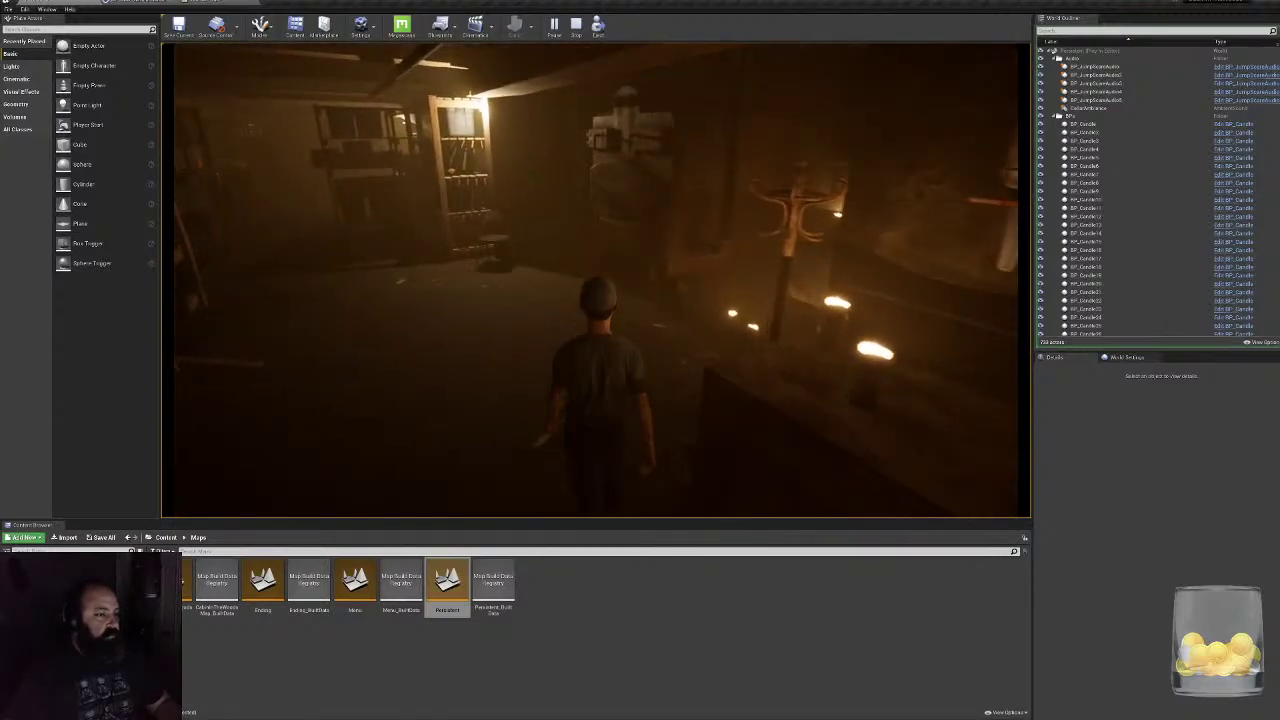
key("w")
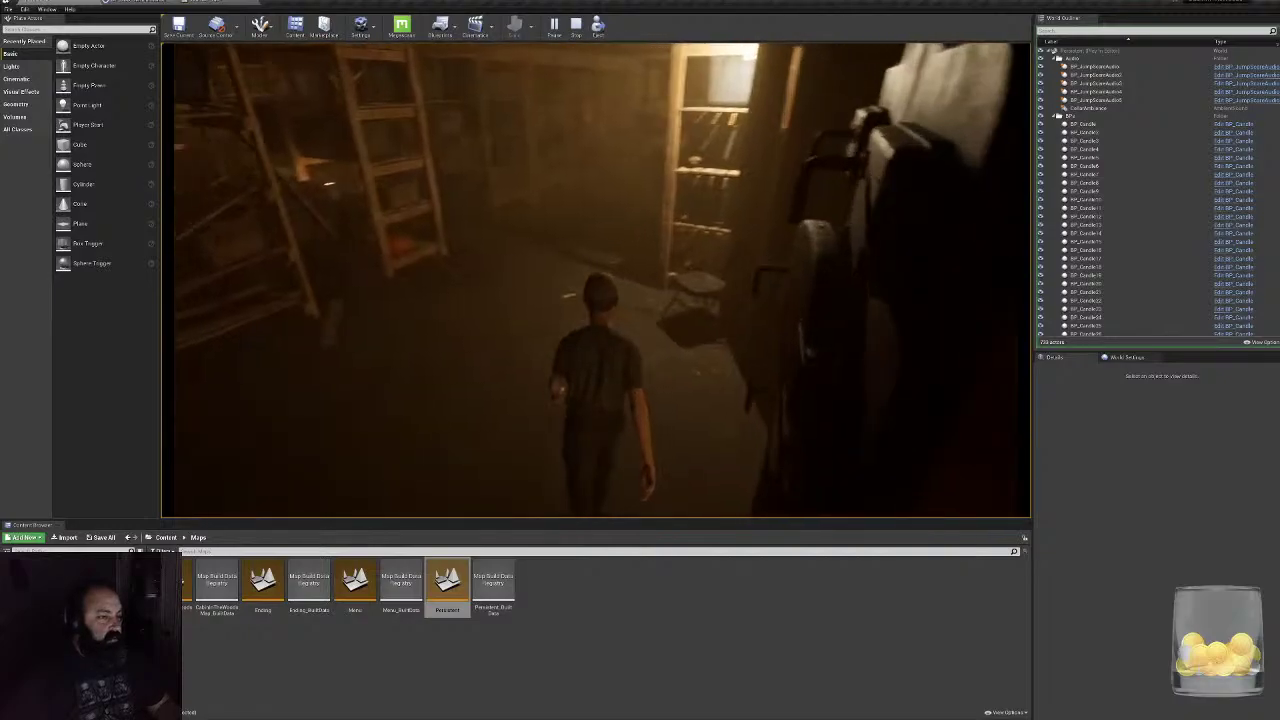
key("w")
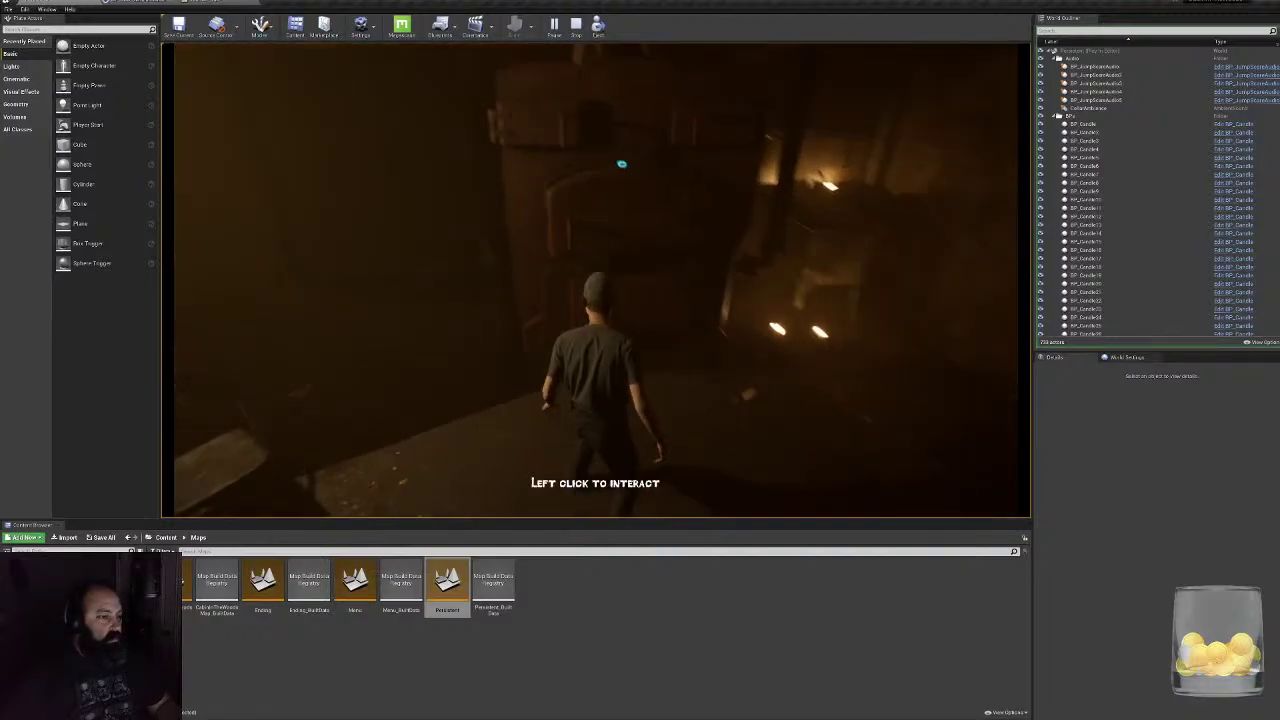
key("w")
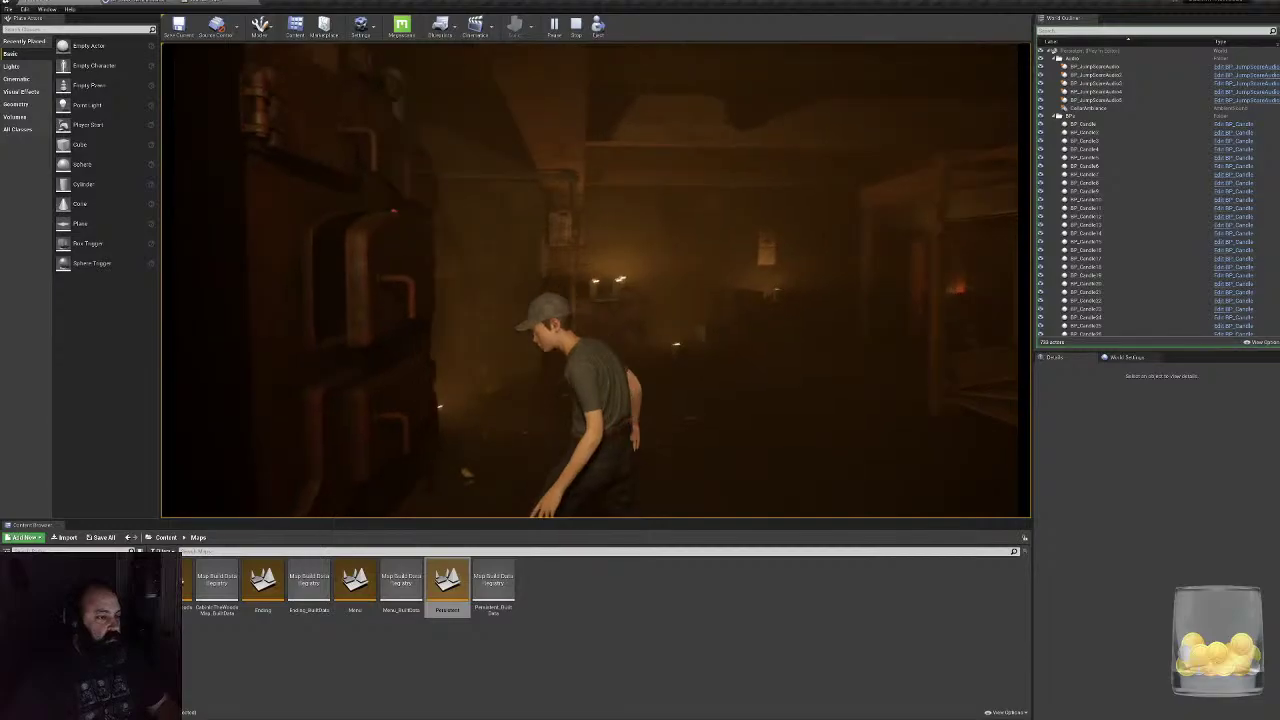
key("w")
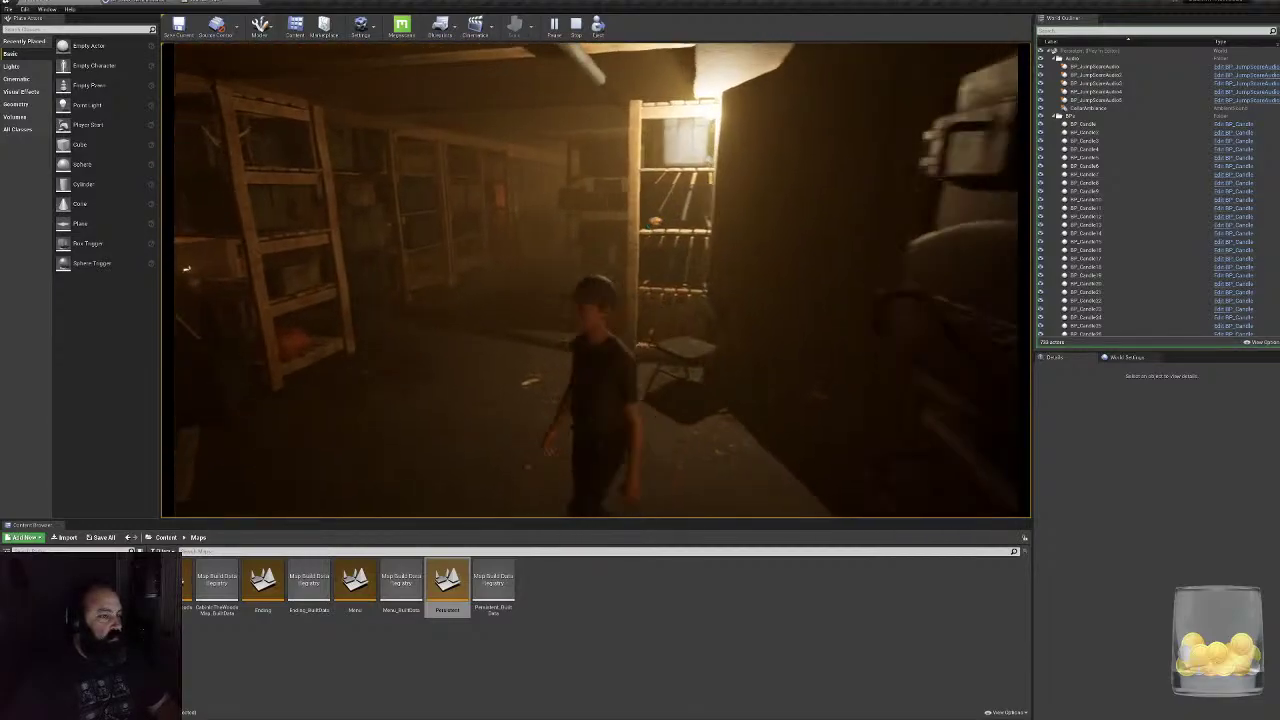
key("w")
key("Escape")
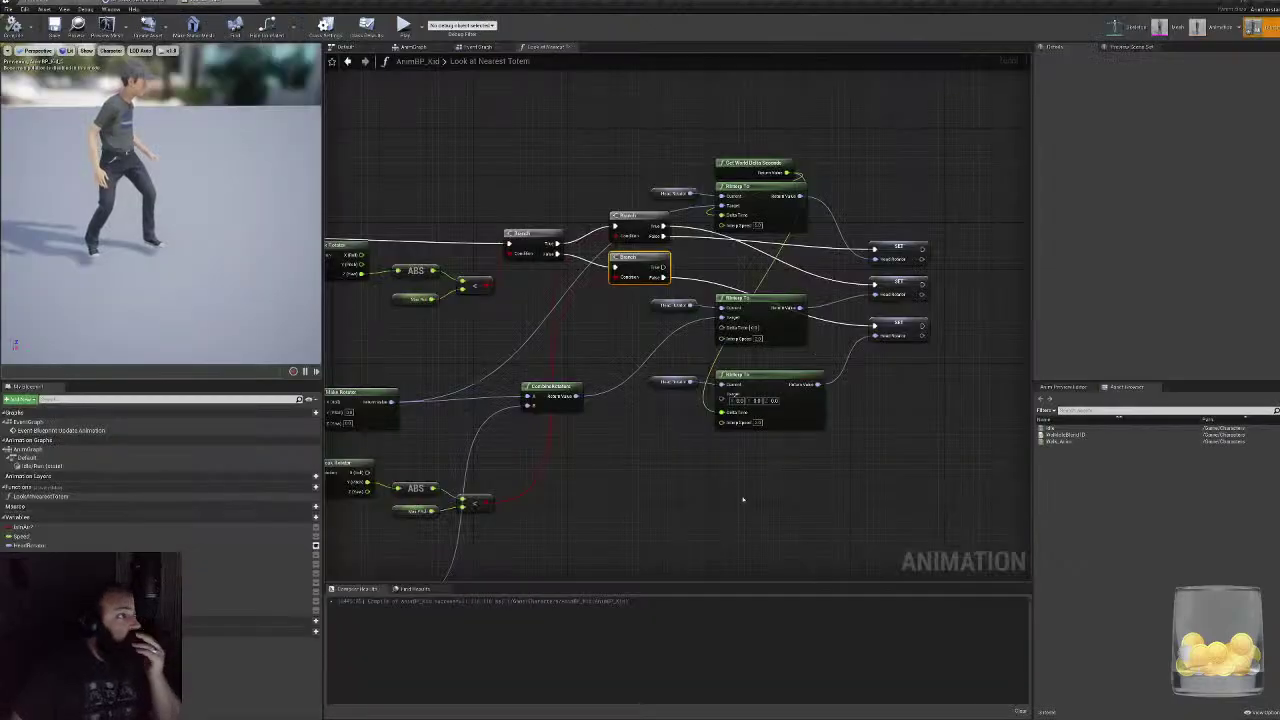
- Delete the two nested Branch nodes and the middle RInterp To with its HeadRotator getter in Look at Nearest Totem
right_click_drag(742, 499, 759, 529)
left_click(548, 274)
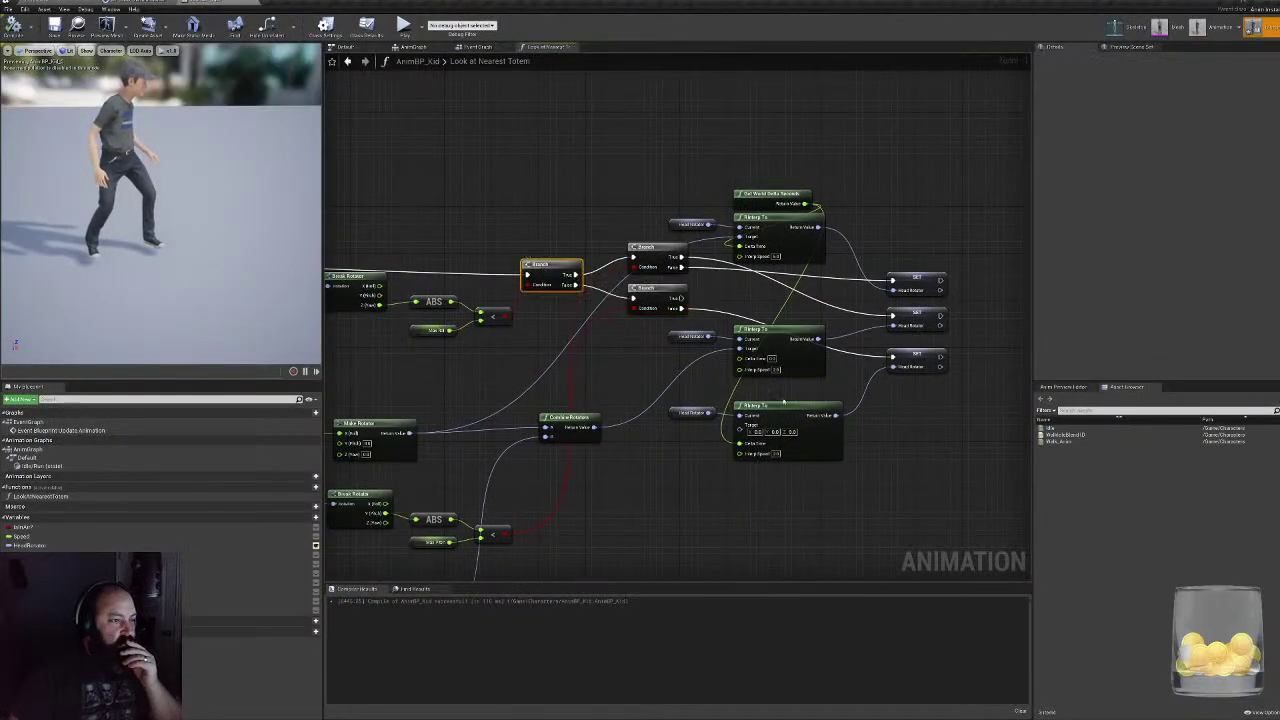
left_click_drag(645, 248, 644, 259)
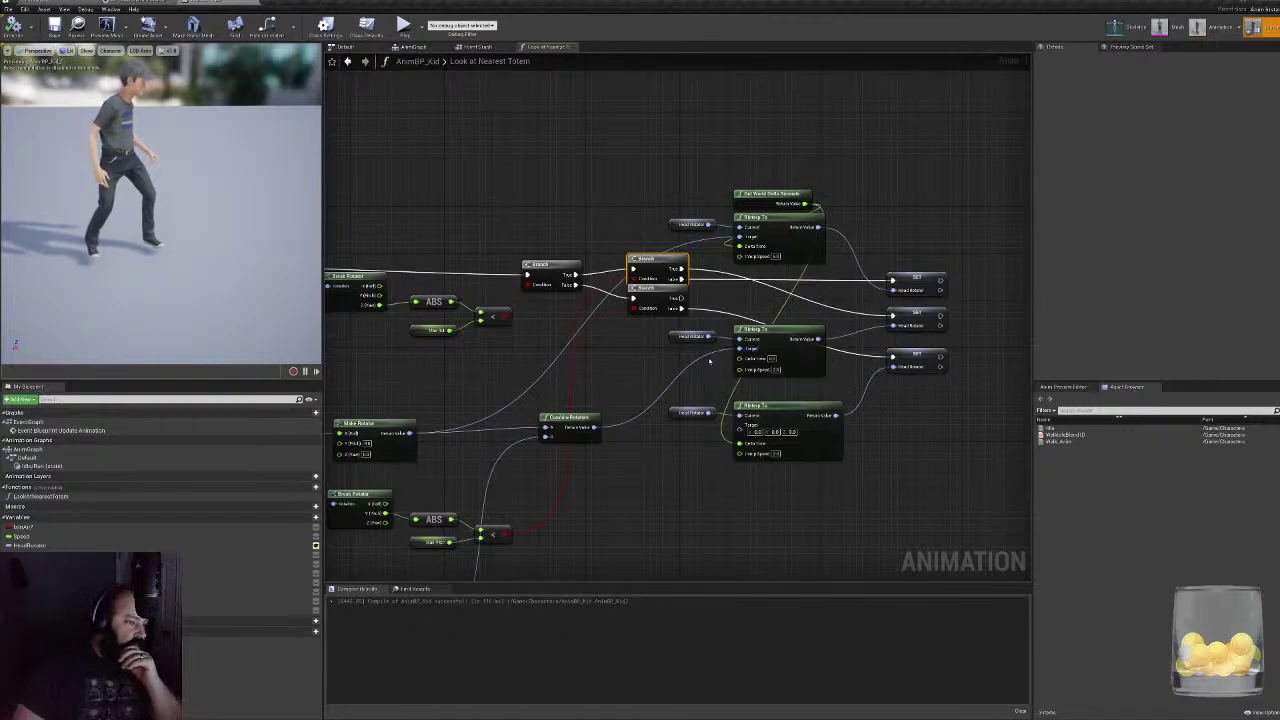
key("Delete")
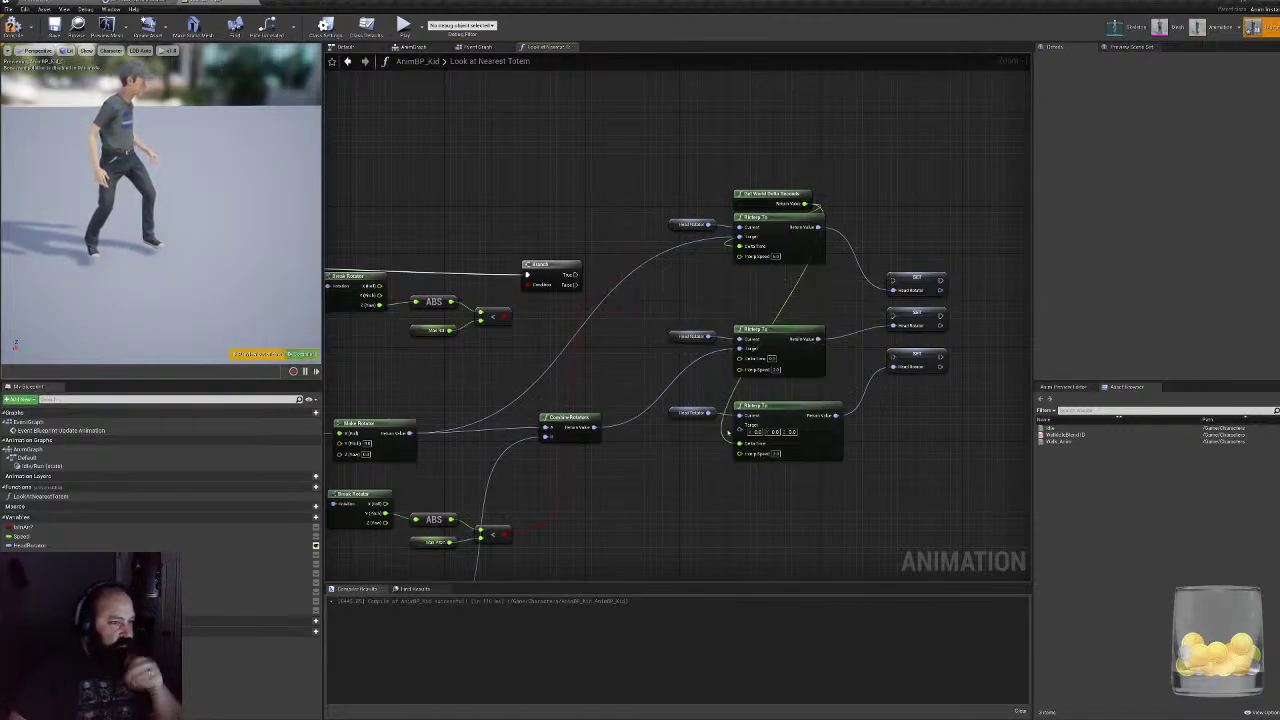
left_click_drag(701, 310, 786, 371)
key("Delete")
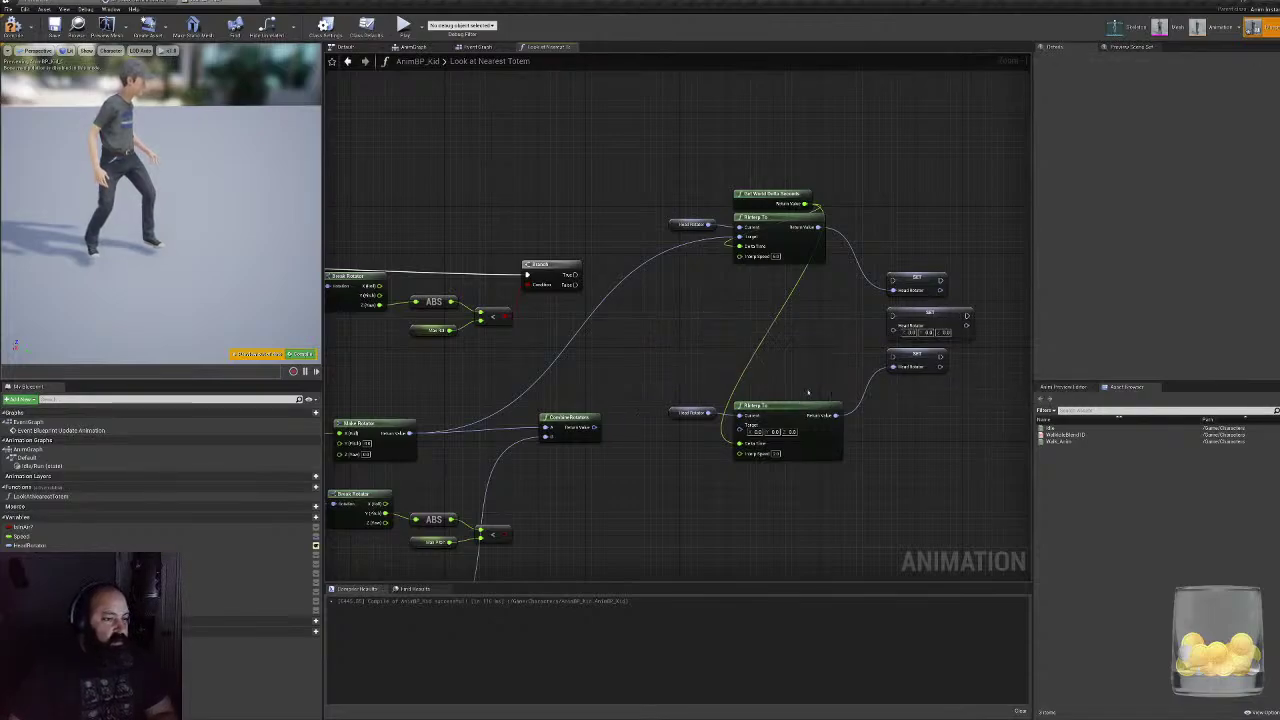
- Delete the unconnected middle SET Head Rotator node in Look at Nearest Totem
left_click(928, 322)
key("Delete")
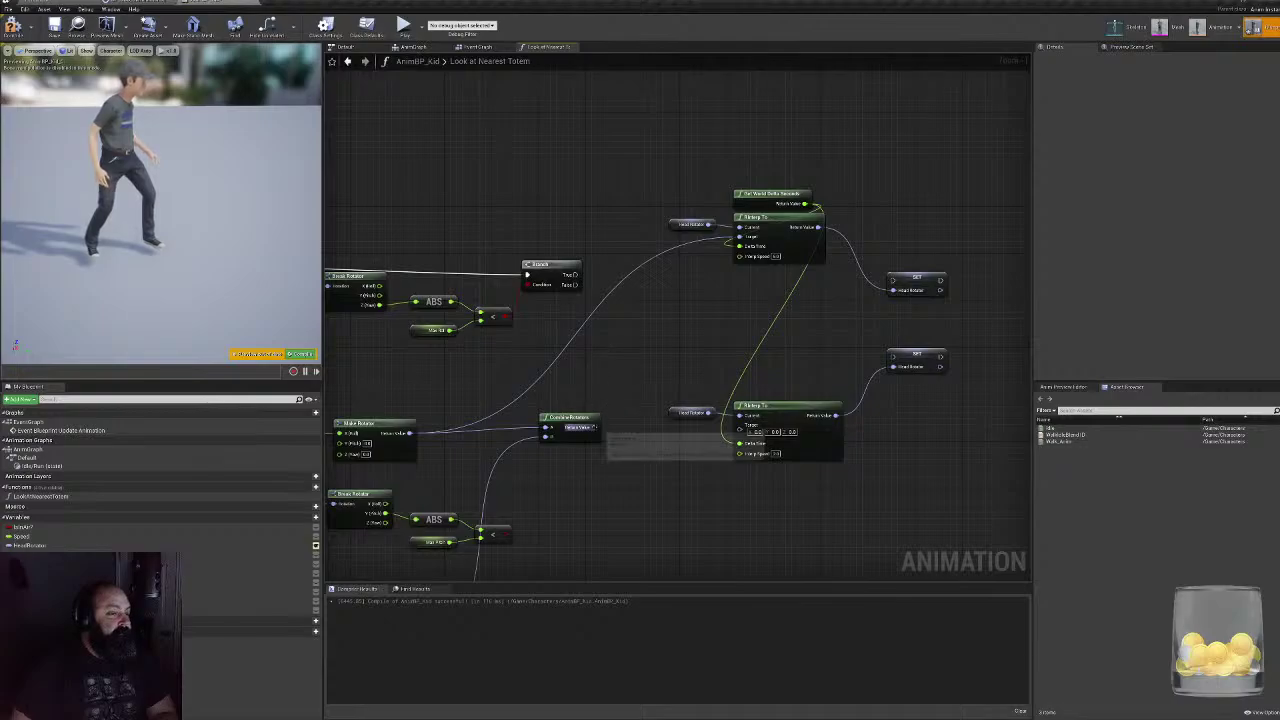
left_click_drag(594, 427, 604, 435)
left_click(620, 357)
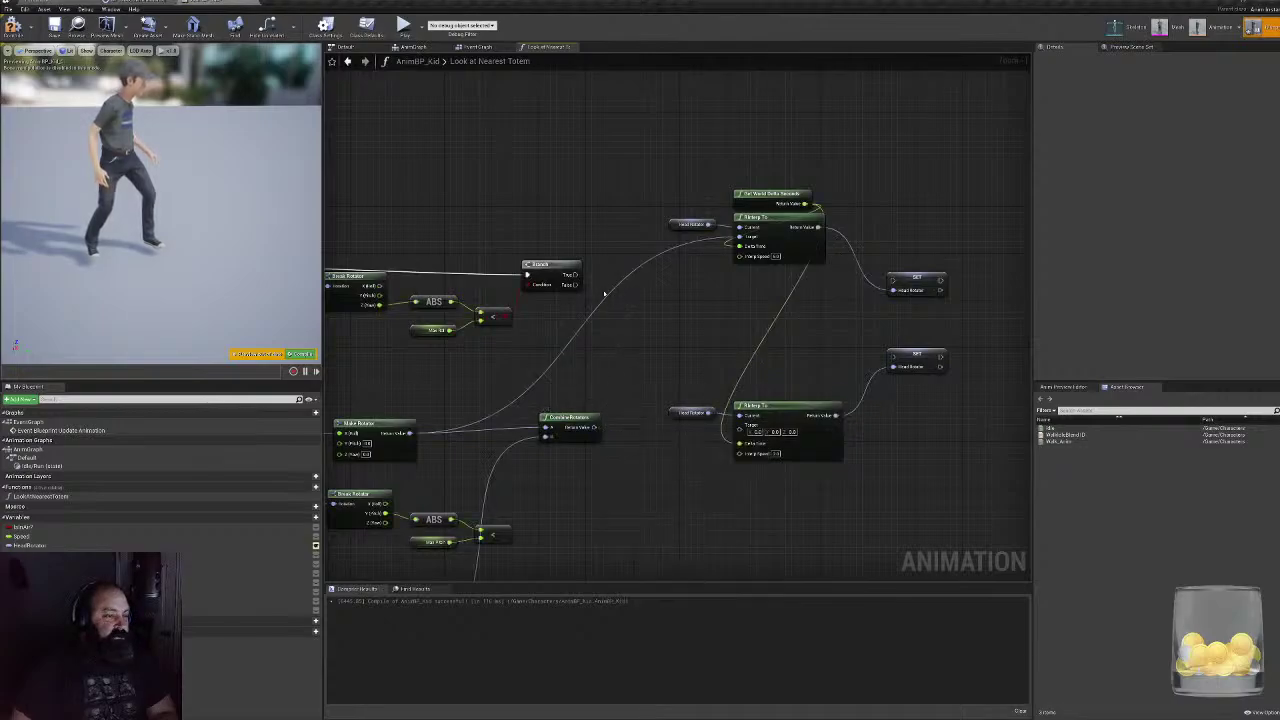
left_click_drag(504, 535, 580, 400)
left_click(606, 354)
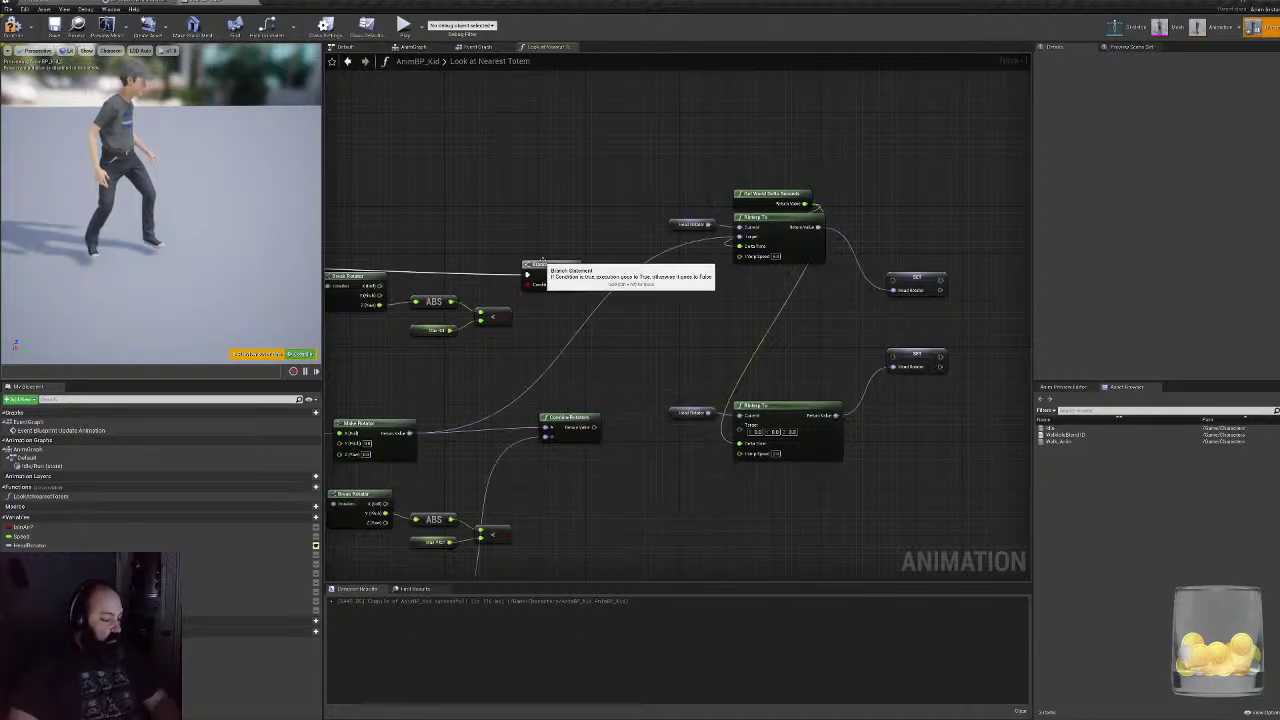
- Add an AND node that combines the roll and pitch limit comparisons, and wire its result to the Branch's Condition
left_click_drag(528, 256, 533, 242)
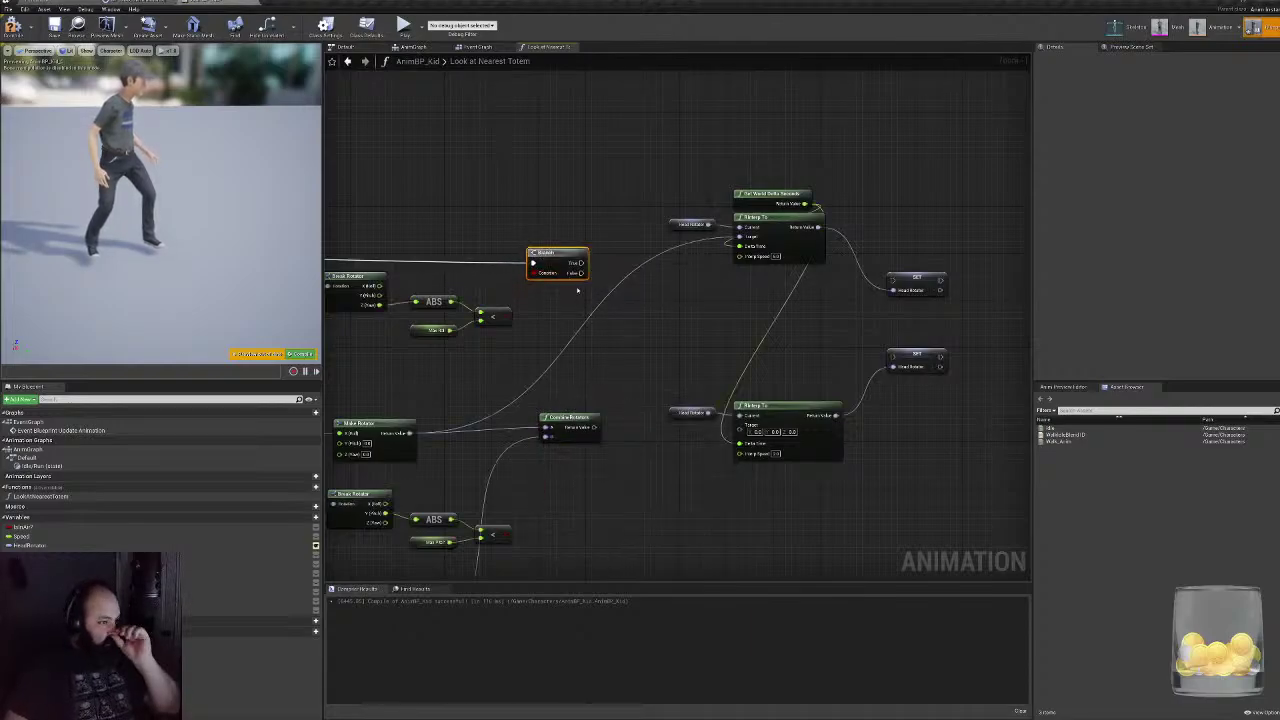
left_click(604, 346)
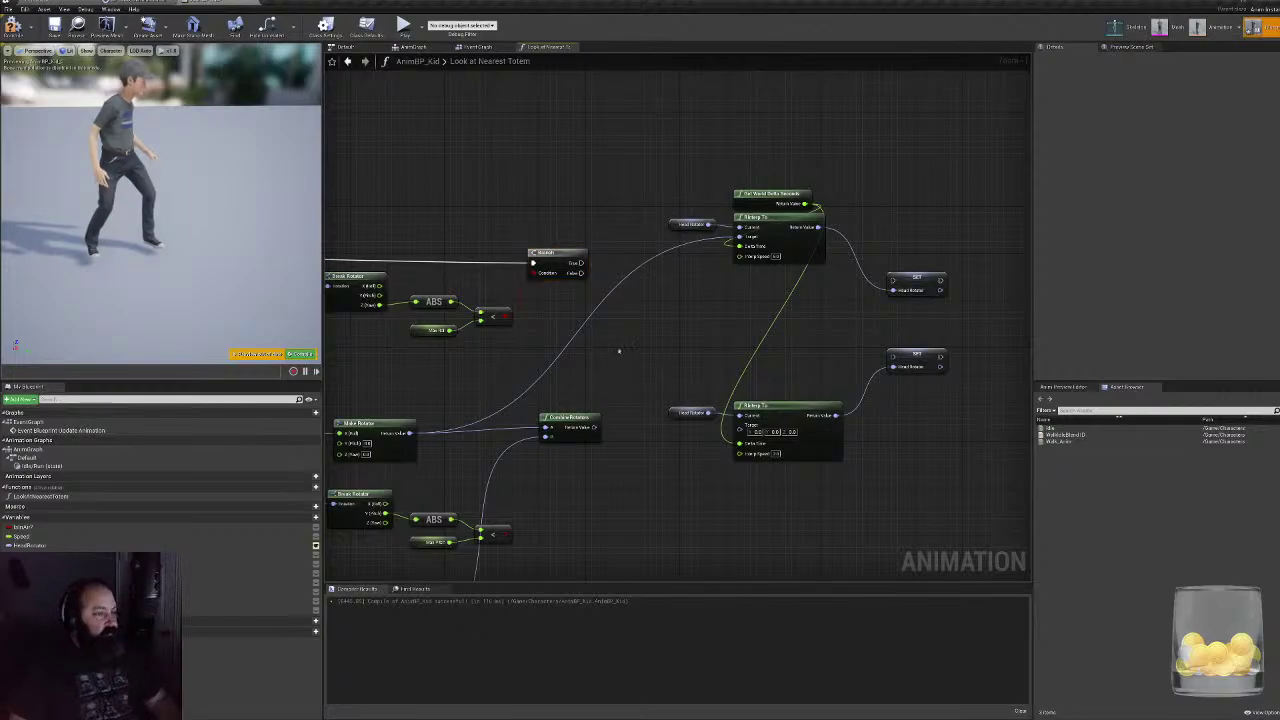
right_click(617, 349)
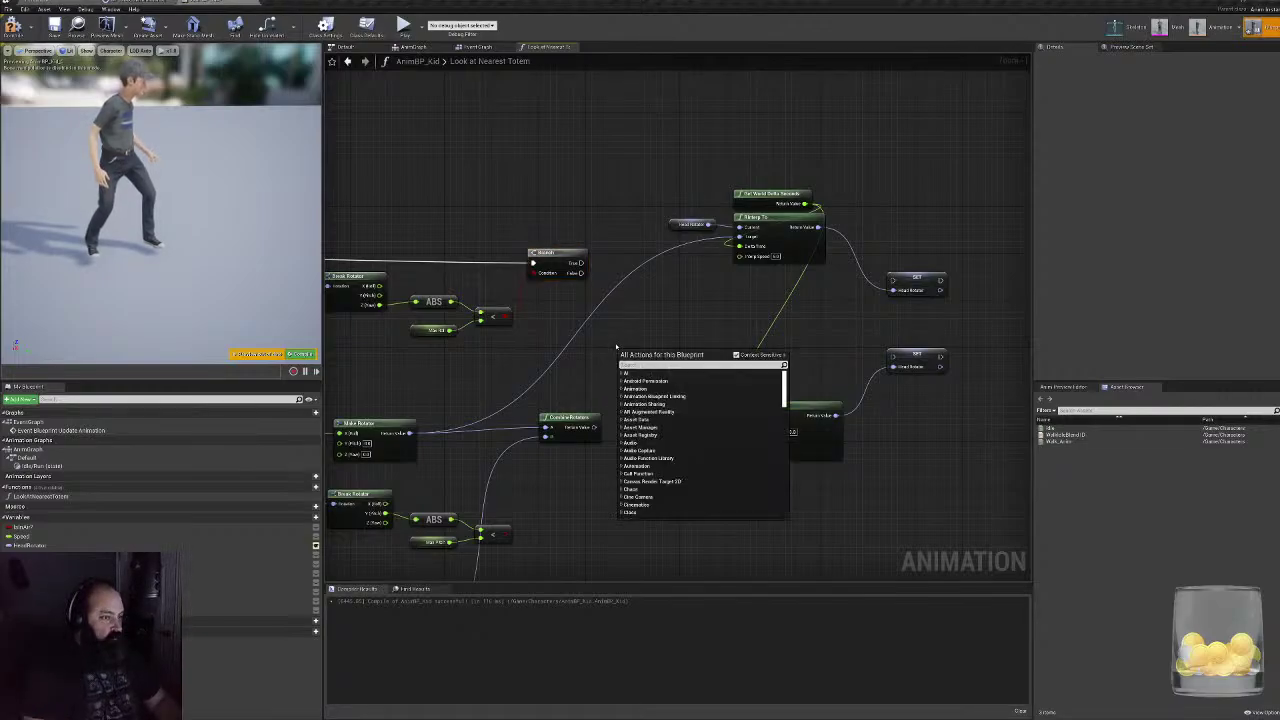
type("and")
key("Return")
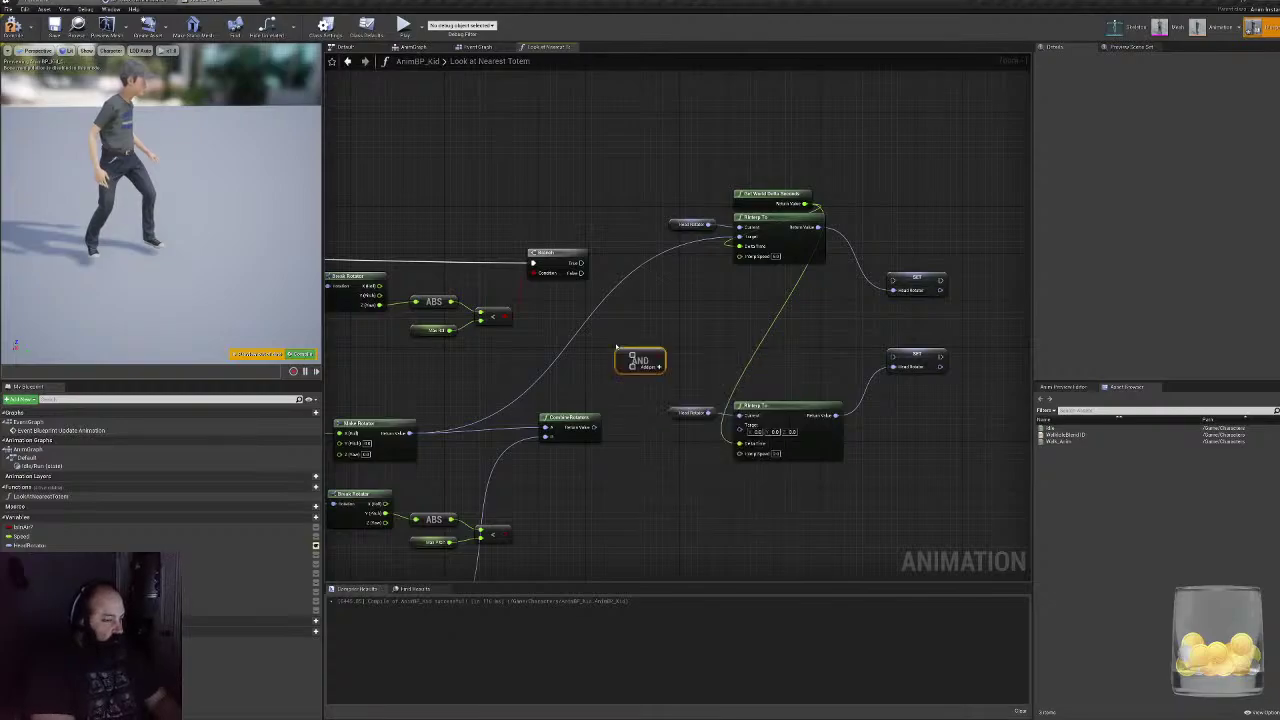
left_click_drag(542, 260, 571, 254)
left_click_drag(622, 355, 506, 318)
left_click_drag(659, 356, 563, 267)
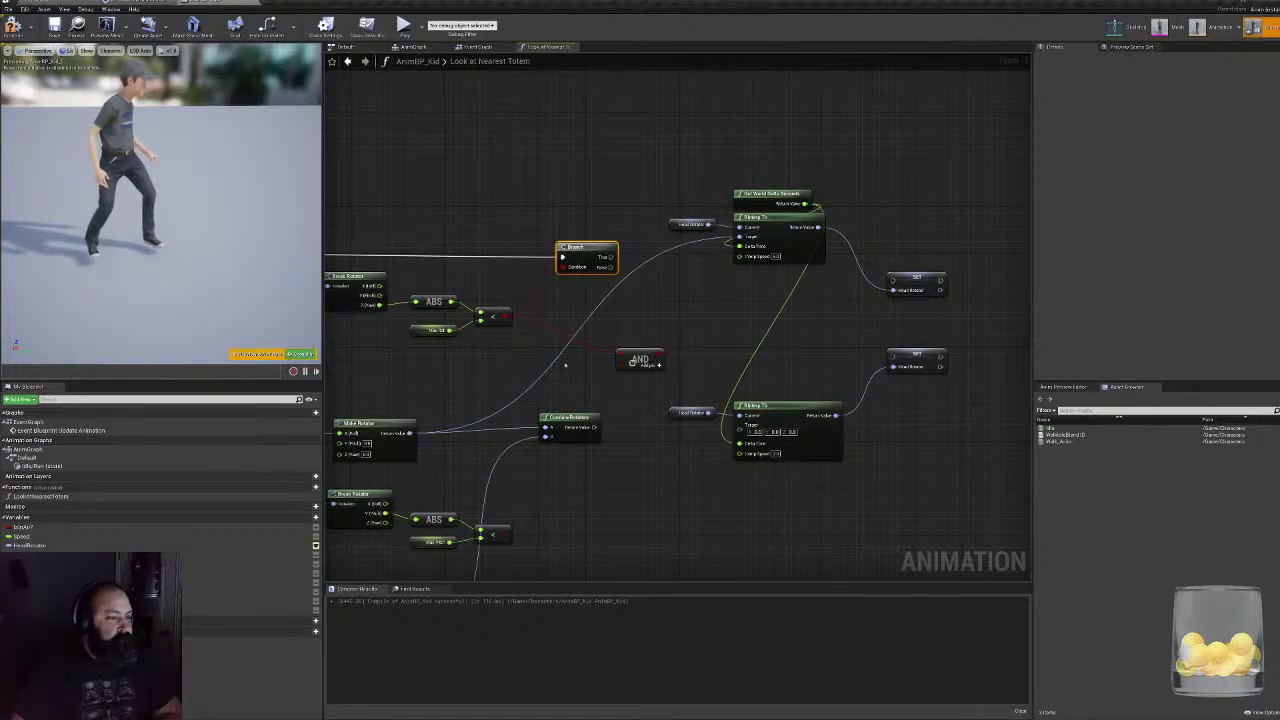
left_click_drag(504, 539, 534, 398)
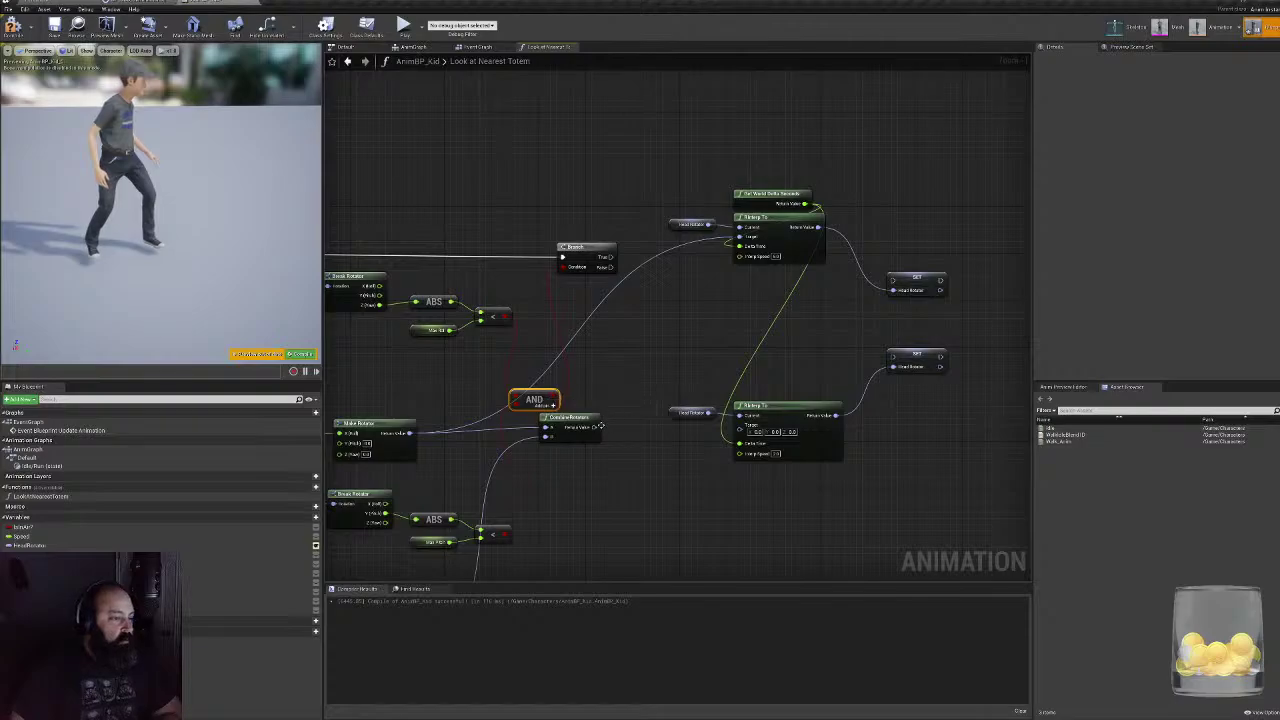
- Connect CombineRotators to the upper RInterp To's Target, and route the Branch's True and False outputs to the upper and lower SET nodes
left_click_drag(592, 428, 741, 237)
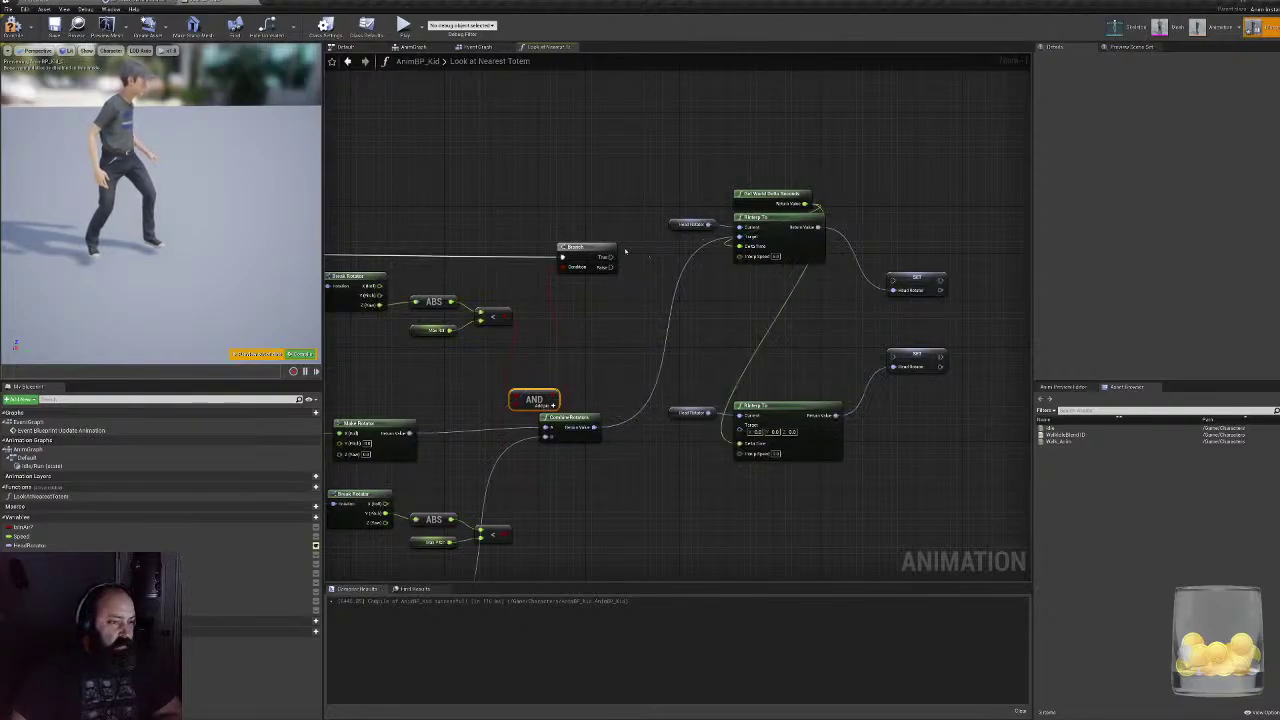
left_click_drag(903, 283, 894, 280)
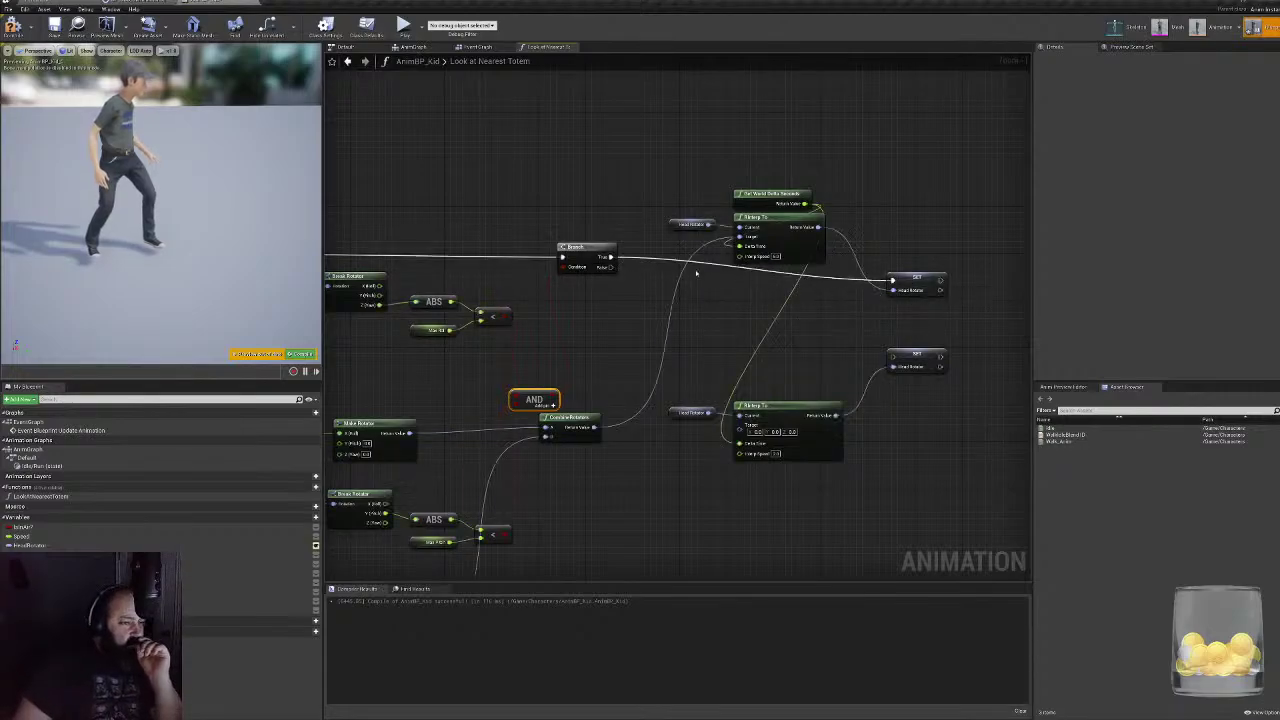
left_click_drag(604, 267, 892, 357)
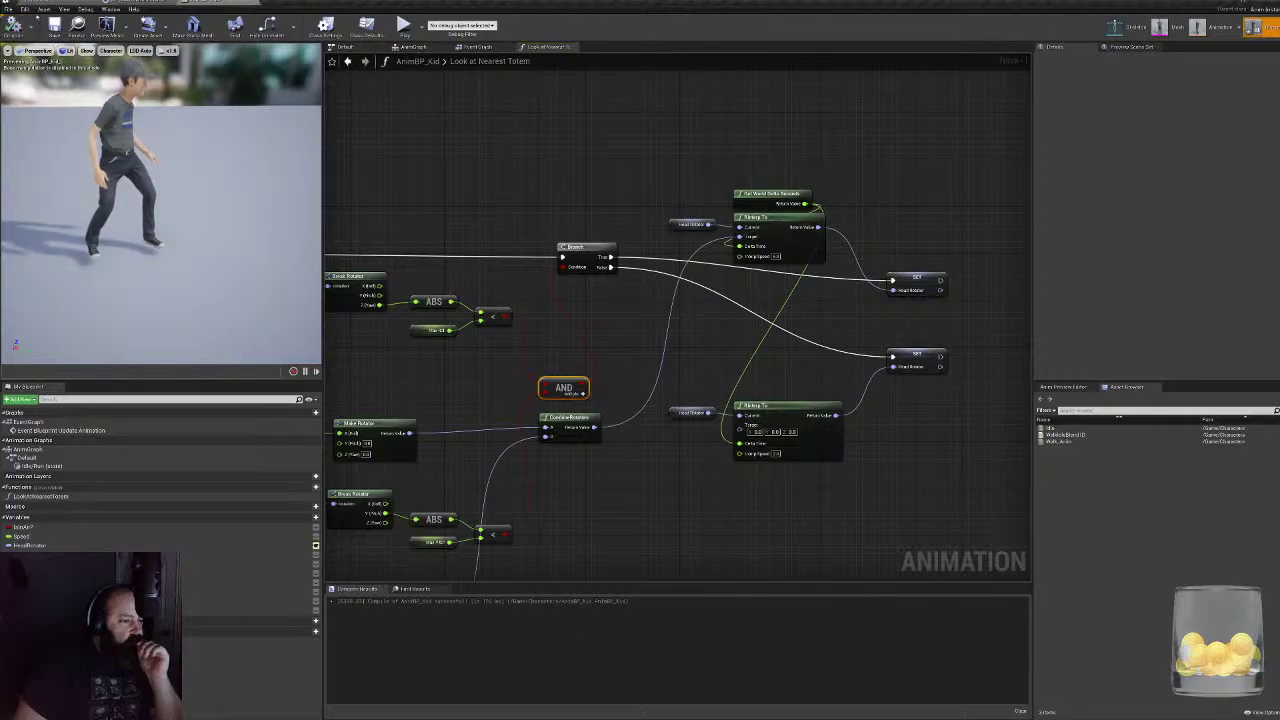
- Switch to the level editor, play the level, and submit the start form with asd as both entries
left_click(42, 9)
left_click(42, 2)
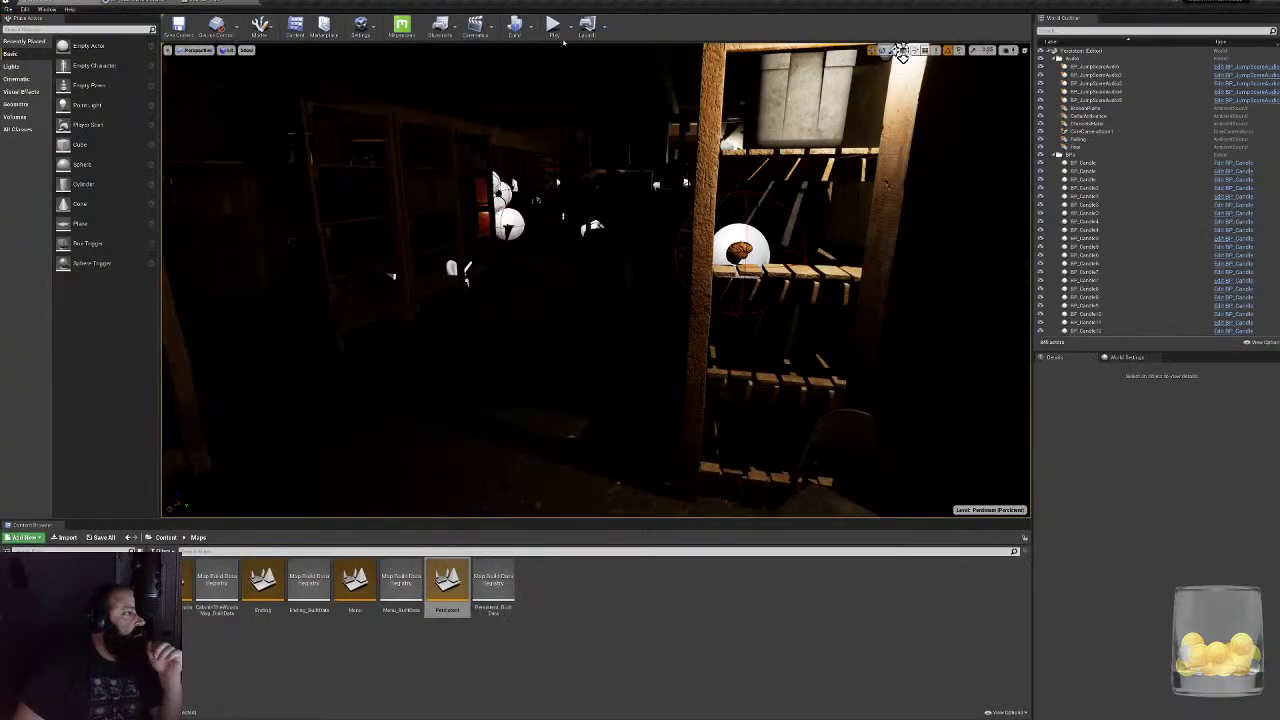
left_click(552, 23)
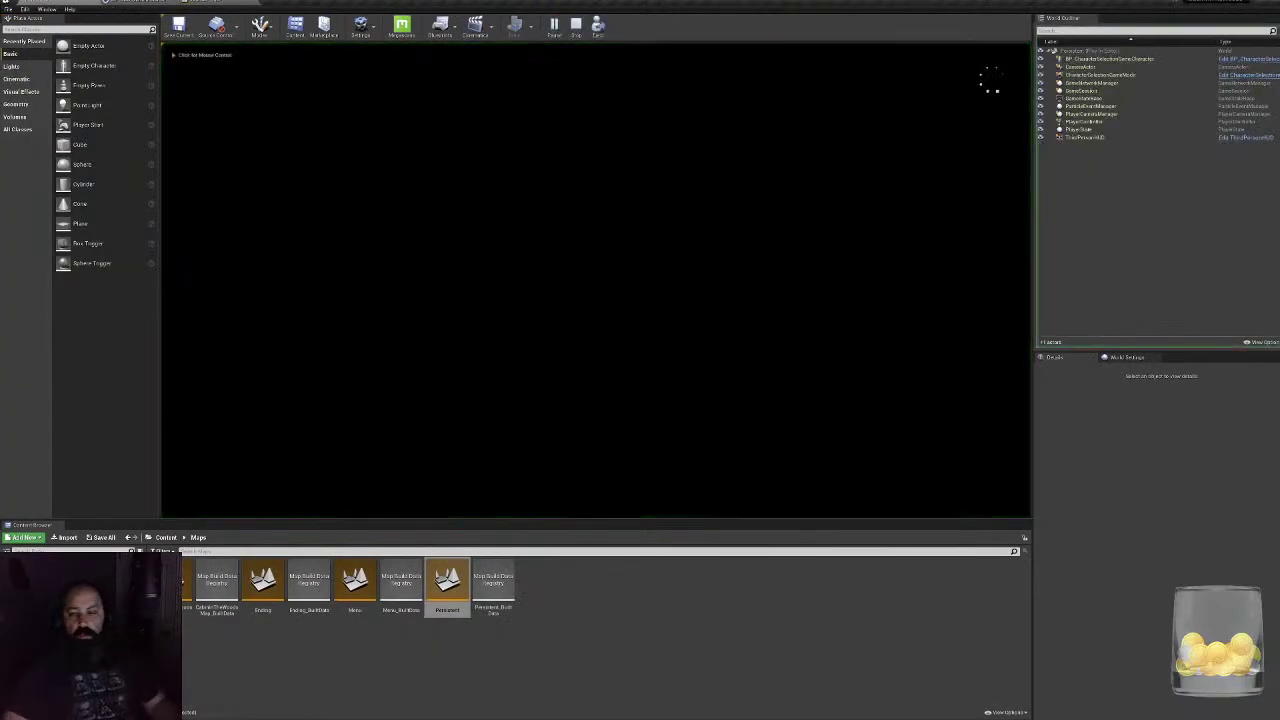
key("super")
key("super")
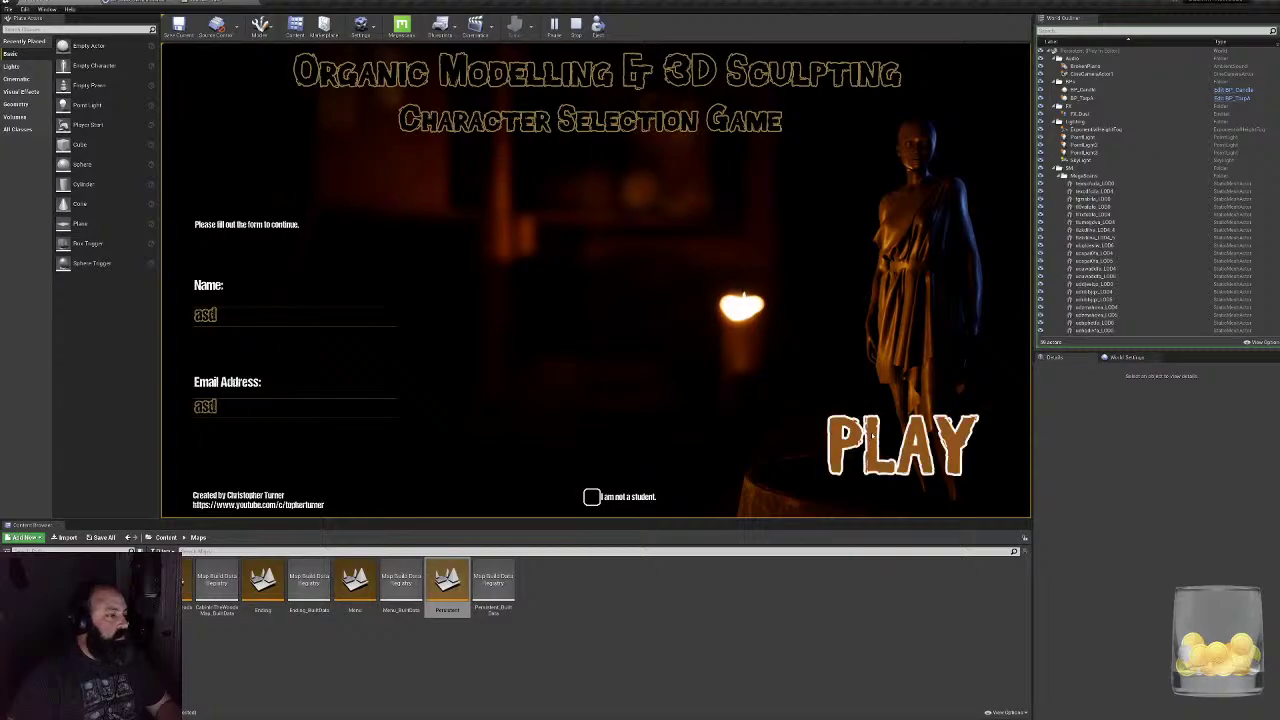
left_click(880, 445)
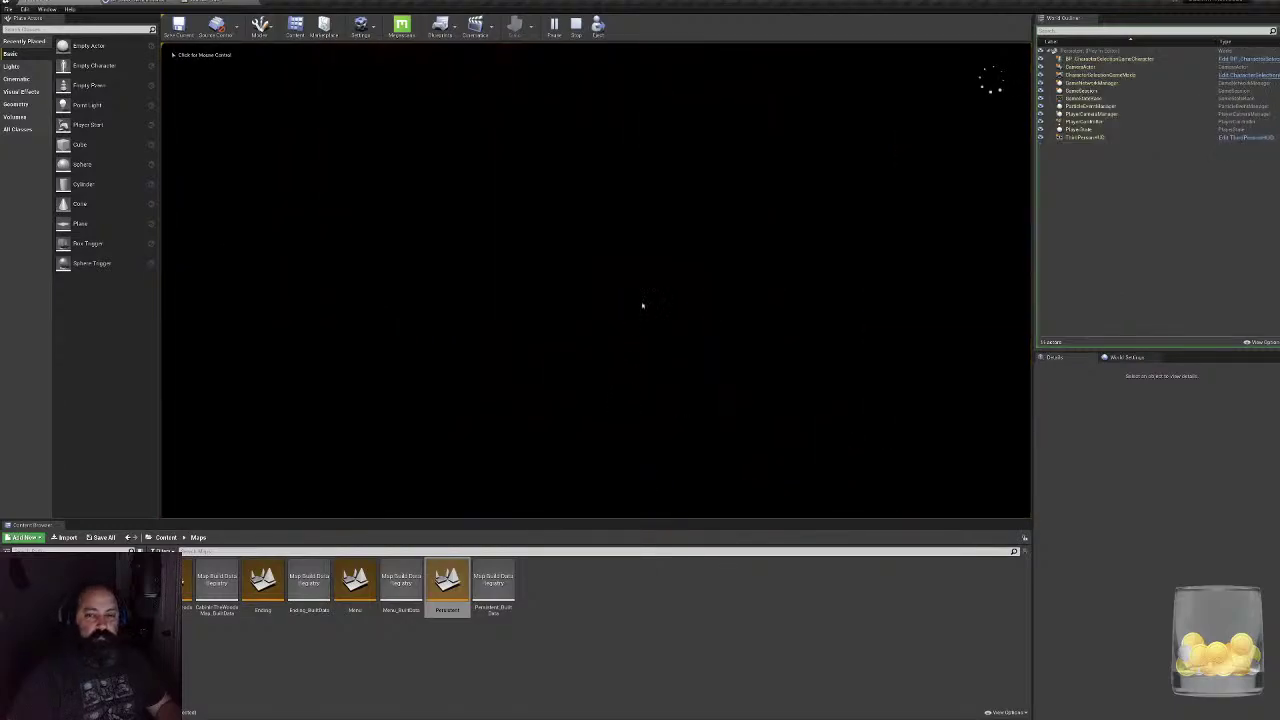
- Walk the character past the coat rack, candle, table and shelves to examine how the head follows nearby objects, and end the play session
key("w")
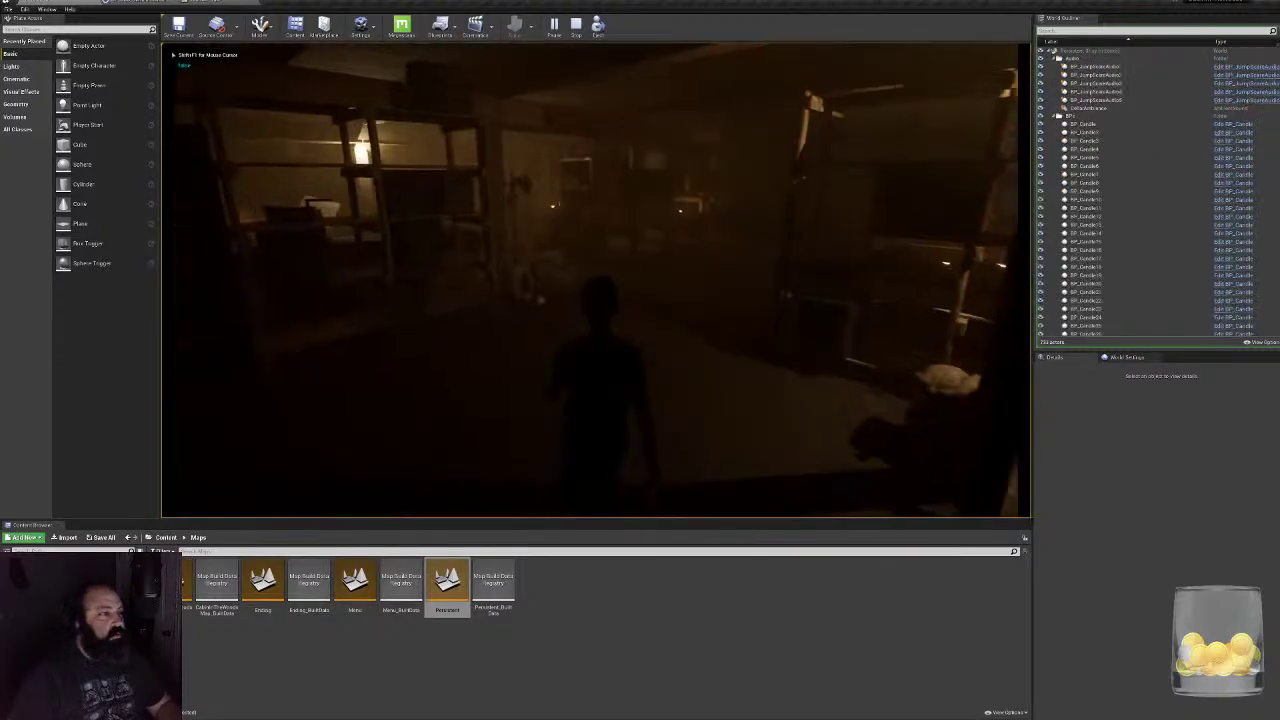
key("w")
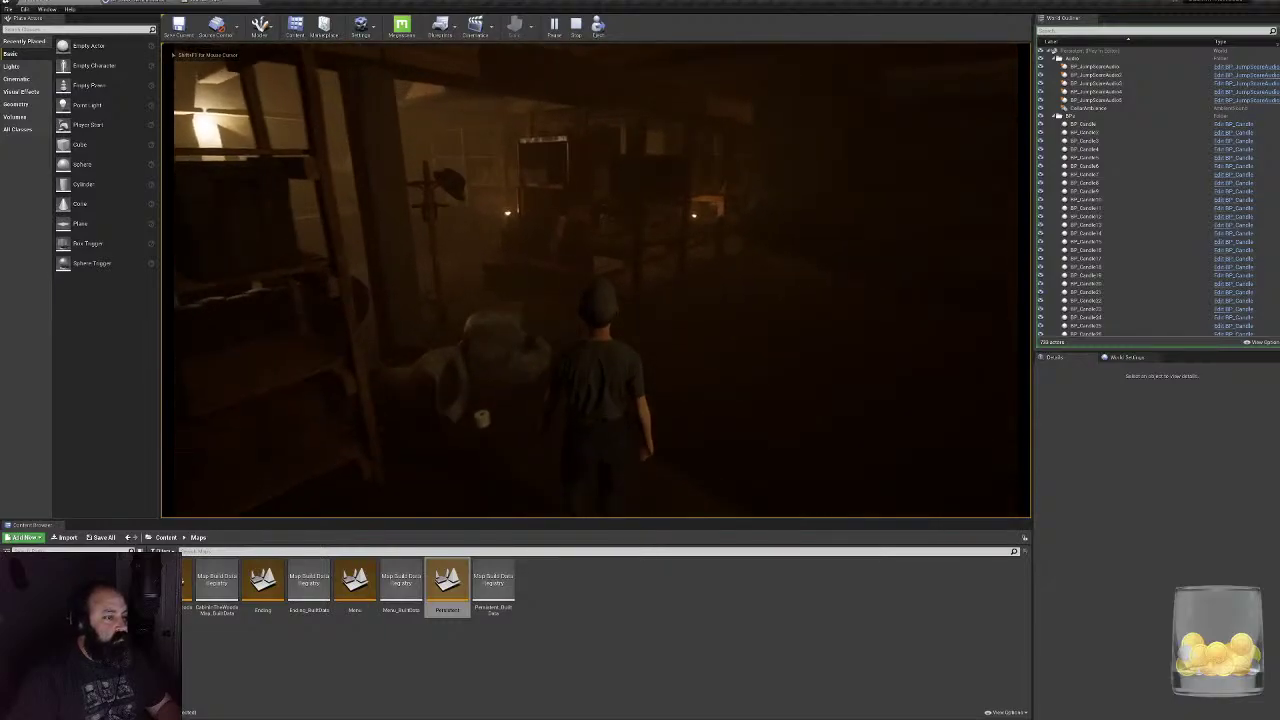
key("w")
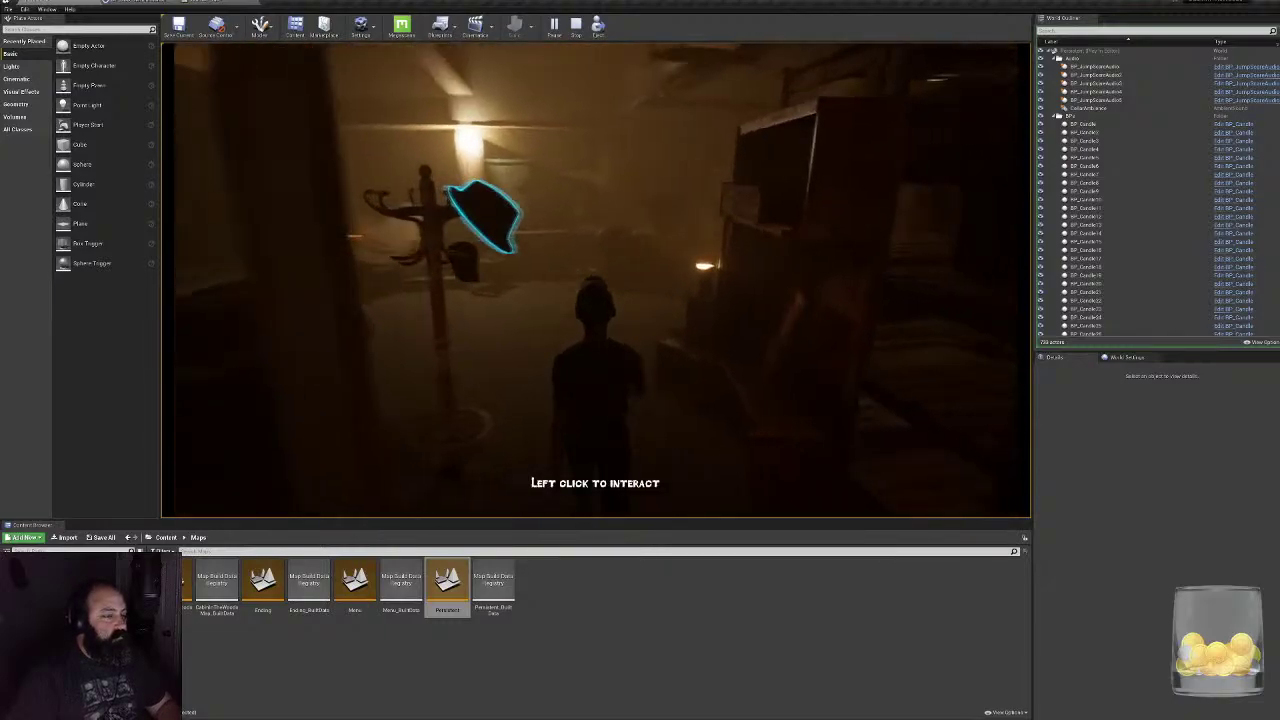
key("w")
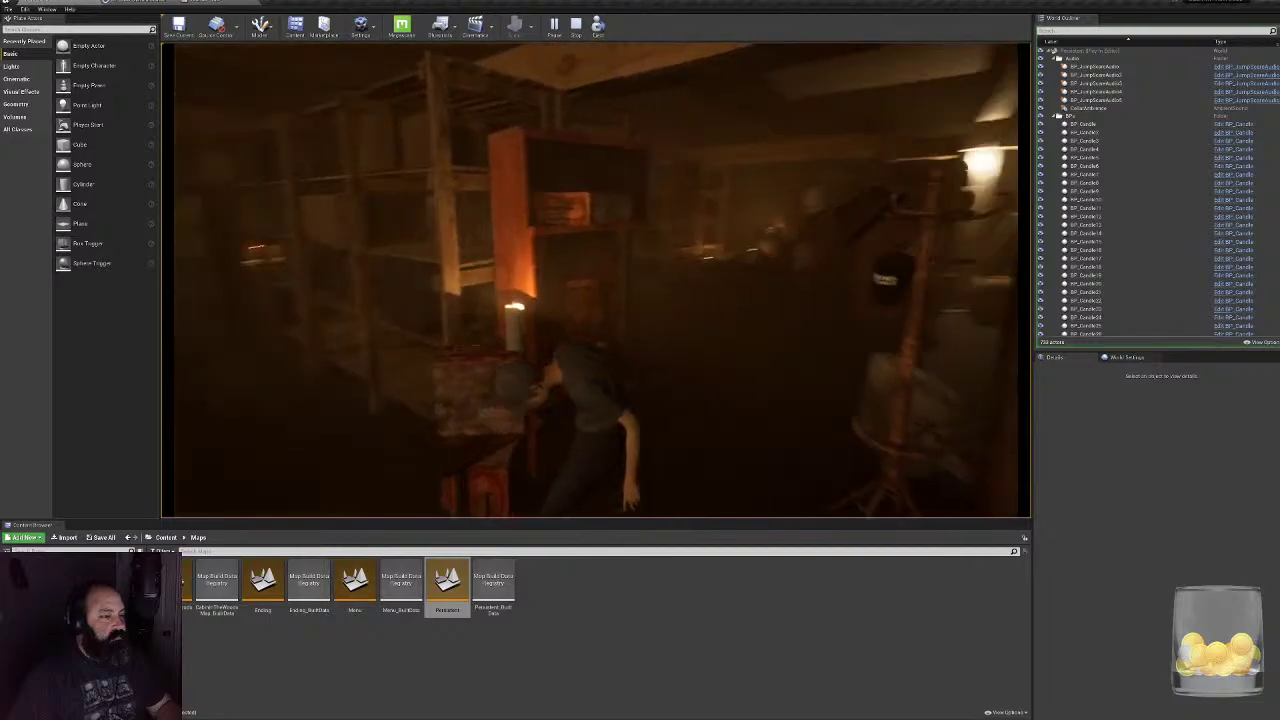
key("w")
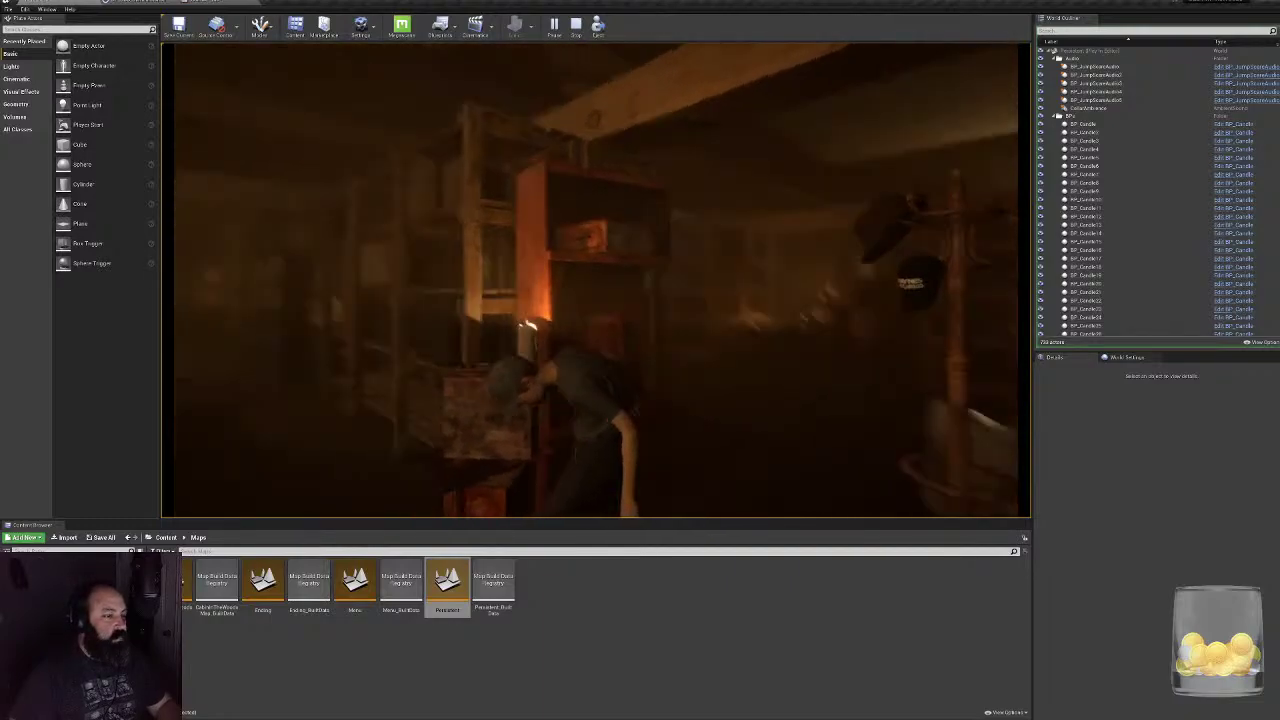
key("w")
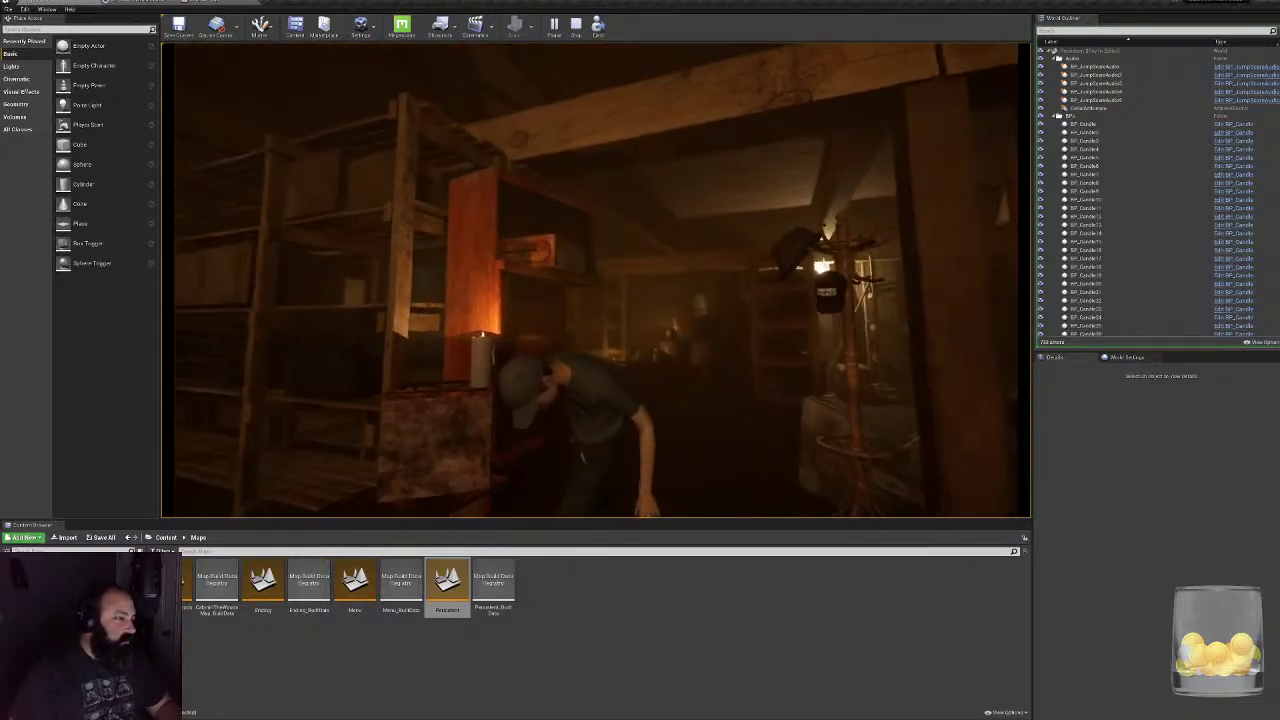
key("w")
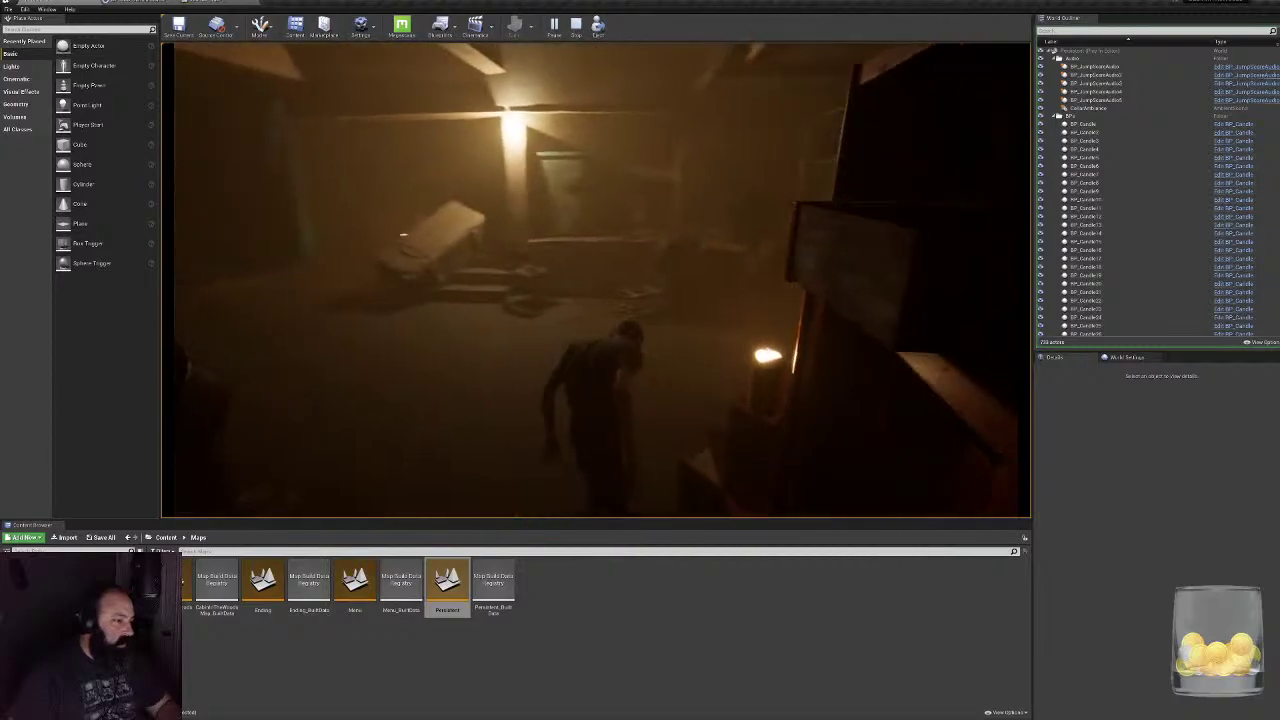
key("w")
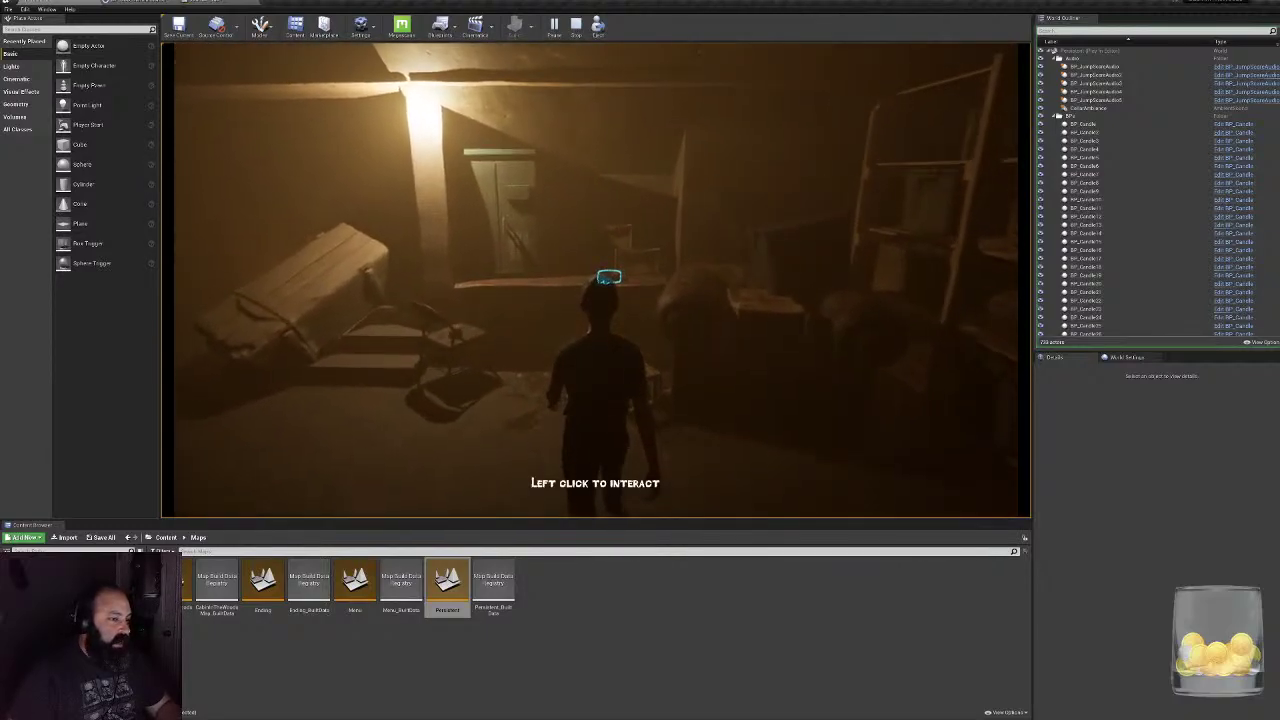
key("w")
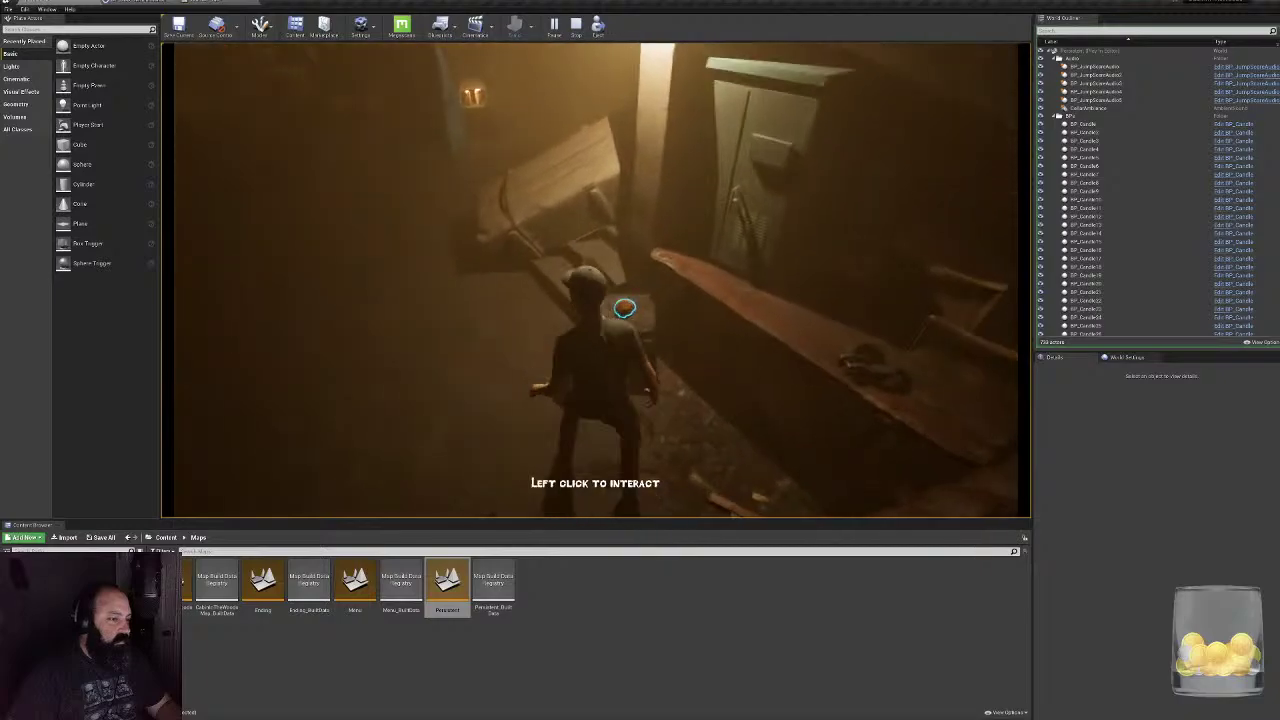
key("w")
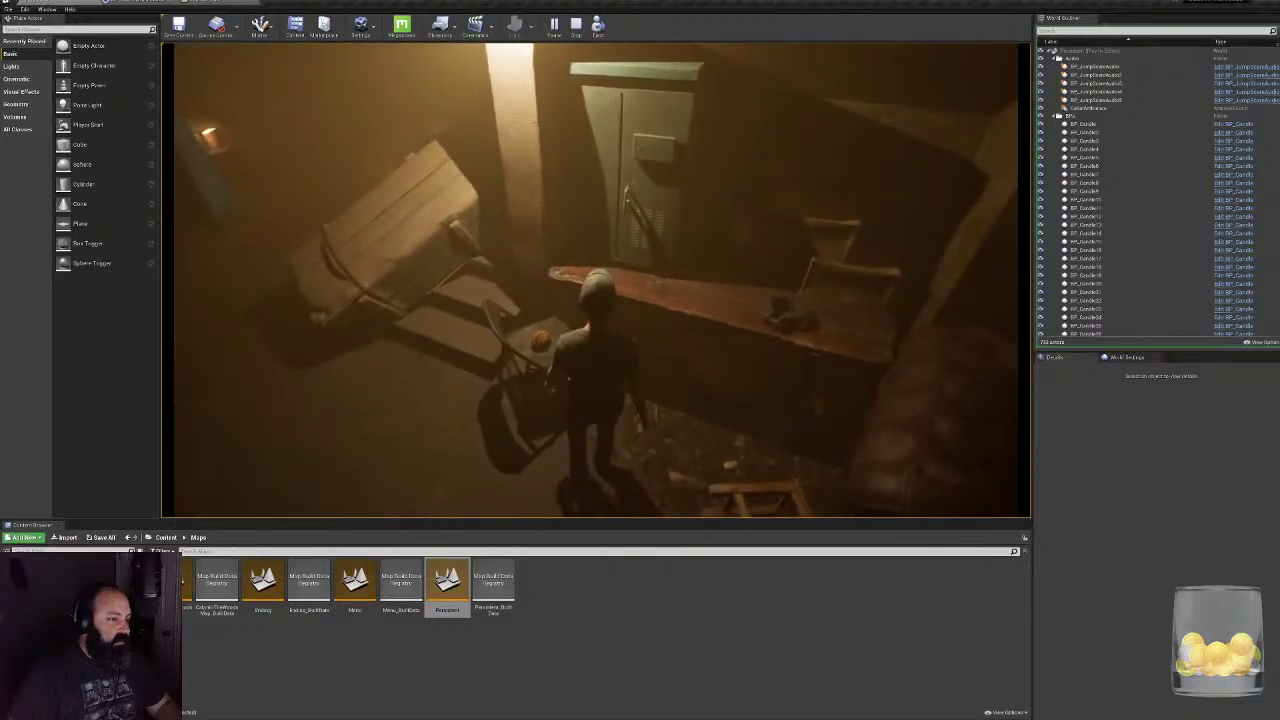
key("w")
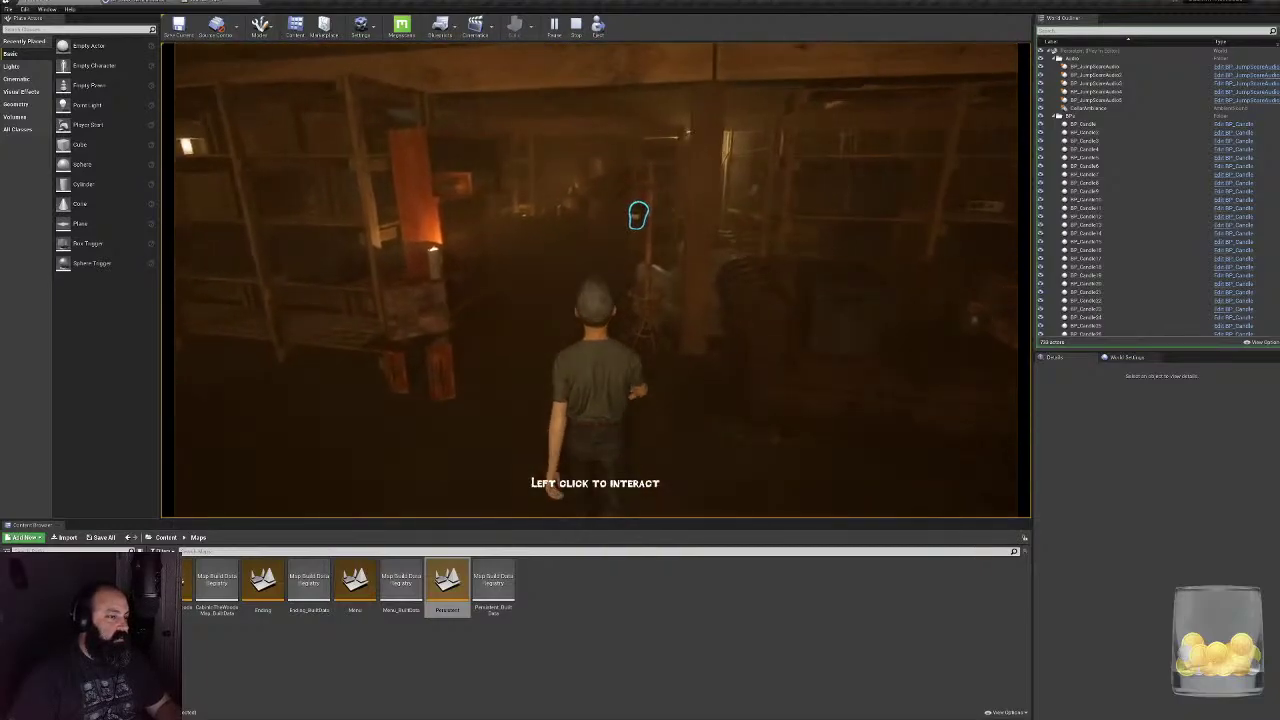
key("w")
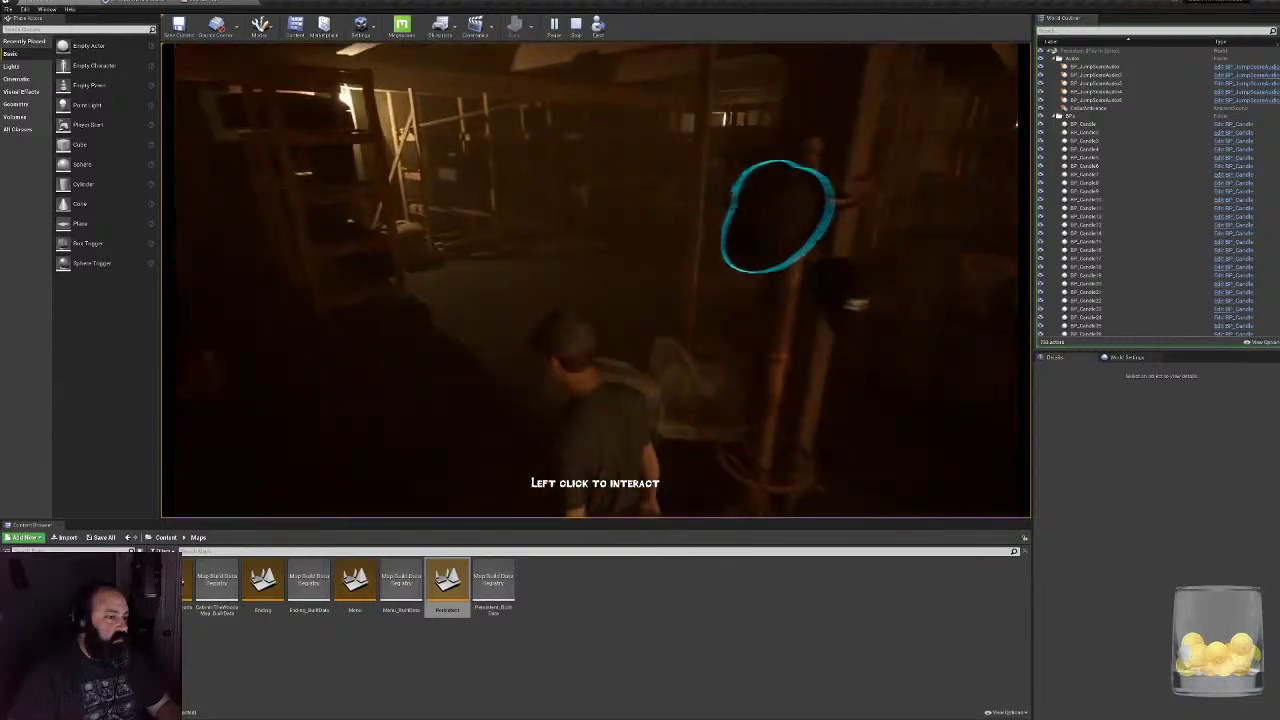
key("w")
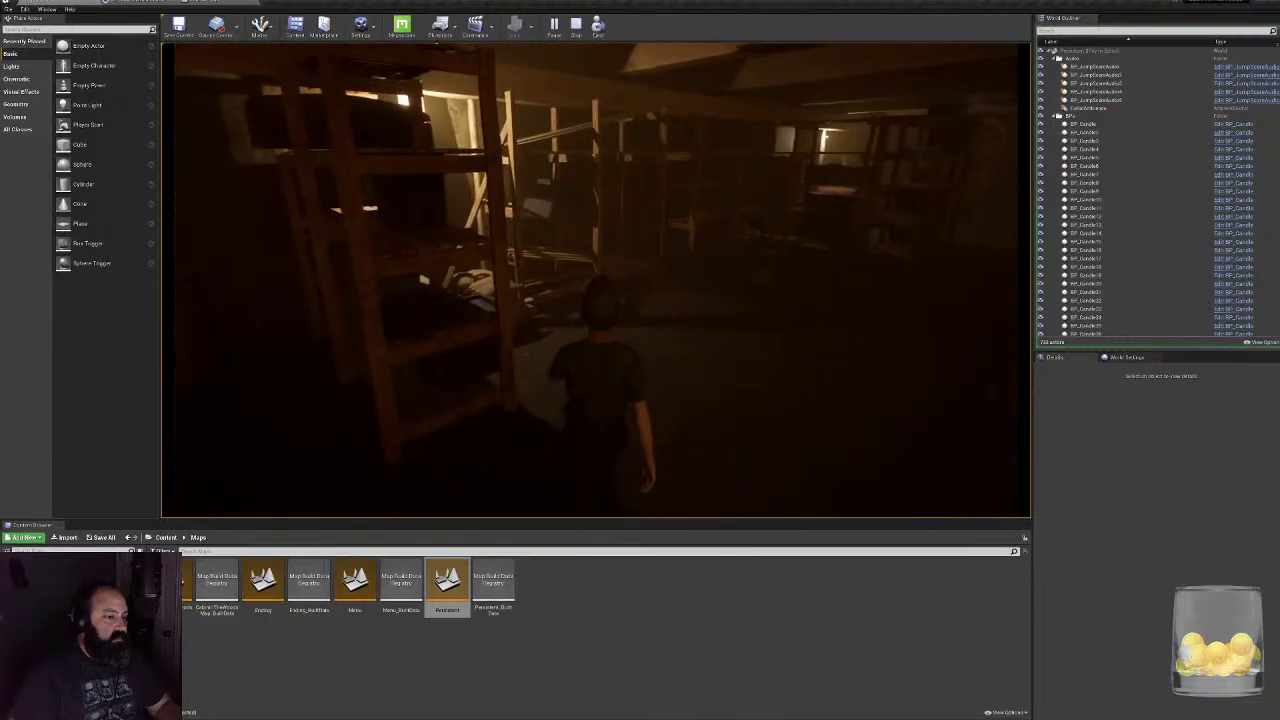
key("w")
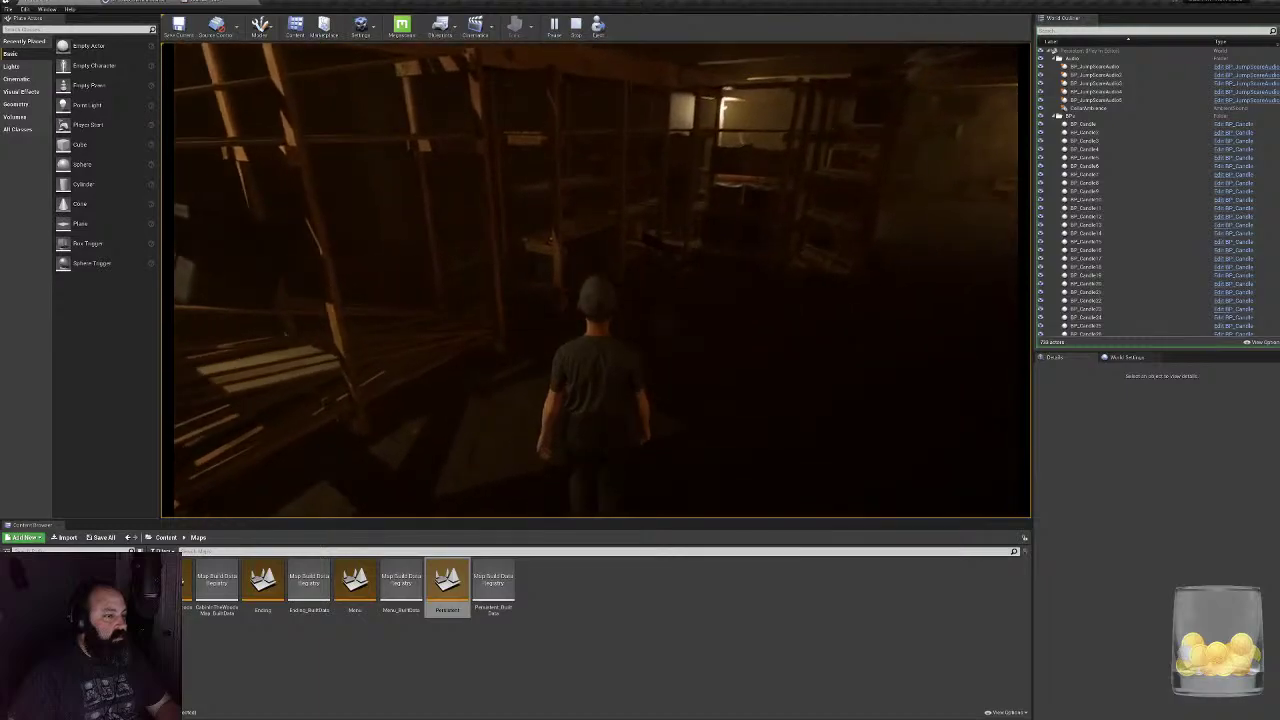
key("w")
key("w")
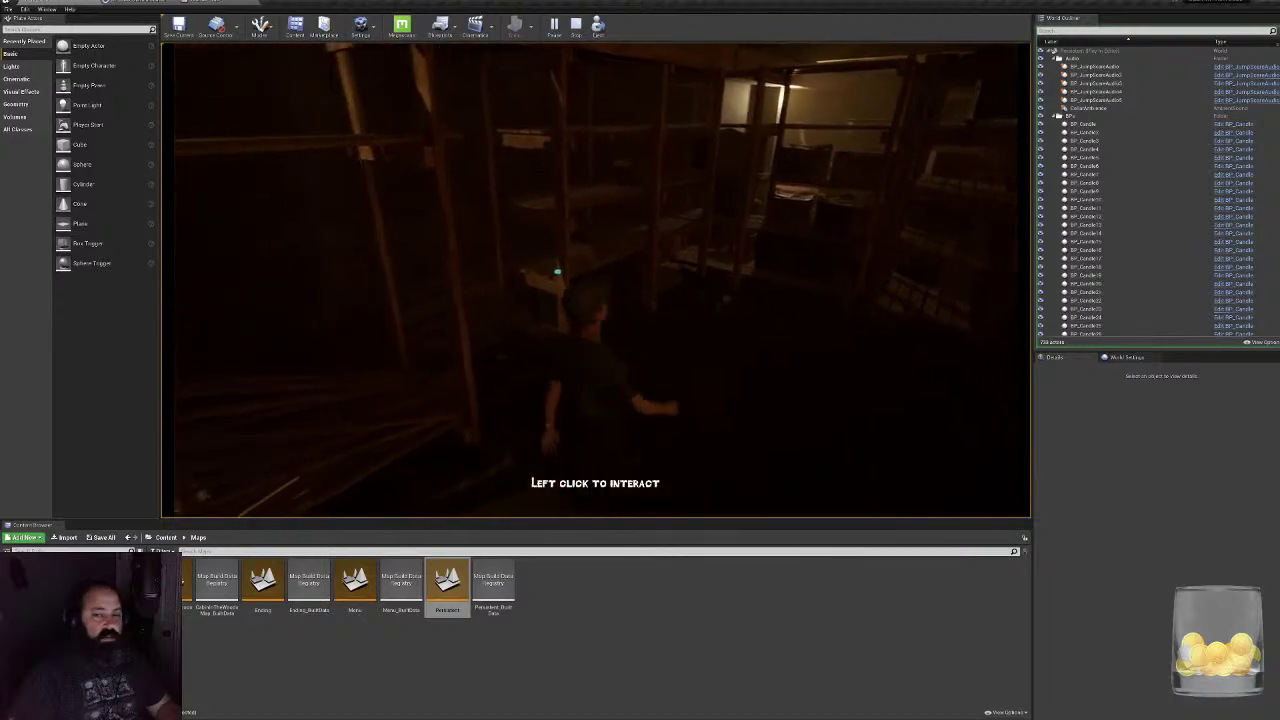
key("w")
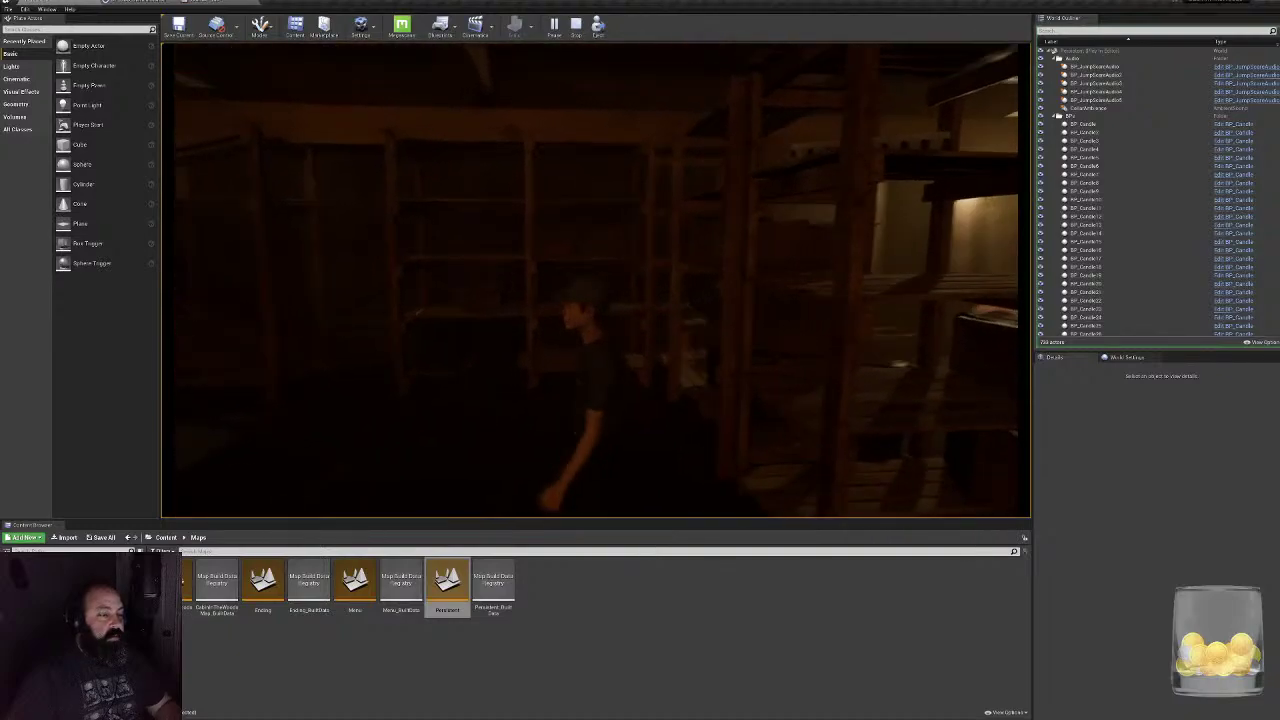
key("w")
key("s")
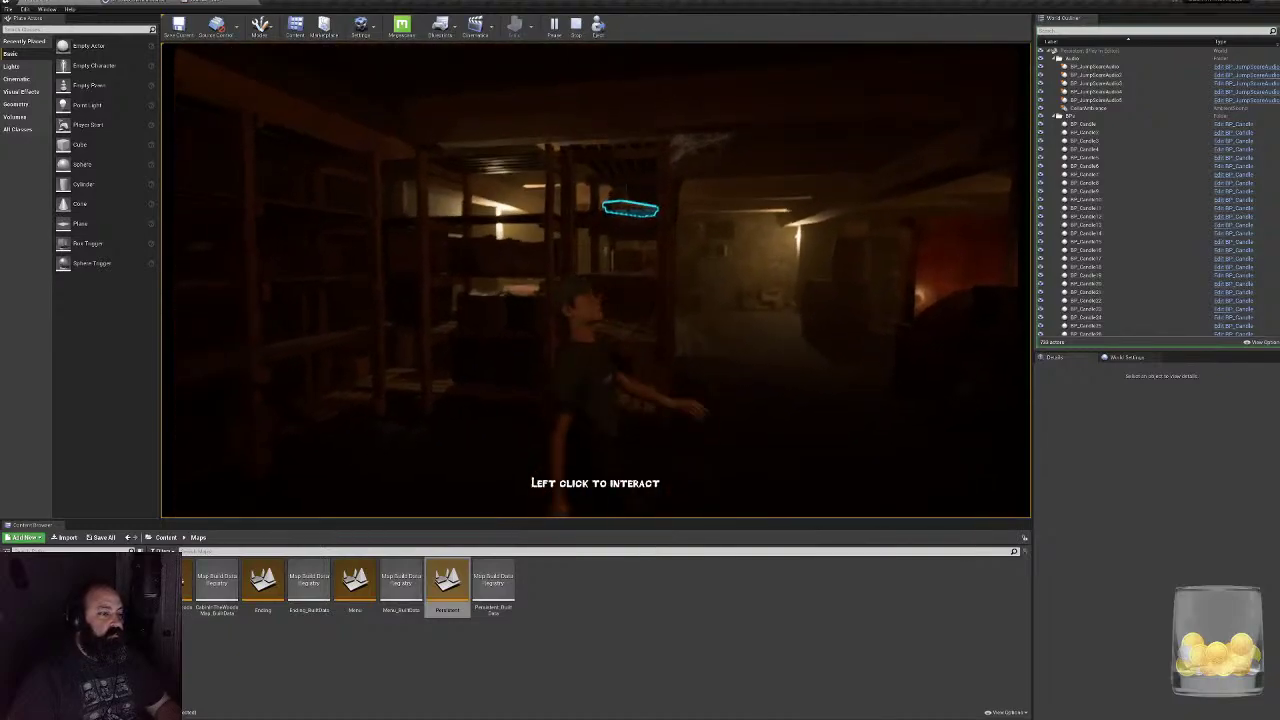
key("w")
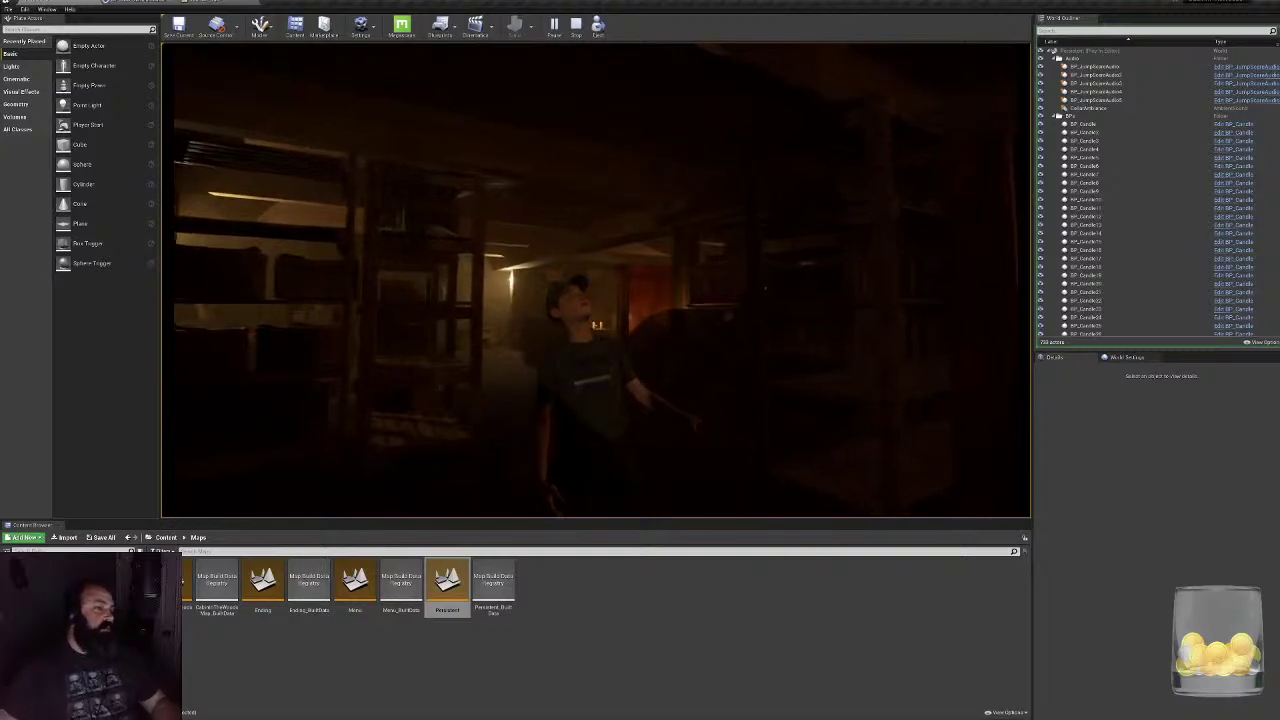
key("Escape")
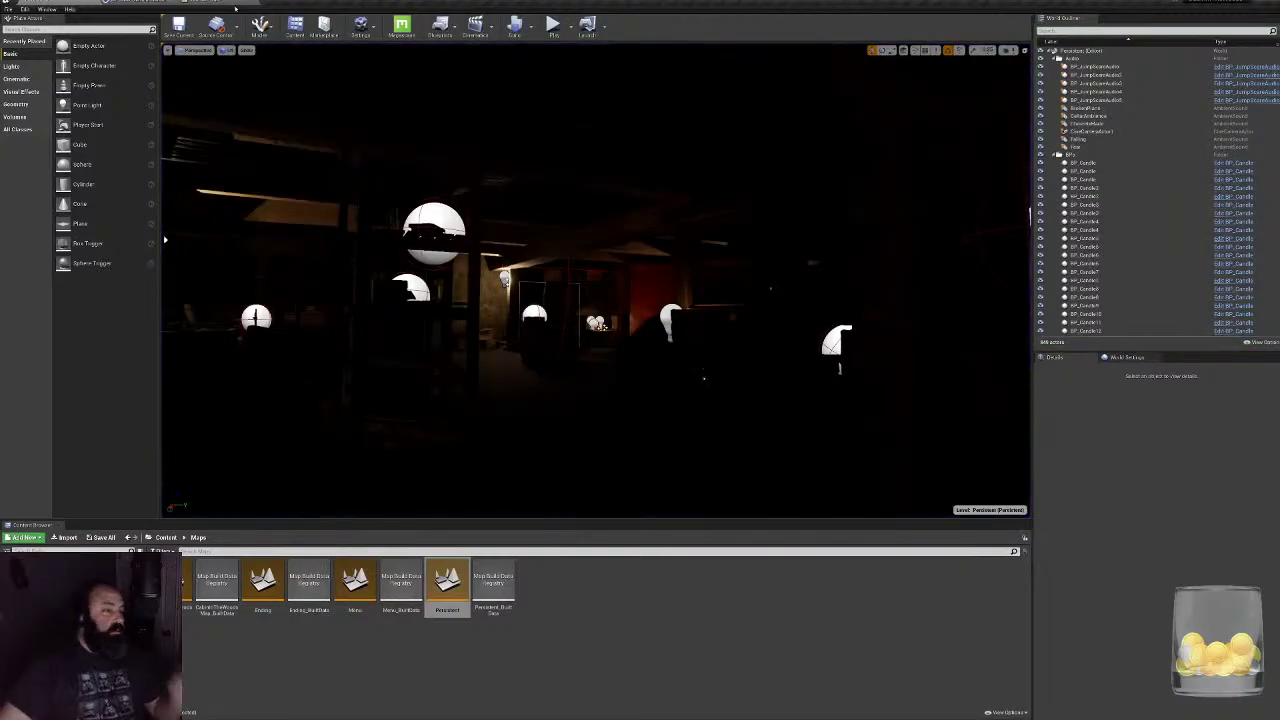
- In AnimBP_Kid's AnimGraph, set Rotation Space to World Space on all five Transform (Modify) Bone nodes
left_click(215, 4)
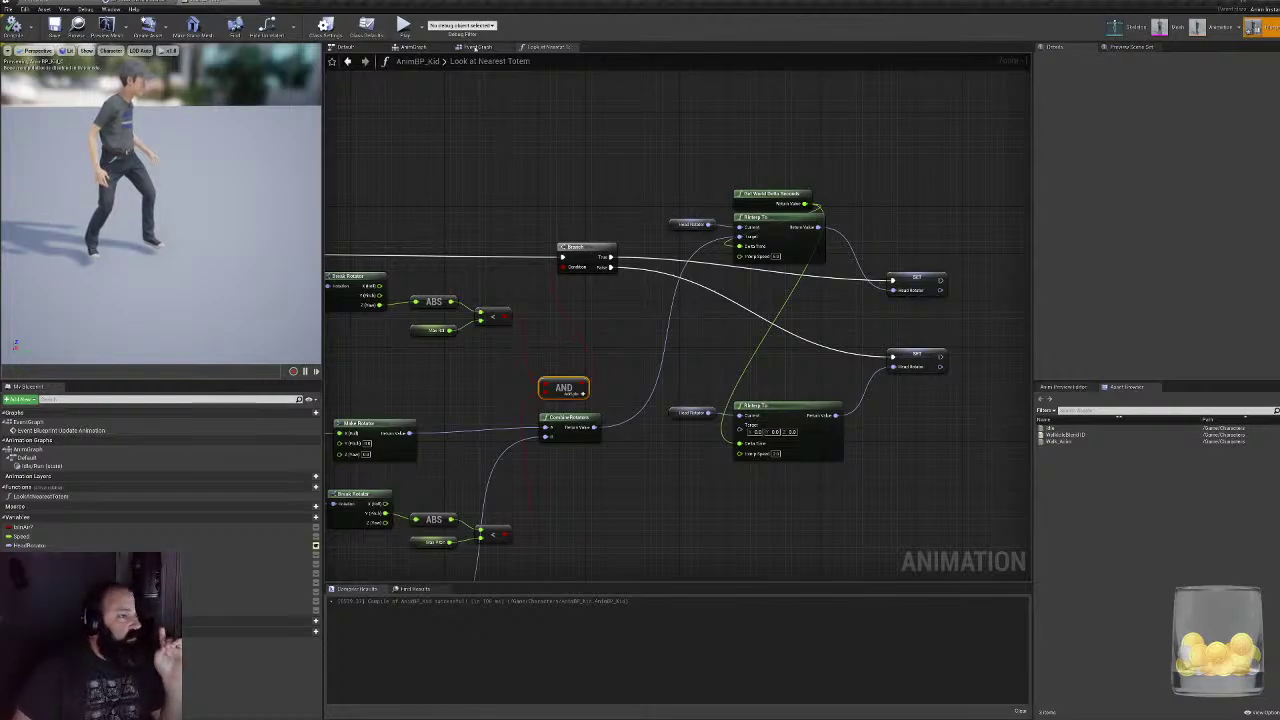
left_click(428, 48)
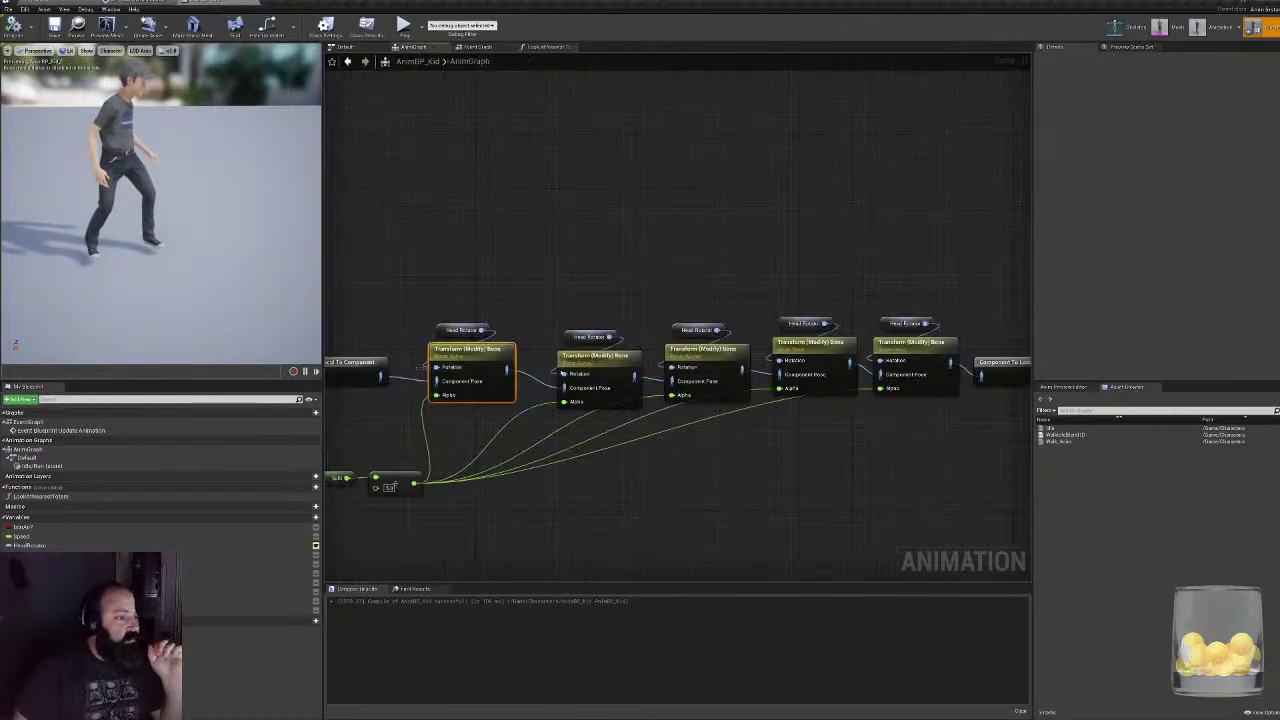
left_click_drag(563, 373, 911, 349)
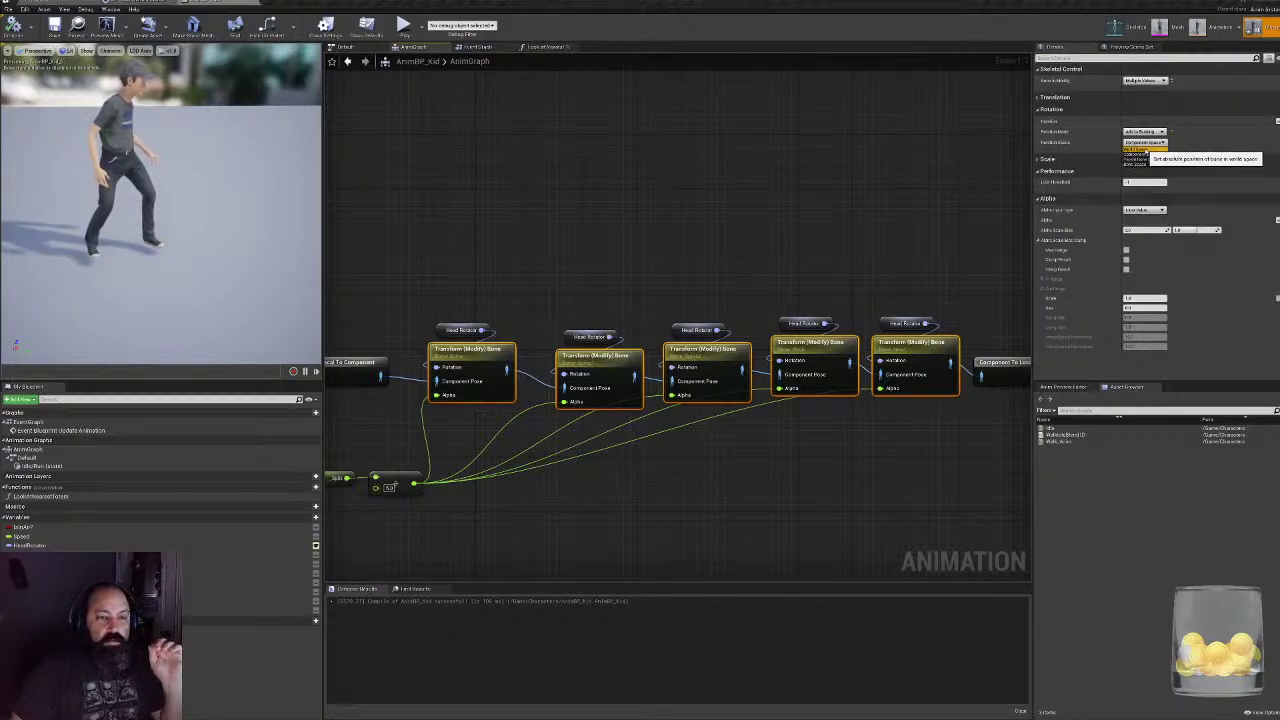
left_click(1138, 148)
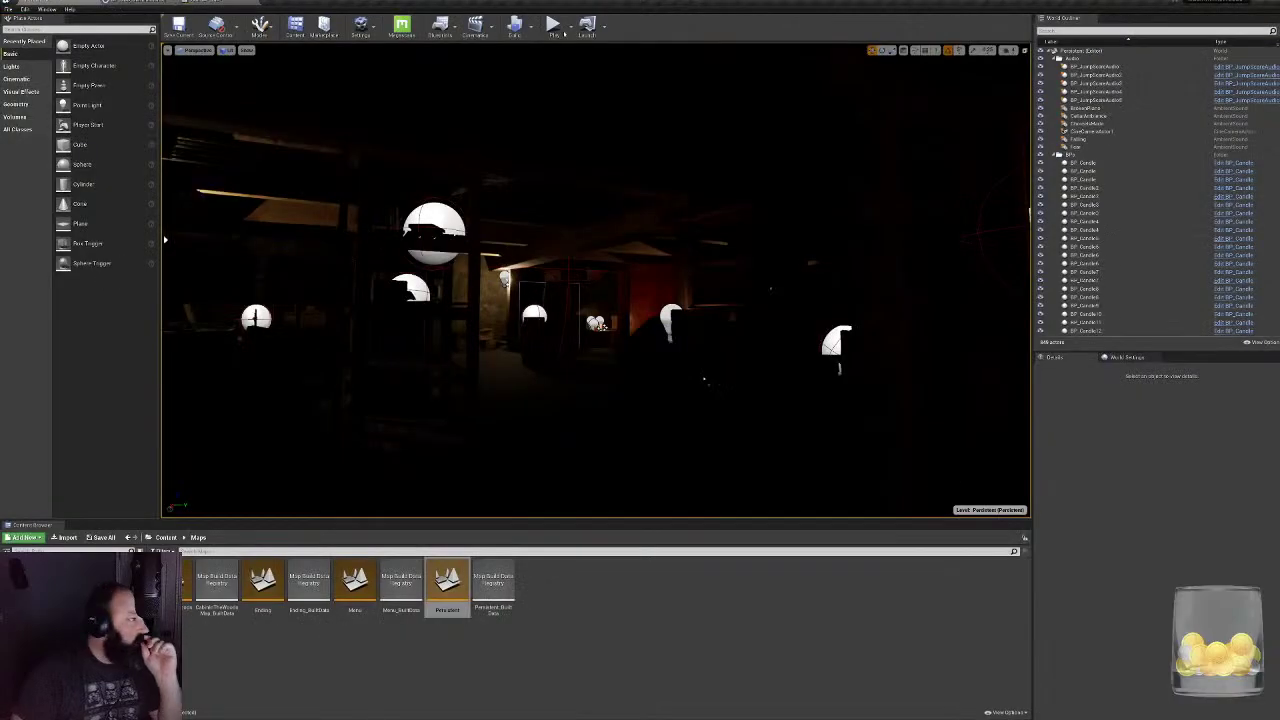
- Play the level, submit the start form with asd as both entries, and examine the character's head movement before ending play
left_click(558, 24)
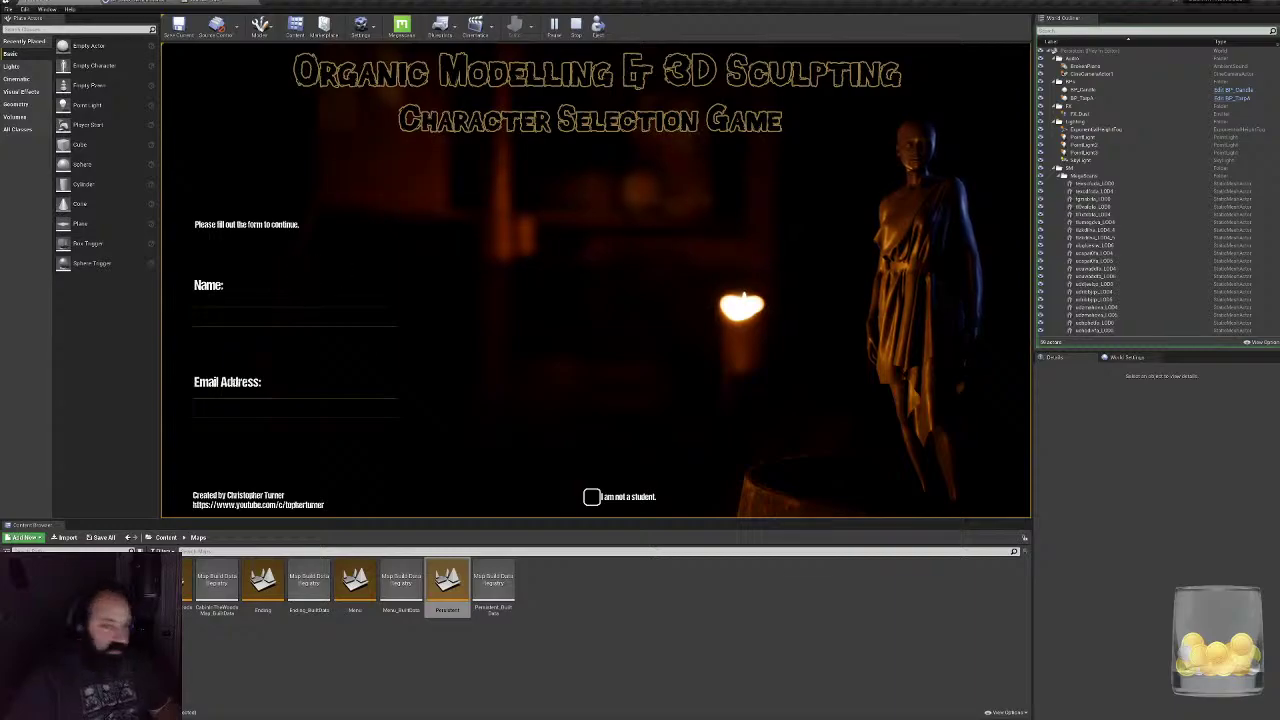
type("asd")
left_click(294, 408)
type("asd")
left_click(968, 440)
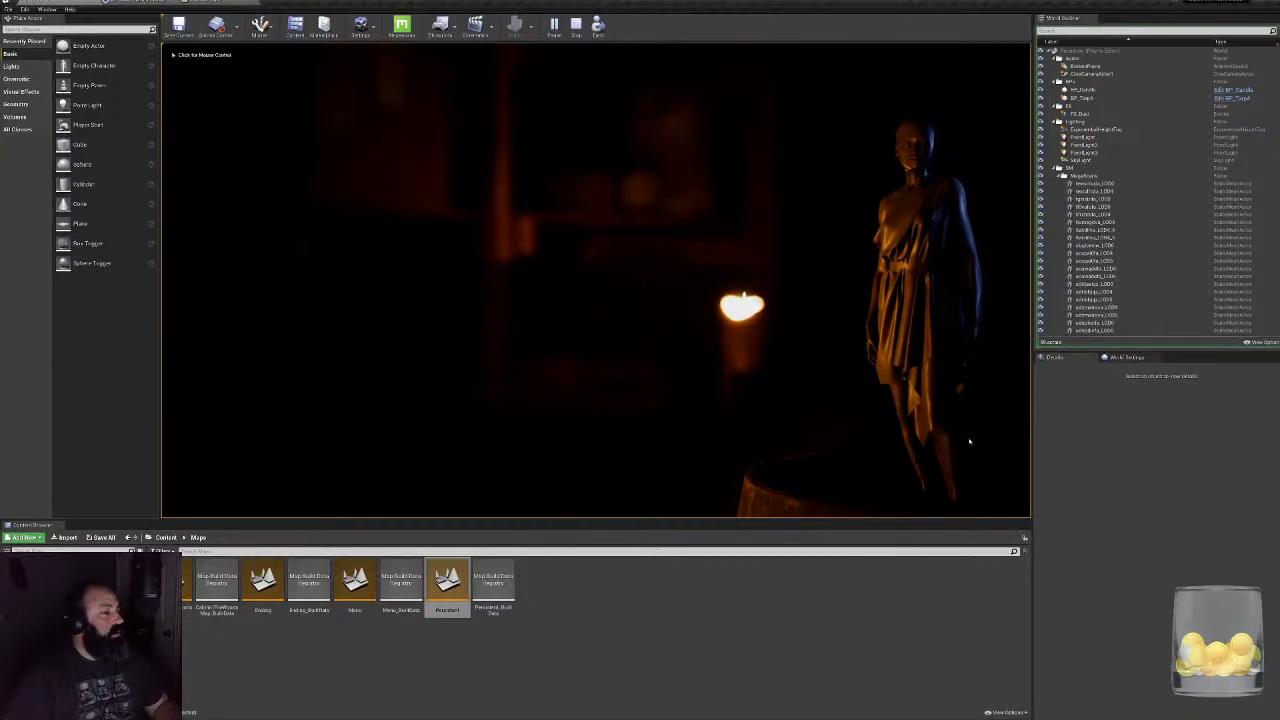
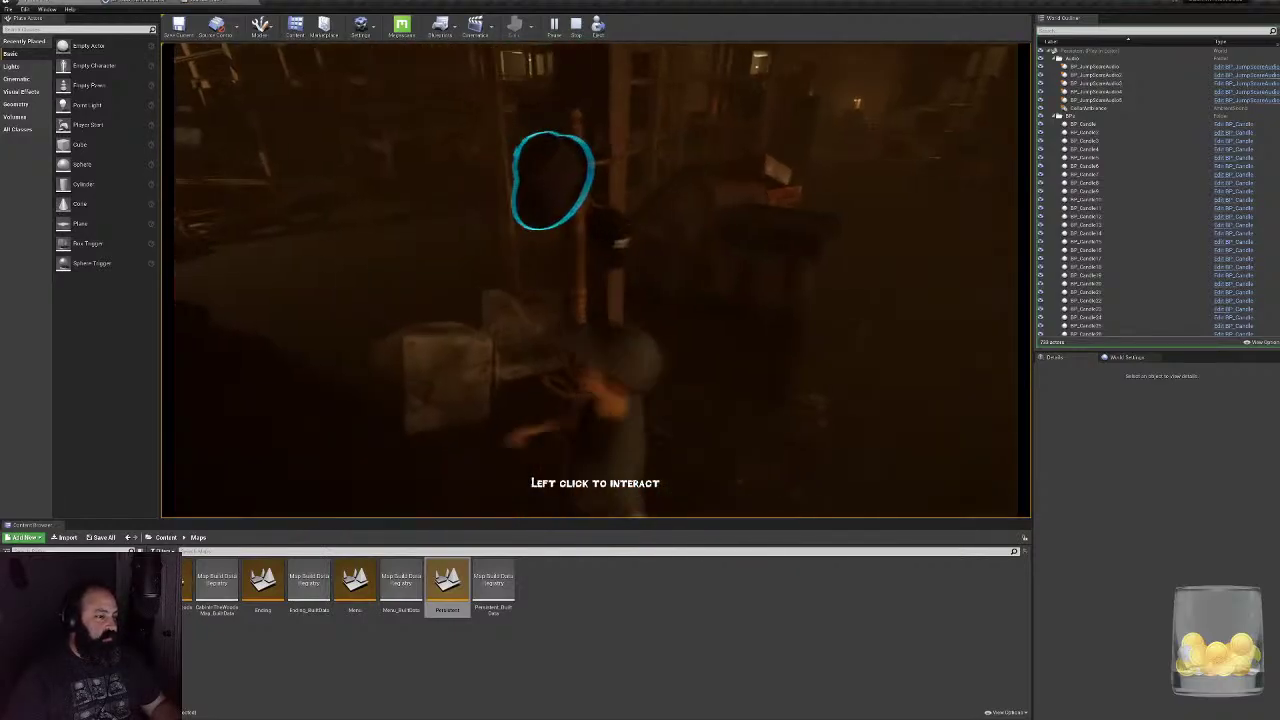
key("Escape")
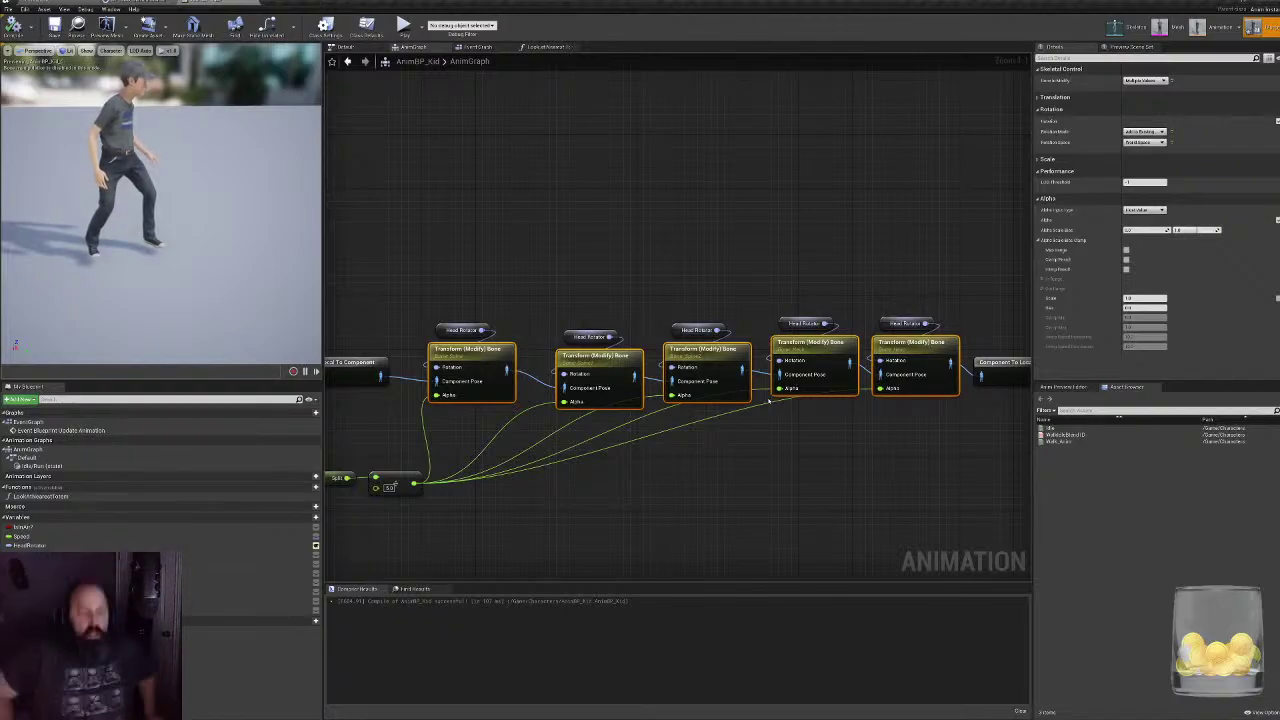
- In AnimBP_Kid's AnimGraph, set Rotation Space to Bone Space on all five Transform (Modify) Bone nodes
left_click(1148, 80)
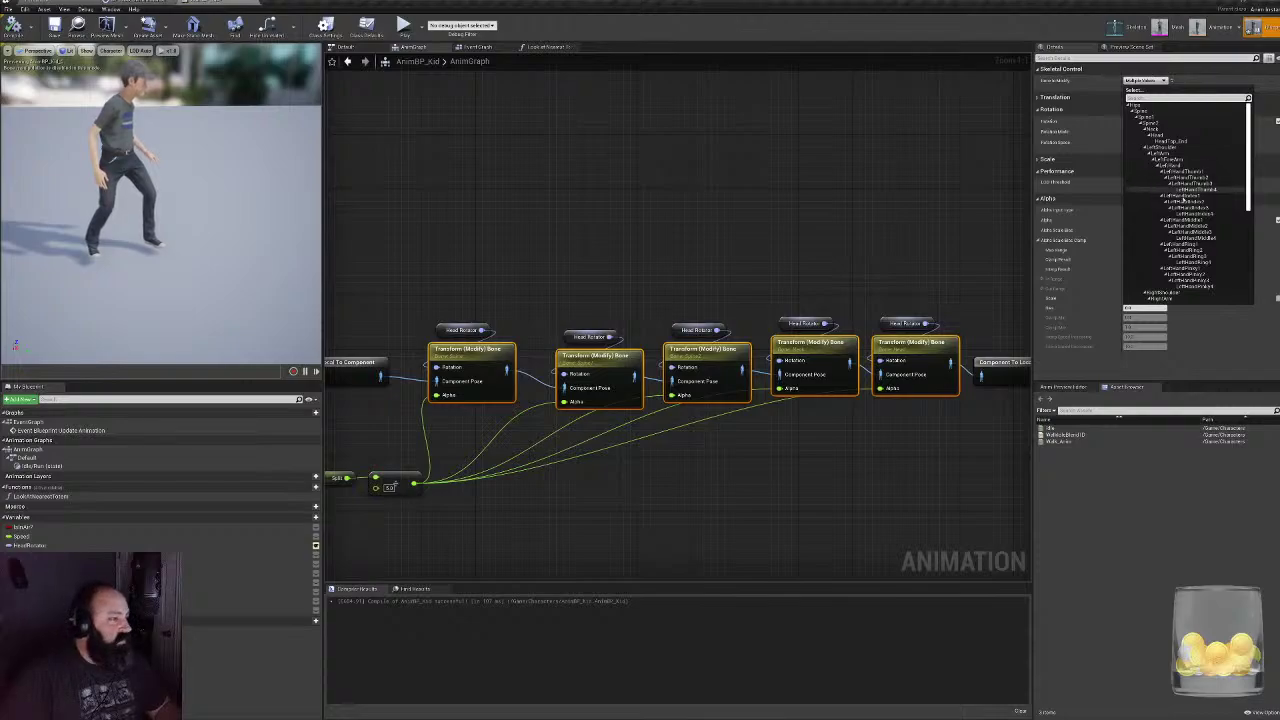
left_click(880, 163)
left_click(398, 268)
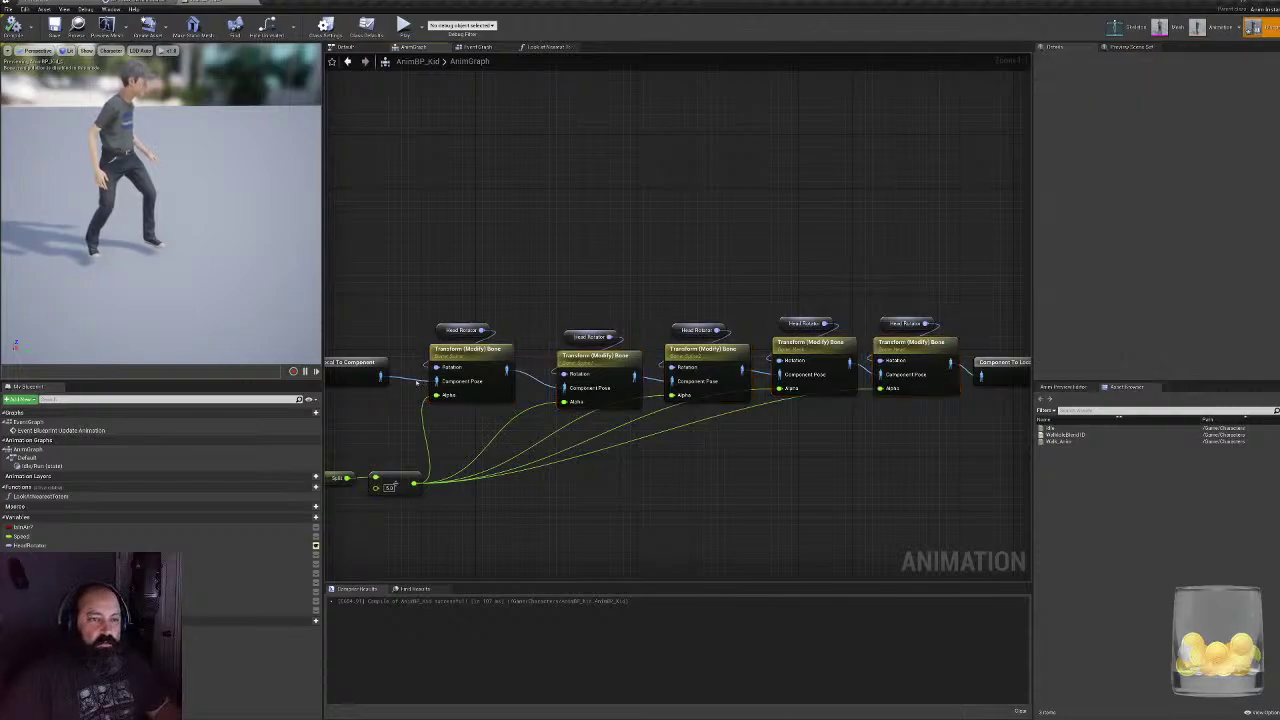
left_click_drag(409, 373, 955, 390)
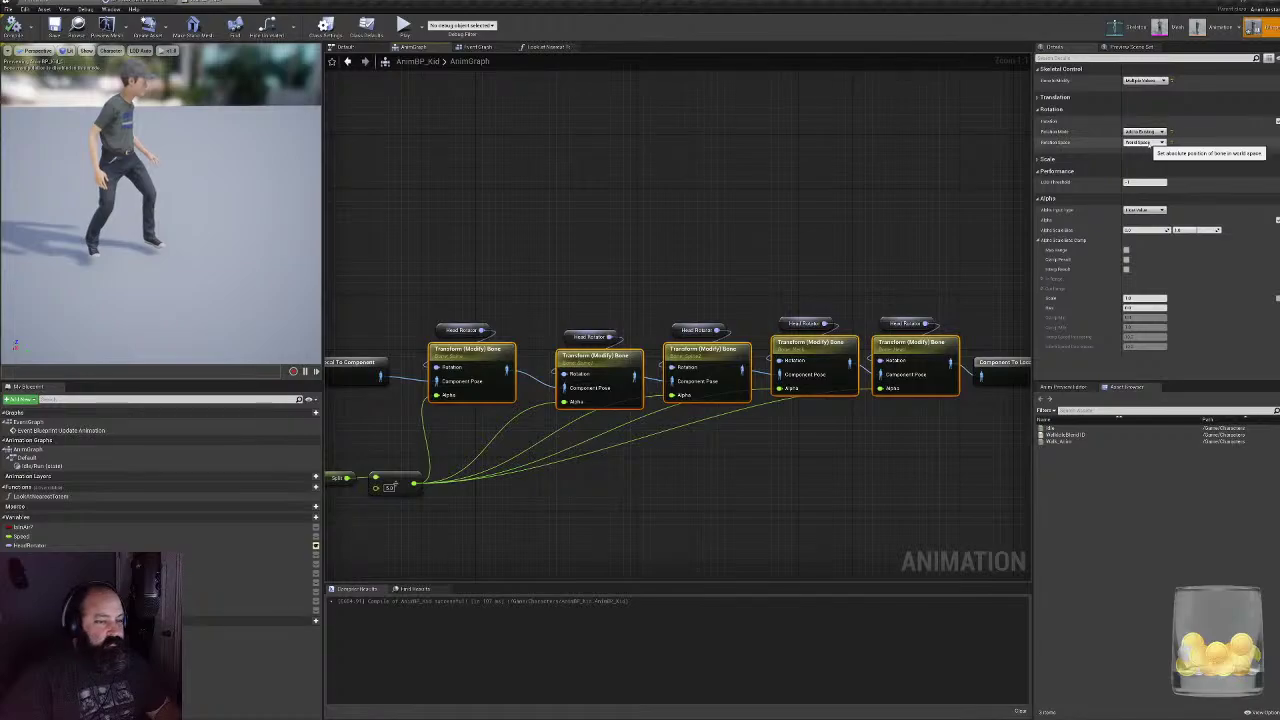
left_click(1148, 164)
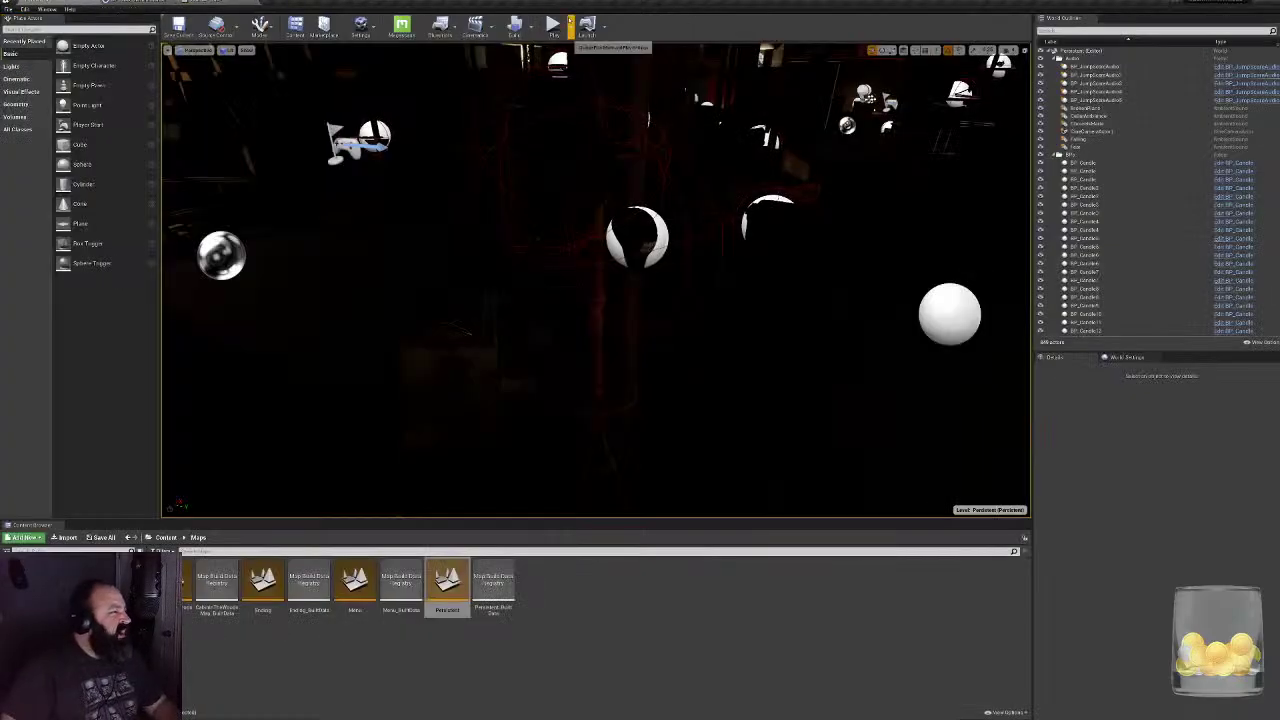
- Play the level past the start form and walk around the candles, barrels and shelves to examine the head movement, ending play when finished
left_click(558, 23)
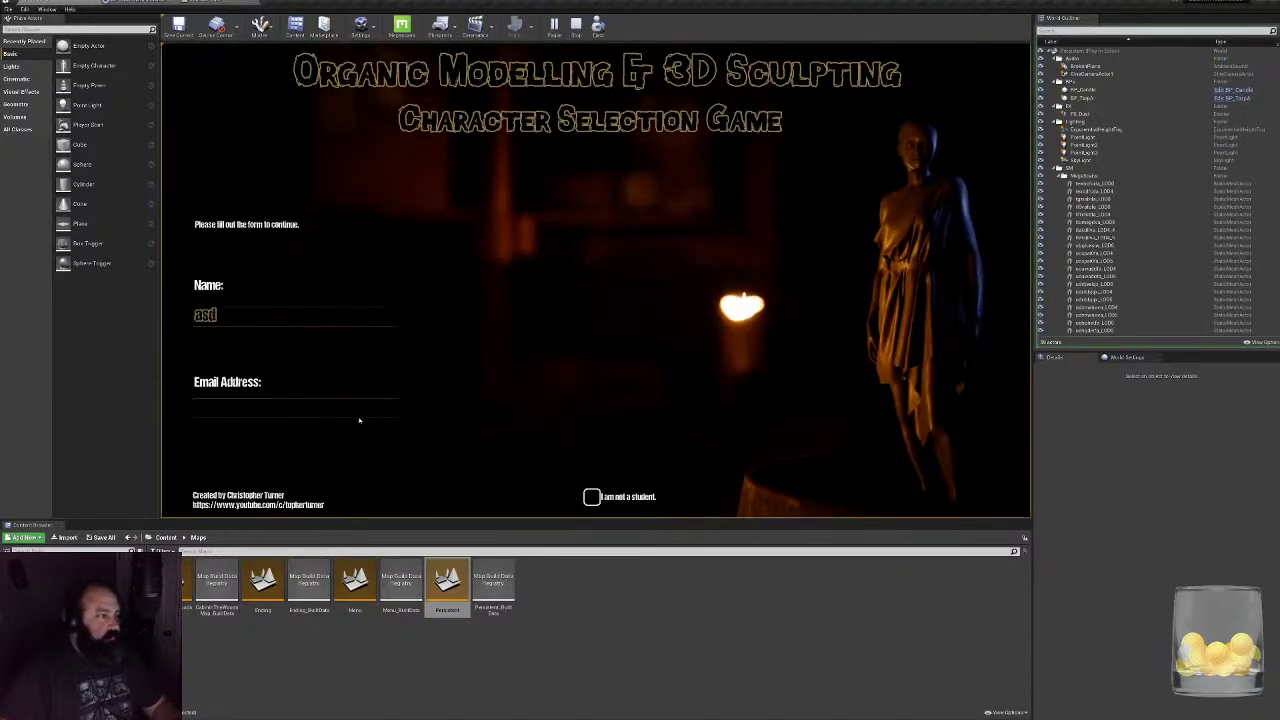
left_click(927, 432)
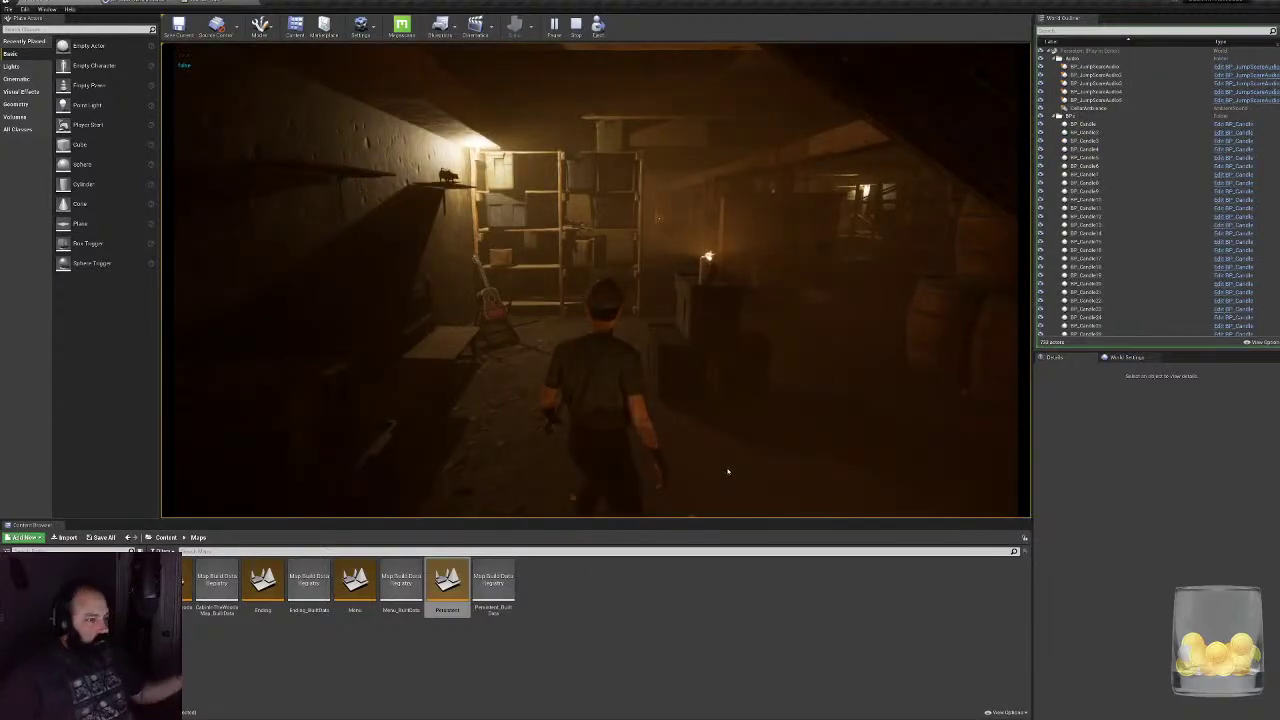
key("w")
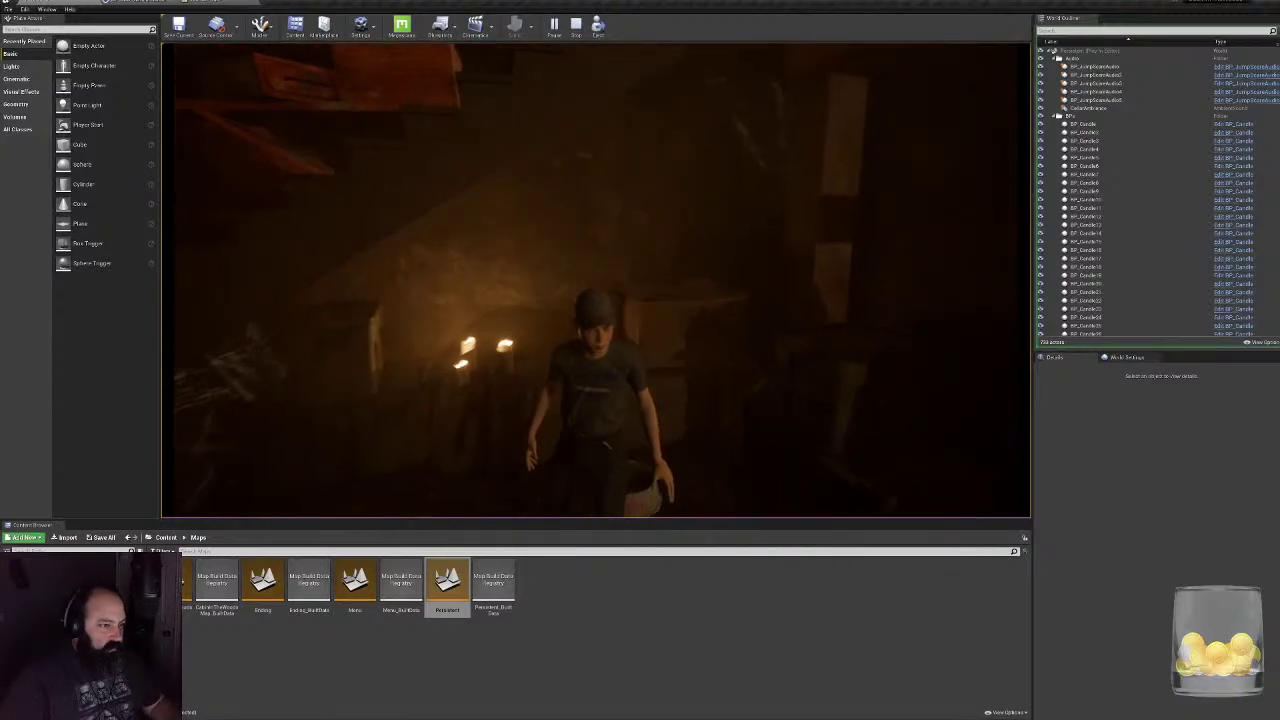
key("w")
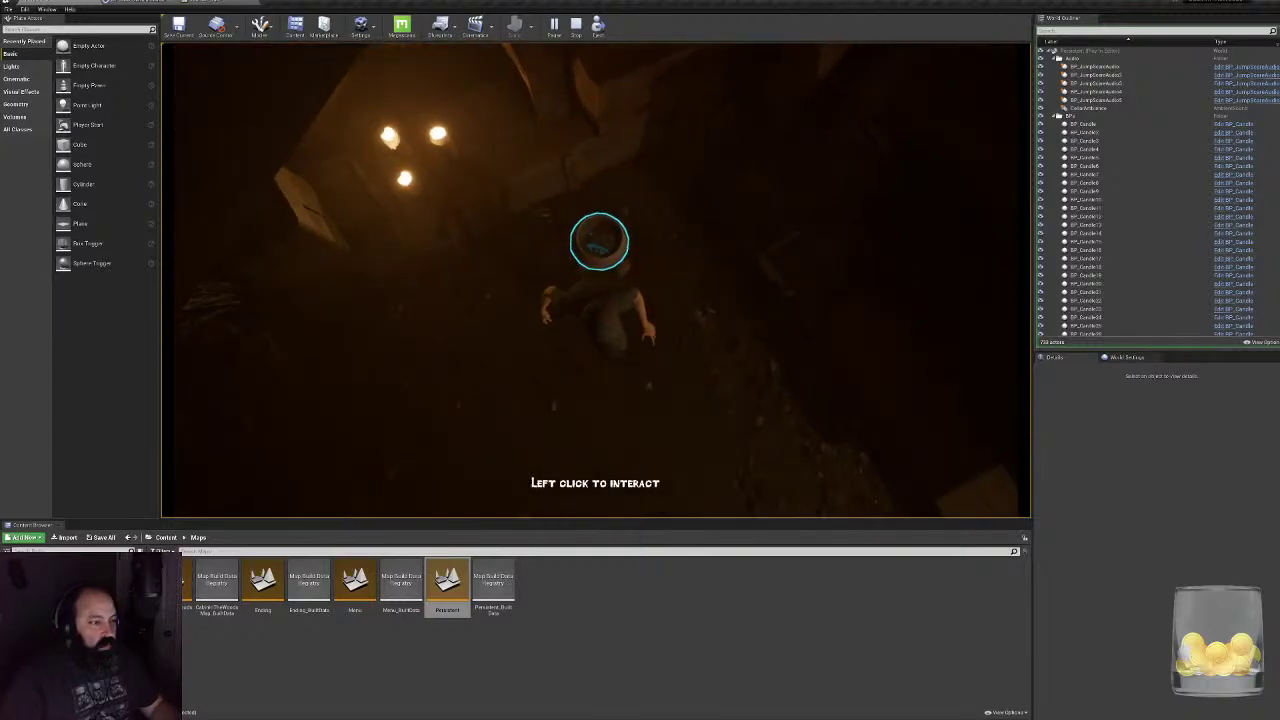
key("w")
key("w")
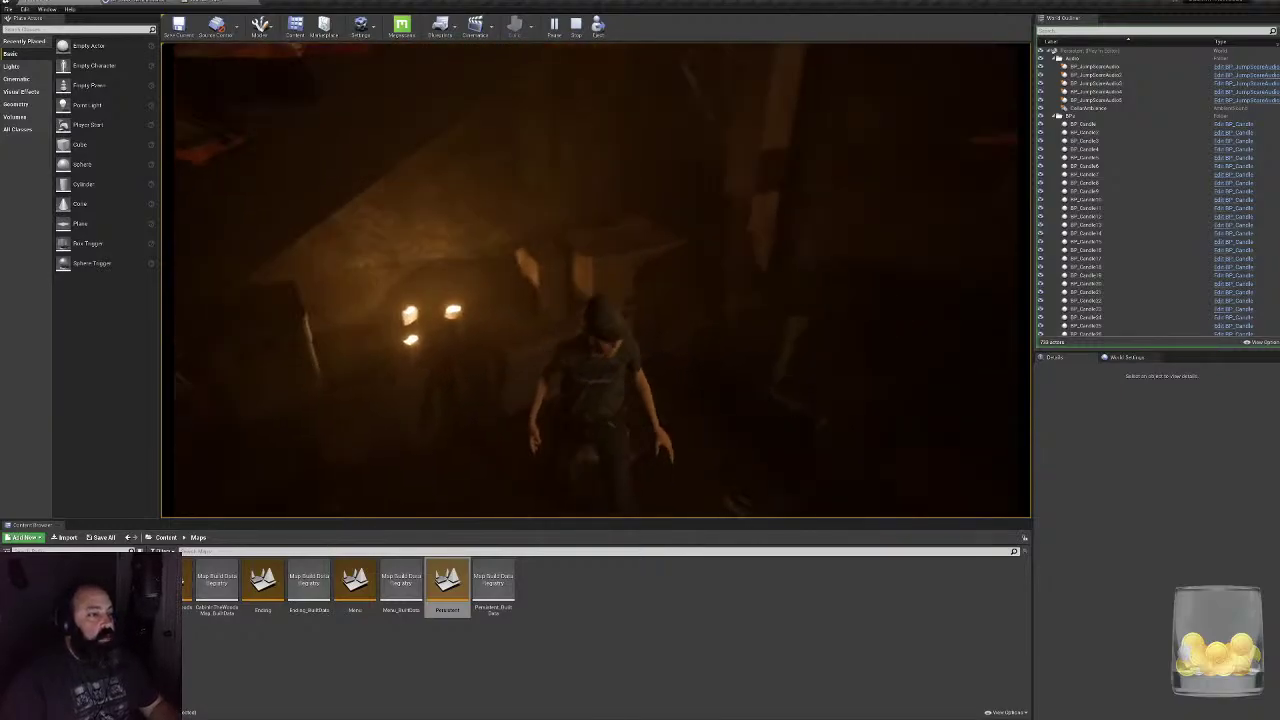
key("w")
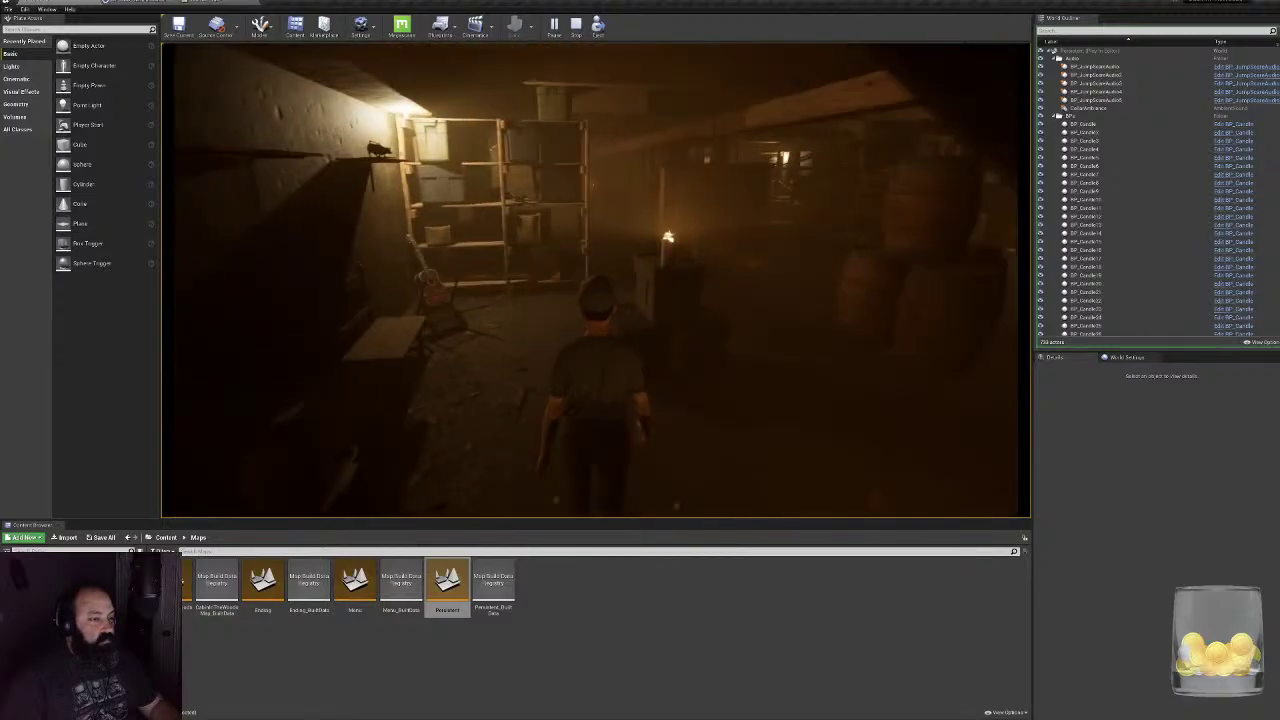
key("w")
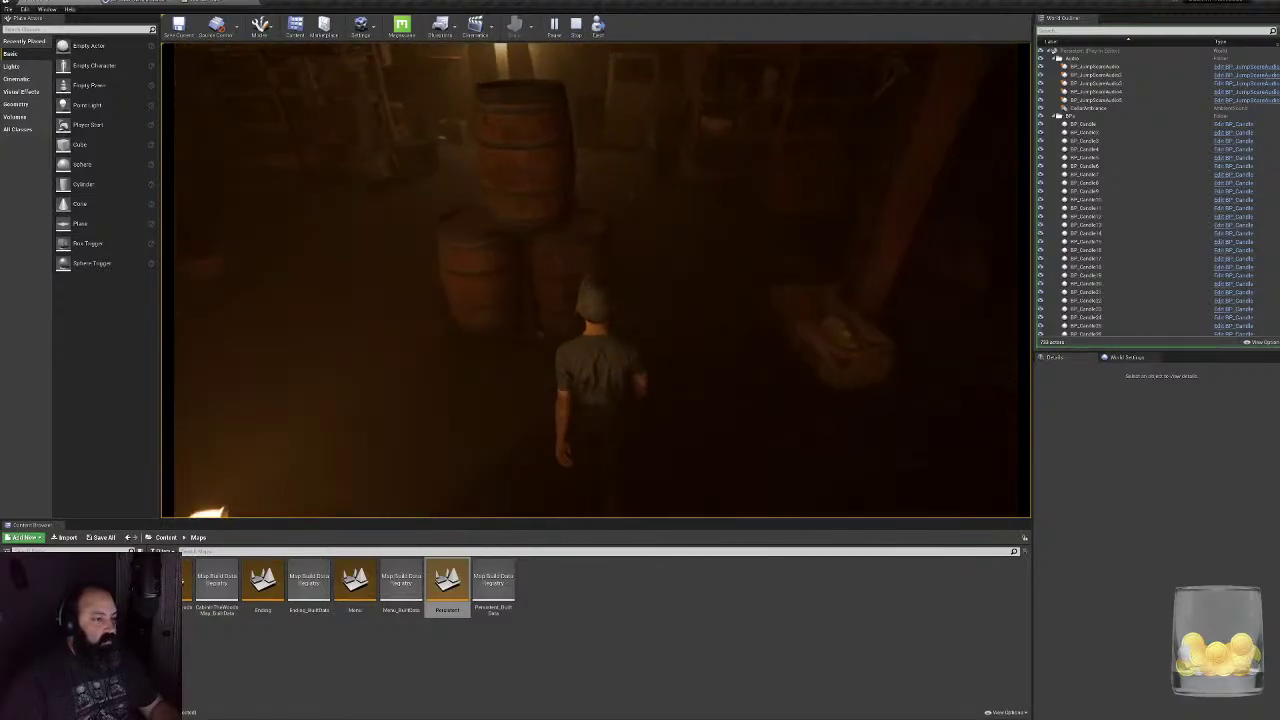
key("w")
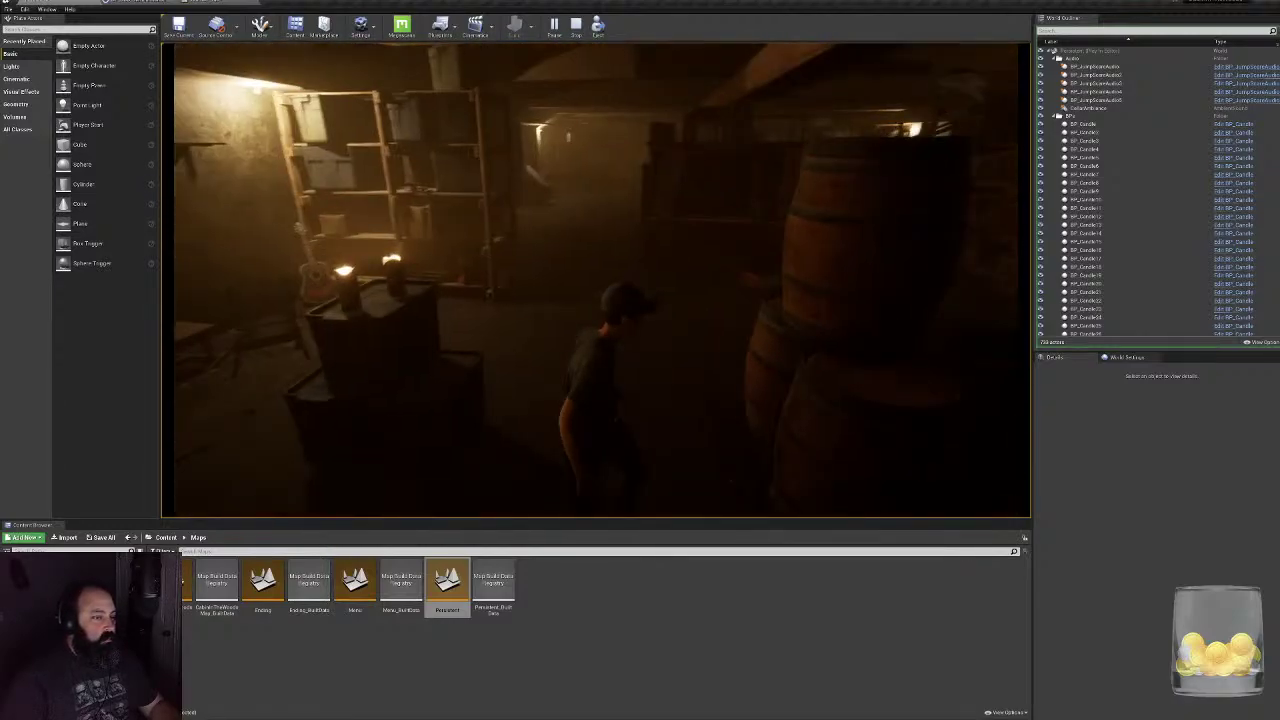
key("w")
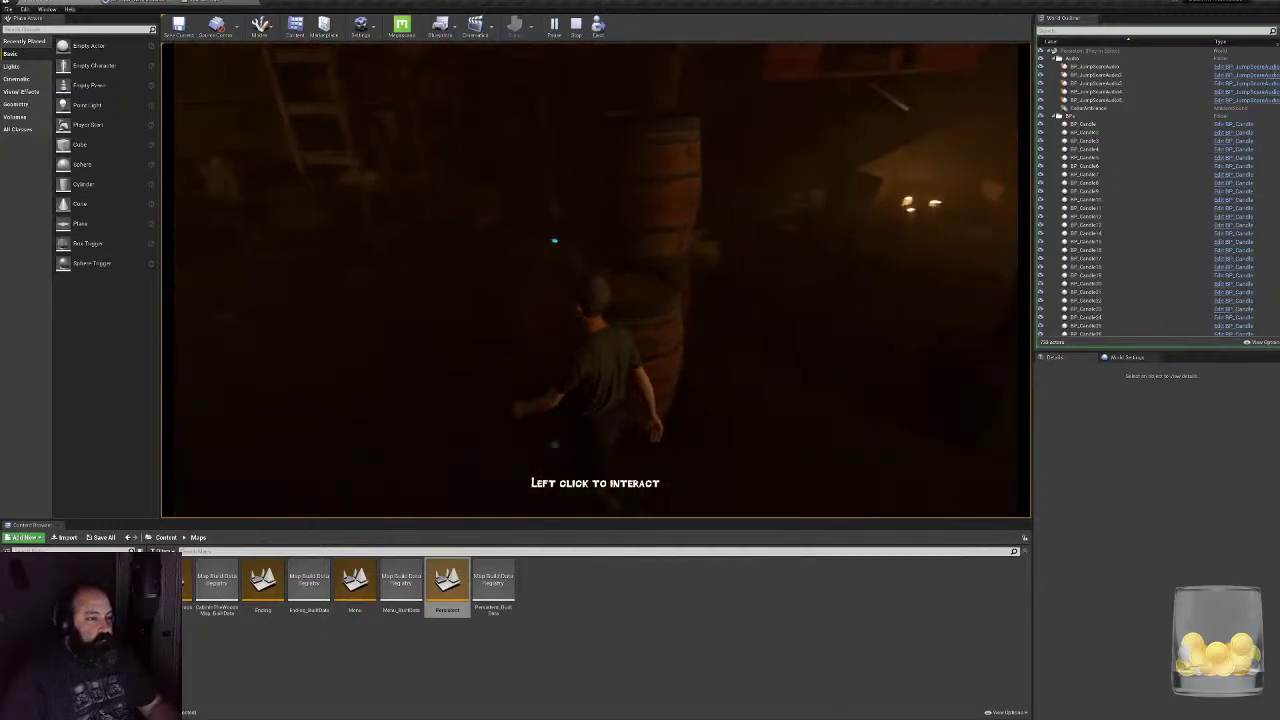
key("w")
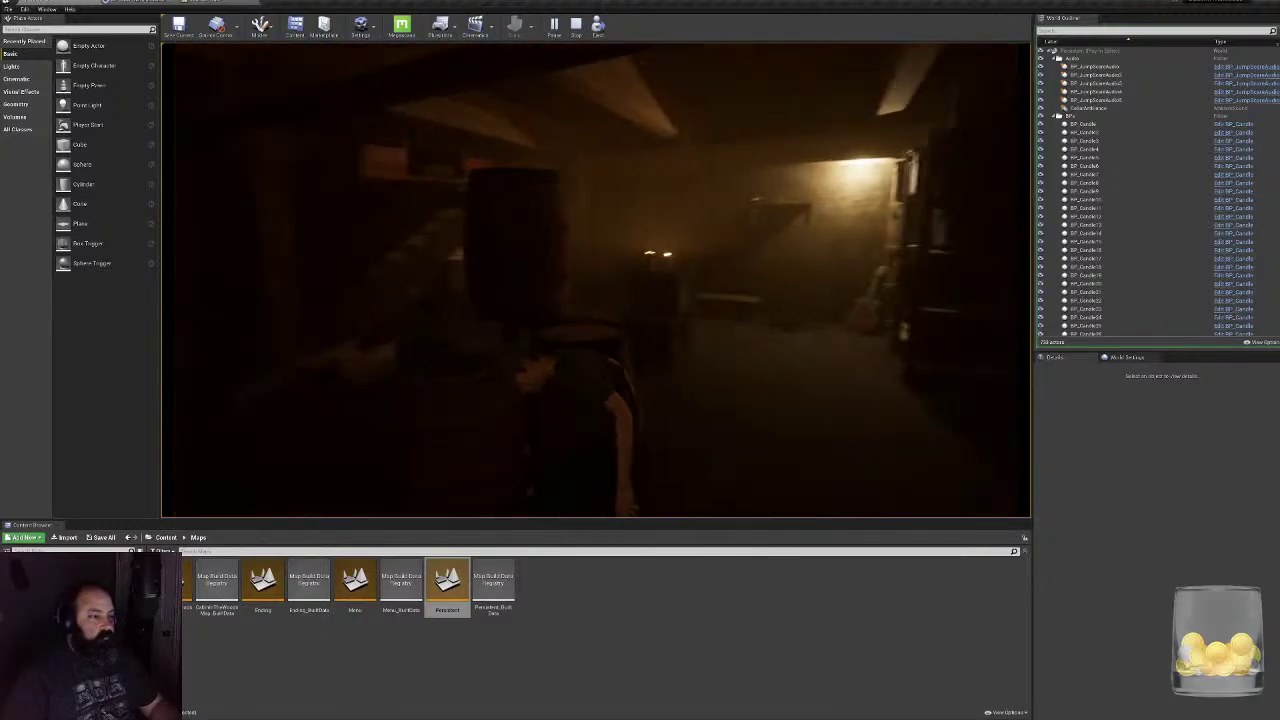
key("w")
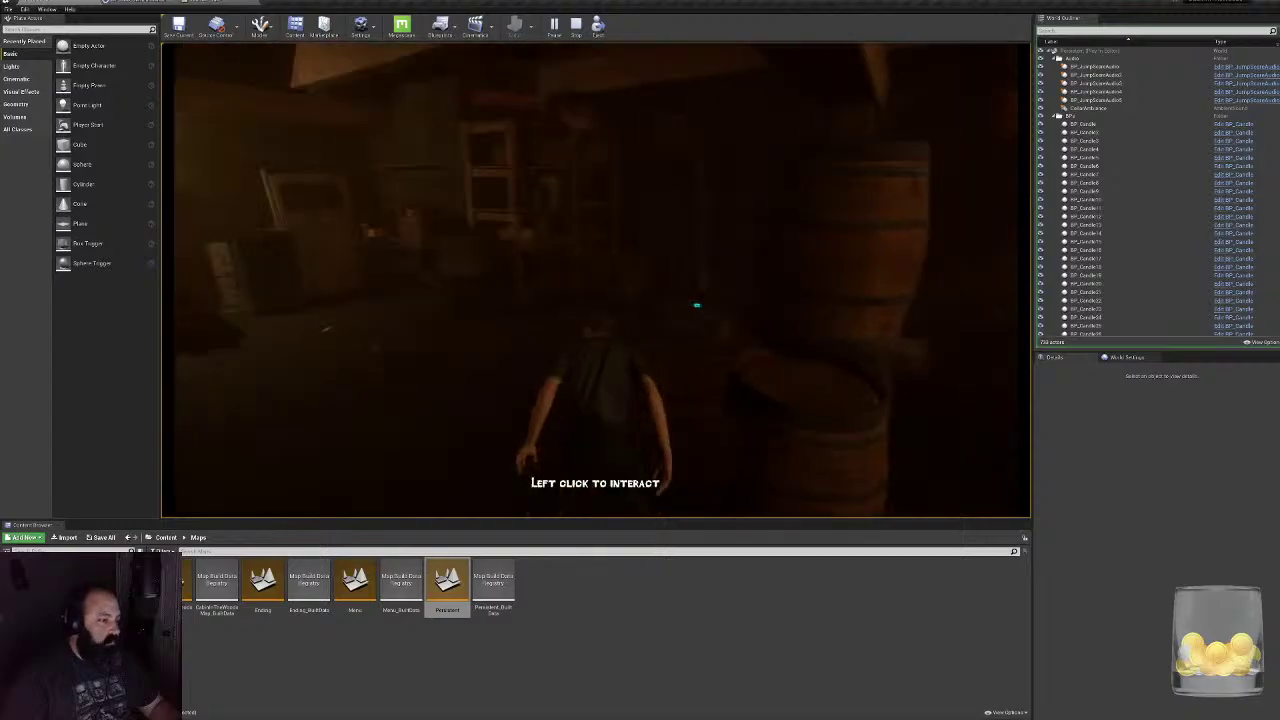
key("w")
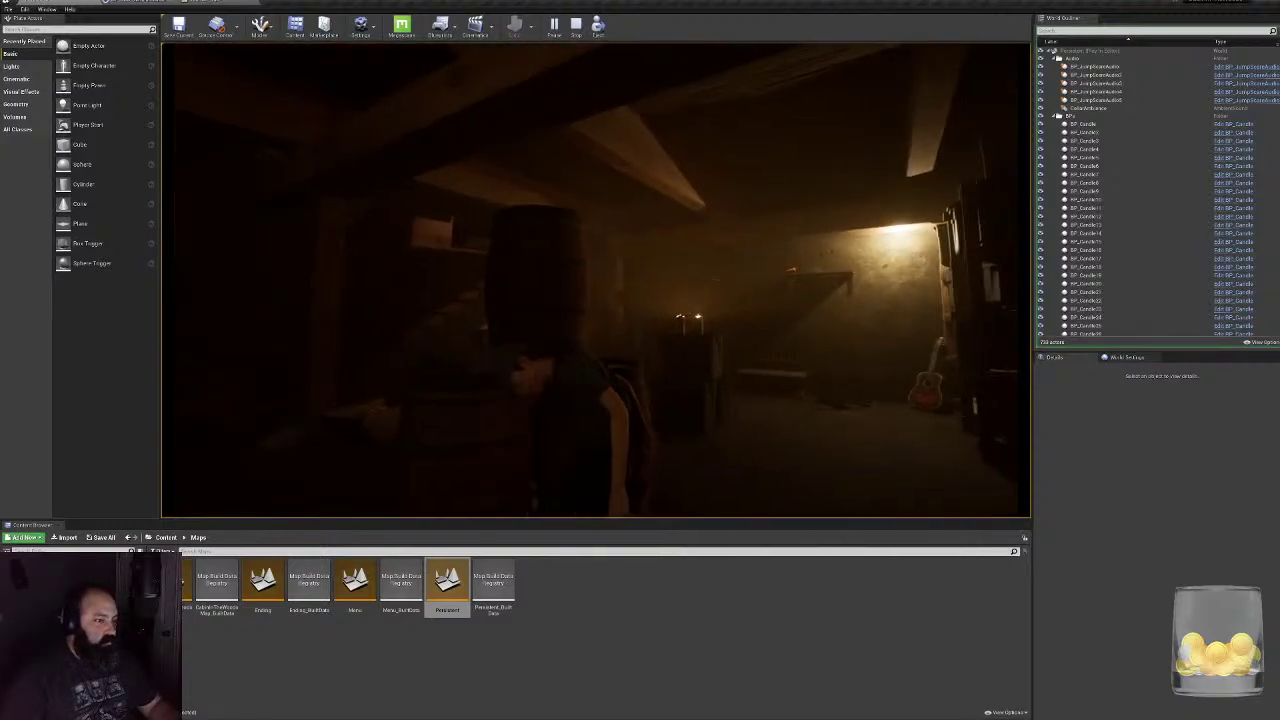
key("w")
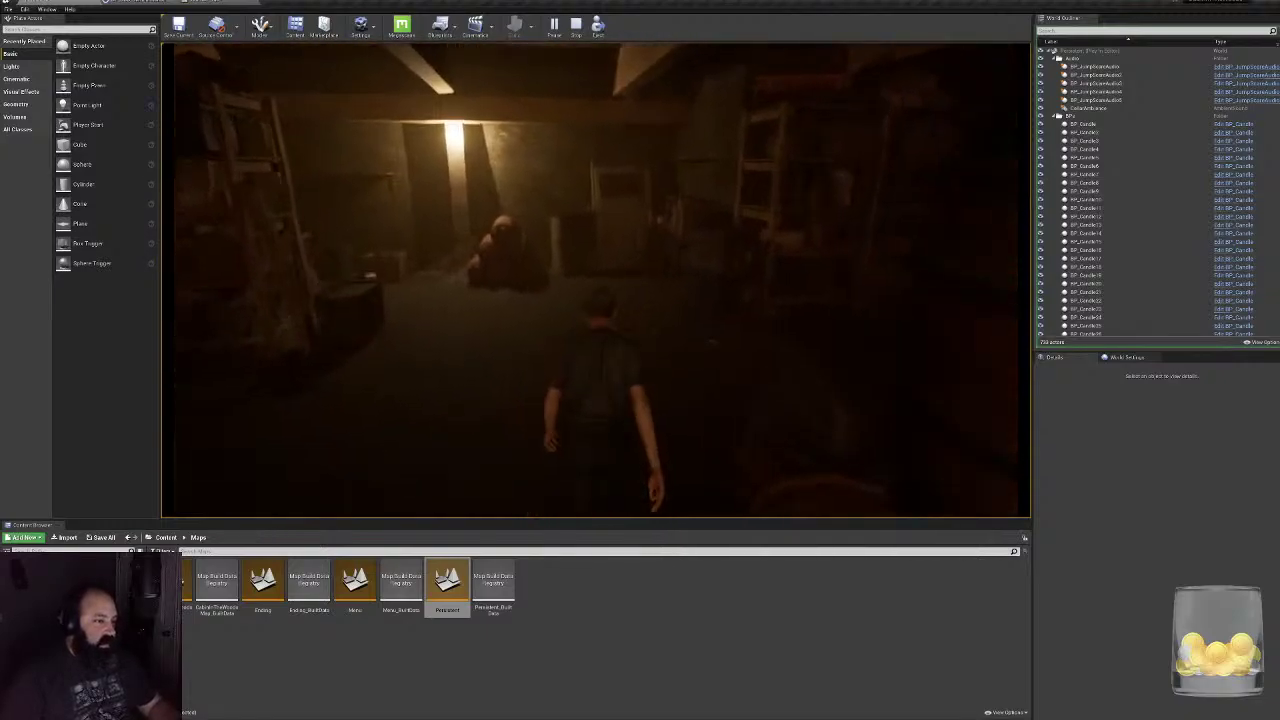
key("w")
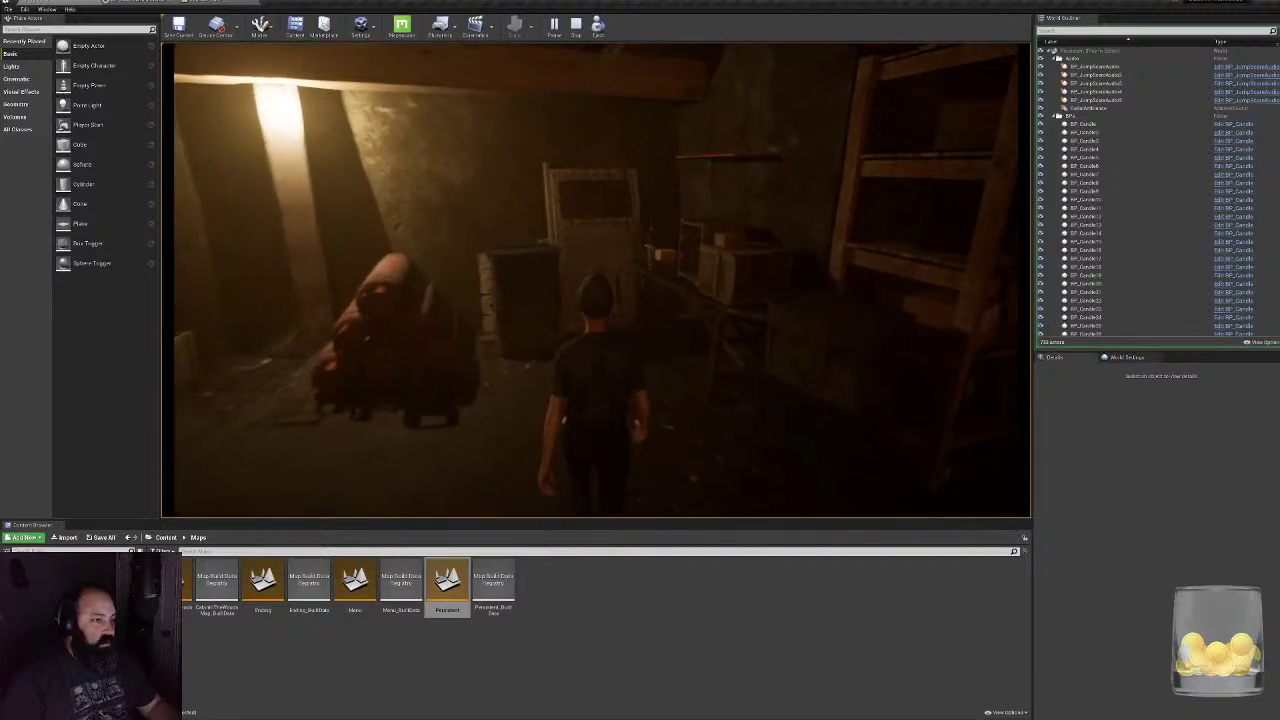
key("Escape")
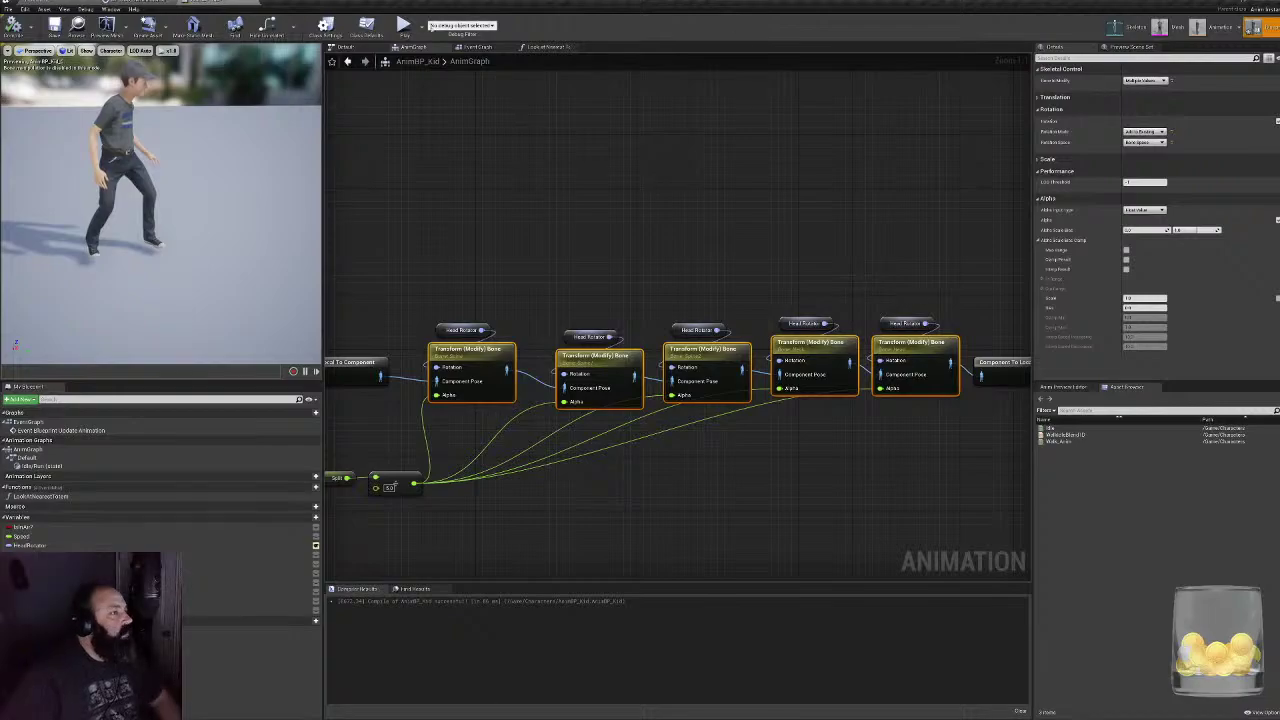
left_click(533, 47)
right_click_drag(610, 537, 969, 412)
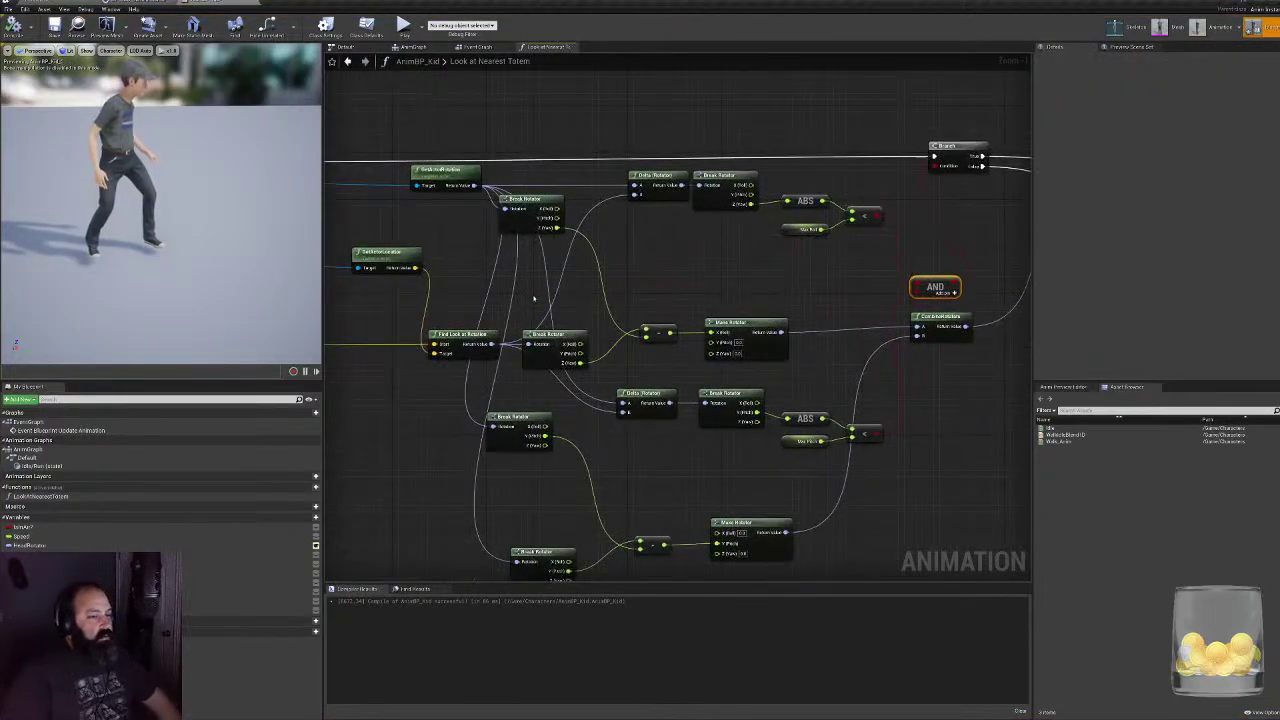
left_click(474, 47)
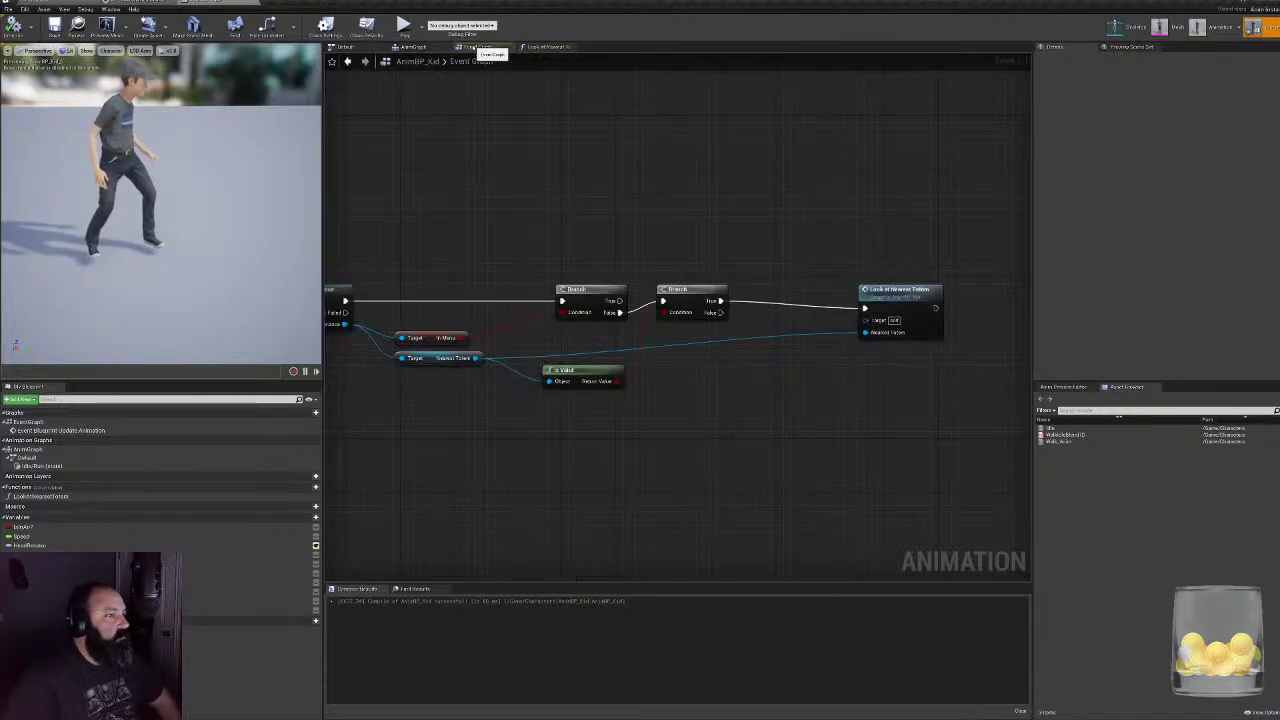
- In the AnimGraph, enter a test Z default for the HeadRotator variable and examine the character's bend in the preview
left_click(412, 47)
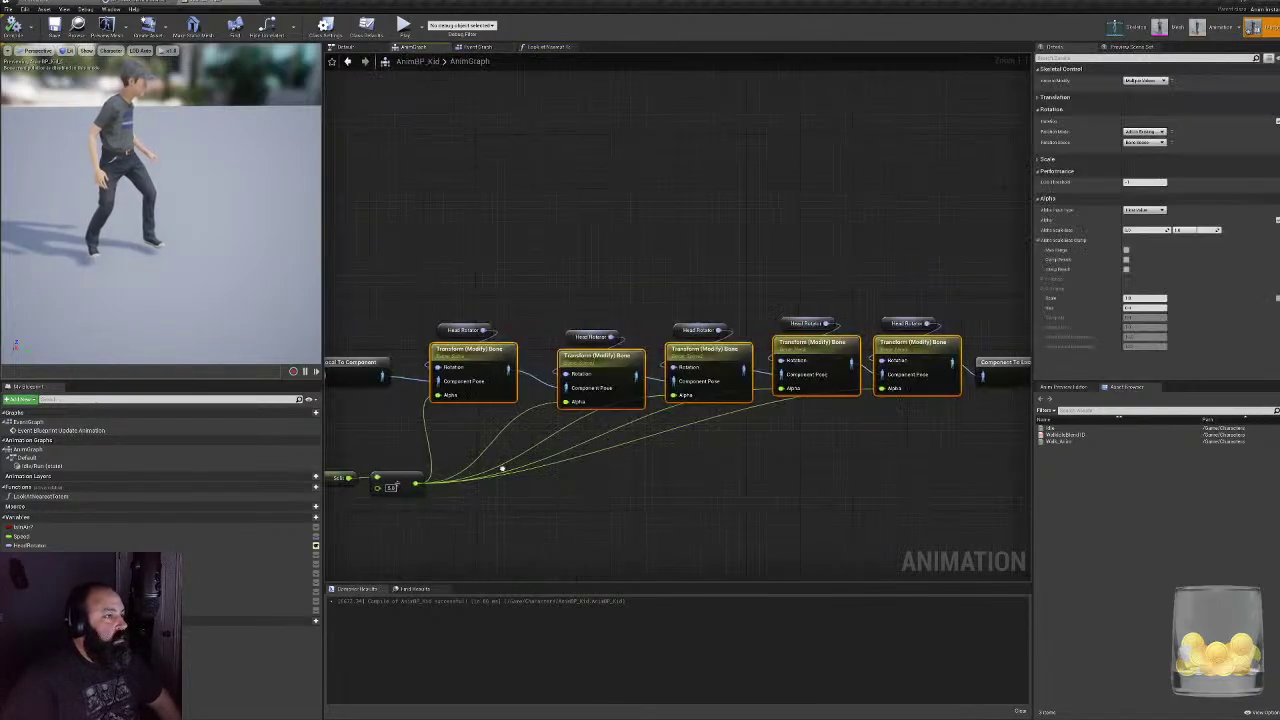
right_click_drag(500, 466, 561, 439)
left_click(502, 302)
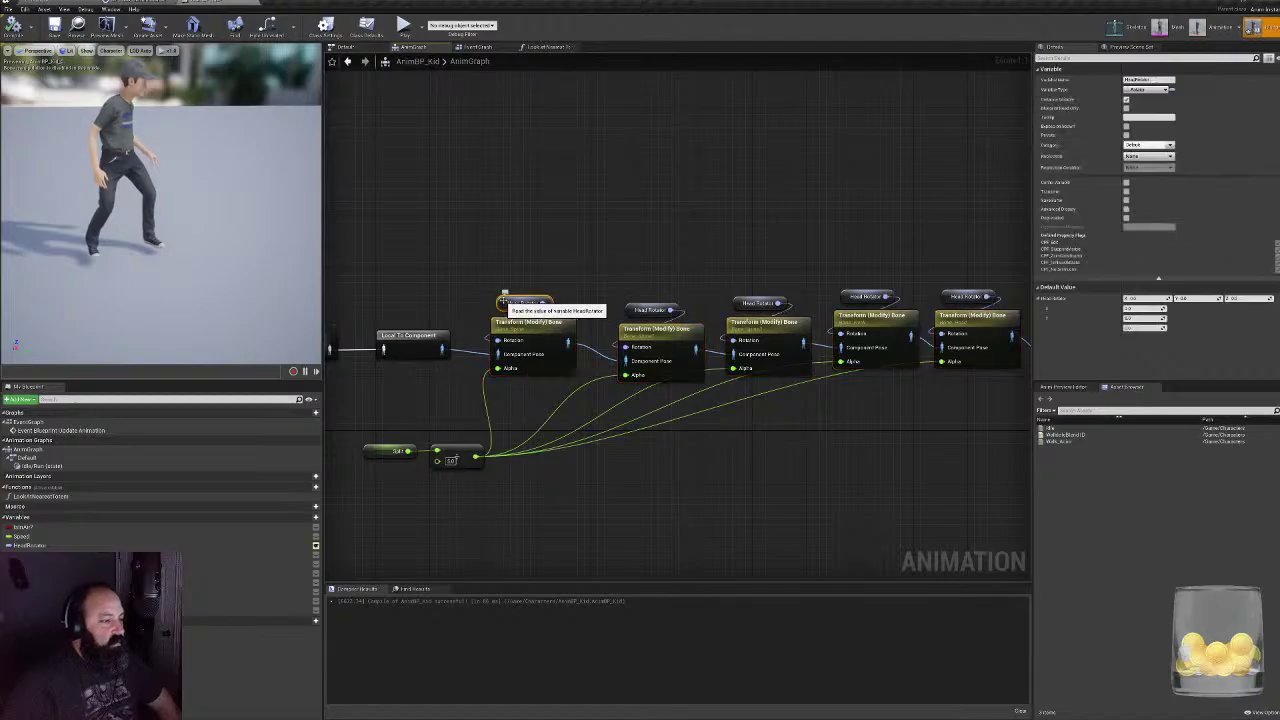
left_click(1130, 328)
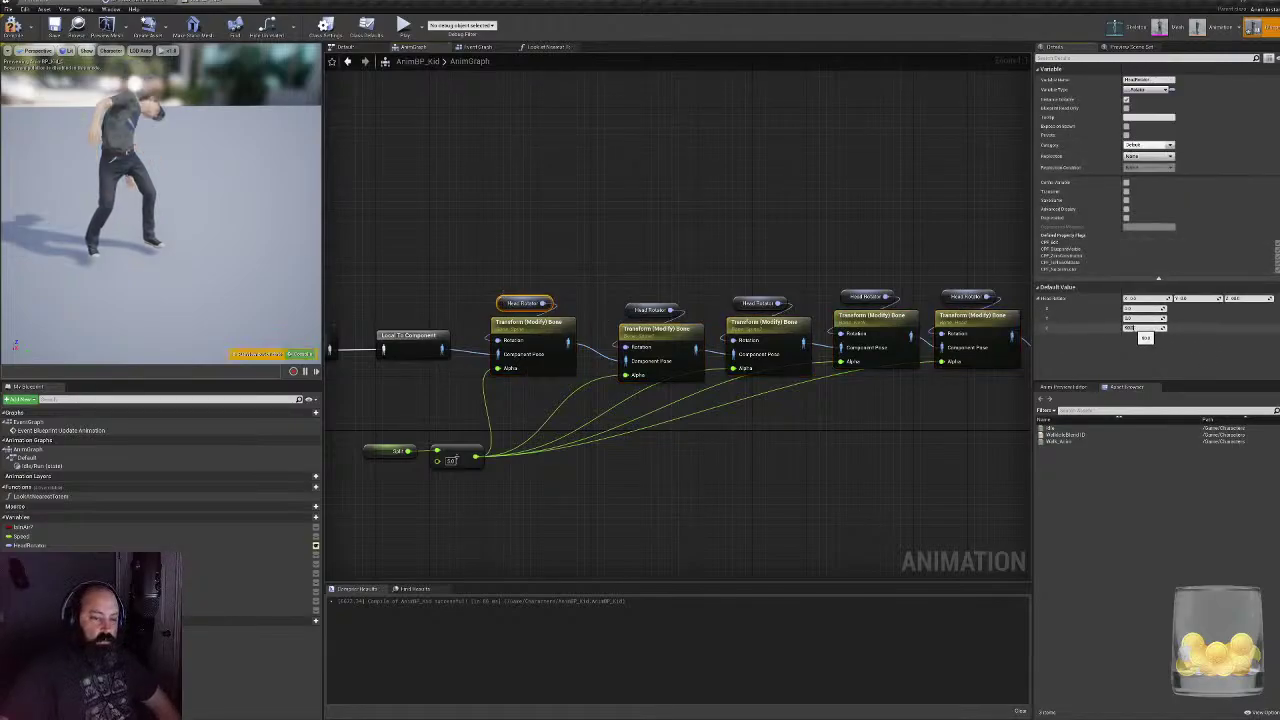
key("Return")
left_click_drag(82, 116, 216, 108)
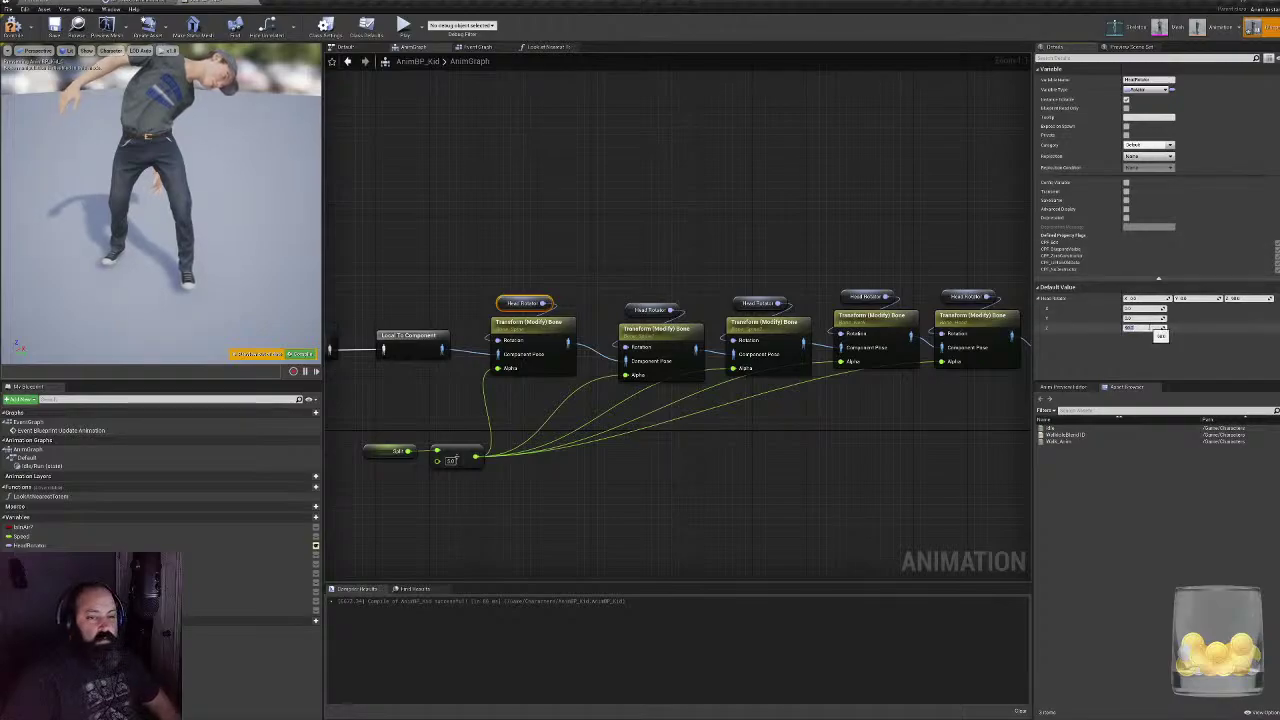
- Reset HeadRotator's Z default to 0 and compile AnimBP_Kid
type("0")
key("Return")
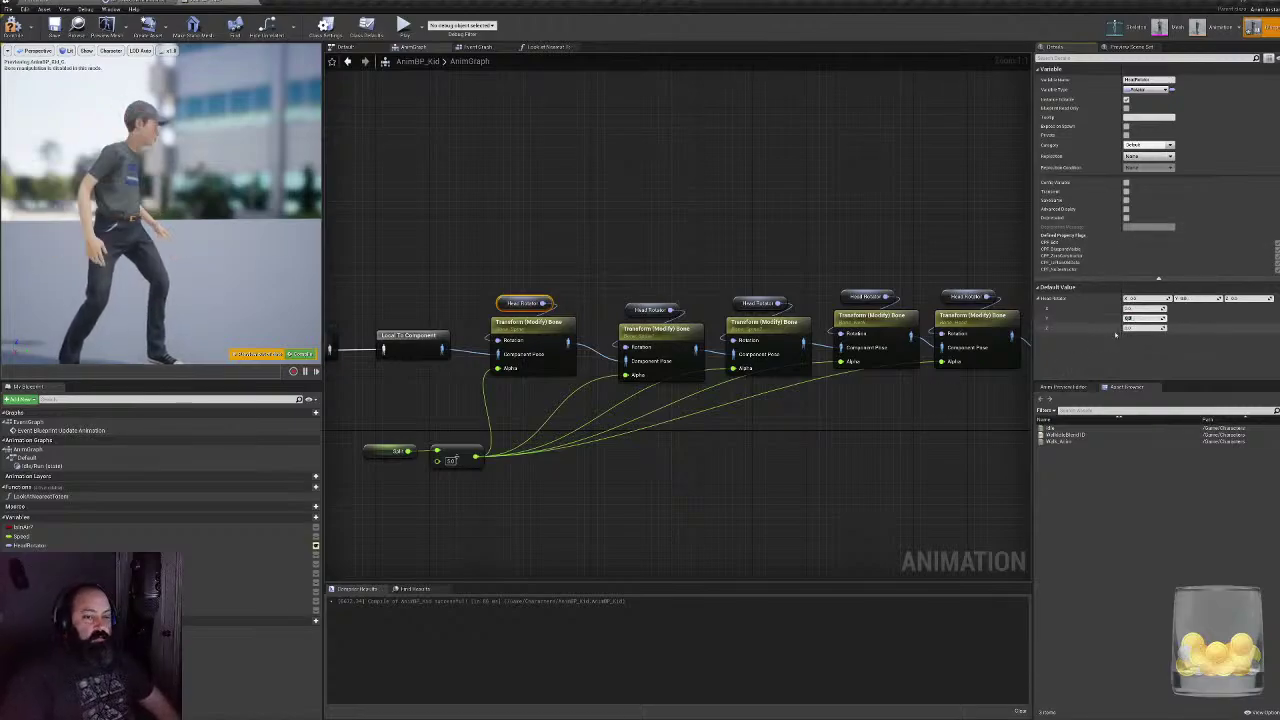
left_click(14, 27)
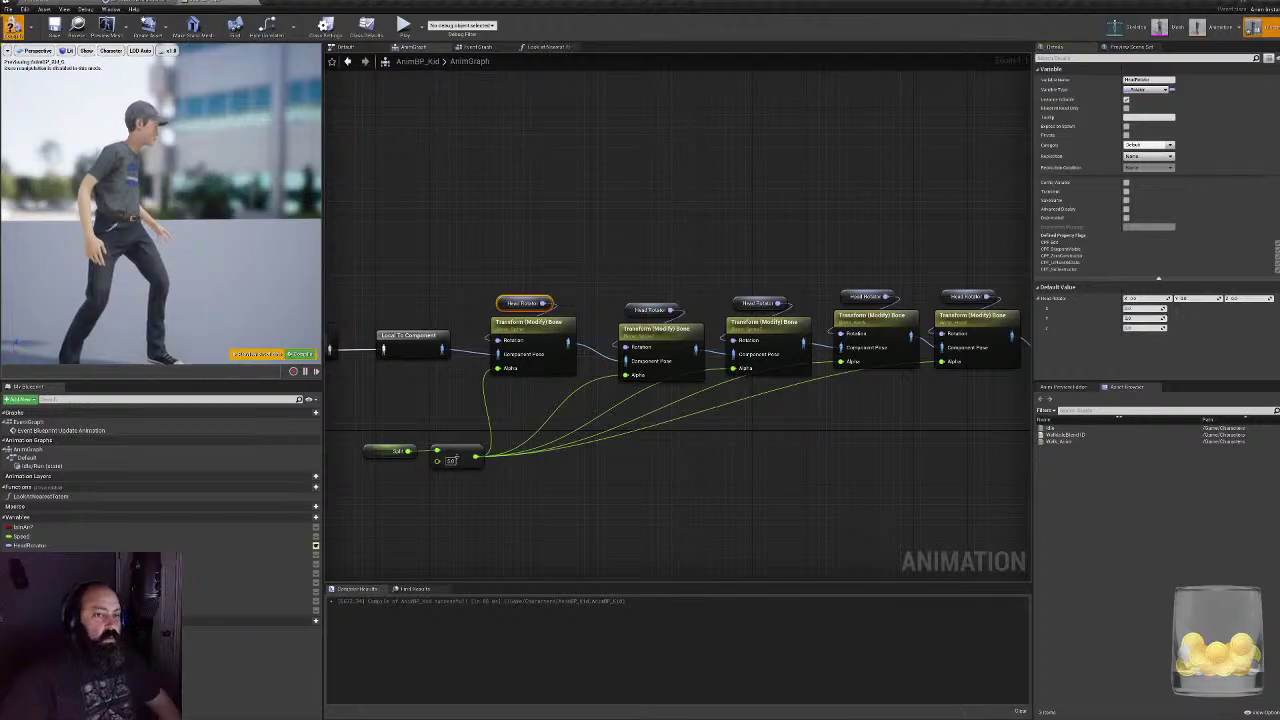
- In the Look at Nearest Totem function, feed the upper subtraction node from the Y (Pitch) outputs of both Break Rotator nodes
left_click(548, 47)
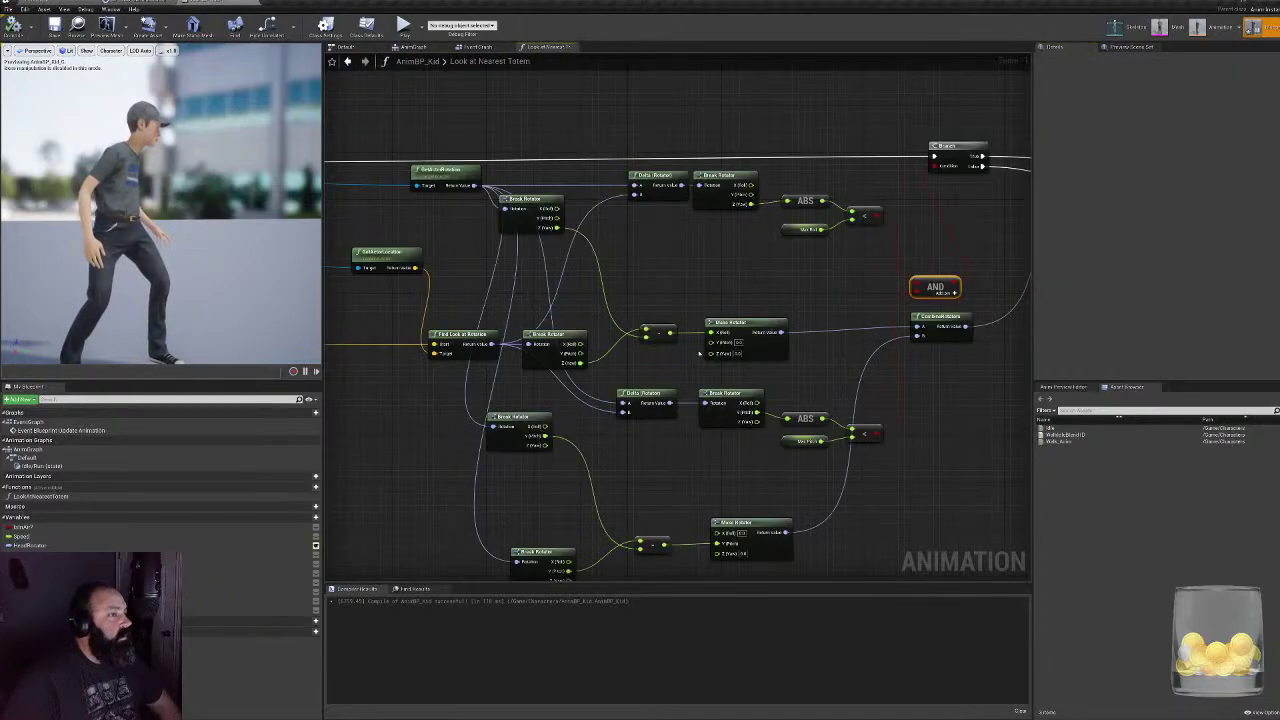
right_click_drag(734, 317, 759, 233)
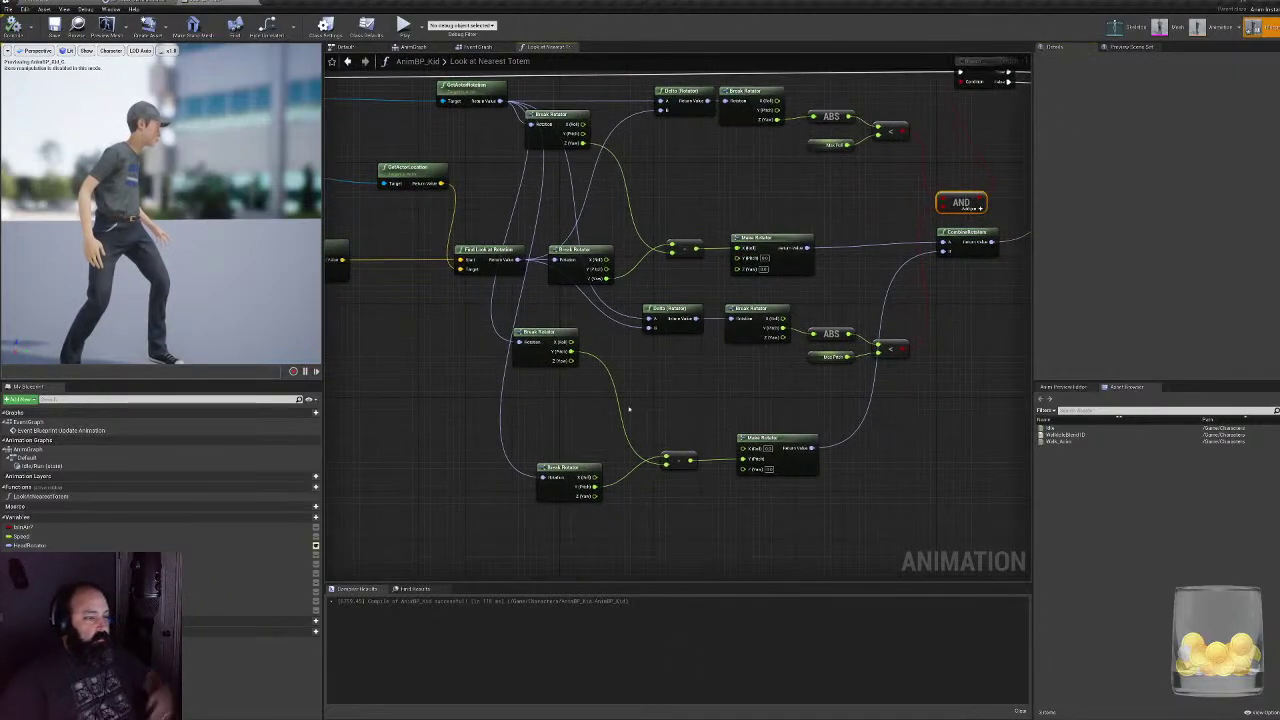
scroll(629, 400, "up", 1)
right_click_drag(651, 270, 603, 510)
right_click_drag(540, 368, 539, 283)
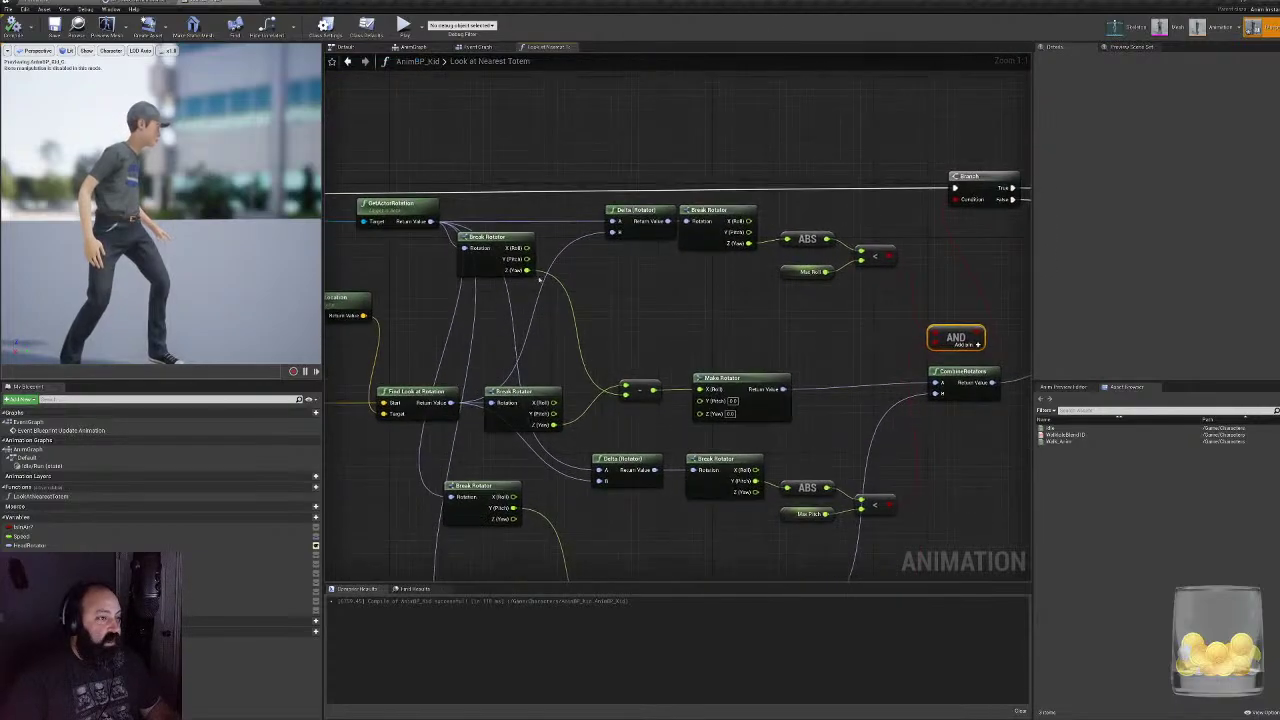
left_click_drag(530, 260, 625, 385)
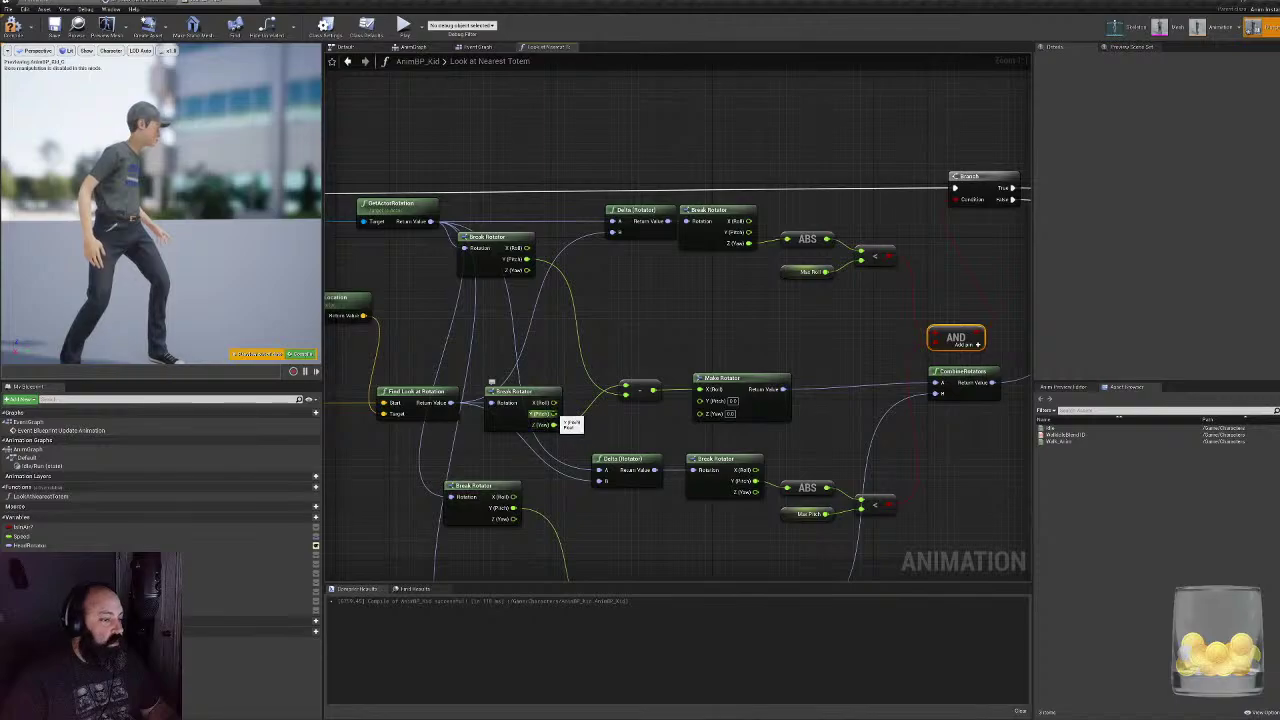
left_click_drag(554, 414, 625, 385)
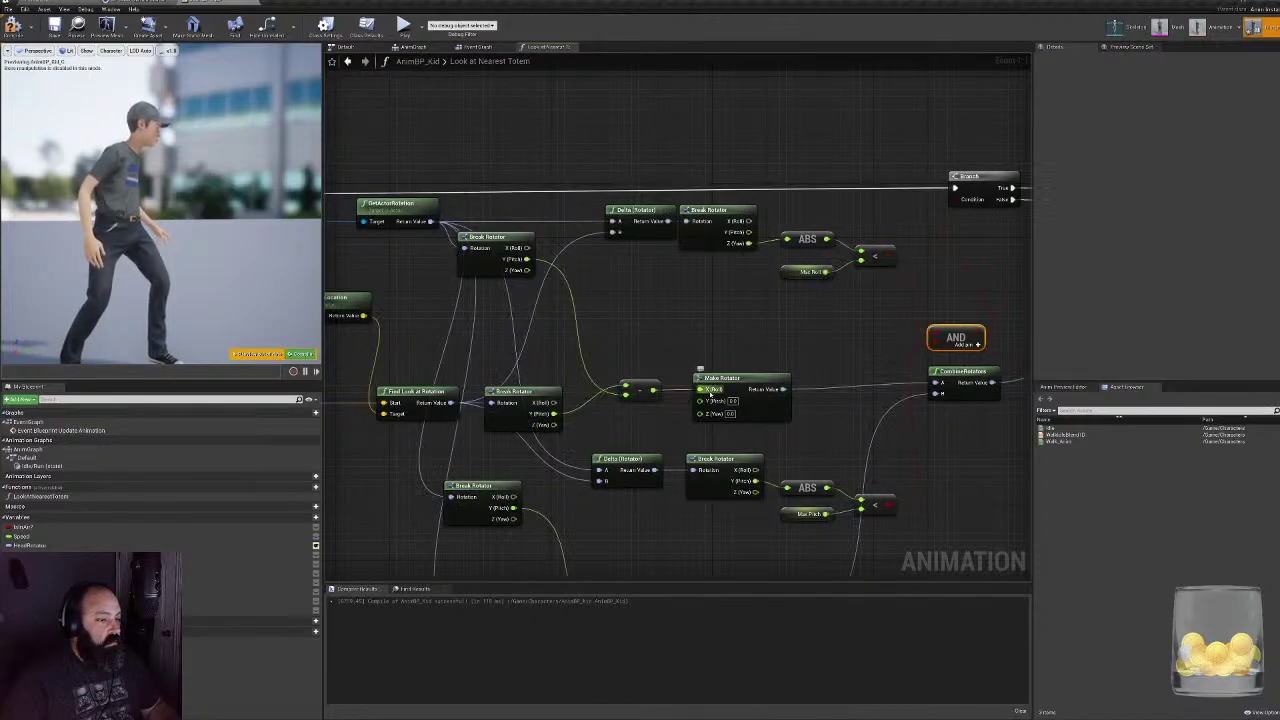
- Move the upper subtraction result to Make Rotator's Y (Pitch), feed the upper ABS from the delta's Y (Pitch), and compile AnimBP_Kid
left_click_drag(711, 396, 707, 403)
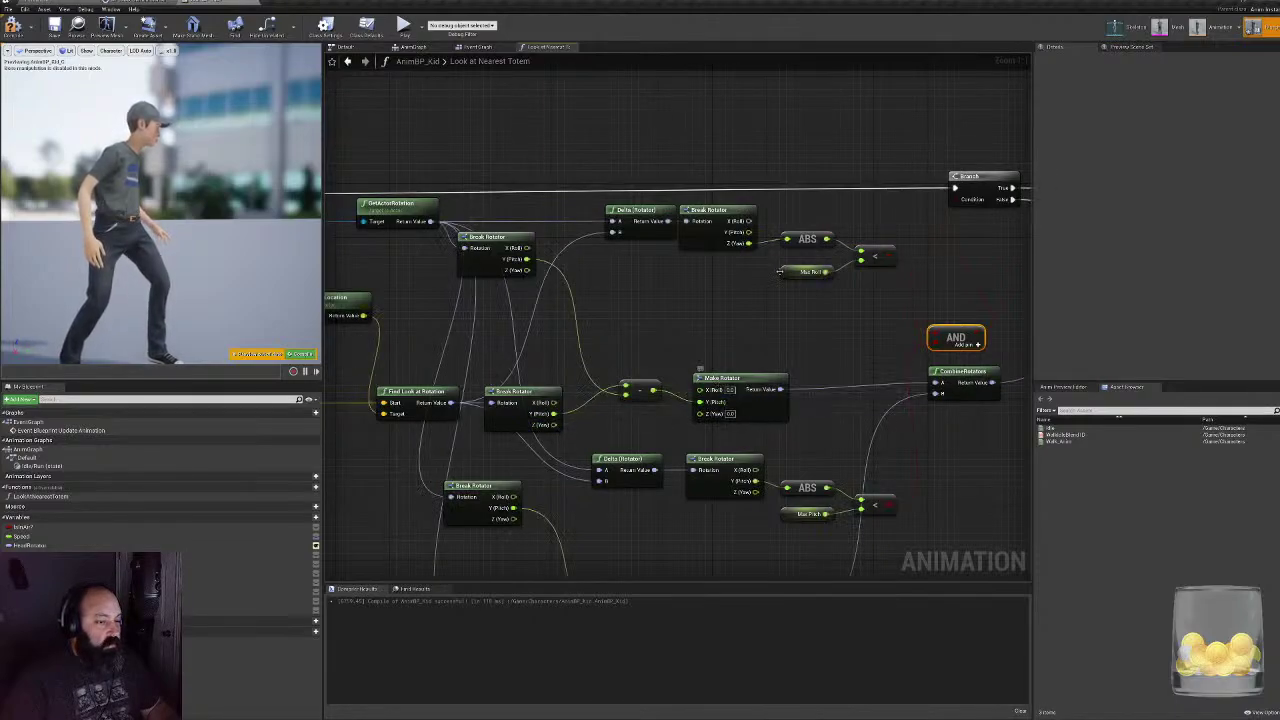
right_click_drag(779, 271, 674, 251)
left_click_drag(700, 224, 739, 231)
right_click_drag(790, 317, 620, 314)
left_click(13, 27)
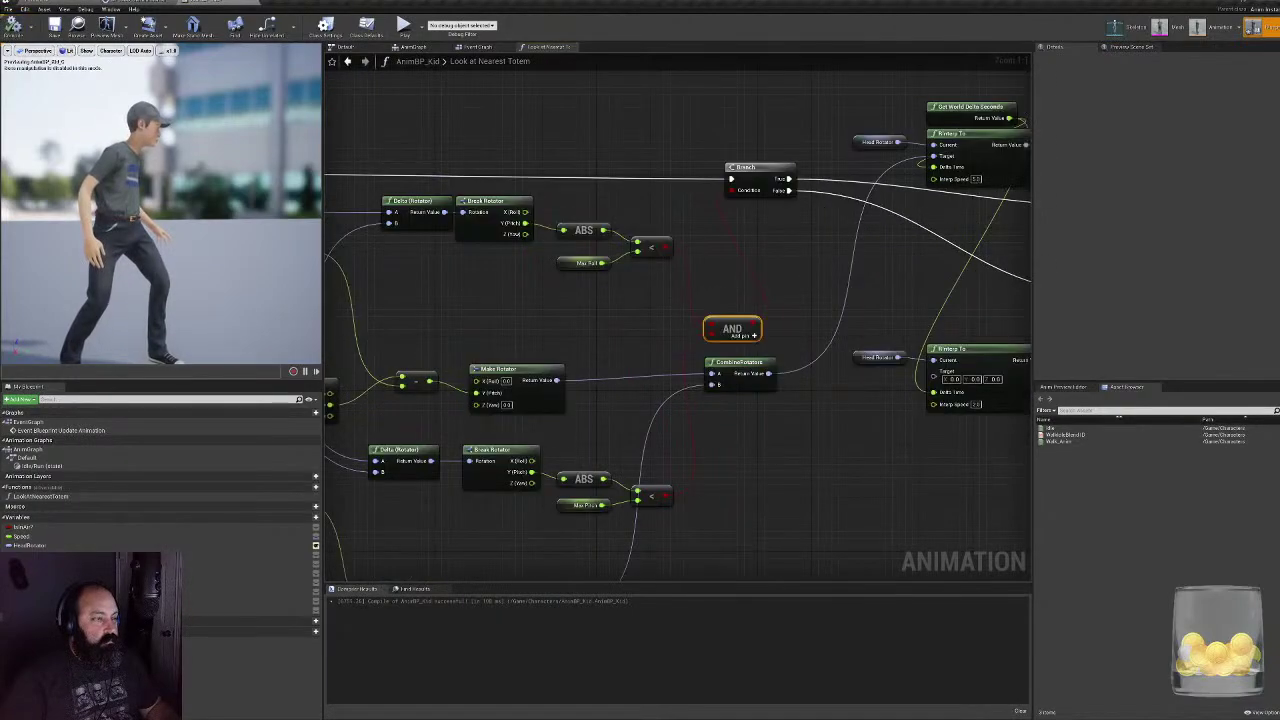
- Switch to the level editor, play the level and fill in the start form with placeholder text to enter the game
left_click(48, 2)
left_click(553, 27)
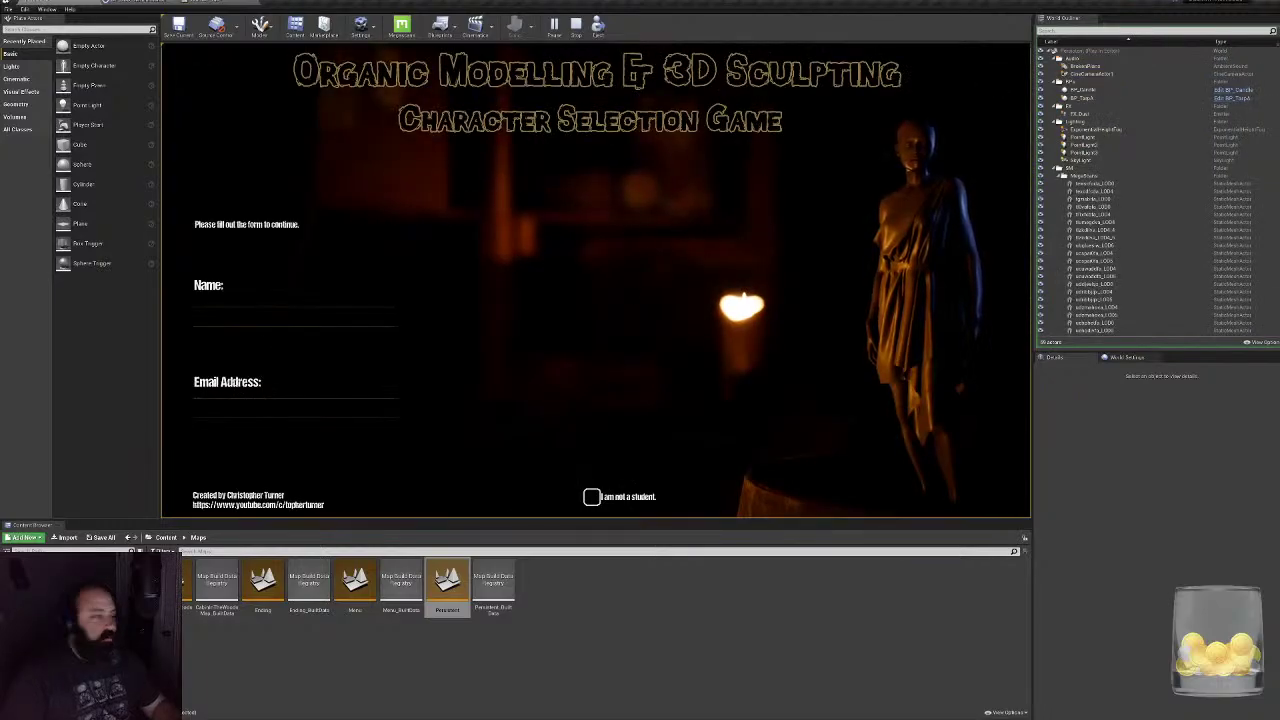
type("asd")
left_click(955, 474)
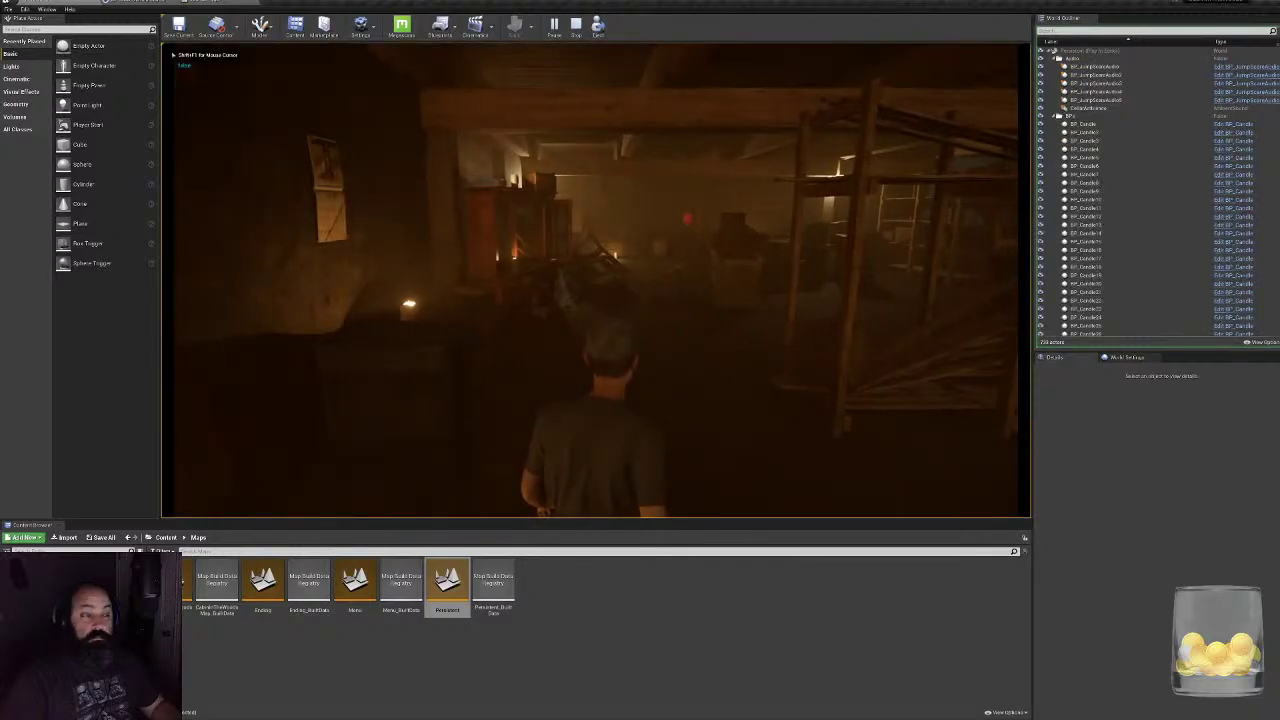
- Walk the character around the cellar past the wall pictures, candles and shelves to examine the head movement, and end play
key("w")
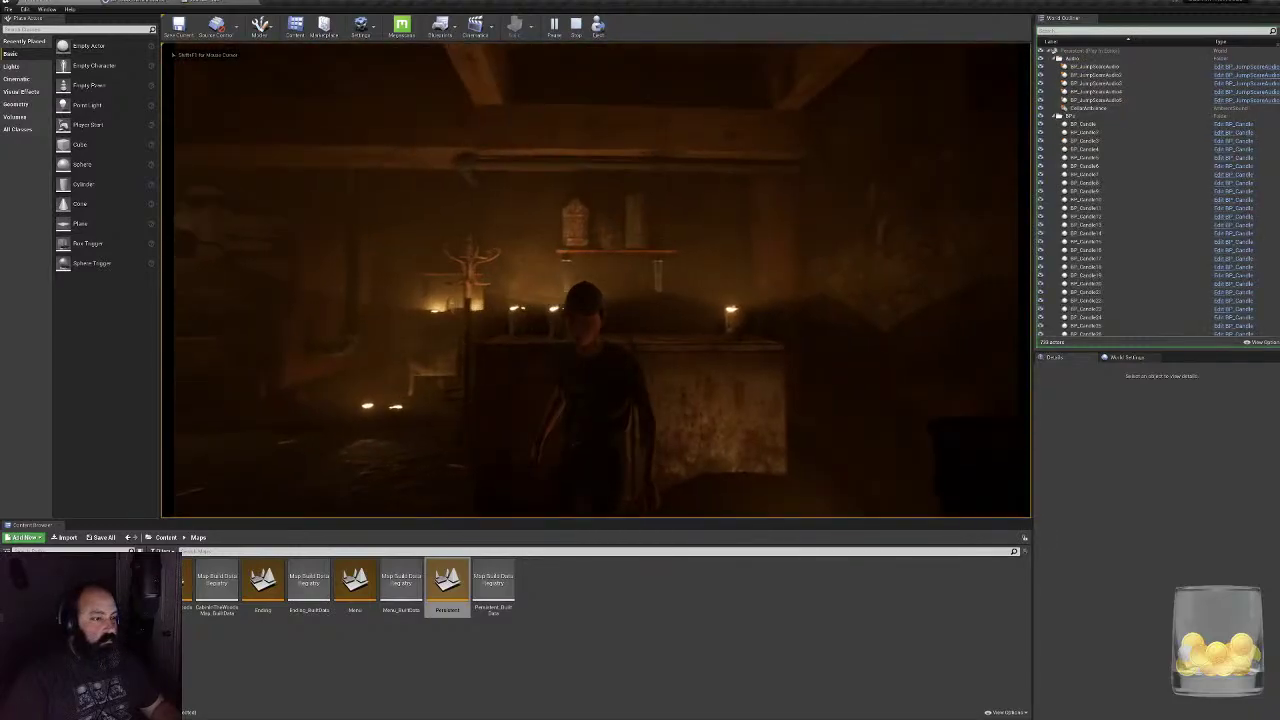
key("w")
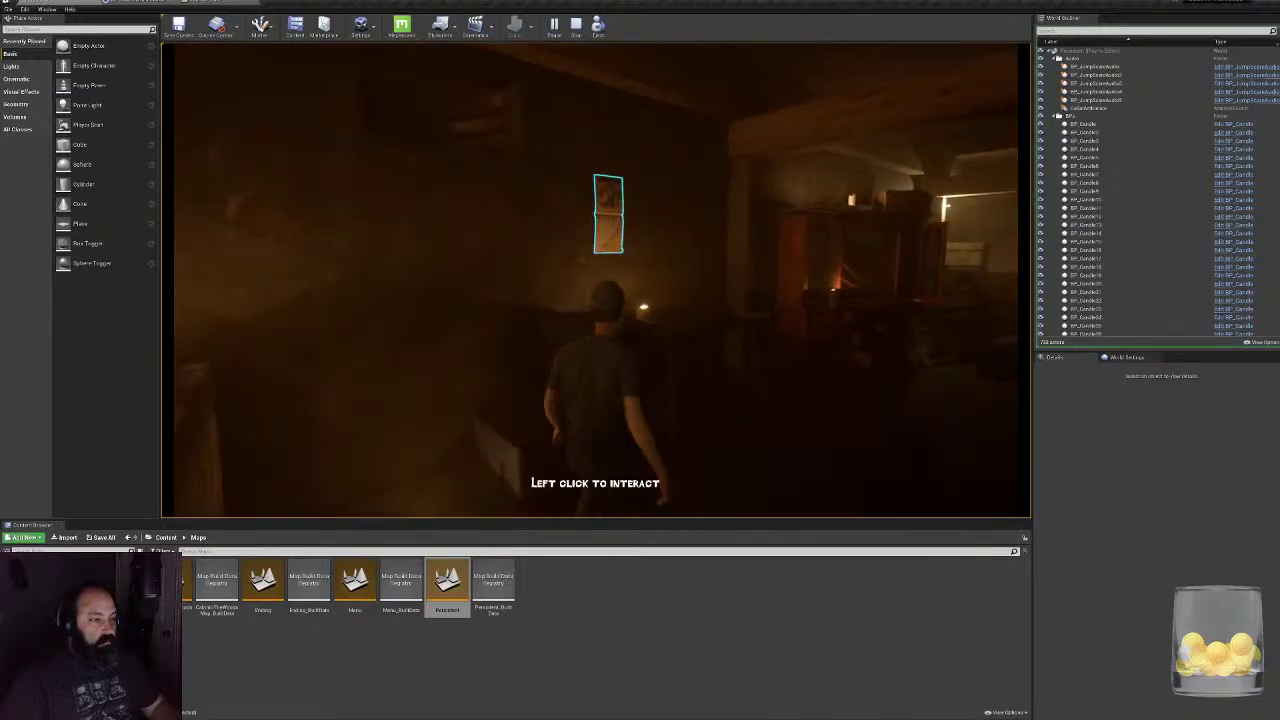
key("d")
key("w")
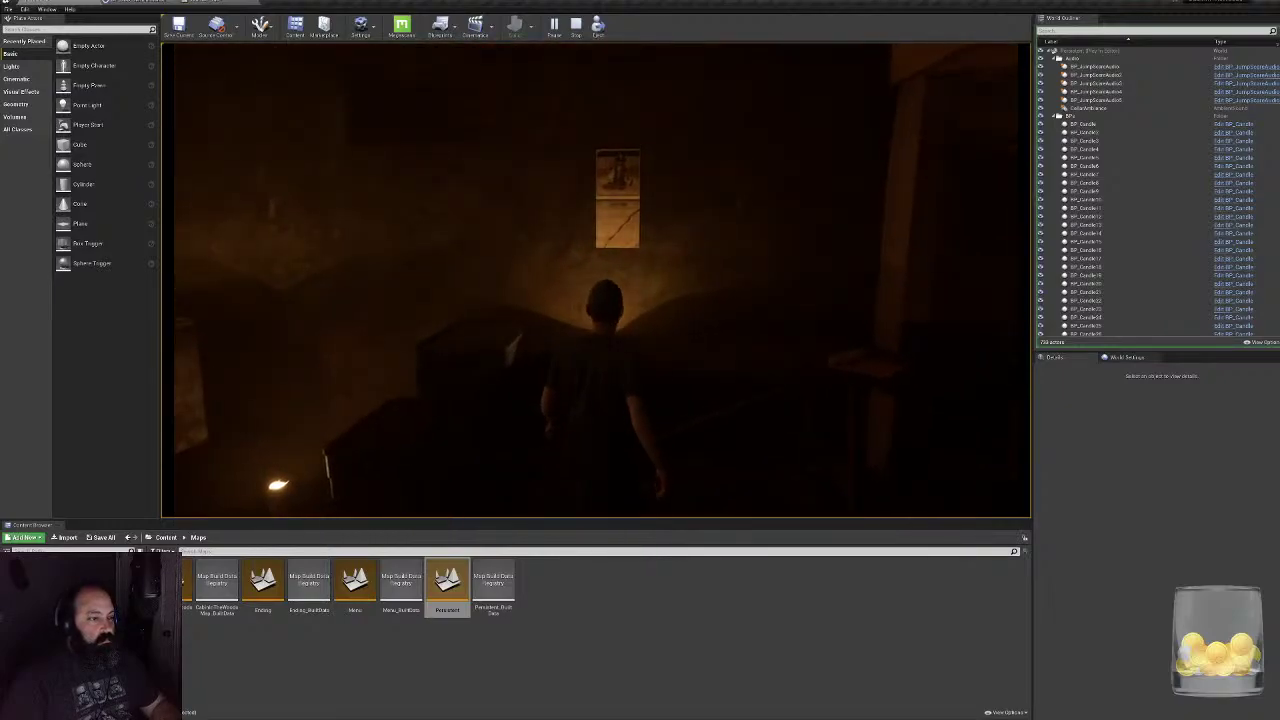
key("w")
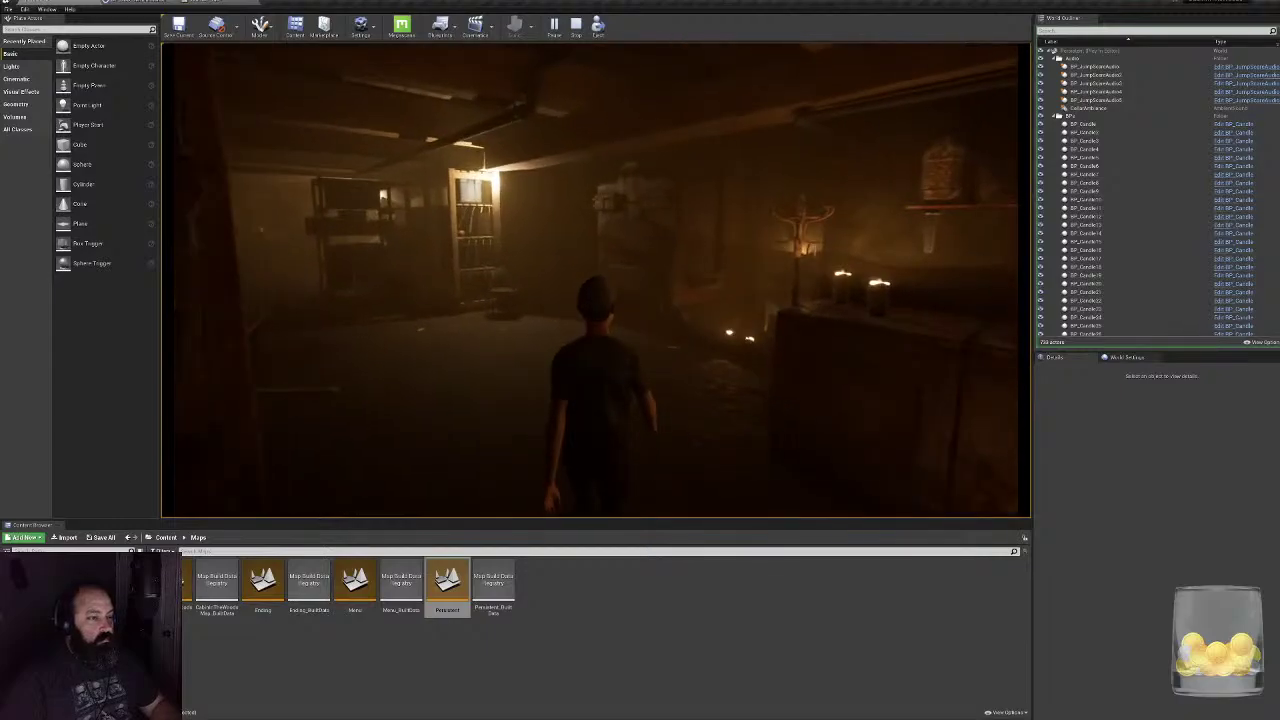
key("w")
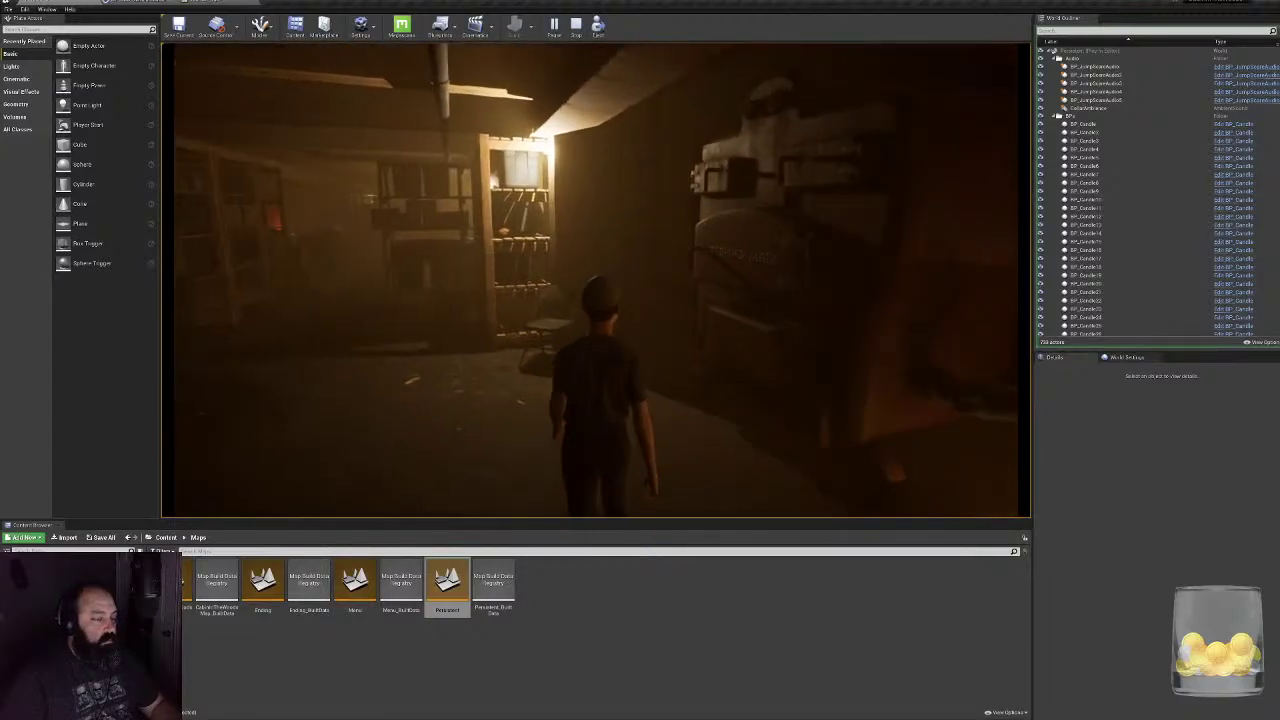
key("w")
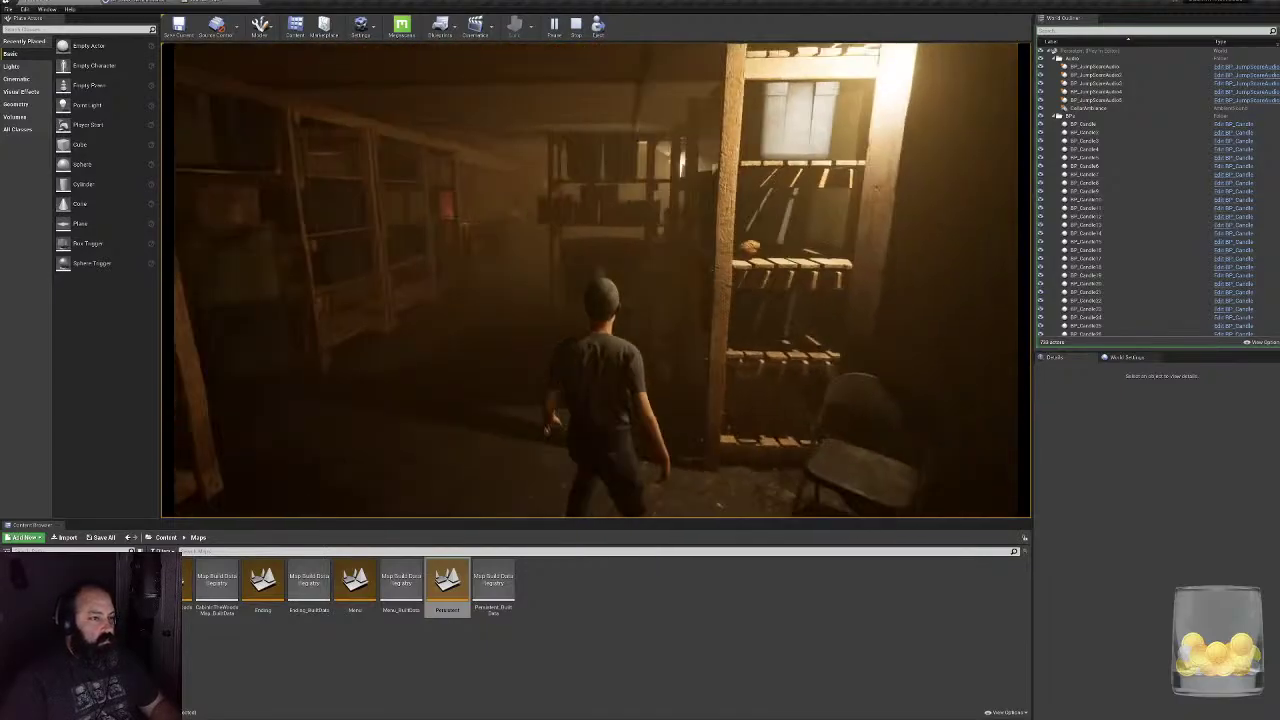
key("w")
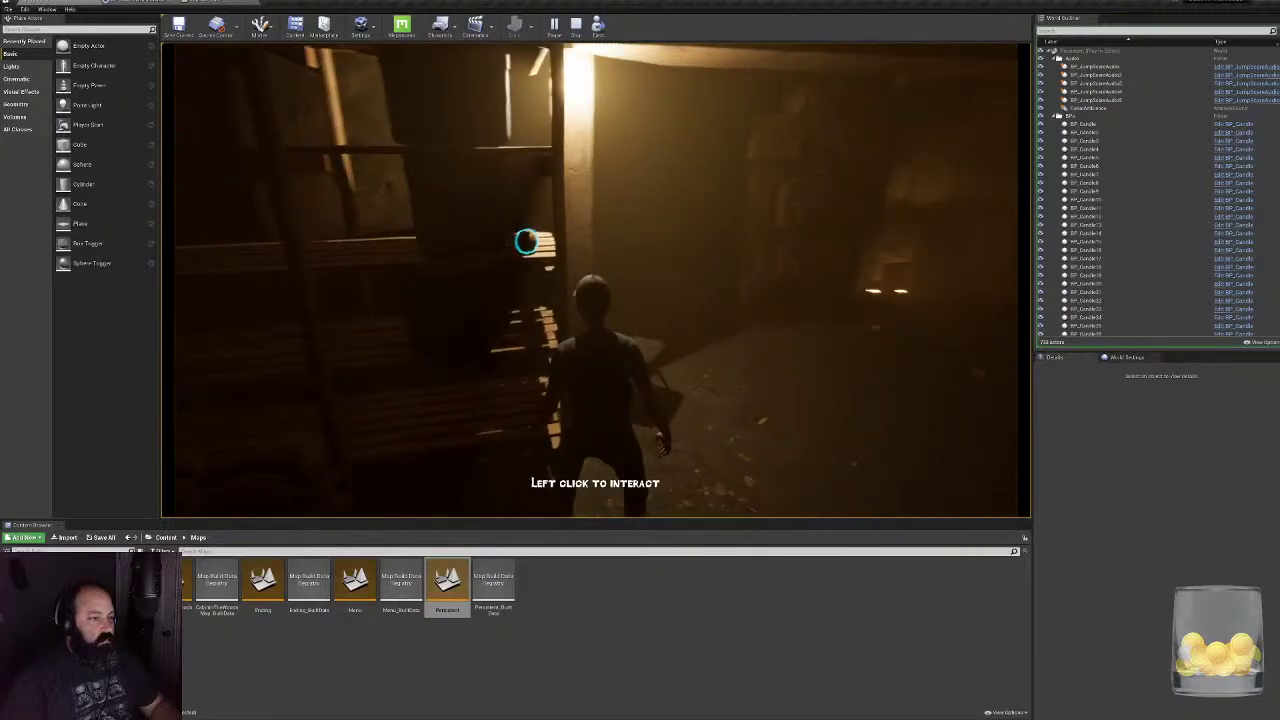
key("w")
key("Escape")
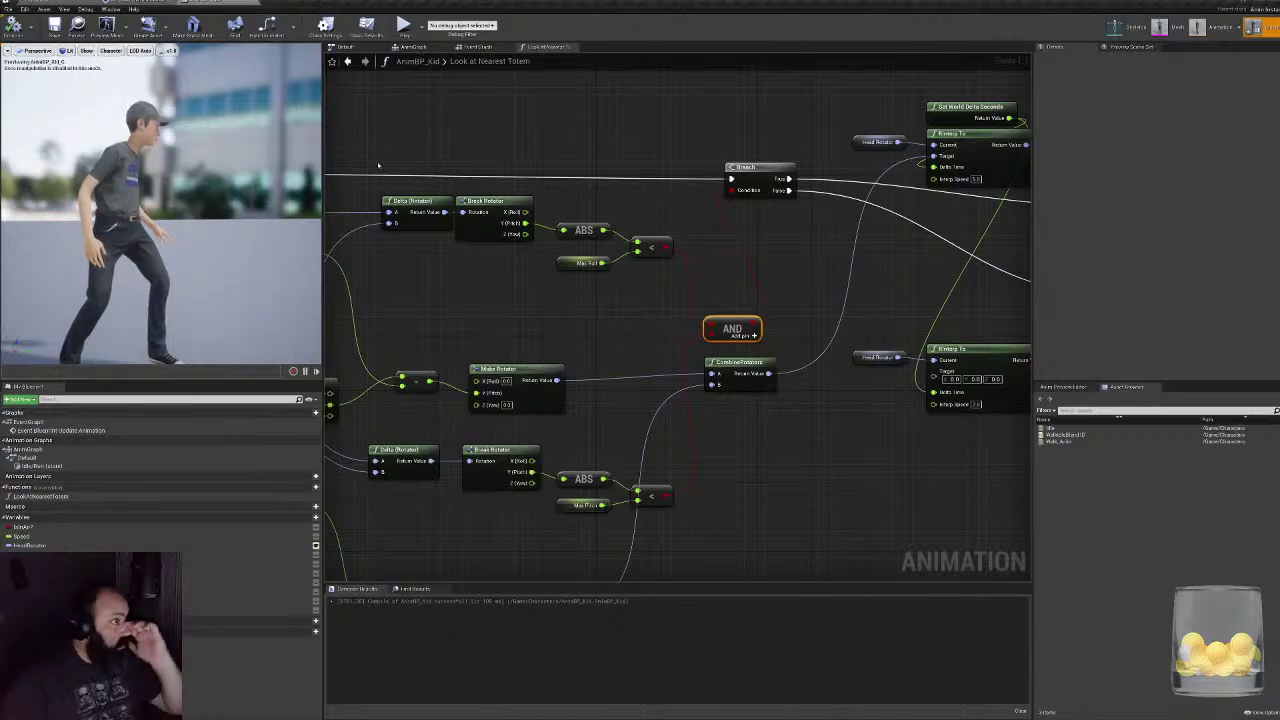
- Back in the Look at Nearest Totem function, examine the default values of the Max Roll and Max Pitch variables
right_click_drag(449, 288, 483, 276)
left_click(616, 265)
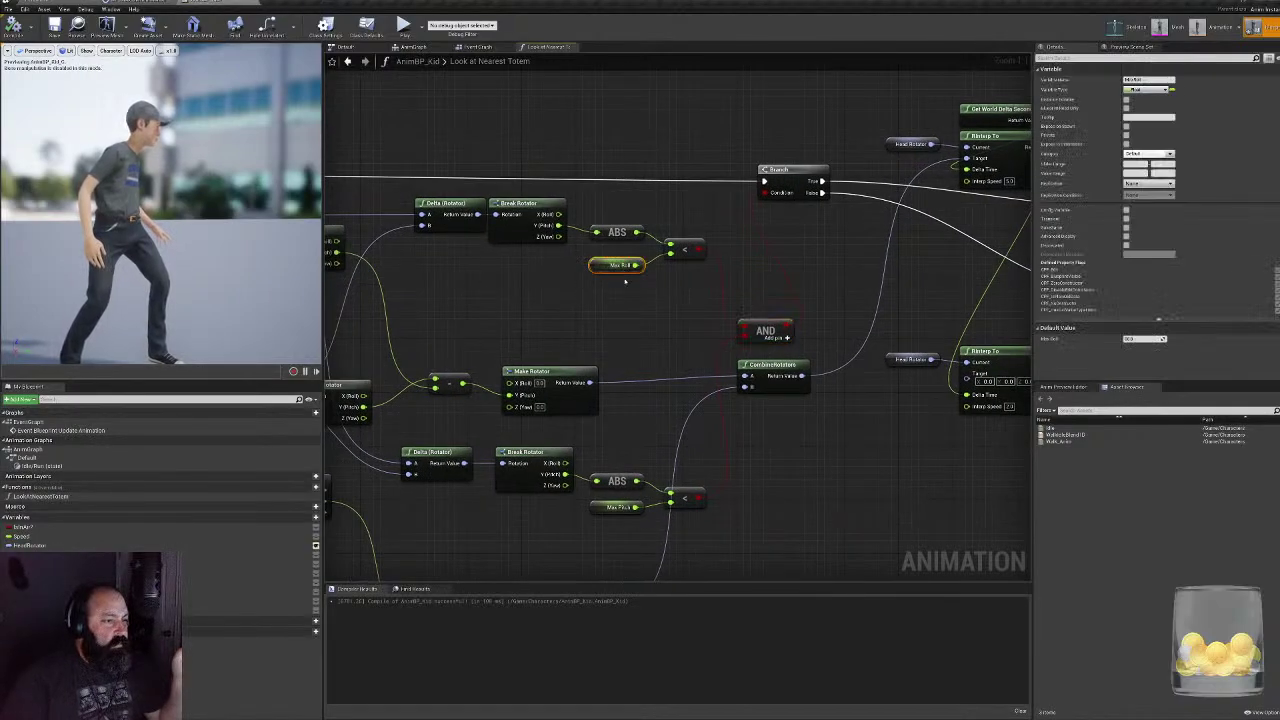
left_click(612, 507)
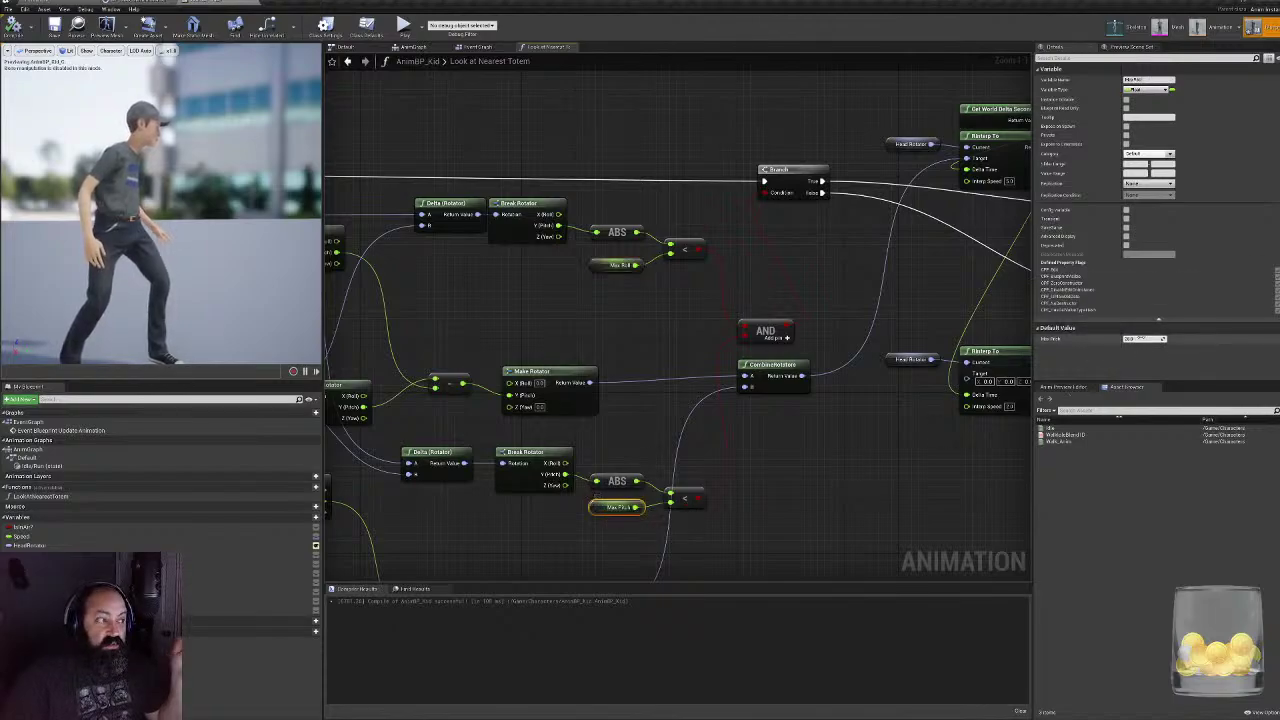
- Rewire the upper subtraction inputs and the upper ABS check to the X (Roll) outputs of their Break Rotator nodes
right_click_drag(612, 461, 803, 397)
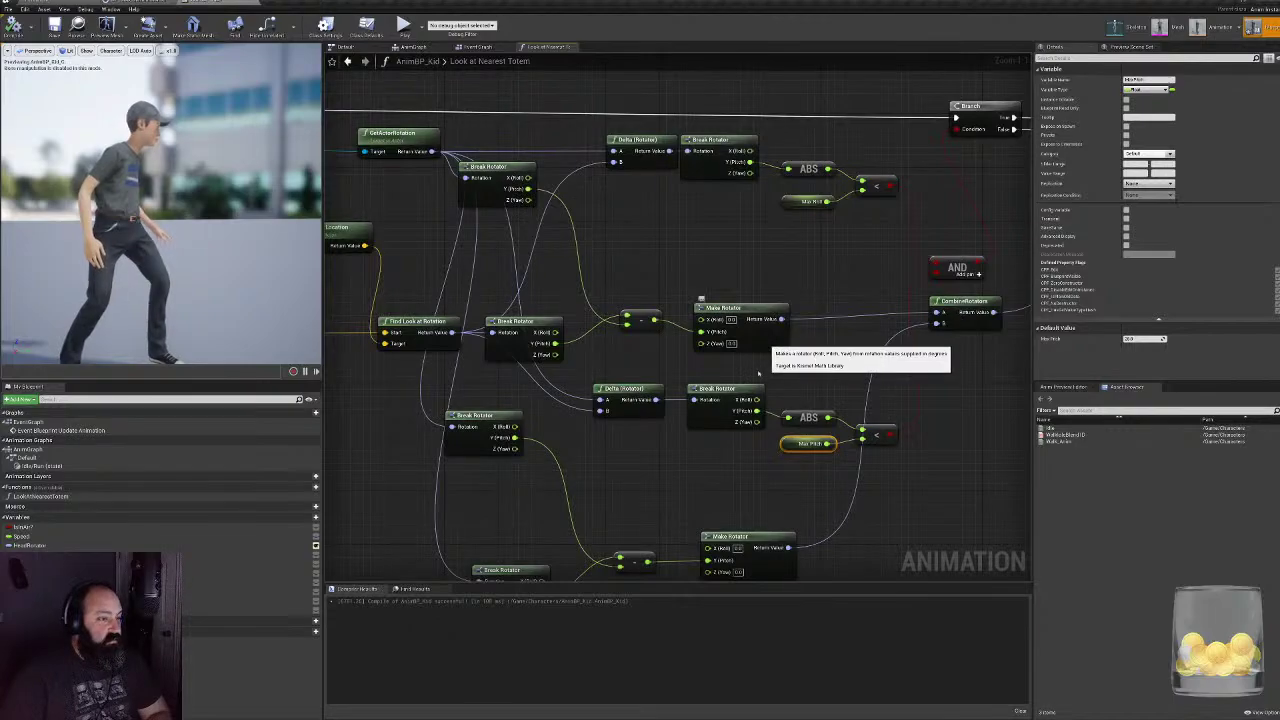
left_click_drag(803, 397, 729, 432)
right_click_drag(726, 484, 769, 407)
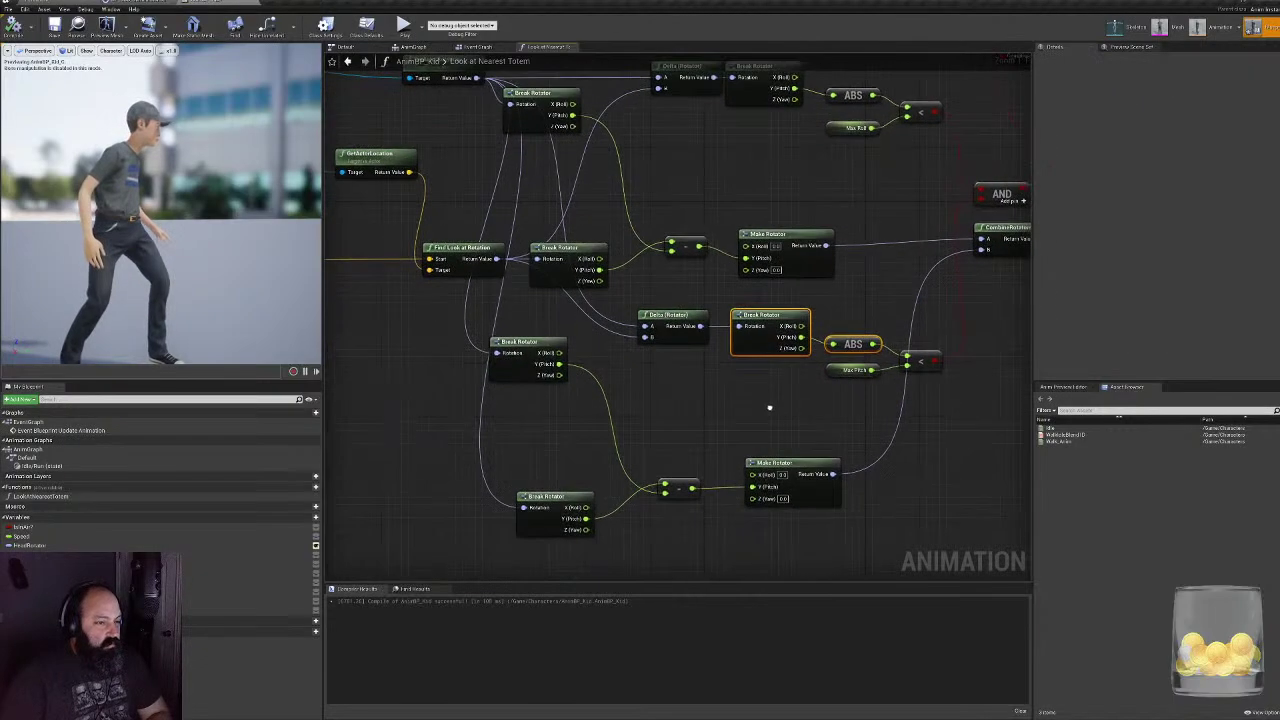
right_click_drag(553, 395, 559, 474)
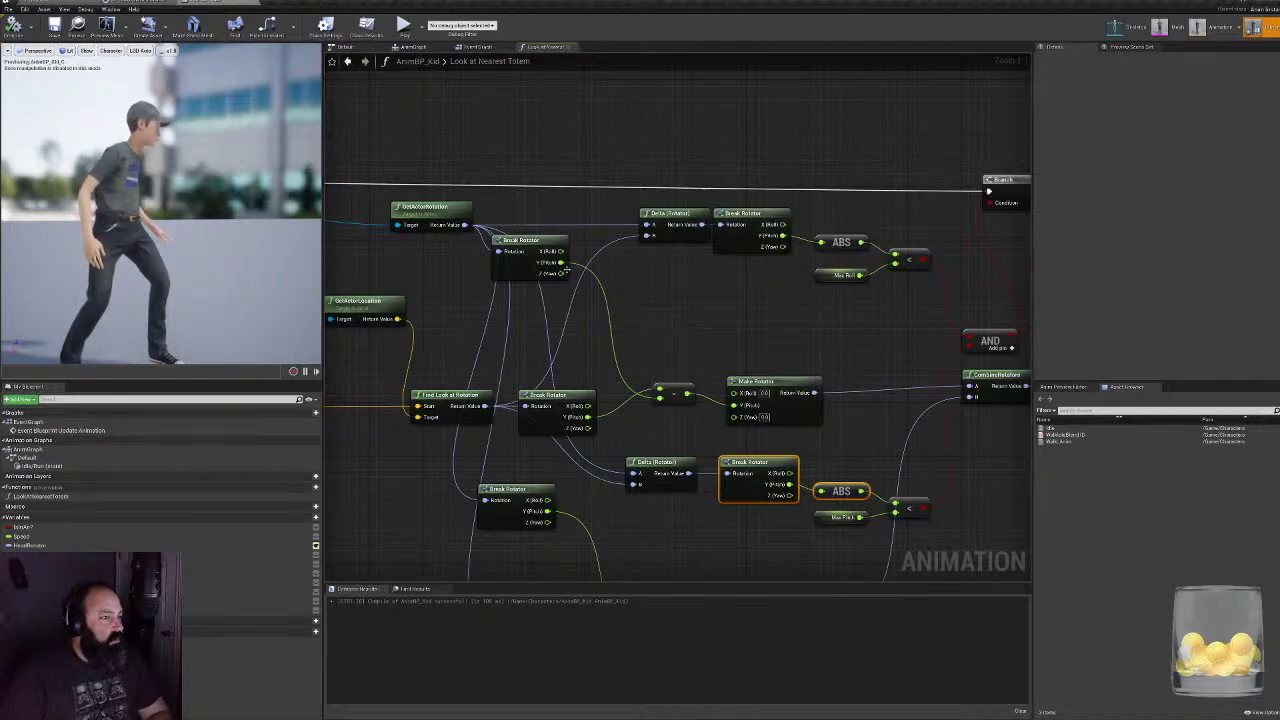
left_click_drag(561, 262, 561, 251, "ctrl")
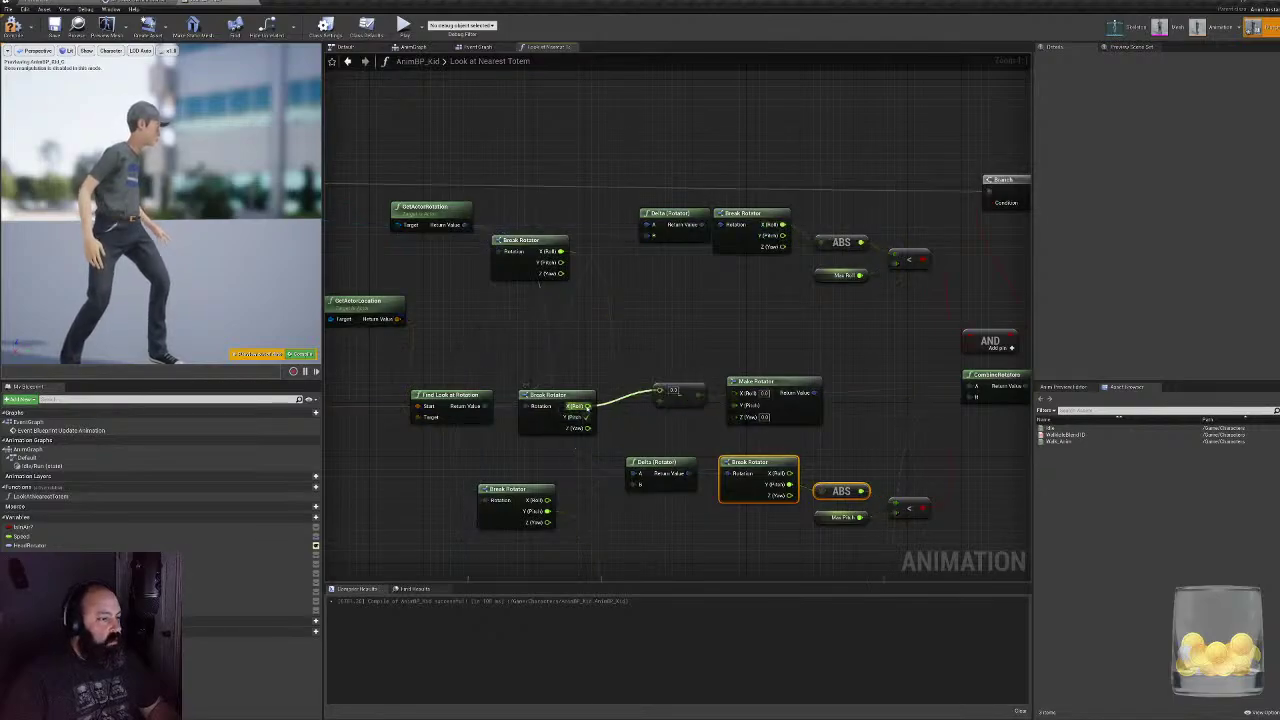
right_click_drag(546, 414, 531, 203)
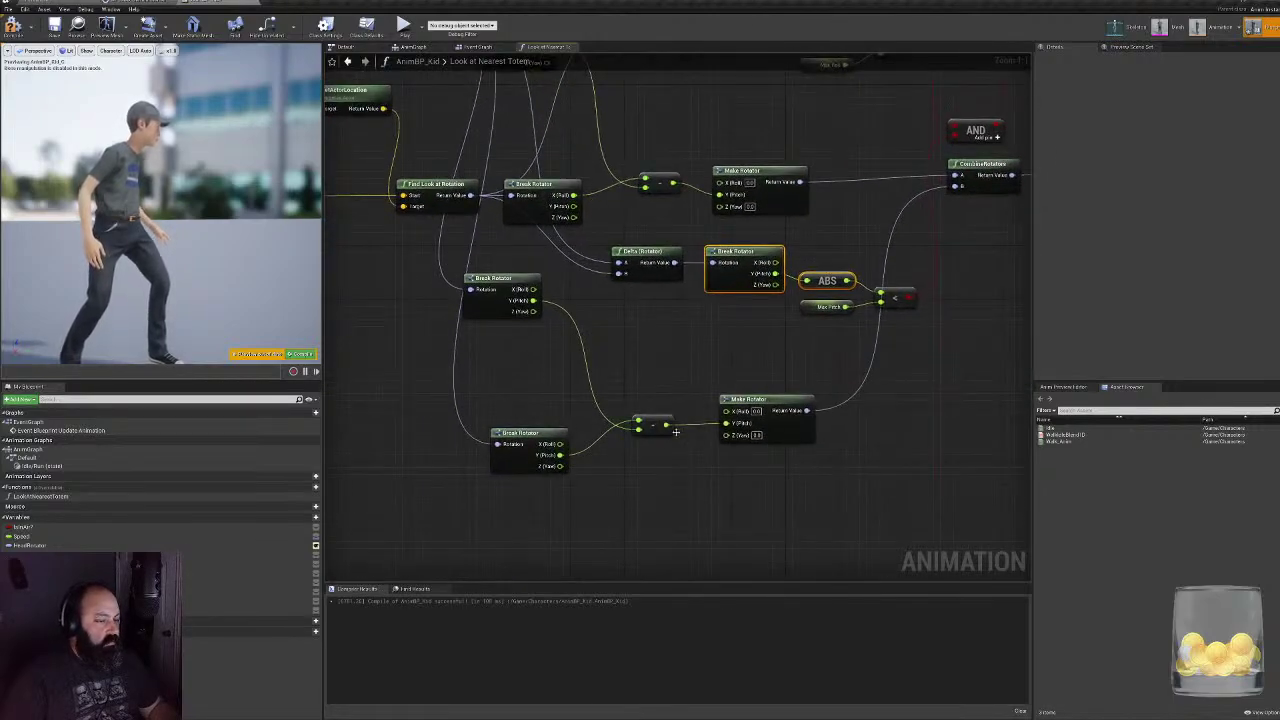
- Move the upper subtraction result from Make Rotator's Y (Pitch) input to its X (Roll) input
right_click_drag(676, 432, 651, 529)
left_click(696, 292, "ctrl")
mouse_move(696, 292)
left_mouse_down()
mouse_move(698, 268)
mouse_move(697, 291)
mouse_move(696, 279)
left_mouse_up()
left_click(687, 288)
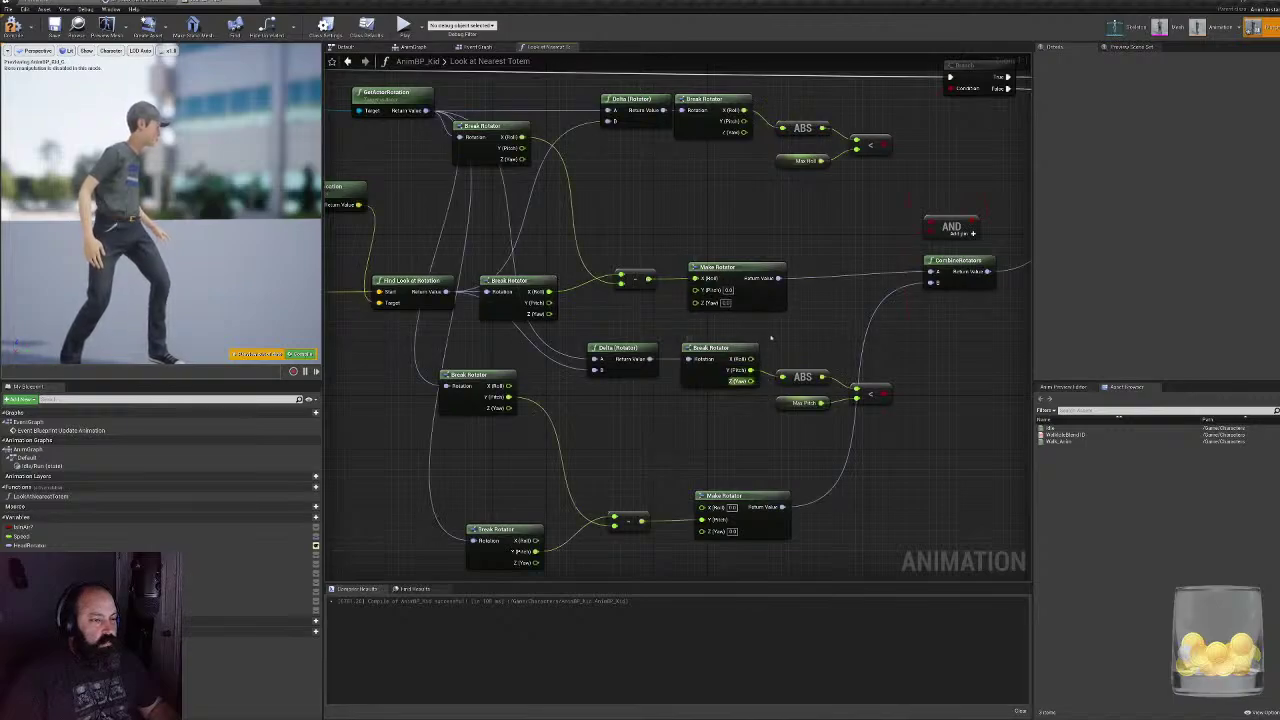
right_click_drag(771, 338, 753, 425)
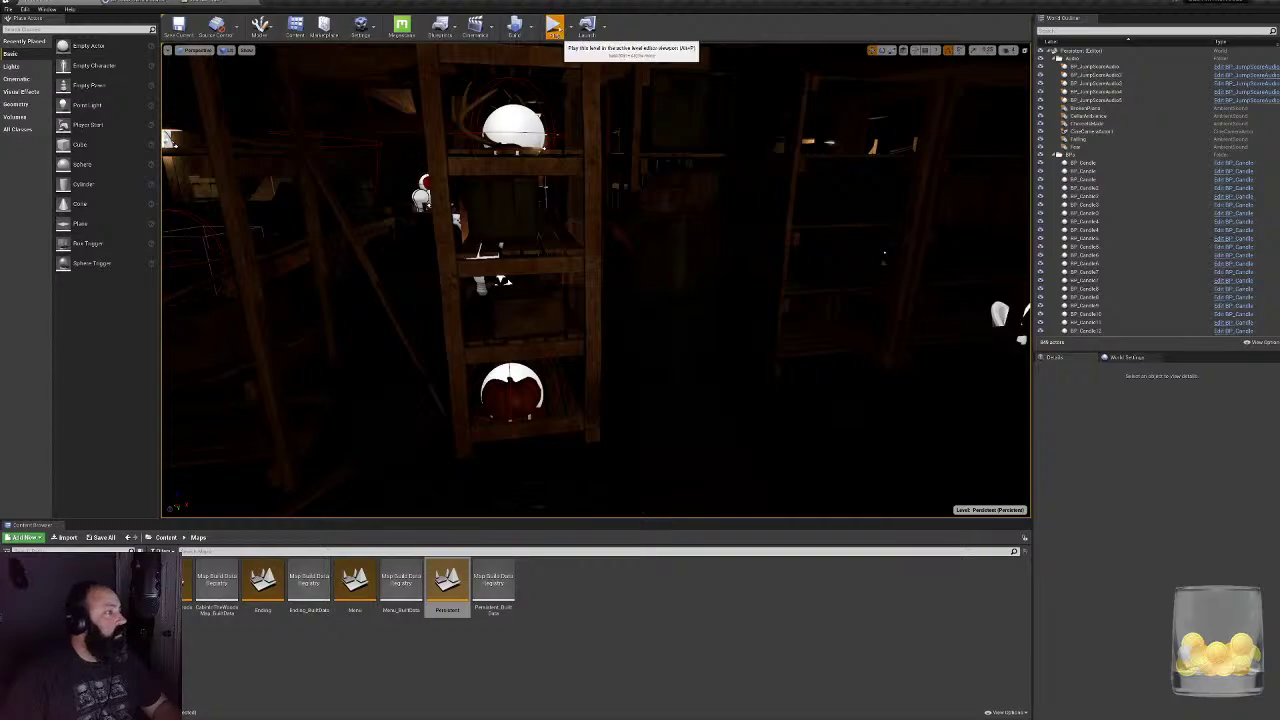
- Play the level again, fill in the Name and Email Address fields with placeholder text, and start the game
left_click(554, 25)
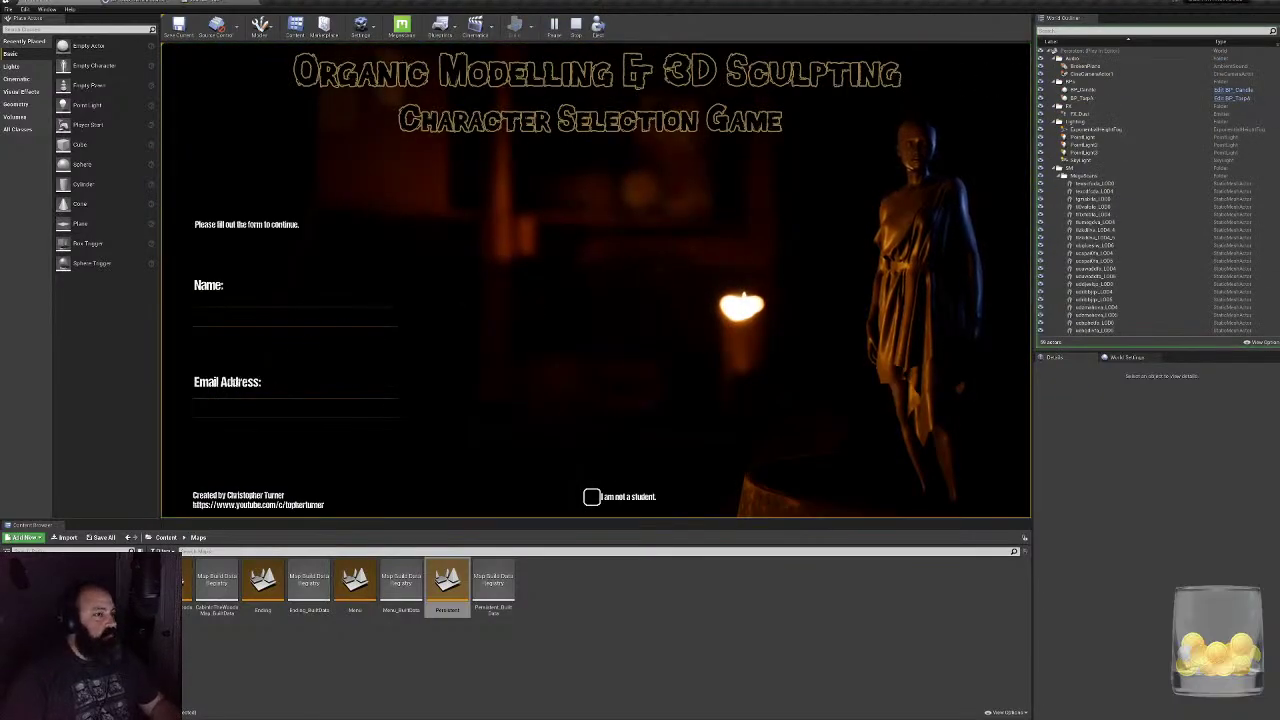
left_click(358, 312)
type("asd")
left_click(385, 406)
type("asd")
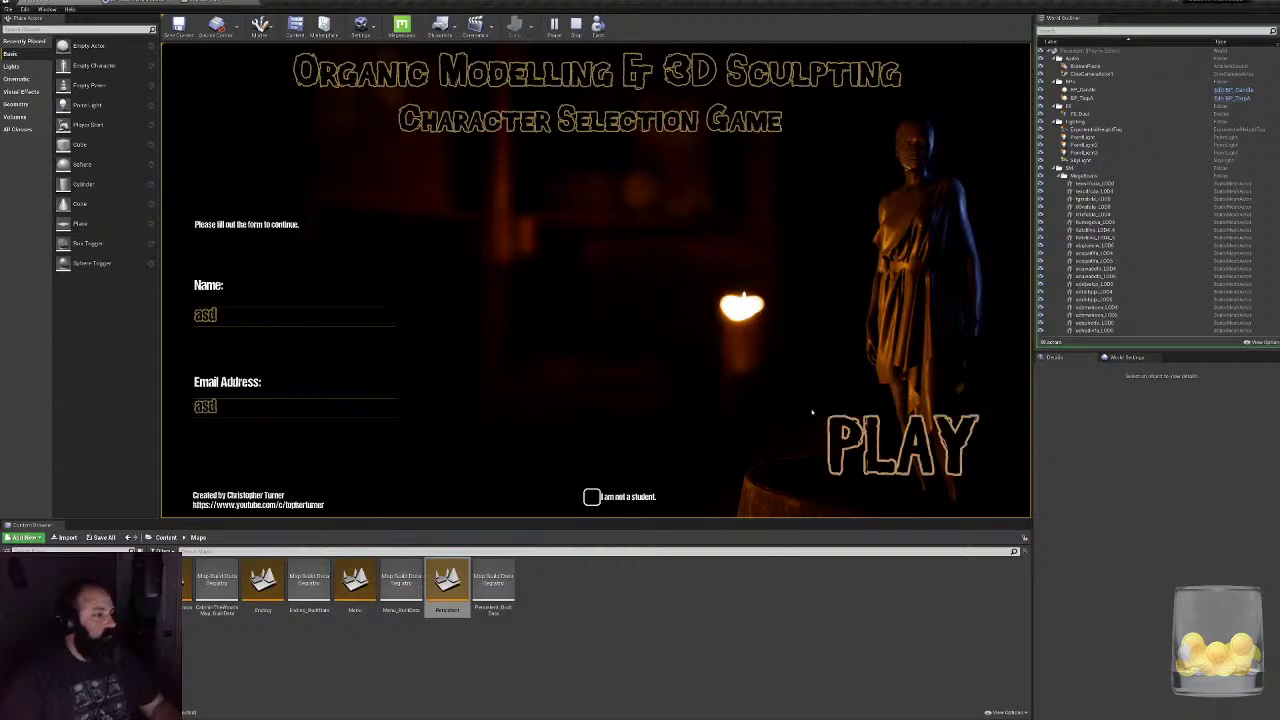
left_click(897, 442)
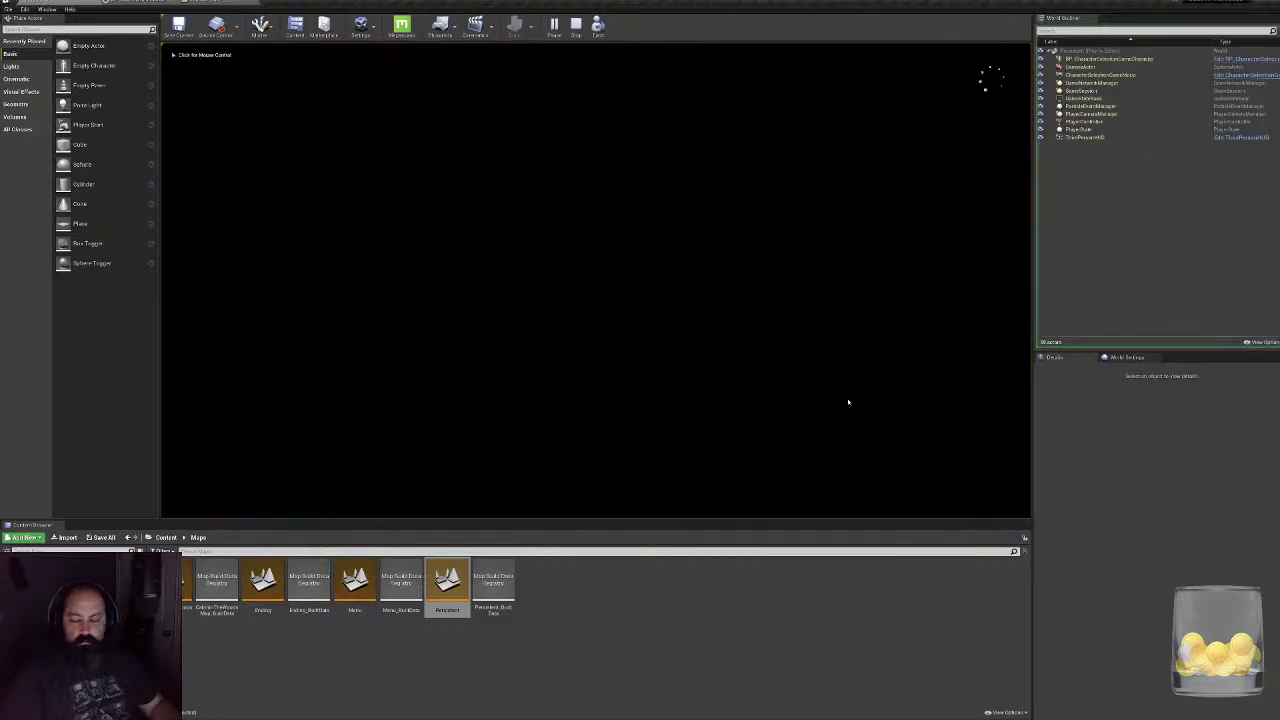
- Walk the character around the cellar past the barrels and shelves to check the head turning, and stop the play session
left_click(611, 286)
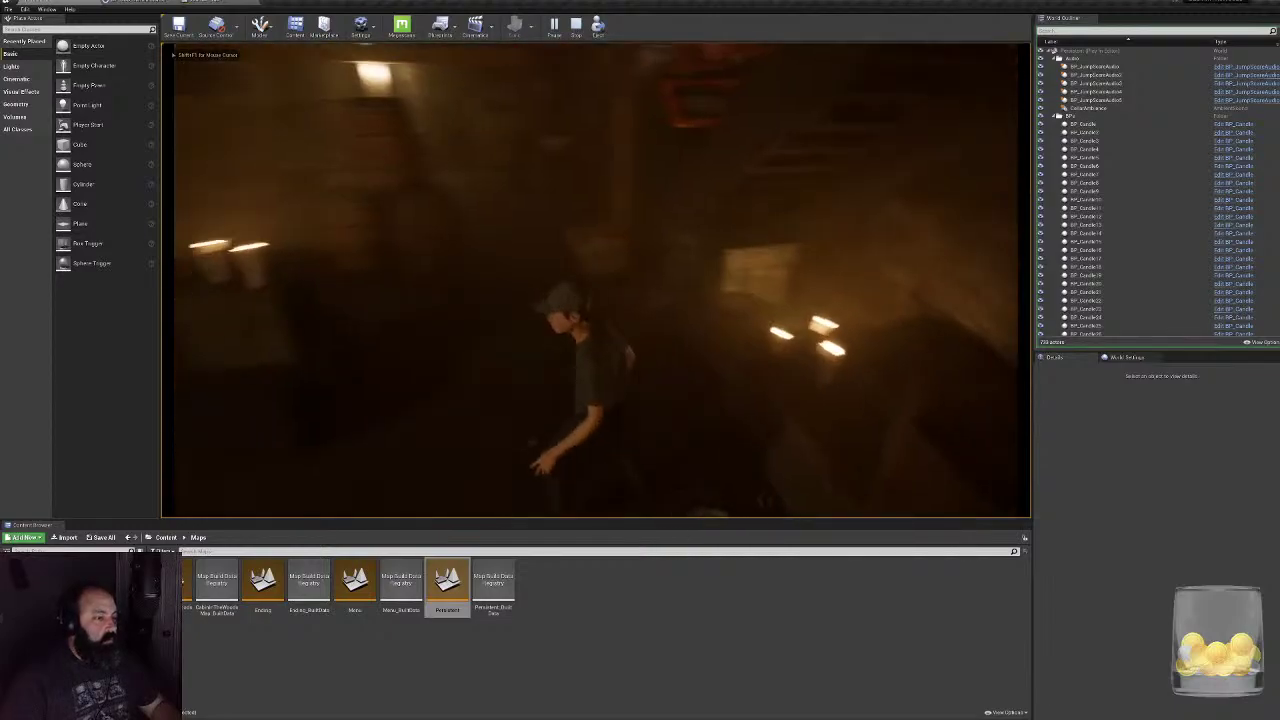
key("w")
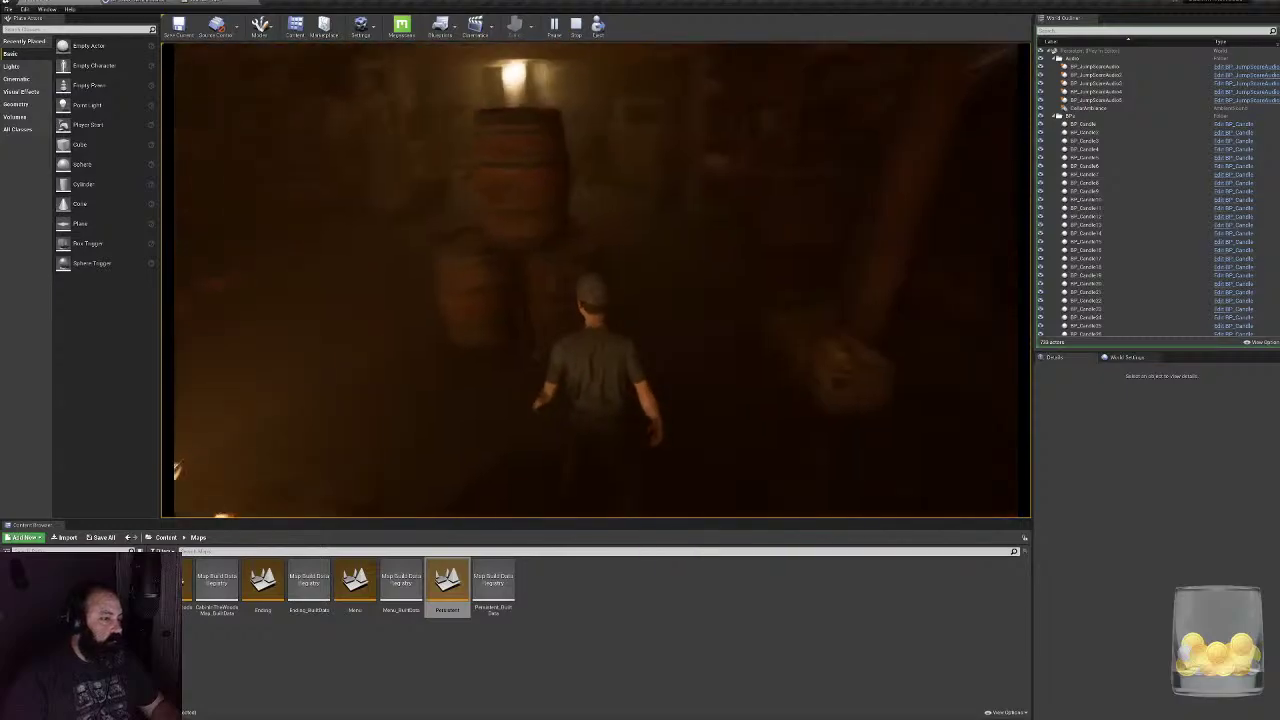
key("w")
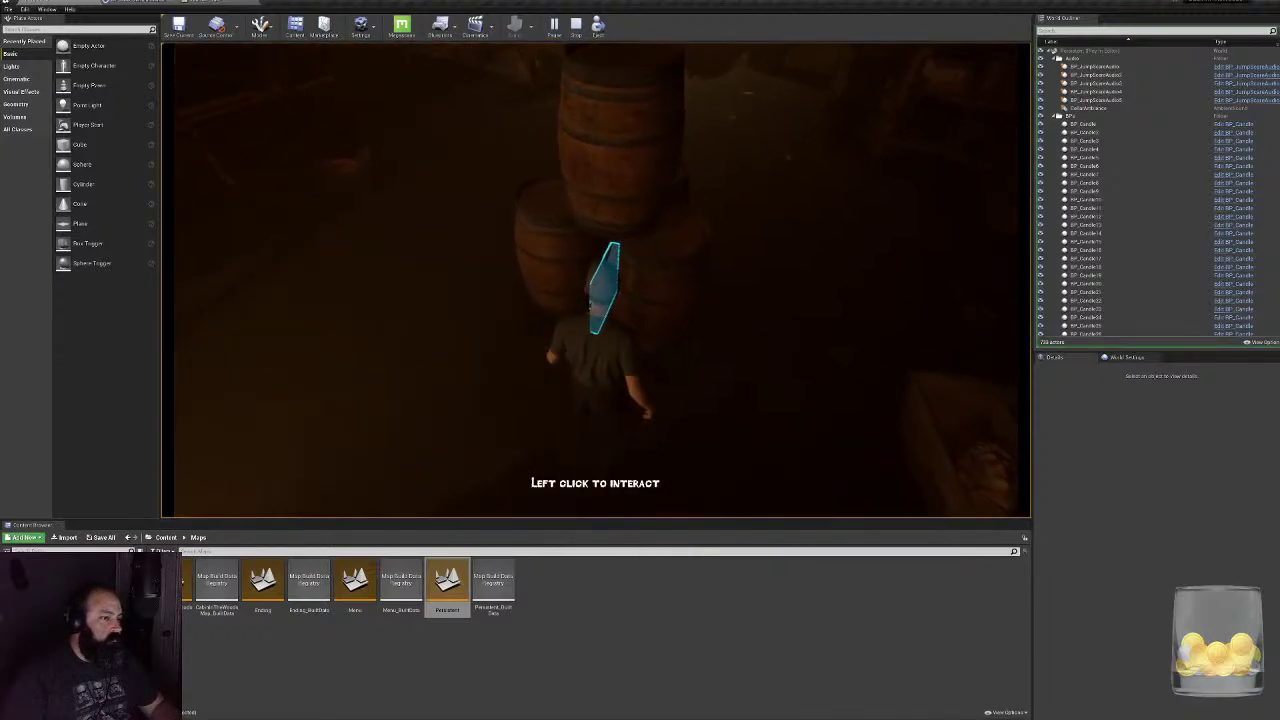
key("a")
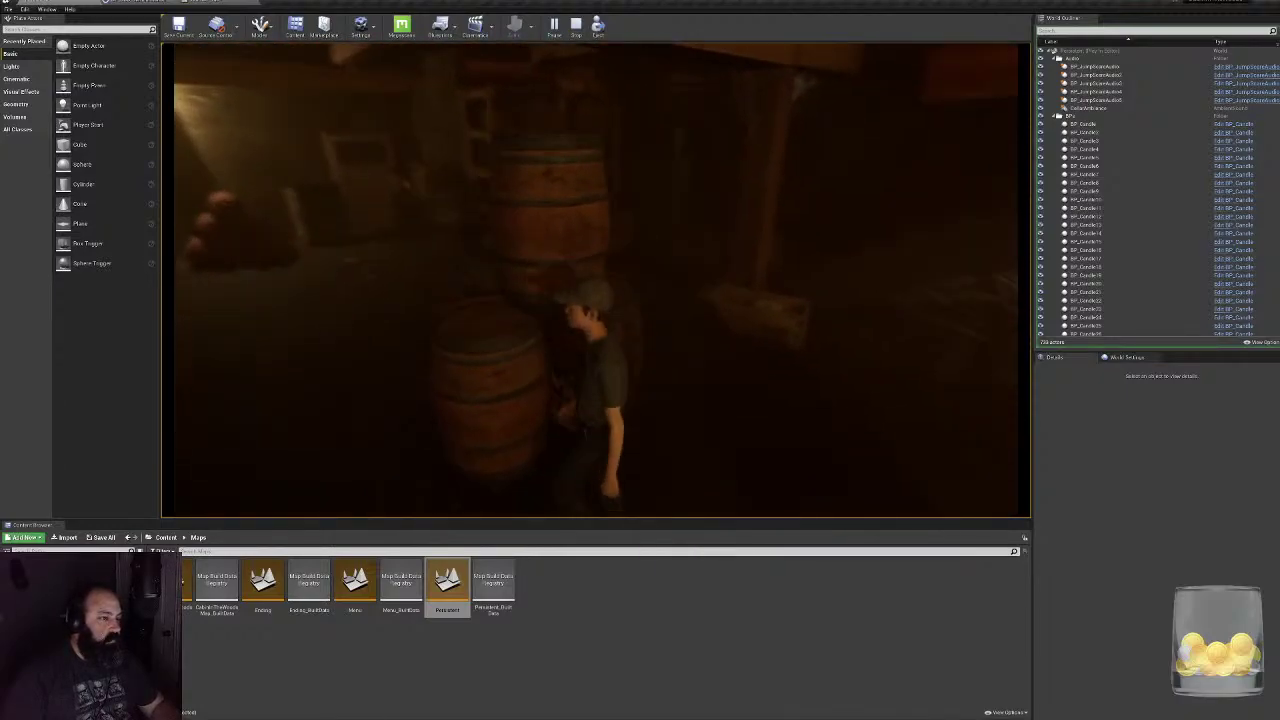
key("w")
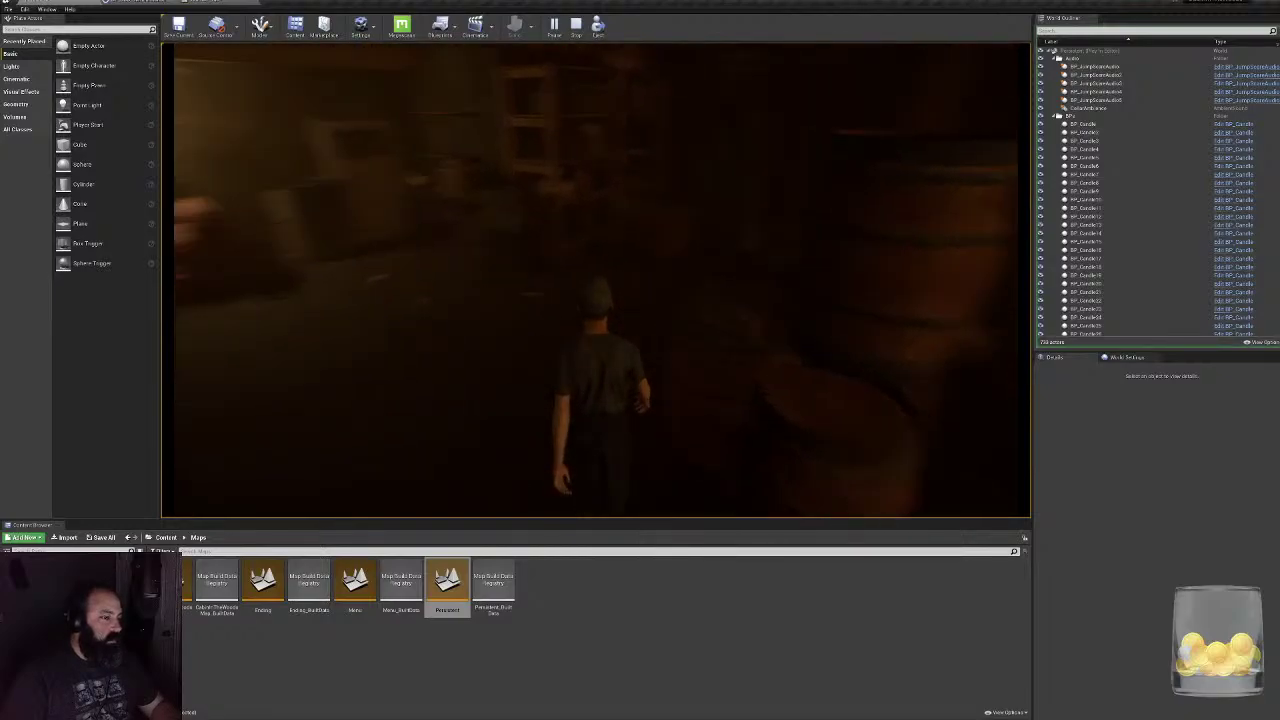
key("w")
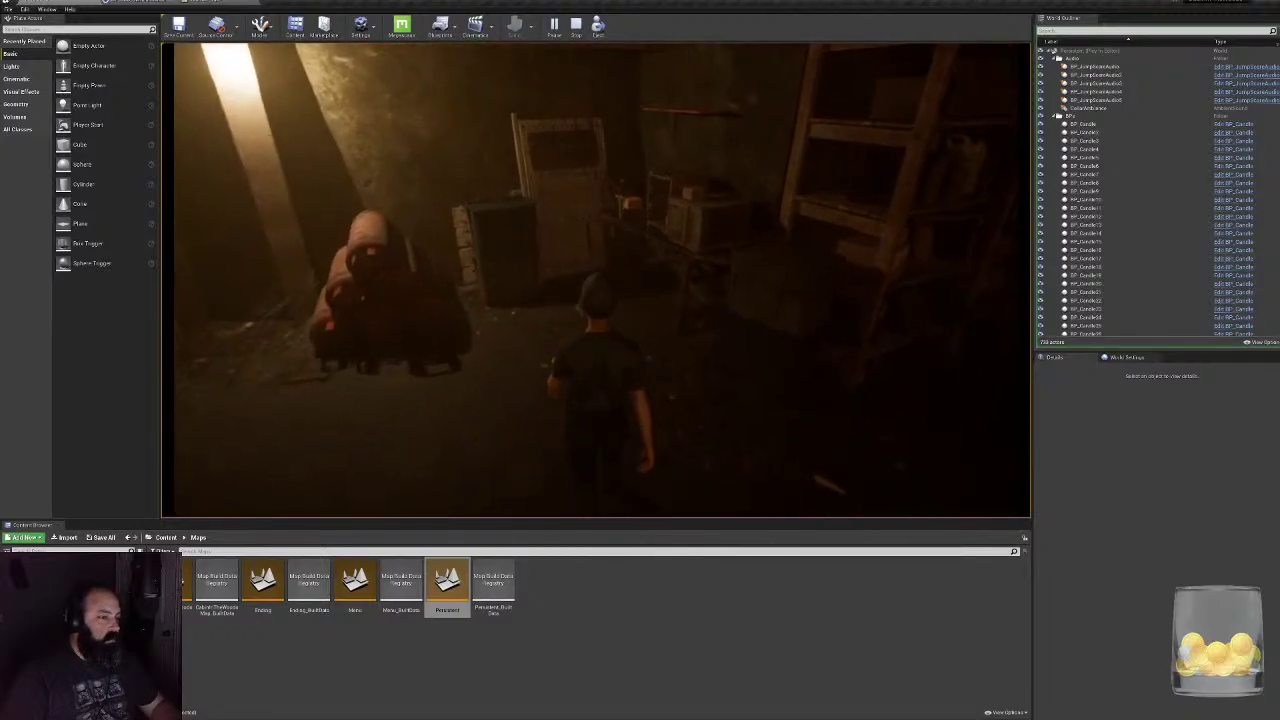
key("w")
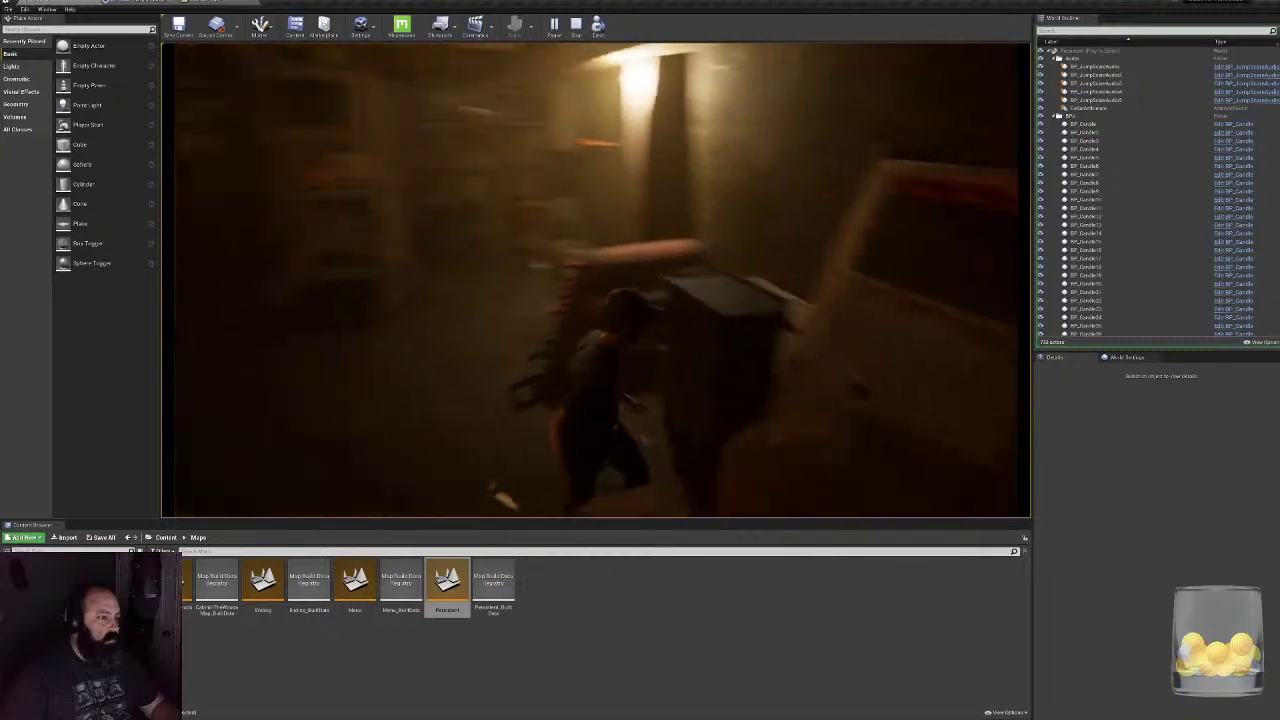
key("w")
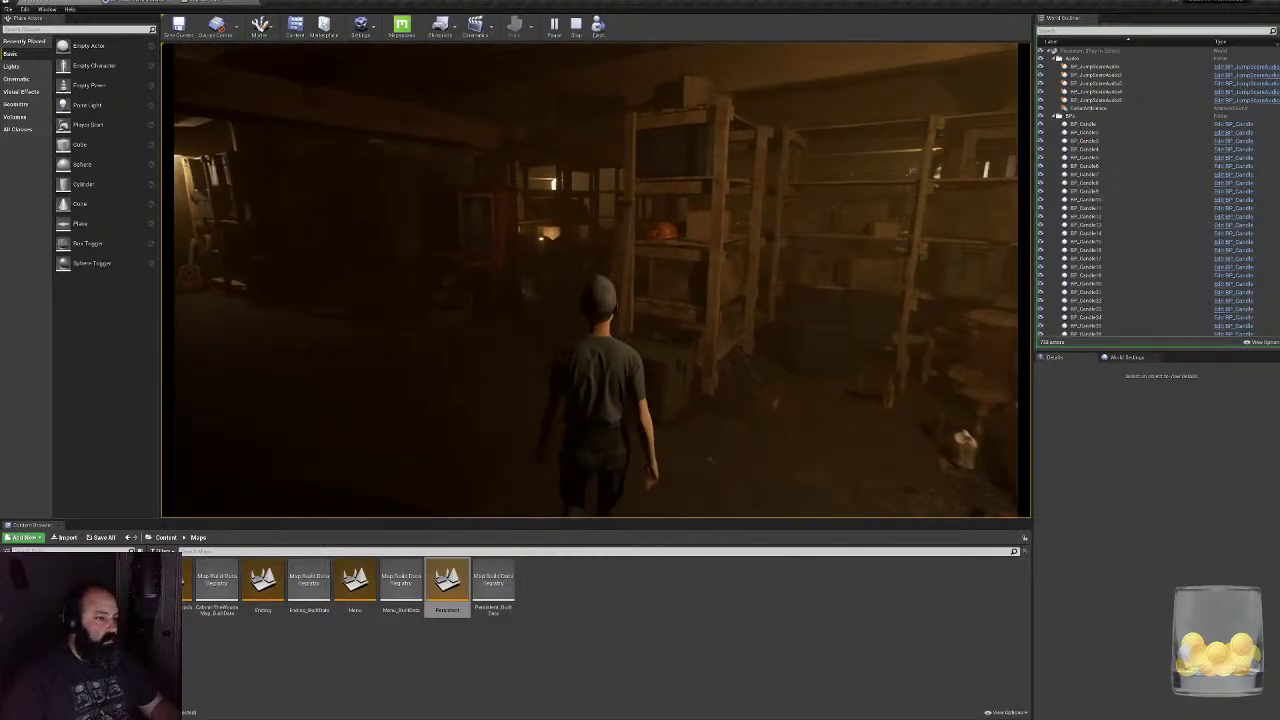
key("Escape")
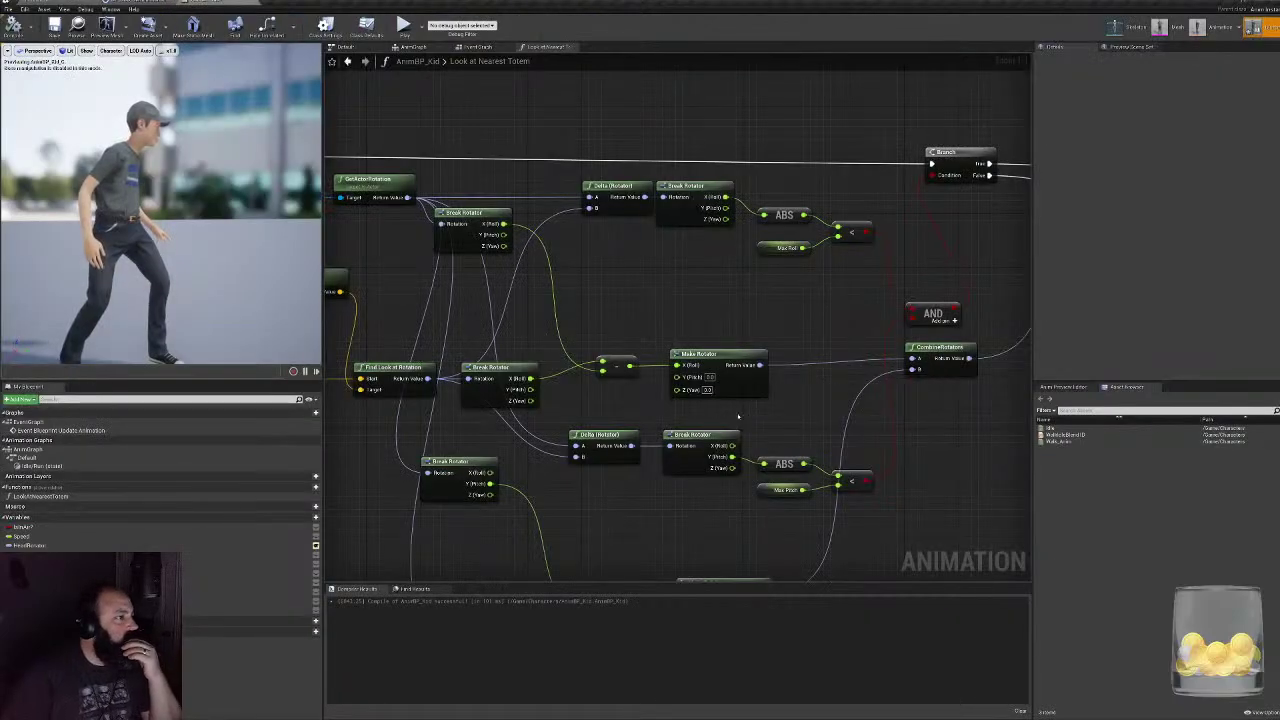
- Connect Max Roll to the lower less-than comparison in place of Max Pitch, delete the Max Pitch node, and compile
right_click_drag(738, 416, 713, 317)
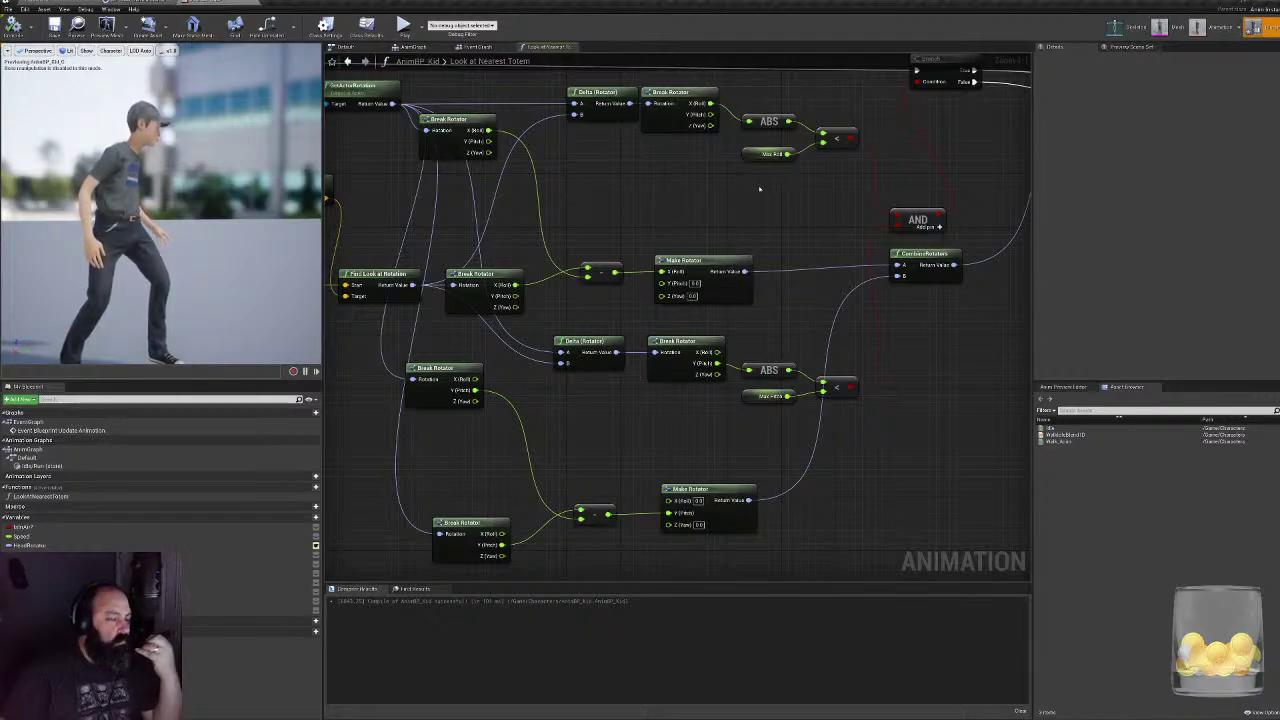
right_click_drag(636, 200, 624, 227)
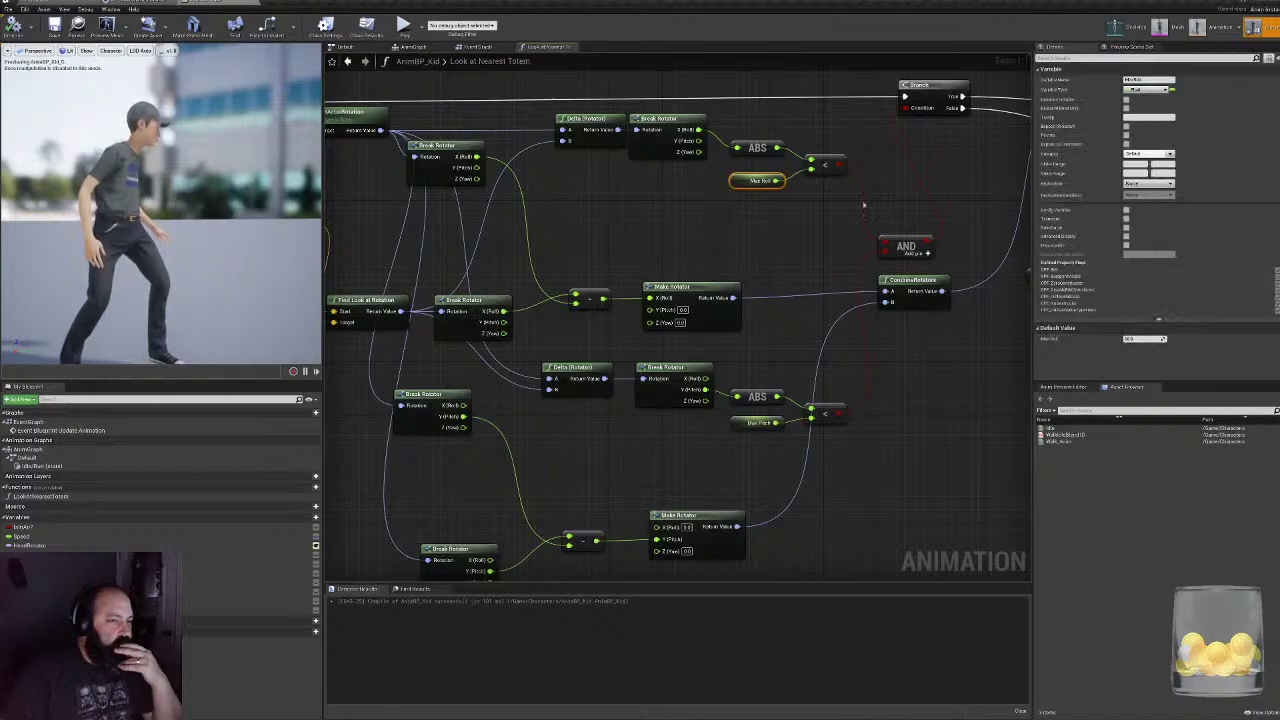
left_click_drag(783, 181, 810, 418)
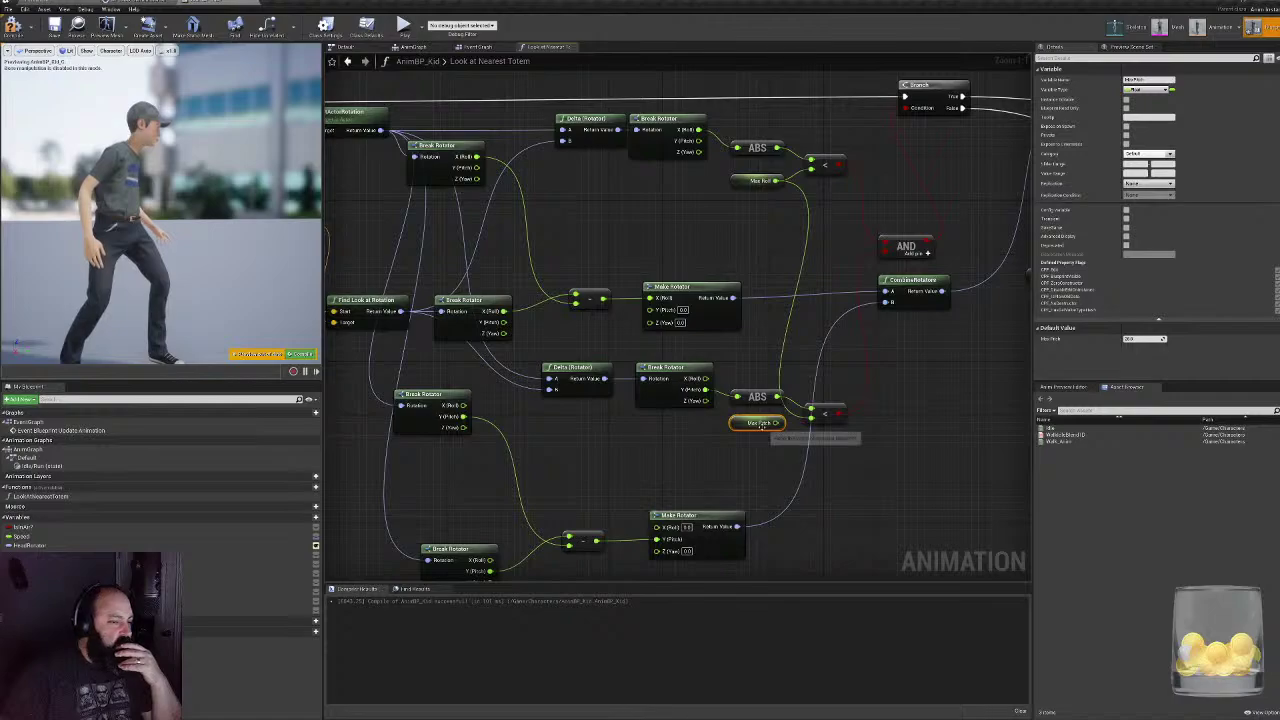
key("Delete")
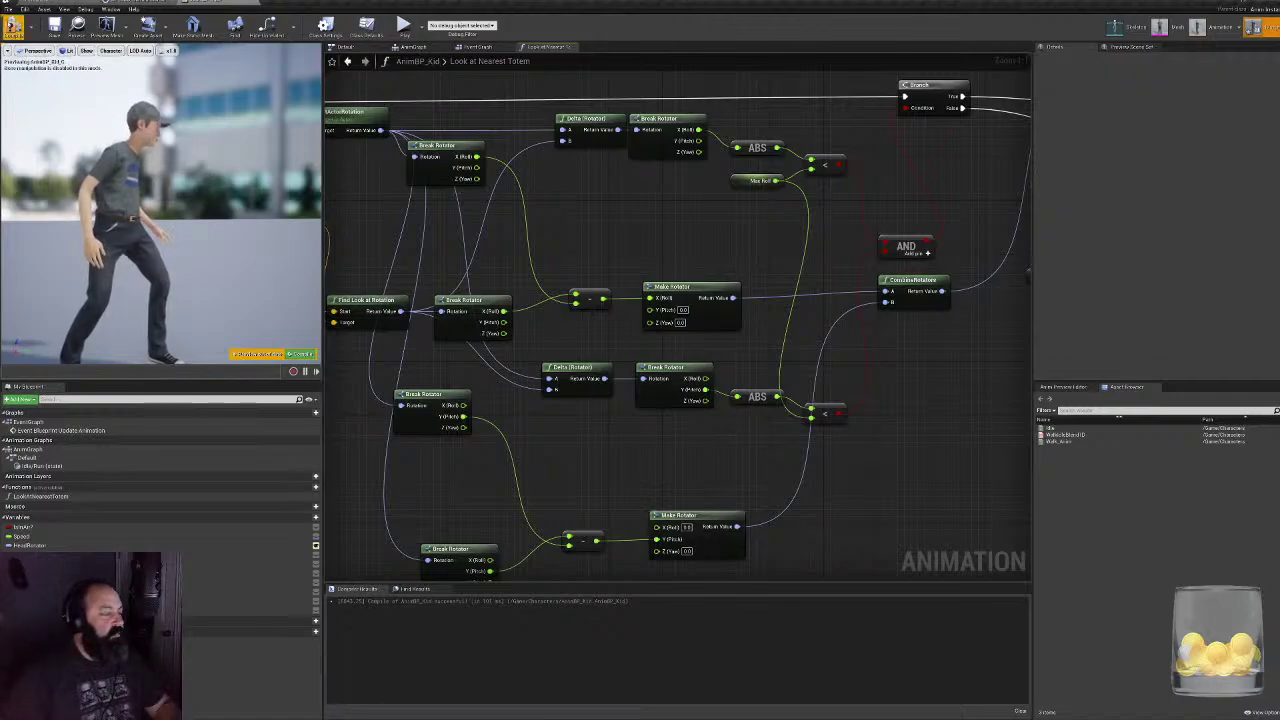
key("F7")
- In the AnimGraph, change the Rotation Space of all five Transform (Modify) Bone nodes together, and compile the blueprint
left_click(480, 48)
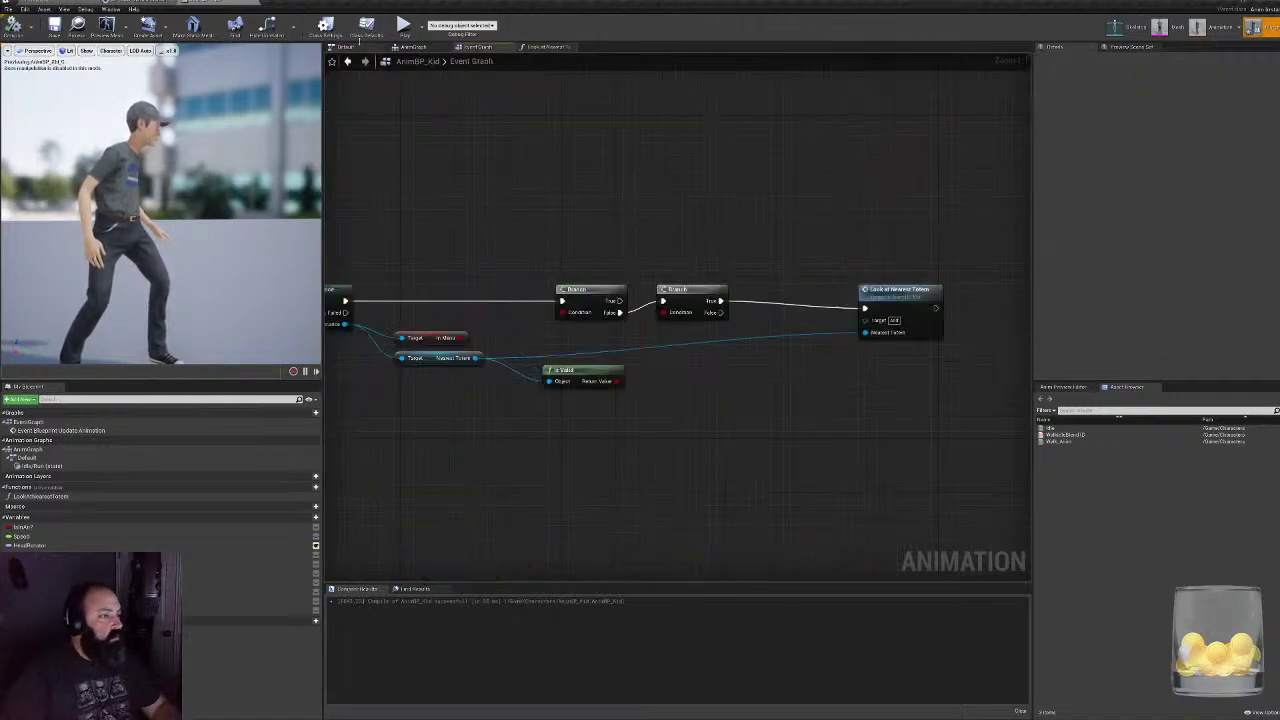
left_click(409, 47)
right_click_drag(711, 412, 579, 391)
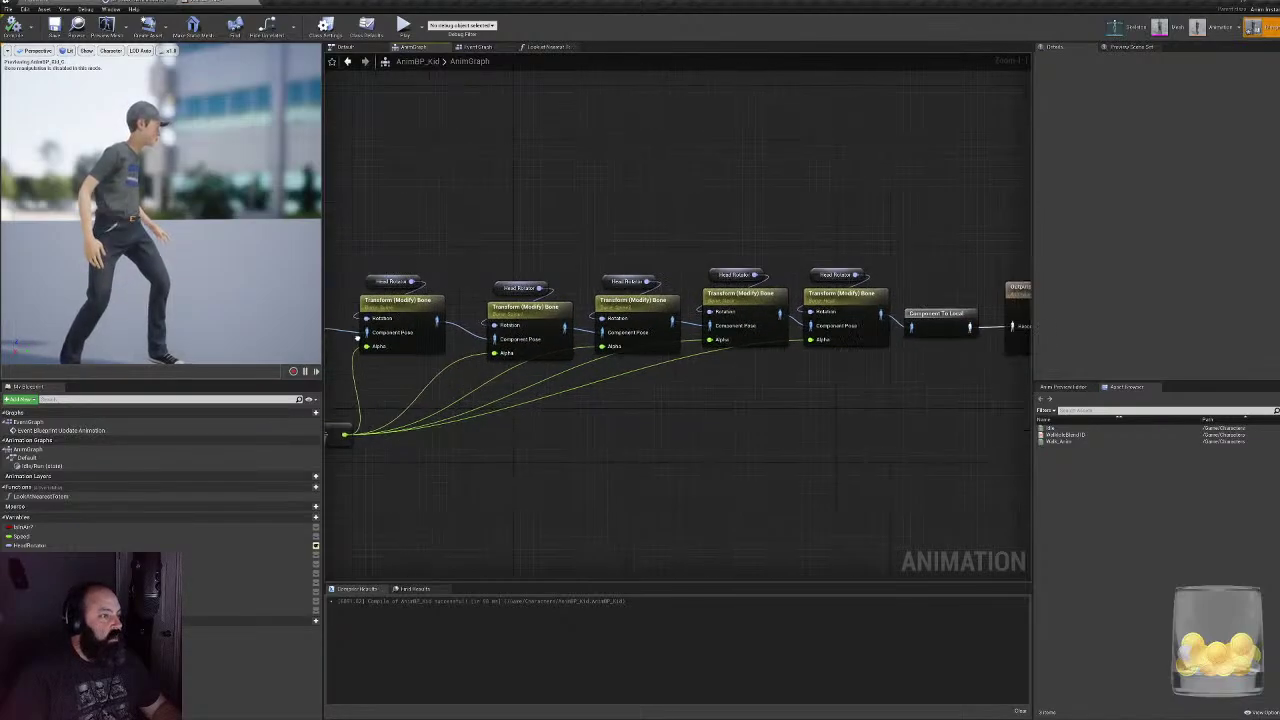
left_click_drag(389, 329, 885, 357)
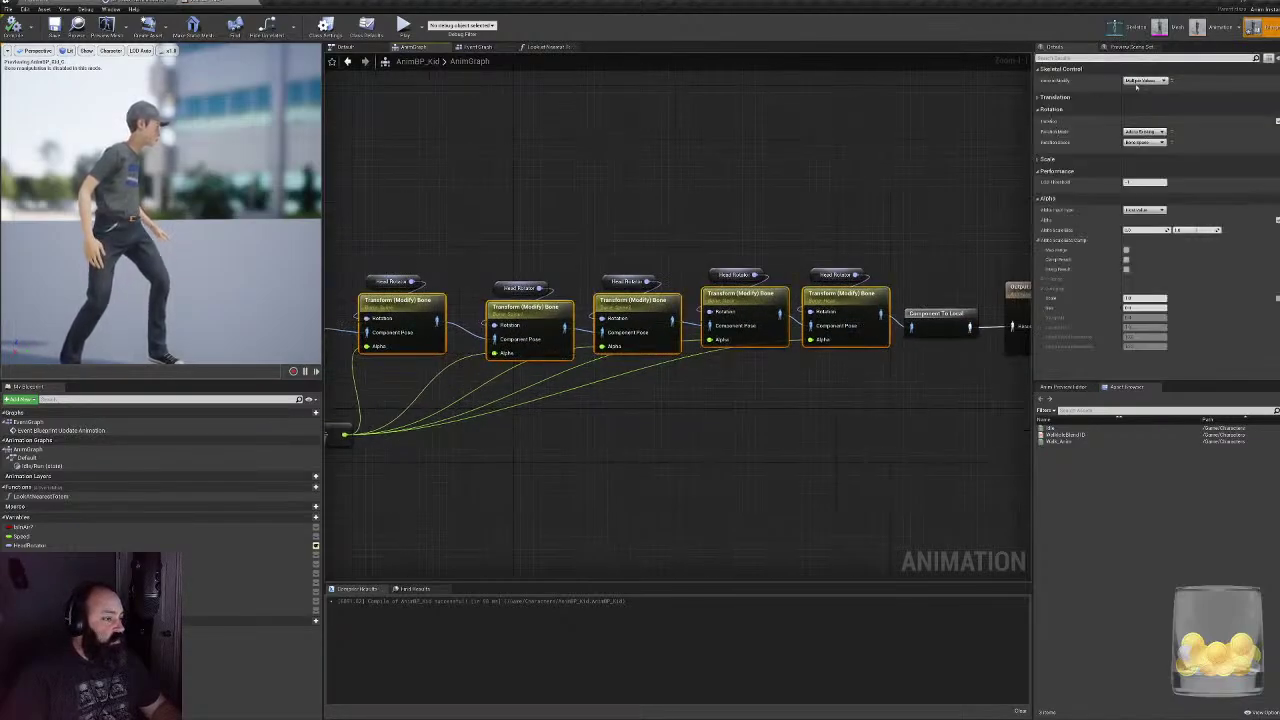
left_click(1158, 131)
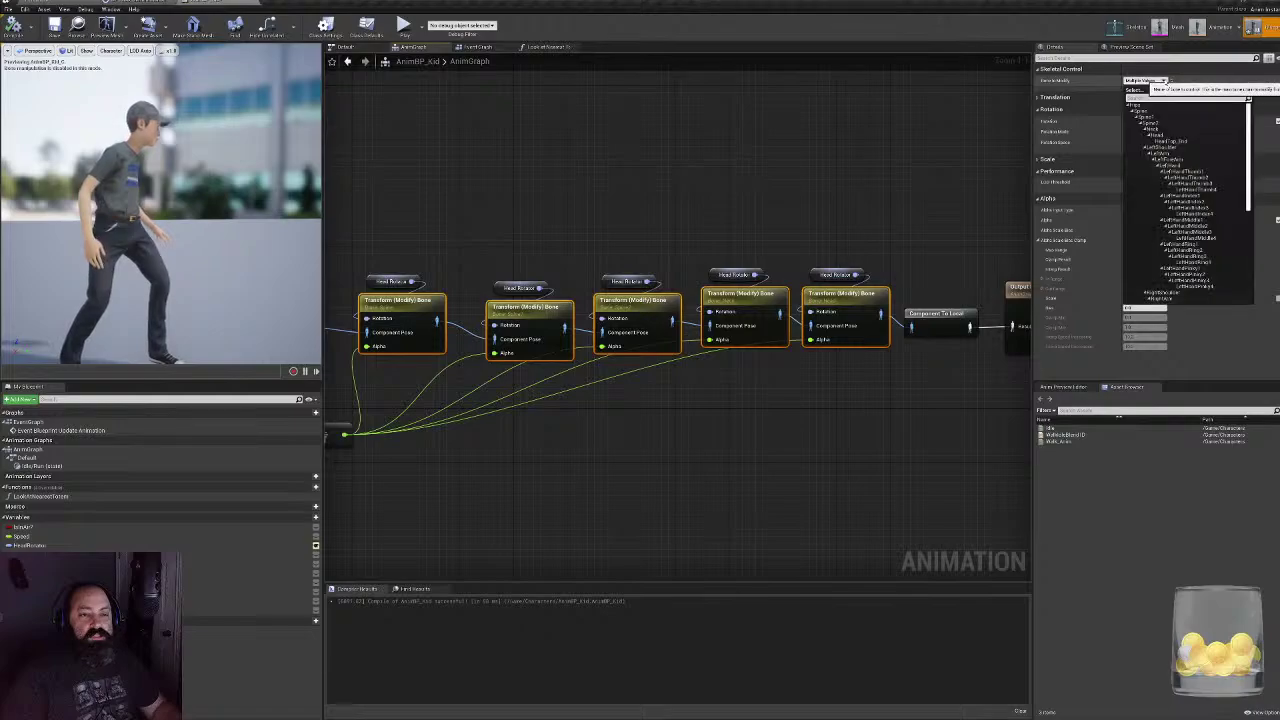
left_click(1152, 131)
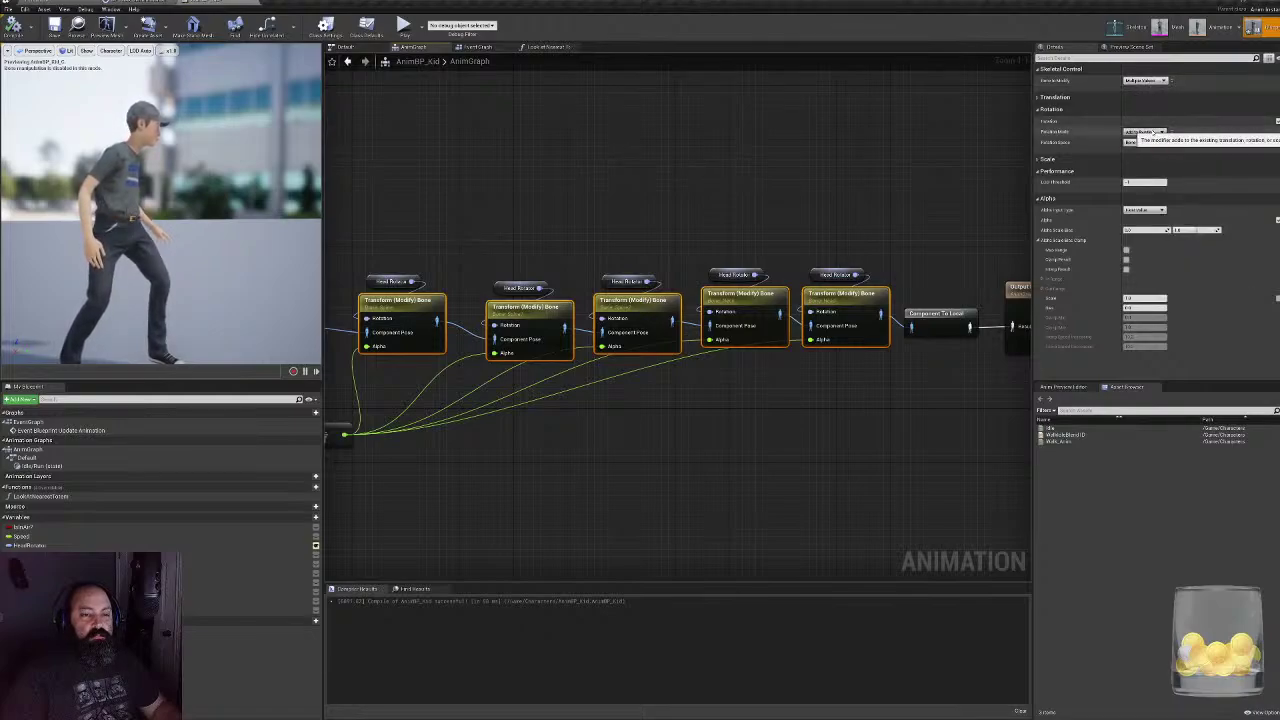
left_click(1153, 131)
left_click(1145, 142)
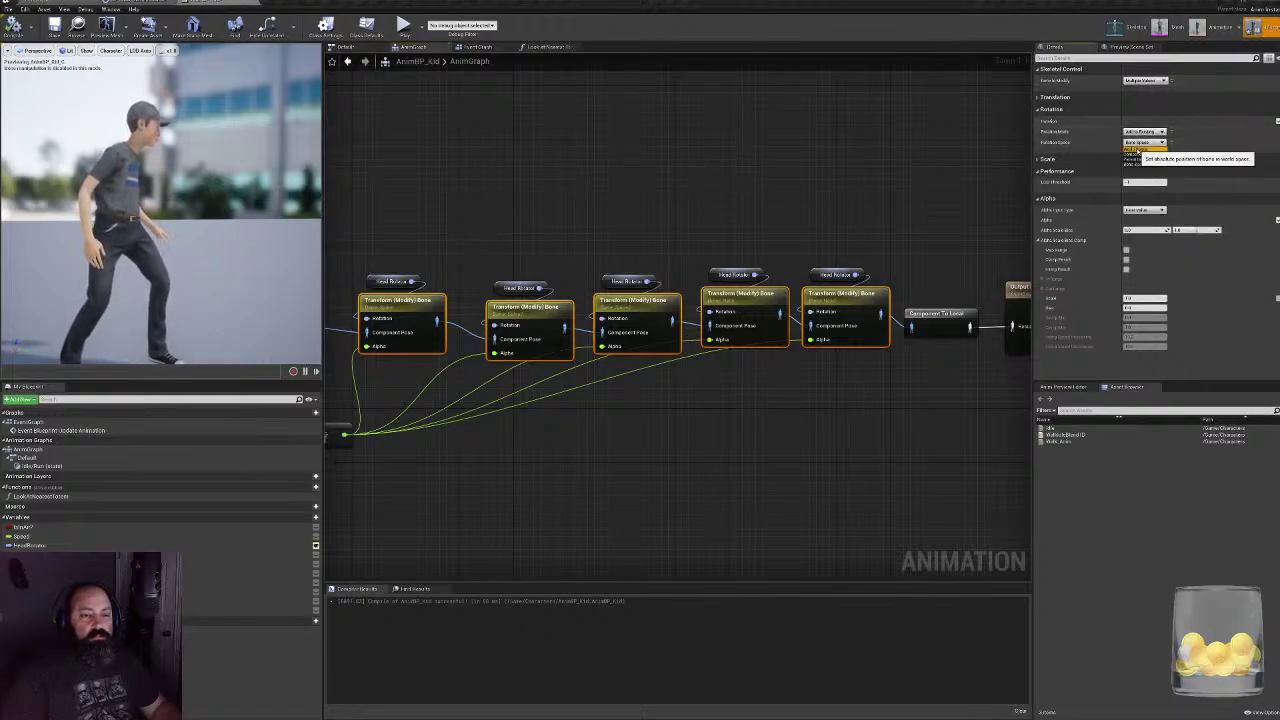
left_click(1136, 163)
left_click(13, 28)
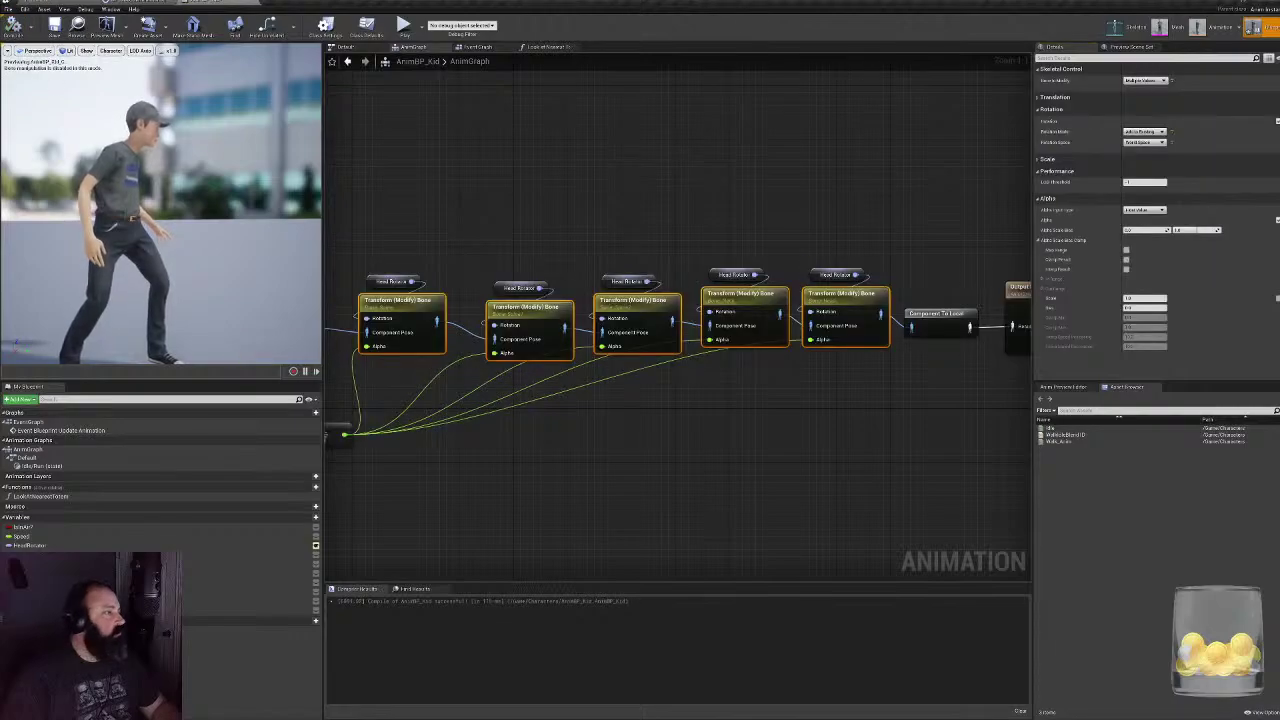
- Try out default rotation values on the Head Rotator variable against the preview character, and reset them to 0
left_click(703, 424)
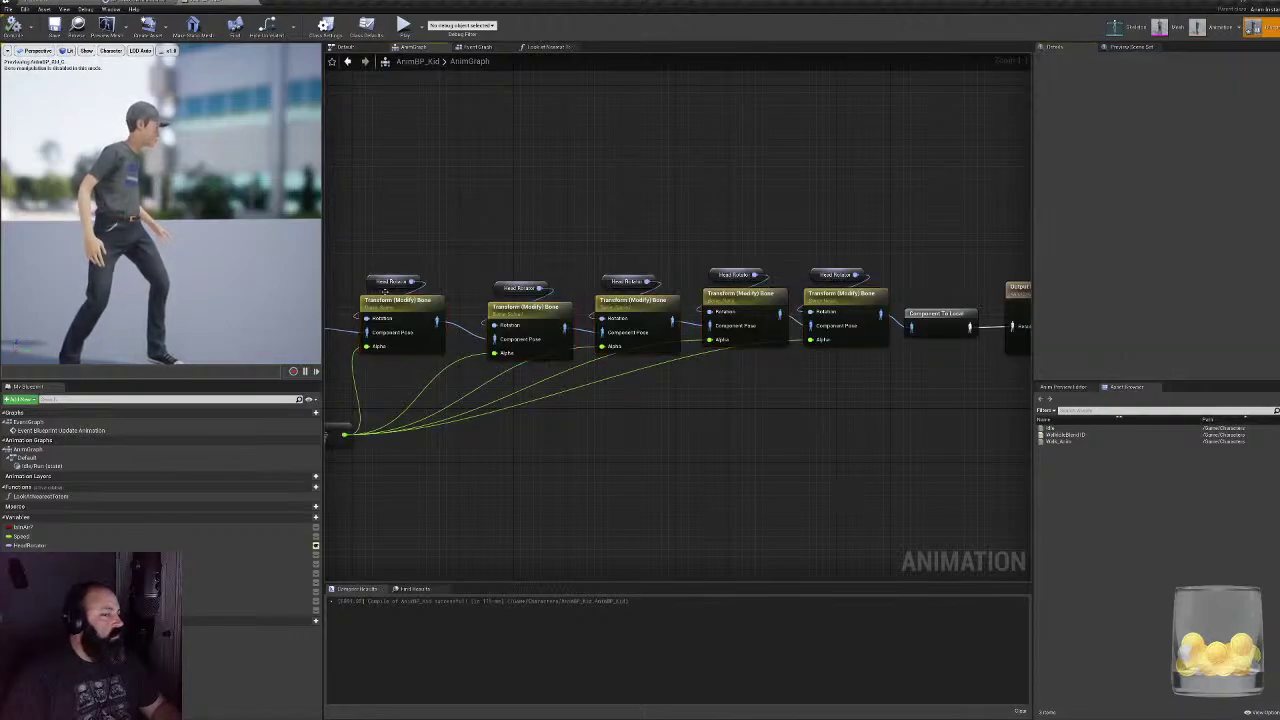
left_click(392, 281)
left_click(1142, 309)
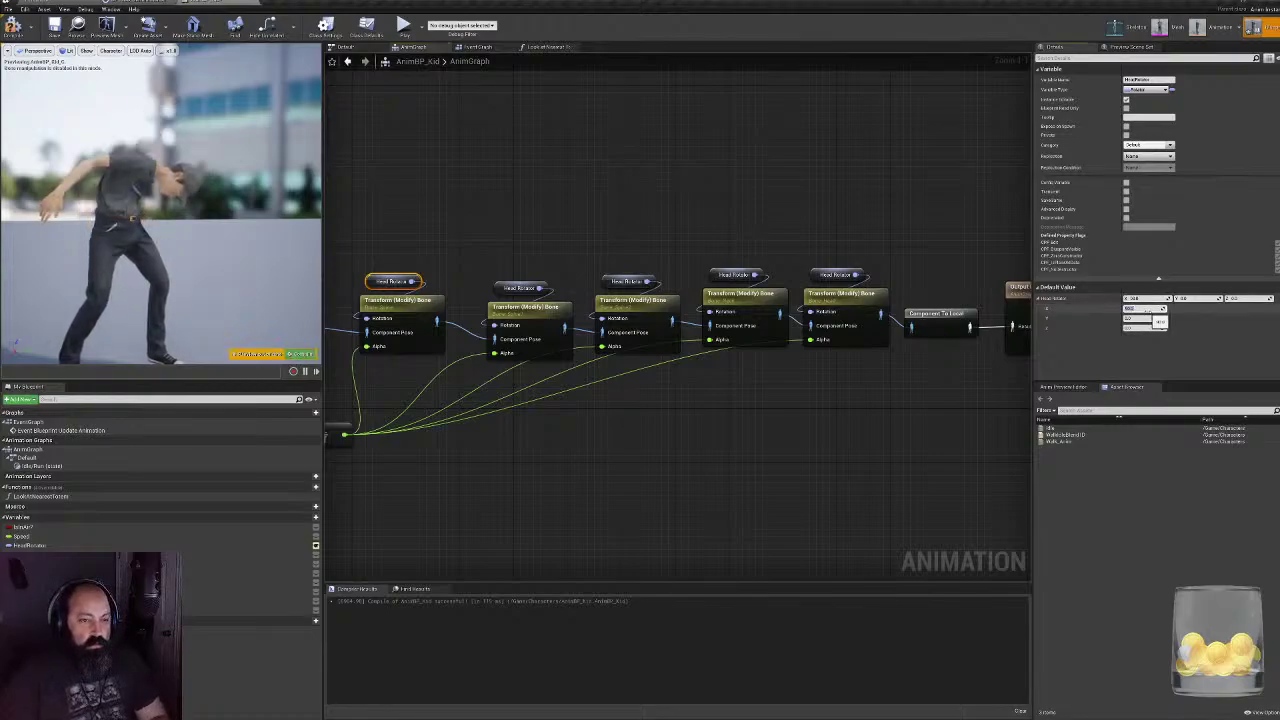
type("0")
key("Return")
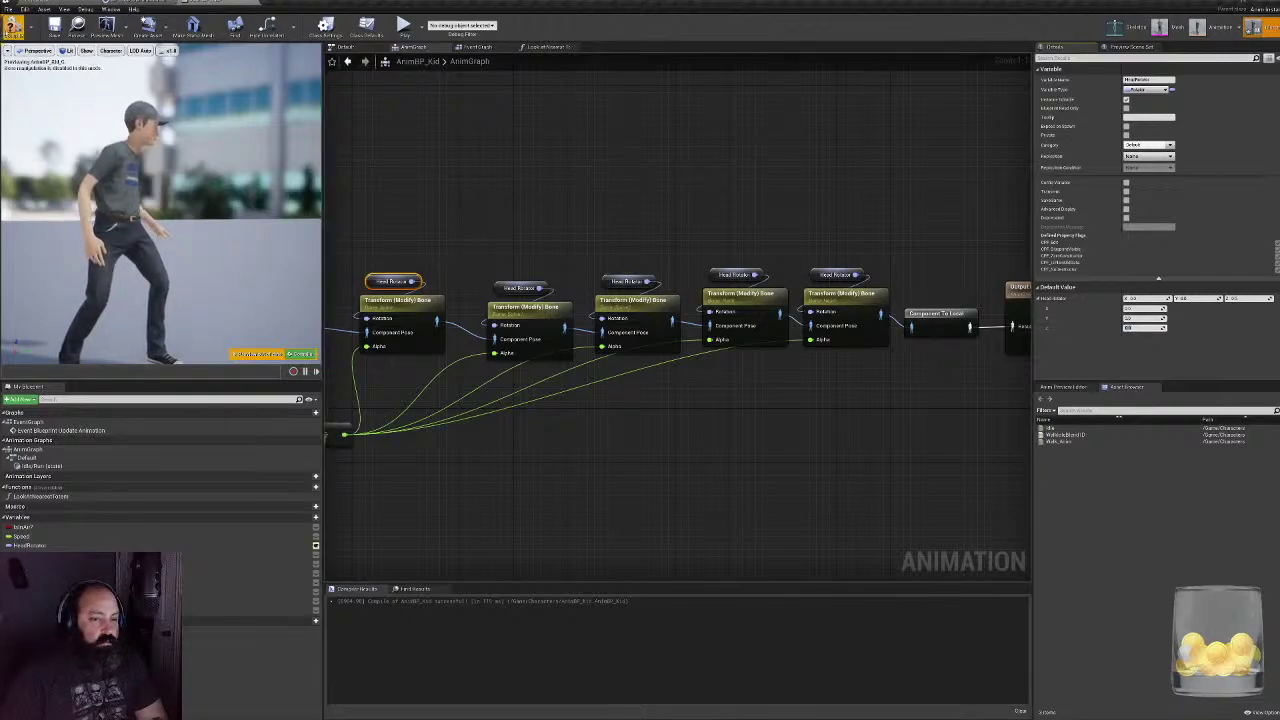
- In Look at Nearest Totem, rewire both lower subtraction inputs to the Z (Yaw) outputs of their Break Rotator nodes
left_click(548, 47)
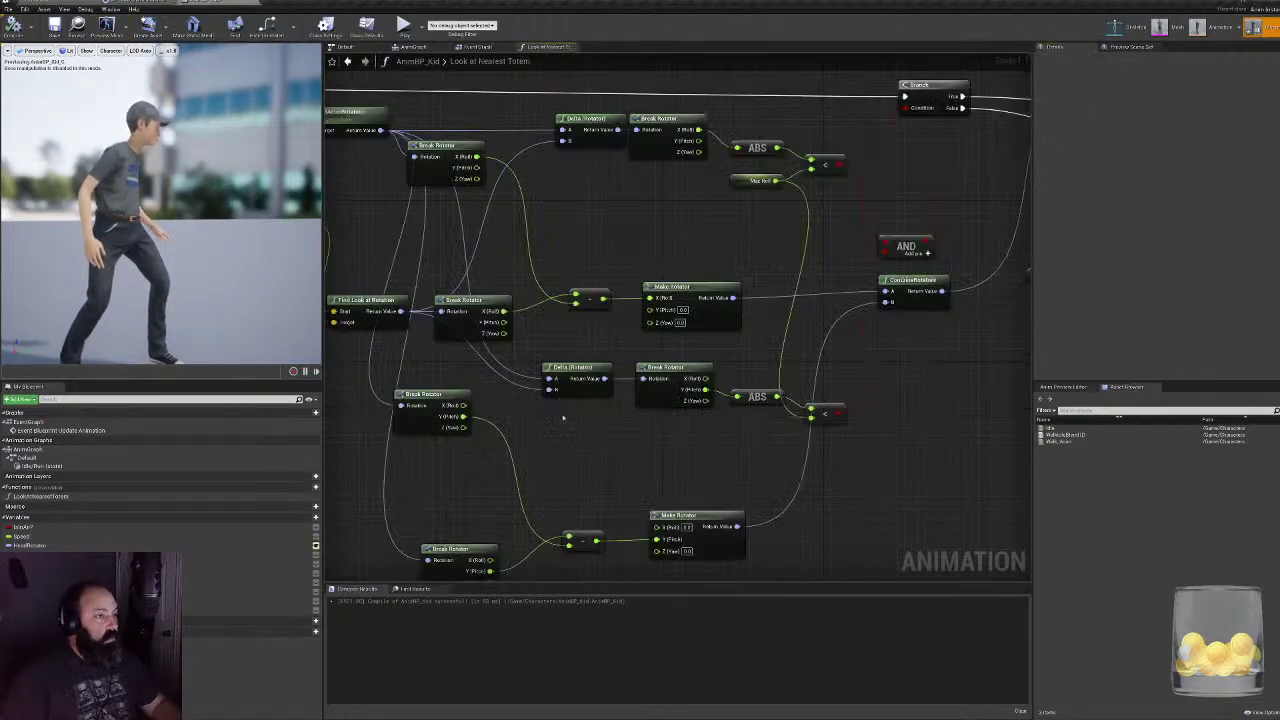
right_click_drag(603, 296, 703, 244)
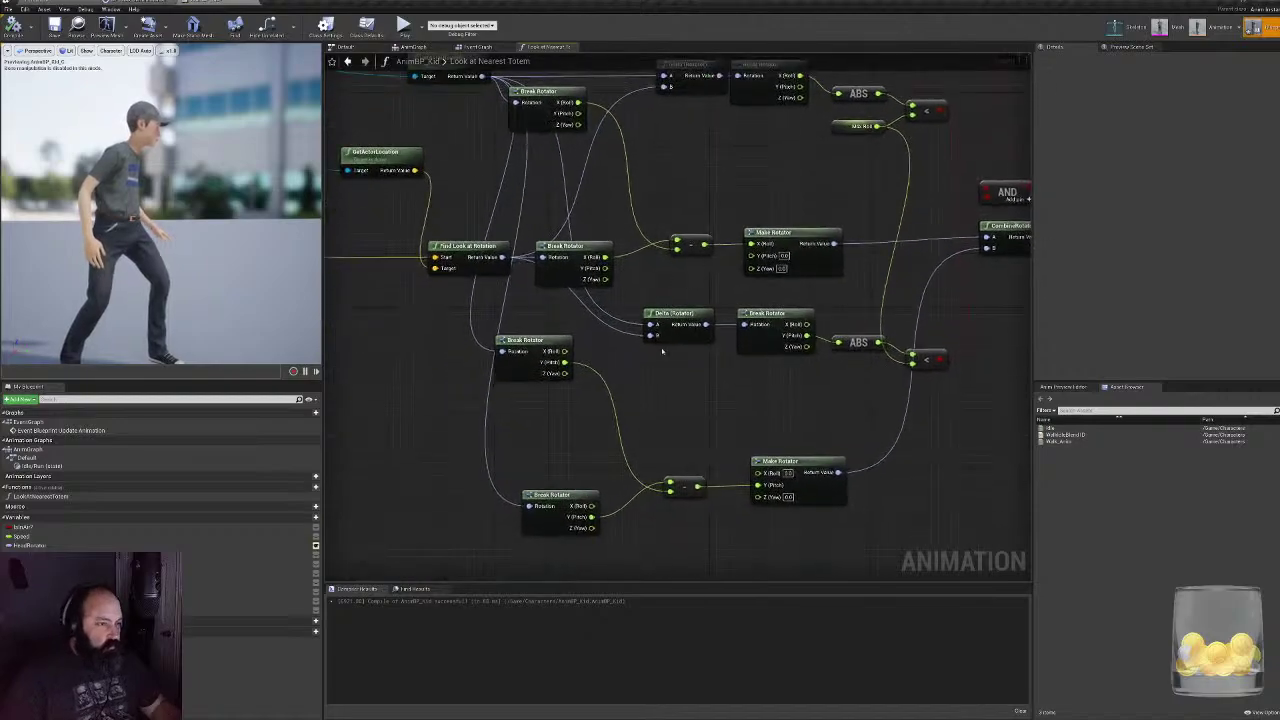
left_click_drag(565, 373, 671, 484)
left_click_drag(592, 527, 670, 491)
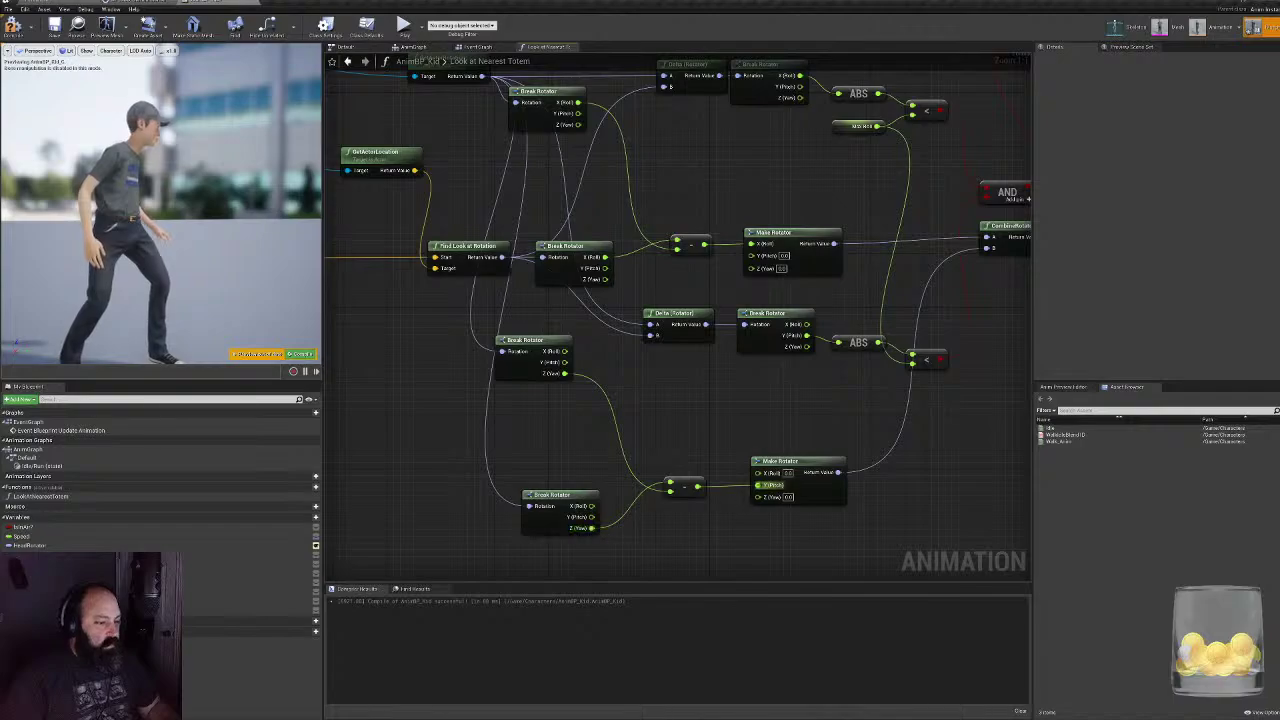
- Move the lower subtraction result to Make Rotator's Z (Yaw) input and feed the lower ABS check from Z (Yaw)
left_click_drag(759, 486, 760, 498, "ctrl")
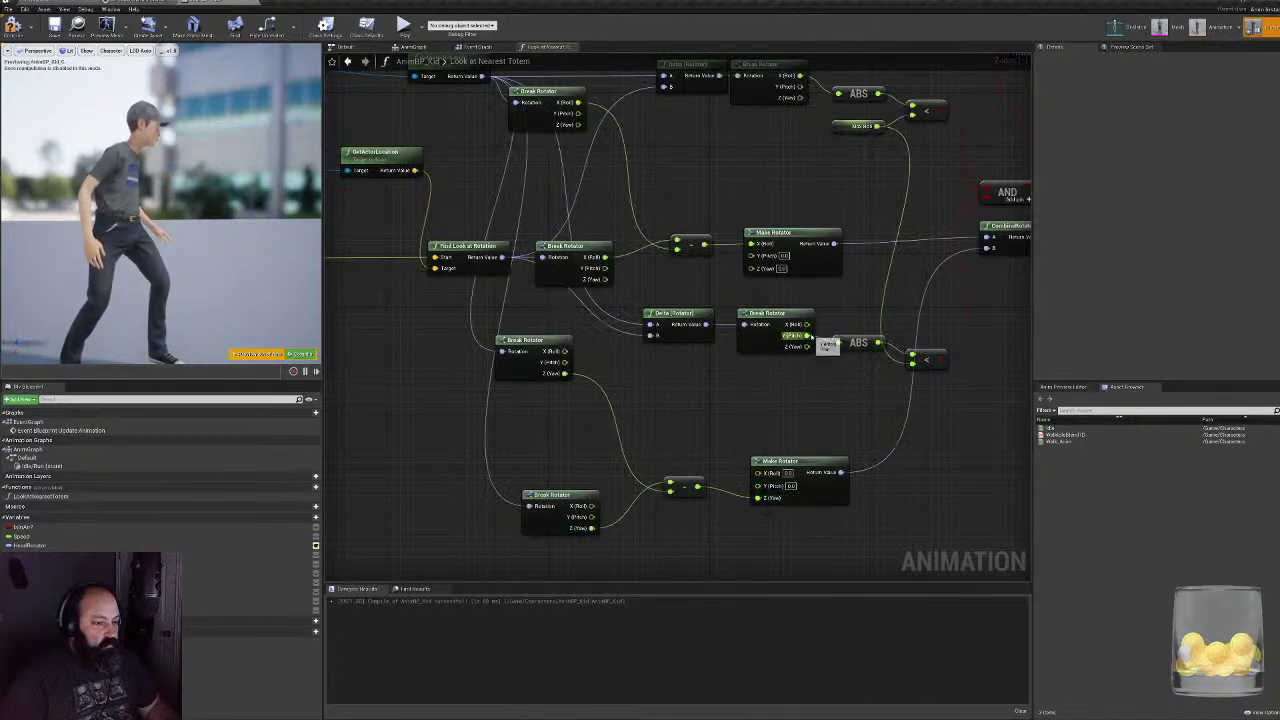
left_click_drag(810, 337, 807, 346, "ctrl")
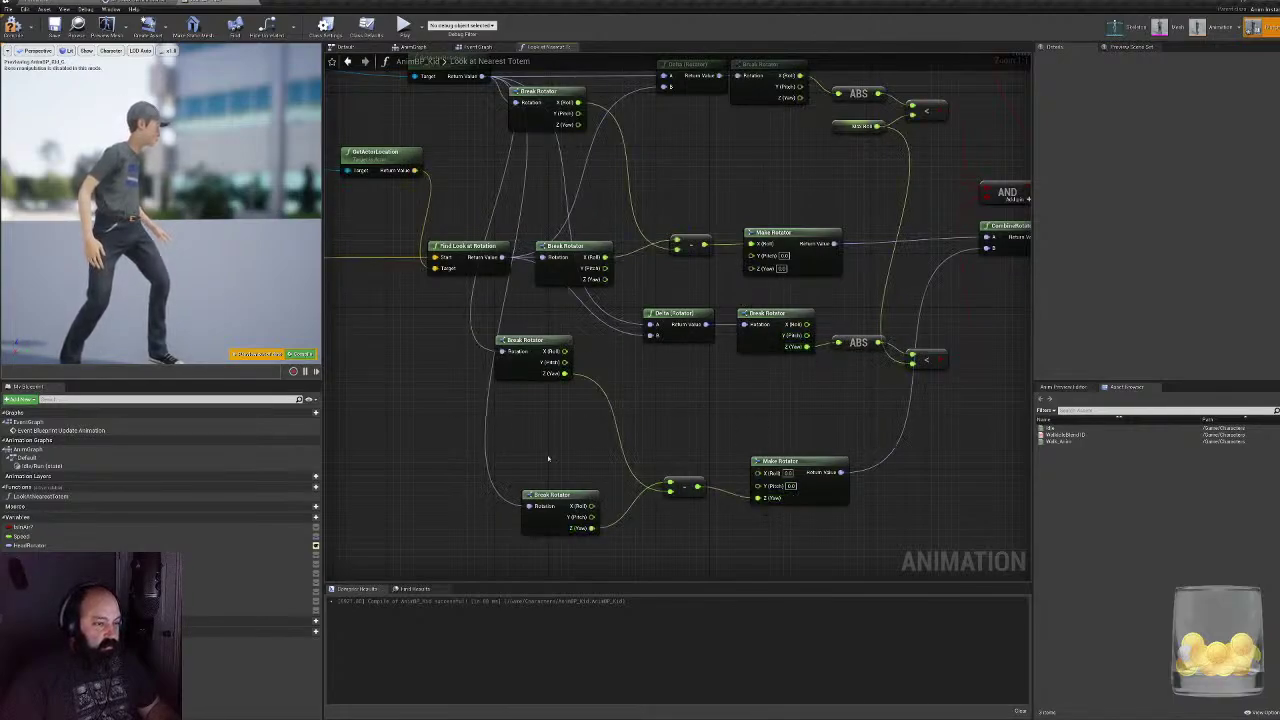
right_click_drag(743, 415, 753, 457)
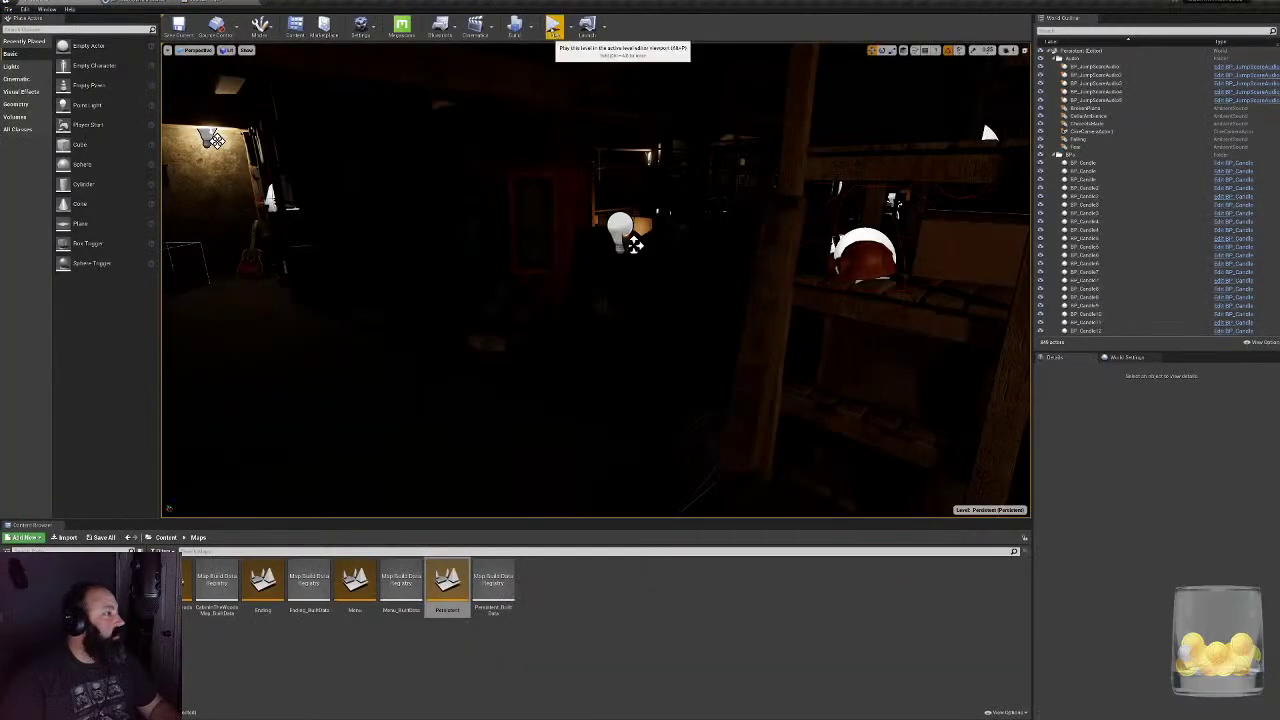
- Play the level again, fill in the start form with placeholder text, and start the game
left_click(551, 23)
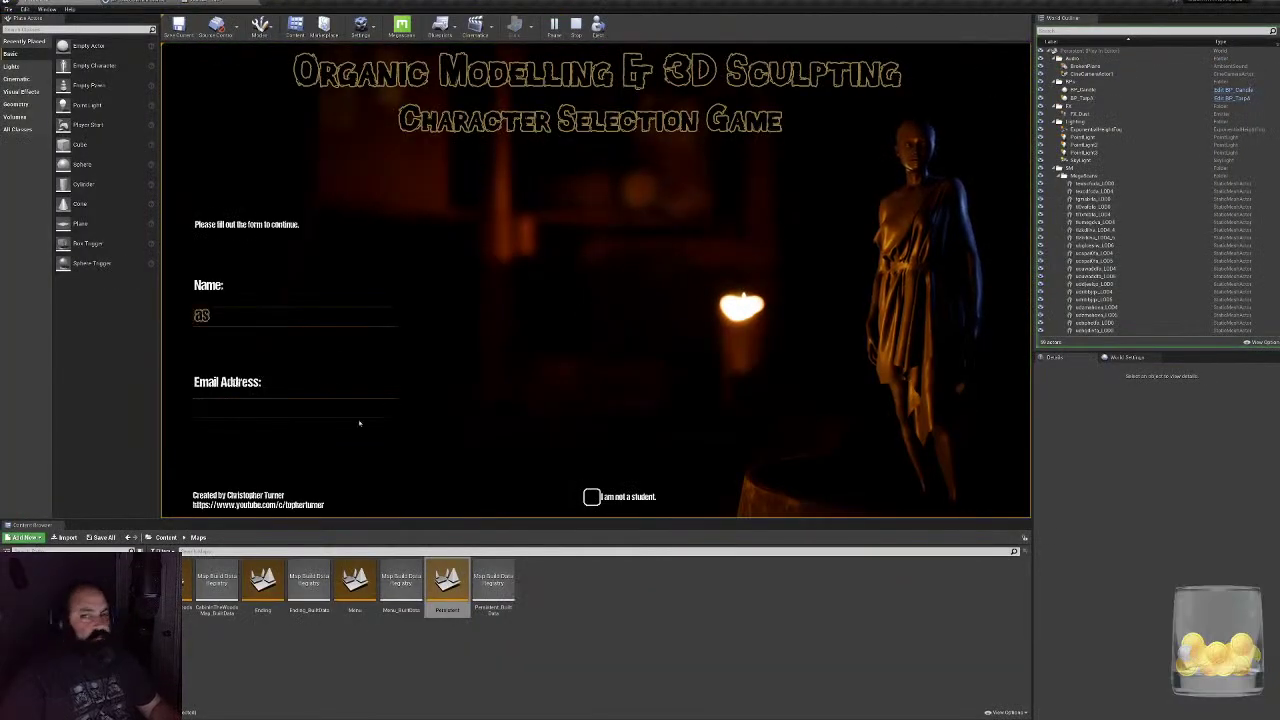
type("sd")
left_click(828, 432)
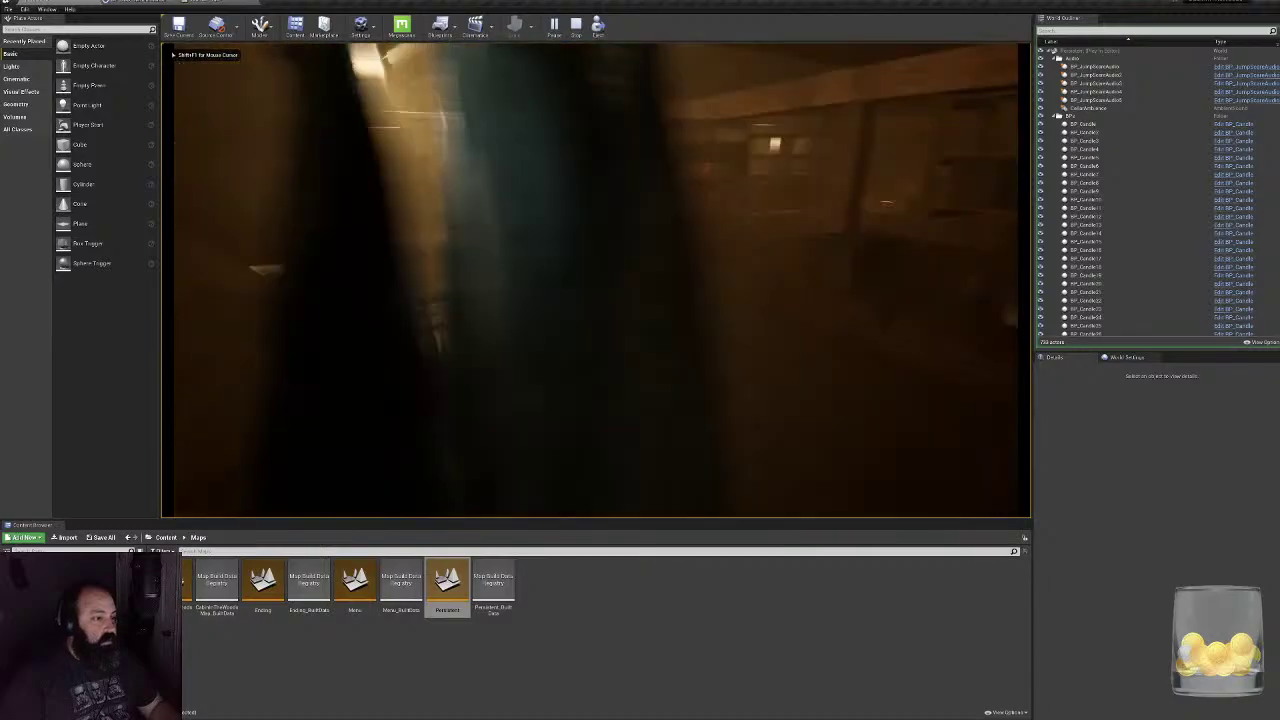
- Walk the character past the interactable objects to check its head rotation, stop playing, and return to the AnimBP_Kid blueprint
key("w")
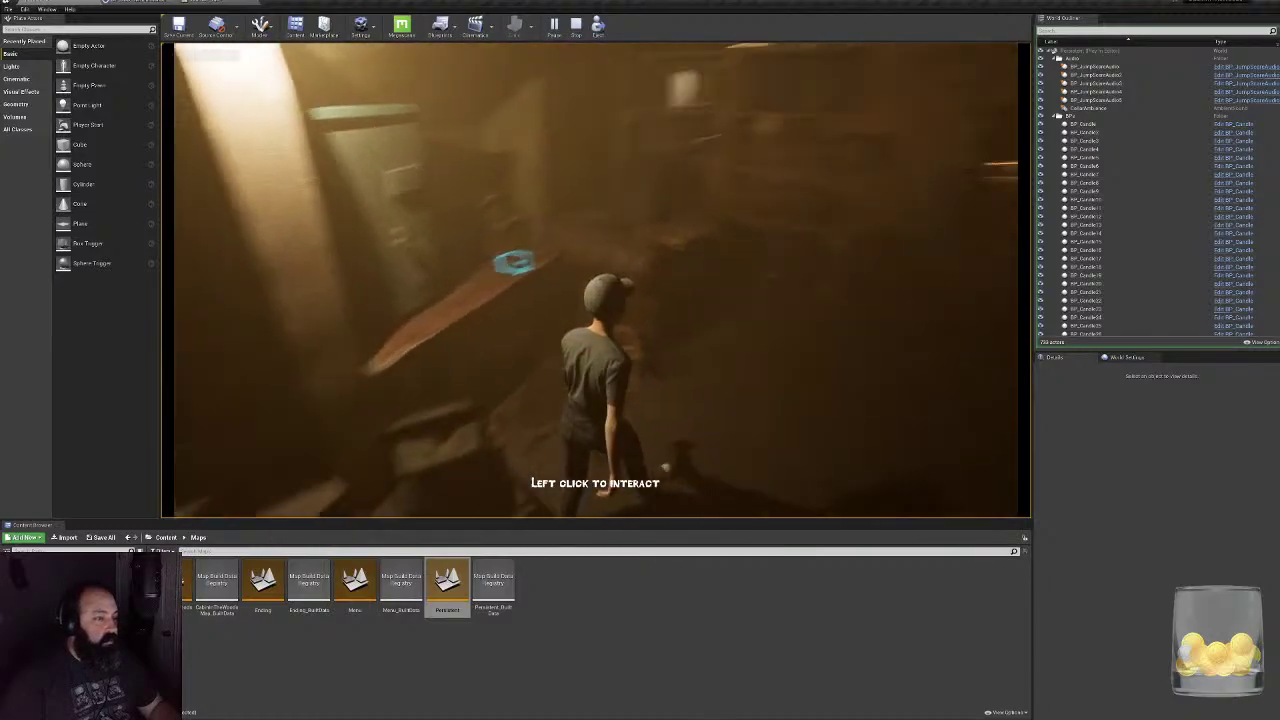
key("w")
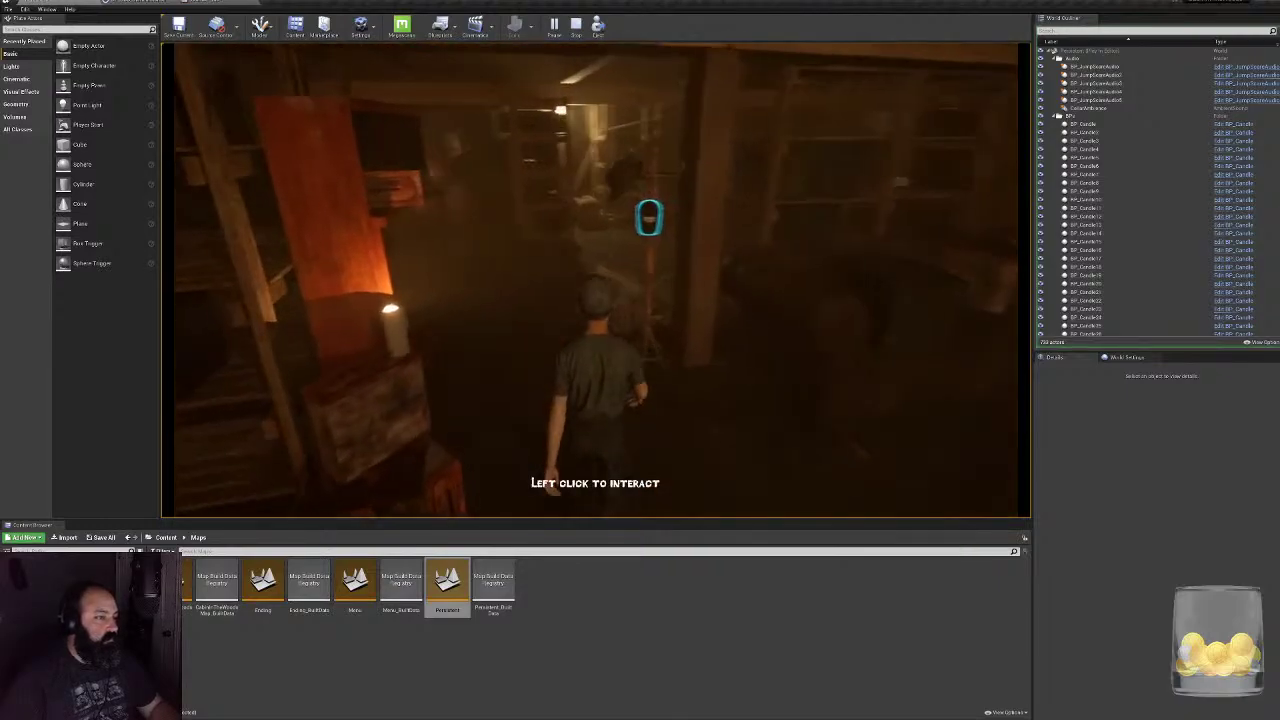
key("Escape")
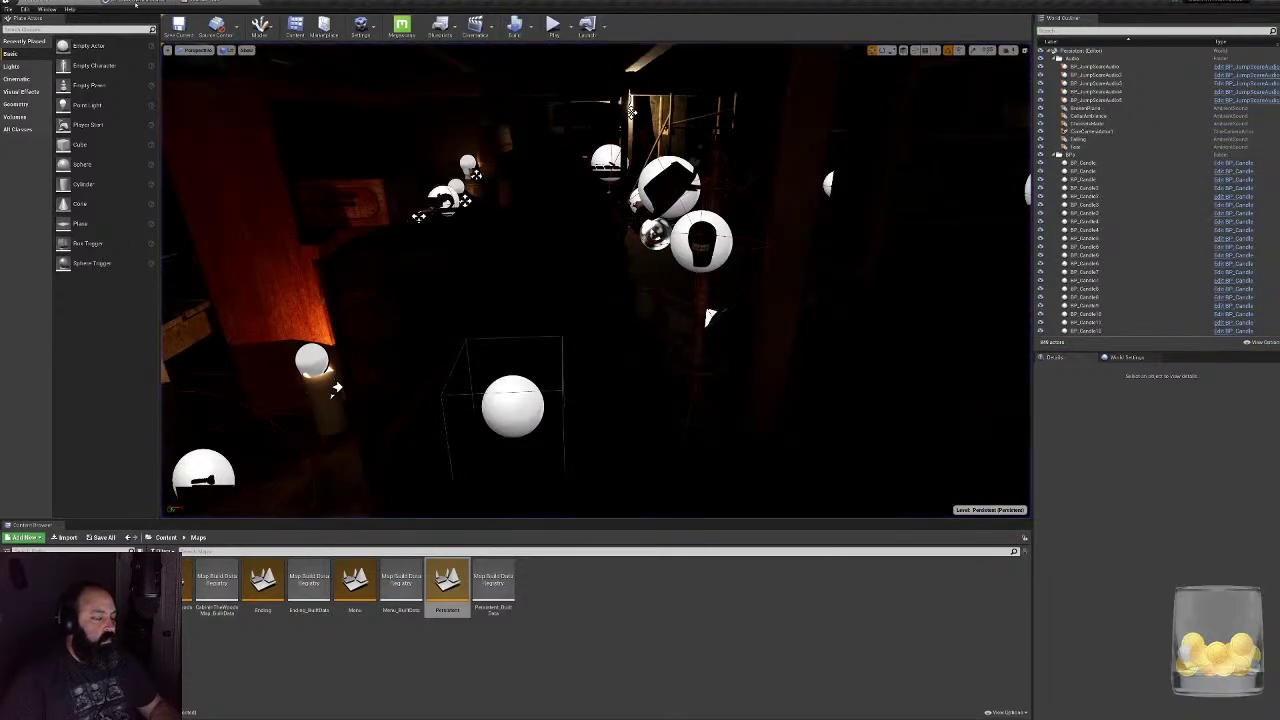
left_click(207, 3)
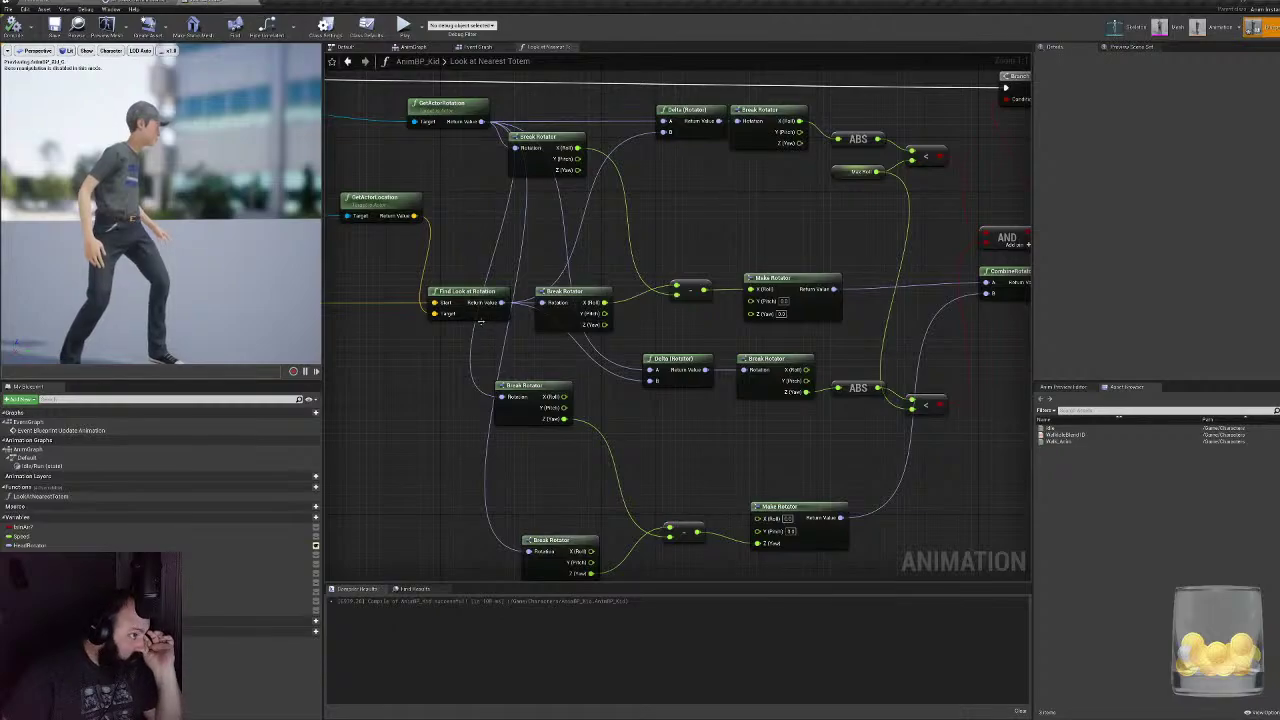
- Tidy the Look at Nearest Totem graph by moving the lower less-than node and placing the Max Roll variable between the two comparisons
right_click_drag(708, 406, 456, 388)
right_click_drag(732, 329, 737, 424)
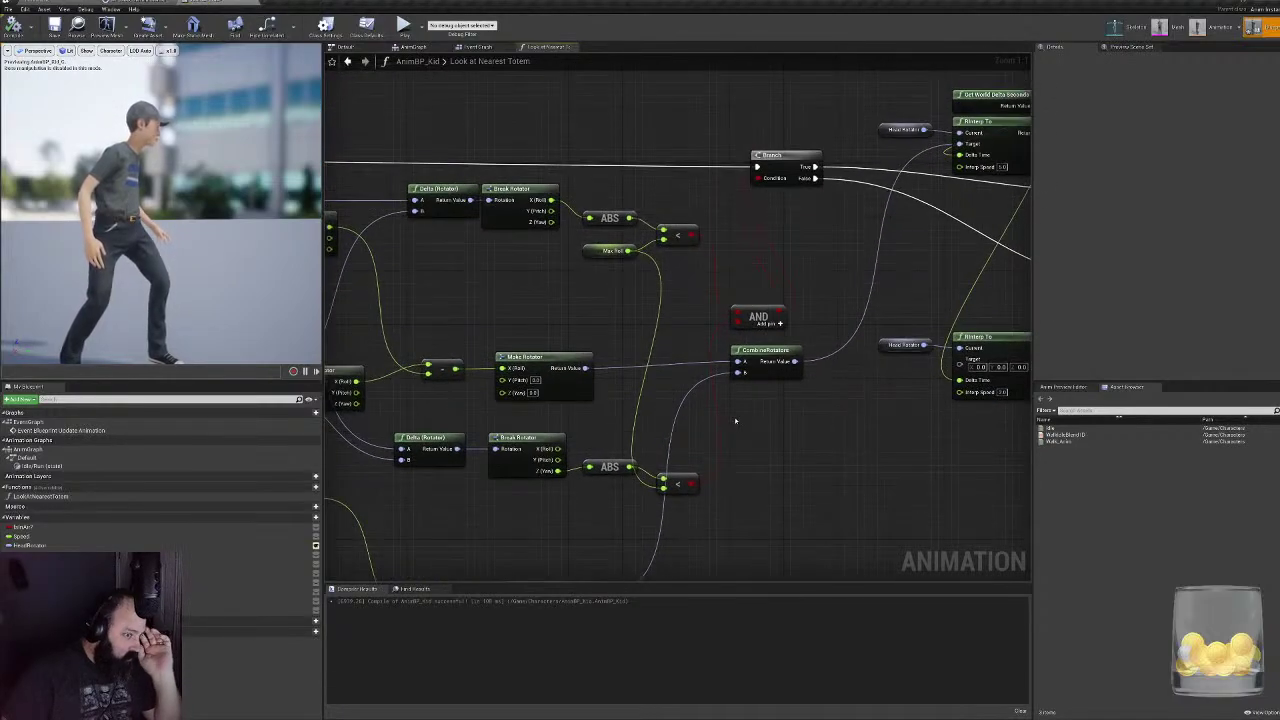
scroll(737, 424, "down", 1)
left_click(766, 338)
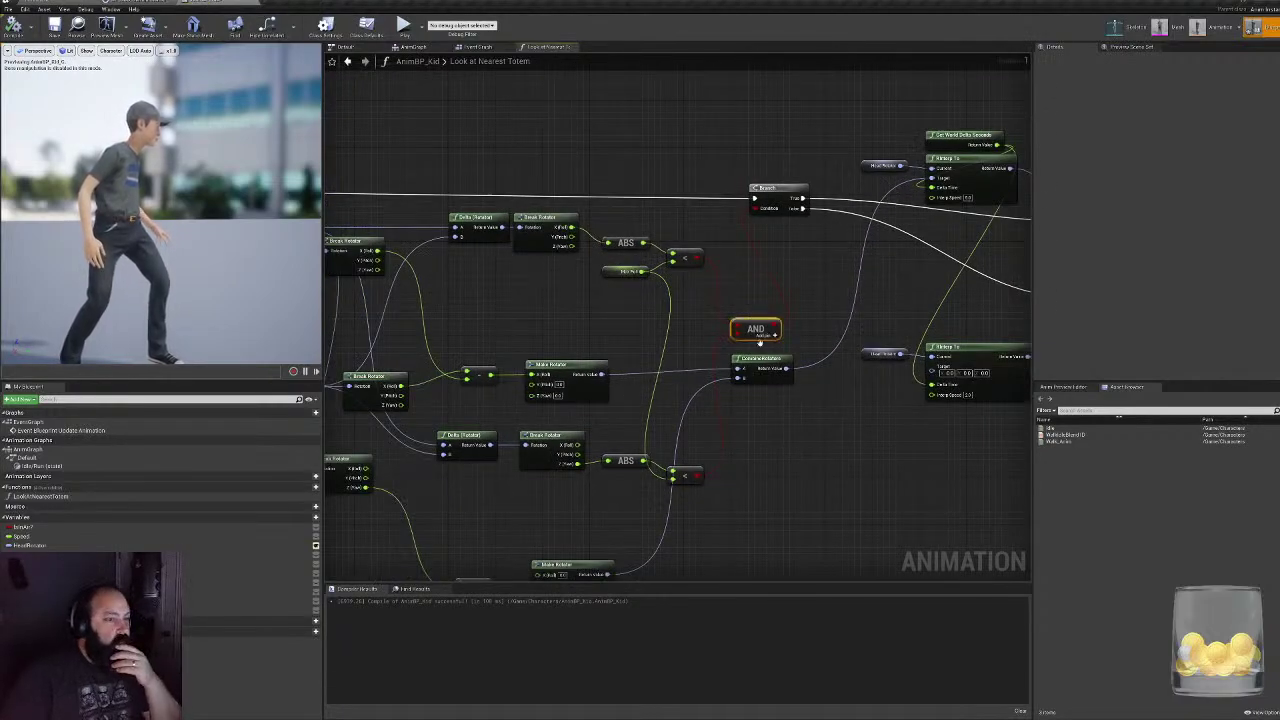
left_click(789, 462)
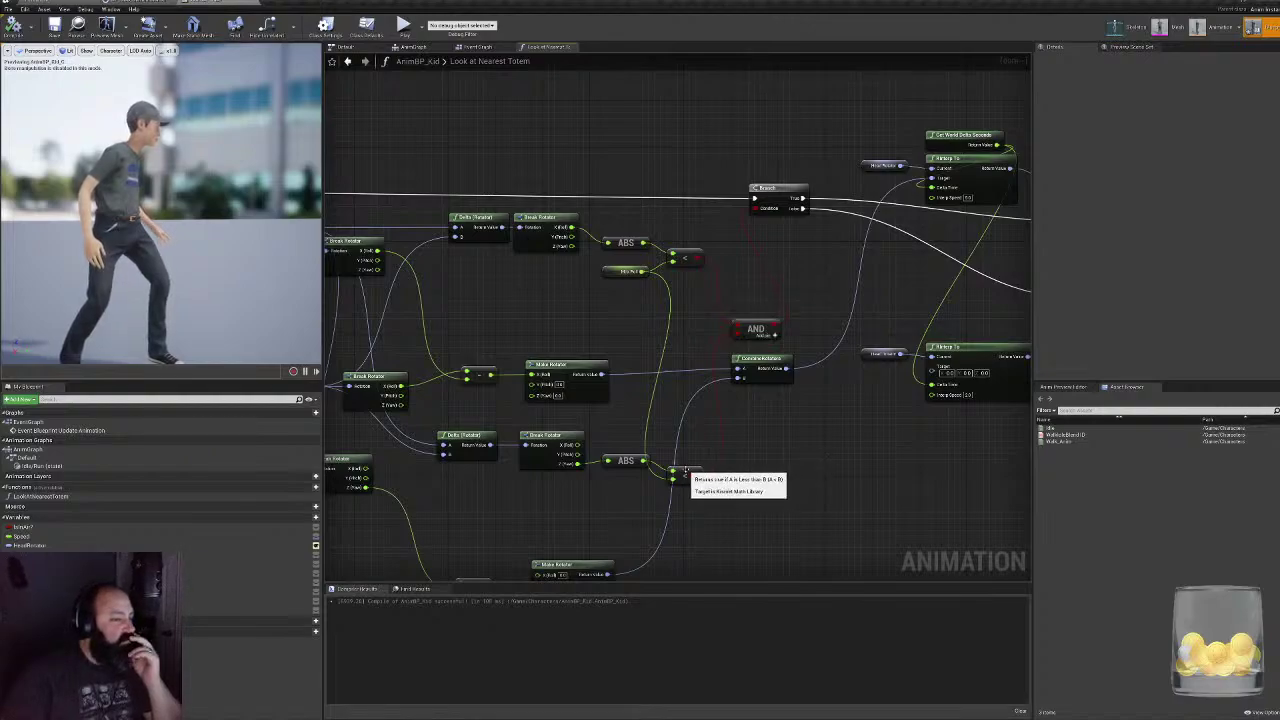
left_click(686, 463)
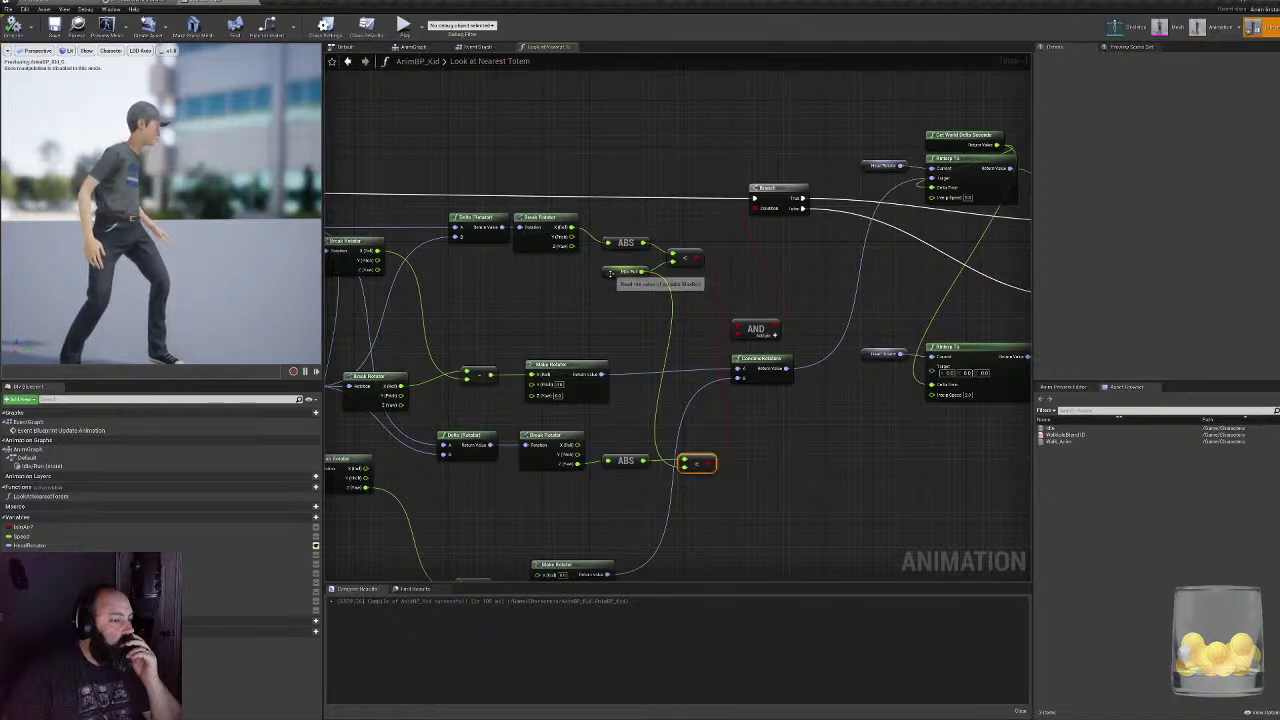
left_click_drag(625, 271, 640, 359)
right_click_drag(764, 461, 794, 463)
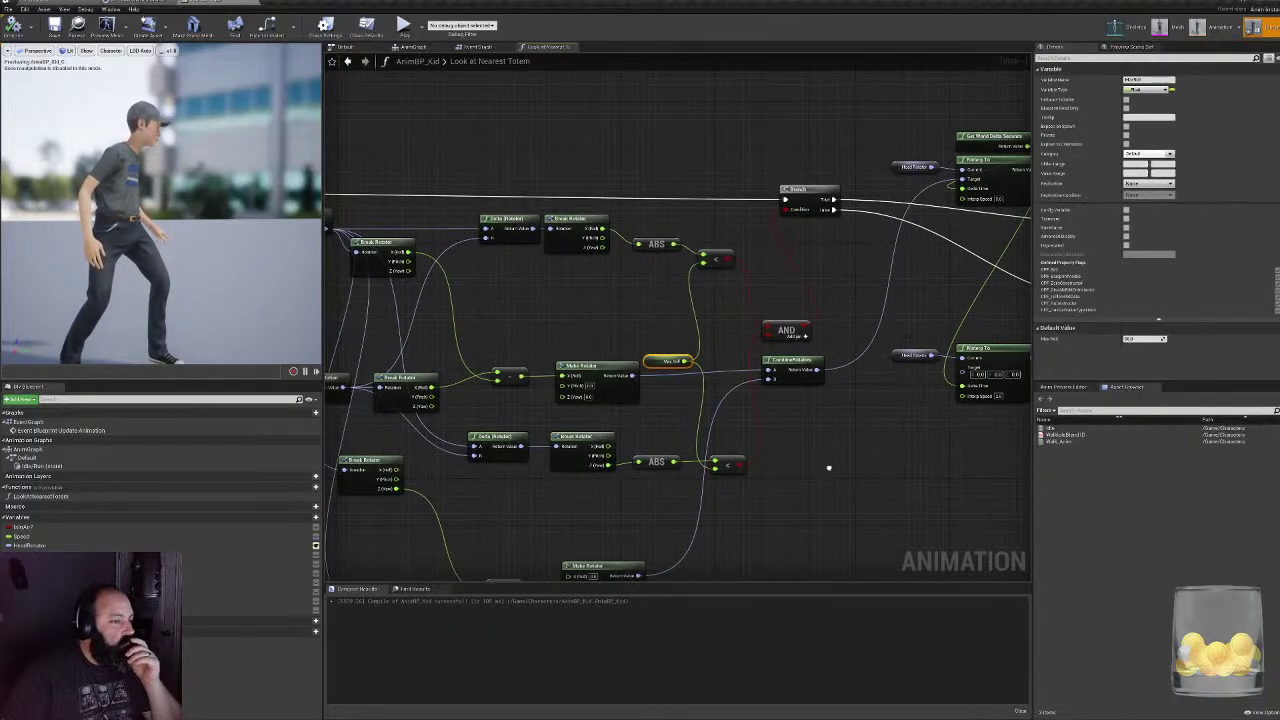
- Examine the rotation nodes from the rotator breaks through the AND check to the Head Rotator setters, and inspect the previewed character's head
left_click(652, 244)
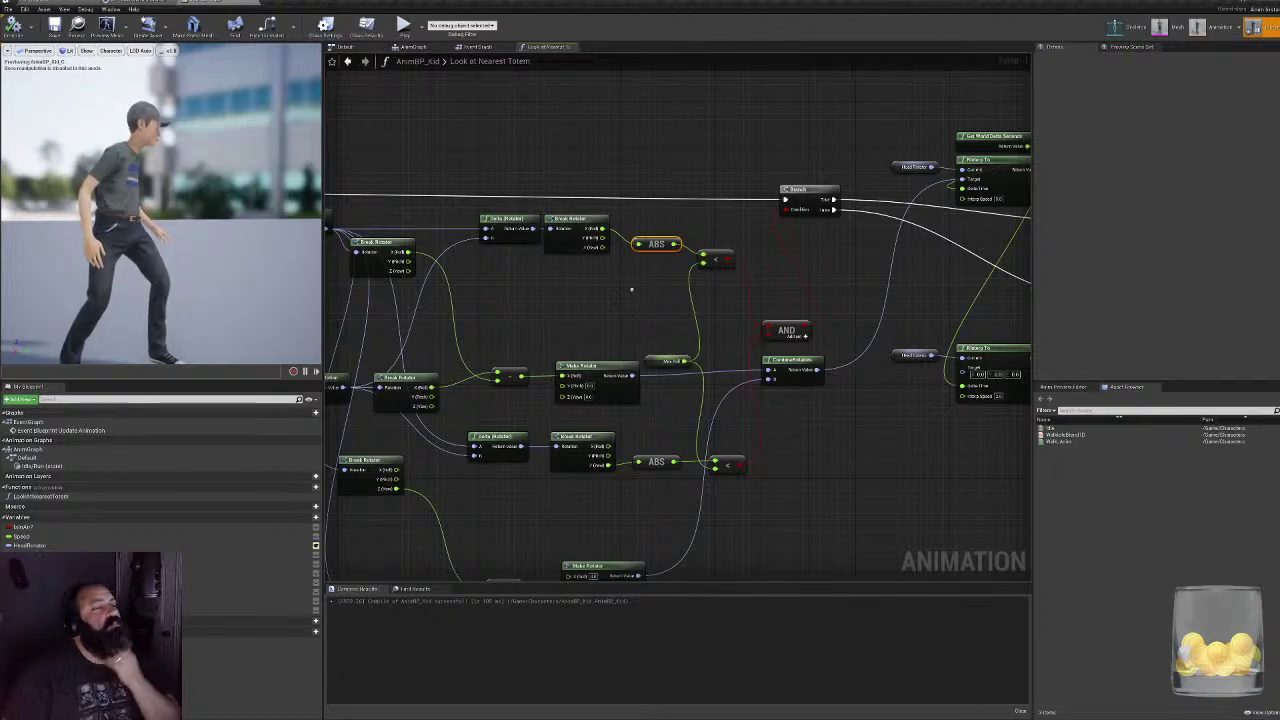
right_click_drag(855, 480, 639, 441)
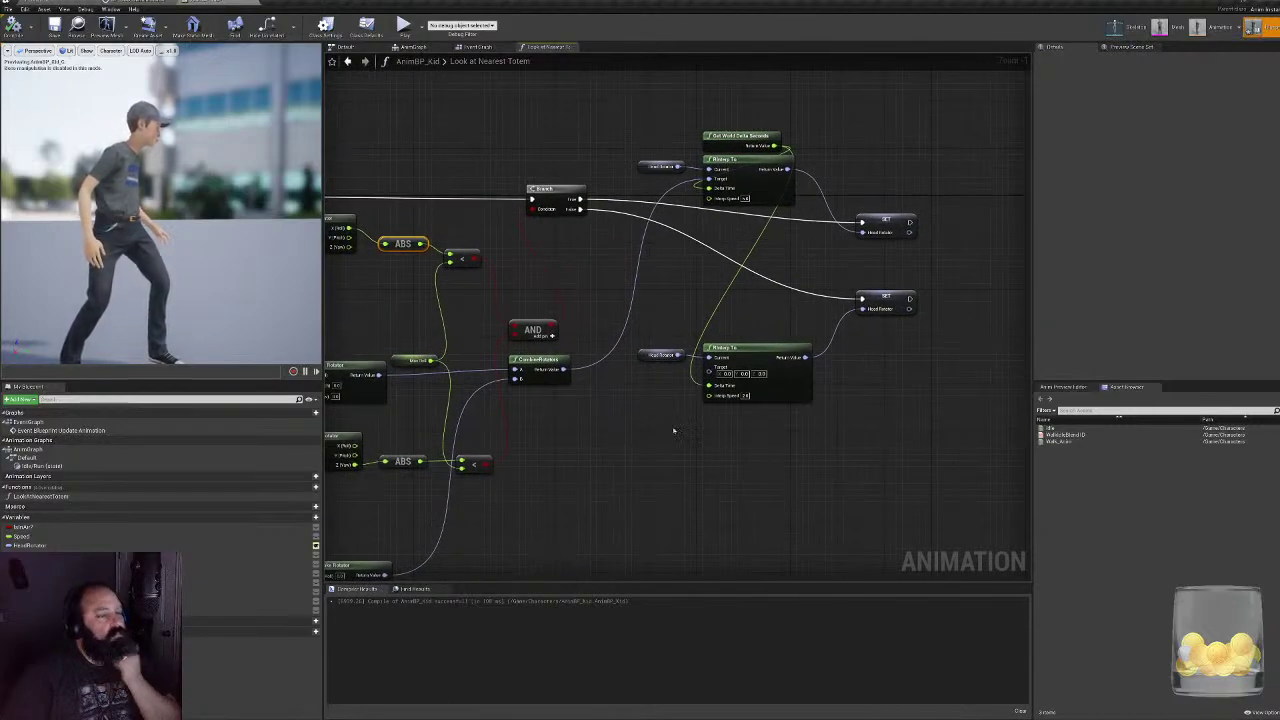
right_click_drag(673, 430, 670, 382)
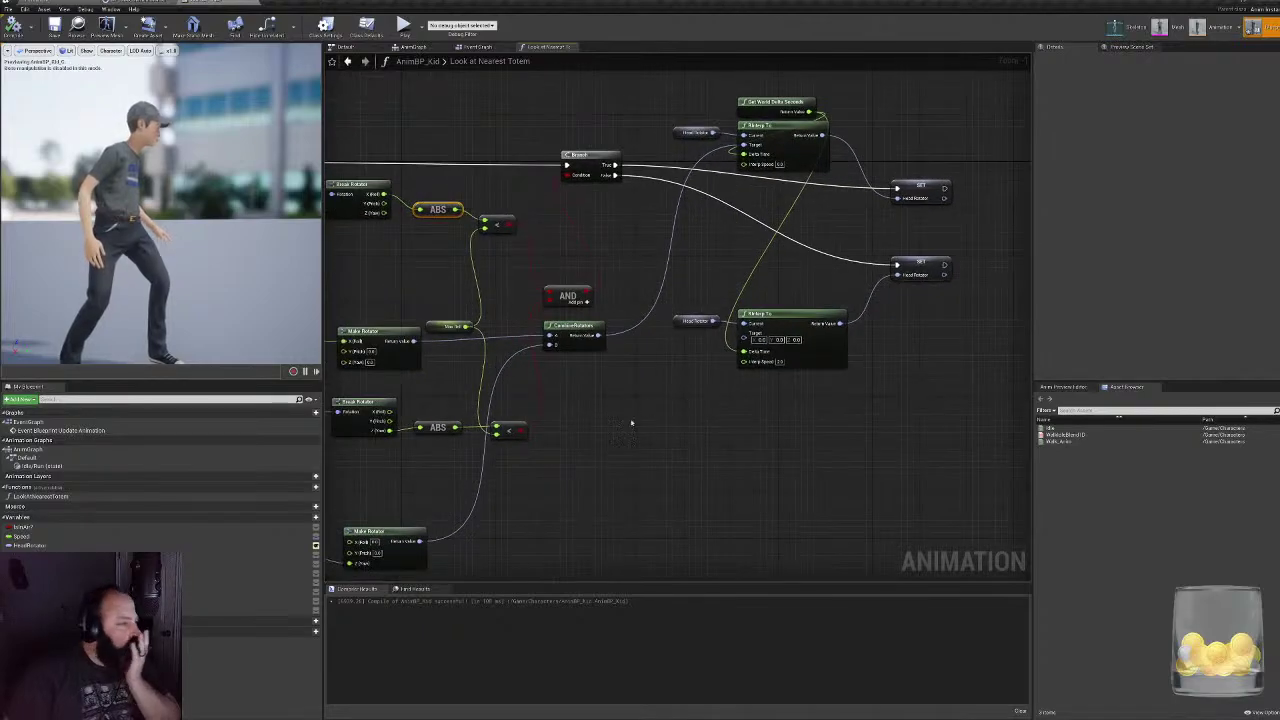
right_click_drag(631, 423, 764, 421)
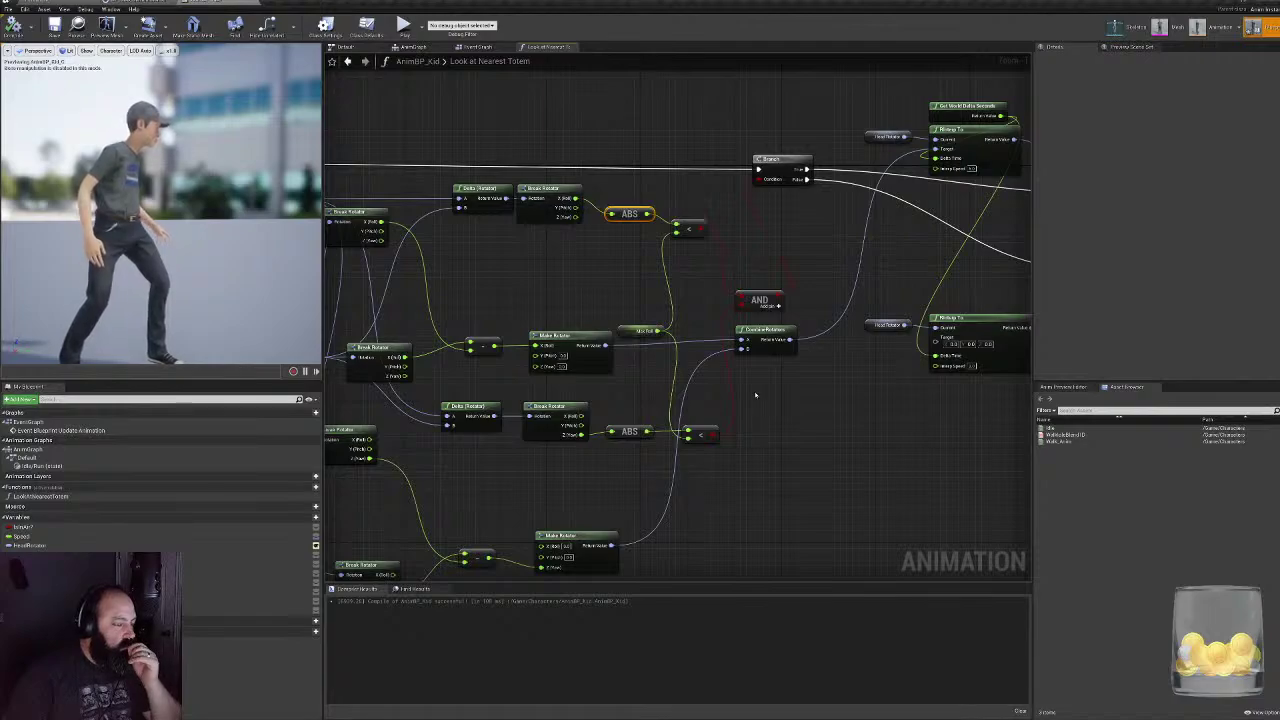
right_click_drag(755, 395, 835, 430)
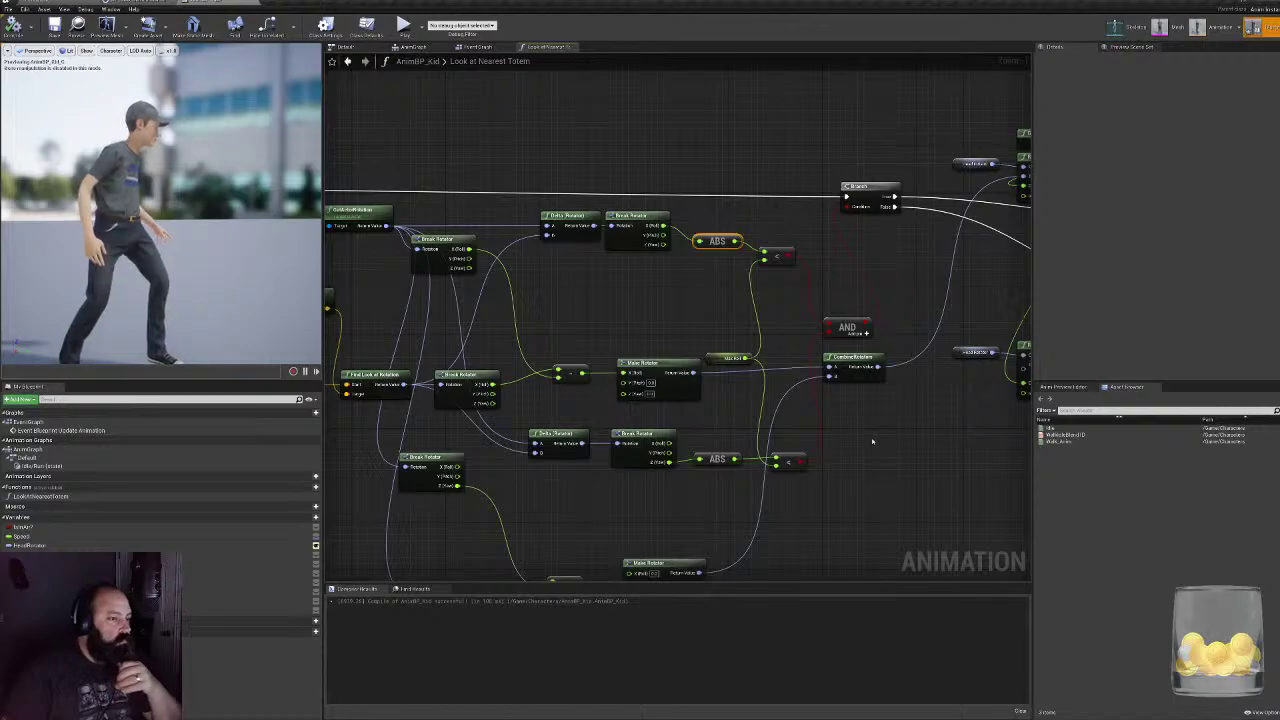
right_click_drag(552, 340, 162, 258)
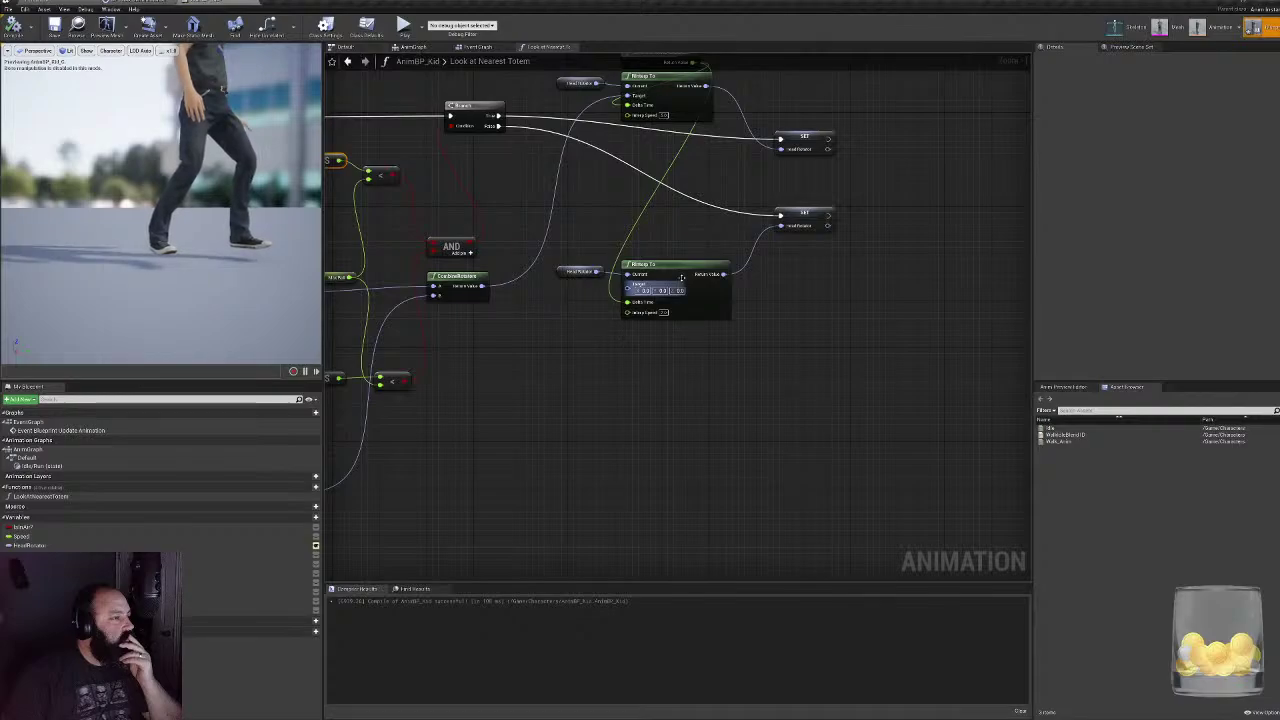
right_click_drag(681, 277, 698, 452)
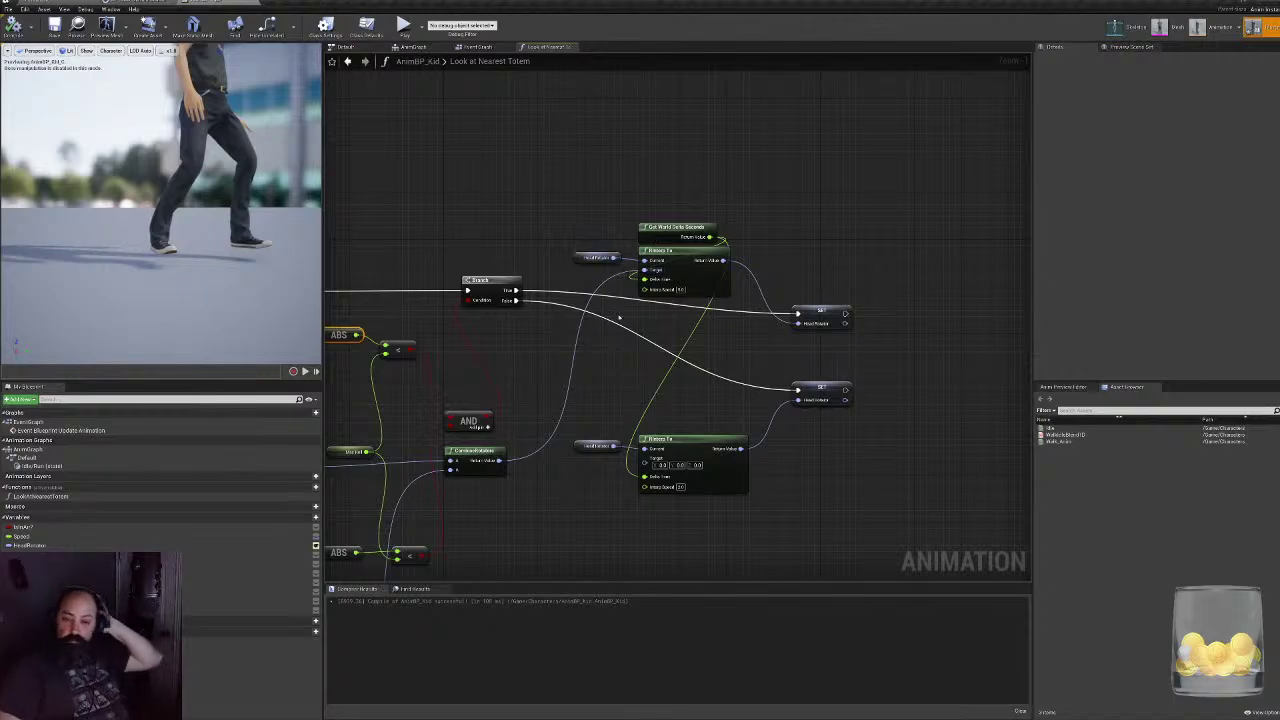
right_click_drag(547, 372, 677, 420)
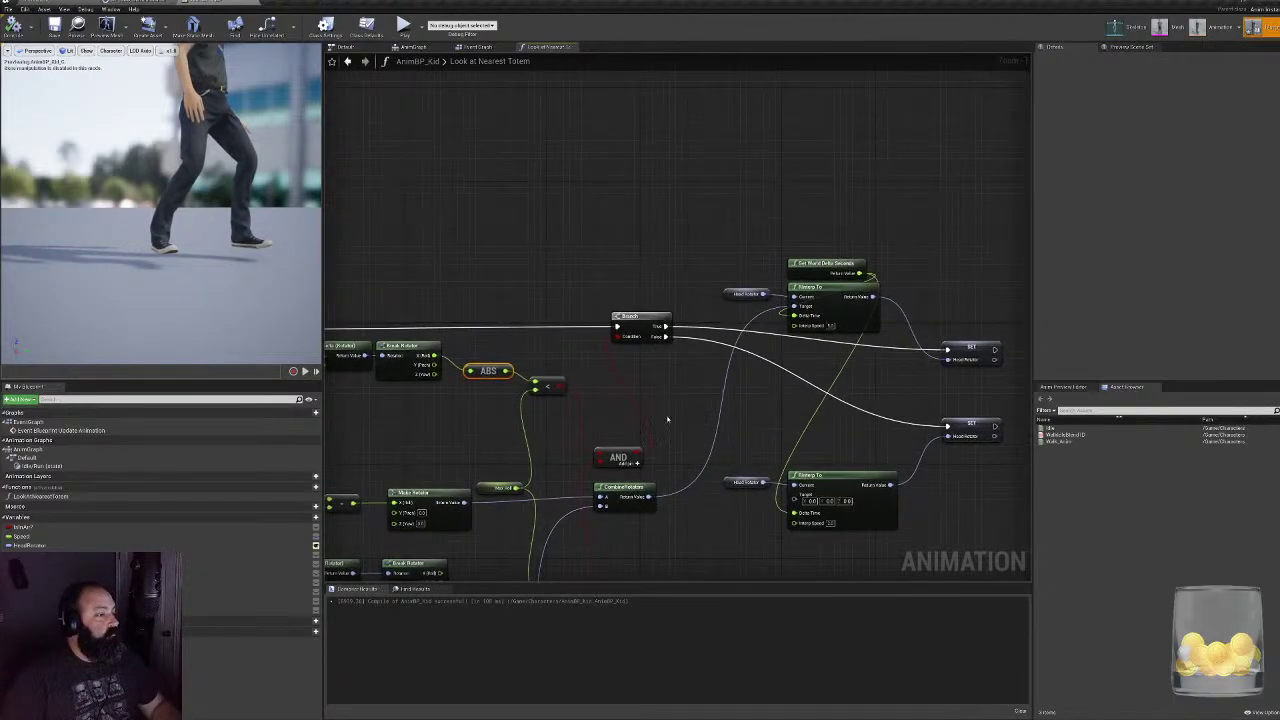
right_click_drag(191, 227, 262, 85)
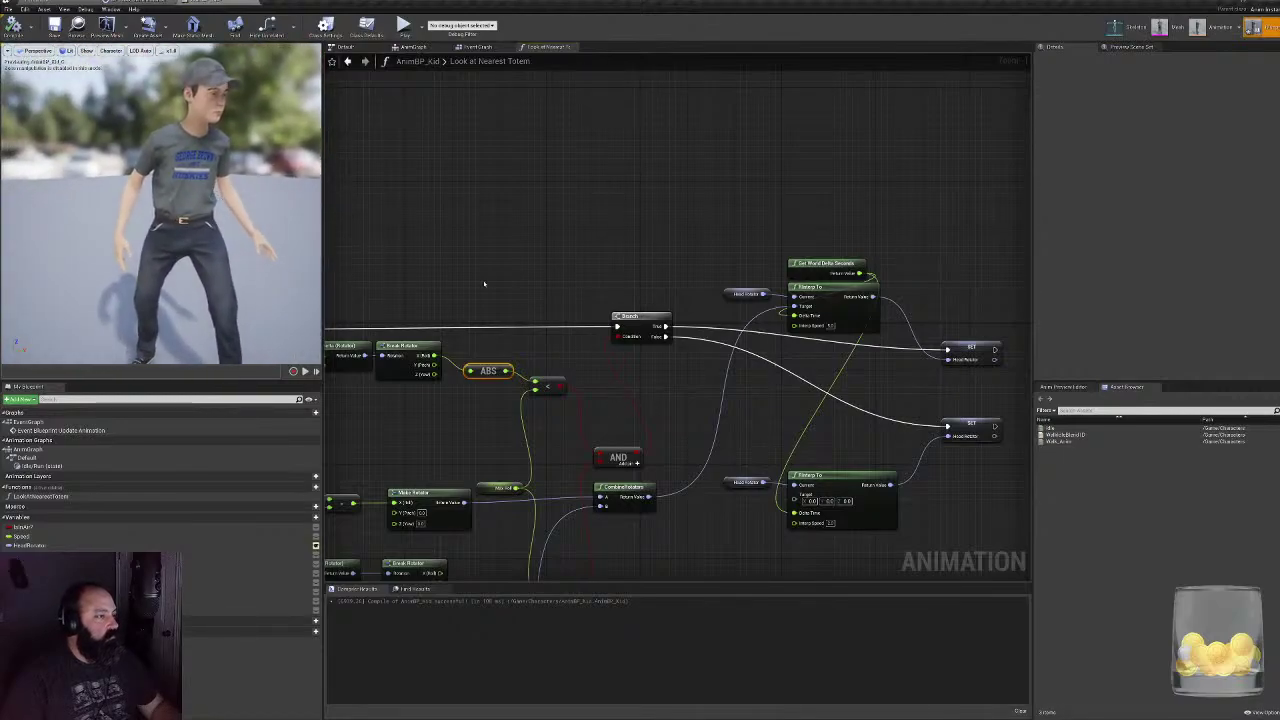
right_click_drag(493, 282, 723, 180)
right_click_drag(160, 230, 213, 235)
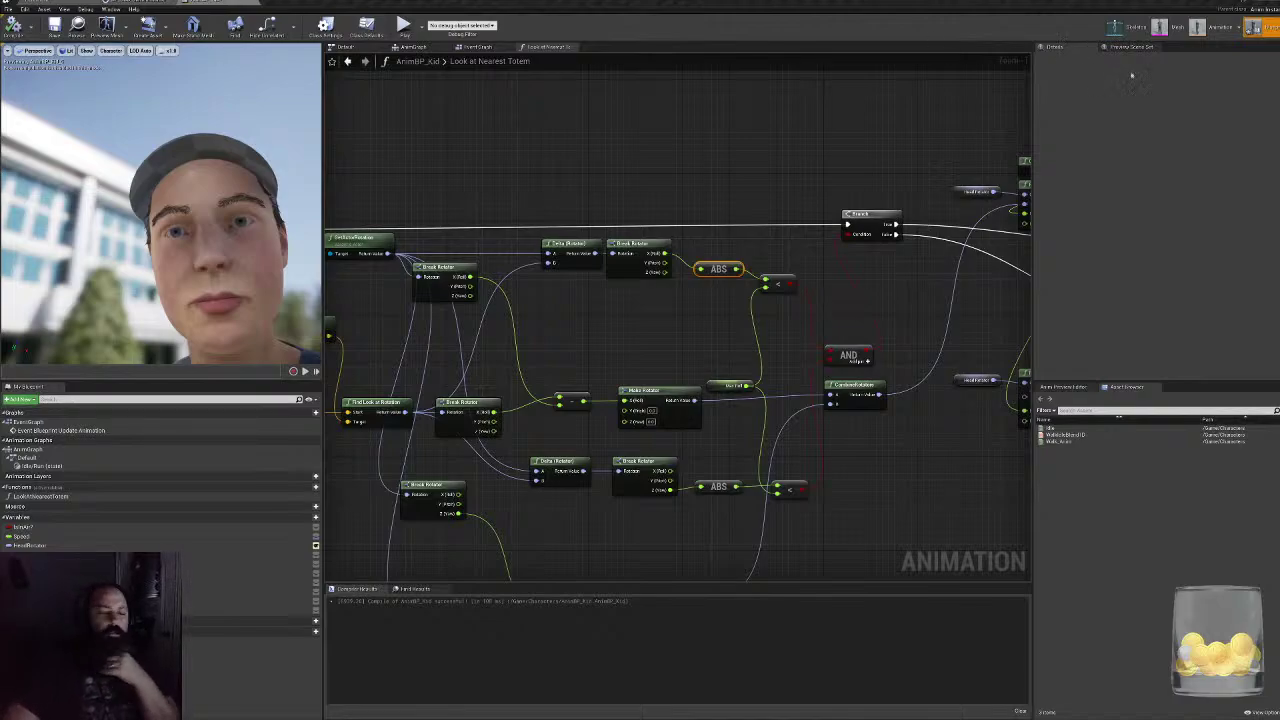
- Open the character's skeletal mesh and check the asset choices for Shadow Physics Asset in its lighting settings
left_click(1176, 30)
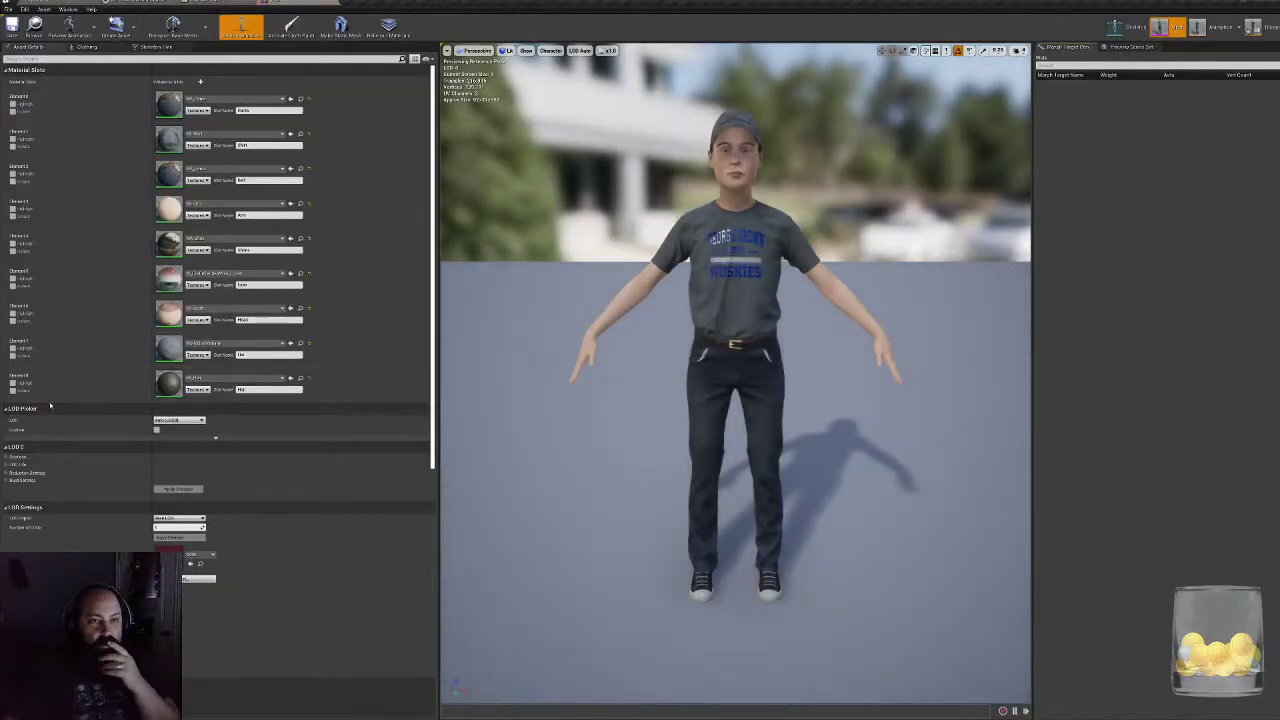
scroll(80, 440, "down", 2)
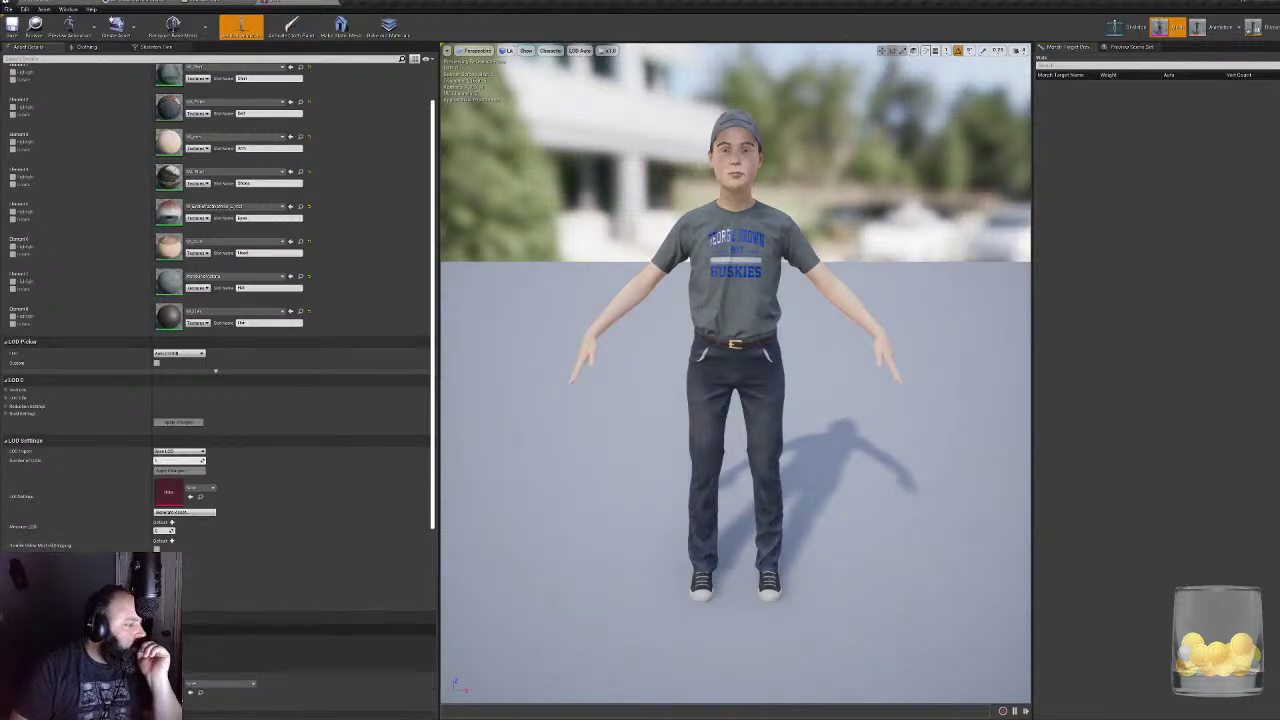
scroll(55, 546, "down", 2)
scroll(215, 350, "down", 1)
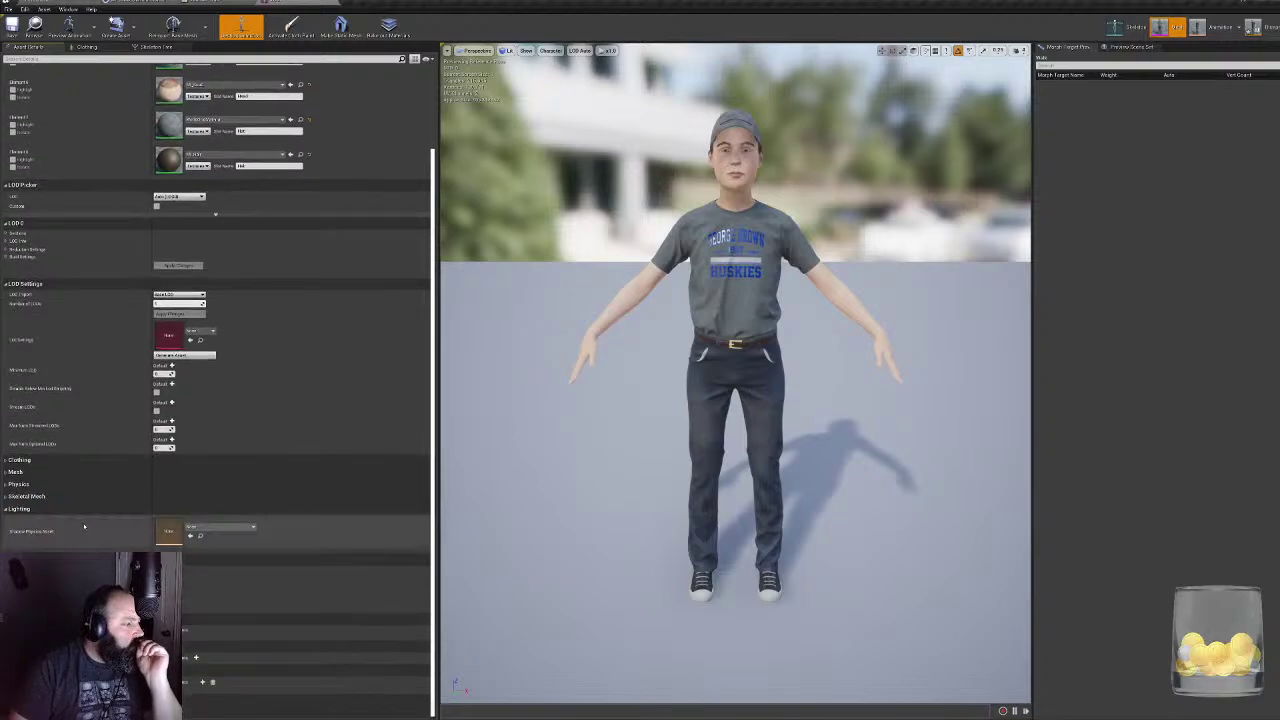
left_click(222, 527)
left_click(222, 530)
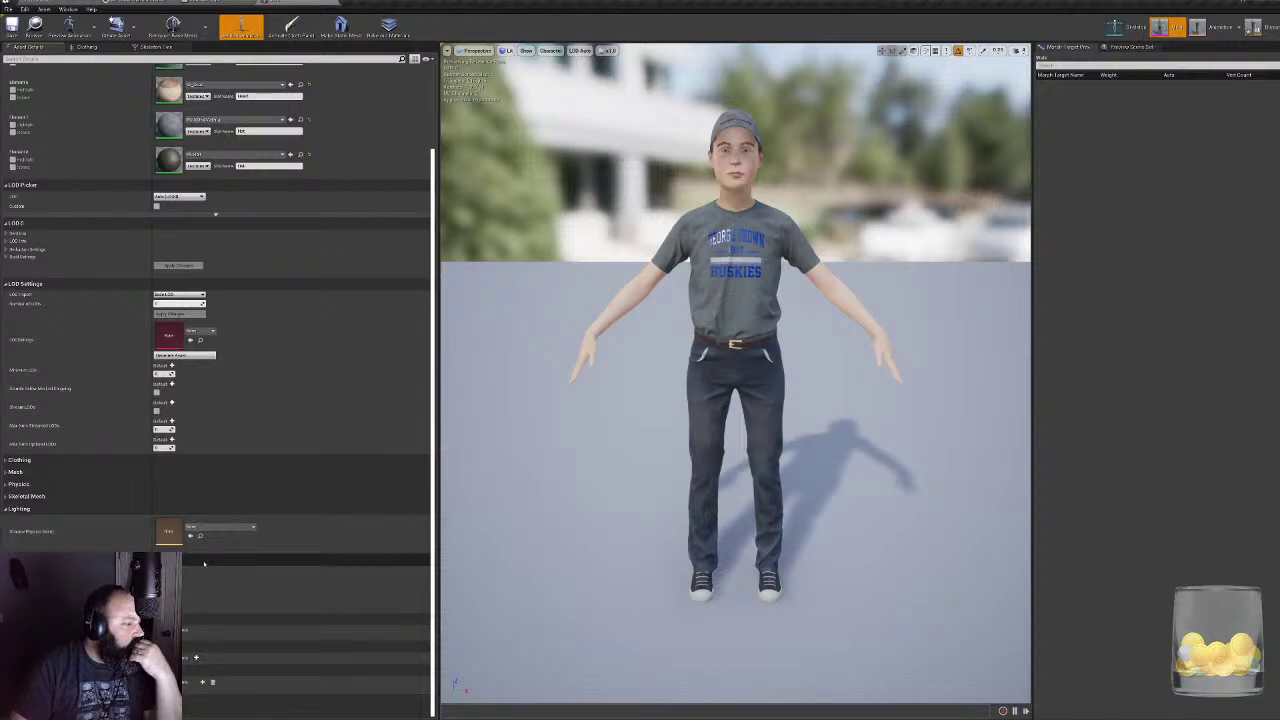
scroll(58, 174, "up", 5)
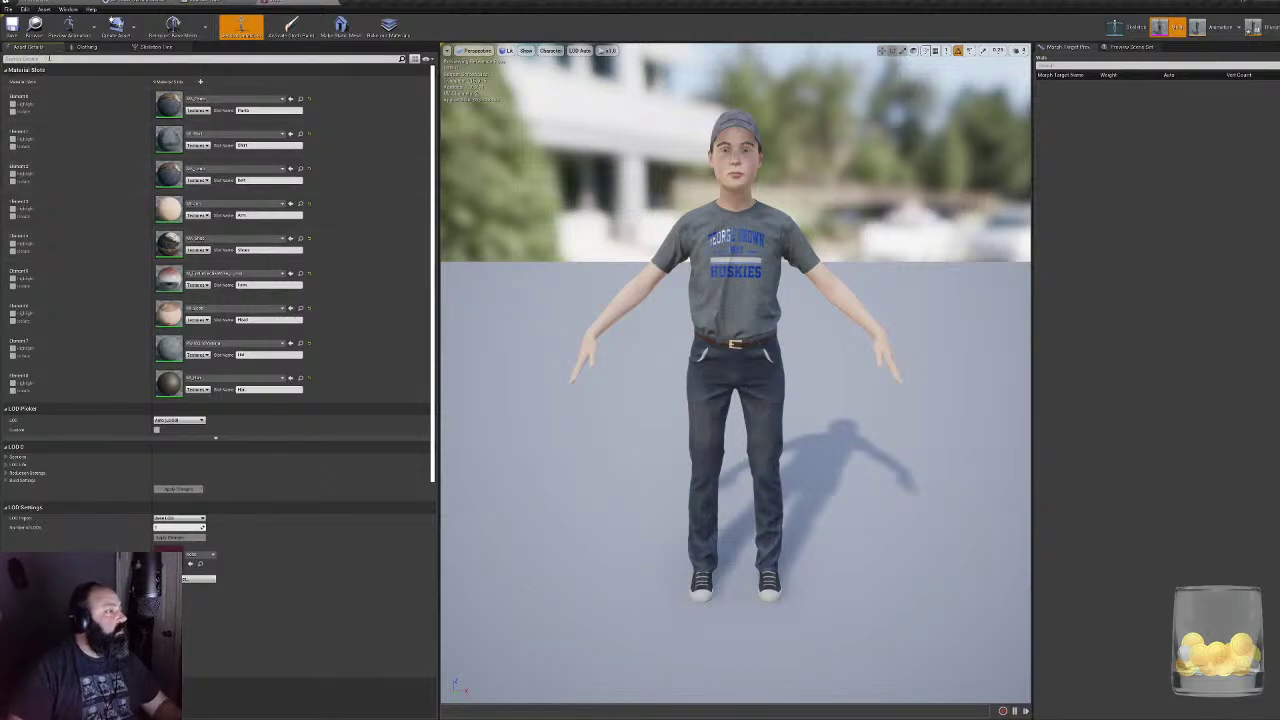
- Filter the skeletal mesh details by "shad" and look around the character in the preview
left_click(48, 58)
type("shad")
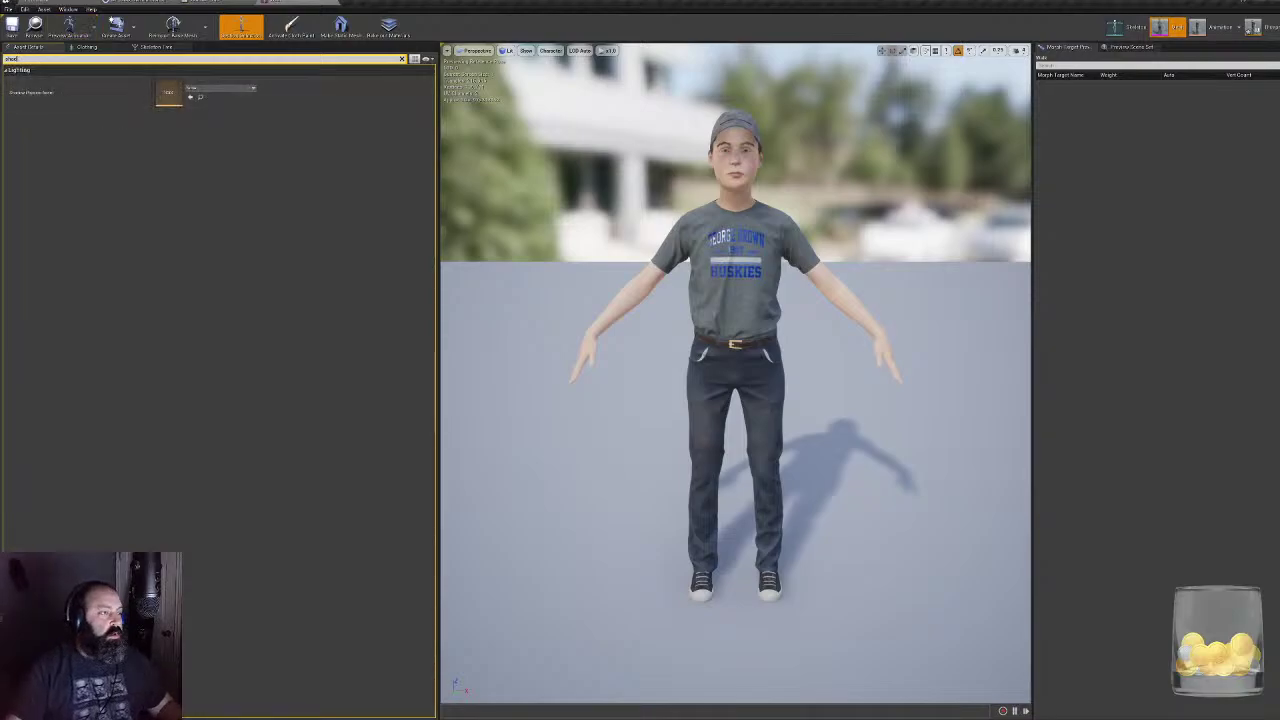
right_click_drag(611, 111, 705, 90)
right_click_drag(675, 130, 697, 162)
left_click_drag(762, 361, 950, 520, "alt")
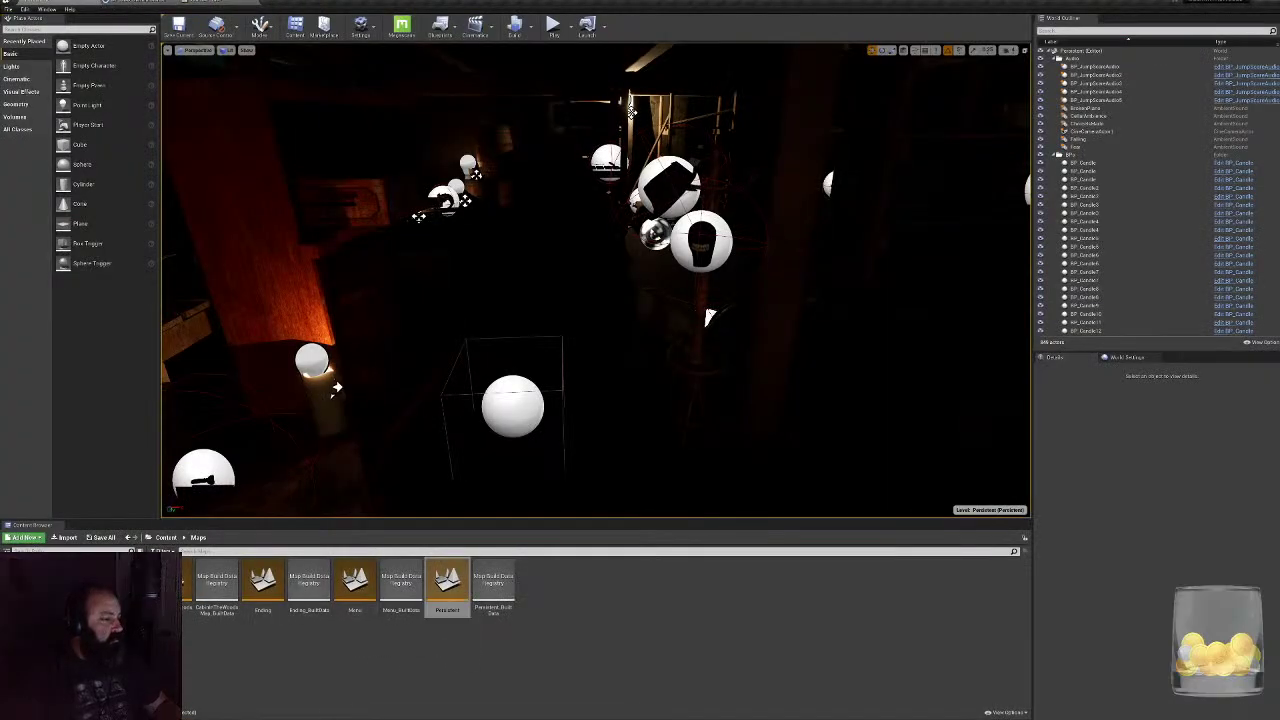
- Switch to the level editor and create a physics asset with default settings from the skeletal mesh in the Characters folder
key("alt+Left")
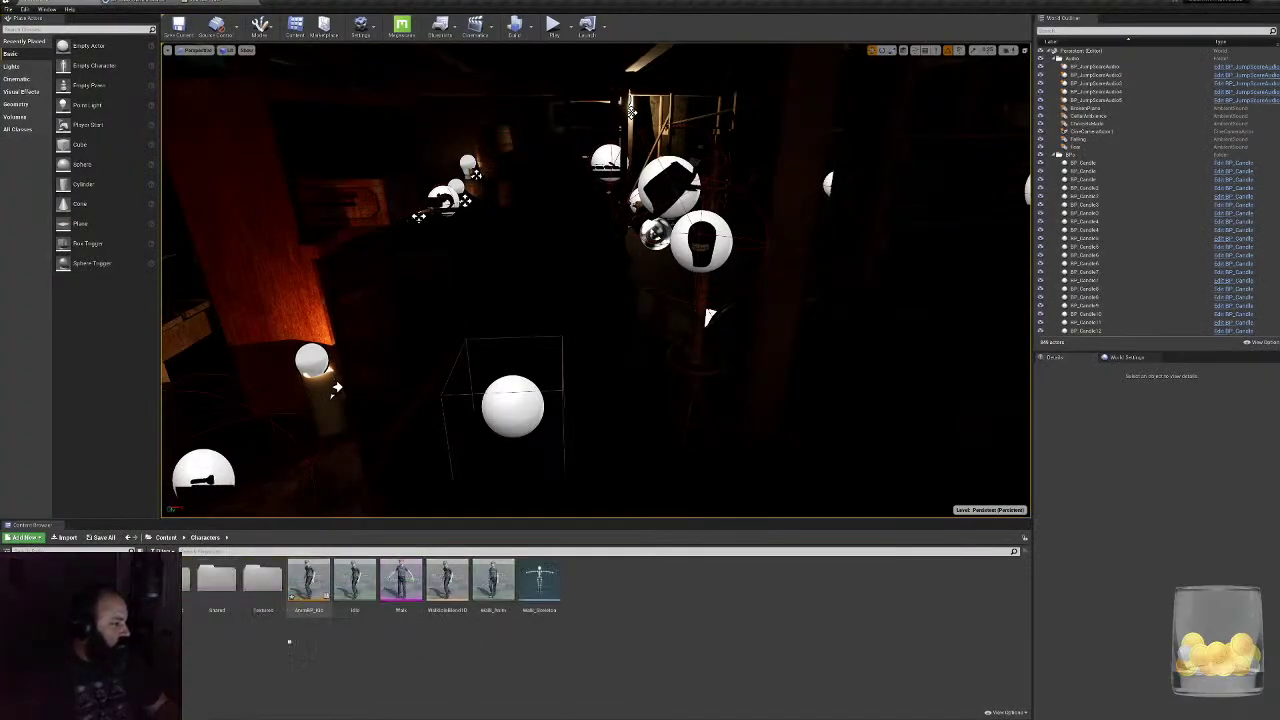
left_click(401, 585)
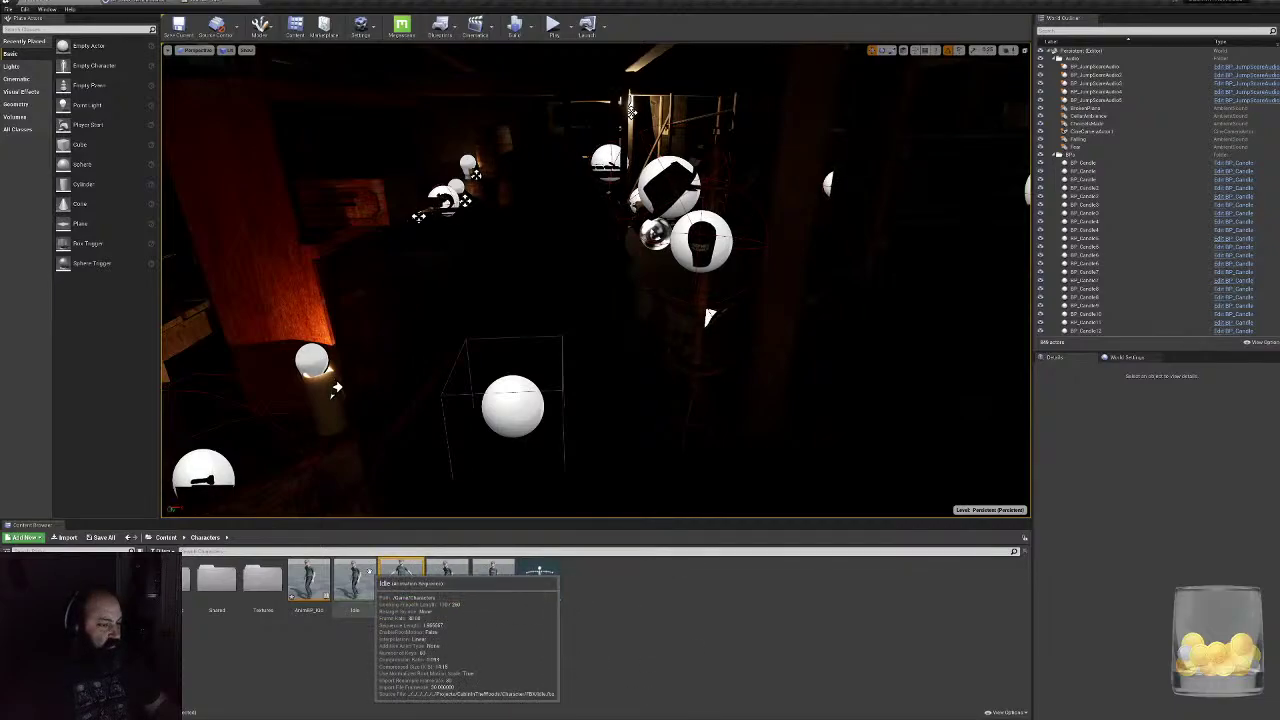
right_click(400, 578)
mouse_move(458, 294)
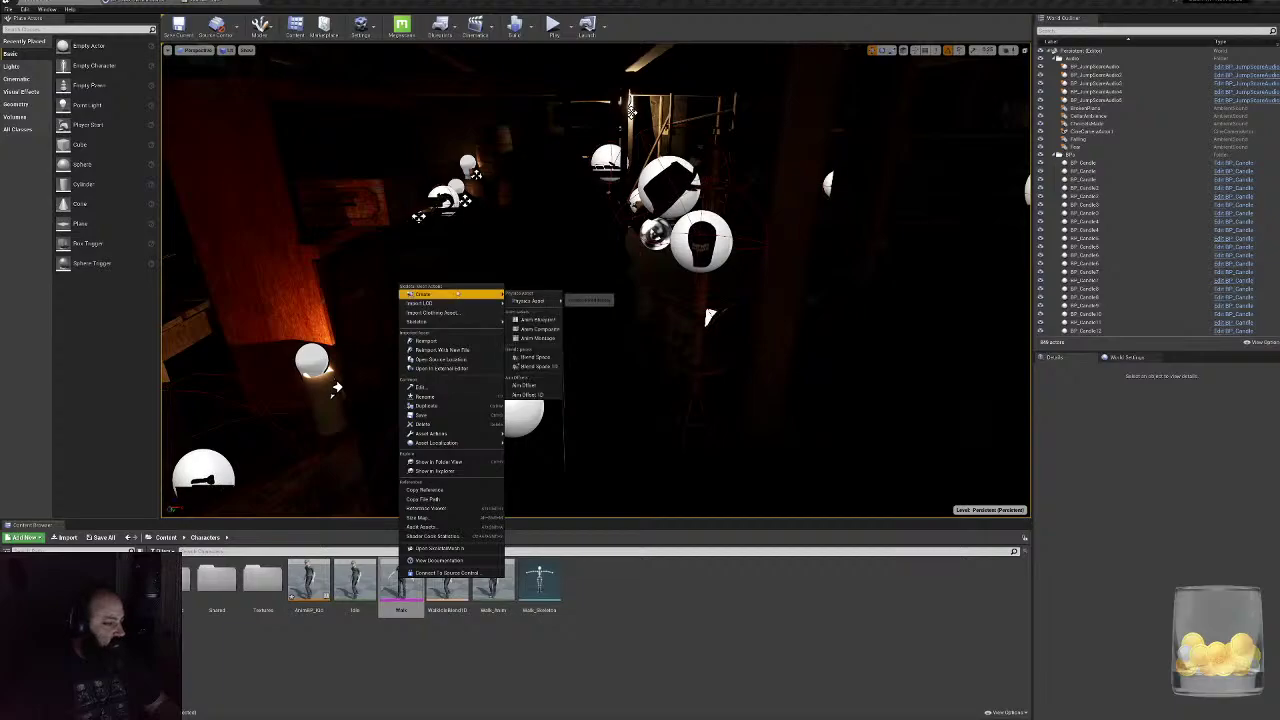
mouse_move(535, 301)
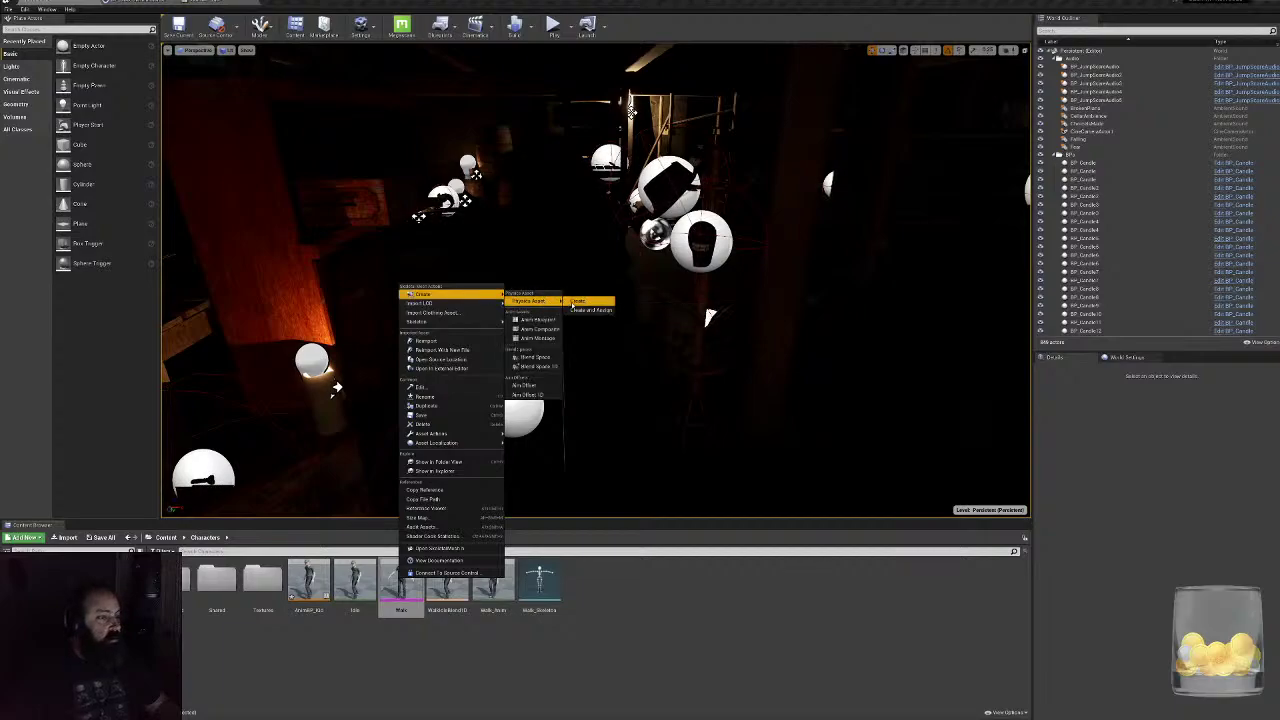
left_click(577, 301)
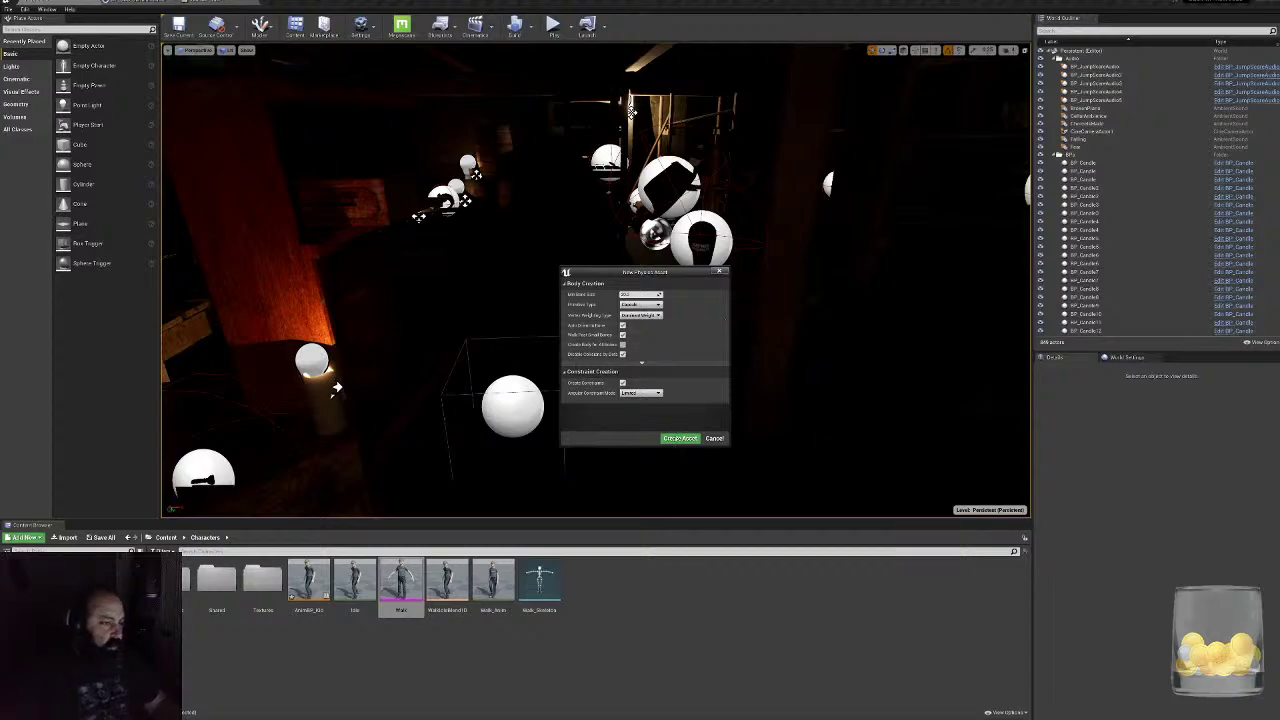
left_click(680, 438)
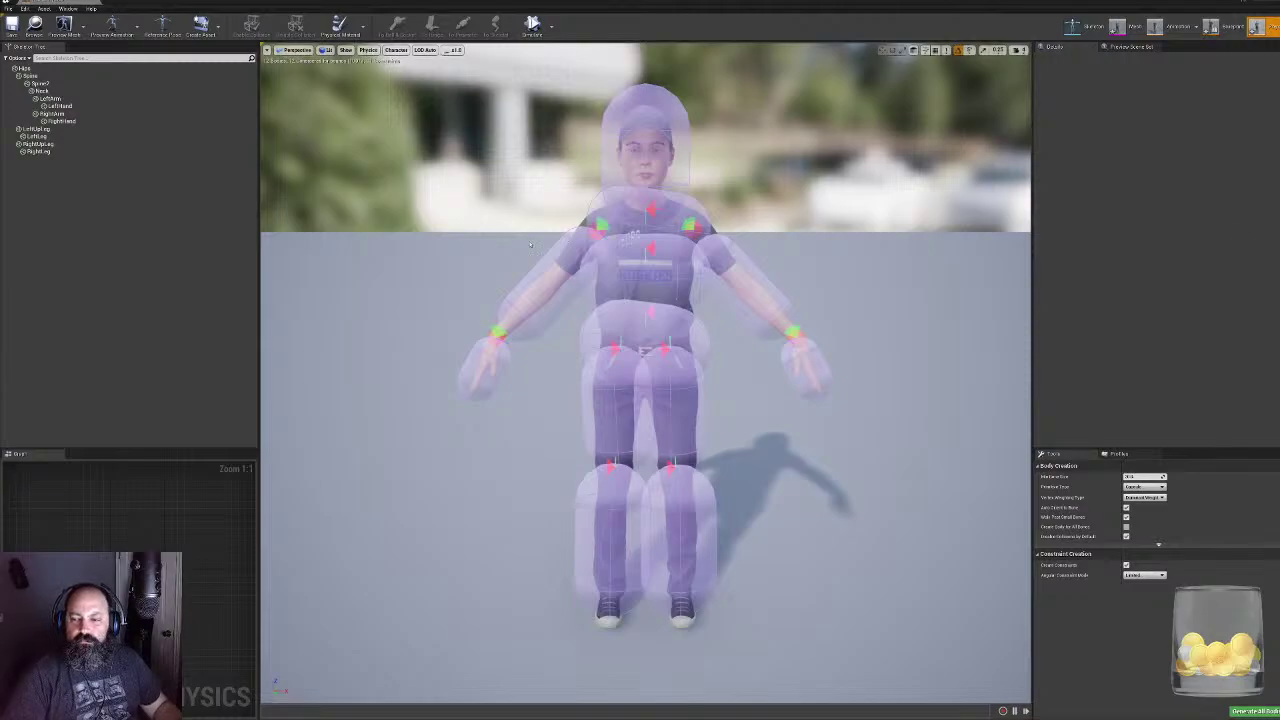
- Select the Neck body around the head, set its primitive type to Sphere, and regenerate the body
right_click_drag(628, 373, 895, 365)
key("a")
key("d")
key("w")
right_click_drag(600, 252, 654, 252)
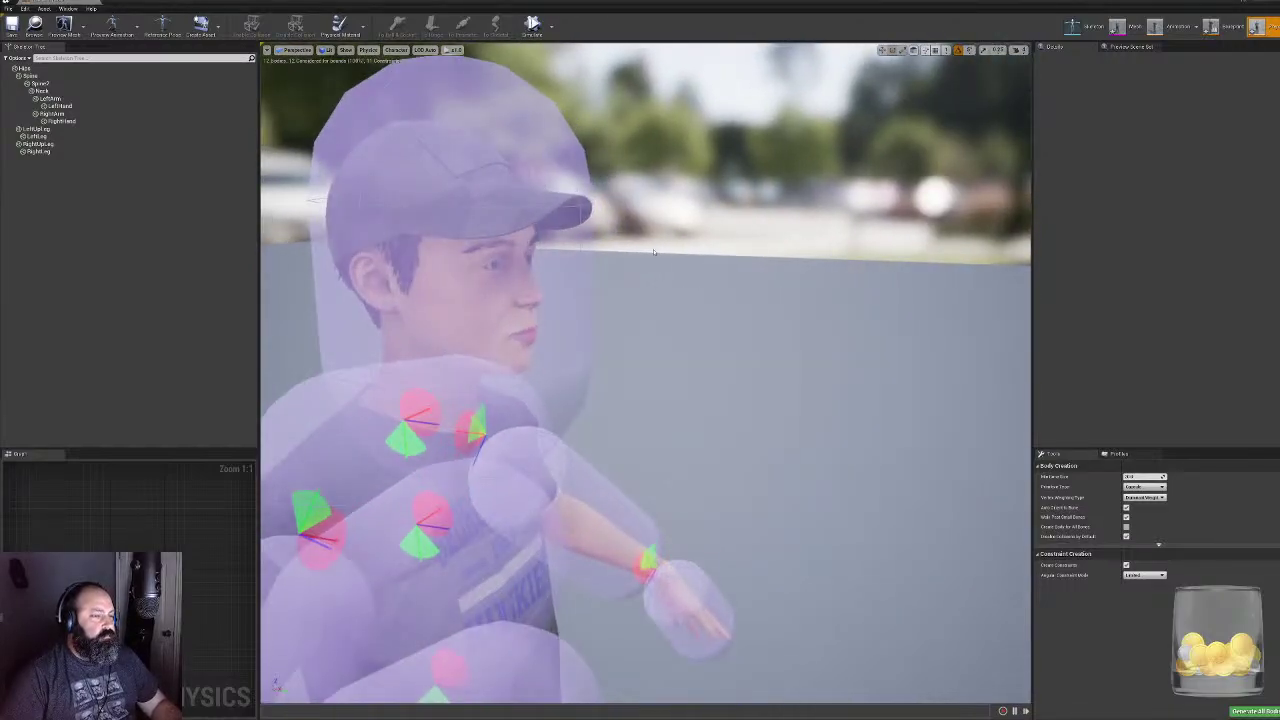
left_click(580, 251)
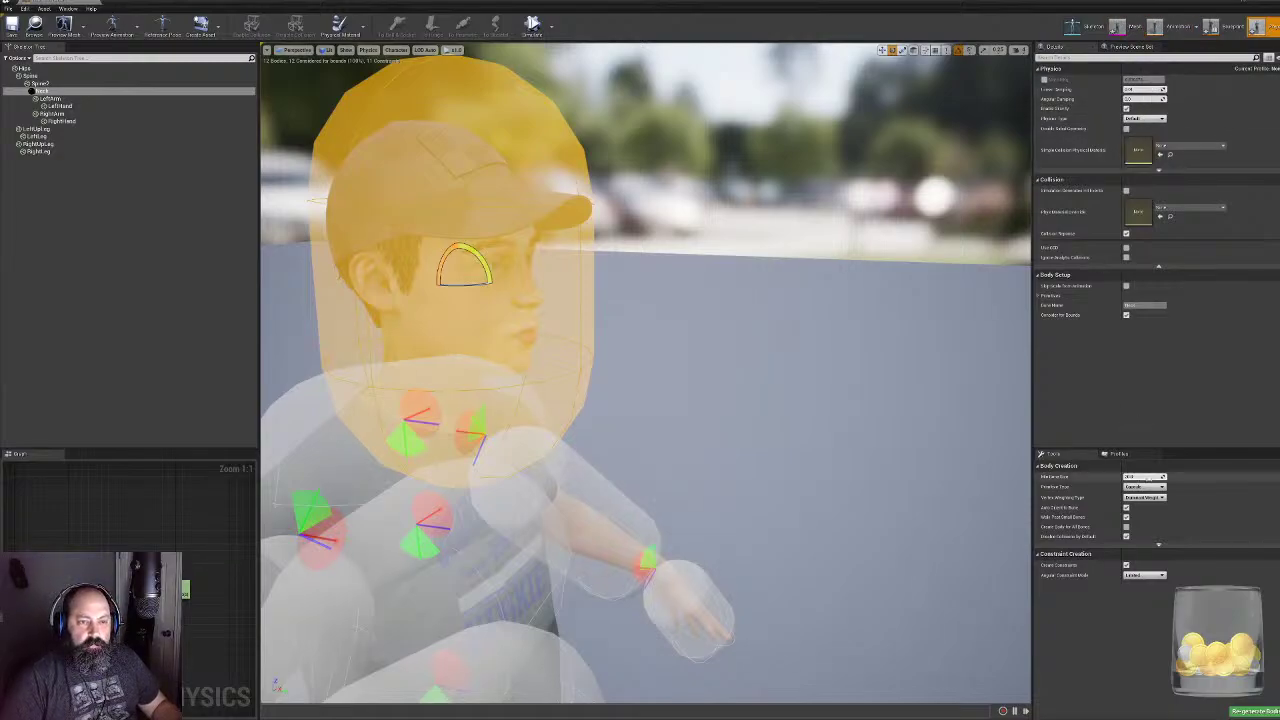
left_click(1138, 487)
left_click(1153, 497)
left_click(1138, 497)
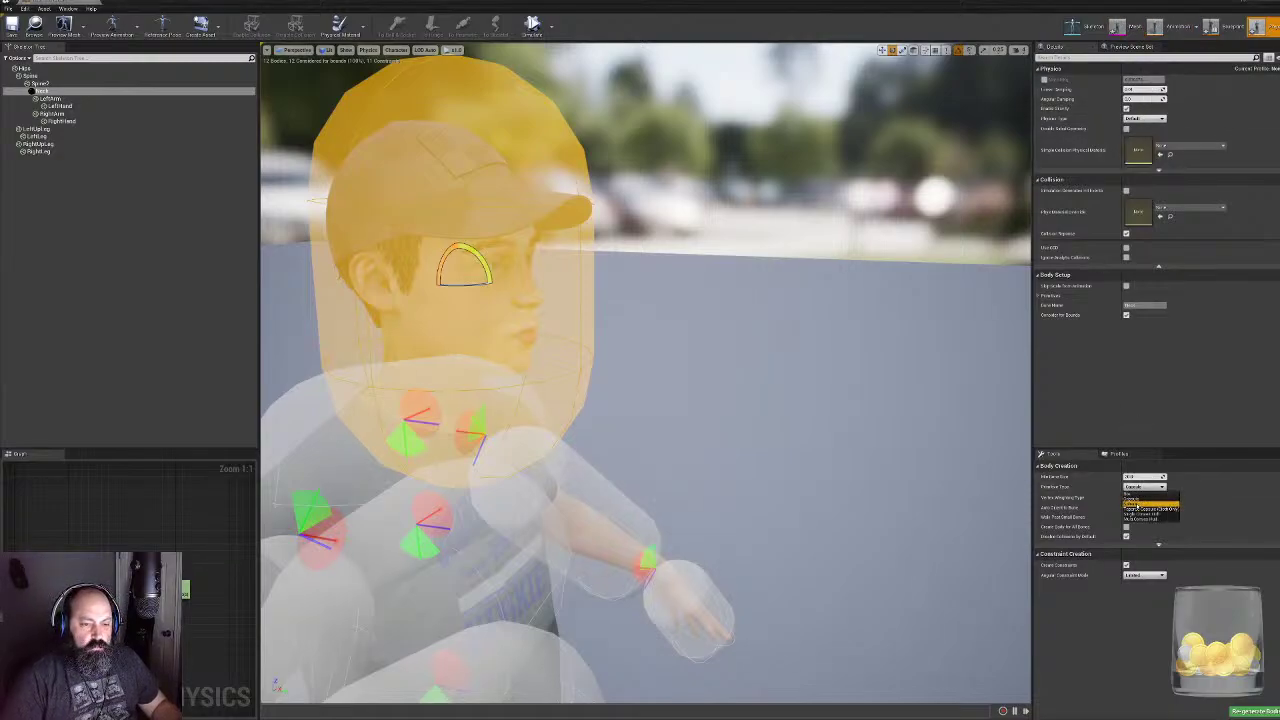
left_click(1158, 506)
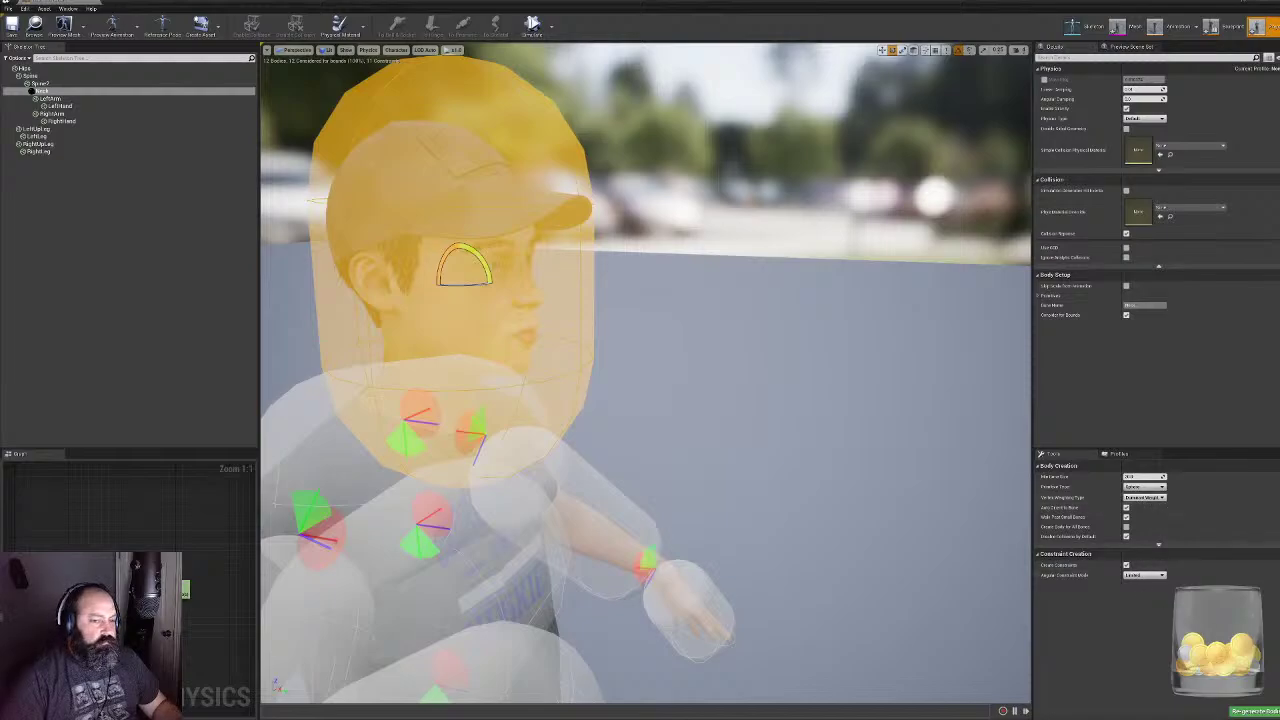
left_click(1238, 711)
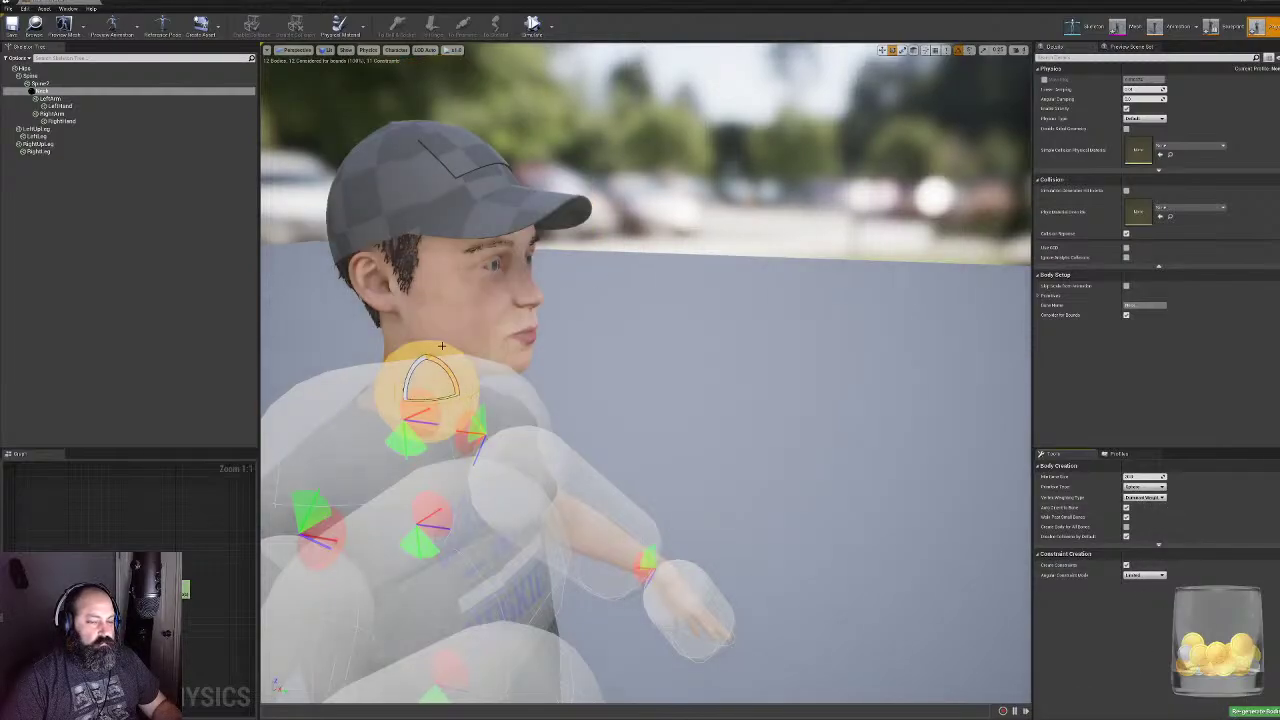
- Enlarge the Neck sphere body and move it up and forward so it covers the character's head
right_click_drag(437, 361, 403, 384)
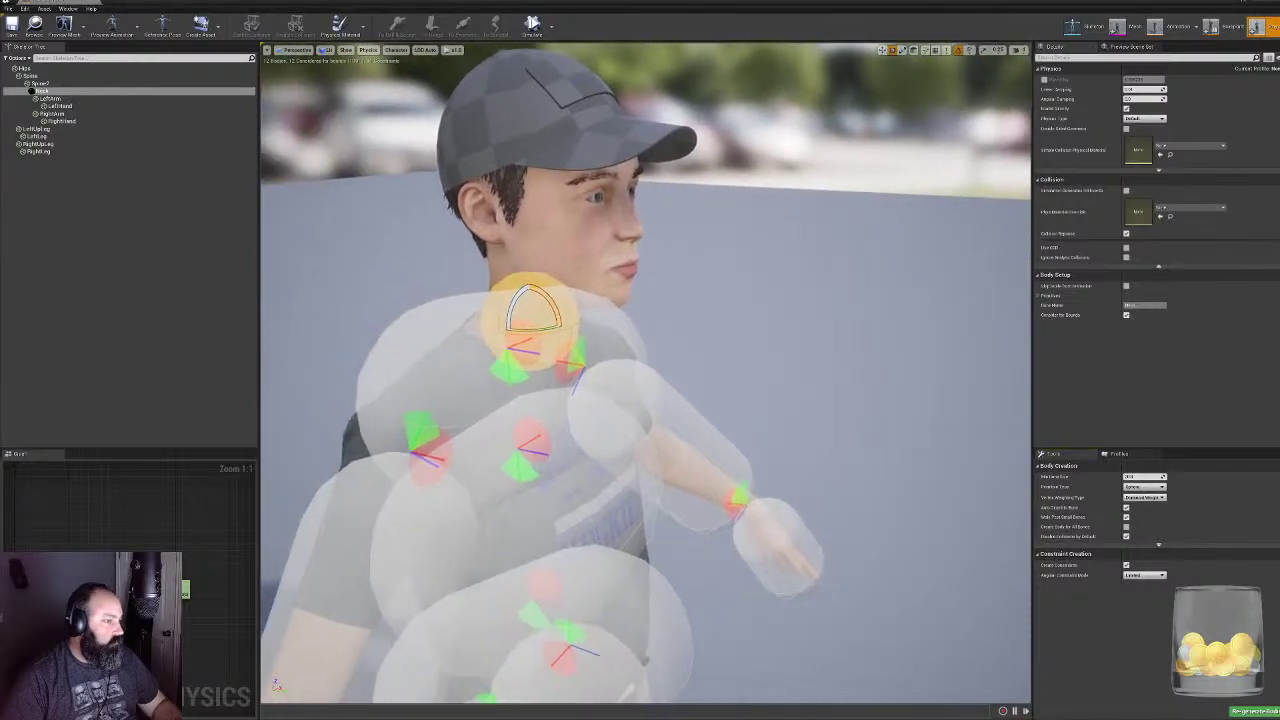
key("w")
left_click_drag(536, 322, 663, 226)
right_click_drag(663, 226, 700, 150)
left_click_drag(700, 150, 630, 230)
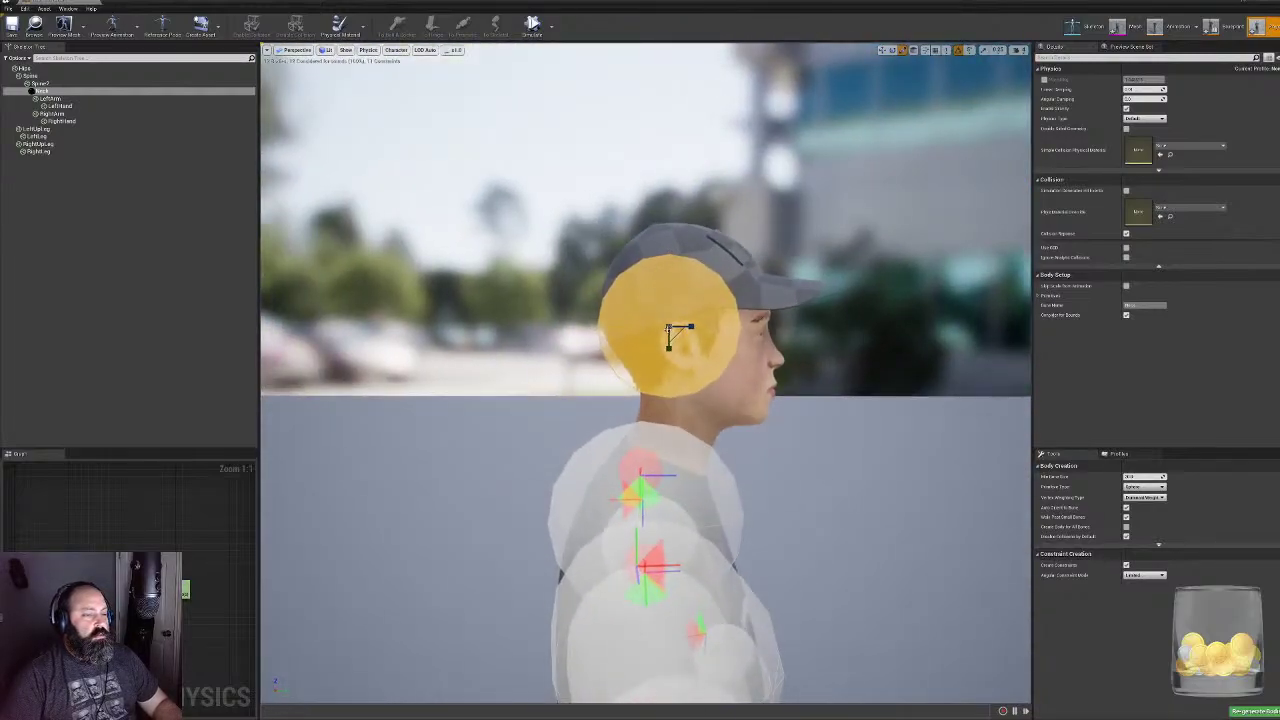
left_click_drag(672, 330, 699, 317)
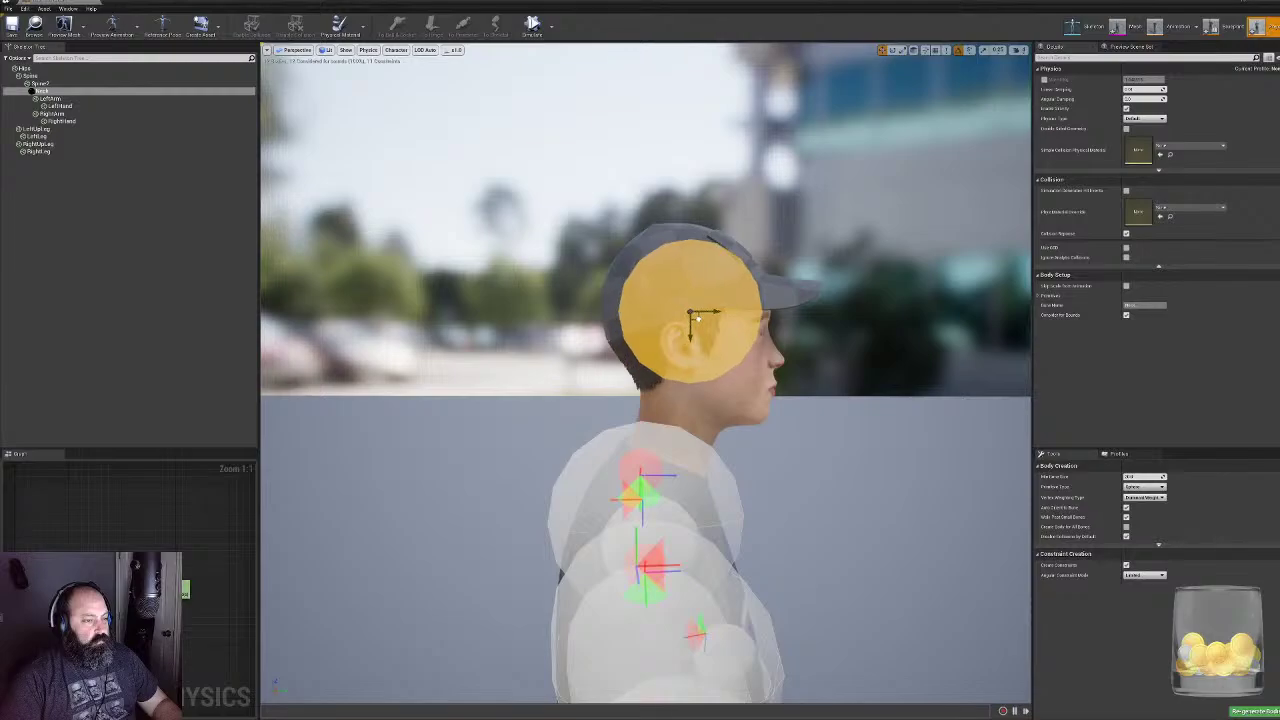
right_click_drag(834, 365, 760, 340)
right_click_drag(650, 368, 634, 368)
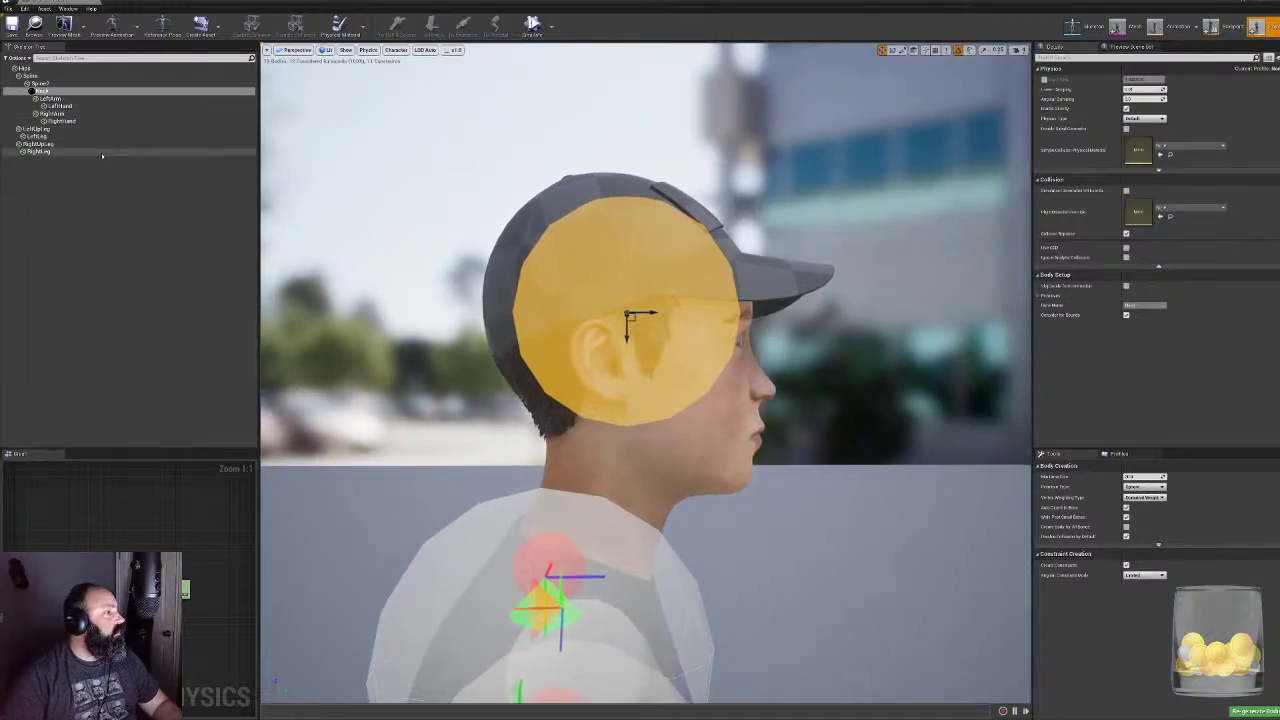
- Look through the static meshes offered for copying collision to the Neck body, including by name search
left_click(65, 191)
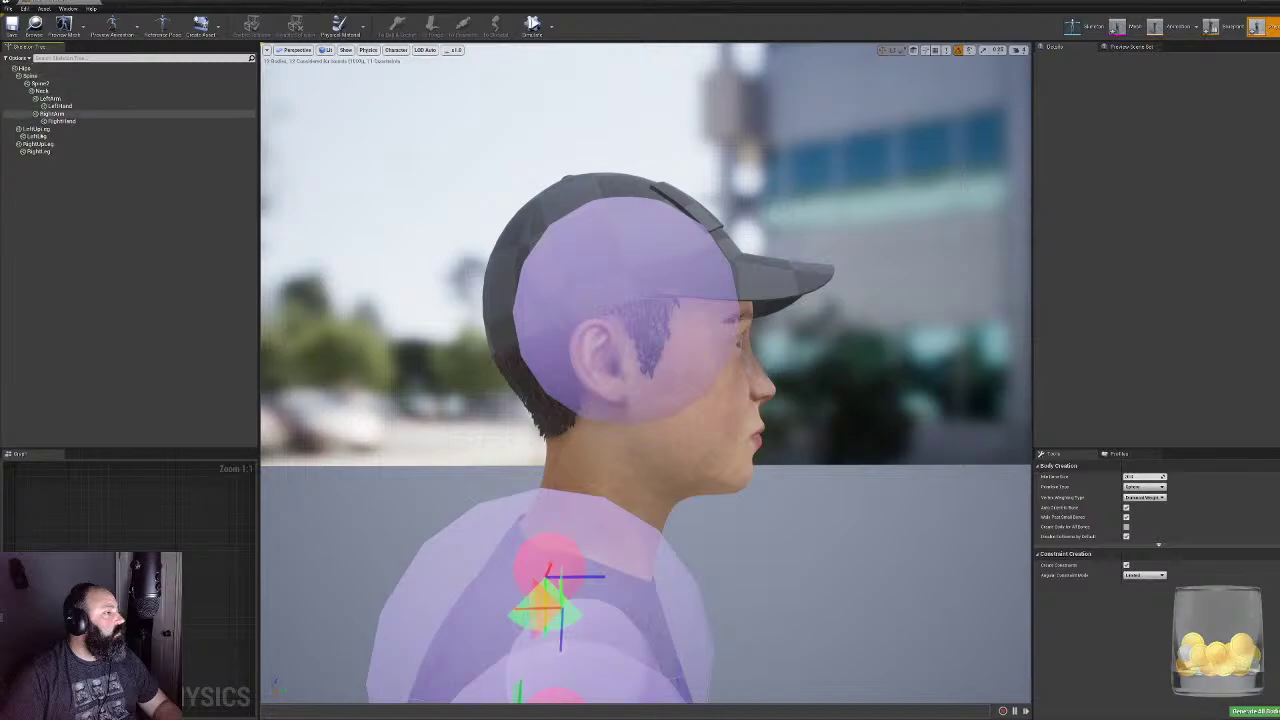
left_click(46, 91)
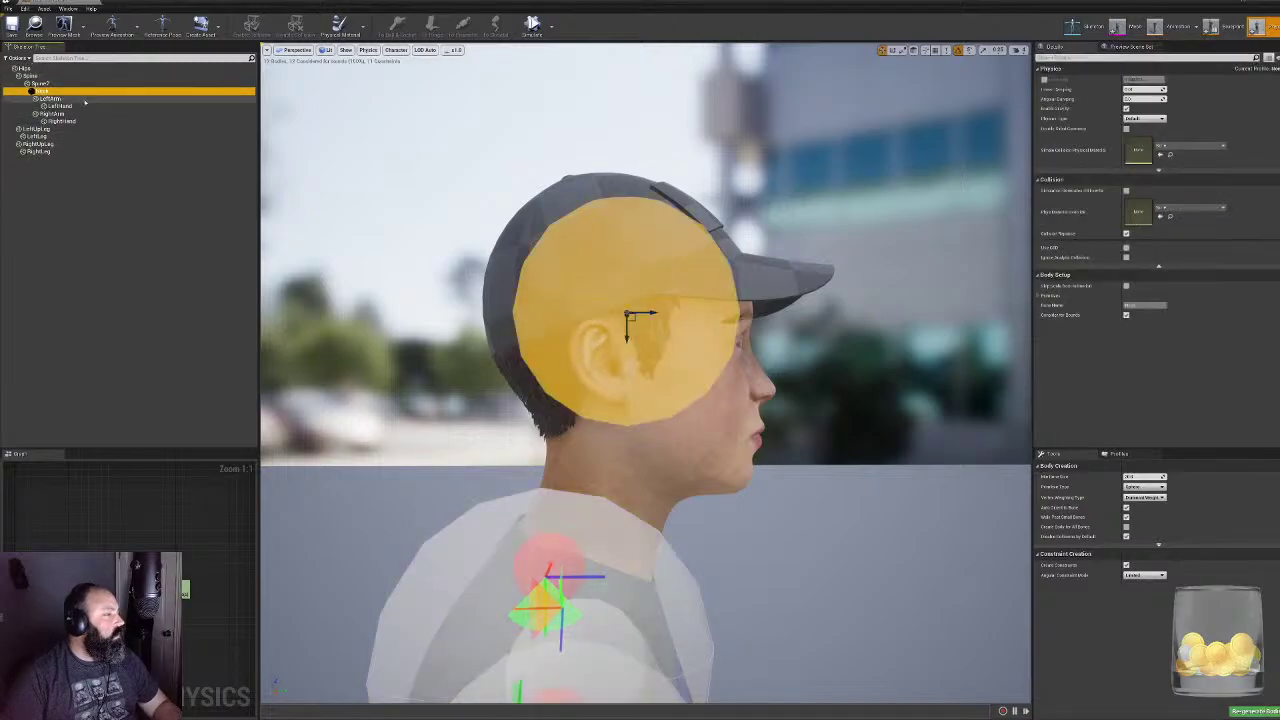
right_click(48, 93)
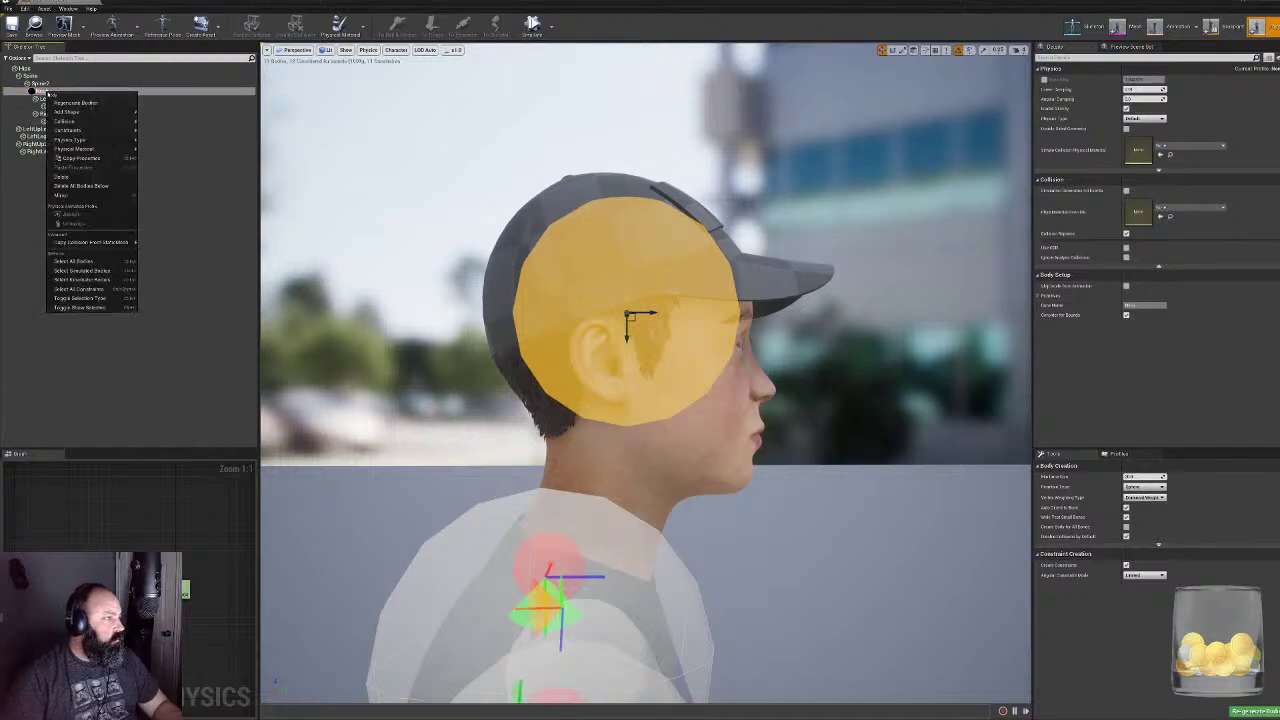
mouse_move(96, 112)
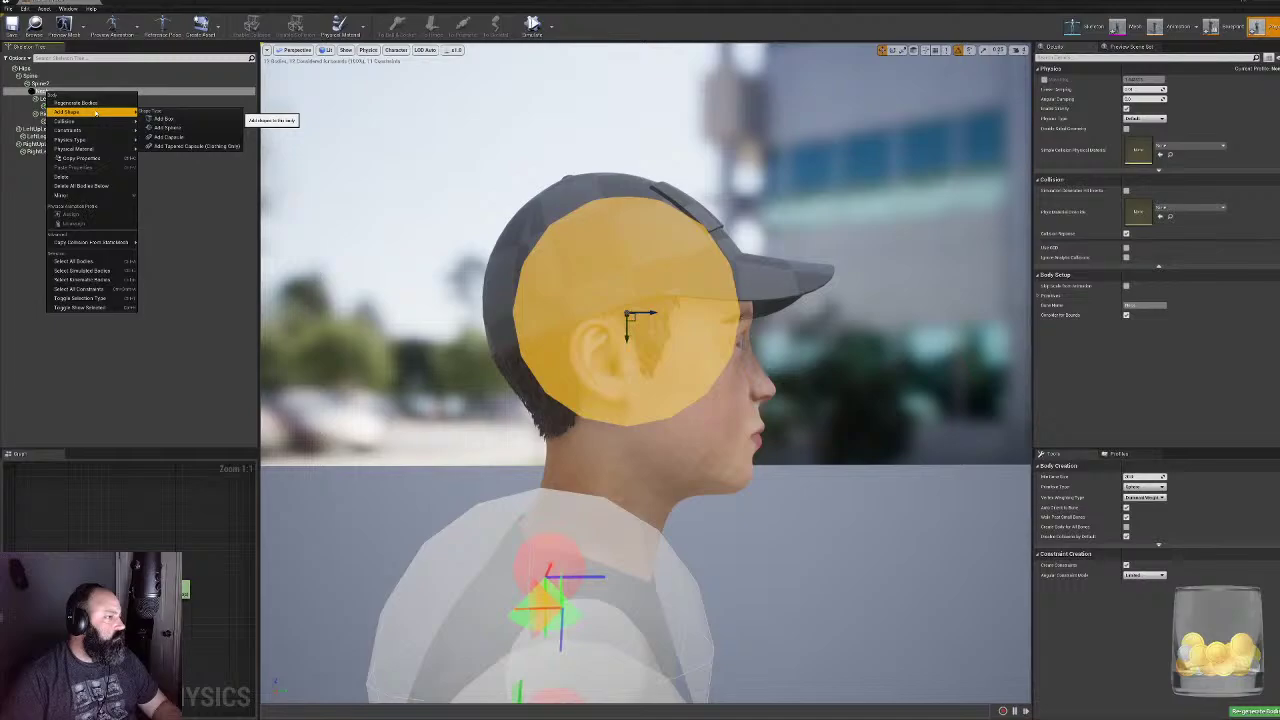
mouse_move(130, 243)
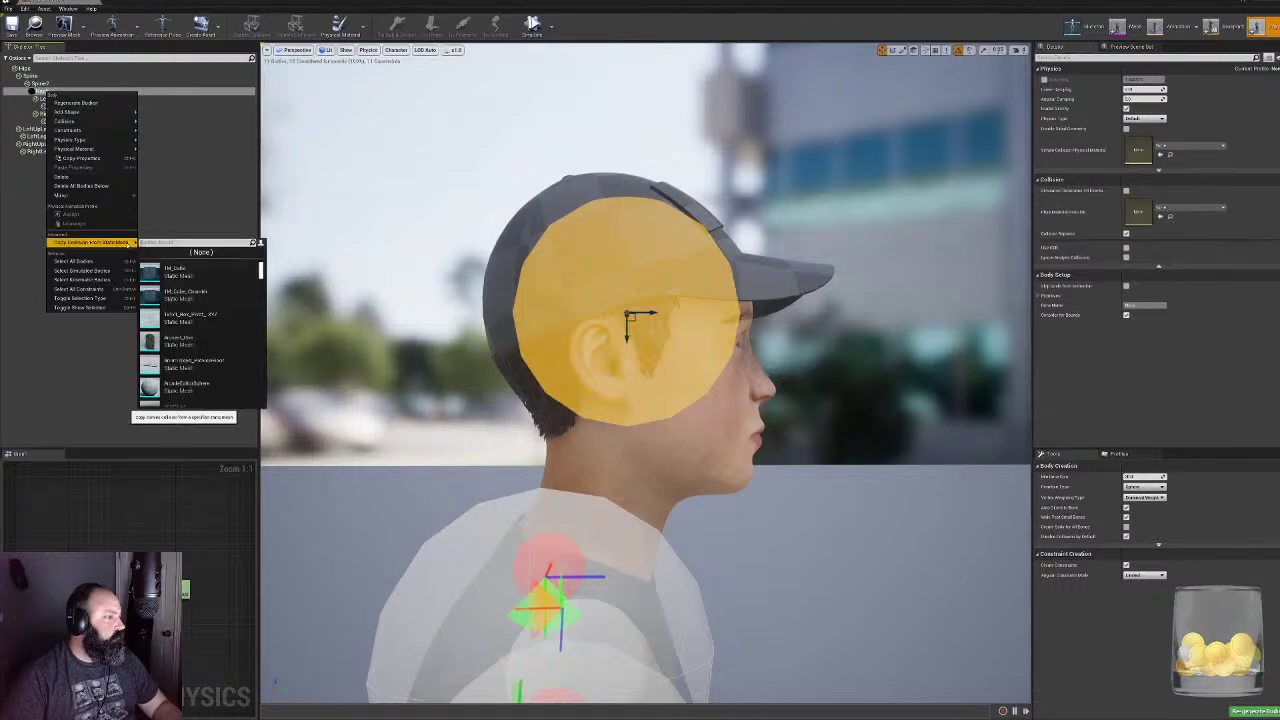
scroll(200, 330, "down", 5)
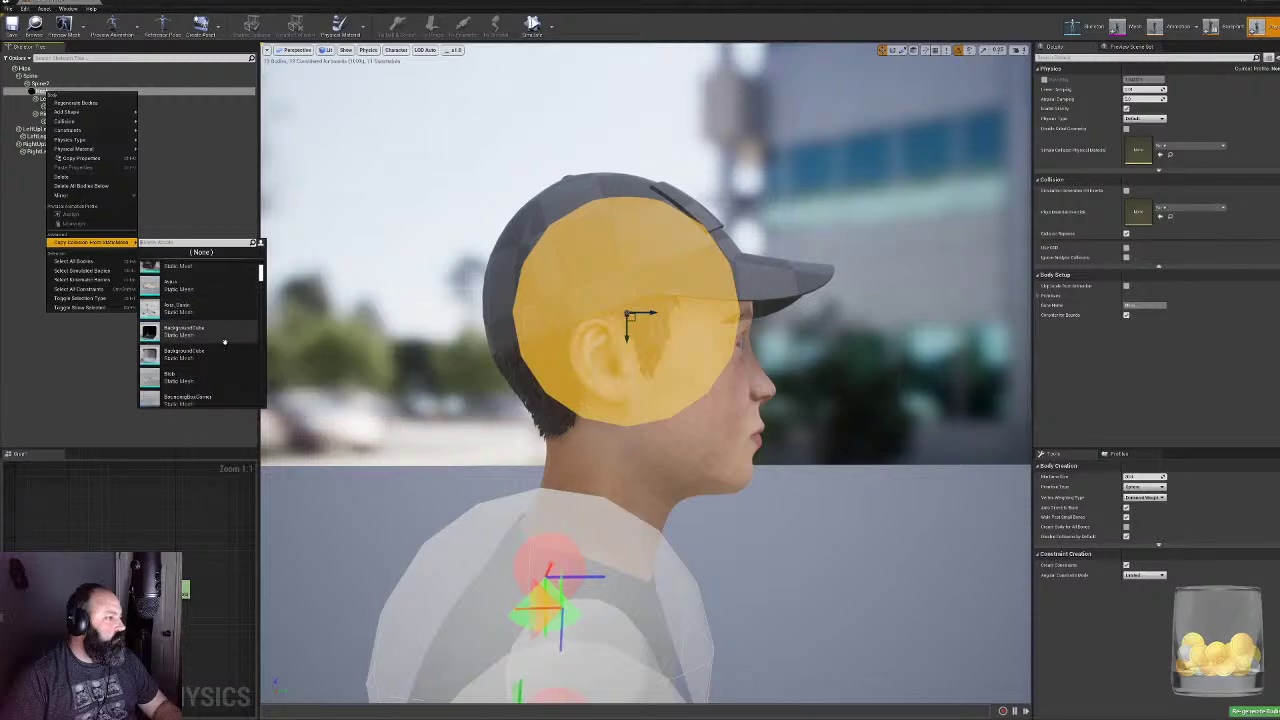
scroll(205, 335, "down", 4)
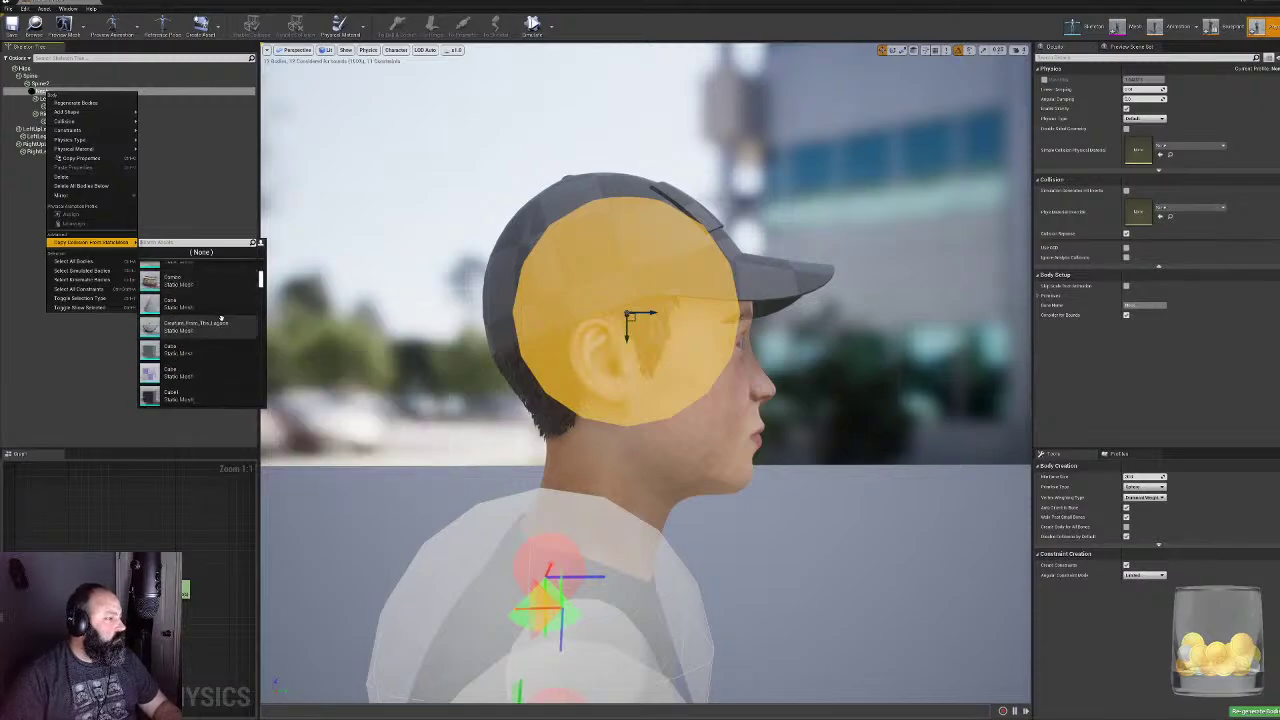
scroll(200, 318, "down", 3)
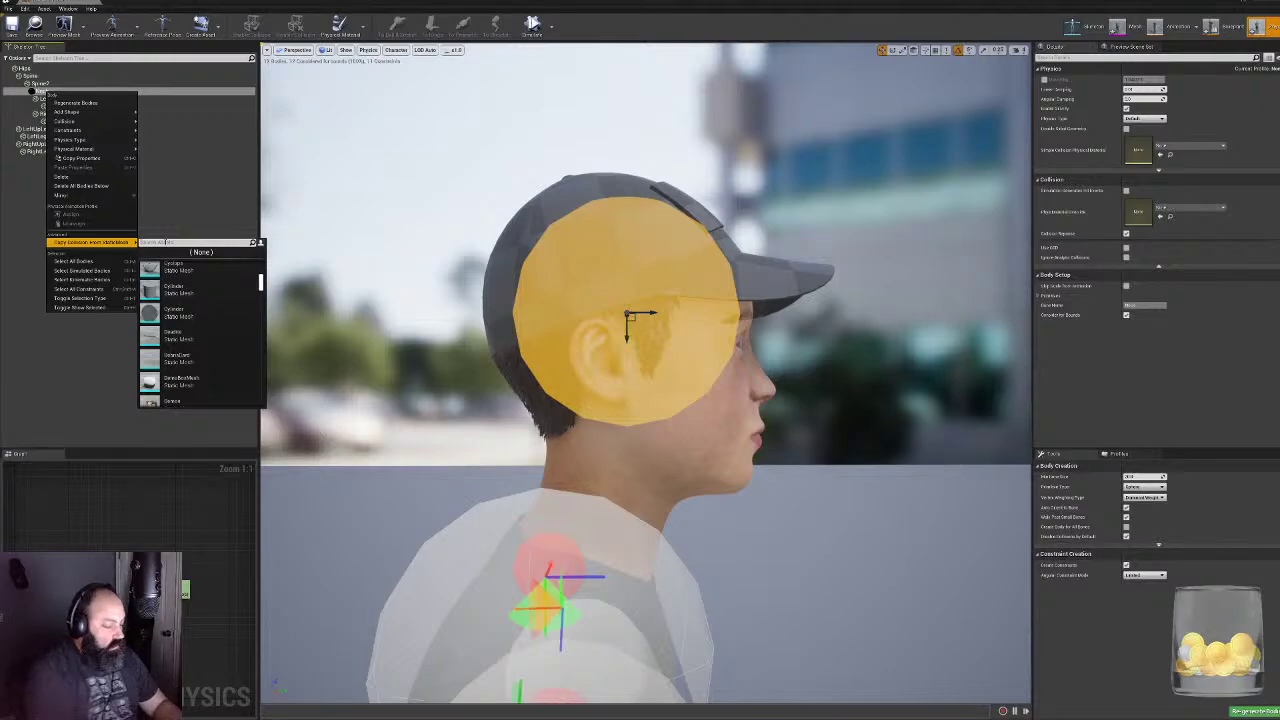
type("mixa")
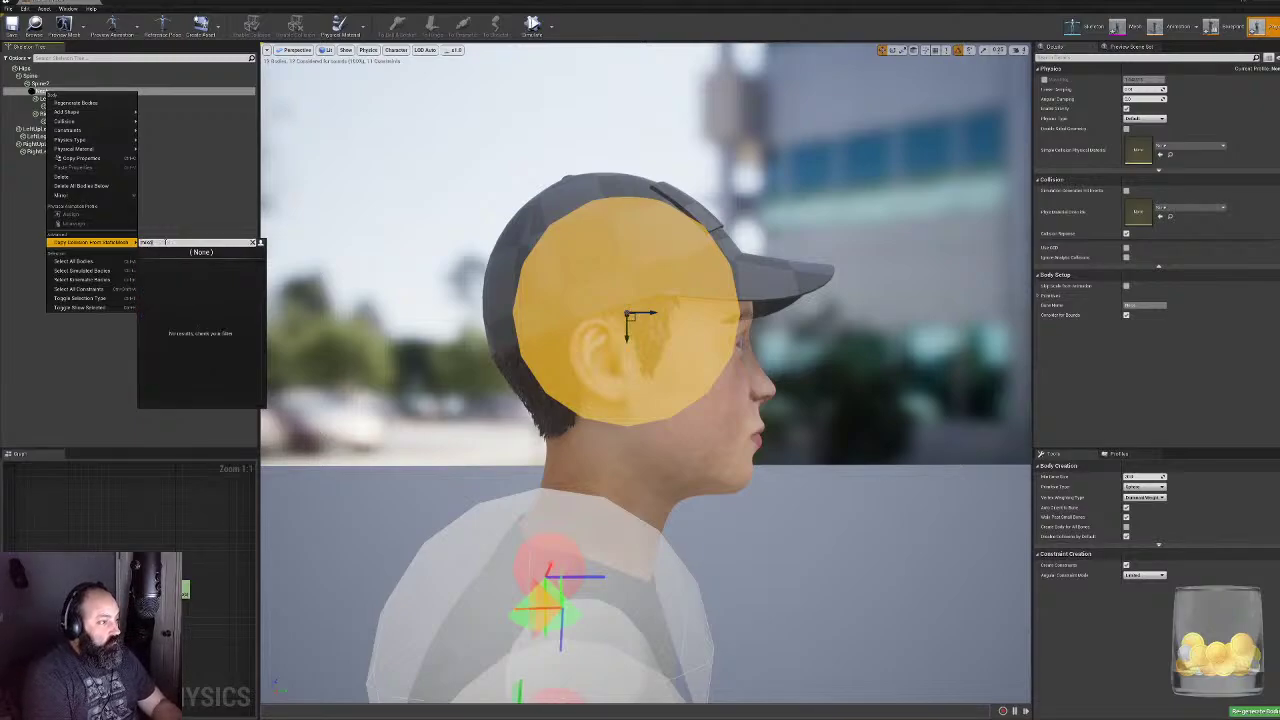
key("BackSpace")
key("BackSpace")
key("BackSpace")
key("BackSpace")
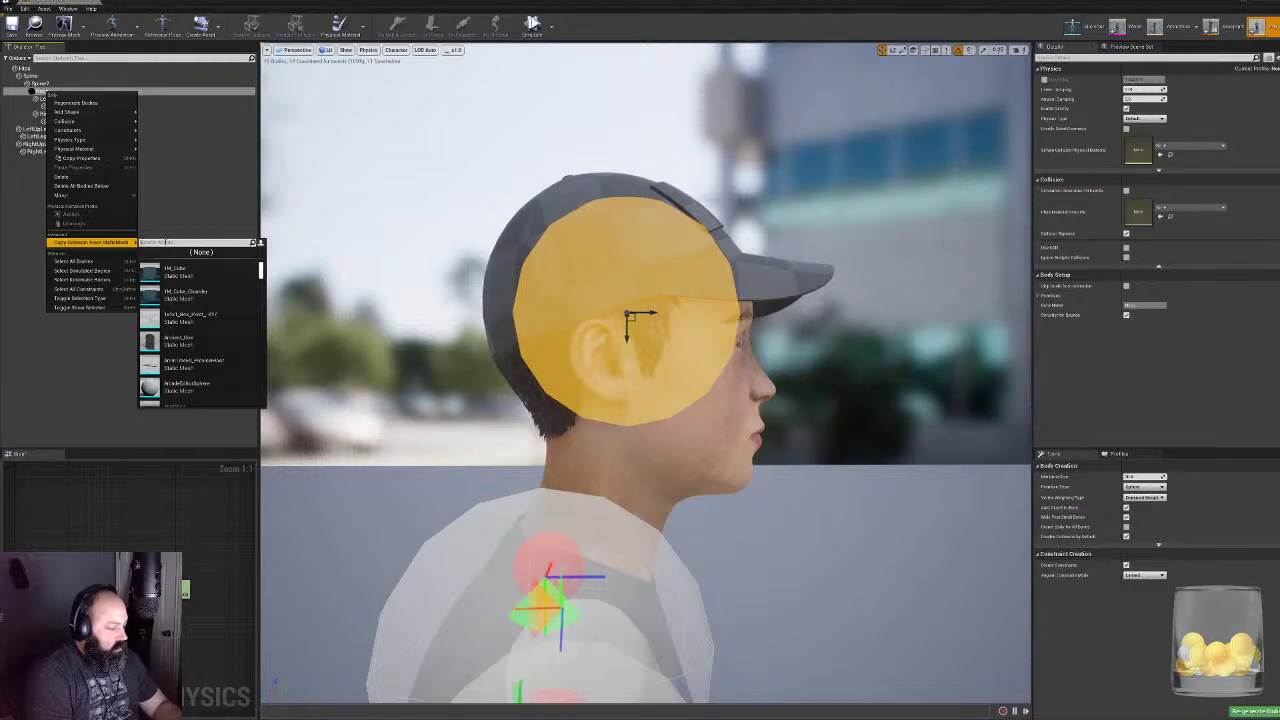
left_click(43, 394)
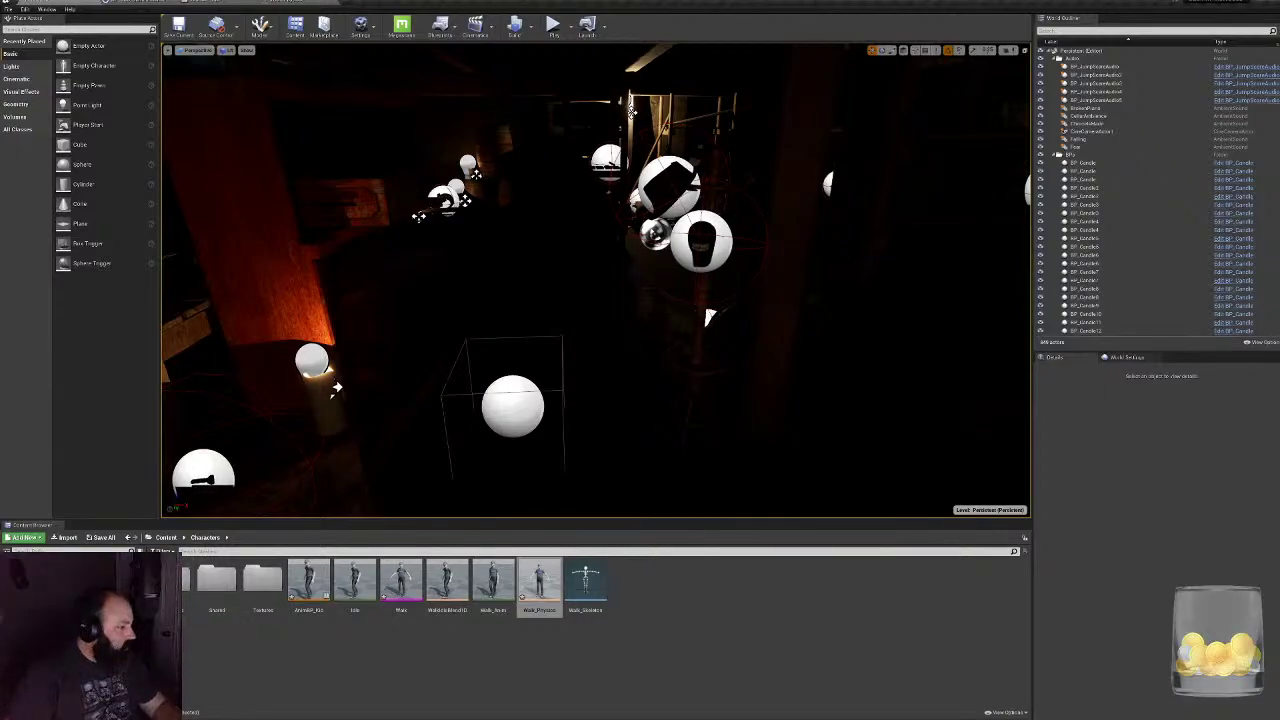
- Switch to the level editor and browse the static meshes in the TotemMeshes folder under Meshes
left_click(70, 630)
double_click(172, 585)
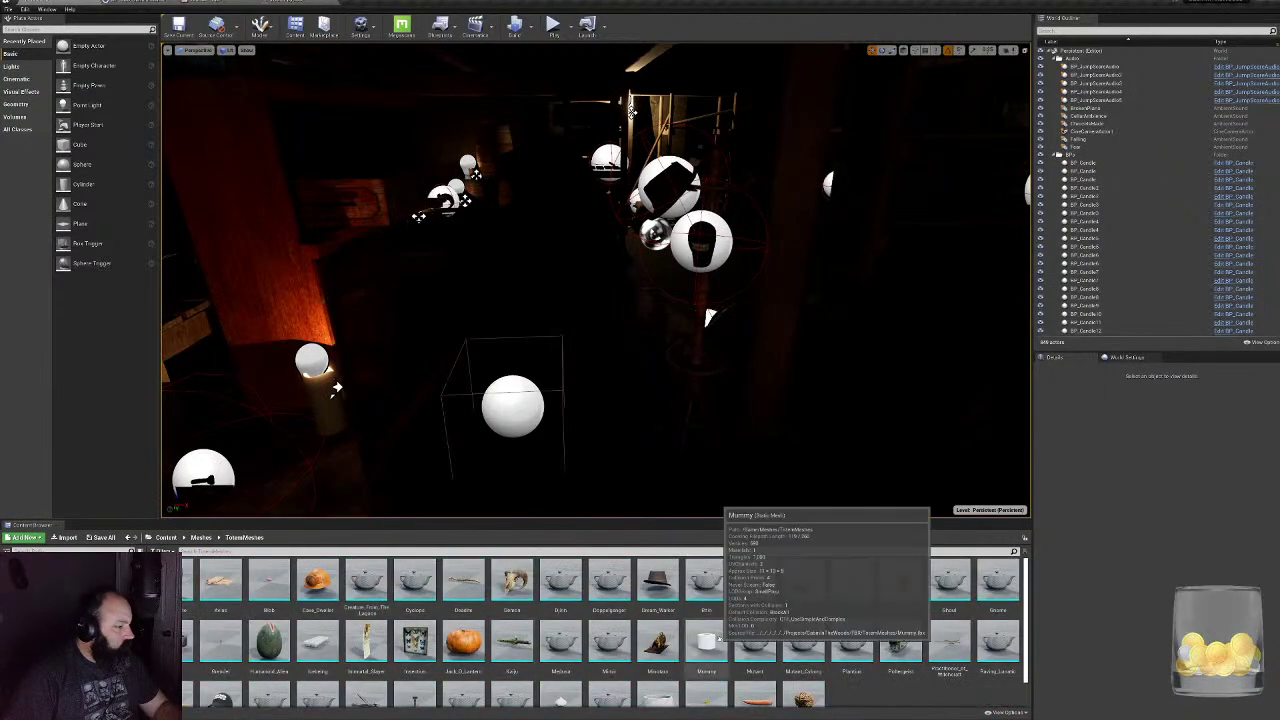
scroll(706, 640, "down", 1)
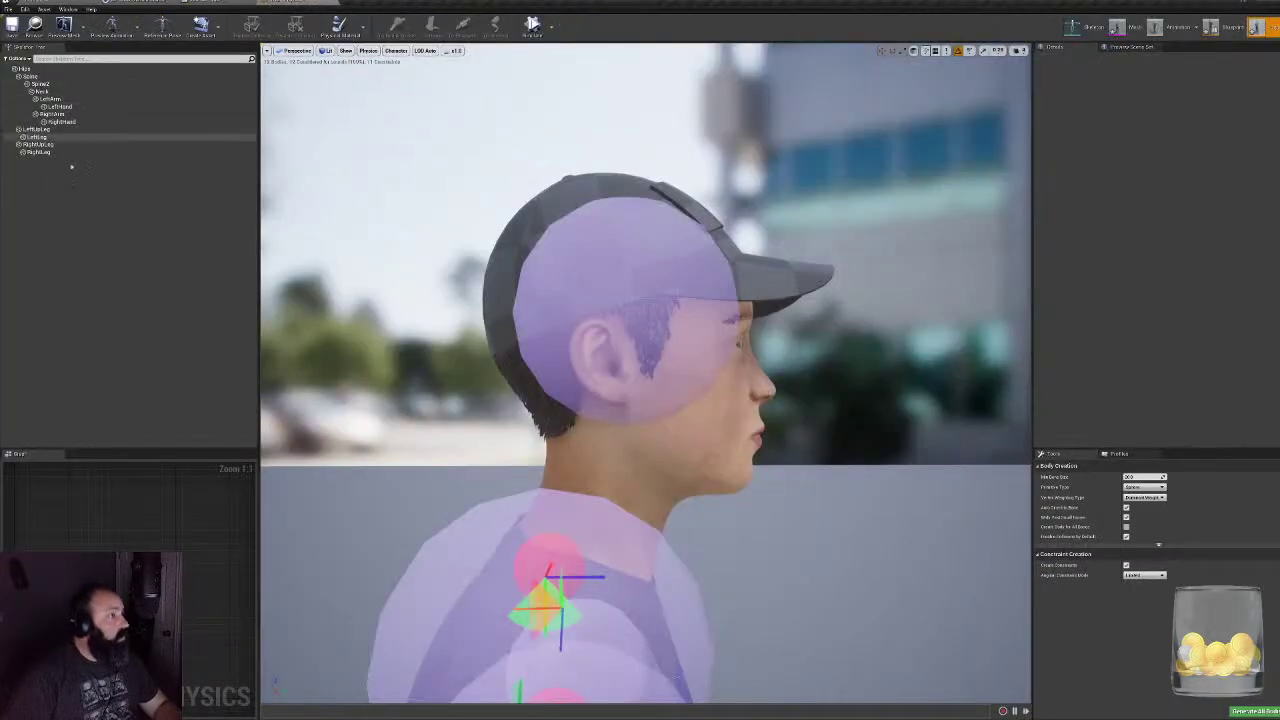
- Search for a static mesh and copy the first match's collision onto the Neck body
right_click(42, 92)
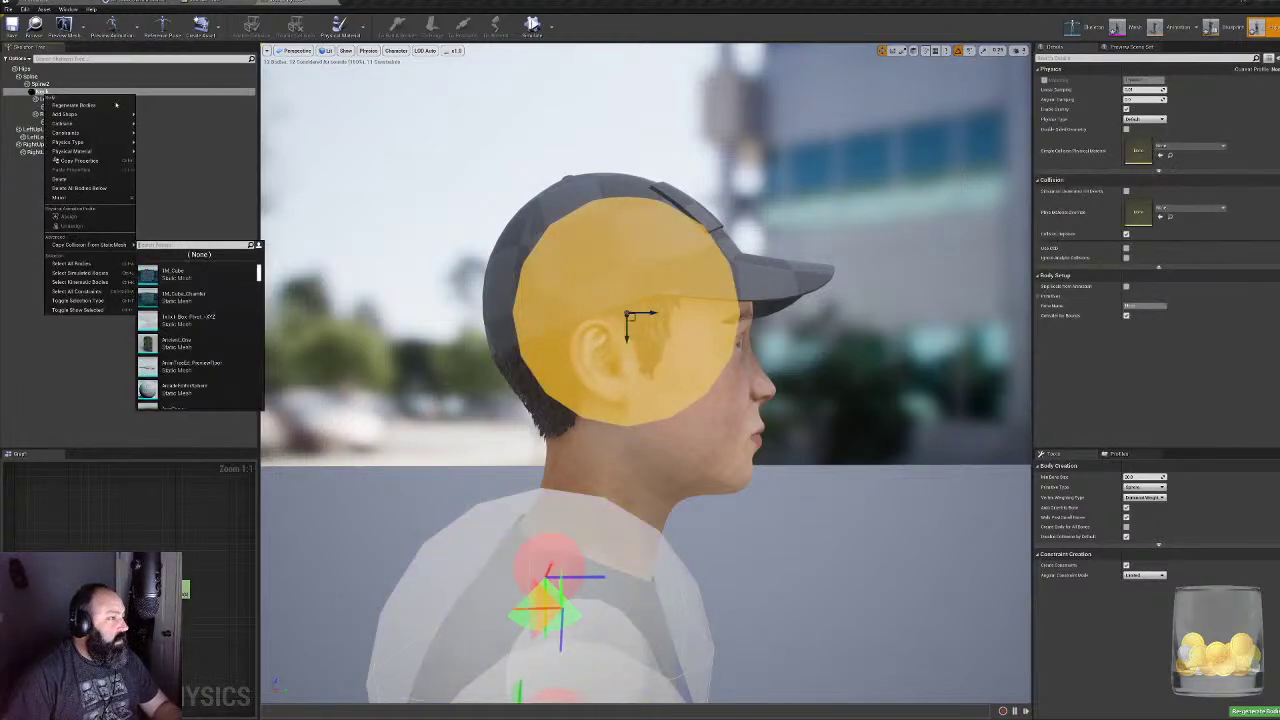
mouse_move(102, 117)
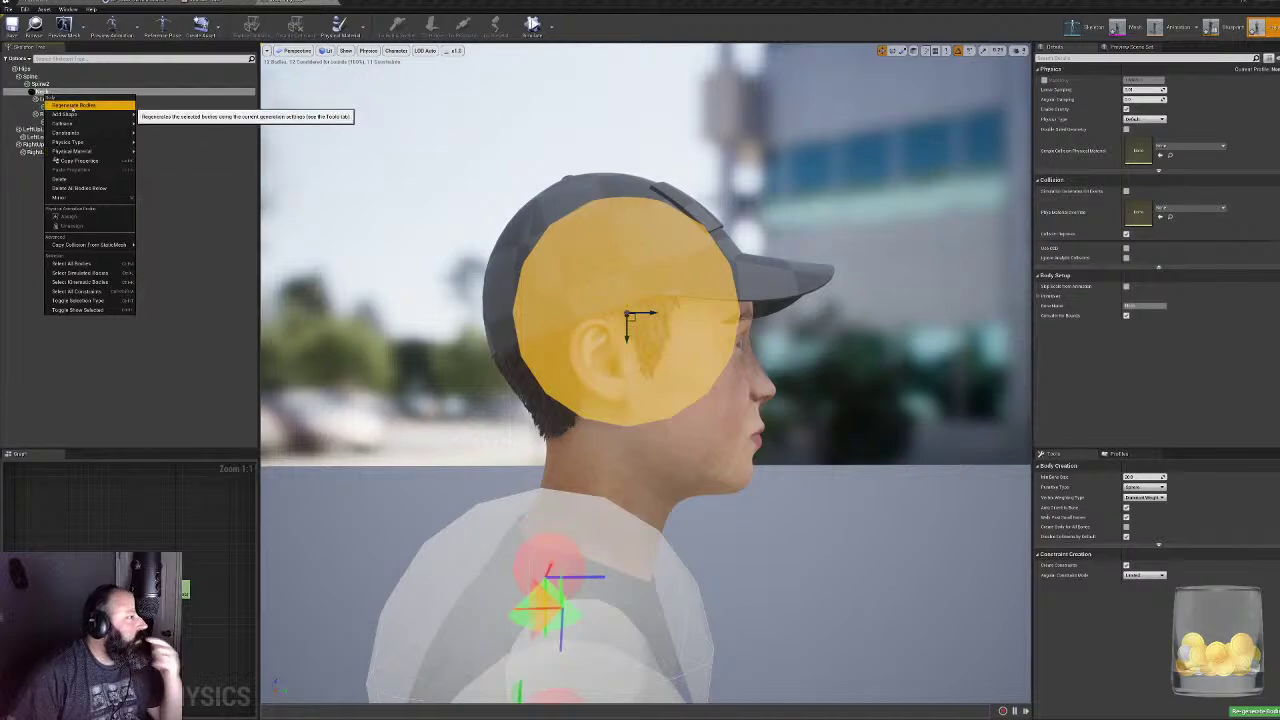
left_click(89, 337)
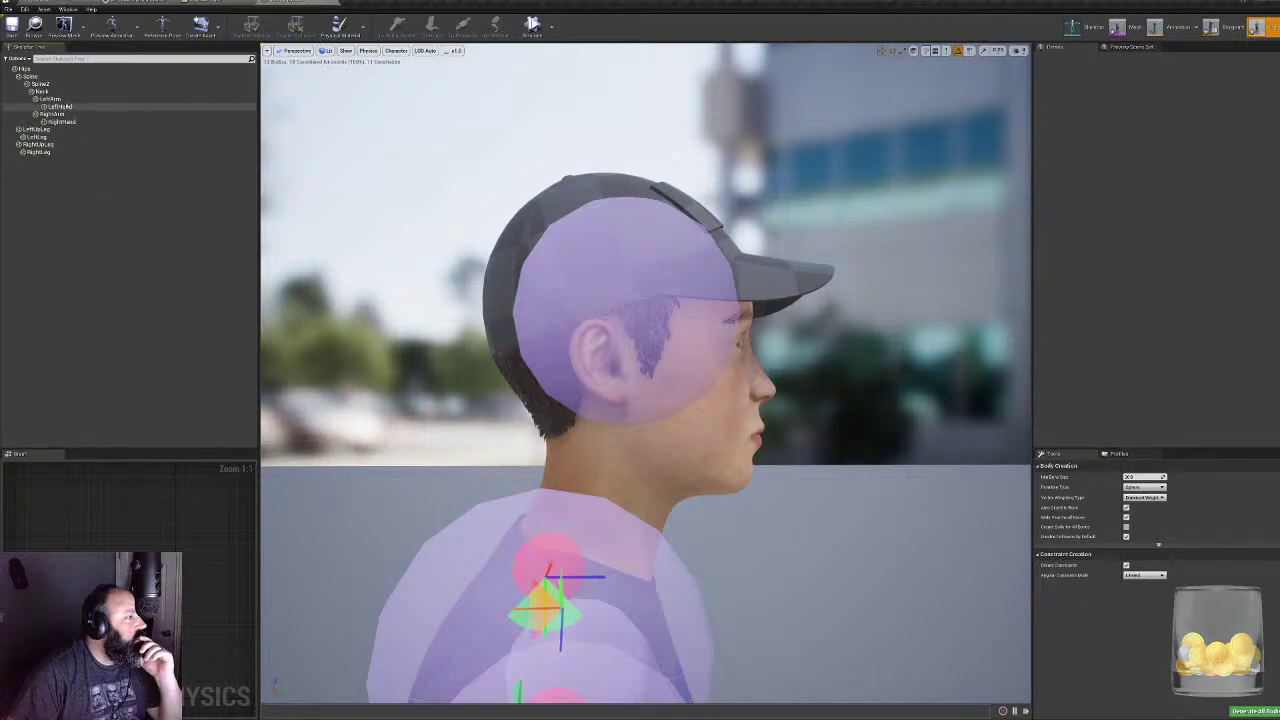
left_click(42, 91)
right_click(44, 92)
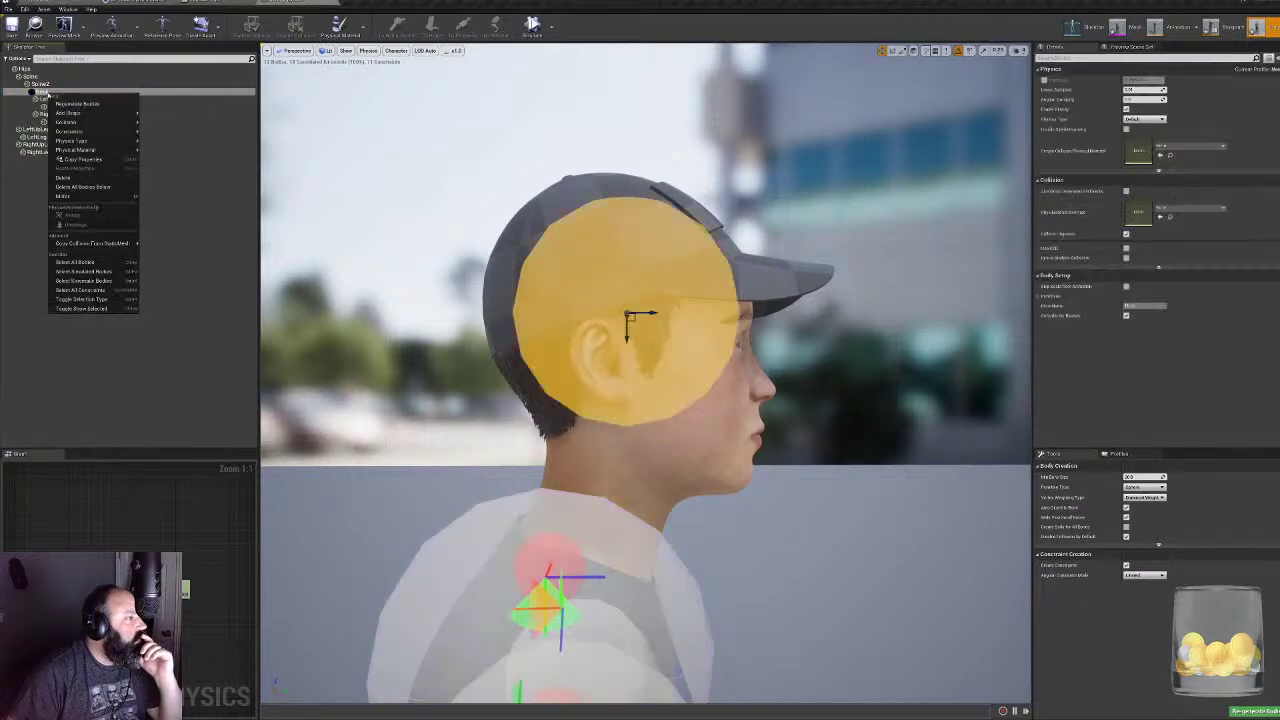
mouse_move(70, 116)
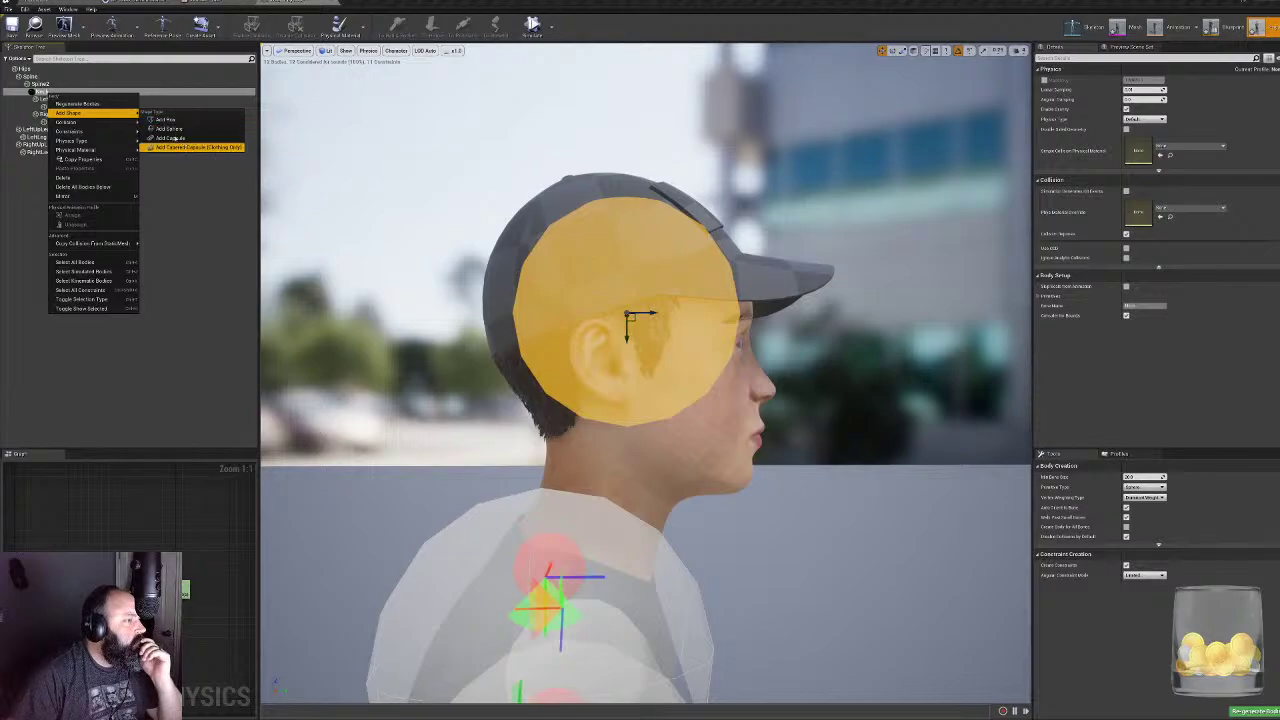
mouse_move(125, 122)
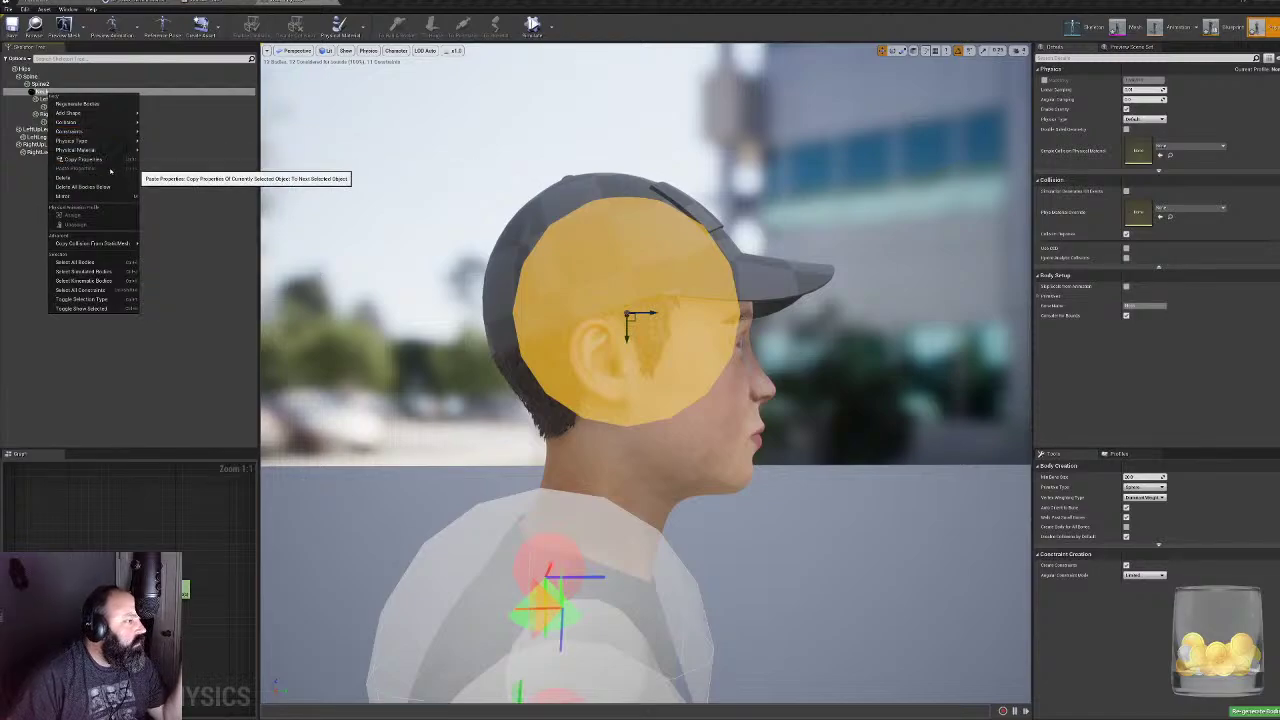
mouse_move(130, 244)
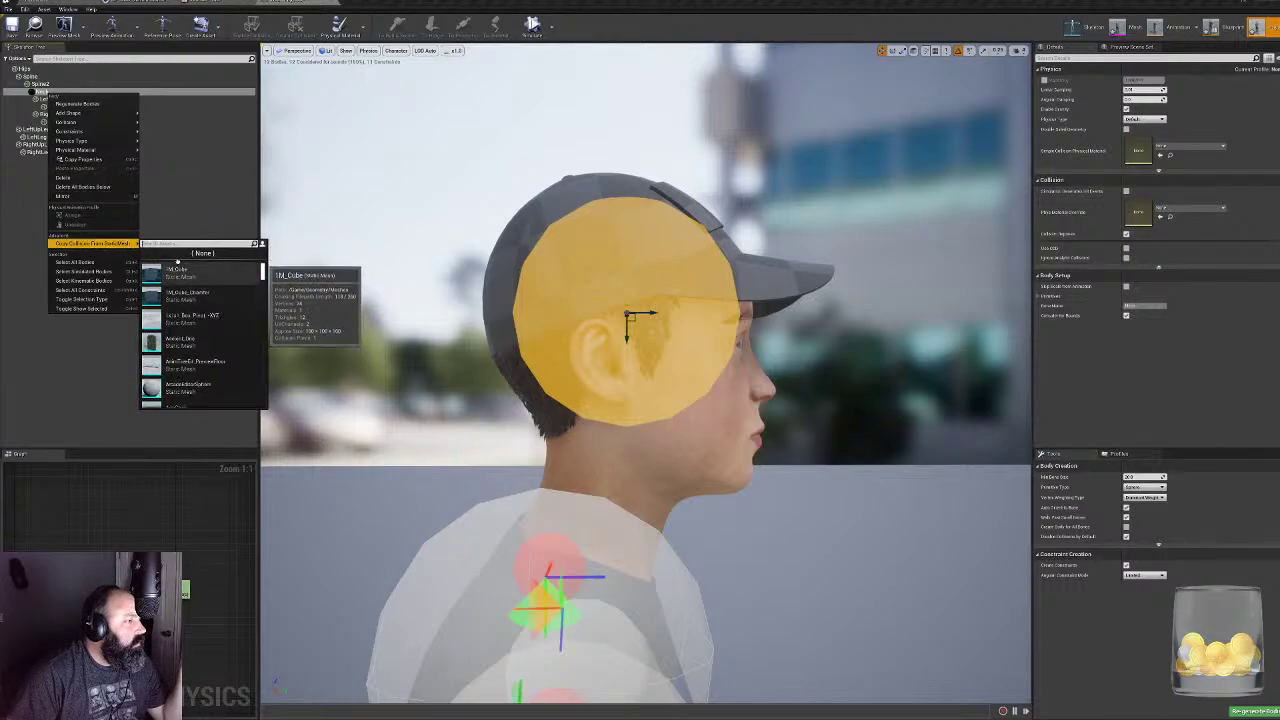
type("suz")
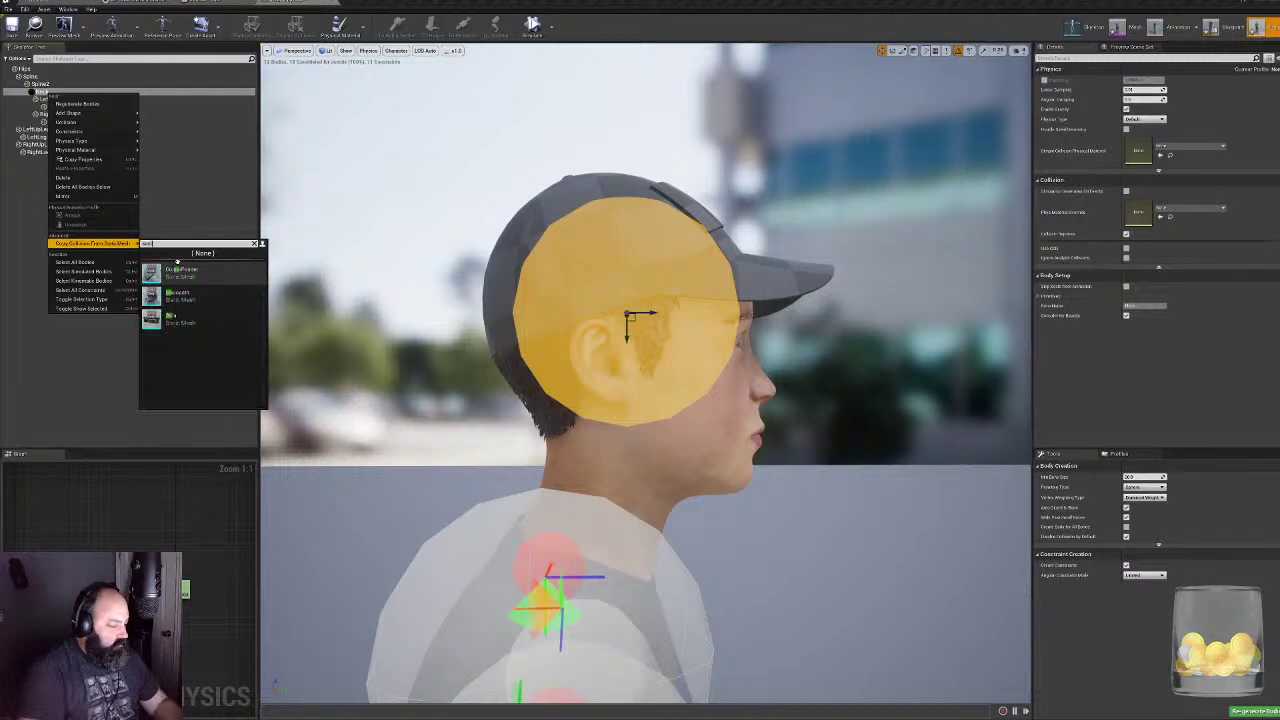
left_click(177, 270)
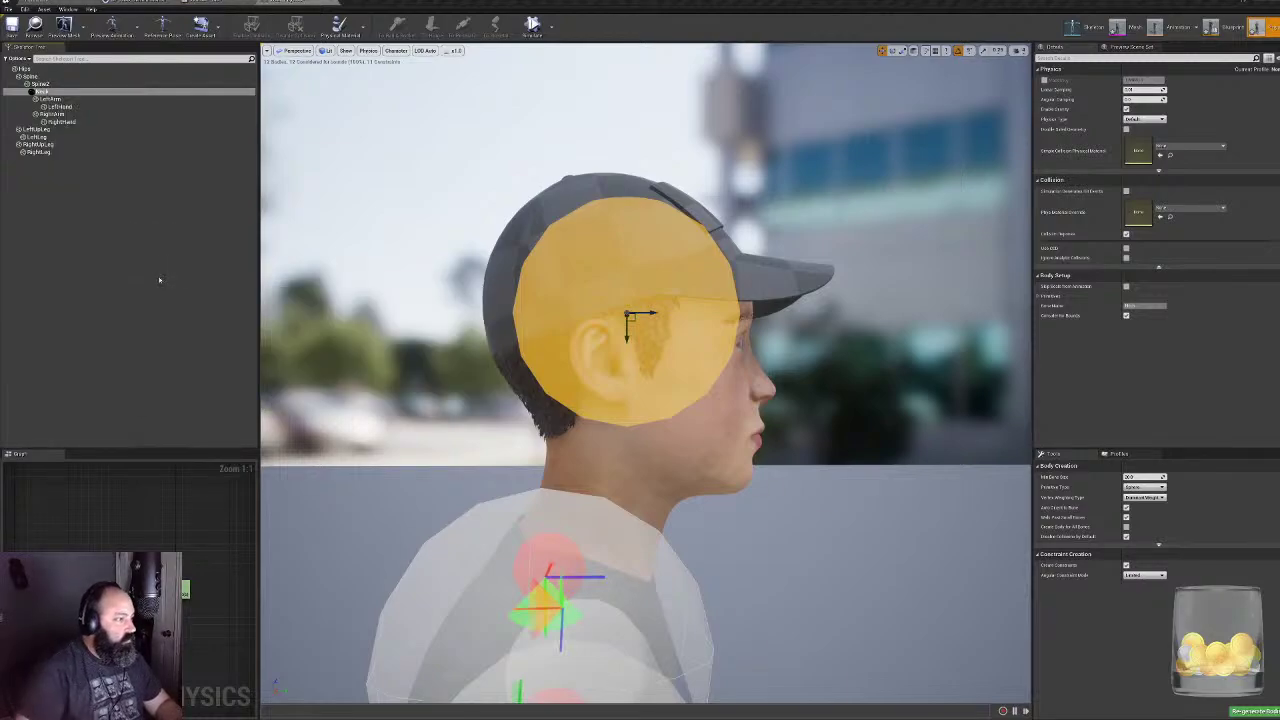
- Select one of the copied collision hulls below the head and shift it slightly toward the character's back
left_click_drag(513, 396, 480, 520)
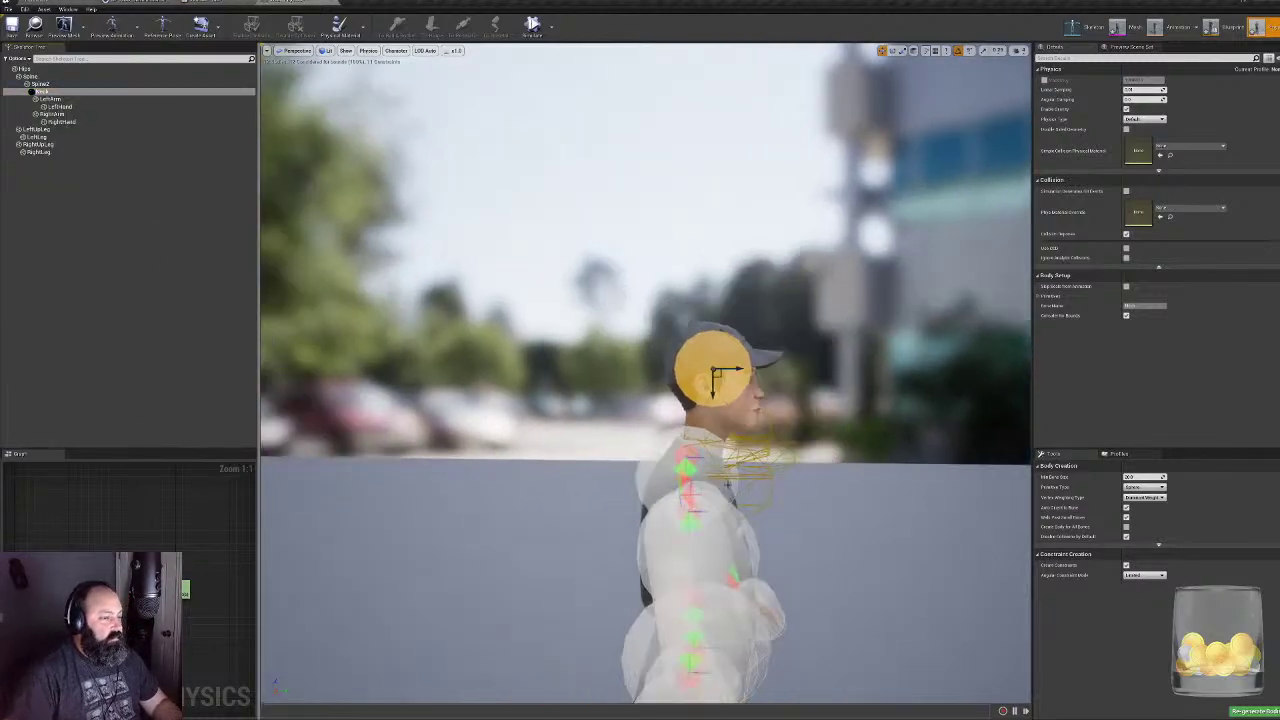
left_click(765, 459)
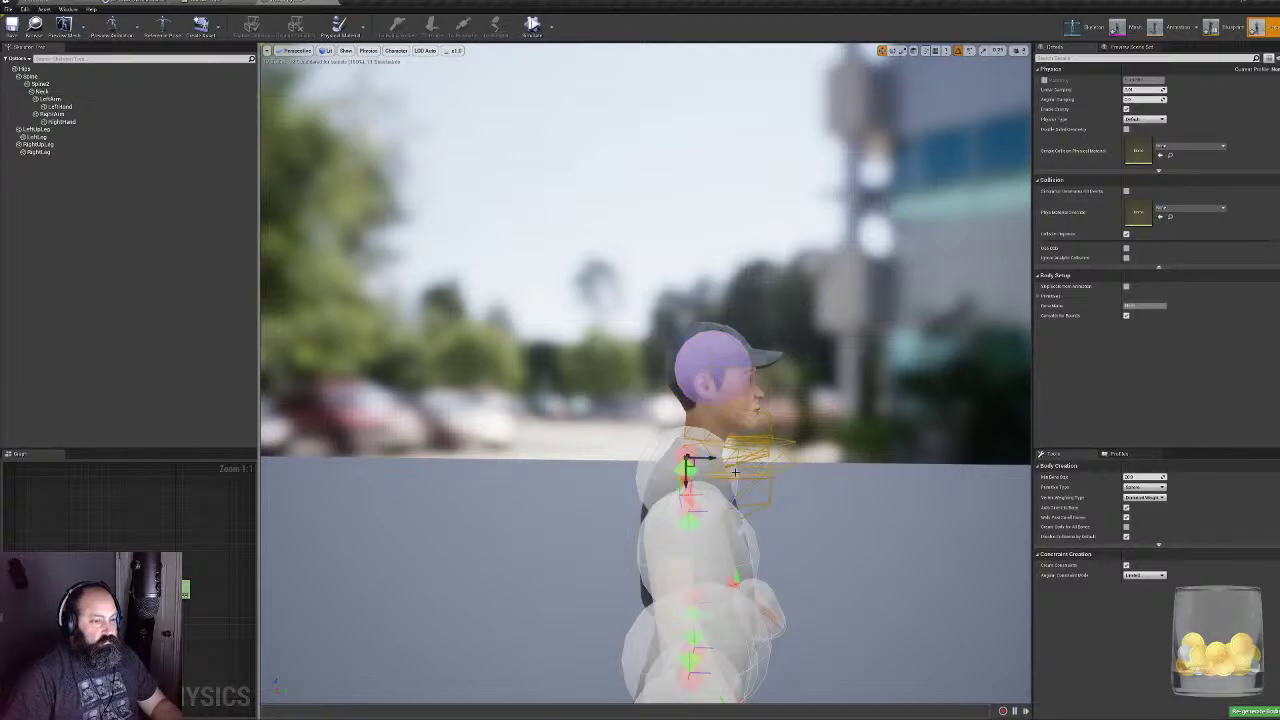
right_click_drag(735, 472, 510, 455)
key("d")
key("w")
key("s")
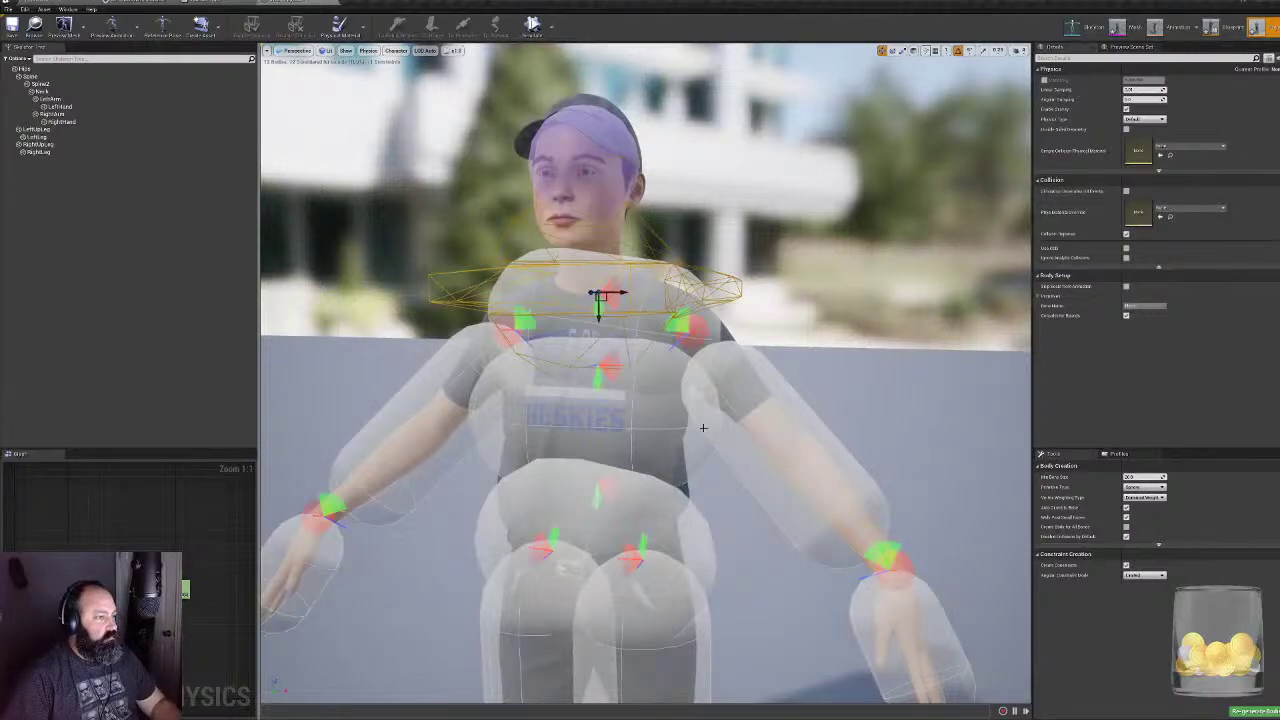
right_click_drag(703, 428, 370, 420)
key("d")
key("w")
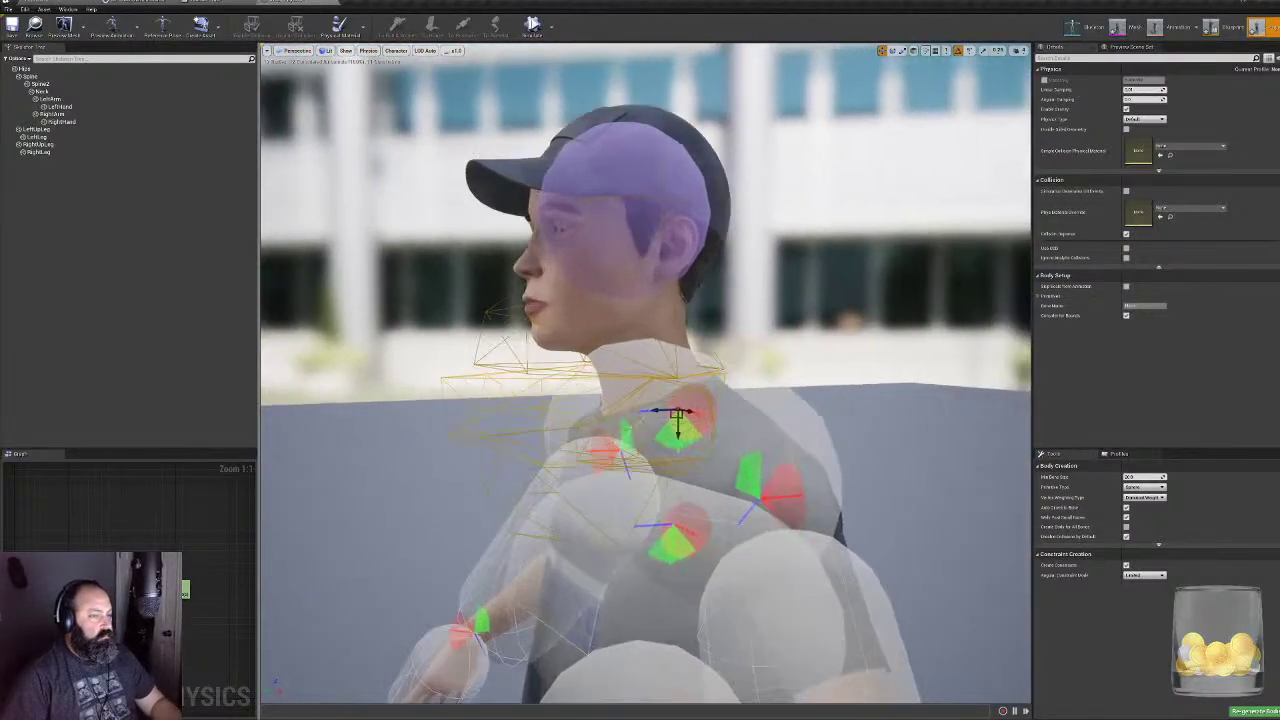
mouse_move(678, 413)
left_mouse_down()
mouse_move(980, 400)
mouse_move(634, 414)
mouse_move(730, 410)
mouse_move(689, 412)
left_mouse_up()
right_click_drag(689, 412, 965, 445)
key("s")
key("s")
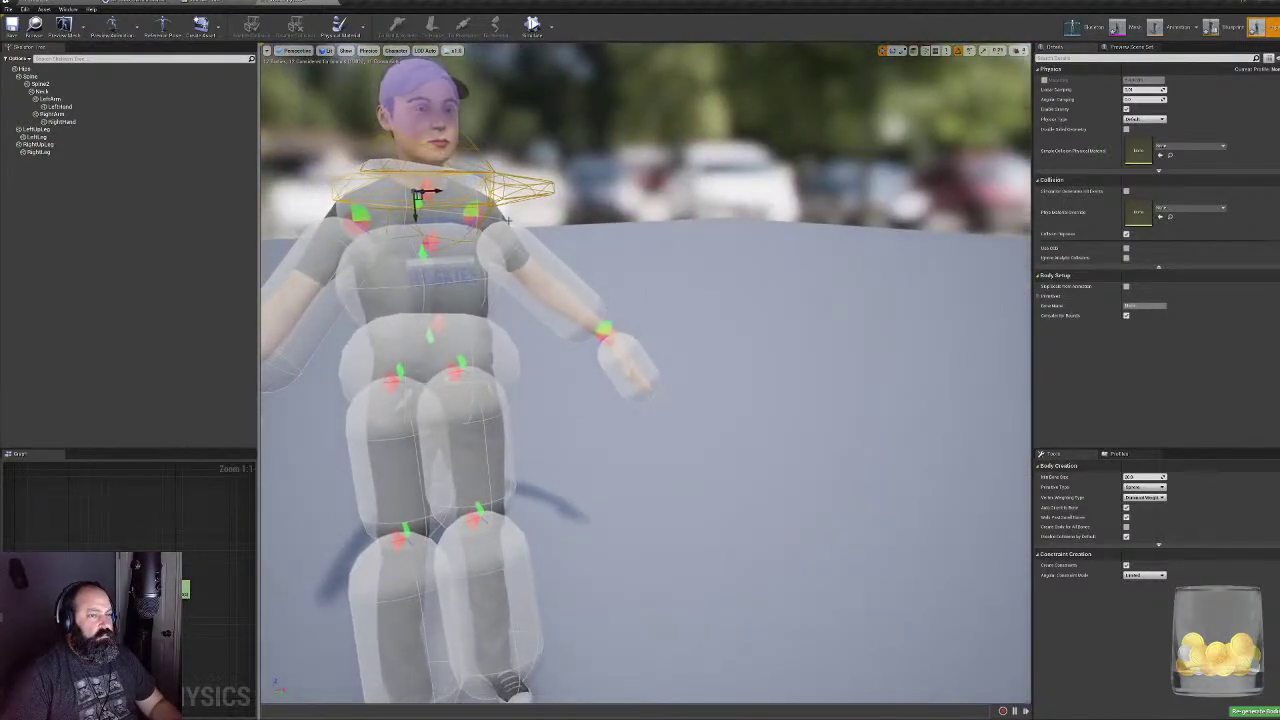
- Select and delete unneeded copied collision hulls around the shoulders, below the head
left_click(520, 197)
left_click(516, 179)
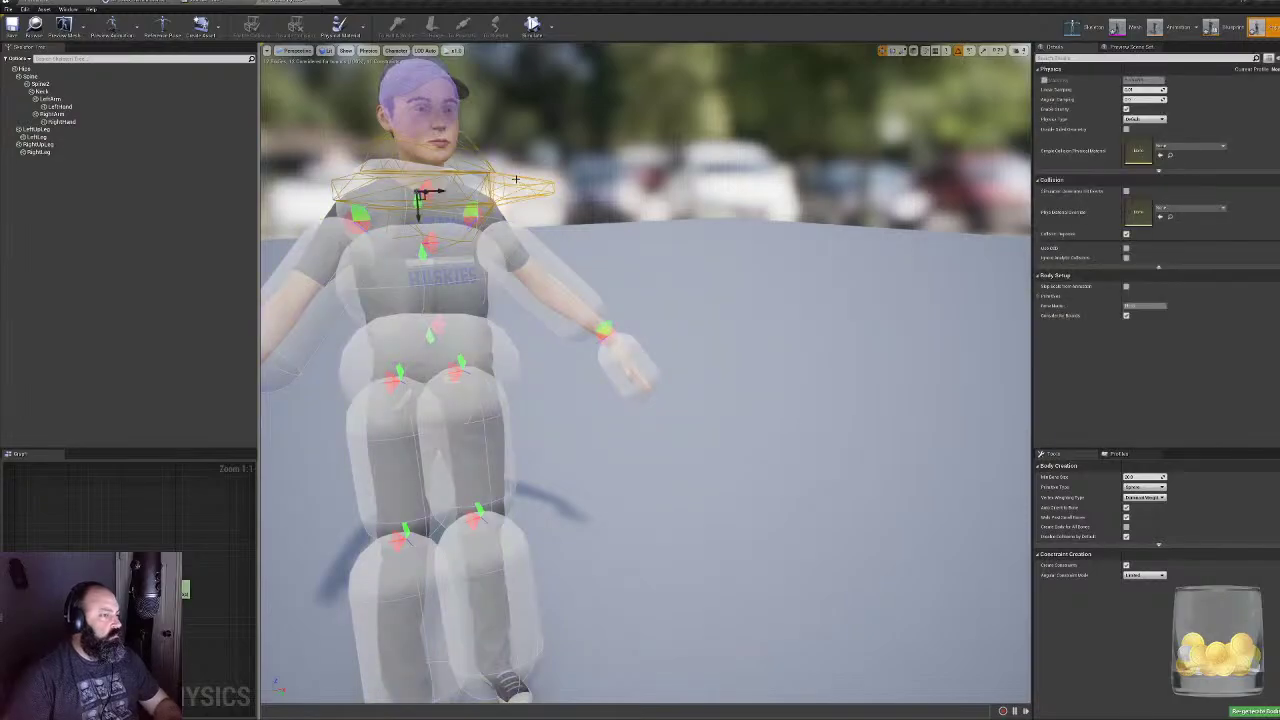
key("ctrl+a")
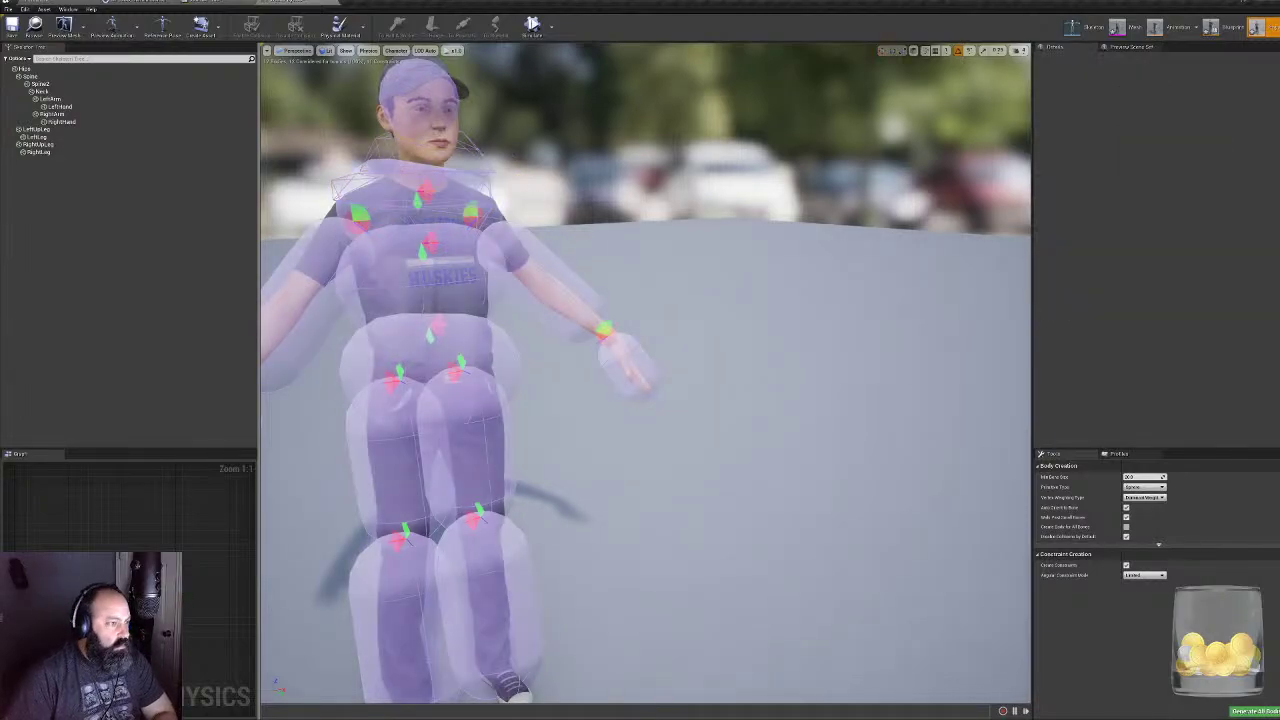
left_click(430, 185)
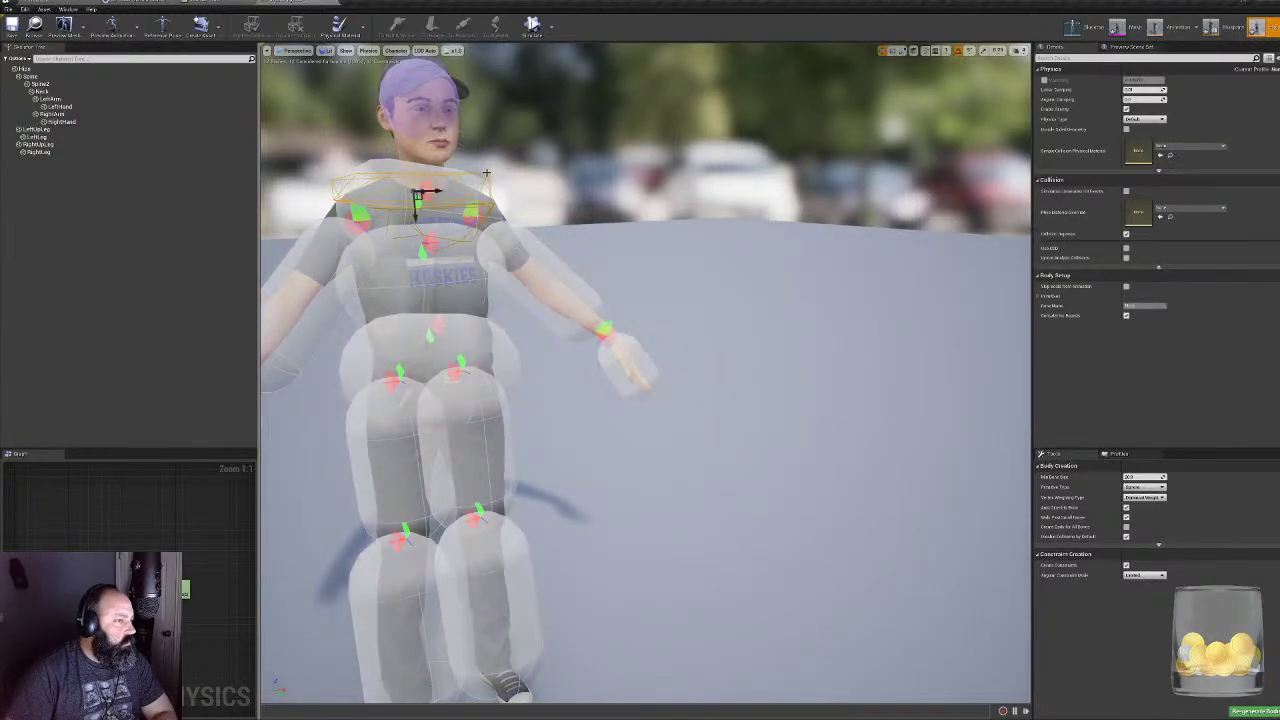
key("Escape")
middle_click_drag(645, 373, 587, 373)
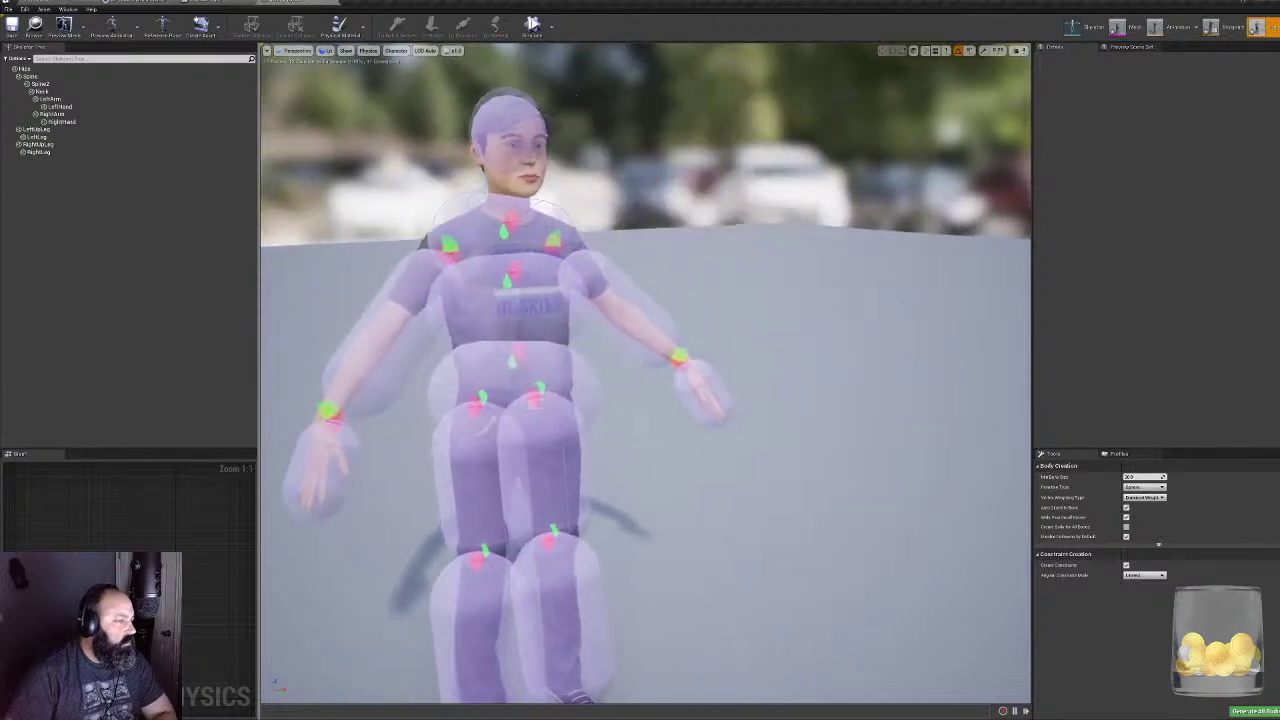
right_click_drag(587, 373, 515, 355)
- Lower the Spine2 body at the shoulders until its top sits near the base of the neck
left_click(436, 233)
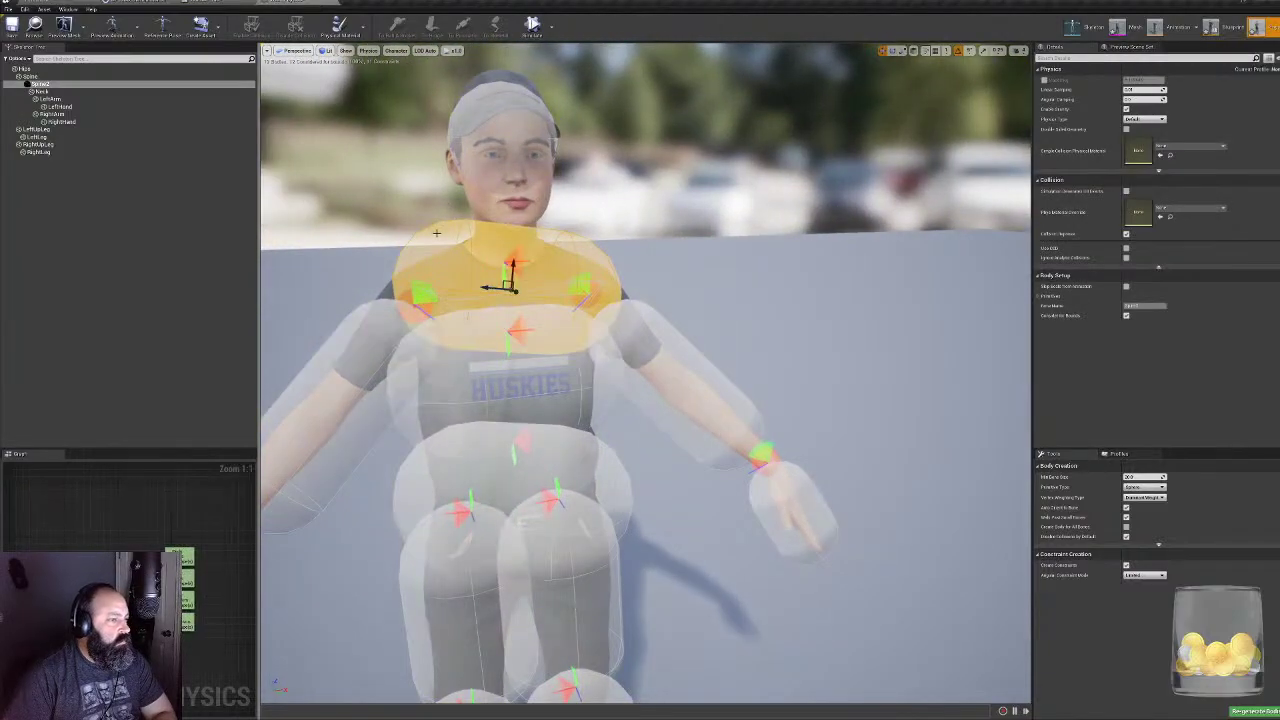
key("e")
left_click_drag(493, 258, 510, 301)
key("w")
right_click_drag(510, 301, 605, 310)
key("s")
key("d")
- Add a box shape to the Neck body and move it up to the head and forward onto the cap's brim
left_click(433, 163)
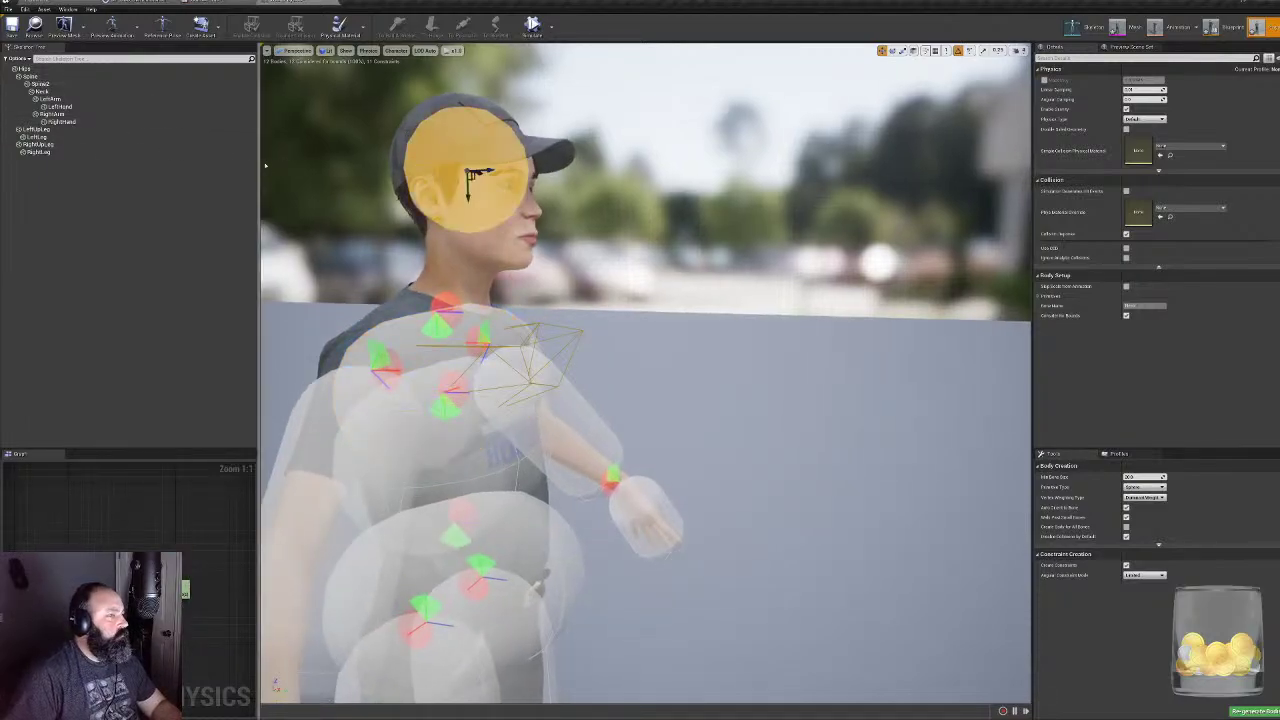
right_click(42, 92)
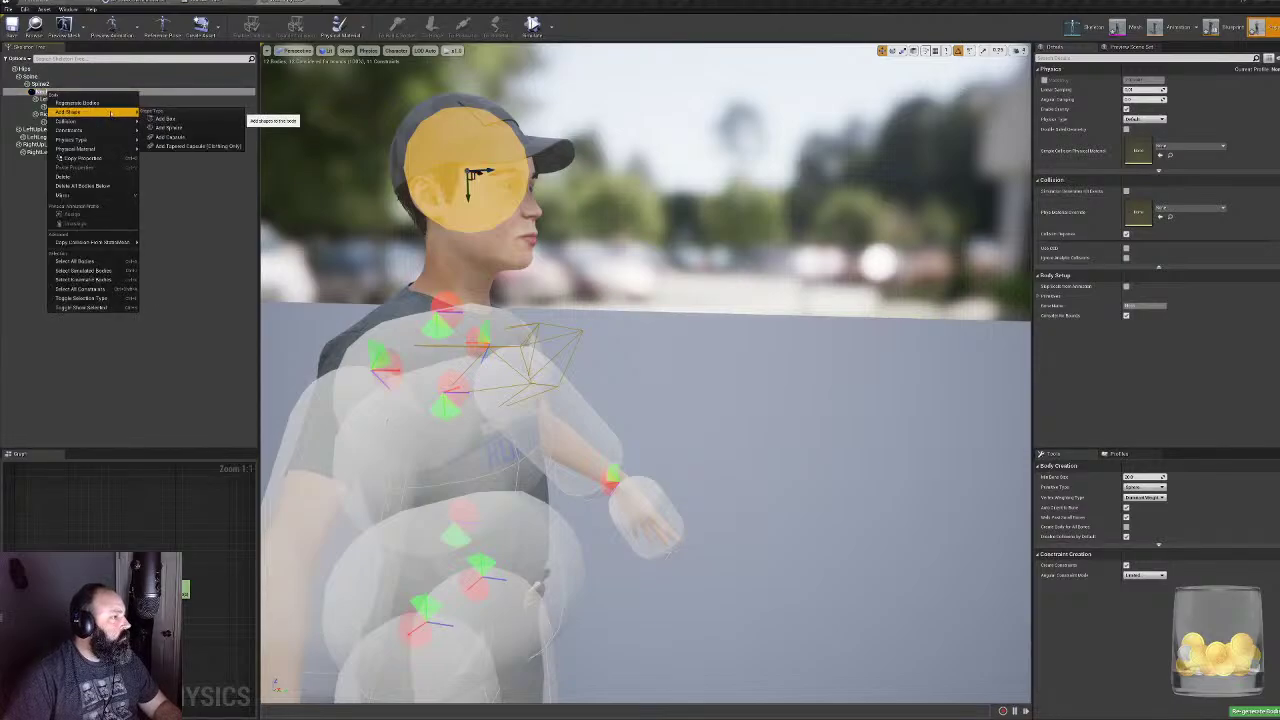
left_click(165, 119)
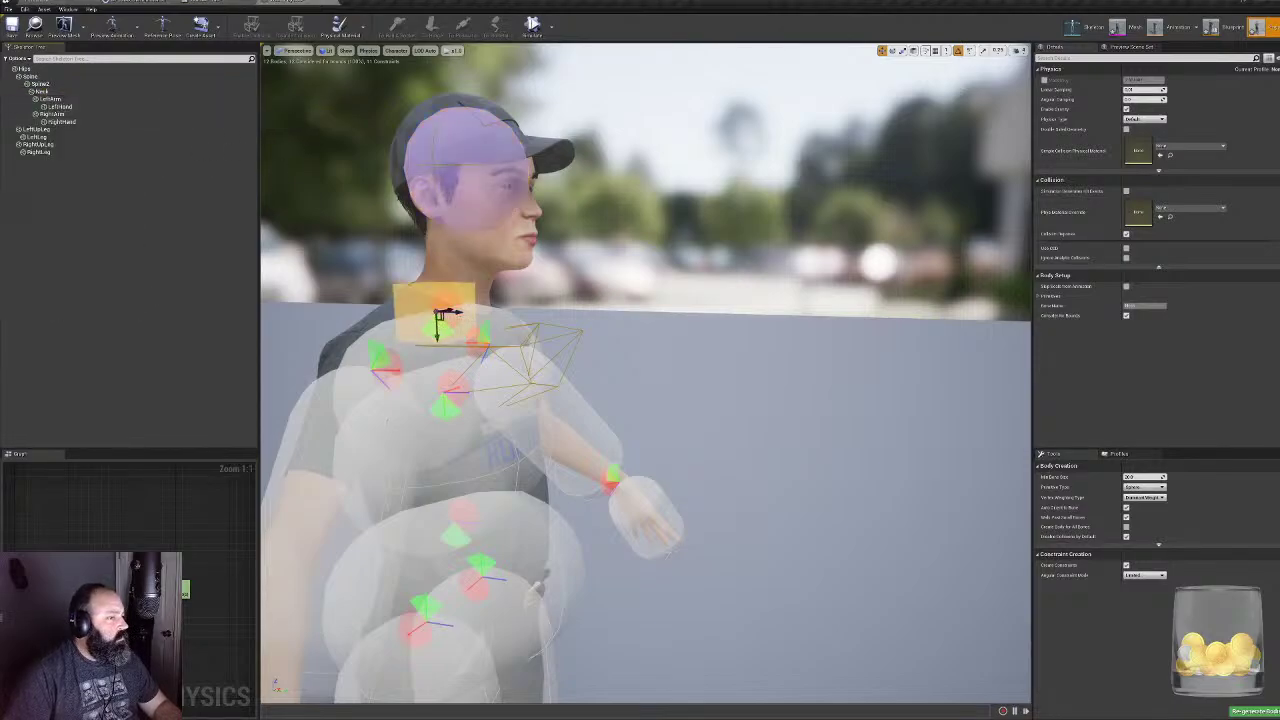
left_click_drag(437, 330, 437, 169)
right_click_drag(437, 169, 787, 169)
key("a")
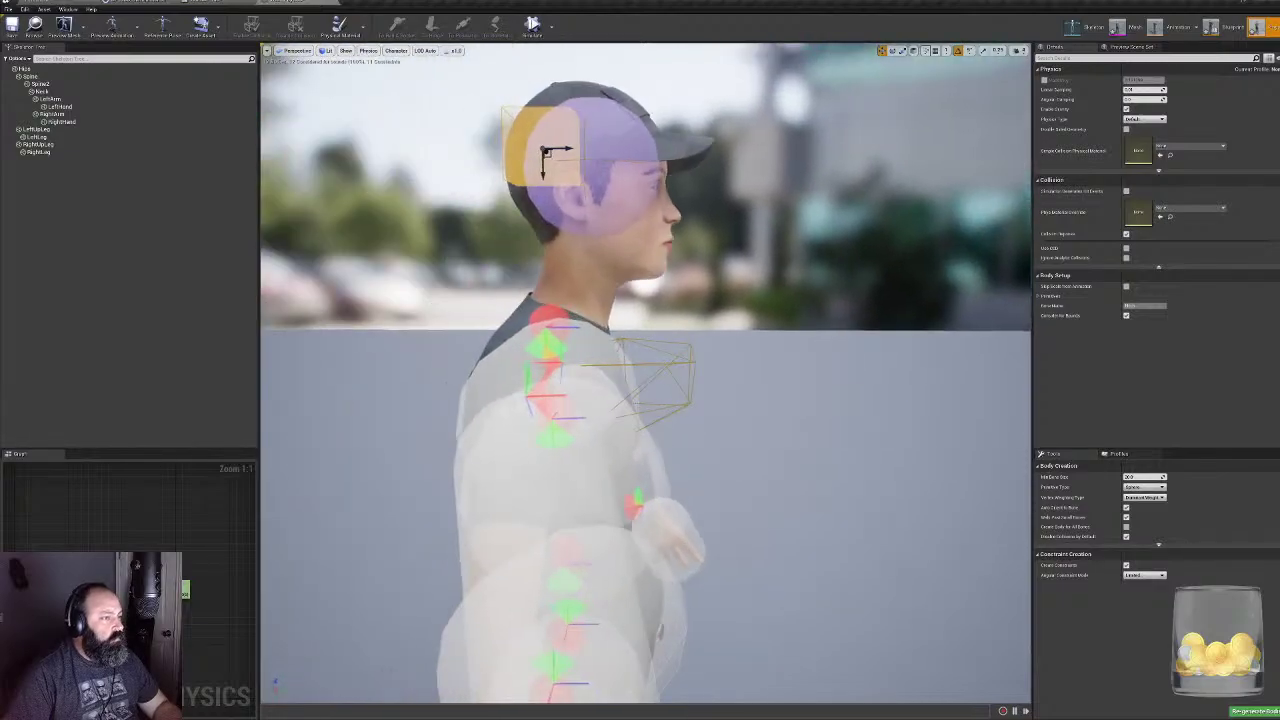
key("d")
left_click_drag(561, 147, 663, 158)
- Scale the brim box down vertically into a thin flat plate
right_click_drag(652, 224, 260, 222)
key("d")
key("w")
right_click_drag(567, 249, 500, 249)
middle_click_drag(567, 249, 500, 190)
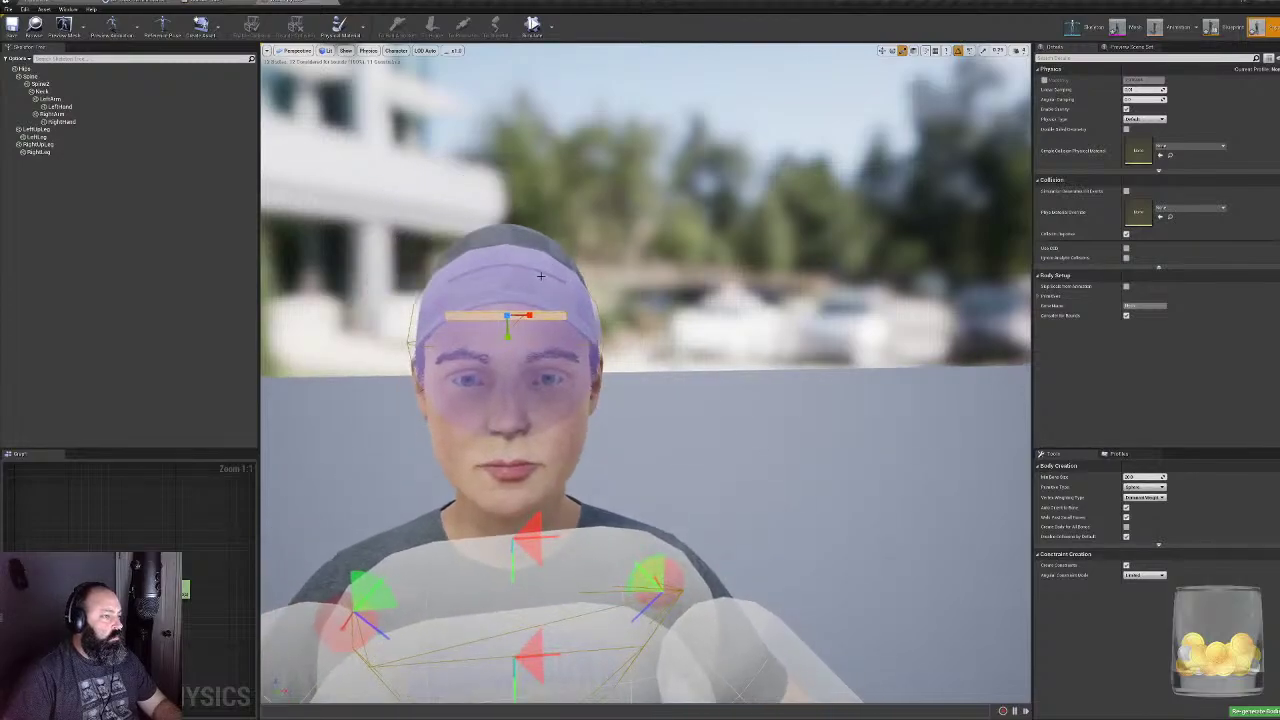
- Tilt the flat box to follow the brim's slope, placing it on the character's right side and slightly farther back
left_click_drag(535, 300, 548, 327)
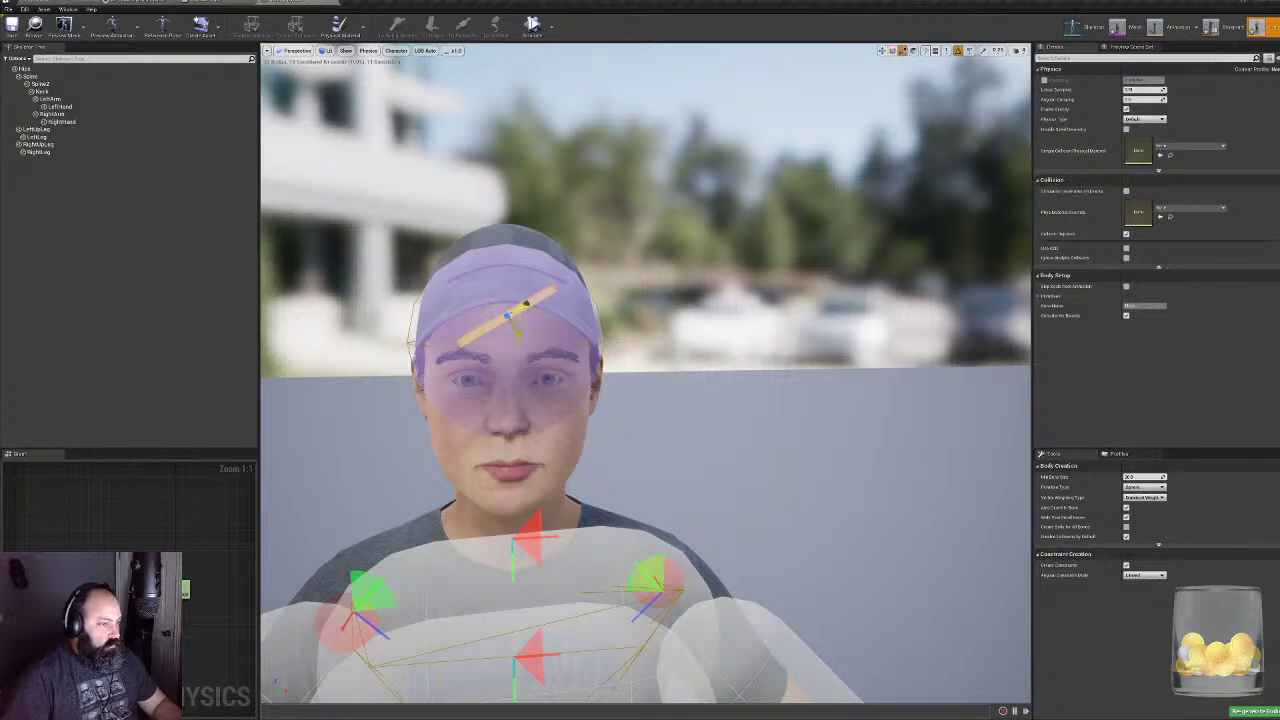
left_click_drag(516, 317, 456, 311)
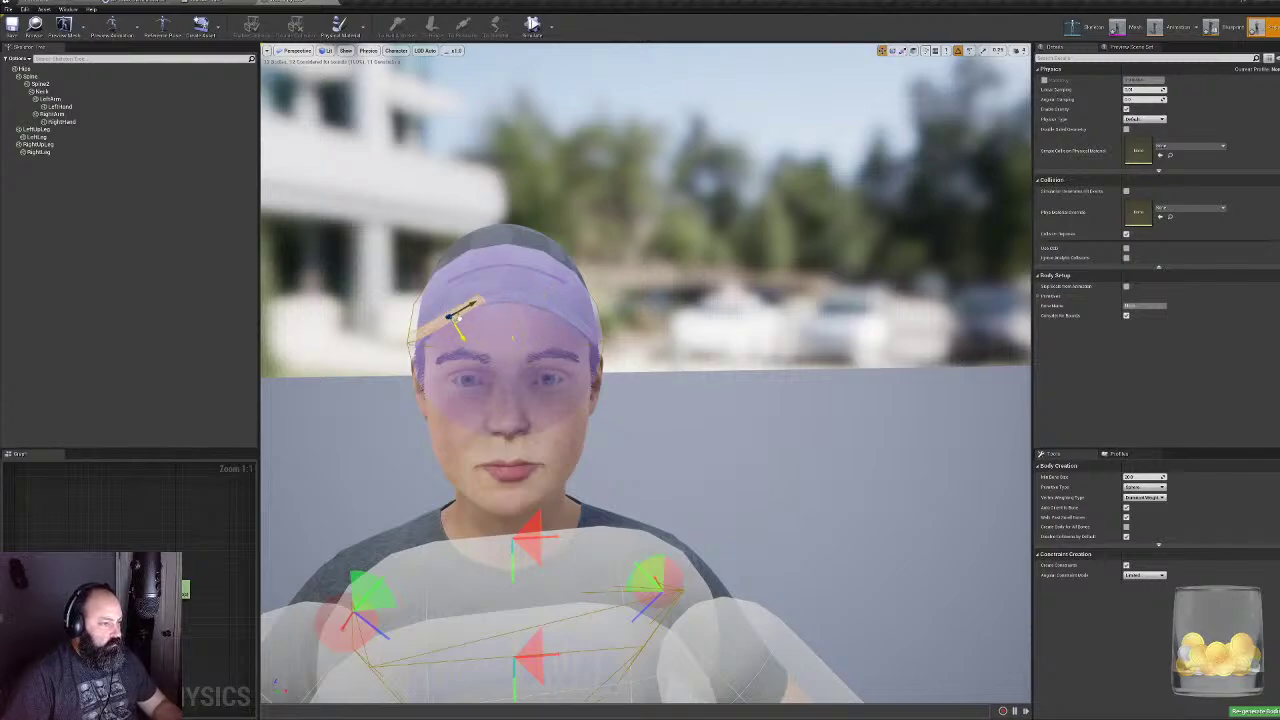
right_click_drag(460, 319, 680, 319)
right_click_drag(570, 331, 520, 331)
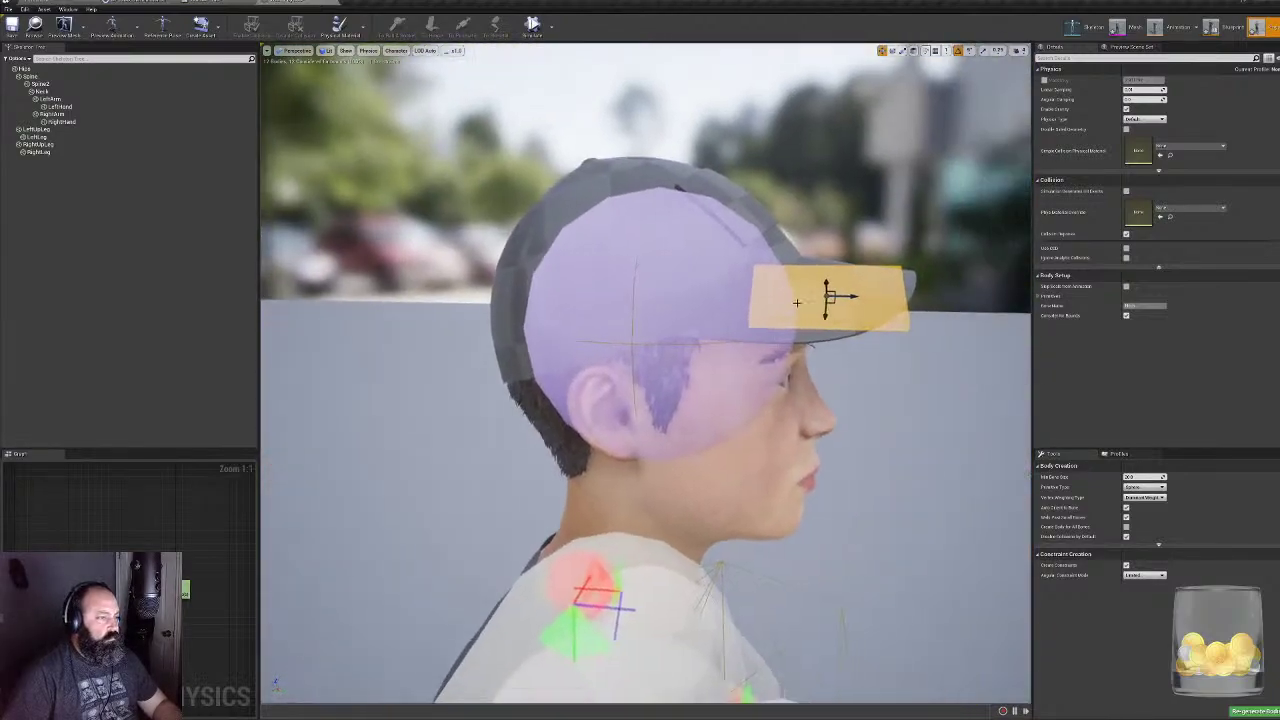
left_click_drag(843, 297, 818, 298)
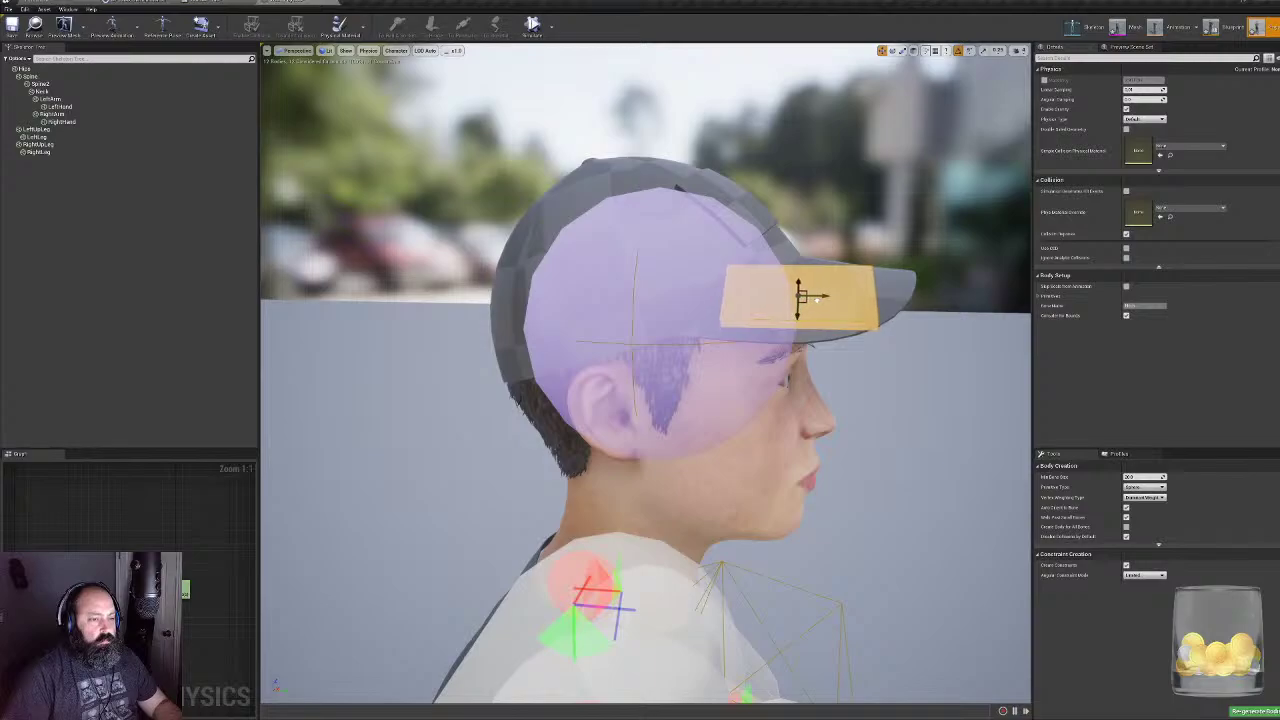
- Try to move the tilted box across the brim toward the character's left side, and undo that move
right_click_drag(817, 300, 700, 420)
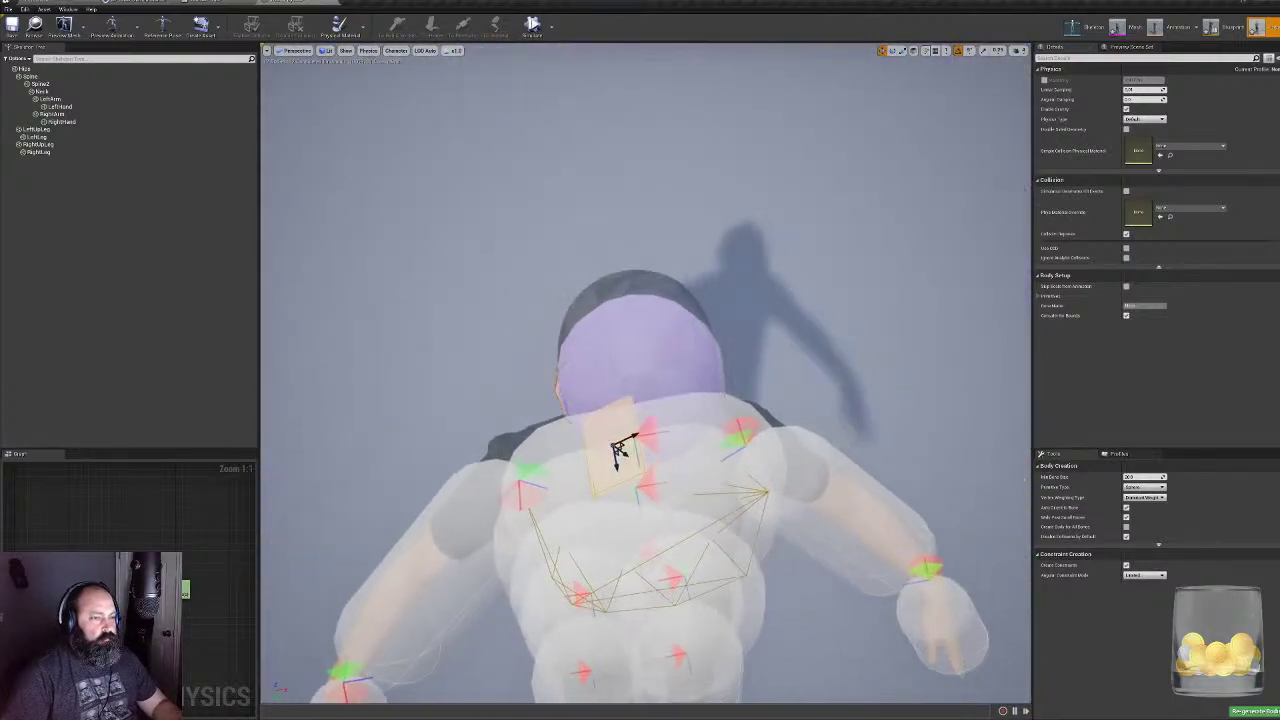
right_click_drag(780, 380, 792, 330)
right_click_drag(626, 419, 642, 232)
right_click_drag(540, 398, 589, 398)
right_click_drag(552, 240, 526, 326)
left_click_drag(546, 186, 576, 178)
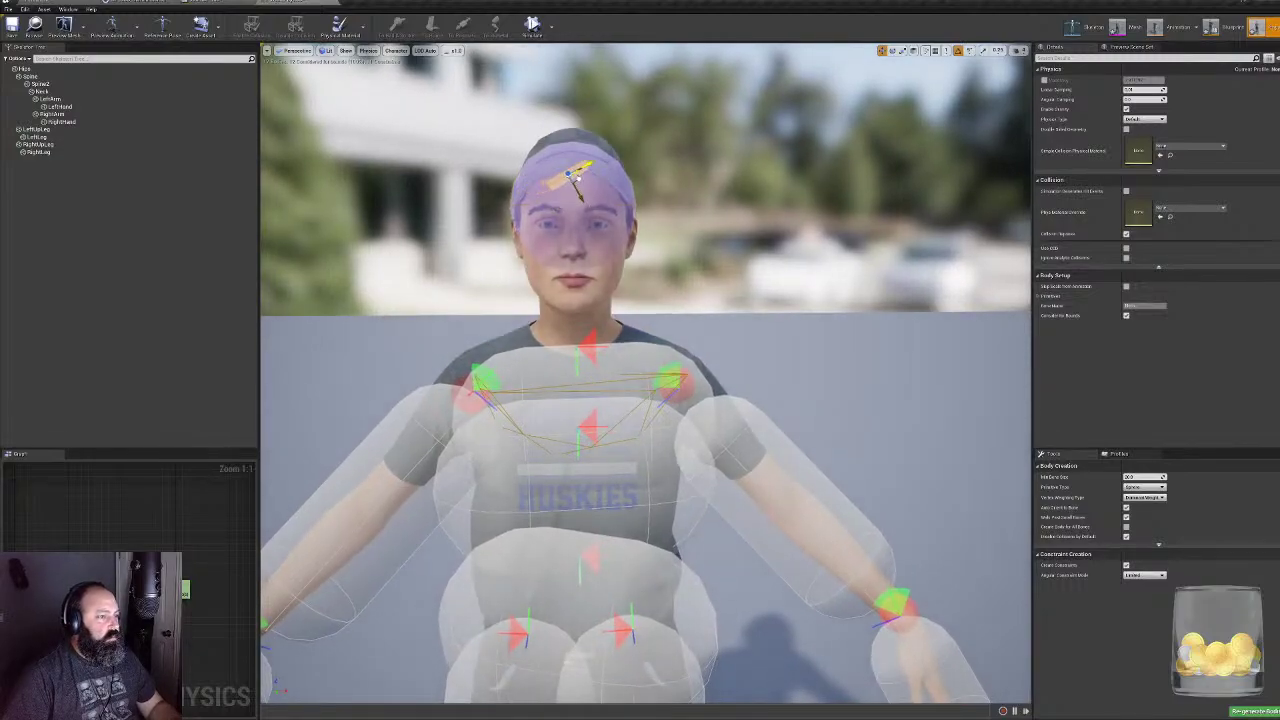
key("ctrl+z")
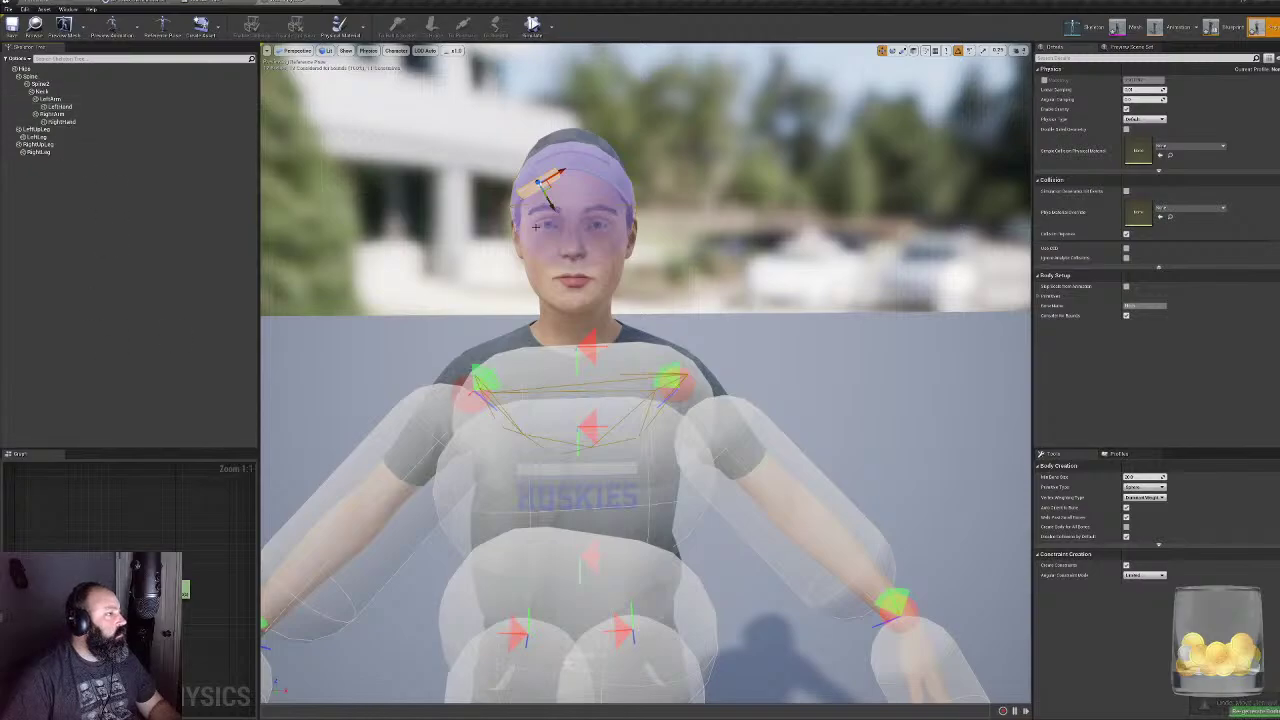
- Show primitives in the skeleton tree so each shape under the Neck body can be selected separately
right_click(60, 269)
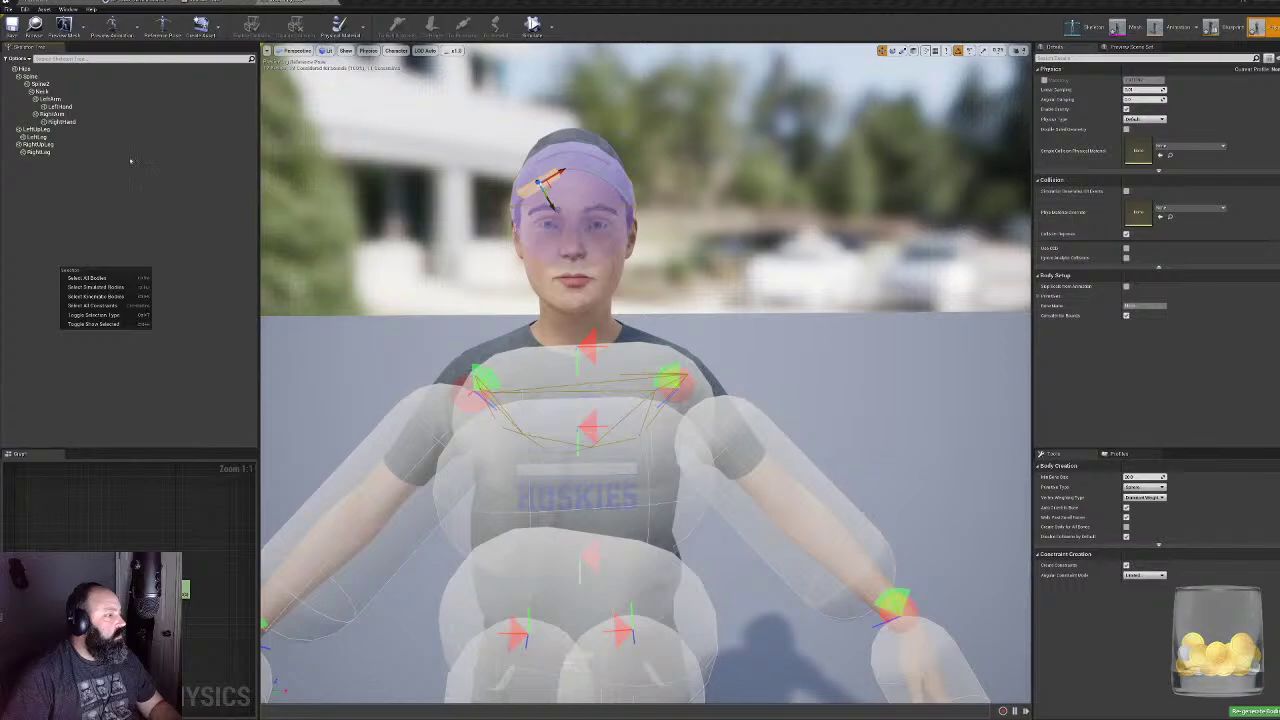
left_click(47, 92)
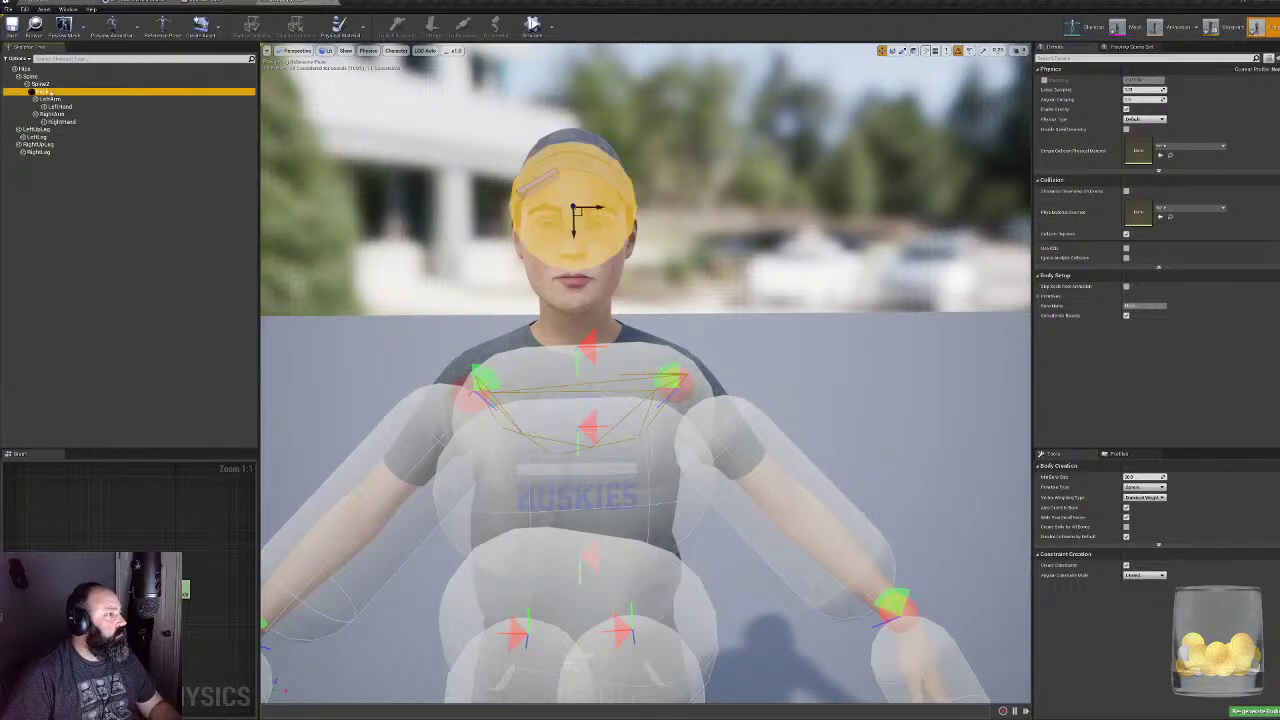
left_click(536, 178)
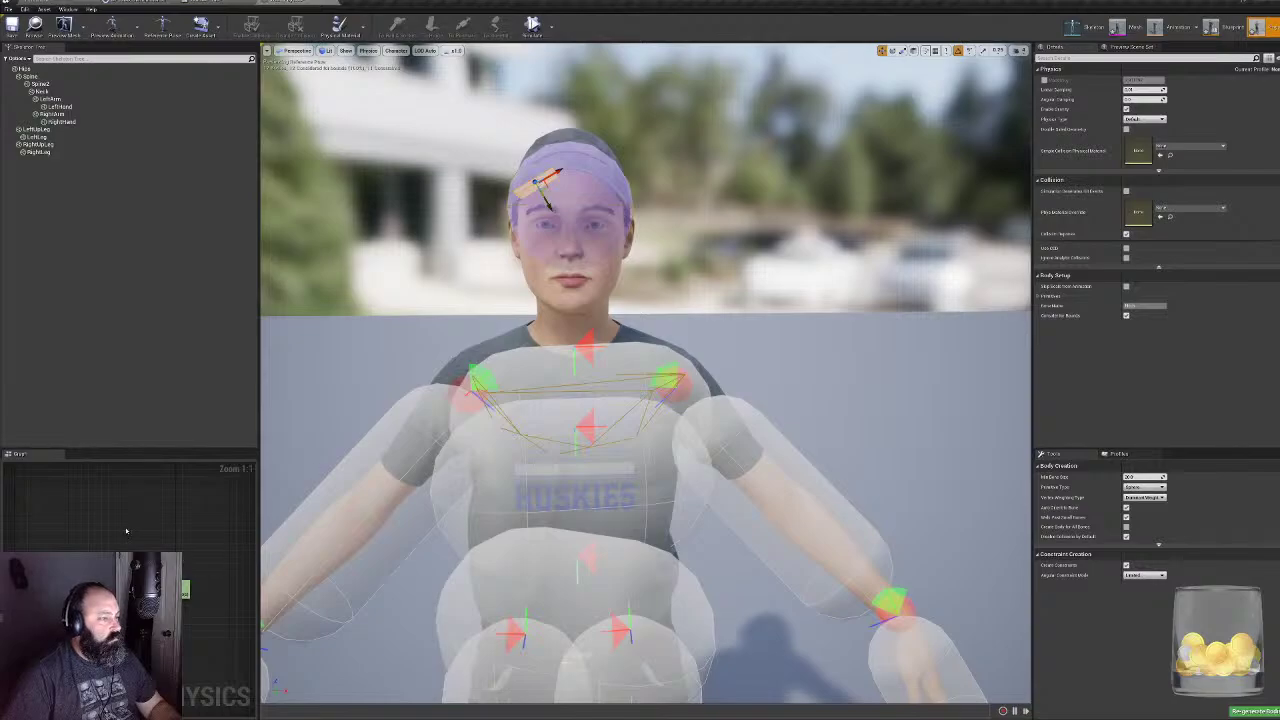
right_click(121, 336)
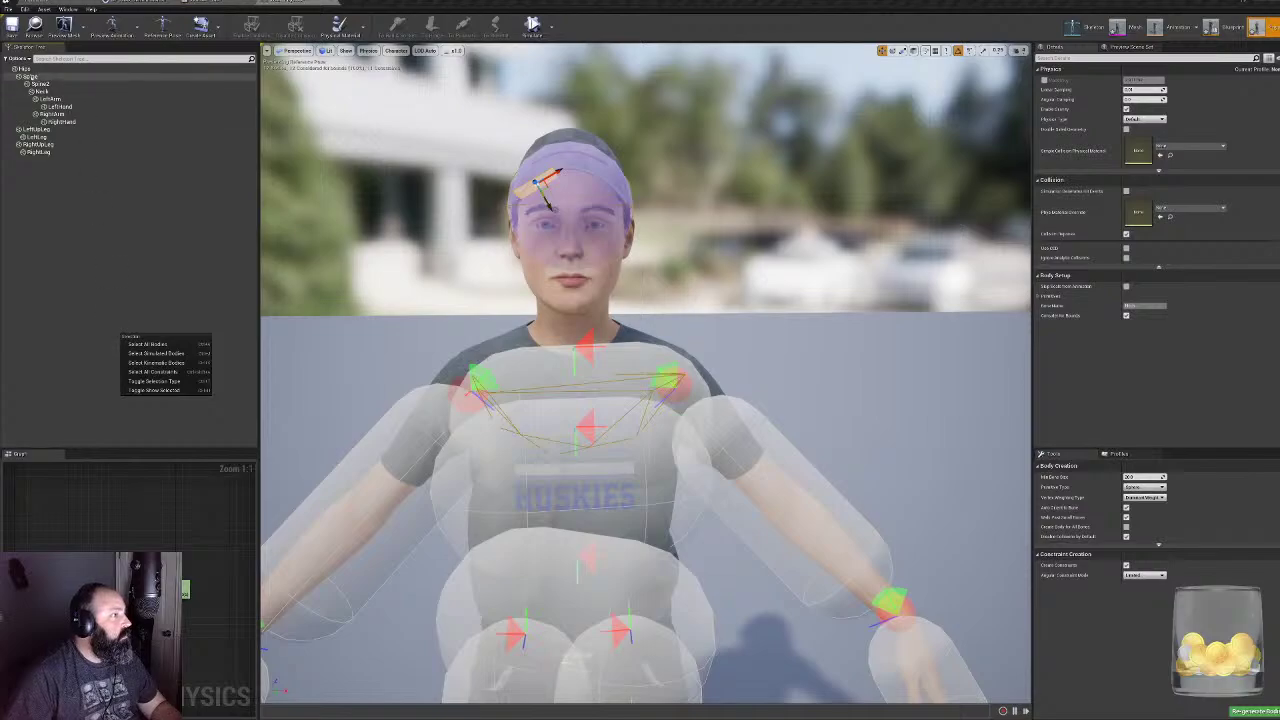
left_click(18, 58)
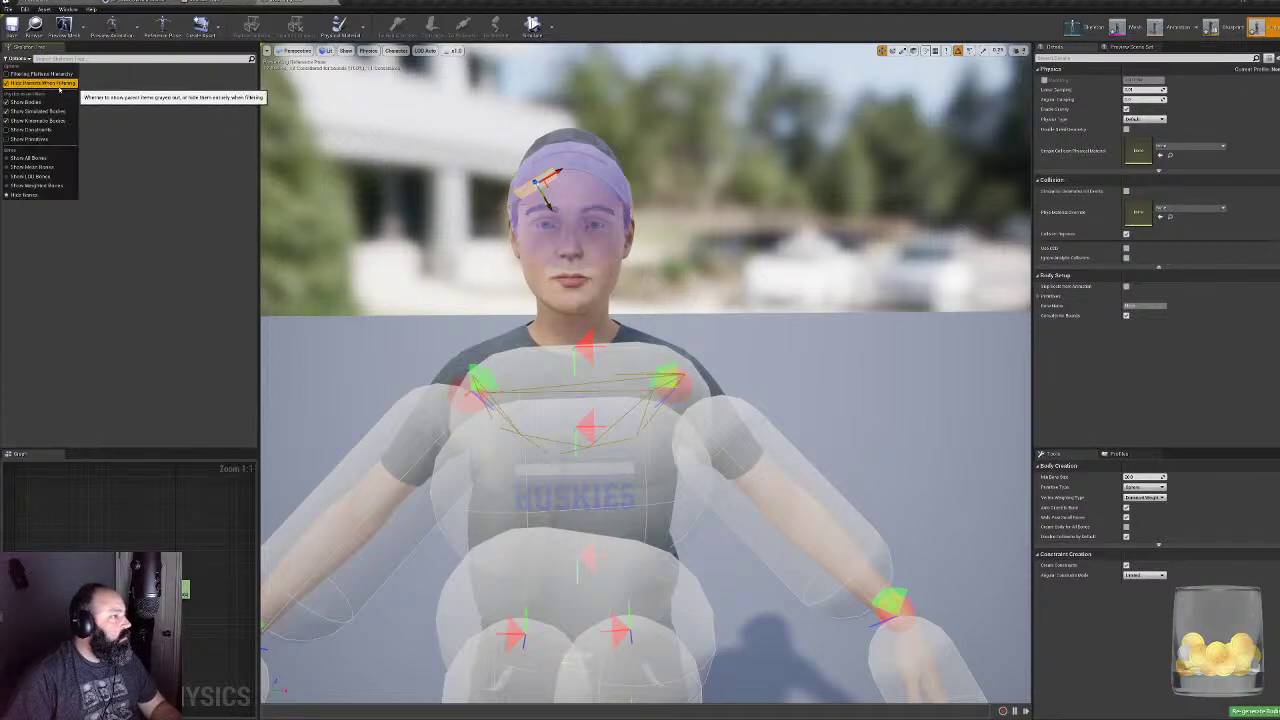
left_click(45, 139)
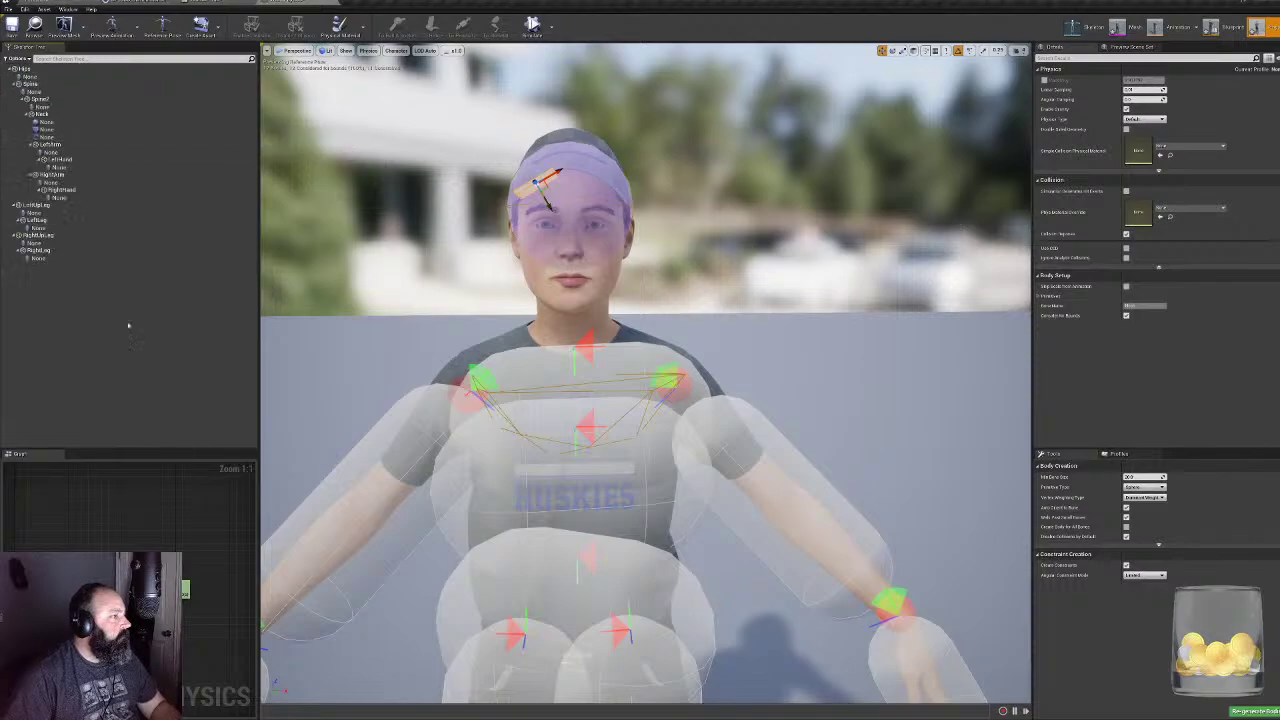
- Delete the leftover collision hull primitive listed last under the Neck body
left_click(54, 139)
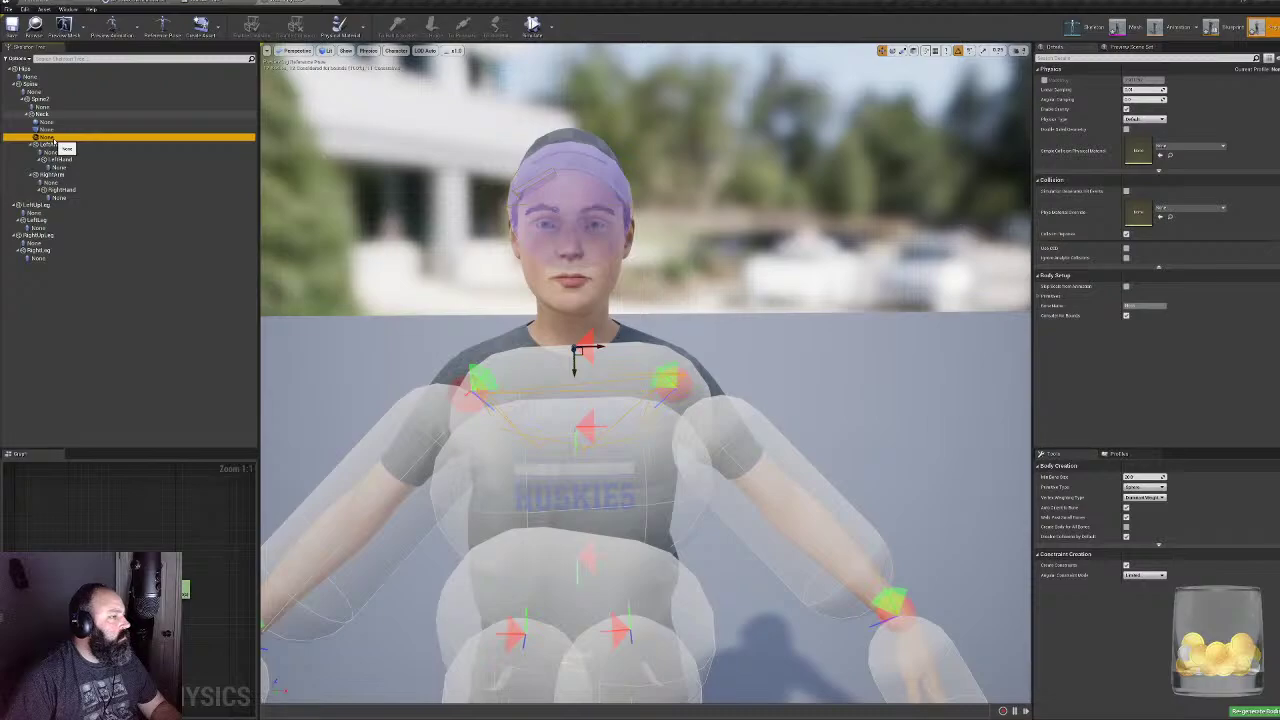
right_click_drag(411, 282, 470, 306)
key("Delete")
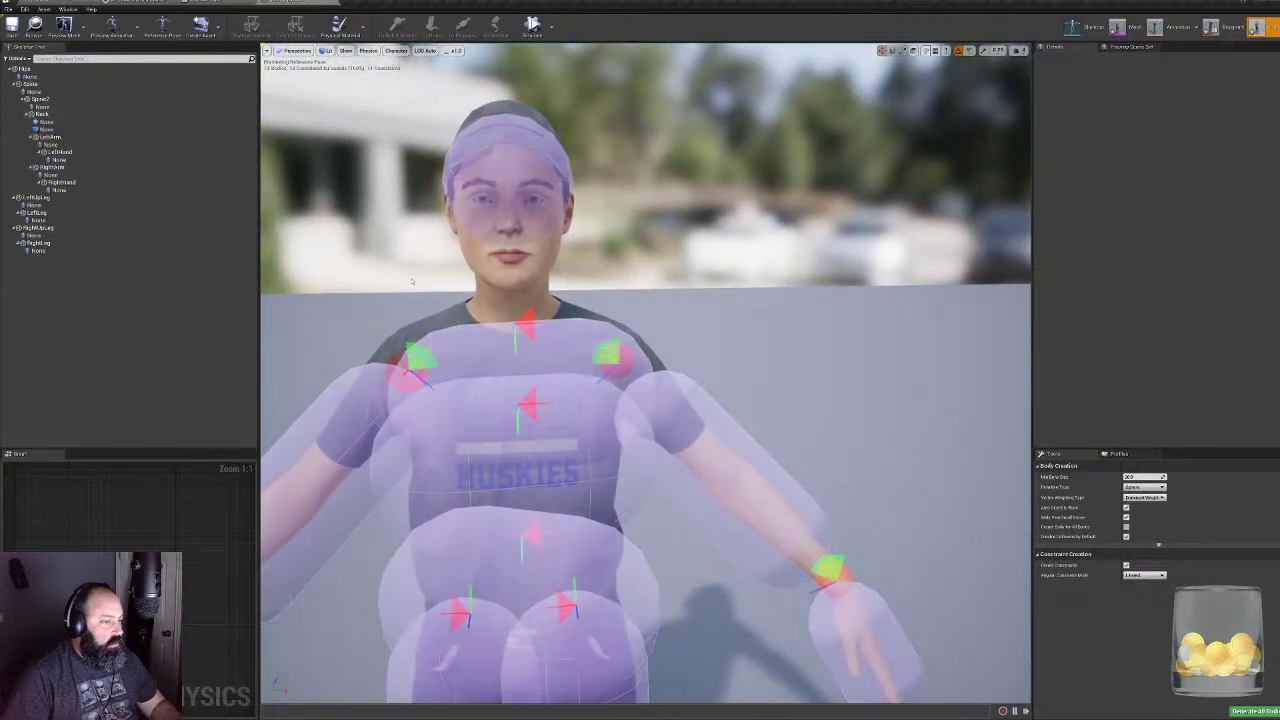
- Duplicate the tilted brim box primitive under the Neck body
left_click(46, 122)
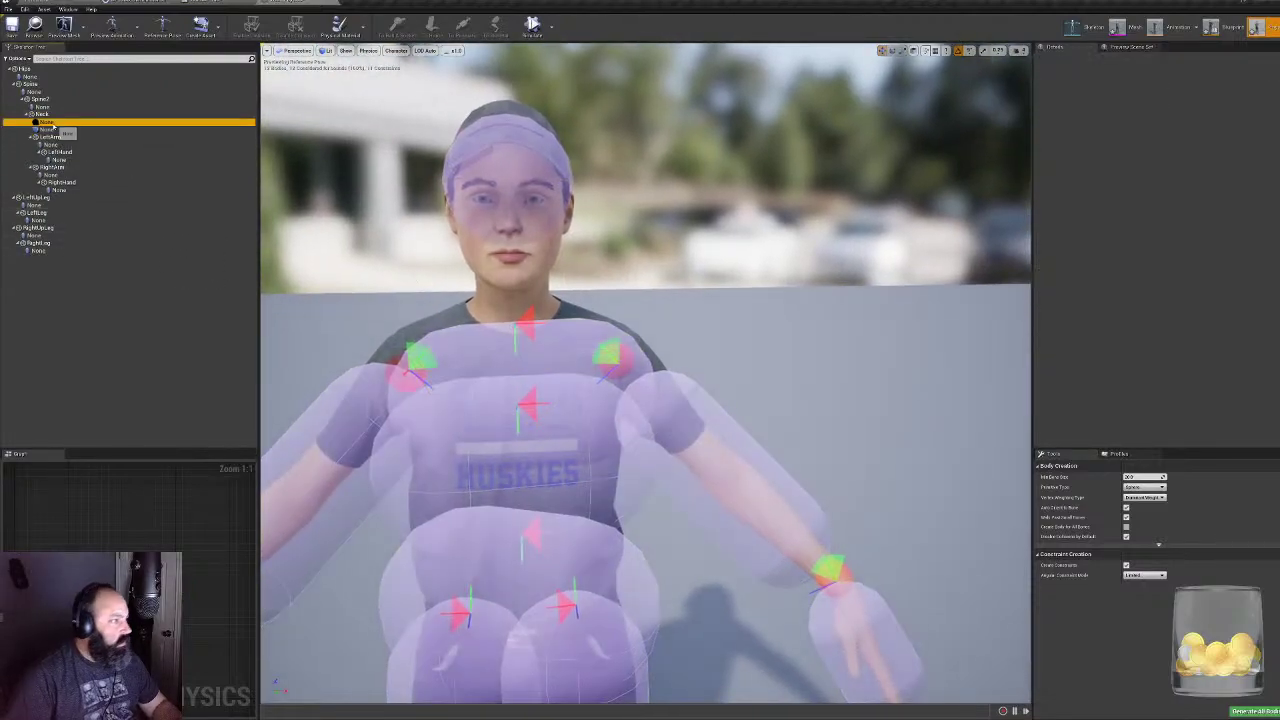
left_click(46, 131)
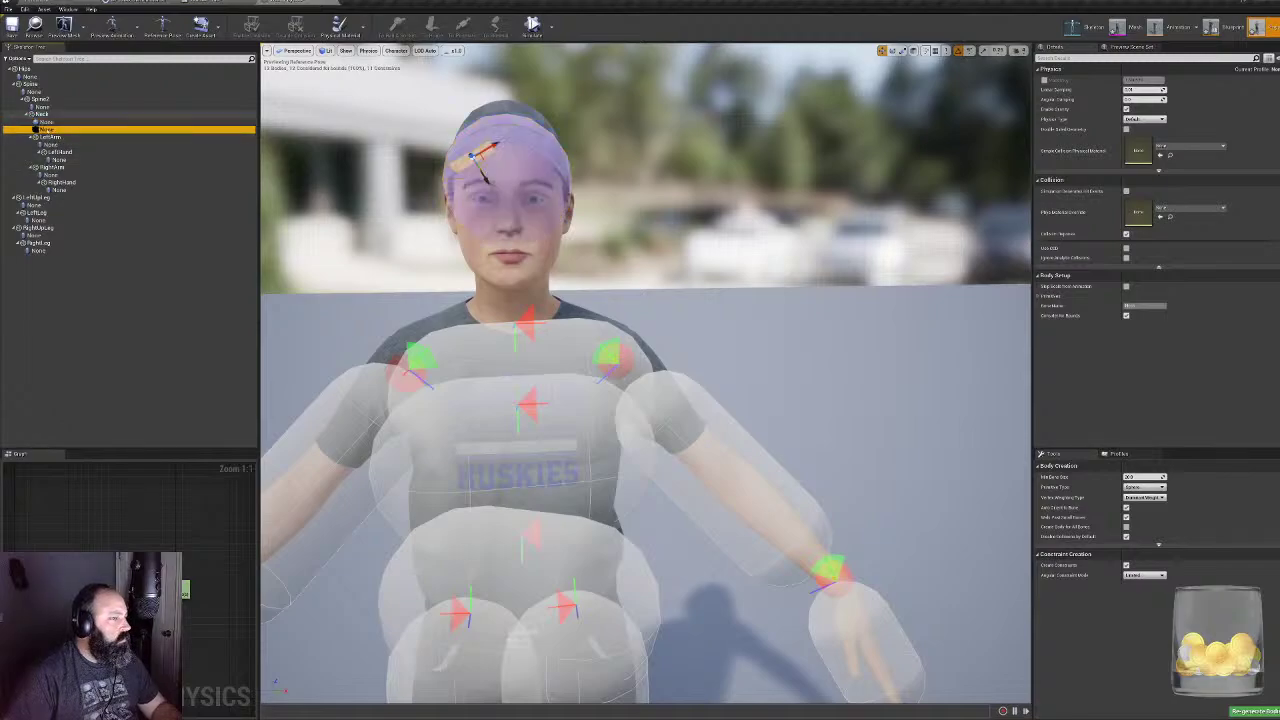
right_click(45, 131)
left_click(73, 149)
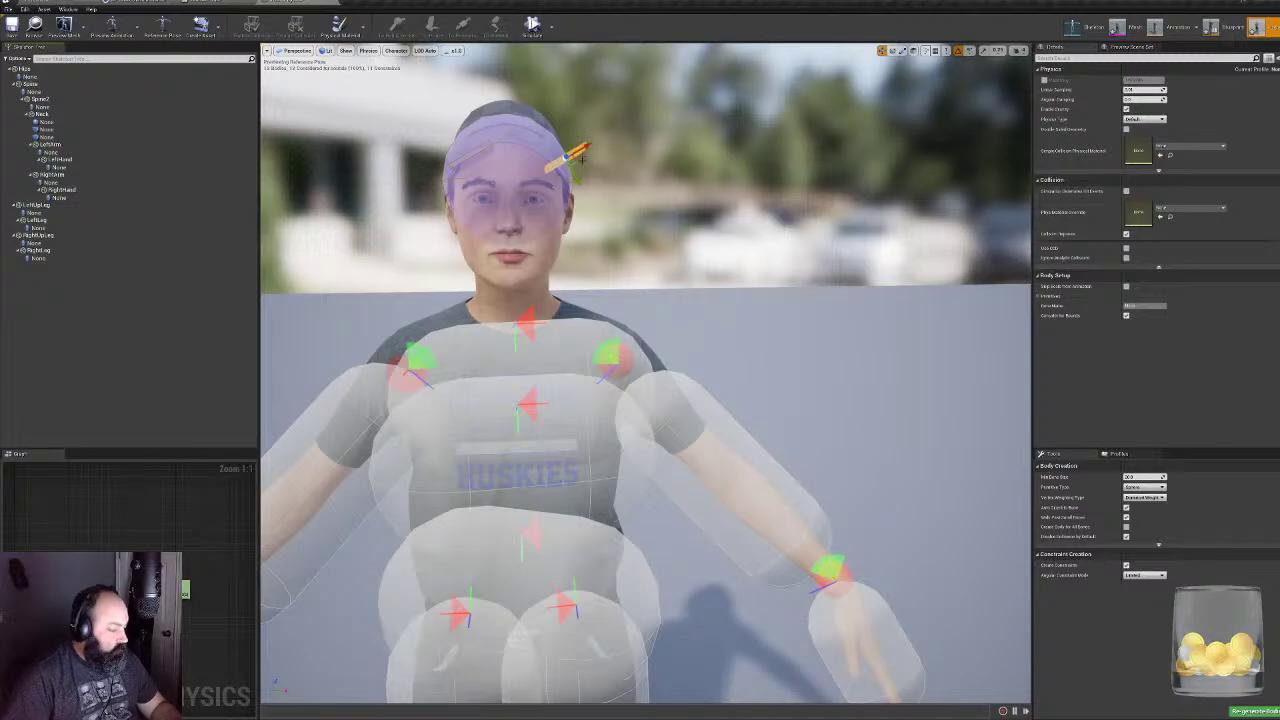
- Rotate the duplicated box to mirror the original's tilt on the character's left side of the brim
right_click_drag(594, 169, 574, 116)
key("e")
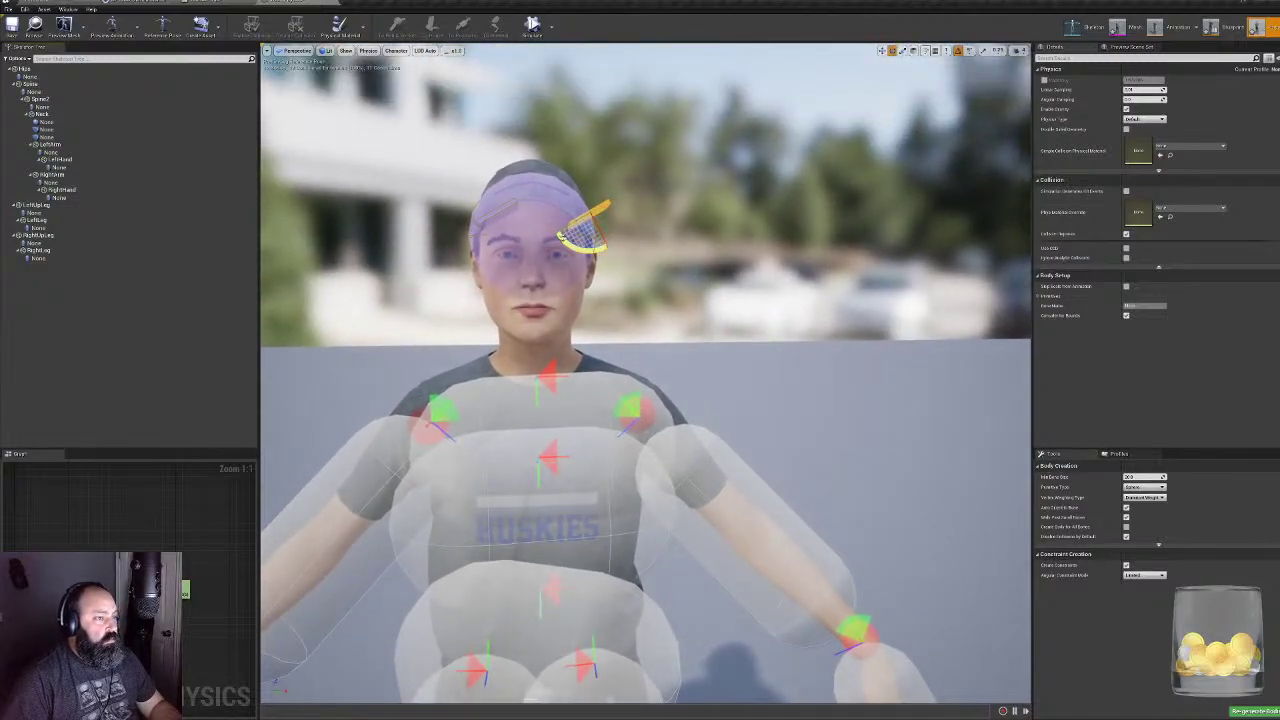
left_click_drag(562, 237, 570, 206)
right_click_drag(572, 208, 485, 215)
key("w")
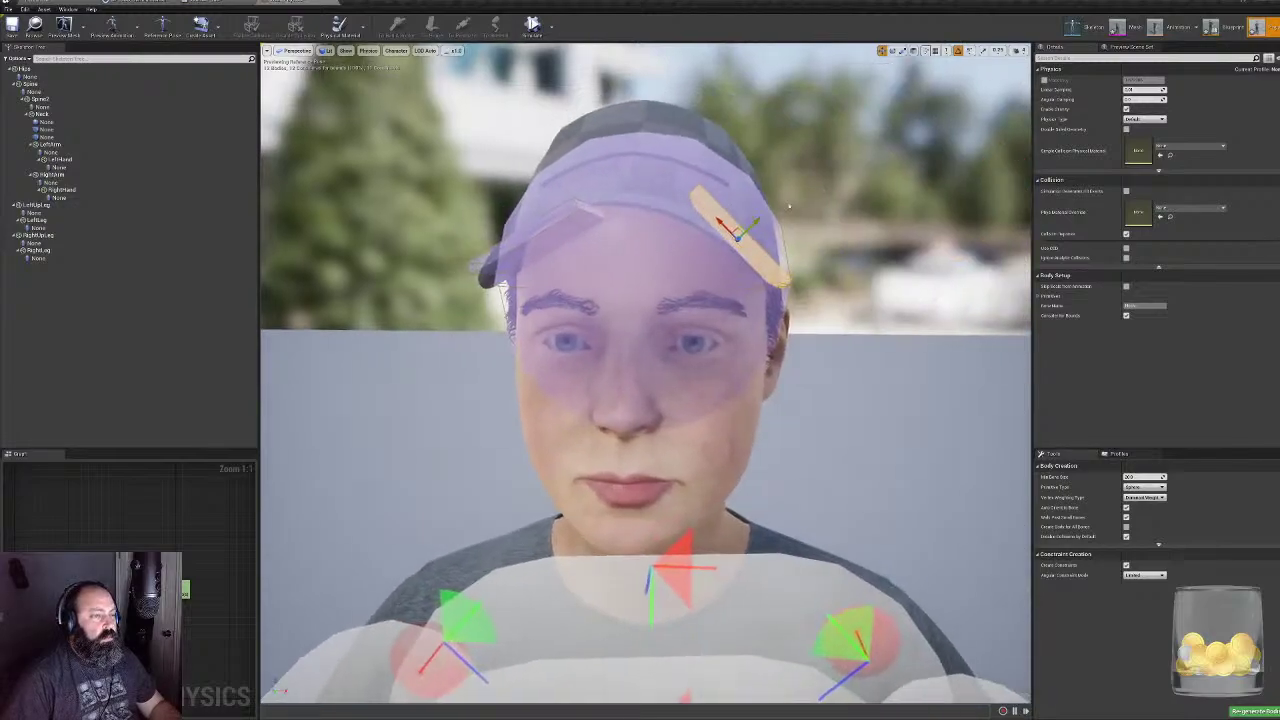
- Nudge the mirrored box along its thickness to line it up with the left side of the cap's brim
middle_click_drag(789, 206, 862, 108)
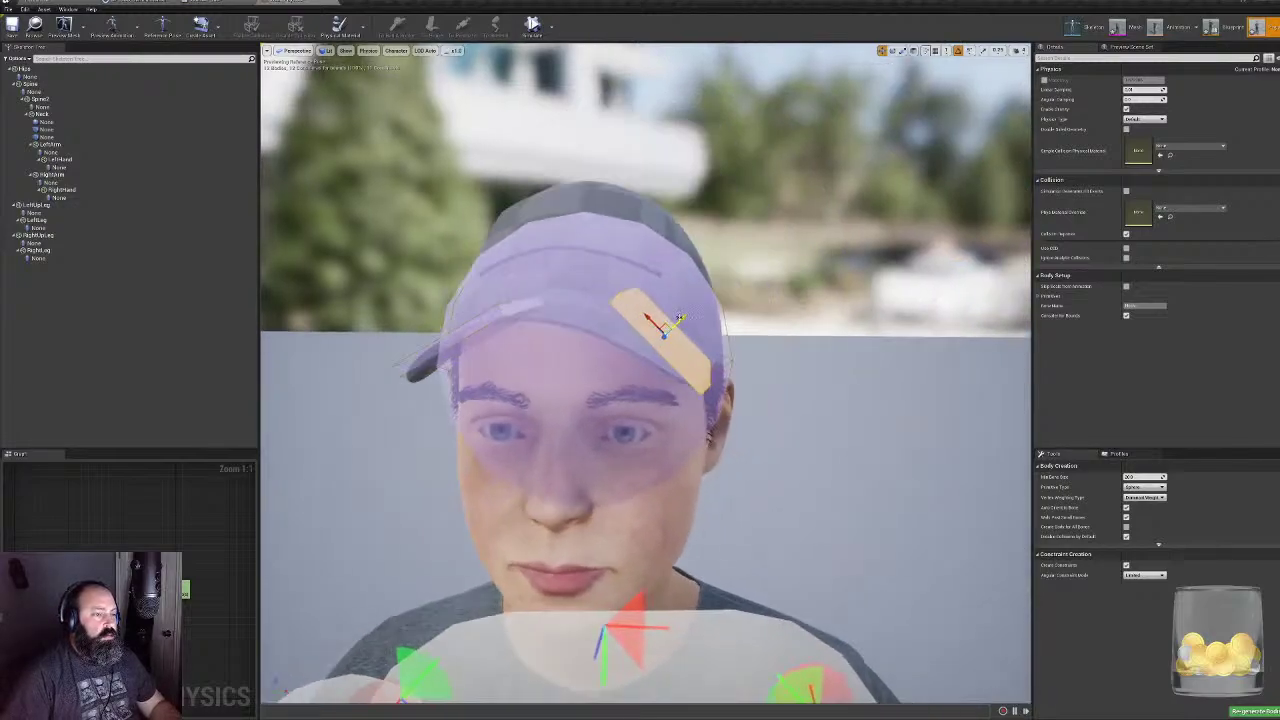
mouse_move(672, 306)
left_mouse_down()
mouse_move(626, 306)
mouse_move(667, 332)
mouse_move(674, 323)
left_mouse_up()
key("w")
mouse_move(674, 323)
right_mouse_down()
mouse_move(440, 323)
mouse_move(320, 340)
mouse_move(760, 340)
mouse_move(660, 340)
right_mouse_up()
middle_click_drag(602, 313, 750, 390)
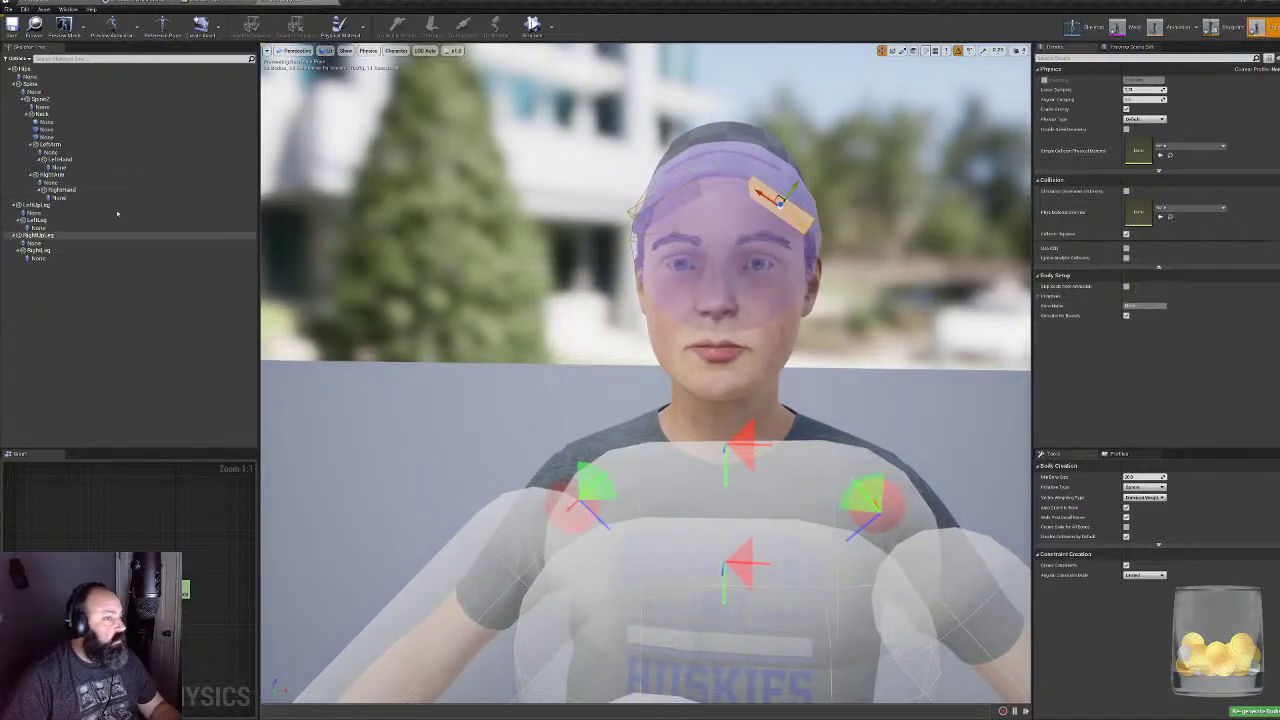
- Make another duplicate of the original tilted box on the character's right side of the brim
left_click(46, 121)
right_click(49, 123)
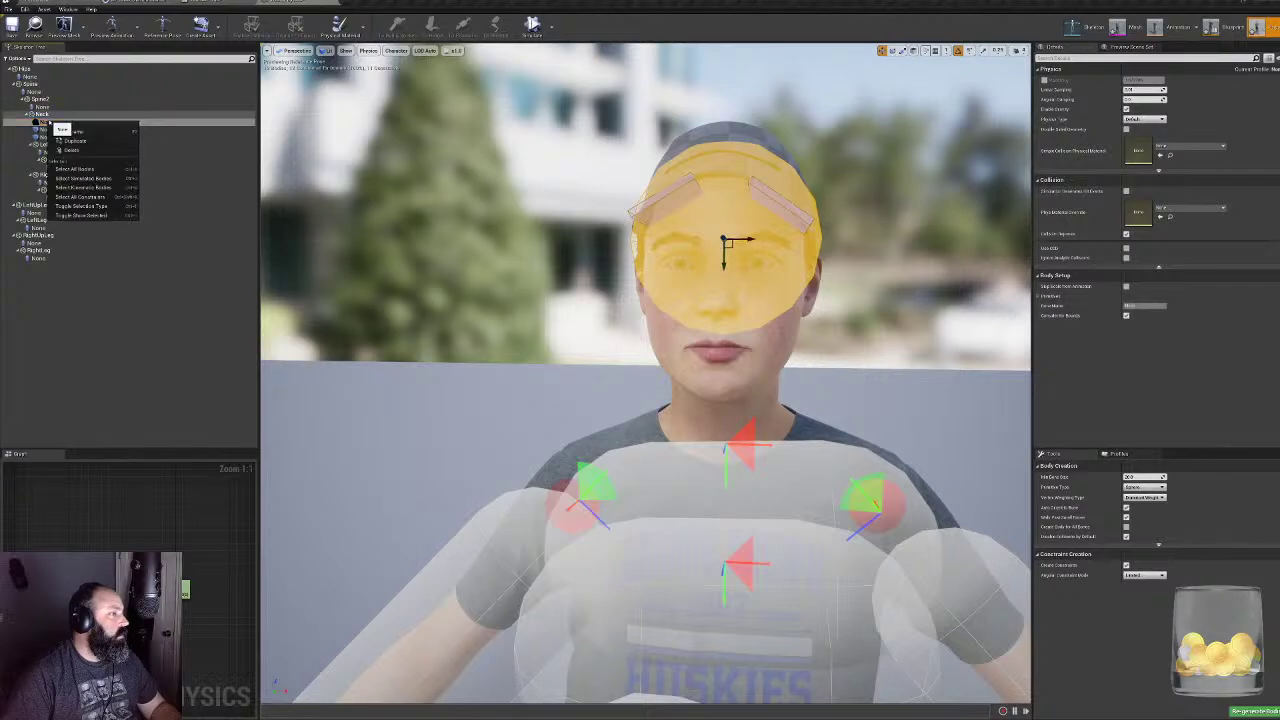
left_click(65, 300)
left_click(50, 130)
right_click(50, 130)
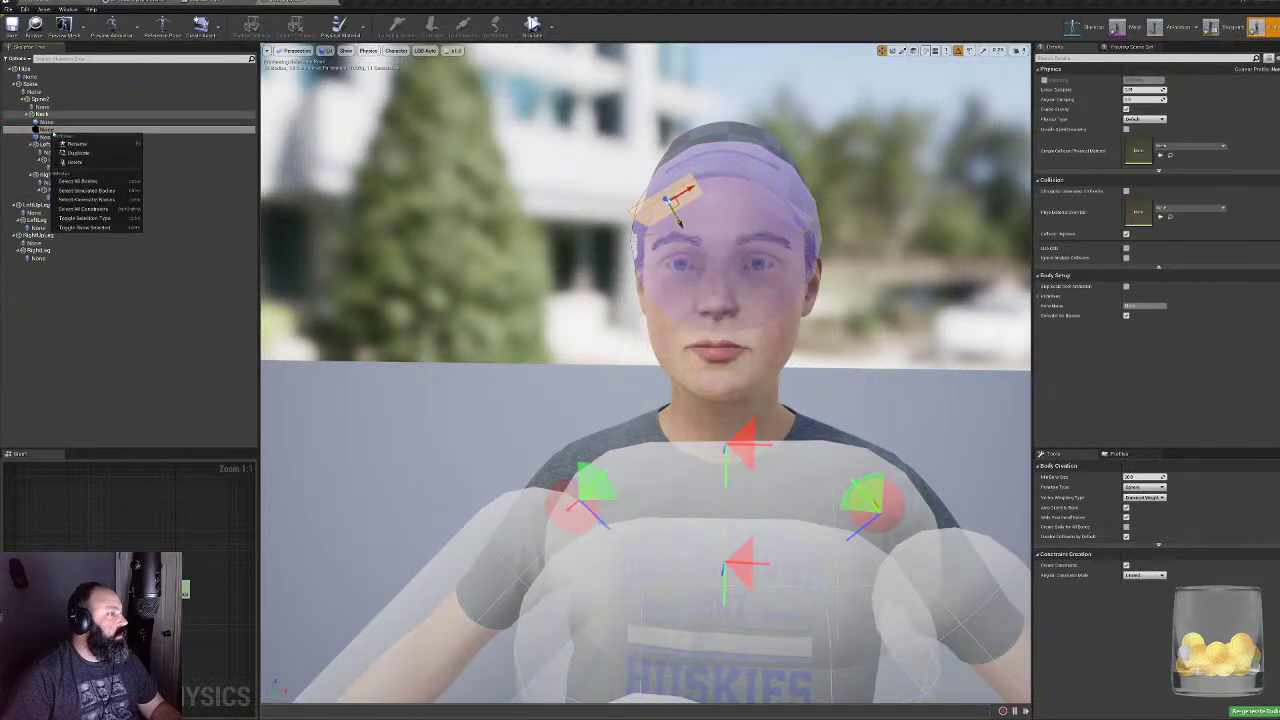
left_click(76, 152)
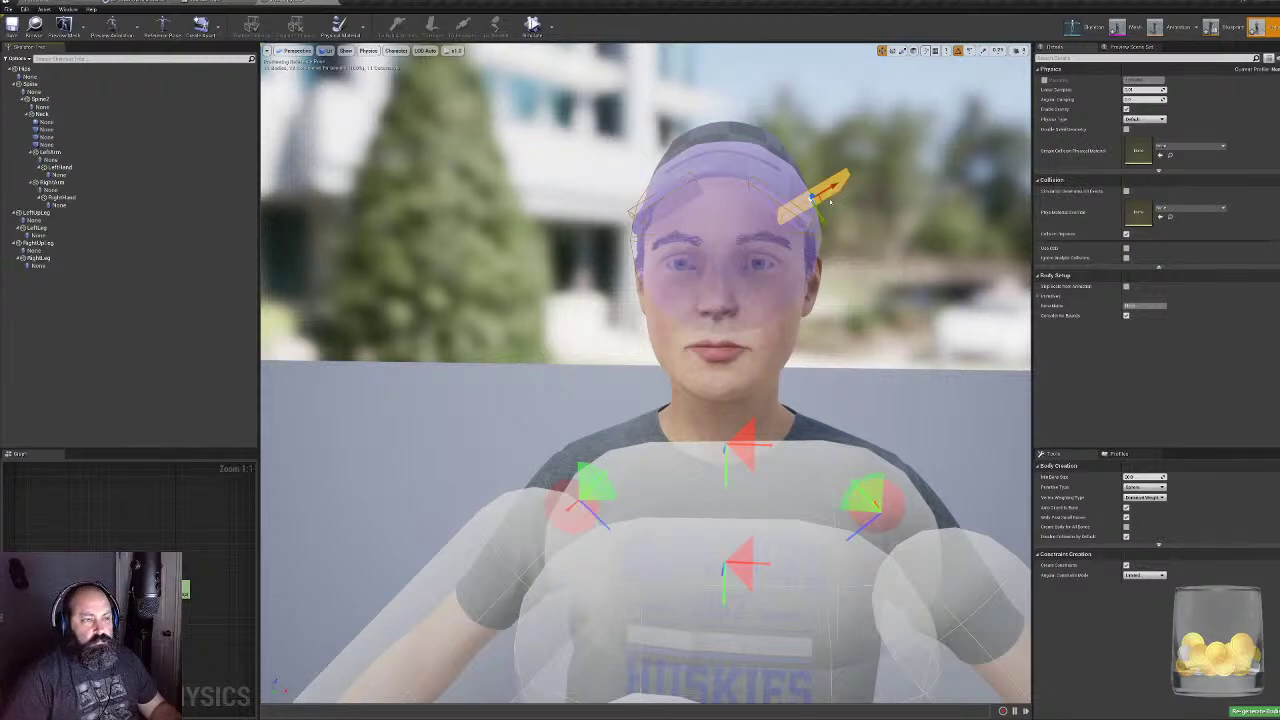
- Rotate the newly duplicated box so its tilt follows the side of the cap's brim
key("e")
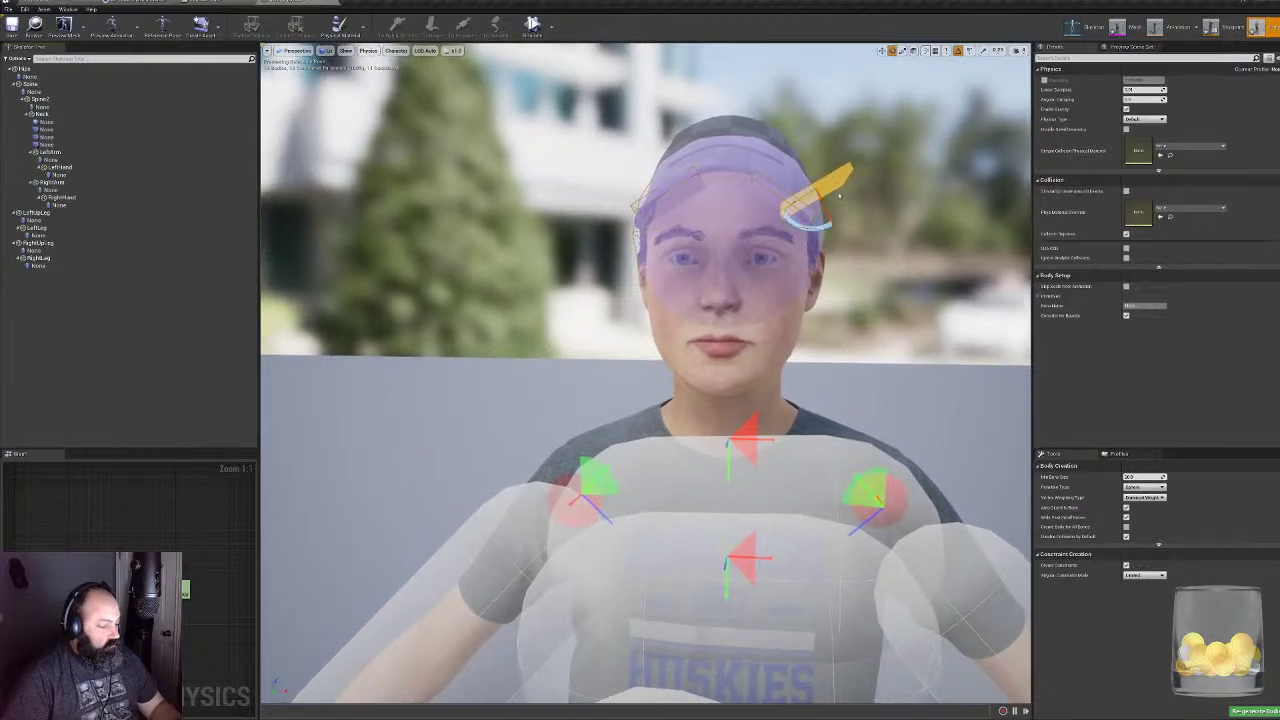
left_click_drag(796, 224, 719, 168)
key("w")
right_click_drag(779, 274, 540, 274)
right_click_drag(608, 346, 600, 450)
left_click_drag(580, 292, 766, 388, "alt")
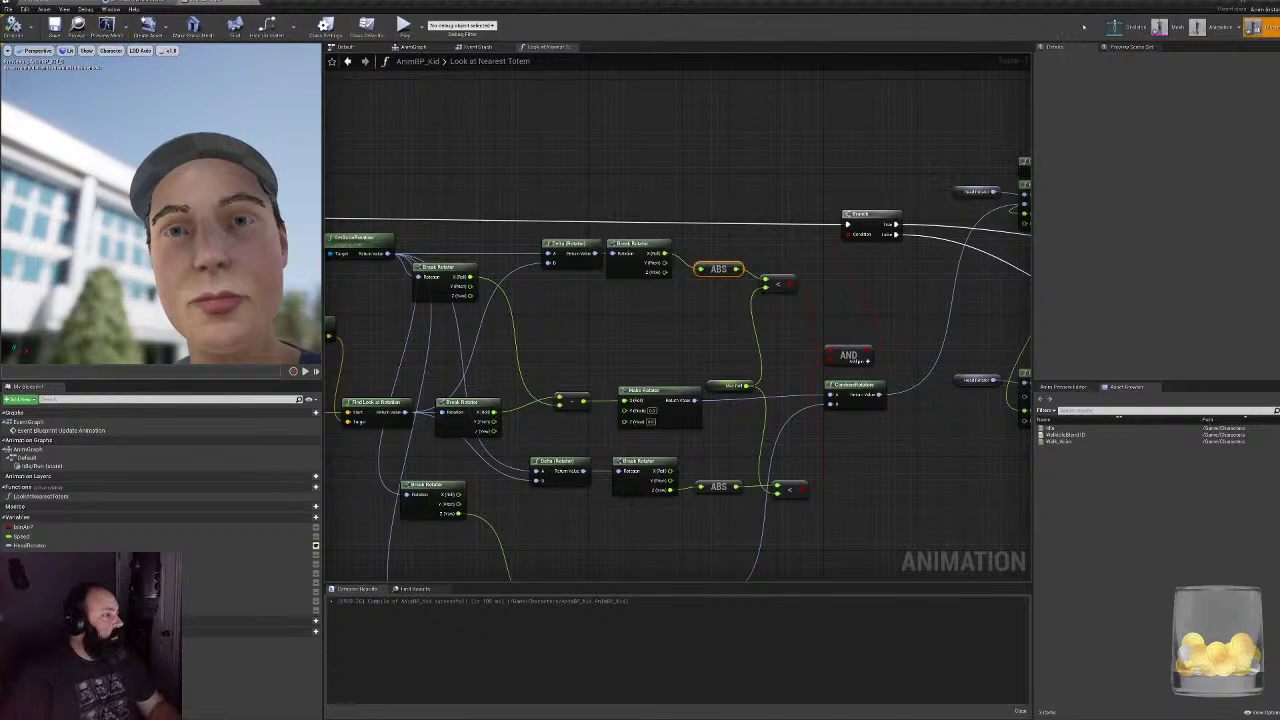
- Open the character's skeletal mesh asset and collapse its Material Slots and LOD 0 sections
left_click(1115, 27)
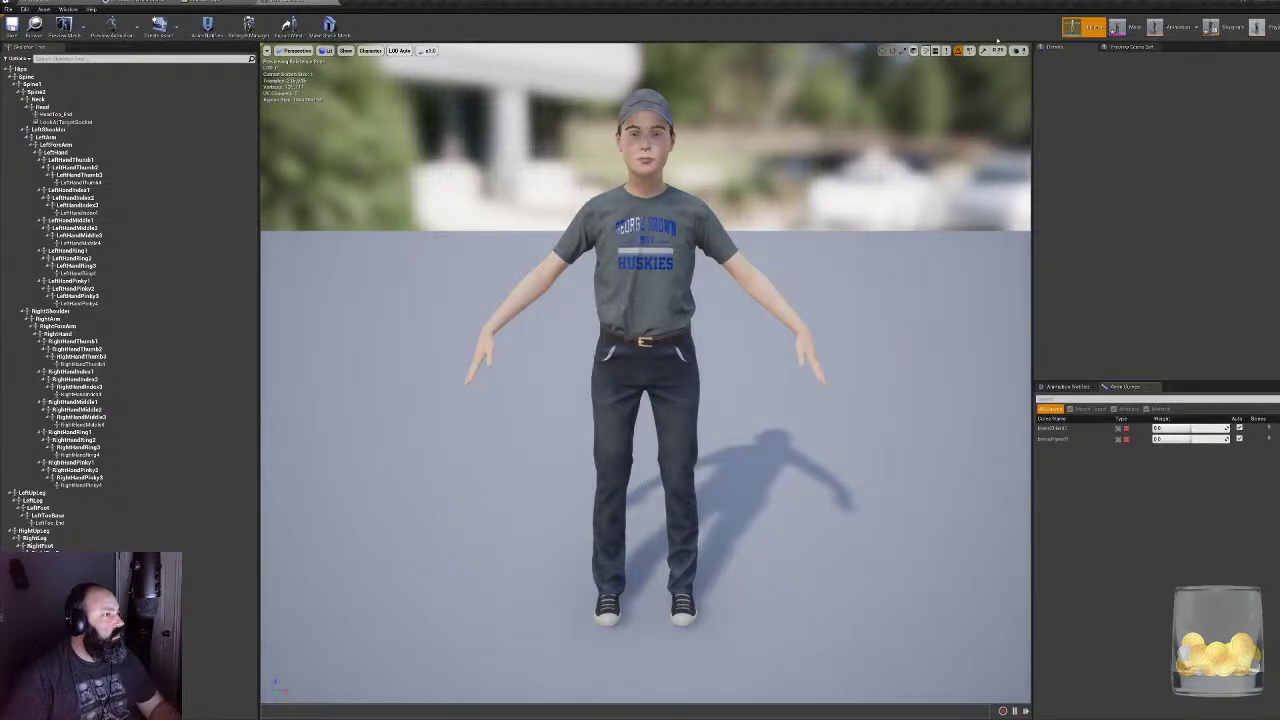
left_click(1117, 29)
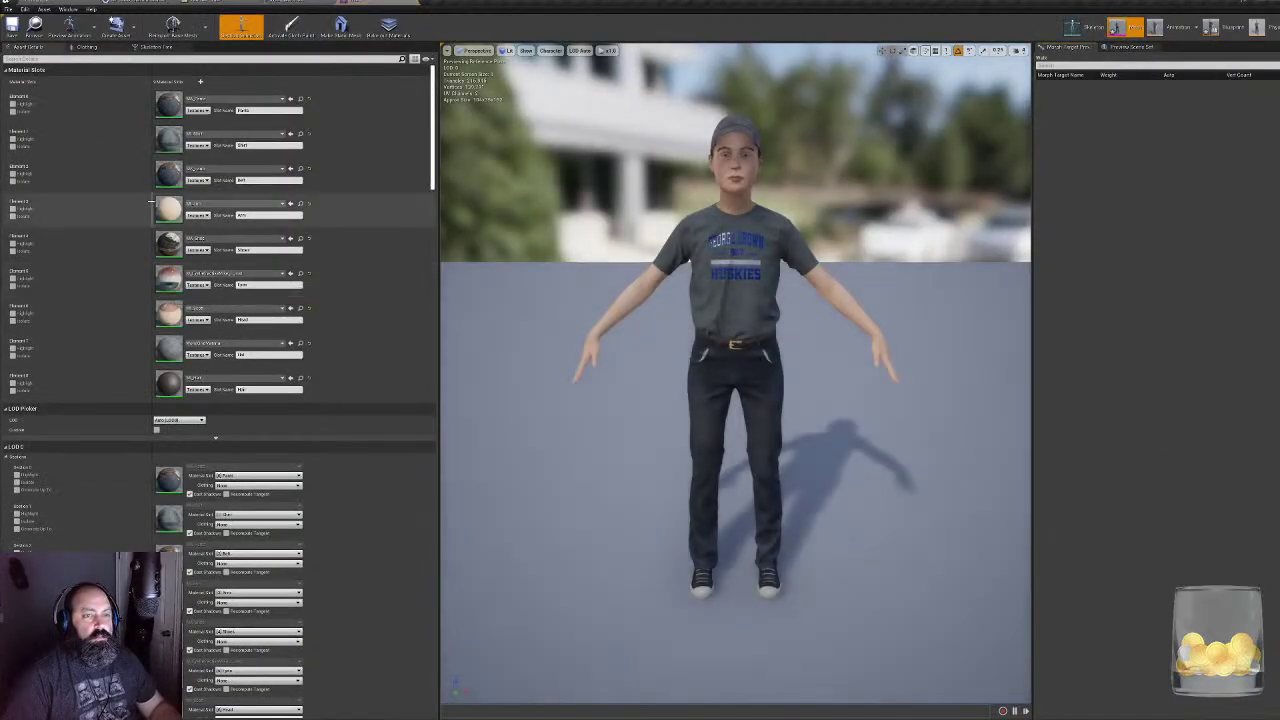
left_click(30, 69)
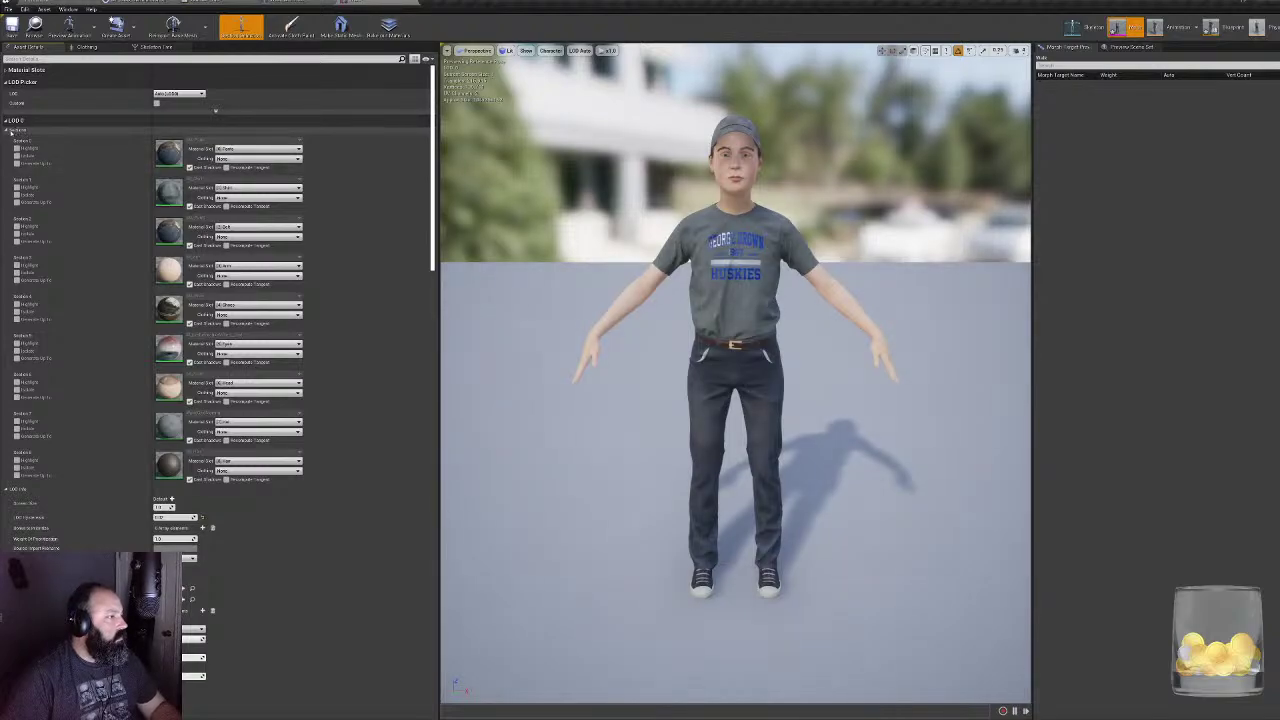
left_click(8, 131)
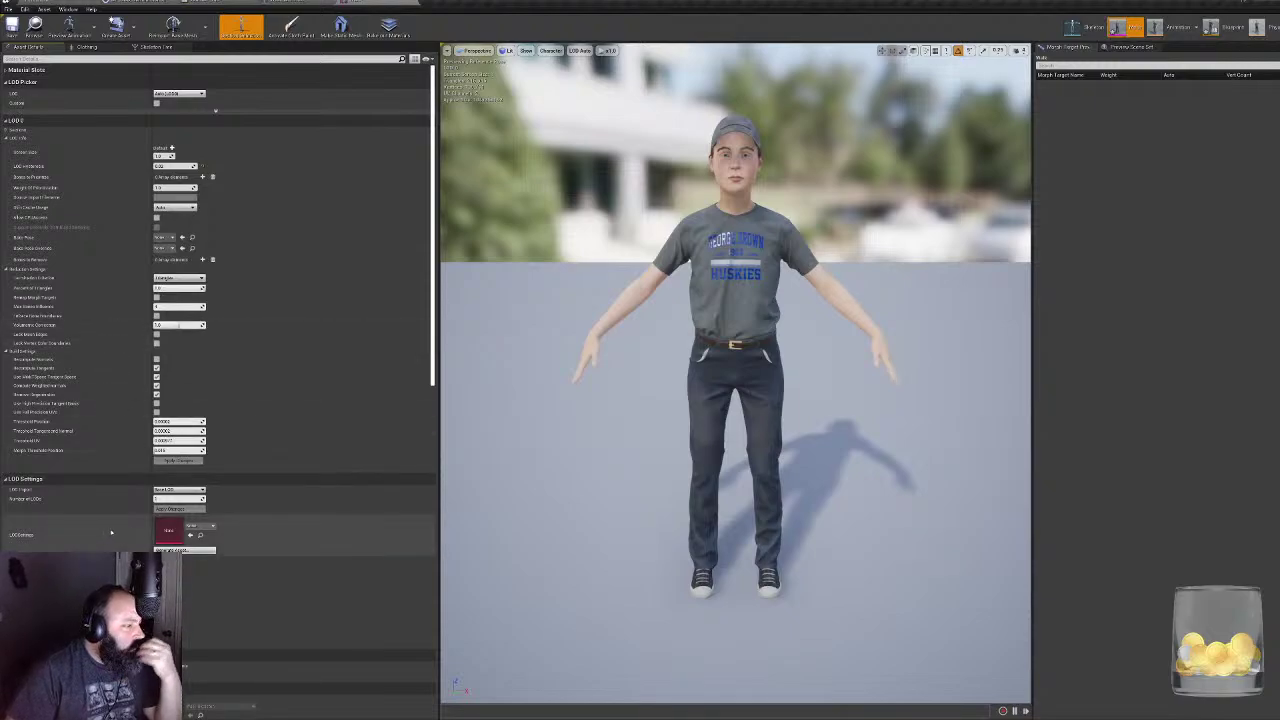
- Assign Walk_Physics as the mesh's Shadow Physics Asset under Lighting and save the mesh
scroll(111, 533, "down", 5)
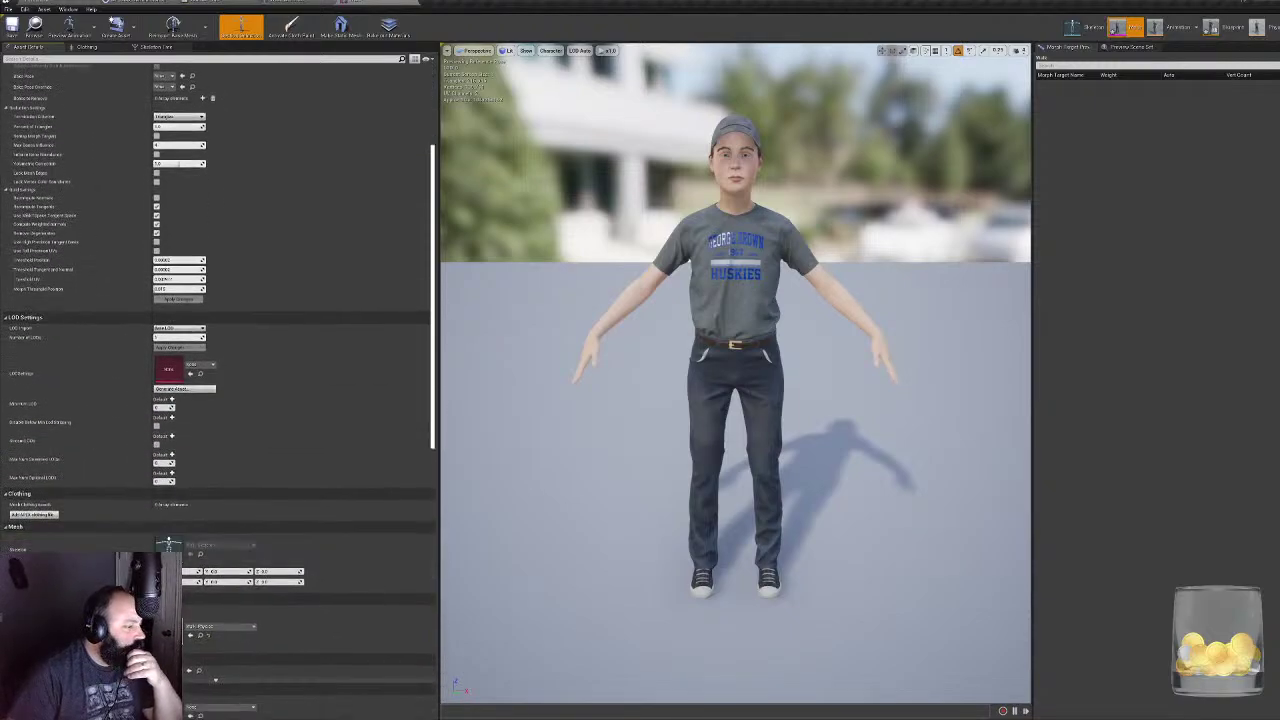
scroll(220, 380, "down", 3)
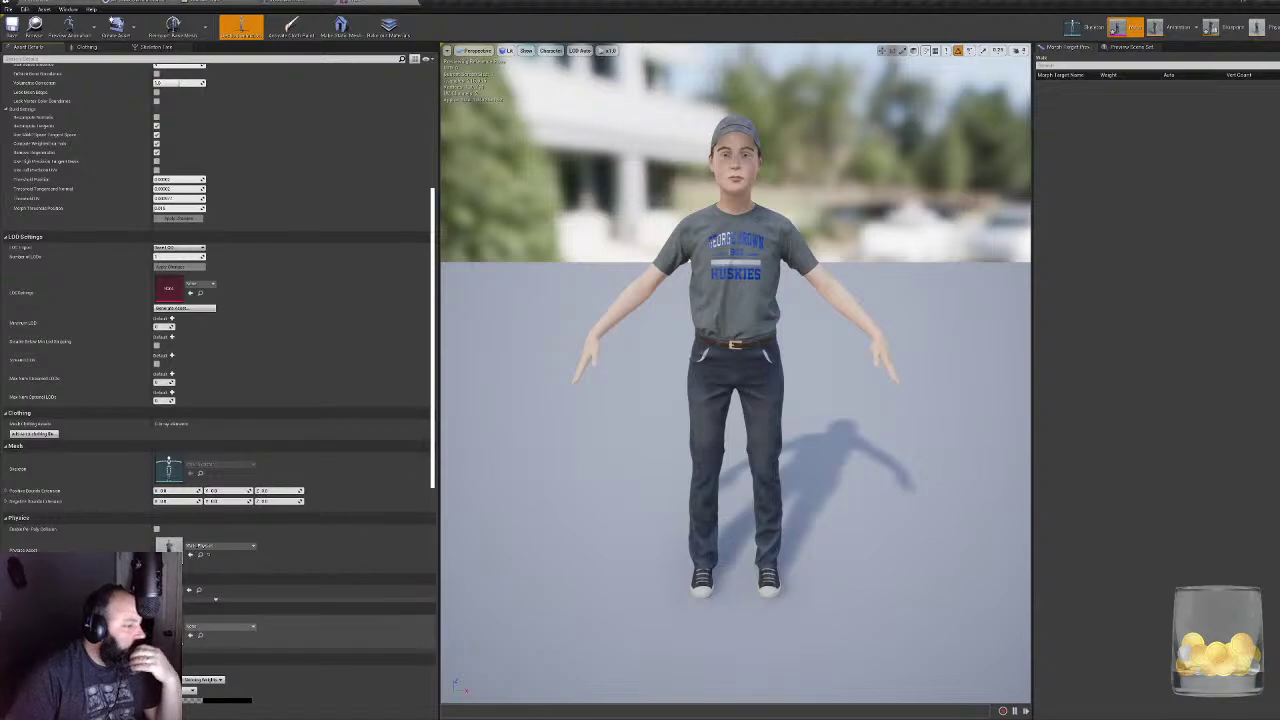
left_click(218, 628)
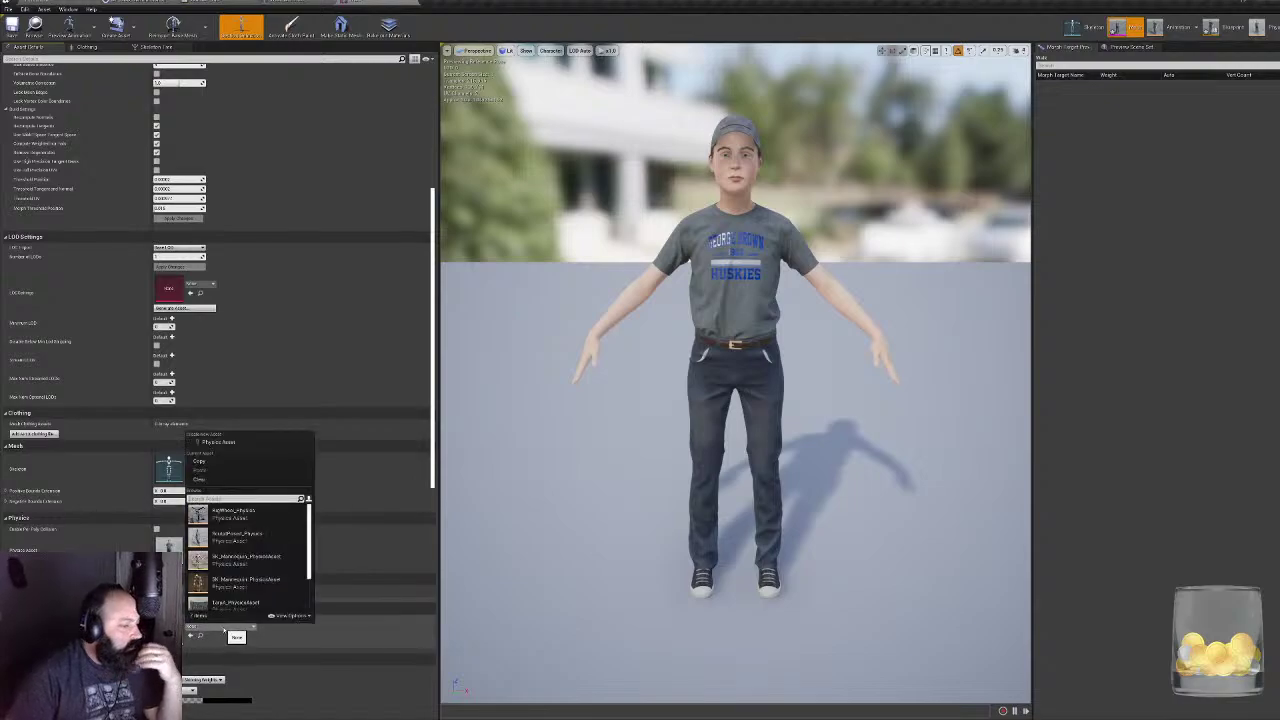
scroll(251, 590, "down", 3)
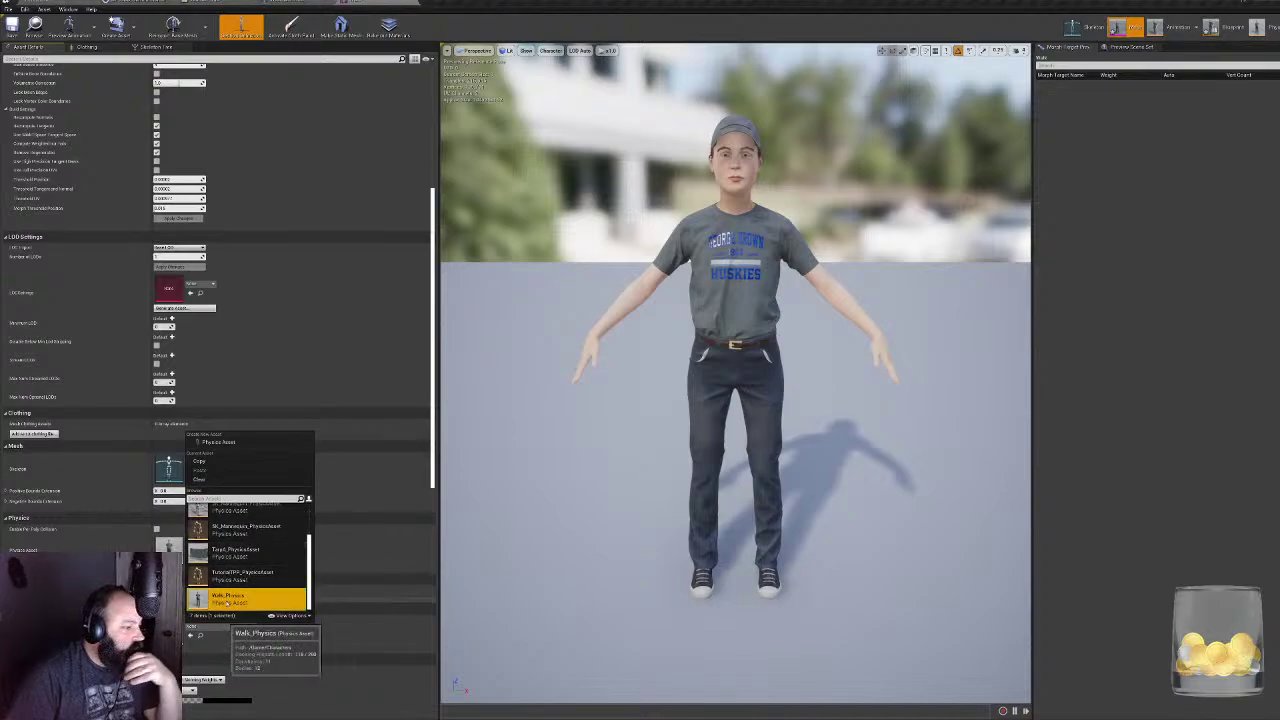
left_click(228, 598)
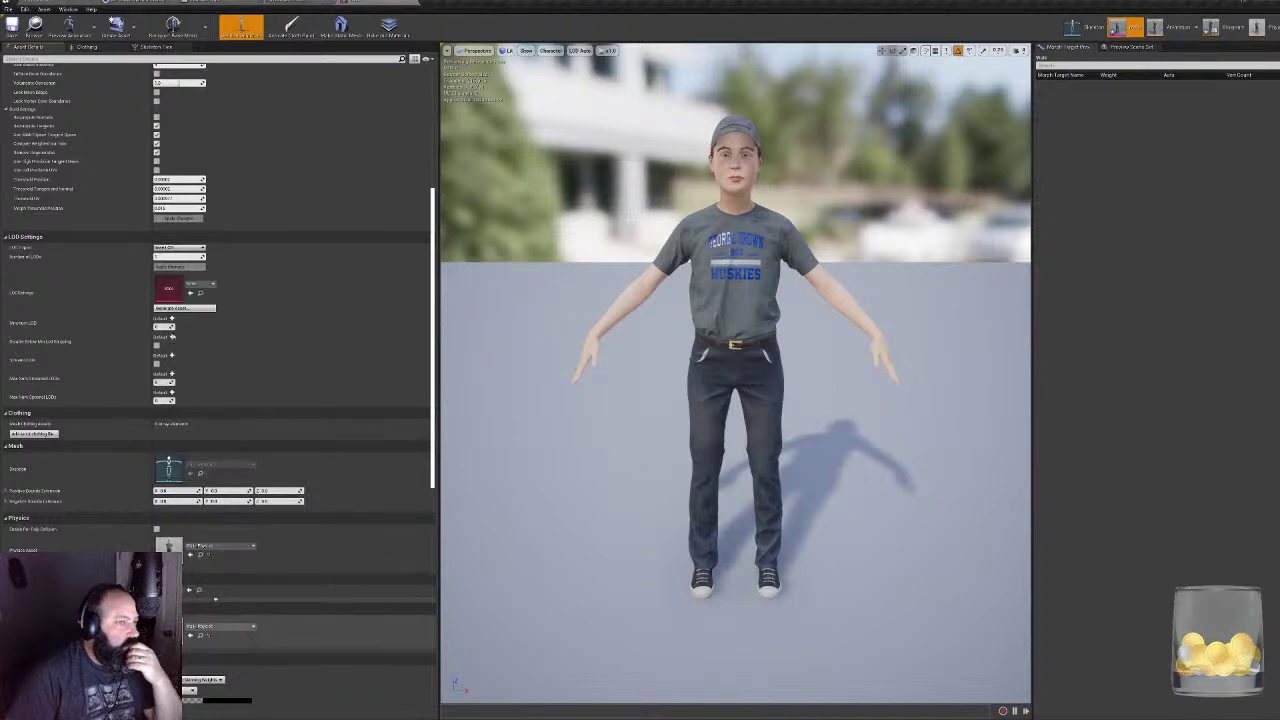
key("ctrl+s")
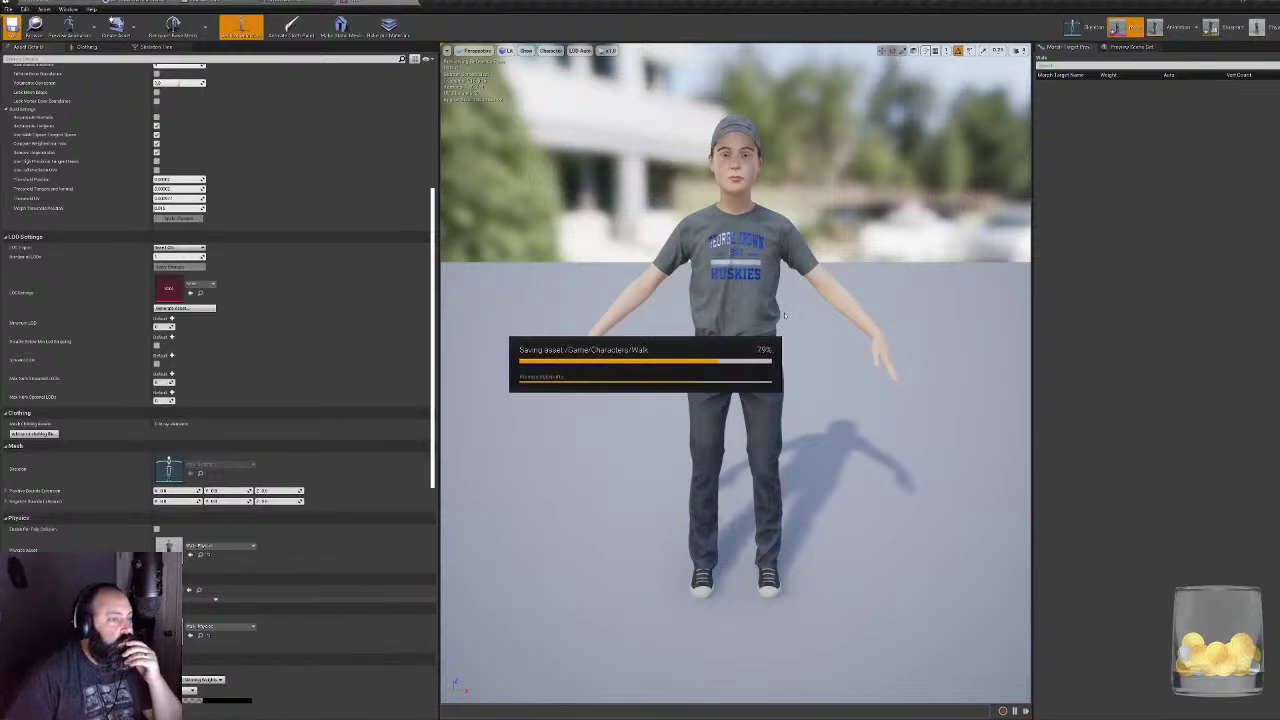
- Examine the character's head up close and review the mesh's Physics, Skeletal Mesh, Lighting and Import Settings
right_click_drag(970, 178, 985, 126)
left_click_drag(735, 420, 672, 250)
left_click_drag(740, 330, 759, 305)
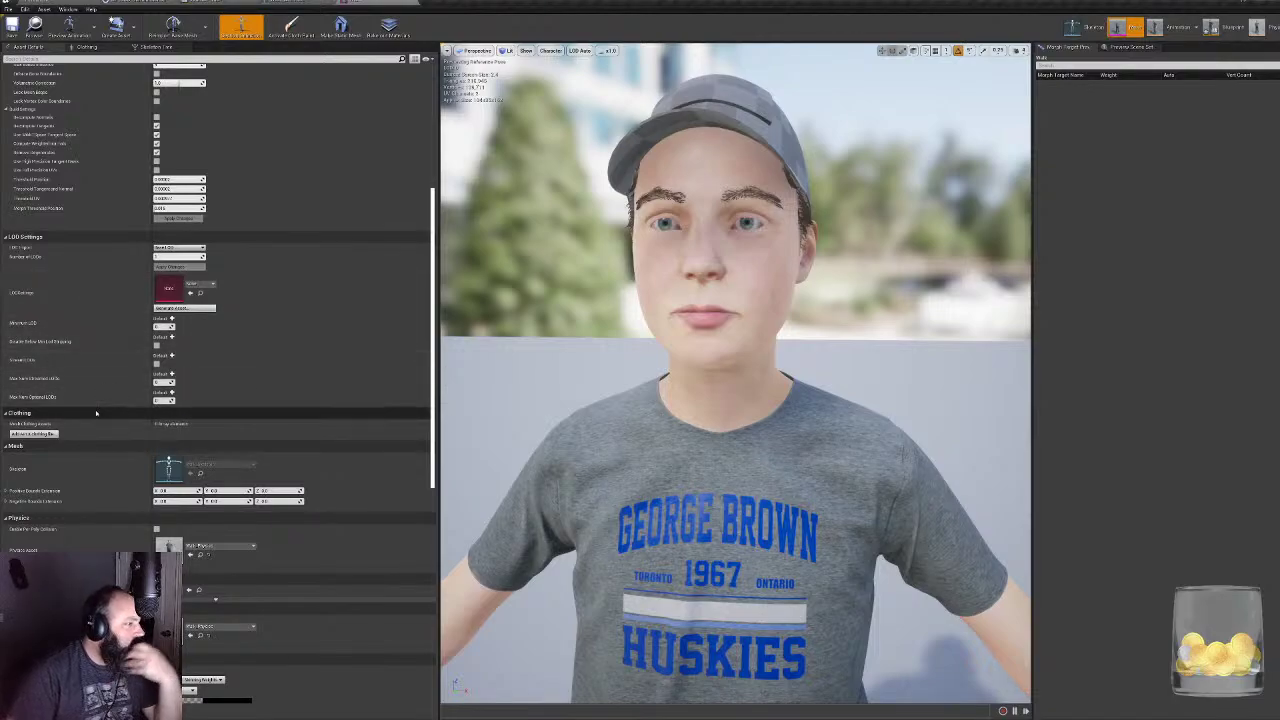
scroll(231, 483, "down", 3)
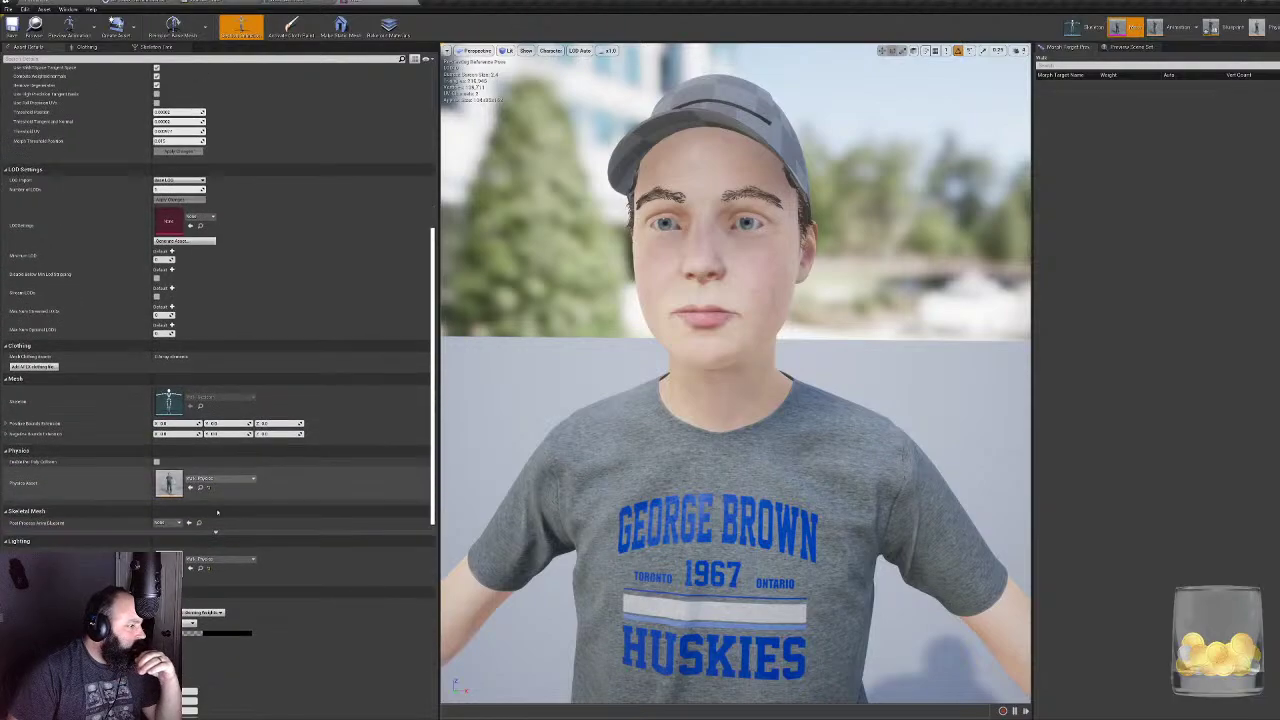
scroll(231, 483, "down", 5)
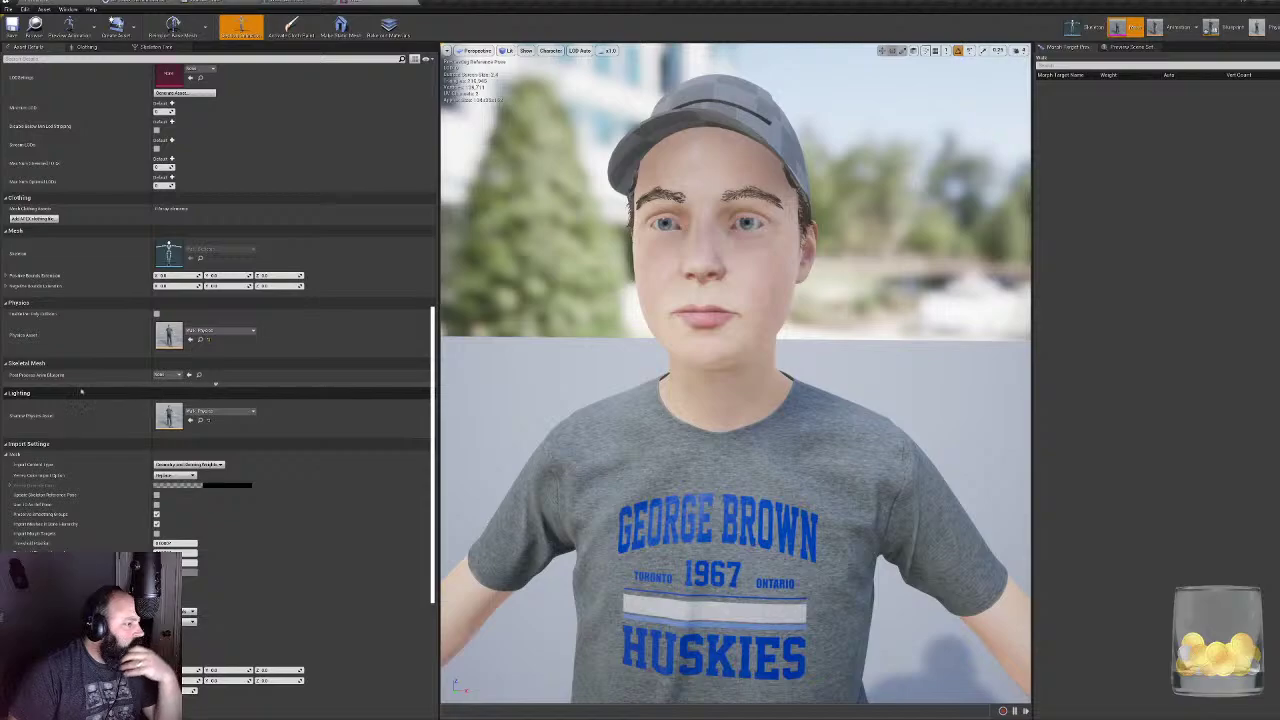
left_click(163, 375)
left_click(165, 375)
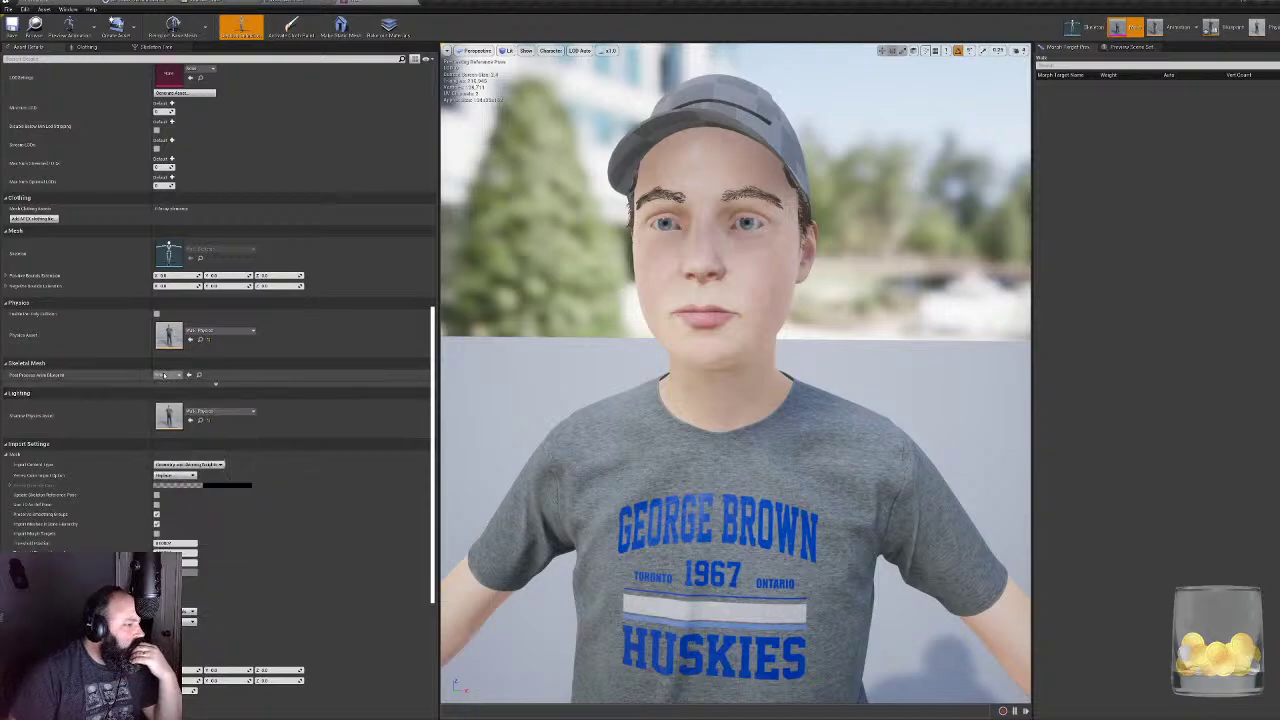
scroll(203, 408, "down", 2)
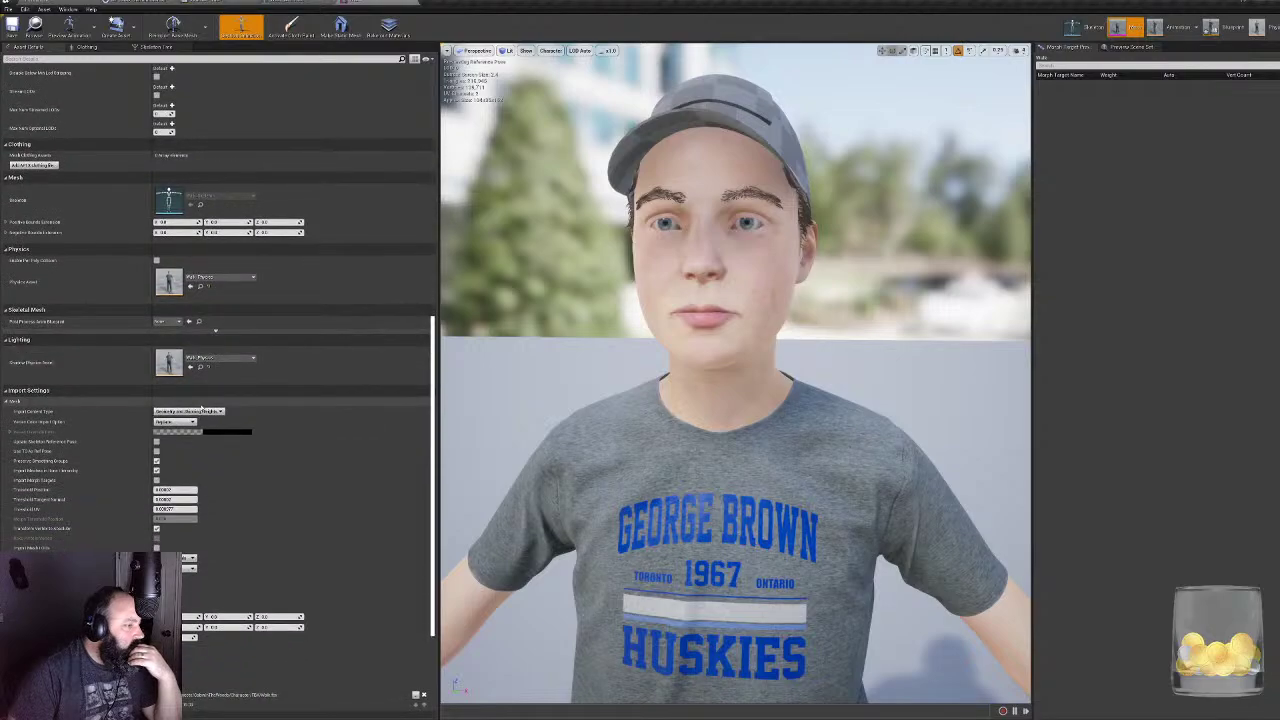
scroll(203, 410, "down", 2)
scroll(201, 413, "down", 4)
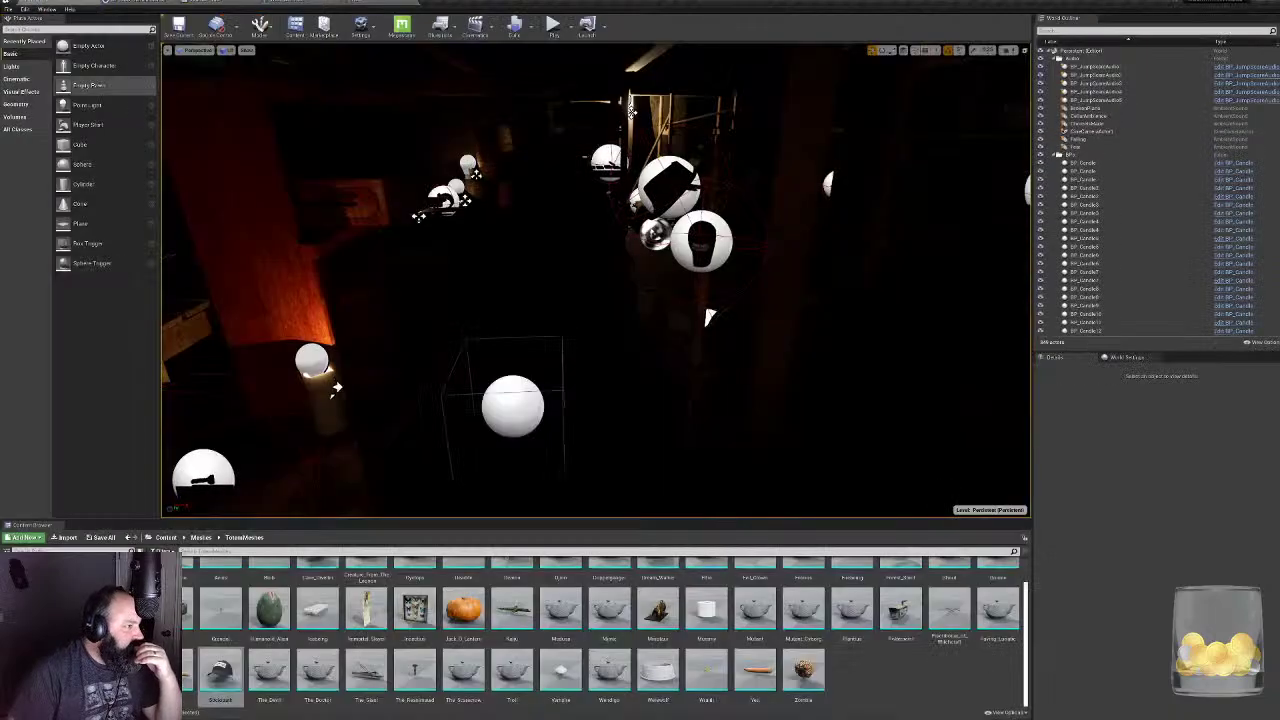
- Play the level in the editor, filling in the name and e-mail fields with placeholder text to start the game
left_click(557, 25)
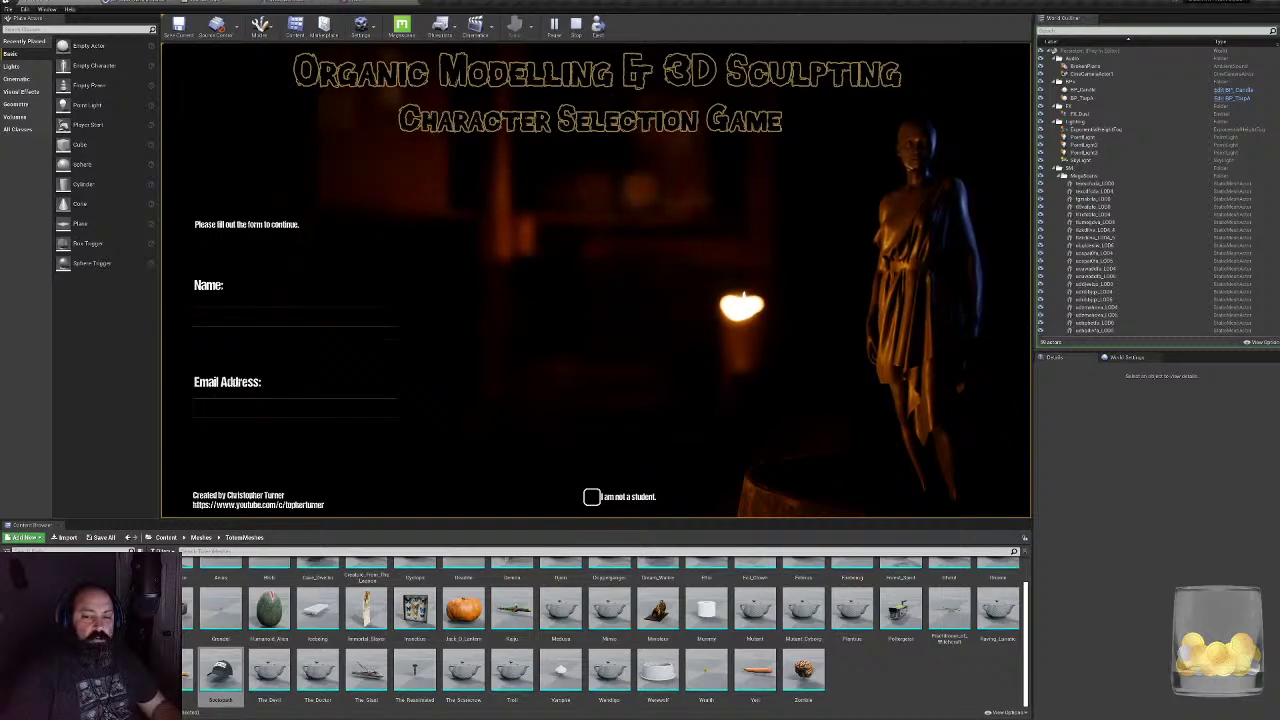
type("asd")
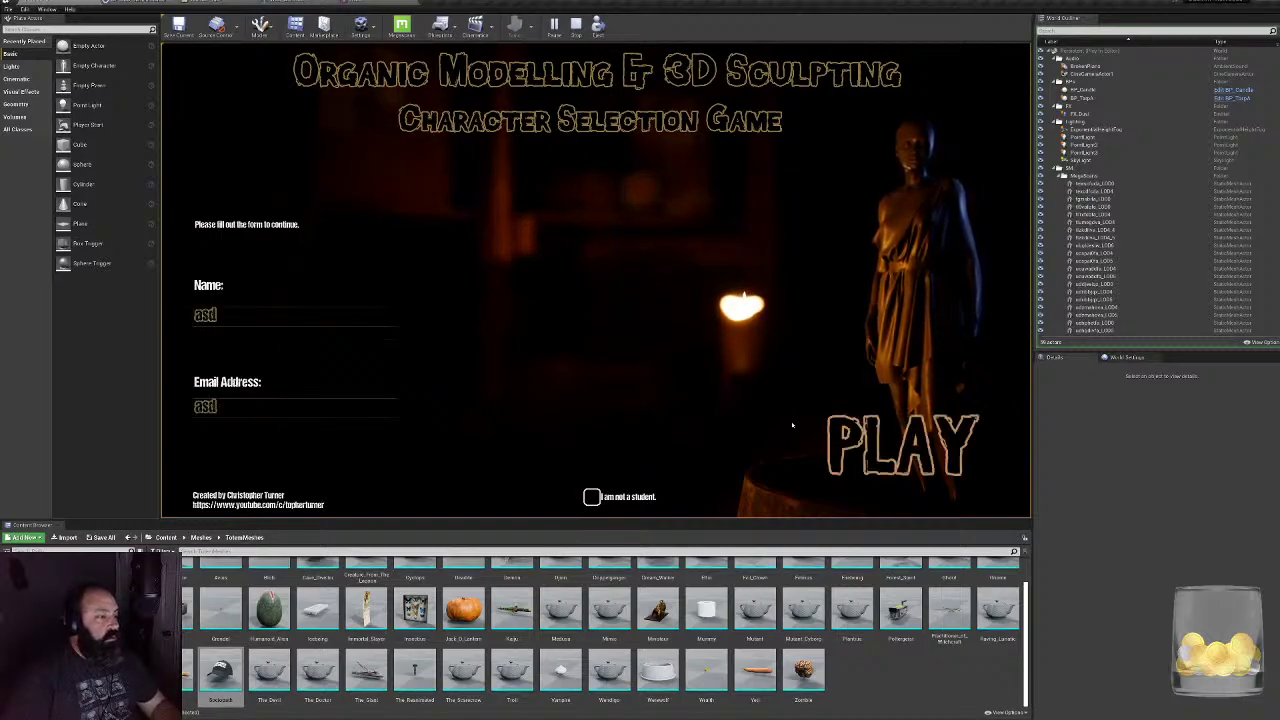
left_click(855, 440)
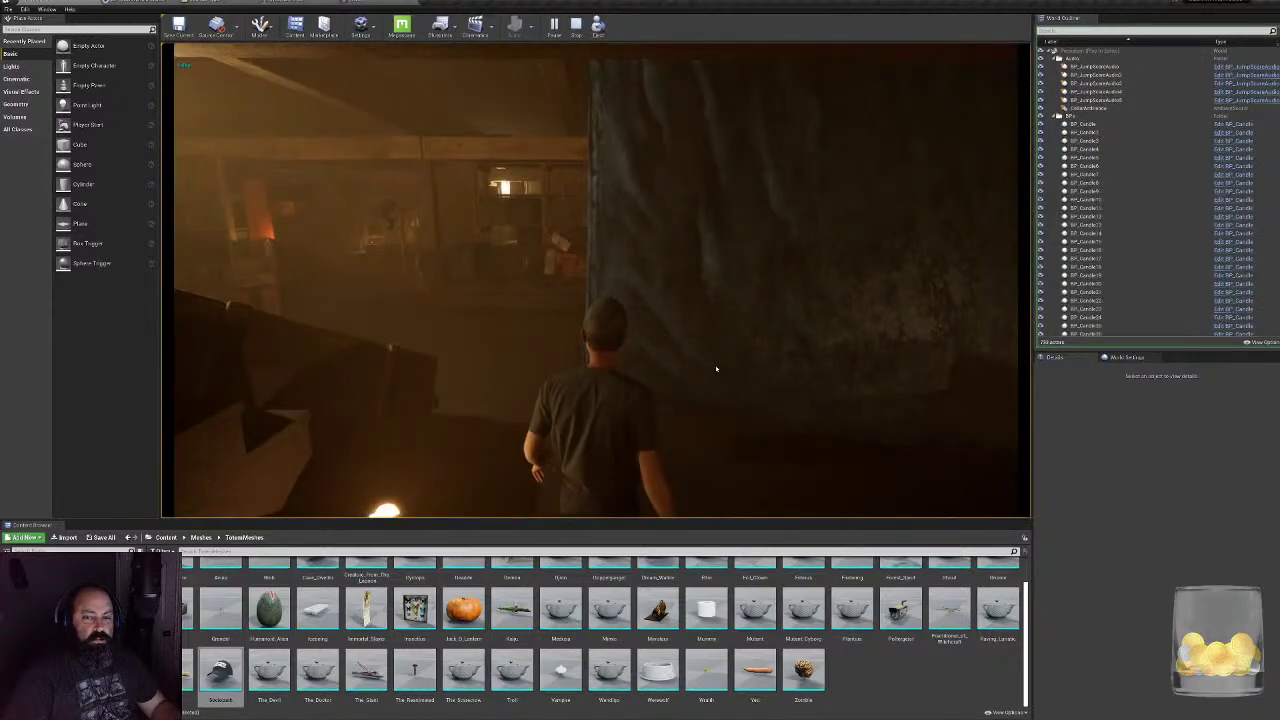
- Walk the character through the cellar to the shelf totem to check his shadow and head turning, and end the play session
key("w")
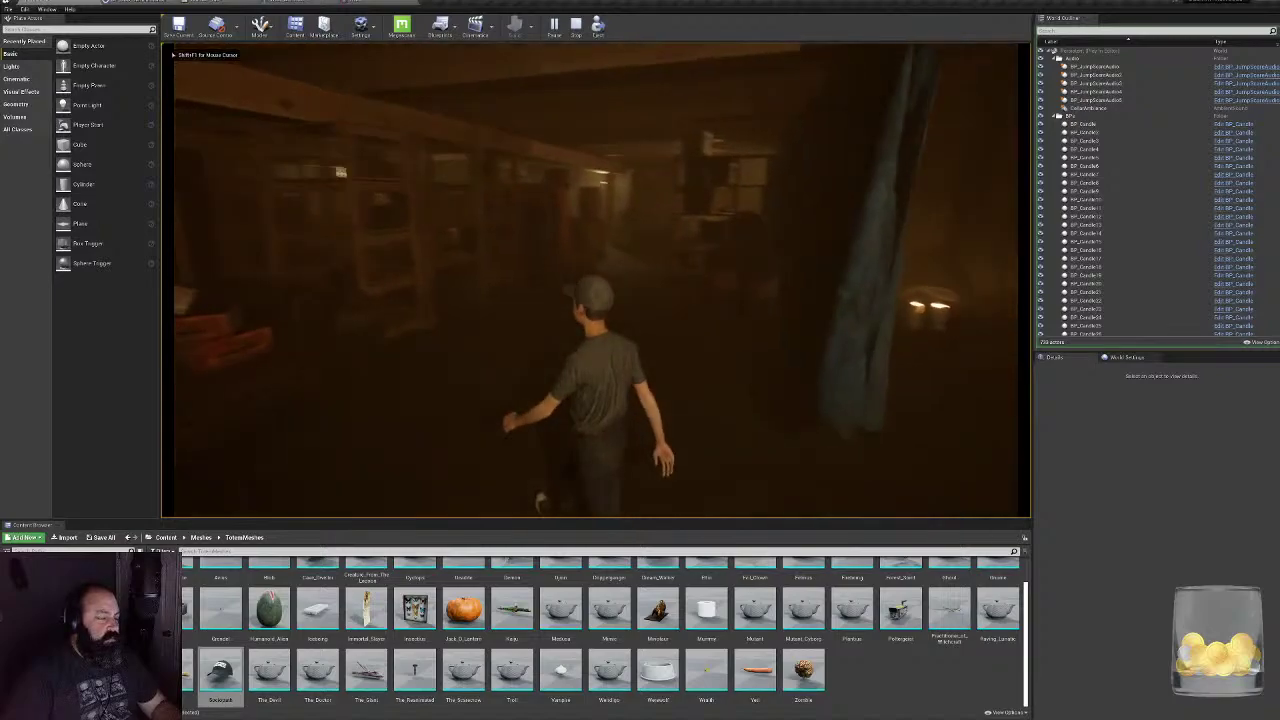
key("a")
key("w")
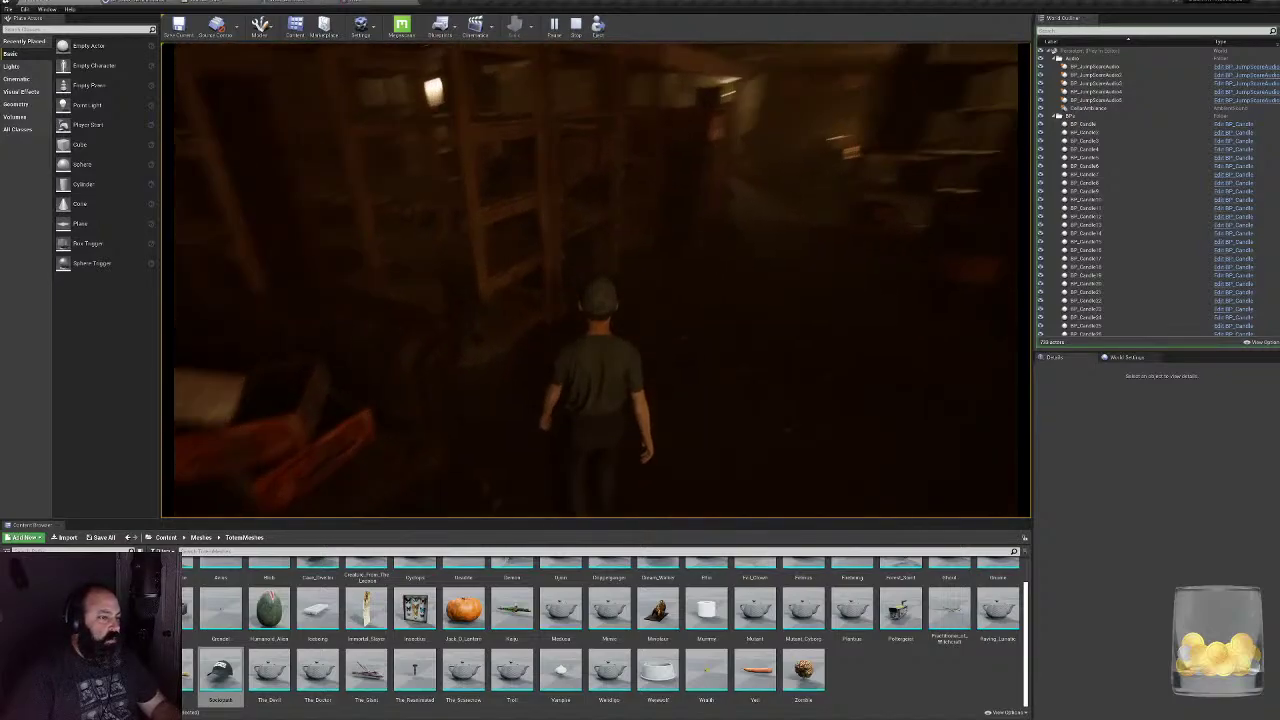
key("w")
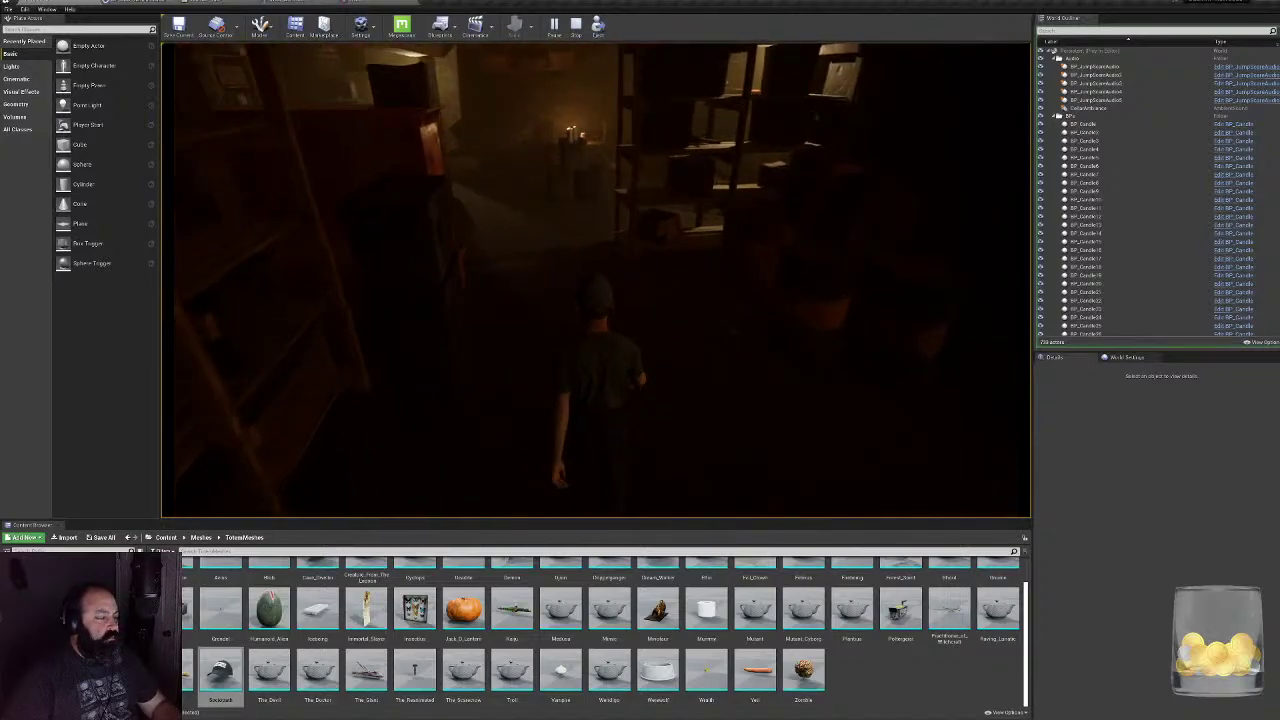
key("w")
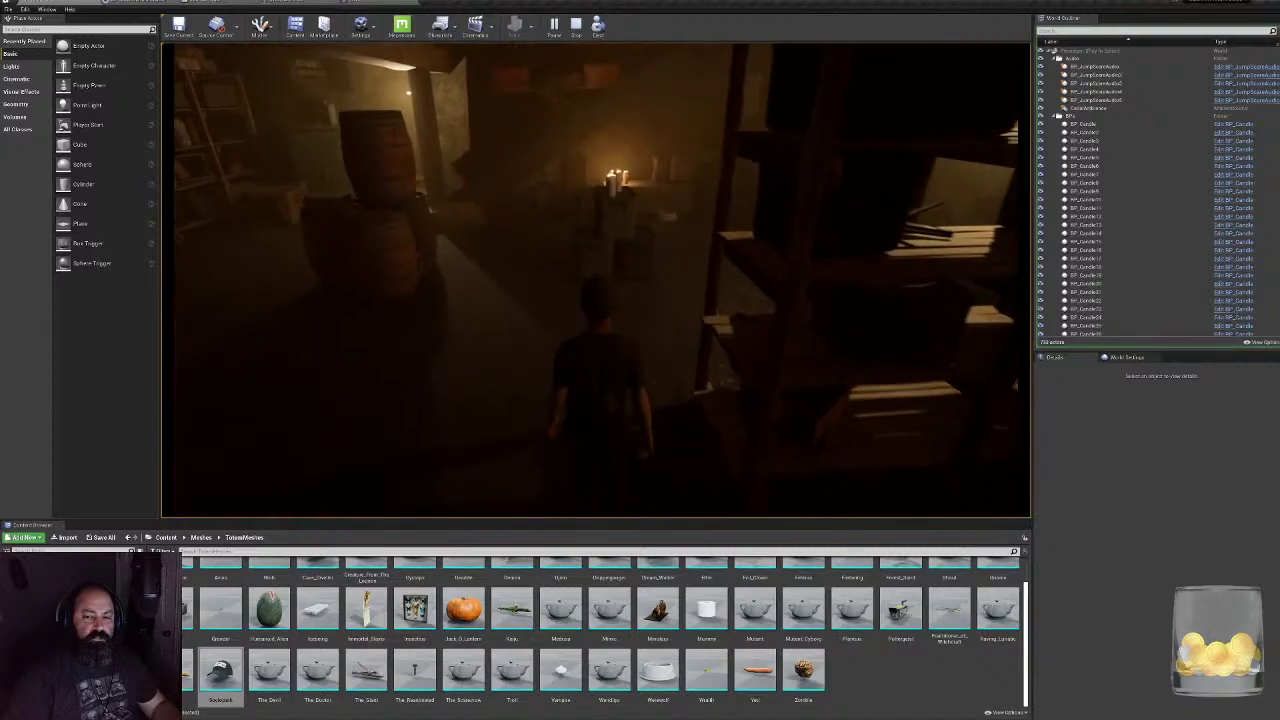
key("w")
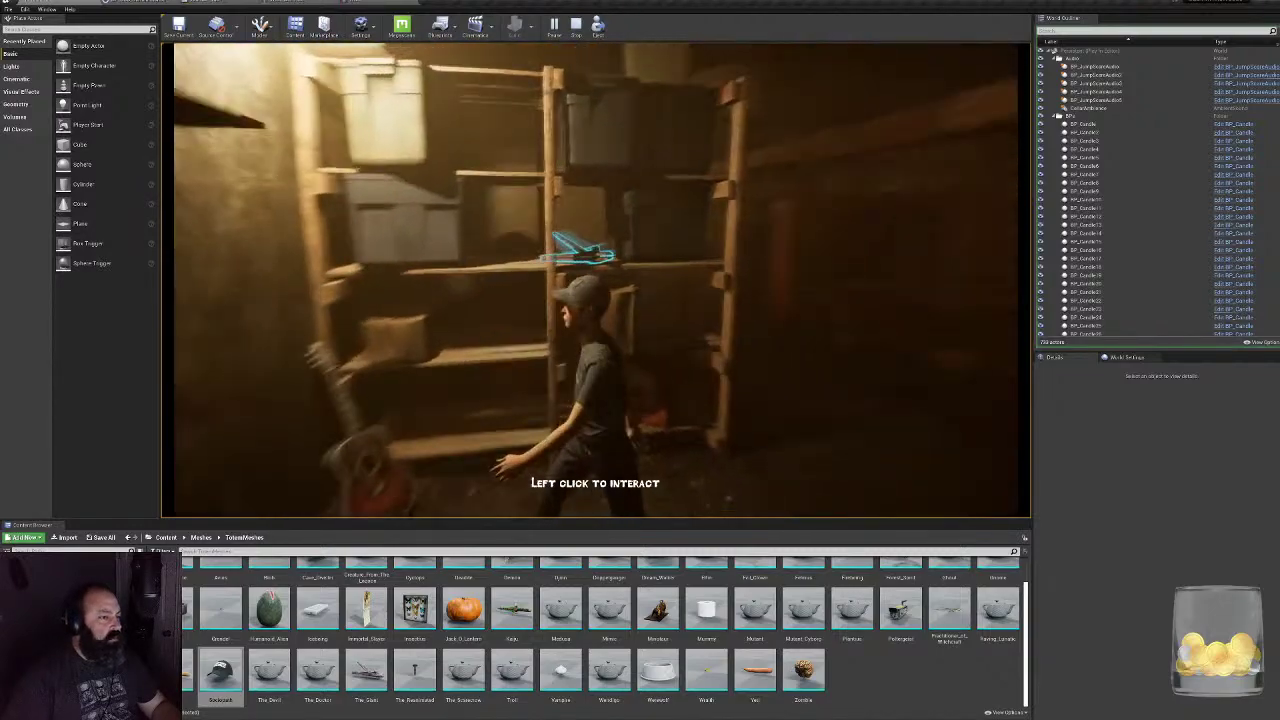
key("w")
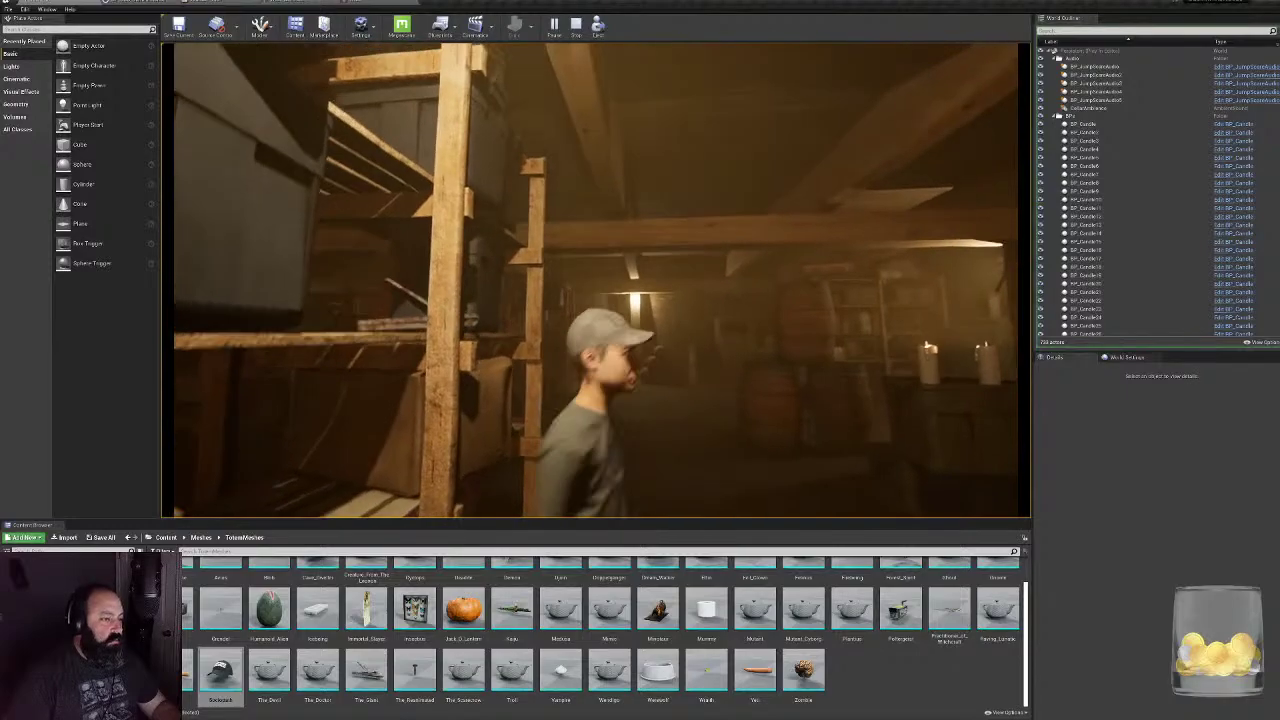
key("s")
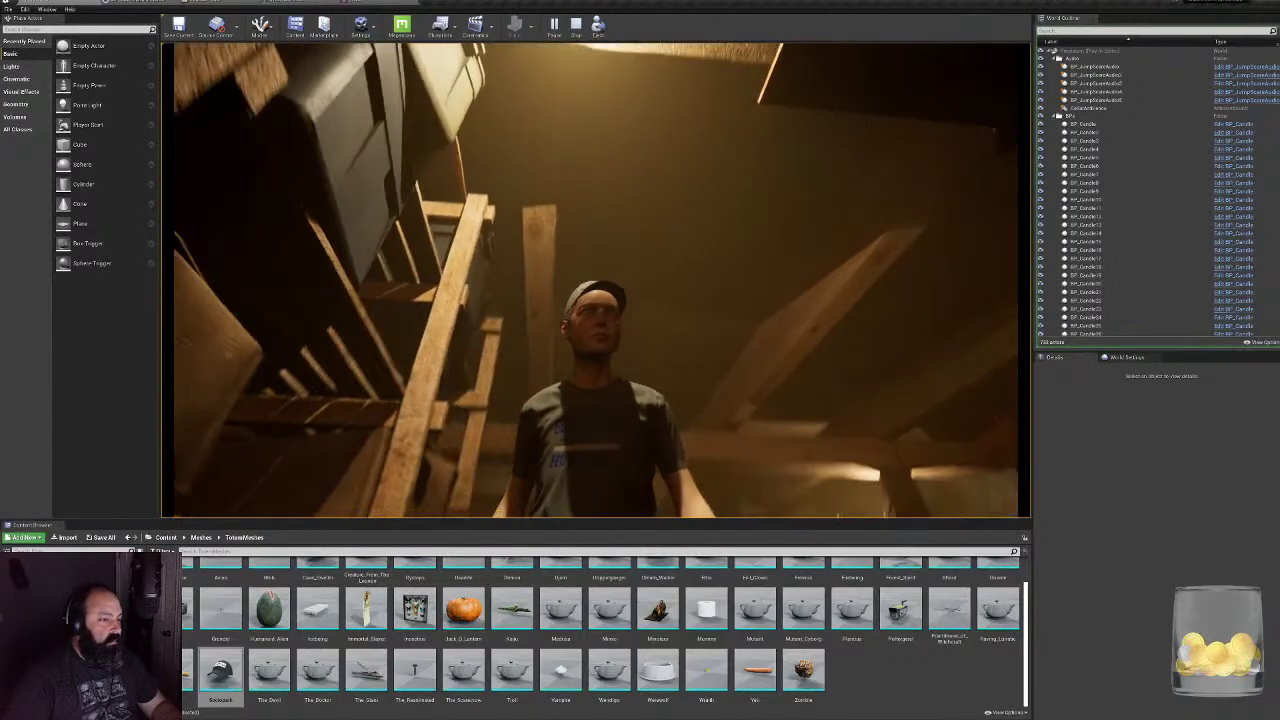
key("w")
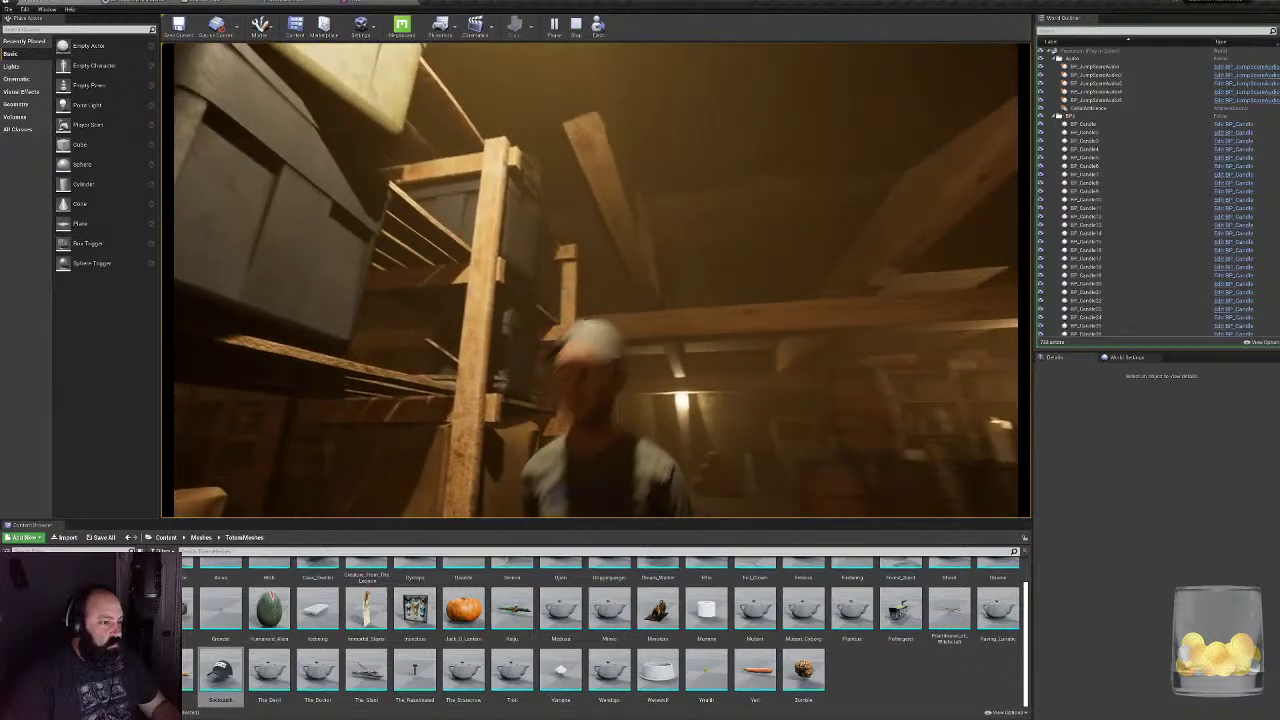
key("s")
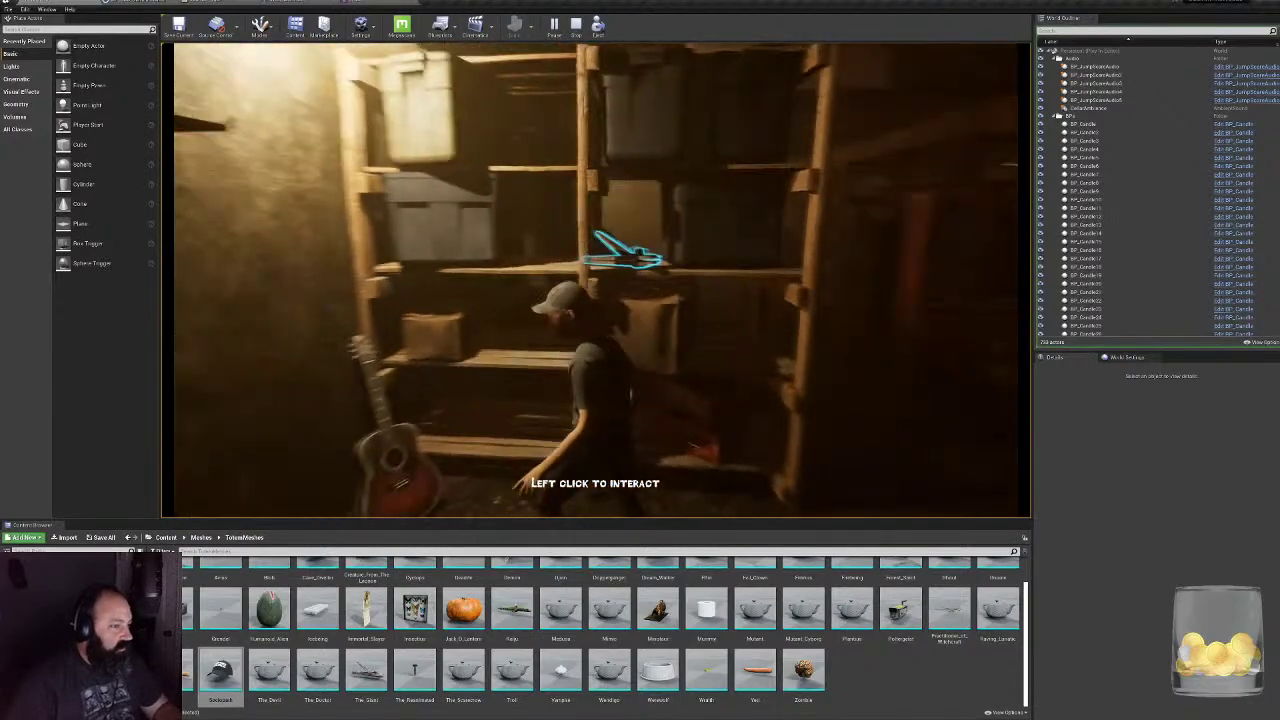
key("Escape")
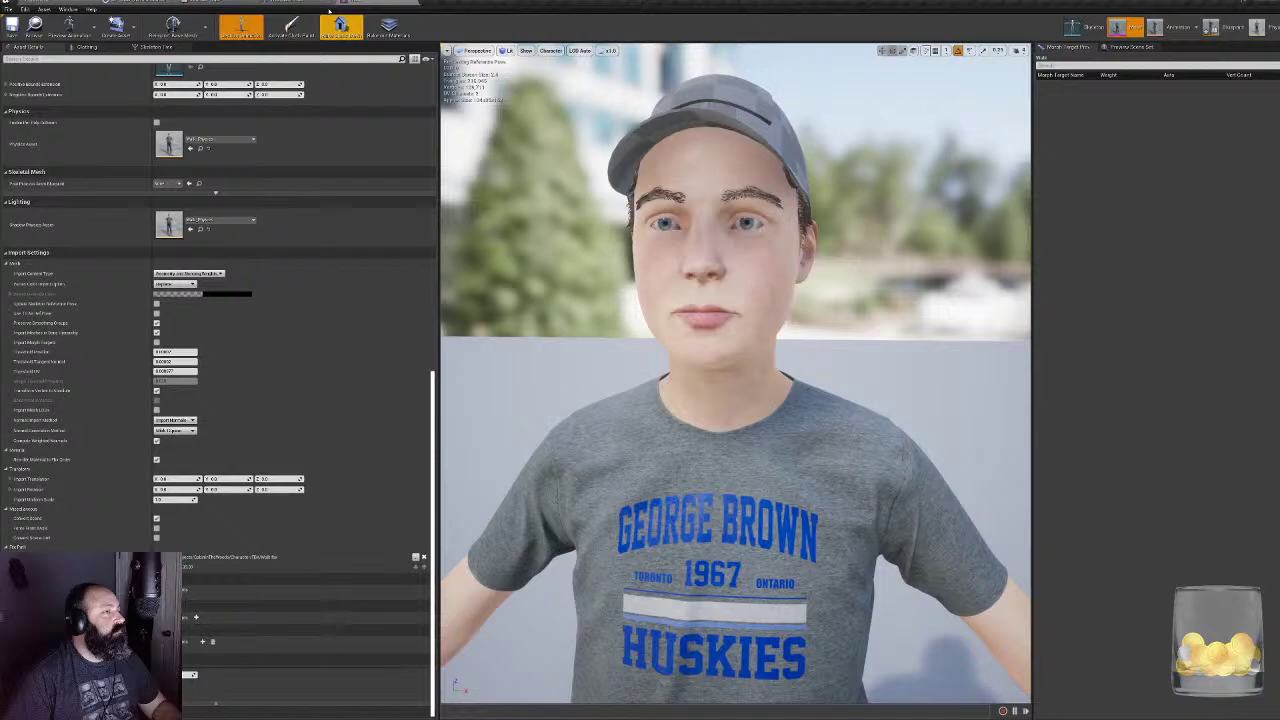
- Return to the character's physics asset and examine the head and cap brim bodies from the side
left_click(330, 9)
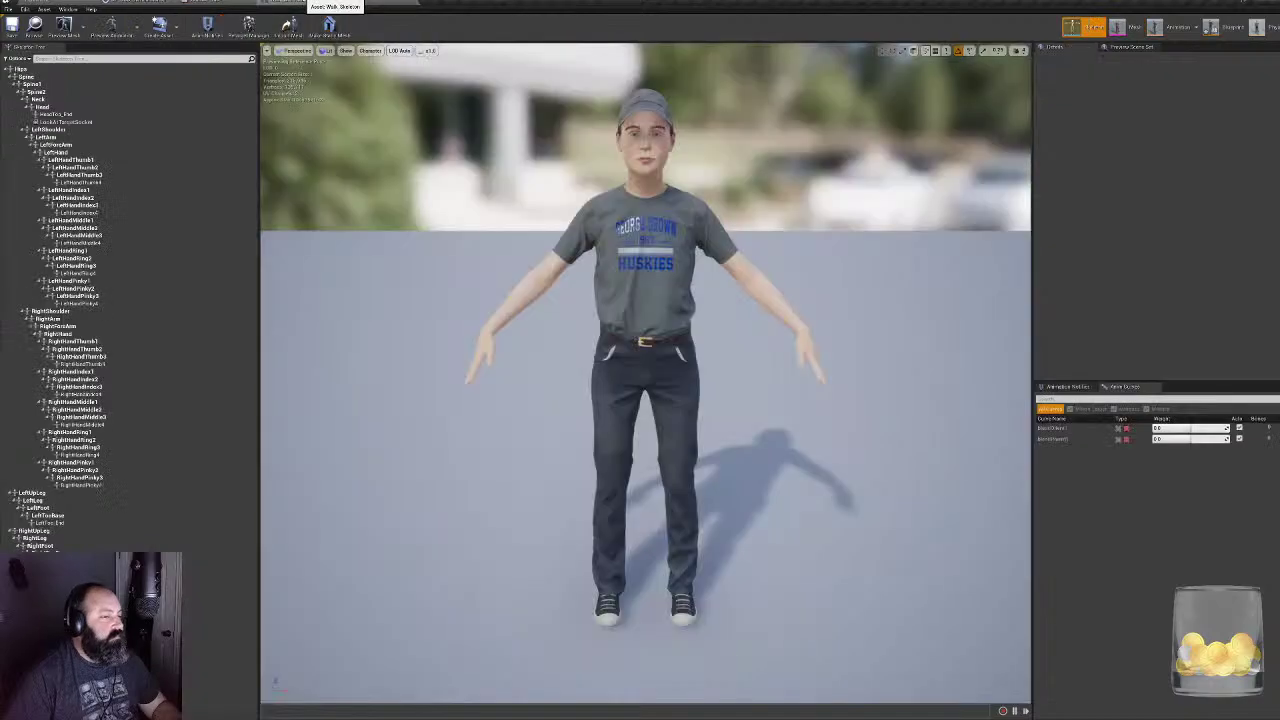
left_click(385, 4)
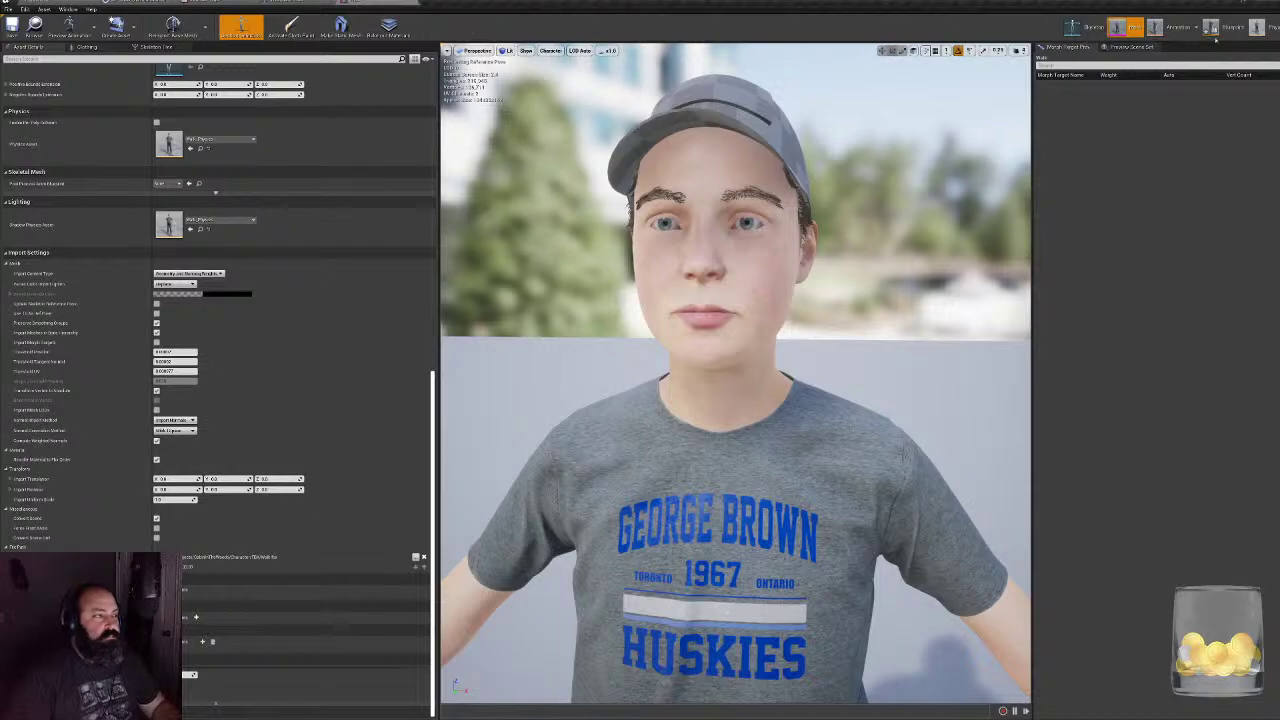
left_click(1257, 27)
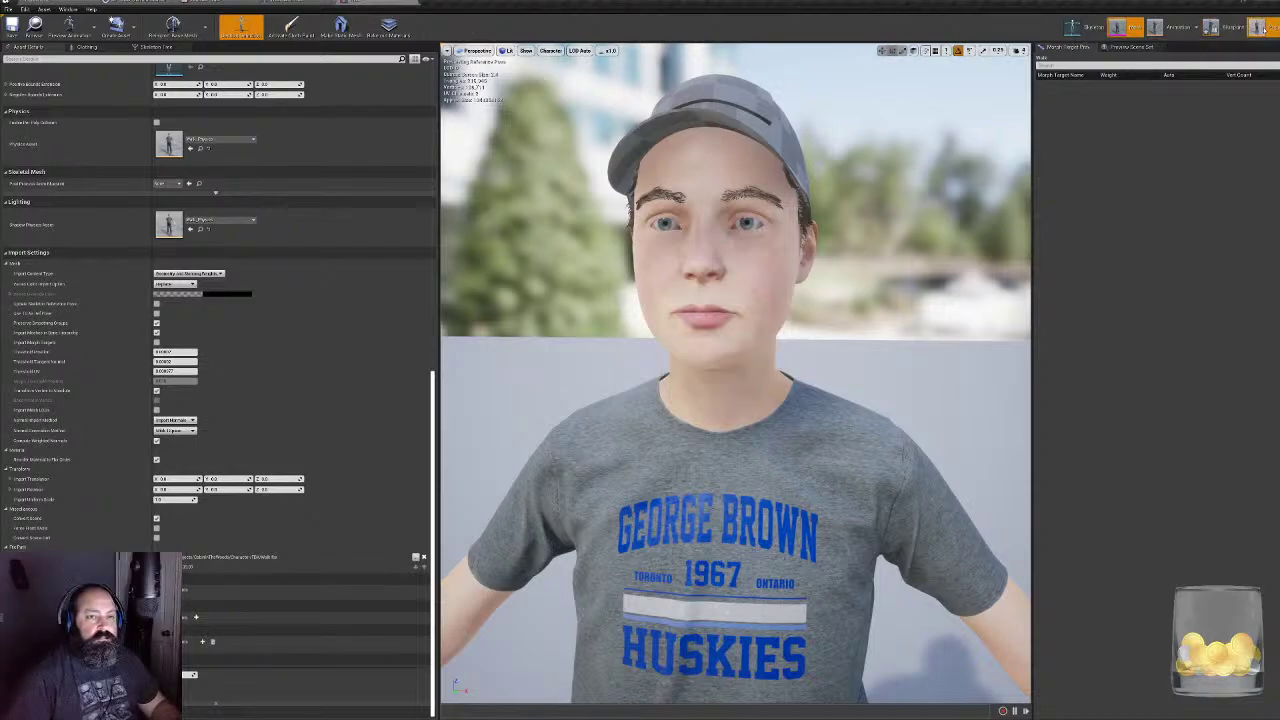
right_click_drag(900, 250, 555, 236)
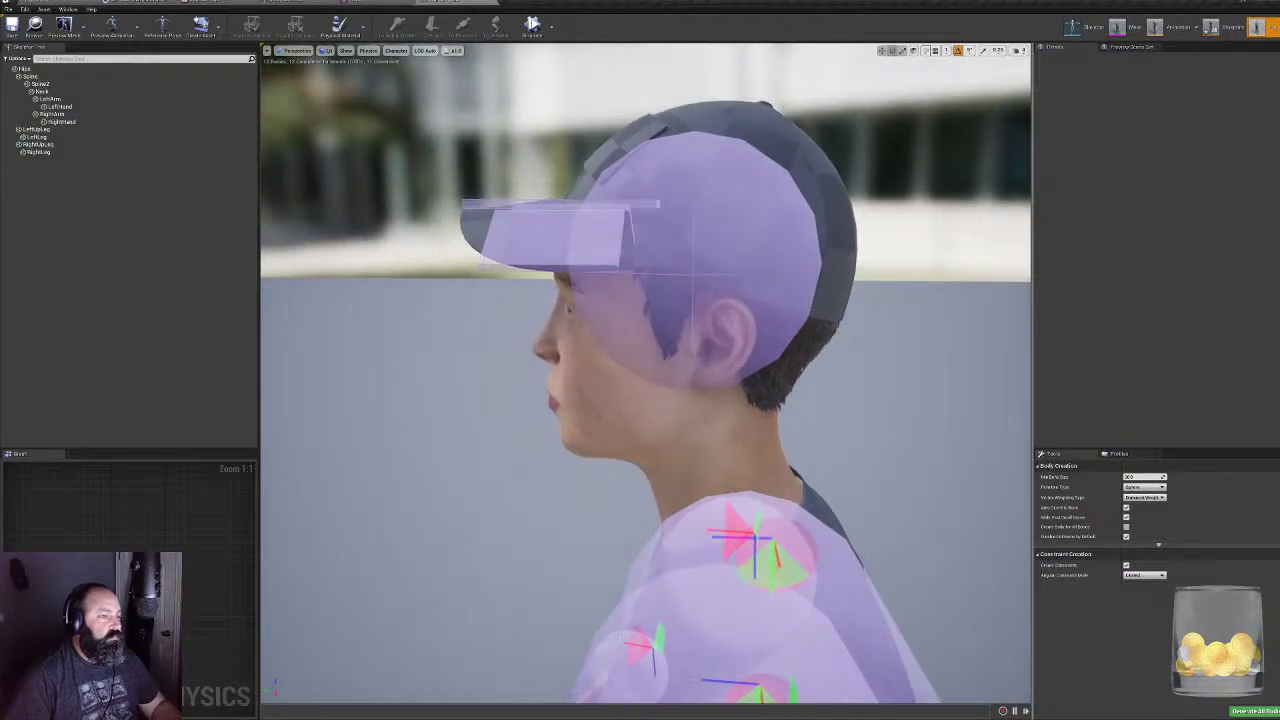
- Select the cap brim bodies together, try rotating them to follow the brim's tilt, and undo the rotation
left_click(517, 221)
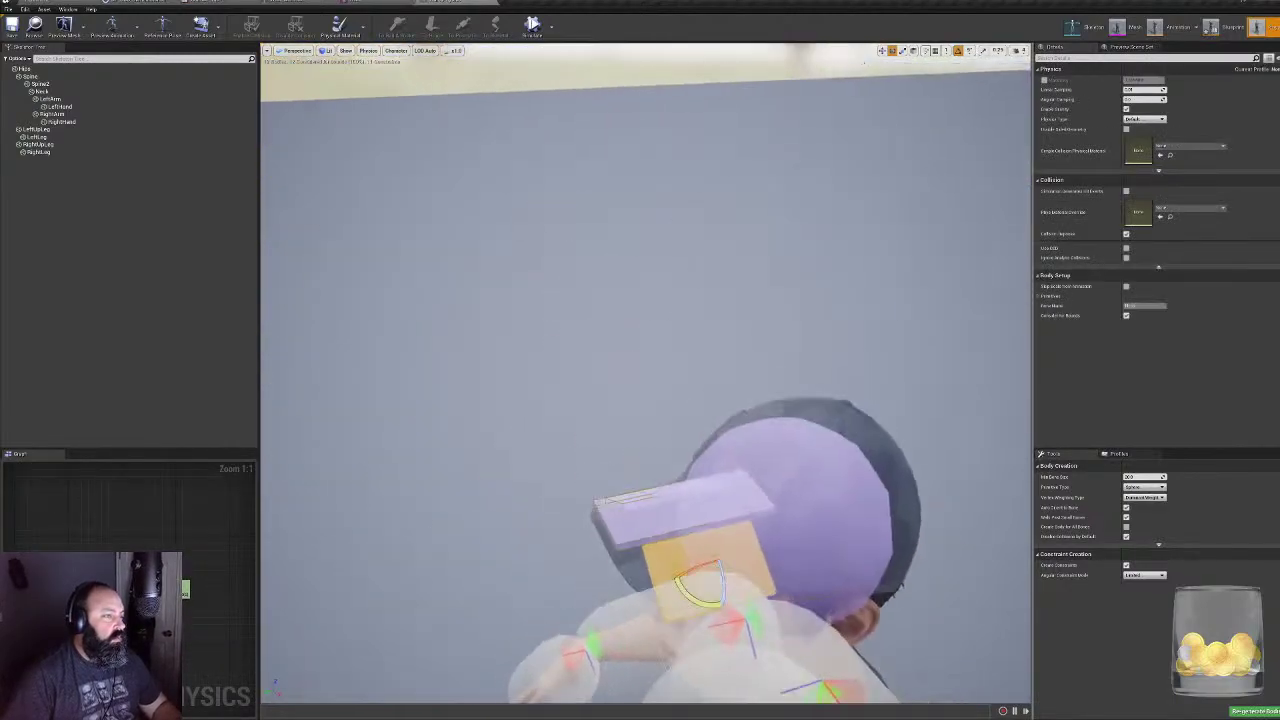
left_click(629, 528, "ctrl")
right_click_drag(629, 528, 720, 375)
left_click_drag(594, 501, 602, 385)
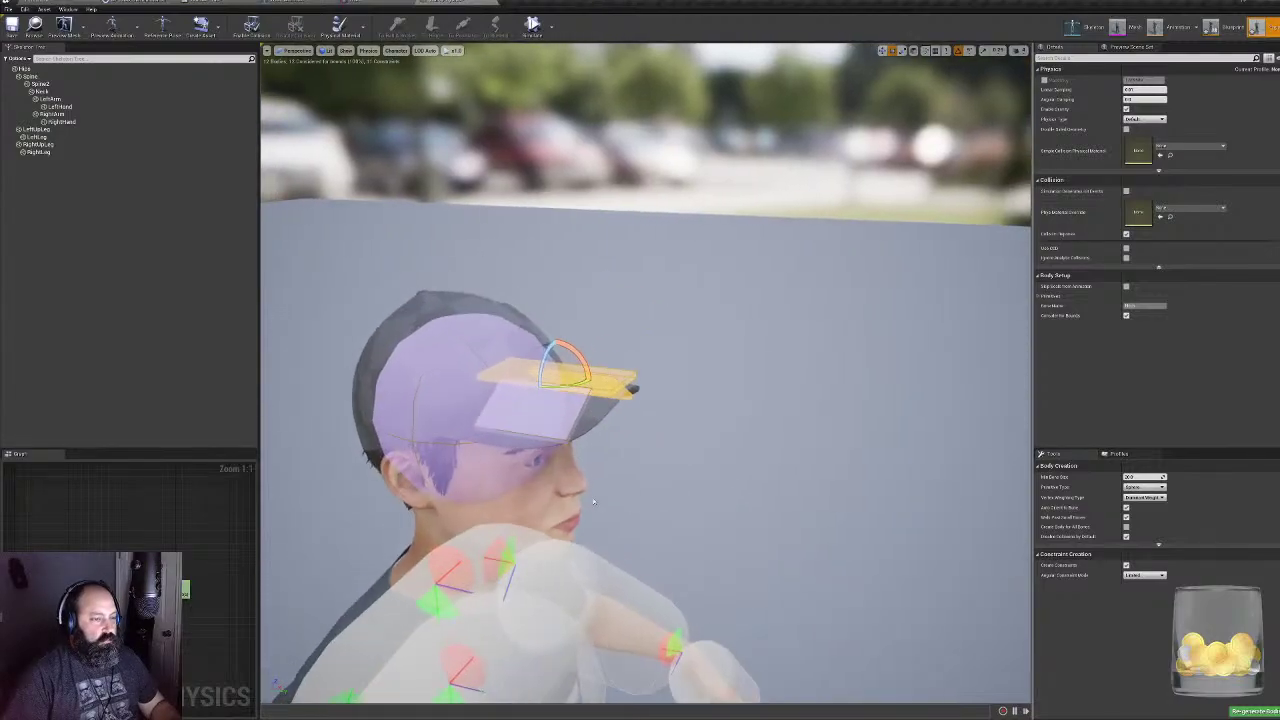
left_click(536, 427, "ctrl")
right_click_drag(536, 427, 660, 330)
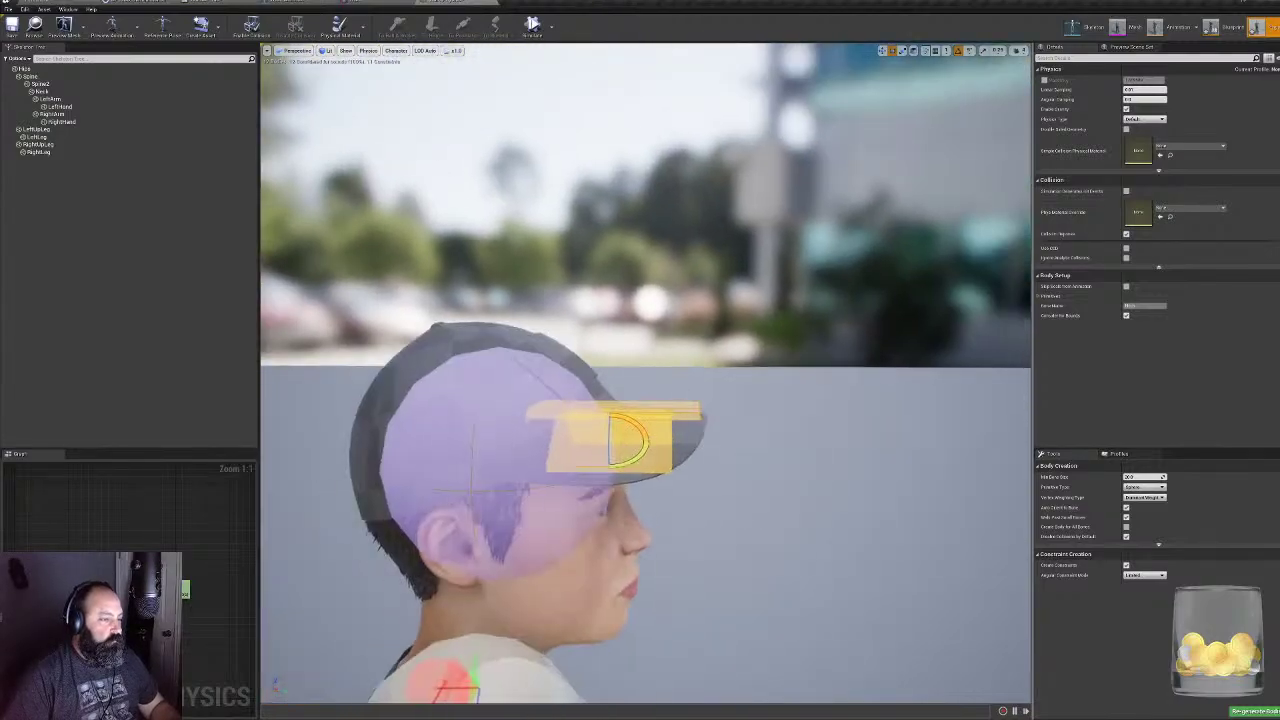
left_click_drag(624, 420, 644, 432)
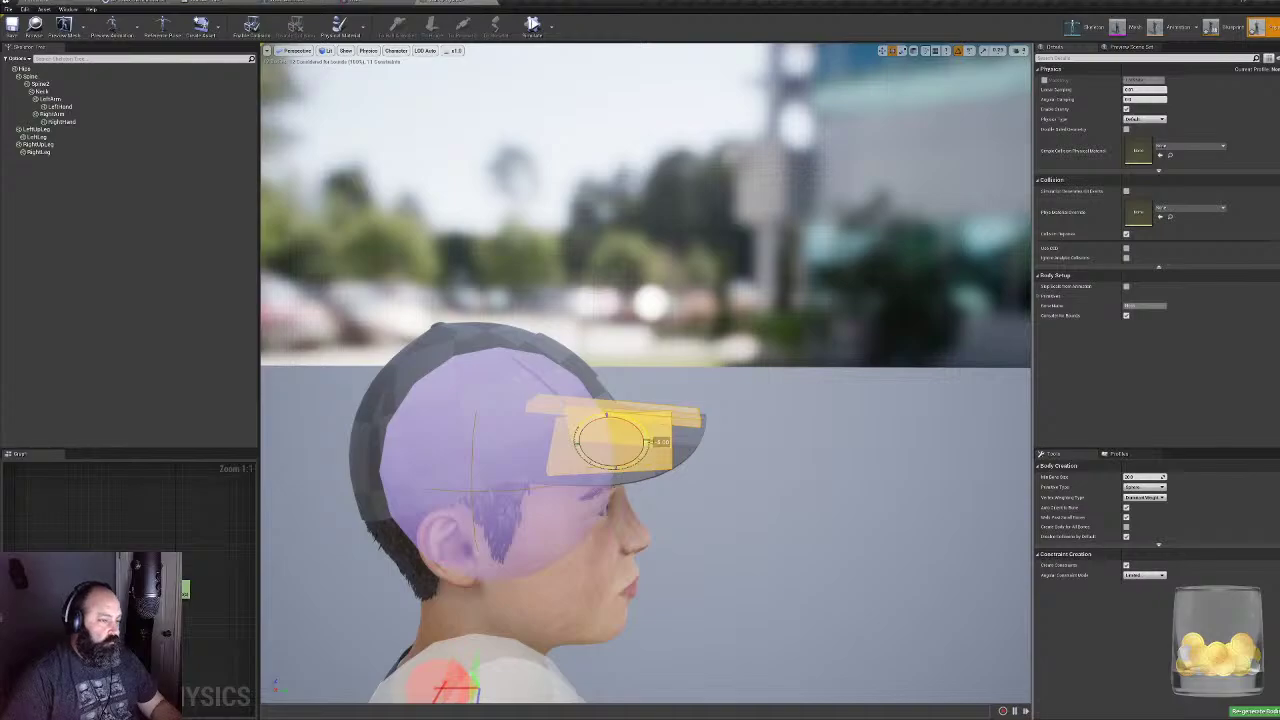
key("ctrl+z")
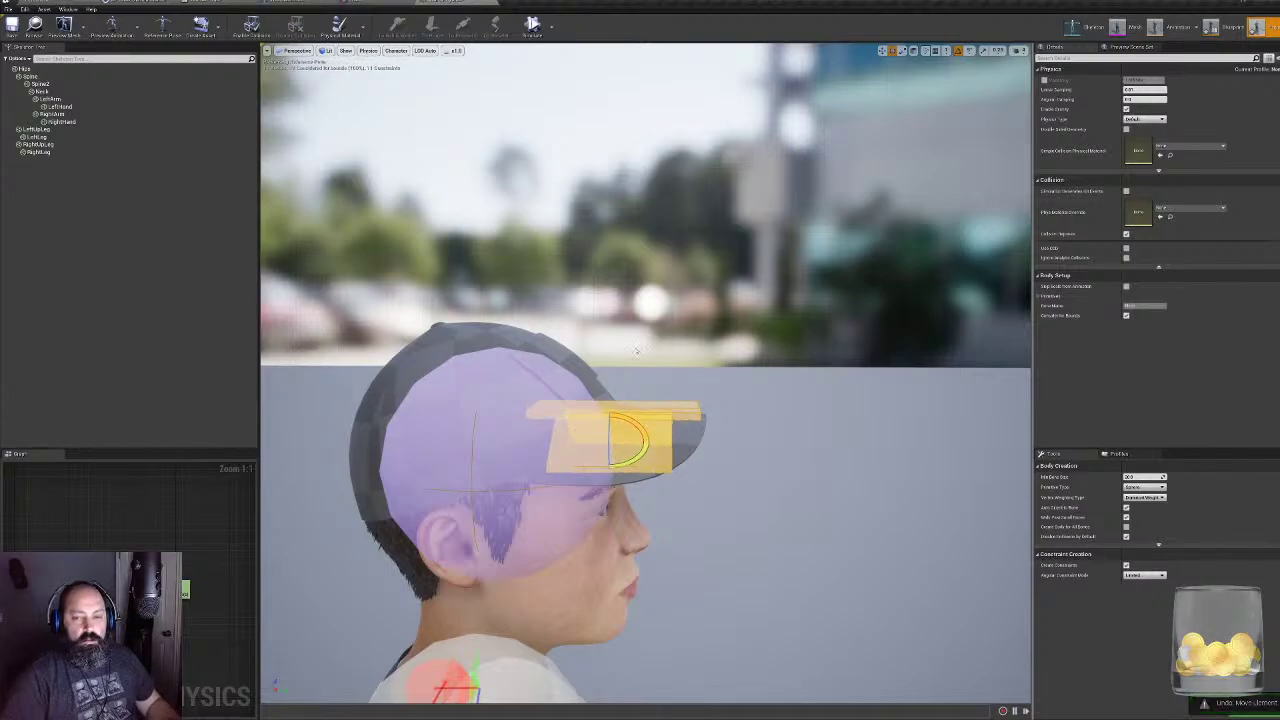
- Select the two side bodies of the cap brim and rotate them slightly to follow the brim
right_click_drag(684, 367, 538, 306)
left_click(471, 283)
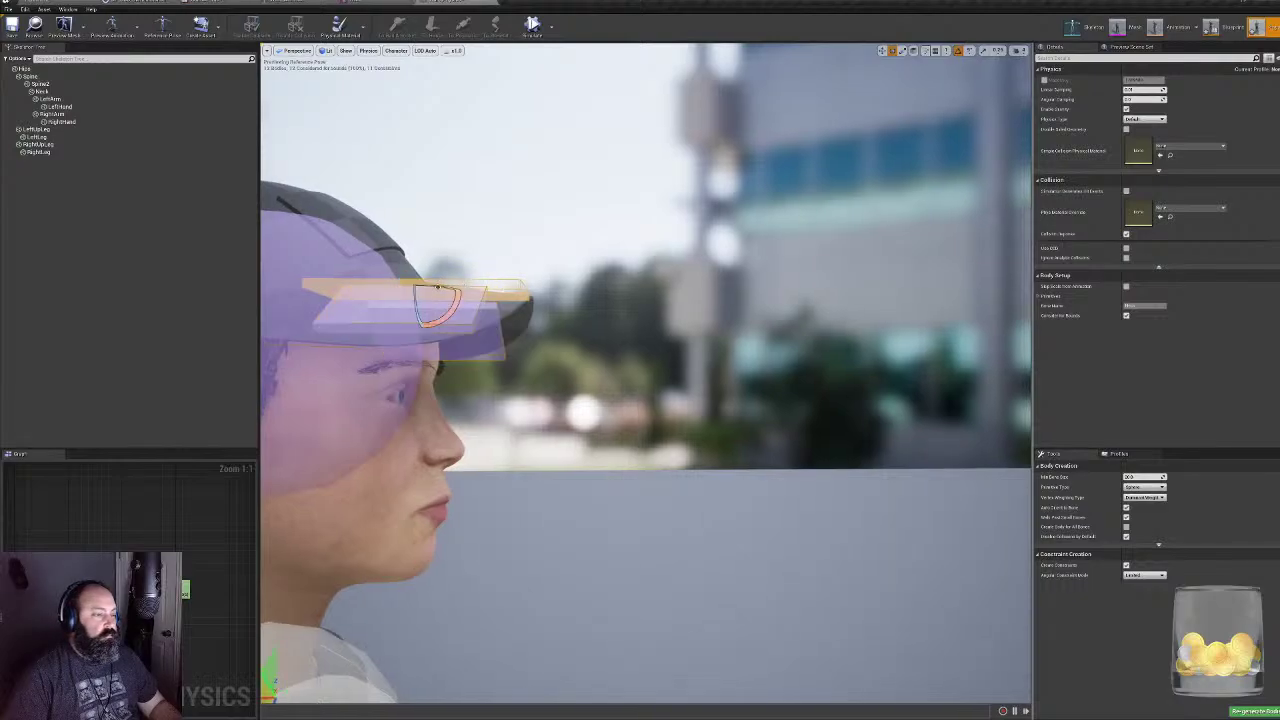
right_click_drag(470, 281, 440, 289)
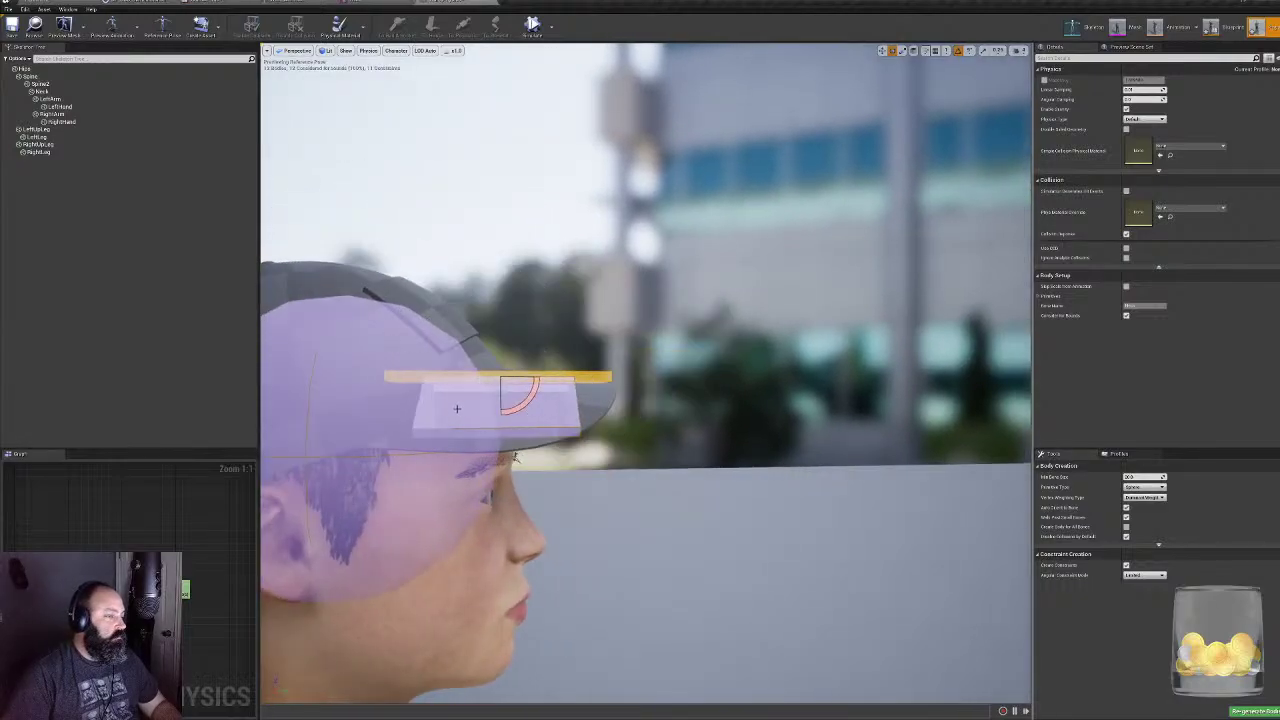
right_click_drag(574, 424, 425, 395)
left_click(588, 429)
right_click_drag(588, 429, 510, 420)
left_click(641, 481, "ctrl")
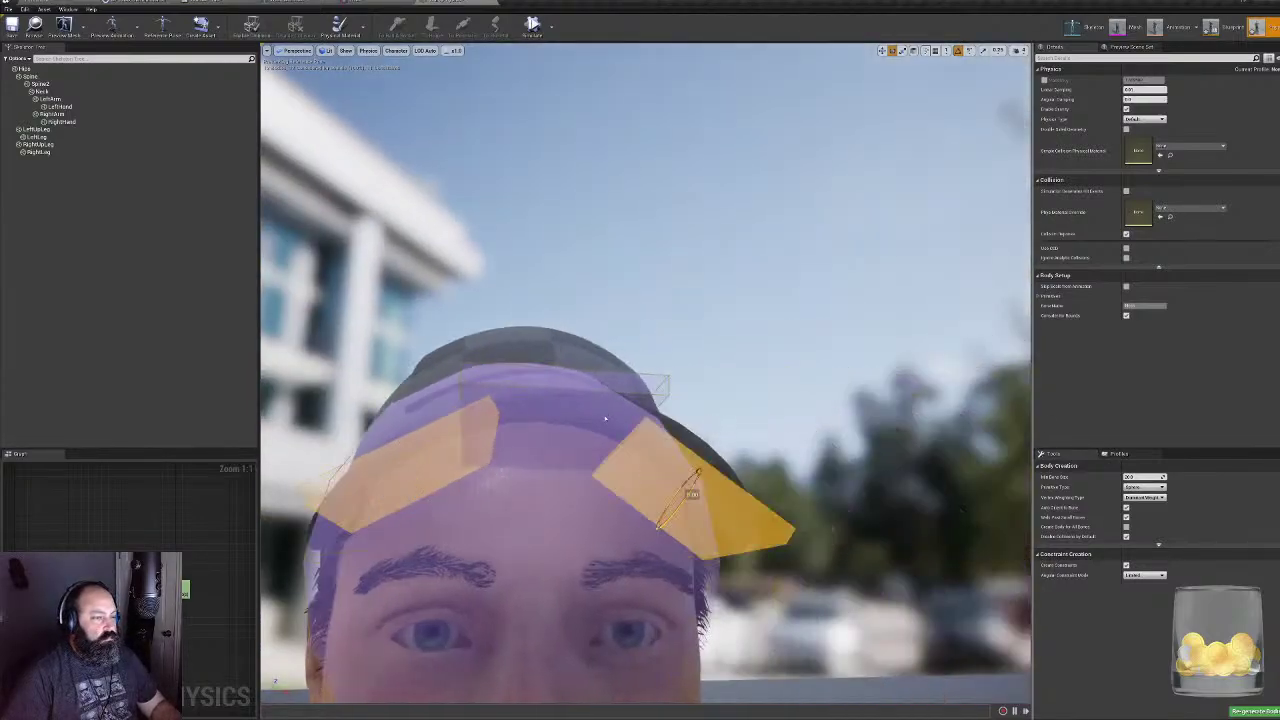
- Add the front brim body to the selection and shift all three brim bodies upward on the cap
left_click(603, 420, "ctrl")
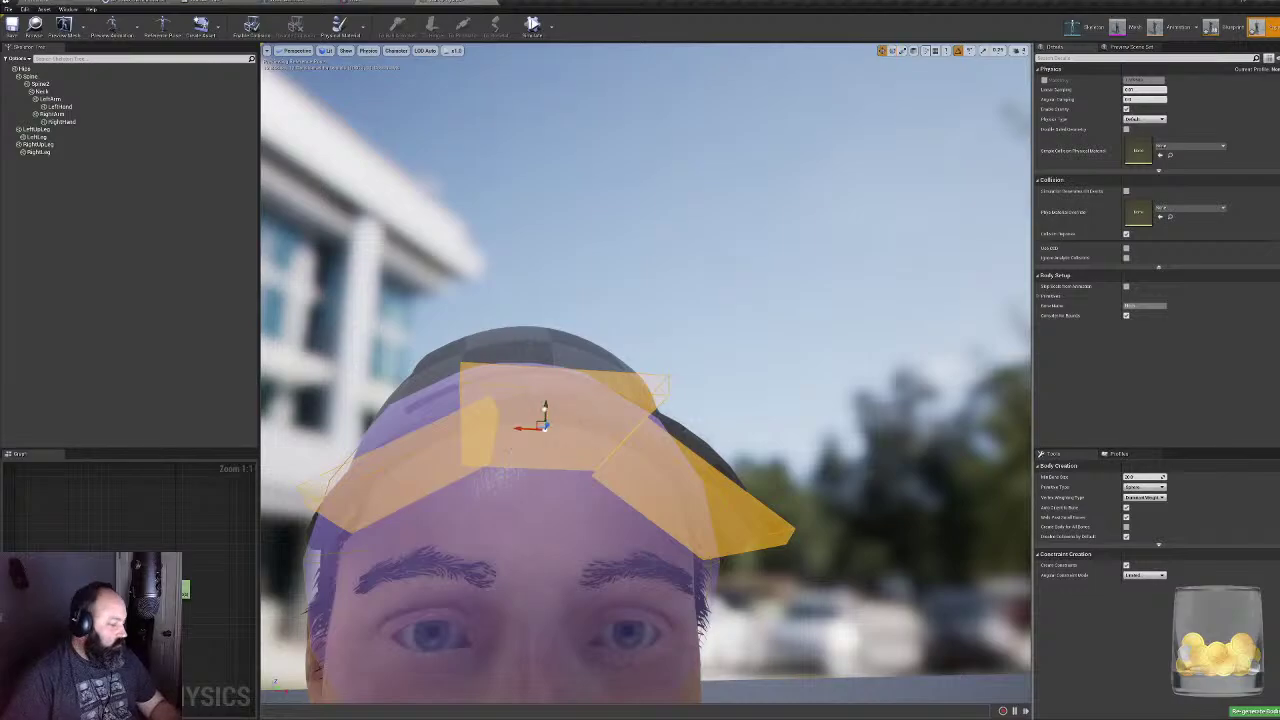
left_click_drag(545, 408, 546, 360)
right_click_drag(546, 360, 856, 375)
left_click_drag(558, 407, 548, 409)
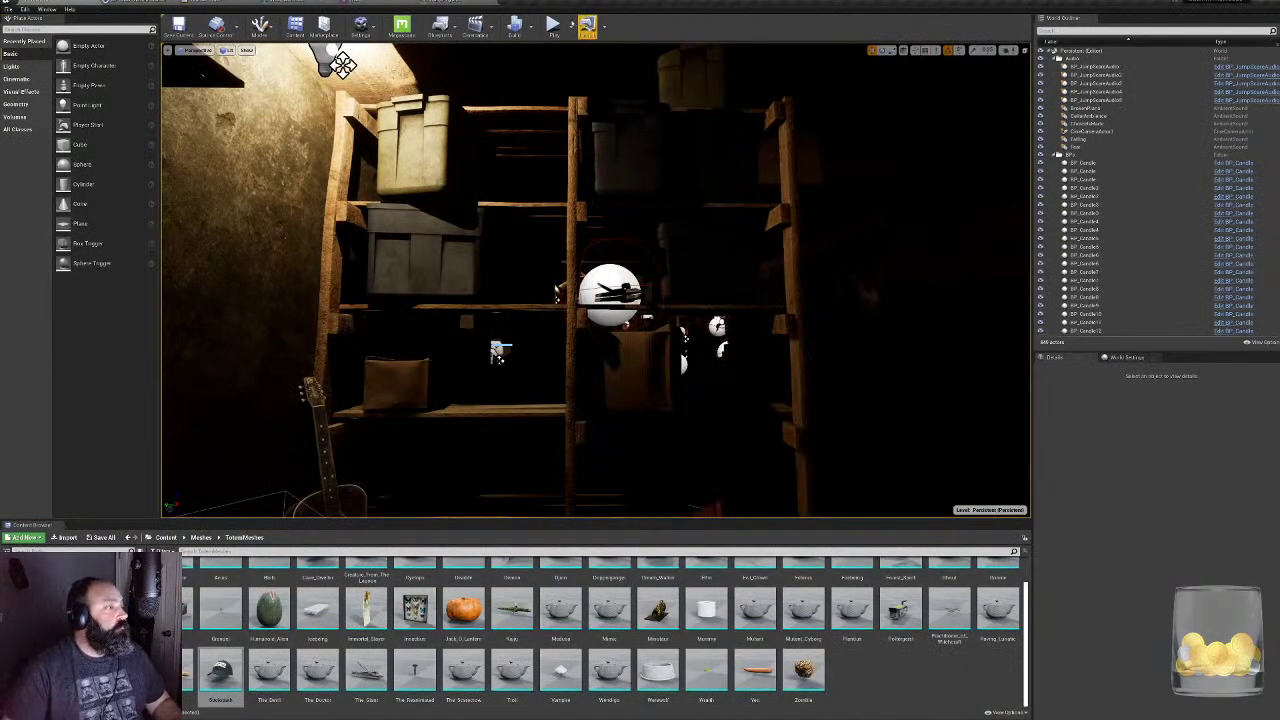
- Play the level with placeholder form entries, walk the character to the shelves to check his cap's shadow, and end the session
left_click(552, 25)
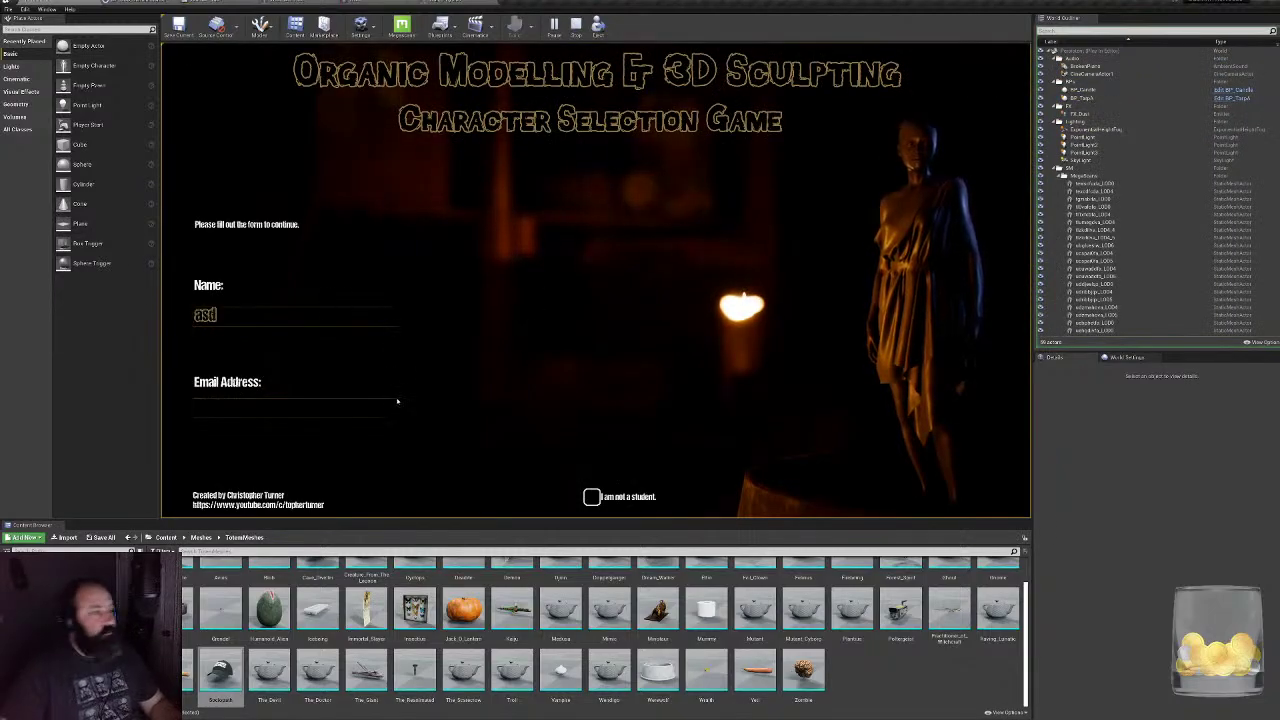
left_click(846, 462)
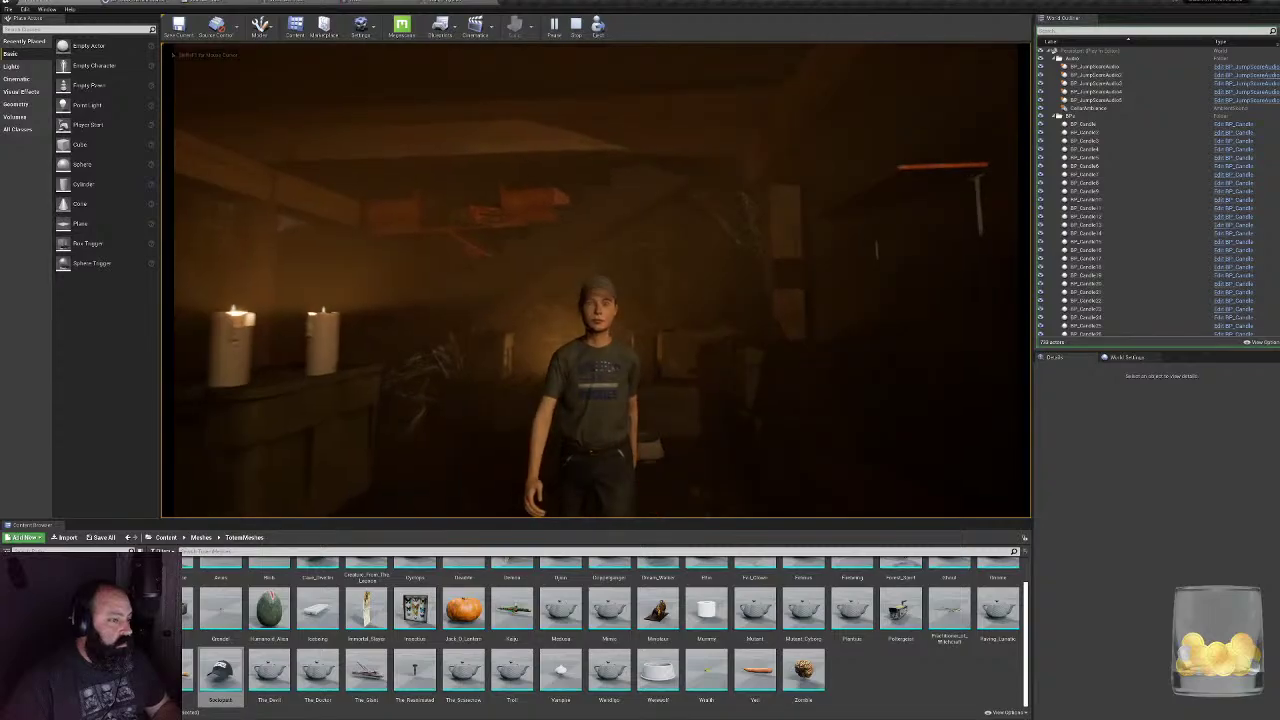
key("s")
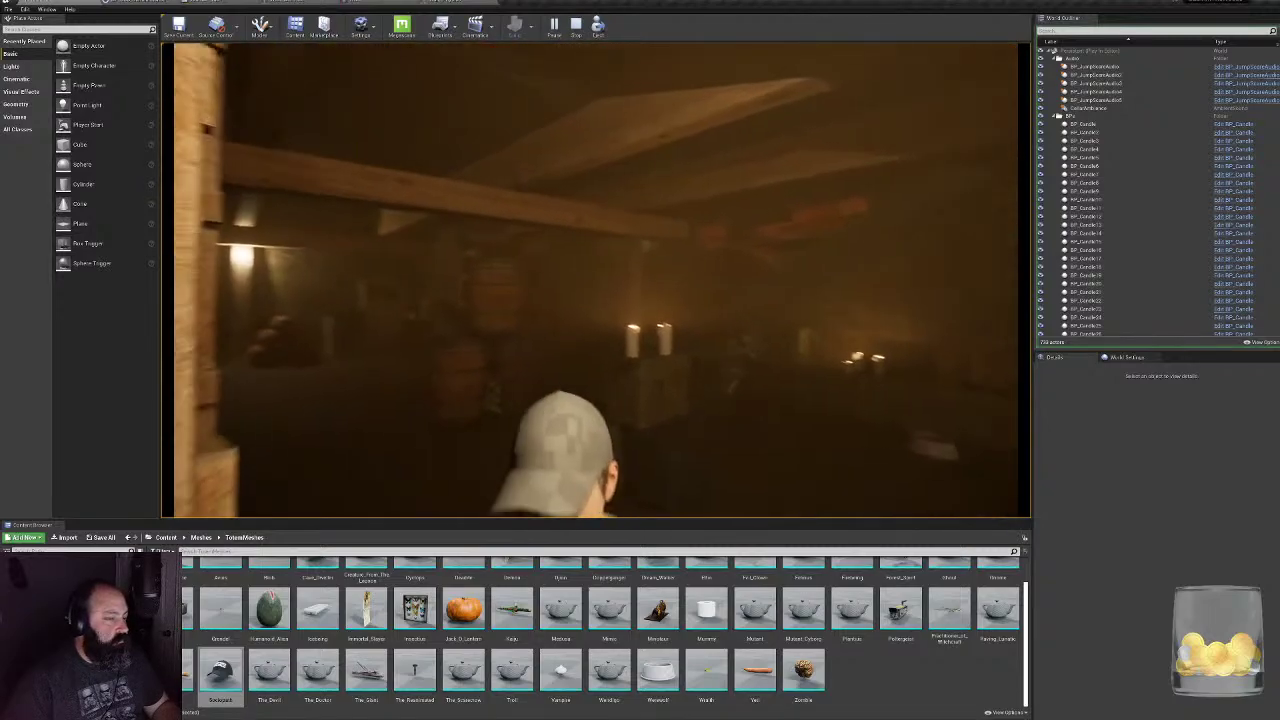
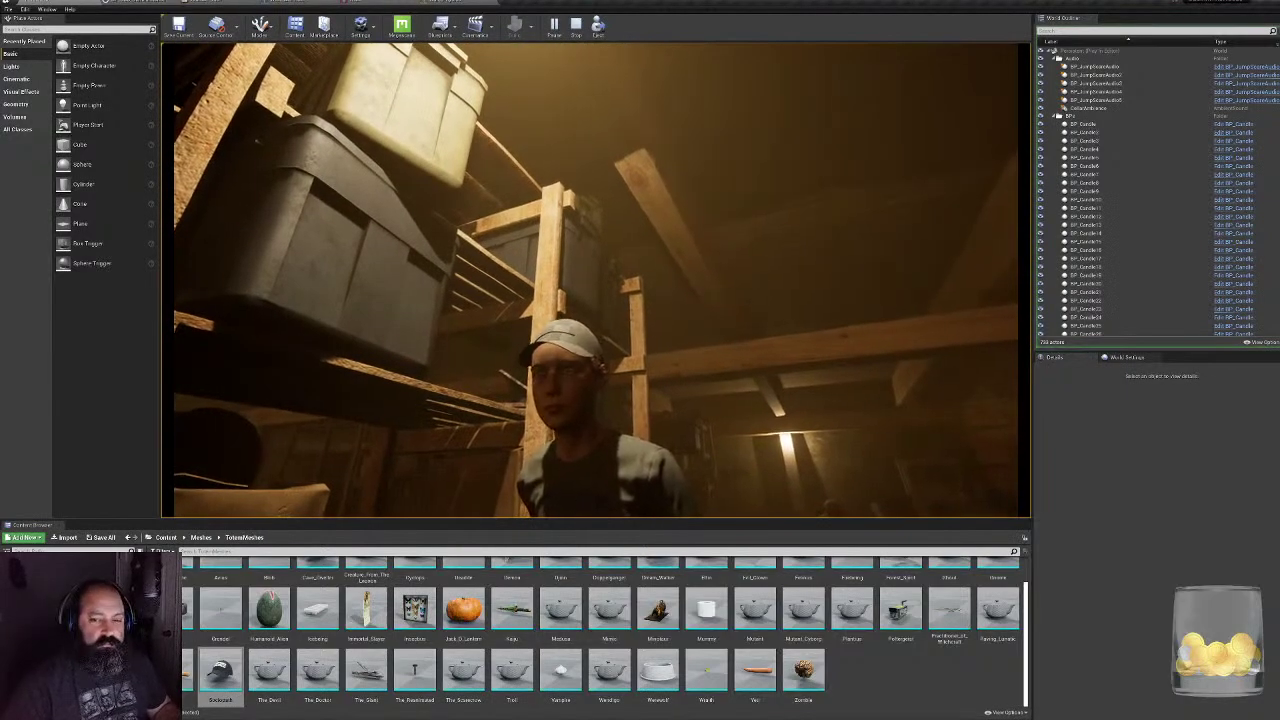
key("Escape")
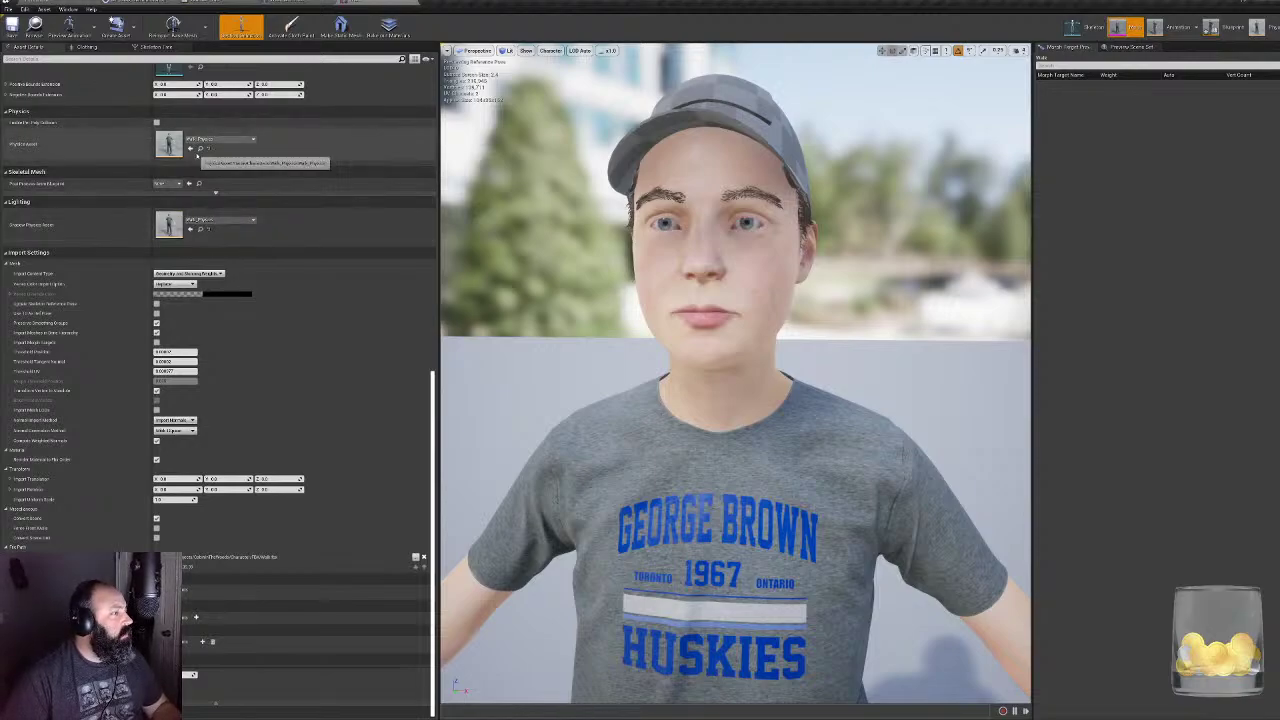
- Clear the Physics Asset and the Shadow Physics Asset from the kid's skeletal mesh and save it
left_click(209, 149)
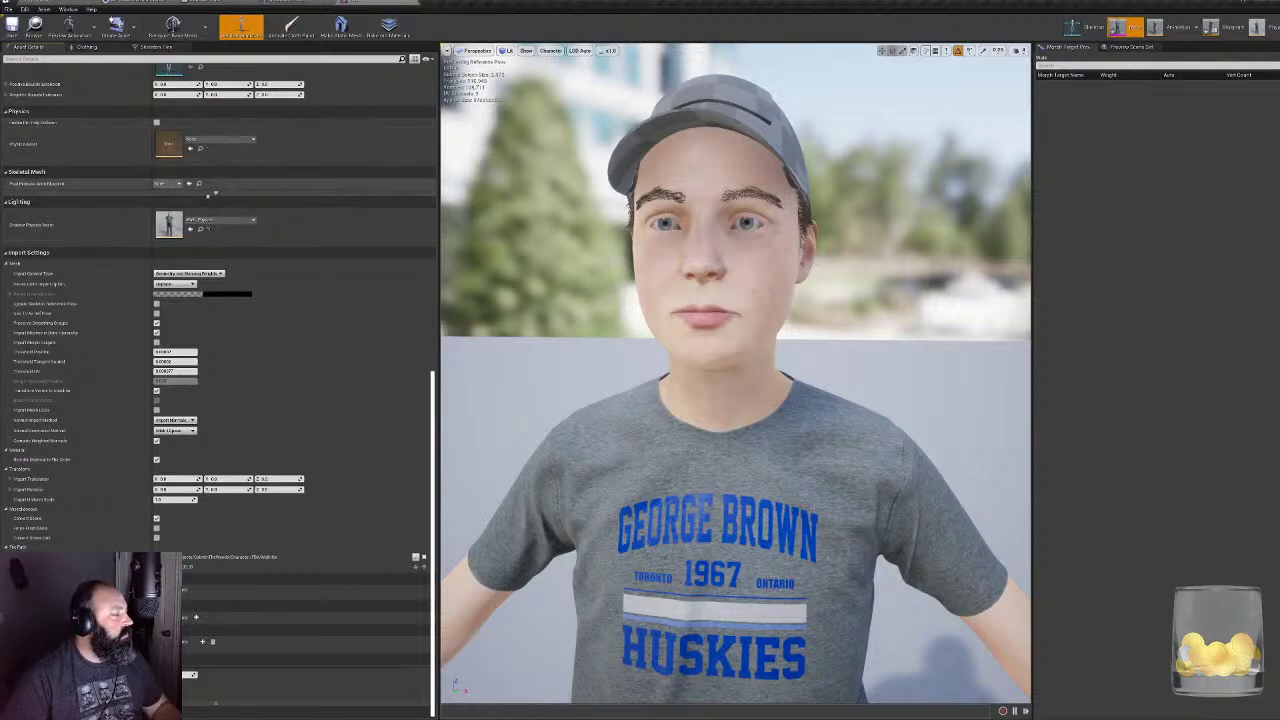
left_click(209, 230)
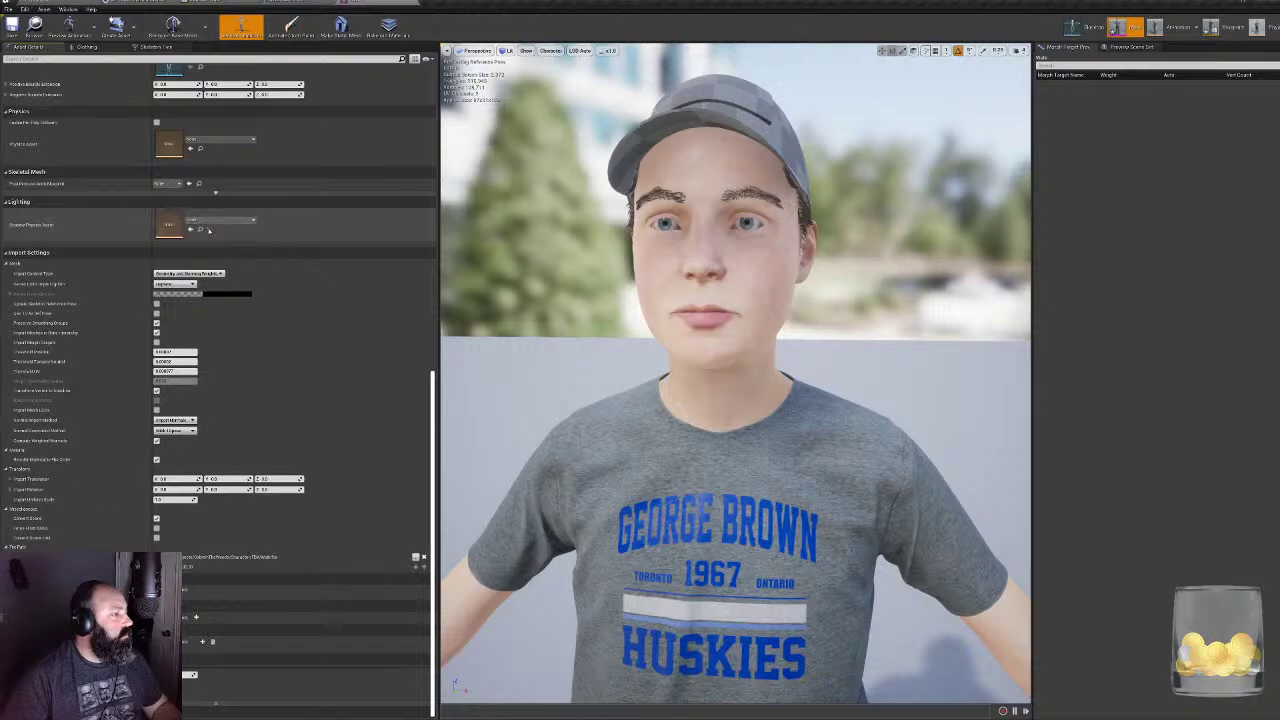
left_click(12, 27)
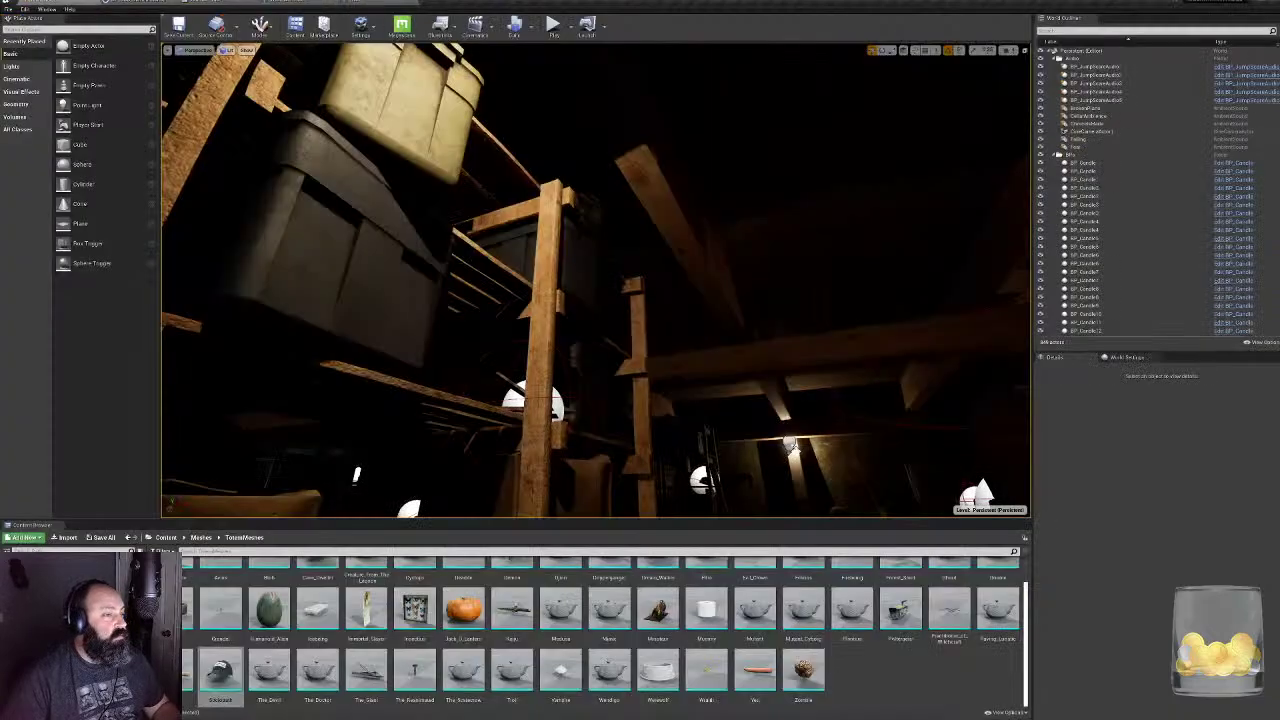
- Play the level in the editor and start the game with "asd" in both the name and e-mail fields
left_click(552, 23)
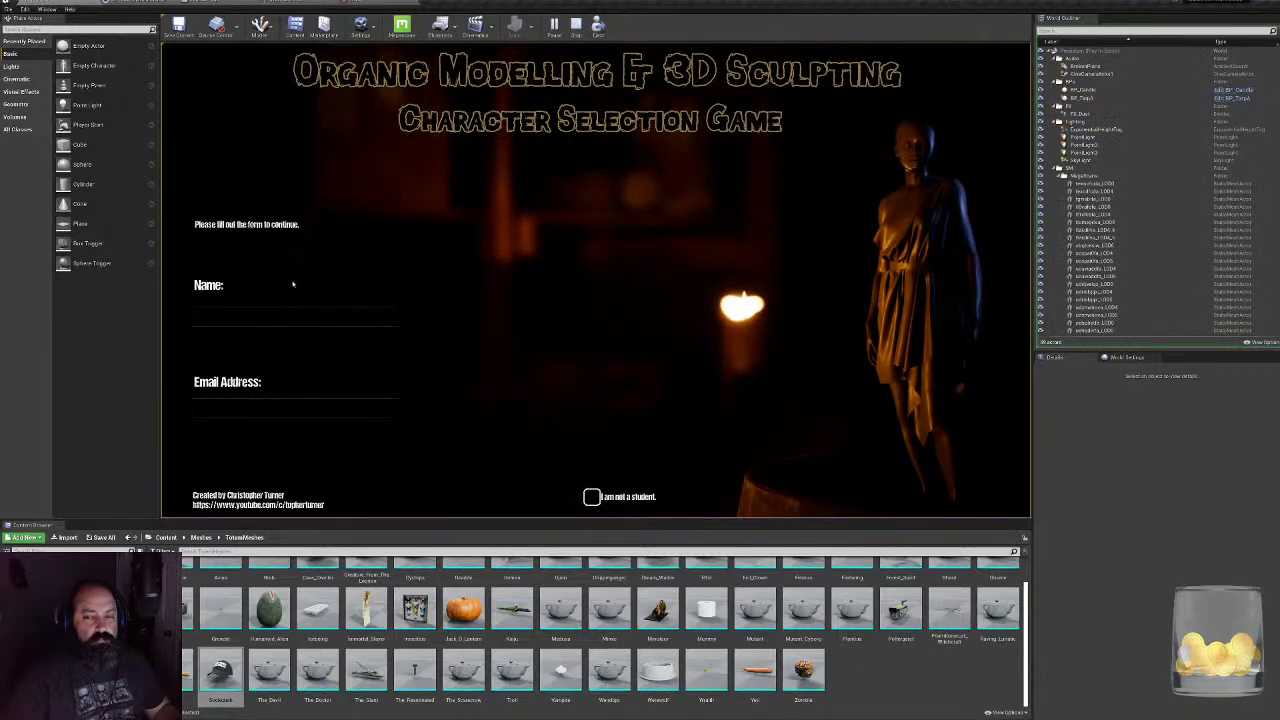
left_click(290, 312)
type("asd")
key("Tab")
type("asd")
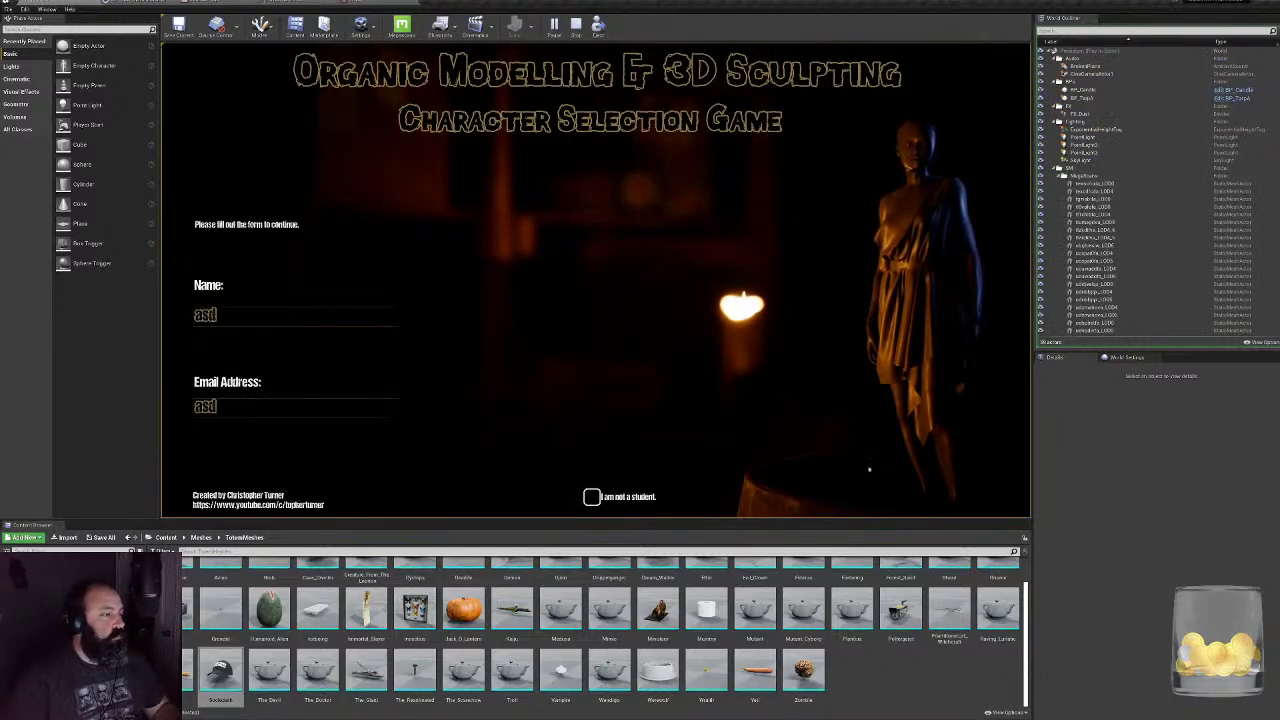
key("Return")
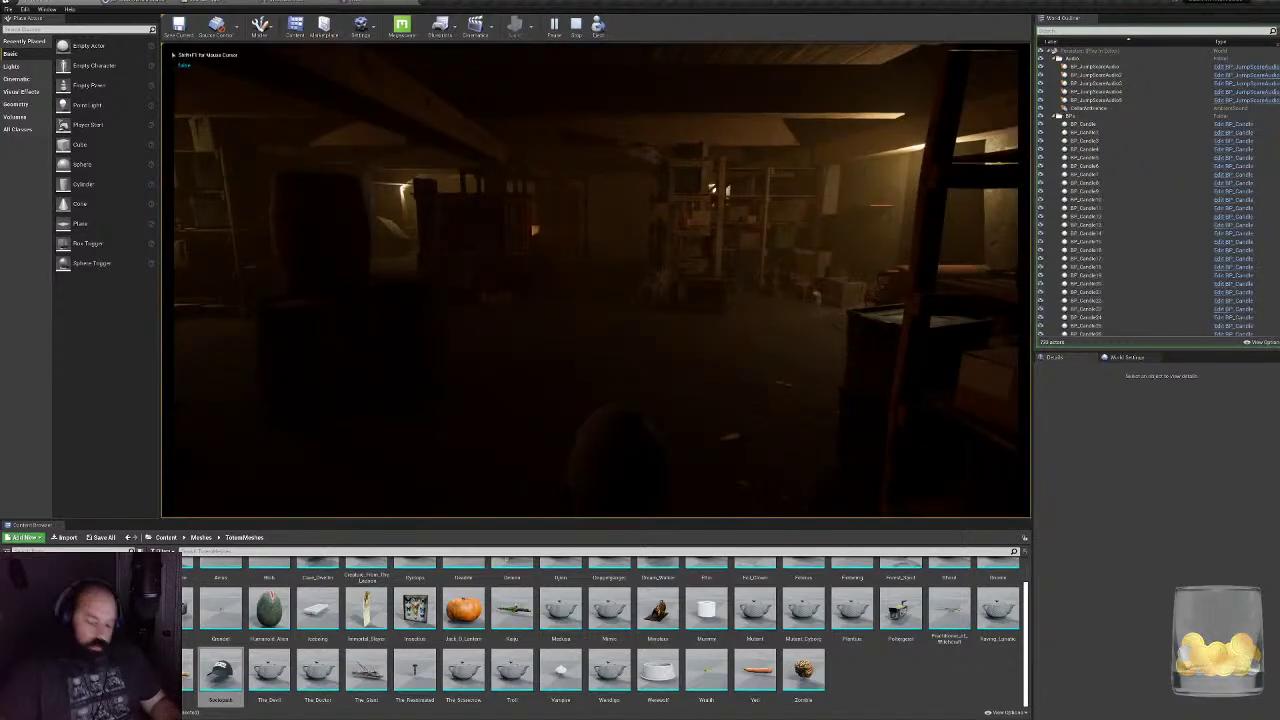
- Walk the character through the cellar to the shelves to check his shading without physics assets, and end the play session
key("w")
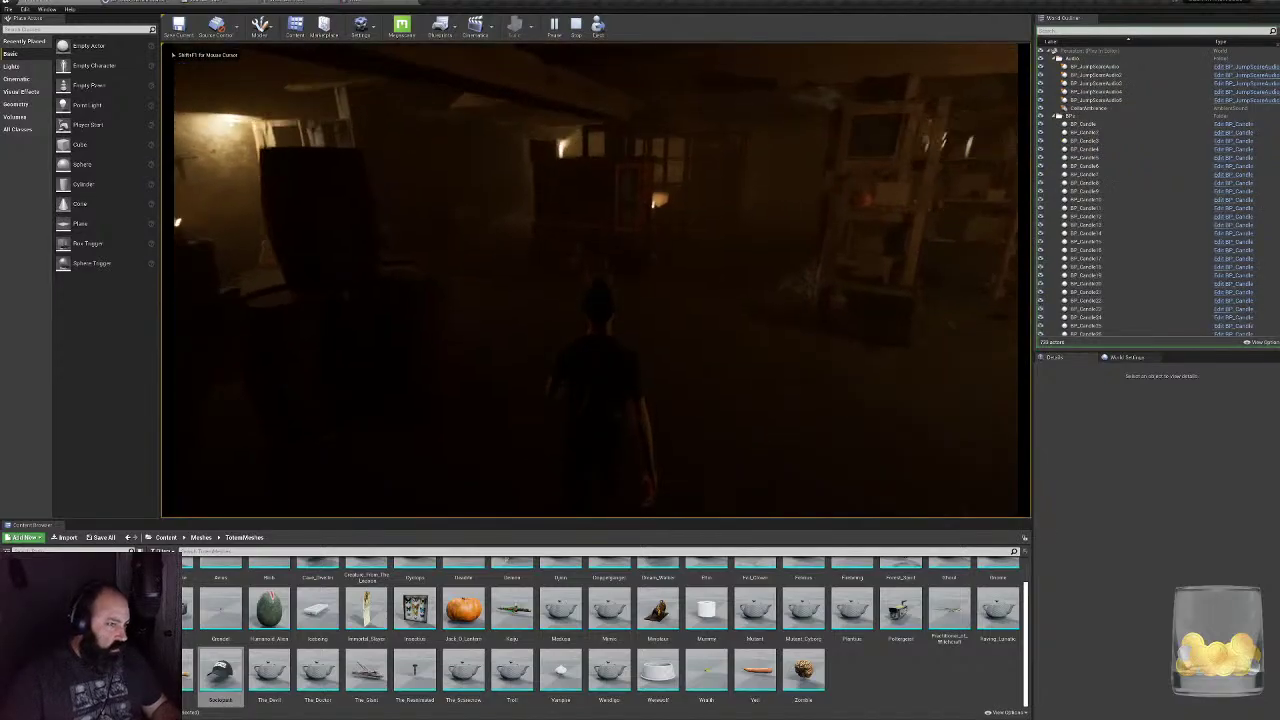
key("w")
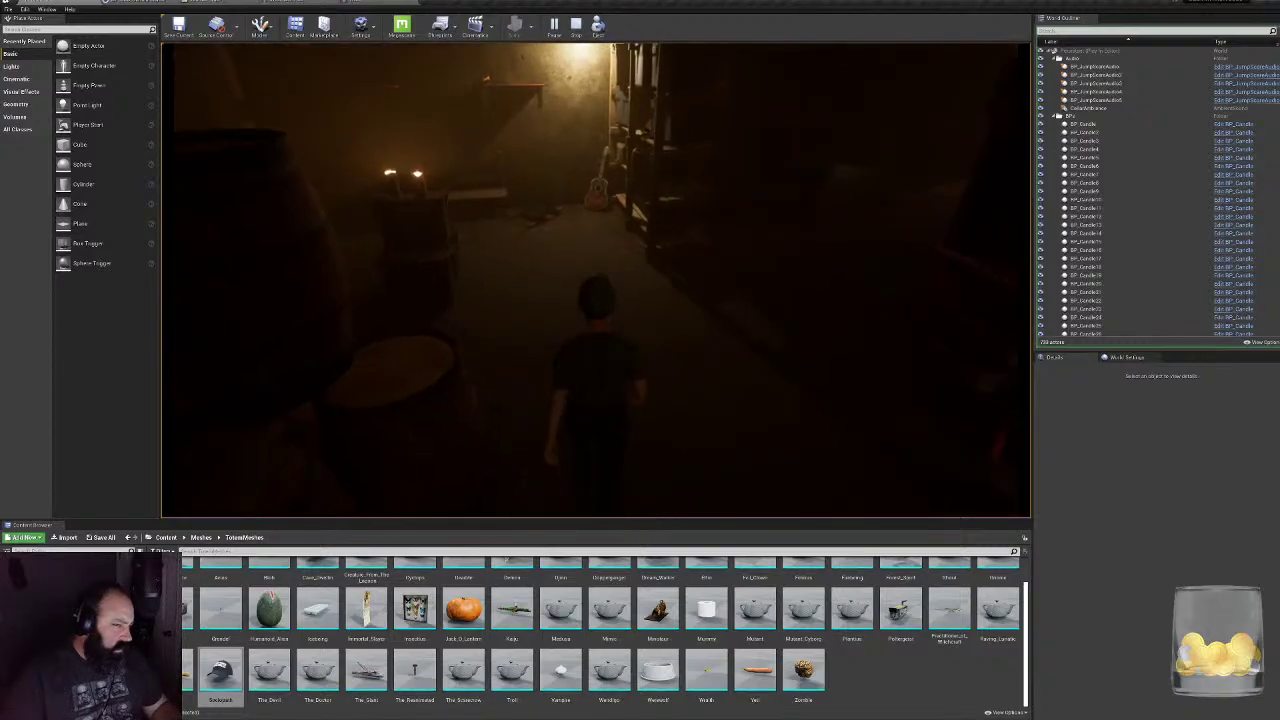
key("w")
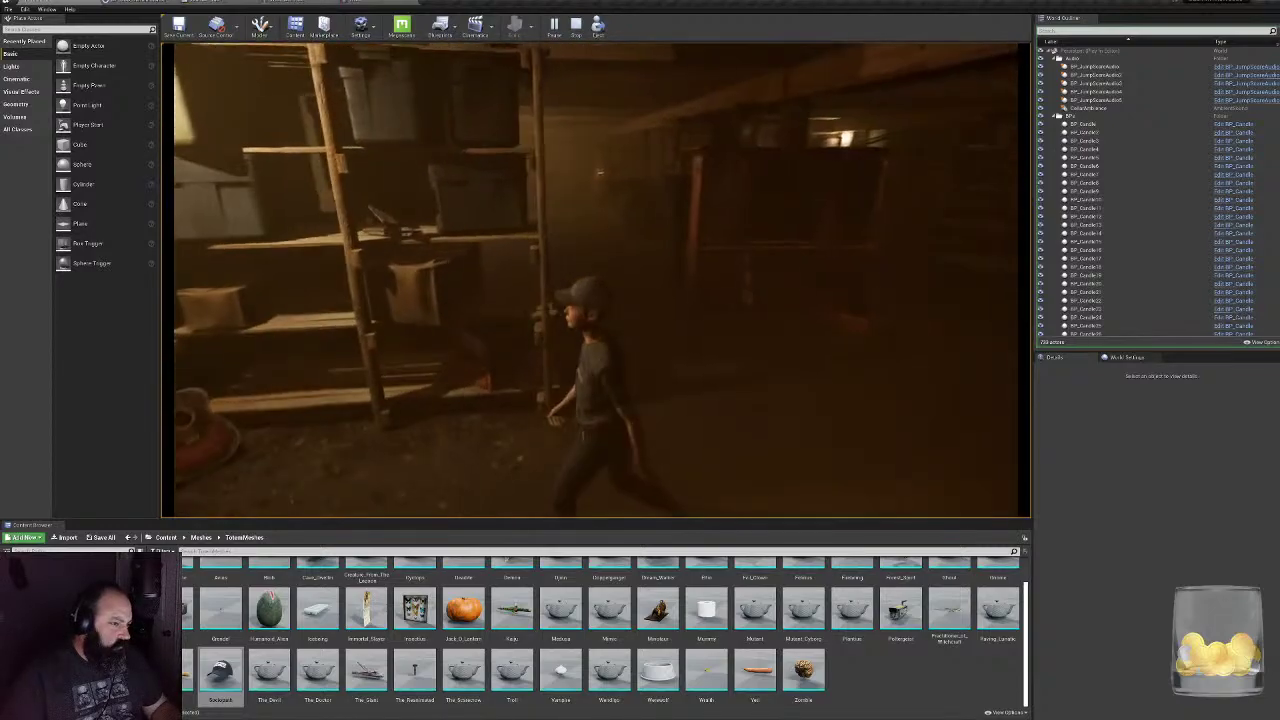
key("s")
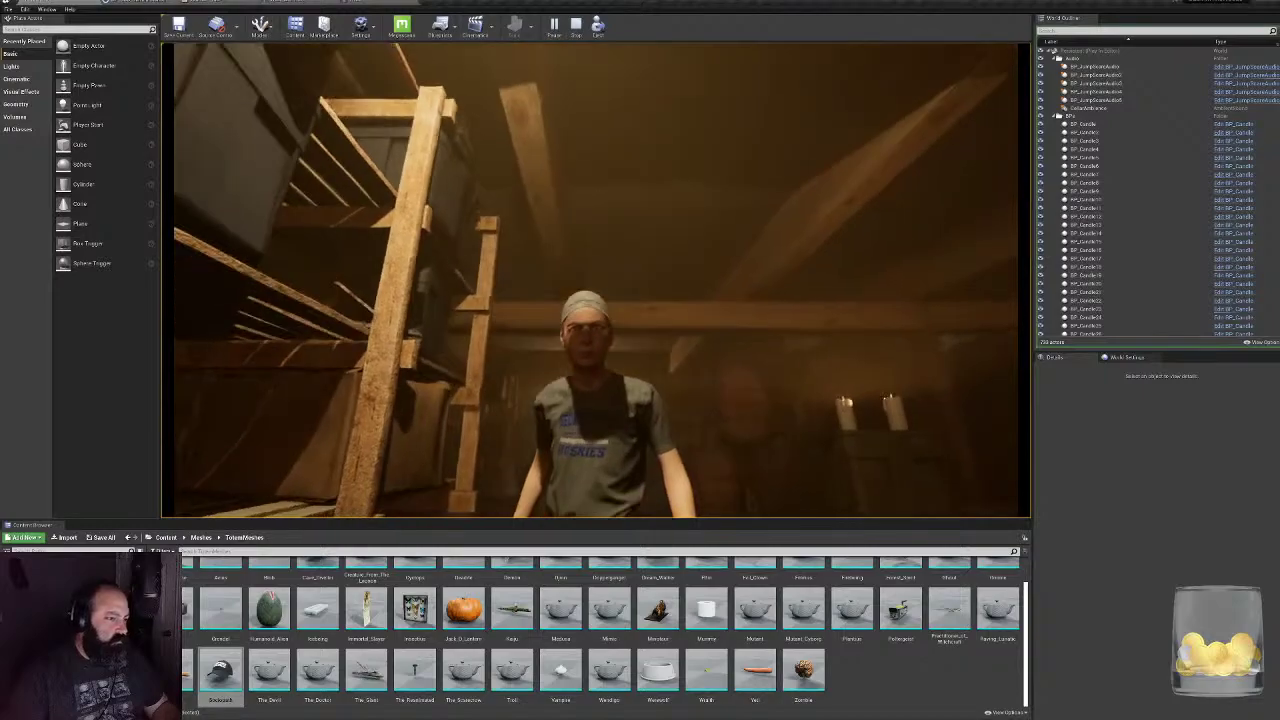
key("w")
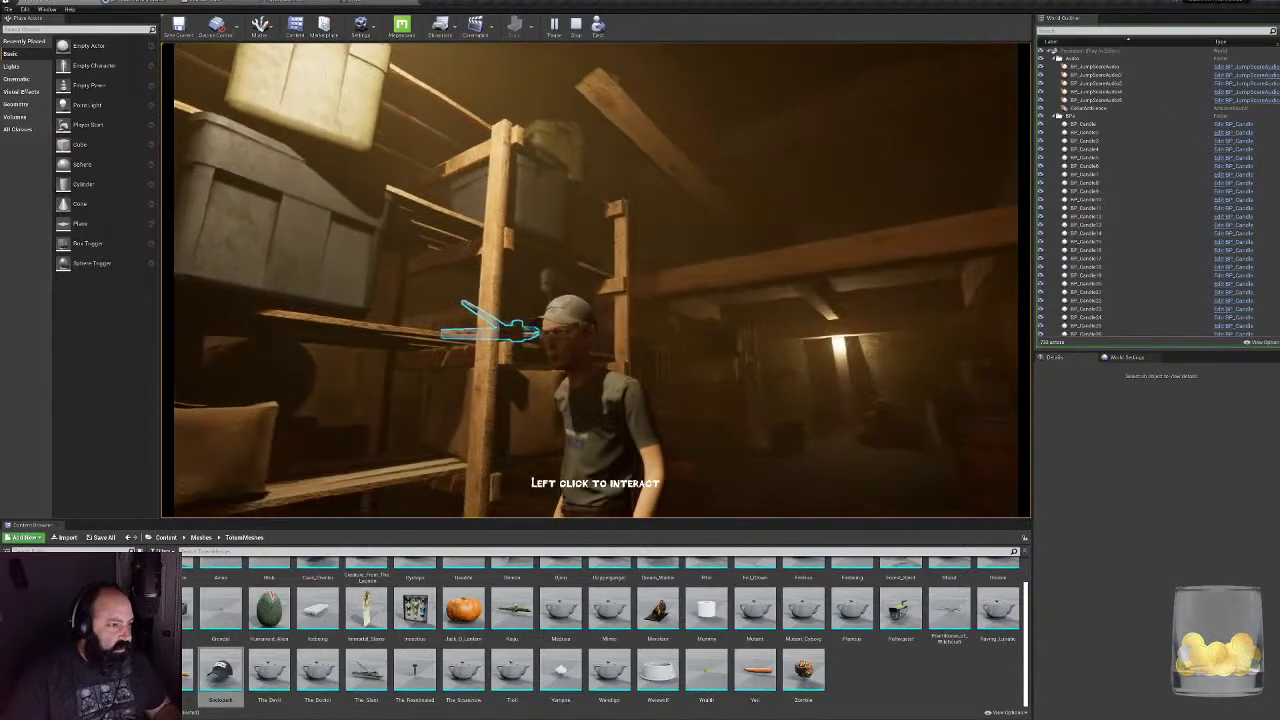
key("Escape")
- Switch to 3ds Max and open the file selection for importing a model
key("super")
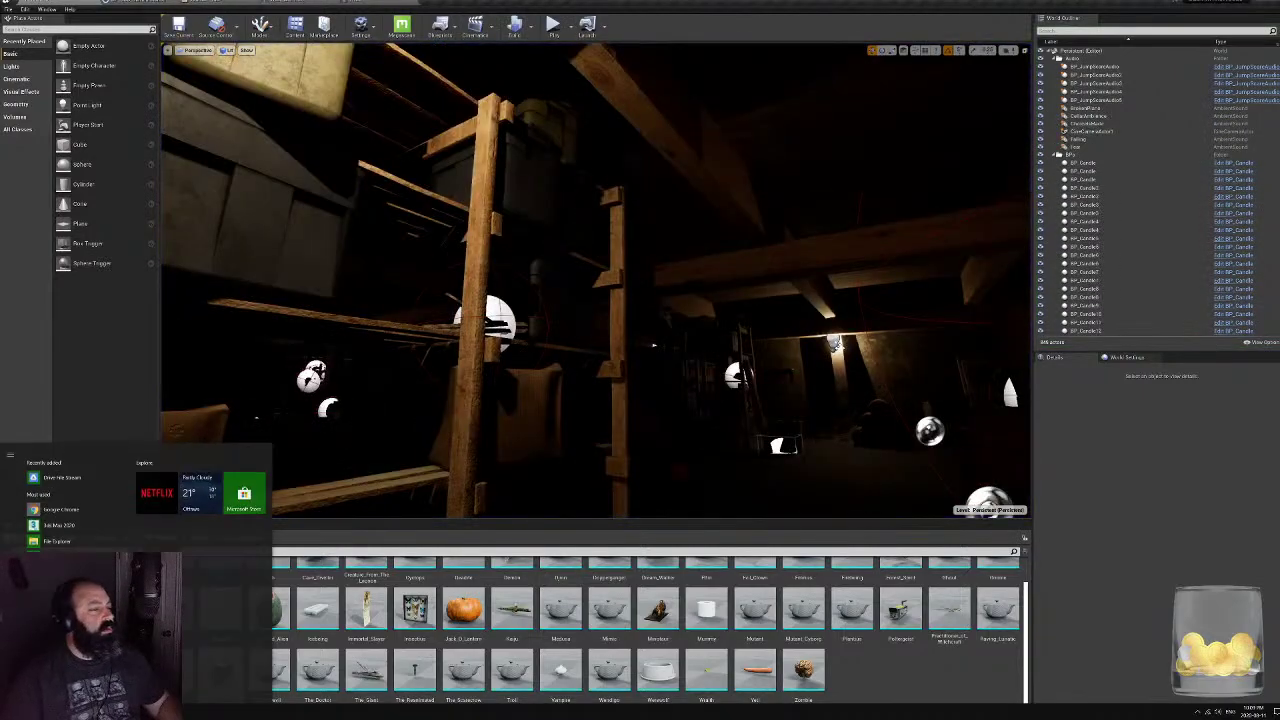
key("Escape")
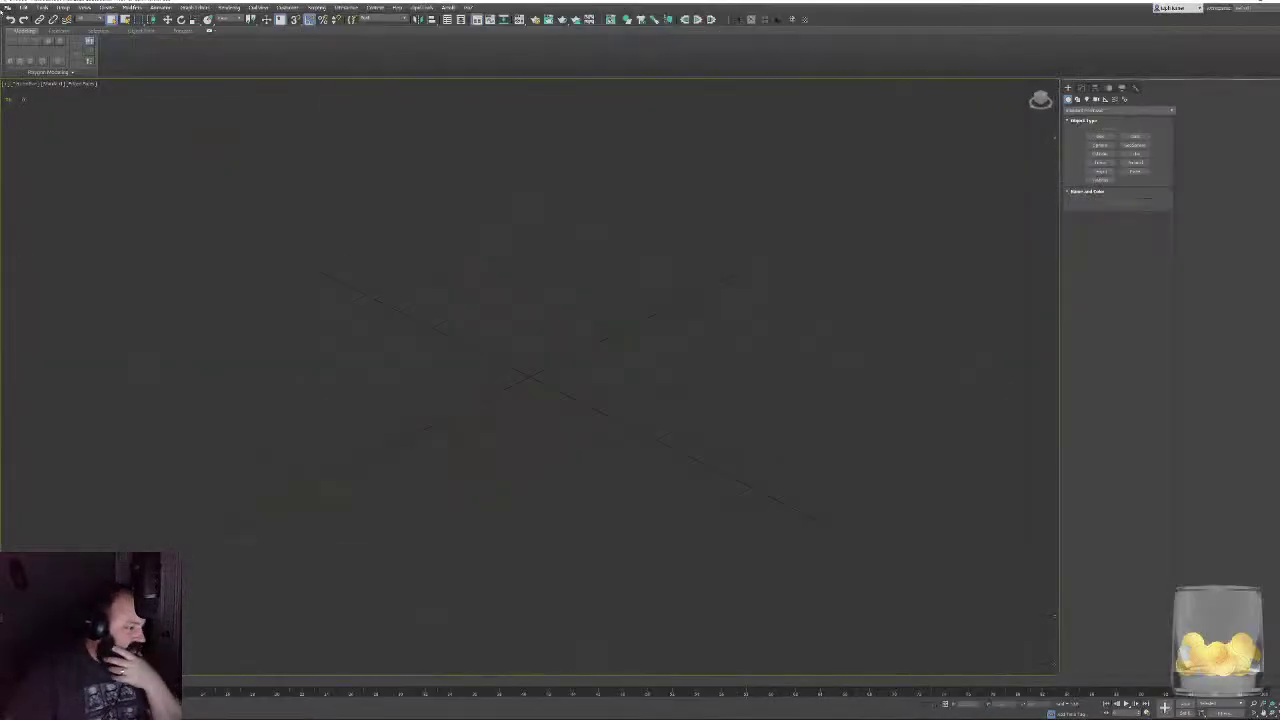
left_click(8, 8)
mouse_move(60, 115)
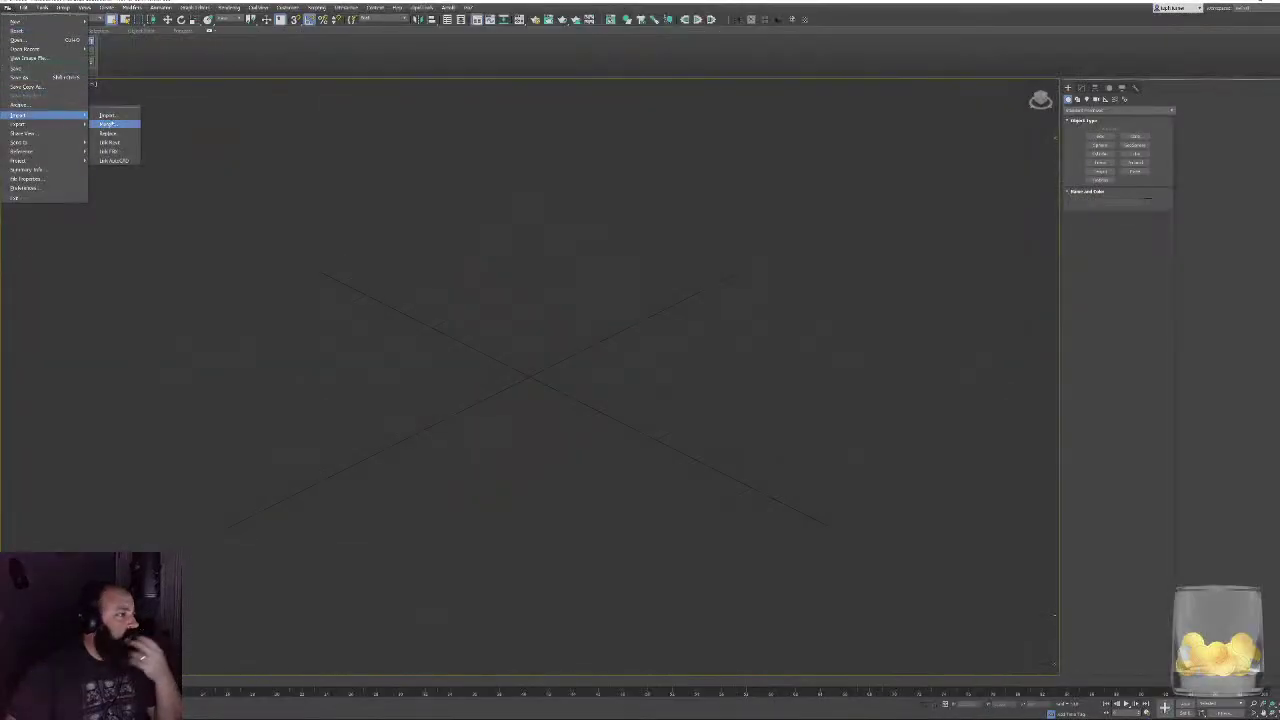
left_click(112, 116)
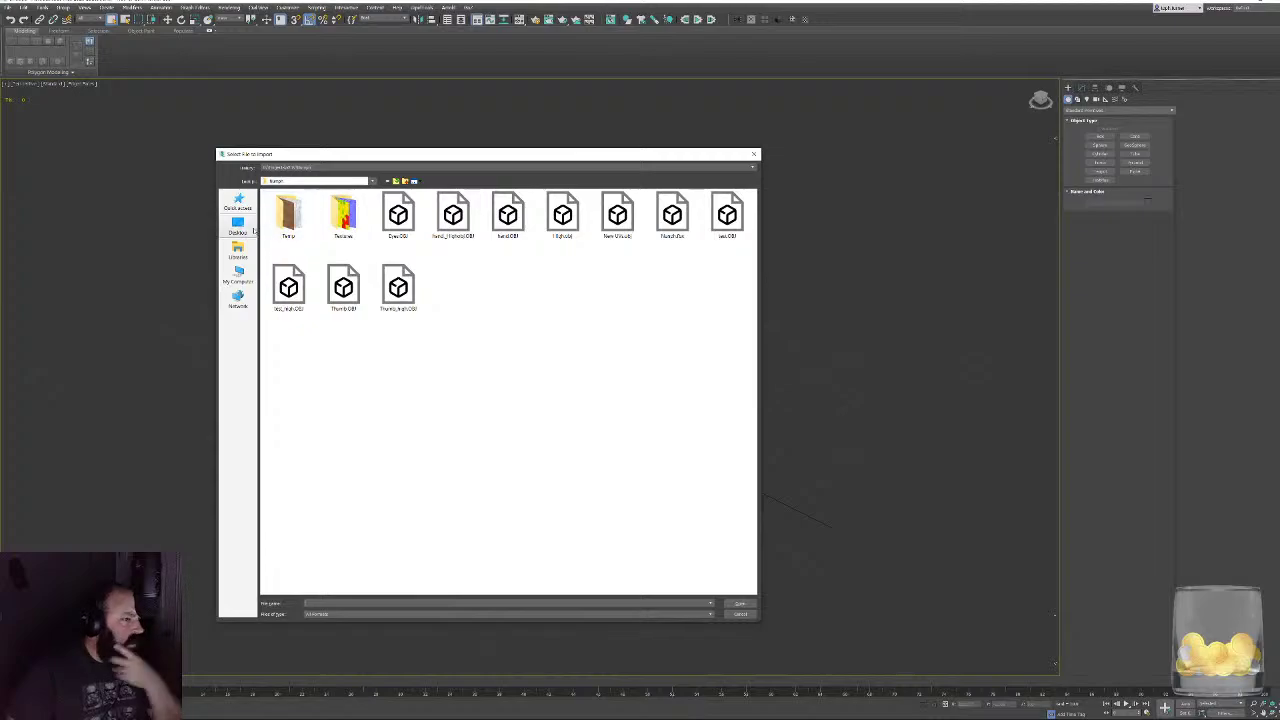
- Browse from the desktop's Projects shortcut to the Character folder of the game project for the import
left_click(250, 228)
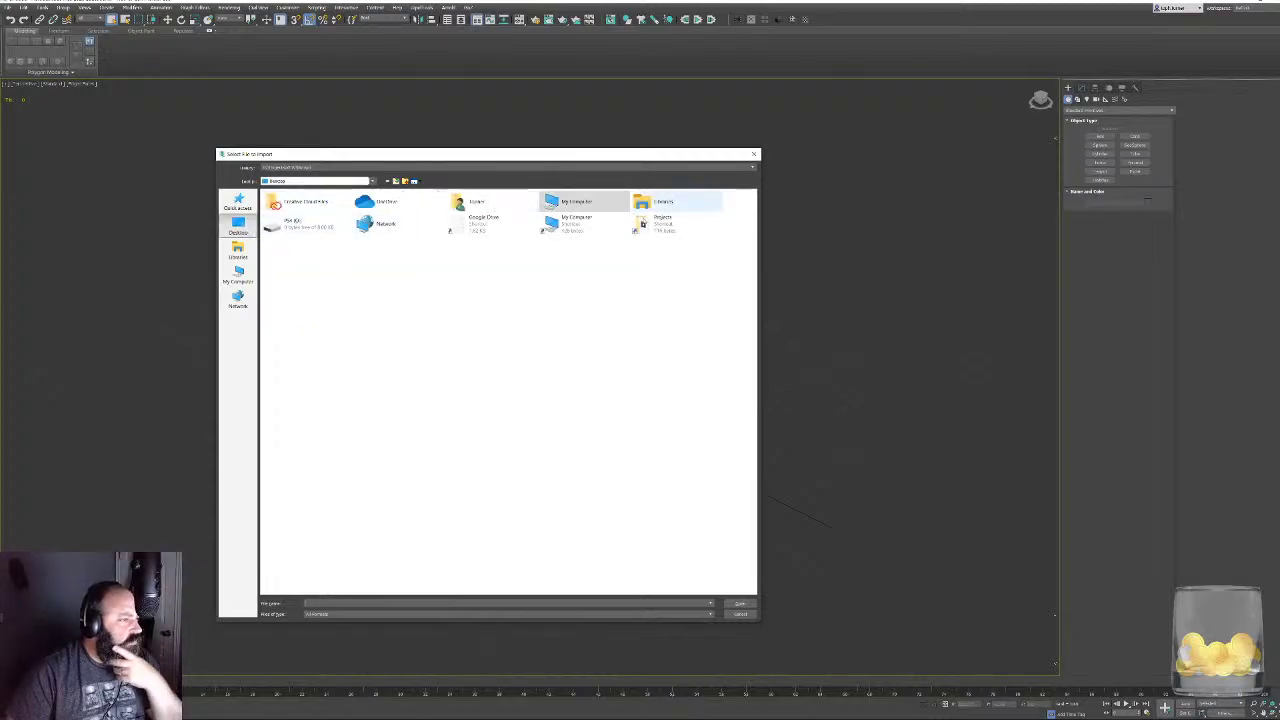
double_click(645, 224)
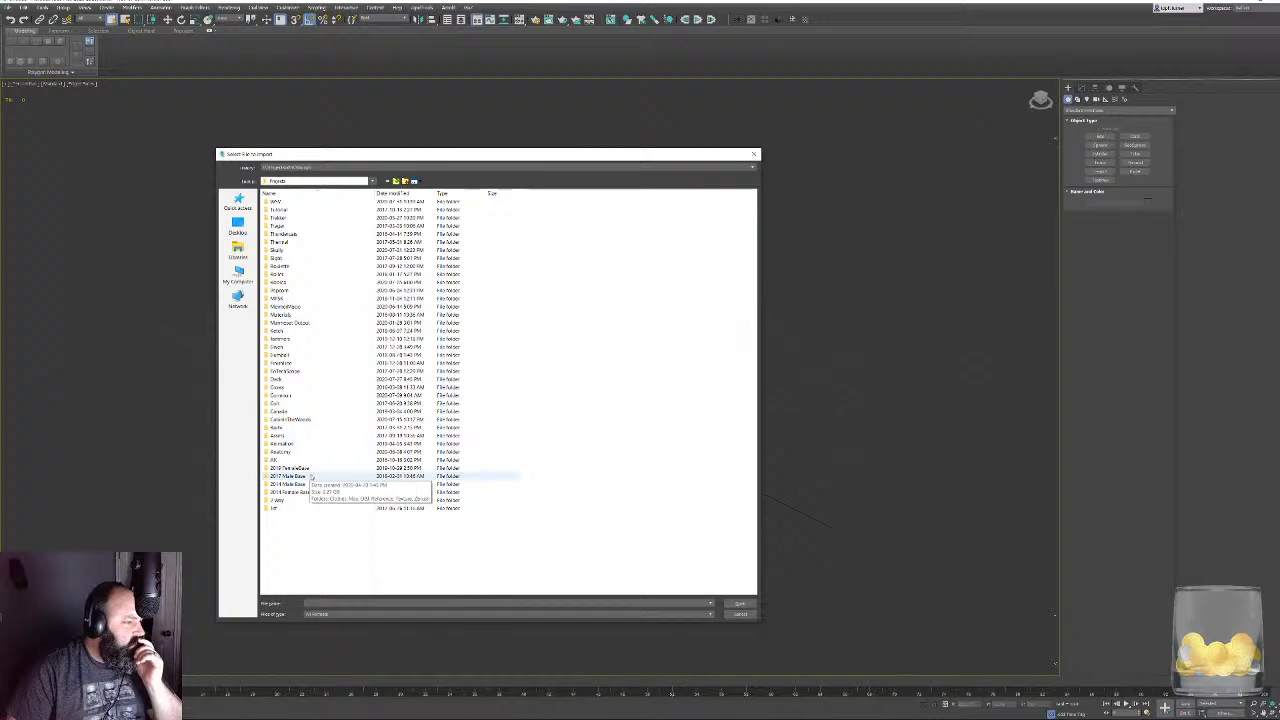
double_click(288, 419)
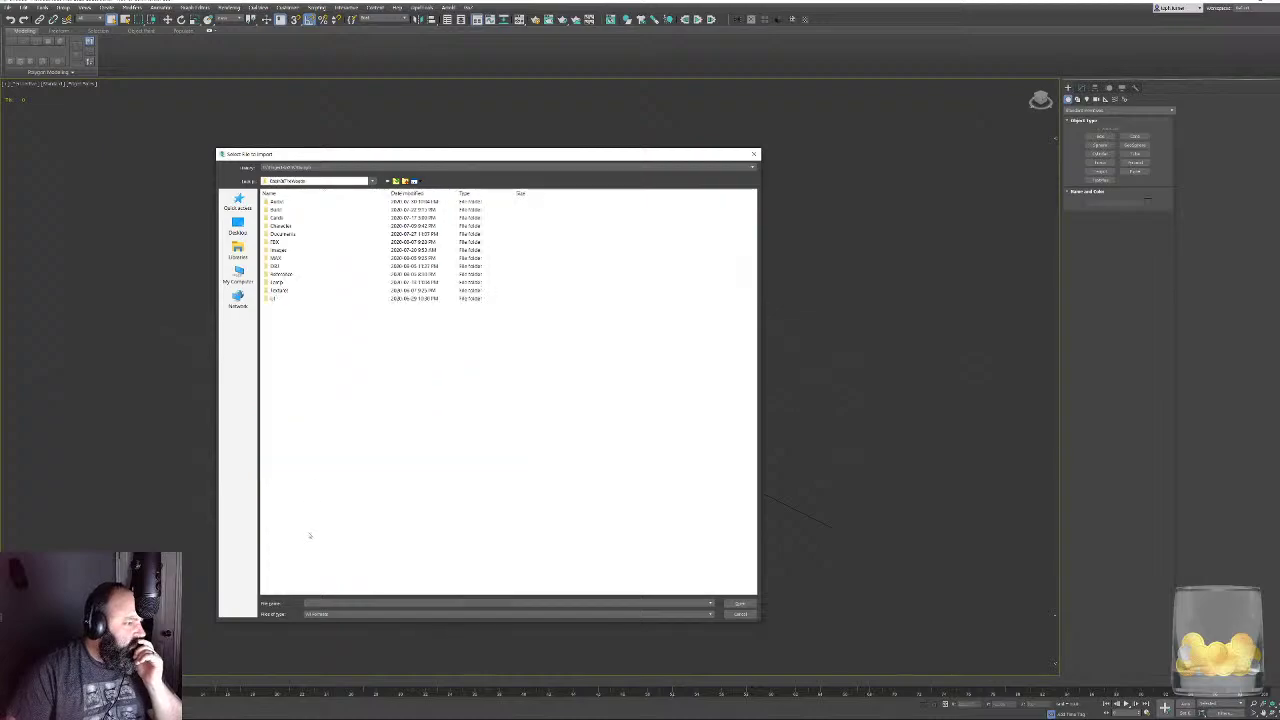
double_click(290, 225)
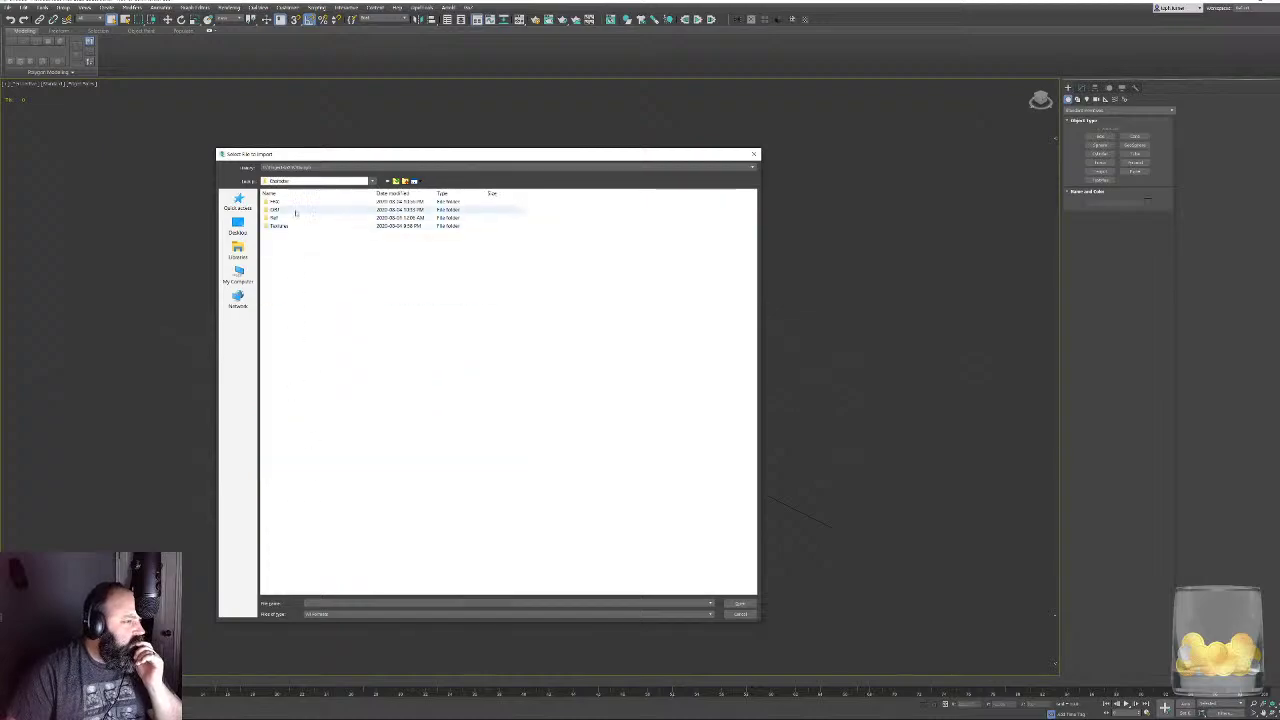
- Import the Kid character file from the FBX folder, keeping the current import options
left_click(282, 202)
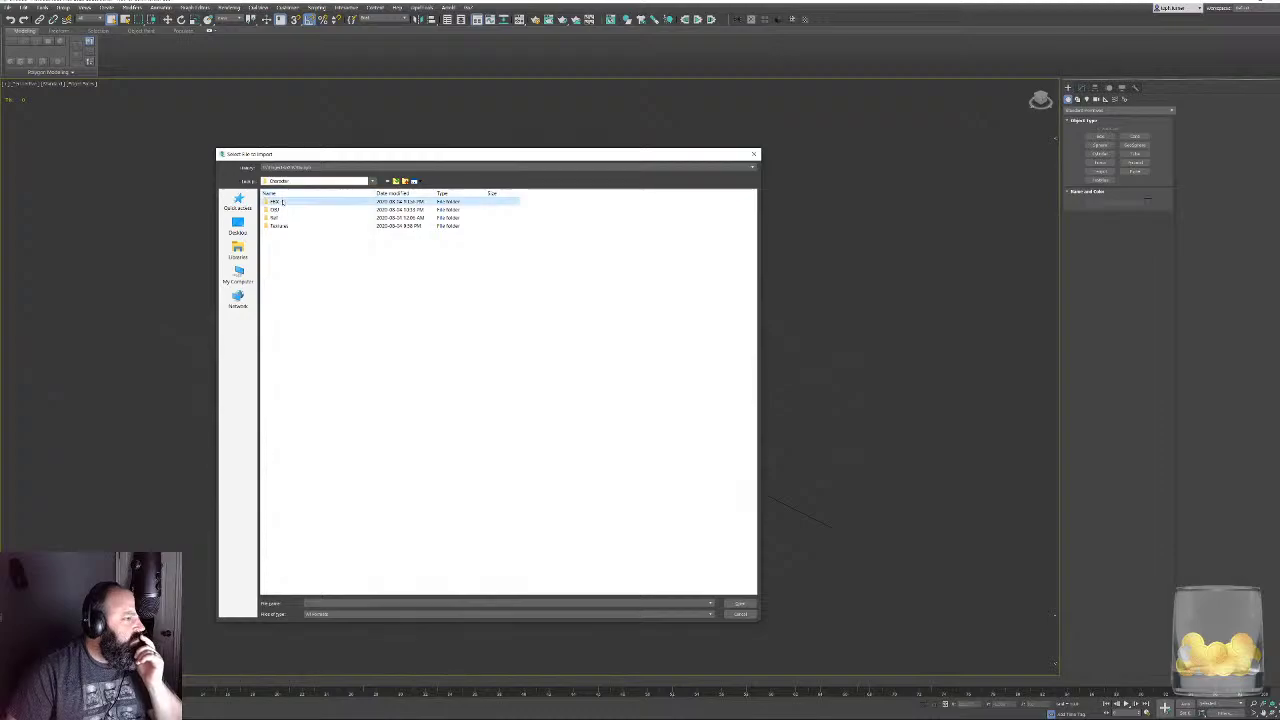
double_click(282, 202)
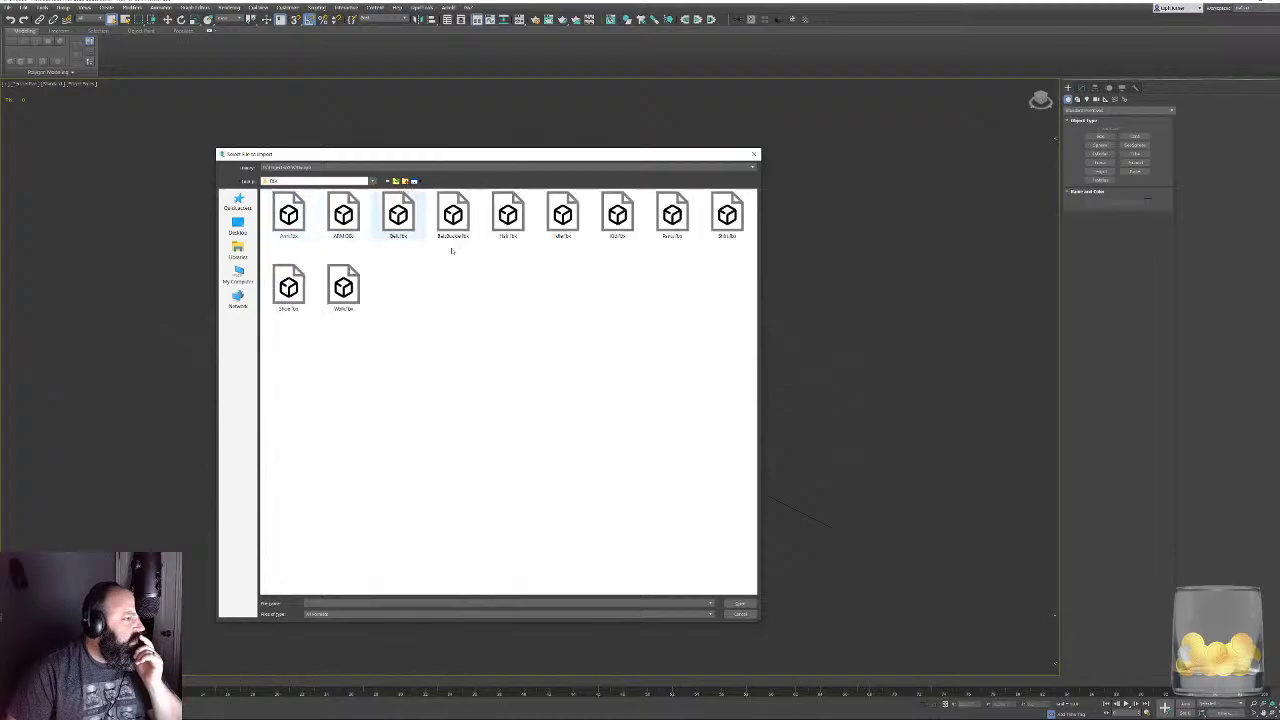
double_click(633, 214)
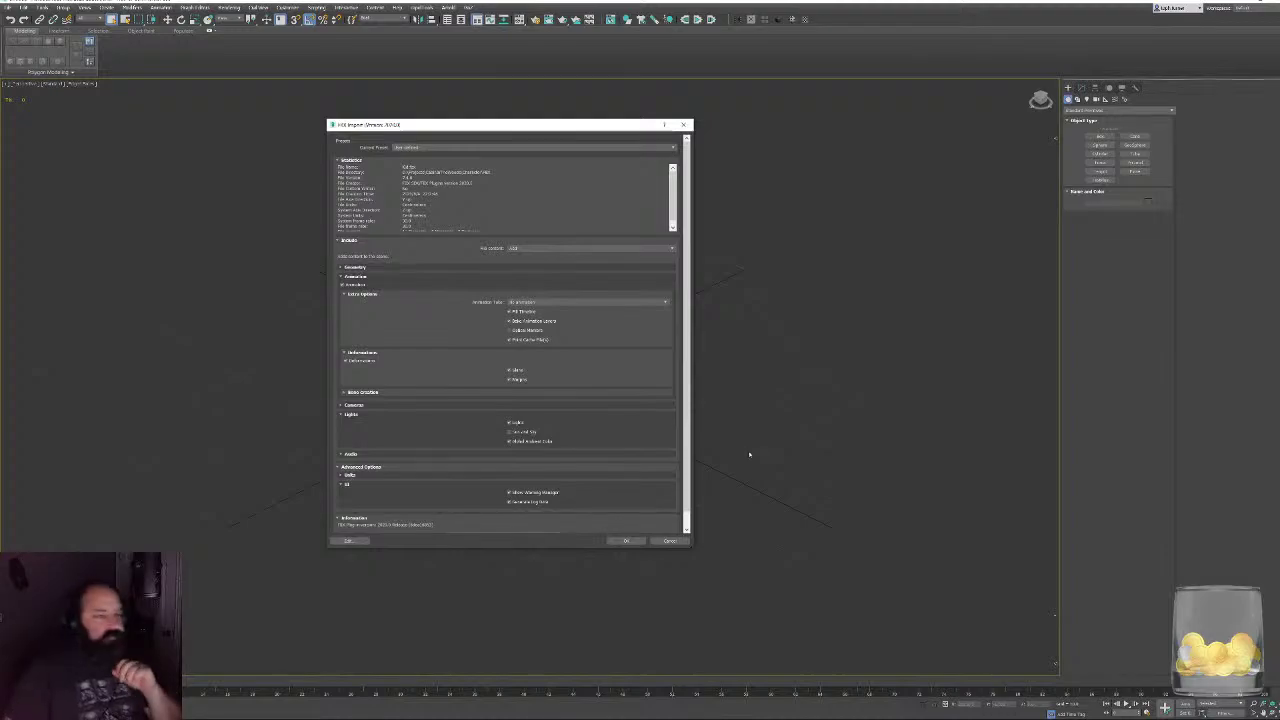
left_click(625, 541)
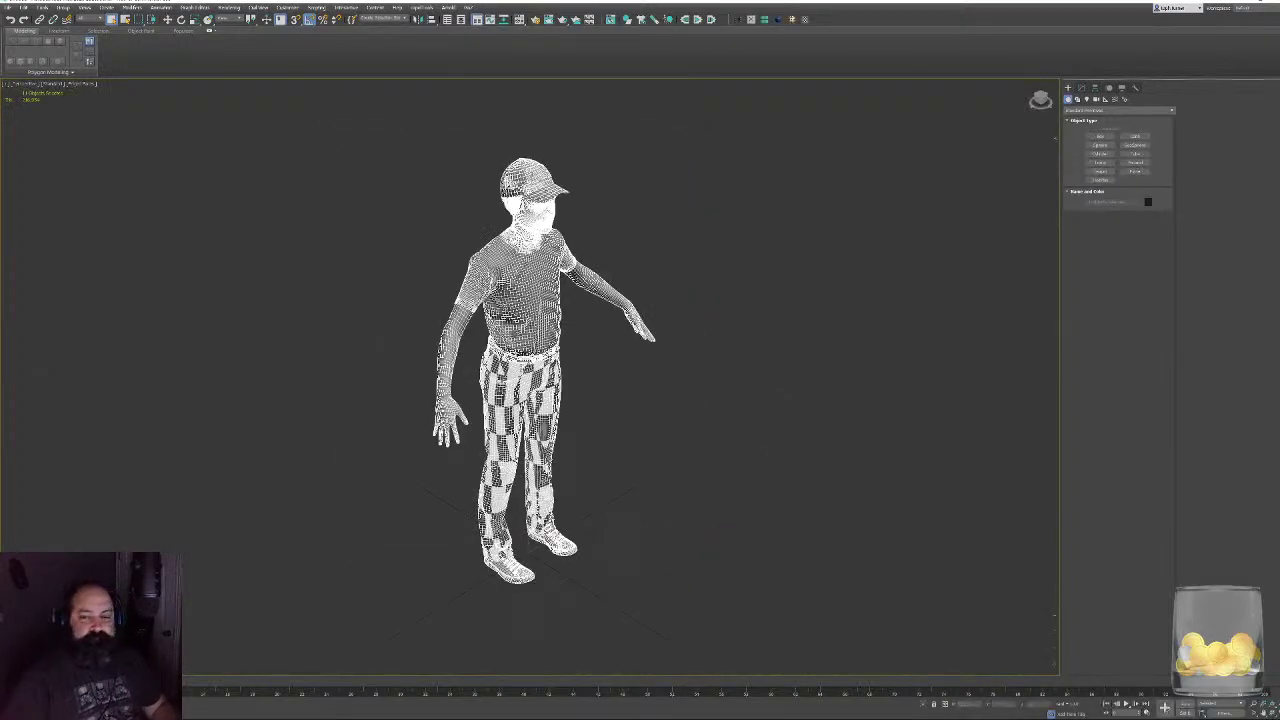
- Select the character's cap and isolate it from the rest of the body
middle_click_drag(651, 231, 638, 217, "alt")
mouse_move(638, 217)
middle_mouse_down()
mouse_move(666, 314)
mouse_move(623, 286)
mouse_move(654, 251)
middle_mouse_up()
scroll(623, 286, "up", 5)
scroll(623, 286, "up", 5)
left_click(654, 251)
left_click(473, 249)
key("alt+q")
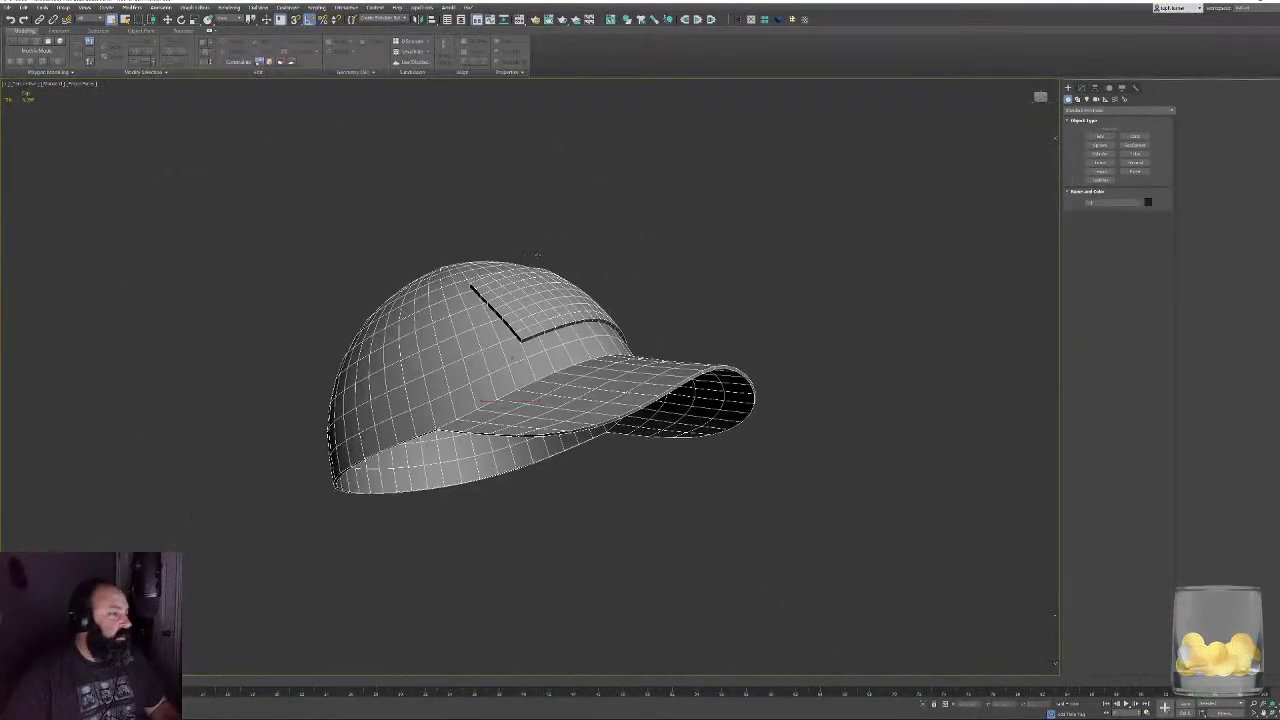
- Examine the isolated cap's underside, interior wireframe and modifier stack
middle_click_drag(537, 263, 405, 462, "alt")
scroll(489, 282, "up", 5)
scroll(617, 297, "down", 5)
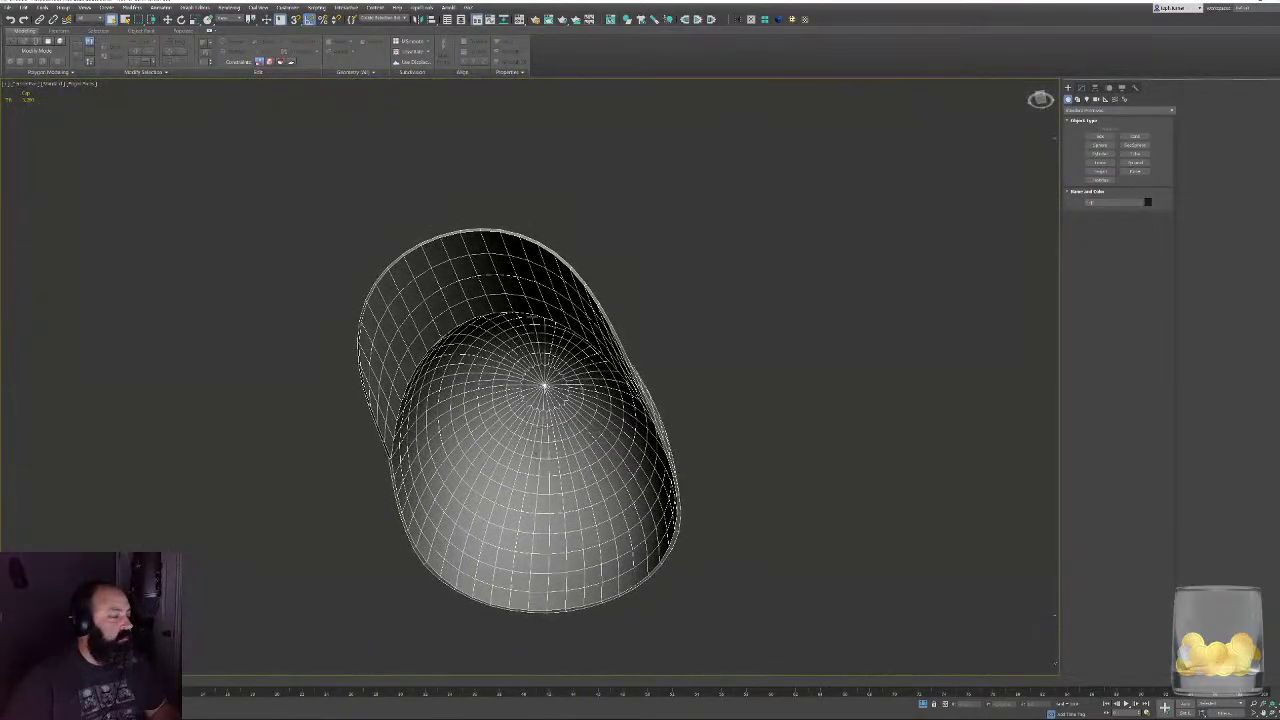
middle_click_drag(700, 285, 568, 291, "alt")
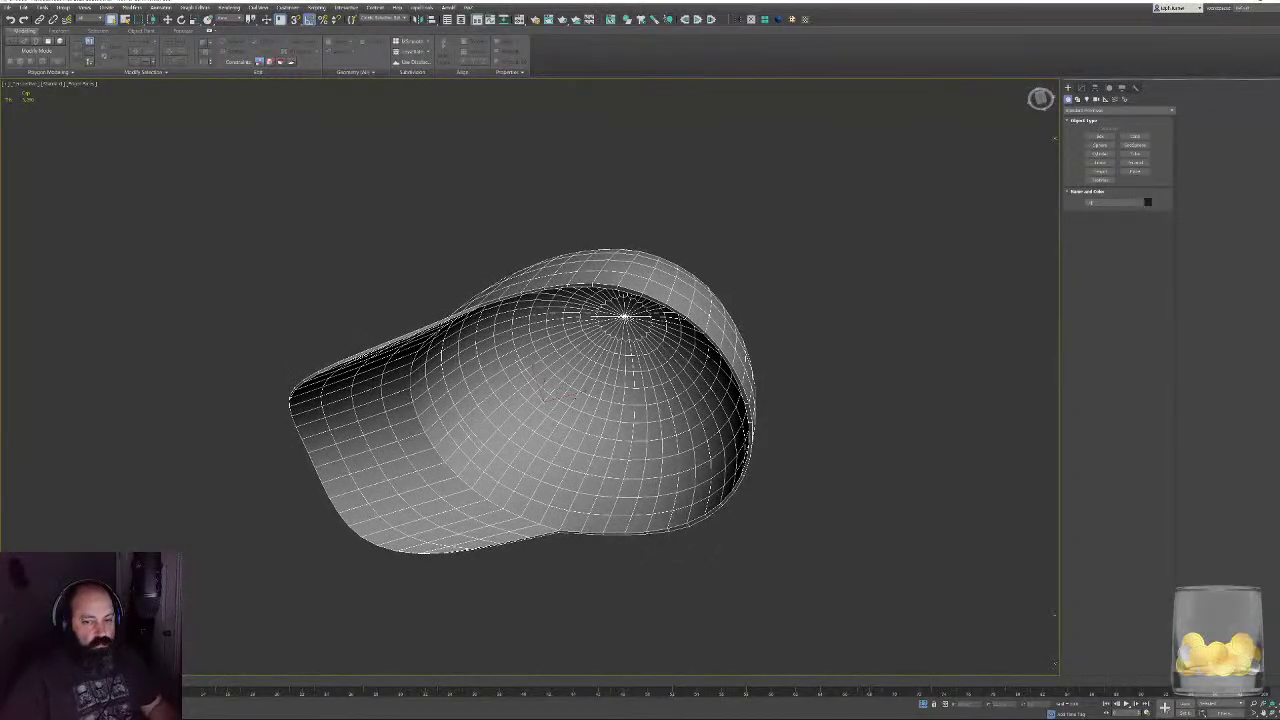
key("F4")
key("F4")
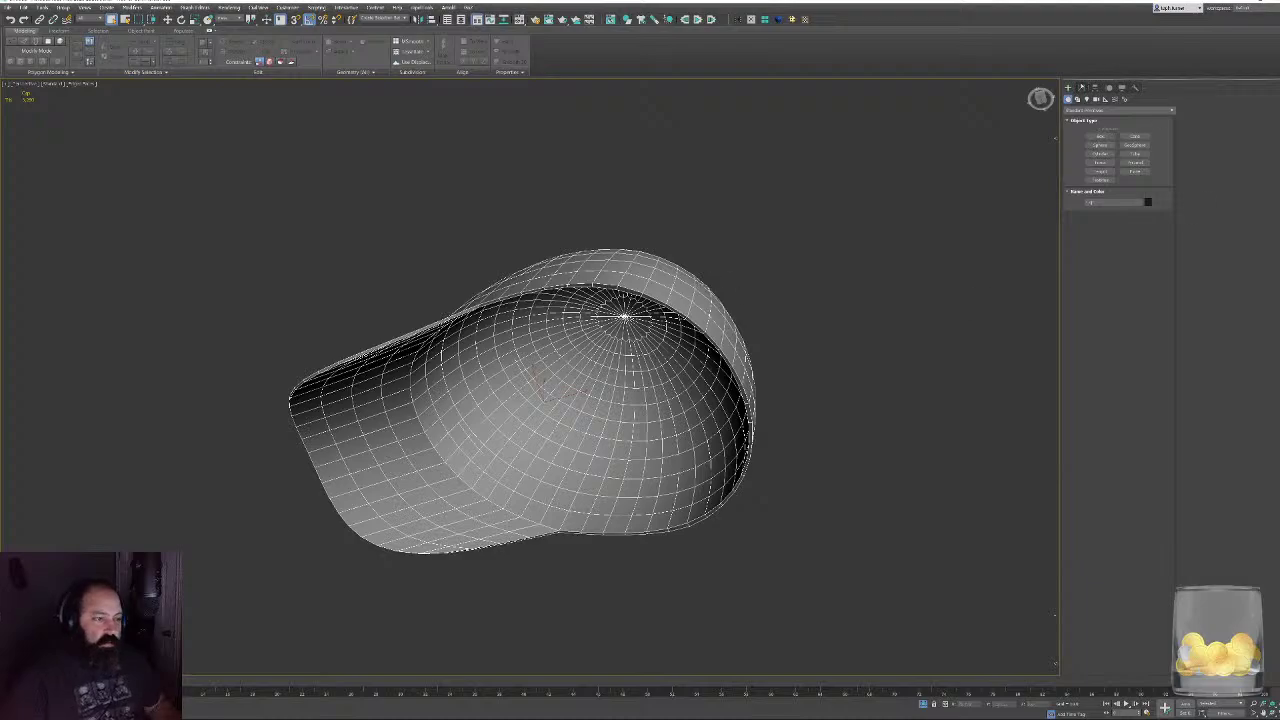
left_click(1081, 87)
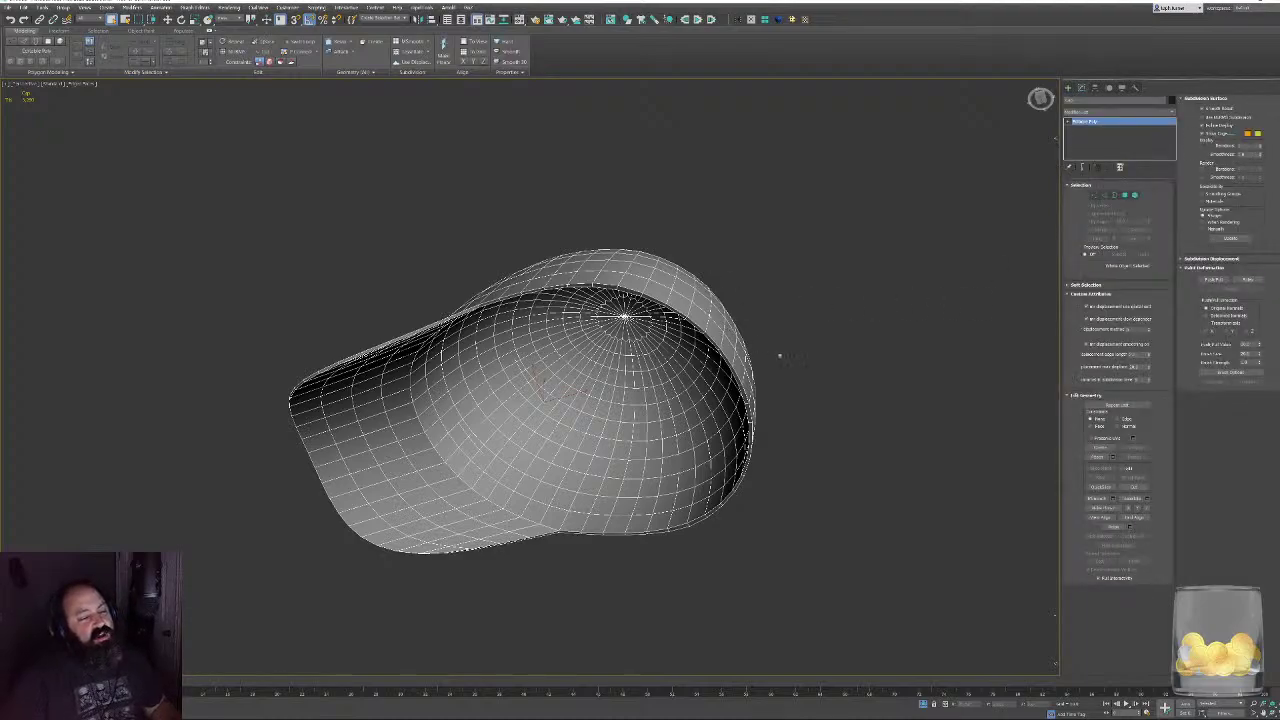
- End the cap's isolation and delete every imported object from the scene
left_click(807, 304)
middle_click_drag(807, 304, 761, 385, "alt")
scroll(759, 383, "down", 6)
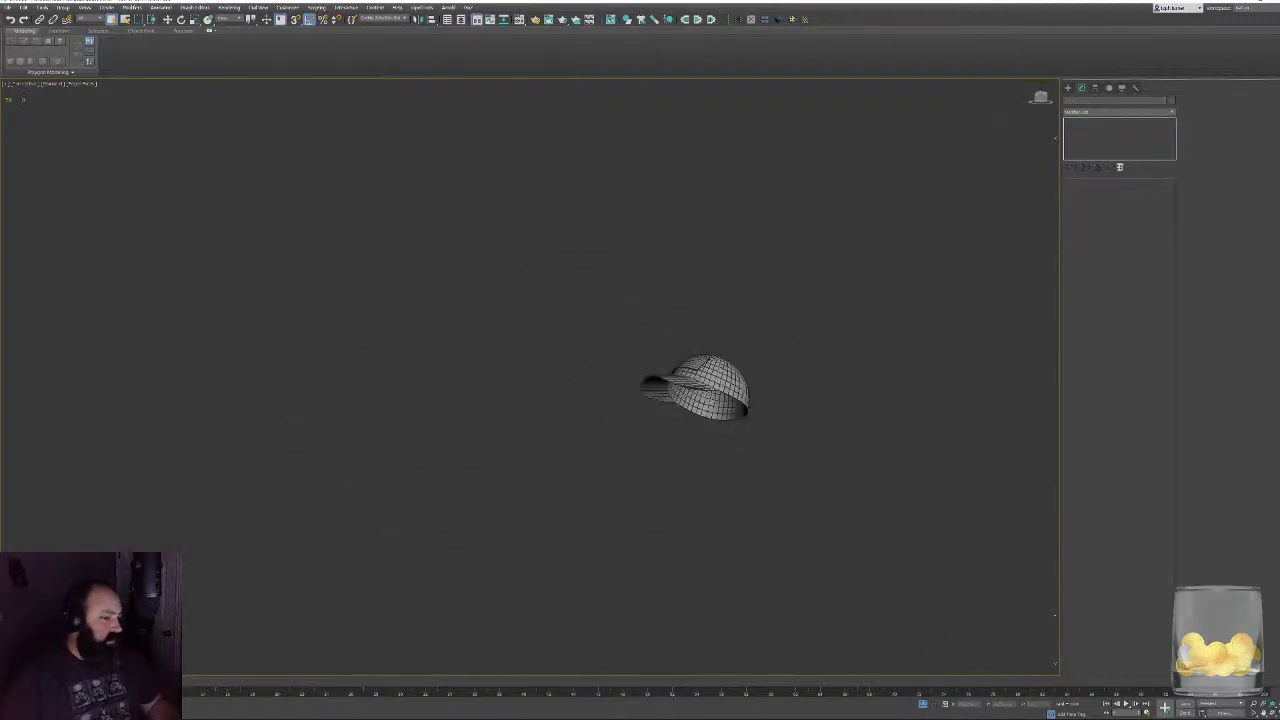
left_click(923, 704)
key("z")
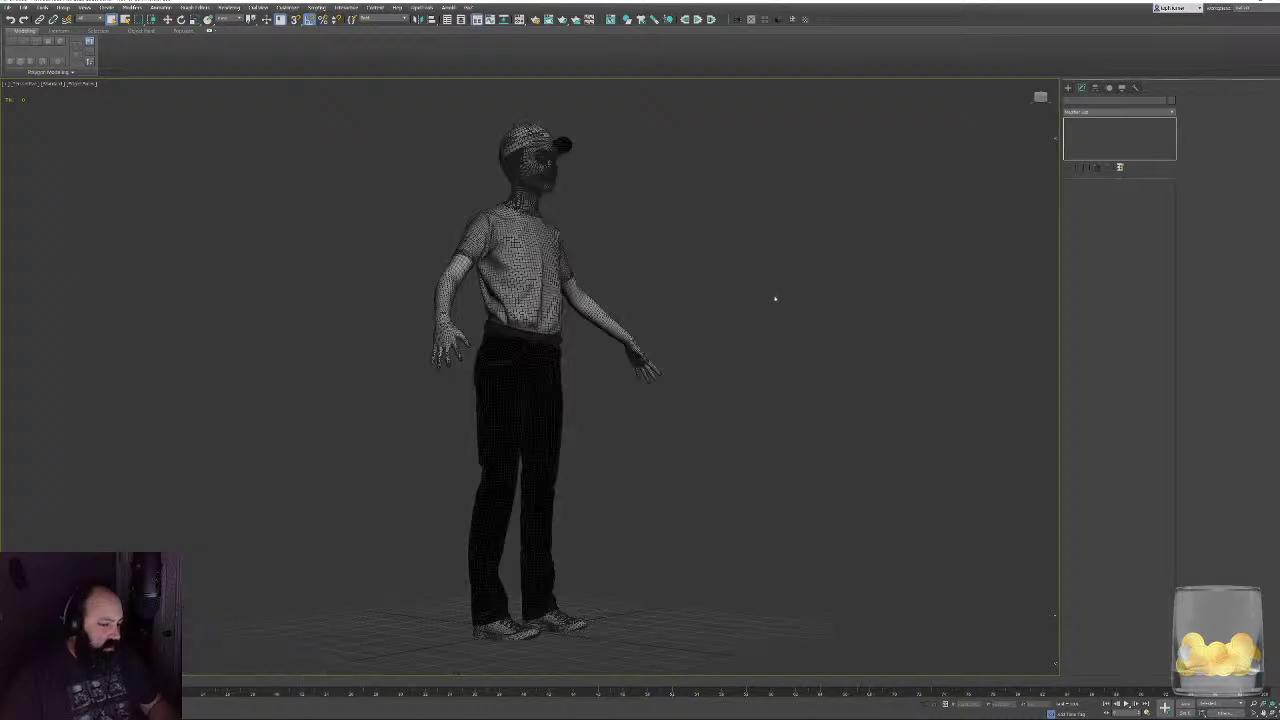
middle_click_drag(774, 298, 760, 395, "alt")
key("ctrl+a")
key("Delete")
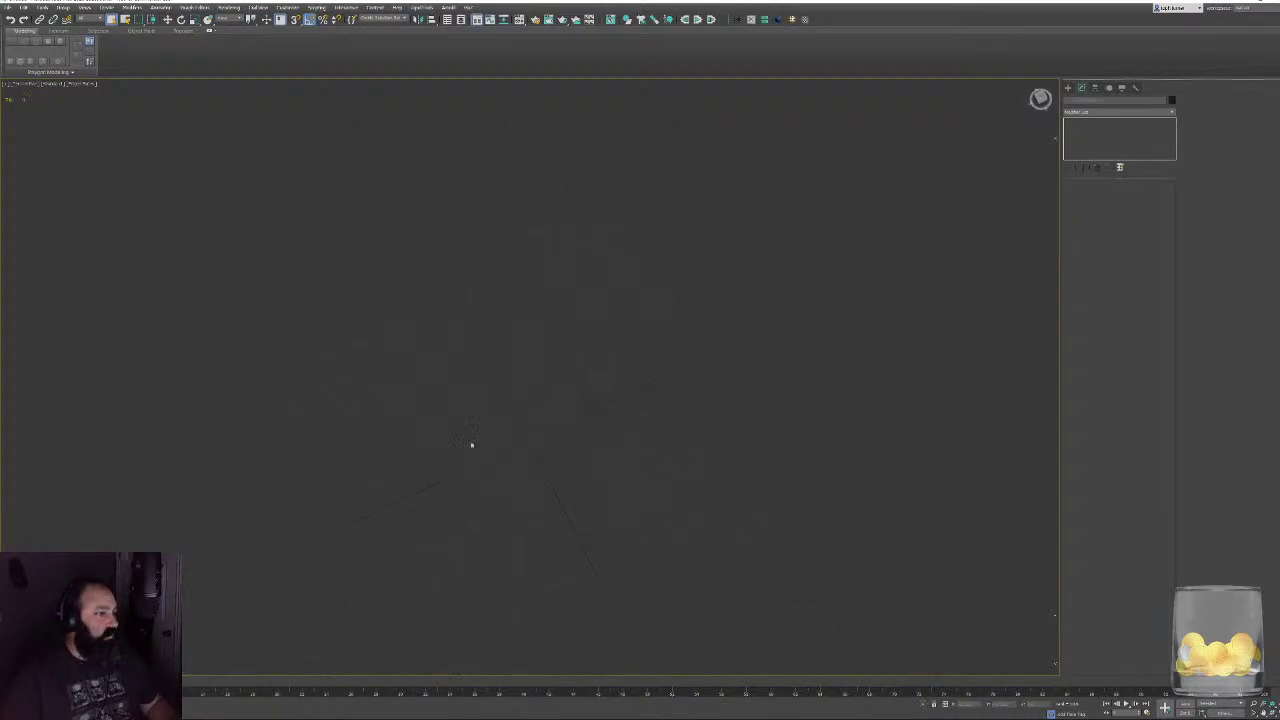
- Import the Walk FBX character file into the emptied scene with the current import options
left_click(7, 9)
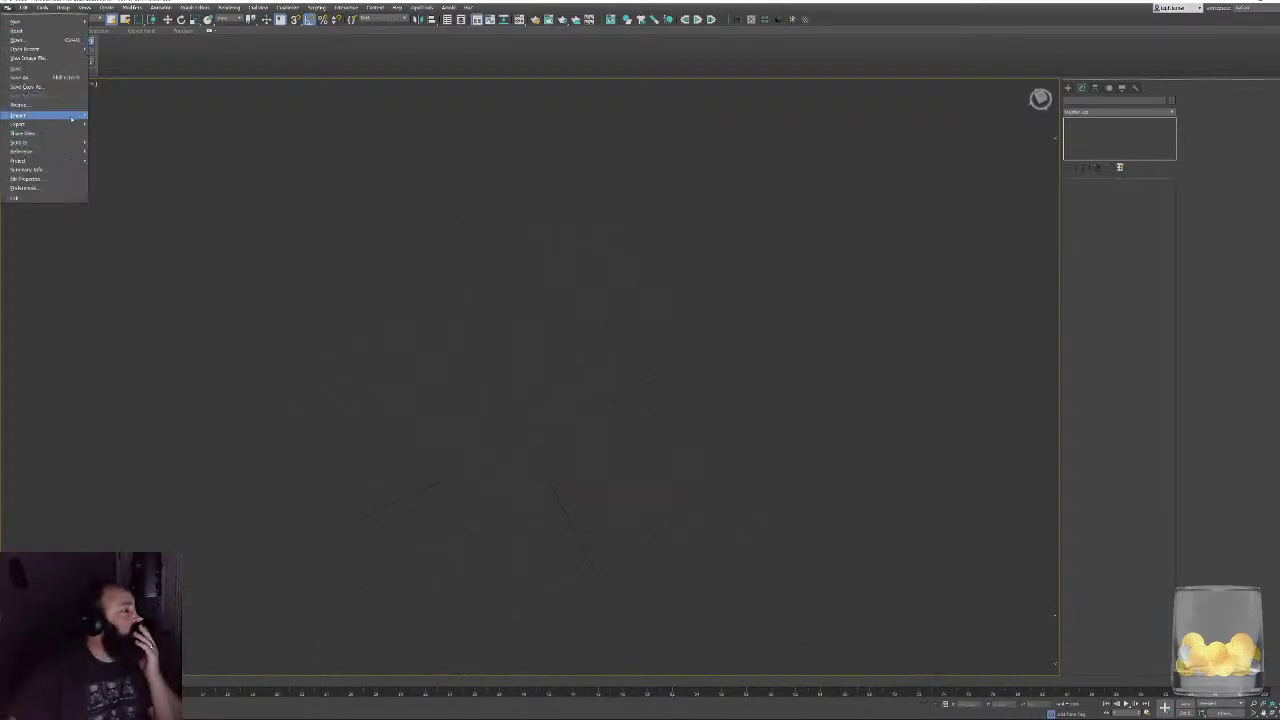
left_click(108, 115)
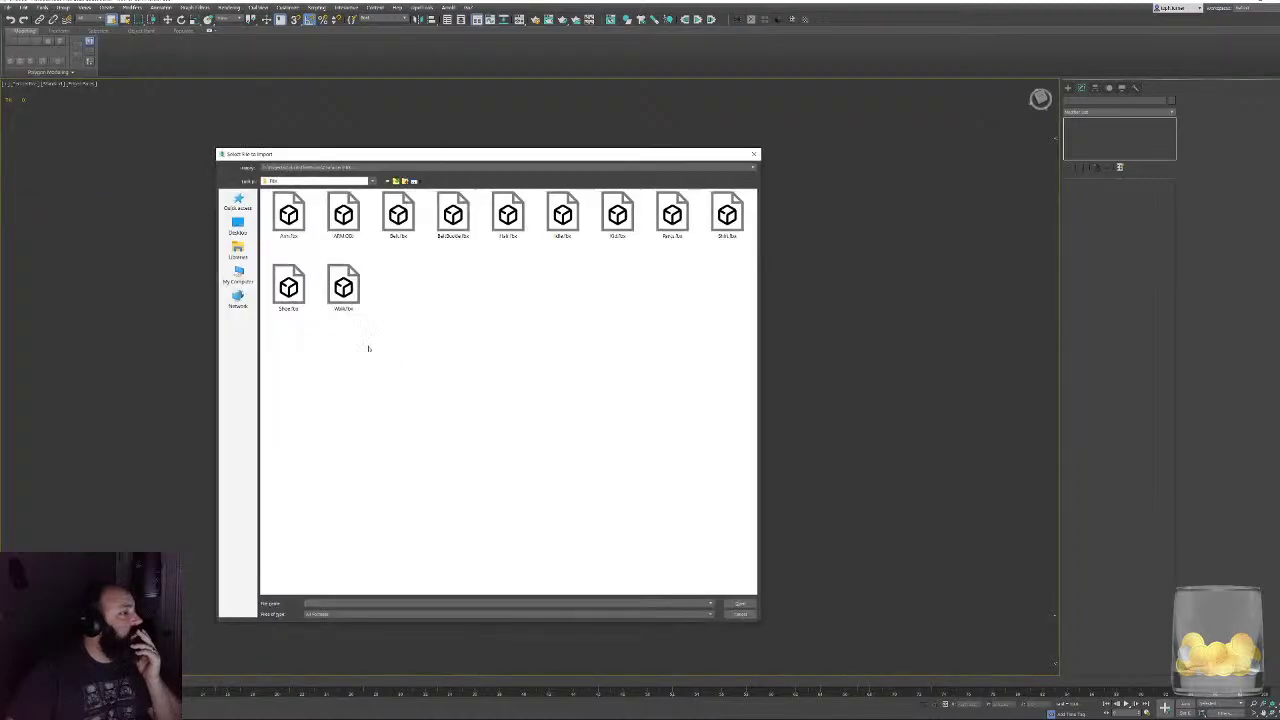
double_click(343, 287)
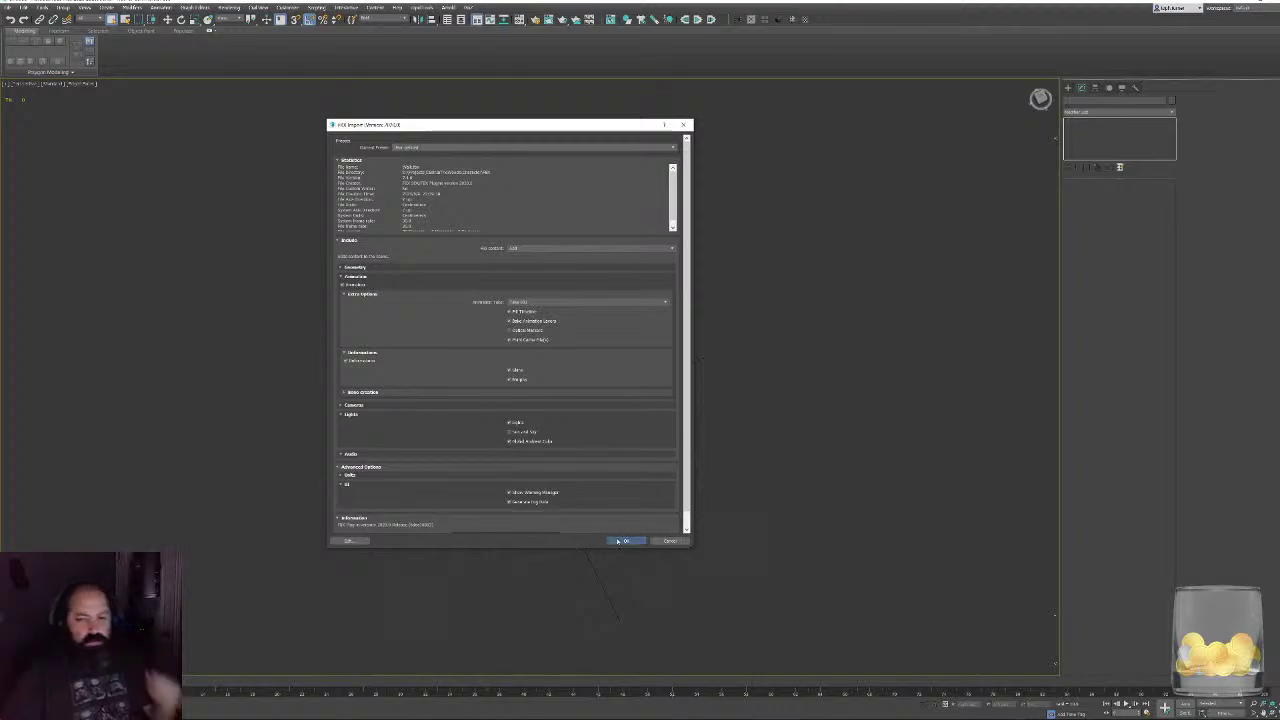
left_click(619, 541)
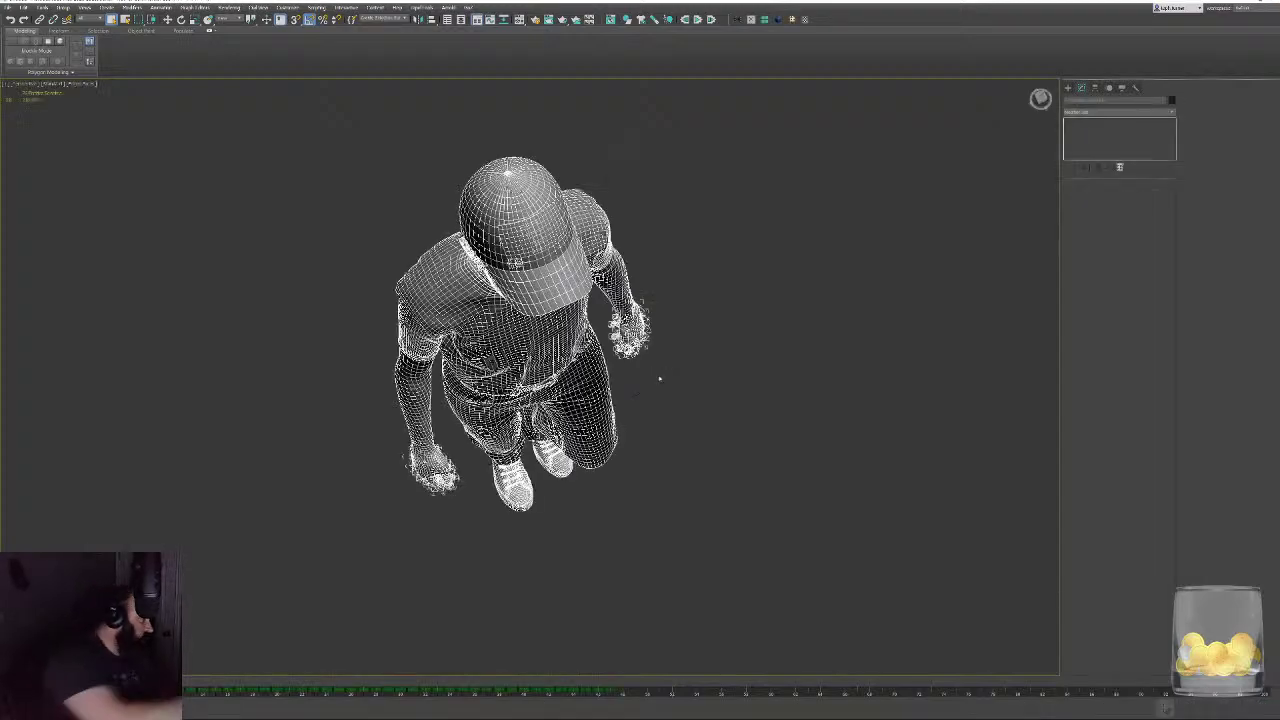
- Select the walking character's cap and isolate it, showing its hollow underside
middle_click_drag(654, 217, 639, 333, "alt")
scroll(590, 342, "up", 10)
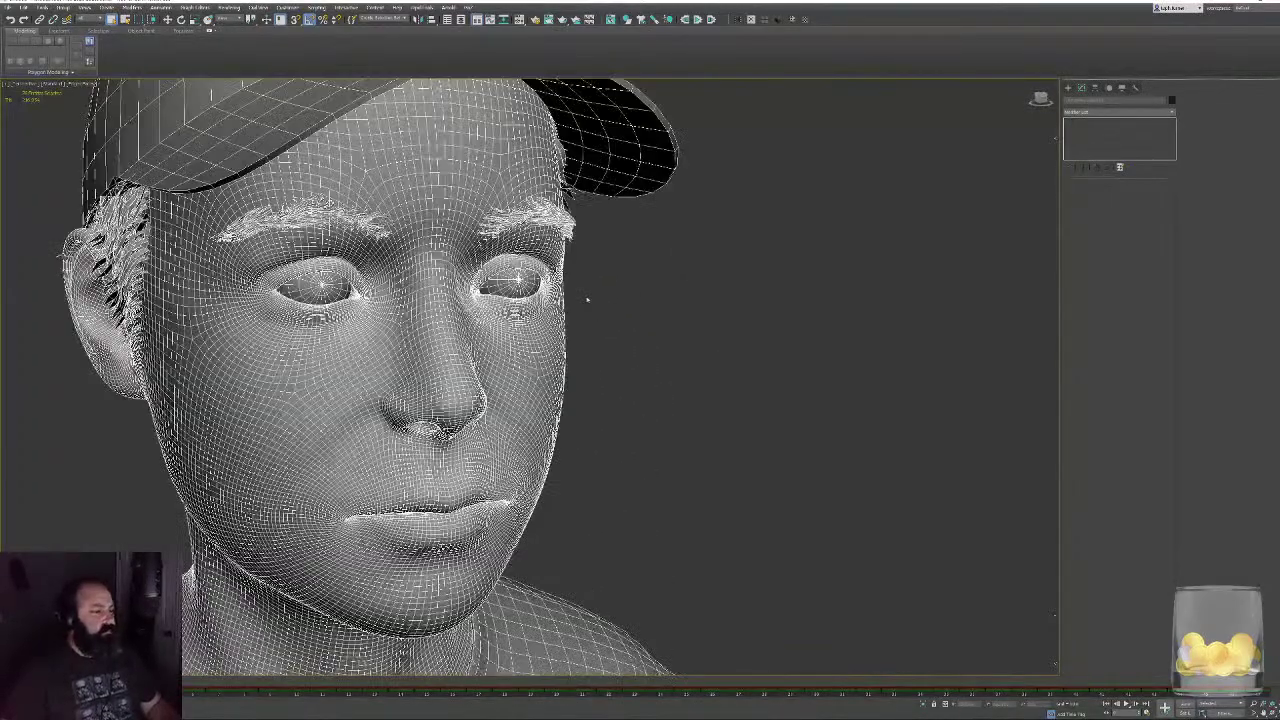
middle_click_drag(586, 297, 707, 510)
scroll(613, 337, "down", 7)
left_click(764, 358)
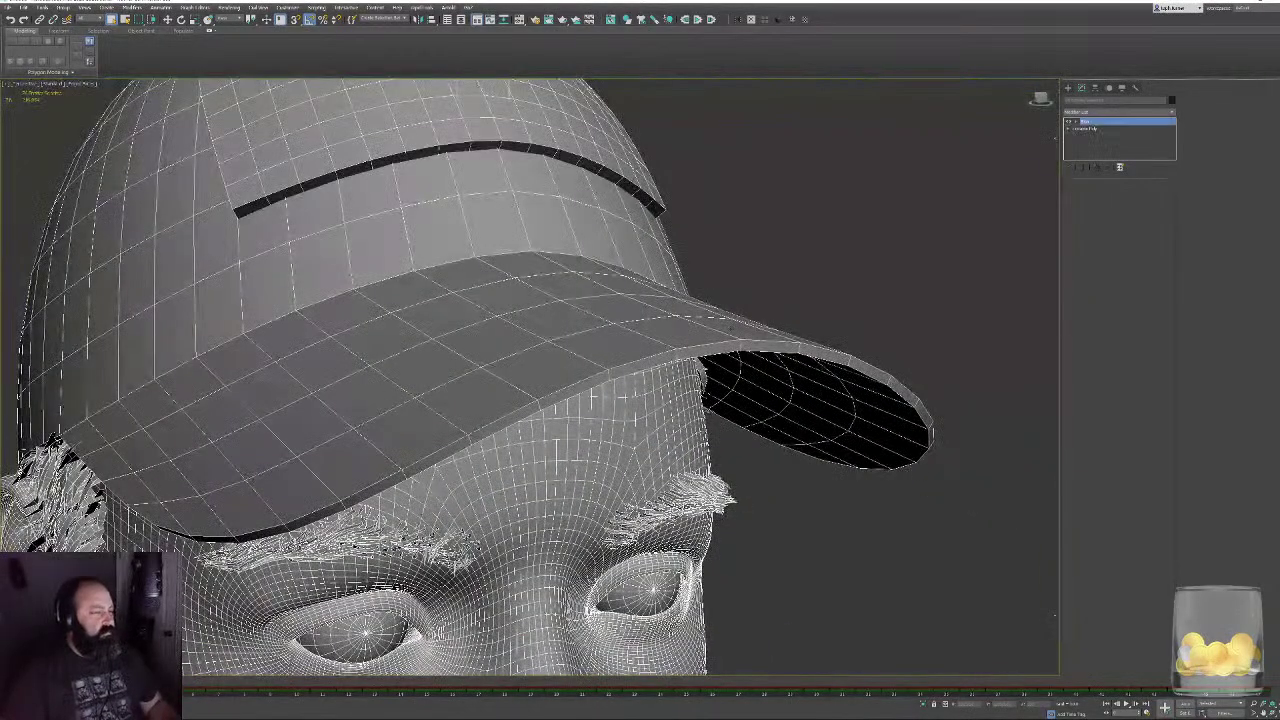
key("alt+q")
middle_click_drag(717, 374, 628, 284, "alt")
scroll(628, 284, "up", 2)
- Enter vertex editing on the cap's Editable Poly base beneath the Skin modifier, accepting the topology warning
left_click(1100, 129)
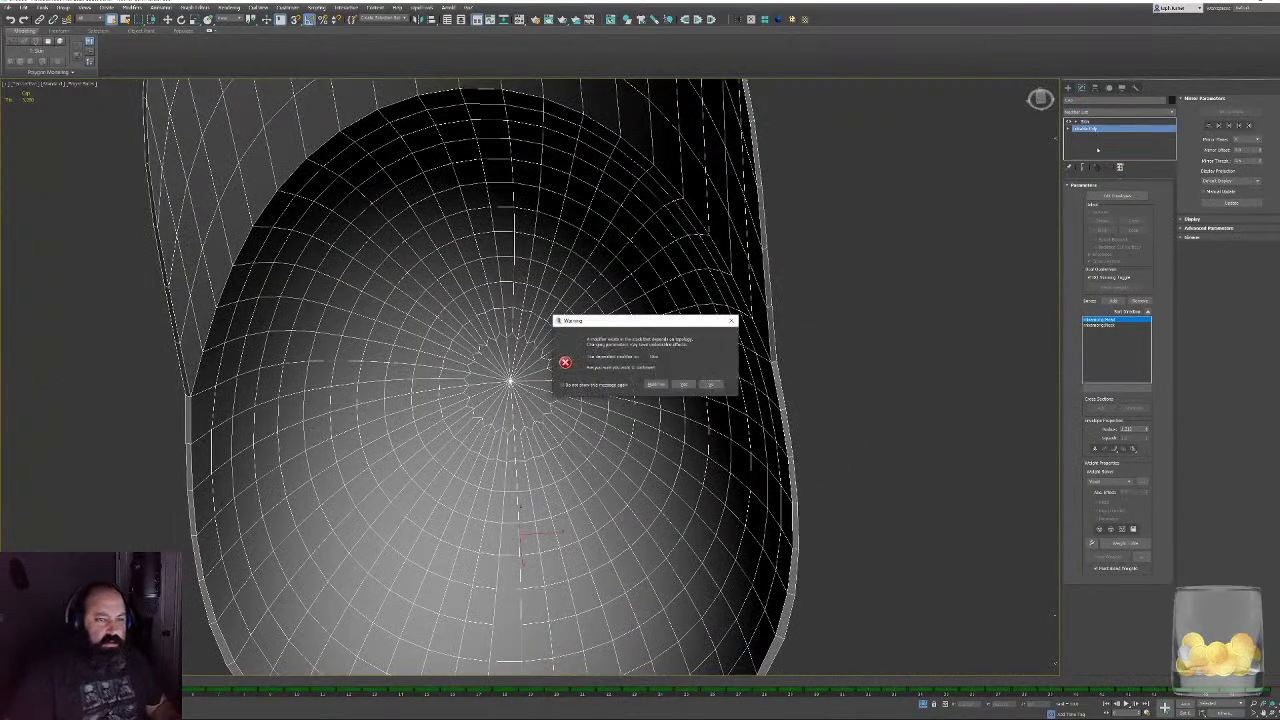
left_click(687, 385)
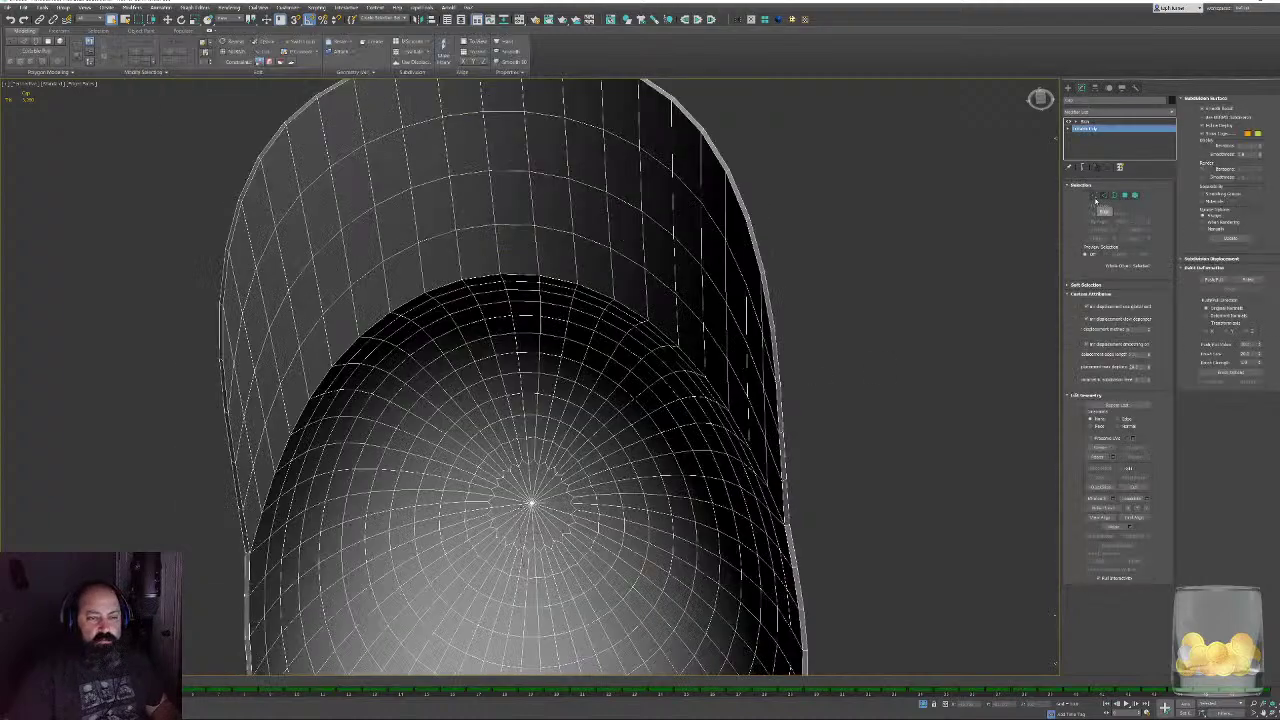
left_click(1095, 197)
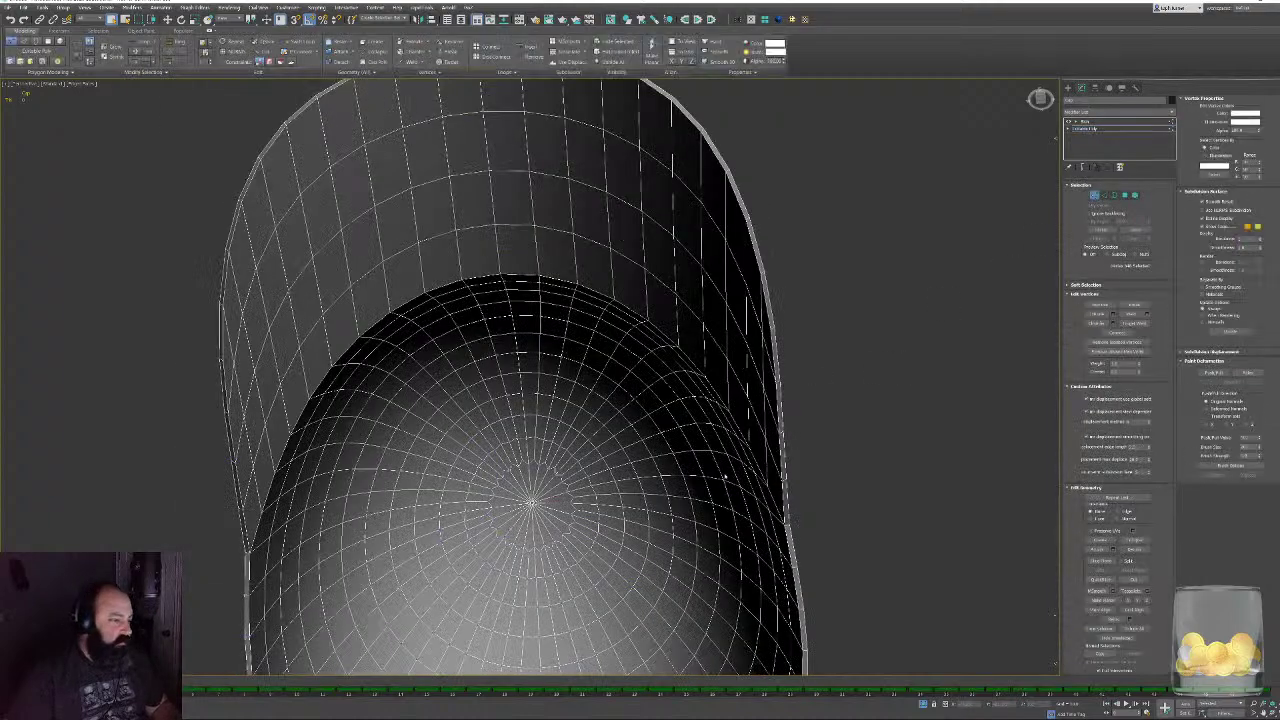
middle_click_drag(727, 478, 929, 263, "alt")
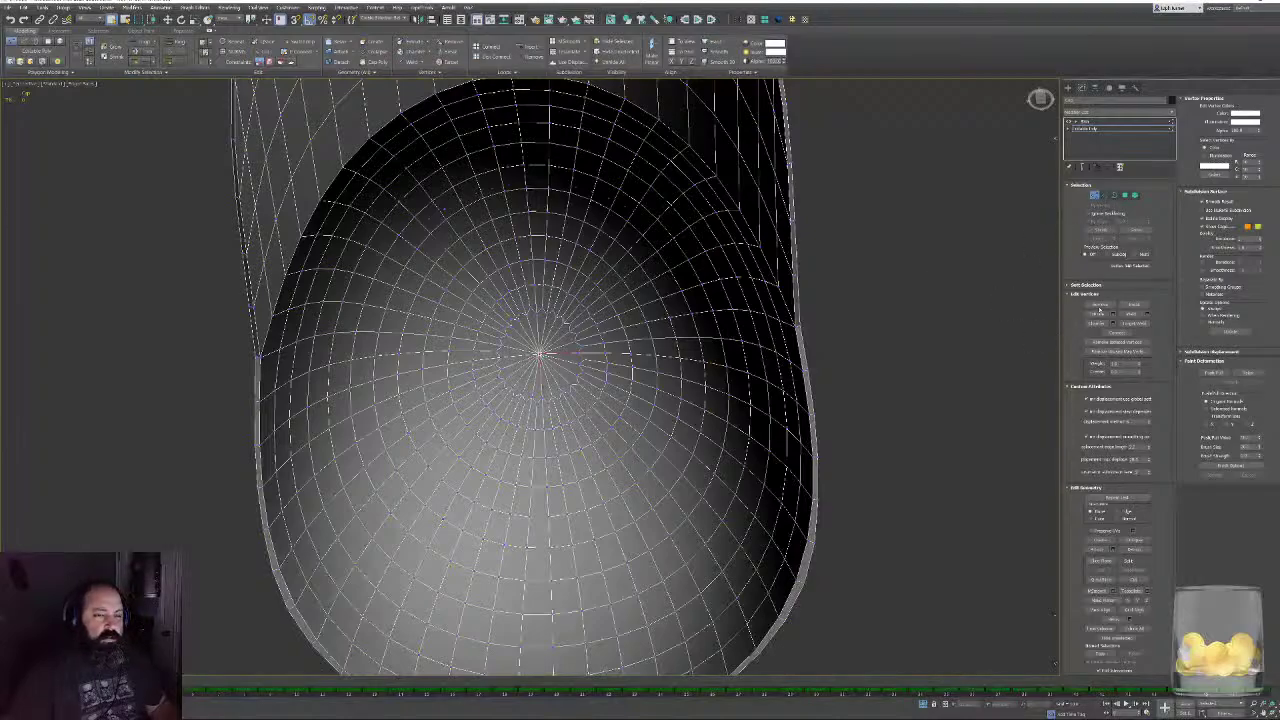
left_click(1085, 387)
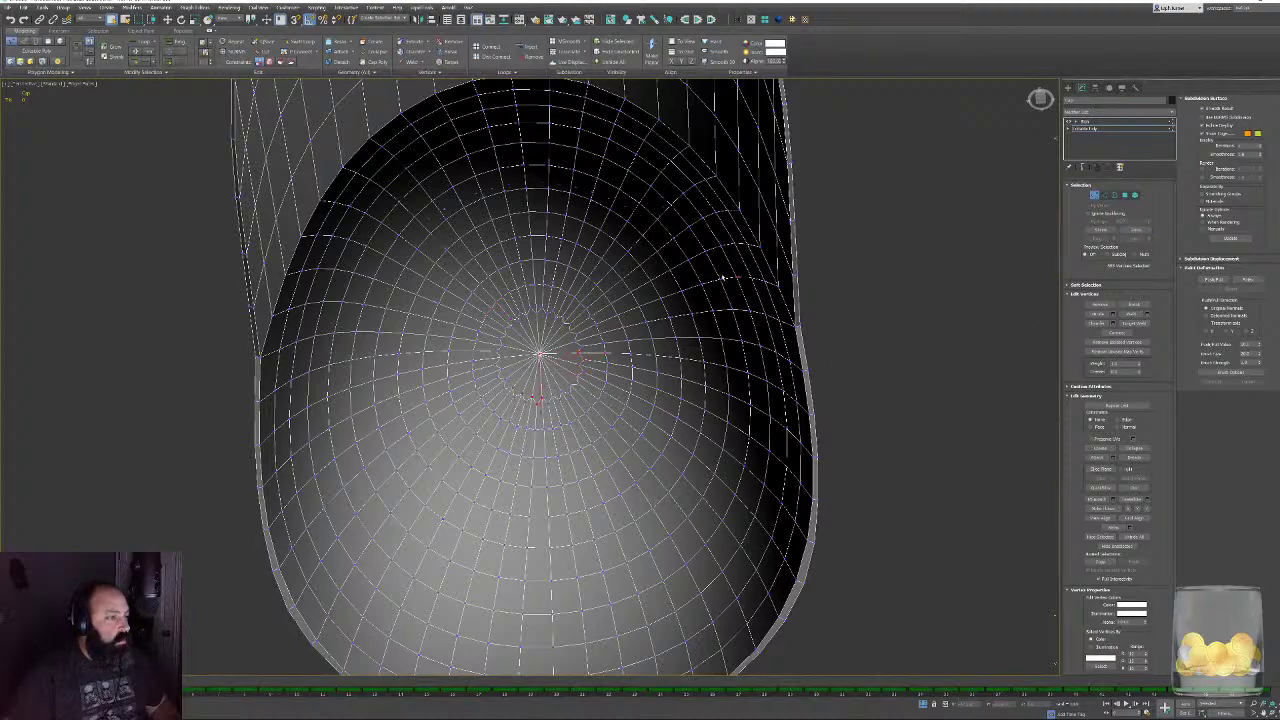
- Select the vertices of the cap's inner crown surface by converting the polygon selection
middle_click_drag(722, 278, 760, 262, "alt")
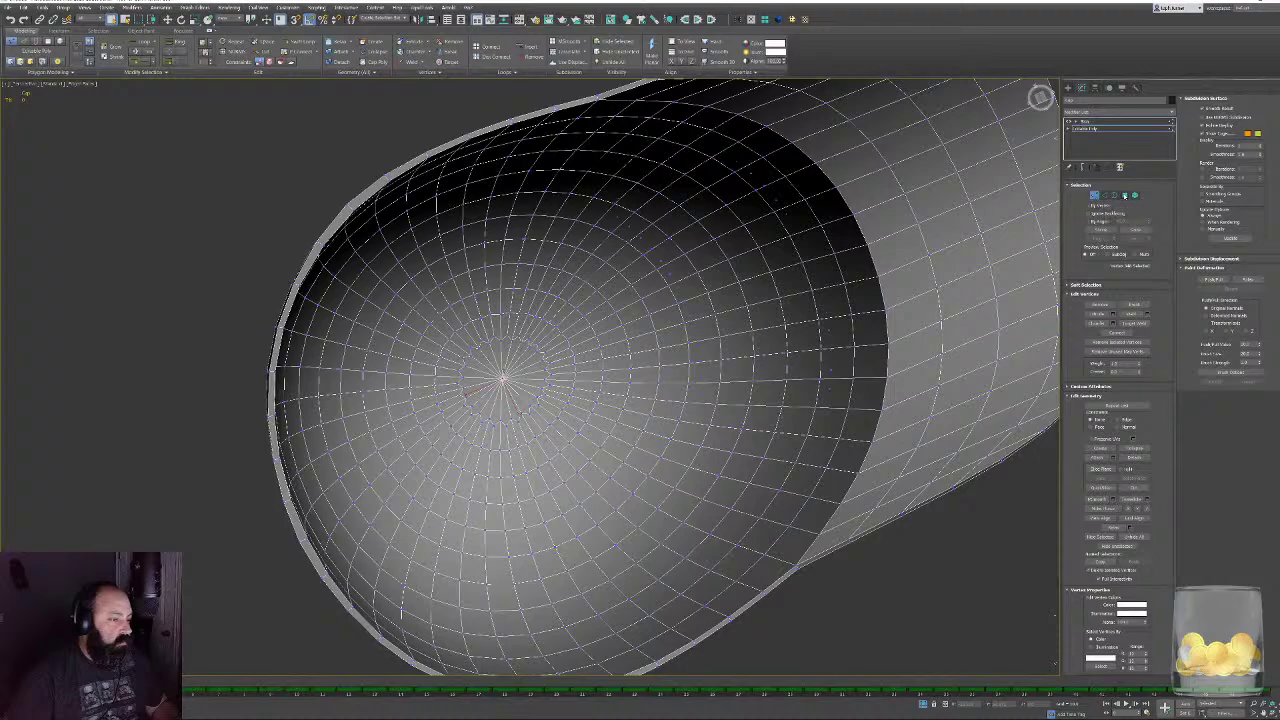
left_click(1125, 196, "ctrl")
left_click(1094, 197, "ctrl")
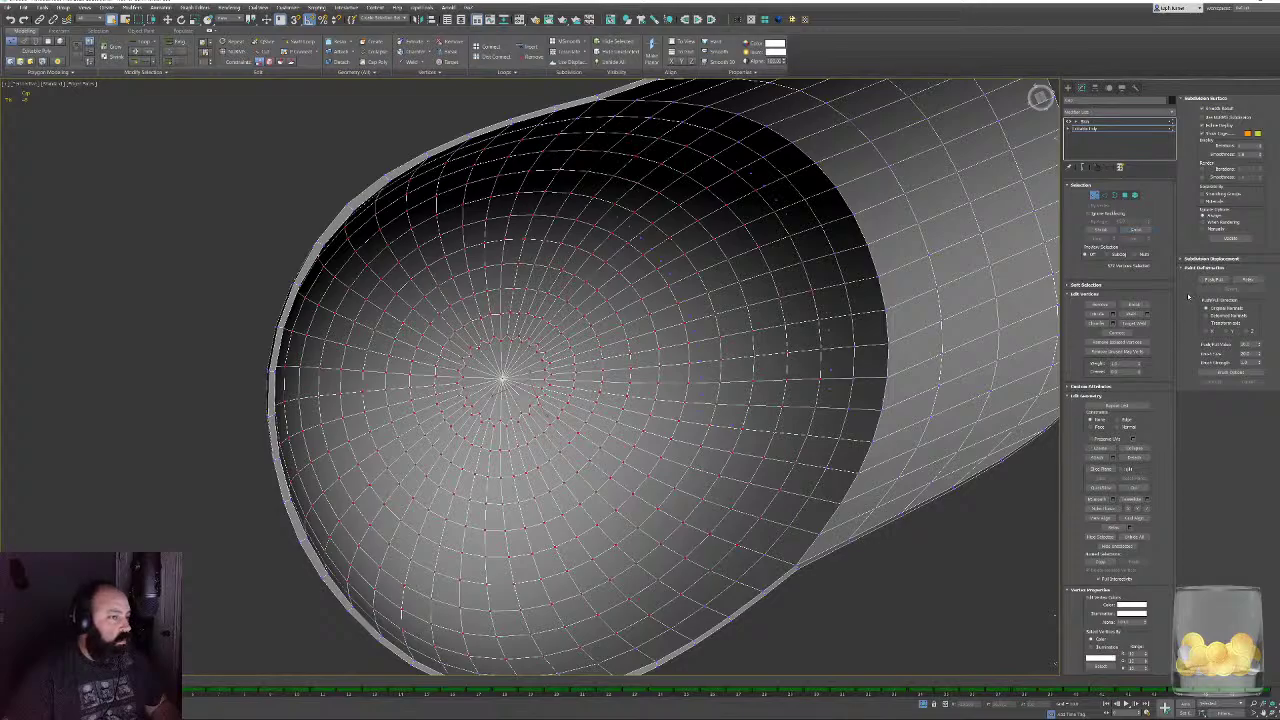
middle_click_drag(735, 370, 792, 340, "alt")
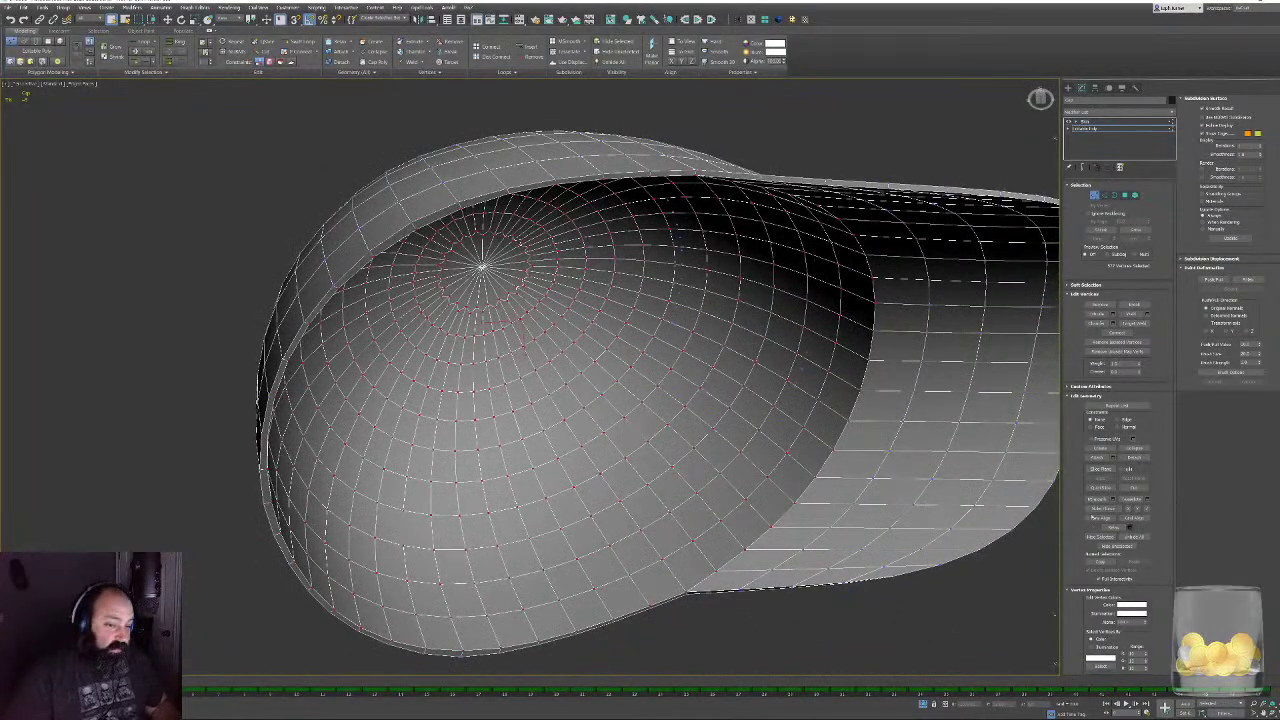
- Relax the selected inner crown vertices with Hold Outer Points enabled and increased iterations
left_click(1129, 527)
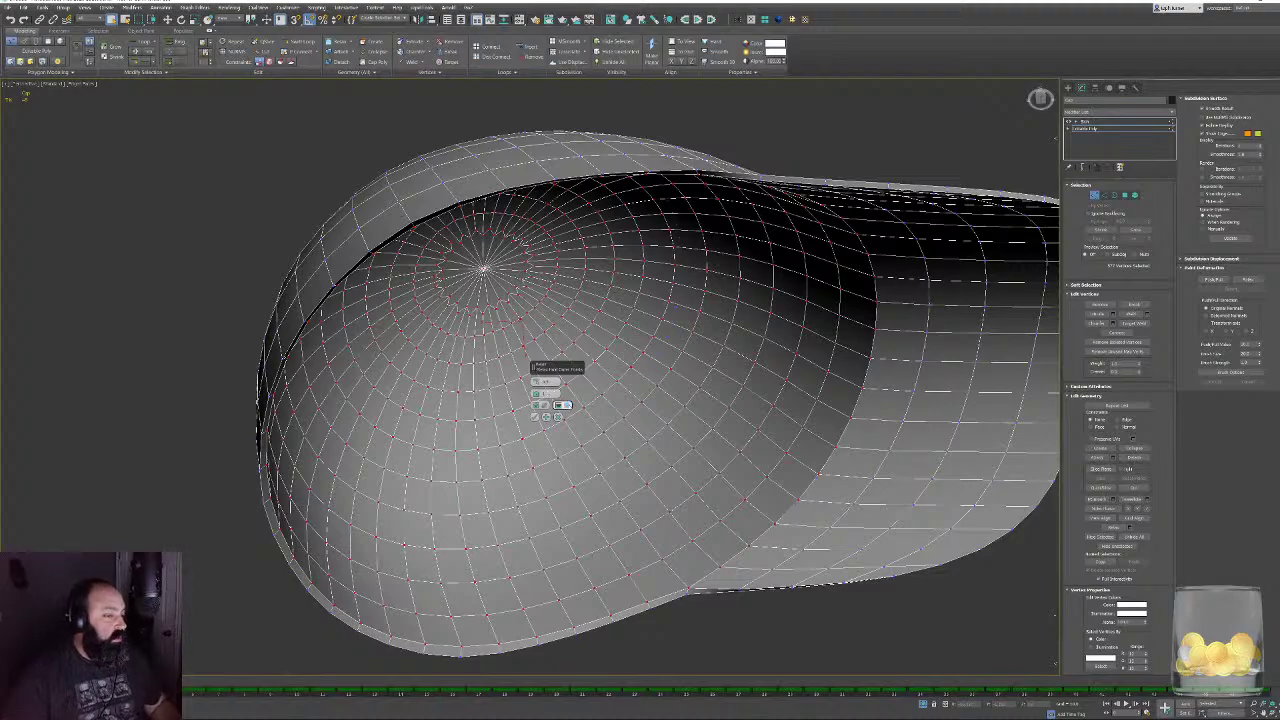
left_click(566, 405)
left_click_drag(536, 382, 537, 368)
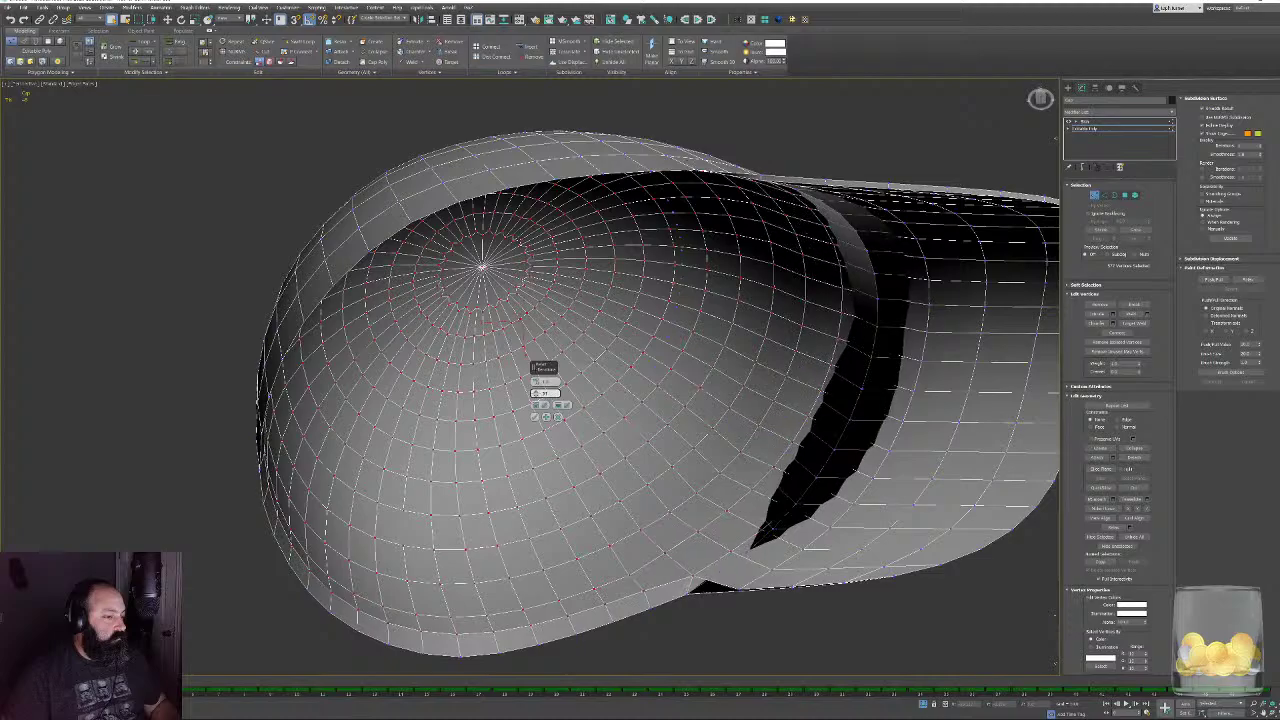
left_click(566, 405)
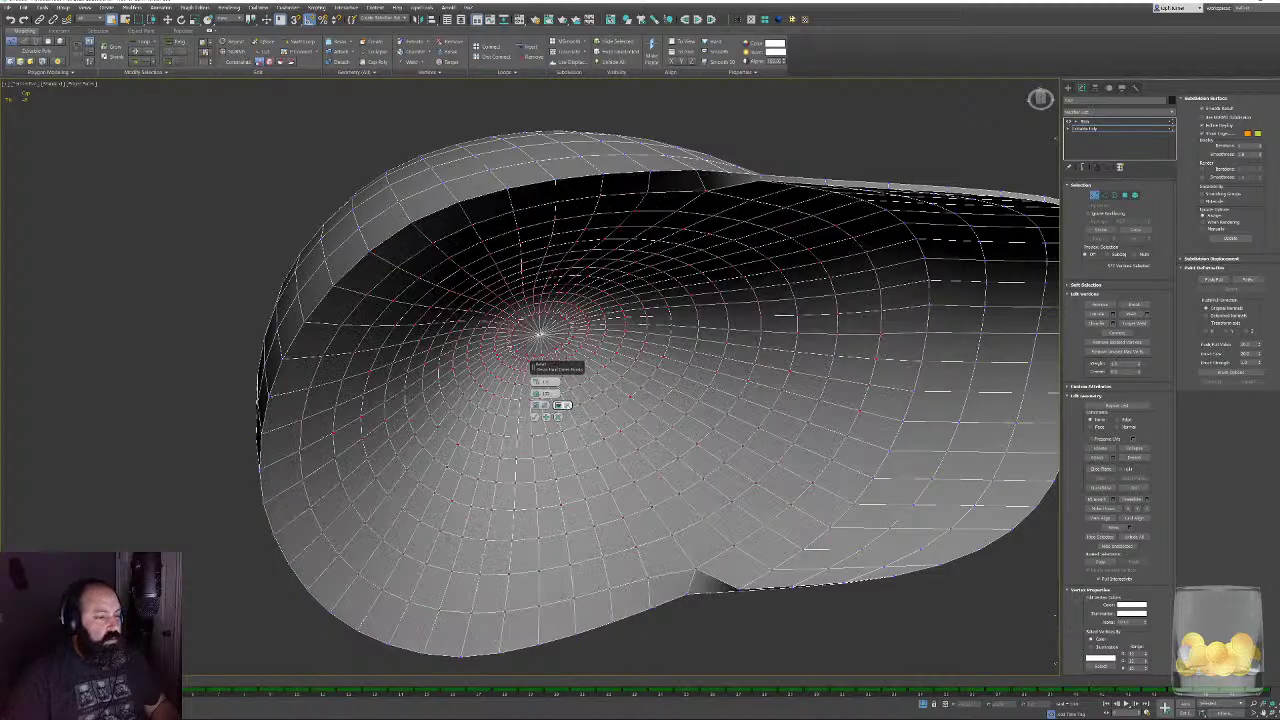
middle_click_drag(598, 396, 780, 470, "alt")
middle_click_drag(547, 447, 548, 444, "alt")
middle_click_drag(720, 450, 716, 405, "alt")
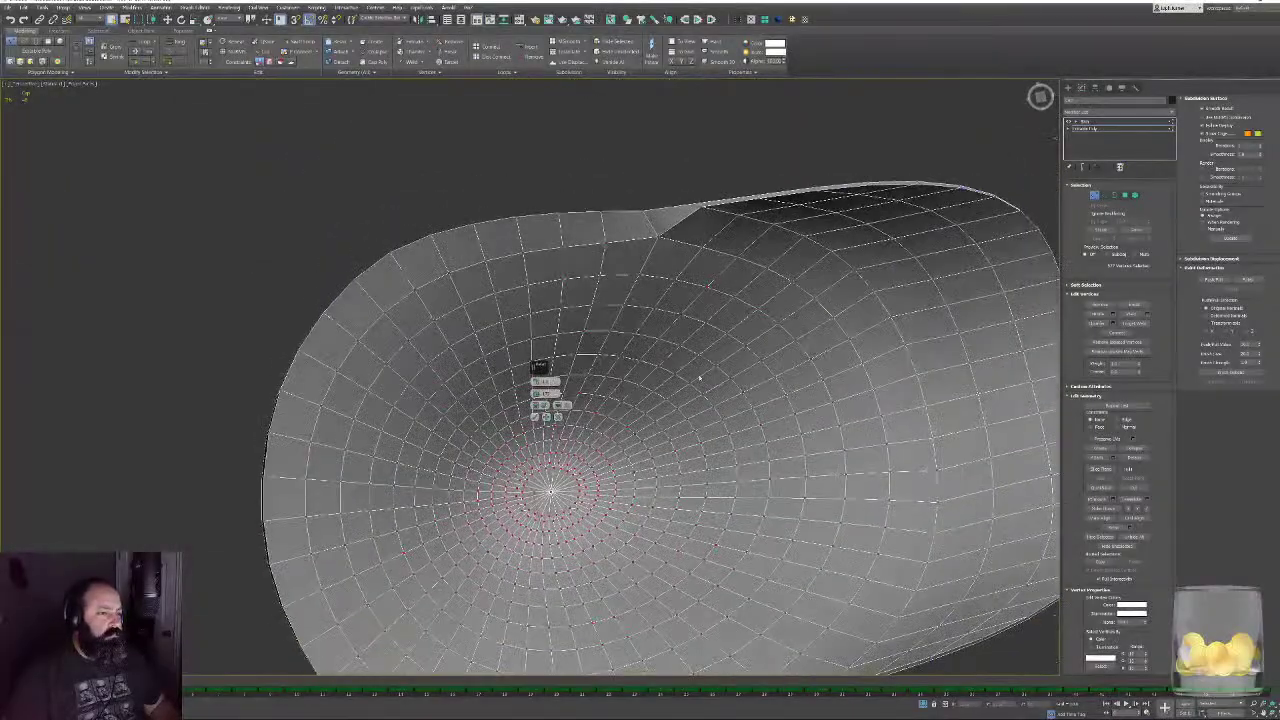
- Adjust the vertex selection near the crown and brim junction and shrink it away from the cap's rim
middle_click_drag(644, 200, 663, 228, "alt")
left_click_drag(584, 204, 607, 240, "alt")
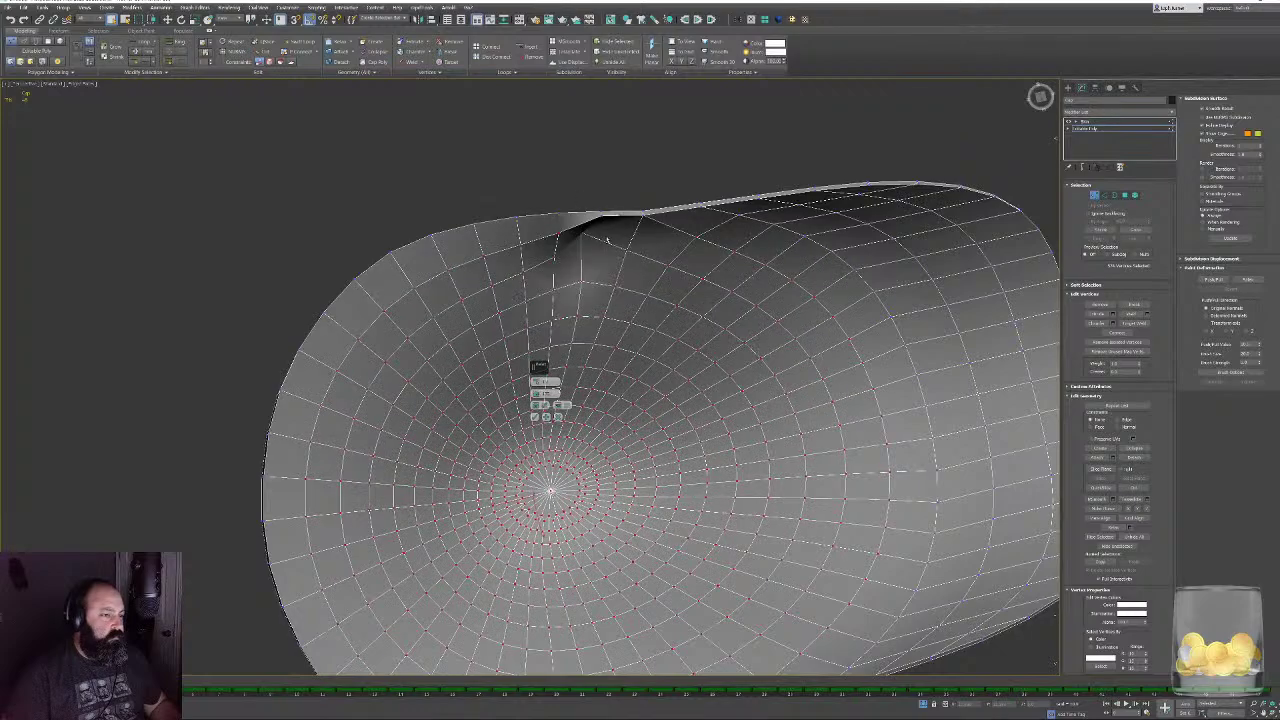
left_click_drag(678, 294, 680, 292)
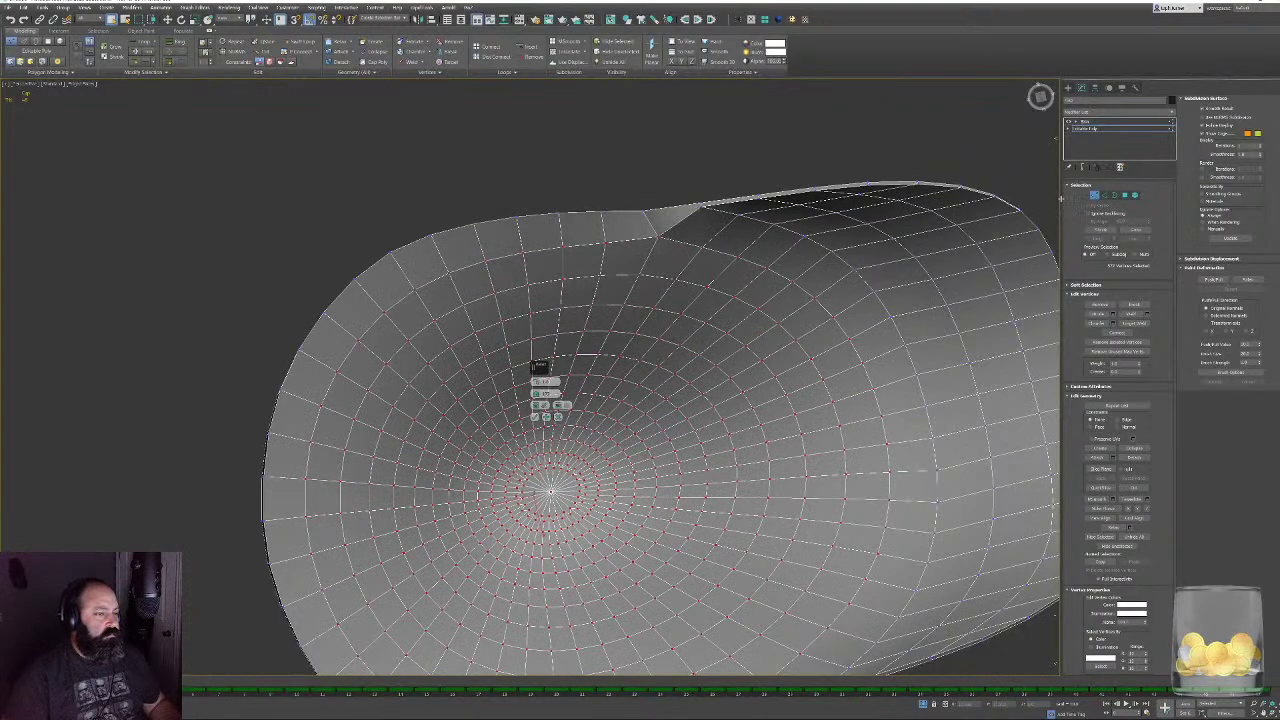
left_click(1105, 232)
middle_click_drag(674, 303, 706, 292)
middle_click_drag(827, 327, 521, 309, "alt")
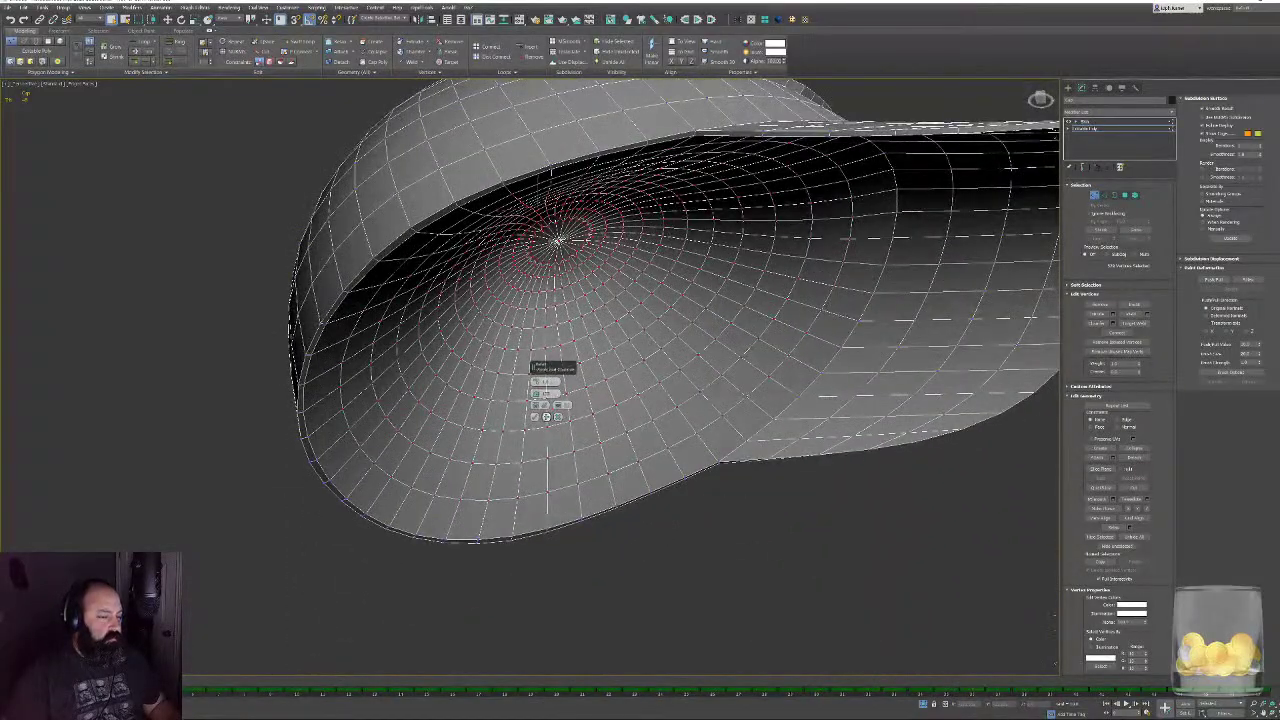
- Raise the relax iterations until the inner crown flattens across the cap's opening
left_click_drag(536, 394, 536, 240)
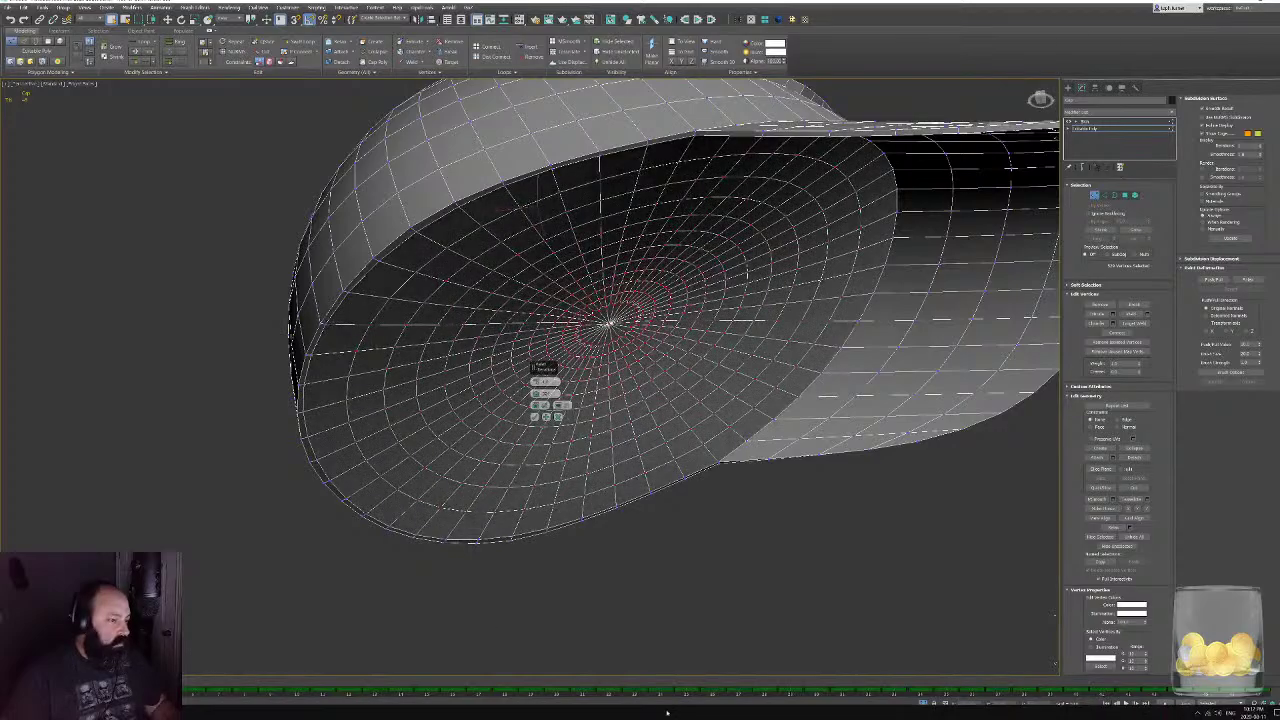
middle_click_drag(740, 455, 560, 438, "alt")
left_click_drag(538, 397, 553, 364)
middle_click_drag(507, 338, 575, 428, "alt")
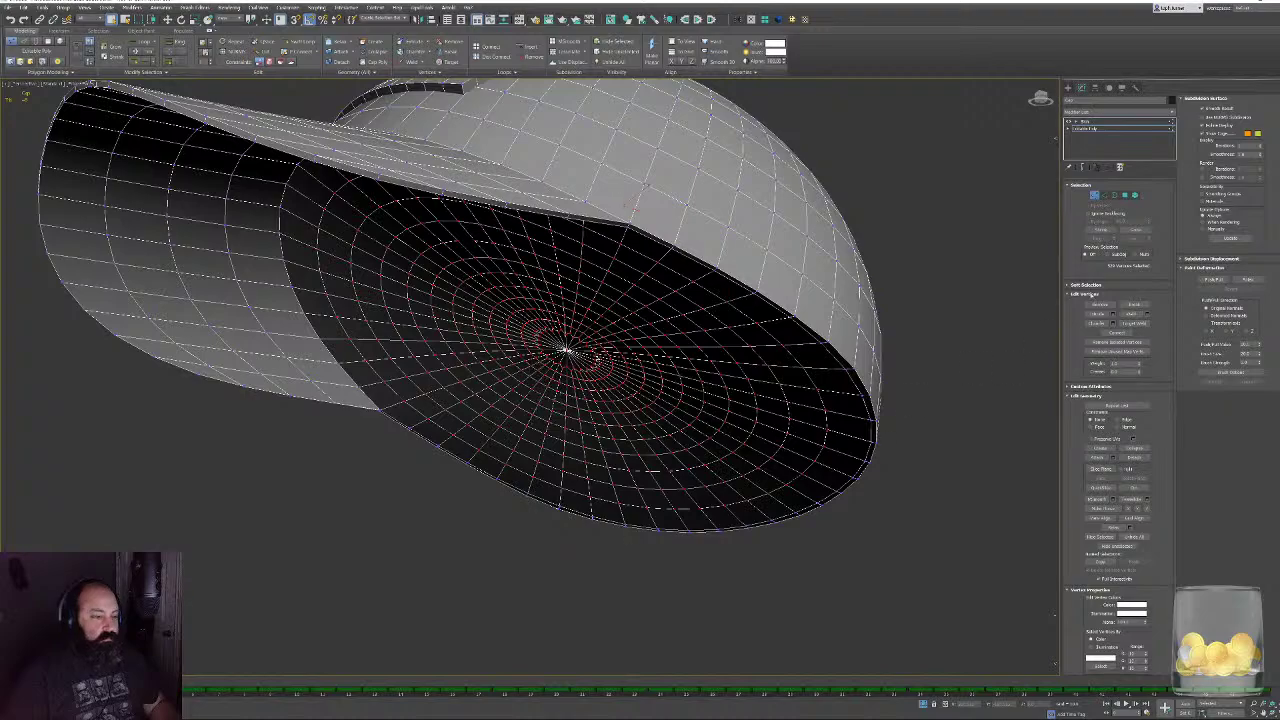
- Return to the cap's Skin modifier and check the reshaped cap on the whole character
left_click(1092, 128)
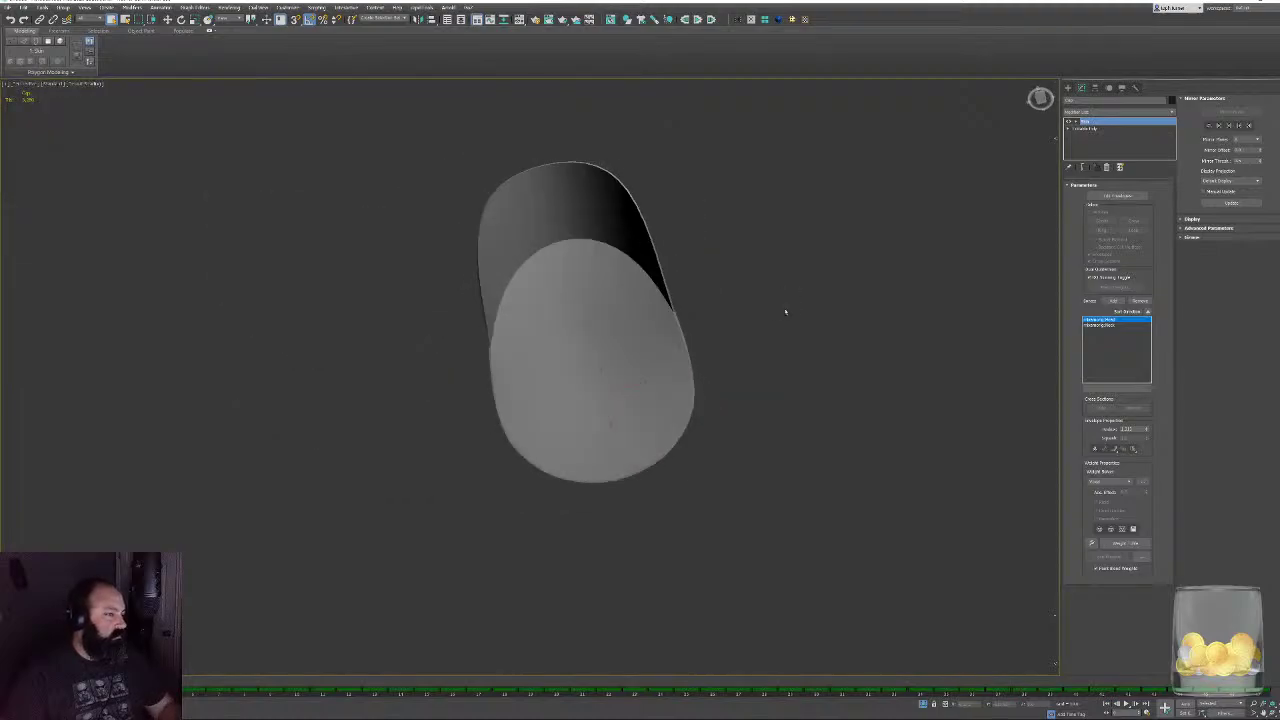
middle_click_drag(785, 312, 846, 343, "alt")
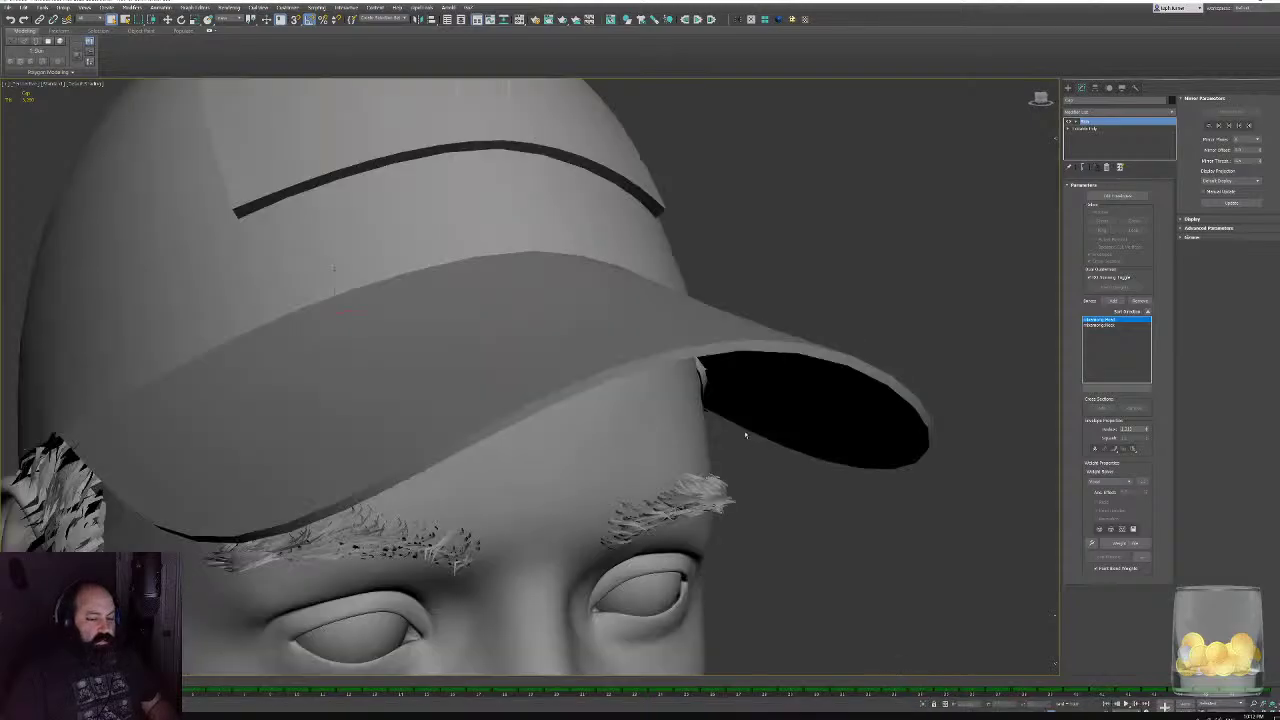
middle_click_drag(560, 330, 611, 258, "alt")
scroll(613, 312, "down", 8)
scroll(611, 258, "down", 4)
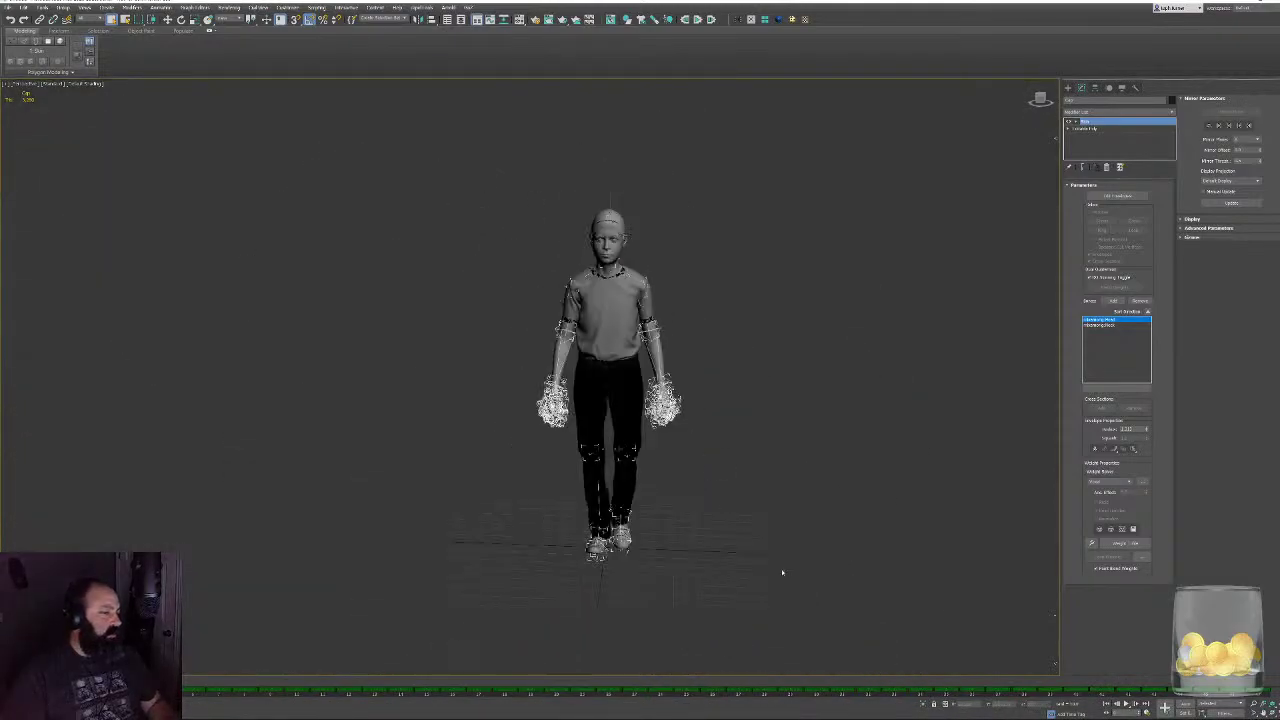
- Select everything in the scene and choose the project character's FBX folder as the destination for exporting the selection
key("ctrl+a")
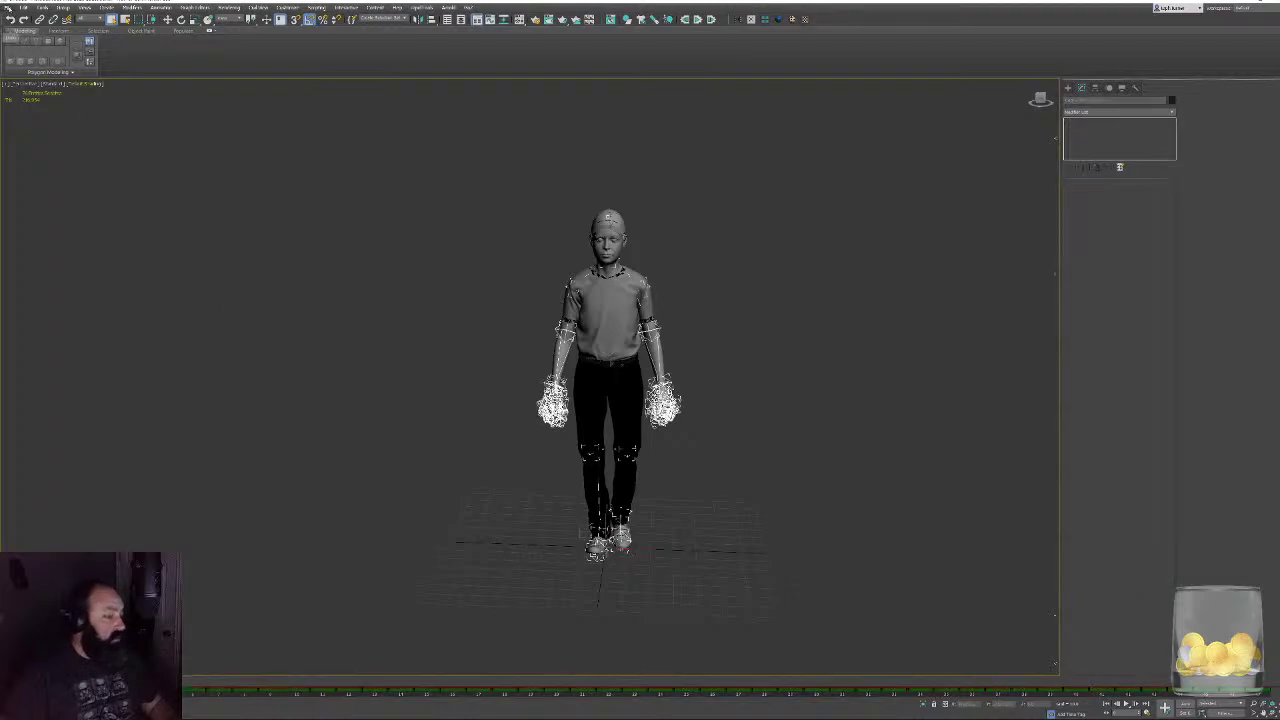
left_click(7, 8)
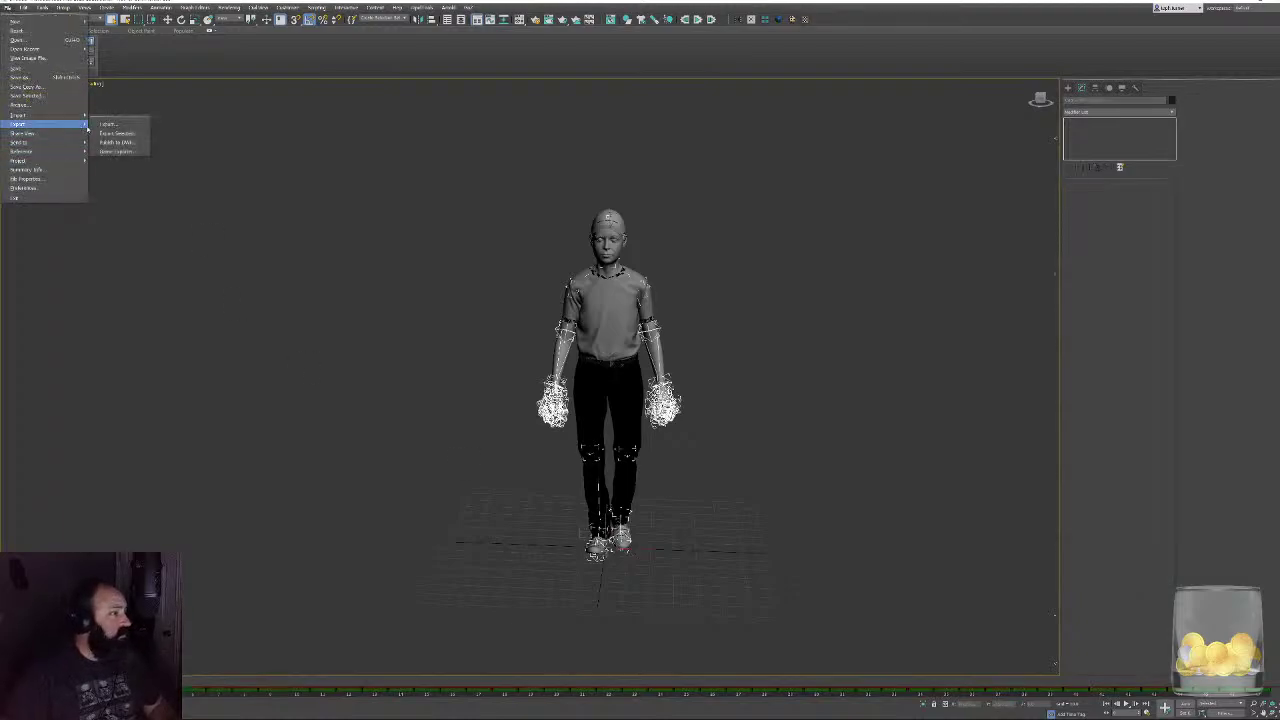
left_click(116, 134)
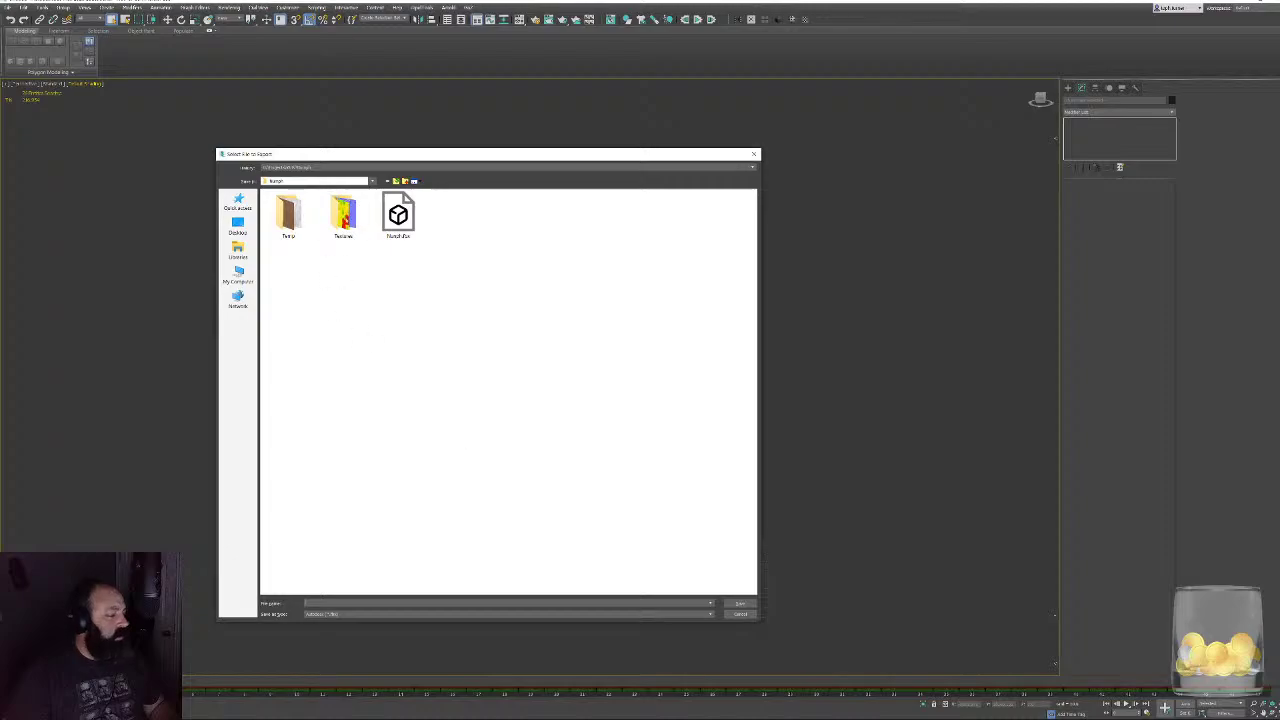
left_click(238, 202)
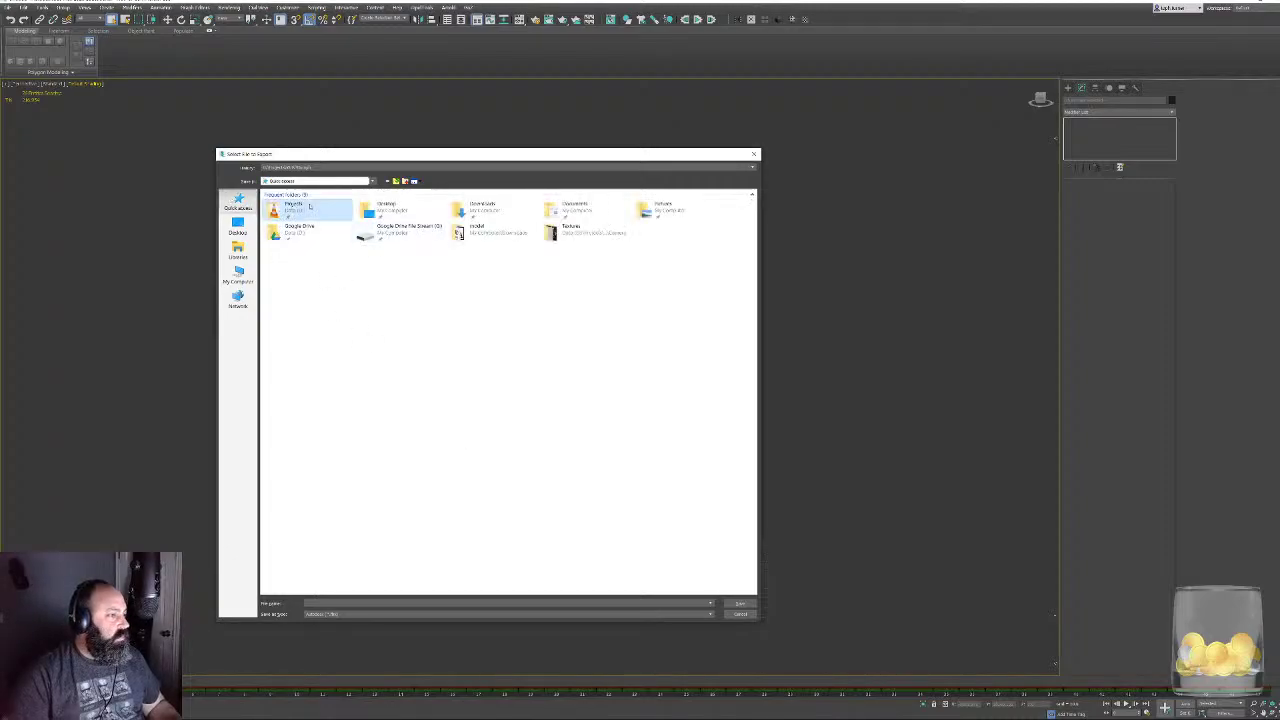
double_click(310, 206)
double_click(300, 413)
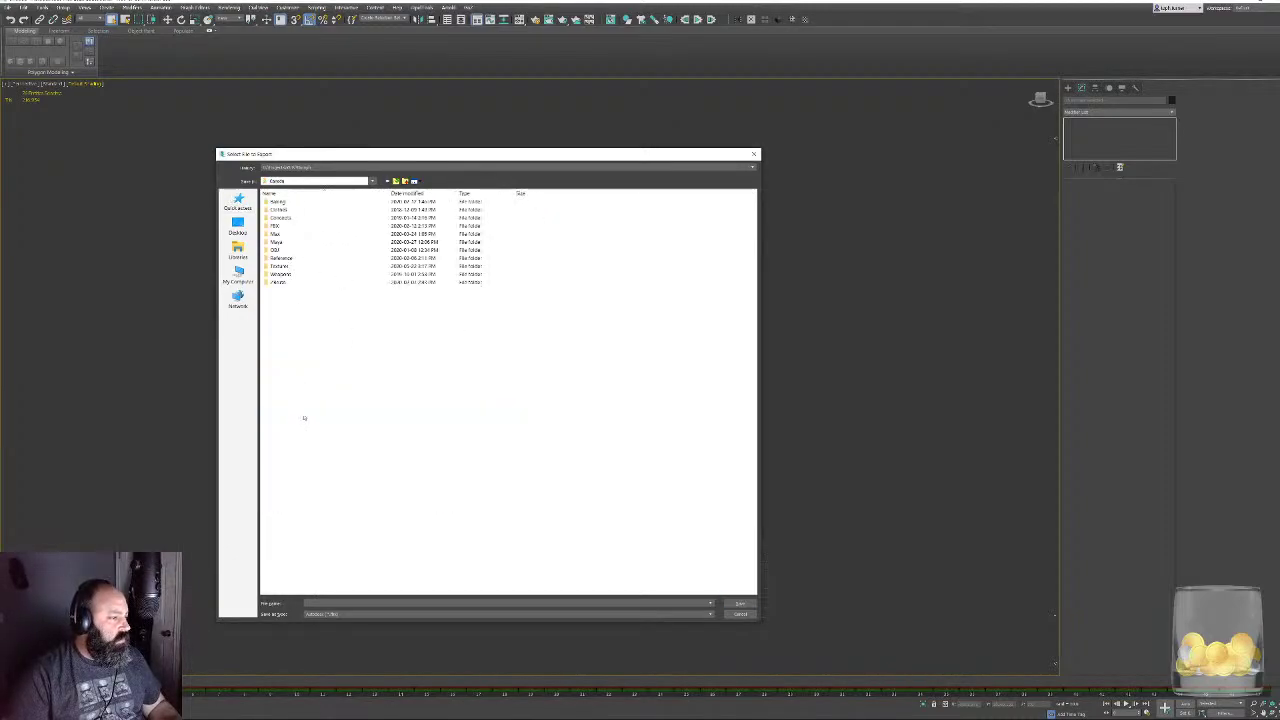
key("BackSpace")
double_click(294, 420)
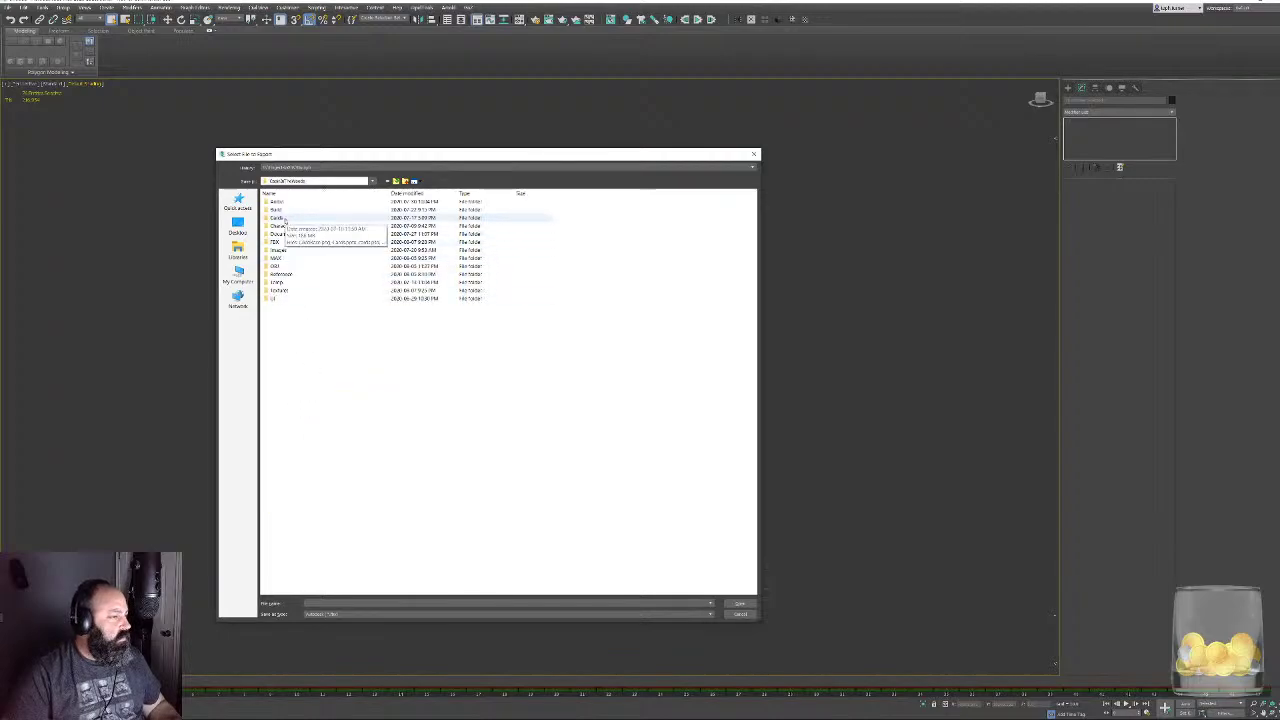
double_click(282, 226)
double_click(276, 201)
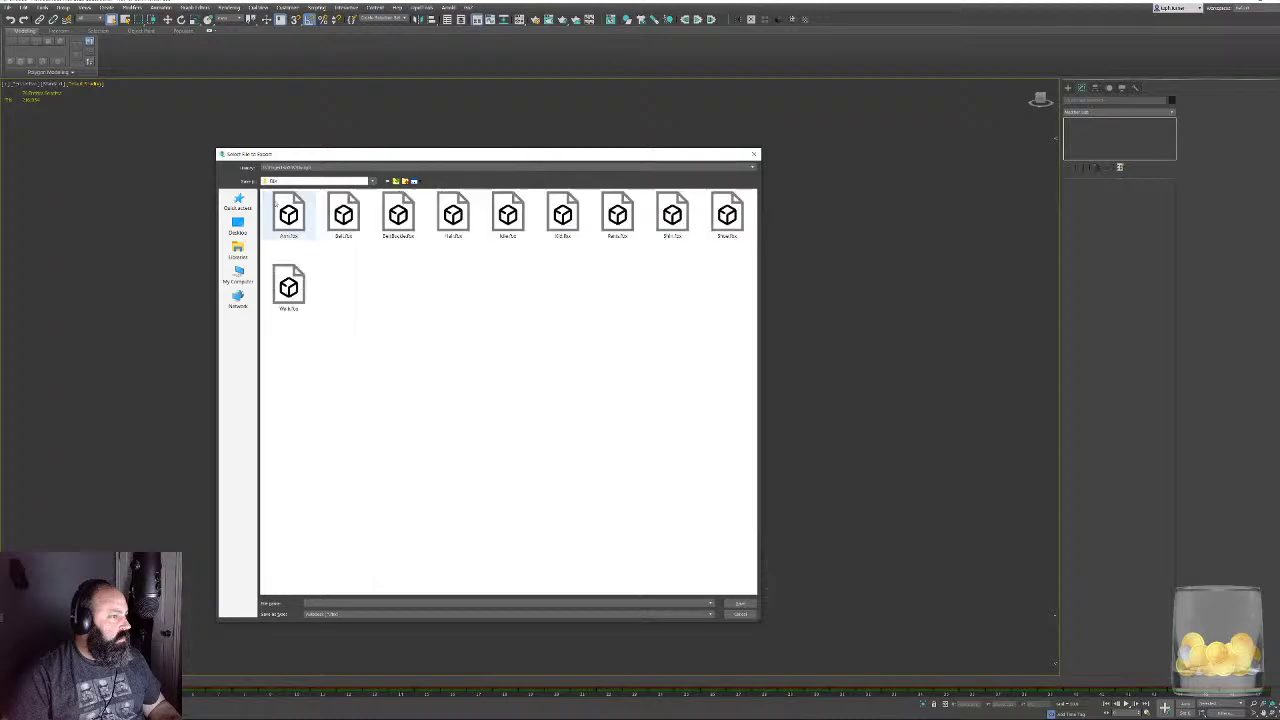
- Overwrite Walk.fbx with the selected objects, keeping the current FBX export settings
double_click(285, 286)
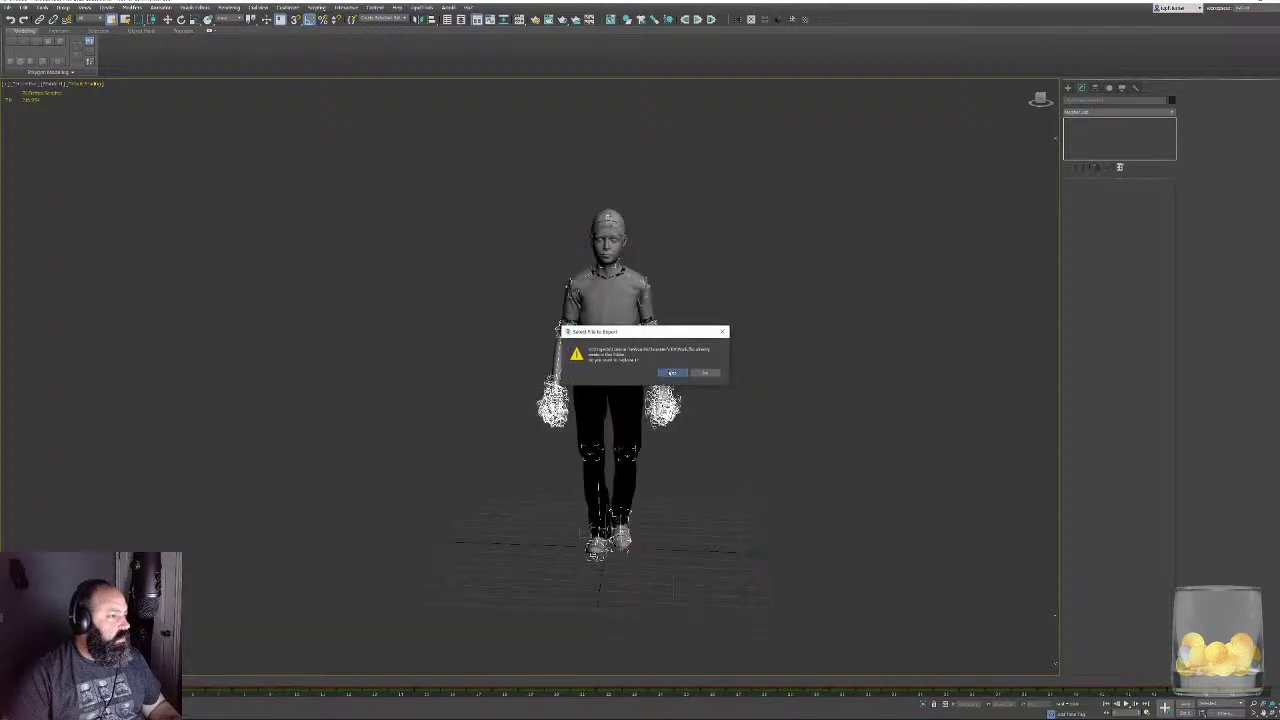
left_click(671, 373)
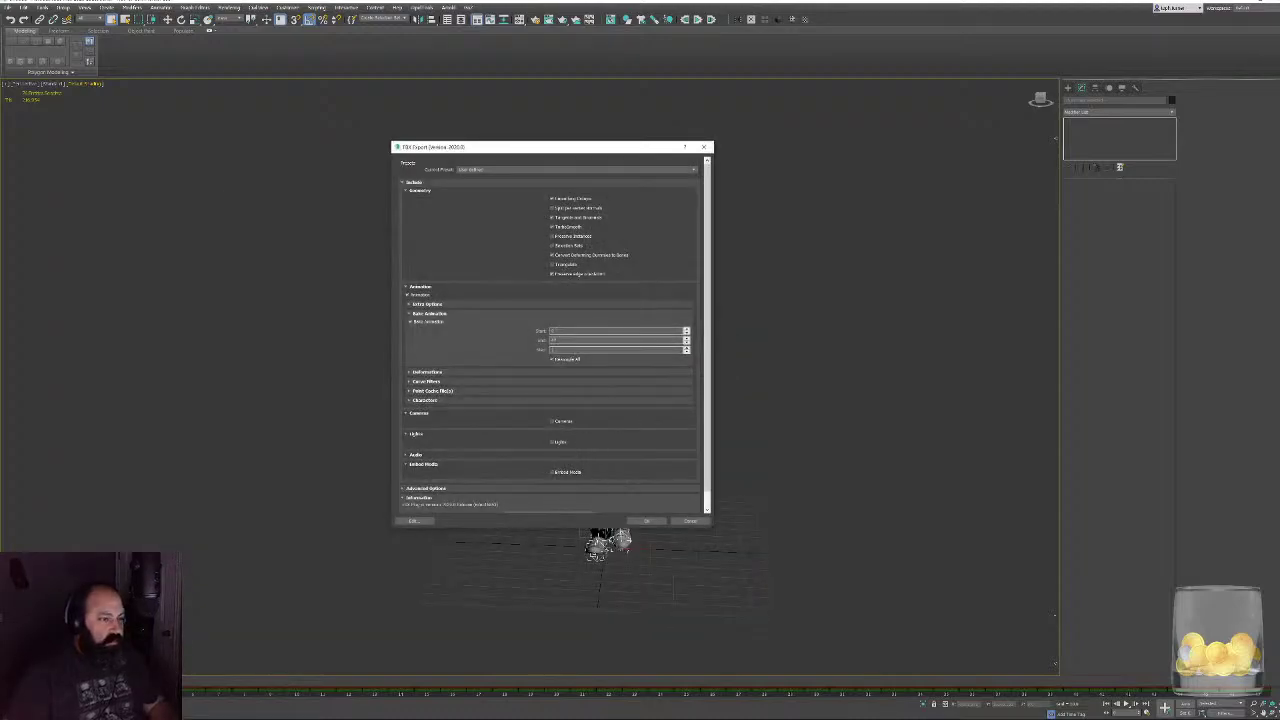
left_click(643, 521)
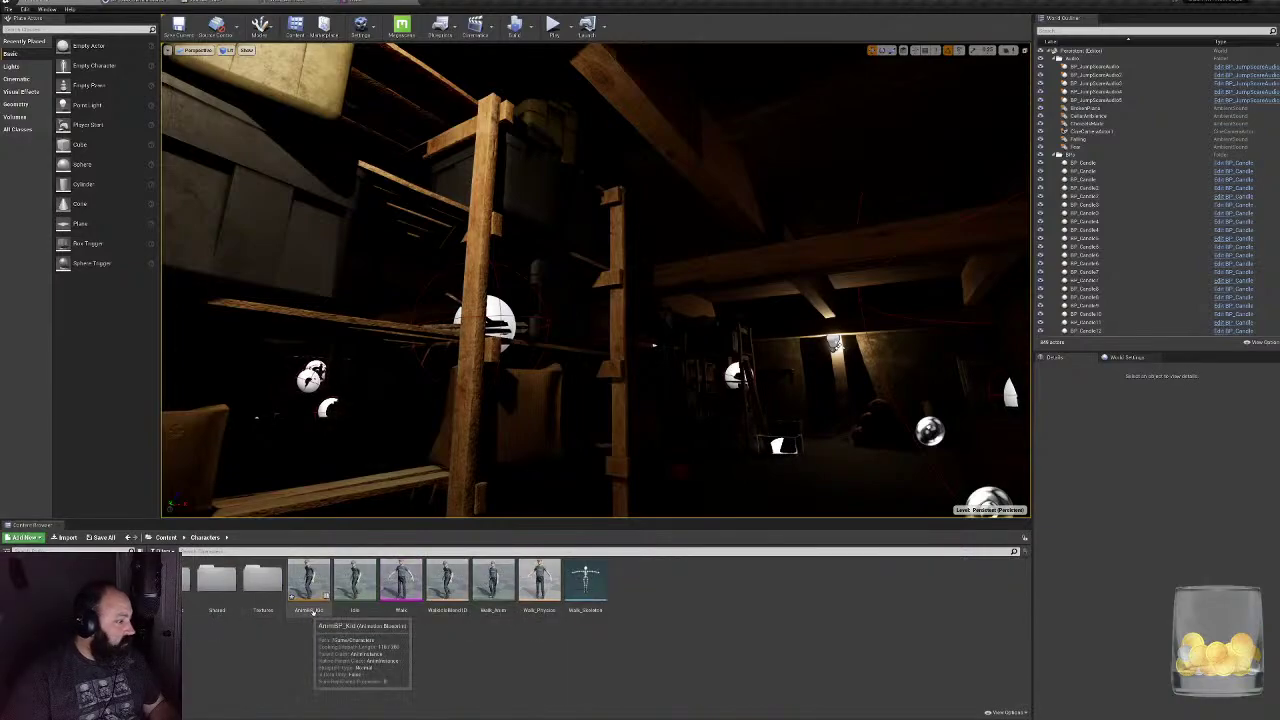
- Switch to Unreal Editor, reimport the Walk skeletal mesh from its source file and open it for inspection
right_click(406, 574)
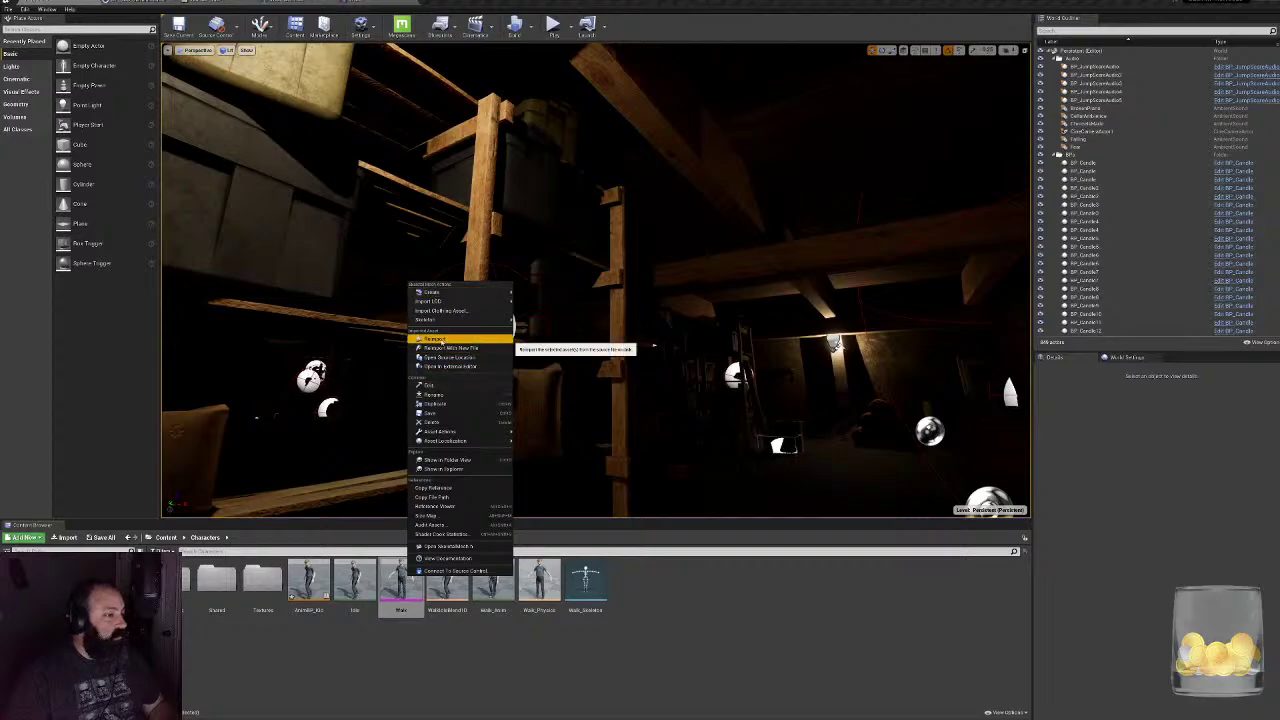
left_click(440, 338)
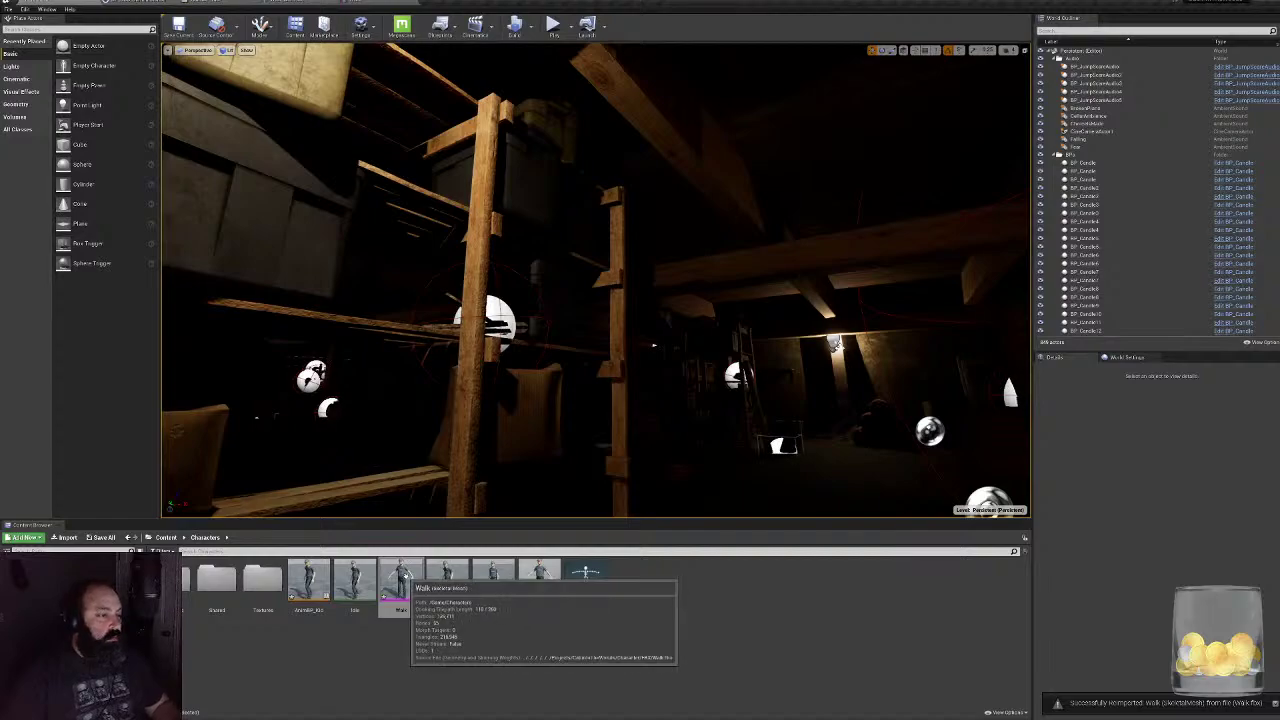
double_click(409, 580)
- Inspect the reimported cap from underneath and from the front, and view the full character on its skeleton
right_click_drag(730, 305, 980, 315)
left_click_drag(729, 305, 740, 350)
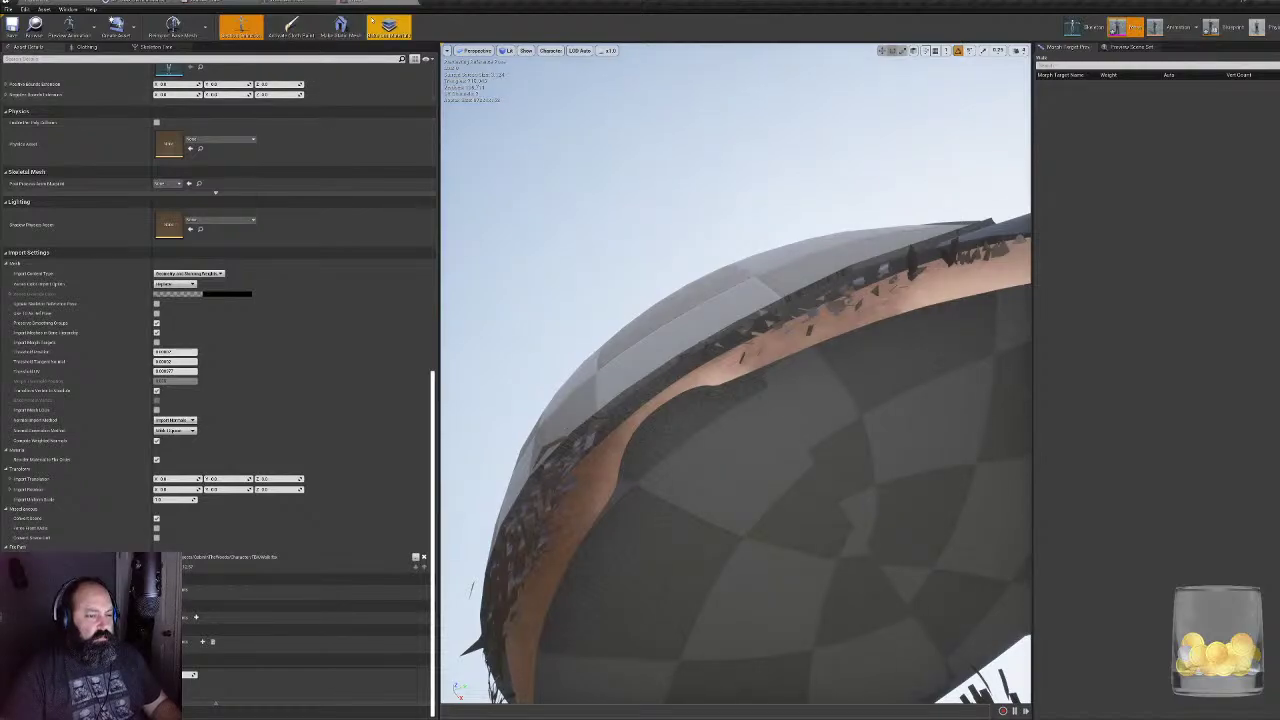
left_click_drag(677, 360, 590, 362)
scroll(680, 363, "down", 5)
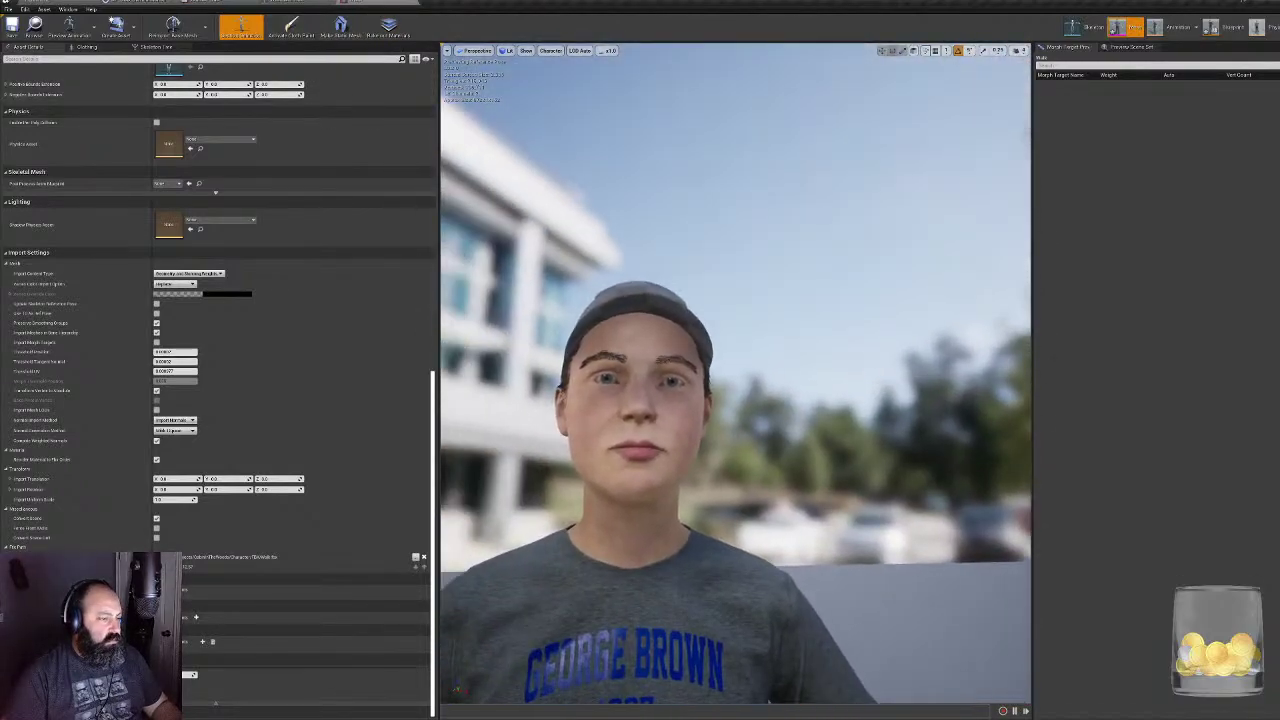
left_click(411, 4)
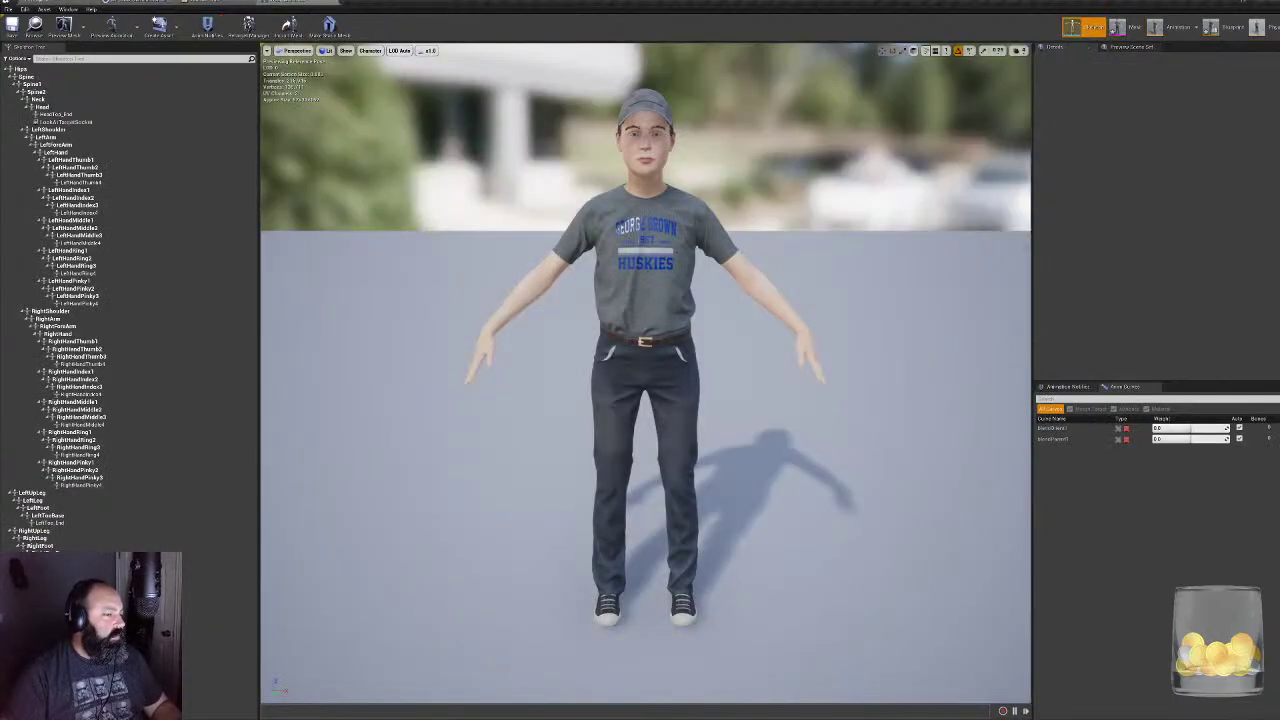
- Return to the level, start a play session and continue past the character selection game's opening form
left_click(50, 3)
left_click(552, 23)
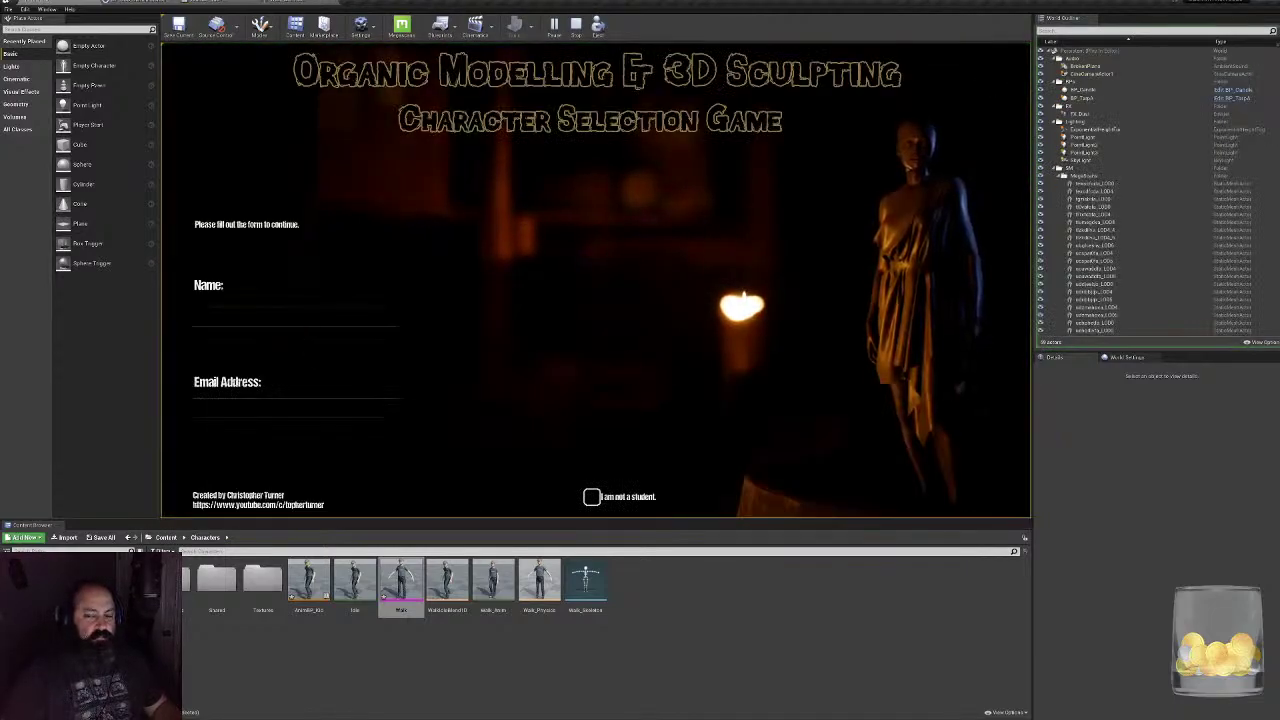
left_click(855, 440)
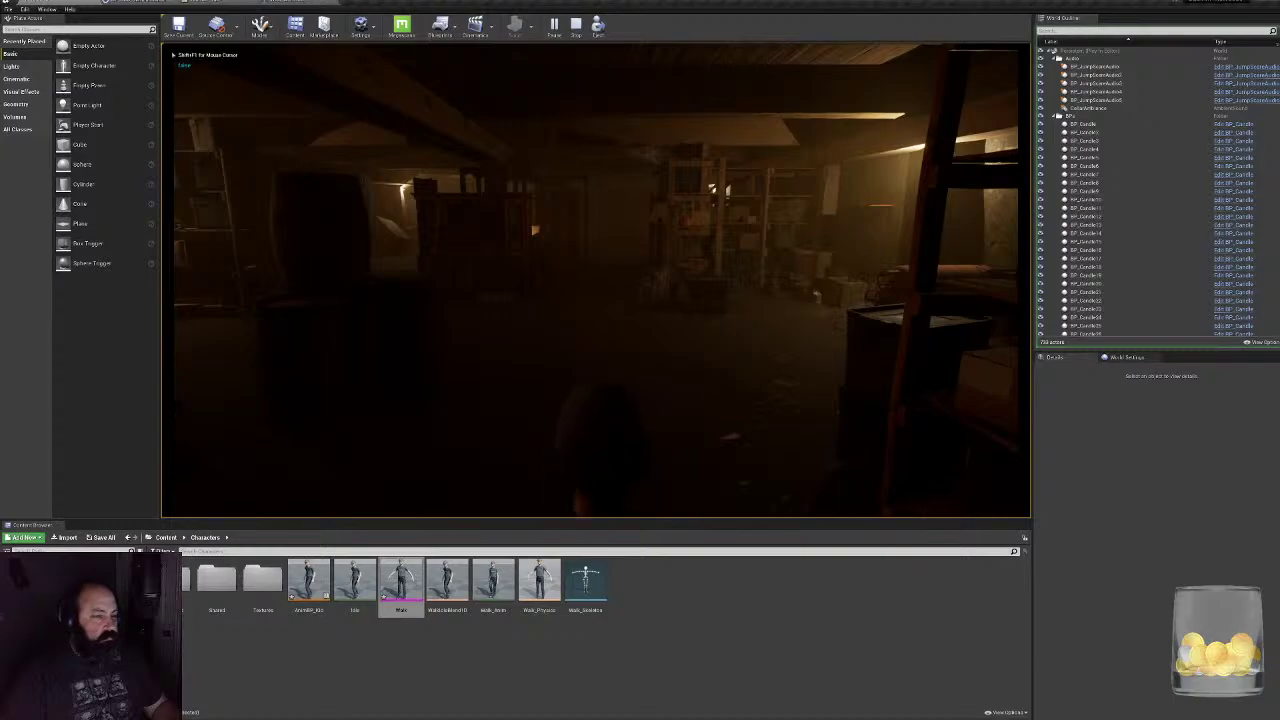
- Walk the character through the basement to the shelf beside the guitar and examine the cap and head movement
key("w")
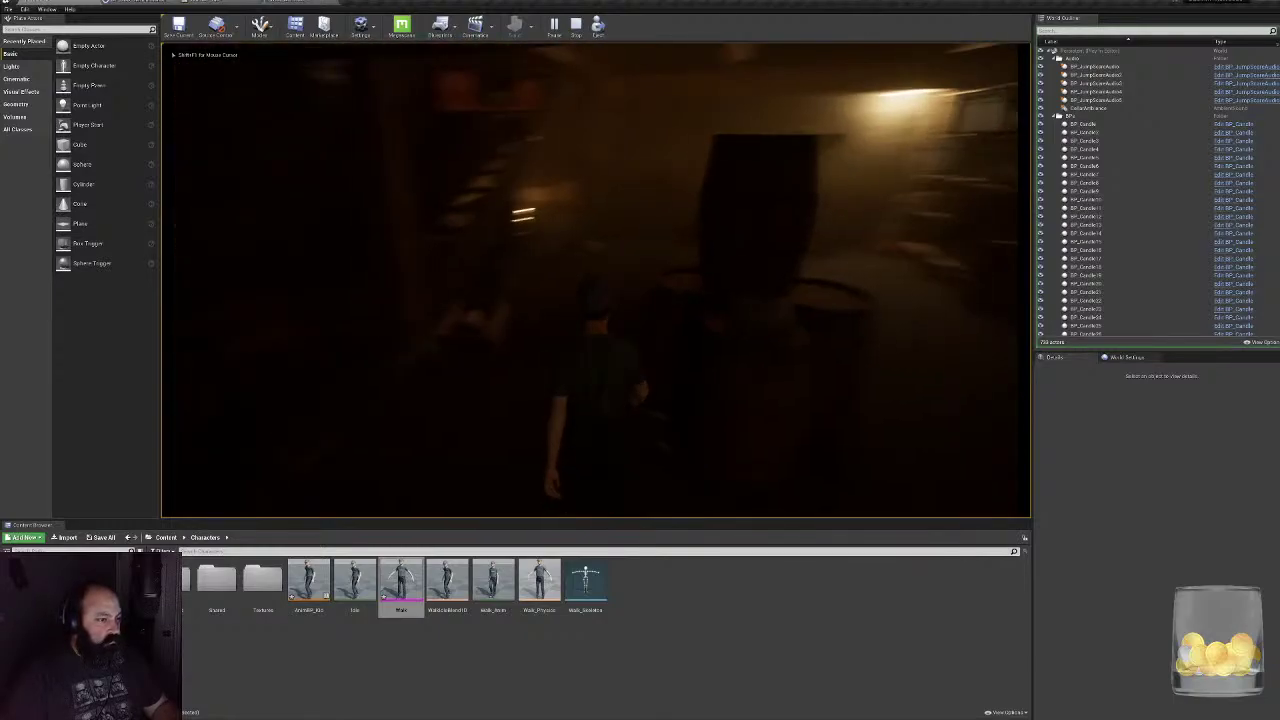
key("w")
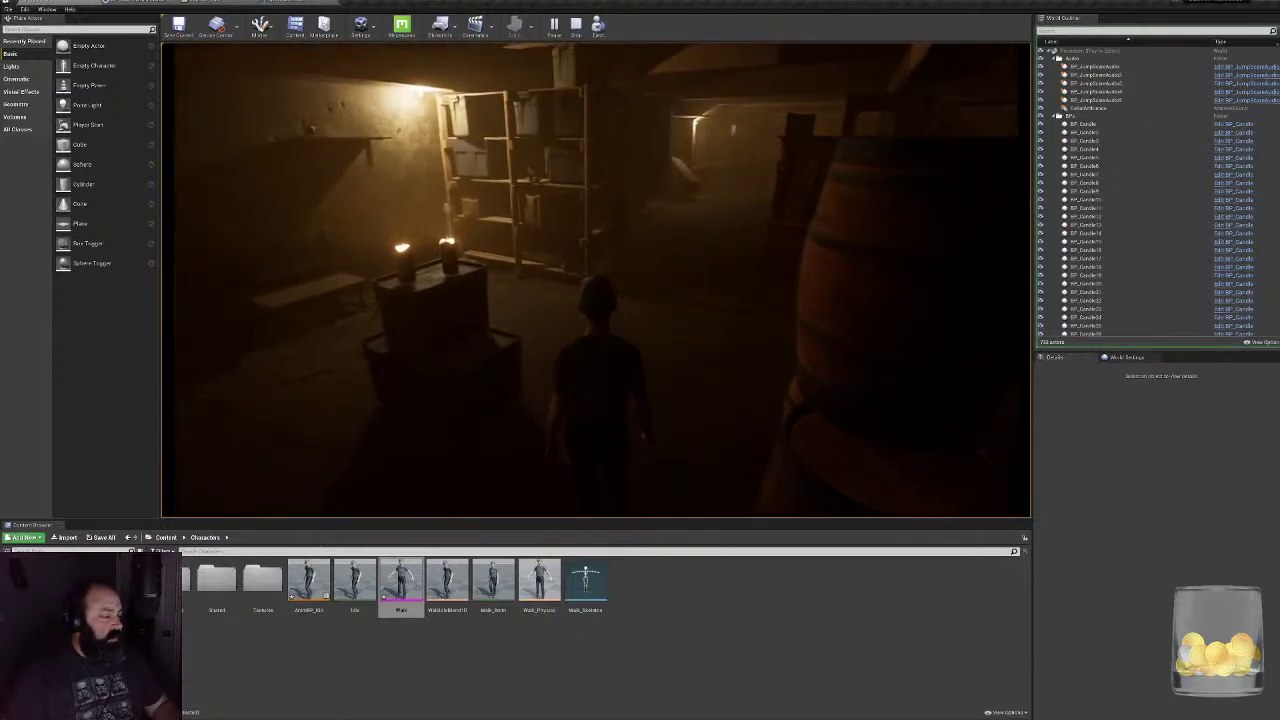
key("w")
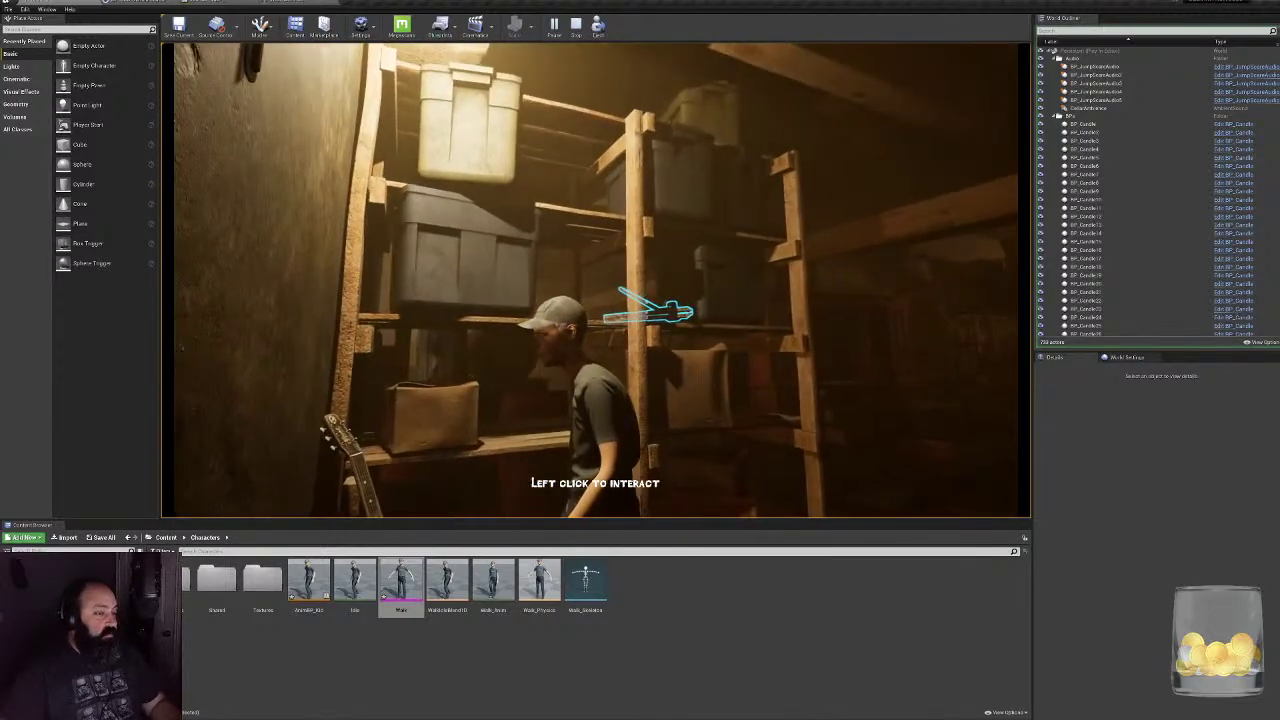
key("d")
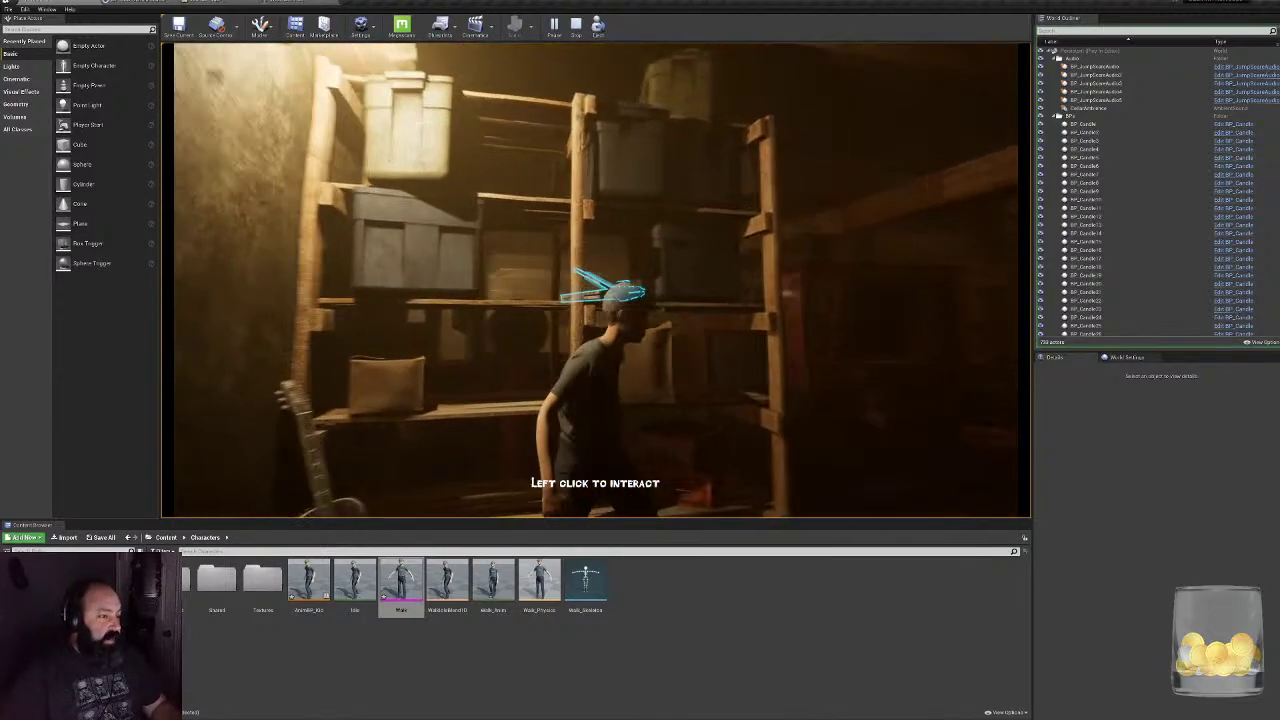
key("s")
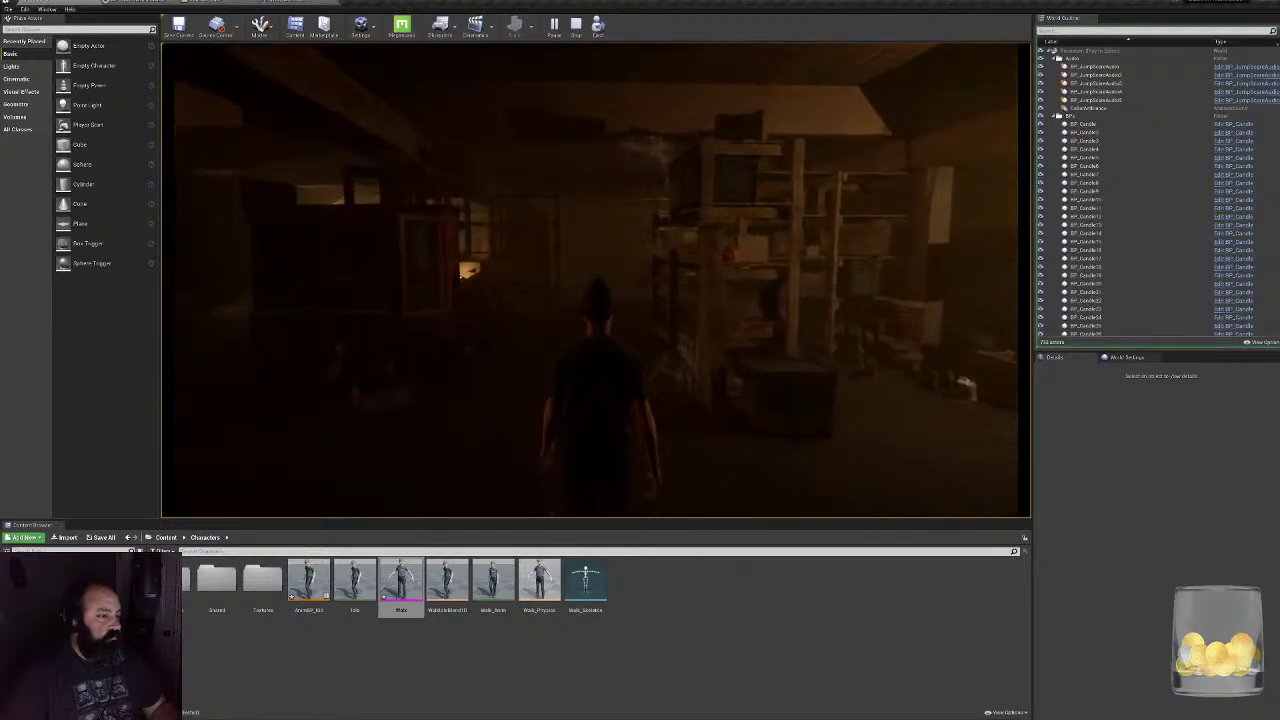
- Walk on to another shelf, interact with the highlighted object and examine how the head turns from the front
key("w")
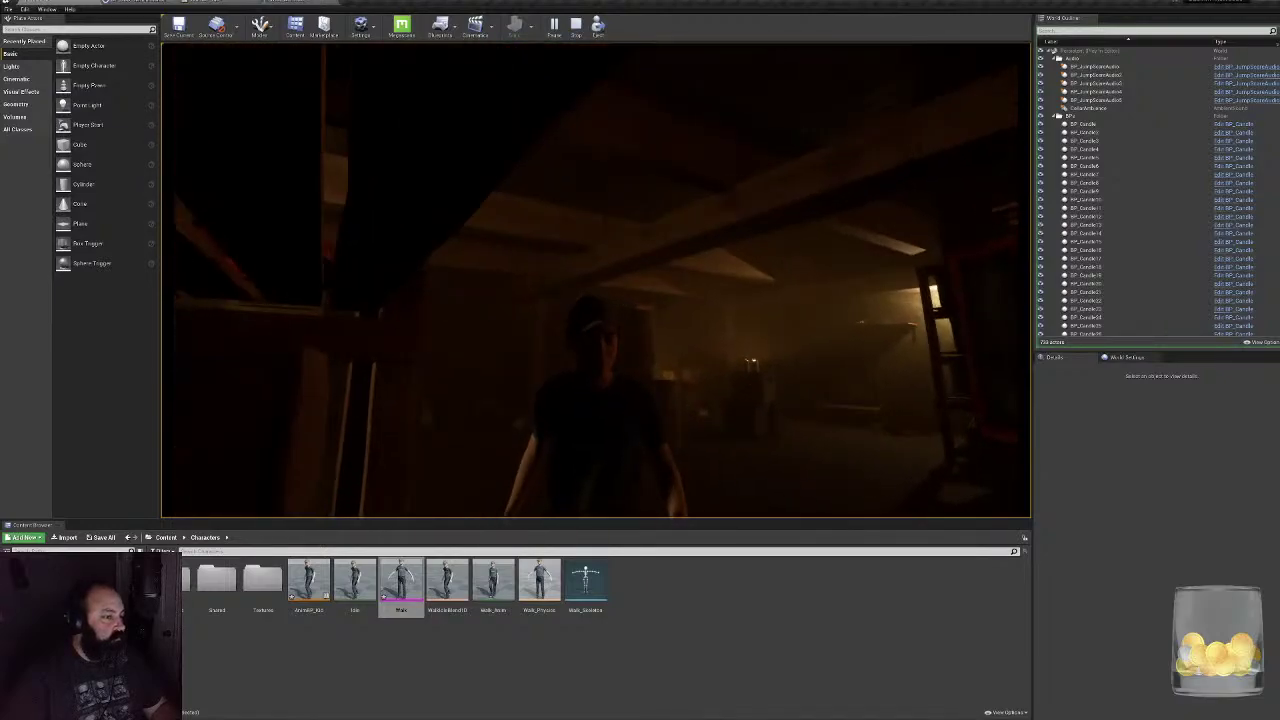
key("w")
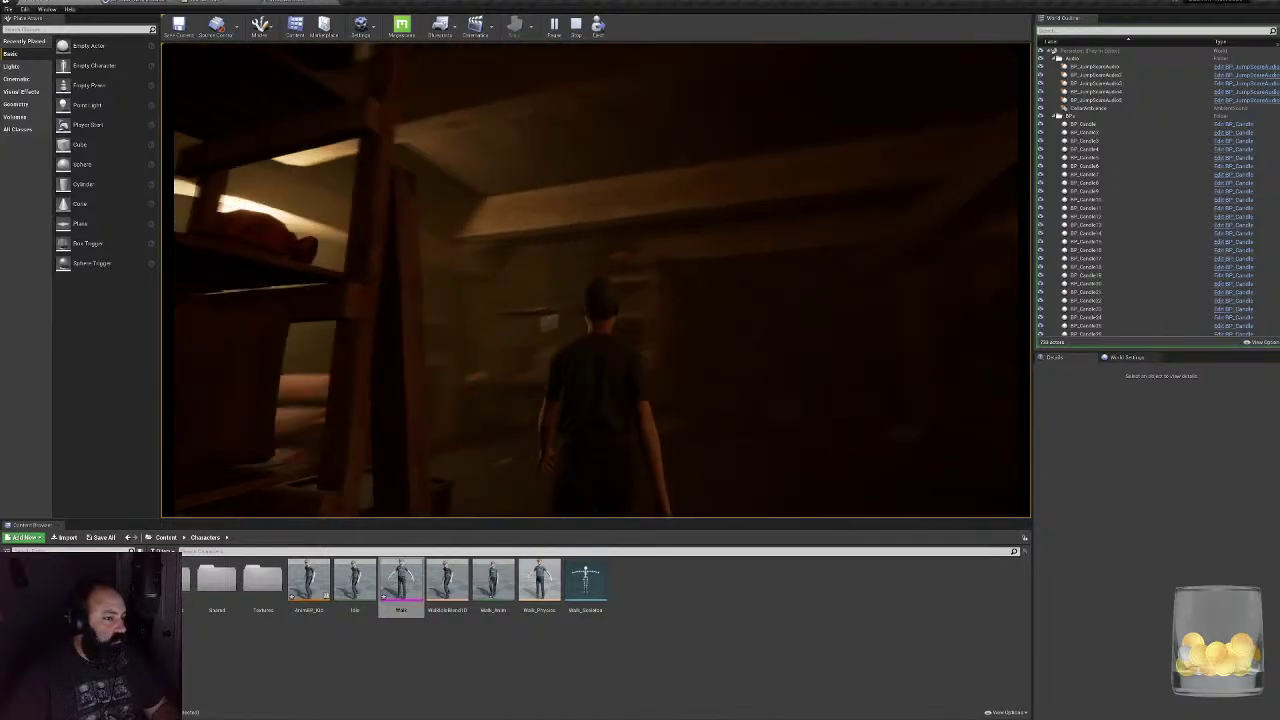
key("w")
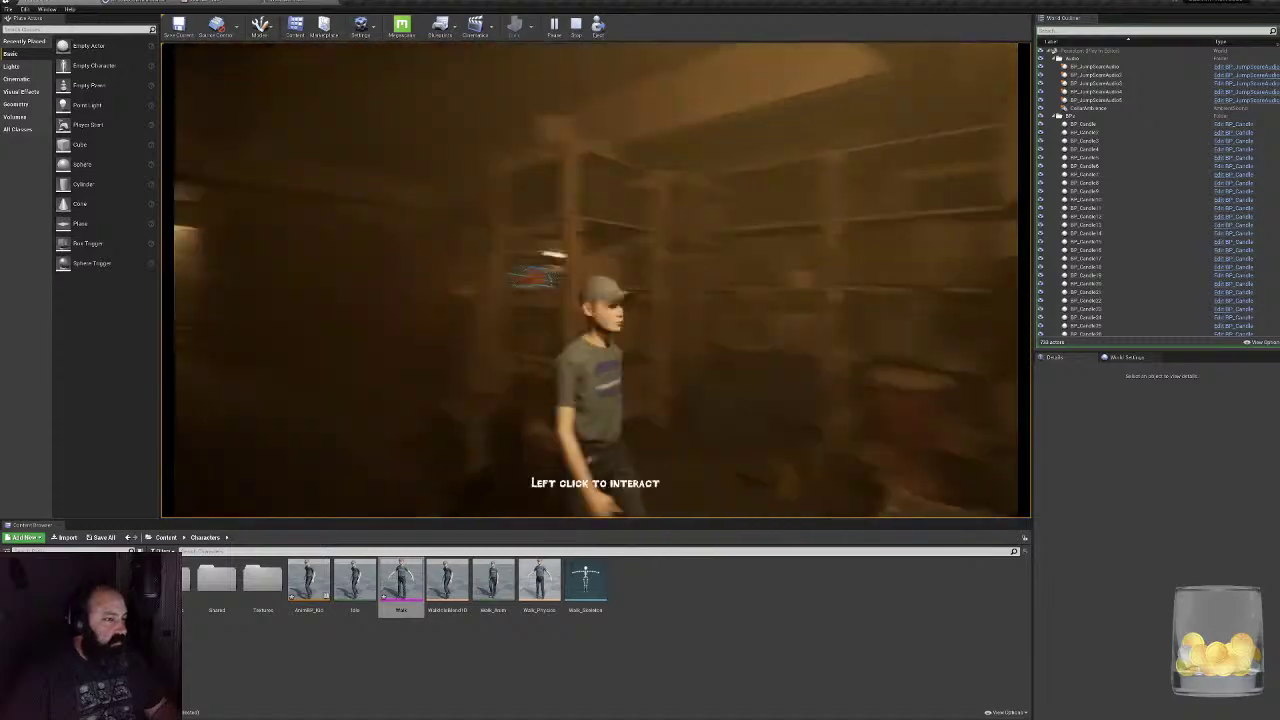
left_click(566, 289)
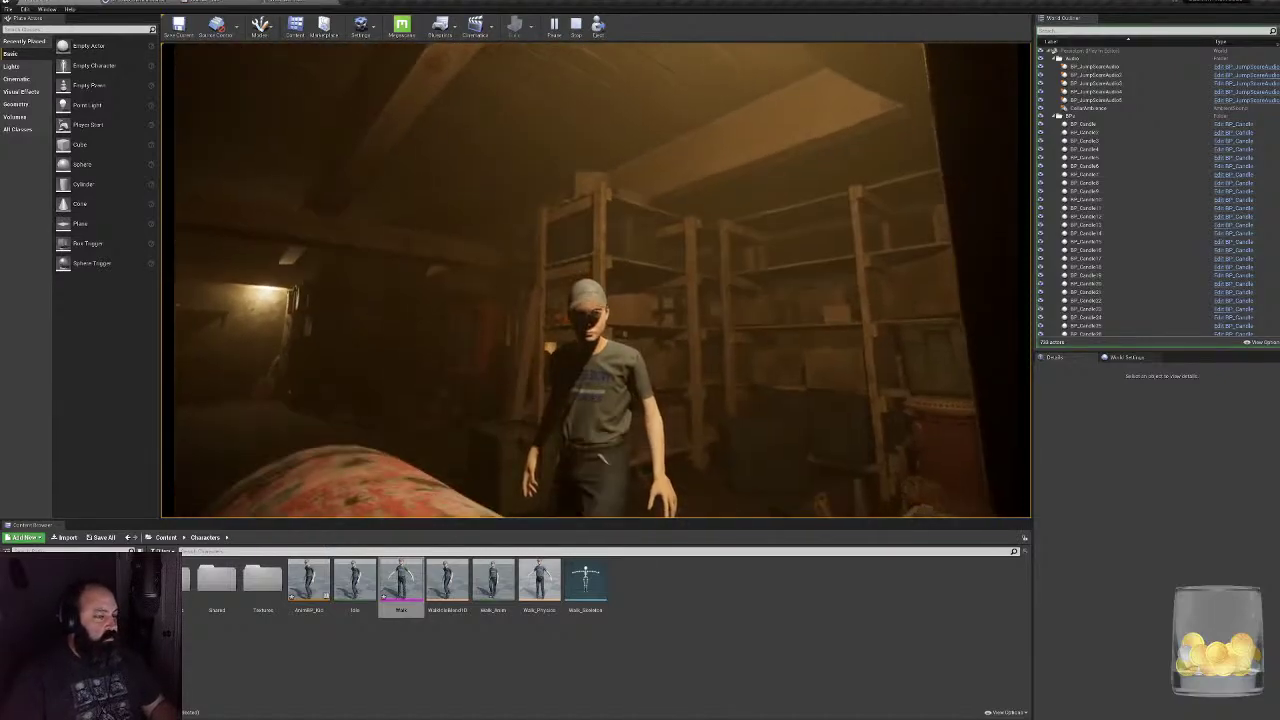
key("a")
key("s")
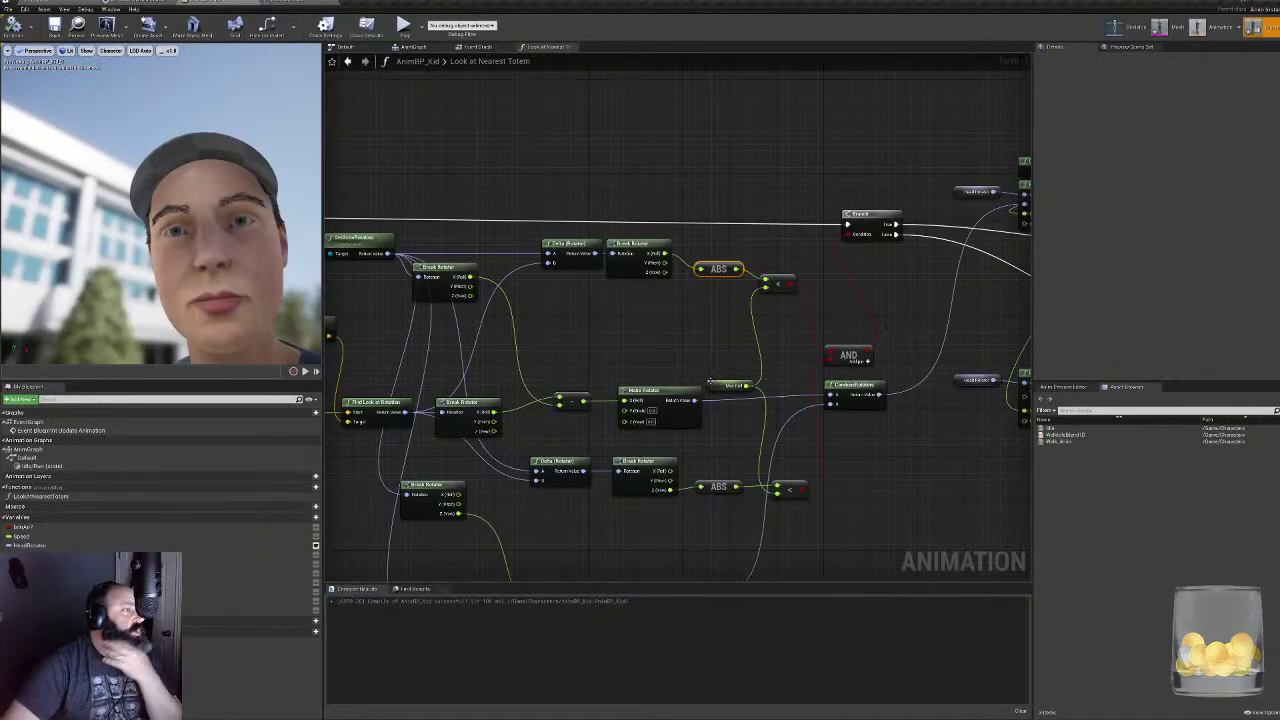
- Review the rotation comparison nodes in AnimBP_Kid's Look at Nearest Totem function
right_click_drag(716, 371, 470, 354)
right_click_drag(561, 409, 696, 347)
left_click_drag(652, 254, 708, 201)
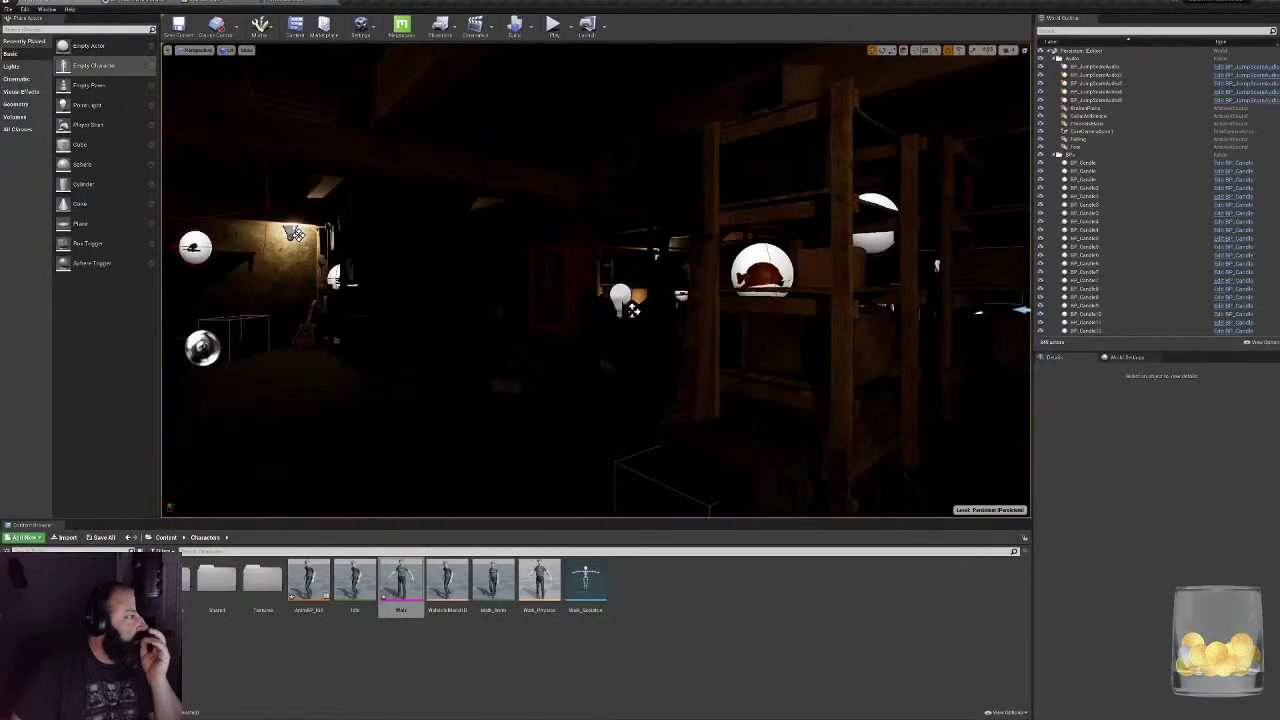
- Start another play session and submit the opening form with placeholder text in the name and email fields
left_click(553, 24)
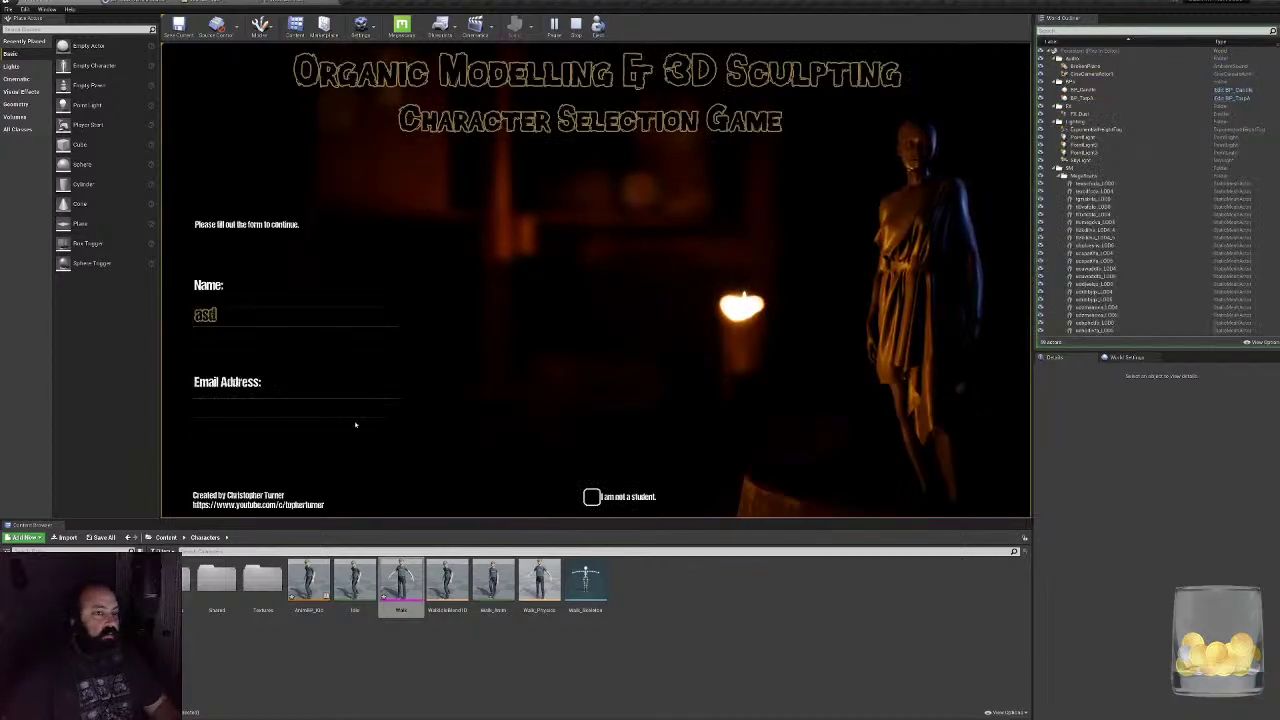
key("Tab")
type("asd")
left_click(901, 446)
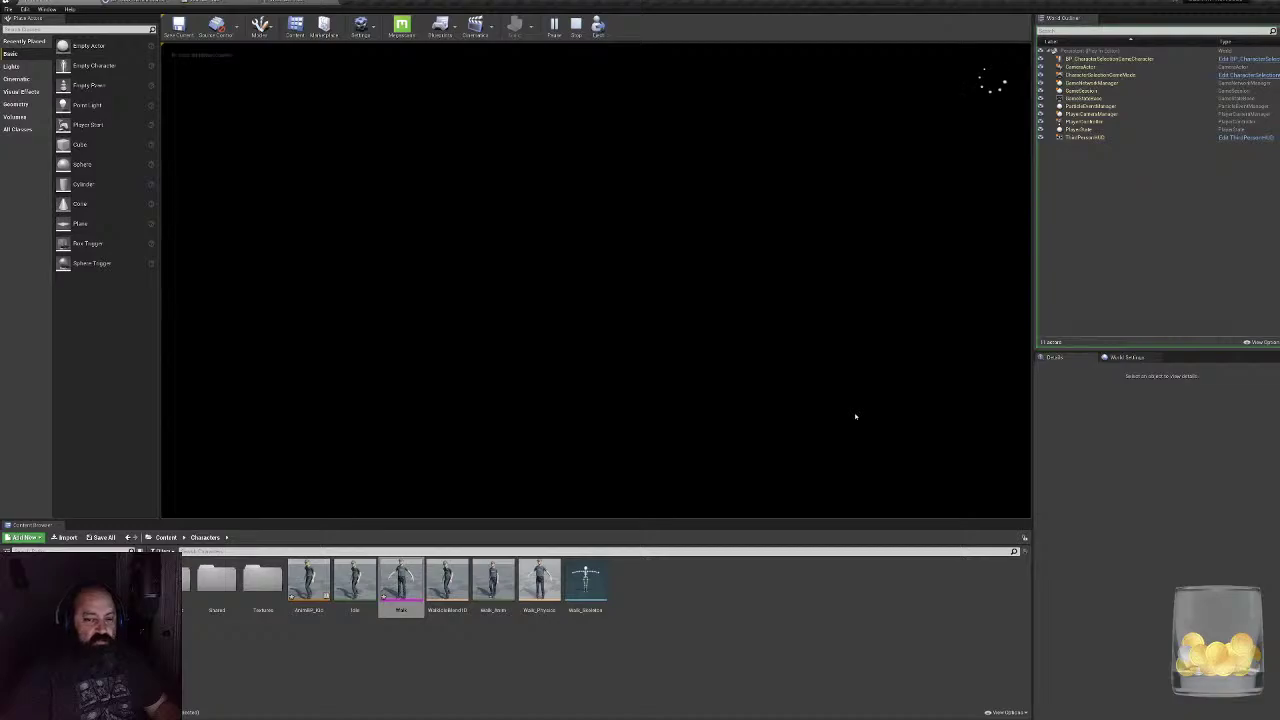
- Walk the character past the basement shelves, examine how the head turns and end the play session
left_click(856, 416)
key("w")
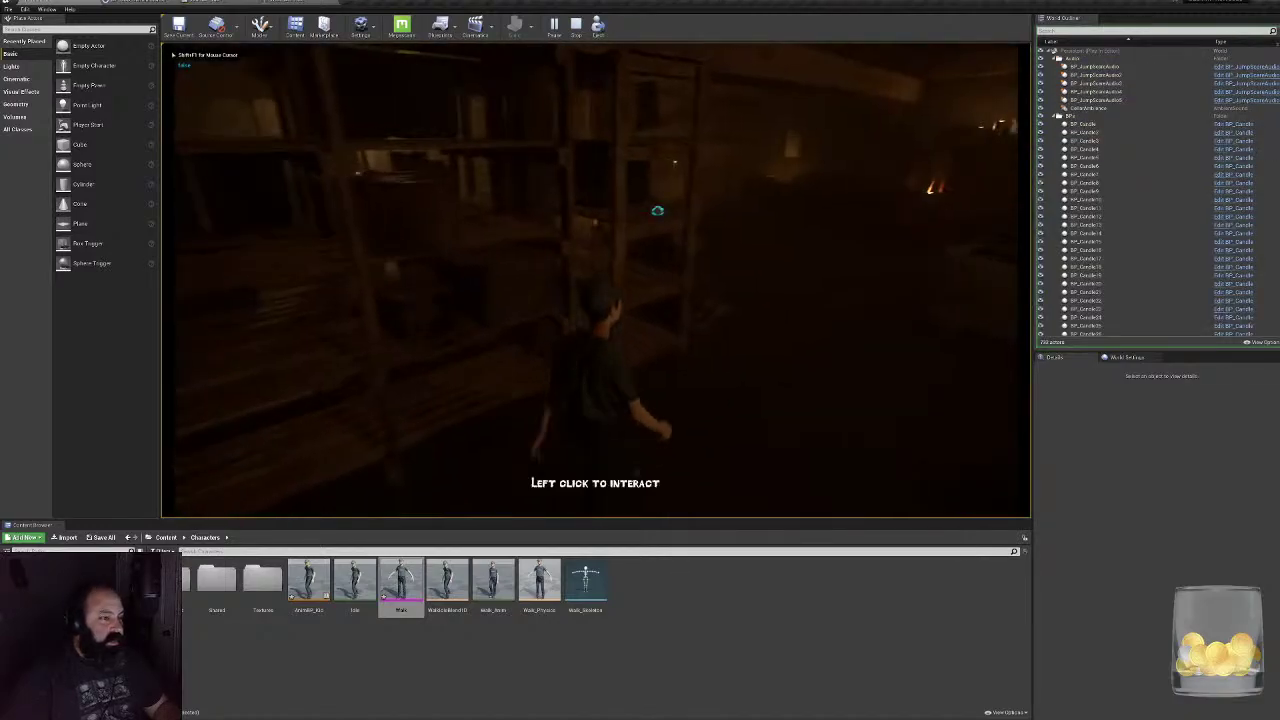
key("w")
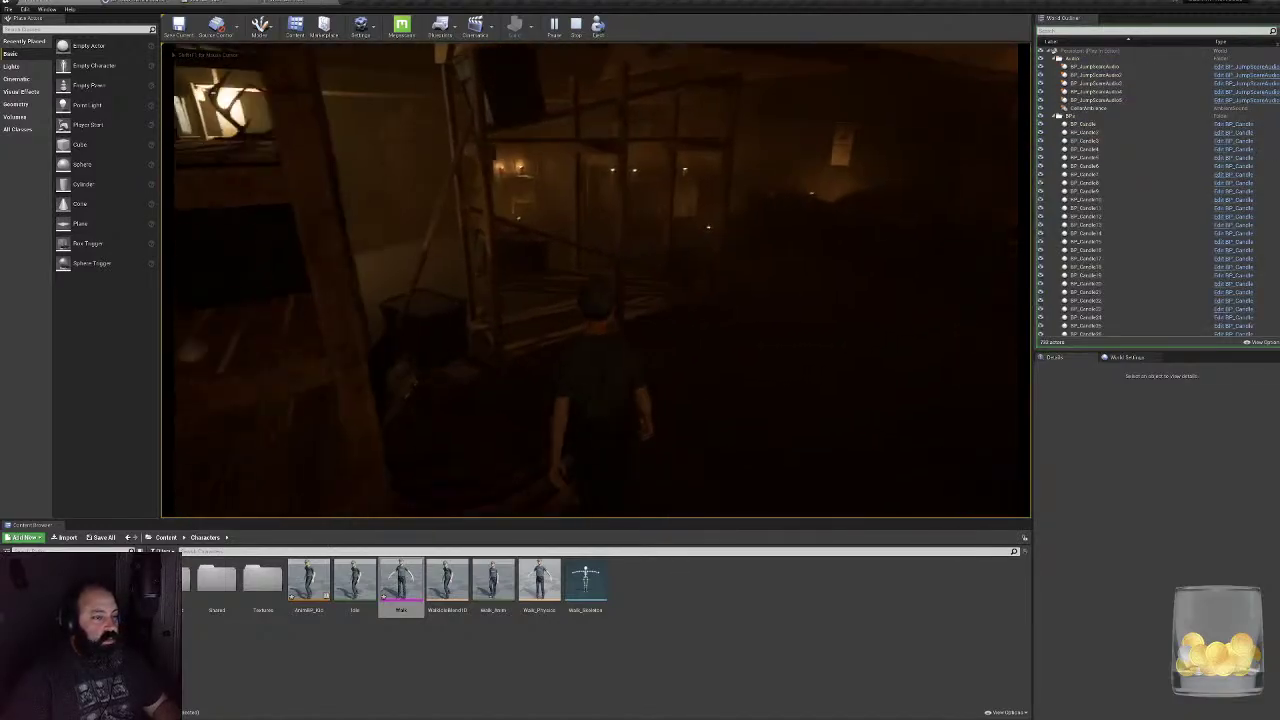
key("Escape")
- In AnimBP_Kid's Look at Nearest Totem function, connect the upper Make Rotator's output directly to the upper RInterp To node's Target and compile
left_click(290, 2)
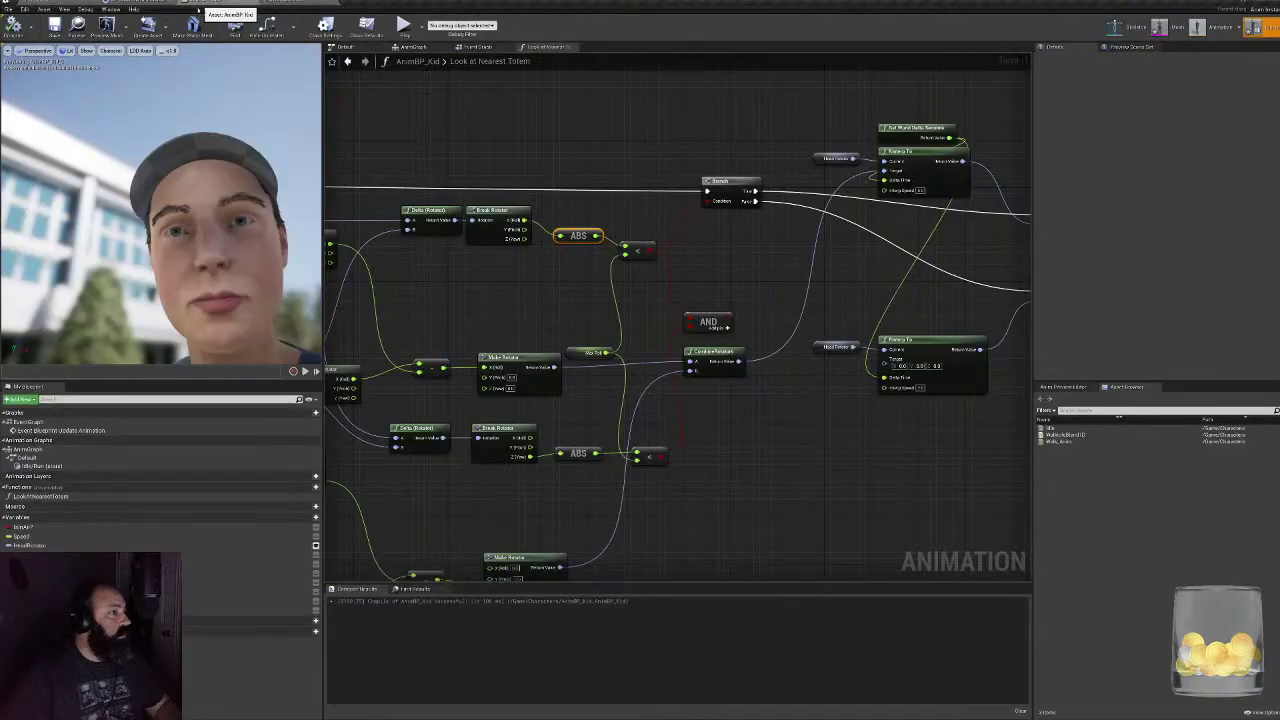
scroll(677, 367, "up", 3)
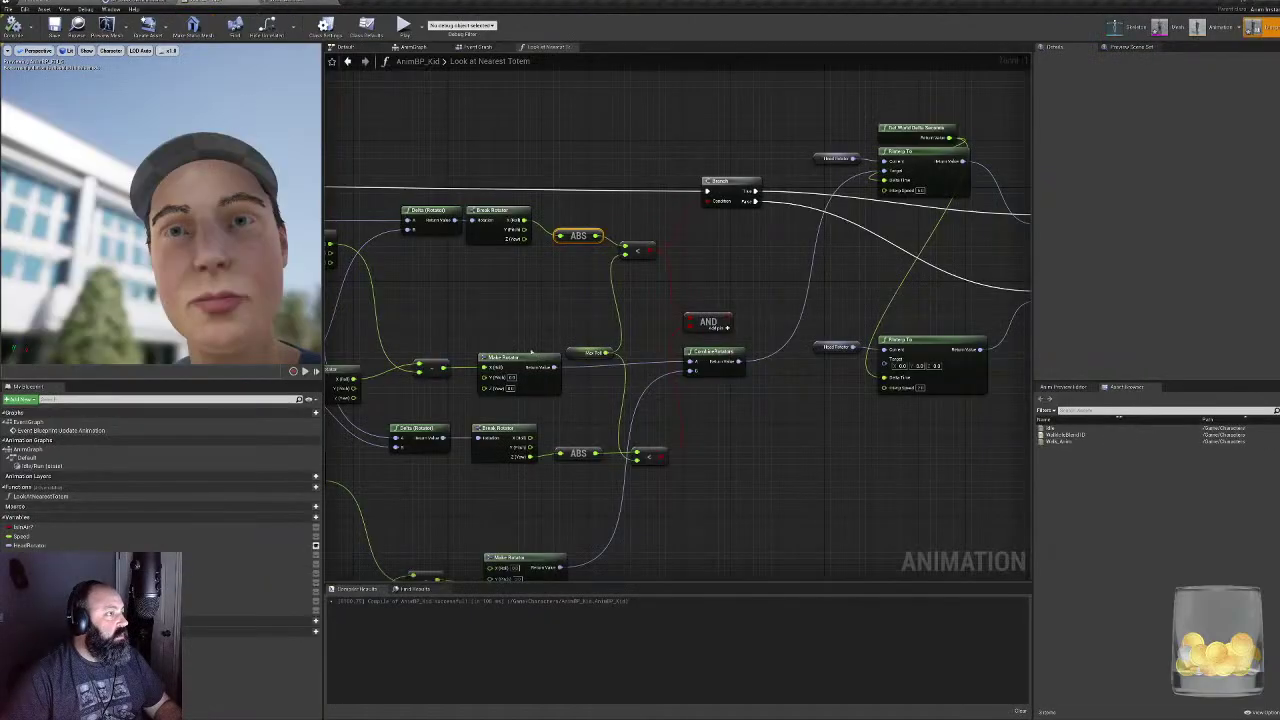
scroll(532, 354, "down", 3)
scroll(713, 291, "up", 3)
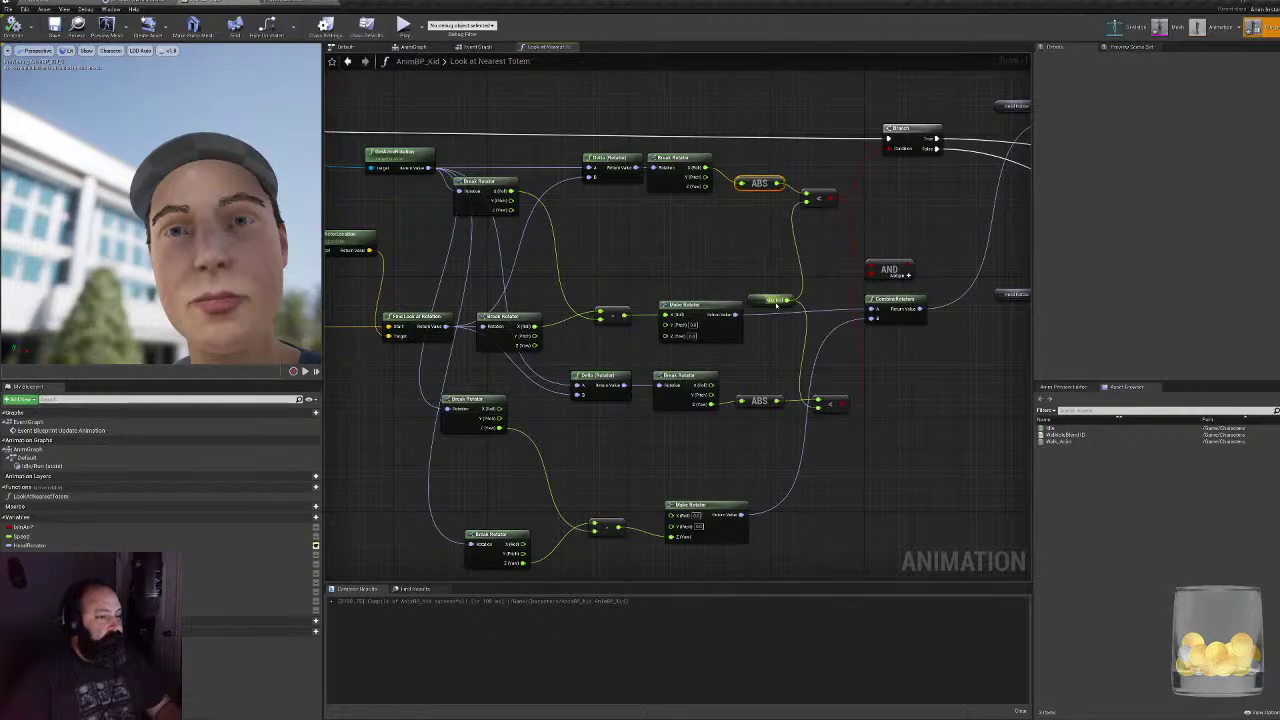
right_click_drag(776, 305, 432, 381)
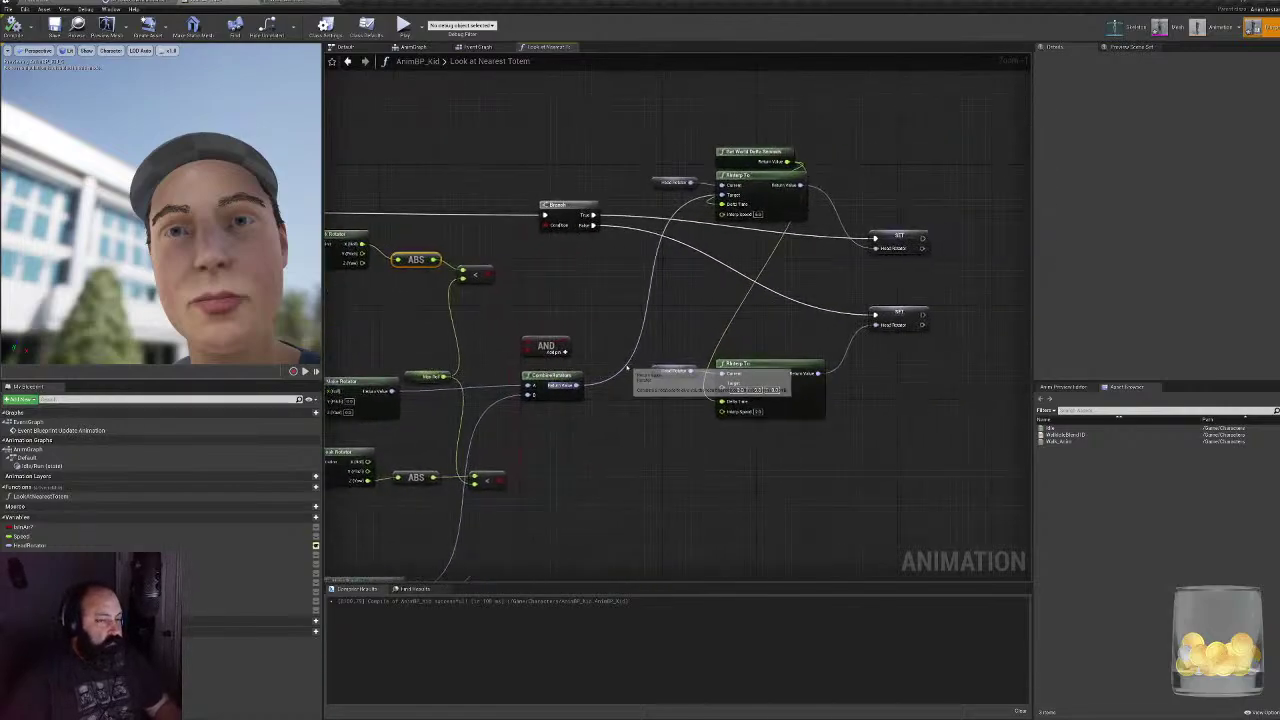
scroll(628, 368, "down", 3)
scroll(576, 338, "up", 3)
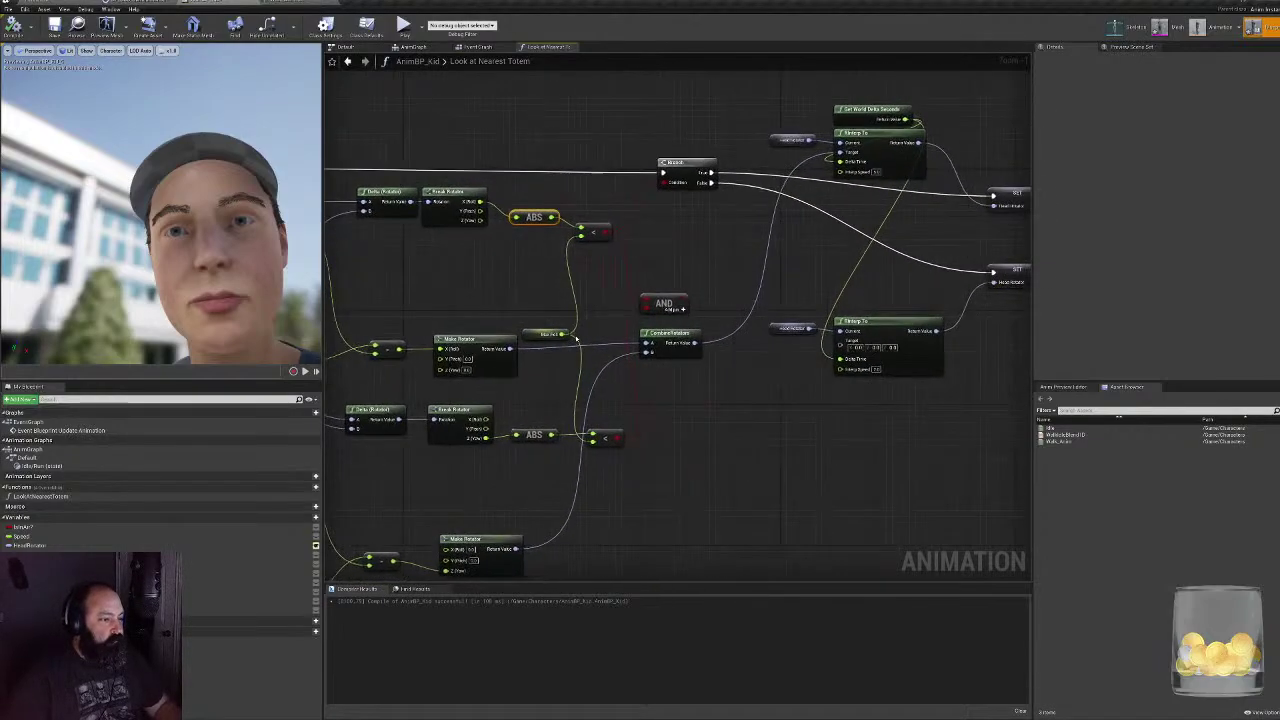
left_click_drag(501, 357, 831, 161)
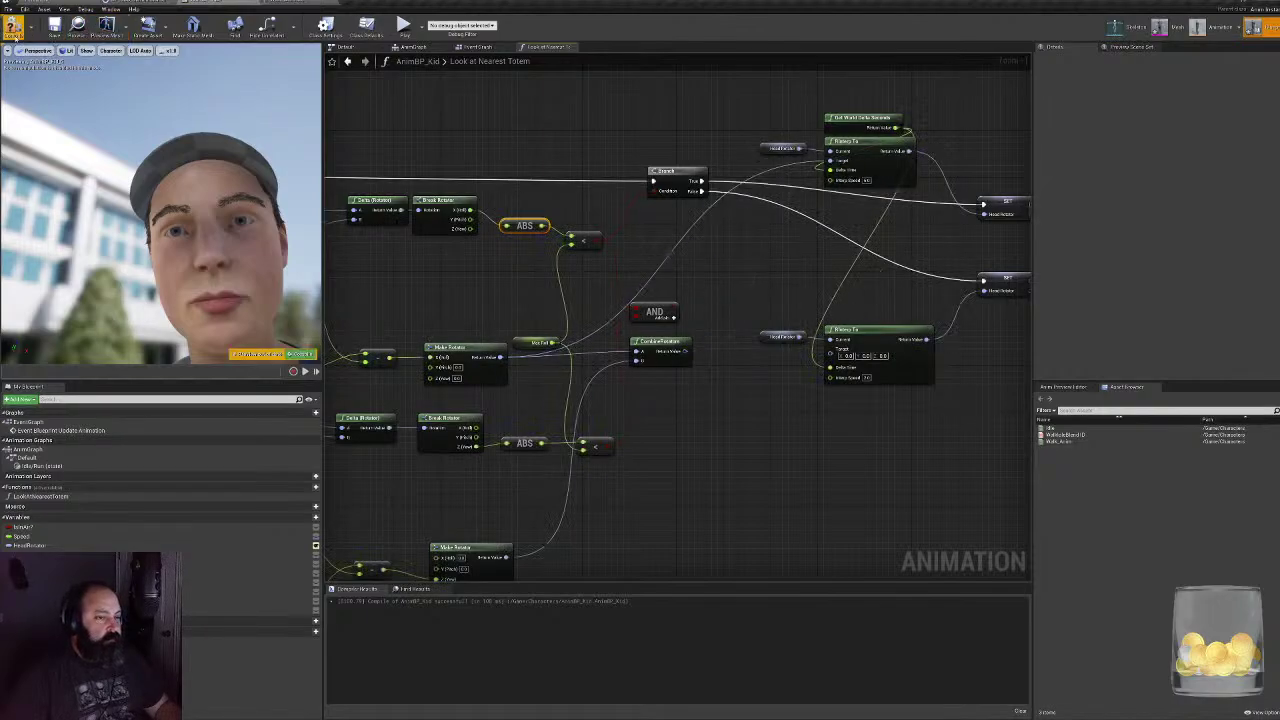
left_click(14, 24)
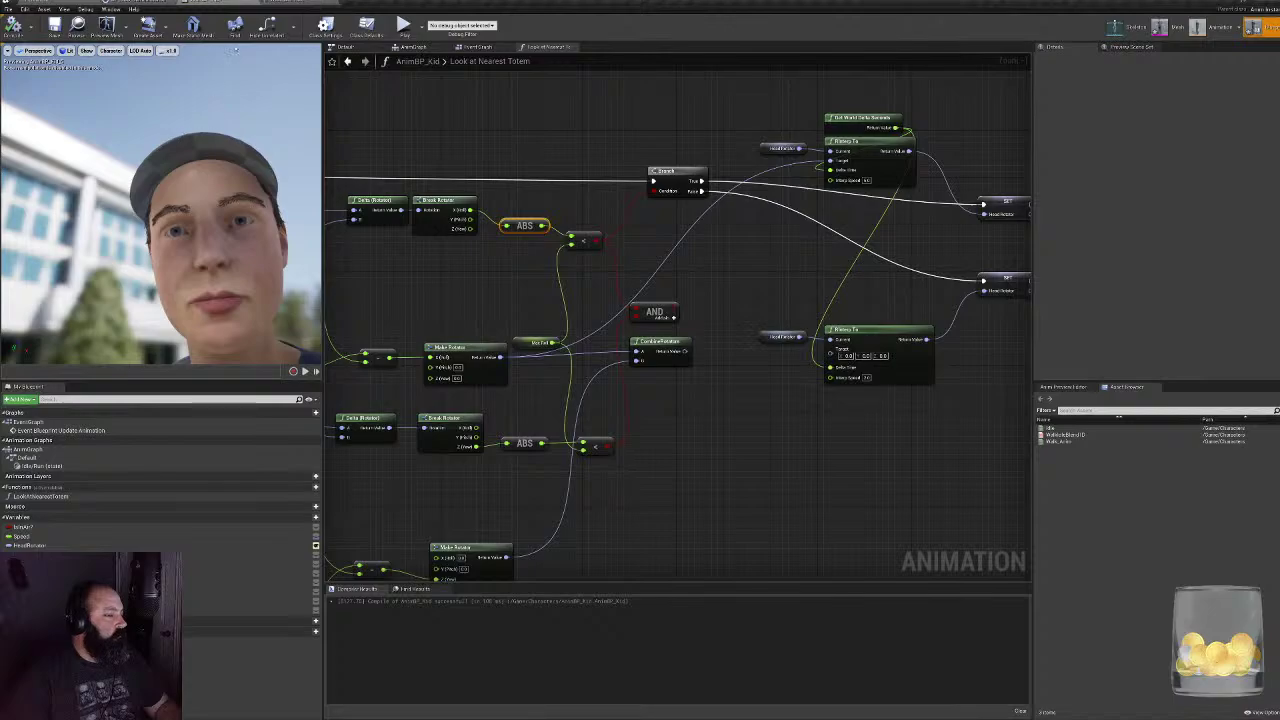
left_click(20, 28)
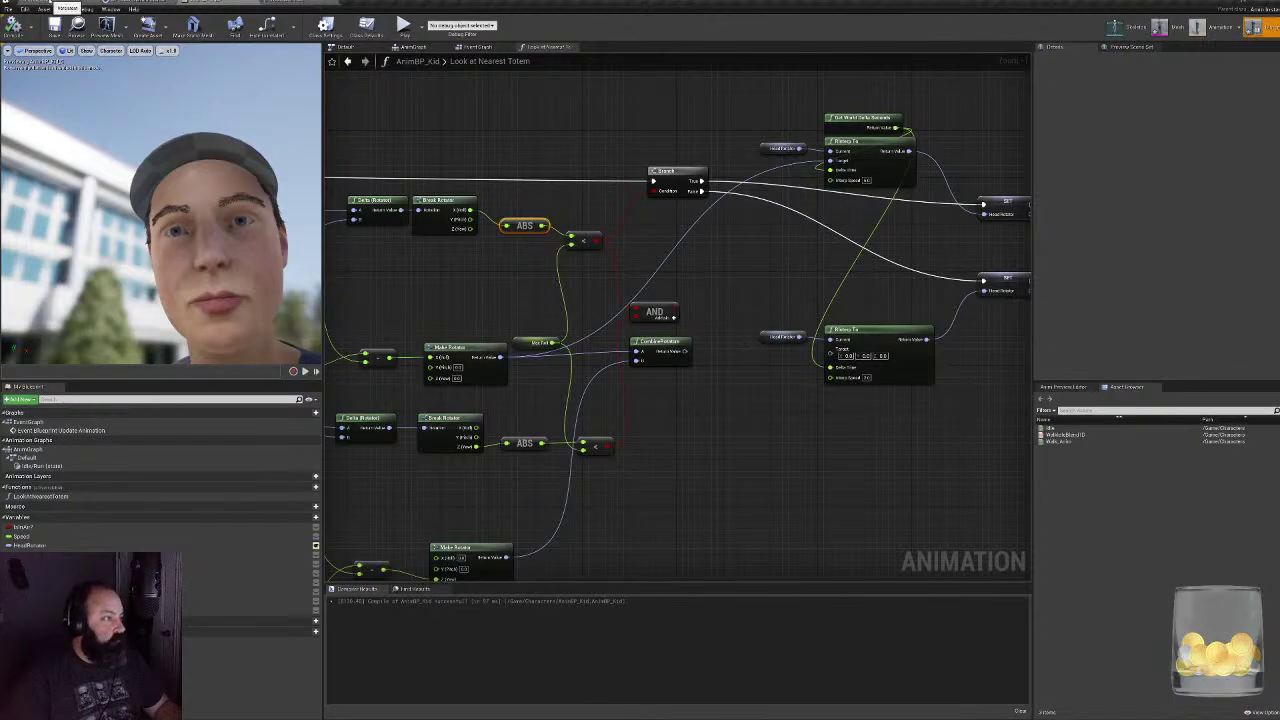
- Return to the level, start play and submit the opening form with placeholder text
left_click(50, 2)
left_click(554, 25)
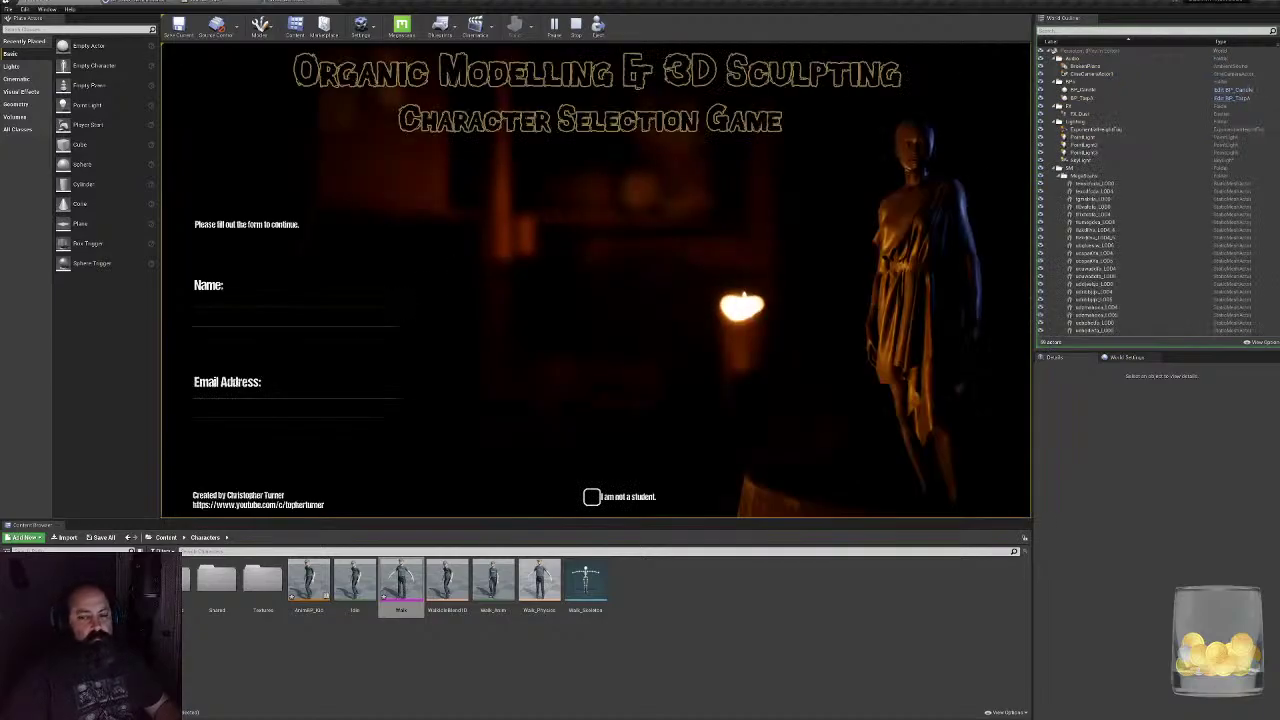
type("asd")
left_click(897, 449)
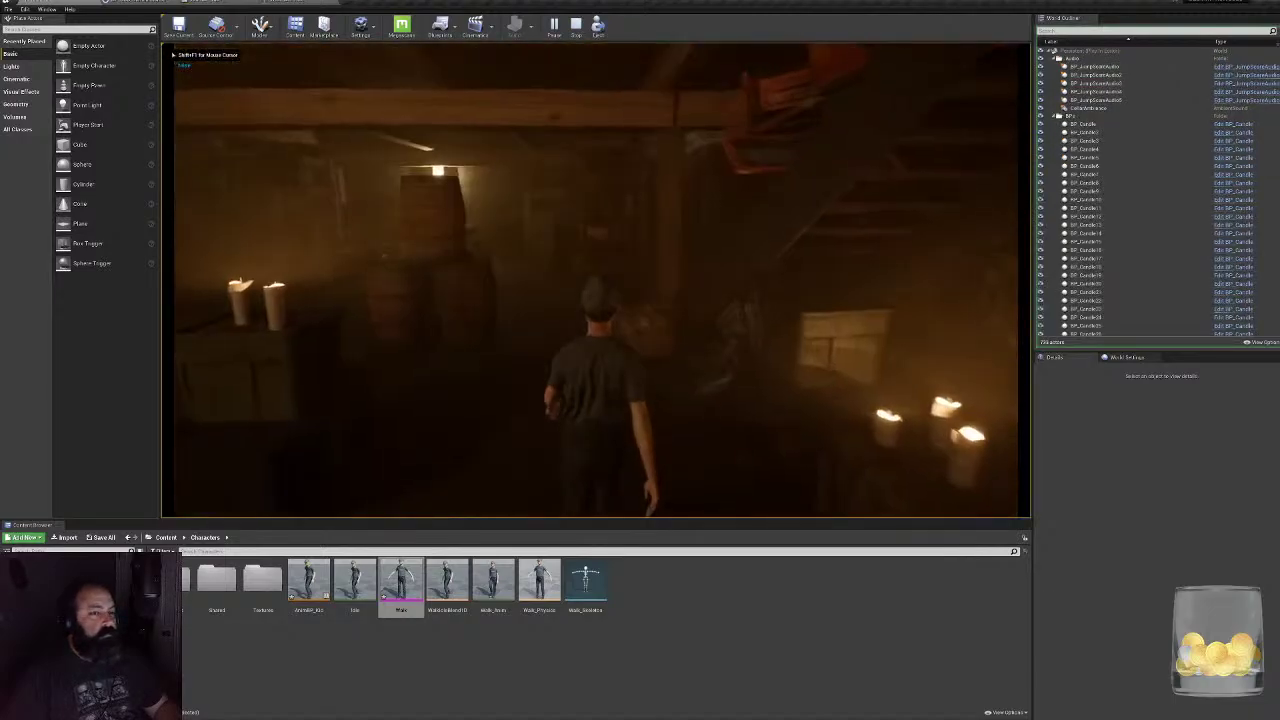
- Walk the character past the barrels, examine the head tracking with the single rotator and stop playing
key("w")
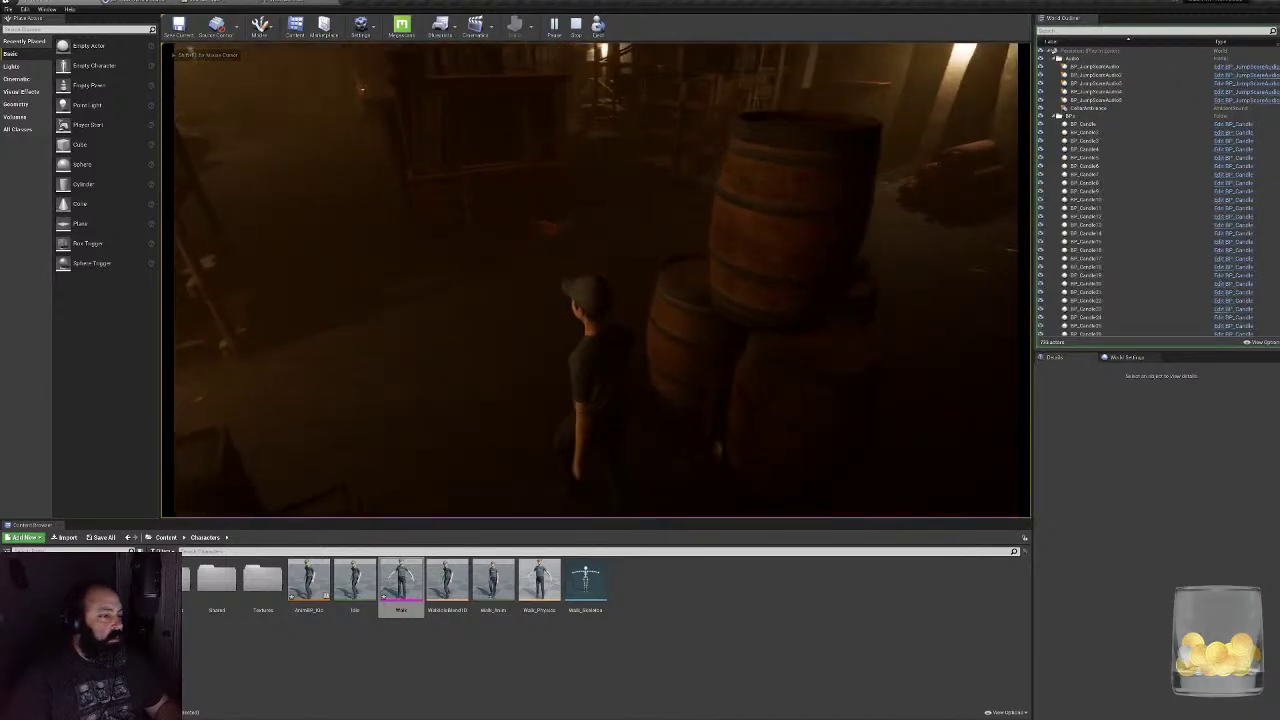
key("w")
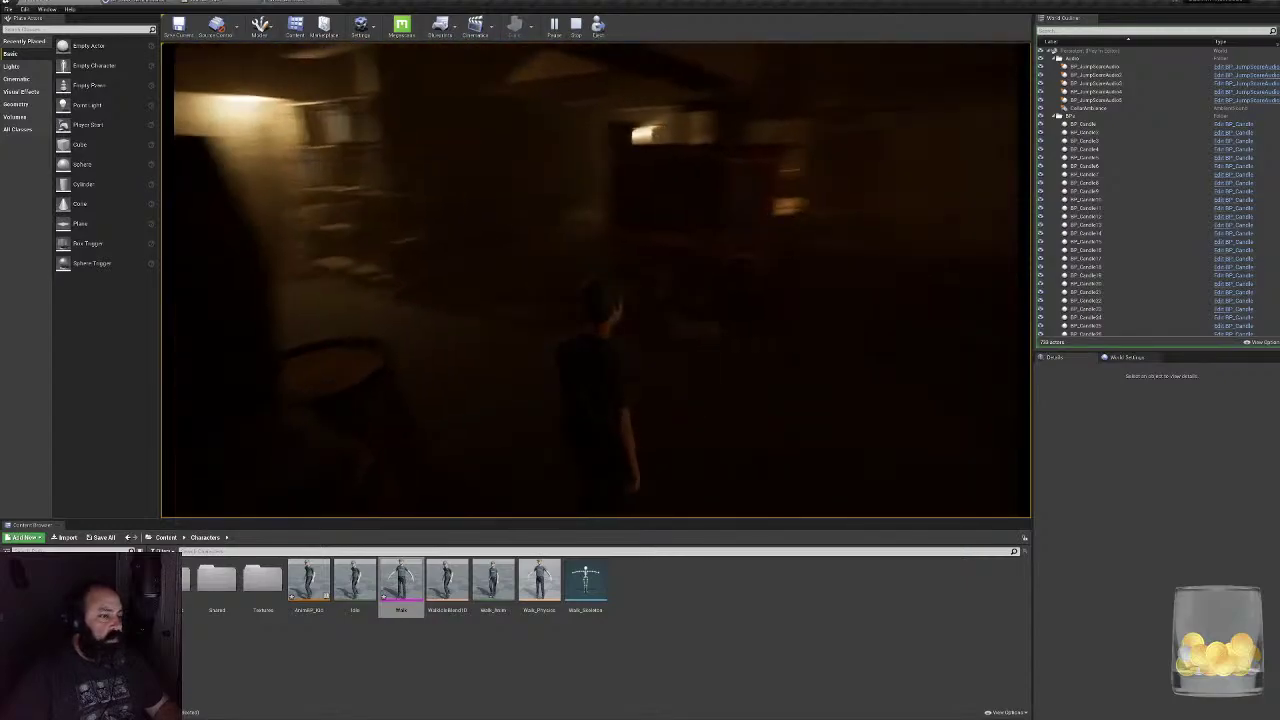
key("Escape")
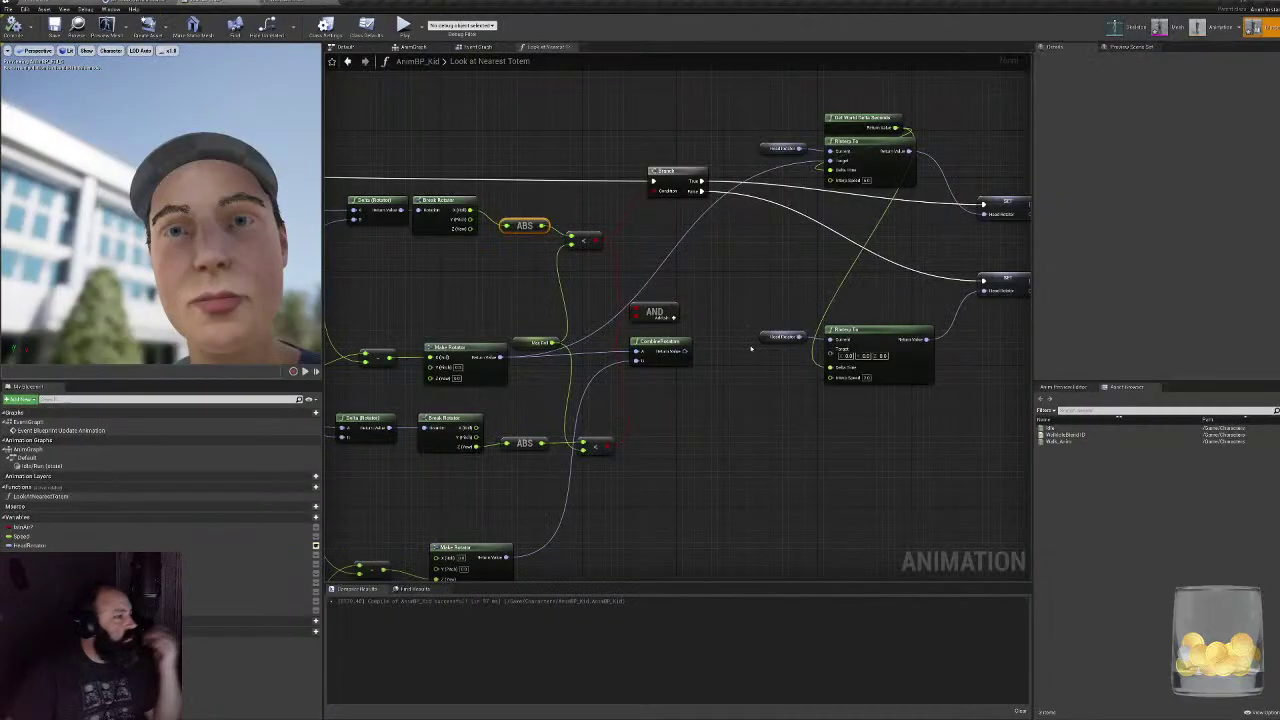
- Delete the lower chain of Break Rotator, Delta, ABS, comparison, subtraction and Make Rotator nodes from Look at Nearest Totem
right_click_drag(1012, 236, 1005, 244)
right_click_drag(903, 348, 707, 336)
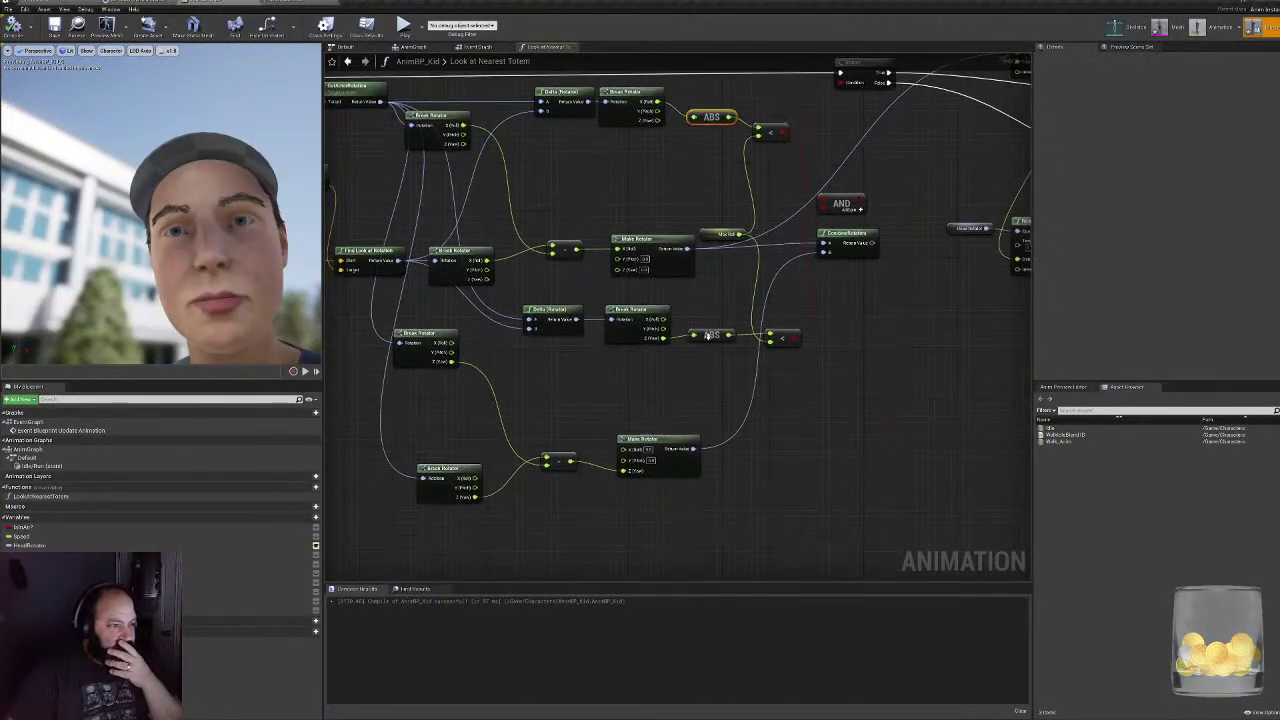
right_click_drag(419, 331, 467, 325)
left_click_drag(372, 326, 869, 497)
key("Delete")
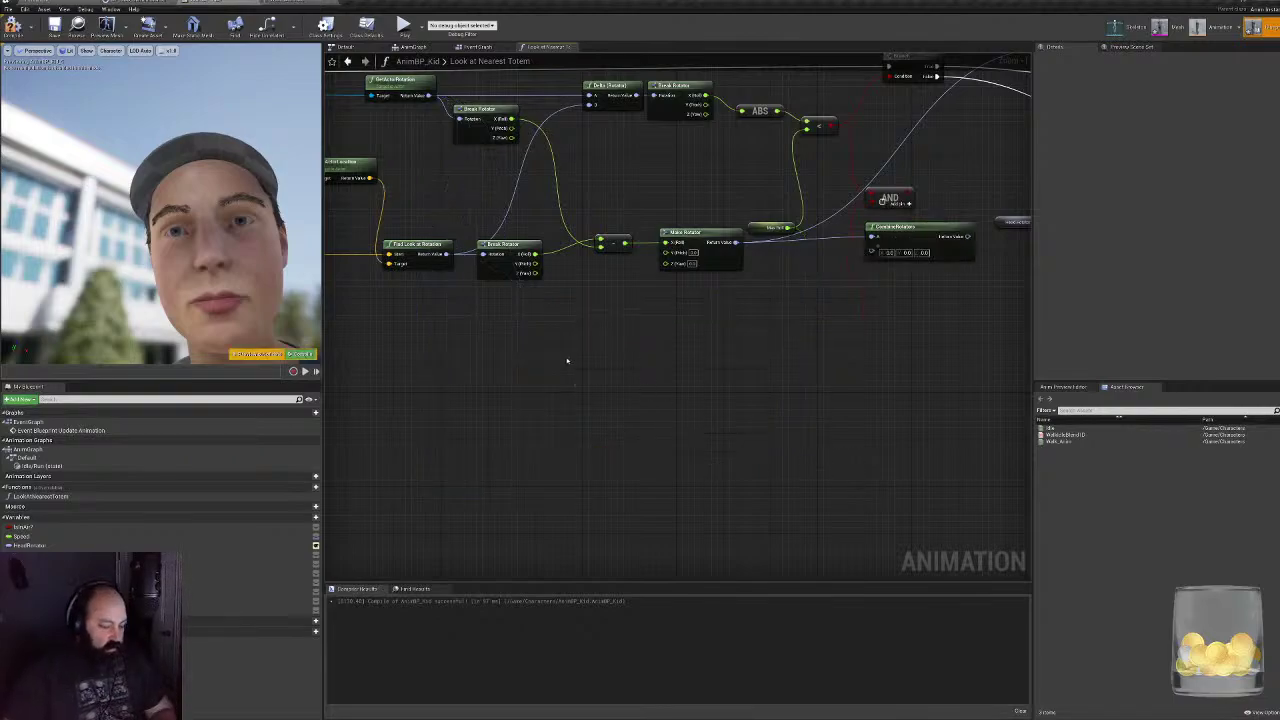
- Delete the AND node and place the Max Rot variable node directly beneath the remaining ABS node
right_click_drag(626, 344, 523, 469)
right_click_drag(705, 462, 552, 468)
right_click_drag(694, 366, 770, 344)
key("Delete")
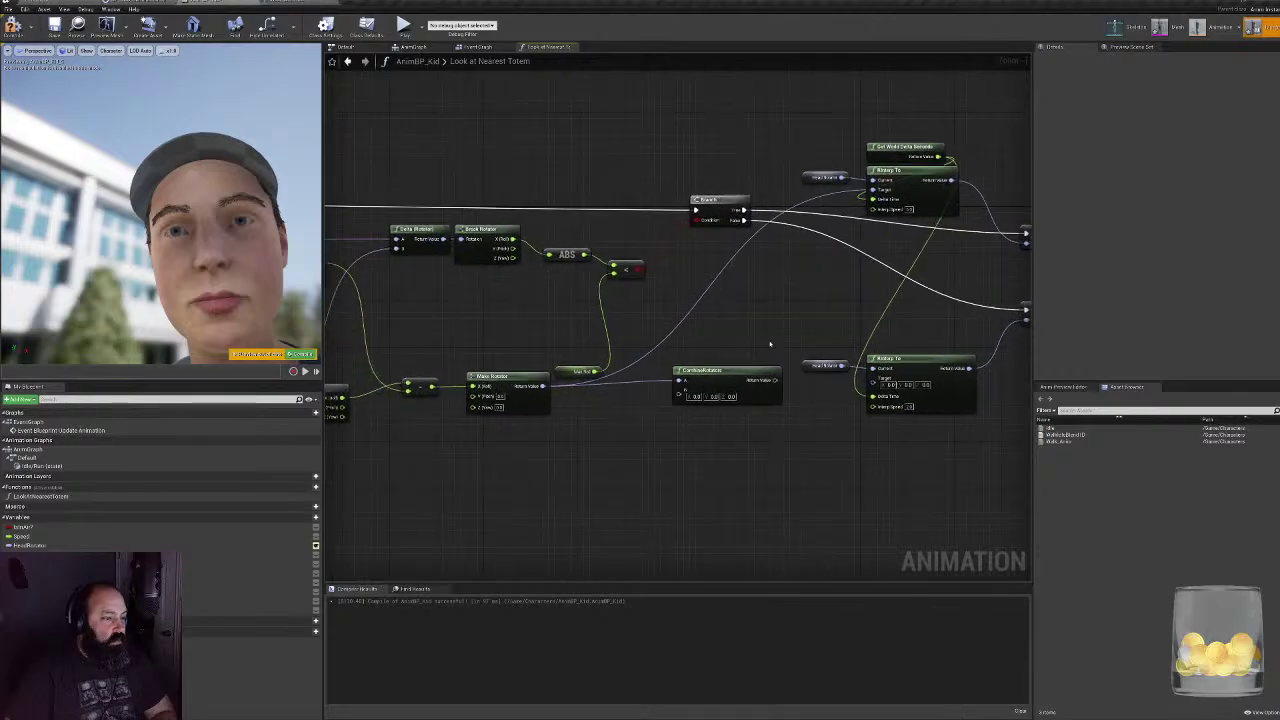
left_click_drag(584, 377, 584, 276)
right_click_drag(524, 327, 777, 309)
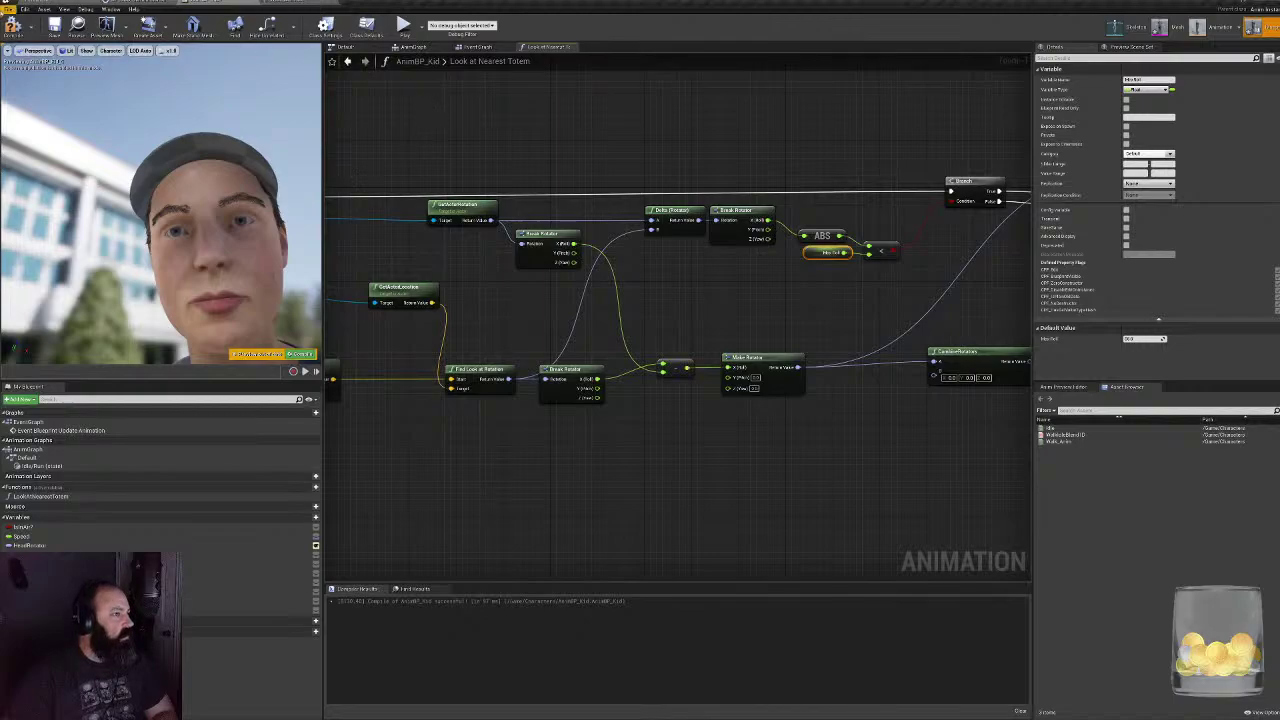
- In the AnimGraph, set the Head Rotator variable's default X rotation to 30 and frame the whole character in the preview
left_click(405, 47)
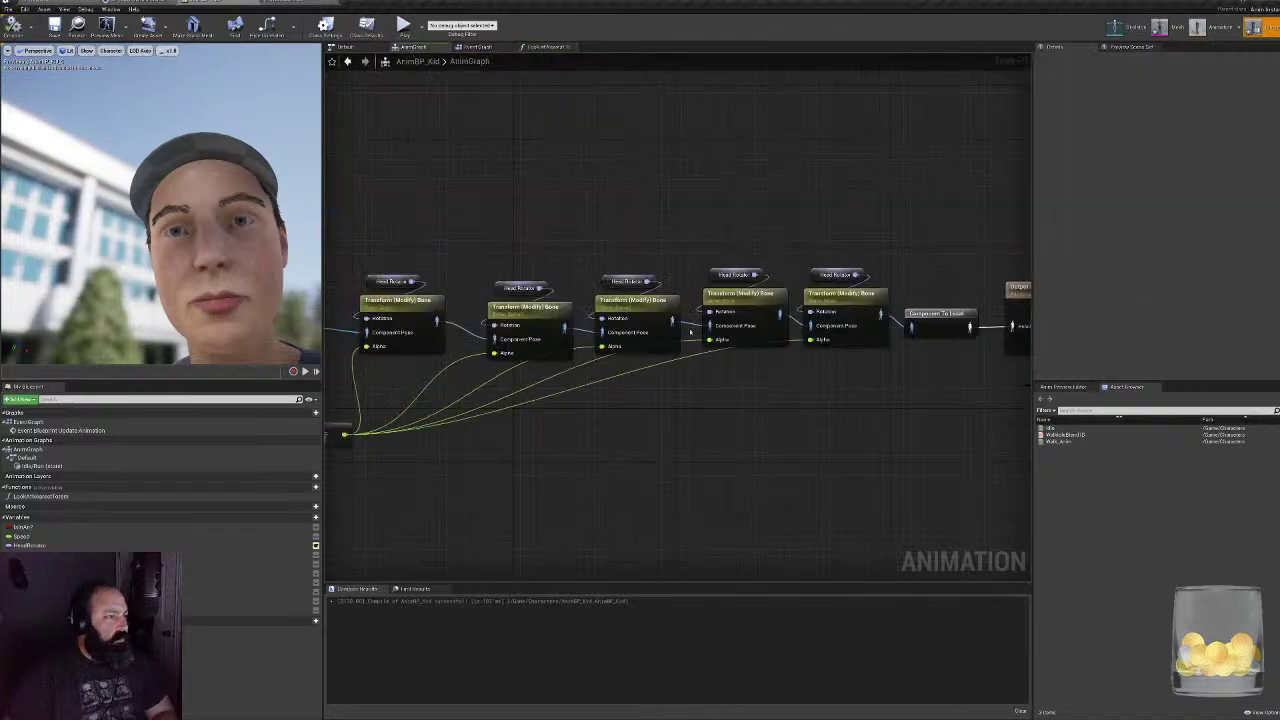
left_click(392, 281)
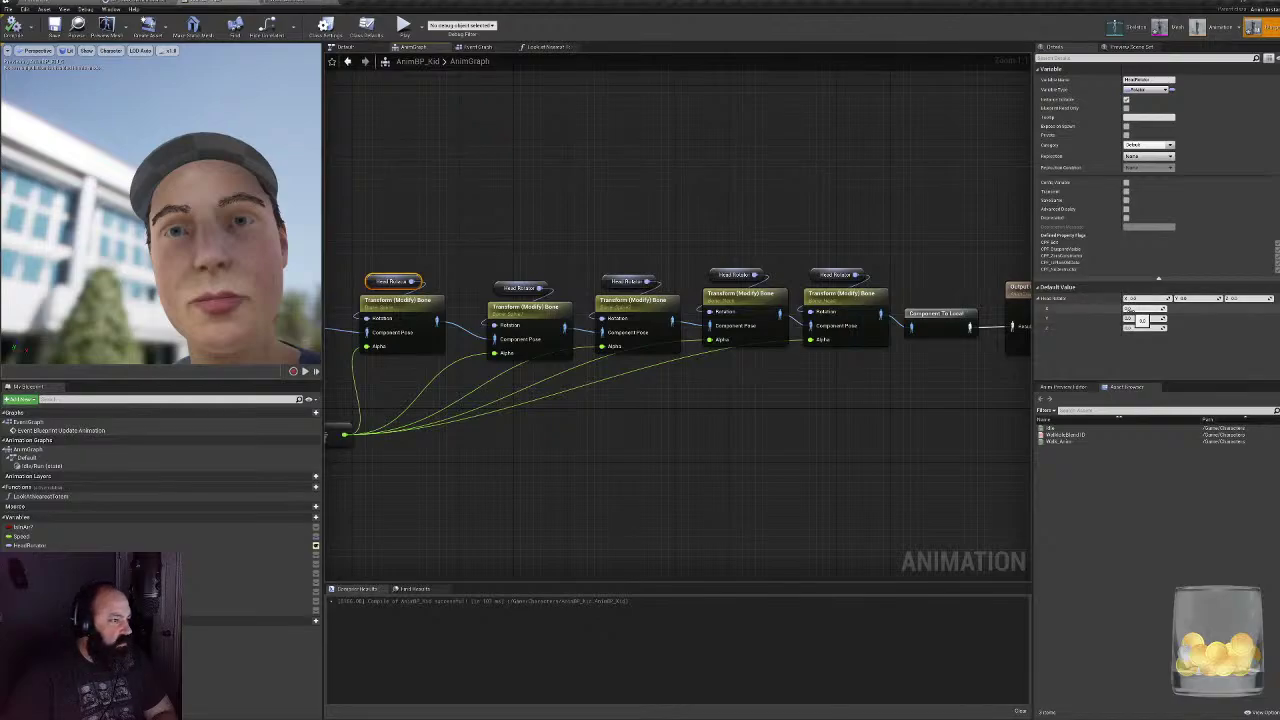
type("30")
key("Return")
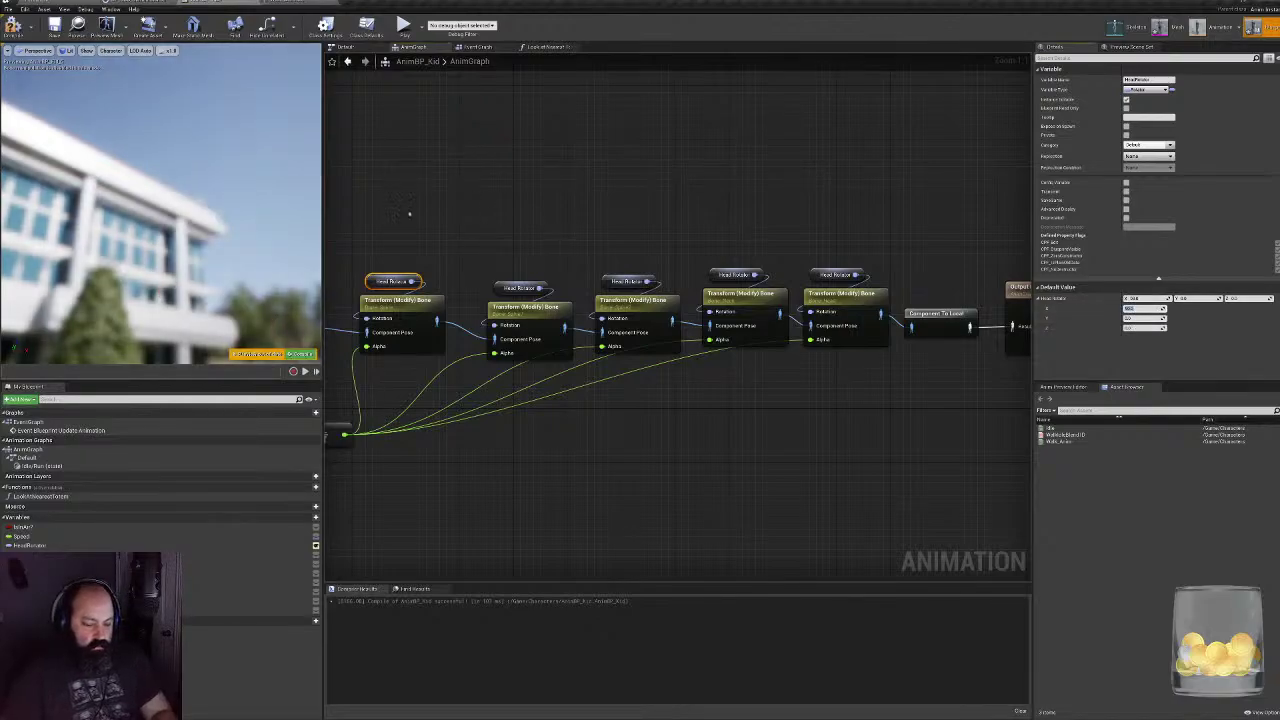
right_click_drag(220, 212, 205, 238)
key("w")
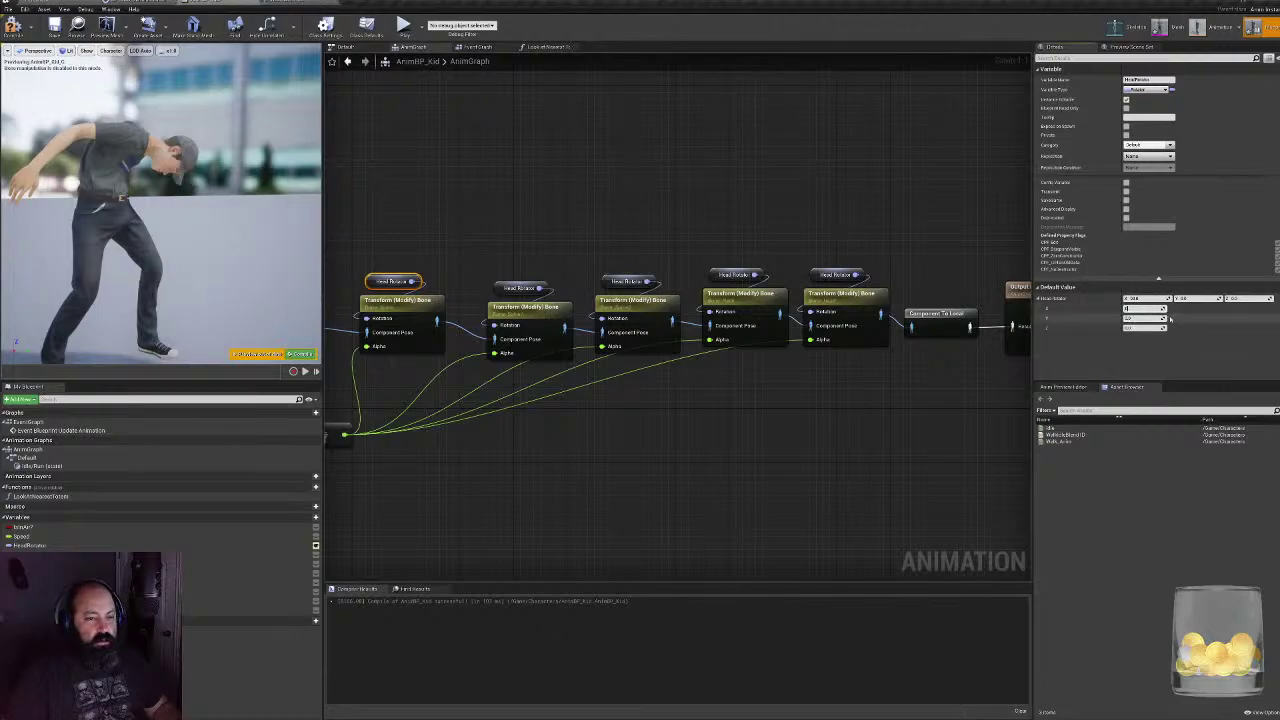
- Reset Head Rotator's default X to 0, try a Z rotation, set Z back to 0 and compile
type("0")
key("Return")
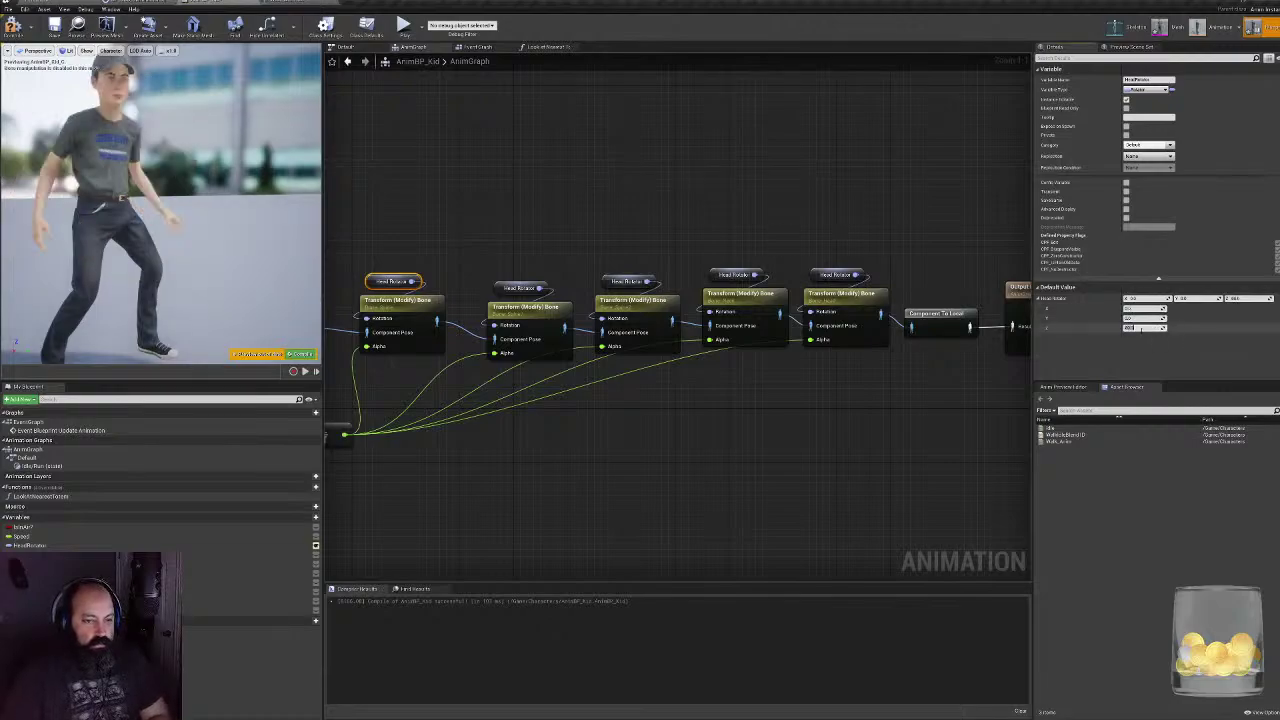
type("0")
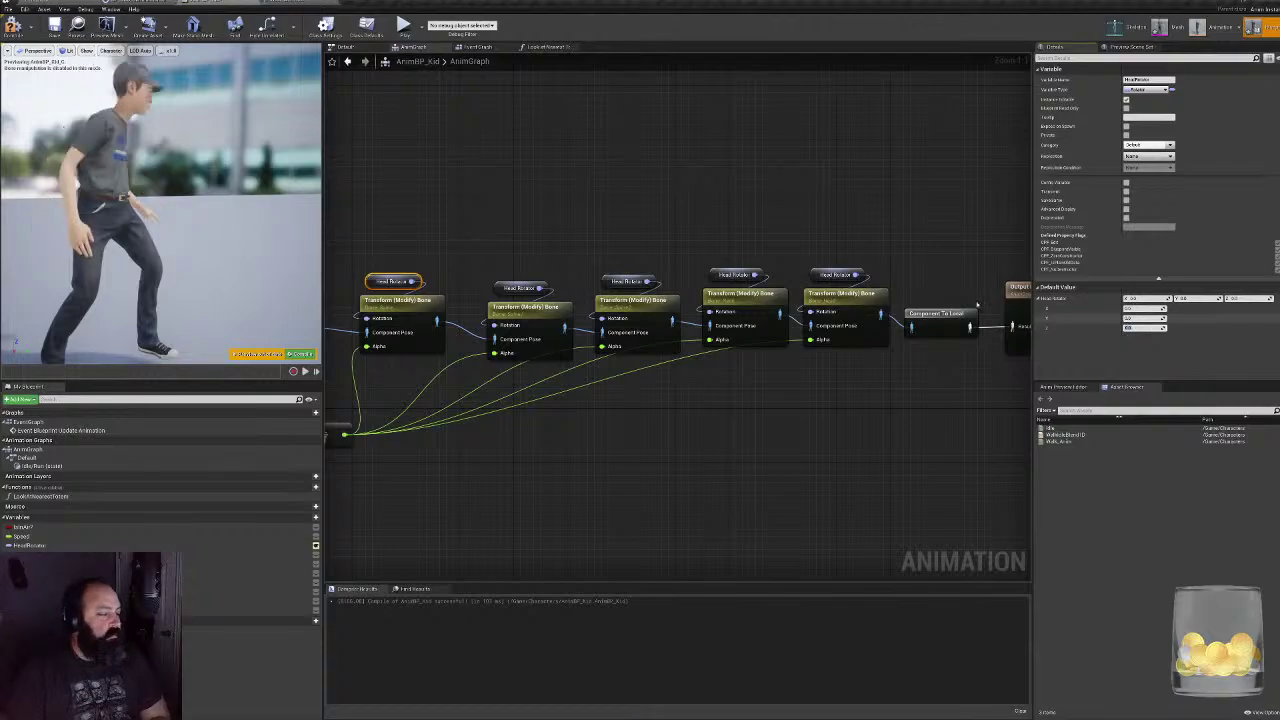
key("Return")
left_click(14, 28)
- In Look at Nearest Totem, rewire the subtraction inputs, the Make Rotator input and the ABS input from X (Roll) to Z (Yaw)
left_click(298, 2)
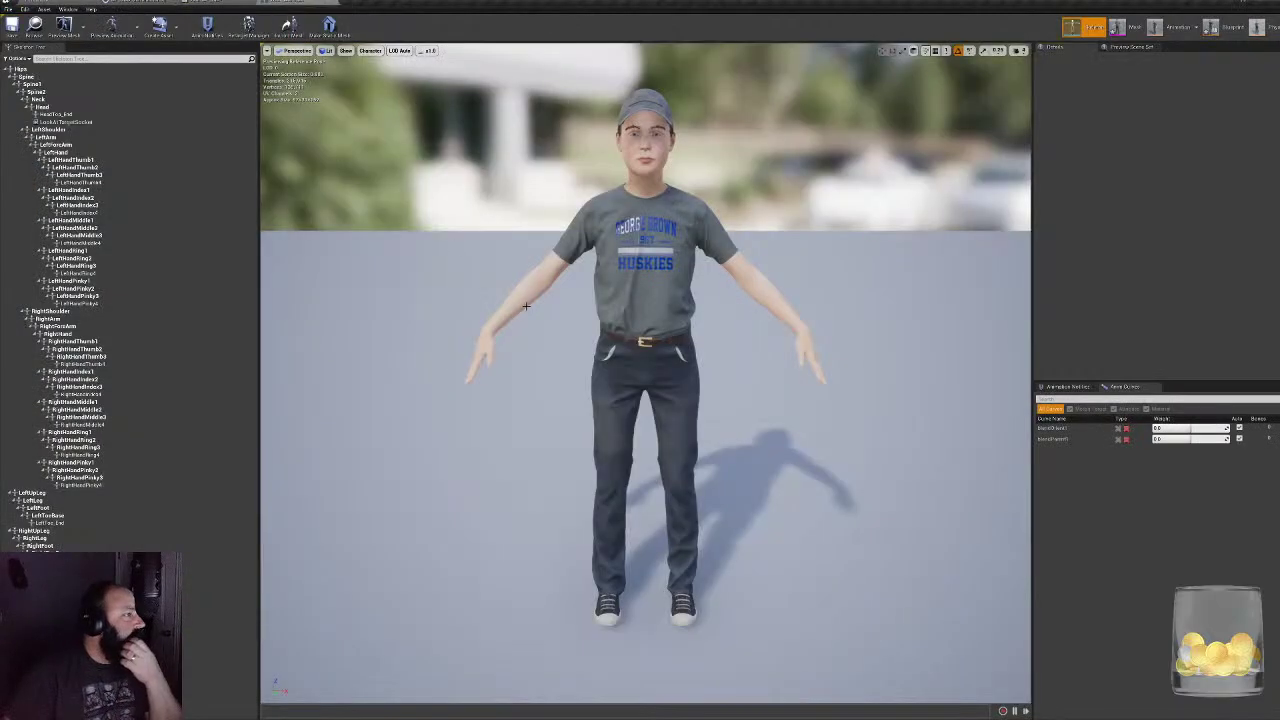
left_click(228, 3)
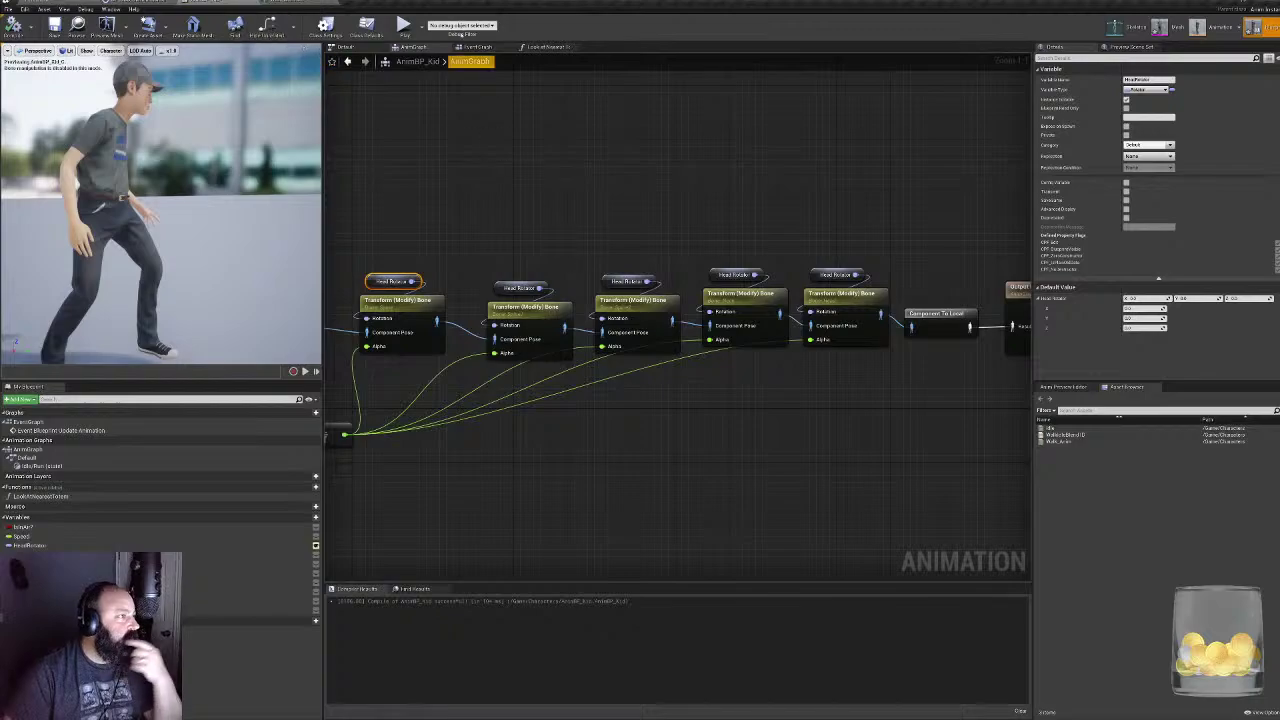
left_click(531, 47)
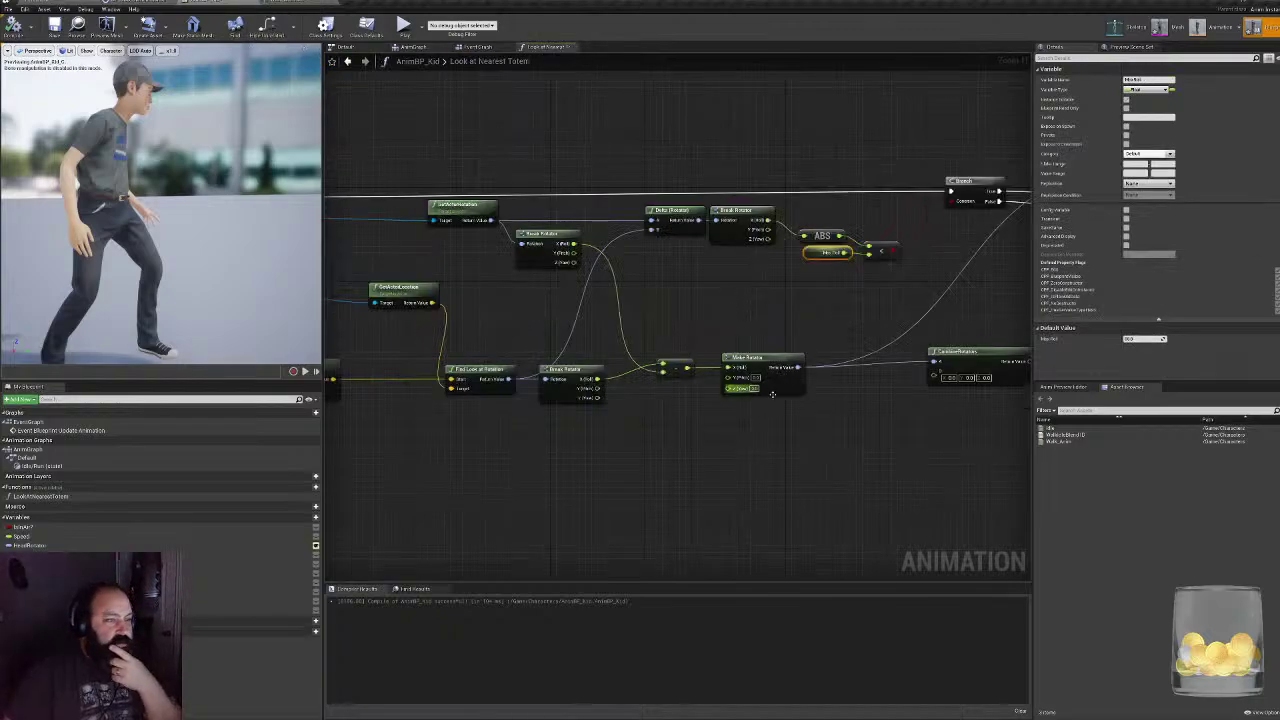
right_click_drag(690, 265, 729, 306)
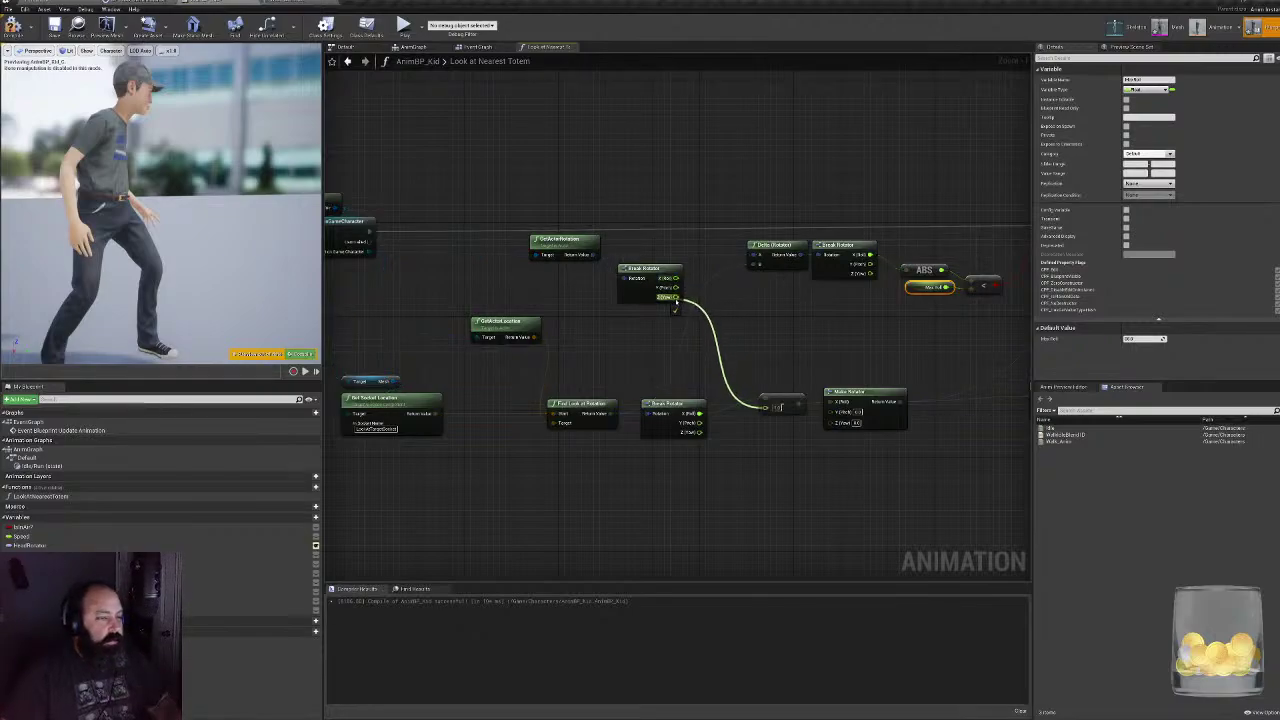
left_click_drag(700, 432, 765, 406)
right_click_drag(790, 422, 637, 458)
left_click_drag(678, 437, 678, 459, "ctrl")
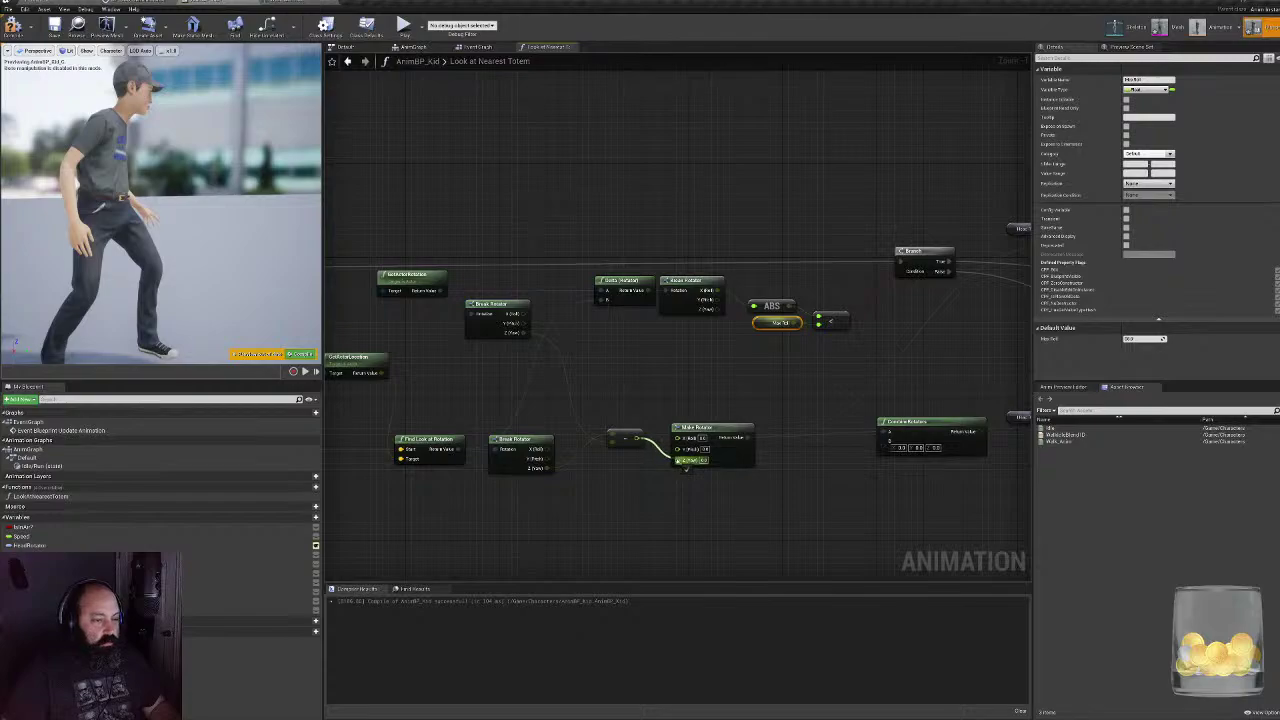
left_click_drag(712, 292, 716, 318)
right_click_drag(716, 318, 408, 390)
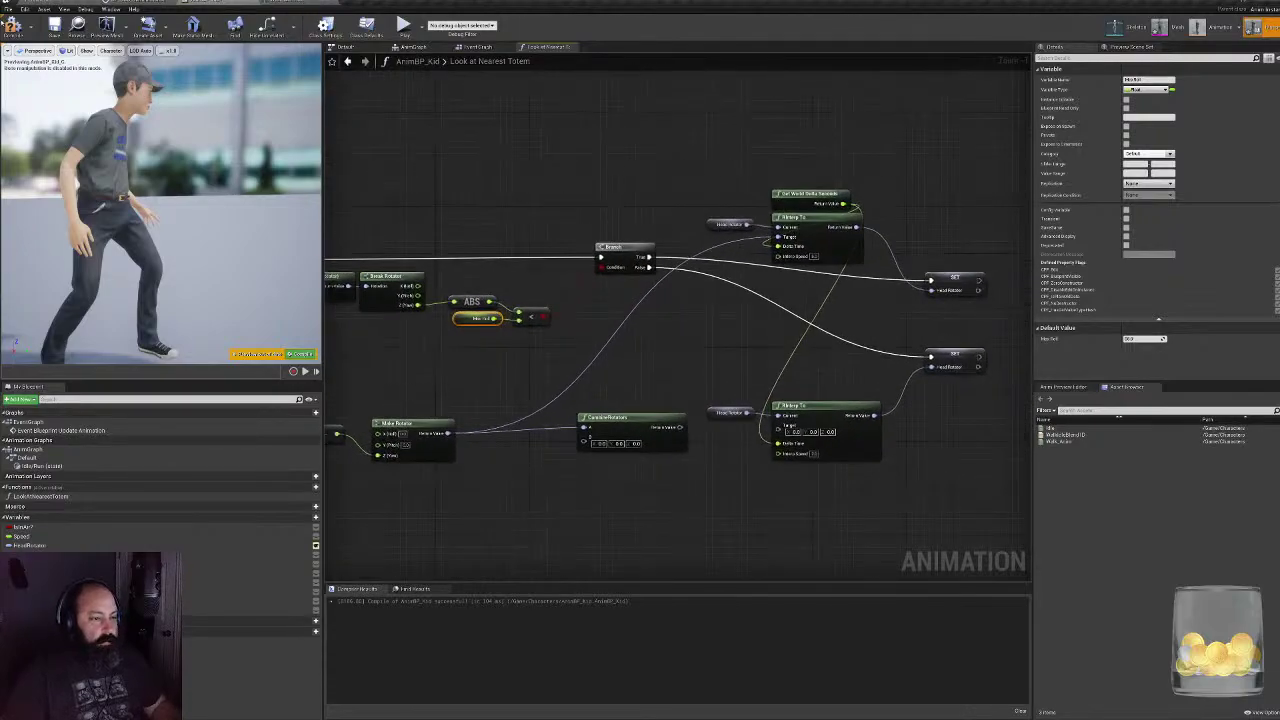
- Play the level again, fill the form's name and email fields with placeholder text and enter the game
left_click(52, 4)
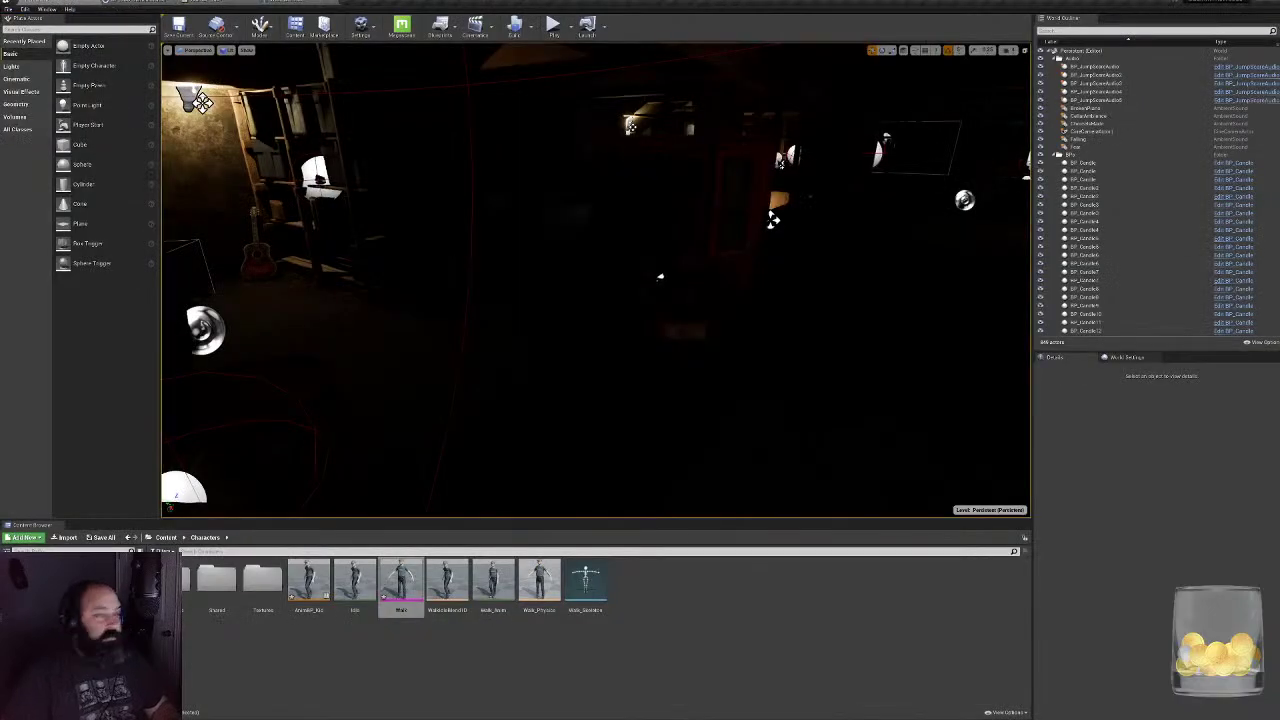
left_click(553, 24)
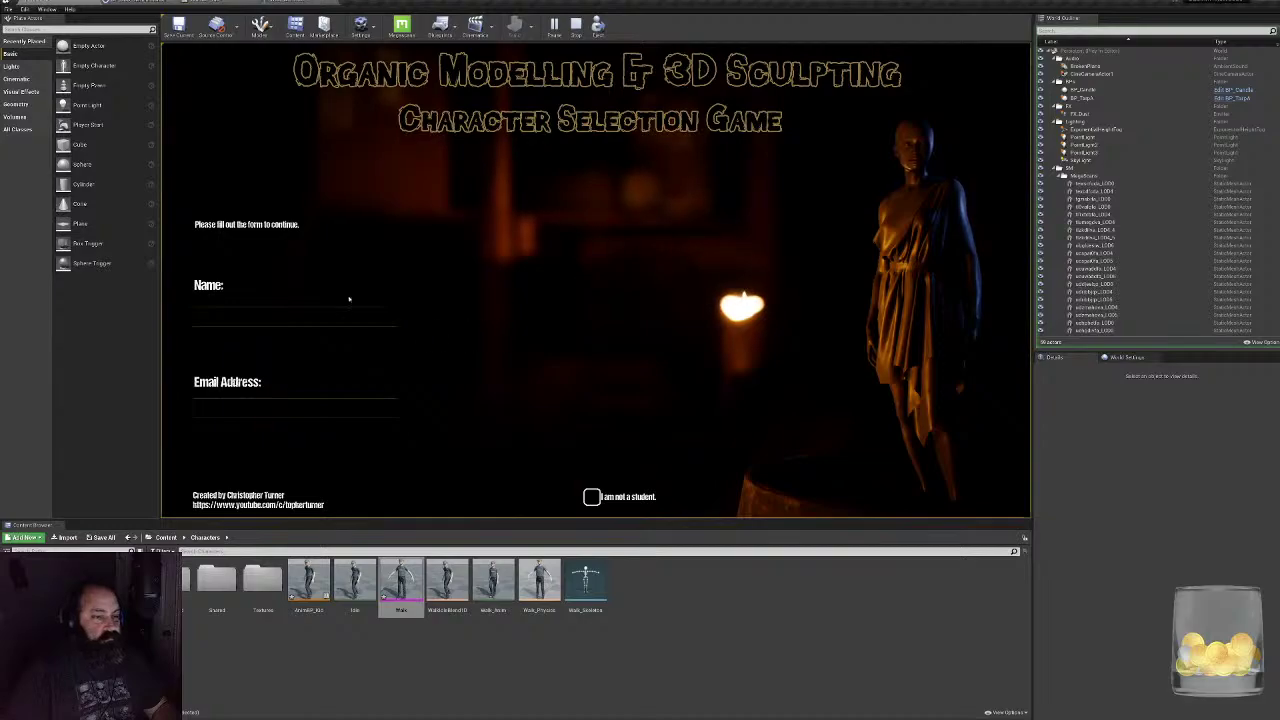
left_click(349, 308)
type("asd")
key("Tab")
type("asd")
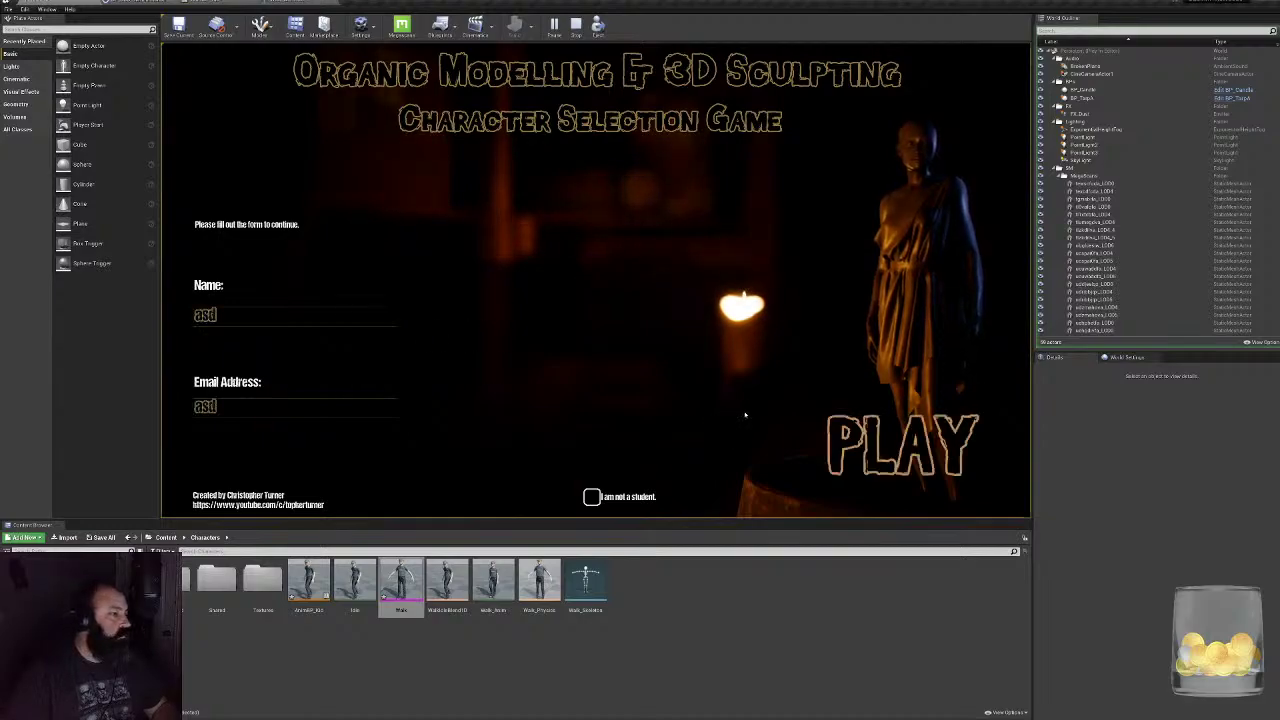
left_click(843, 441)
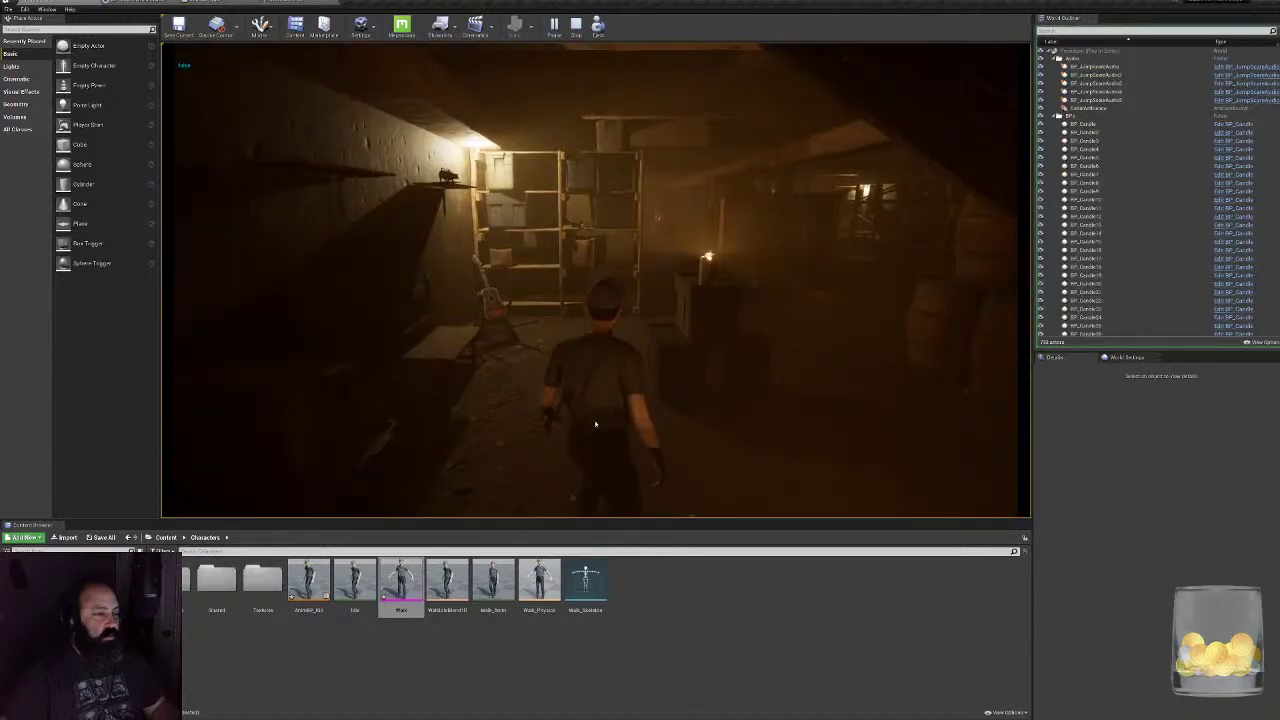
- Walk the character through the dark basement past the barrels and shelves to check its head tracking, and end the play session
left_click(595, 424)
key("w")
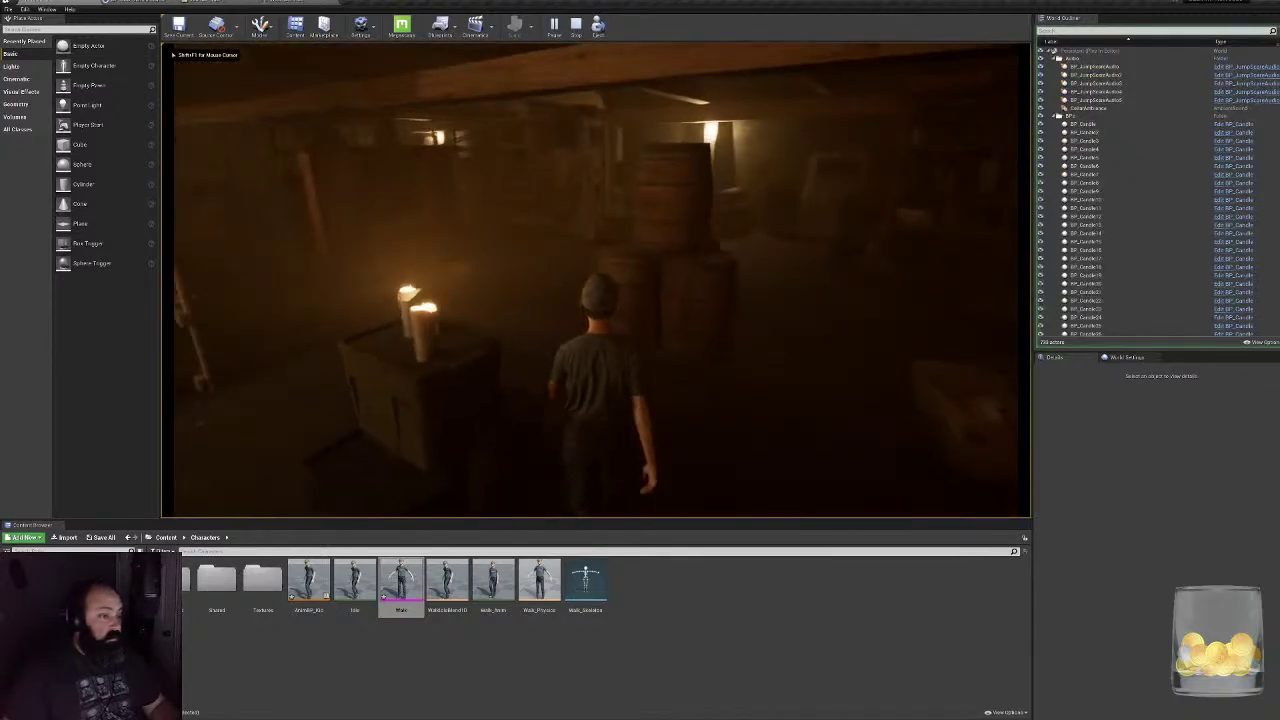
key("w")
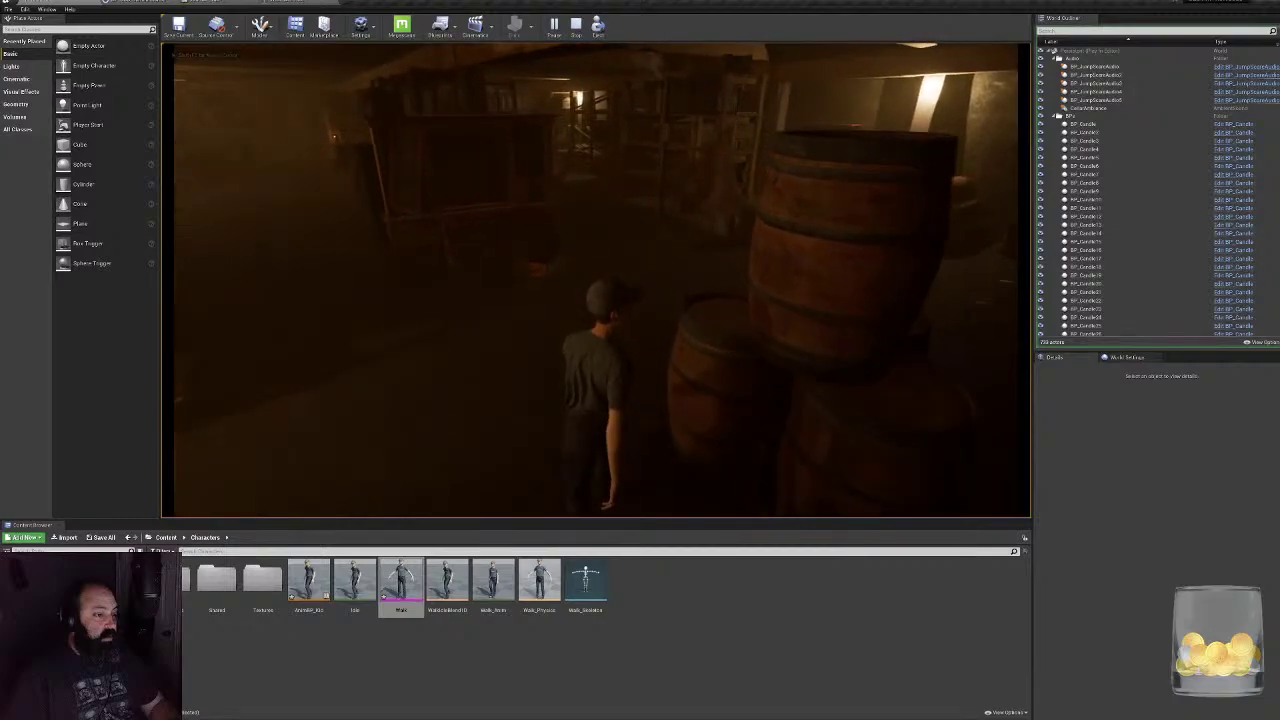
key("w")
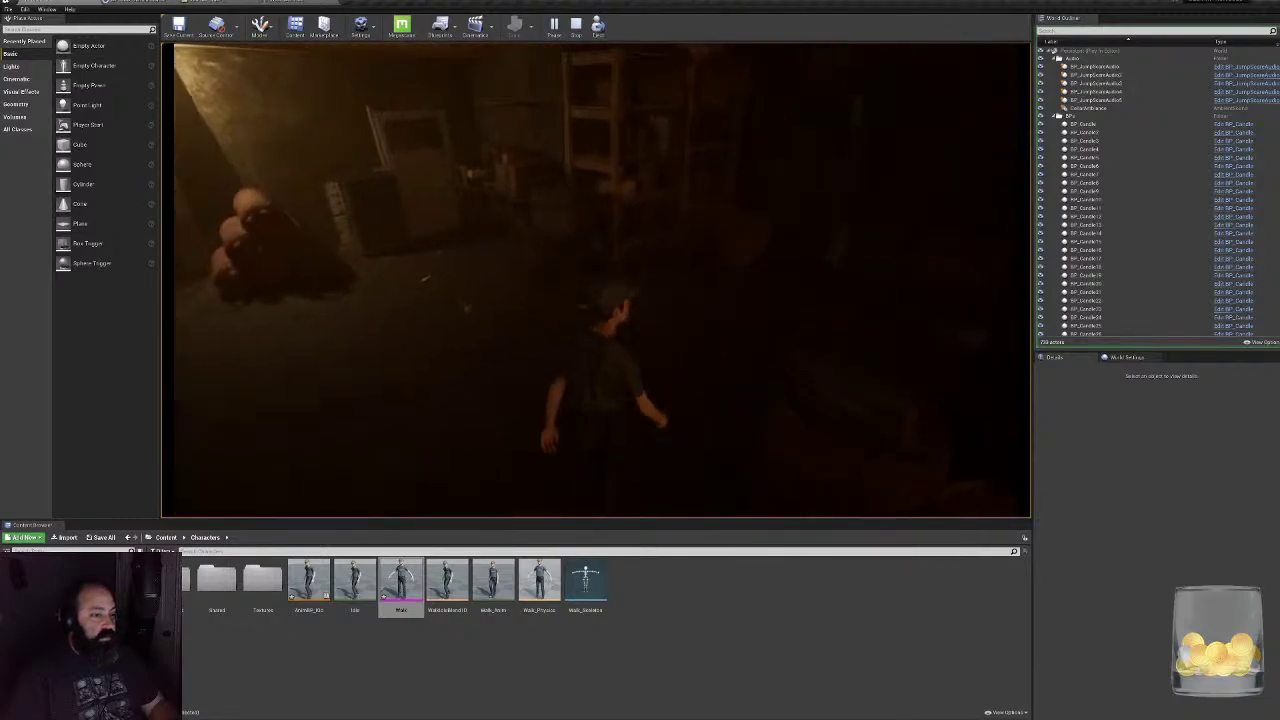
key("w")
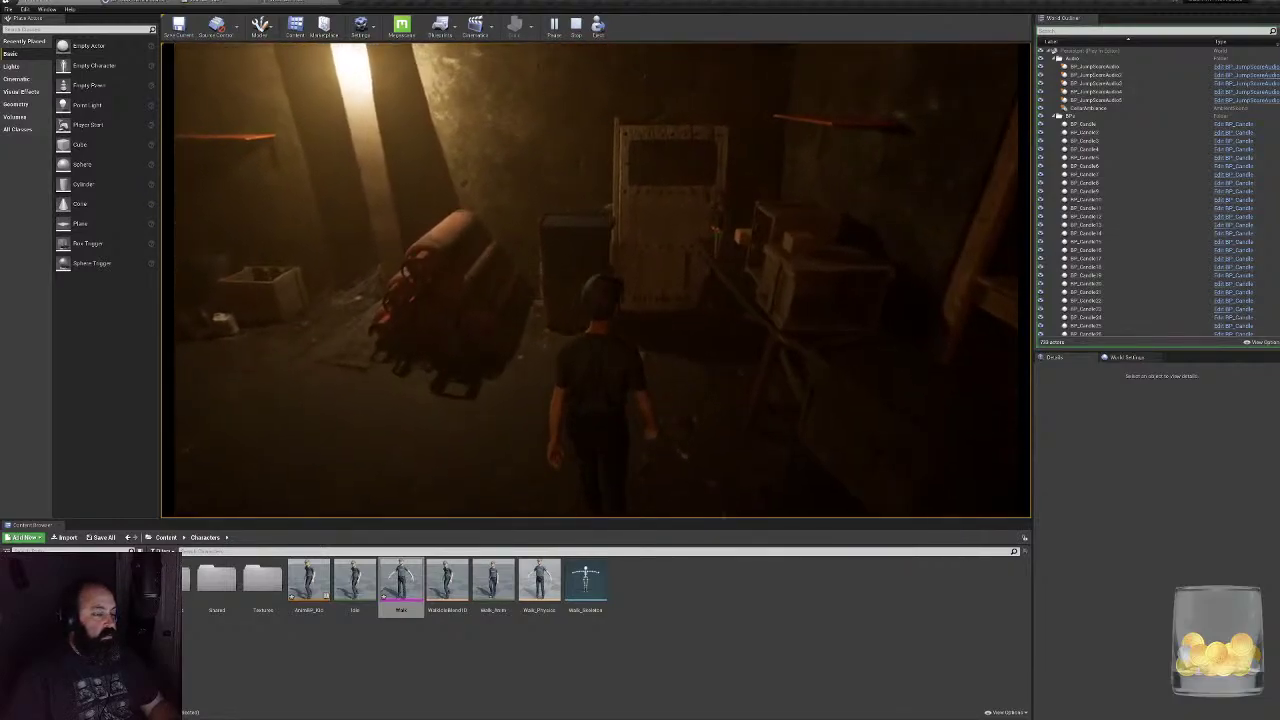
key("w")
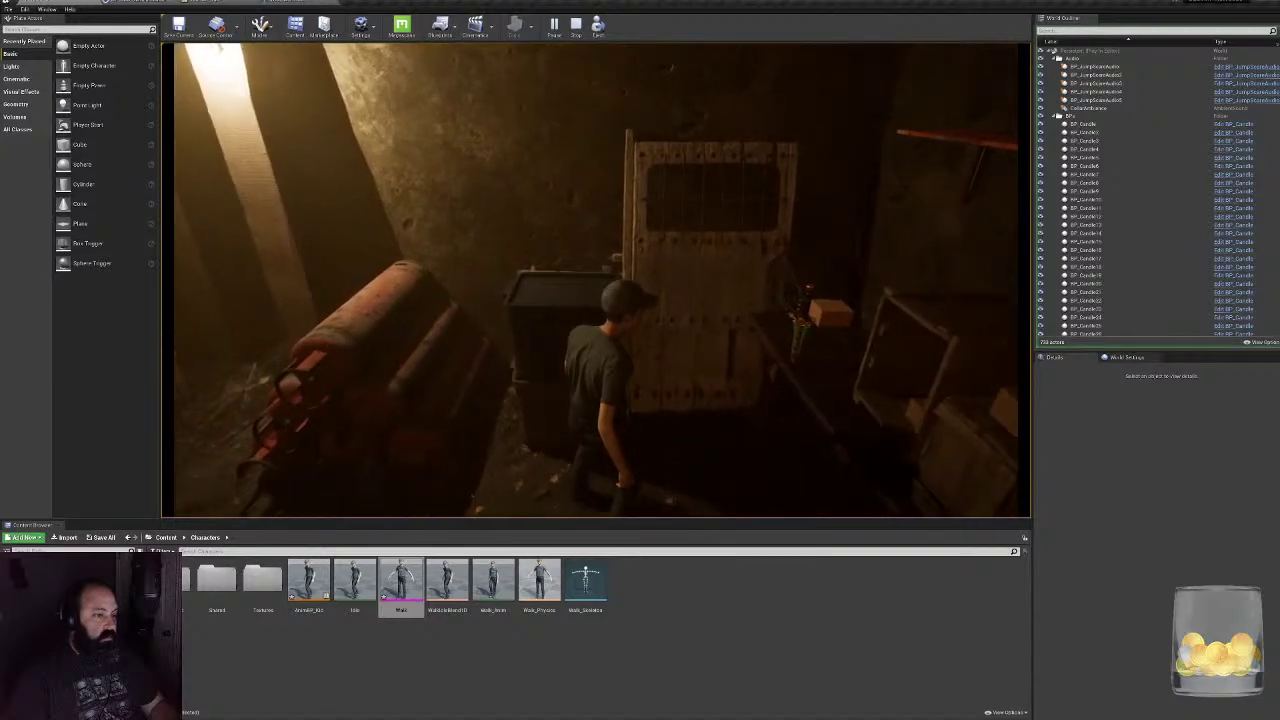
key("w")
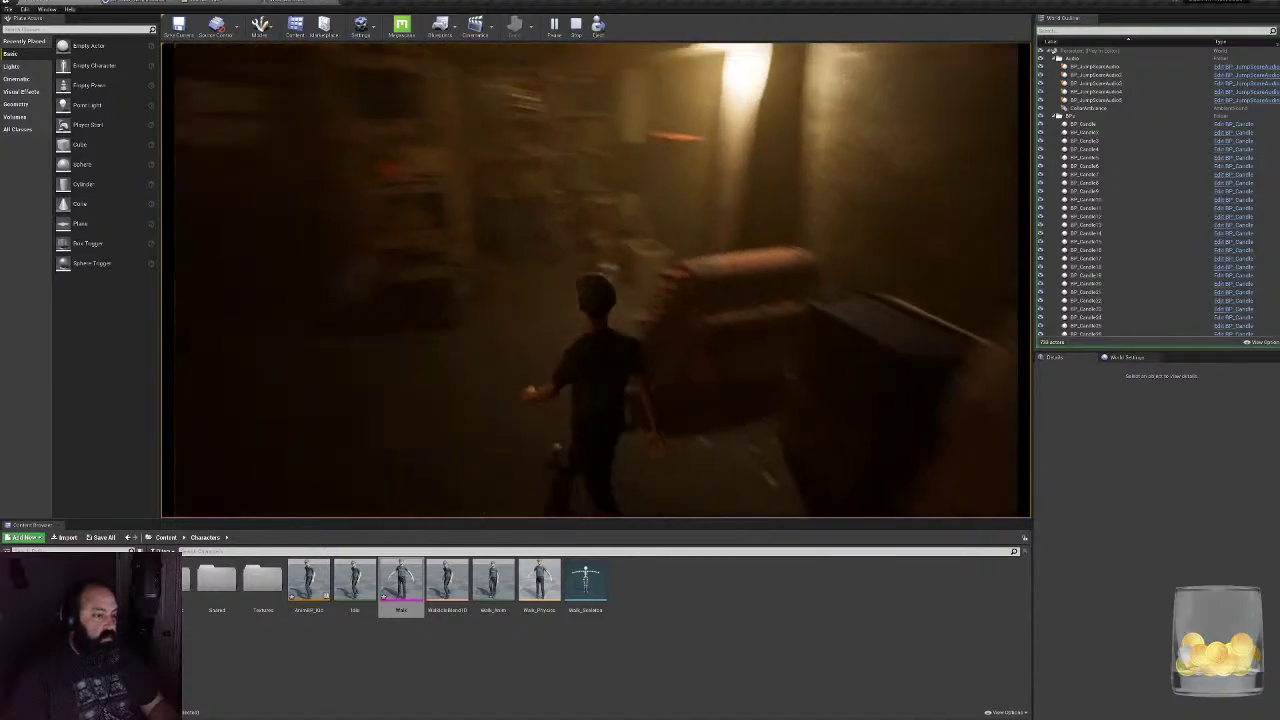
key("w")
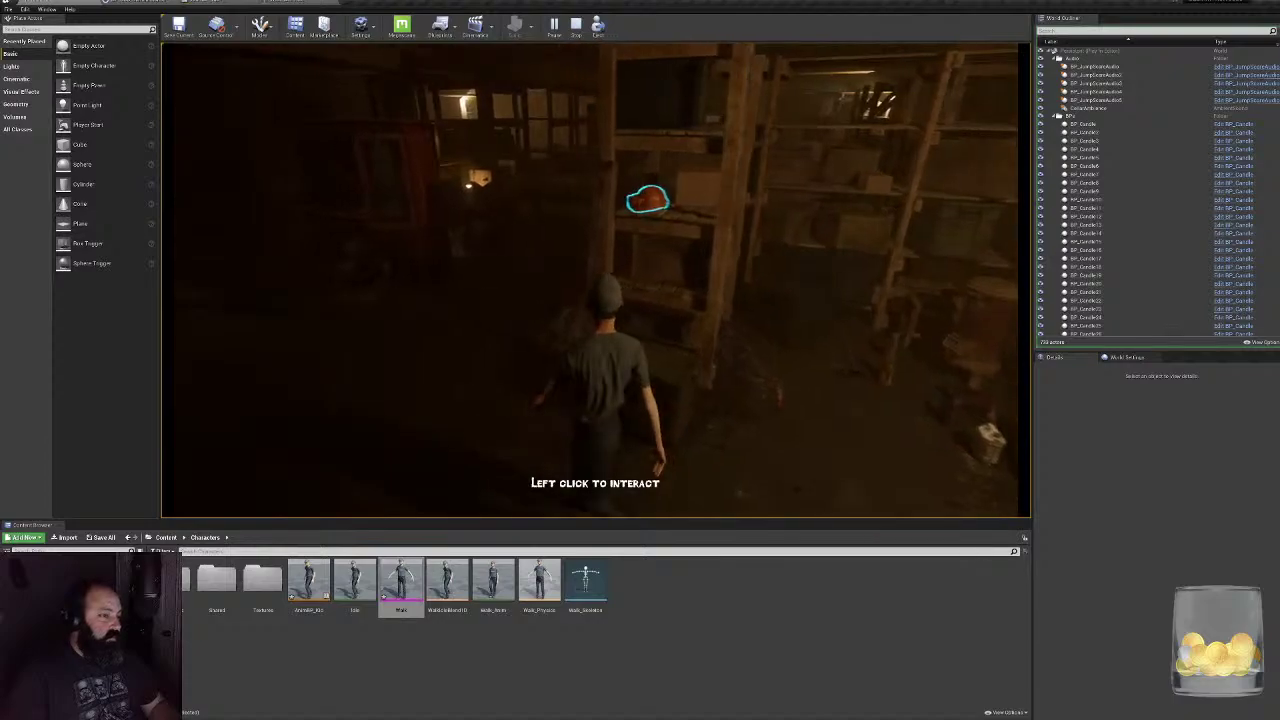
key("w")
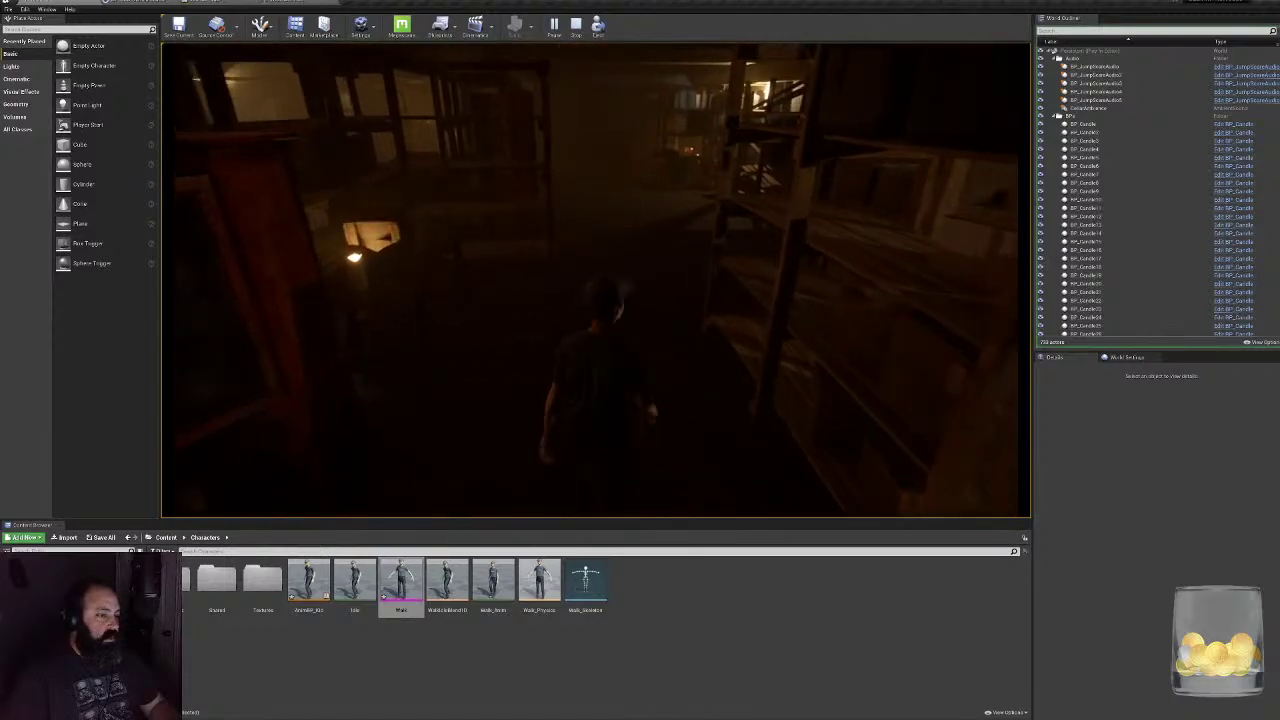
key("w")
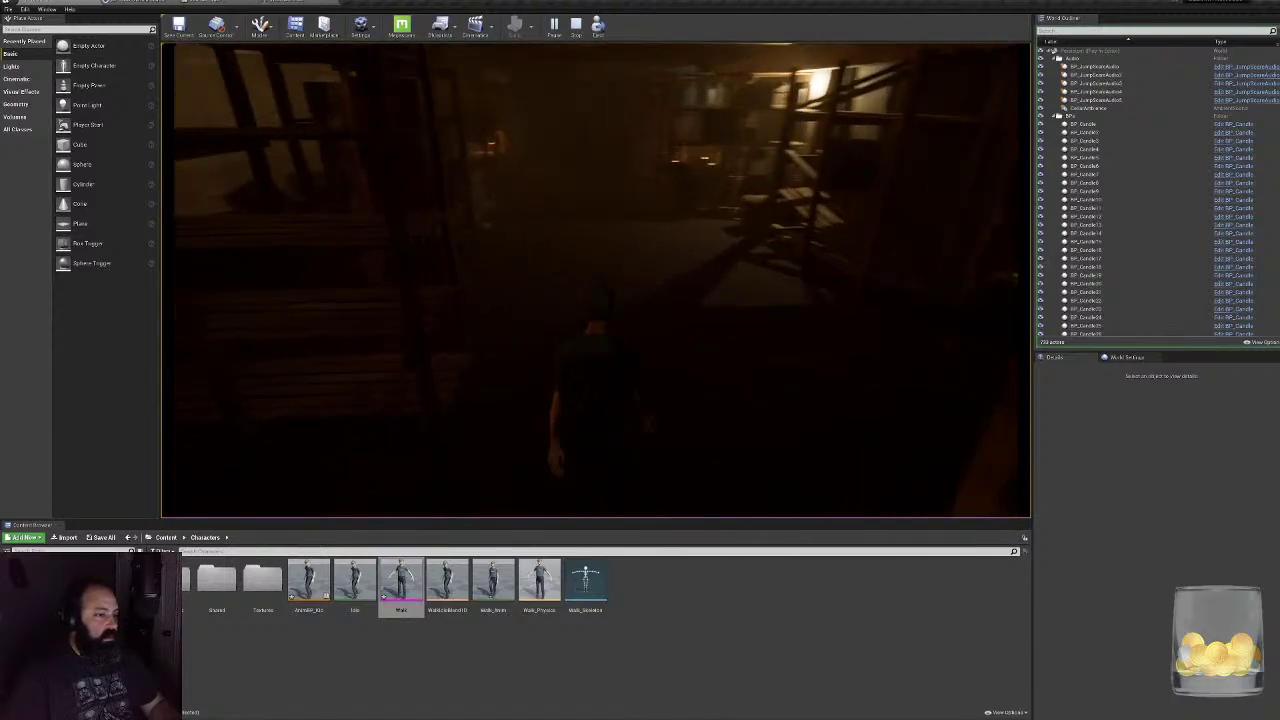
key("w")
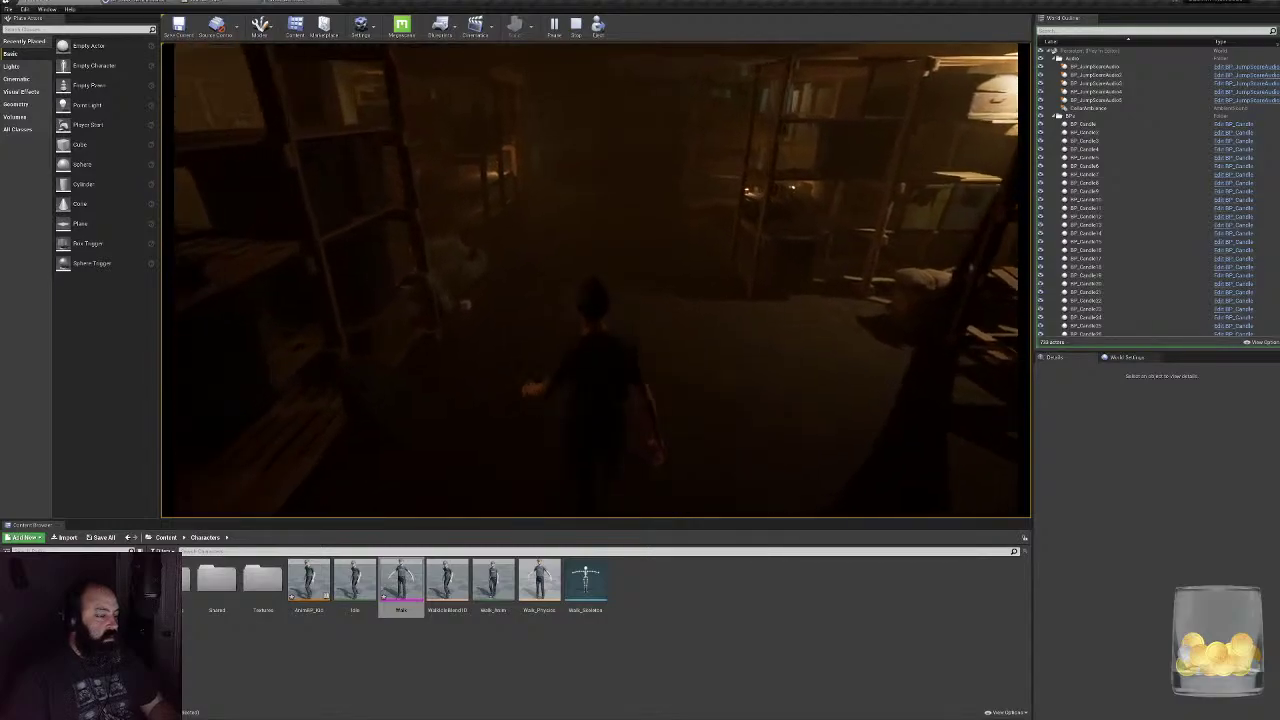
key("w")
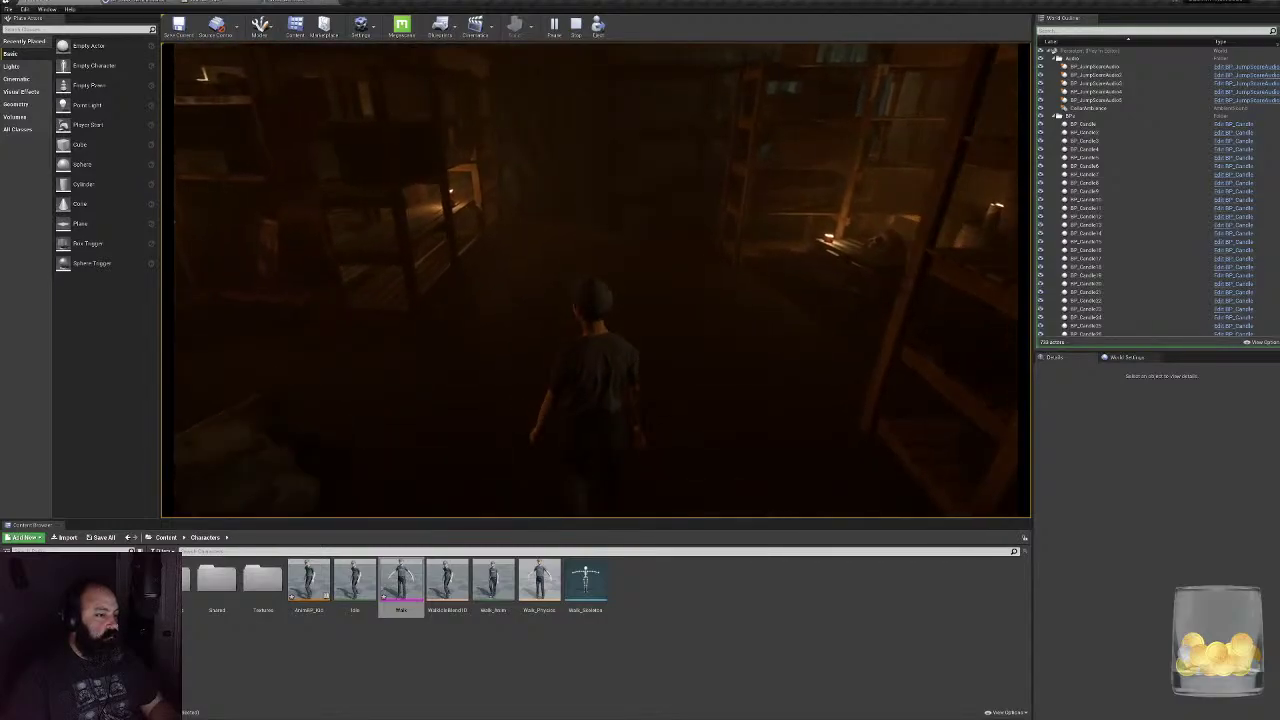
key("w")
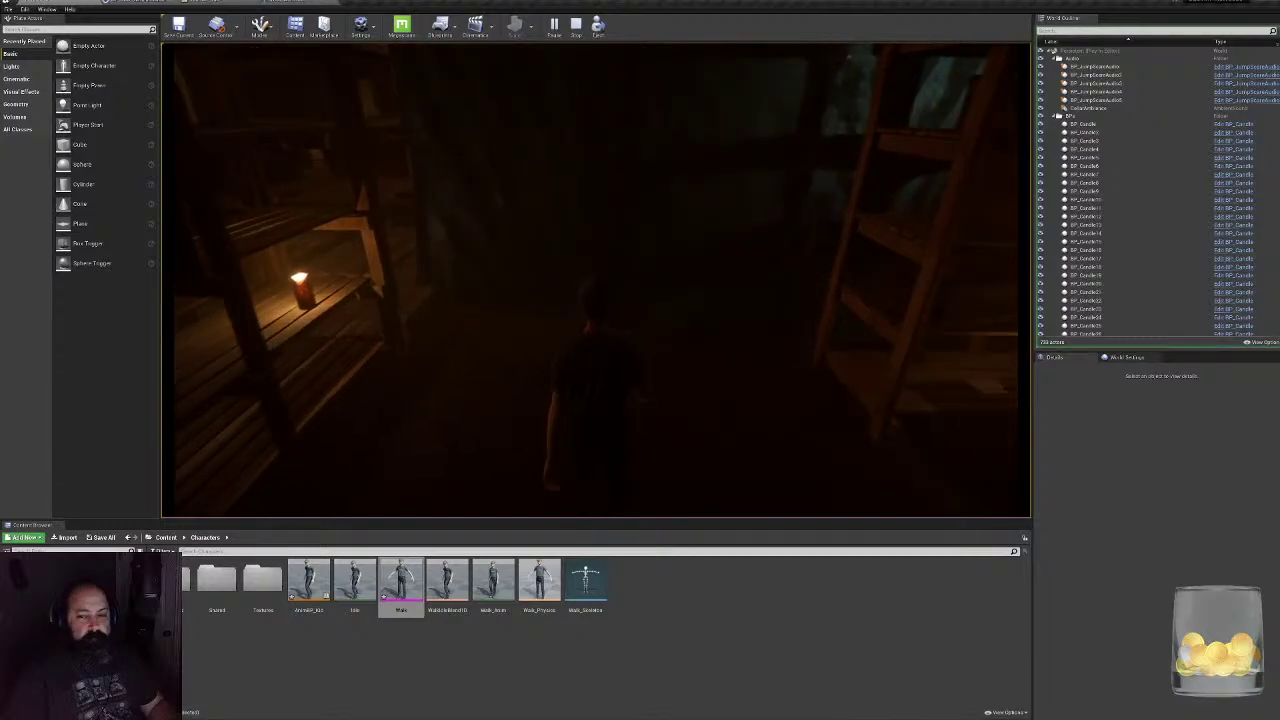
key("Escape")
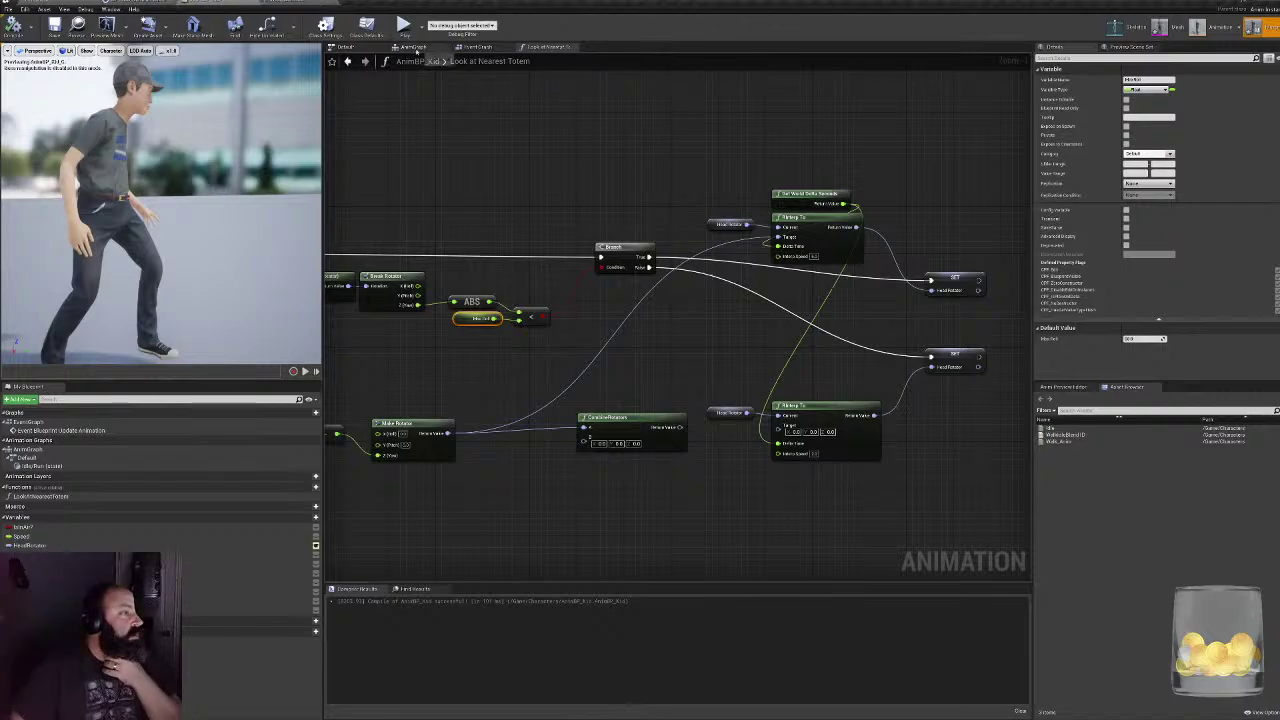
- Add a Look At skeletal control node in the AnimGraph, below the chain of Transform (Modify) Bone nodes
left_click(415, 48)
right_click_drag(633, 374, 741, 285)
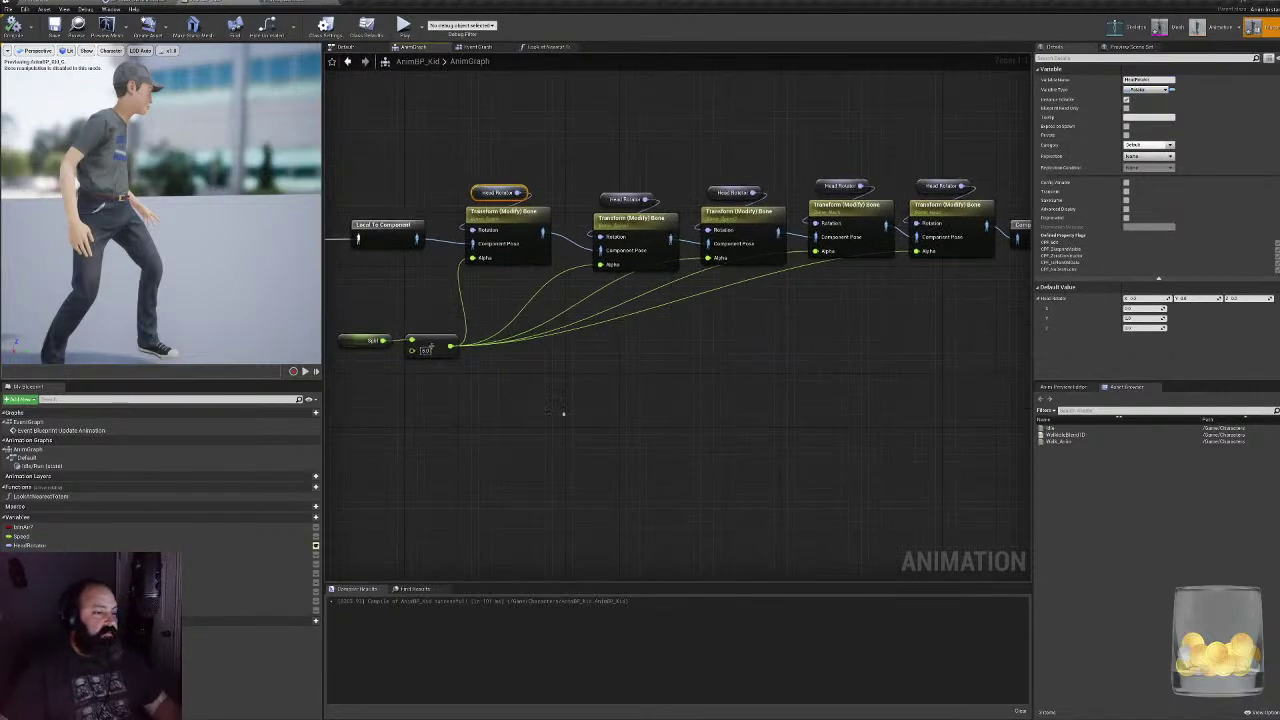
right_click(563, 415)
type("look at")
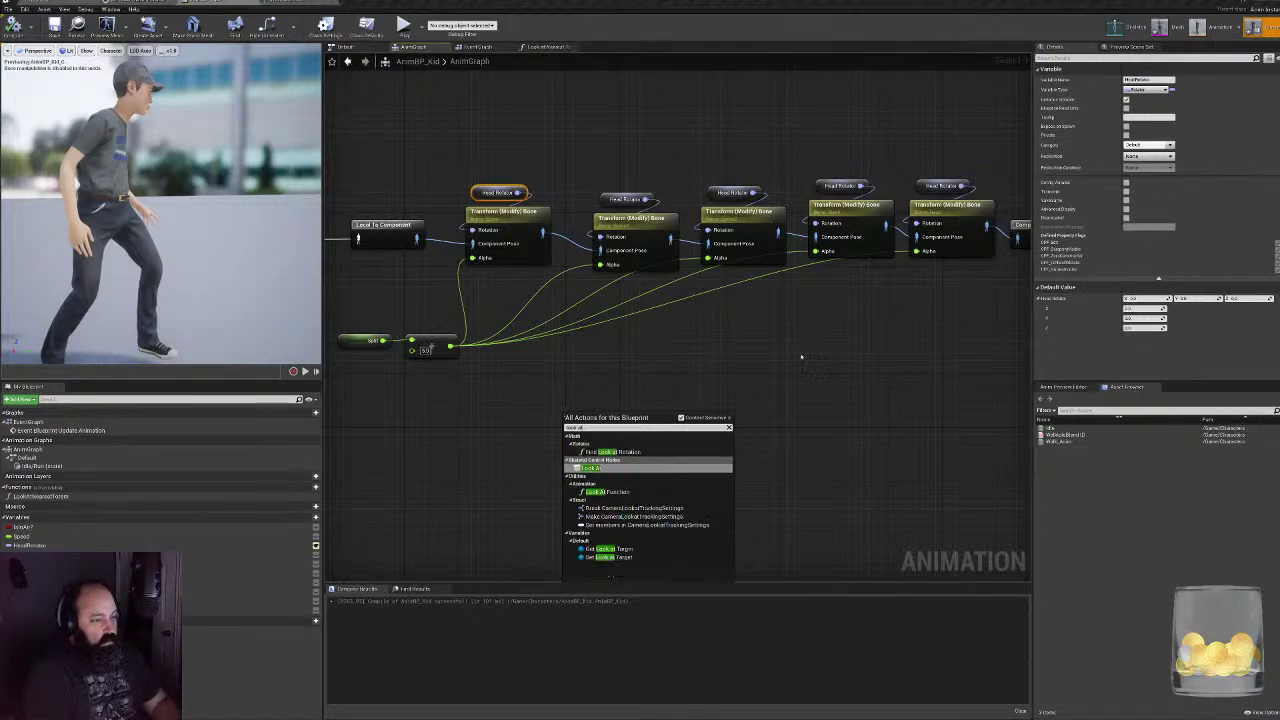
left_click(708, 468)
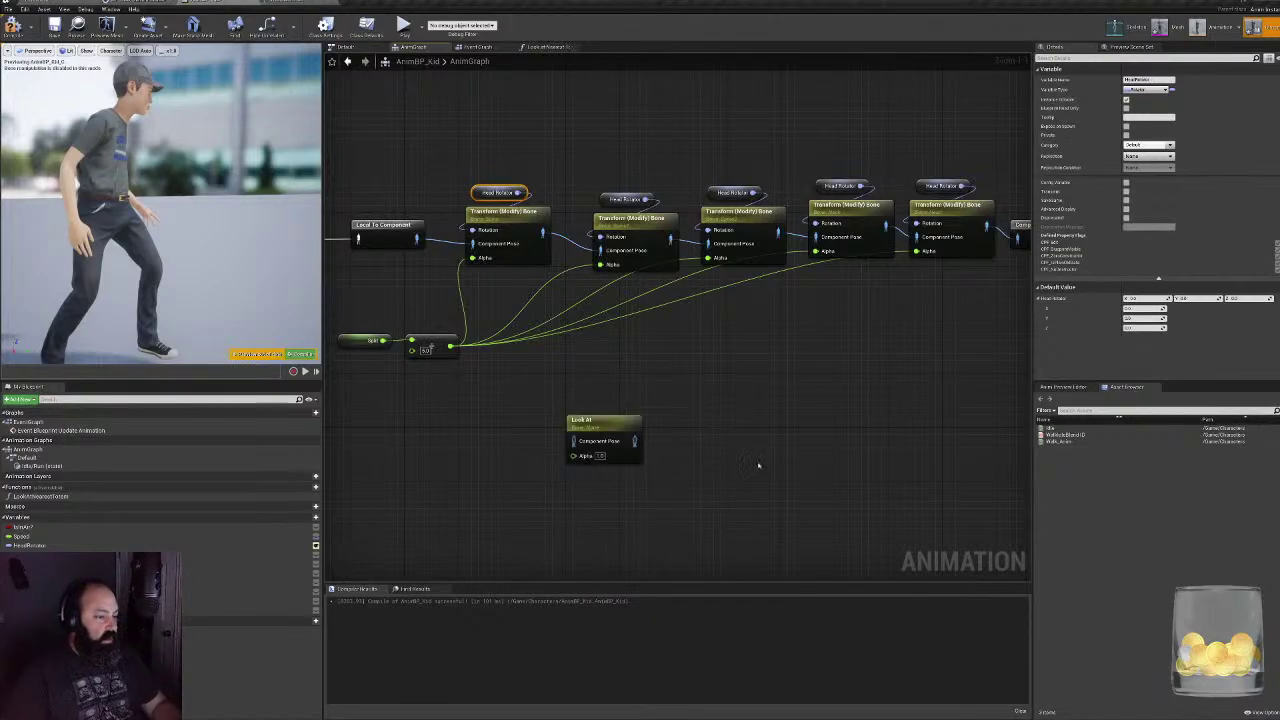
- Examine the Look At node's look-at axis settings and the bones available for its look-at target
left_click(605, 432)
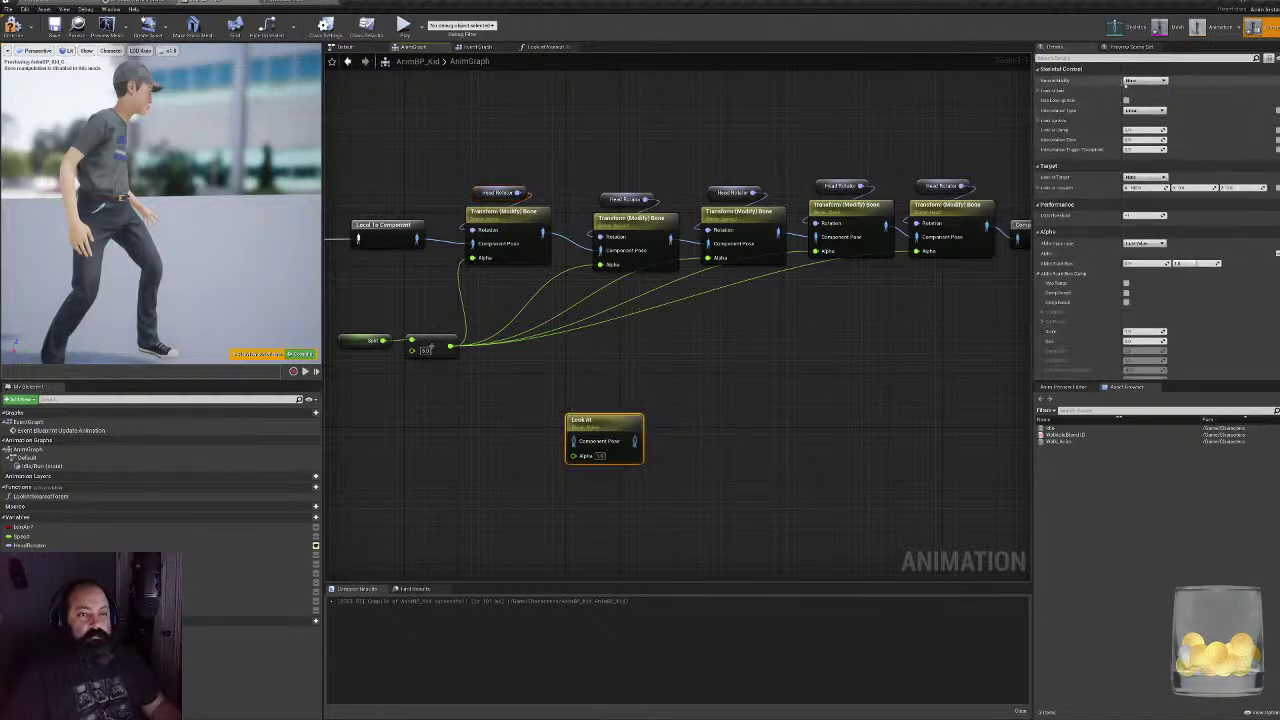
left_click(1040, 91)
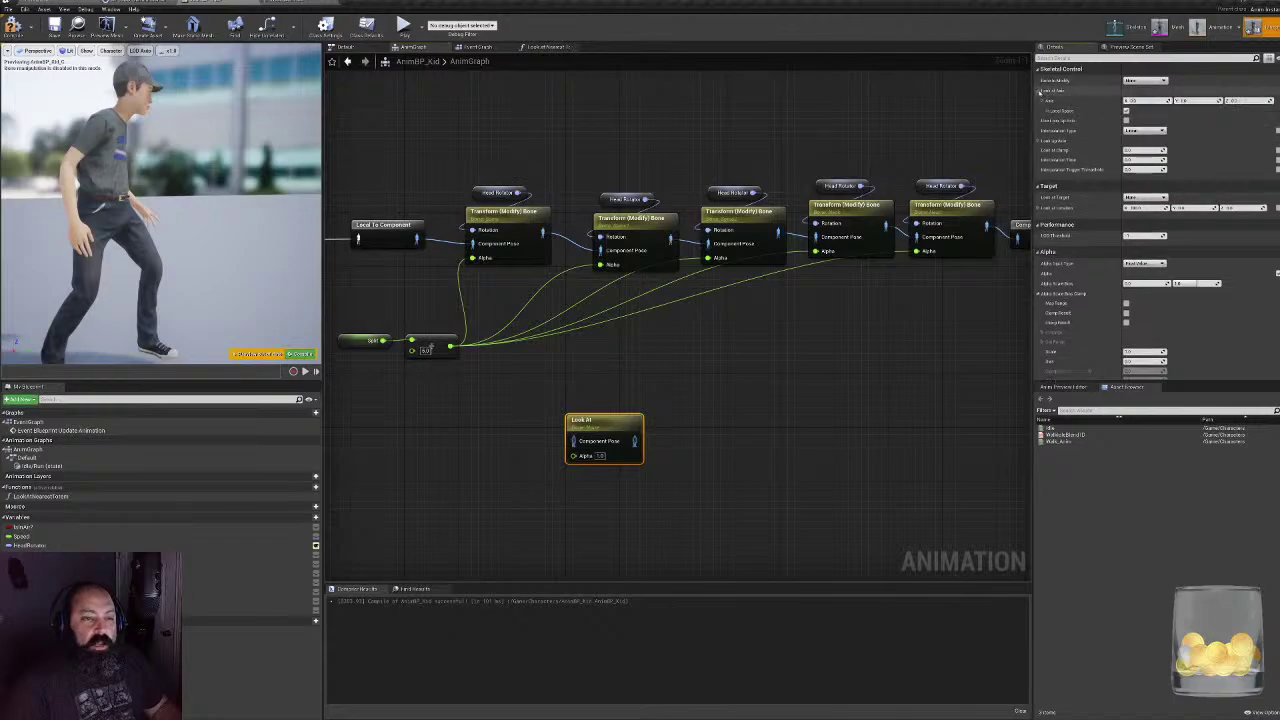
left_click(1044, 101)
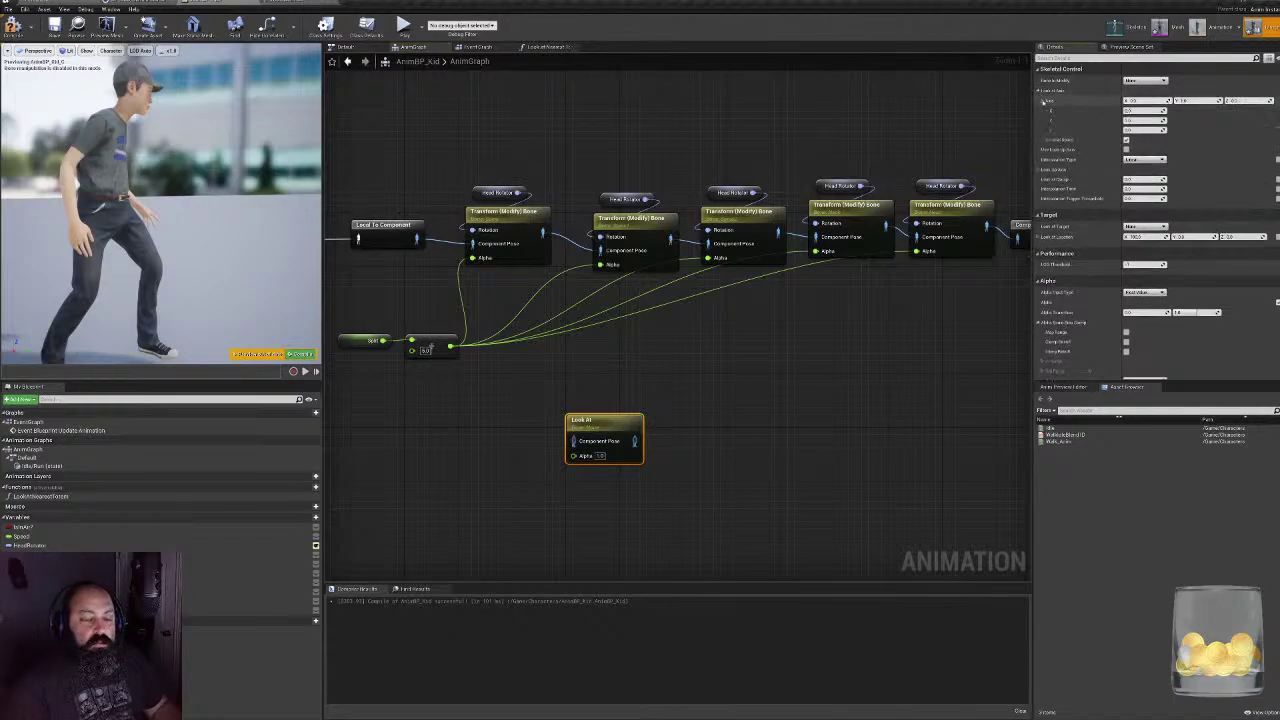
left_click(1043, 101)
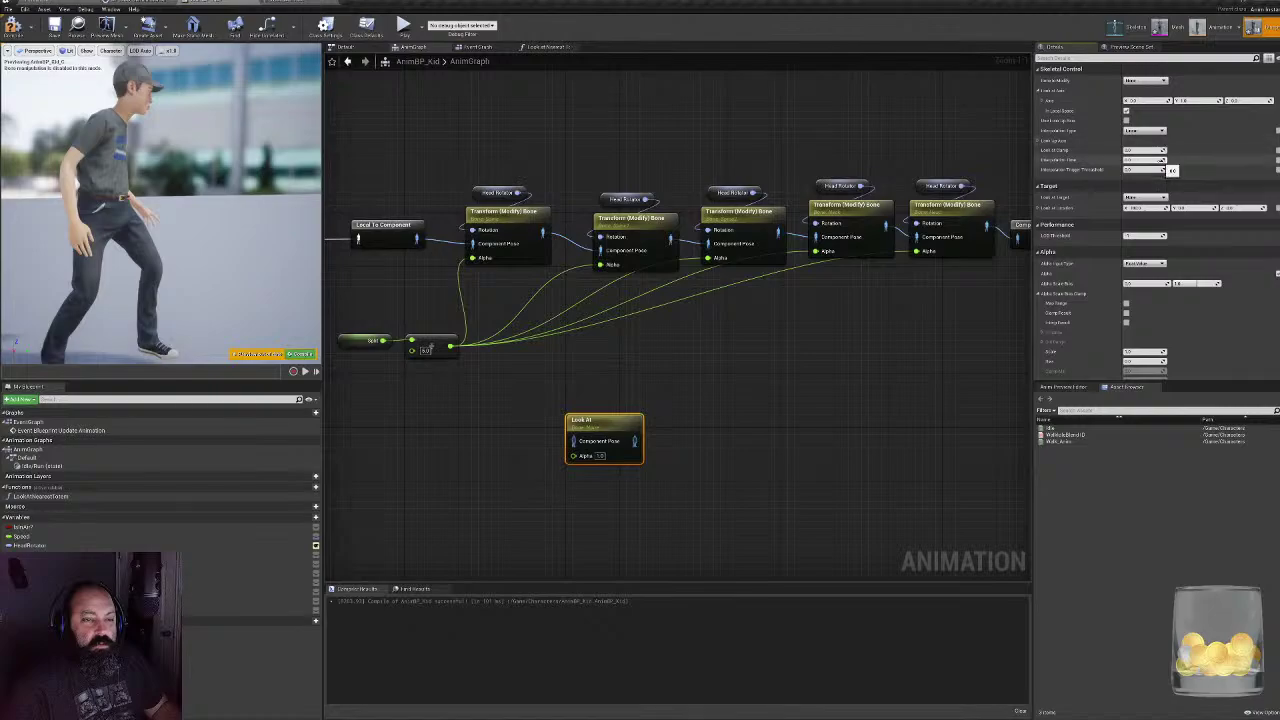
left_click(1157, 197)
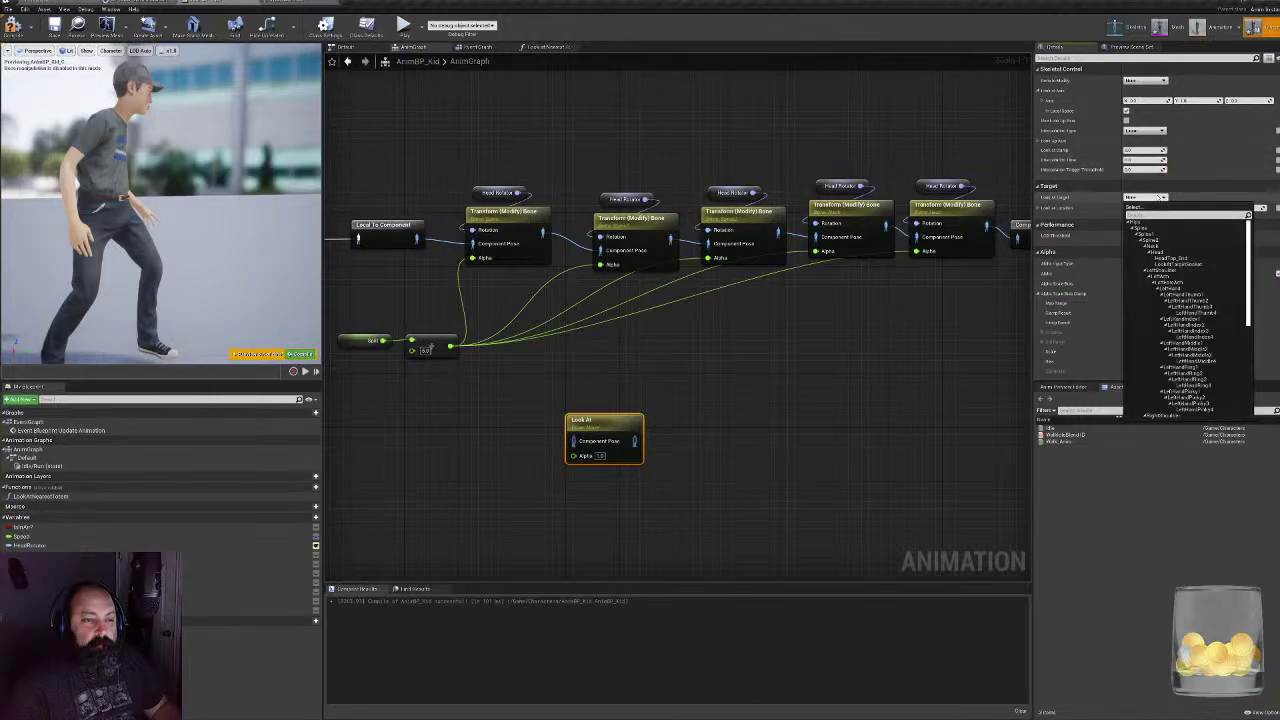
left_click(1160, 197)
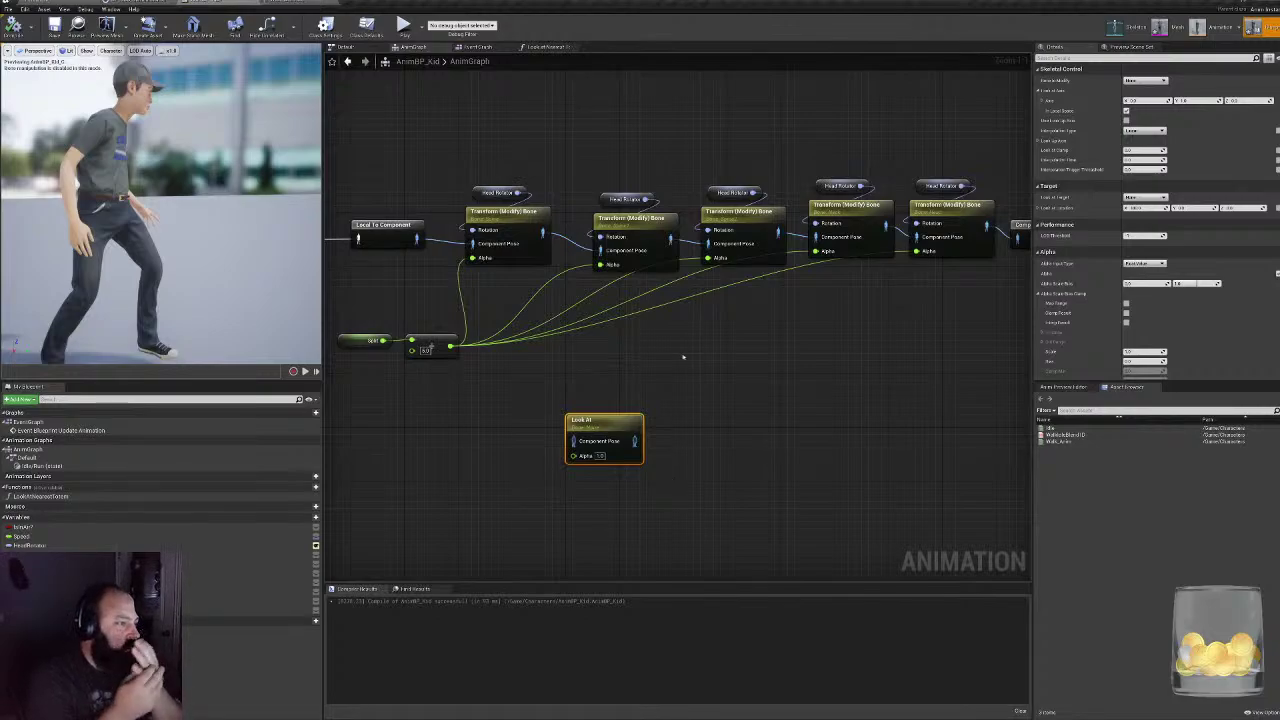
- Delete the alpha input nodes and all Transform (Modify) Bone nodes with their Head Rotator variables from the AnimGraph
left_click_drag(336, 290, 446, 357)
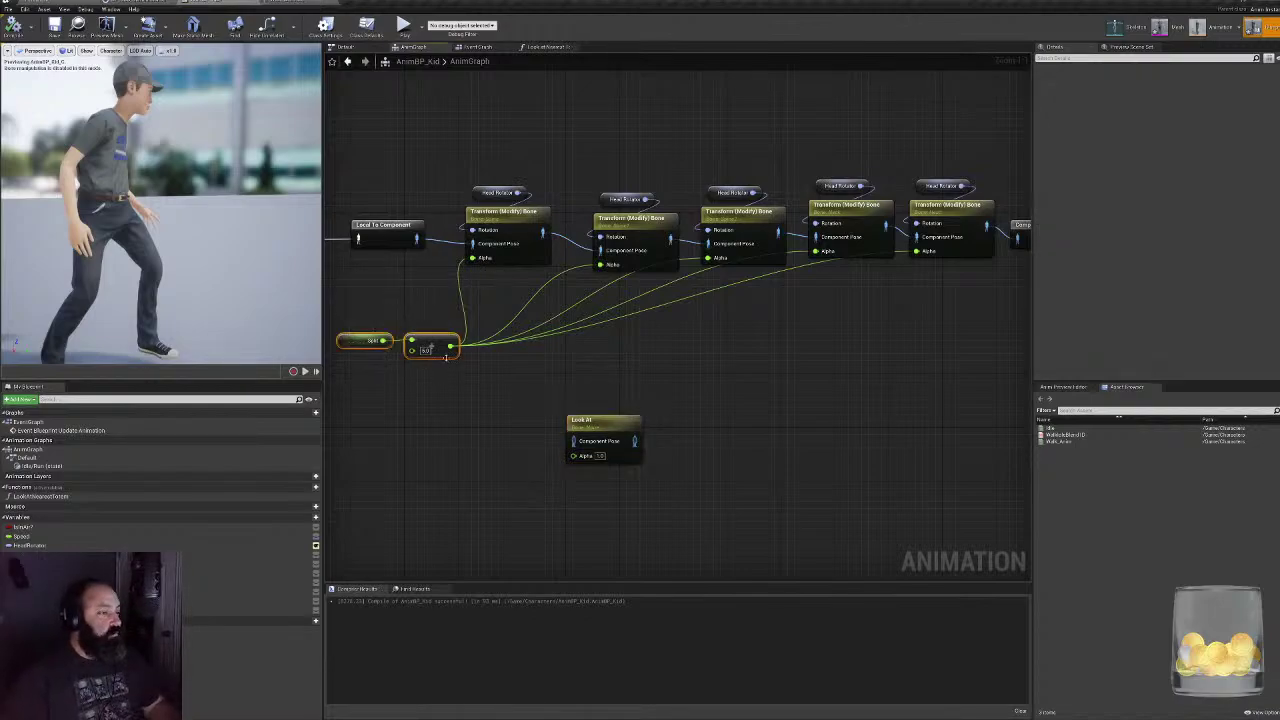
key("Delete")
right_click_drag(483, 190, 429, 236)
left_click_drag(411, 161, 893, 339)
key("Delete")
- Place Look At beside Component To Local and bring the Default and Local To Component nodes closer to it
left_click_drag(542, 467, 639, 231)
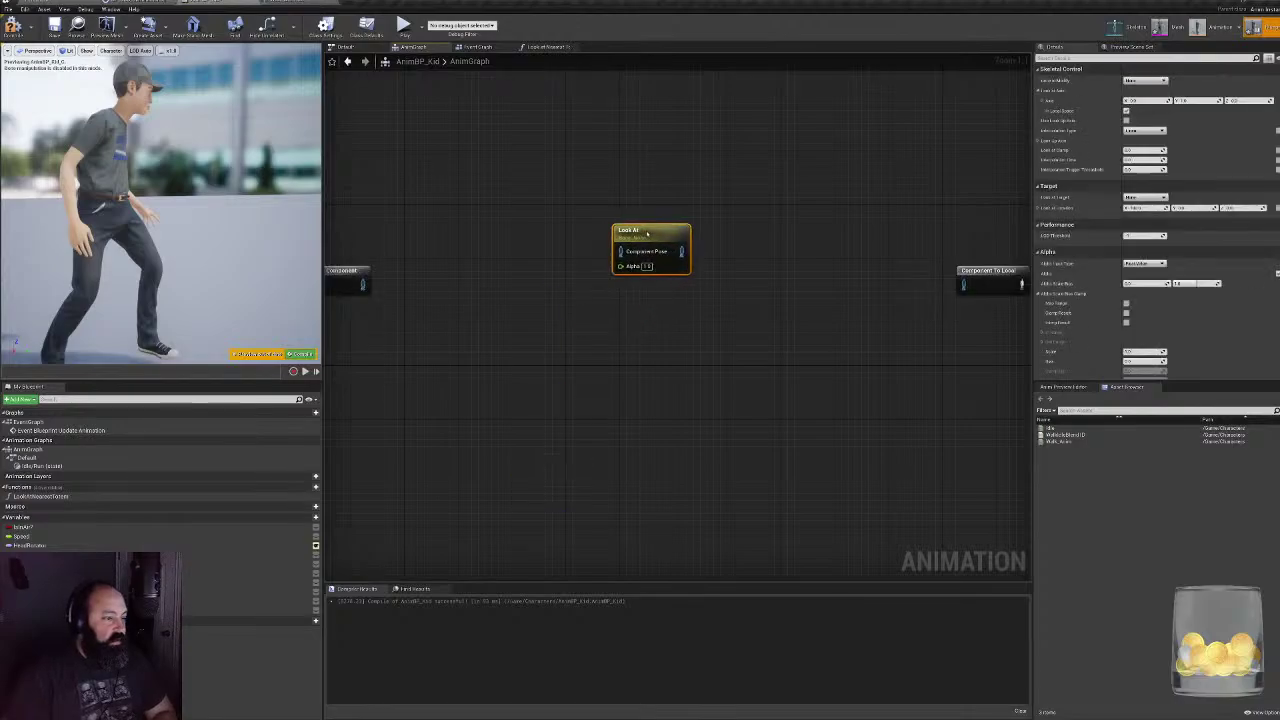
right_click_drag(569, 274, 748, 323)
left_click_drag(353, 259, 749, 293)
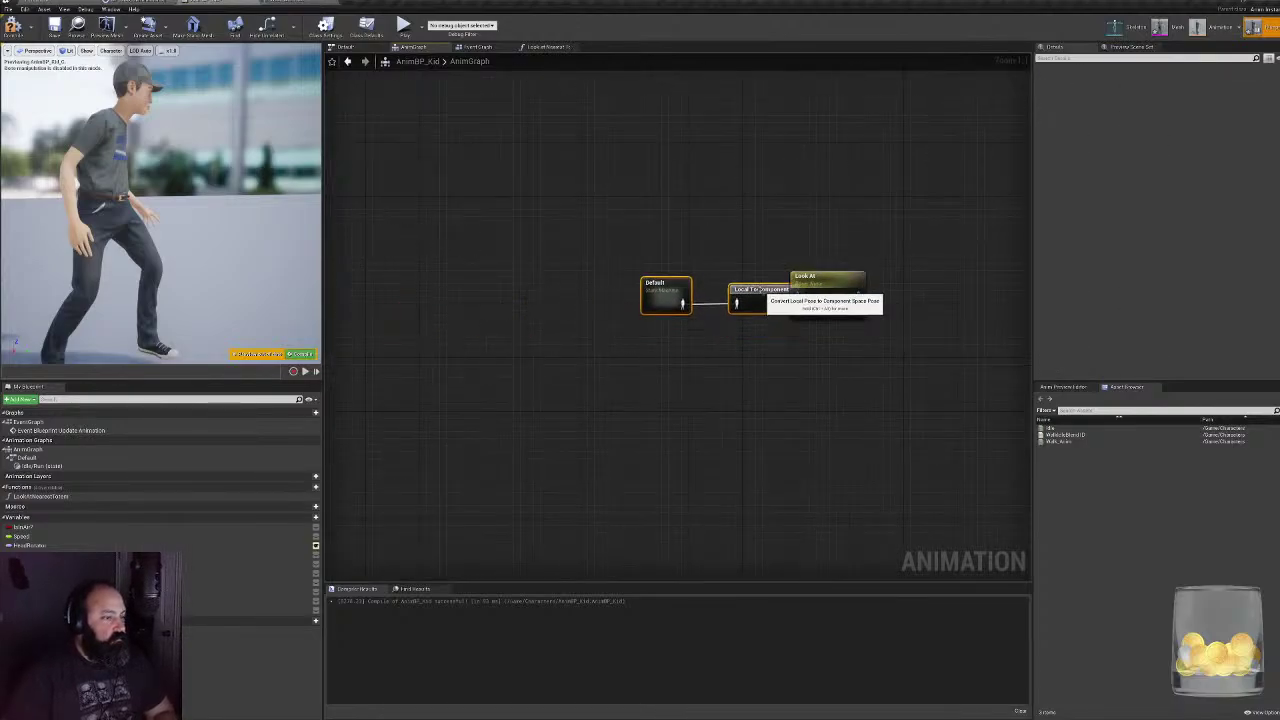
right_click_drag(884, 290, 586, 334)
left_click_drag(549, 322, 768, 362)
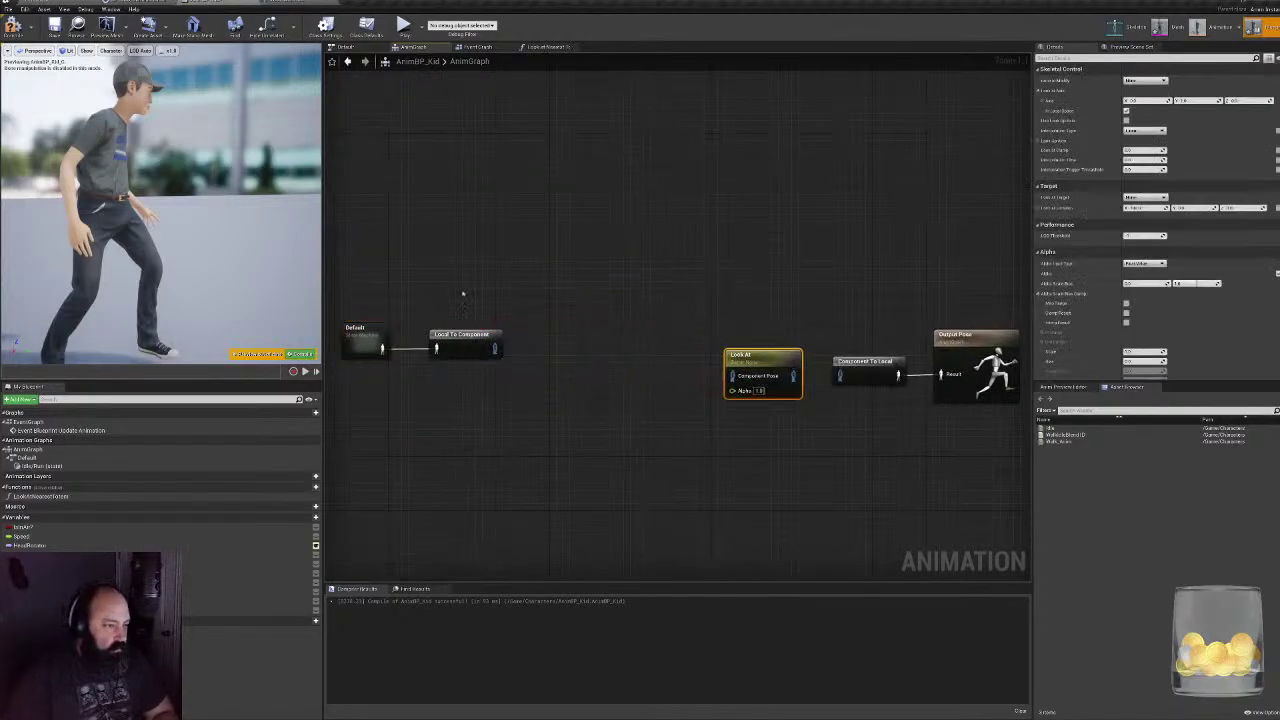
left_click_drag(354, 298, 511, 374)
left_click_drag(460, 338, 627, 370)
- Wire Local To Component through Look At into Component To Local, and line up the Default node with the chain
right_click_drag(690, 371, 658, 375)
left_click_drag(630, 377, 810, 379)
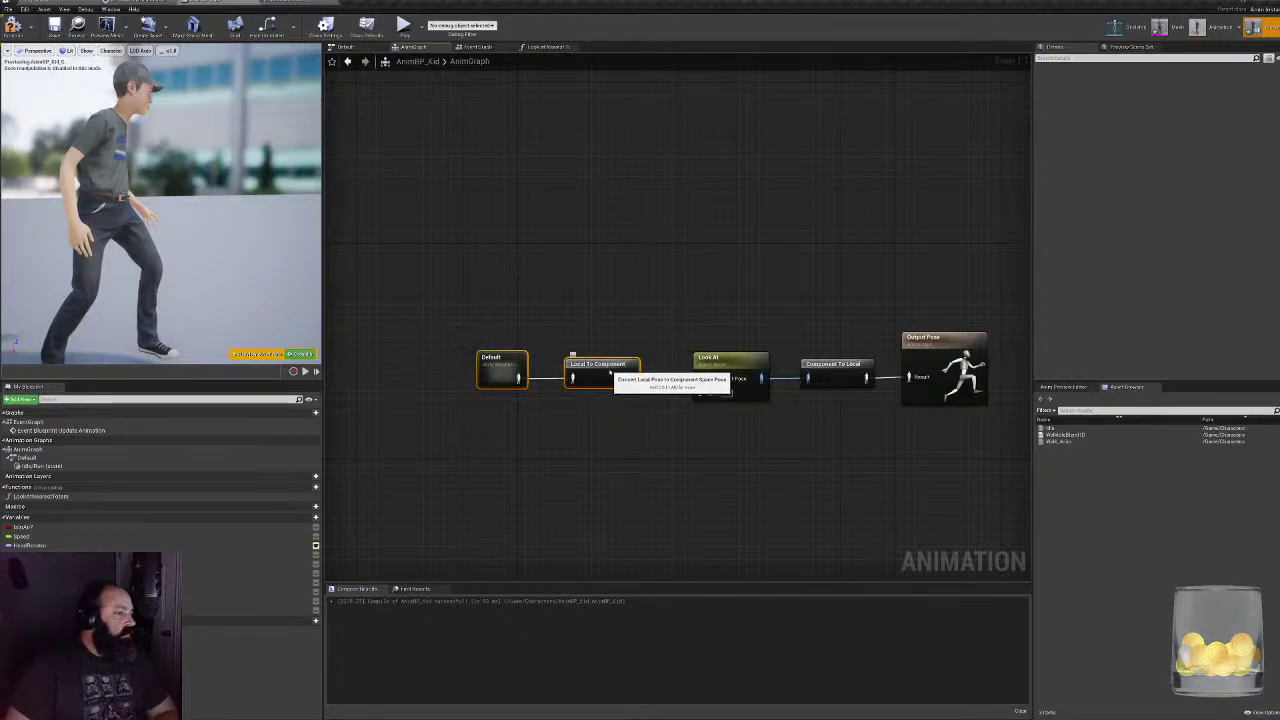
left_click_drag(523, 358, 564, 365)
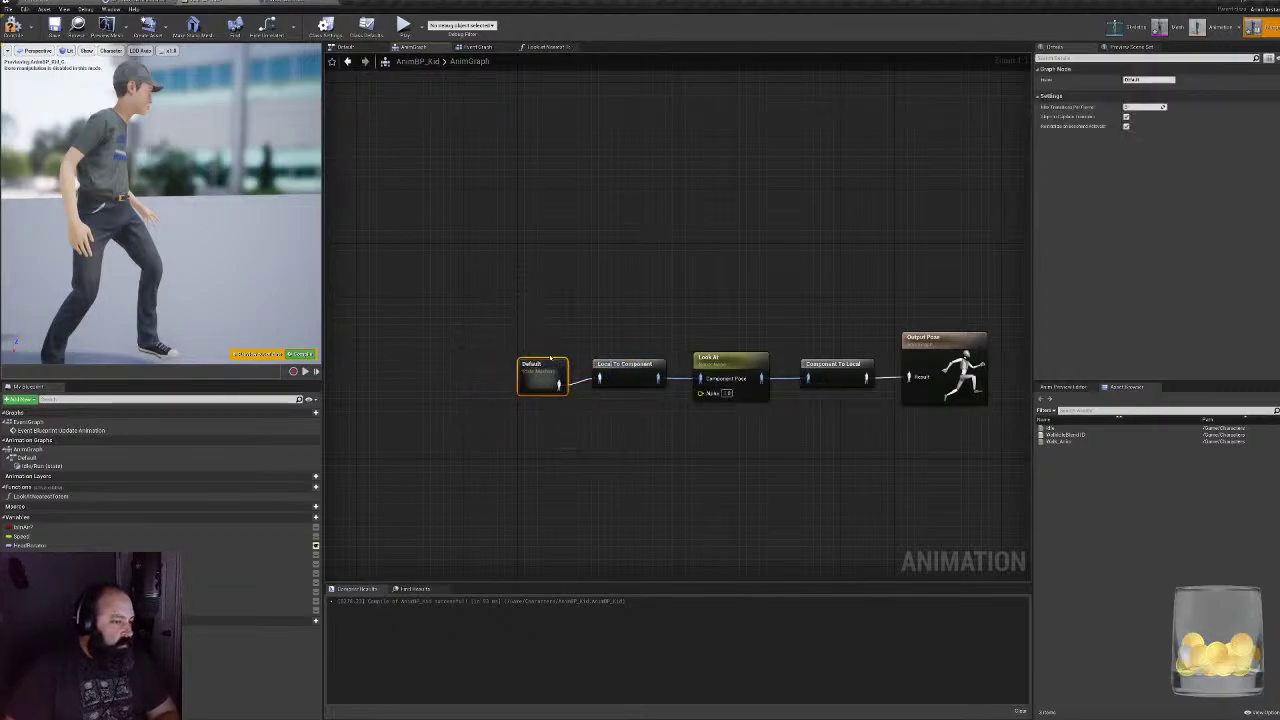
left_click(542, 353)
left_click(553, 370)
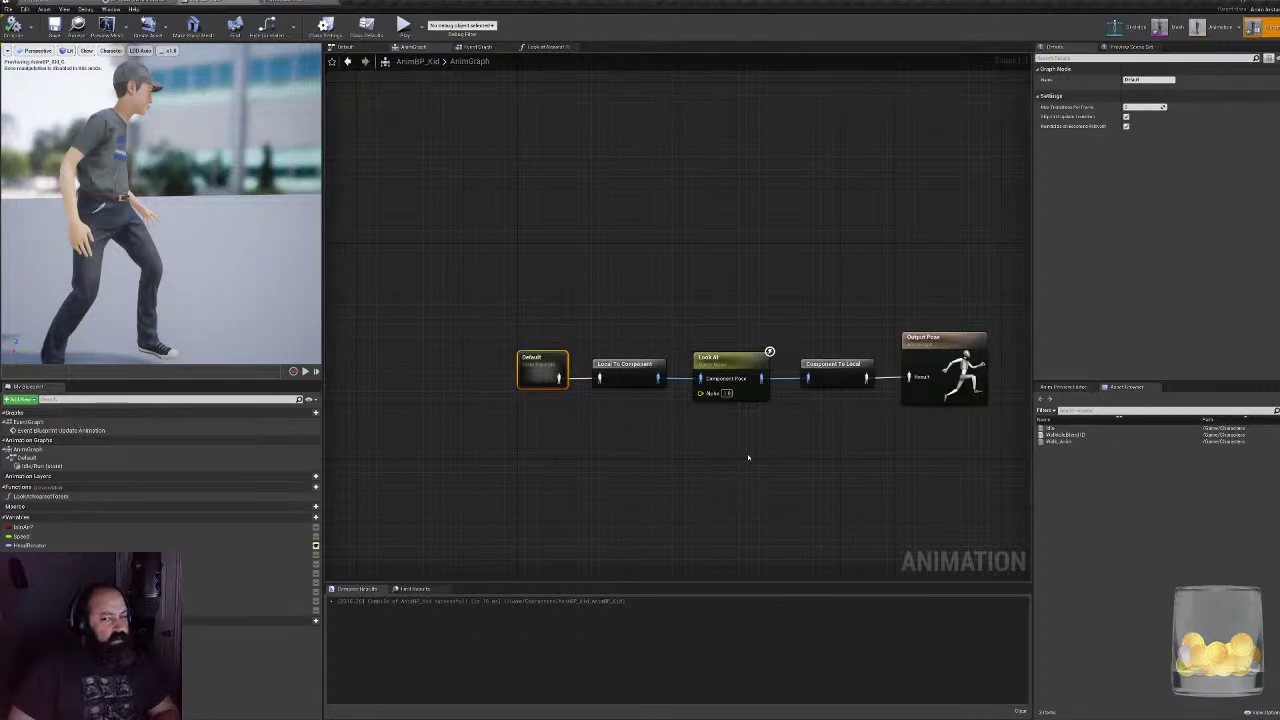
- Review the rotation calculation, character cast and socket location nodes in the Look at Nearest Totem function
left_click(308, 2)
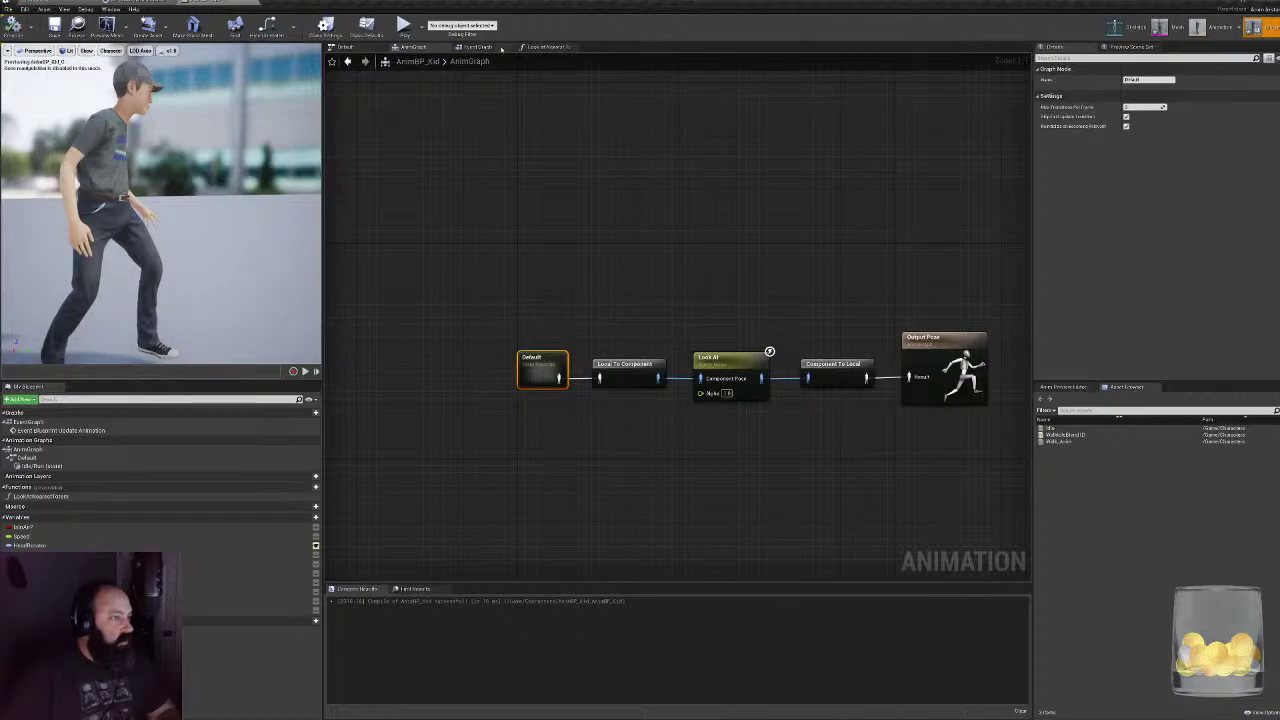
left_click(541, 49)
scroll(592, 376, "down", 4)
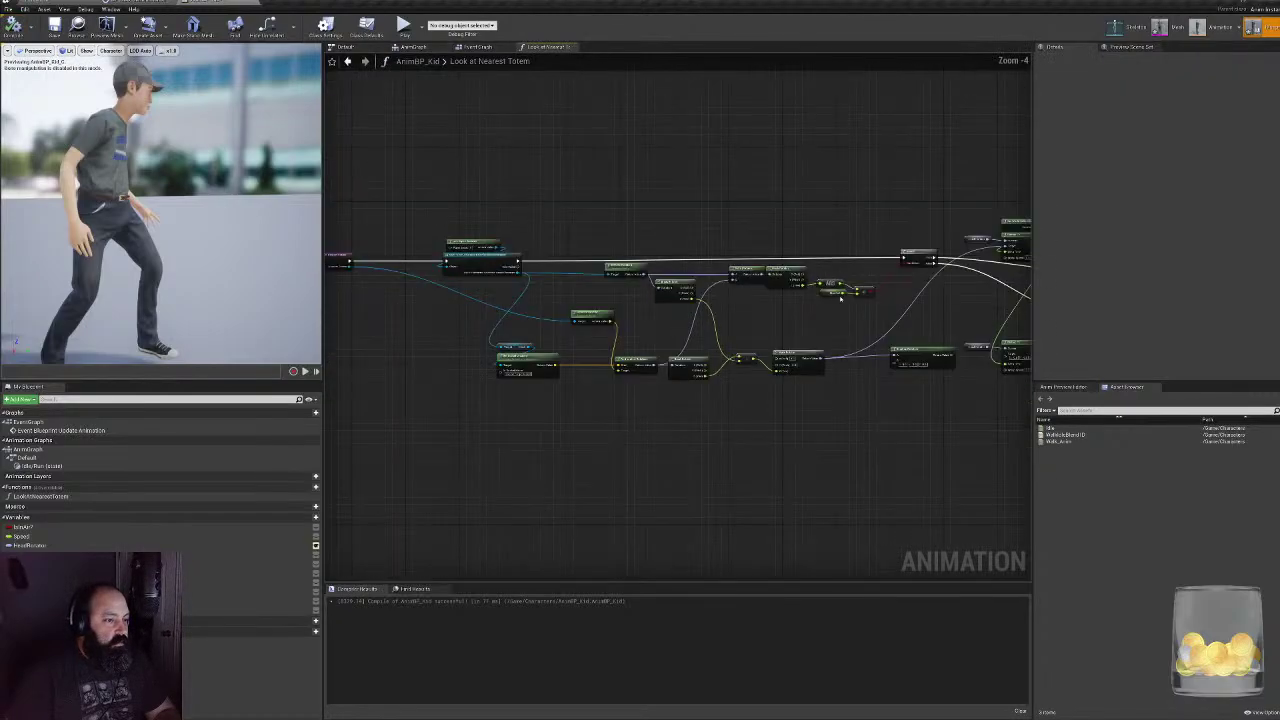
right_click_drag(593, 376, 439, 321)
left_click_drag(537, 241, 943, 443)
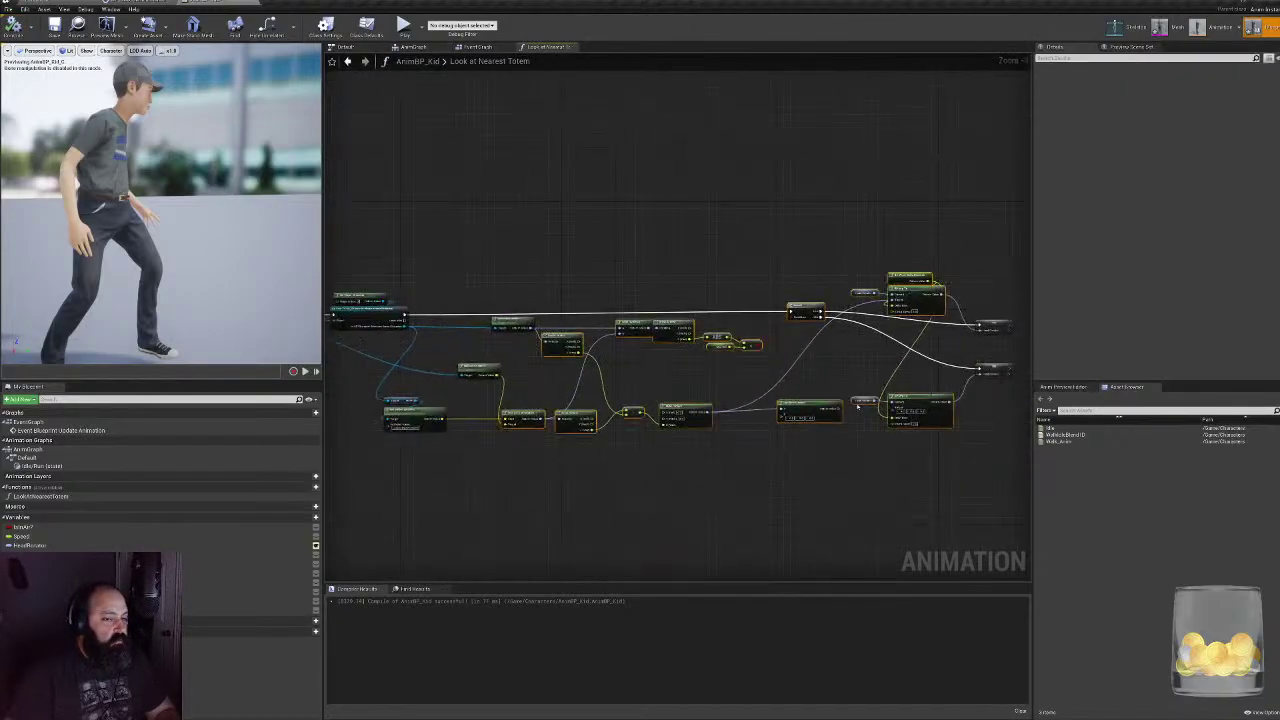
right_click_drag(572, 437, 747, 461)
scroll(540, 375, "up", 4)
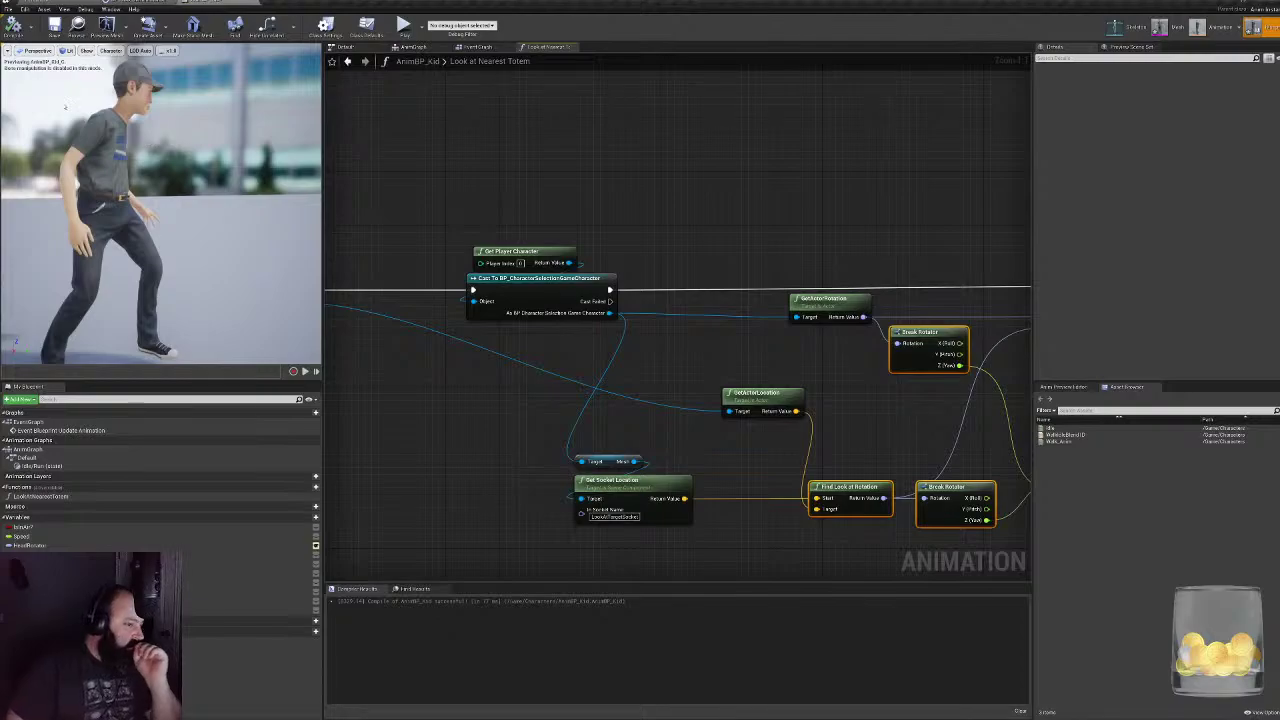
- Locate the BP_CharacterSelectionGameCharacter blueprint among the project's assets and open it
left_click(50, 3)
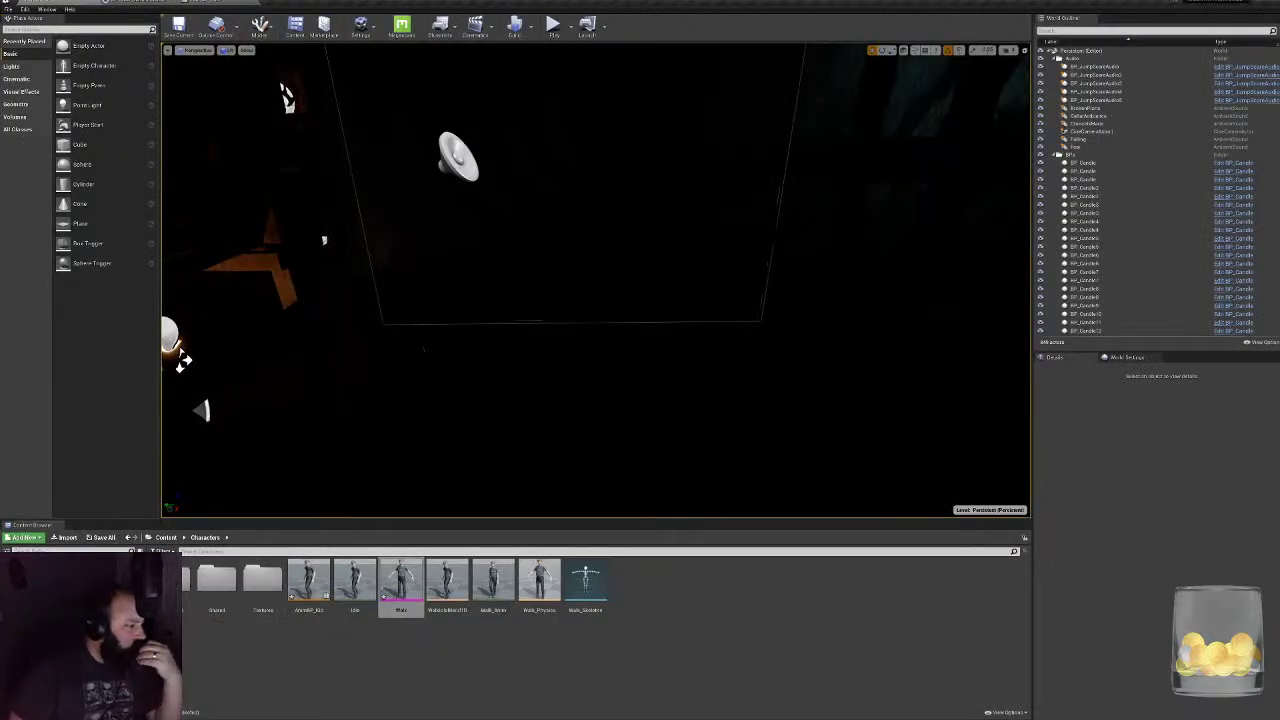
key("ctrl+b")
double_click(355, 585)
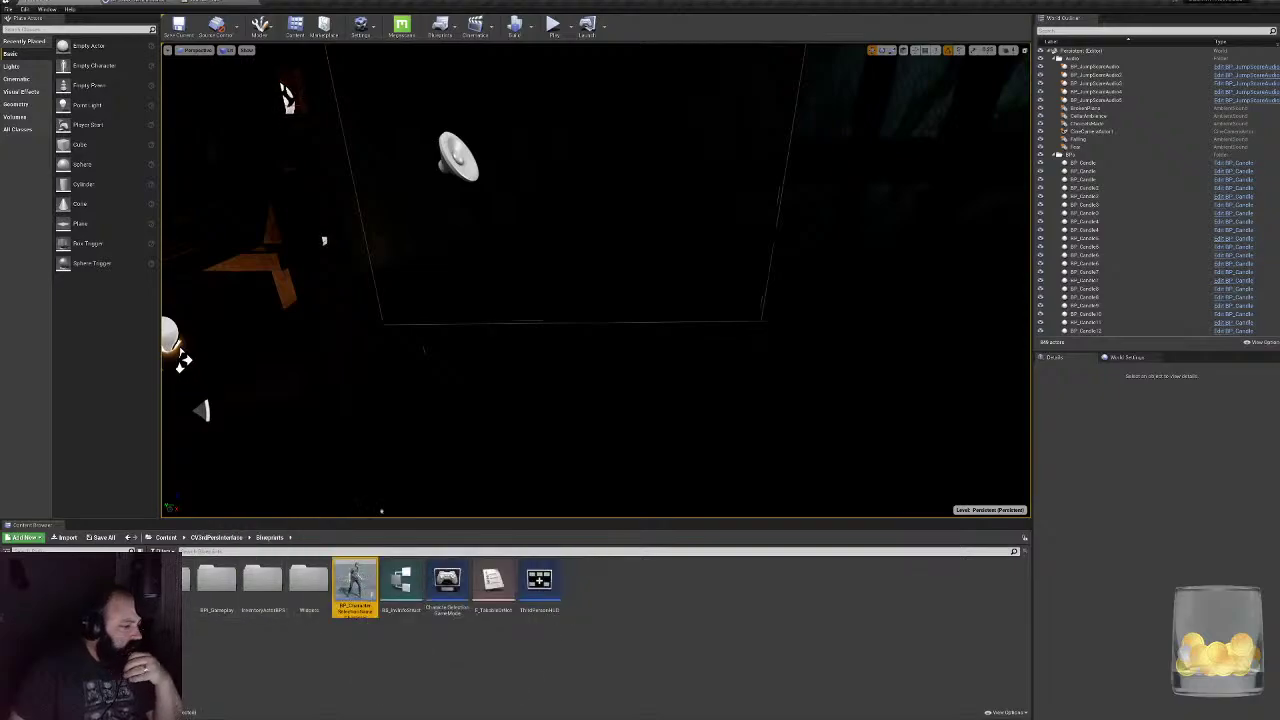
- Review the Find Nearest Totem, game instance cast and Nearest Totem setter nodes in the character's Event Graph
right_click_drag(477, 344, 936, 378)
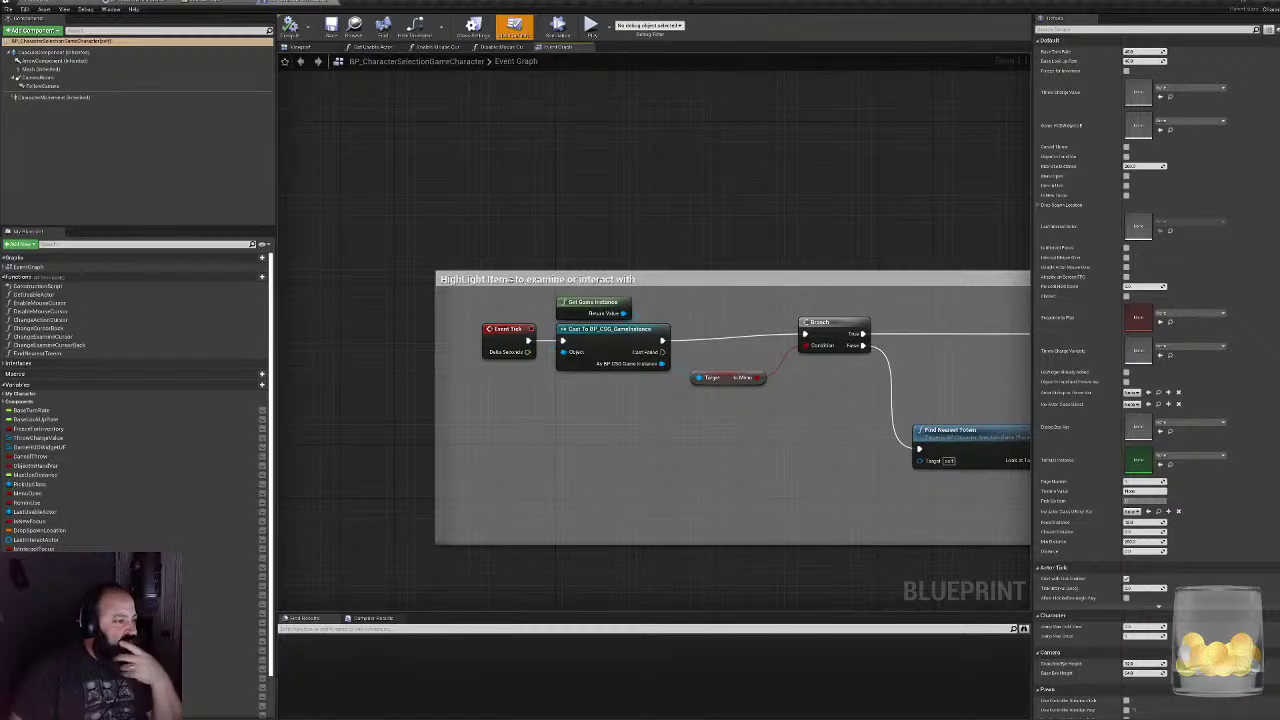
right_click_drag(487, 308, 316, 281)
right_click_drag(607, 365, 509, 350)
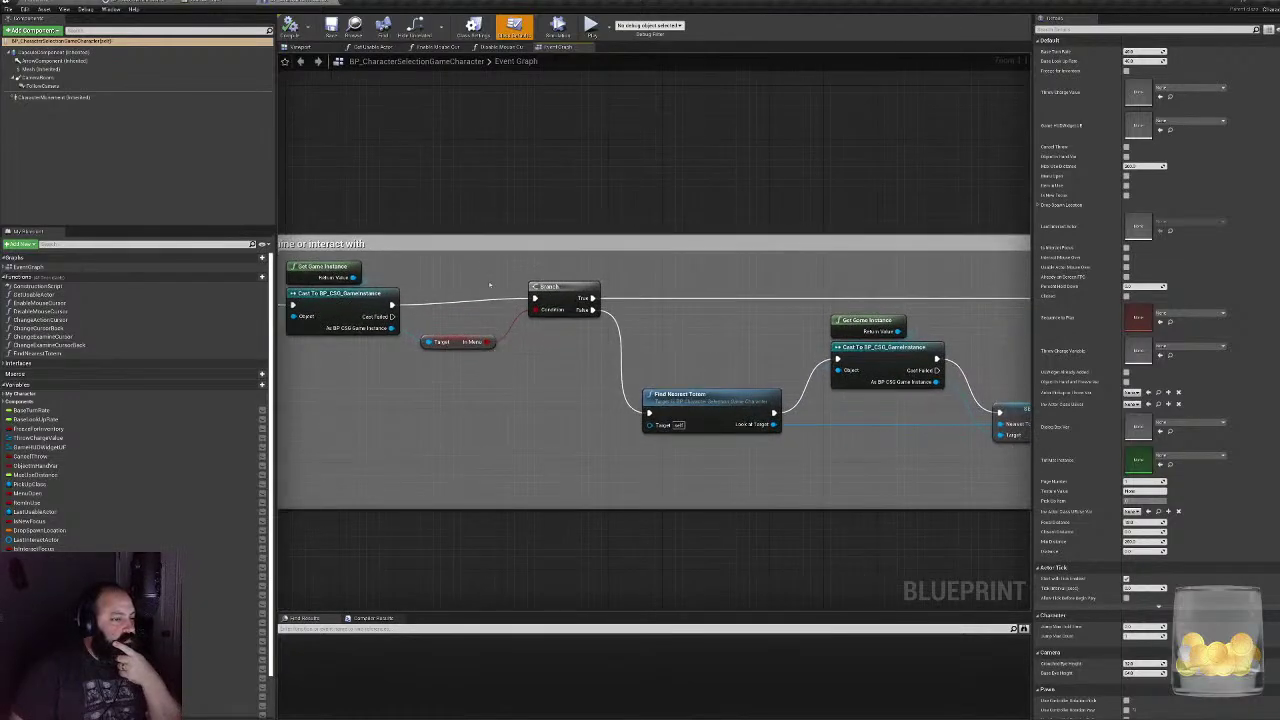
left_click_drag(489, 281, 548, 348)
right_click_drag(560, 355, 429, 315)
left_click_drag(556, 338, 649, 394)
right_click_drag(649, 394, 471, 400)
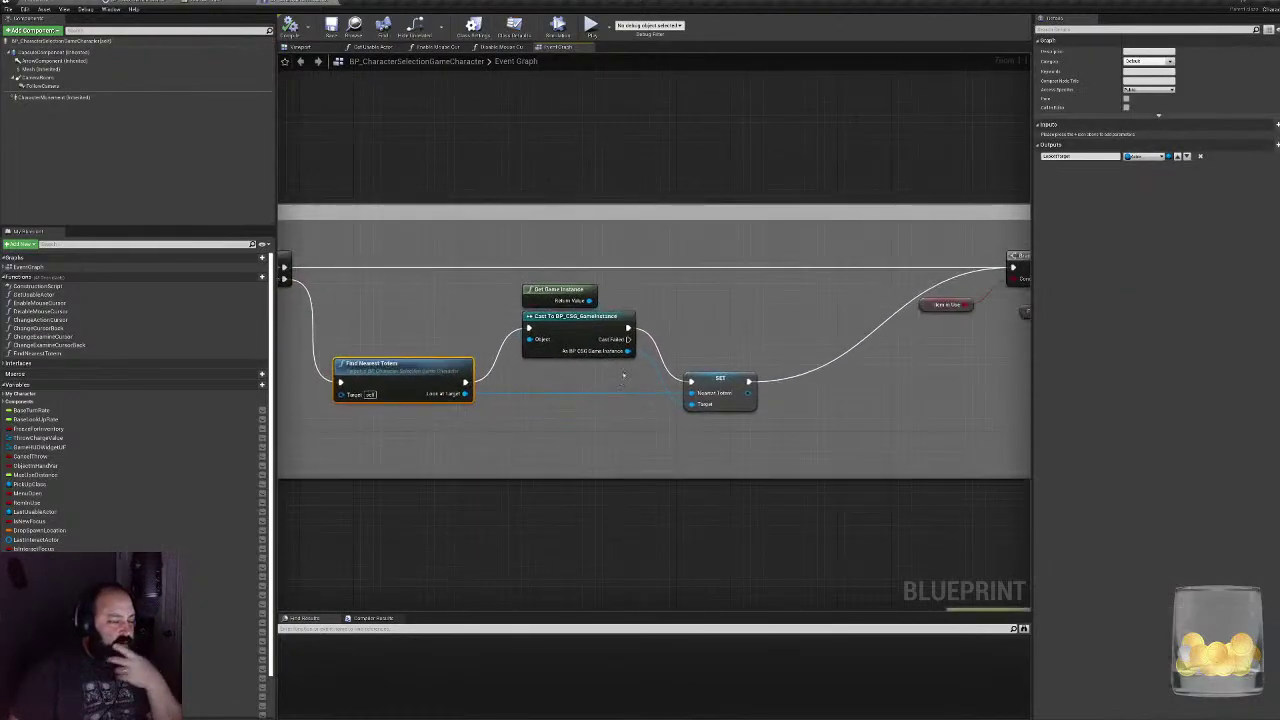
left_click(560, 292)
left_click(740, 402)
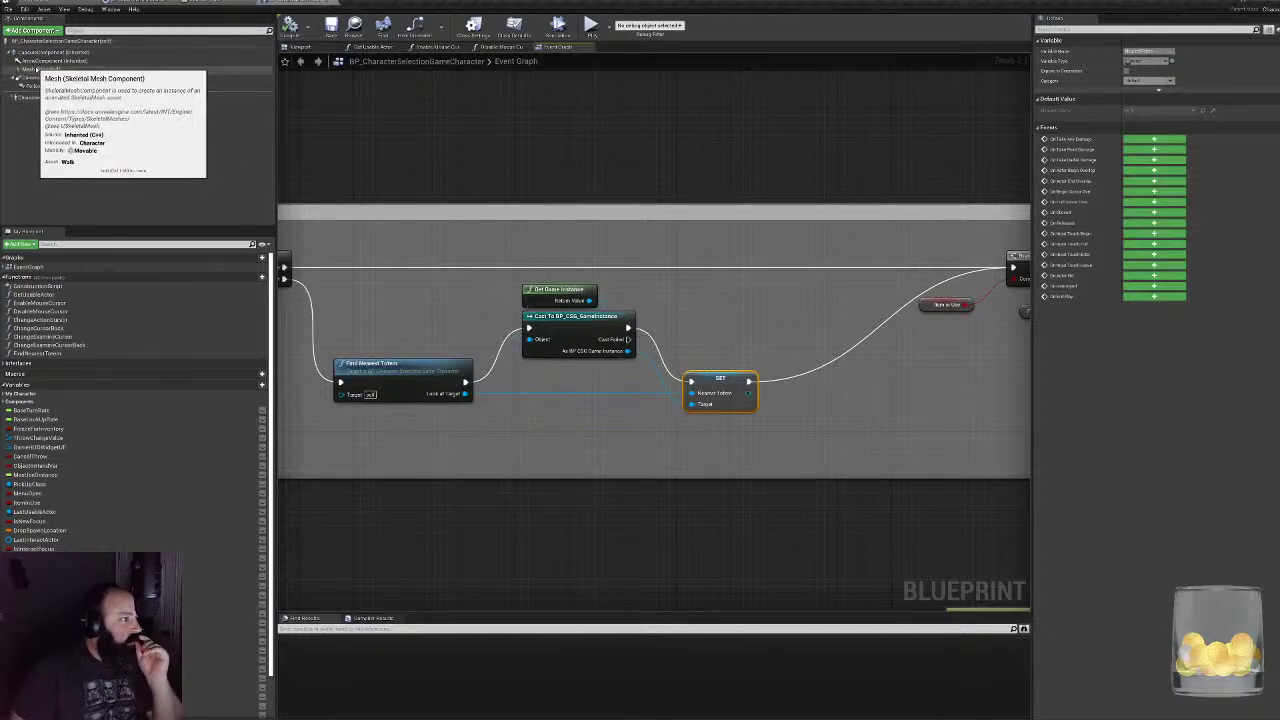
right_click_drag(587, 433, 572, 379)
- Search the Event Graph's available actions for "socket" and "set socket", and dismiss the search without adding a node
right_click(525, 465)
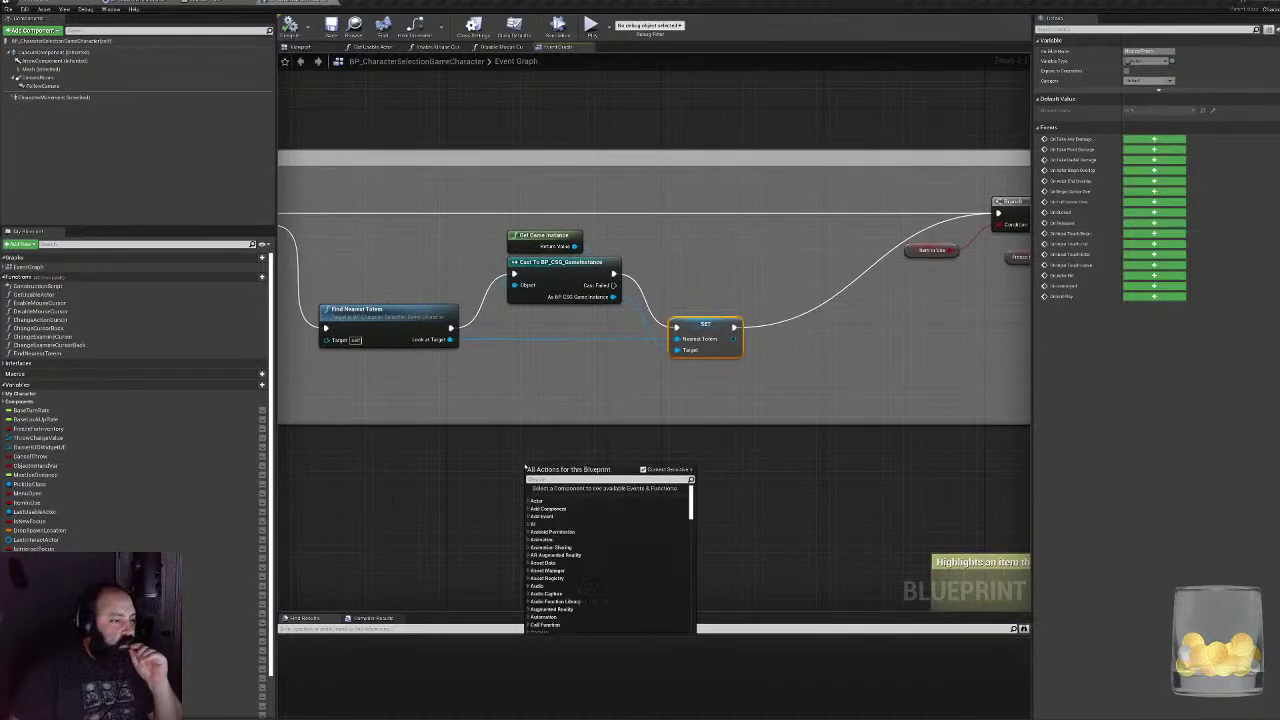
type("socket")
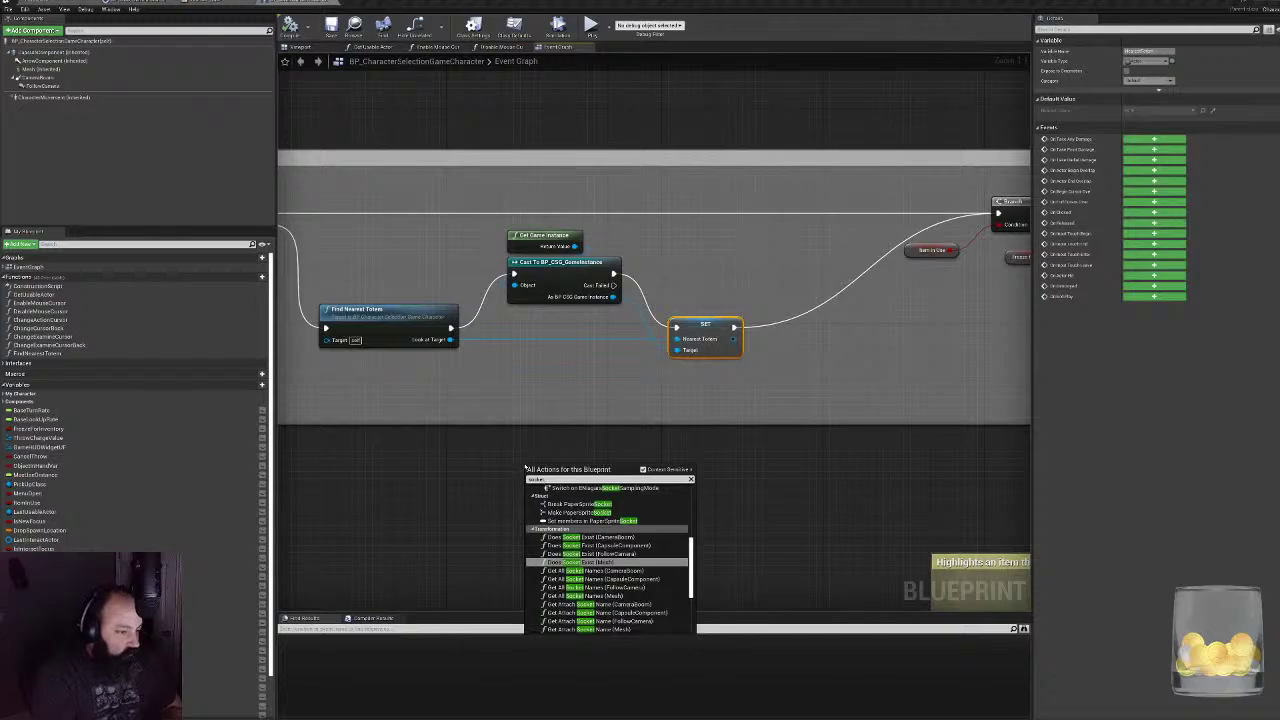
key("BackSpace")
key("BackSpace")
key("BackSpace")
key("BackSpace")
key("BackSpace")
key("BackSpace")
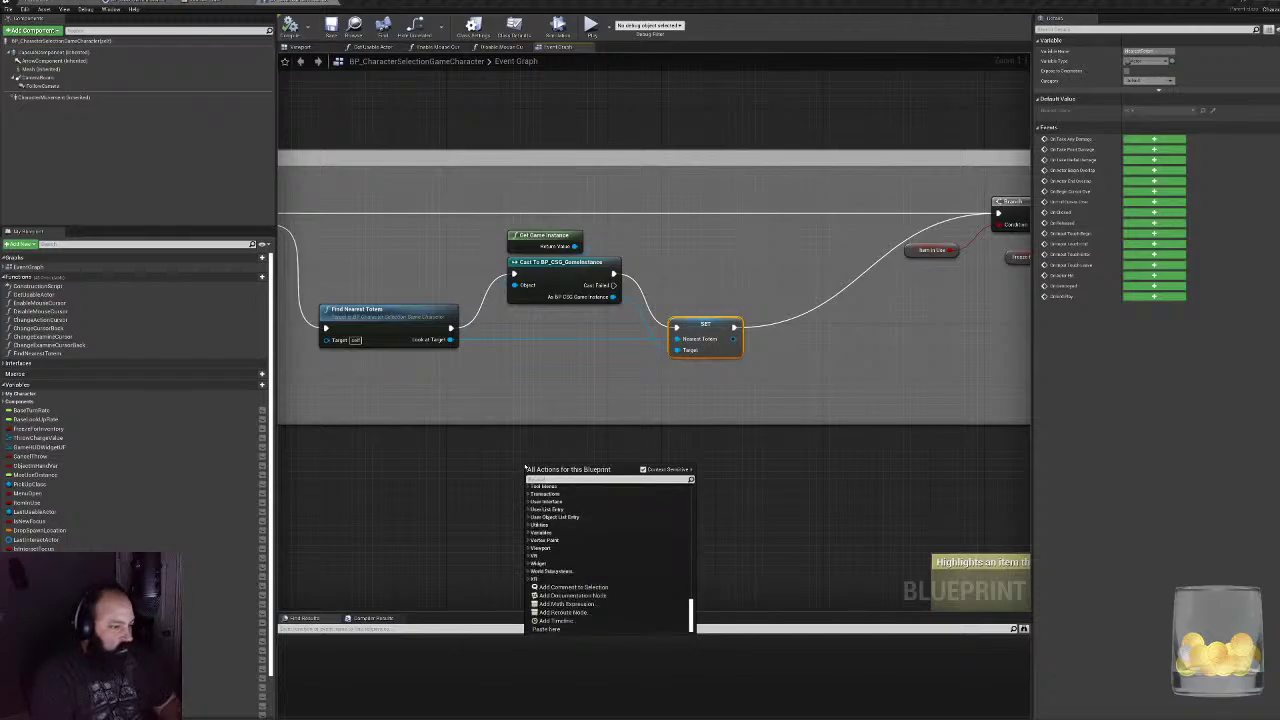
type("set socket")
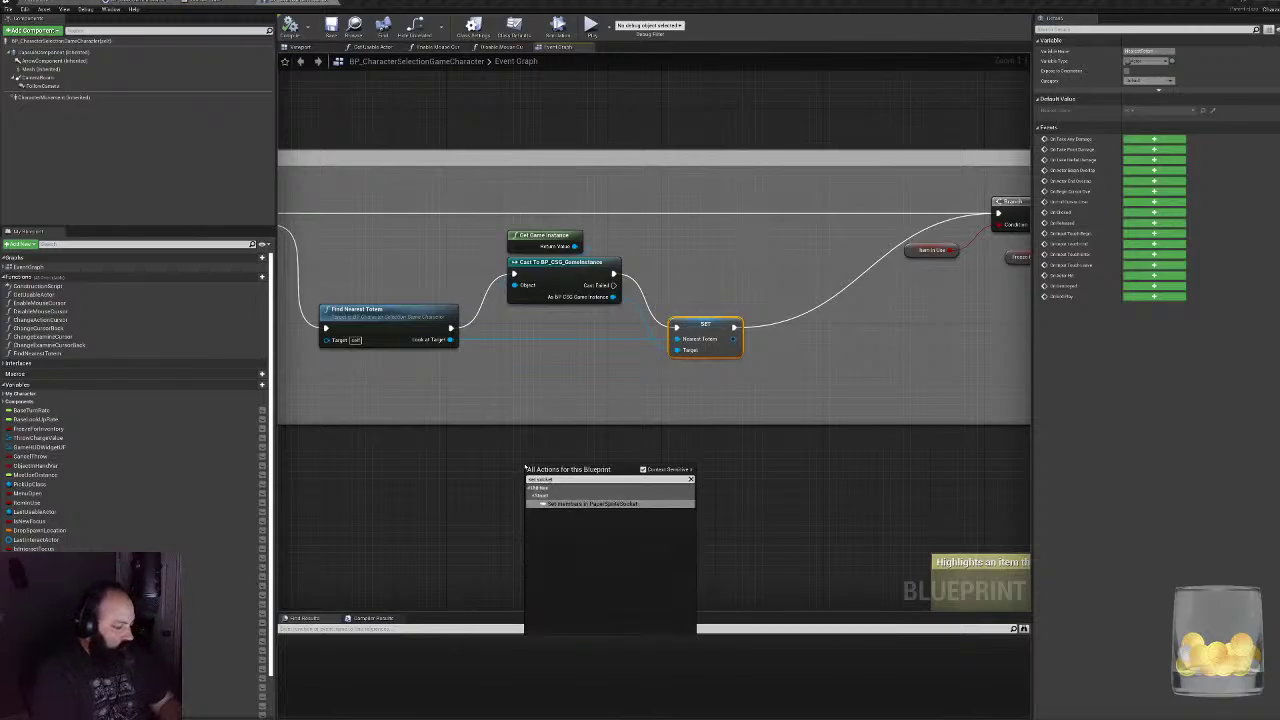
key("Home")
key("Delete")
key("Delete")
key("Delete")
key("Delete")
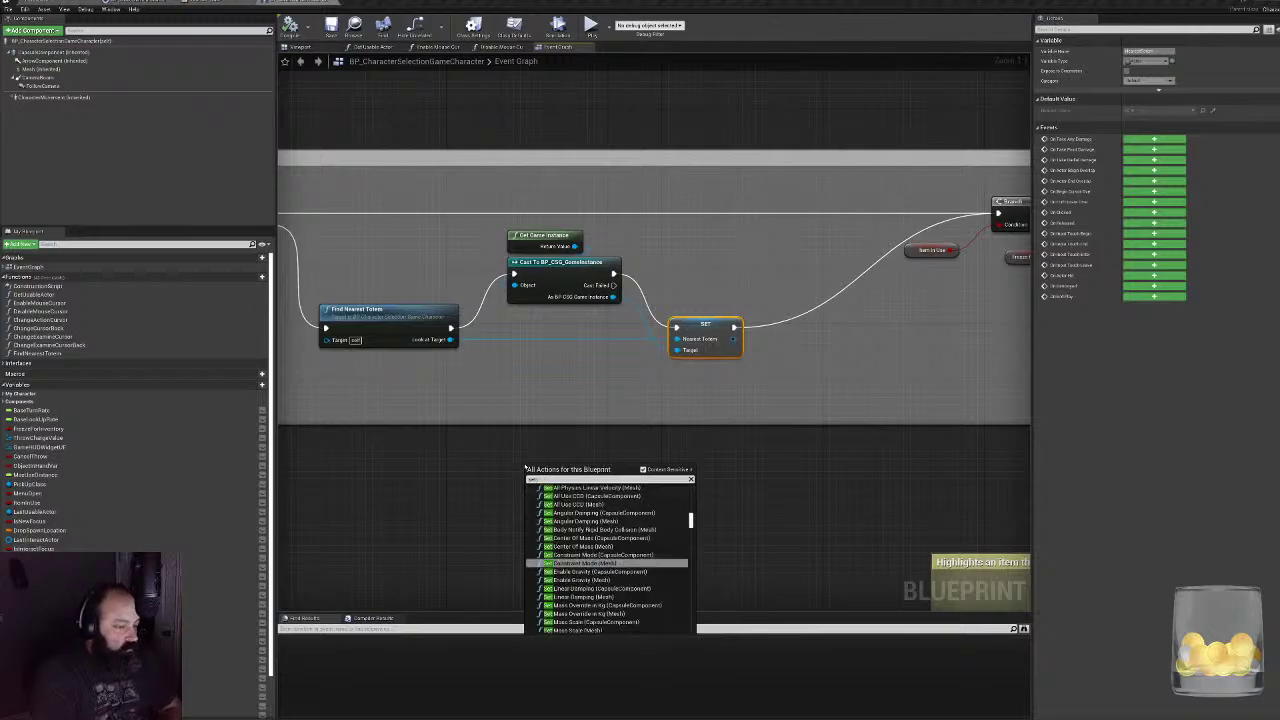
type("att")
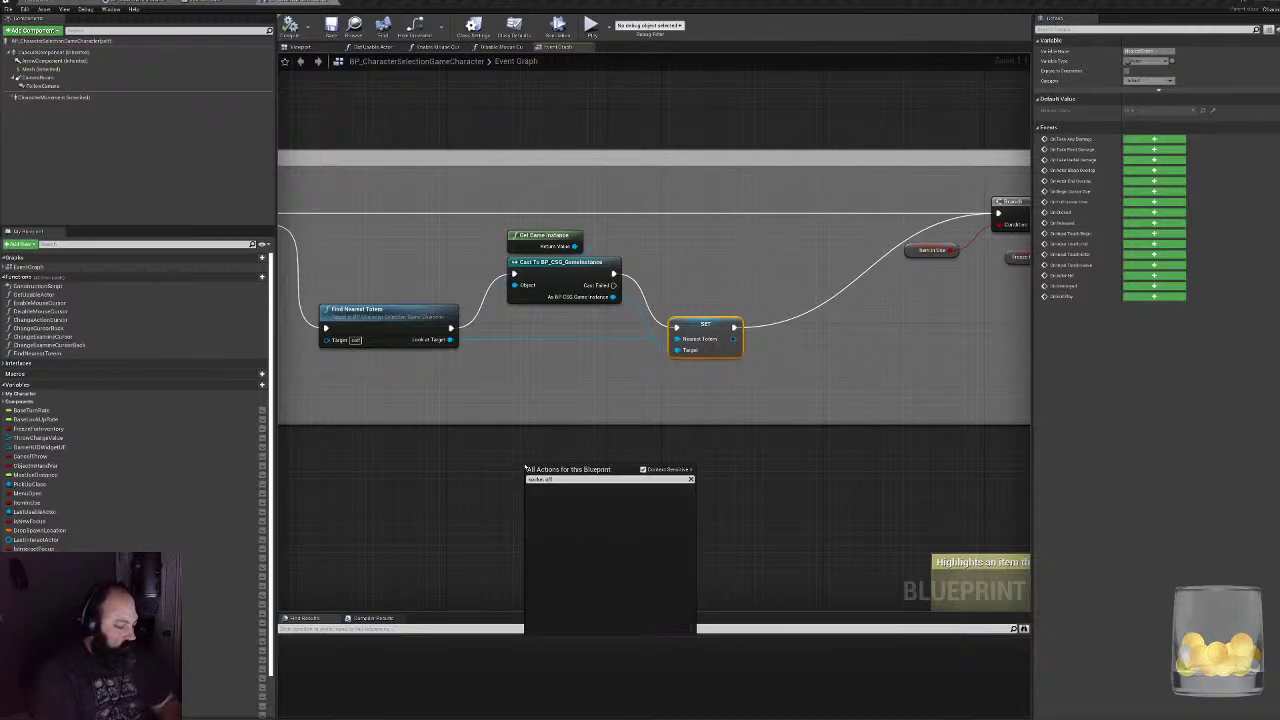
key("BackSpace")
key("BackSpace")
key("BackSpace")
key("BackSpace")
key("BackSpace")
key("BackSpace")
key("BackSpace")
key("BackSpace")
key("BackSpace")
key("BackSpace")
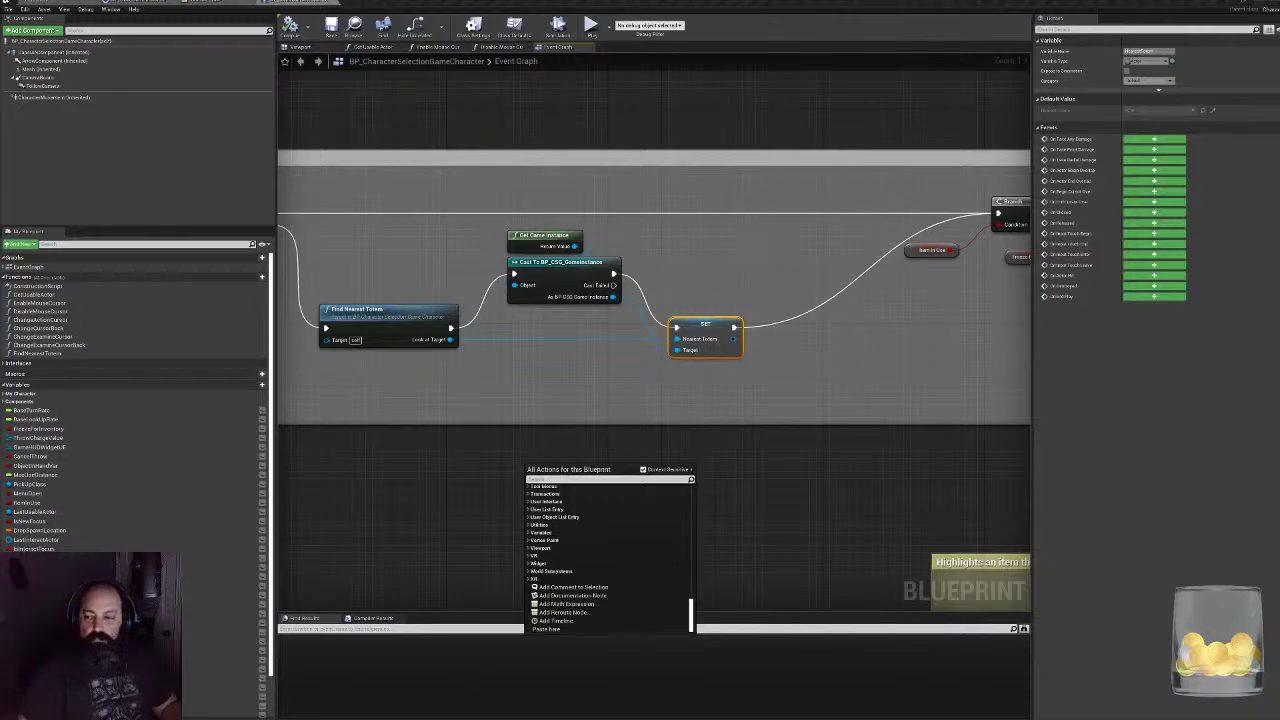
key("Escape")
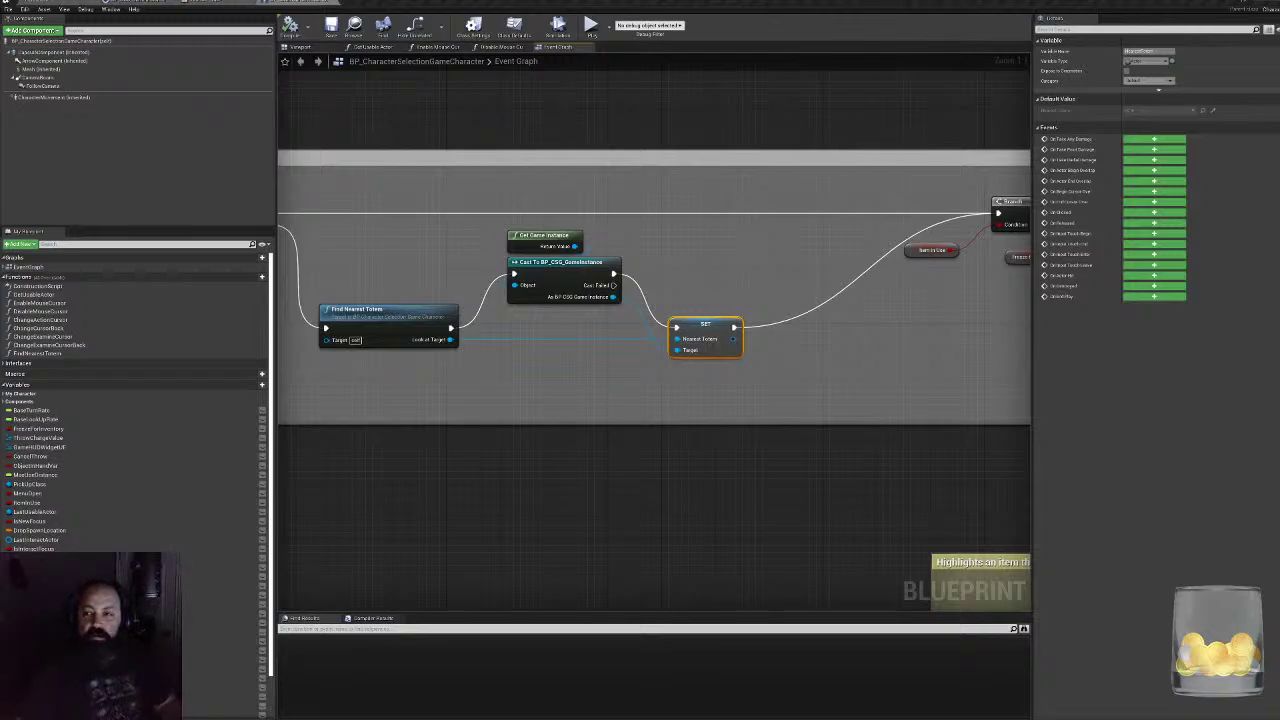
right_click(580, 478)
right_click_drag(318, 409, 648, 489)
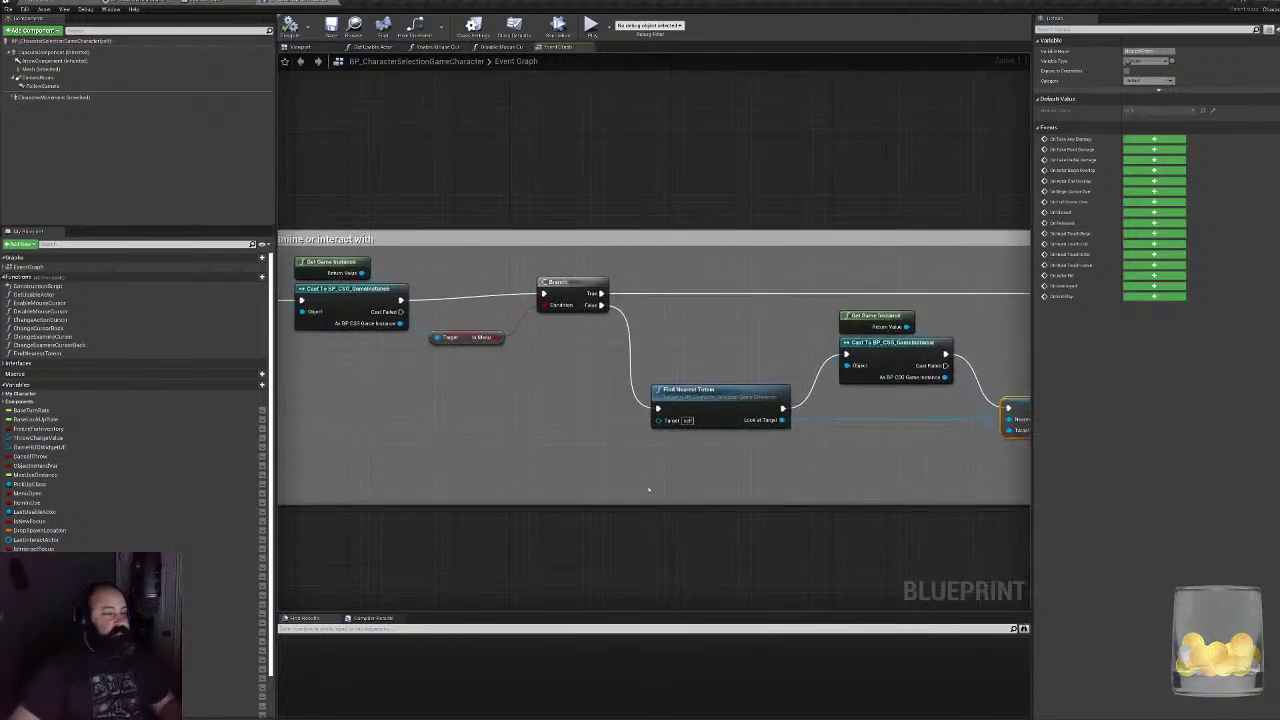
right_click_drag(557, 444, 379, 390)
right_click_drag(687, 418, 530, 514)
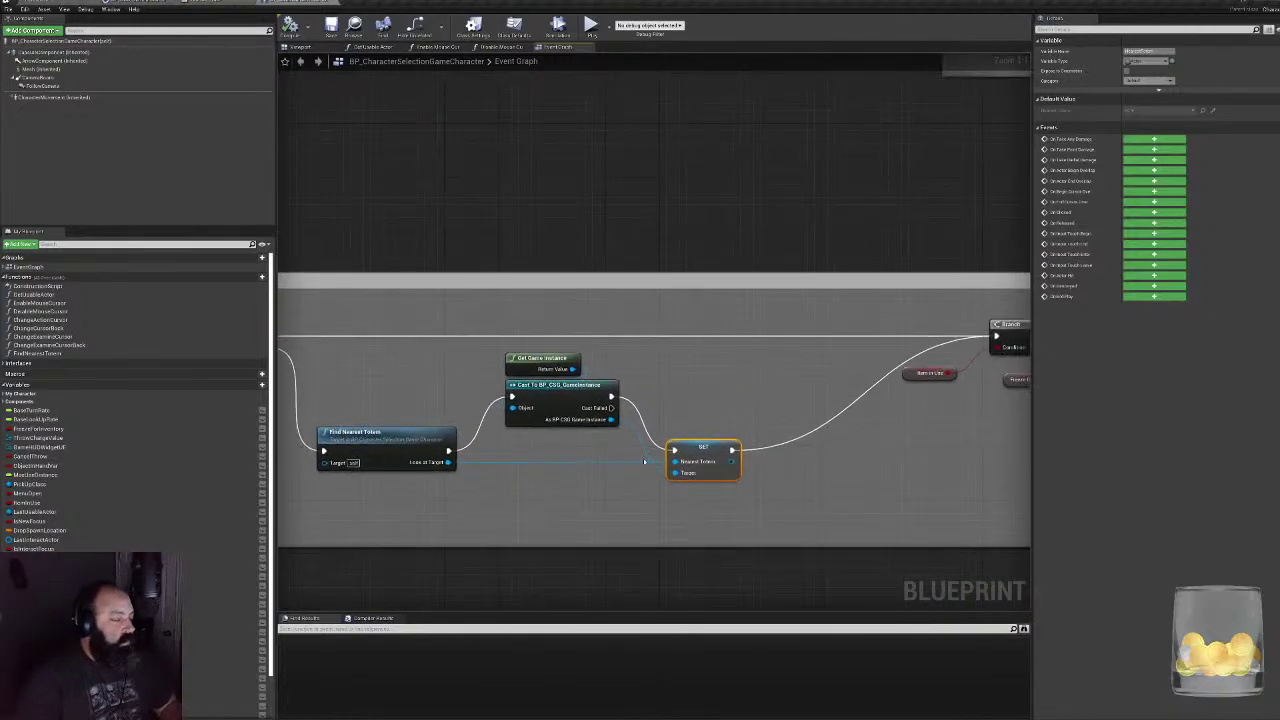
mouse_move(644, 462)
right_mouse_down()
mouse_move(485, 473)
mouse_move(564, 446)
mouse_move(631, 451)
right_mouse_up()
left_click(563, 401)
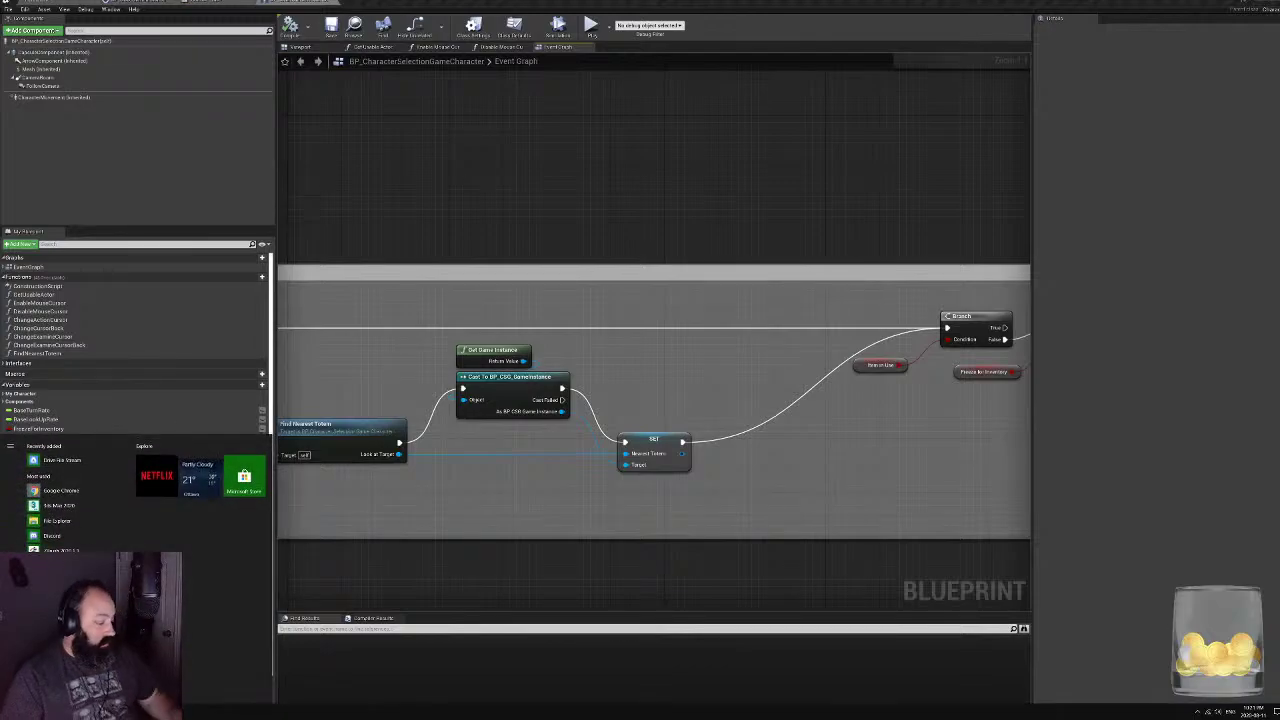
- Switch to 3ds Max and inspect the character's head and neck bones in wireframe
left_click(195, 470)
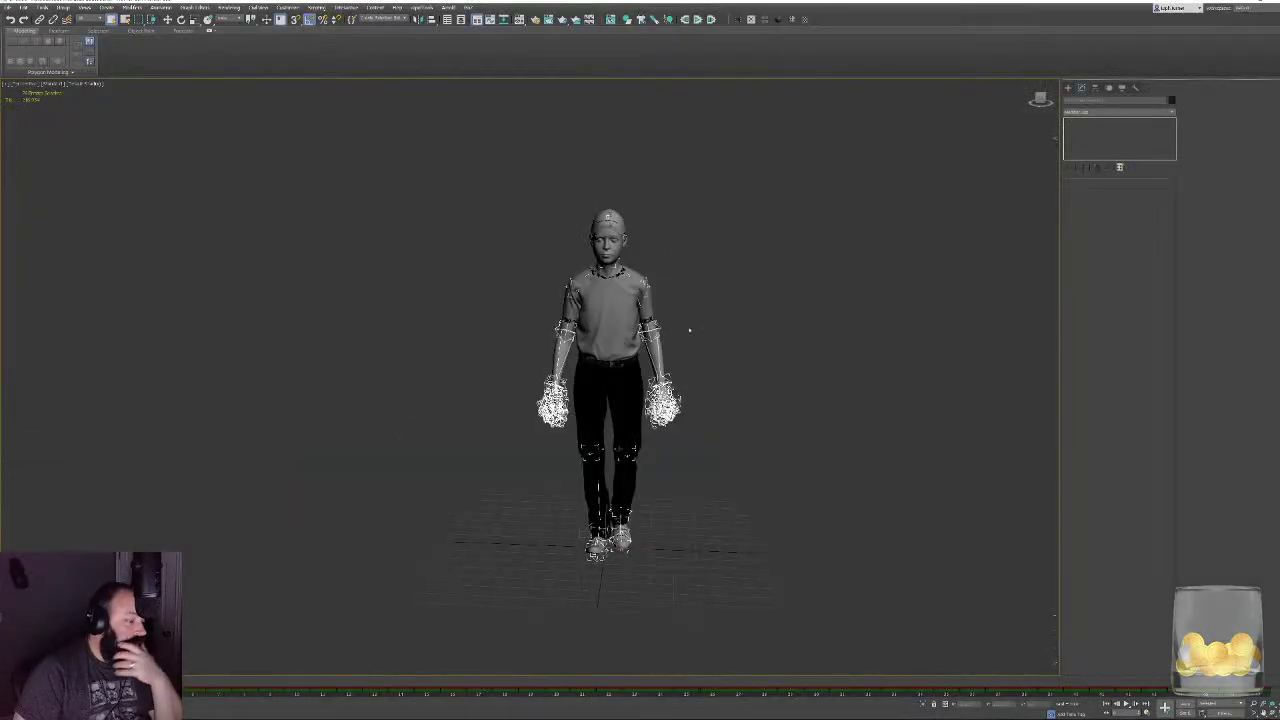
middle_click_drag(734, 389, 721, 449, "alt")
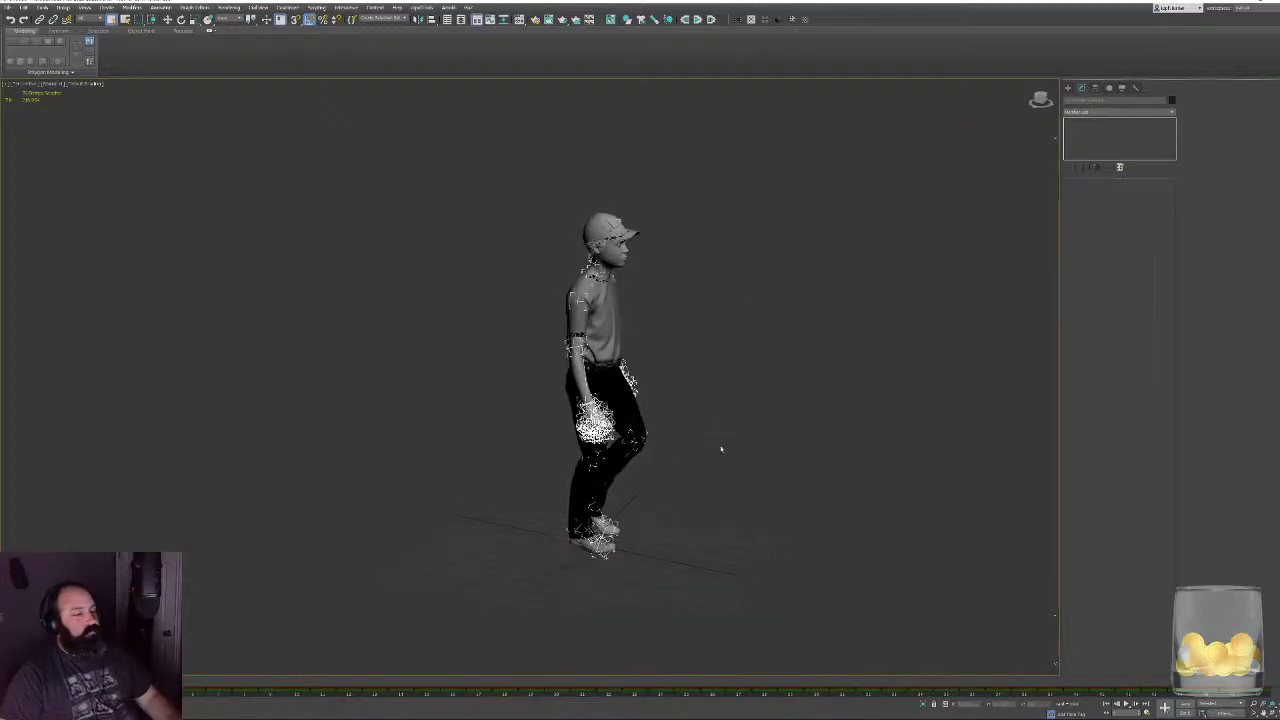
scroll(654, 346, "up", 10)
middle_click_drag(626, 290, 663, 457)
key("F3")
middle_click_drag(573, 300, 620, 530)
middle_click_drag(671, 457, 757, 369, "alt")
left_click(757, 369)
scroll(497, 284, "up", 3)
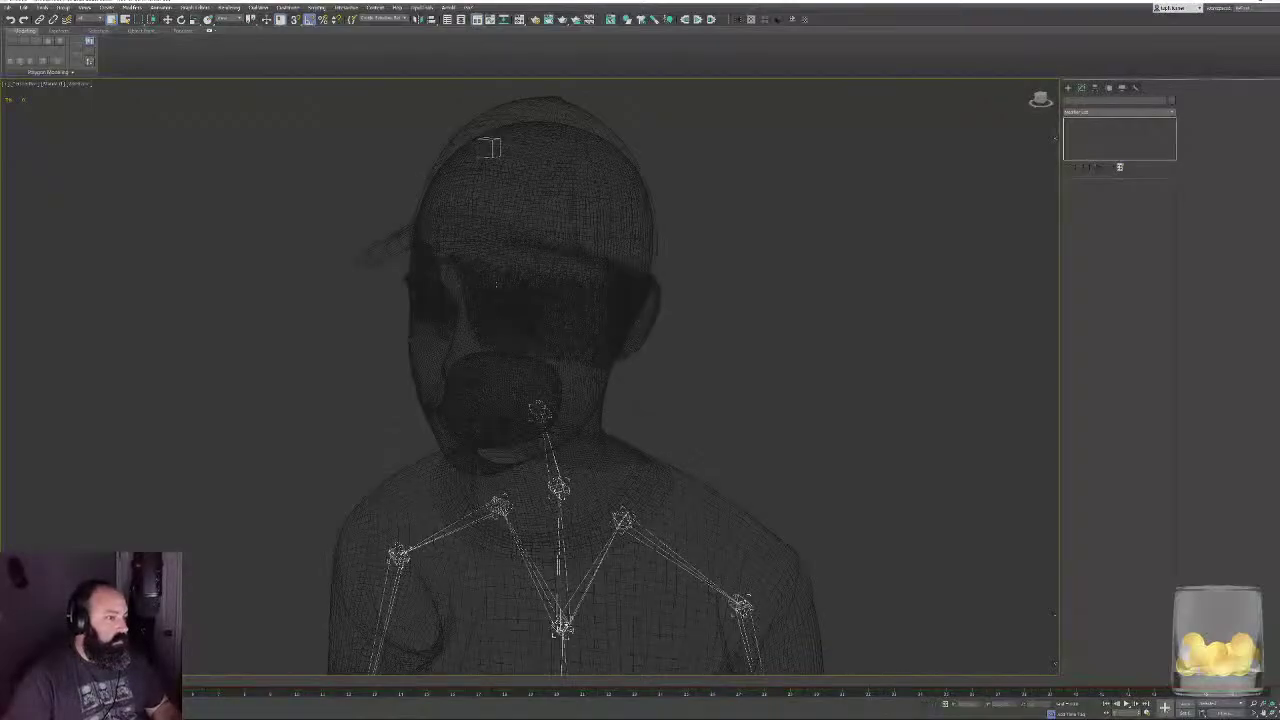
- Select the HeadTop_End bone near the crown of the character's head to identify it
scroll(497, 284, "up", 4)
middle_click_drag(519, 294, 508, 429)
left_click(471, 142)
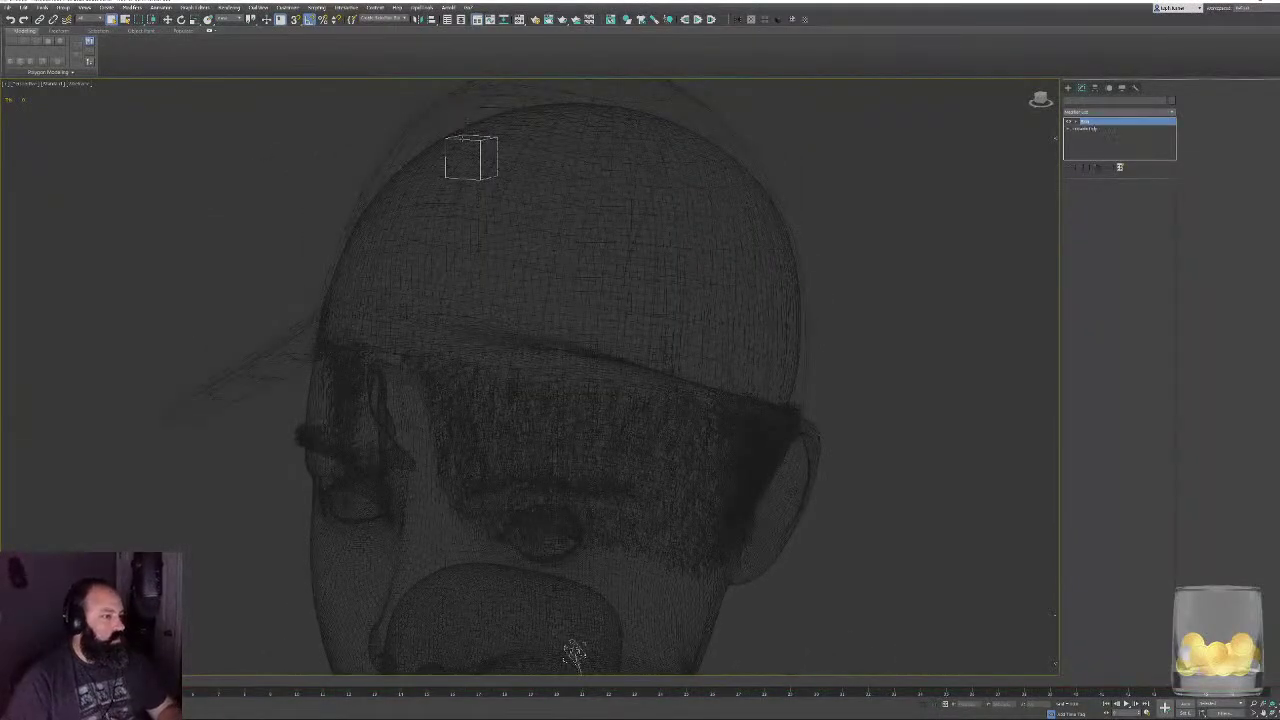
left_click(471, 142)
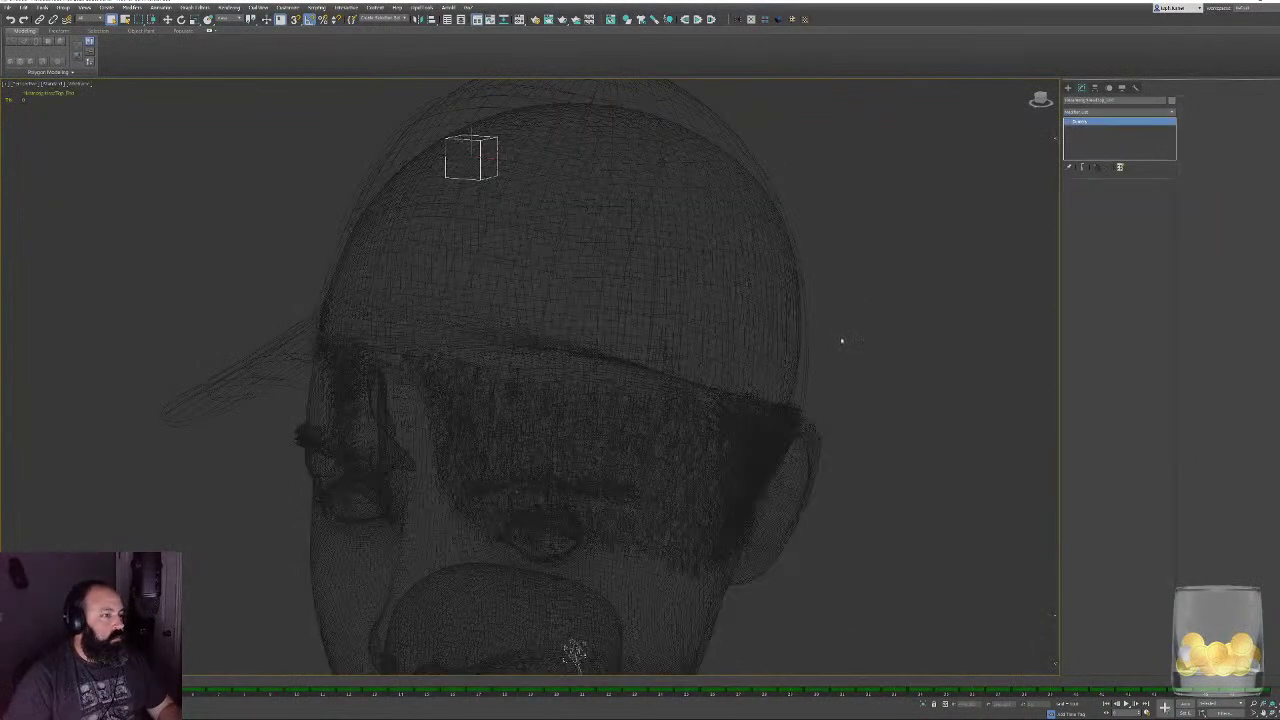
- Try moving the HeadTop_End bone with the model shaded, and undo the move
middle_click_drag(842, 341, 772, 316)
scroll(747, 315, "down", 6)
key("F3")
mouse_move(690, 316)
middle_mouse_down()
mouse_move(657, 242)
mouse_move(560, 225)
middle_mouse_up()
scroll(657, 242, "down", 5)
key("w")
left_click_drag(625, 213, 600, 155)
key("ctrl+z")
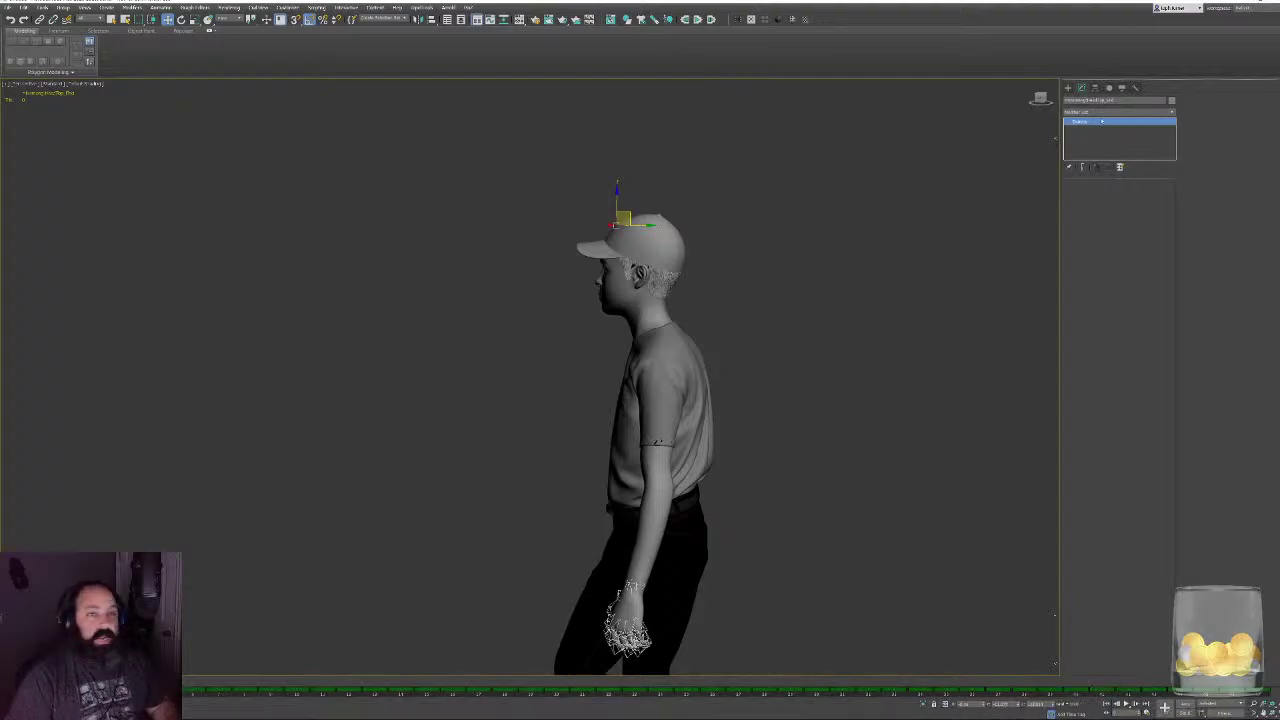
- Switch back to Unreal Editor and select the Look At node in AnimBP_Kid's AnimGraph
left_click(1241, 2)
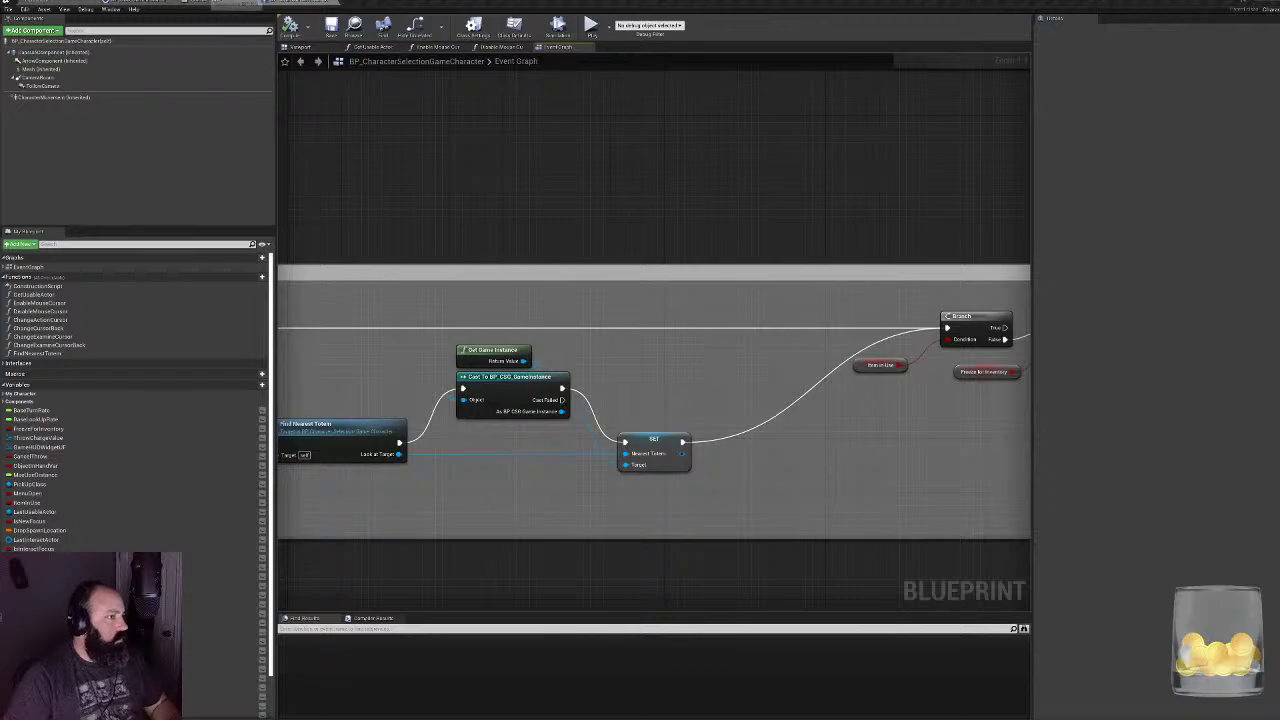
left_click(220, 2)
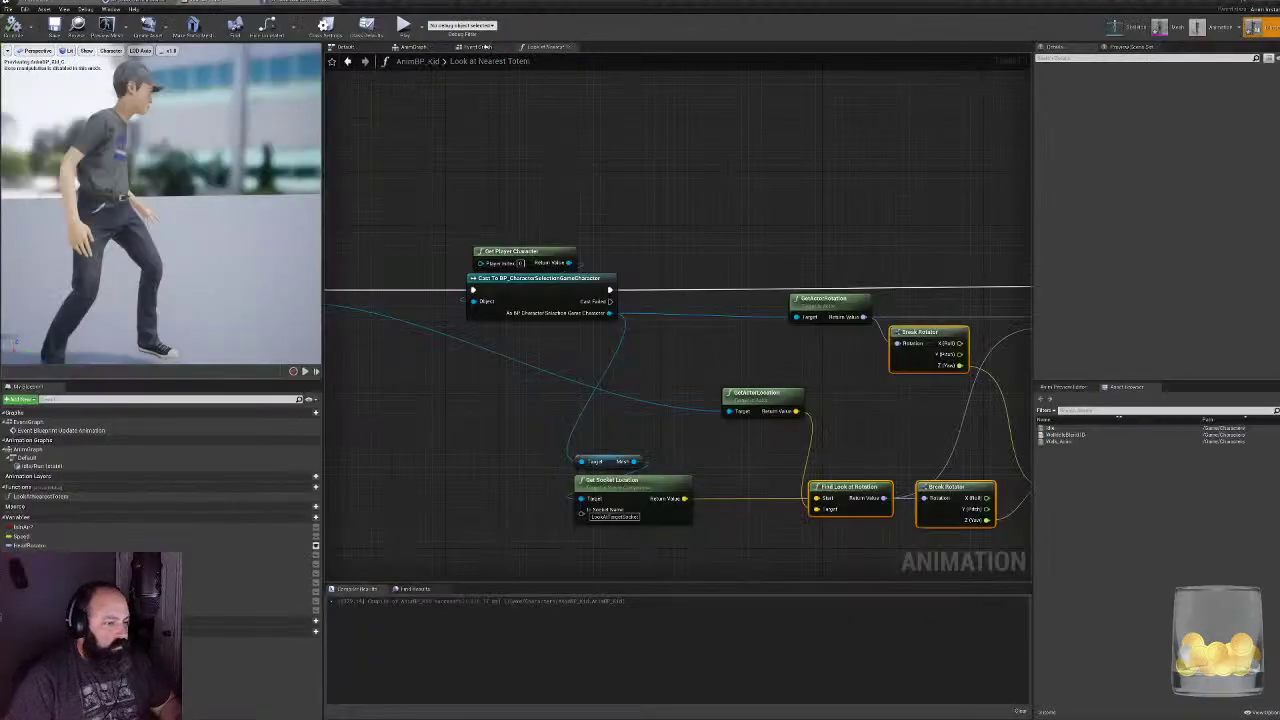
left_click(423, 48)
right_click_drag(729, 375, 537, 329)
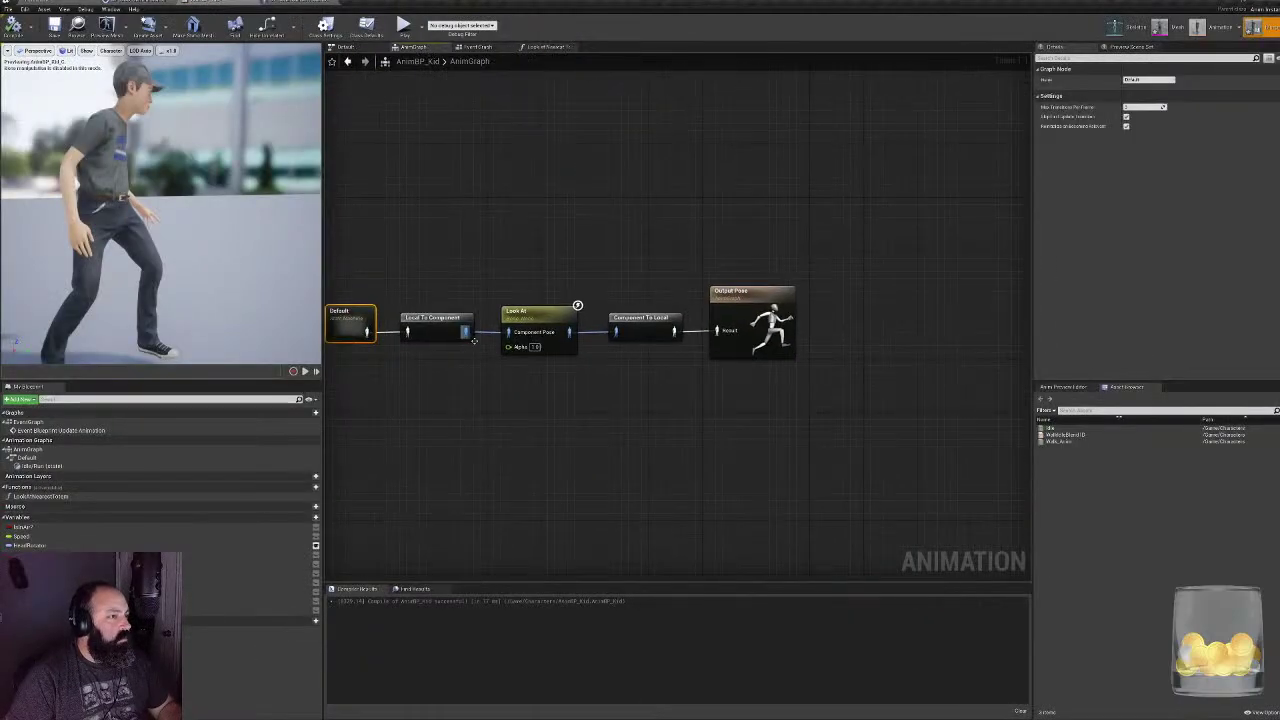
left_click(537, 329)
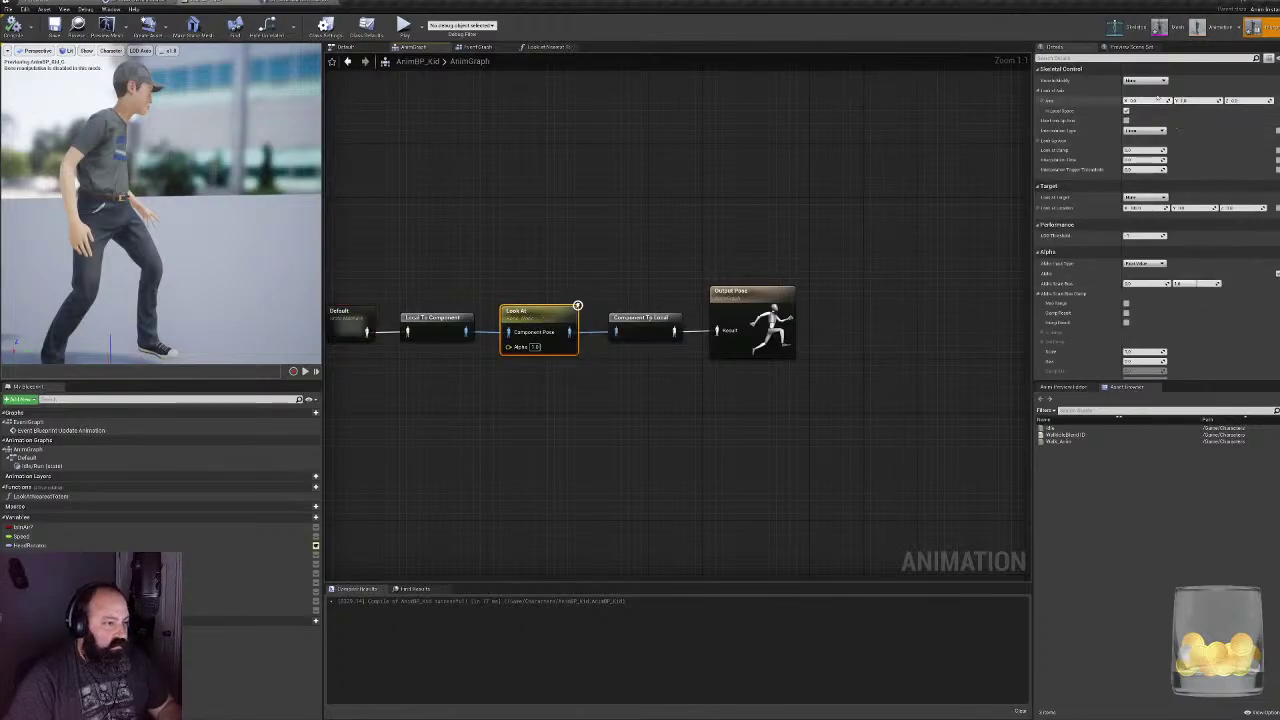
- Set the Look At node's bone to modify to HeadTop_End
left_click(1145, 80)
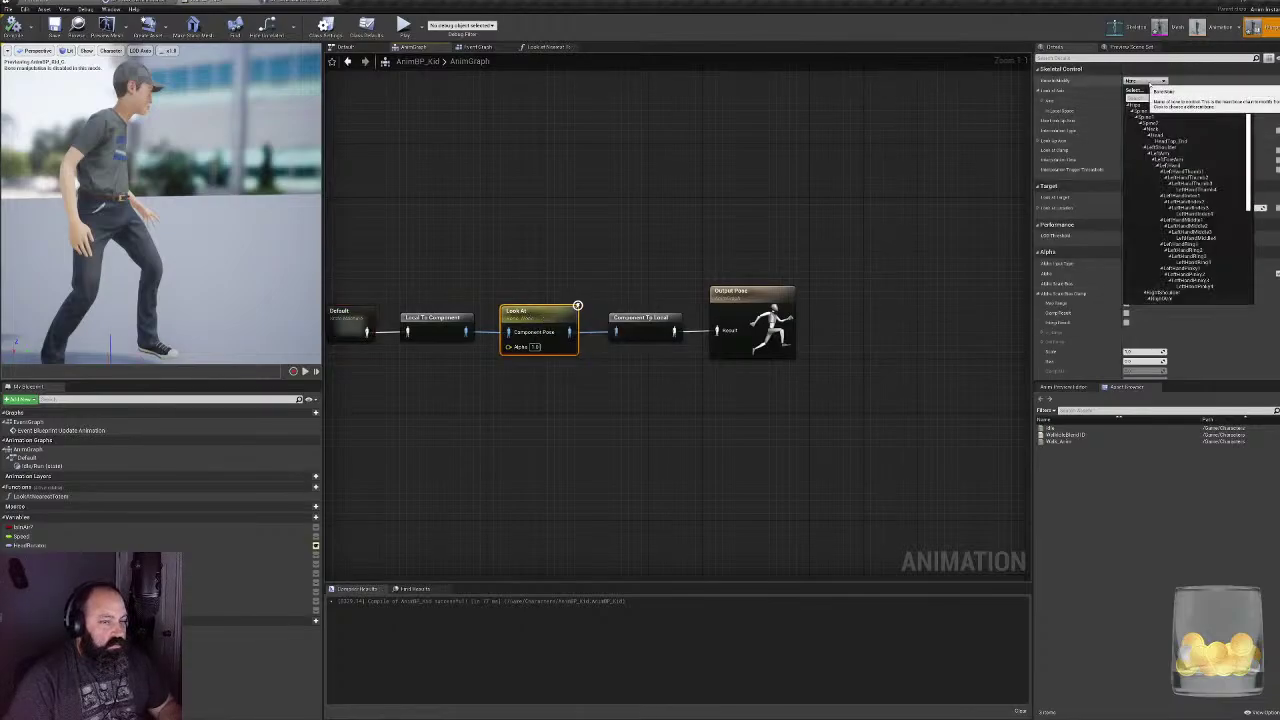
left_click(1188, 144)
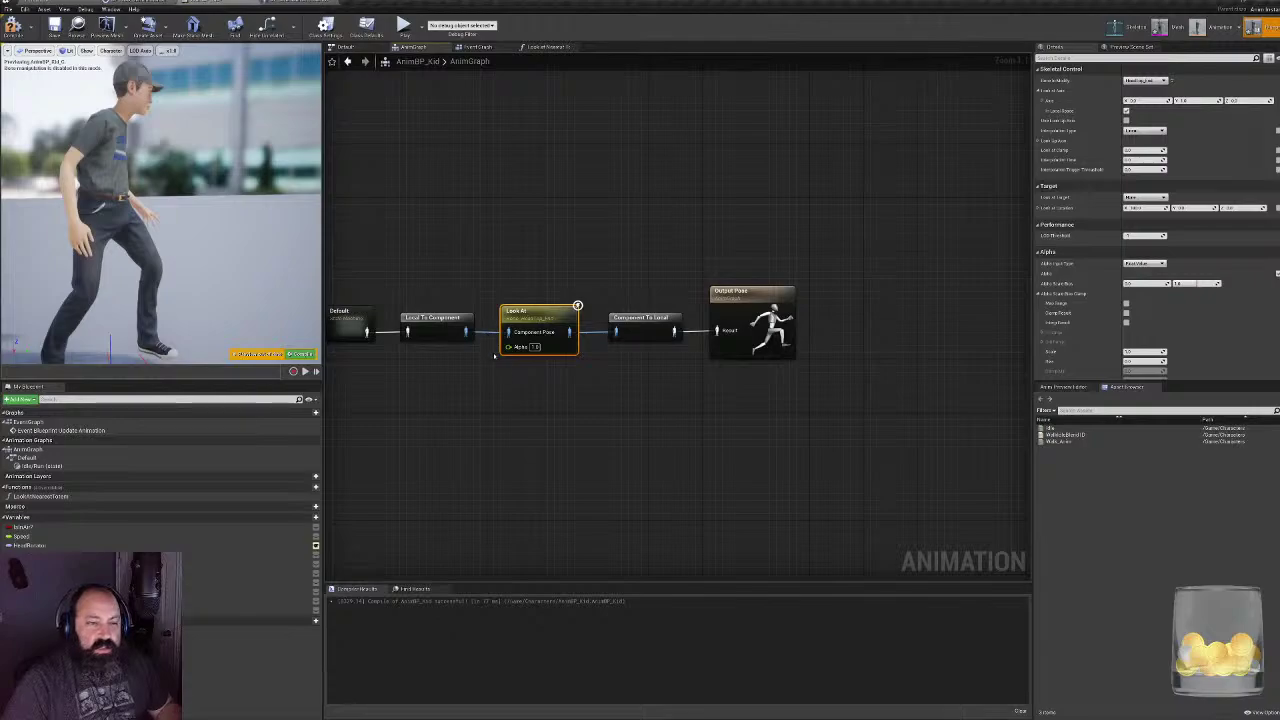
right_click_drag(494, 355, 599, 429)
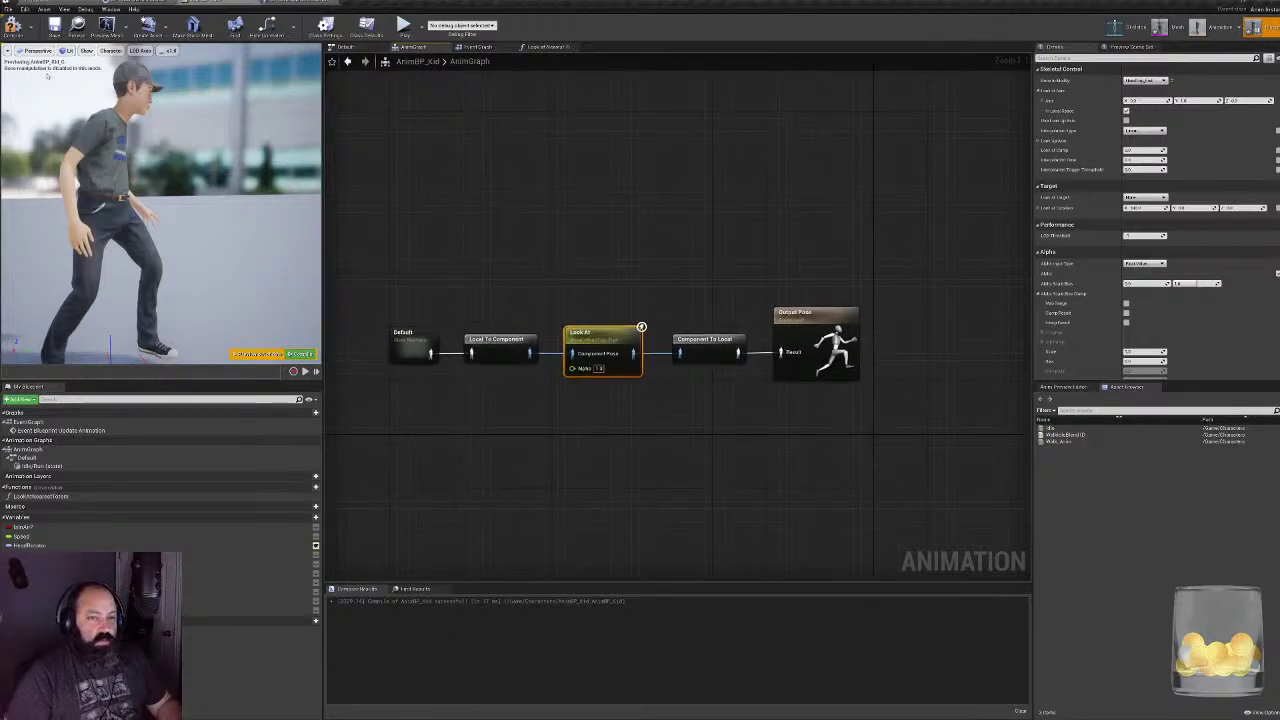
- Set the Look At node's bone to modify to Head and its look-at target to HeadTop_End
left_click(1145, 80)
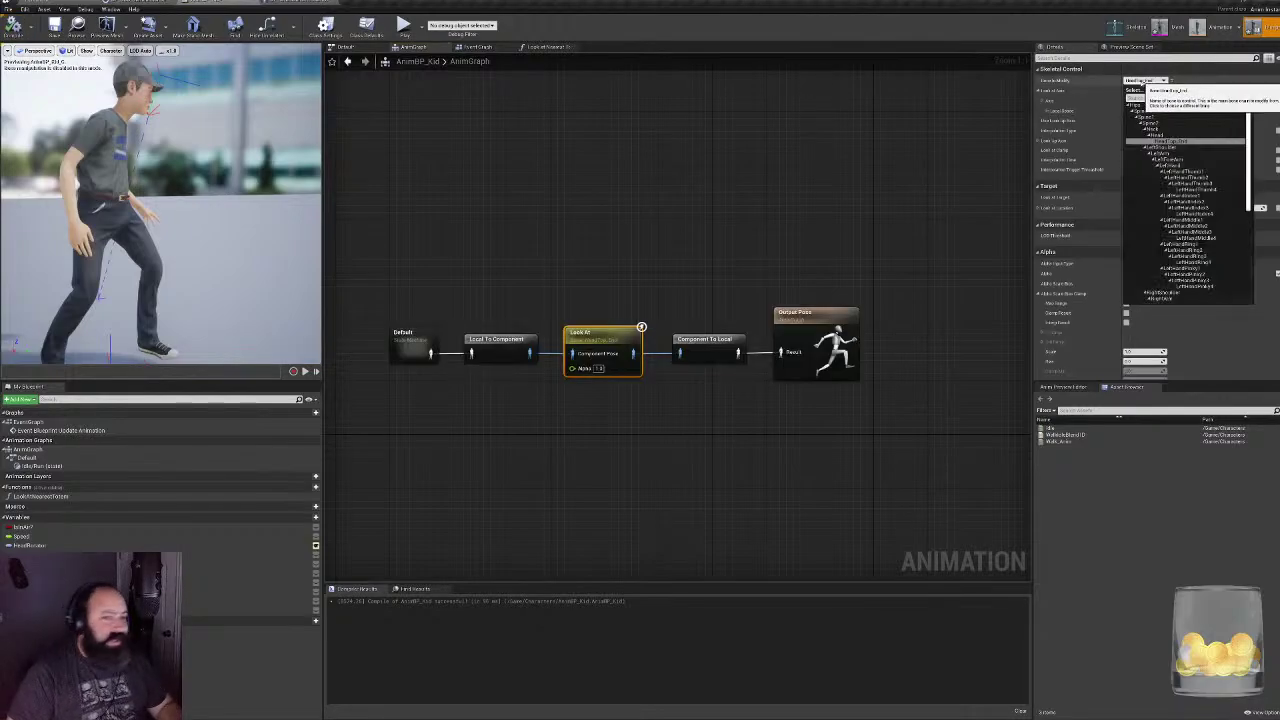
left_click(1165, 136)
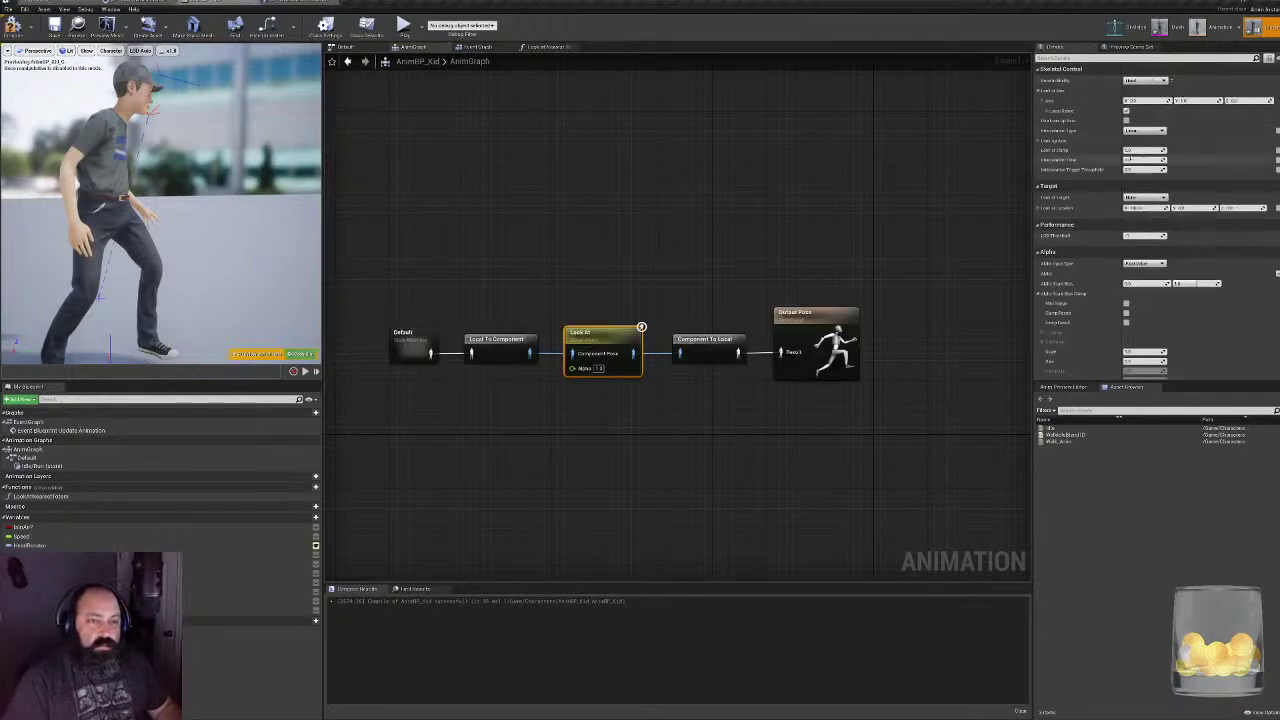
left_click(1145, 197)
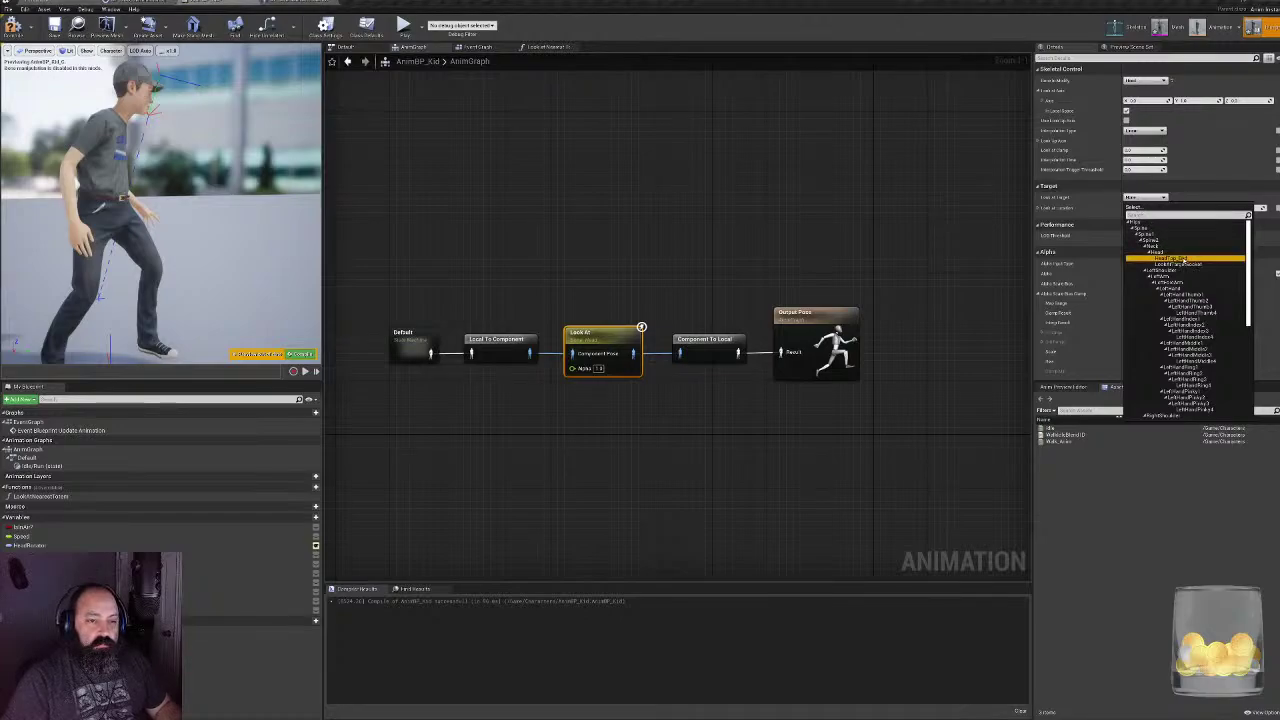
left_click(1175, 259)
left_click(612, 256)
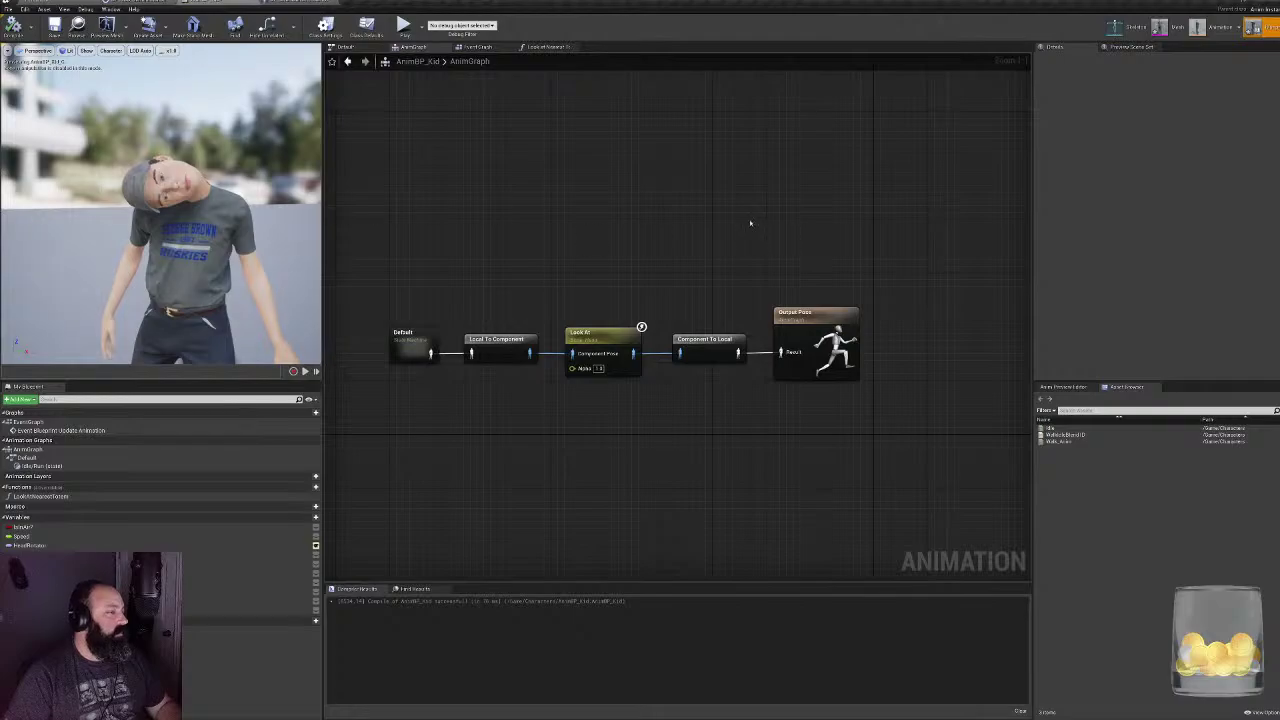
- Set the Look At node's look-at location Y to 100 and compile AnimBP_Kid
left_click(588, 342)
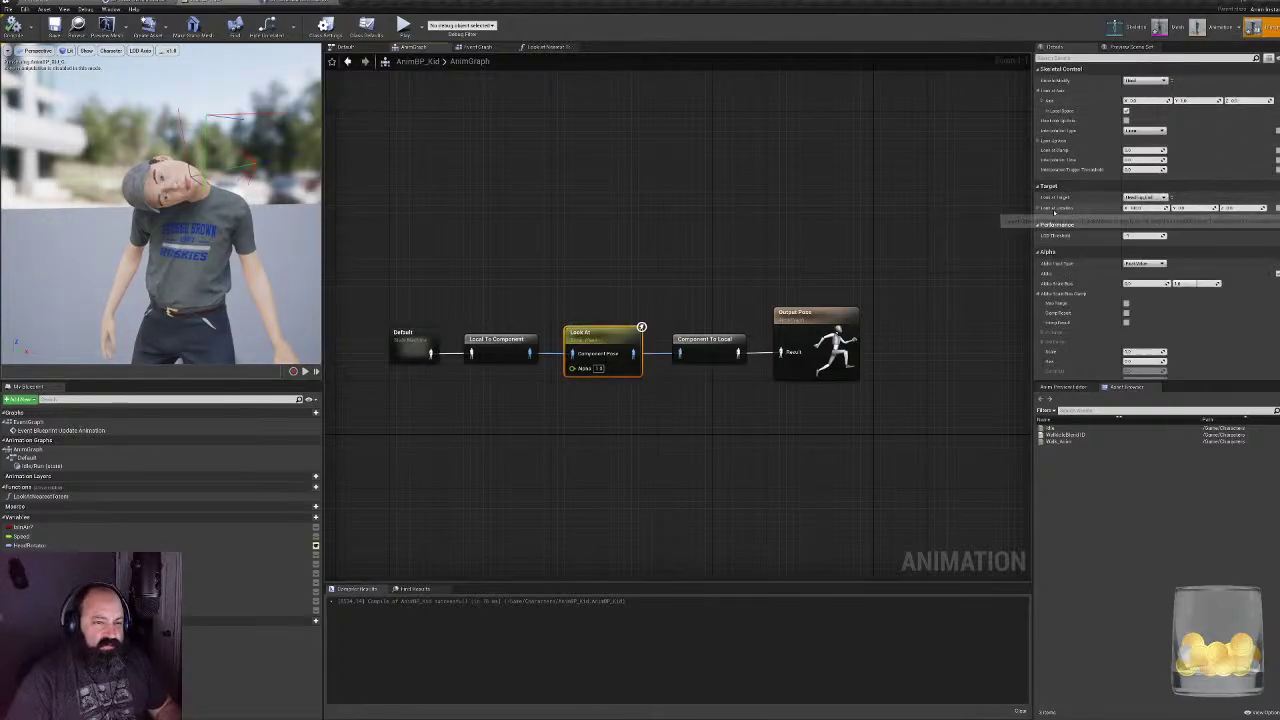
left_click(1038, 208)
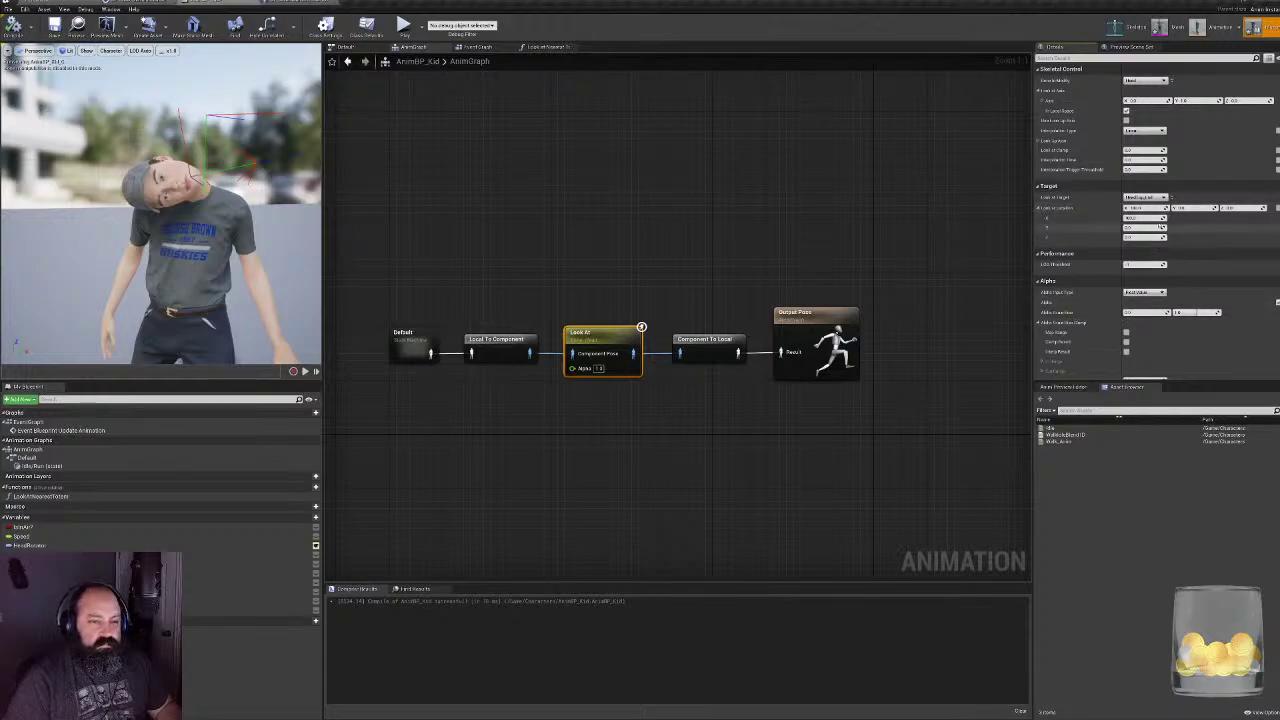
left_click(1144, 229)
type("100")
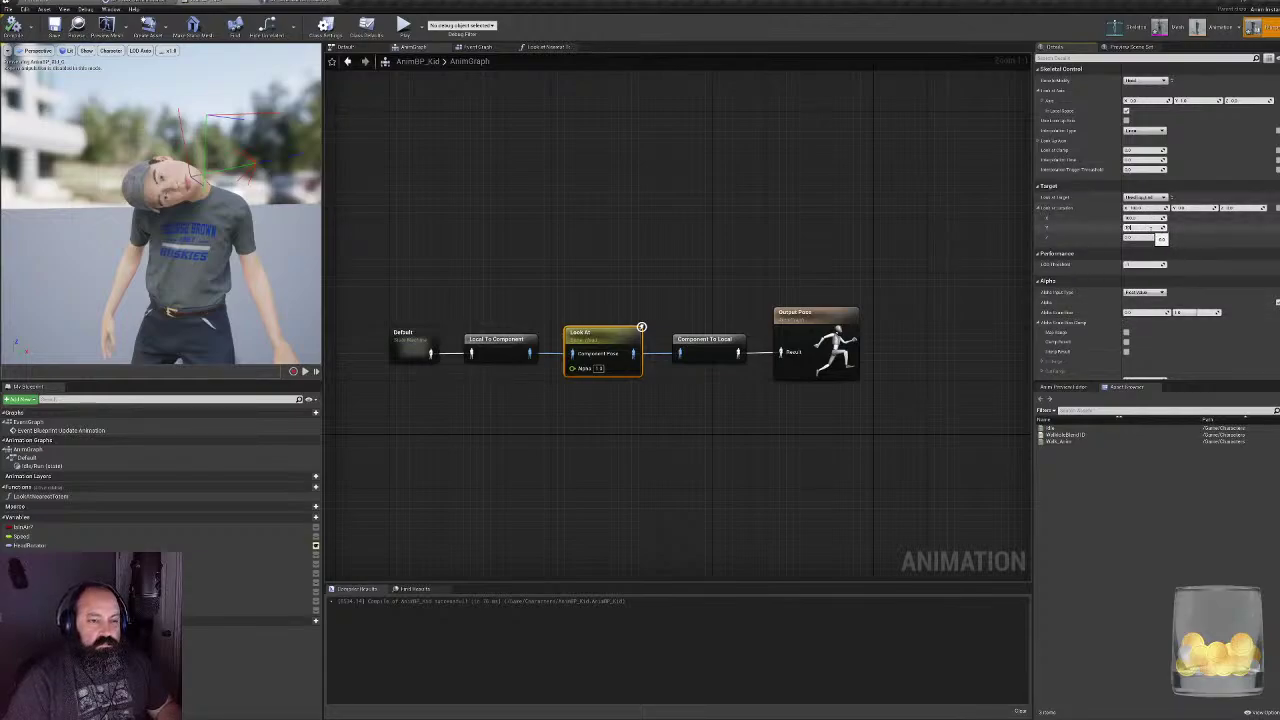
key("Return")
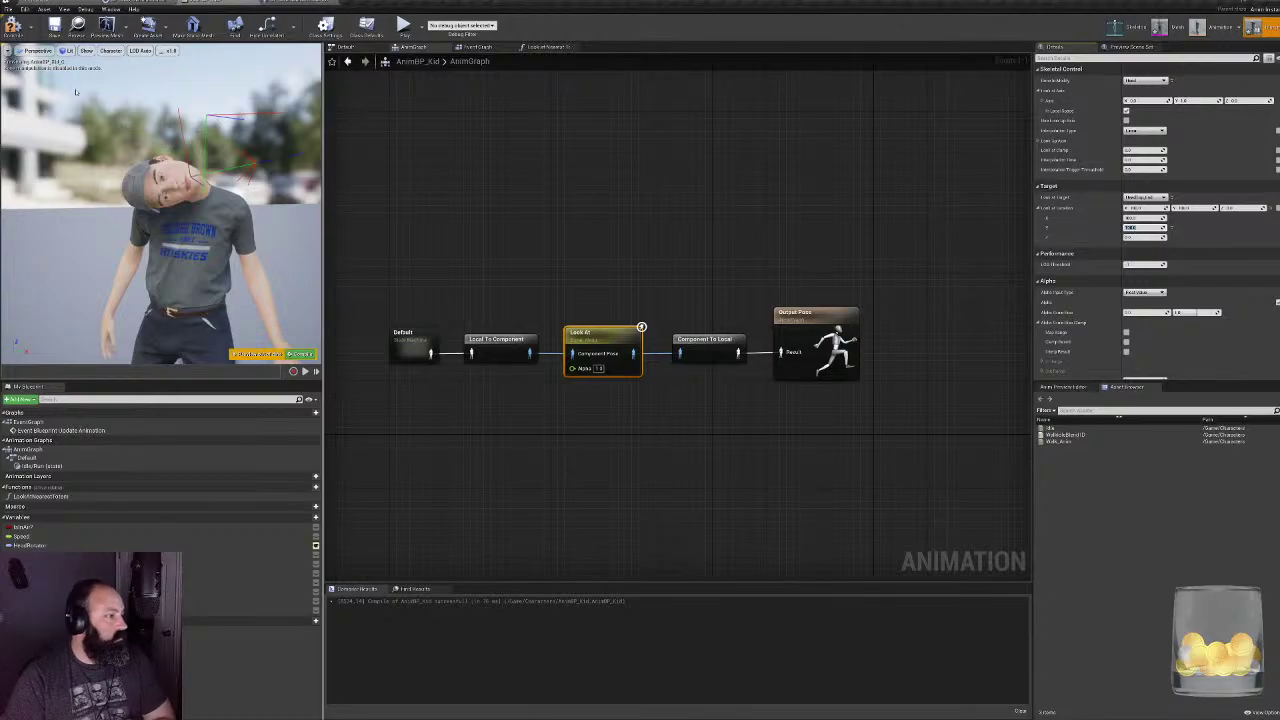
left_click(13, 25)
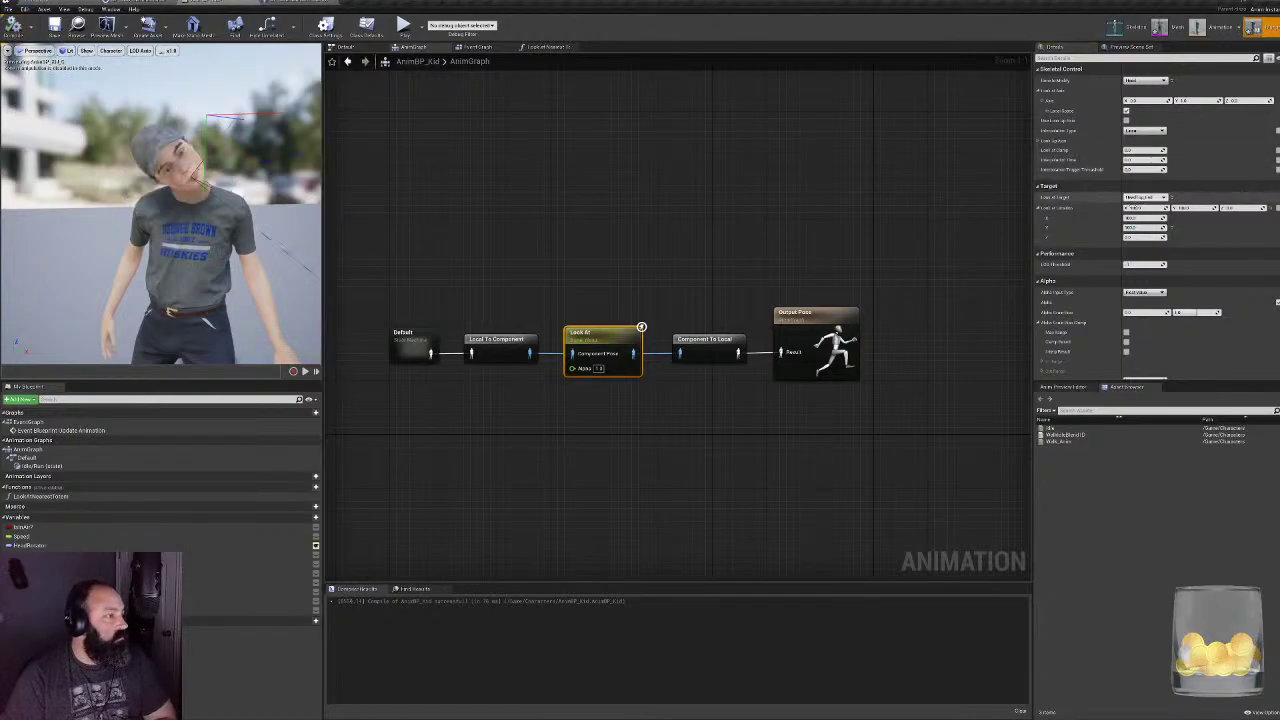
- Set the look-at location X to 0, recompile, and view the character's head from the side in the preview
left_click(1158, 219)
type("0")
key("Return")
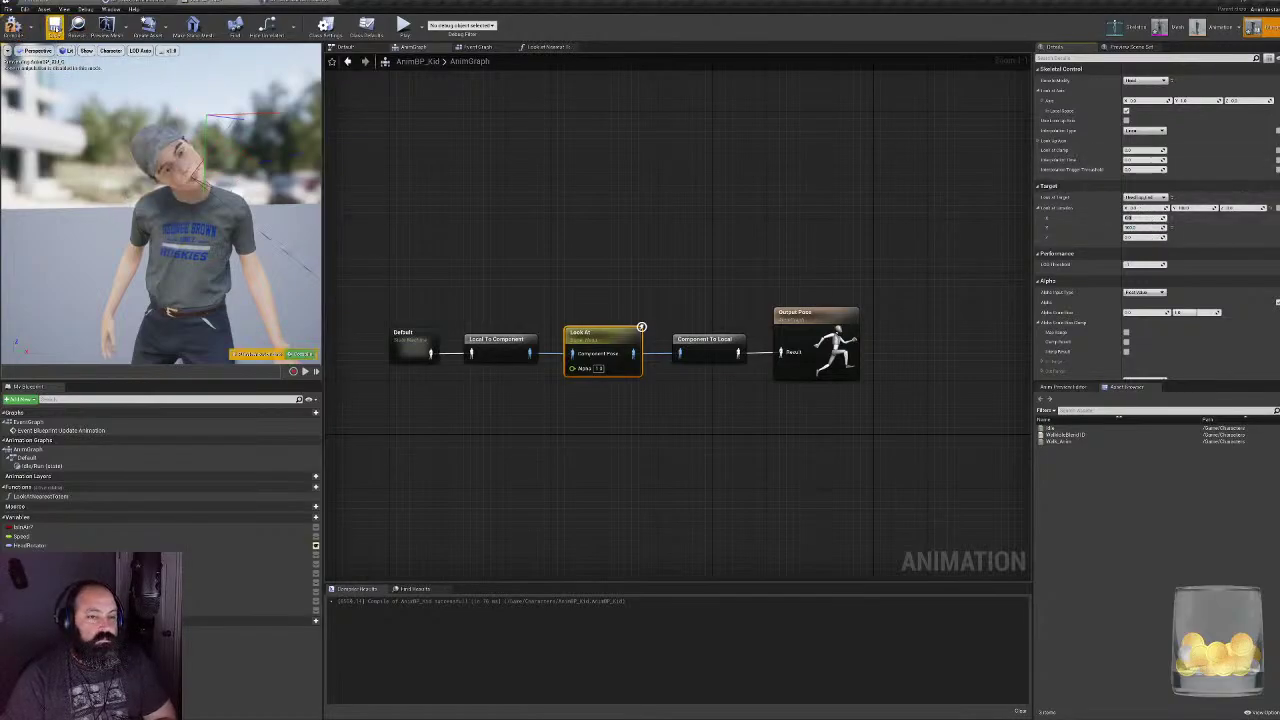
left_click(13, 25)
left_click_drag(166, 212, 306, 212, "alt")
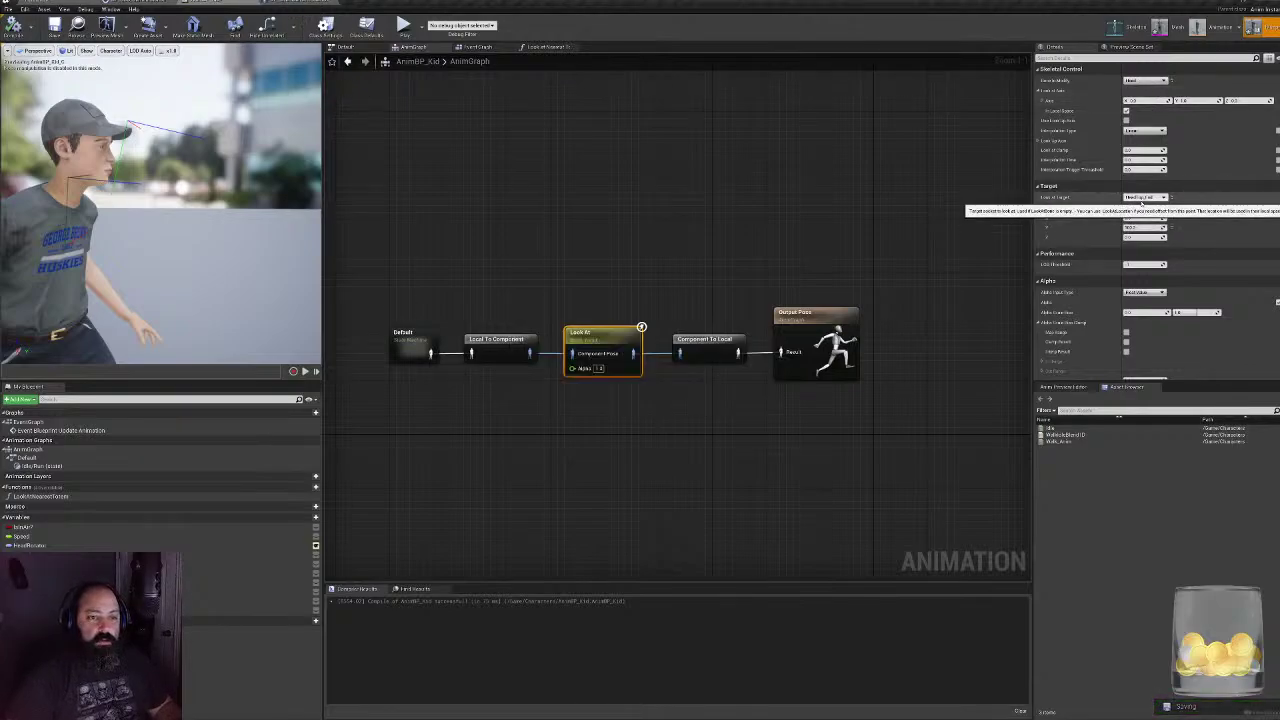
- In BP_CharacterSelectionGameCharacter's Event Graph, connect the first cast's As BP CSG Game Instance output to the Nearest Totem SET node's Target
left_click(298, 3)
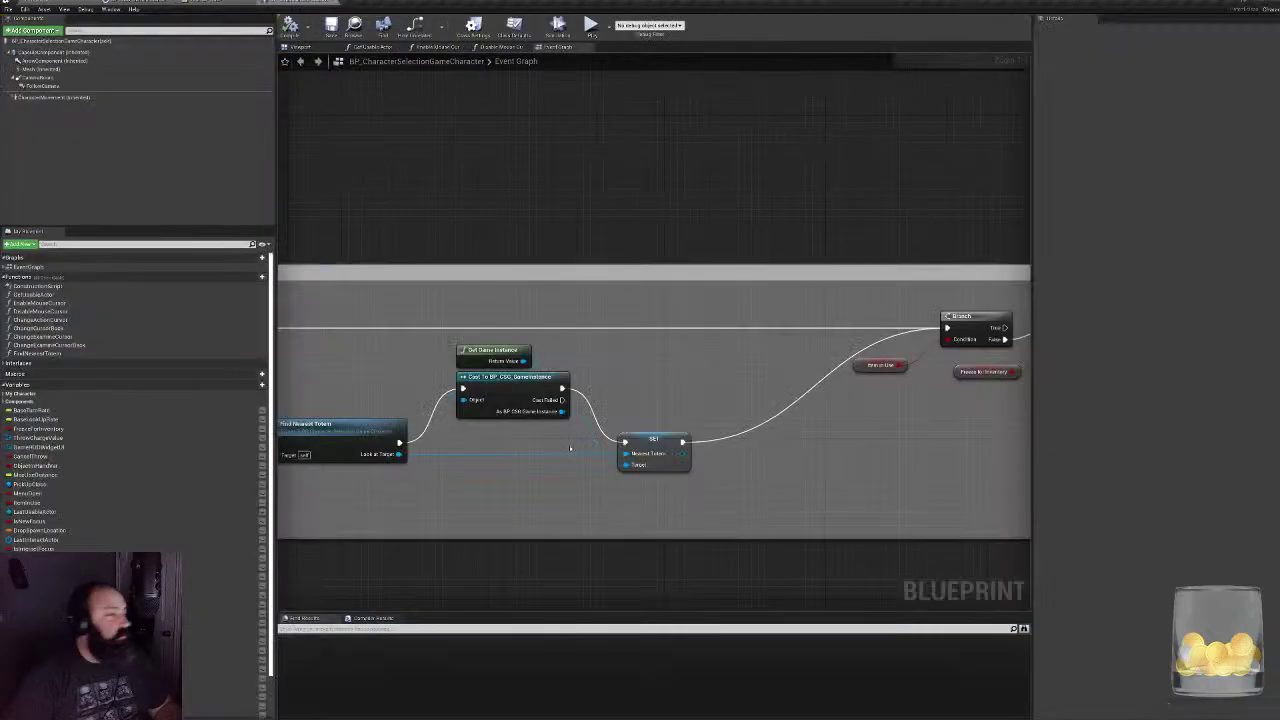
right_click_drag(570, 448, 520, 412)
right_click_drag(576, 379, 654, 363)
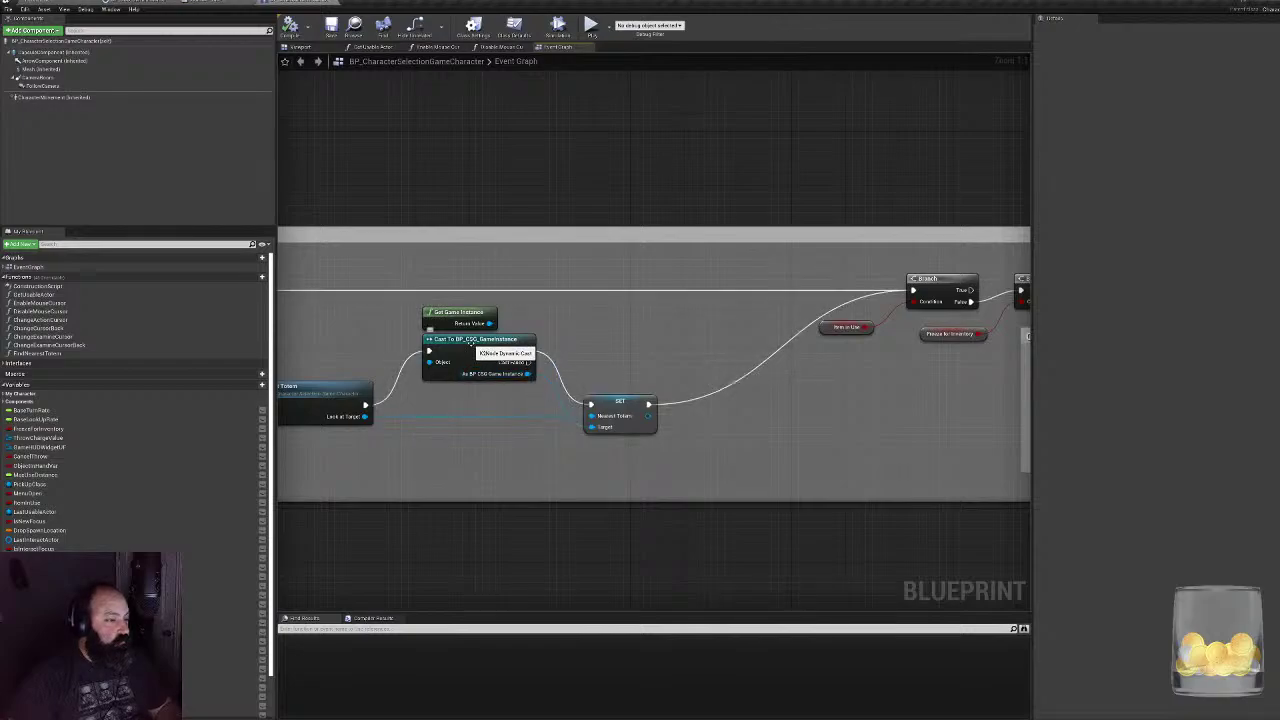
right_click_drag(955, 359, 355, 345)
right_click_drag(451, 374, 923, 412)
right_click_drag(875, 360, 666, 347)
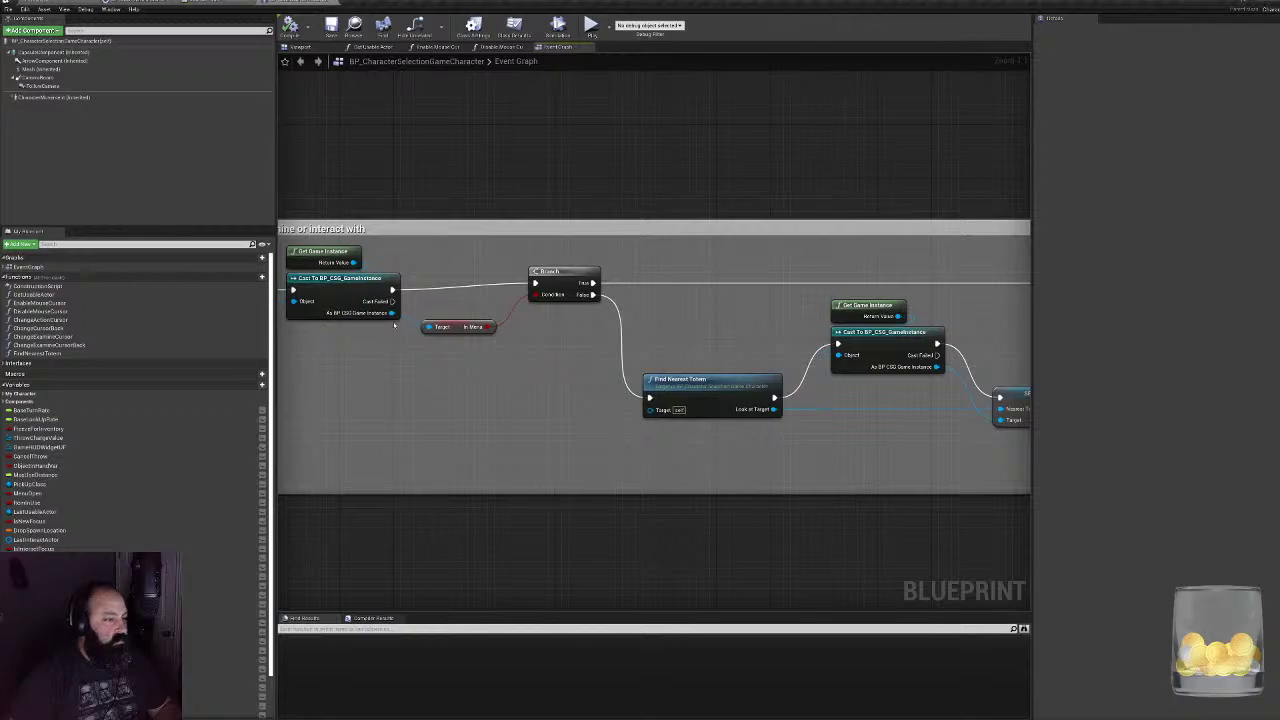
left_click_drag(391, 313, 1003, 420)
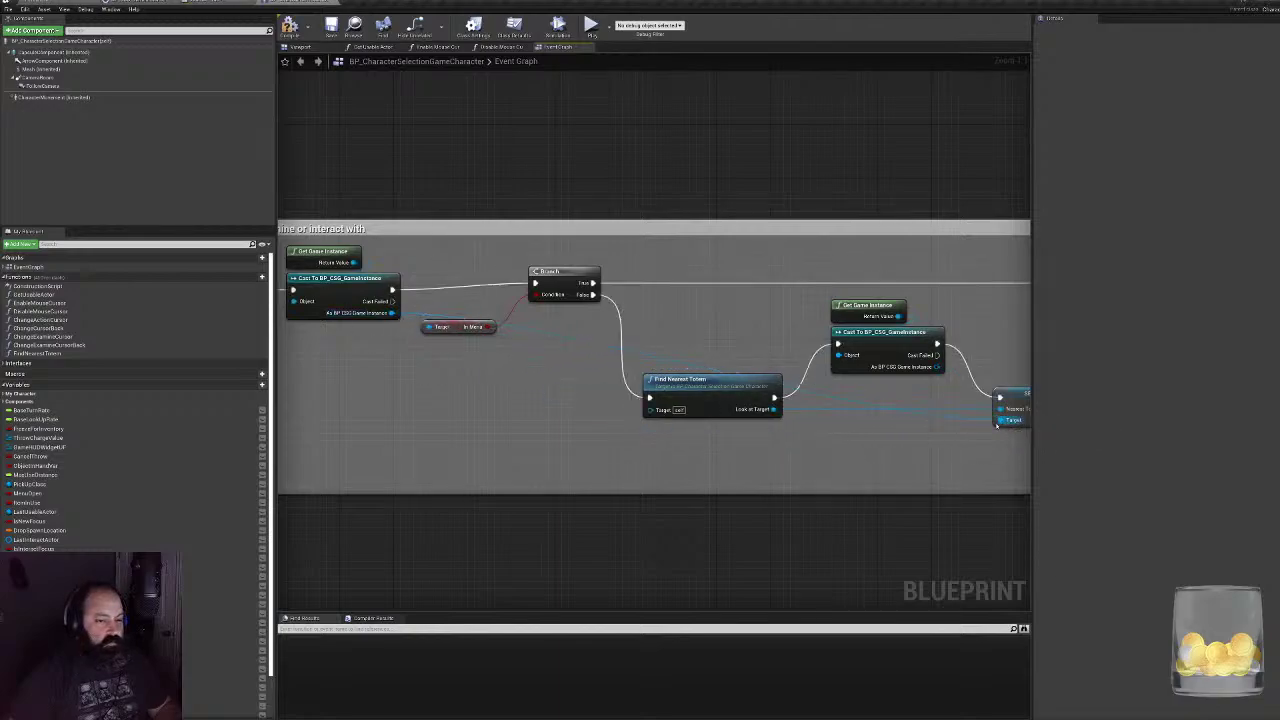
right_click_drag(880, 429, 673, 450)
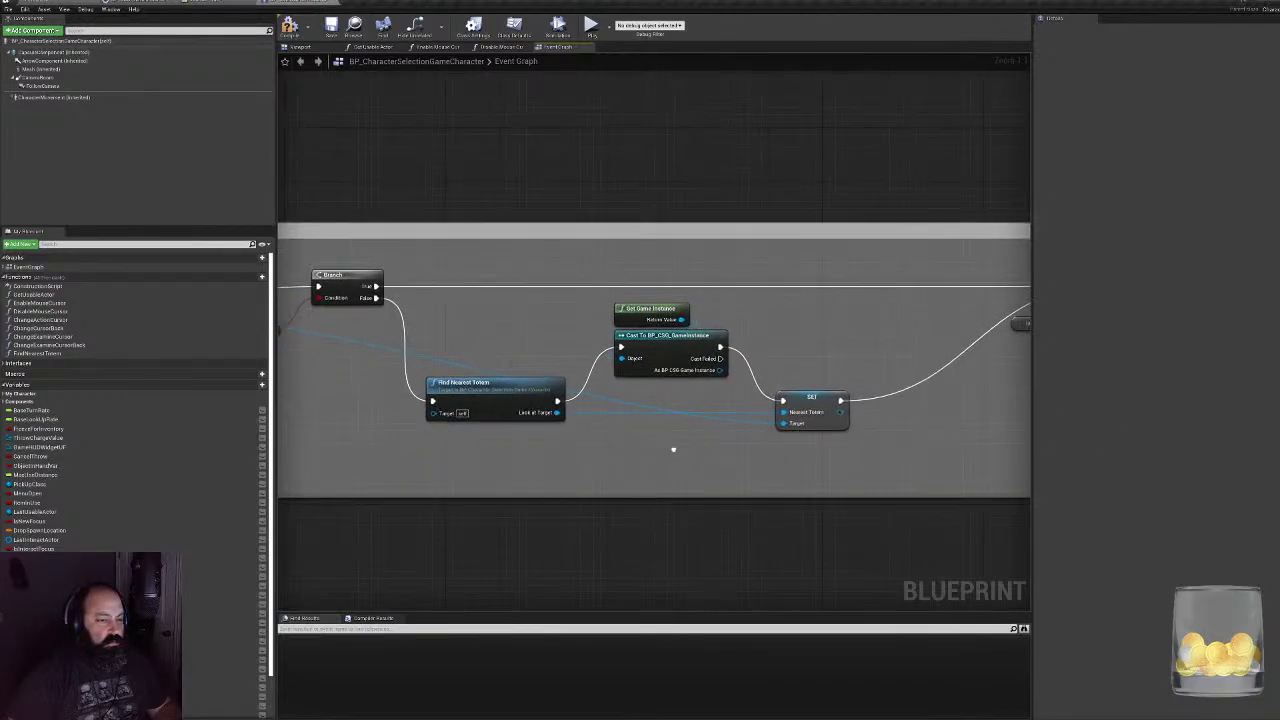
- Wire Find Nearest Totem's execution straight to the SET node, delete the redundant Get Game Instance and cast nodes, and compile
left_click_drag(557, 401, 783, 401)
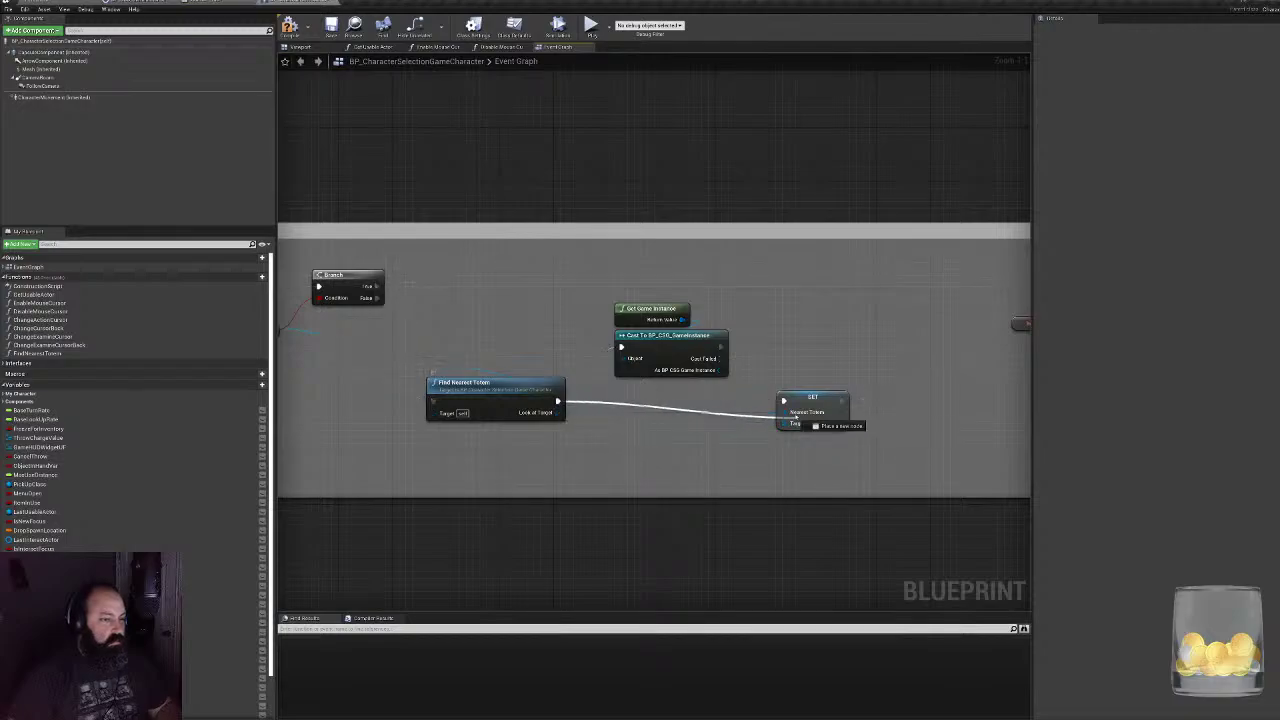
left_click_drag(605, 300, 738, 380)
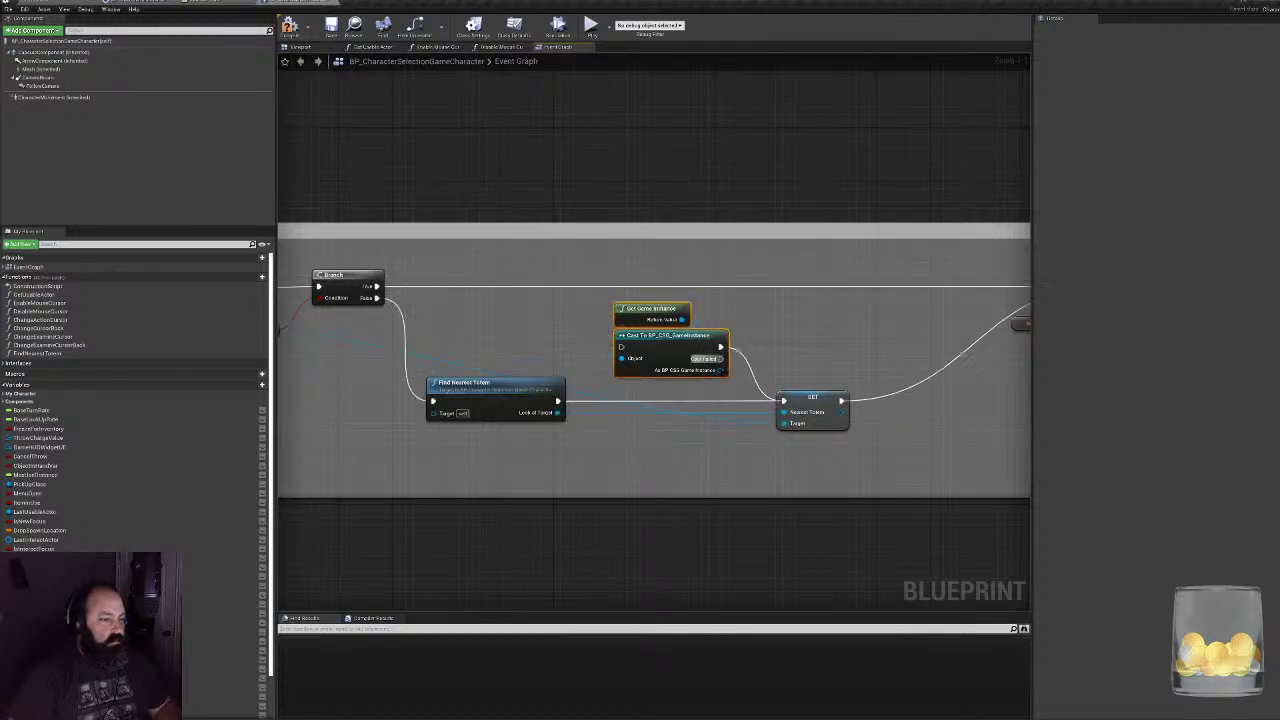
key("Delete")
left_click(290, 27)
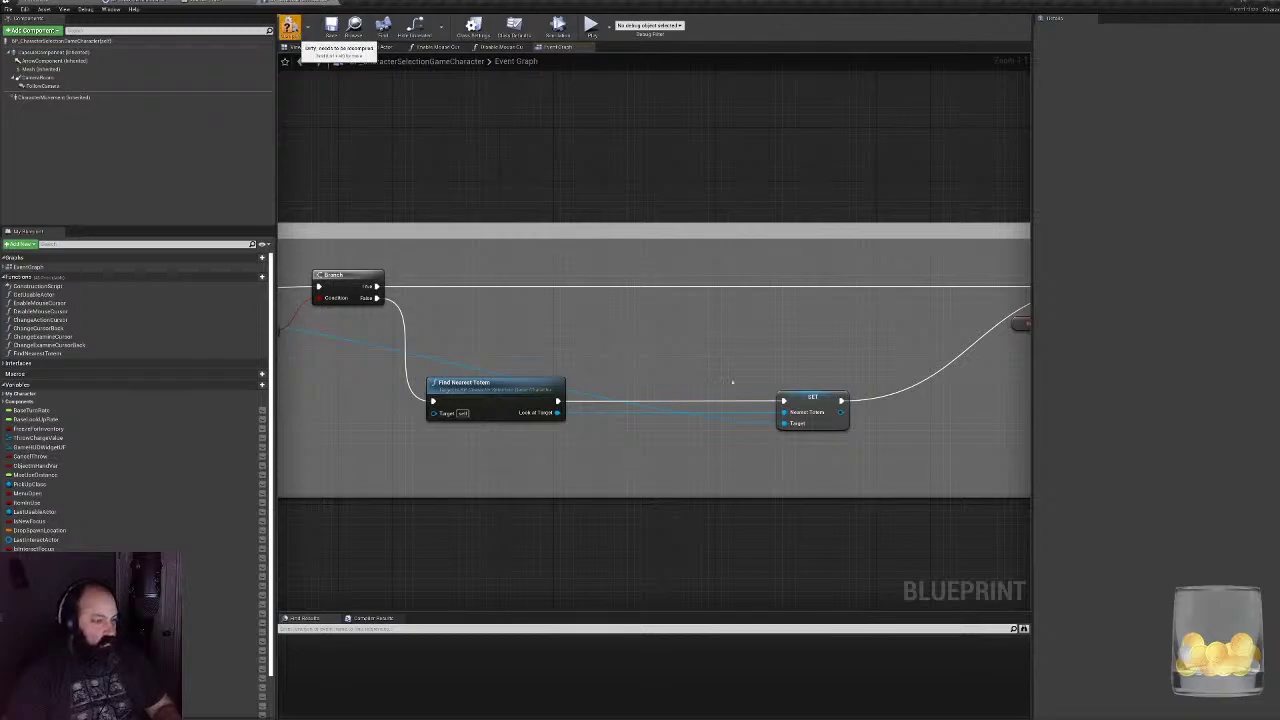
- Tidy the graph by moving the Find Nearest Totem and SET nodes up and closer together beside the Branch
right_click_drag(558, 382, 728, 388)
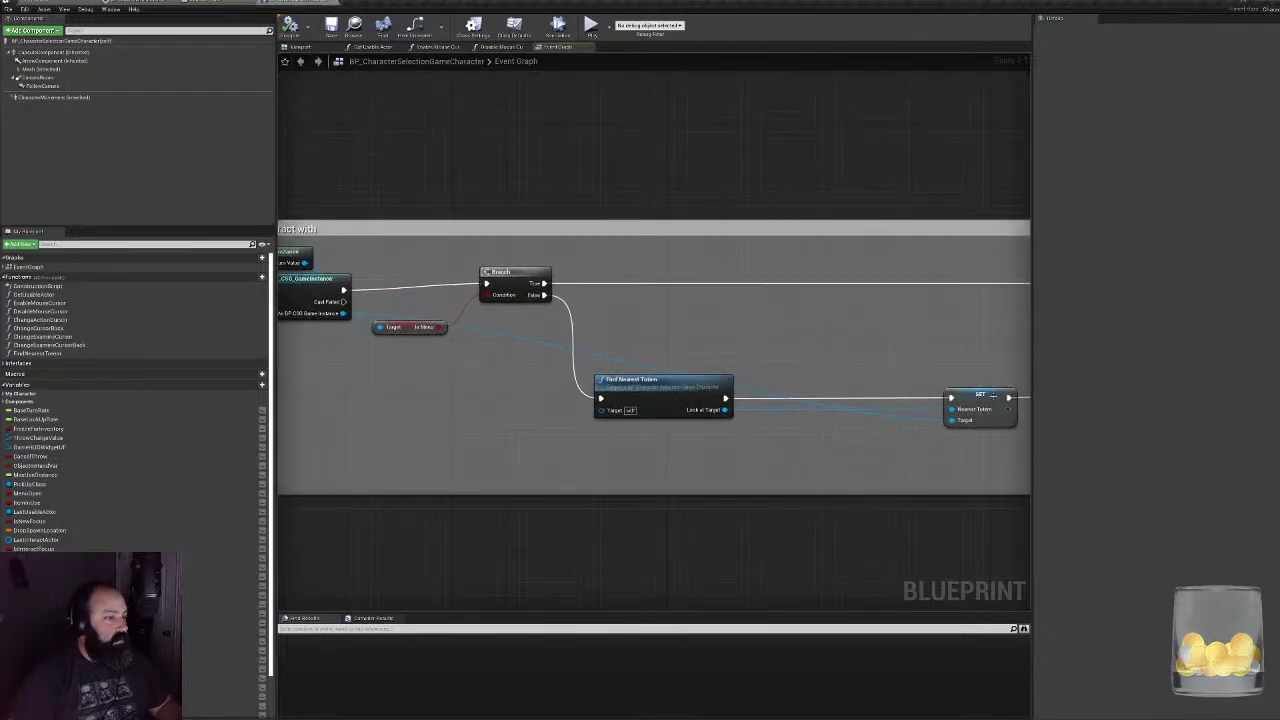
left_click_drag(972, 392, 972, 322)
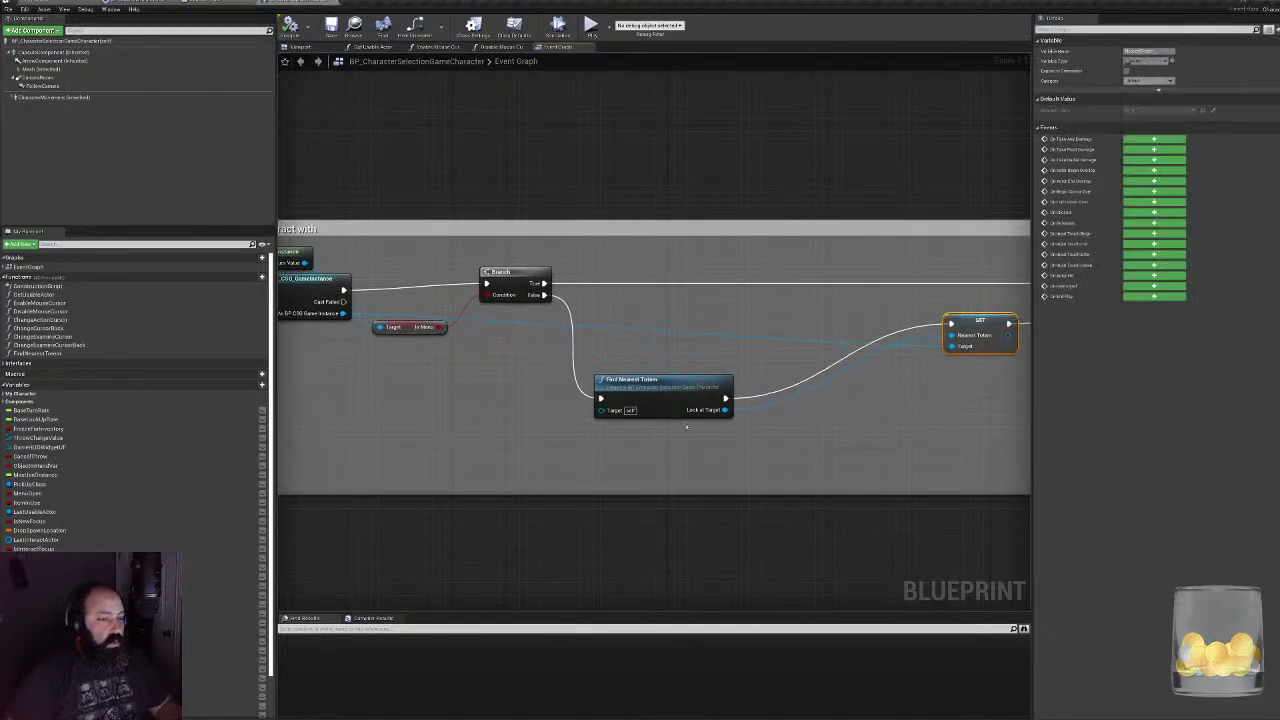
left_click_drag(660, 381, 664, 308)
right_click_drag(820, 338, 628, 328)
left_click_drag(768, 312, 626, 317)
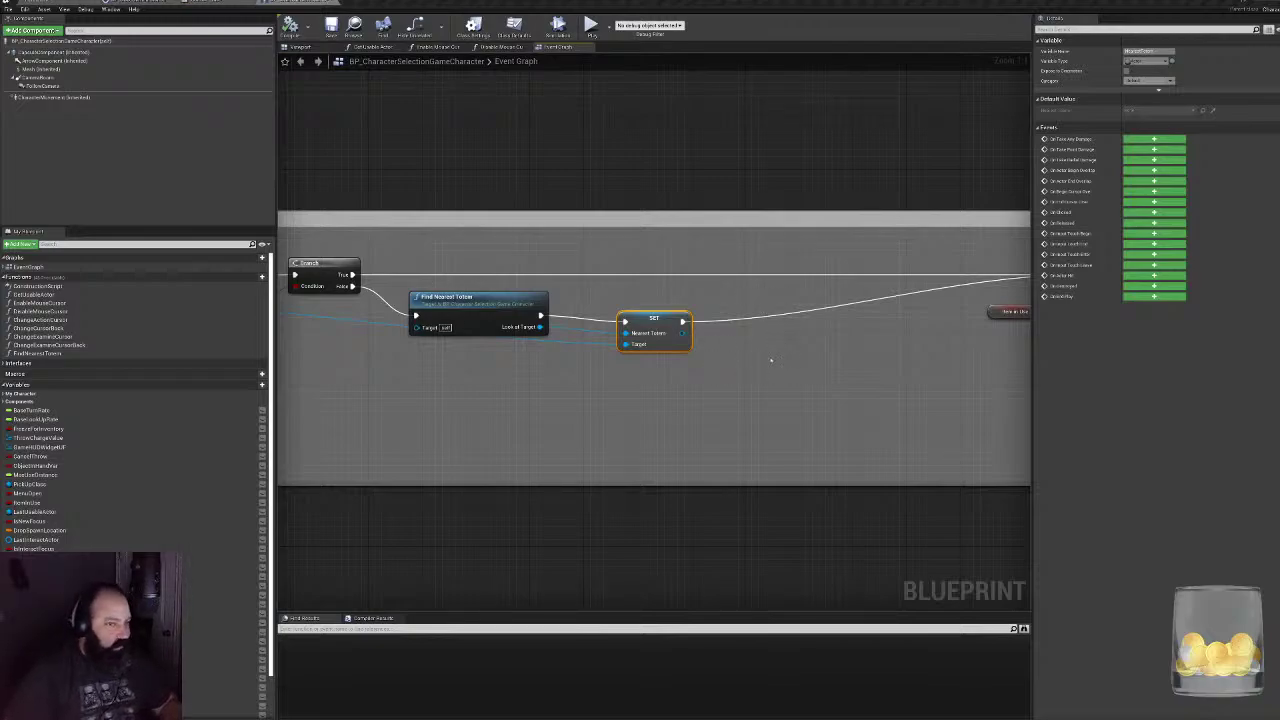
- Search the available Blueprint actions for a node that sets a bone transform
right_click_drag(718, 368, 633, 356)
right_click(635, 357)
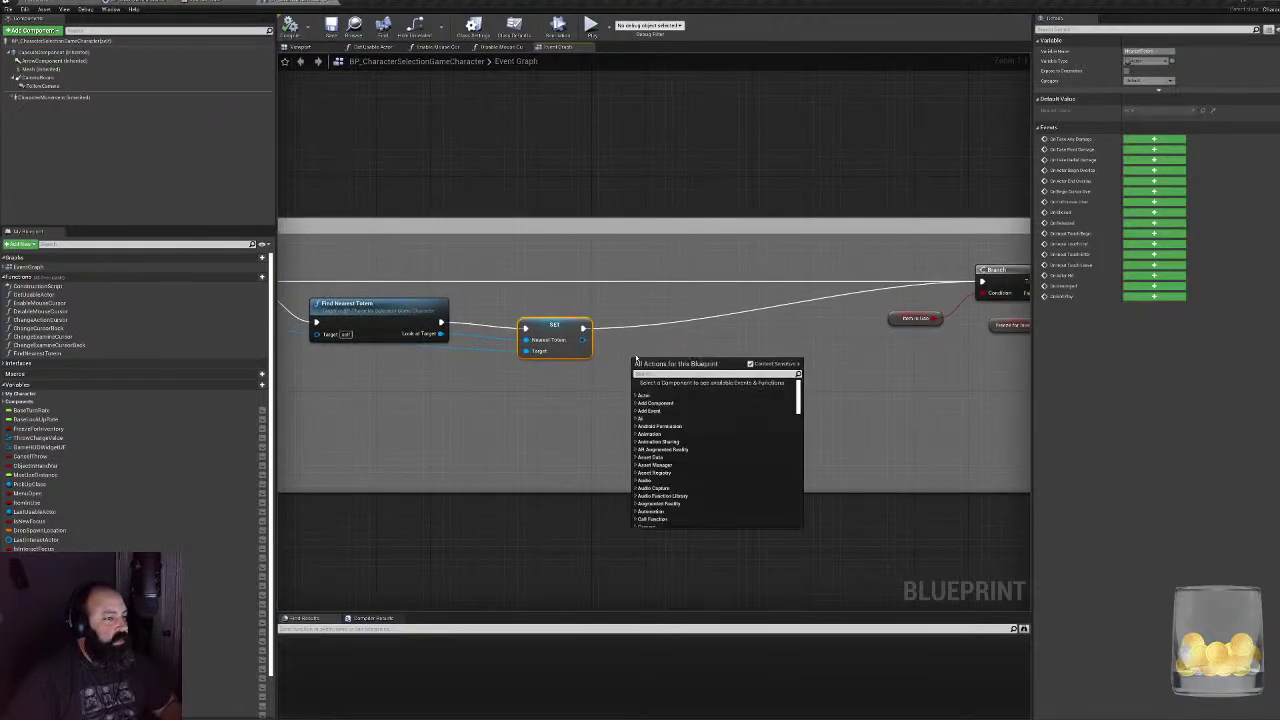
type("set boolcol")
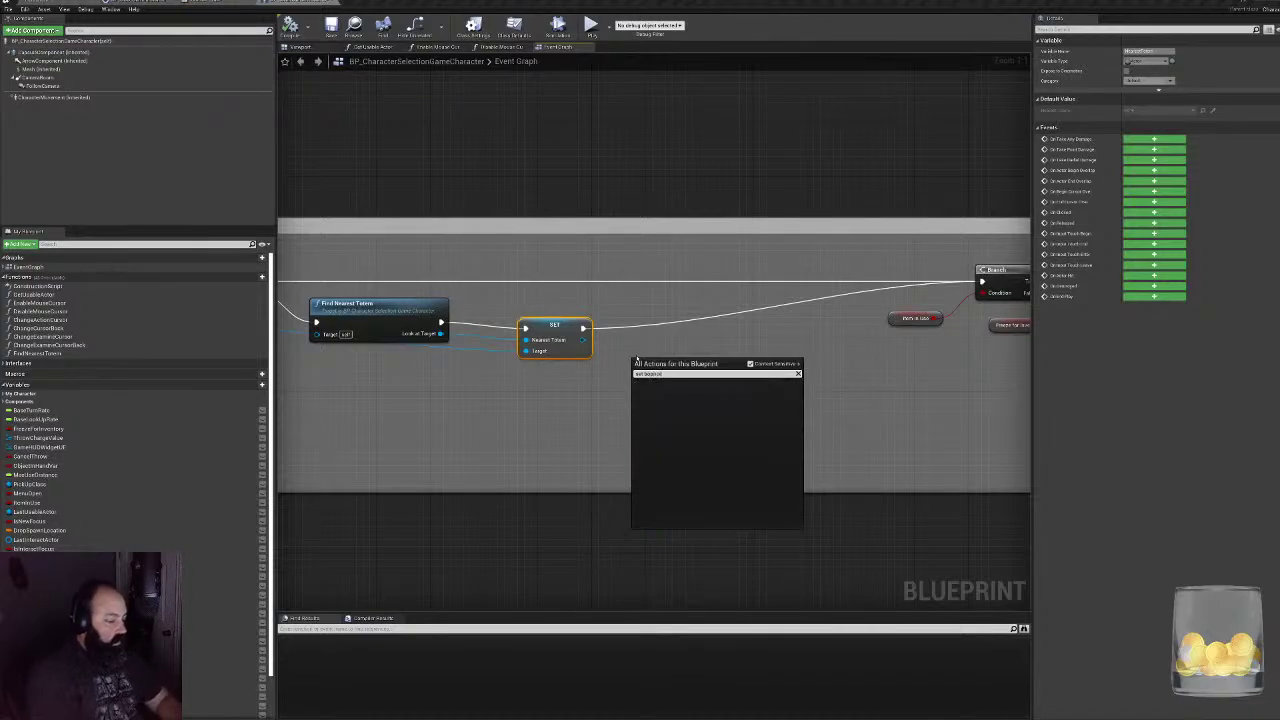
key("BackSpace")
key("BackSpace")
key("BackSpace")
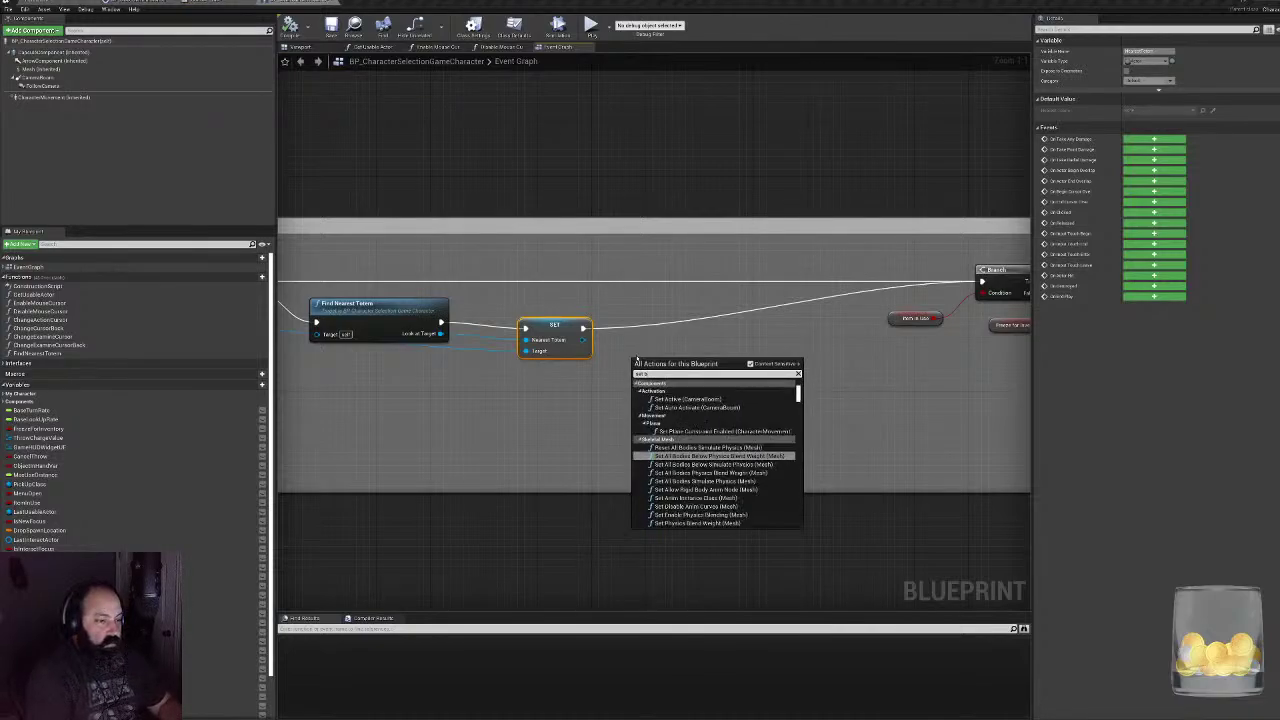
type("one")
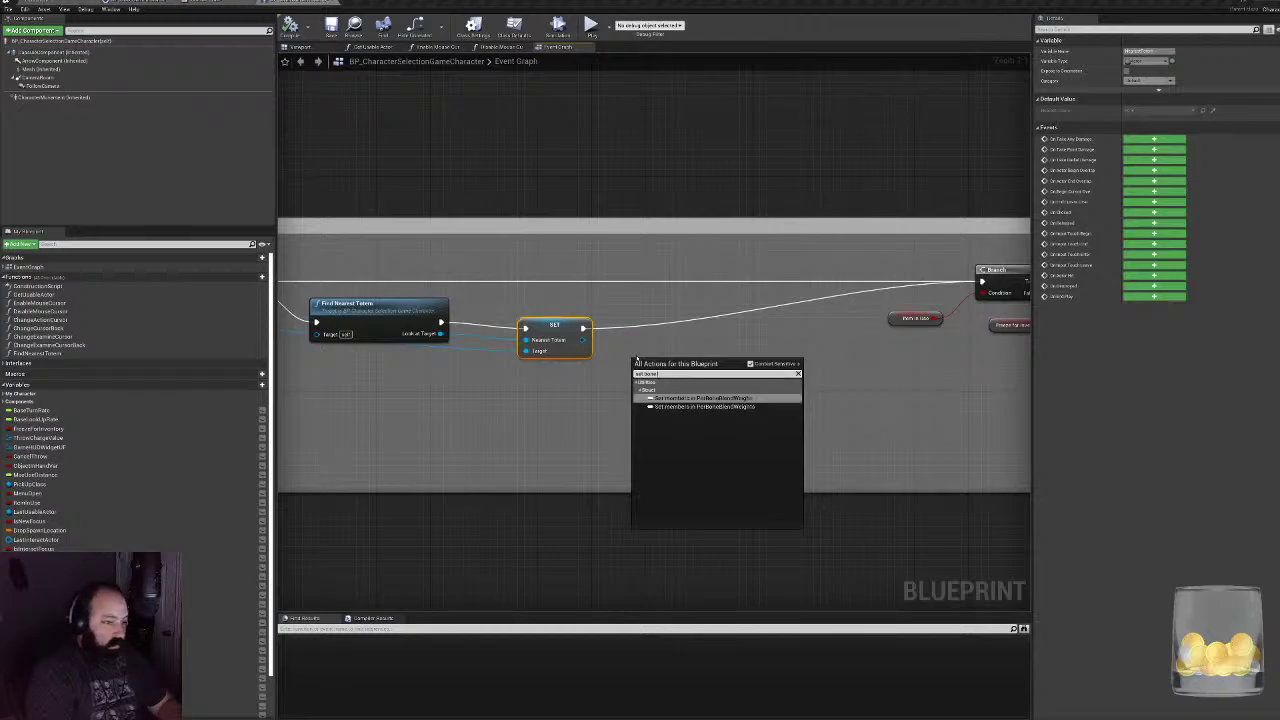
type(" tran")
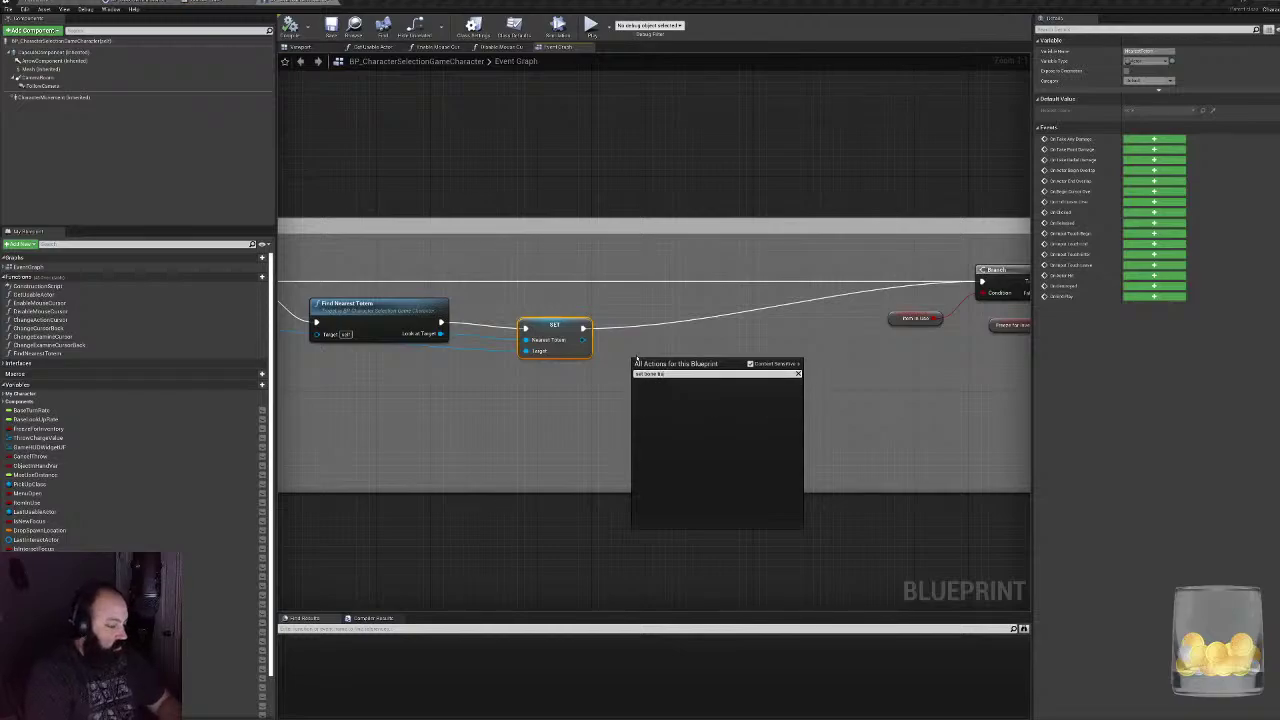
- Try adding a Transform to Bone Space (Mesh) node, and delete it together with its Mesh reference
key("ctrl+a")
key("BackSpace")
type("bone tran")
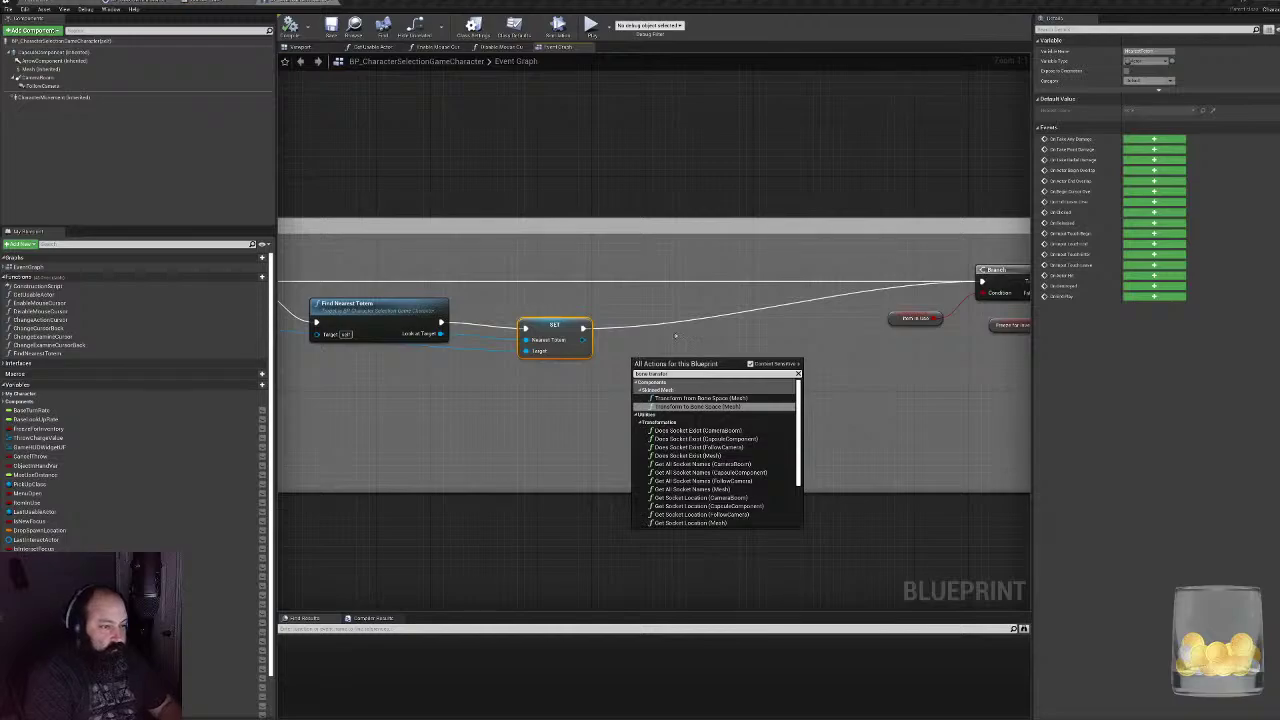
scroll(966, 321, "down", 1)
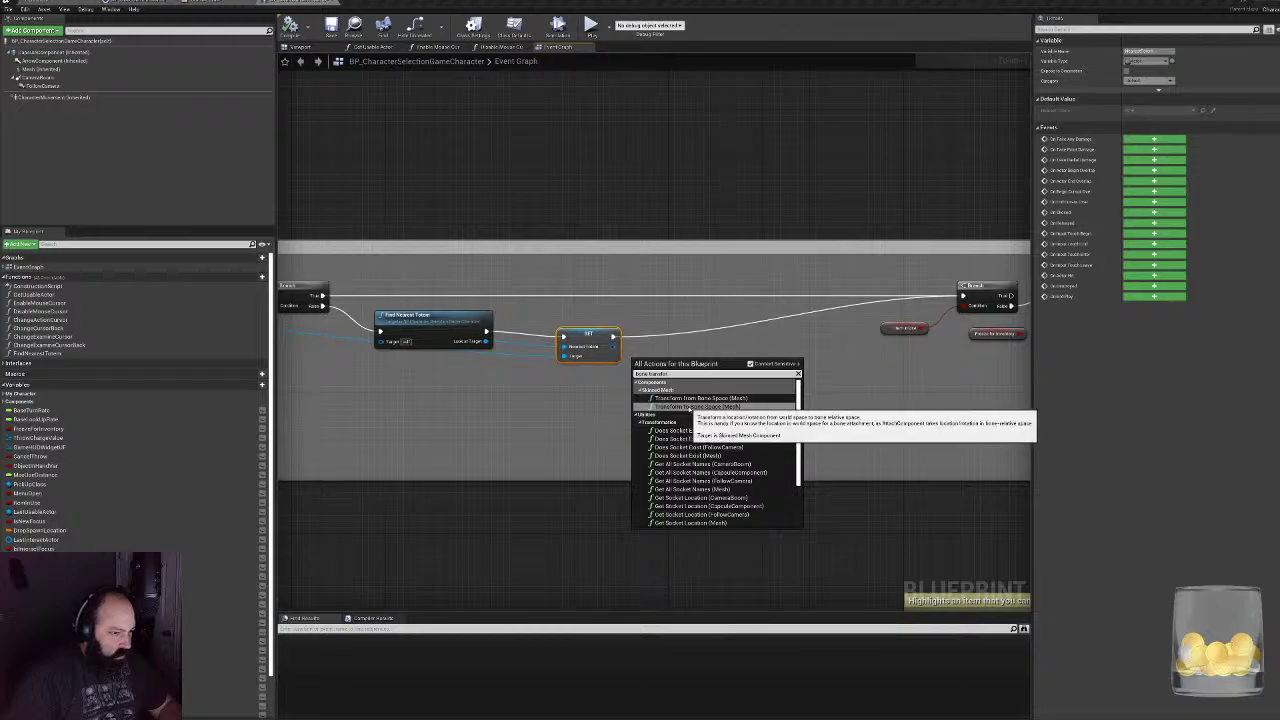
left_click(705, 407)
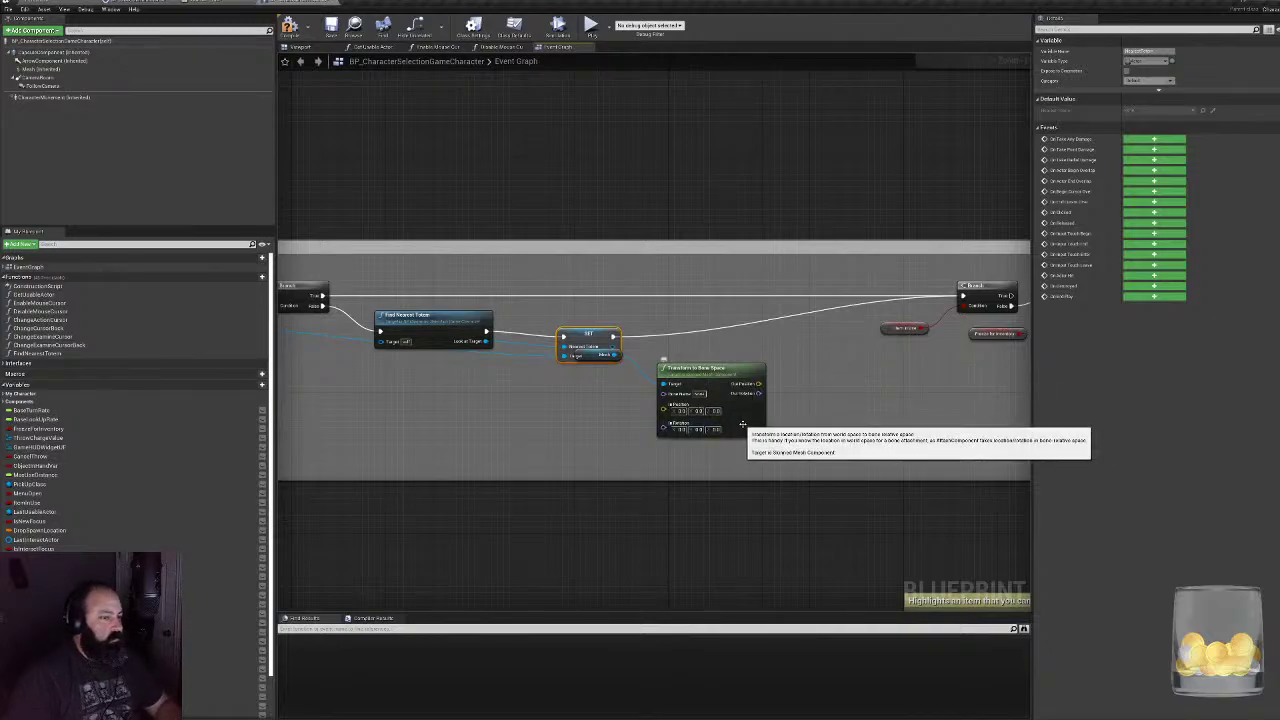
left_click(750, 396)
key("Delete")
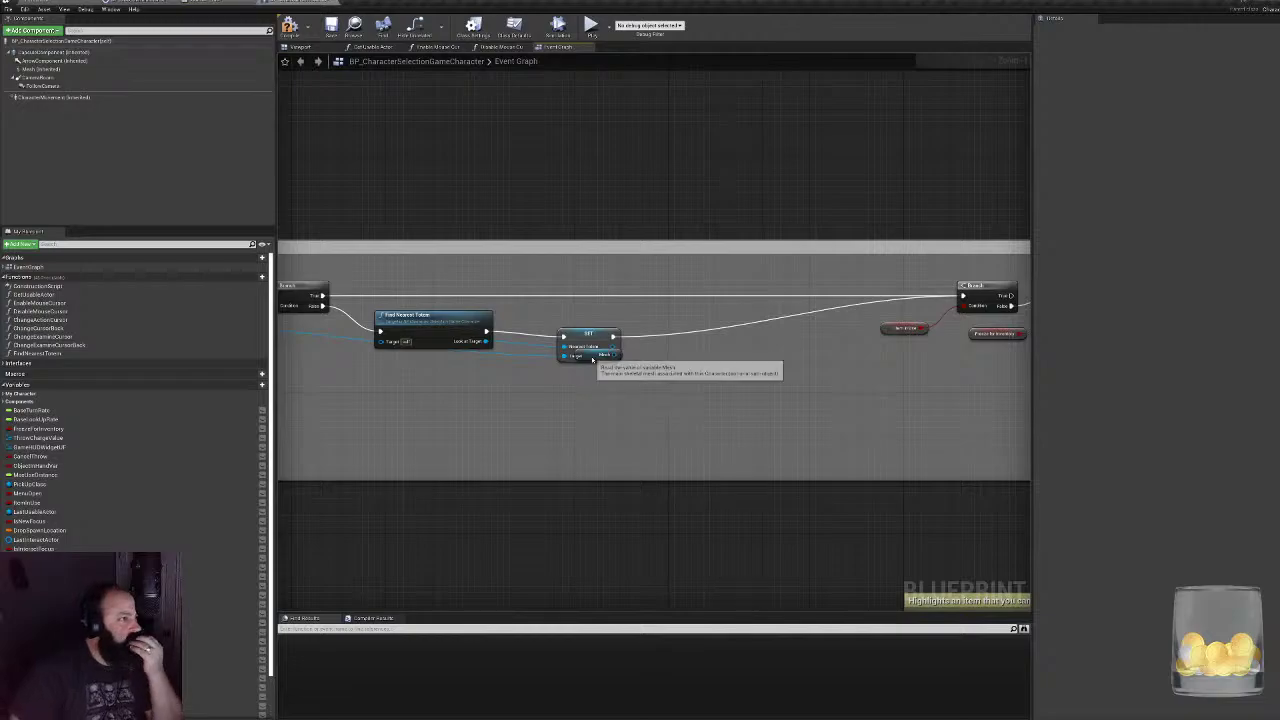
left_click_drag(594, 356, 606, 394)
key("Delete")
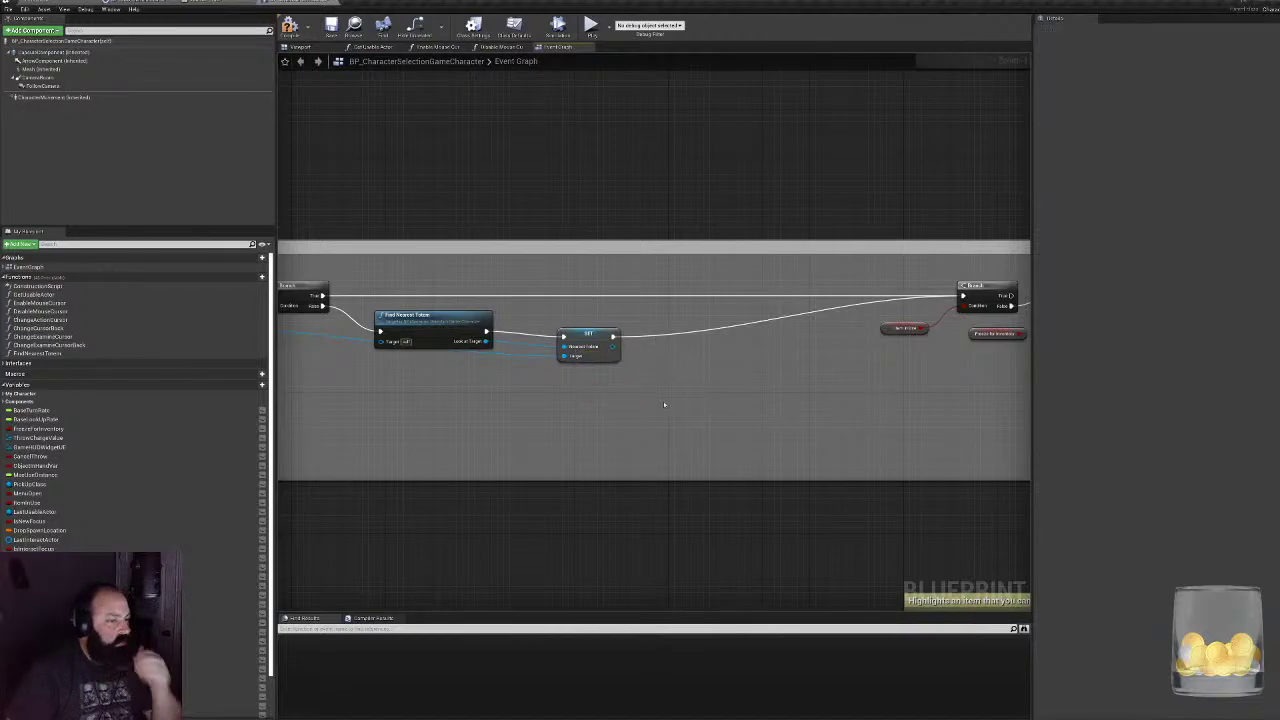
- Search the available Blueprint actions for "get bone" and look through the bone and socket functions offered
right_click_drag(625, 404, 666, 397)
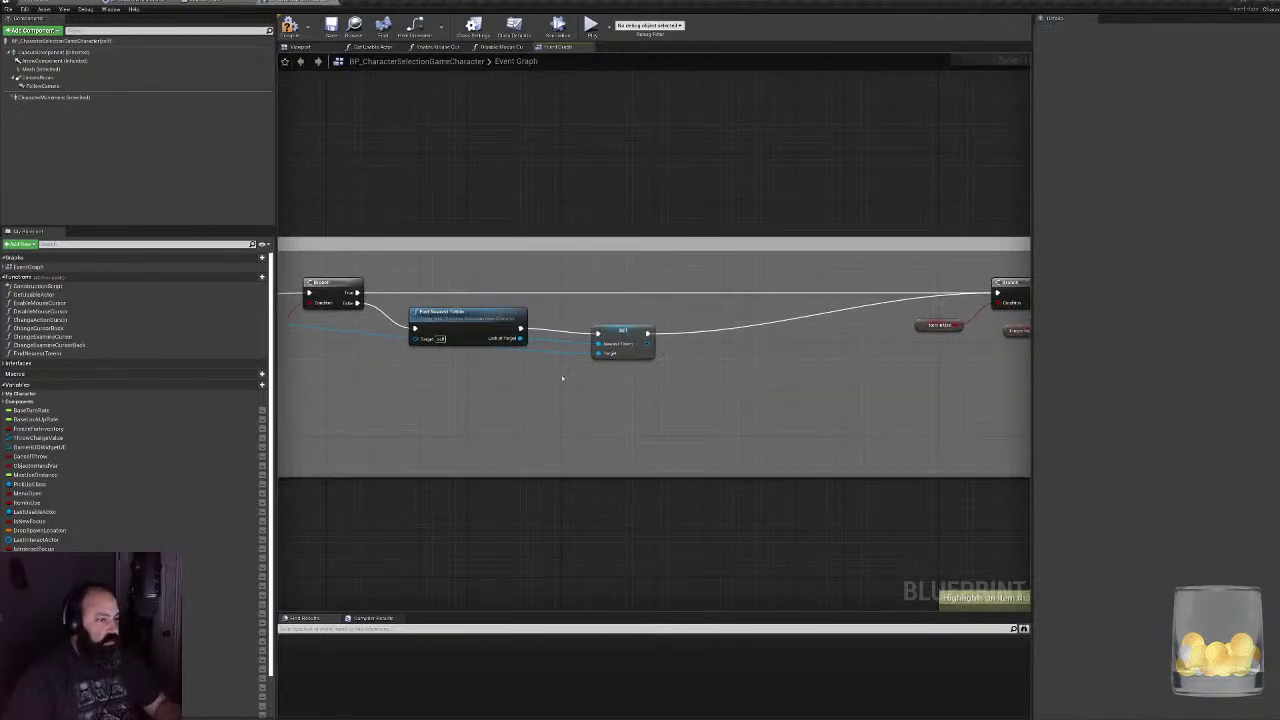
right_click_drag(406, 361, 474, 377)
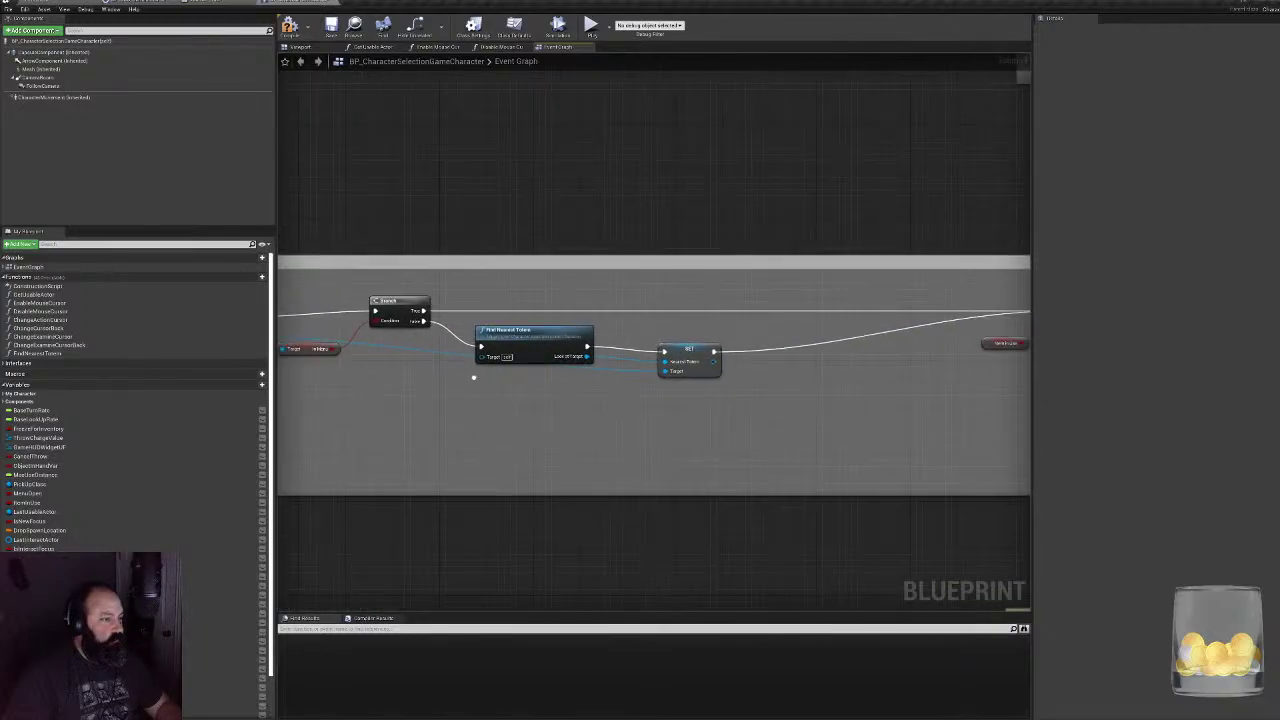
right_click(793, 403)
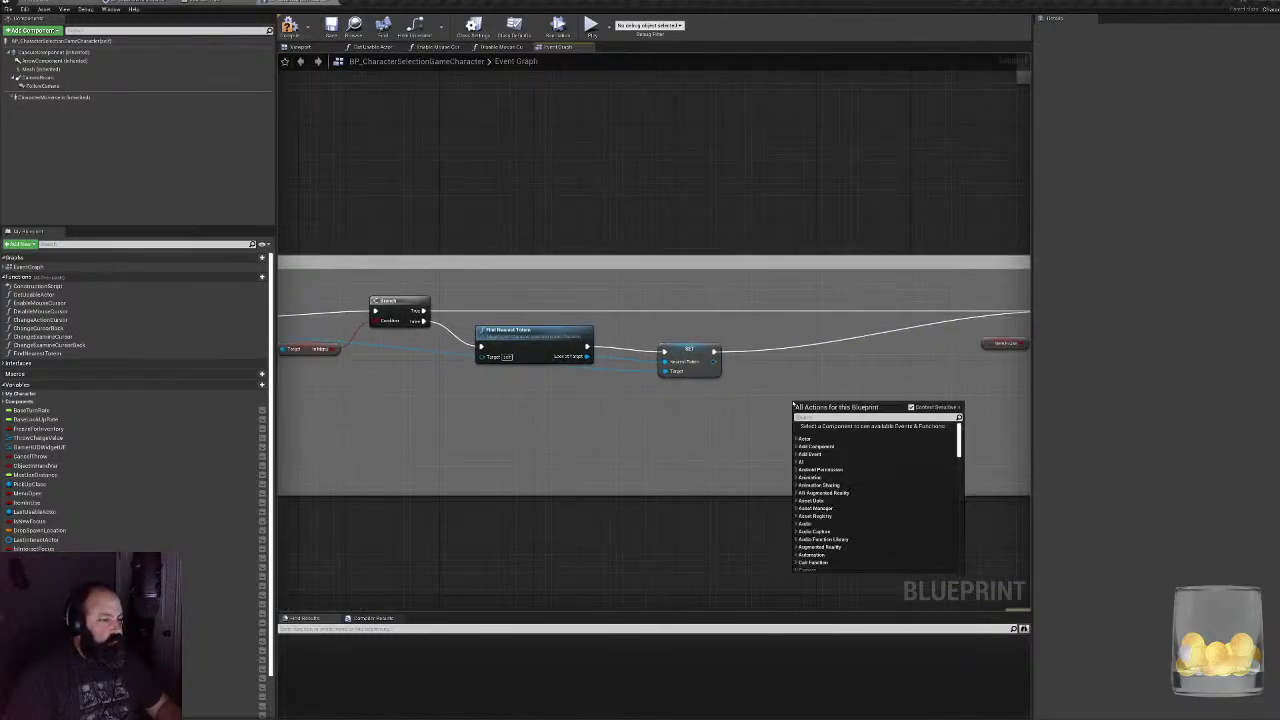
type("getbone")
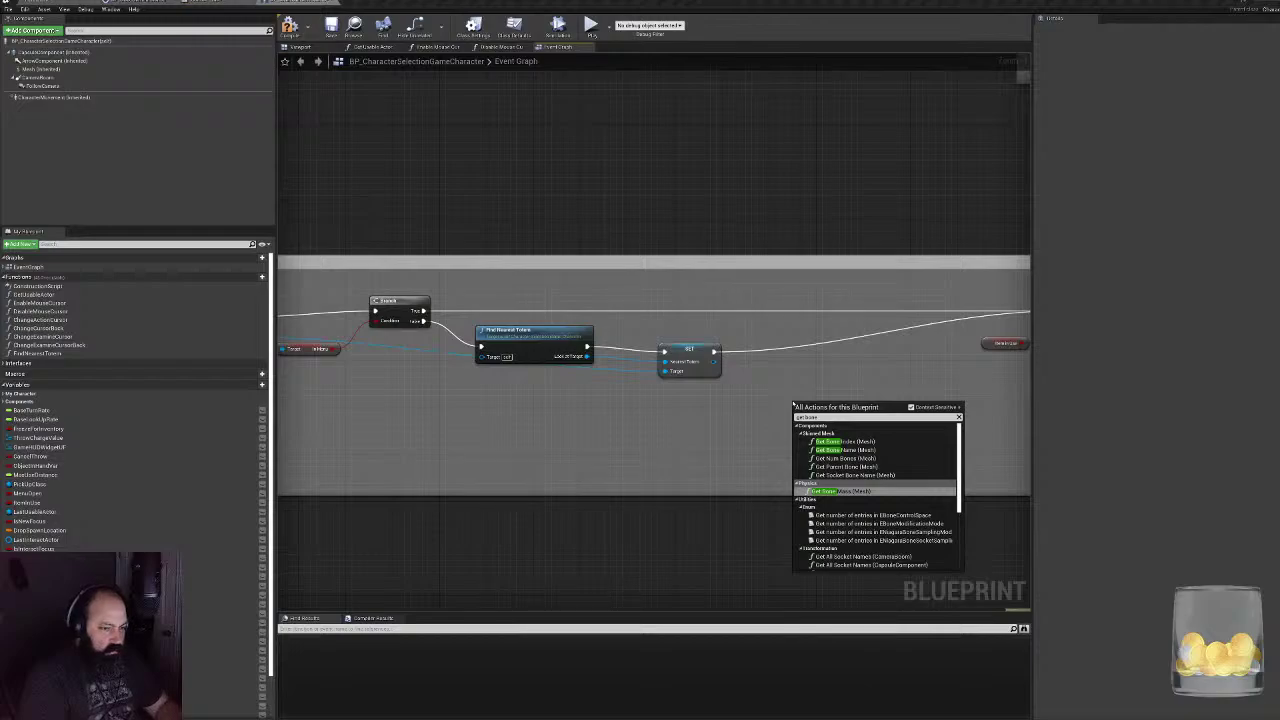
key("Up")
key("Up")
key("Up")
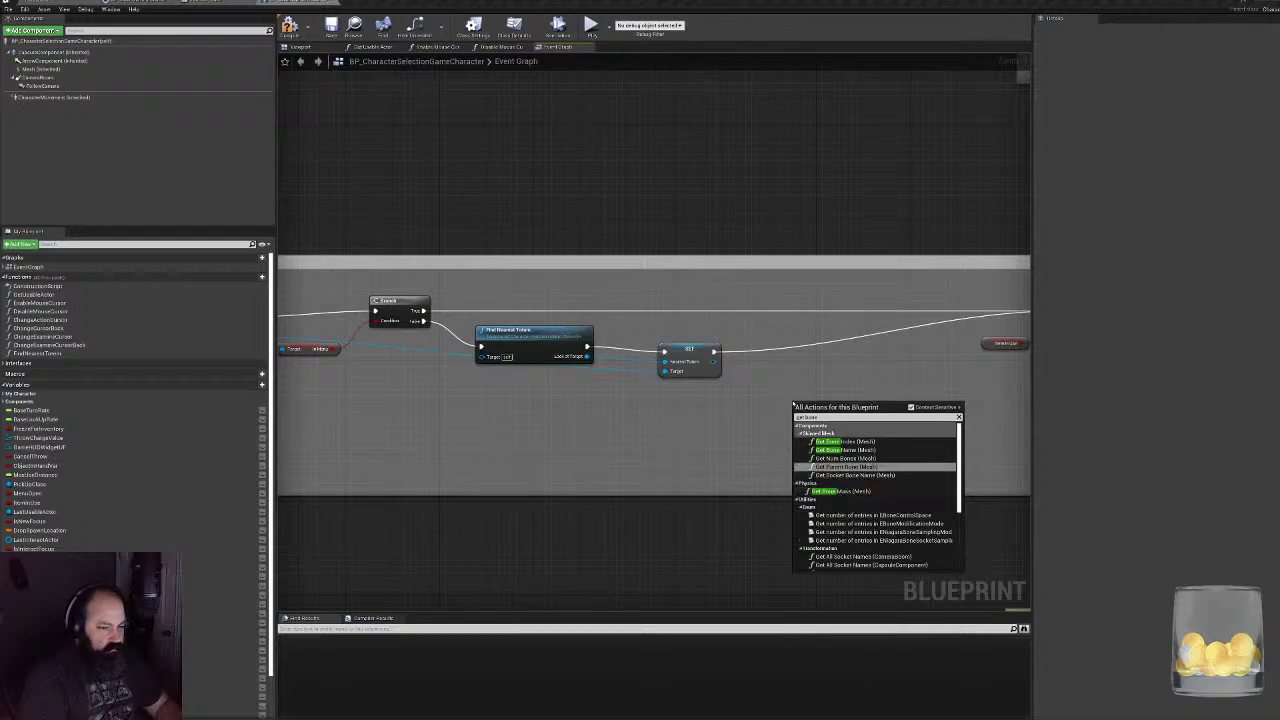
key("Down")
key("Up")
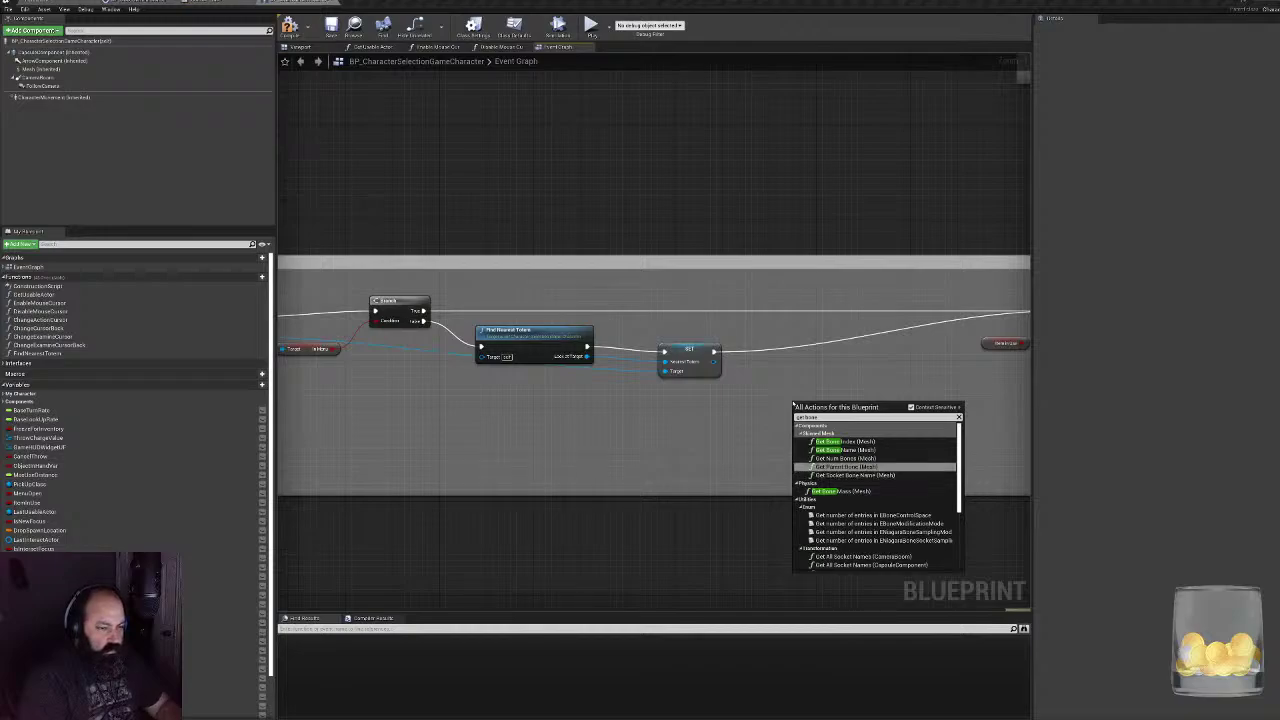
scroll(860, 494, "down", 5)
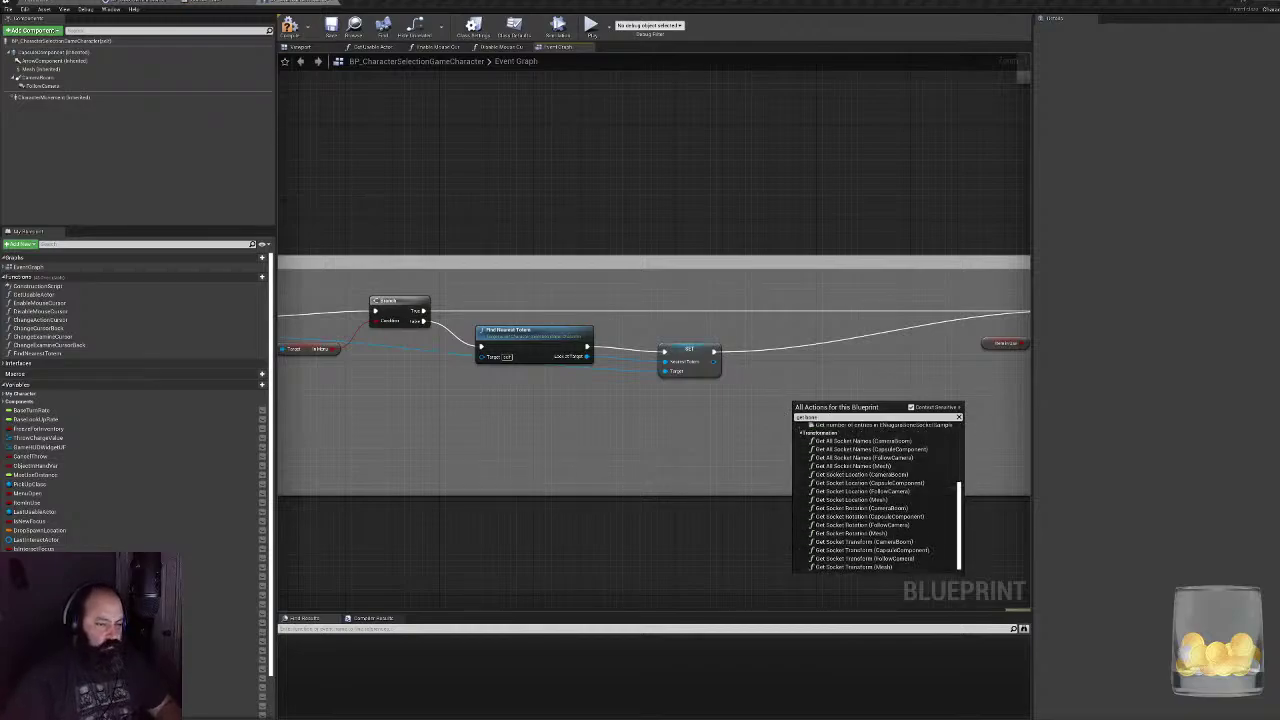
key("Escape")
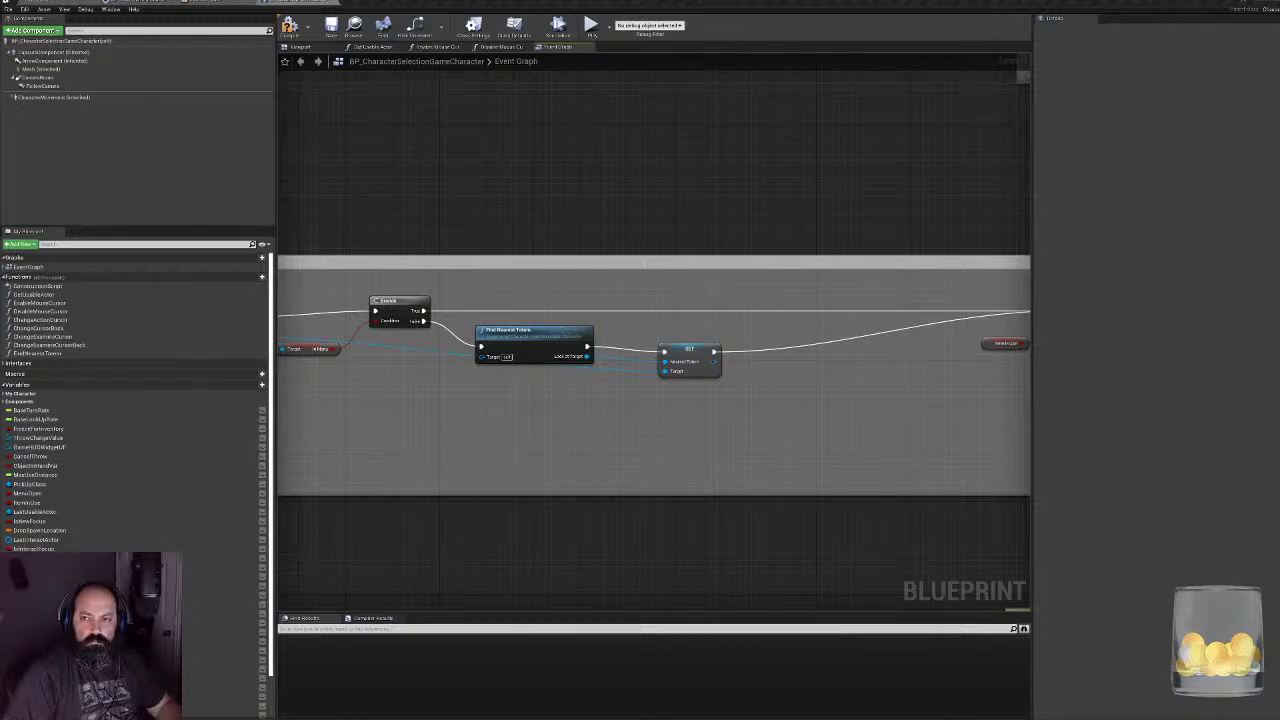
- Add a Set Bone Location by Name node with context sensitivity off, and place it beyond the SET node
right_click(645, 424)
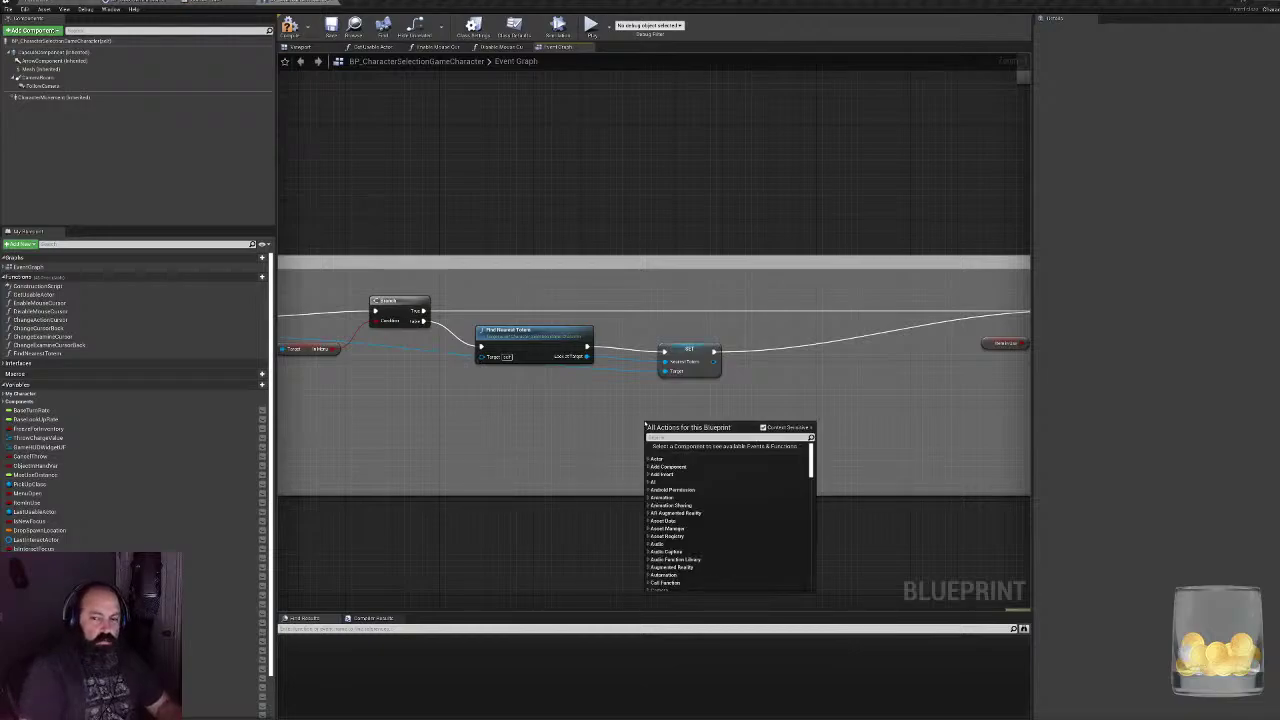
type("set bone b")
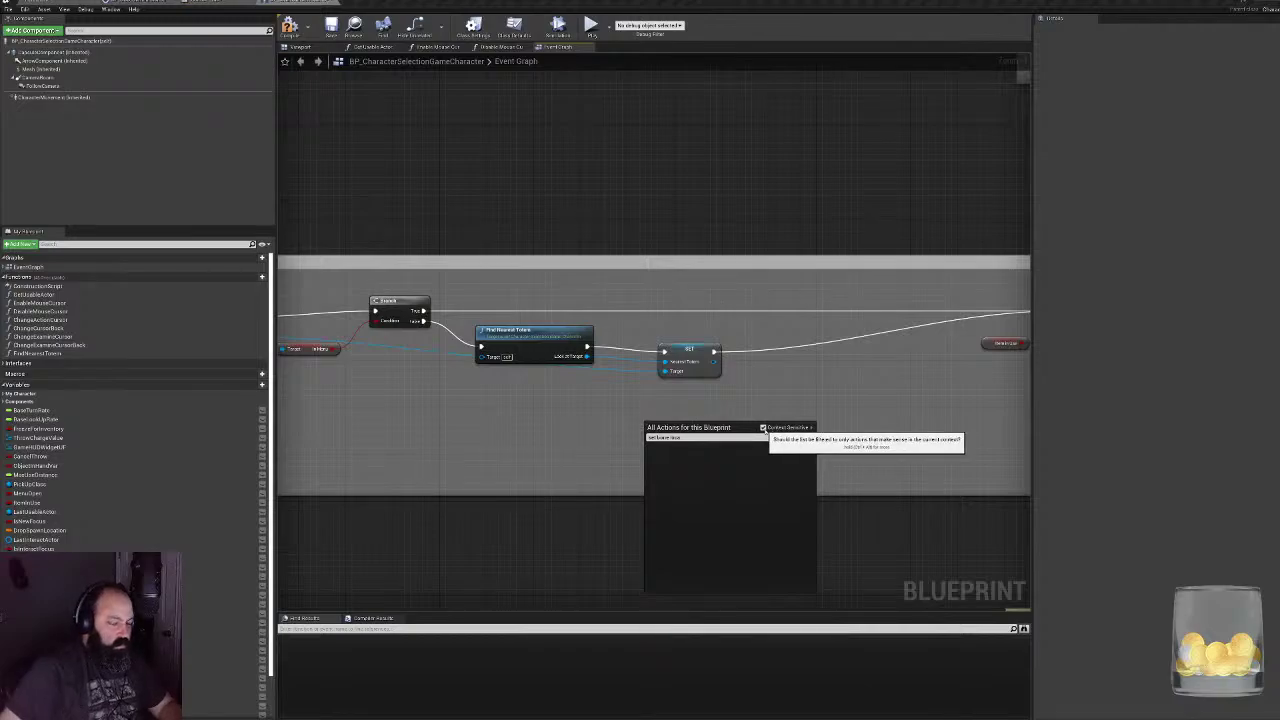
left_click(763, 427)
left_click(722, 463)
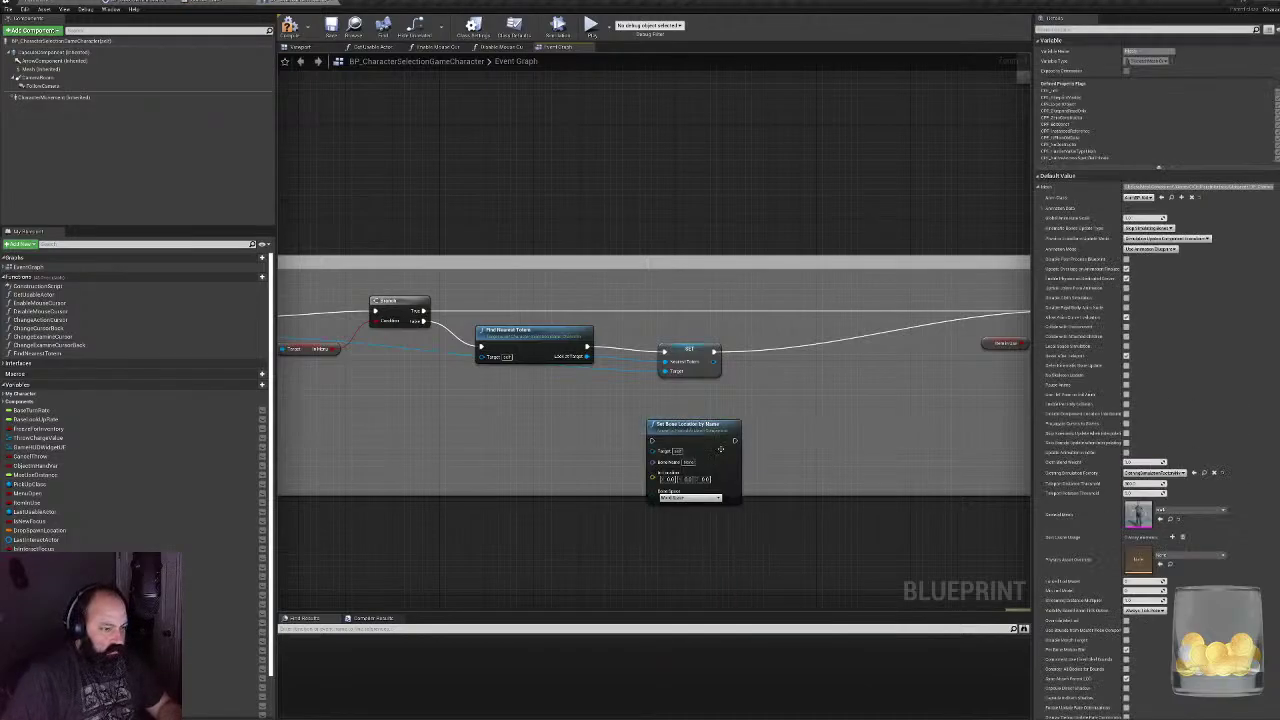
left_click_drag(696, 434, 812, 298)
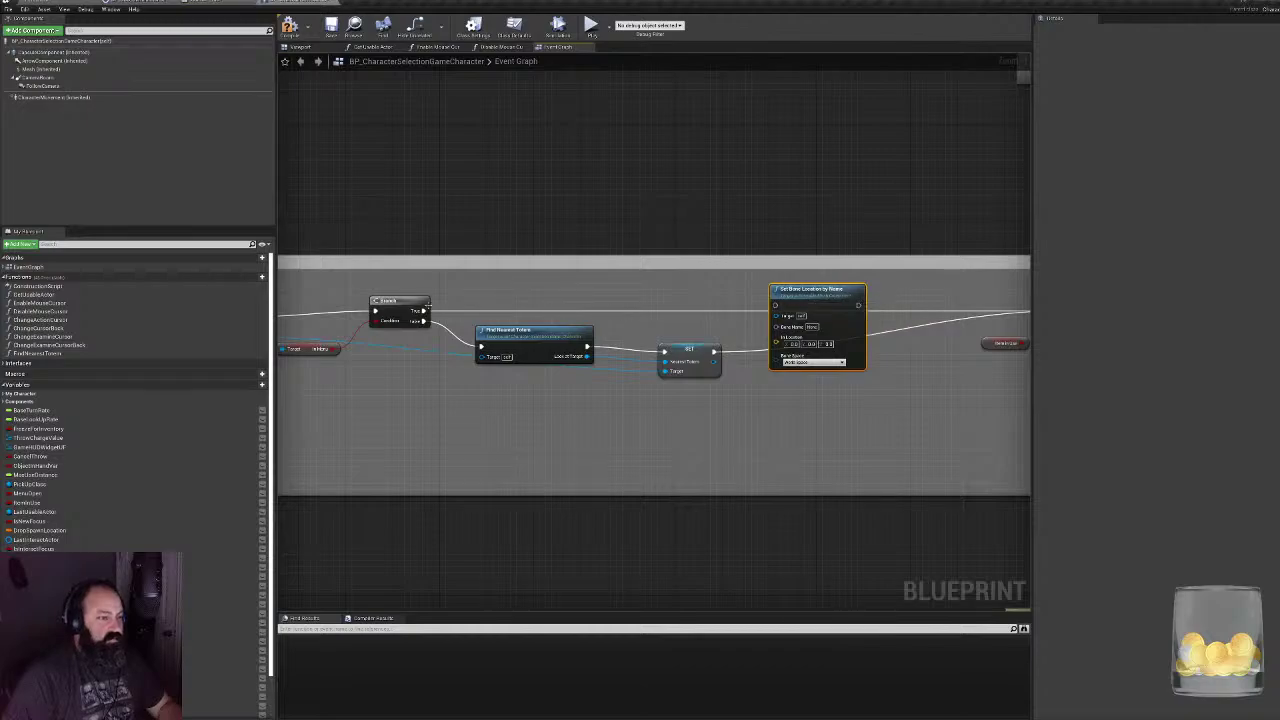
- Try routing the first Branch's True output through Set Bone Location by Name to the next Branch
left_click_drag(424, 311, 786, 306)
right_click_drag(831, 326, 474, 398)
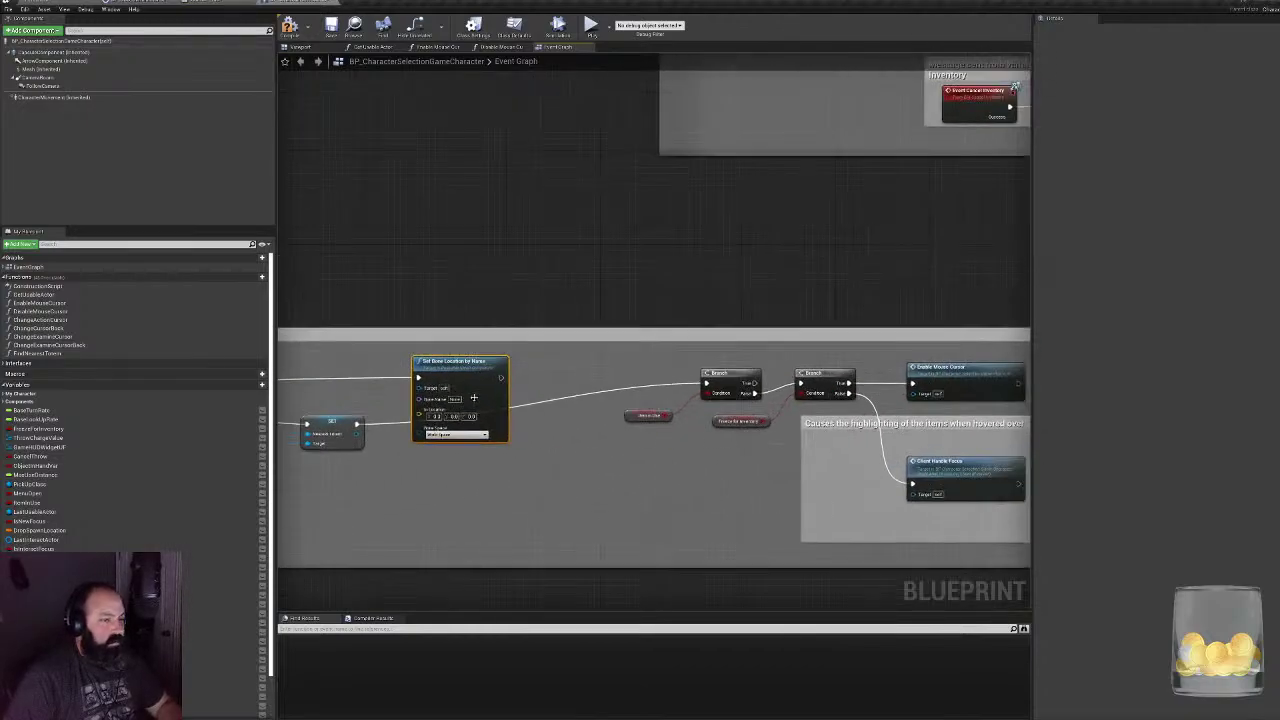
left_click_drag(501, 378, 708, 383)
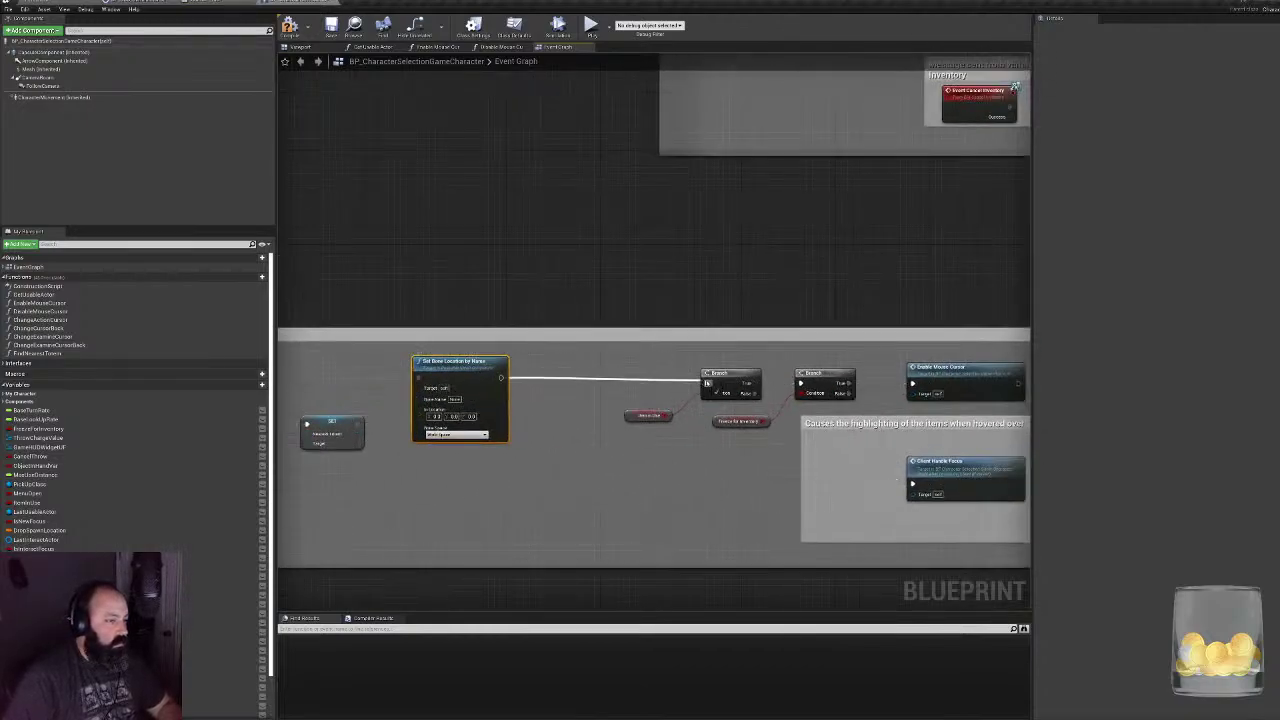
right_click_drag(458, 406, 726, 381)
right_click_drag(584, 393, 803, 380)
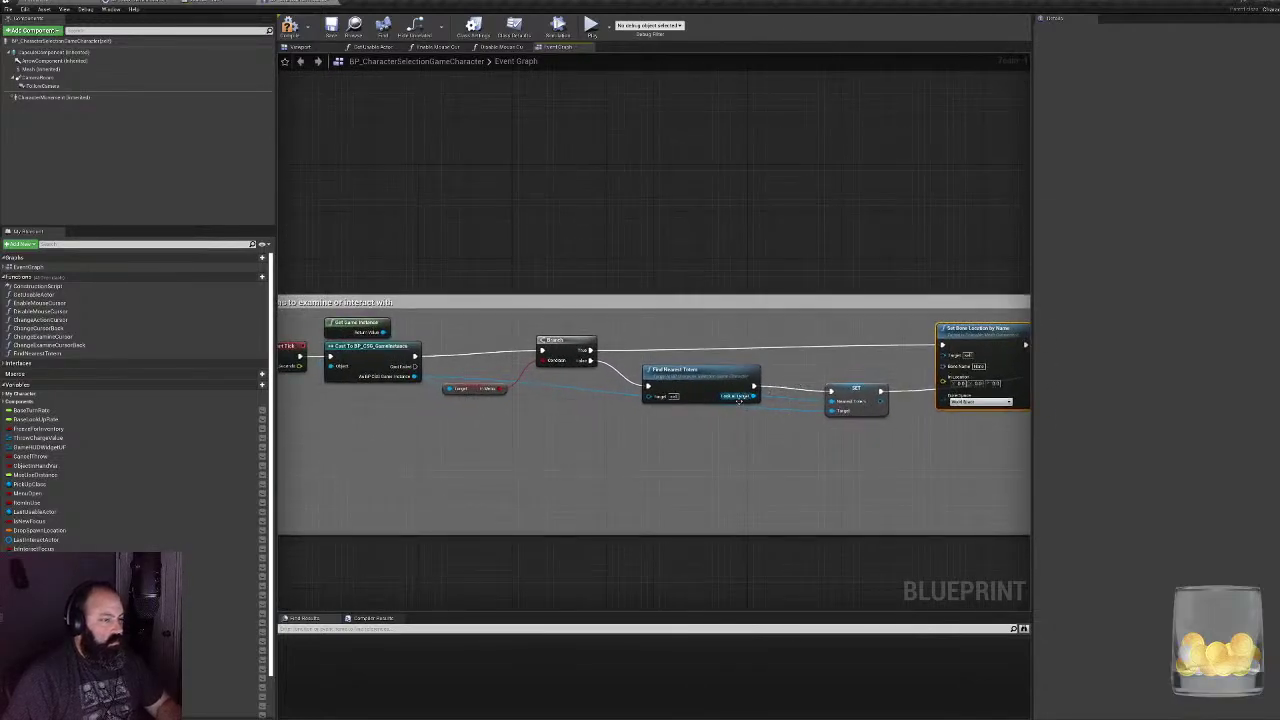
right_click_drag(724, 400, 532, 405)
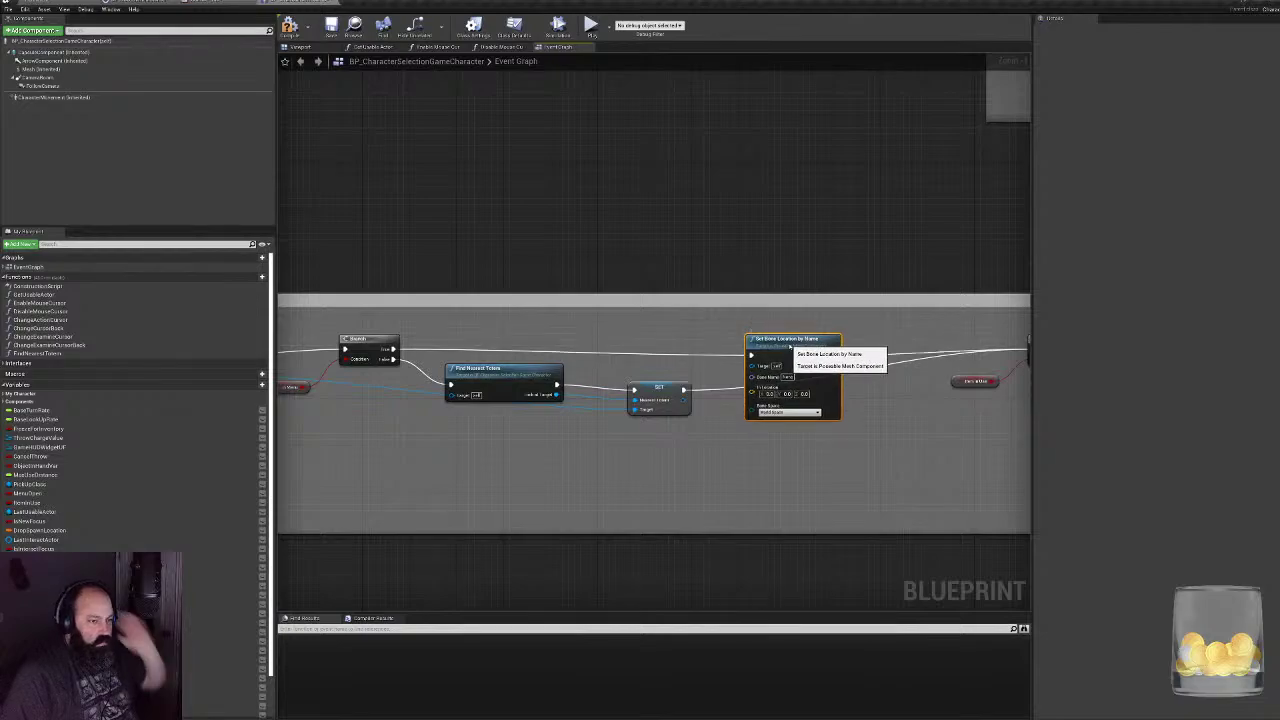
- Wire the first Branch's True output straight to the next Branch, and insert Set Bone Location by Name between SET and that Branch
left_click_drag(834, 355, 393, 350, "ctrl")
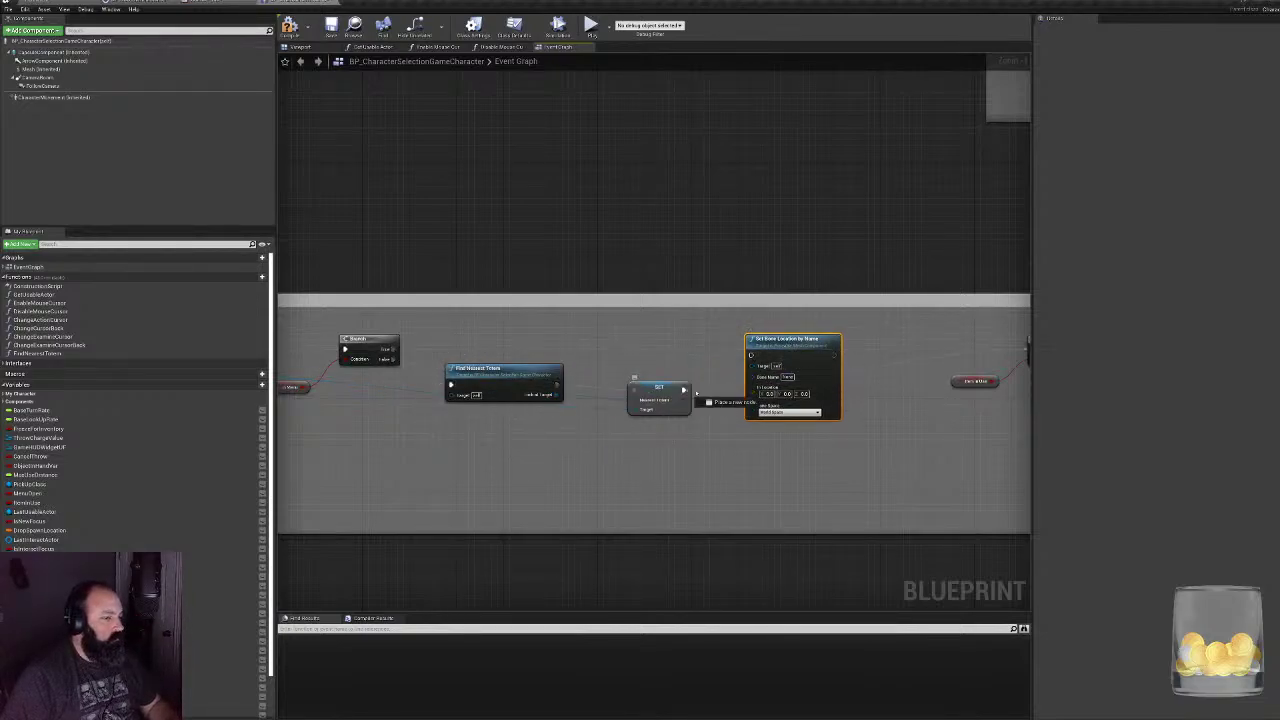
left_click_drag(772, 342, 966, 351)
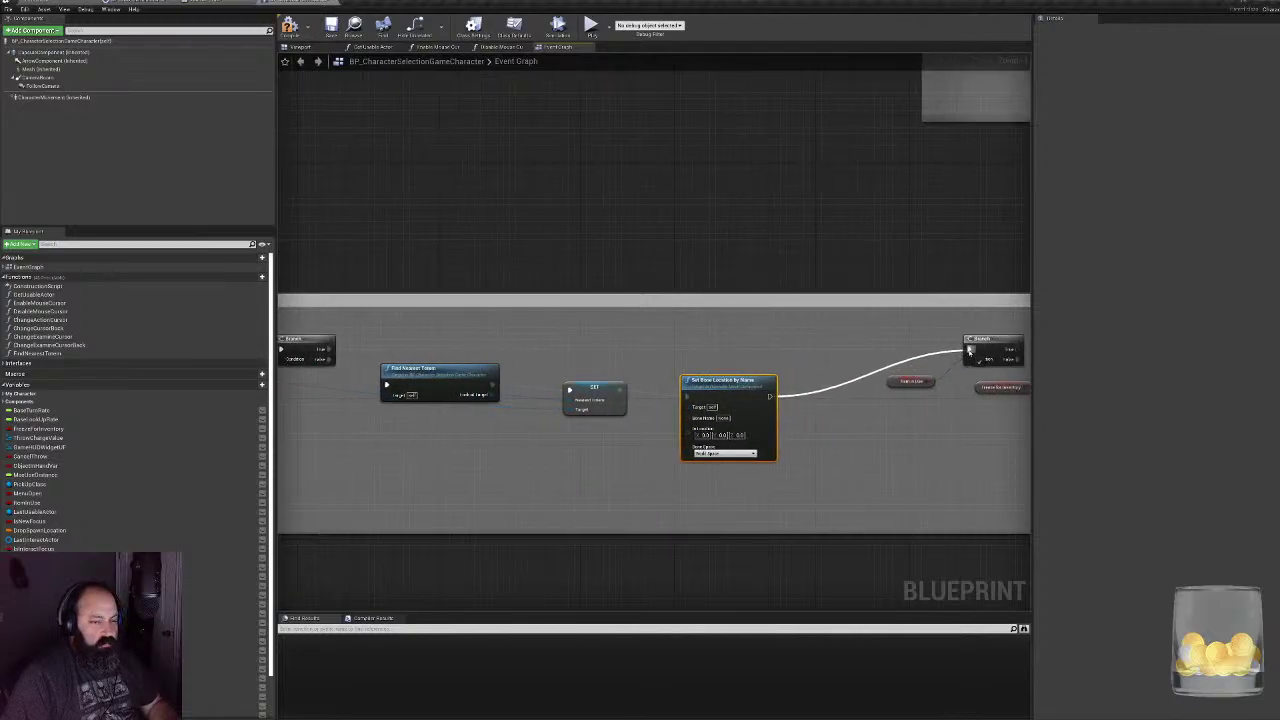
left_click_drag(733, 390, 775, 384)
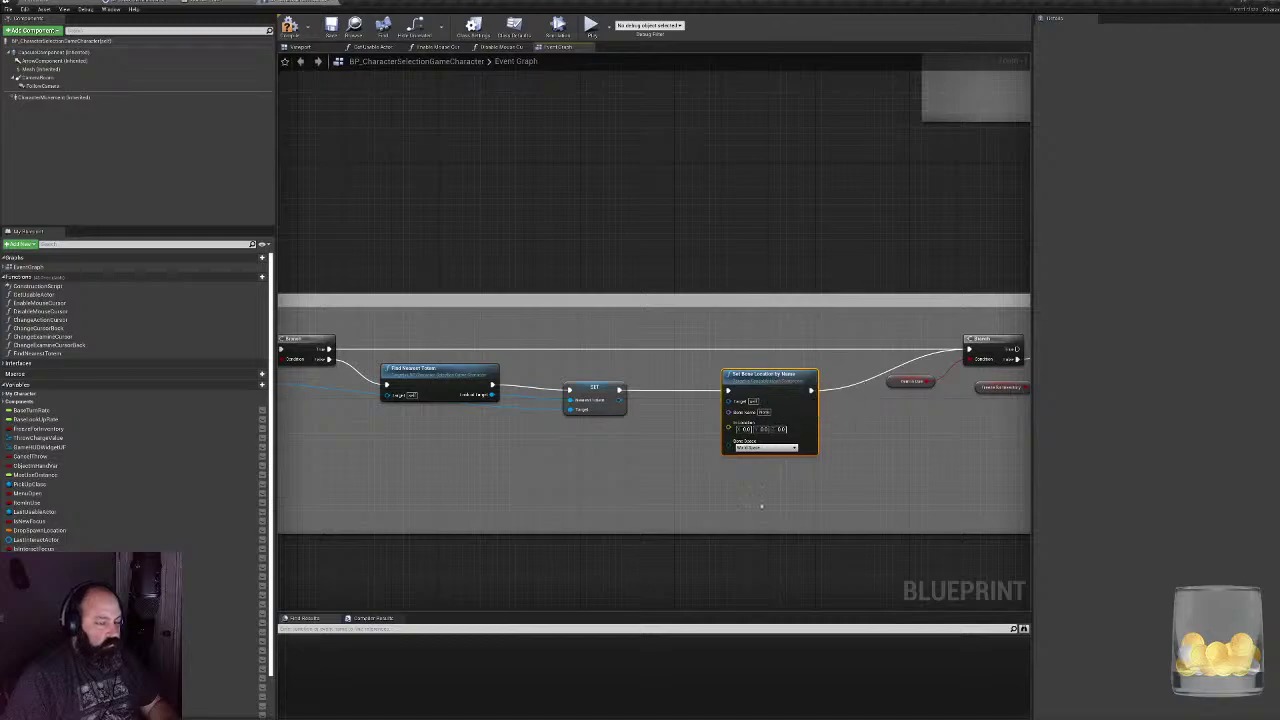
right_click_drag(527, 457, 634, 455)
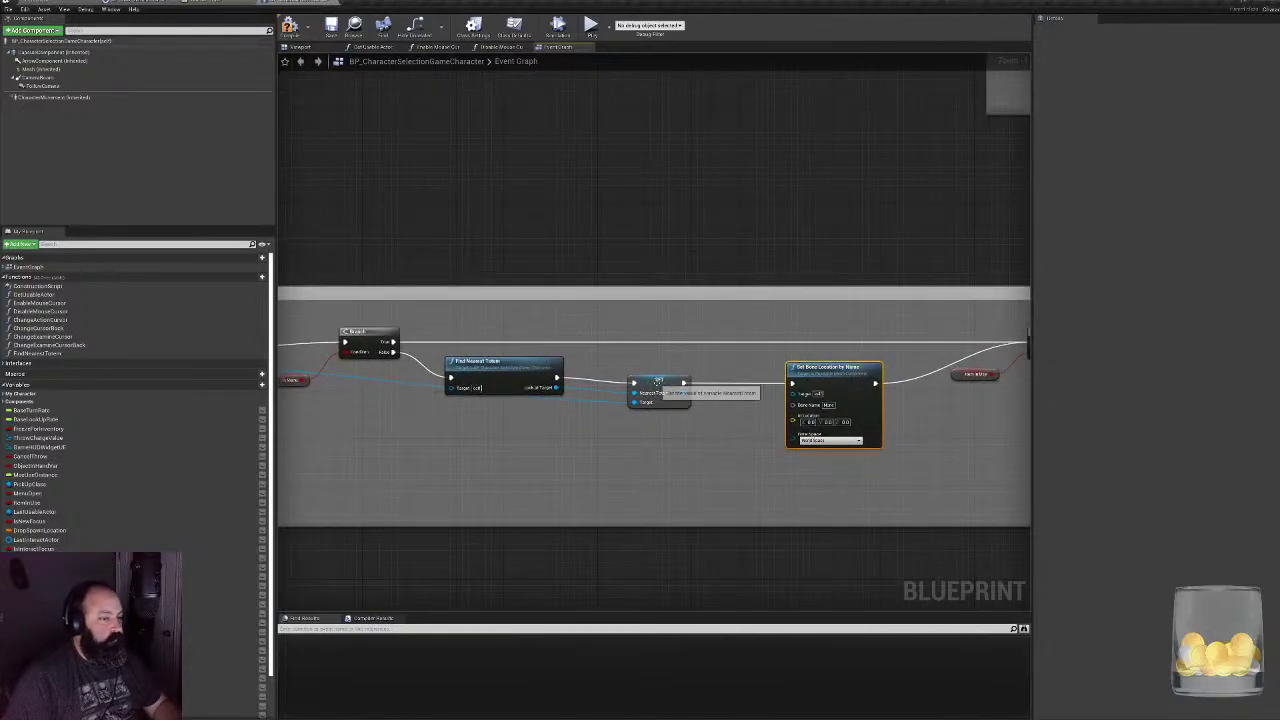
left_click(605, 386)
- Try adding a Get Local to World Transform node from the SET node's Nearest Totem output, and delete it
left_click_drag(630, 386, 637, 426)
type("get world")
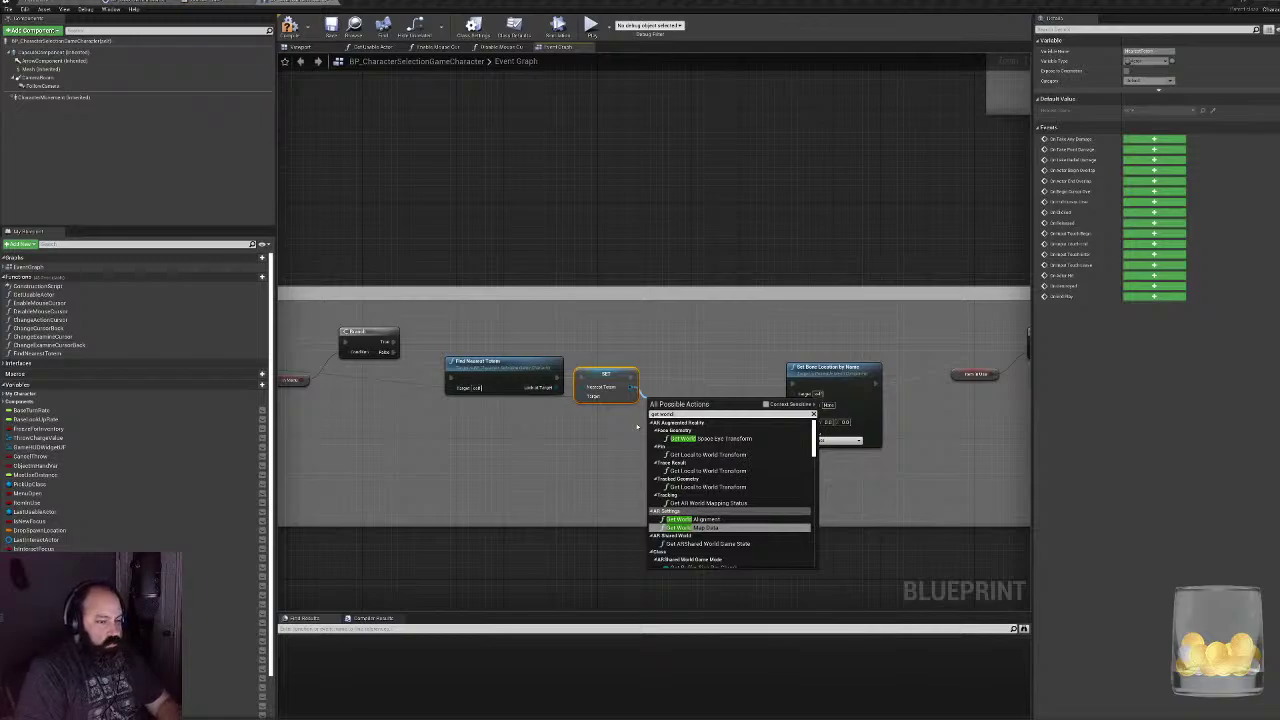
key("Up")
key("Up")
key("Up")
key("Up")
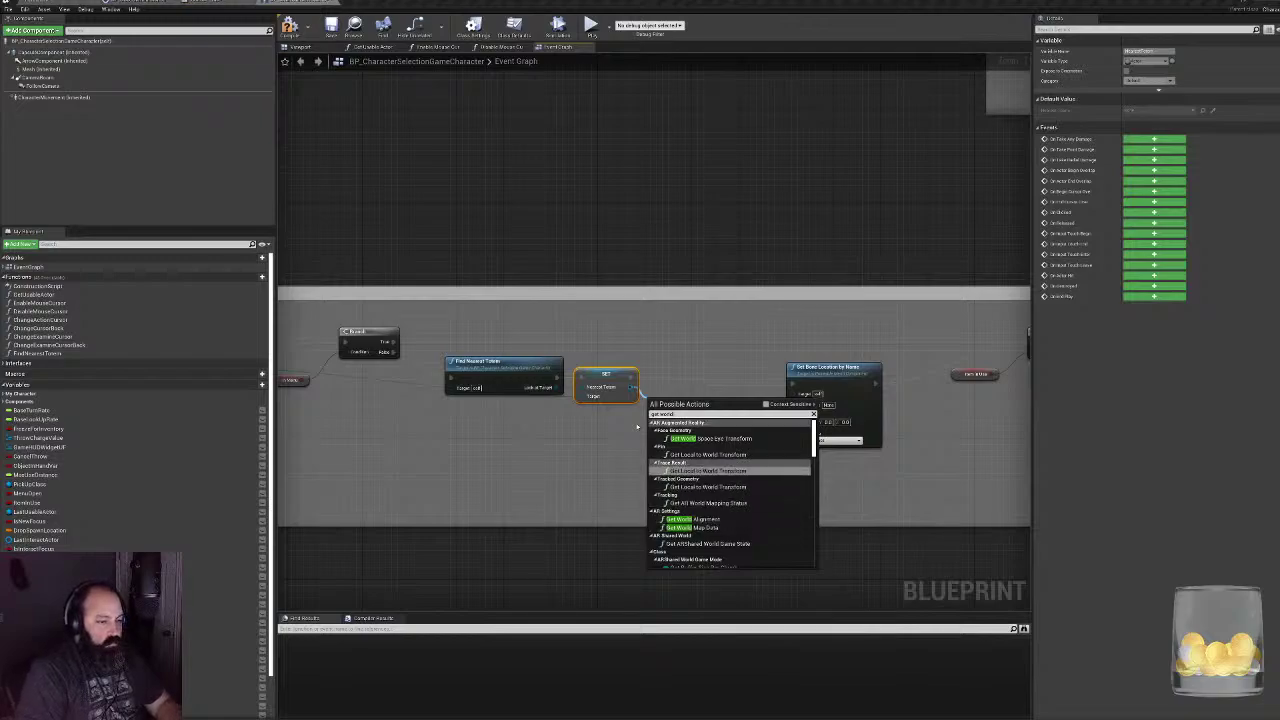
key("Return")
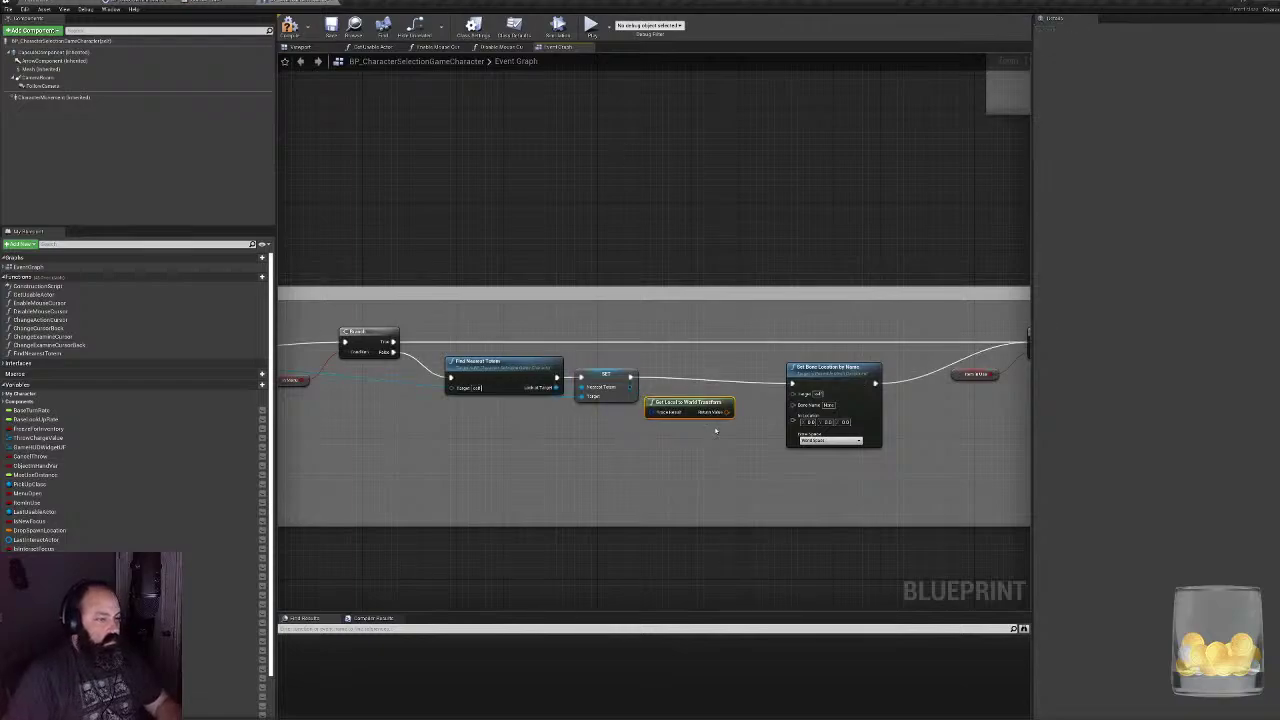
key("Delete")
- Add GetActorLocation from the SET node's output with context sensitivity on, and wire its Return Value to In Location
left_click_drag(628, 389, 657, 421)
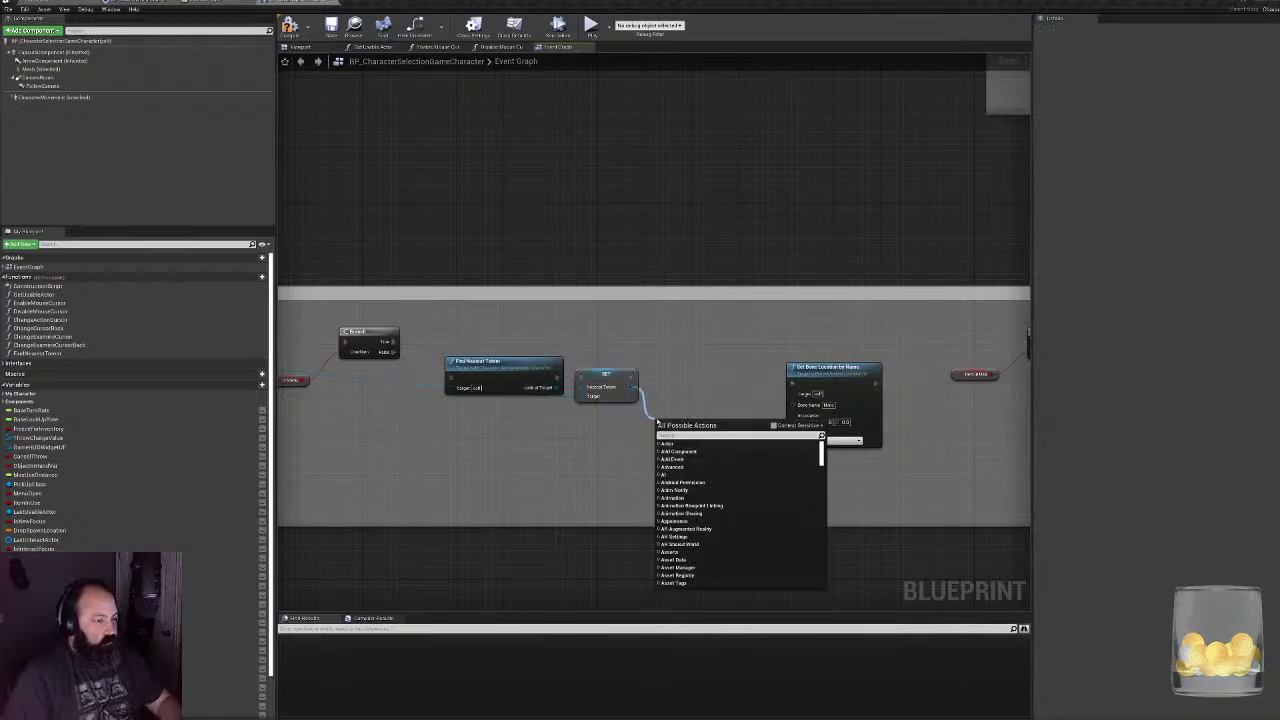
type("get loca")
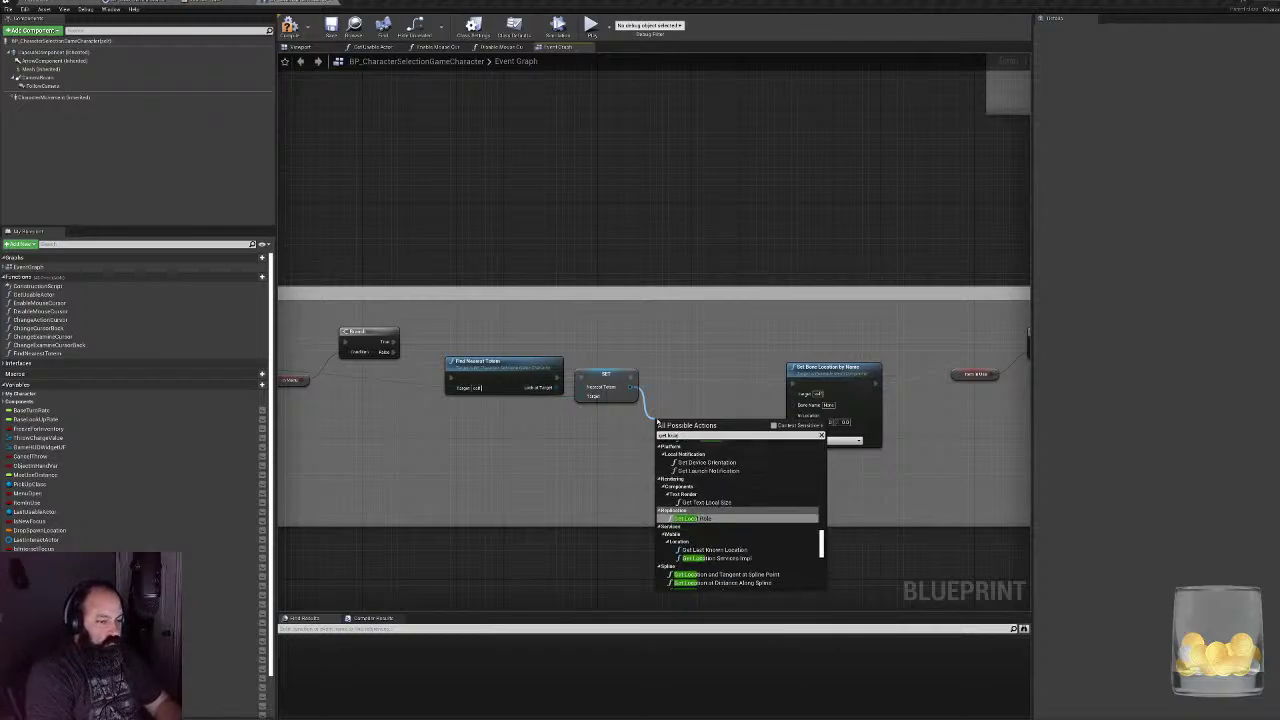
type("tion")
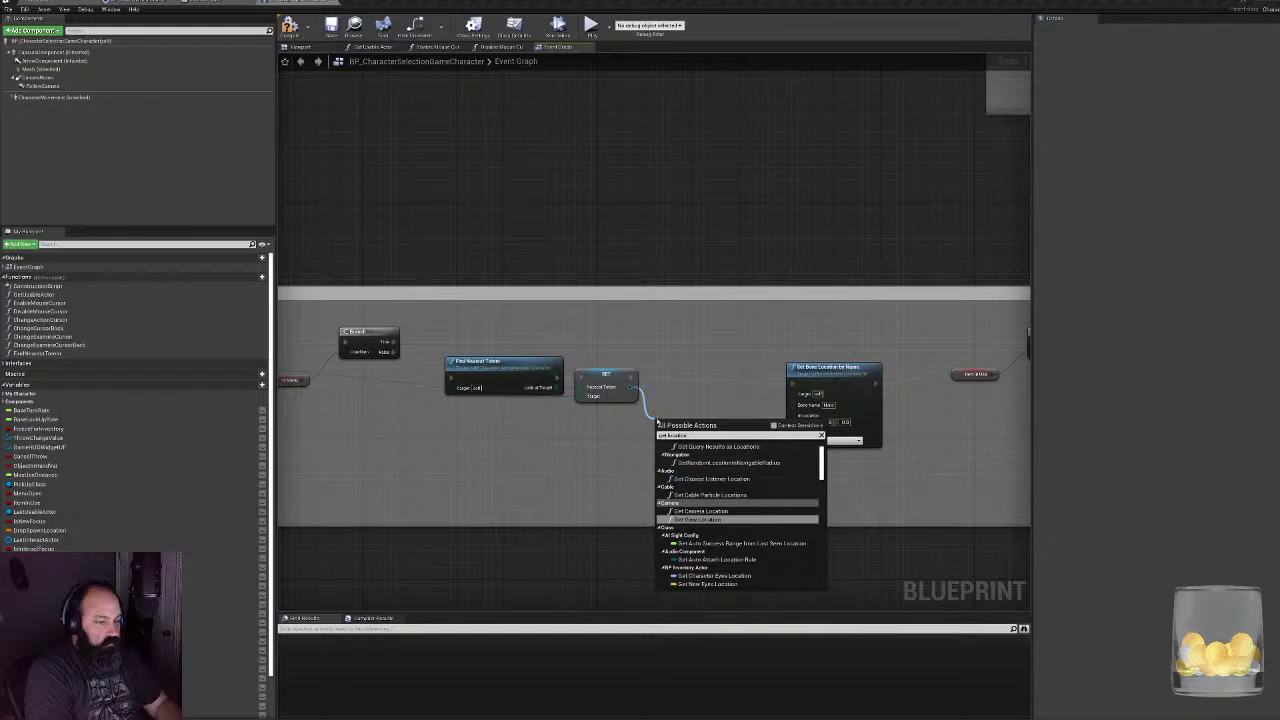
left_click(773, 426)
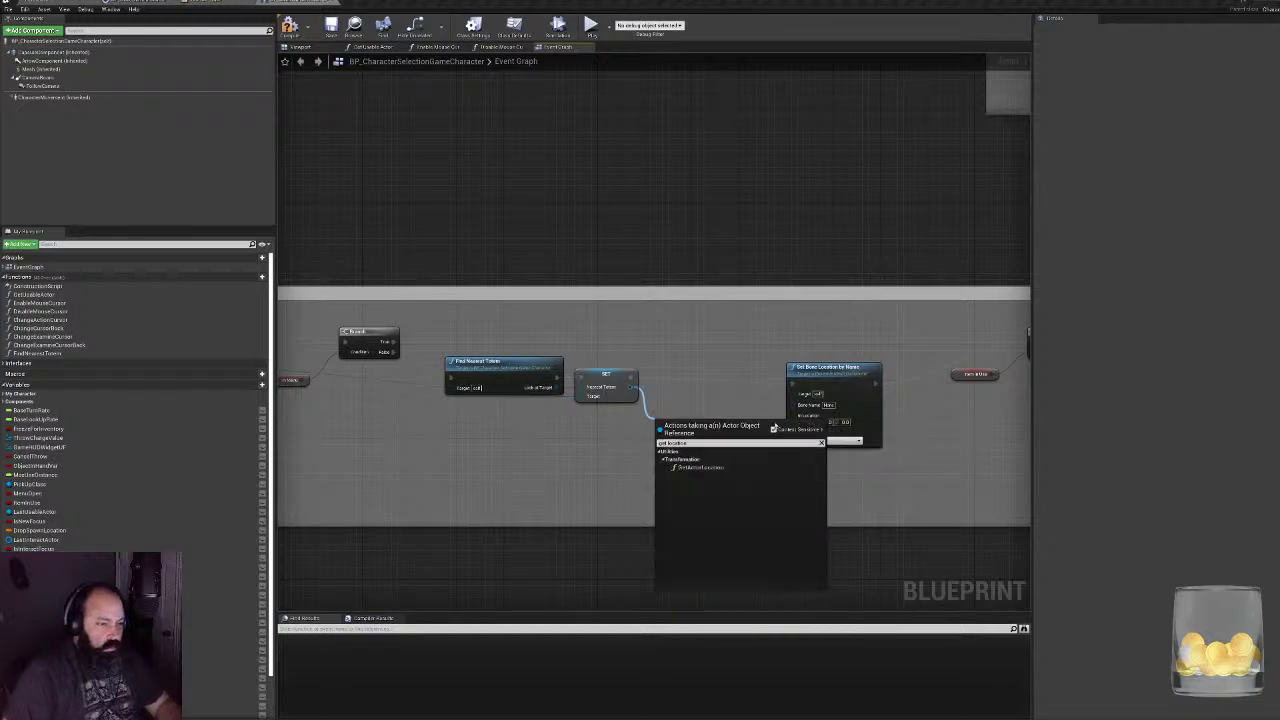
left_click(714, 468)
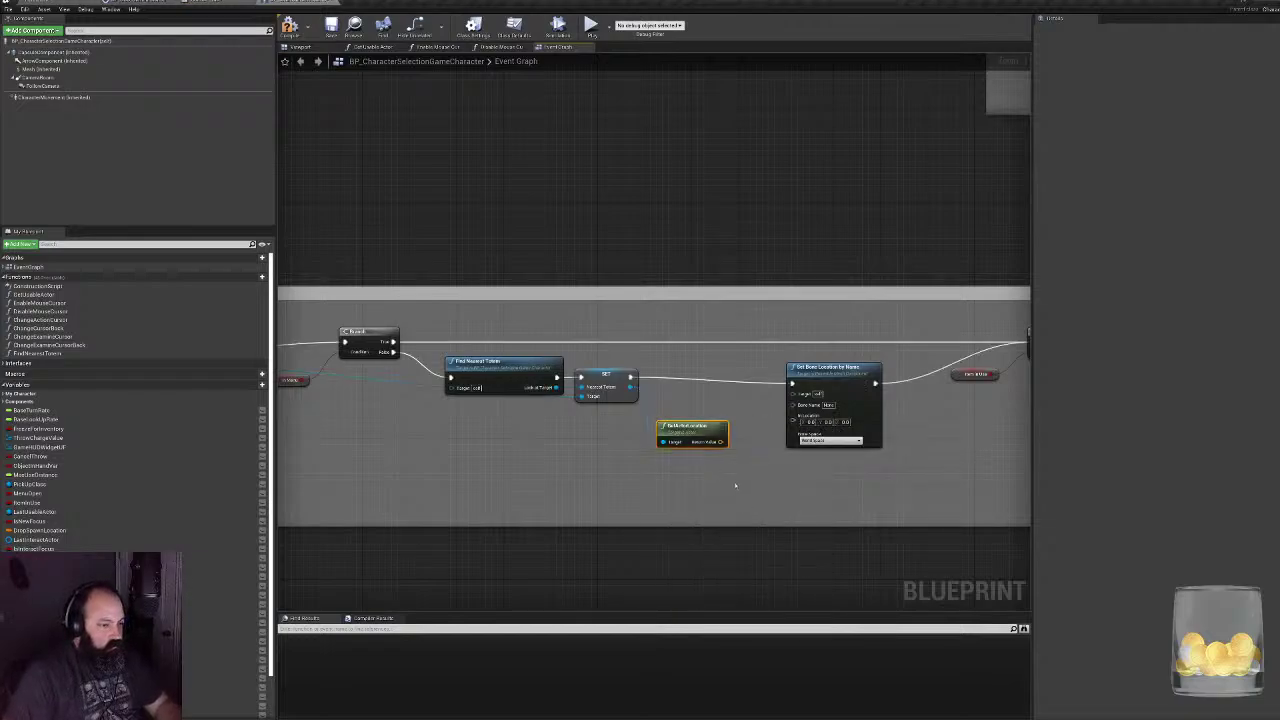
left_click_drag(721, 441, 793, 414)
left_click_drag(690, 432, 702, 420)
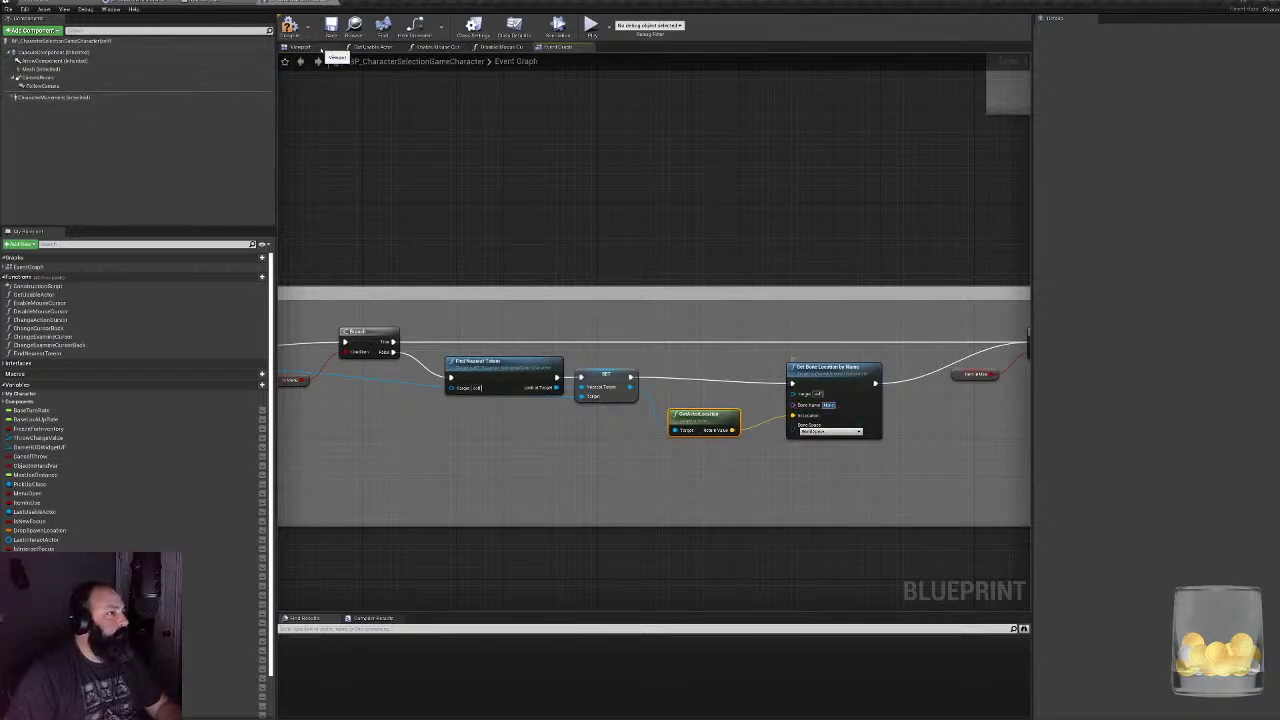
- Check the character viewport and AnimBP_Kid's AnimGraph, and set the Bone Name on Set Bone Location by Name to HeadTop_End
left_click(301, 47)
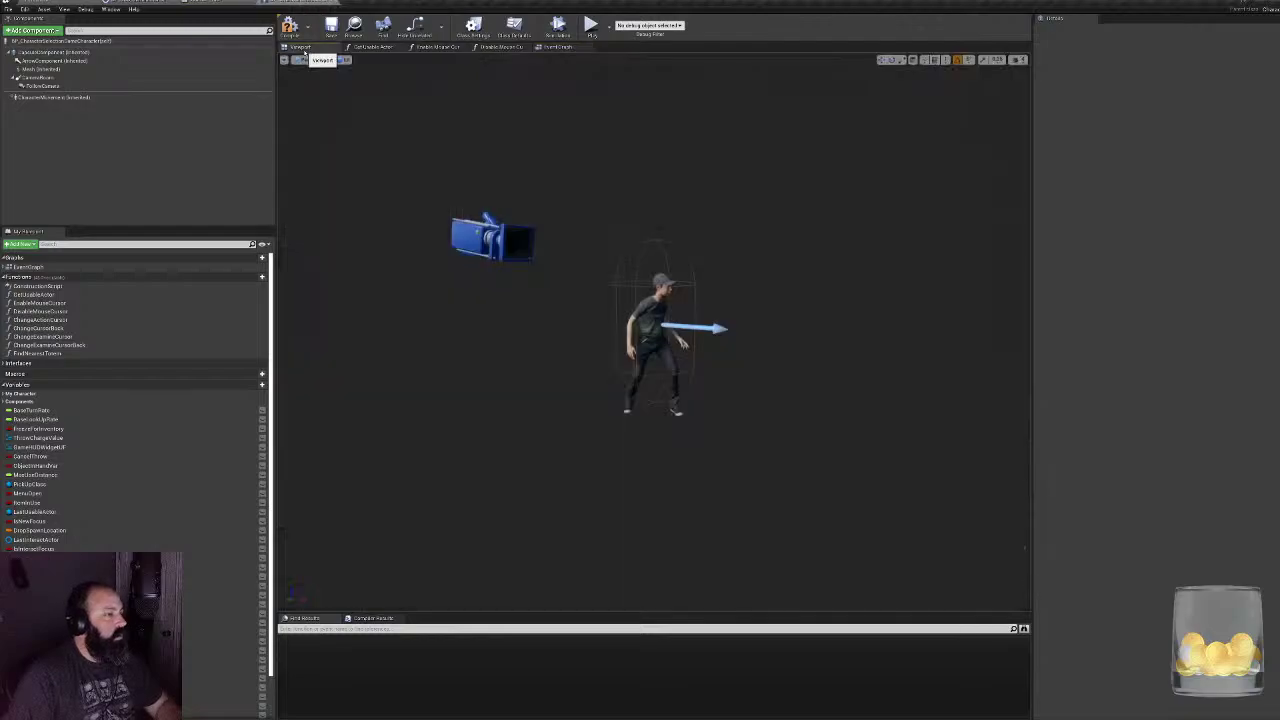
left_click(500, 47)
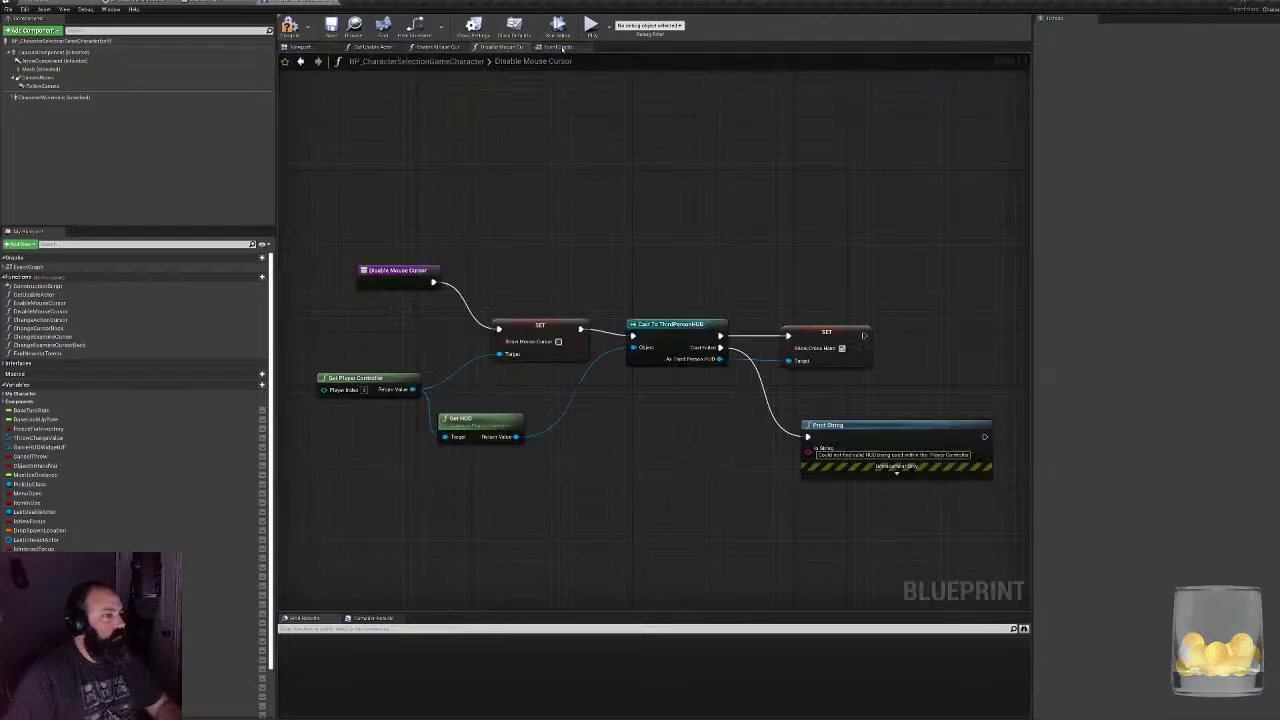
left_click(557, 47)
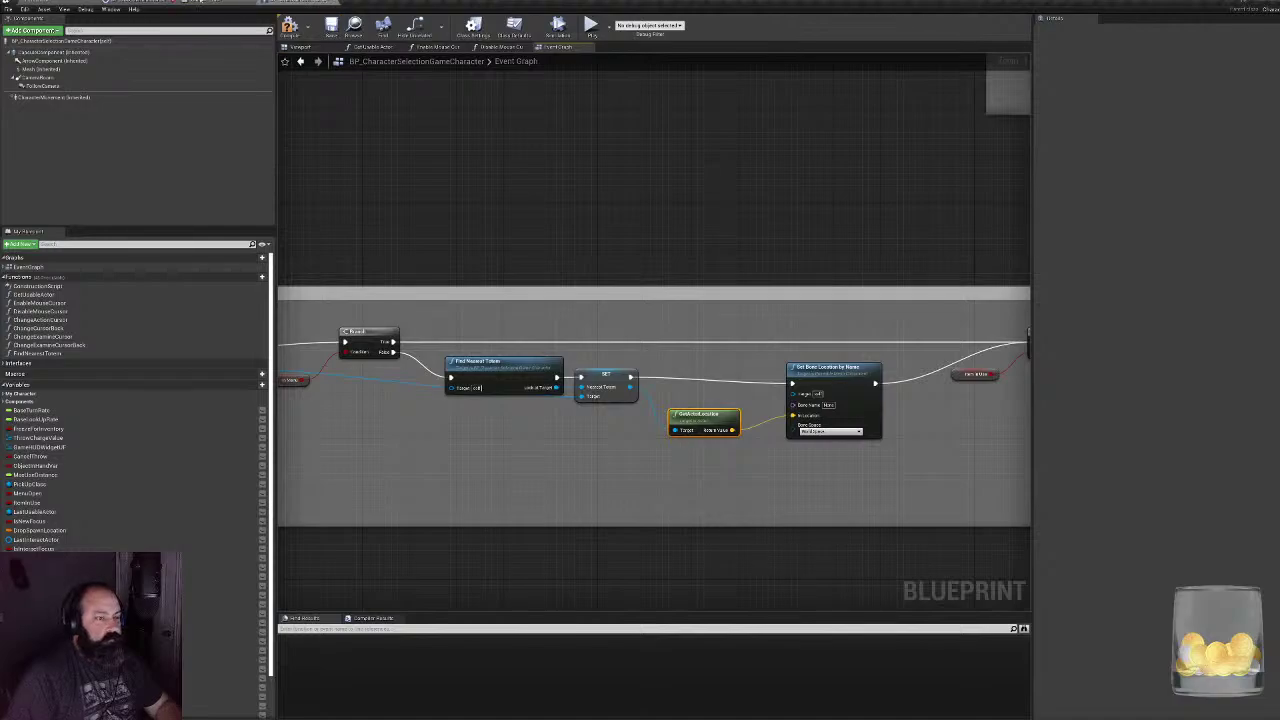
left_click(218, 3)
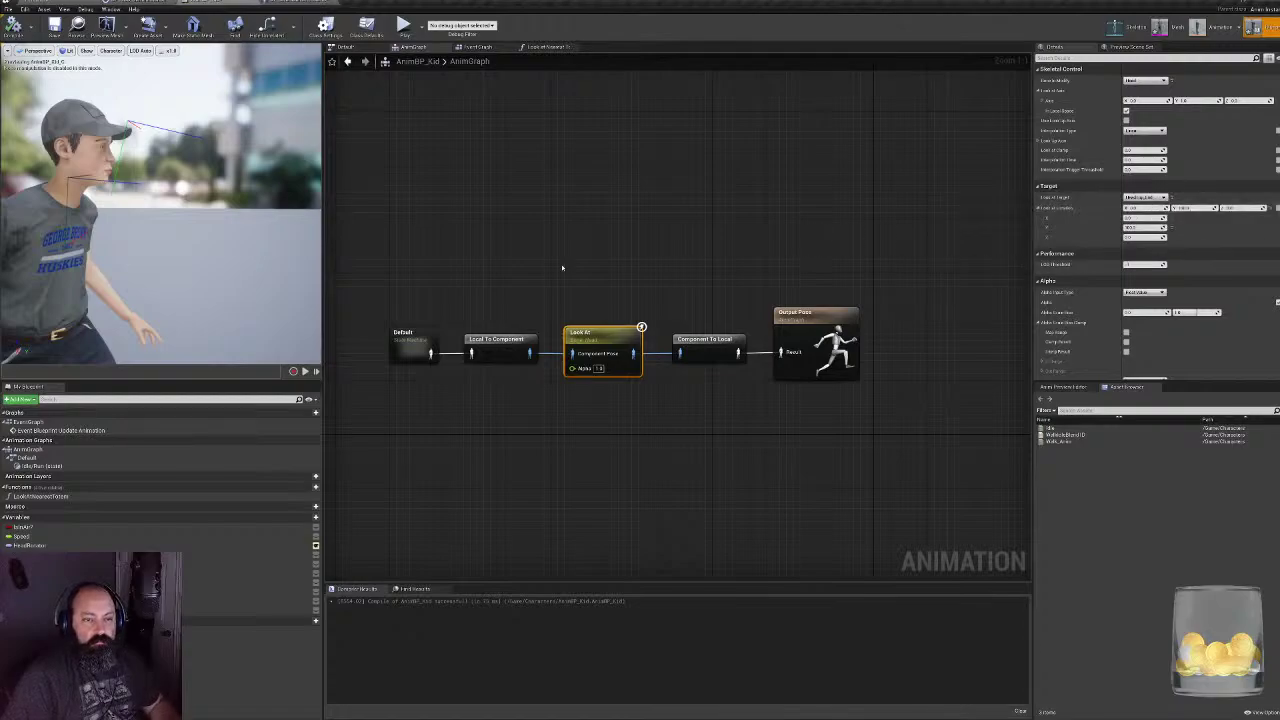
left_click(300, 3)
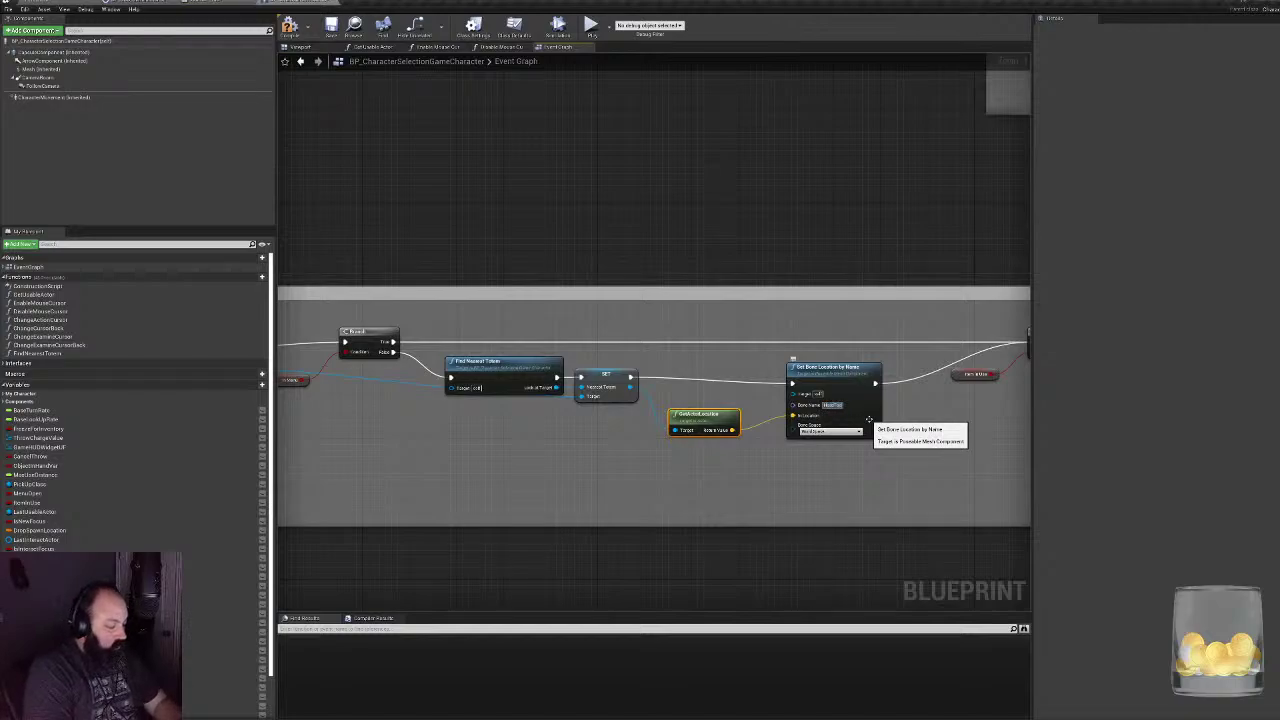
type("nd")
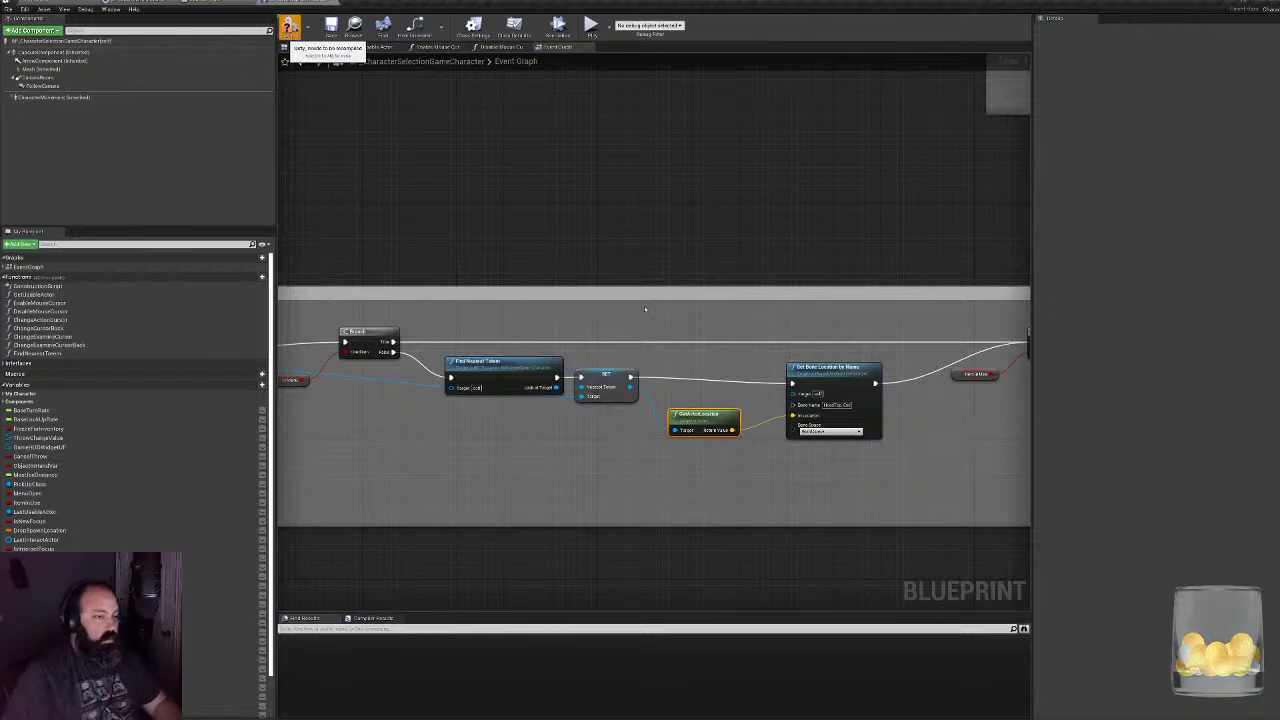
- Compile the character Blueprint, and tidy GetActorLocation and Set Bone Location by Name so they line up with the SET node
left_click(289, 25)
right_click_drag(703, 355, 604, 346)
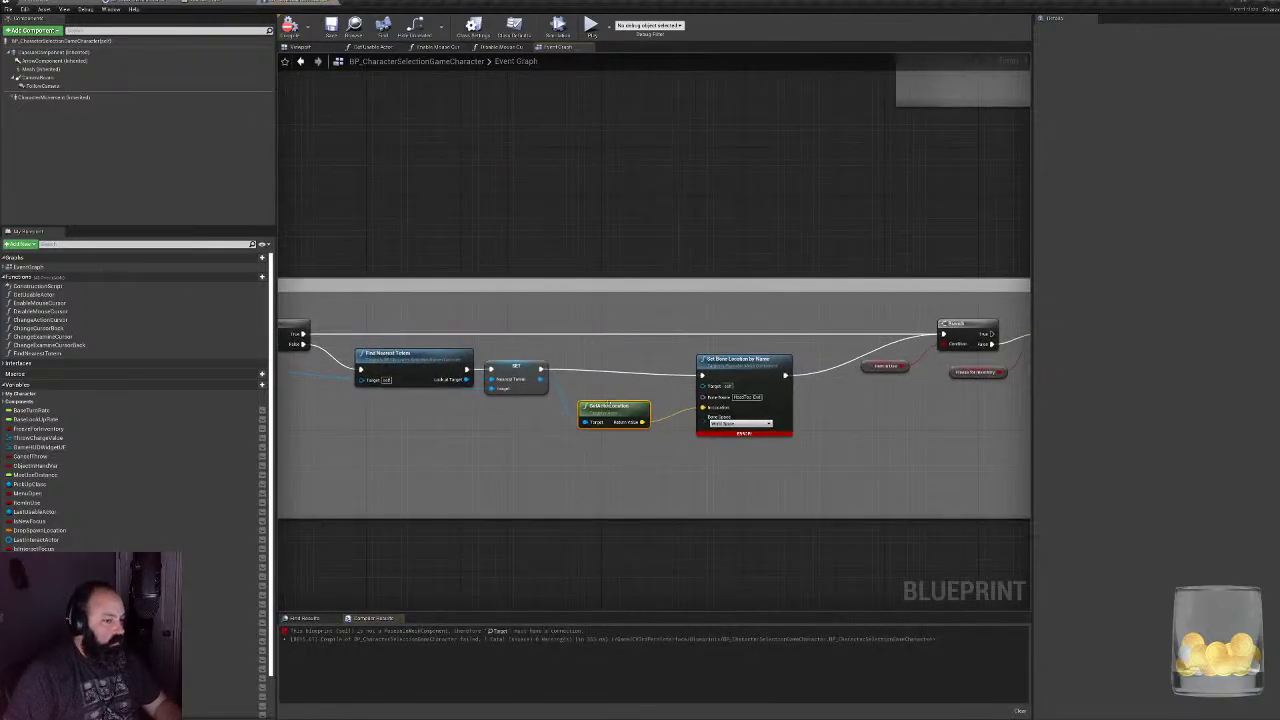
left_click_drag(609, 405, 602, 387)
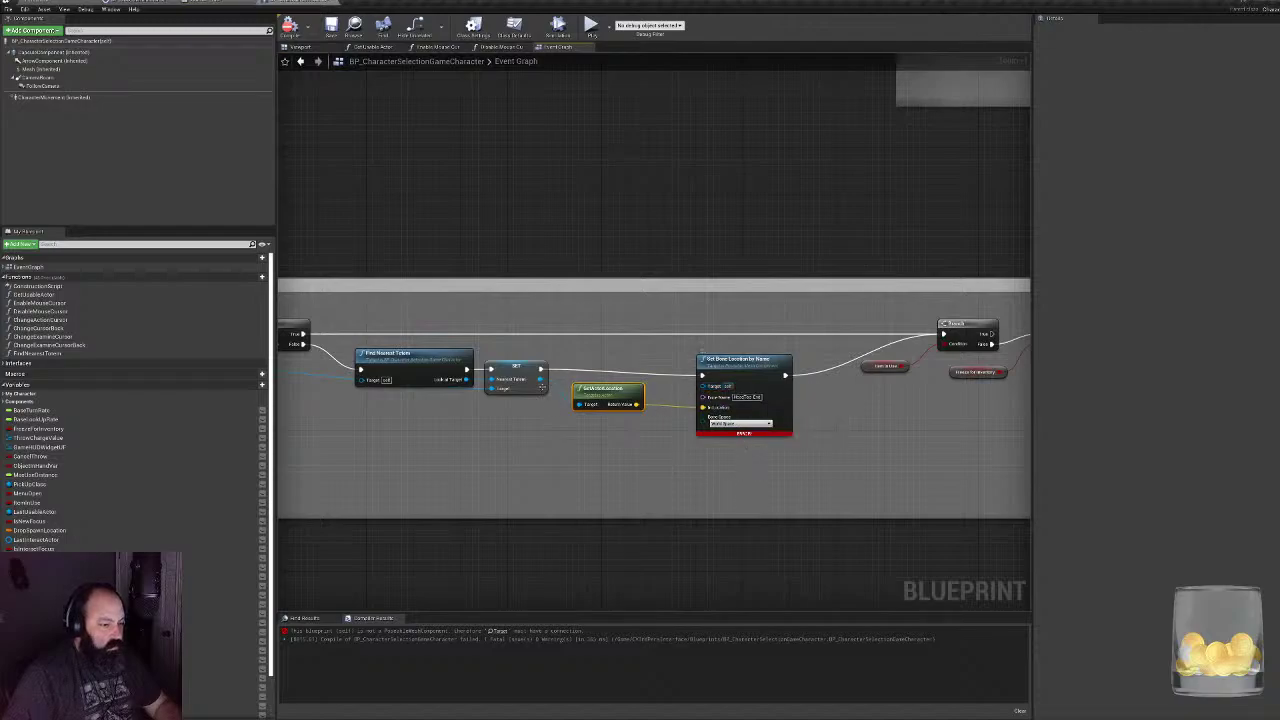
right_click_drag(521, 555, 567, 528)
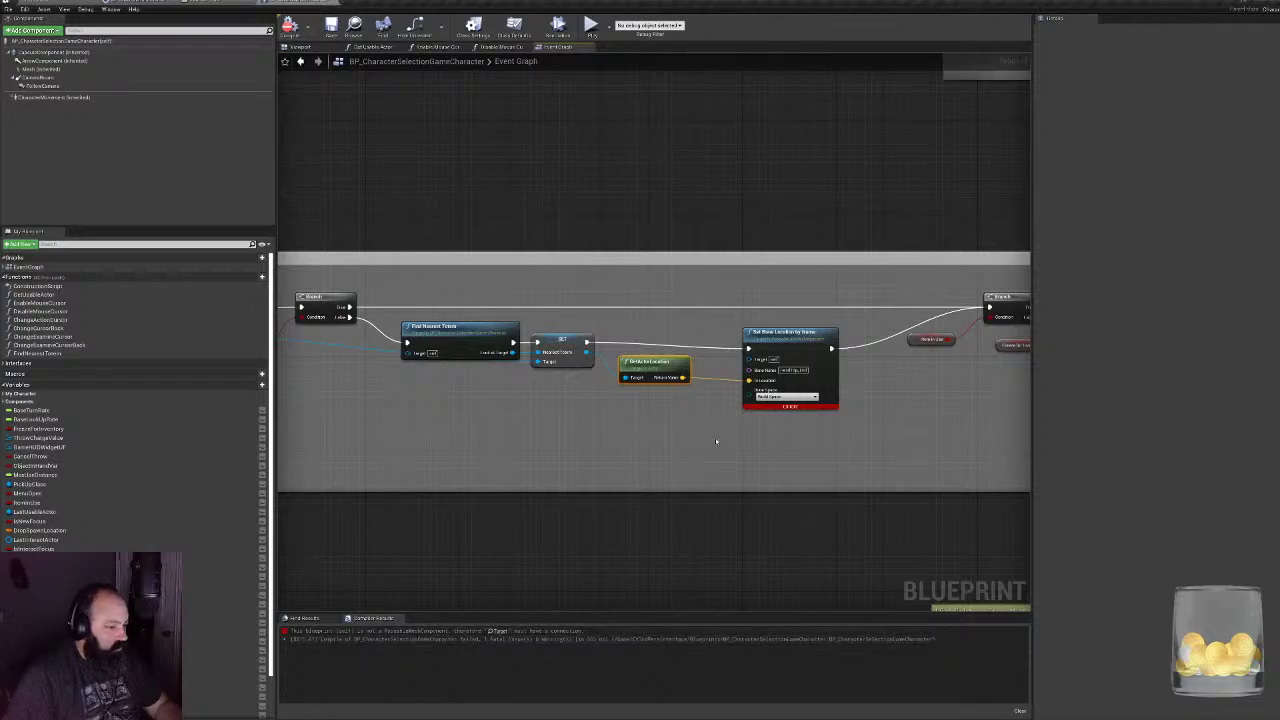
left_click_drag(805, 338, 811, 332)
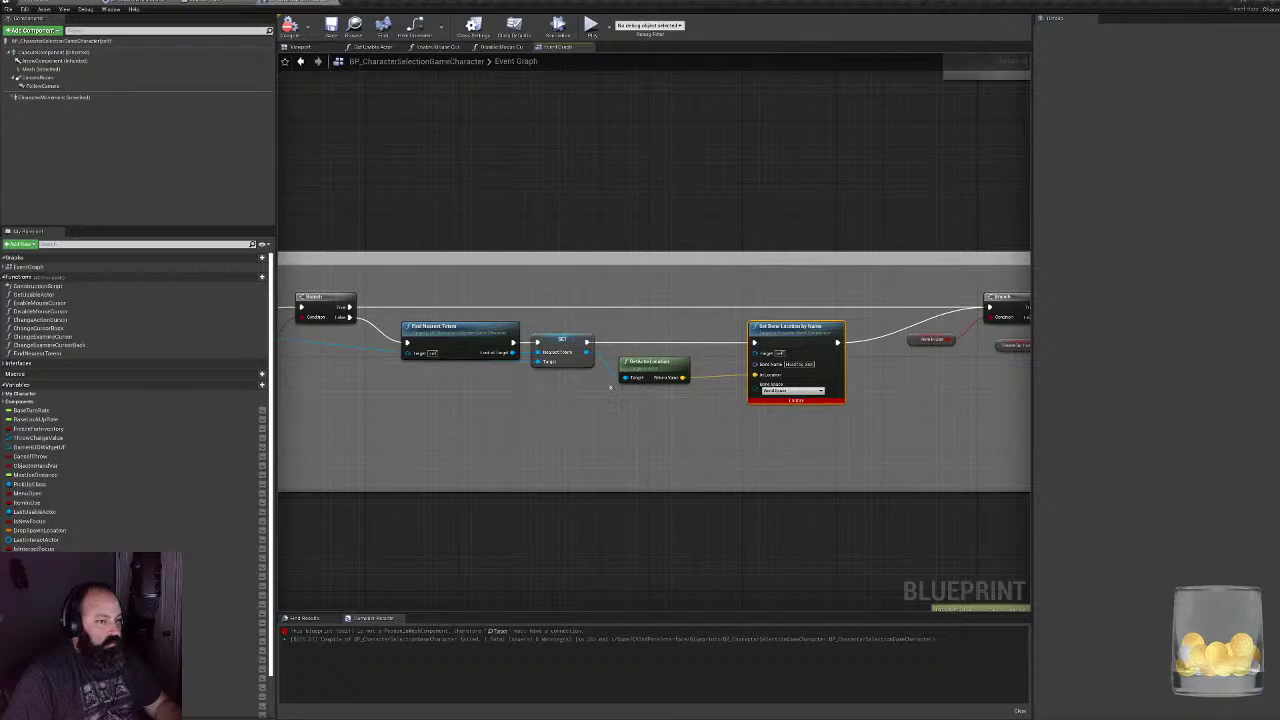
- Try wiring the SET node's Nearest Totem output to Set Bone Location by Name's Target, and shift GetActorLocation slightly lower
left_click_drag(588, 352, 757, 354)
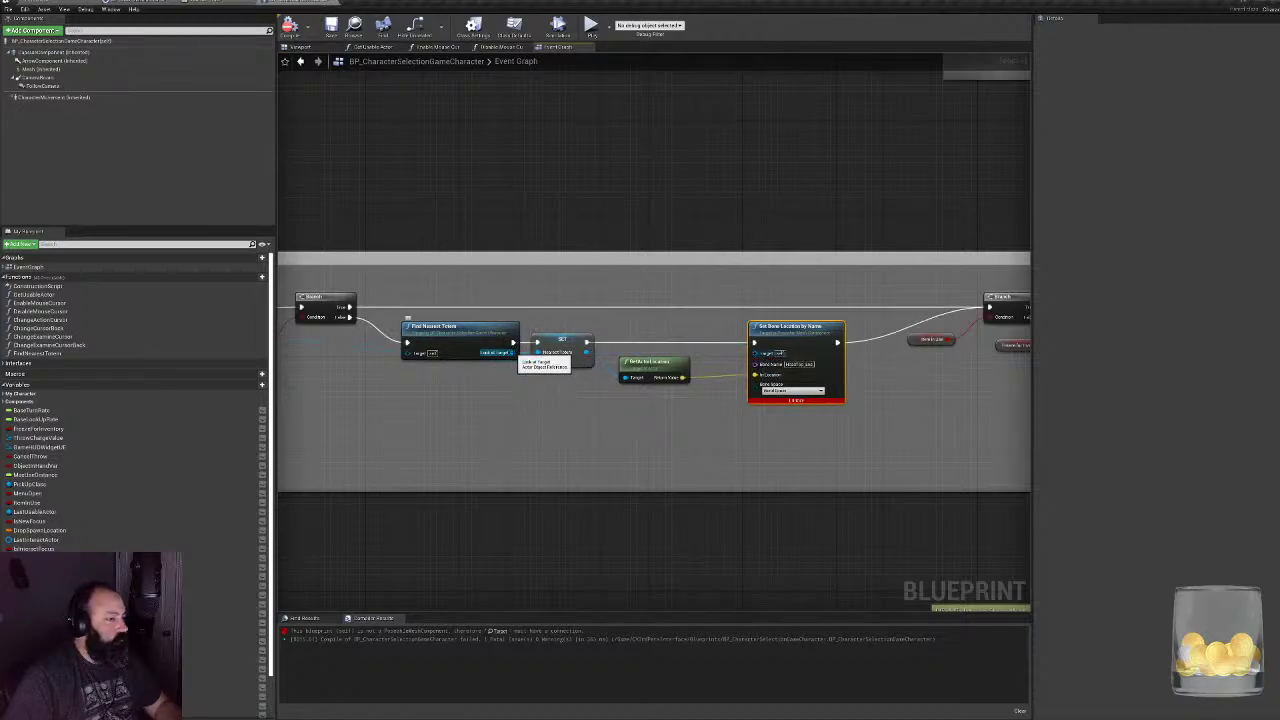
right_click_drag(457, 383, 567, 449)
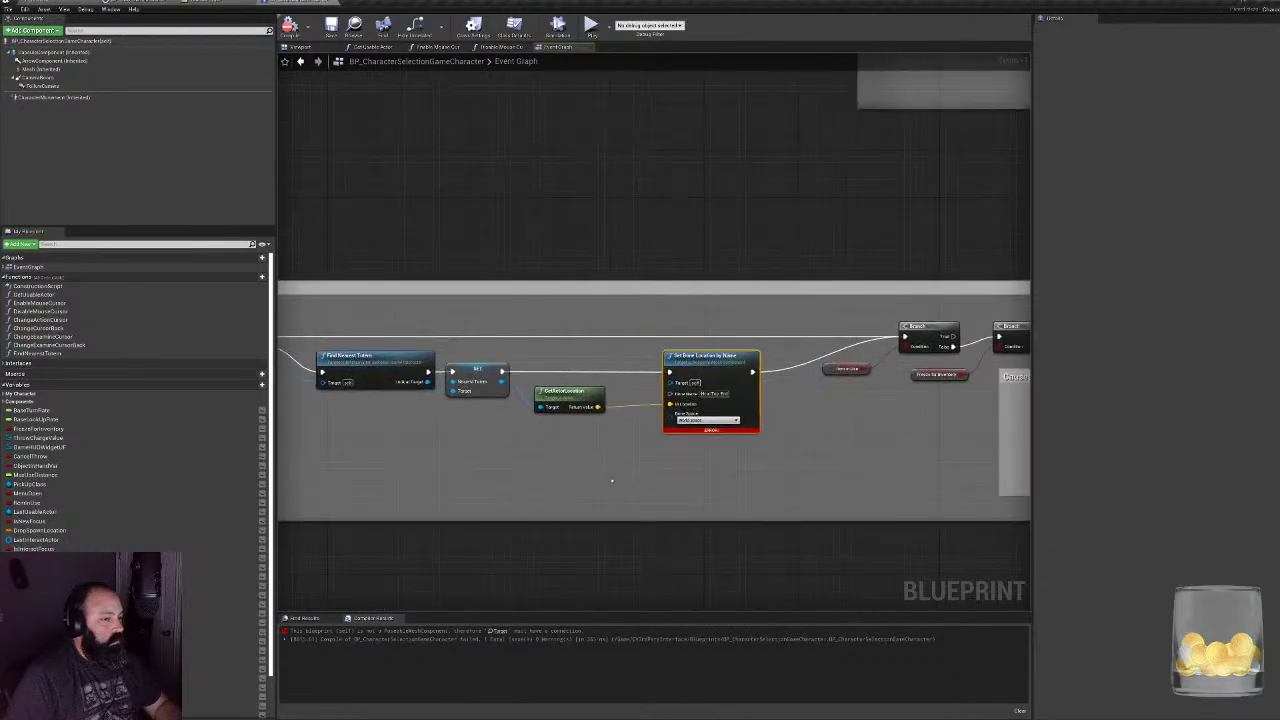
left_click_drag(570, 396, 587, 408)
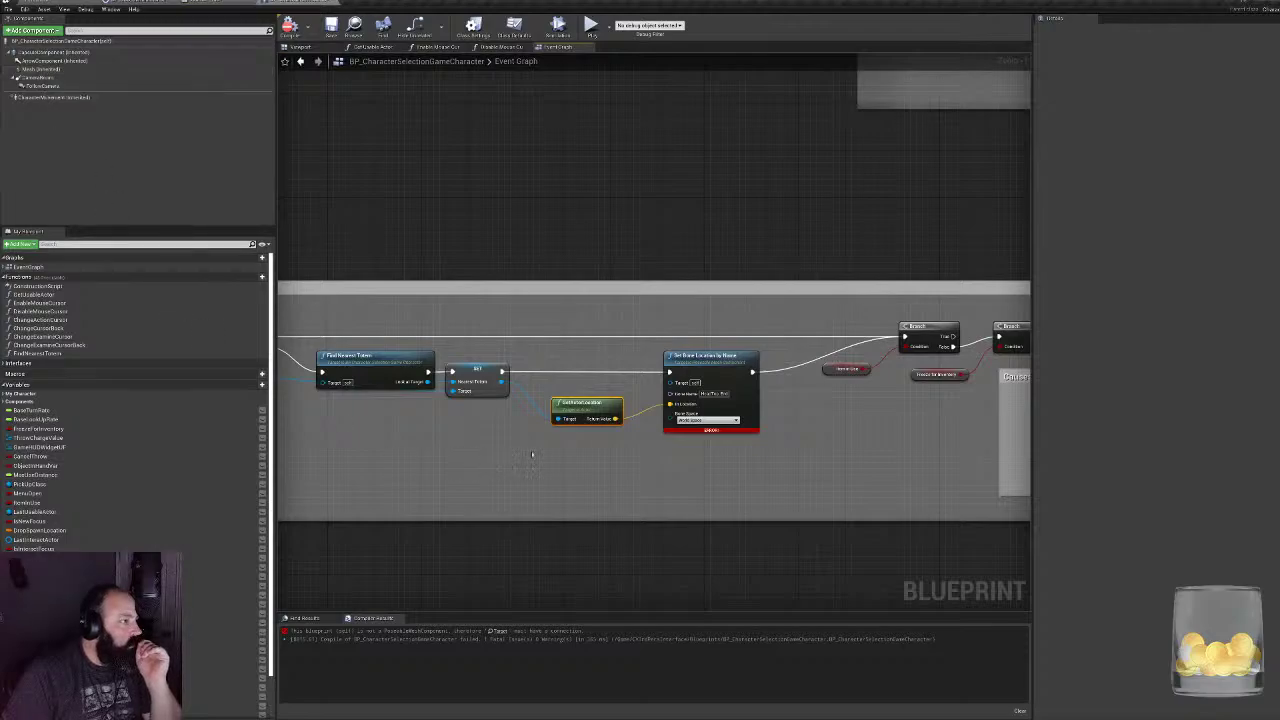
- Try a Get Player Character node as the Target of Set Bone Location by Name, and delete it
right_click(461, 422)
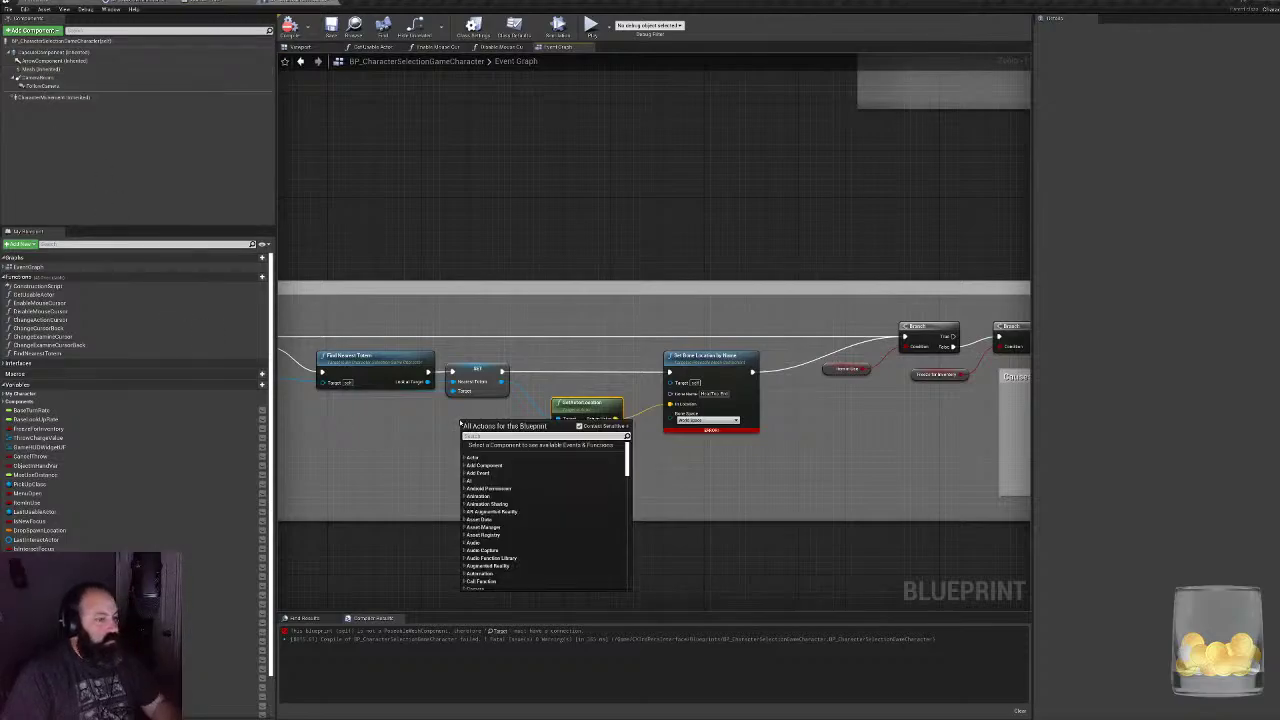
type("get player")
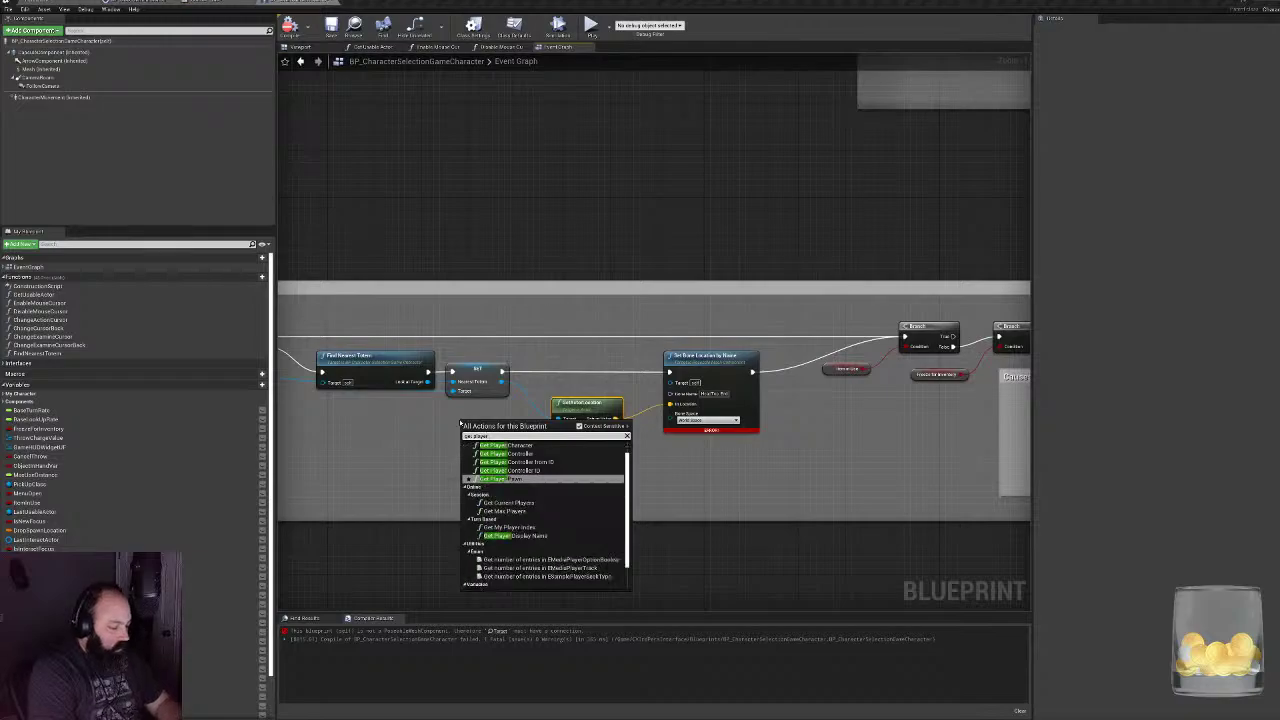
key("Up")
key("Up")
key("Up")
key("Up")
key("Return")
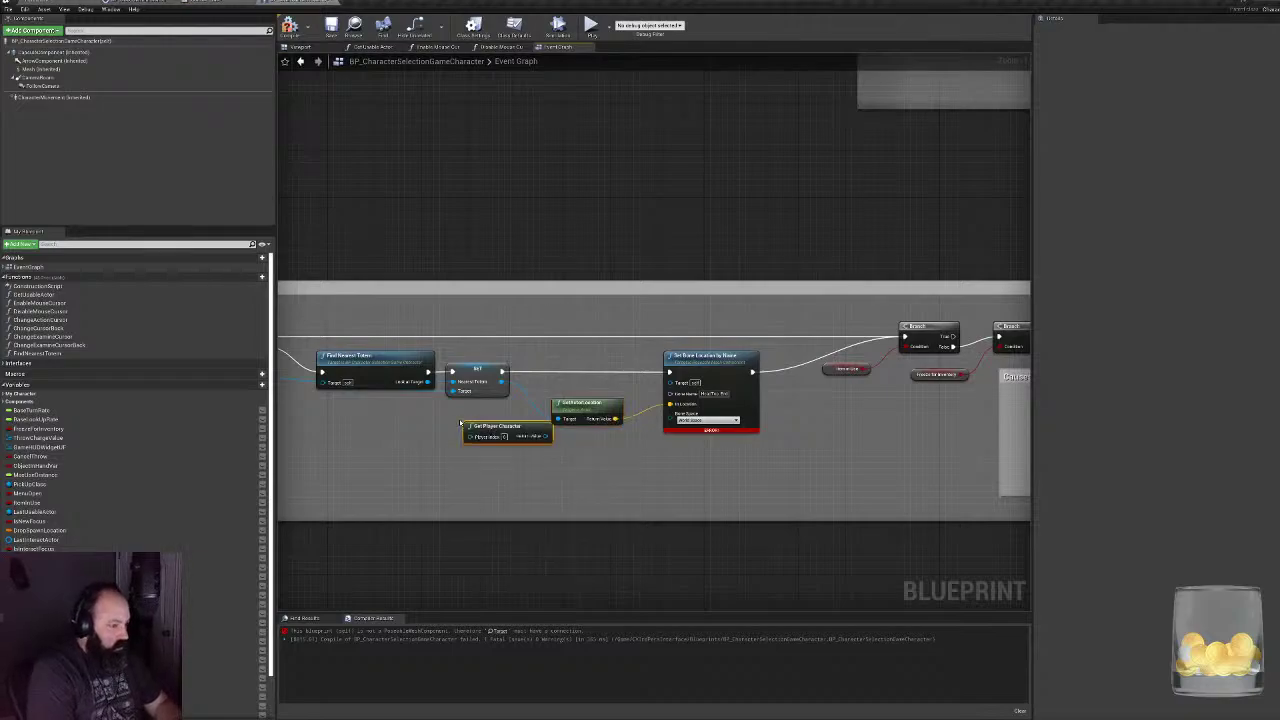
left_click_drag(545, 436, 676, 383)
key("Delete")
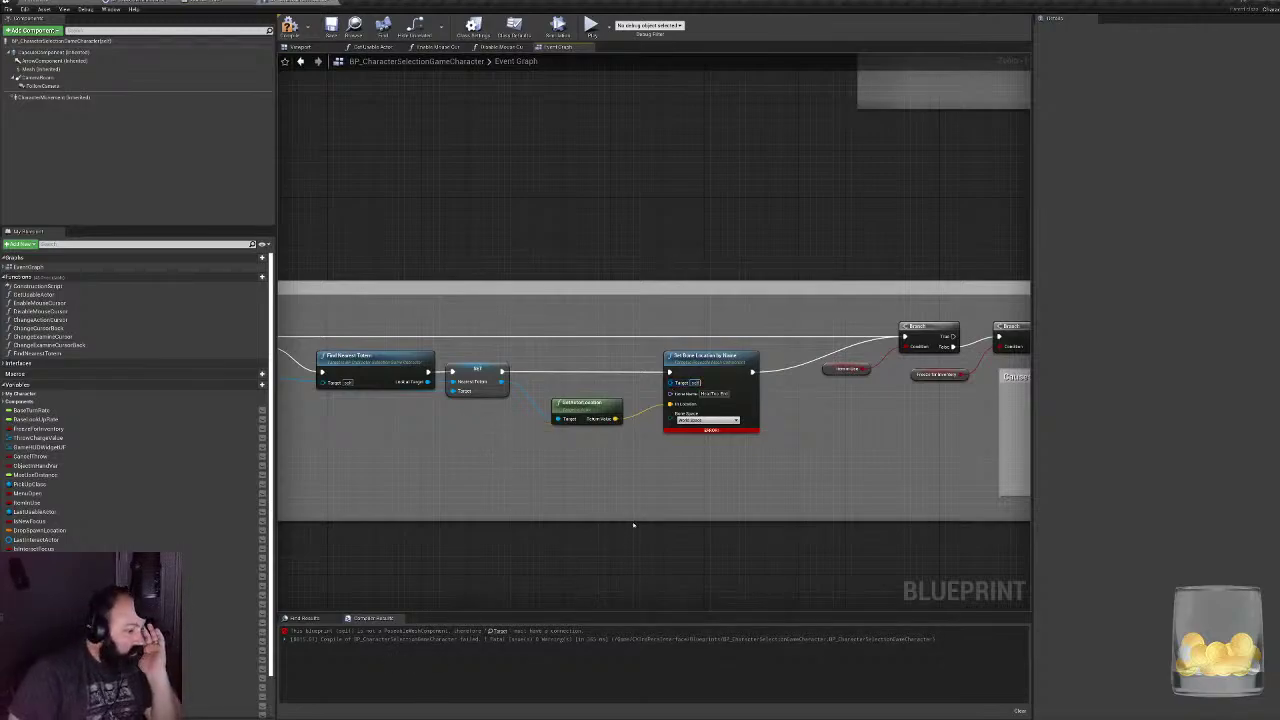
- Review the node chain from the first Branch, and move Set Bone Location by Name farther from GetActorLocation
right_click_drag(543, 477, 585, 480)
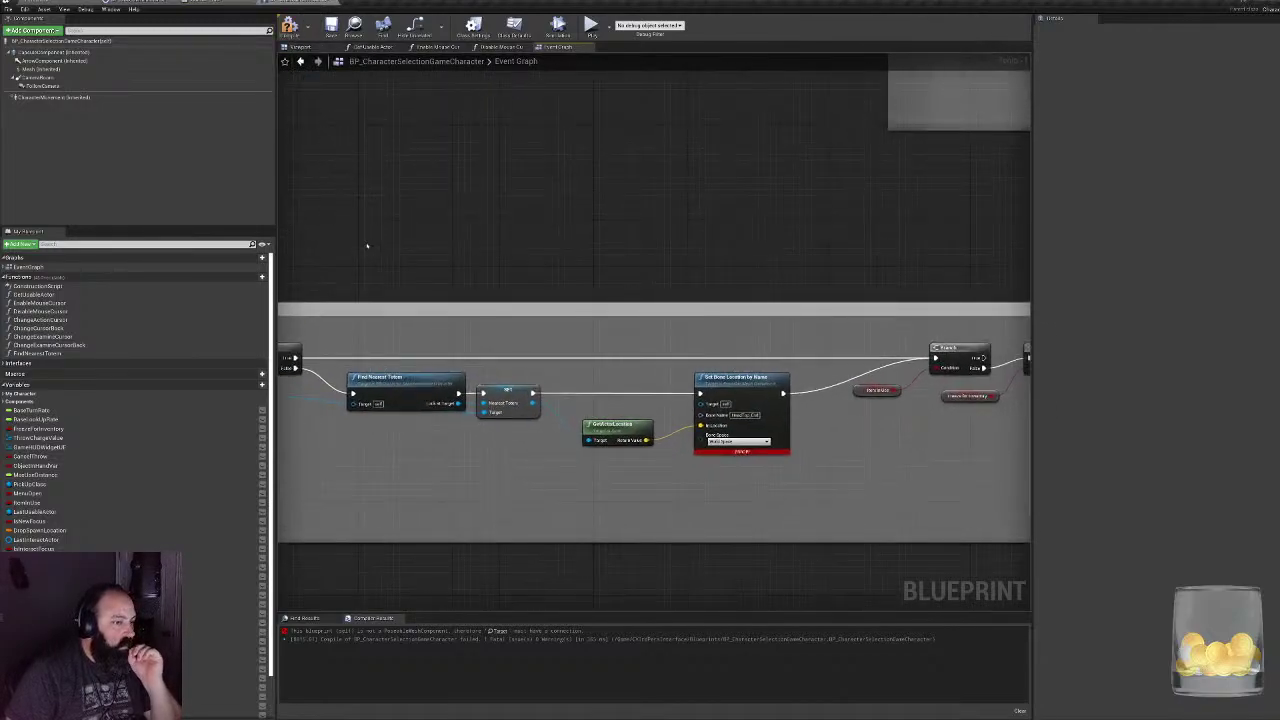
right_click_drag(393, 292, 603, 271)
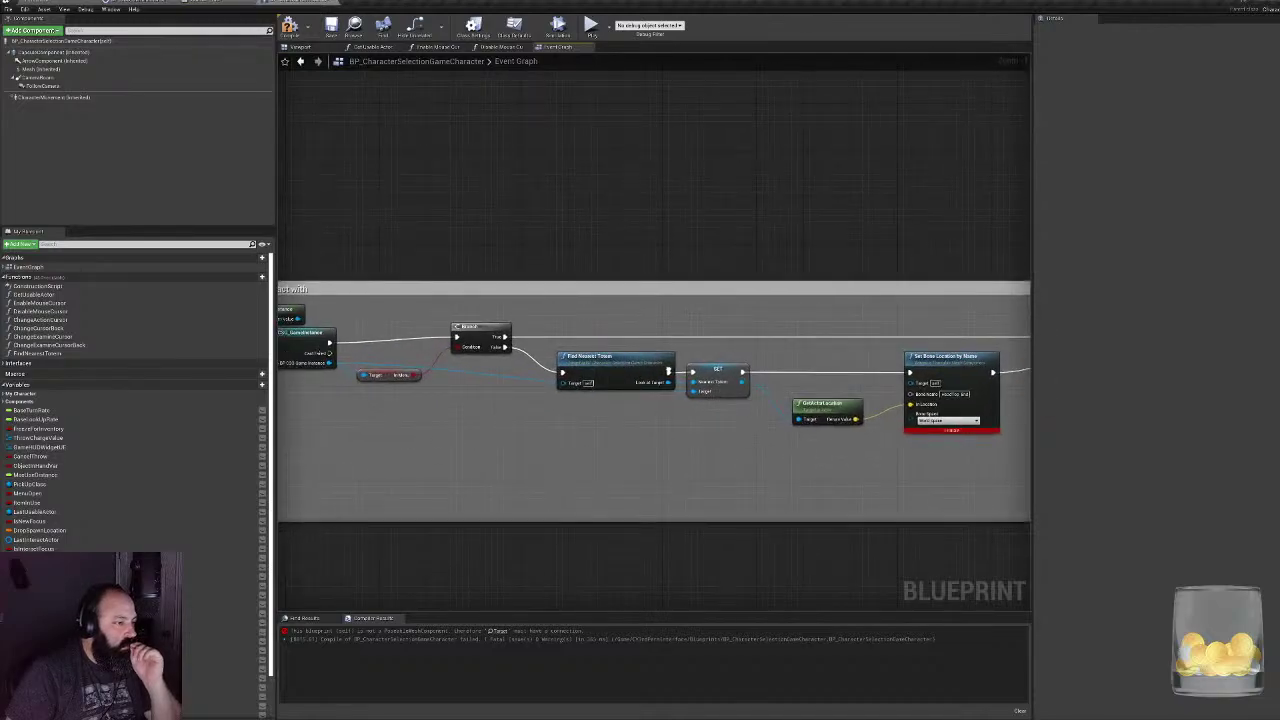
right_click_drag(668, 371, 683, 373)
right_click_drag(564, 414, 231, 446)
right_click_drag(566, 484, 504, 527)
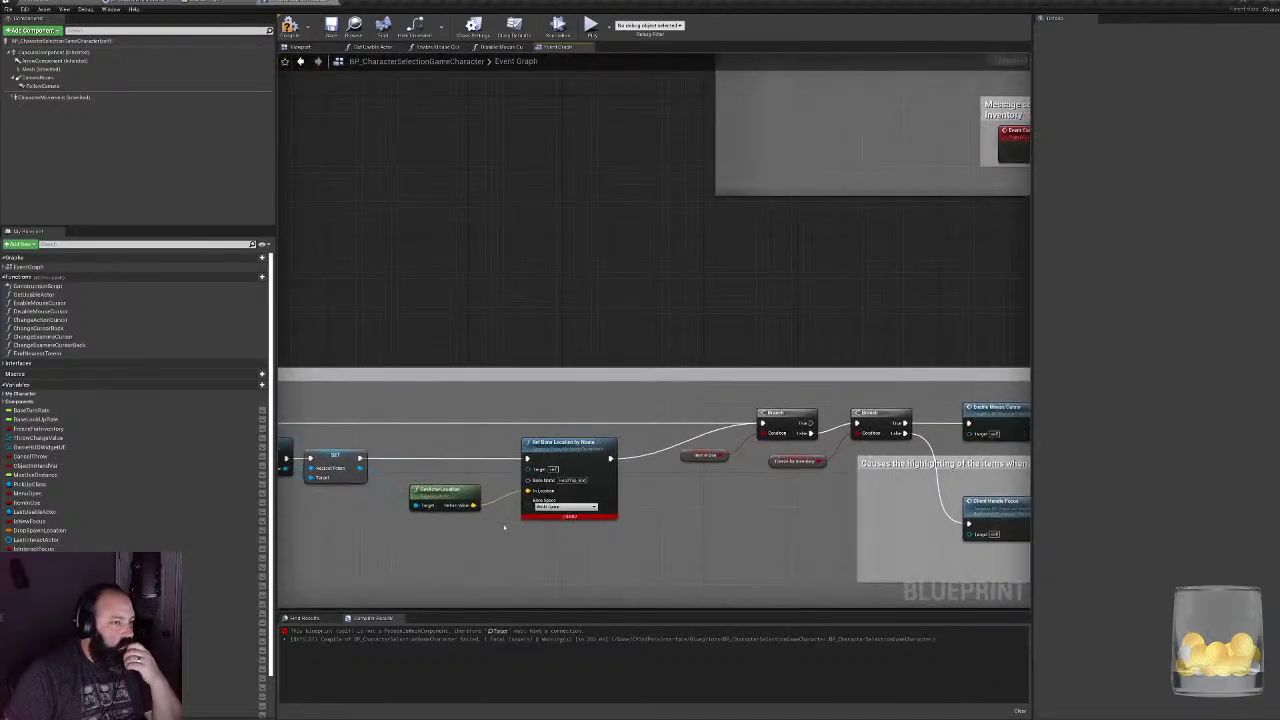
left_click_drag(573, 463, 609, 465)
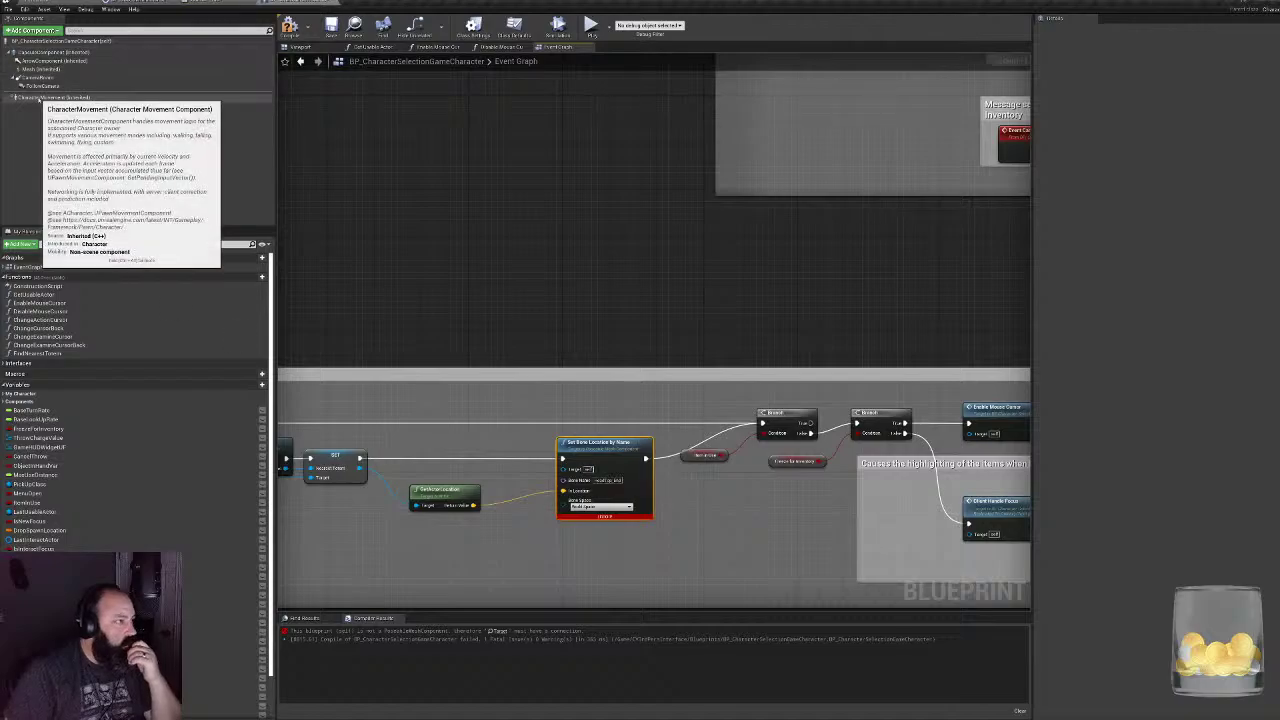
- Try using the inherited Mesh component as the Target of Set Bone Location by Name, and delete its reference node
left_click(40, 69)
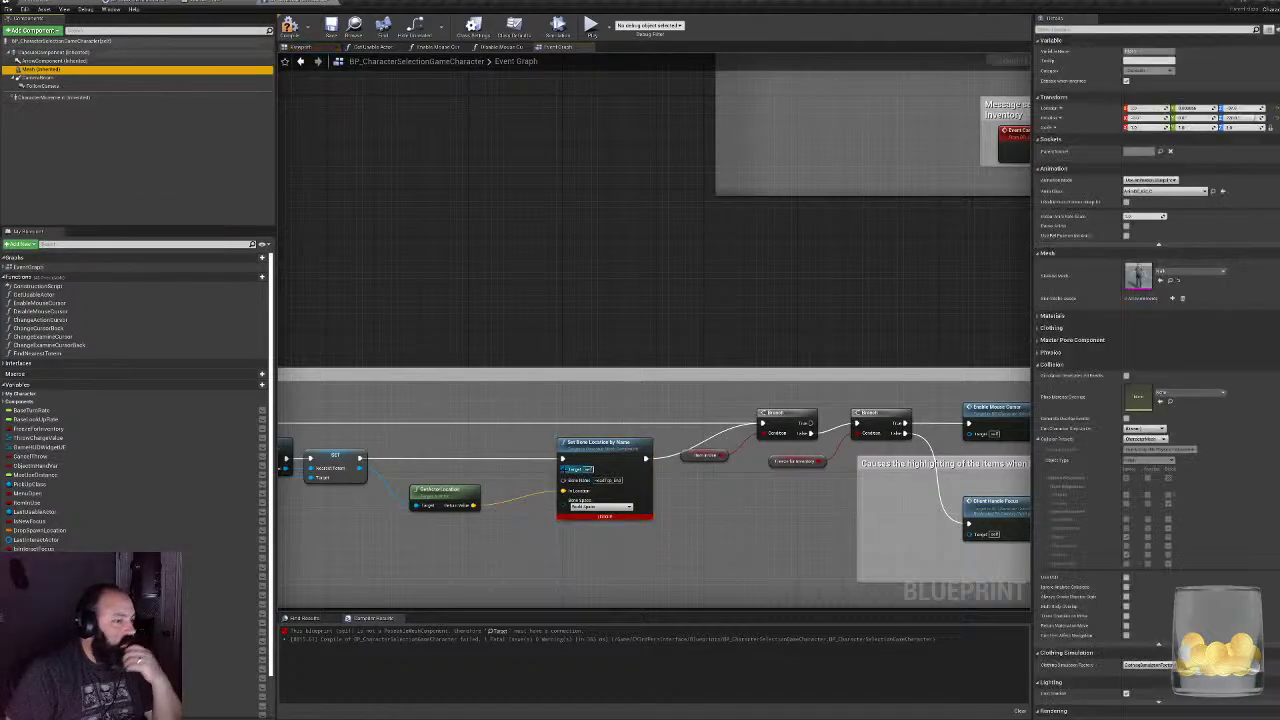
left_click_drag(40, 69, 564, 469)
key("Delete")
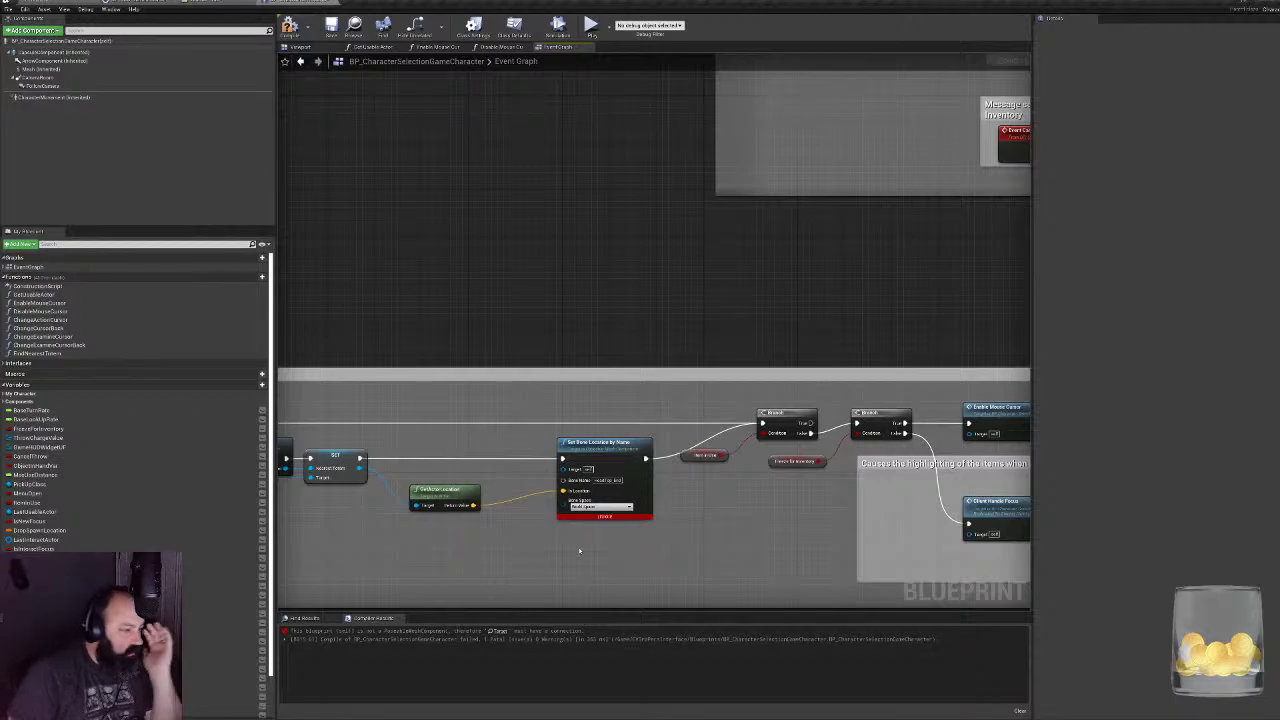
- Recompile the Blueprint and check which target type Set Bone Location by Name requires
right_click_drag(537, 489, 647, 436)
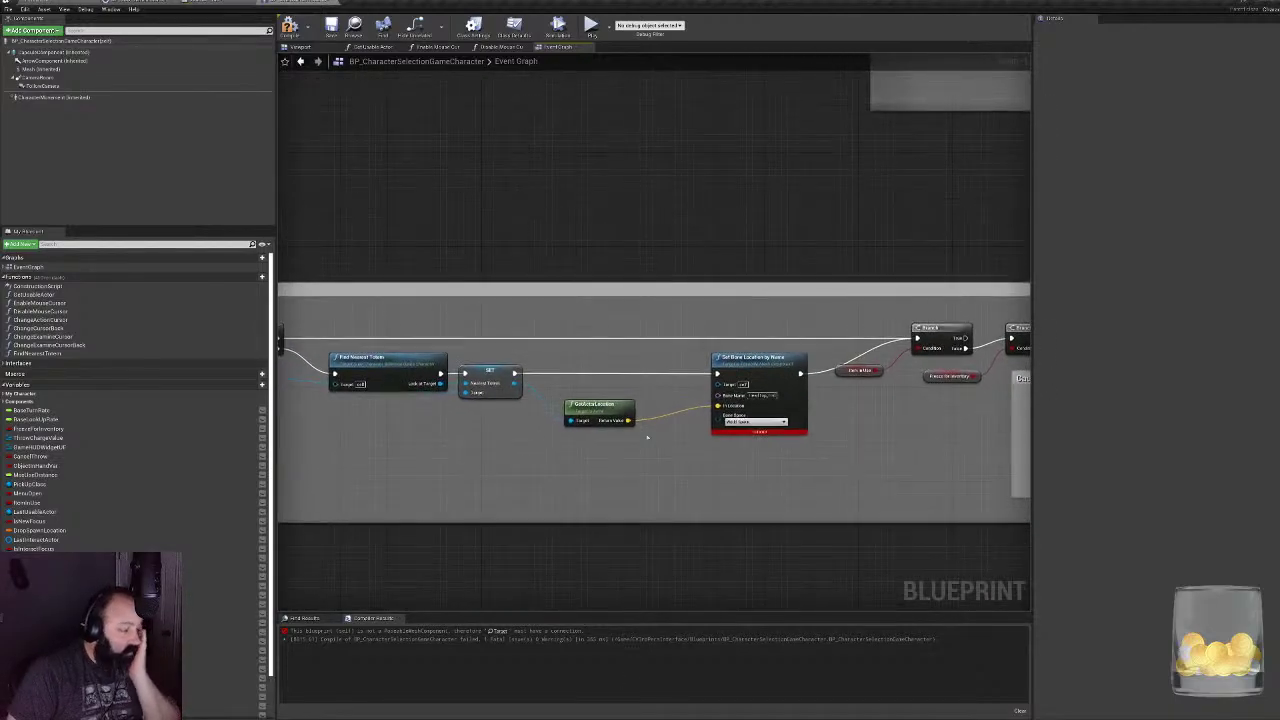
left_click(289, 25)
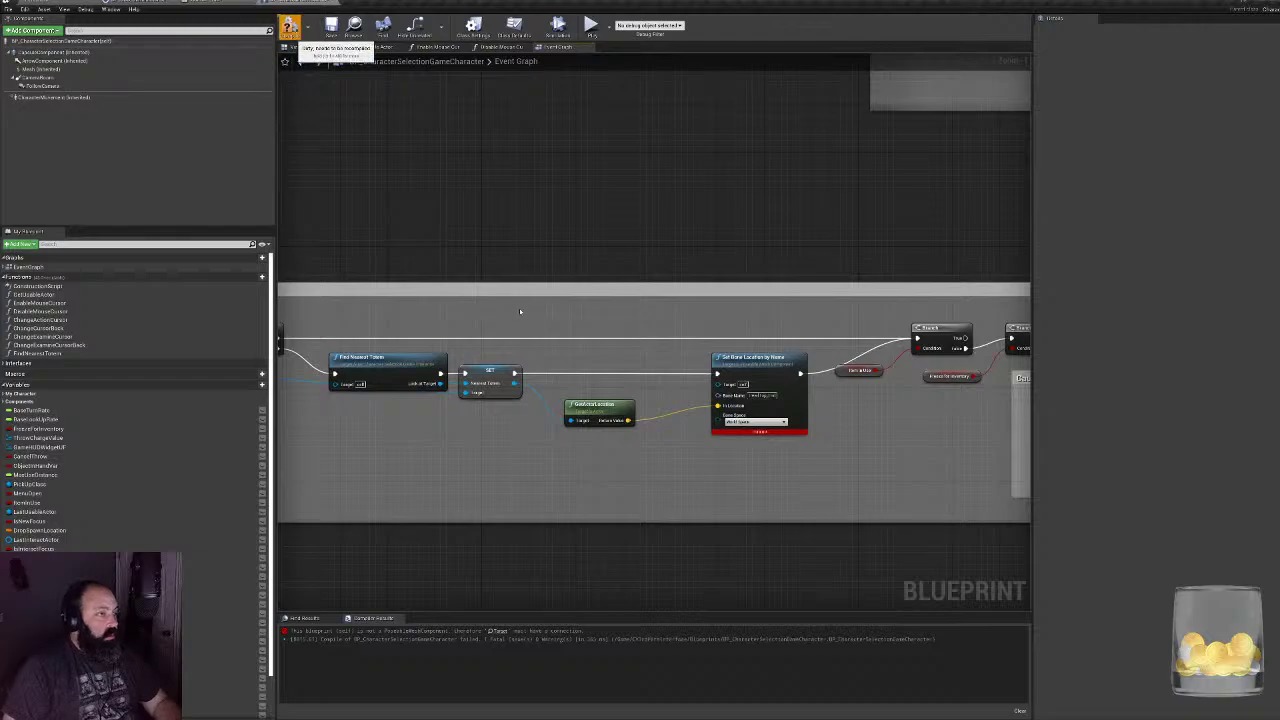
left_click(718, 352)
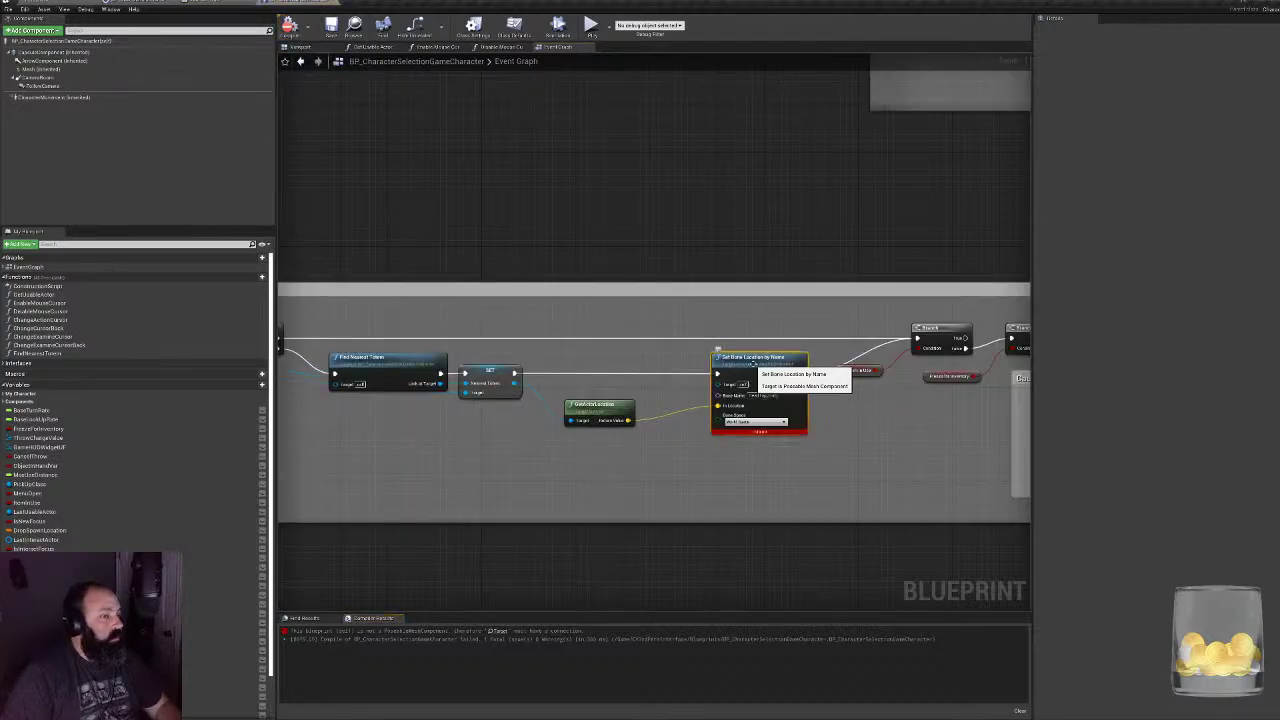
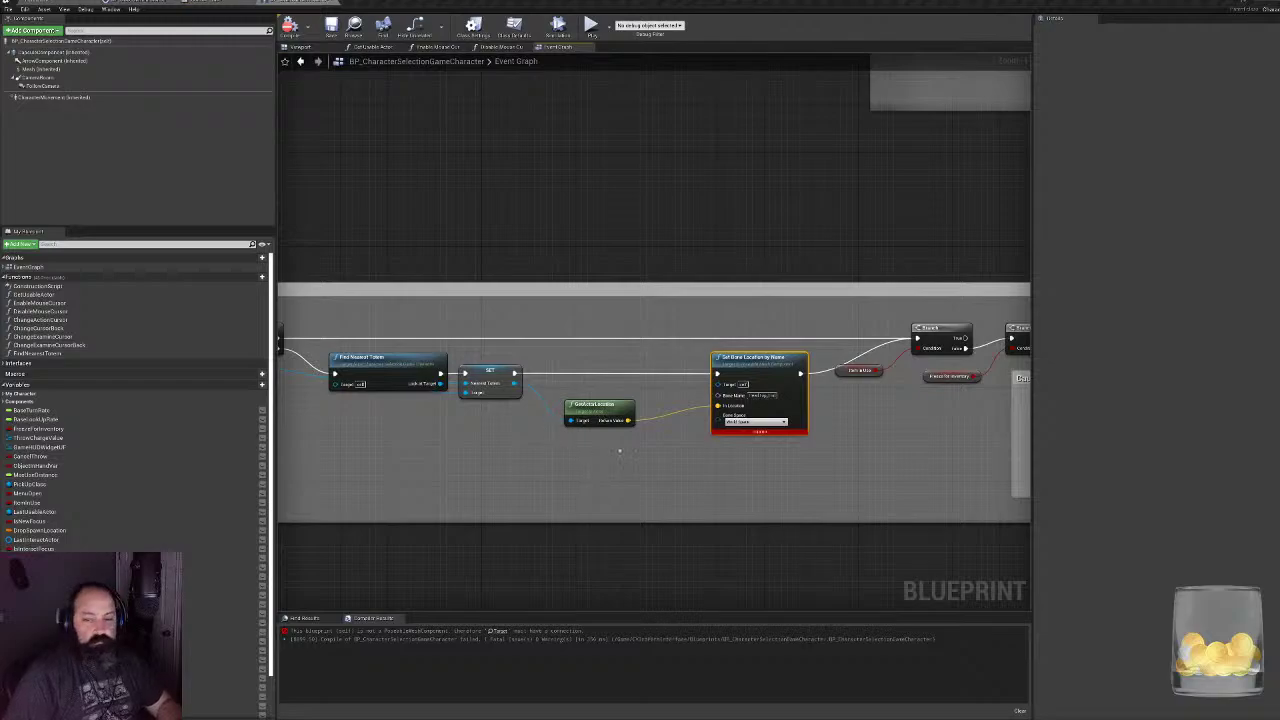
right_click(506, 460)
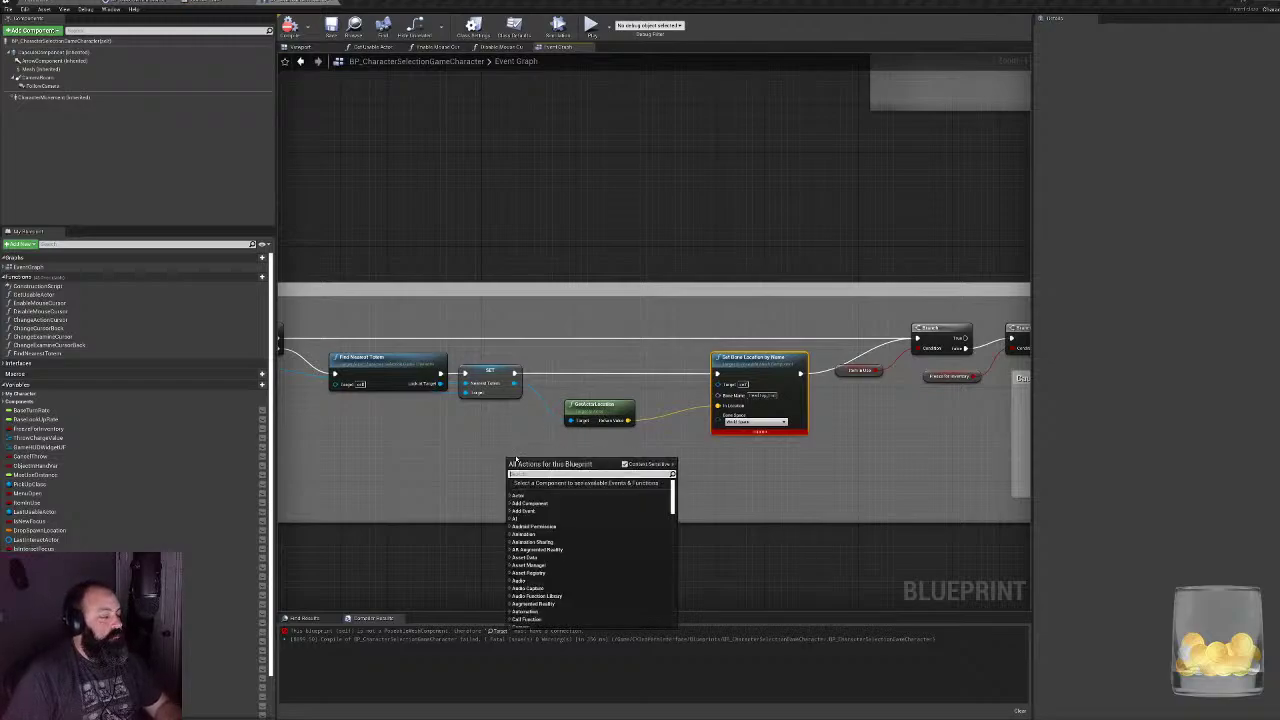
left_click(490, 447)
type("ctt")
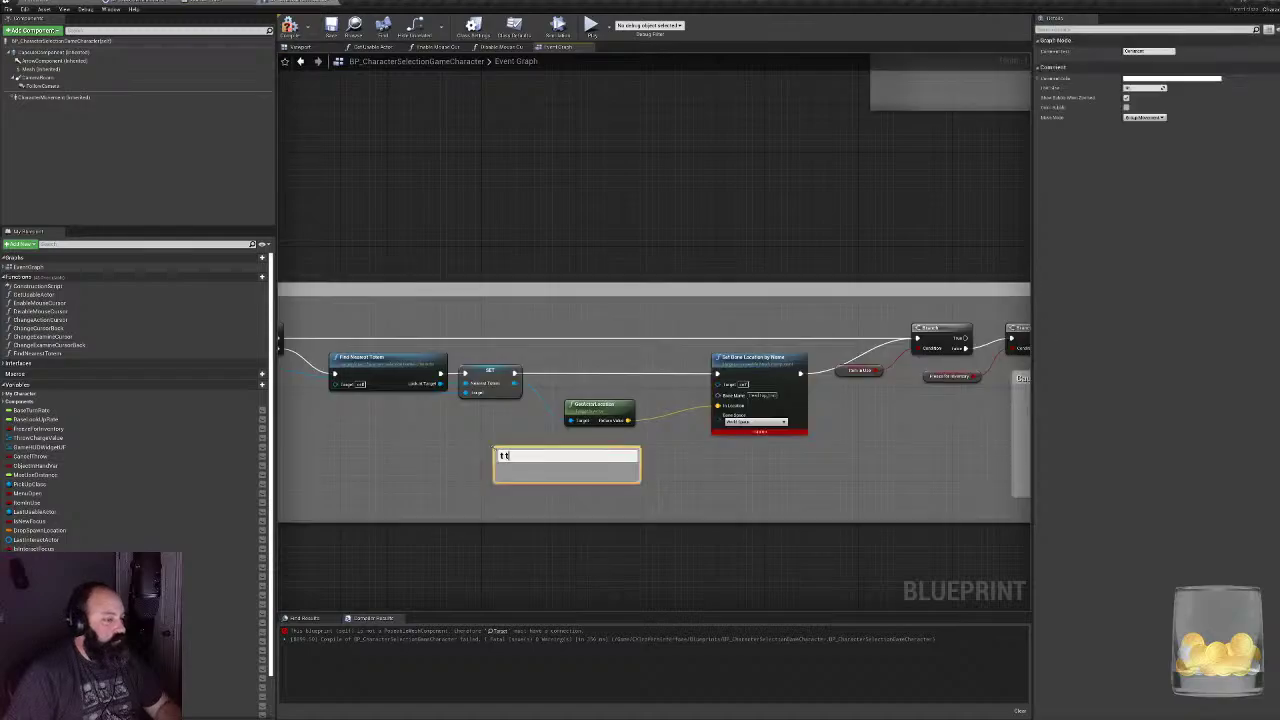
type("o")
key("BackSpace")
key("BackSpace")
key("BackSpace")
key("BackSpace")
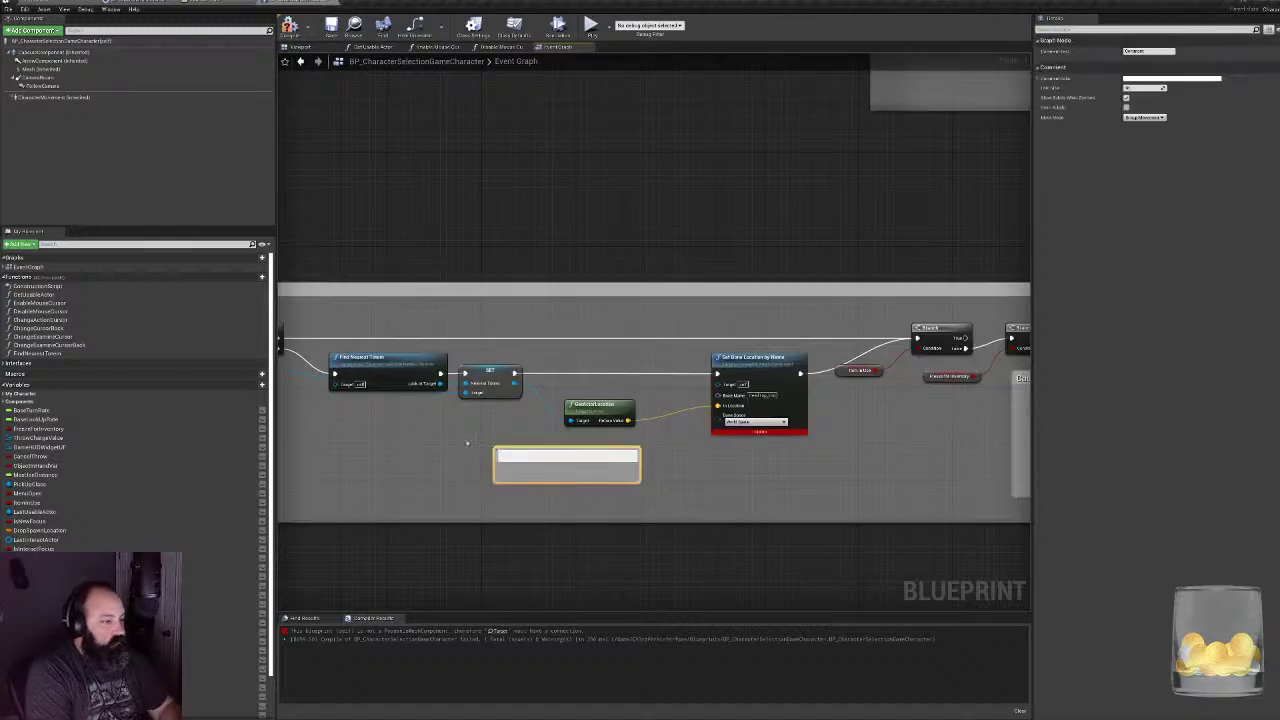
left_click(510, 455)
key("Delete")
- Add a Cast To AnimBP_Kid node in the empty area below GetActorLocation
right_click(510, 460)
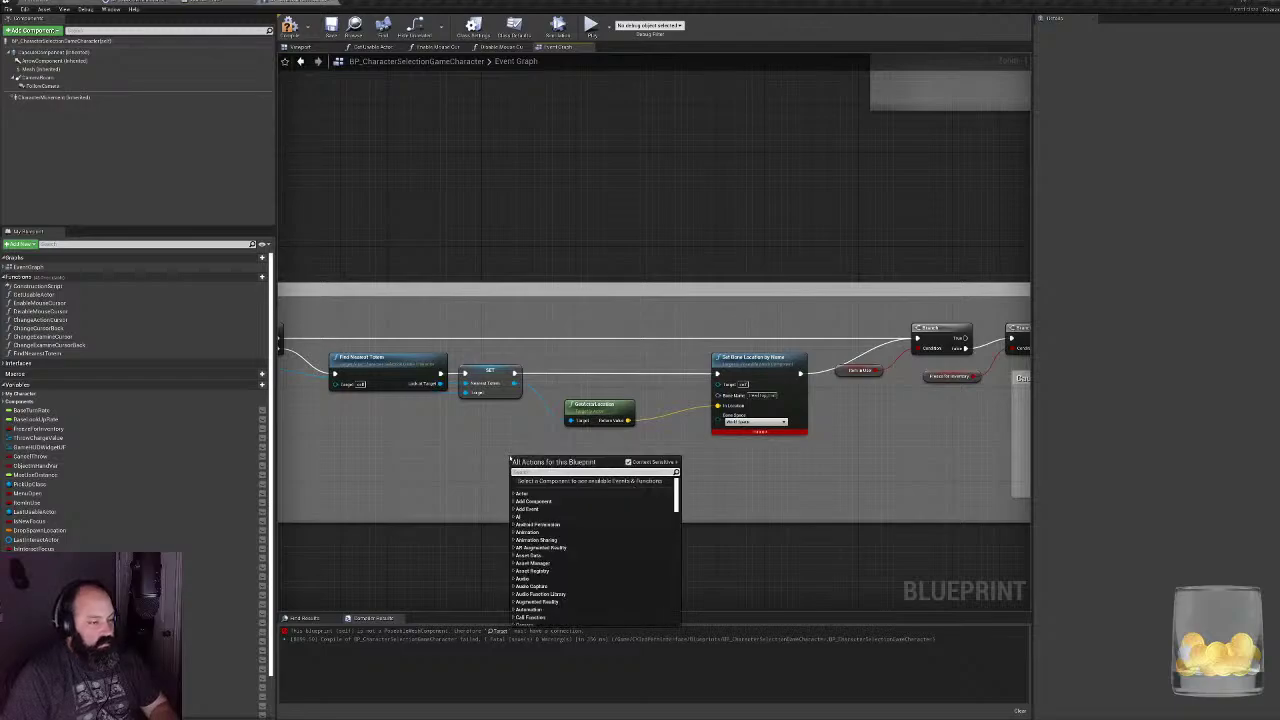
type("toi to")
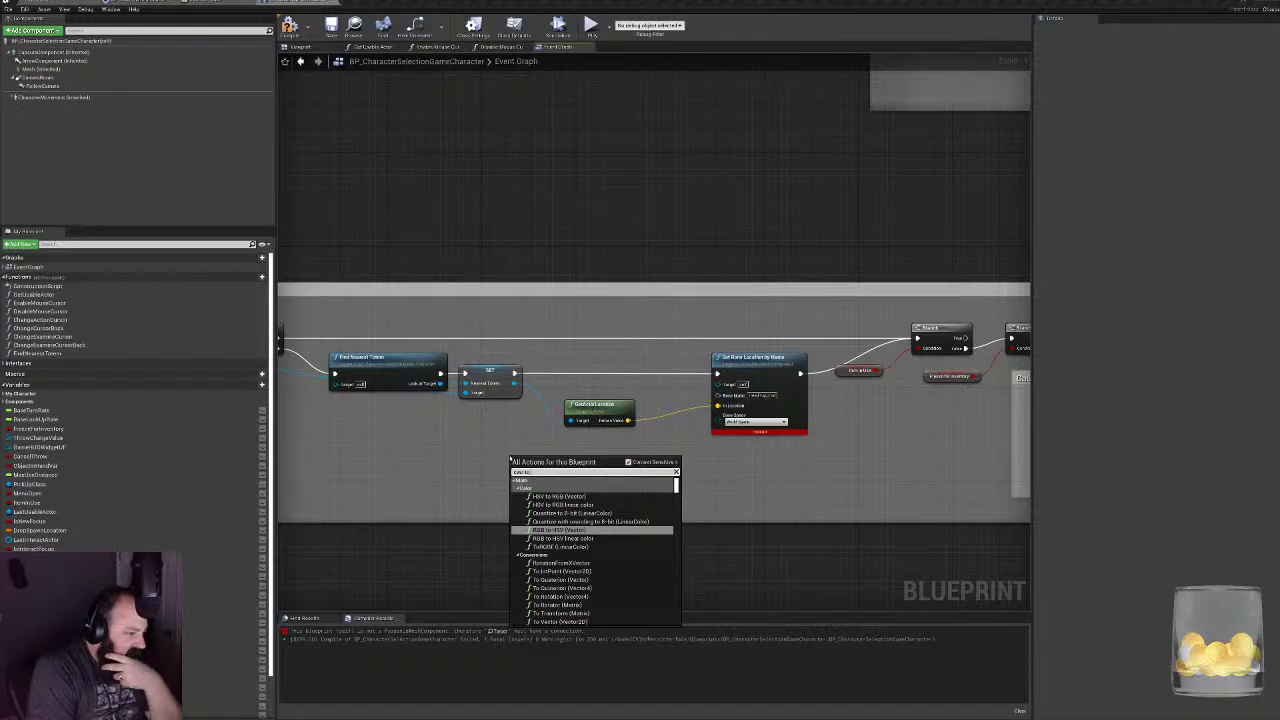
type("walk")
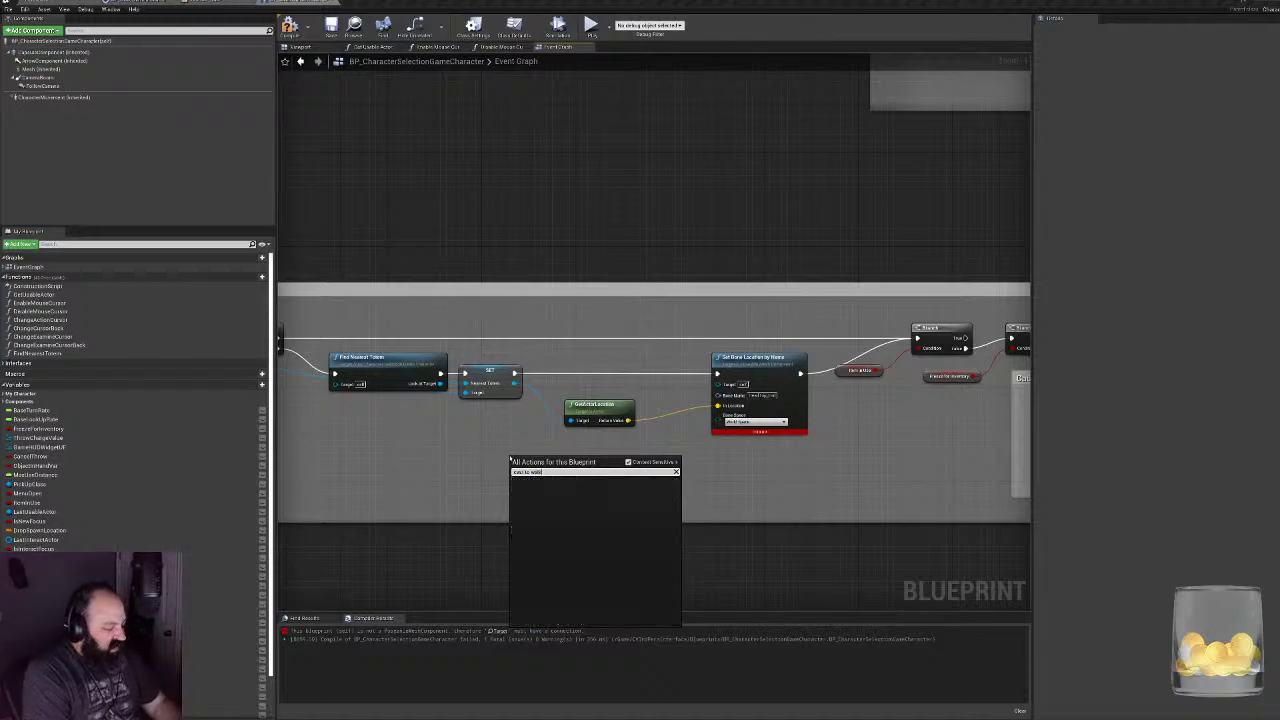
key("BackSpace")
key("BackSpace")
key("BackSpace")
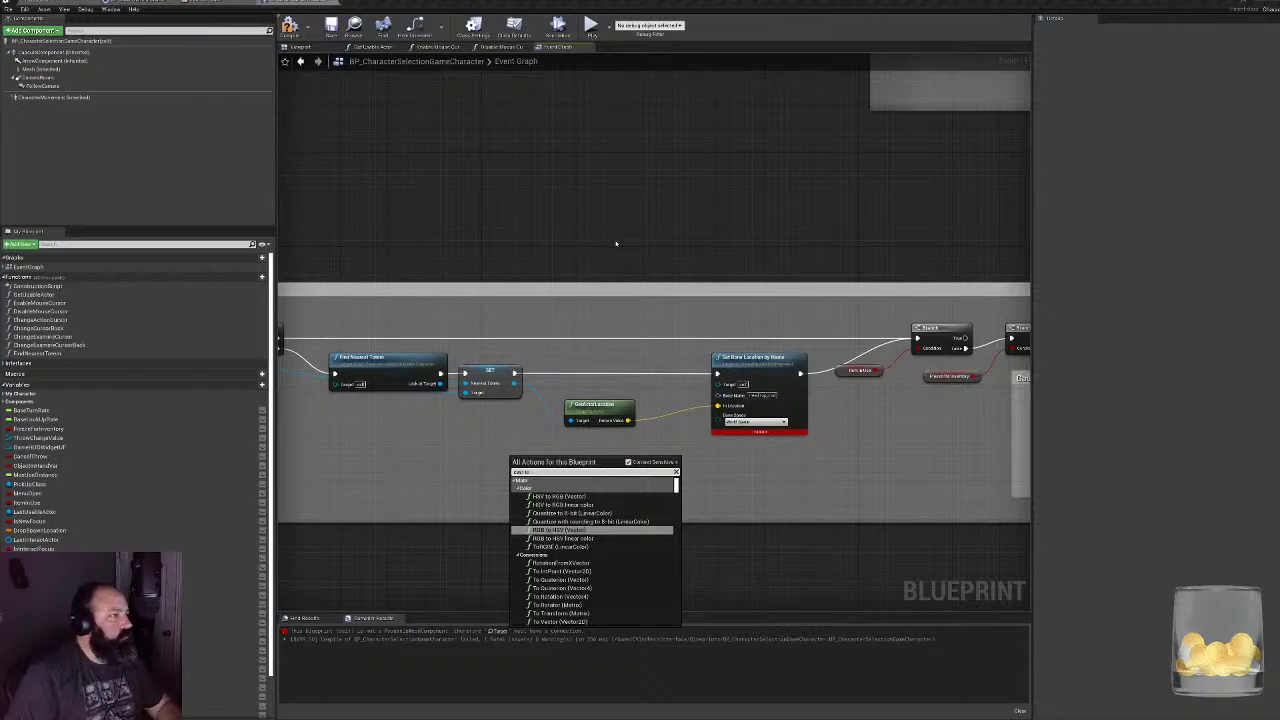
type("anim")
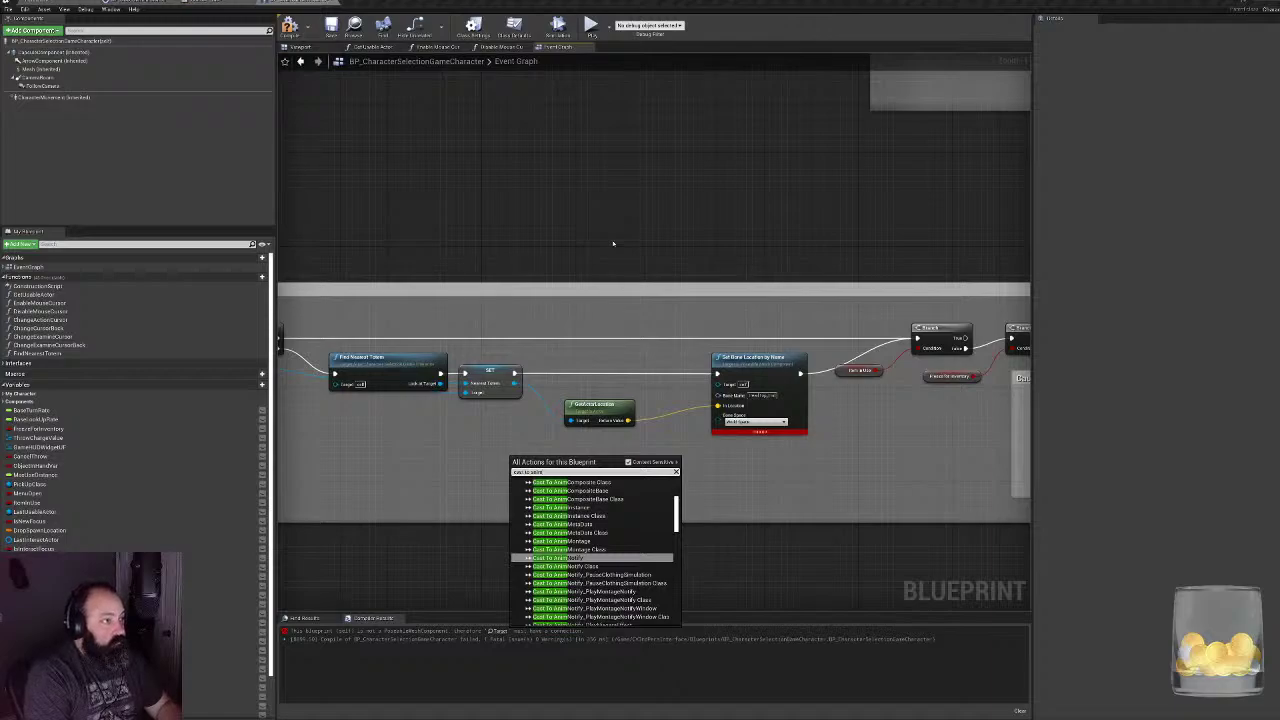
type("BP")
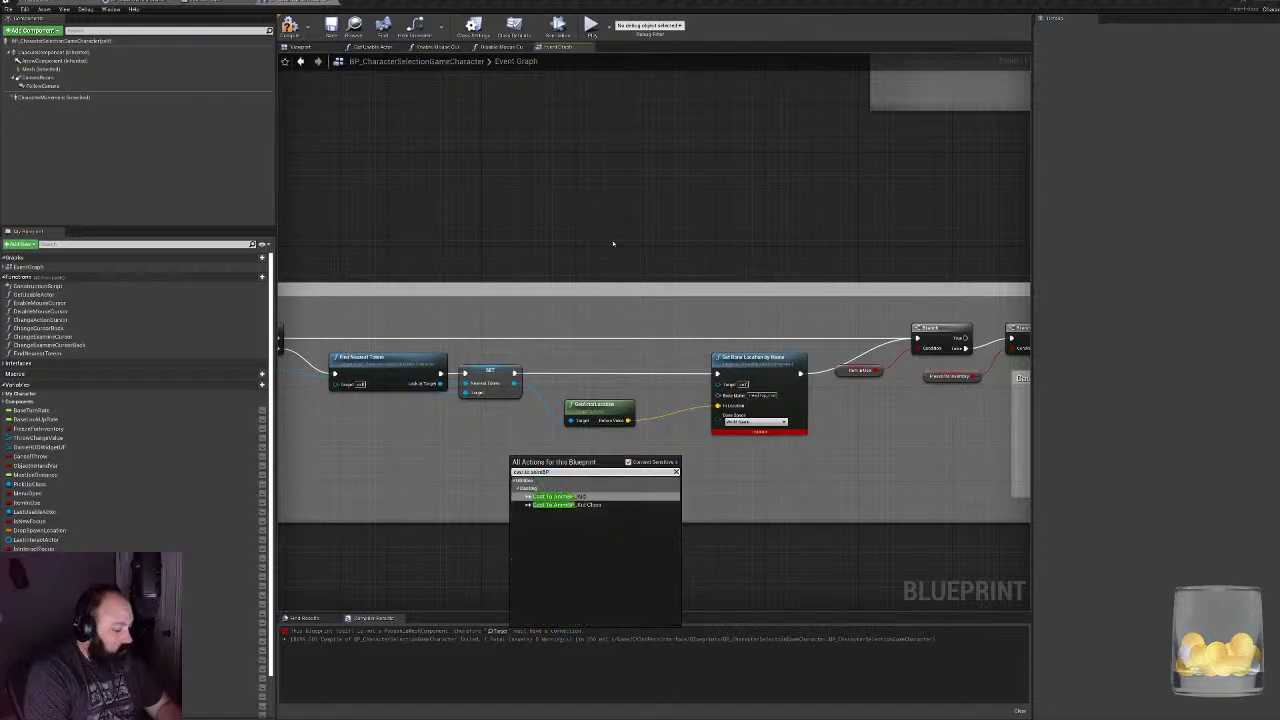
key("Return")
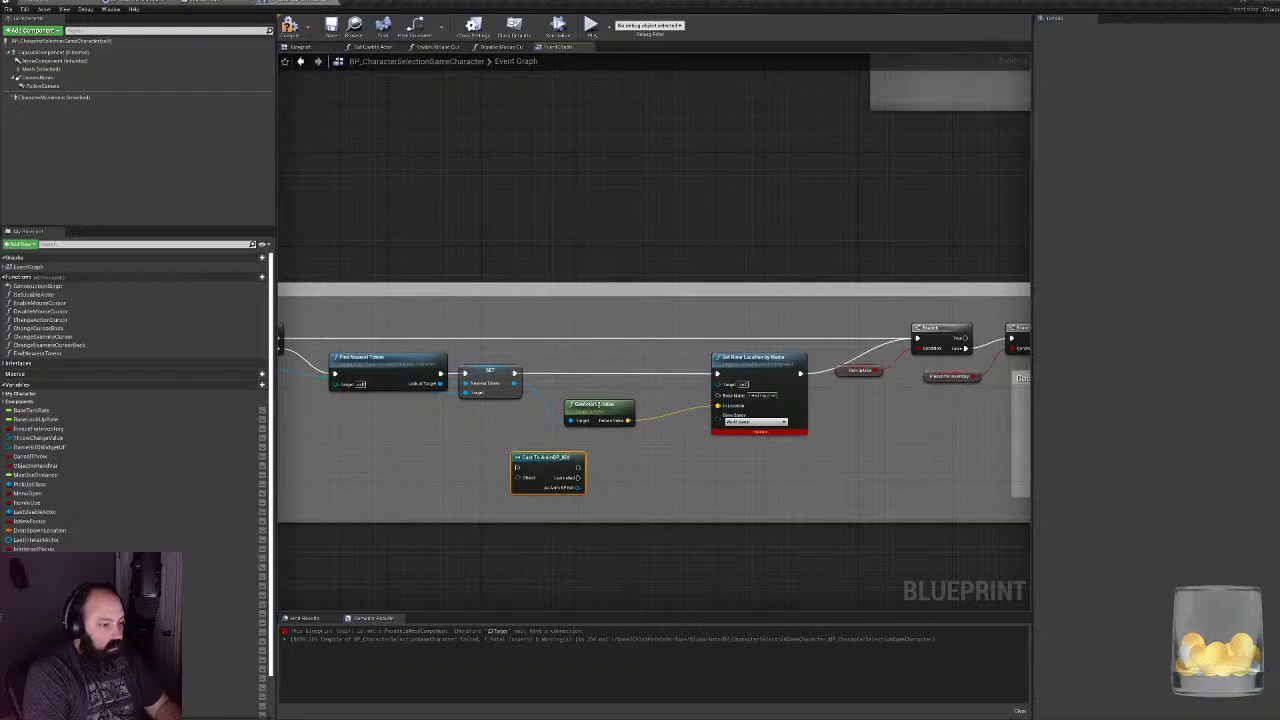
- Try wiring the cast's As Anim BP Kid output to Set Bone Location by Name's Target, and search that output's available actions
left_click_drag(577, 487, 729, 384)
left_click_drag(578, 487, 603, 487)
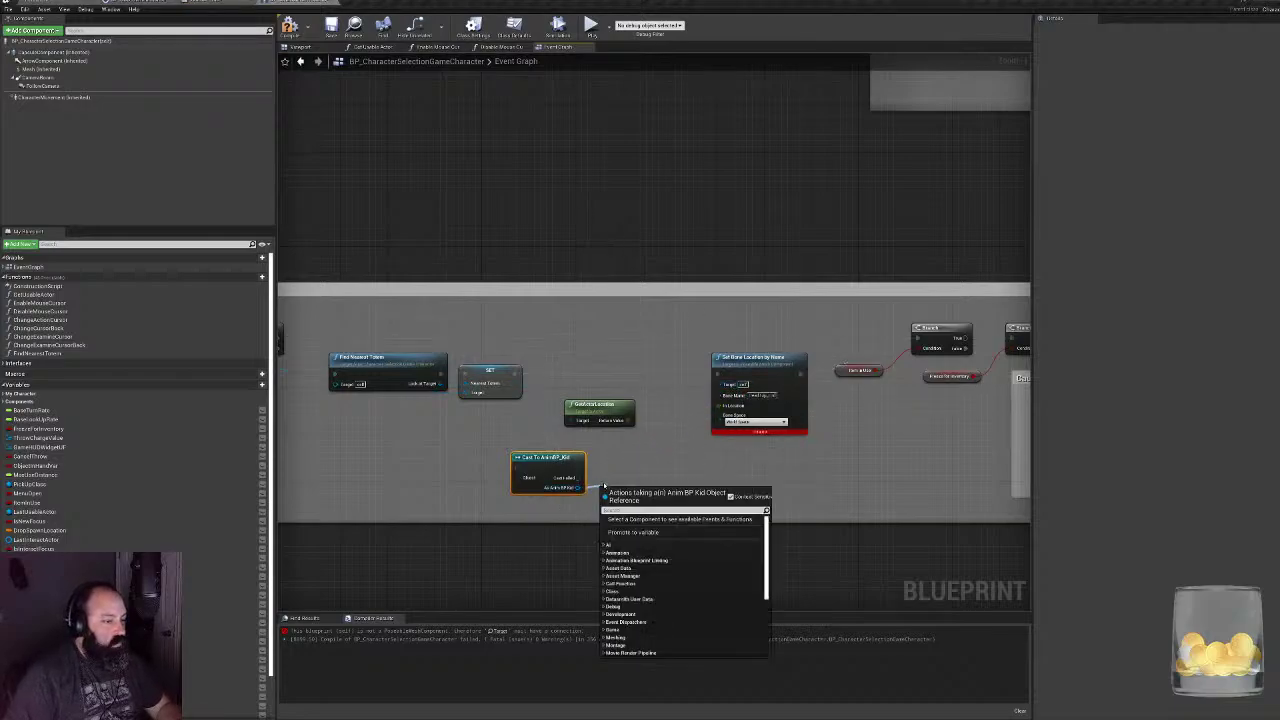
type("getsocket")
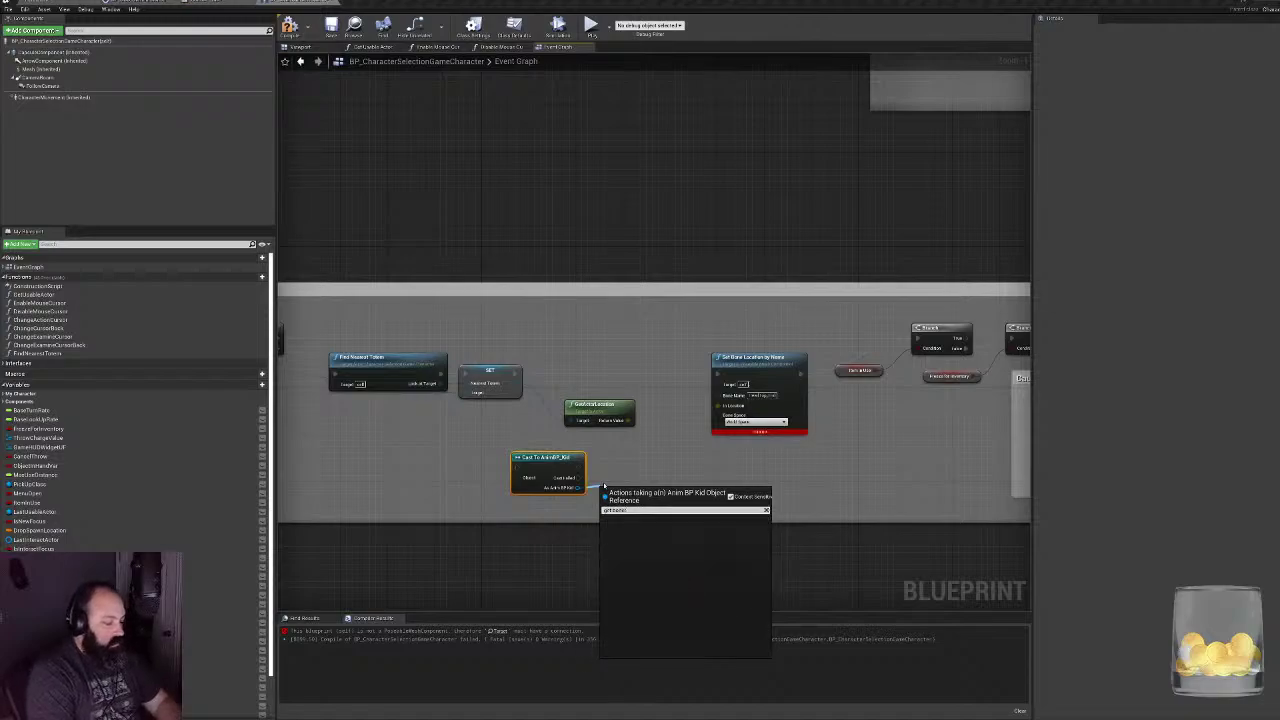
key("BackSpace")
key("BackSpace")
key("BackSpace")
key("BackSpace")
key("BackSpace")
key("BackSpace")
key("BackSpace")
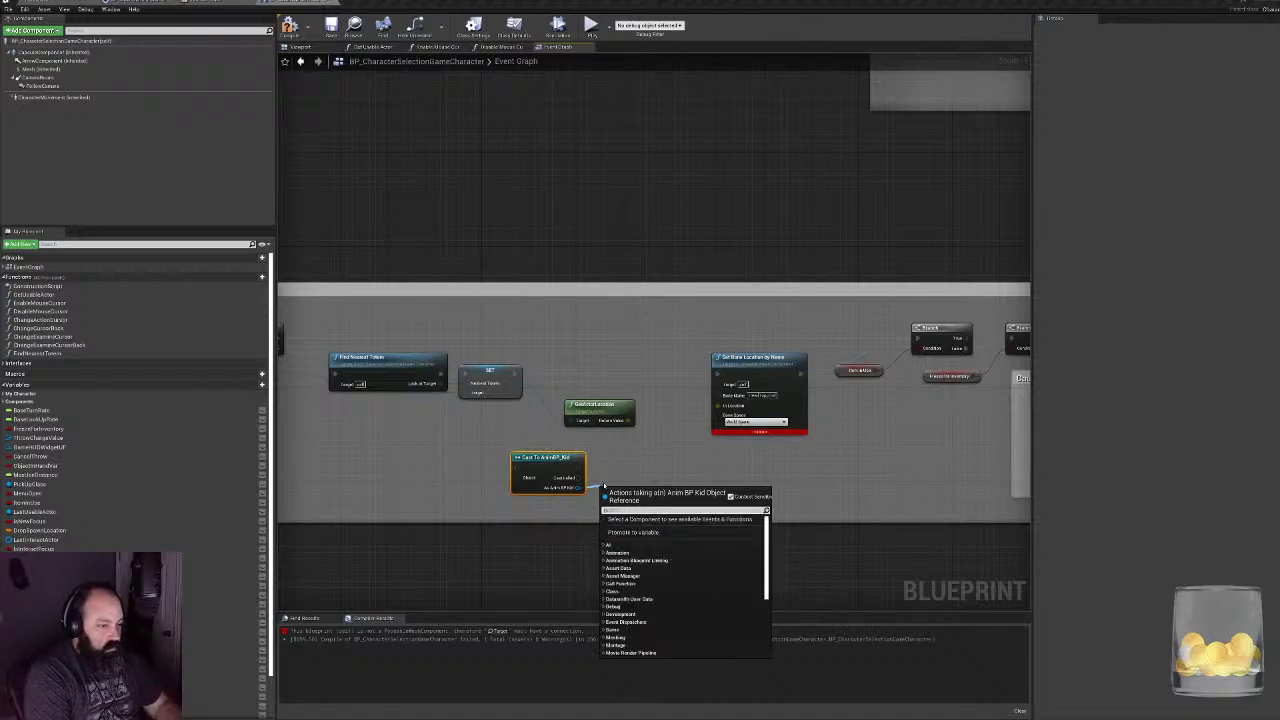
- Dismiss the action search and move the Cast To AnimBP_Kid node slightly farther below GetActorLocation
left_click(523, 458)
left_click_drag(523, 458, 546, 472)
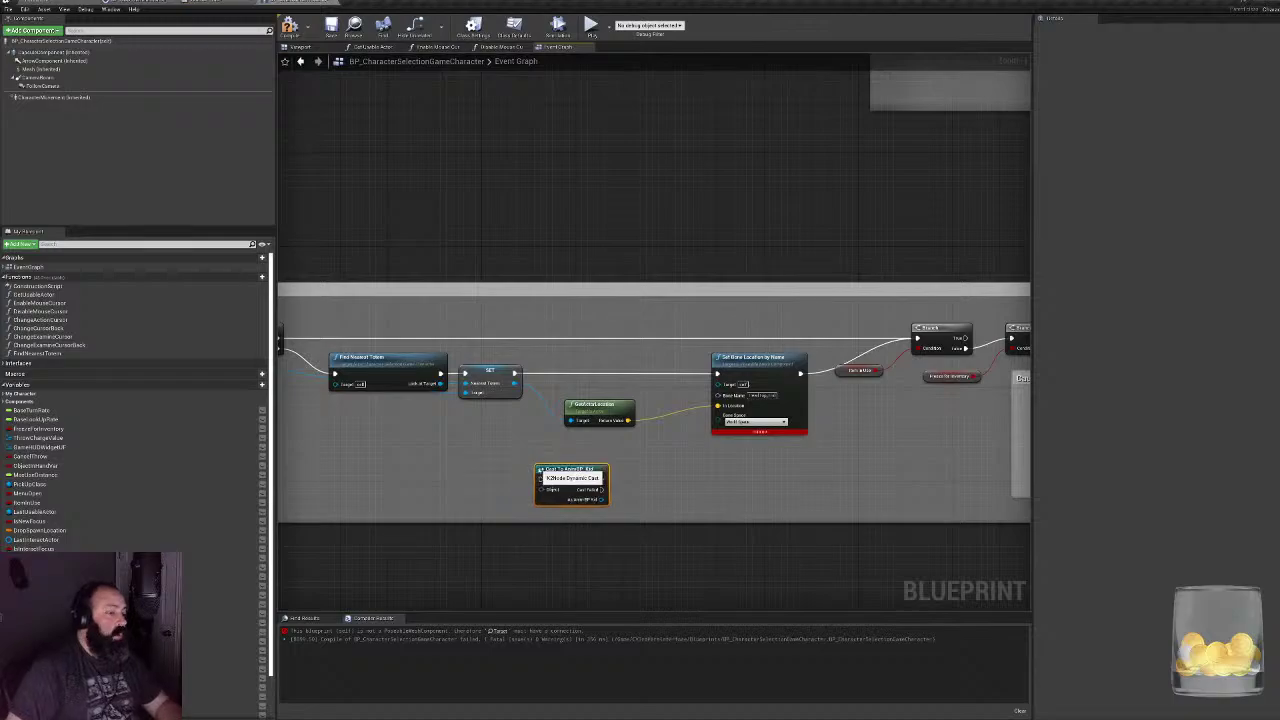
- Delete the Cast To AnimBP_Kid node below GetActorLocation
key("Delete")
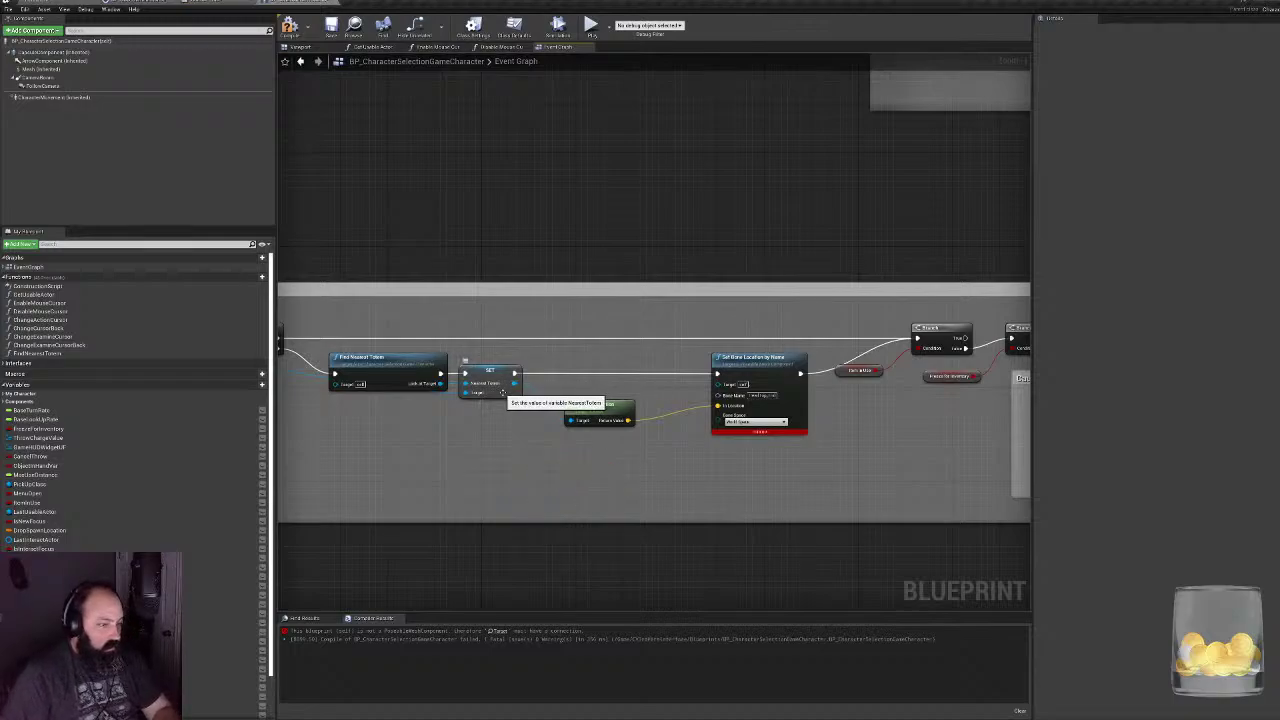
- Add a Get Bone Index (Mesh) node below GetActorLocation and line up its Mesh reference beside it
right_click(529, 490)
type("get")
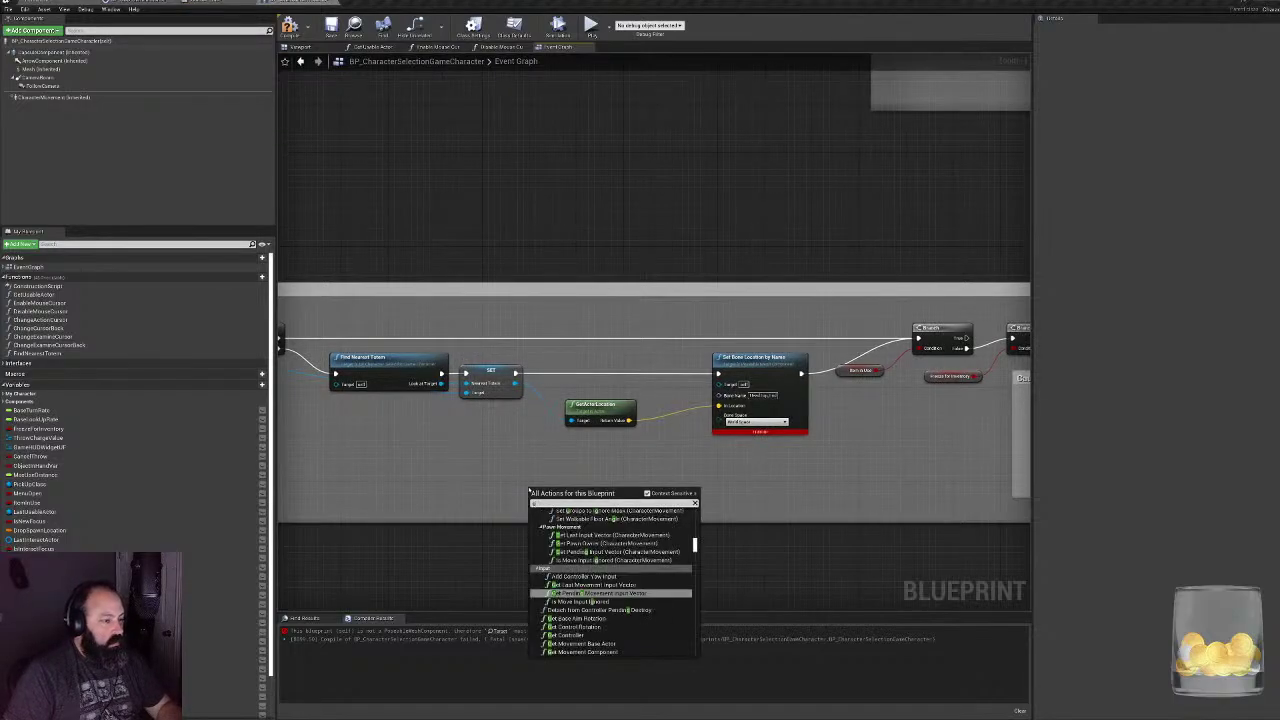
type(" bone")
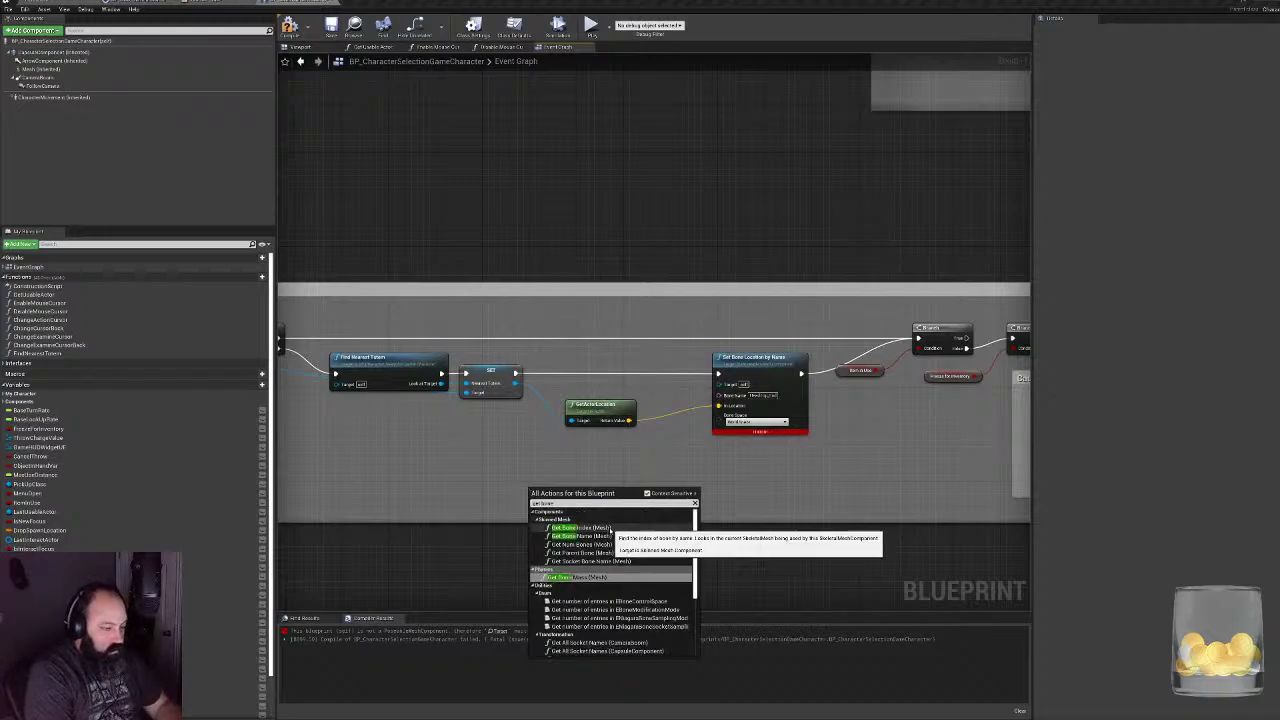
left_click(580, 527)
left_click_drag(569, 501, 569, 455)
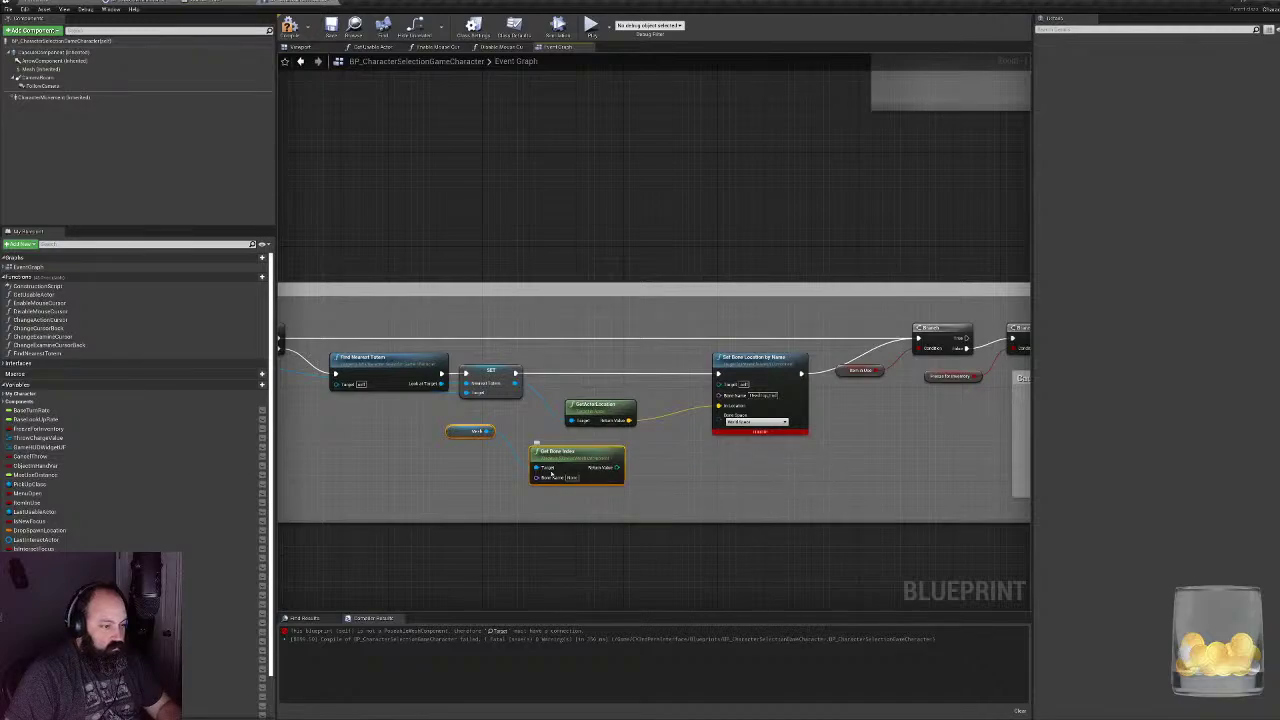
left_click(470, 431)
left_click_drag(470, 431, 460, 464)
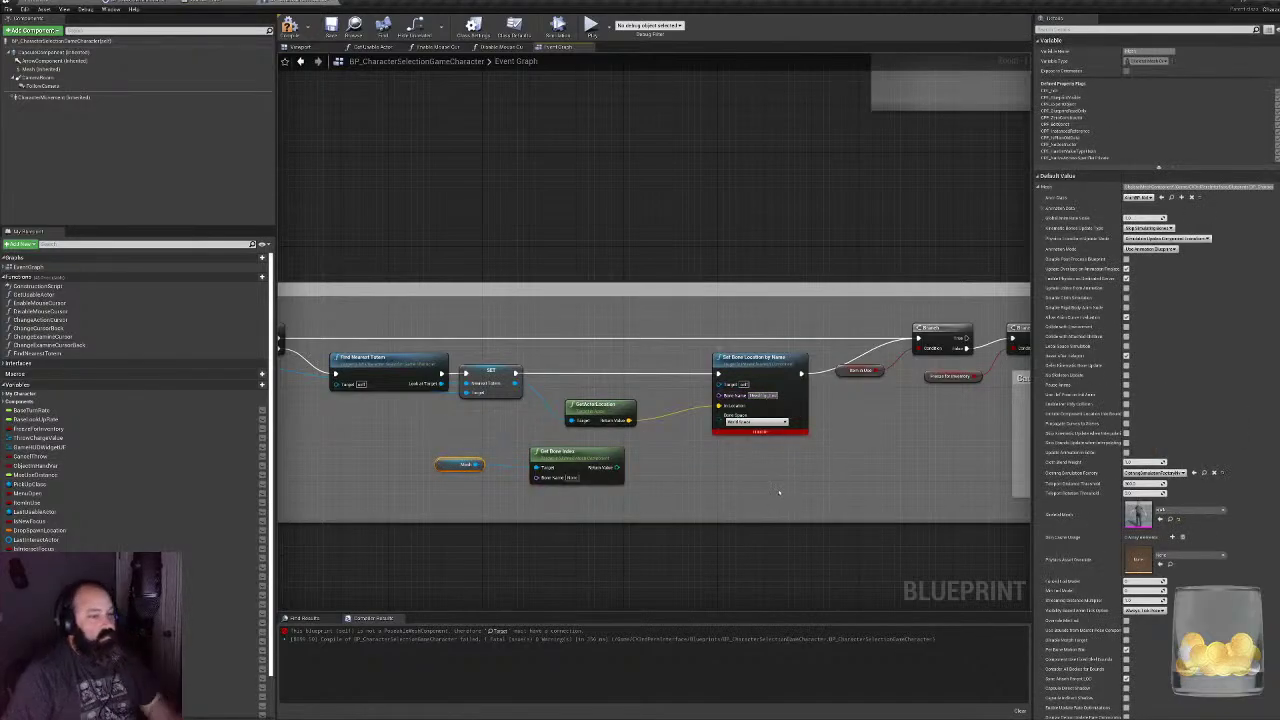
- Set Get Bone Index's Bone Name to HeadTop_End, matching the name in Set Bone Location by Name
left_click(576, 477)
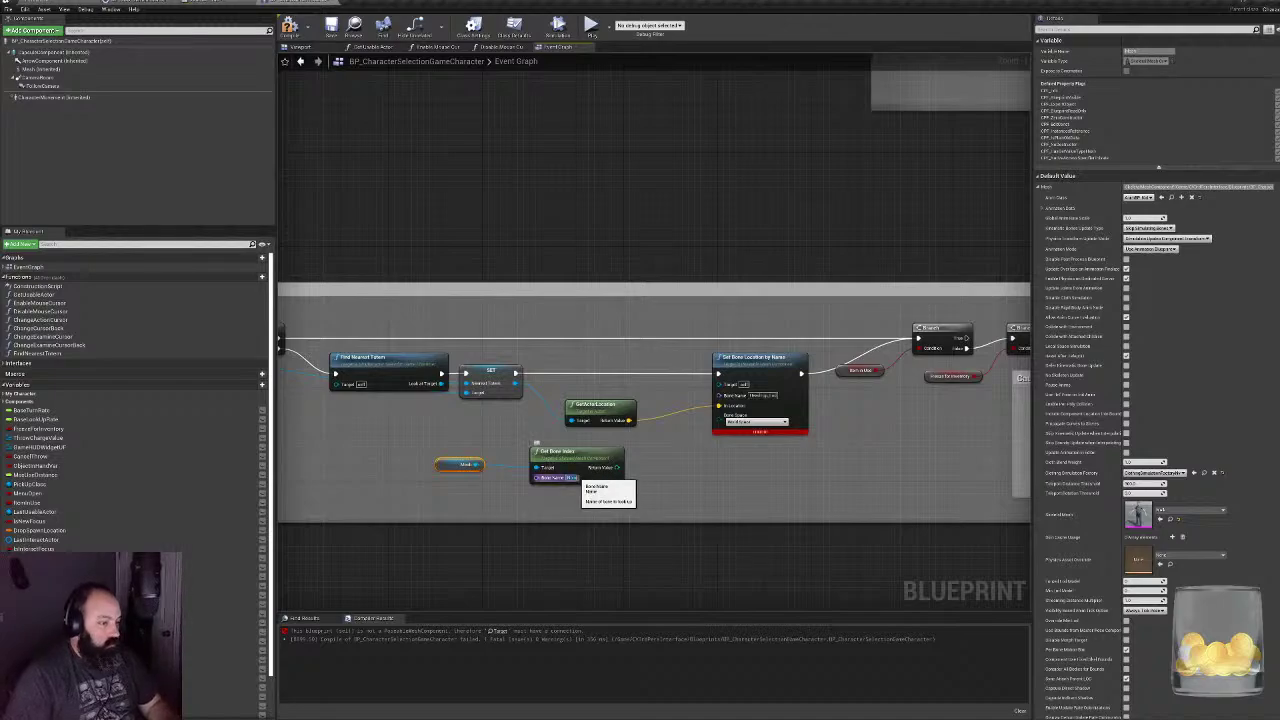
key("ctrl+v")
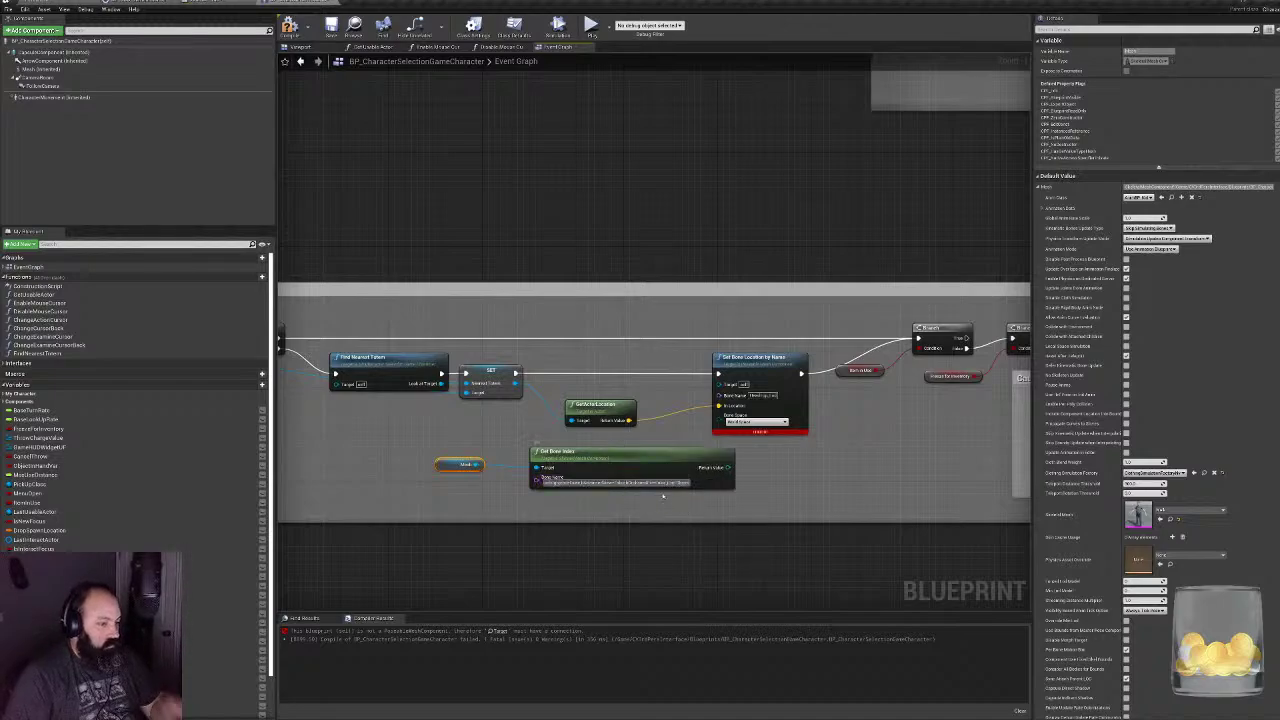
left_click(664, 492)
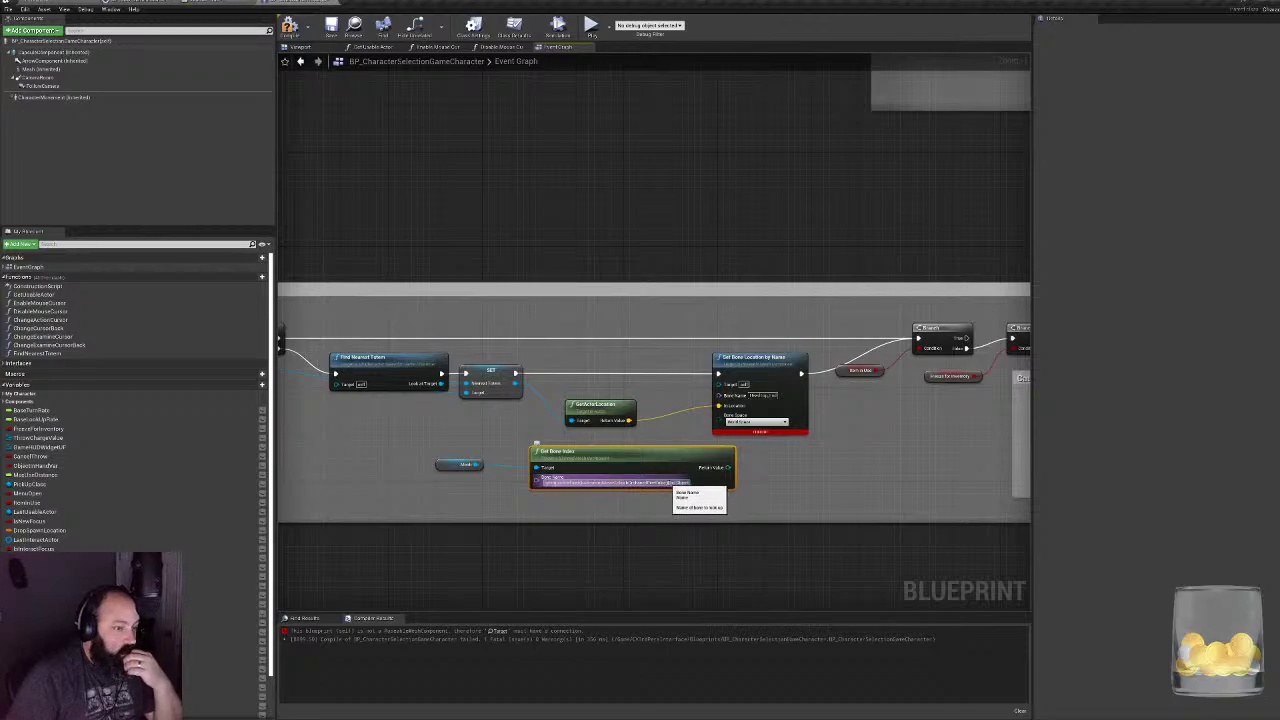
left_click_drag(686, 483, 338, 520)
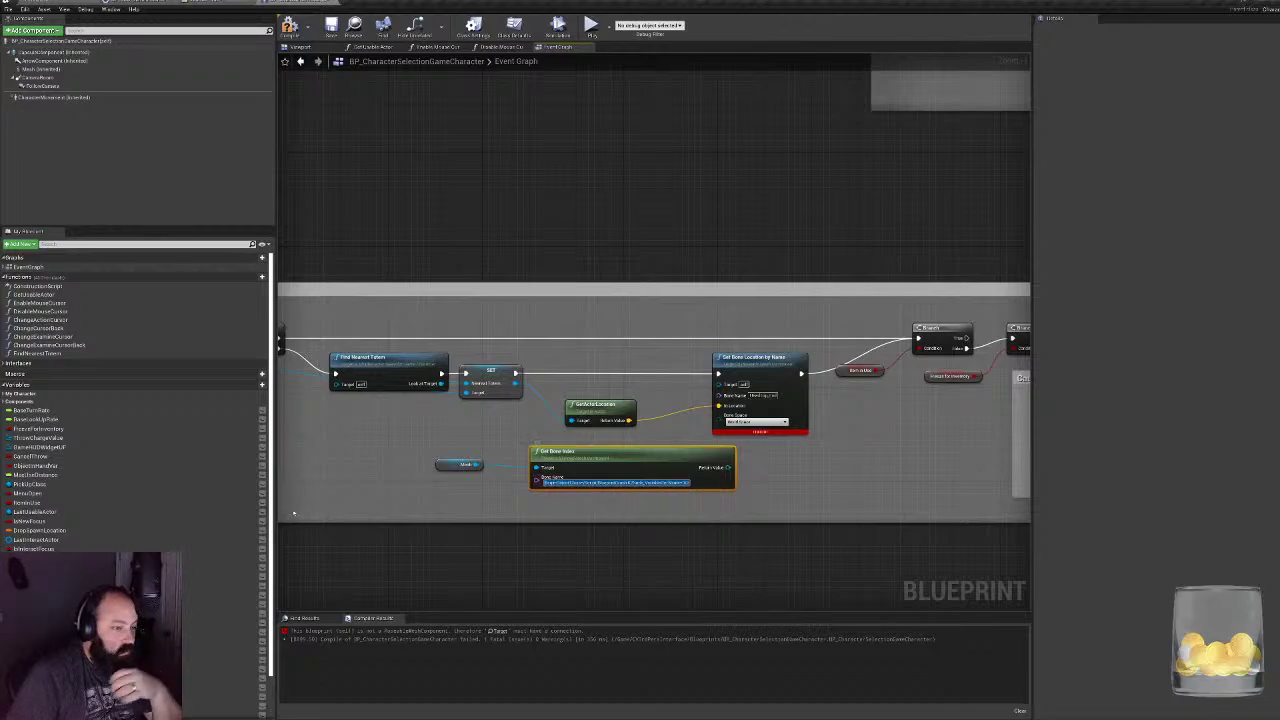
key("BackSpace")
key("Return")
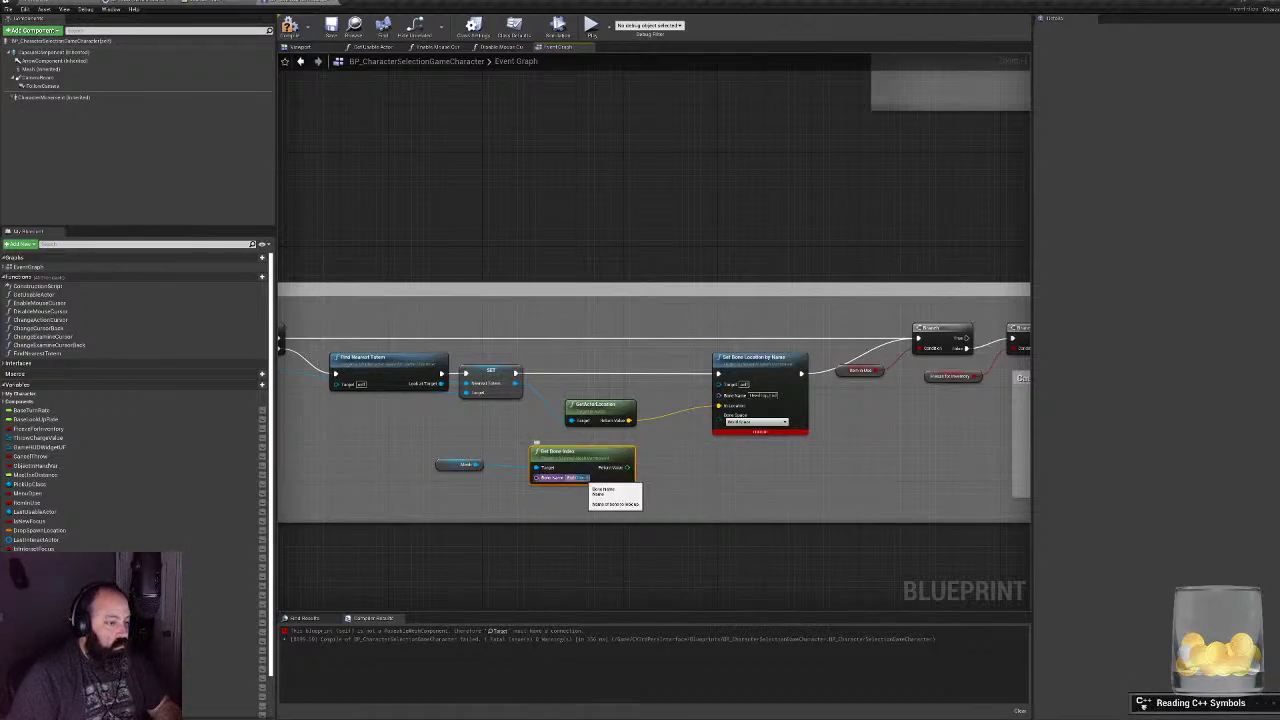
double_click(763, 395)
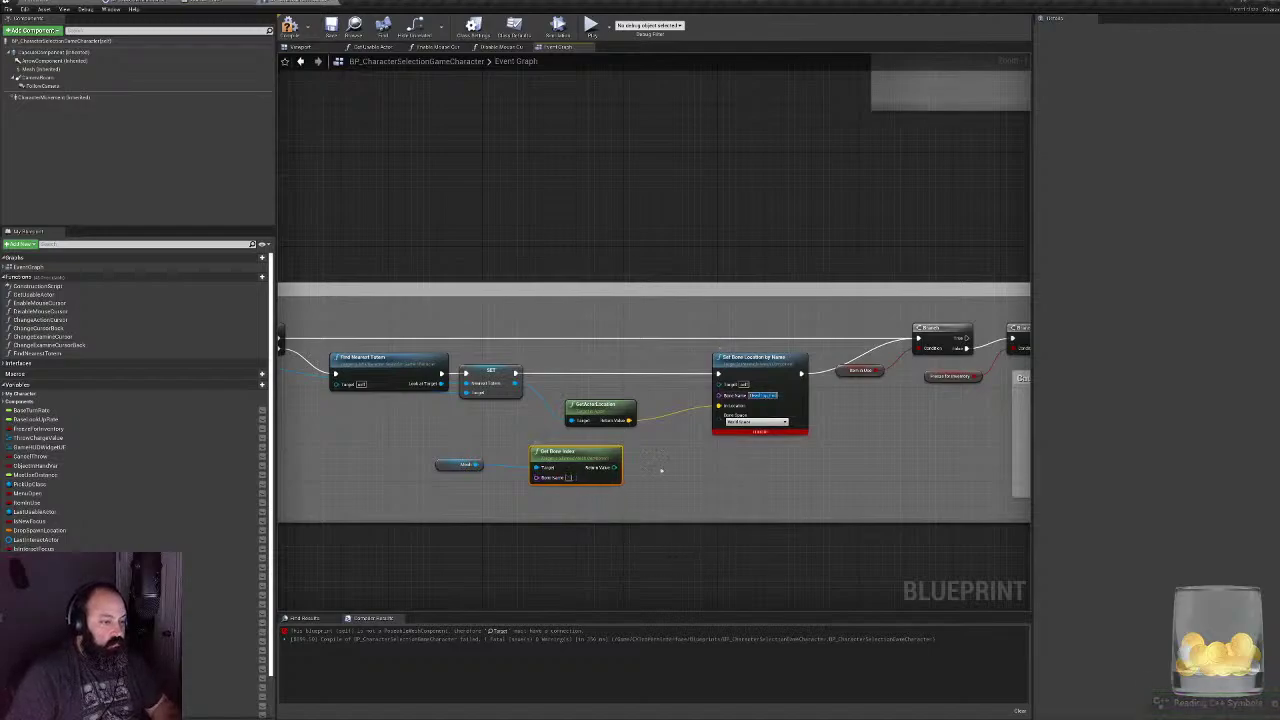
left_click(568, 477)
type("HeadTop_End")
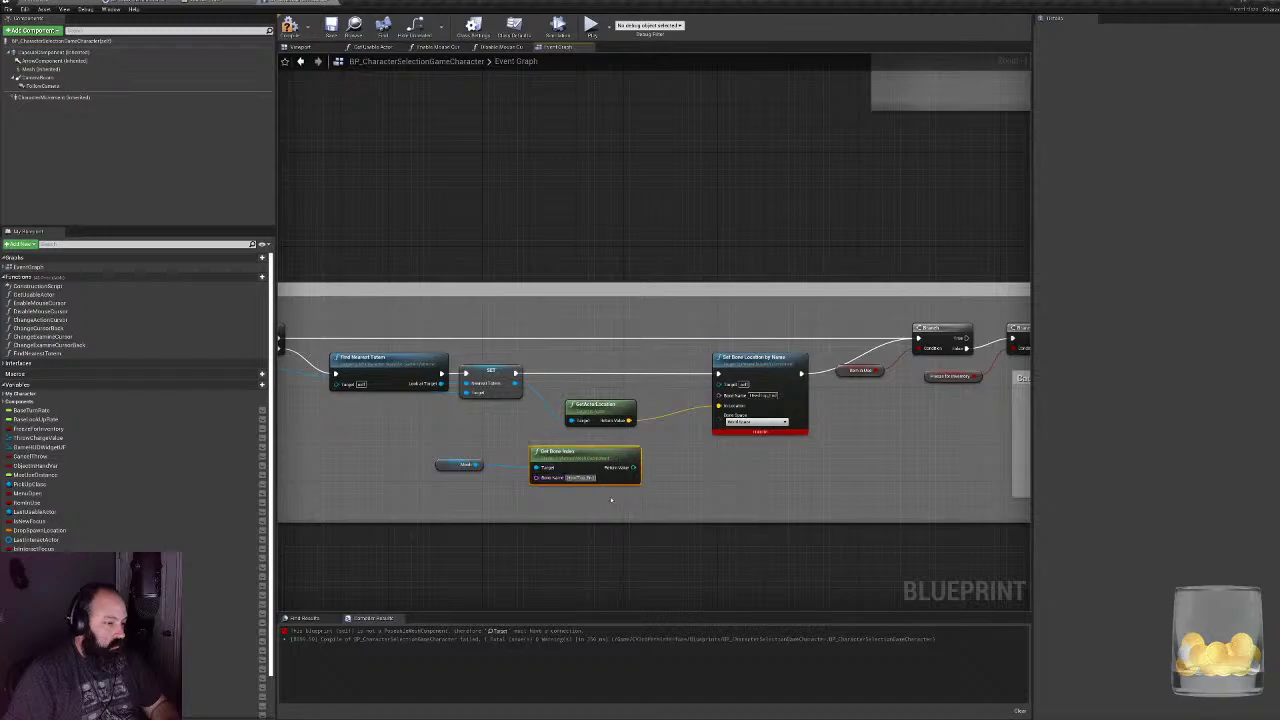
left_click(684, 489)
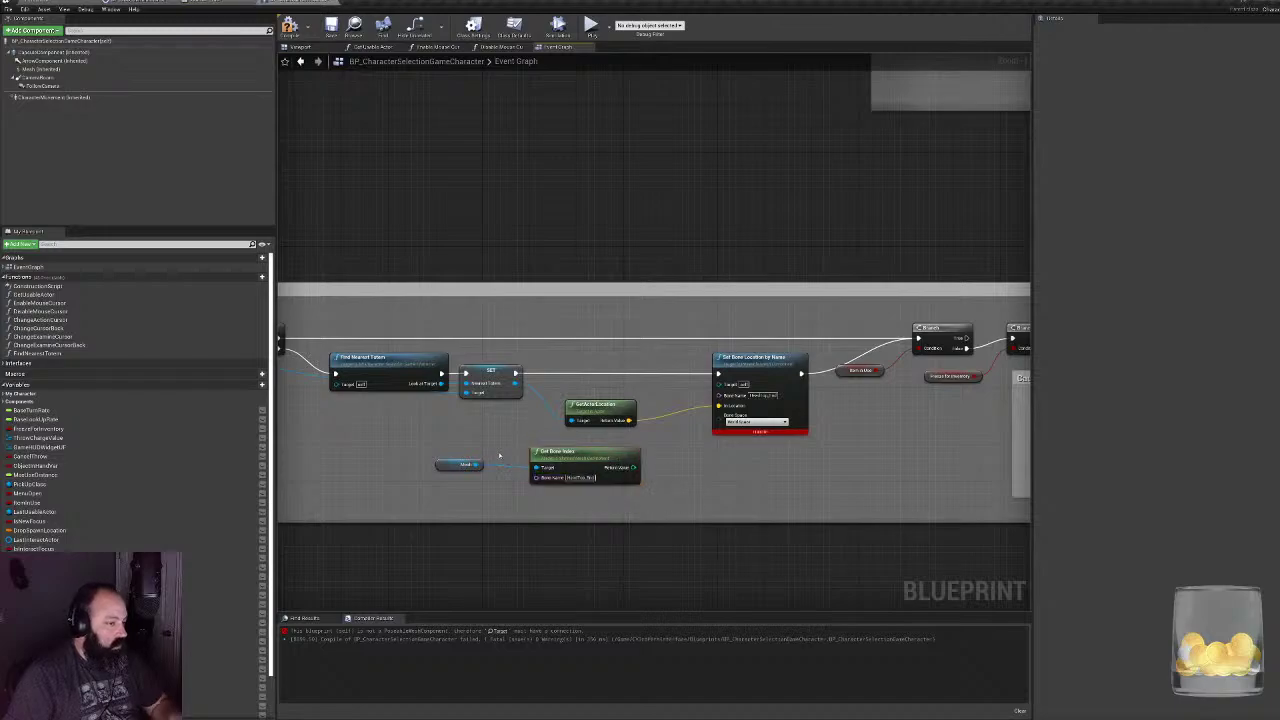
- Delete the Get Bone Index node together with its Mesh reference
left_click_drag(430, 445, 583, 484)
key("Delete")
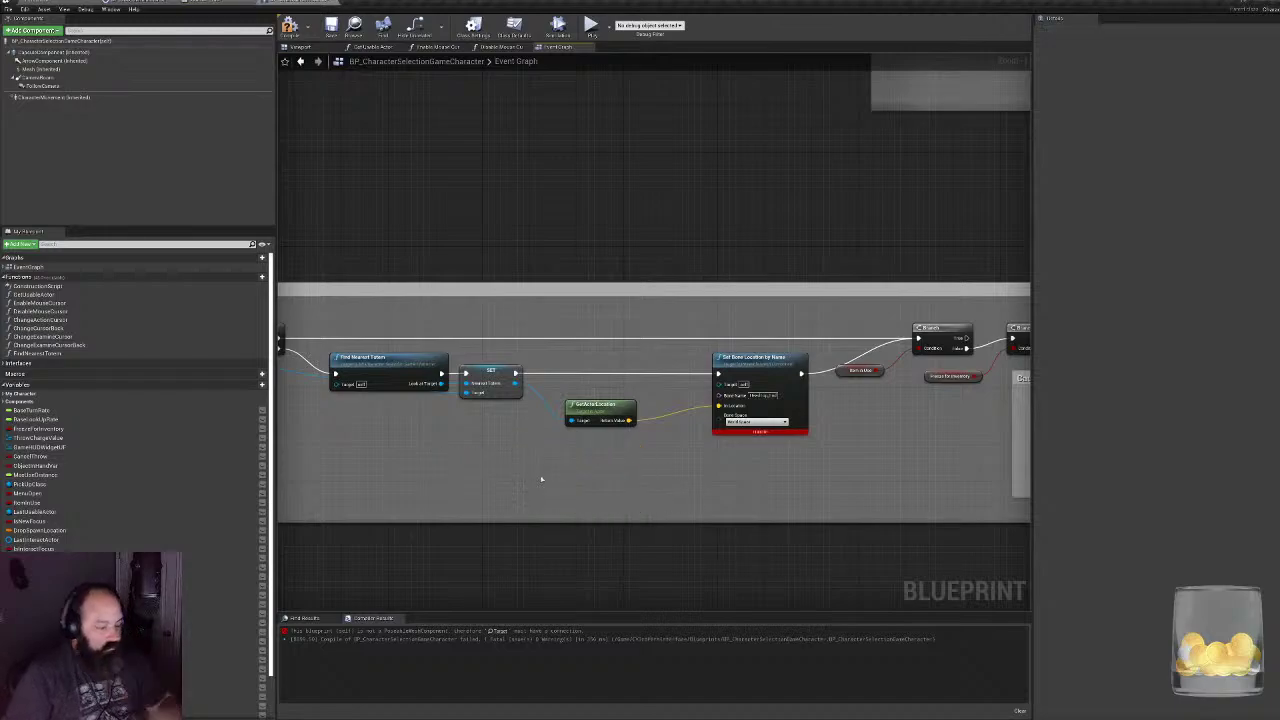
- Look through the actions matching "get bone", try a Get Parent Bone (Mesh) node below GetActorLocation and remove it
right_click(541, 479)
type("get bone")
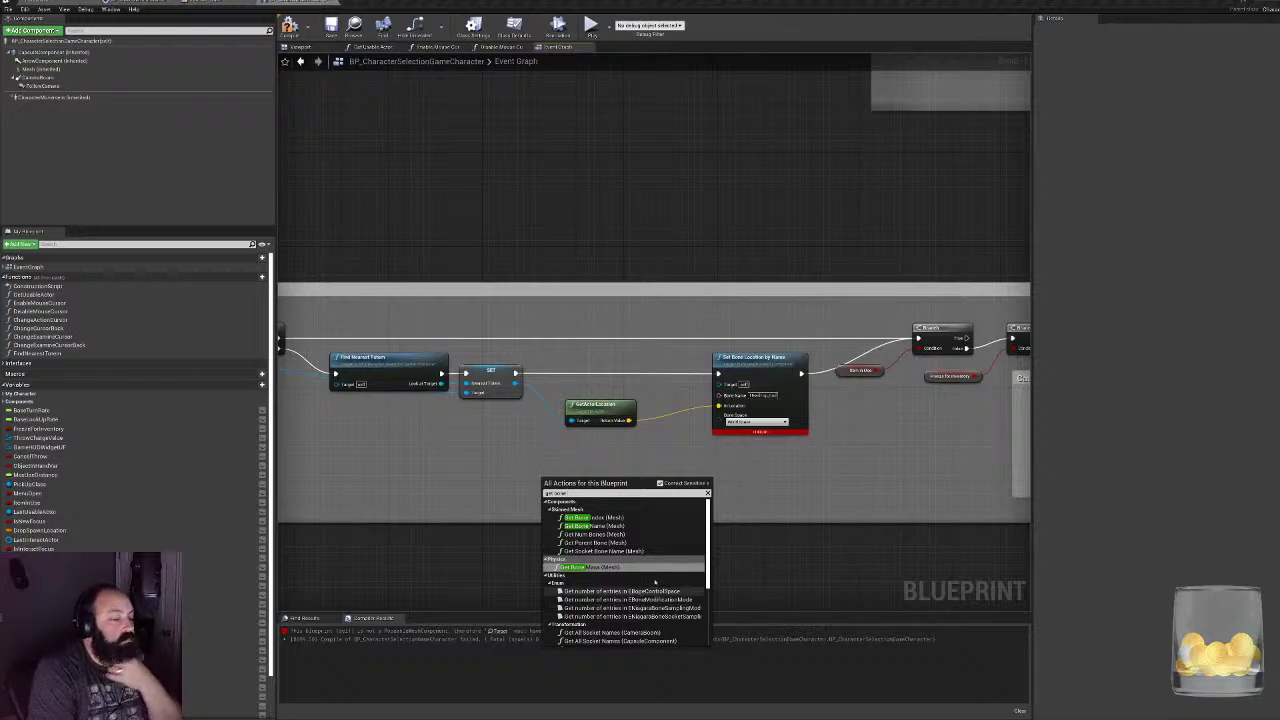
scroll(650, 572, "down", 4)
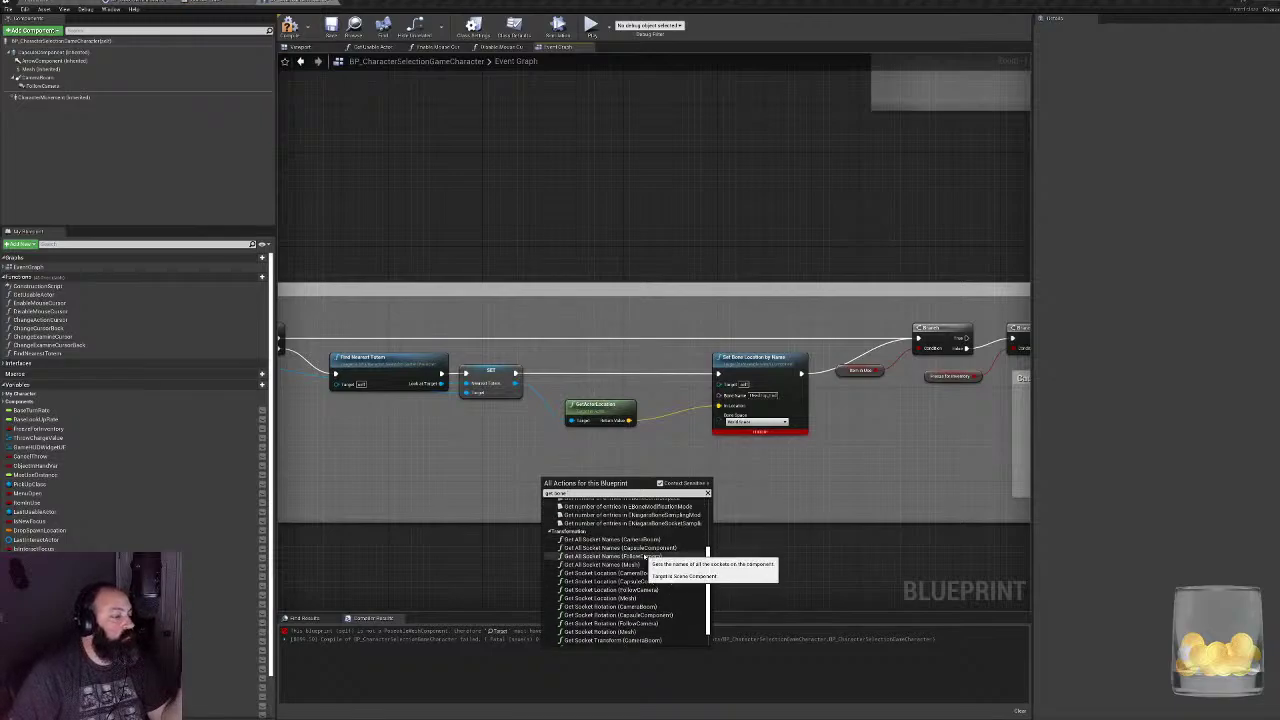
scroll(640, 612, "down", 1)
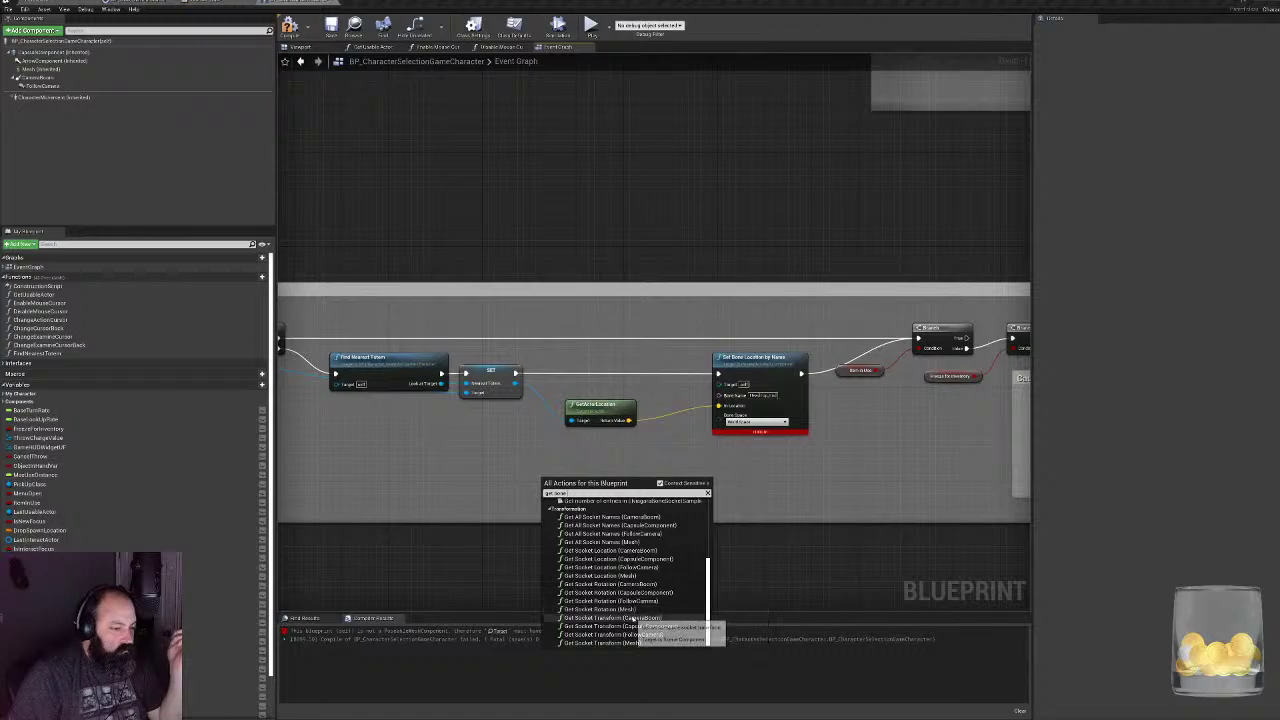
scroll(640, 605, "up", 5)
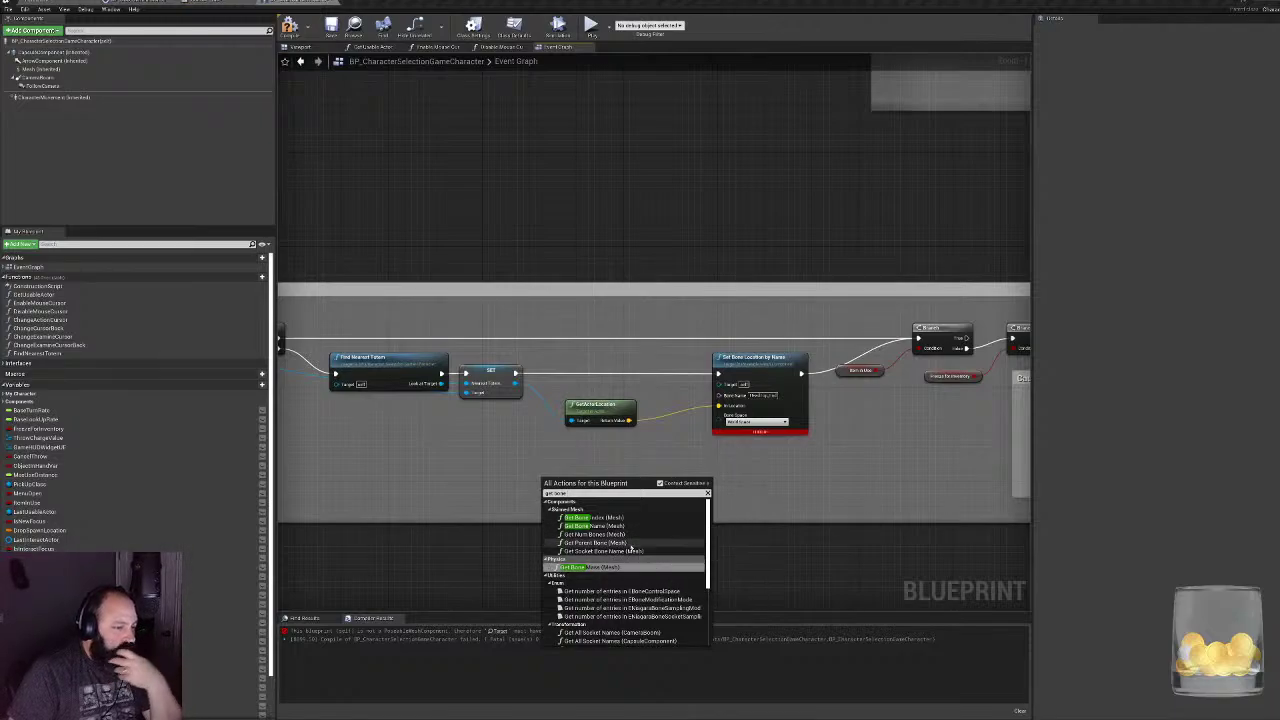
left_click(630, 546)
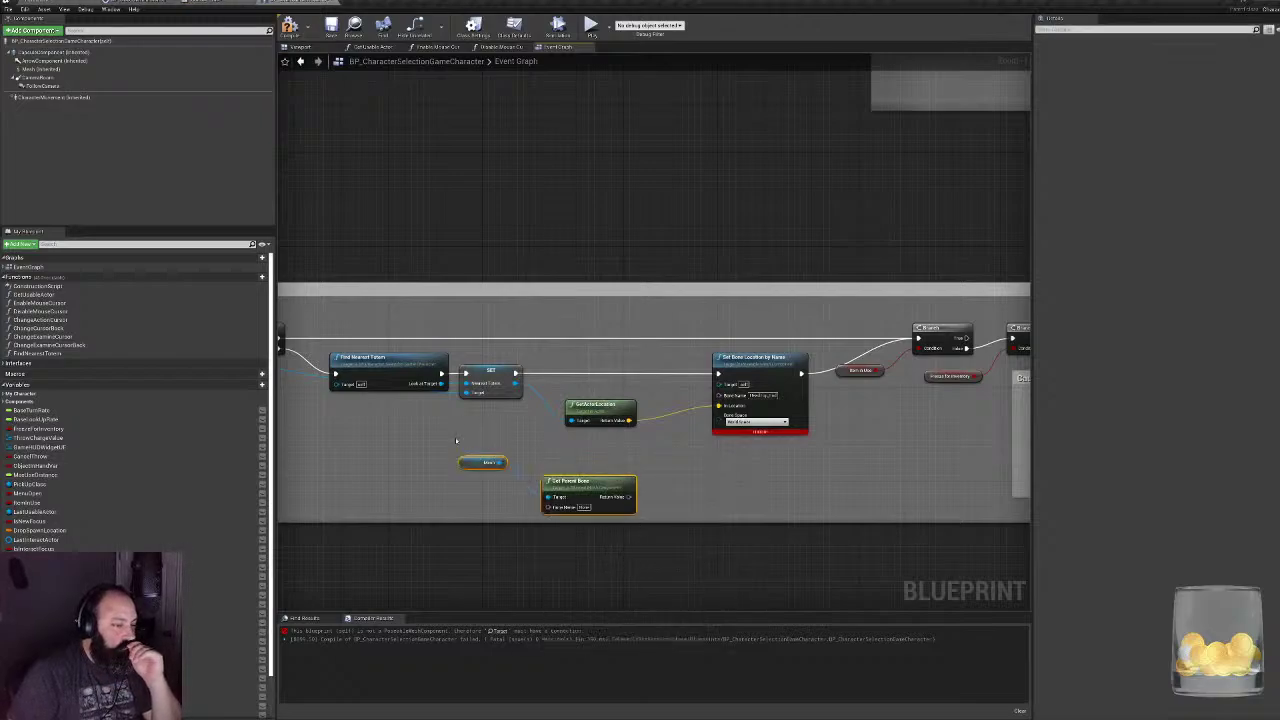
key("Delete")
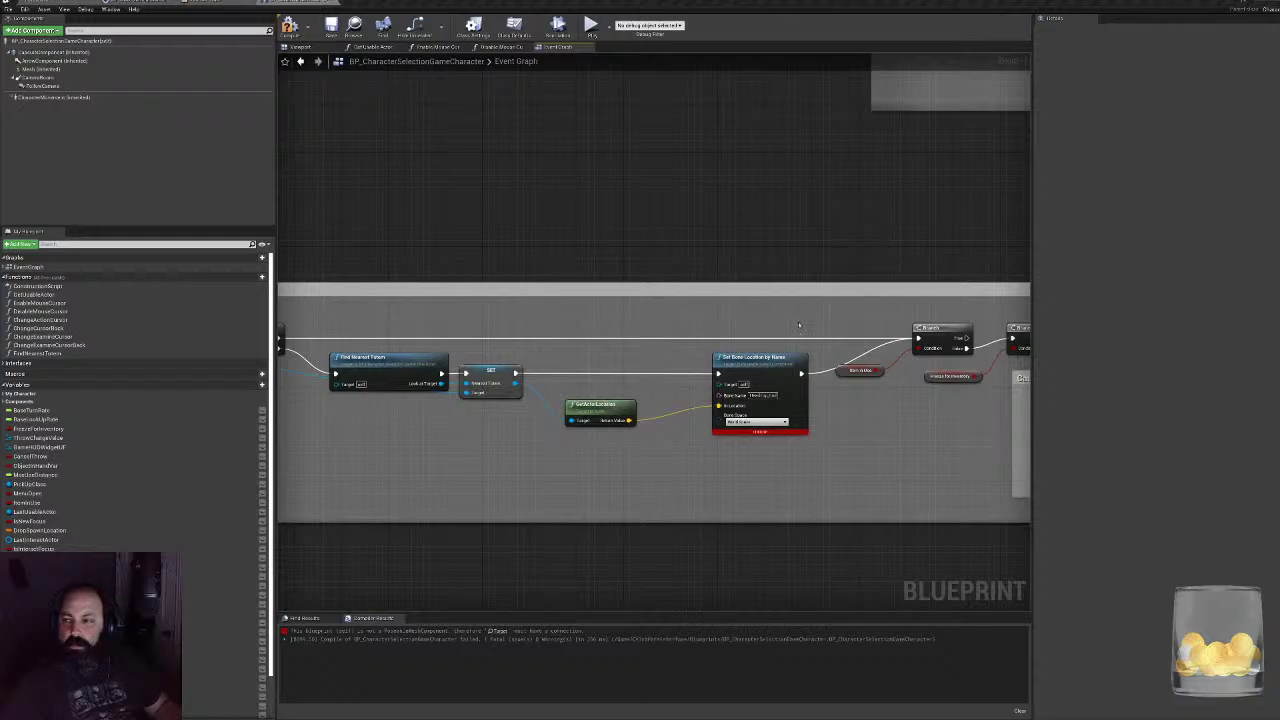
right_click(587, 386)
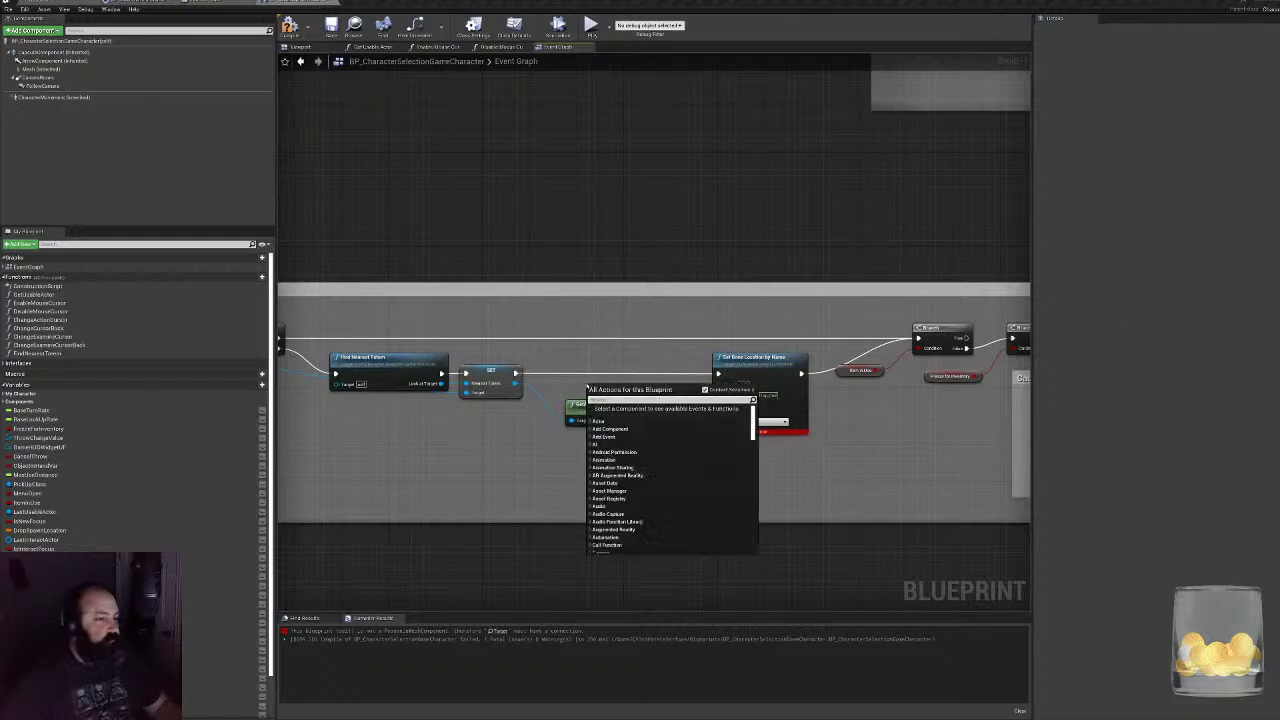
left_click(518, 446)
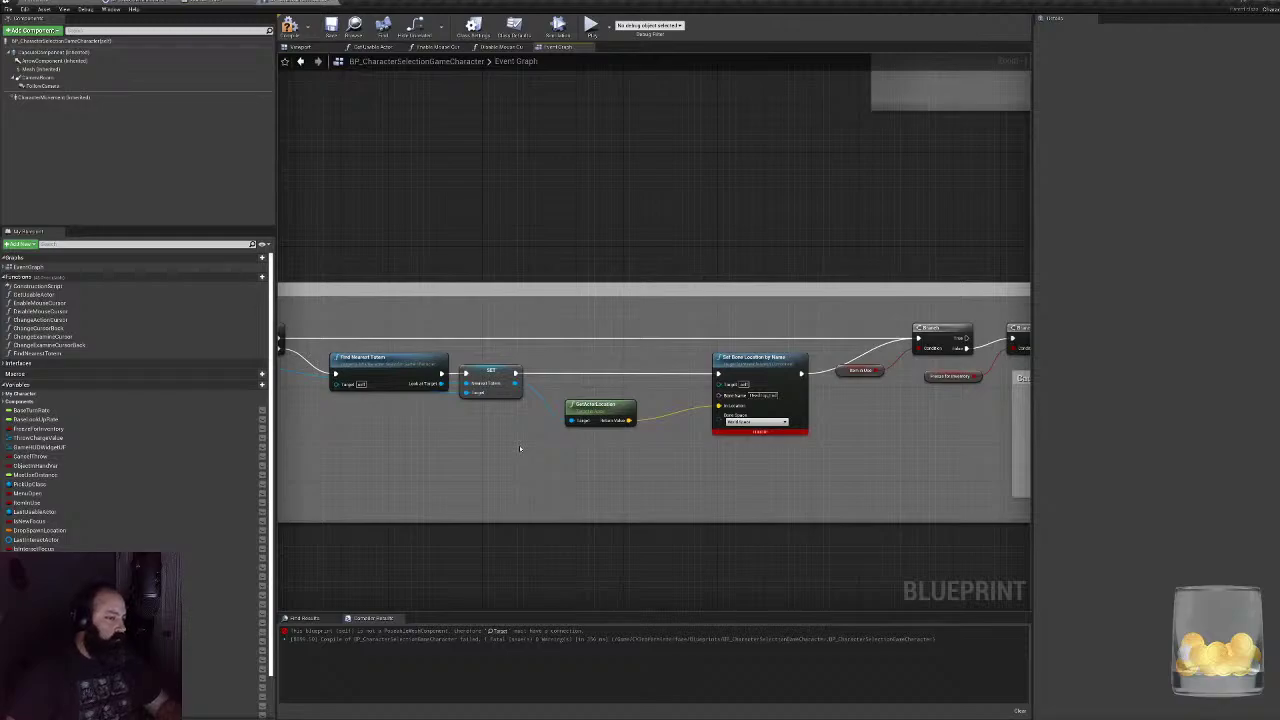
type("ctor")
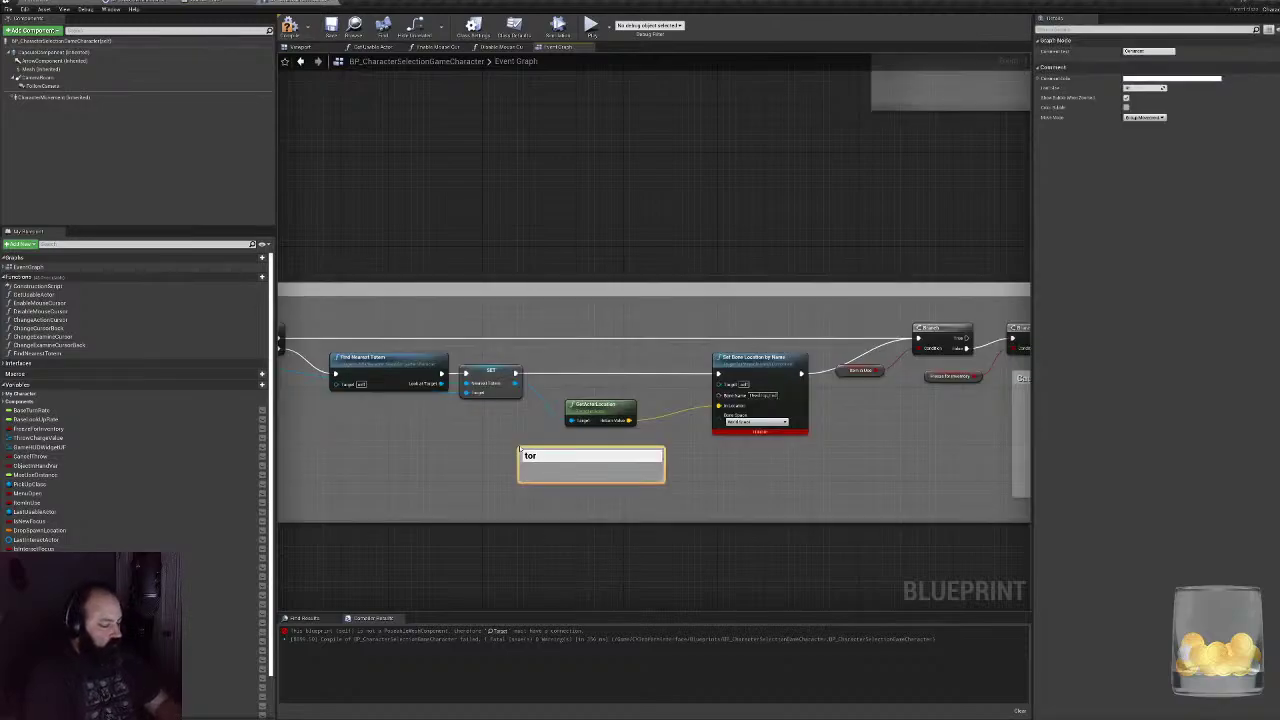
left_click_drag(457, 446, 554, 491)
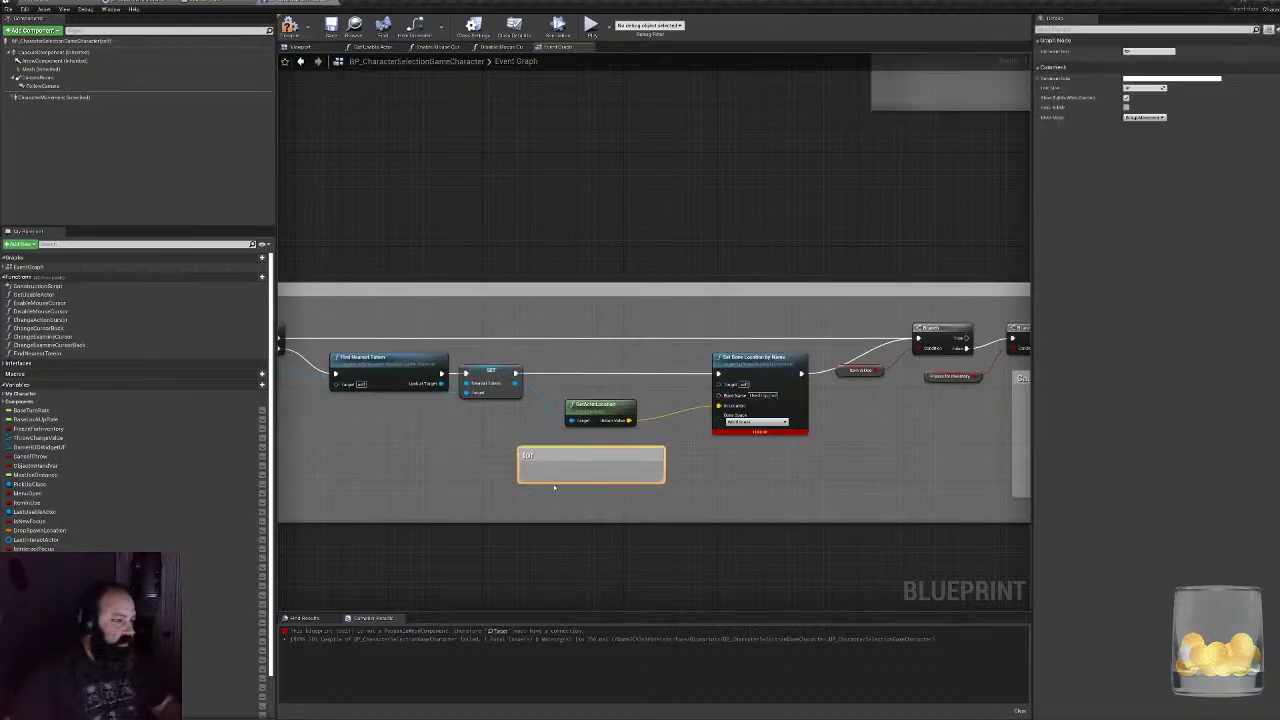
key("Delete")
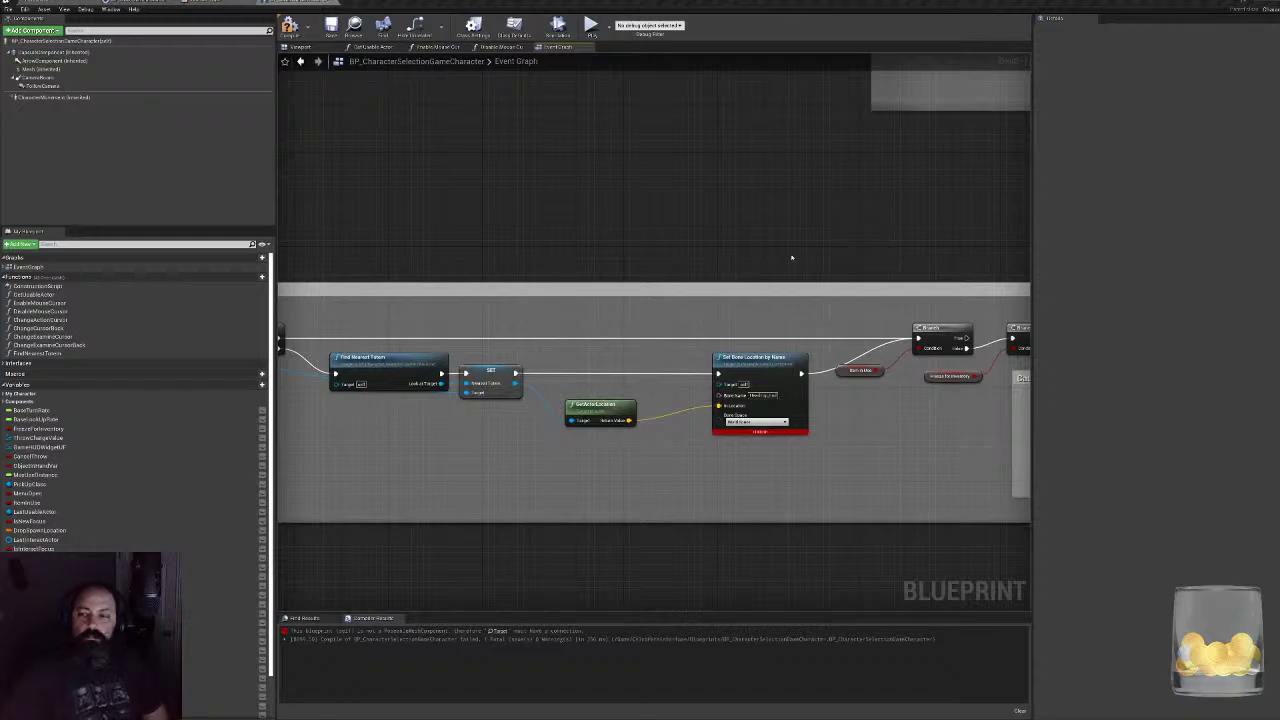
- Add a Cast To PoseableMeshComponent node, wire its output to Set Bone Location by Name's Target, and arrange it above GetActorLocation
right_click(540, 245)
type("pose")
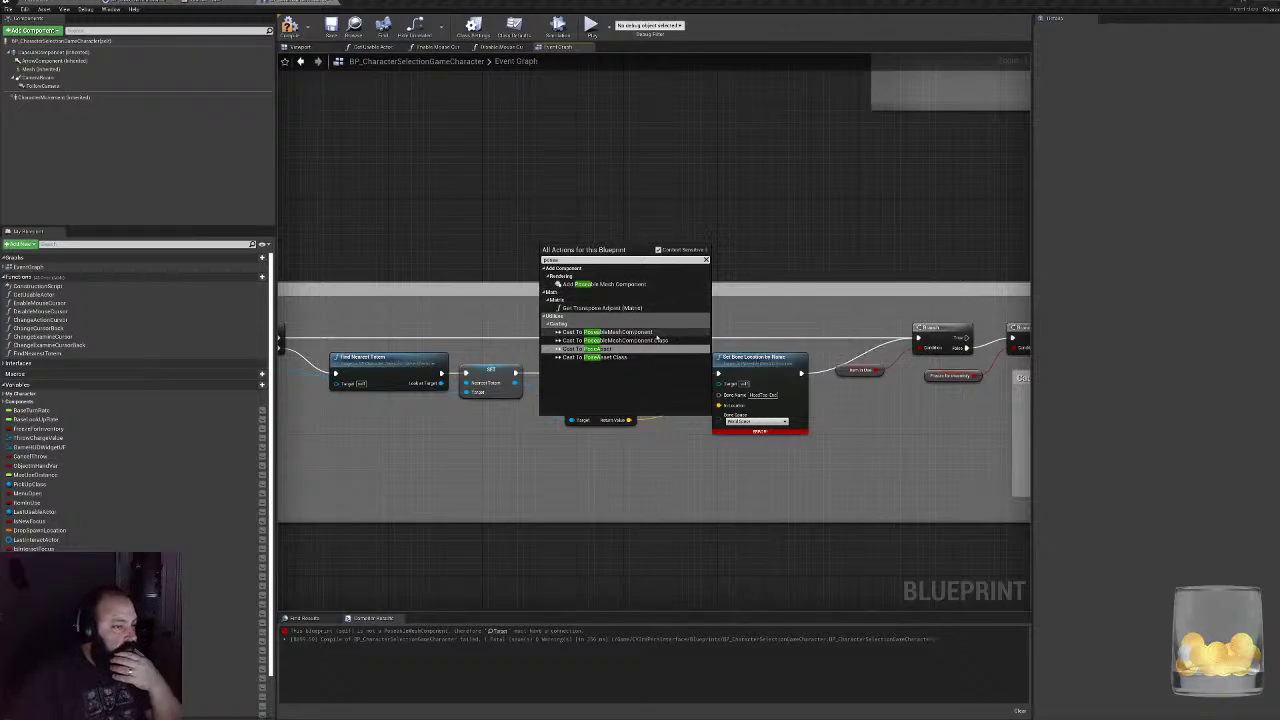
left_click(607, 332)
left_click_drag(640, 282, 720, 383)
left_click_drag(556, 279, 596, 429)
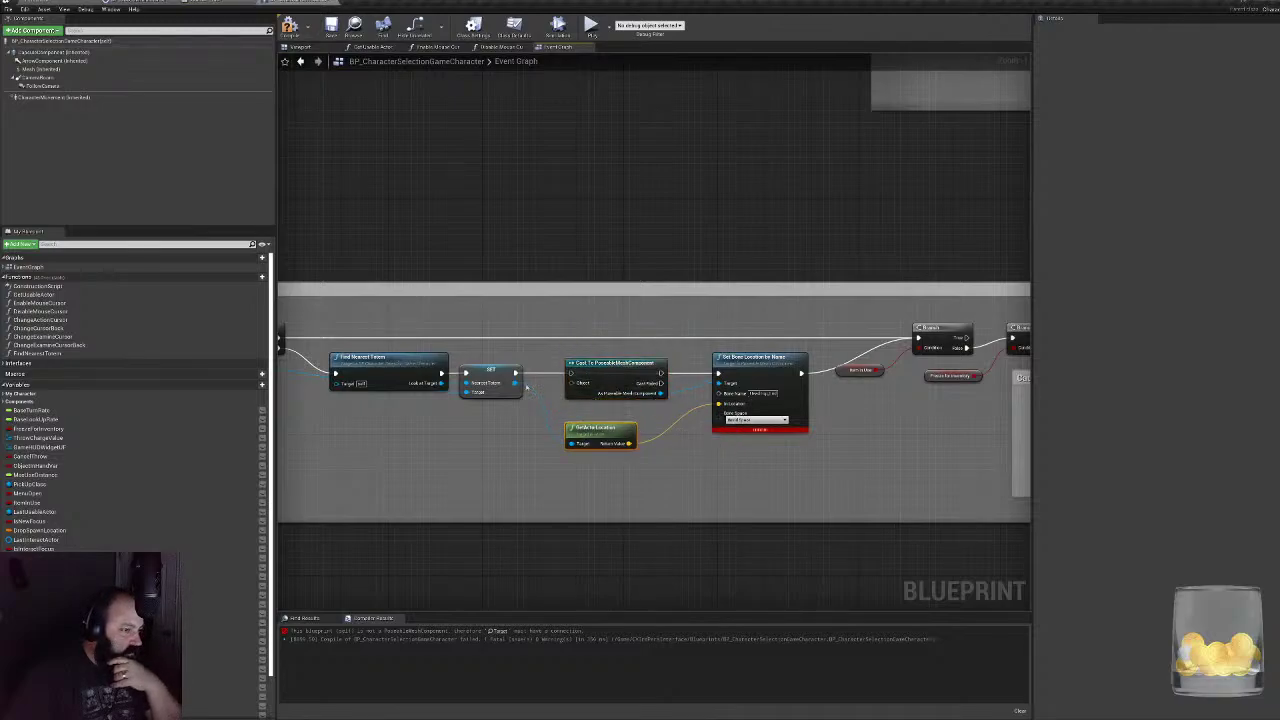
- Route execution from the SET node through Cast To PoseableMeshComponent into Set Bone Location by Name, and compile the Blueprint
left_click_drag(515, 383, 571, 373)
left_click_drag(661, 373, 718, 373)
left_click(582, 386)
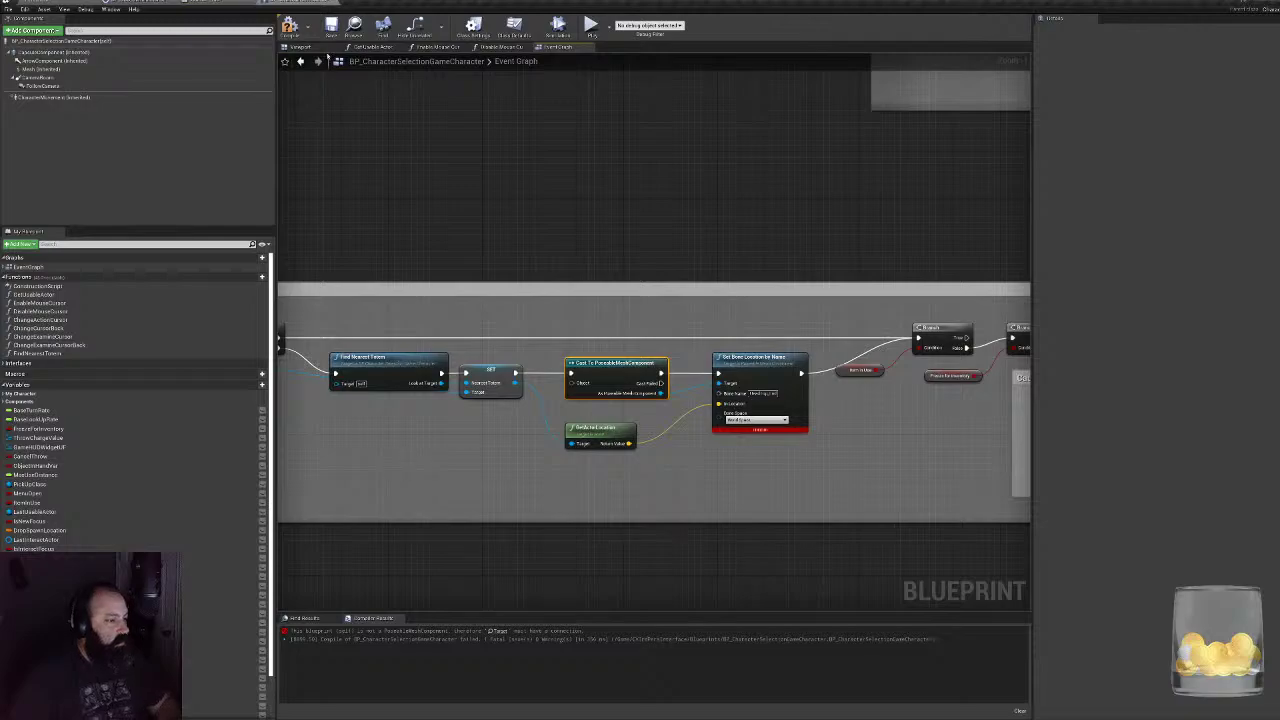
left_click(289, 26)
- Try feeding a Mesh component reference into the cast's Object input, place it above the cast, and recompile
right_click_drag(581, 426, 654, 401)
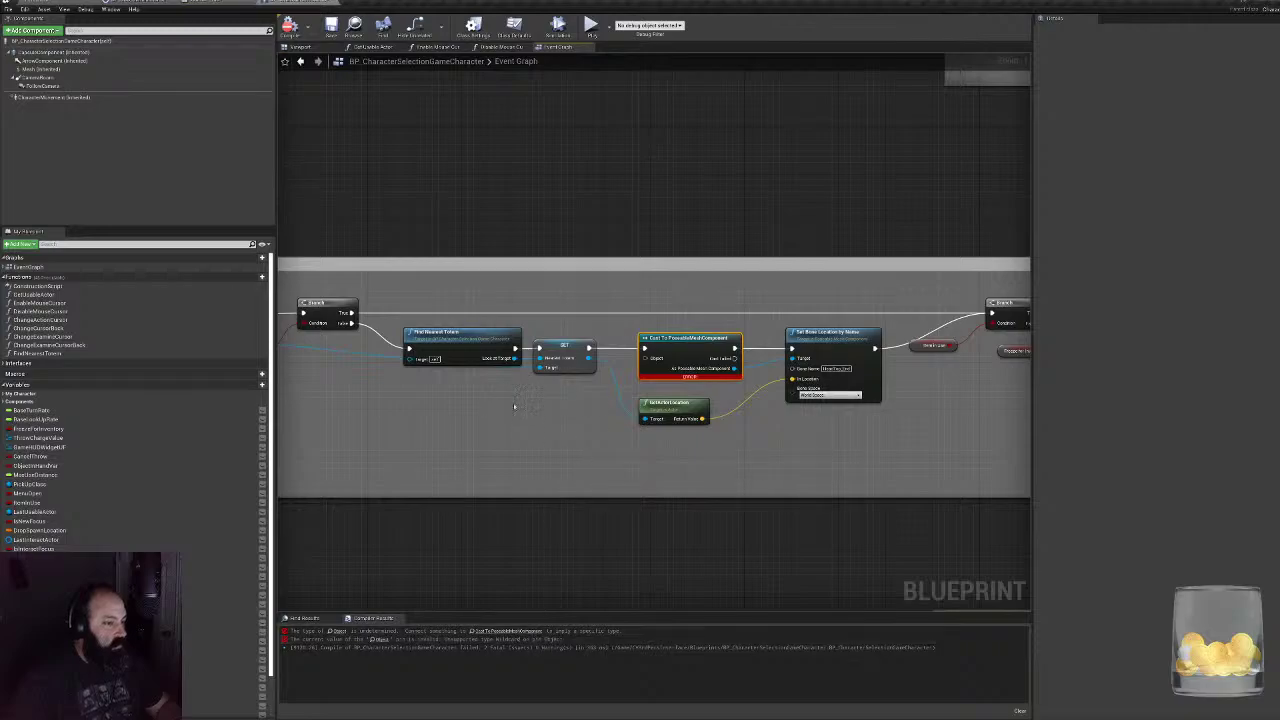
left_click(40, 69)
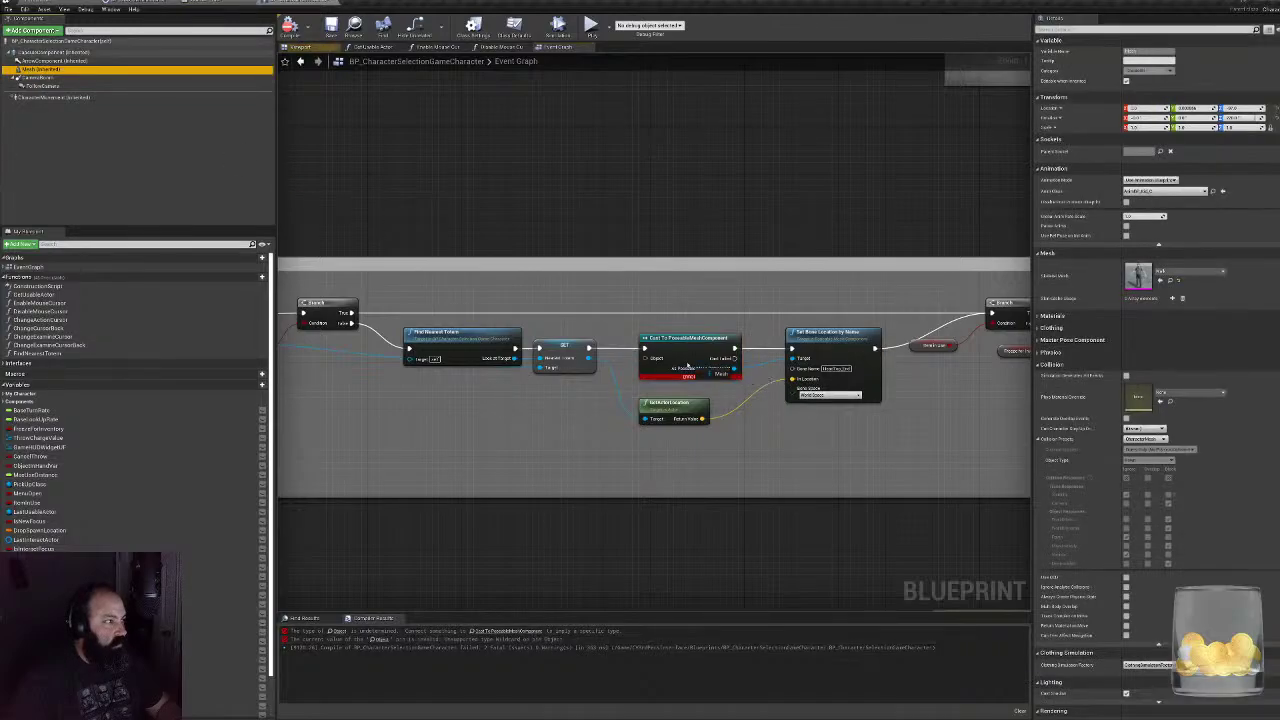
left_click(566, 352)
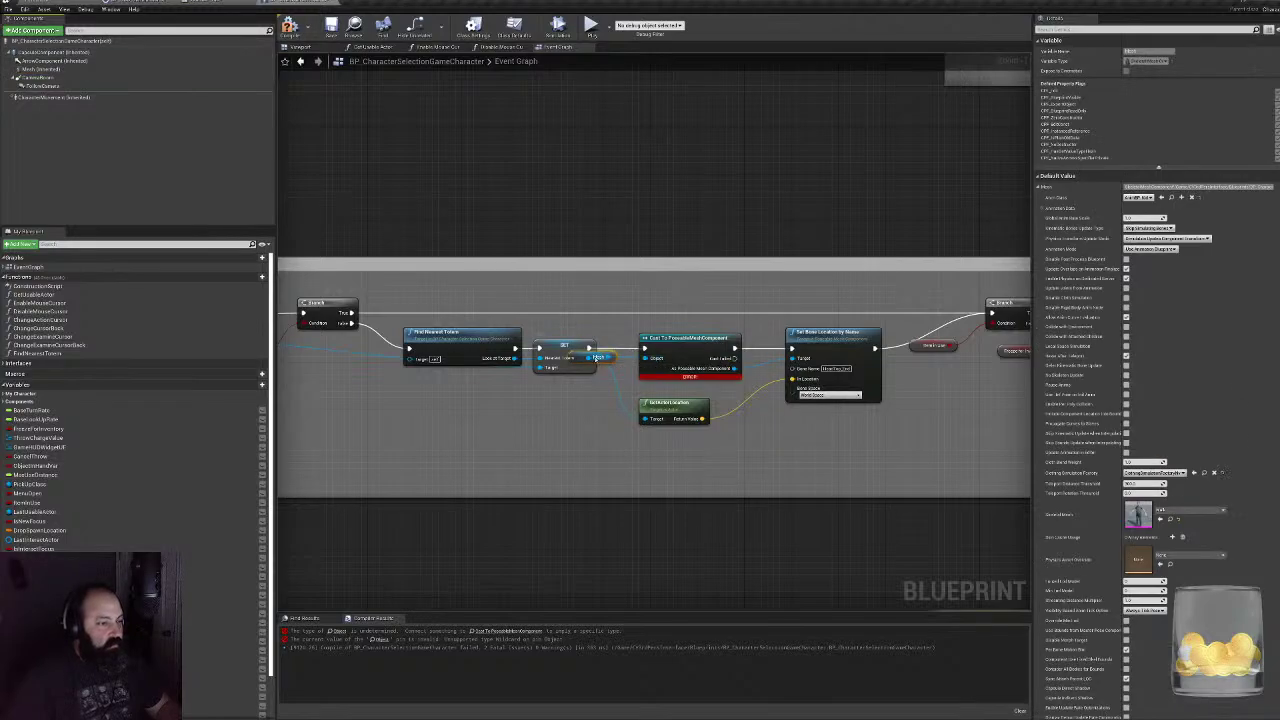
left_click_drag(612, 362, 687, 329)
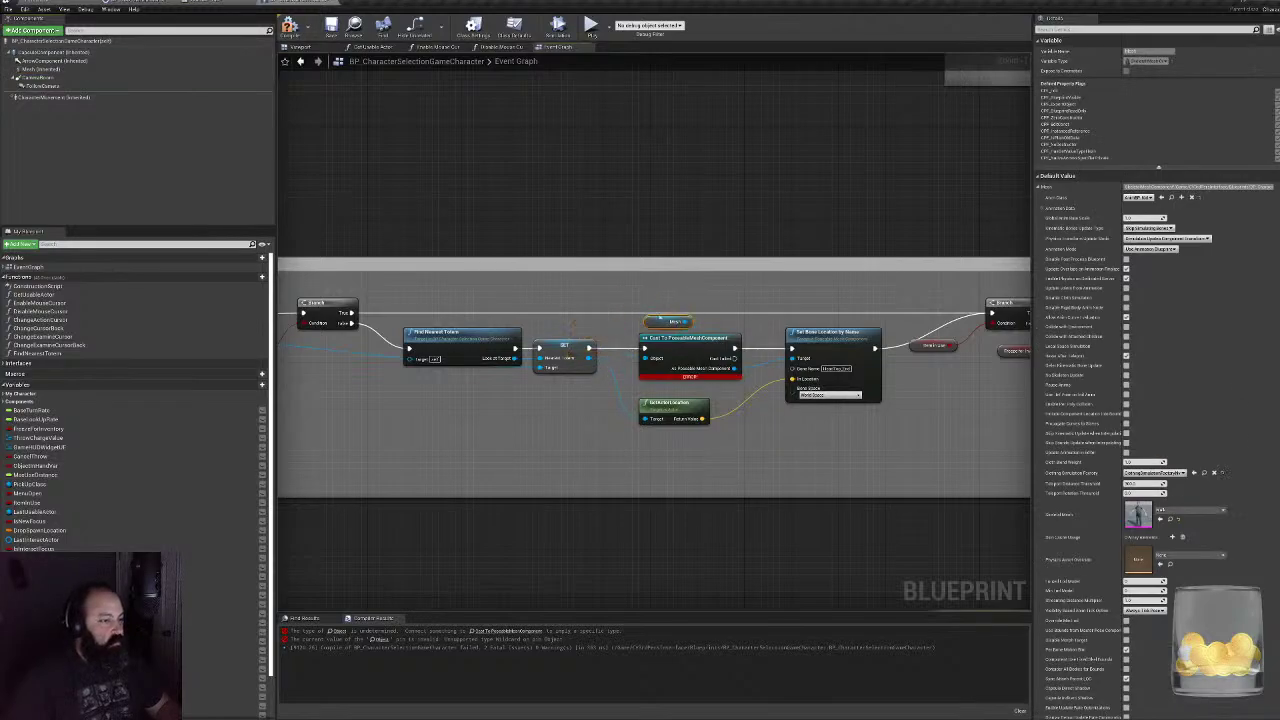
left_click(289, 25)
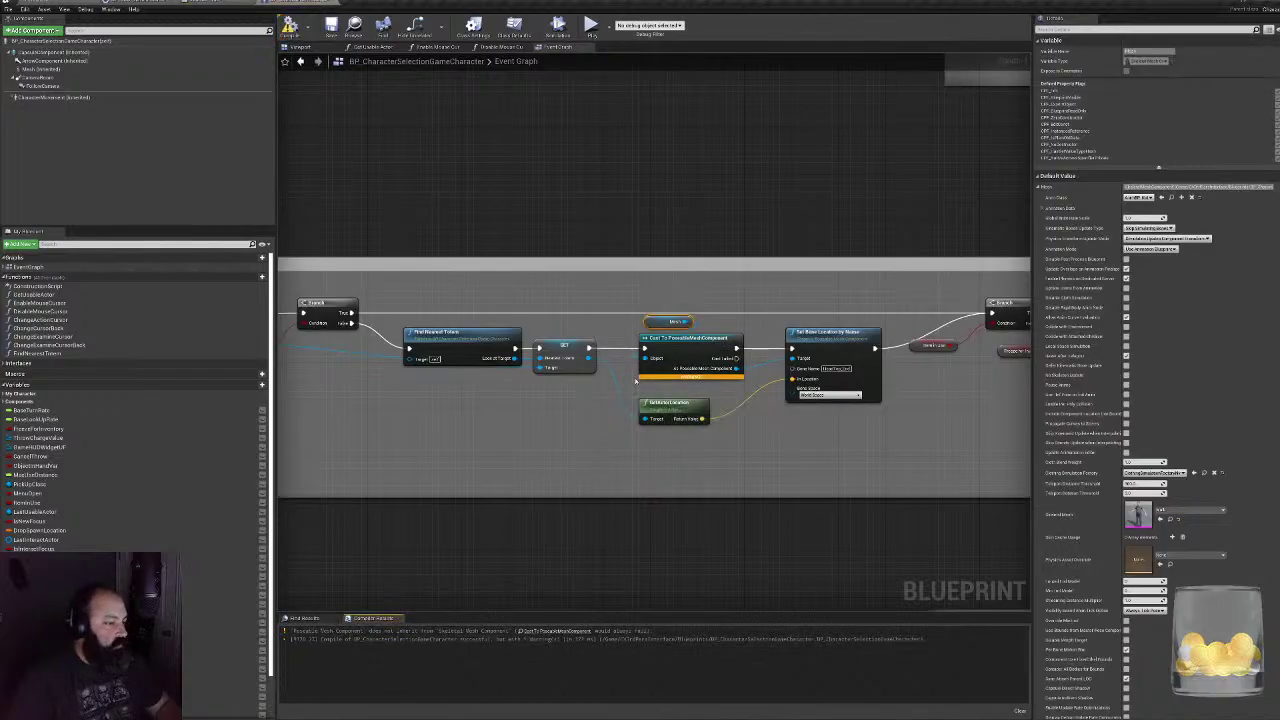
- Delete the Mesh reference and shift the Cast To PoseableMeshComponent node left, clear of Set Bone Location by Name
left_click_drag(634, 295, 664, 322)
key("Delete")
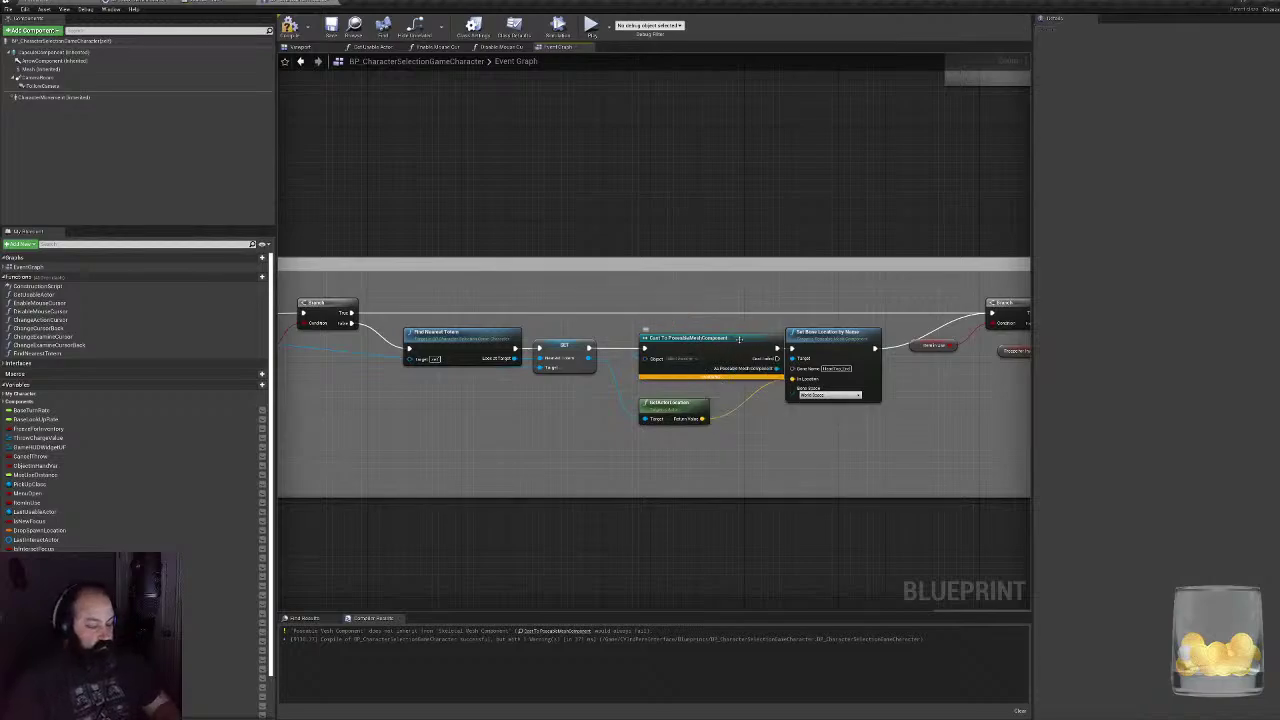
left_click_drag(739, 339, 702, 340)
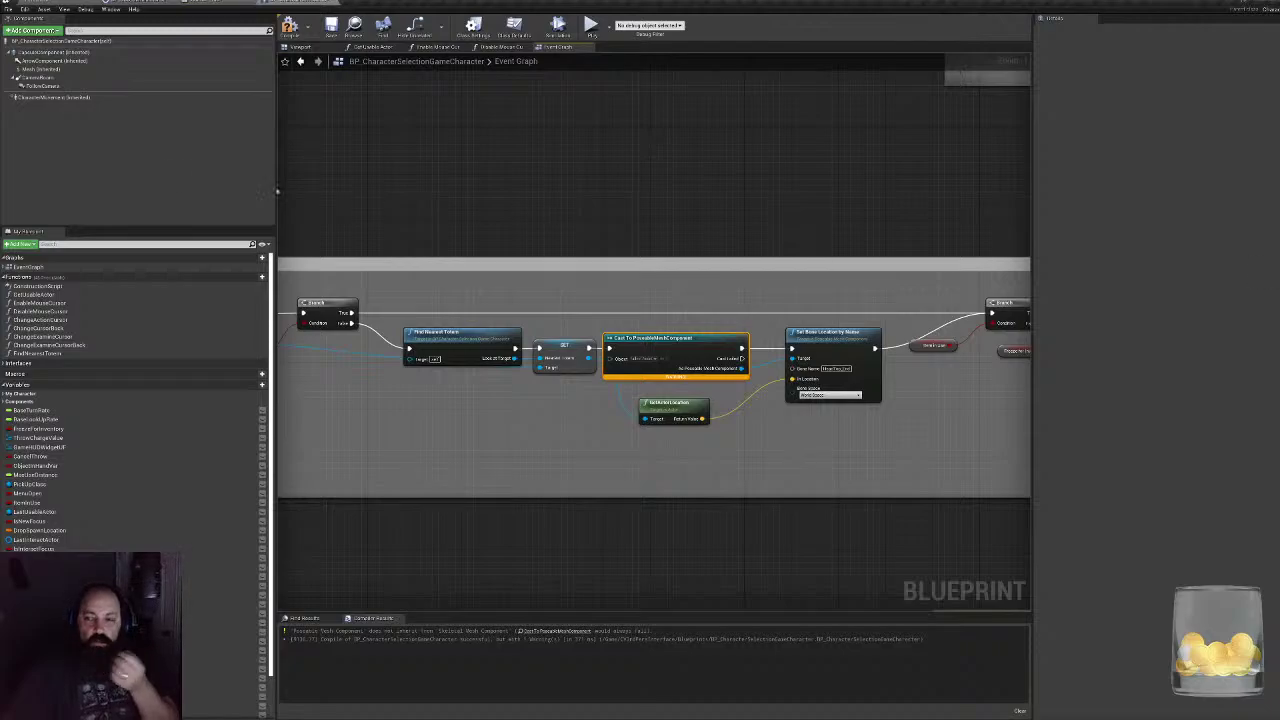
- Open the kid character's skeletal mesh from the Characters folder, show its skeleton tree, and switch to the Skeleton editor
left_click(187, 9)
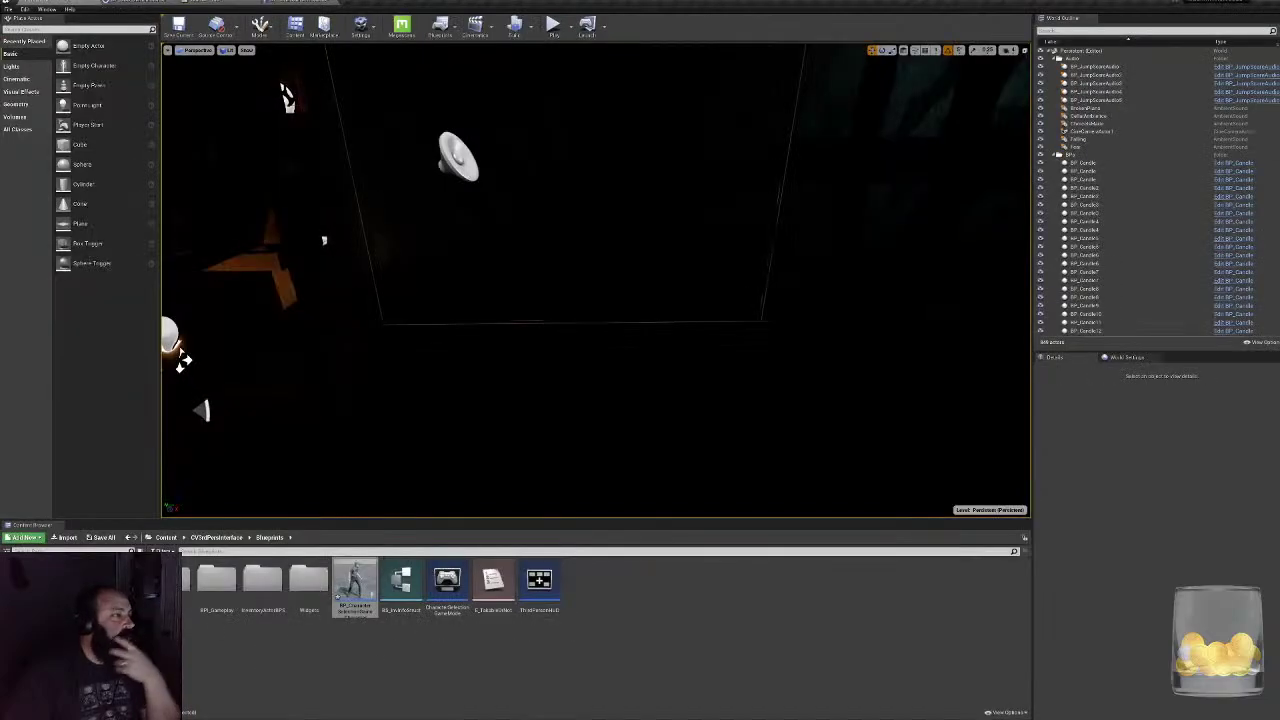
key("alt+Left")
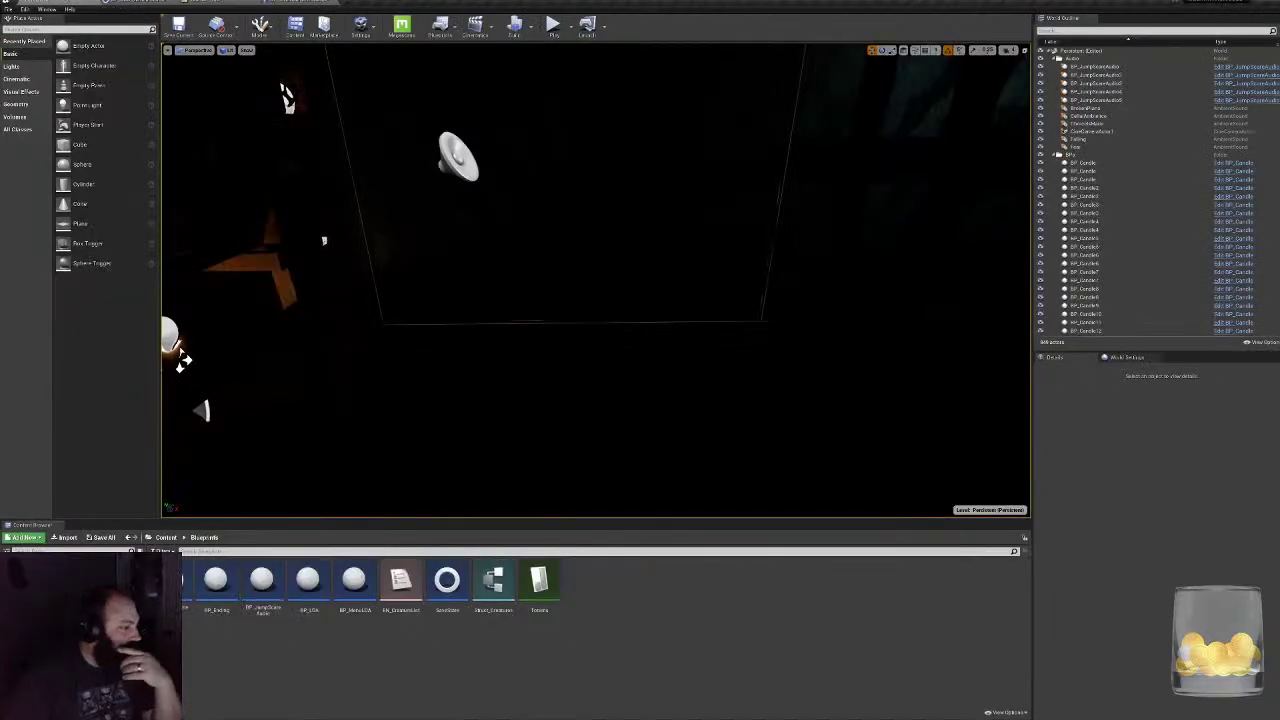
key("alt+Left")
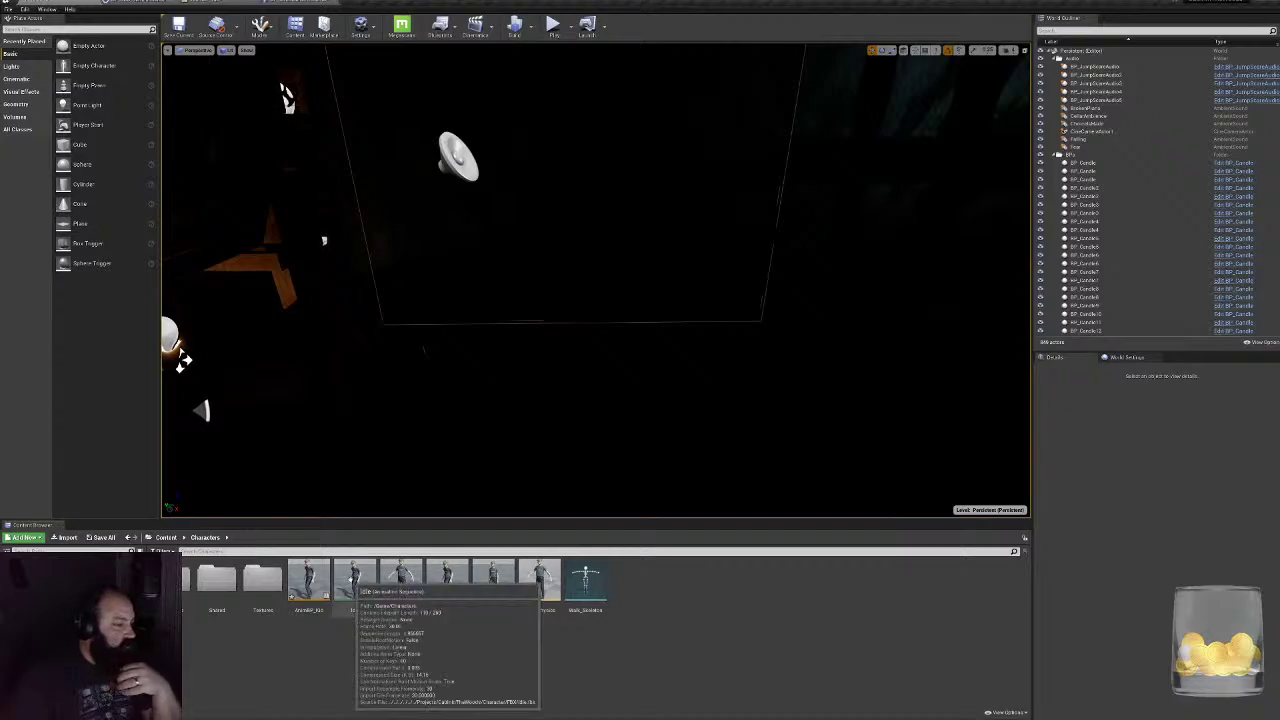
double_click(400, 578)
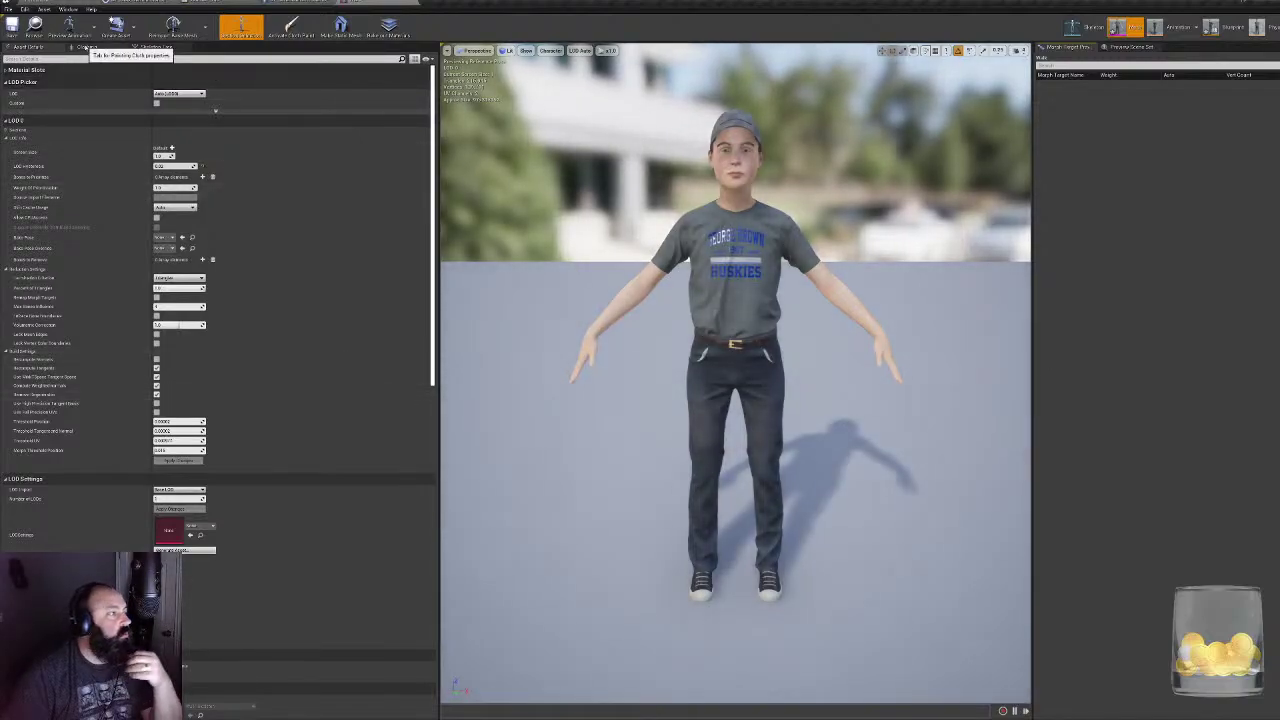
left_click(87, 47)
left_click(152, 47)
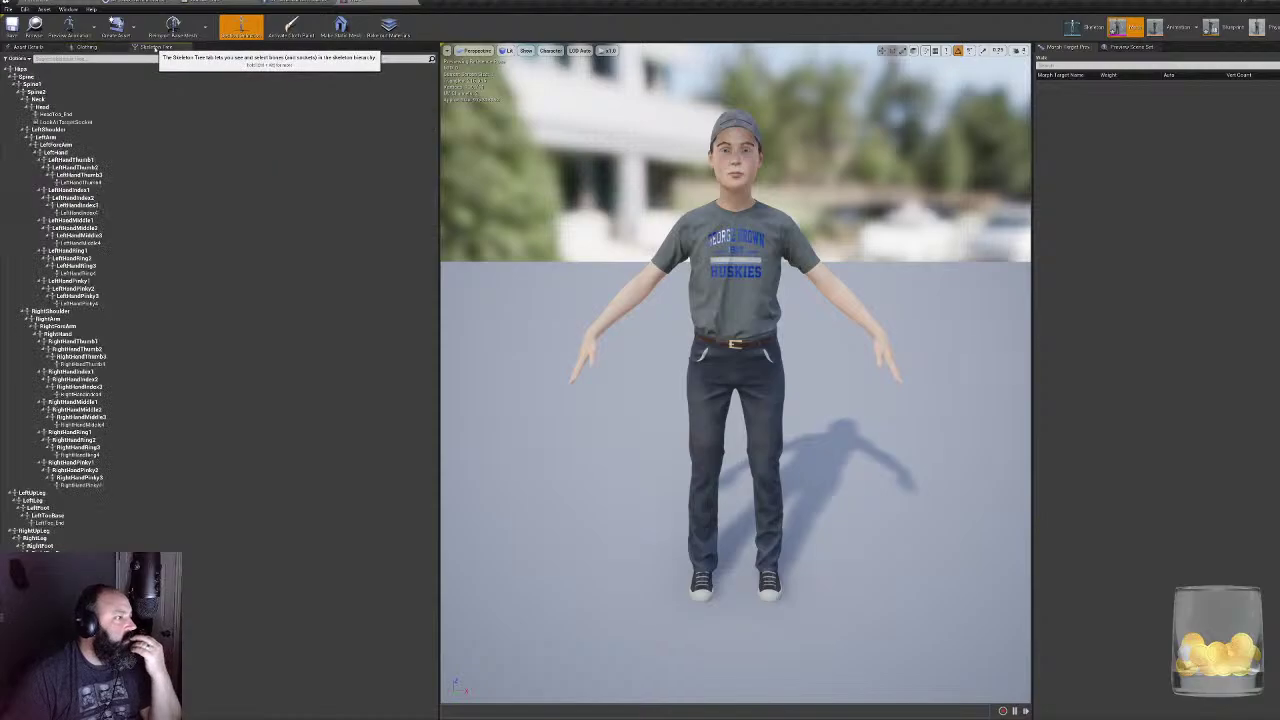
left_click(1080, 27)
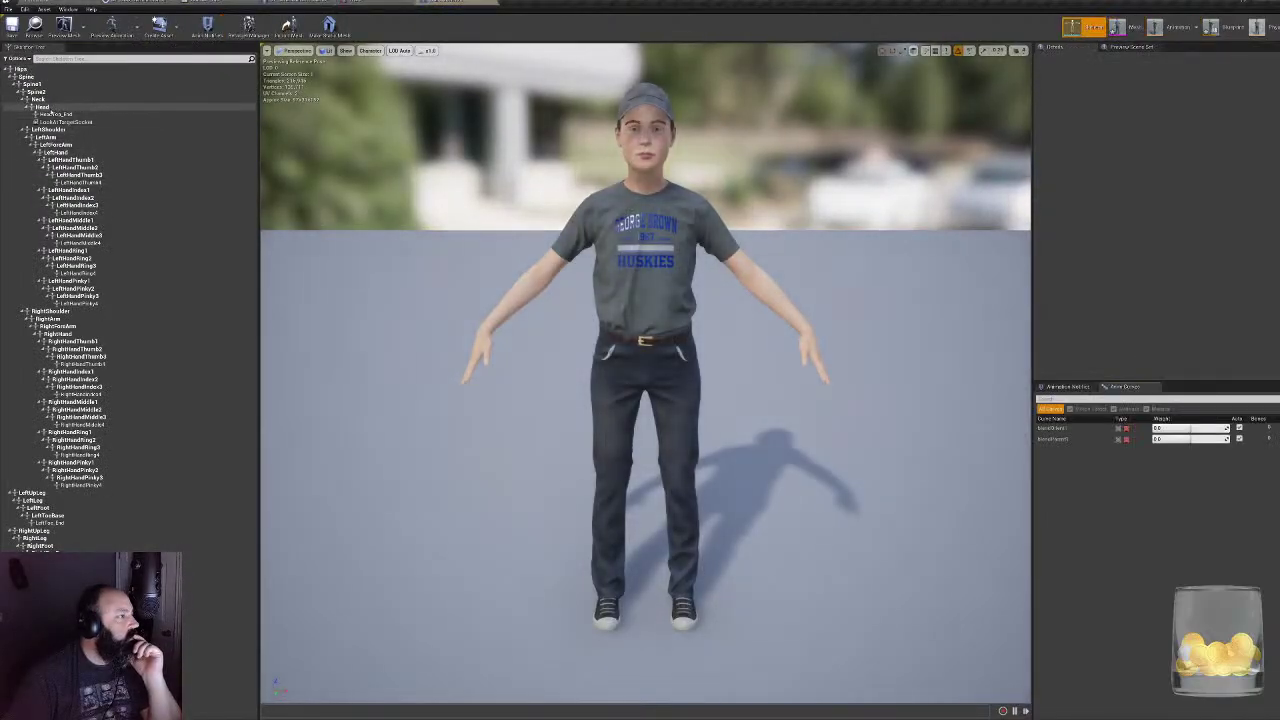
- Select the HeadTop_End bone under Head and examine its available bone actions, including the Add Virtual Bone targets
left_click(50, 107)
left_click(58, 114)
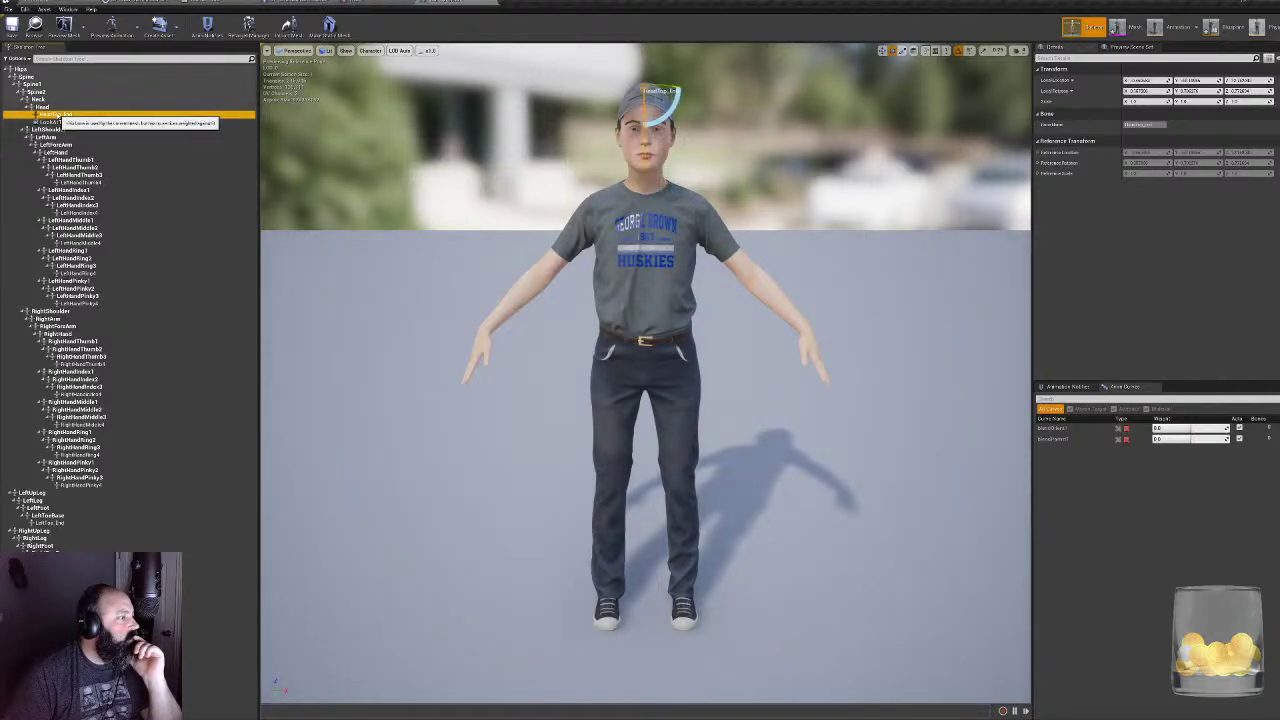
right_click(58, 116)
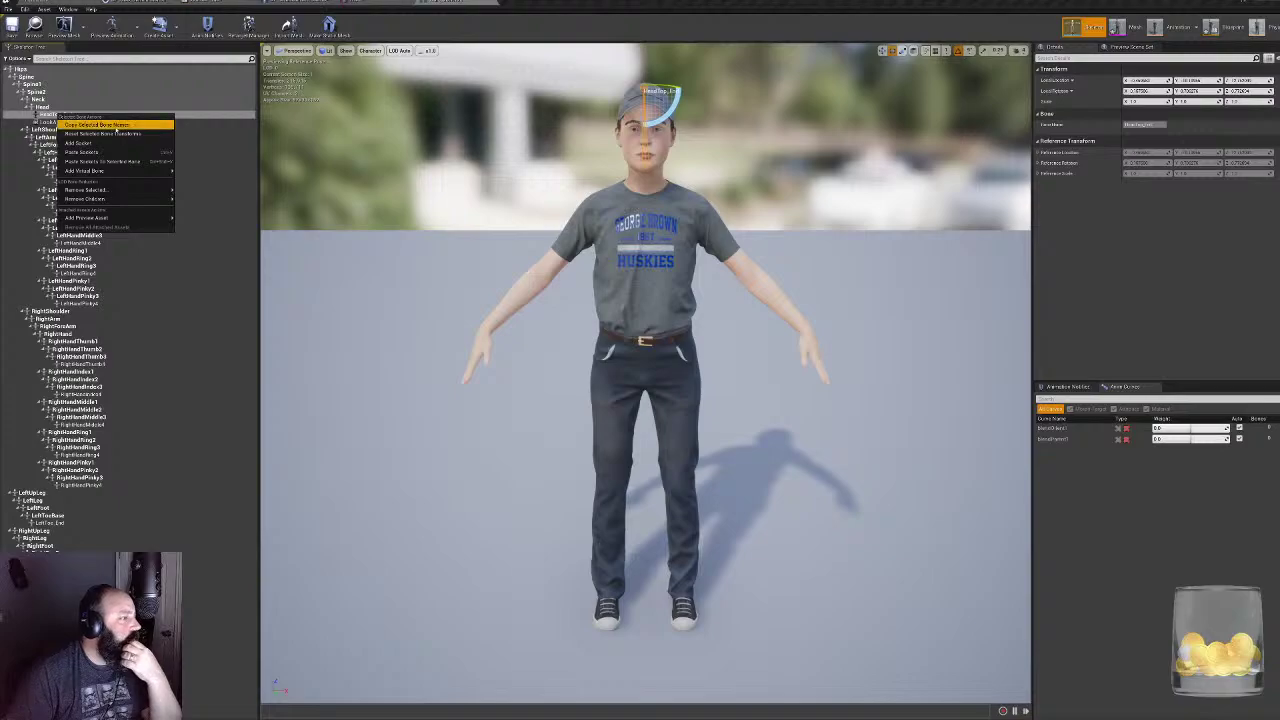
left_click(140, 134)
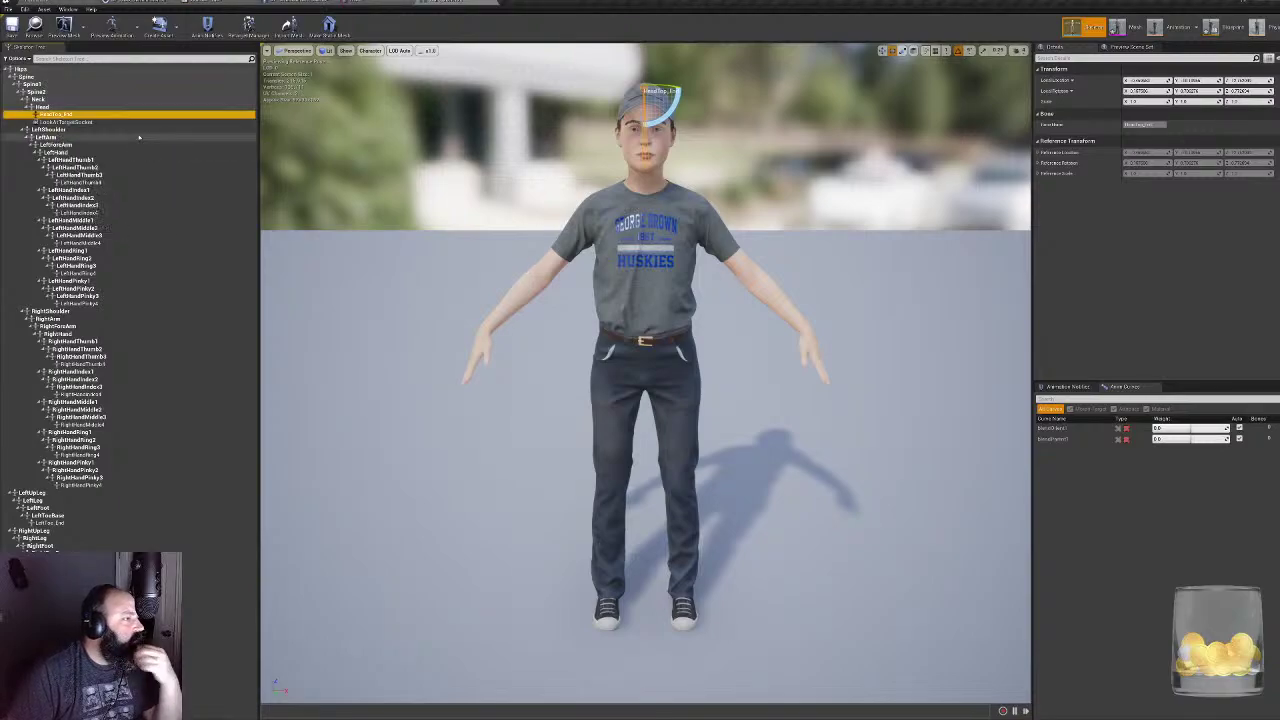
right_click(61, 115)
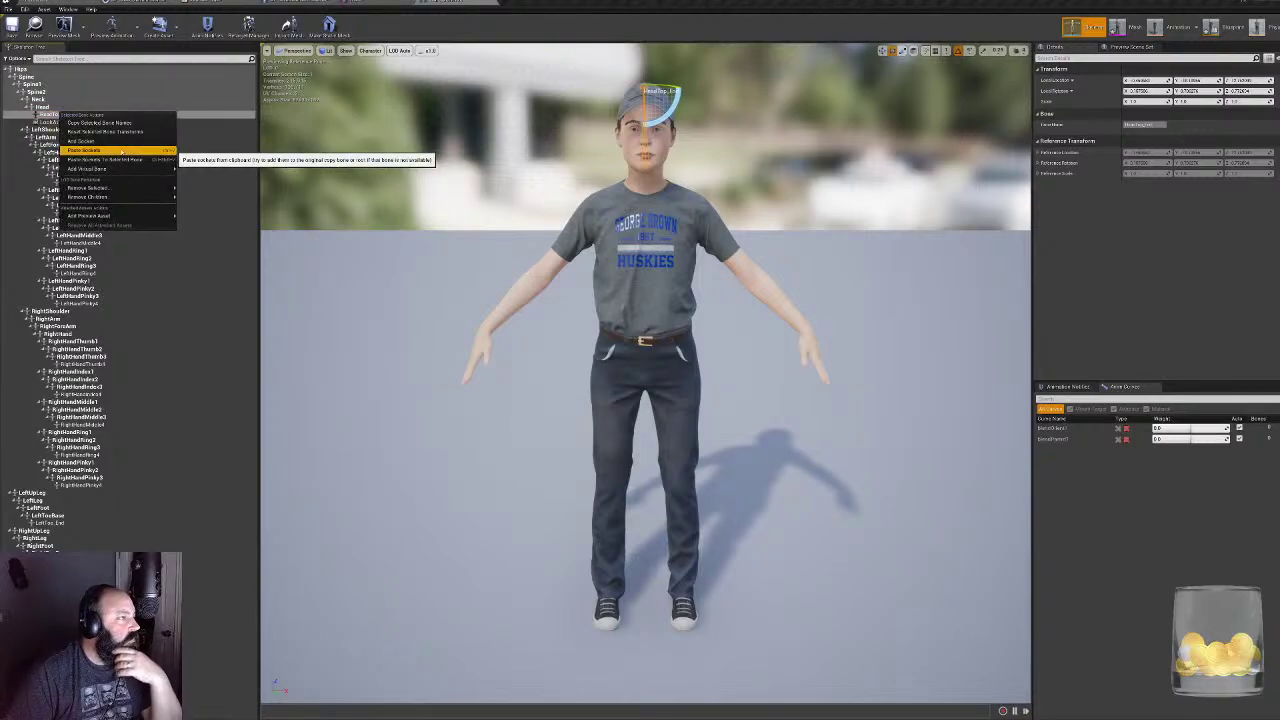
mouse_move(123, 169)
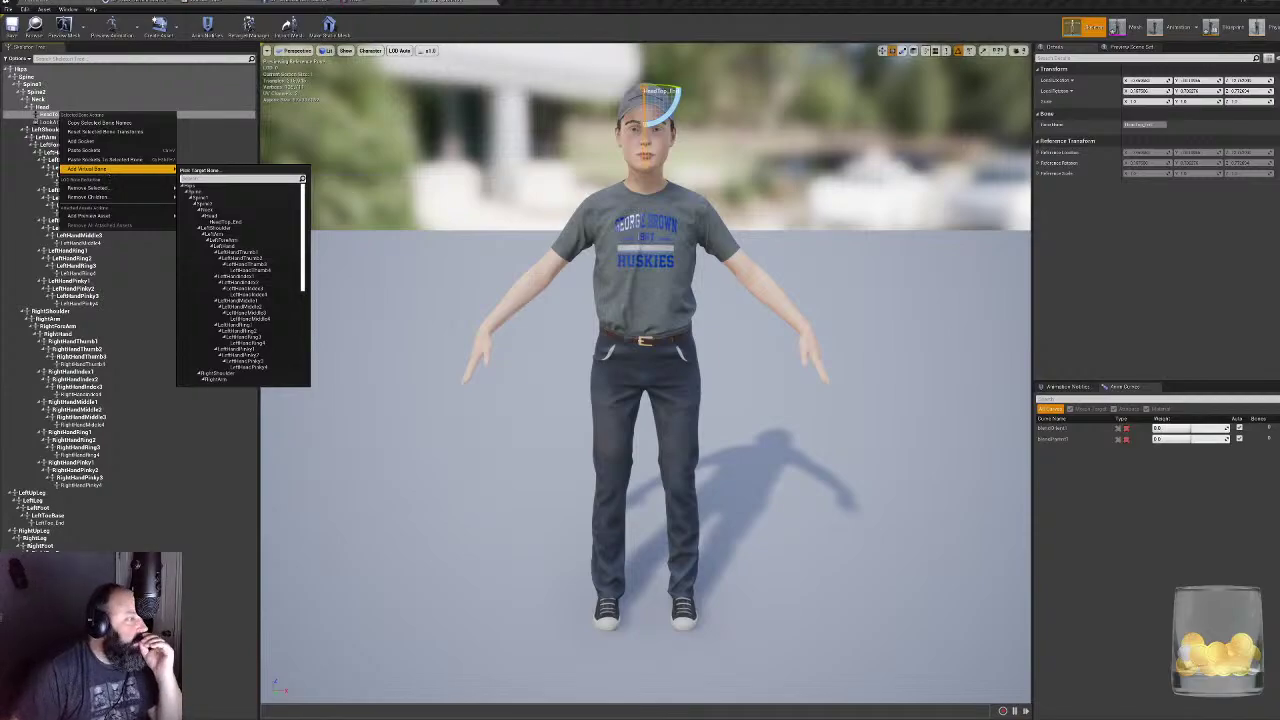
key("Escape")
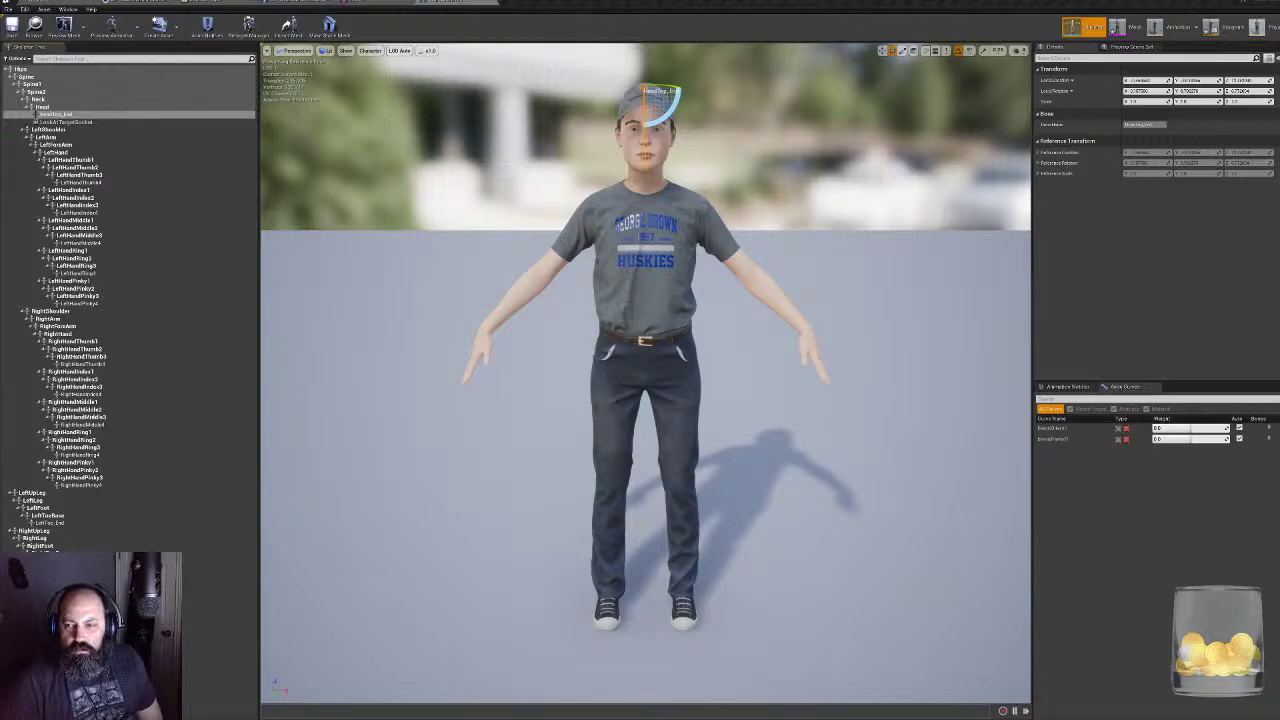
- Return to the character's Event Graph and delete the Cast To PoseableMeshComponent and Set Bone Location by Name nodes
left_click(357, 7)
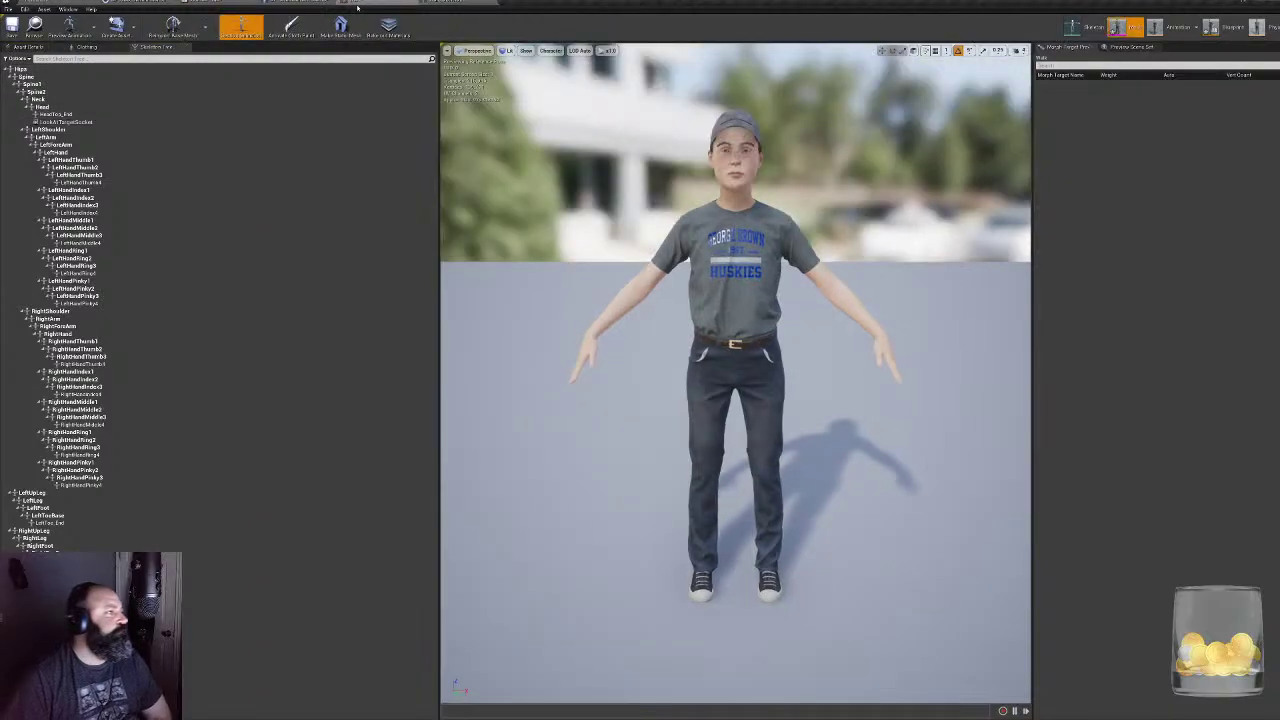
left_click(448, 6)
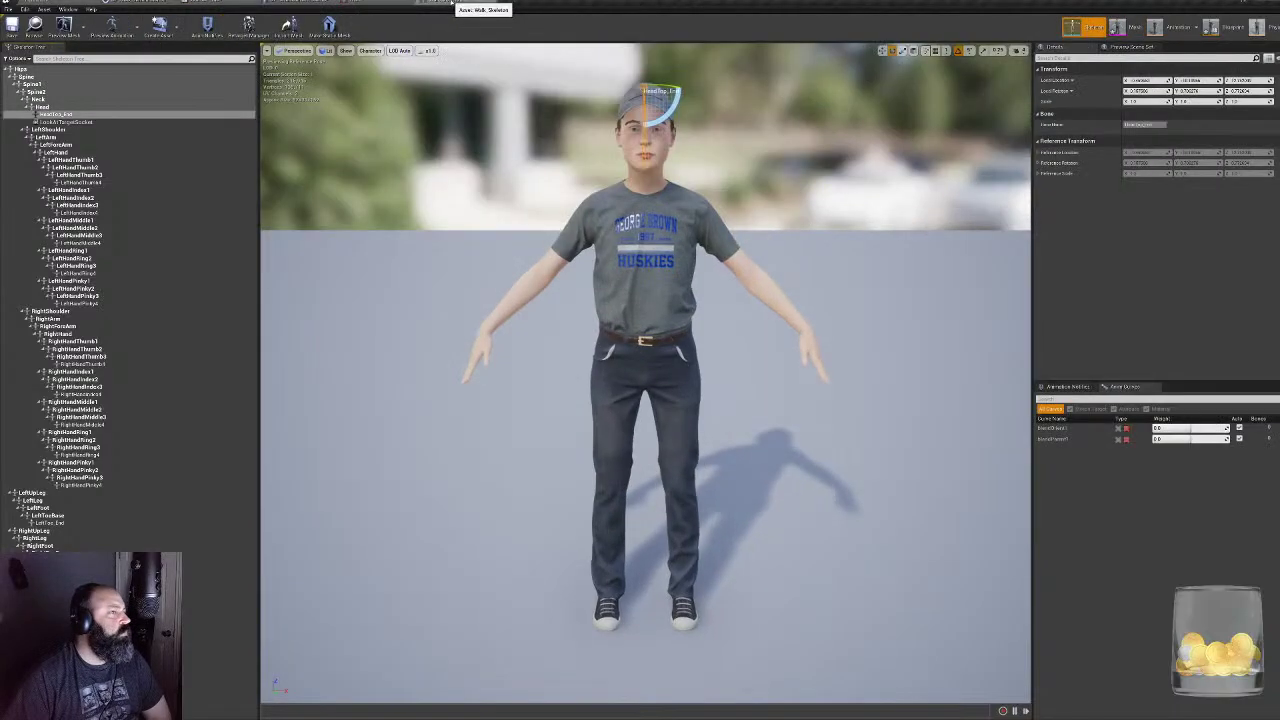
left_click(411, 3)
left_click(411, 3)
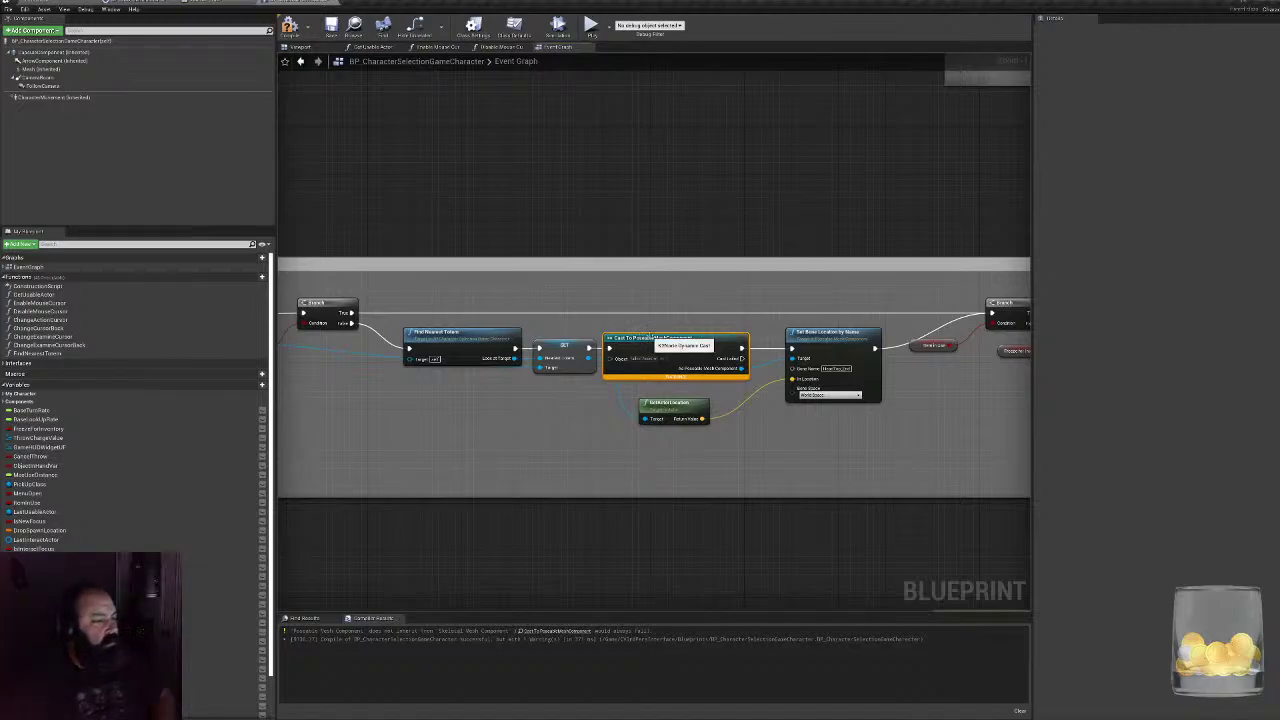
key("Delete")
left_click(823, 345)
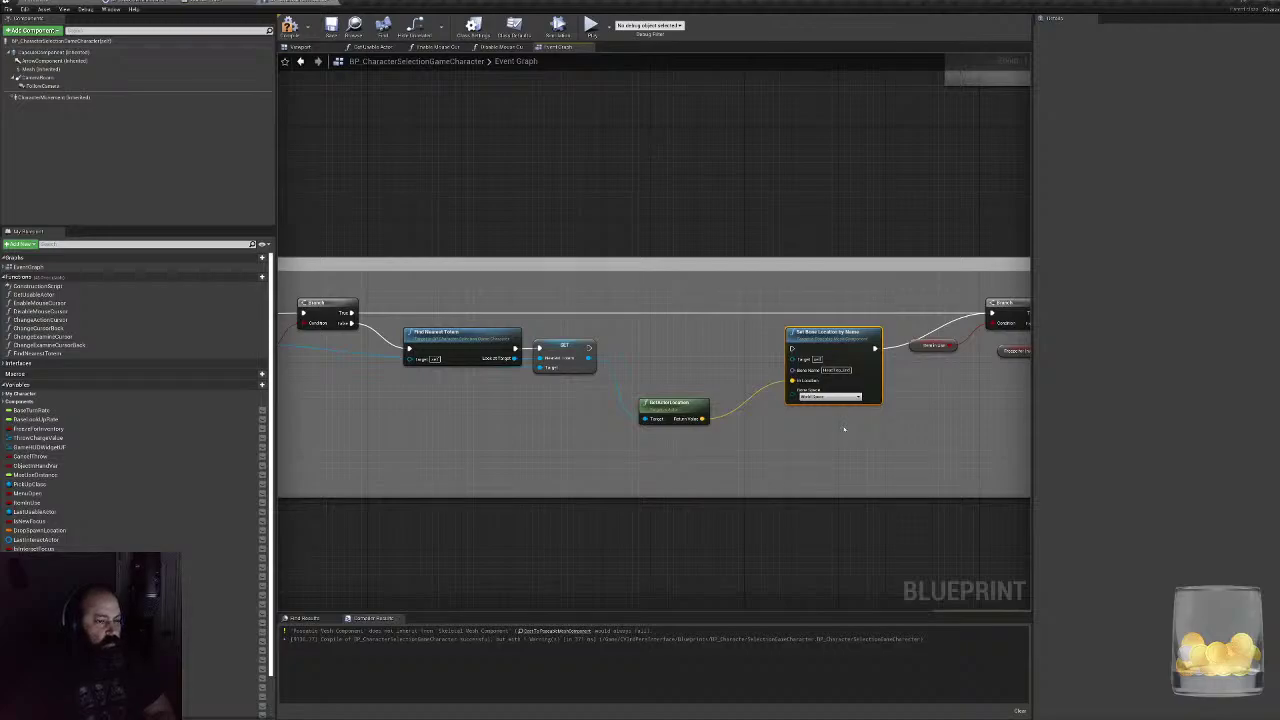
key("Delete")
left_click(683, 403)
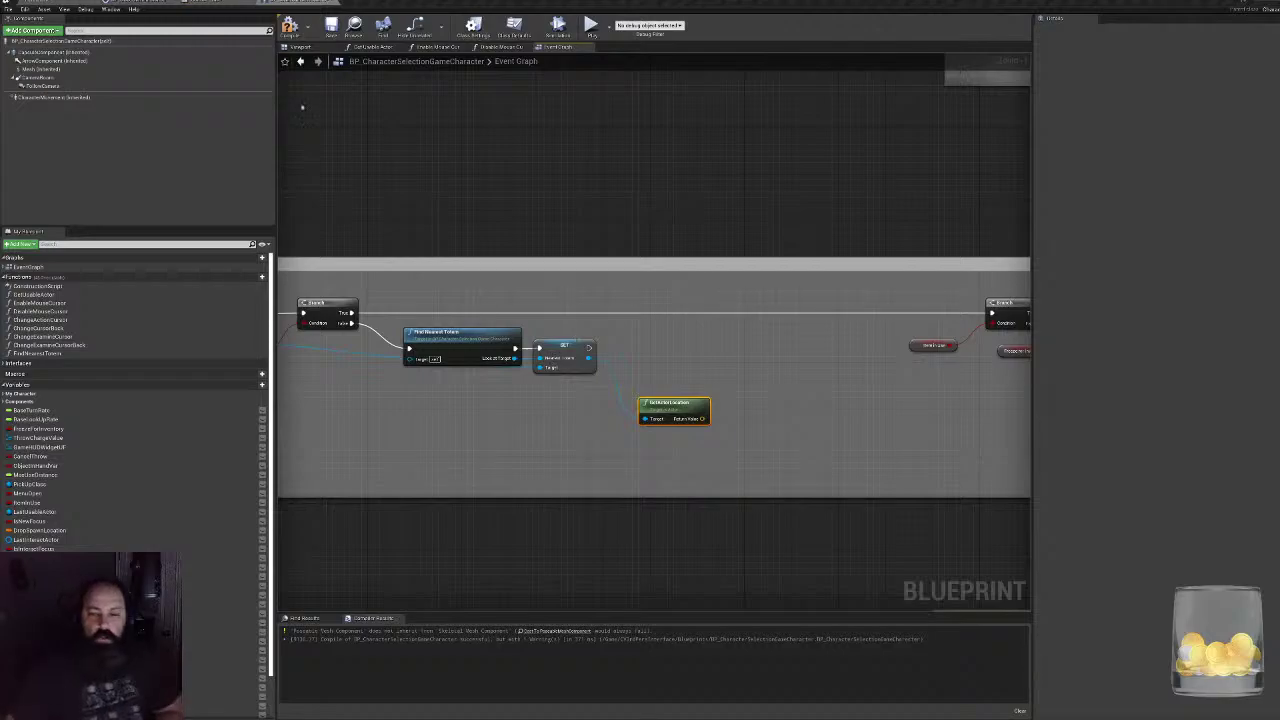
- Add an Add Poseable Mesh Component node to the Event Graph and place it just below the comment box, under GetActorLocation
right_click(391, 142)
type("add")
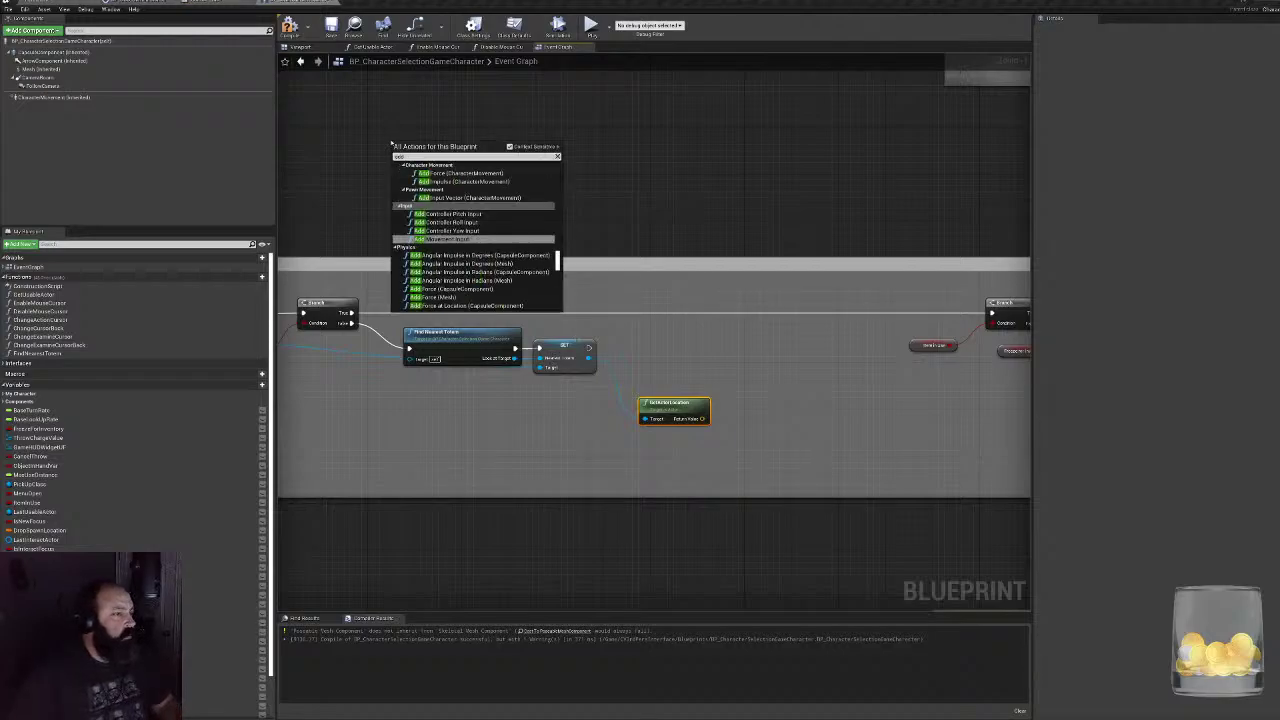
type(" posea")
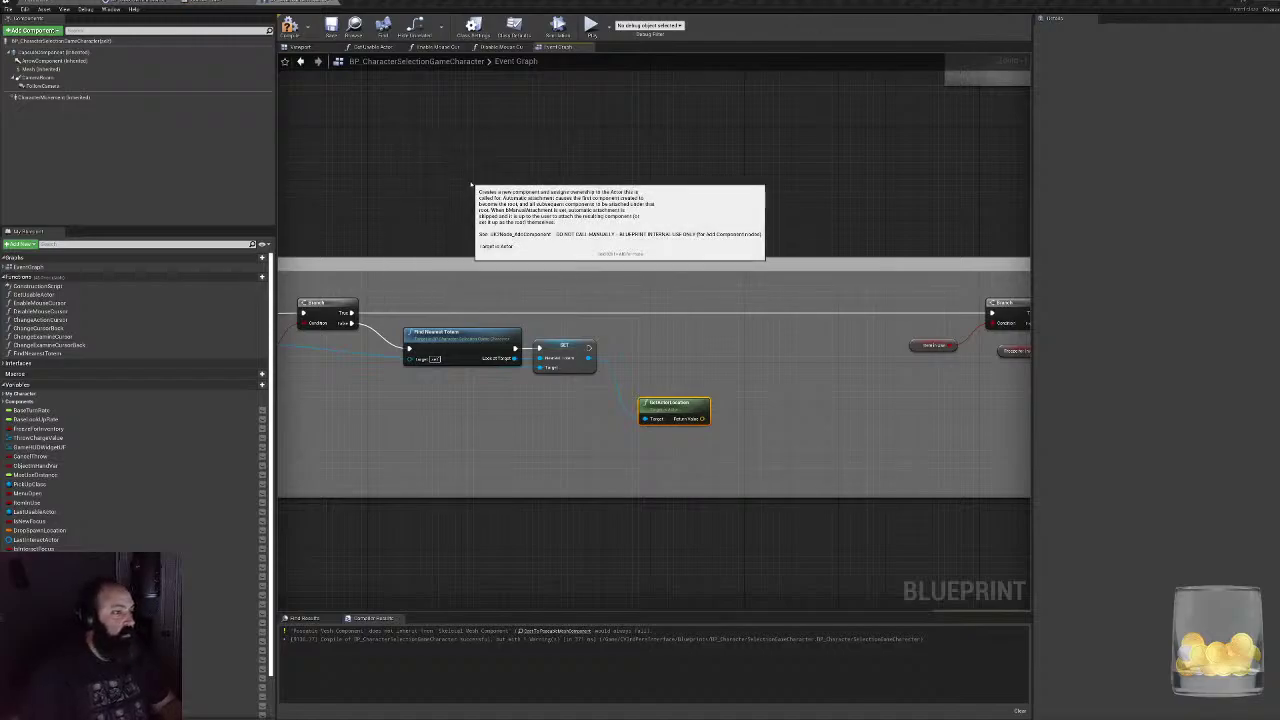
left_click(455, 180)
right_click_drag(596, 222, 692, 299)
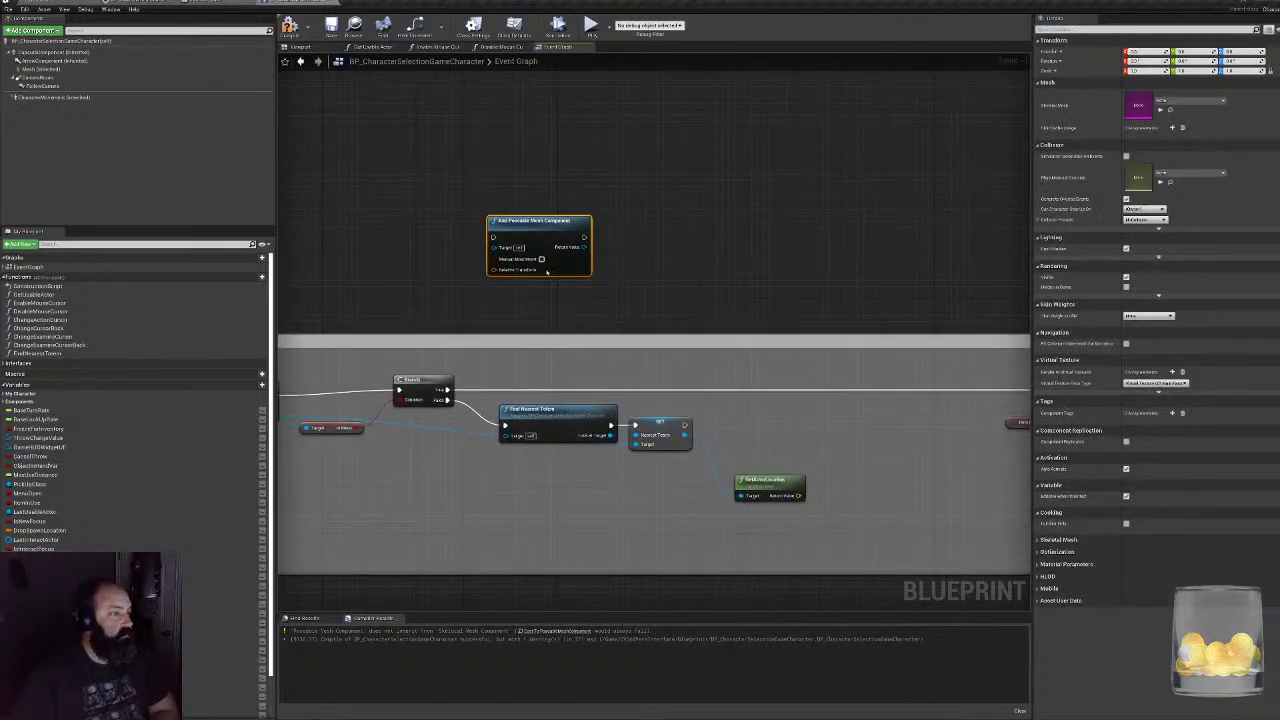
left_click_drag(546, 272, 723, 313)
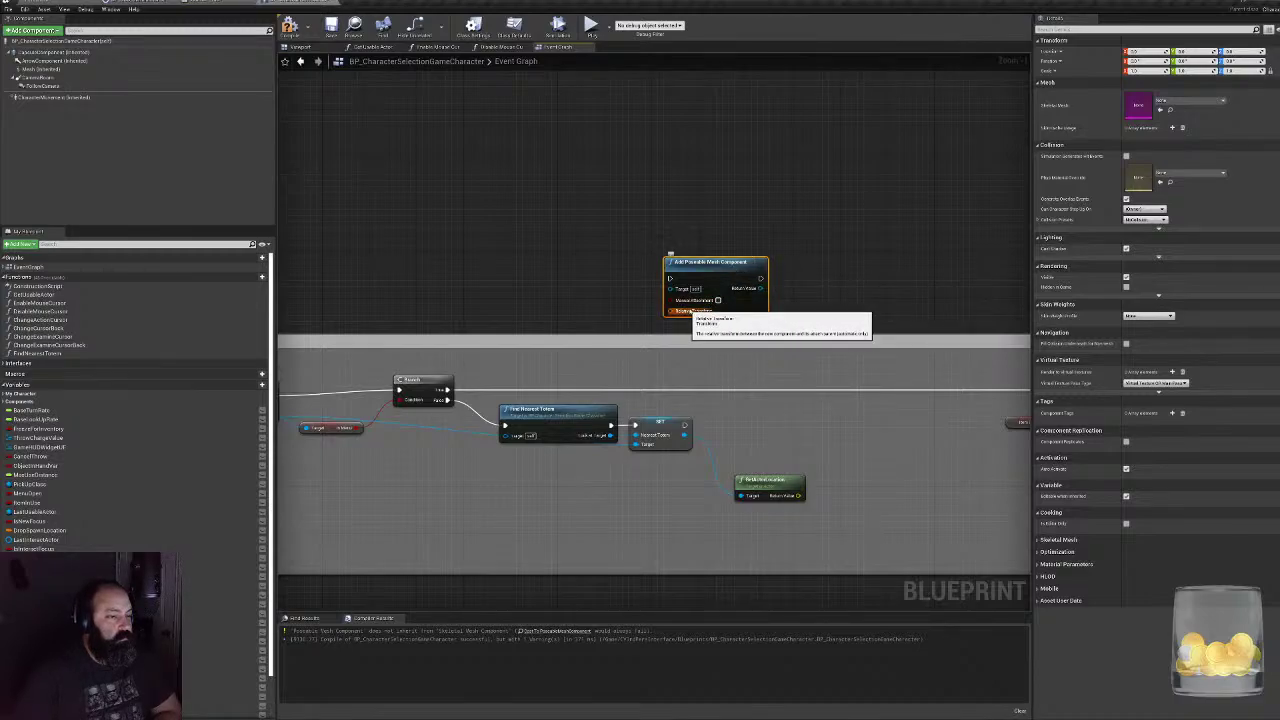
right_click_drag(689, 264, 609, 157)
left_click_drag(609, 157, 685, 494)
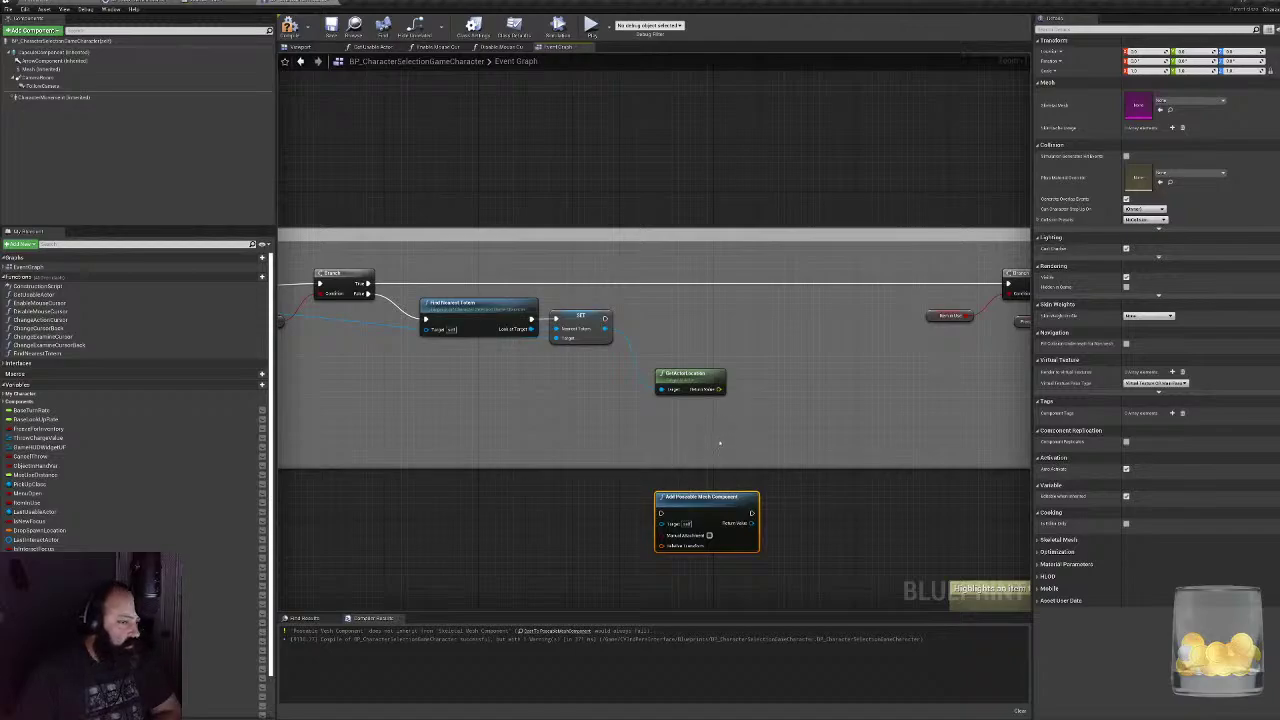
- Delete the GetActorLocation node and move Add Poseable Mesh Component into the comment box beside the SET node
left_click(632, 499)
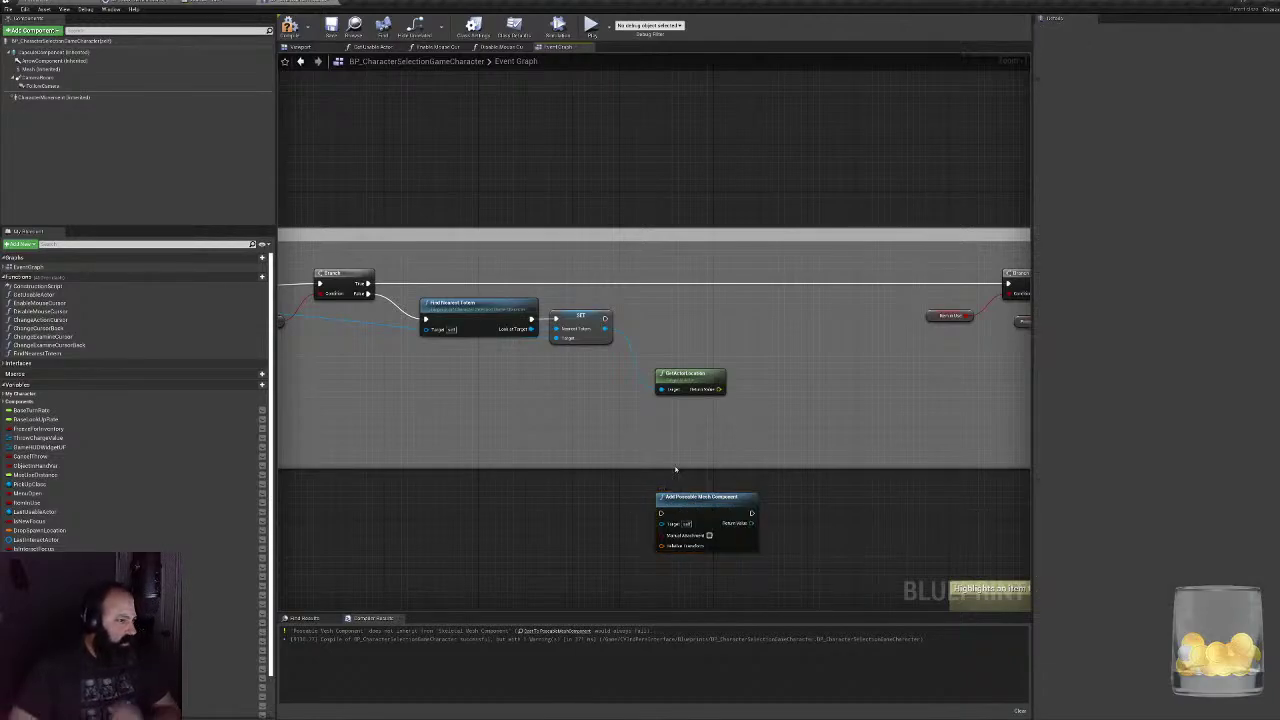
left_click(690, 375)
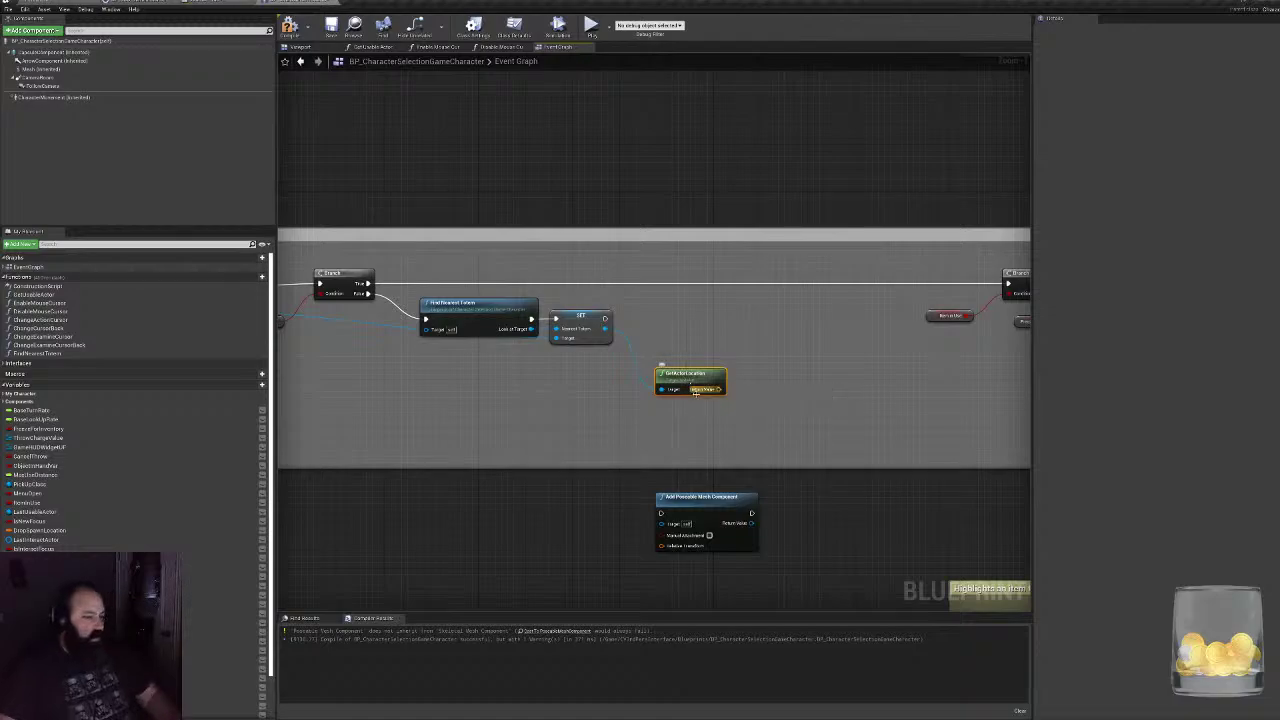
key("Delete")
left_click_drag(688, 498, 711, 316)
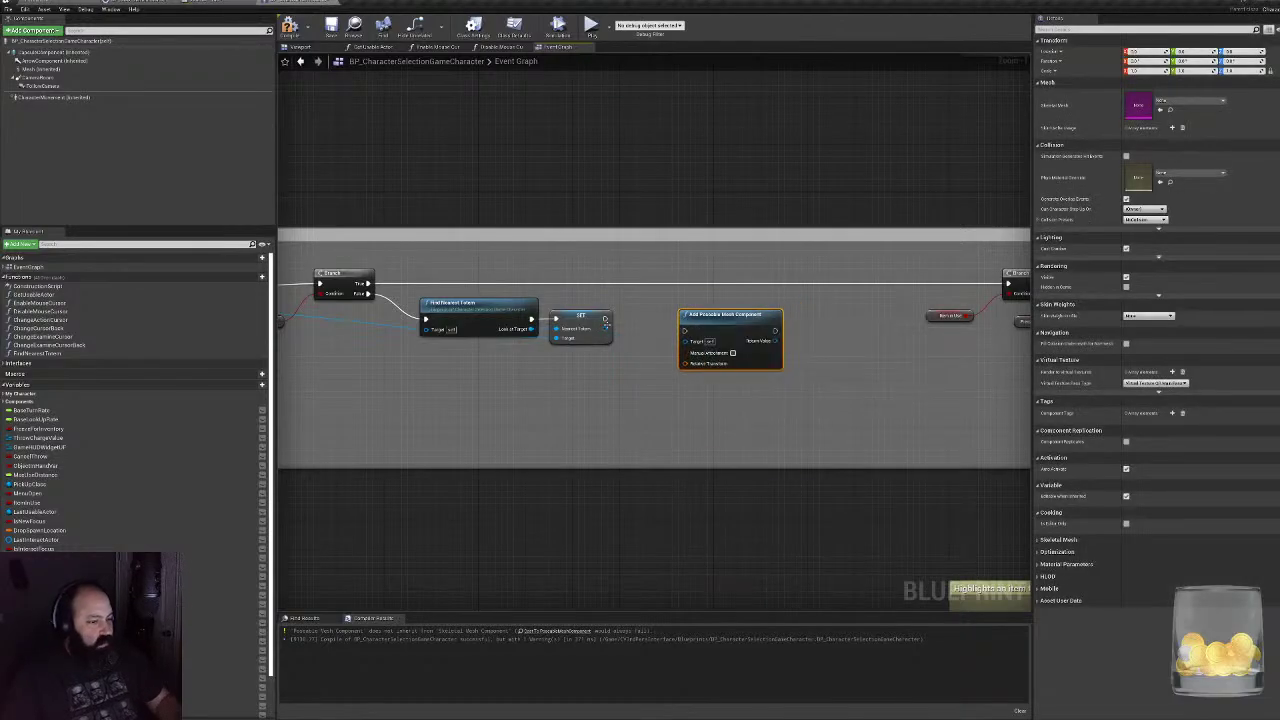
- Route execution from SET through Add Poseable Mesh Component to the following Branch, and feed SET's Nearest Totem output into its Target
left_click(604, 323)
left_click_drag(605, 319, 685, 331)
left_click_drag(605, 328, 685, 341)
right_click_drag(685, 341, 624, 346)
left_click_drag(624, 346, 856, 301)
left_click_drag(578, 329, 637, 323)
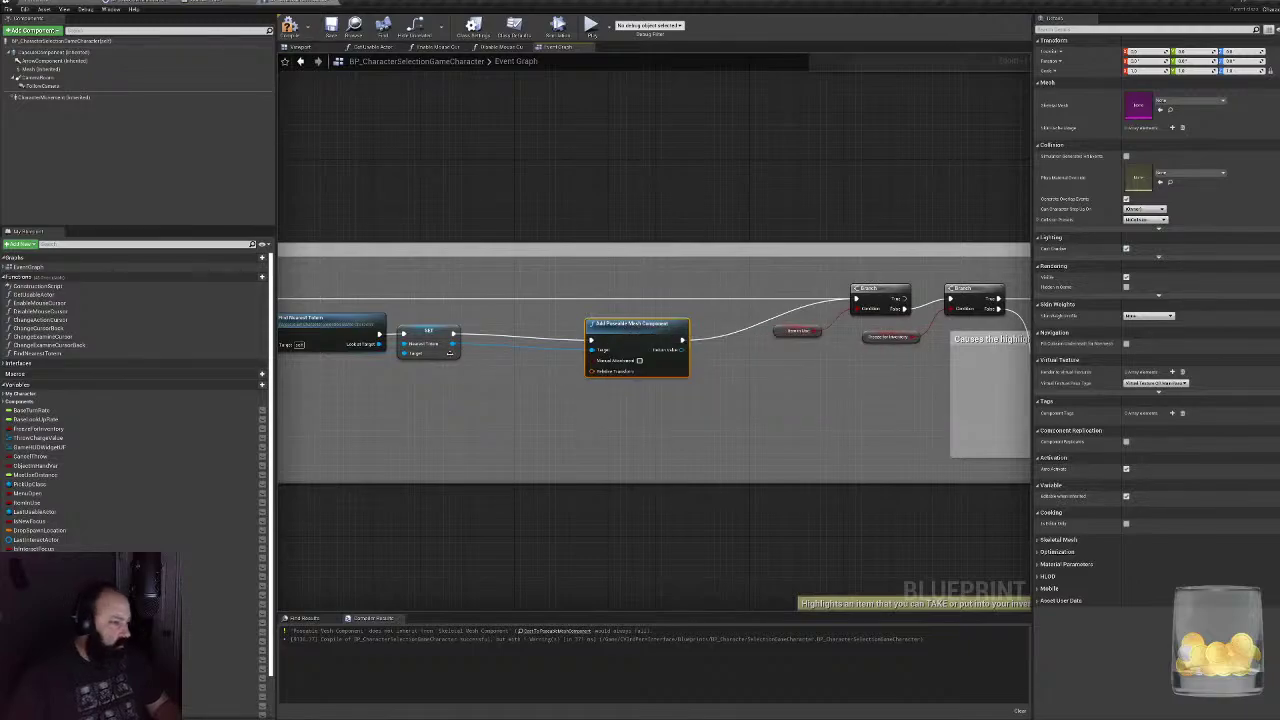
- Add GetActorTransform from SET's Nearest Totem output, wire it into Relative Transform, tuck it between the two nodes, and compile
right_click_drag(448, 384, 478, 375)
left_click_drag(484, 335, 517, 388)
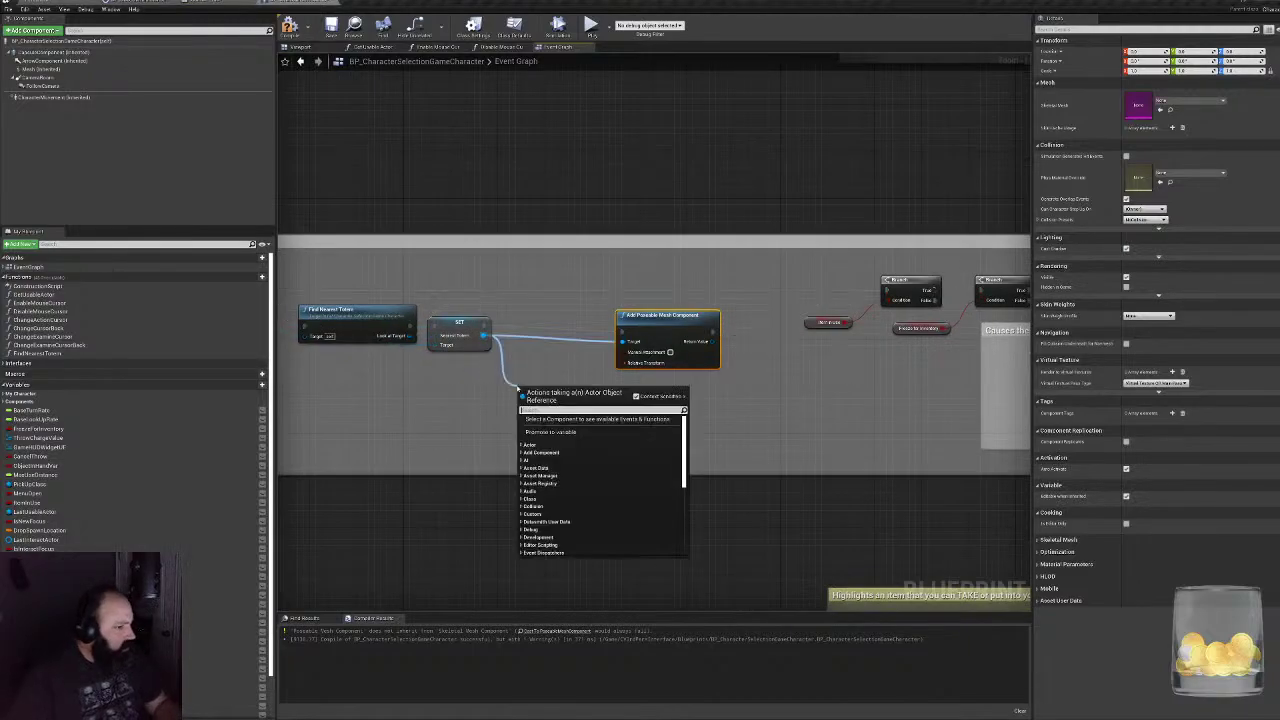
type("get trans")
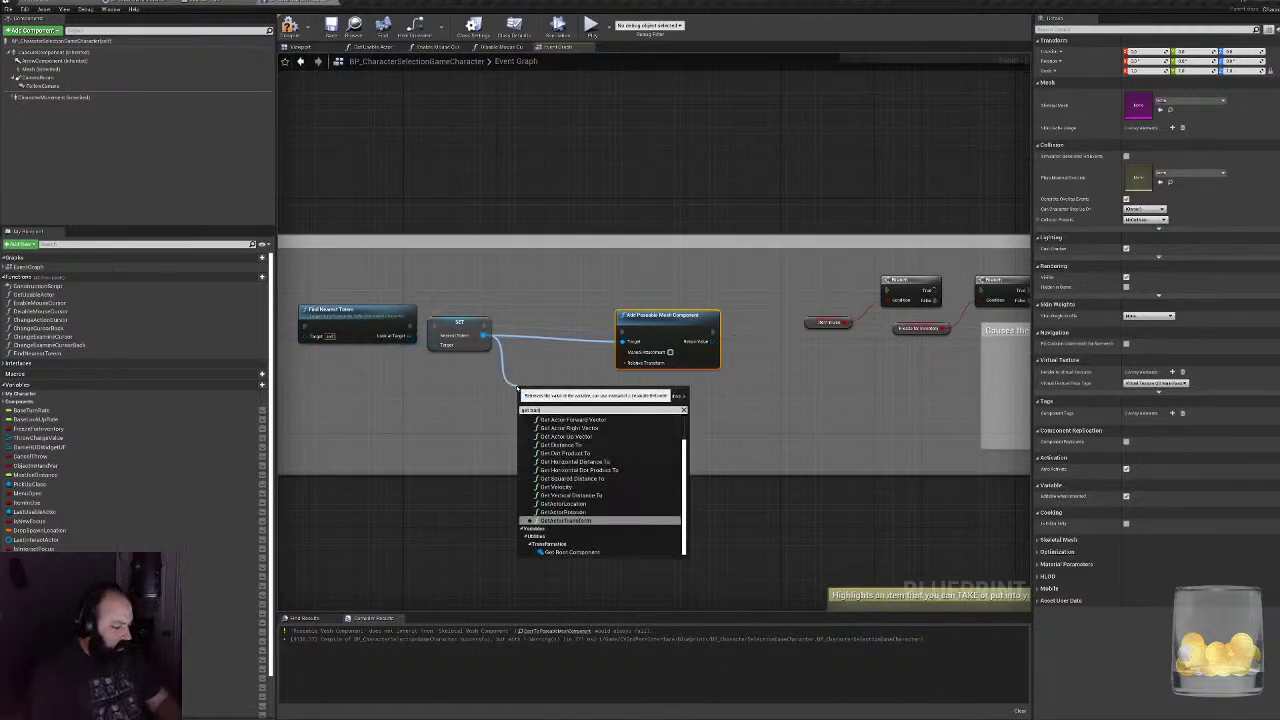
key("Return")
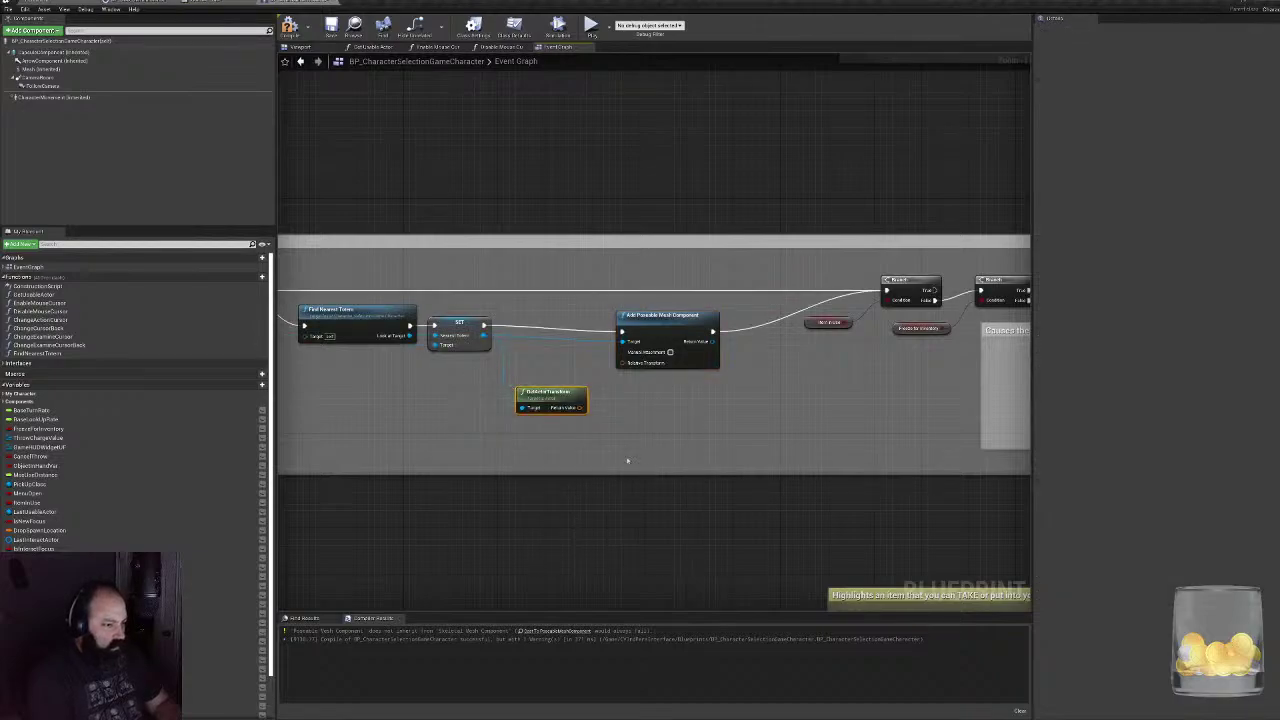
left_click_drag(580, 408, 622, 362)
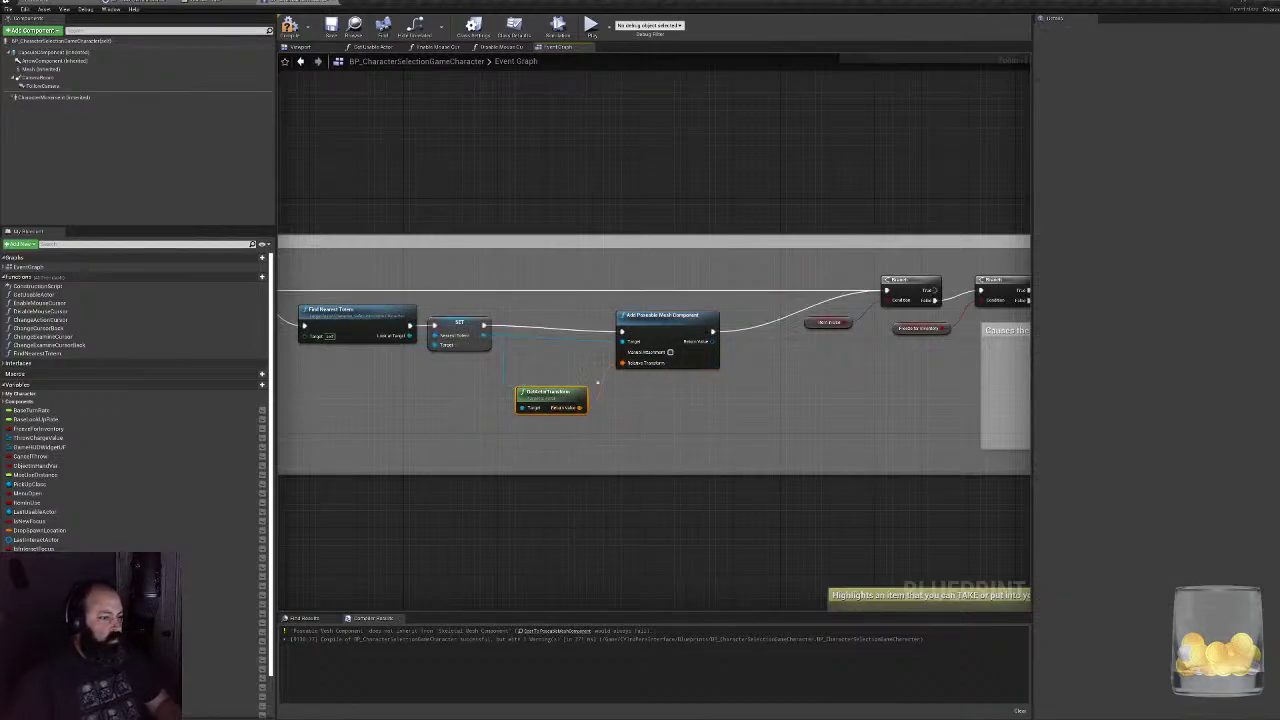
left_click_drag(550, 392, 550, 350)
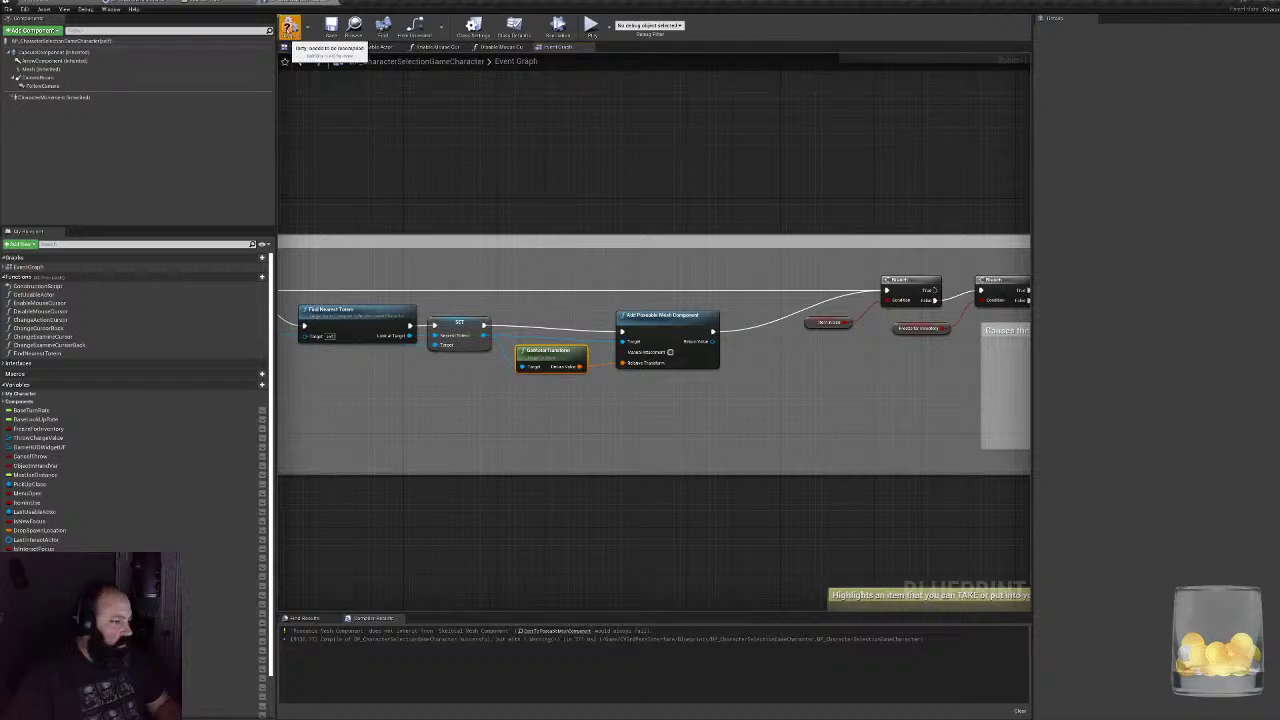
key("F7")
- Assign the Walk skeletal mesh to the Add Poseable Mesh Component node and check its material, collision and rendering settings
right_click_drag(679, 410, 647, 416)
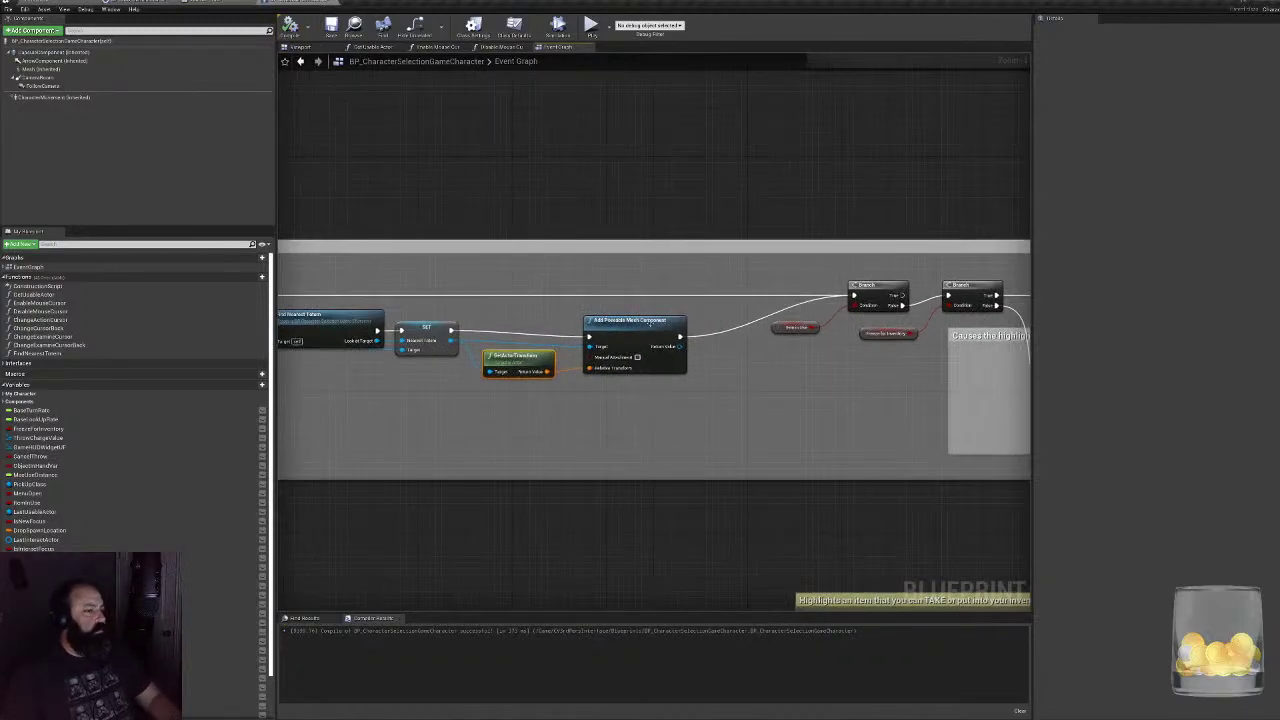
left_click(630, 316)
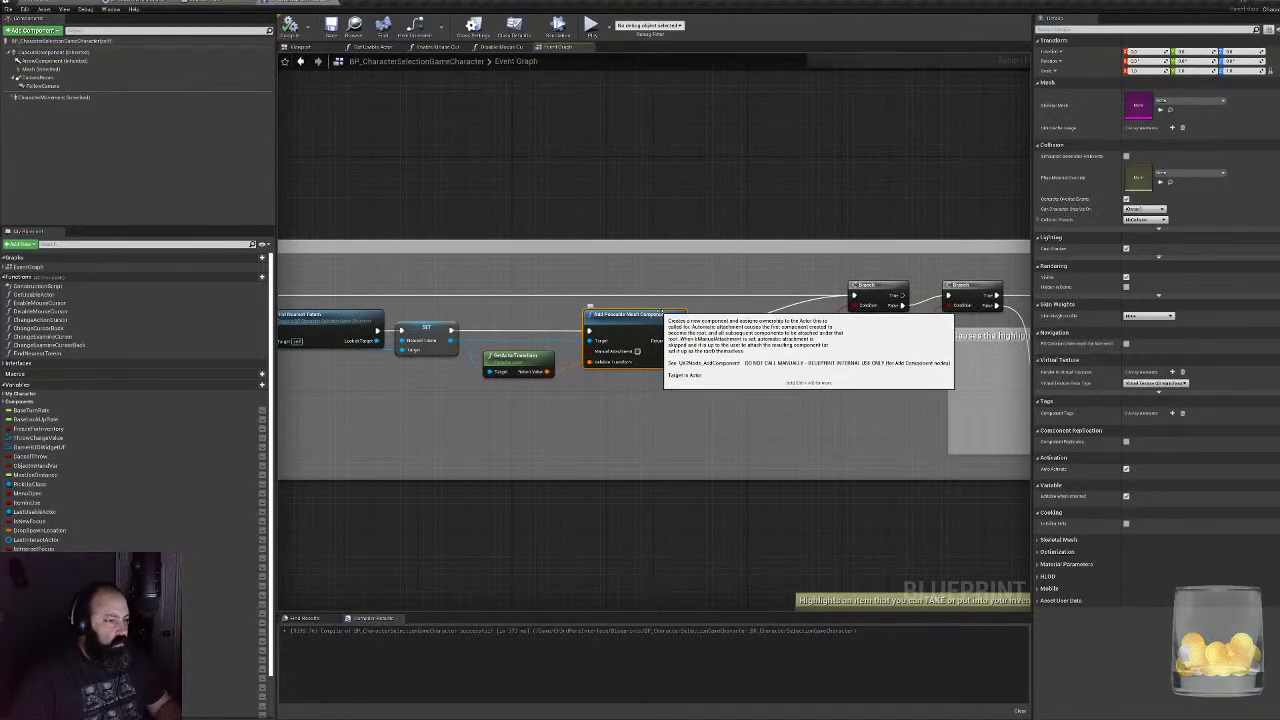
left_click(1170, 101)
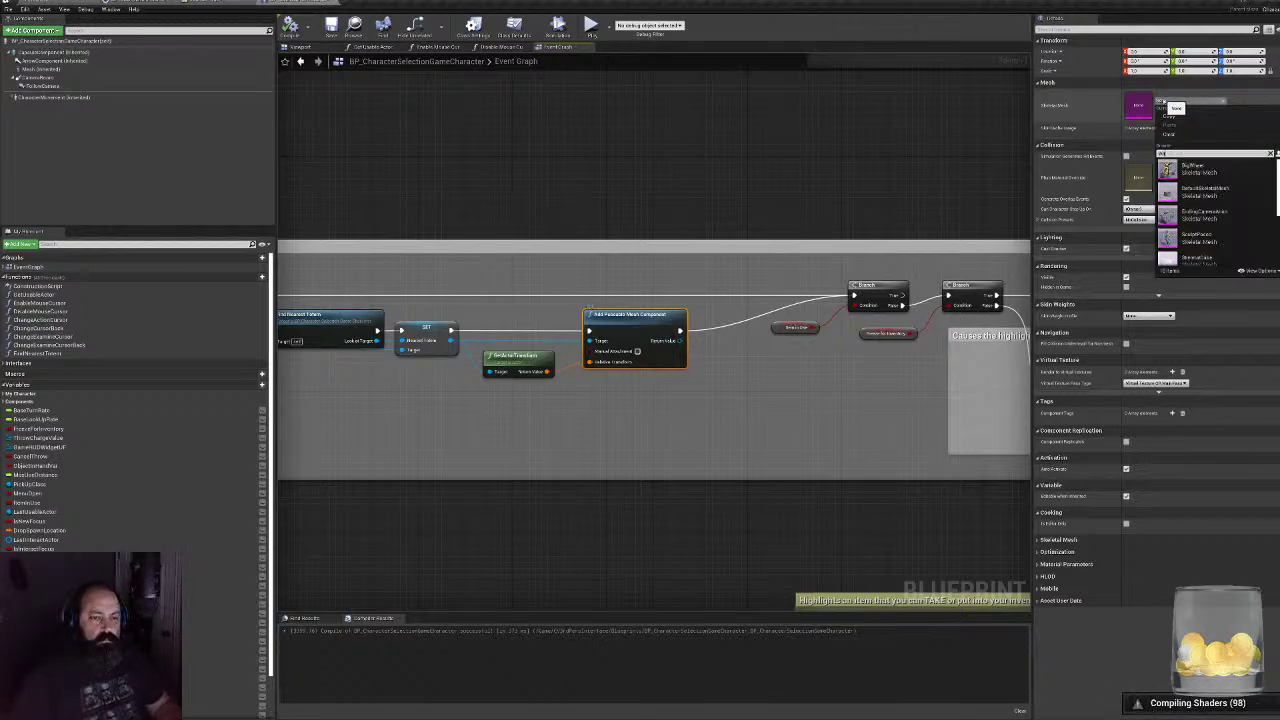
type("ma")
left_click(1152, 168)
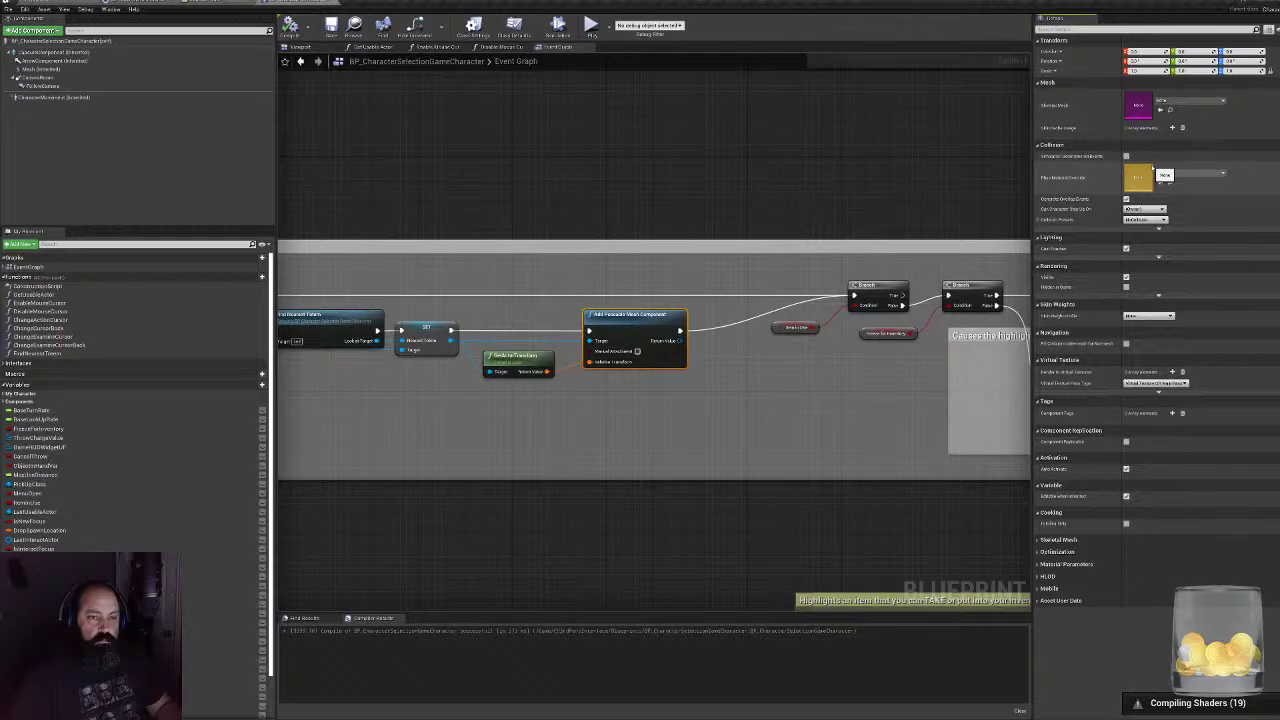
left_click(1162, 101)
type("wal")
left_click(1200, 169)
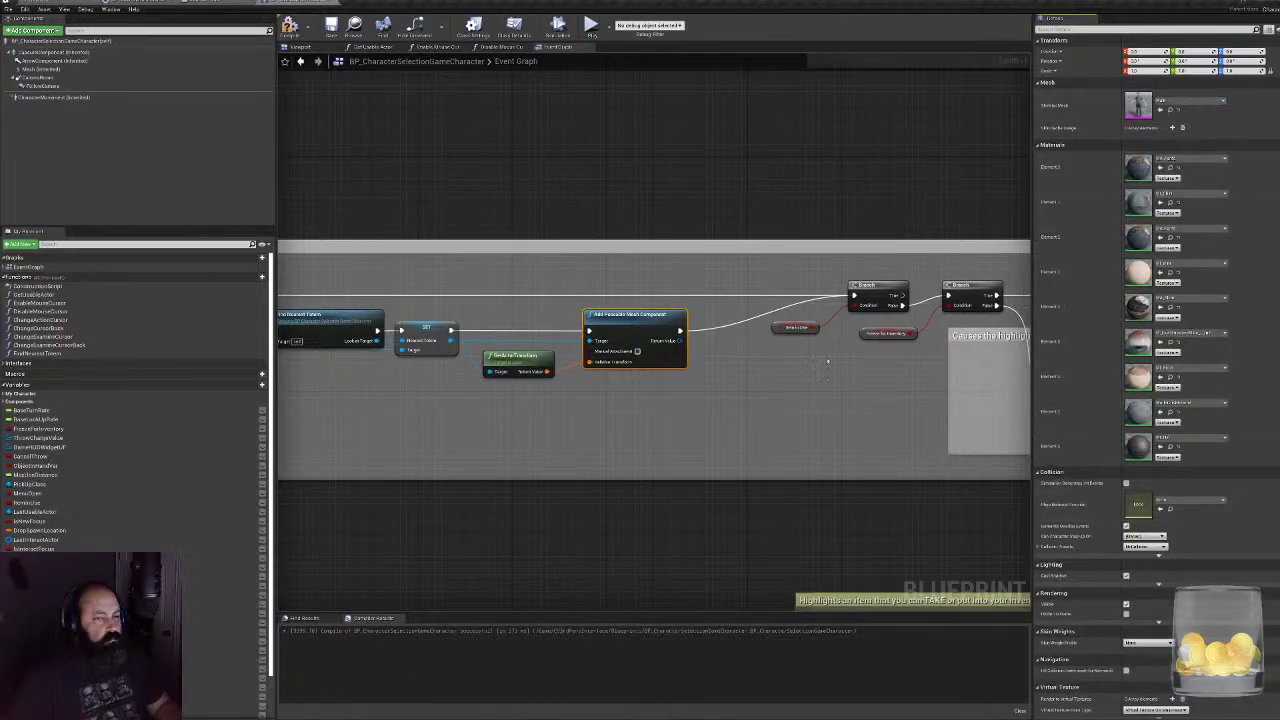
scroll(1138, 494, "down", 2)
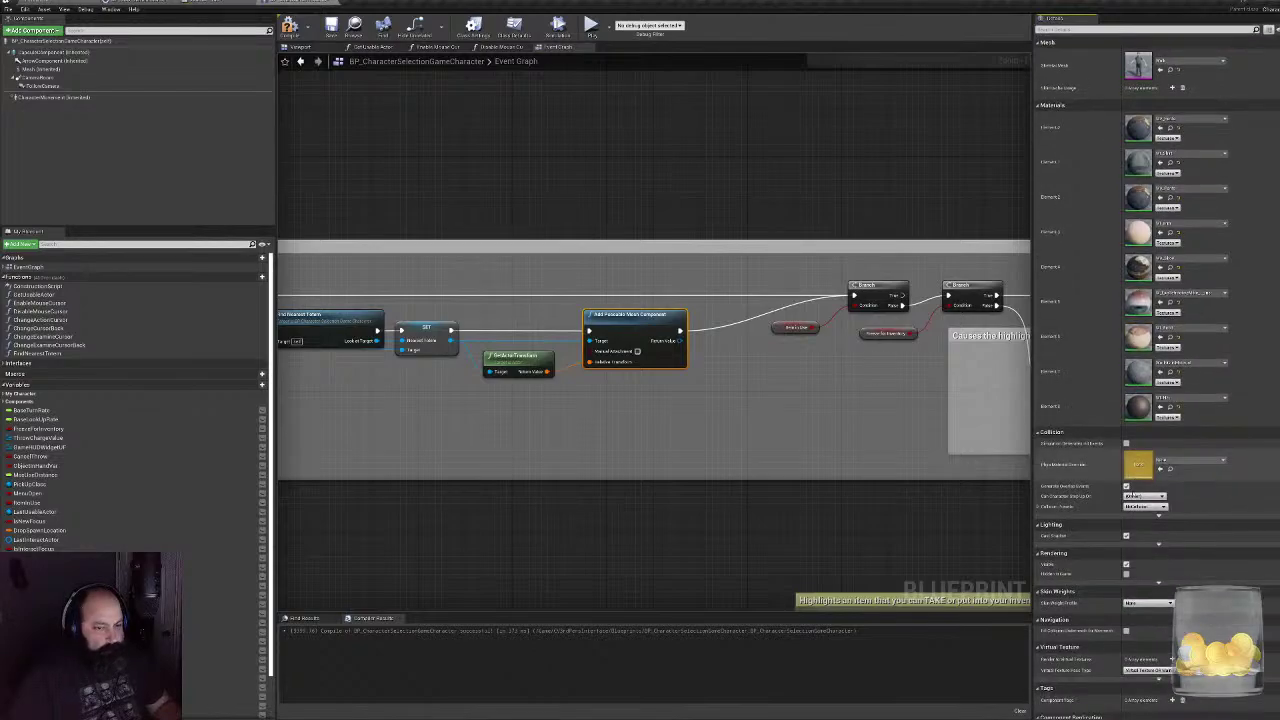
scroll(1138, 494, "down", 1)
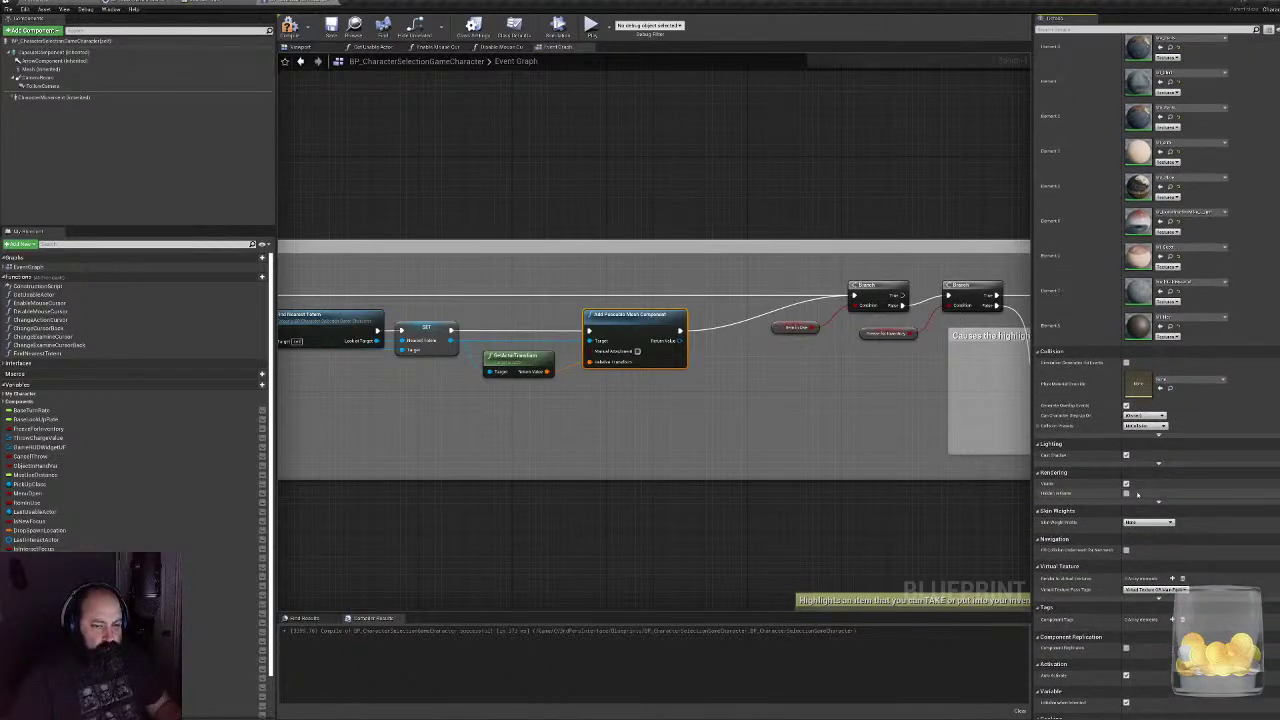
scroll(1138, 494, "down", 2)
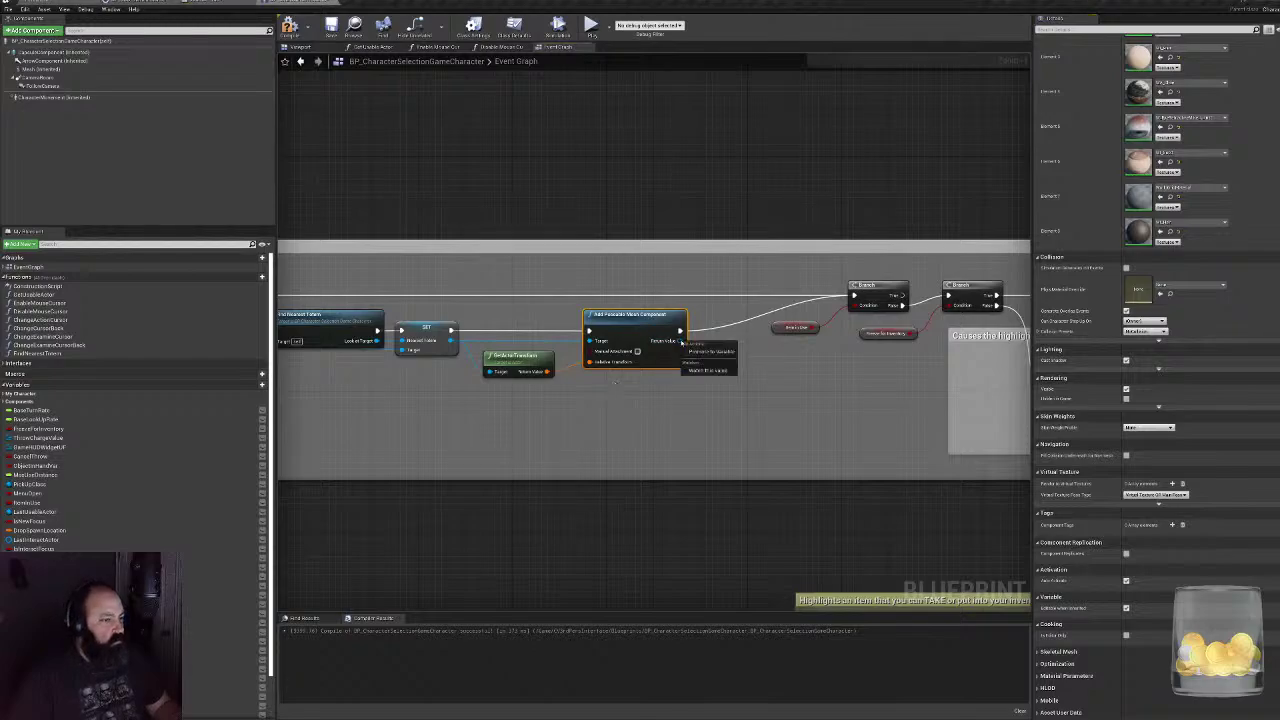
- Promote Add Poseable Mesh Component's Return Value to a variable named Target, place its SET node before the Branch, and compile
left_click(743, 427)
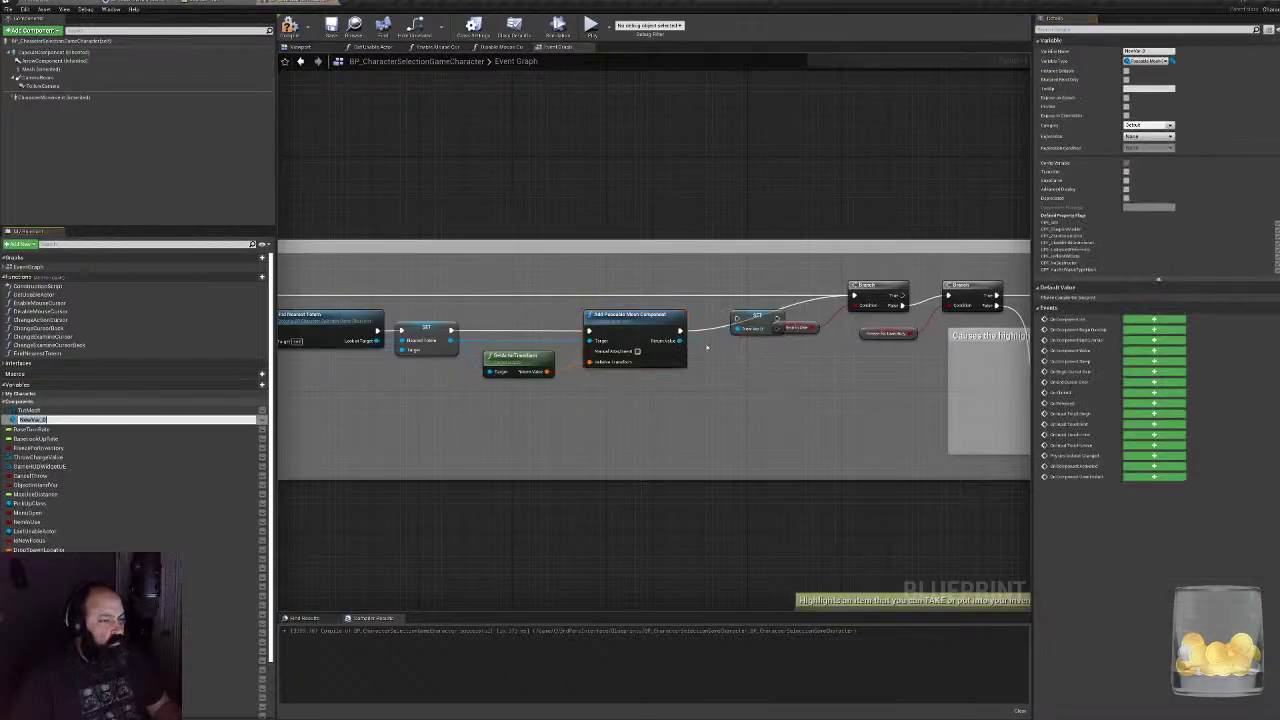
right_click_drag(707, 348, 588, 370)
left_click_drag(630, 341, 735, 318)
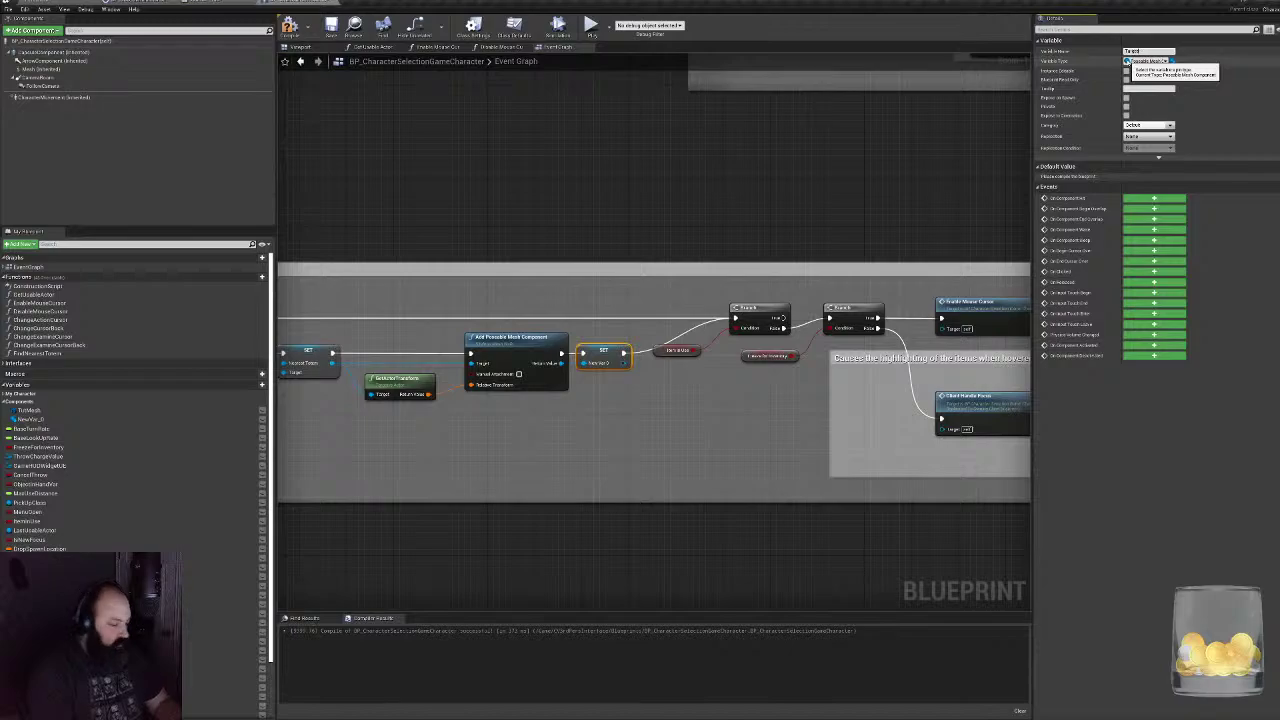
key("Return")
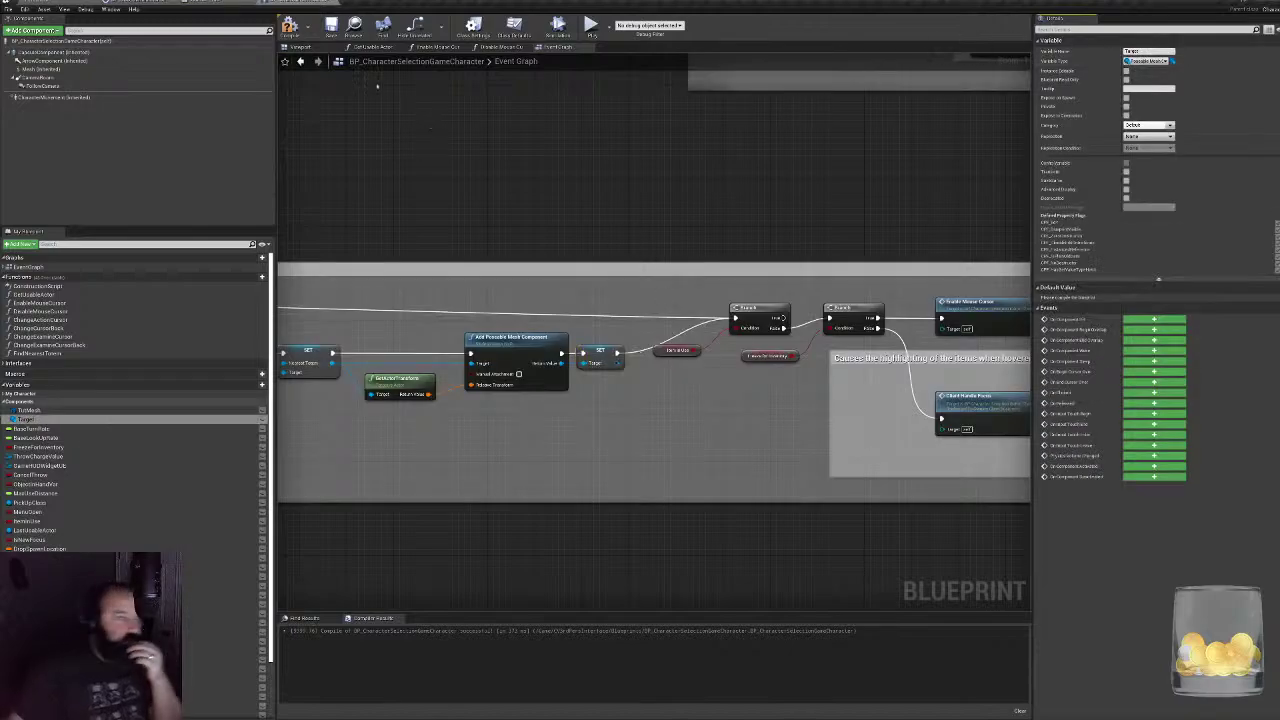
left_click(291, 27)
- Shift Add Poseable Mesh Component, GetActorTransform and the Target SET node closer to the Nearest Totem SET node
right_click_drag(614, 400, 720, 412)
left_click(608, 355)
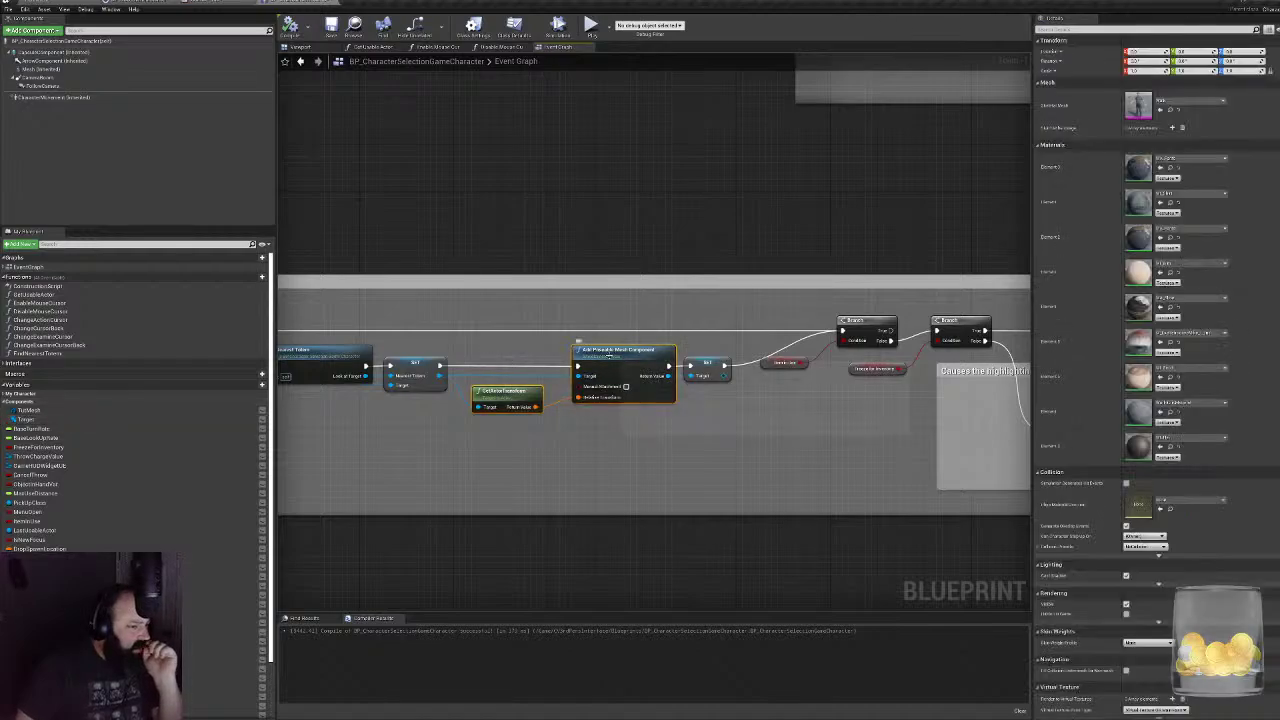
left_click_drag(609, 356, 560, 353)
left_click(549, 342)
left_click_drag(702, 367, 678, 368)
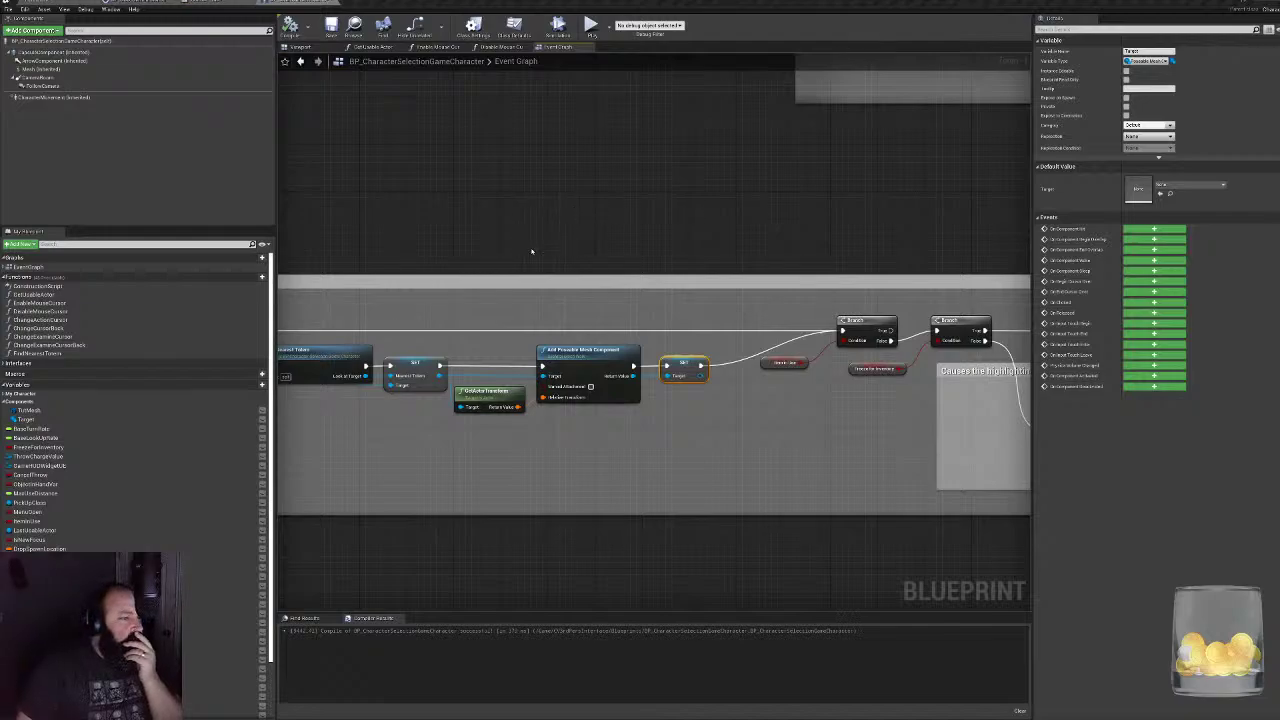
- Review the Event Tick chain up to the Target SET node, and check the target options of the Look At node in AnimBP_Kid
right_click_drag(545, 317, 811, 272)
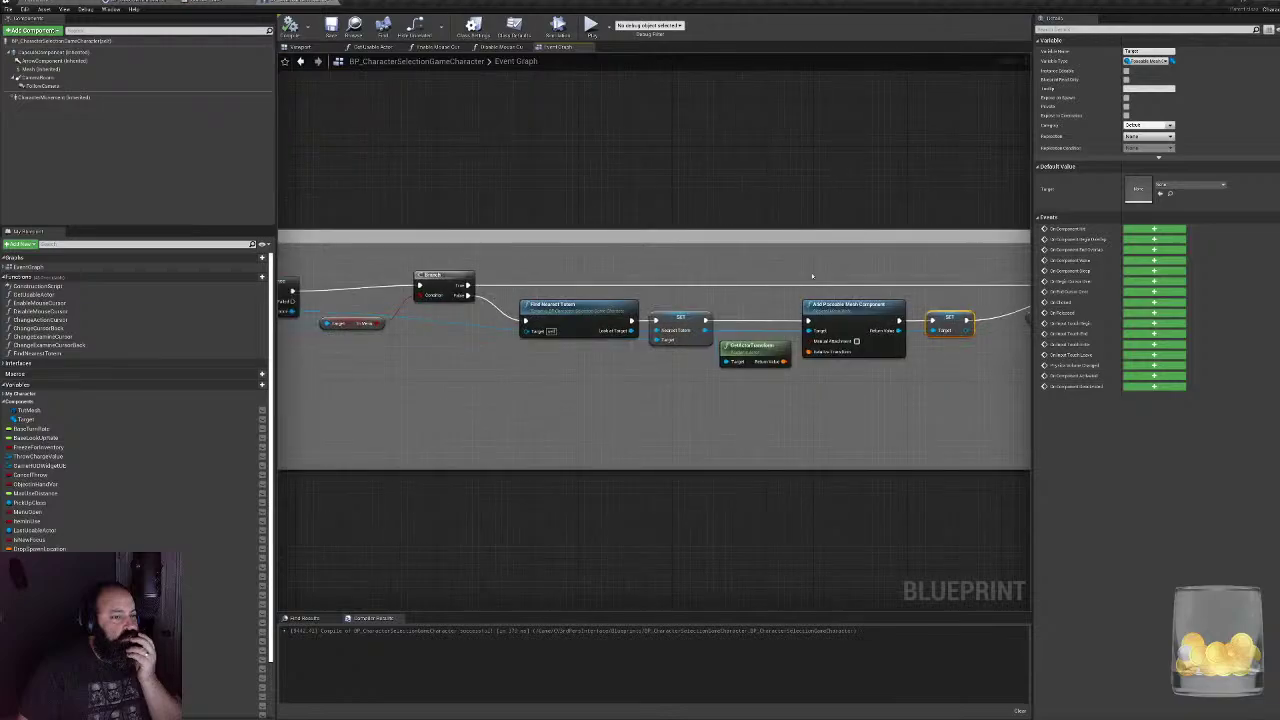
scroll(694, 311, "down", 3)
right_click_drag(614, 343, 605, 349)
scroll(436, 278, "up", 4)
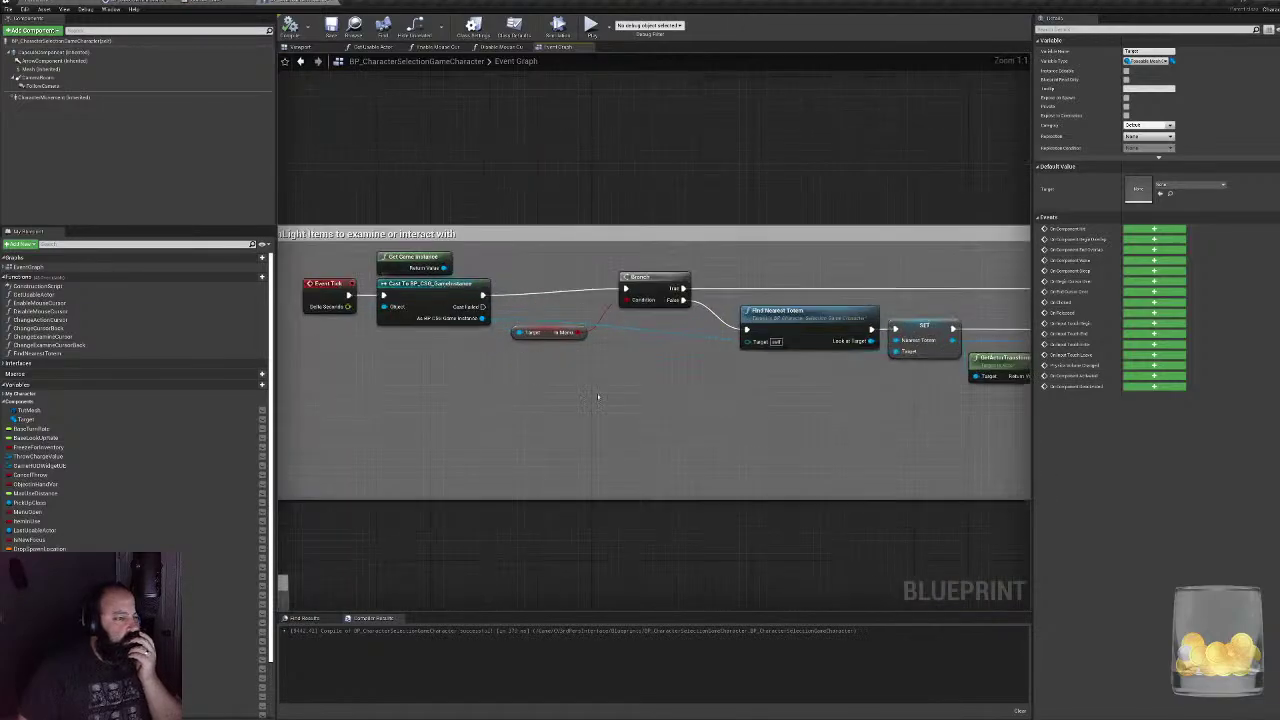
right_click_drag(732, 371, 470, 388)
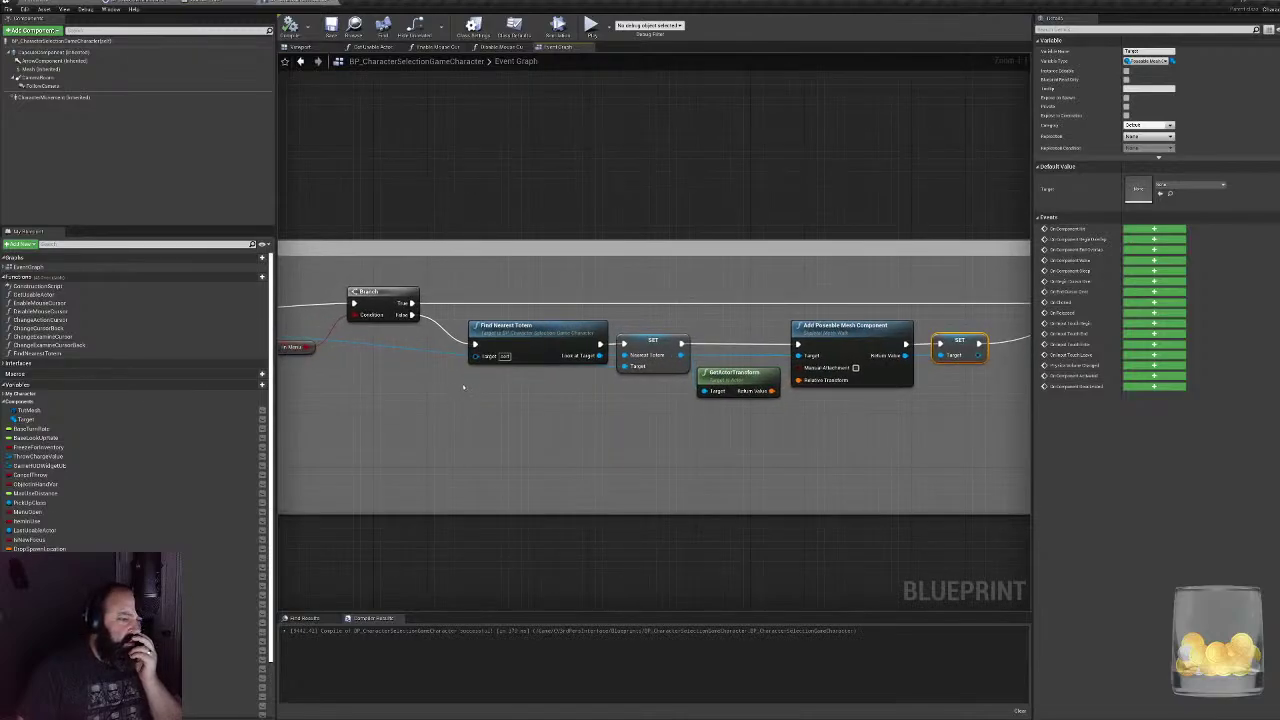
right_click_drag(733, 381, 486, 367)
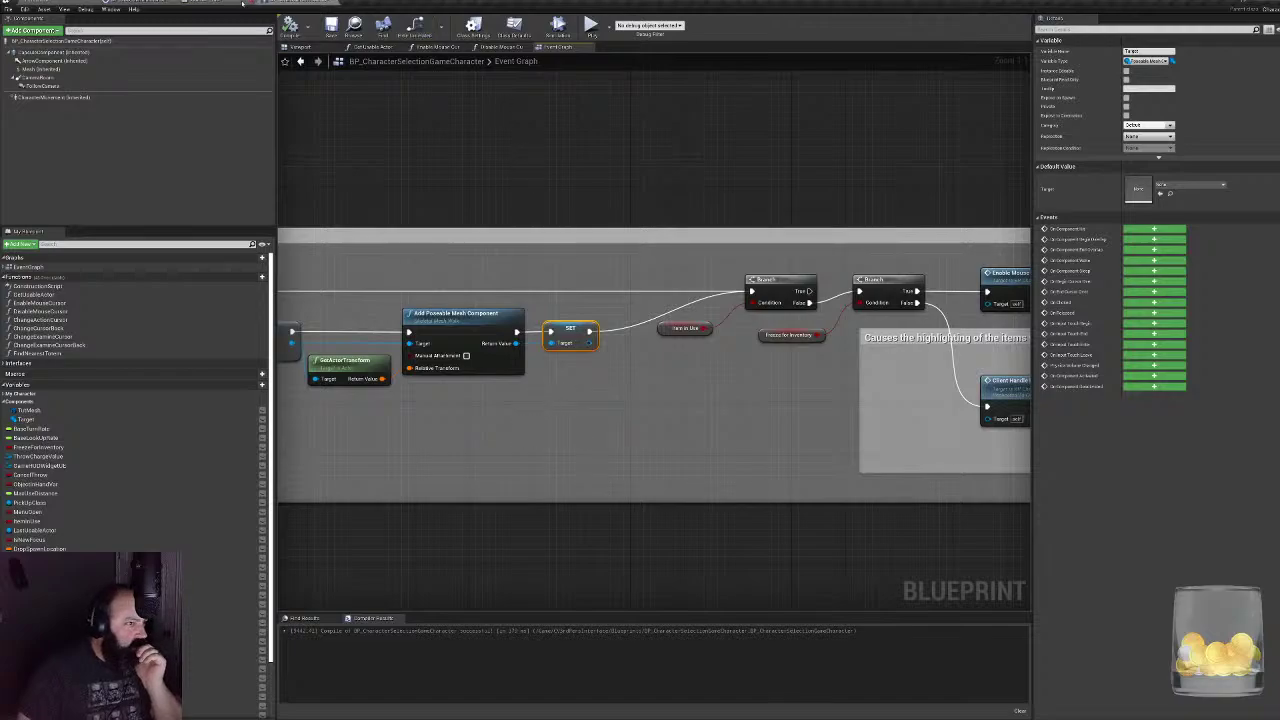
left_click(208, 7)
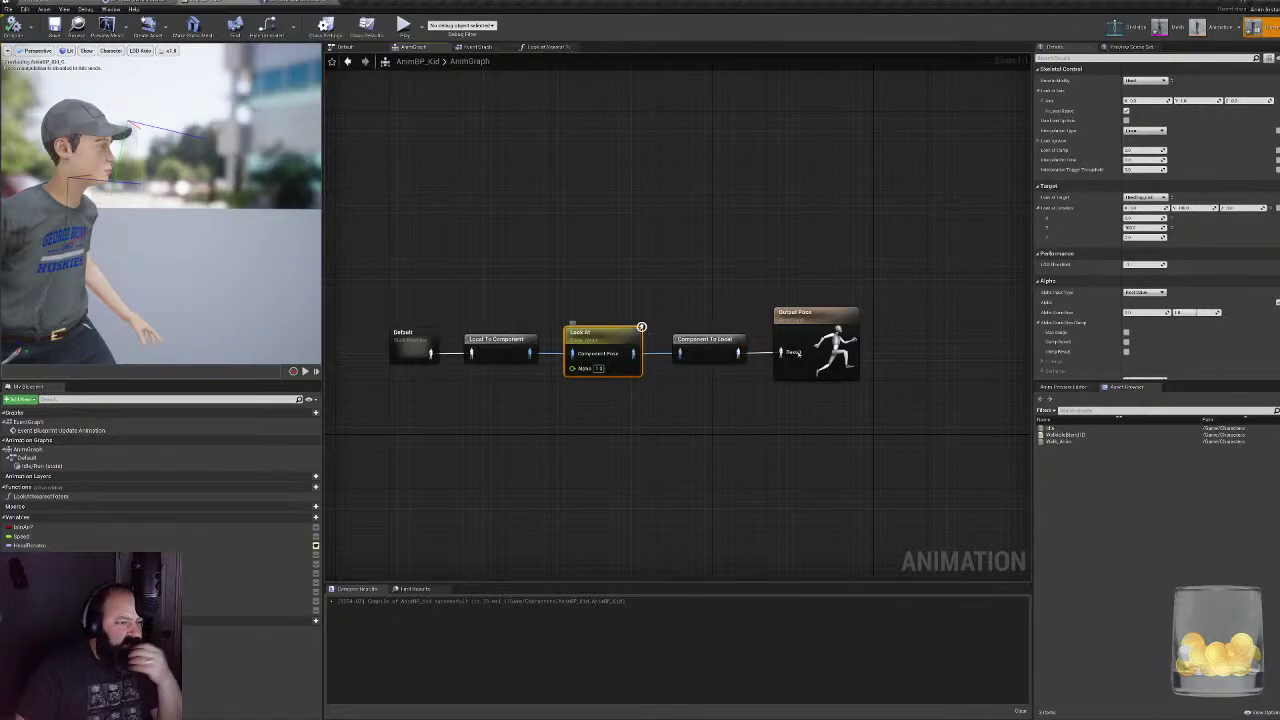
left_click(1145, 197)
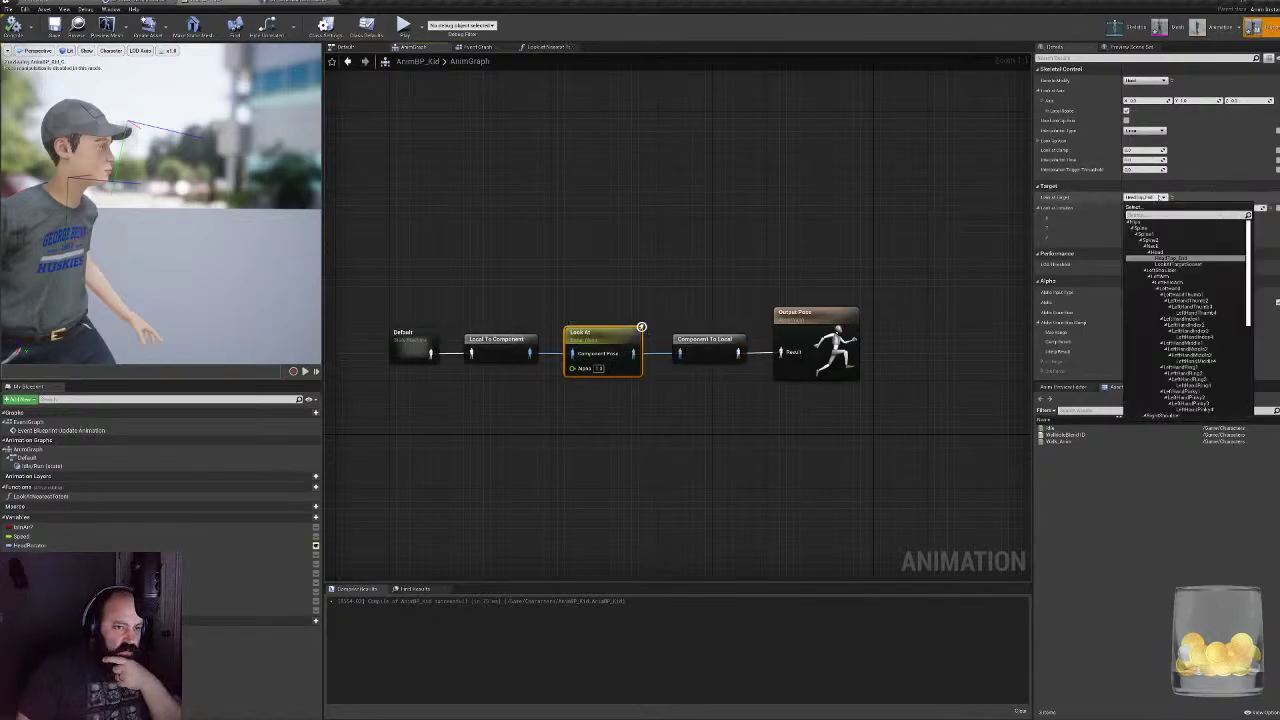
left_click(301, 3)
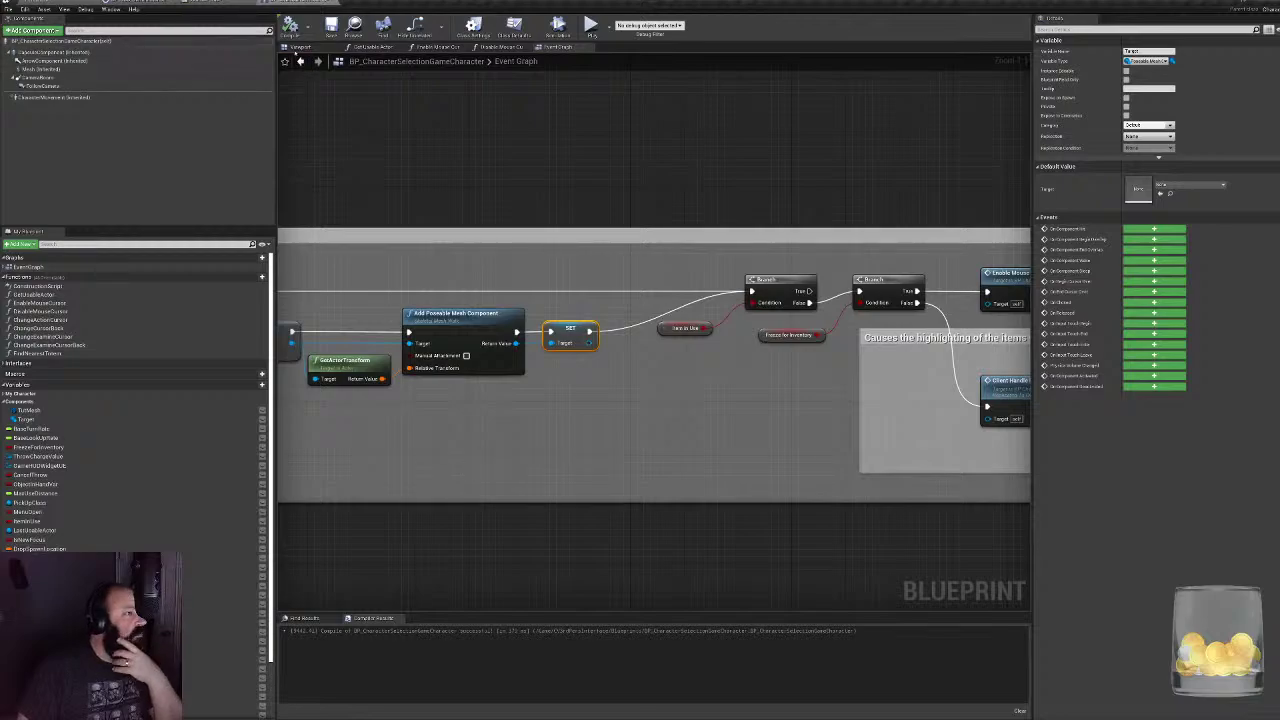
- Recompile the character Blueprint, then set the Look At node's Look At Target in AnimBP_Kid to LookAtTargetSocket and compile
left_click(289, 25)
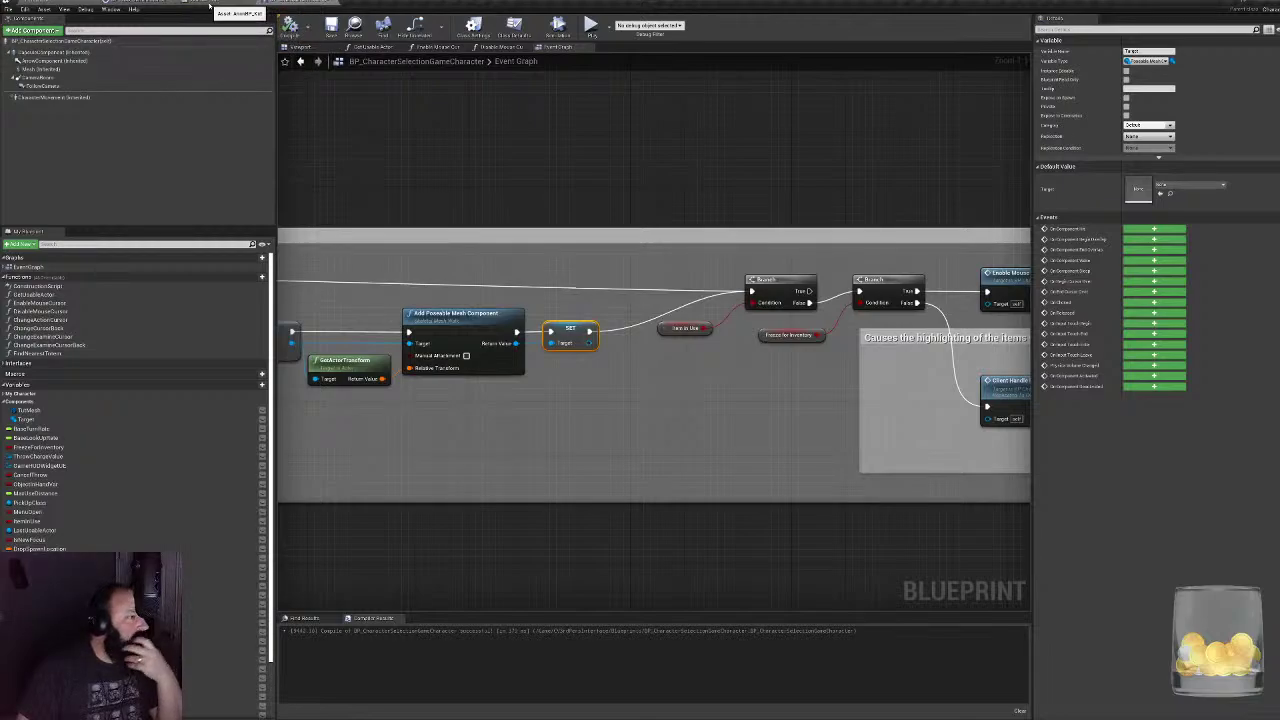
left_click(236, 5)
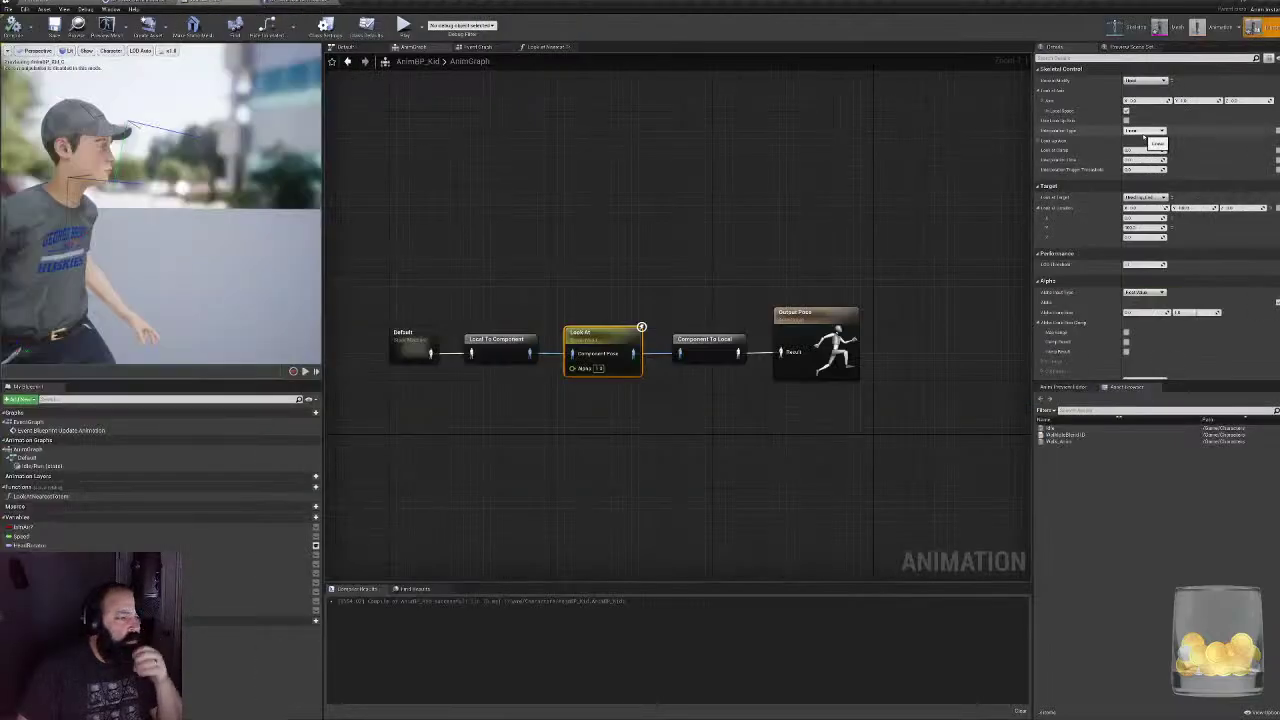
left_click(1145, 197)
scroll(1198, 402, "down", 5)
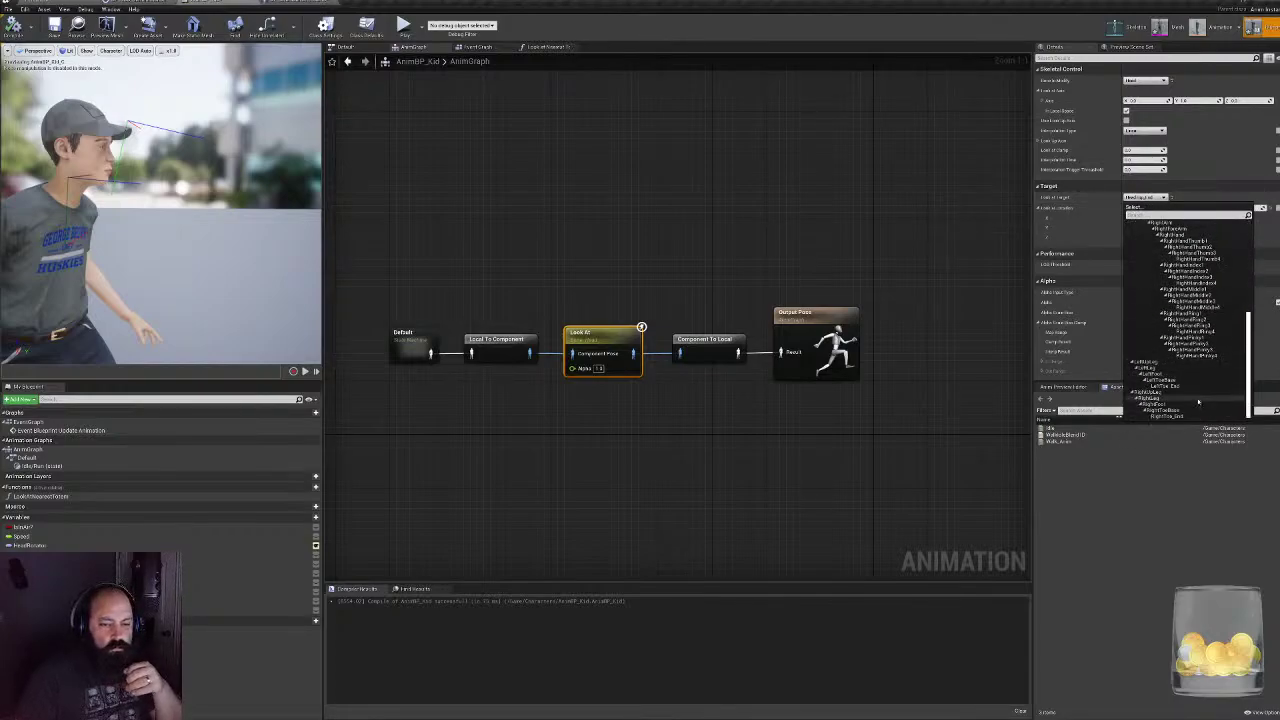
scroll(1198, 400, "up", 5)
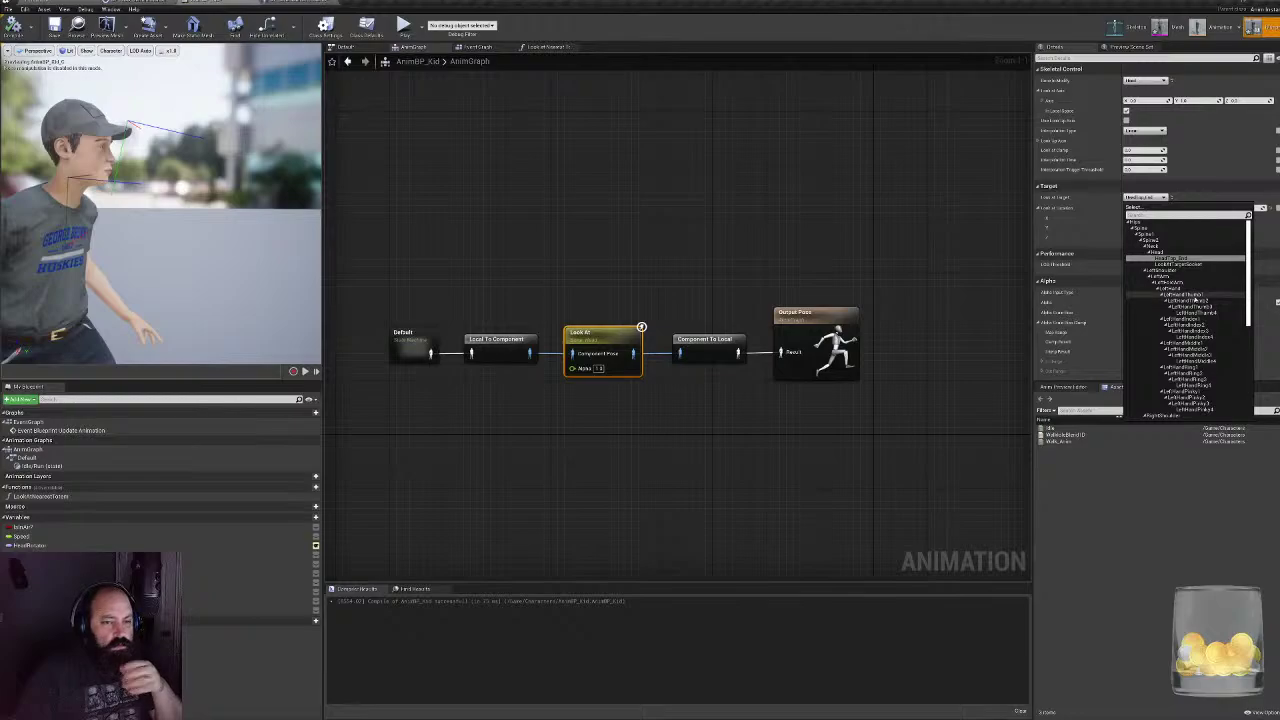
left_click(1200, 265)
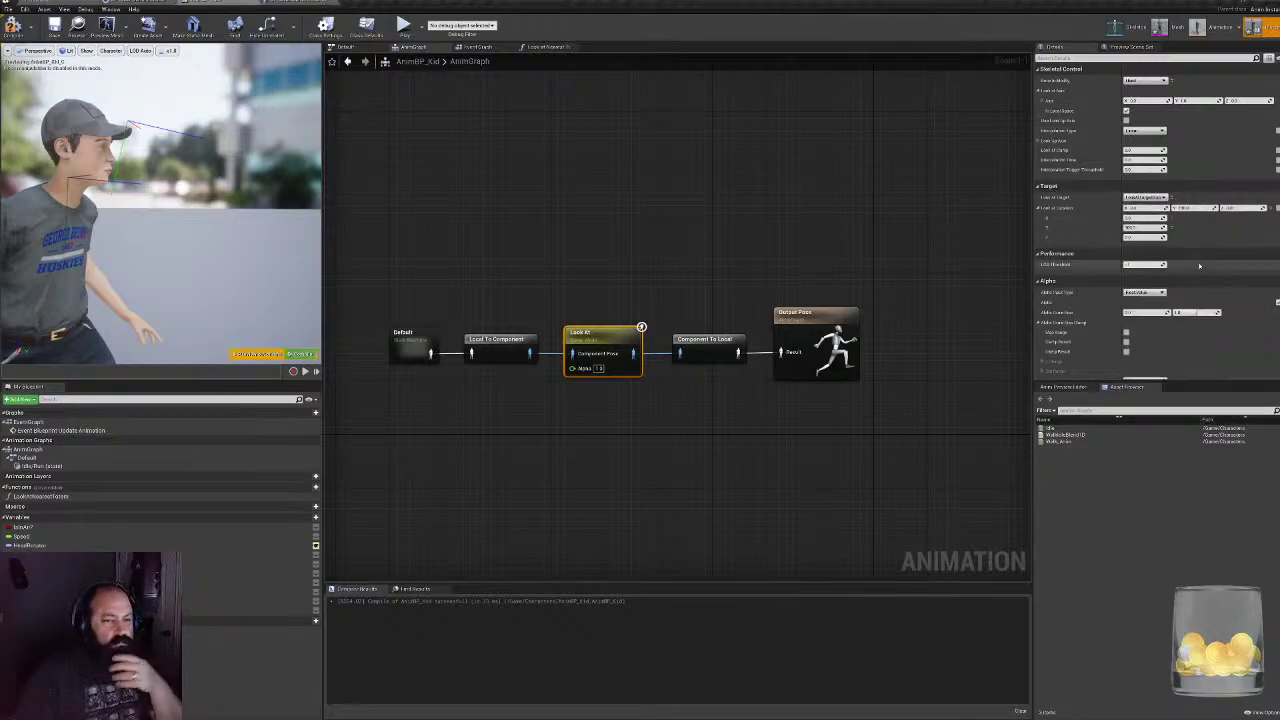
left_click(14, 26)
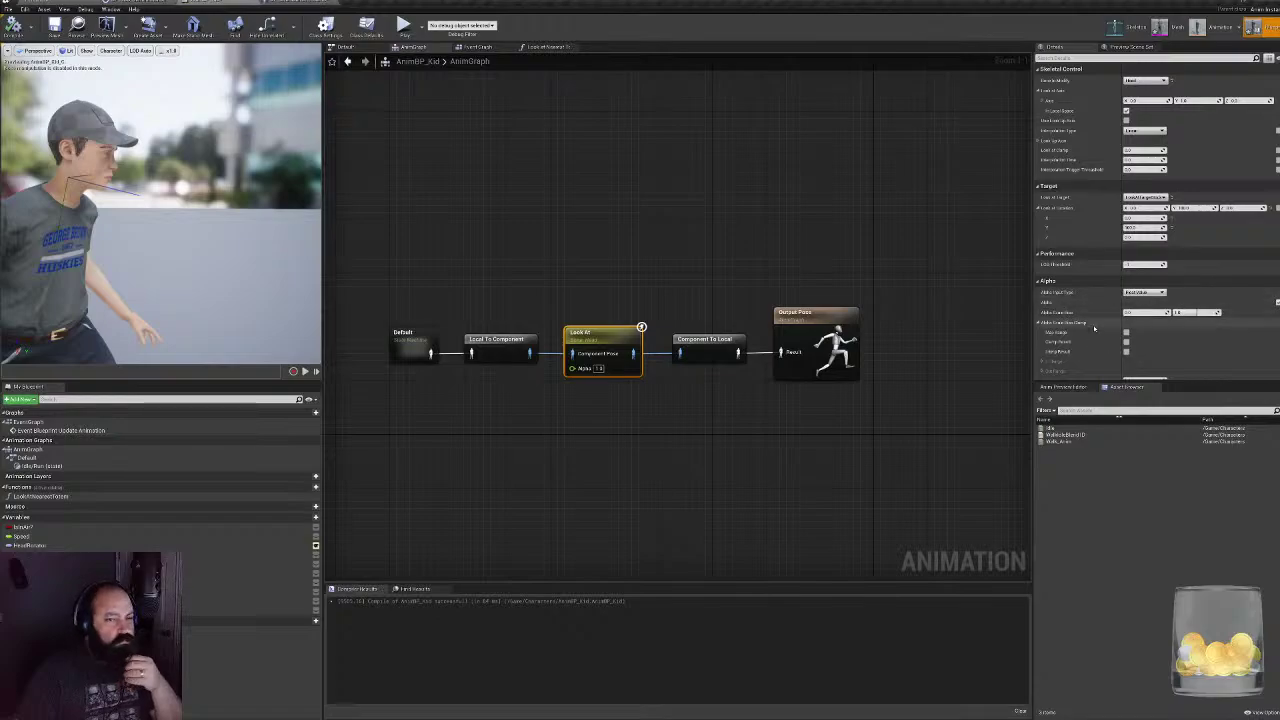
- Examine the Look At node's interpolation type, target and alpha settings
scroll(1150, 292, "down", 2)
scroll(1104, 353, "down", 1)
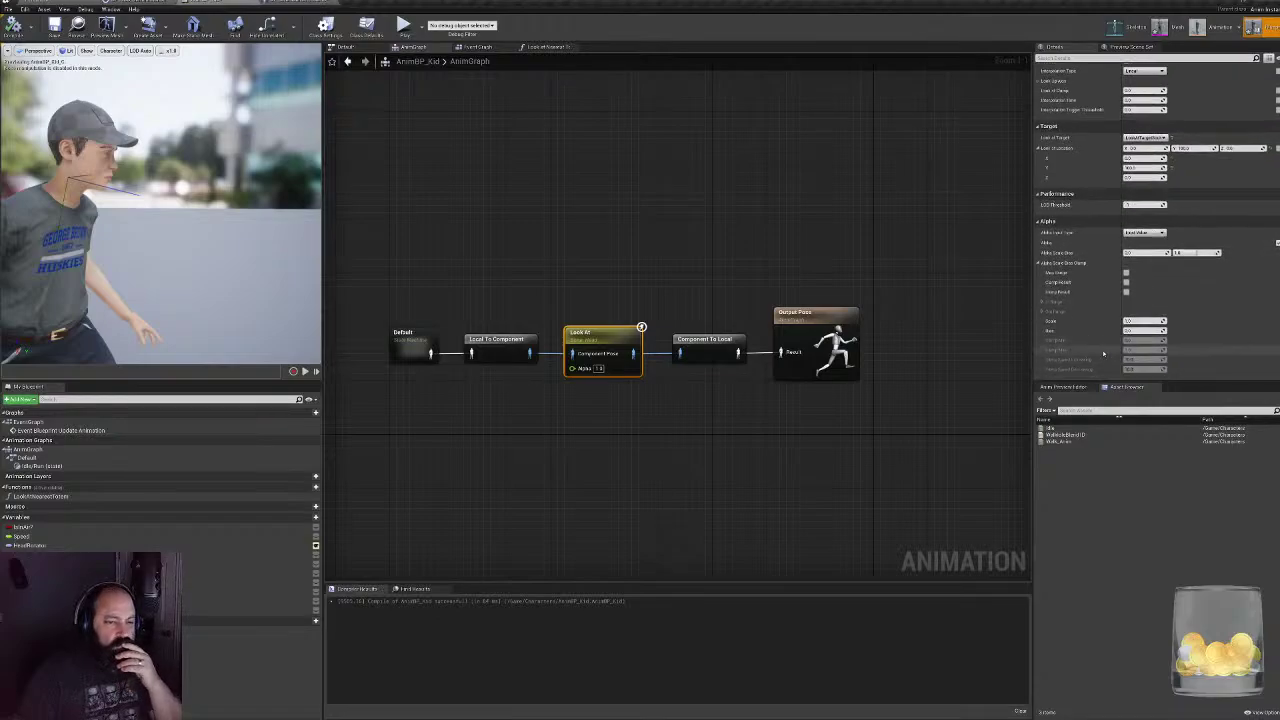
scroll(1100, 320, "up", 2)
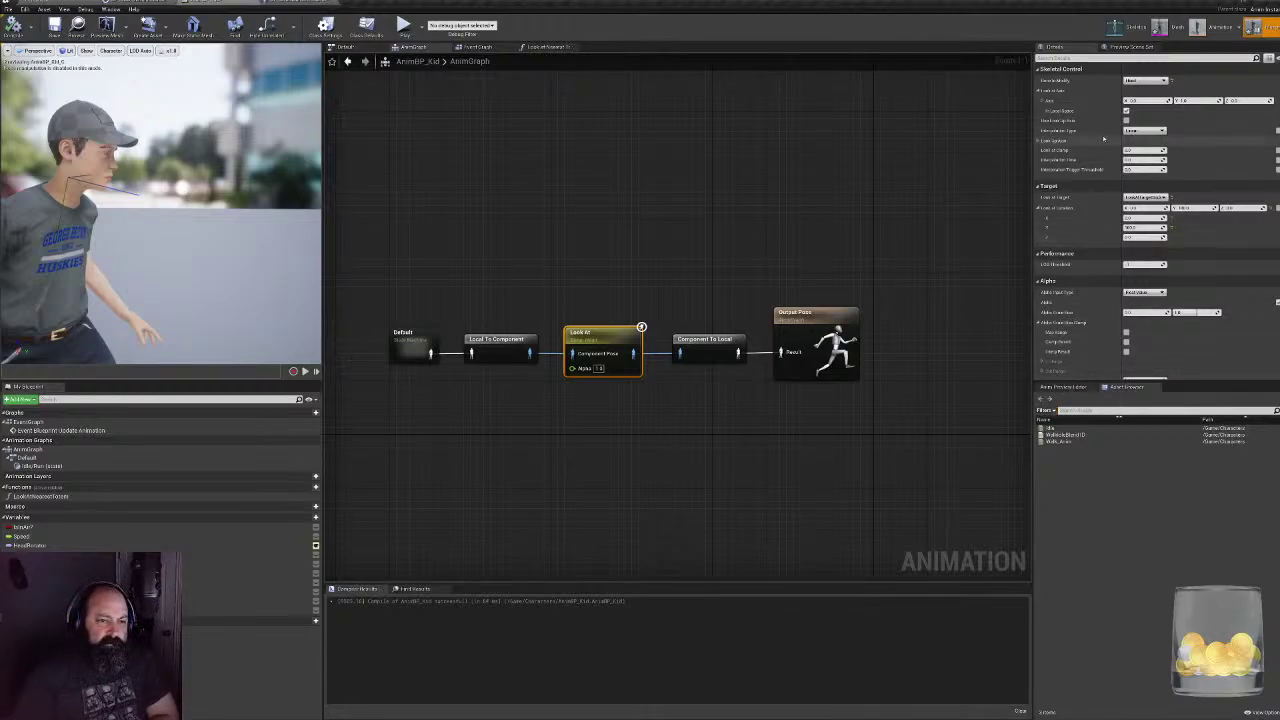
left_click(1145, 131)
left_click(1148, 136)
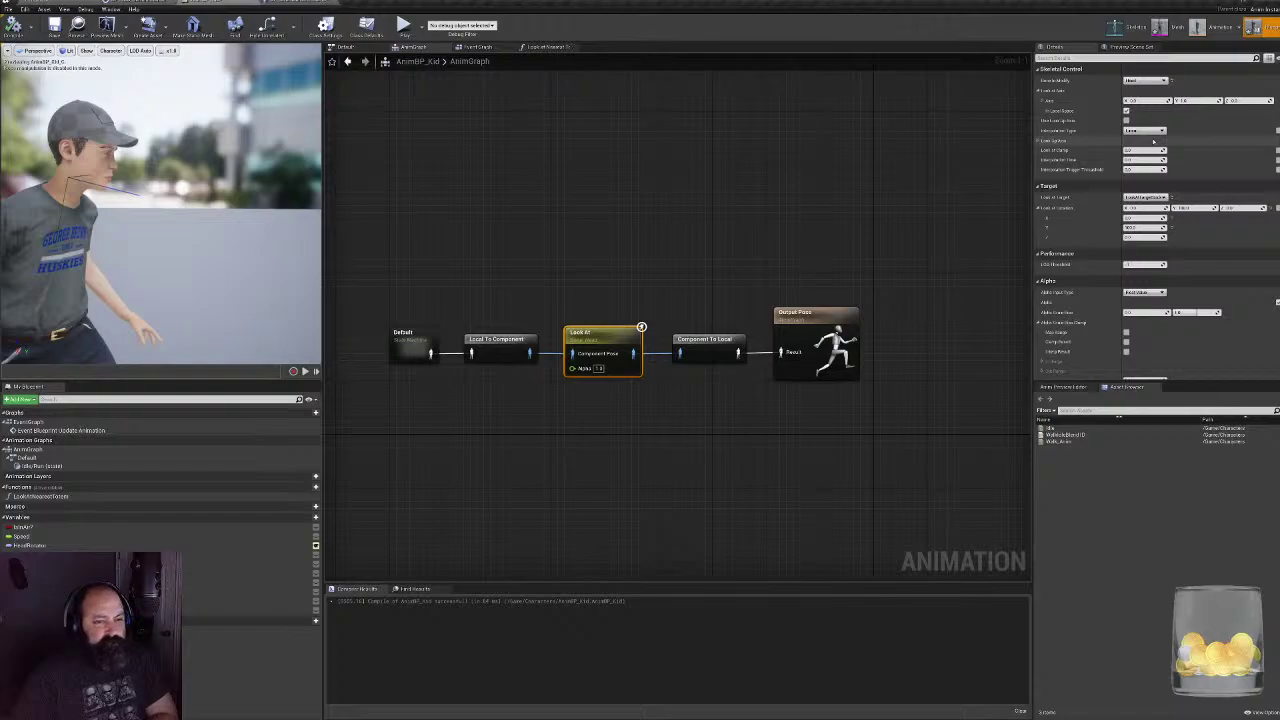
scroll(1155, 143, "down", 3)
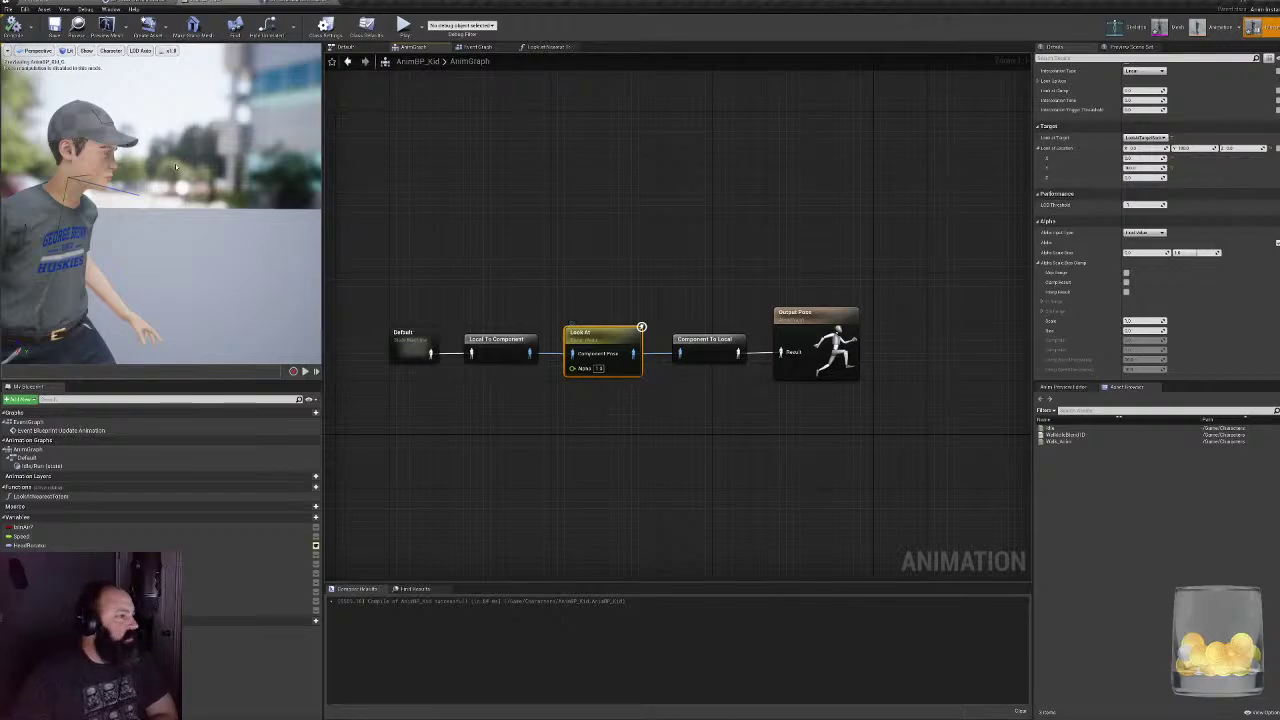
- Examine how AnimBP_Kid's Event Graph and Look at Nearest Totem function relate to the Look At node in the AnimGraph
left_click(477, 46)
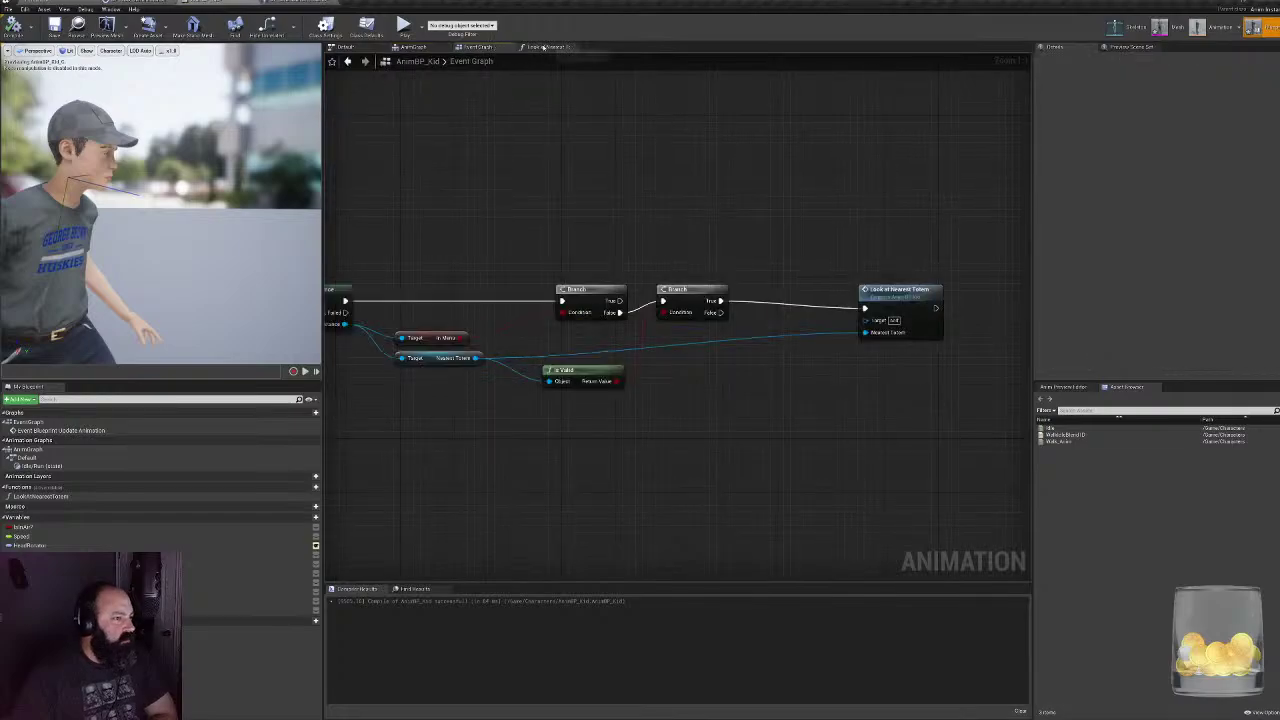
left_click(546, 46)
left_click(413, 46)
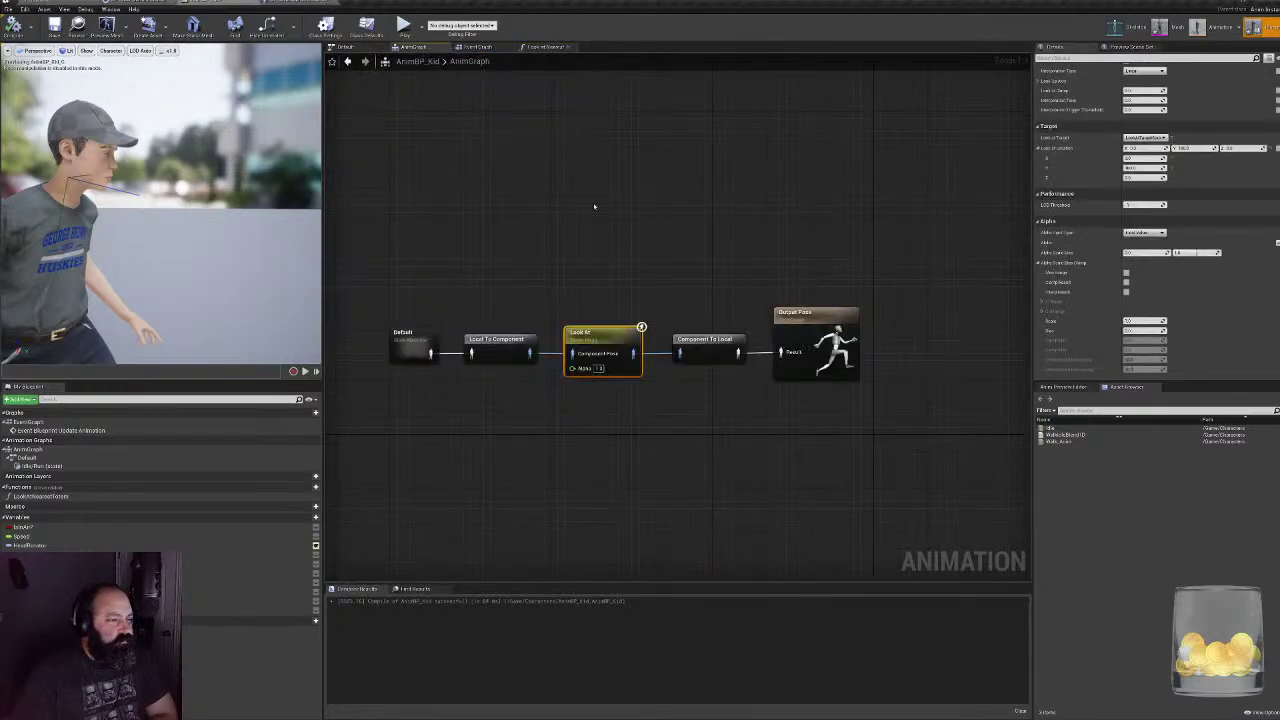
mouse_move(641, 328)
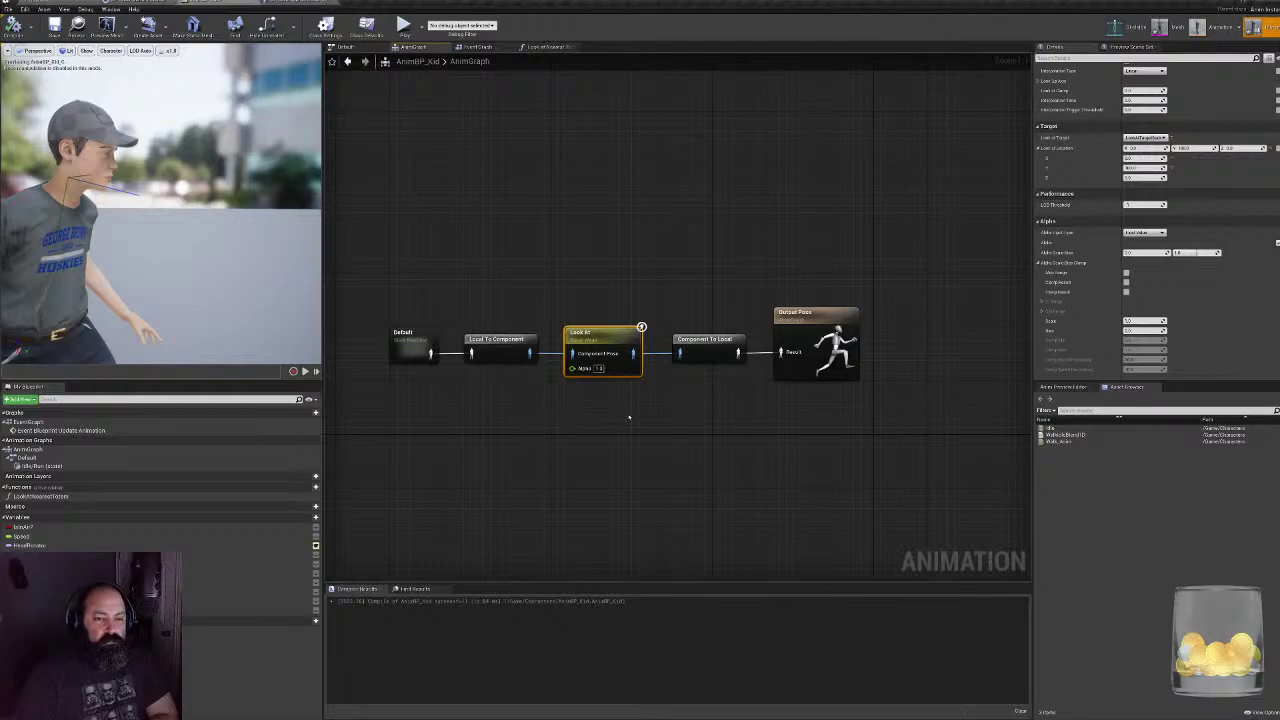
left_click(477, 47)
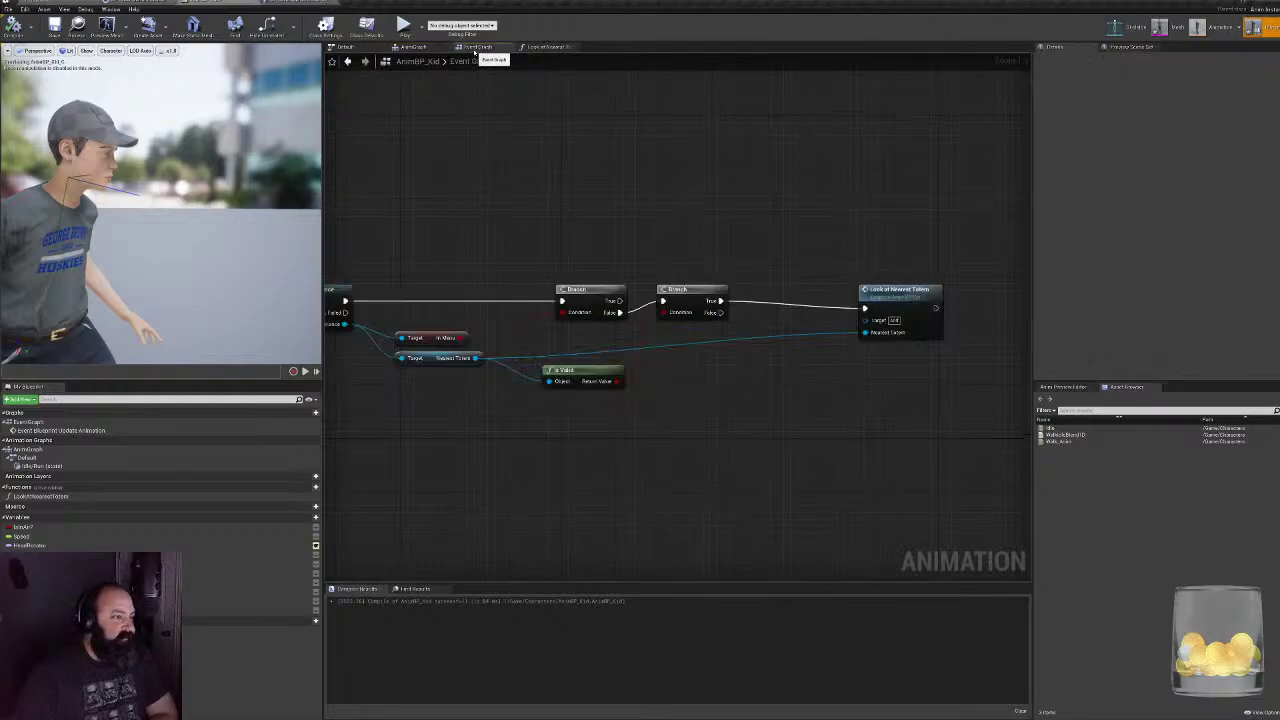
left_click(540, 47)
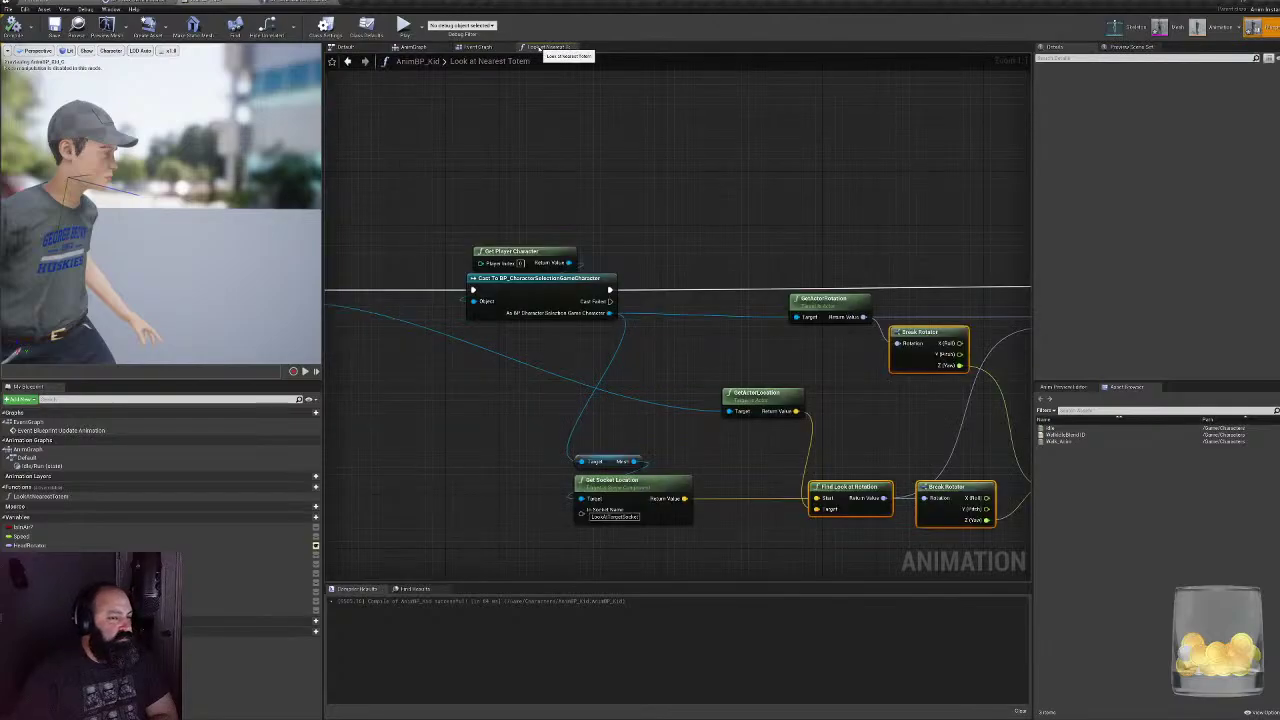
left_click(477, 47)
scroll(826, 246, "down", 5)
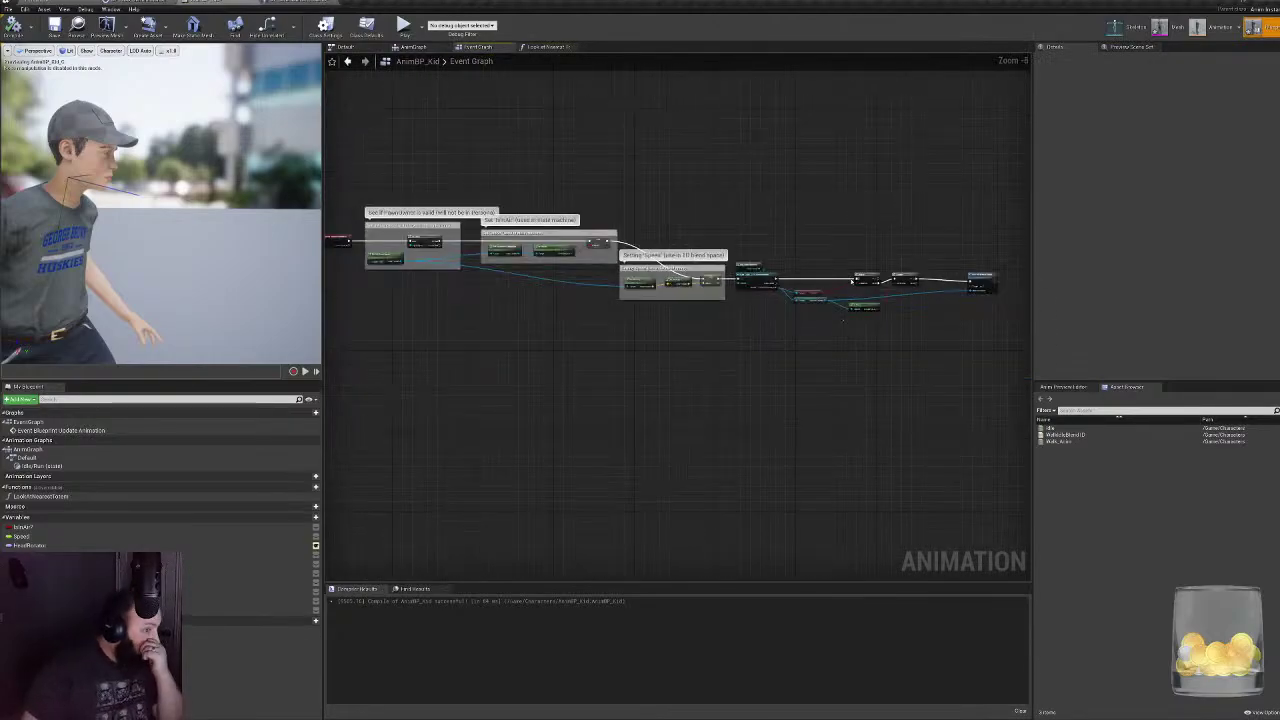
scroll(760, 357, "up", 7)
right_click_drag(645, 416, 875, 403)
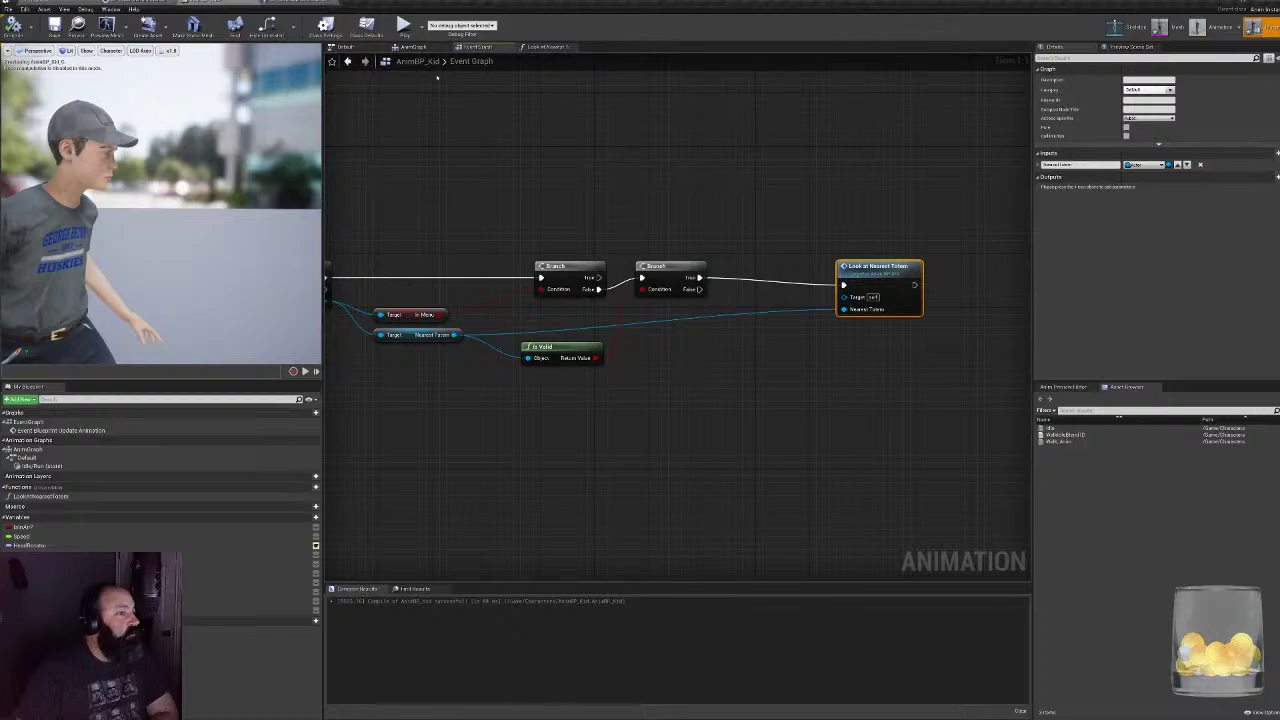
left_click(425, 47)
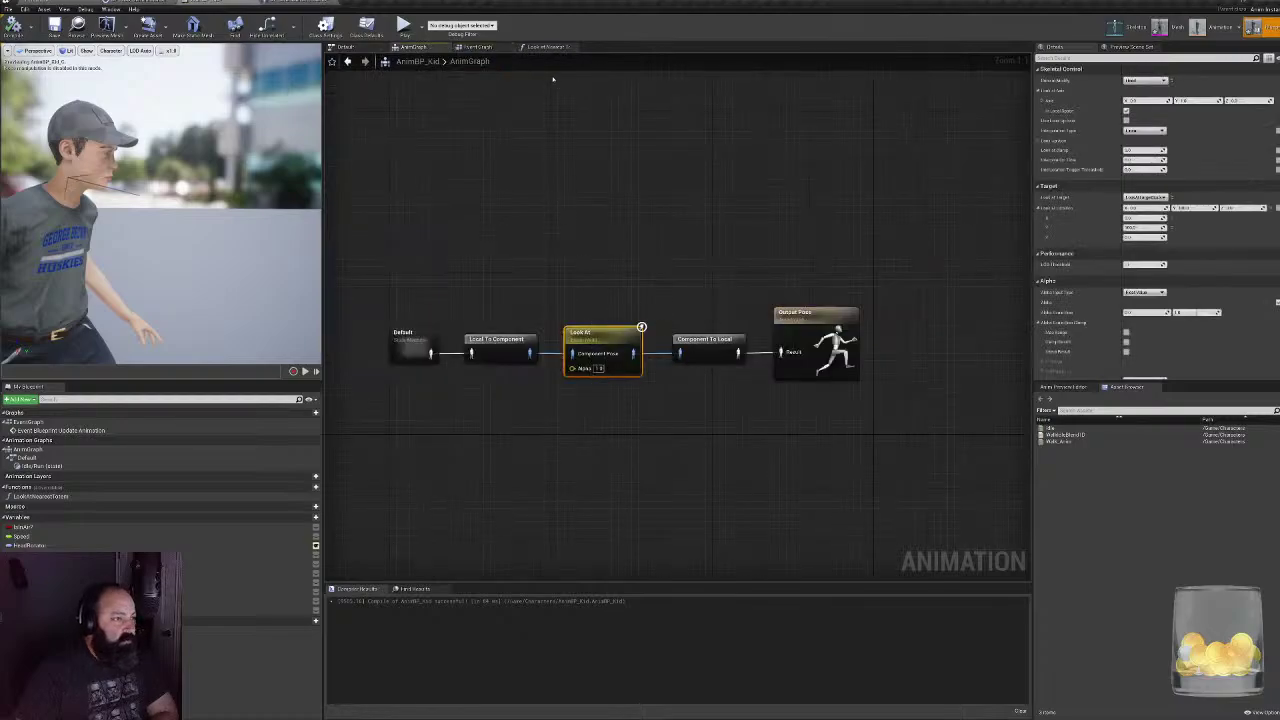
- Examine the Add Poseable Mesh Component node and its detail settings in the BP_CharacterSelectionGameCharacter event graph
left_click(477, 47)
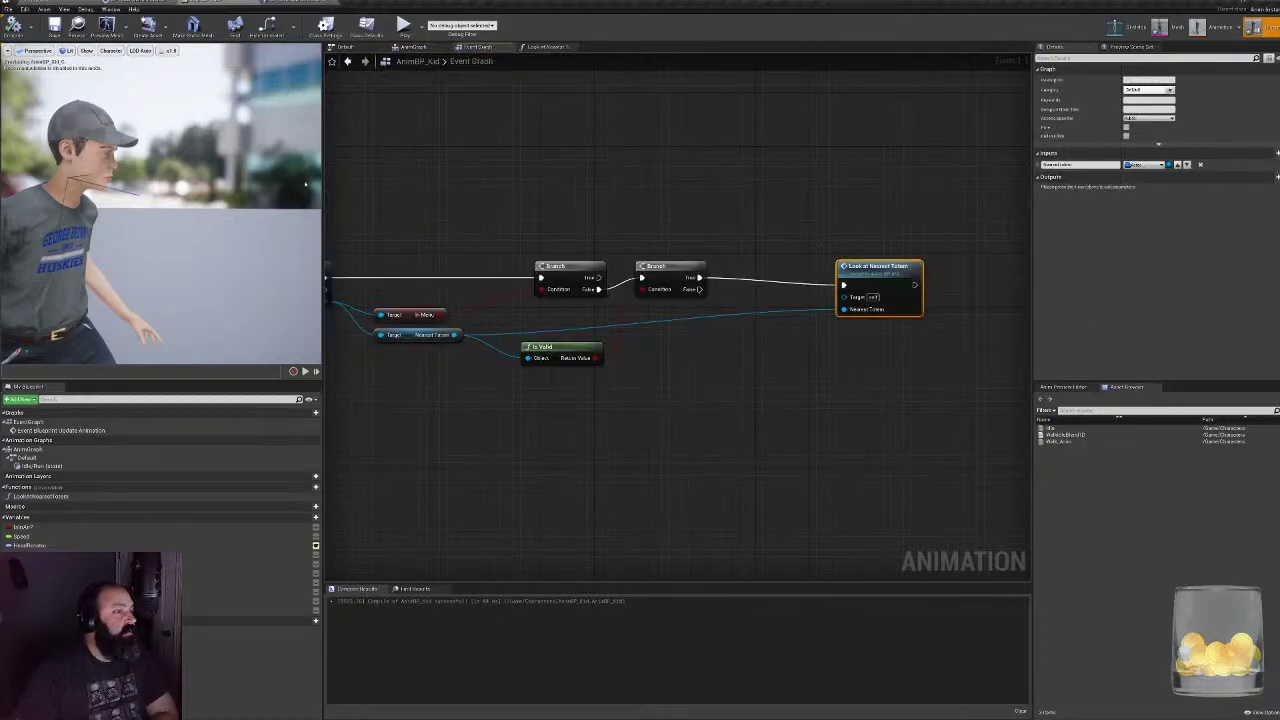
left_click(310, 3)
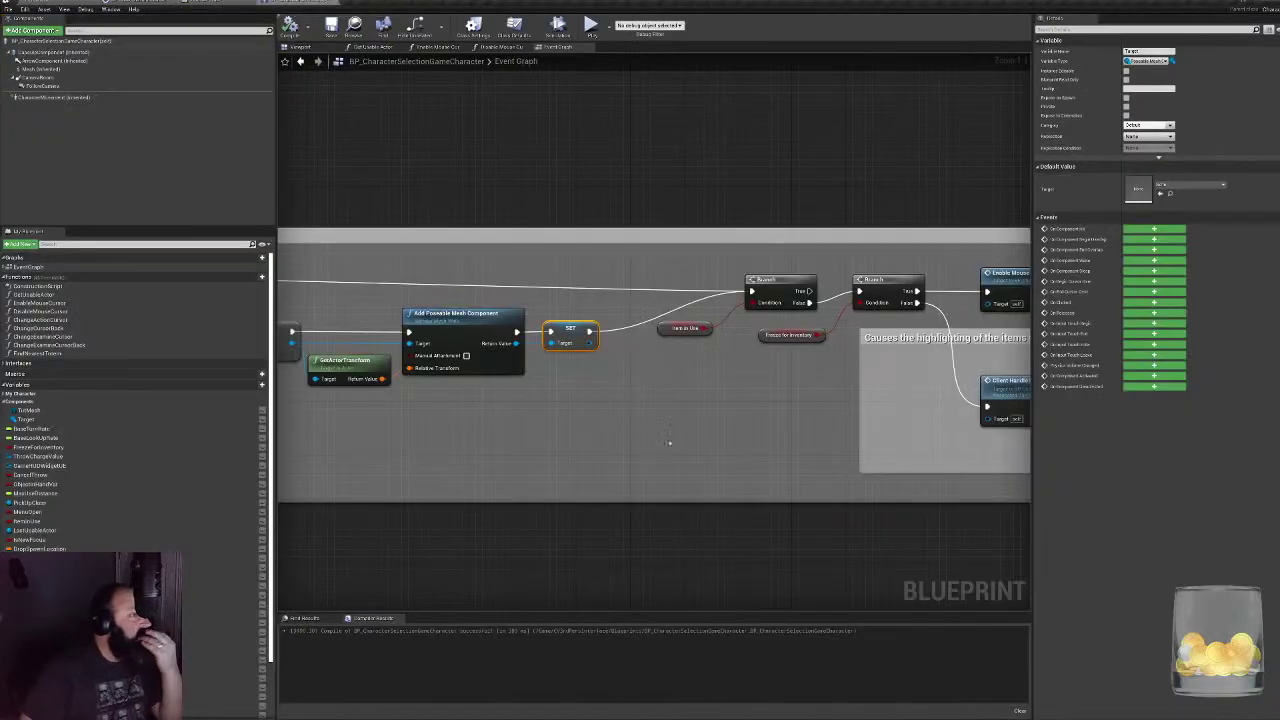
right_click_drag(554, 392, 761, 381)
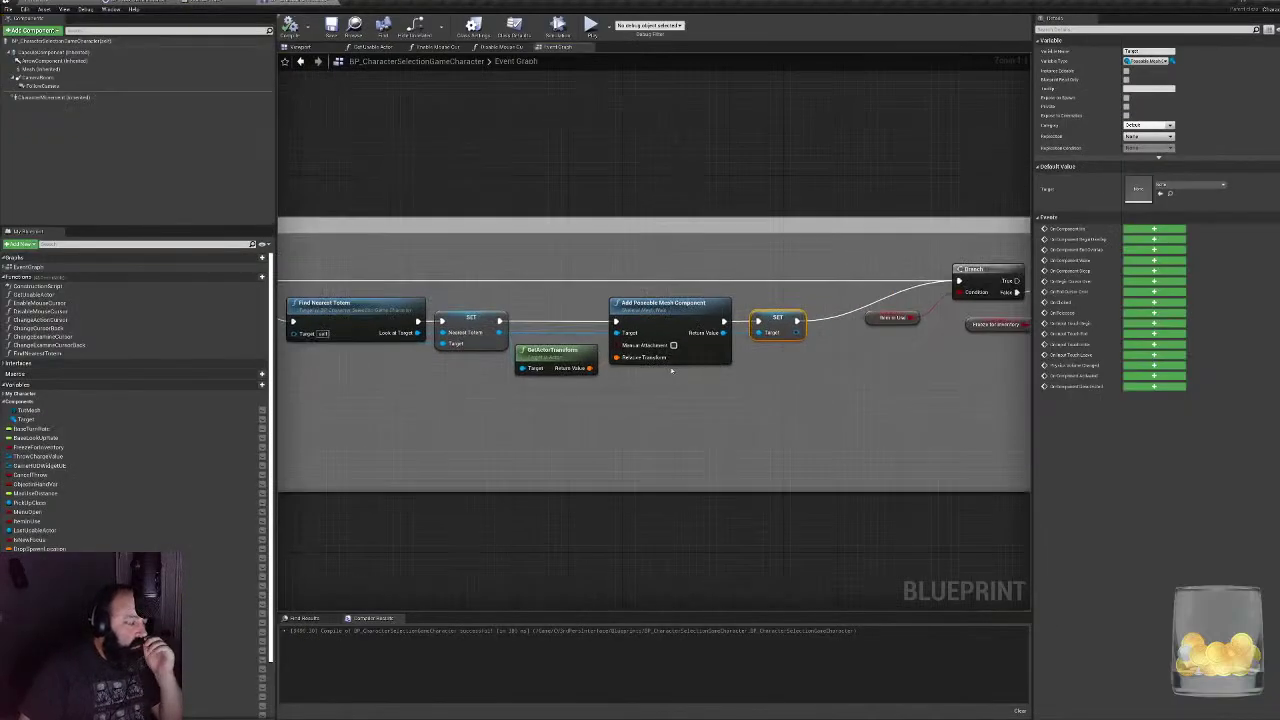
left_click(662, 312)
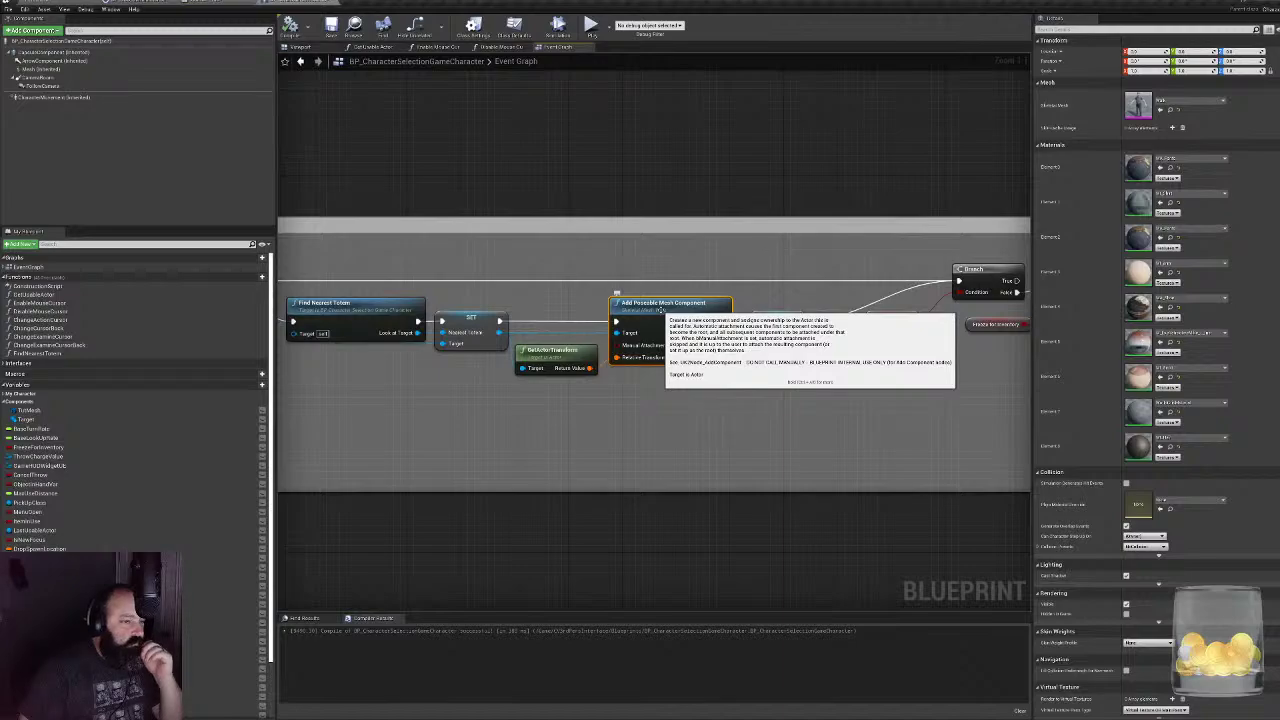
left_click(1066, 81)
left_click(1052, 94)
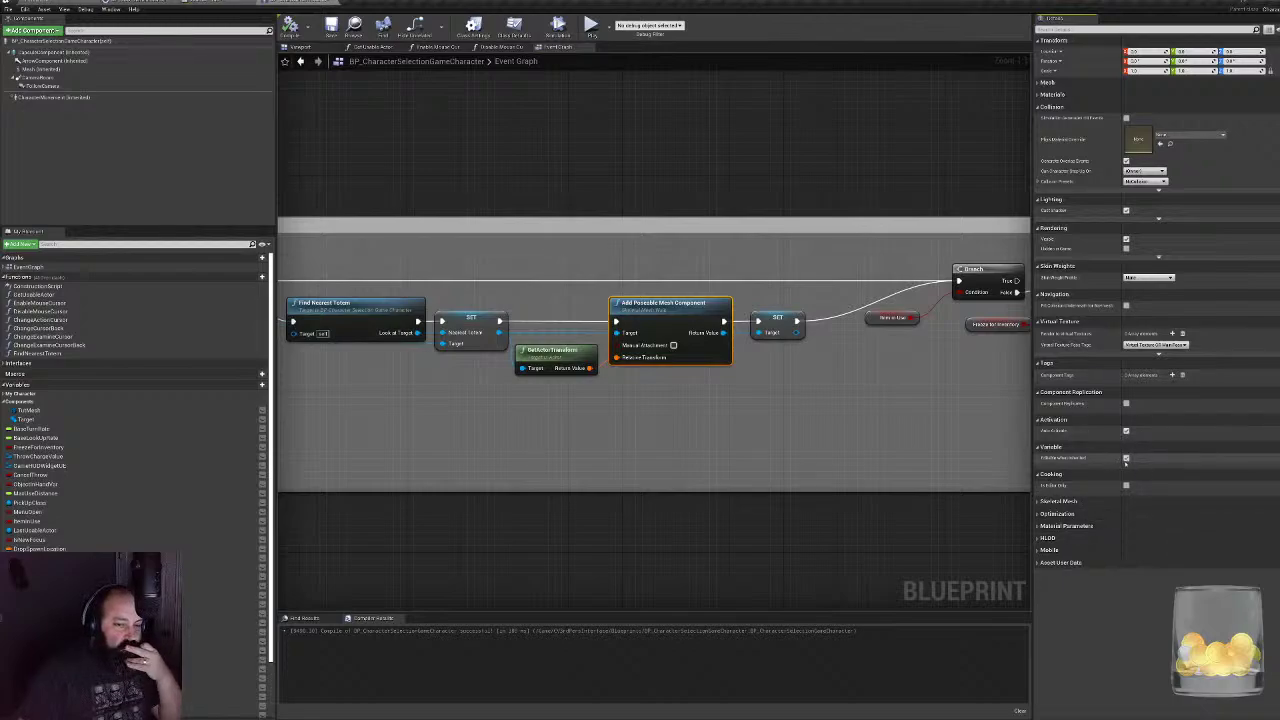
mouse_move(1052, 461)
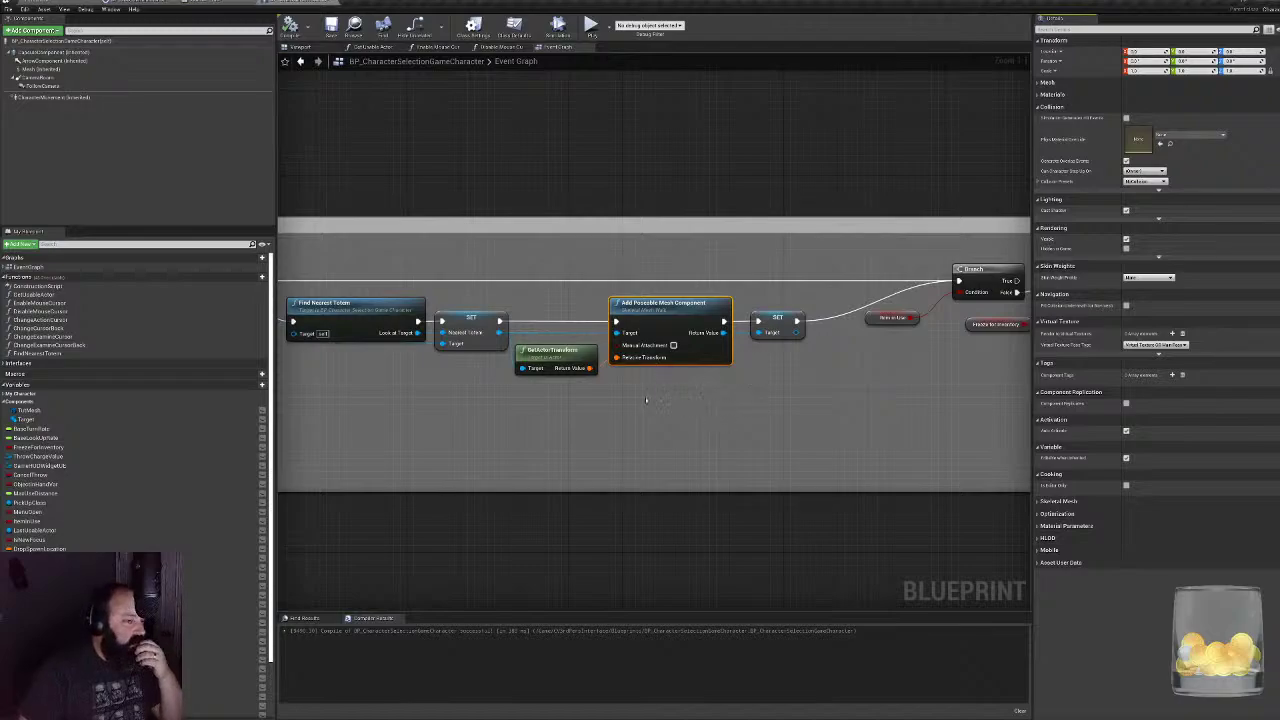
right_click_drag(579, 380, 655, 420)
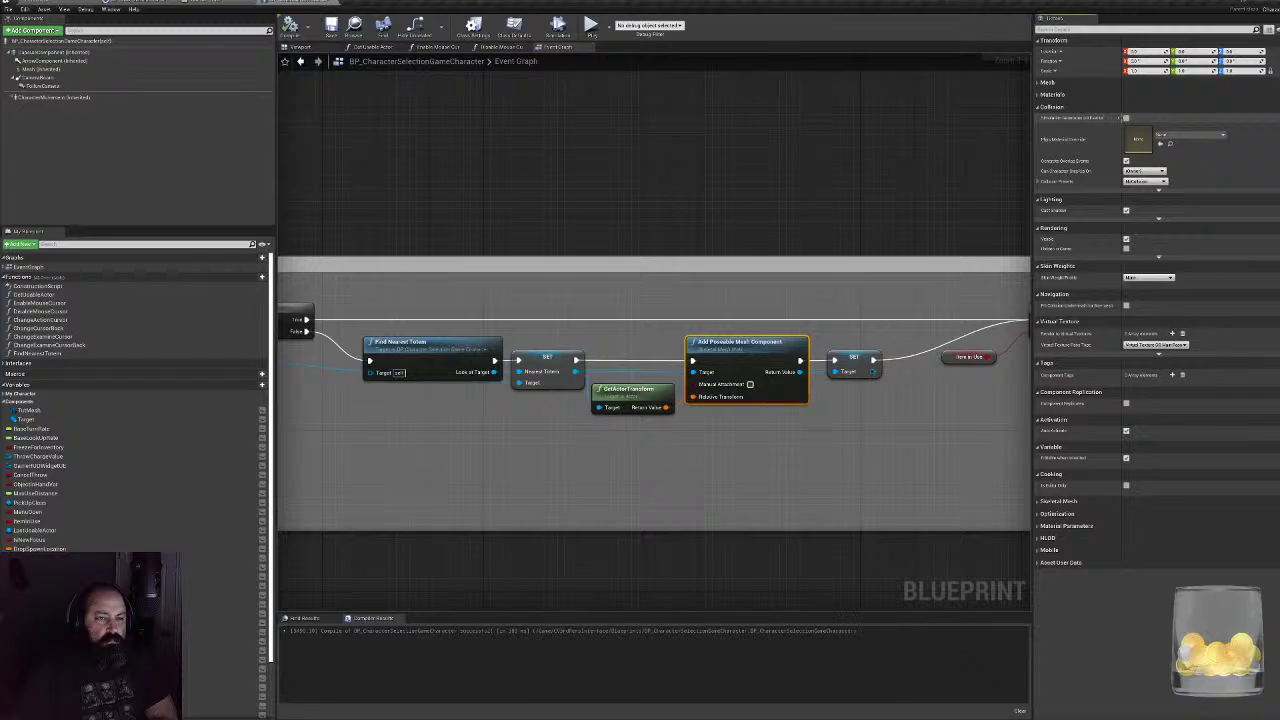
- Enable Simulation Generates Hit Events on the Add Poseable Mesh Component node and compile the character blueprint
left_click(1126, 118)
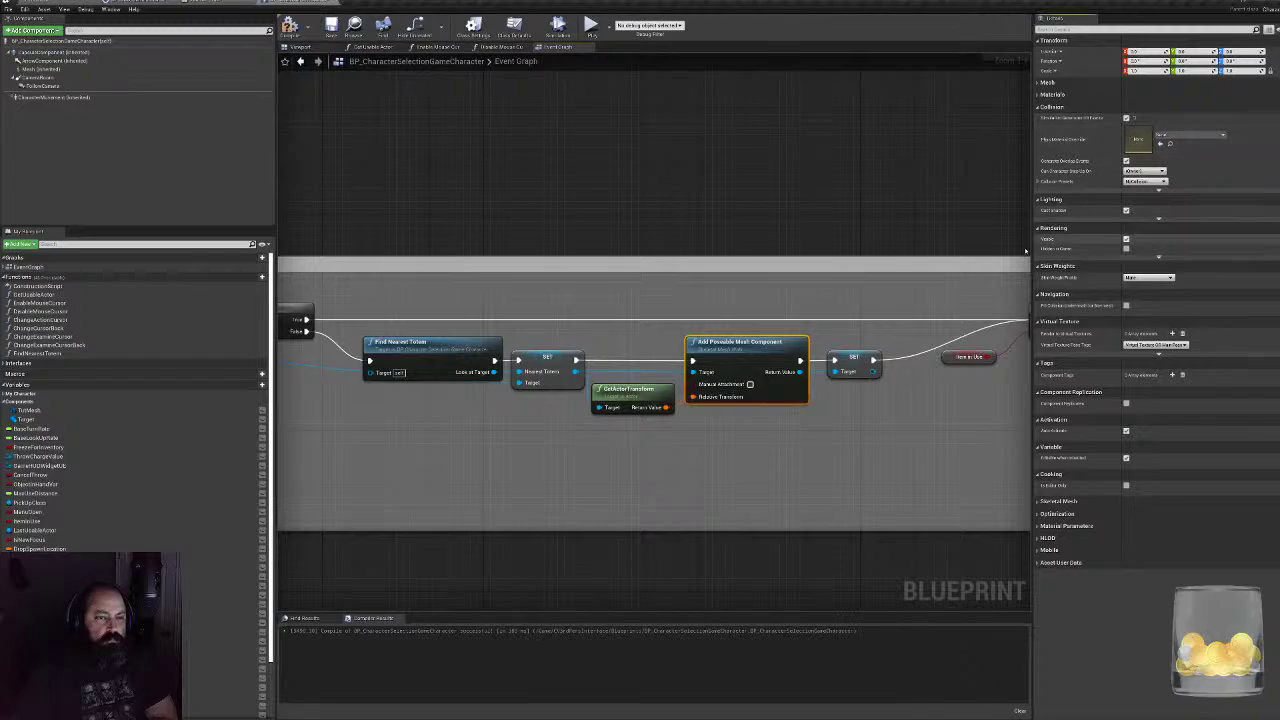
left_click(299, 47)
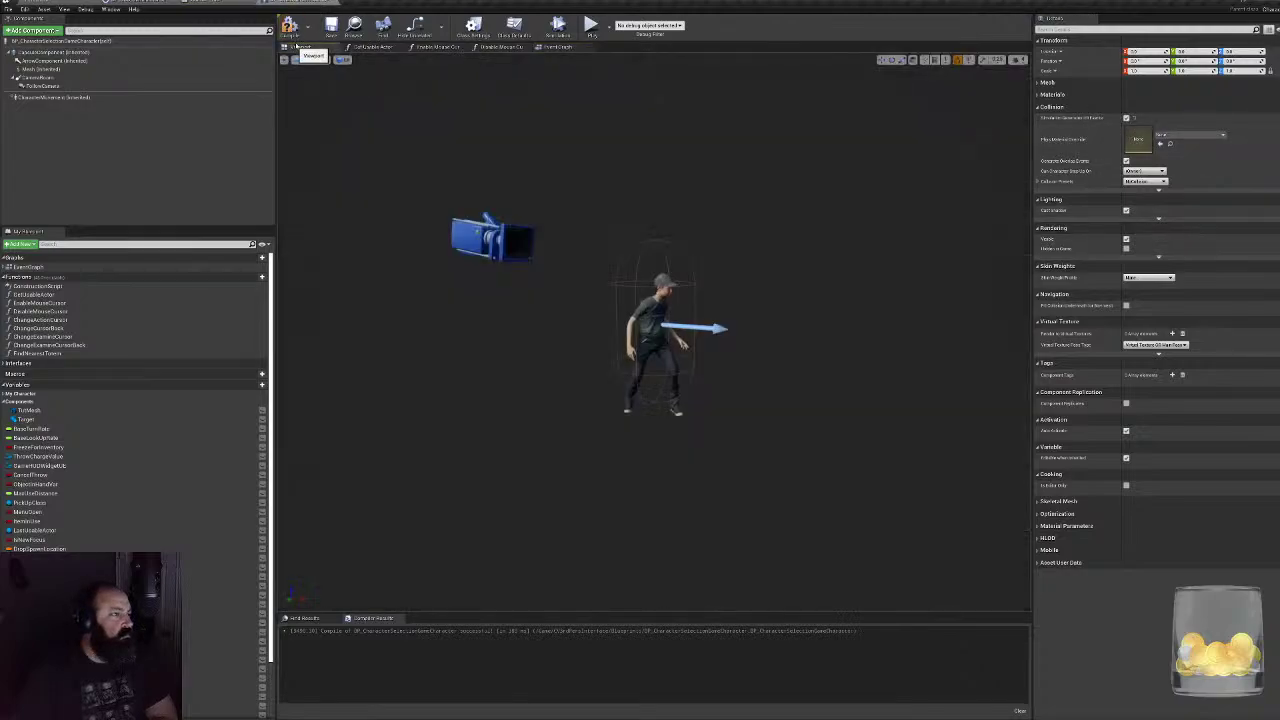
left_click(289, 28)
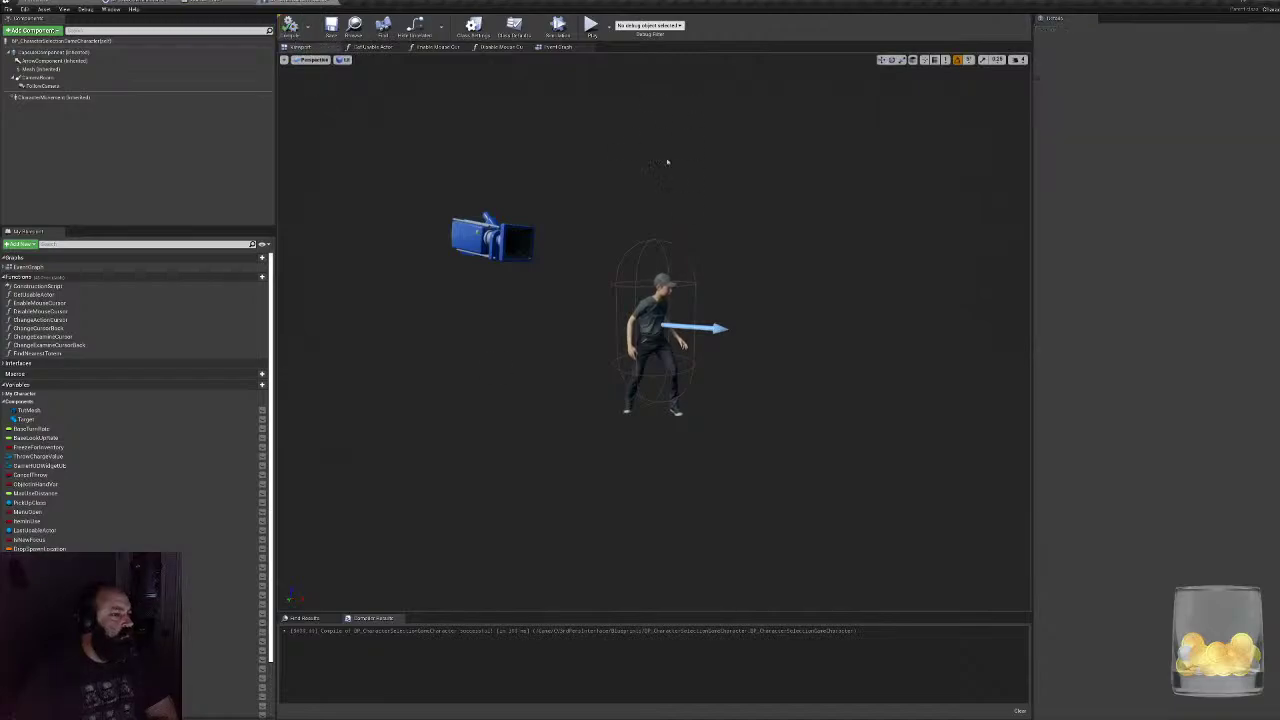
- Delete the GetActorTransform, Add Poseable Mesh Component and Target SET nodes from the character's event graph
left_click(543, 48)
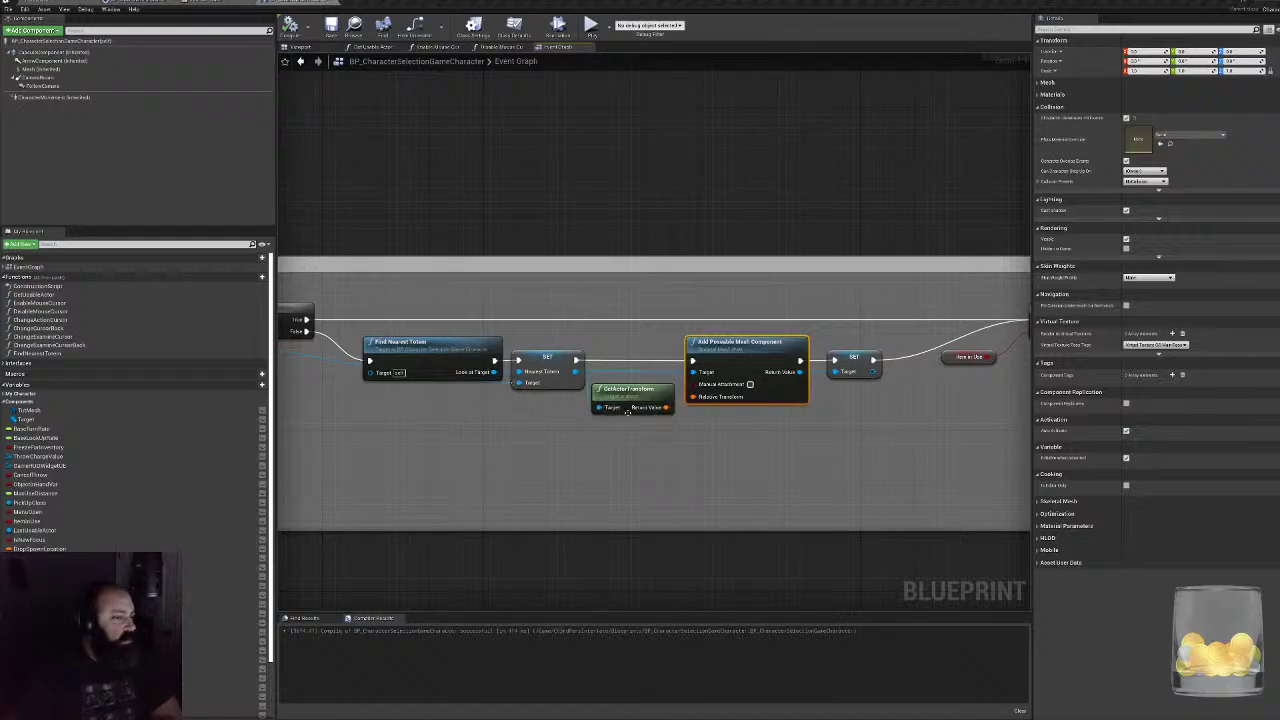
left_click_drag(620, 341, 836, 443)
key("Delete")
- Add a GetWorldLocation node from the Nearest Totem SET node's output, searching "get world location" with Context Sensitive off
left_click_drag(576, 371, 644, 371)
type("text")
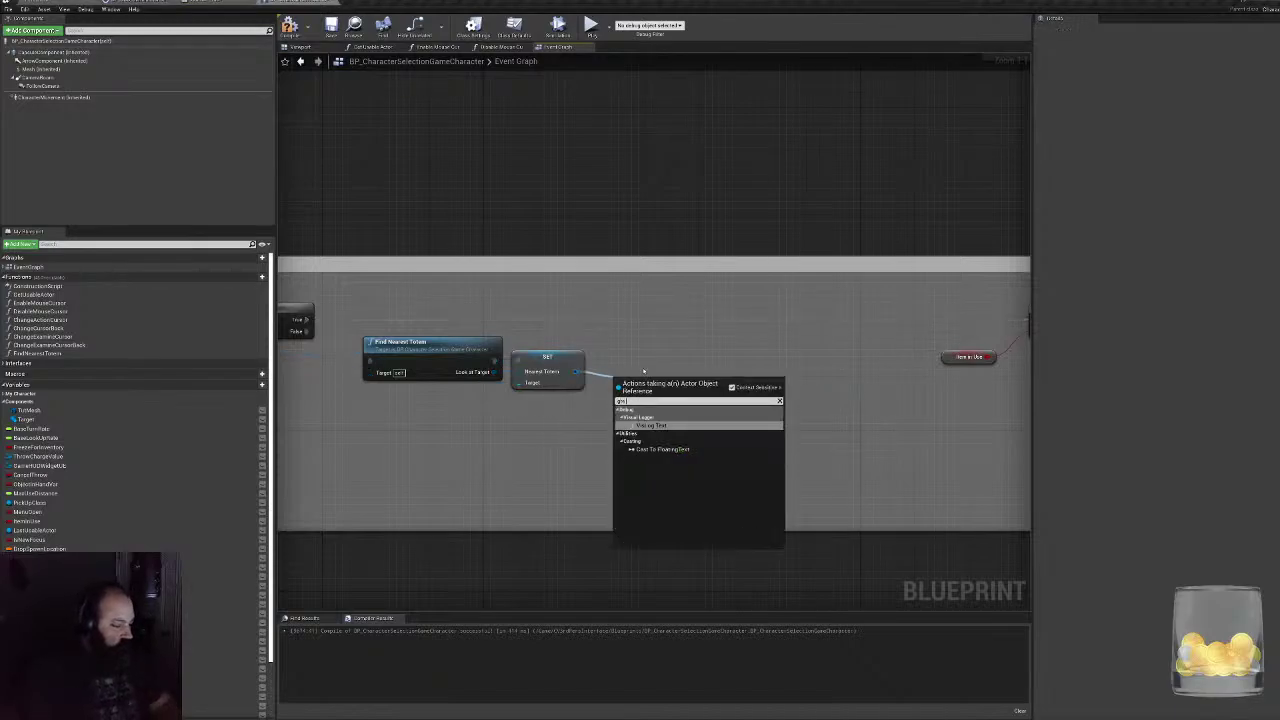
key("BackSpace")
key("BackSpace")
type("et w")
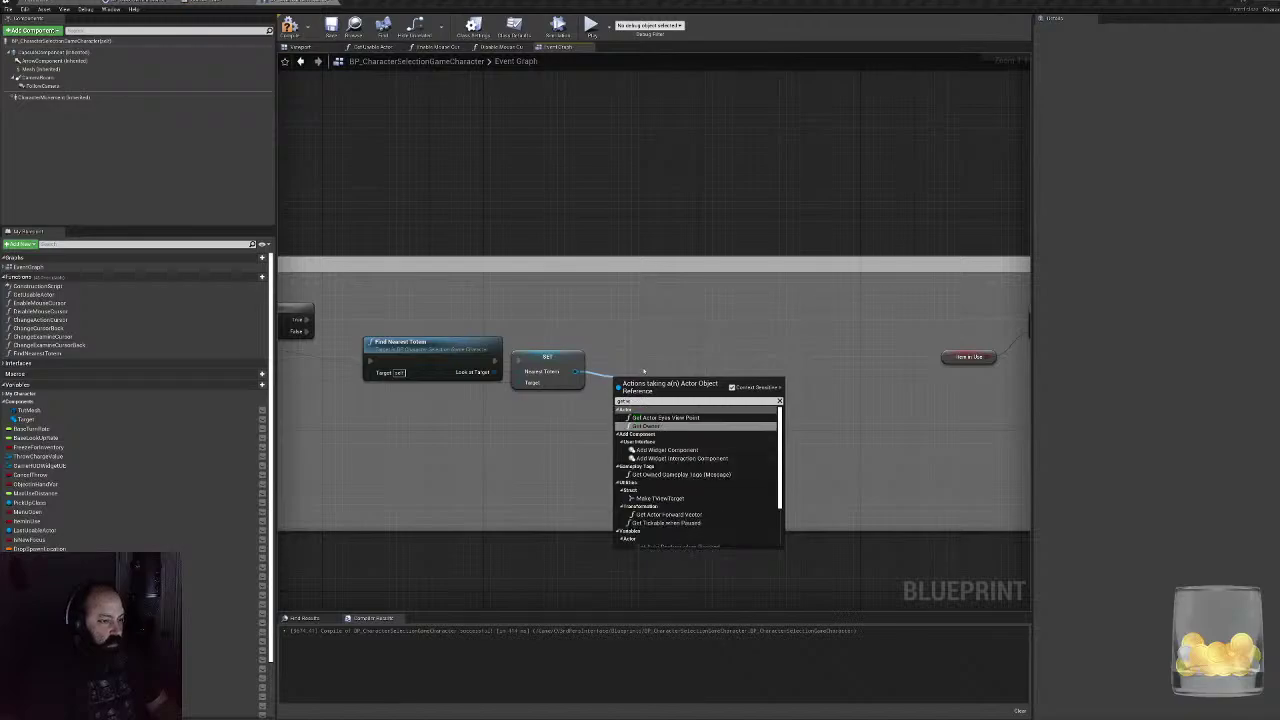
type("orld")
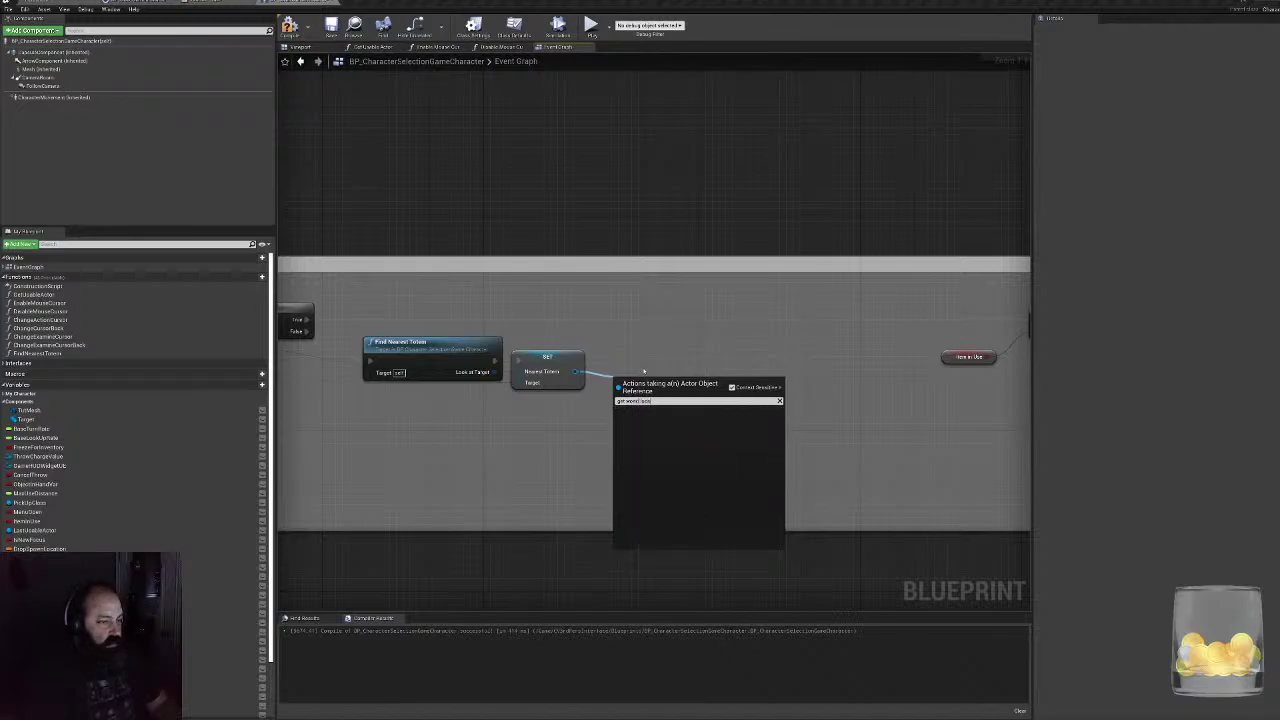
type(" location")
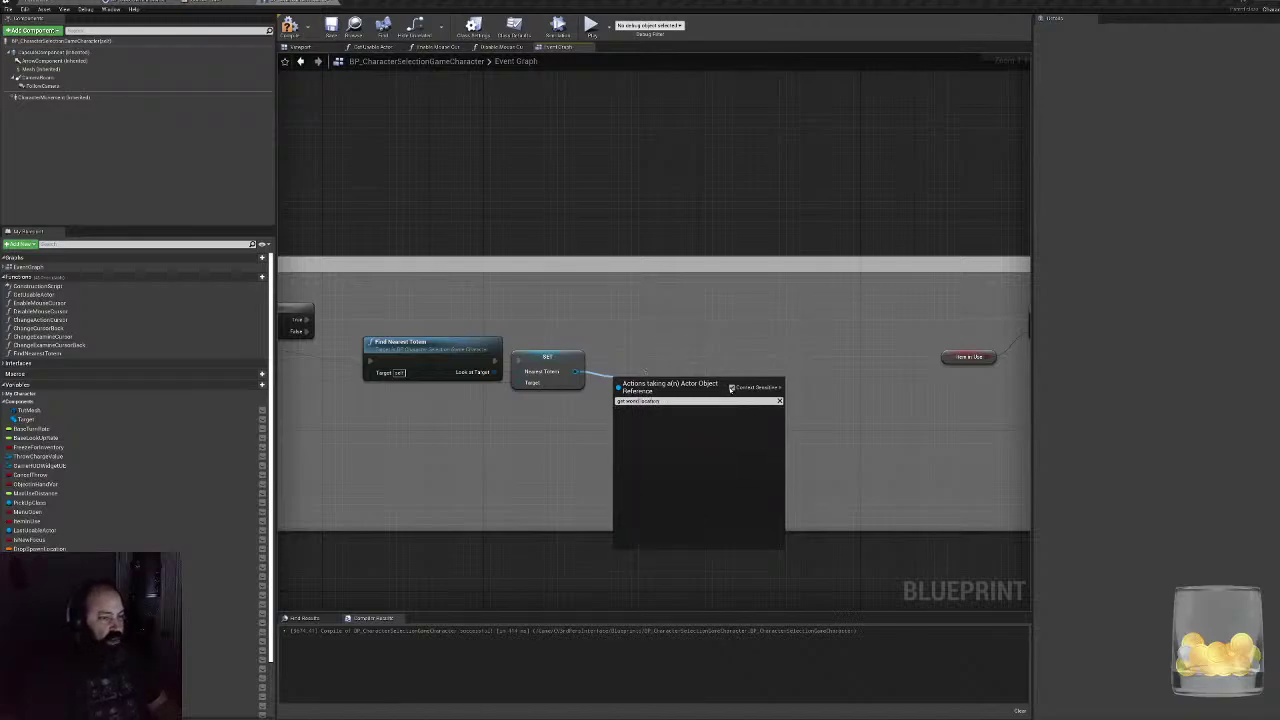
left_click(731, 387)
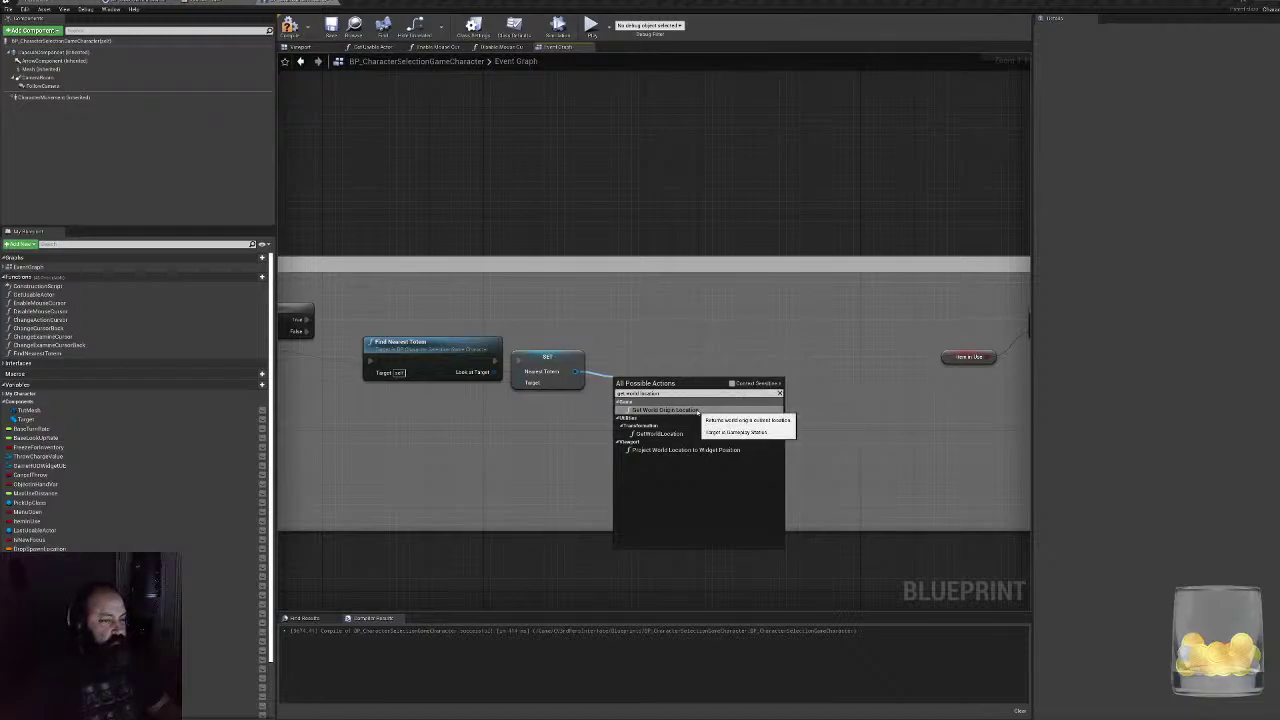
left_click(660, 433)
- Stack the Root Component and GetWorldLocation nodes close beside the Nearest Totem SET node
left_click_drag(607, 366, 707, 373)
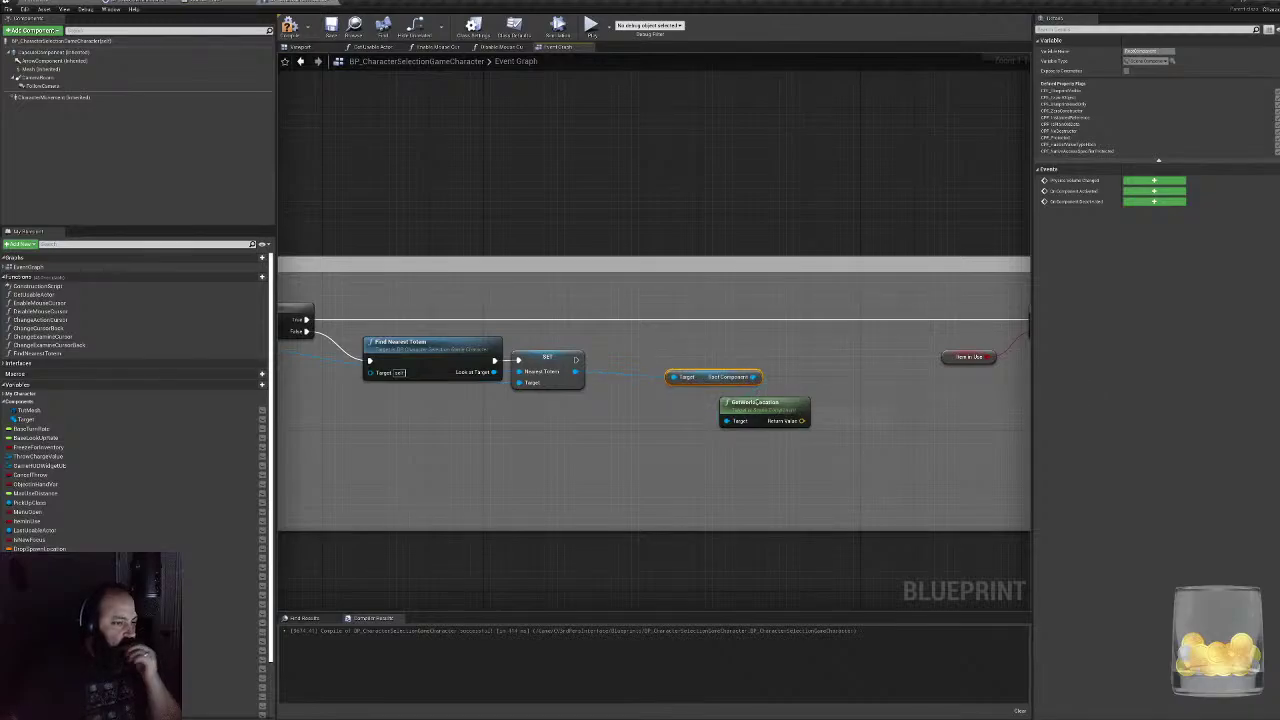
left_click_drag(754, 412, 700, 405)
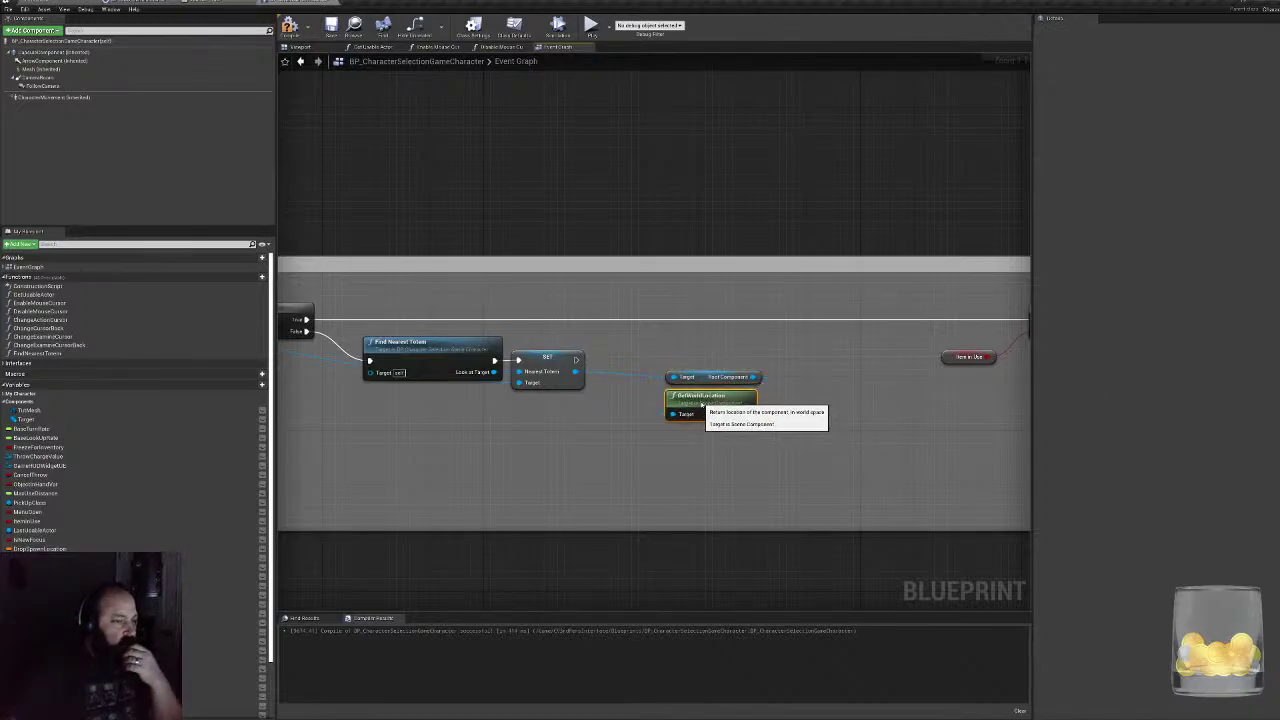
left_click_drag(700, 405, 662, 398)
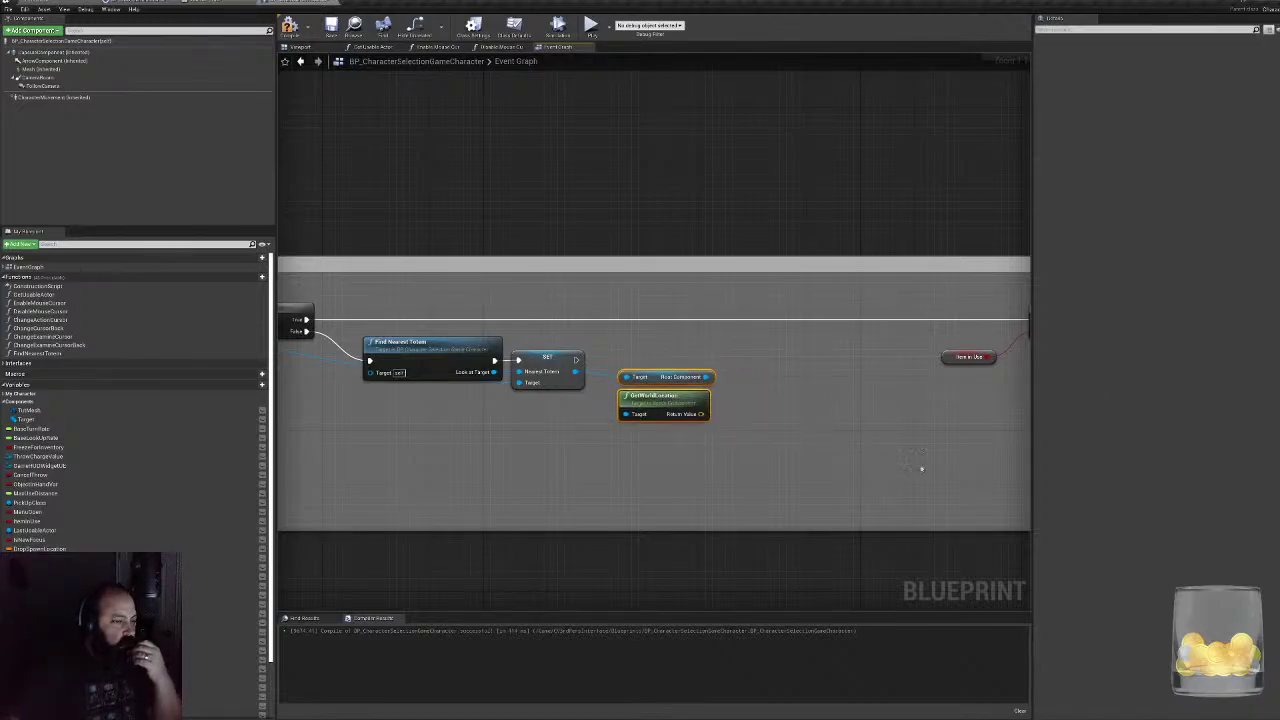
- Connect the Nearest Totem SET node's execution output to the following Branch node and compile the character blueprint
right_click_drag(754, 388, 693, 452)
left_click_drag(530, 429, 938, 390)
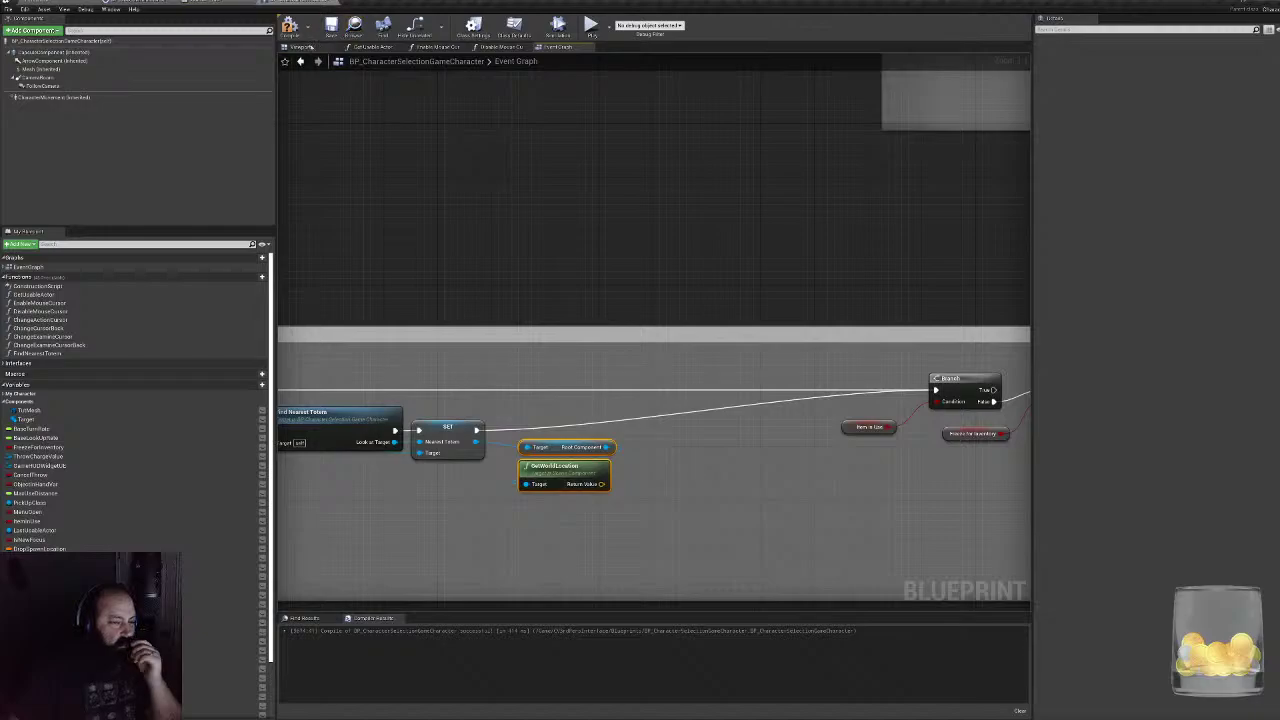
left_click(290, 24)
- In the AnimGraph of AnimBP_Kid, move the Default and Local To Component nodes farther away from the Look At node
right_click_drag(637, 420, 738, 385)
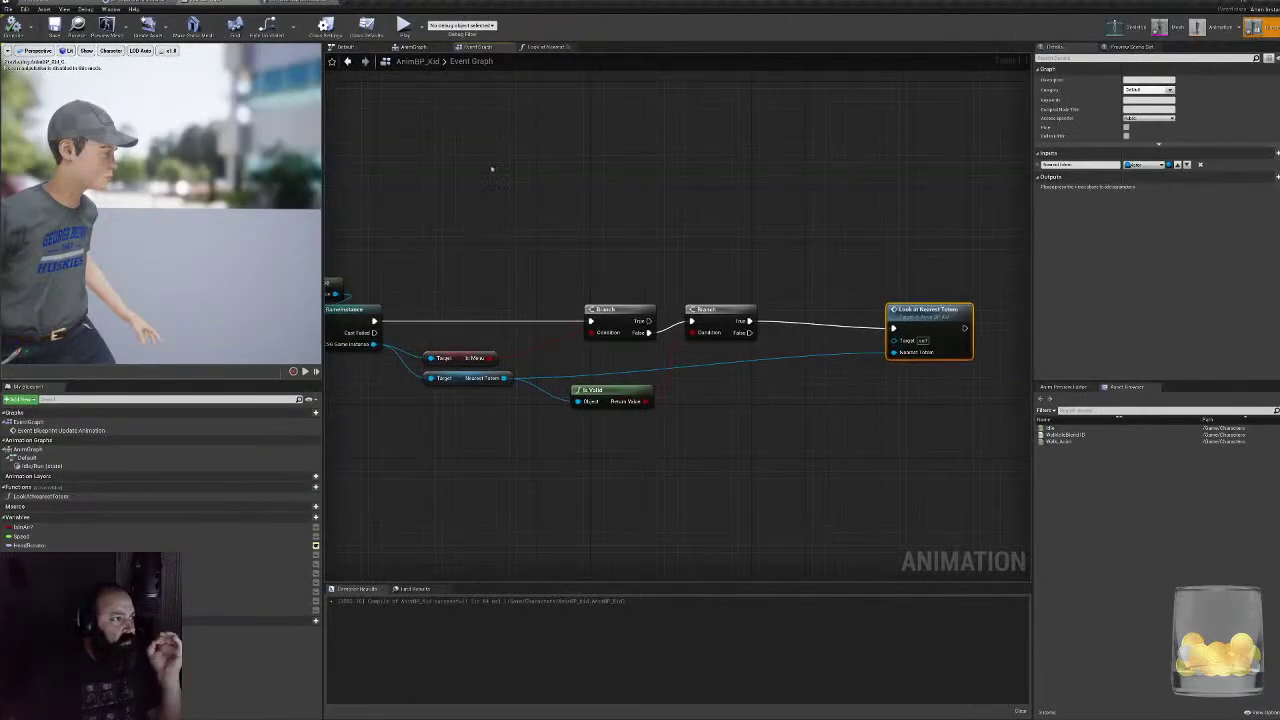
left_click(413, 47)
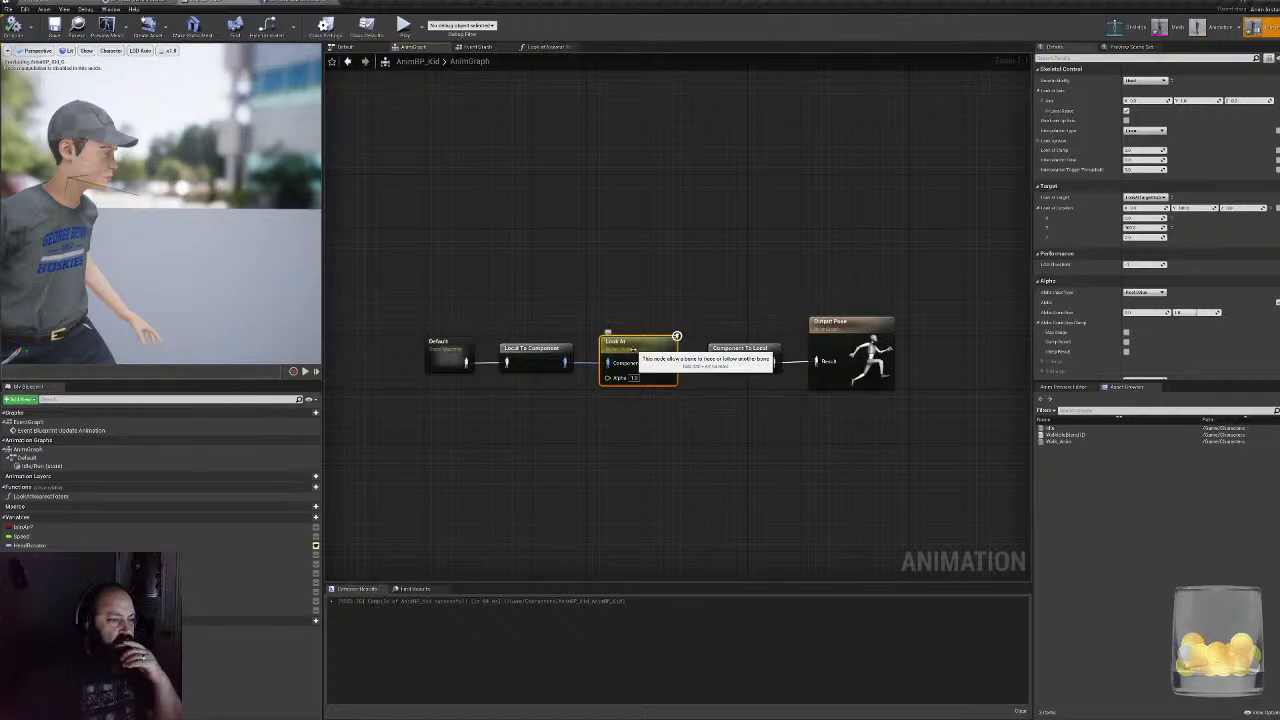
left_click_drag(436, 284, 428, 356)
left_click(594, 340)
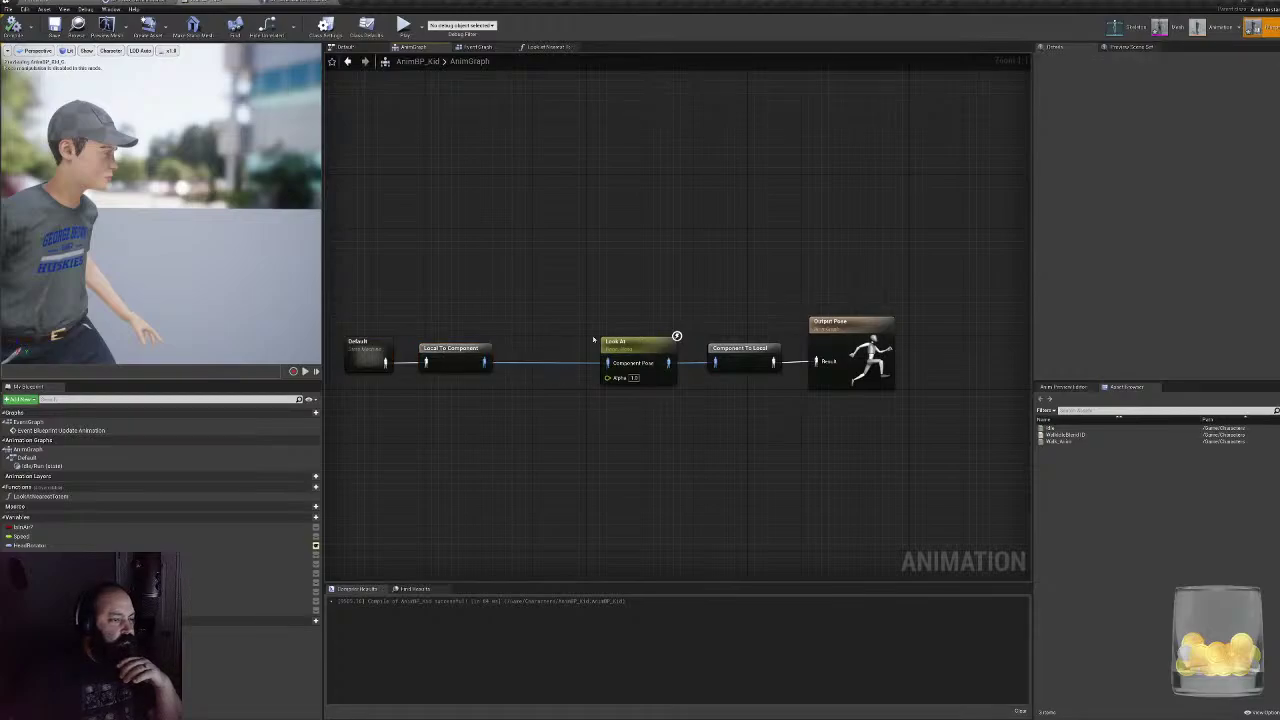
- Add a Look At Function node to the AnimGraph and place it above the existing Look At node
left_click(631, 350)
right_click(574, 240)
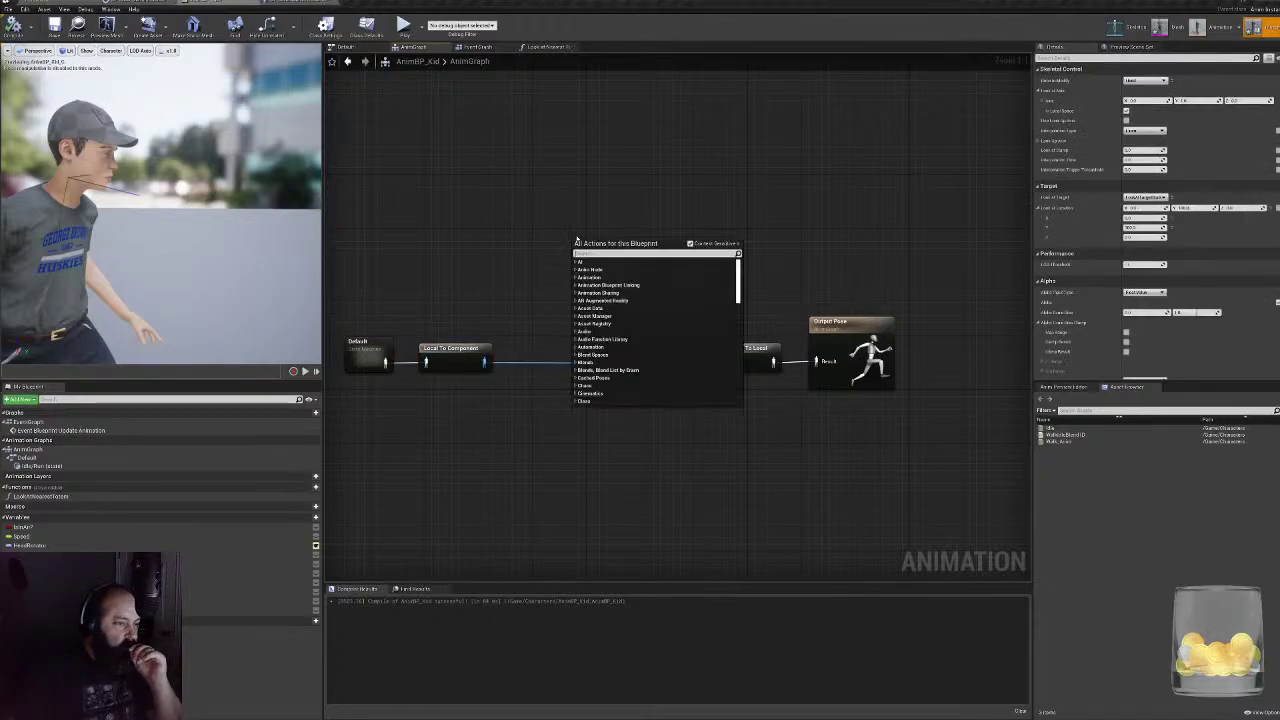
type("lookat")
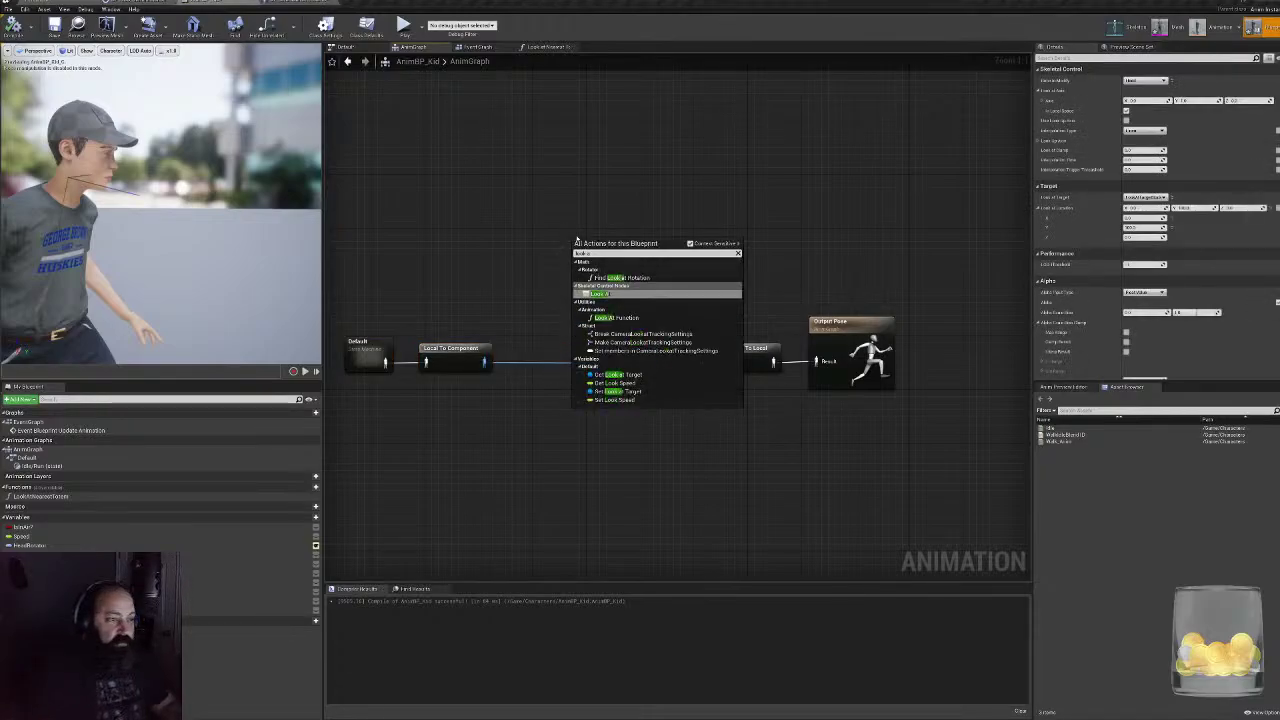
type("ta")
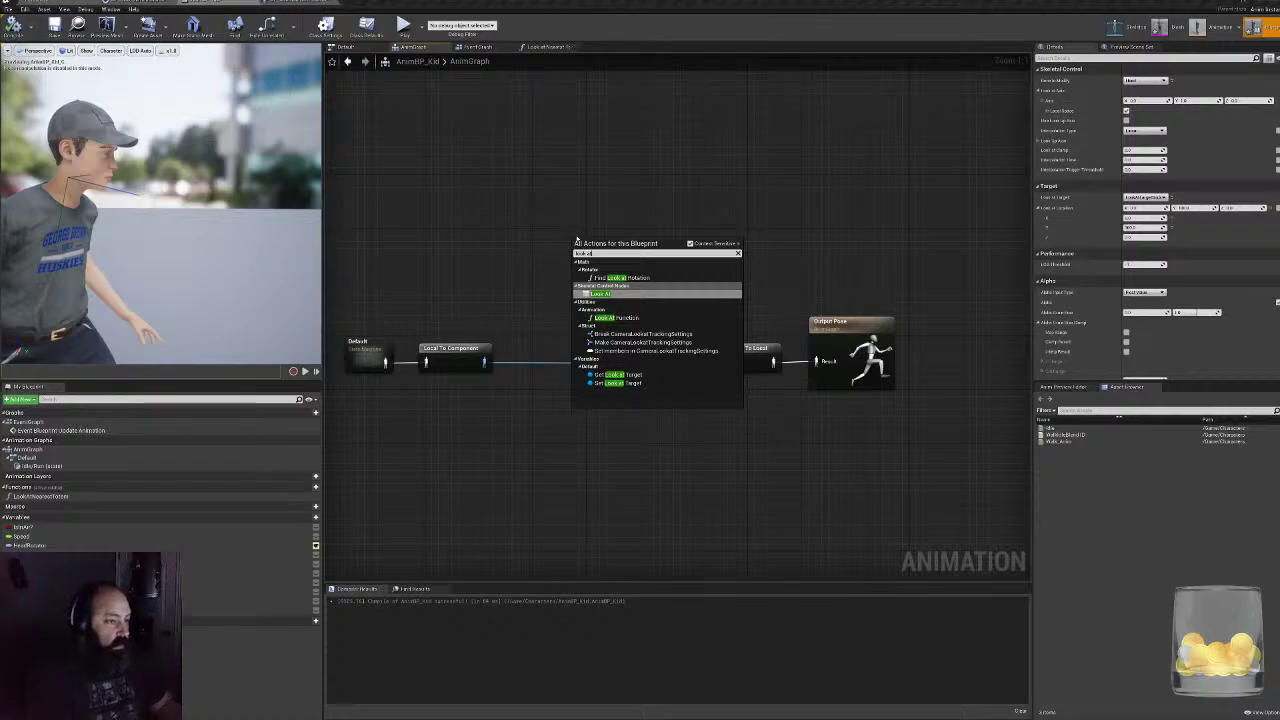
key("Return")
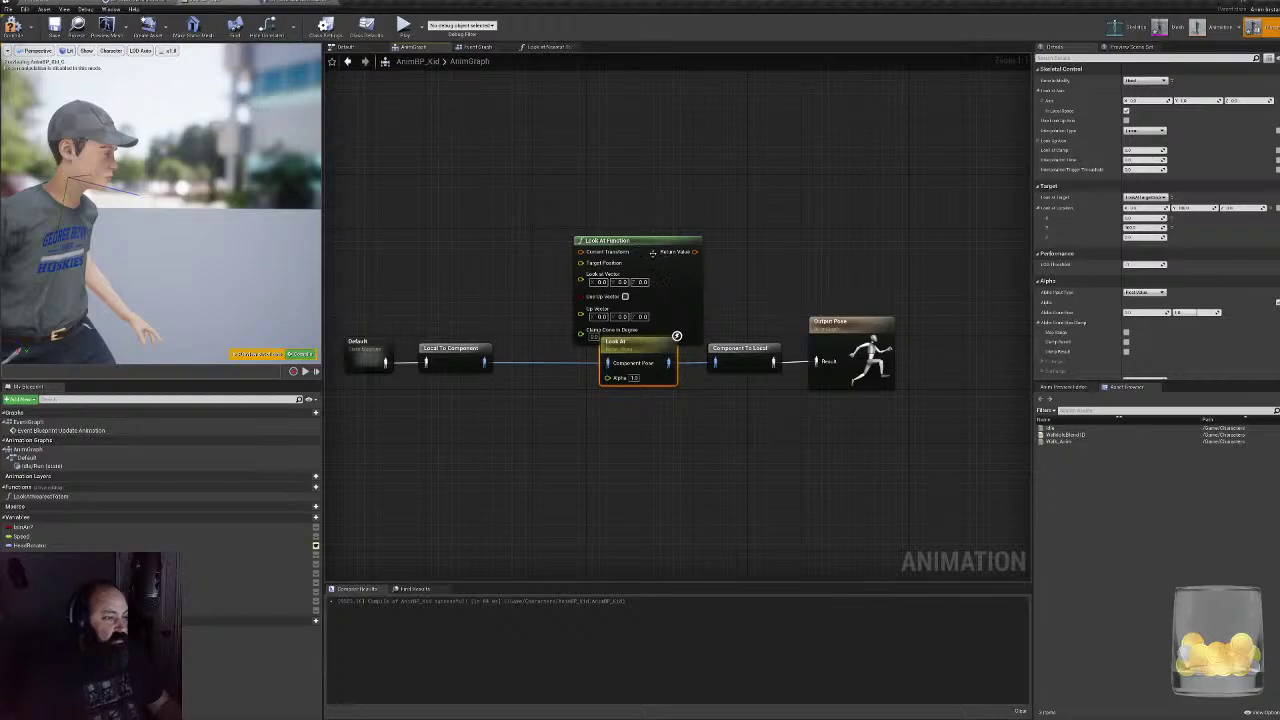
left_click_drag(652, 252, 636, 223)
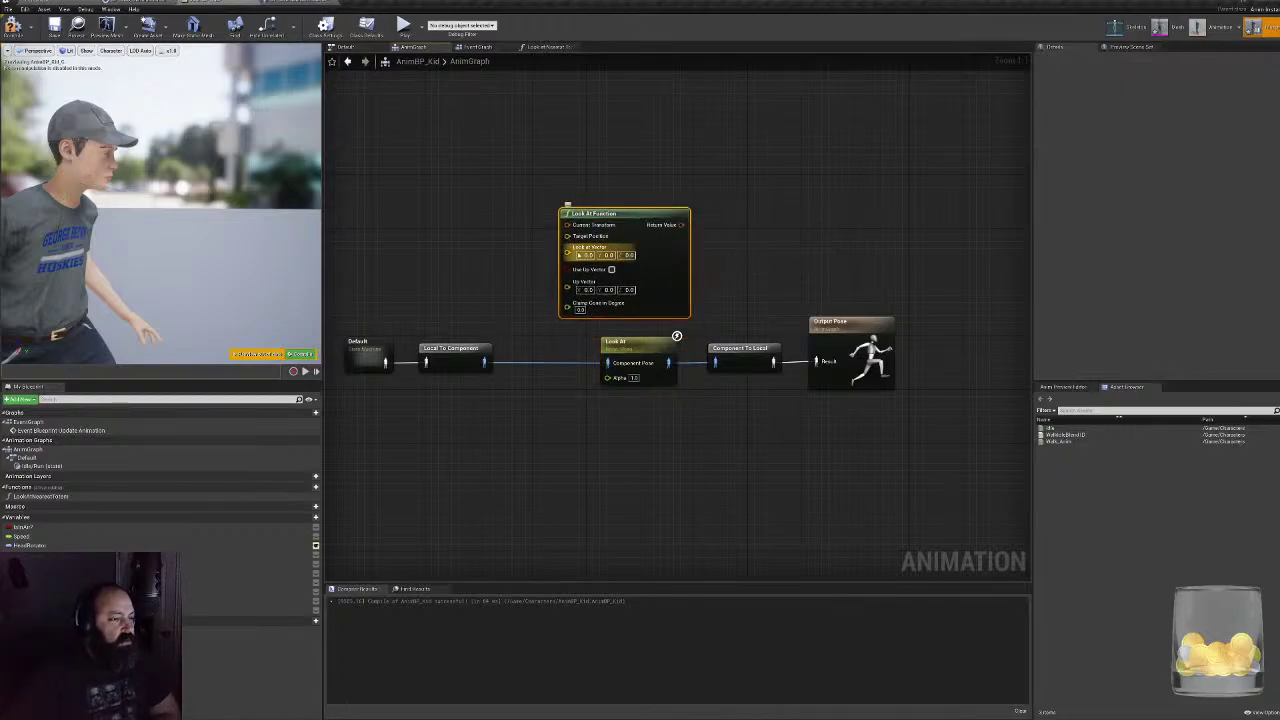
left_click_drag(567, 252, 477, 263)
left_click(476, 310)
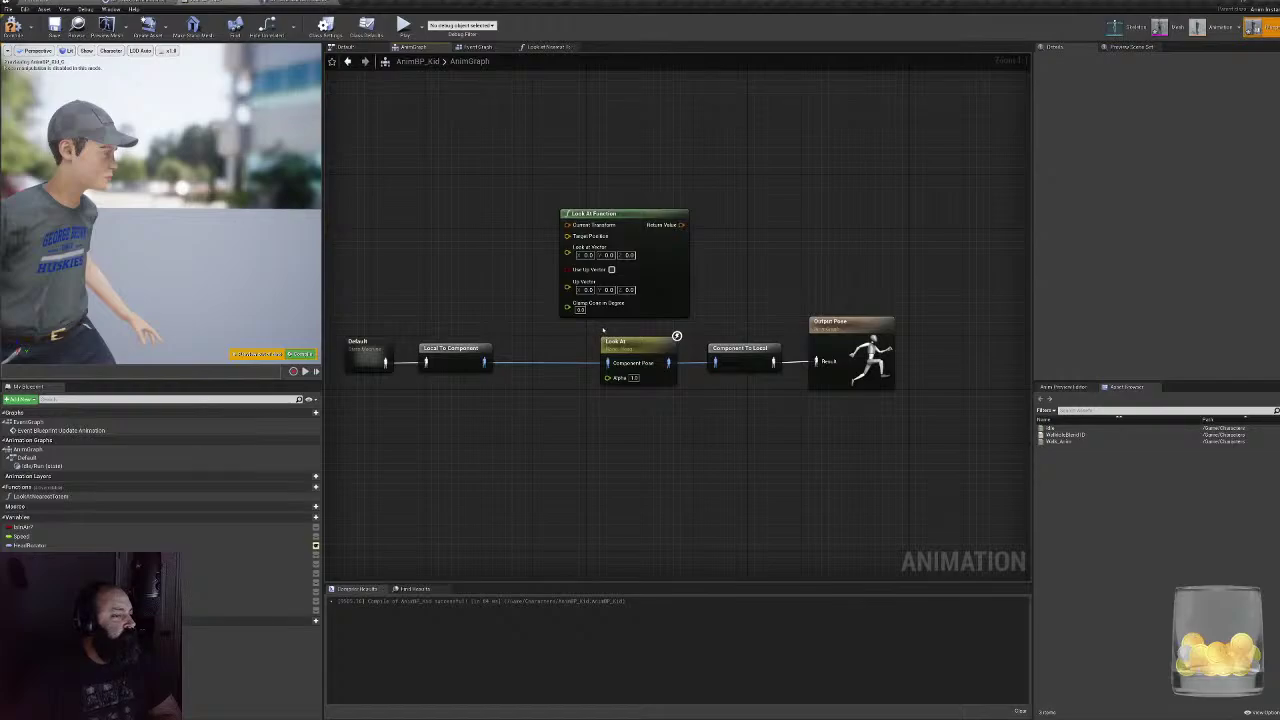
left_click_drag(567, 224, 500, 232)
left_click(443, 234)
right_click_drag(443, 234, 556, 237)
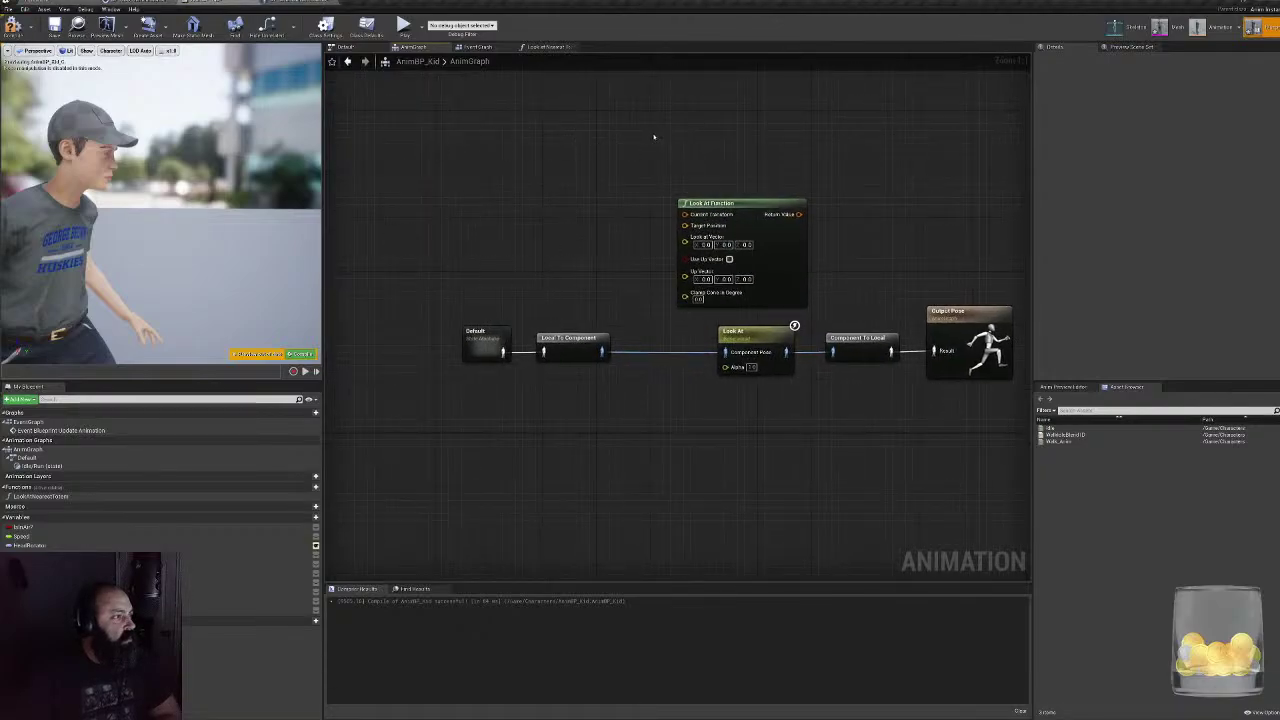
left_click(280, 2)
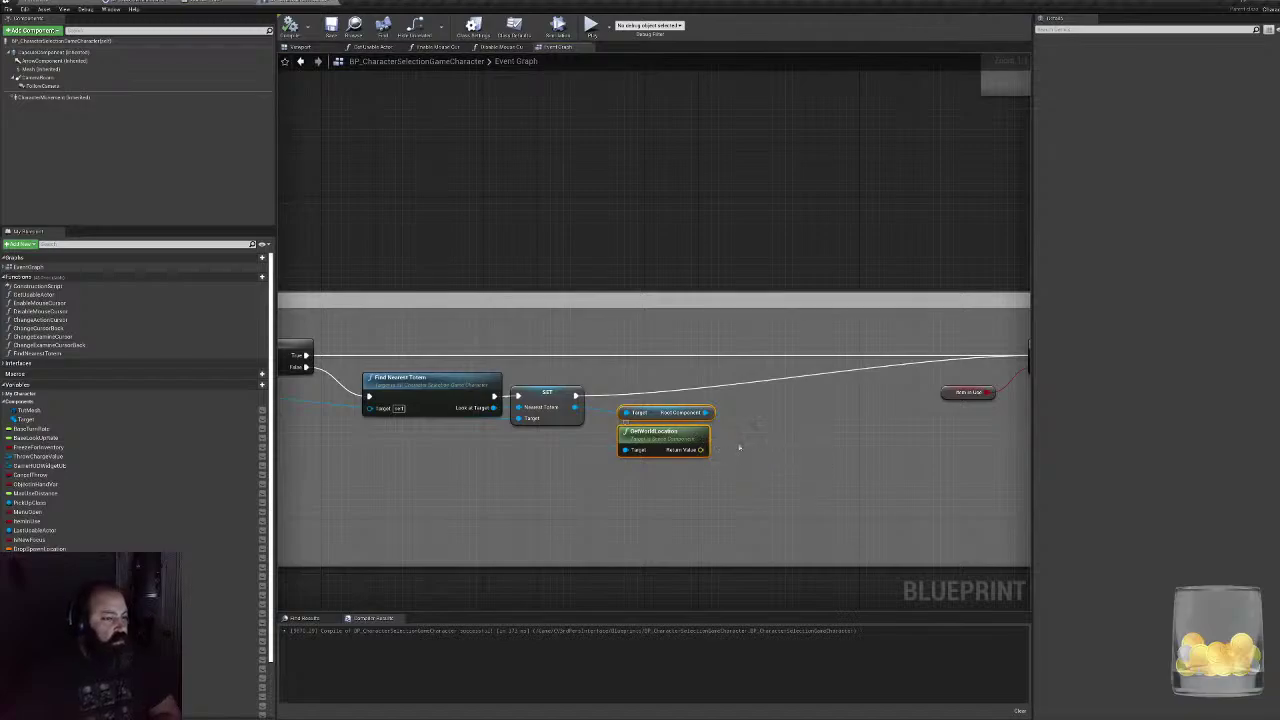
right_click(738, 447)
left_click(646, 211)
left_click(646, 211)
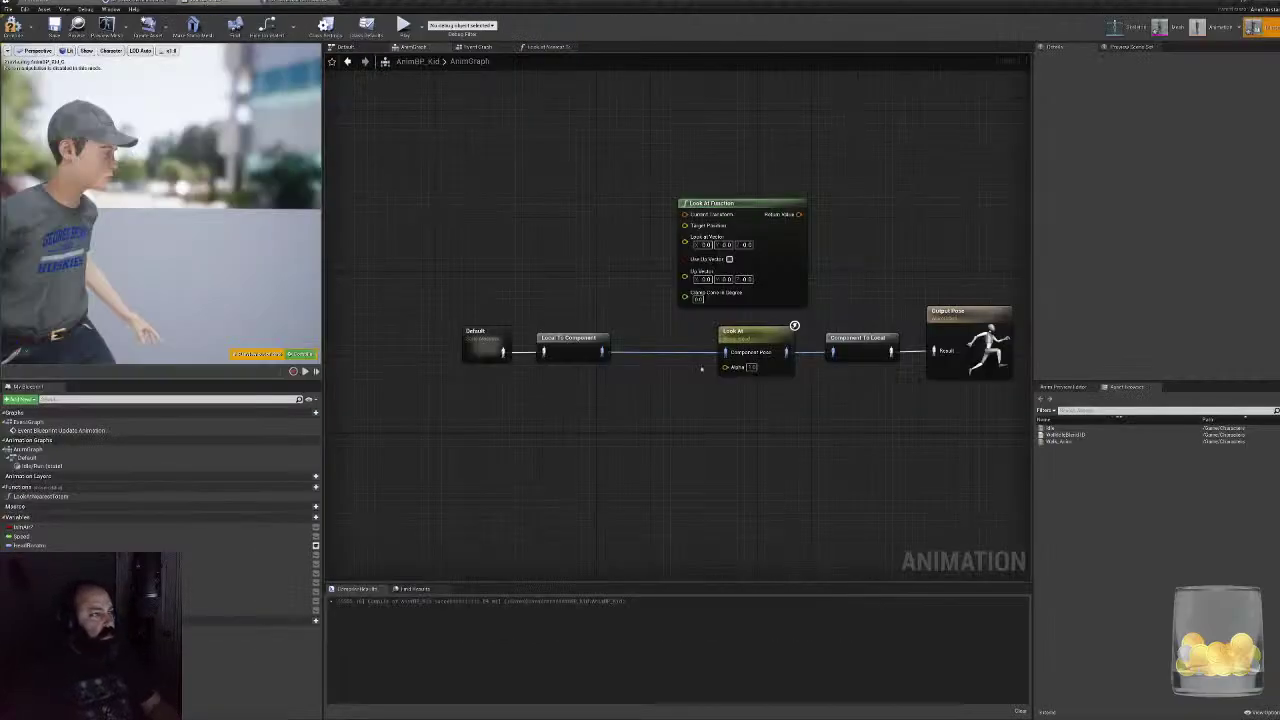
right_click_drag(827, 296, 712, 306)
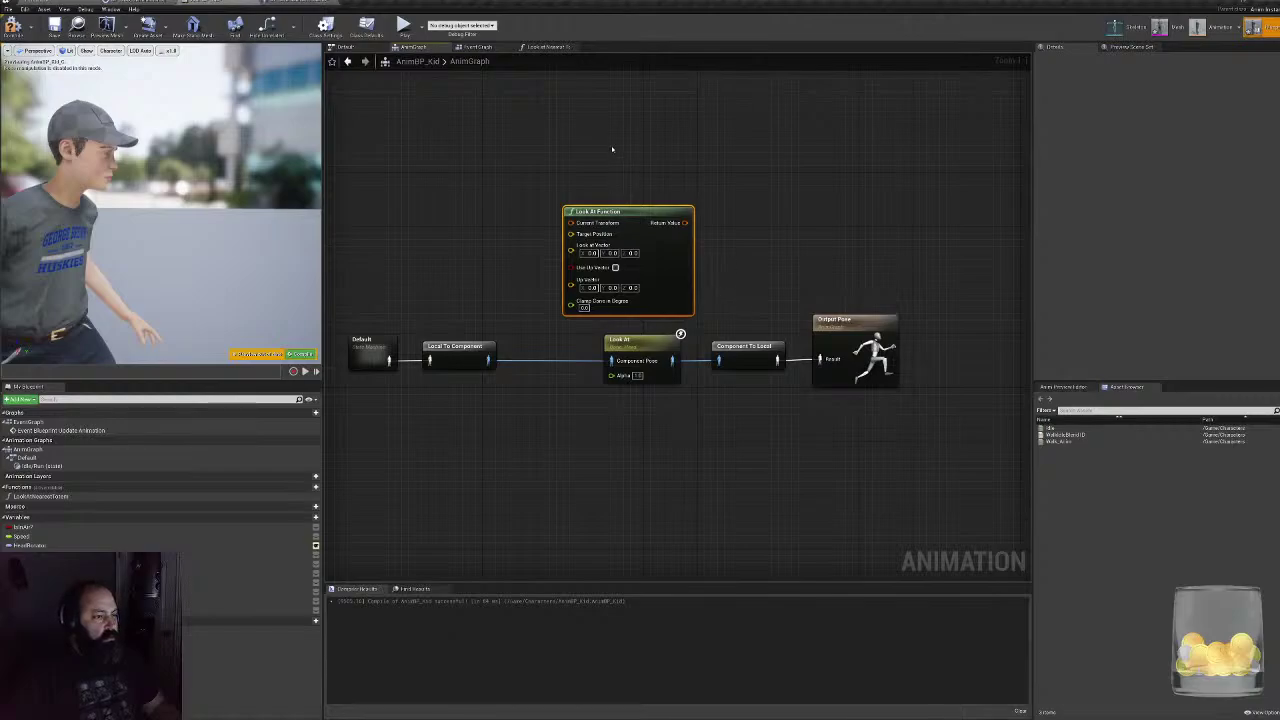
right_click(612, 149)
type("look")
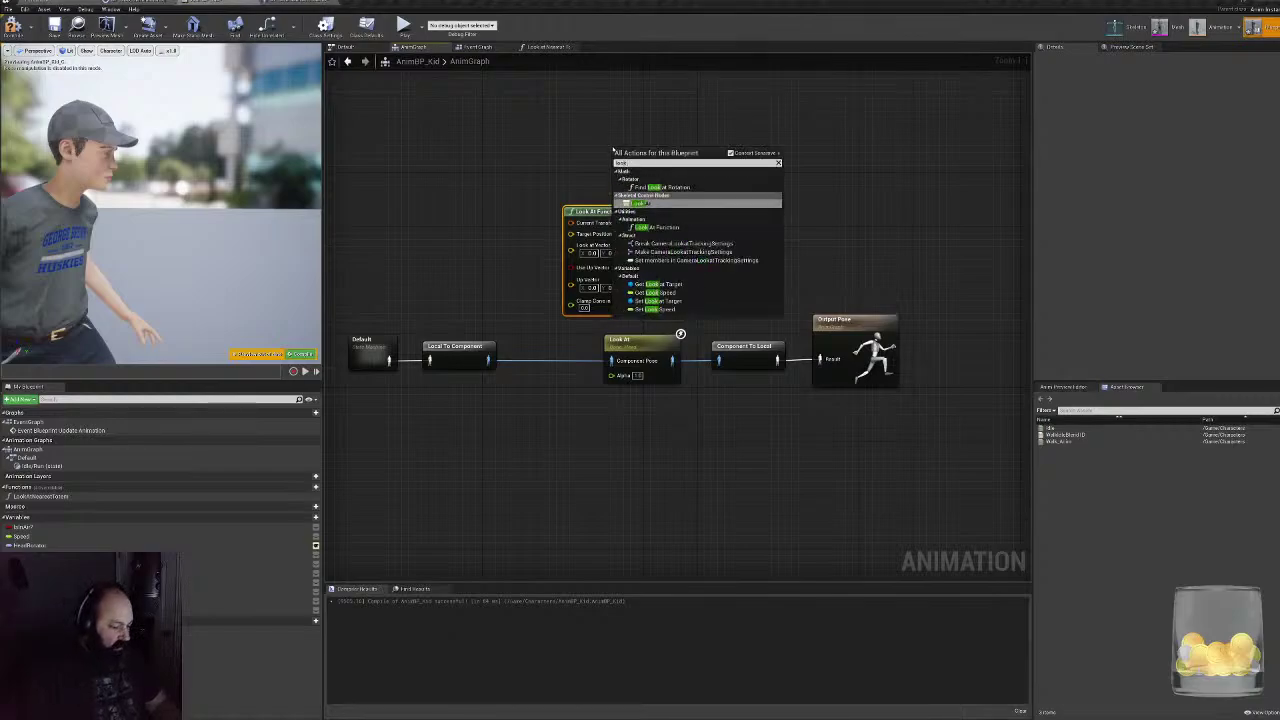
type(" at")
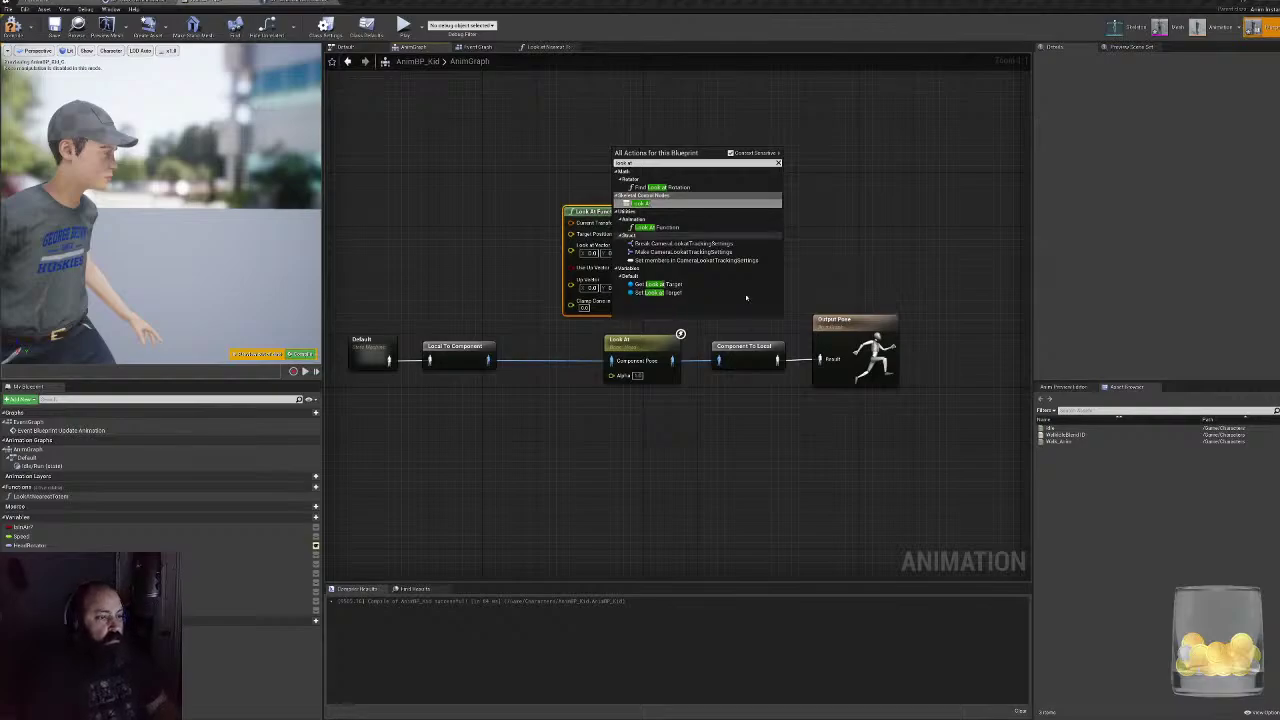
left_click(686, 293)
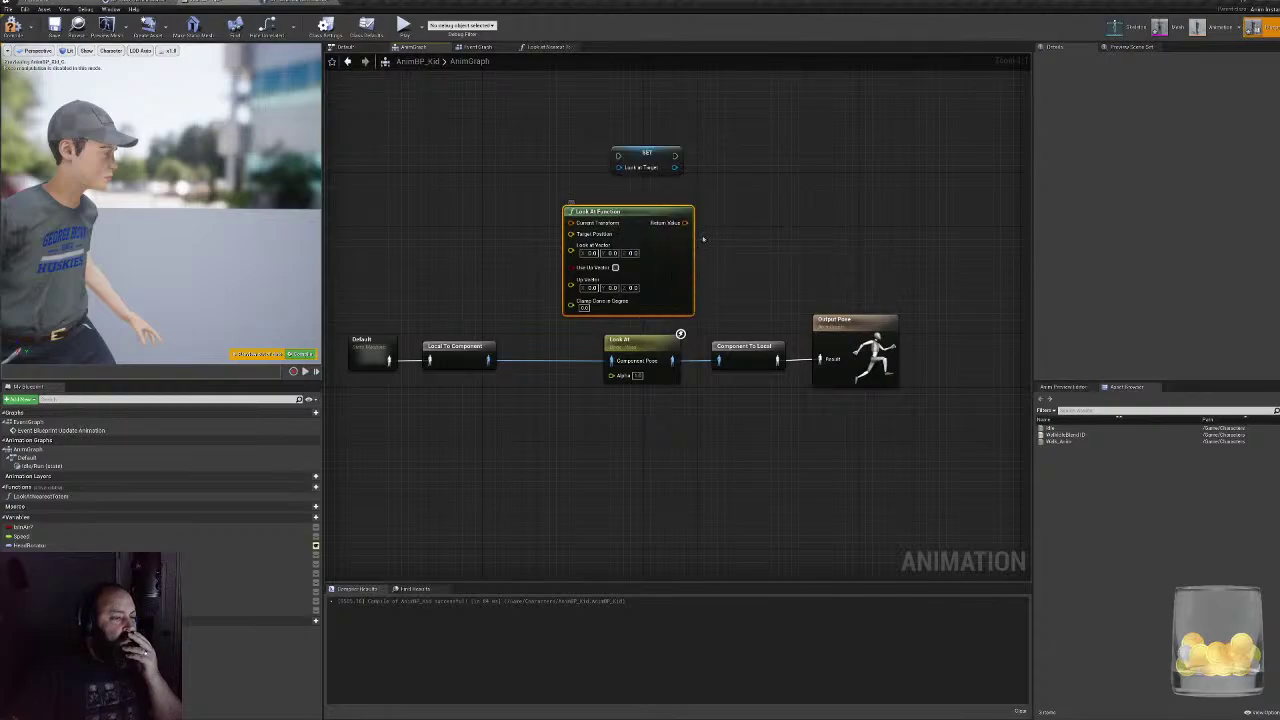
right_click(692, 243)
type("look at")
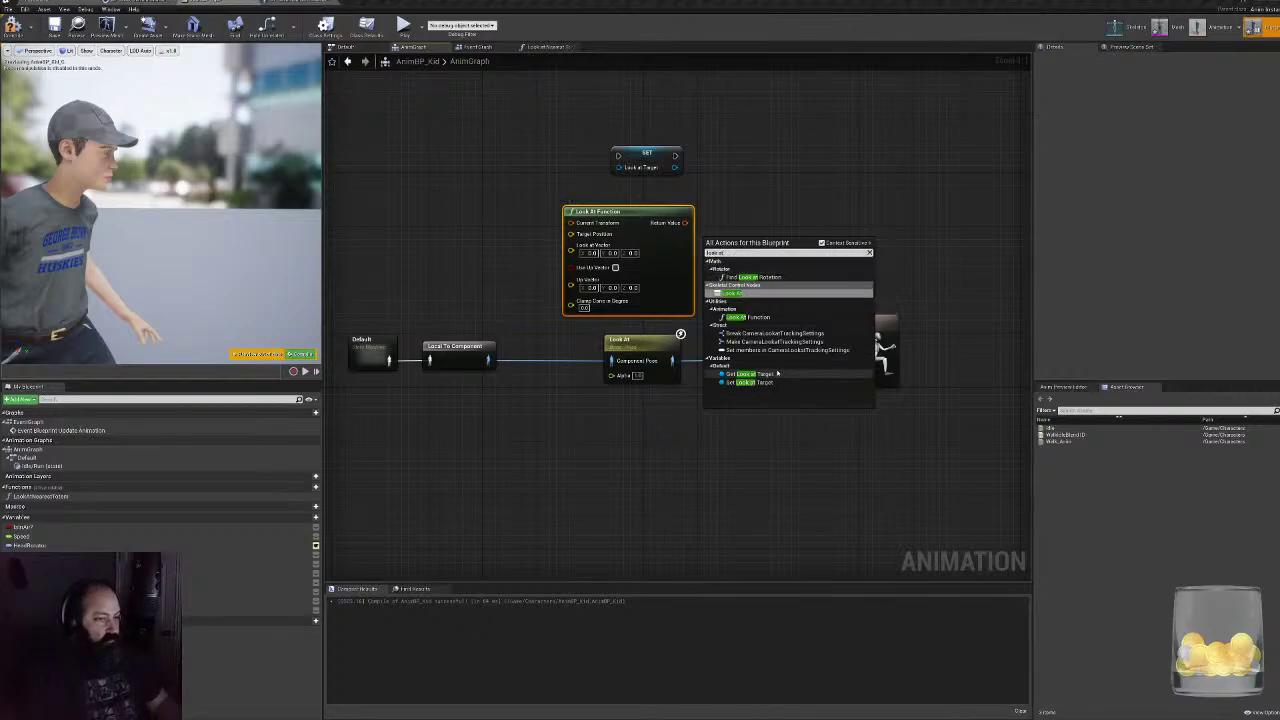
left_click(641, 110)
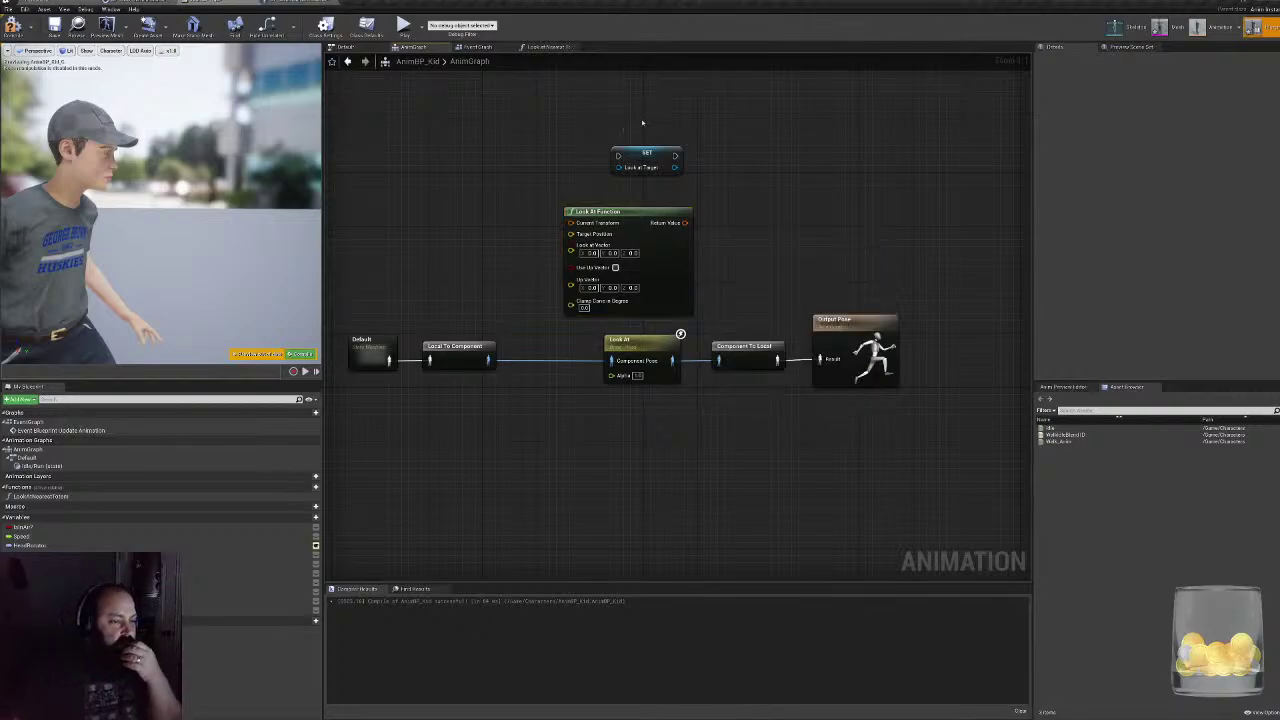
left_click_drag(600, 118, 690, 178)
key("Delete")
- Add a Get Look at Target variable node to the AnimGraph, in front of the Look At Function node
right_click(478, 221)
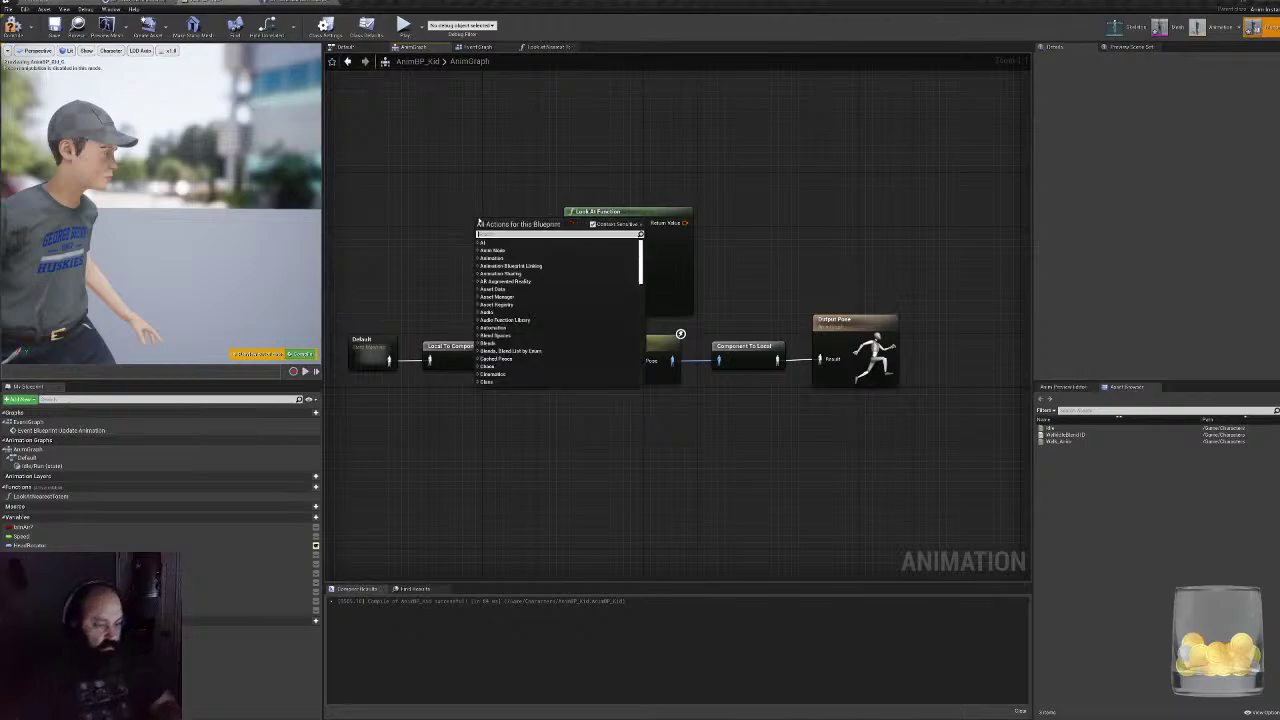
type("get loo")
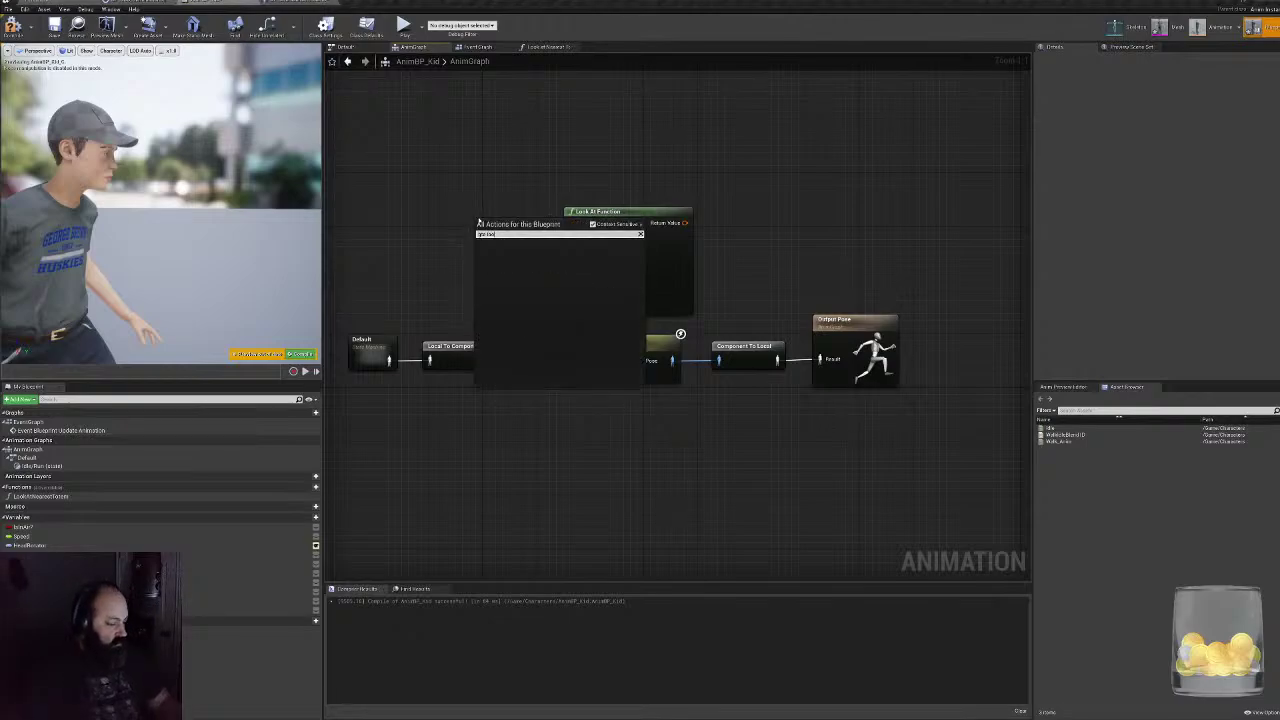
key("BackSpace")
key("BackSpace")
key("BackSpace")
key("BackSpace")
key("BackSpace")
key("BackSpace")
key("BackSpace")
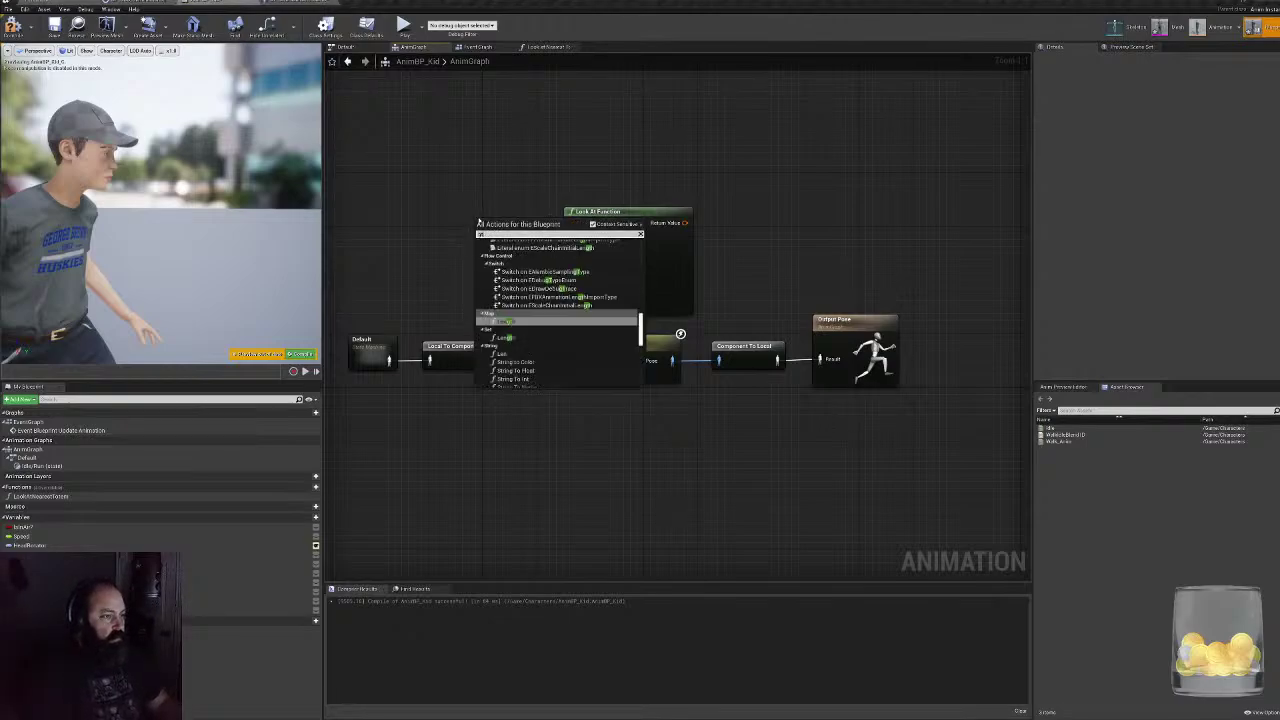
type("get look at")
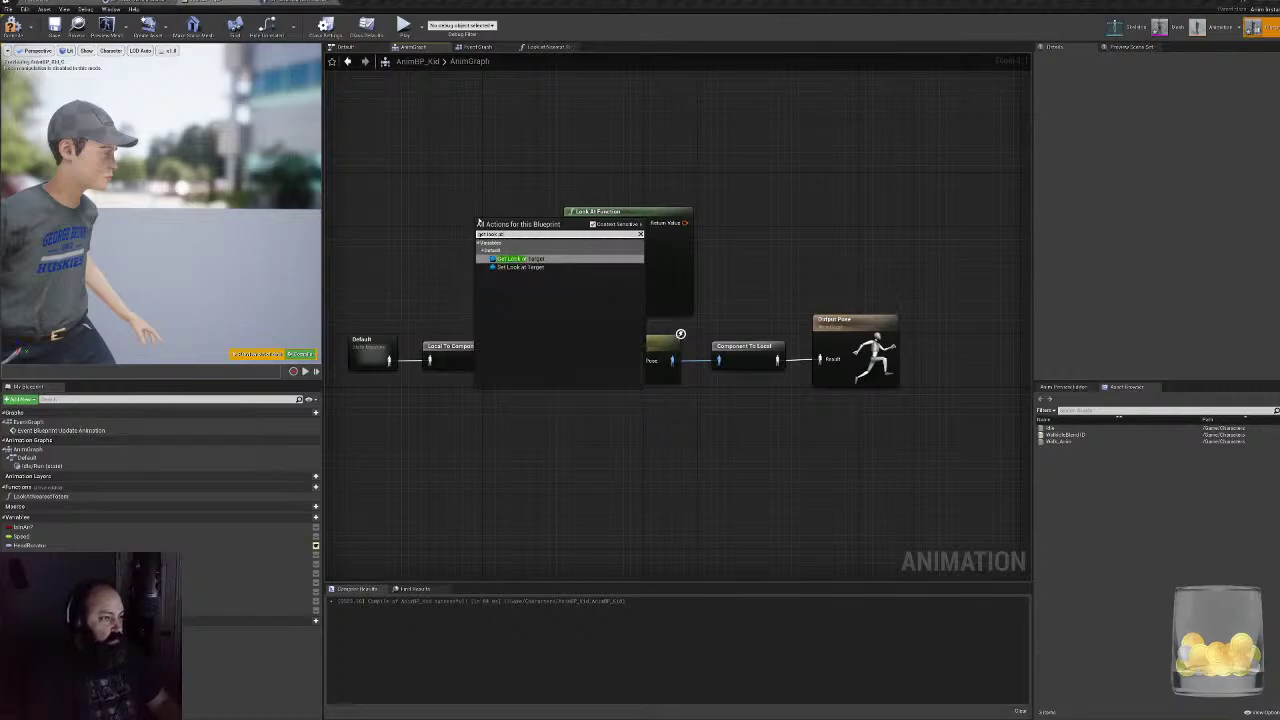
key("Return")
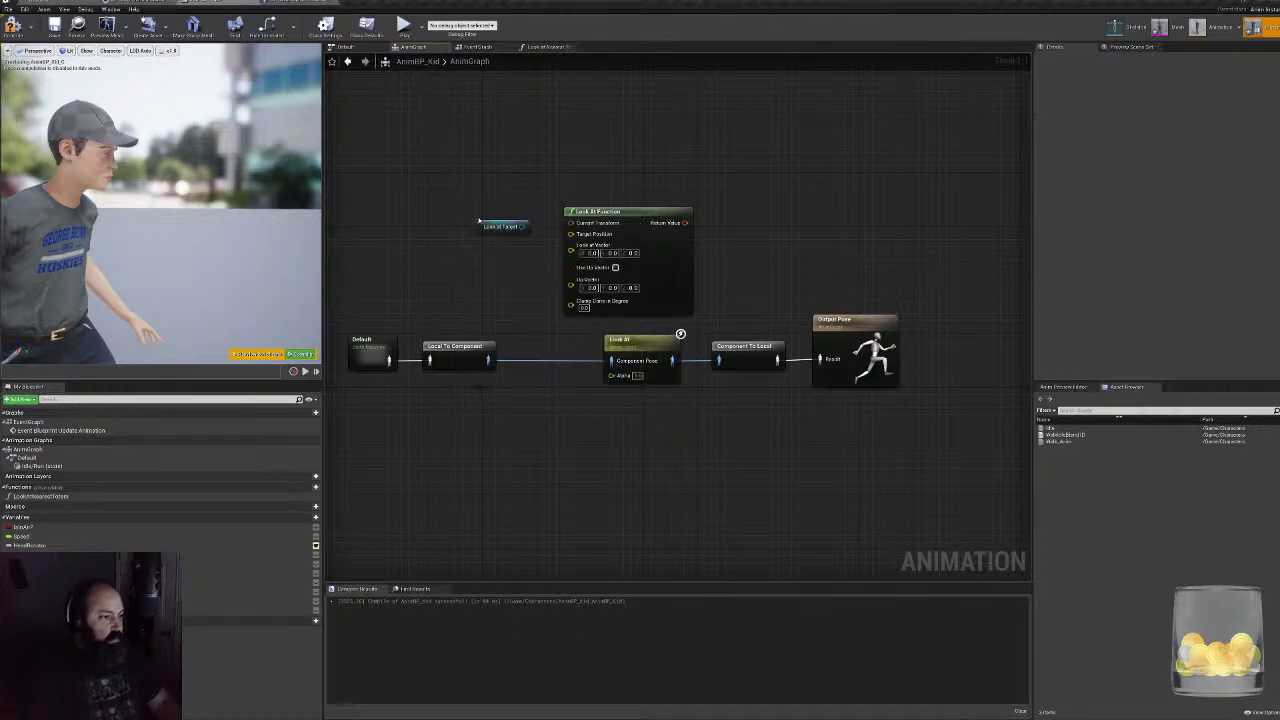
- Add a GetActorTransform node fed by Look at Target and connect its return value to the Look At Function's Current Transform
left_click_drag(521, 229, 461, 267)
type("get wo")
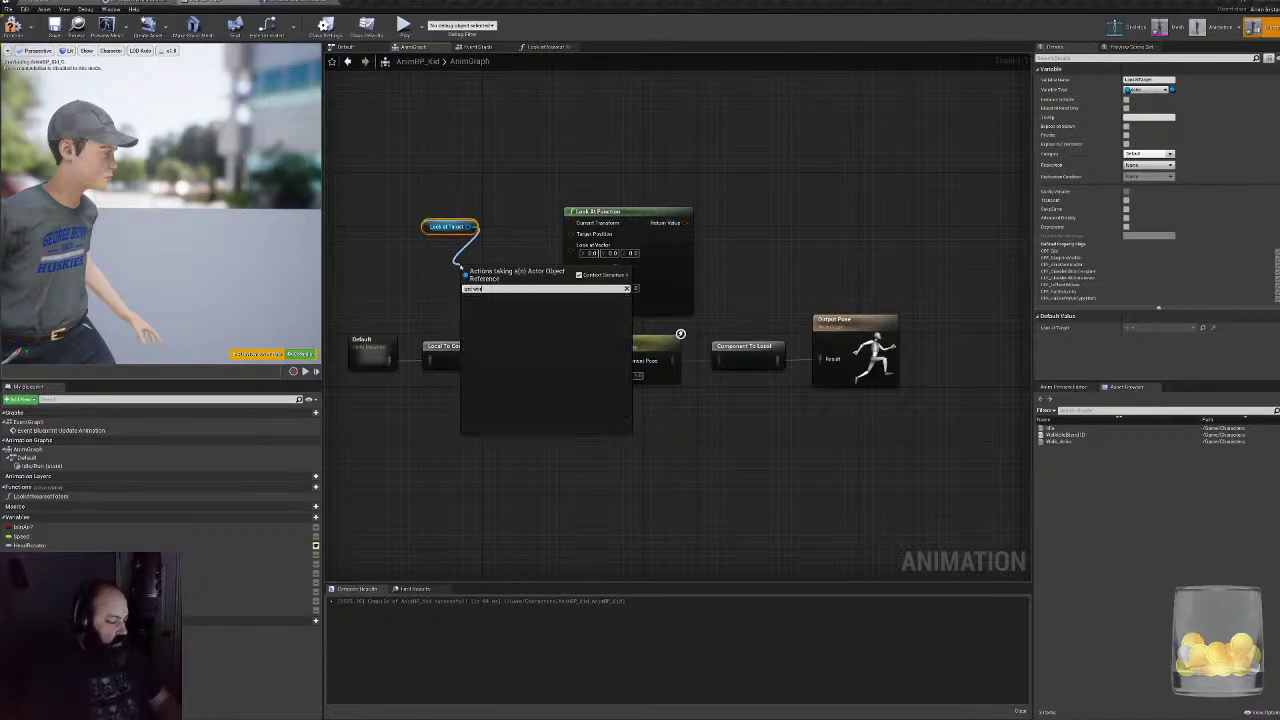
key("BackSpace")
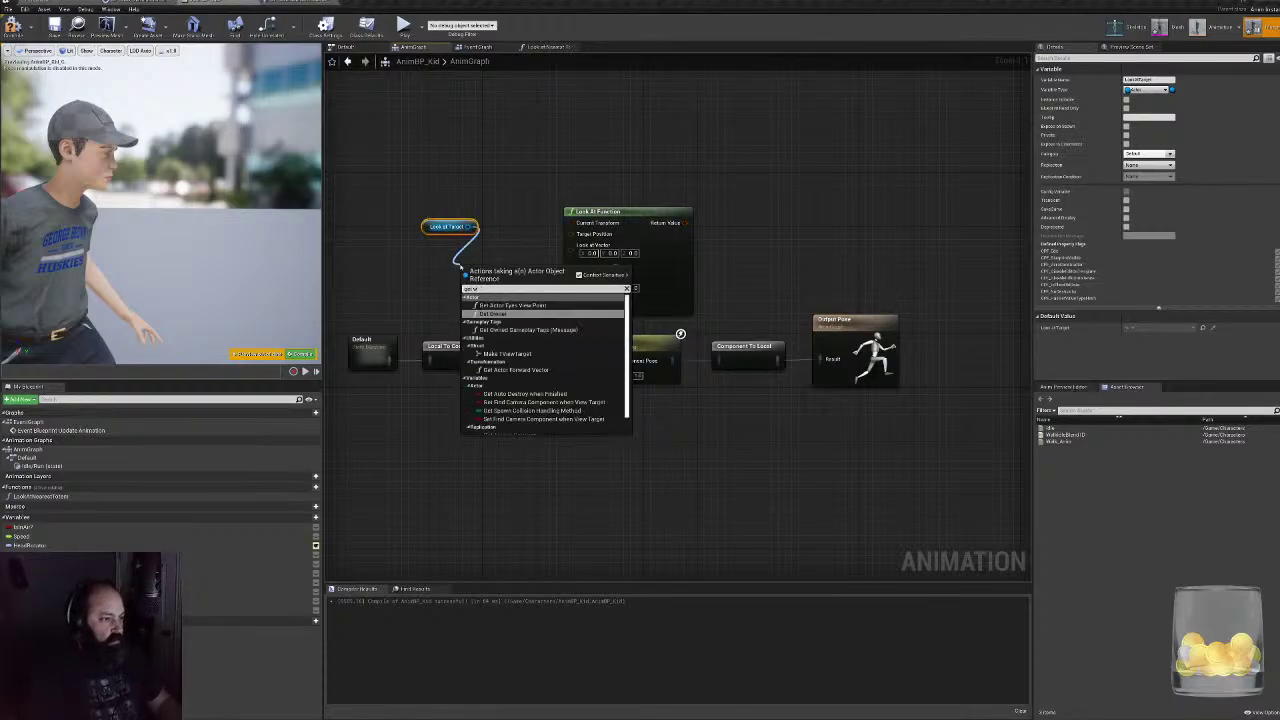
key("BackSpace")
type("trans")
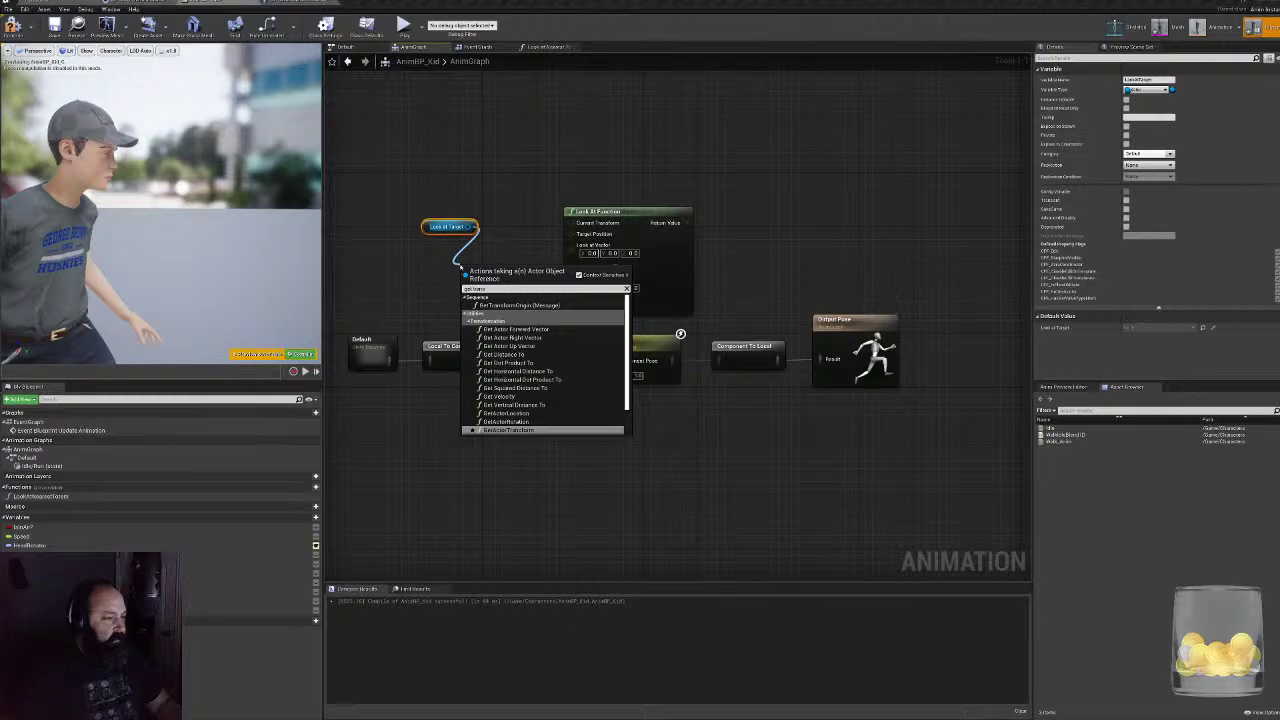
key("Down")
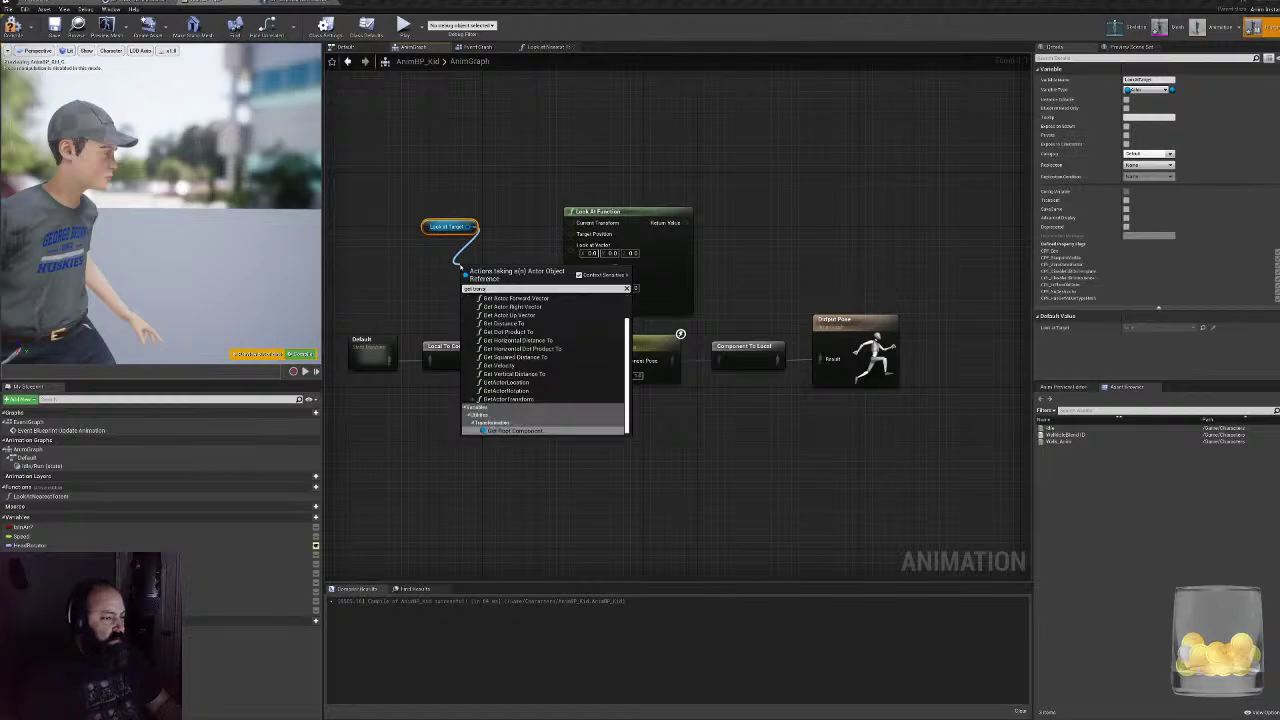
key("Up")
key("Return")
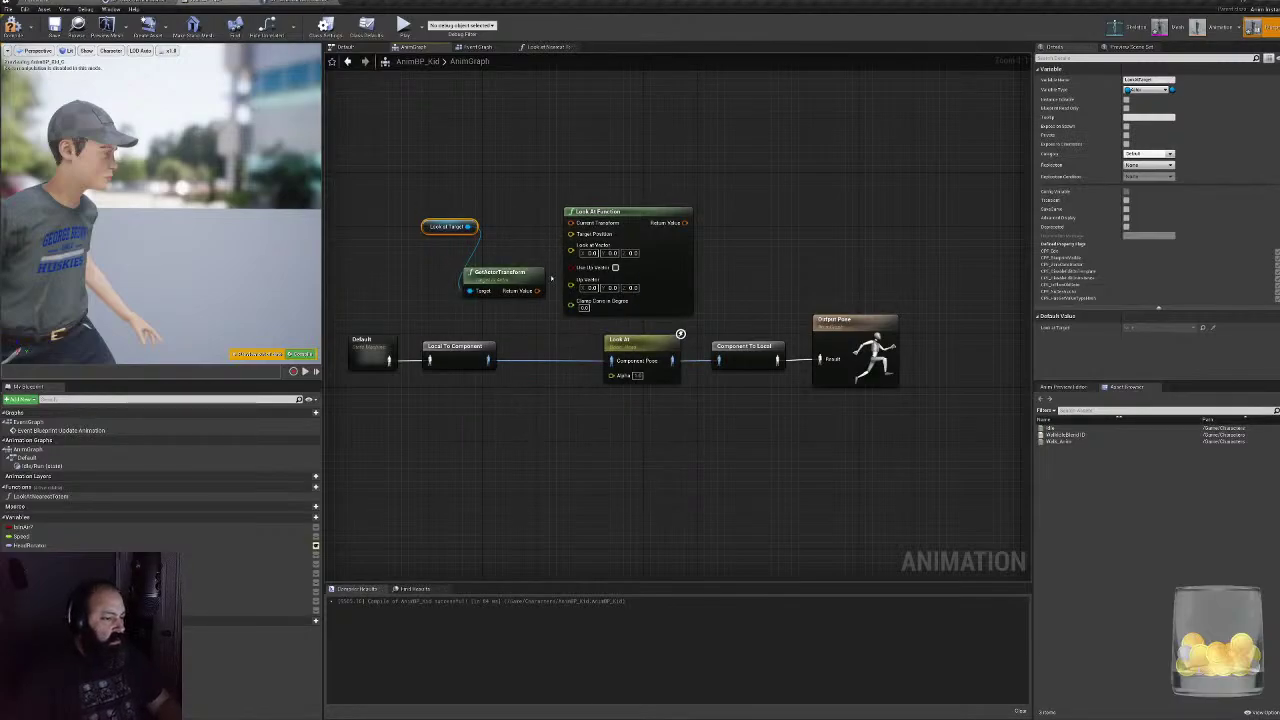
left_click_drag(538, 290, 571, 222)
- Stack the Look at Target and GetActorTransform nodes closely in front of the Look At Function node
left_click(497, 287)
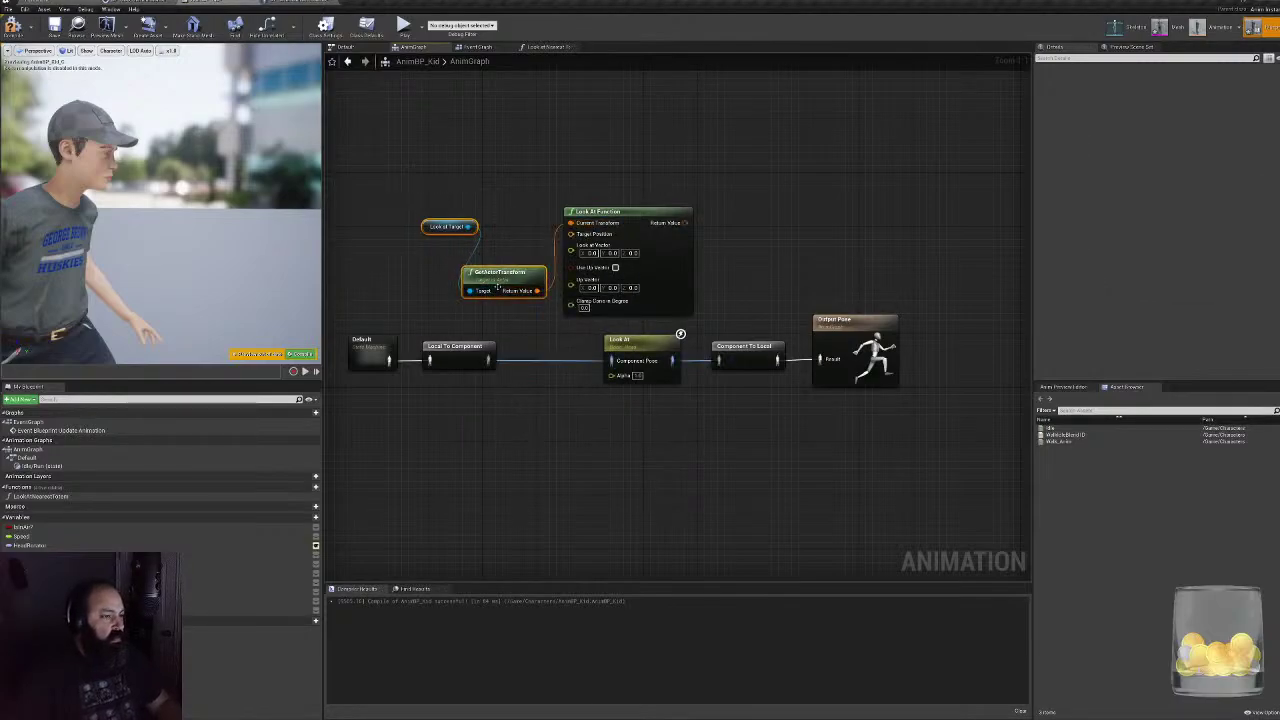
left_click_drag(497, 287, 487, 226)
left_click(434, 165)
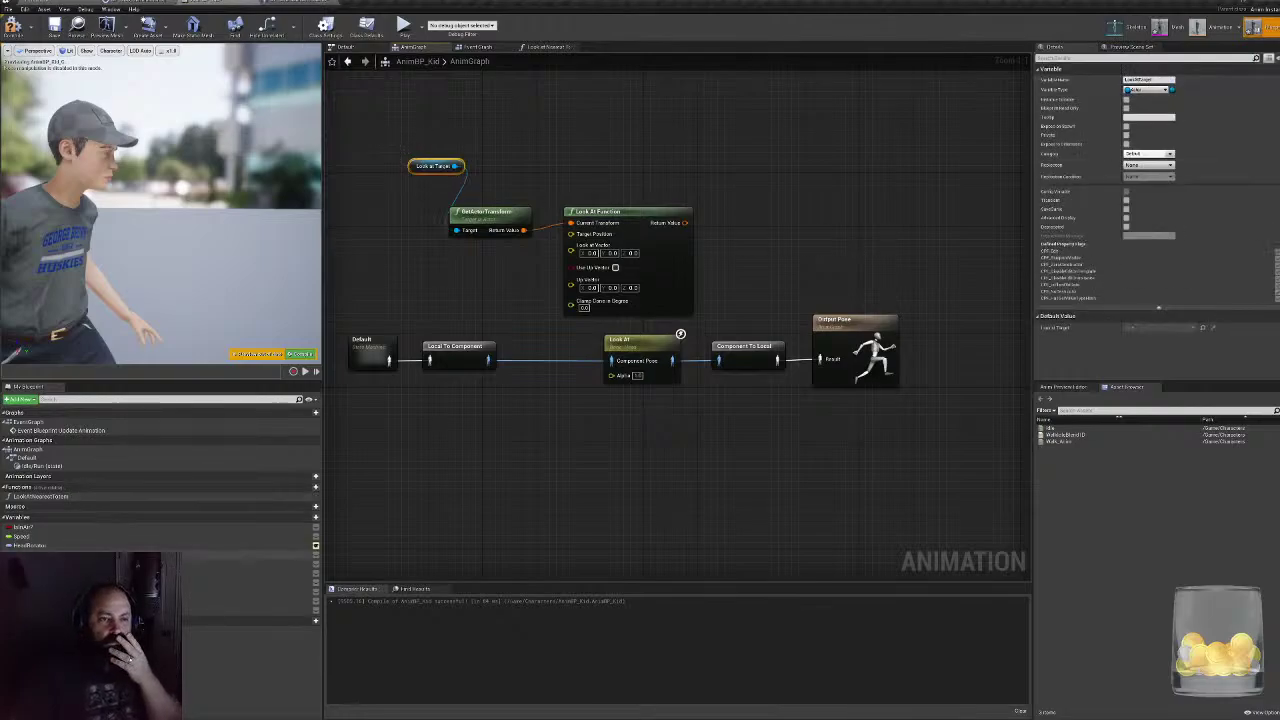
left_click(30, 583)
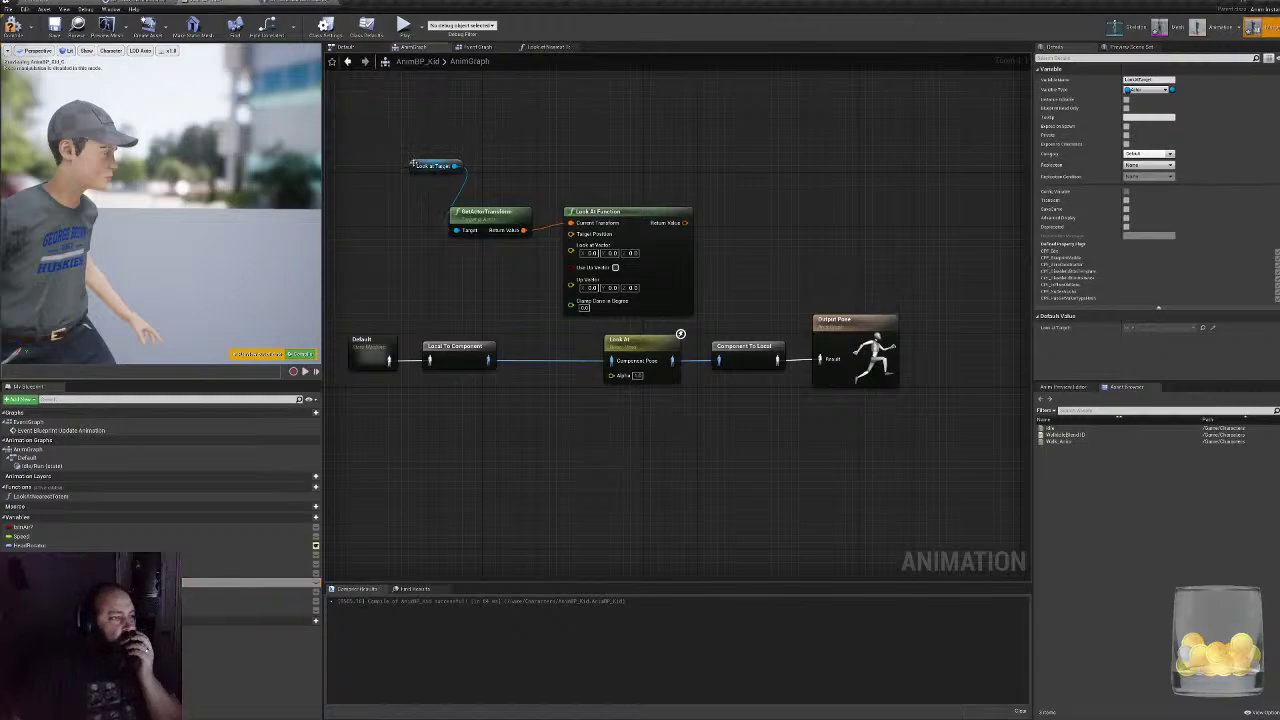
left_click_drag(413, 163, 452, 190)
left_click_drag(554, 281, 450, 188)
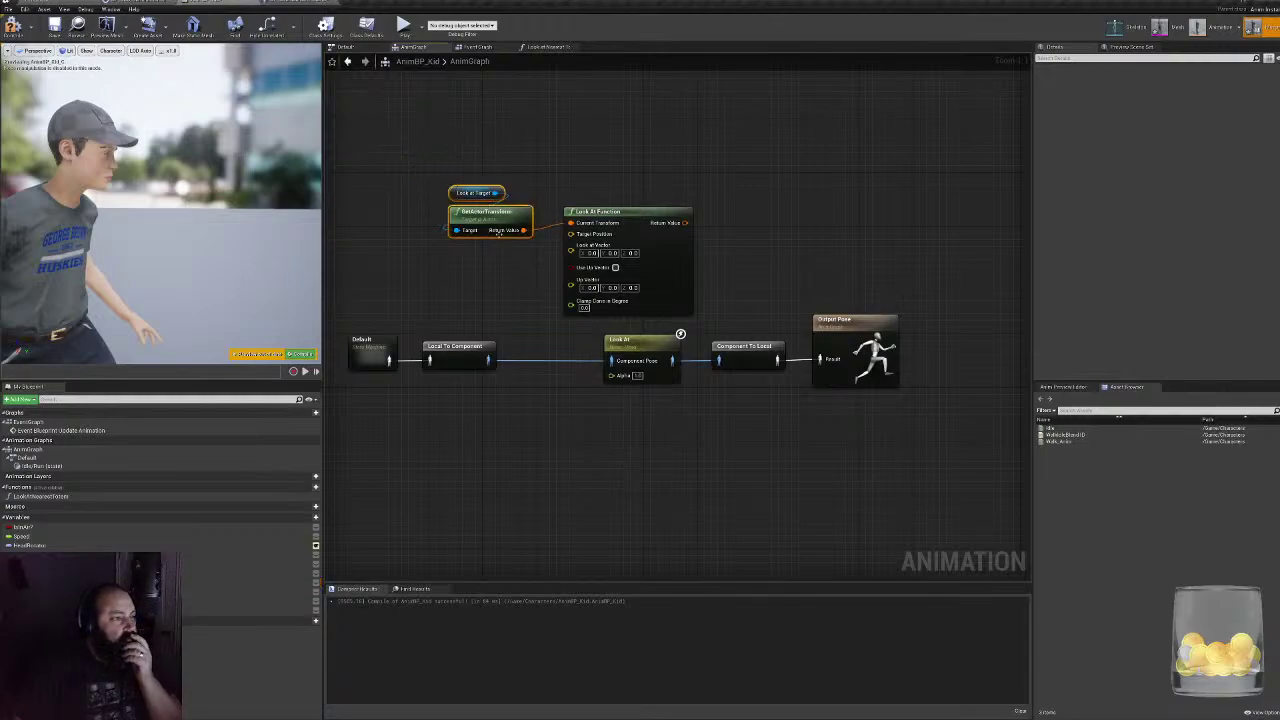
left_click_drag(498, 233, 506, 219)
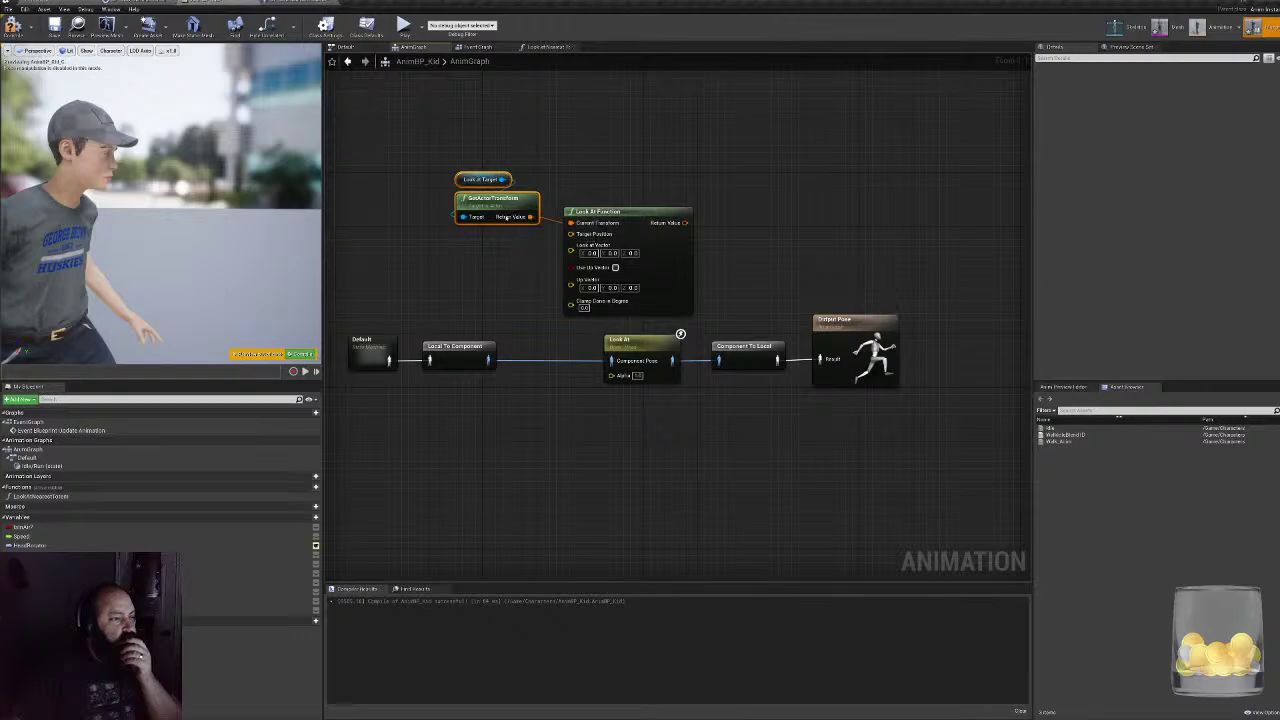
- Examine the Event Graph and the Look at Nearest Totem function, and find where the LookAtTarget variable is referenced
left_click(474, 47)
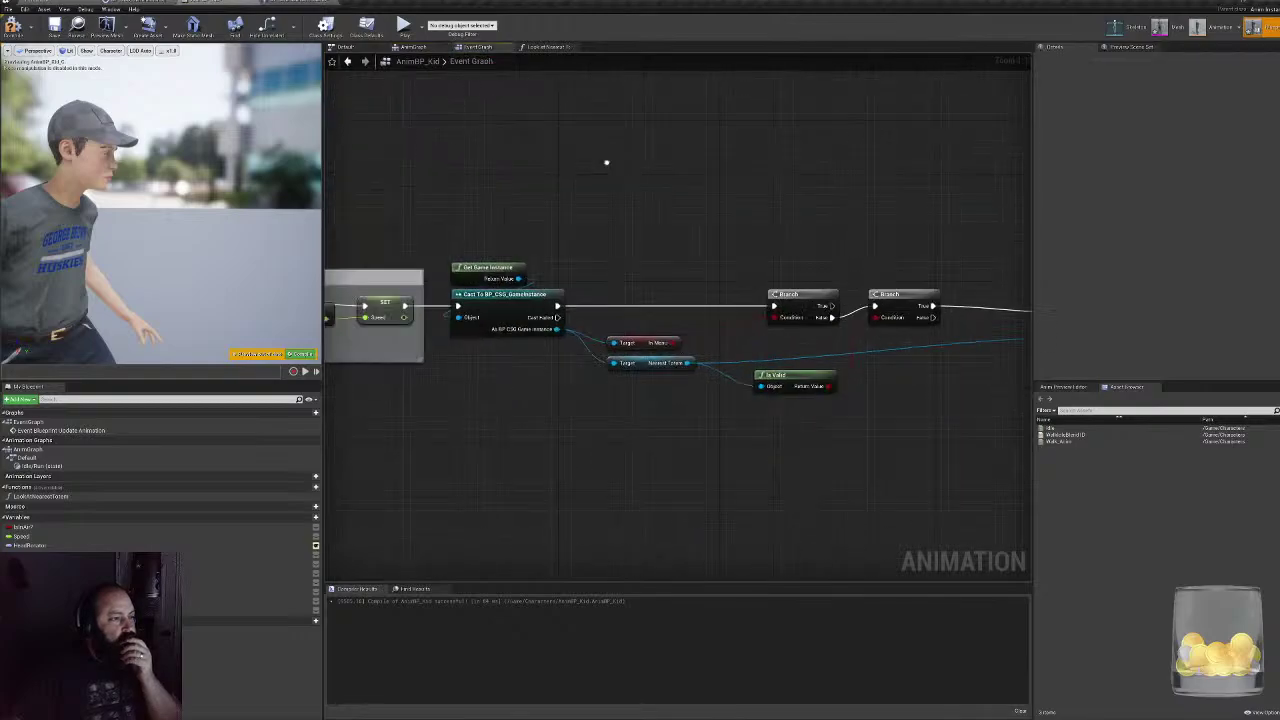
right_click_drag(606, 162, 1004, 213)
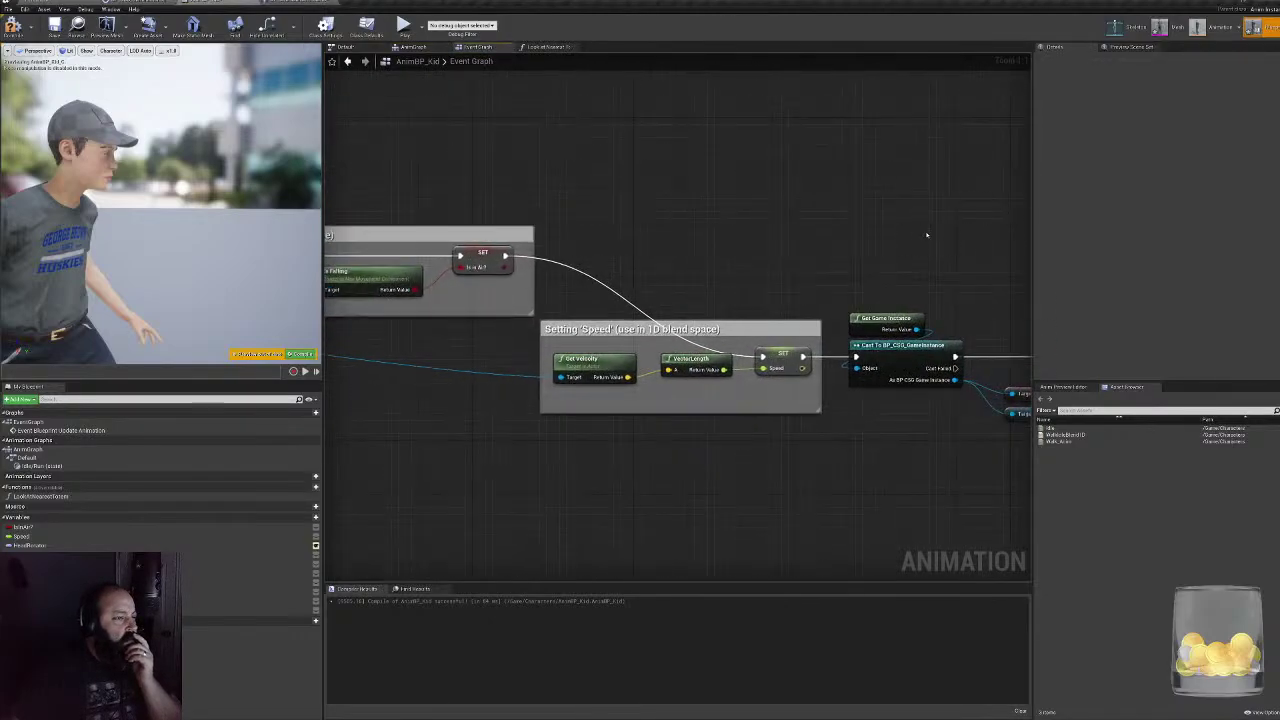
right_click_drag(926, 235, 443, 251)
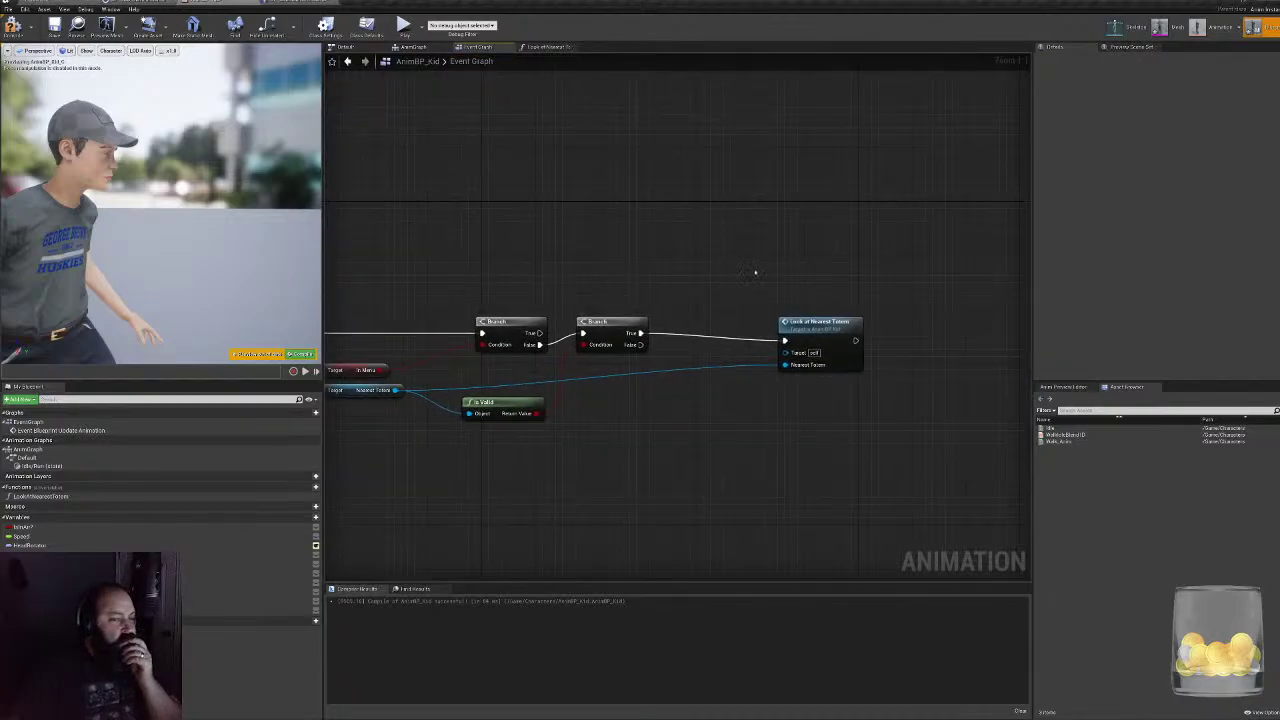
left_click(830, 345)
right_click_drag(546, 126, 606, 196)
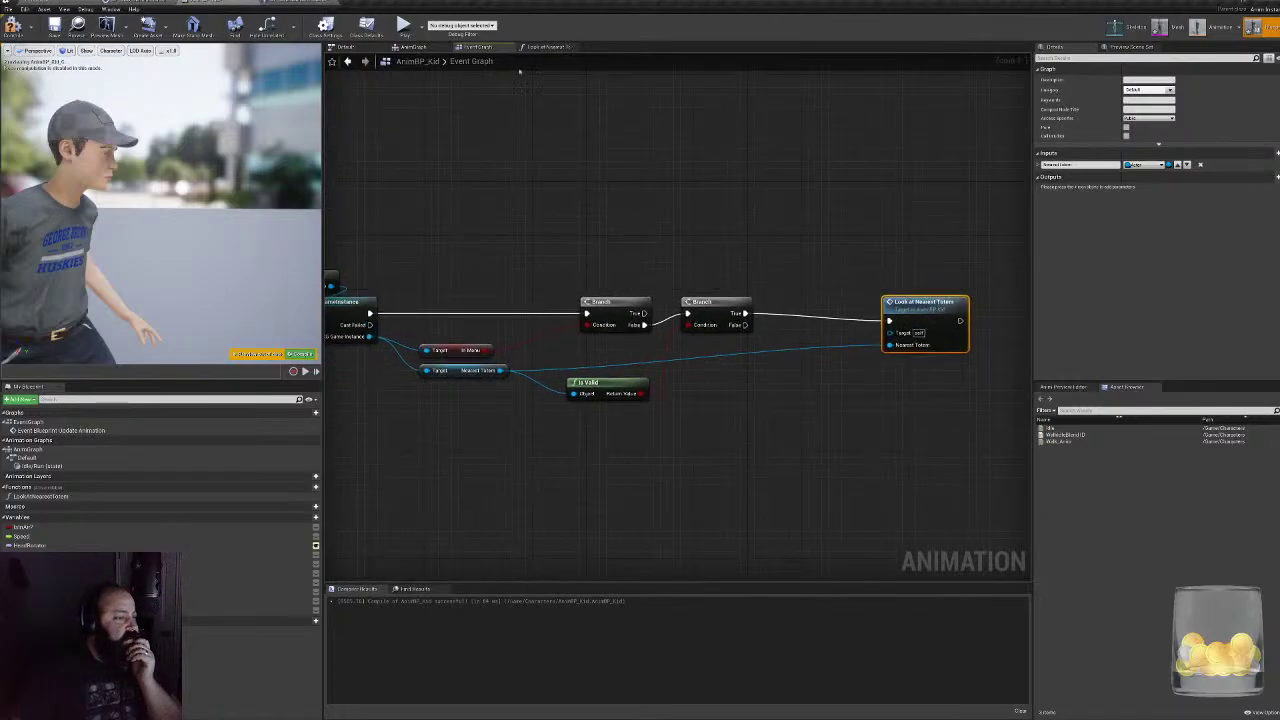
left_click(543, 47)
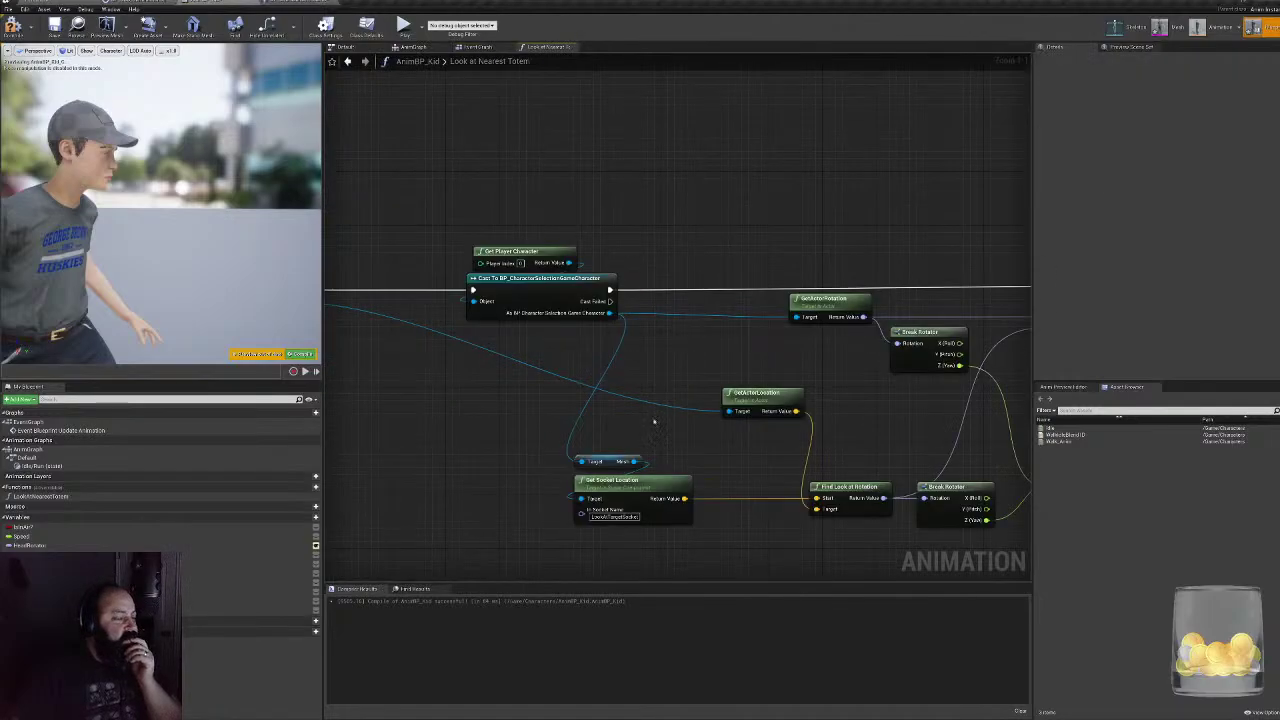
left_click(250, 582)
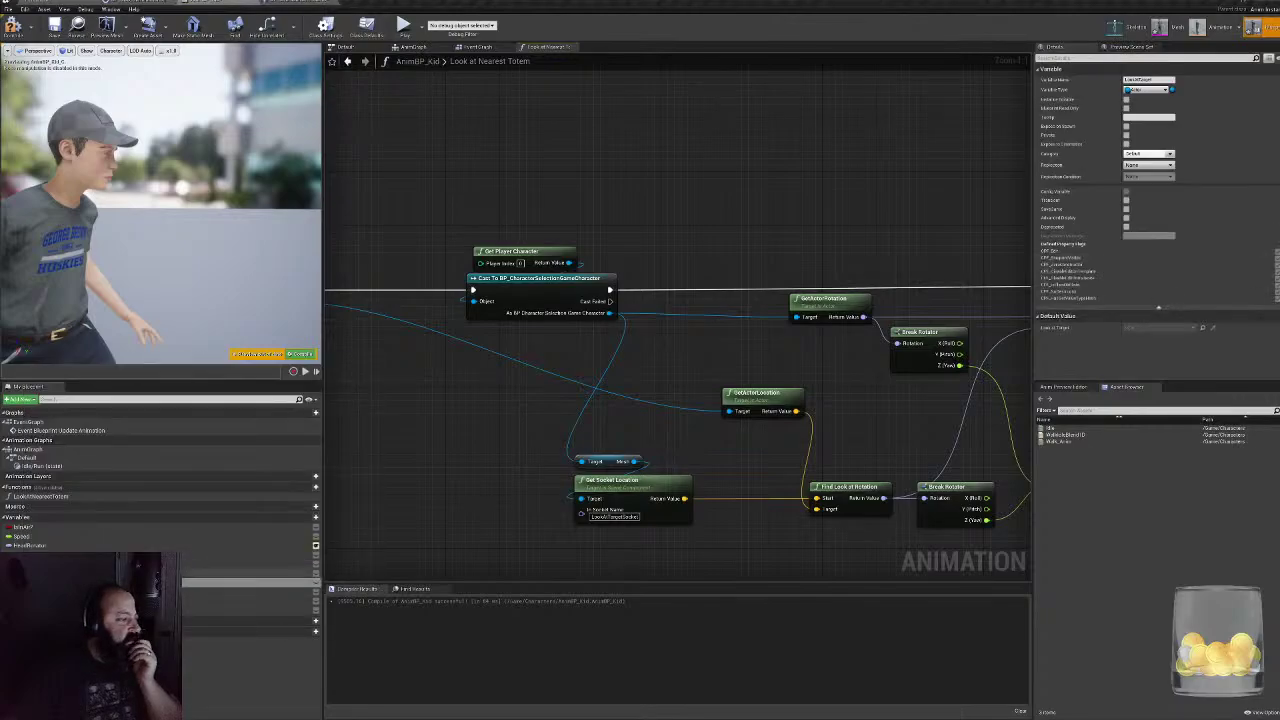
key("alt+shift+f")
left_click(362, 615)
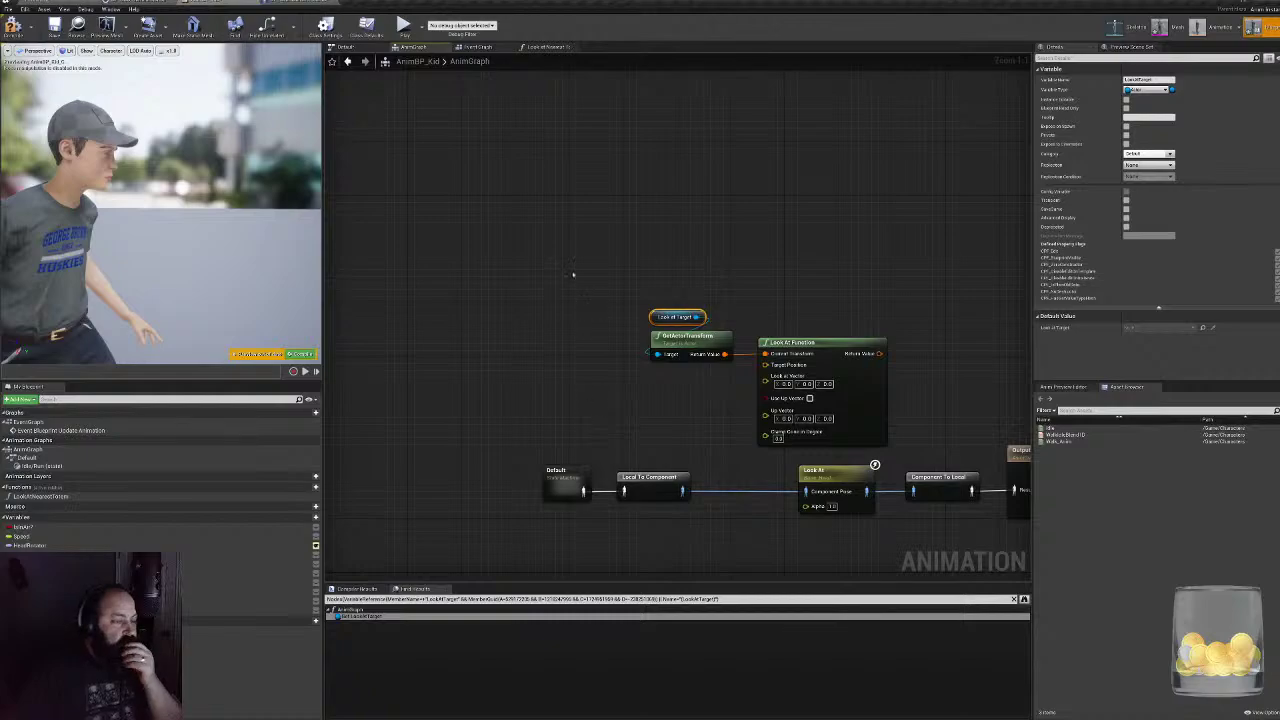
right_click_drag(598, 349, 415, 266)
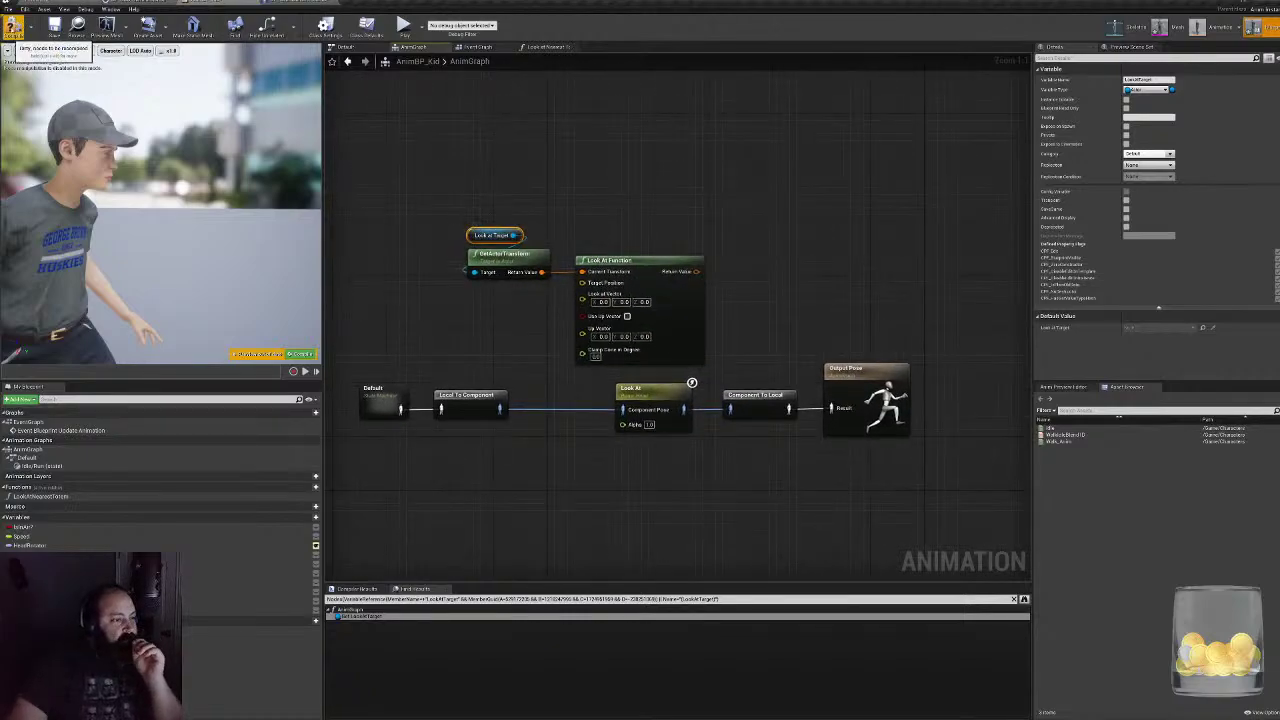
- Delete the Look at Target, GetActorTransform and Look At Function nodes from the AnimGraph
left_click(535, 273)
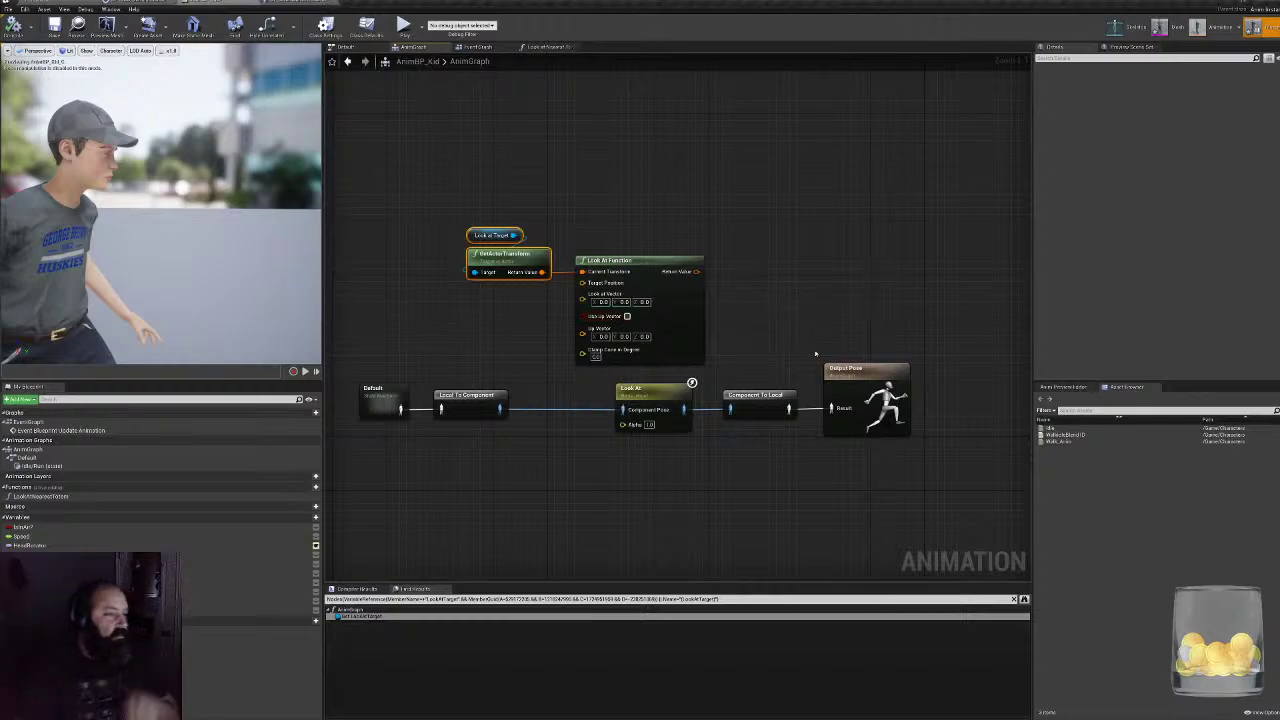
right_click_drag(806, 352, 798, 346)
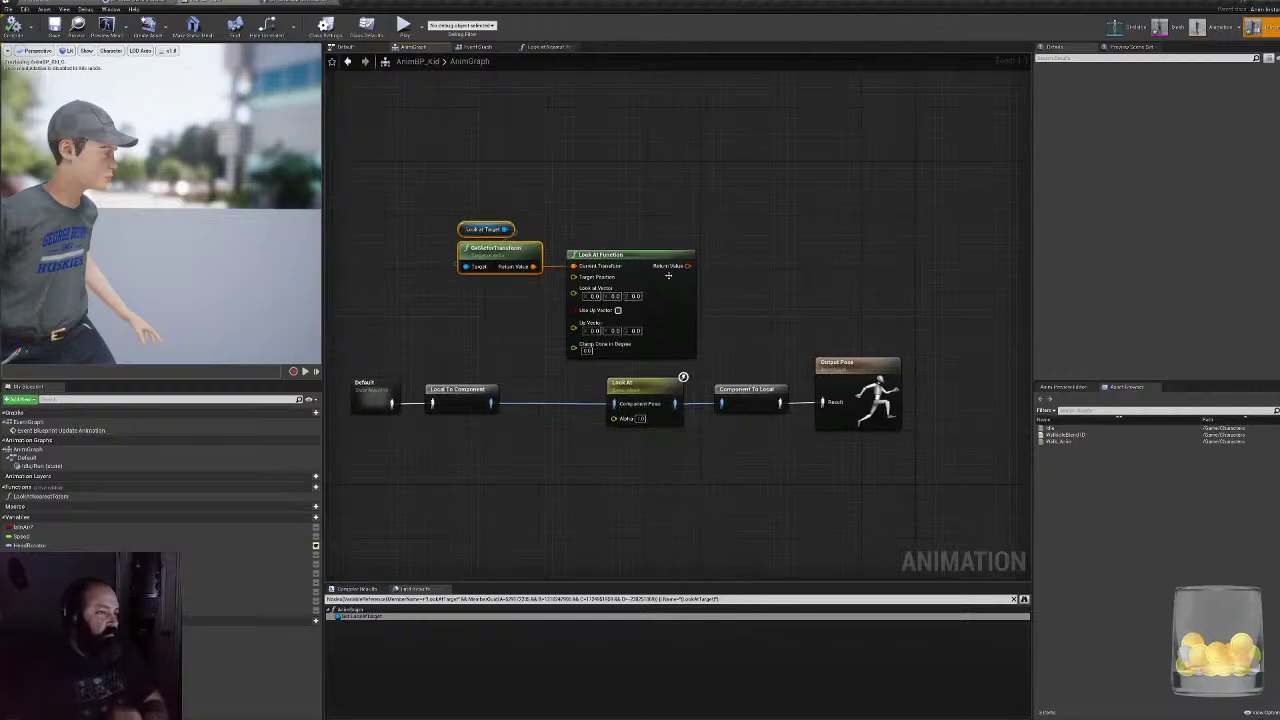
left_click_drag(668, 274, 456, 160)
key("Delete")
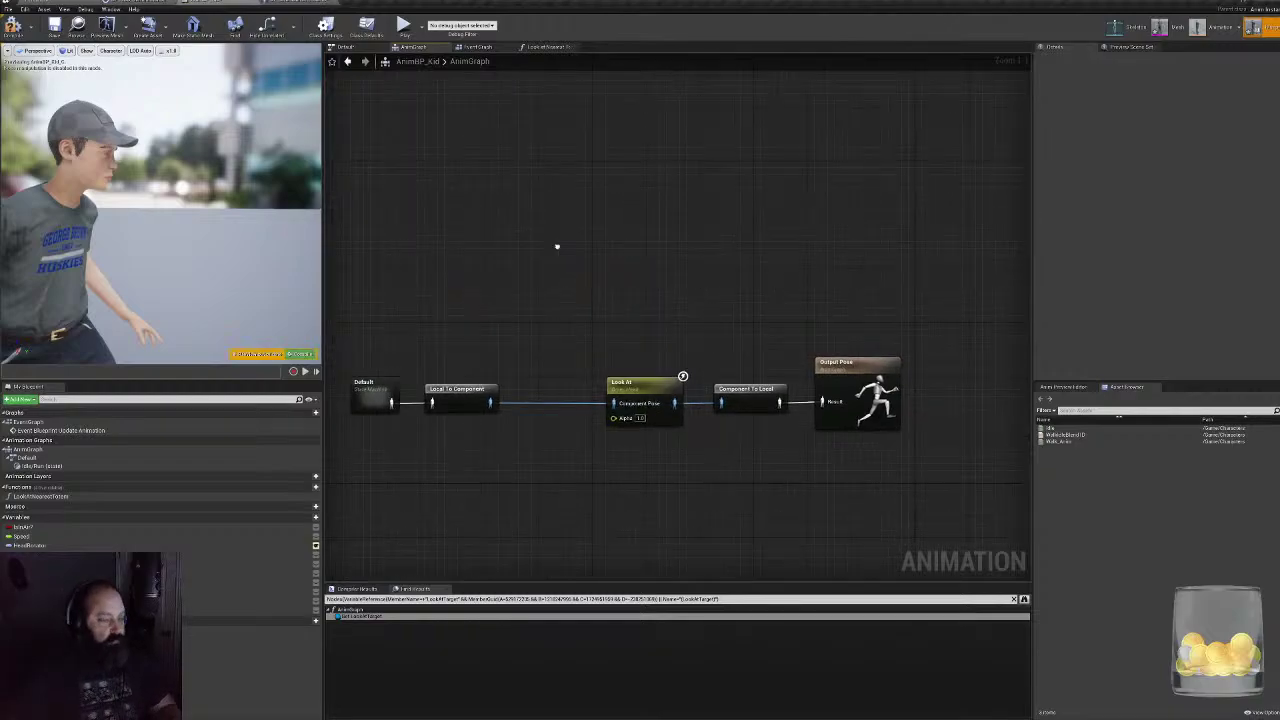
right_click(557, 246)
type("look")
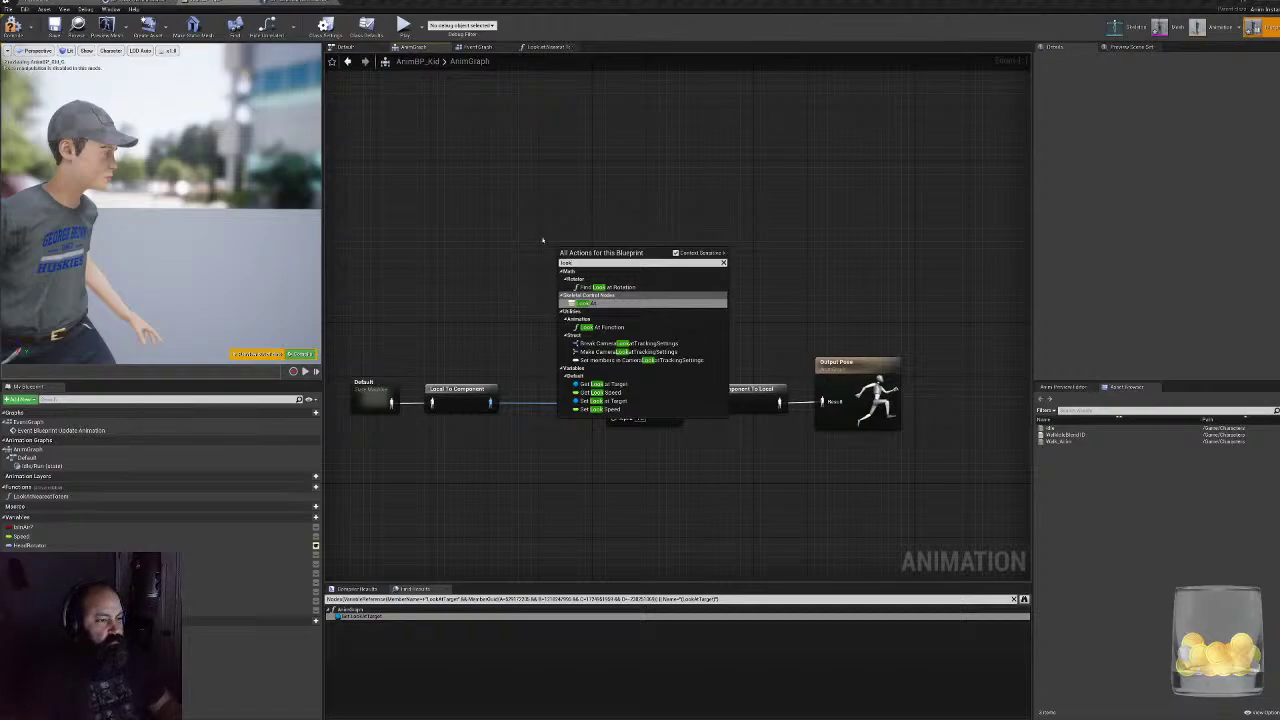
key("Return")
left_click_drag(490, 403, 610, 287)
type("look")
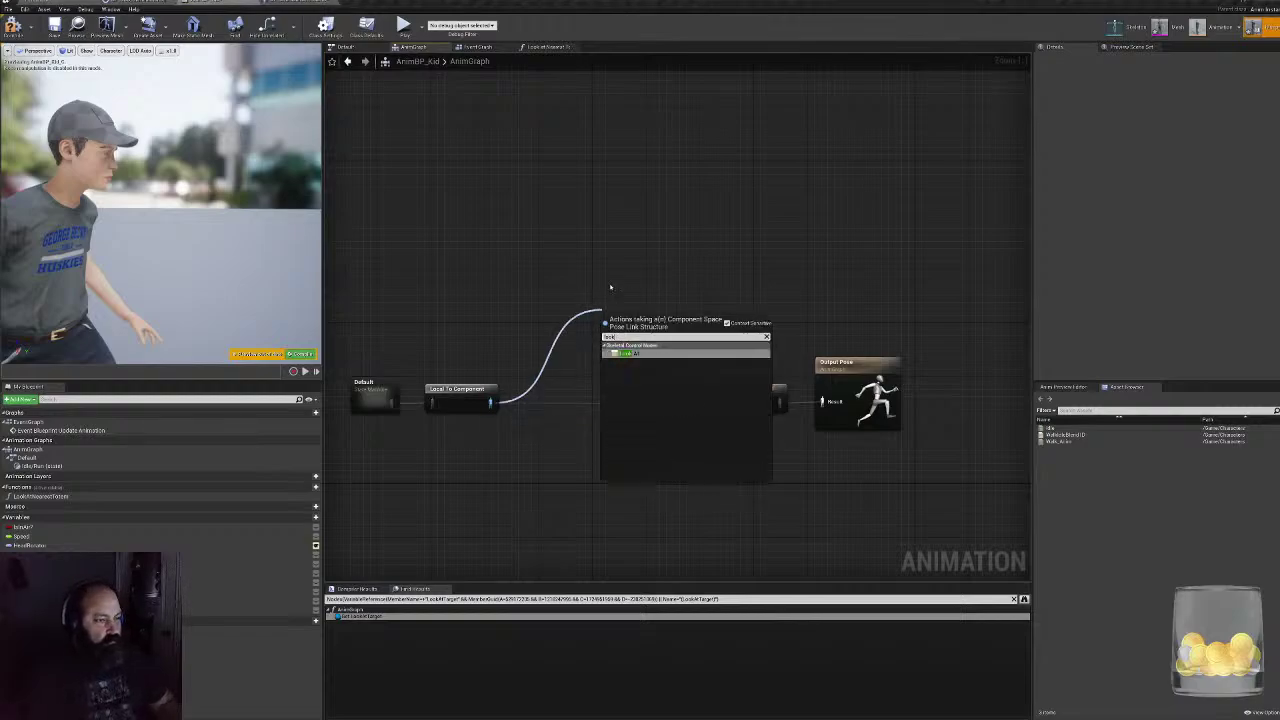
key("Return")
- Set the Look At node's Look at Target to HeadTop_End and move the Default and Local To Component nodes closer to it
left_click(648, 380)
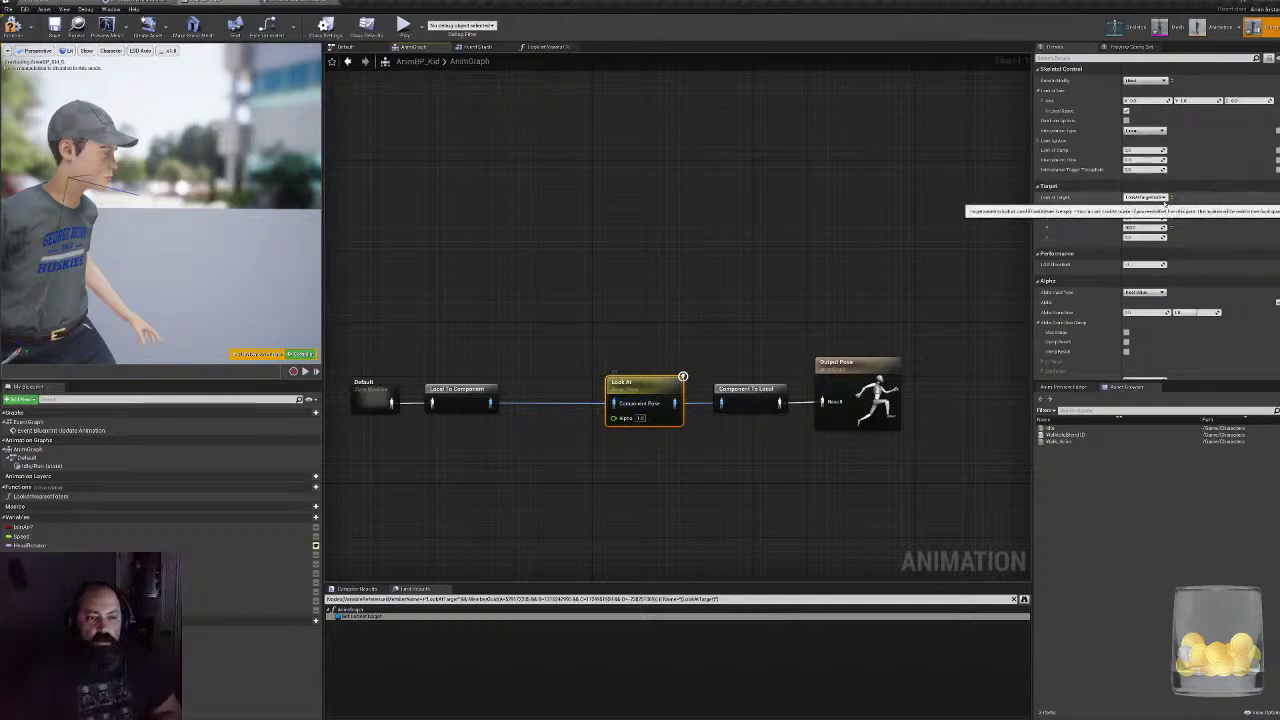
left_click(1150, 197)
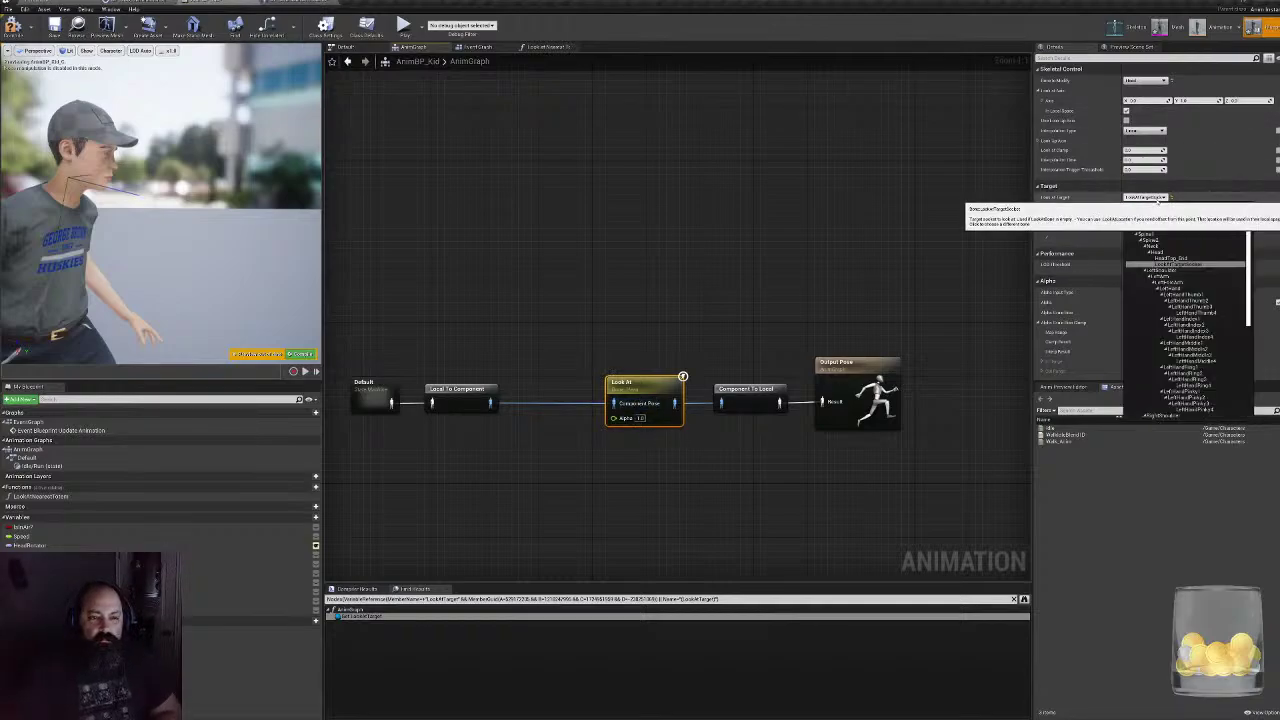
left_click(1180, 263)
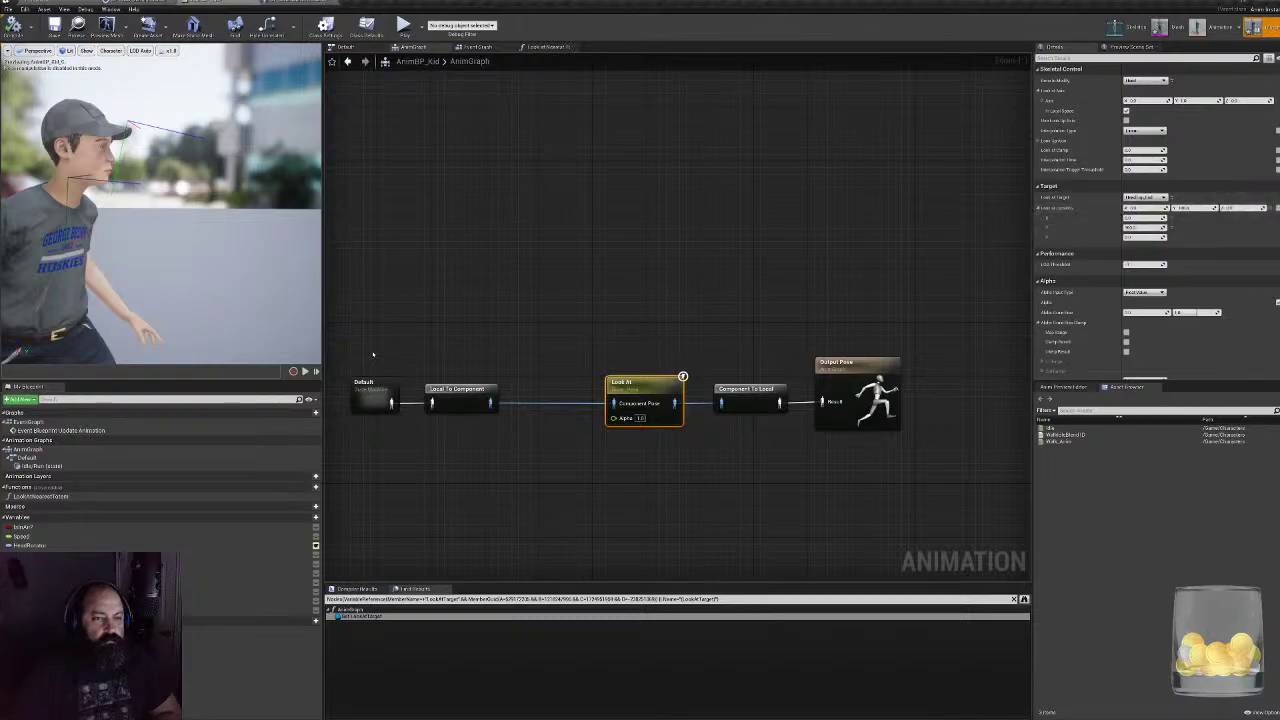
left_click_drag(373, 354, 524, 391)
left_click(664, 358)
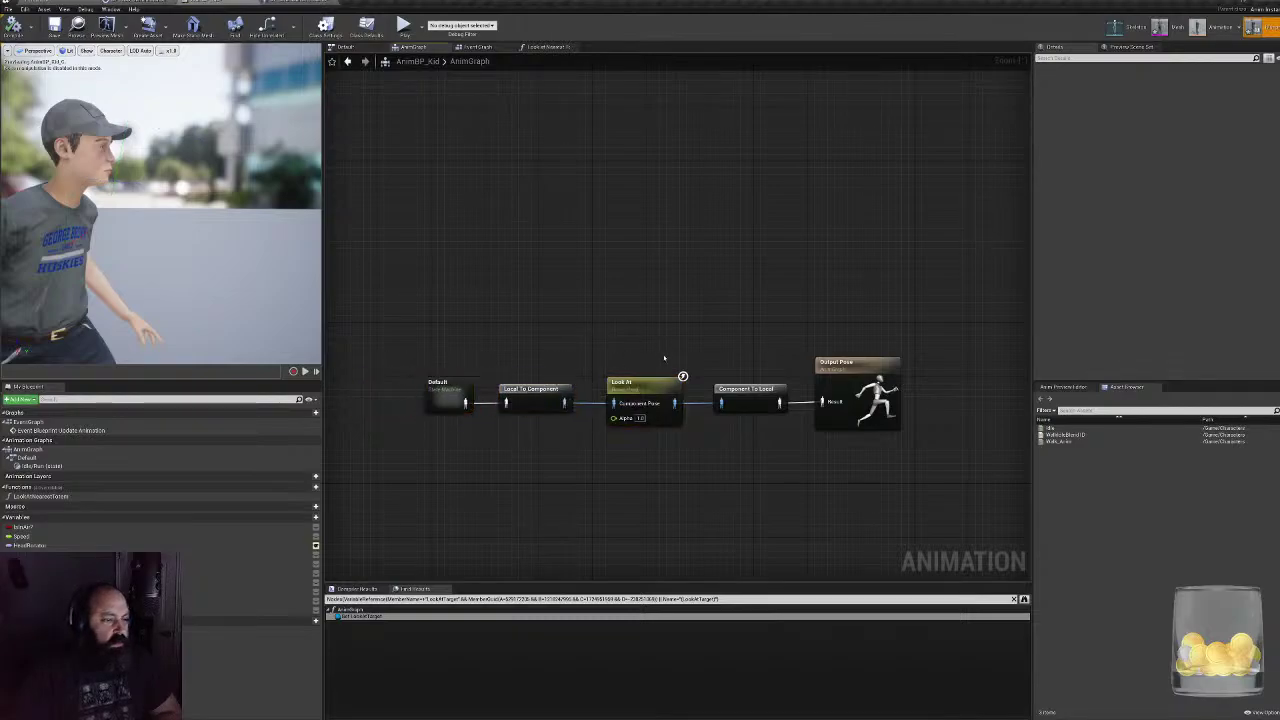
- Review the Root Component and GetWorldLocation nodes after Find Nearest Totem in the BP_CharacterSelectionGameCharacter Event Graph, and return to the AnimBP_Kid AnimGraph
left_click(298, 3)
right_click_drag(445, 284, 428, 238)
left_click_drag(728, 362, 672, 432)
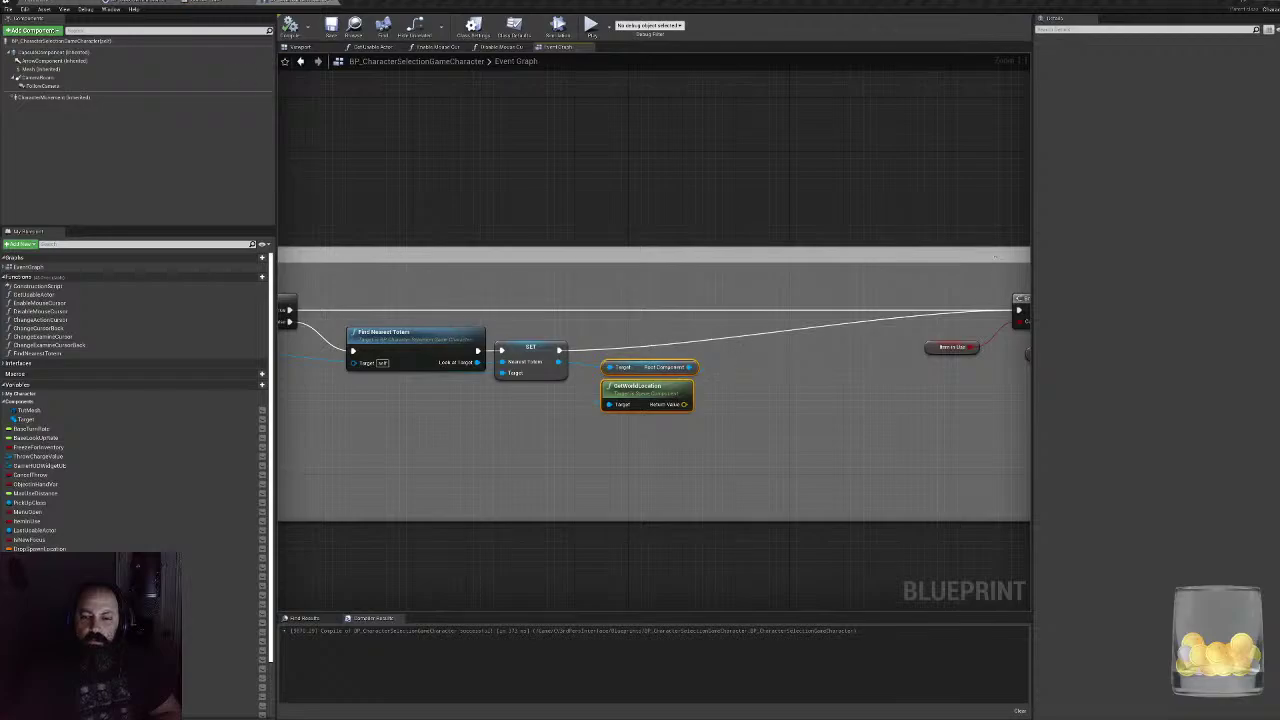
left_click(222, 7)
- Try an additional unconnected Look At node above the pose chain in the AnimGraph, and remove it
right_click(568, 291)
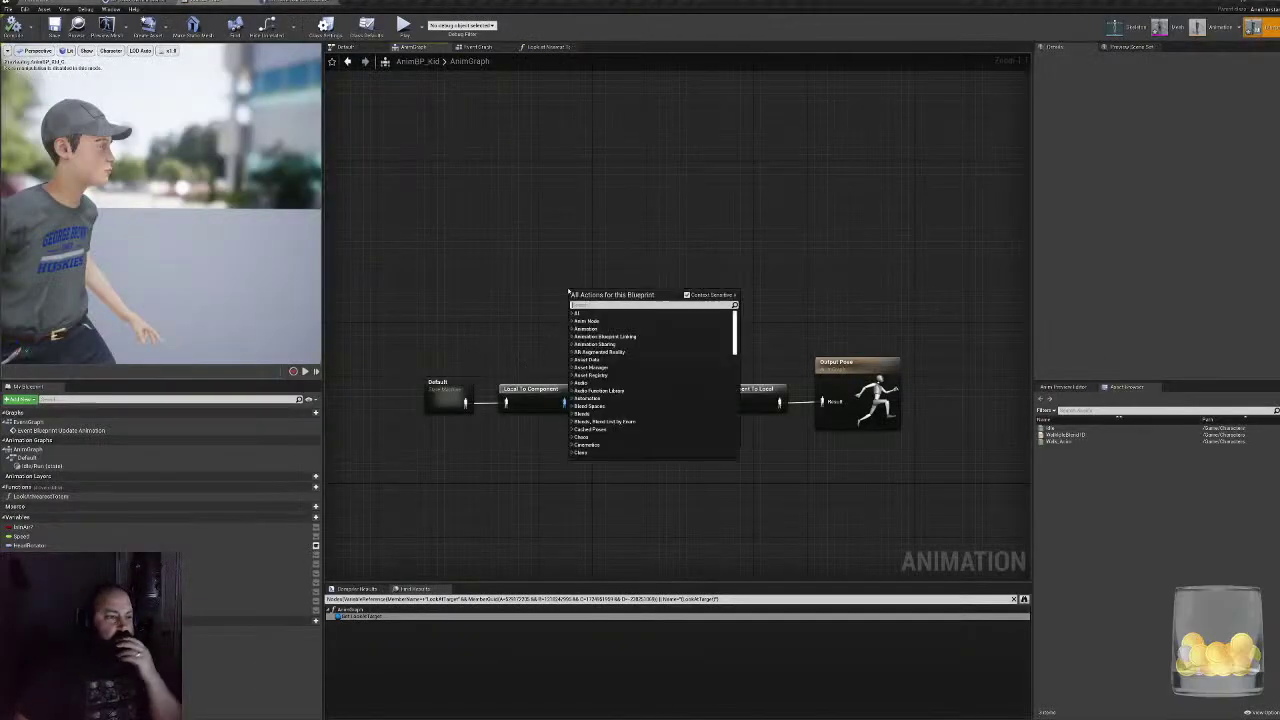
type("look a")
key("Return")
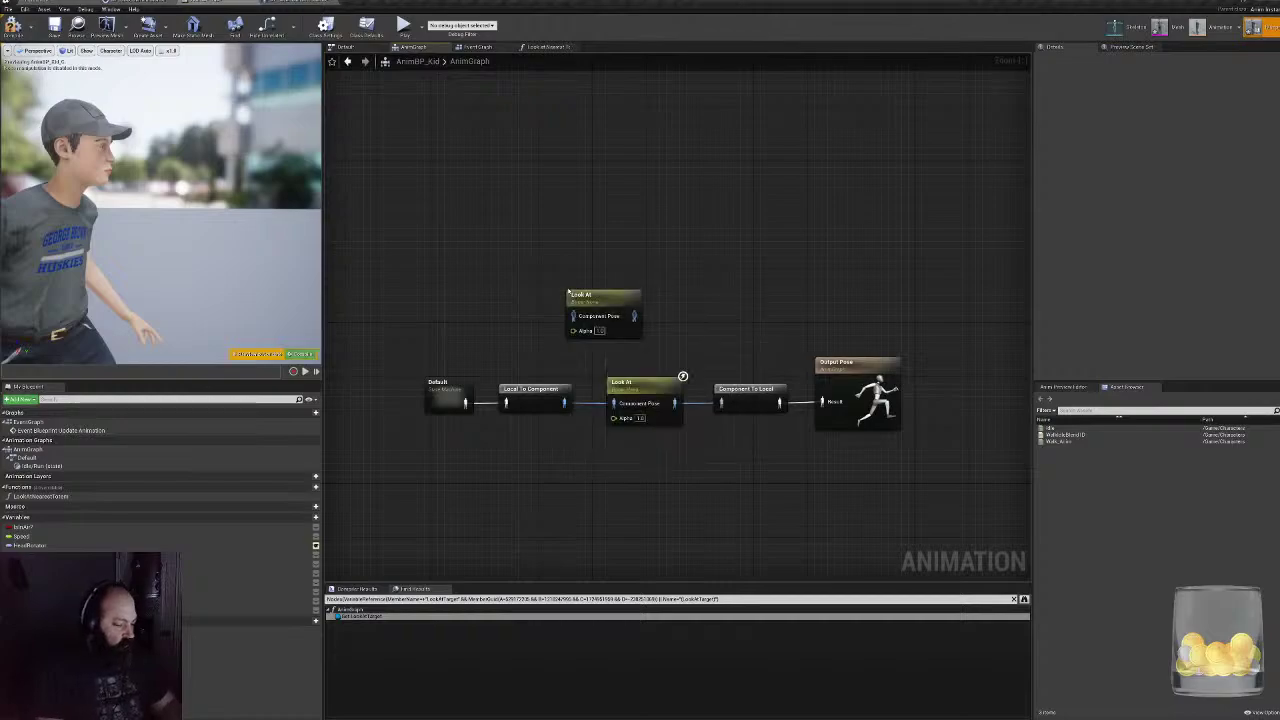
left_click_drag(534, 222, 644, 340)
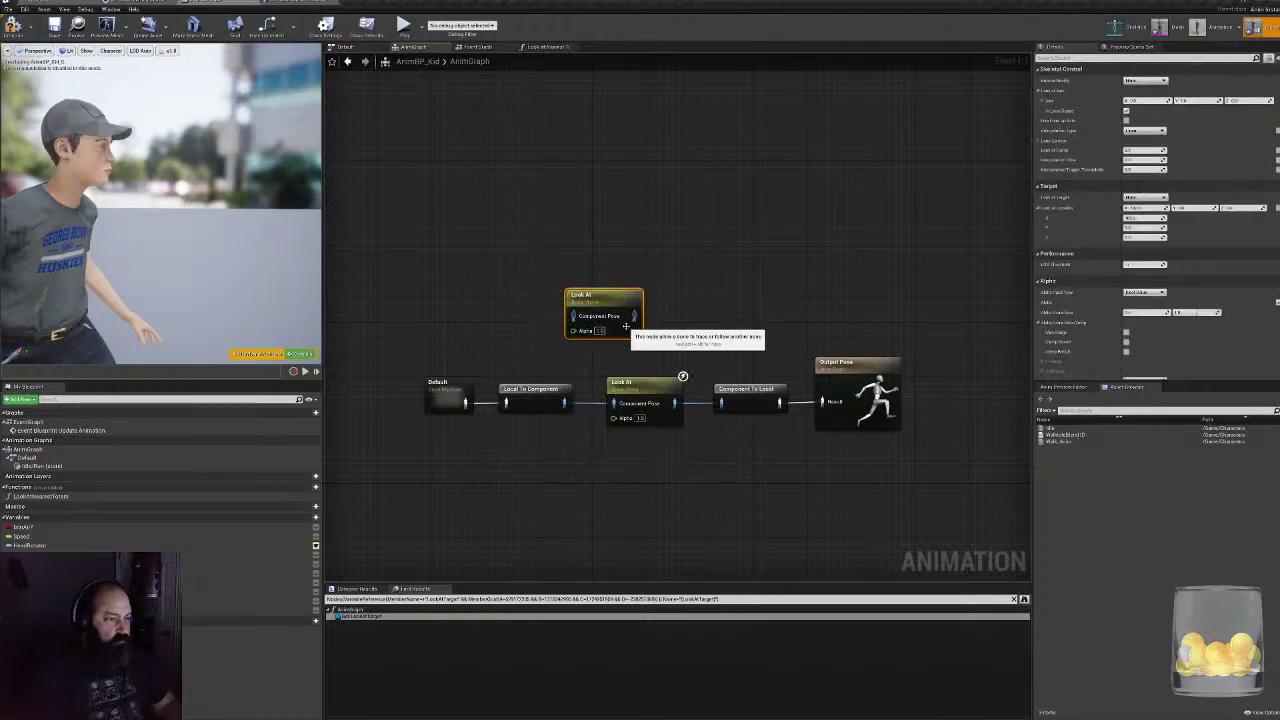
key("Delete")
- Add a Look At Function node above the pose chain to check its inputs, and delete it
right_click(547, 252)
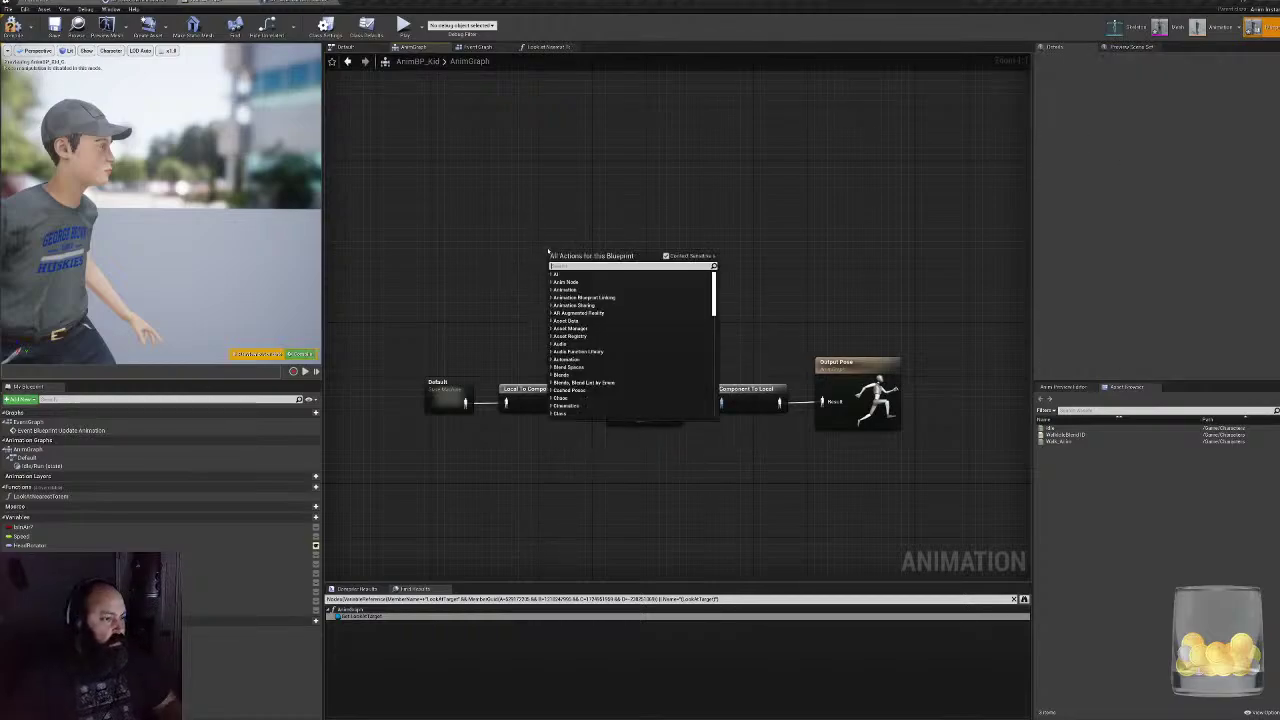
type("look")
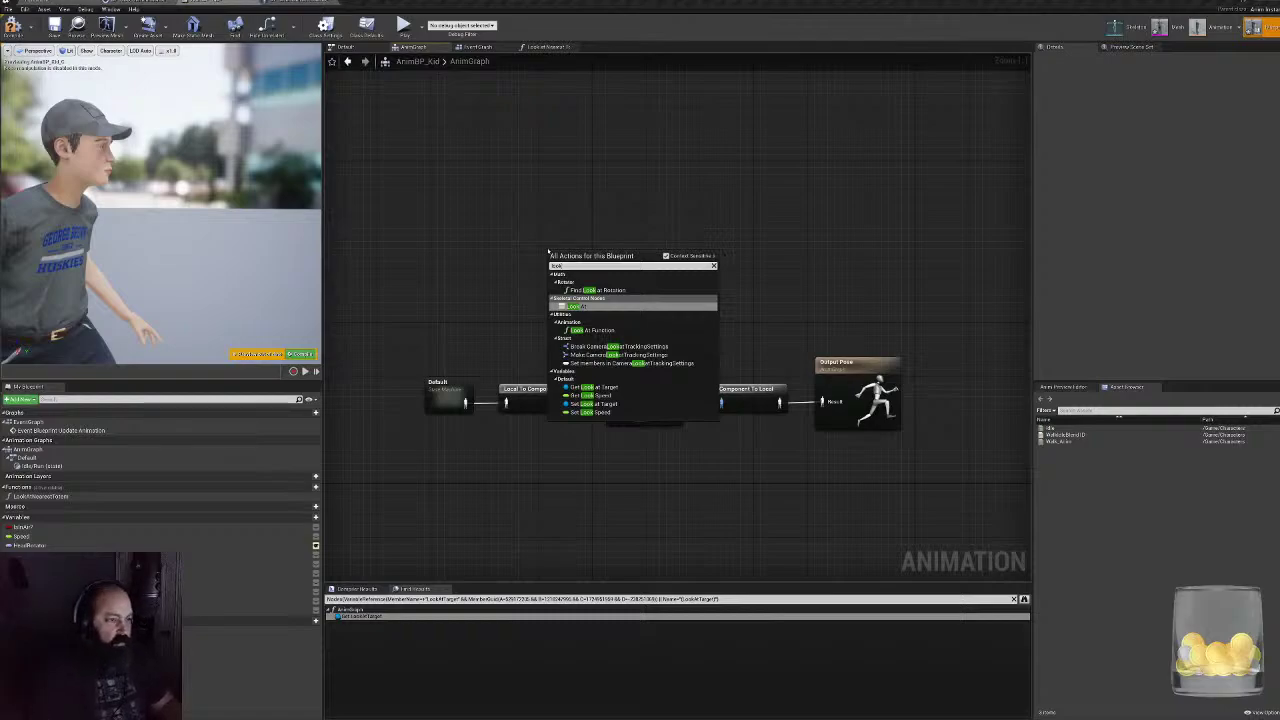
left_click(598, 330)
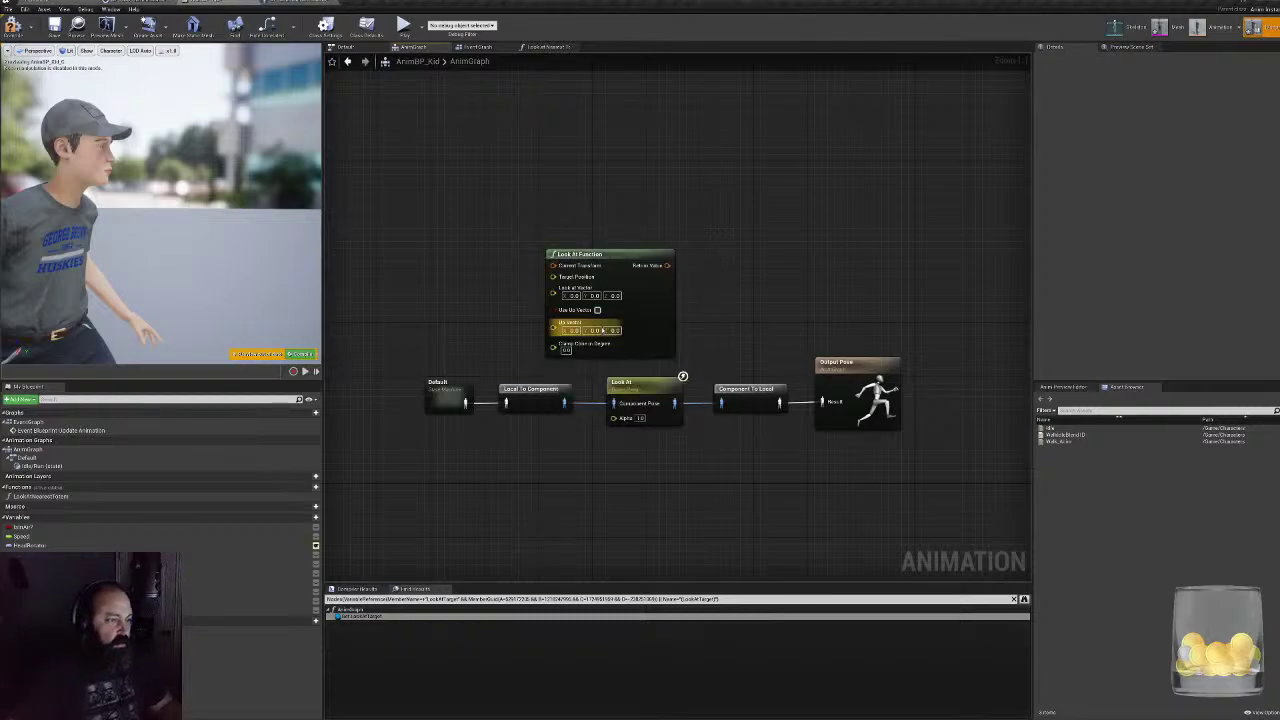
left_click_drag(583, 218, 646, 295)
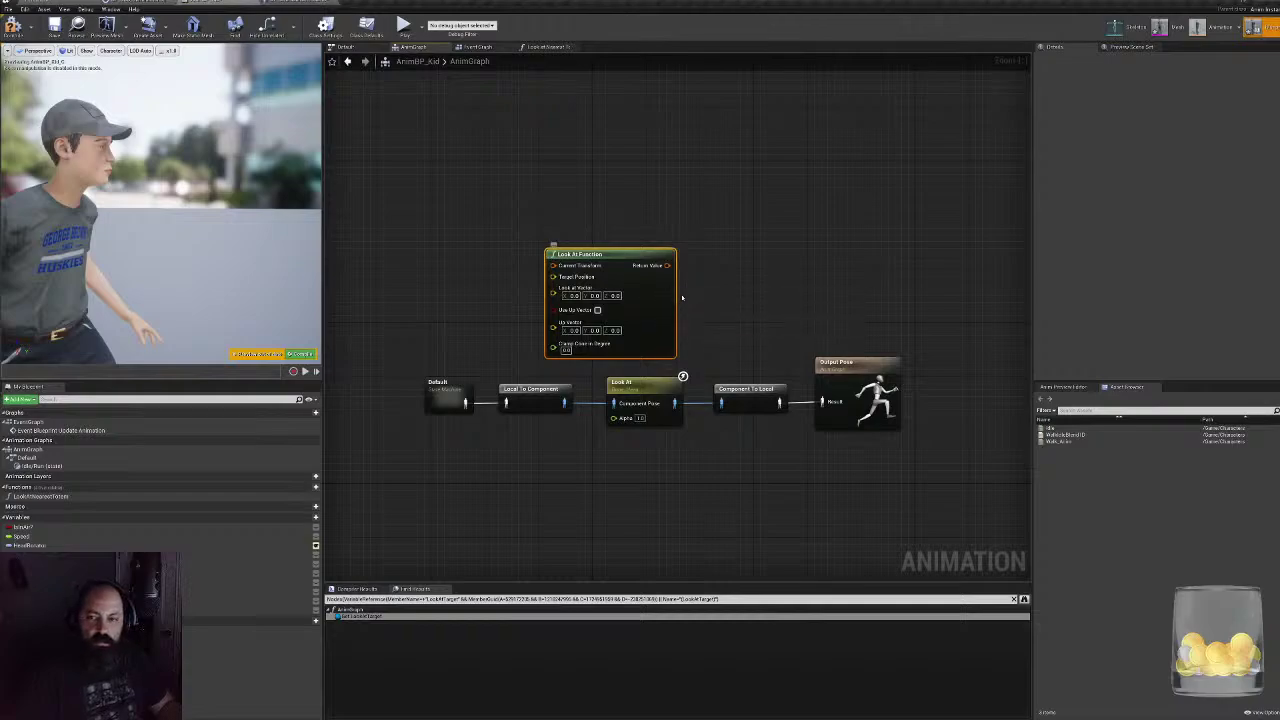
key("Delete")
- Add a Find Look at Rotation node above the existing Look At node to check its pins, and delete it
right_click(604, 318)
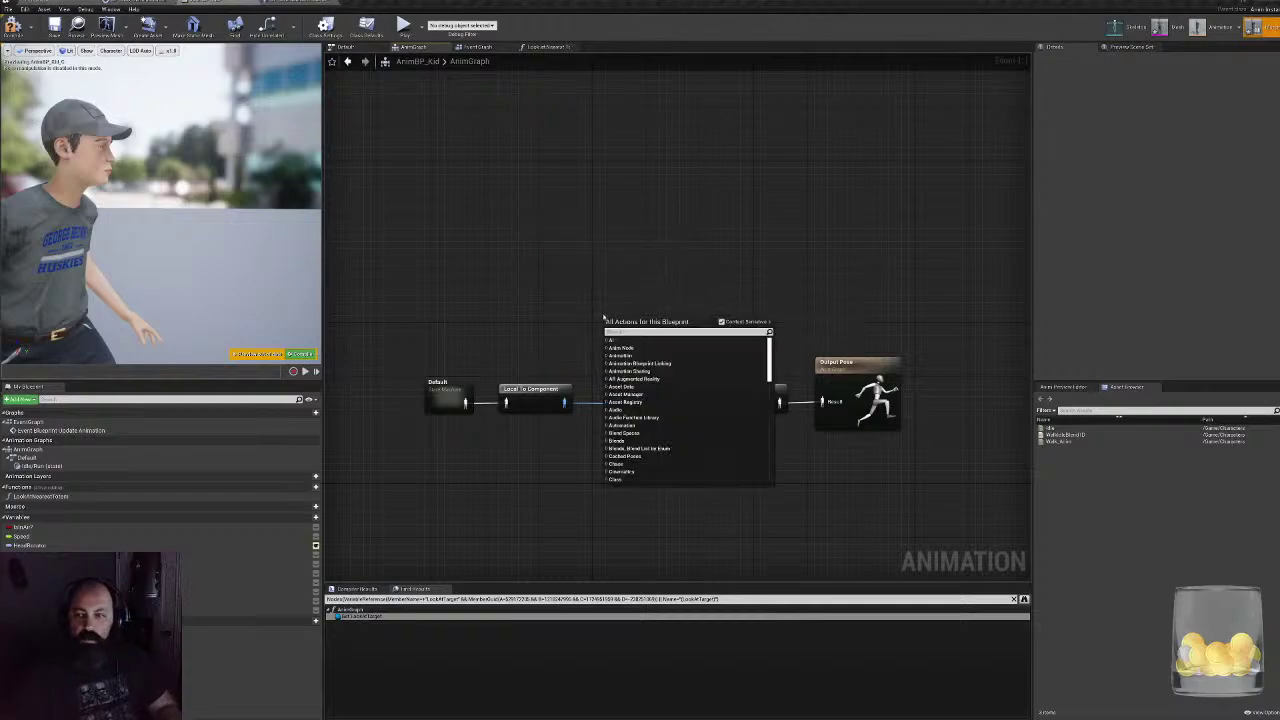
type("look at")
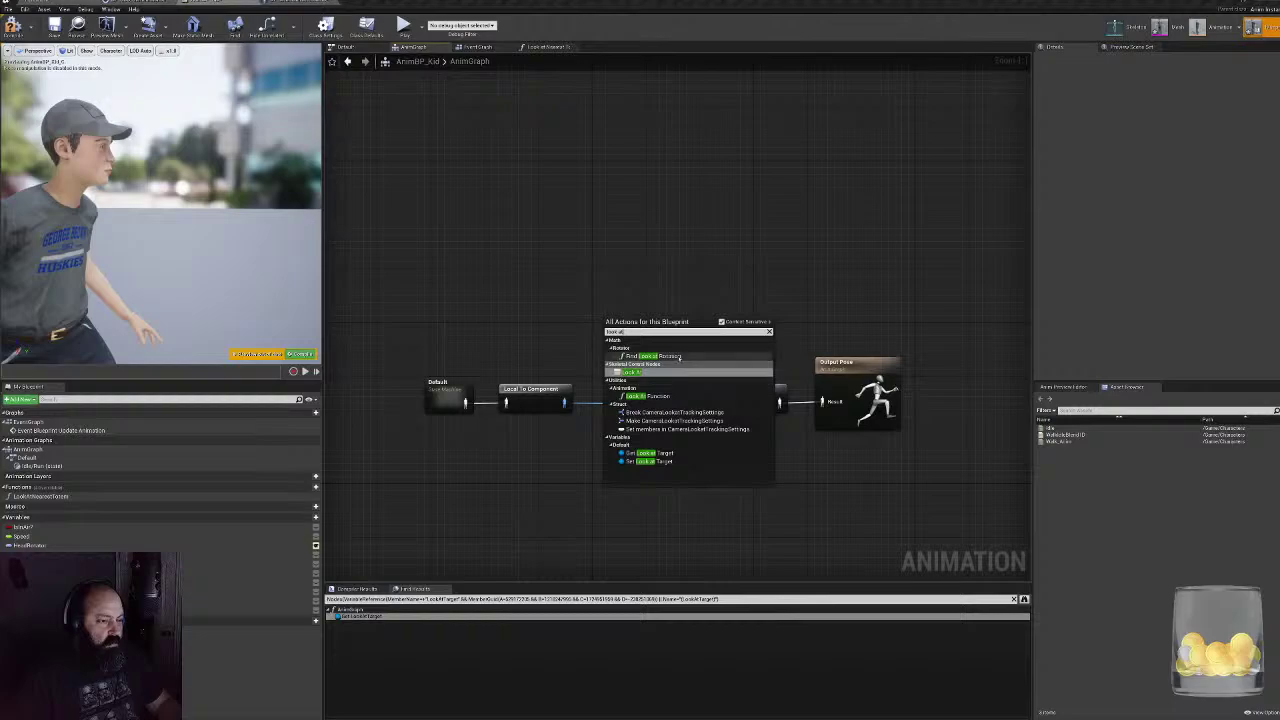
left_click(649, 374)
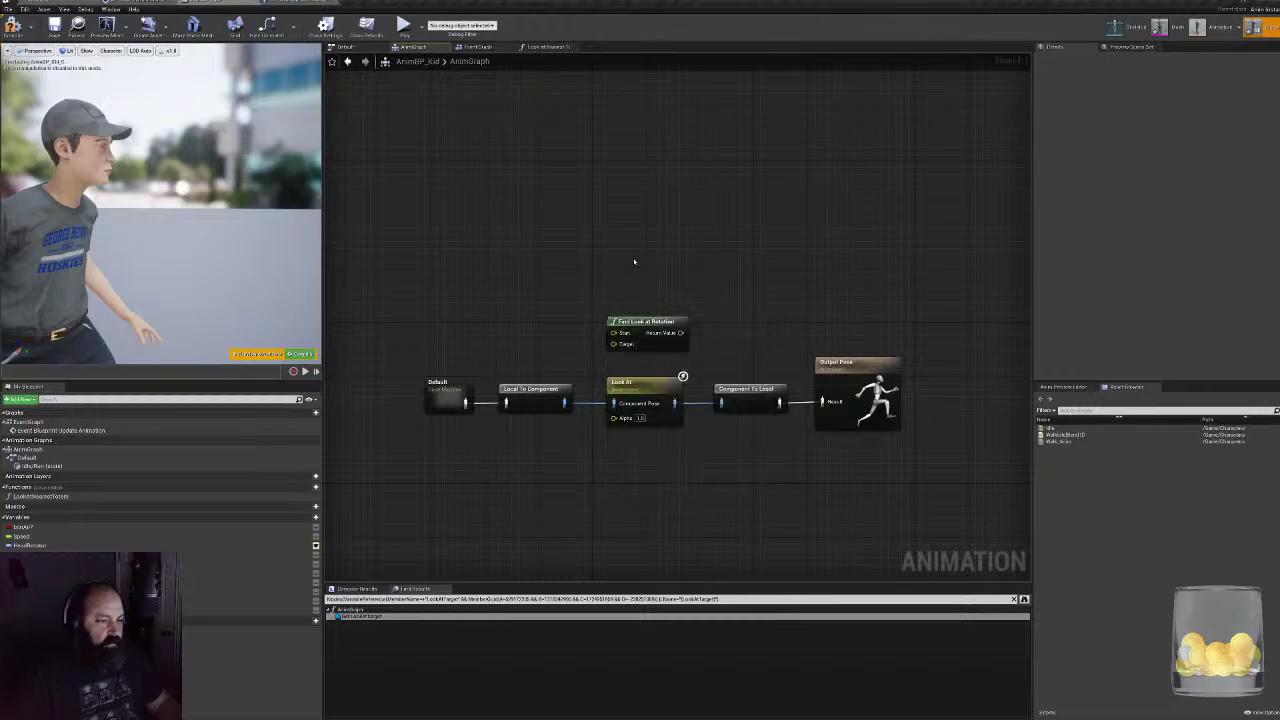
left_click_drag(580, 244, 692, 352)
key("Delete")
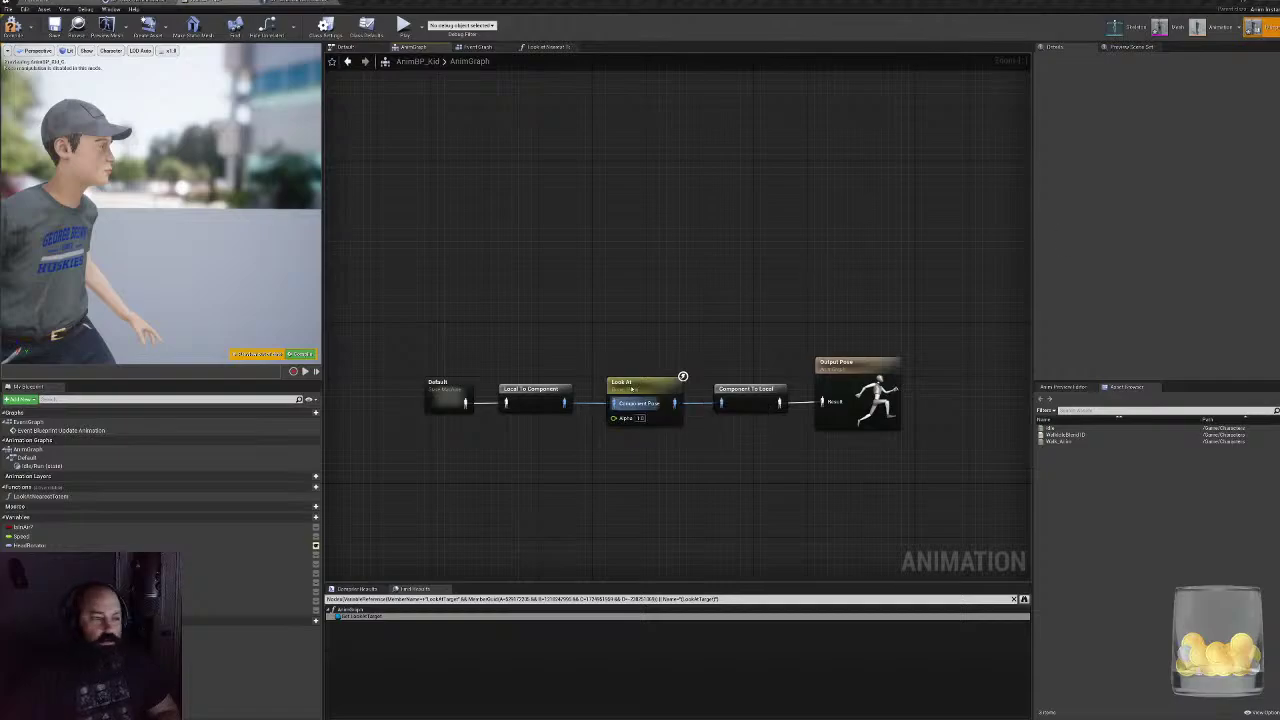
- Expose Look at Location as an input pin on the Look At node and spread the pose nodes to make room for it
right_click(631, 385)
left_click(617, 383)
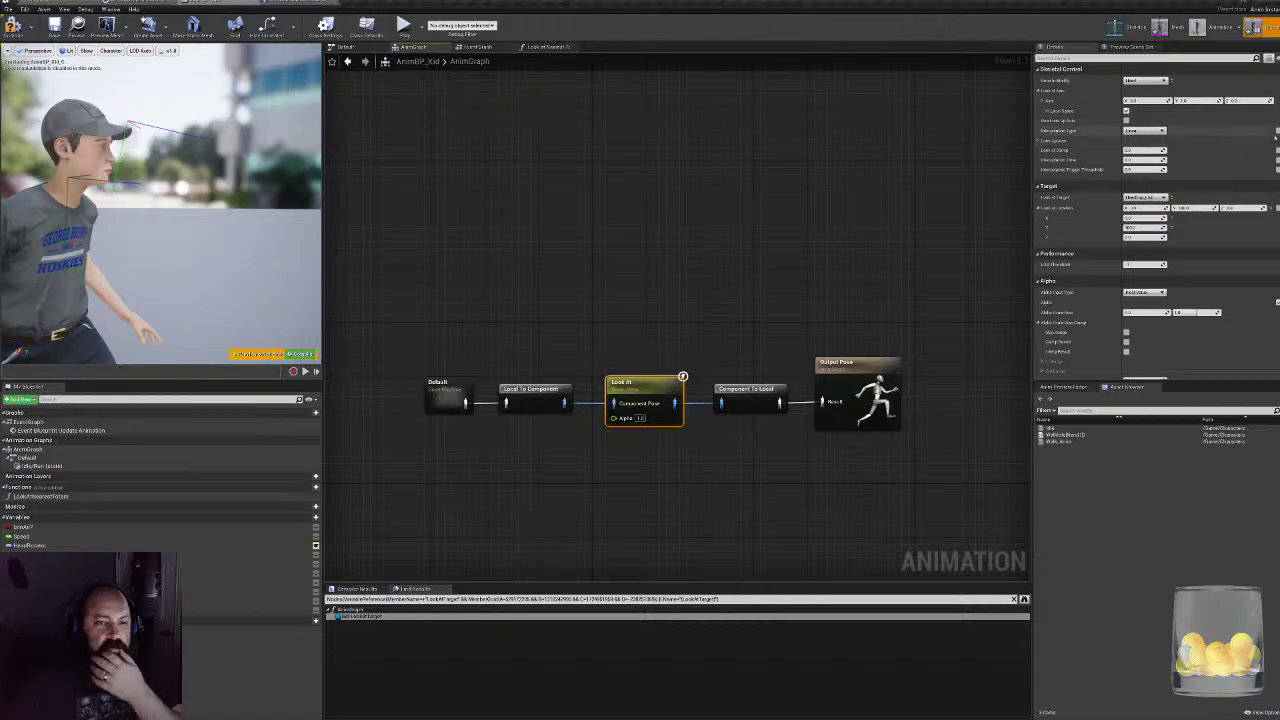
left_click(1267, 131)
left_click(1267, 131)
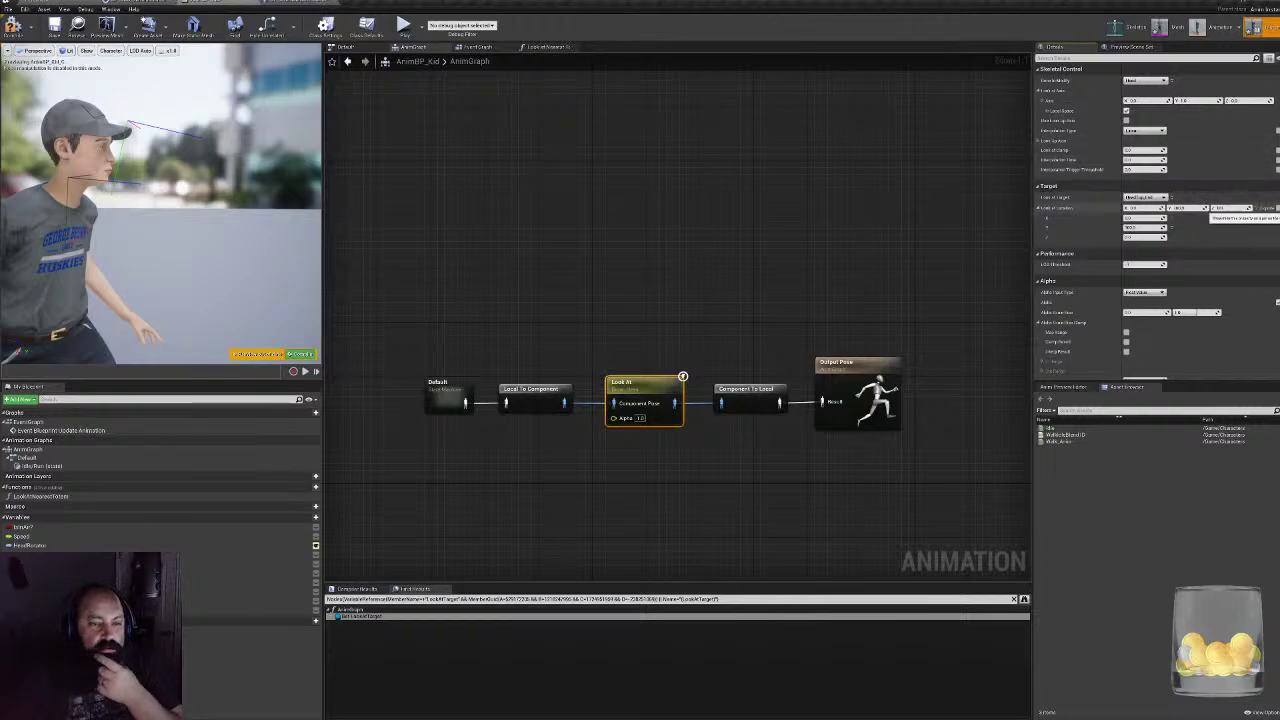
left_click(1266, 207)
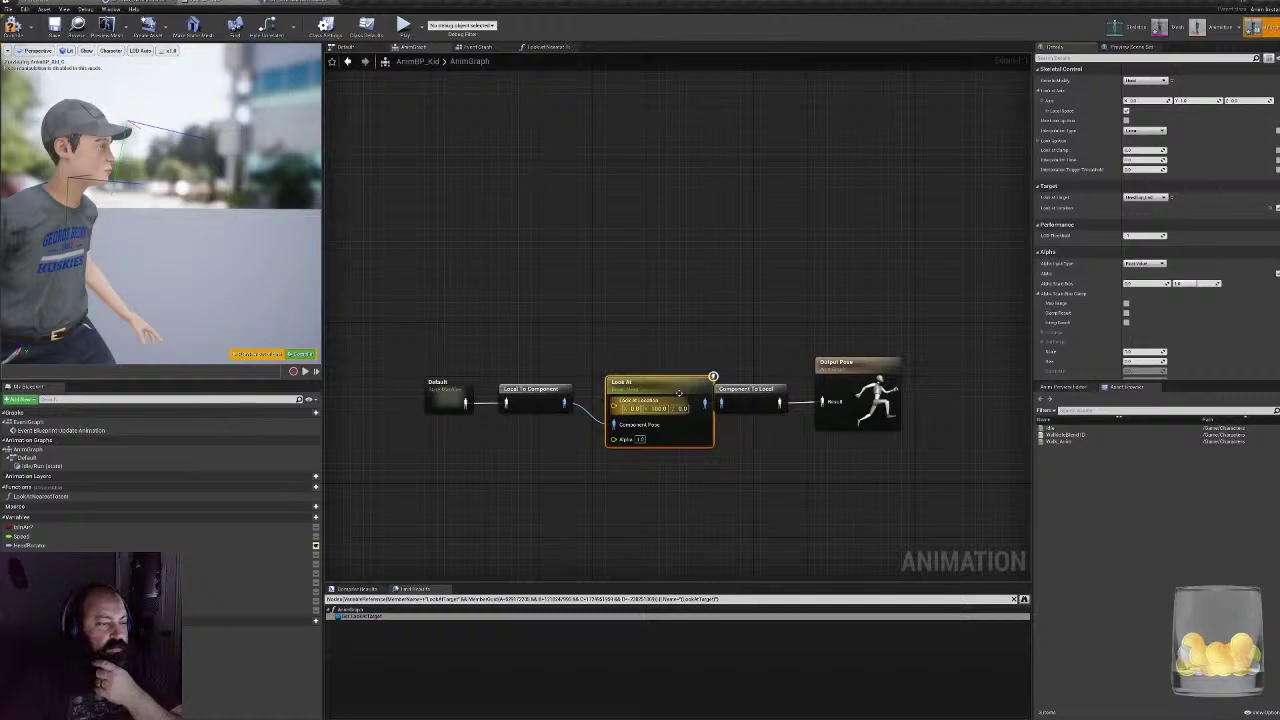
left_click_drag(394, 337, 502, 408)
left_click_drag(640, 384, 598, 378)
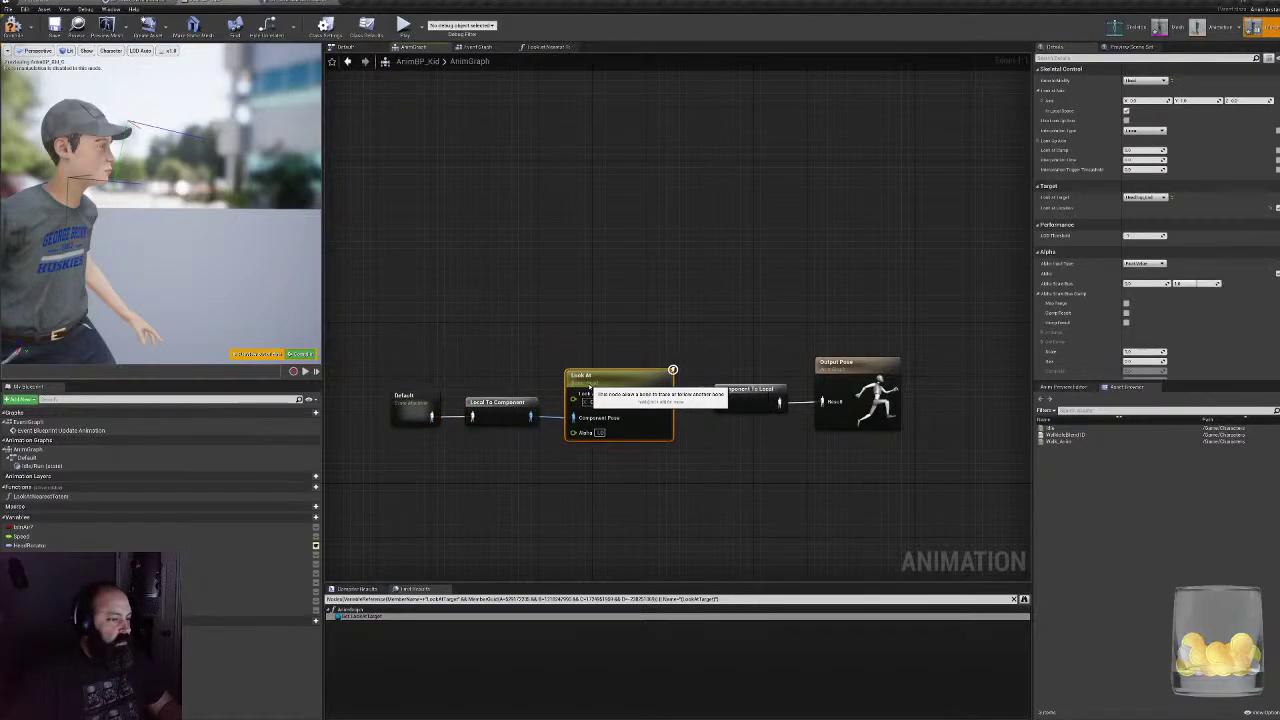
- Set the Look At node's Look at Target to None, compile the blueprint and inspect the head pose in the preview
left_click(1148, 198)
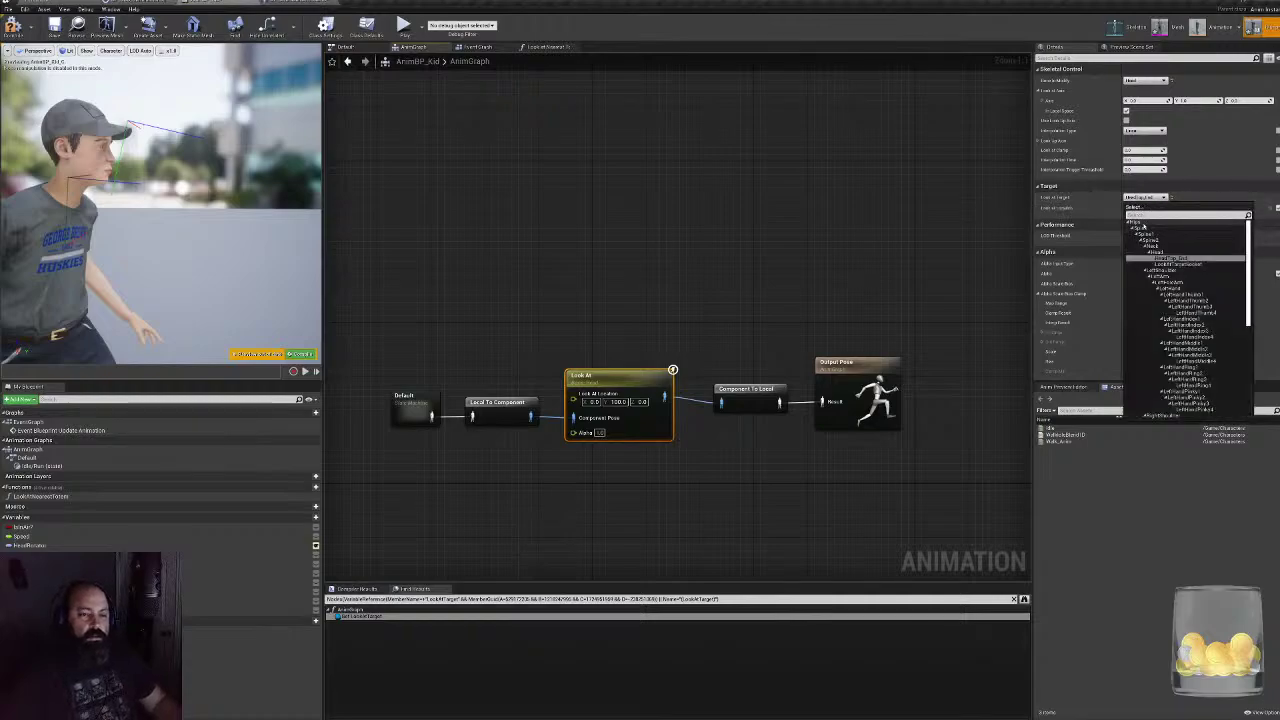
left_click(1151, 251)
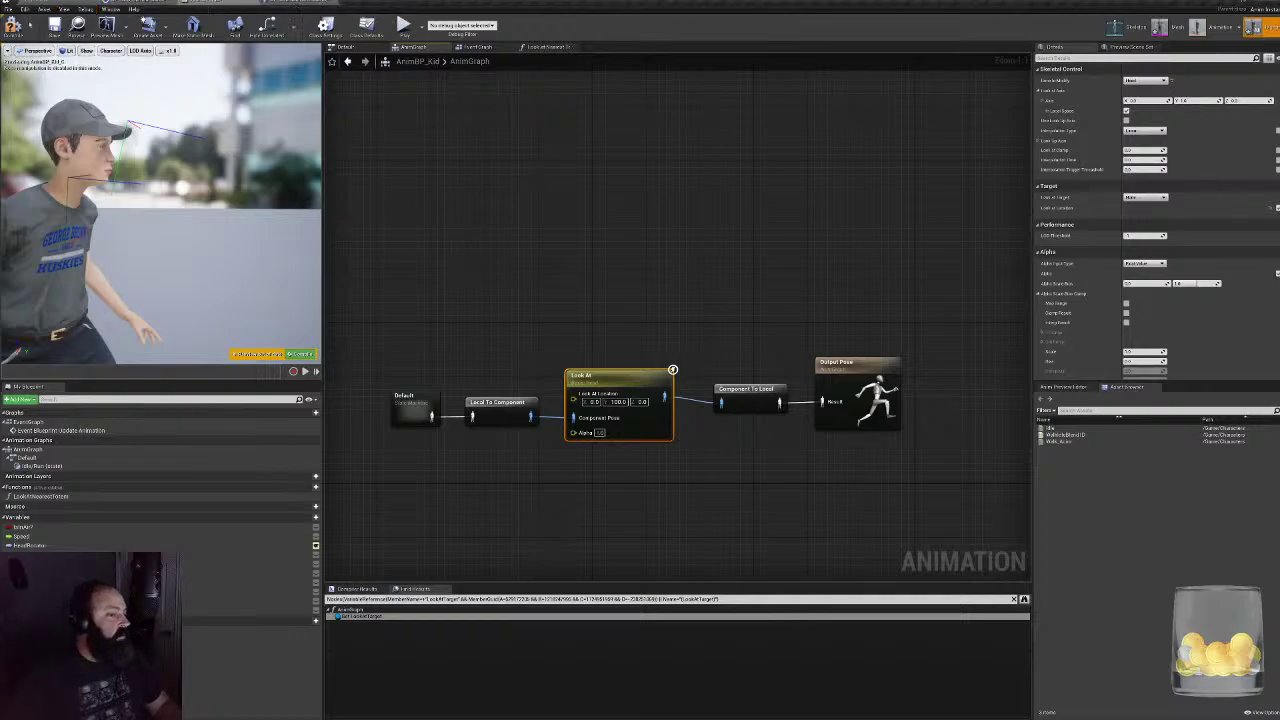
left_click(16, 25)
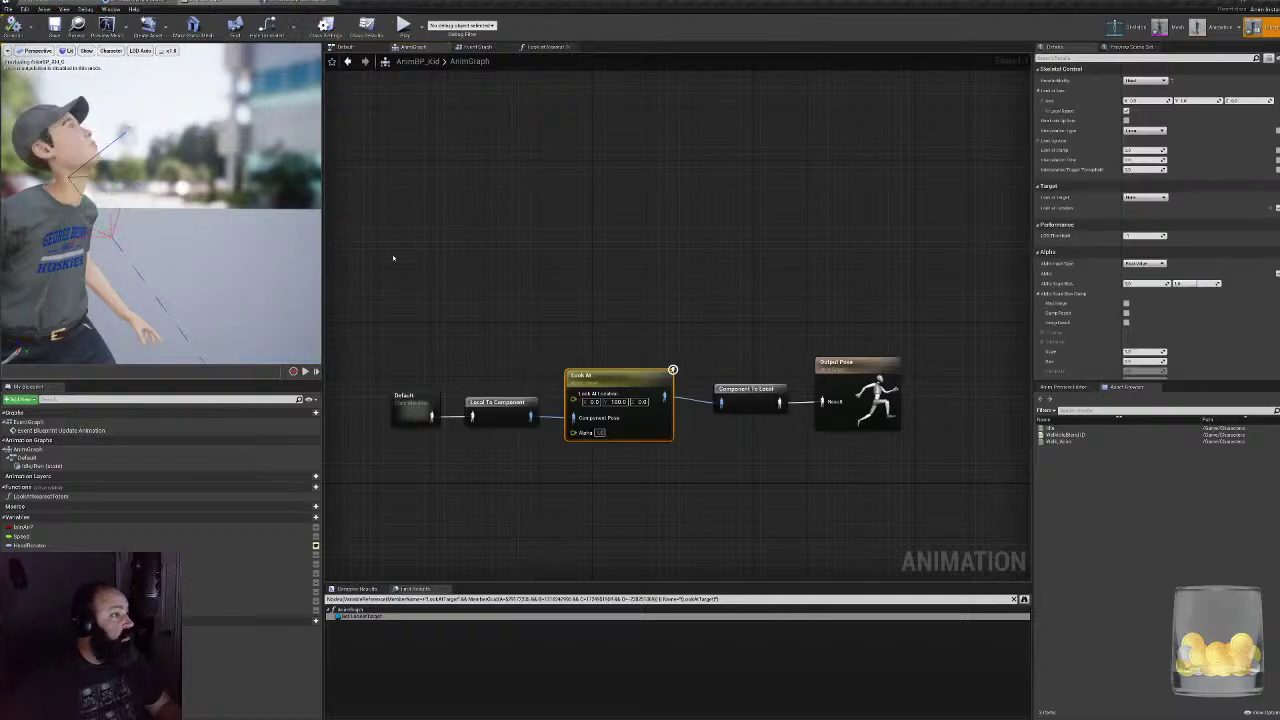
right_click_drag(198, 250, 130, 350)
left_click_drag(198, 250, 215, 340)
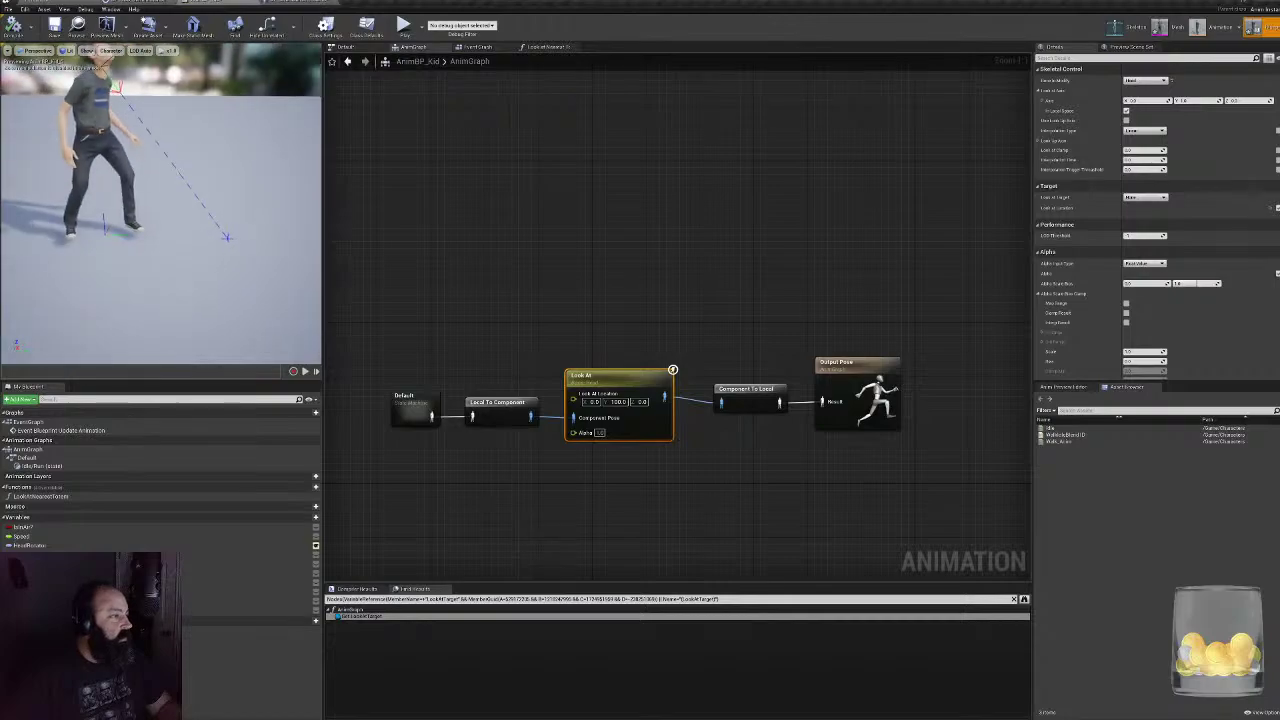
right_click_drag(198, 250, 185, 228)
right_click_drag(112, 188, 200, 132)
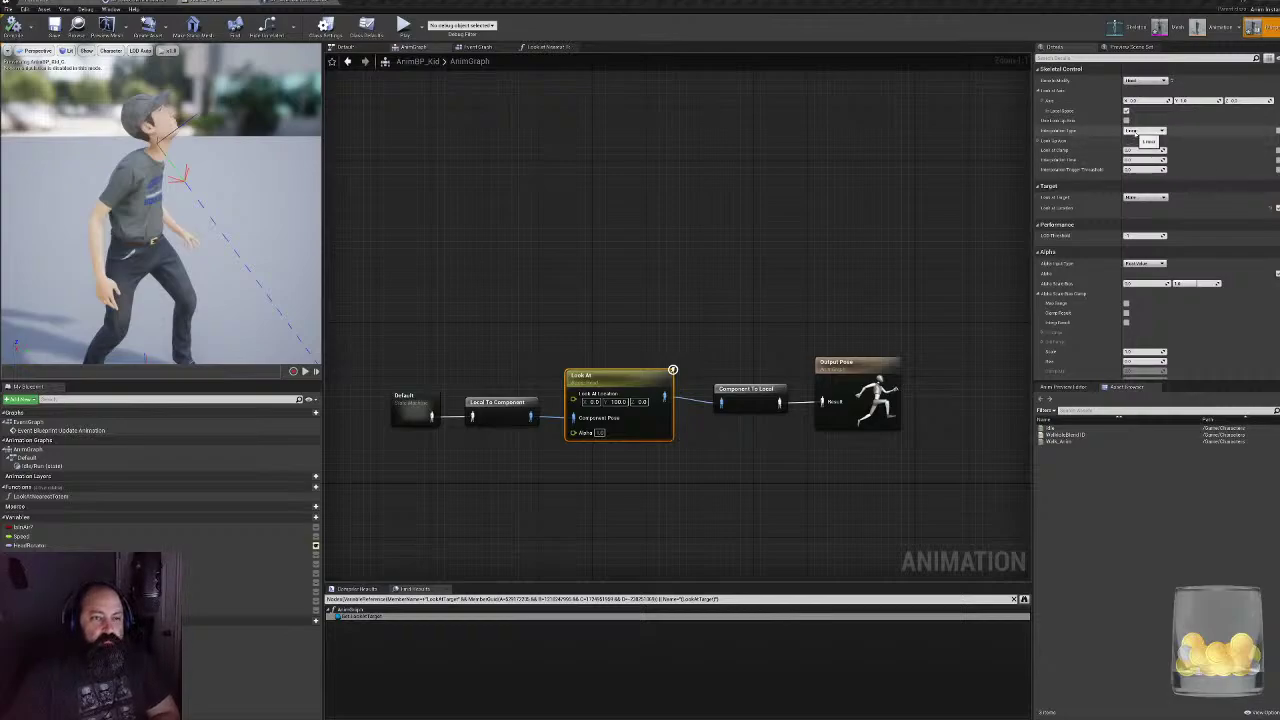
- Try enabling the Look At node's Use Look Up Axis option, and switch it off again
left_click(1139, 132)
left_click(1135, 133)
left_click(1126, 120)
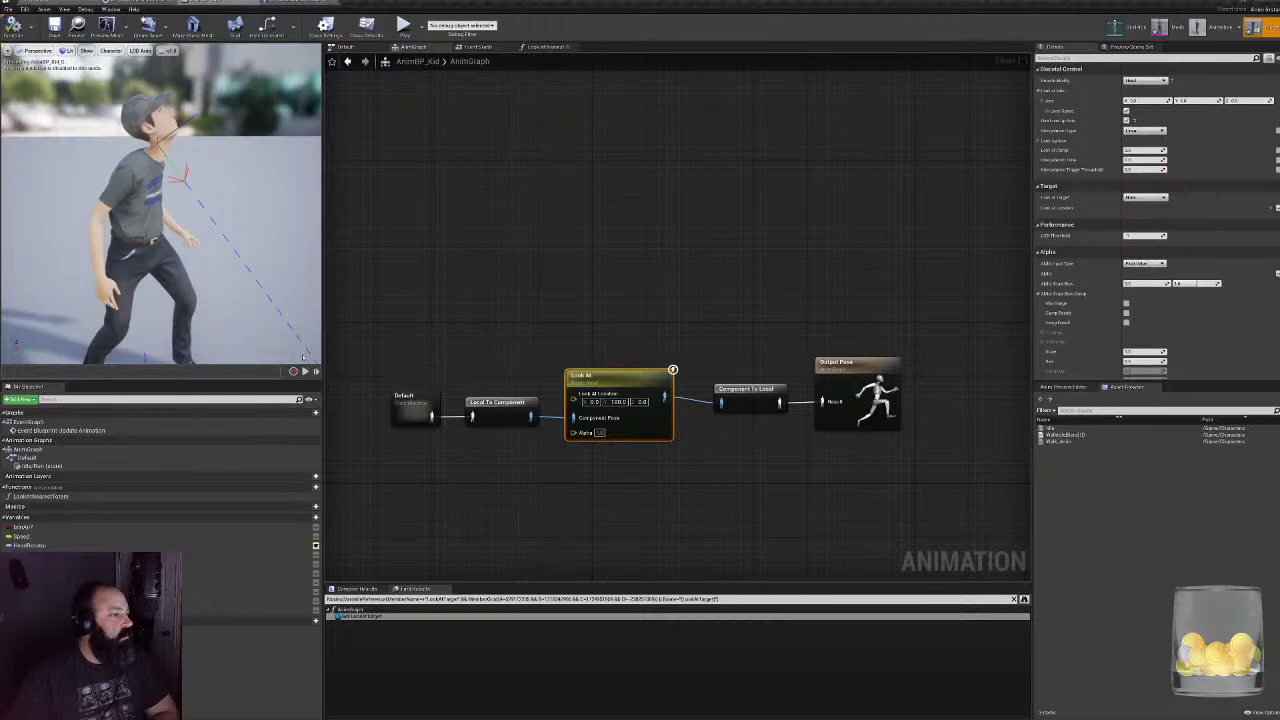
left_click(1127, 121)
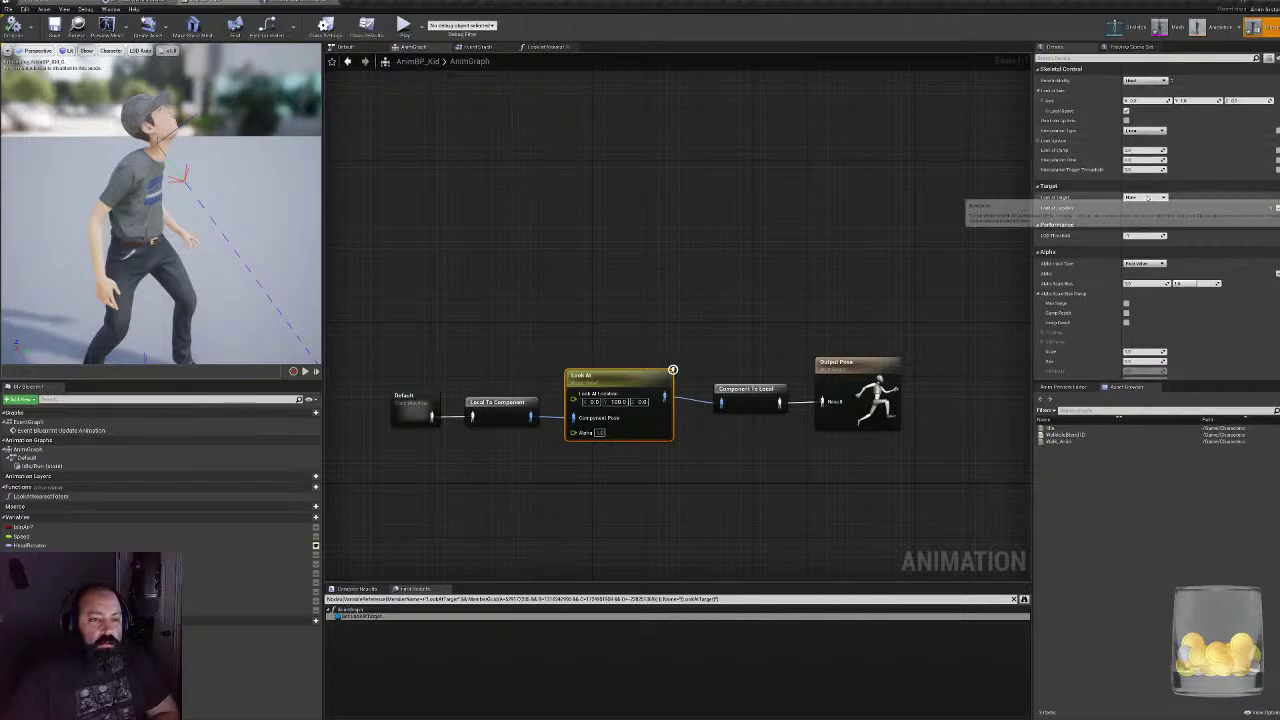
- Compile the blueprint with the Look At Axis's In Local Space option disabled to compare the pose, and restore the option with another compile
left_click(1126, 111)
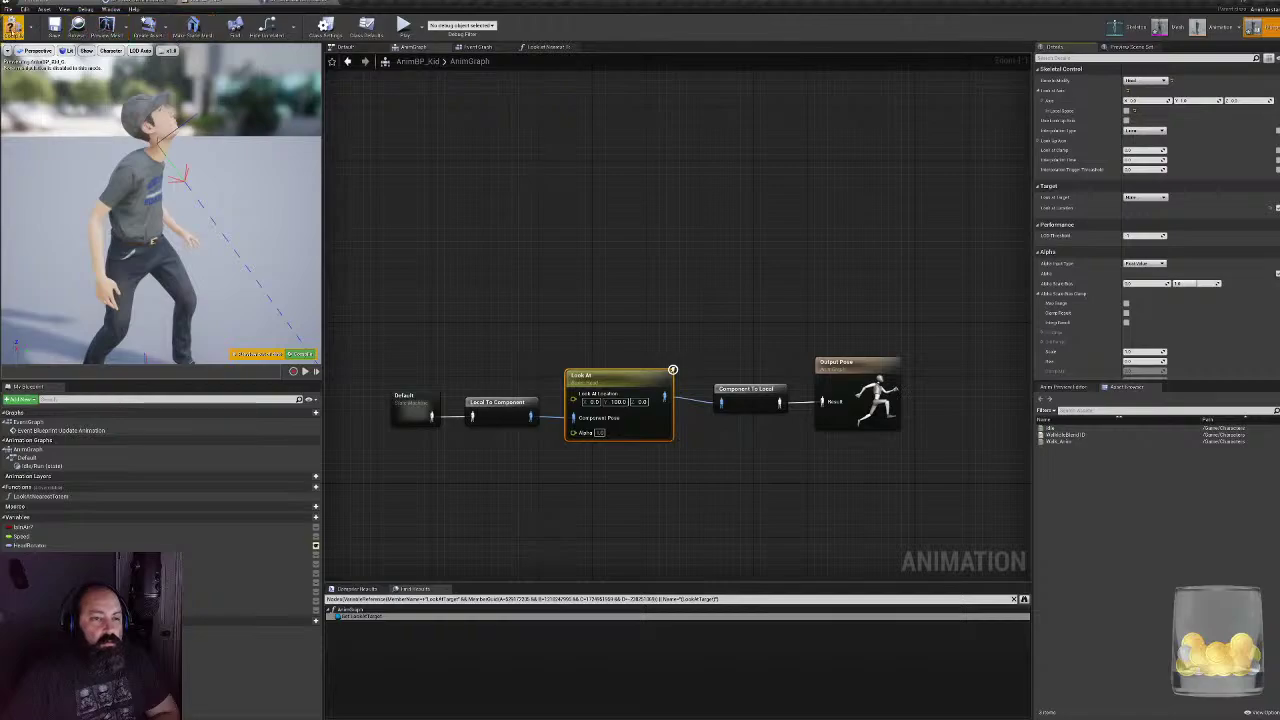
left_click(14, 28)
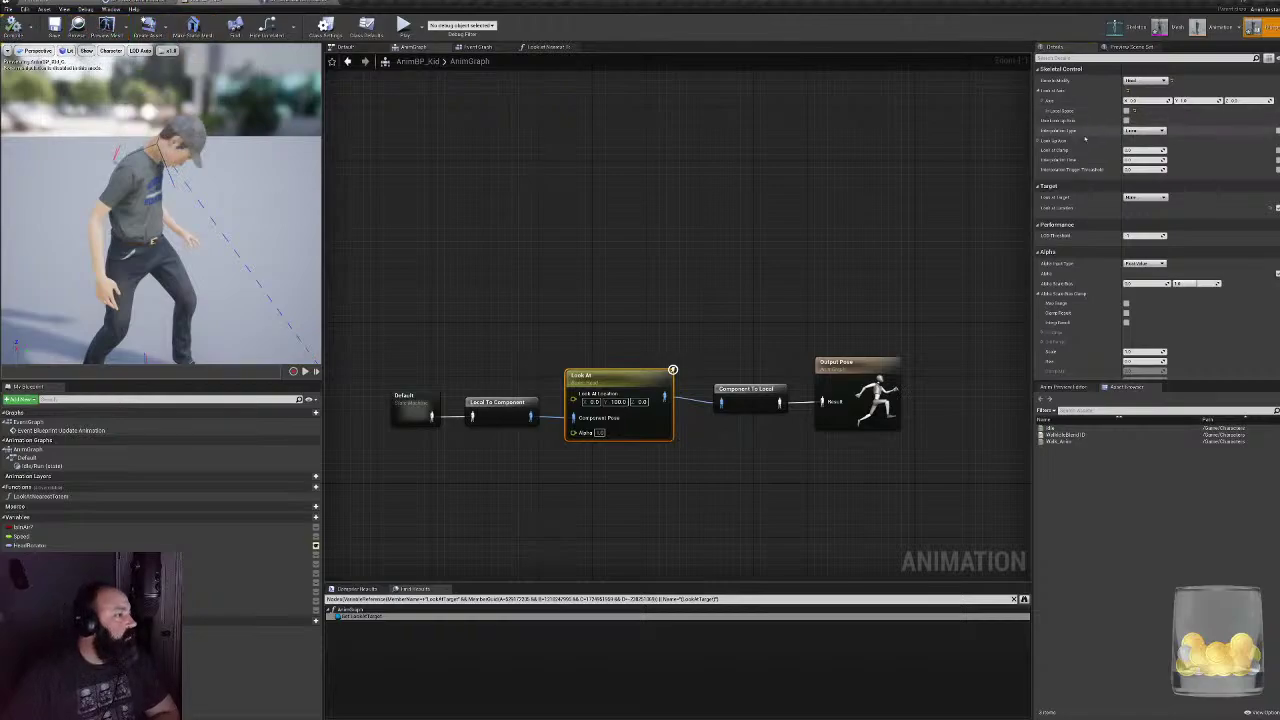
left_click(1126, 111)
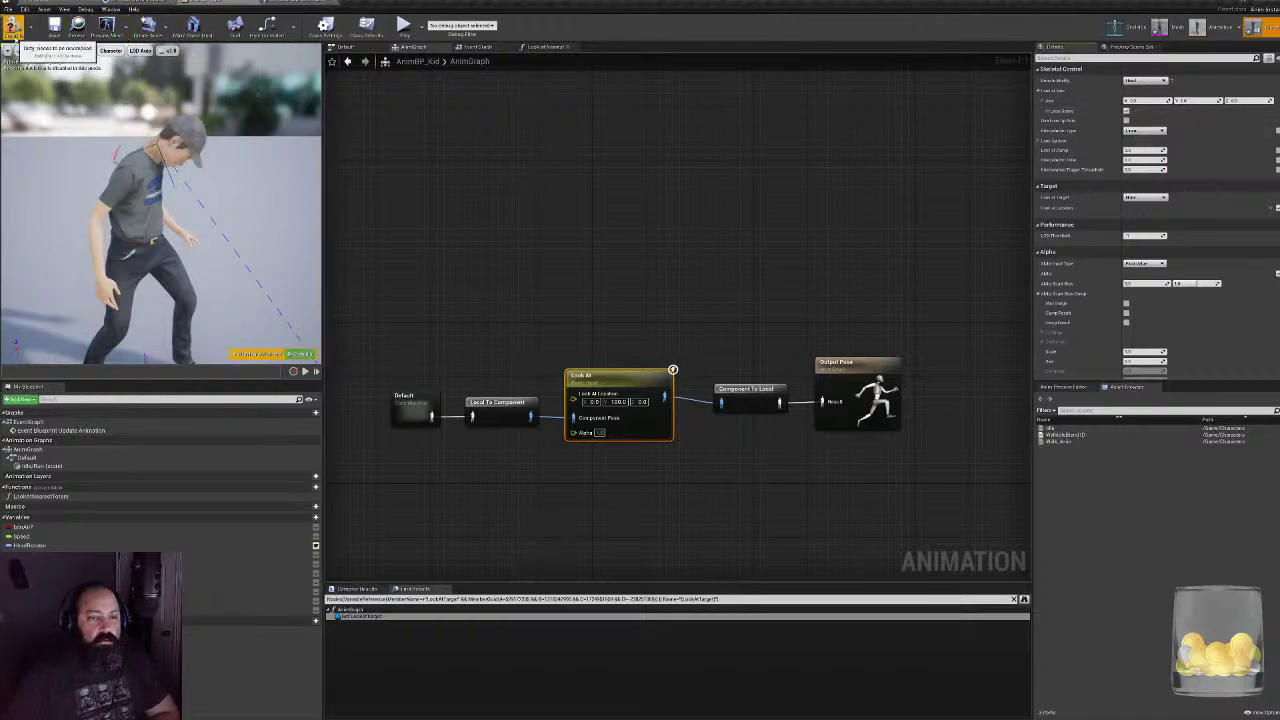
left_click(14, 28)
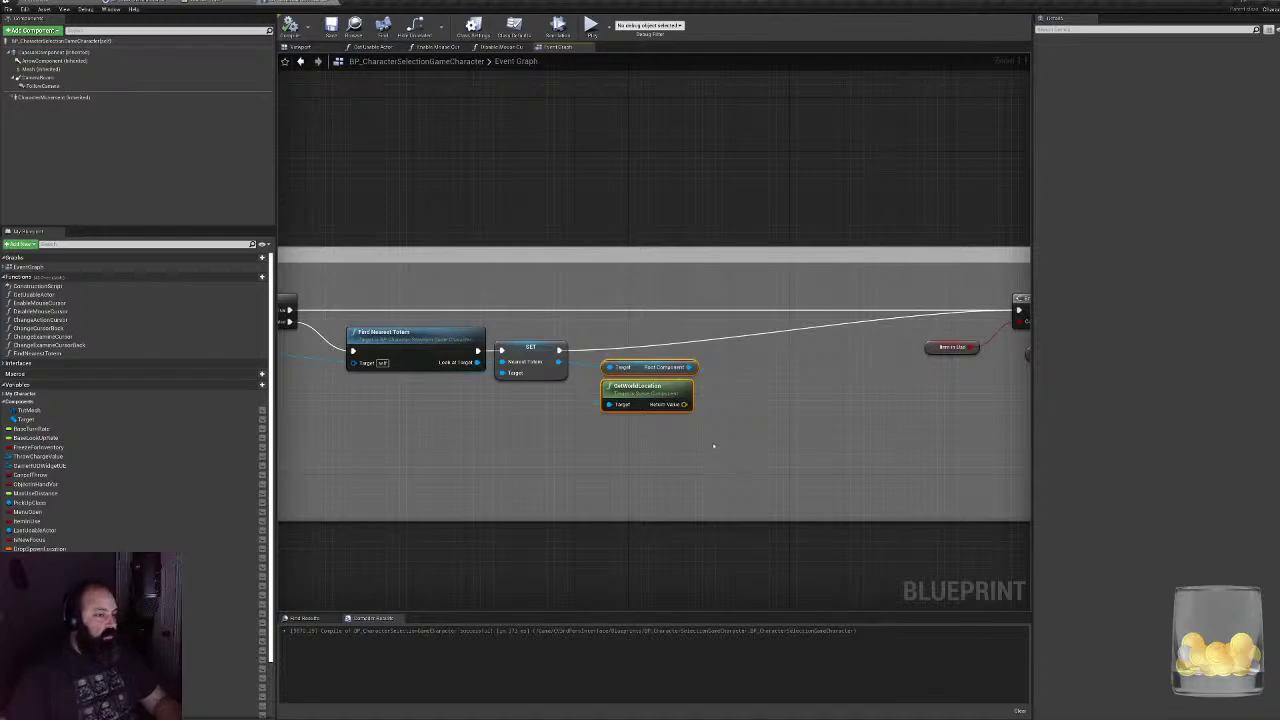
- Add a Vector variable named NearestTargetLocation to the BP_CSG_GameInstance blueprint
right_click_drag(714, 446, 909, 434)
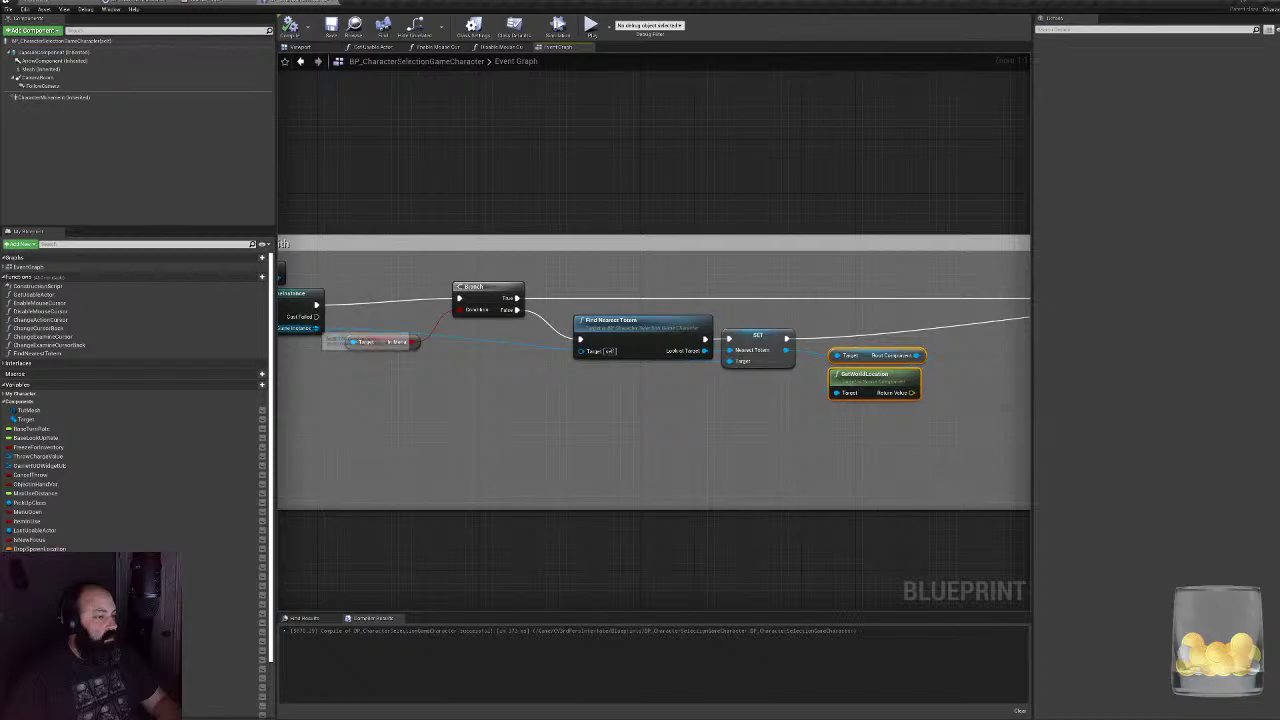
left_click(134, 2)
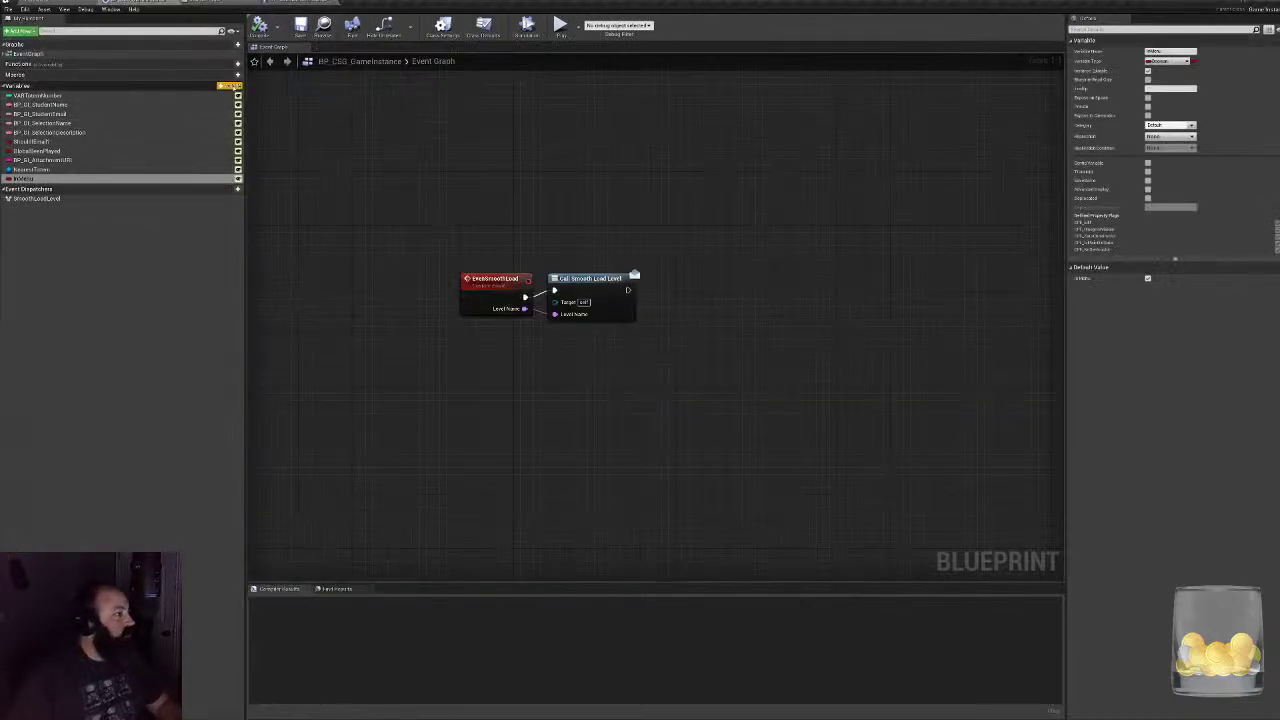
left_click(229, 86)
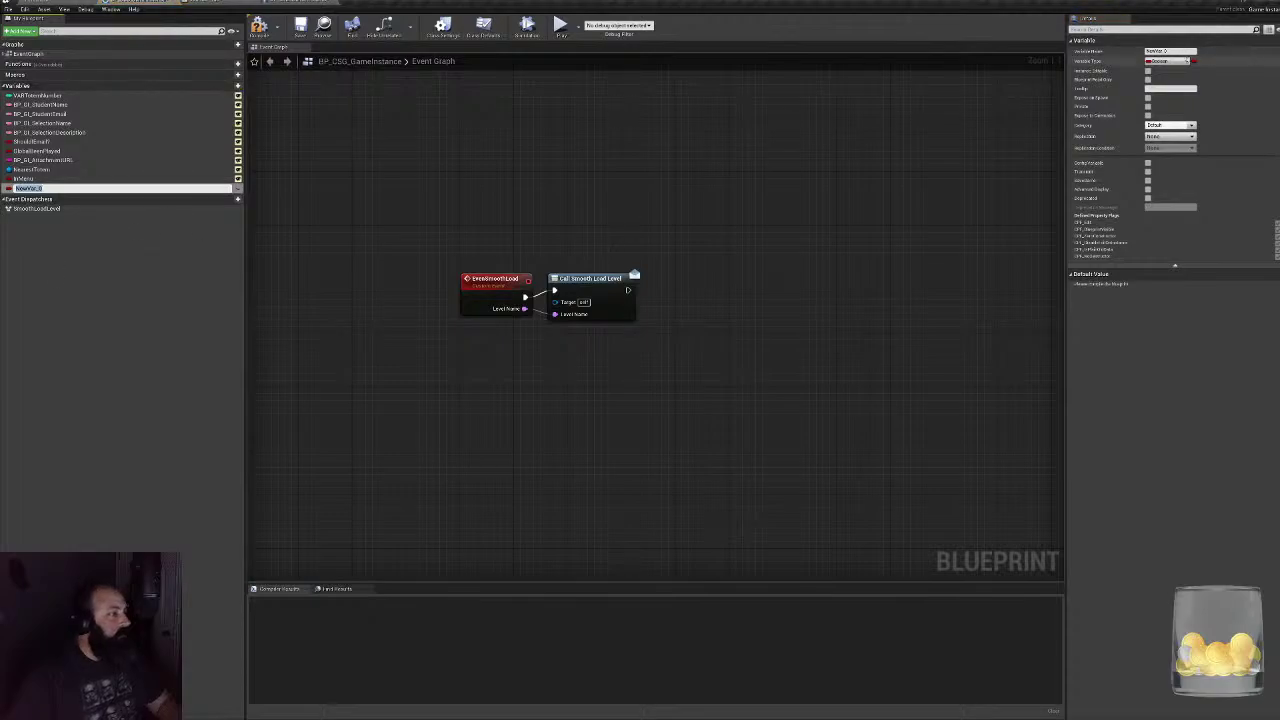
left_click(1170, 61)
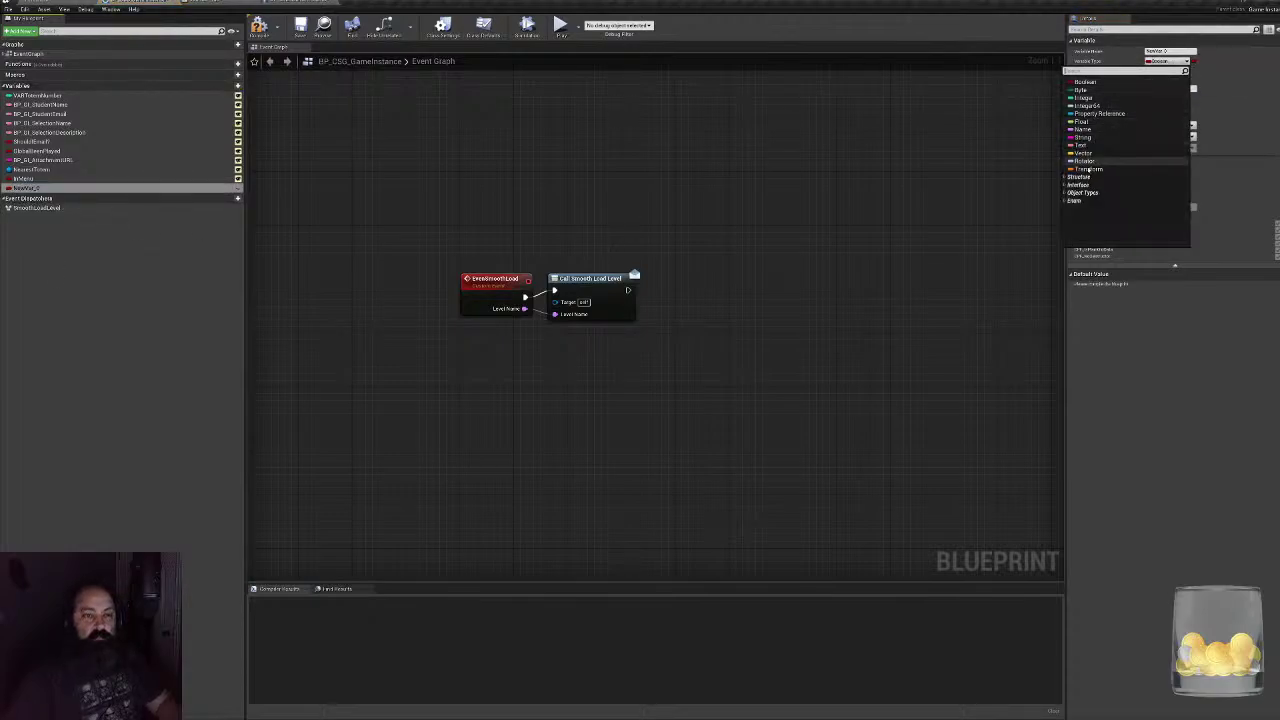
left_click(1083, 153)
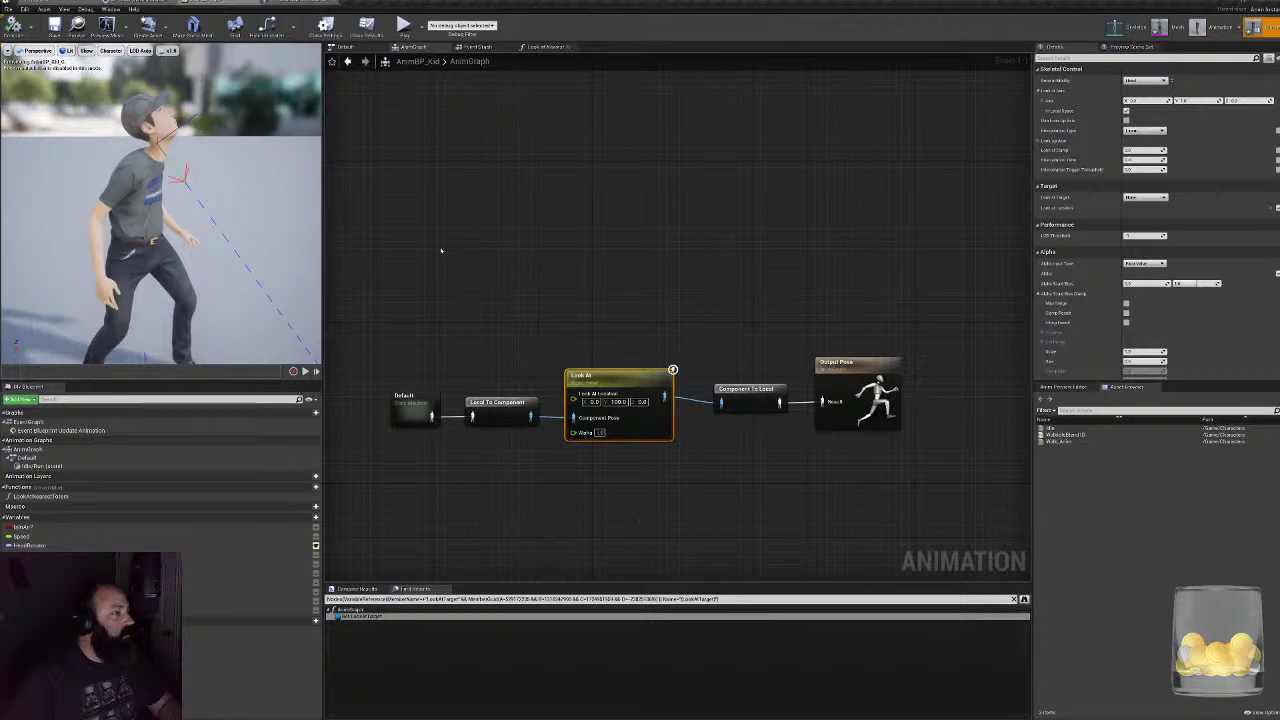
- Examine AnimBP_Kid's AnimGraph, Event Graph and Look at Nearest Totem function for where the look-at data is handled
right_click_drag(423, 277, 527, 331)
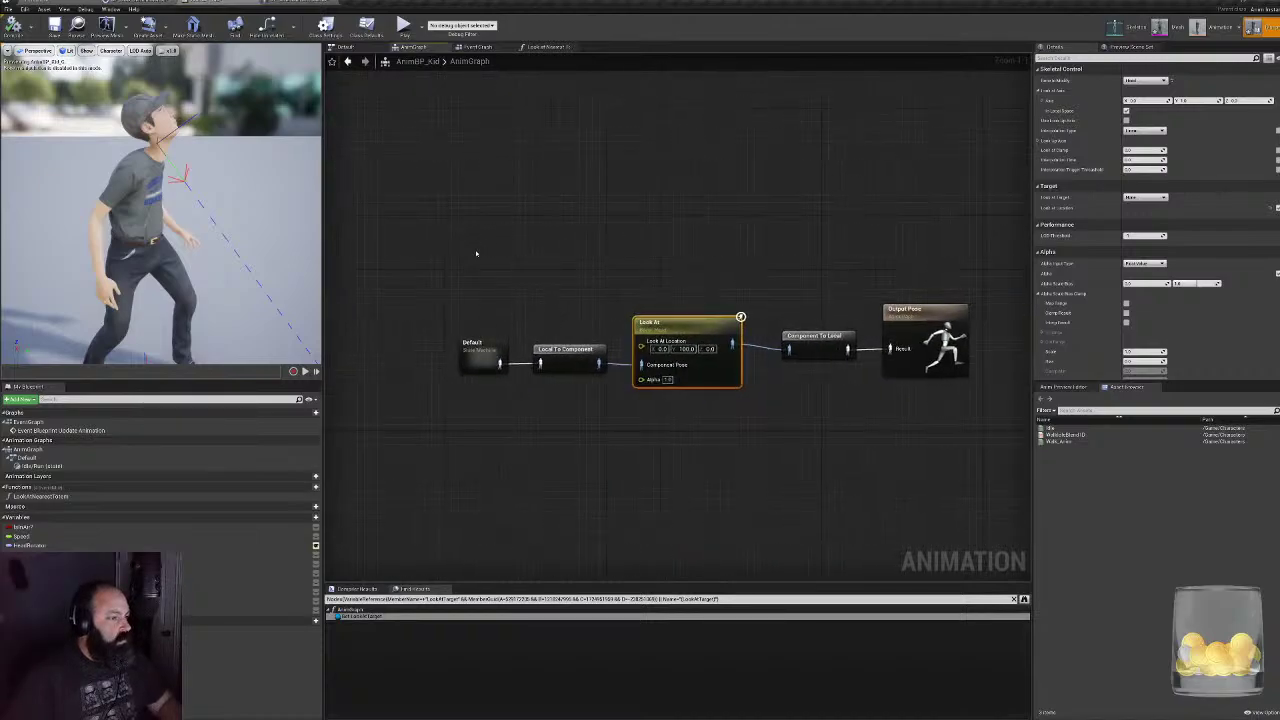
left_click_drag(476, 253, 662, 406)
left_click(436, 194)
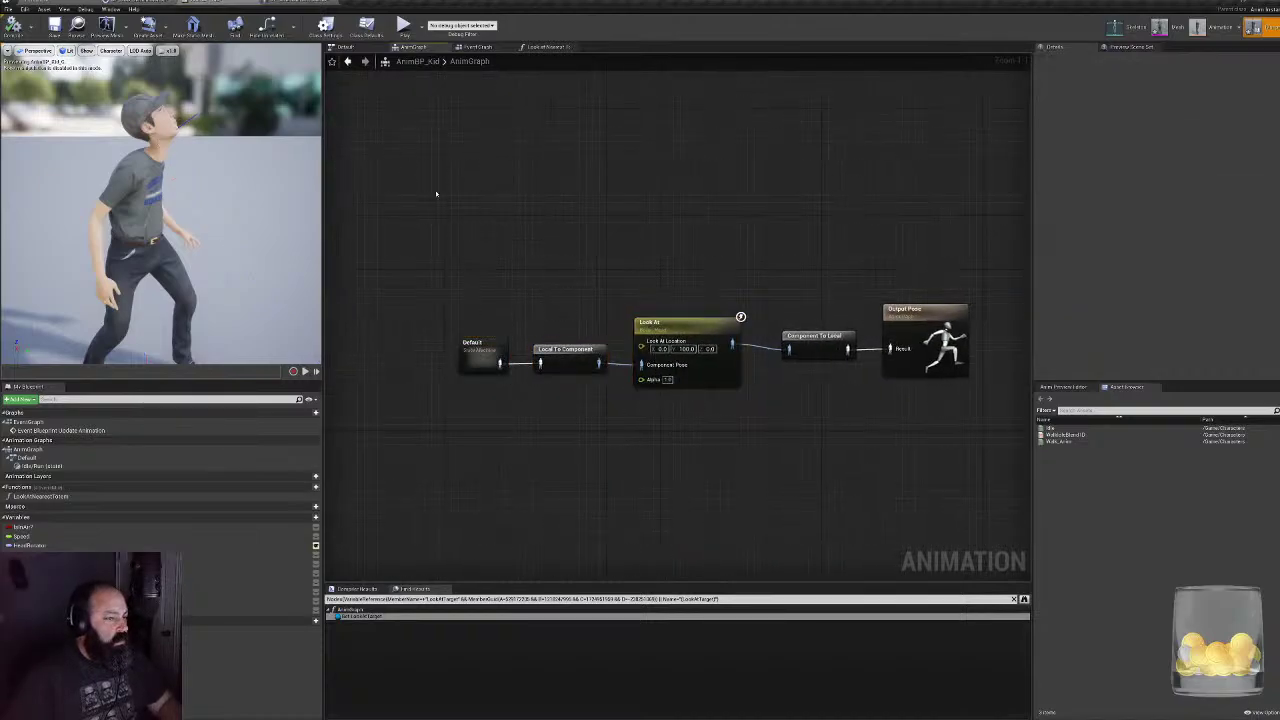
left_click(484, 48)
scroll(757, 243, "up", 4)
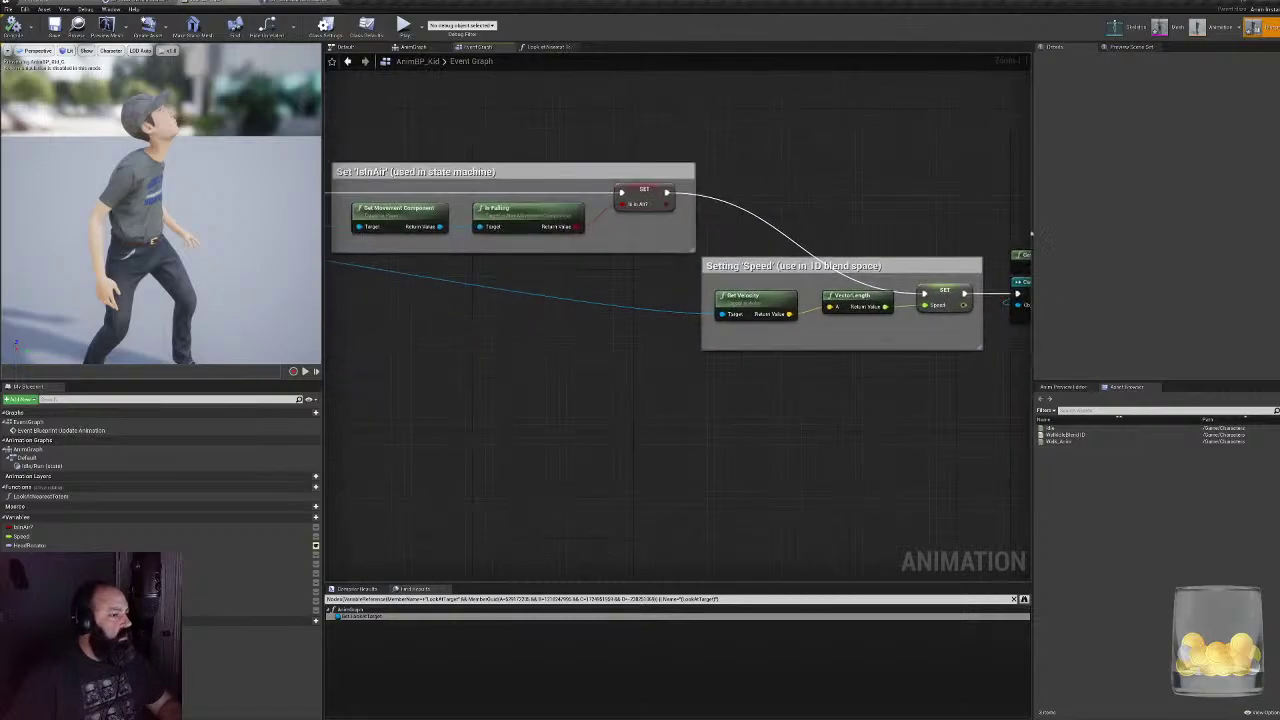
left_click(546, 47)
right_click_drag(455, 215, 541, 227)
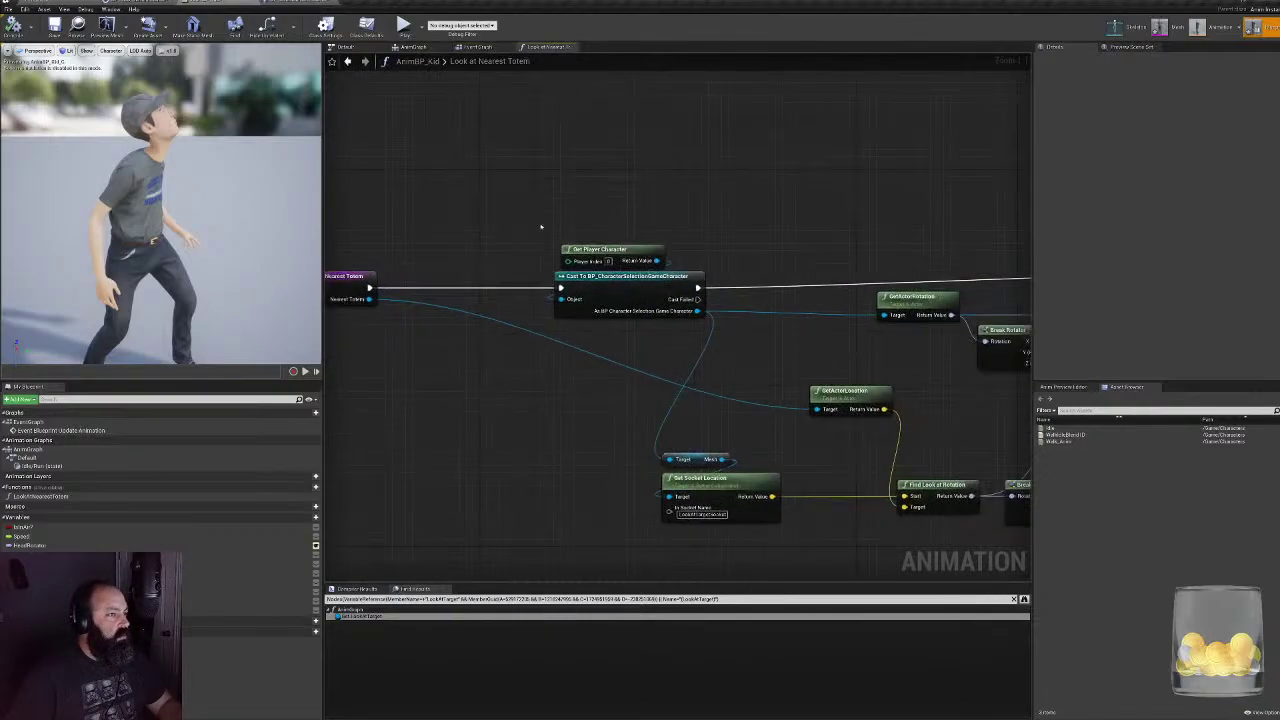
right_click_drag(550, 411, 517, 409)
scroll(517, 409, "down", 4)
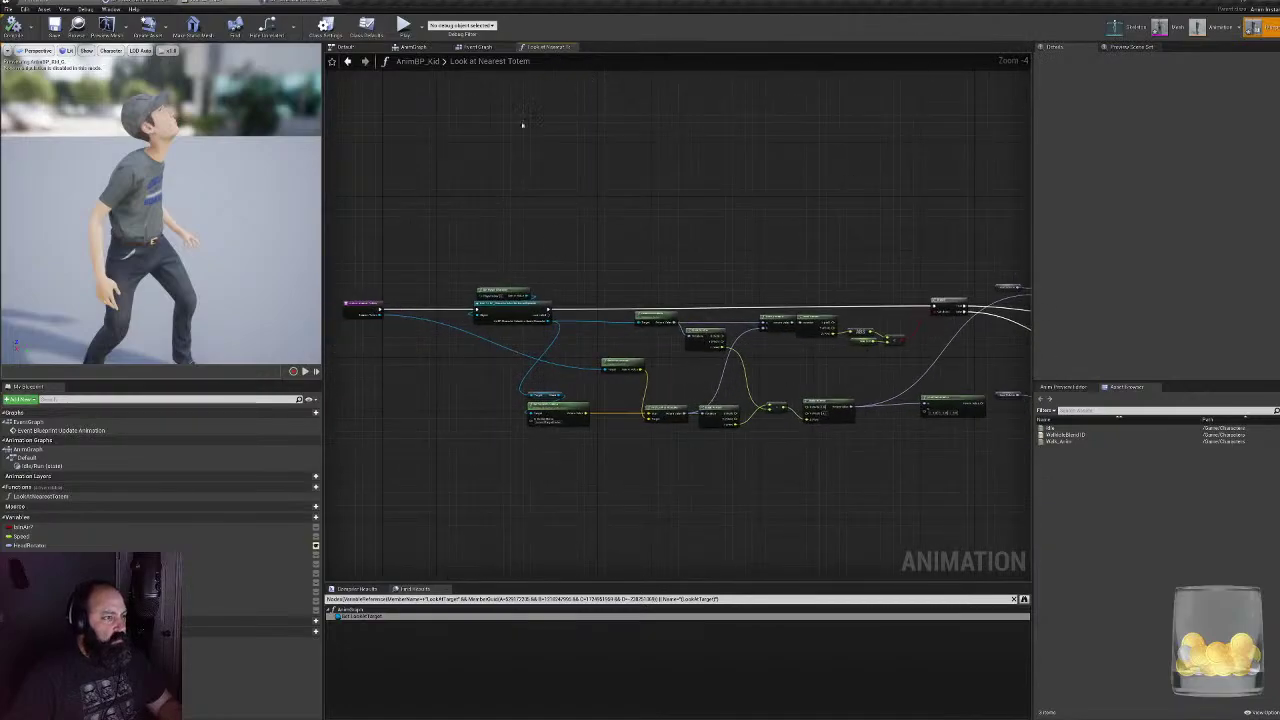
- Delete the Look at Nearest Totem call after the second Branch in AnimBP_Kid's Event Graph
left_click(472, 47)
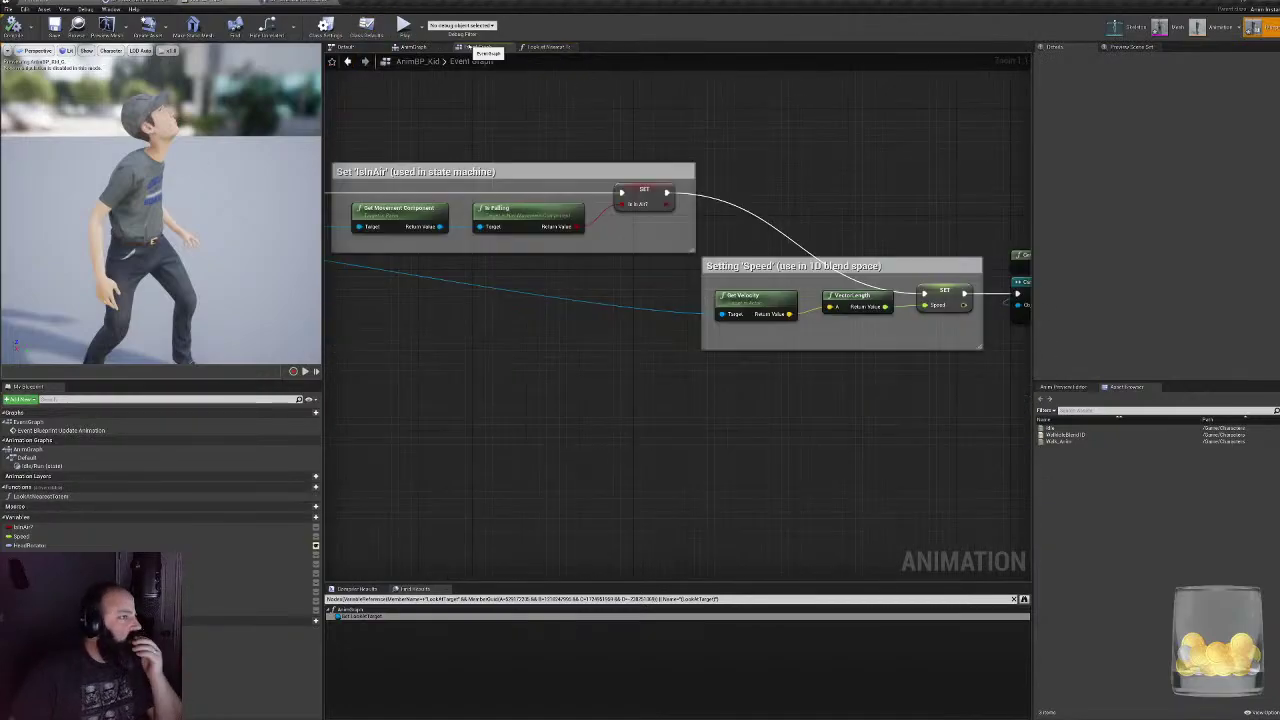
right_click_drag(490, 305, 277, 372)
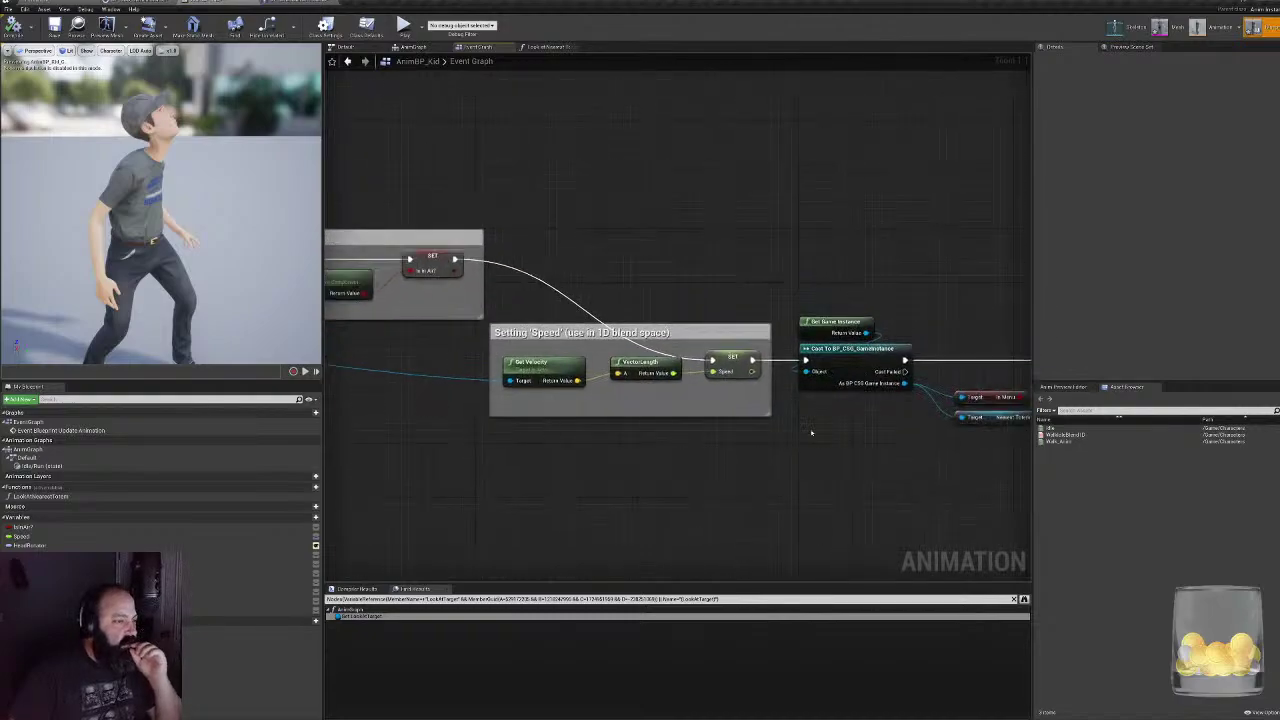
right_click_drag(897, 511, 574, 466)
right_click_drag(745, 451, 331, 457)
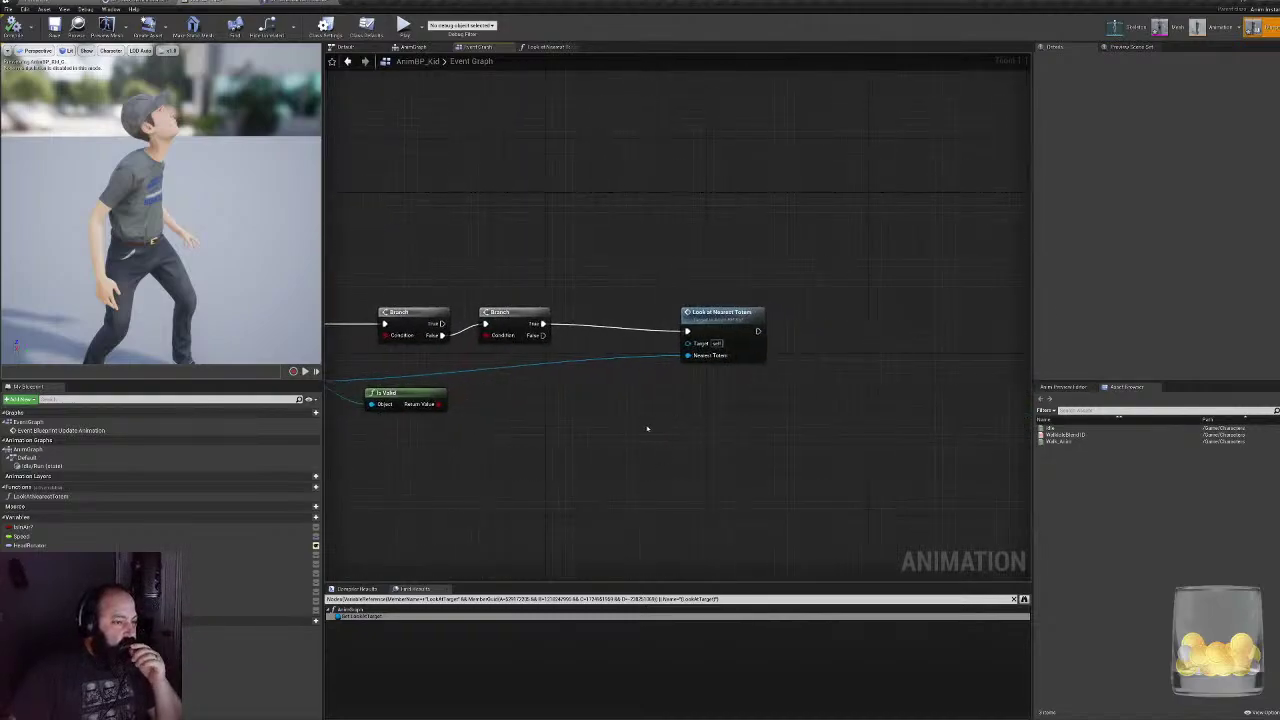
right_click_drag(652, 342, 1129, 332)
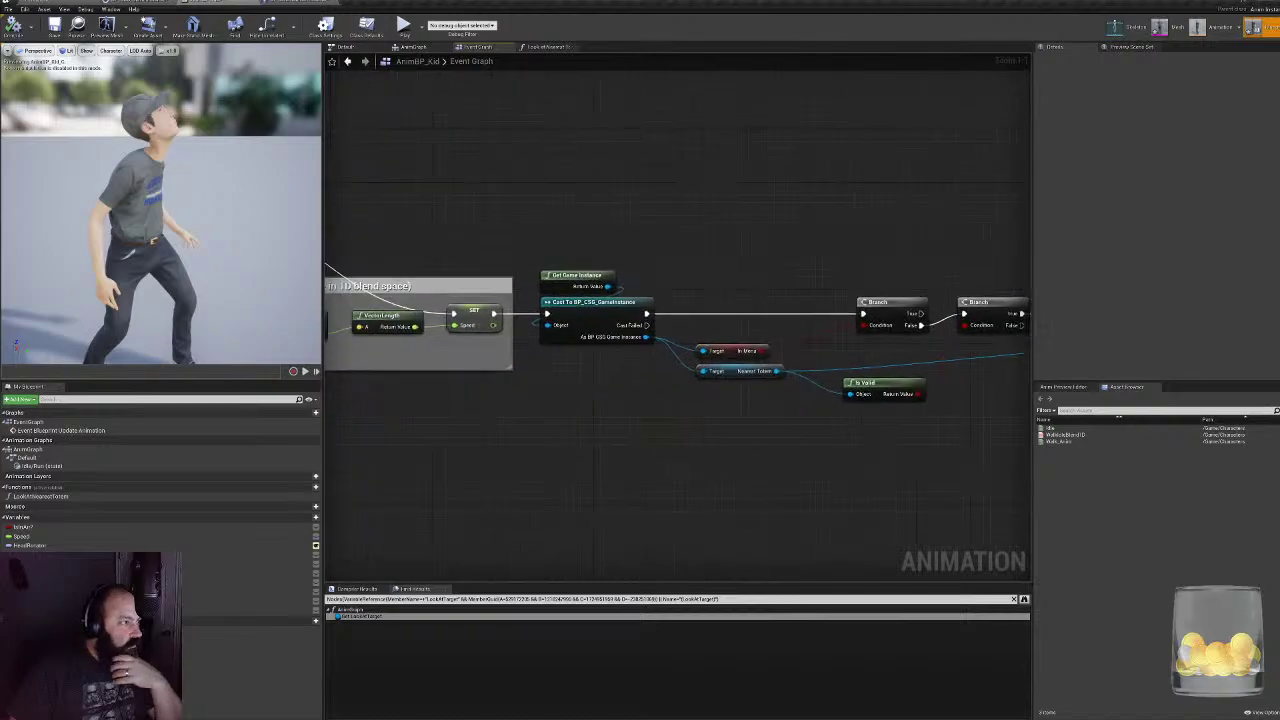
right_click_drag(821, 211, 651, 174)
right_click_drag(839, 188, 731, 191)
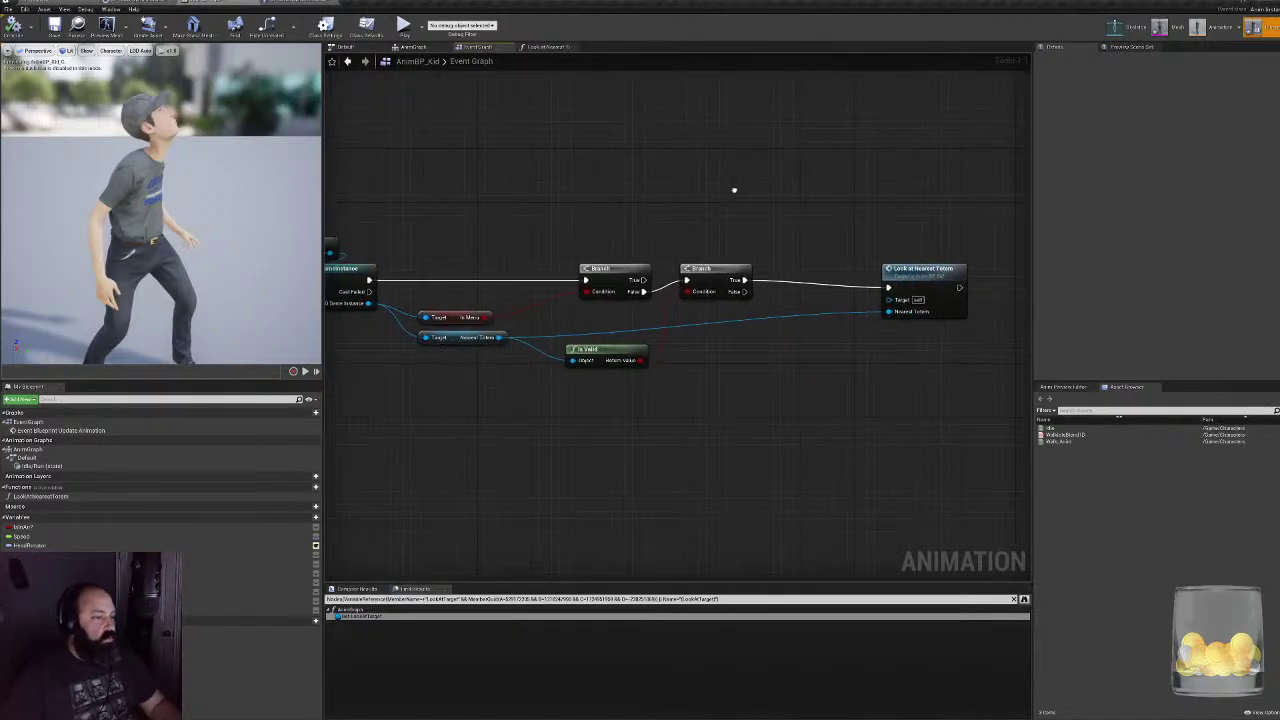
left_click(915, 290)
key("Delete")
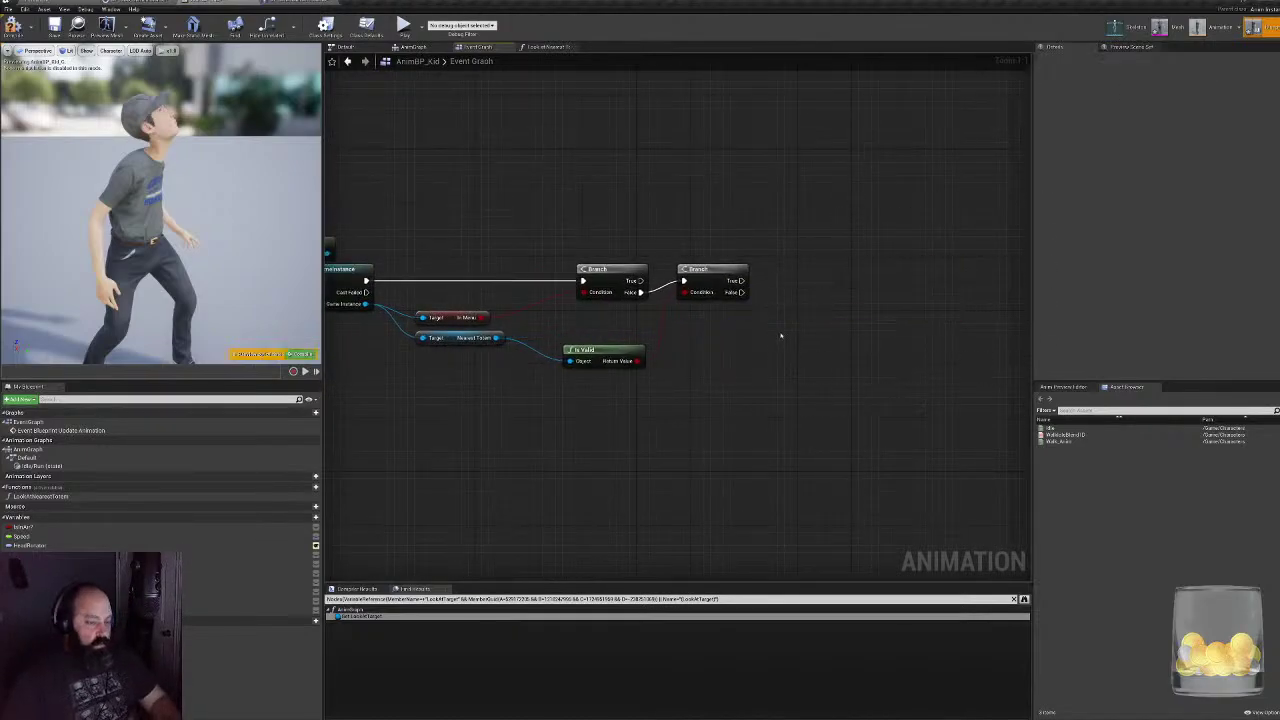
- Get Nearest Target Location from the BP_CSG_GameInstance cast result and place the getter beneath the second Branch
right_click_drag(781, 335, 854, 323)
left_click_drag(440, 290, 872, 297)
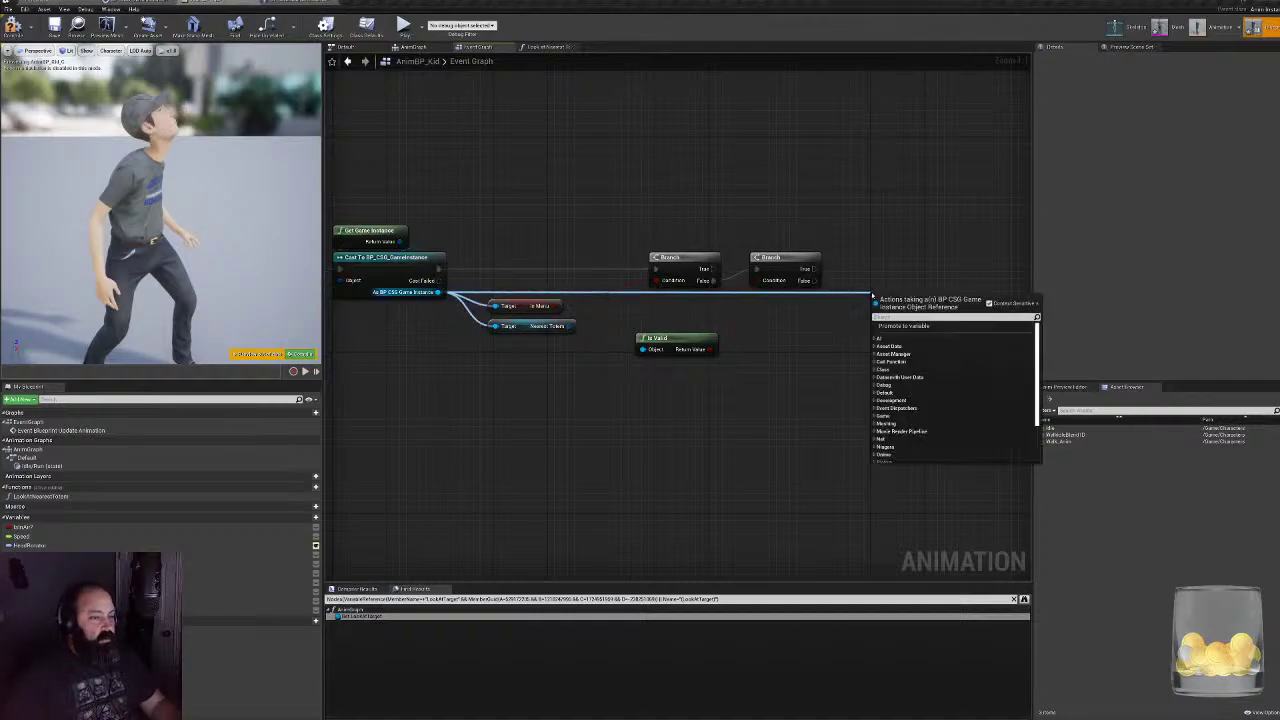
type("get")
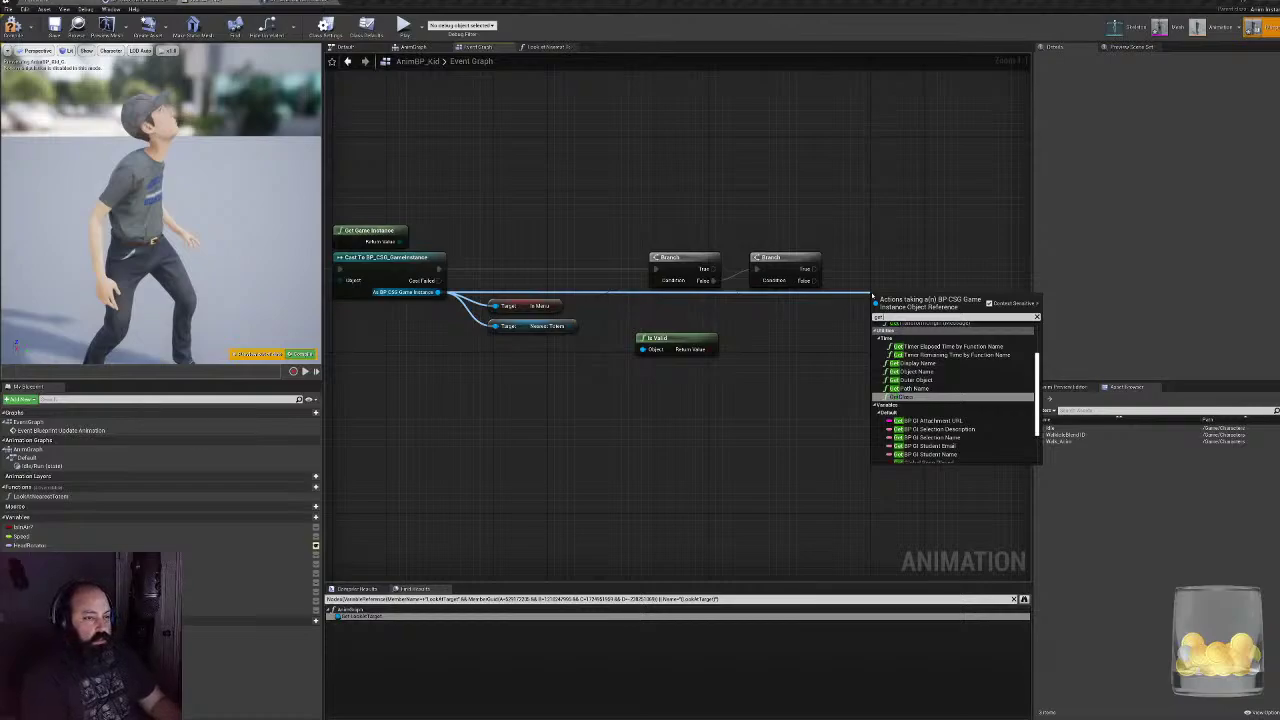
type(" ta")
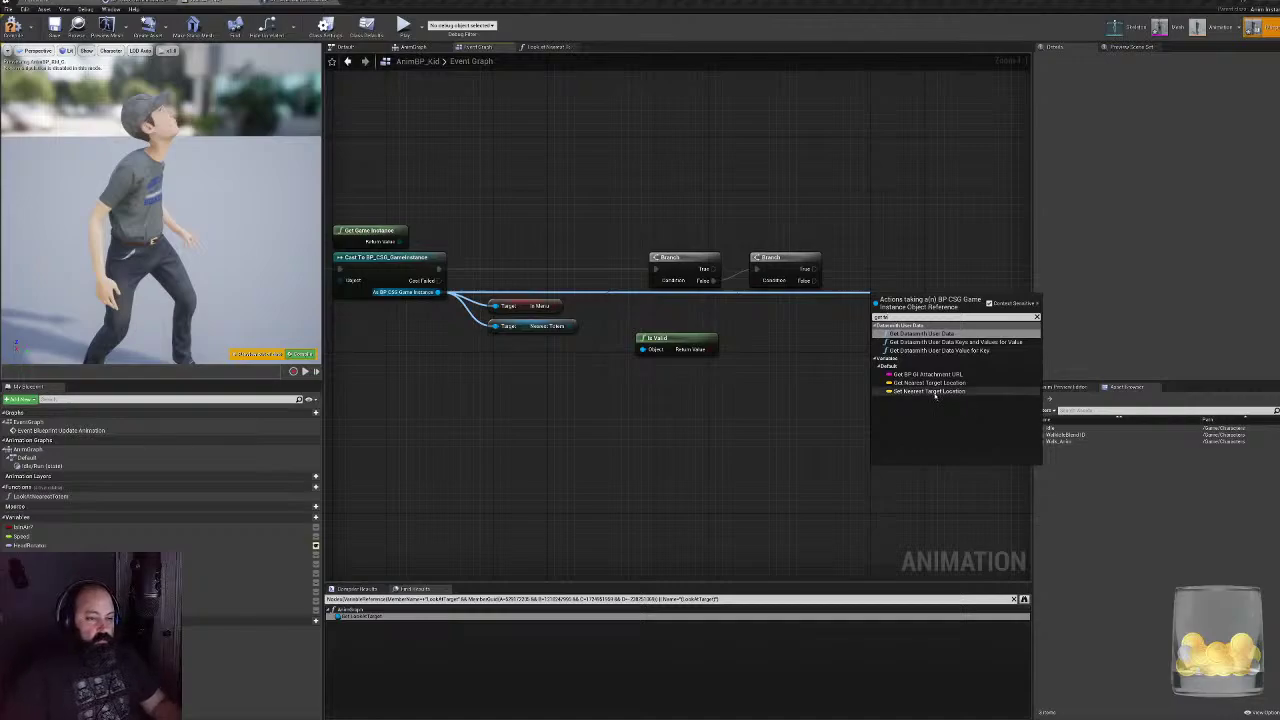
left_click(935, 391)
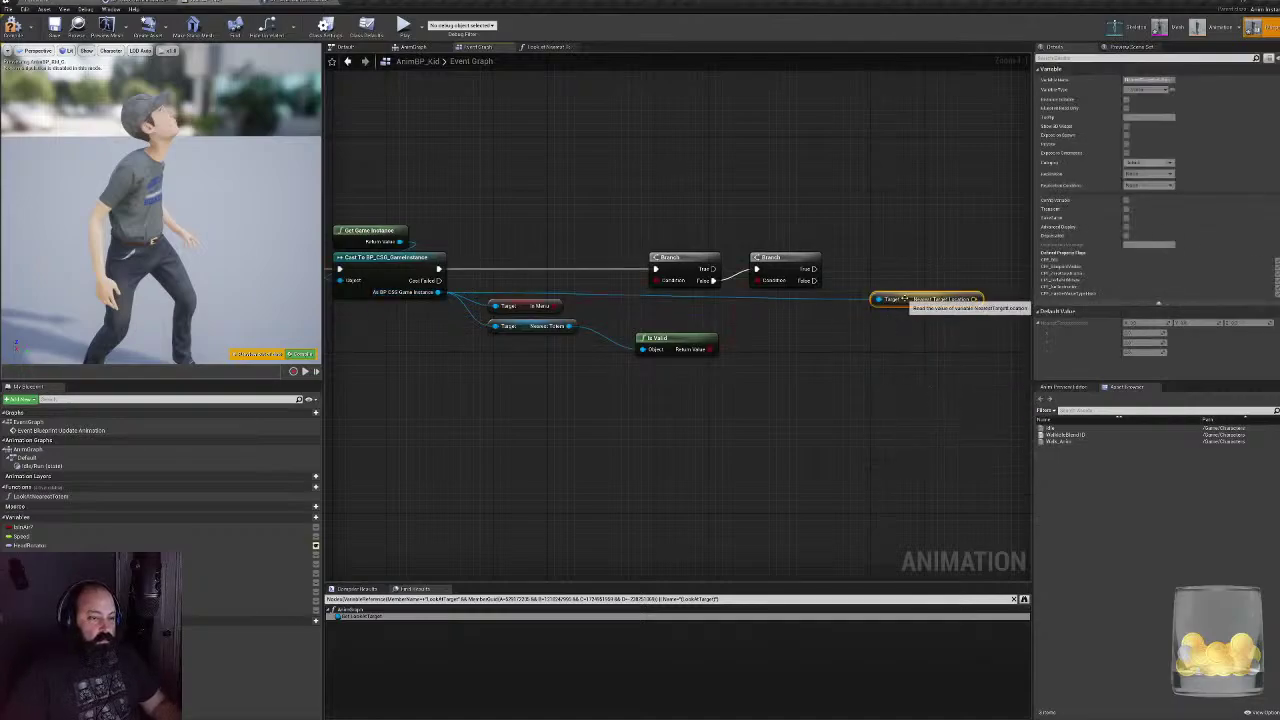
left_click_drag(908, 302, 786, 316)
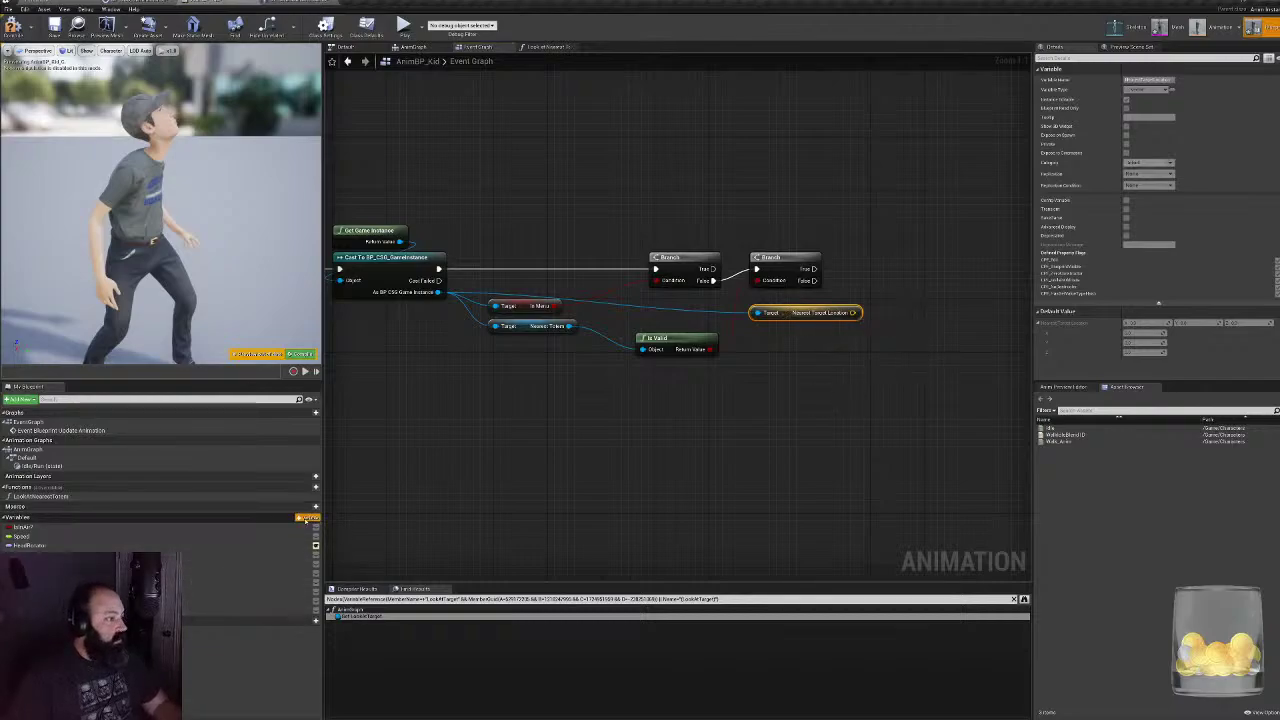
- Add a Vector variable named LocalLocation to AnimBP_Kid
left_click(308, 517)
left_click(1142, 90)
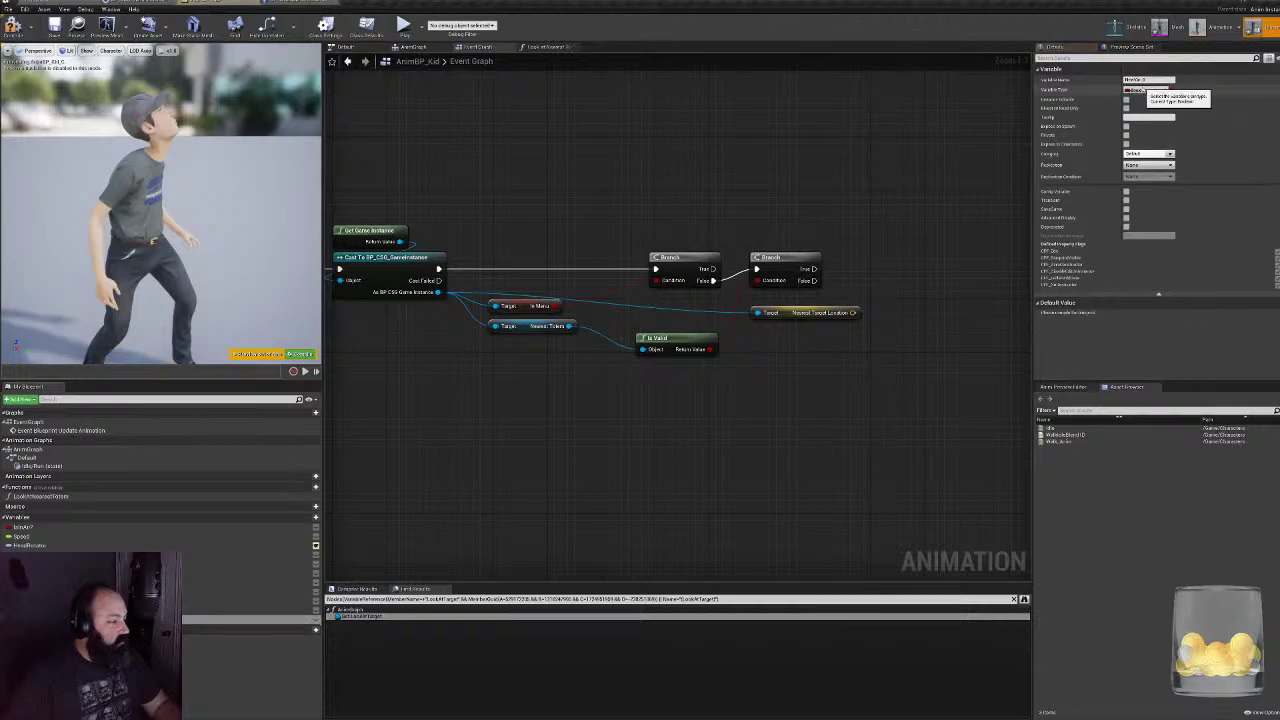
left_click(1145, 89)
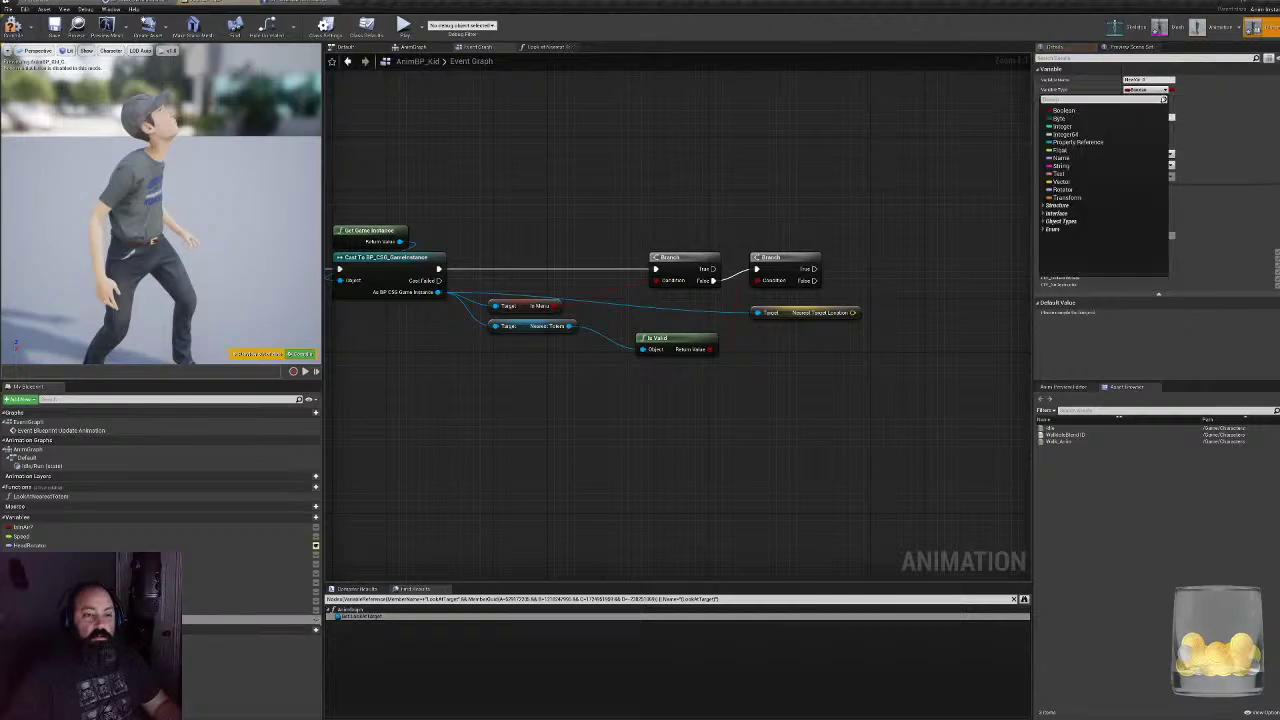
left_click(1066, 174)
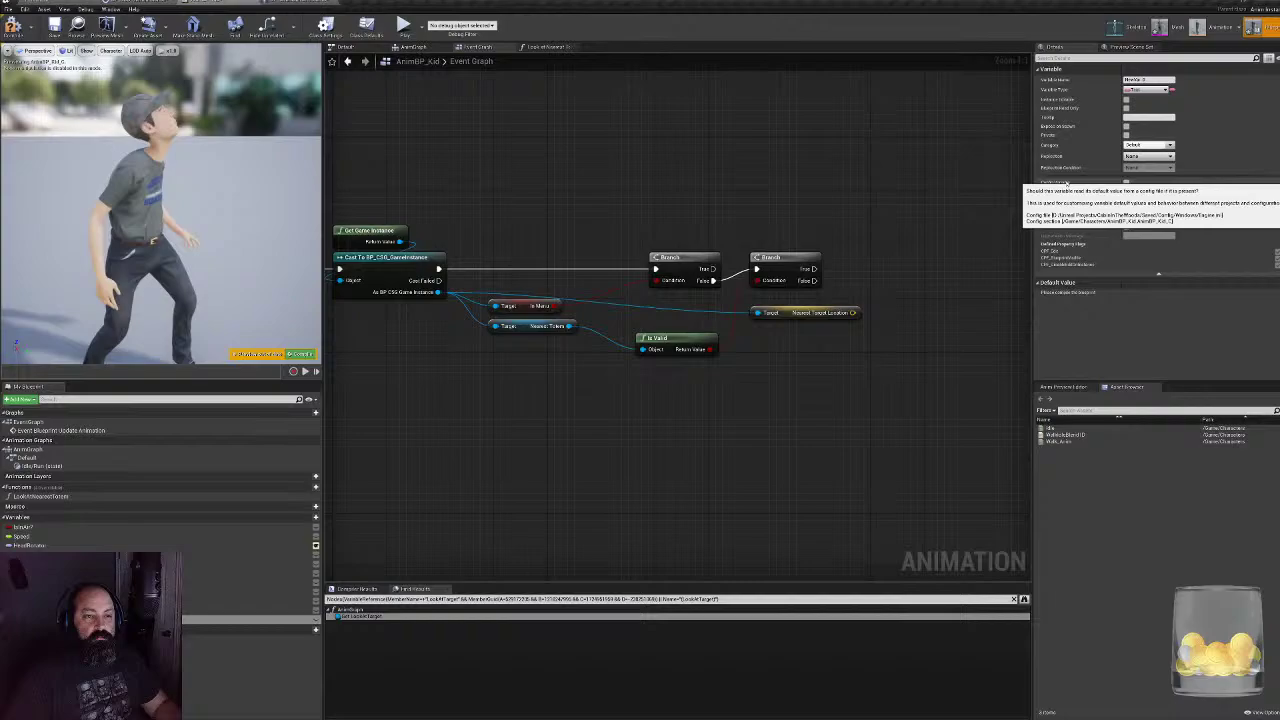
left_click(1145, 89)
left_click(1062, 181)
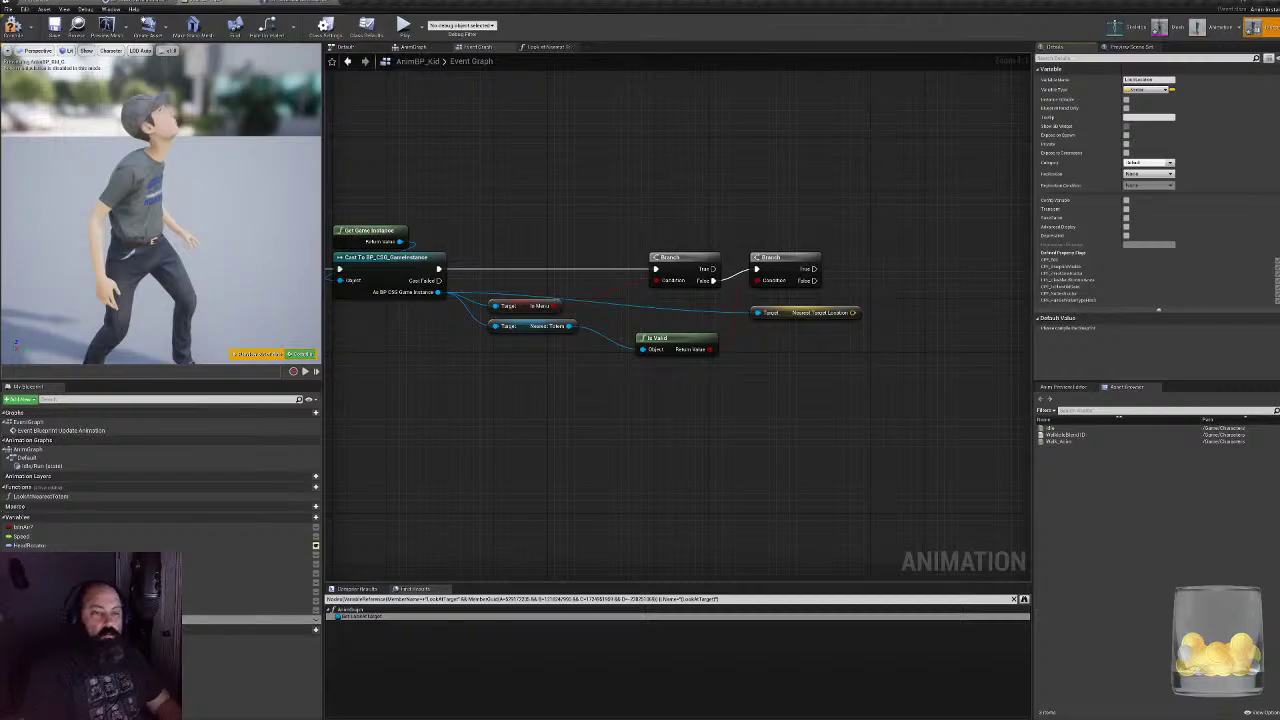
- Set LocalLocation from Nearest Target Location on the second Branch's True output, and compile the blueprint
left_click_drag(30, 619, 890, 287, "alt")
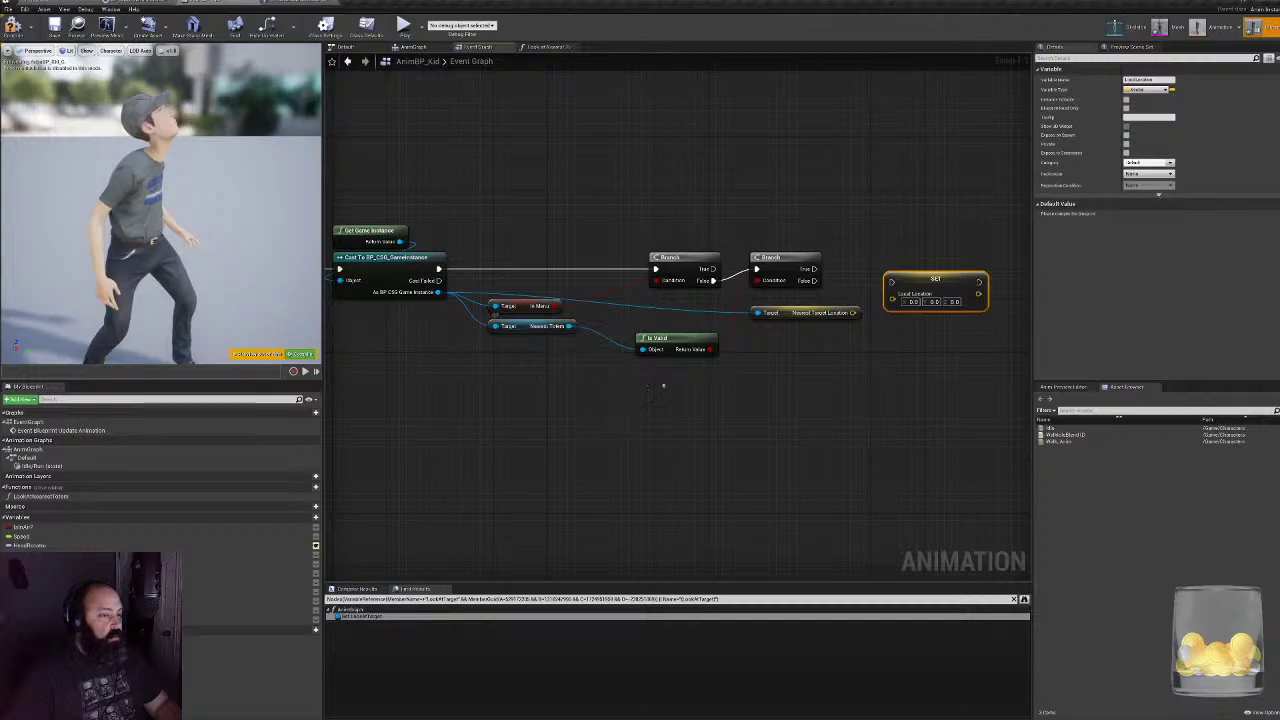
left_click_drag(815, 269, 892, 282)
left_click_drag(882, 303, 892, 298)
left_click(12, 27)
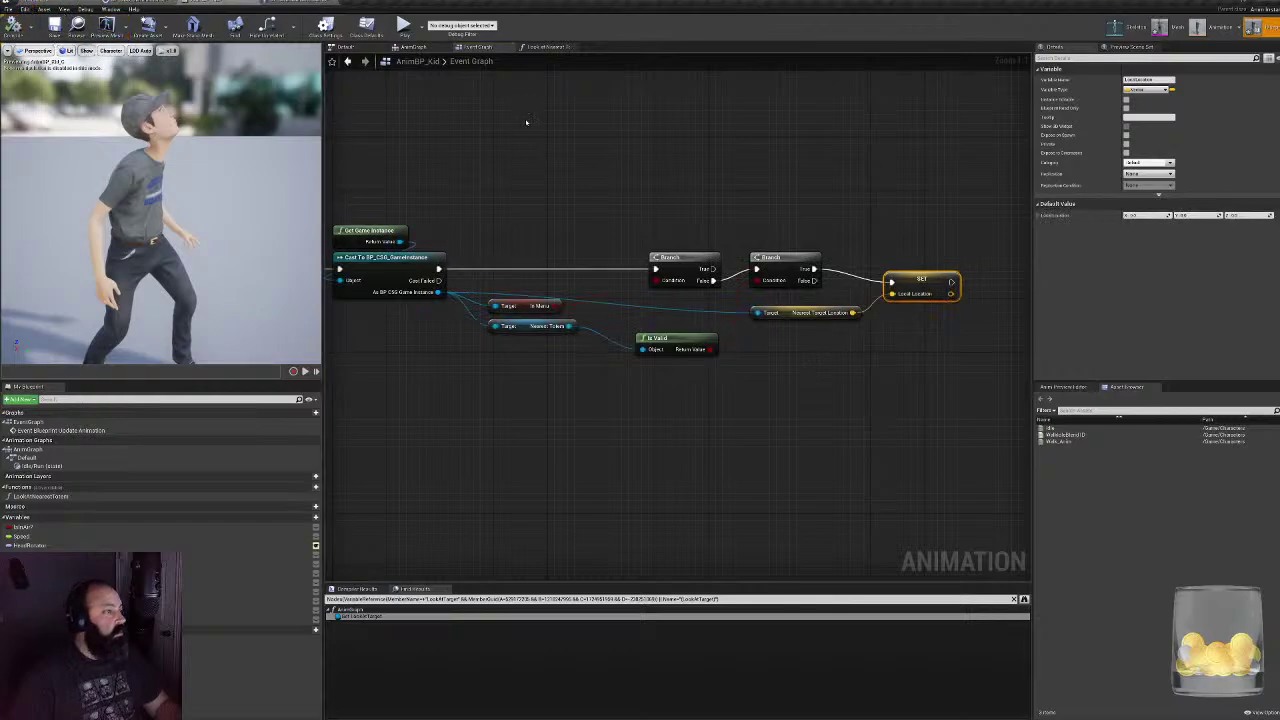
- Feed a LocalLocation getter into the Look At node's Look at Location in the AnimGraph, compile, and tuck the getter above Local To Component
left_click(411, 47)
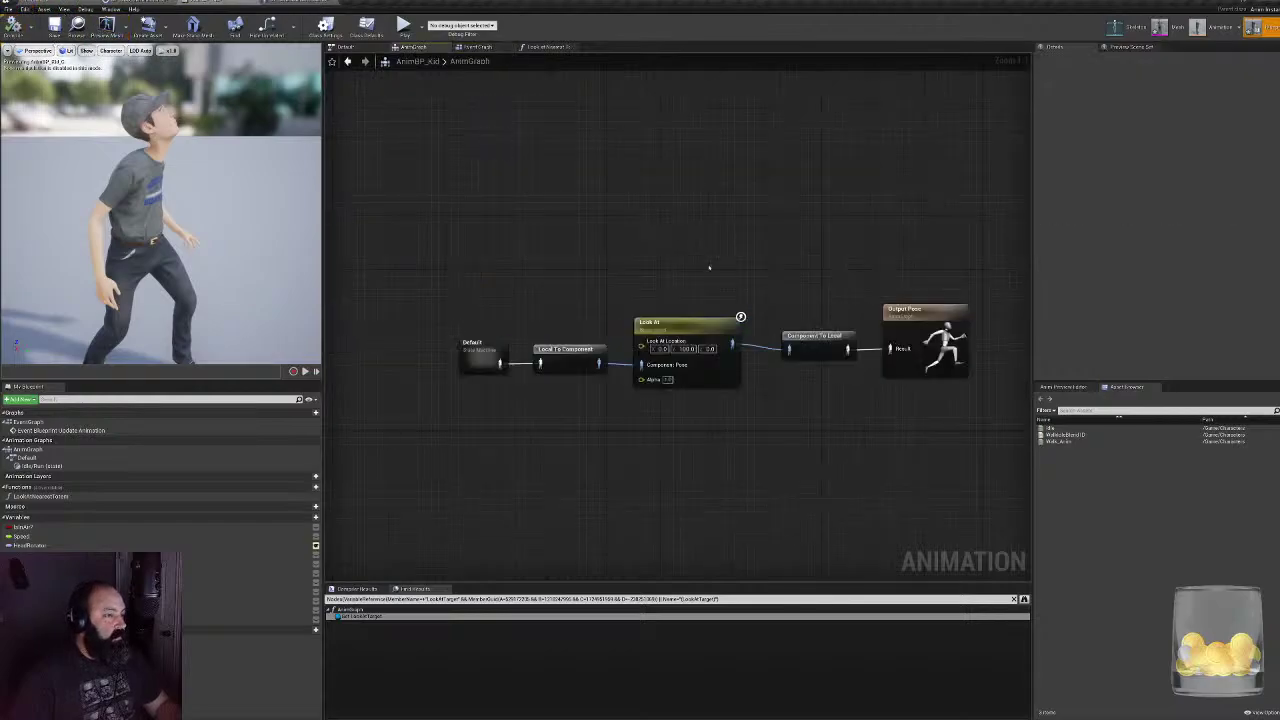
left_click_drag(200, 619, 528, 290)
left_click(570, 303)
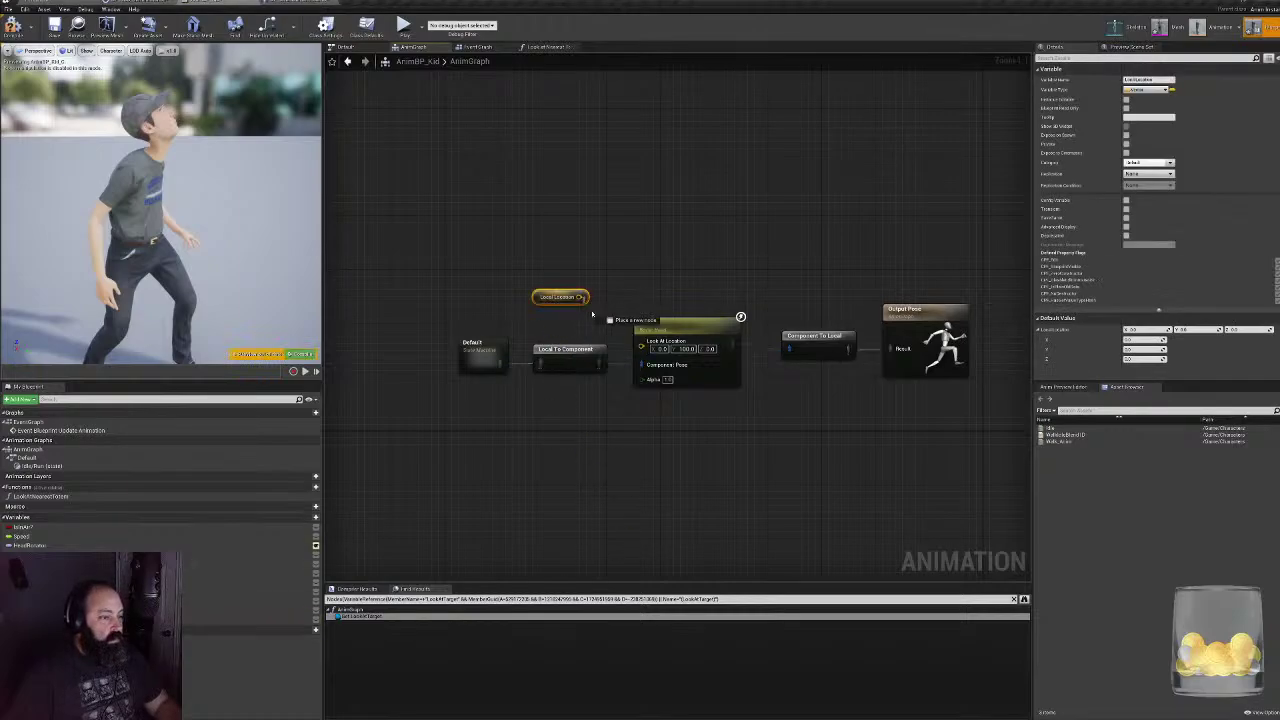
left_click_drag(592, 315, 641, 342)
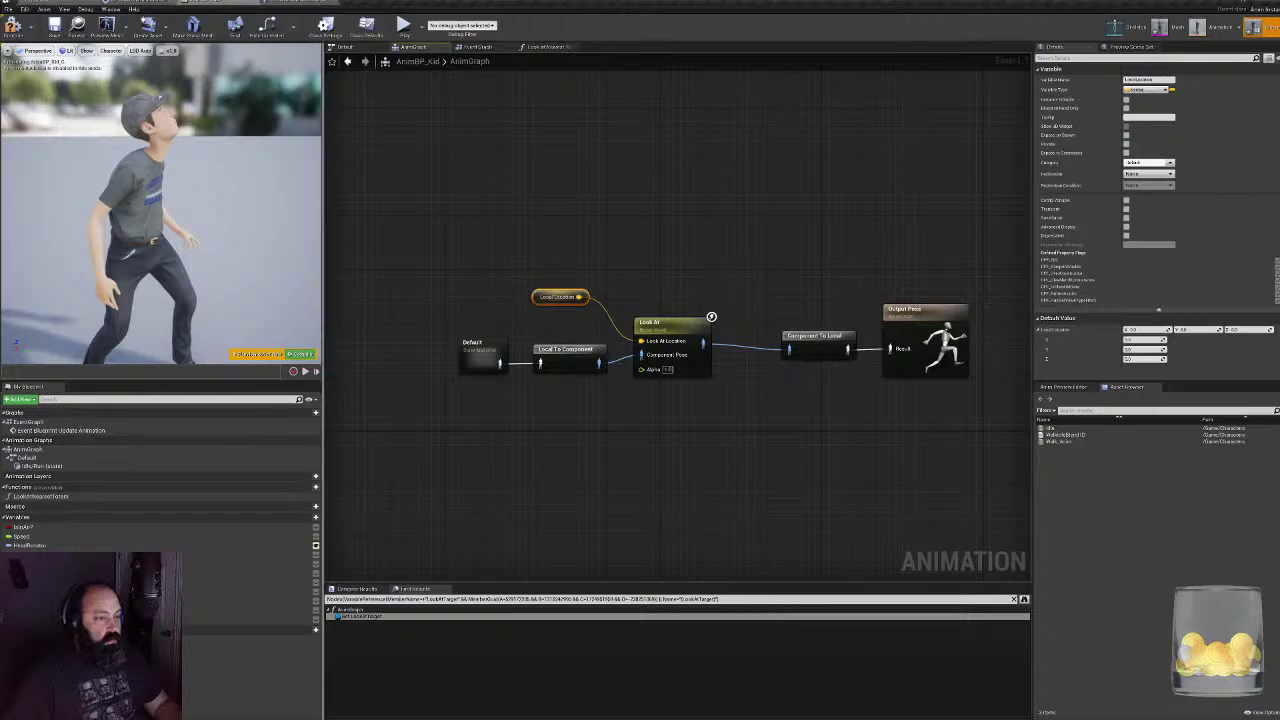
left_click(13, 26)
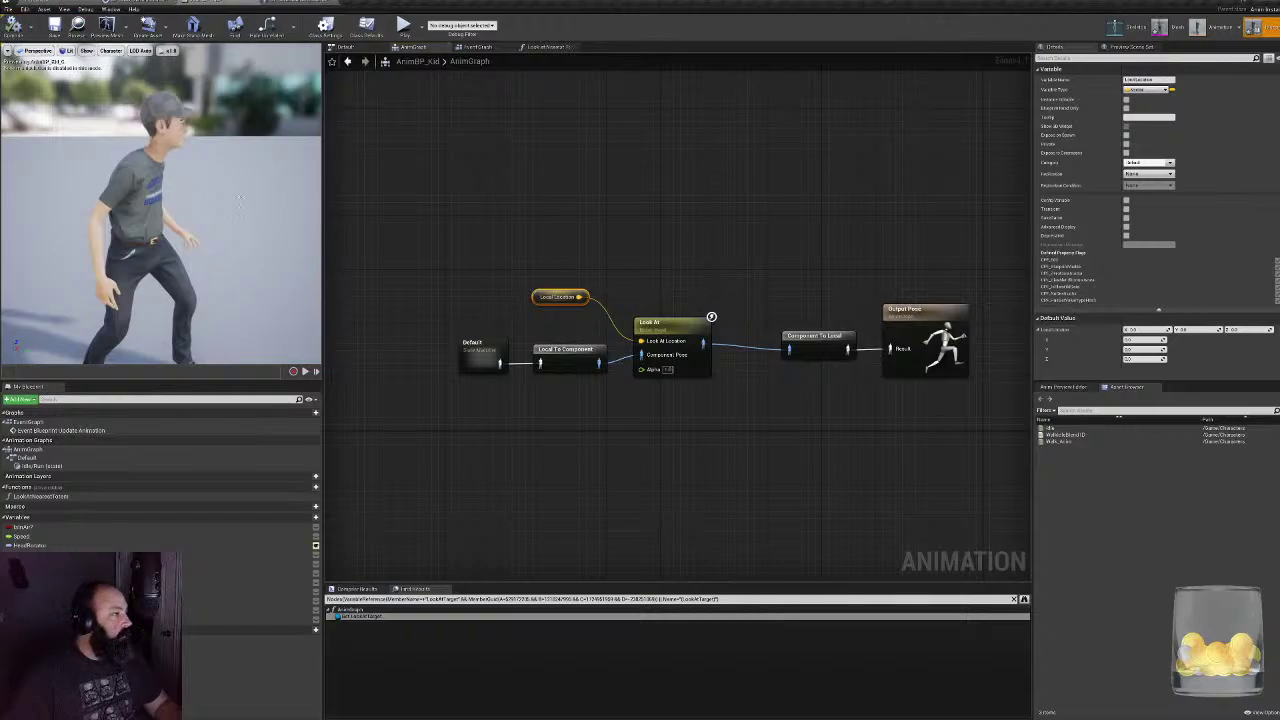
left_click_drag(536, 289, 537, 323)
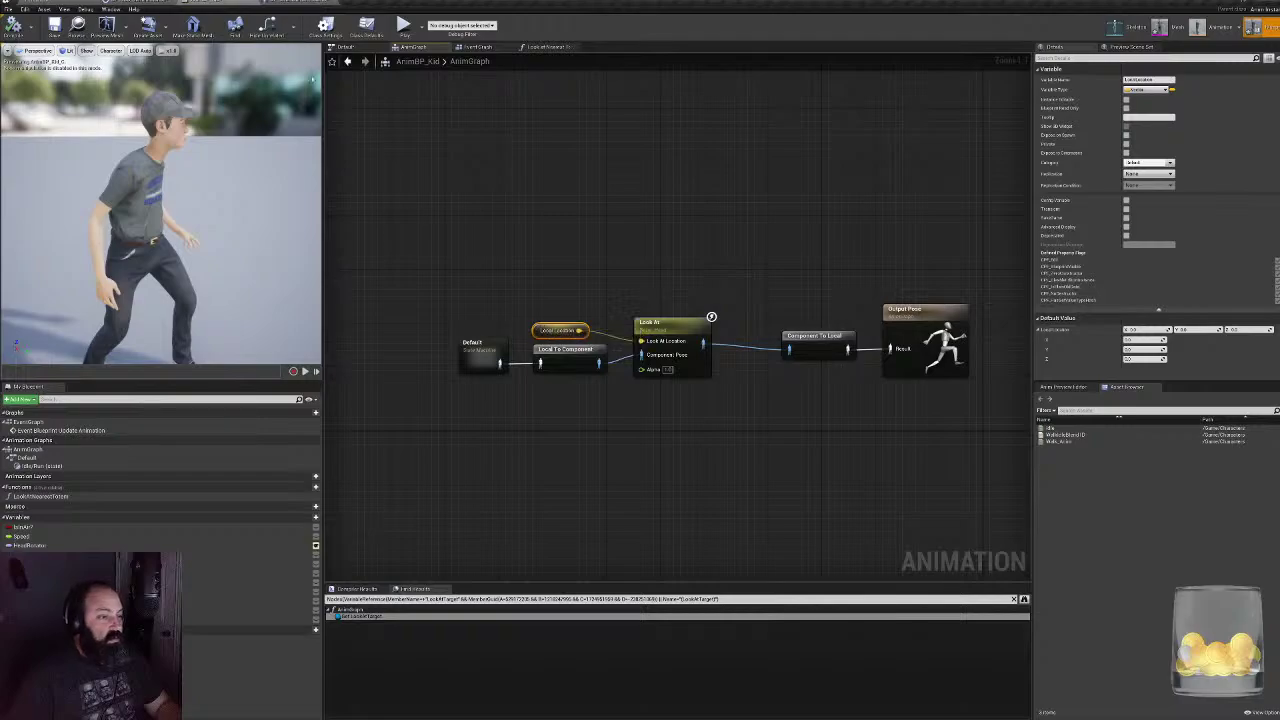
- Play the game from the level editor, fill in the name and email fields of the start form, and continue into the level
left_click(480, 48)
left_click(534, 47)
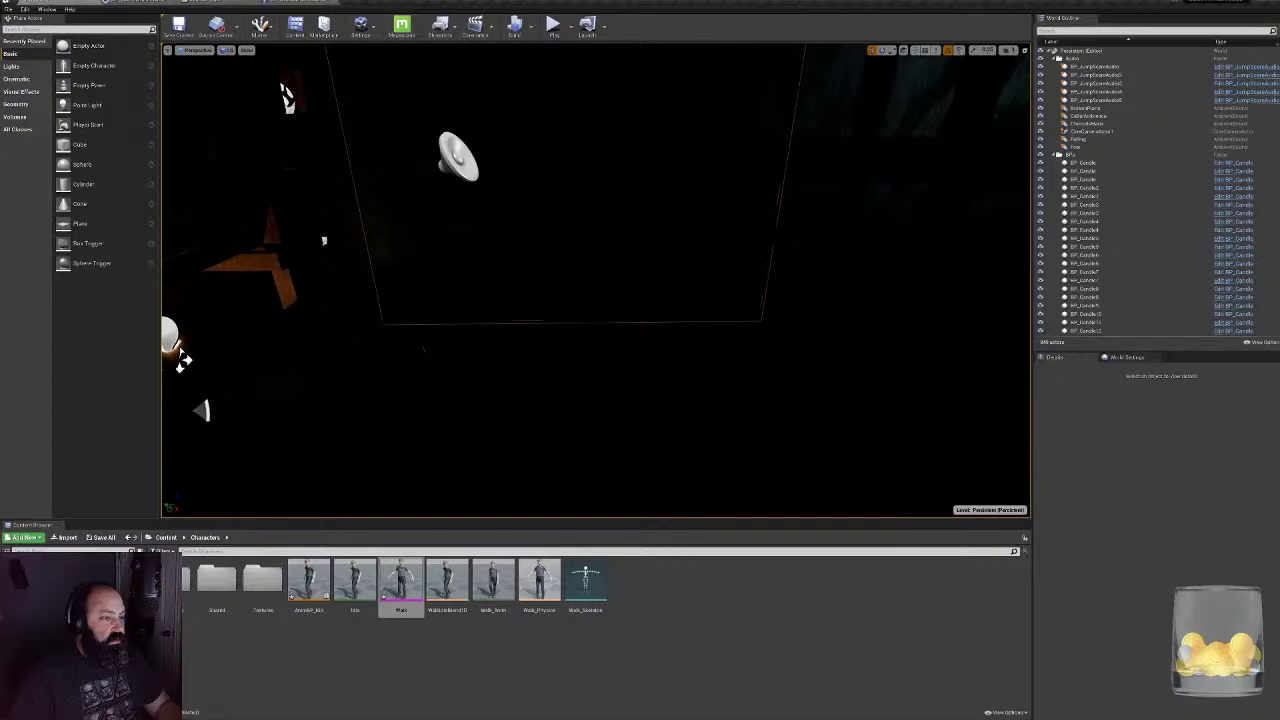
left_click(551, 23)
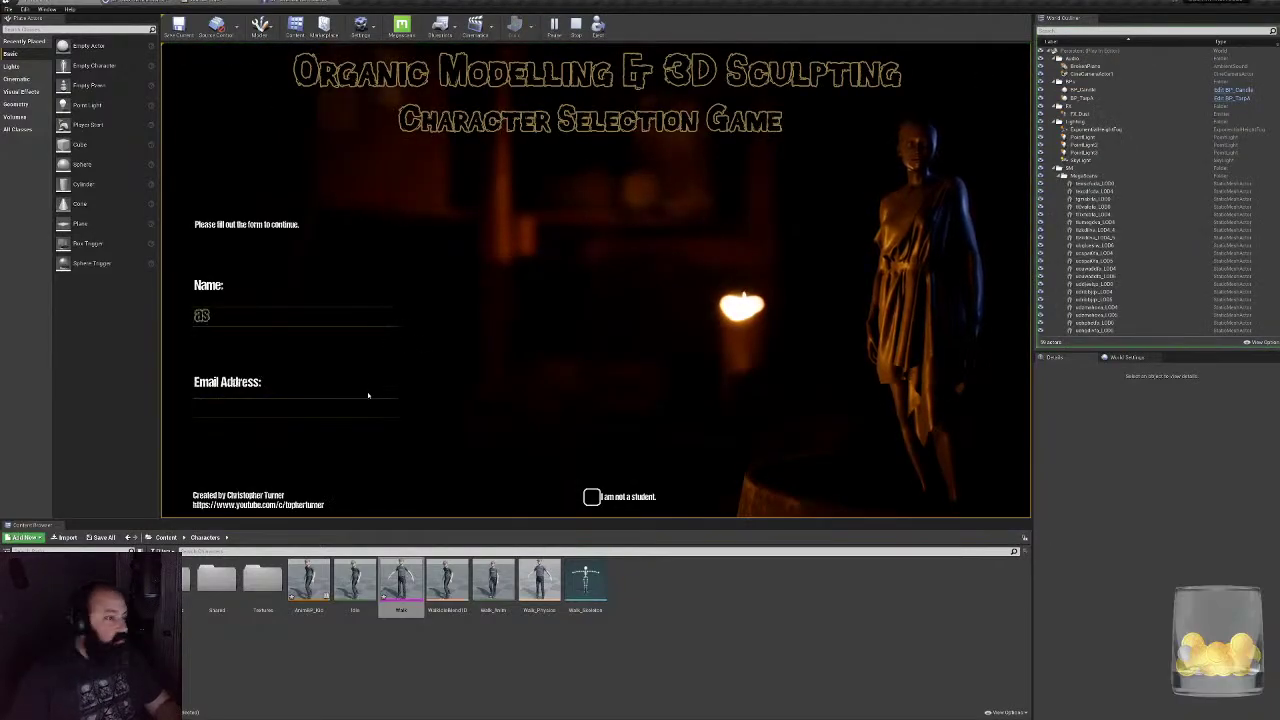
key("Tab")
type("asd")
left_click(939, 481)
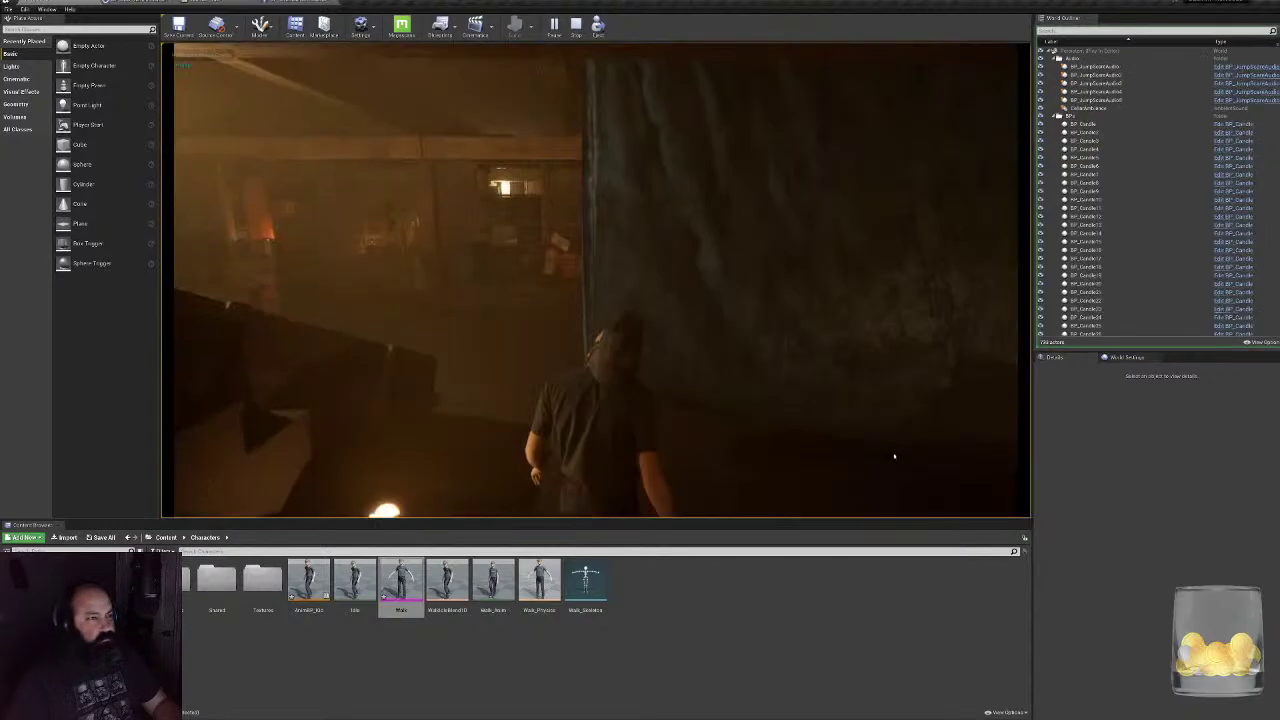
- Walk the kid through the level past the interactable objects to check which way his head turns
left_click(894, 457)
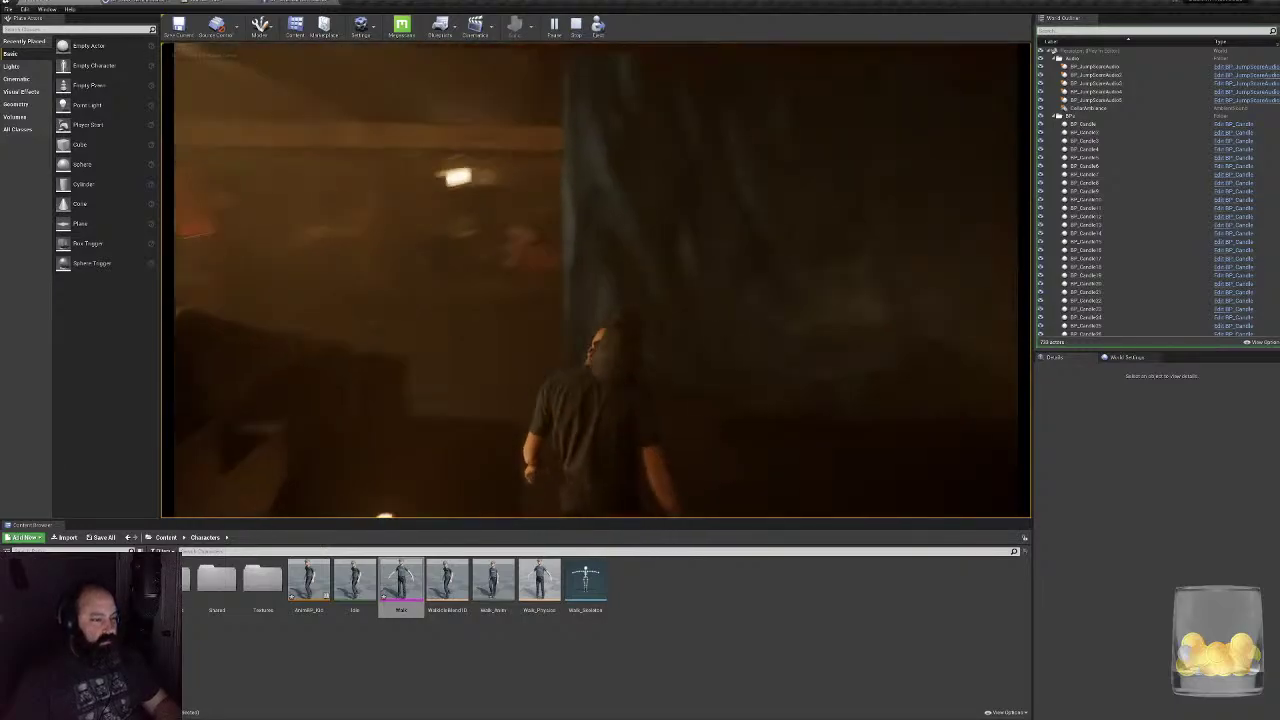
key("w")
key("w")
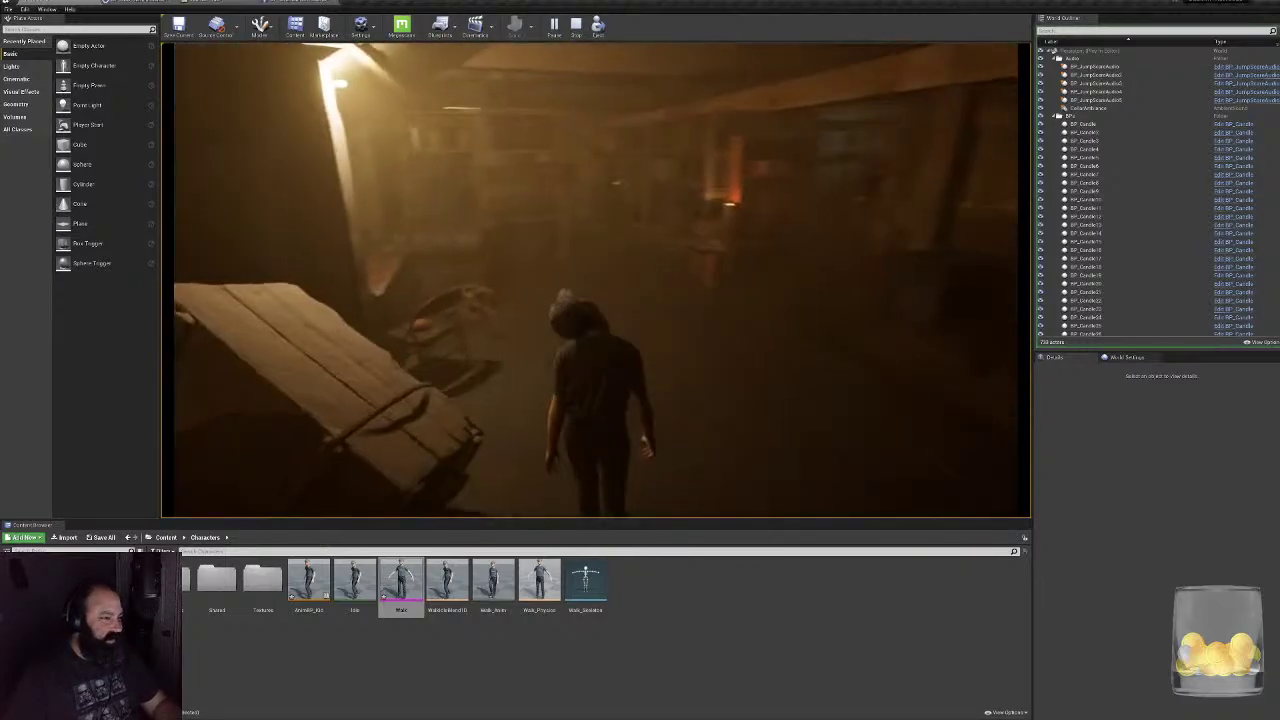
key("w")
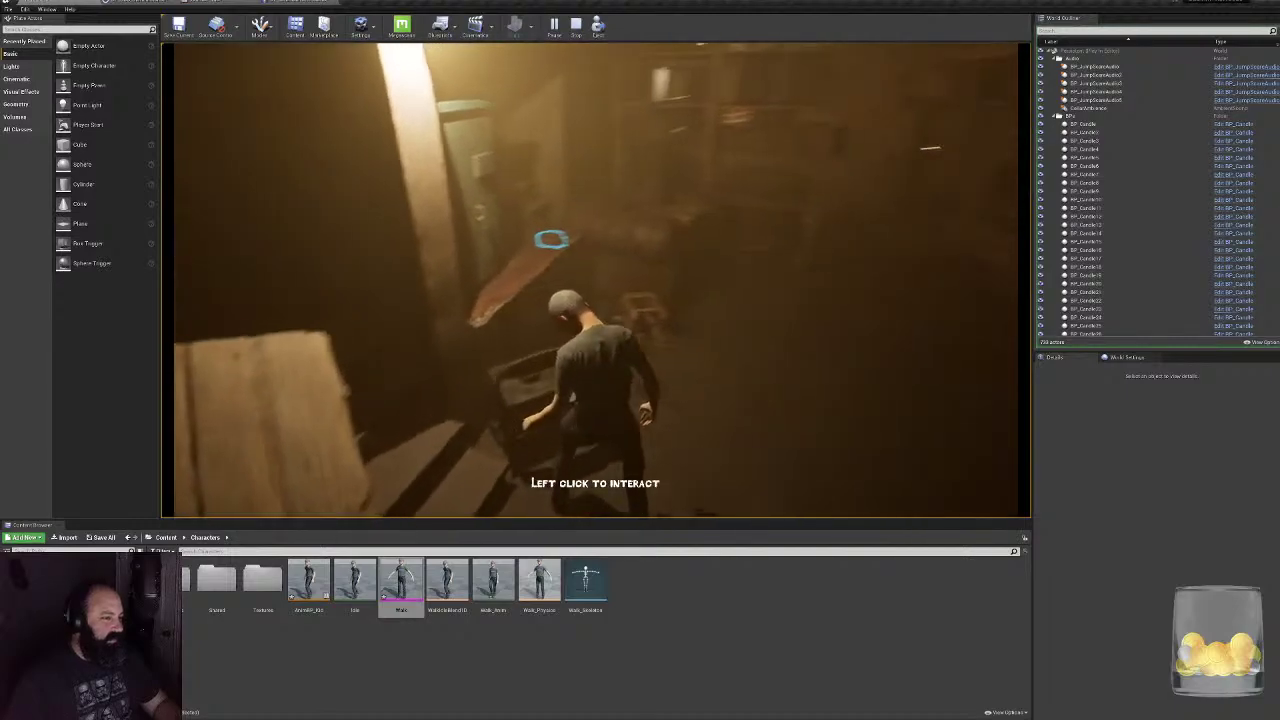
key("w")
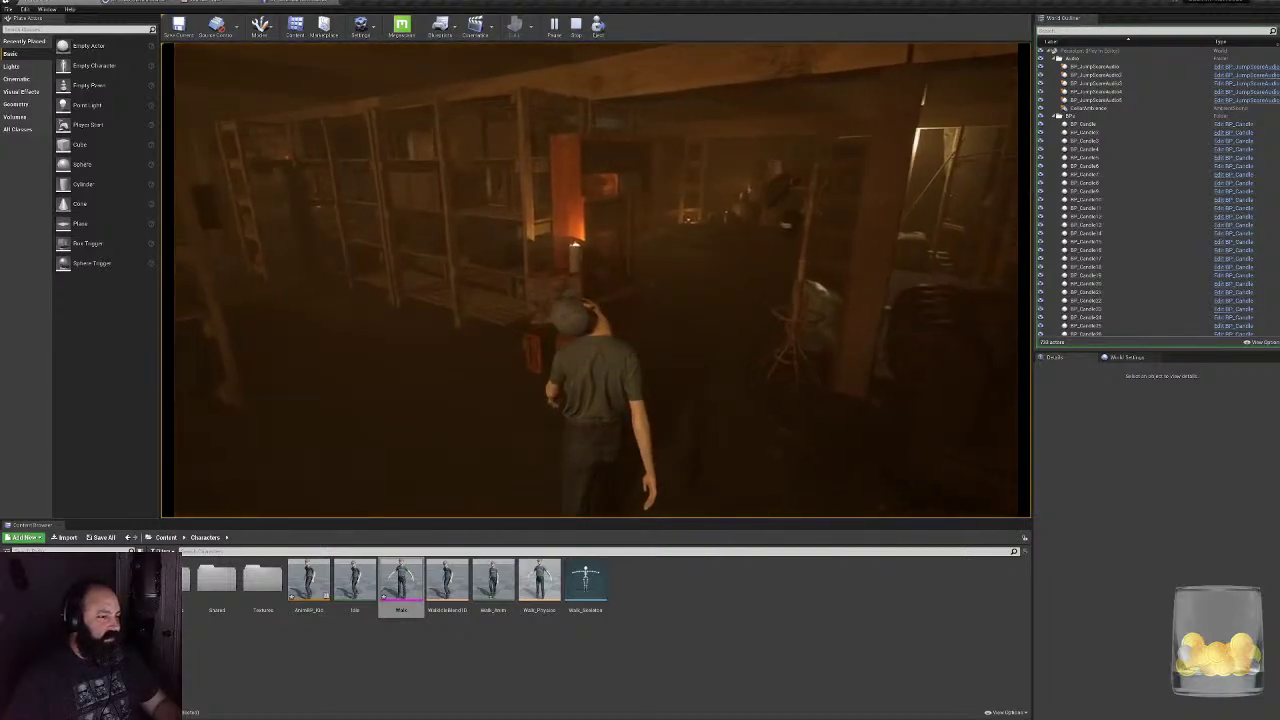
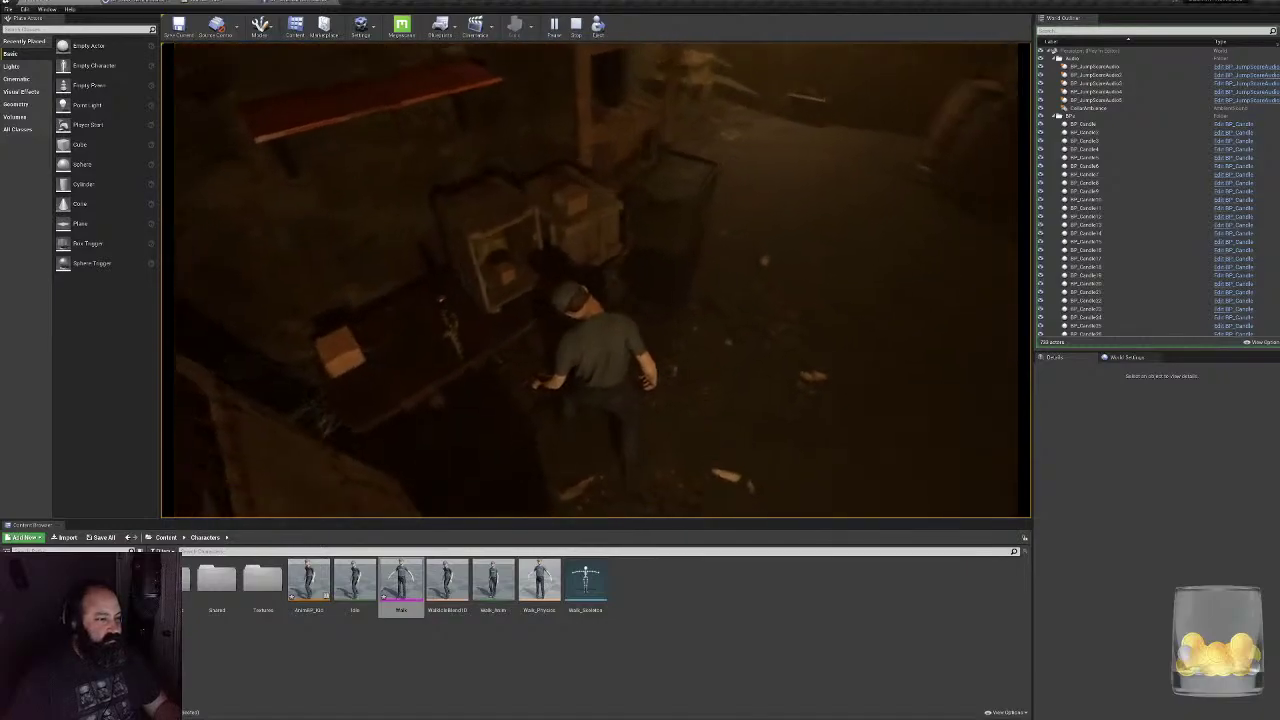
key("d")
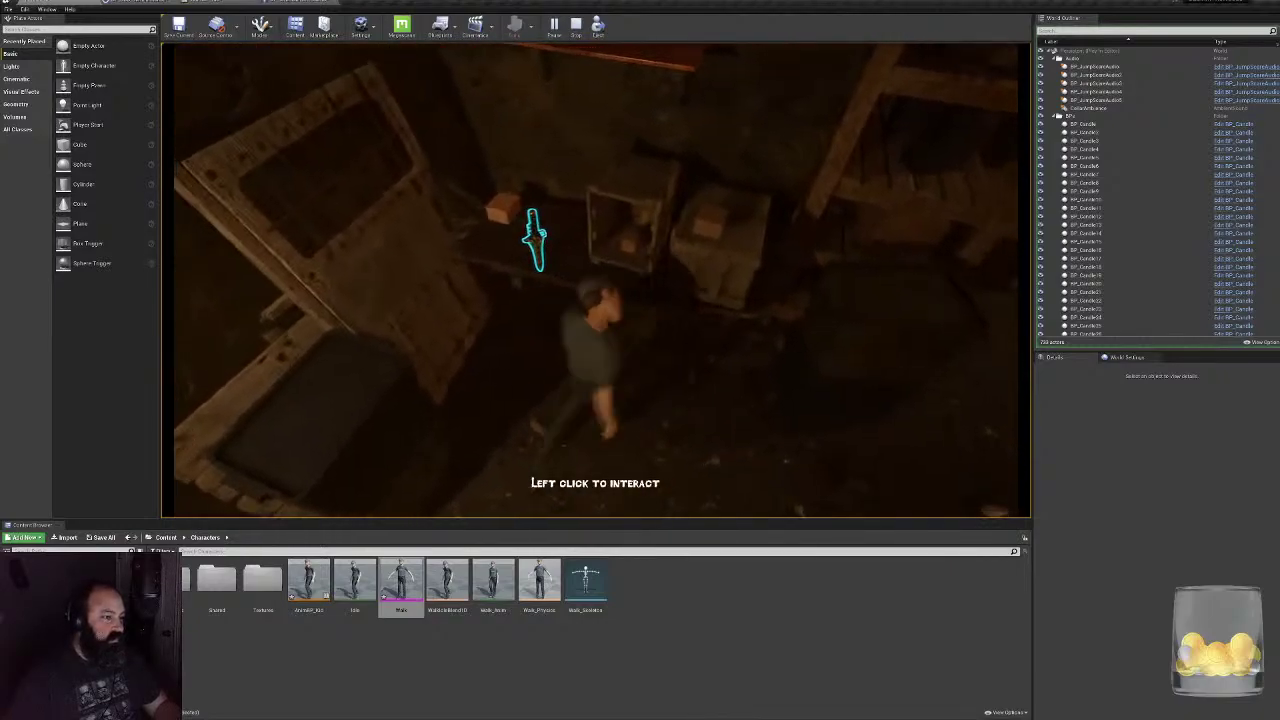
key("a")
key("d")
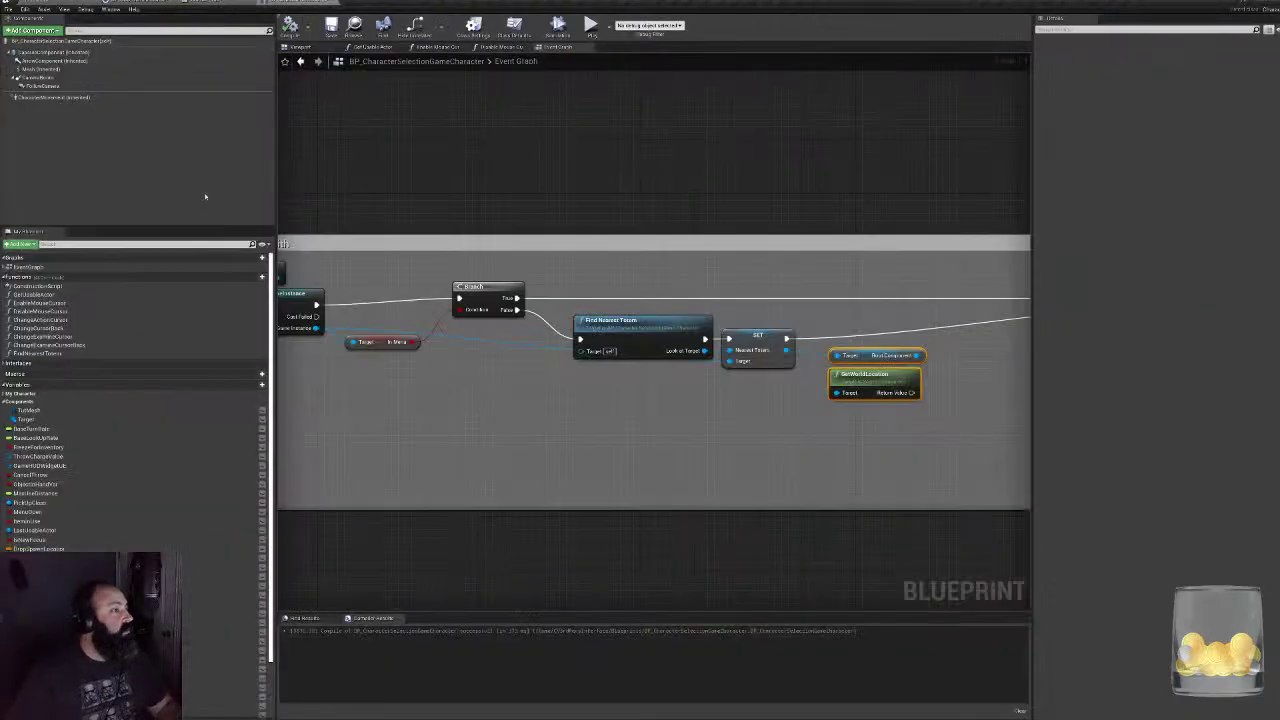
- Examine the nodes following Find Nearest Totem in the Event Graph of BP_CharacterSelectionGameCharacter, including Set Nearest Totem, Root Component and GetWorldLocation
right_click_drag(723, 289, 447, 292)
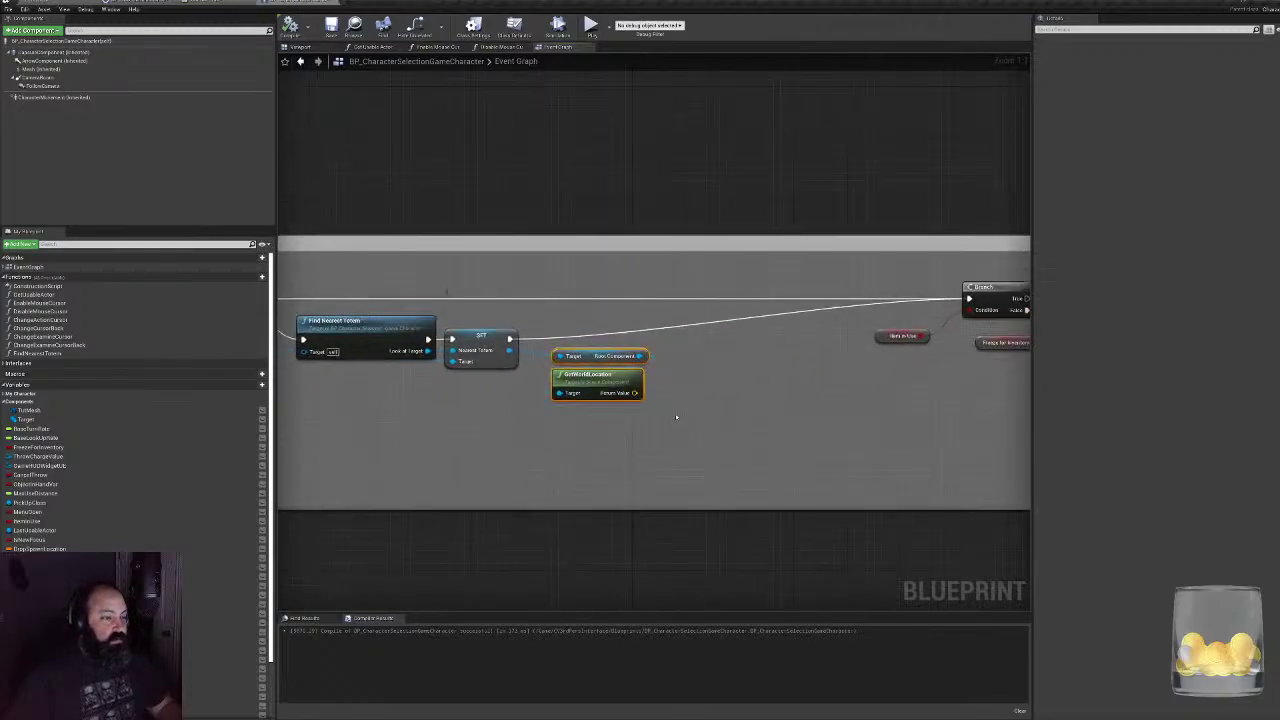
right_click_drag(676, 417, 669, 423)
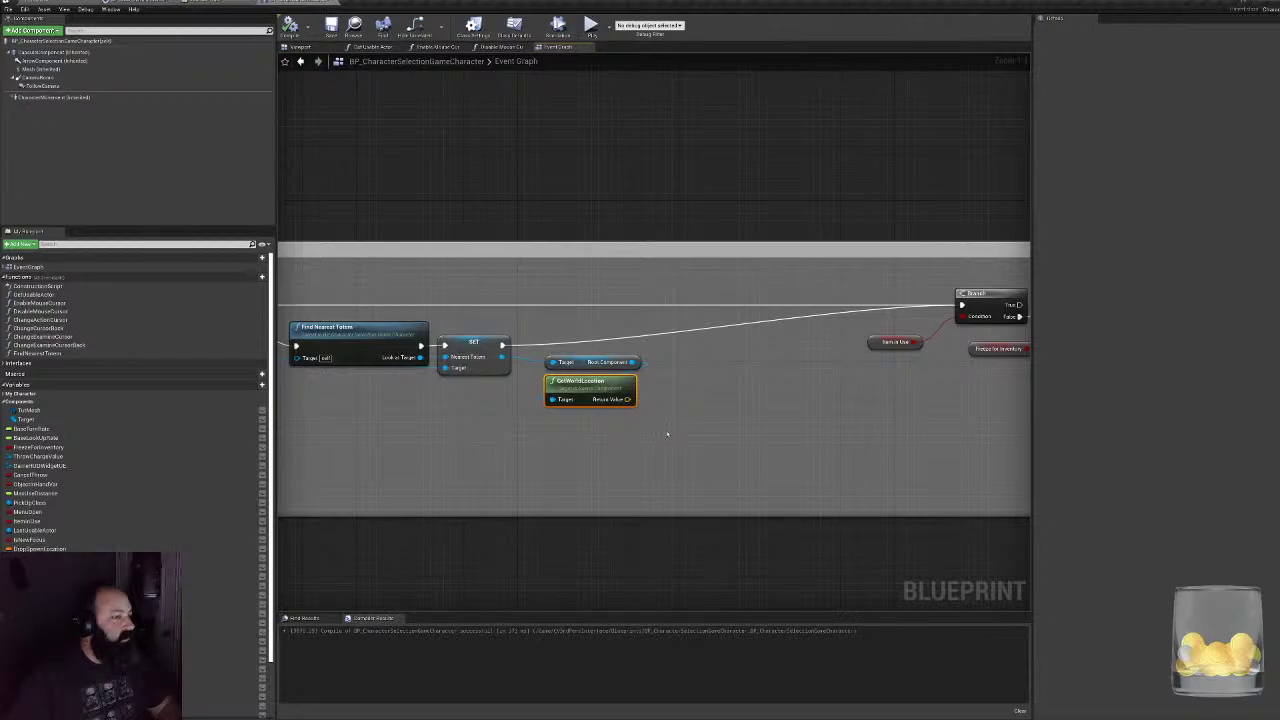
mouse_move(718, 333)
right_mouse_down()
mouse_move(520, 349)
mouse_move(717, 315)
mouse_move(1161, 284)
mouse_move(1192, 321)
mouse_move(705, 336)
right_mouse_up()
left_click(432, 49)
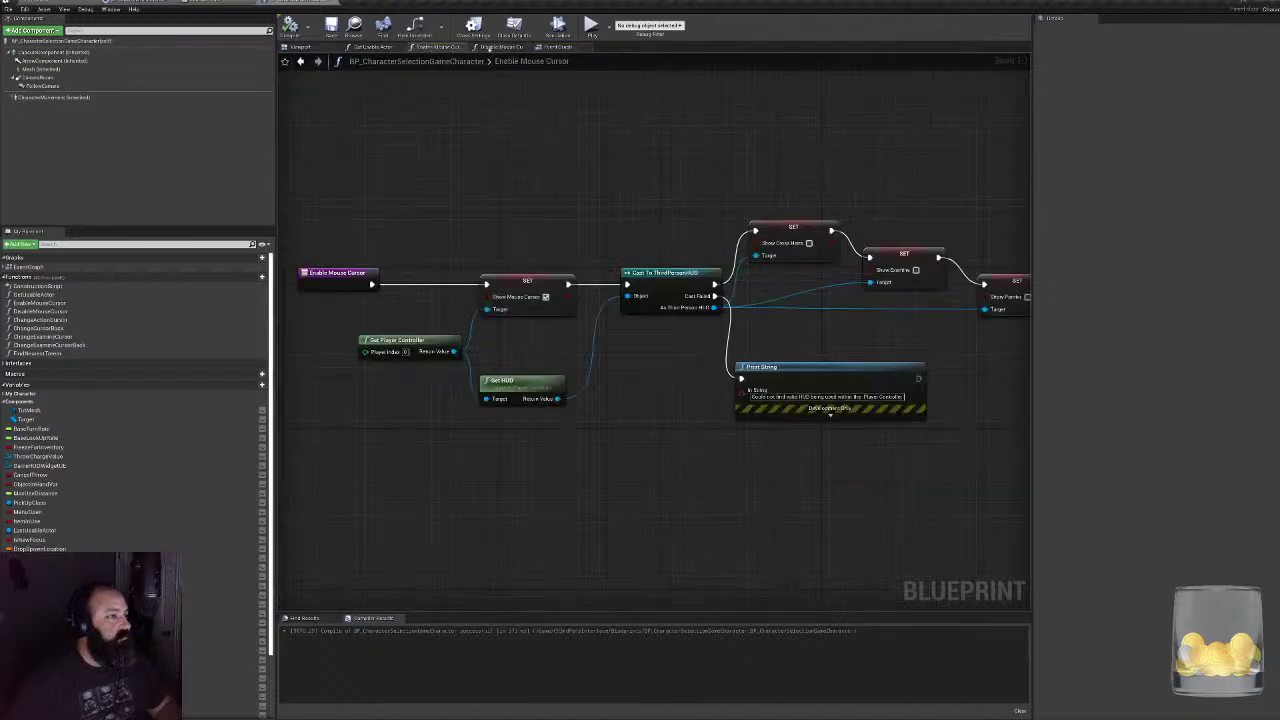
left_click(490, 48)
left_click(238, 3)
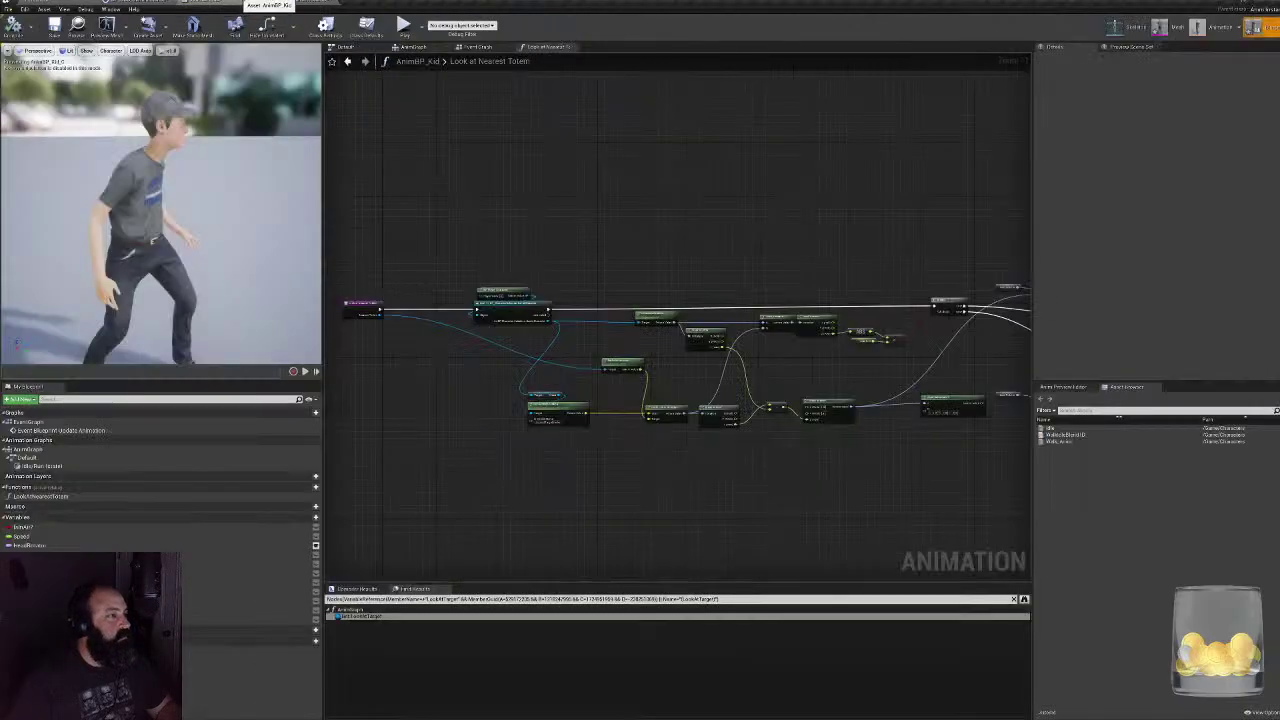
left_click(270, 3)
left_click(550, 47)
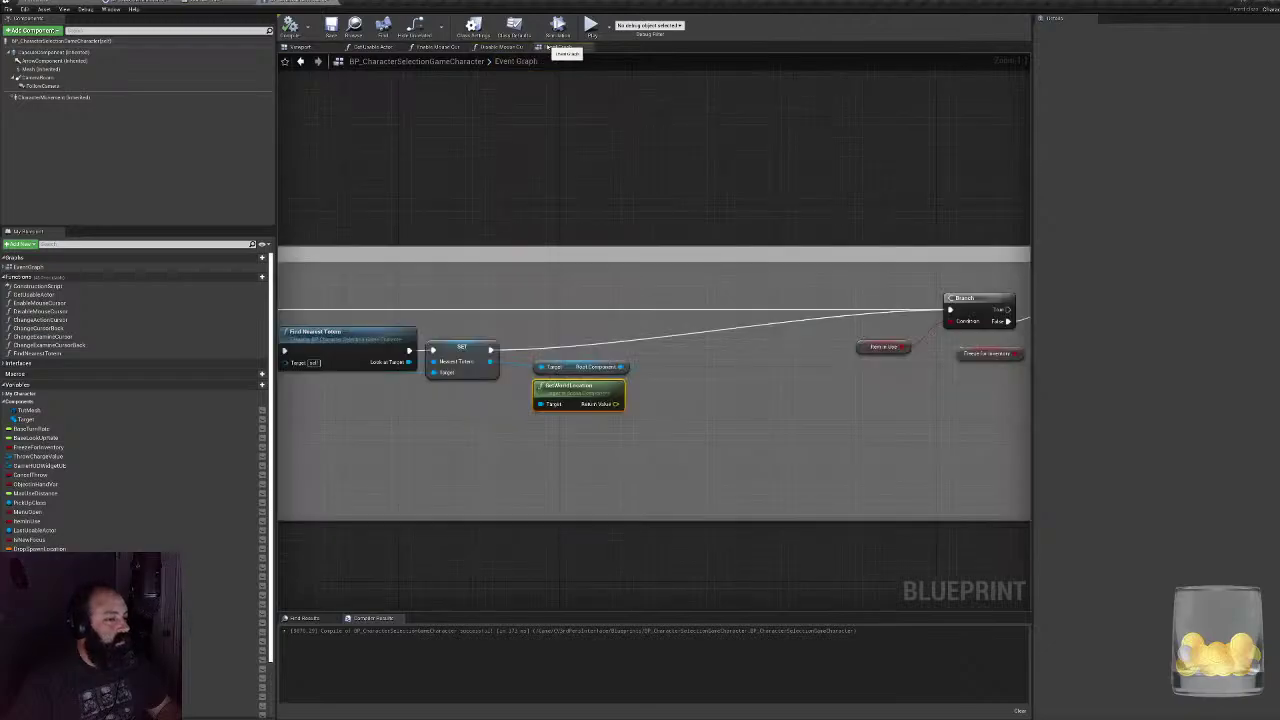
right_click_drag(518, 309, 702, 301)
left_click(515, 329)
right_click_drag(697, 350, 494, 350)
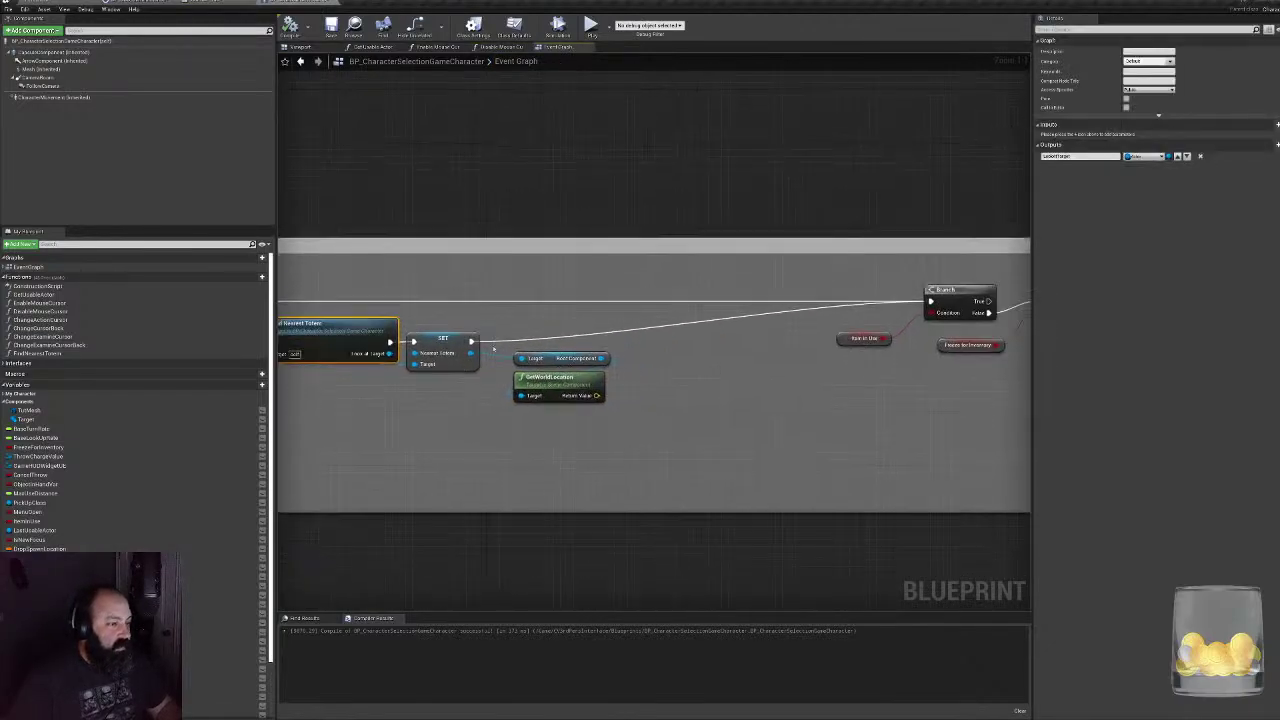
left_click(441, 334)
left_click(555, 356)
left_click(552, 380)
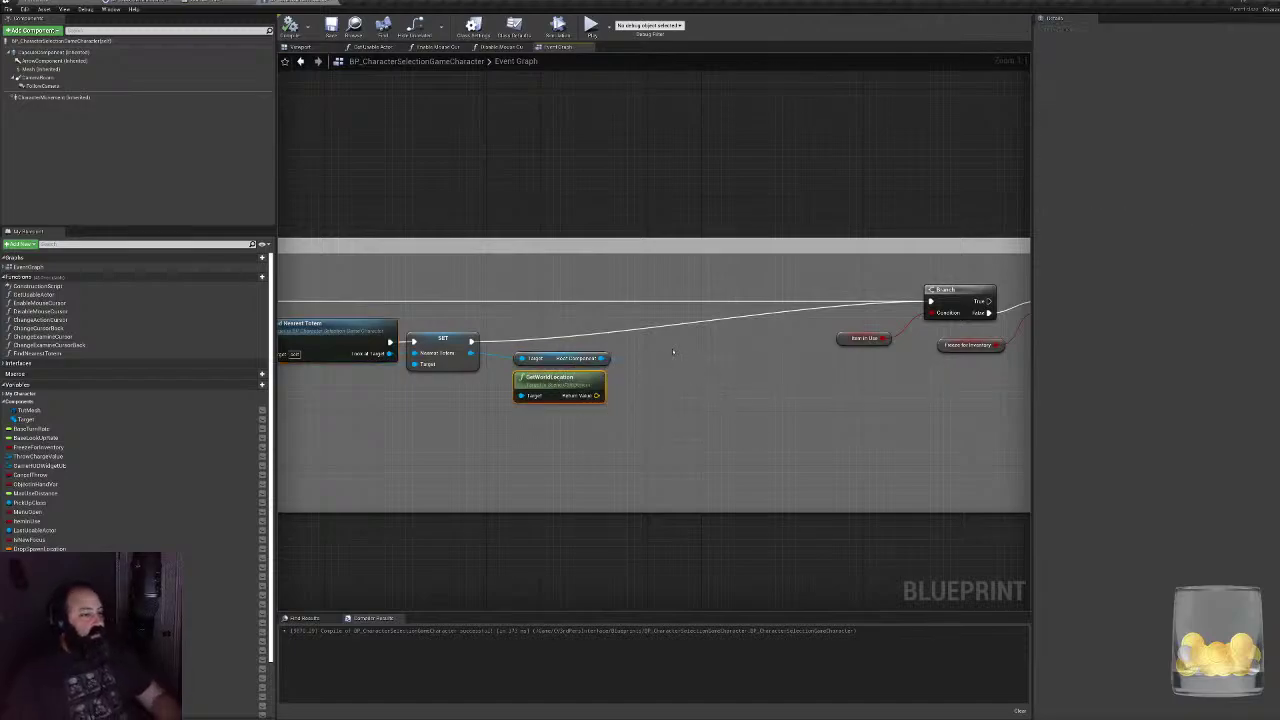
right_click_drag(723, 375, 1145, 385)
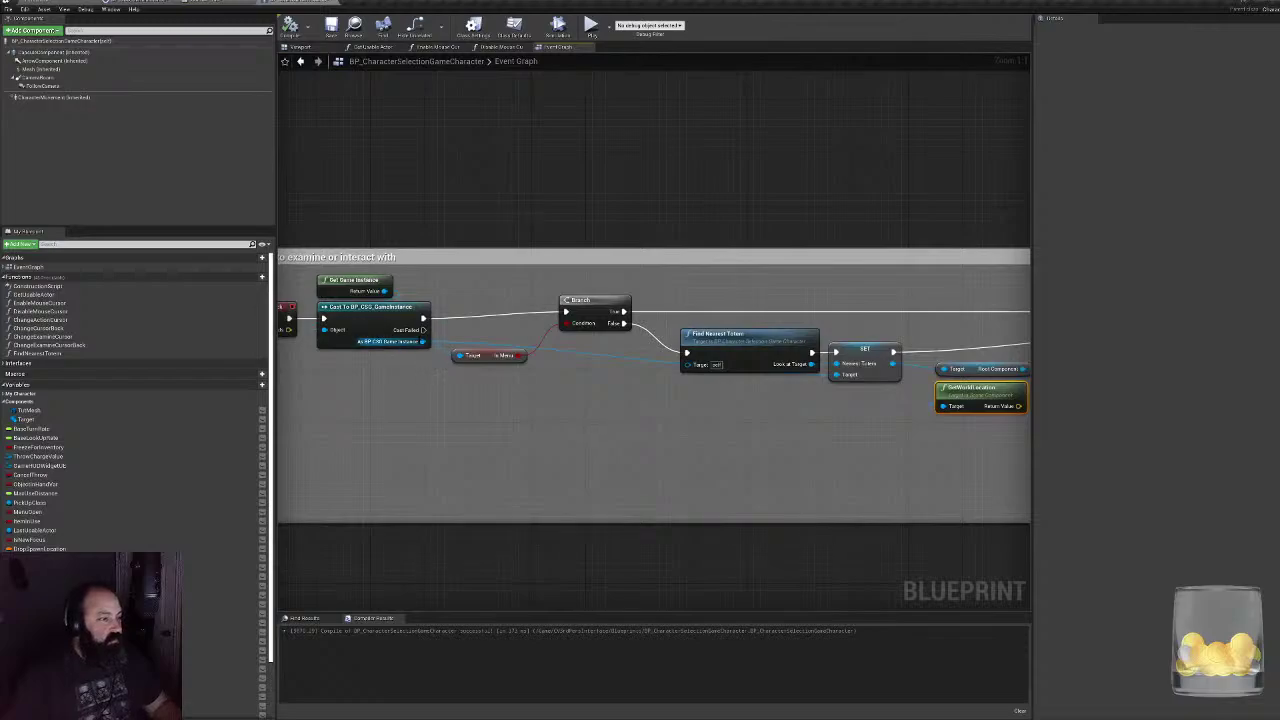
left_click_drag(423, 342, 649, 363)
type("set")
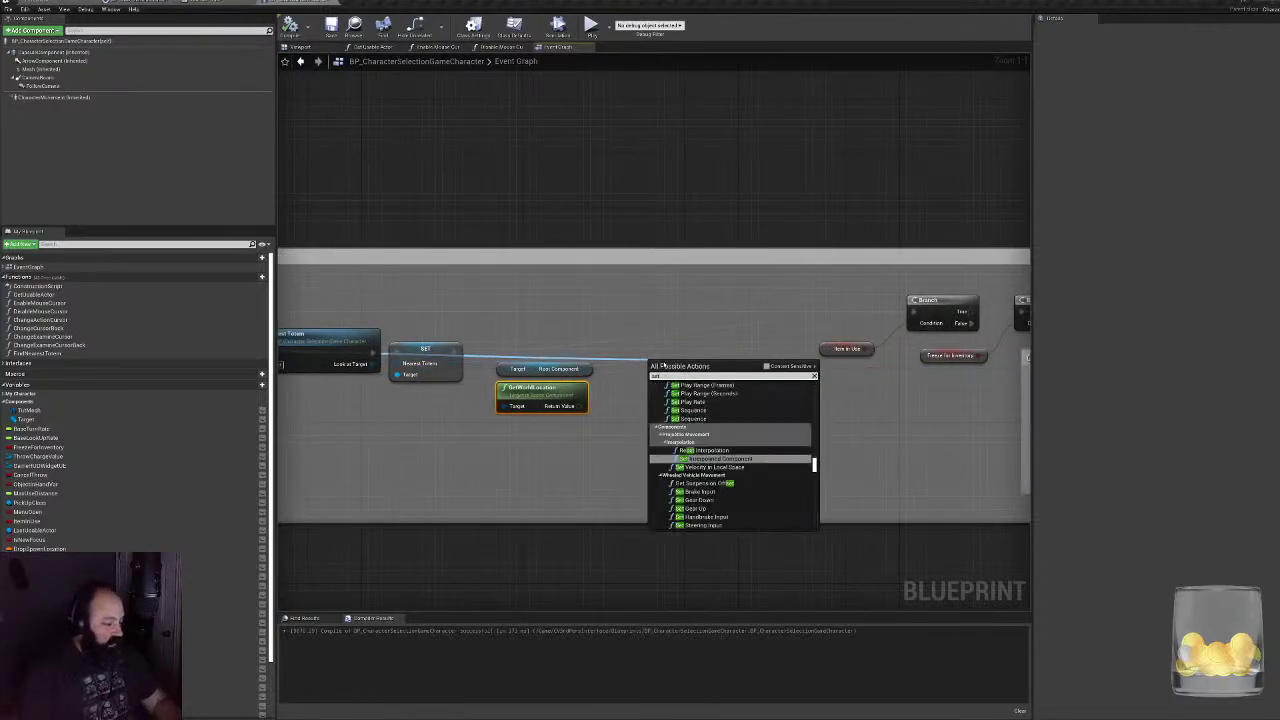
type("target")
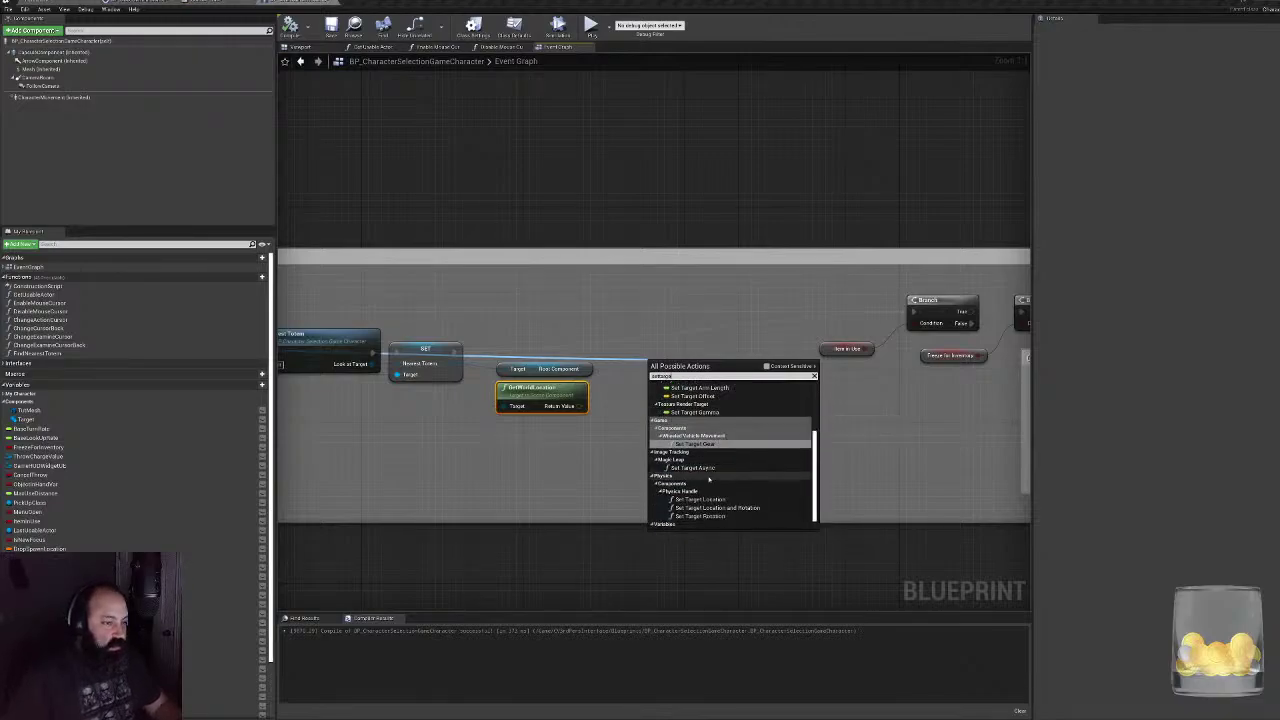
scroll(708, 478, "up", 3)
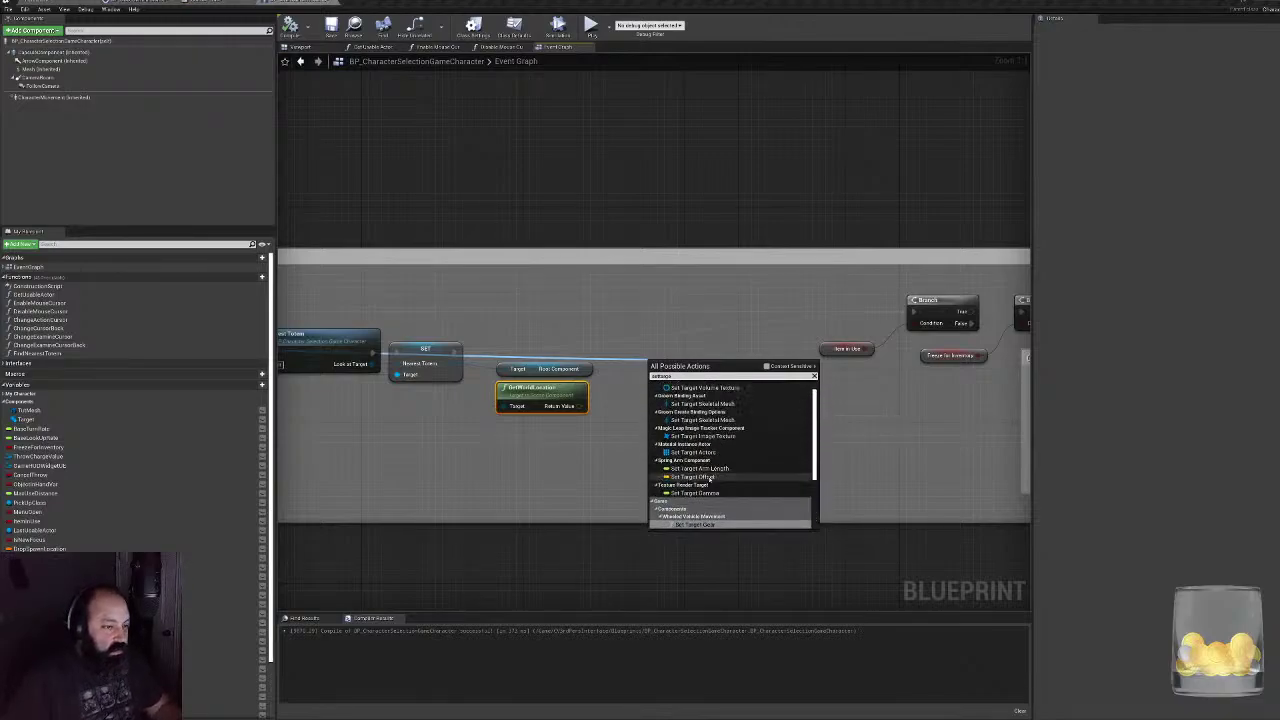
left_click(767, 367)
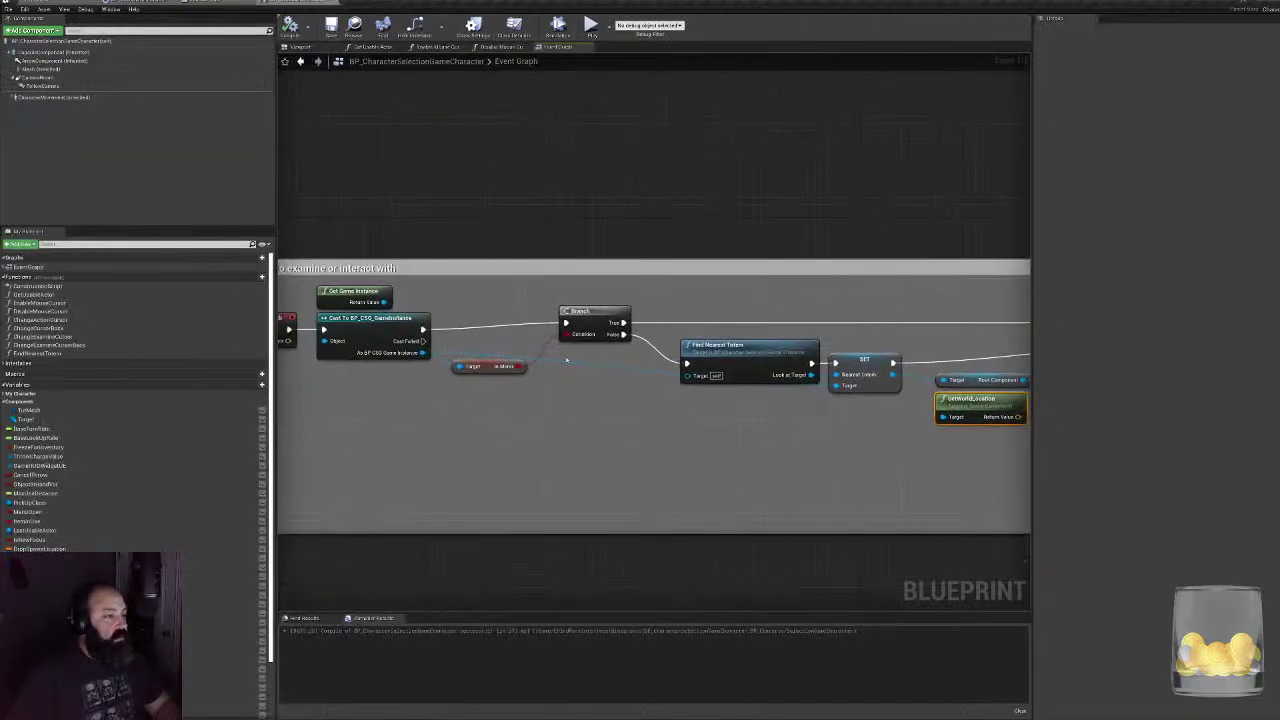
- Add a Set Nearest Target Location node from the game instance cast and feed it GetWorldLocation's Return Value
left_click_drag(424, 353, 879, 381)
type("setbo")
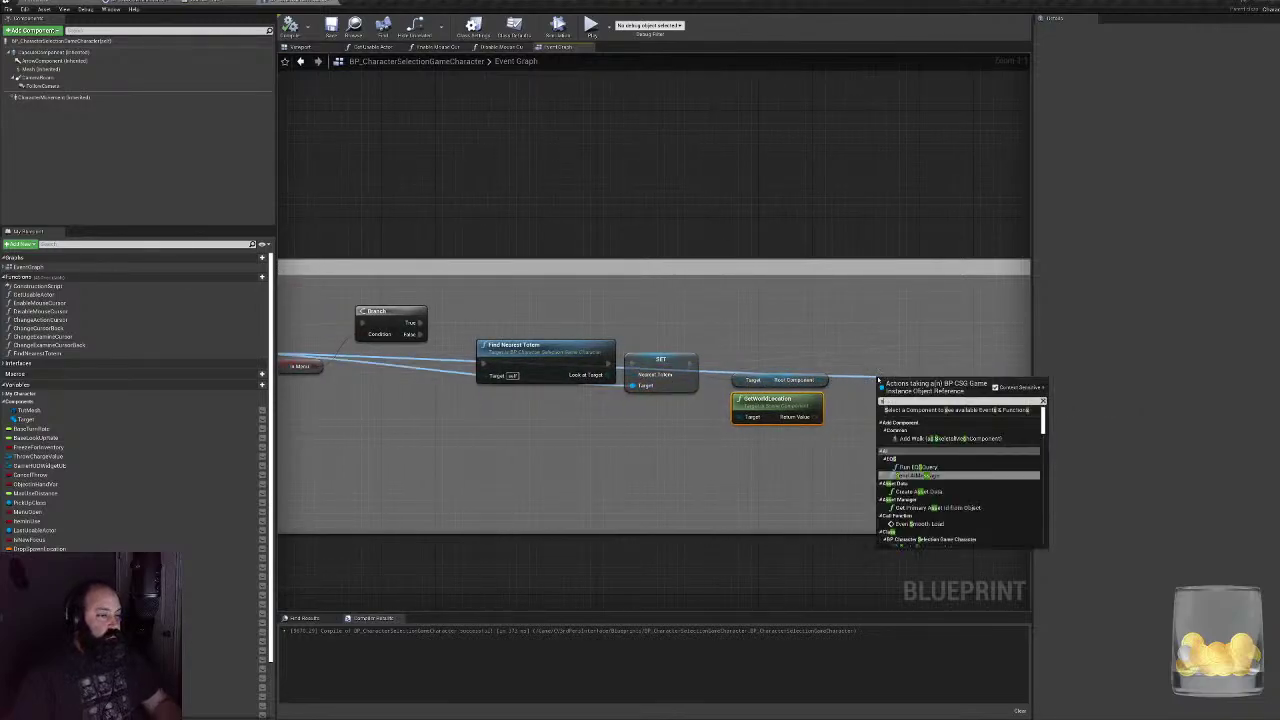
key("BackSpace")
key("BackSpace")
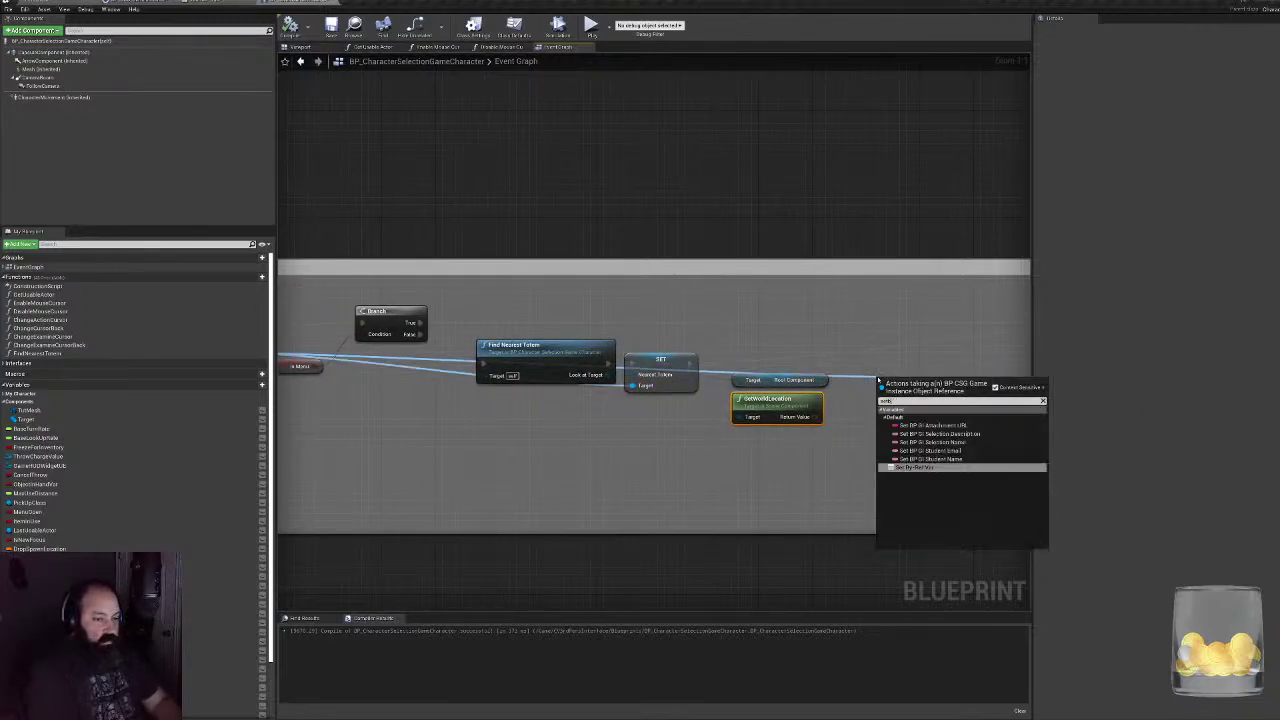
type("ne")
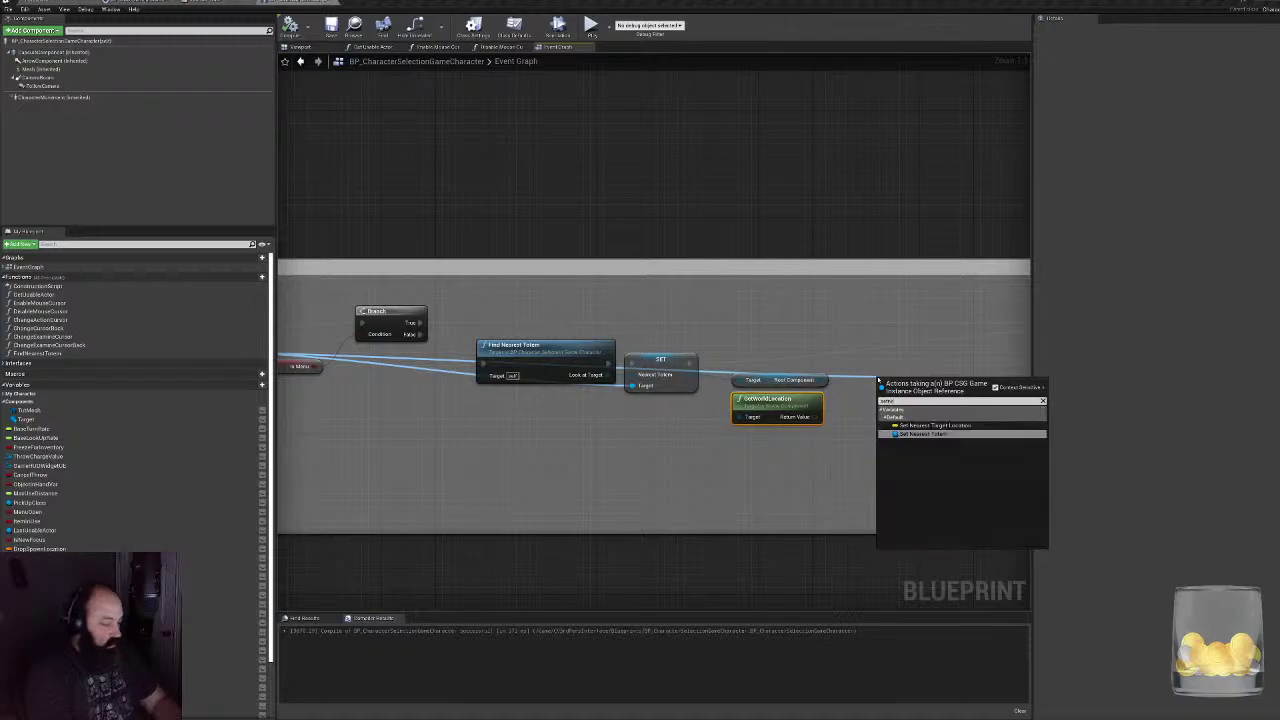
left_click(927, 426)
right_click_drag(871, 417, 557, 423)
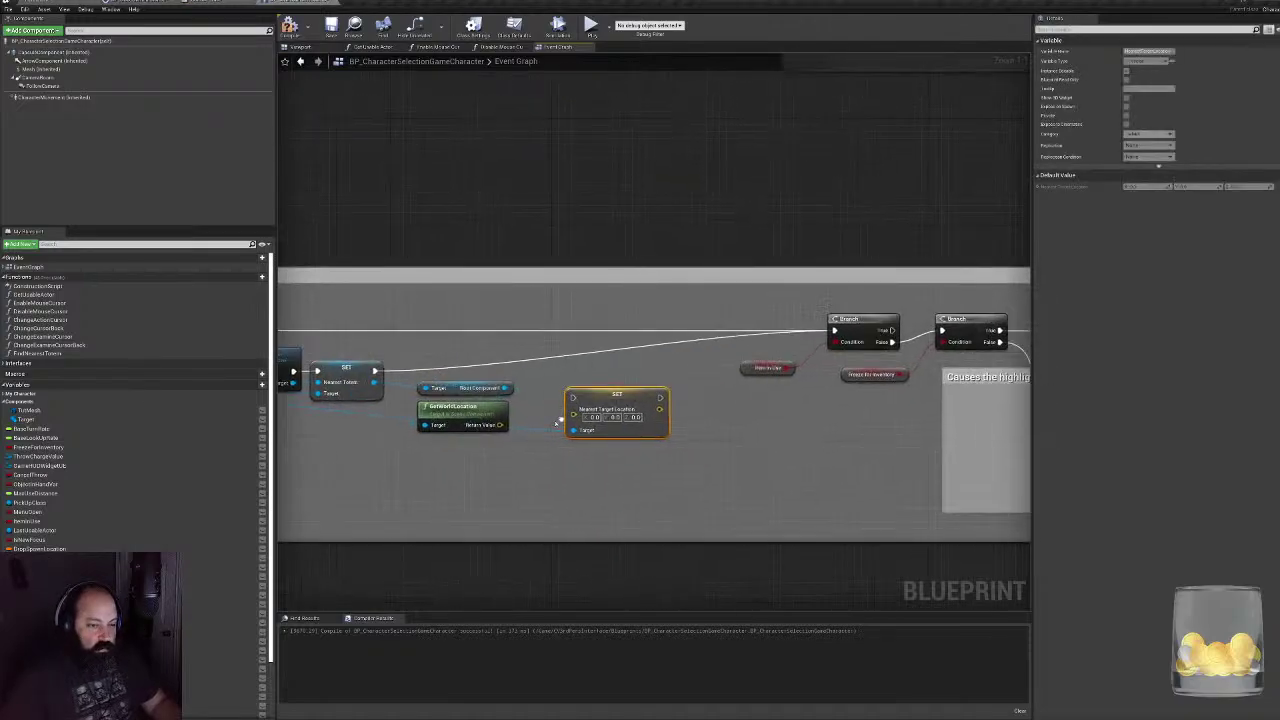
left_click_drag(500, 425, 574, 409)
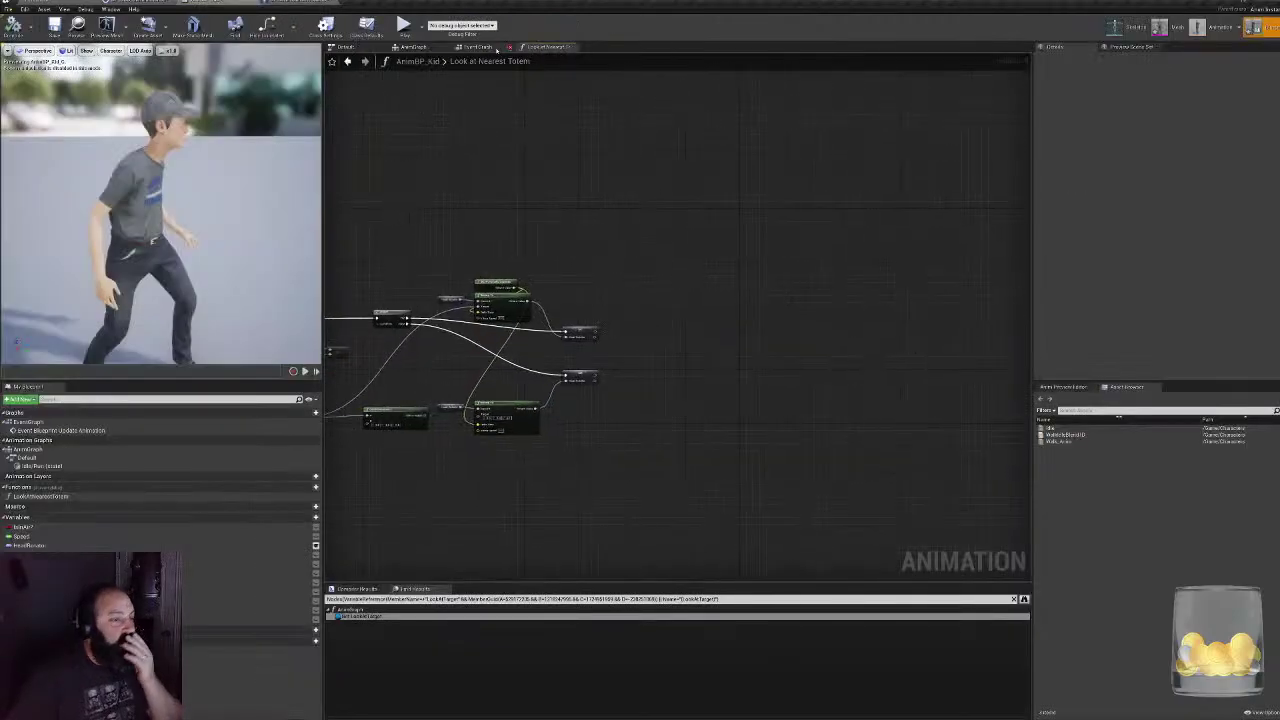
- Examine how AnimBP_Kid's Event Graph sets LocalLocation from the game instance's Nearest Target Location
left_click(478, 47)
left_click_drag(628, 258, 774, 426)
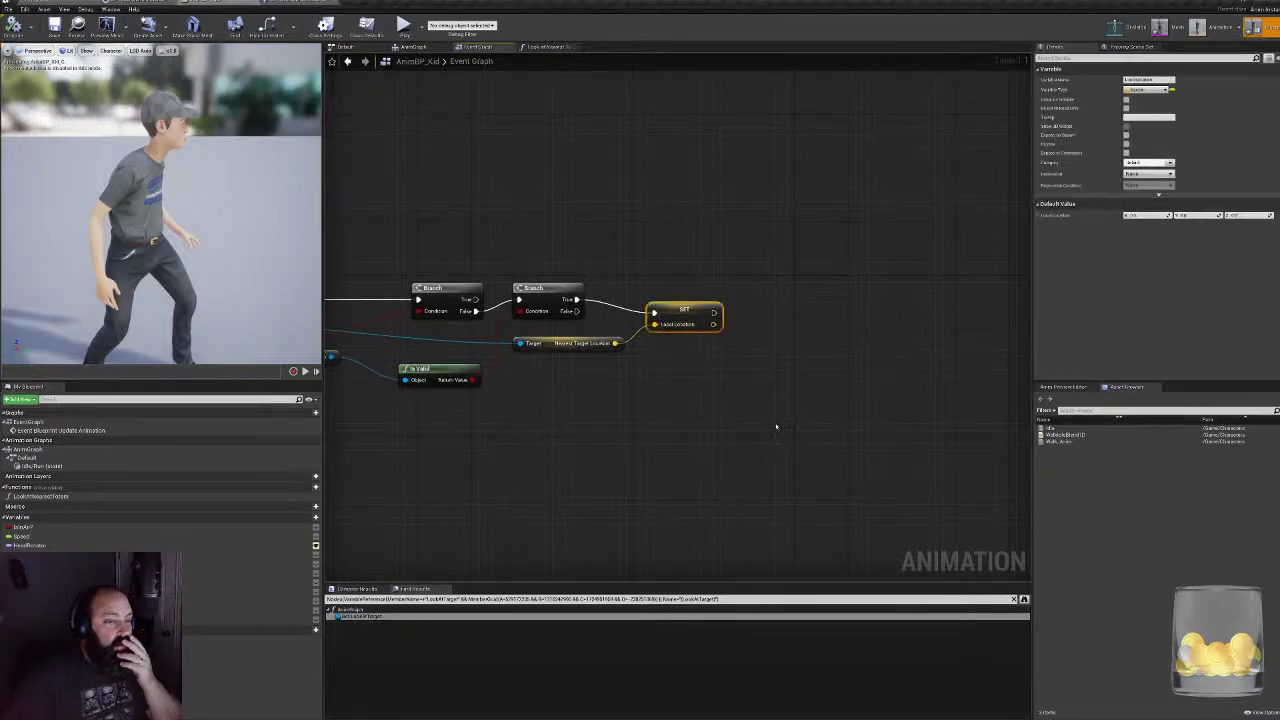
right_click_drag(642, 392, 821, 400)
left_click_drag(781, 275, 876, 410)
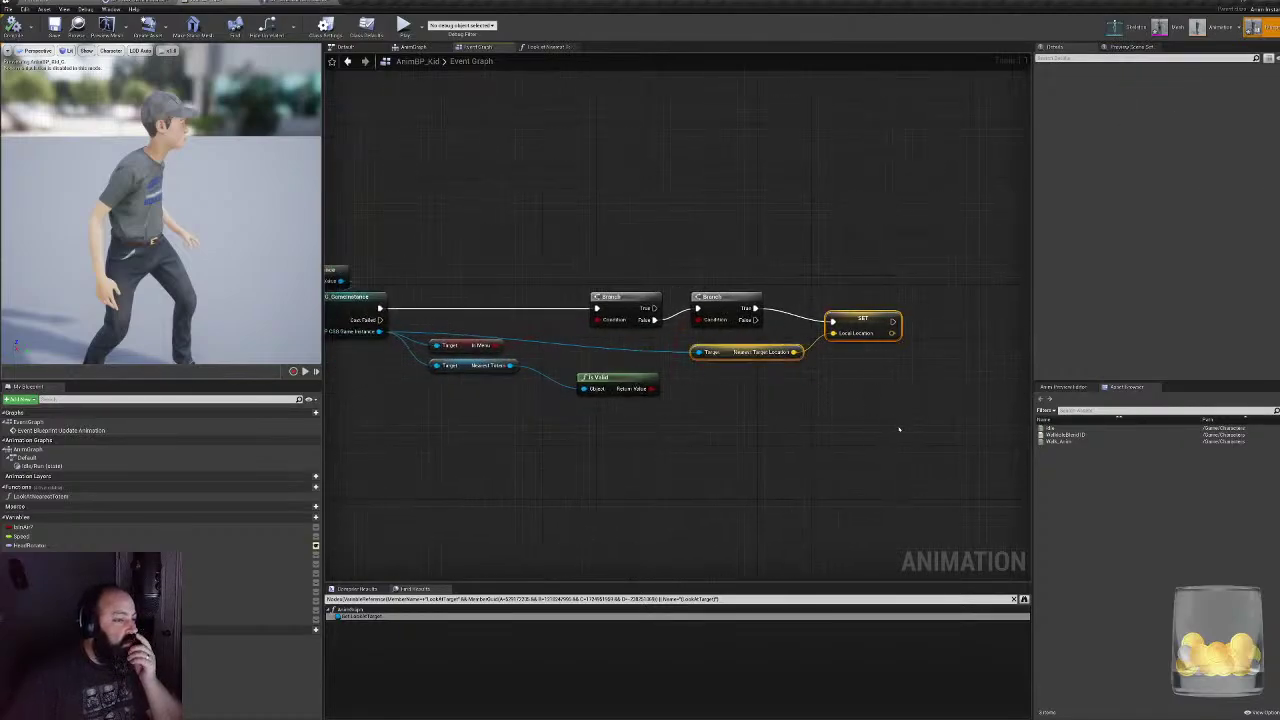
right_click_drag(900, 429, 822, 475)
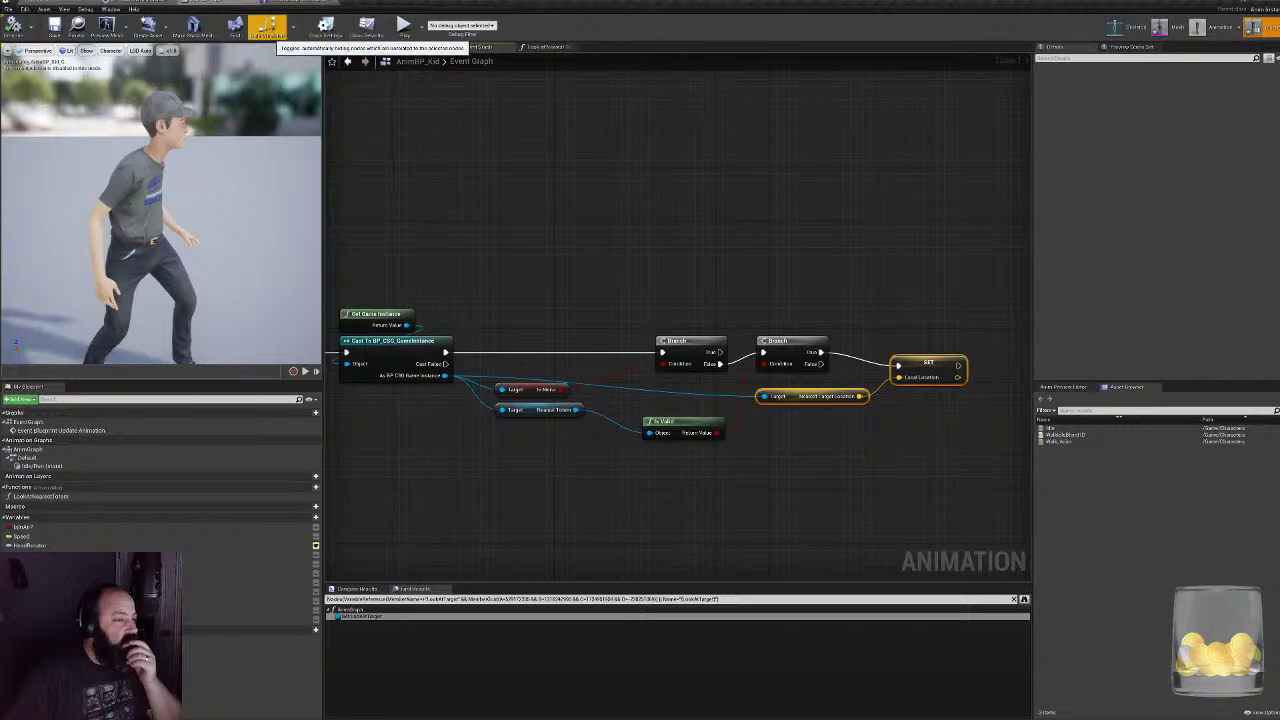
- Delete the Set Nearest Target Location, Root Component and GetWorldLocation nodes from BP_CharacterSelectionGameCharacter's Event Graph, and compile the blueprint
left_click(298, 3)
left_click(536, 436)
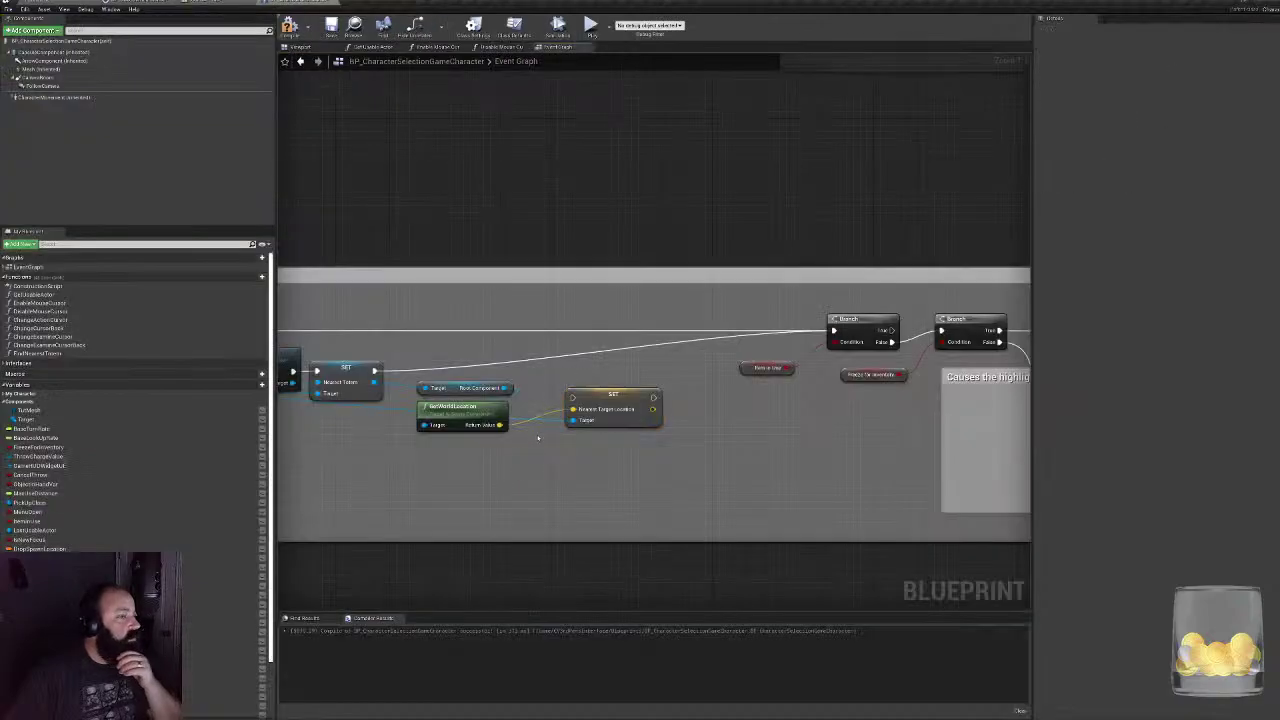
left_click_drag(650, 459, 669, 457)
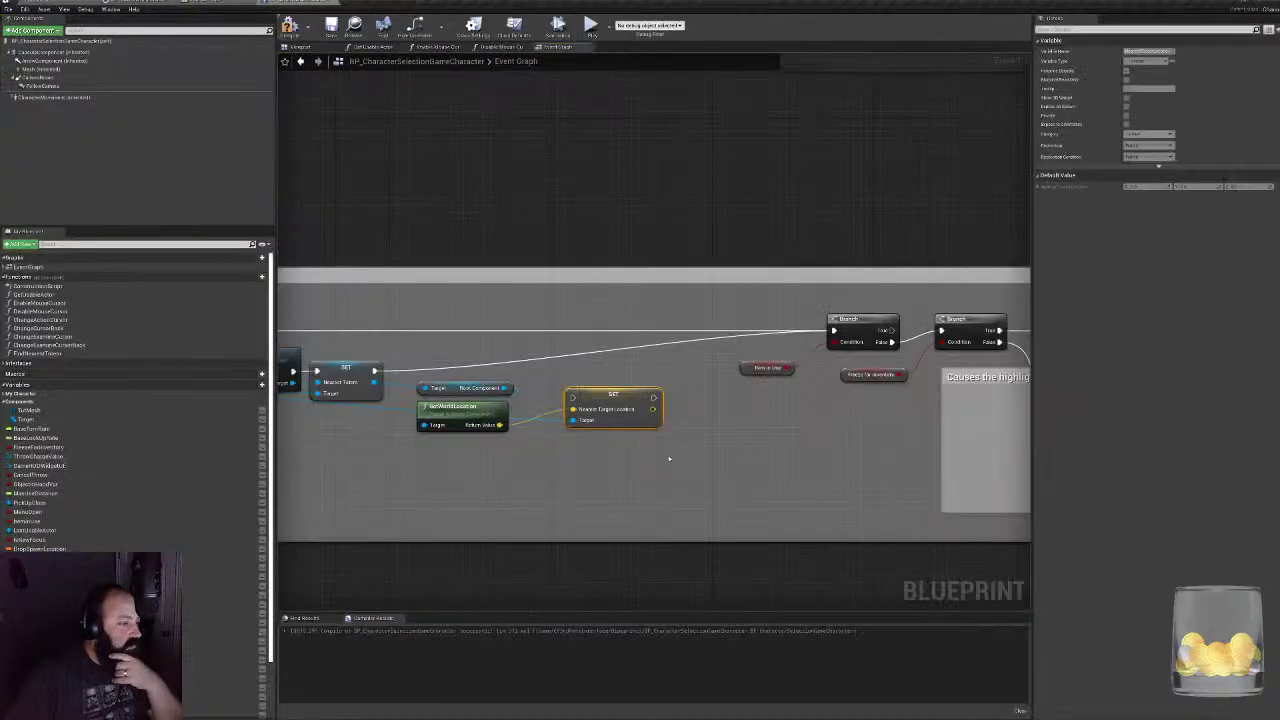
key("Delete")
right_click_drag(621, 440, 759, 379)
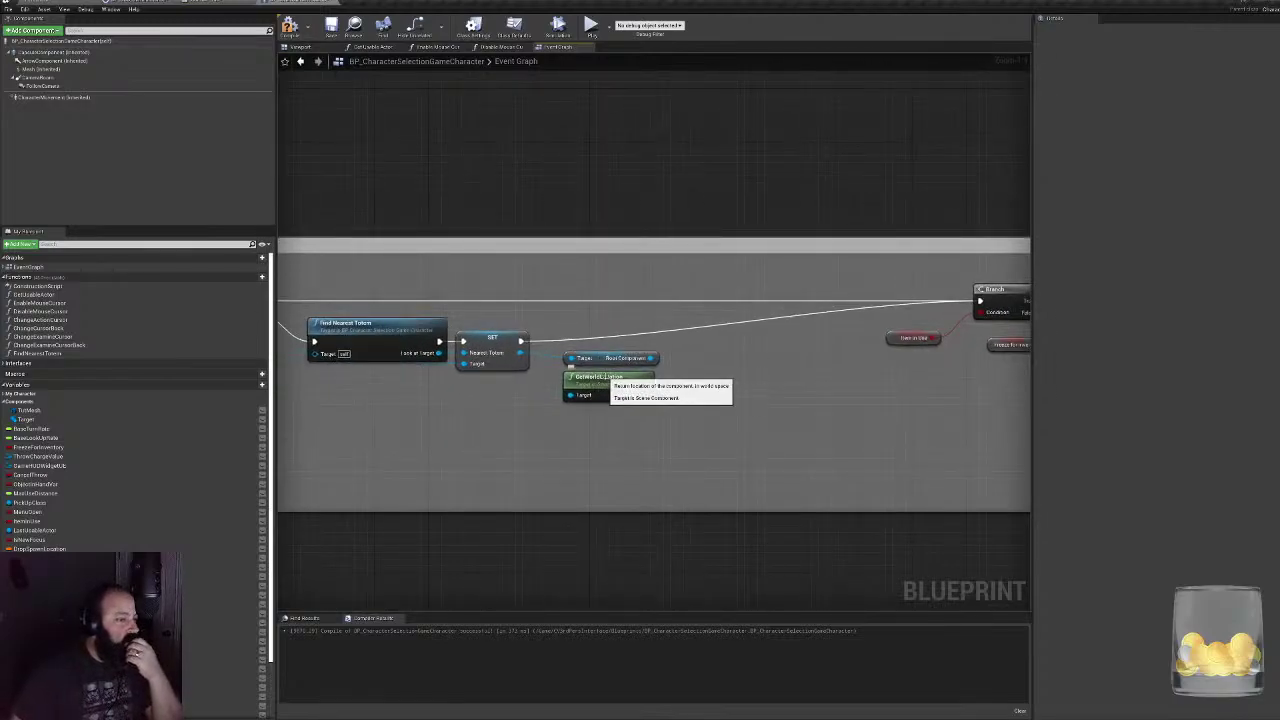
left_click_drag(636, 347, 655, 430)
key("Delete")
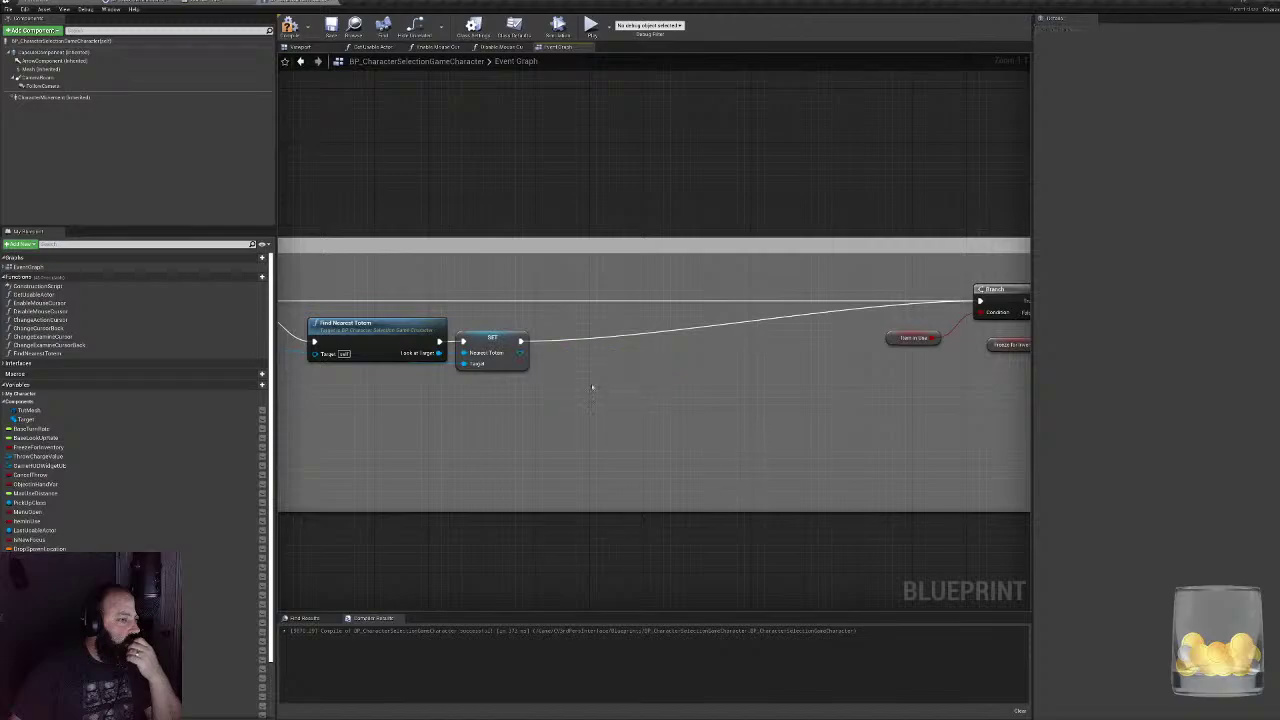
right_click_drag(460, 366, 588, 374)
left_click(290, 27)
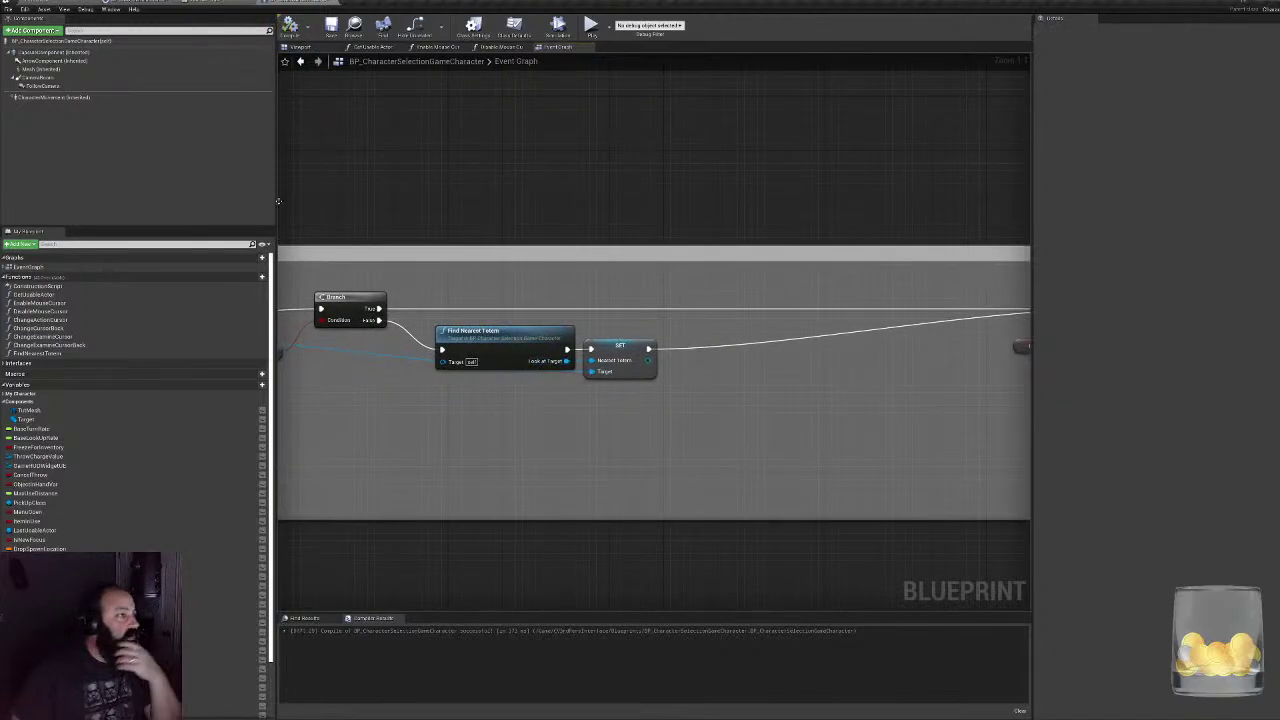
- Replay the game from the level editor, completing the start form's name and email fields to enter the level
left_click(40, 2)
left_click(553, 27)
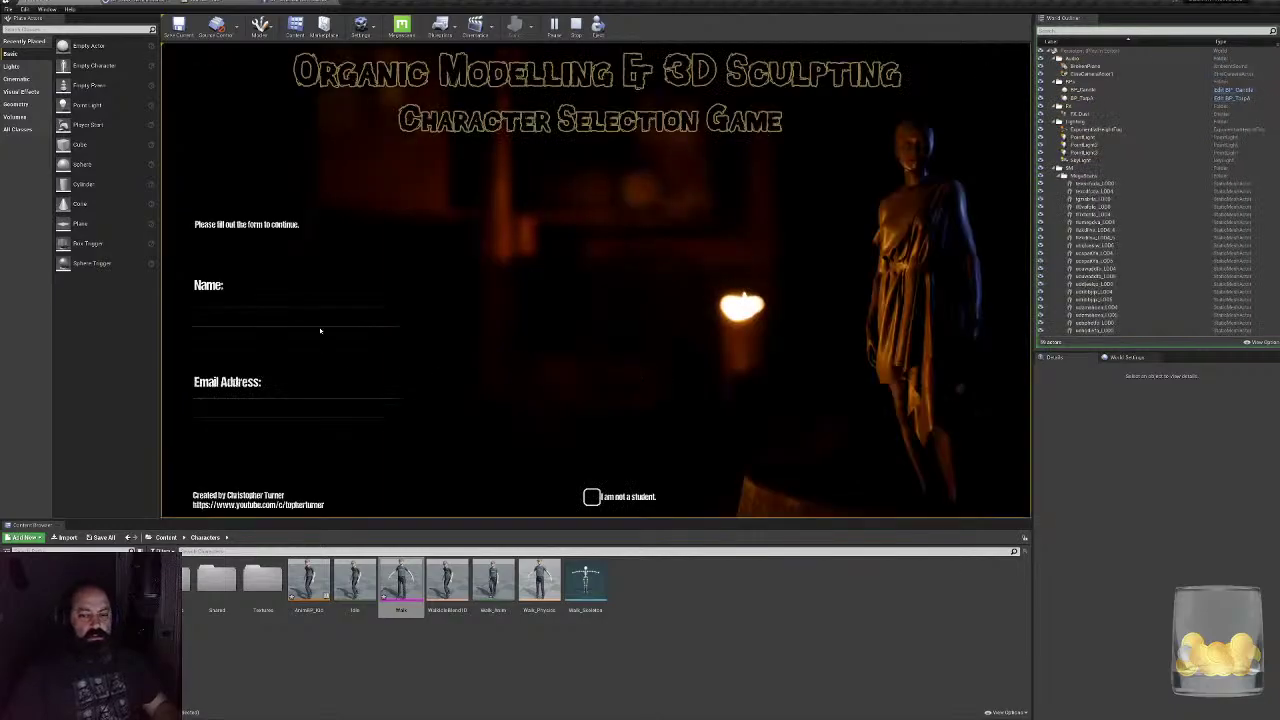
type("asd")
key("Tab")
type("asd")
left_click(857, 446)
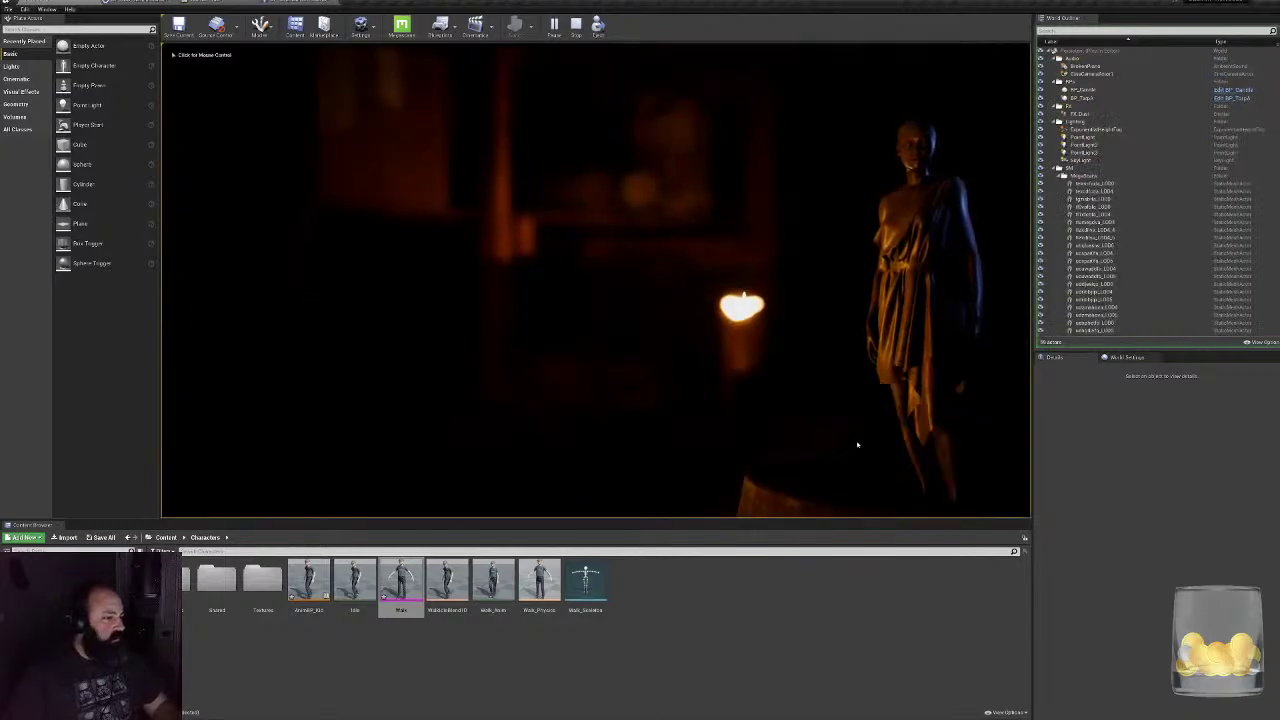
left_click(821, 392)
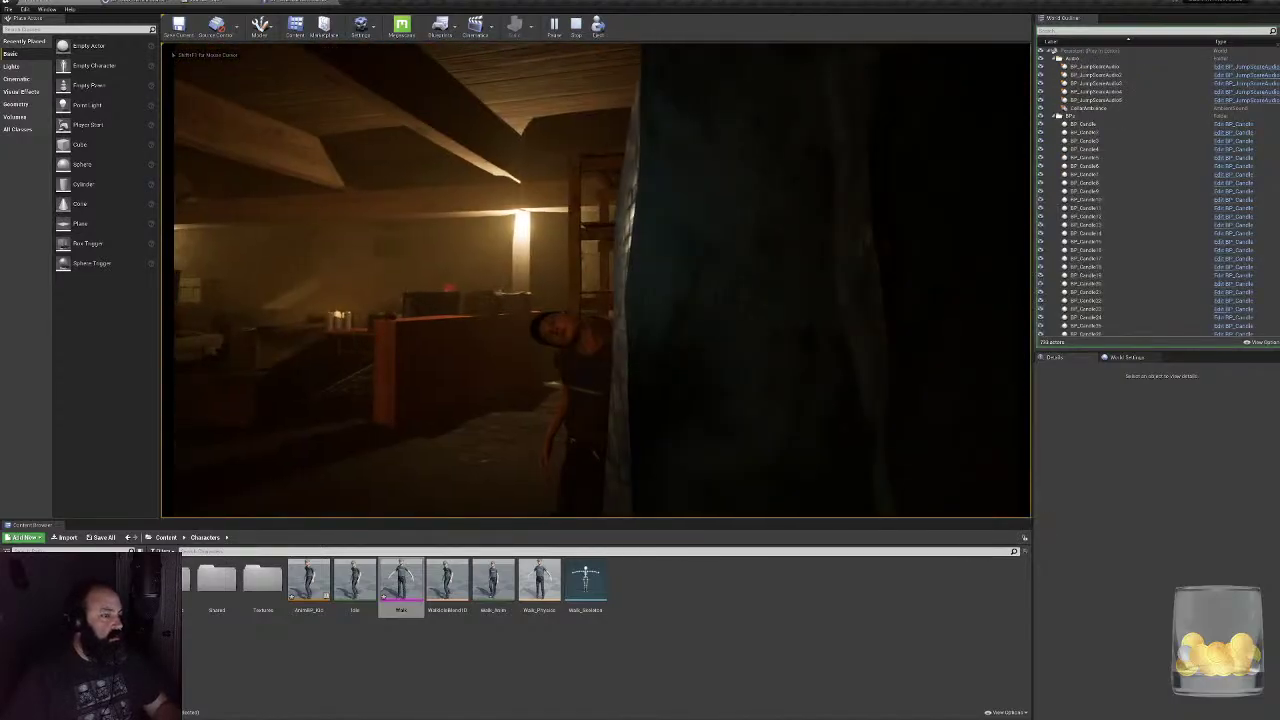
- Stop play and set the Look At Axis of AnimBP_Kid's Look At node to Y 0 and Z 1, then compile
key("Escape")
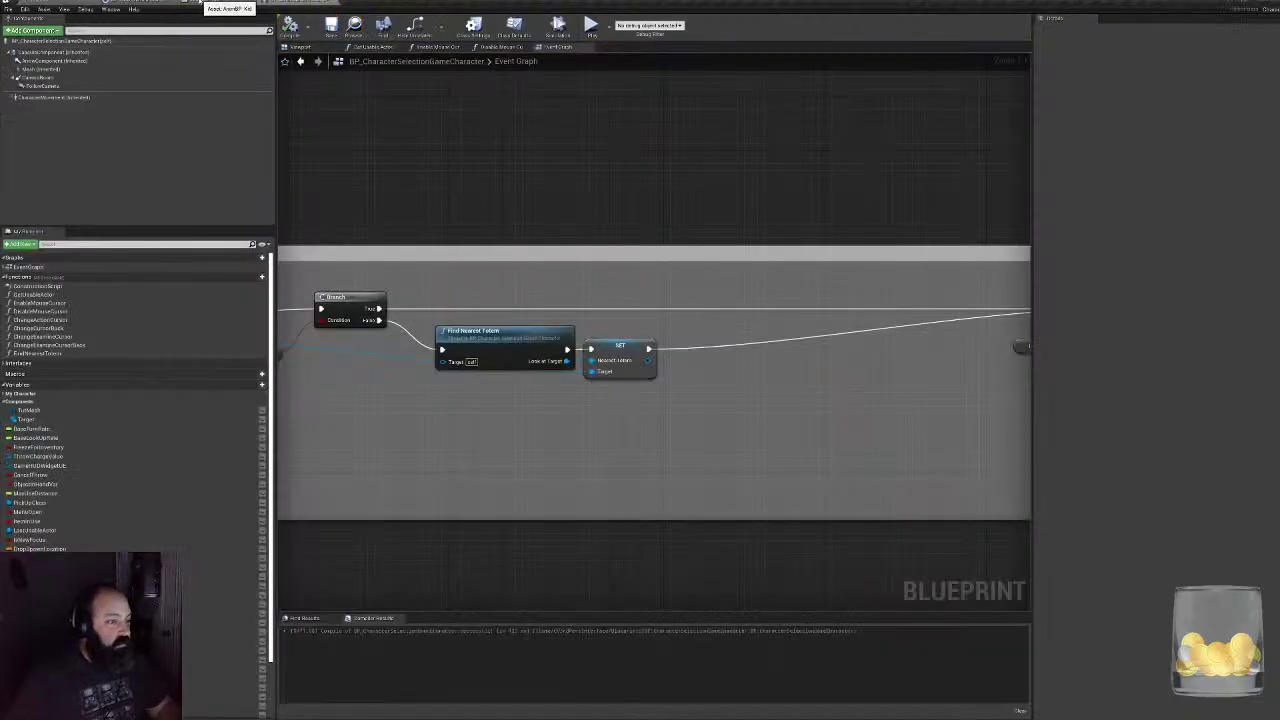
left_click(200, 2)
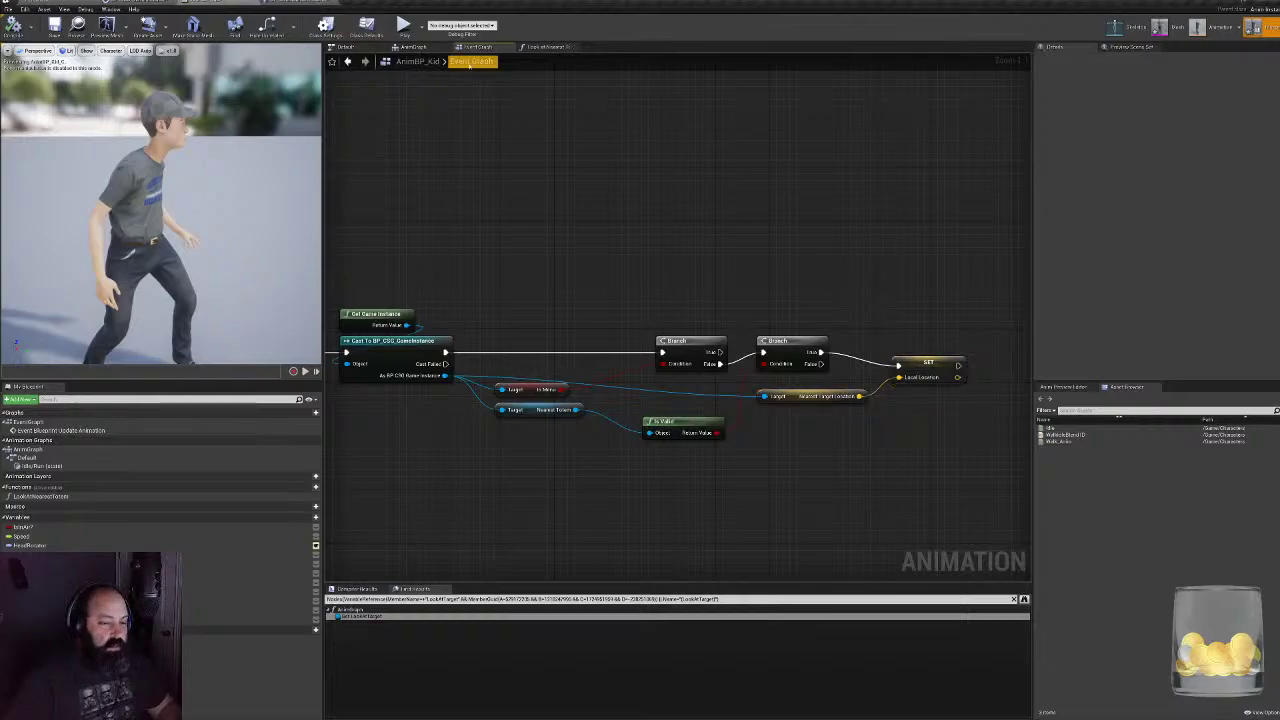
left_click(422, 49)
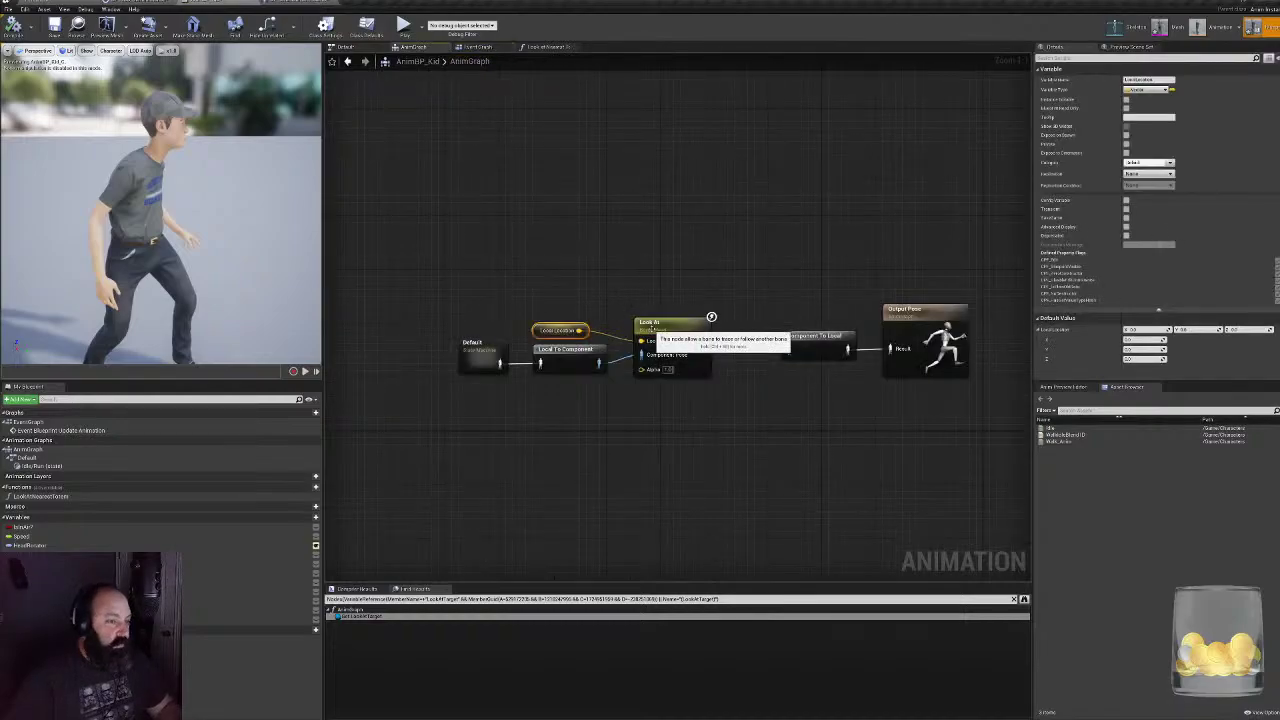
left_click(706, 320)
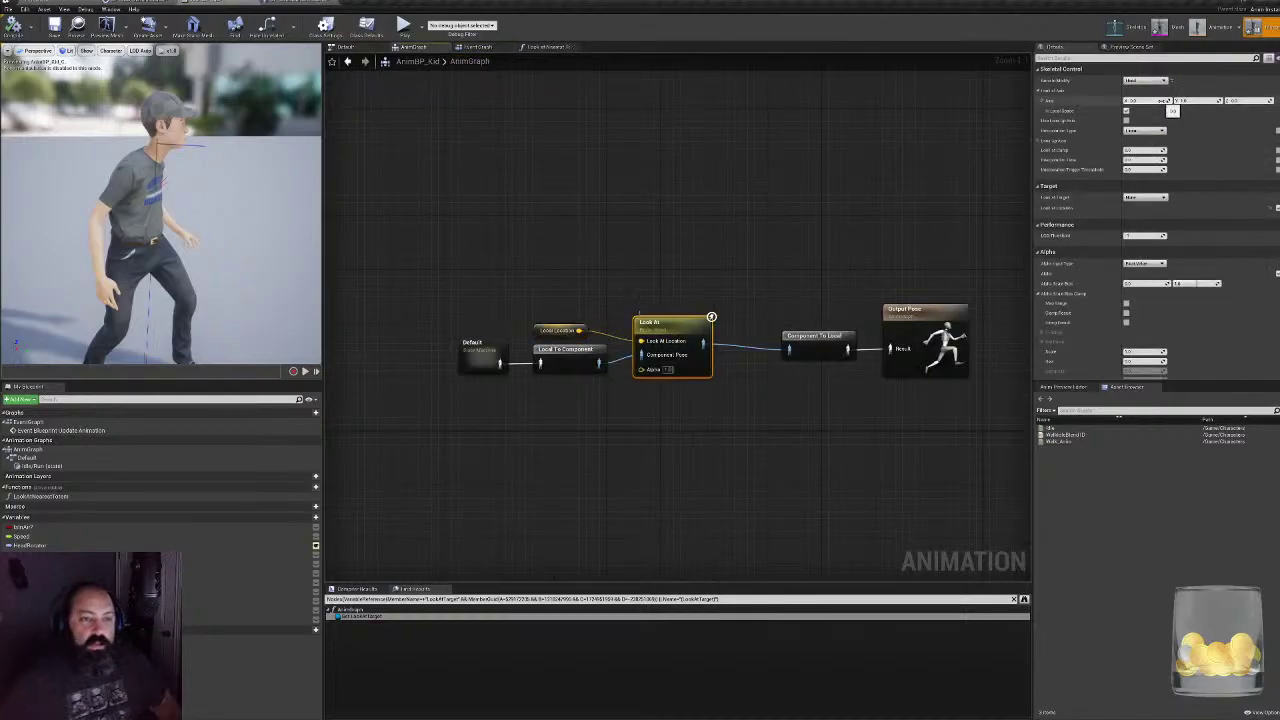
left_click_drag(245, 205, 160, 205)
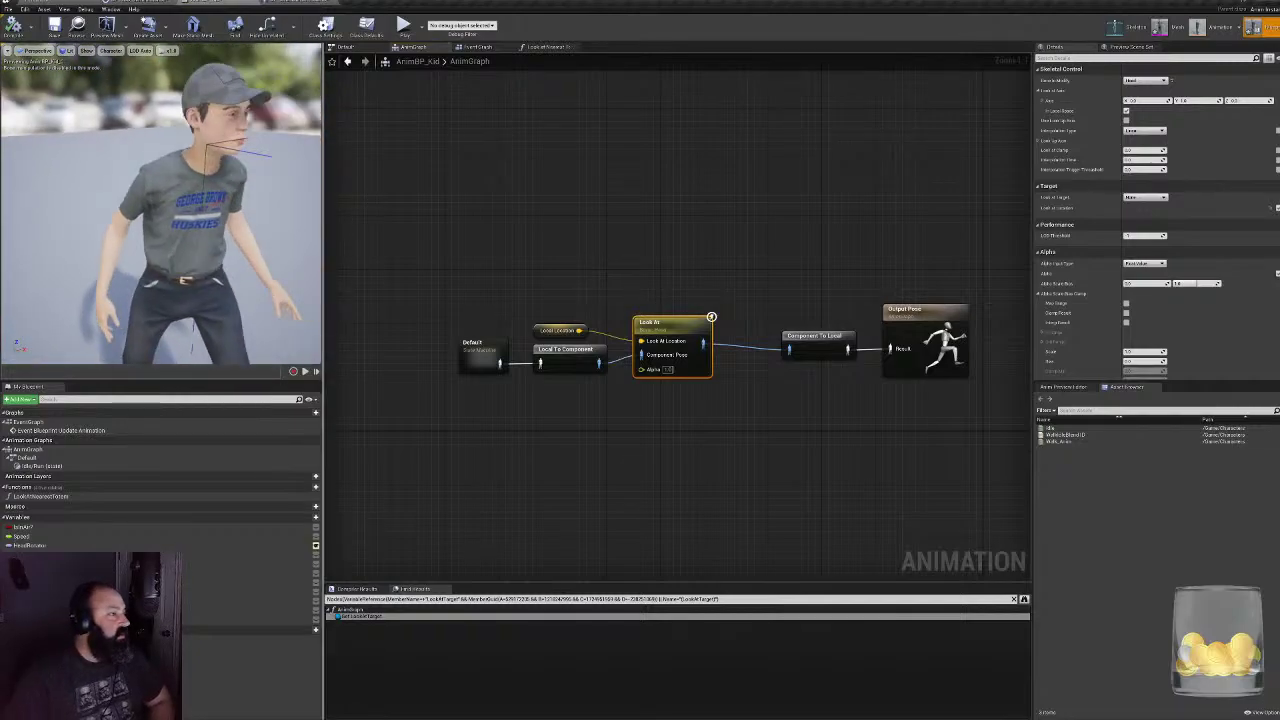
left_click(1243, 101)
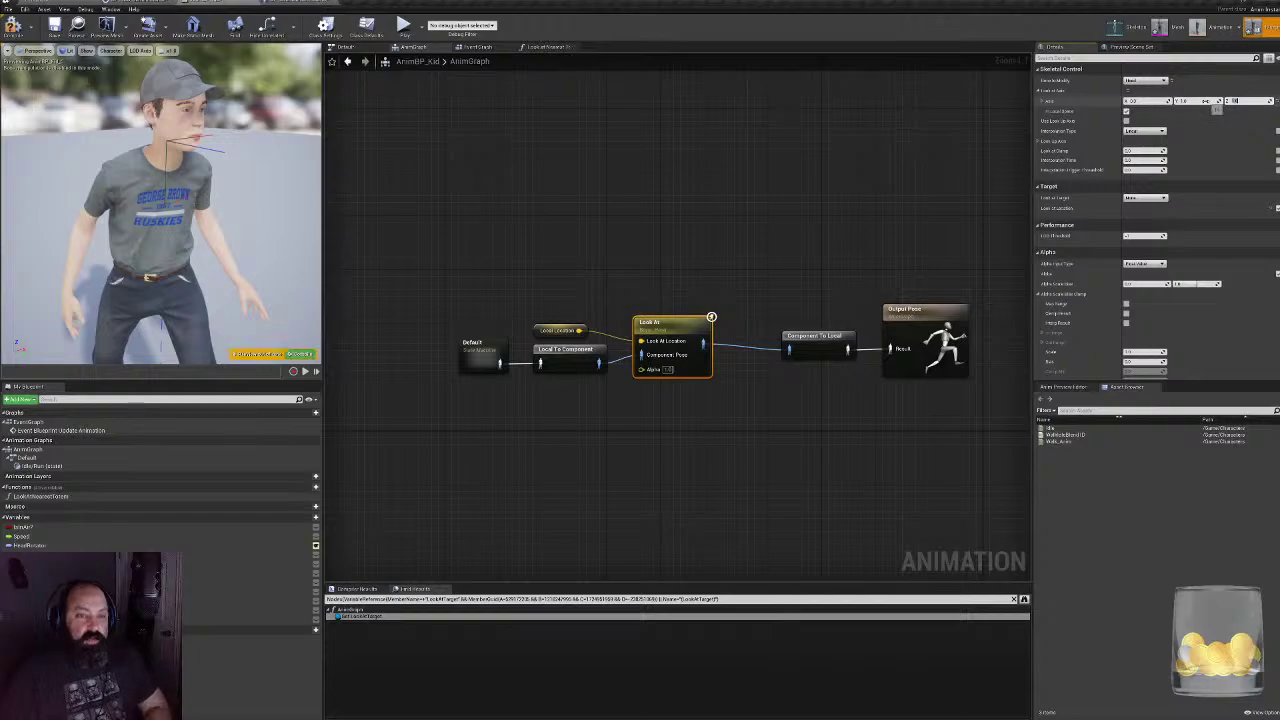
left_click(1206, 101)
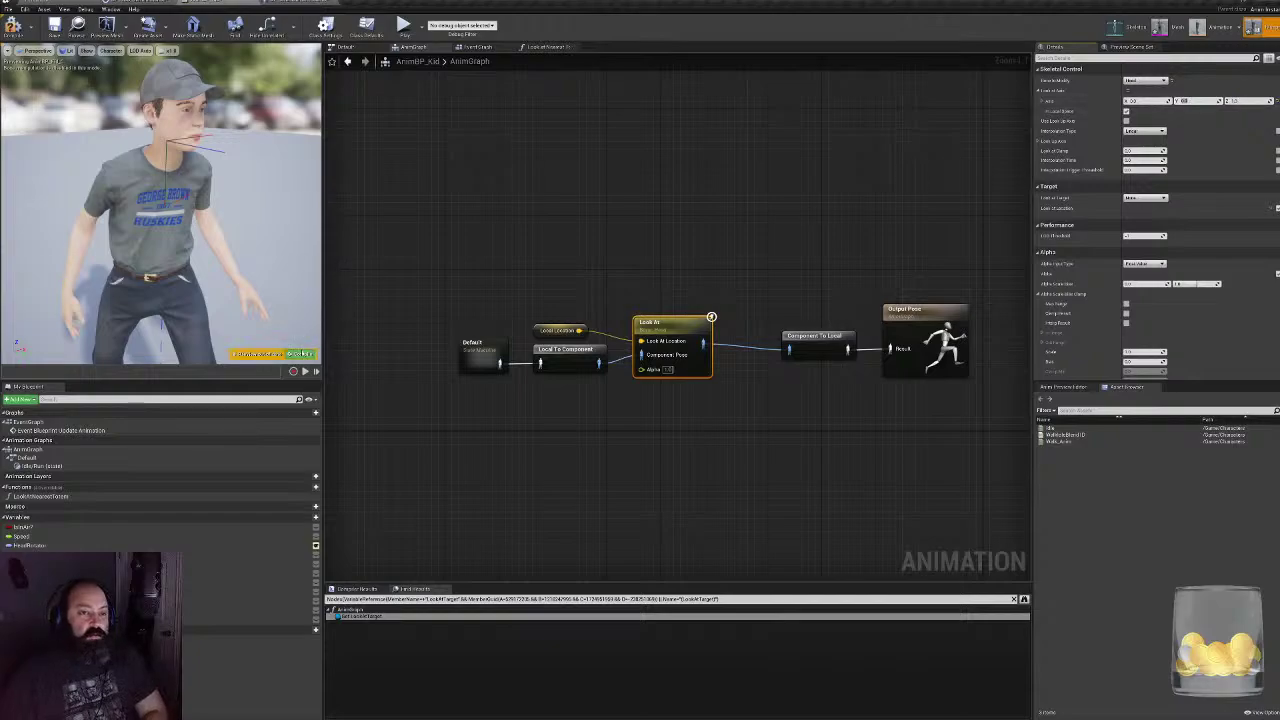
left_click(301, 353)
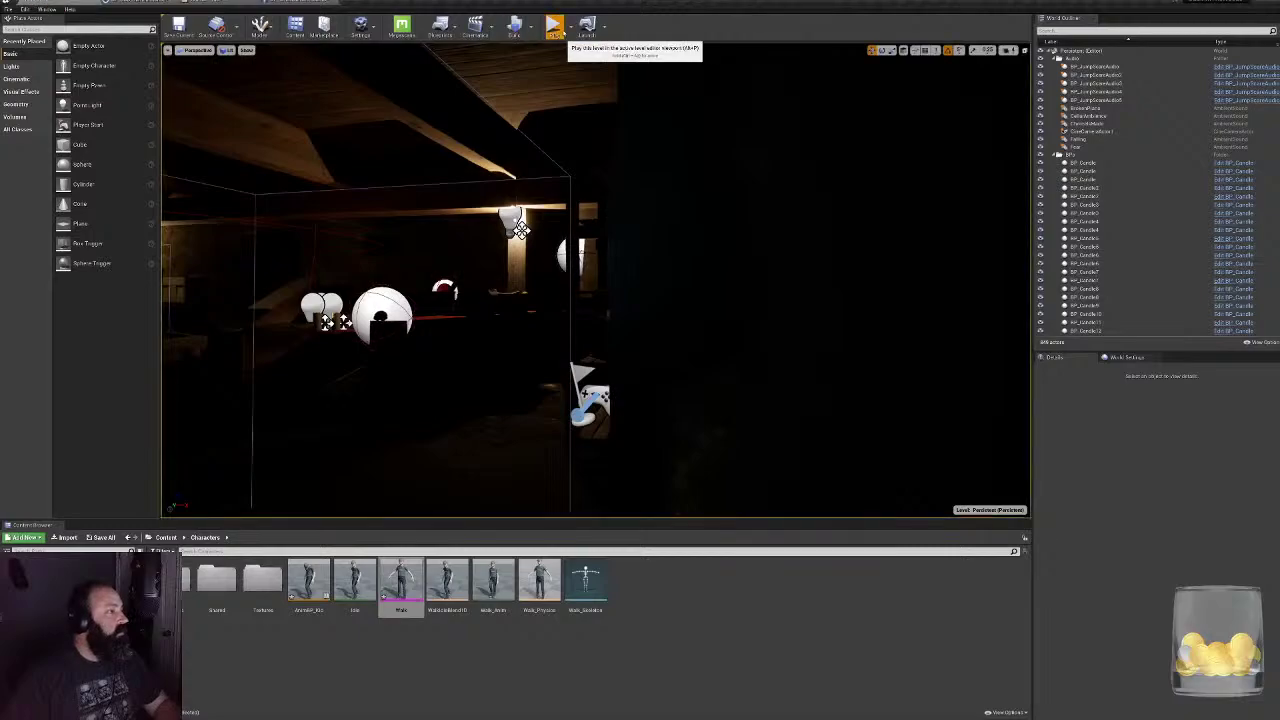
- Replay the level past the start form and walk the kid around the basement to check where his head looks
left_click(554, 24)
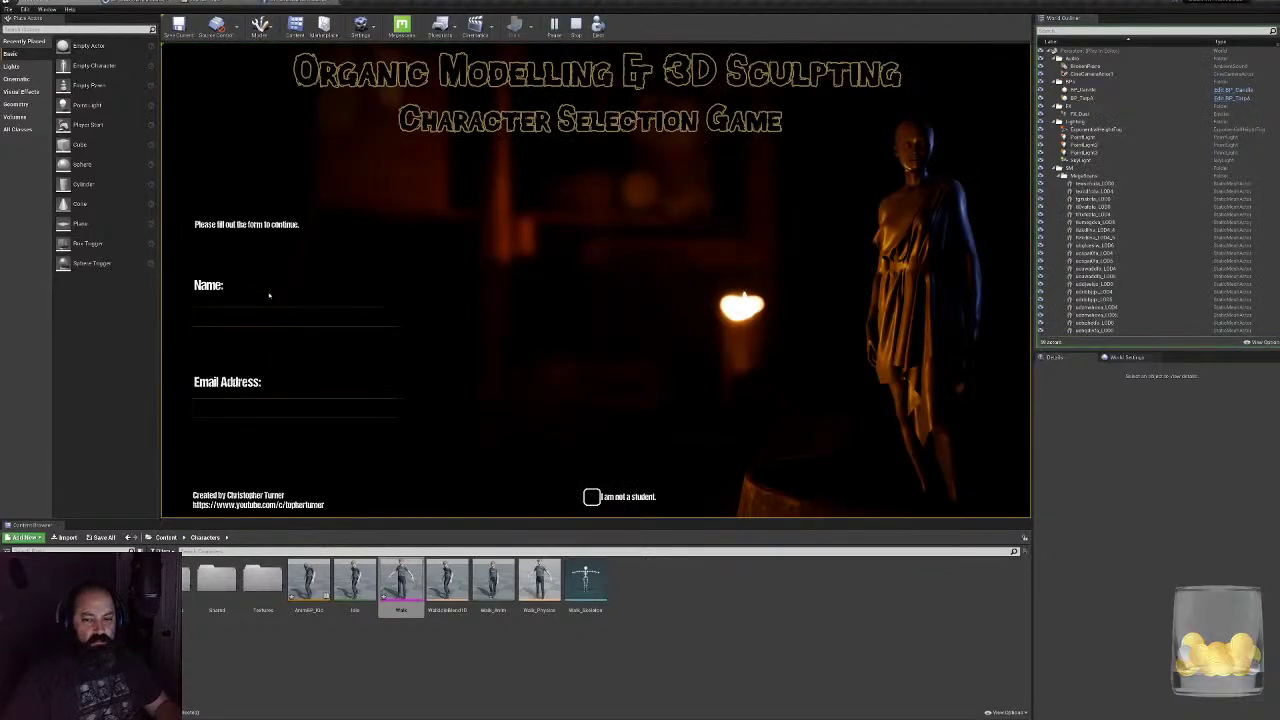
left_click(857, 437)
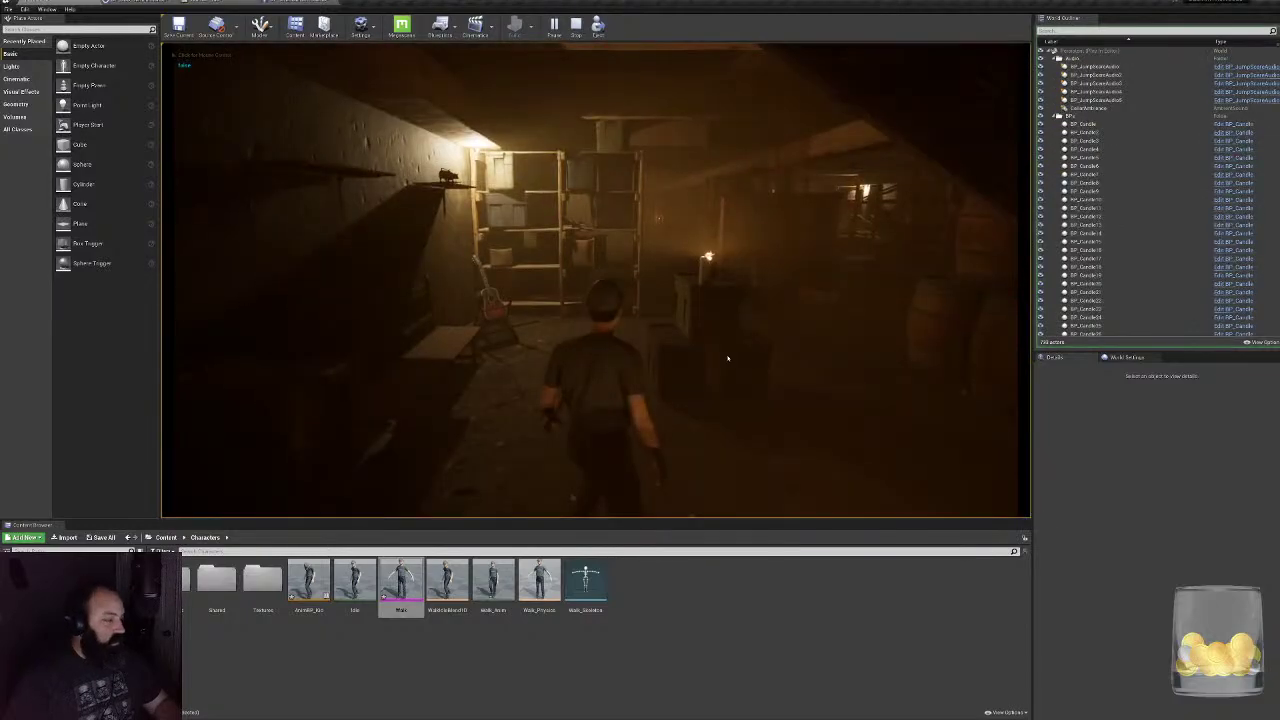
left_click(727, 363)
key("w")
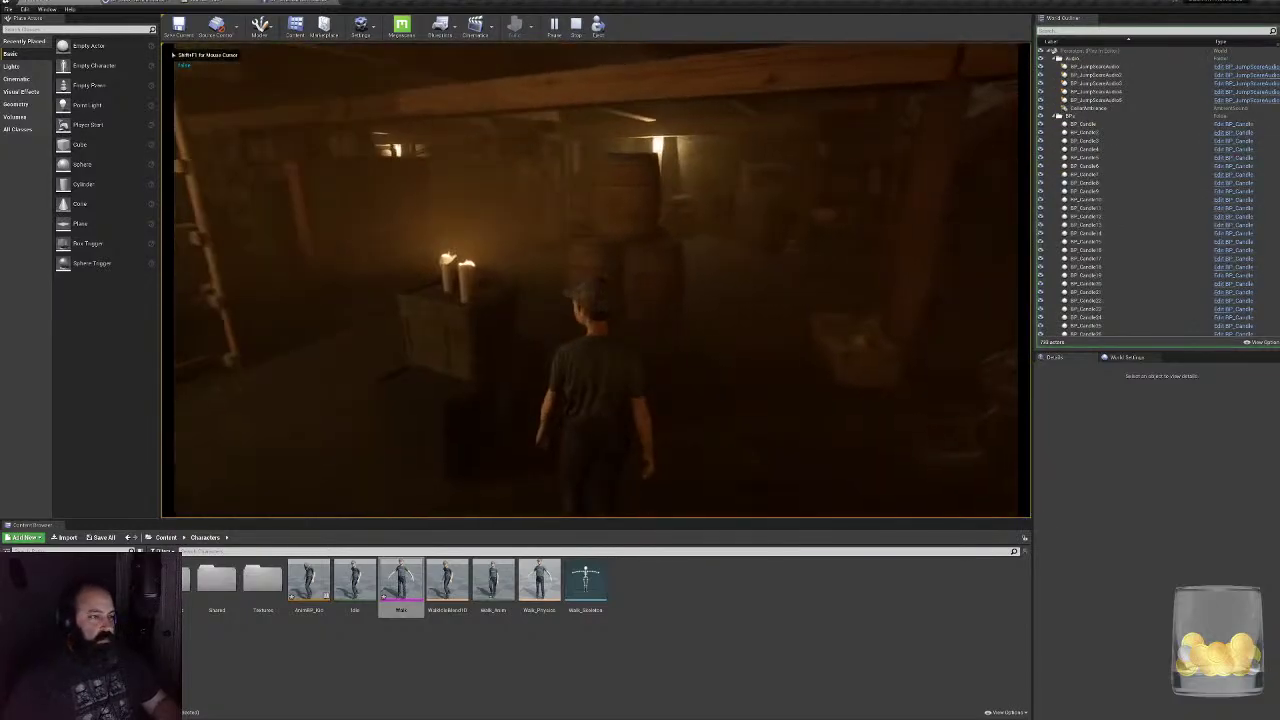
key("w")
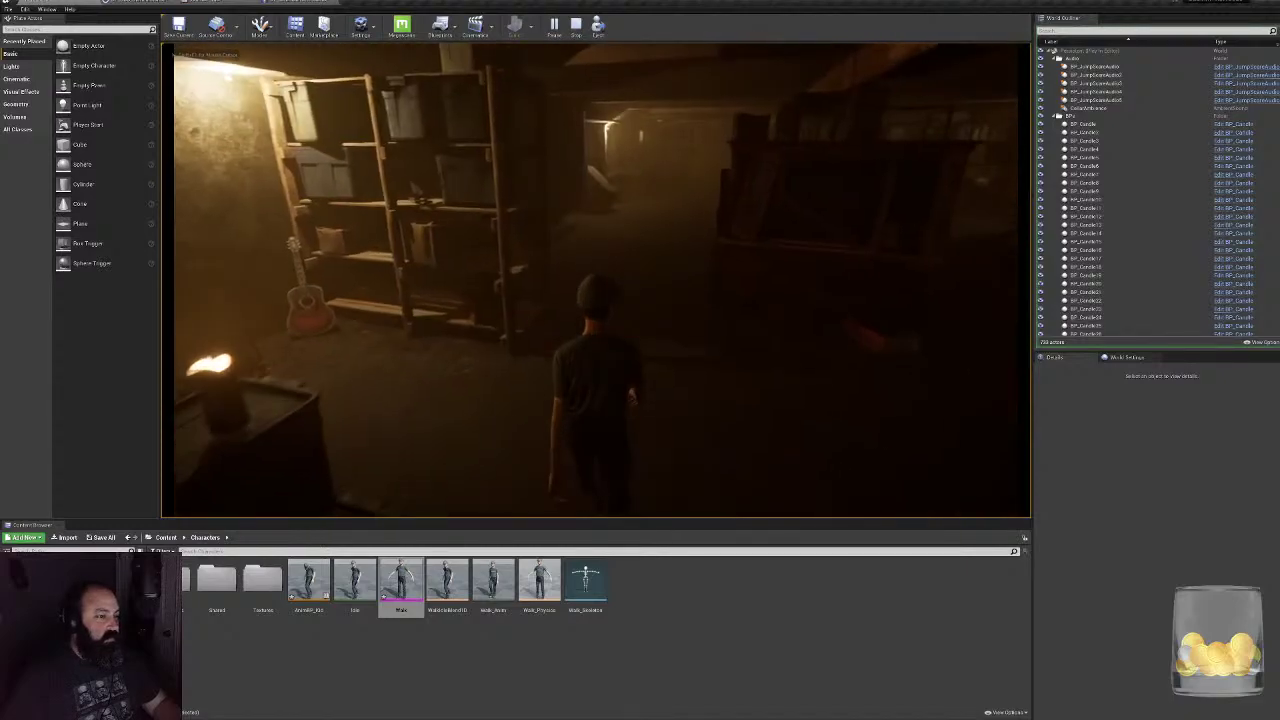
key("w")
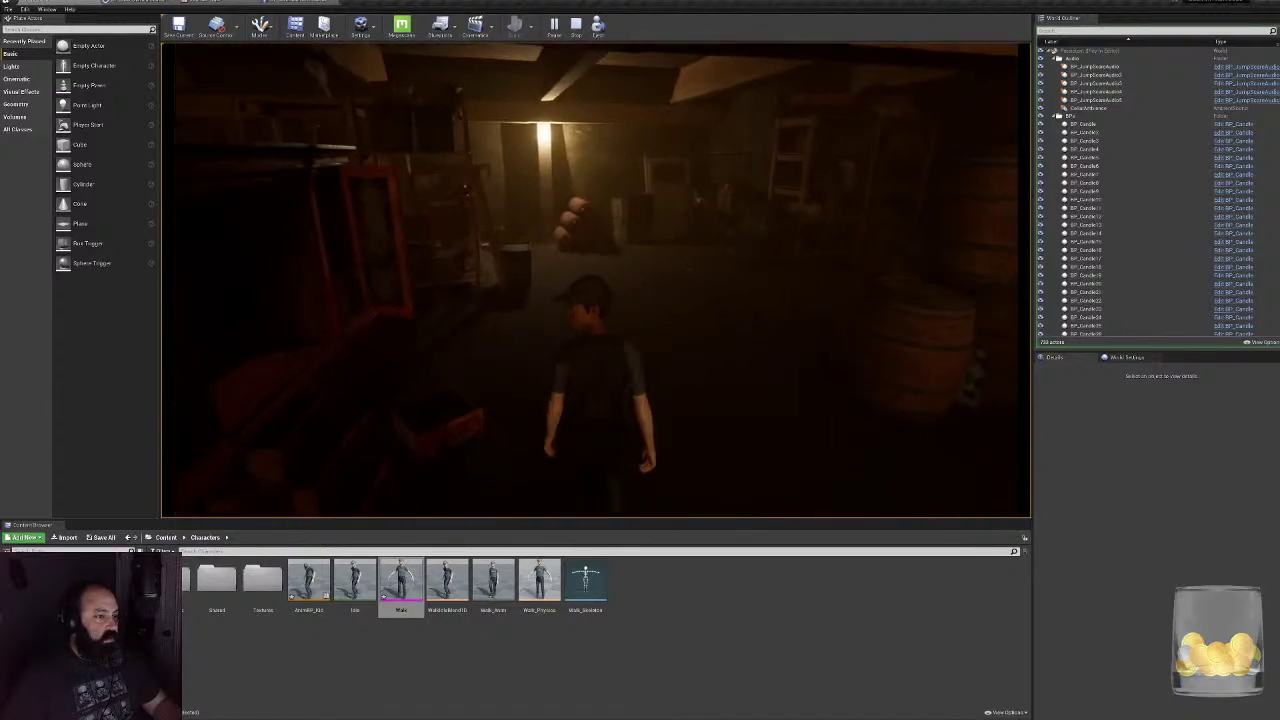
key("w")
key("w")
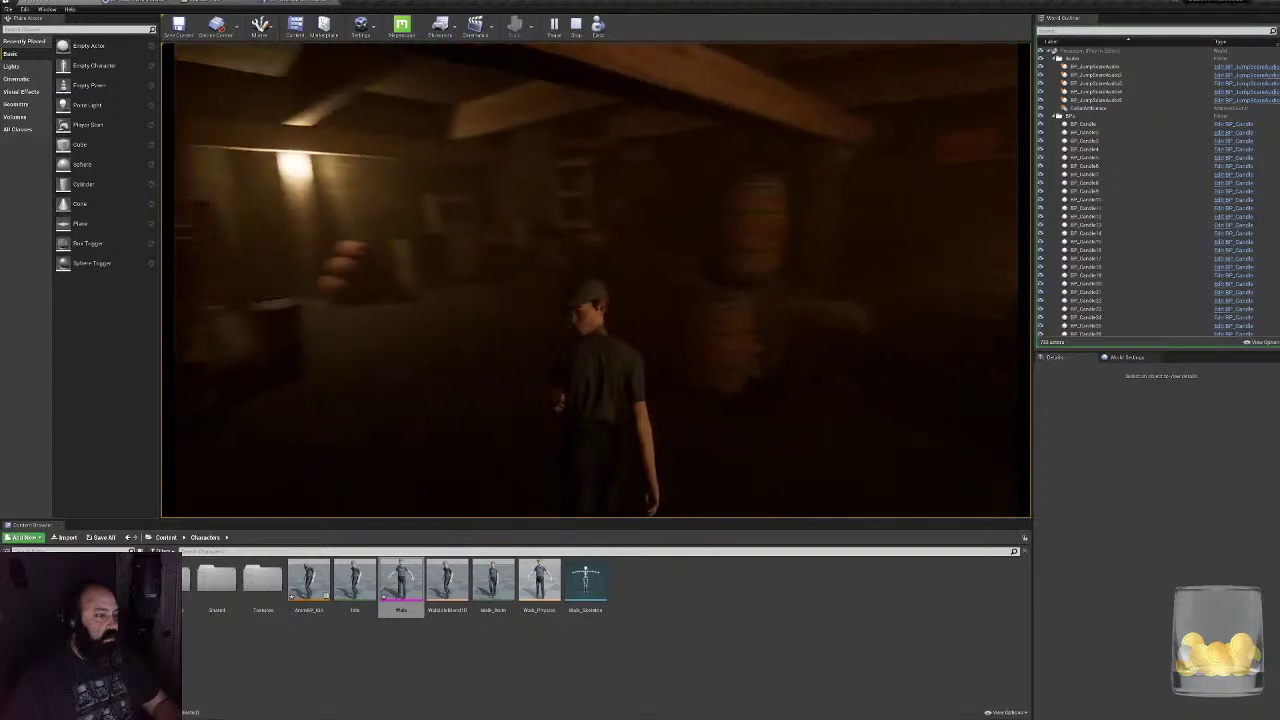
key("w")
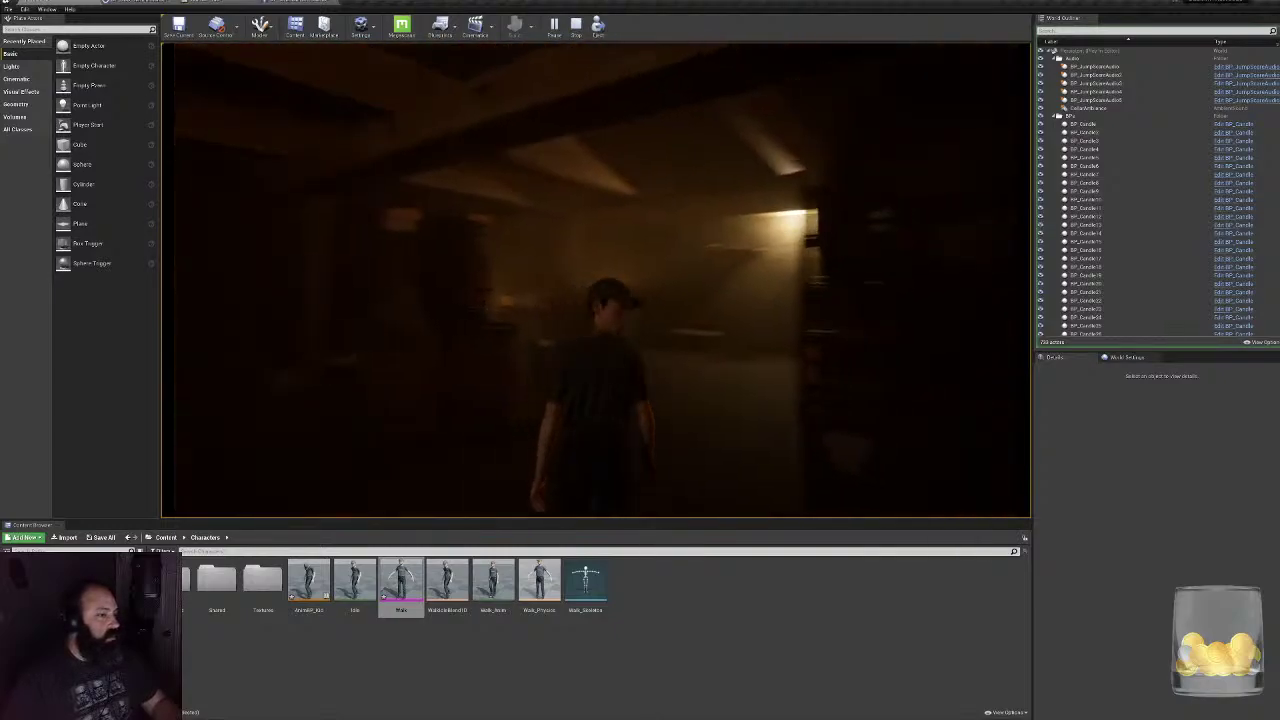
key("w")
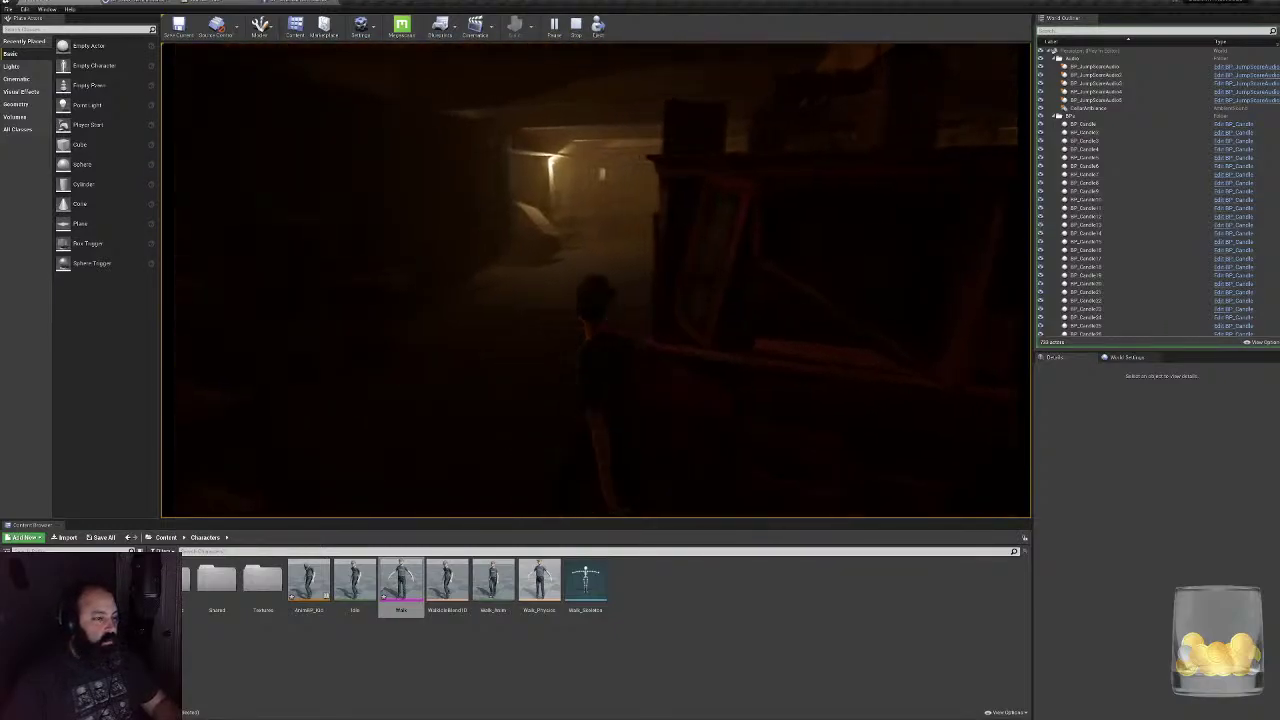
key("w")
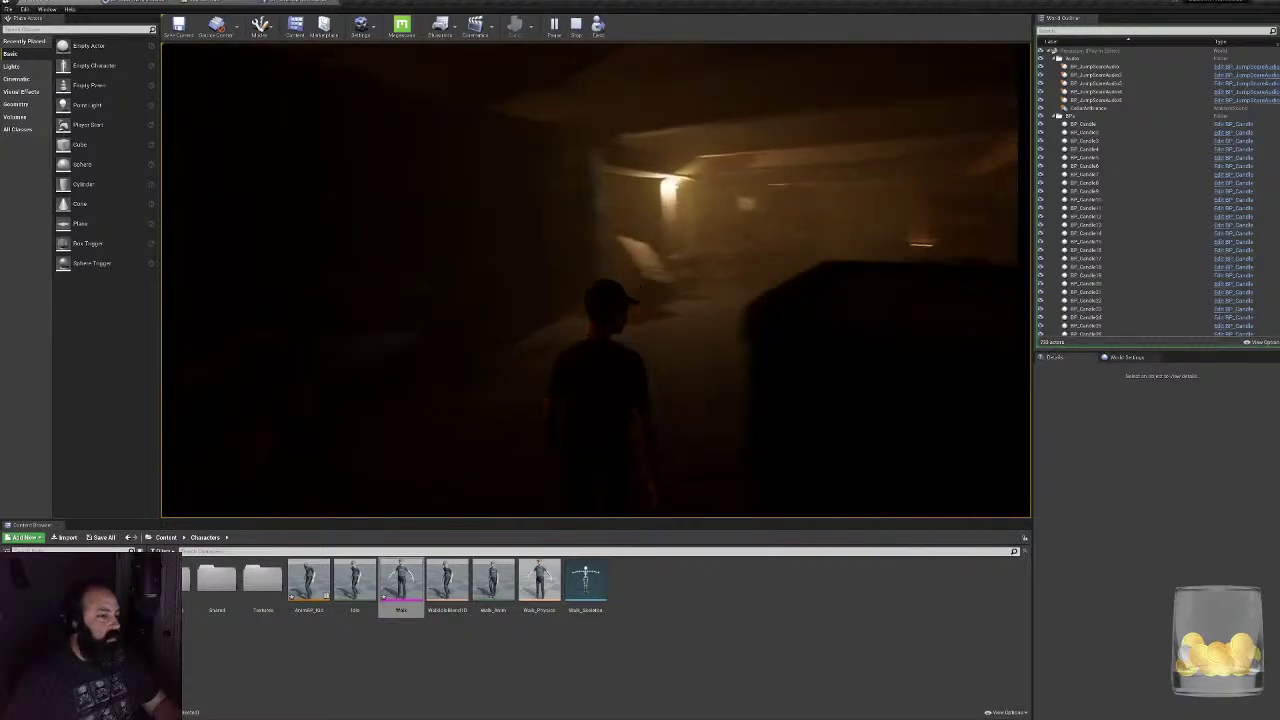
key("w")
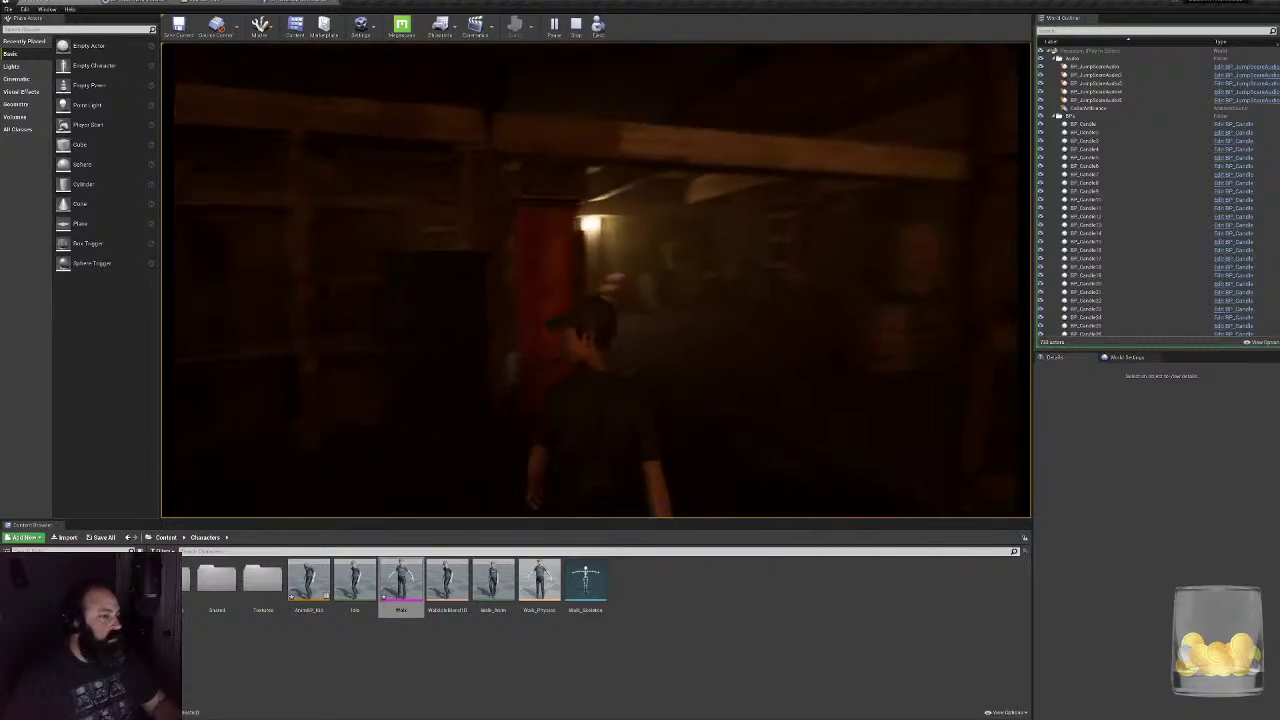
key("w")
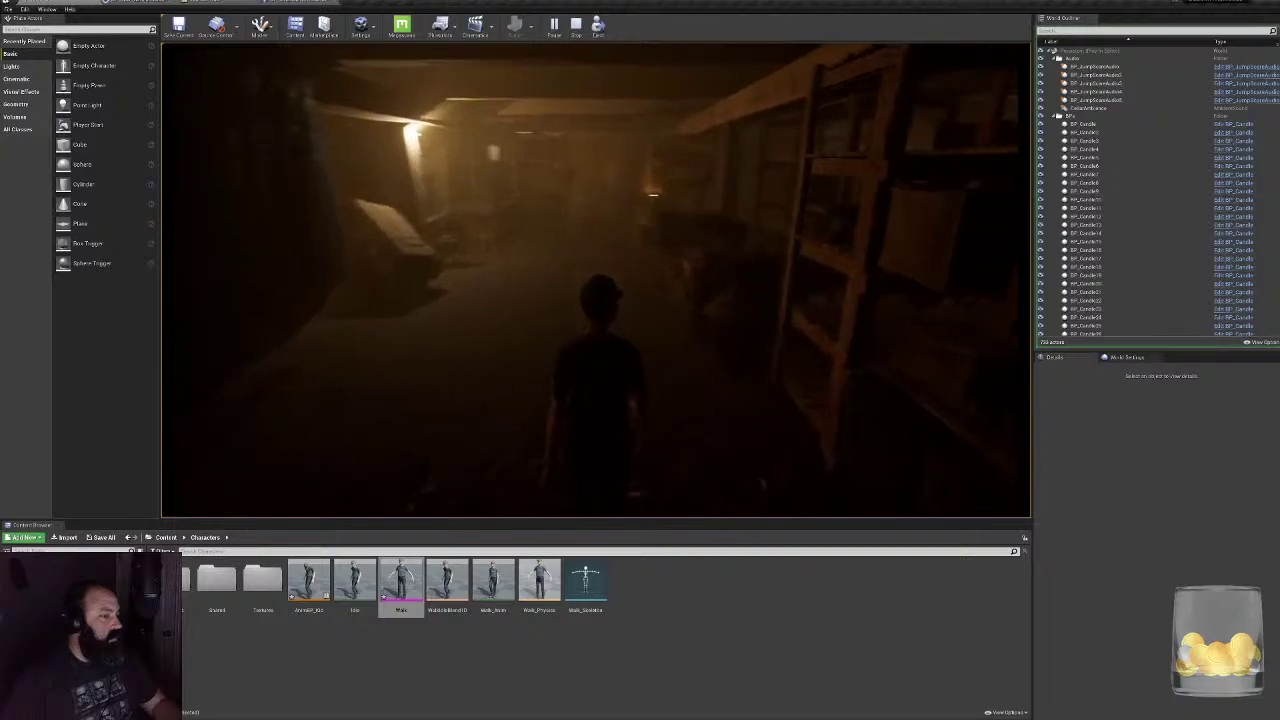
key("w")
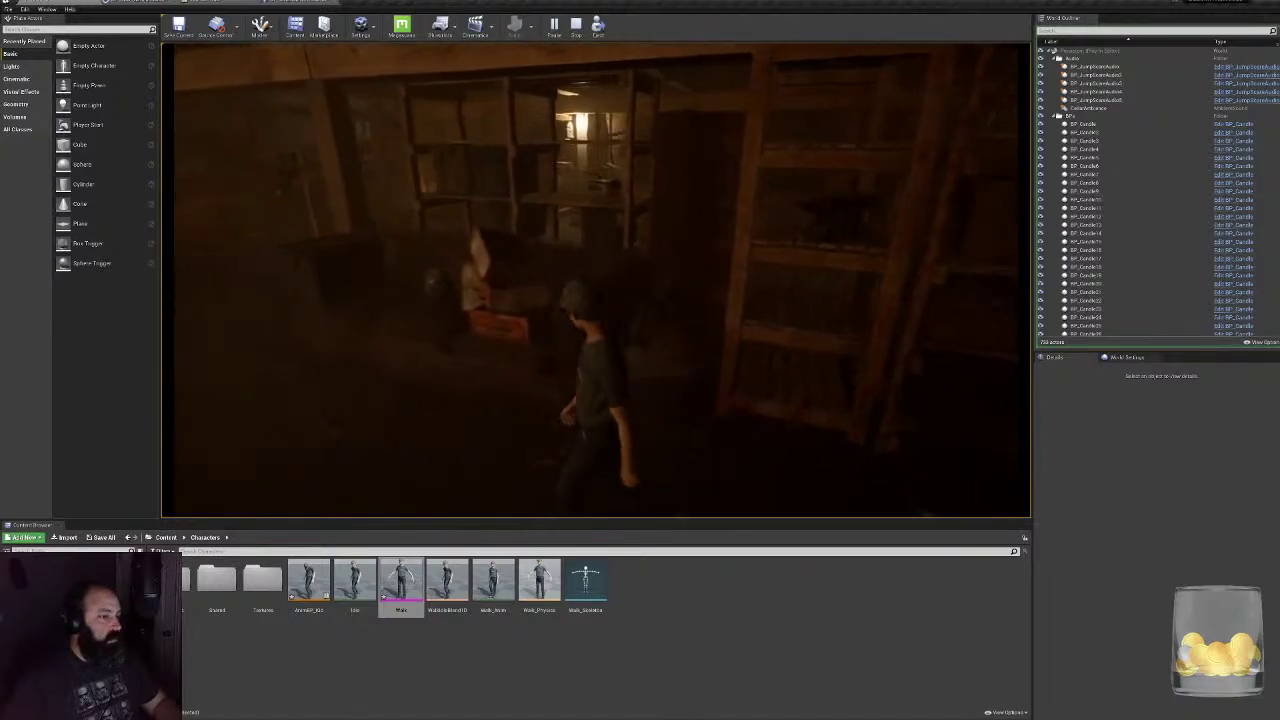
key("s")
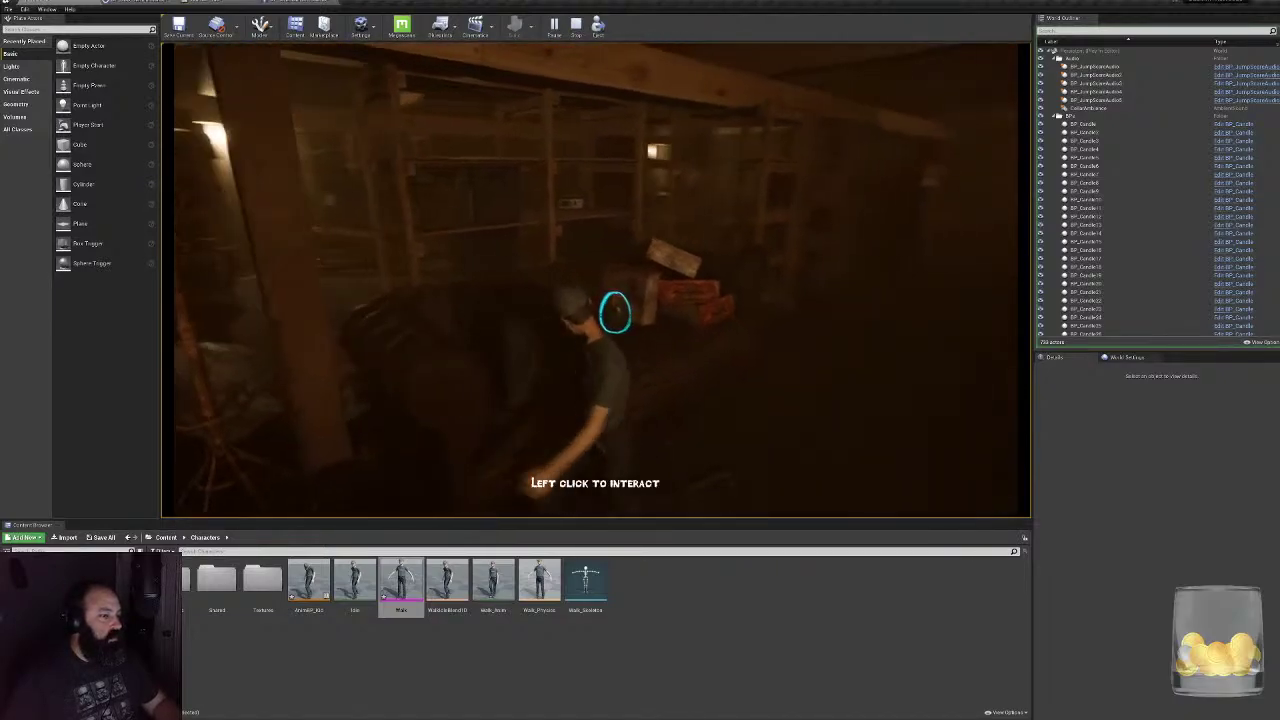
key("w")
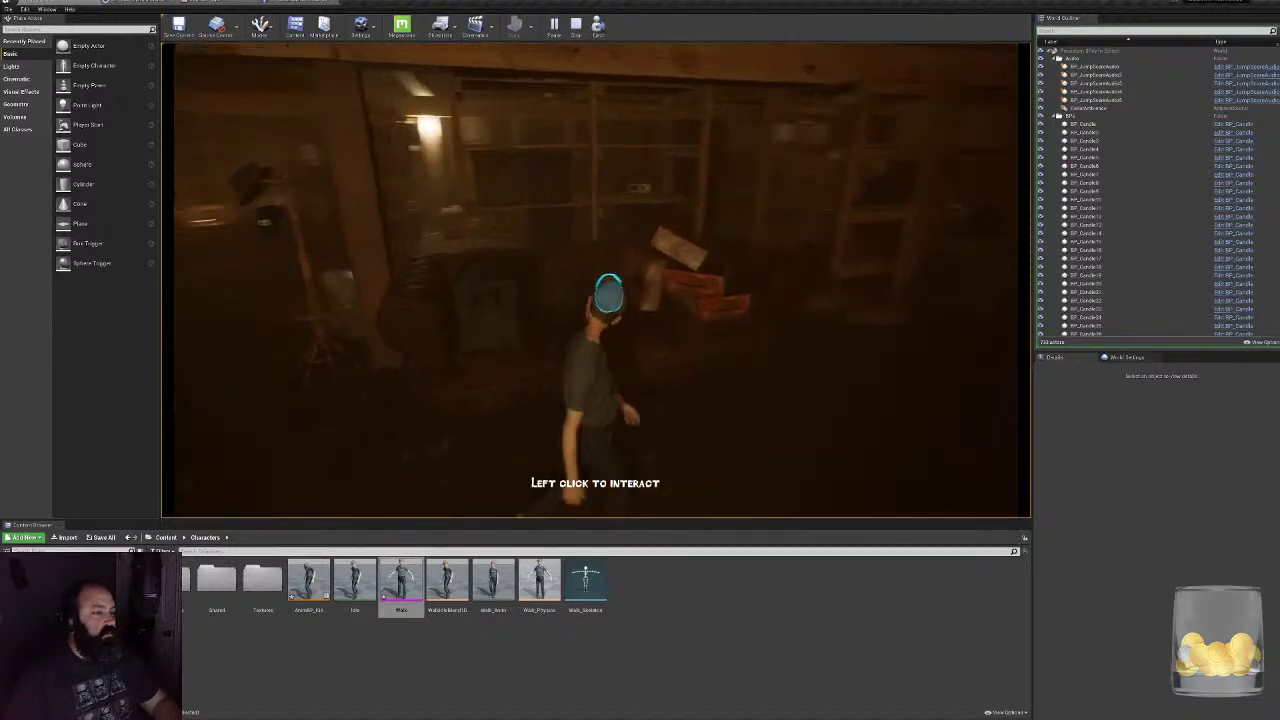
key("a")
key("w")
key("w")
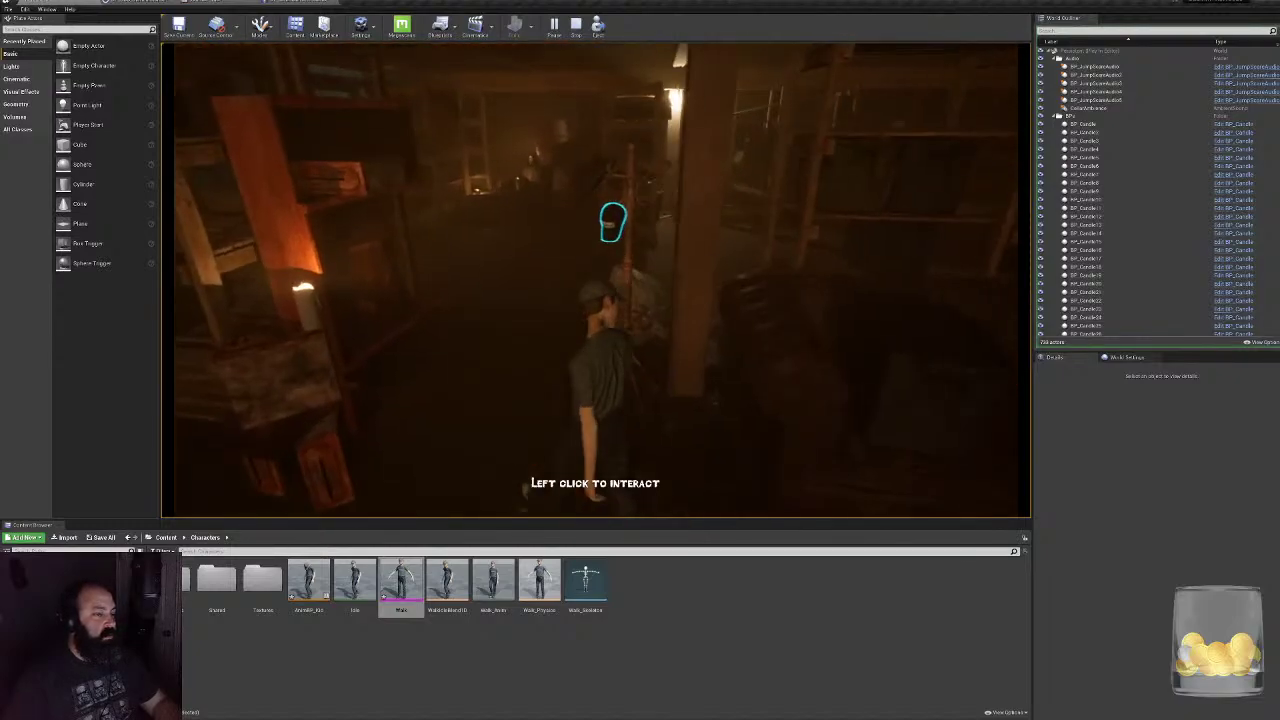
key("w")
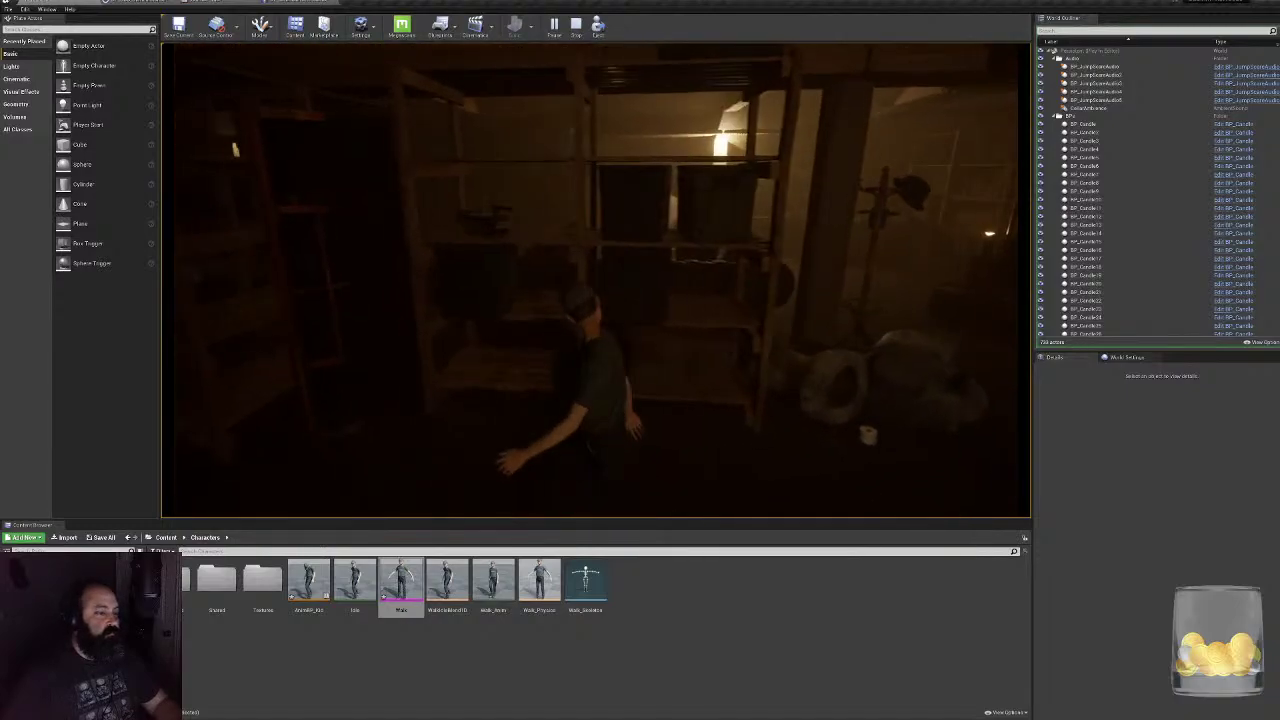
key("Escape")
left_click(298, 2)
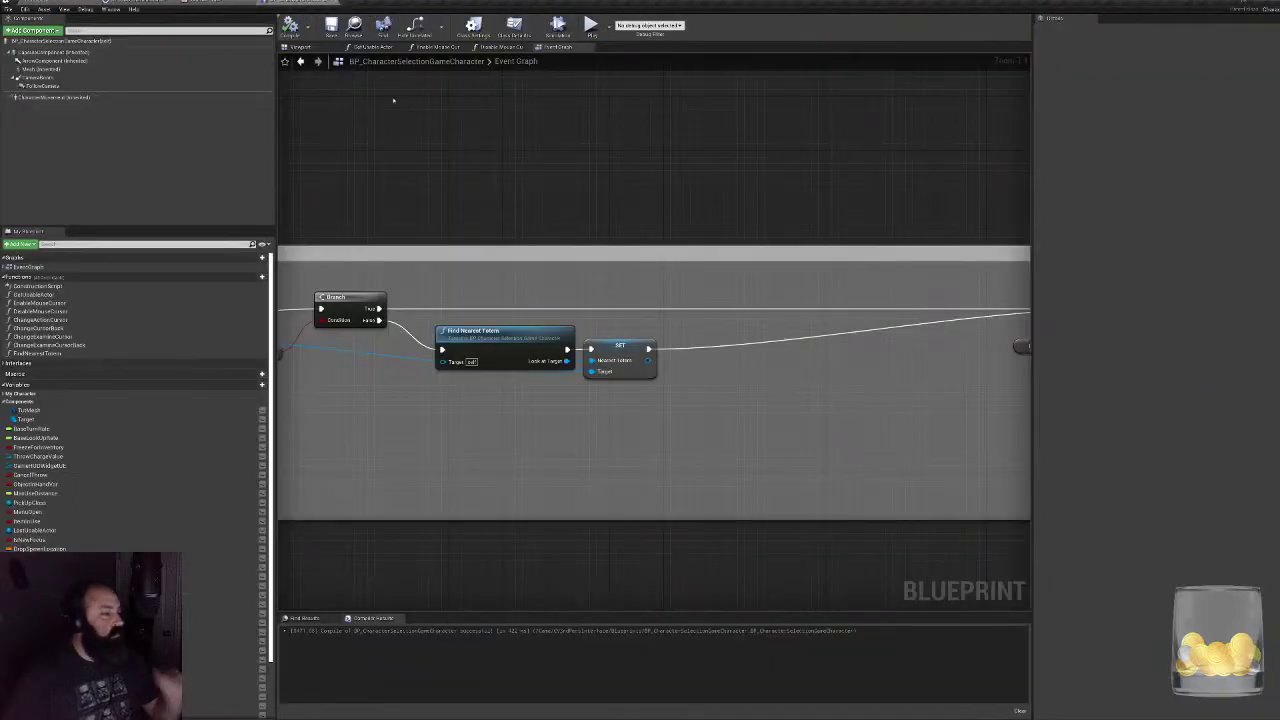
left_click(220, 4)
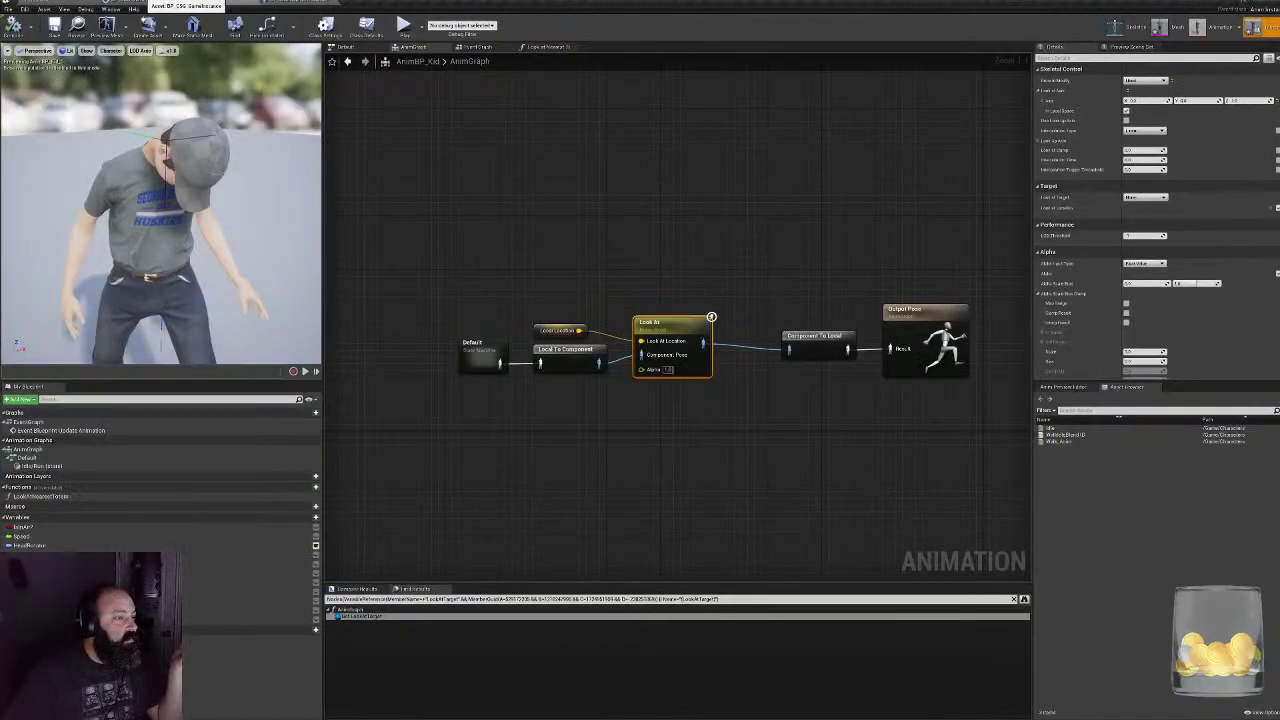
left_click(186, 5)
left_click(230, 4)
- Add a GetActorLocation node from the Set Nearest Totem output in BP_CharacterSelectionGameCharacter's Event Graph
left_click(298, 3)
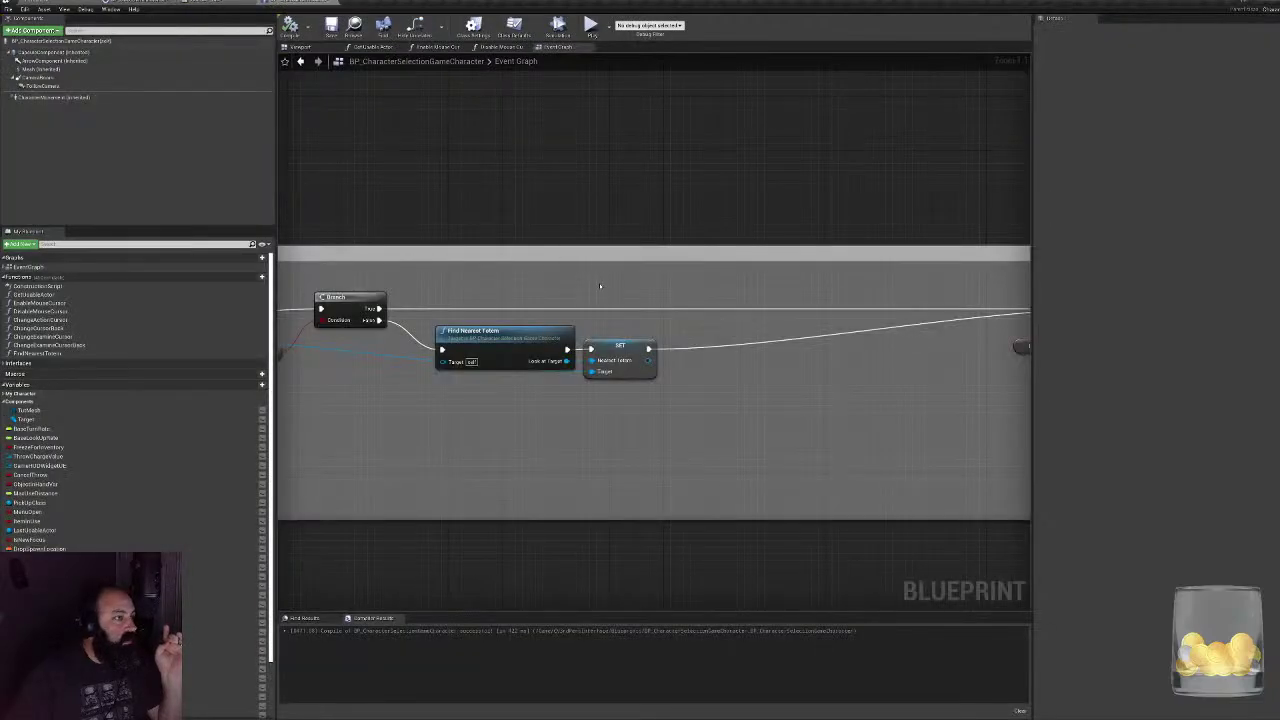
right_click_drag(652, 312, 563, 305)
left_click_drag(558, 357, 593, 373)
type("getvel")
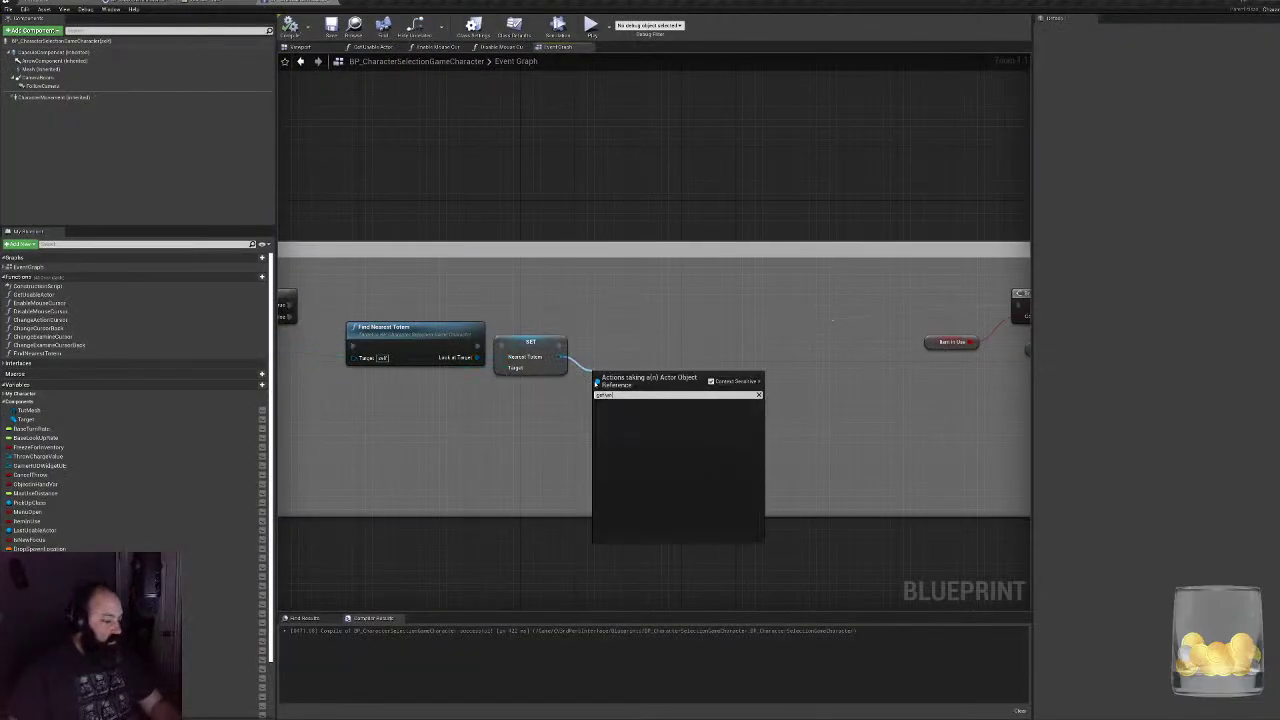
key("BackSpace")
key("BackSpace")
key("BackSpace")
key("BackSpace")
type("wor")
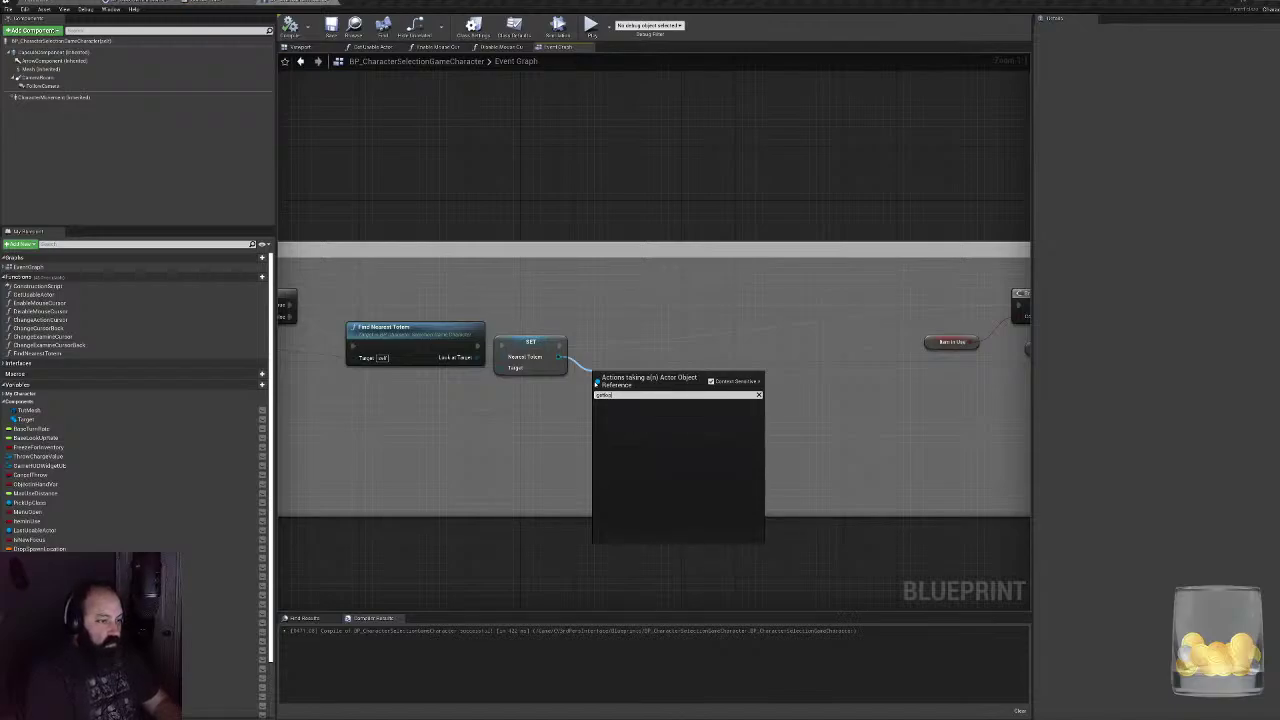
key("BackSpace")
key("BackSpace")
key("BackSpace")
type("loc")
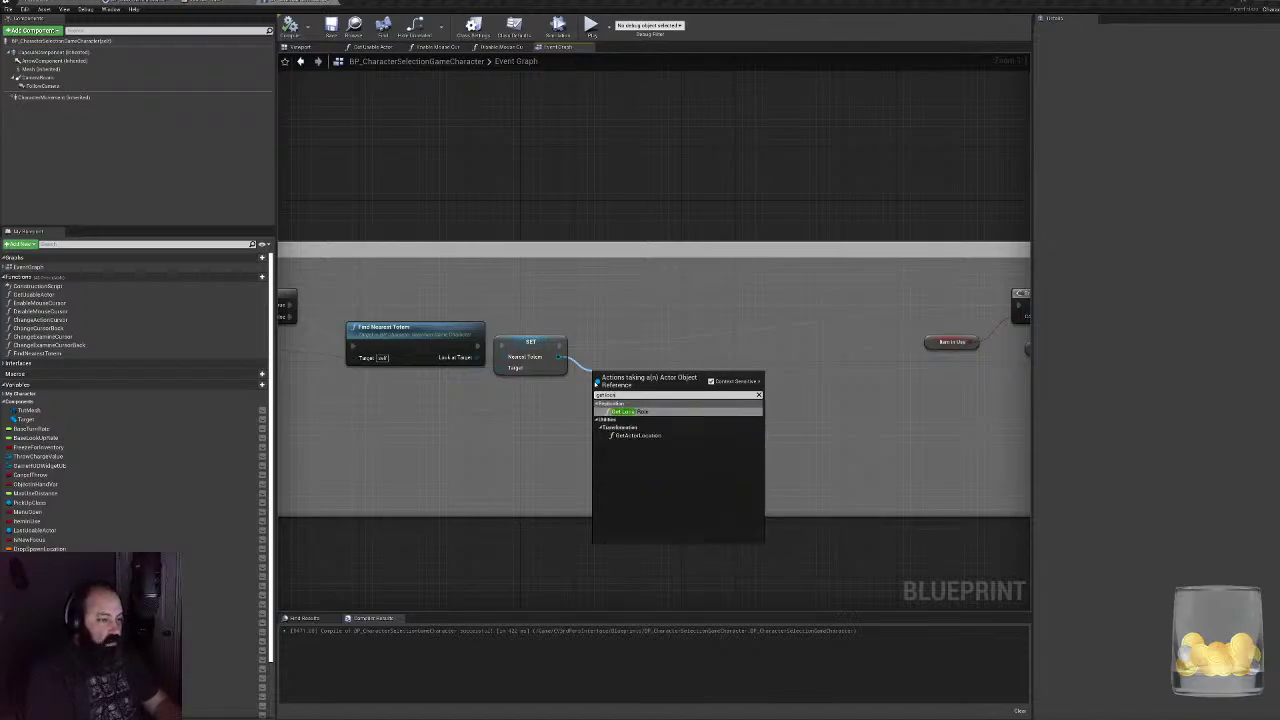
left_click(640, 436)
- Add a Set Nearest Target Location node from the game instance cast, placed beside GetActorLocation
right_click_drag(763, 374, 913, 433)
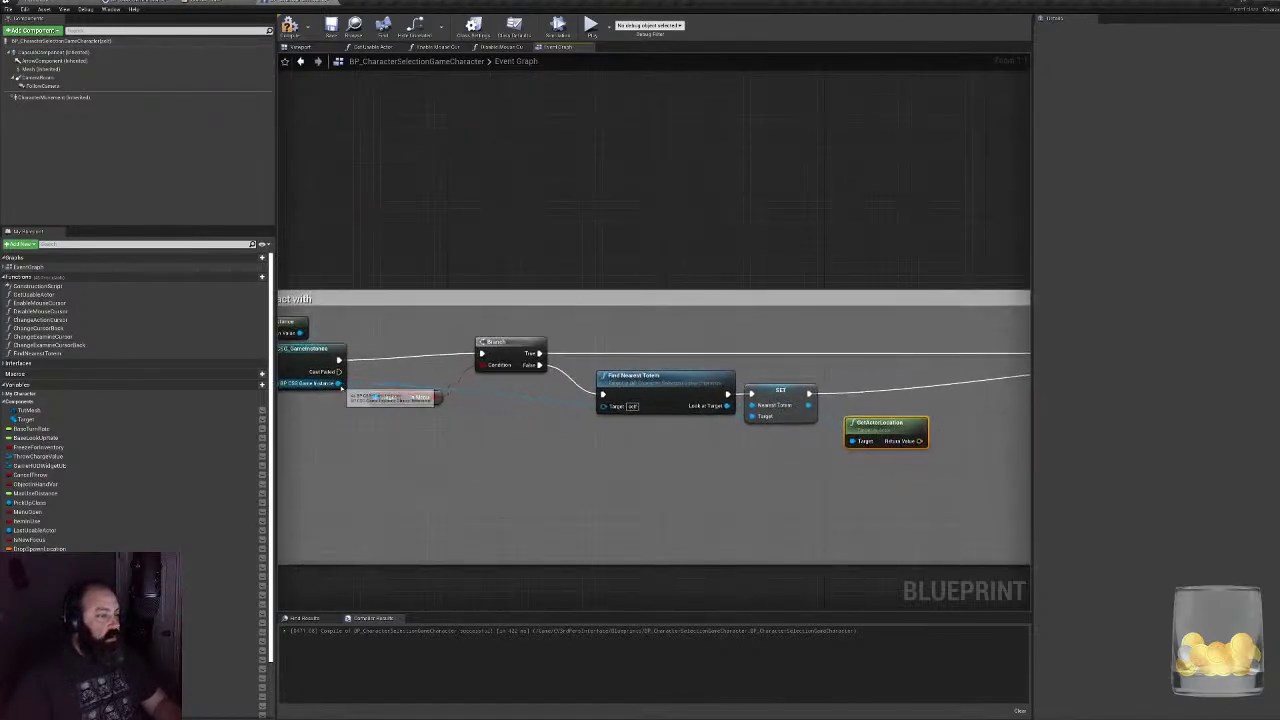
left_click_drag(338, 383, 956, 402)
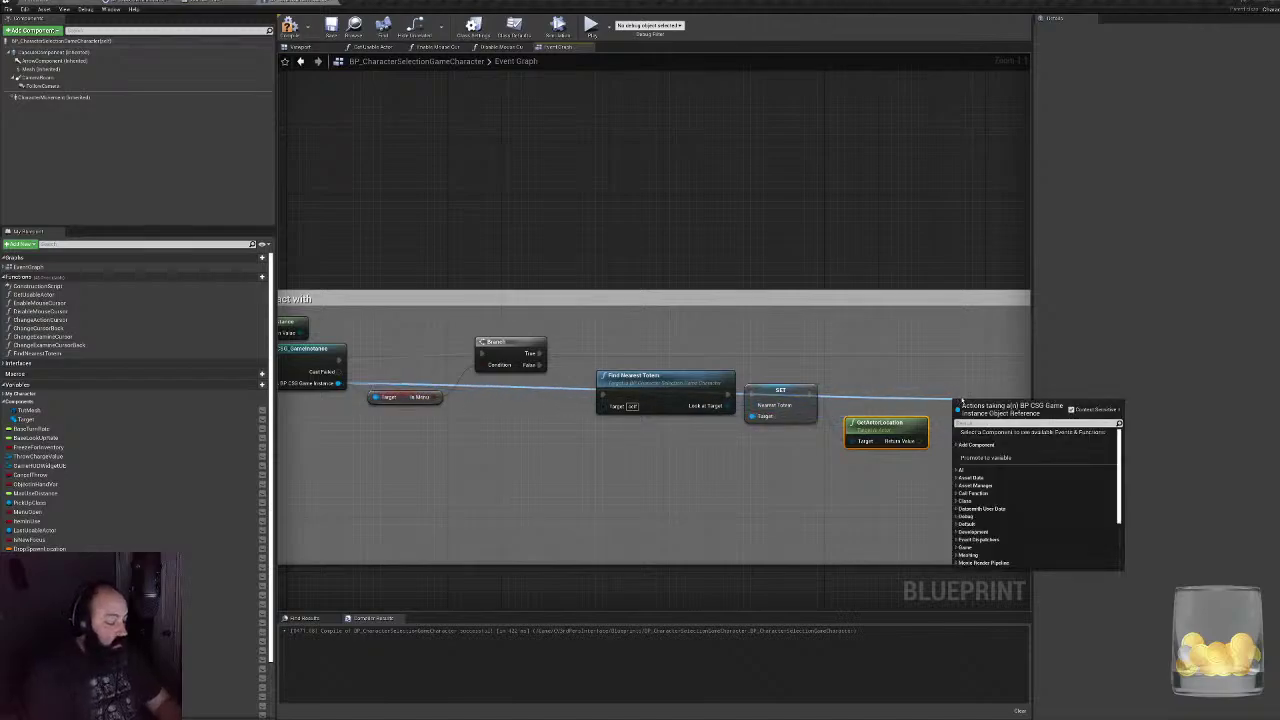
type("set")
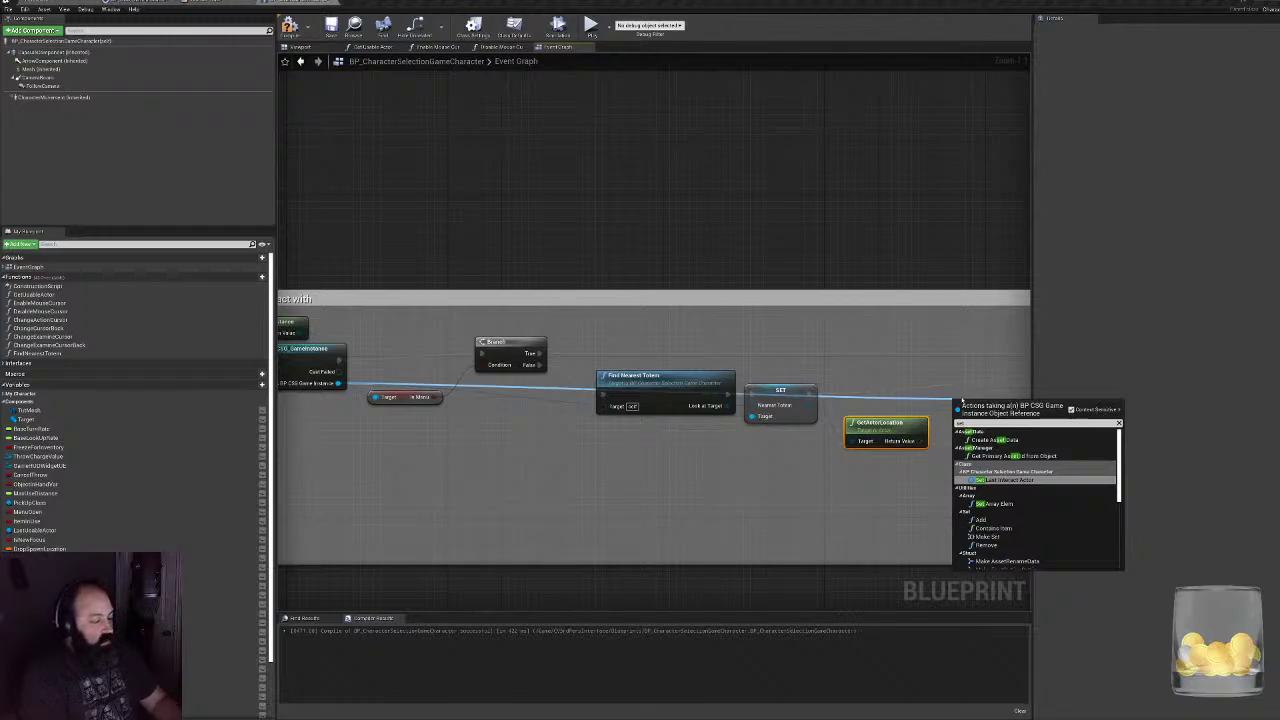
type(" ne")
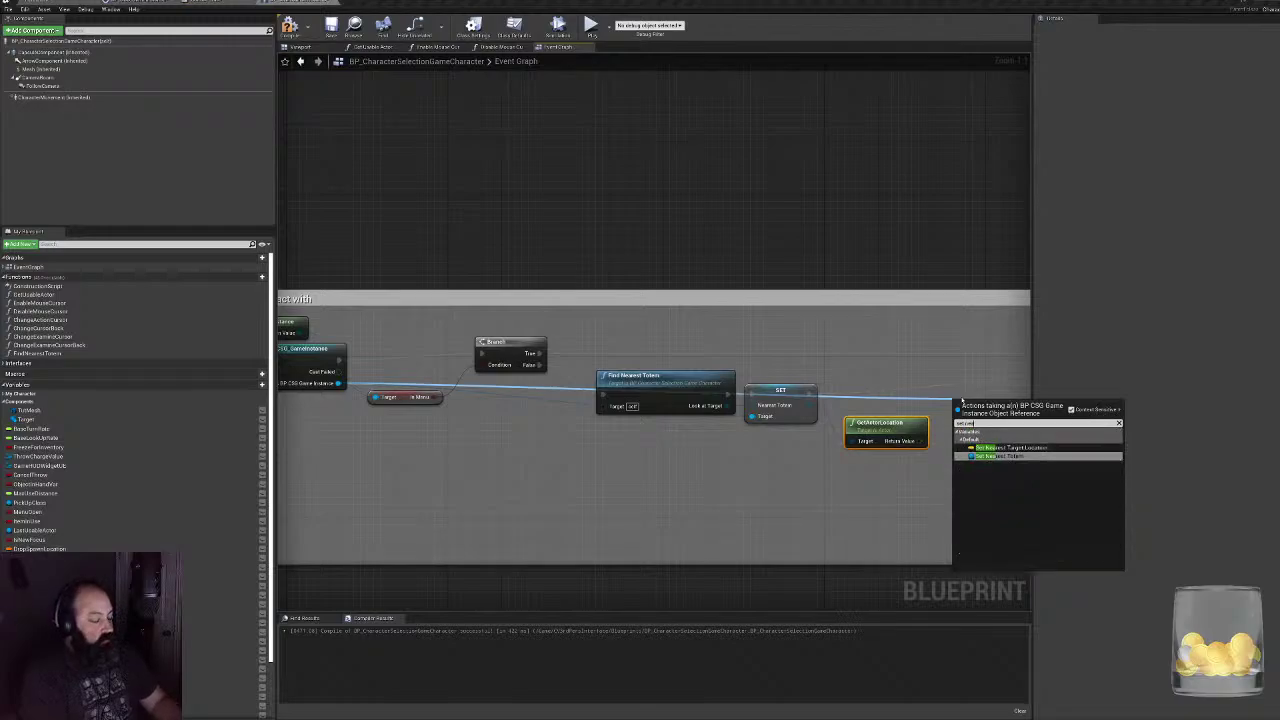
key("Up")
key("Return")
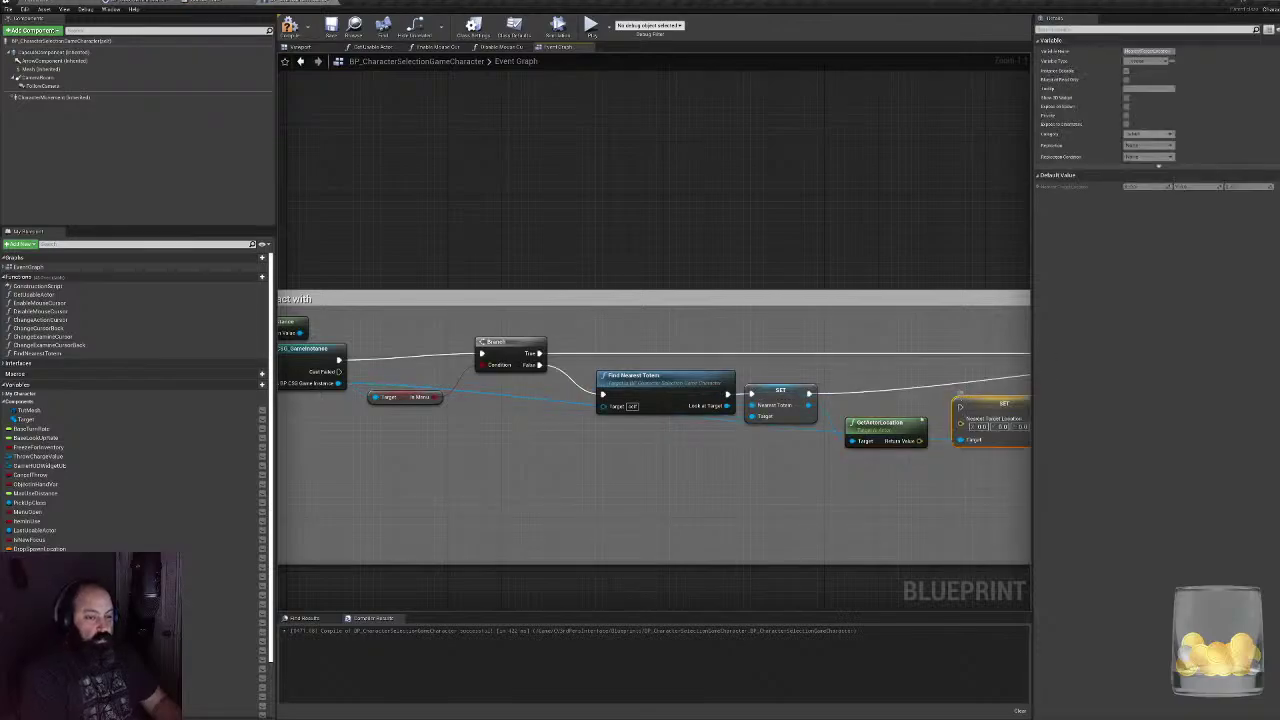
- Connect GetActorLocation's Return Value to Set Nearest Target Location, wire that node between Set Nearest Totem and the Branch, and compile
right_click_drag(937, 439, 638, 451)
left_click_drag(621, 453, 660, 431)
left_click_drag(508, 407, 660, 419)
left_click_drag(742, 419, 969, 365)
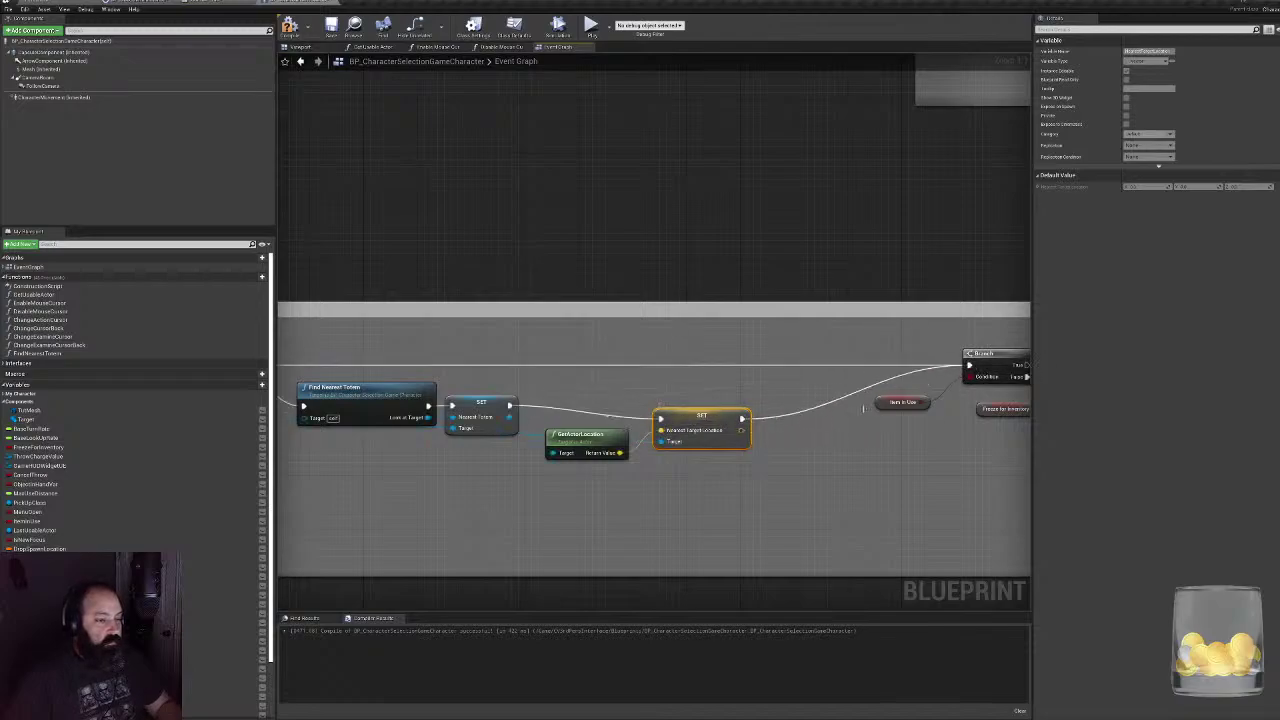
left_click_drag(722, 414, 719, 400)
left_click(289, 26)
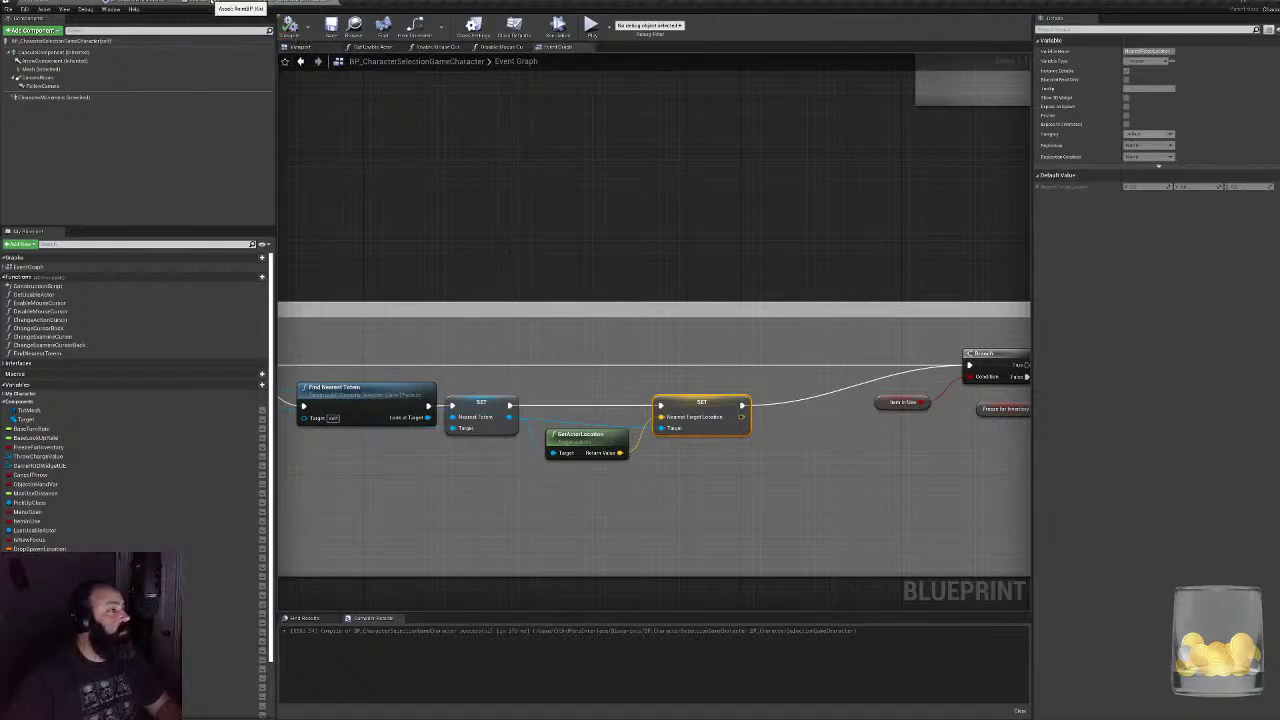
- Disconnect the second Branch's True output from the Set Local Location node in AnimBP_Kid's Event Graph
left_click(226, 3)
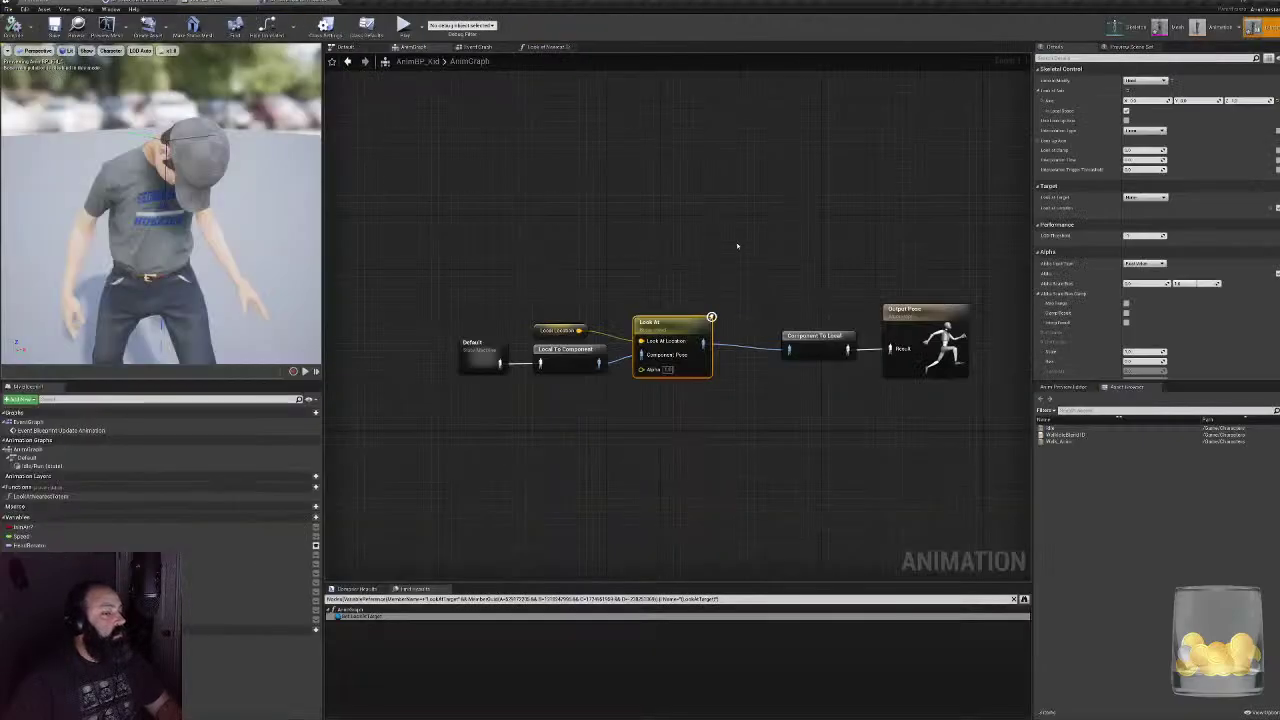
left_click(477, 47)
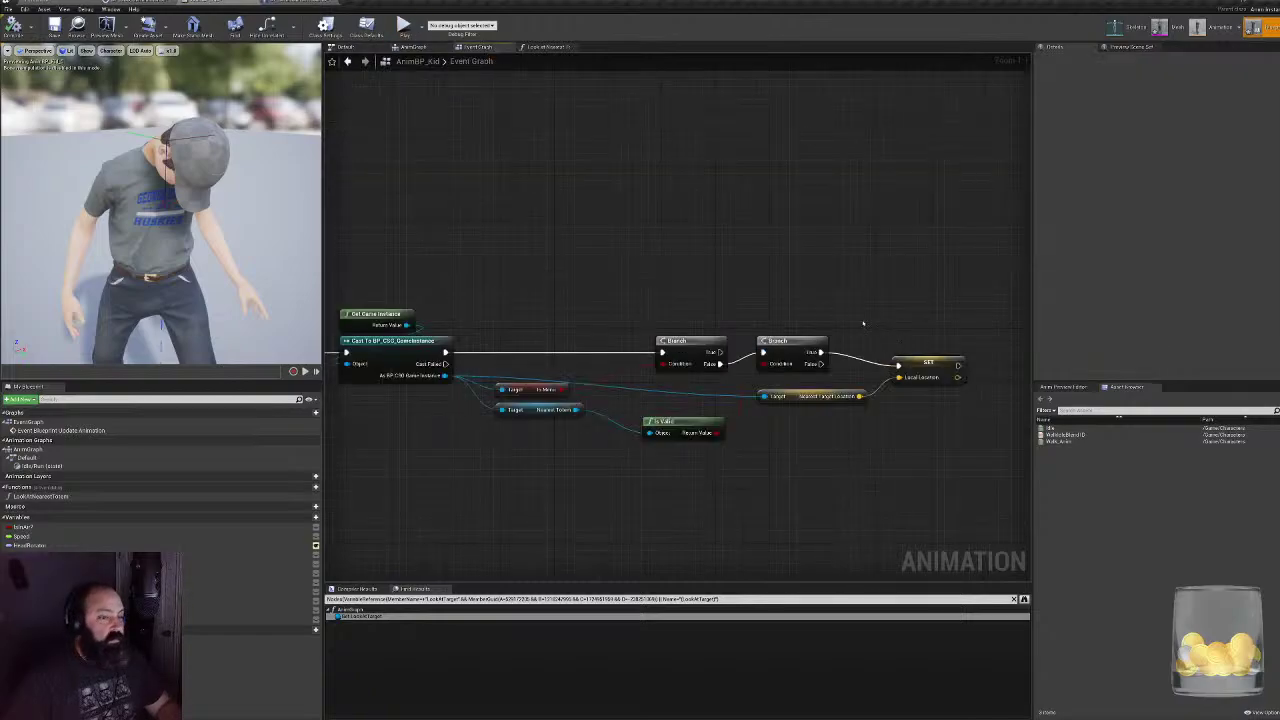
left_click_drag(863, 323, 964, 497)
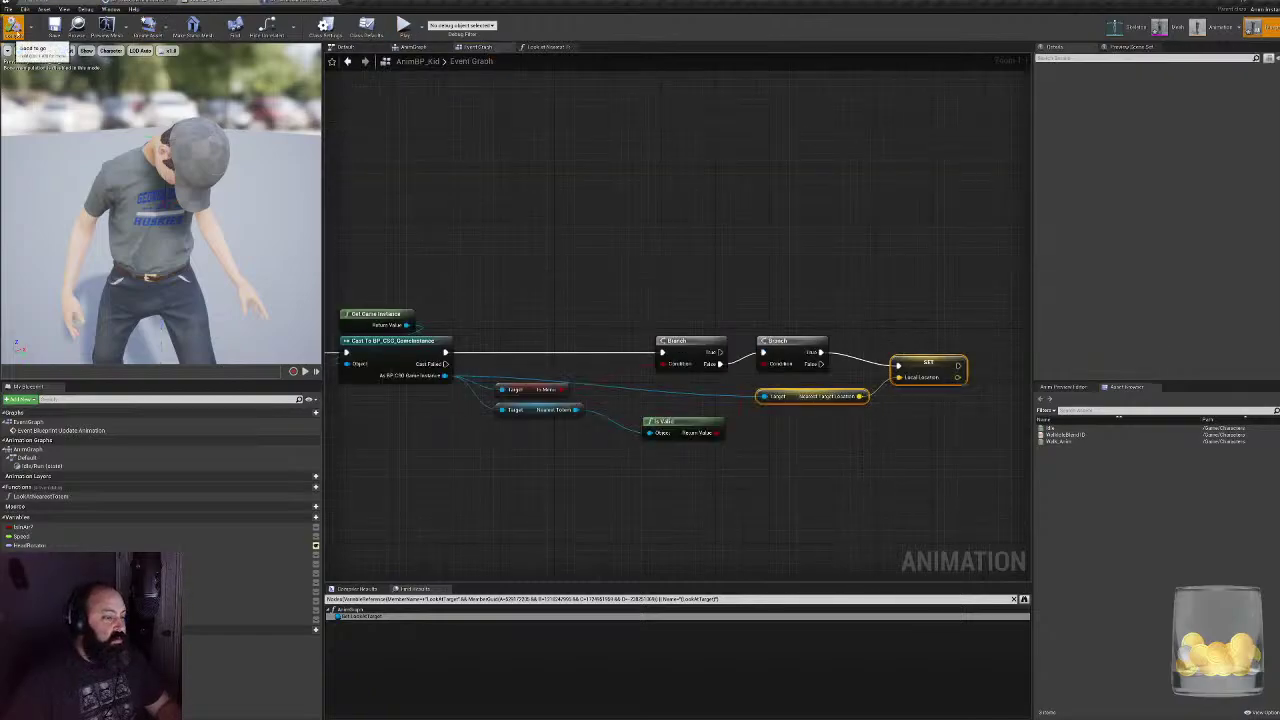
left_click(523, 295)
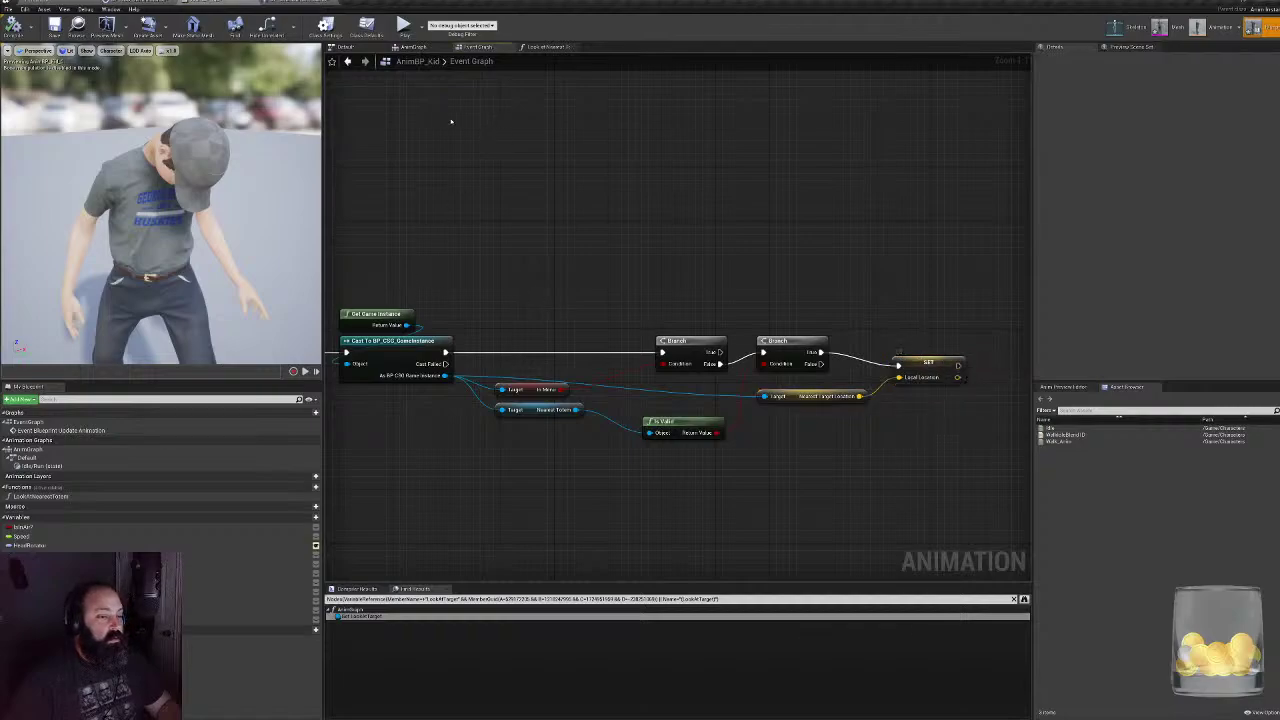
left_click(818, 352, "alt")
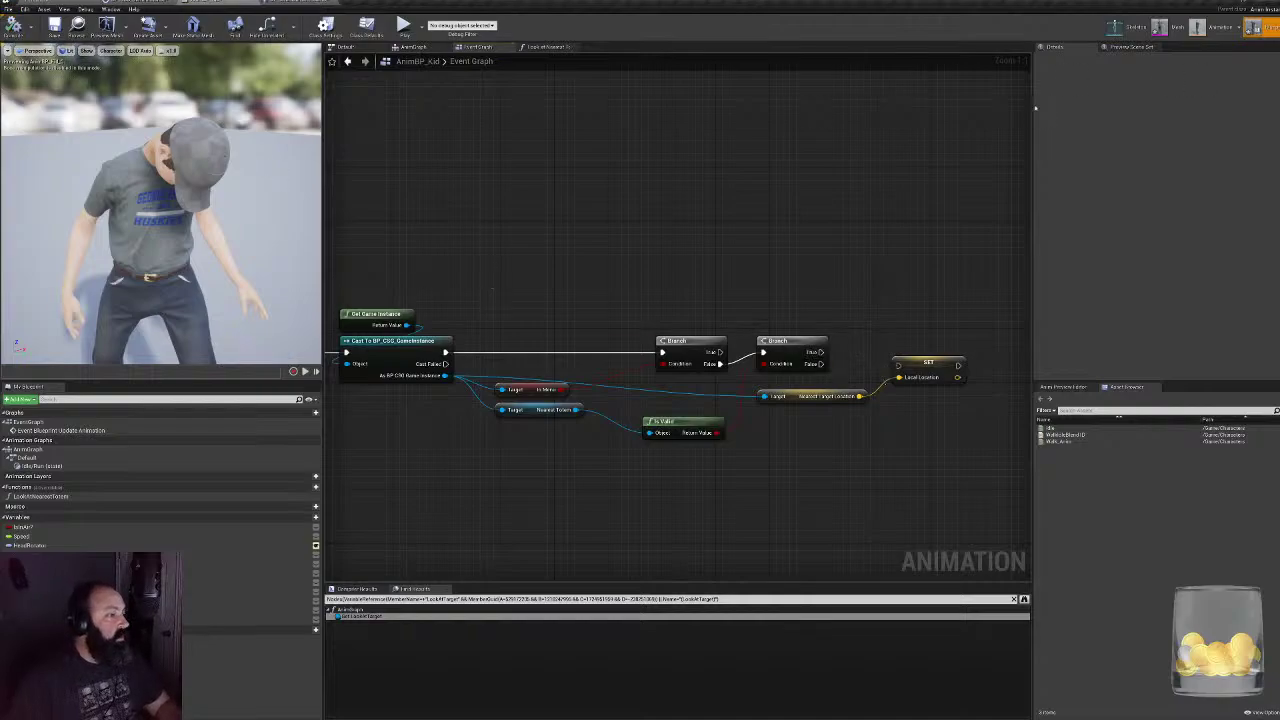
- Set the Look at Clamp of the Look At node in AnimBP_Kid's AnimGraph to 90
left_click(413, 47)
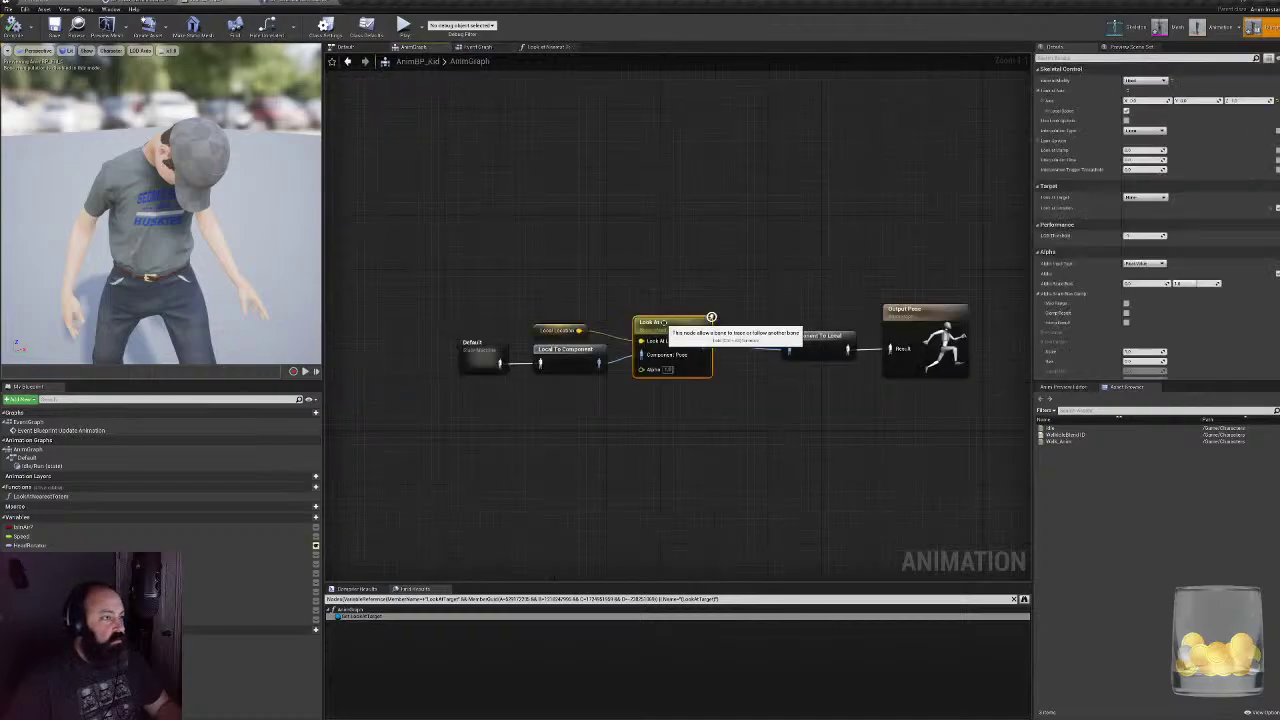
left_click(1147, 198)
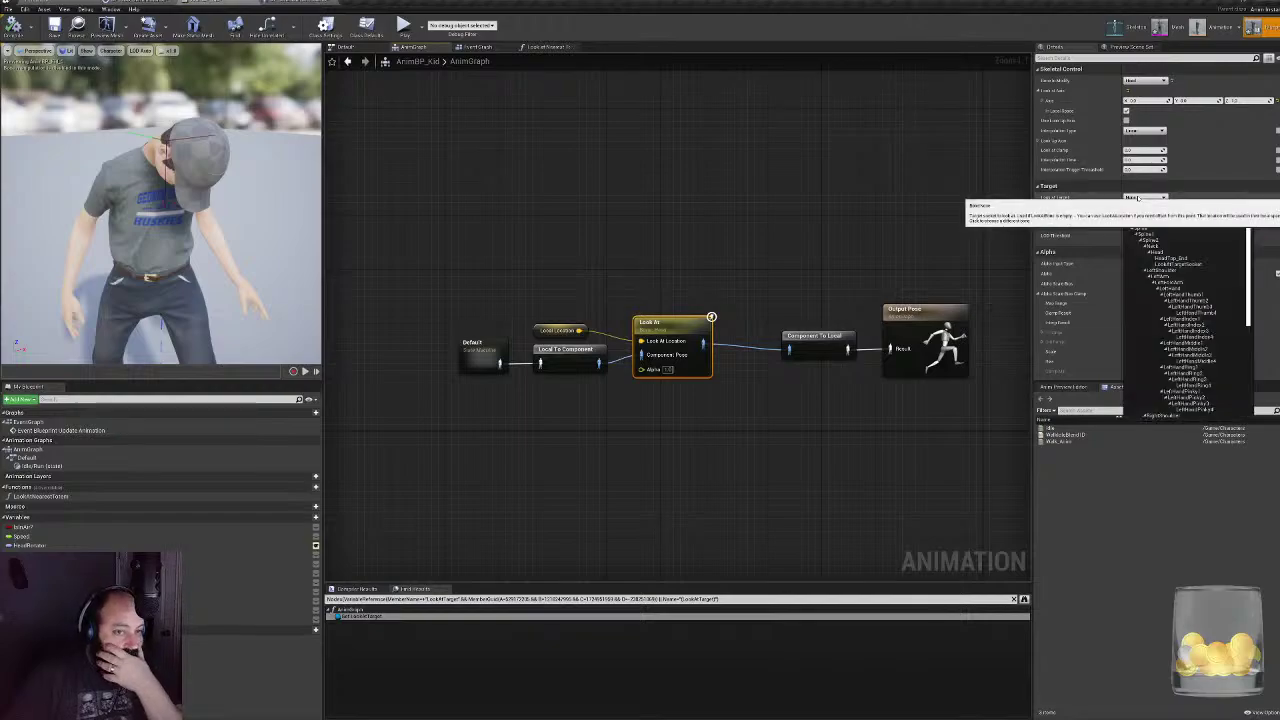
left_click(1147, 200)
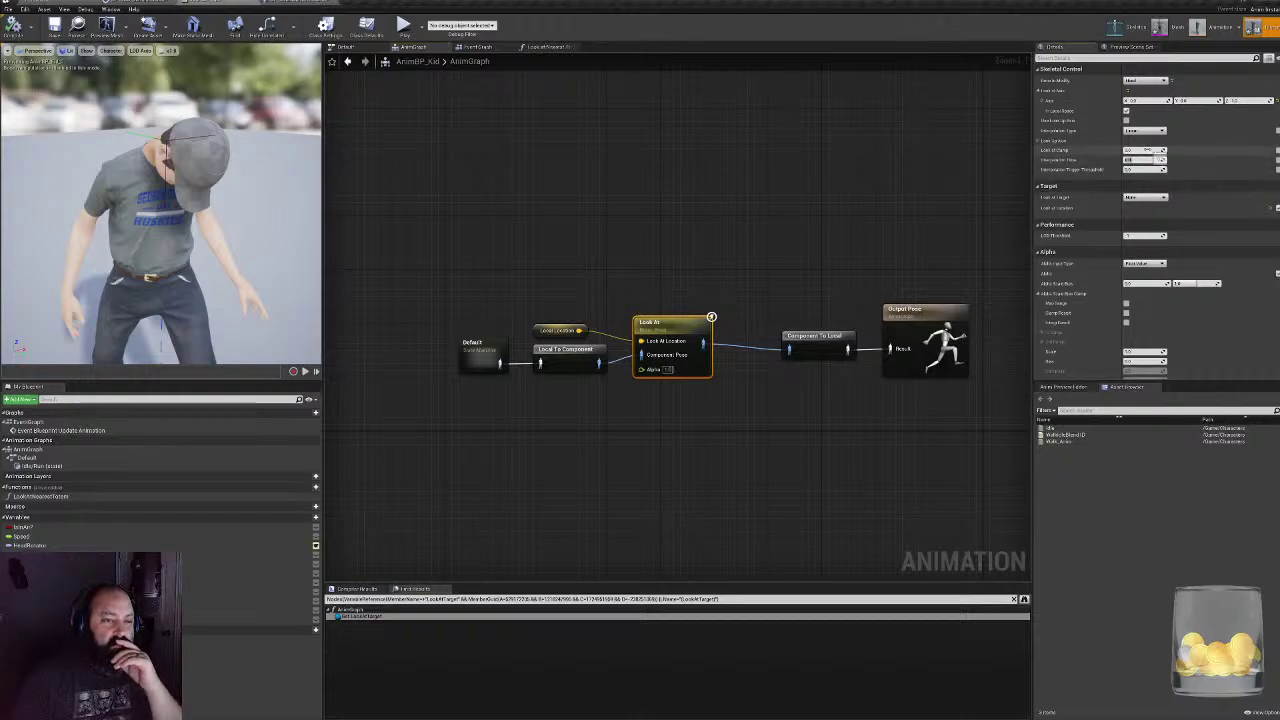
left_click(1138, 151)
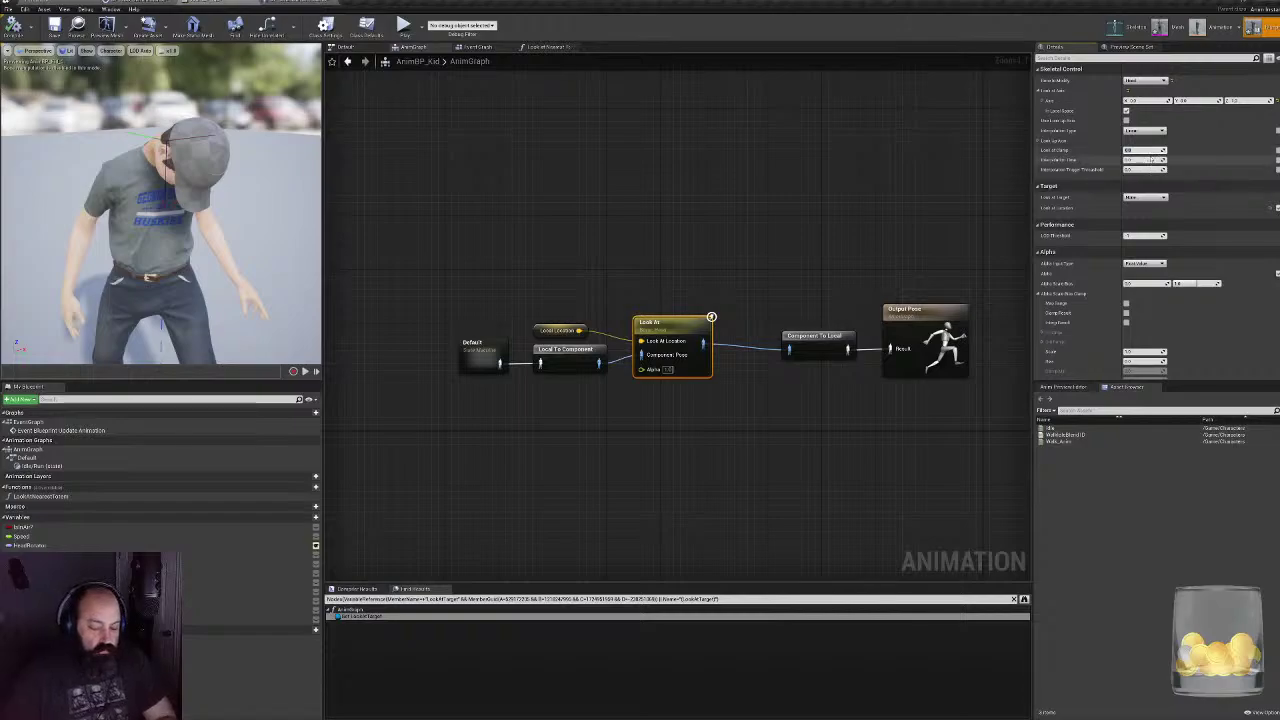
type("90")
key("Return")
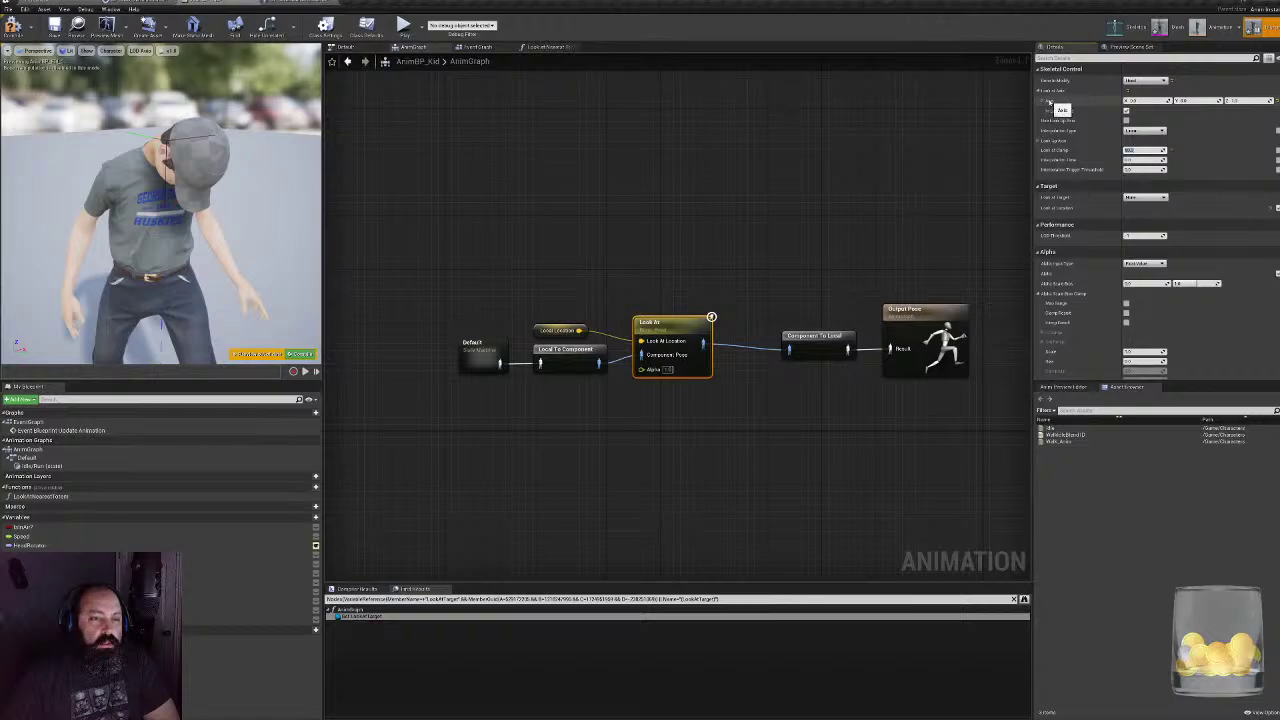
- Expand the Look At node's Look Up Axis and set its X component to 0
left_click(1038, 141)
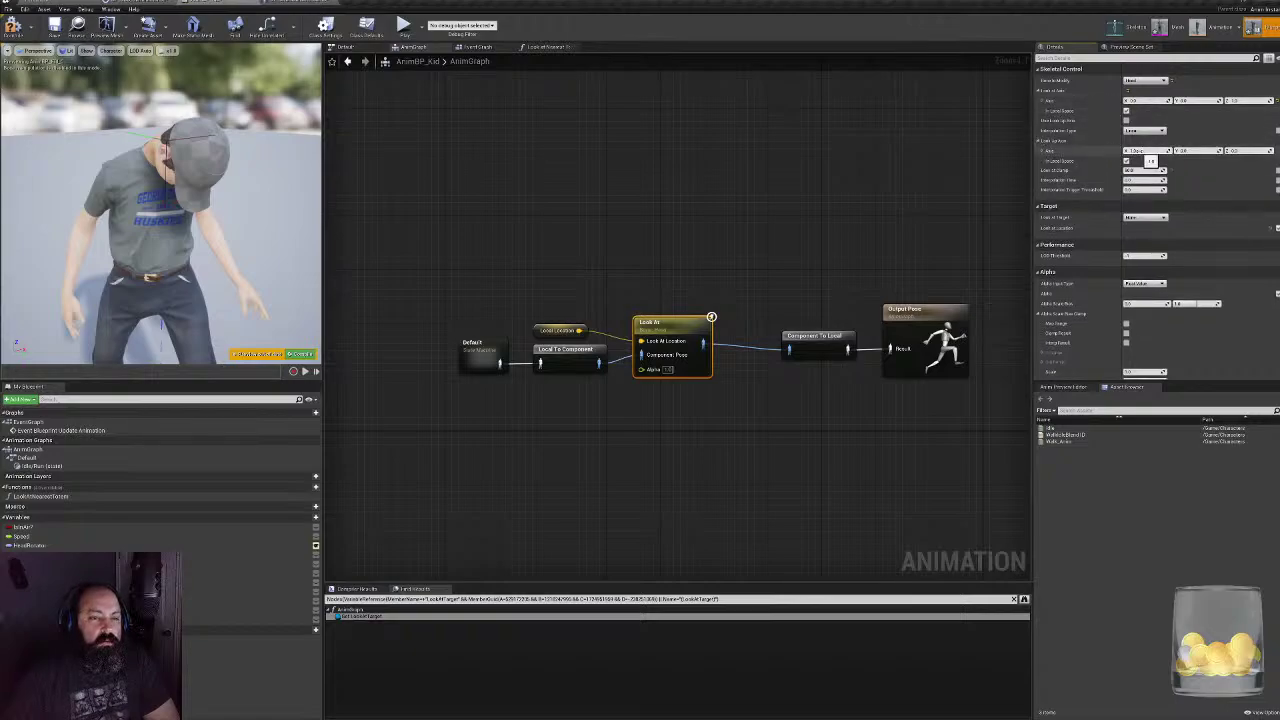
left_click(1133, 151)
type("100")
key("Return")
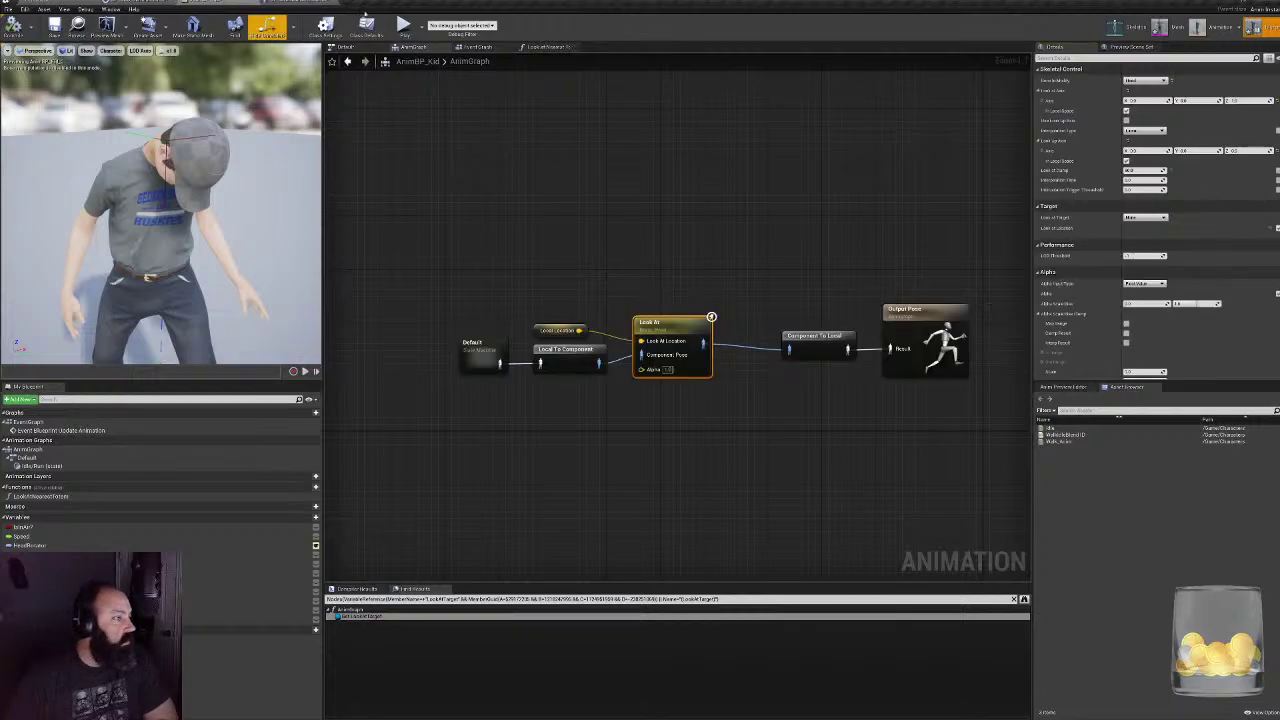
- Open the Walk skeletal mesh from the Characters folder and examine the Head bone's axes up close with the move gizmo
left_click(290, 2)
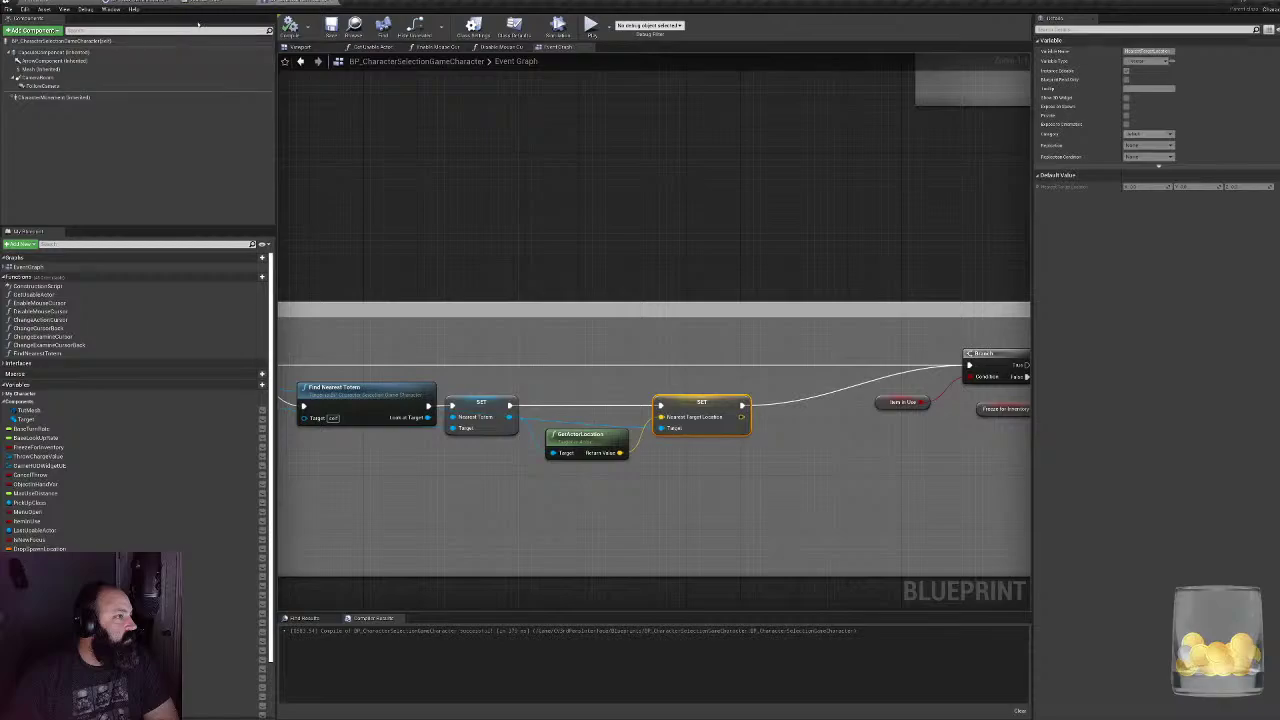
left_click(302, 47)
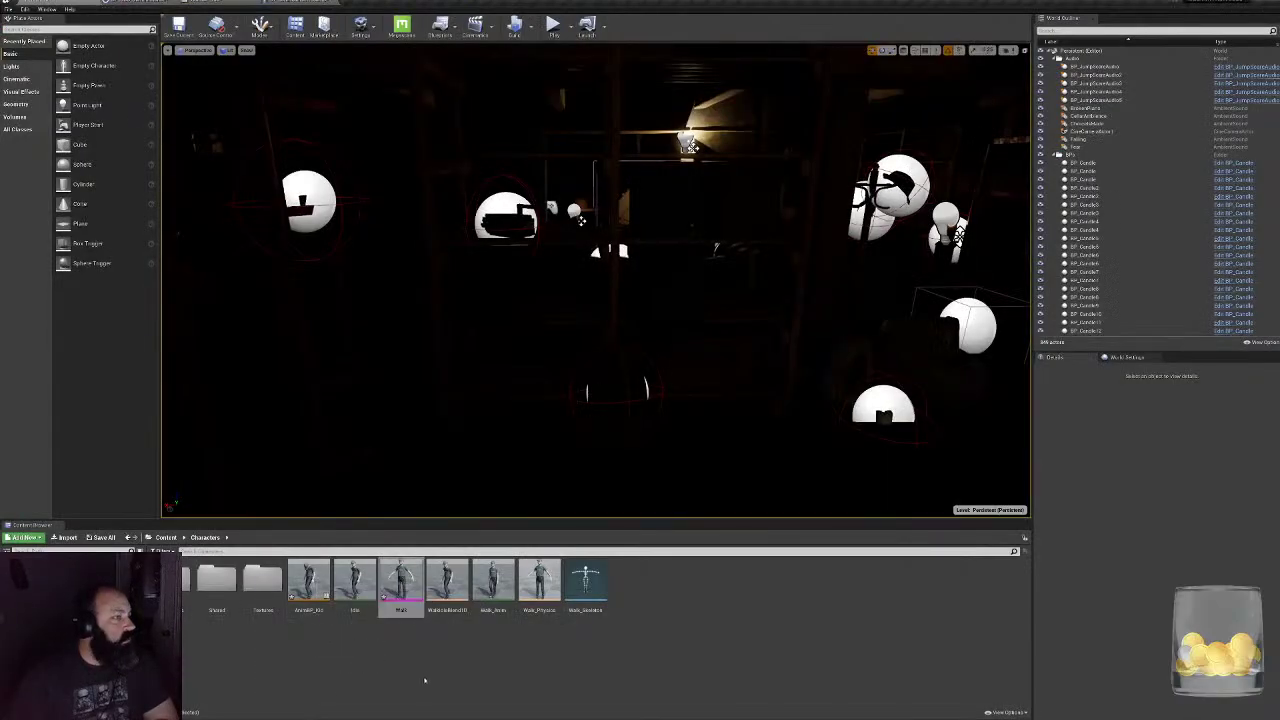
double_click(401, 585)
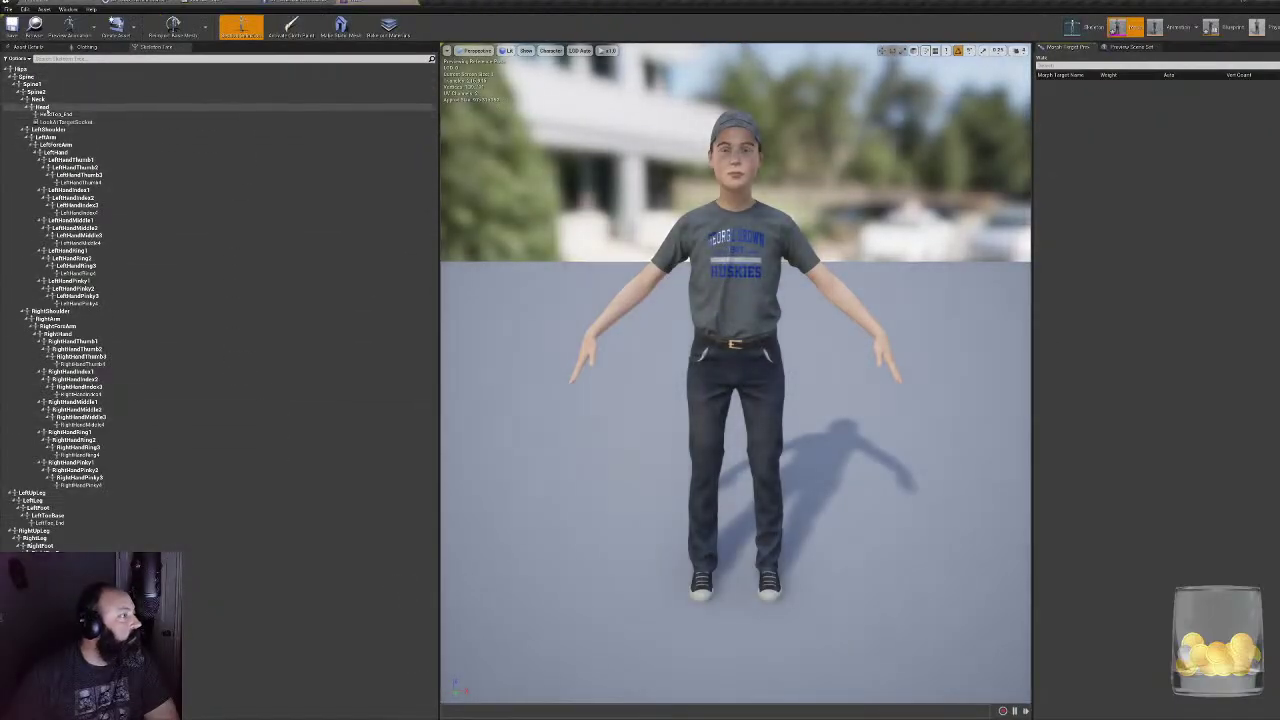
double_click(44, 108)
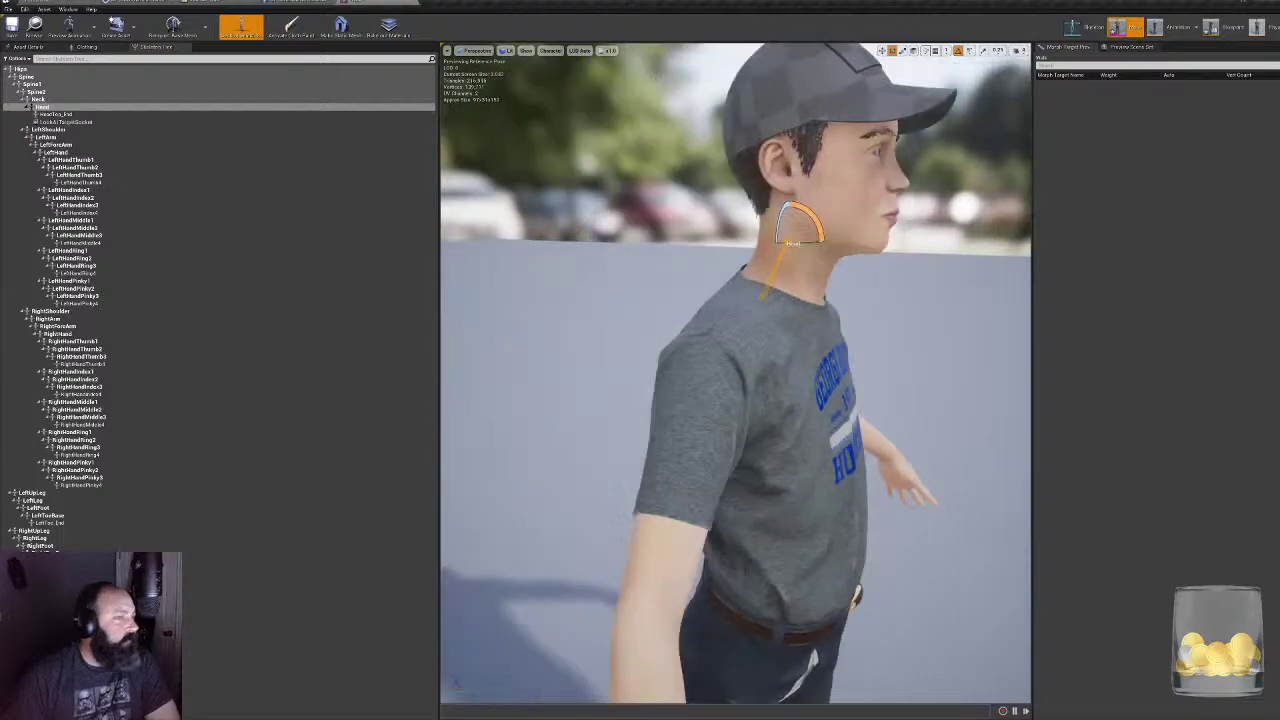
key("w")
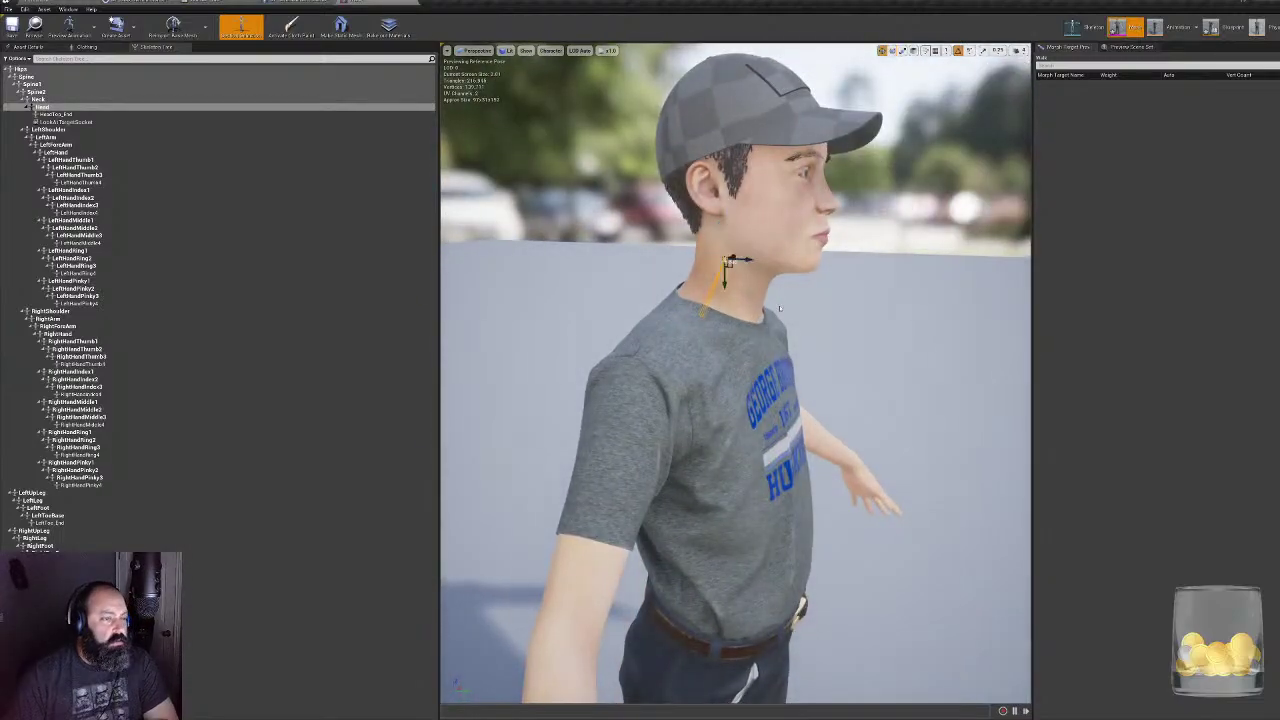
mouse_move(731, 261)
left_mouse_down("alt")
mouse_move(620, 262)
mouse_move(700, 200)
mouse_move(740, 262)
left_mouse_up("alt")
scroll(735, 372, "up", 4)
scroll(753, 319, "down", 2)
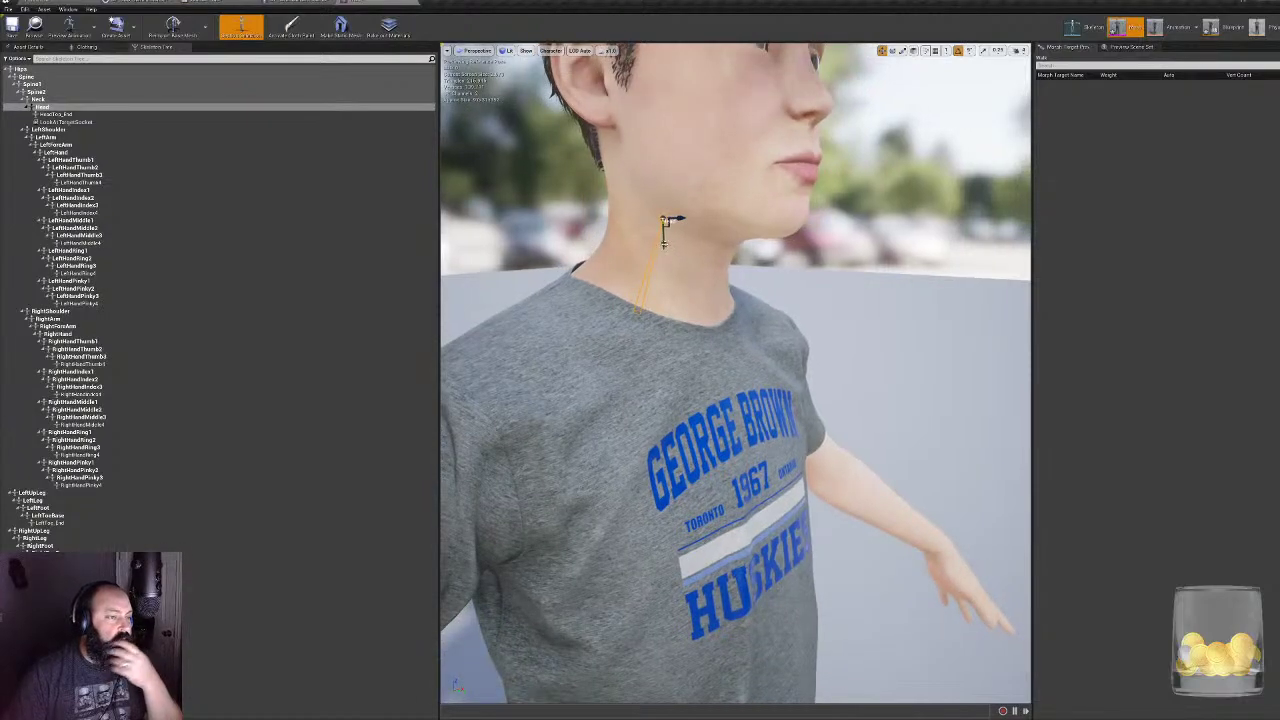
- Try rotating the Head bone slightly to test its rotation axis, and undo the rotation
key("e")
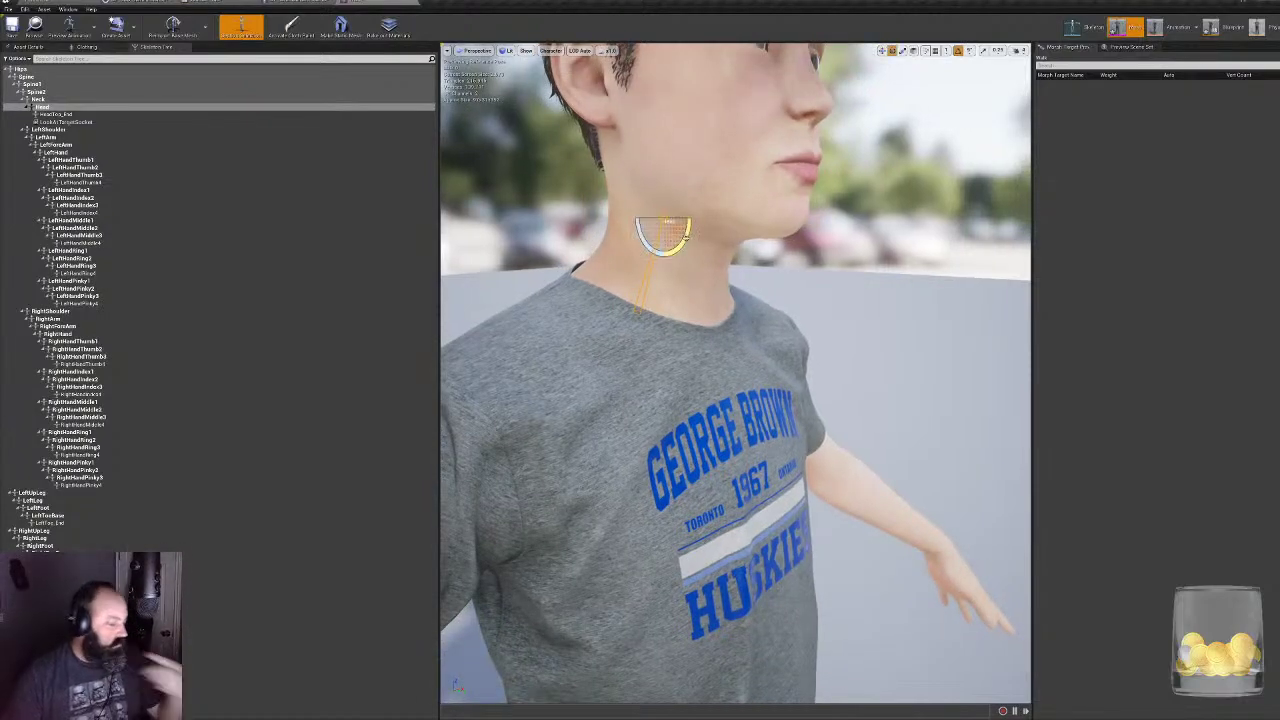
mouse_move(686, 238)
left_mouse_down()
mouse_move(694, 221)
mouse_move(651, 171)
mouse_move(685, 239)
left_mouse_up()
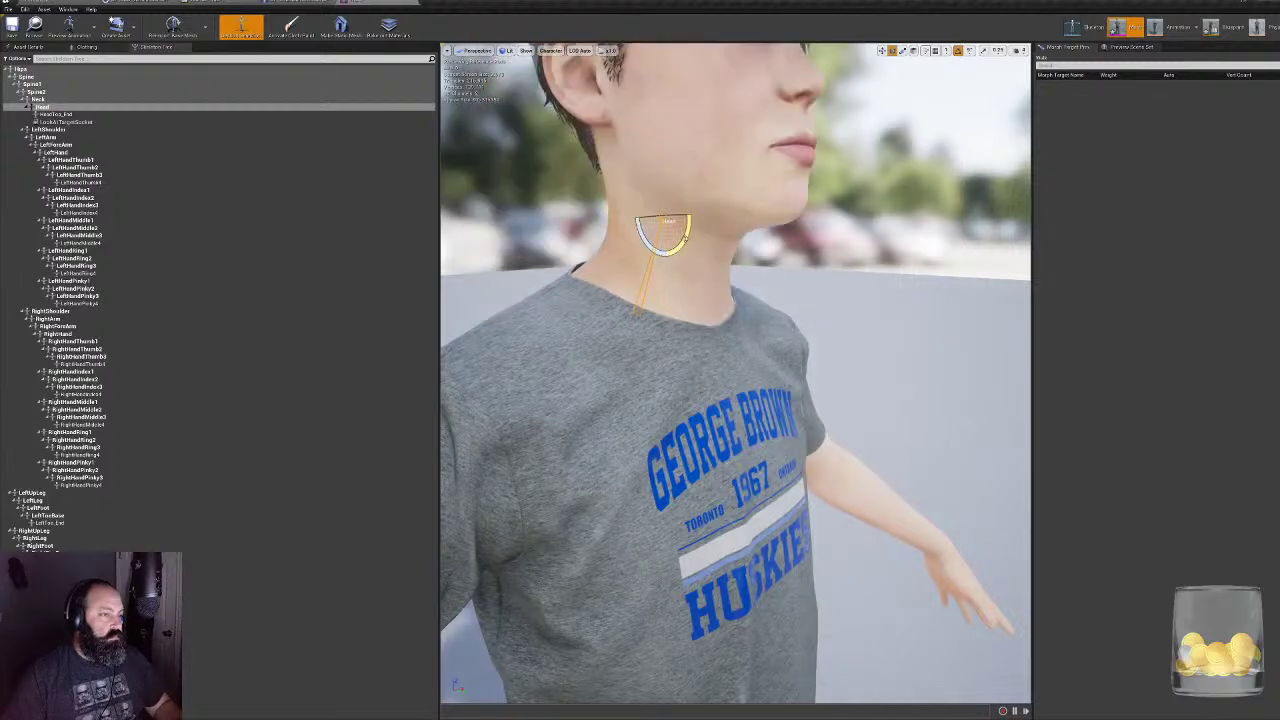
key("ctrl+z")
right_click_drag(850, 360, 890, 368)
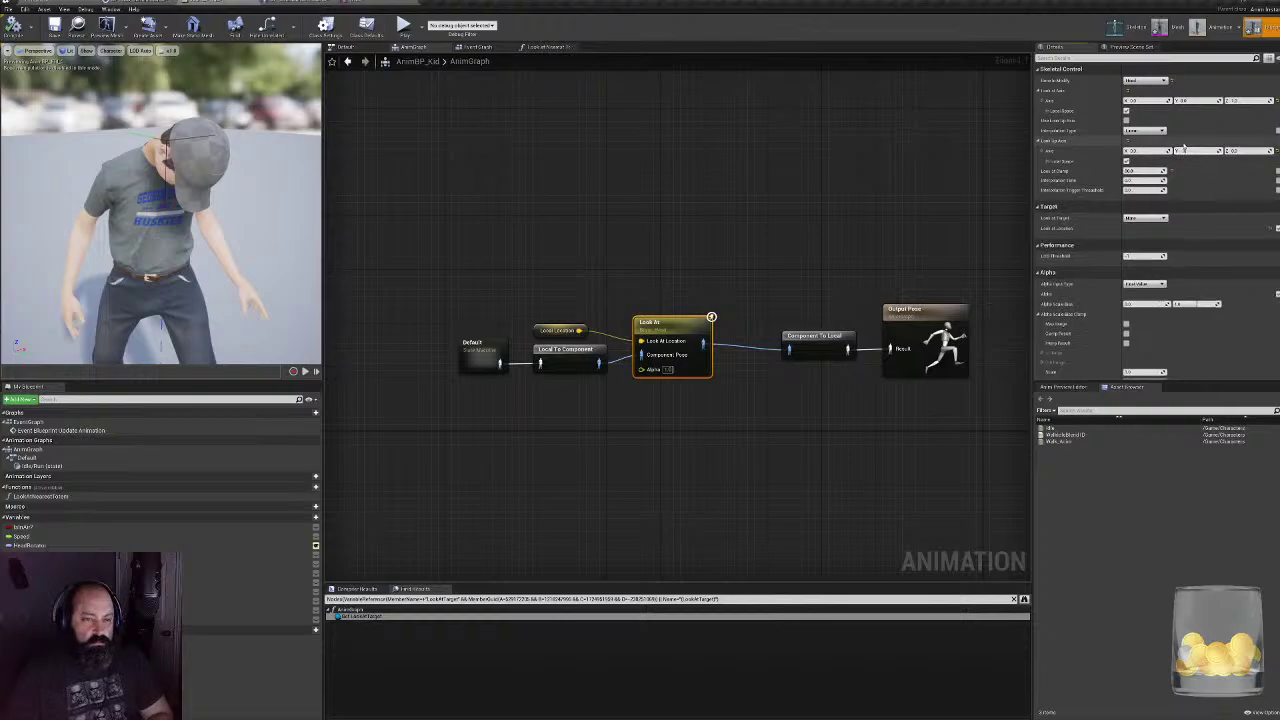
- Set the Look Up Axis Y to -1 and the Look At Axis to Y 1, Z 0, checking the Head bone's axes, and compile AnimBP_Kid
key("Return")
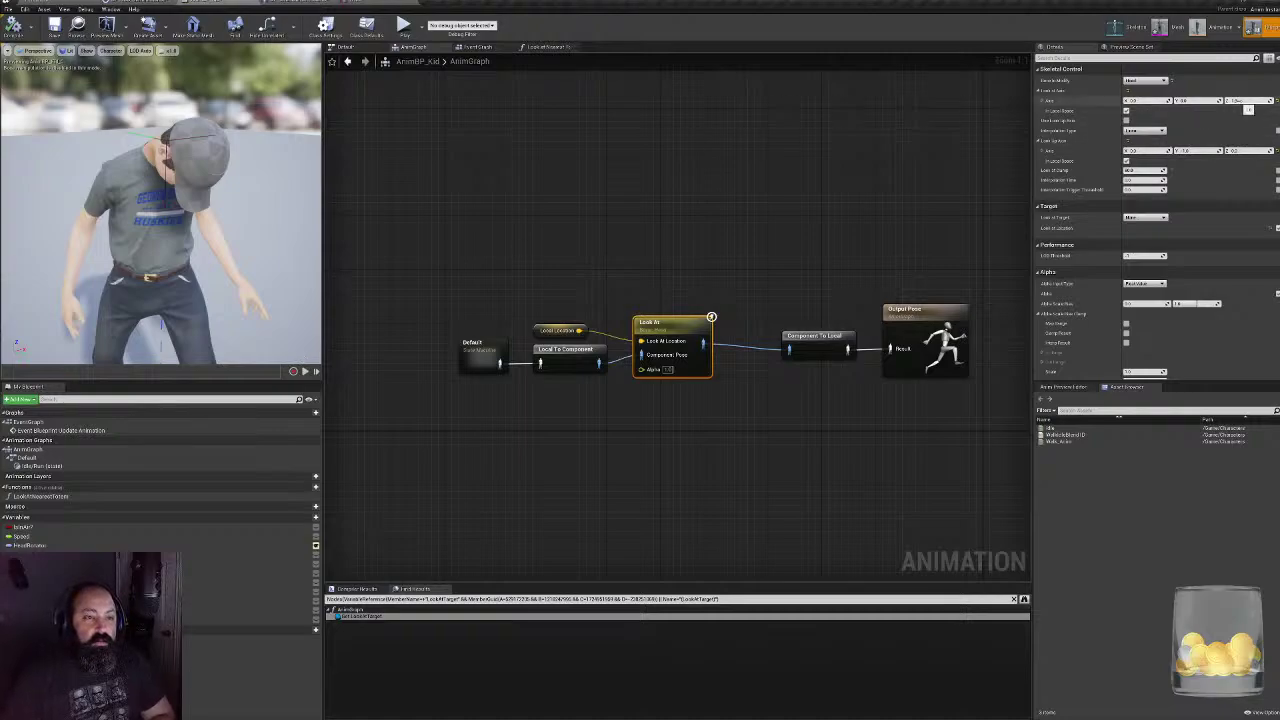
key("Return")
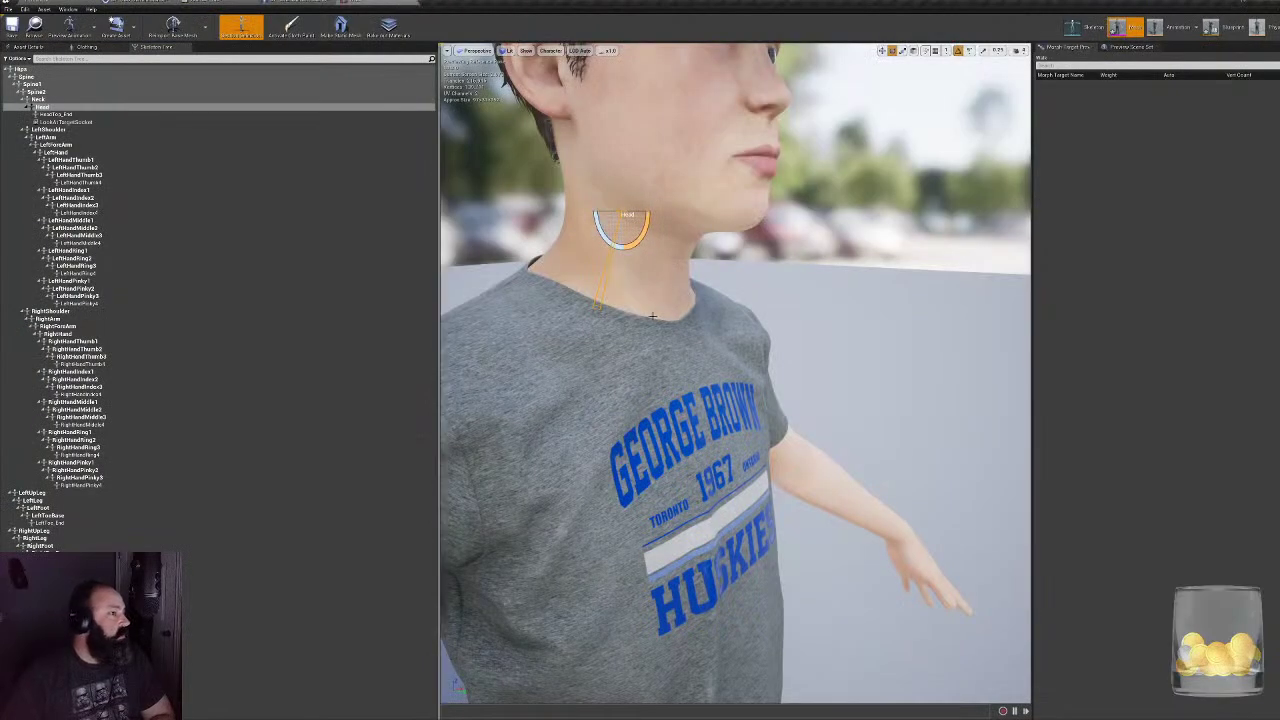
right_click_drag(652, 316, 711, 331)
key("w")
left_click_drag(711, 331, 584, 238, "alt")
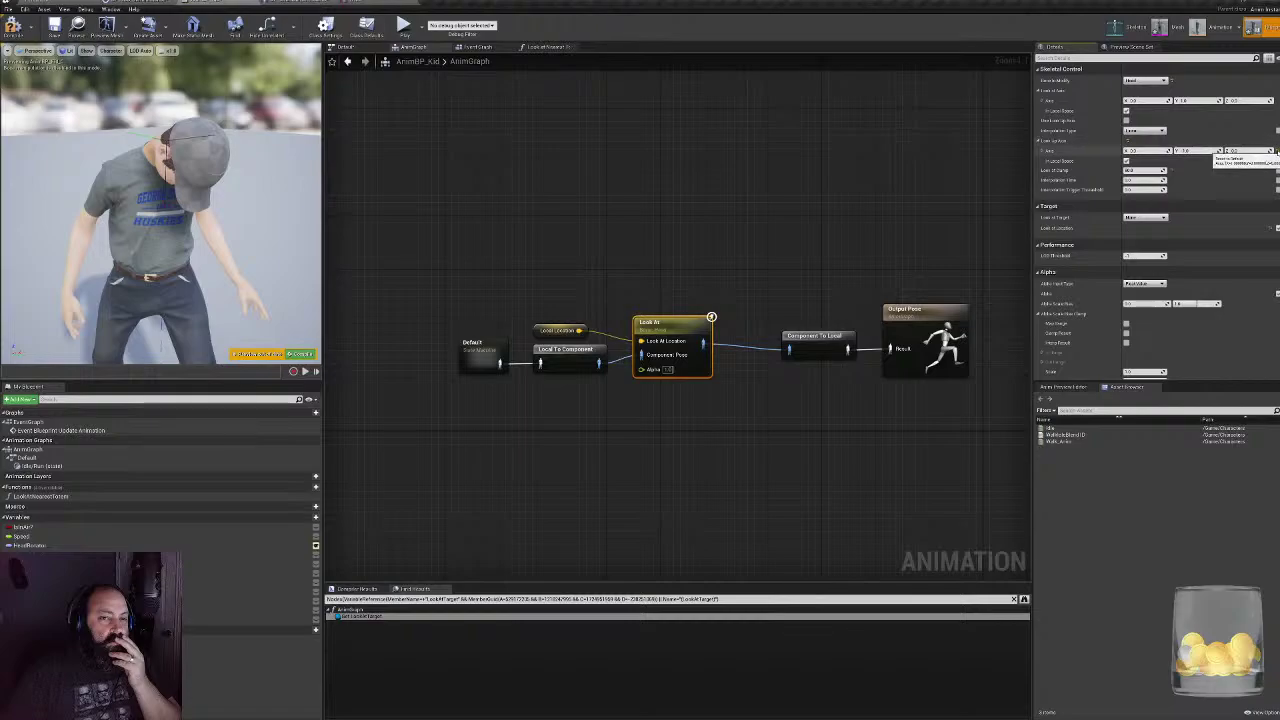
left_click(13, 27)
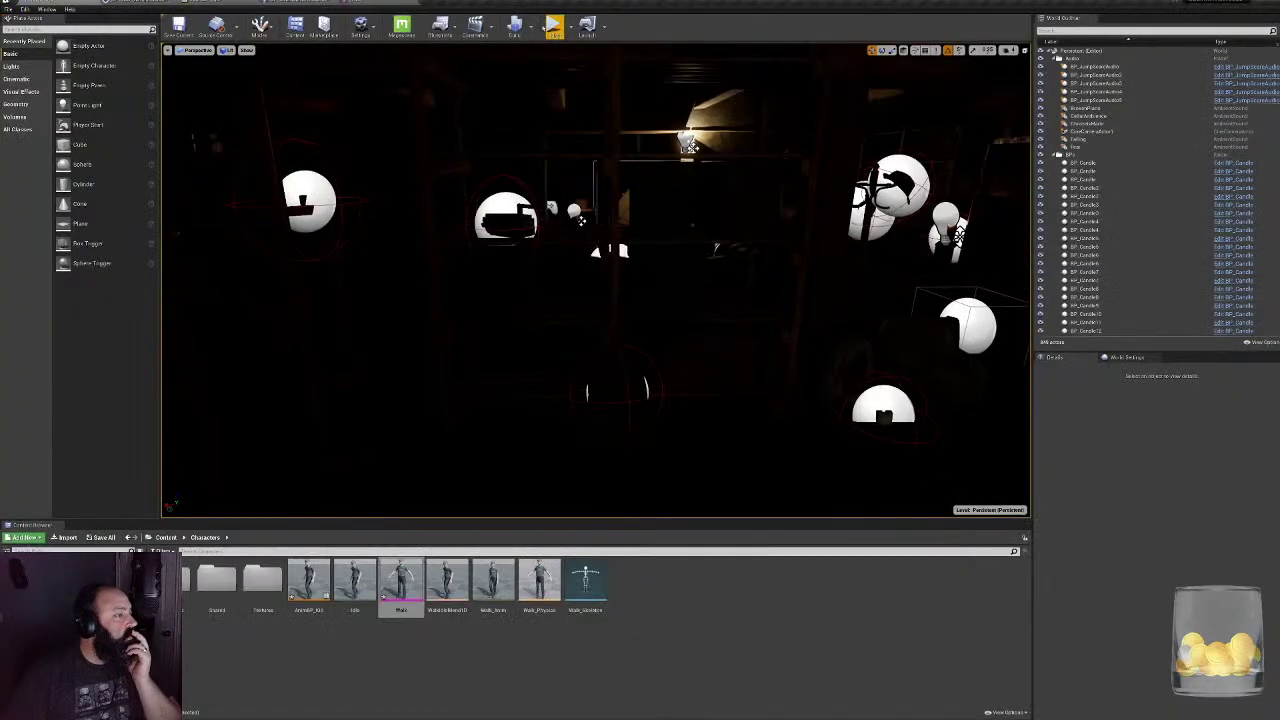
- Play the level and fill in the start form's name and email address fields with placeholder text
left_click(555, 24)
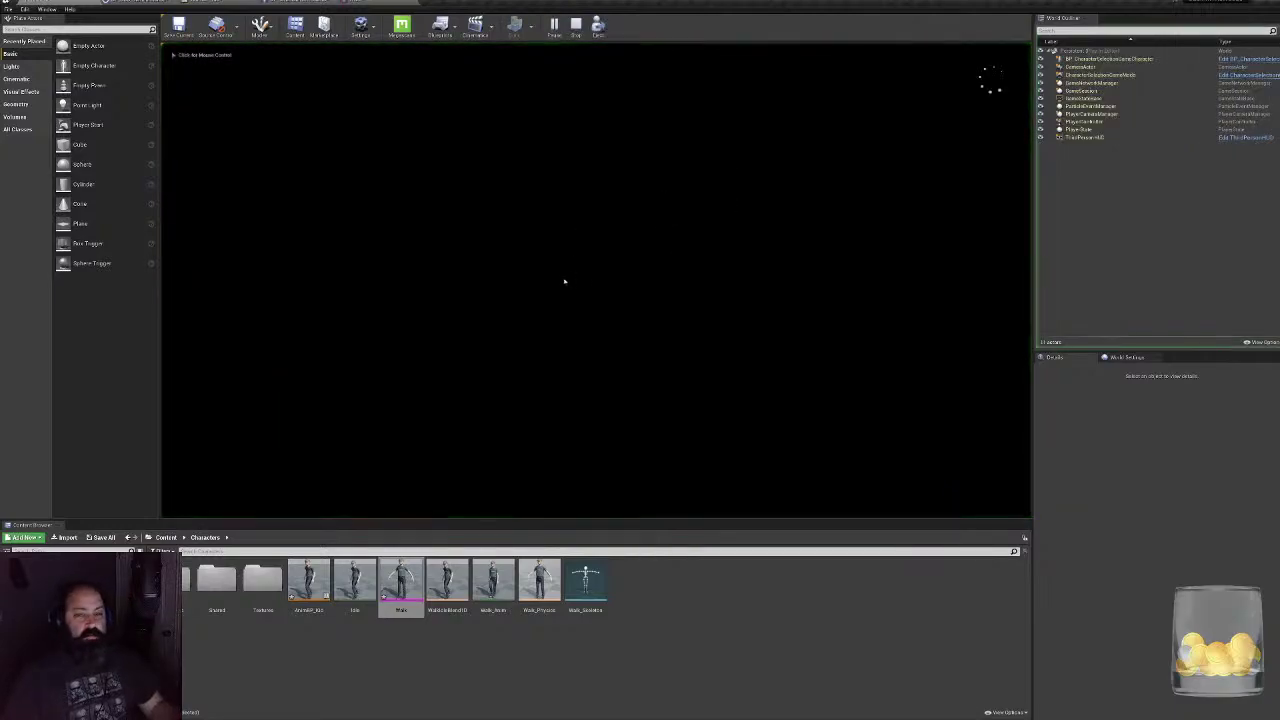
left_click(349, 315)
type("asd")
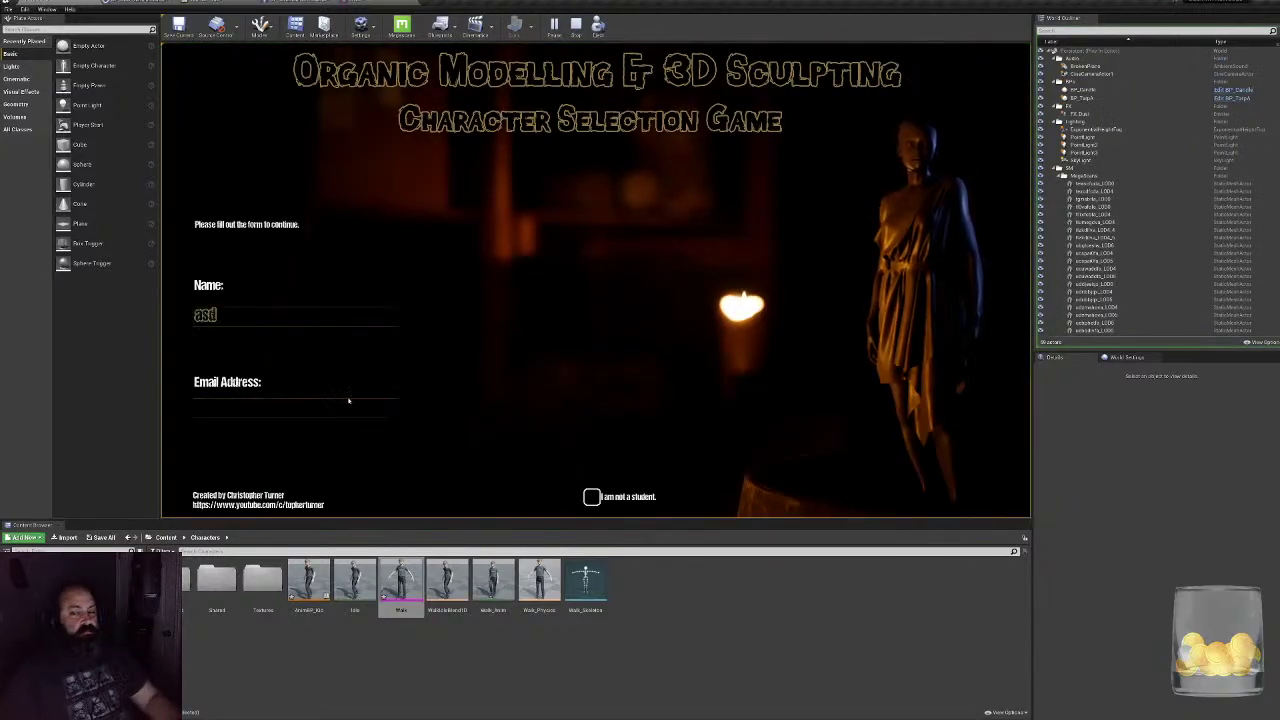
left_click(348, 400)
type("asd")
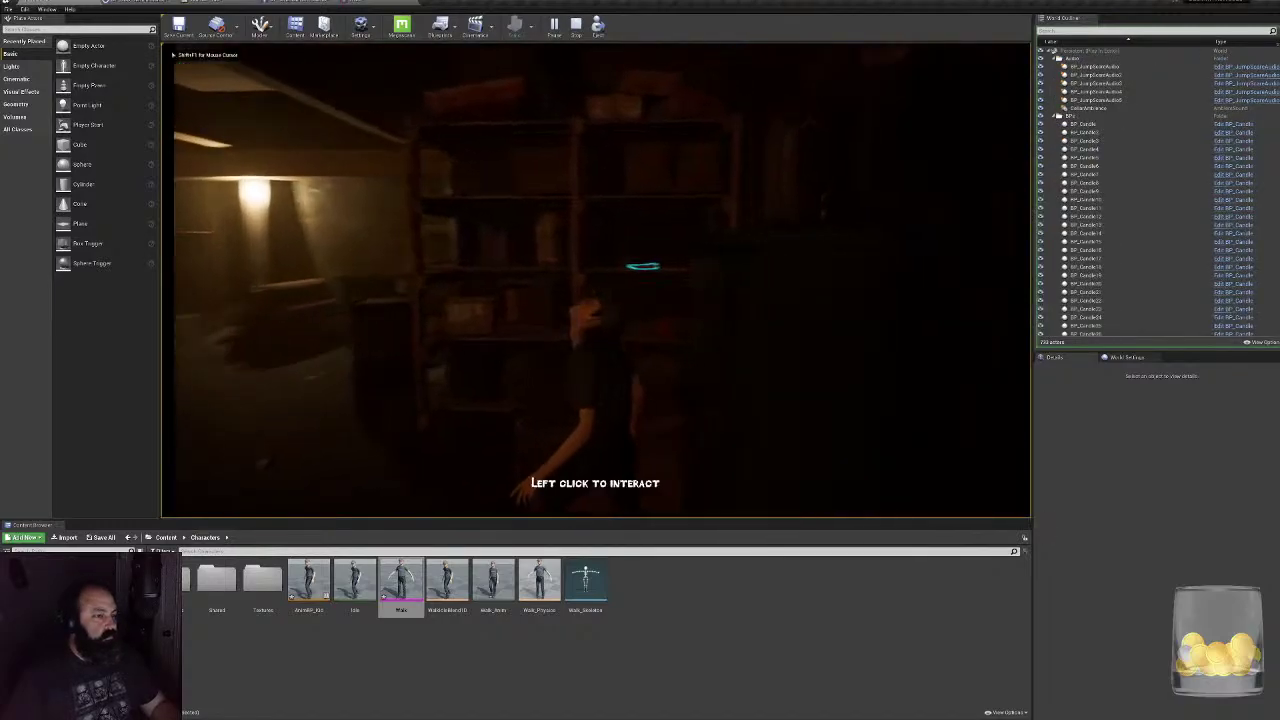
- Walk the kid through the basement to check which way his head turns toward the totems
key("w")
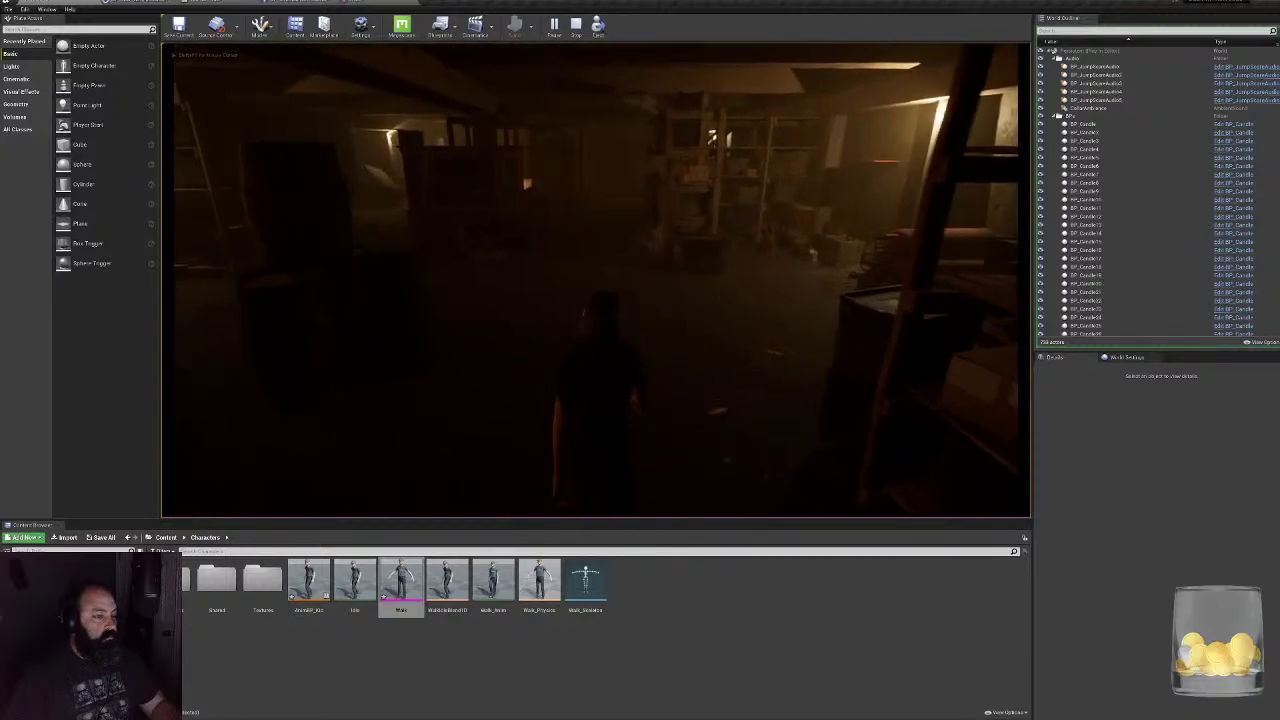
key("w")
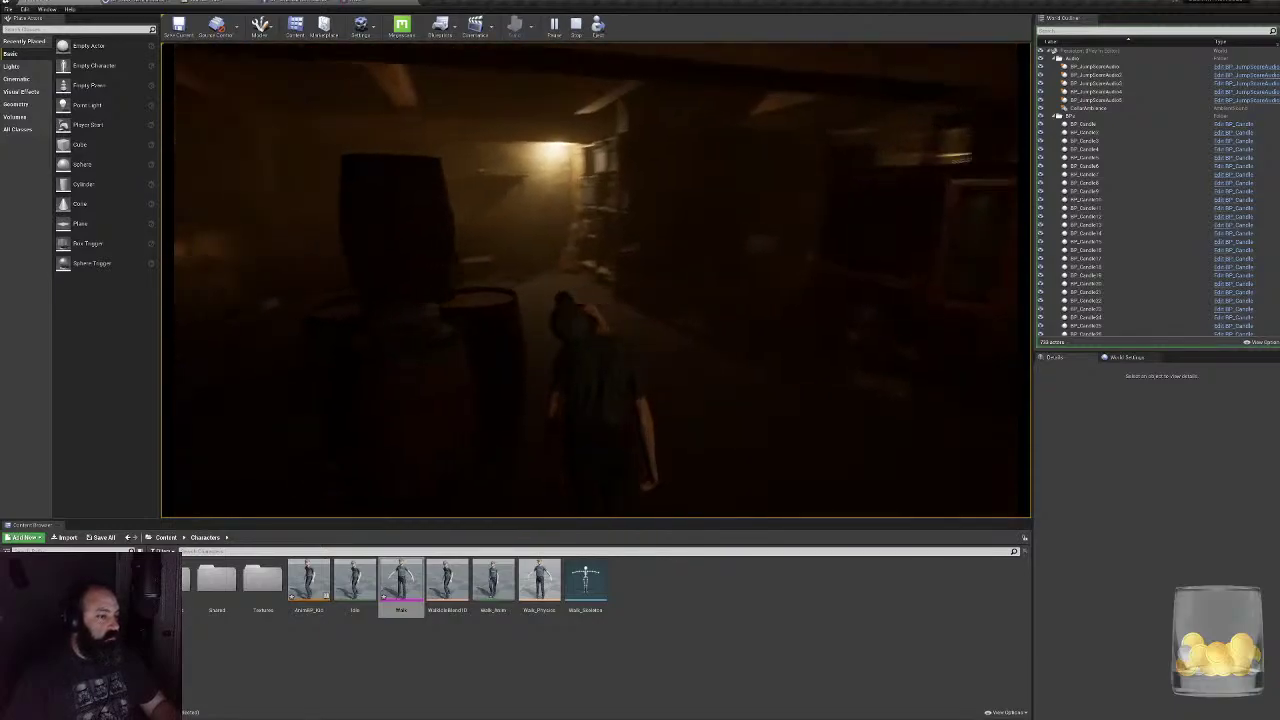
key("w")
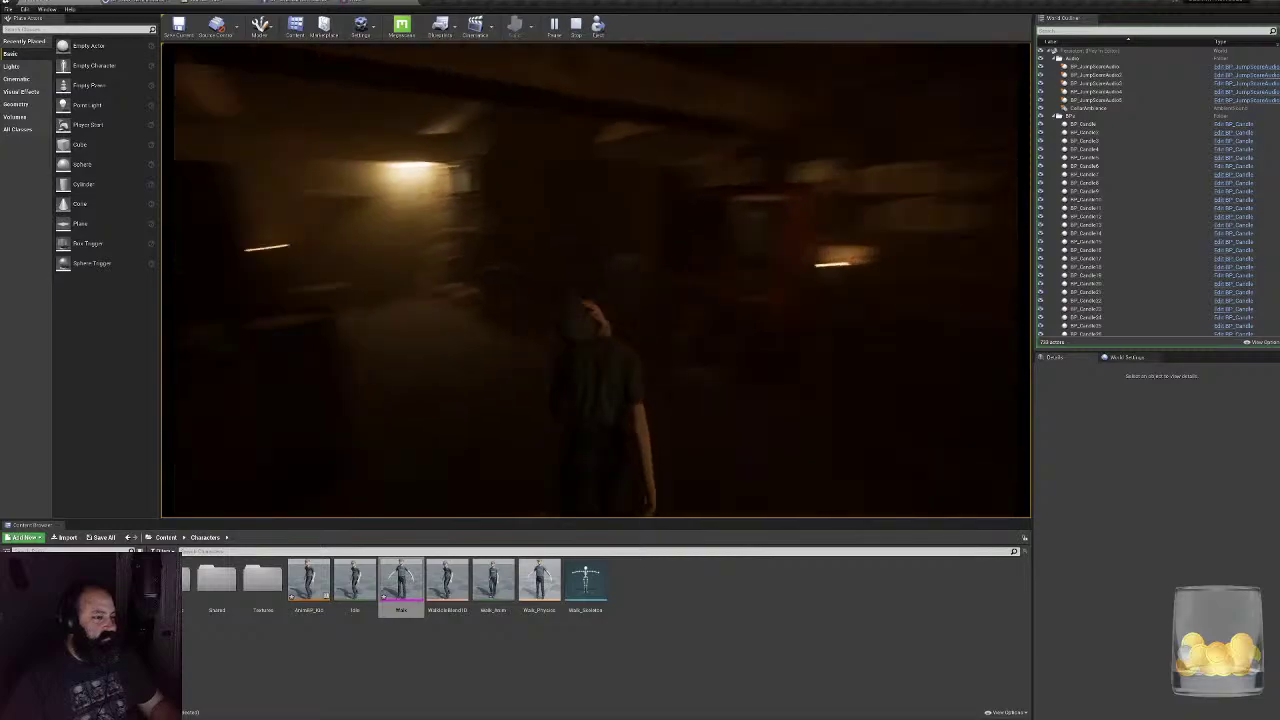
key("w")
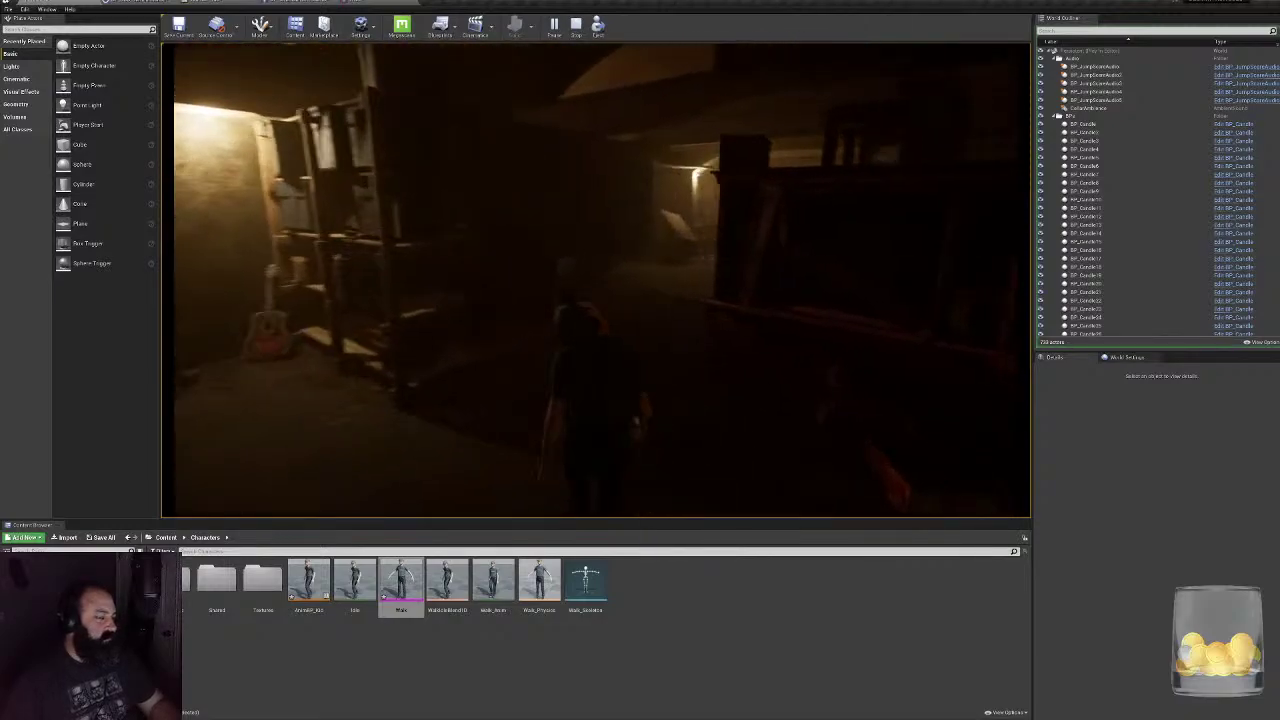
key("w")
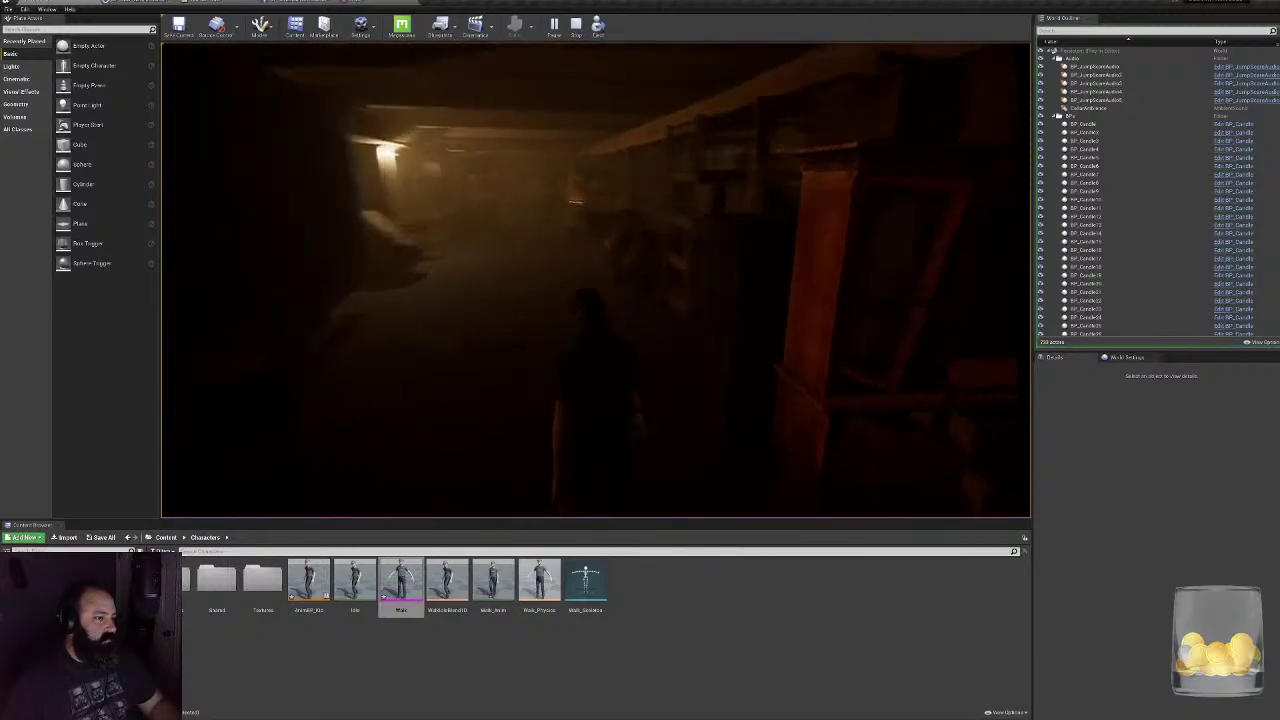
- Turn the kid side to side near the red cabinet to check how his head rotates
key("w")
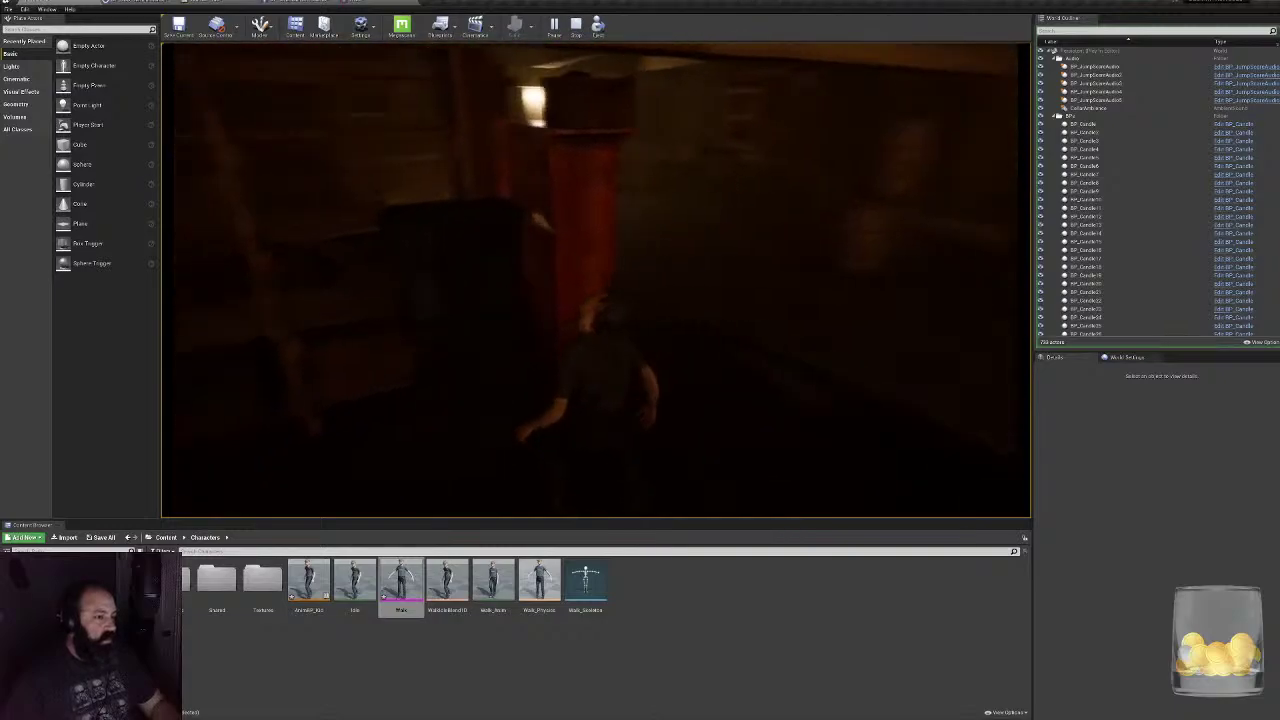
key("d")
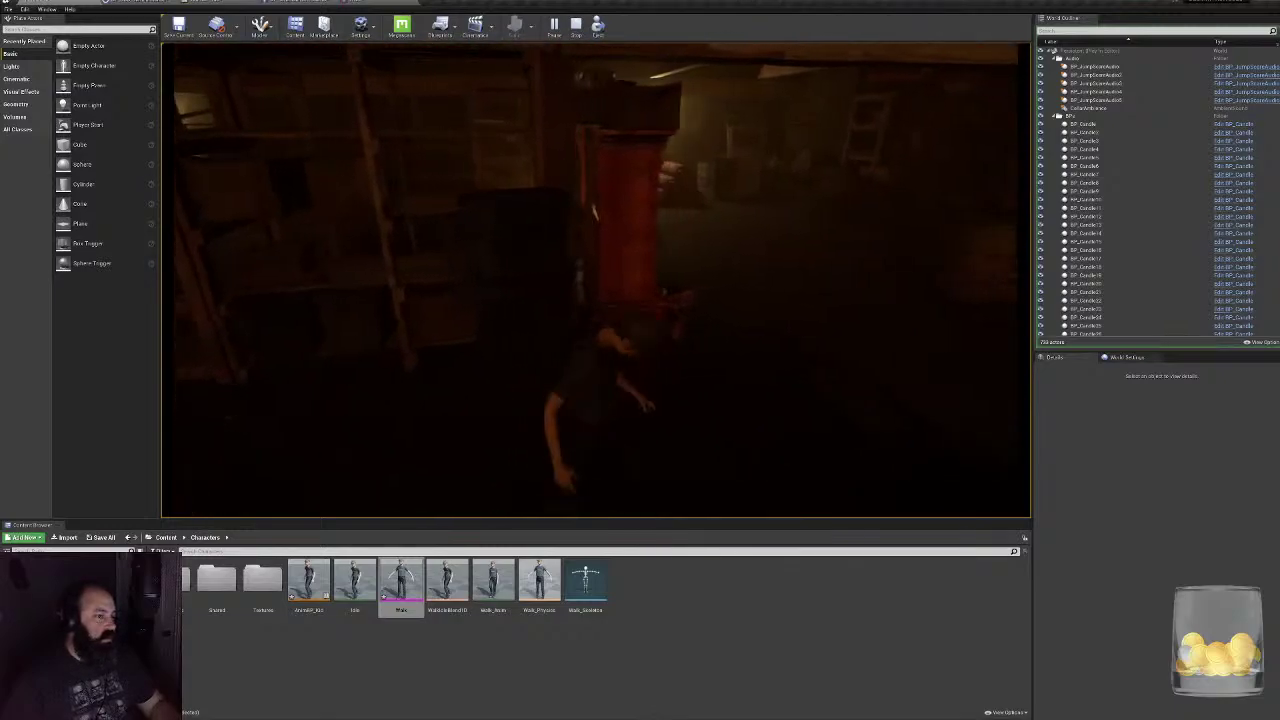
key("a")
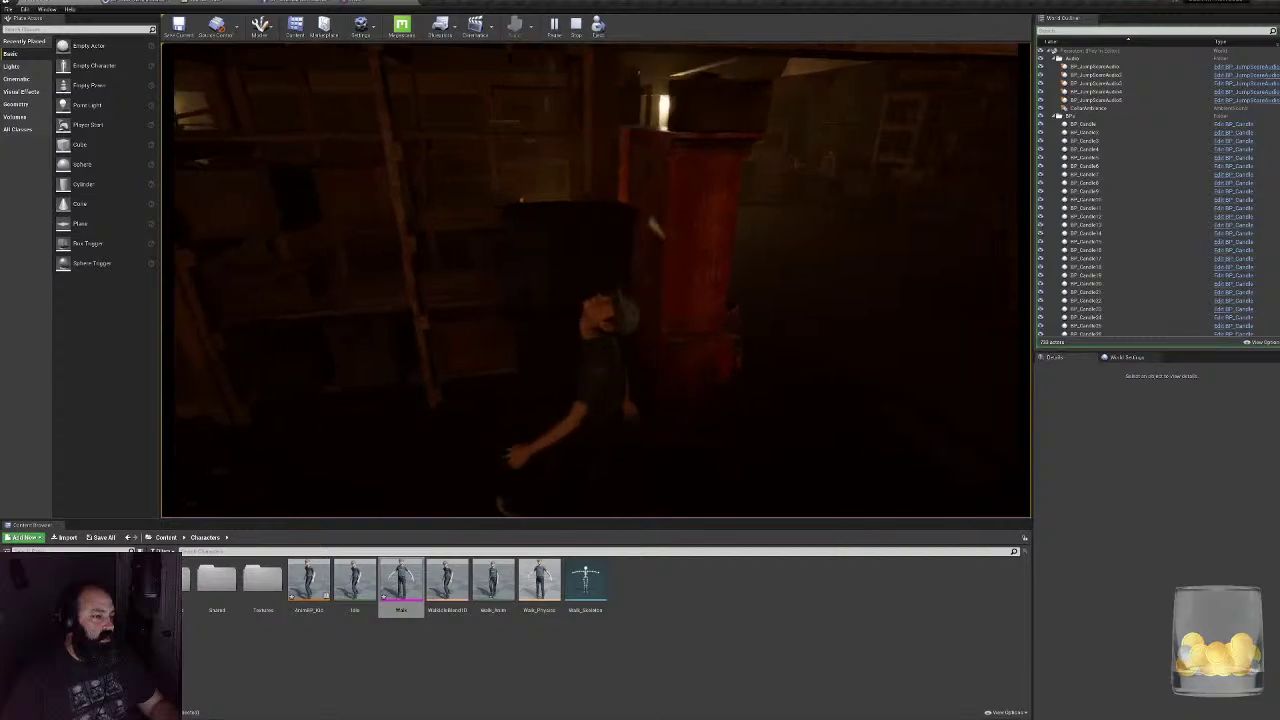
key("d")
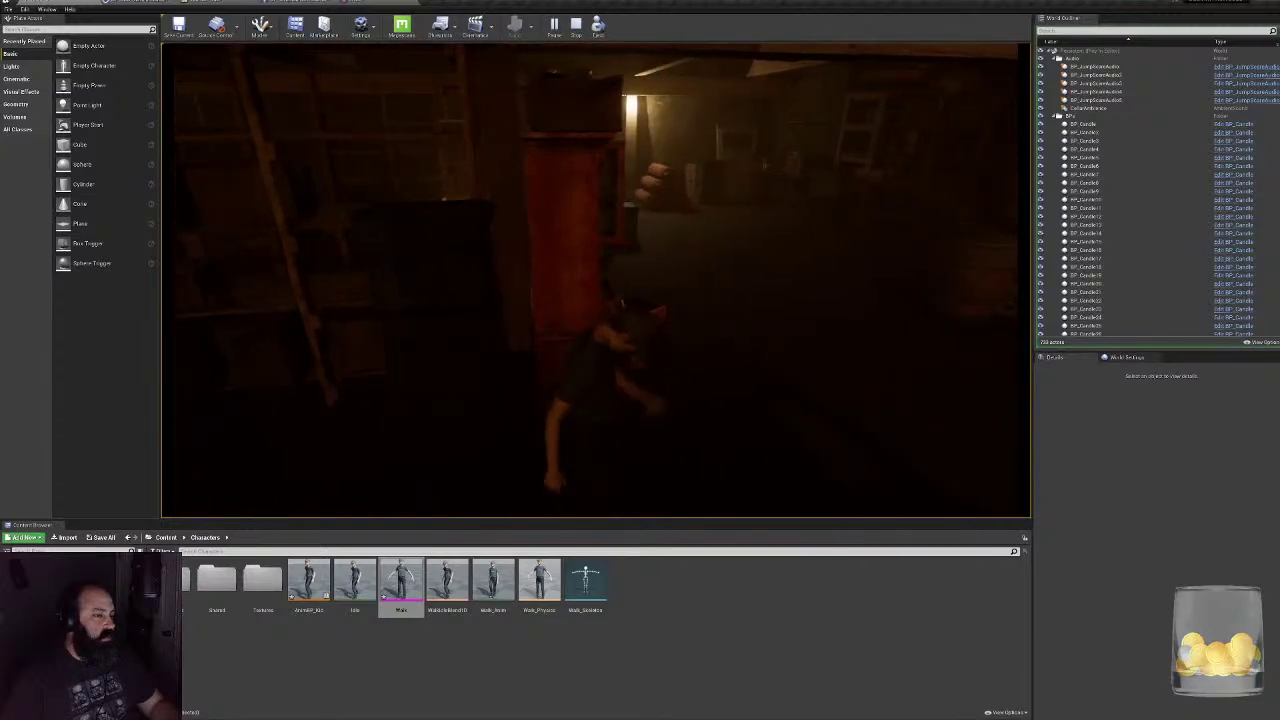
key("a")
key("d")
key("a")
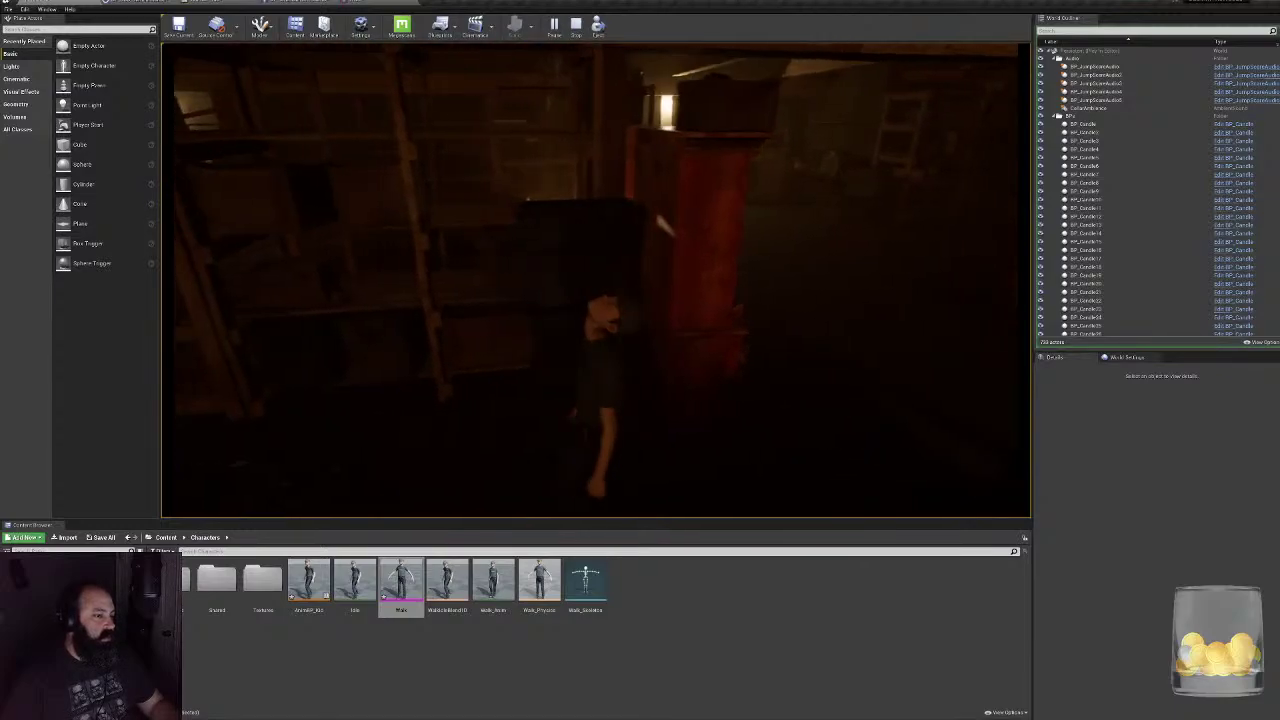
key("d")
- Walk the kid farther down the basement past the candles to check his head direction, and stop the play session
key("w")
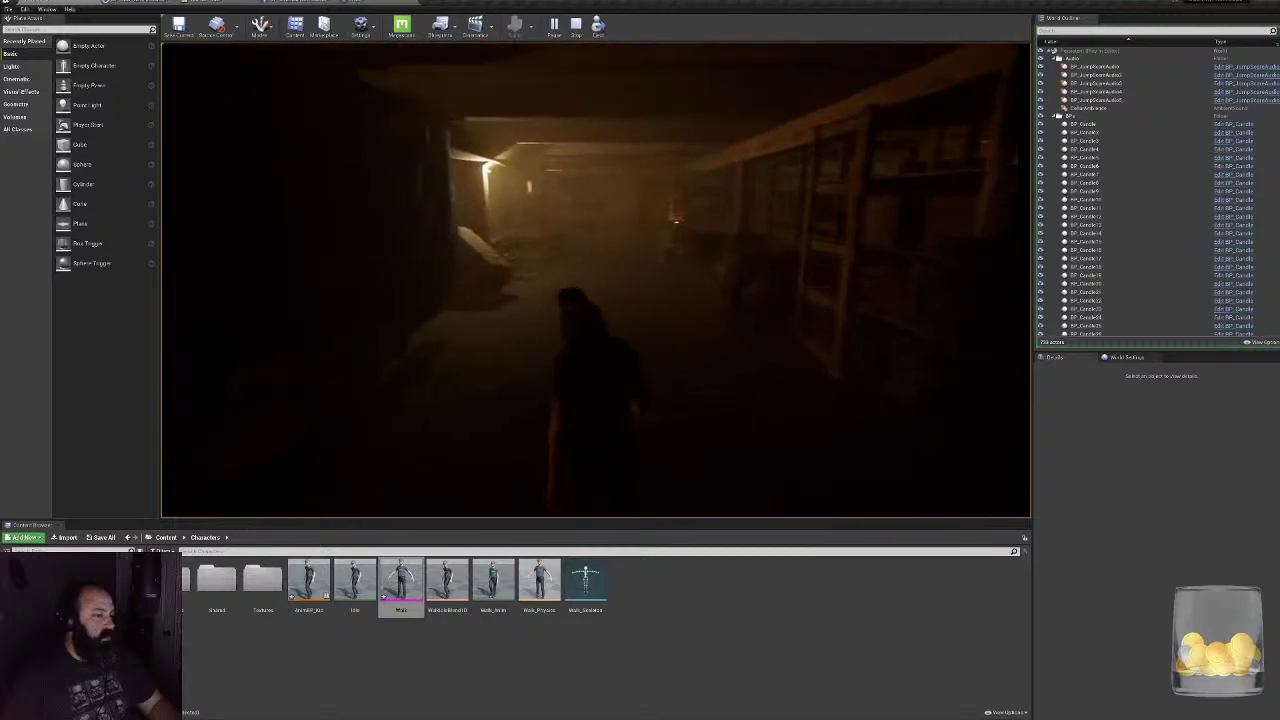
key("w")
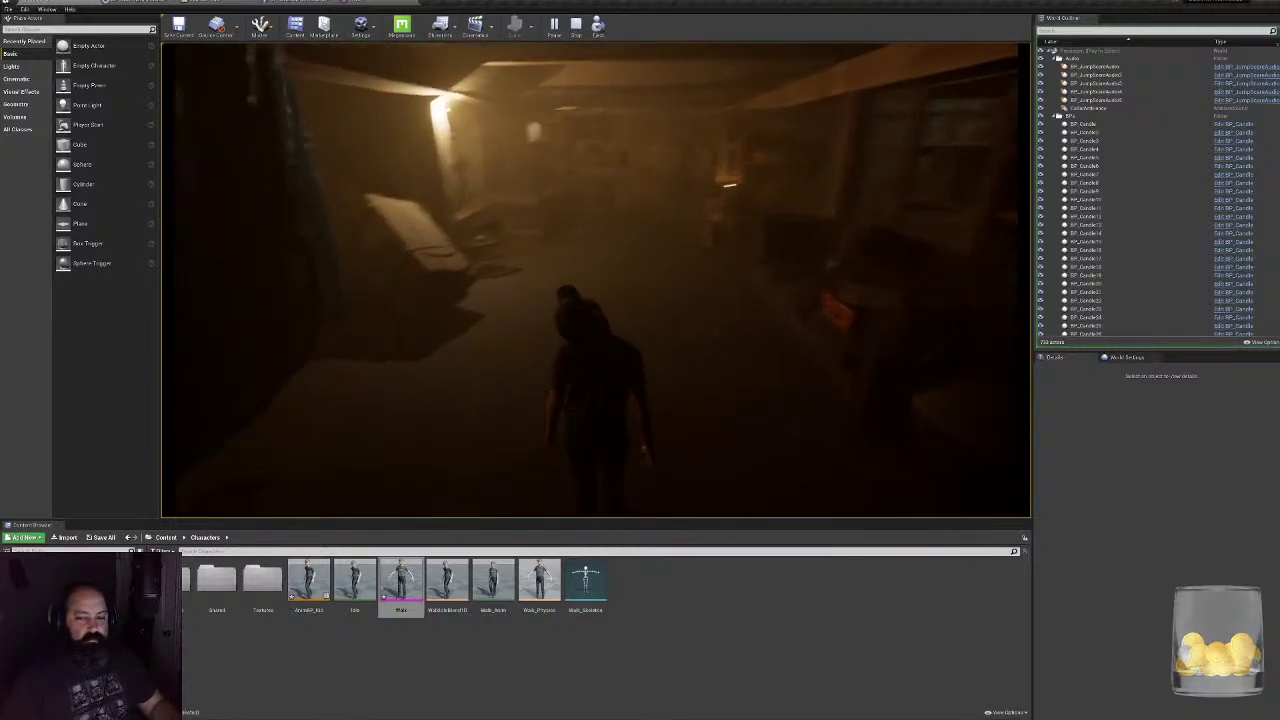
key("w")
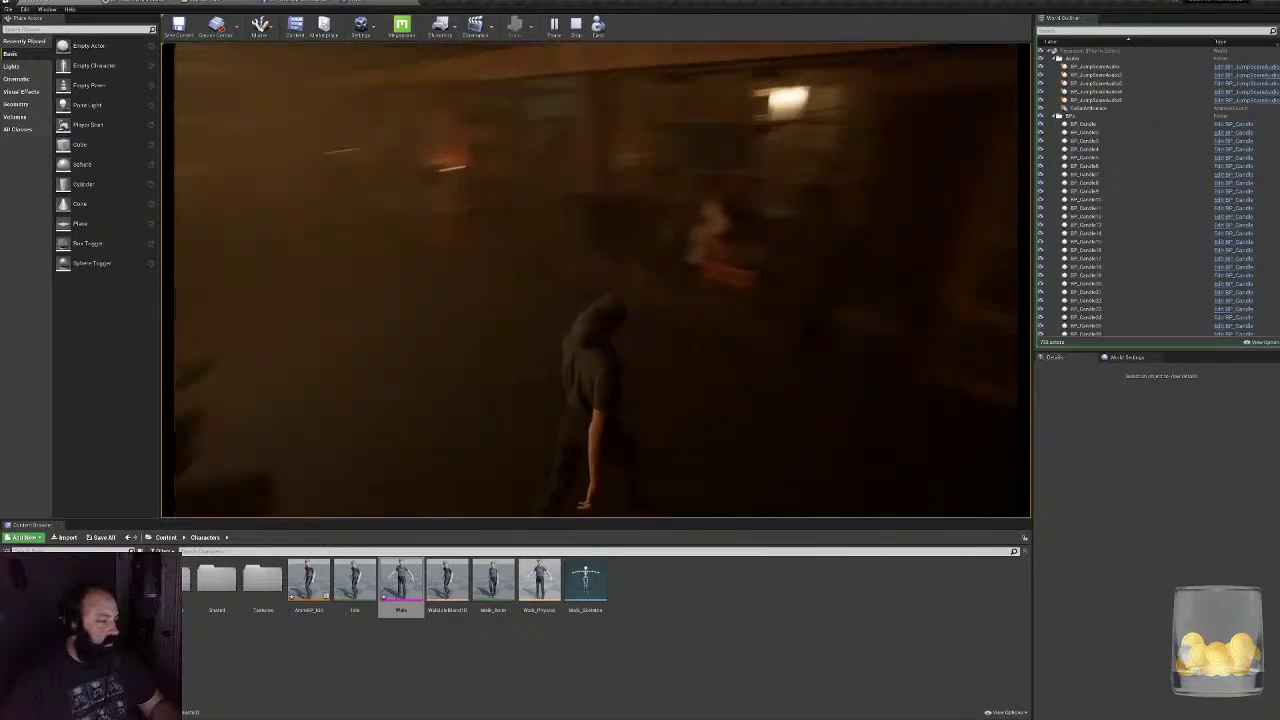
key("w")
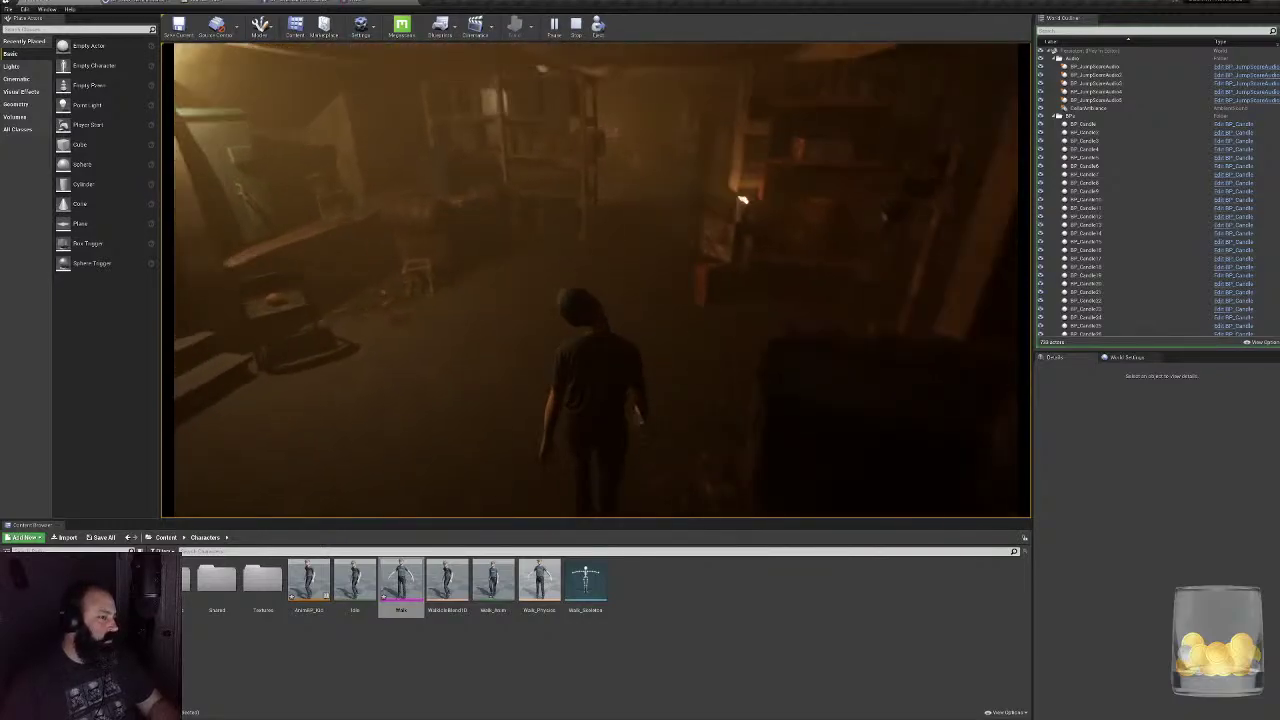
key("w")
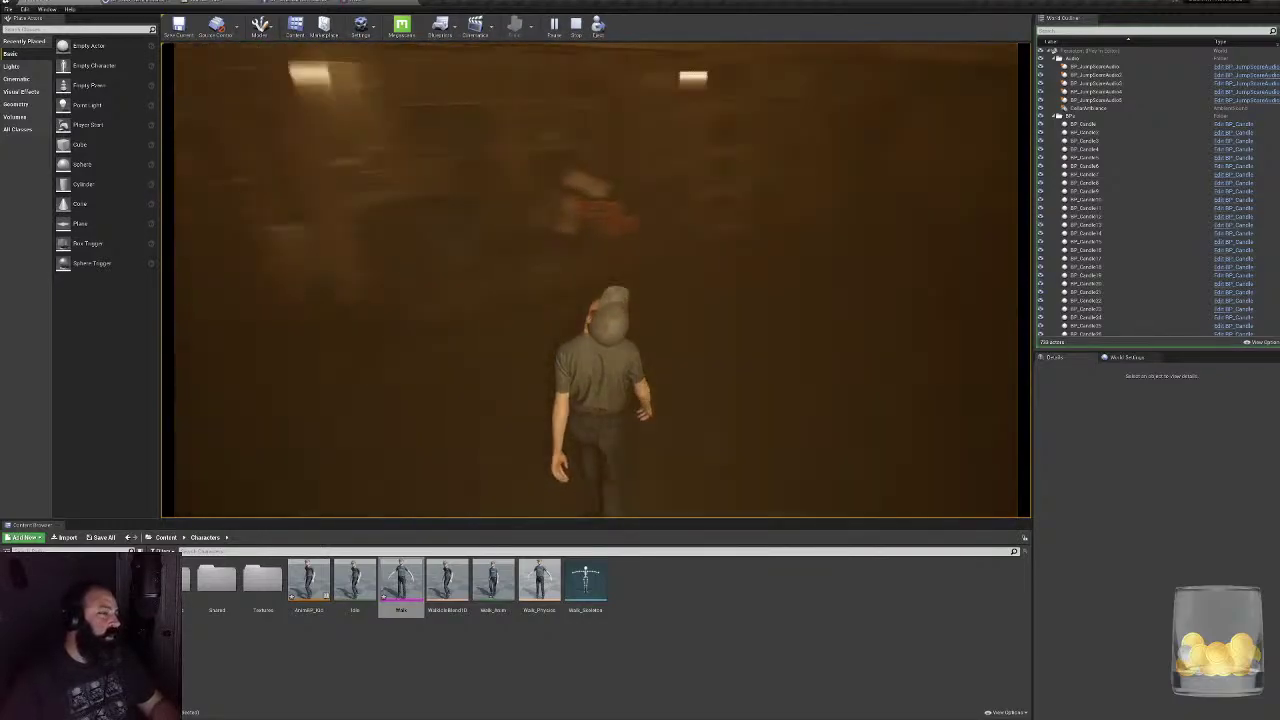
key("Escape")
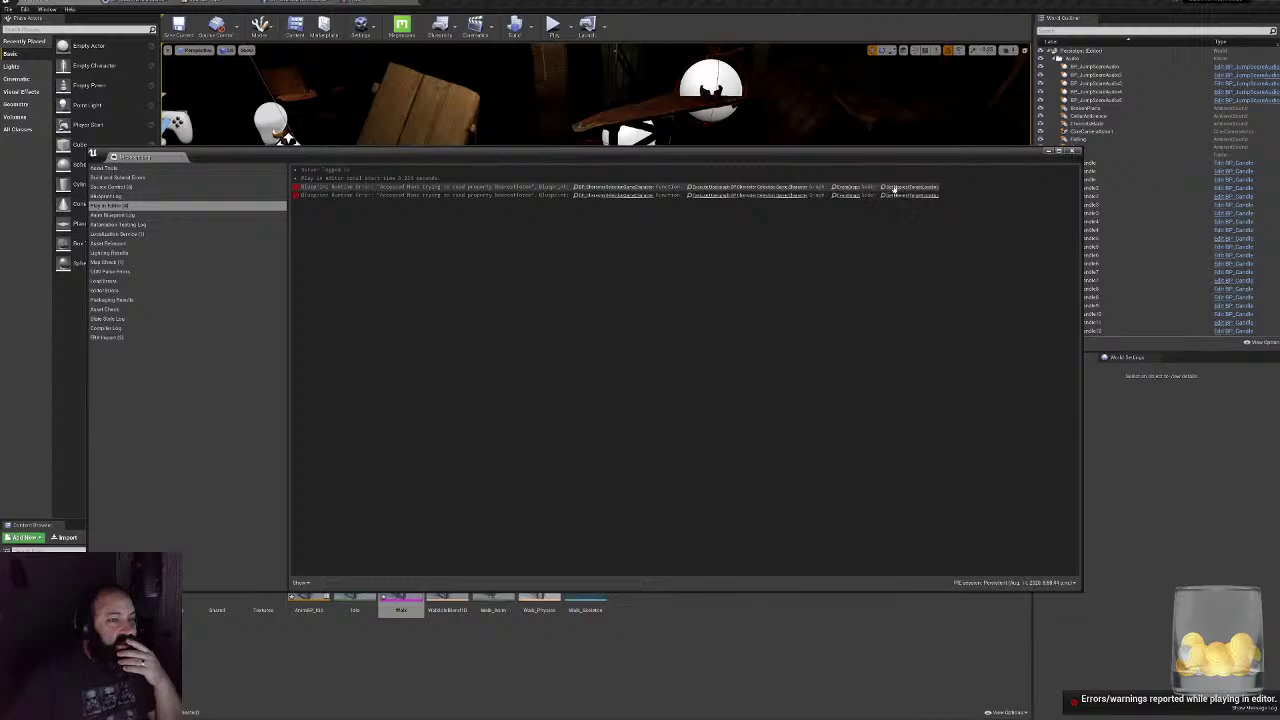
- Close the message log and open BP_CharacterSelectionGameCharacter's Event Graph at the SET Nearest Target Location node
left_click(1073, 151)
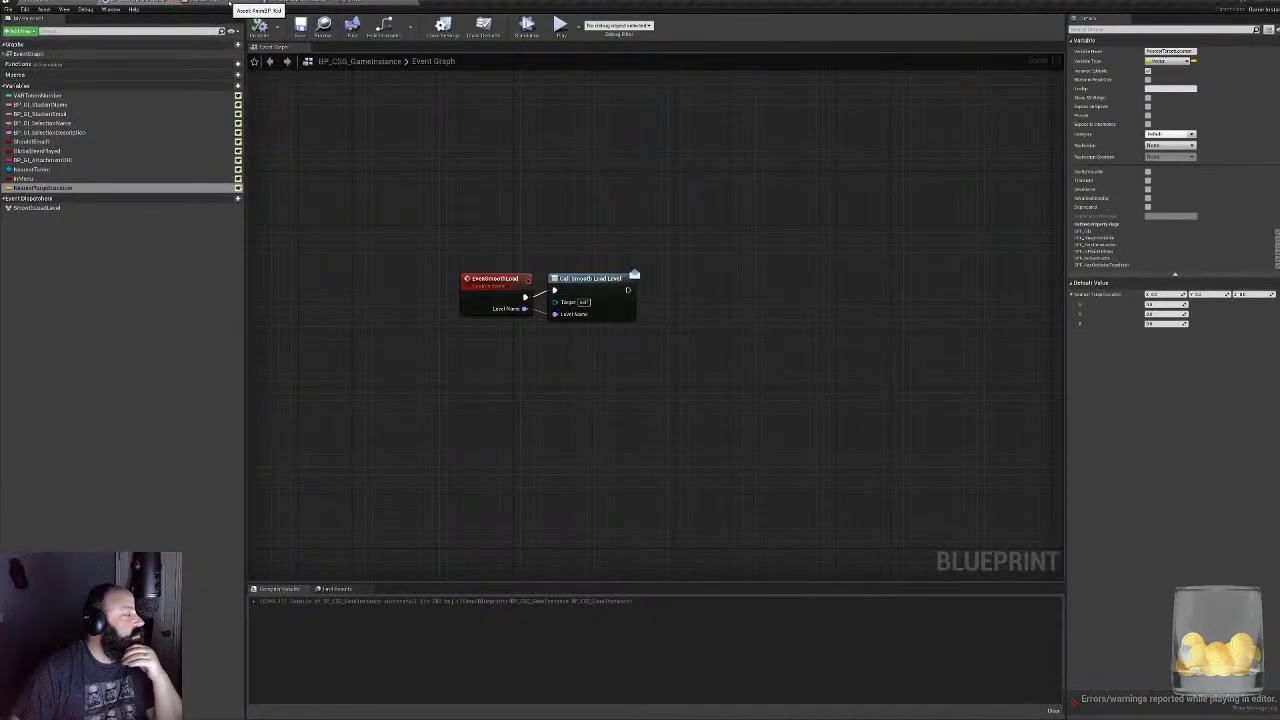
left_click(257, 5)
left_click(303, 4)
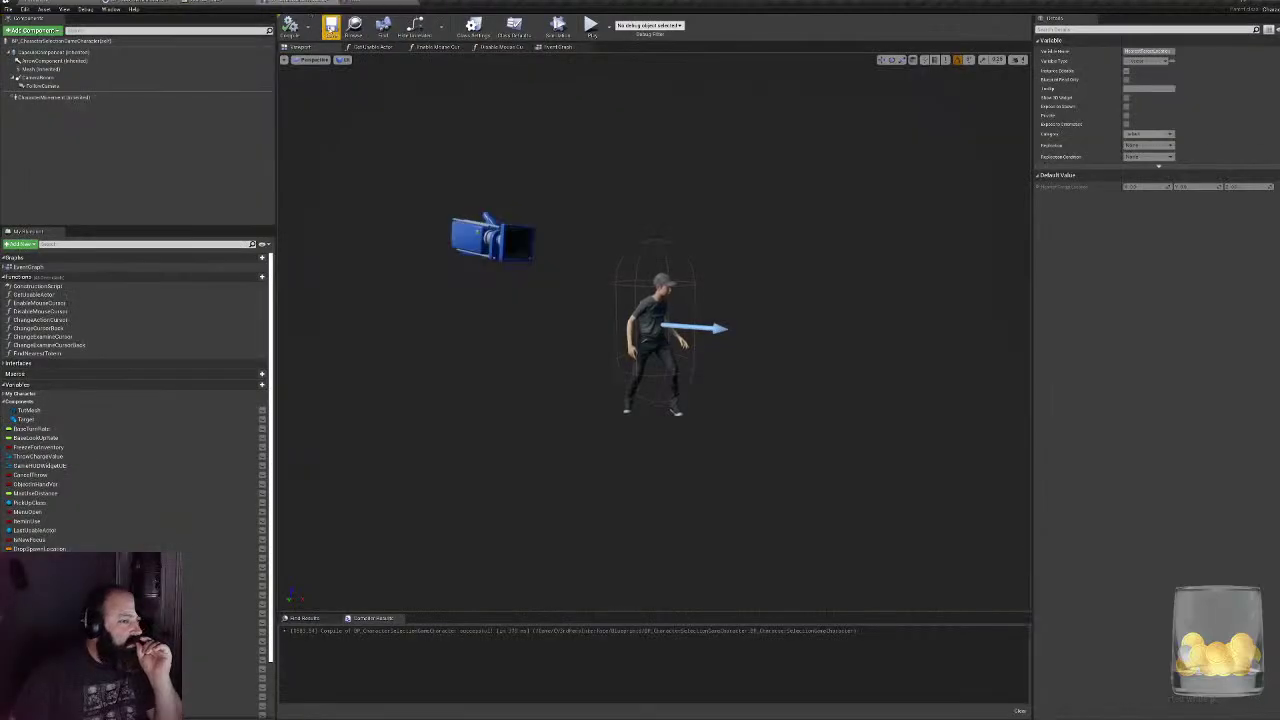
left_click(558, 47)
right_click_drag(806, 291, 151, 266)
scroll(558, 373, "down", 5)
scroll(555, 374, "up", 5)
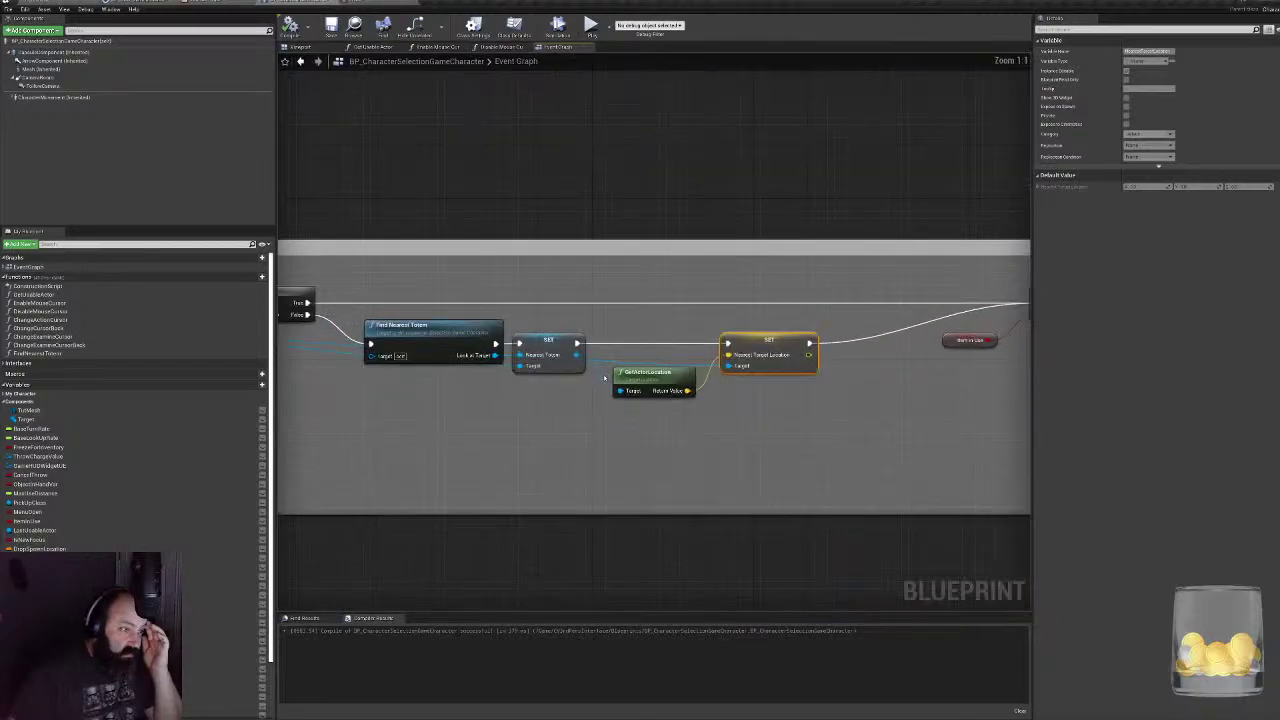
mouse_move(662, 405)
right_mouse_down()
mouse_move(751, 409)
mouse_move(678, 408)
right_mouse_up()
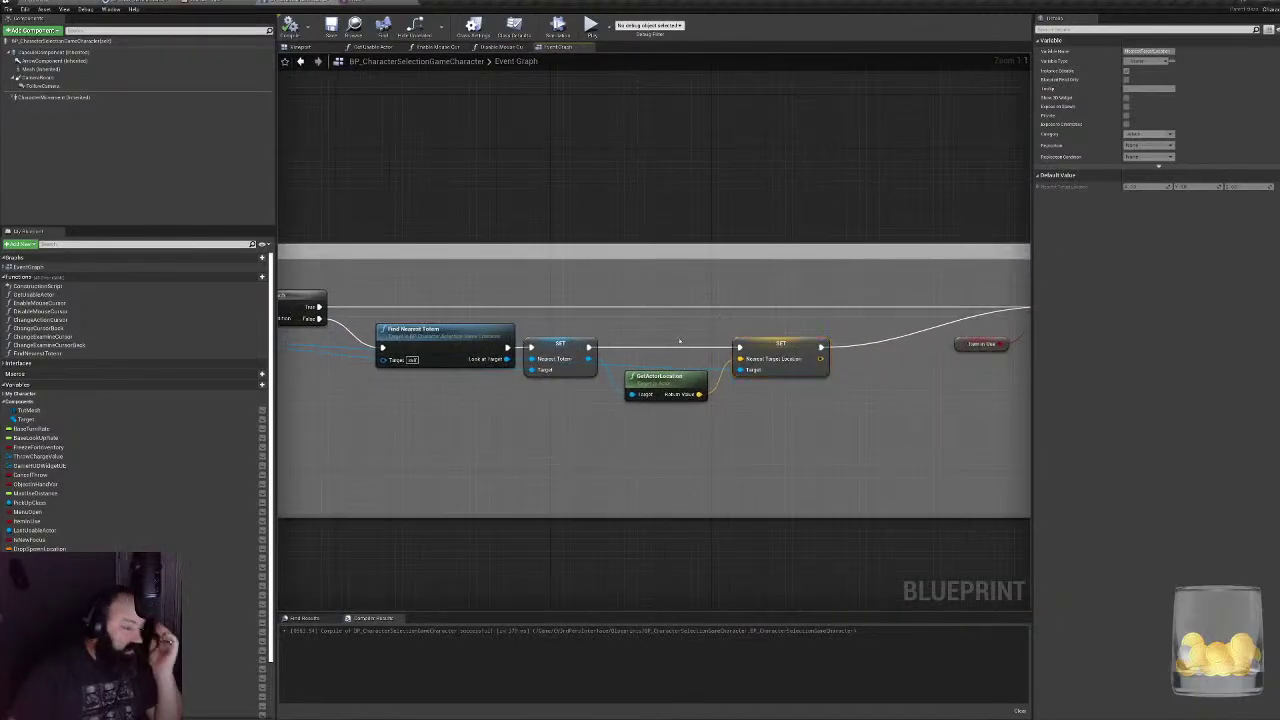
- Move the GetActorLocation and SET Nearest Target Location nodes farther from SET Nearest Totem, and trace the game instance wire
right_click_drag(783, 347, 625, 380)
left_click_drag(625, 380, 713, 373)
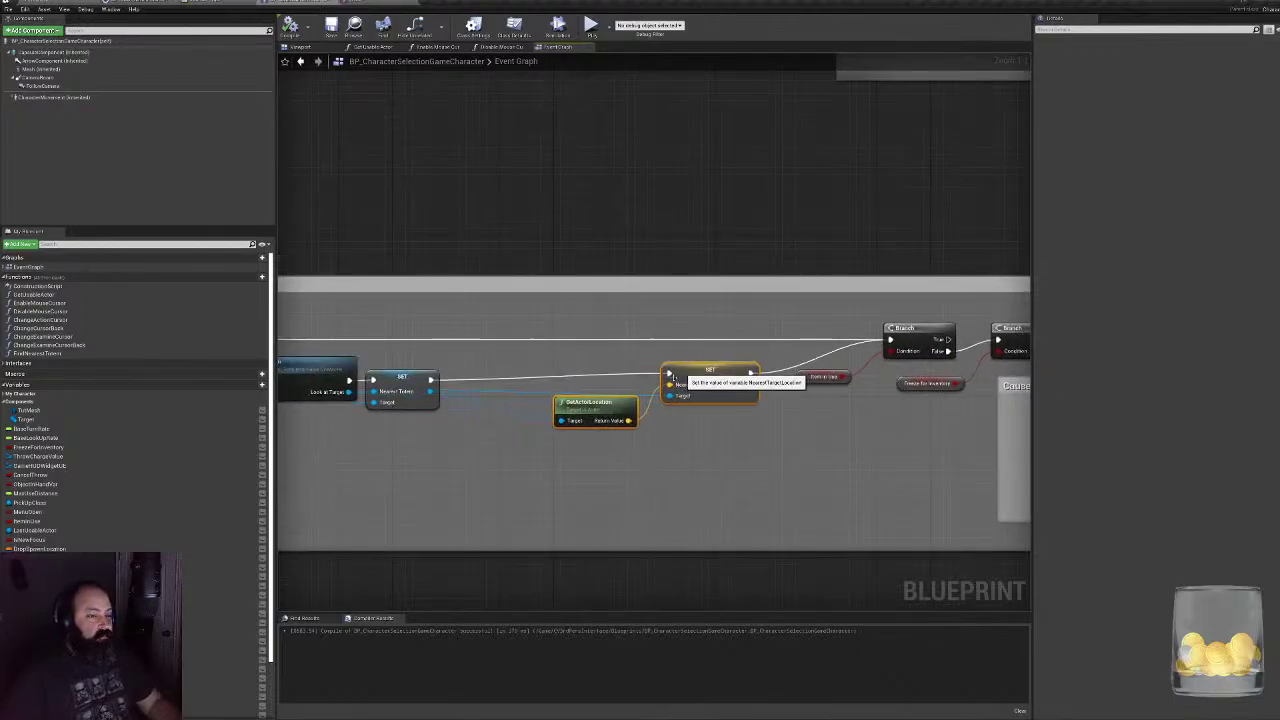
right_click(462, 436)
left_click(449, 426)
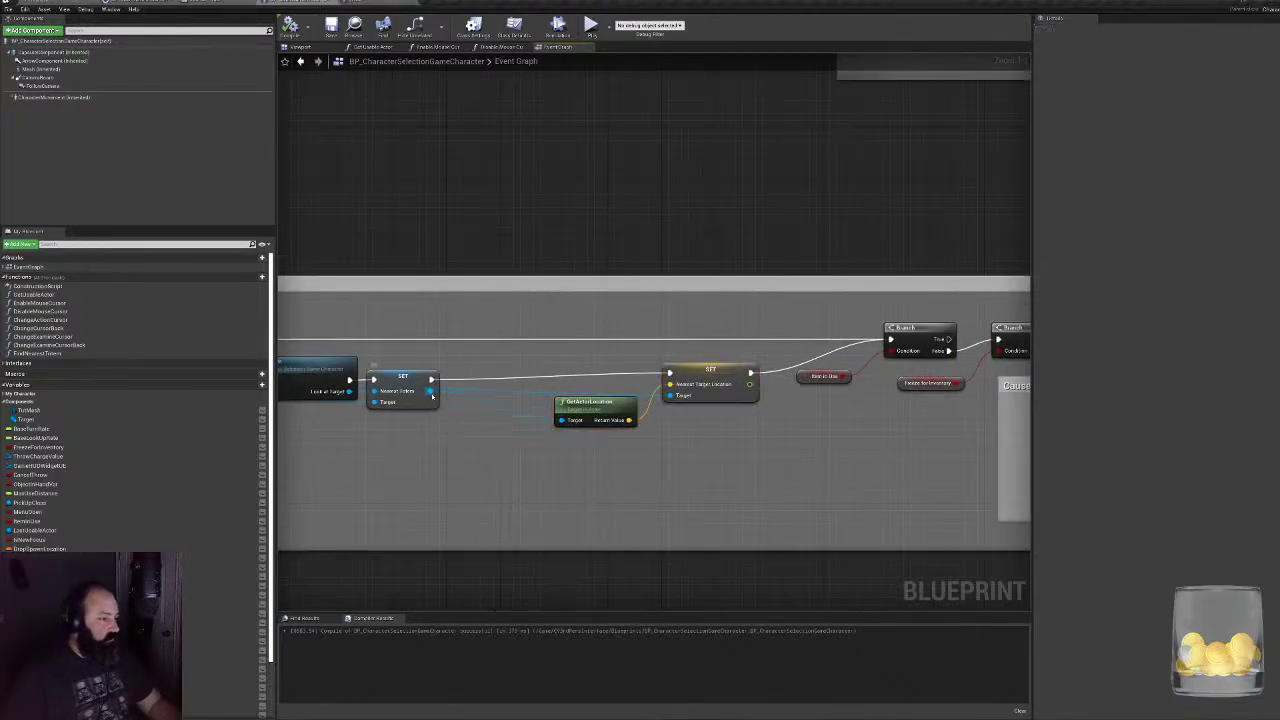
left_click_drag(431, 390, 407, 434)
right_click_drag(407, 434, 769, 406)
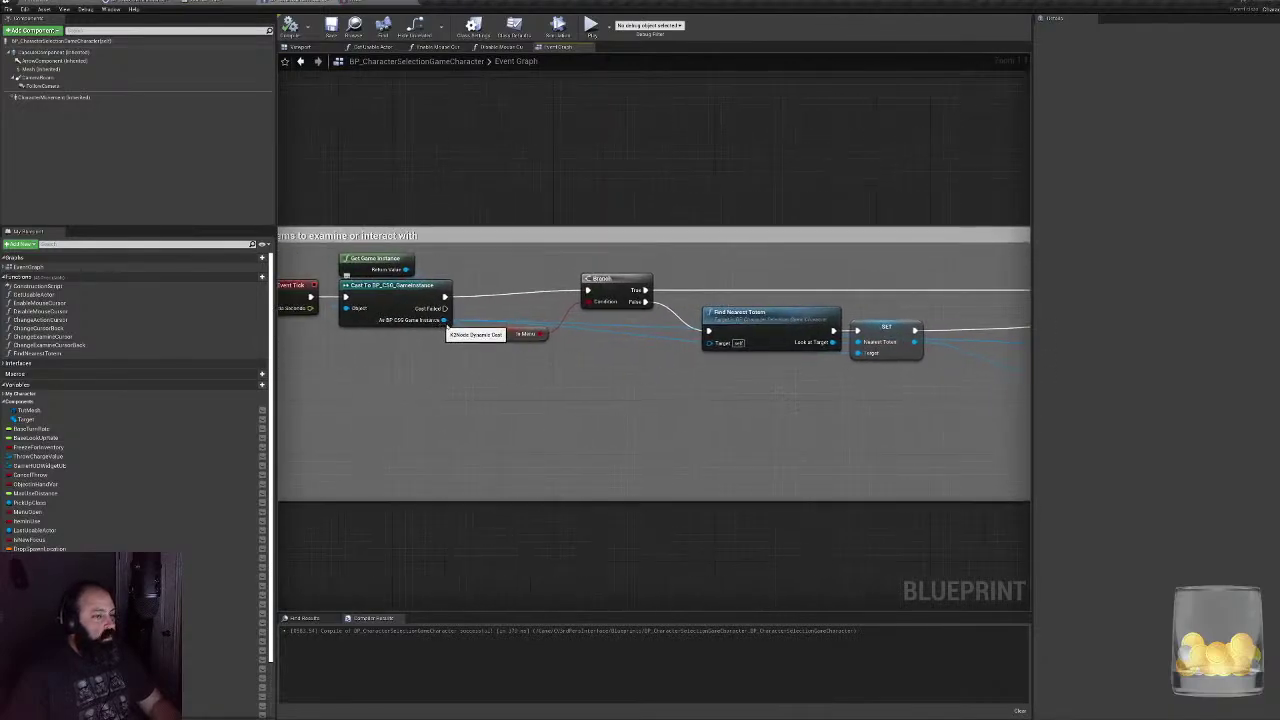
right_click_drag(435, 325, 54, 365)
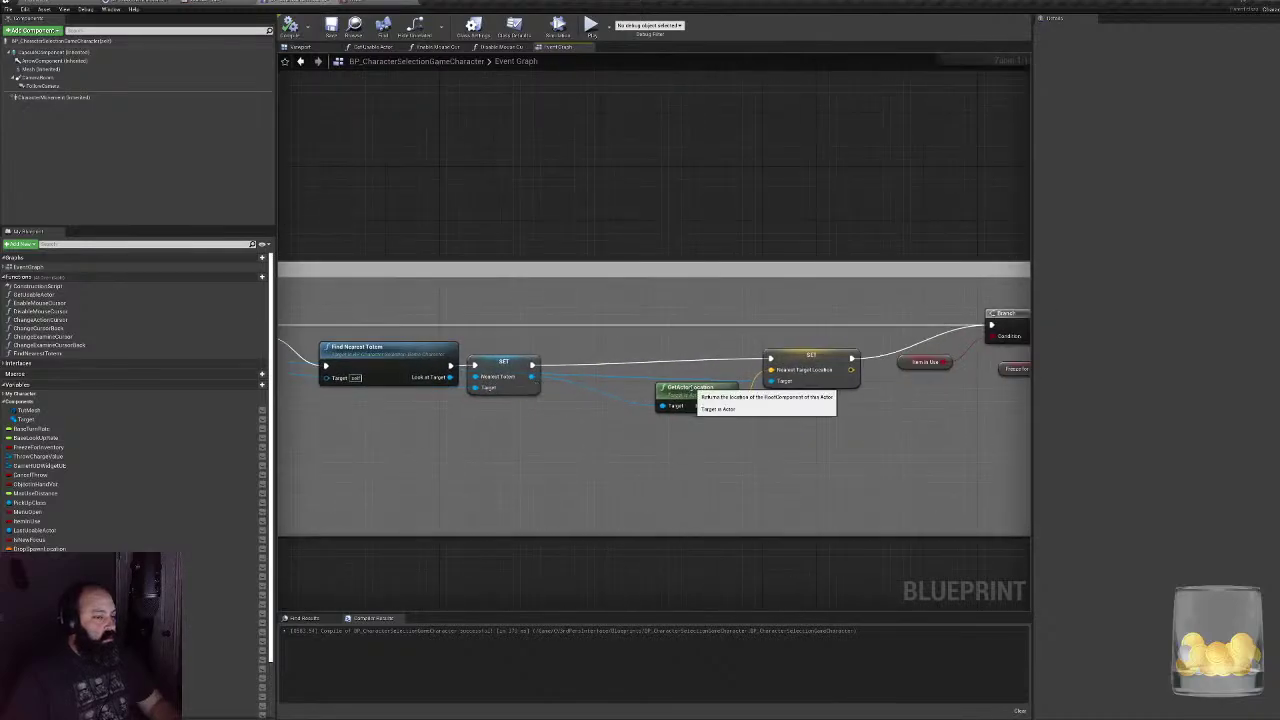
left_click_drag(690, 392, 663, 405)
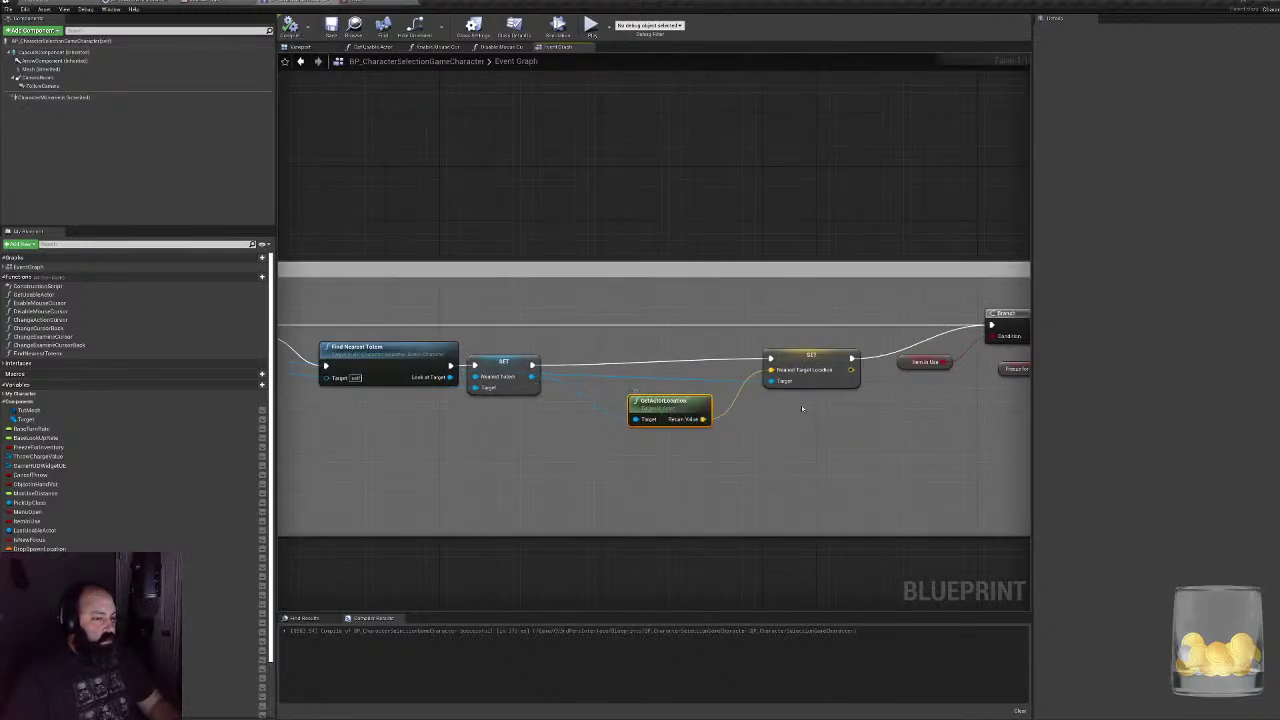
- Try disconnecting the Target input of SET Nearest Target Location, compile the blueprint, and undo the disconnection
key("ctrl+z")
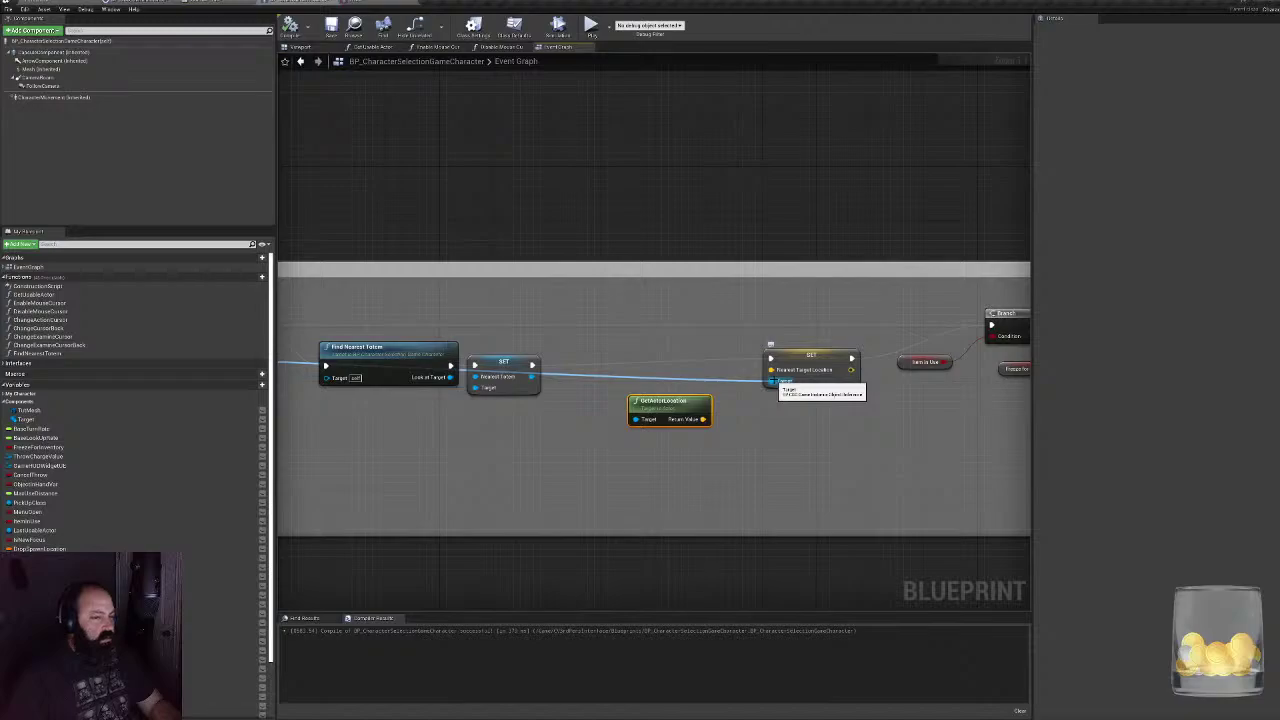
left_click(773, 381, "alt")
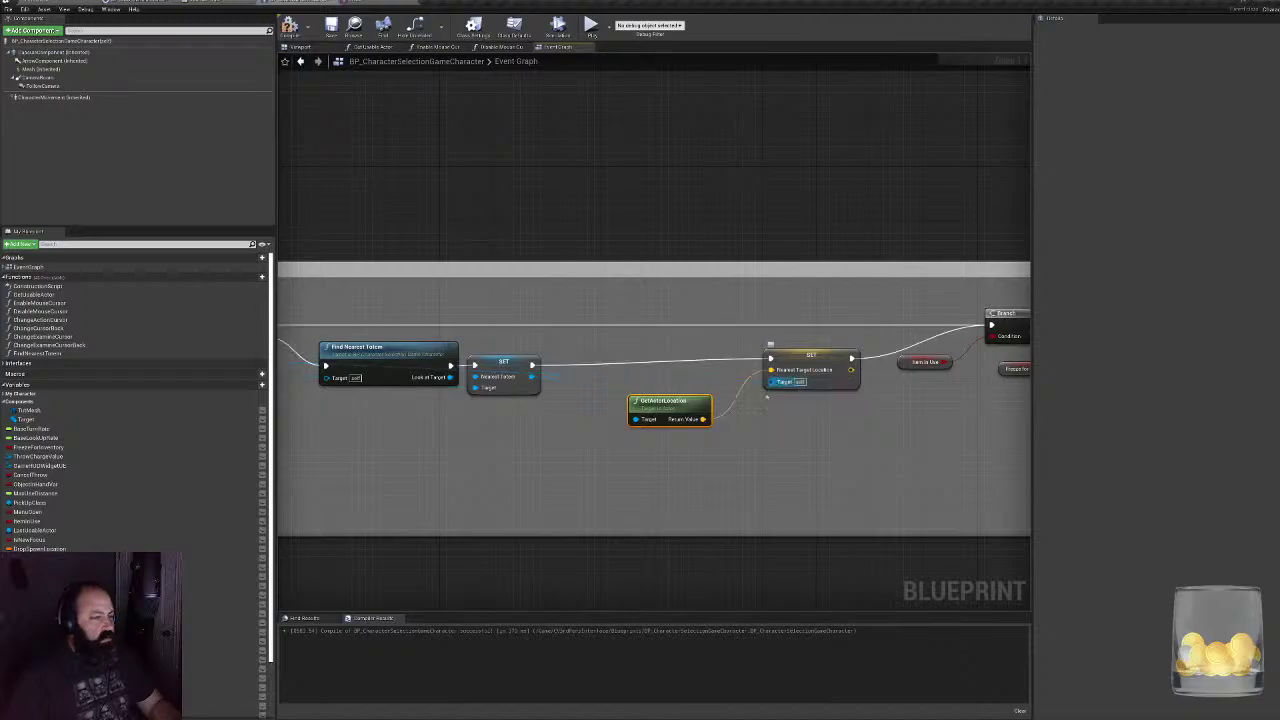
left_click_drag(531, 377, 773, 382)
left_click(289, 25)
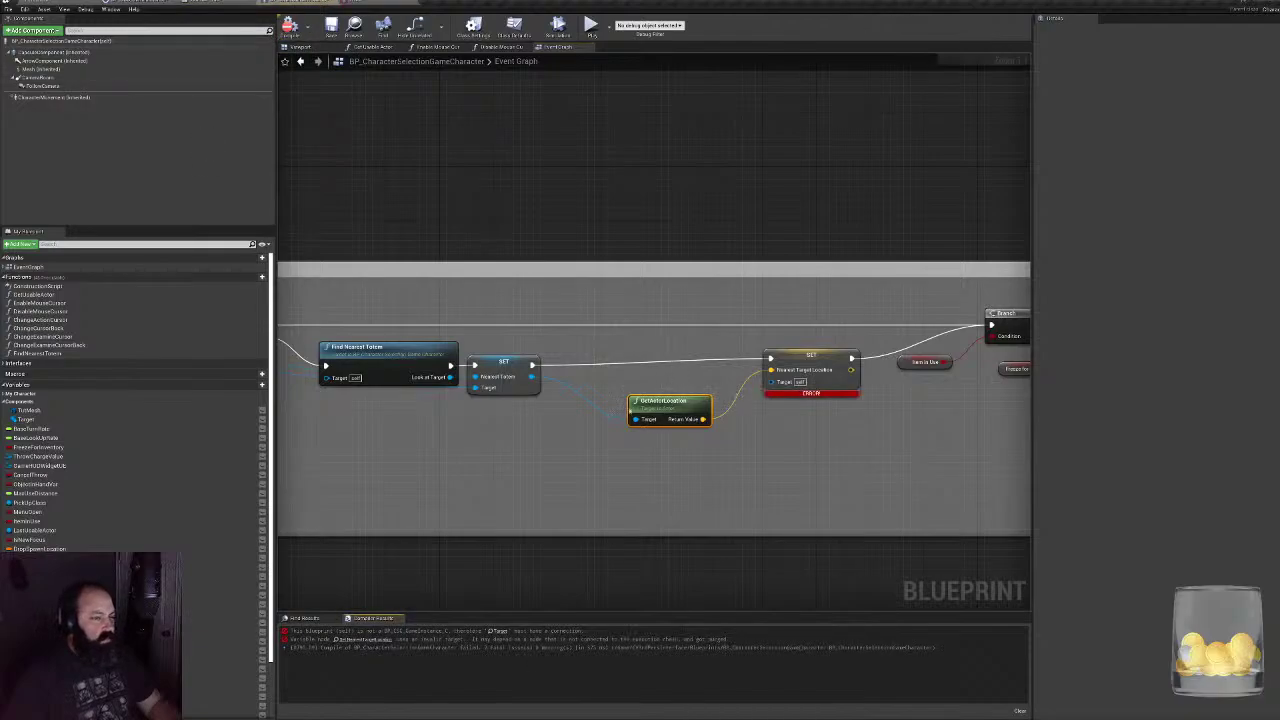
key("ctrl+z")
- Shift the GetActorLocation node slightly closer to SET Nearest Target Location to free space after SET Nearest Totem
right_click_drag(600, 402, 623, 397)
right_click_drag(534, 398, 619, 392)
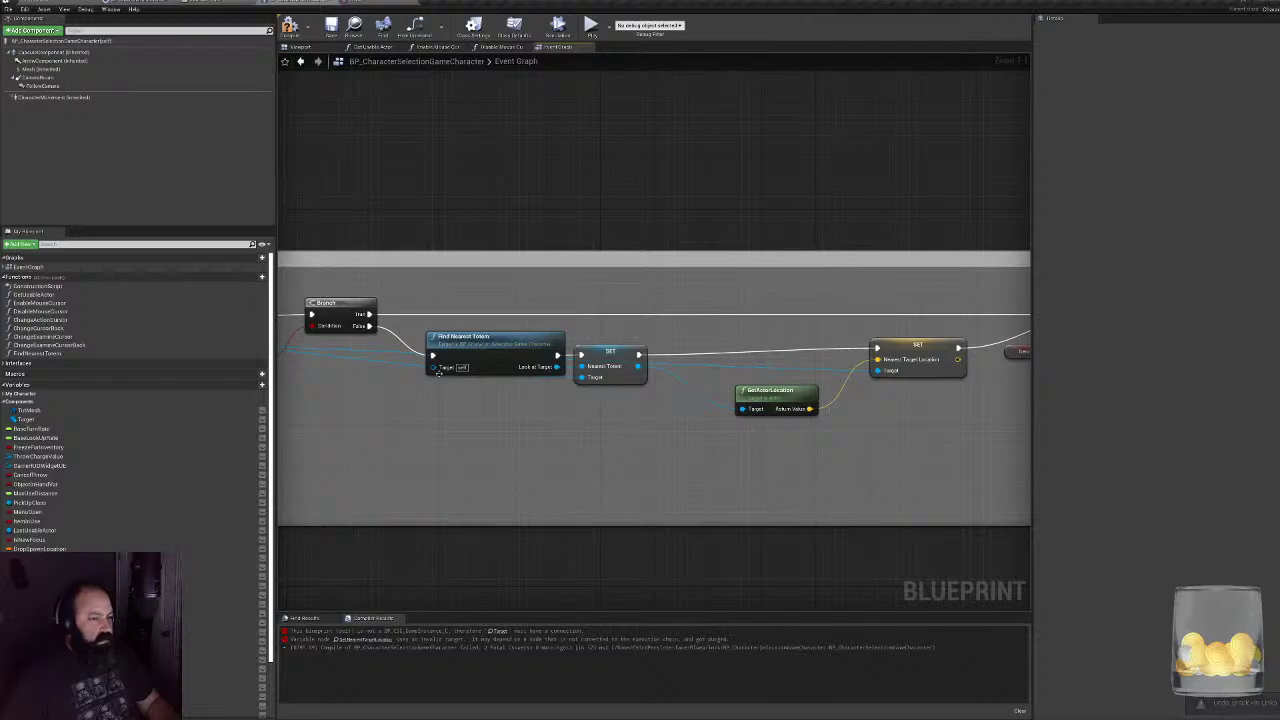
right_click_drag(439, 374, 299, 382)
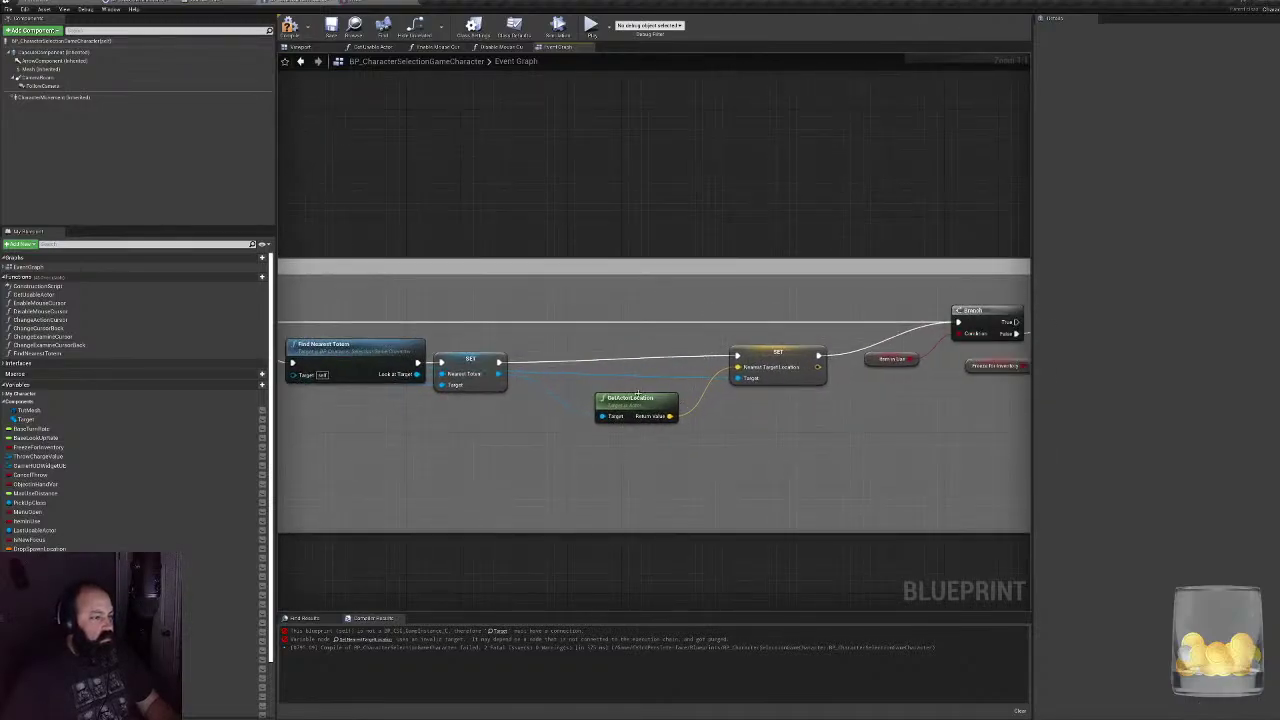
left_click_drag(612, 399, 639, 400)
left_click_drag(498, 374, 517, 400)
type("isval")
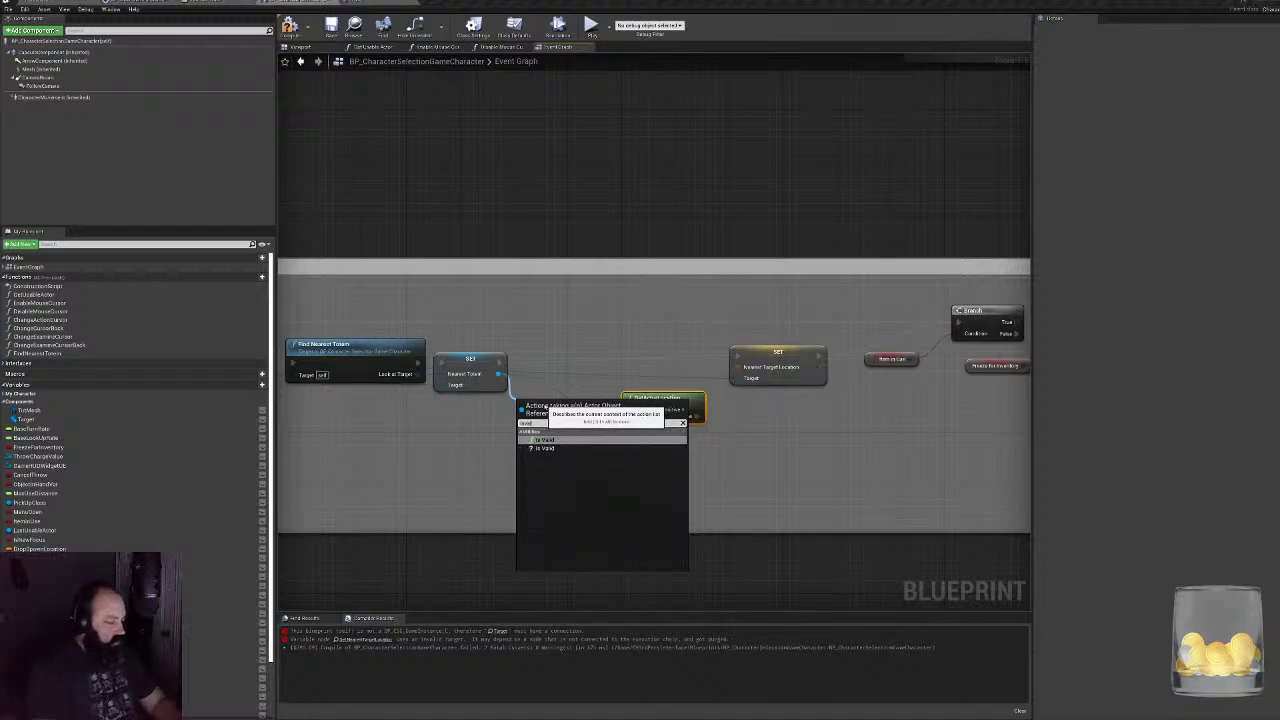
type("id")
key("Return")
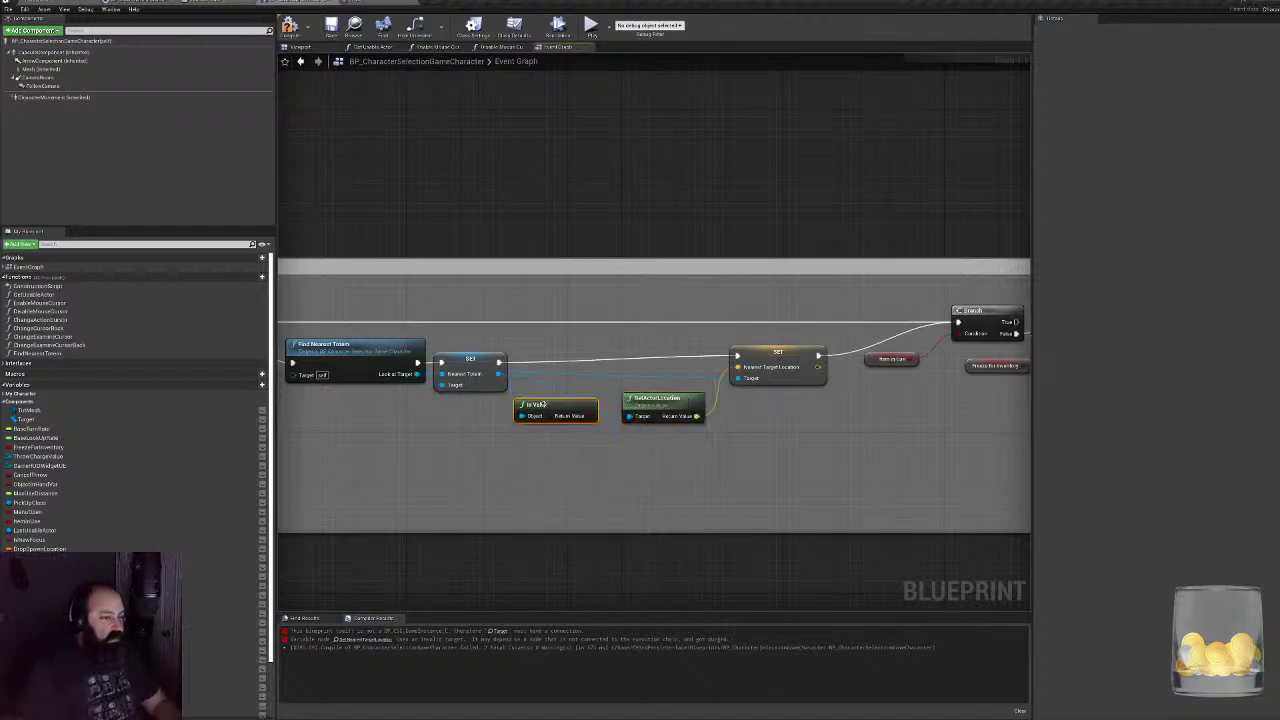
key("Delete")
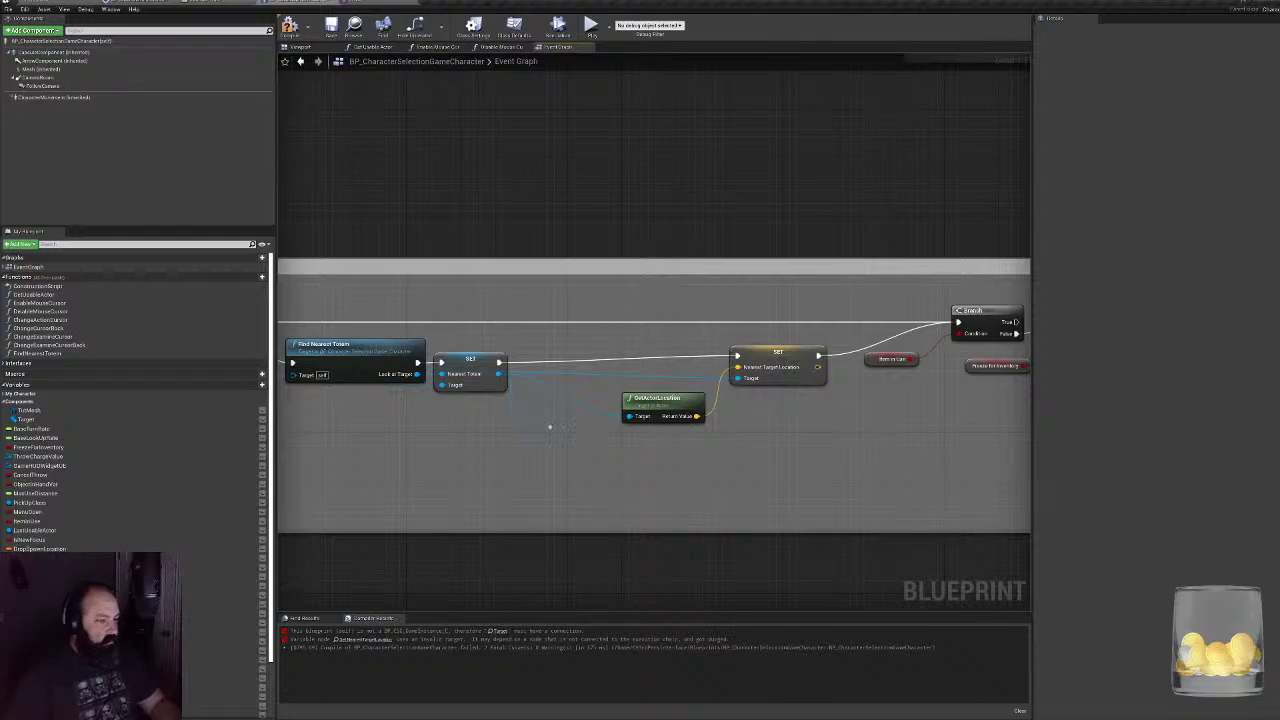
- Add an Is Valid node fed by the output of SET Nearest Totem
left_click_drag(498, 374, 532, 428)
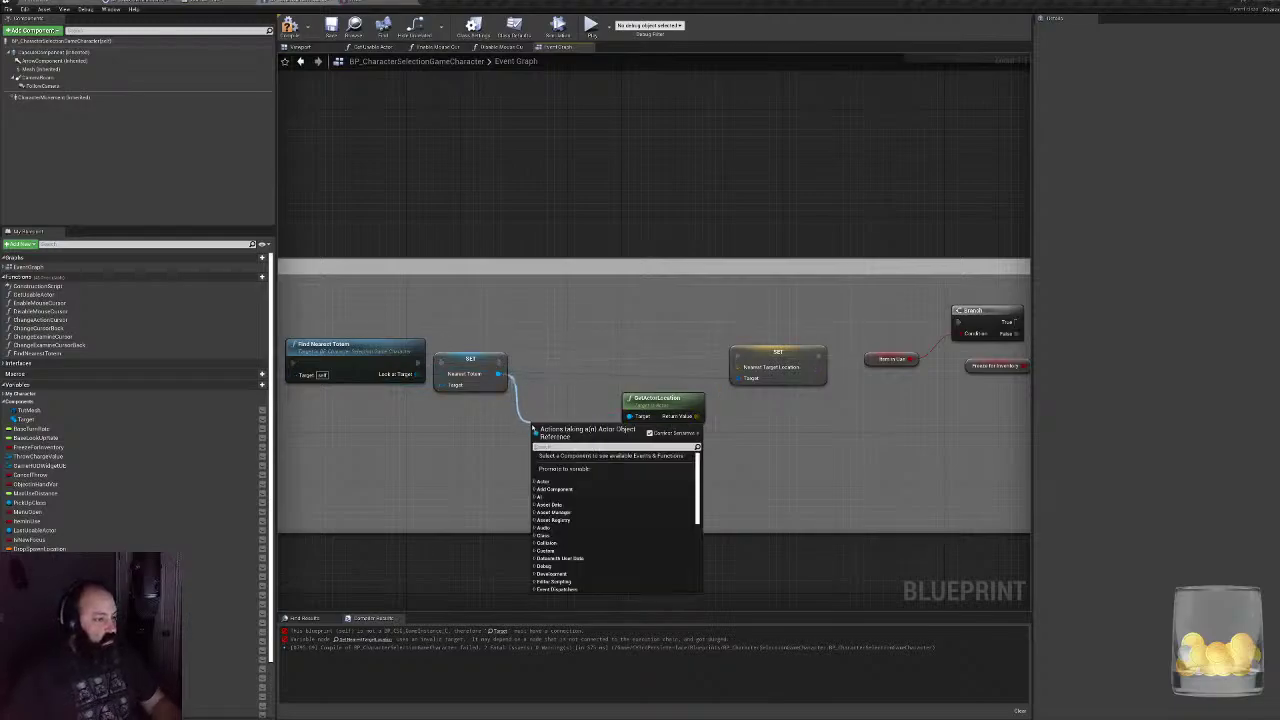
type("is val")
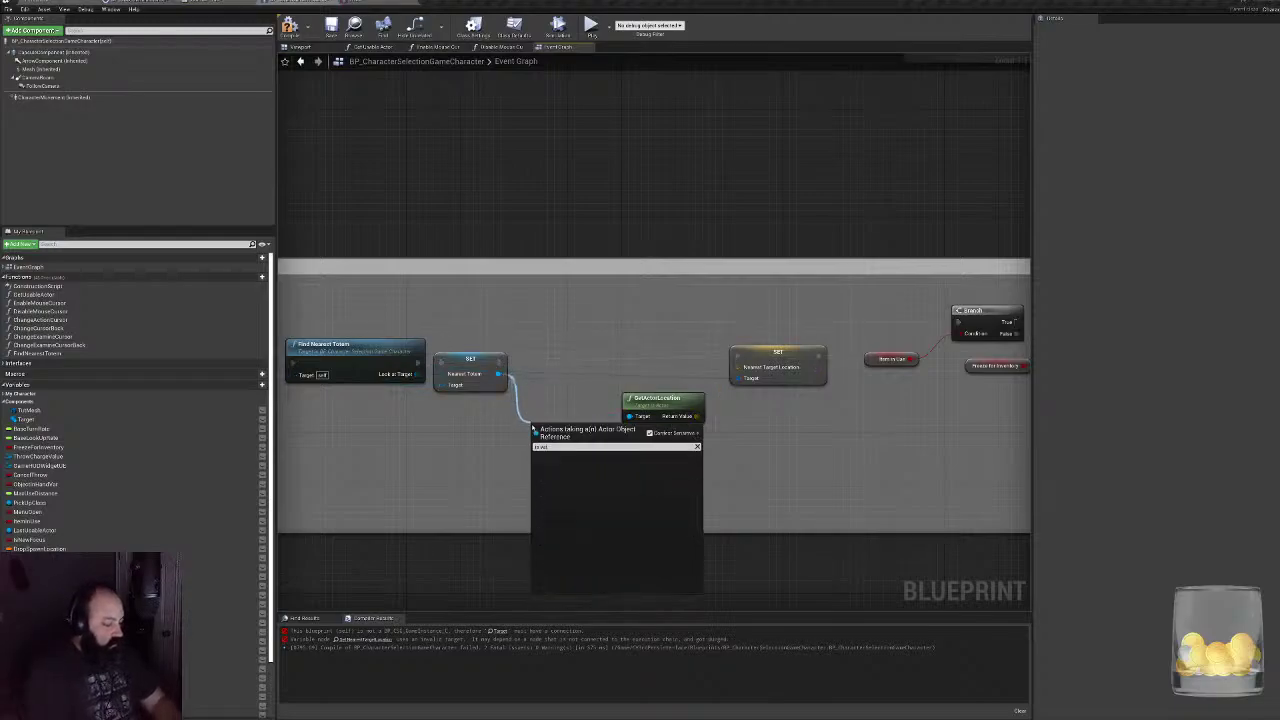
key("Return")
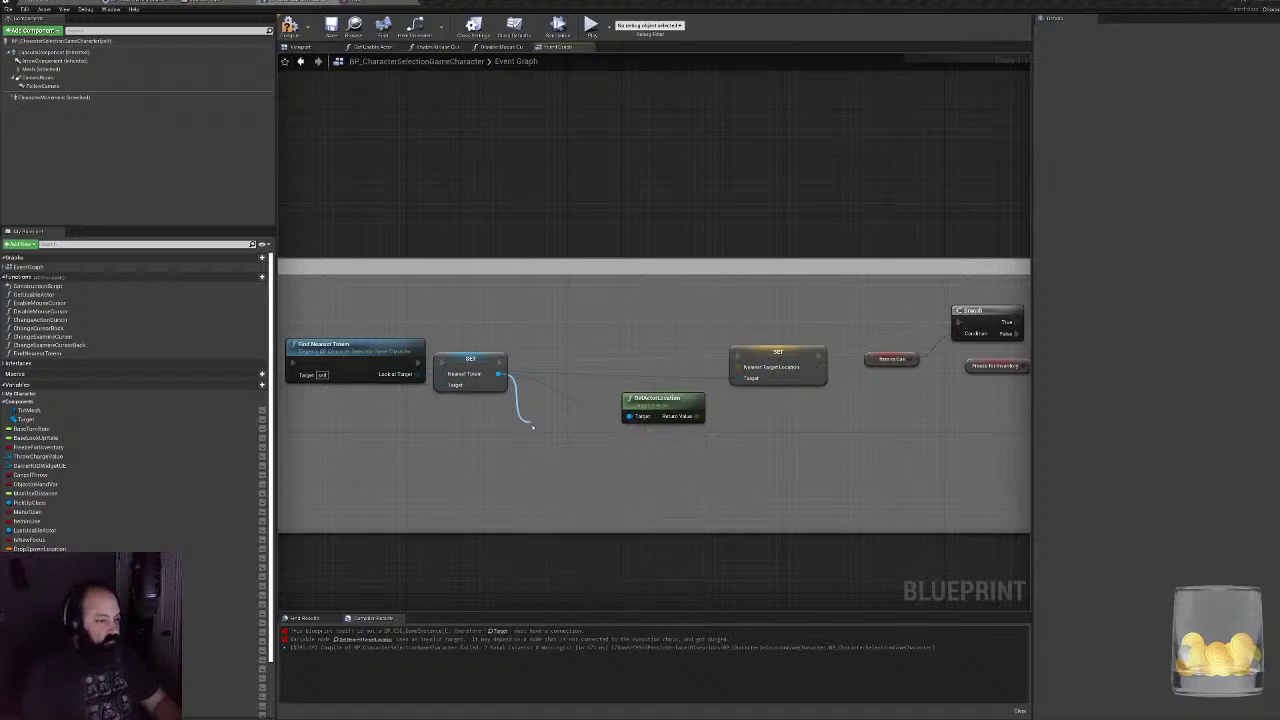
- Insert a Branch between the two SET nodes with Is Valid as its condition, compile, and align the Branch with them
left_click_drag(500, 361, 537, 366)
type("branch")
key("Return")
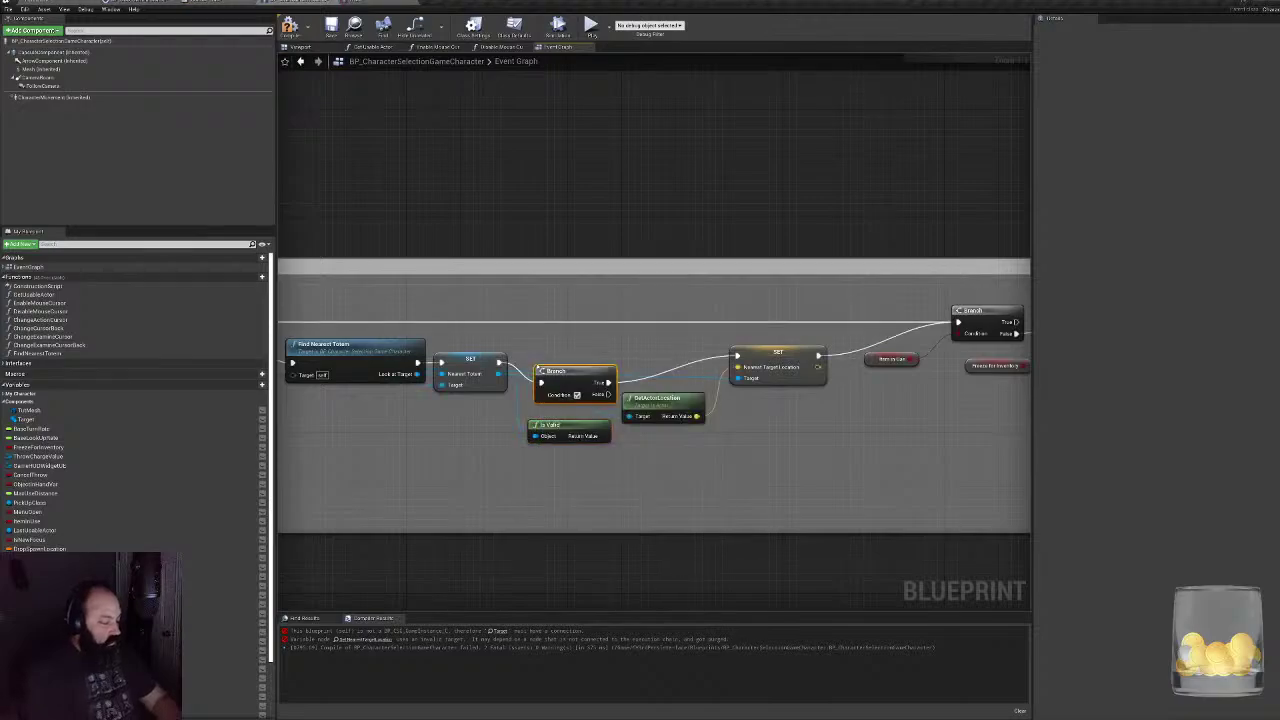
left_click_drag(603, 437, 562, 394)
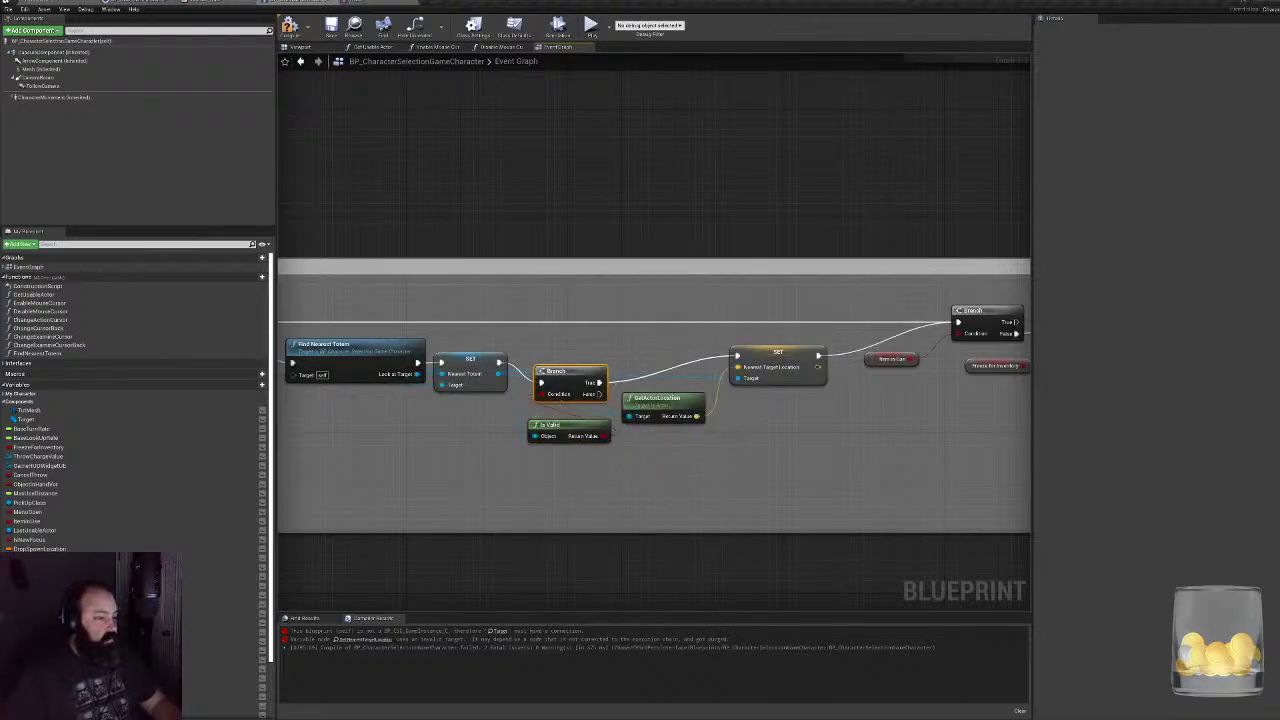
left_click(290, 28)
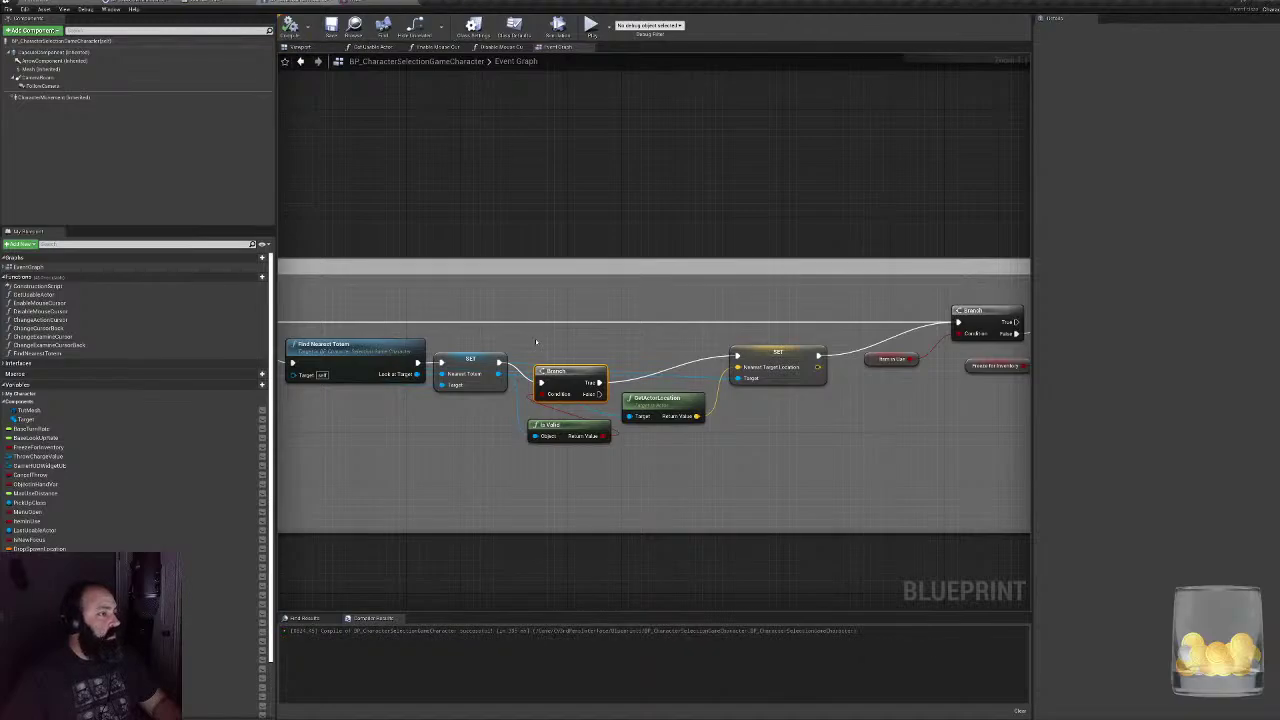
left_click_drag(563, 371, 583, 351)
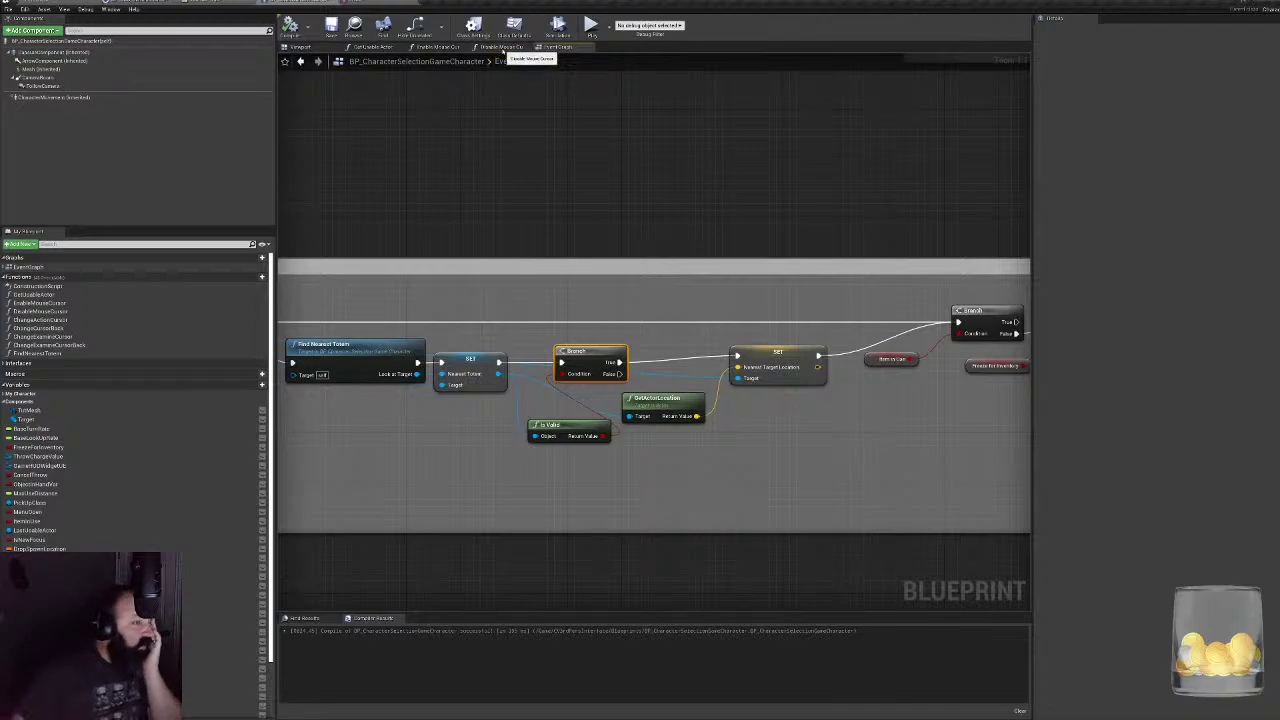
left_click(502, 47)
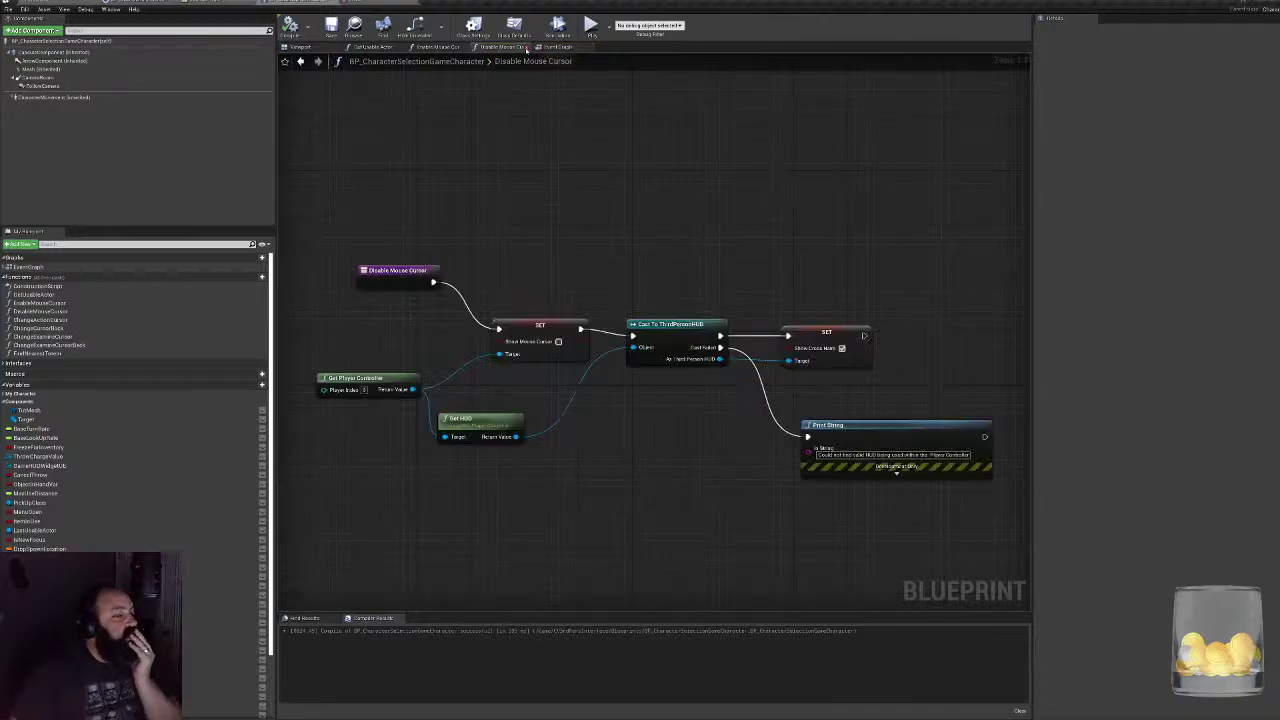
left_click(455, 47)
left_click(383, 48)
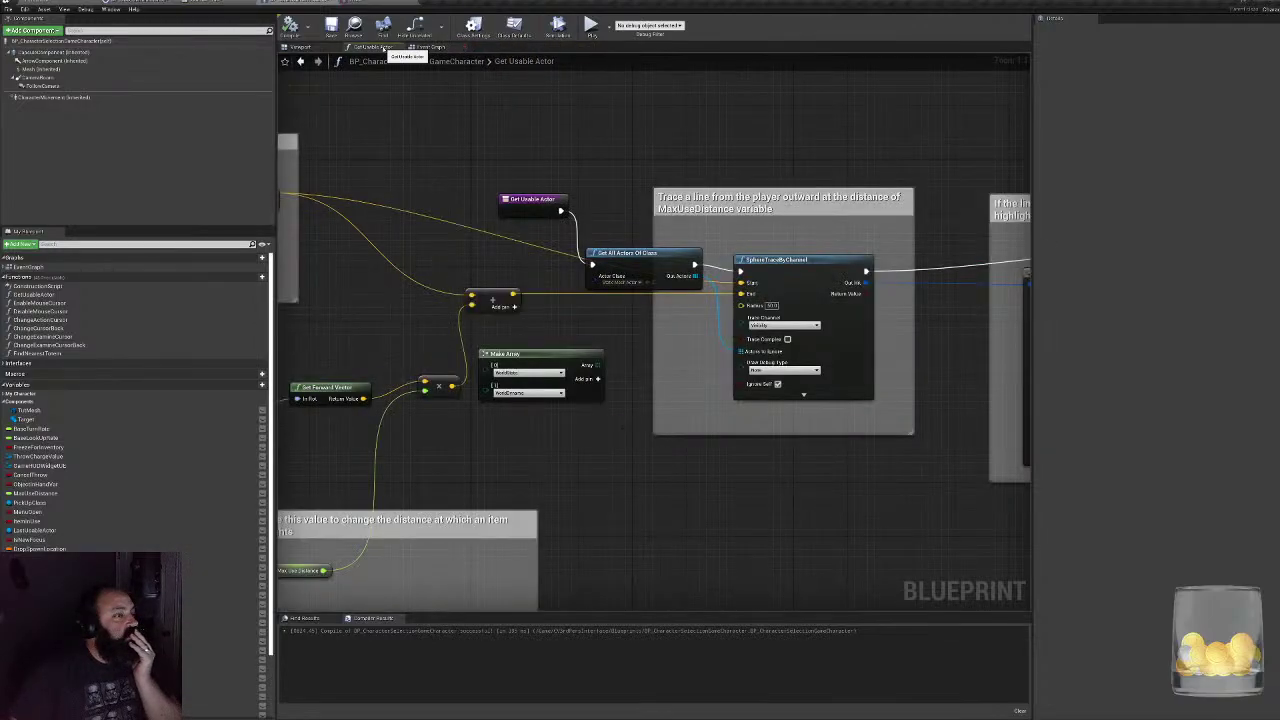
left_click(428, 47)
- Switch to AnimBP_Kid's AnimGraph and move the Look At node closer to the Default state machine to free space before Output Pose
left_click(362, 2)
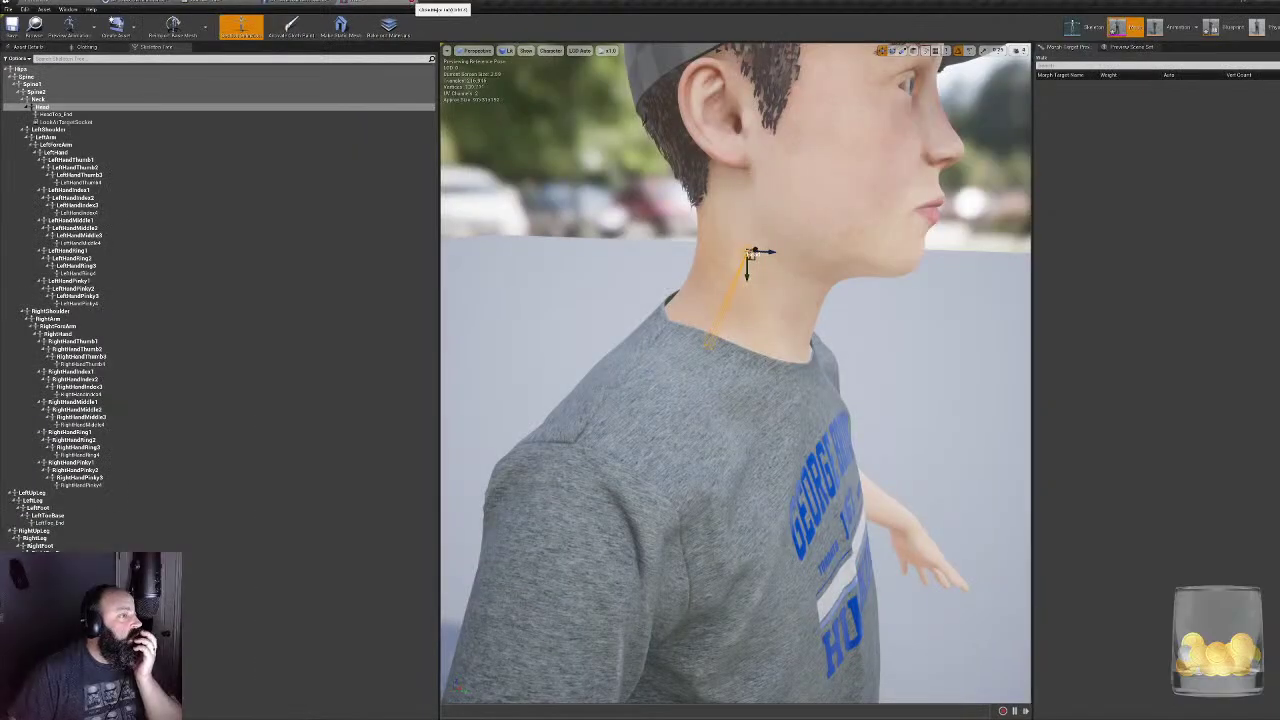
left_click(412, 2)
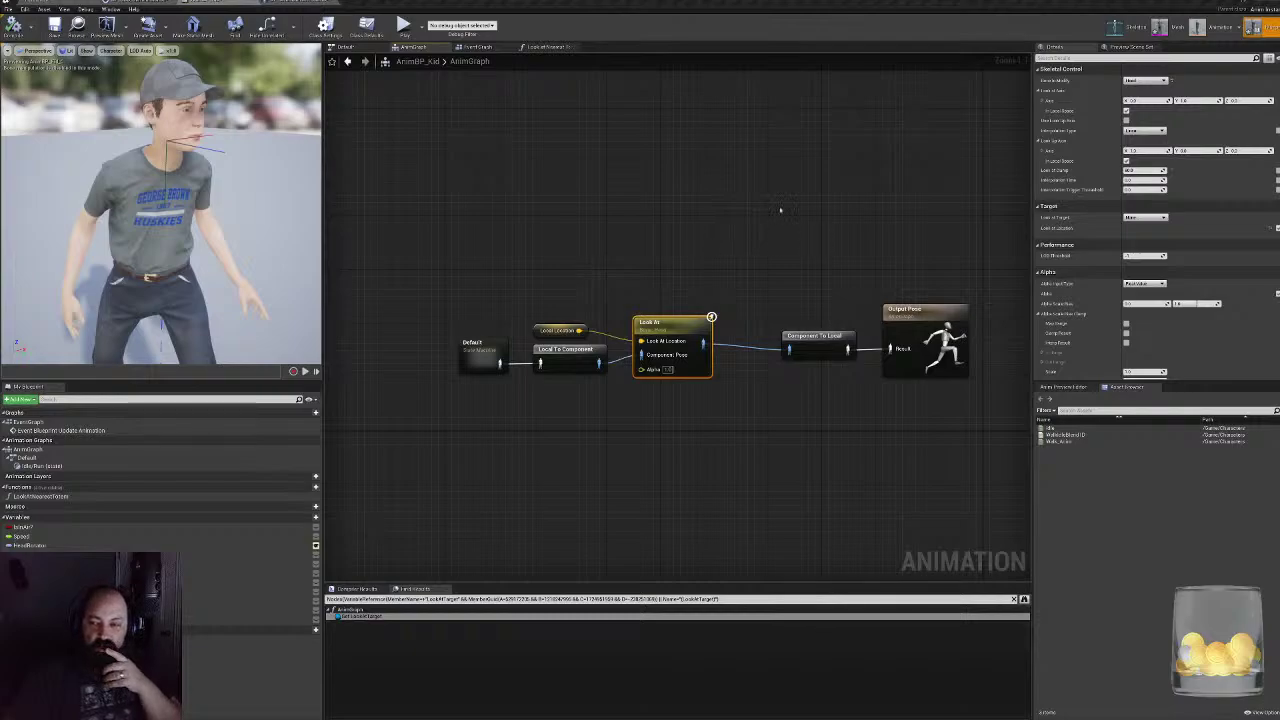
left_click_drag(664, 336, 512, 331)
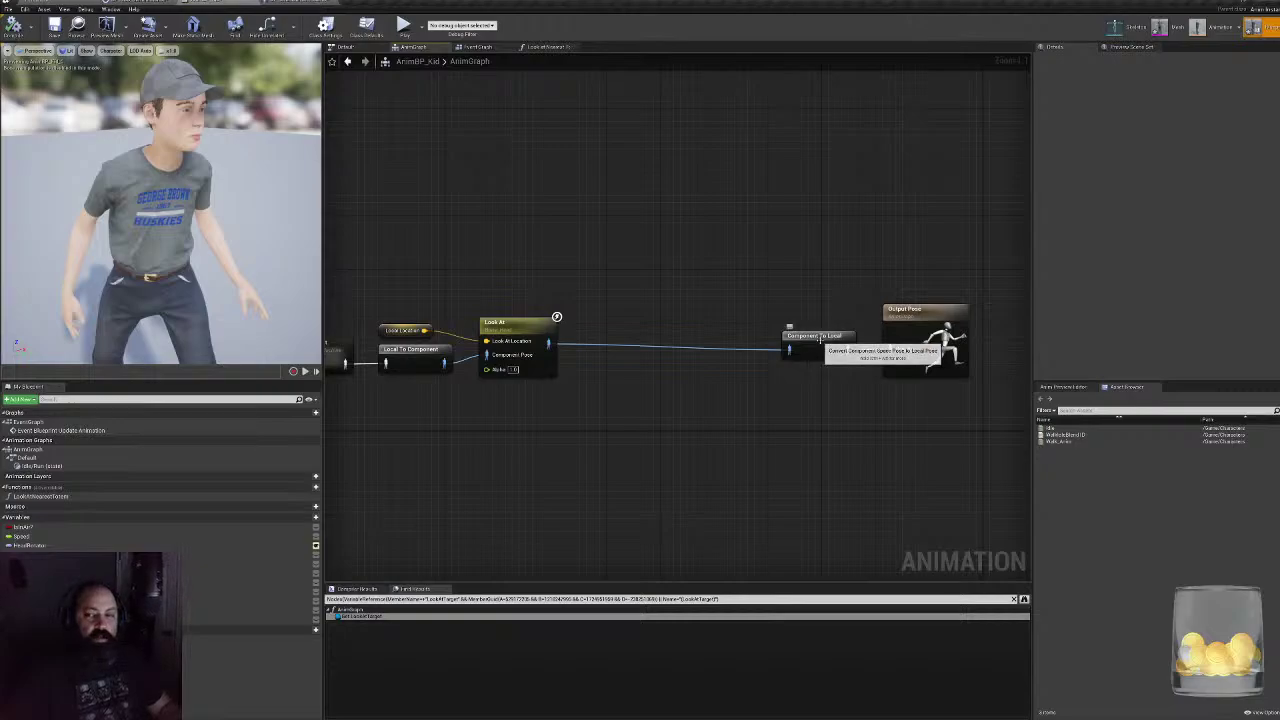
- Insert a Blend Poses by bool node between Component To Local and Output Pose, using the look-at pose as True Pose
left_click_drag(812, 340, 712, 347)
type("blend po")
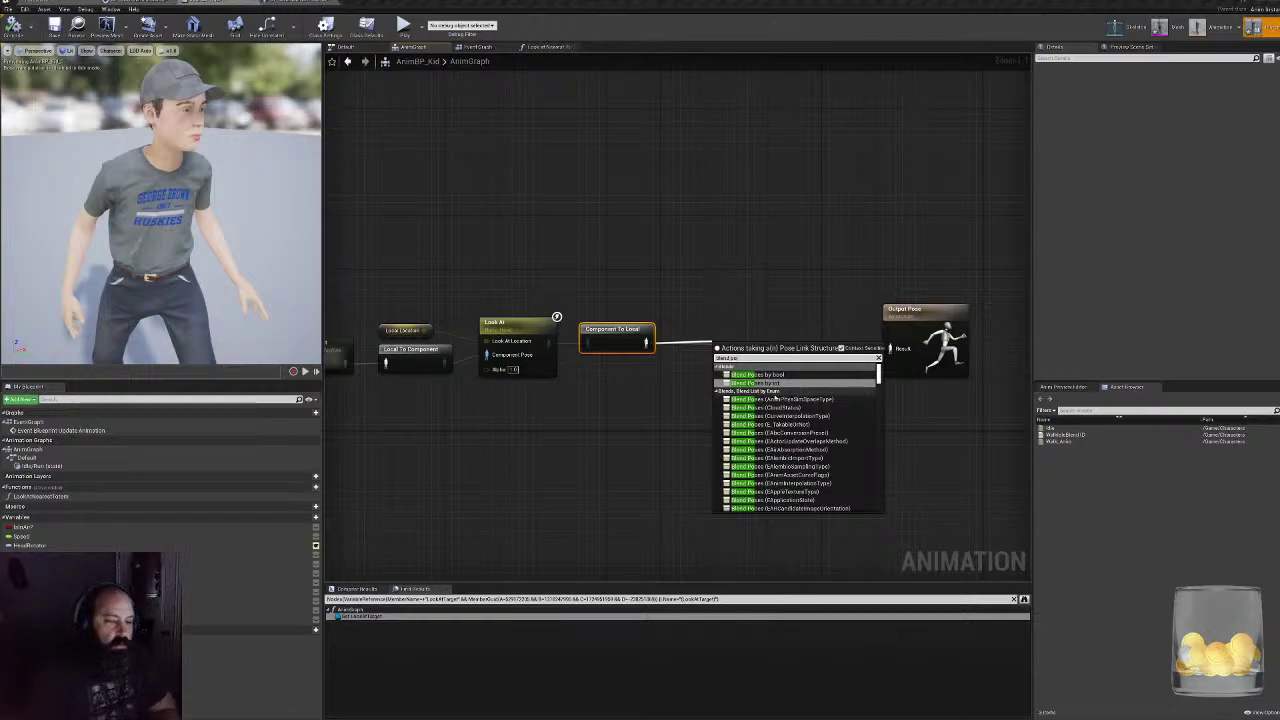
scroll(768, 430, "down", 10)
scroll(770, 431, "down", 8)
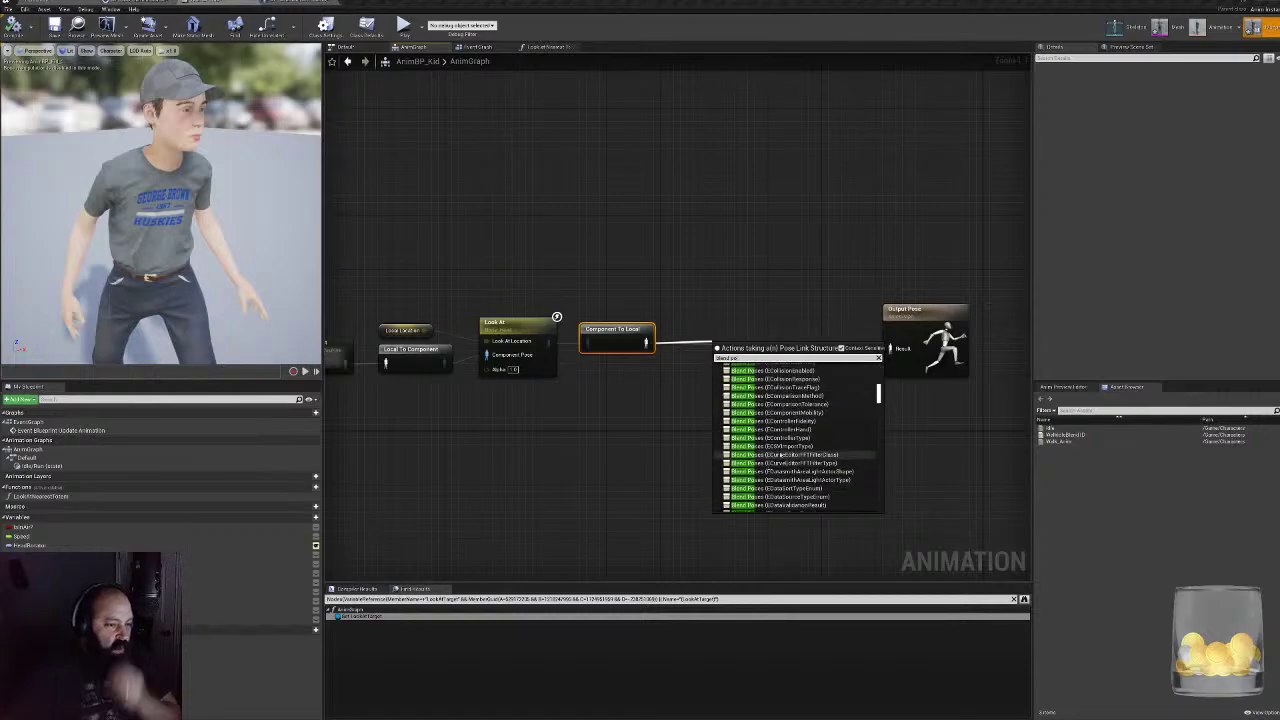
left_click_drag(879, 401, 879, 370)
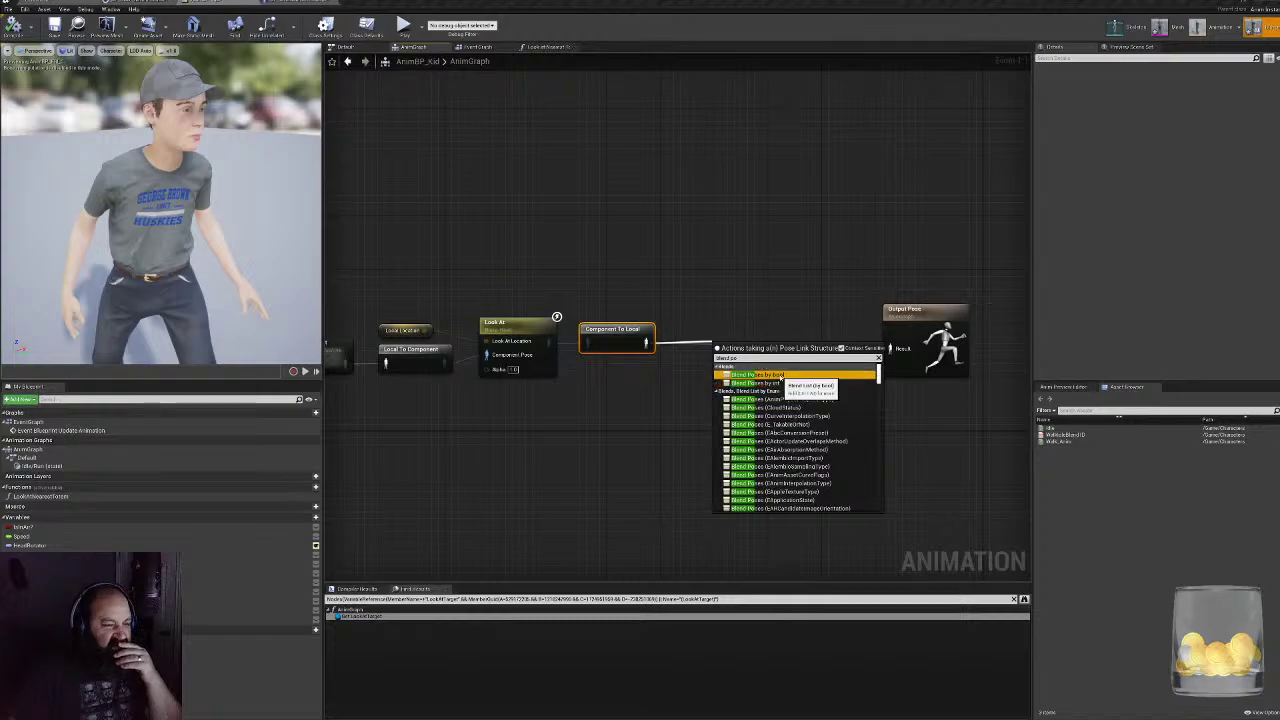
left_click(805, 374)
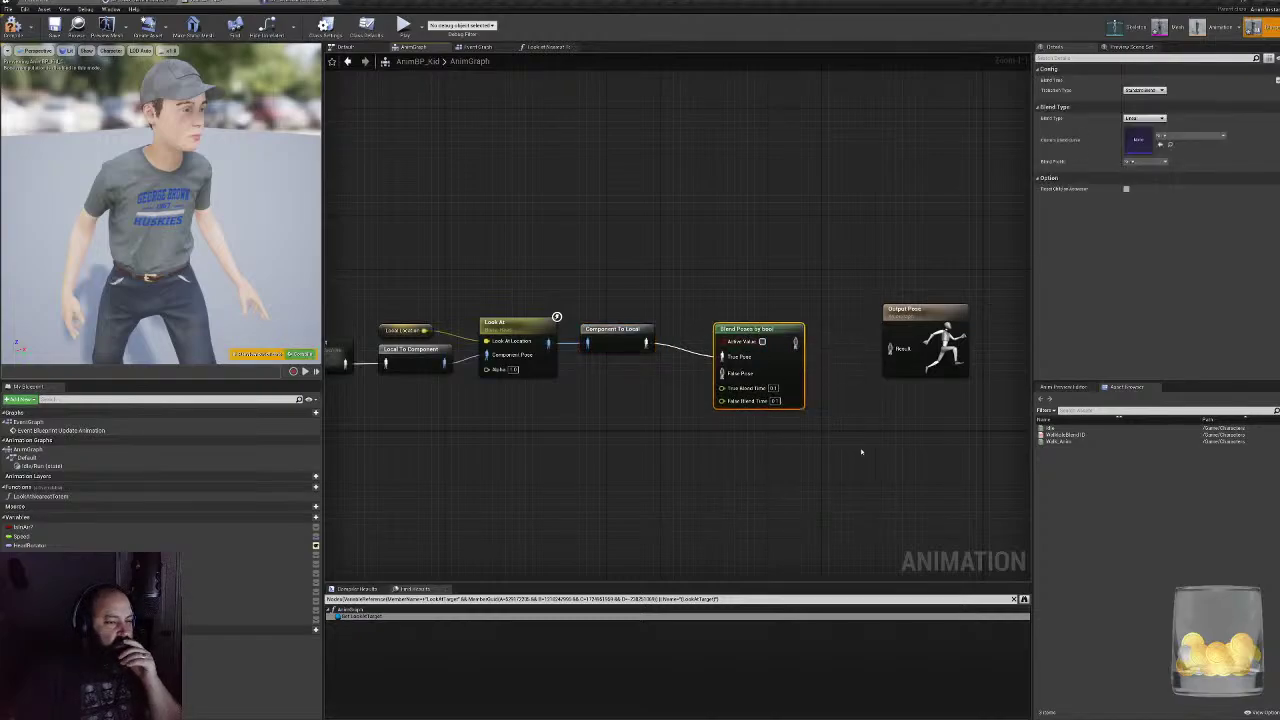
left_click_drag(797, 342, 889, 348)
left_click_drag(760, 328, 760, 315)
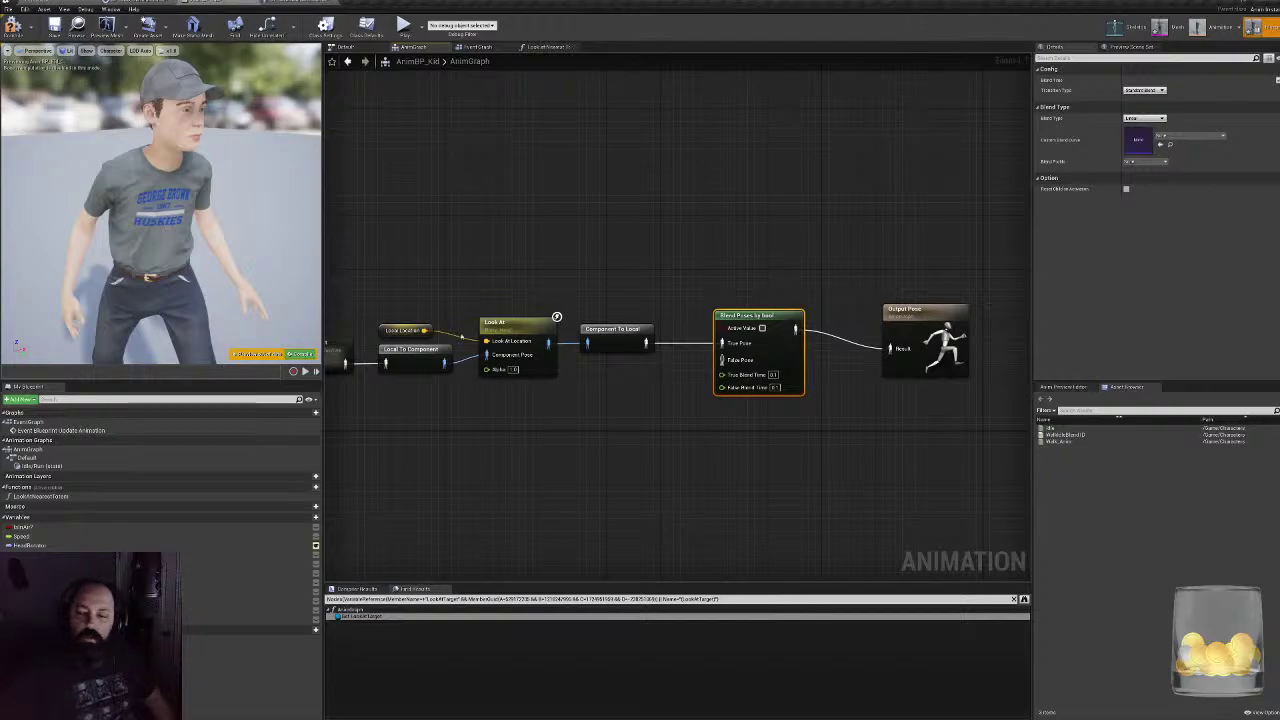
- Change the Look At node's Interpolation Time and compile the animation blueprint
left_click(520, 325)
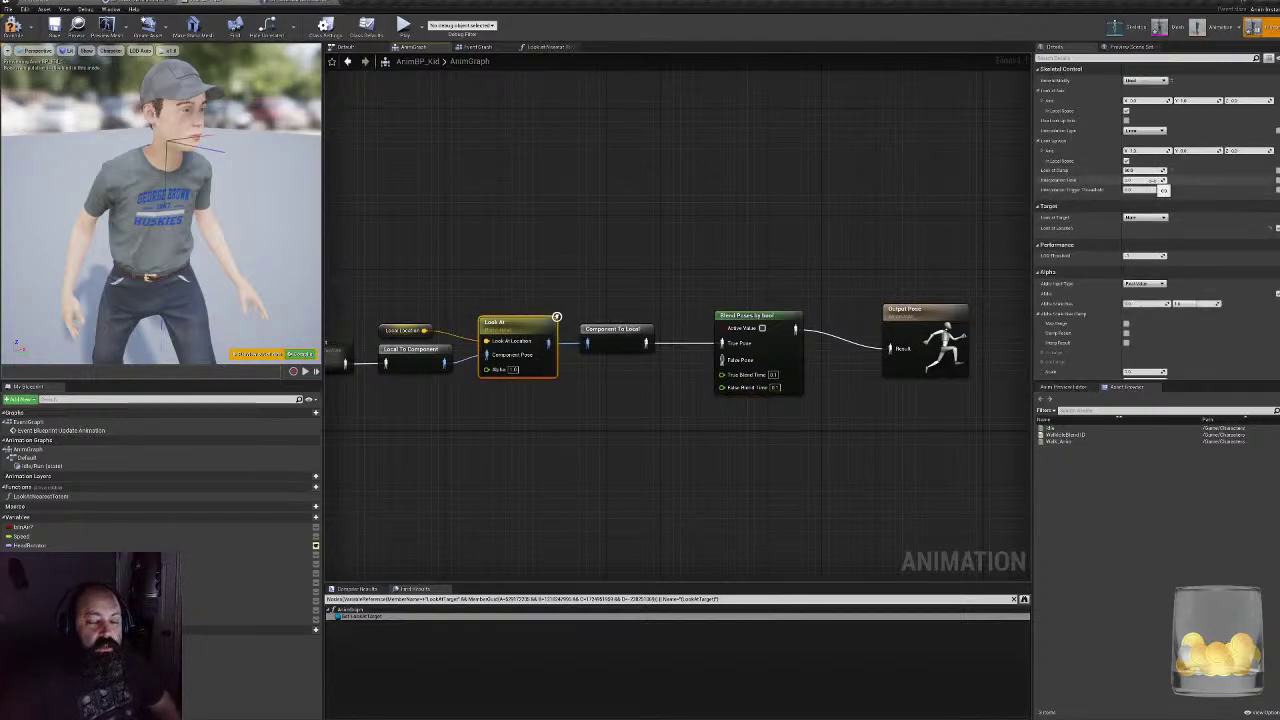
left_click(1149, 181)
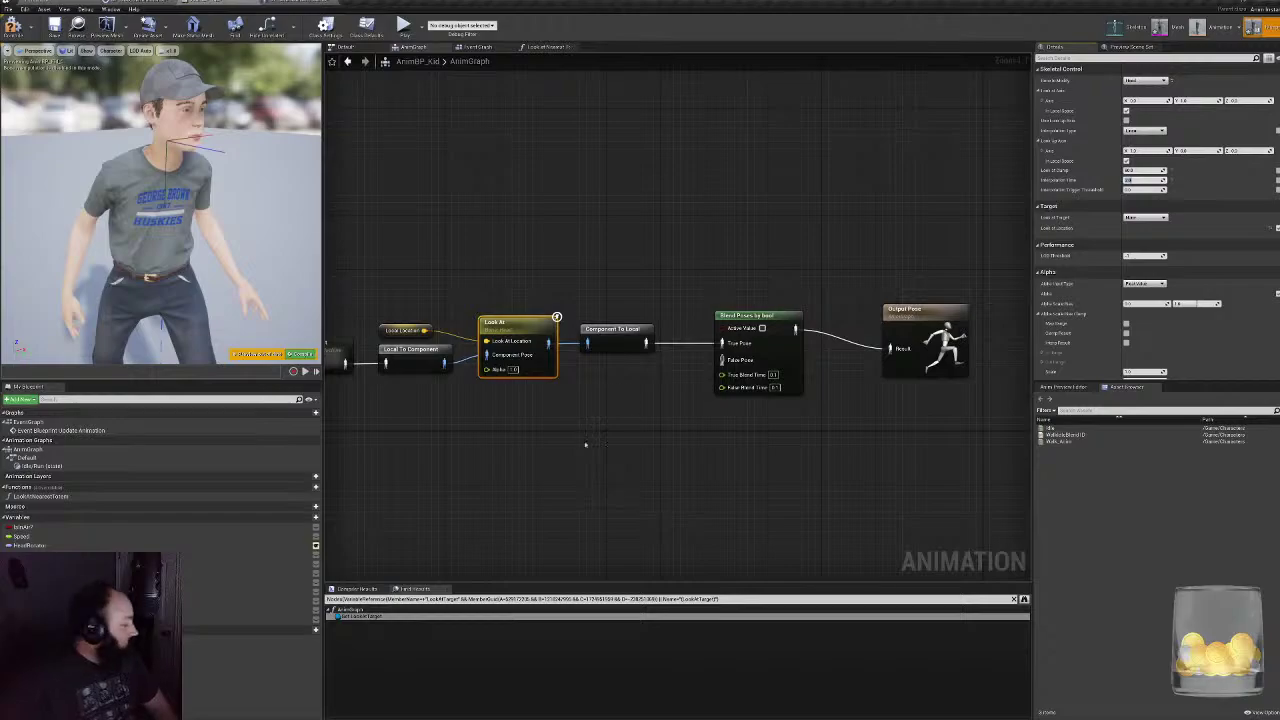
left_click(13, 27)
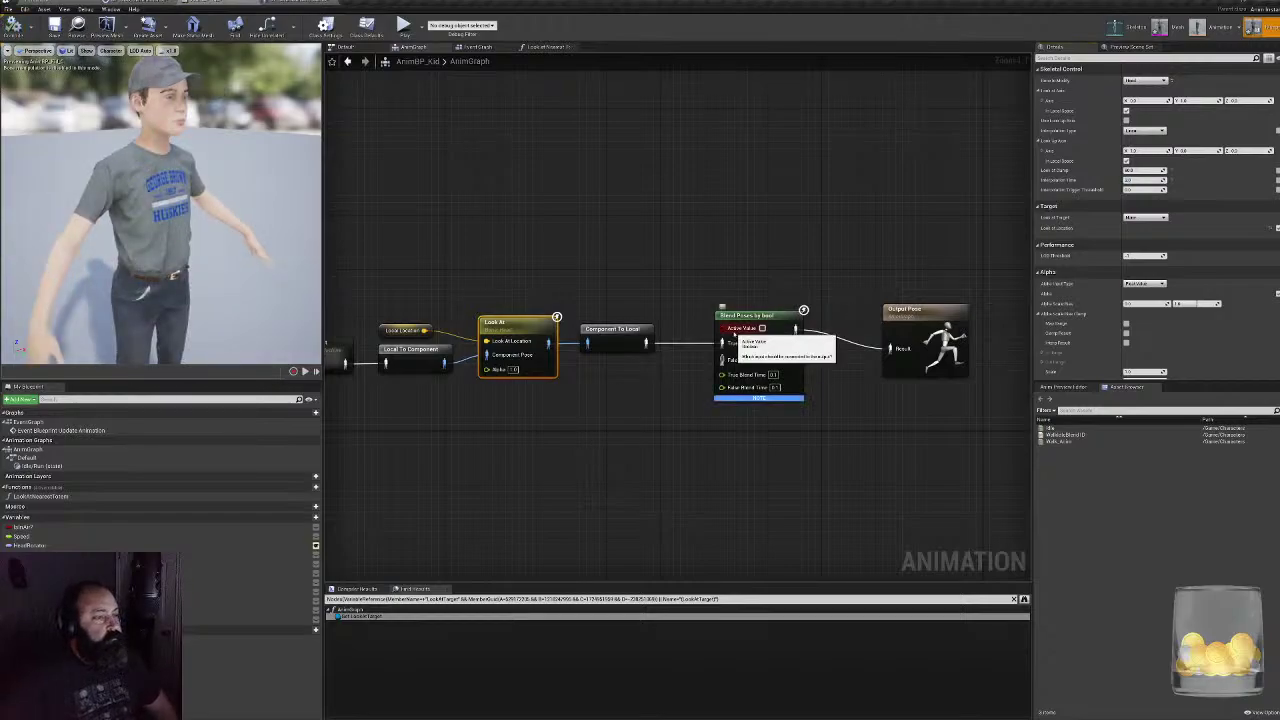
- Toggle Active Value on Blend Poses by bool on and back off, then compile to compare the previewed poses
left_click(762, 328)
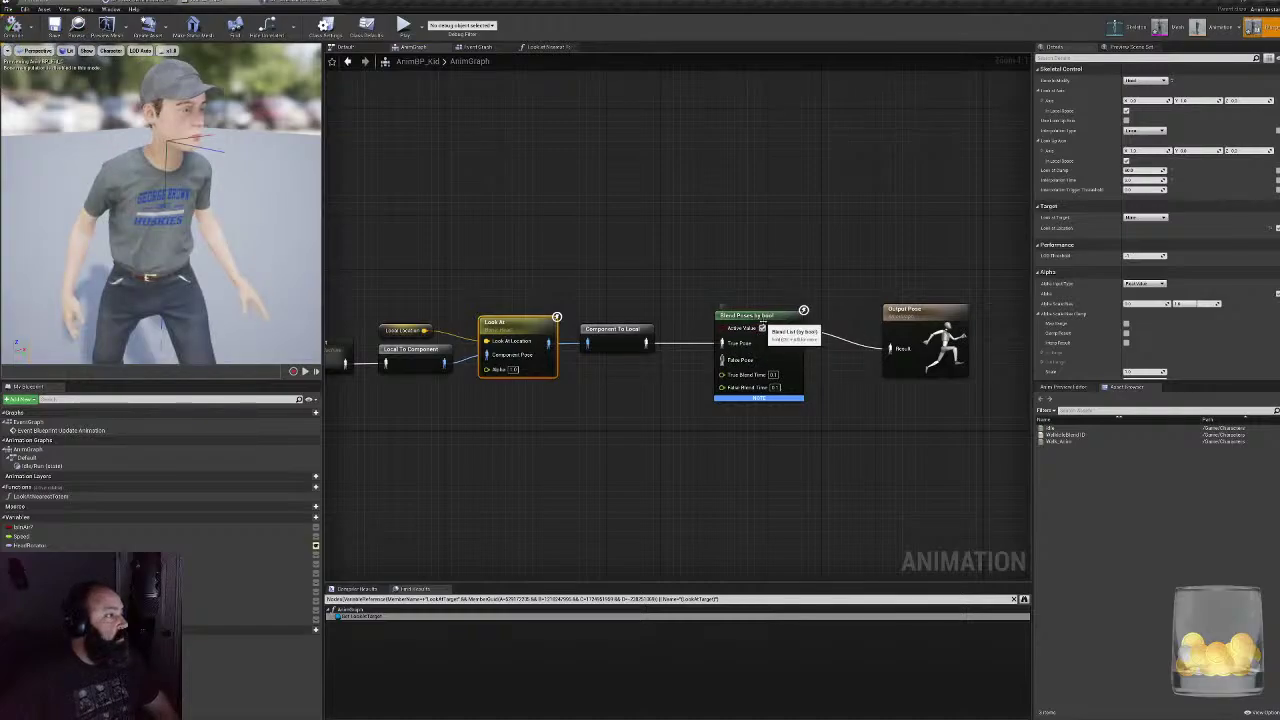
left_click(762, 328)
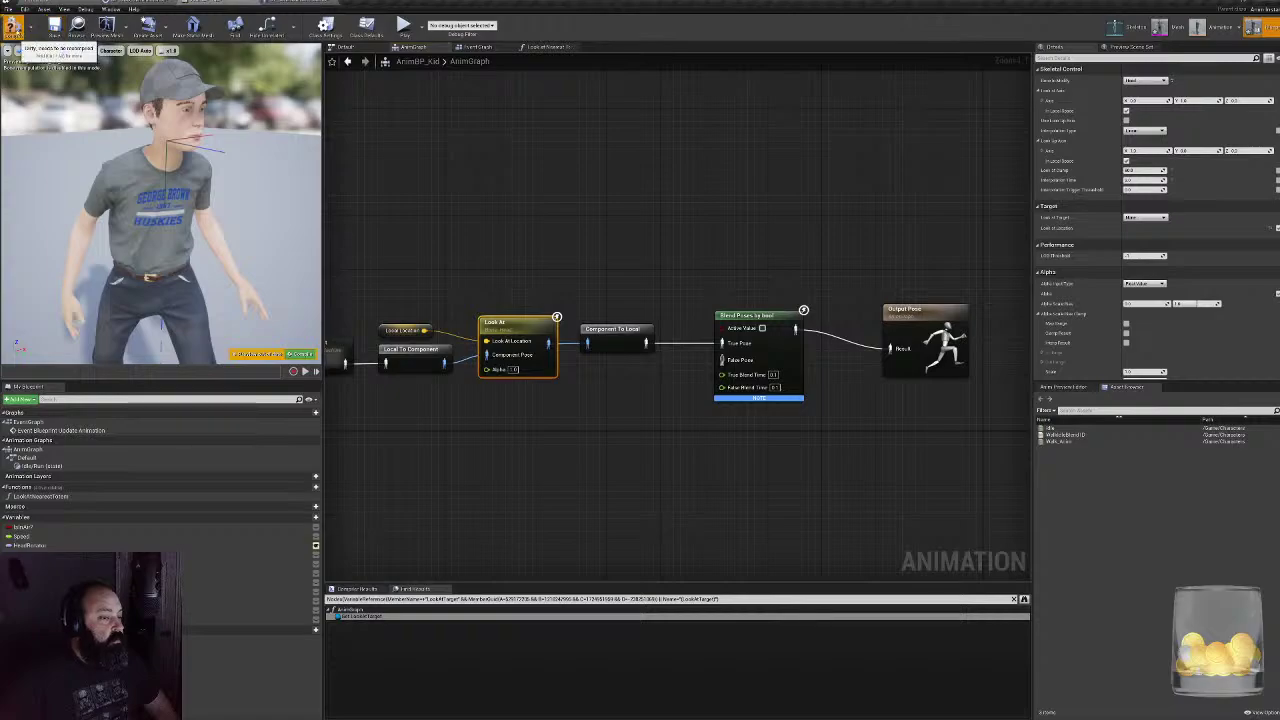
left_click(14, 26)
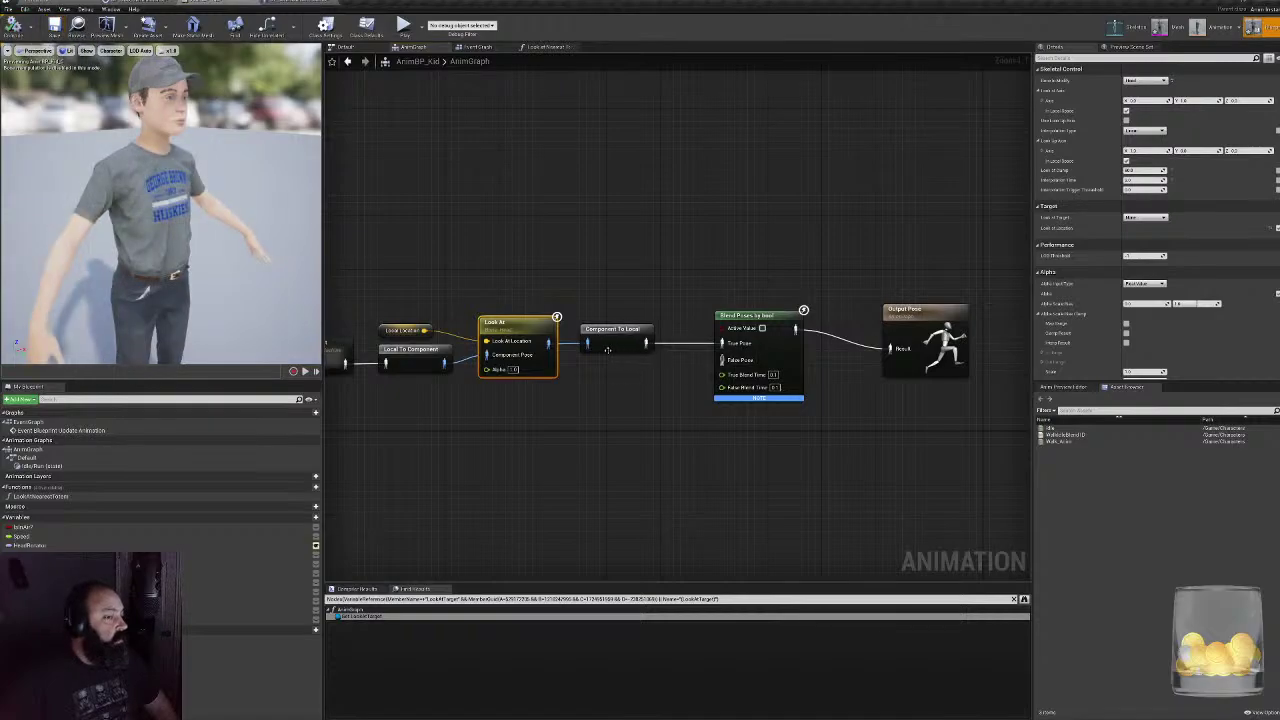
- Feed False Pose from Local To Component through a second Component To Local node placed below the first, and compile
right_click_drag(592, 392, 638, 376)
left_click_drag(490, 348, 779, 347)
left_click_drag(620, 321, 655, 362)
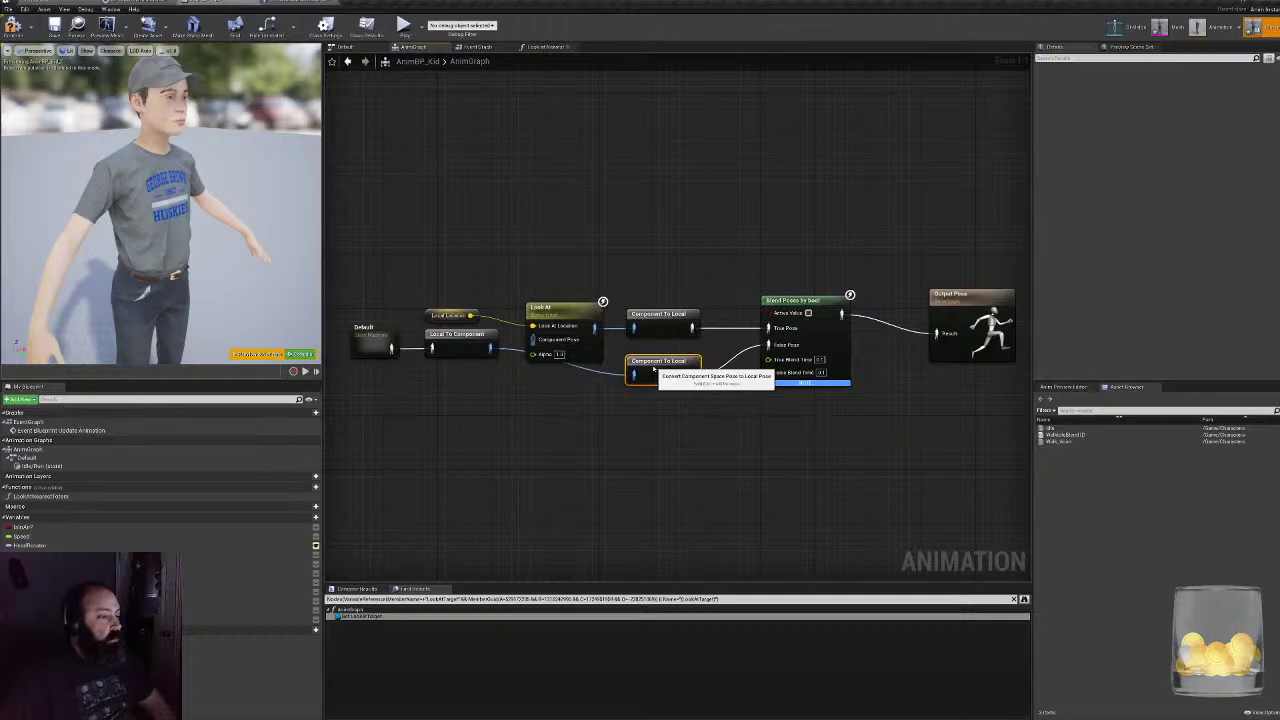
left_click(12, 26)
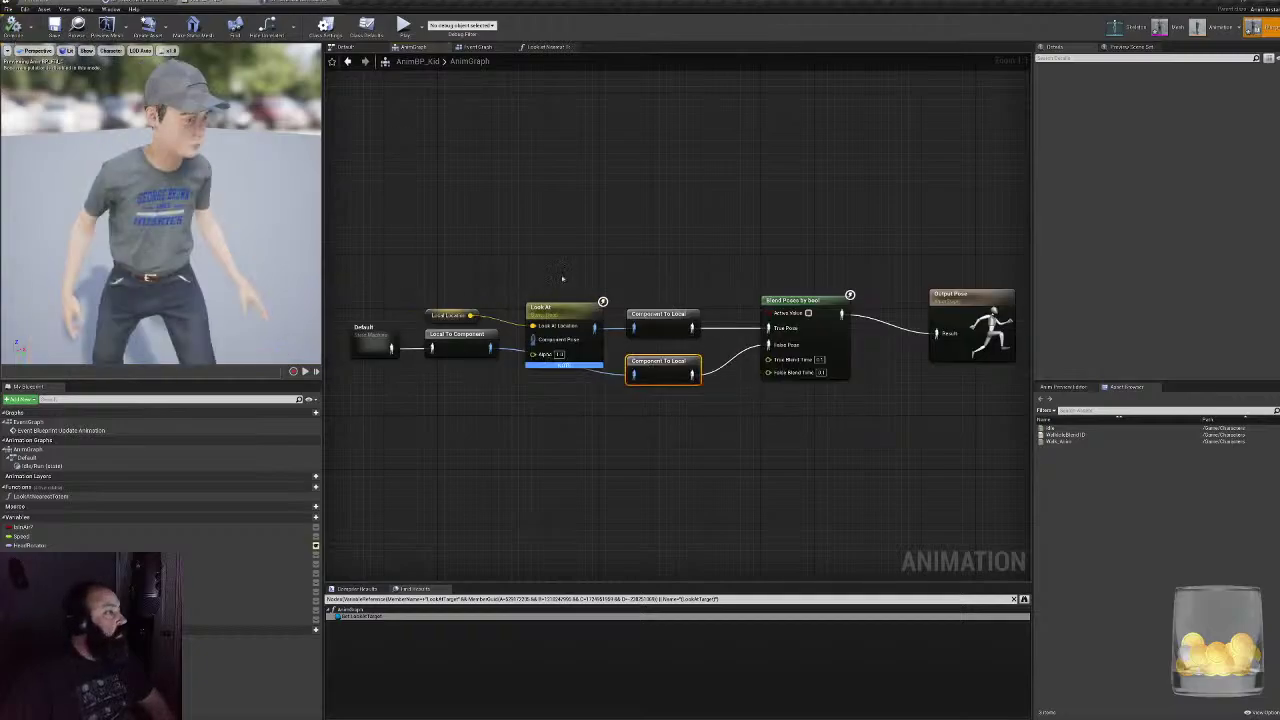
- Raise the Look At node and its location variable above the main row, and rewire Local To Component to the lower Component To Local
left_click_drag(566, 318, 571, 269)
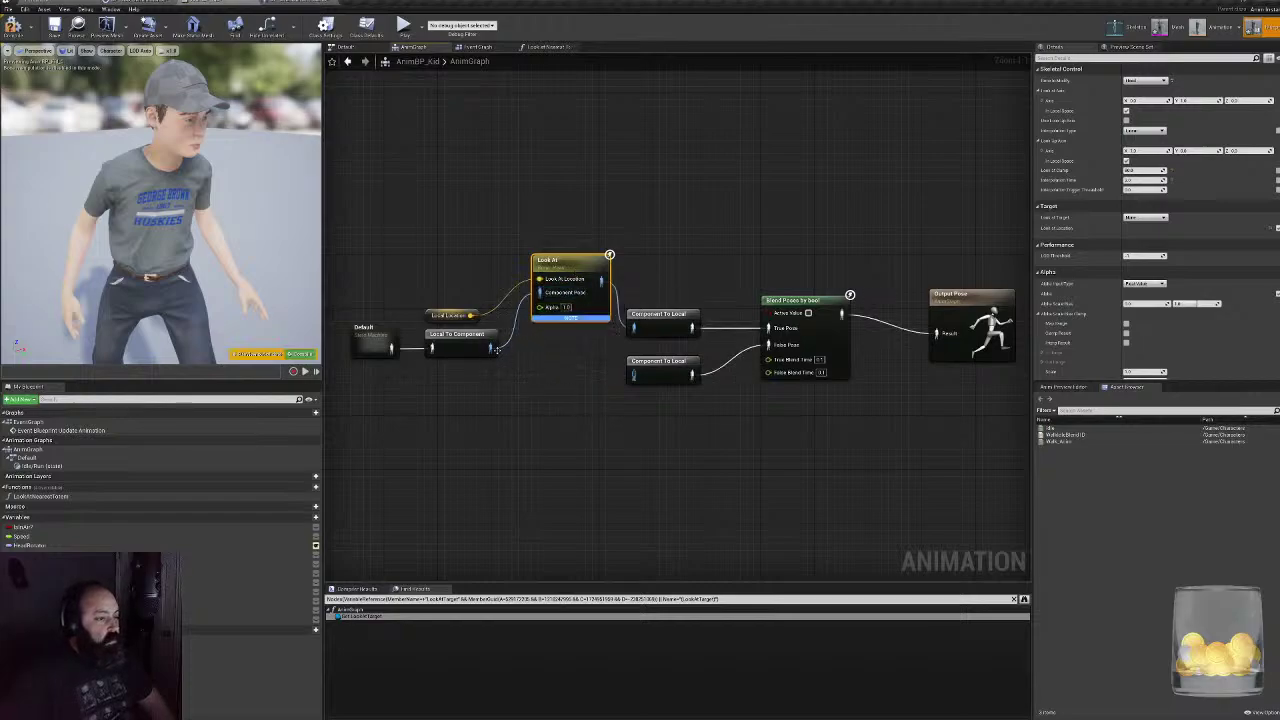
left_click_drag(494, 348, 633, 374)
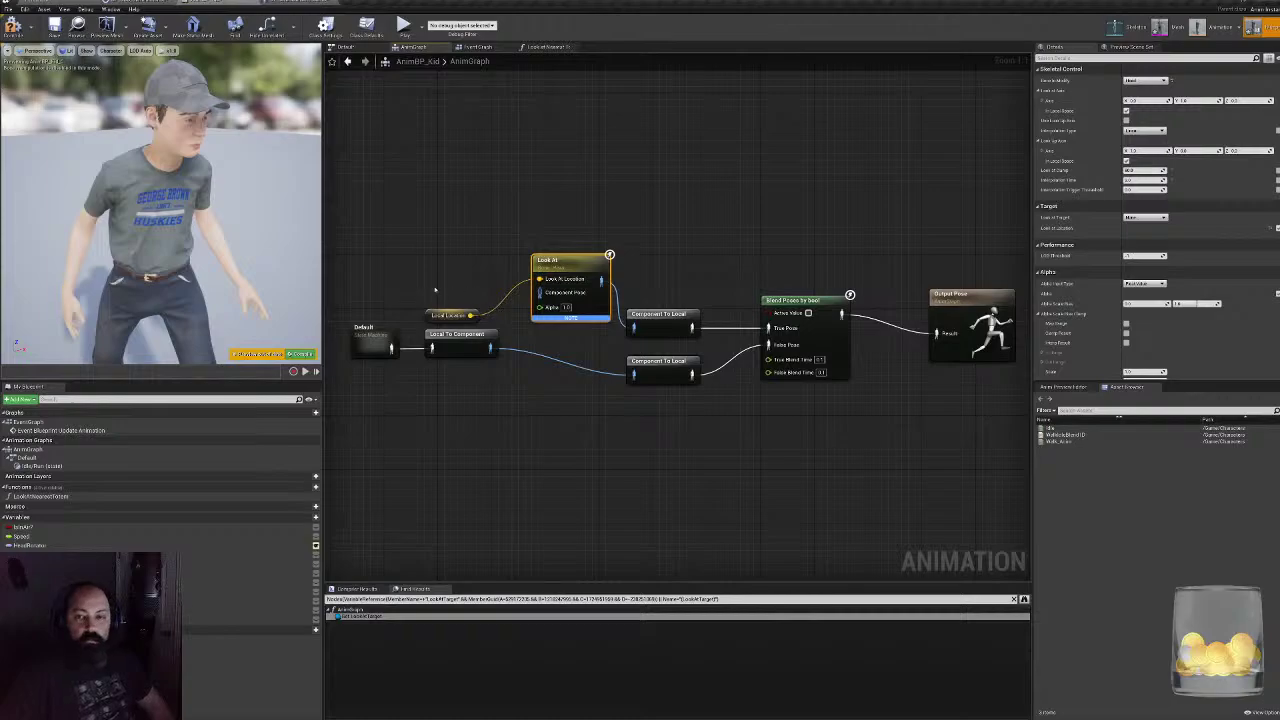
left_click_drag(446, 315, 454, 268)
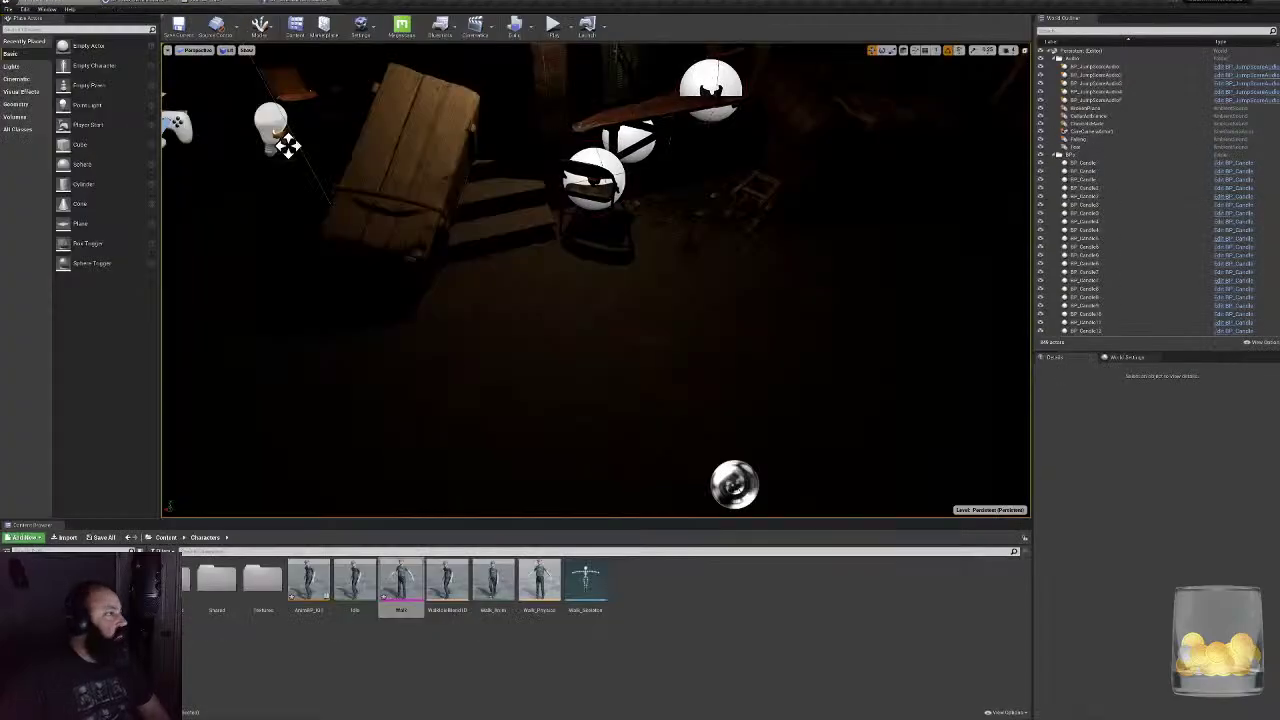
- Play the game and submit the start form with placeholder text for the name and e-mail address
left_click(553, 25)
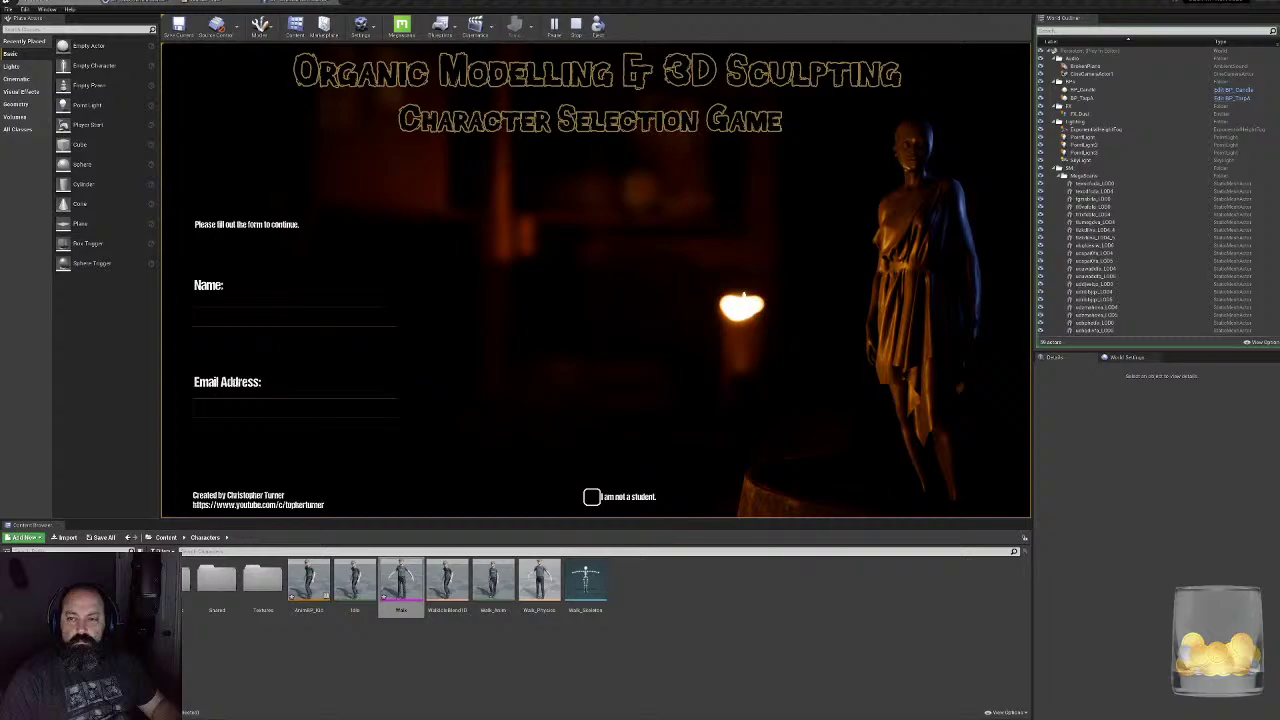
left_click(316, 316)
type("asd")
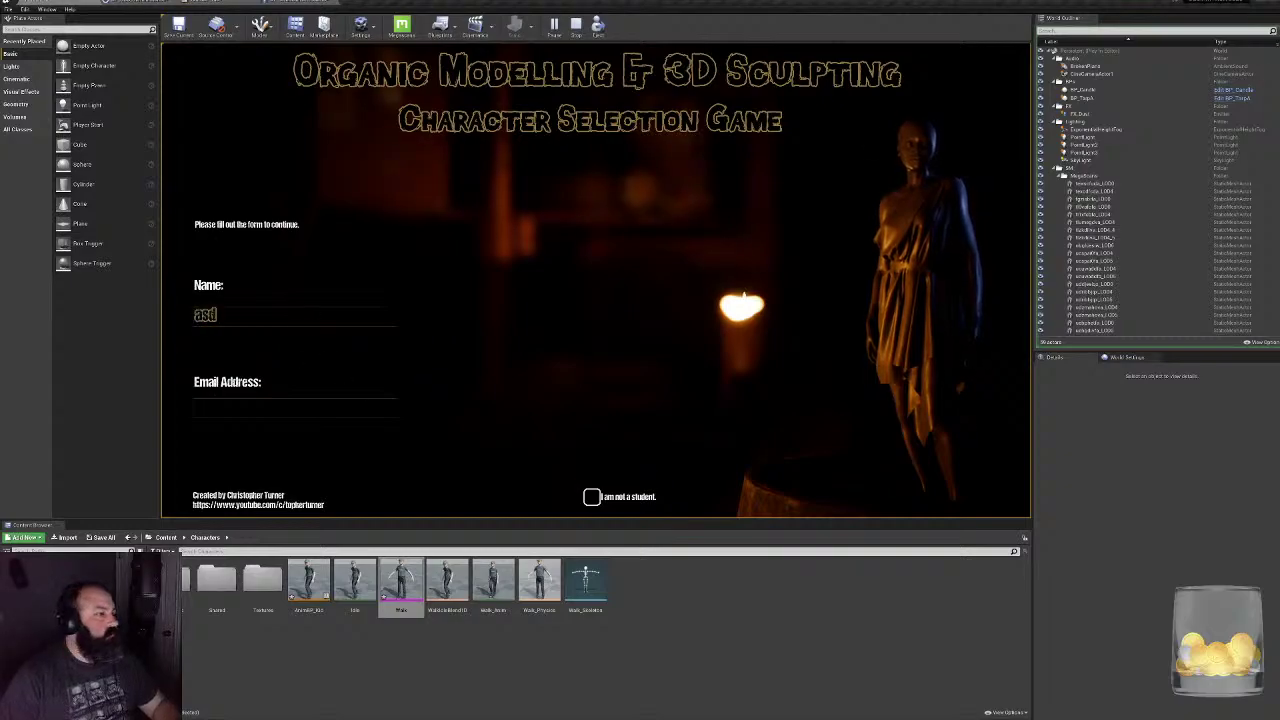
key("Tab")
type("asd")
left_click(886, 455)
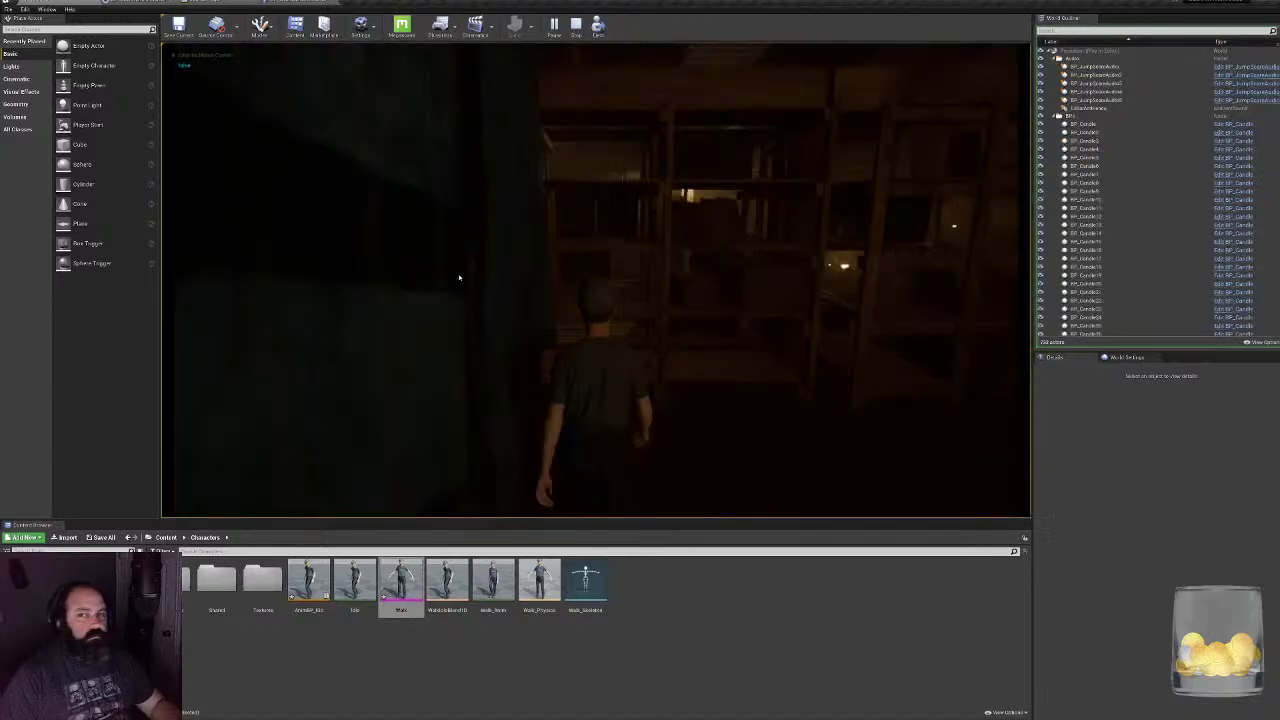
- Walk the kid through the candlelit rooms to check the head's look-at behaviour, and stop the play session
left_click(697, 368)
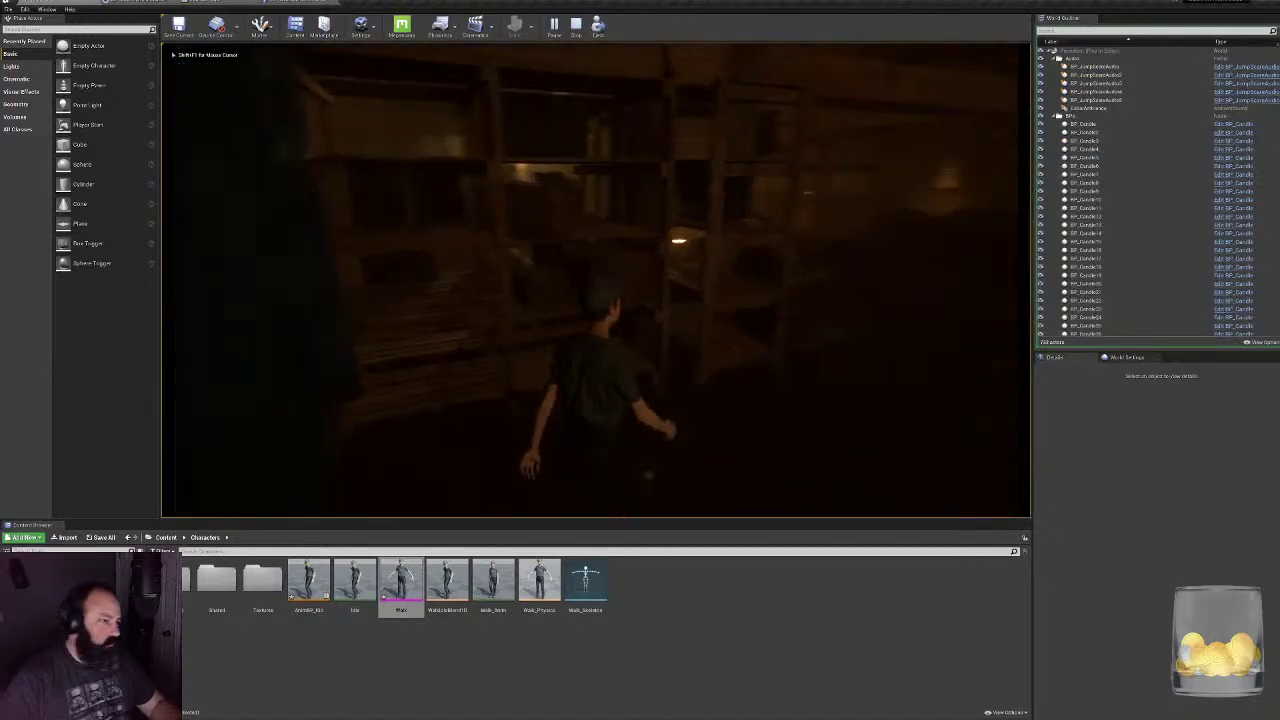
key("w")
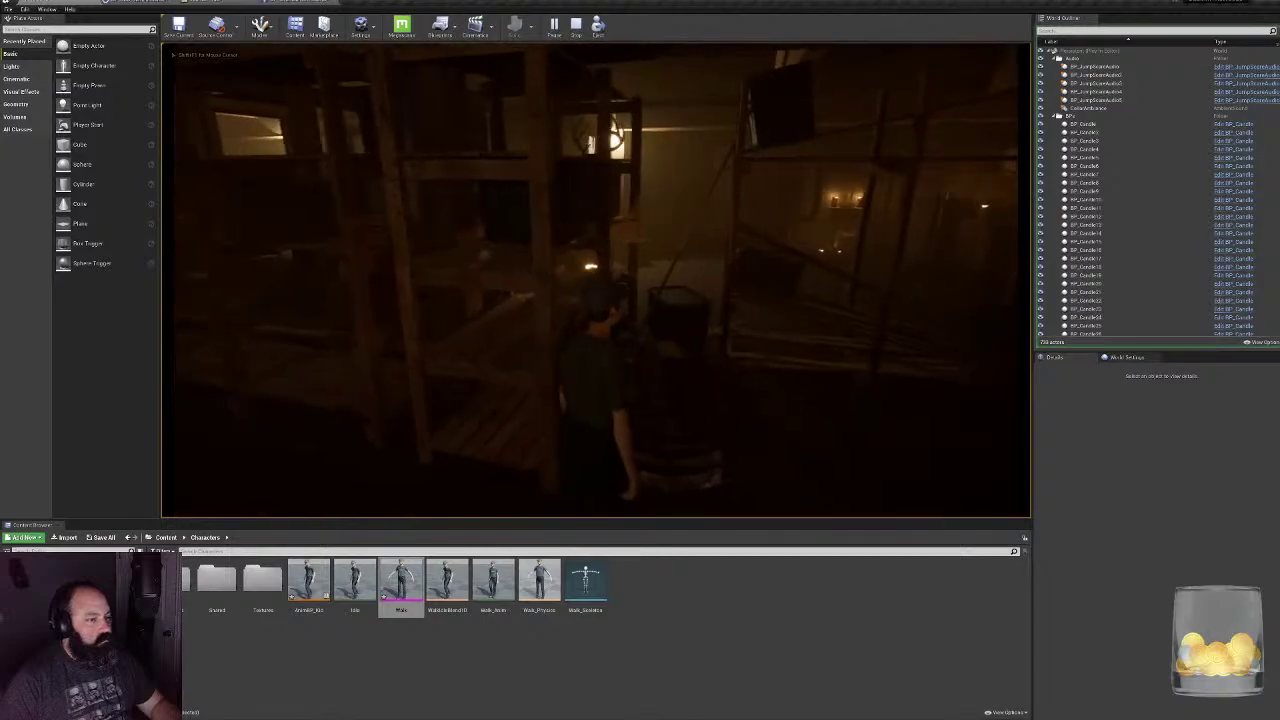
key("w")
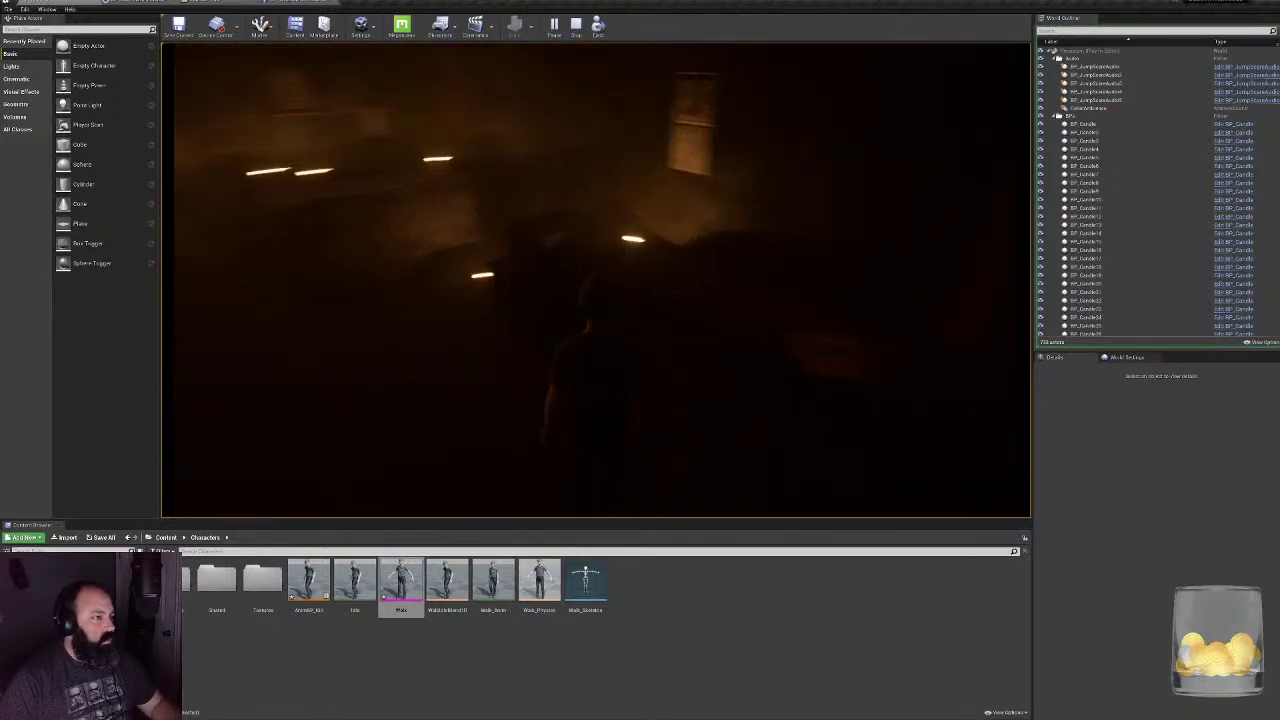
key("Escape")
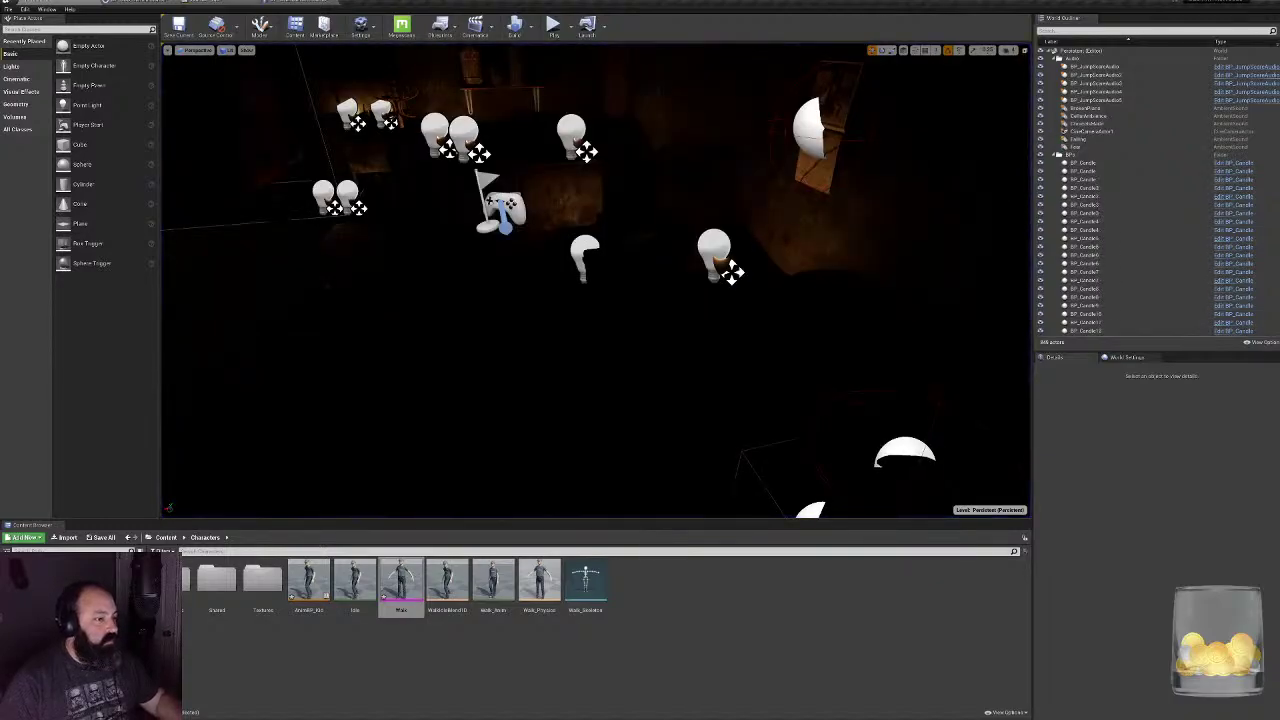
- Remove Blend Poses by bool with its extra Component To Local, and reconnect Local To Component through Look At and Component To Local to Output Pose
left_click(297, 2)
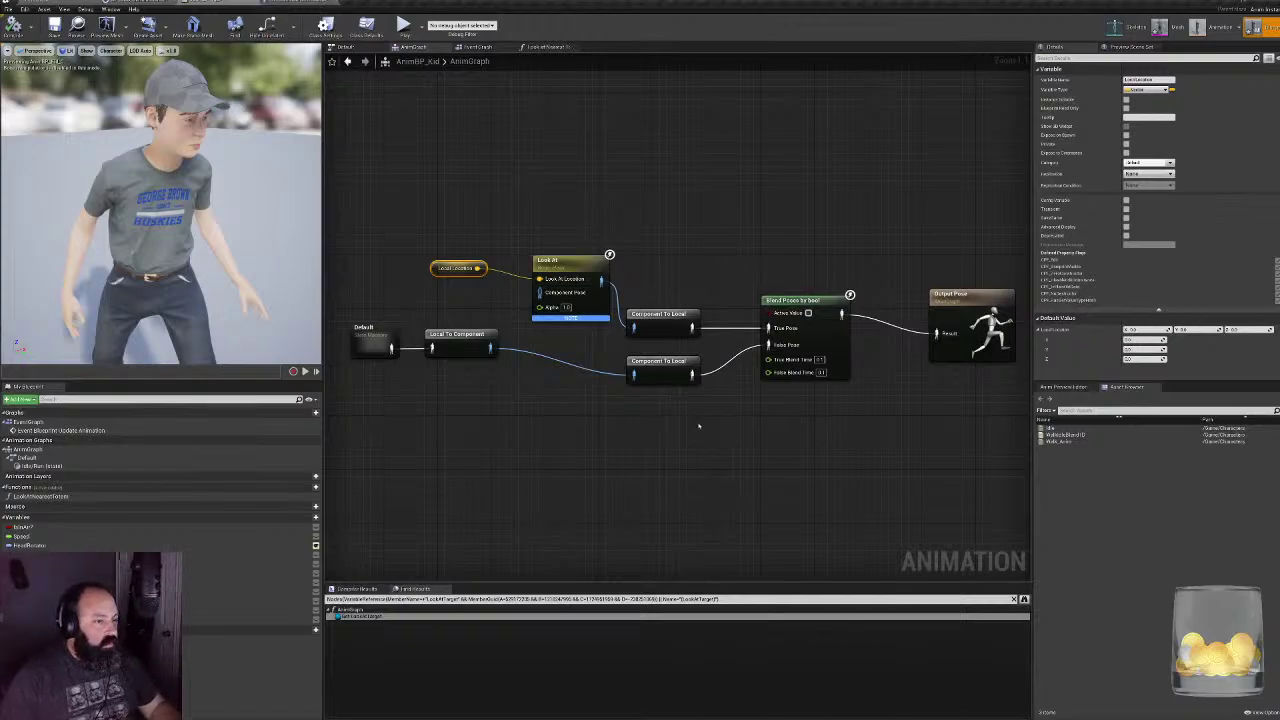
left_click_drag(706, 372, 789, 412)
key("Delete")
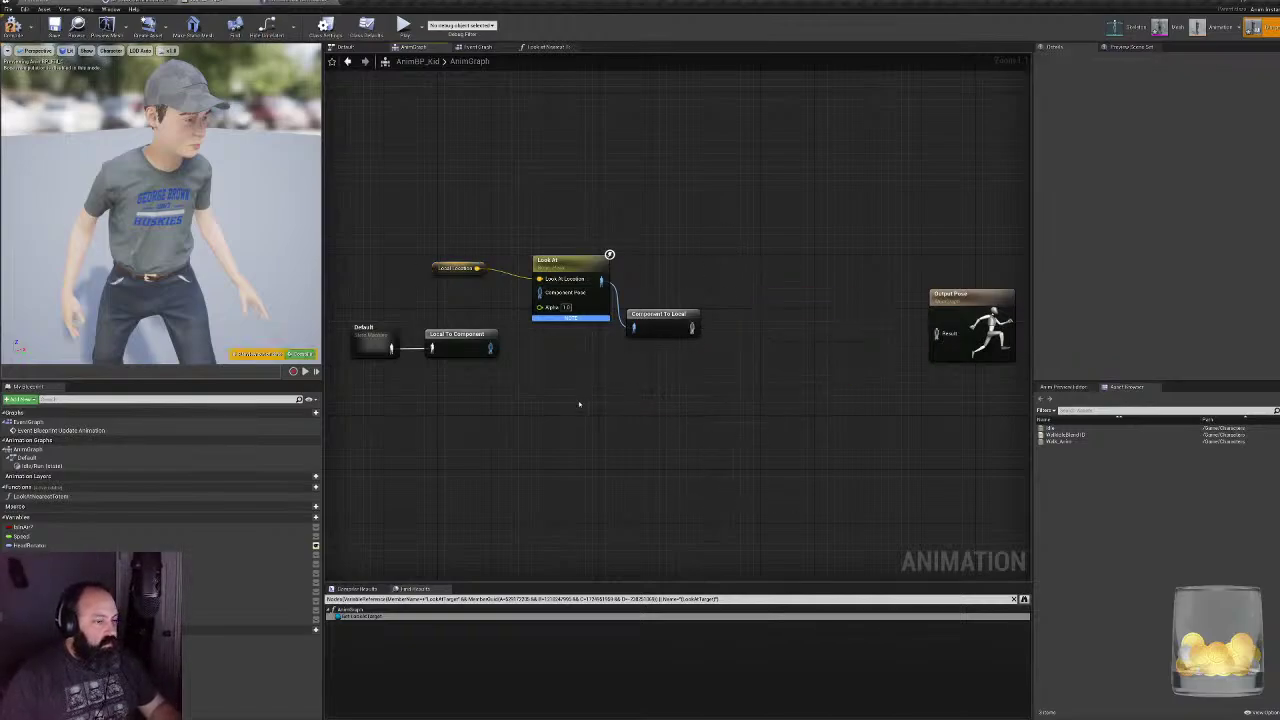
left_click_drag(491, 348, 540, 292)
left_click_drag(692, 328, 940, 338)
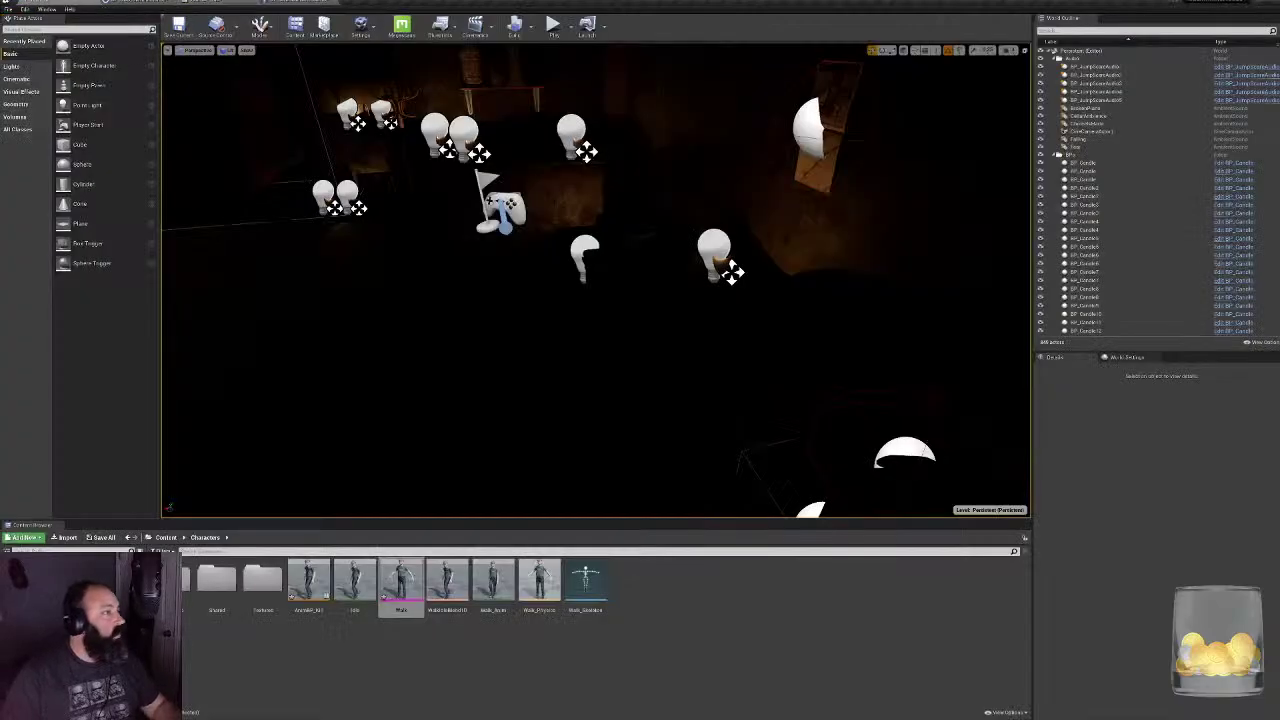
- Play the game and submit the start form with placeholder text
left_click(552, 23)
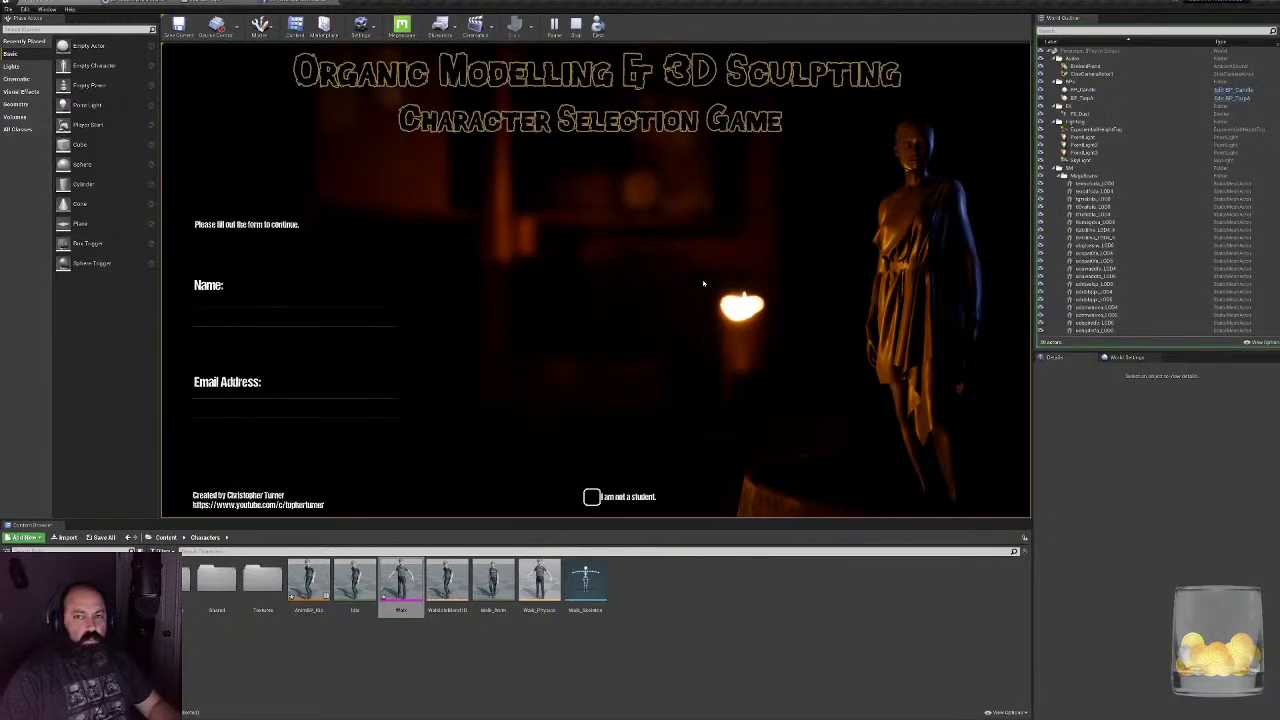
type("asd")
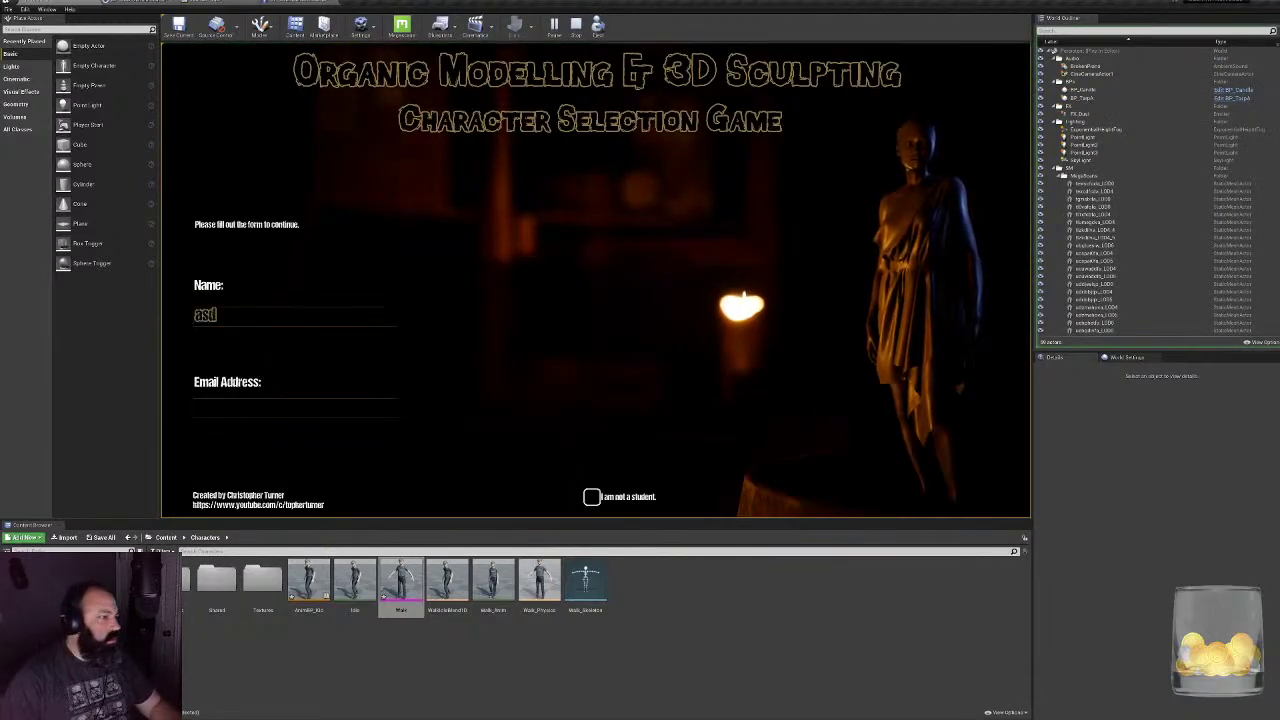
left_click(840, 432)
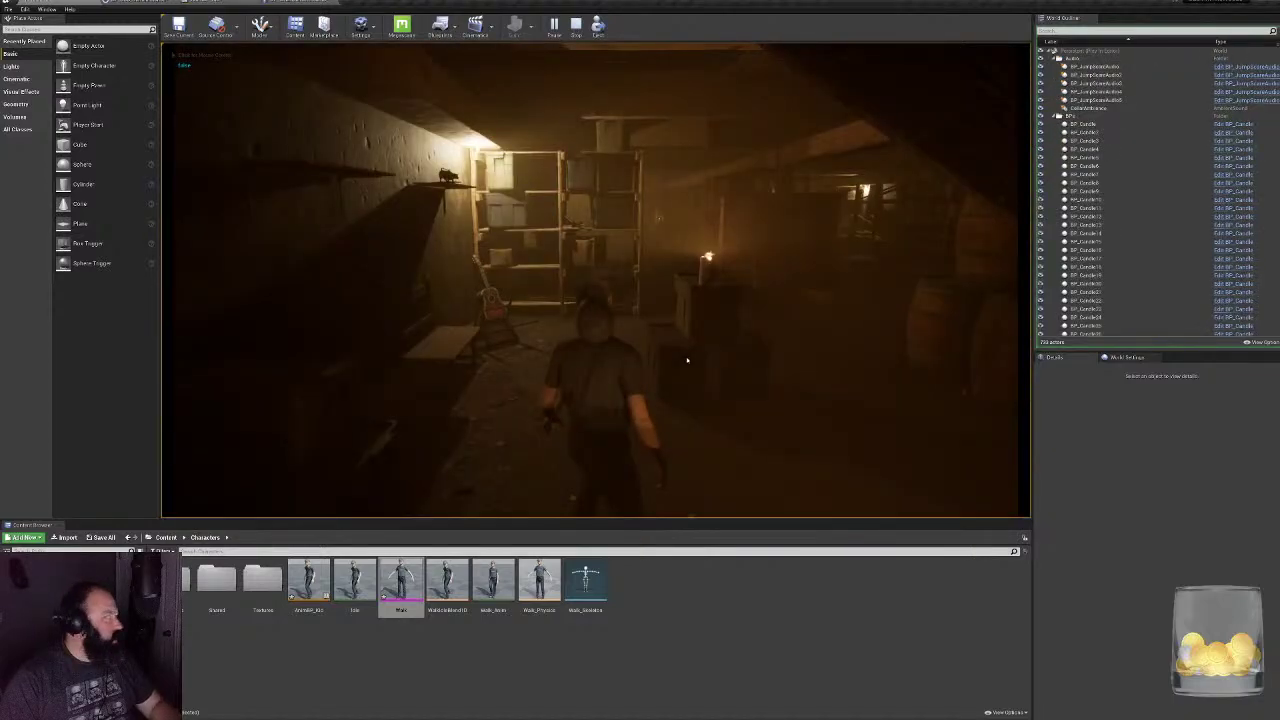
- Walk the kid to the guitar and the shelf with the hand totem to check how the head turns, and stop the play session
key("w")
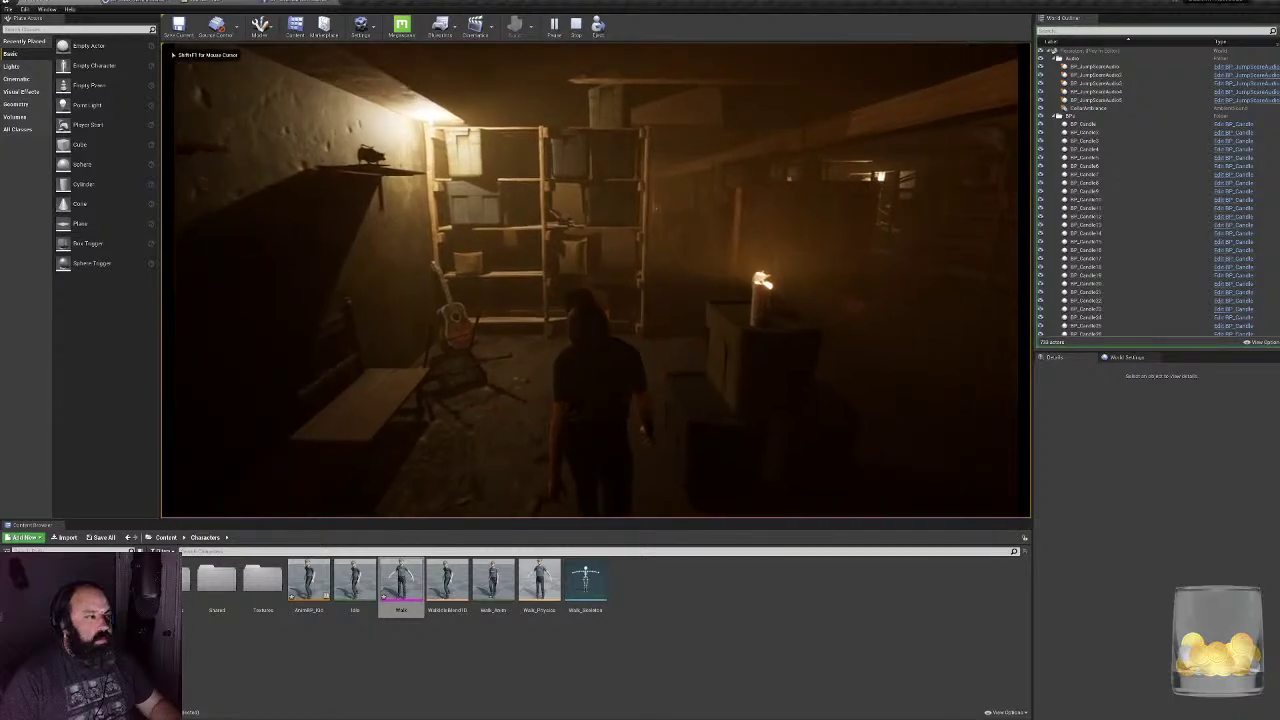
key("w")
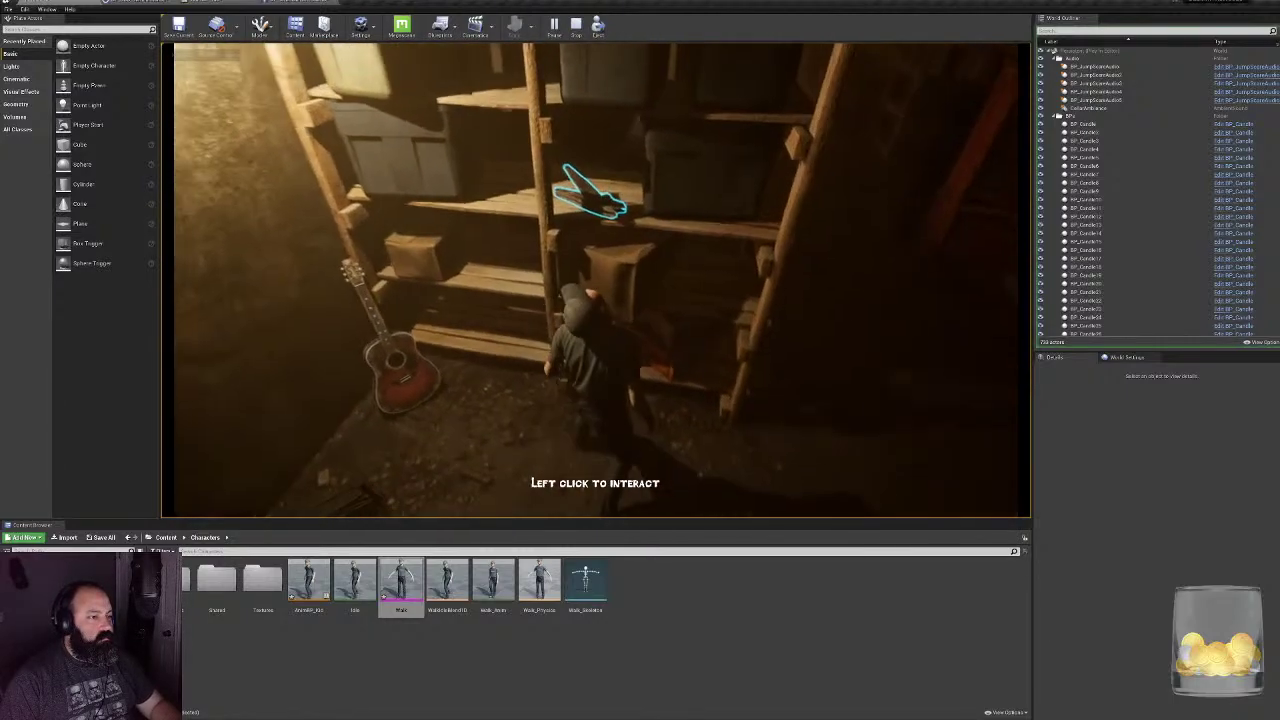
key("w")
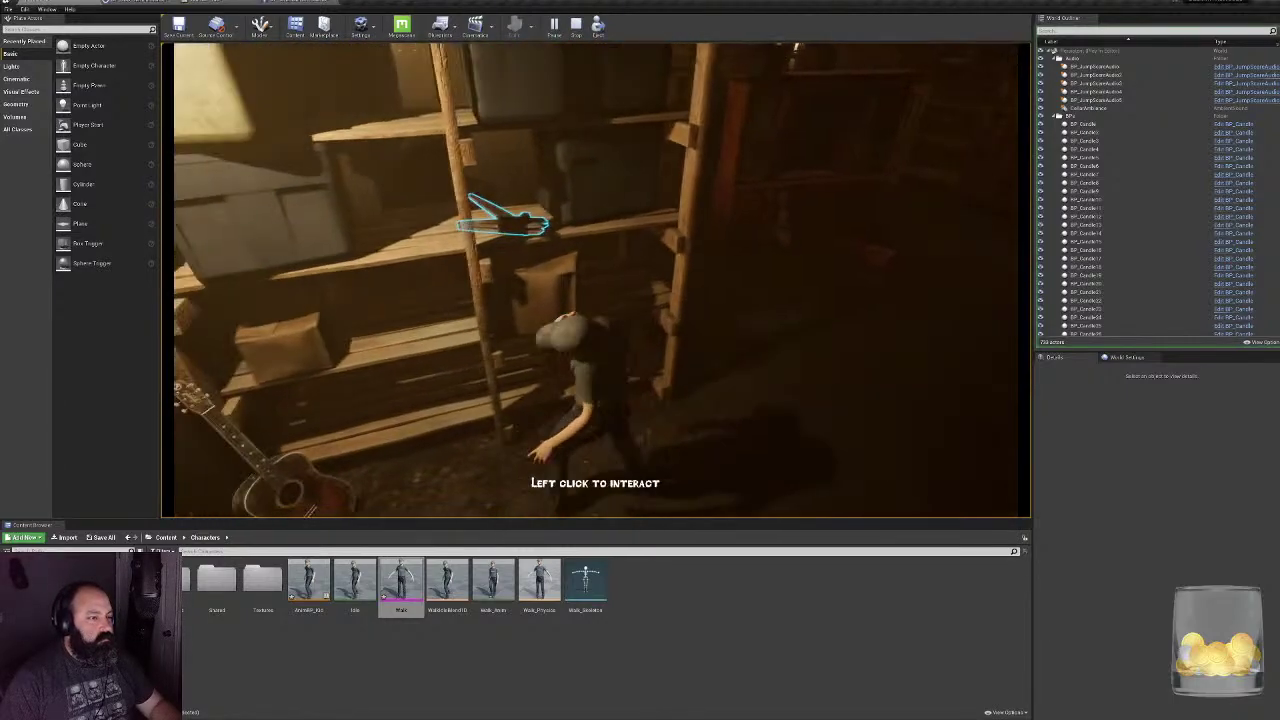
key("s")
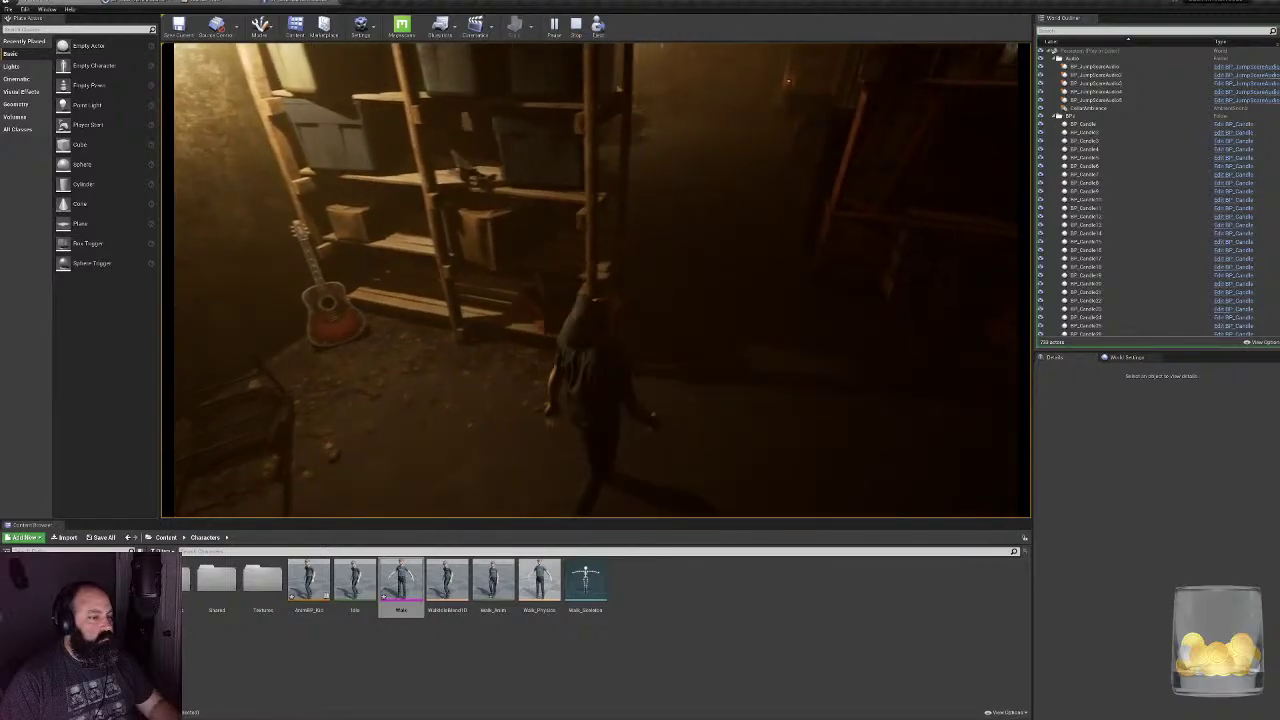
key("w")
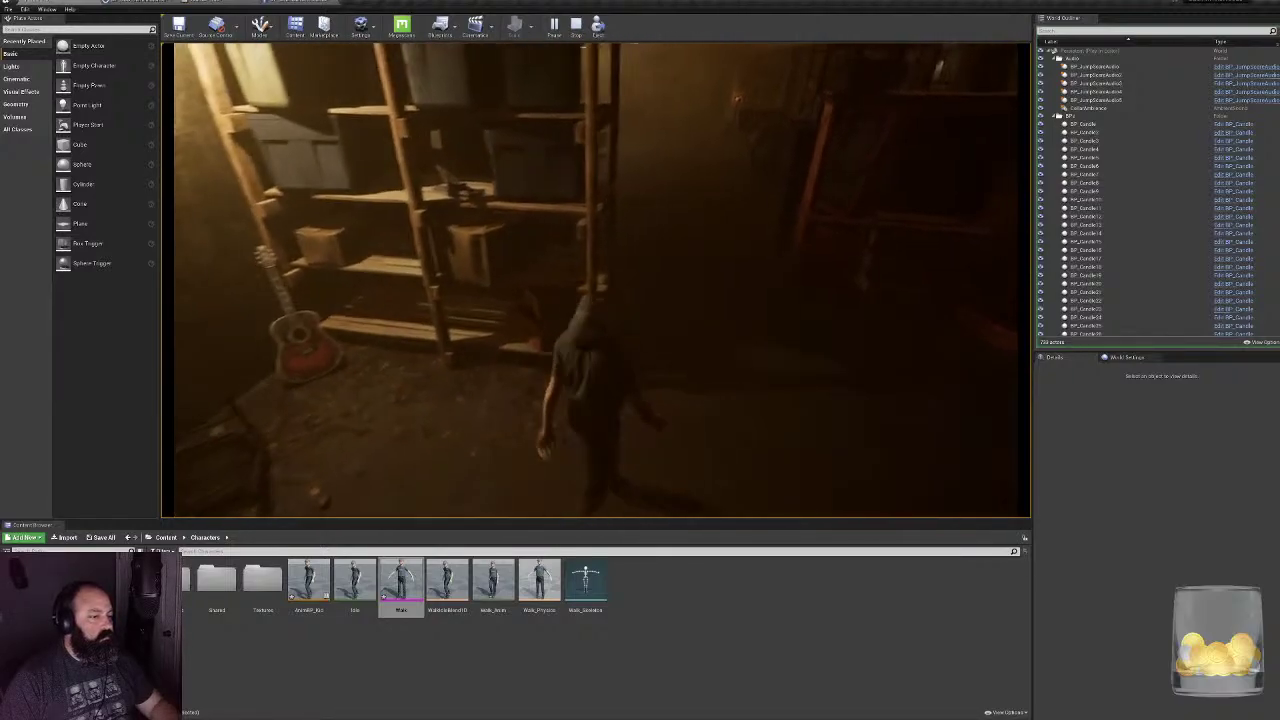
key("Escape")
- Open the Event Graph of BP_CharacterSelectionGameCharacter and examine the node chain from Find Nearest Totem to the Nearest Target Location setter
left_click(298, 3)
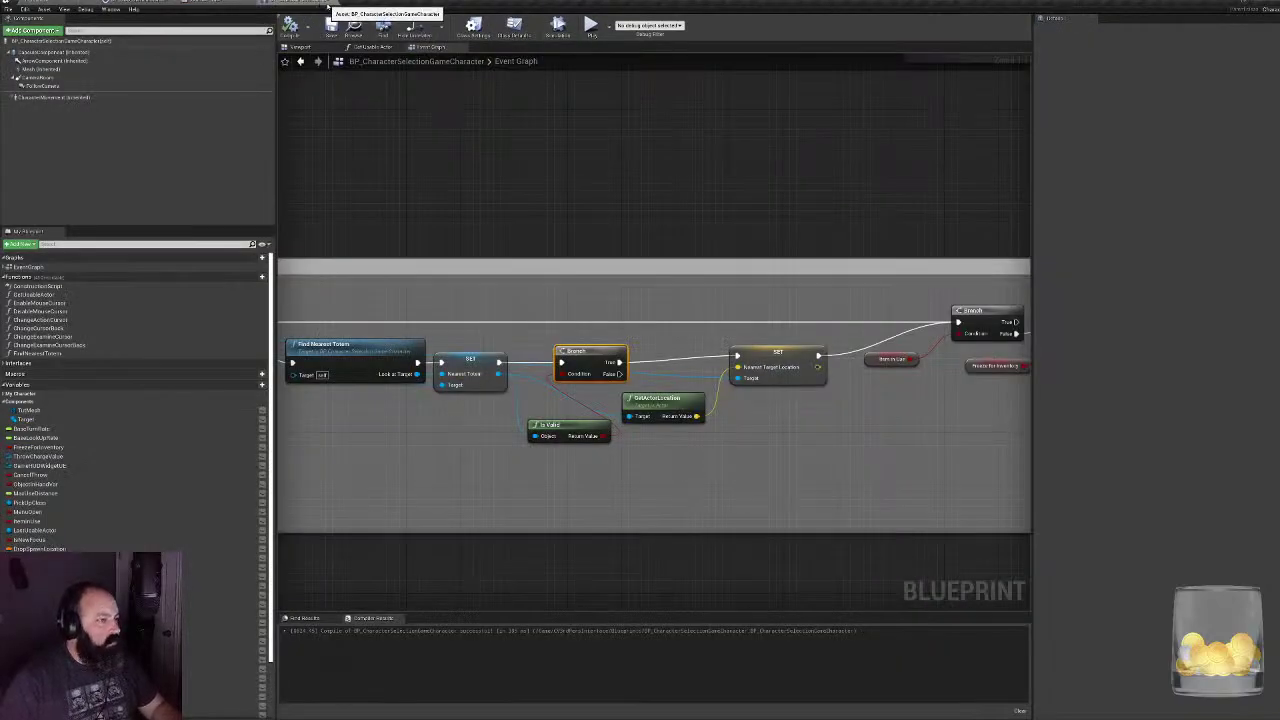
right_click_drag(605, 440, 638, 440)
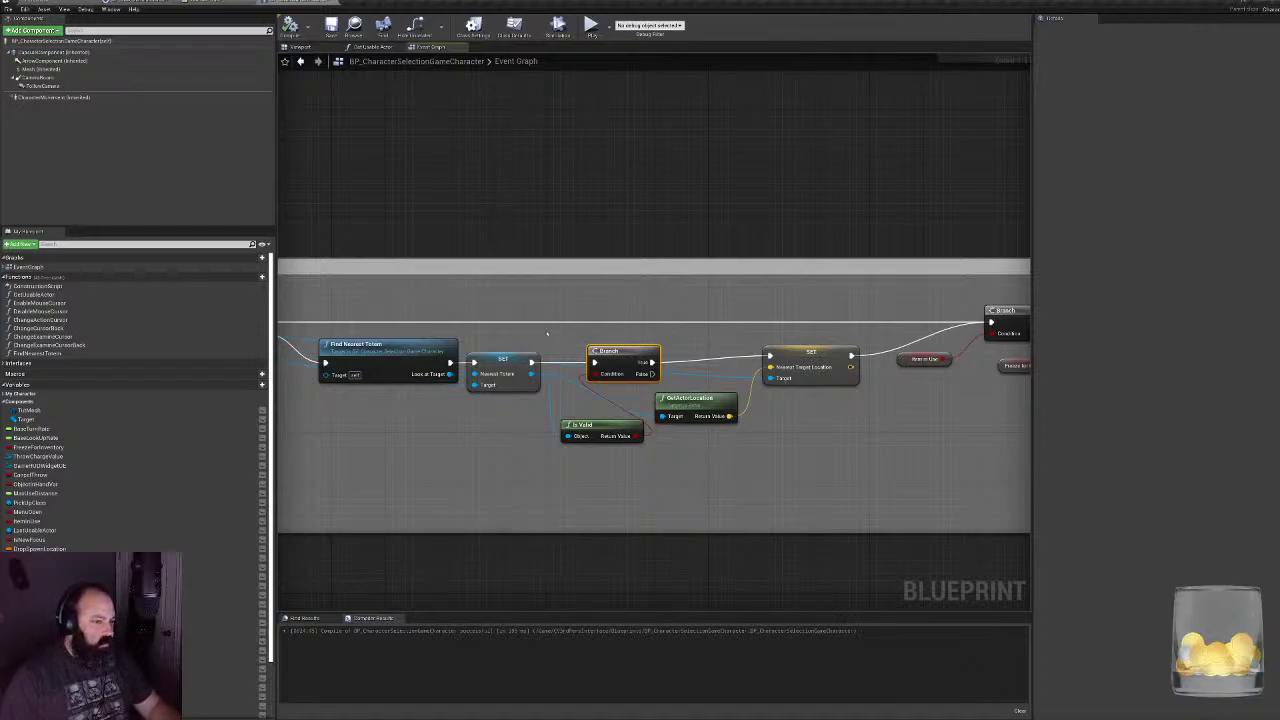
left_click_drag(547, 333, 793, 462)
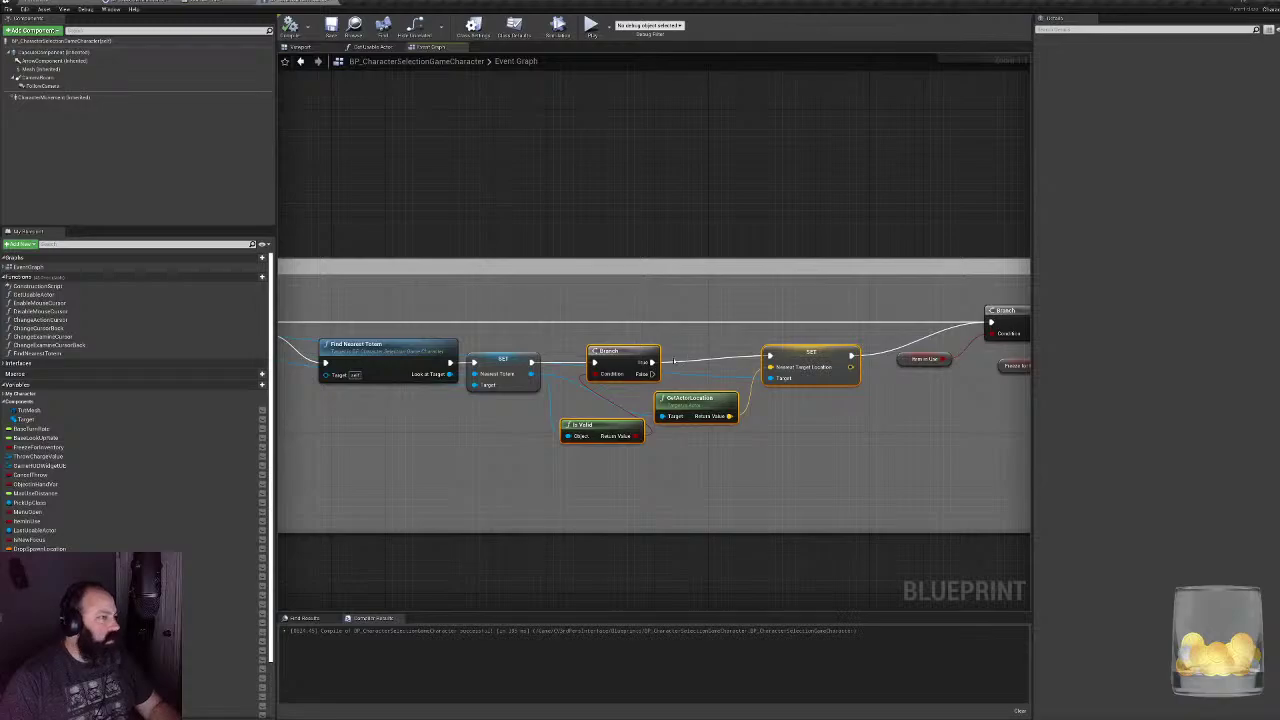
right_click_drag(674, 362, 822, 345)
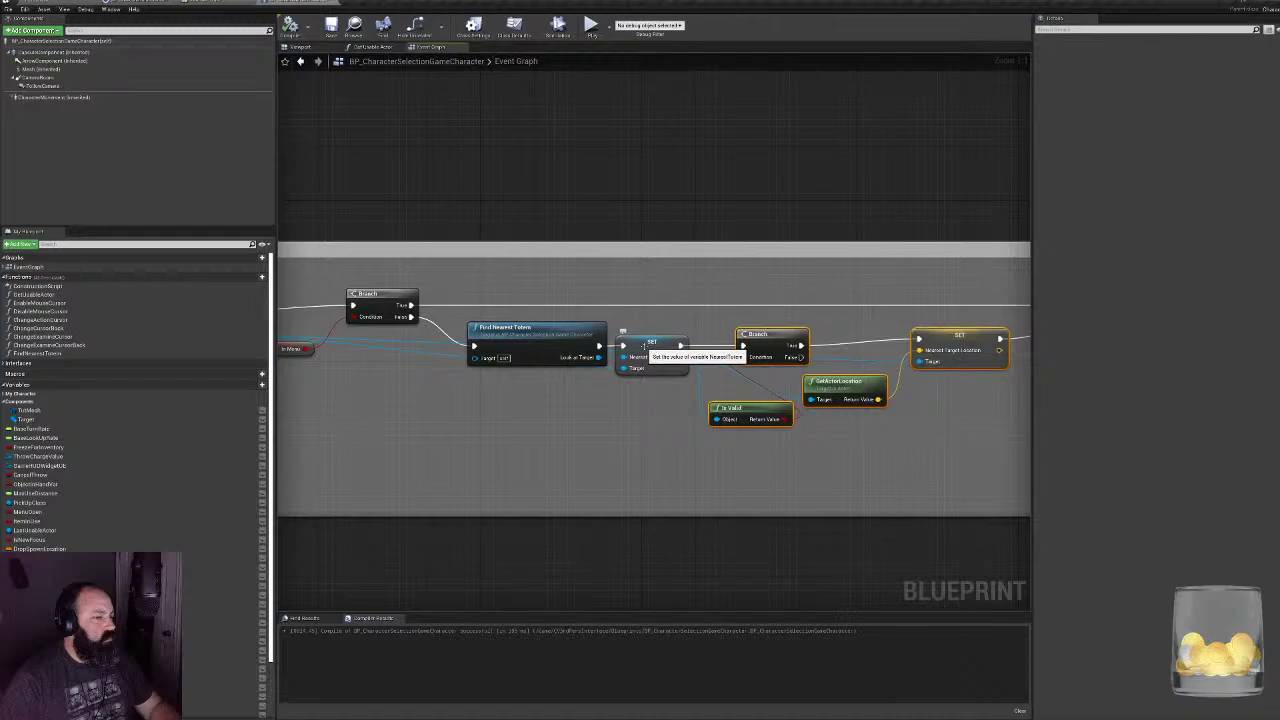
right_click_drag(644, 346, 720, 314)
left_click_drag(637, 302, 621, 305)
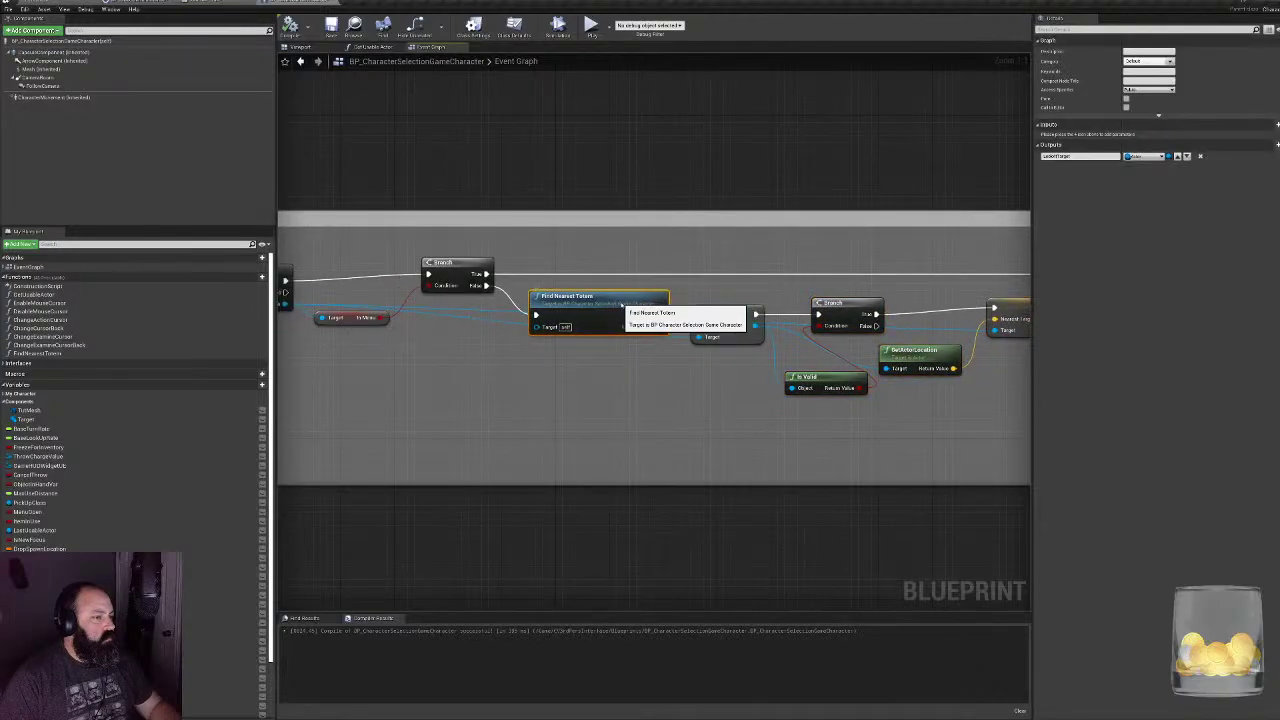
right_click_drag(620, 310, 511, 315)
- Delete the Nearest Totem setter and wire Find Nearest Totem directly to the Branch and its Look at Target output to Is Valid
left_click_drag(606, 324, 610, 383)
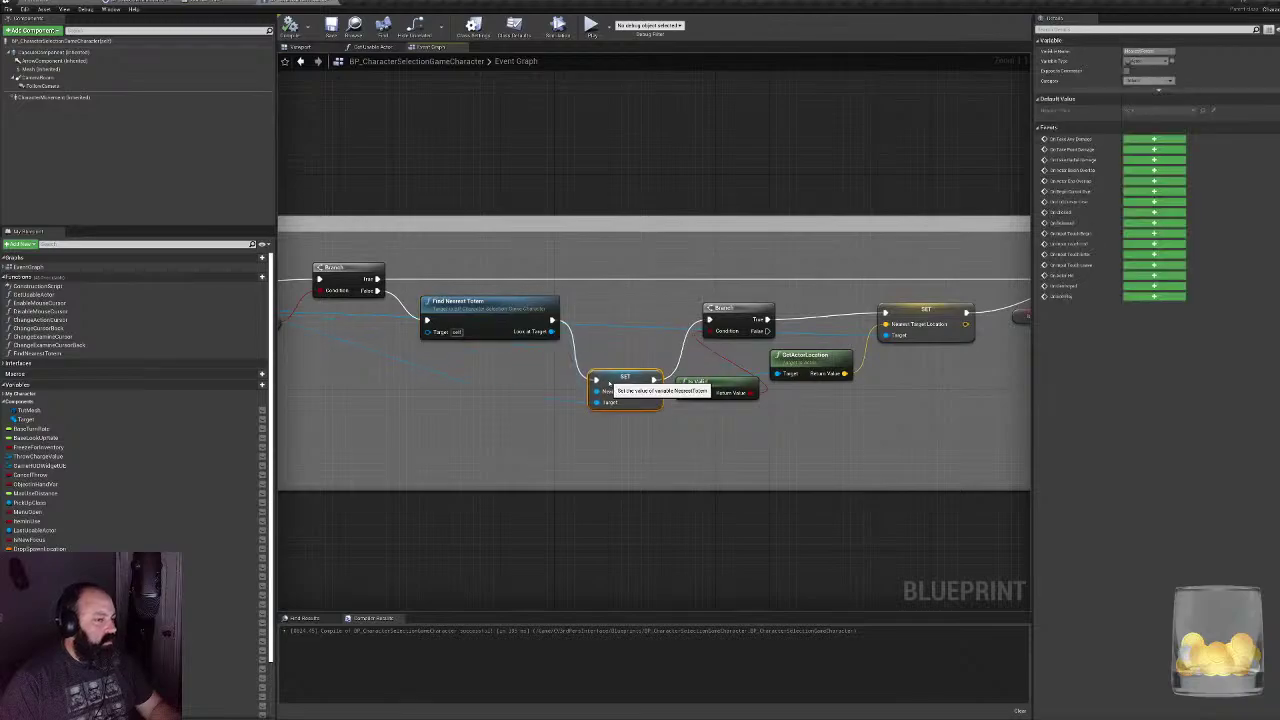
right_click_drag(491, 367, 451, 322)
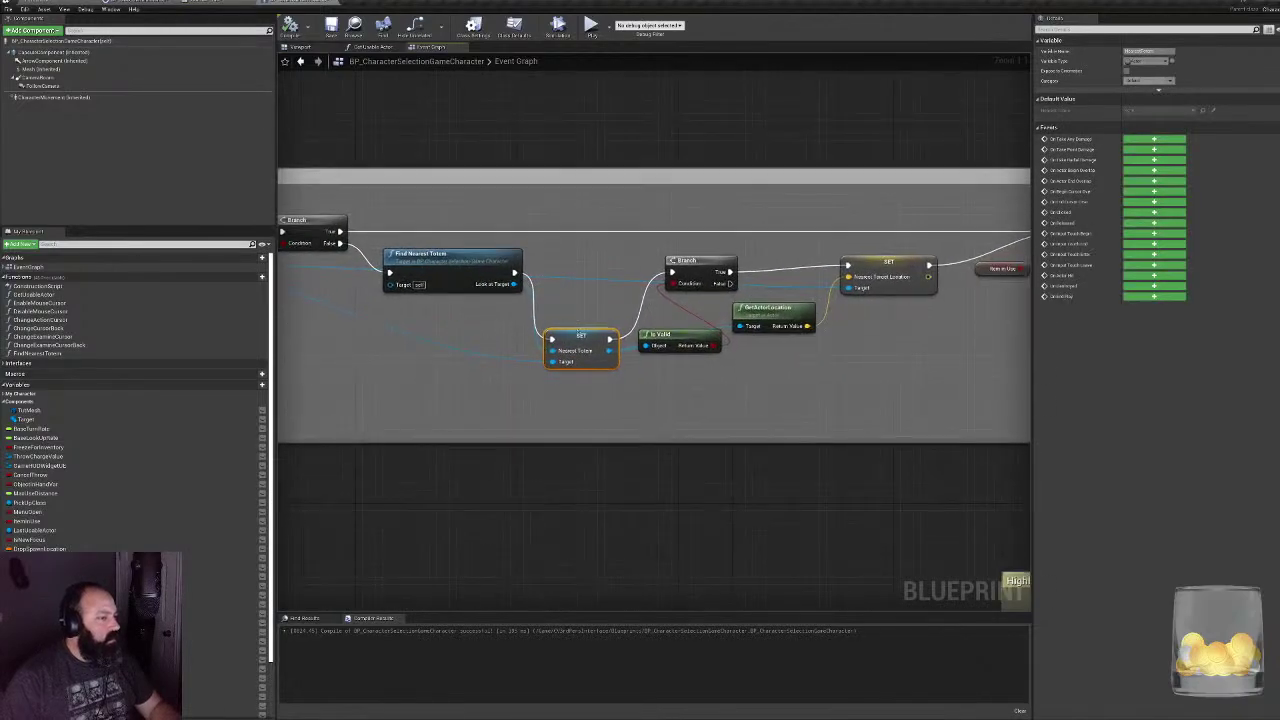
left_click_drag(580, 333, 580, 266)
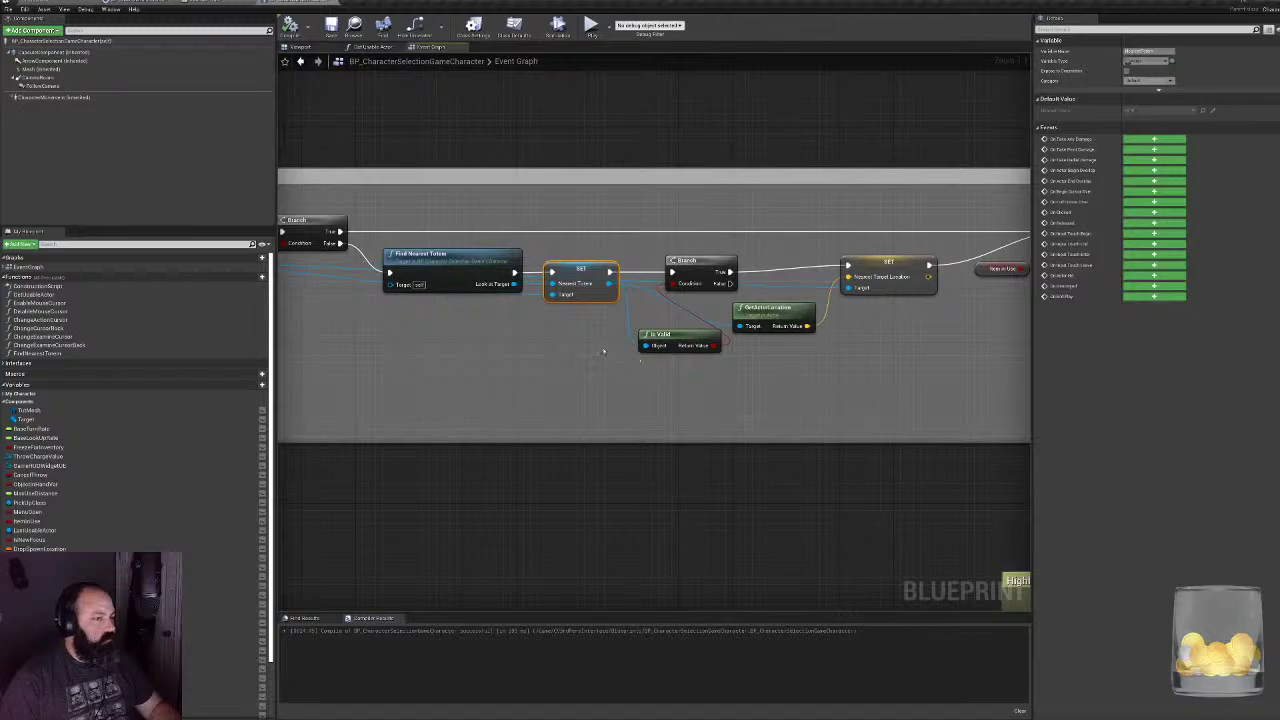
key("Delete")
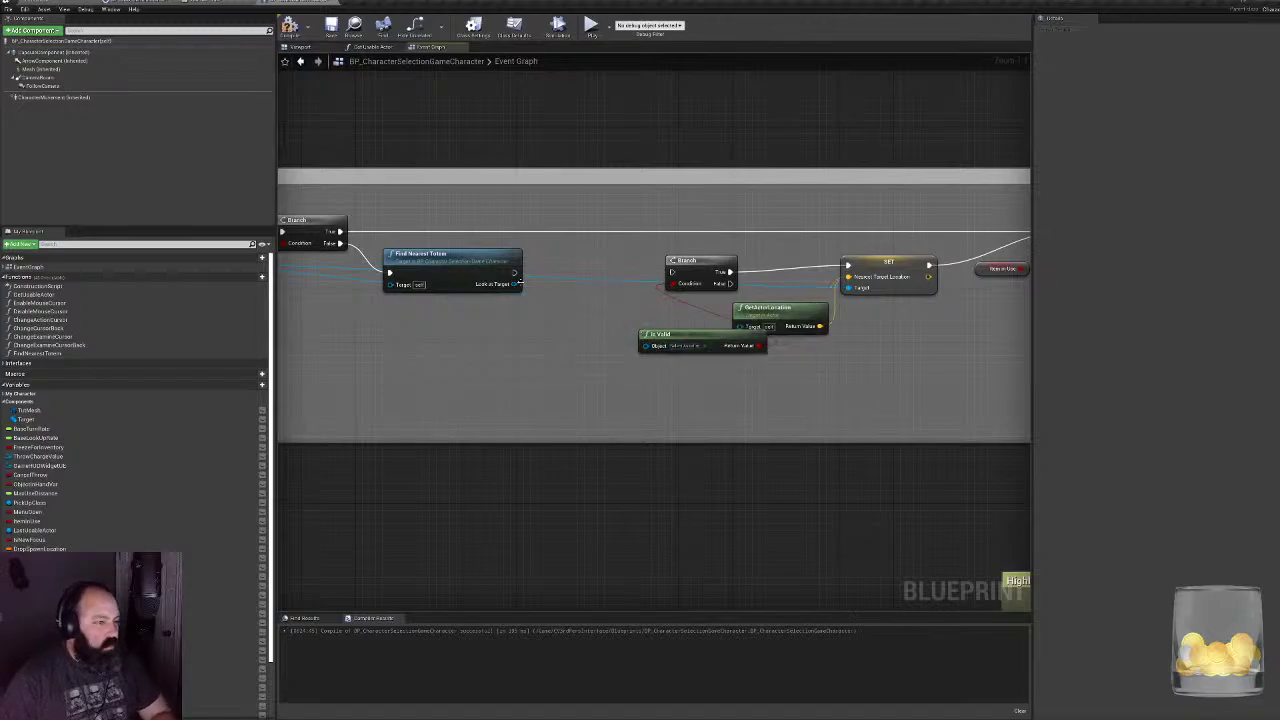
left_click_drag(515, 284, 645, 345)
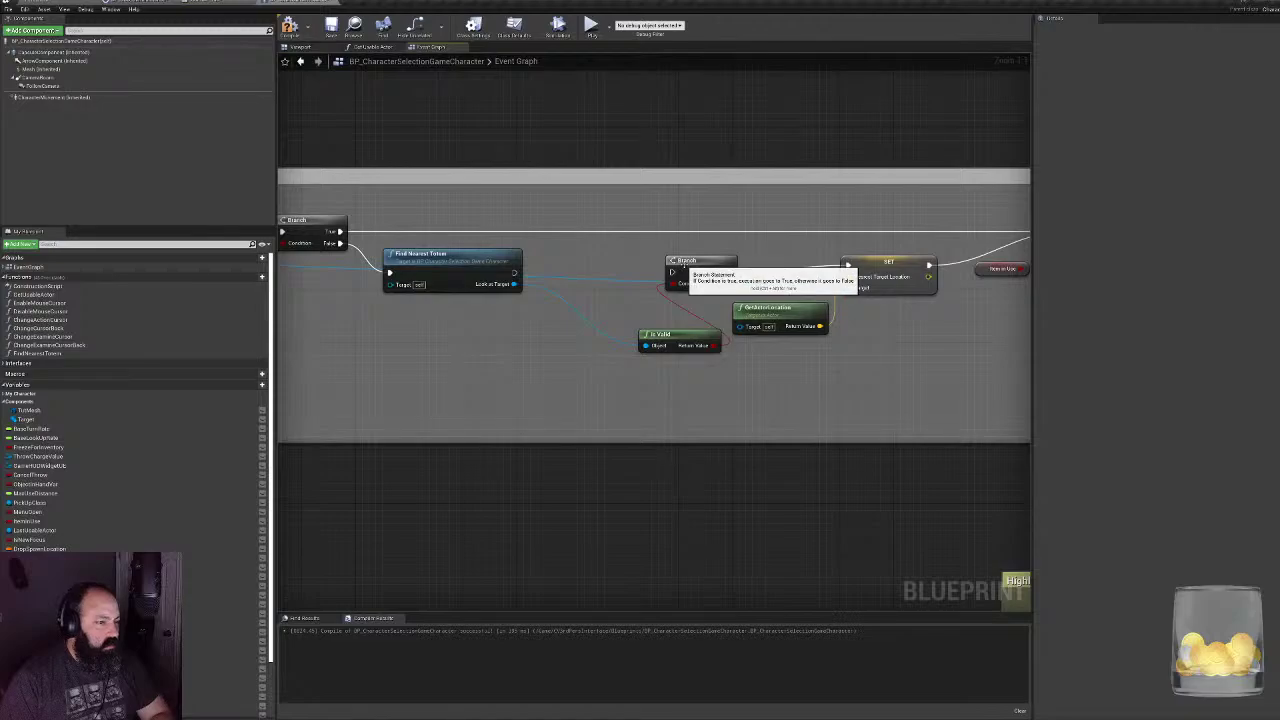
left_click_drag(684, 265, 606, 270)
left_click_drag(514, 272, 600, 279)
left_click_drag(651, 336, 565, 336)
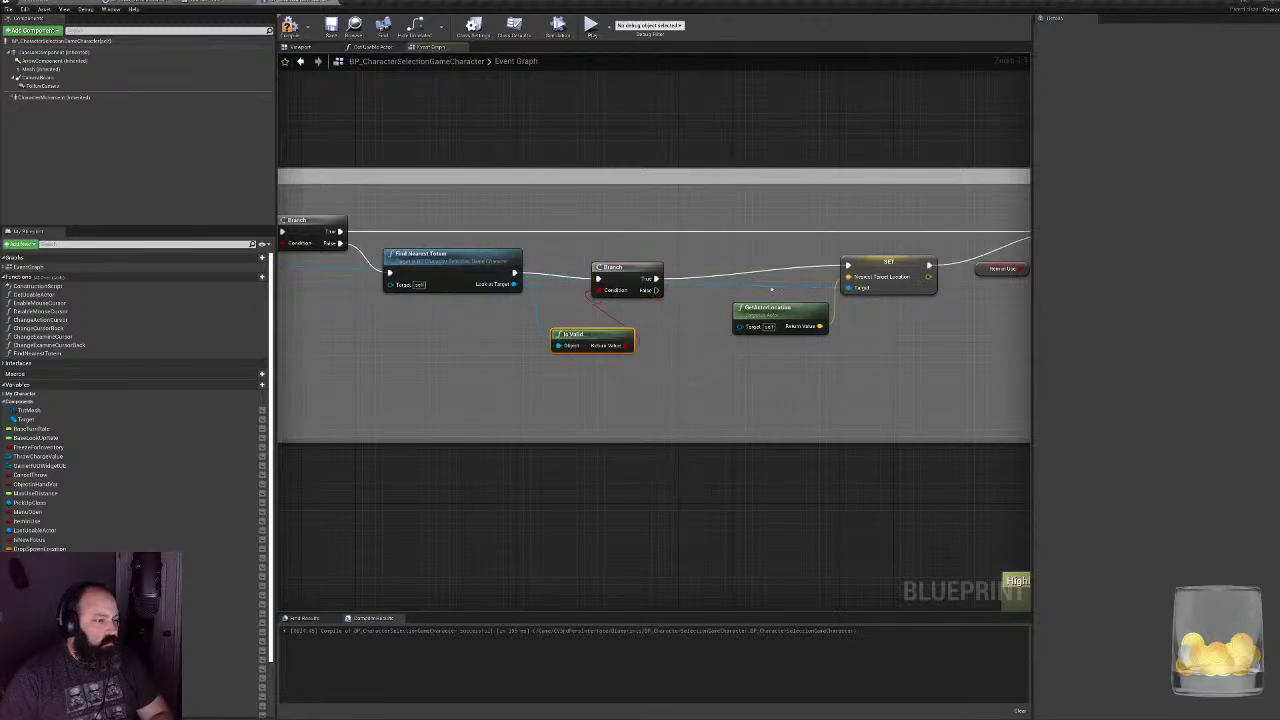
- Tidy the Branch, Is Valid and GetActorLocation nodes, connect Look at Target to GetActorLocation's target, and compile
left_click_drag(627, 271, 633, 251)
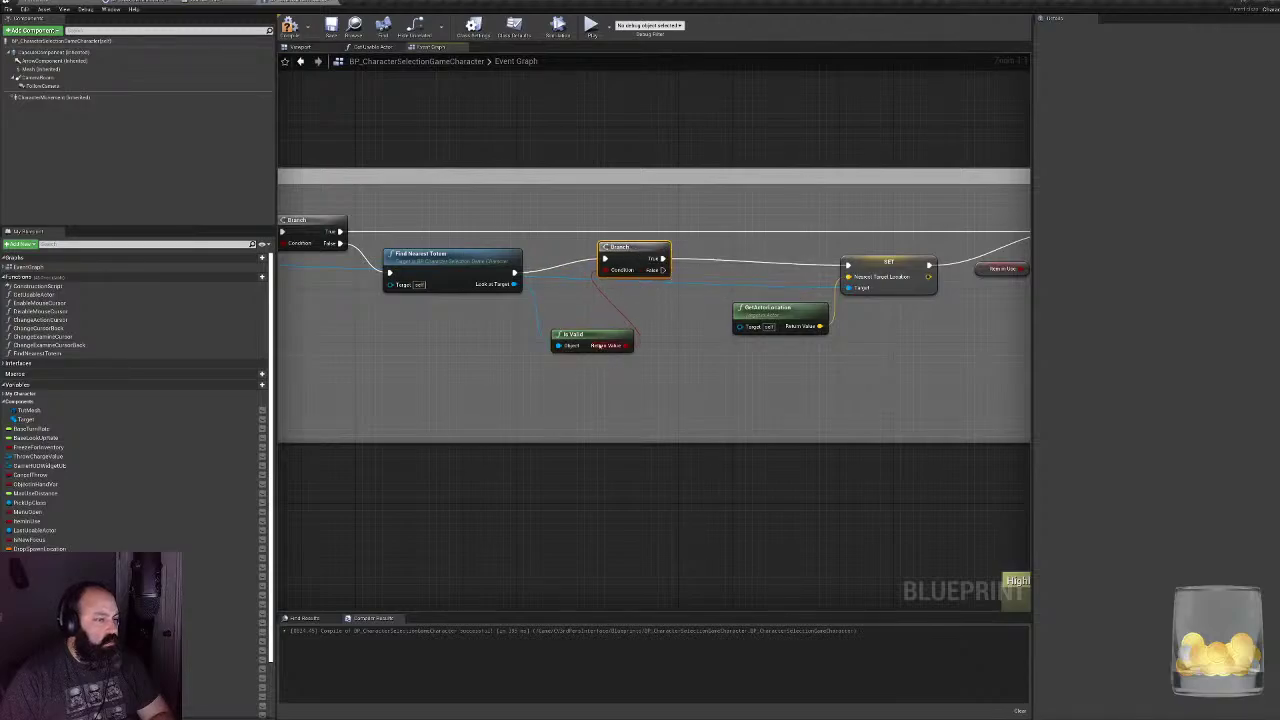
left_click_drag(590, 340, 577, 333)
left_click_drag(770, 313, 715, 312)
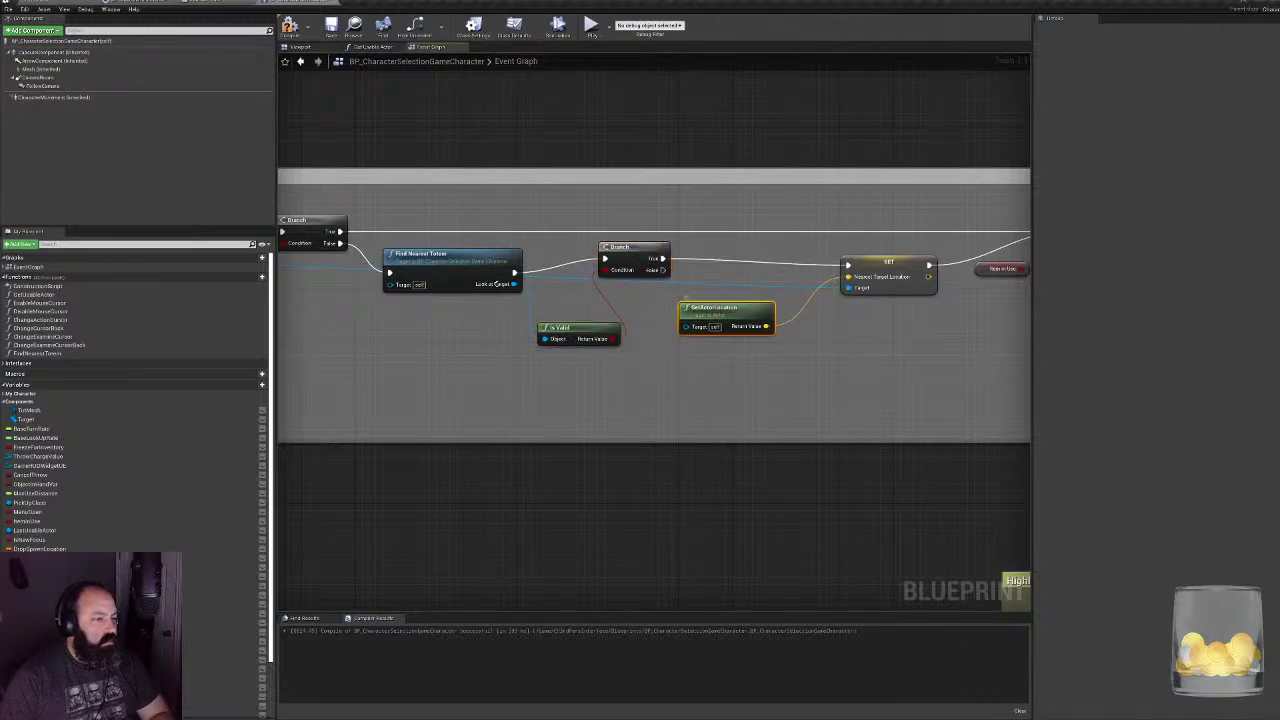
left_click_drag(513, 284, 708, 311)
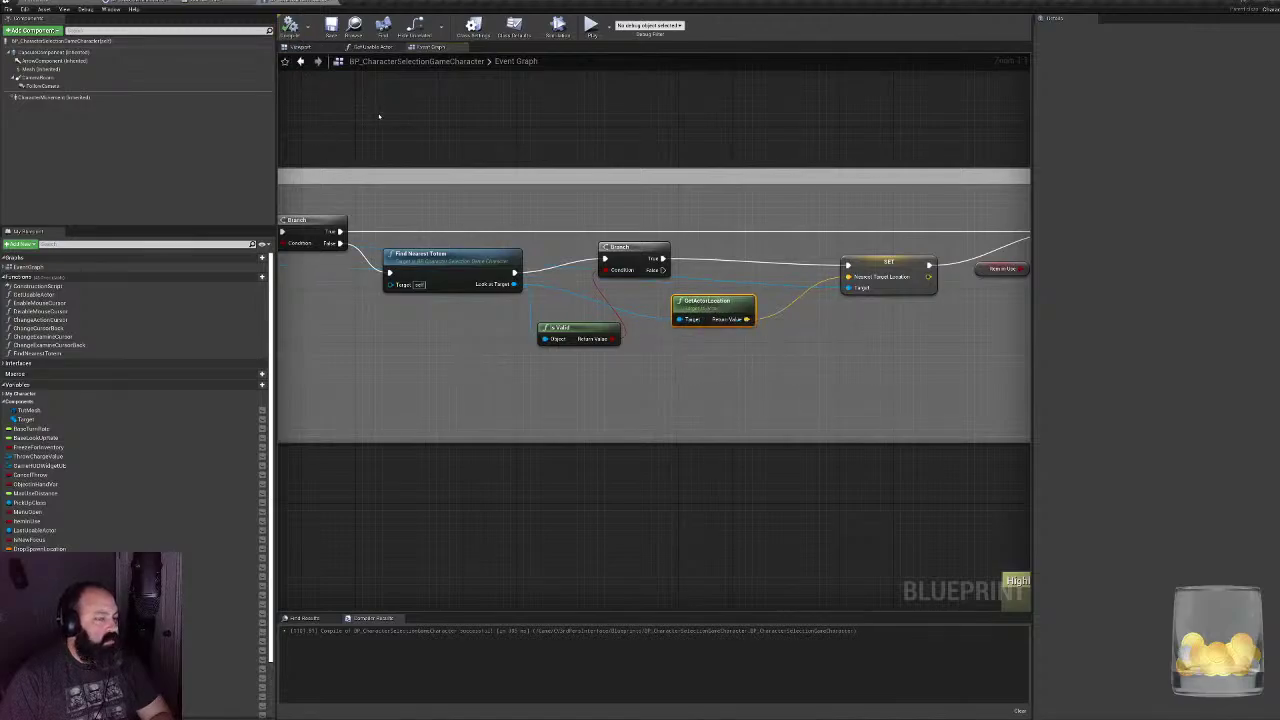
- Add a Print String node after the Nearest Target Location setter, printing its location value
right_click_drag(766, 326, 666, 340)
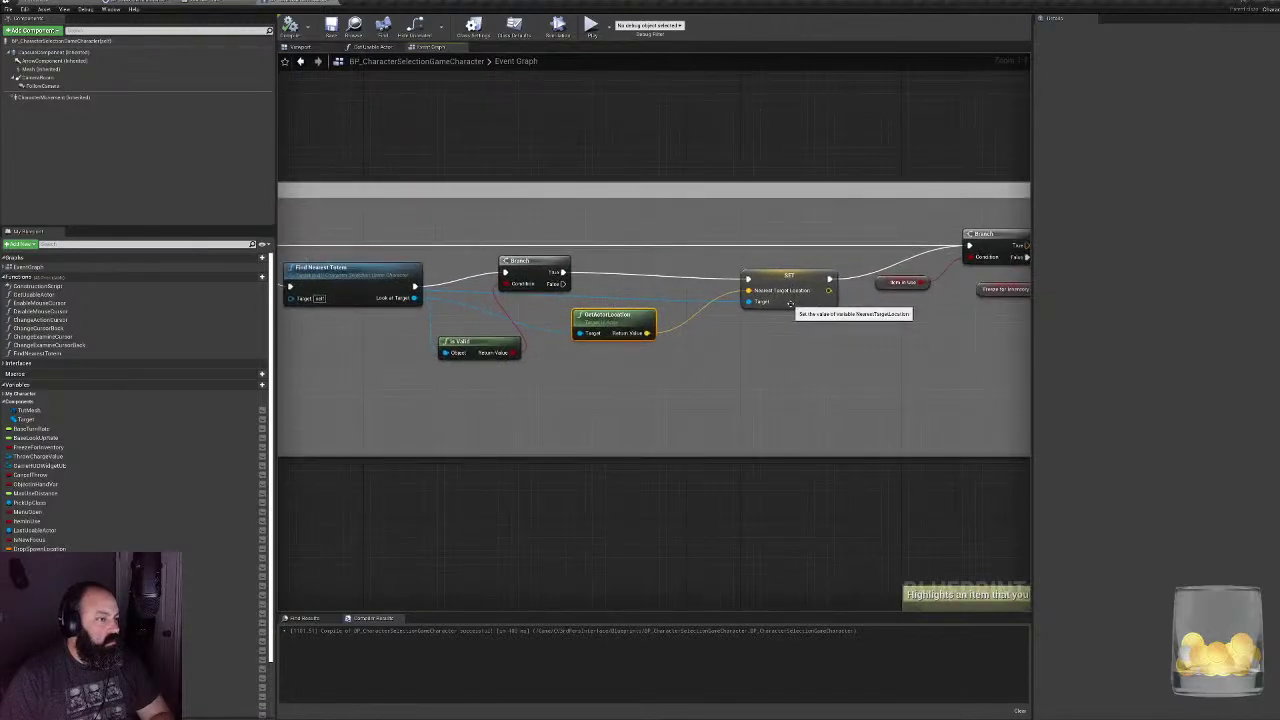
right_click_drag(790, 304, 660, 315)
mouse_move(664, 282)
left_mouse_down()
mouse_move(609, 281)
mouse_move(684, 280)
left_mouse_up()
type("print")
key("Return")
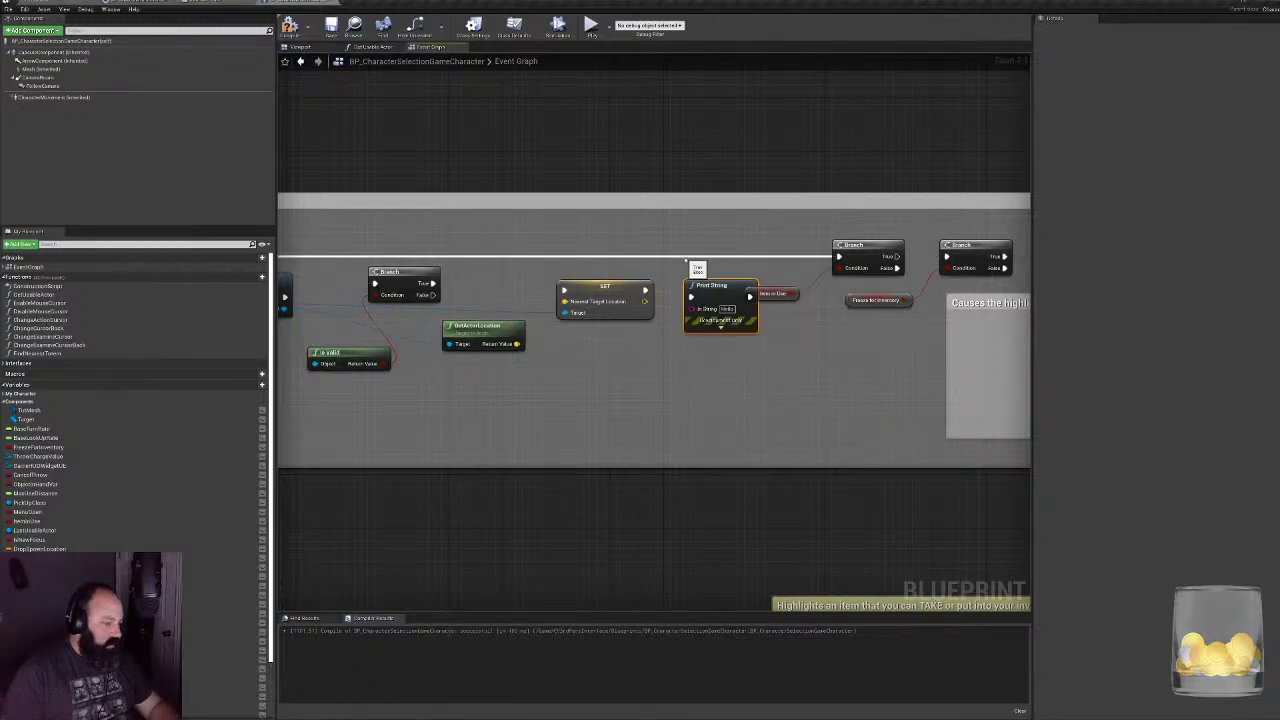
left_click_drag(738, 290, 718, 277)
left_click_drag(645, 301, 680, 298)
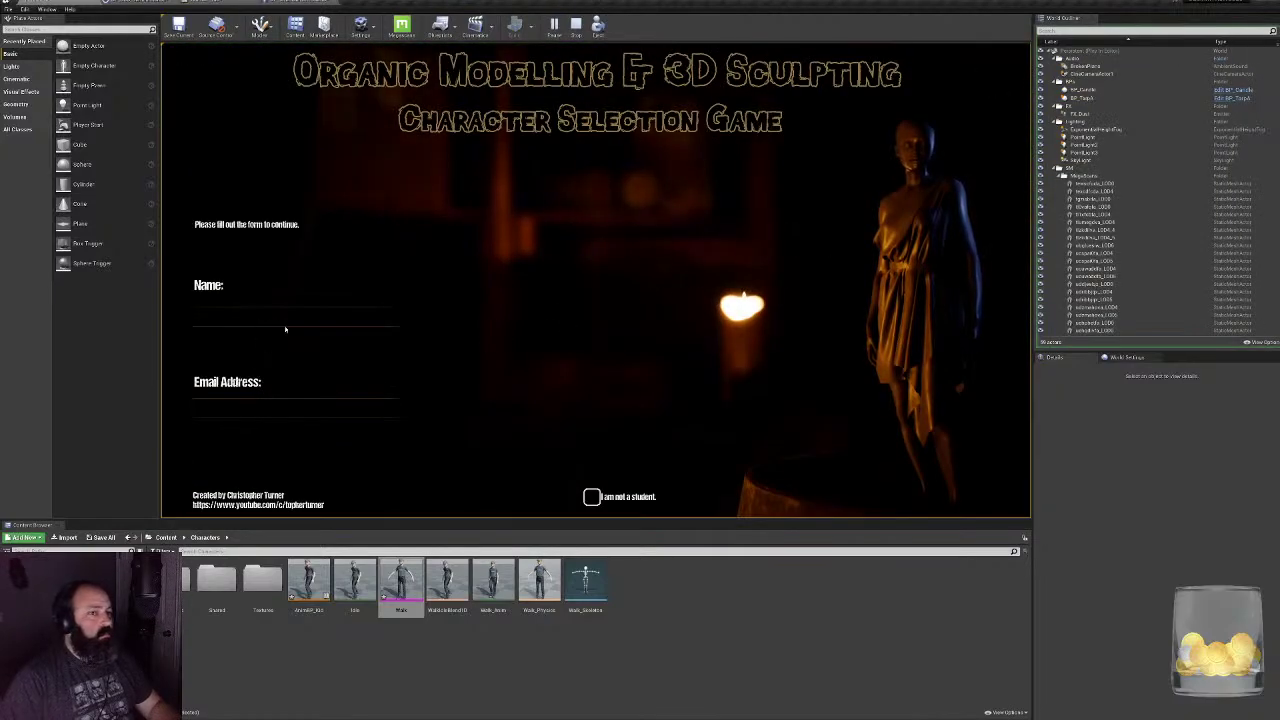
- Play the game past the start form with placeholder text, walk the kid around checking the printed target locations, and stop the session
type("asd")
left_click(848, 431)
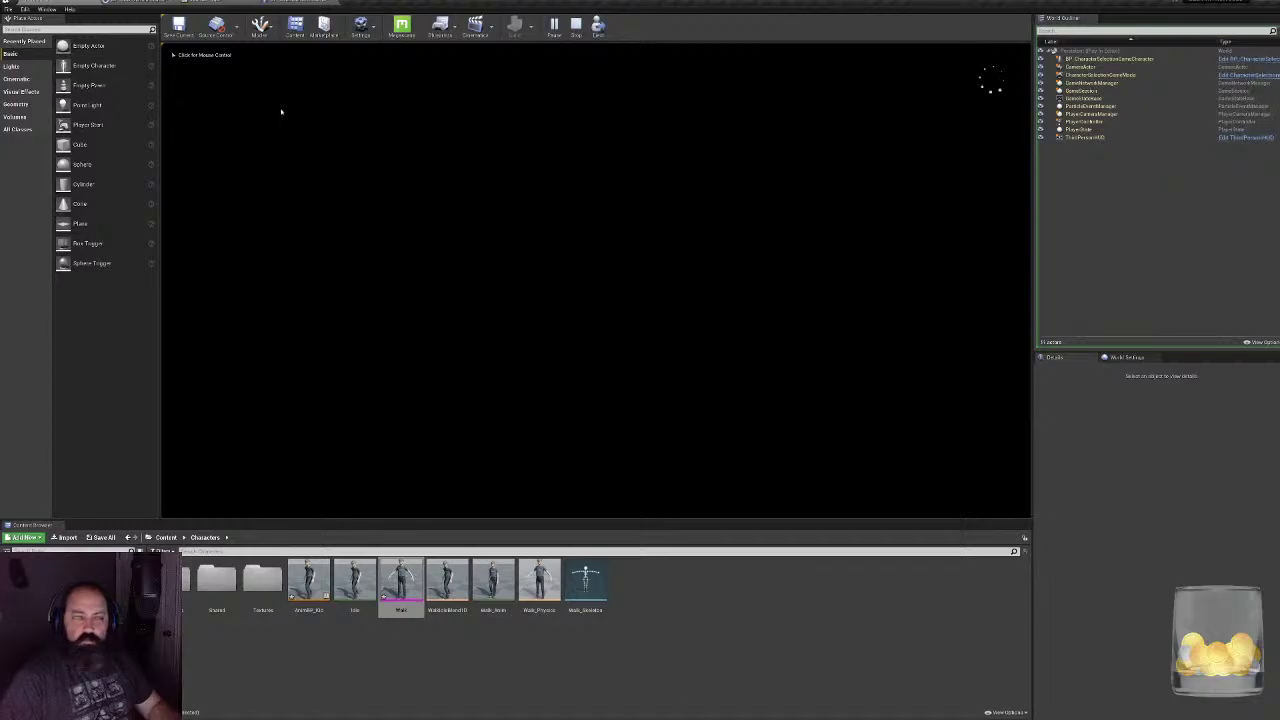
key("w")
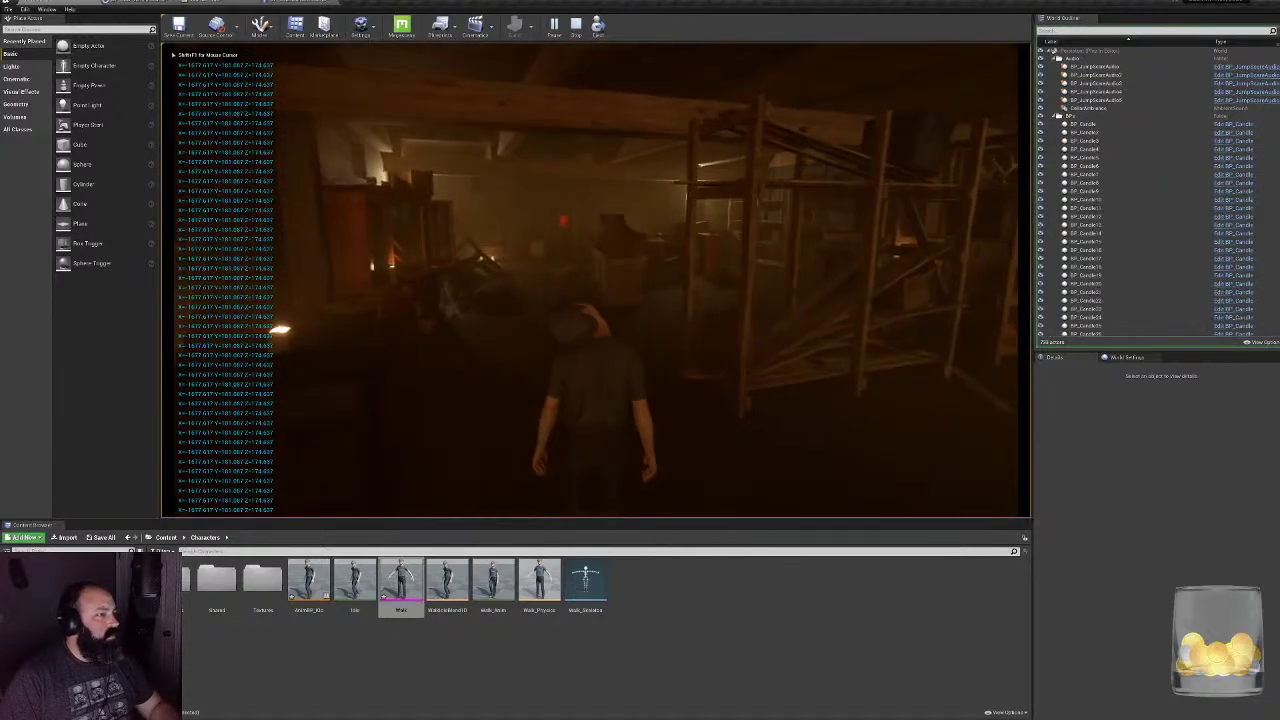
key("w")
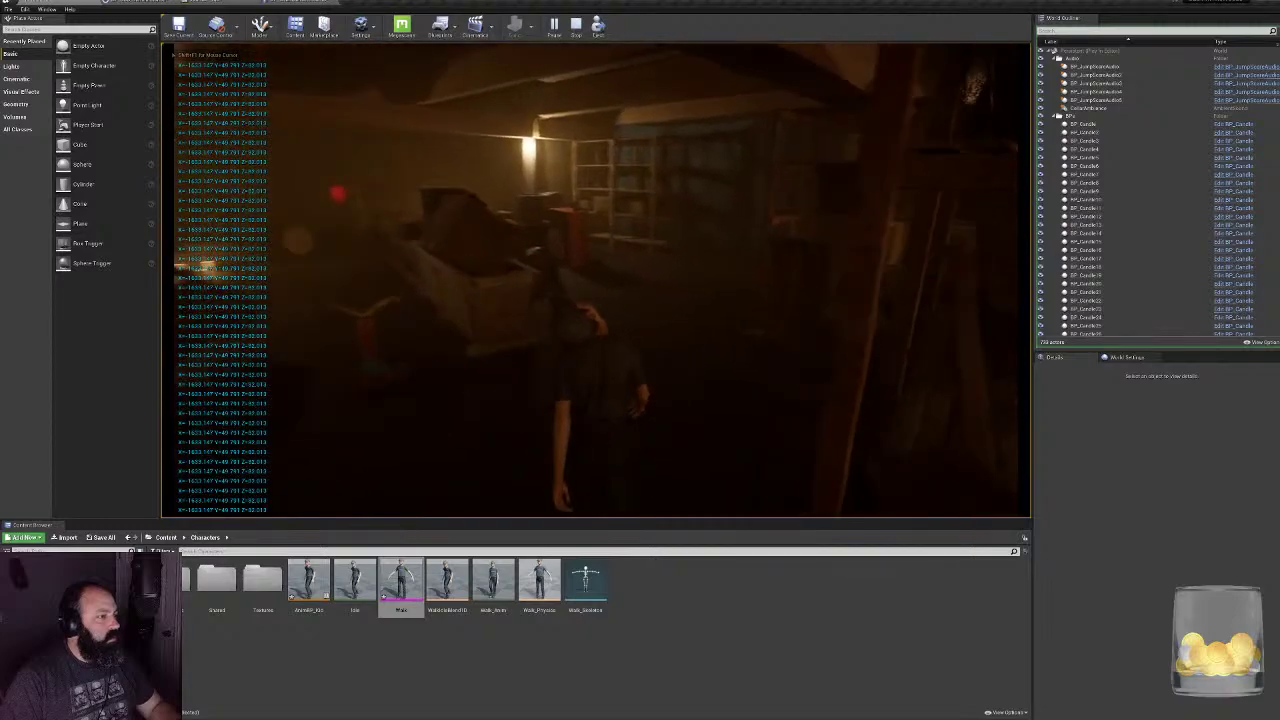
key("w")
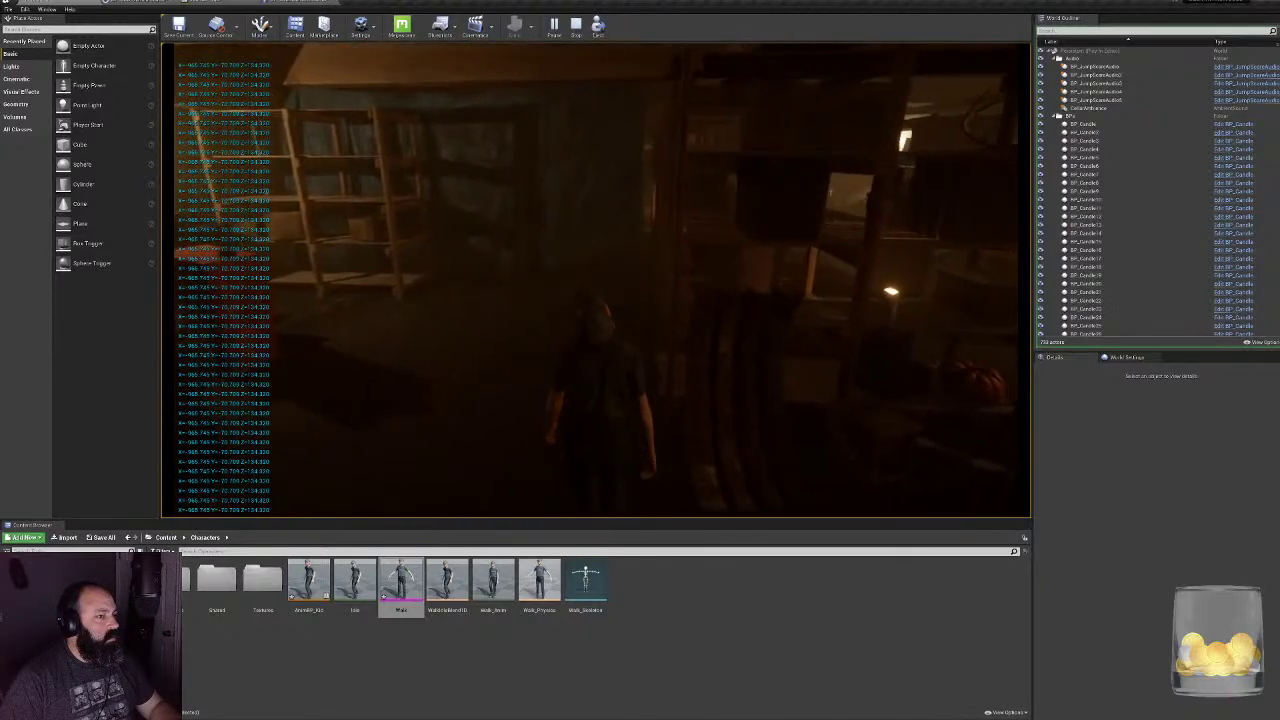
key("w")
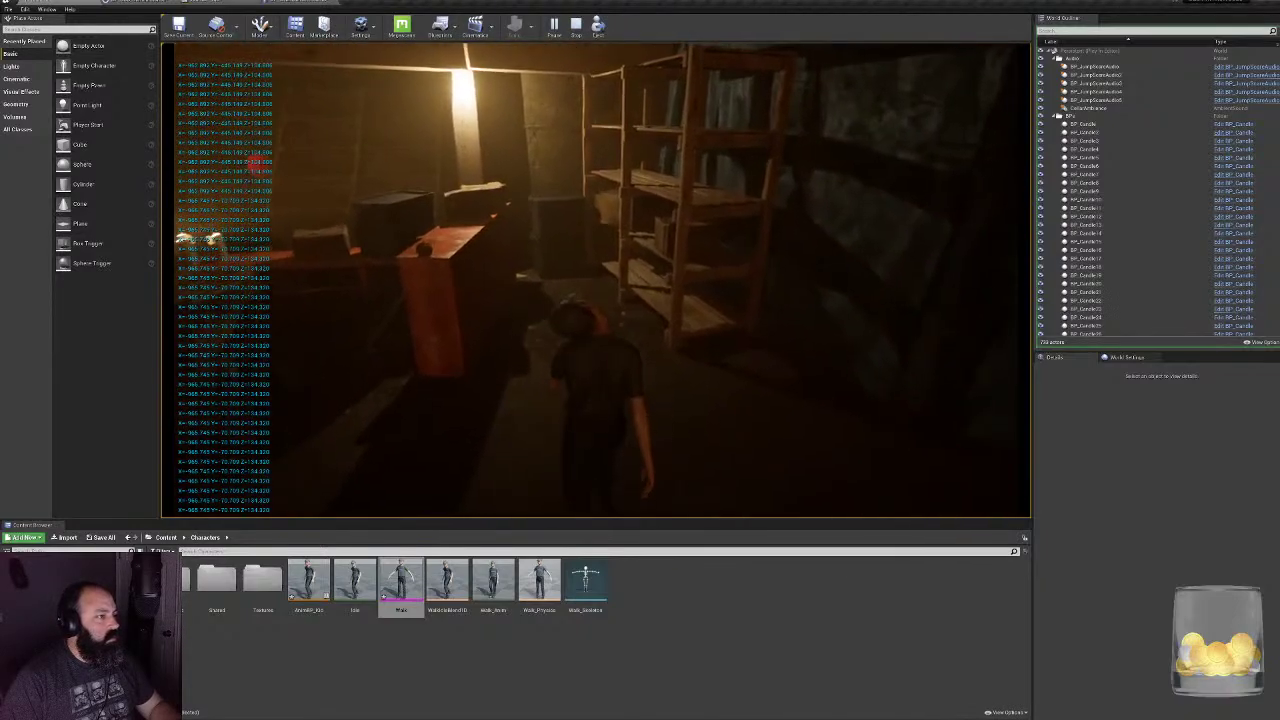
key("w")
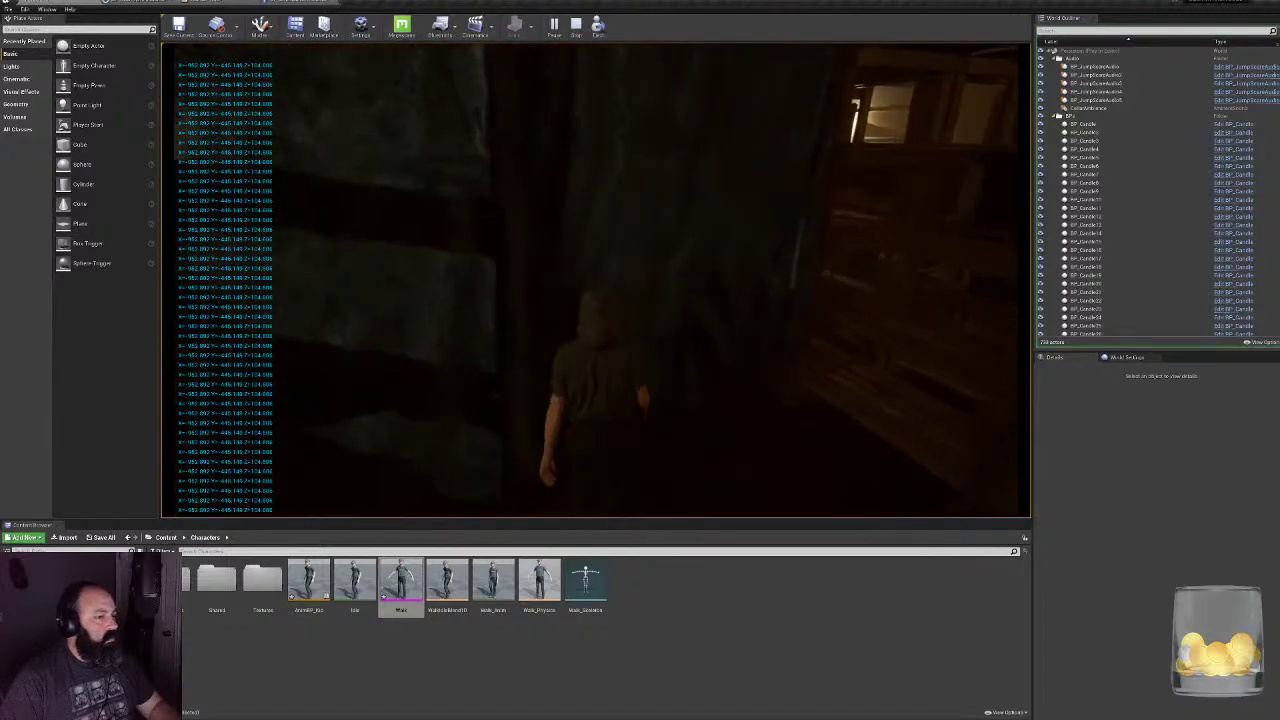
key("w")
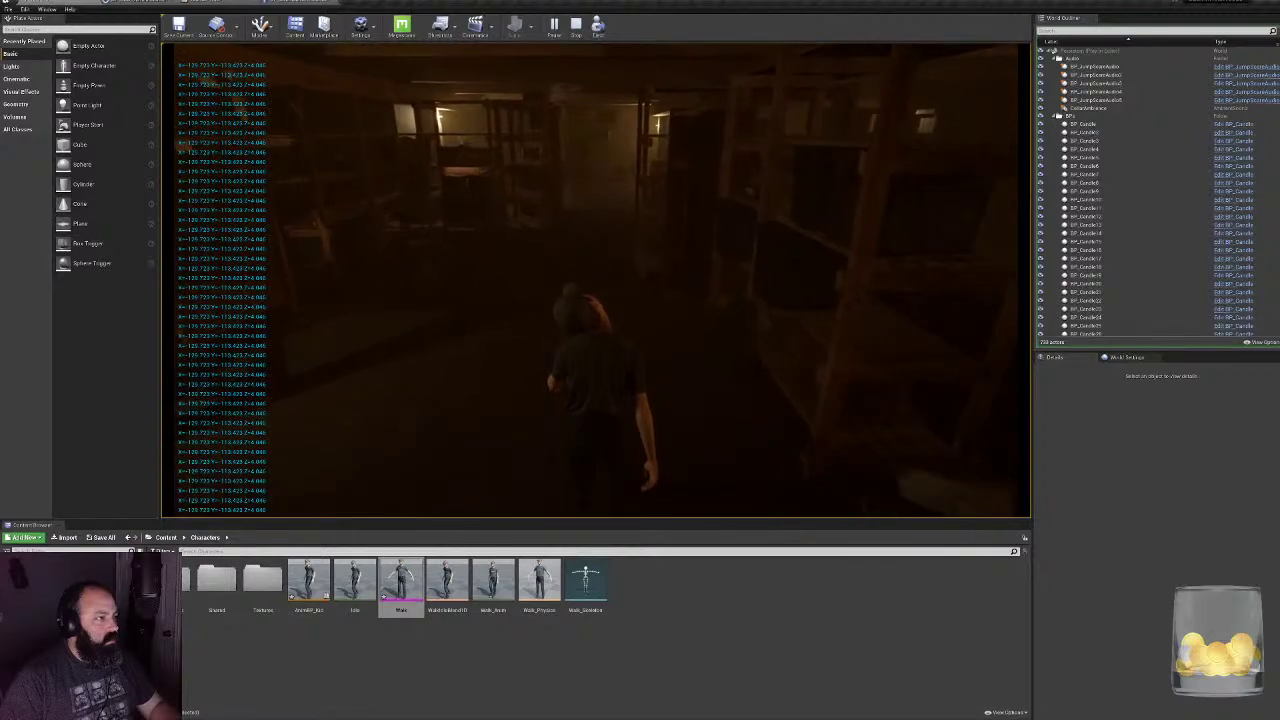
key("Escape")
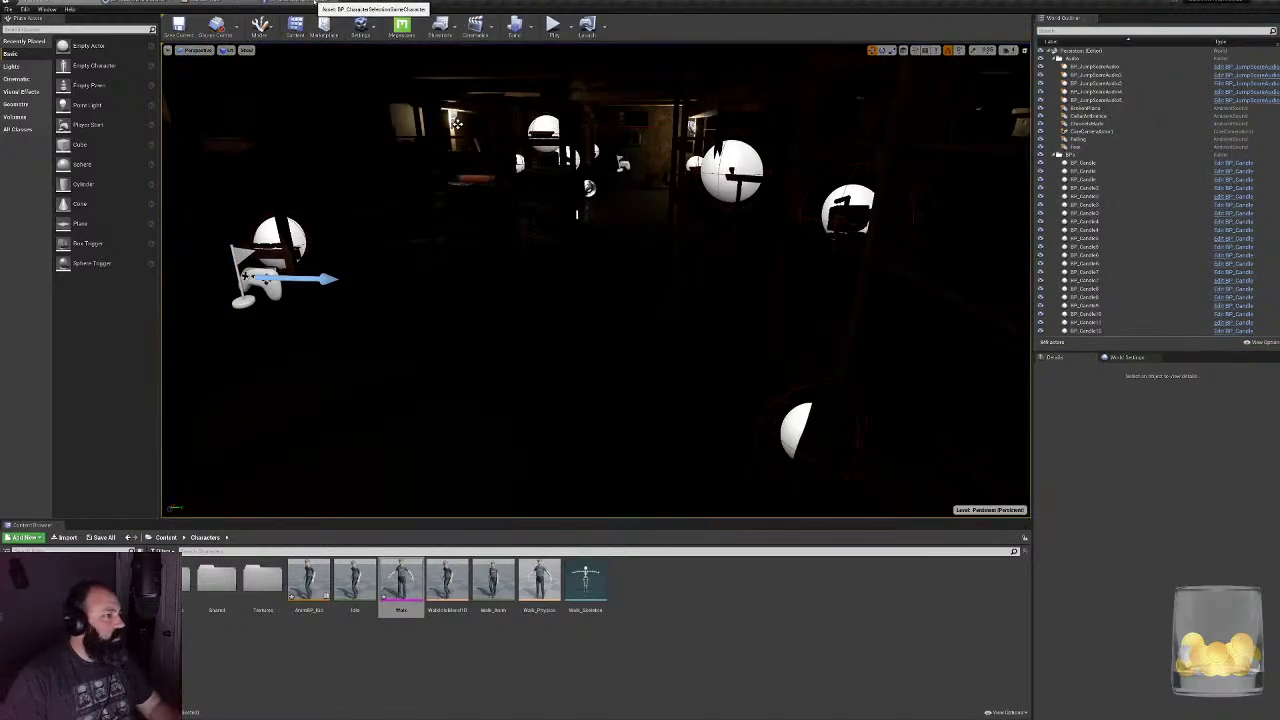
- Remove the Print String and its conversion node from the character blueprint and reconnect the Nearest Target Location setter to the next Branch
left_click(305, 2)
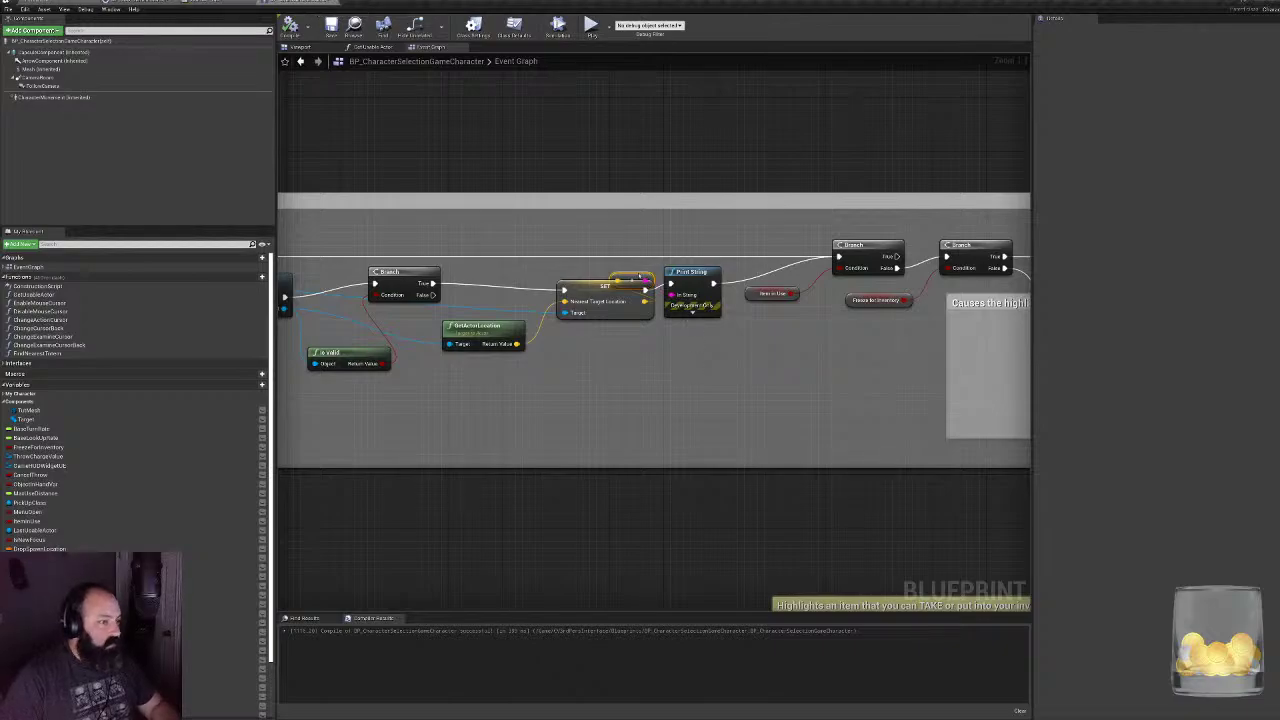
left_click_drag(657, 276, 840, 257)
key("Delete")
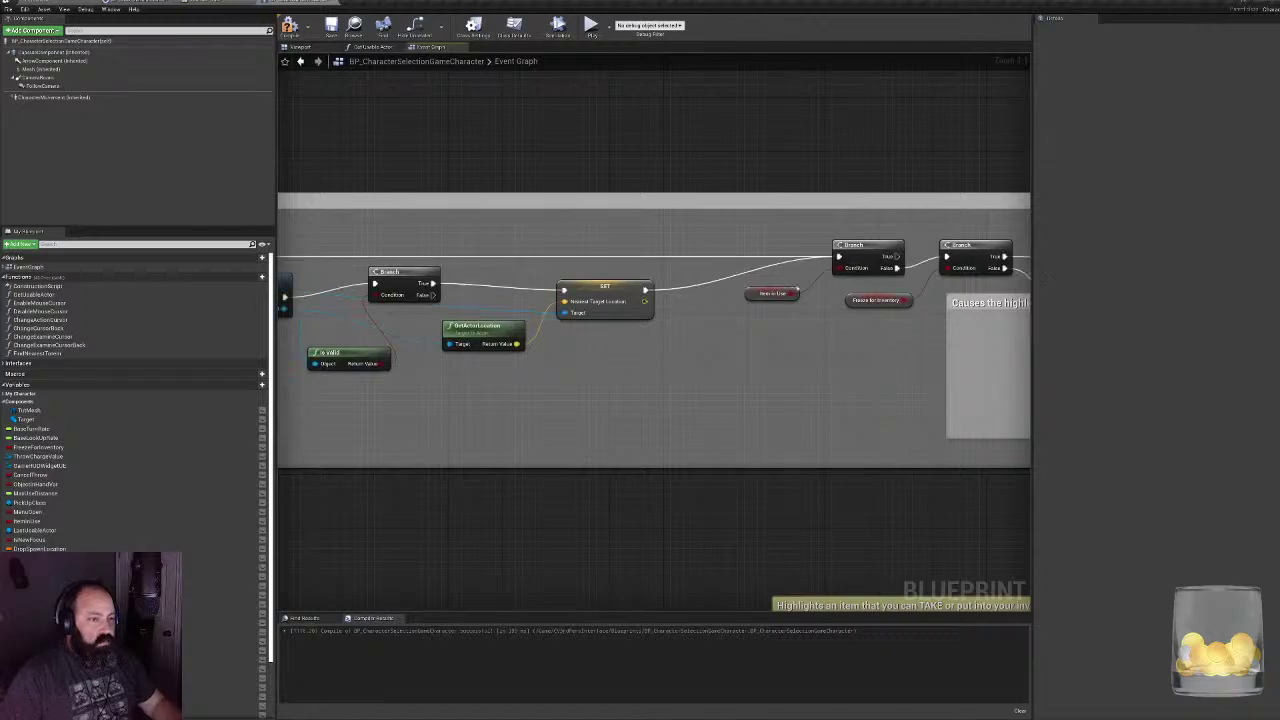
- Align the Nearest Target Location setter with the preceding Branch in the character blueprint's event graph
left_click(602, 290)
left_click_drag(602, 290, 615, 282)
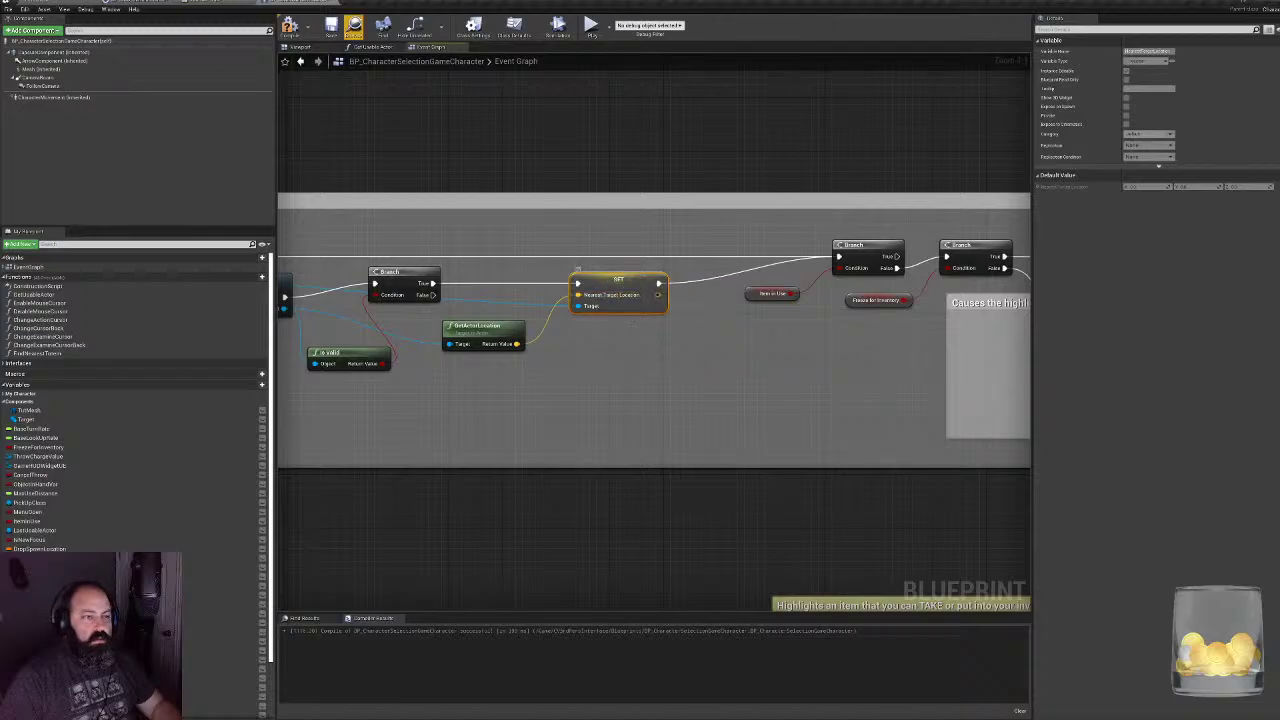
- Delete the Nearest Target Location getter and the Local Location setter from AnimBP_Kid's event graph
left_click(138, 3)
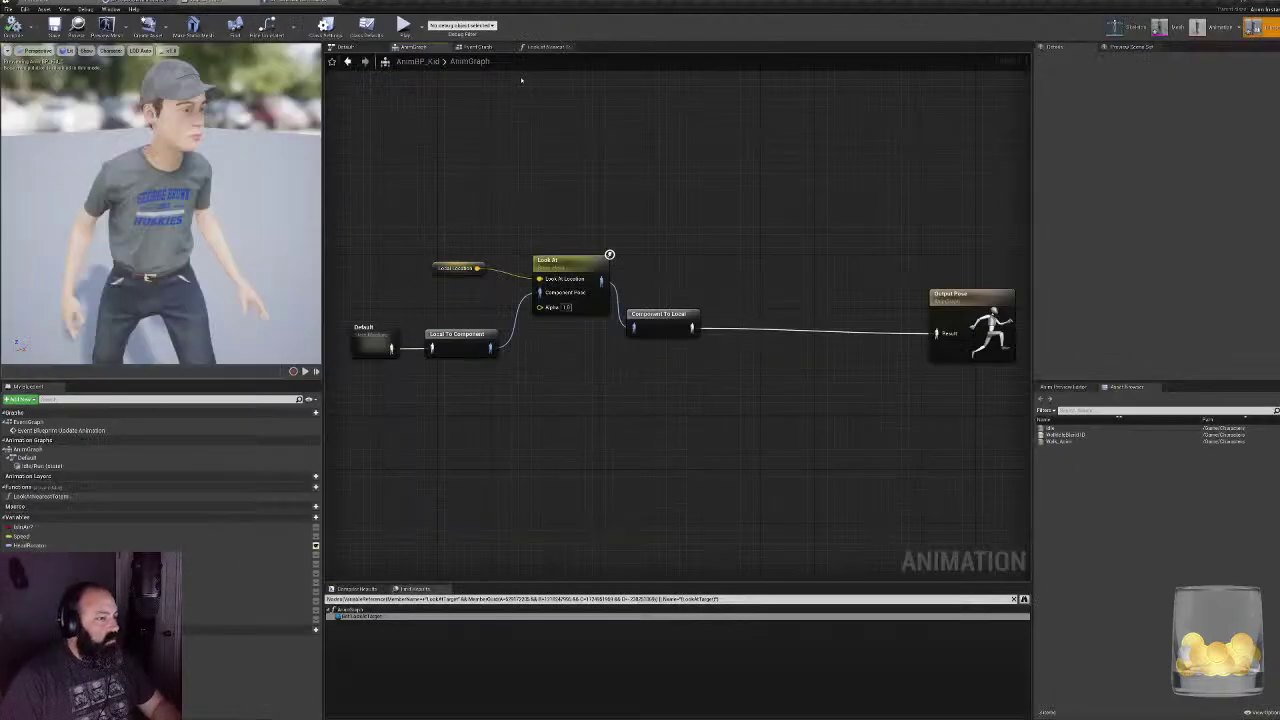
left_click(472, 47)
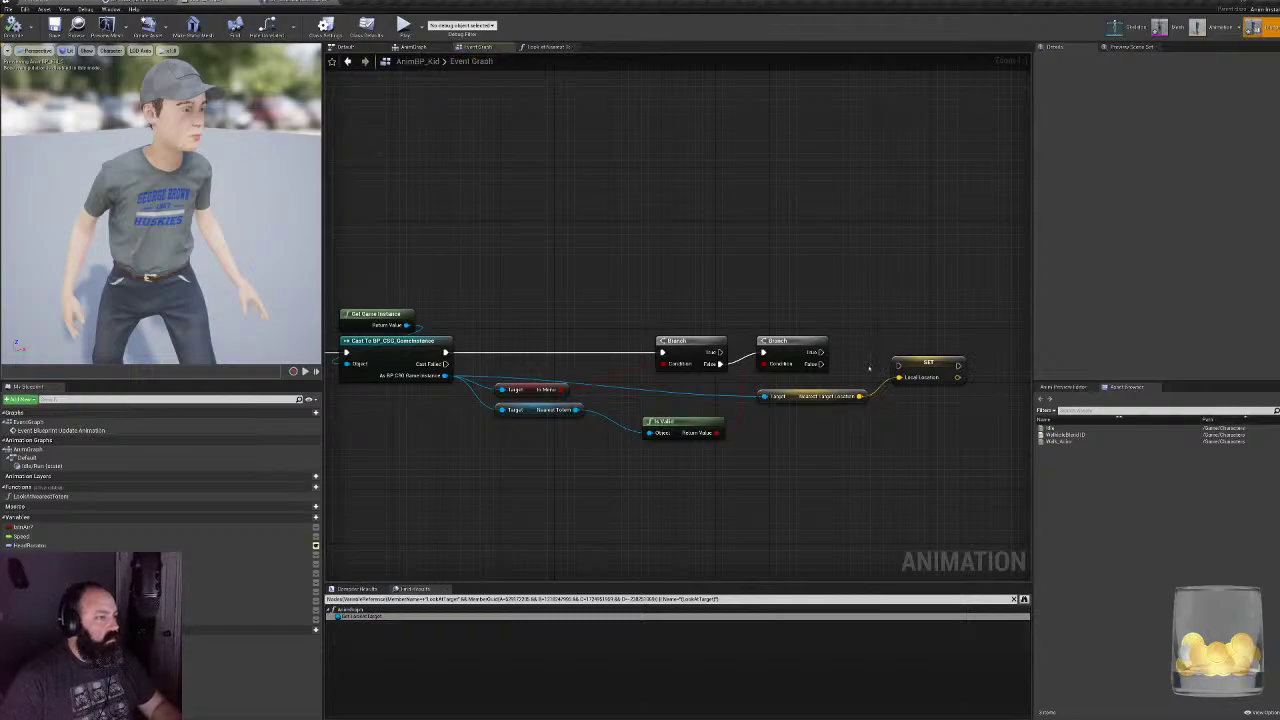
left_click_drag(880, 388, 933, 445)
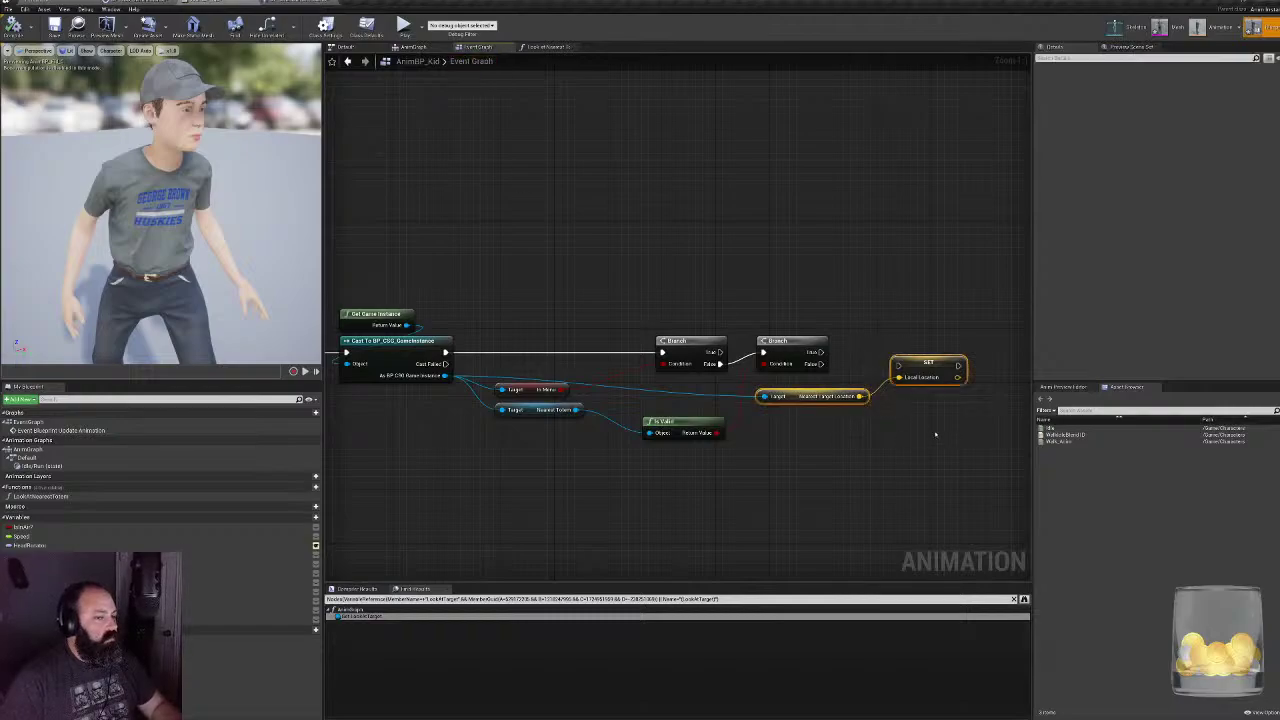
key("Delete")
- Examine AnimBP_Kid's event graph and Look at Nearest Totem function, and find where the Local Location variable is used
right_click_drag(803, 409, 1145, 366)
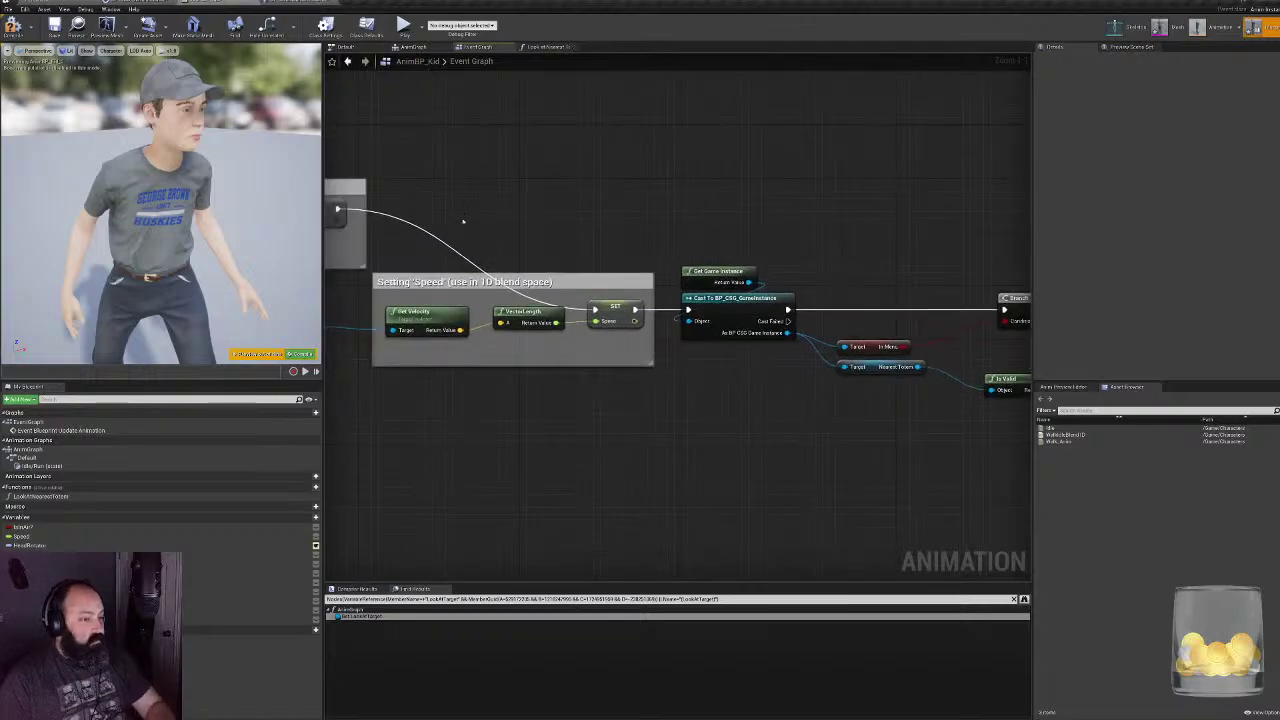
right_click_drag(580, 359, 693, 474)
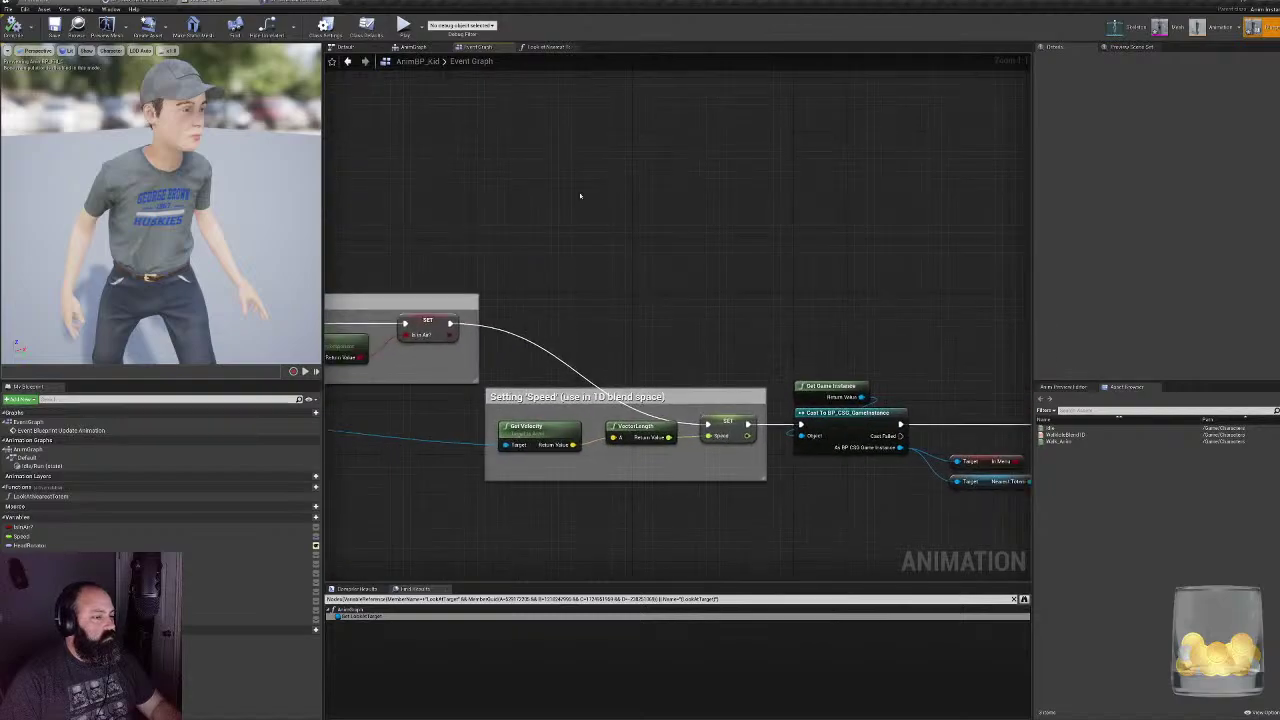
left_click(537, 48)
right_click_drag(434, 276, 853, 276)
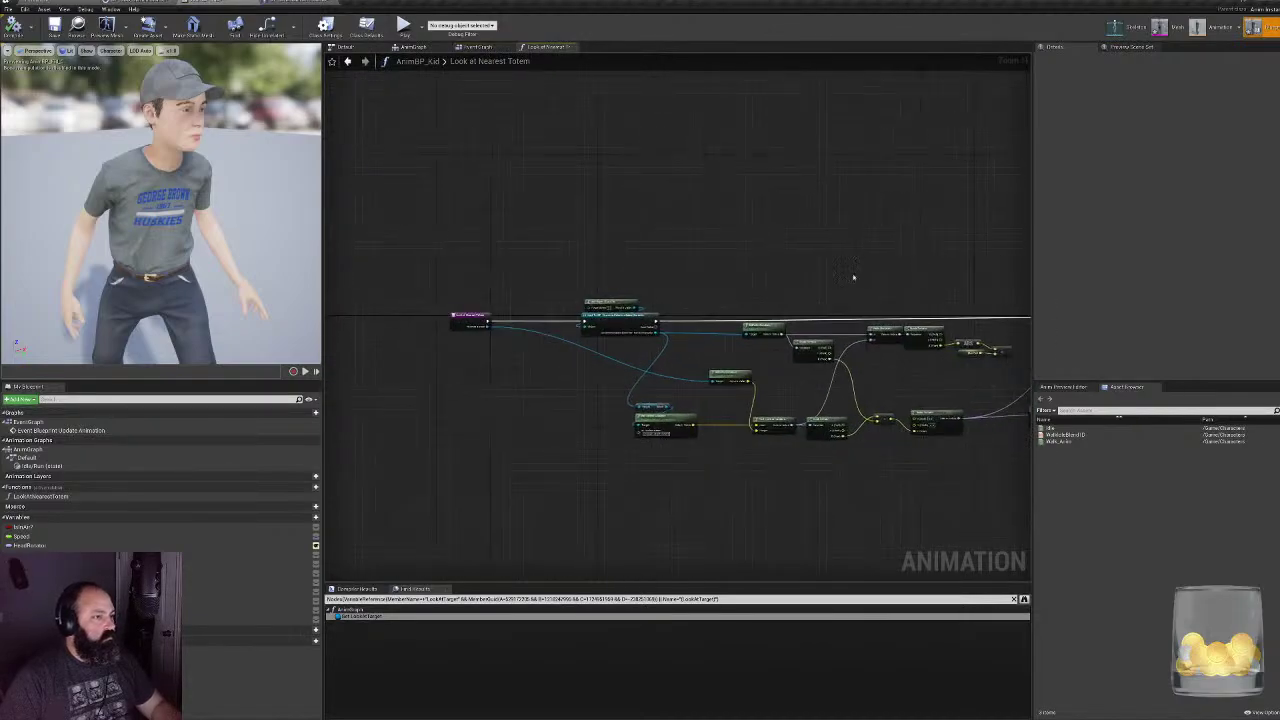
left_click(474, 47)
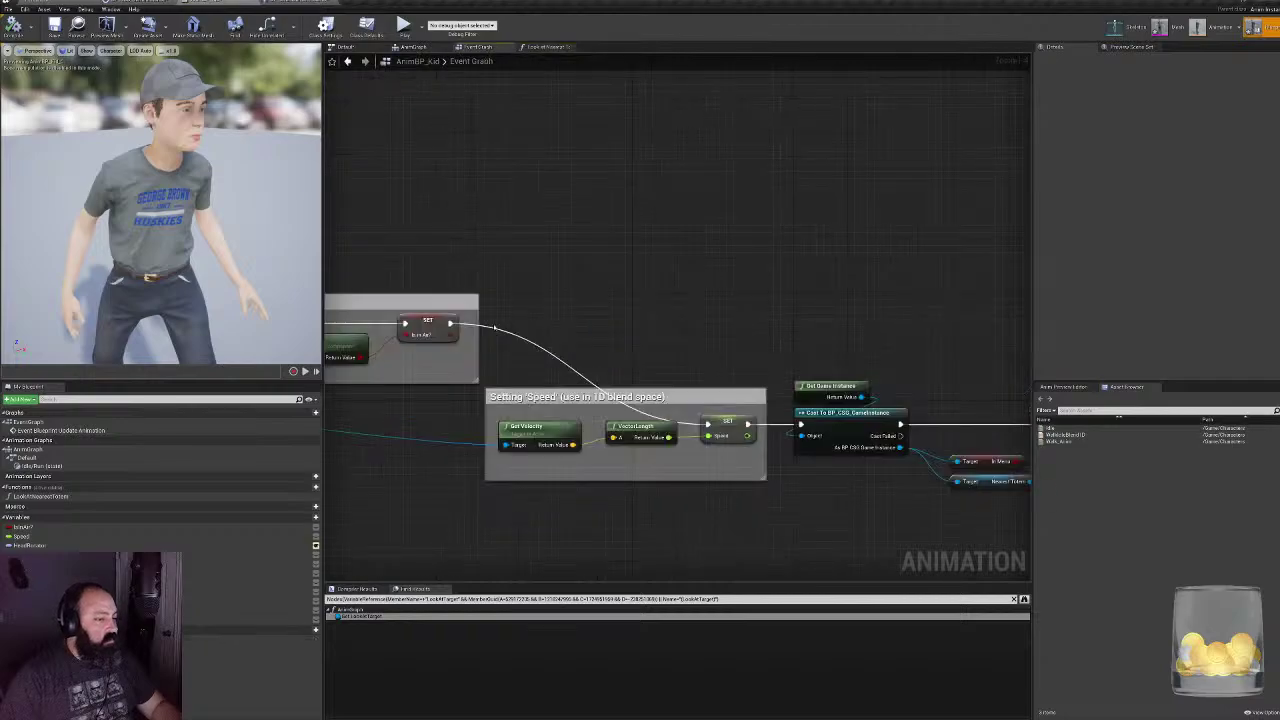
left_click_drag(90, 619, 483, 549)
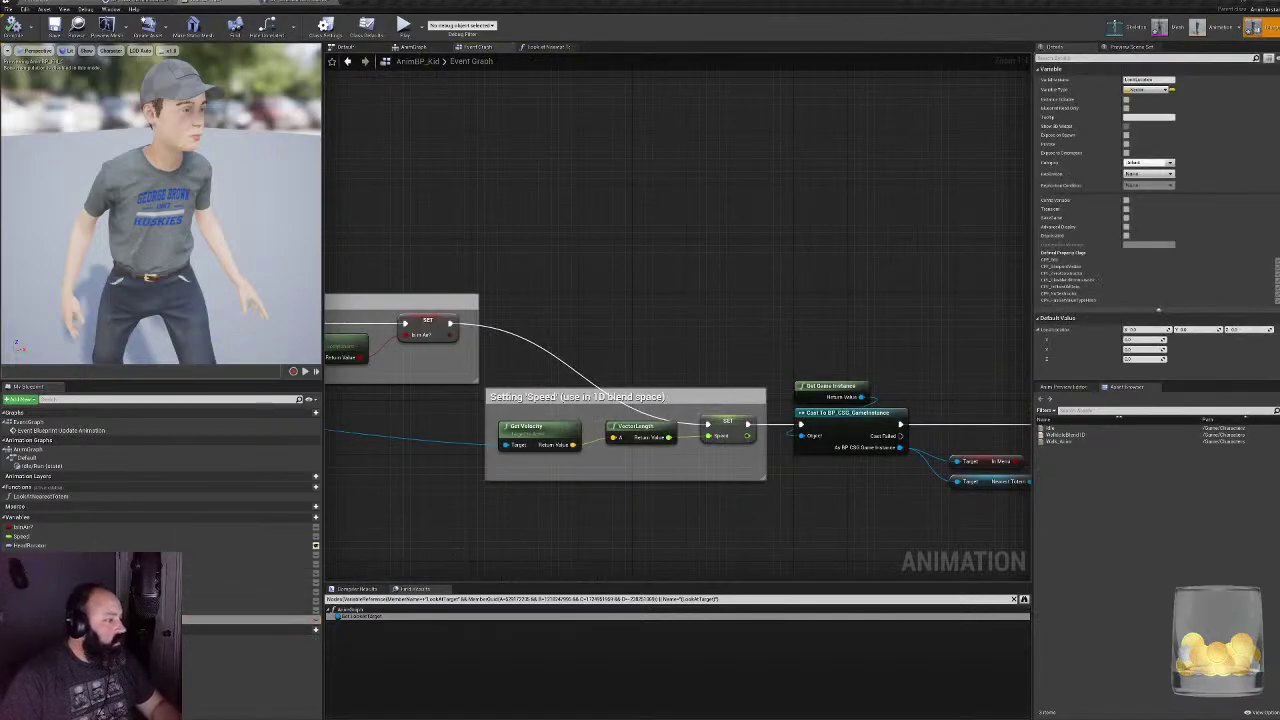
key("shift+alt+f")
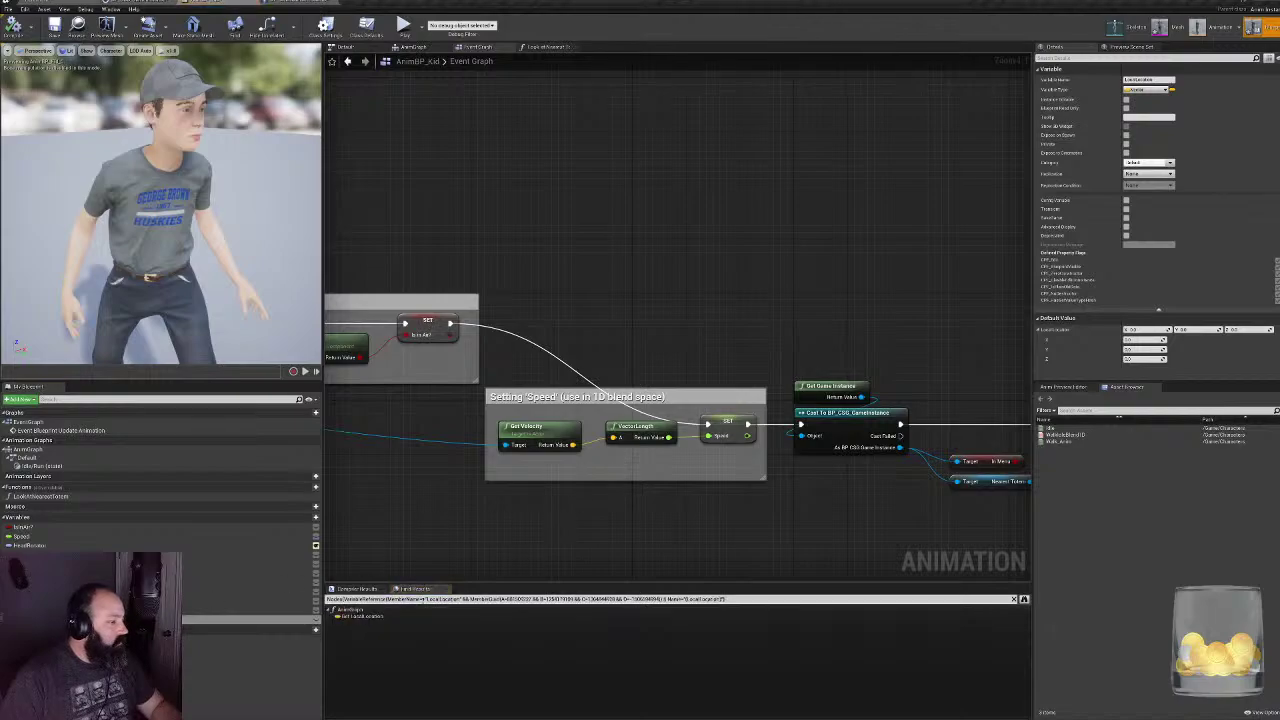
double_click(371, 616)
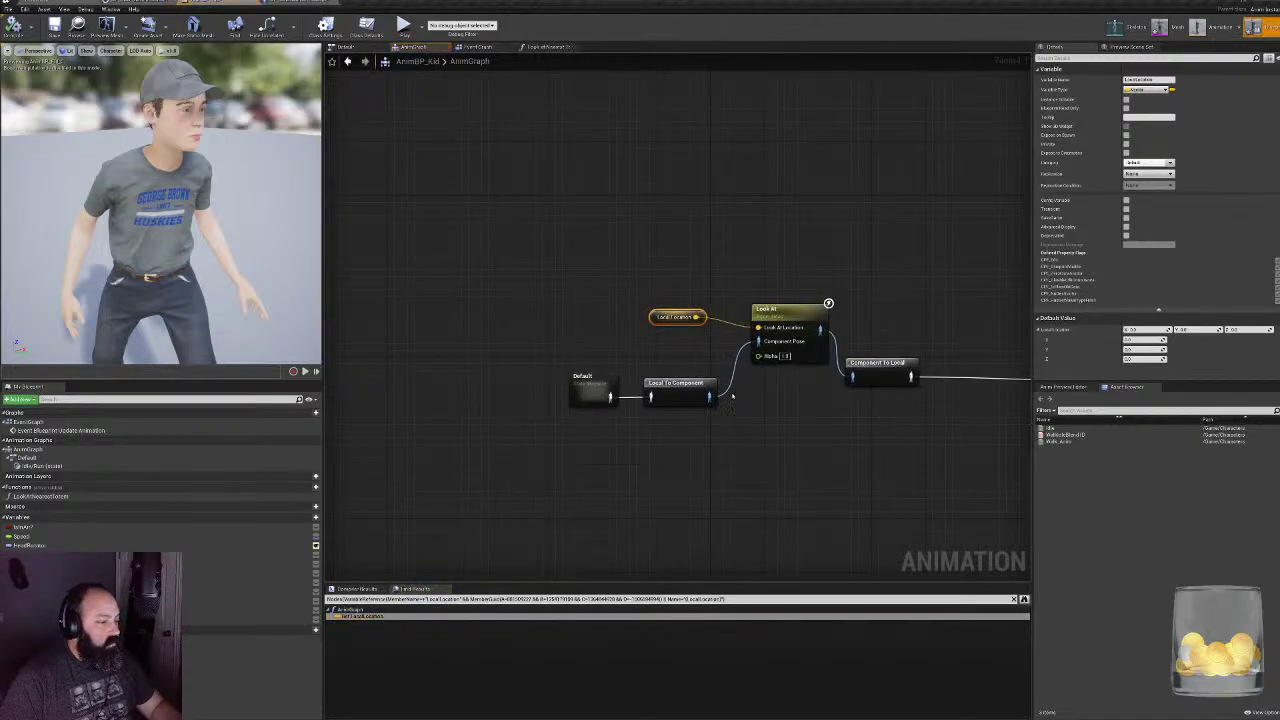
- Move the Default state machine and Local To Component nodes up in the AnimGraph, in line with the Look At node's pose input
right_click_drag(733, 397, 631, 389)
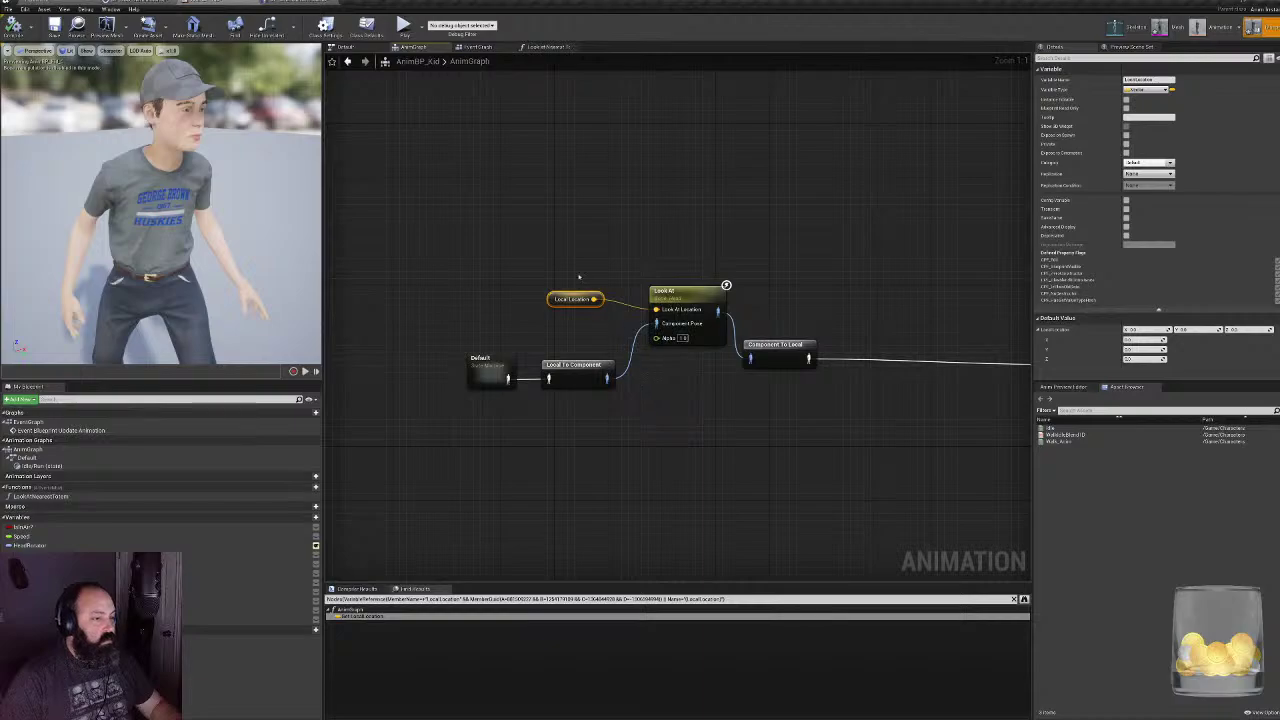
left_click_drag(521, 371, 550, 332)
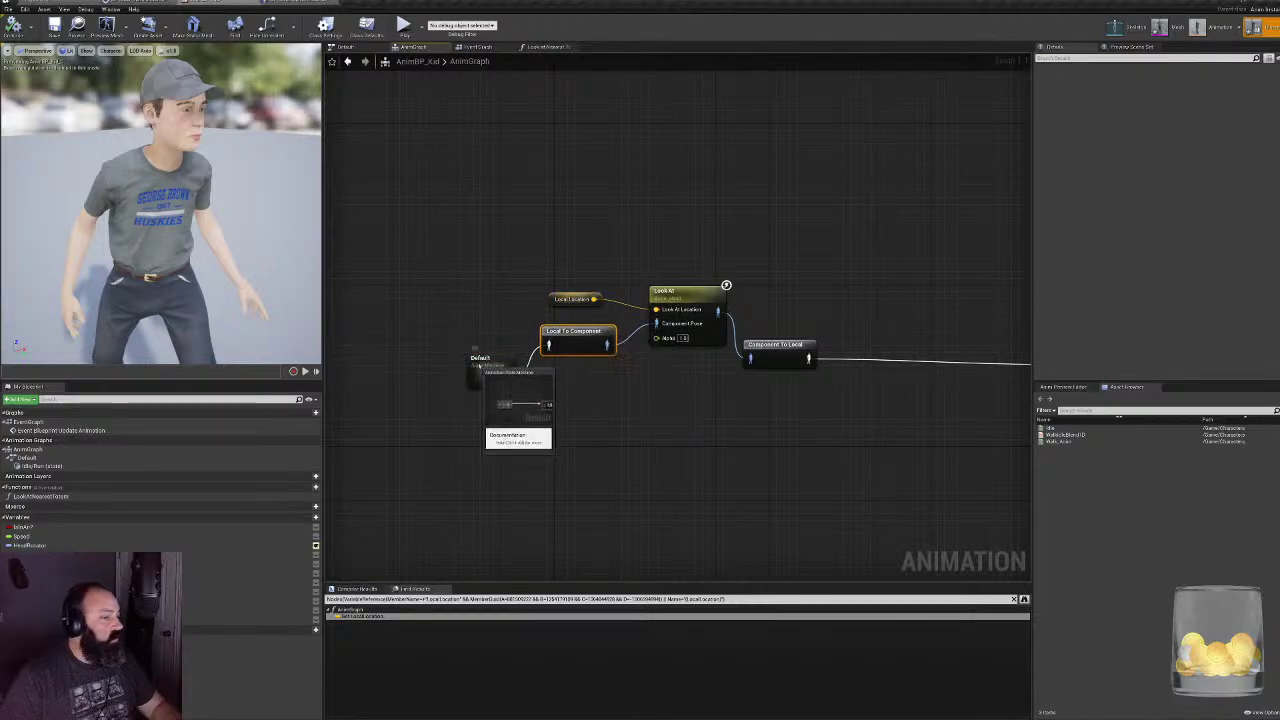
left_click_drag(490, 368, 498, 334)
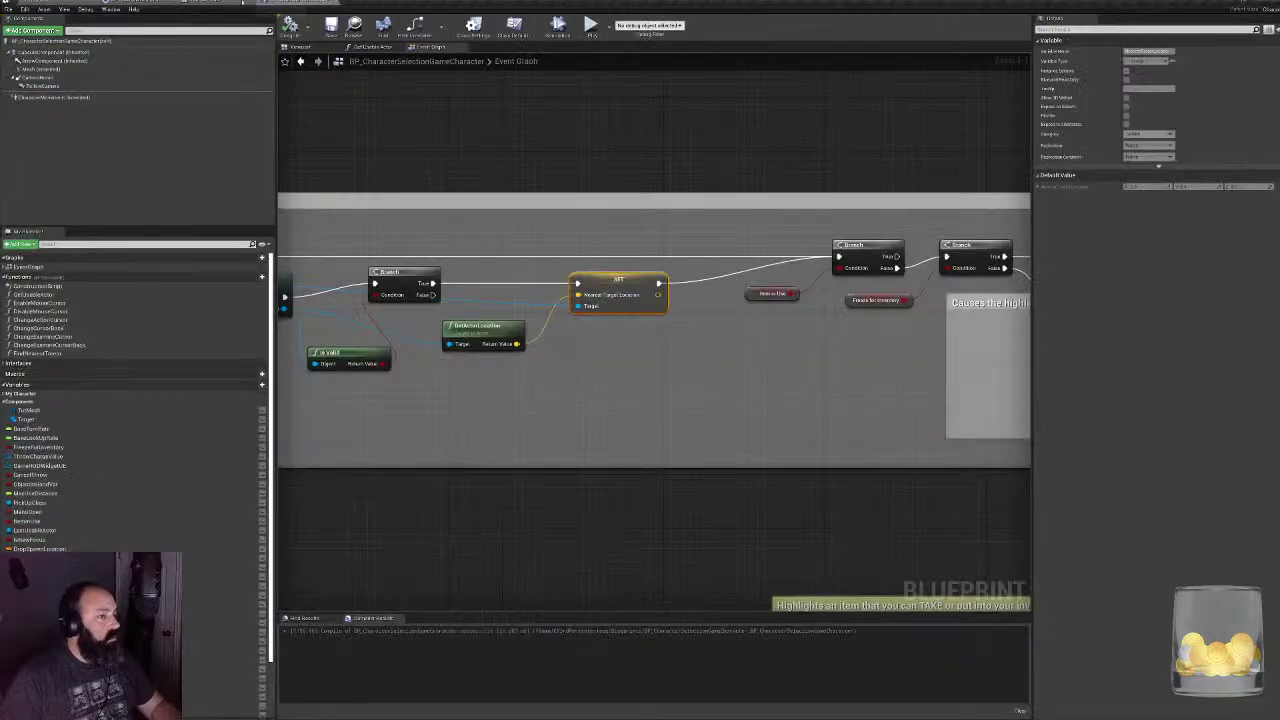
- Add a Nearest Target Location getter from the BP_CSG_GameInstance cast in AnimBP_Kid's event graph
left_click(220, 3)
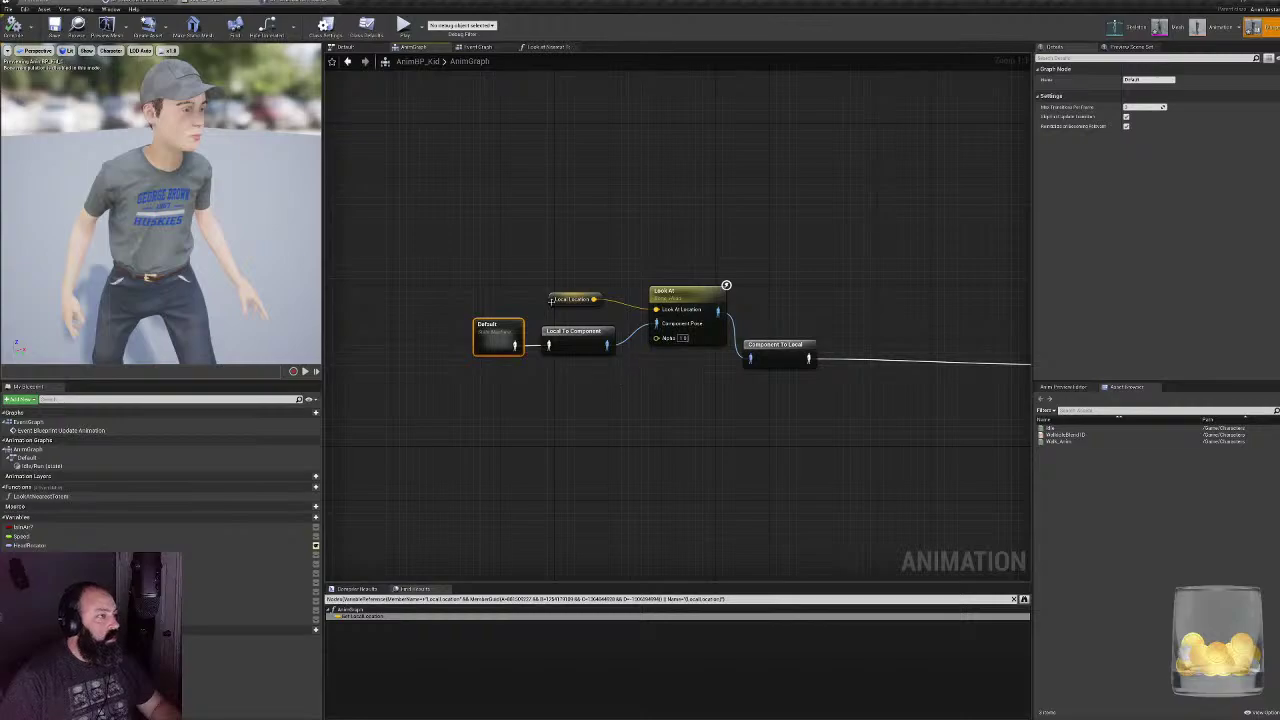
left_click(476, 48)
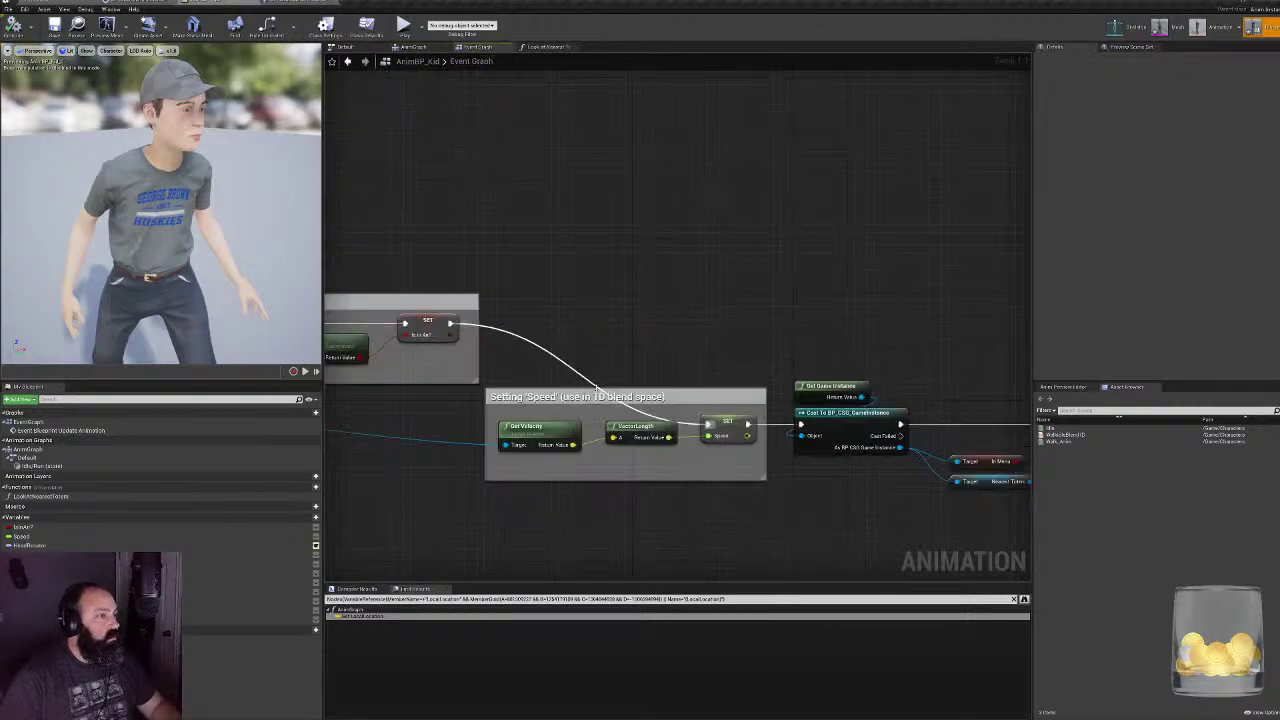
right_click_drag(665, 373, 374, 303)
right_click_drag(757, 328, 355, 312)
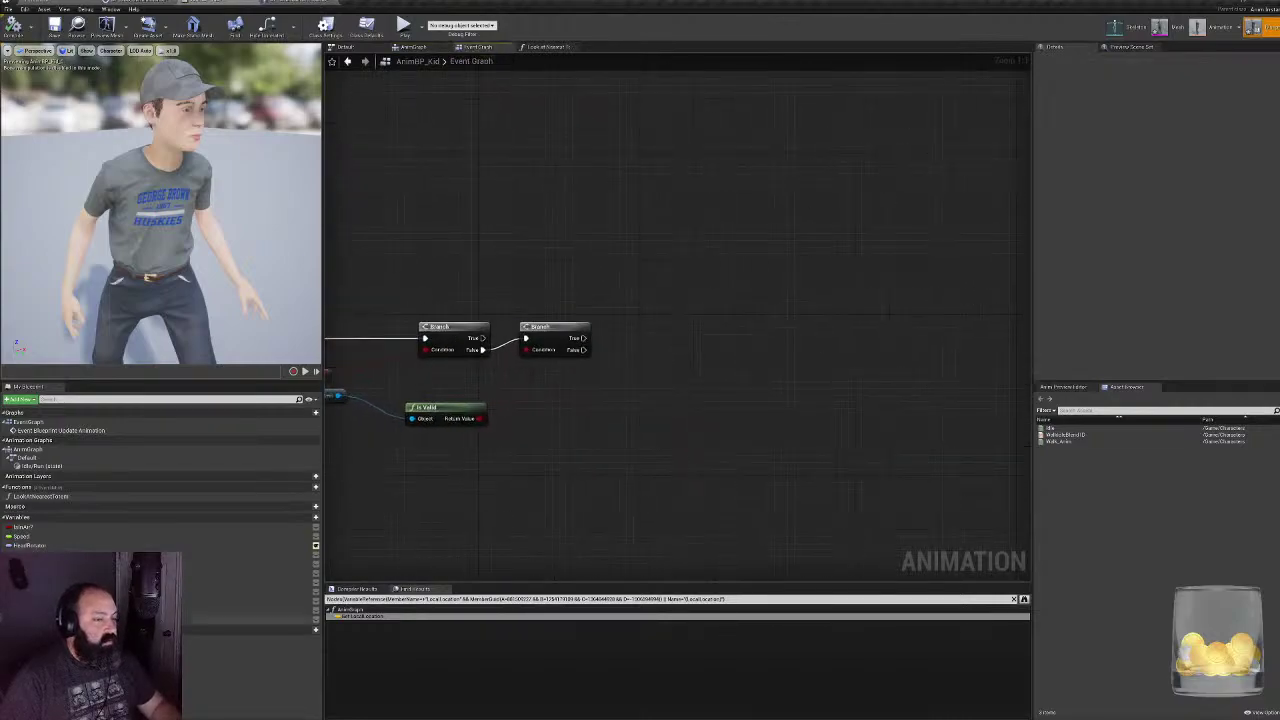
right_click_drag(460, 371, 760, 343)
left_click_drag(507, 332, 918, 341)
type("get ne")
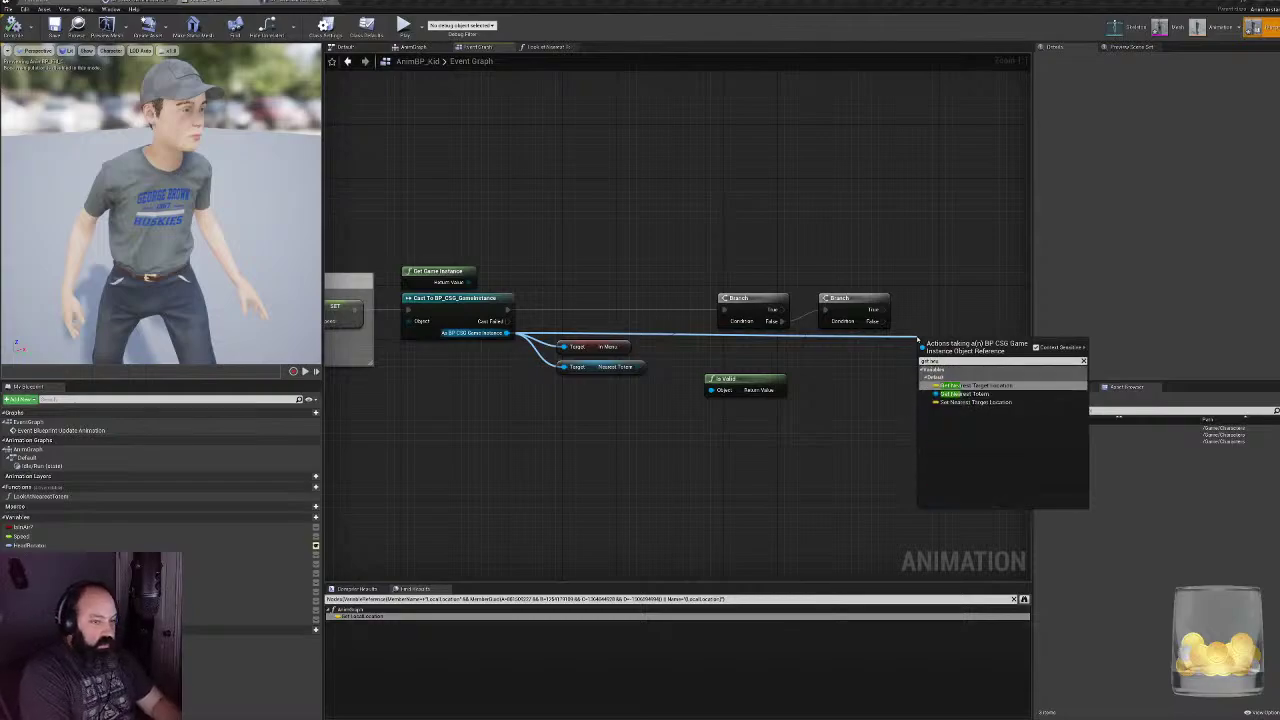
left_click(975, 385)
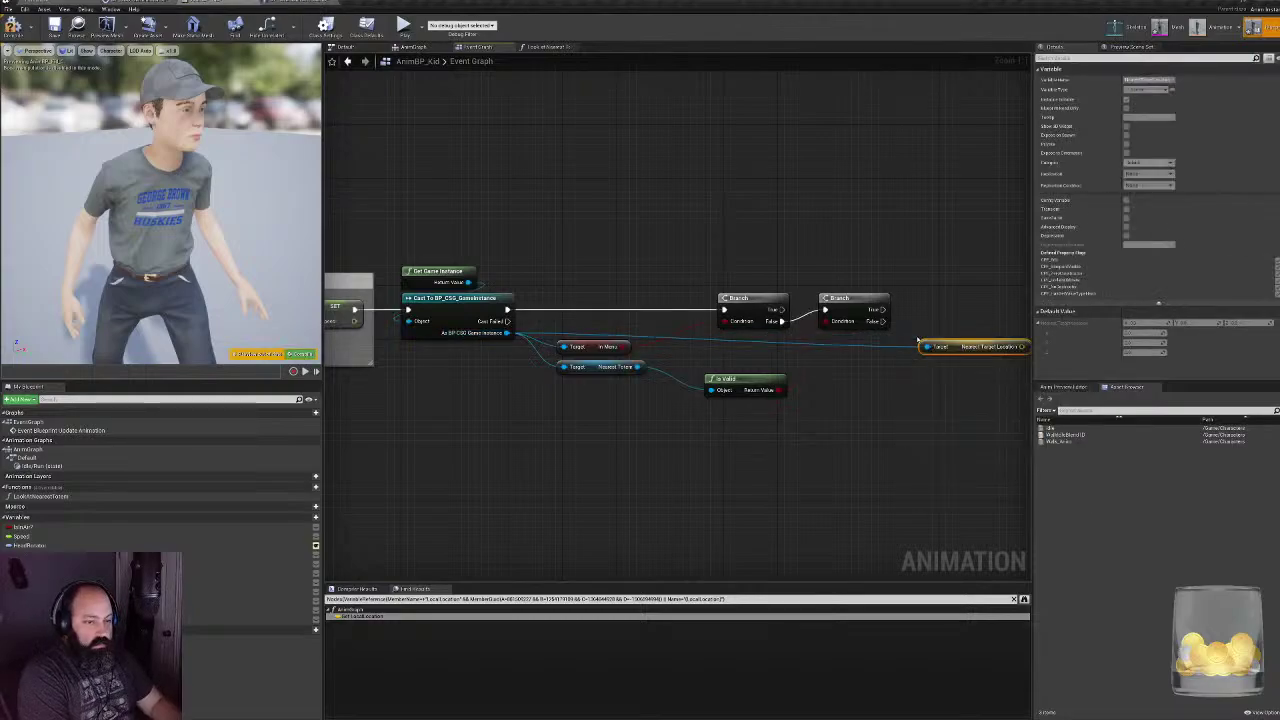
- Add a Local Location setter fed by Nearest Target Location and run it from the second Branch's True output
left_click_drag(60, 619, 771, 522)
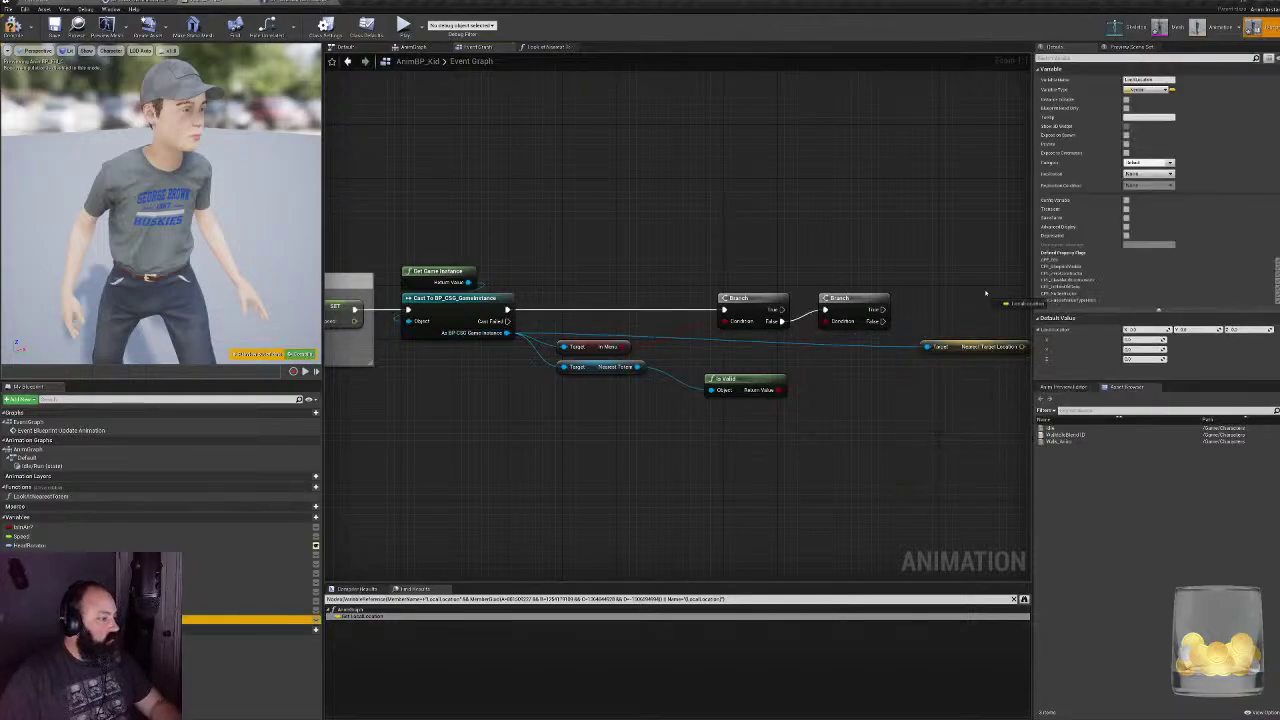
left_click_drag(985, 293, 965, 282)
right_click_drag(965, 282, 688, 291)
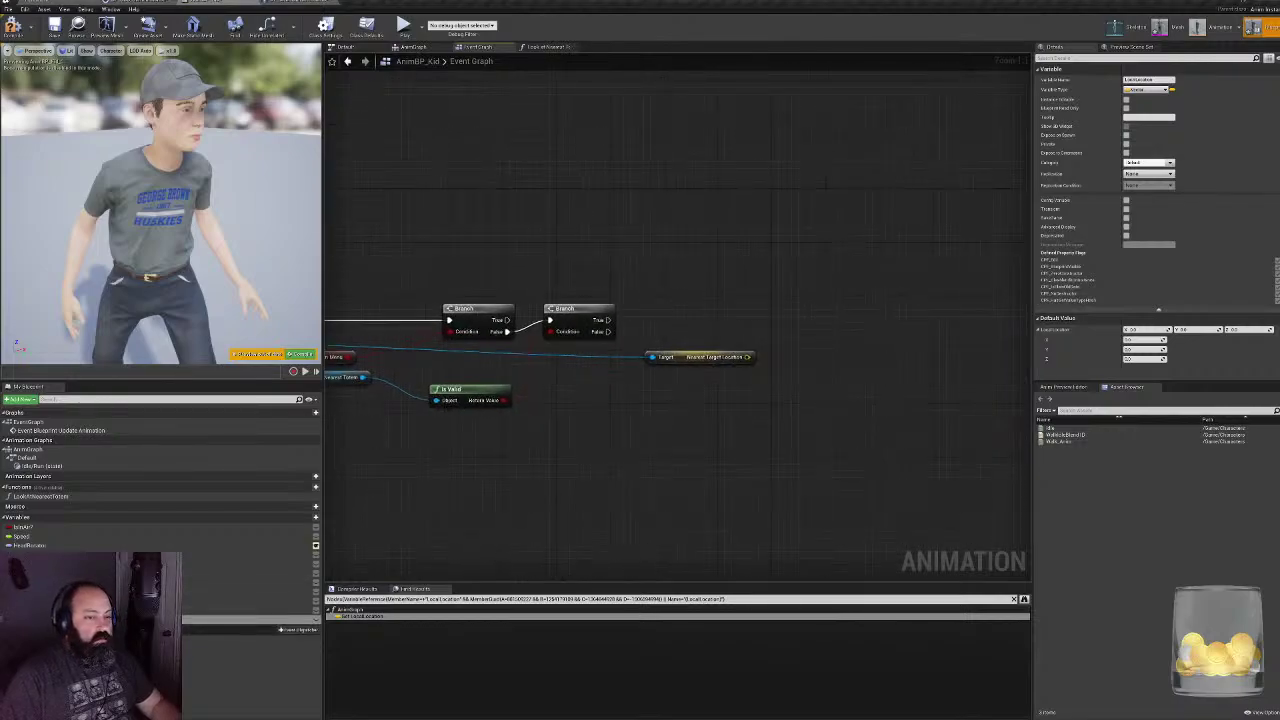
left_click_drag(283, 620, 800, 345)
left_click(818, 341)
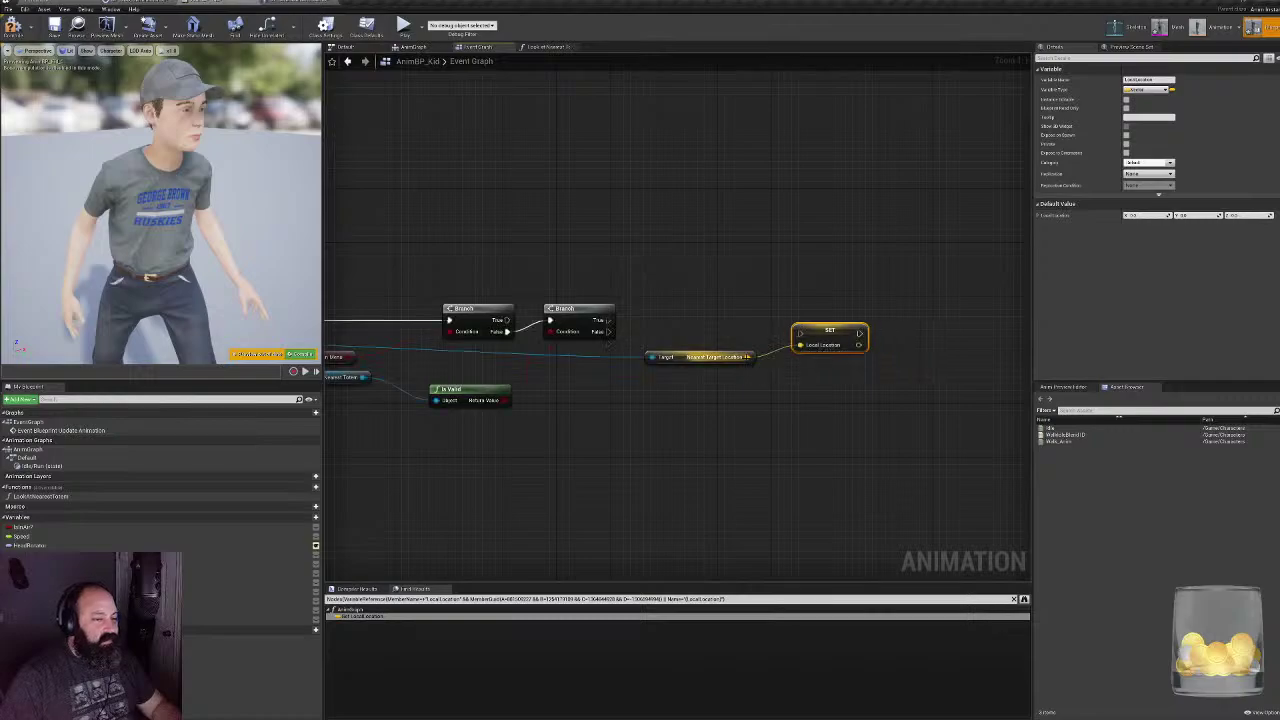
left_click_drag(604, 321, 799, 325)
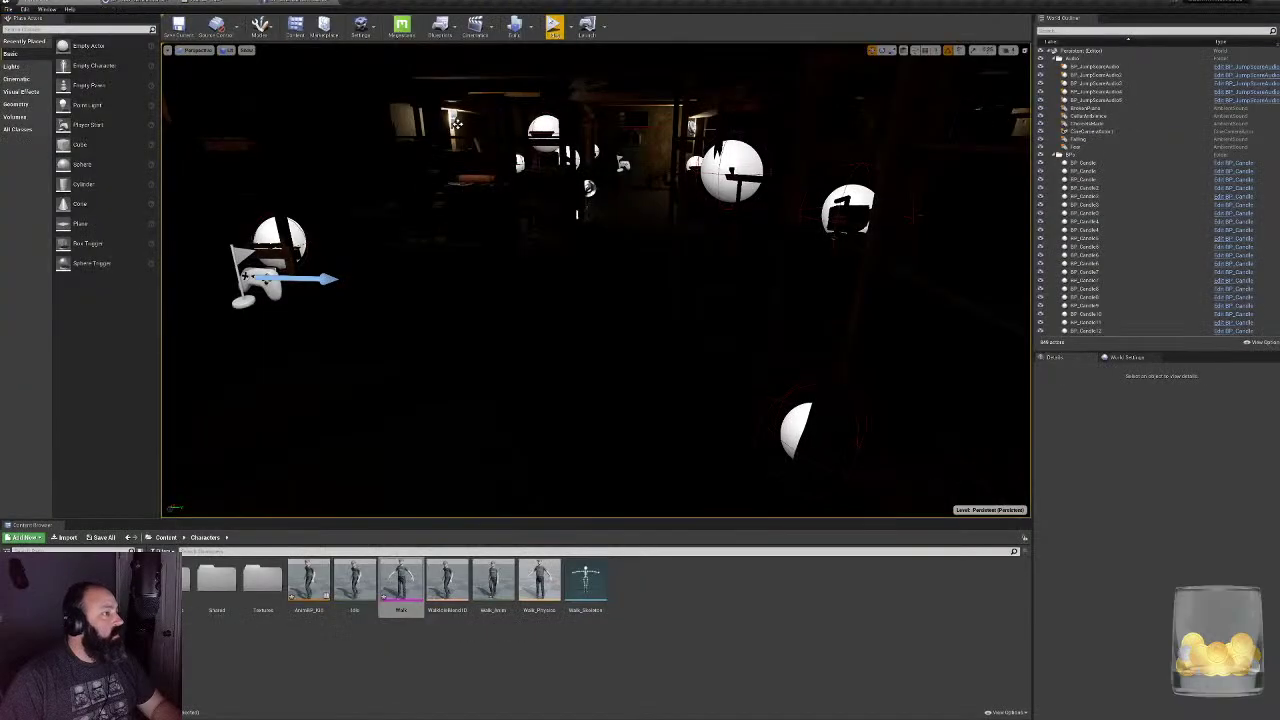
- Play the game past the start form with placeholder text, walk the kid around to check the head movement, and stop the session
left_click(553, 27)
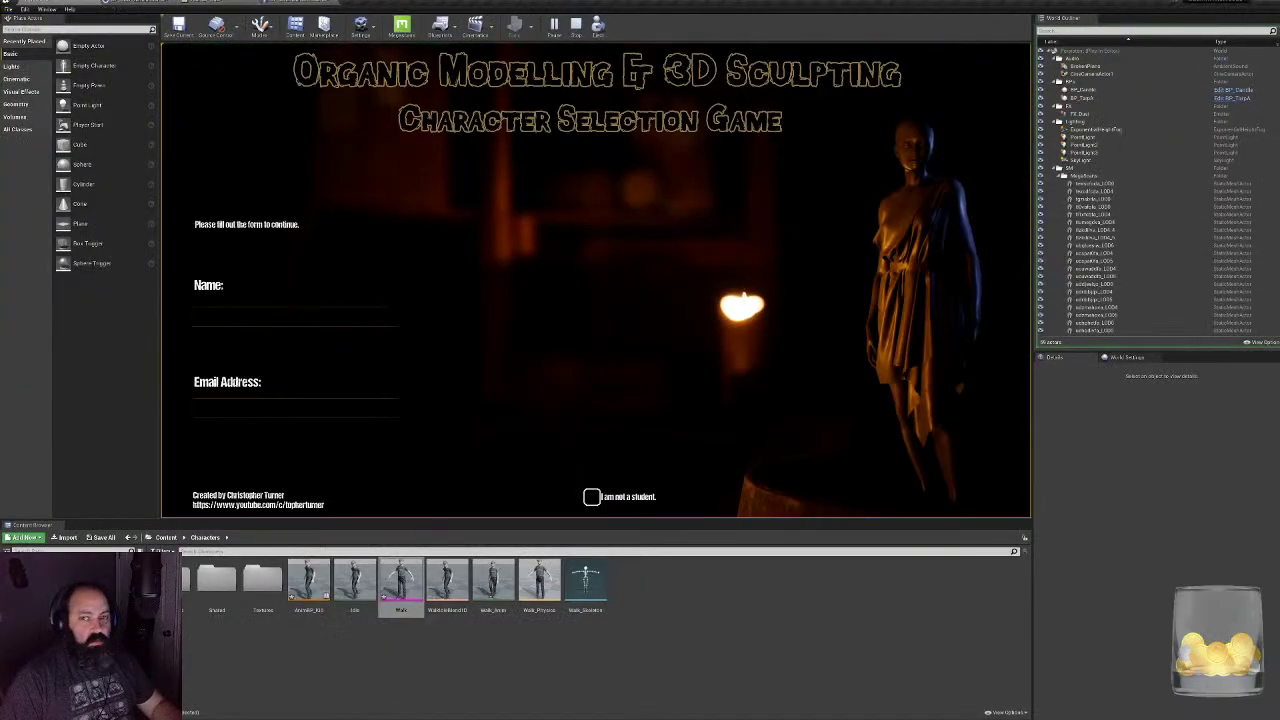
left_click(390, 314)
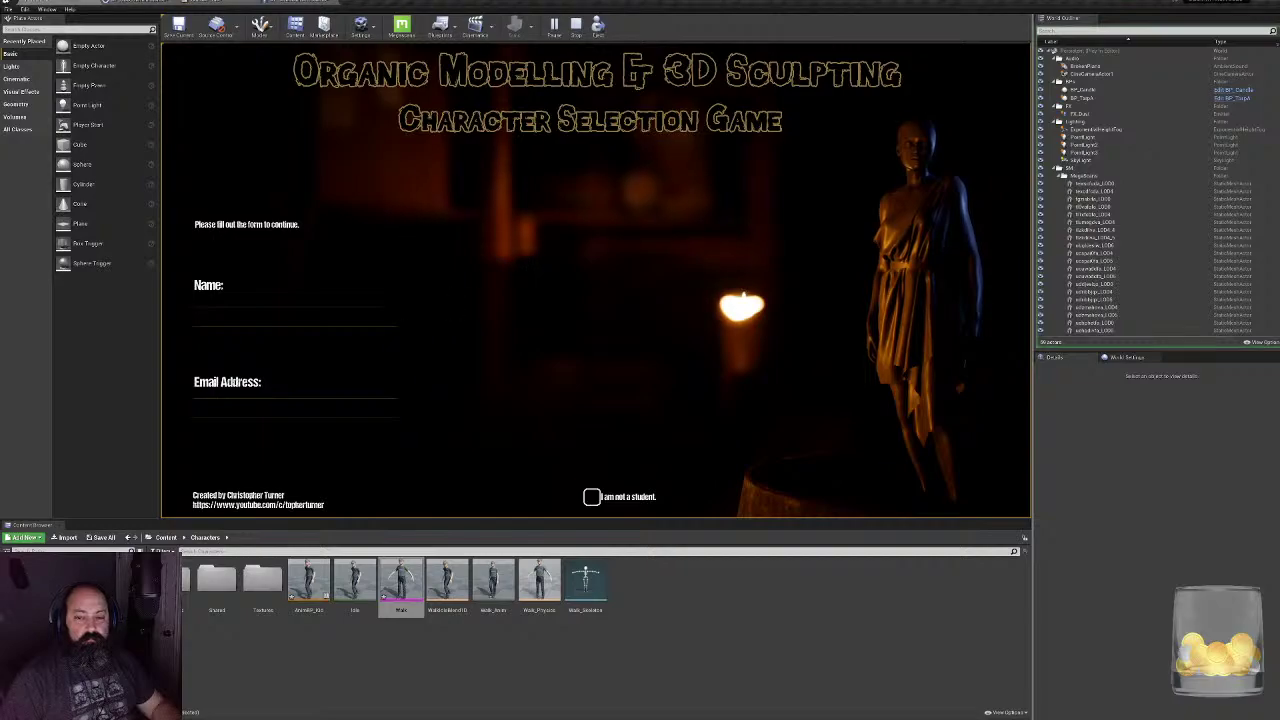
type("asd")
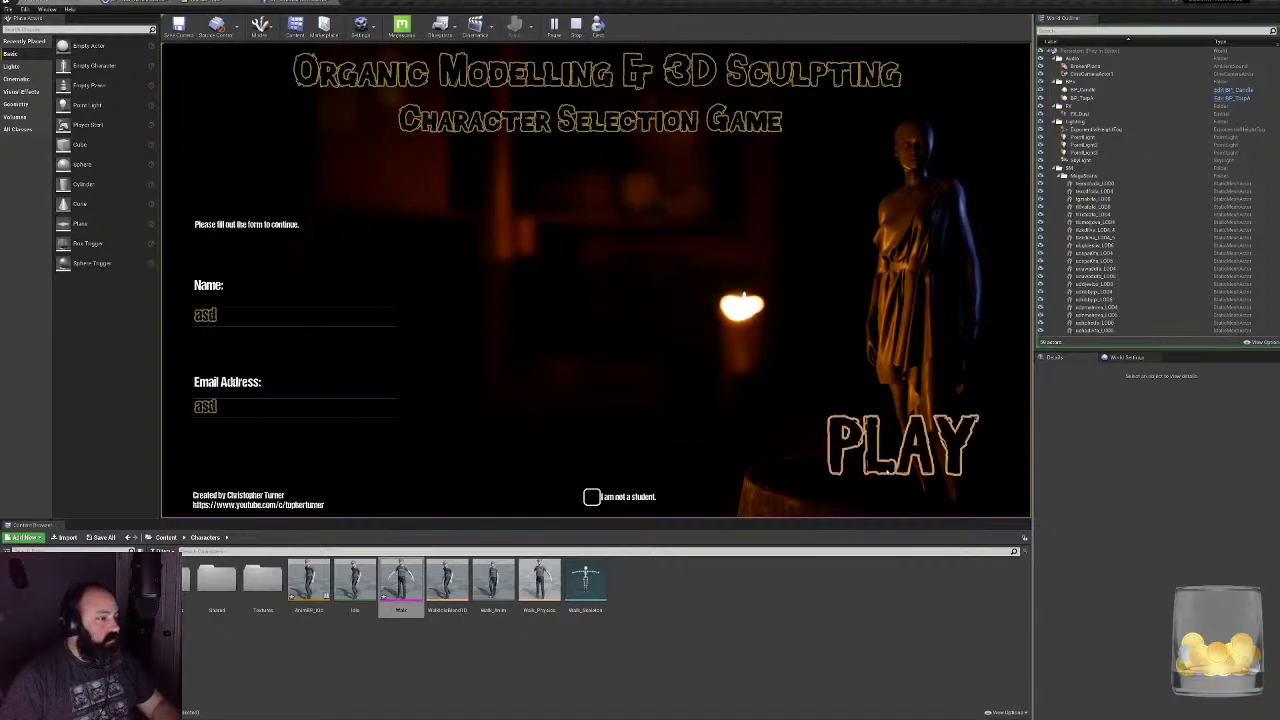
left_click(884, 462)
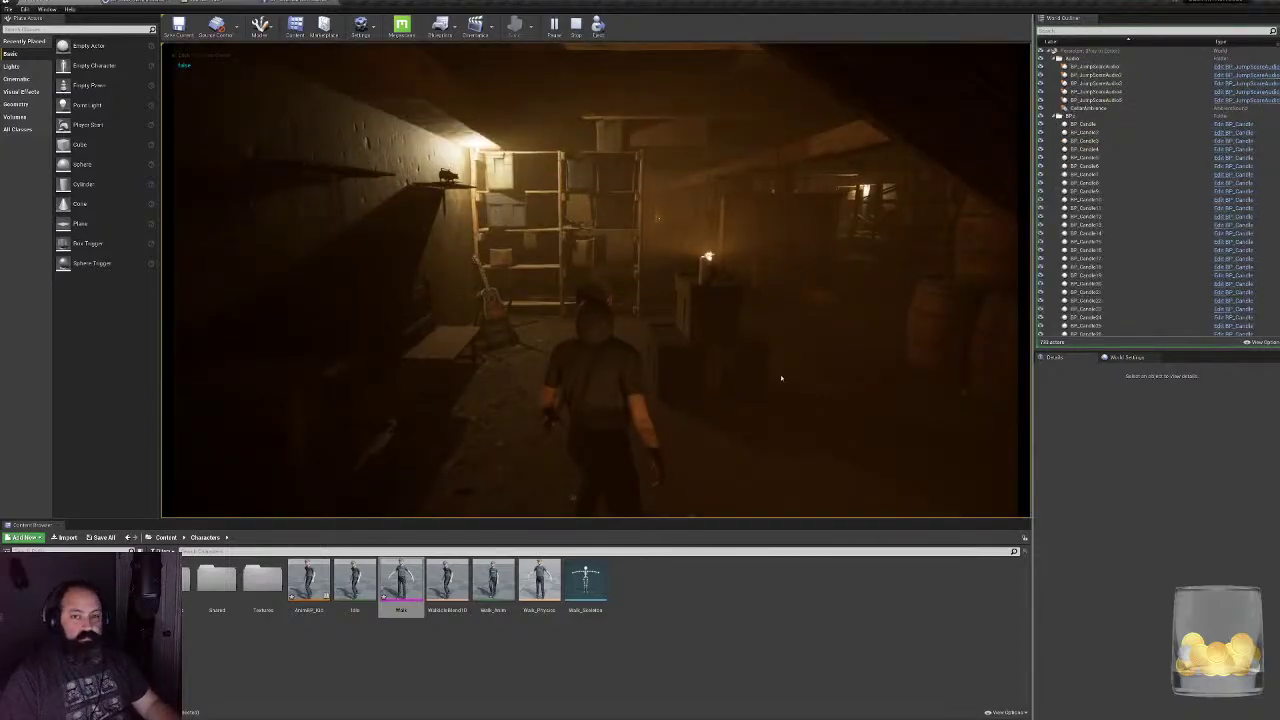
left_click(781, 378)
key("w")
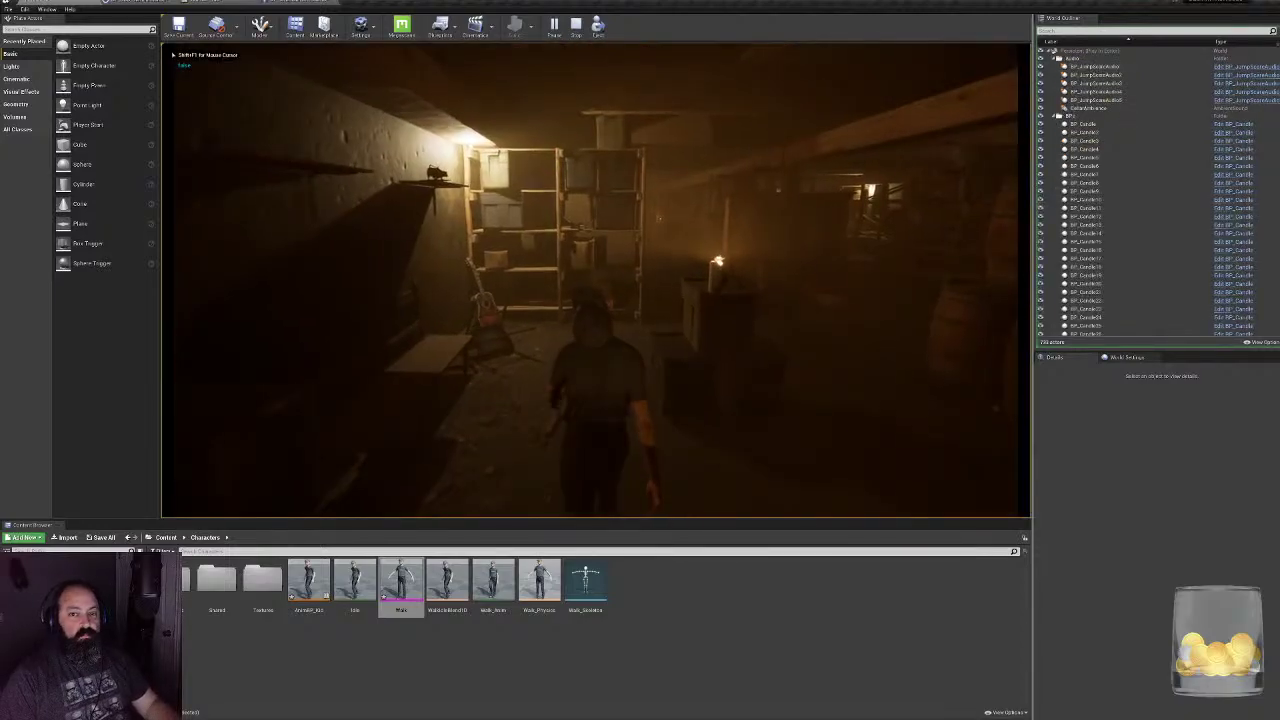
key("w")
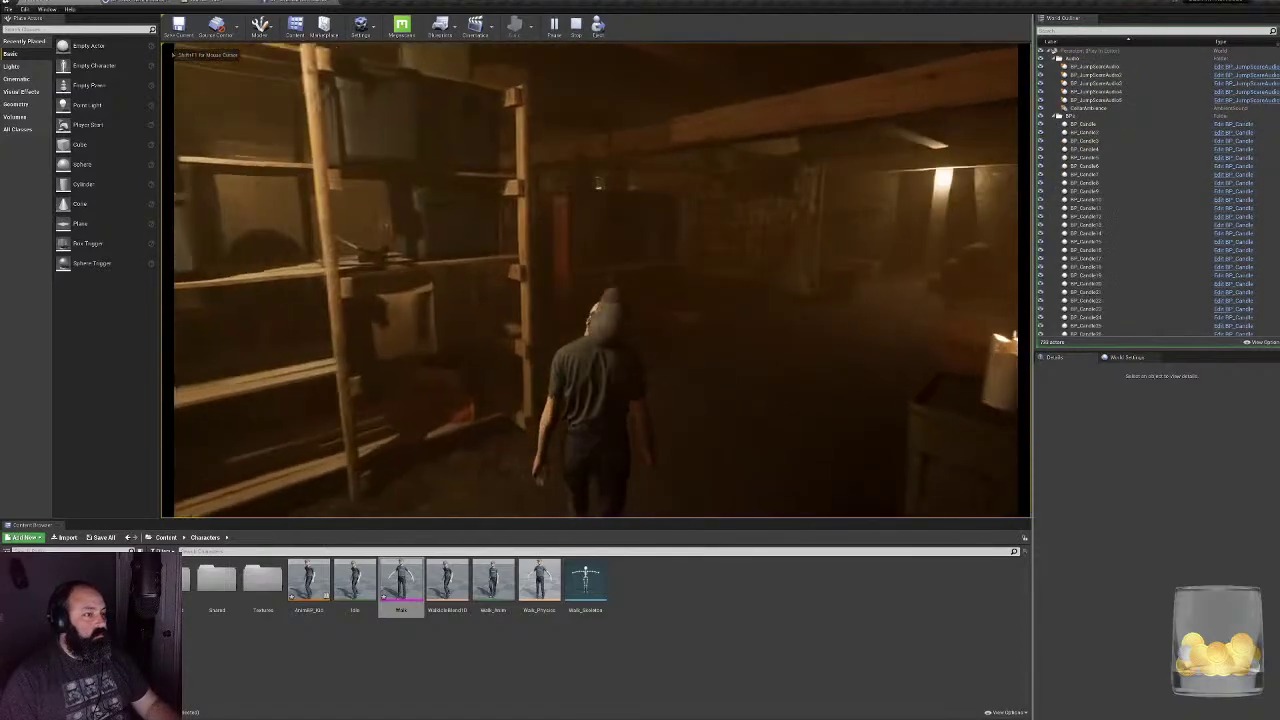
key("w")
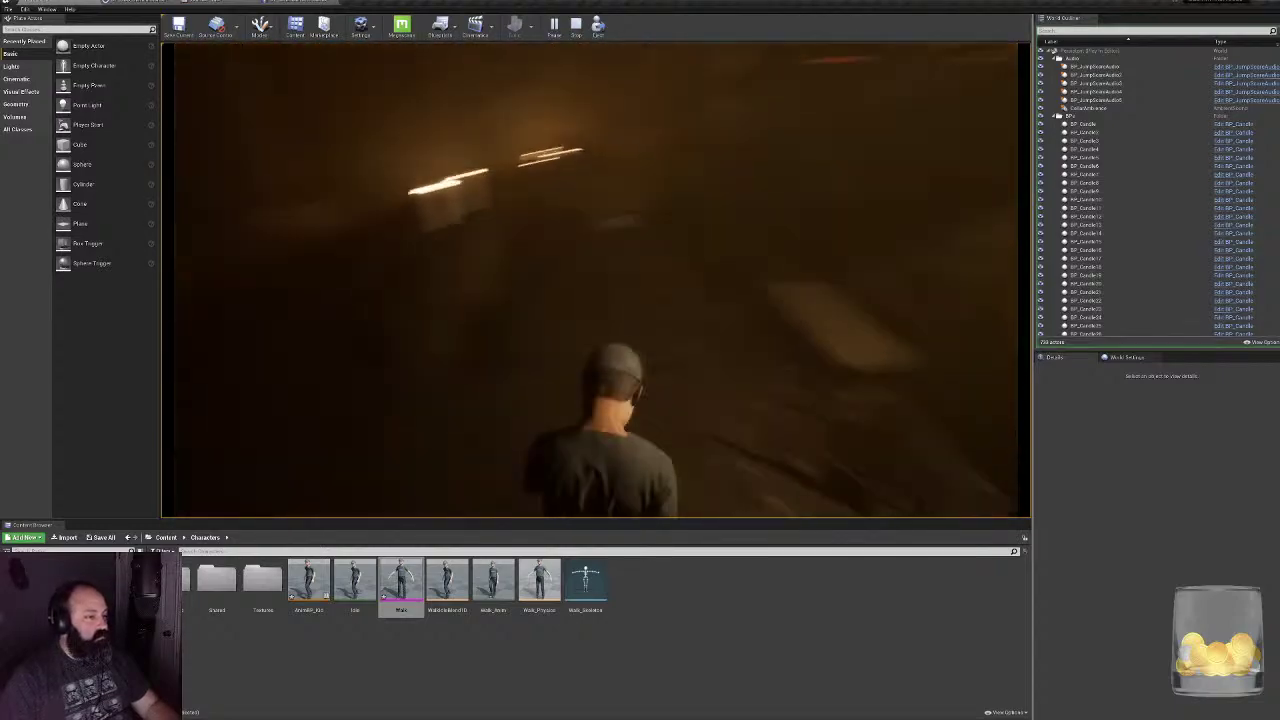
key("Escape")
- Review AnimBP_Kid's Look at Nearest Totem function and the Branch chain leading to the Local Location setter in the event graph
left_click(295, 4)
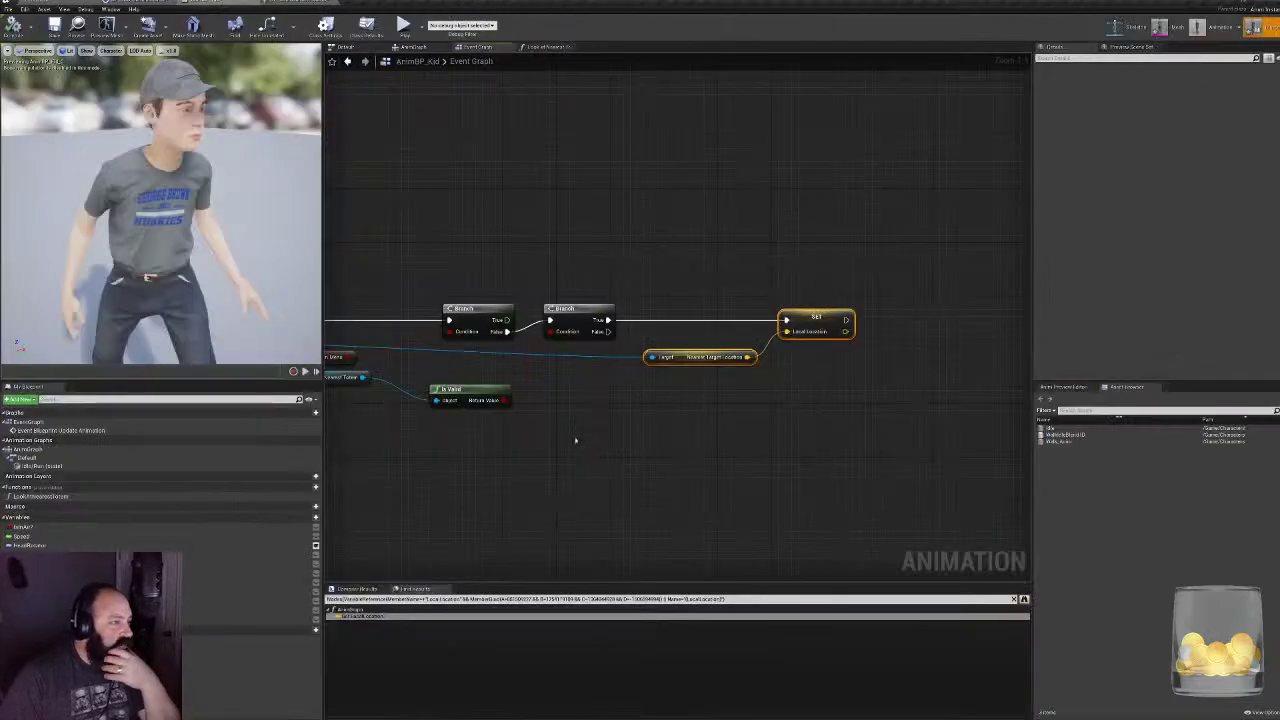
left_click(544, 47)
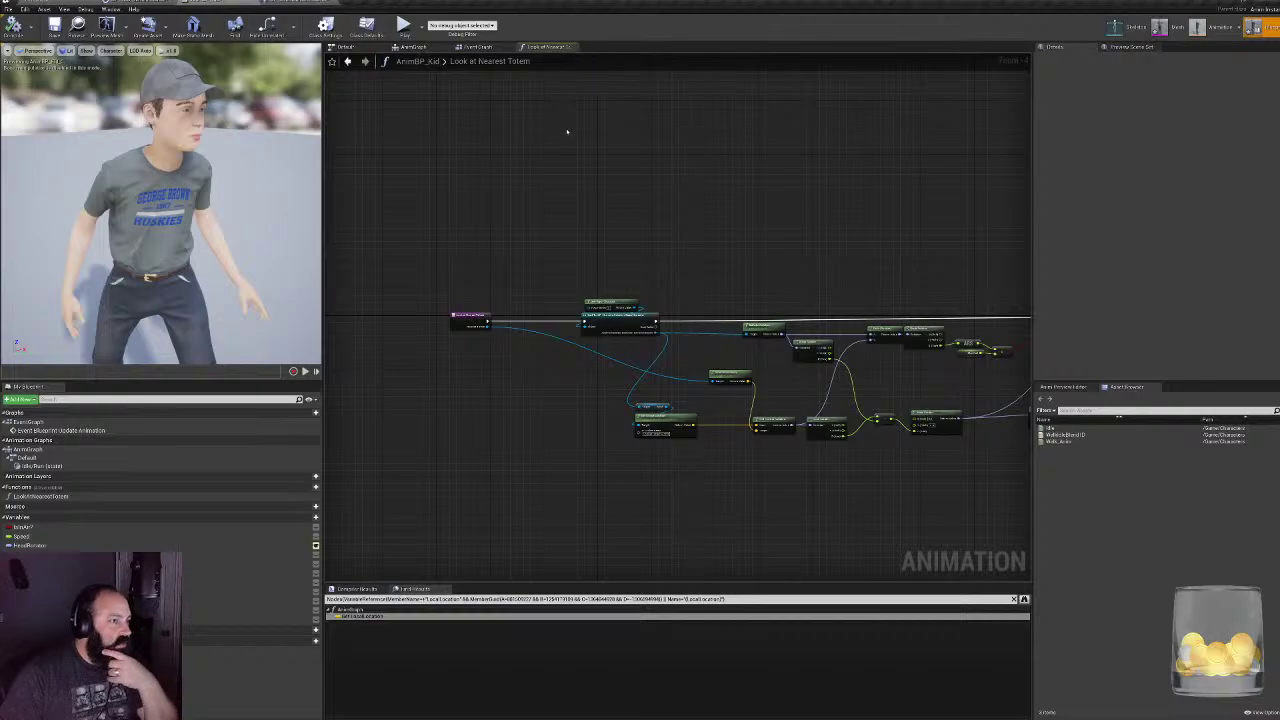
left_click(476, 47)
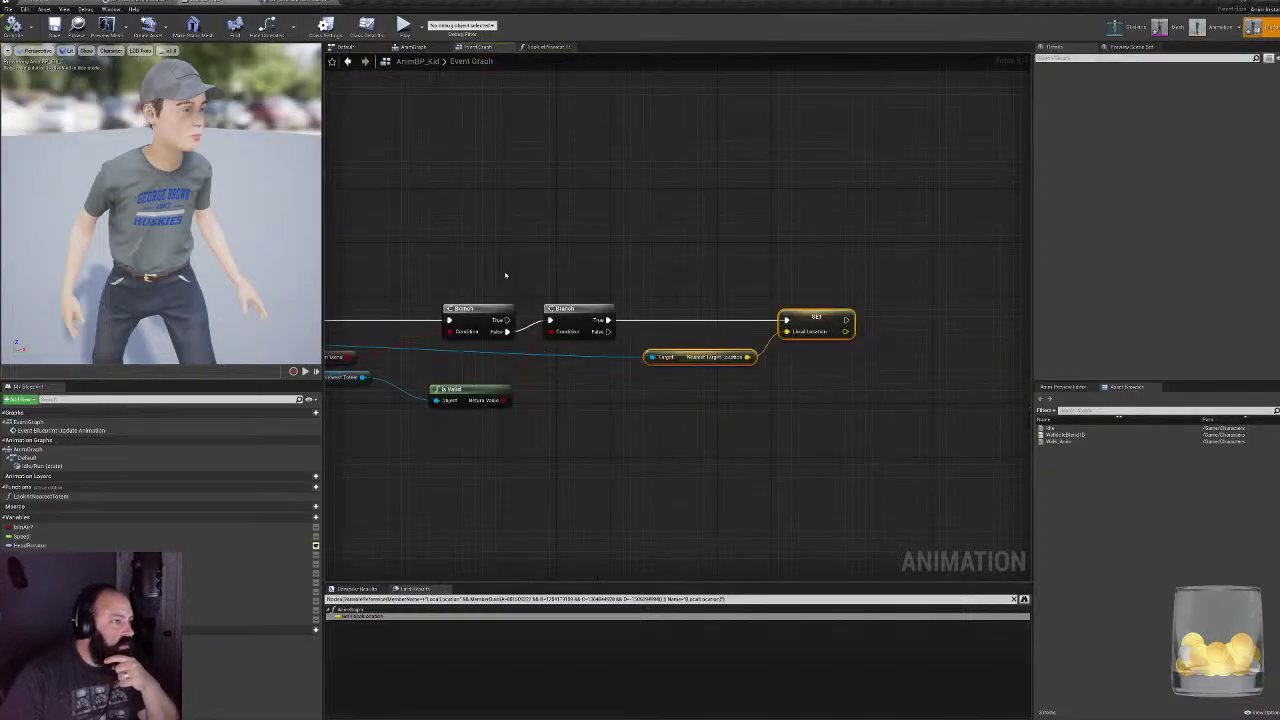
right_click_drag(505, 275, 681, 237)
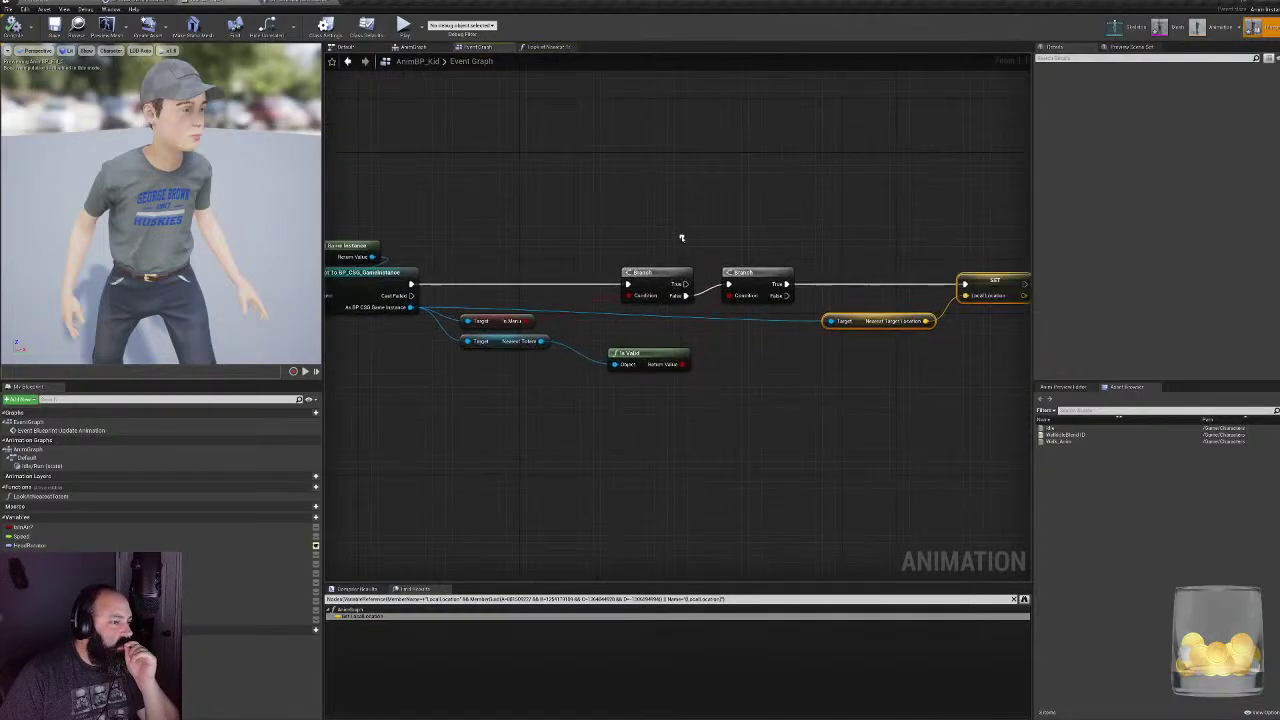
- Rearrange the Is Valid node, the getter feeding it and the Nearest Target Location getter compactly beneath the two Branch nodes
right_click_drag(765, 410, 768, 425)
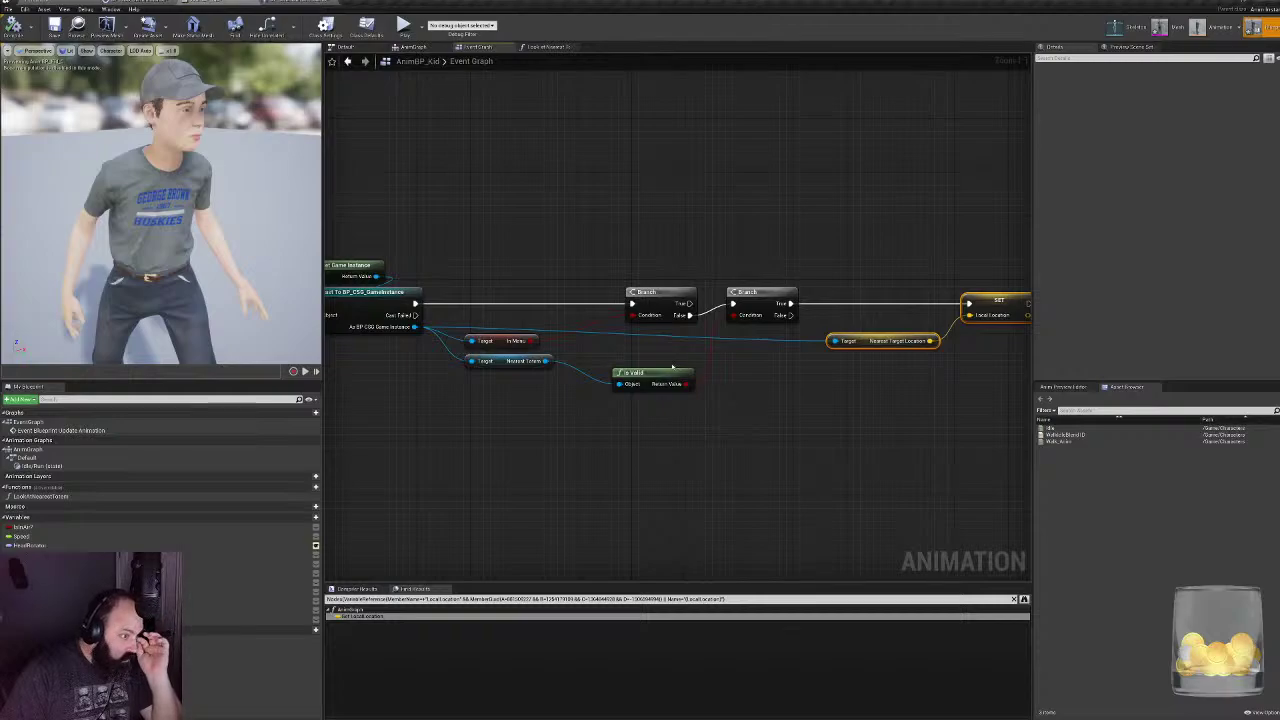
left_click(503, 341)
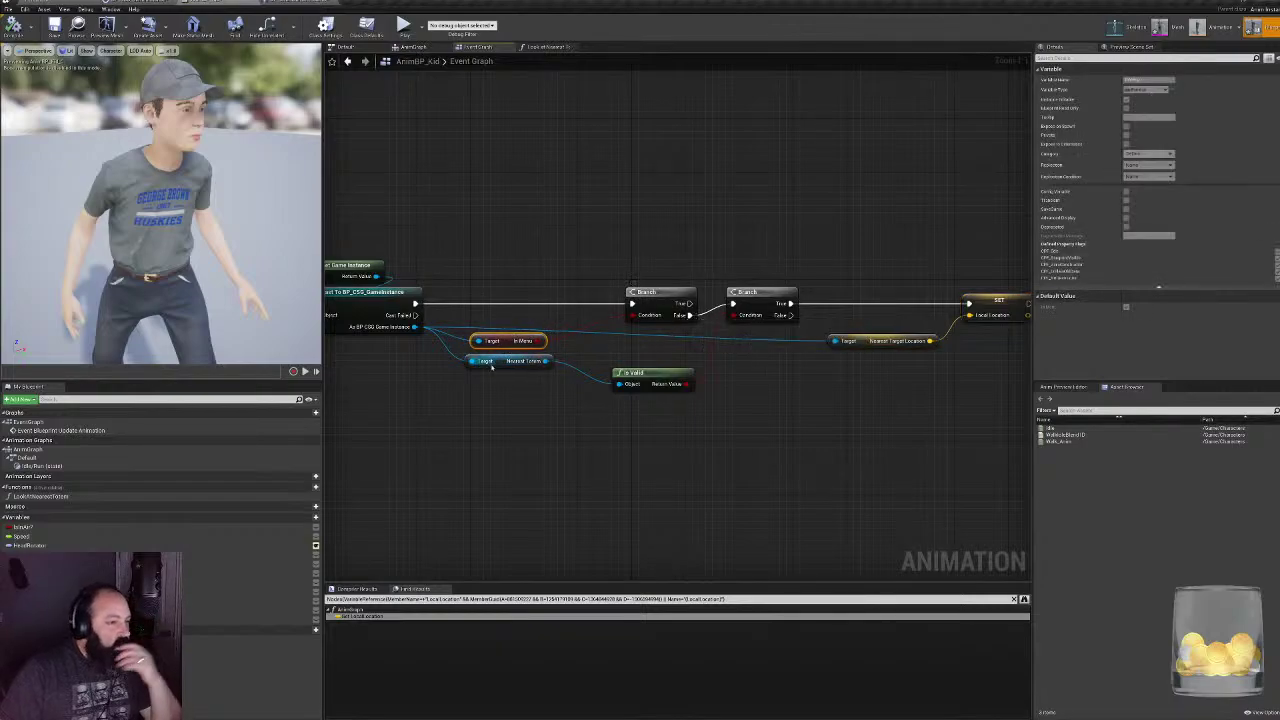
left_click_drag(499, 363, 515, 383)
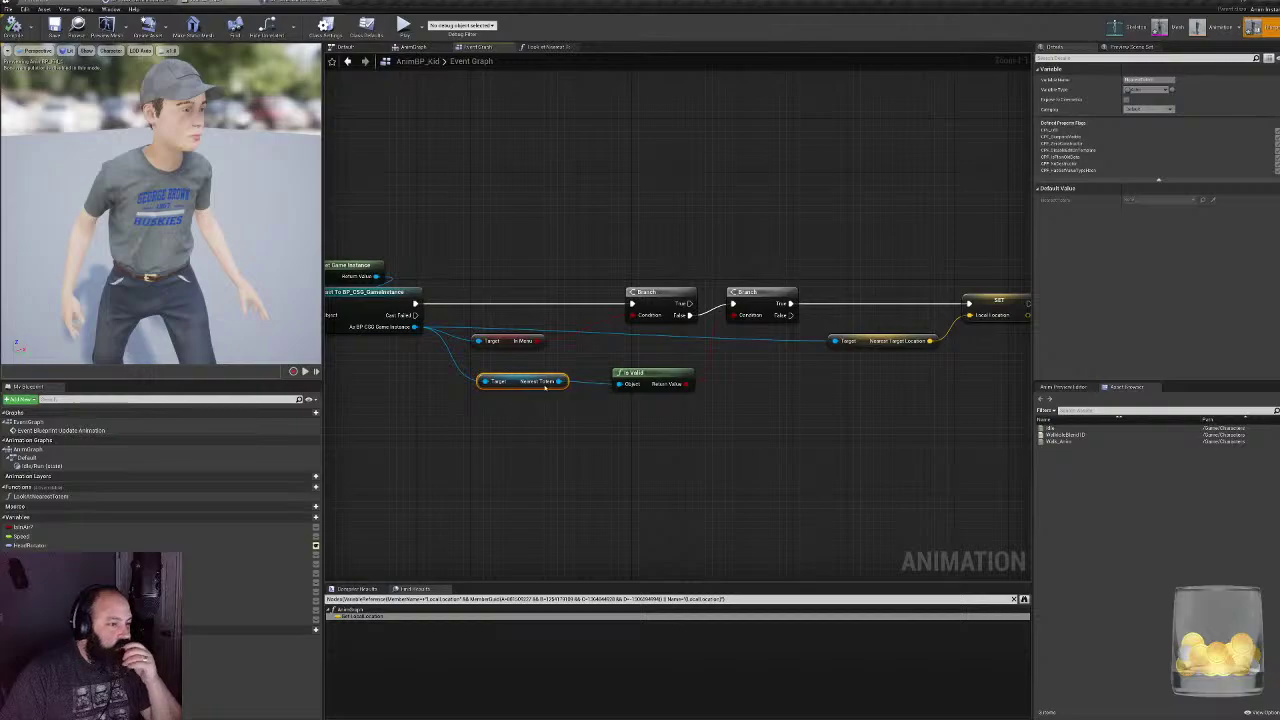
left_click_drag(643, 372, 624, 373)
right_click_drag(851, 280, 822, 288)
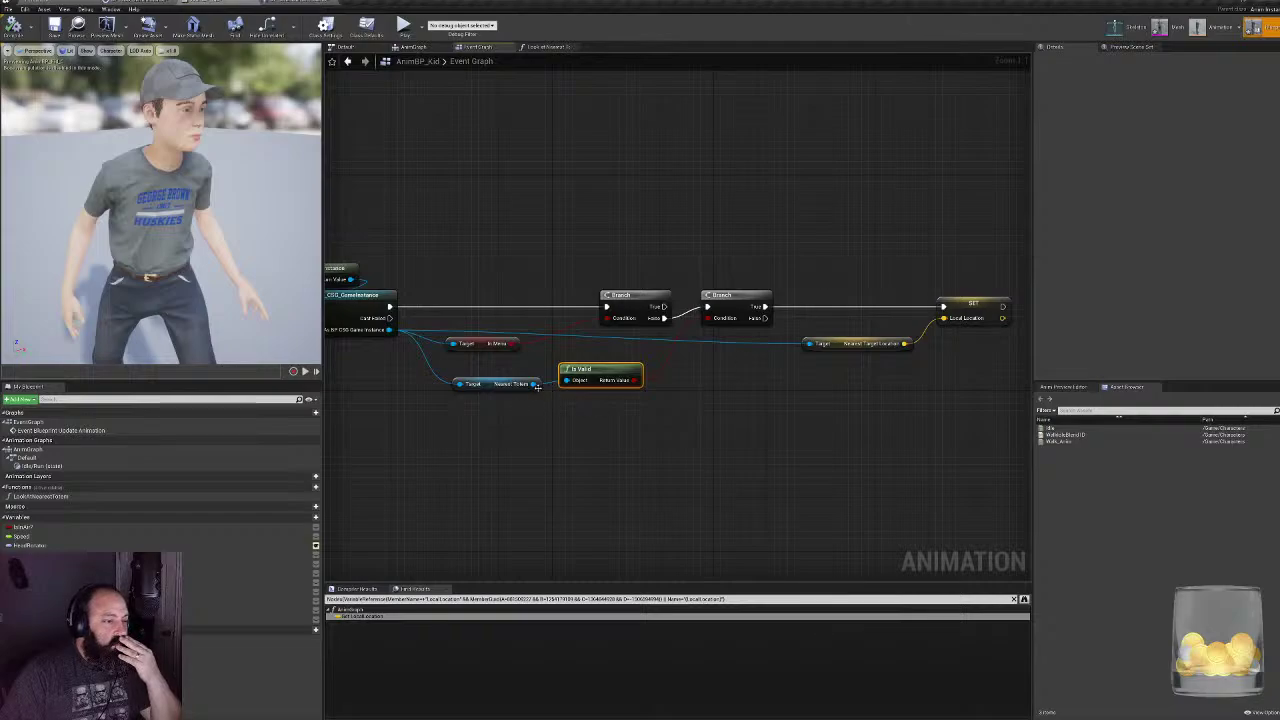
left_click_drag(534, 384, 815, 349)
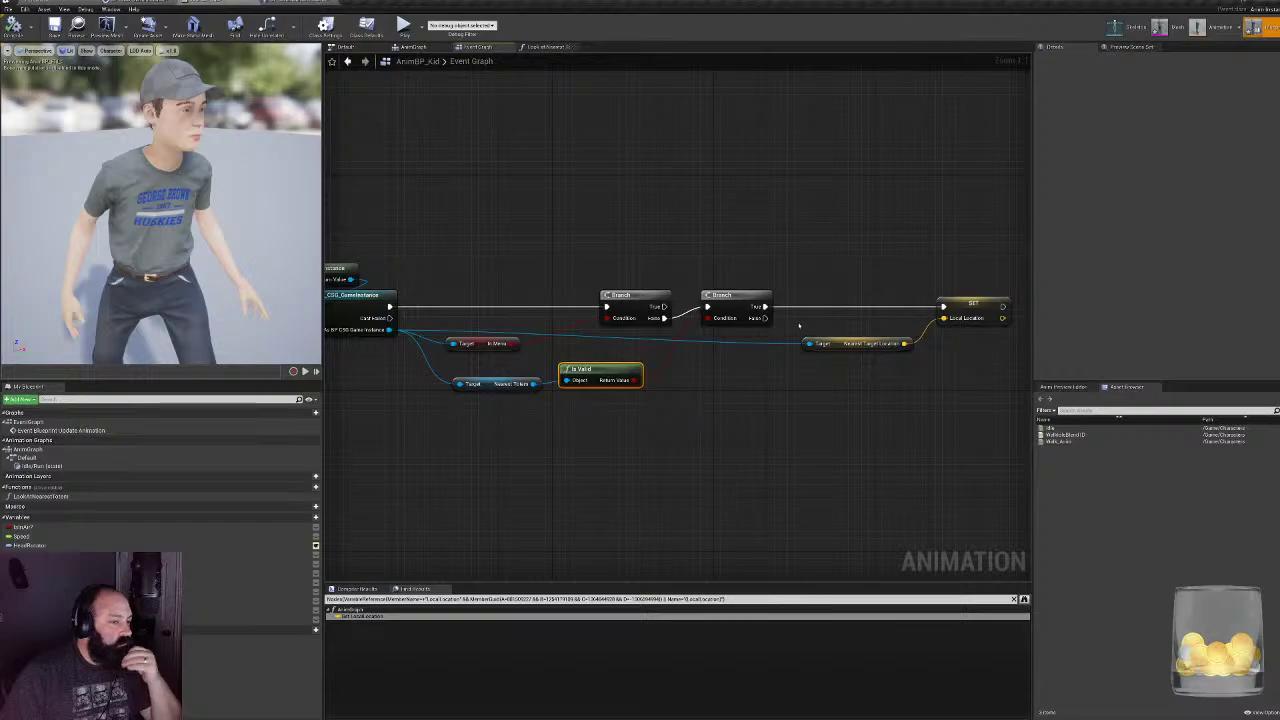
left_click_drag(838, 347, 818, 355)
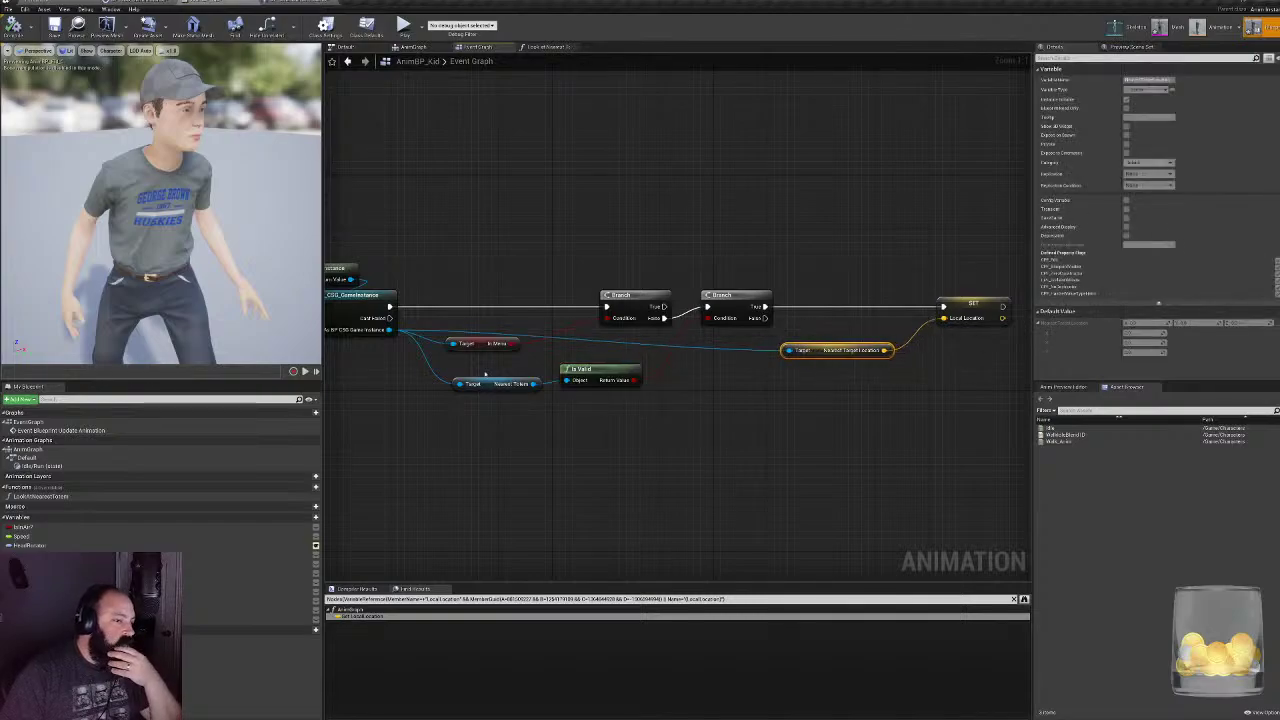
right_click_drag(452, 368, 599, 368)
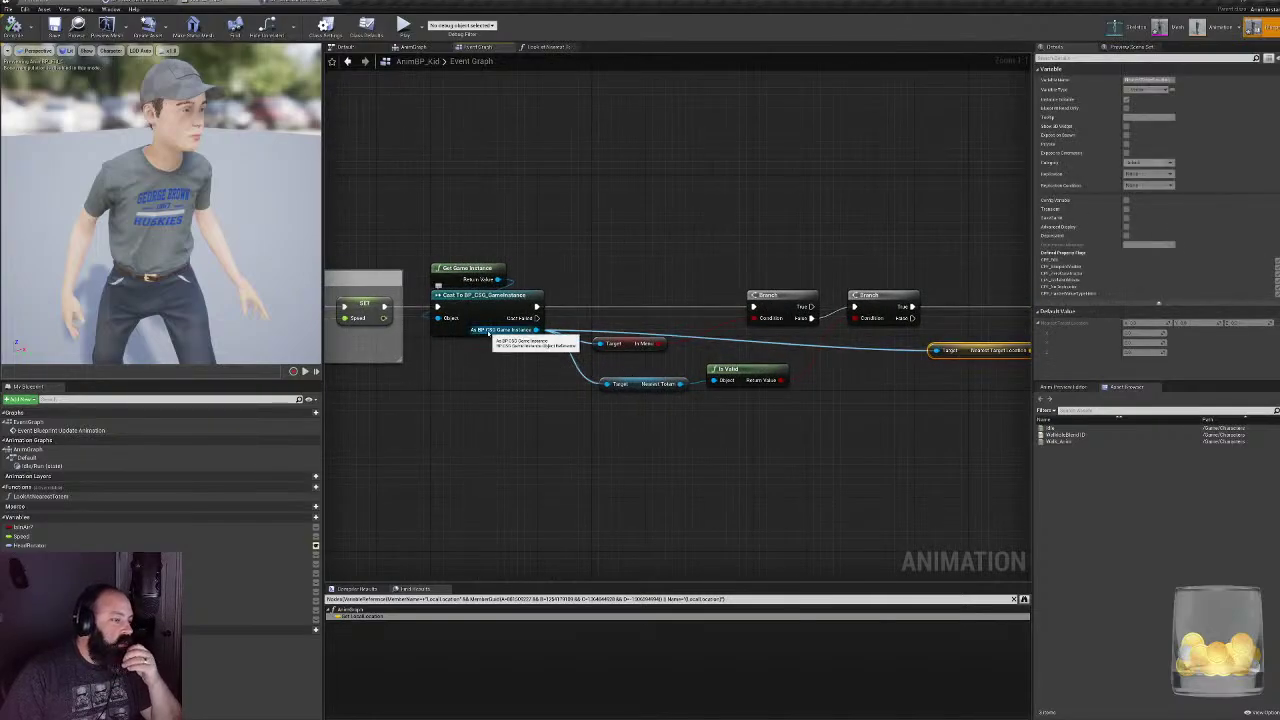
right_click_drag(1025, 342, 752, 332)
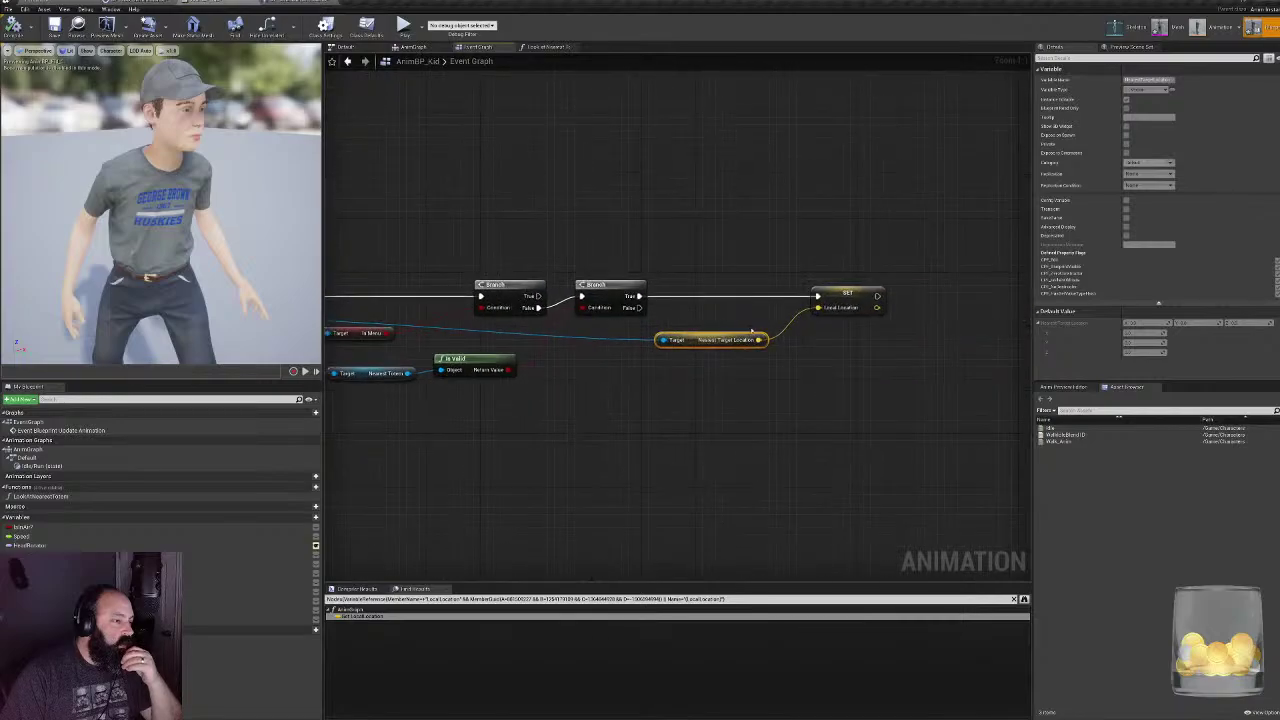
left_click_drag(694, 344, 614, 337)
- Add a Print String after the Local Location setter, feed it the Local Location value through a tidily placed conversion node, and compile
left_click(845, 300)
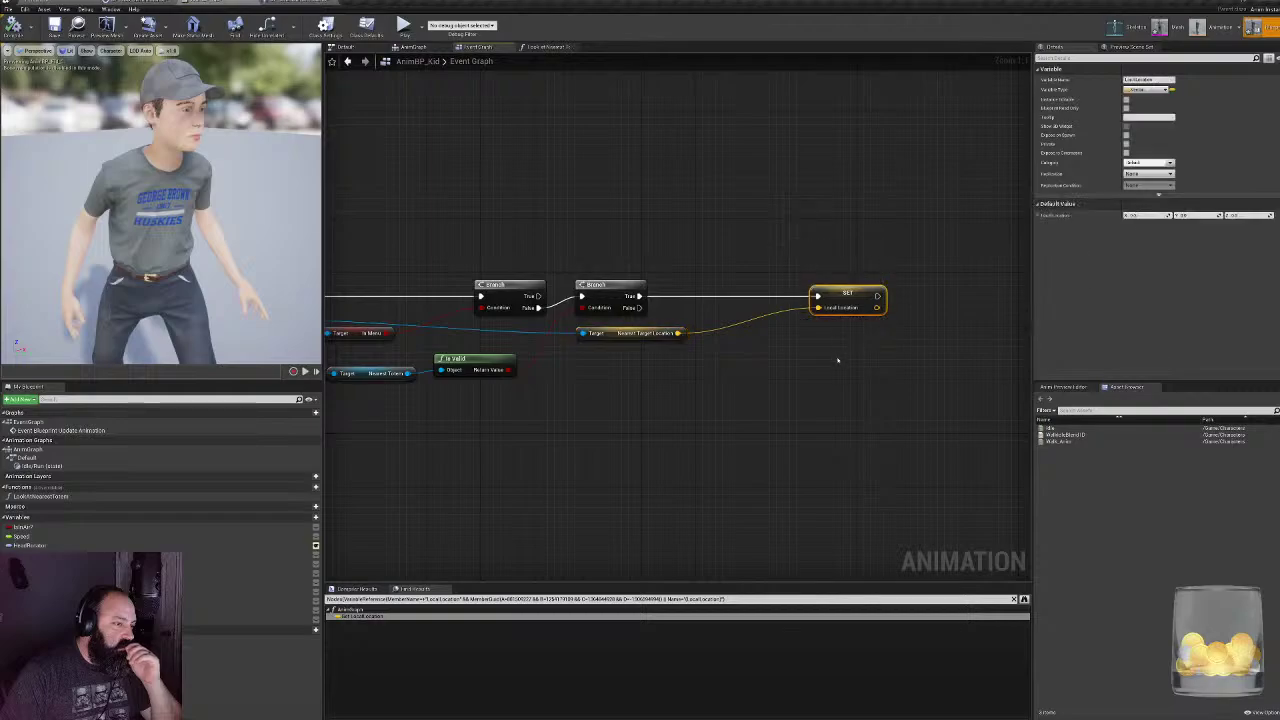
right_click_drag(835, 362, 668, 387)
mouse_move(709, 327)
left_mouse_down()
mouse_move(761, 327)
mouse_move(621, 327)
mouse_move(687, 320)
left_mouse_up()
type("priont")
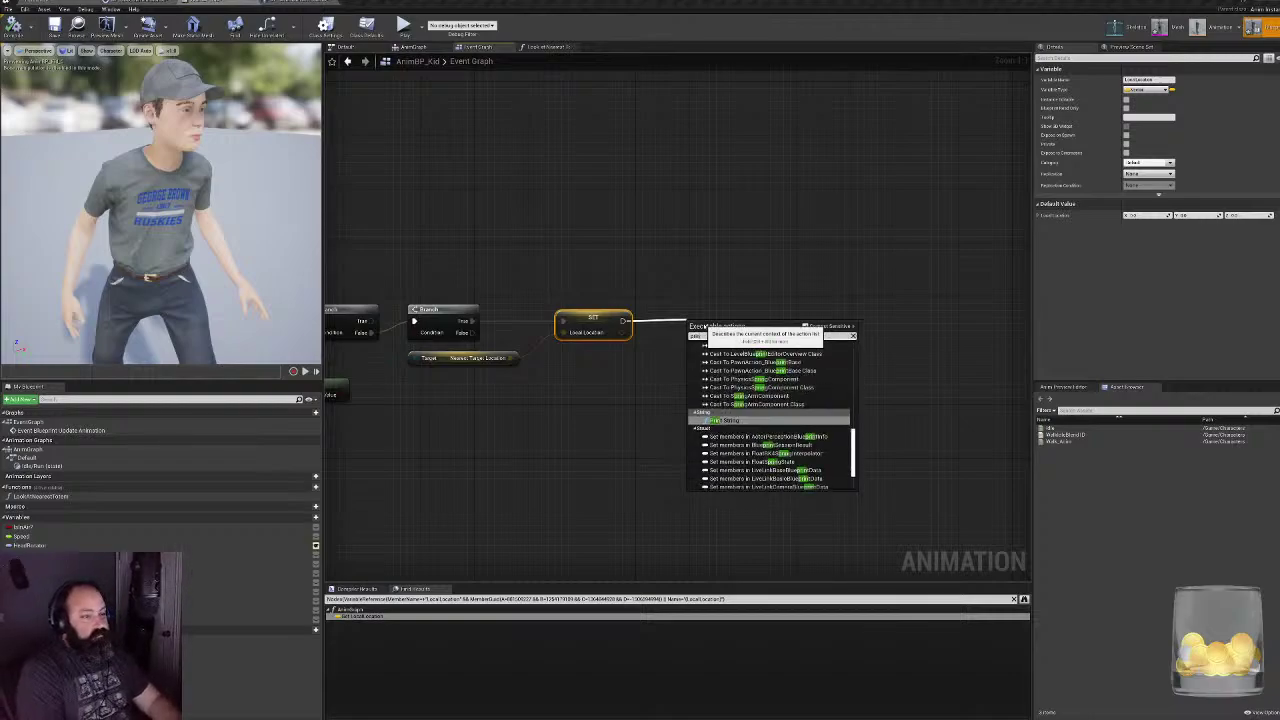
key("Return")
left_click_drag(622, 332, 742, 306)
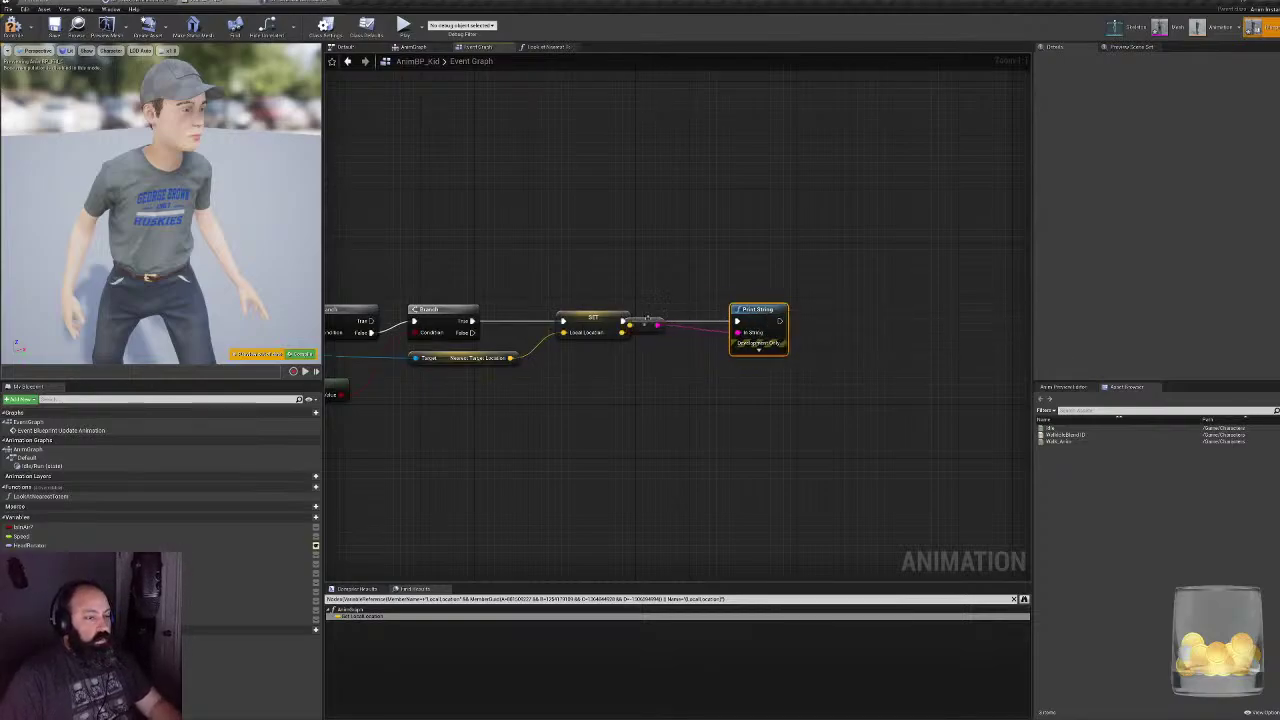
left_click_drag(645, 325, 678, 357)
left_click(13, 27)
- Play the level from the main editor and submit the start form with placeholder entries for name and email address
left_click(40, 2)
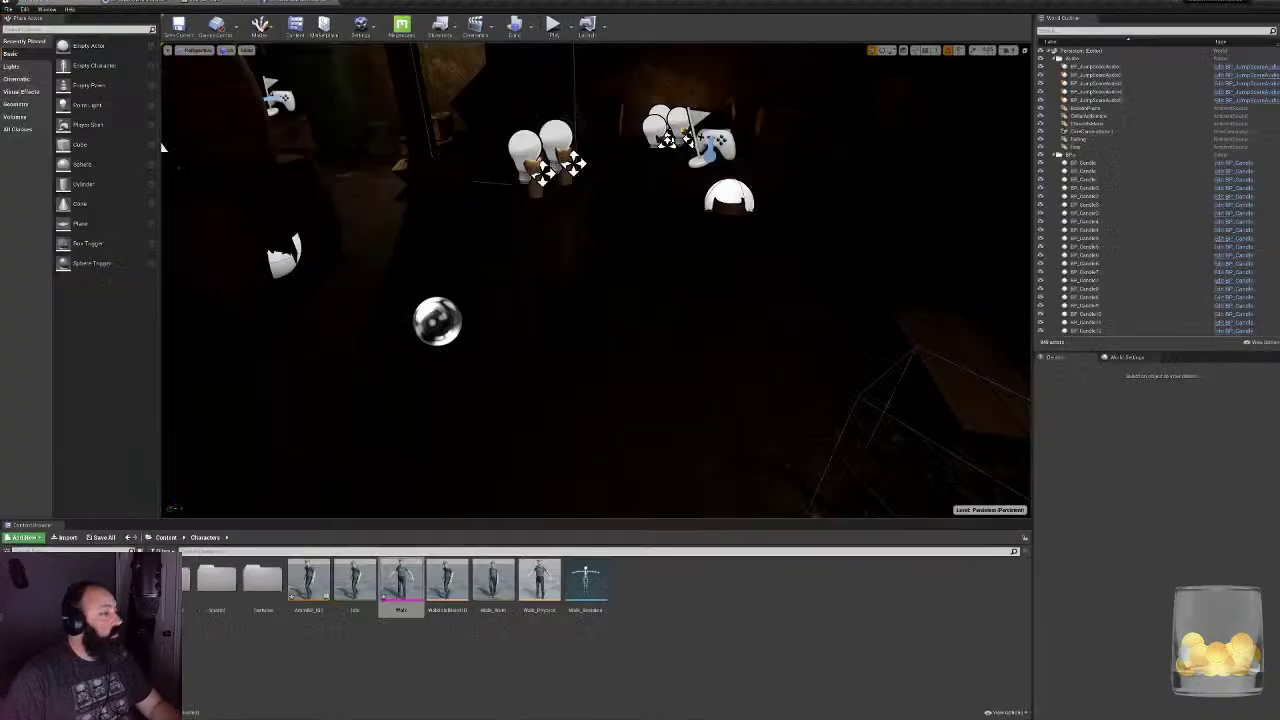
left_click(553, 25)
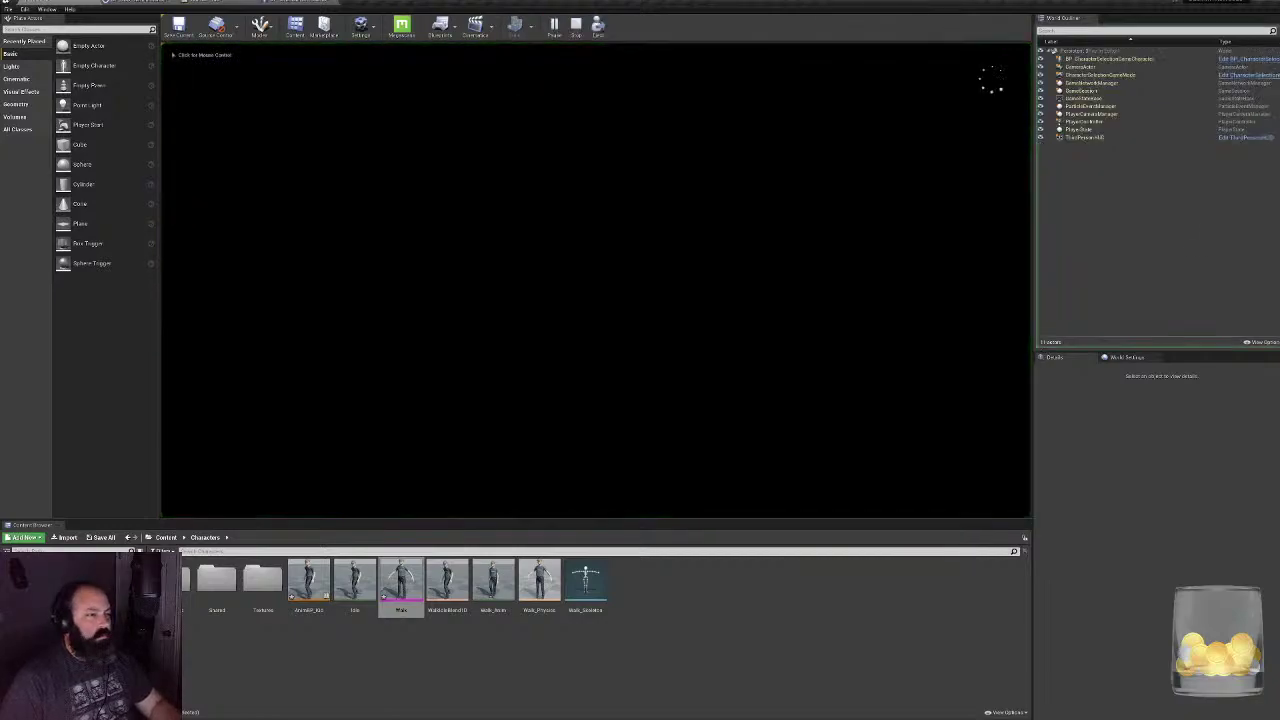
left_click(295, 314)
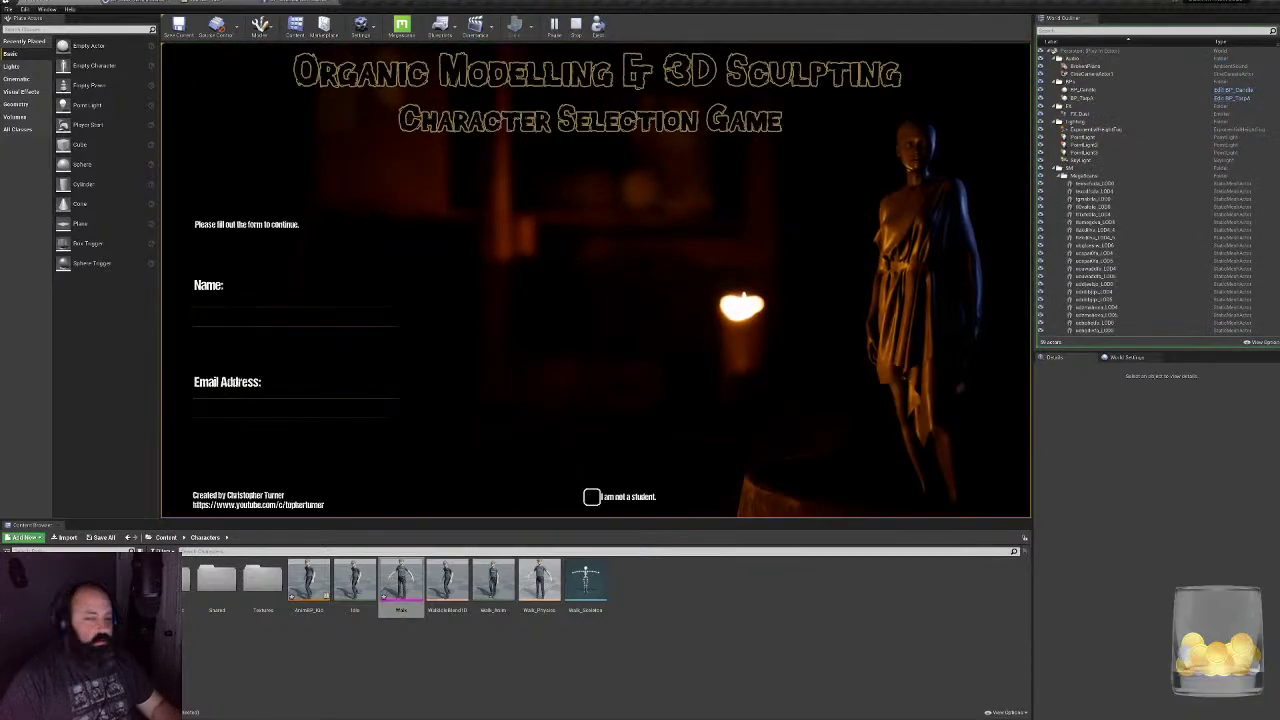
type("asd")
left_click(366, 404)
type("asd")
left_click(910, 471)
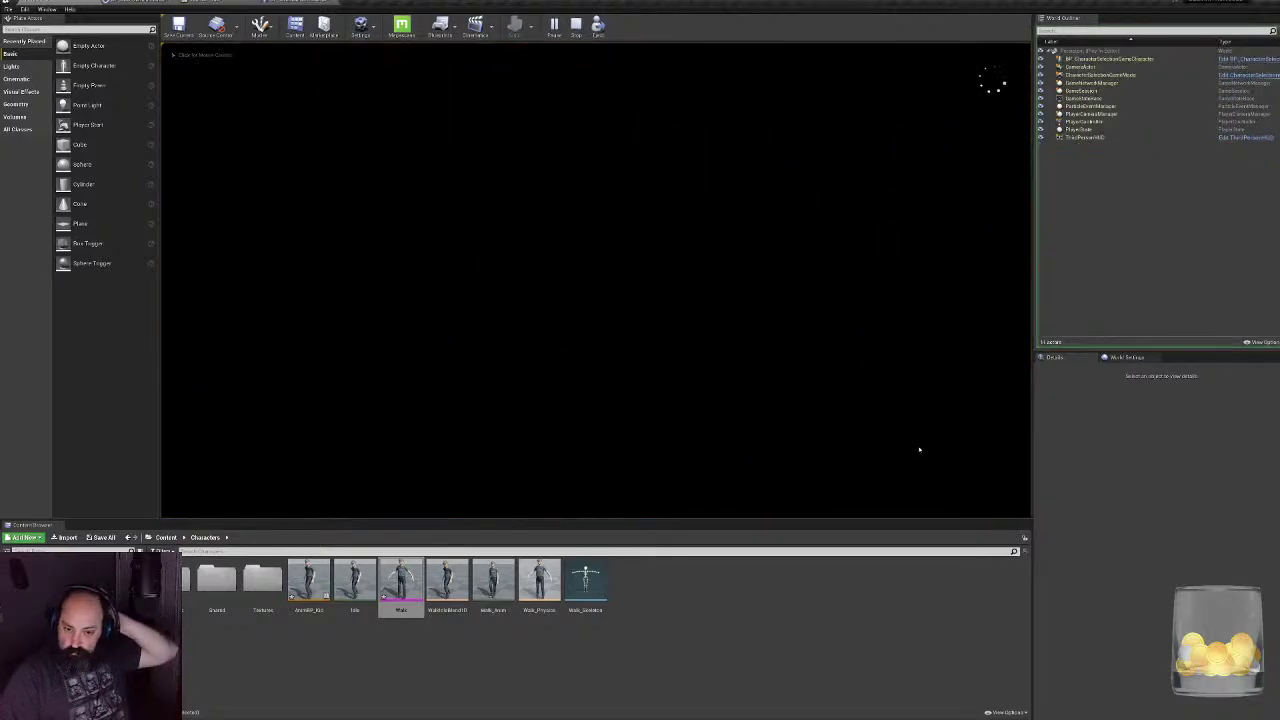
- Walk the character through the cellar to check the printed location and the head's look-at behaviour, ending the play session when finished
key("w")
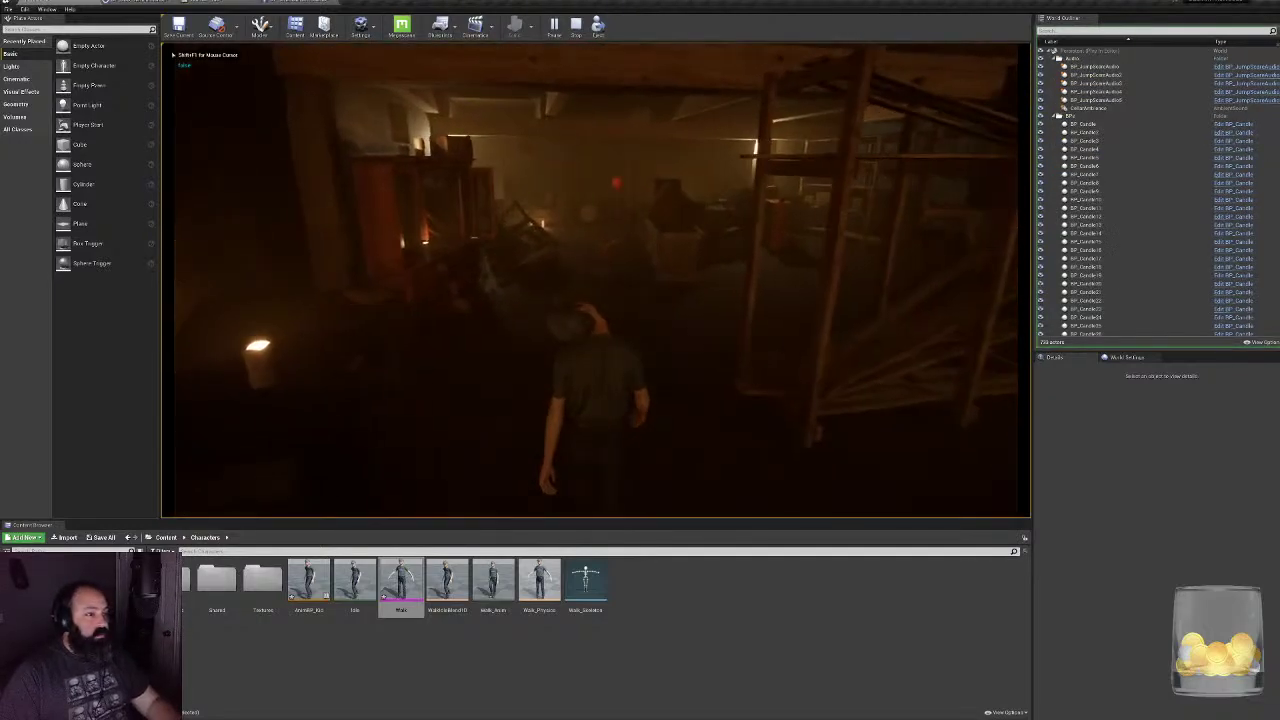
key("w")
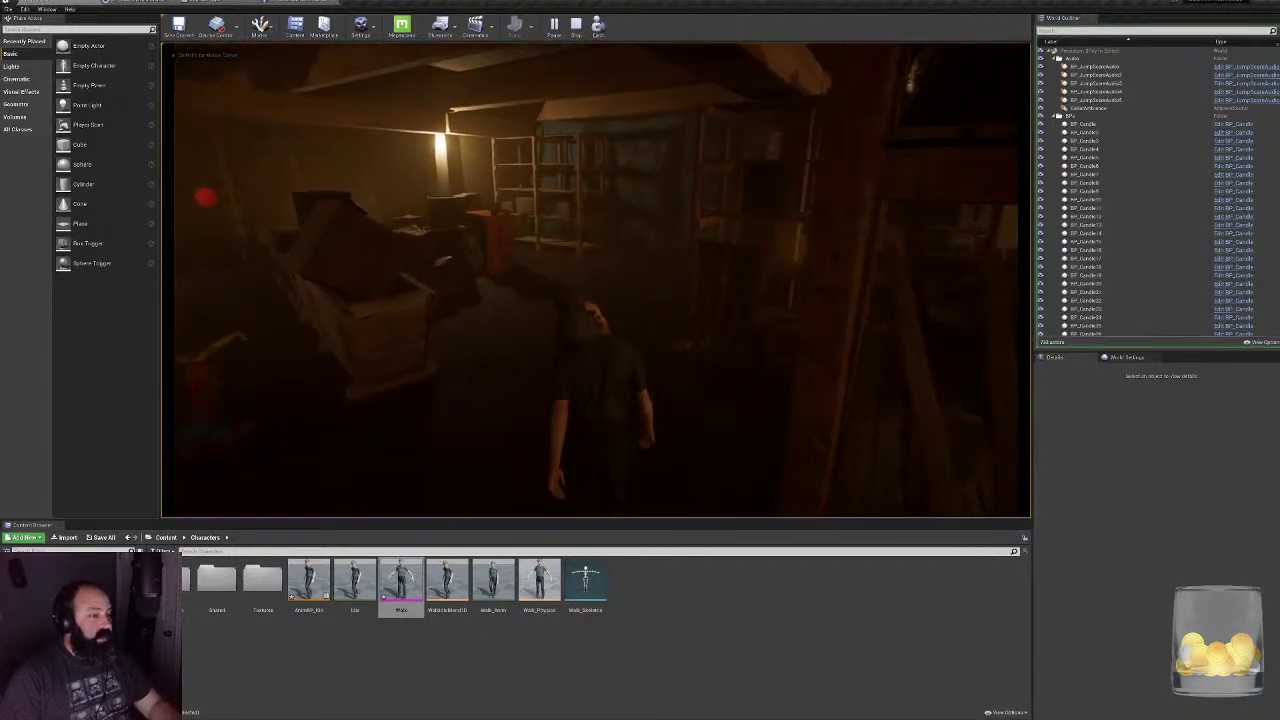
key("w")
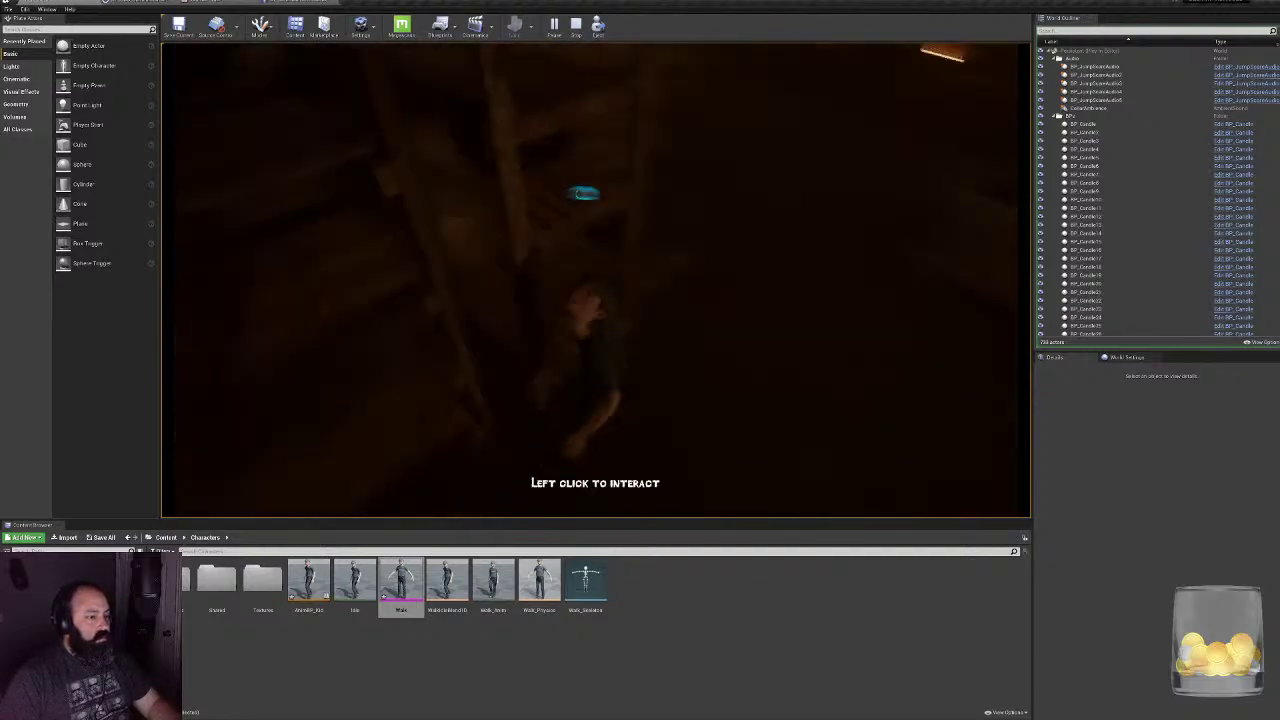
key("w")
key("w")
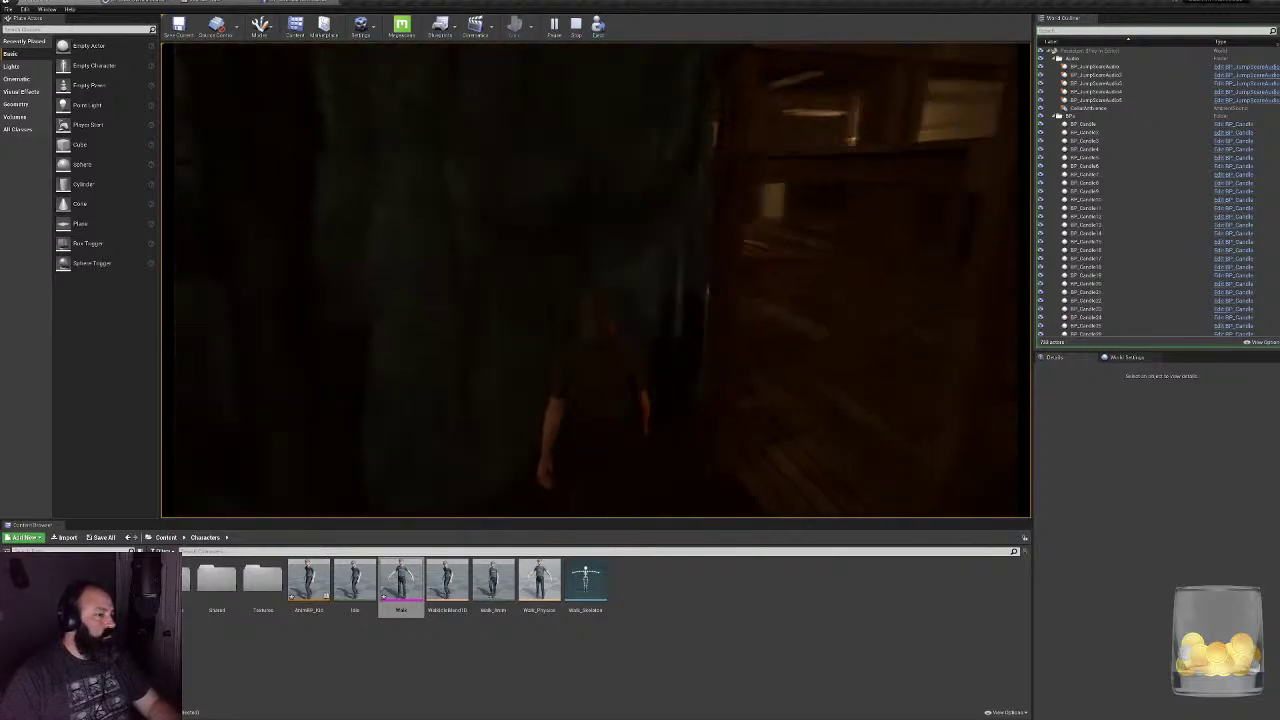
key("w")
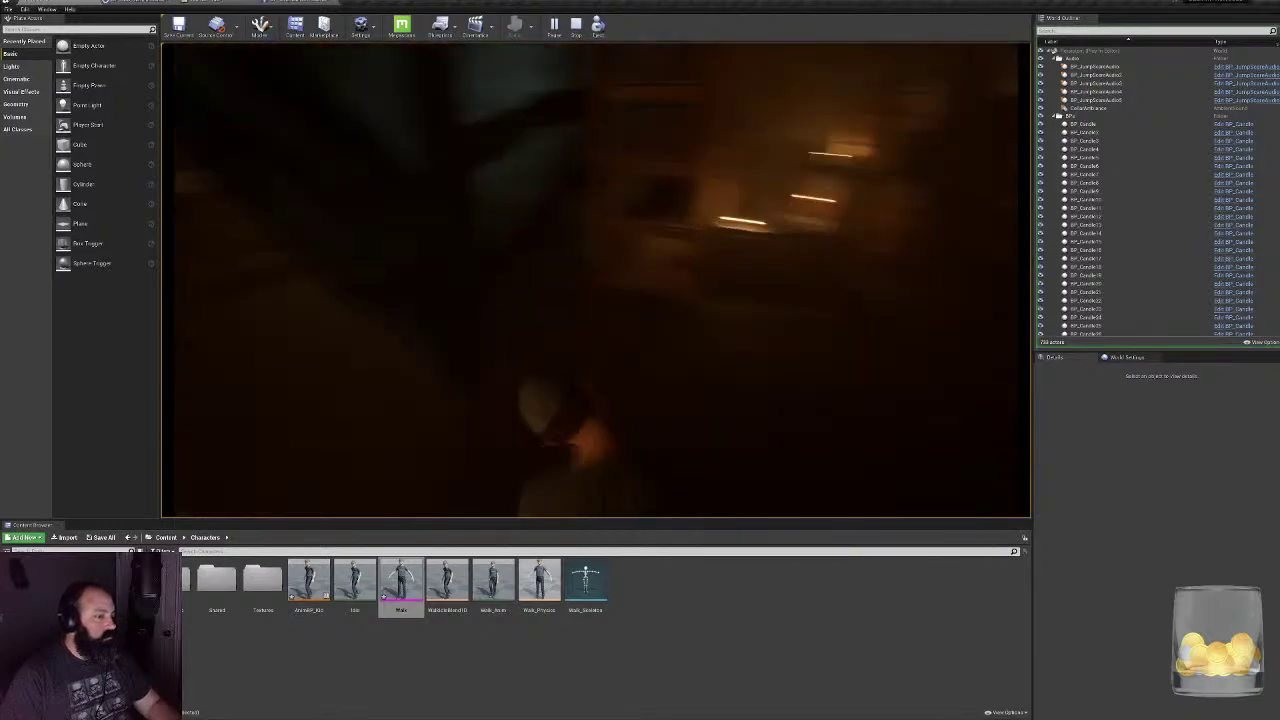
key("w")
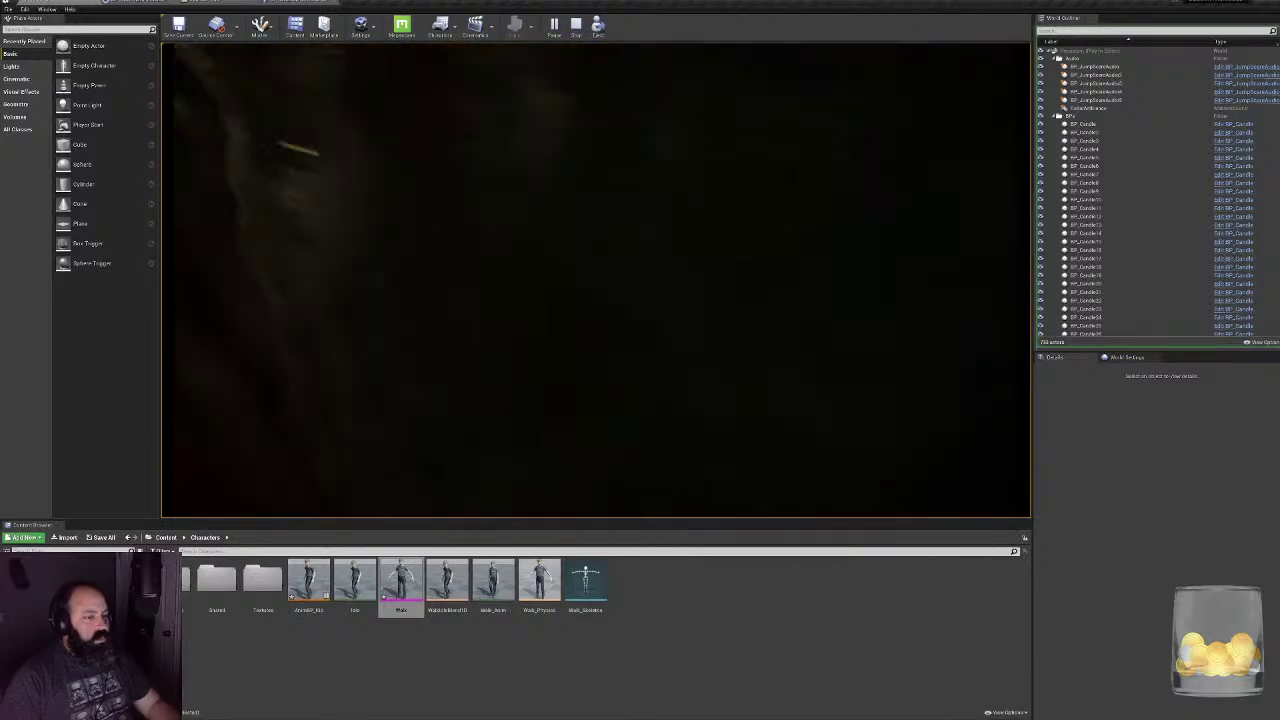
key("Escape")
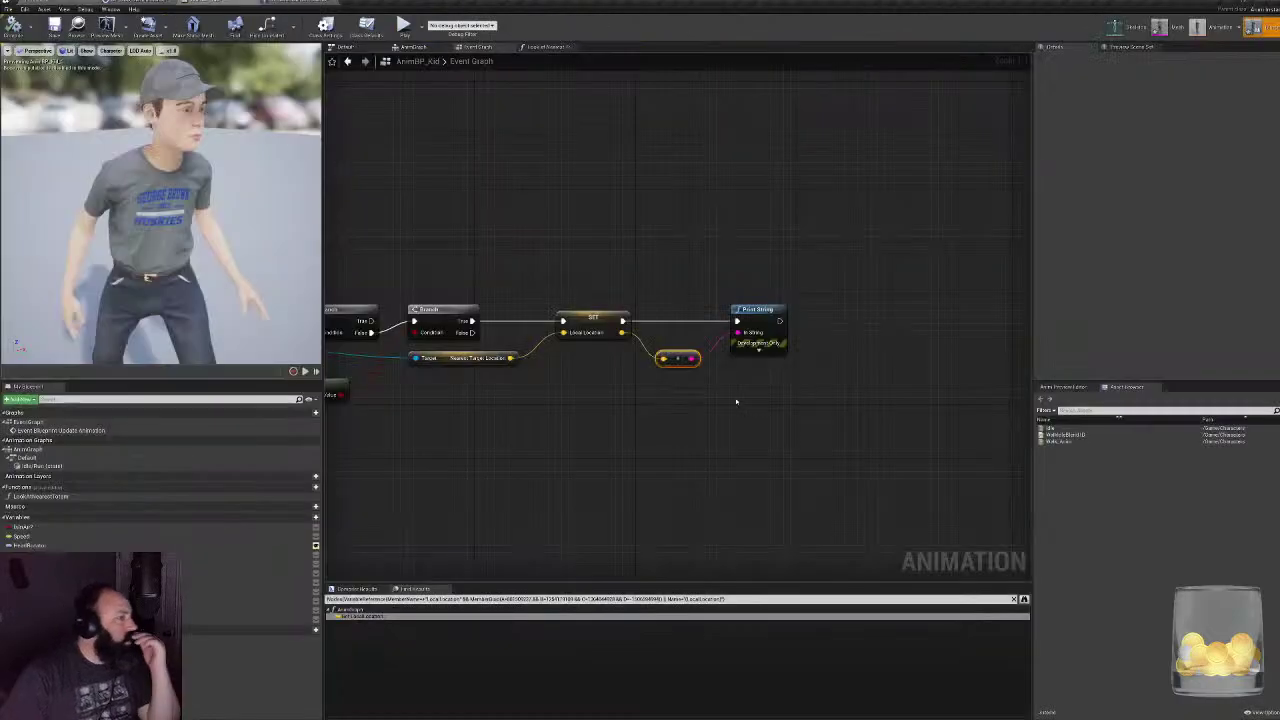
- Try HeadTop_End as the Look At Target of the AnimGraph's Look At node and compile the blueprint
right_click_drag(736, 401, 968, 417)
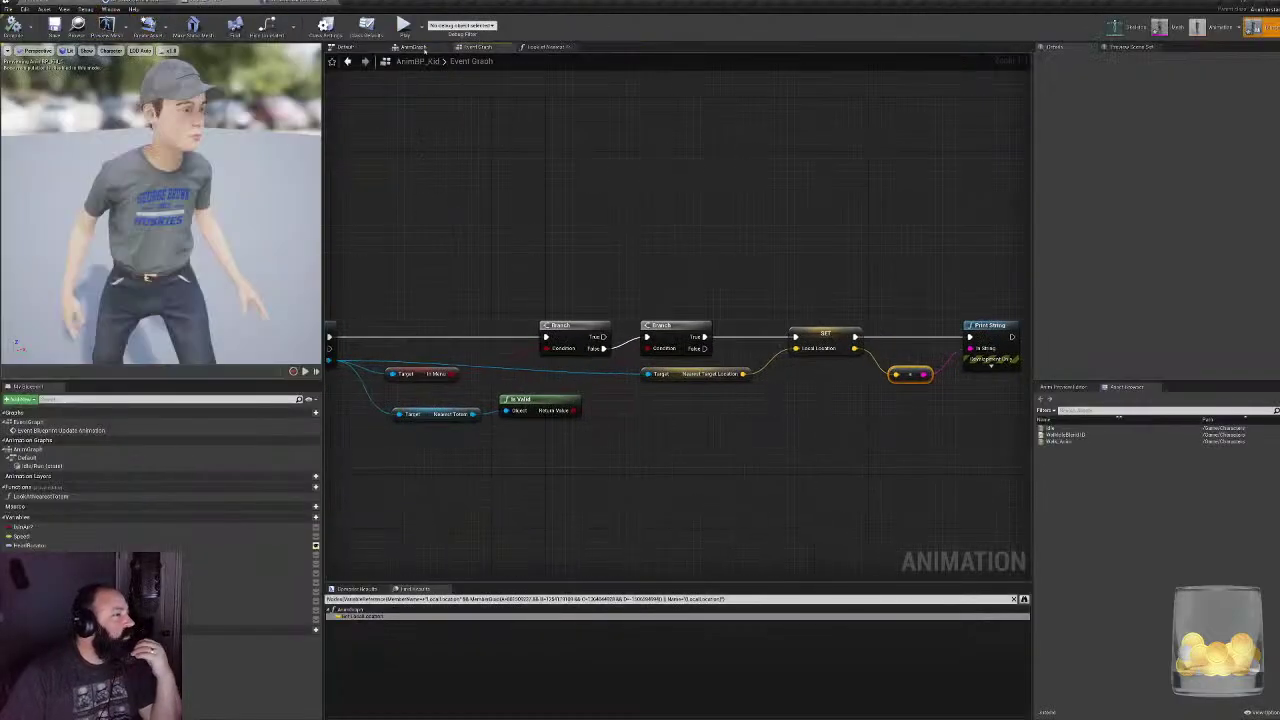
left_click(413, 47)
right_click_drag(684, 318, 600, 316)
left_click(620, 291)
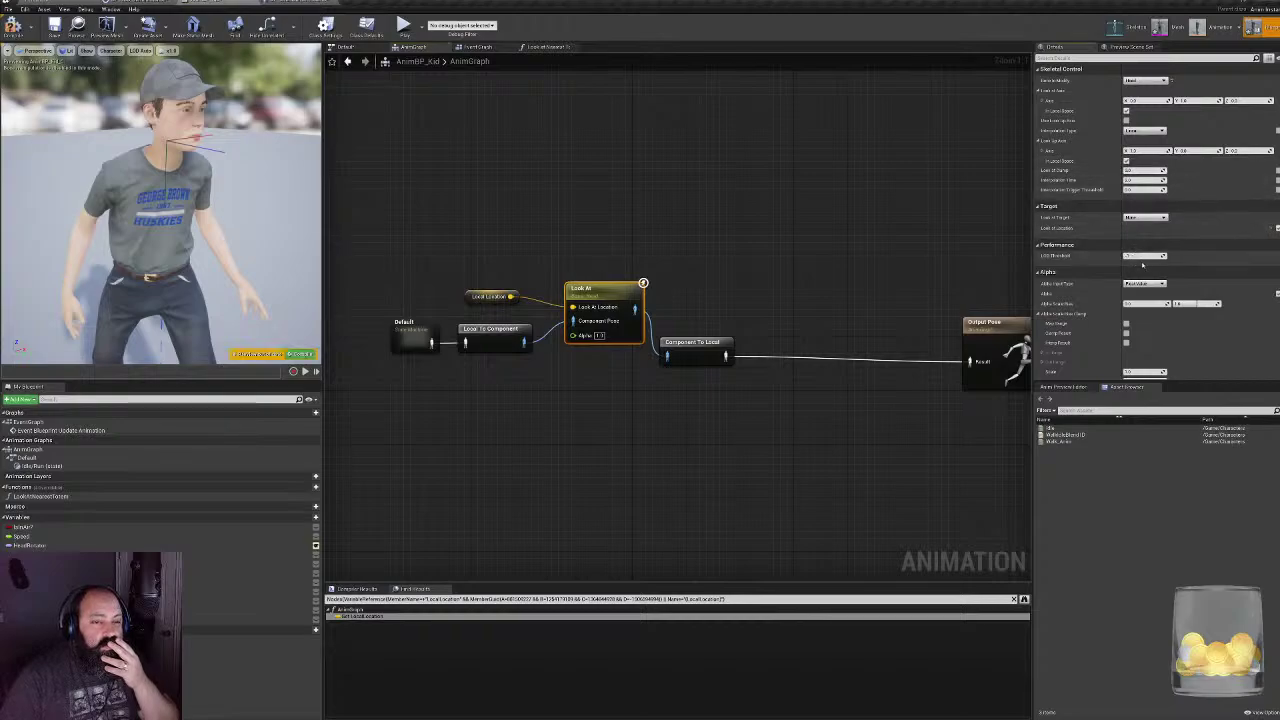
left_click(1145, 228)
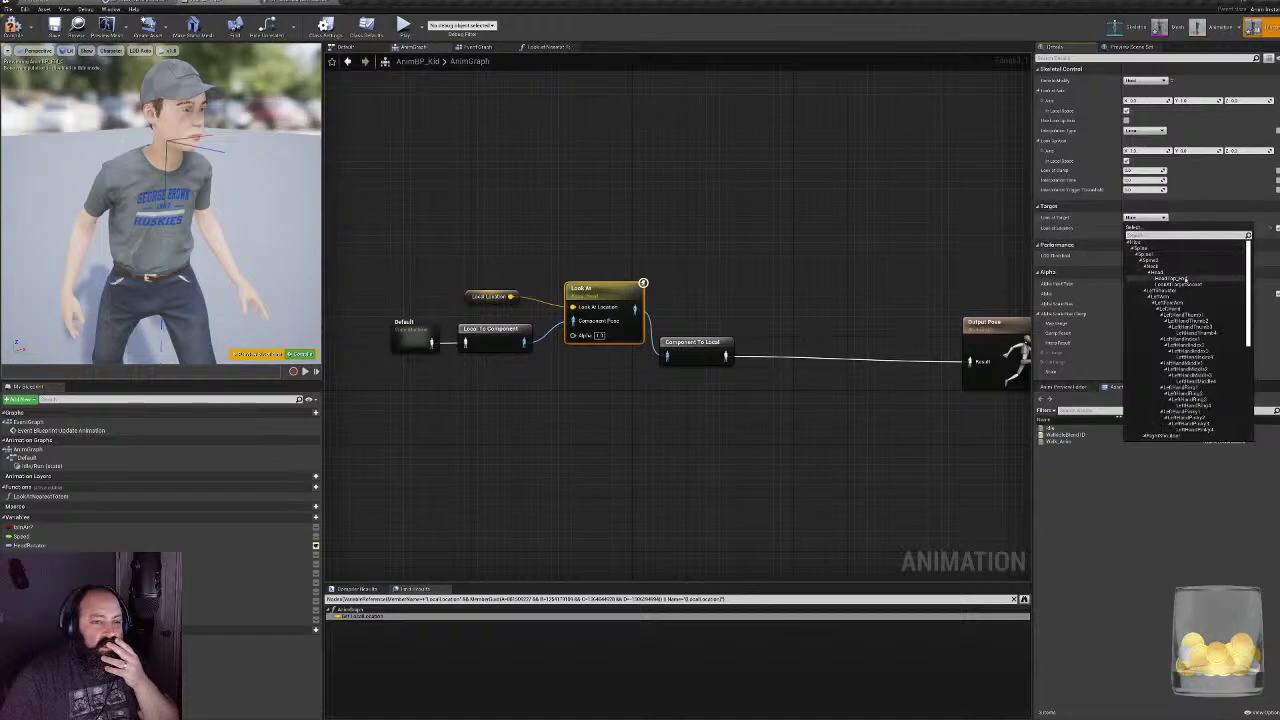
left_click(1183, 279)
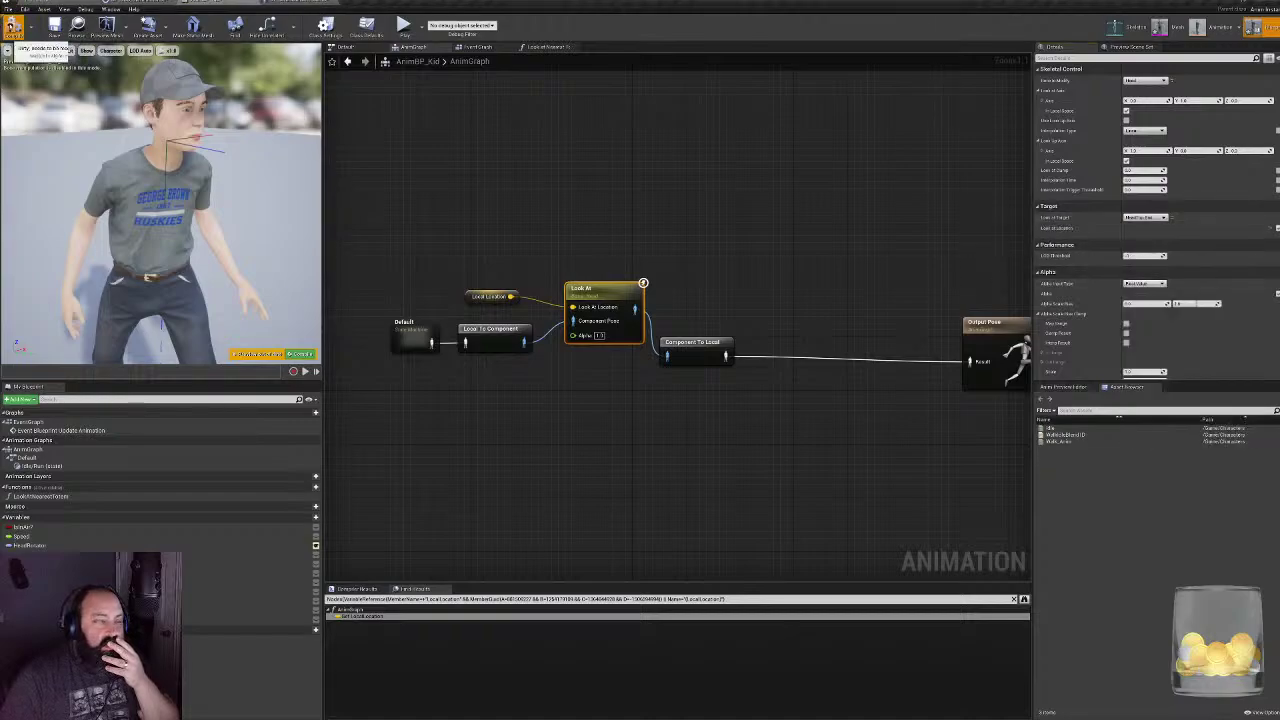
left_click(13, 25)
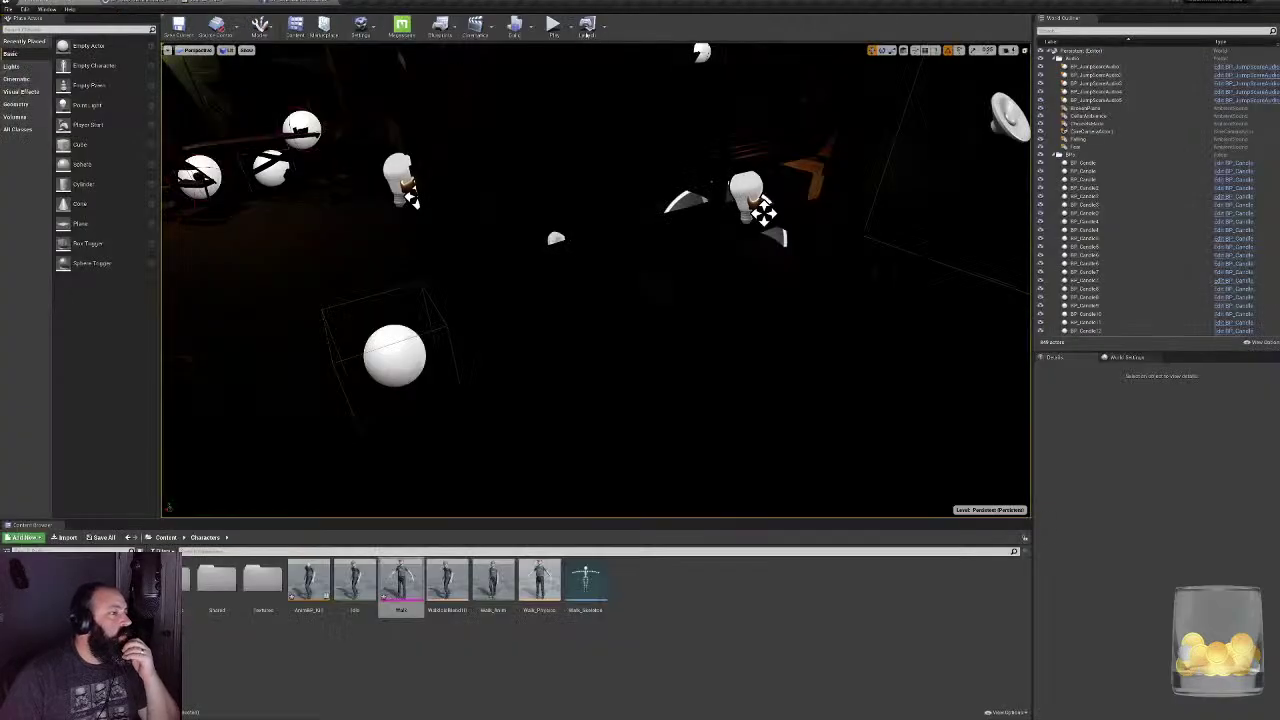
- Playtest the game again past the start form to check the character's head with the changed target bone, ending the session when finished
left_click(551, 23)
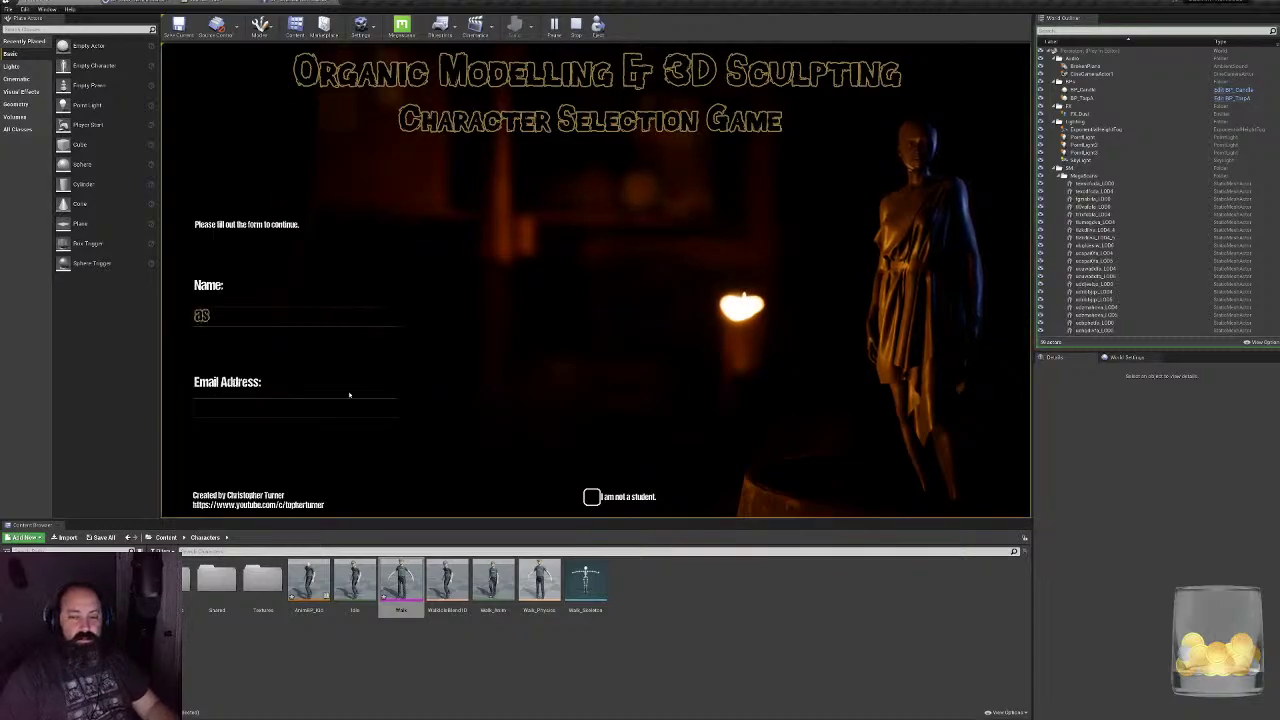
left_click(883, 458)
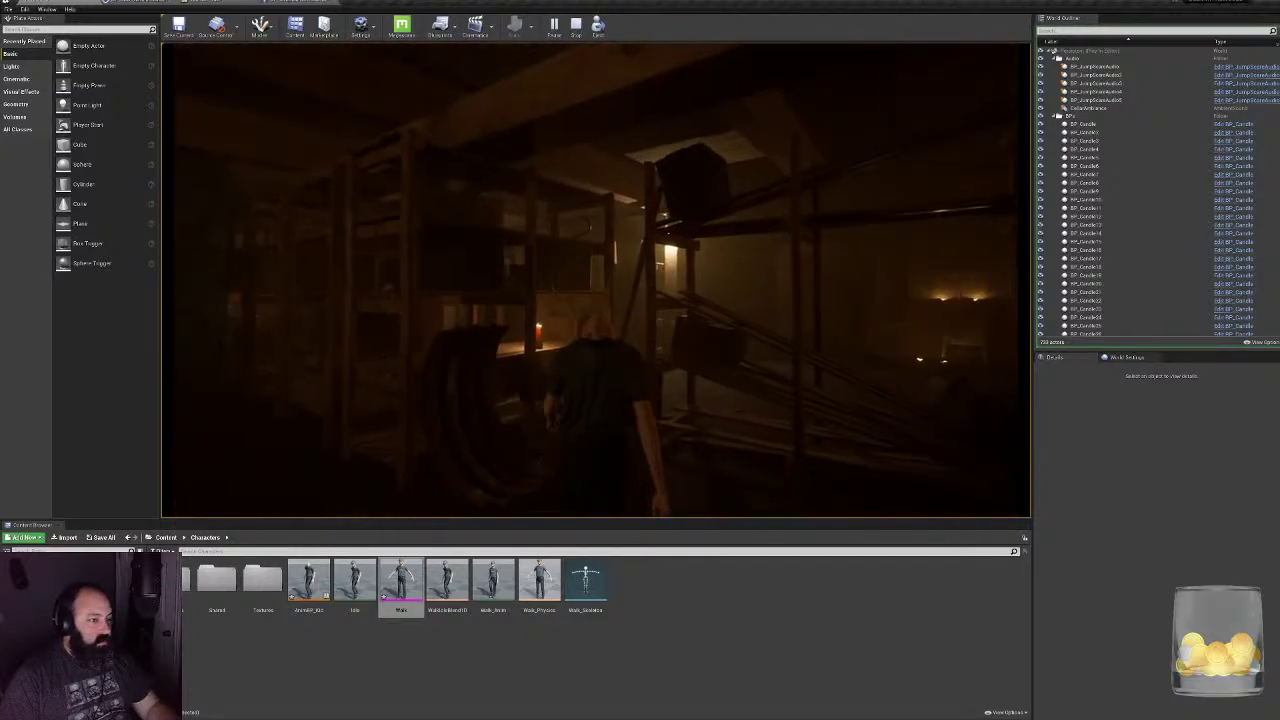
key("Escape")
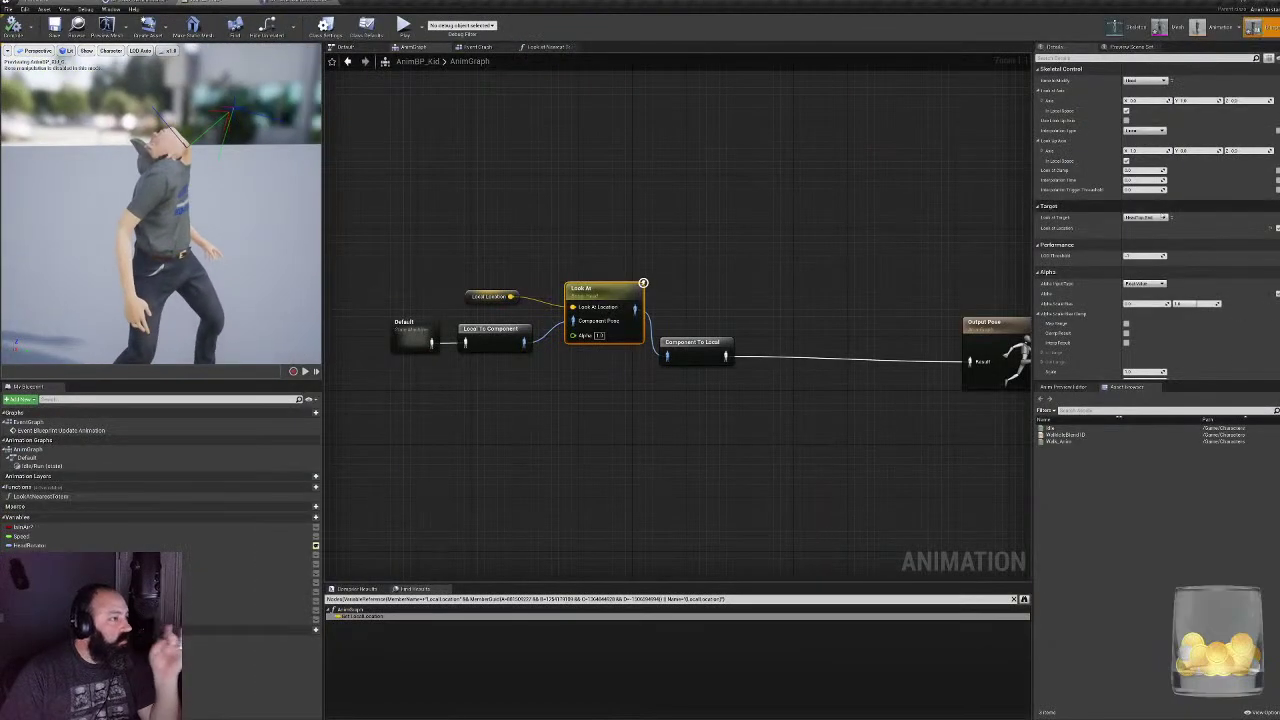
- Set the Look At node's target bone back to Head, recompile, and inspect the character's head in the preview
left_click(1145, 217)
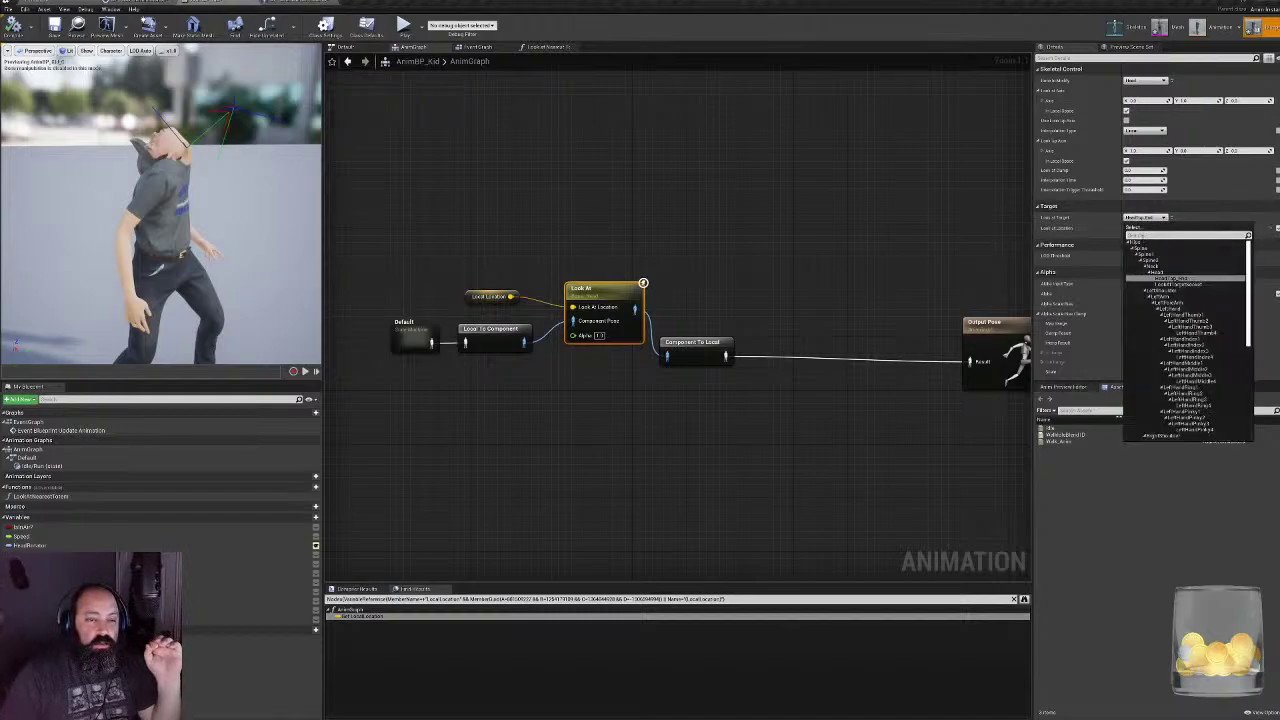
left_click(1155, 271)
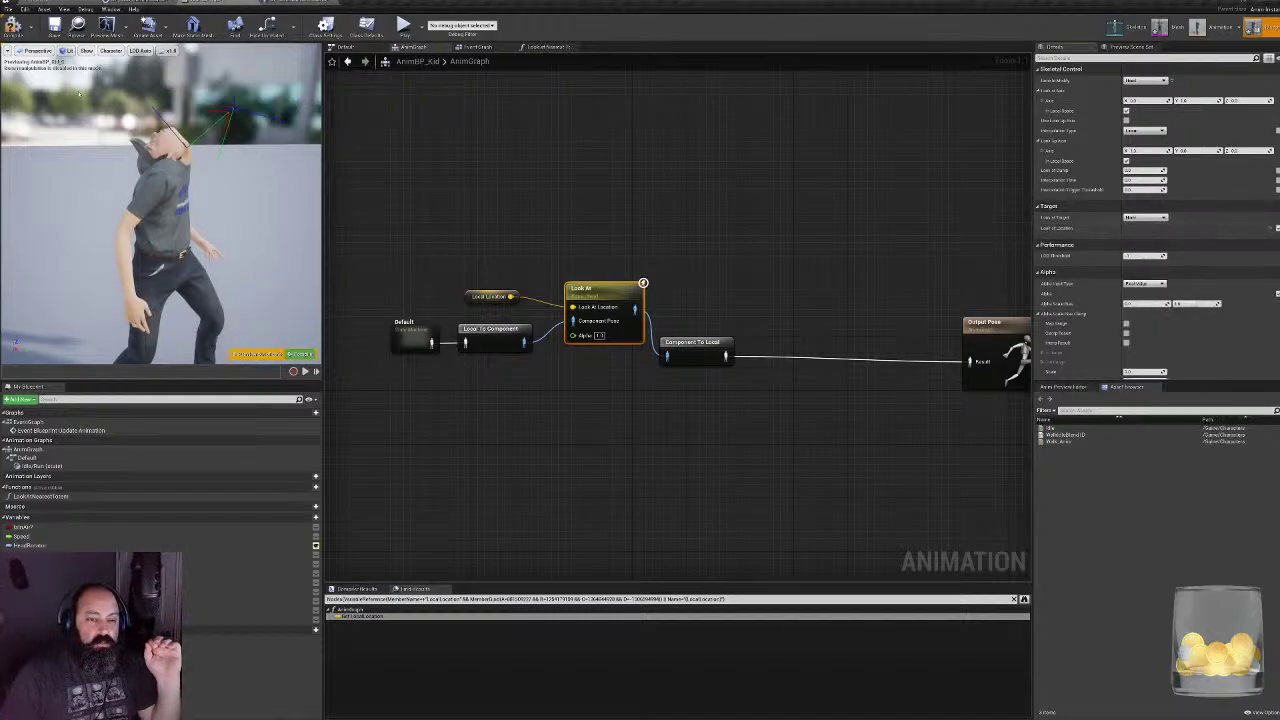
left_click(300, 354)
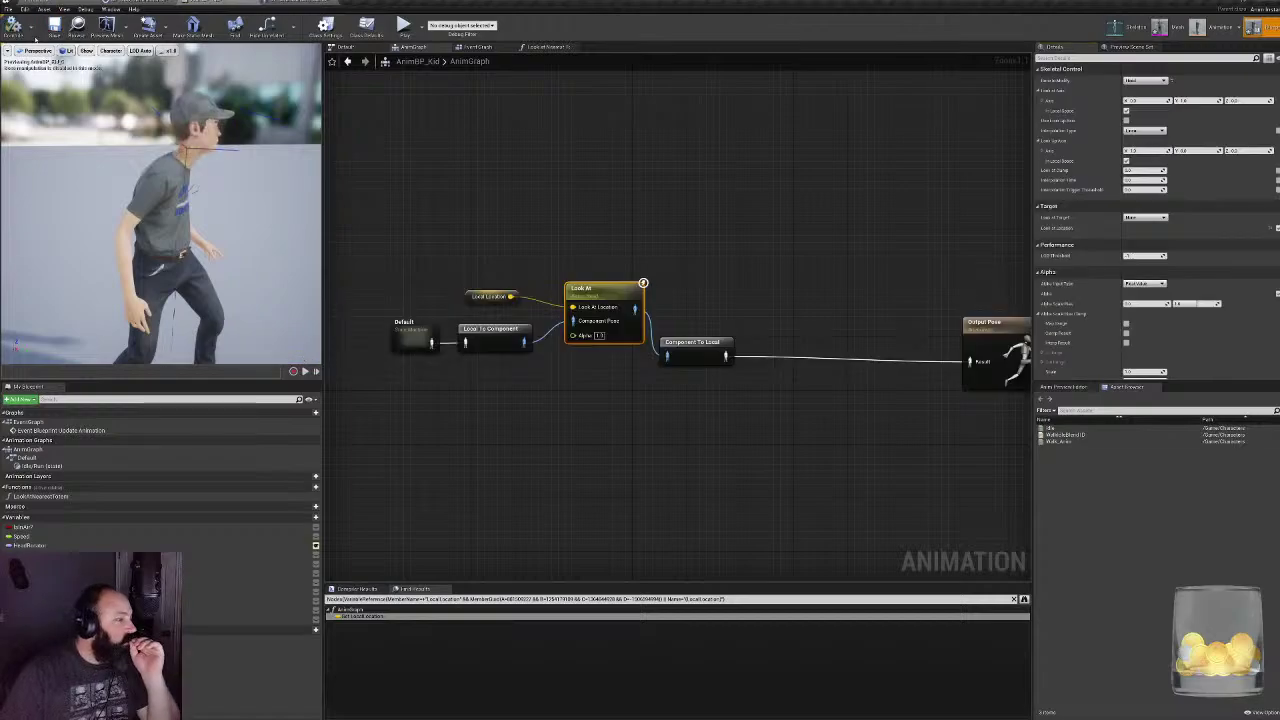
mouse_move(216, 220)
right_mouse_down()
mouse_move(130, 225)
mouse_move(250, 215)
mouse_move(230, 212)
right_mouse_up()
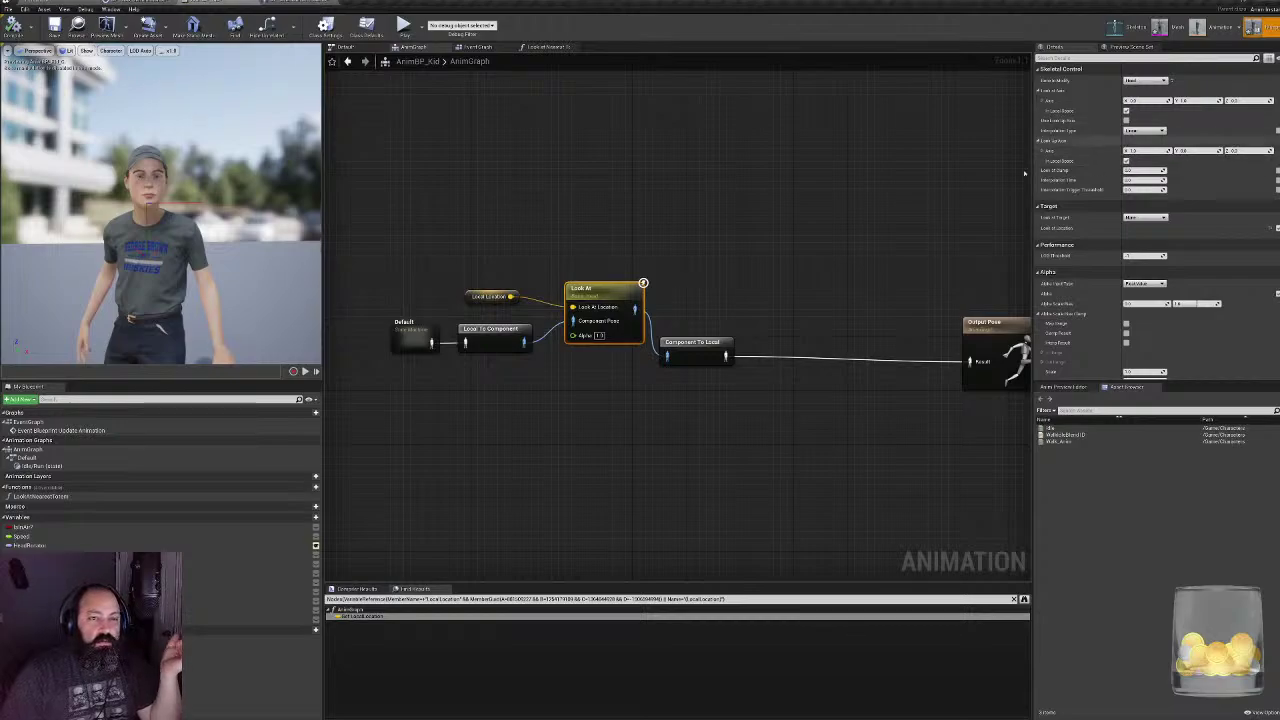
left_click_drag(238, 221, 246, 217)
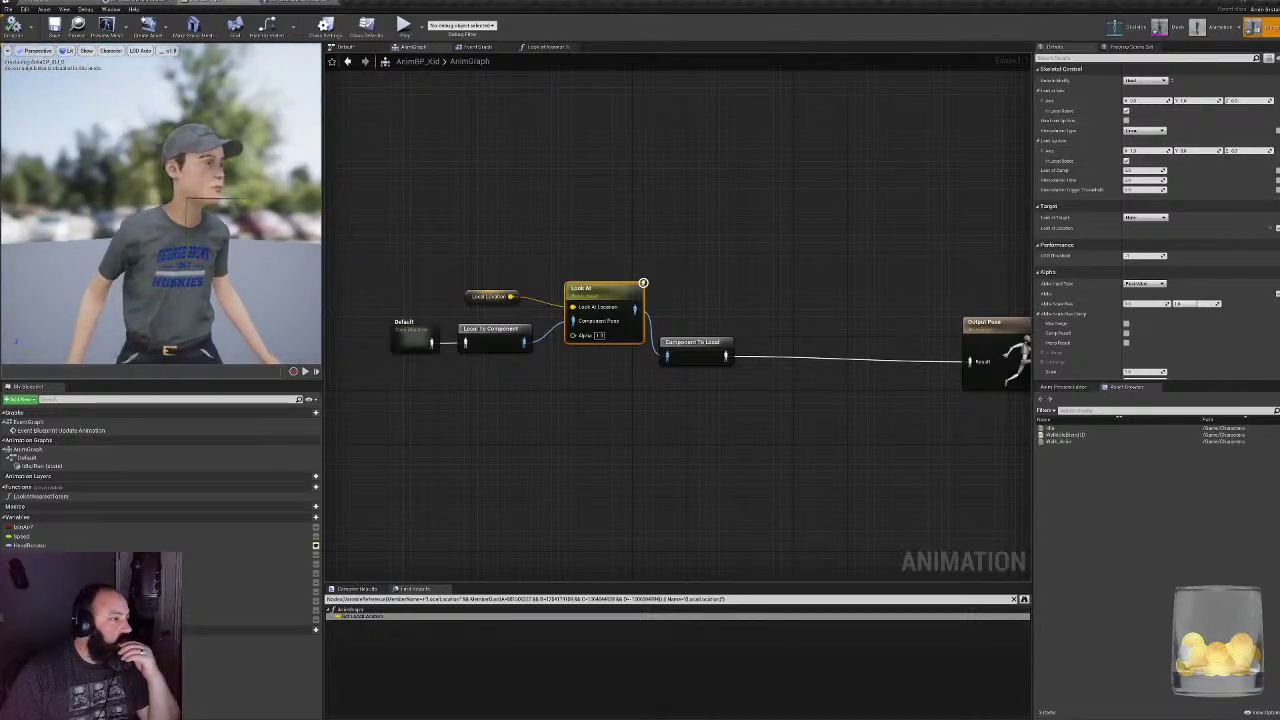
- Try enabling Use Look Up Axis on the Look At node and recompile the animation blueprint
left_click(1127, 120)
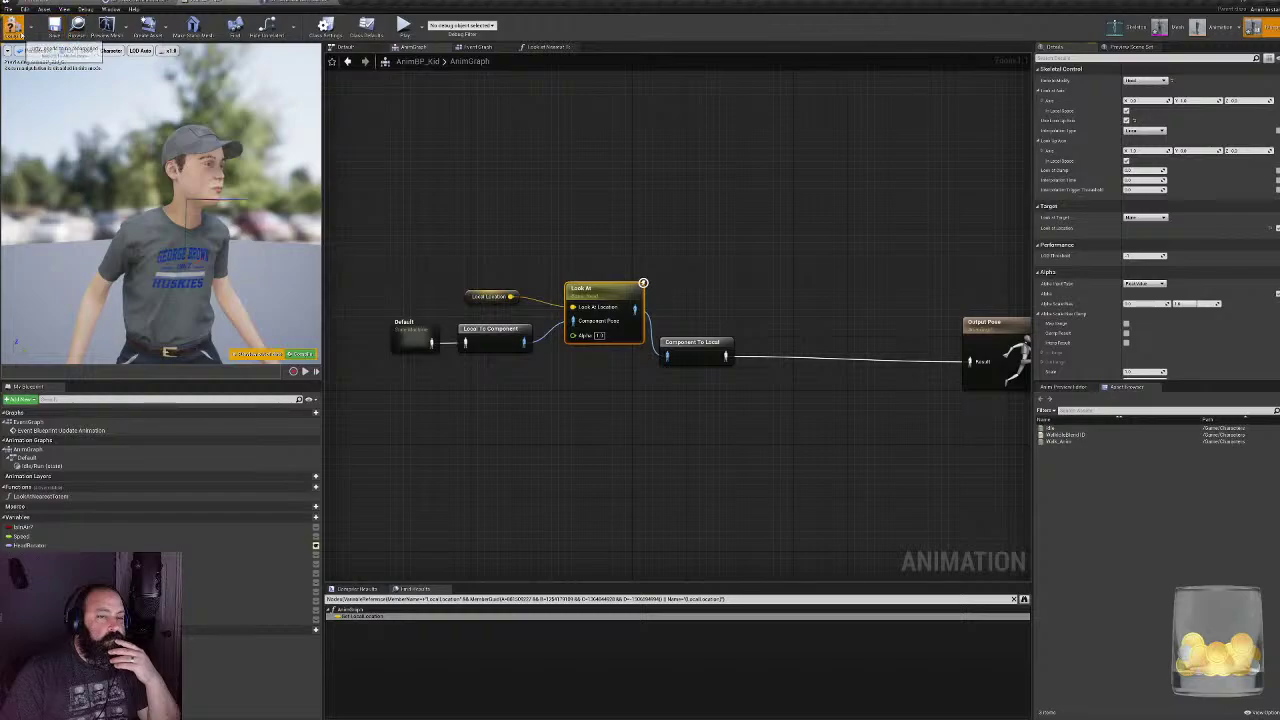
left_click(15, 27)
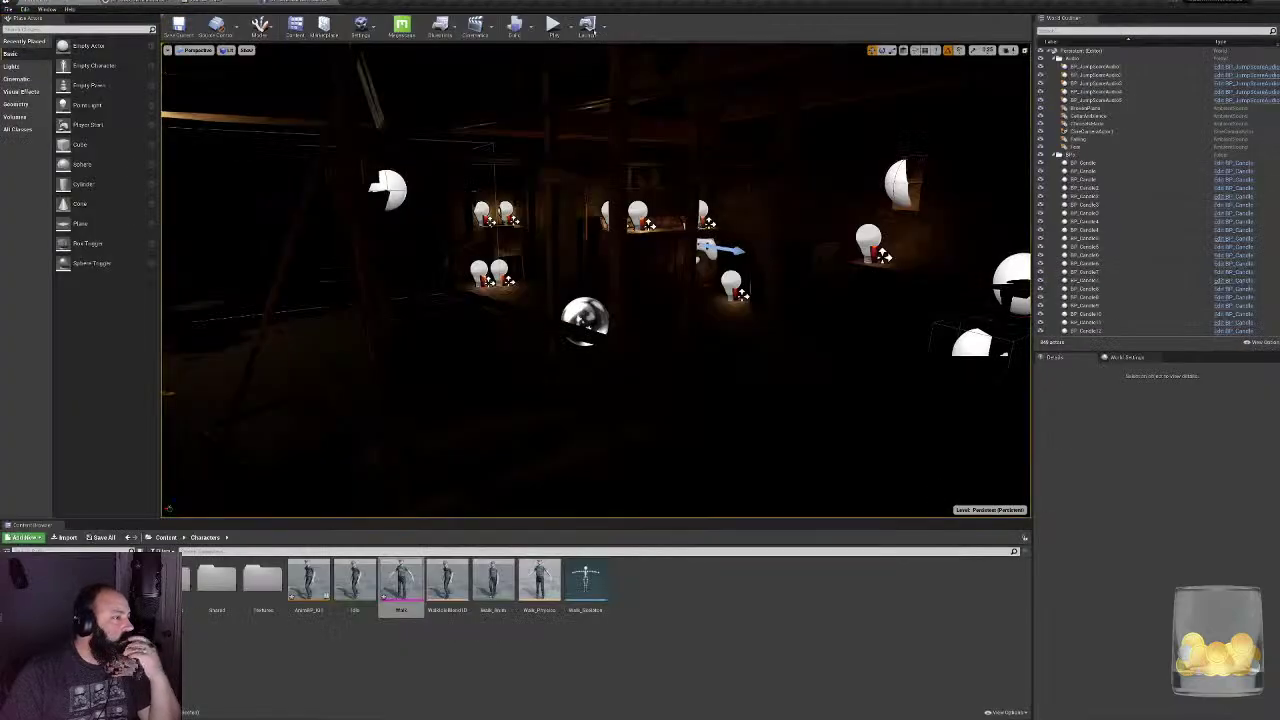
- Start a play session from the level editor, fill in the form's name and email fields, and submit it
left_click(552, 25)
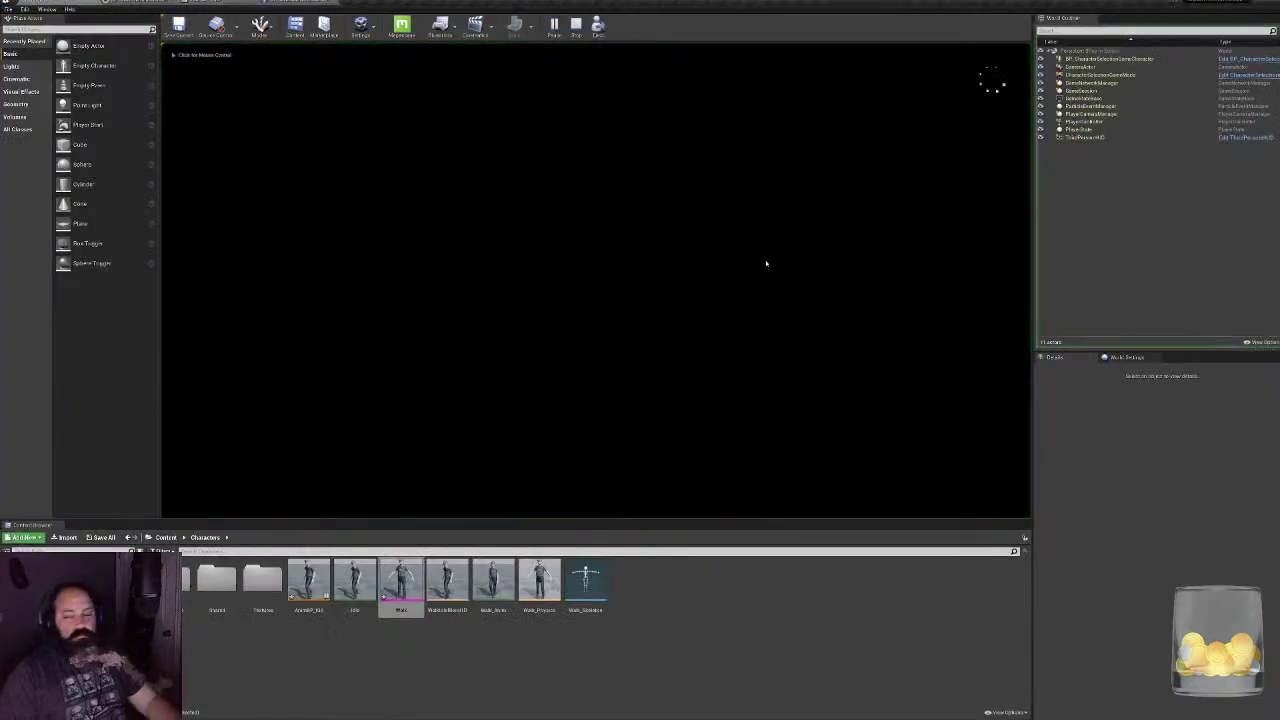
type("asd")
left_click(330, 408)
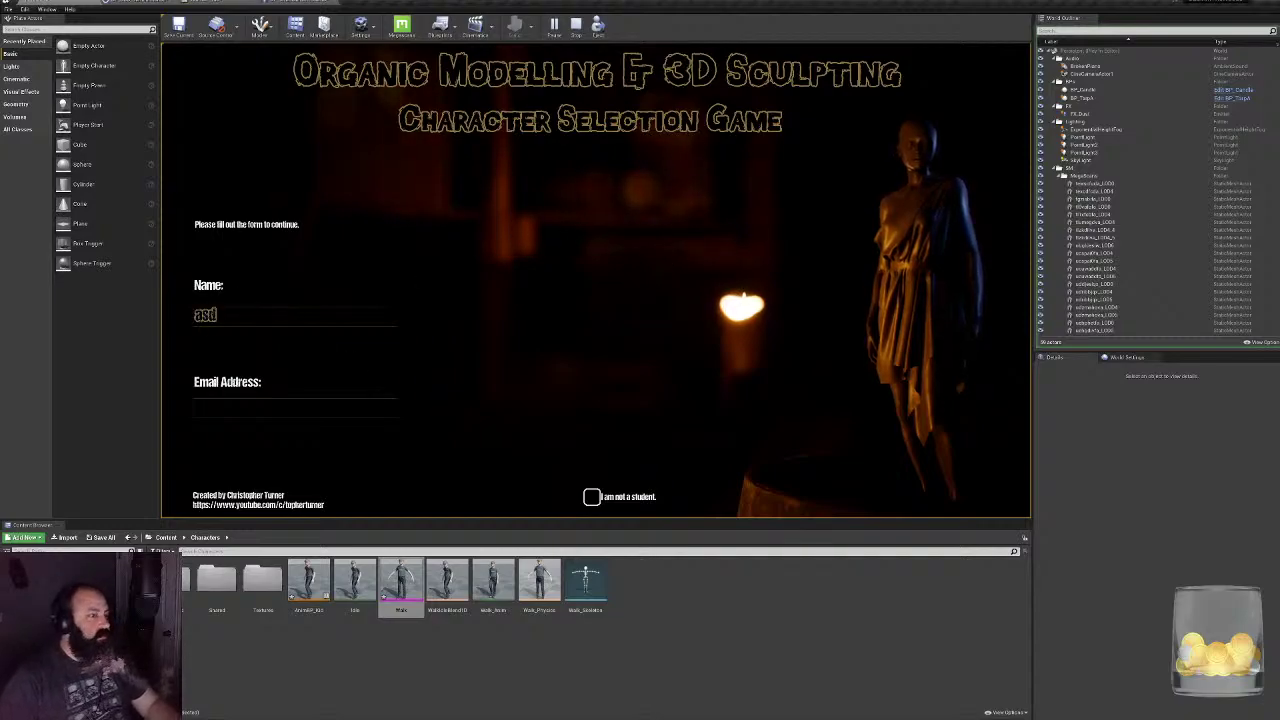
type("asd")
left_click(907, 459)
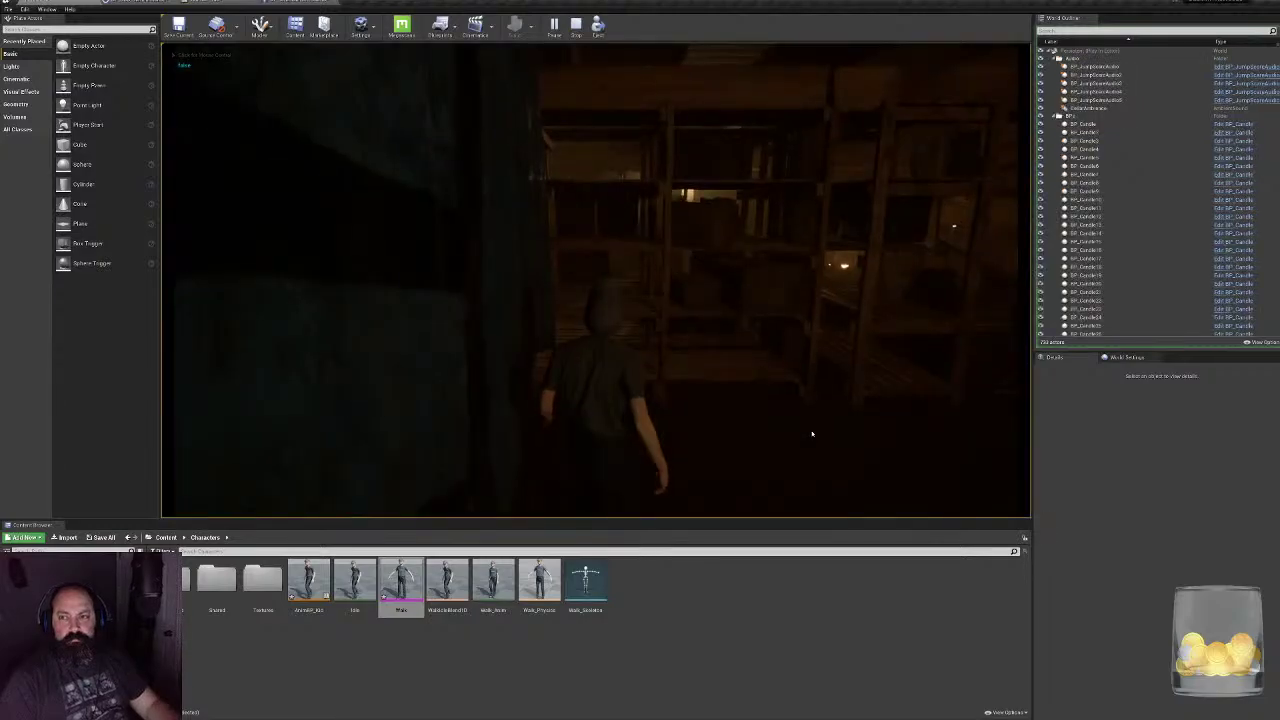
- Walk the character around the cellar shelves and candles to check how the head turns, ending the play session when finished
left_click(813, 434)
key("w")
key("w")
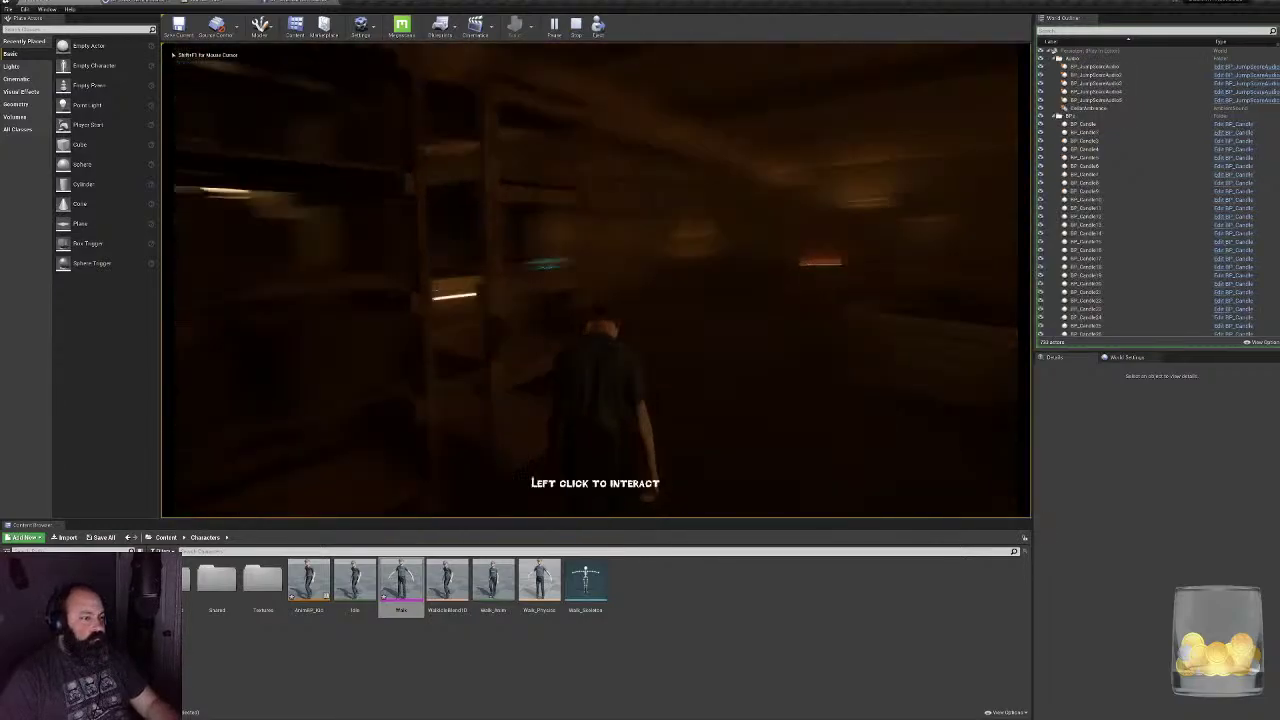
key("w")
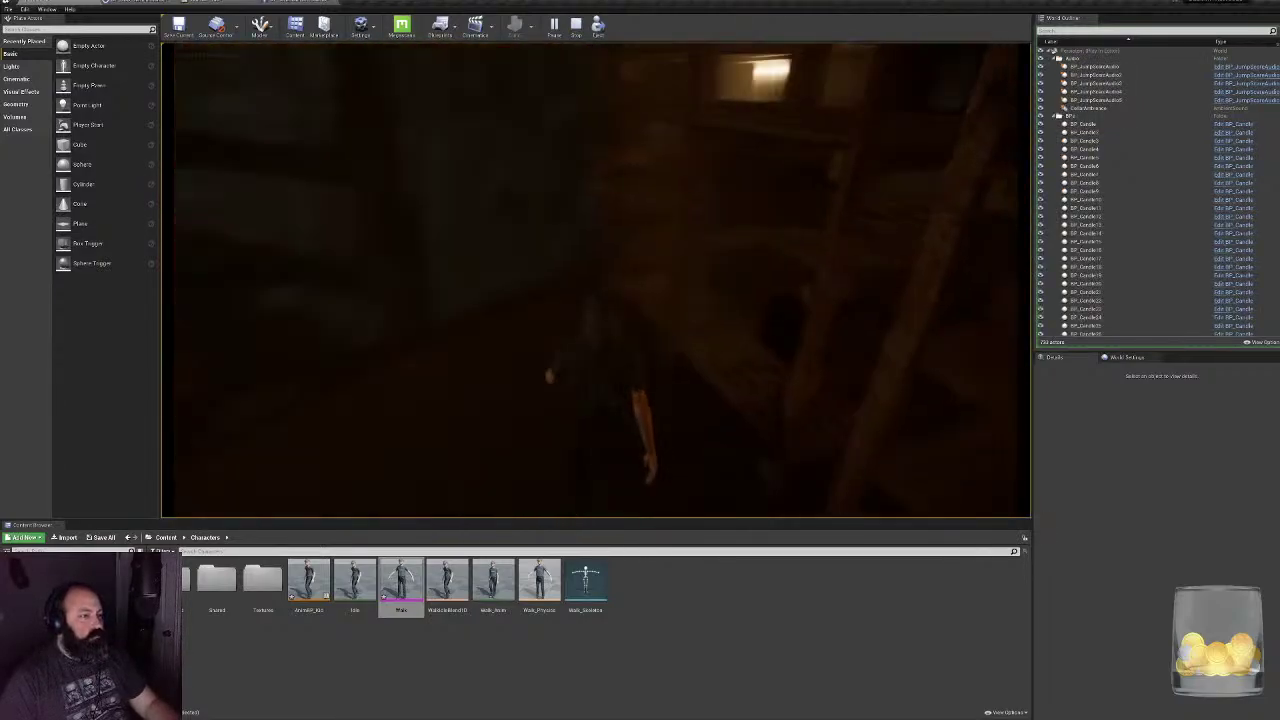
key("w")
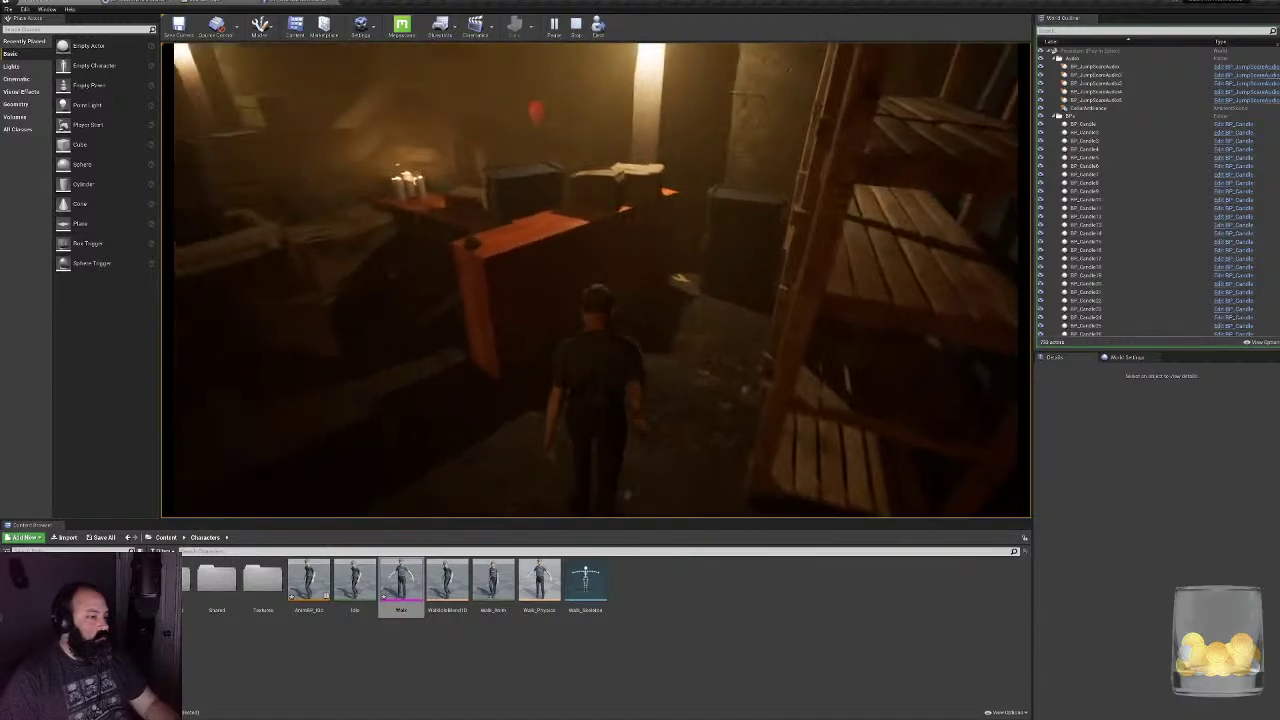
key("w")
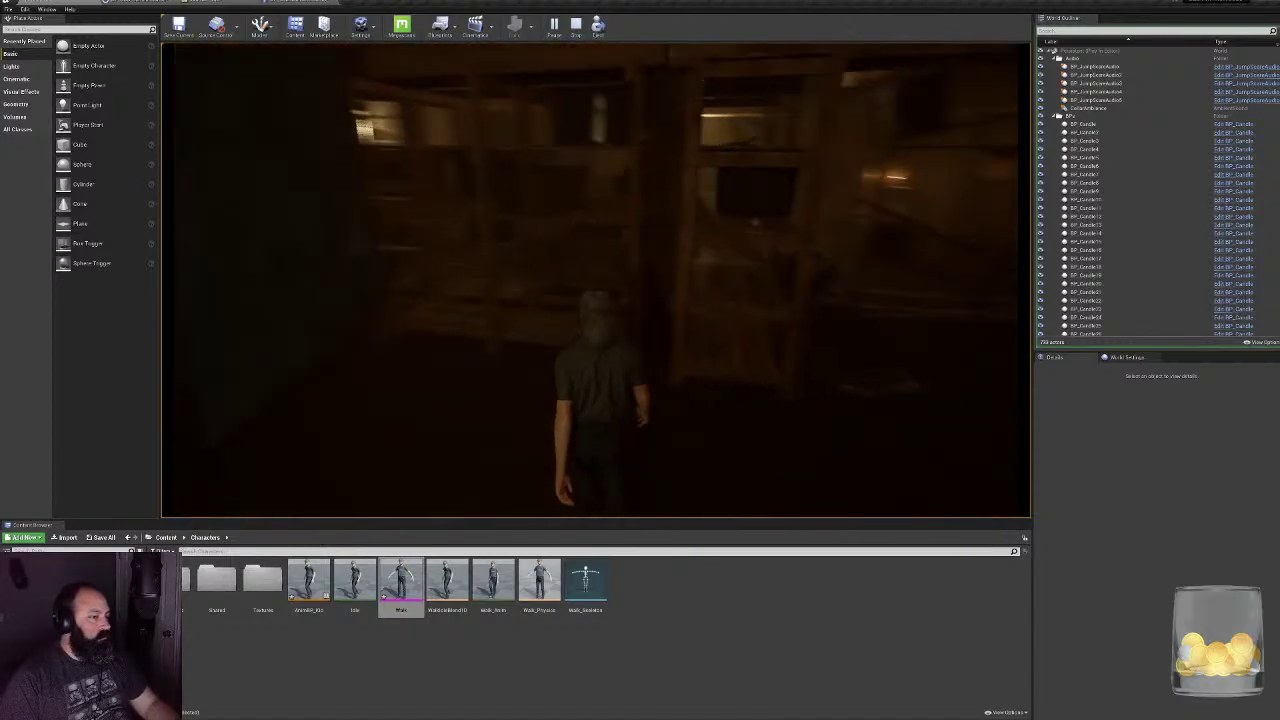
key("w")
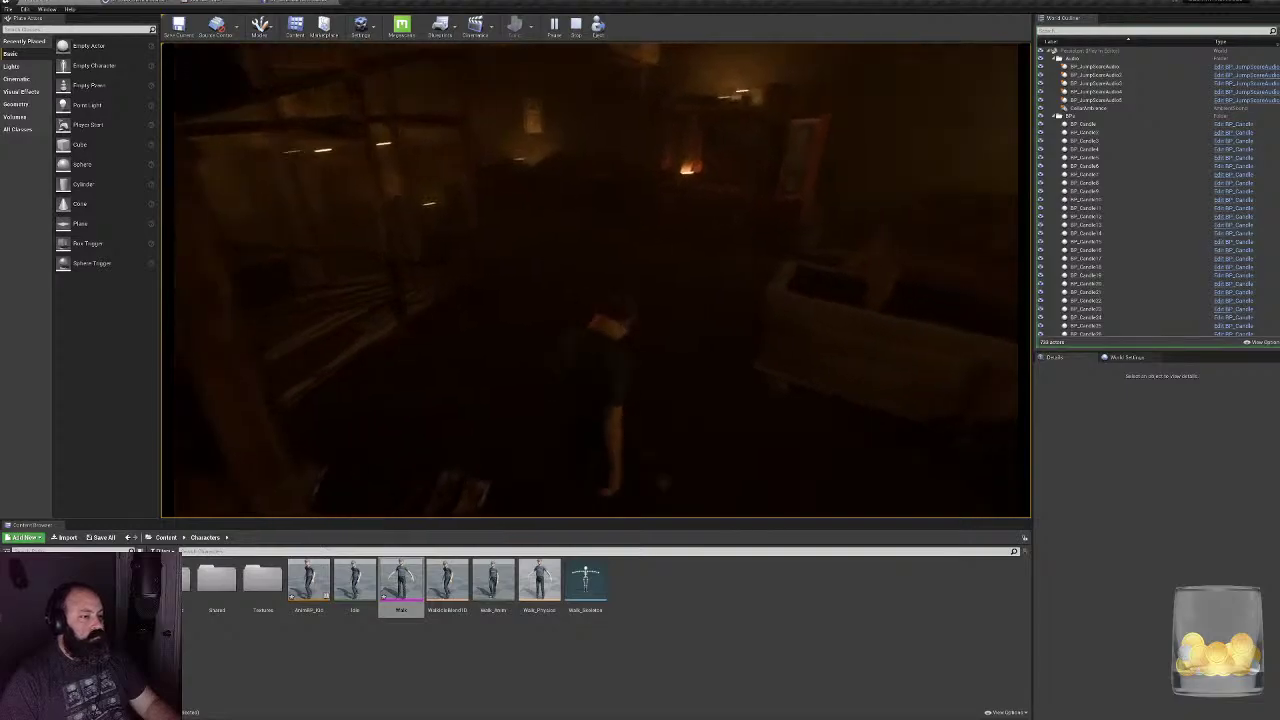
key("w")
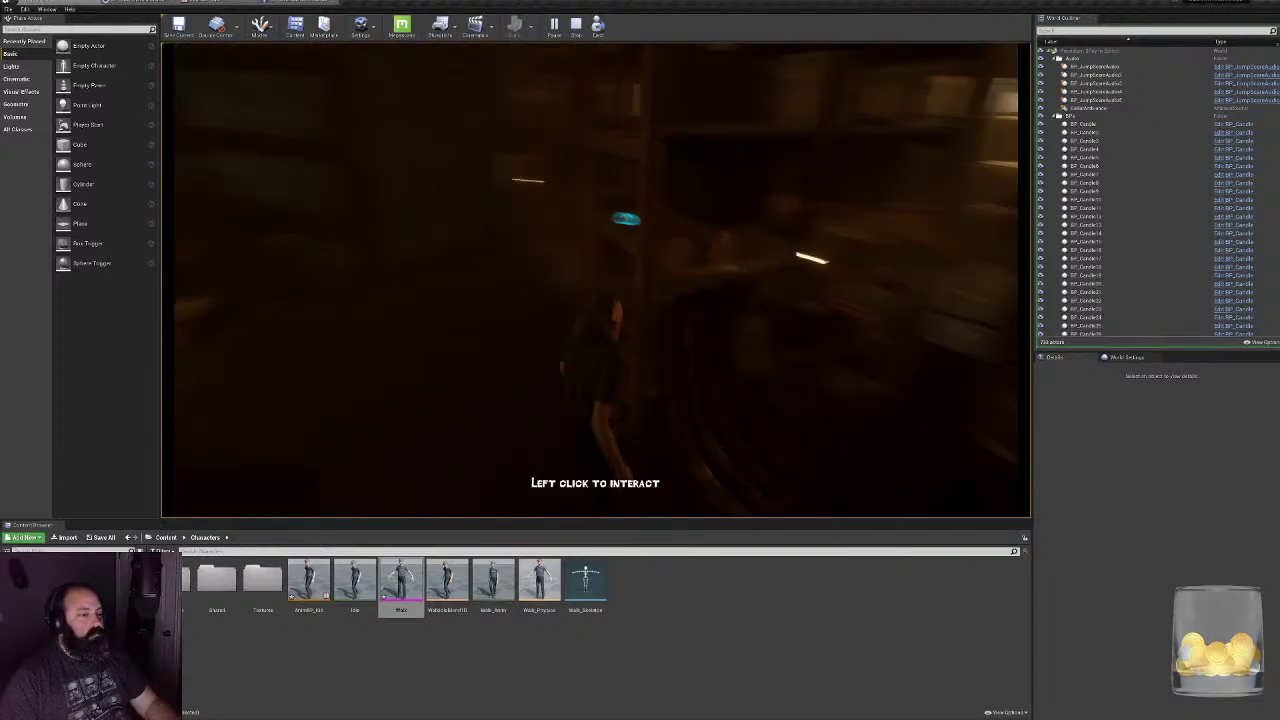
key("w")
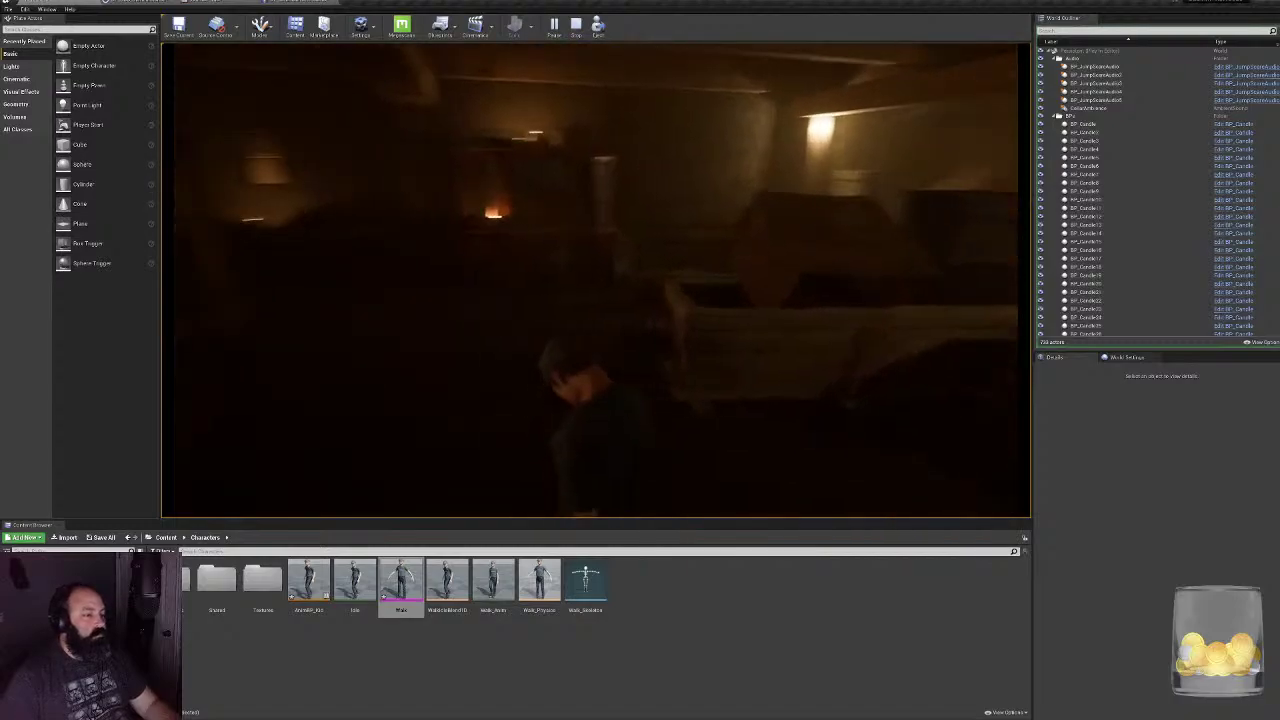
key("w")
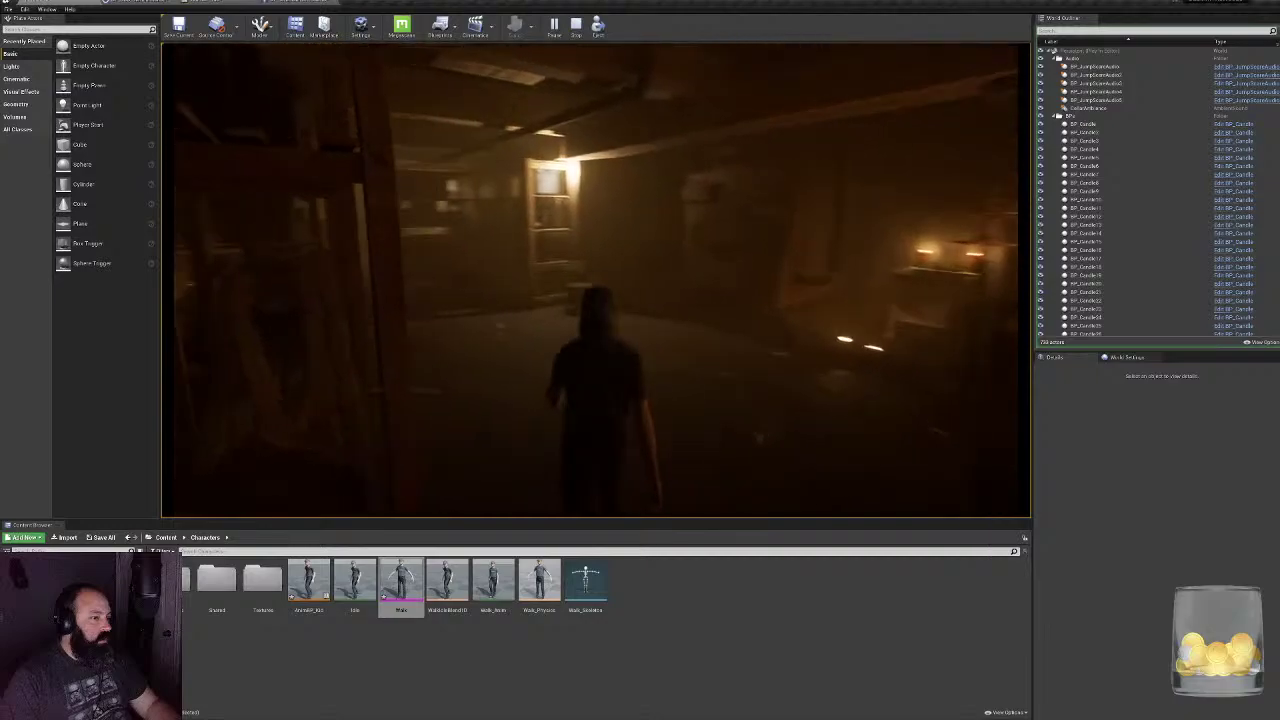
key("w")
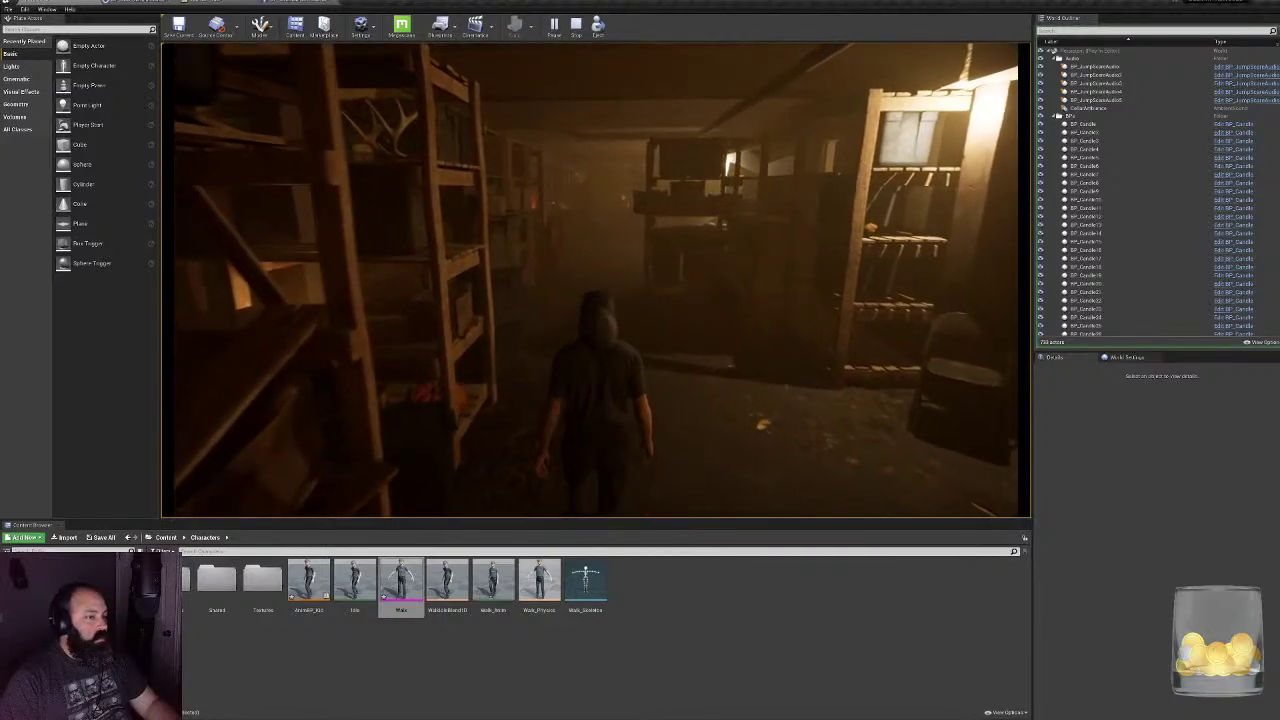
key("w")
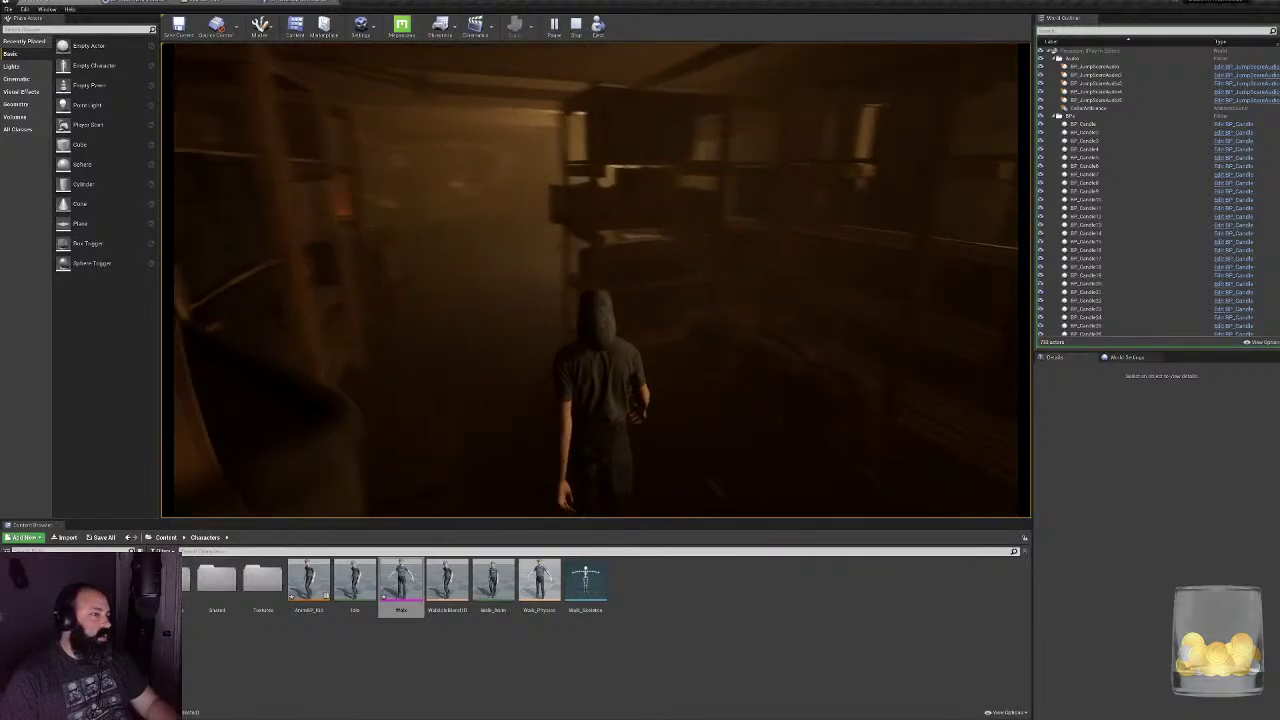
key("w")
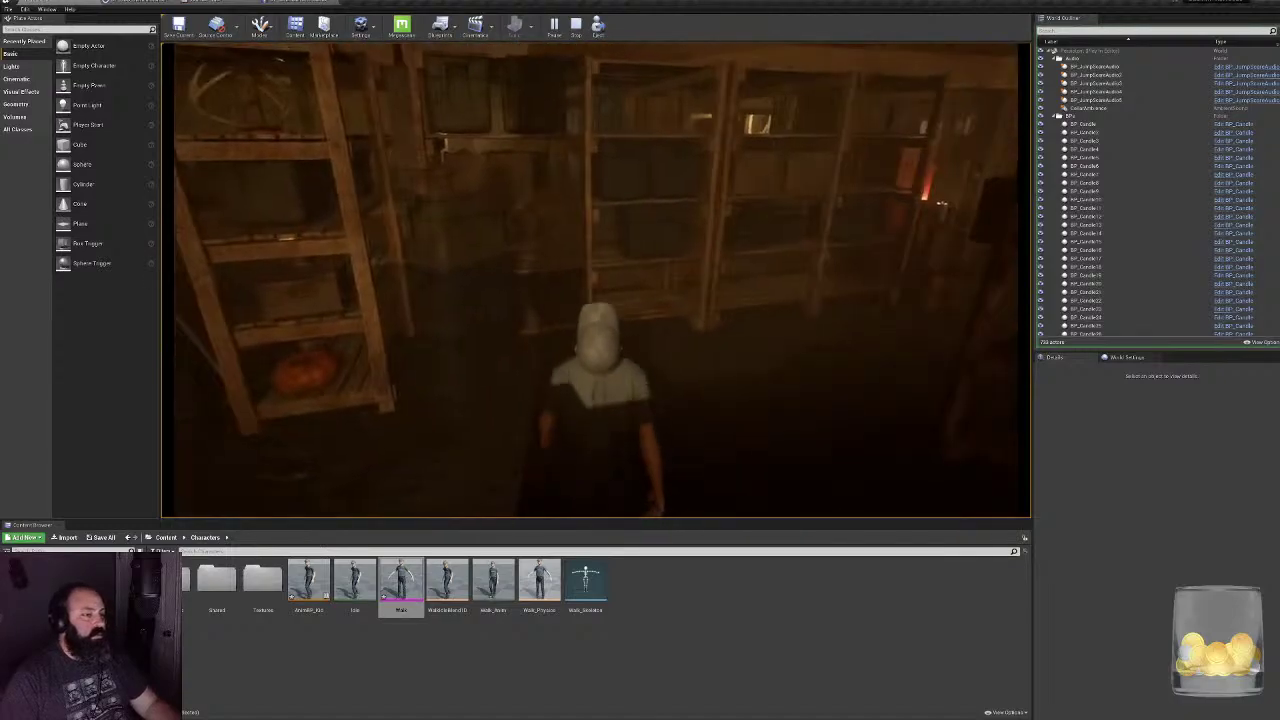
key("w")
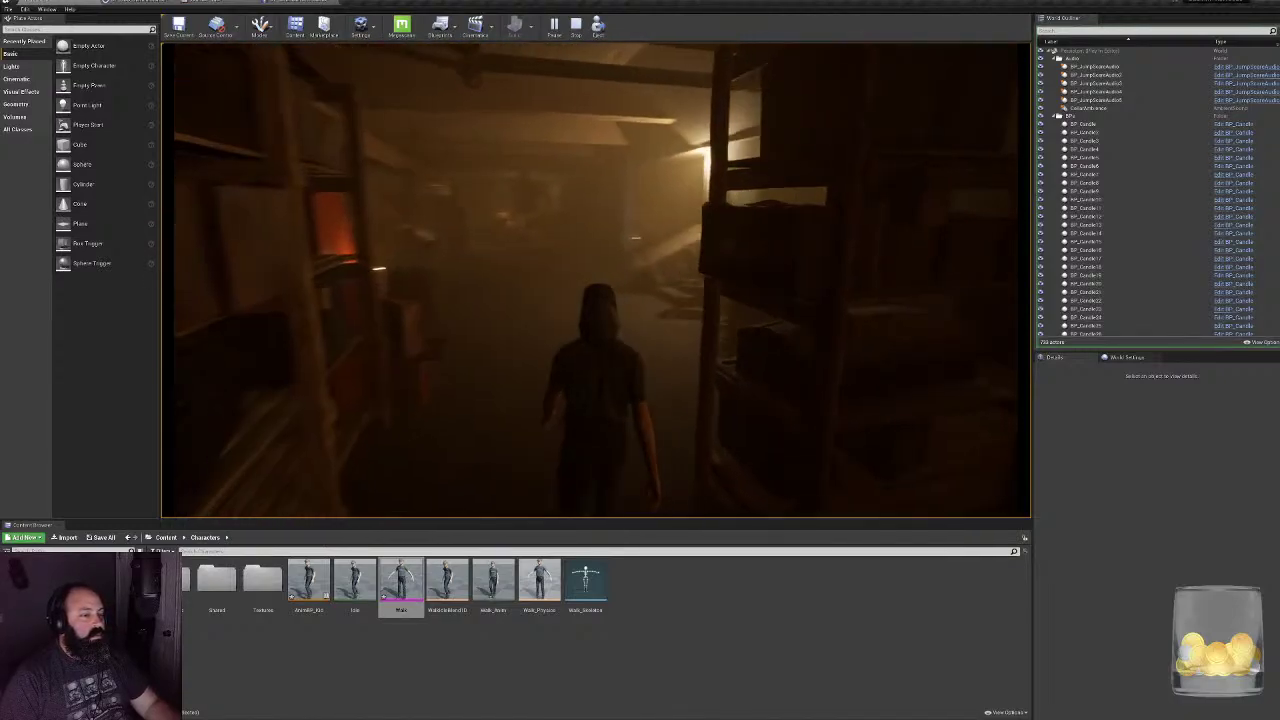
key("w")
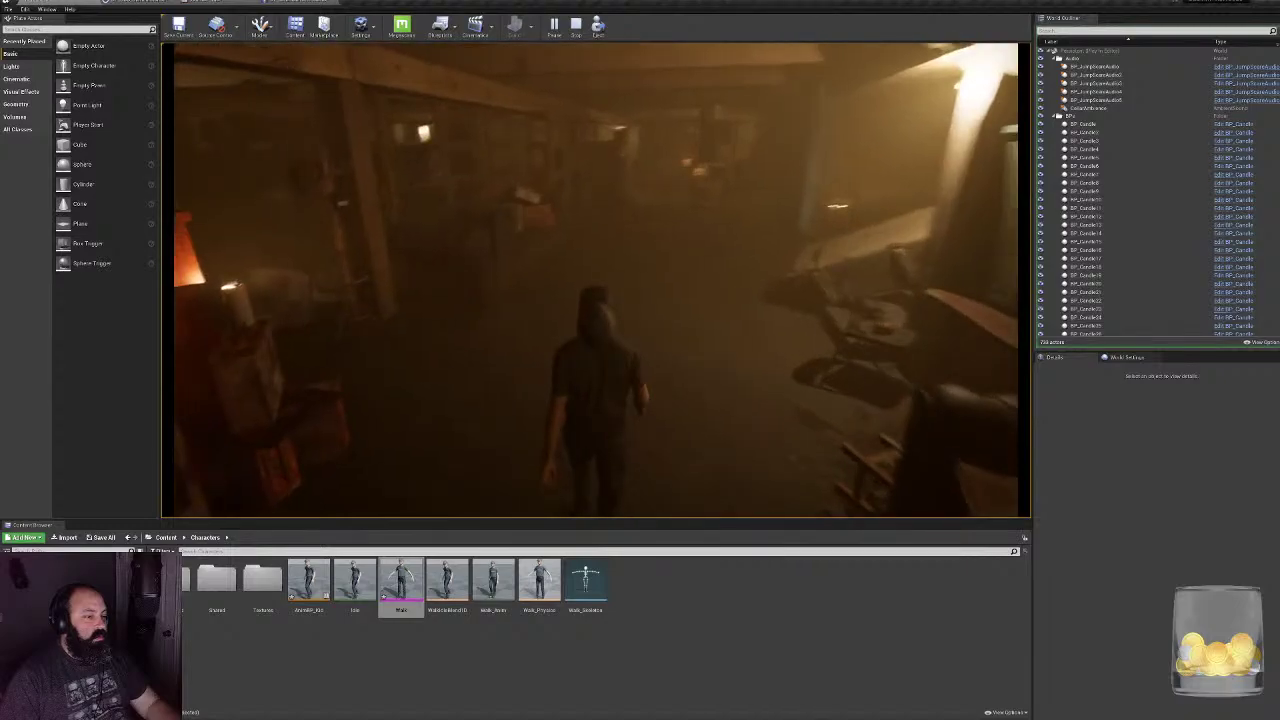
key("w")
key("Escape")
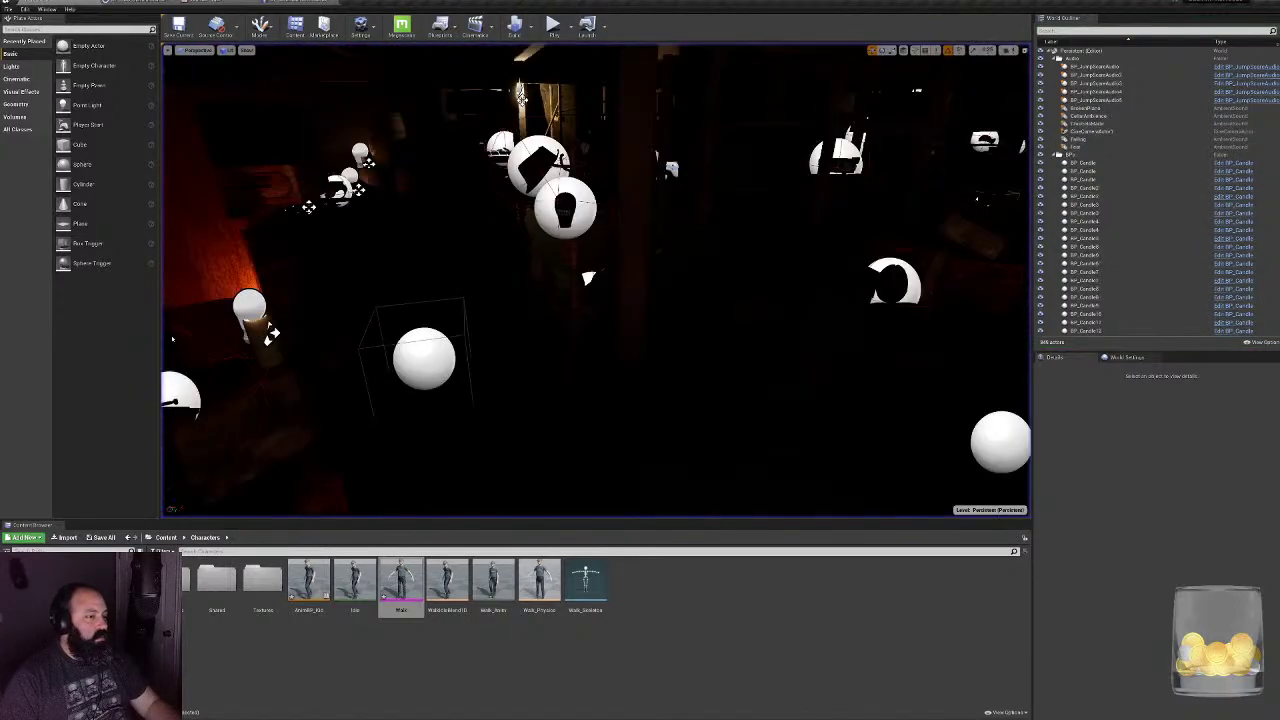
- Review the nearest-target logic in BP_CharacterSelectionGameCharacter's Event Graph and return to AnimBP_Kid's AnimGraph
left_click(308, 3)
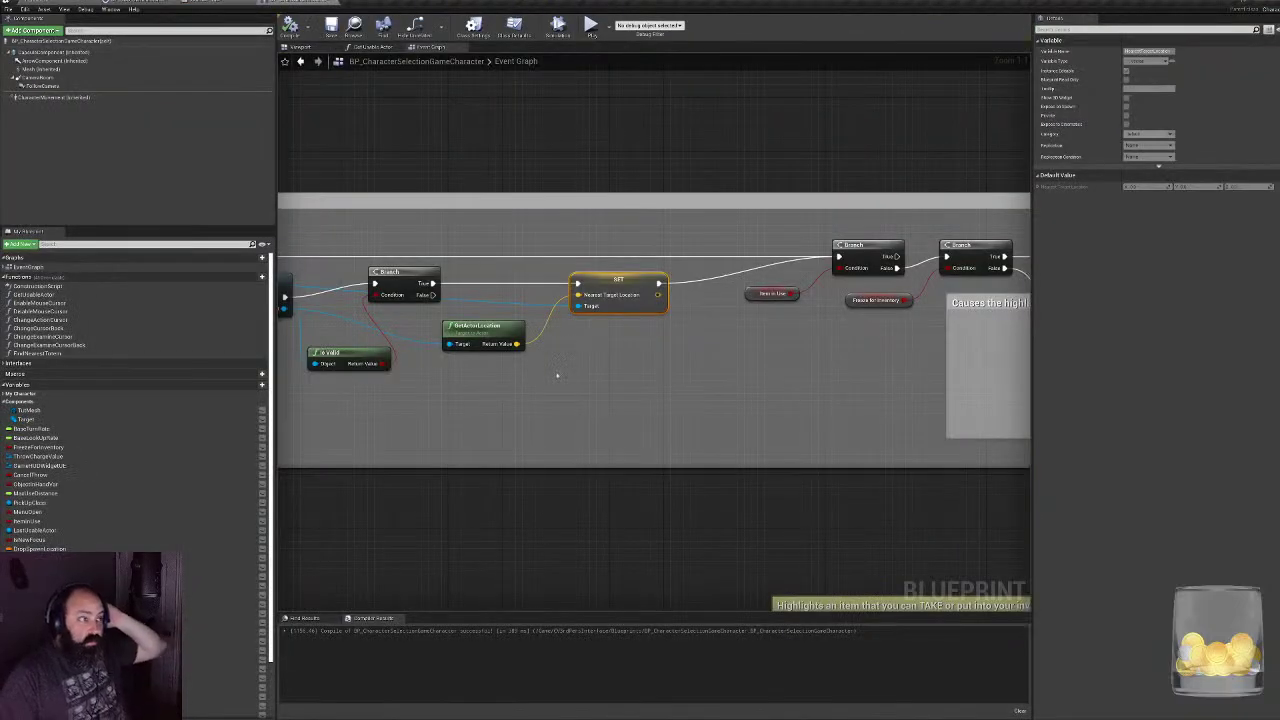
right_click_drag(618, 342, 1005, 363)
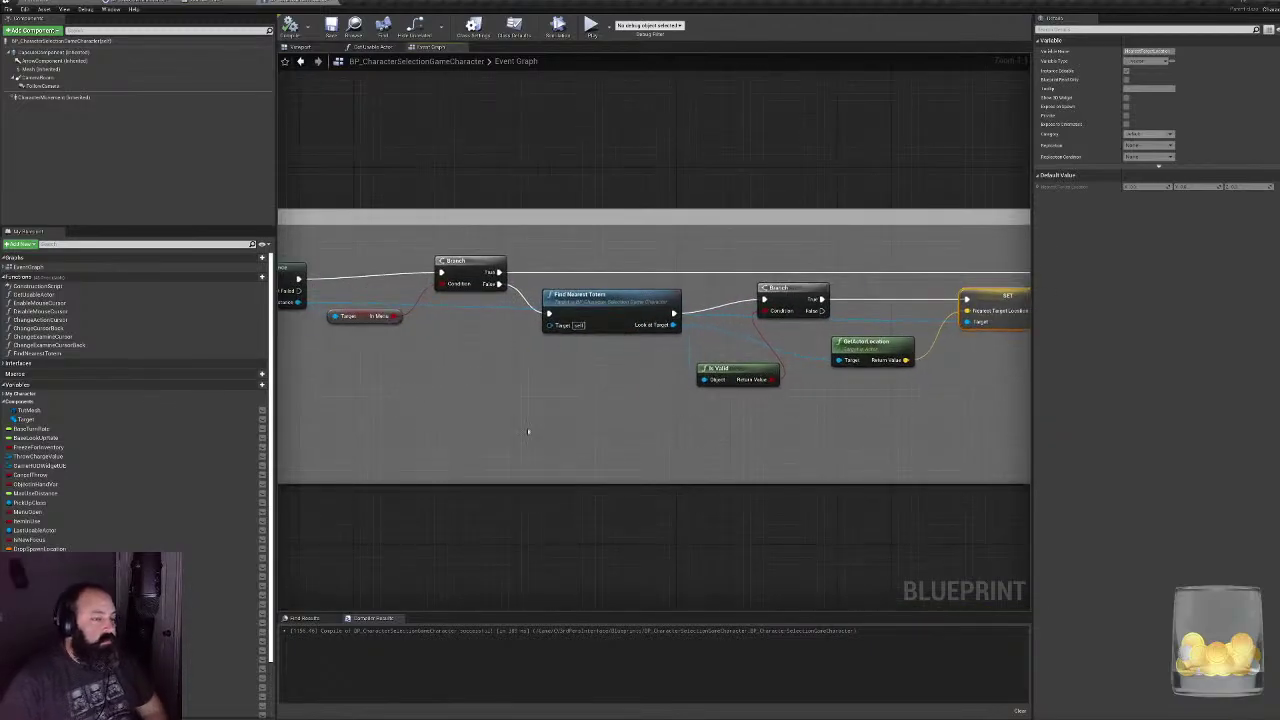
left_click(205, 3)
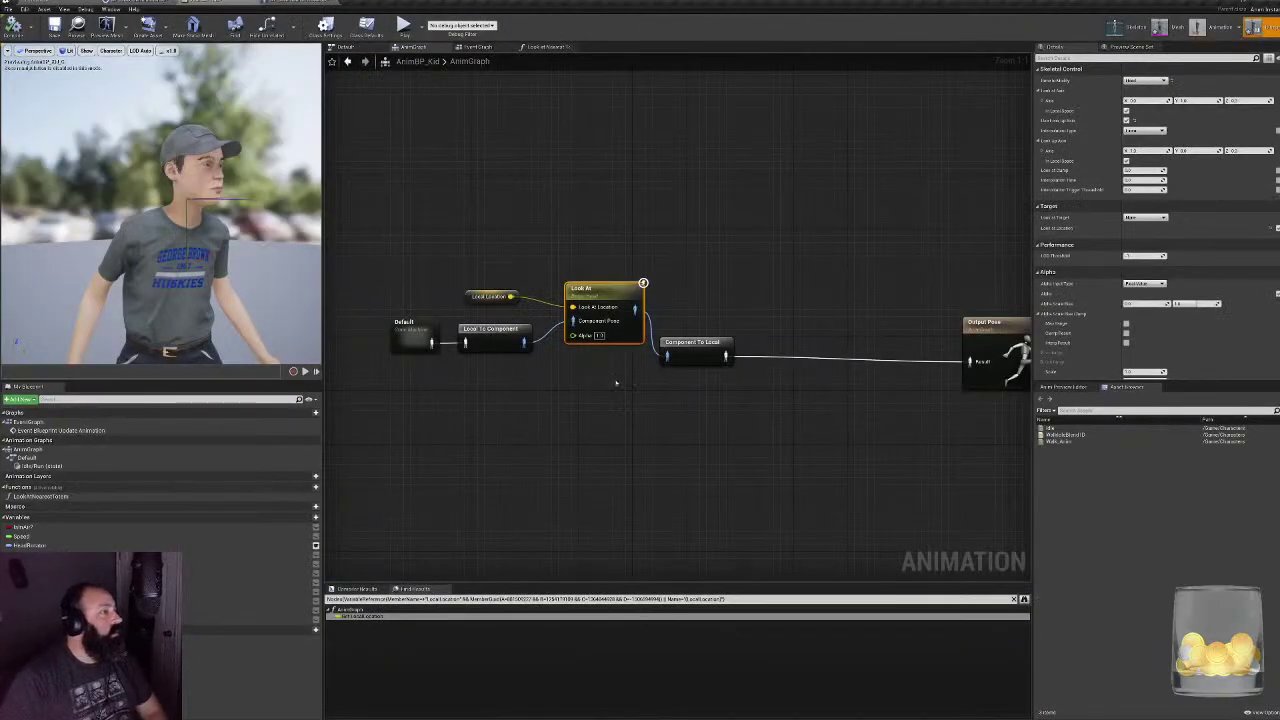
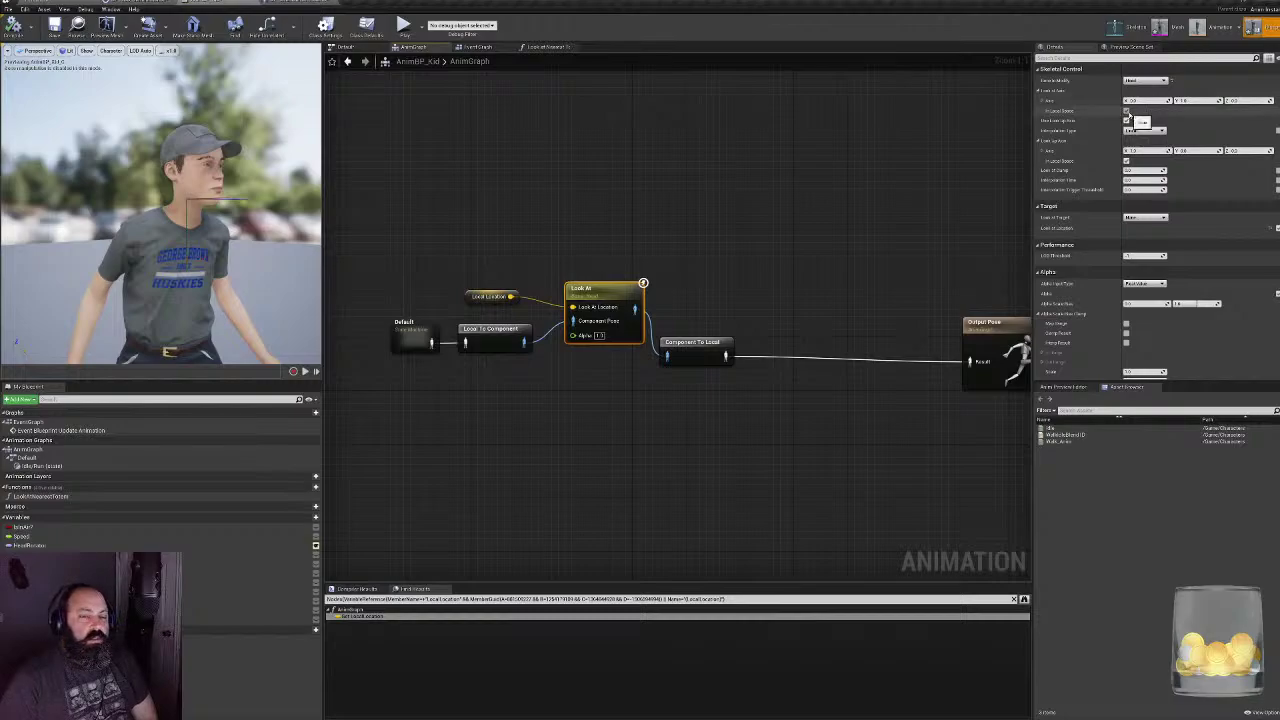
- Turn off Use Look Up Axis, try the Look At node with its Look At Location pin unexposed, and recompile
left_click(1128, 121)
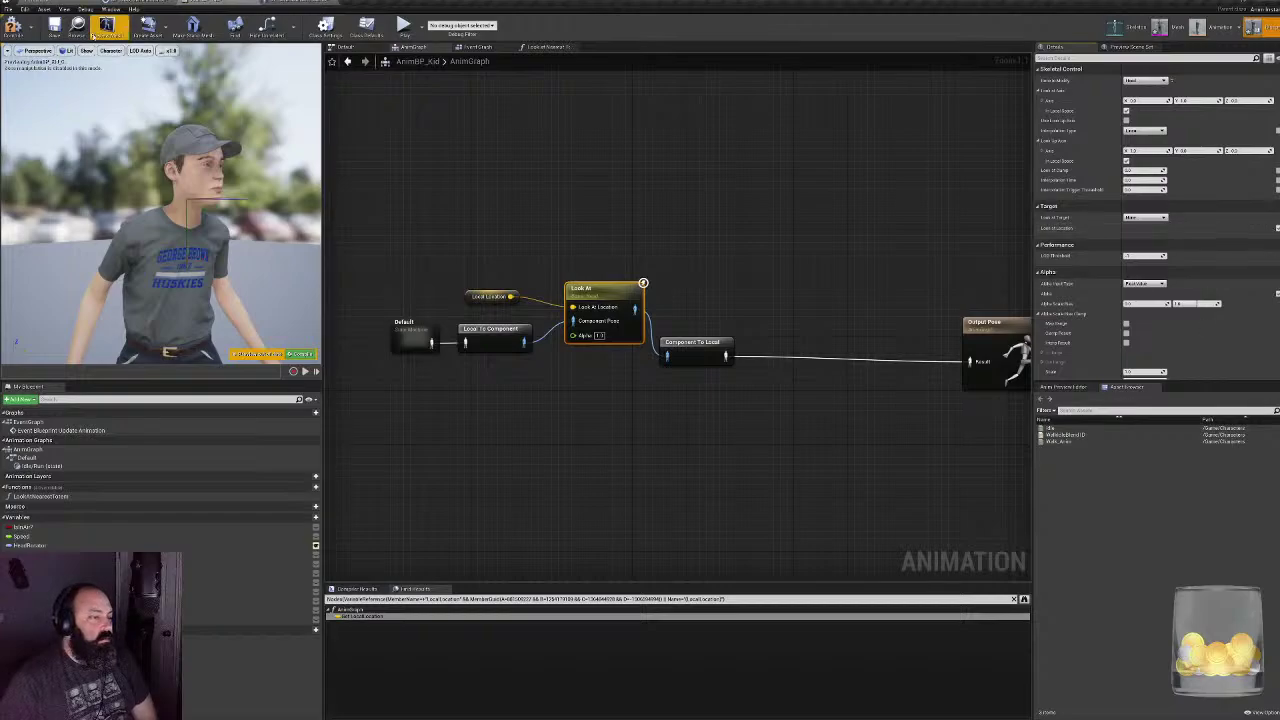
left_click(14, 26)
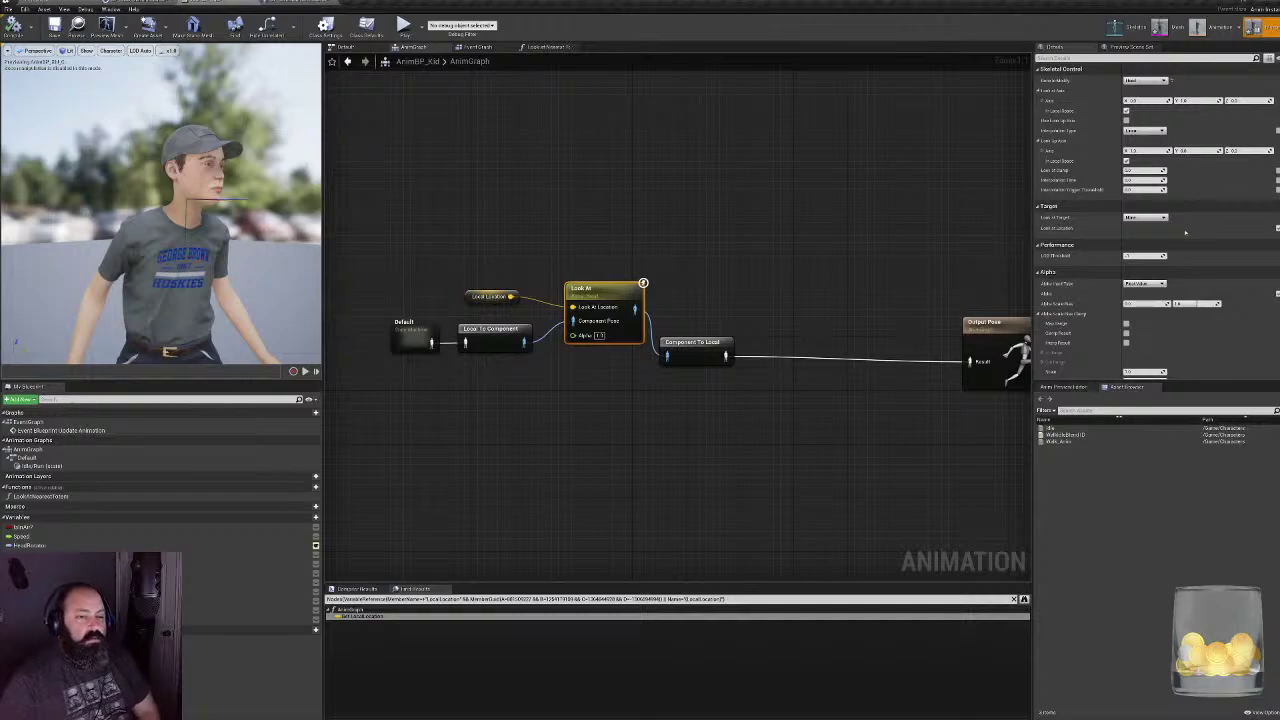
left_click(1265, 229)
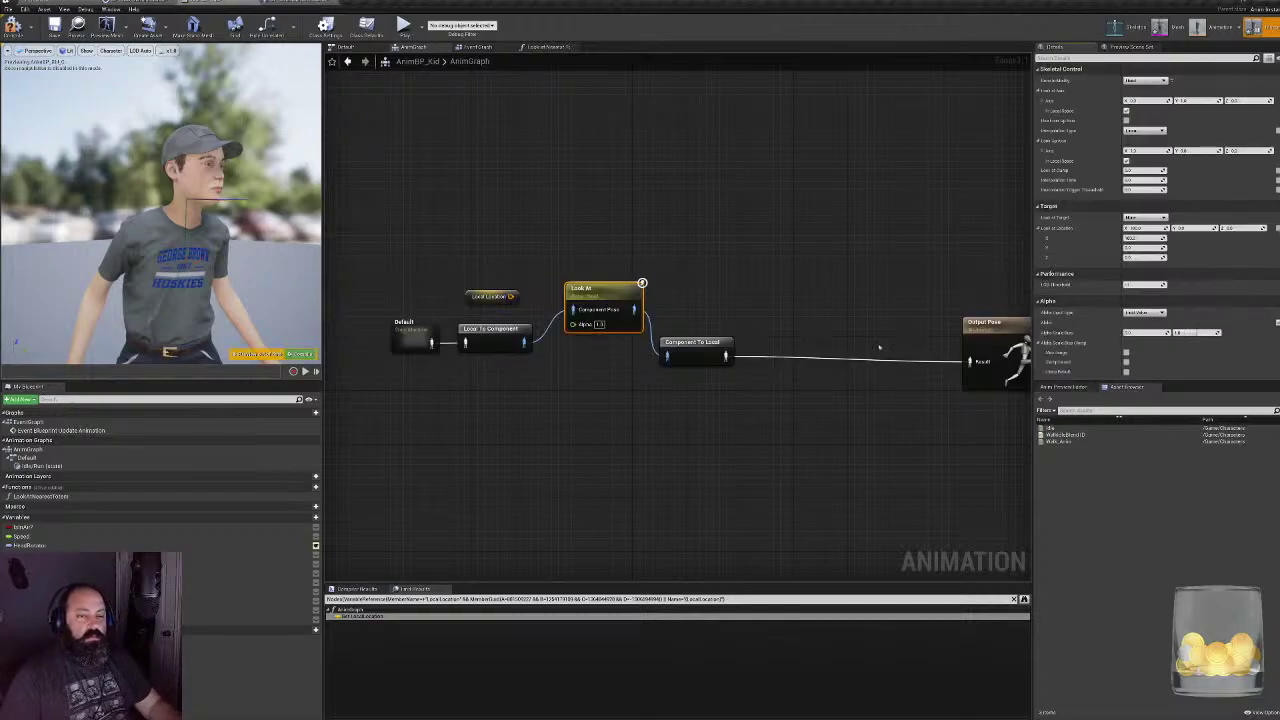
left_click(18, 26)
- Playtest past the start form to check the character's head with the fixed look-at location, ending the session when finished
left_click(45, 2)
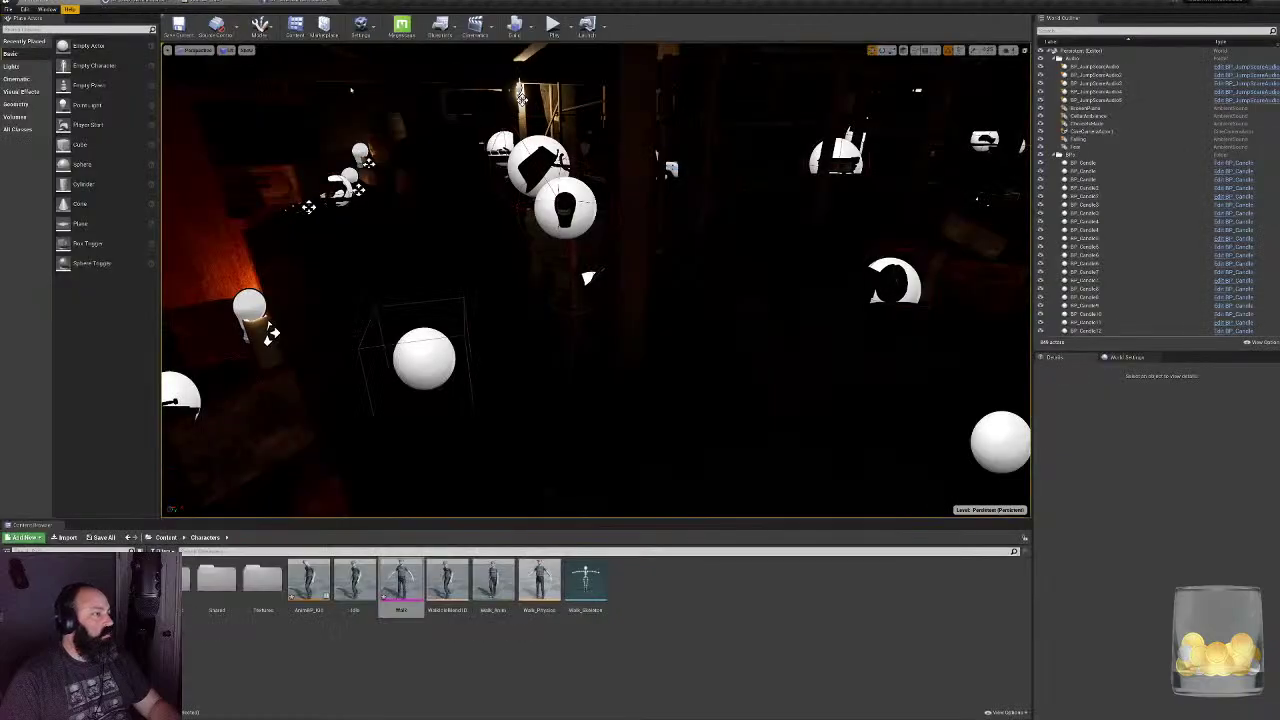
left_click(553, 26)
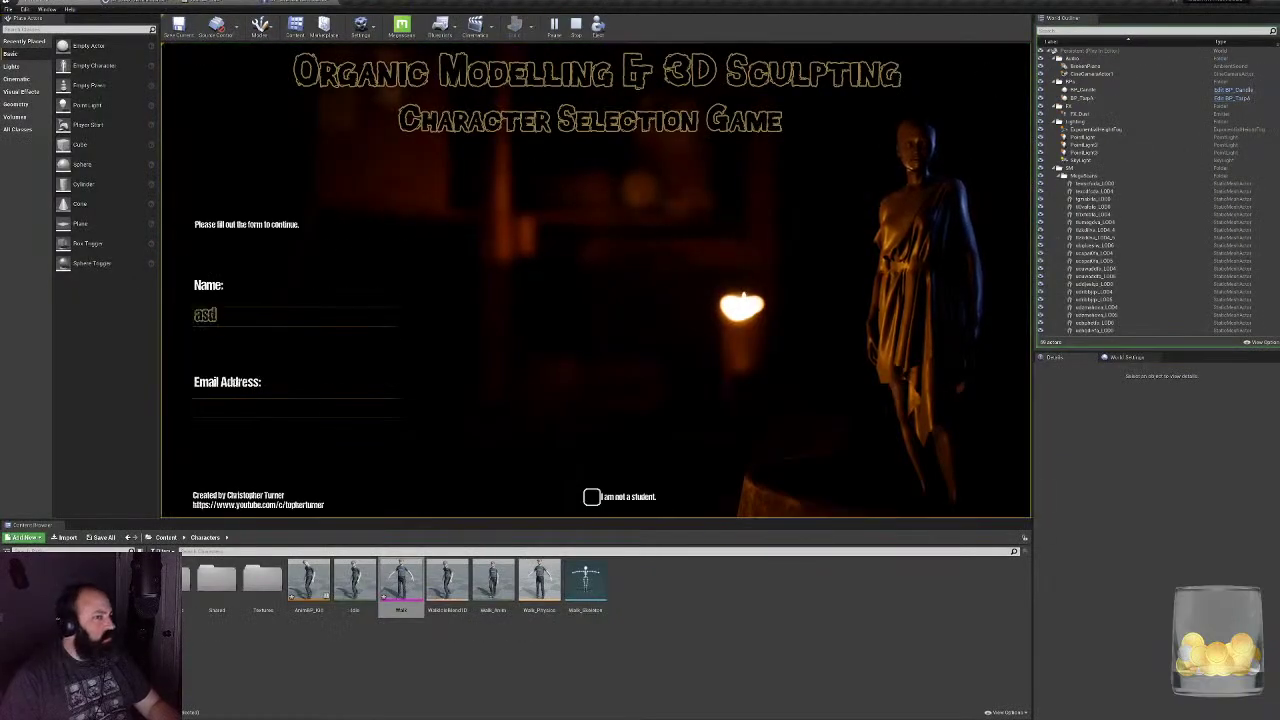
key("Tab")
type("asd")
left_click(954, 459)
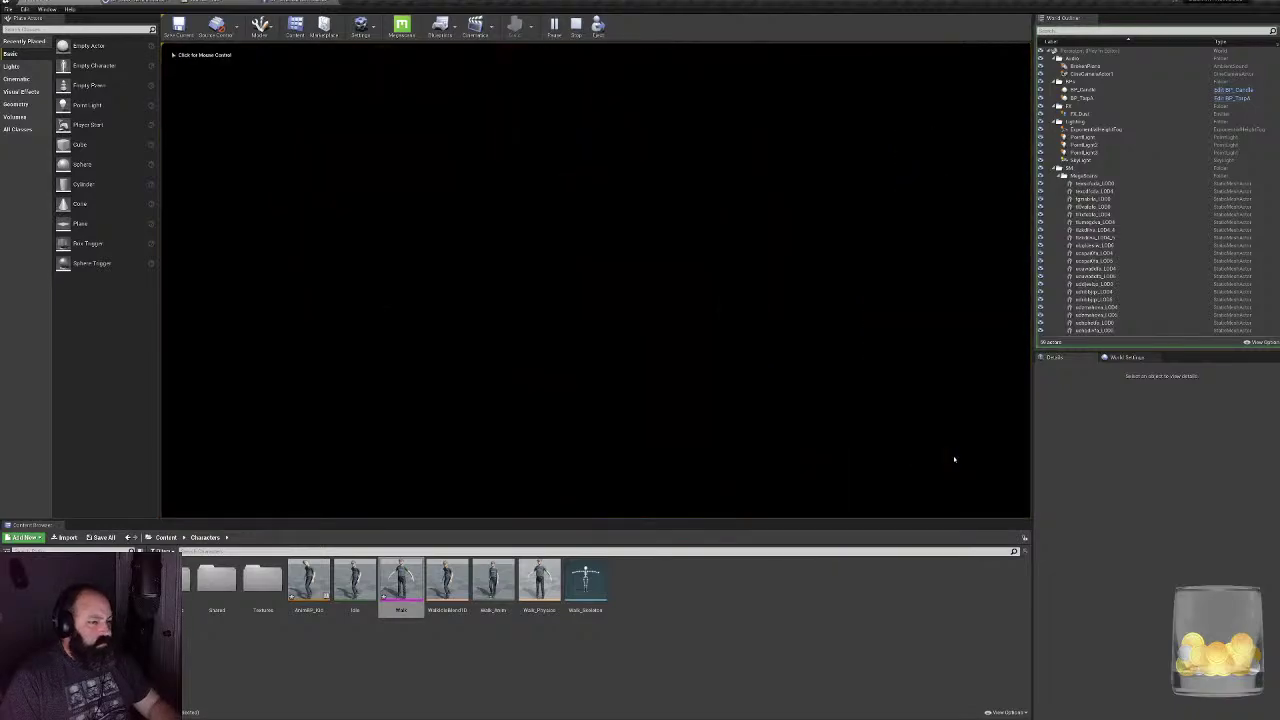
left_click(785, 480)
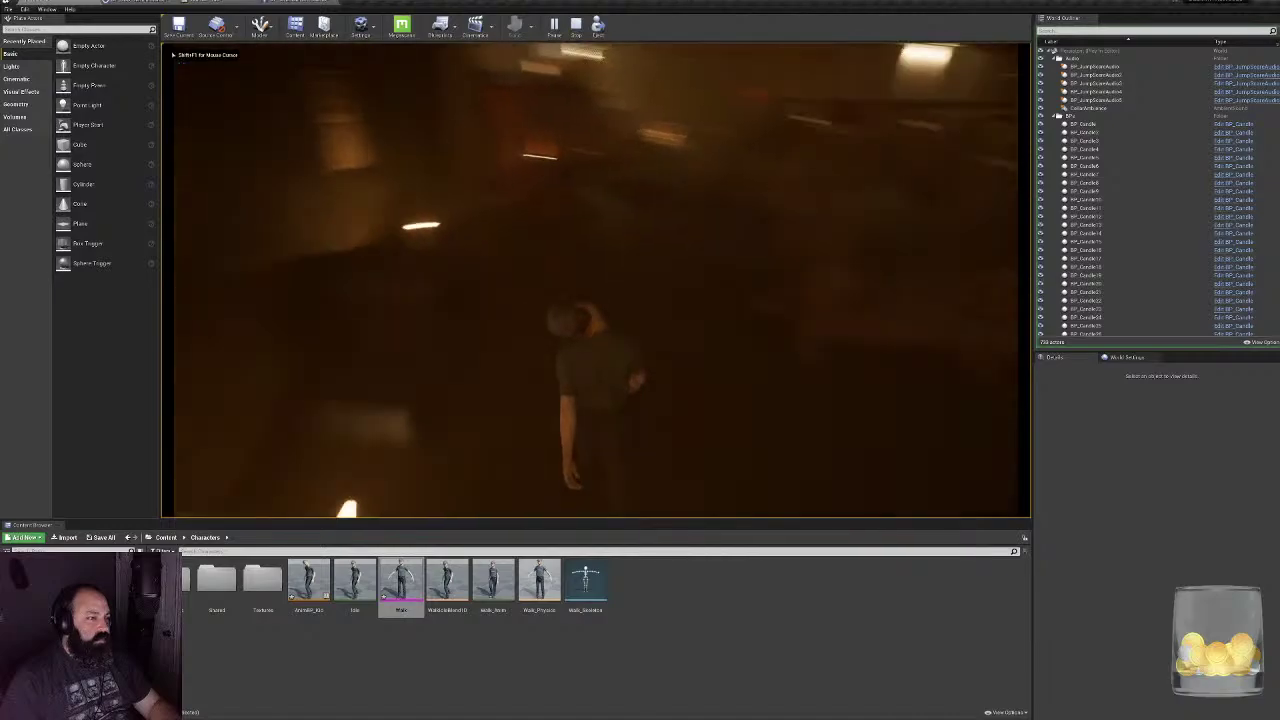
key("Escape")
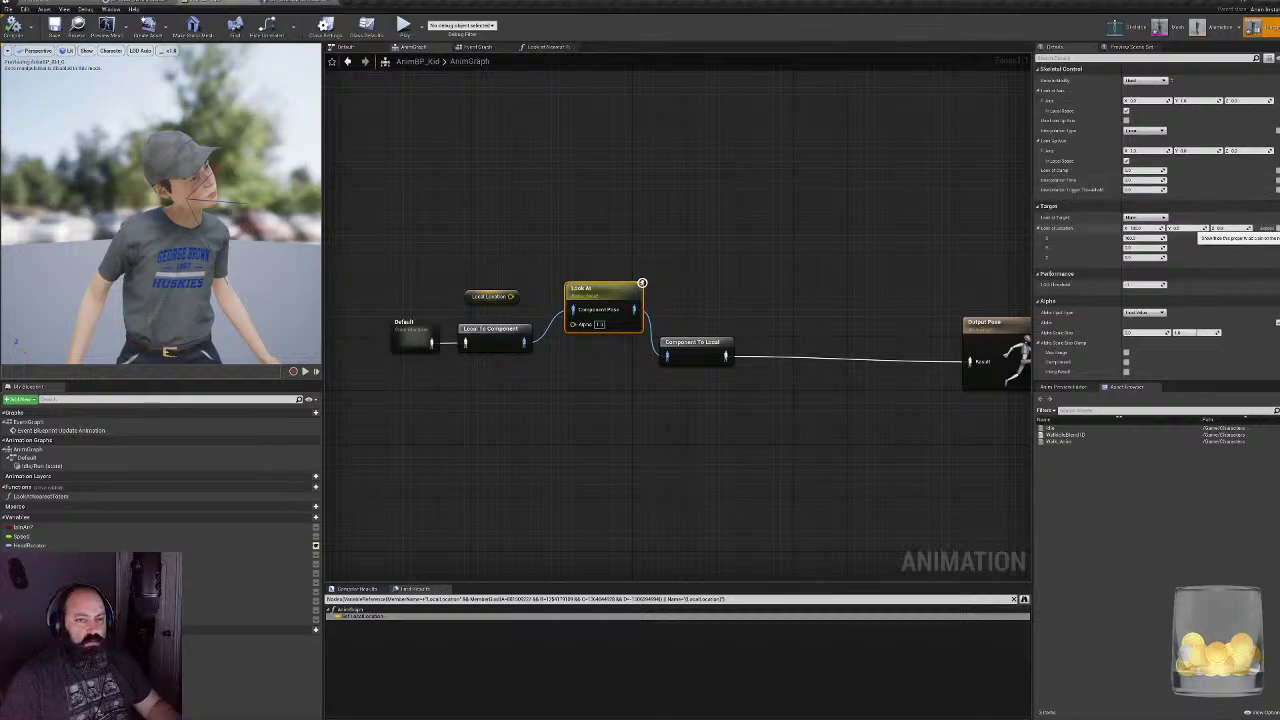
- Expose the Look At Location pin again, reconnect the location variable to it, and recompile
left_click(1200, 229)
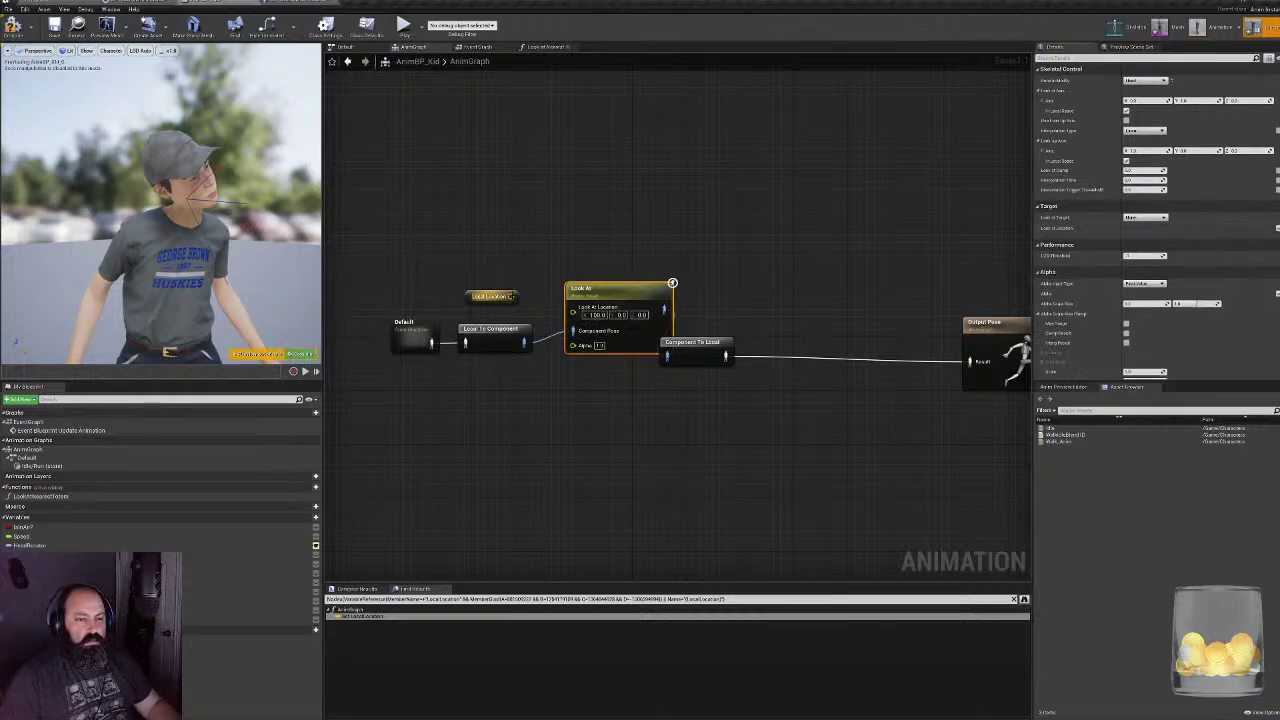
left_click_drag(511, 296, 573, 307)
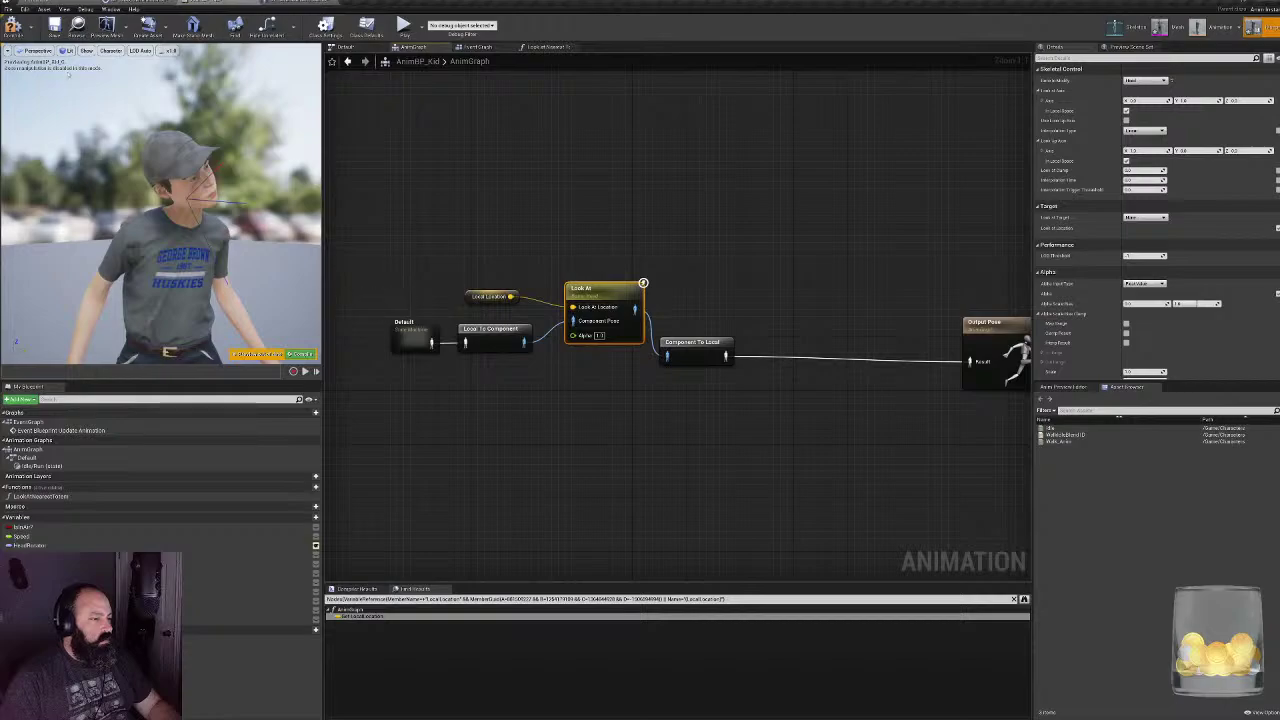
left_click(13, 27)
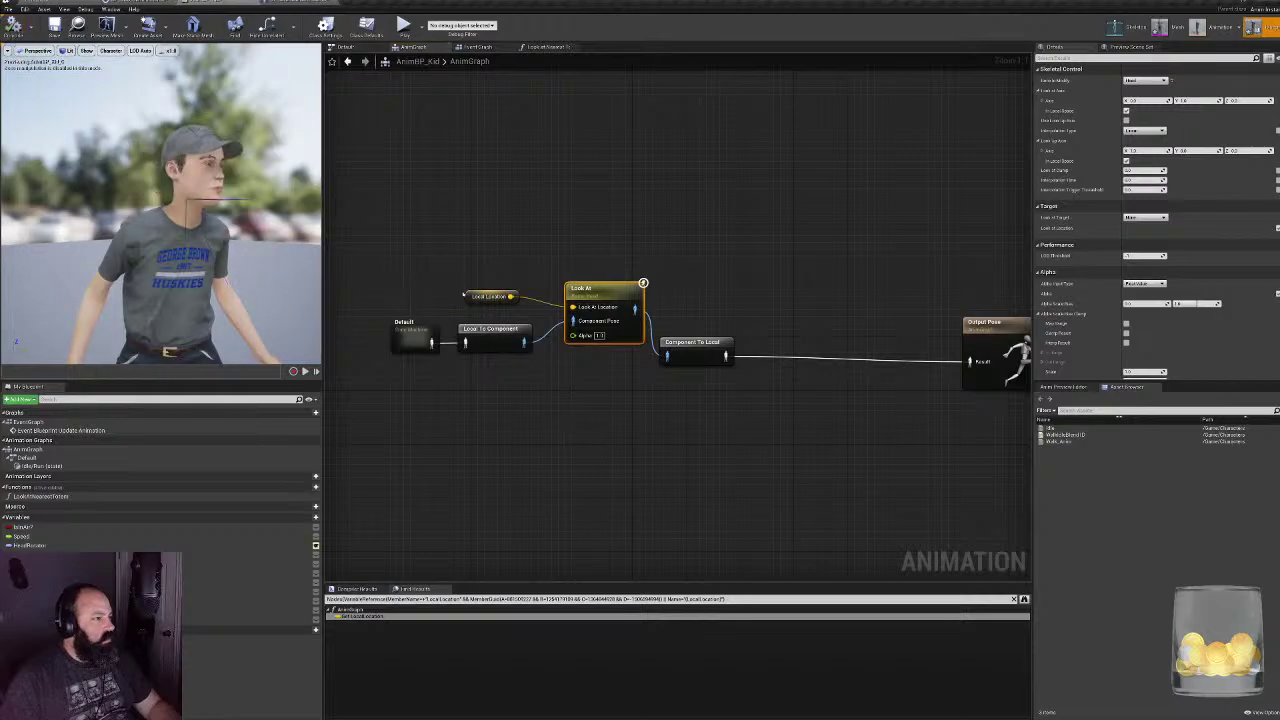
- Move the Default, Local Location, Look At and space-conversion nodes together, closer to Output Pose in AnimBP_Kid's AnimGraph
left_click(470, 294)
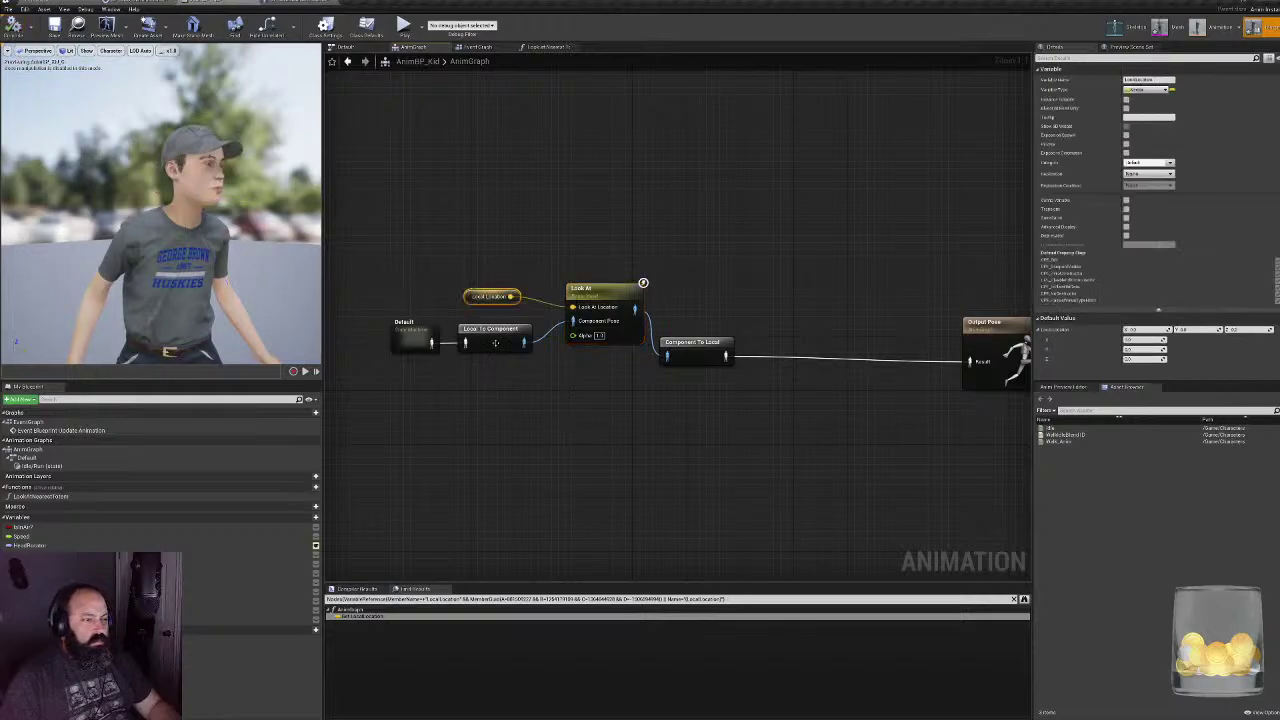
left_click_drag(367, 338, 714, 398)
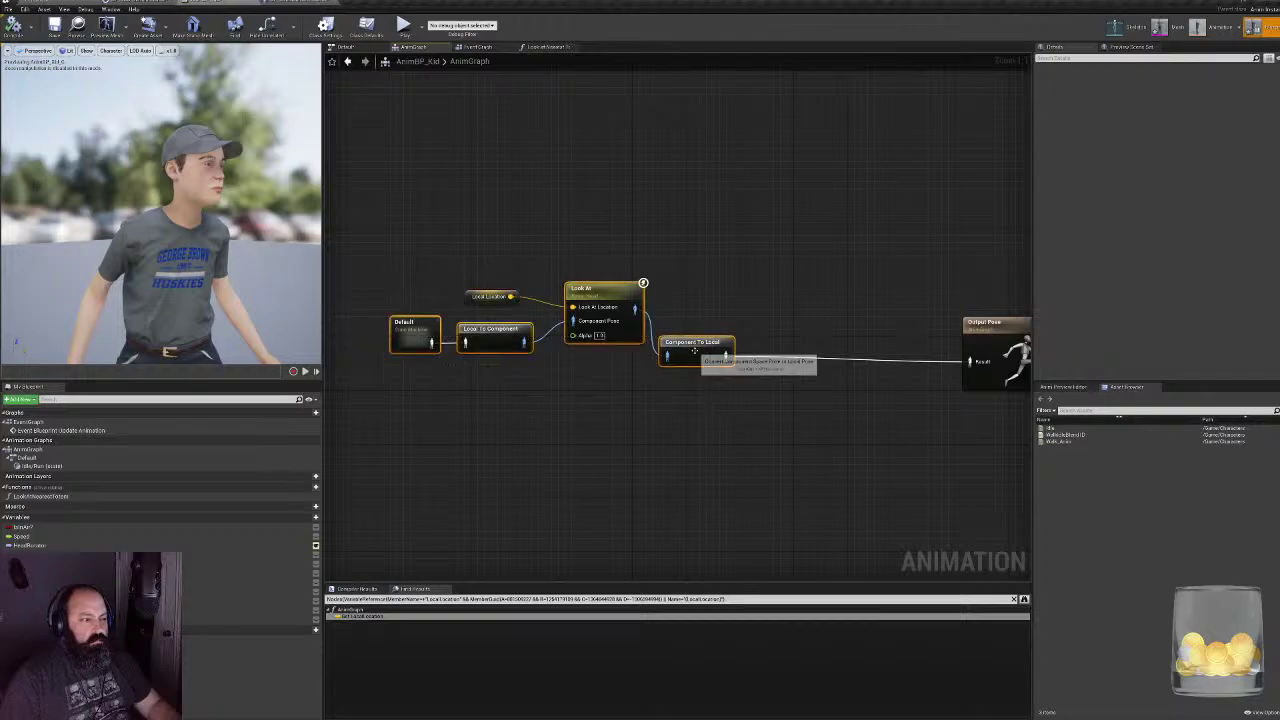
left_click_drag(338, 240, 736, 380)
left_click_drag(684, 346, 866, 353)
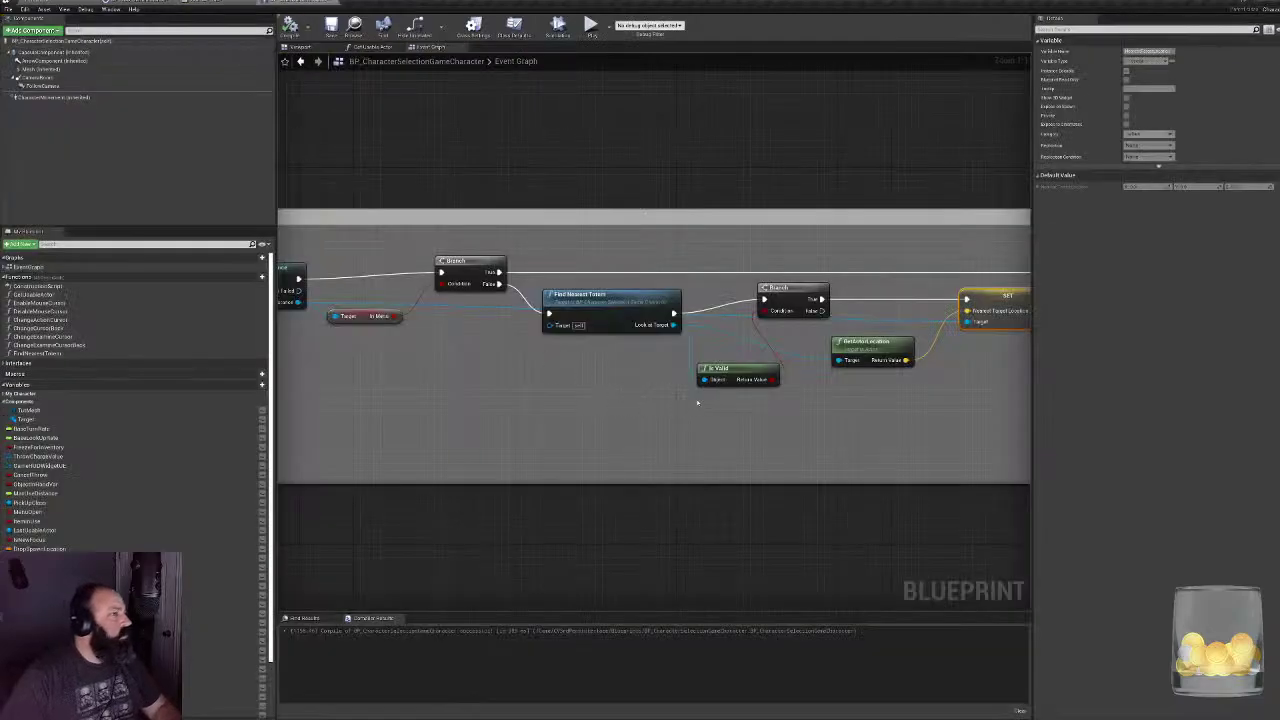
- Review how Nearest Target Location is set in BP_CharacterSelectionGameCharacter, and check AnimBP_Kid's Look at Nearest Totem function
right_click_drag(934, 310, 551, 322)
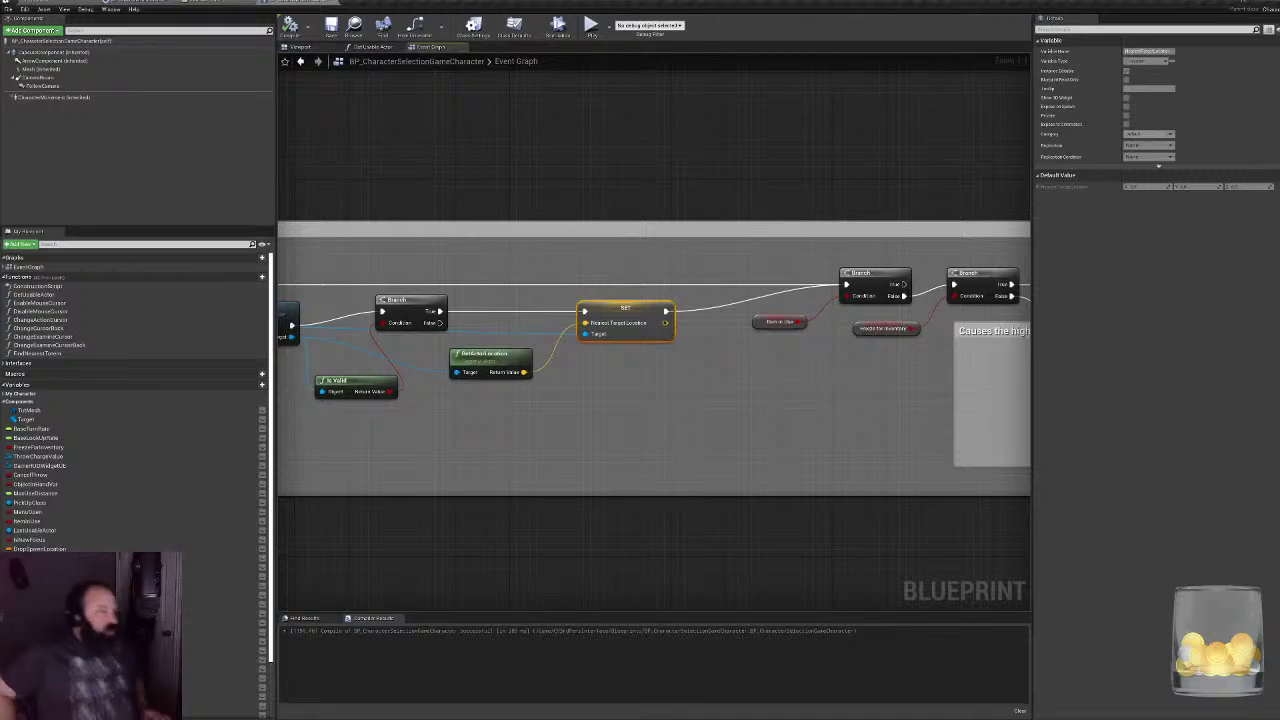
right_click_drag(431, 169, 544, 188)
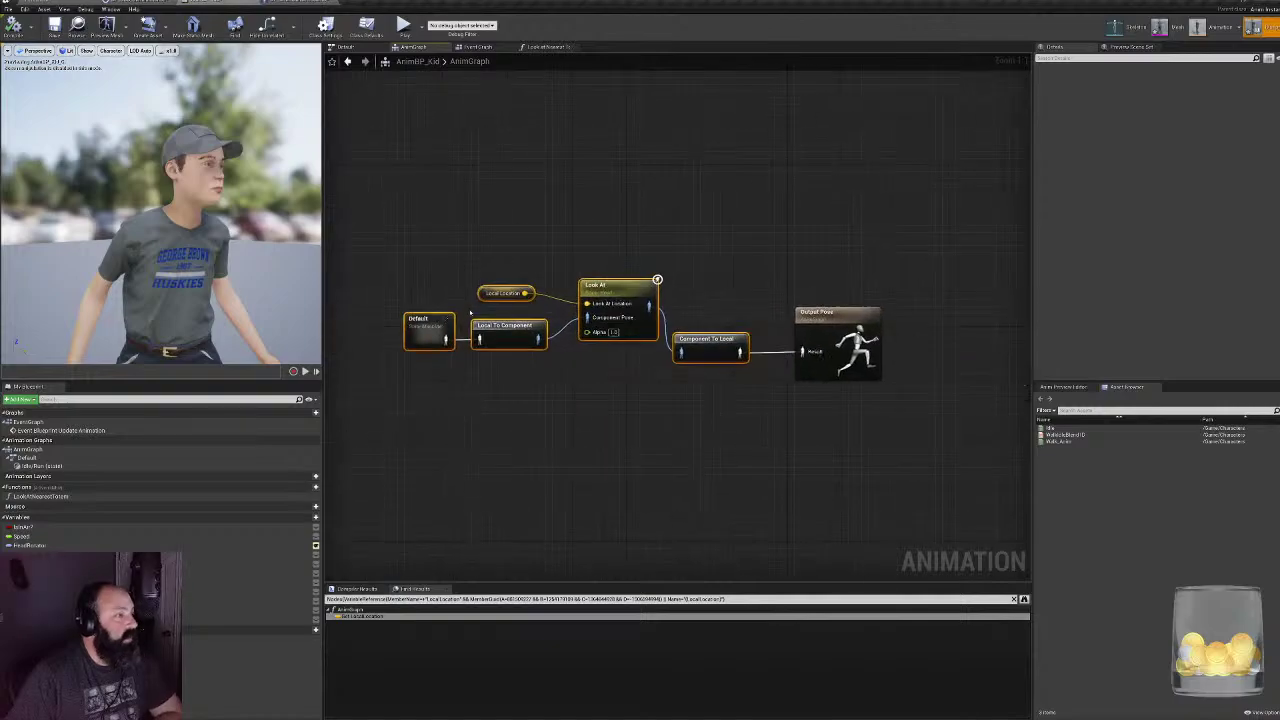
left_click(547, 47)
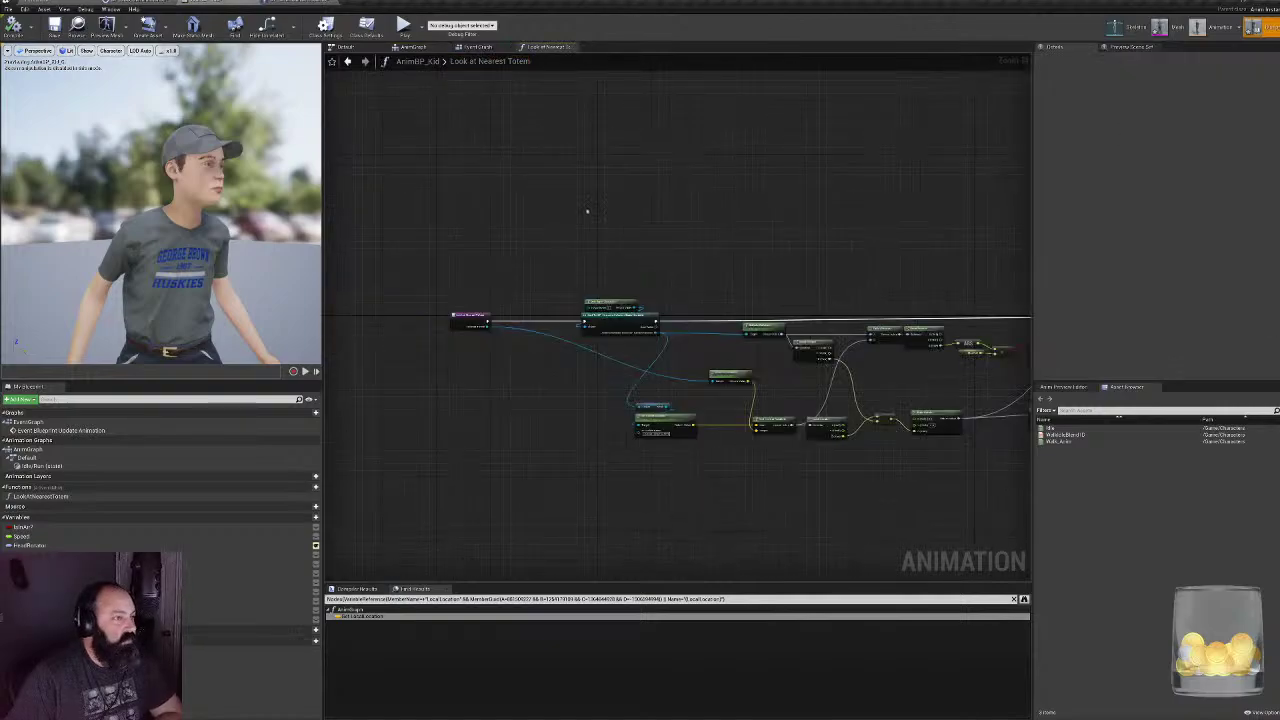
- Delete the Nearest Target Location getter, Set Local Location, string conversion and Print String nodes from AnimBP_Kid's Event Graph
left_click(478, 47)
right_click_drag(825, 294, 708, 289)
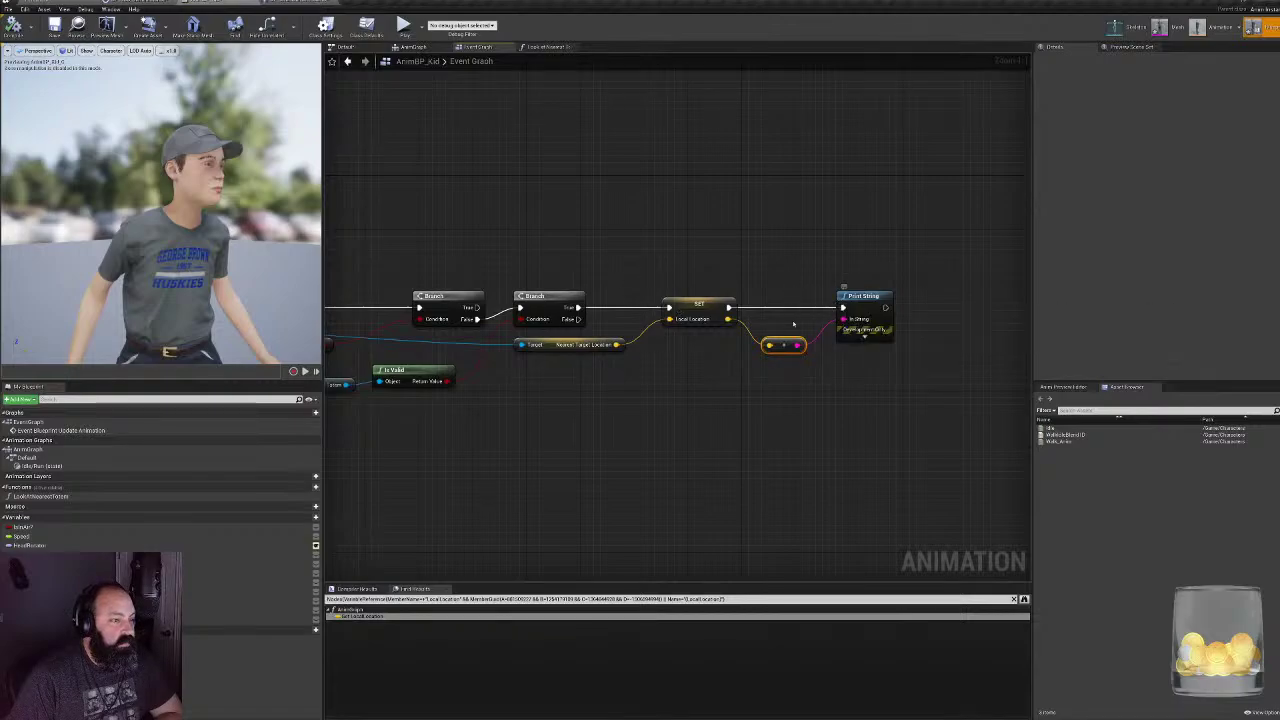
right_click_drag(686, 297, 807, 256)
right_click_drag(806, 325, 755, 329)
left_click_drag(708, 226, 957, 391)
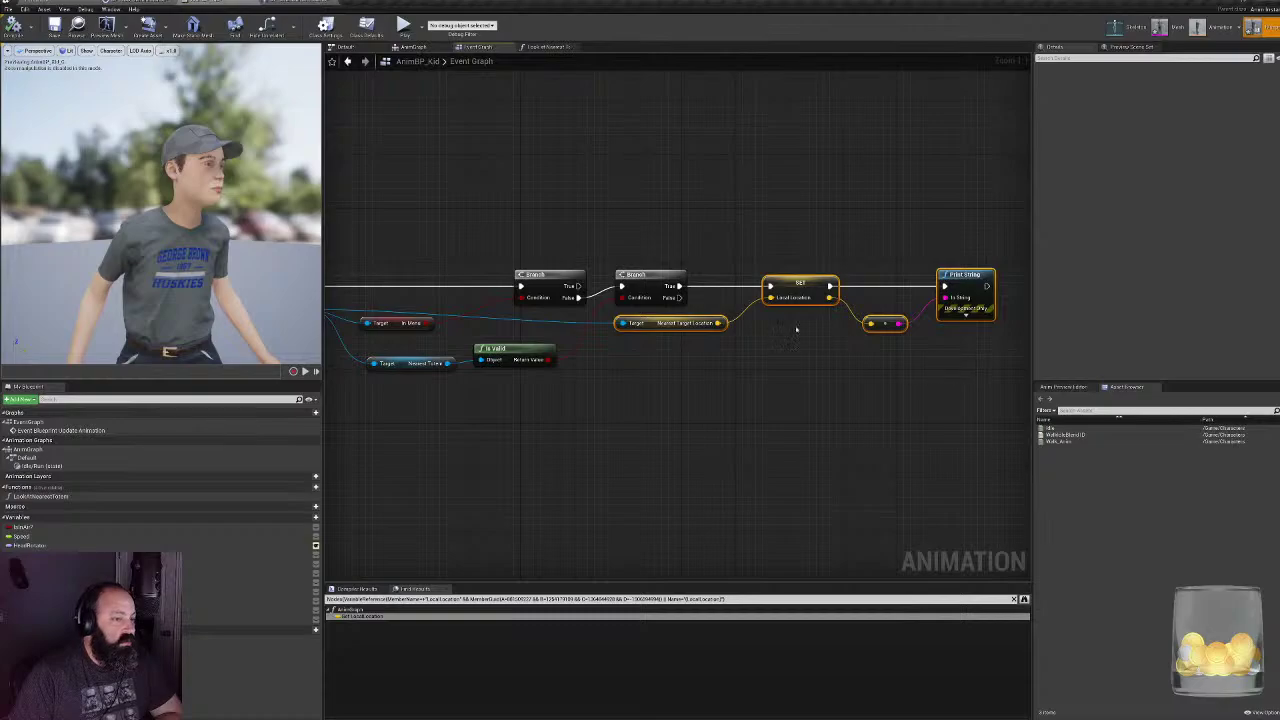
key("Delete")
- Delete the two Branch nodes and their In Menu, Nearest Totem and Is Valid condition nodes after the game instance cast
right_click_drag(755, 338, 939, 349)
left_click_drag(576, 250, 923, 454)
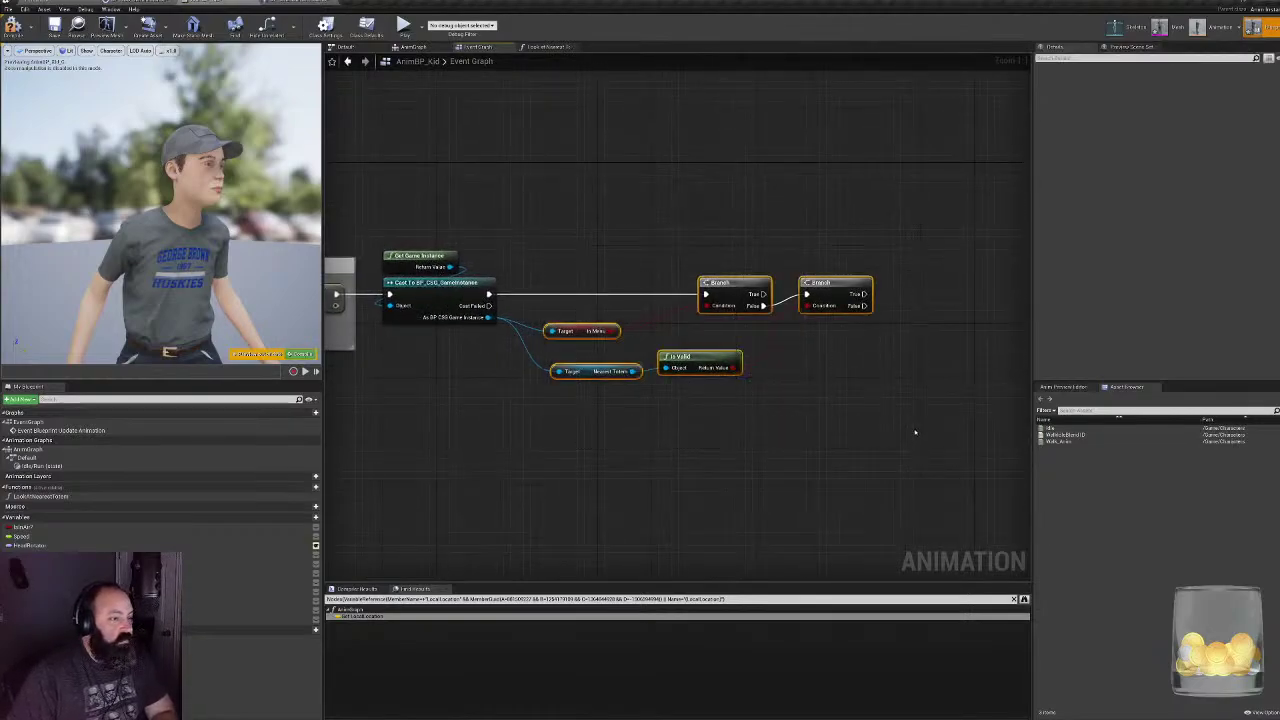
key("Delete")
- Recompile AnimBP_Kid and close its Look at Nearest Totem function graph
right_click_drag(477, 176, 534, 171)
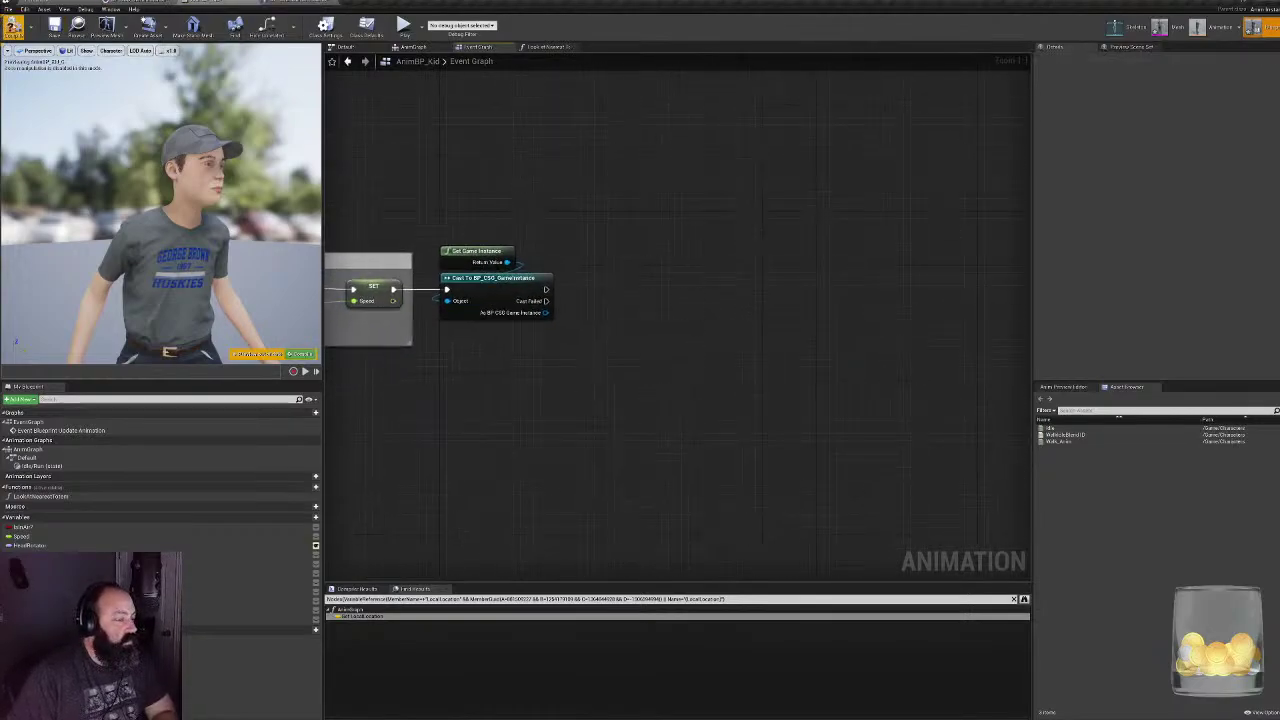
right_click_drag(571, 280, 766, 305)
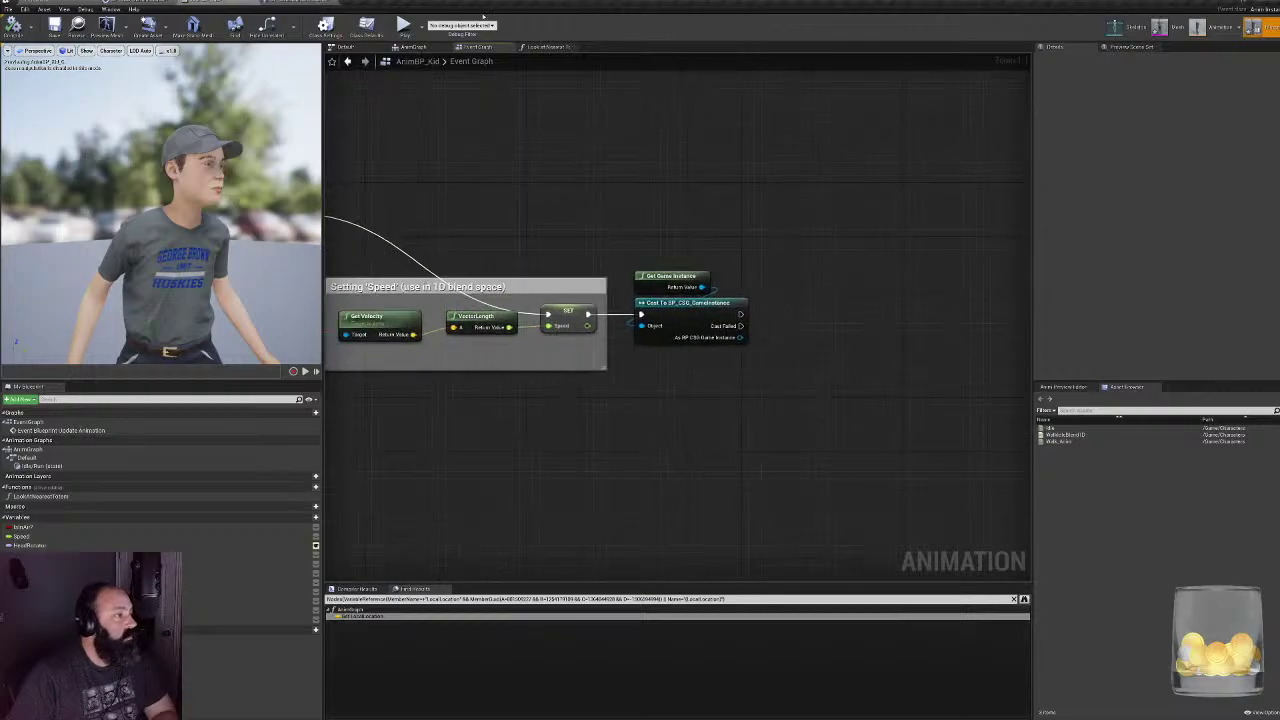
left_click(547, 47)
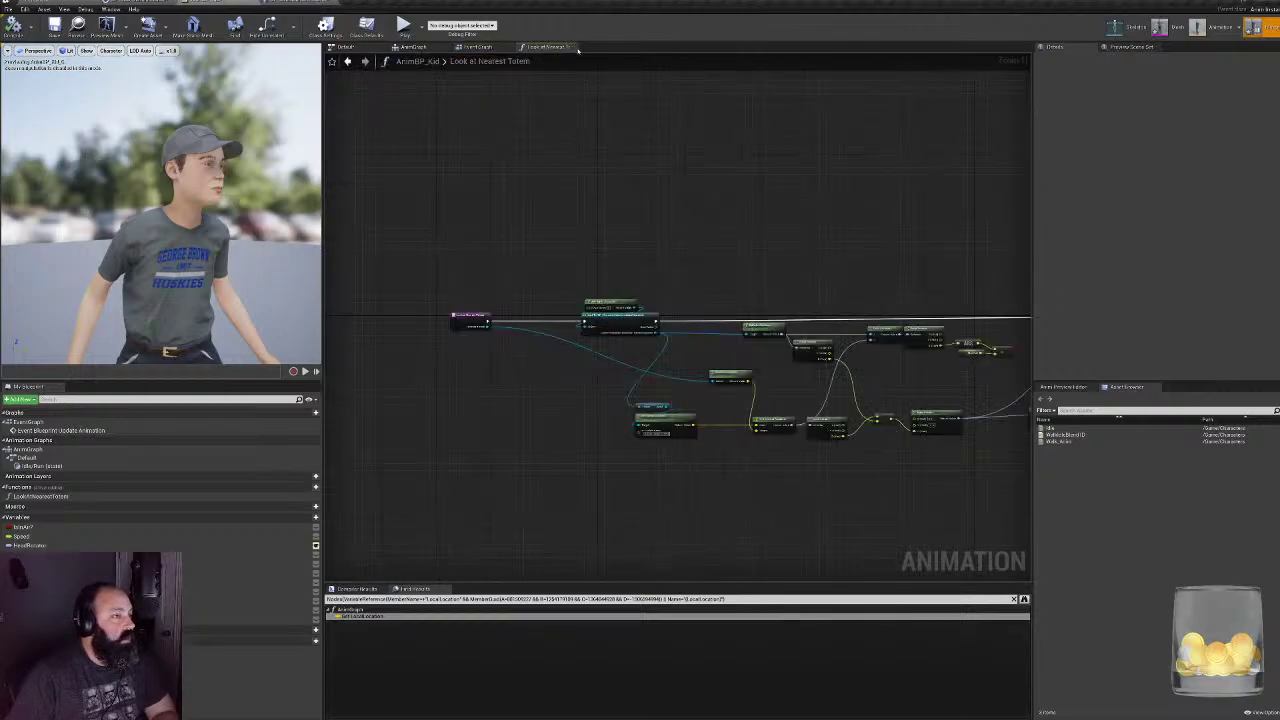
left_click(568, 47)
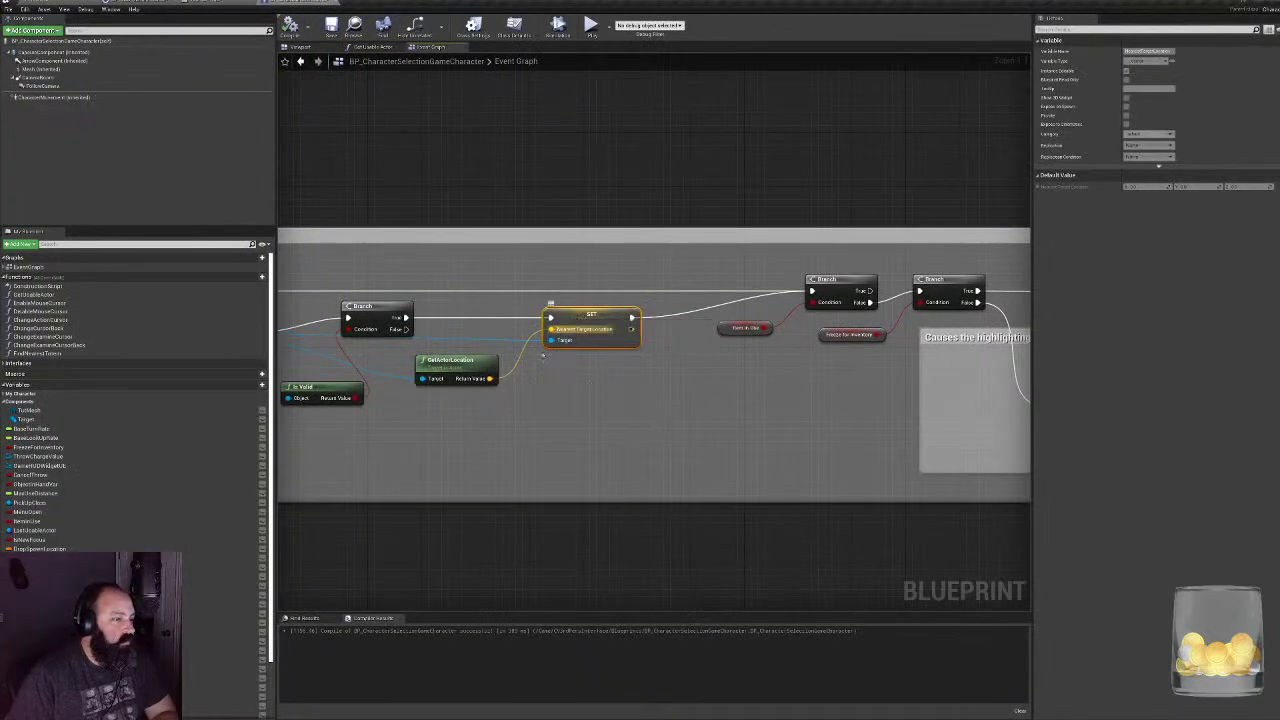
- Delete the Set Nearest Target Location node following the Is Valid branch in BP_CharacterSelectionGameCharacter's Event Graph
right_click_drag(481, 369, 730, 357)
left_click(729, 357)
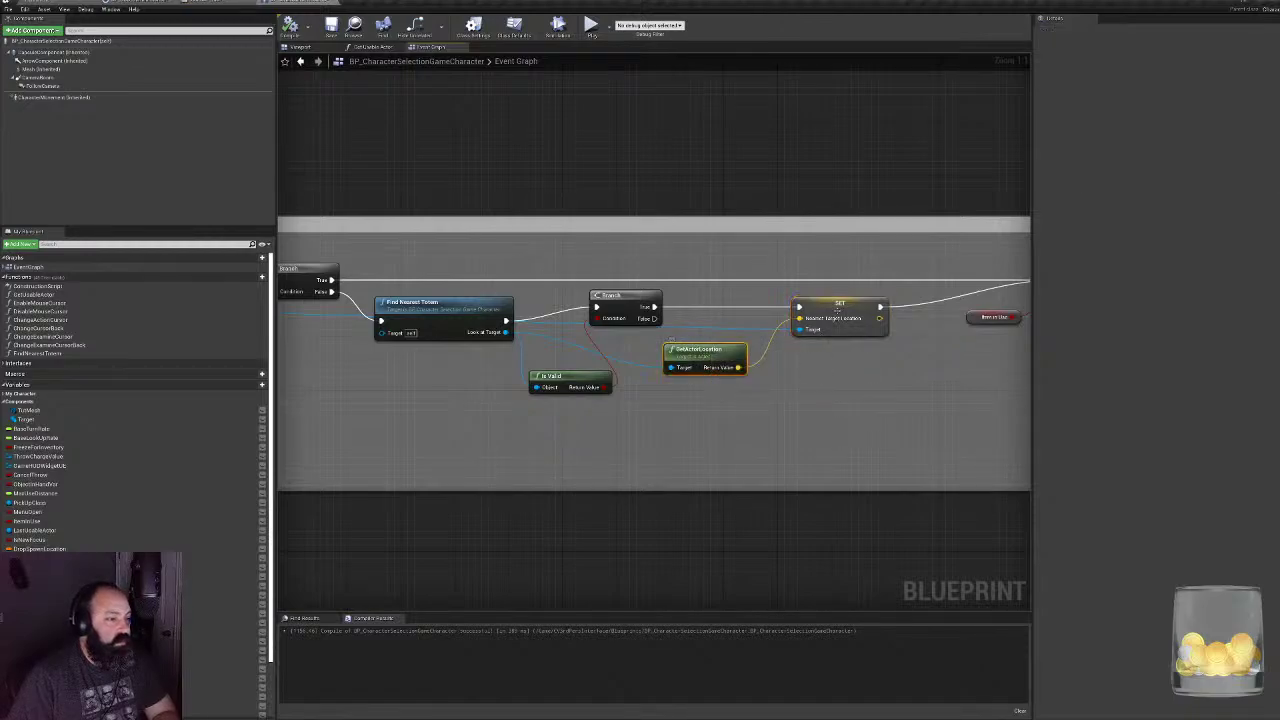
left_click(835, 305)
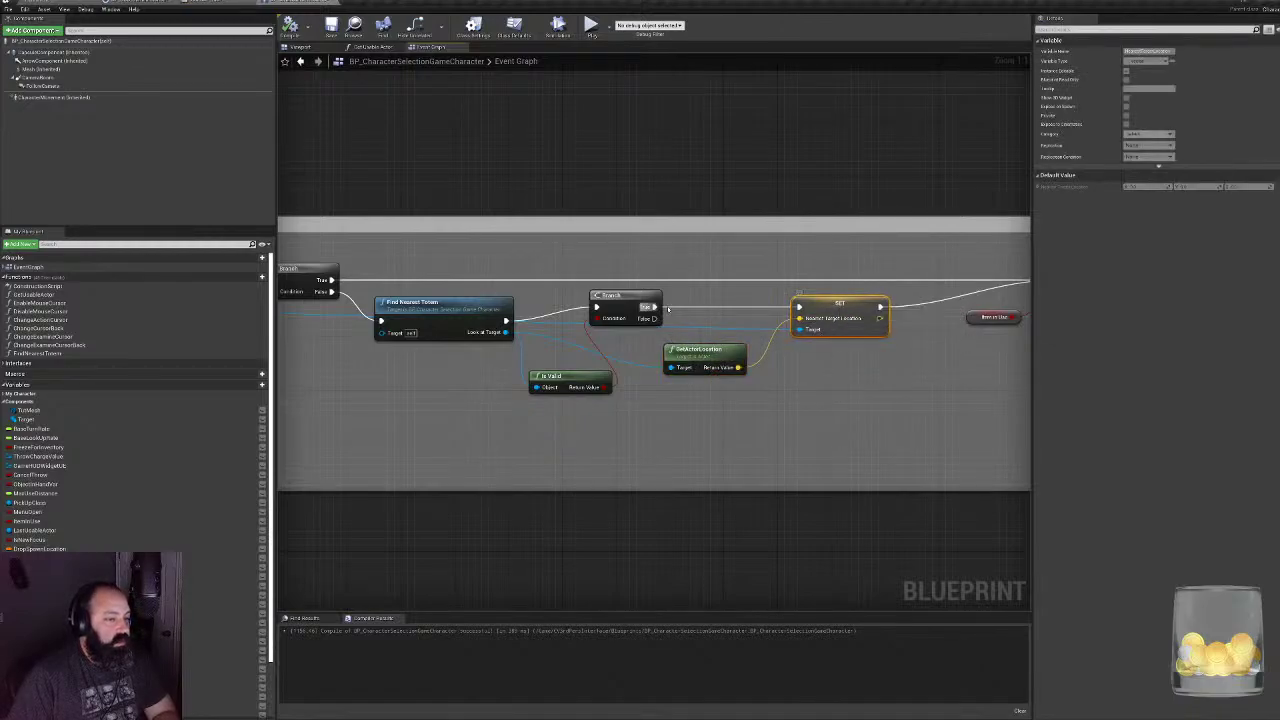
right_click_drag(437, 309, 919, 276)
right_click_drag(565, 242, 357, 277)
right_click_drag(758, 303, 526, 283)
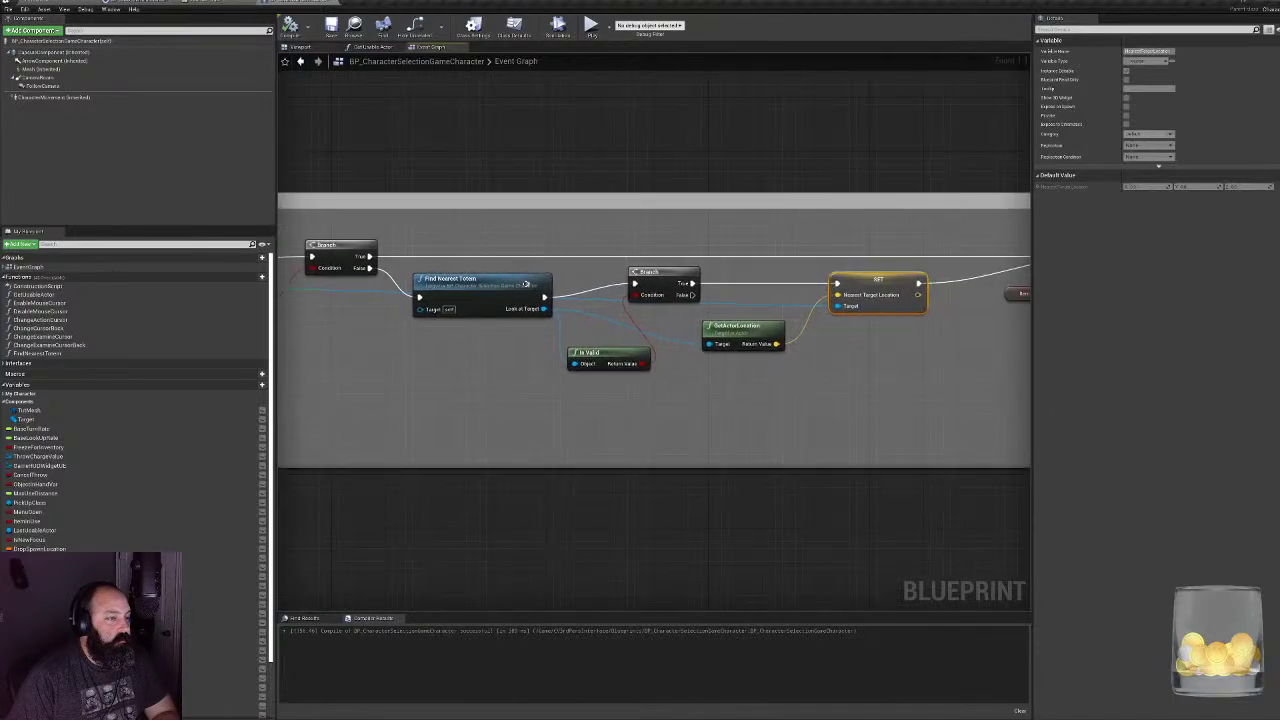
key("Delete")
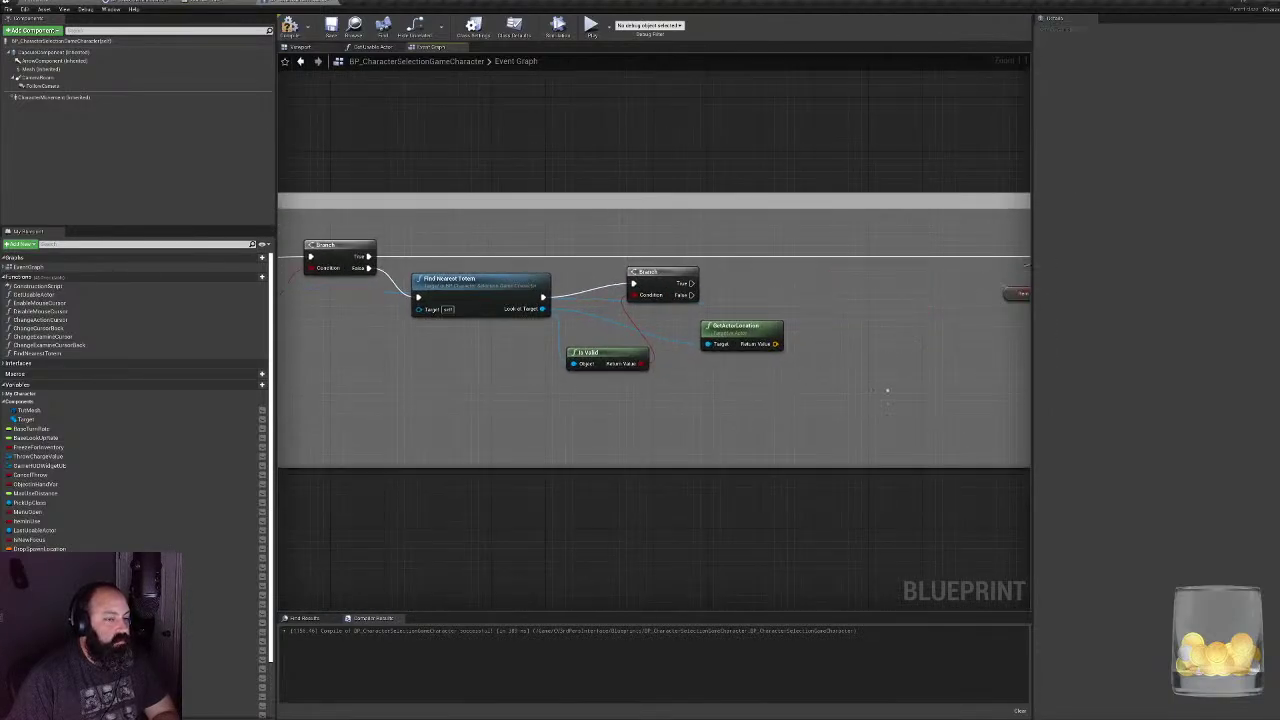
- Add a Cast To AnimBP_Kid node on the Is Valid branch's True output and align it with the branch
left_click_drag(690, 283, 752, 288)
type("cast to")
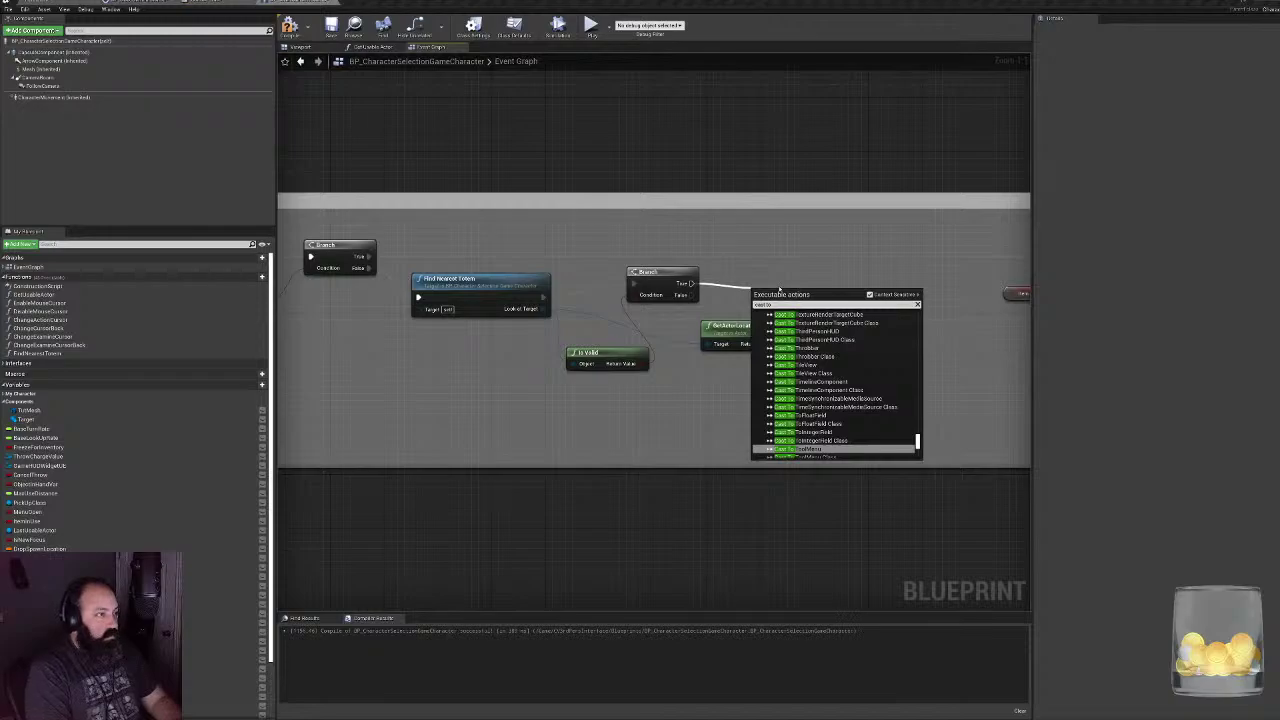
type(" anim")
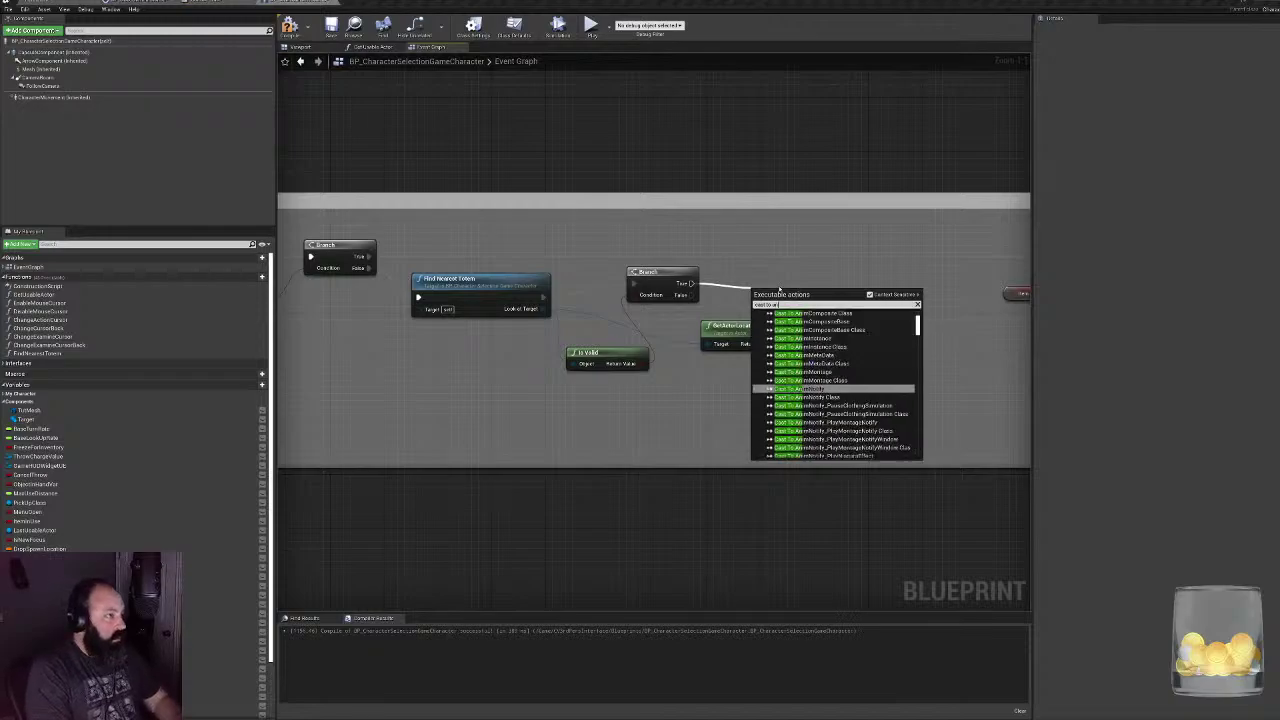
type("B")
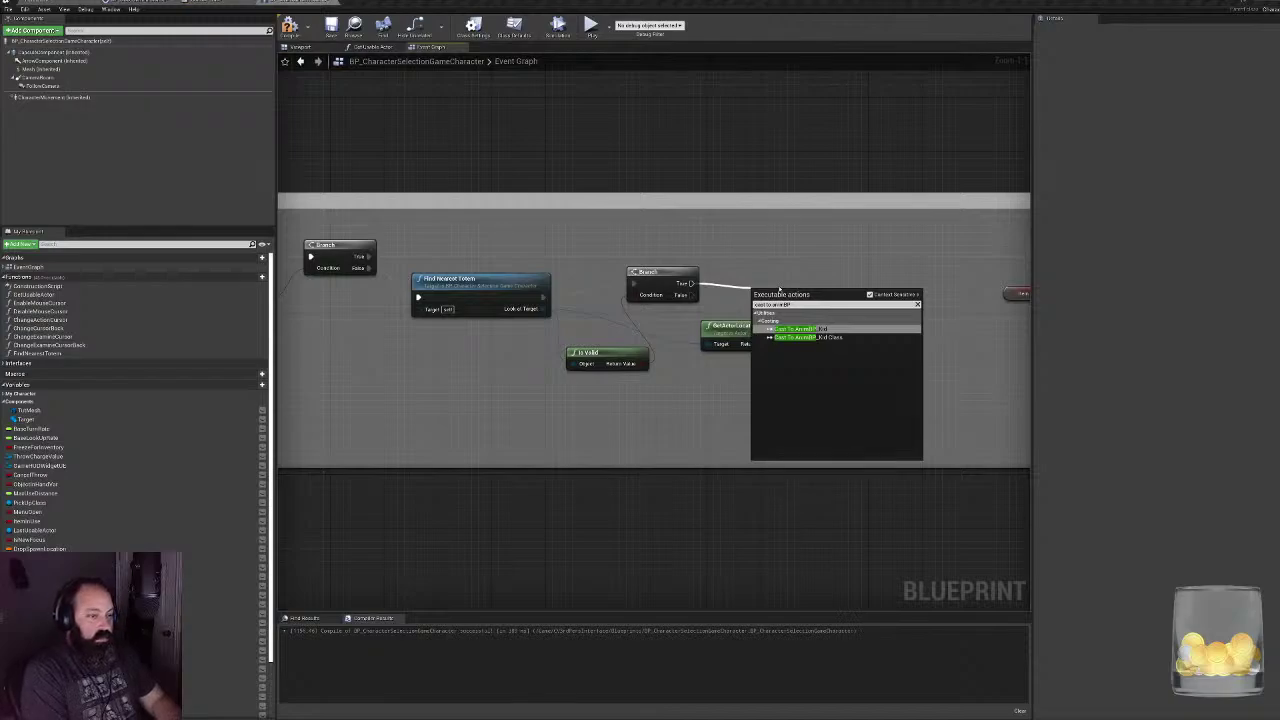
type("P")
key("Return")
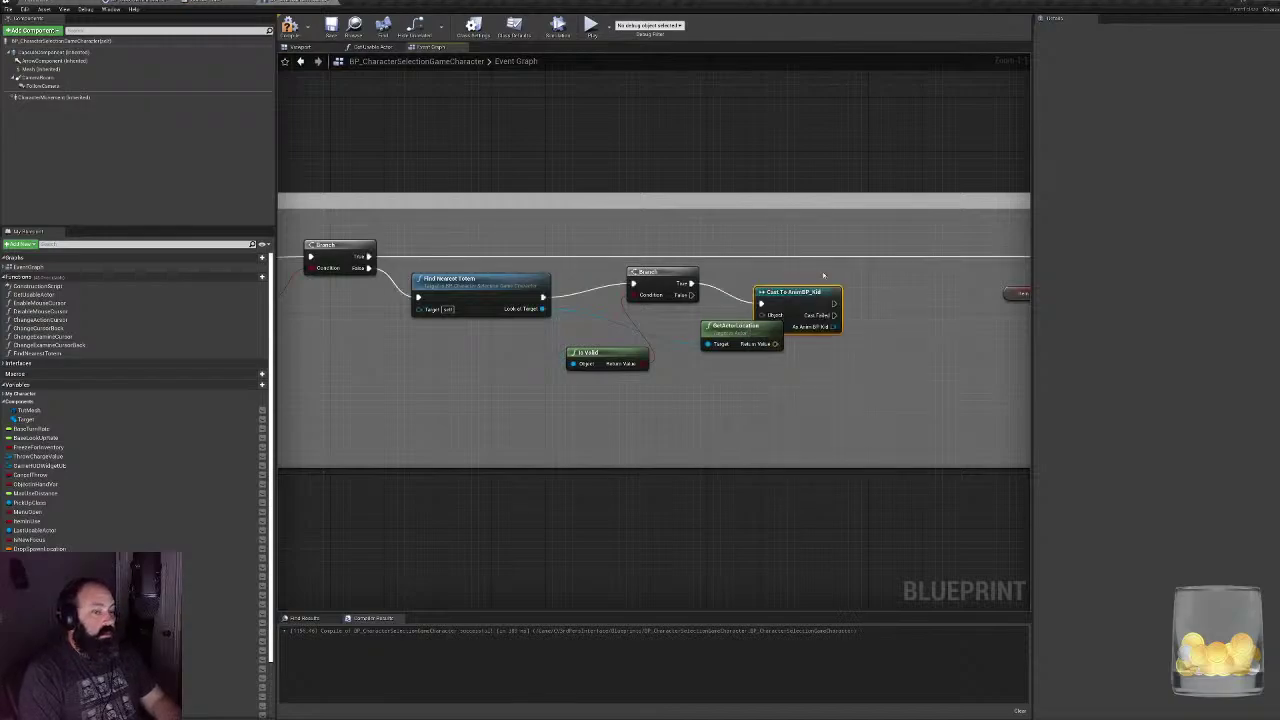
left_click_drag(776, 291, 784, 271)
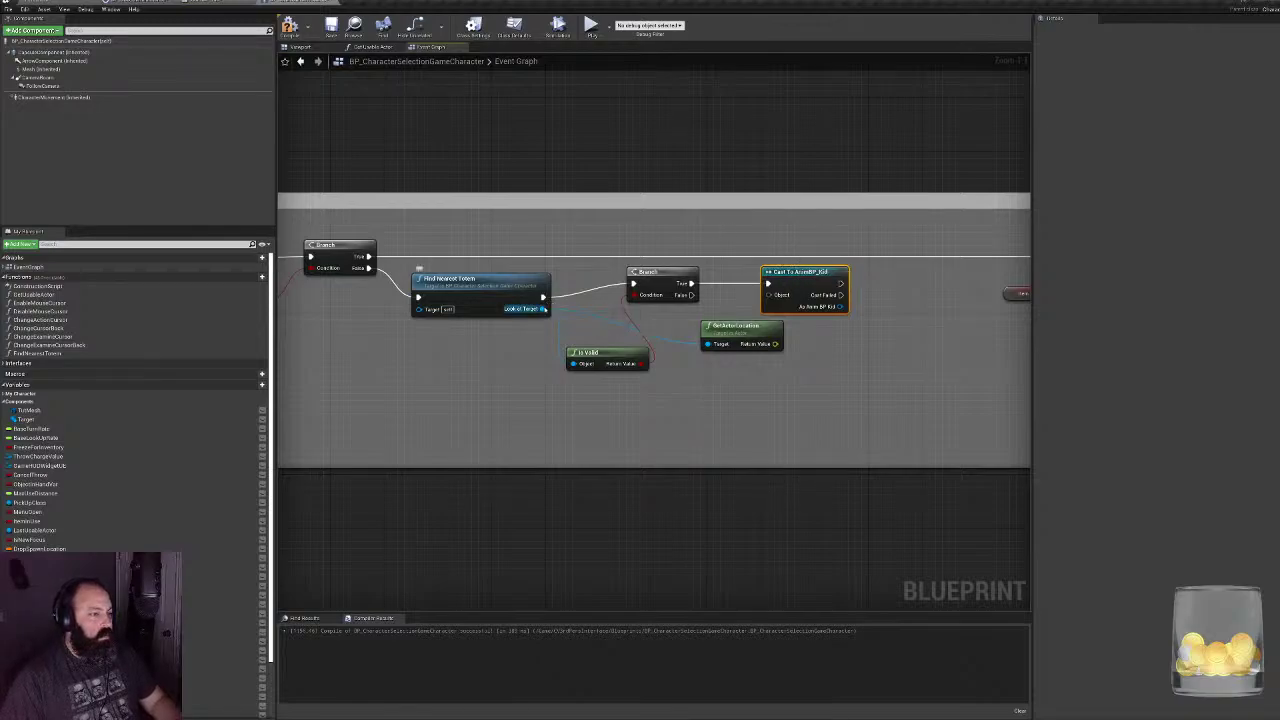
- Try using Find Nearest Totem's Look at Target output as the AnimBP_Kid cast's Object, compile, and disconnect it again
left_click_drag(542, 308, 768, 296)
right_click_drag(830, 290, 697, 287)
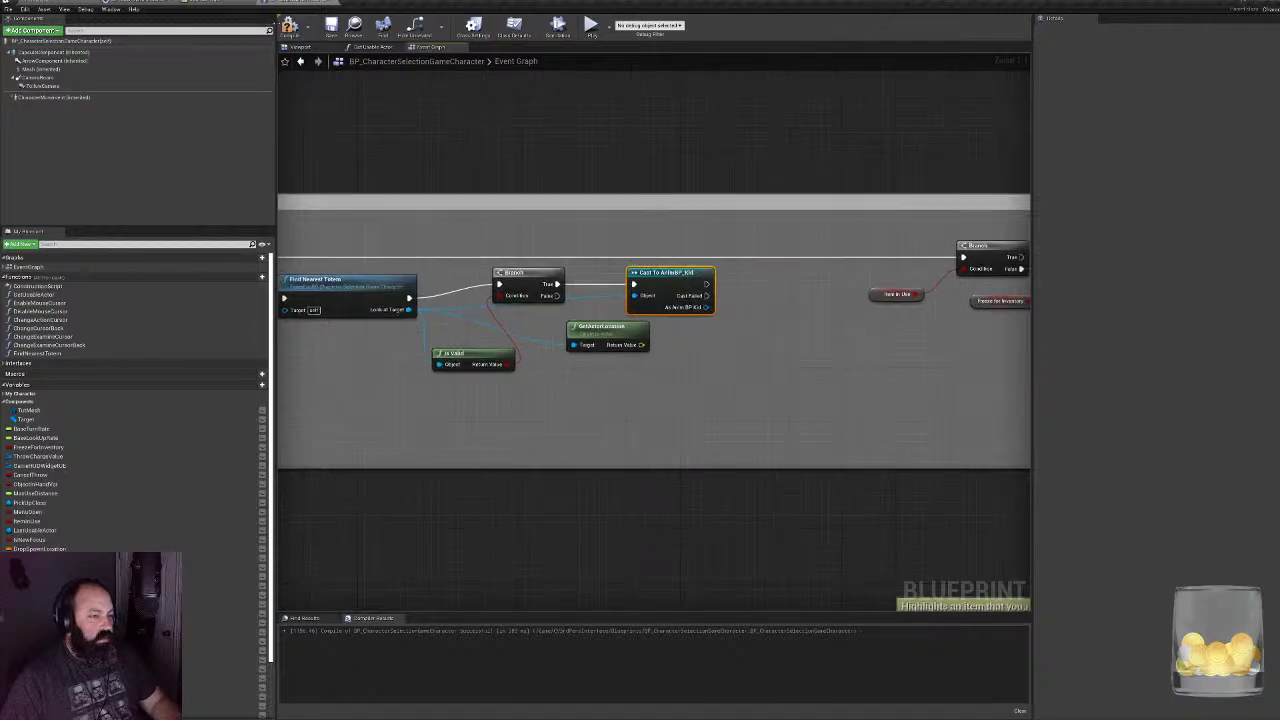
key("F7")
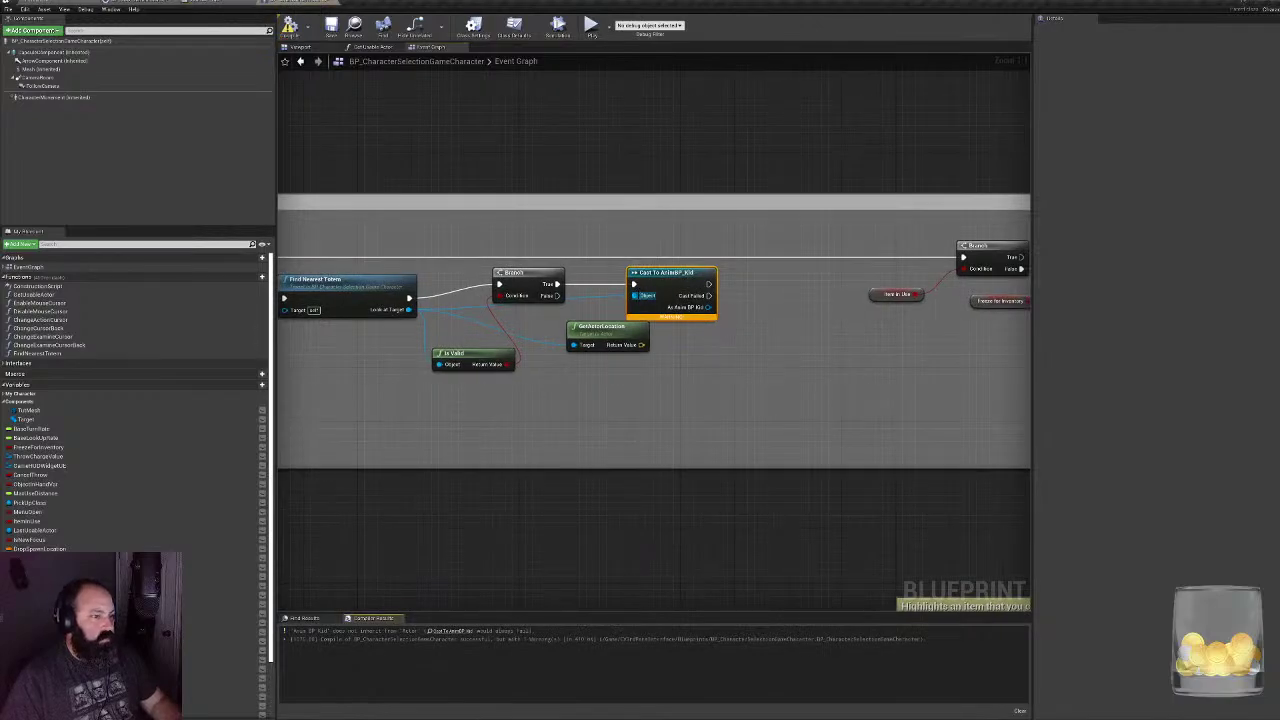
left_click(647, 297, "alt")
- Space the AnimBP_Kid cast away from its branch and tighten the layout of the In Menu branch and Find Nearest Totem nodes
left_click_drag(680, 272, 740, 272)
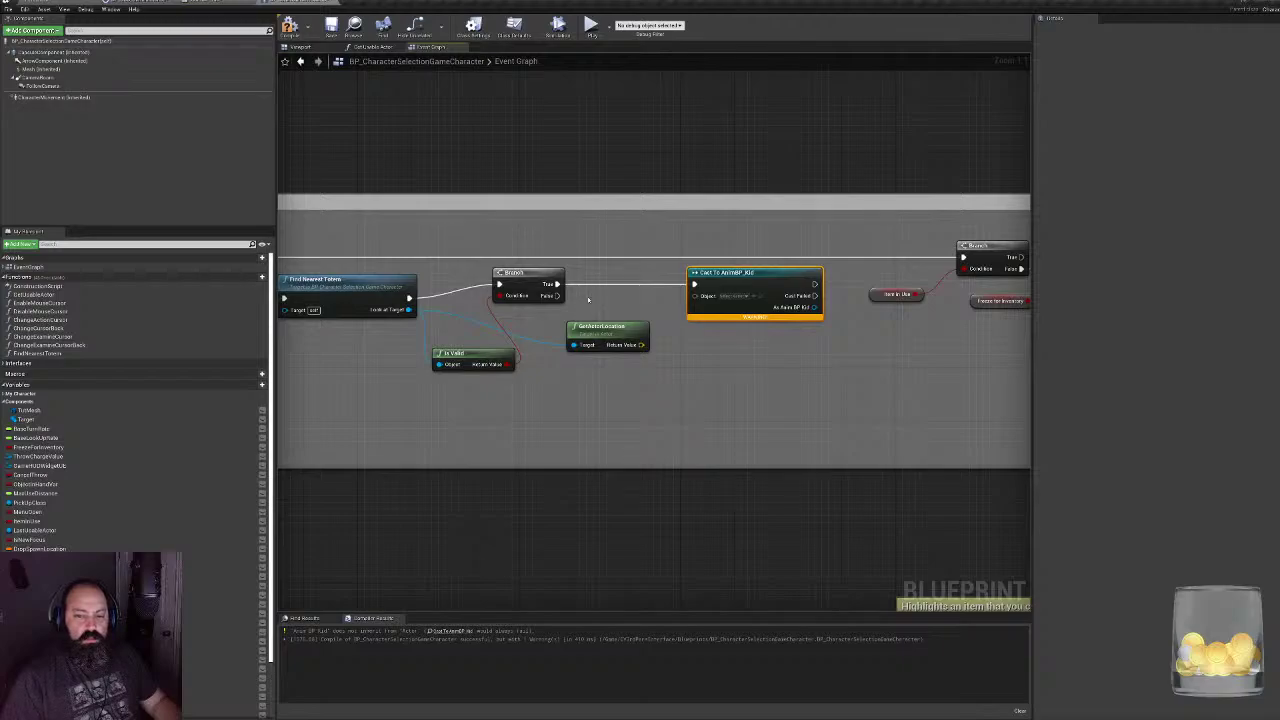
right_click_drag(583, 301, 800, 300)
scroll(643, 314, "down", 3)
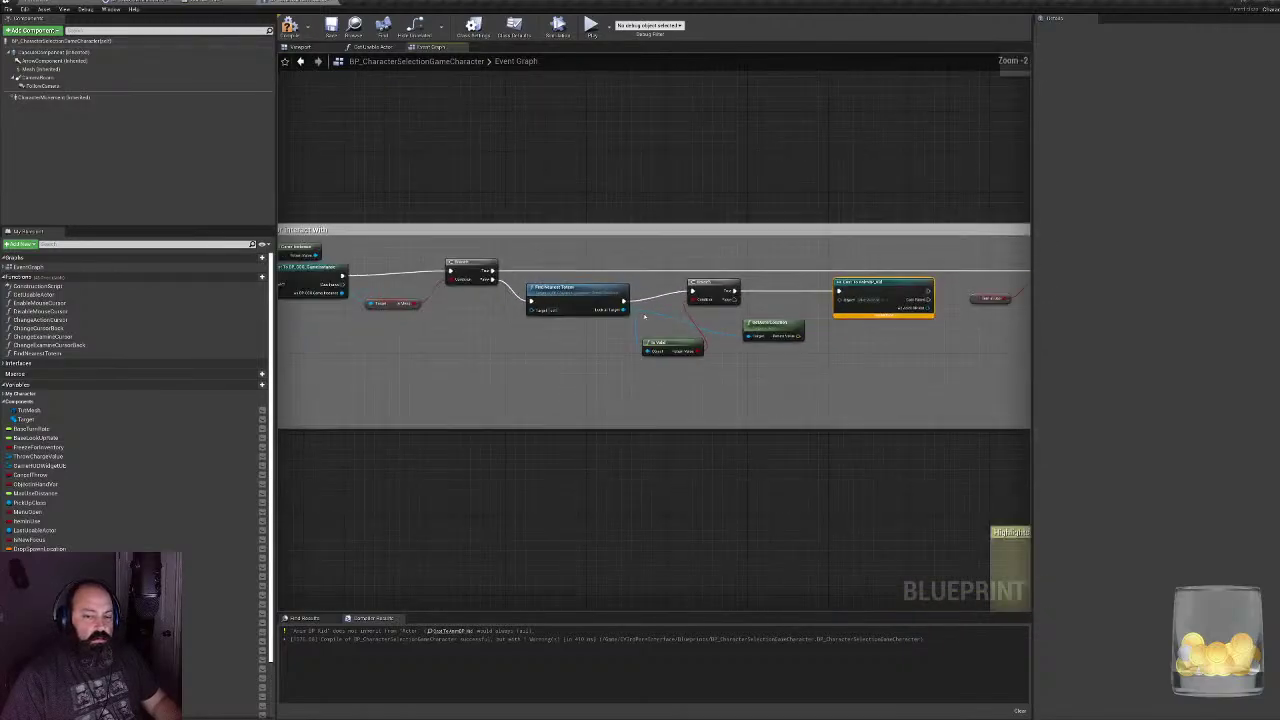
right_click_drag(523, 316, 757, 325)
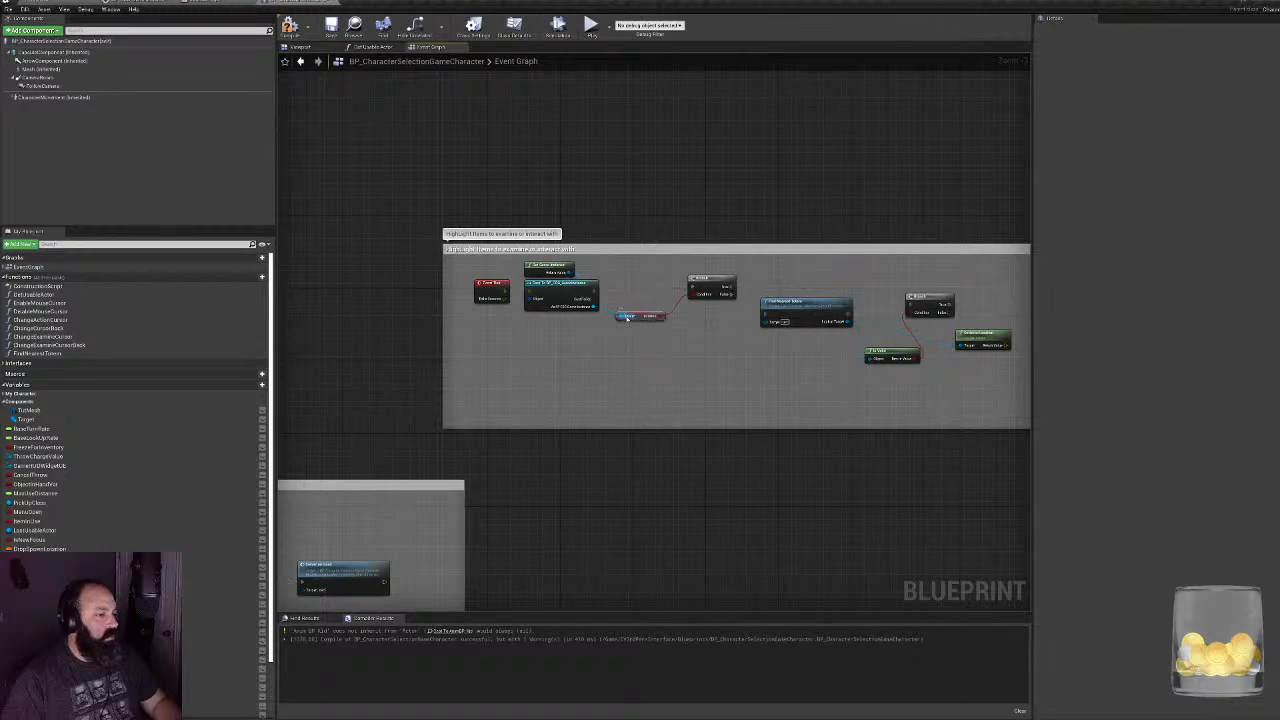
left_click(632, 316)
left_click_drag(704, 282, 677, 286)
right_click_drag(787, 306, 585, 304)
left_click_drag(592, 288, 862, 350)
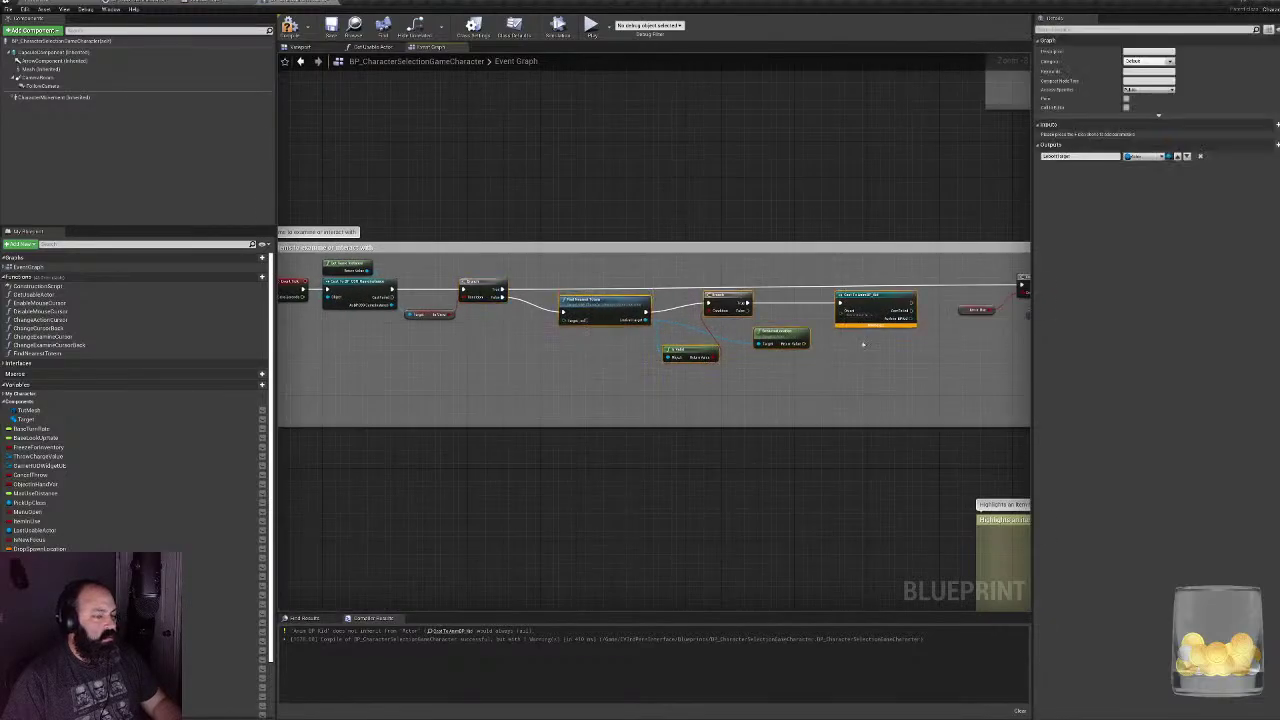
left_click_drag(869, 296, 829, 296)
- Place the Item in Use and Freeze for Inventory getters directly above their respective Branch nodes
right_click_drag(829, 296, 537, 338)
scroll(720, 372, "up", 3)
left_click_drag(657, 352, 756, 290)
left_click_drag(775, 357, 868, 290)
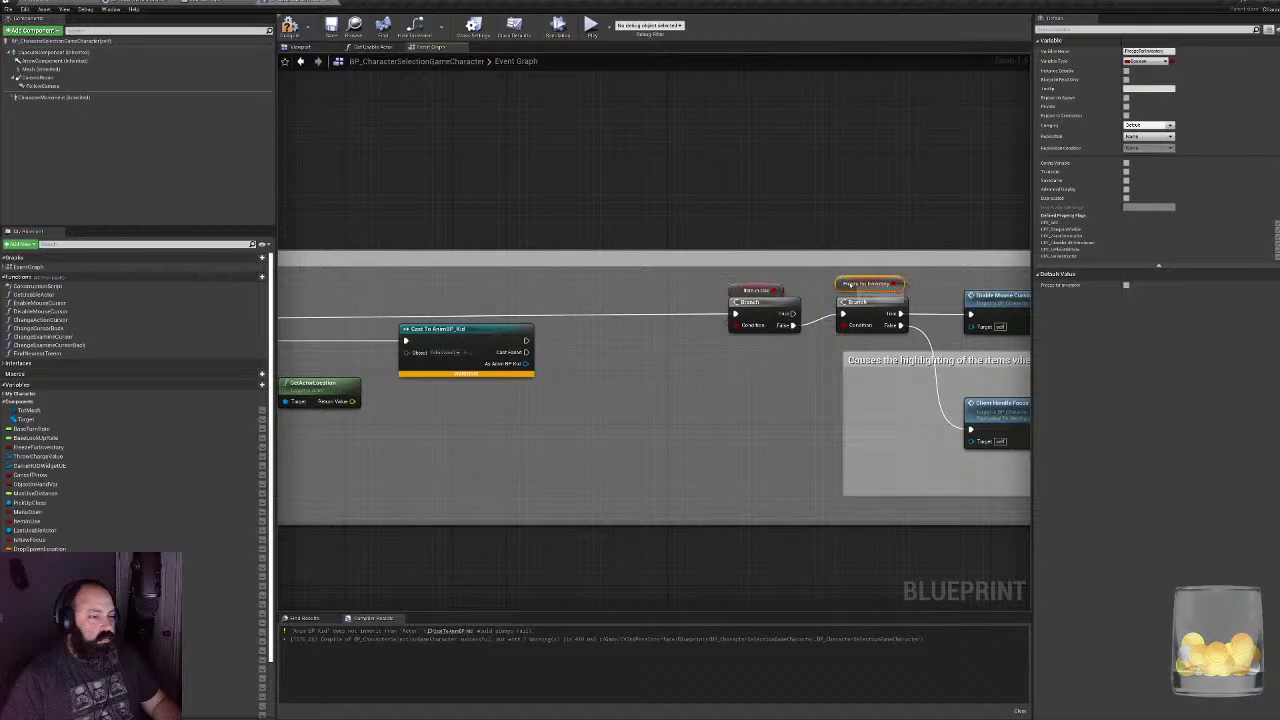
- Move the Cast To AnimBP_Kid node farther away from its Is Valid branch
right_click_drag(590, 357, 824, 346)
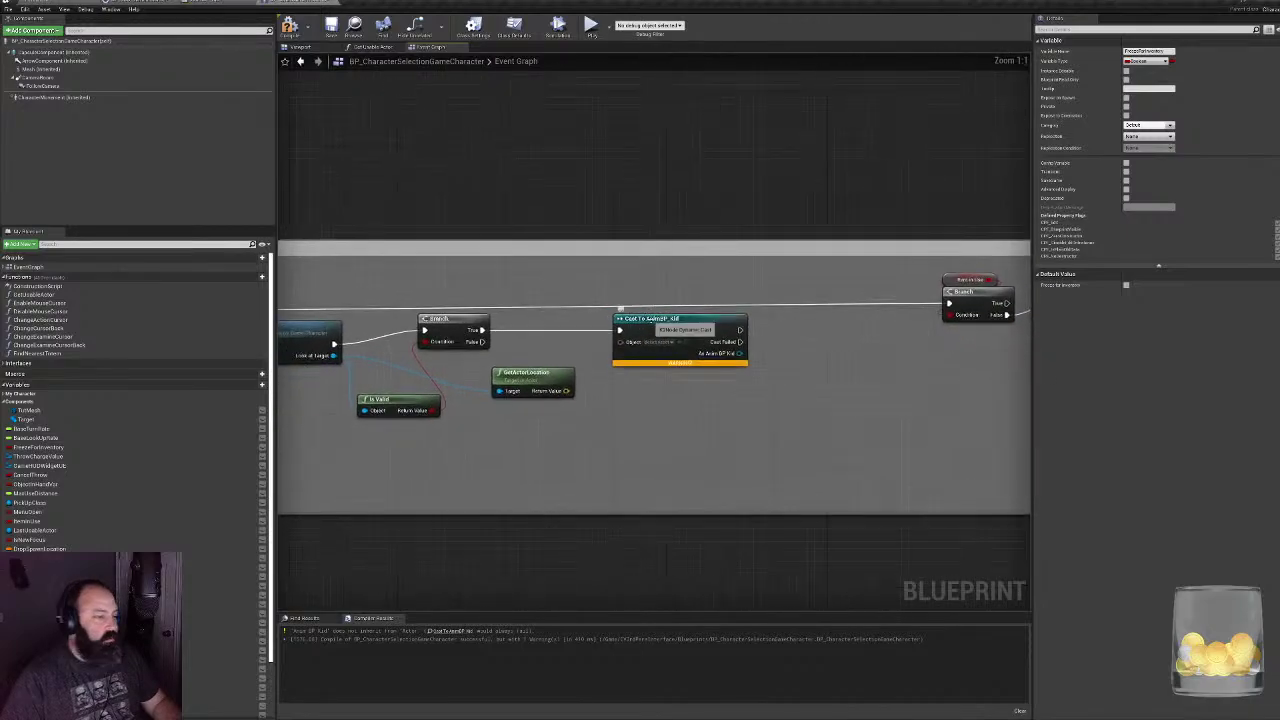
left_click(685, 320)
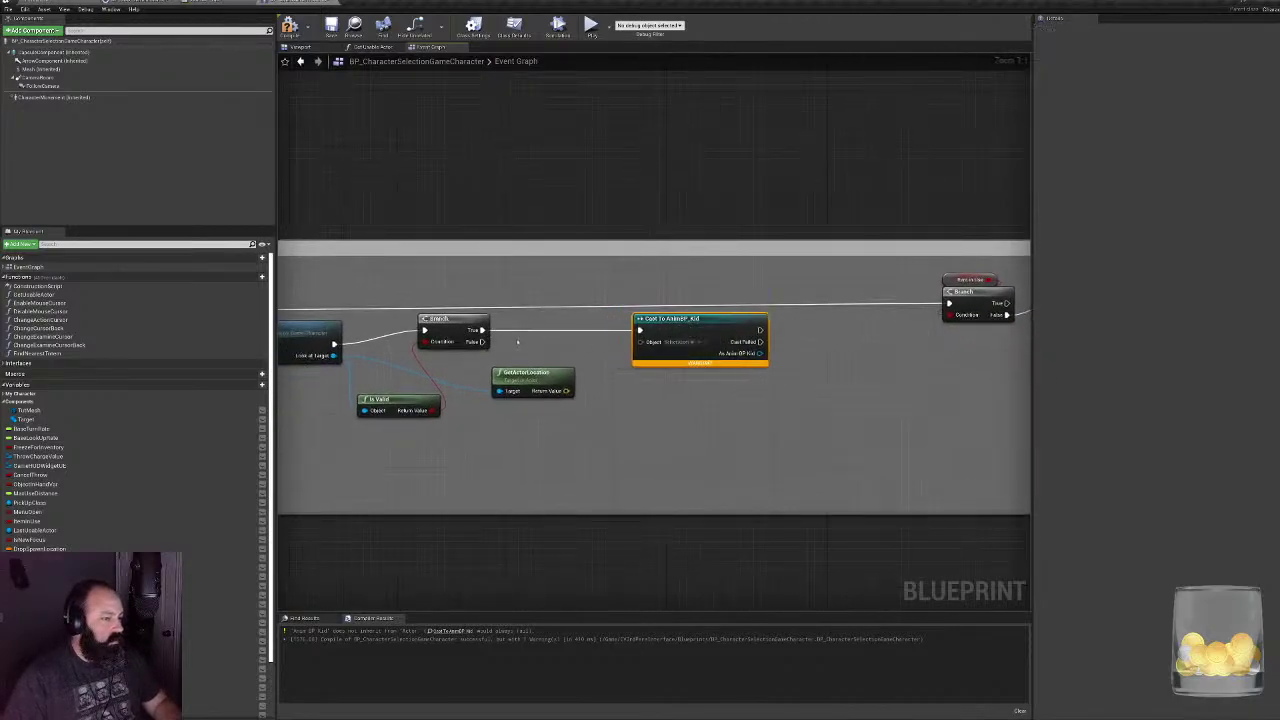
left_click_drag(640, 318, 707, 338)
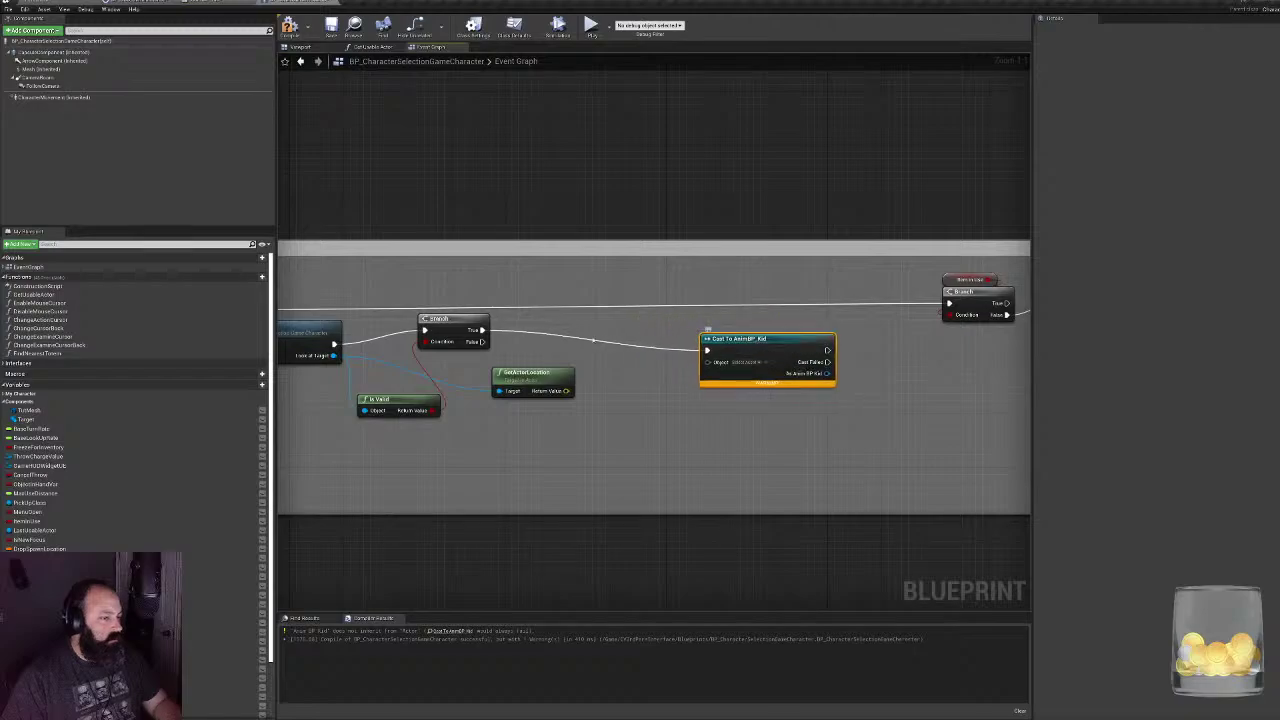
- Search the graph's available actions for a node that gets the anim instance
right_click(541, 347)
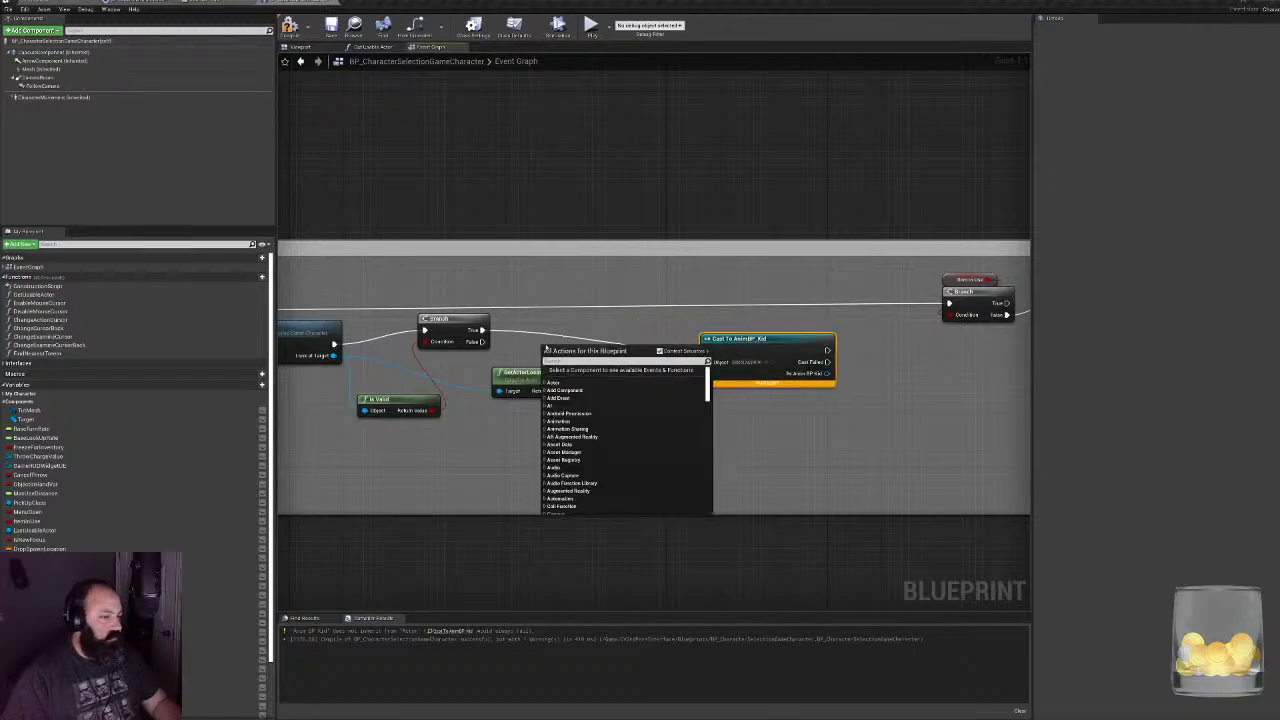
type("get")
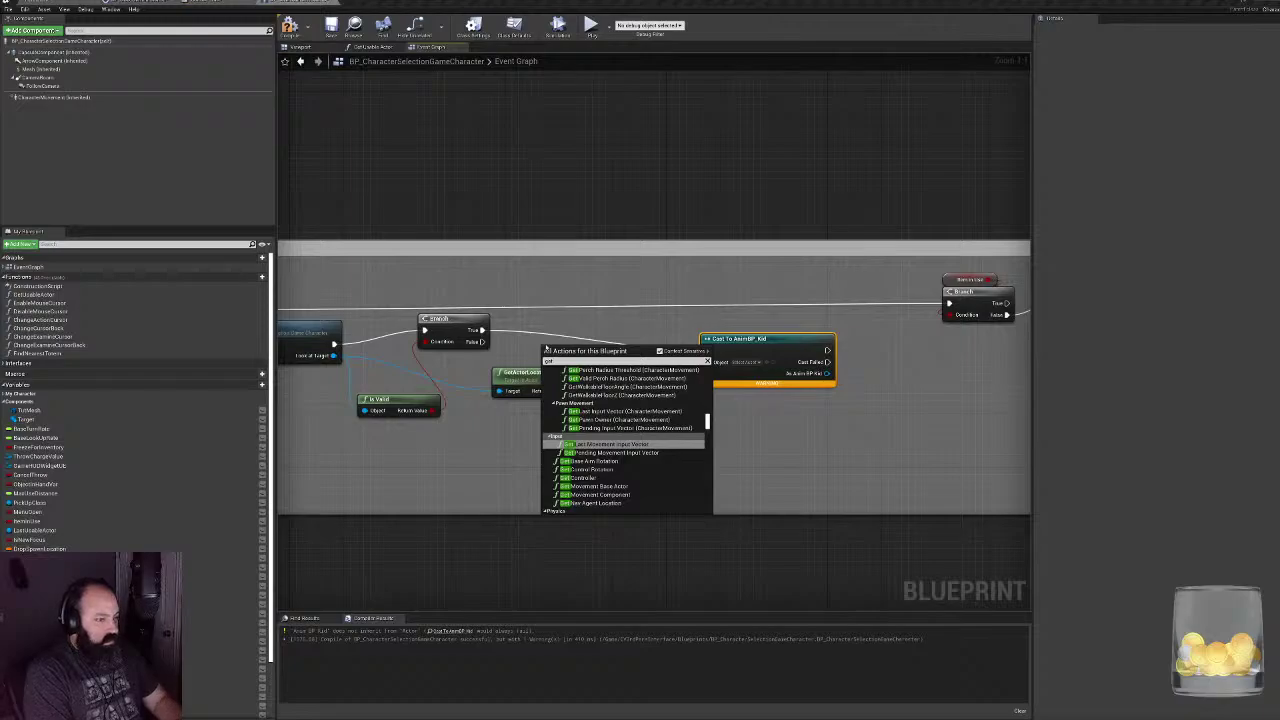
type(" anim")
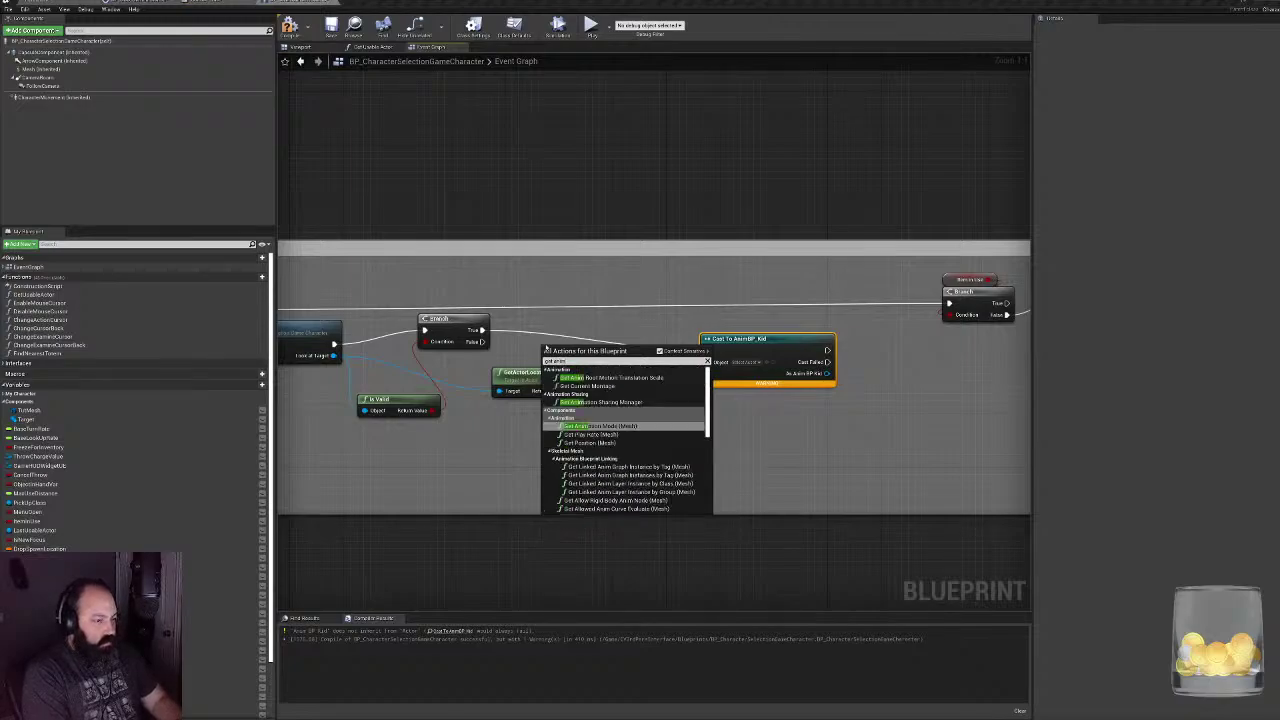
type(" i")
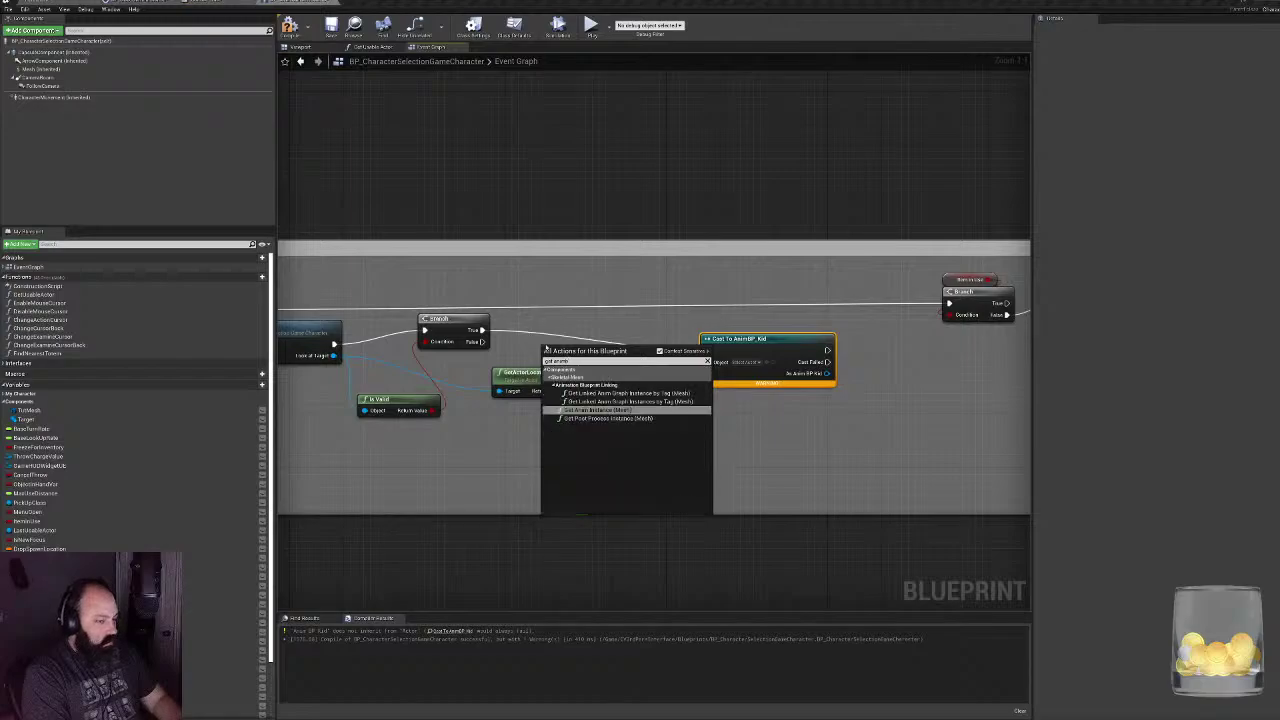
key("BackSpace")
key("BackSpace")
key("BackSpace")
key("BackSpace")
key("BackSpace")
key("BackSpace")
key("BackSpace")
key("BackSpace")
key("BackSpace")
key("BackSpace")
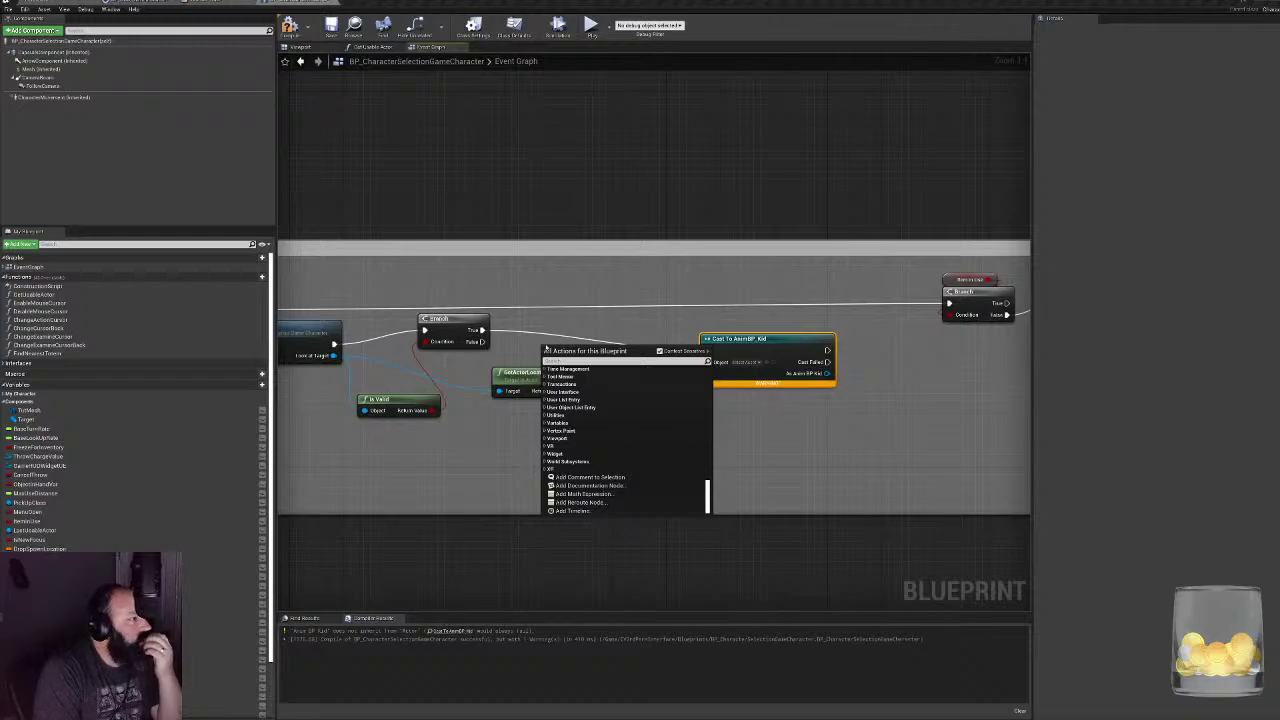
left_click(816, 440)
- Search the AnimBP_Kid cast's Object assets for "anim" and try to pick the kid's Animation Blueprint
left_click(750, 362)
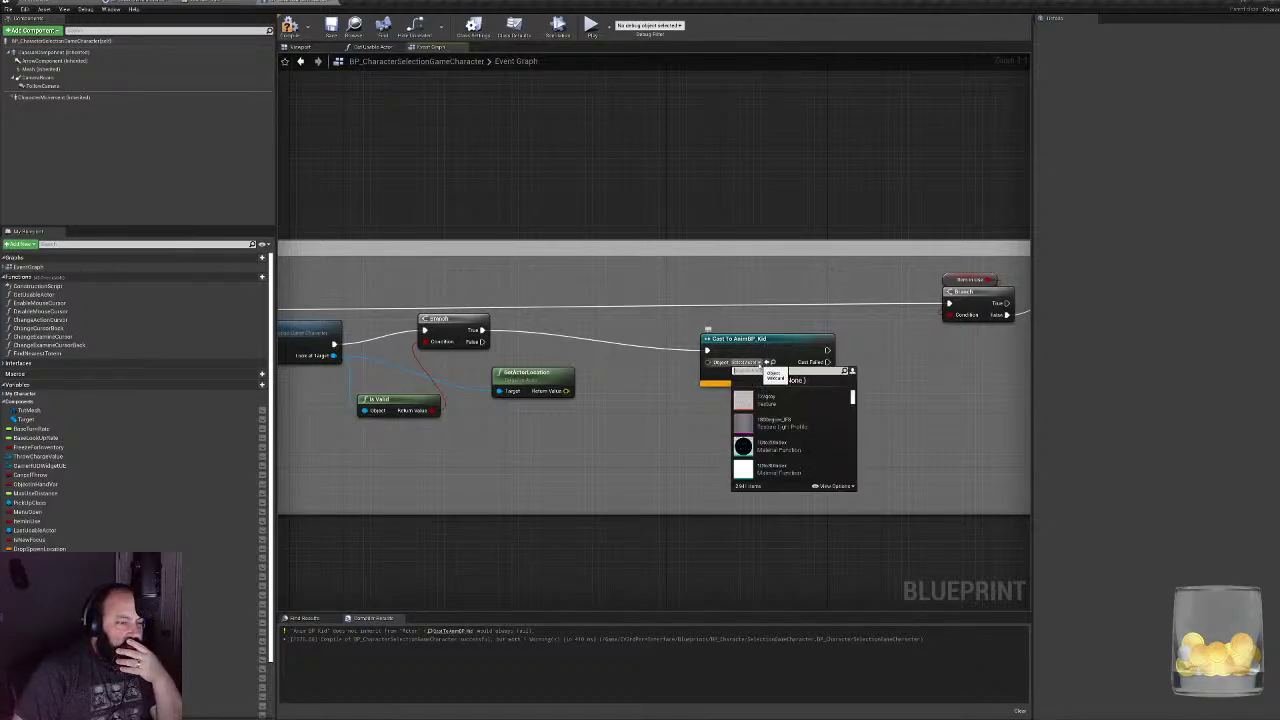
type("anim")
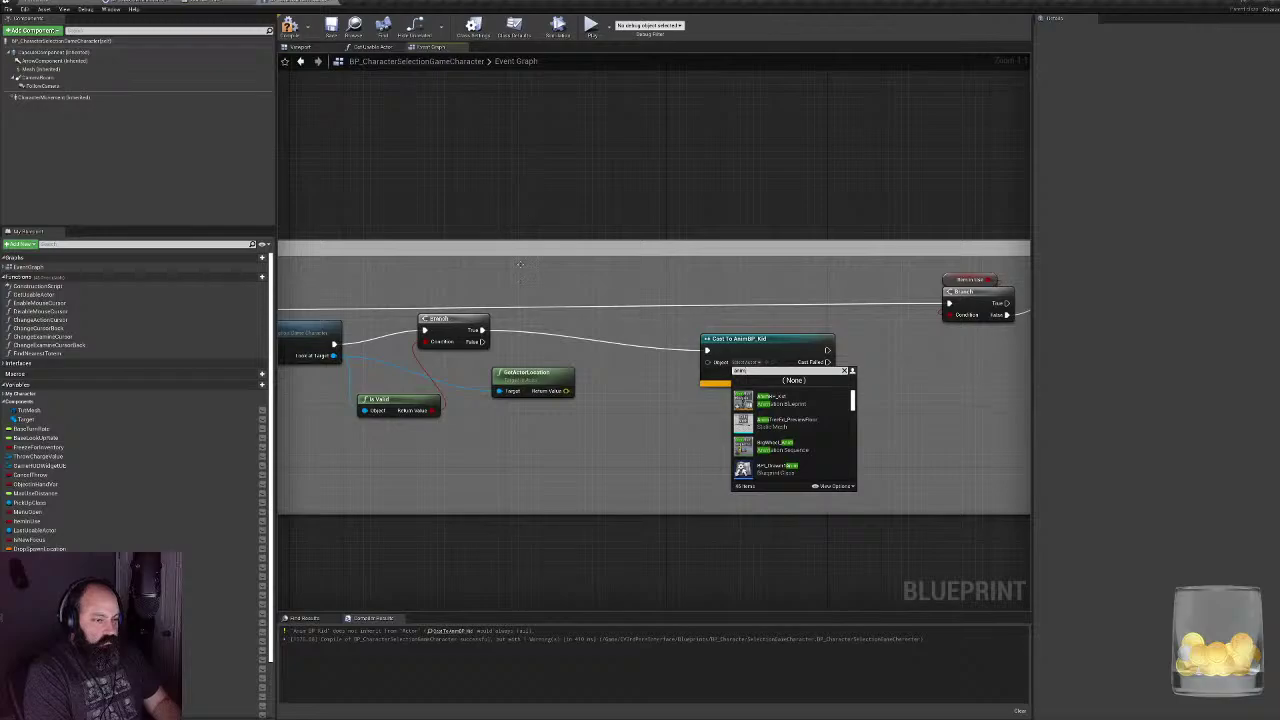
left_click(766, 404)
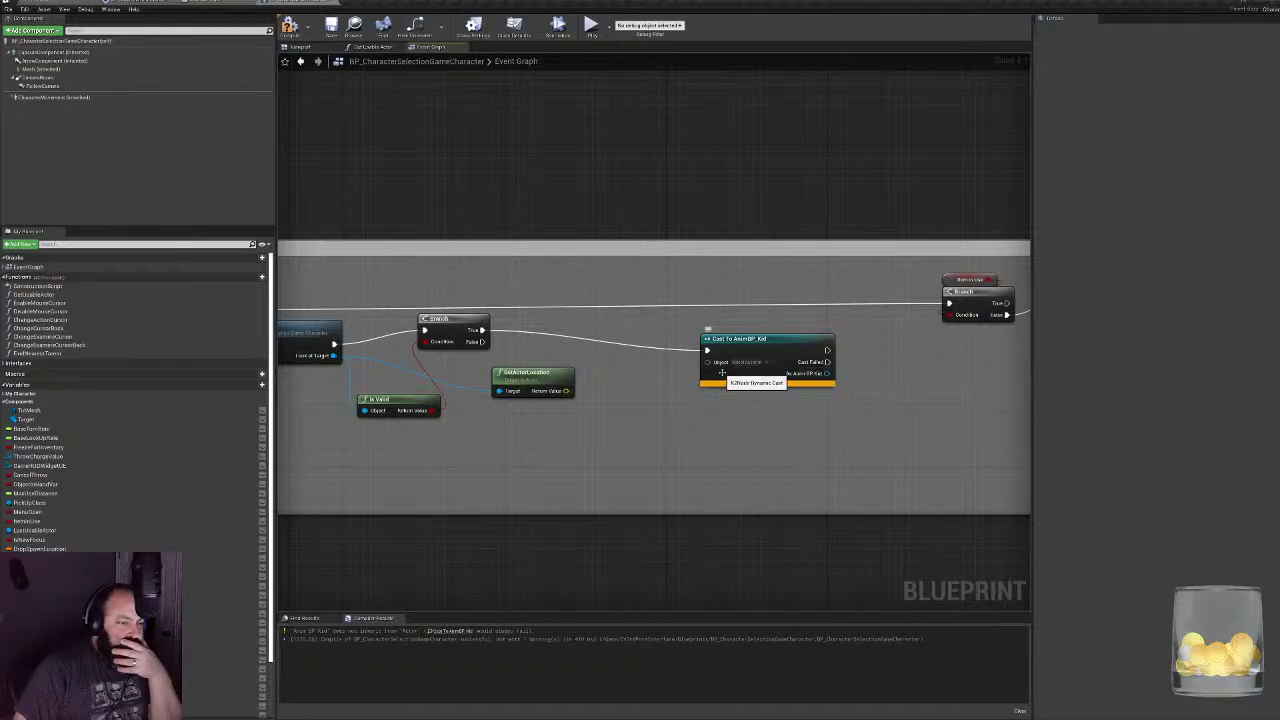
- Try using a Mesh component reference as the AnimBP_Kid cast's Object and compile the Blueprint
left_click(40, 69)
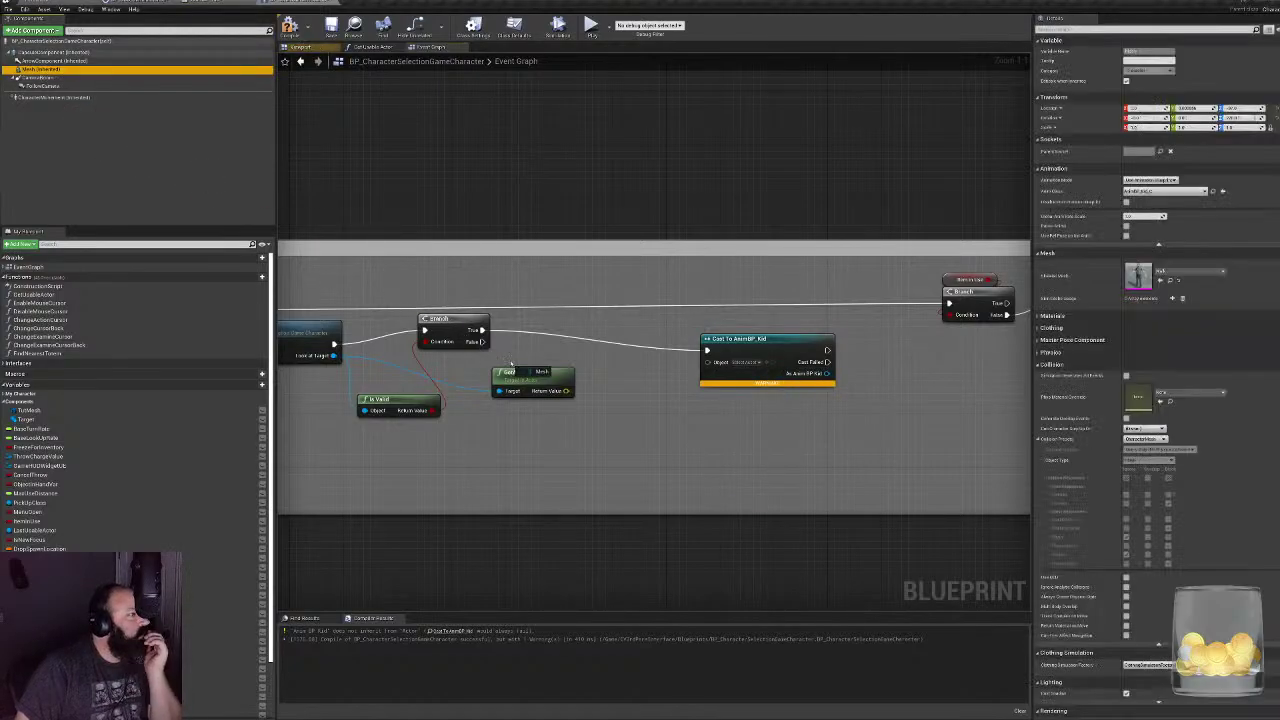
left_click_drag(510, 364, 707, 361)
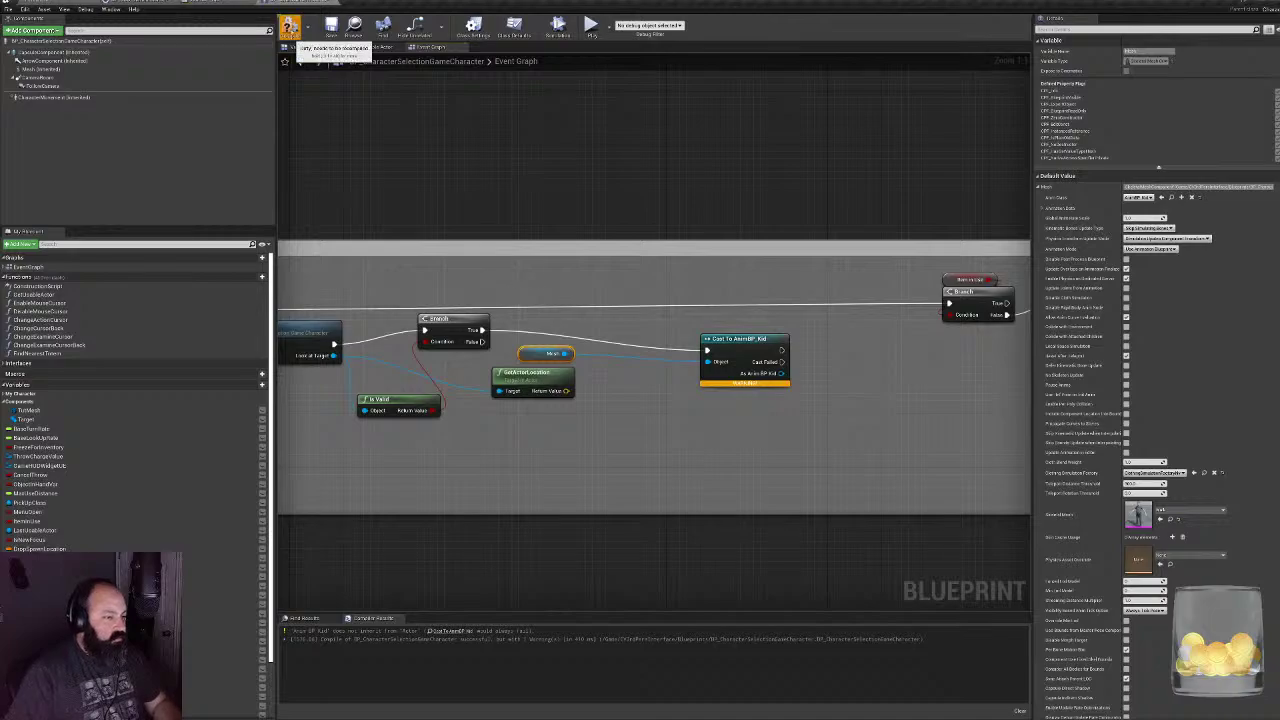
left_click(290, 27)
- Add an Anim Blueprint Generated Class getter from the Mesh reference
left_click_drag(565, 354, 608, 395)
type("get")
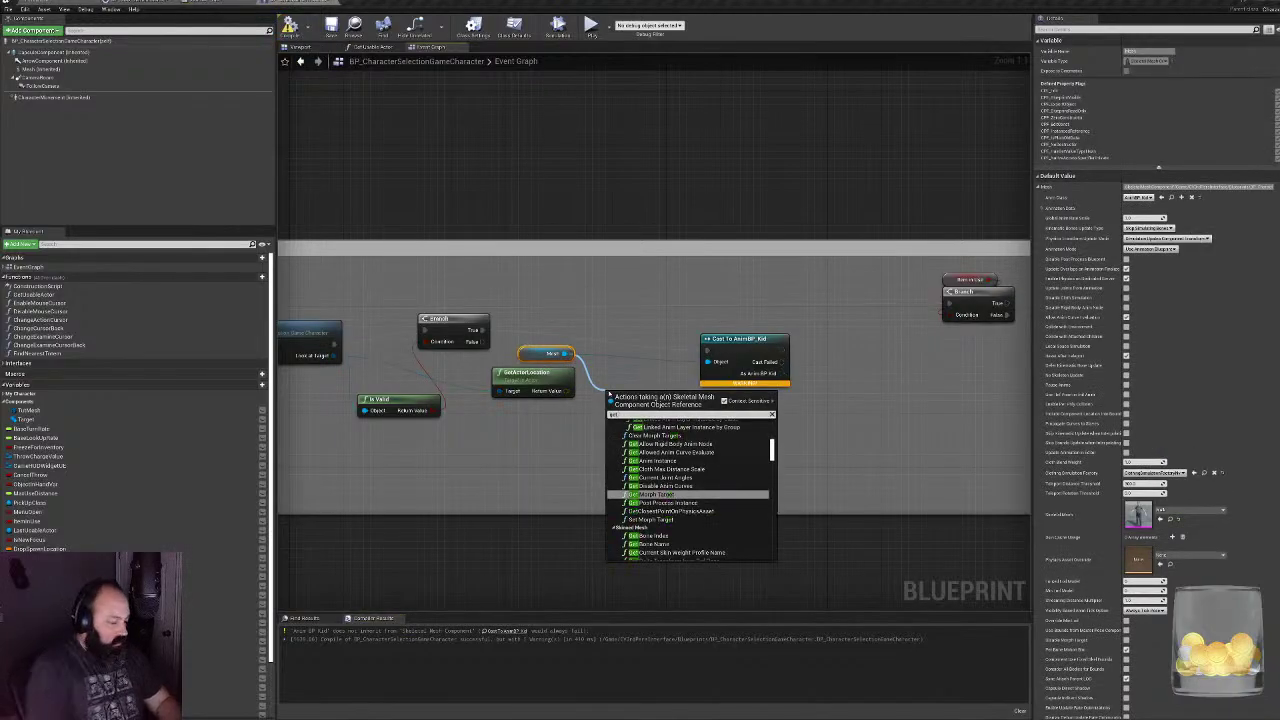
type(" anim")
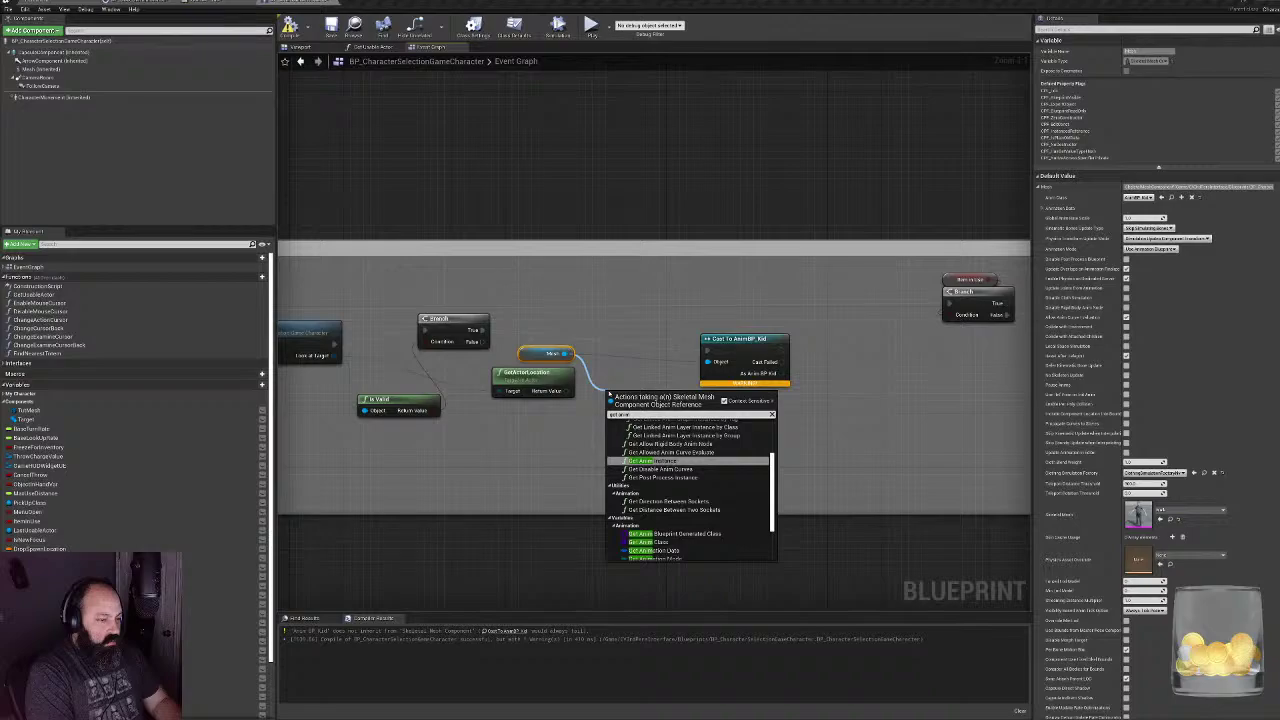
scroll(700, 515, "down", 2)
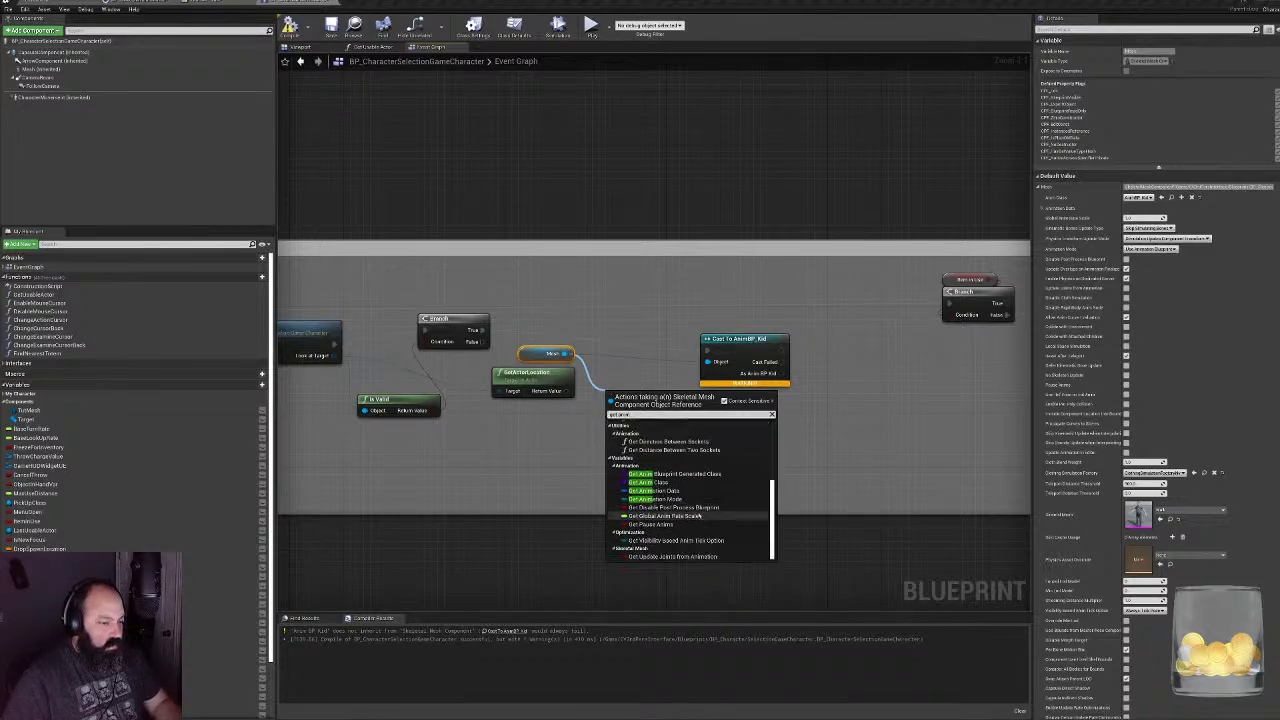
scroll(705, 515, "up", 5)
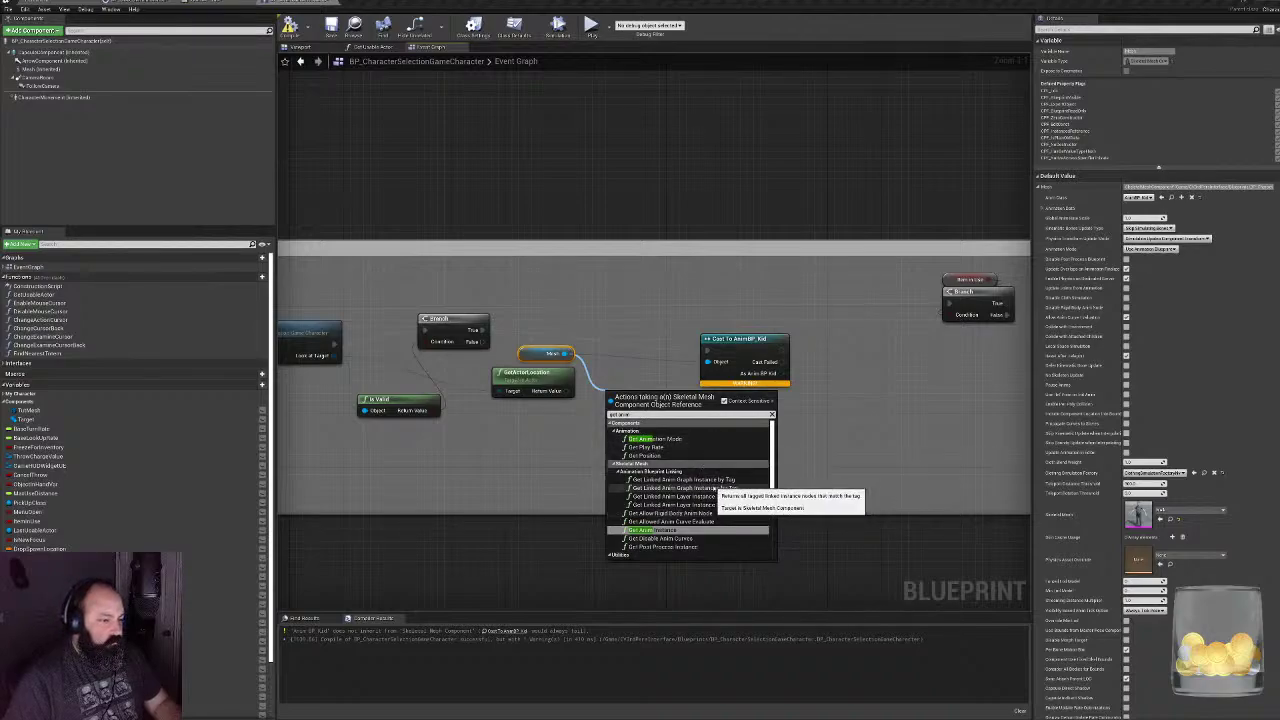
scroll(710, 500, "down", 4)
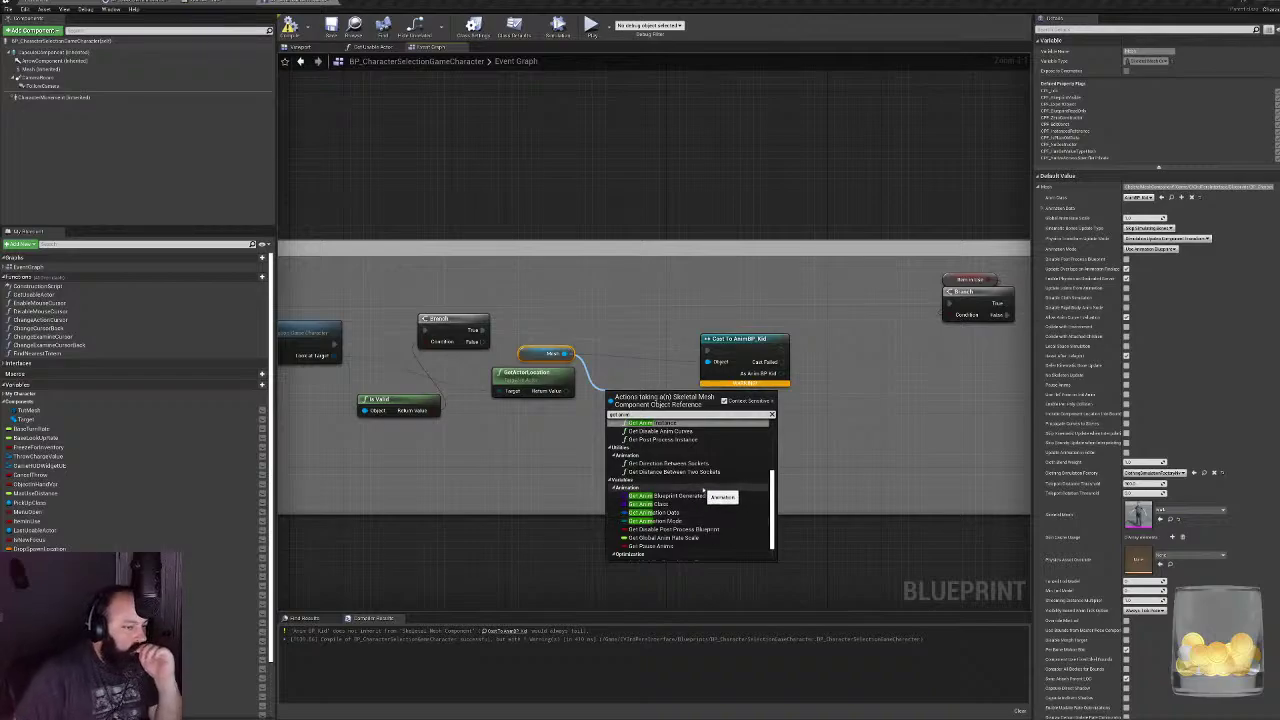
scroll(710, 505, "down", 1)
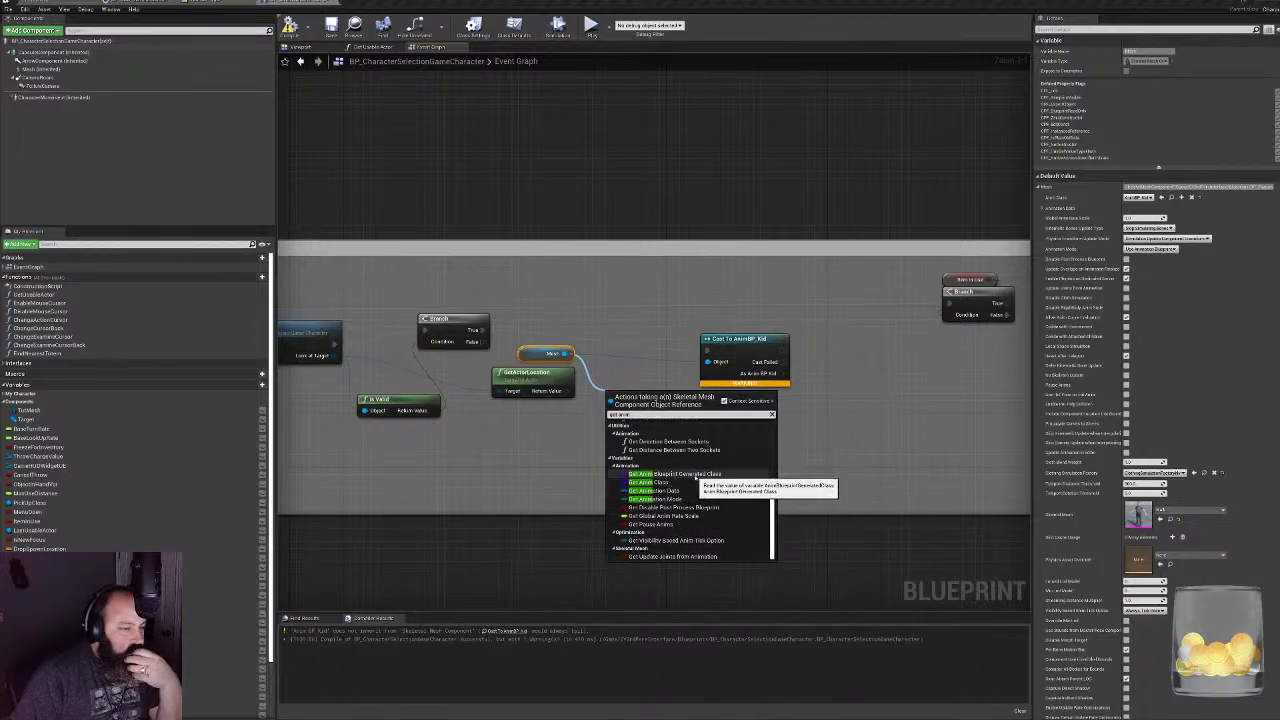
left_click(695, 475)
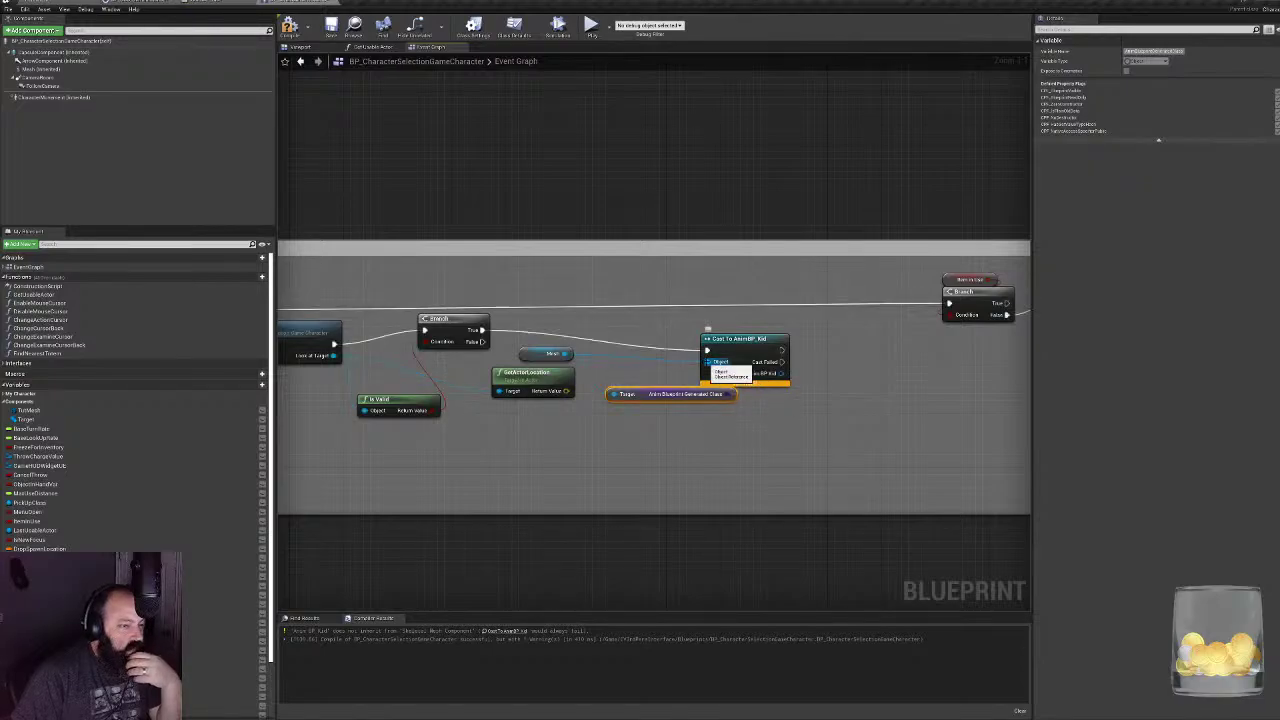
- Disconnect and respace the AnimBP_Kid cast and Mesh reference, deleting the Anim Blueprint Generated Class getter between them
left_click(742, 345)
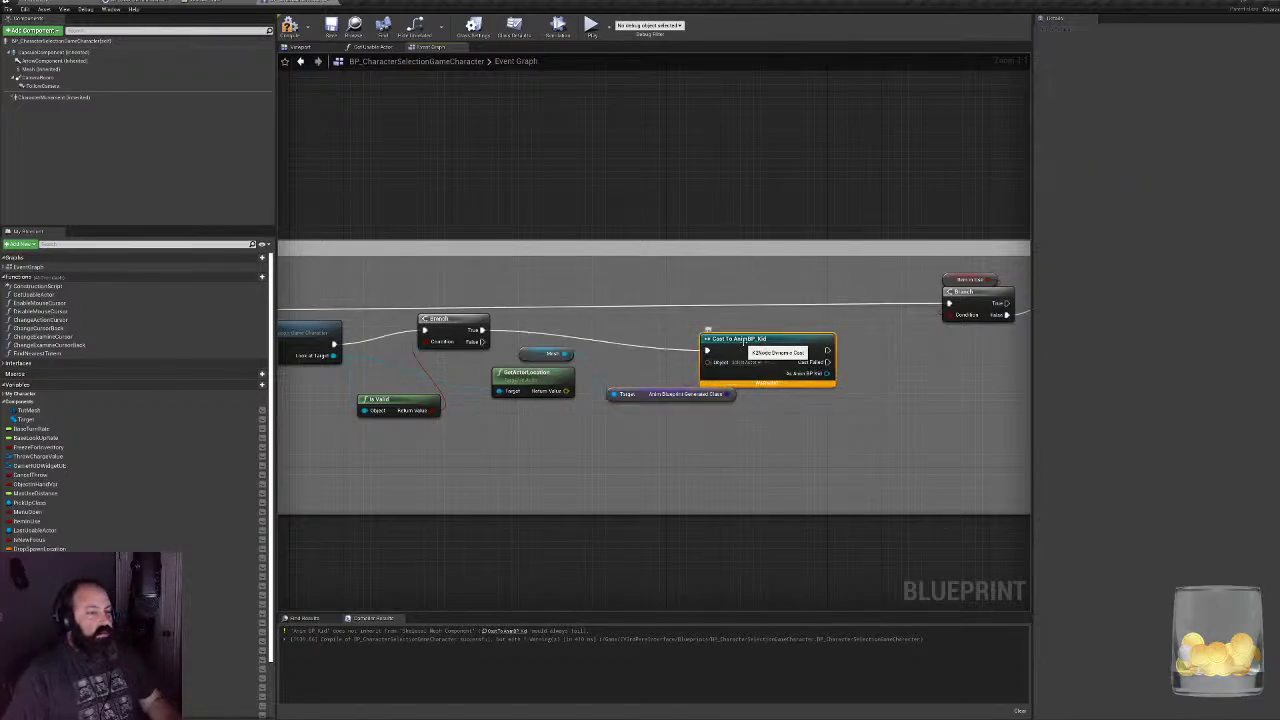
left_click_drag(744, 341, 798, 334)
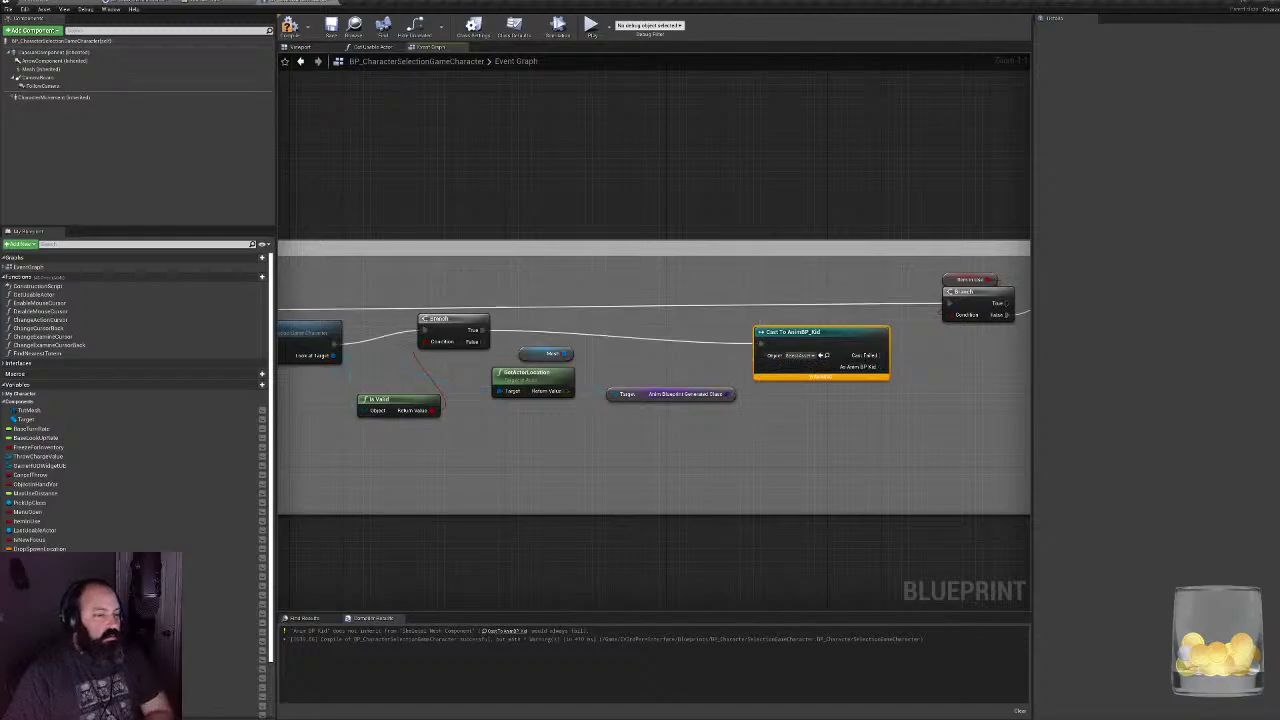
left_click(671, 394)
key("Delete")
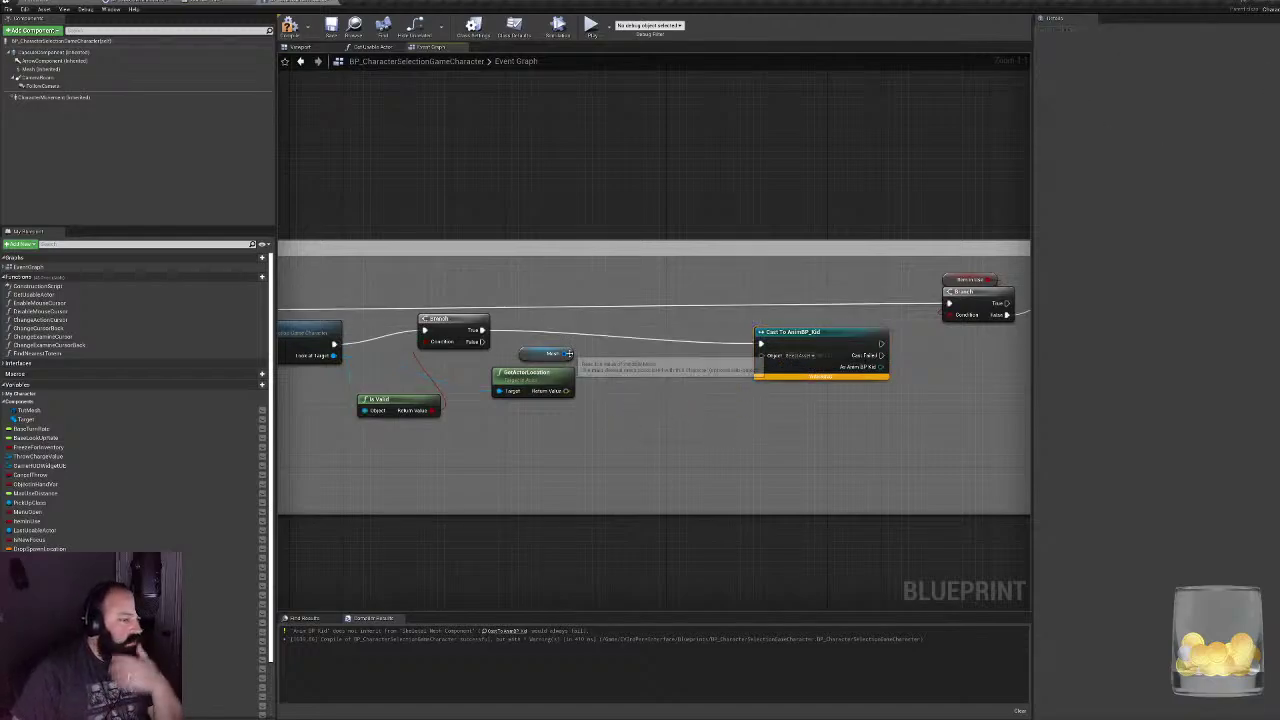
left_click_drag(527, 356, 601, 372)
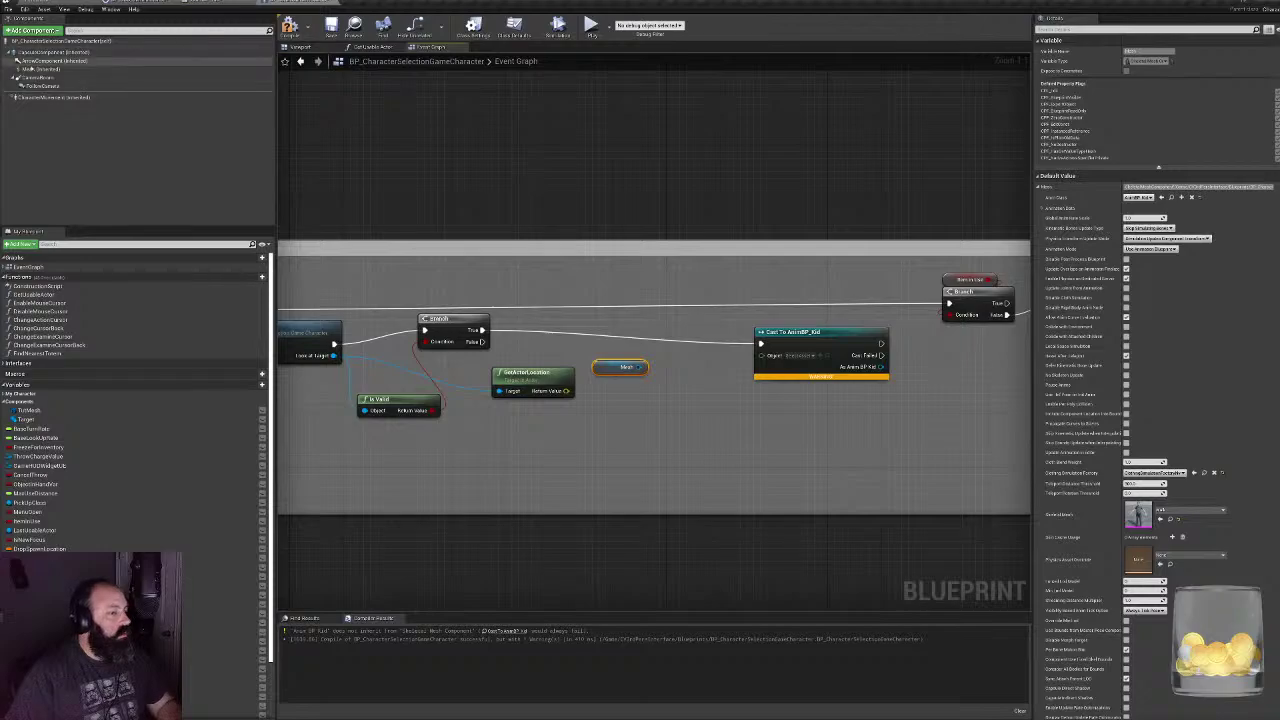
- Select the Mesh component and examine the actions its reference offers for "animation blueprint"
left_click(46, 61)
left_click(40, 69)
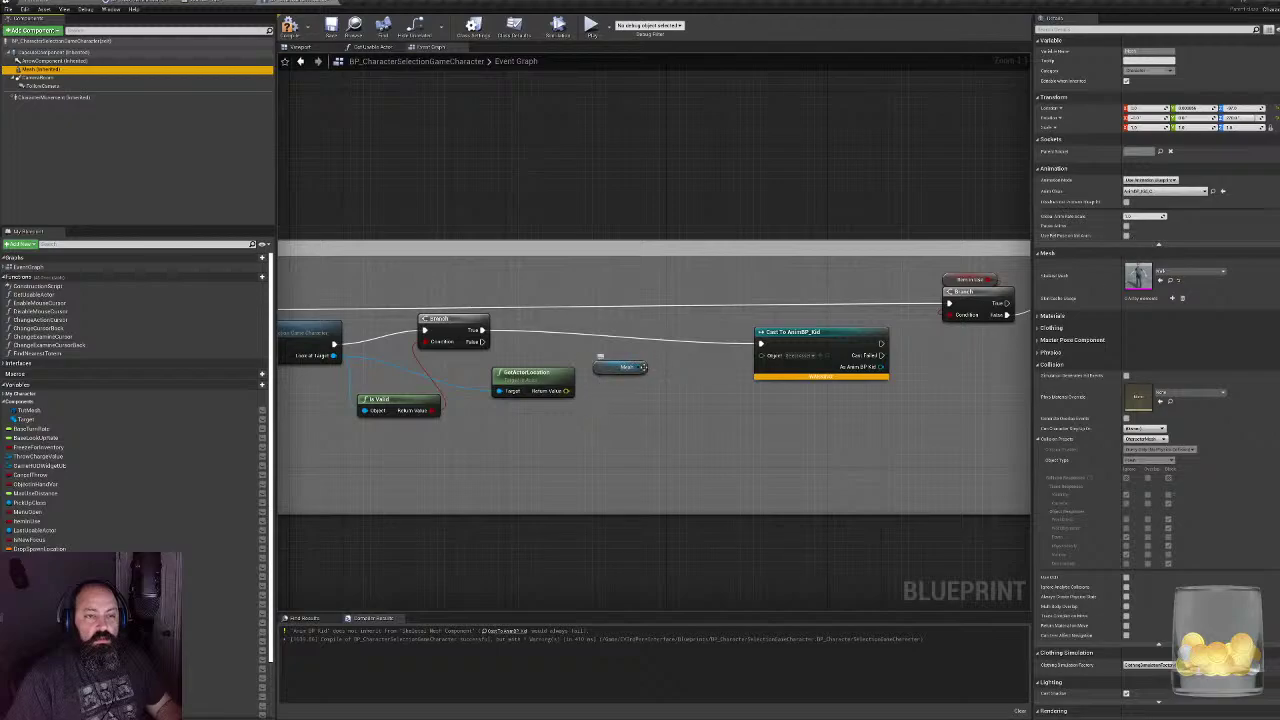
left_click_drag(643, 367, 660, 395)
type("anima")
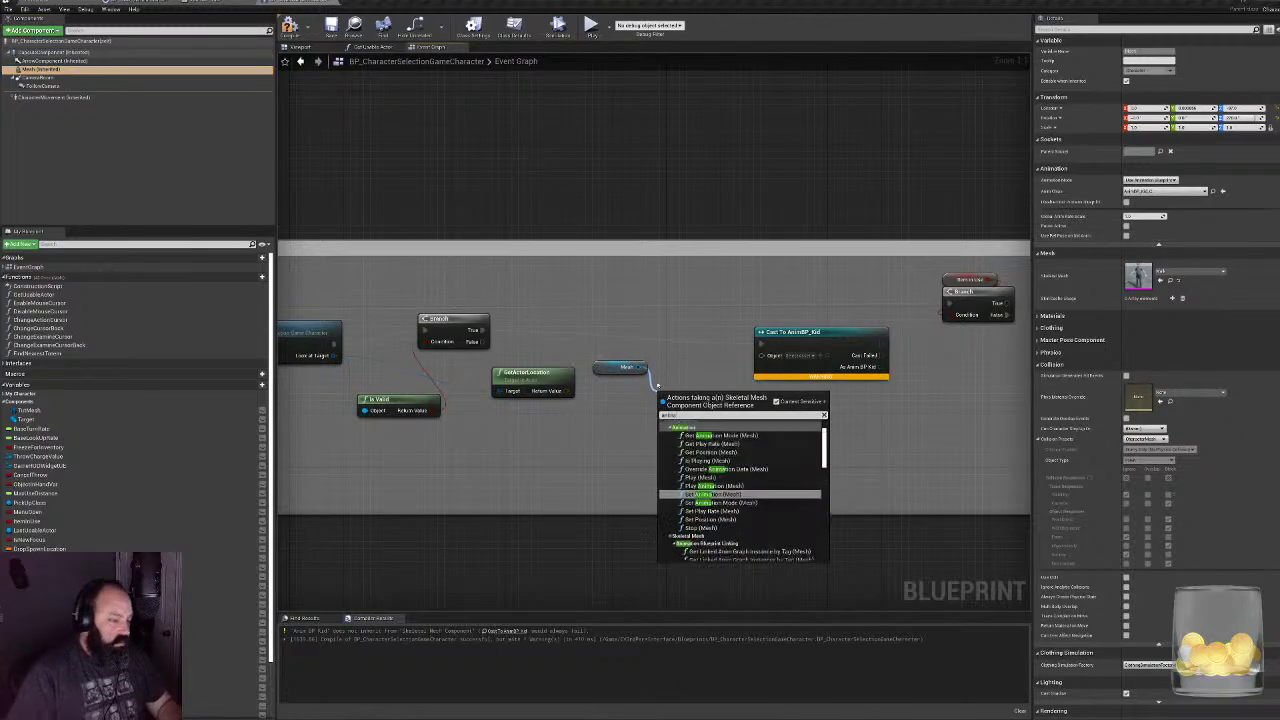
type("tion b")
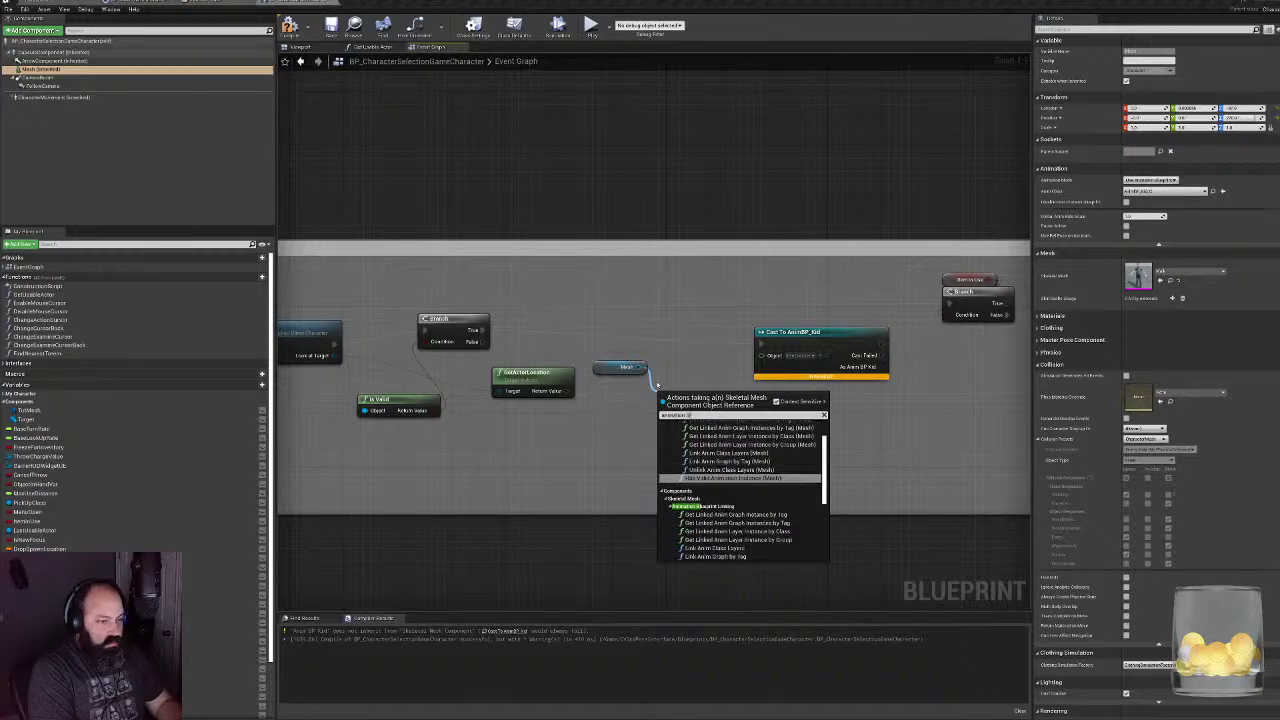
type("luept")
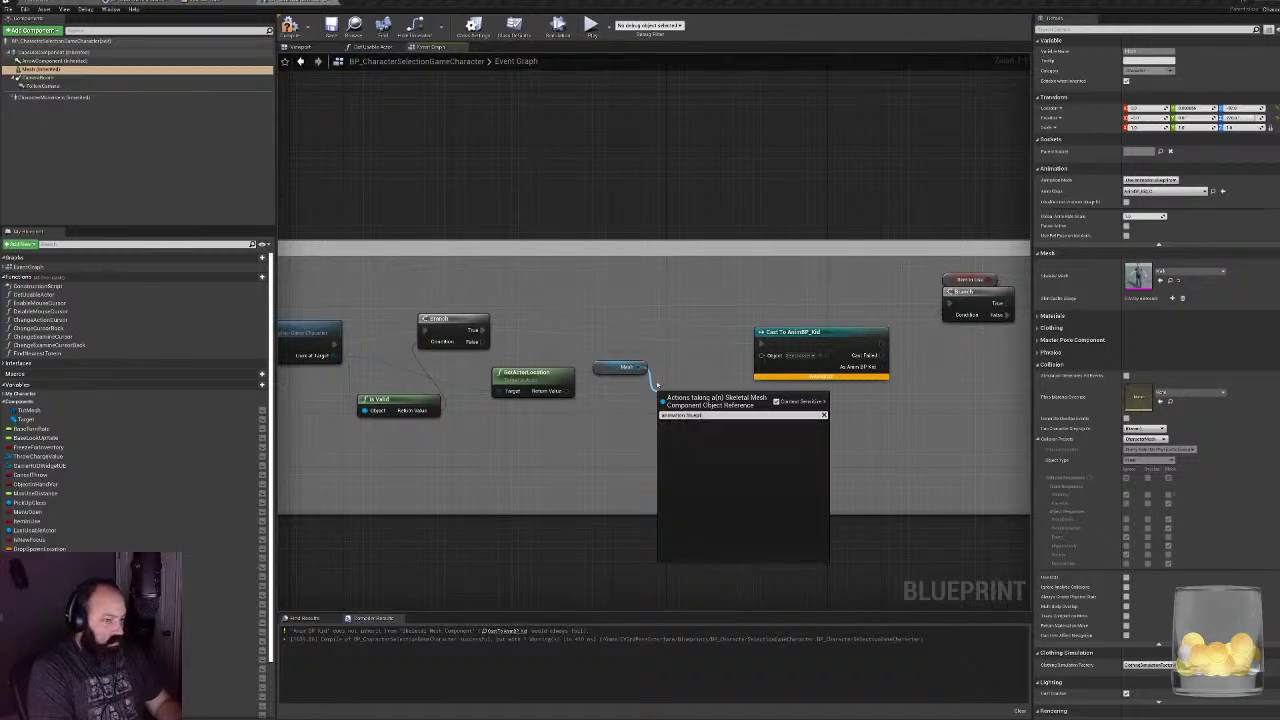
key("BackSpace")
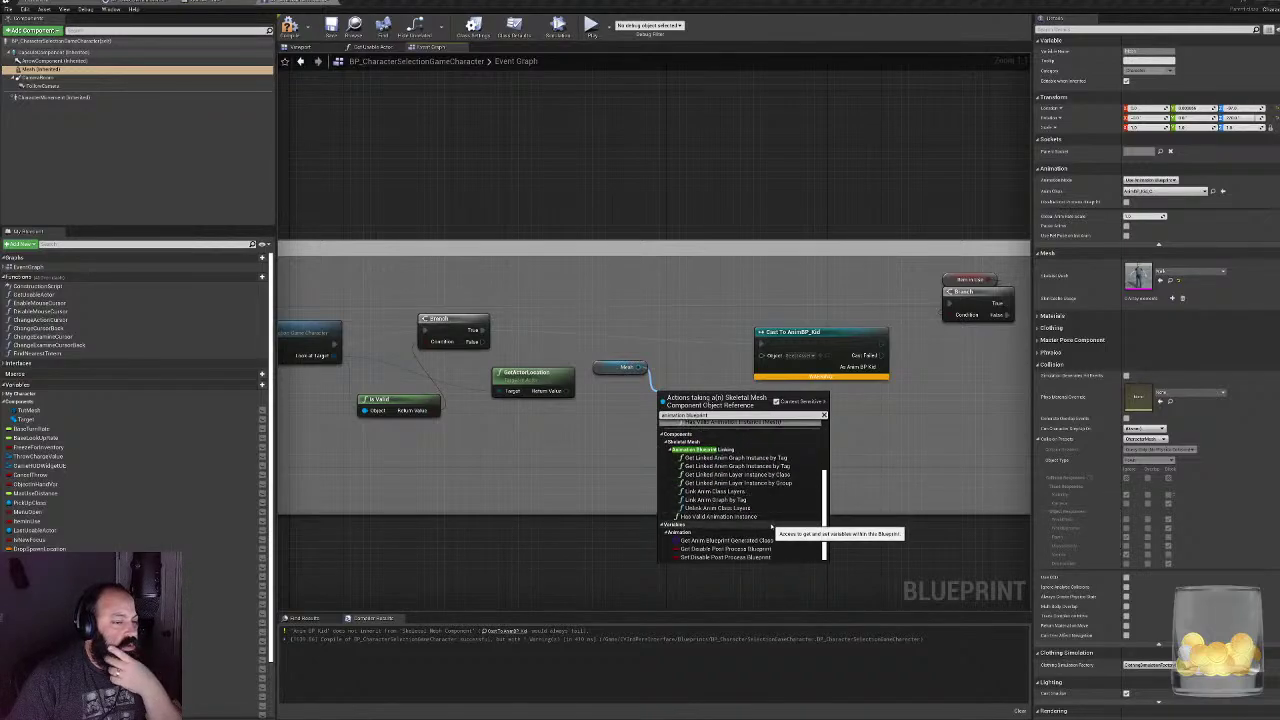
scroll(772, 520, "down", 3)
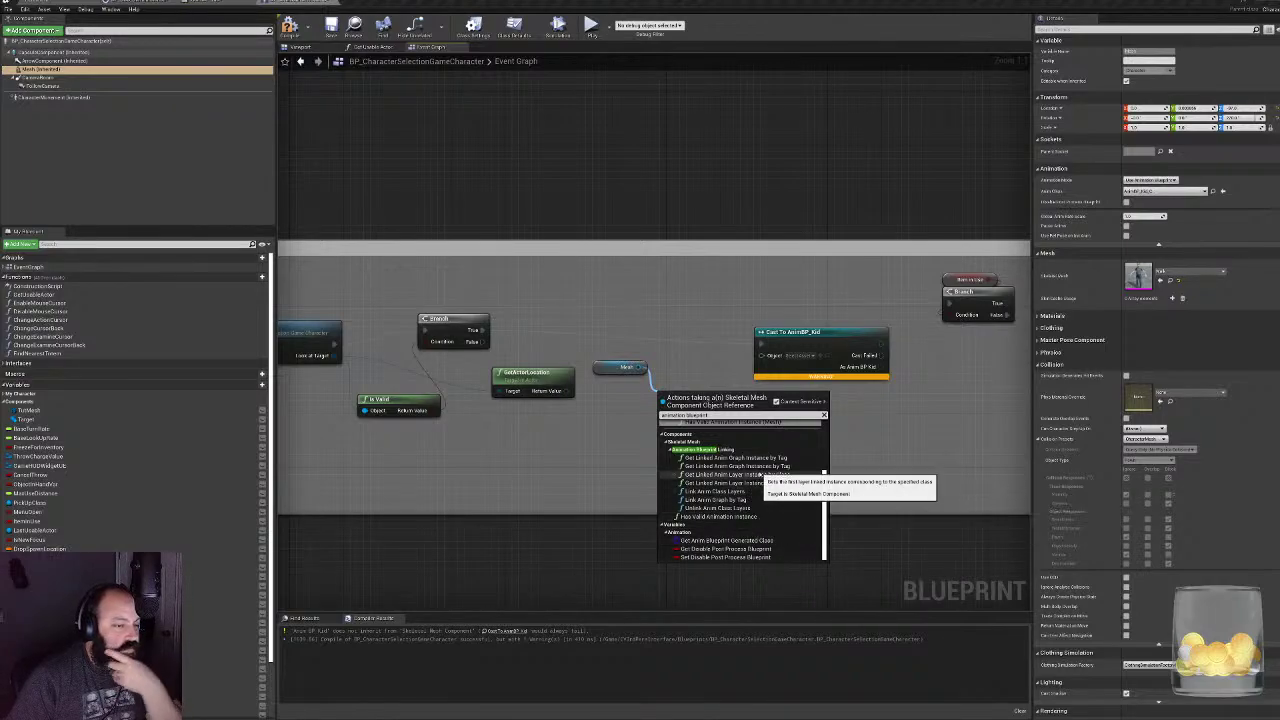
scroll(765, 495, "up", 3)
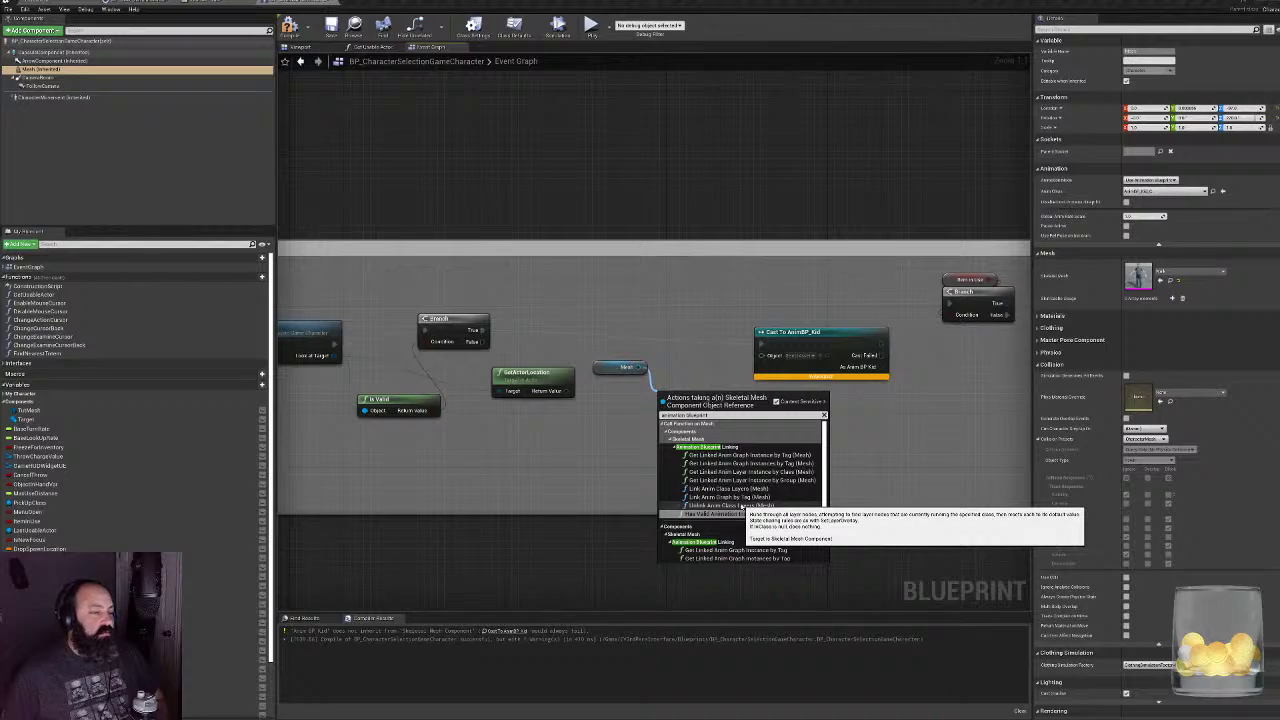
left_click(637, 429)
- Delete the Mesh reference node and compile the Blueprint
left_click(612, 367)
key("Delete")
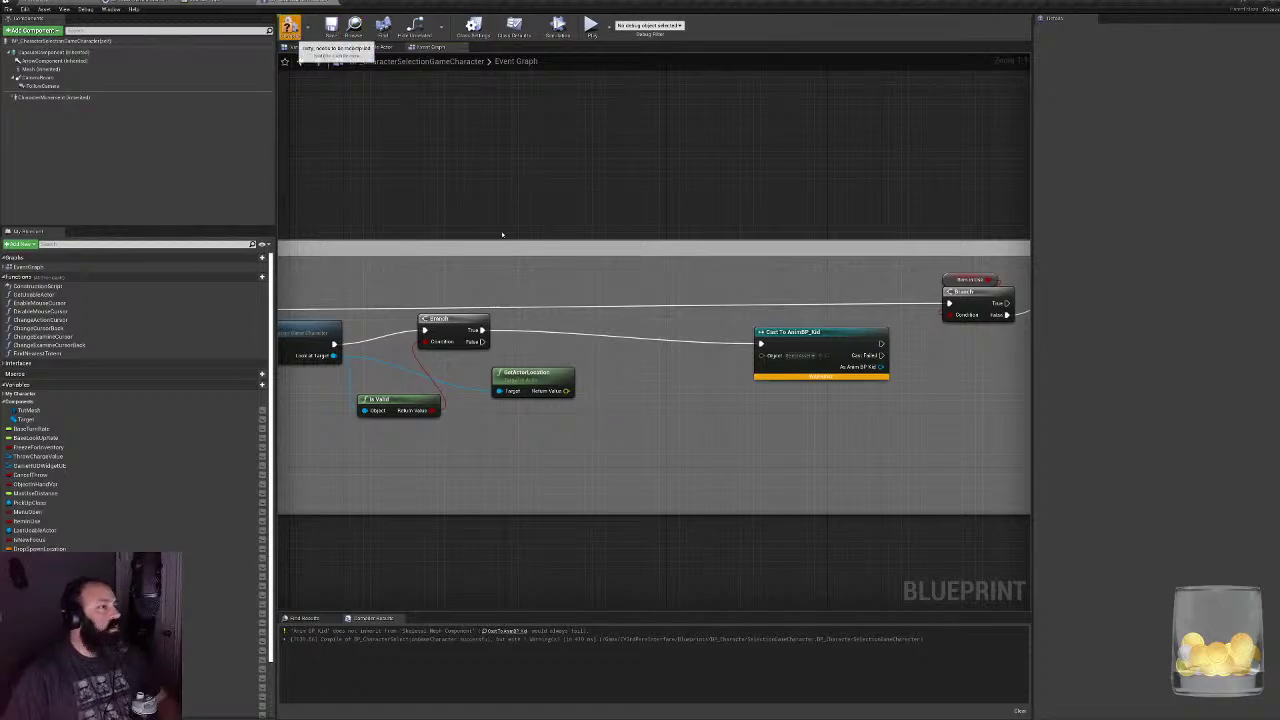
left_click(289, 28)
- Shift the AnimBP_Kid cast slightly closer to its Is Valid branch and nearer the branch's height
right_click_drag(756, 301, 595, 306)
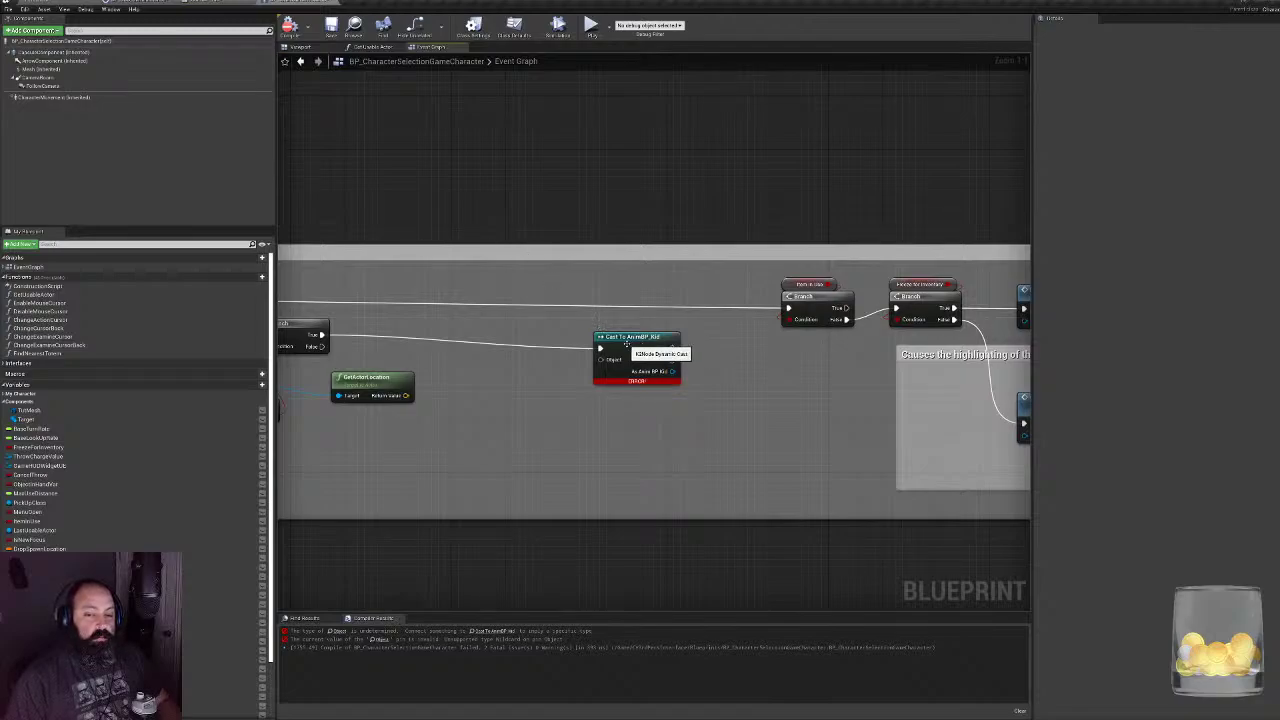
left_click_drag(623, 341, 610, 334)
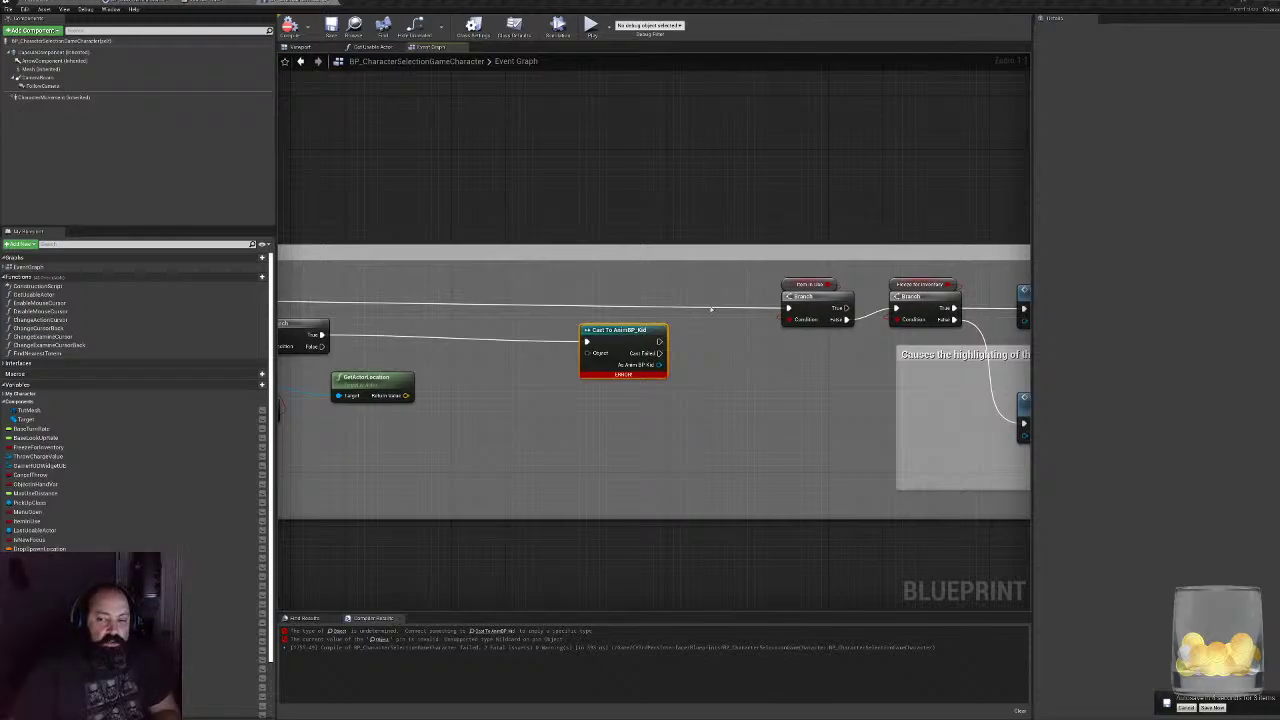
right_click_drag(563, 326, 724, 354)
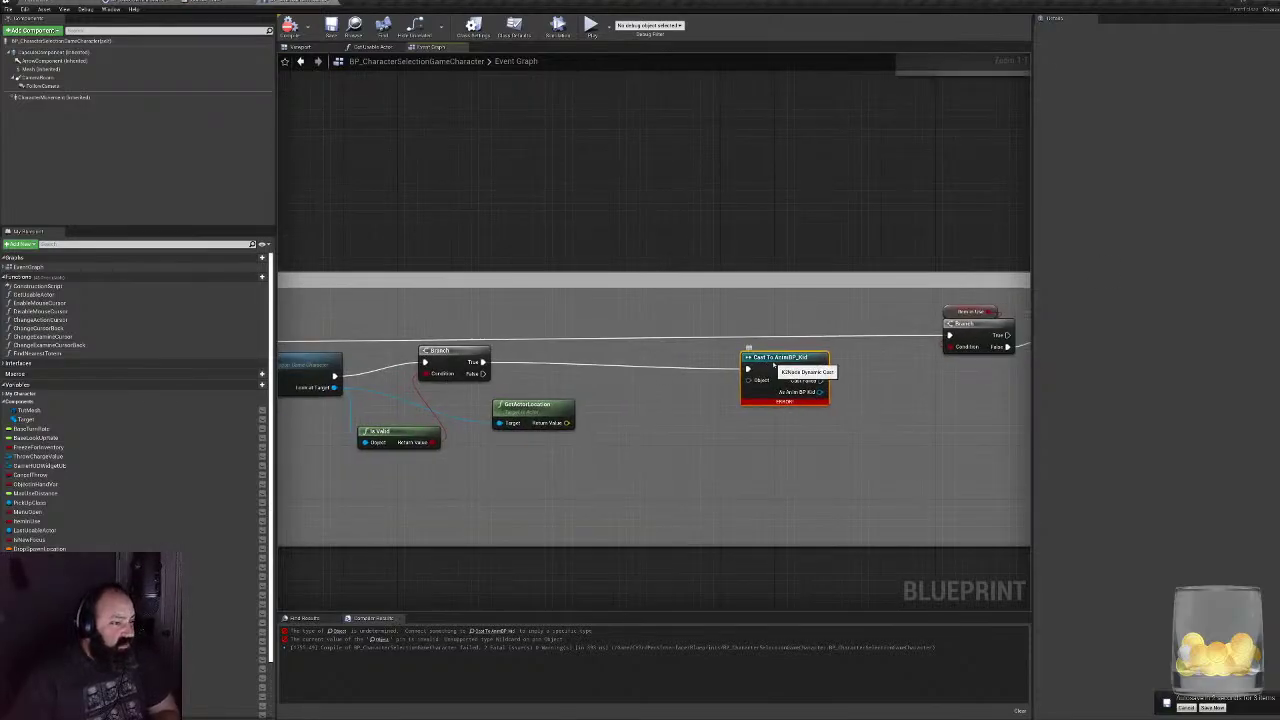
- Move the AnimBP_Kid cast closer to the Is Valid branch and level with its True output
left_click_drag(769, 362, 644, 358)
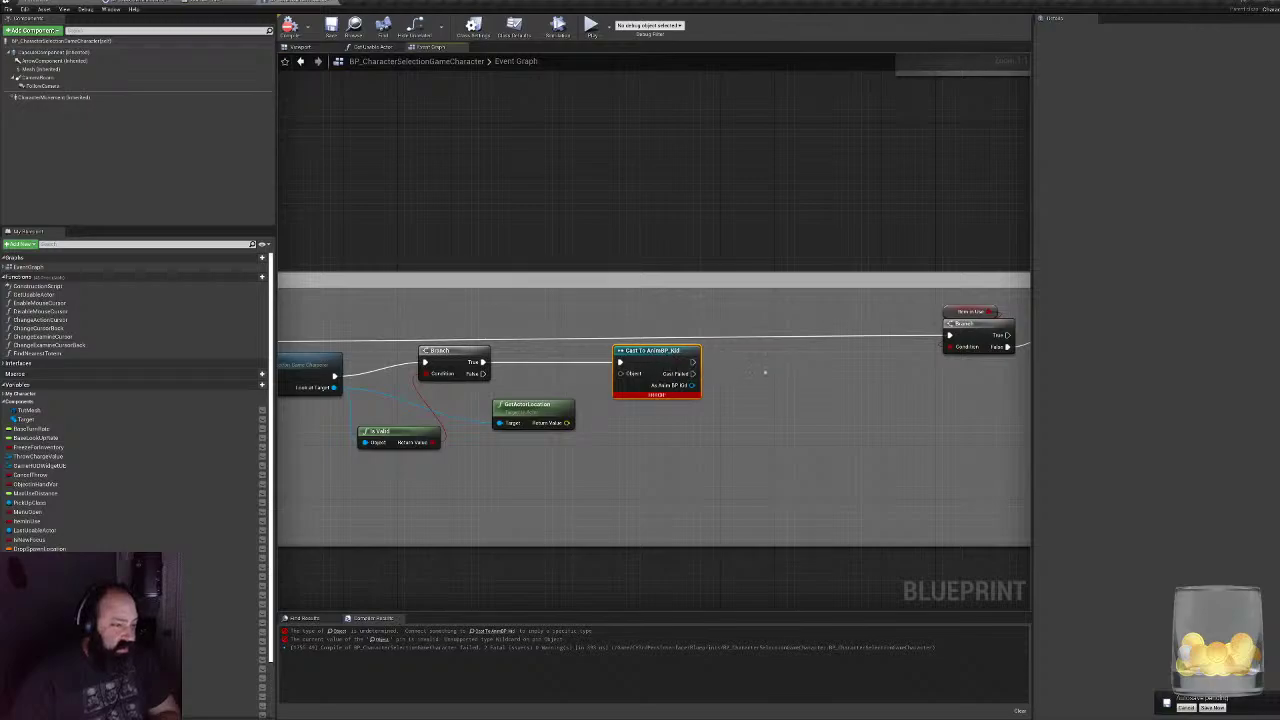
right_click_drag(793, 331, 613, 358)
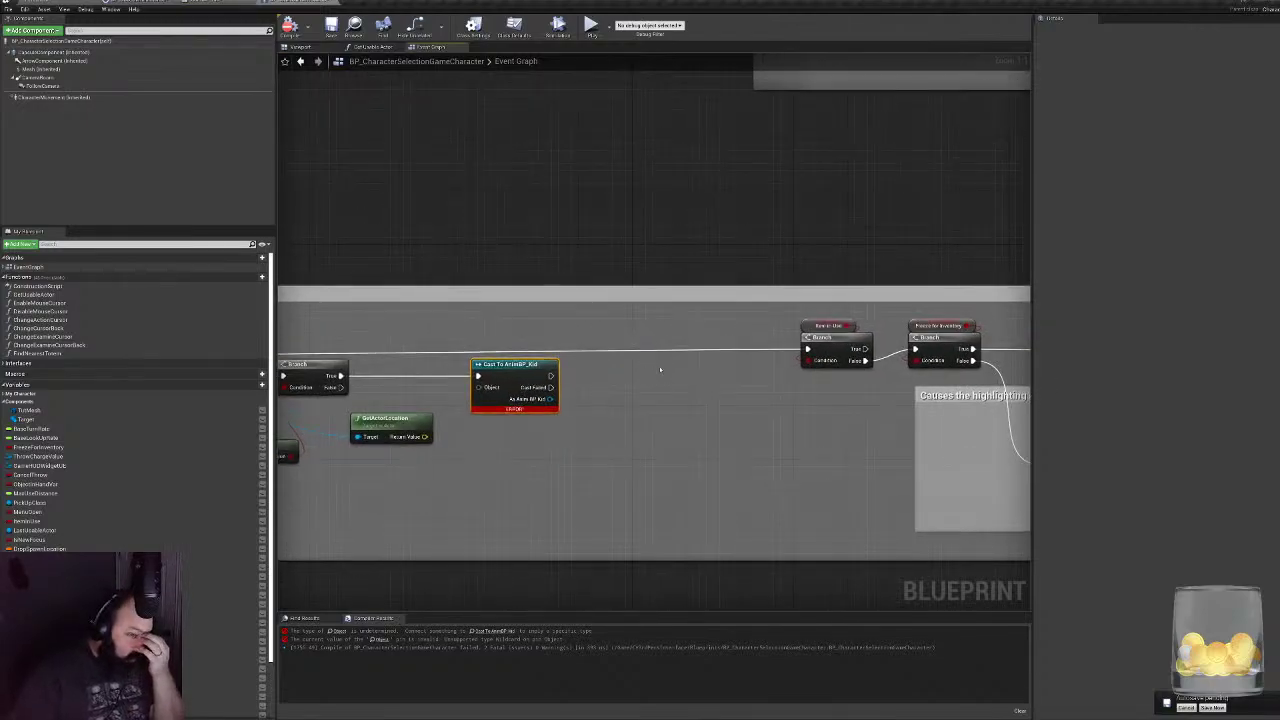
right_click_drag(620, 500, 687, 474)
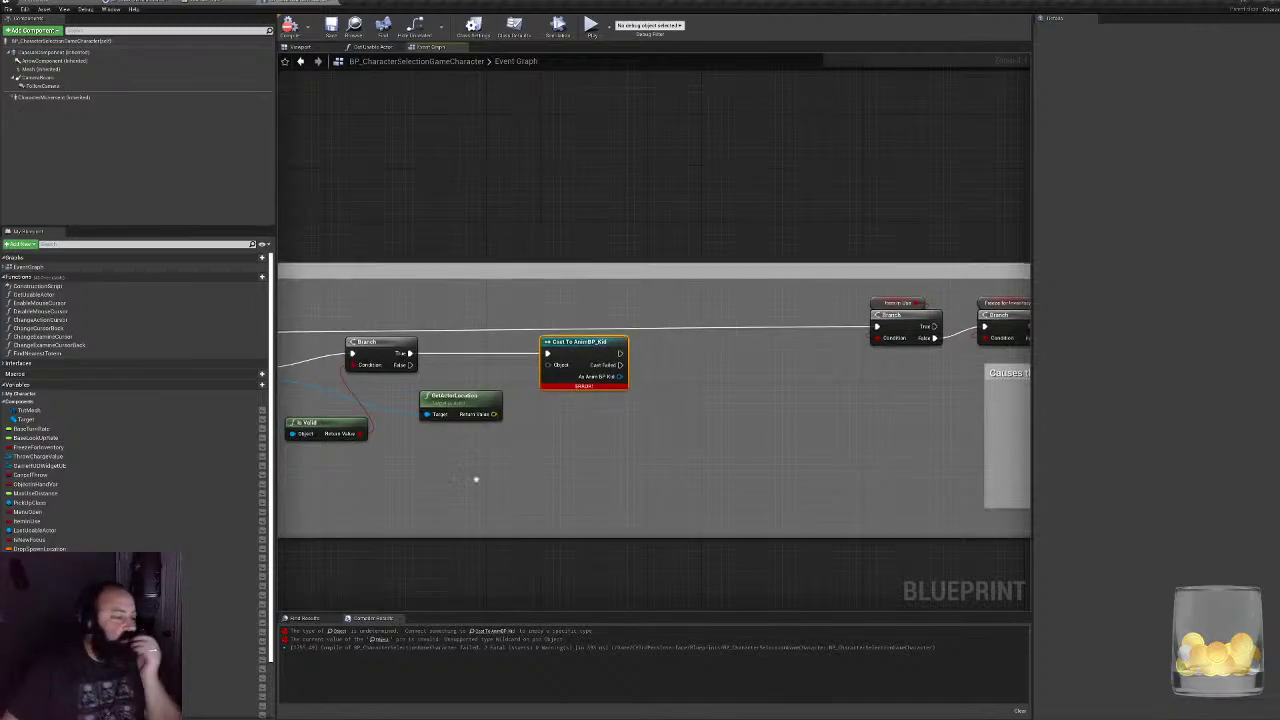
right_click_drag(476, 480, 826, 480)
right_click_drag(526, 491, 615, 446)
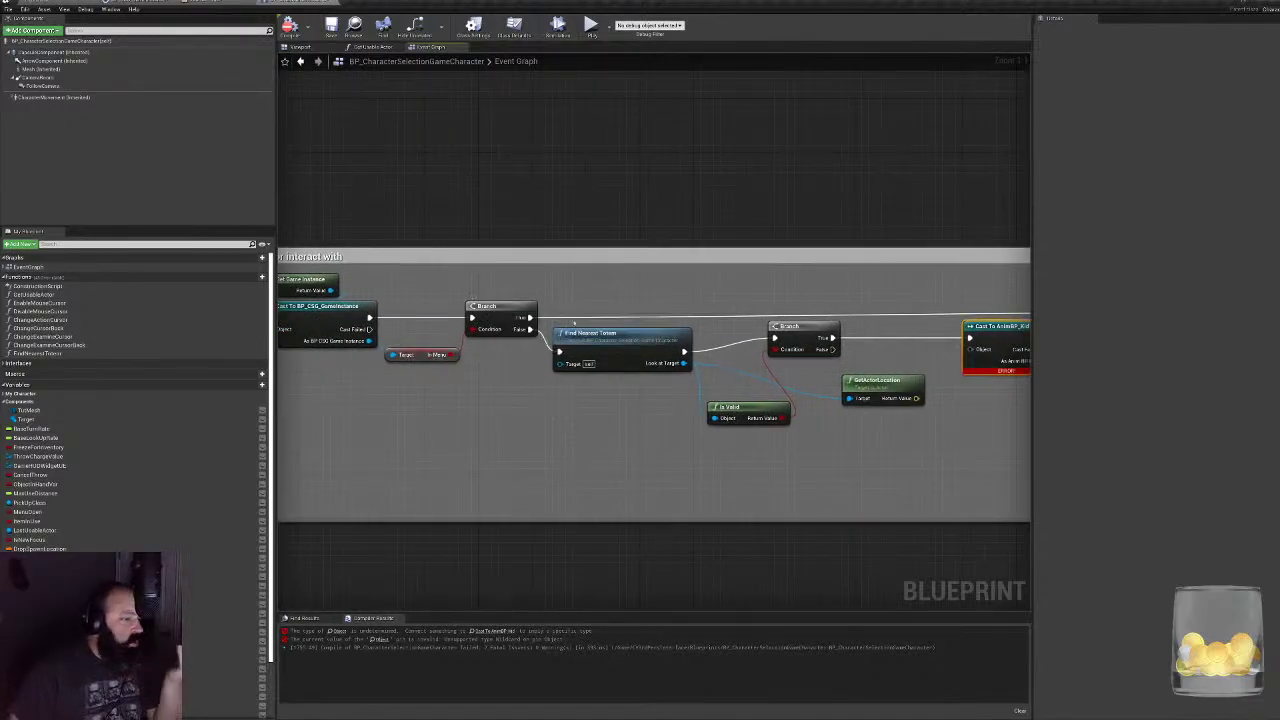
- Lower the Is Valid branch and the AnimBP_Kid cast to line up with Find Nearest Totem's execution output
right_click_drag(575, 362, 459, 366)
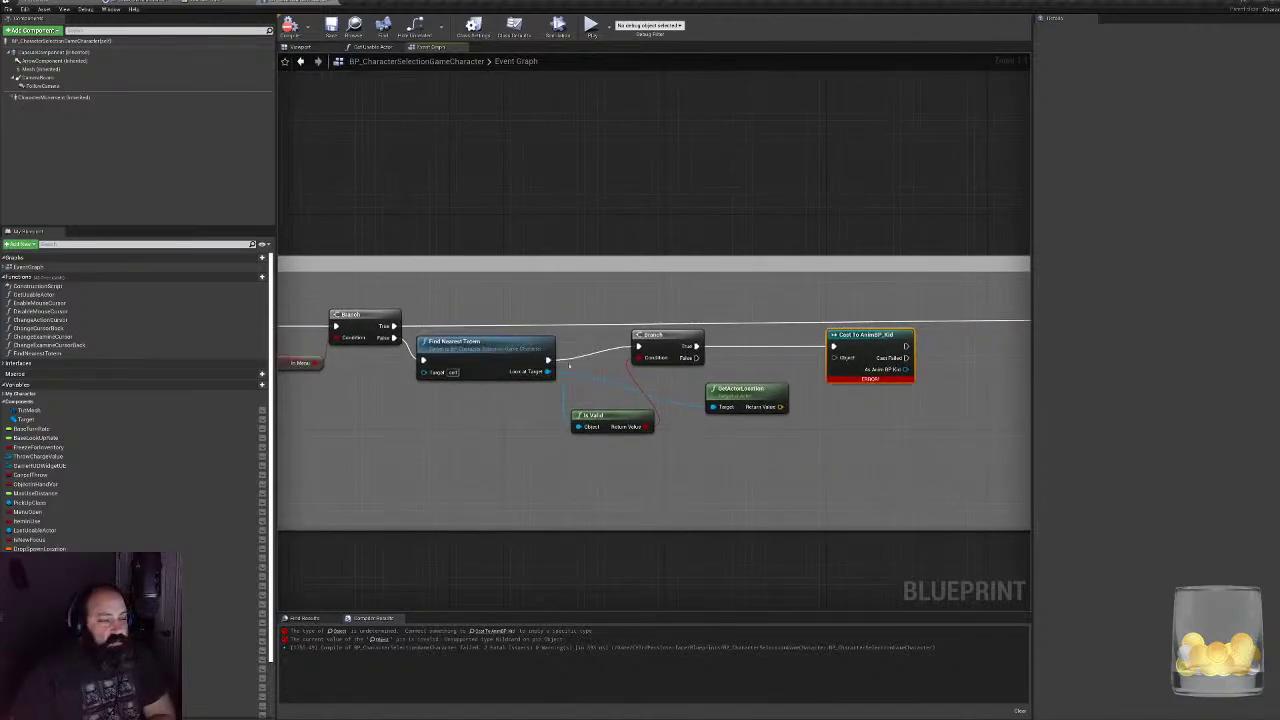
left_click_drag(656, 345, 656, 358)
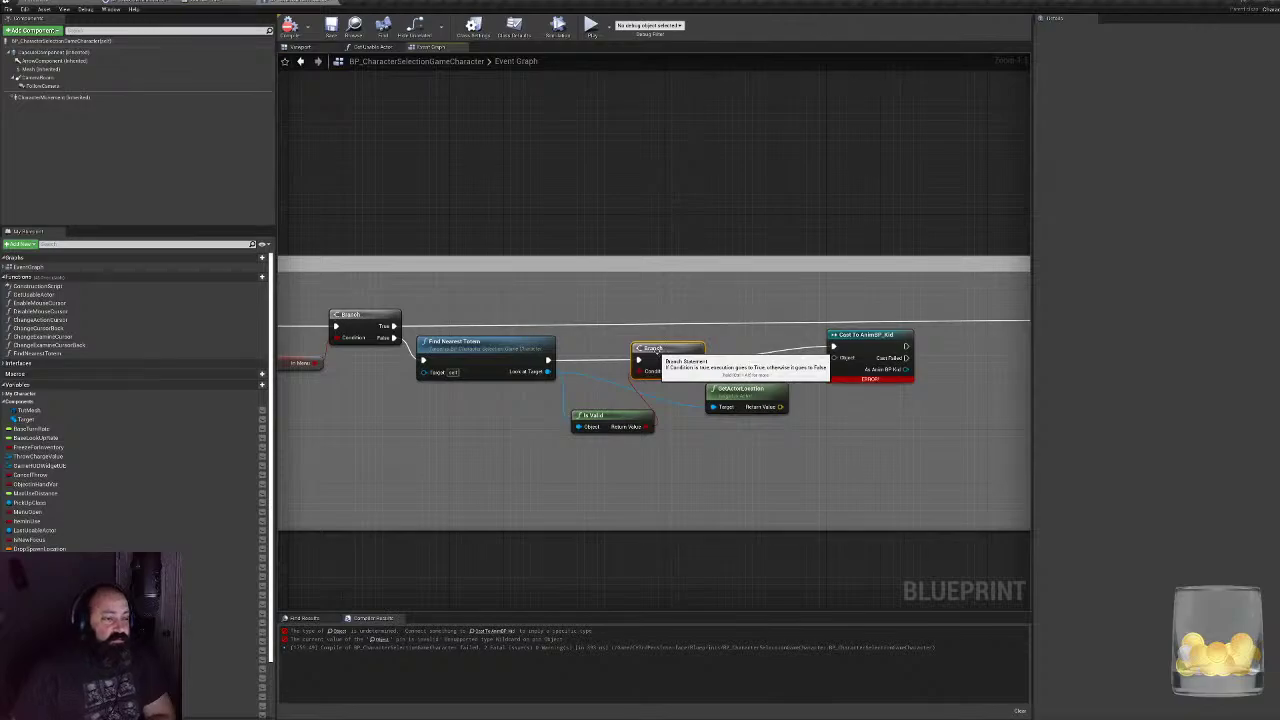
left_click_drag(860, 342, 860, 356)
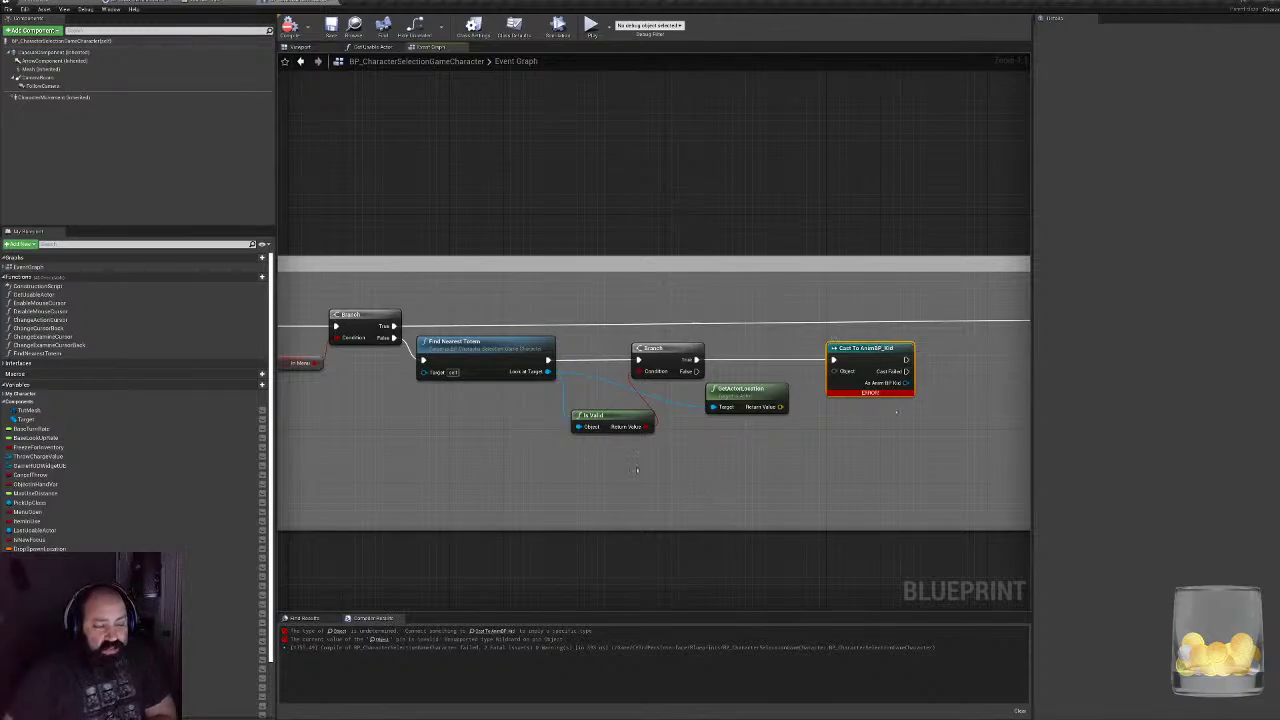
- Move the AnimBP_Kid cast farther from the Is Valid branch to leave room between them
right_click_drag(435, 447, 655, 435)
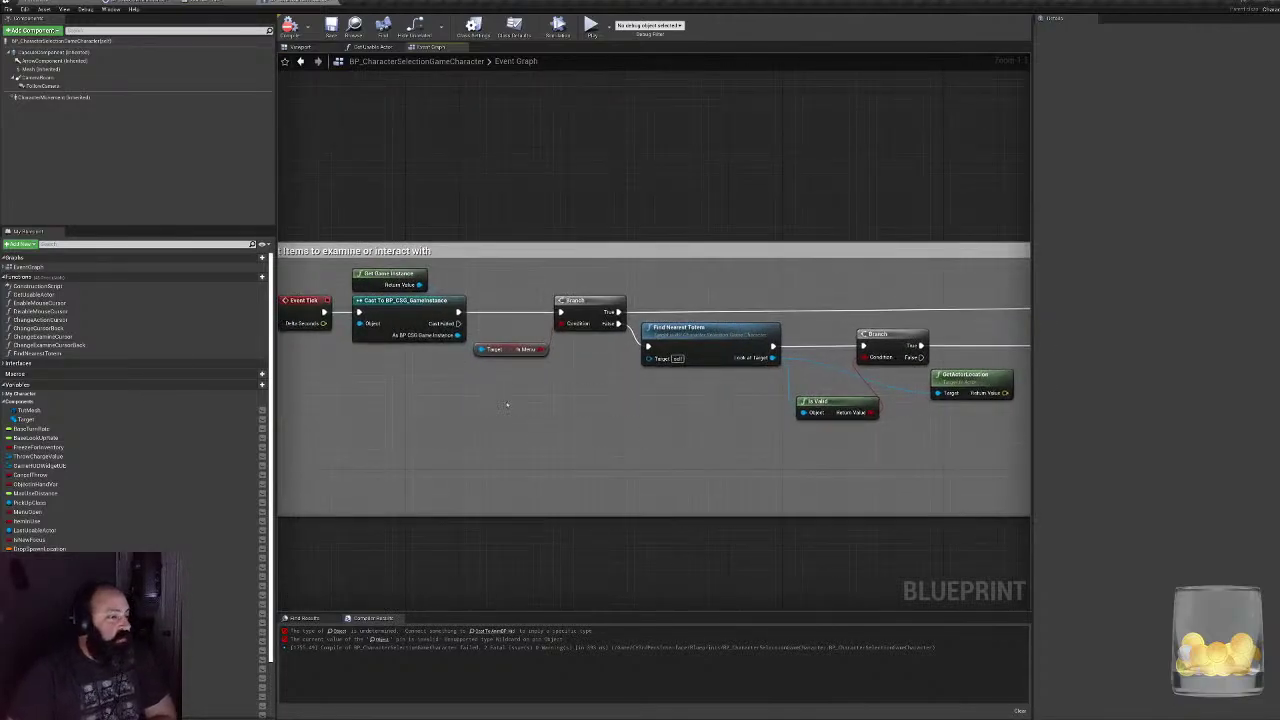
right_click_drag(741, 433, 374, 443)
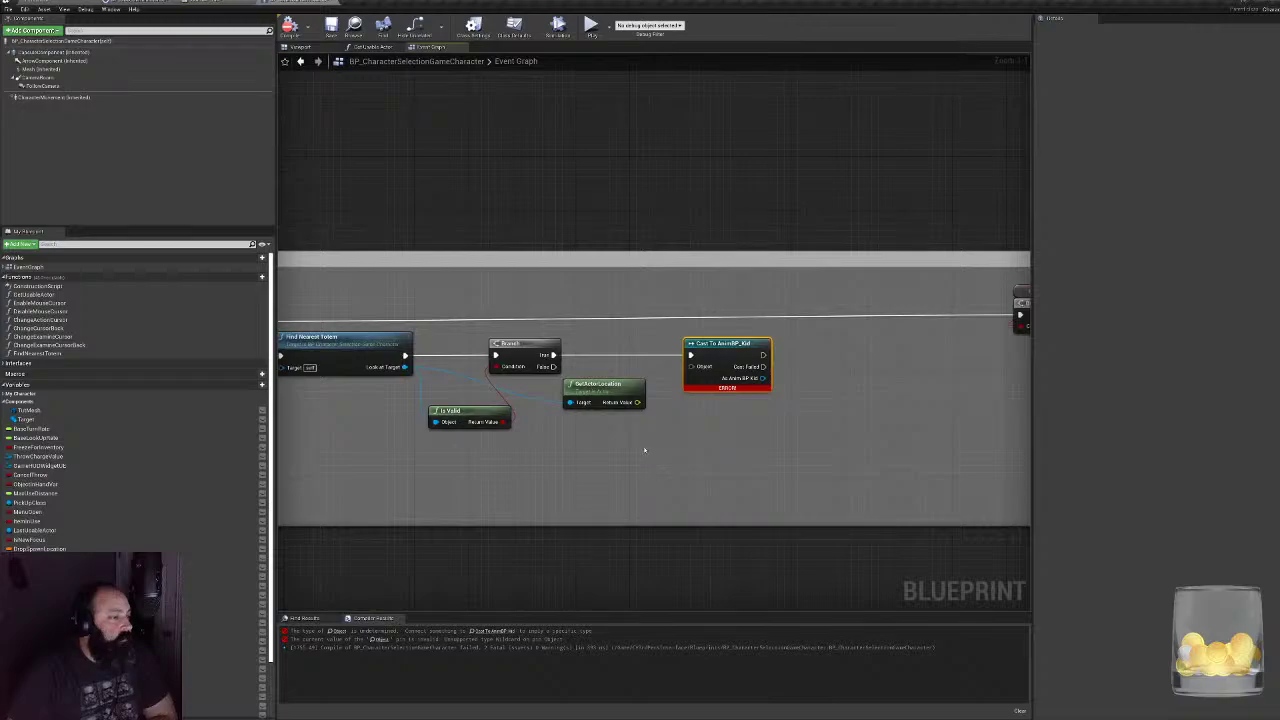
left_click_drag(735, 343, 851, 346)
left_click(693, 437)
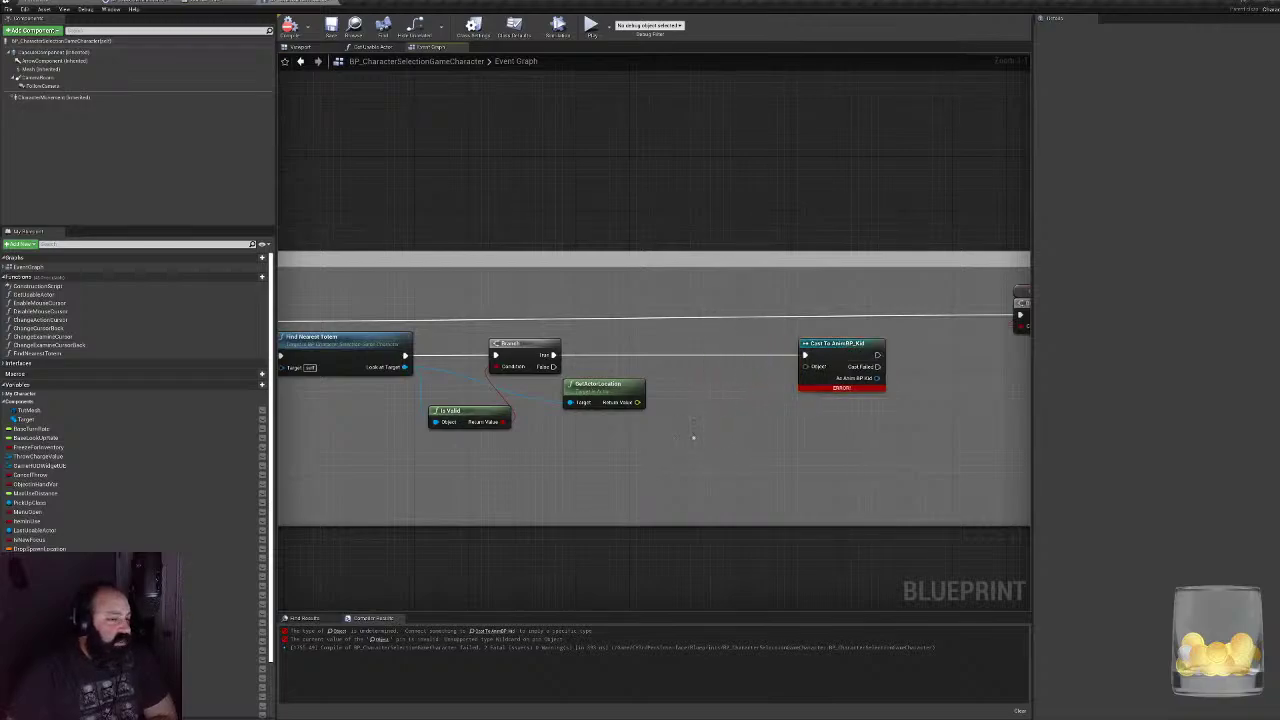
- Search the Blueprint's available actions for "get" and examine the matching nodes without adding any
right_click(688, 454)
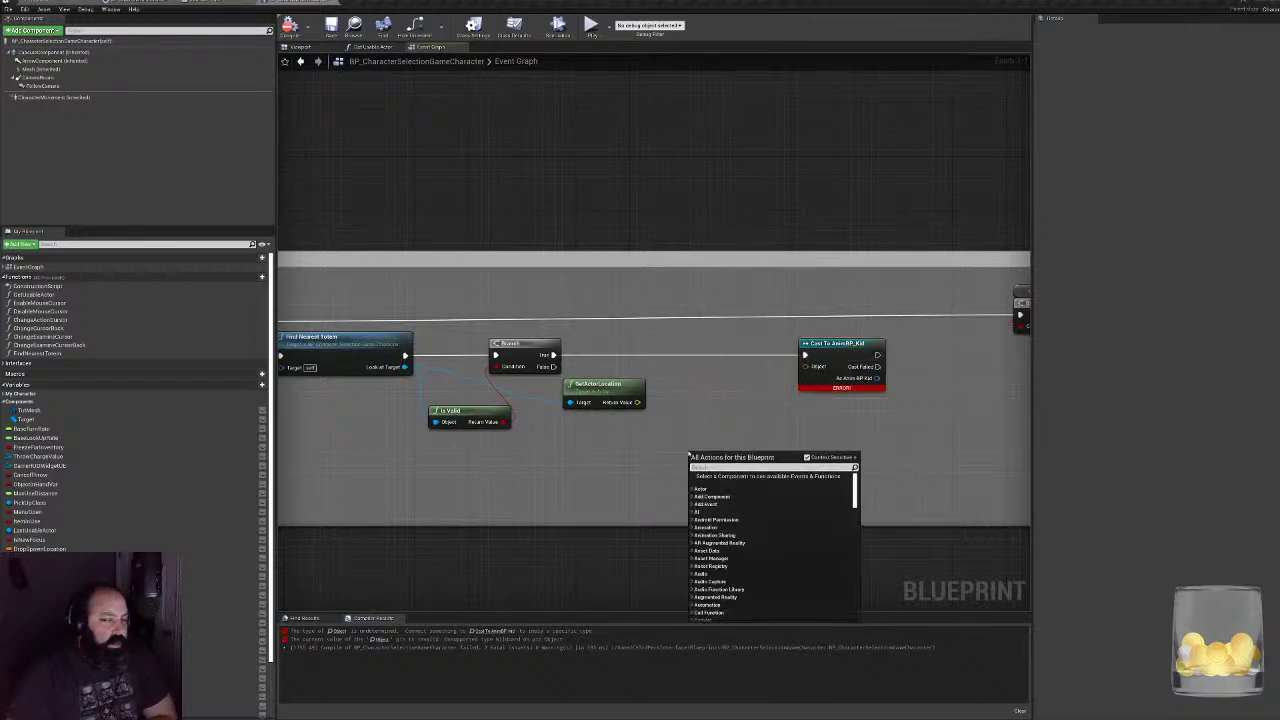
type("get")
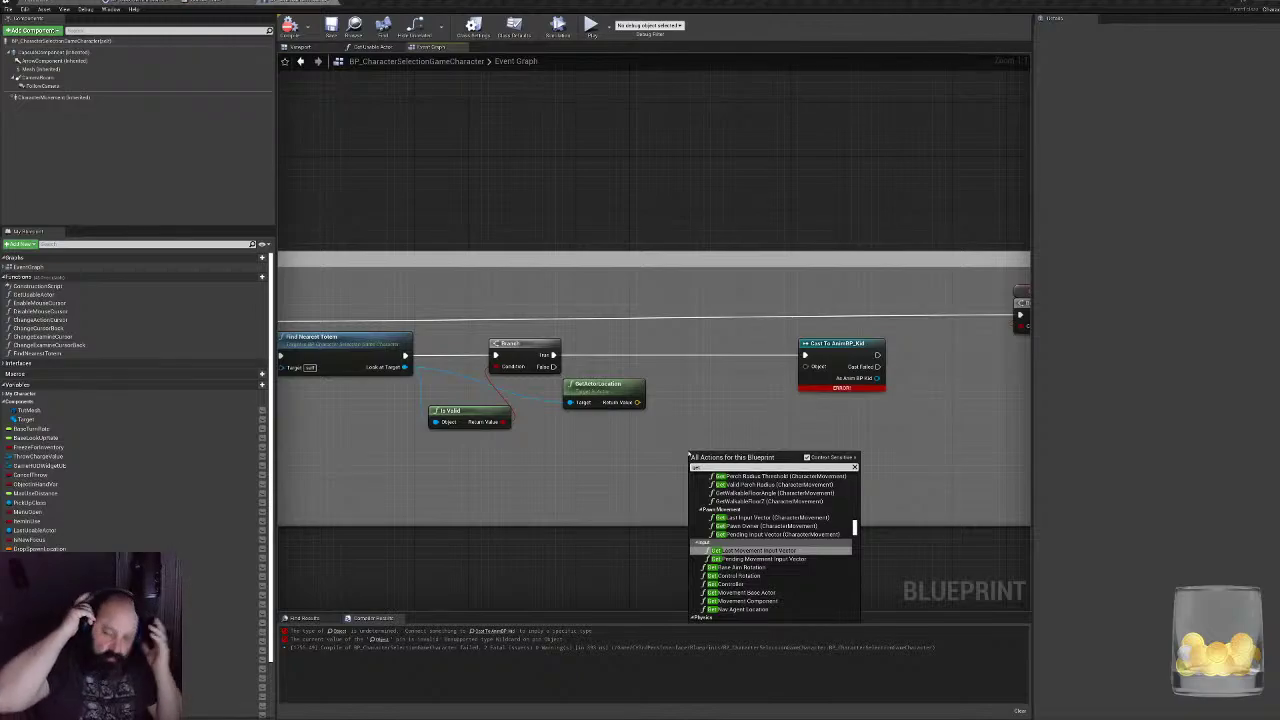
scroll(773, 507, "up", 5)
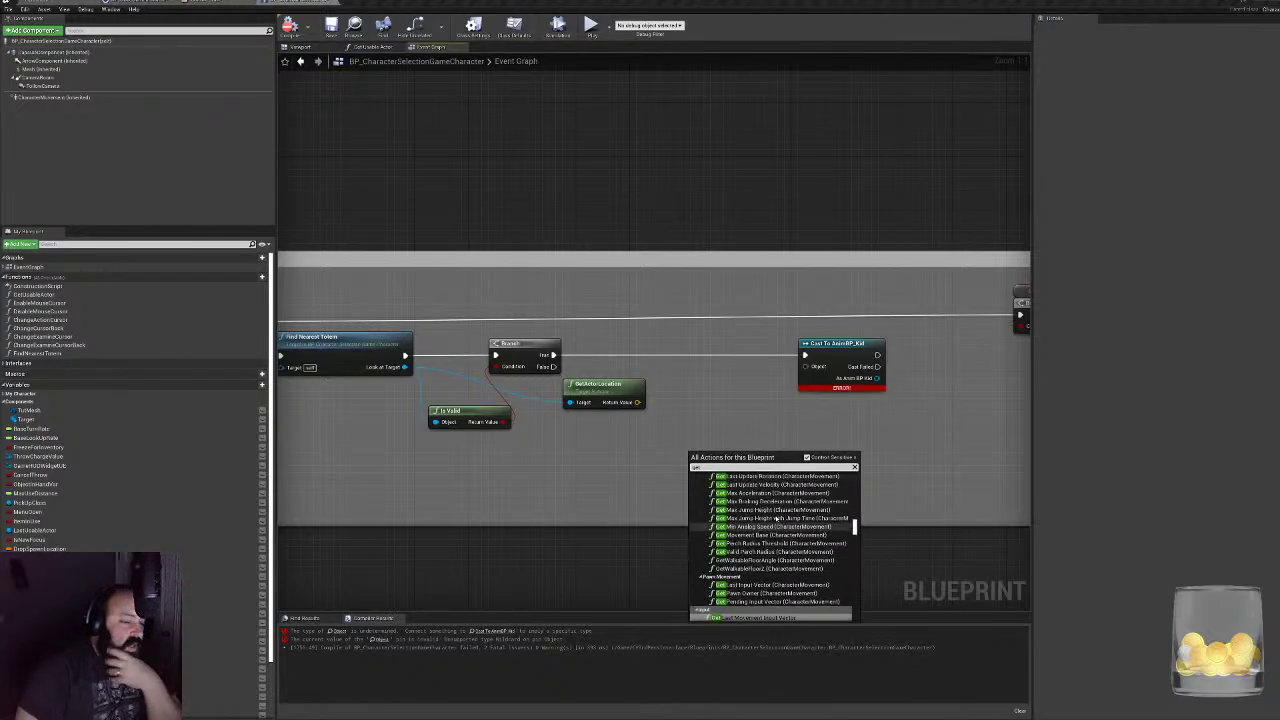
scroll(773, 507, "up", 4)
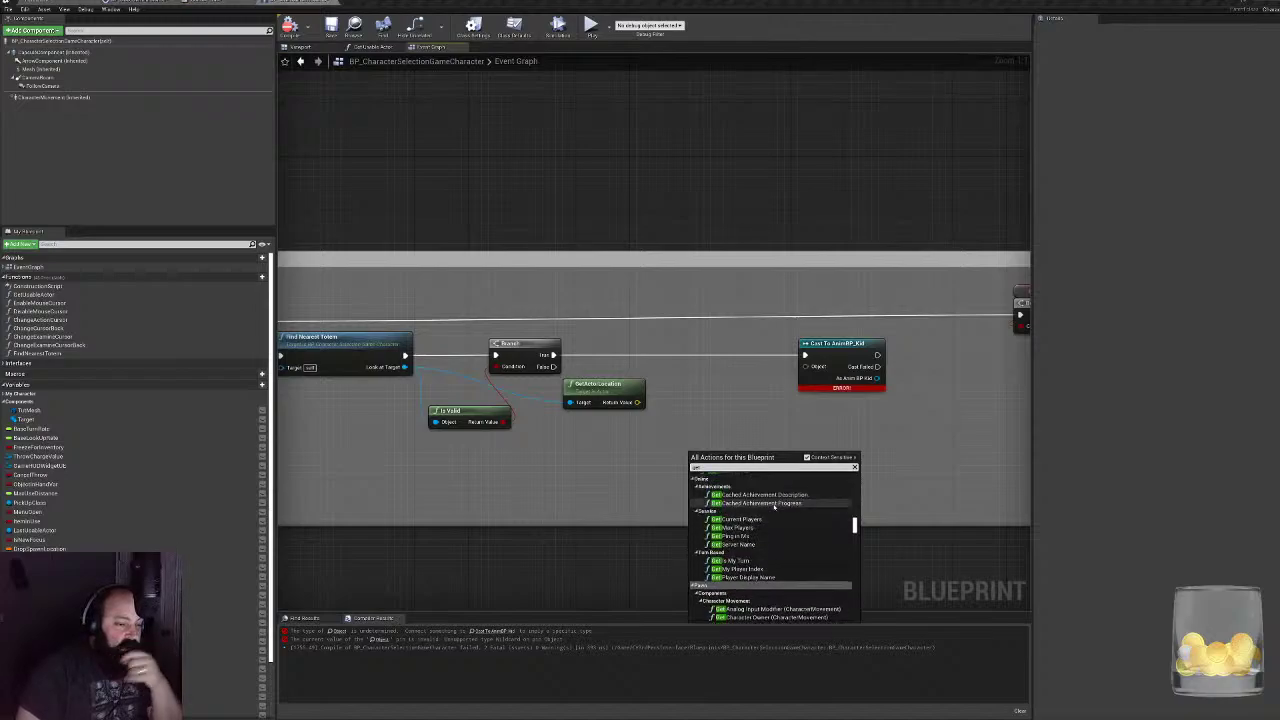
scroll(773, 507, "up", 8)
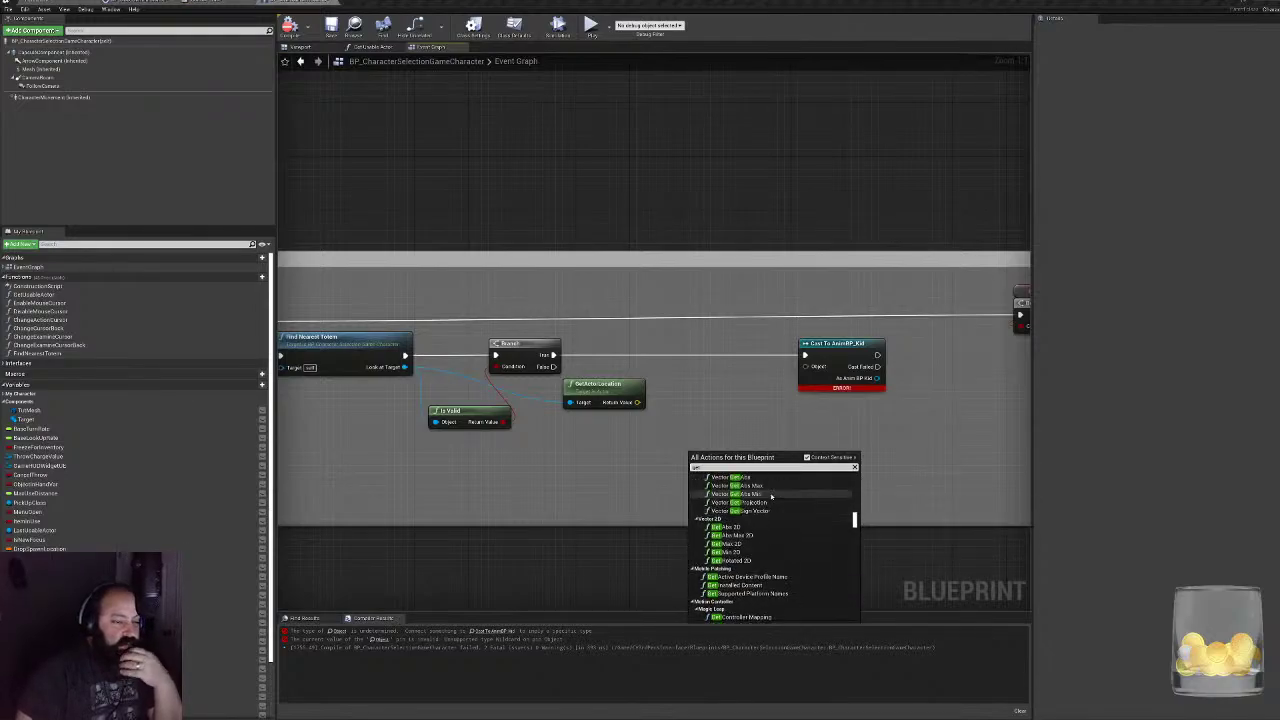
scroll(771, 496, "up", 8)
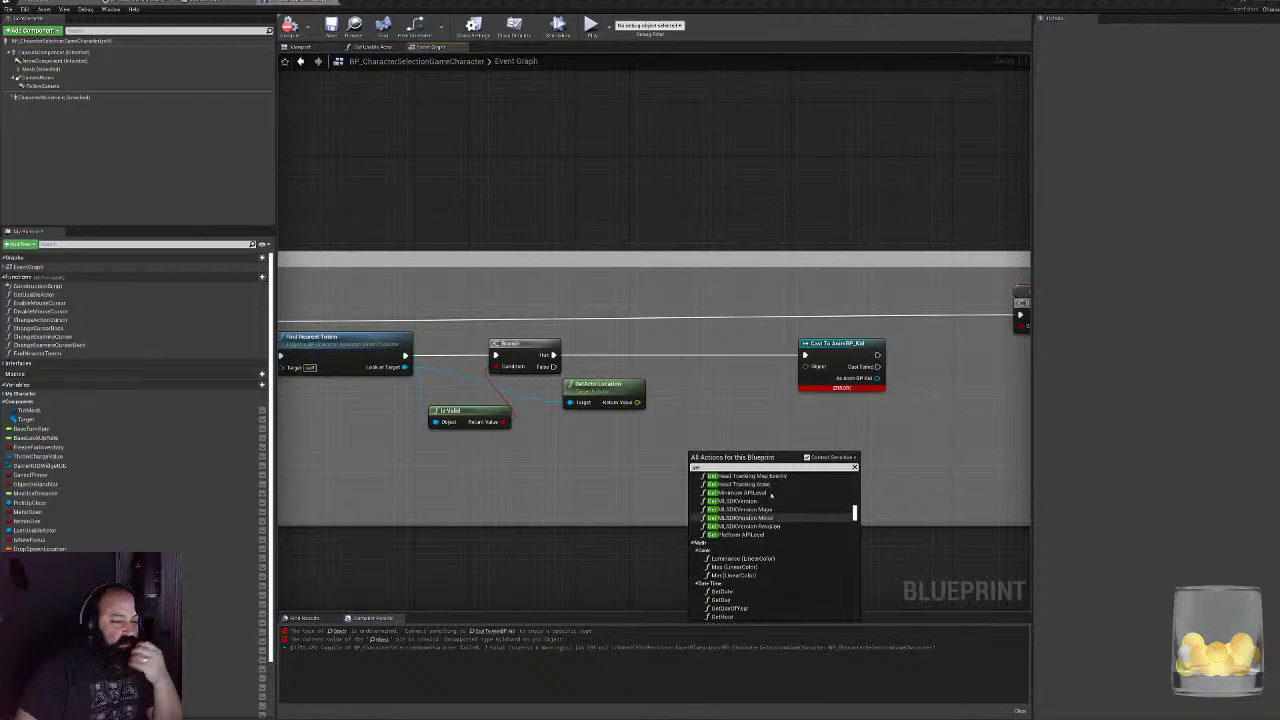
scroll(771, 495, "up", 10)
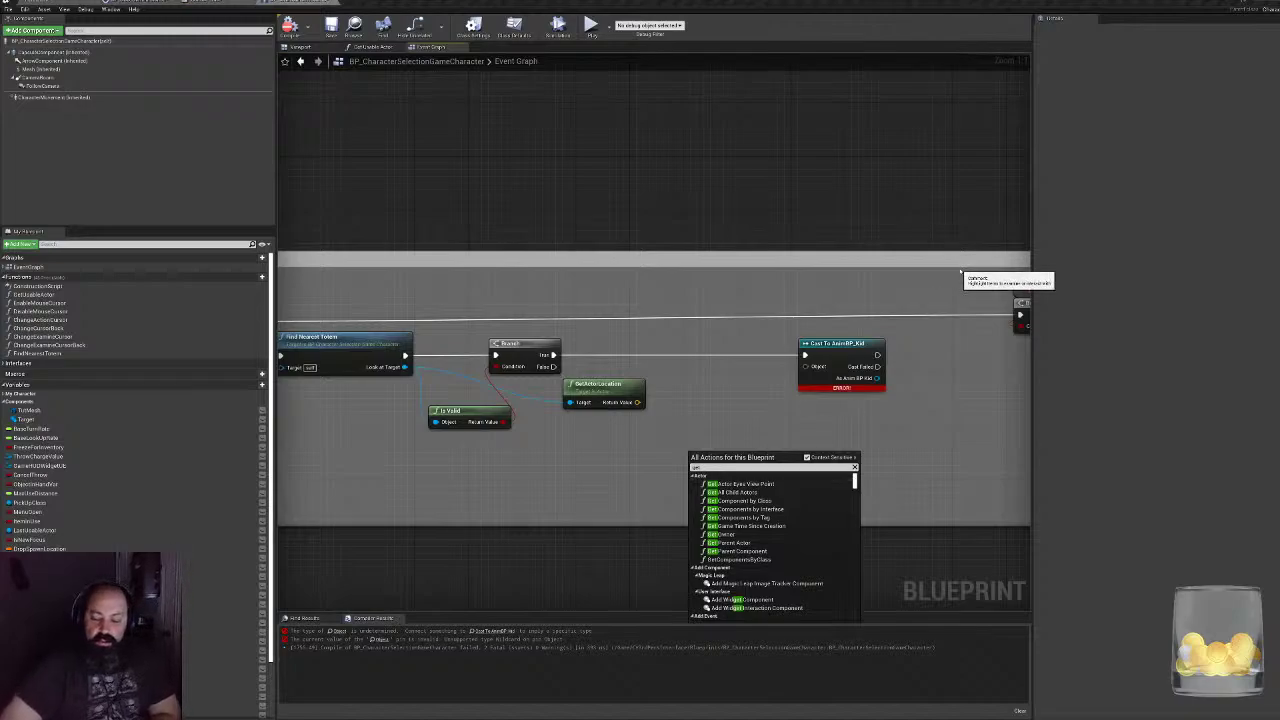
left_click(571, 452)
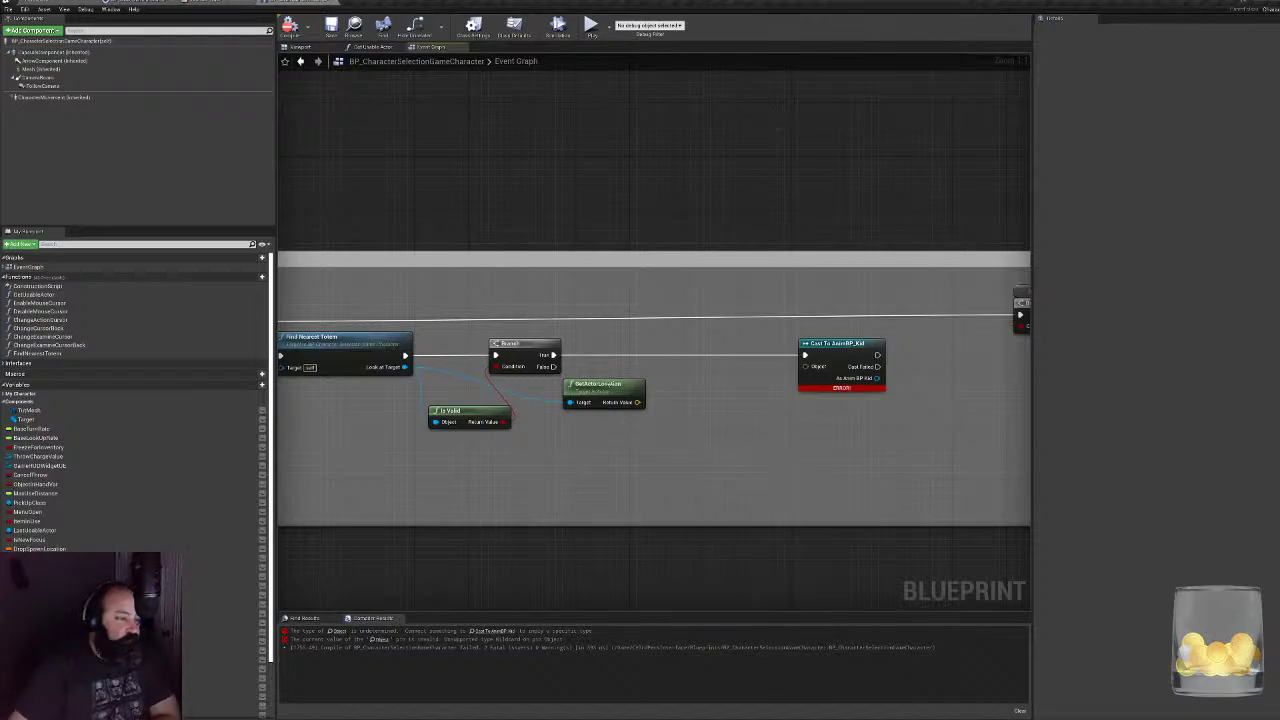
- Stack Is Valid directly above its Branch and GetActorLocation directly below it, close to Find Nearest Totem
mouse_move(603, 384)
left_mouse_down()
mouse_move(605, 356)
mouse_move(583, 389)
left_mouse_up()
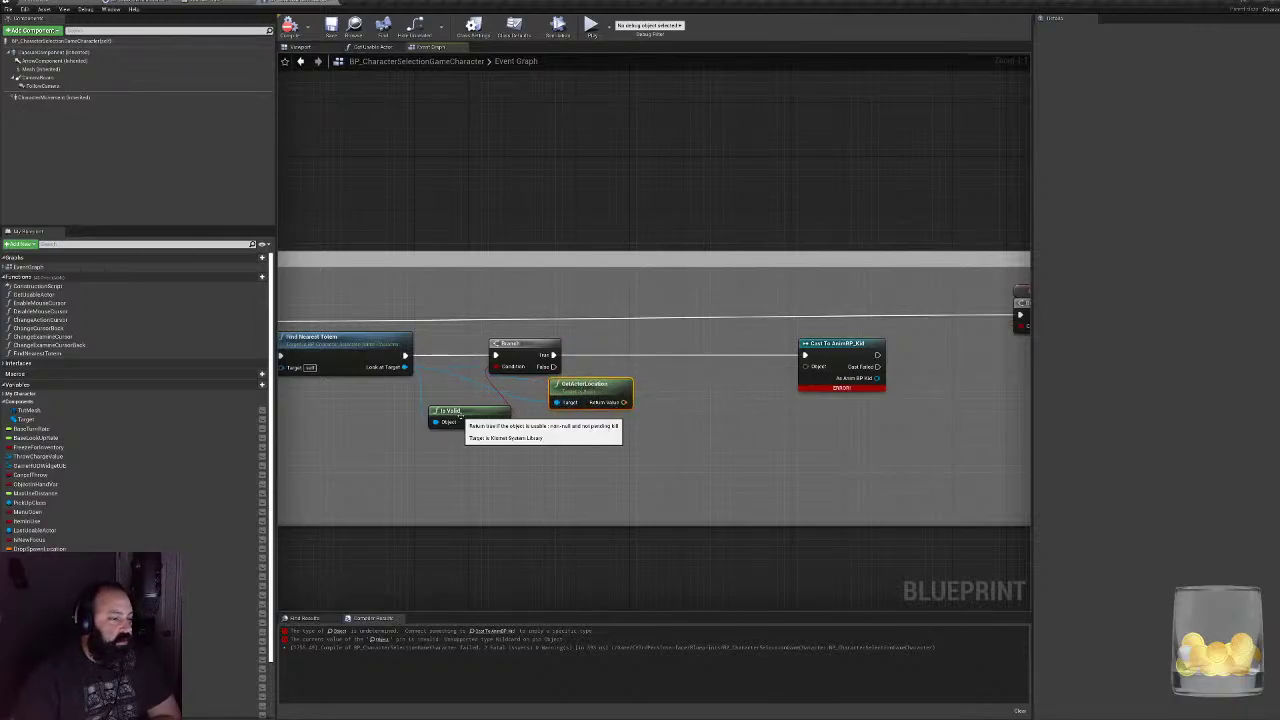
left_click_drag(455, 412, 495, 319)
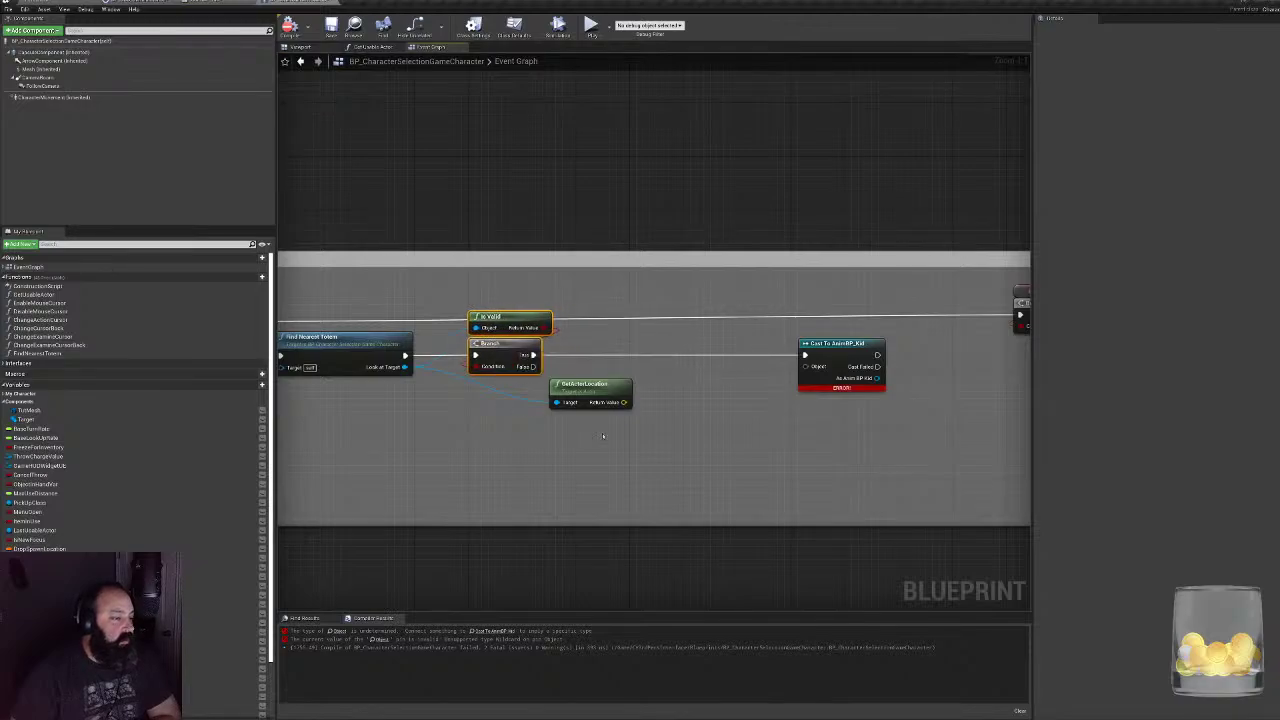
left_click_drag(597, 391, 517, 398)
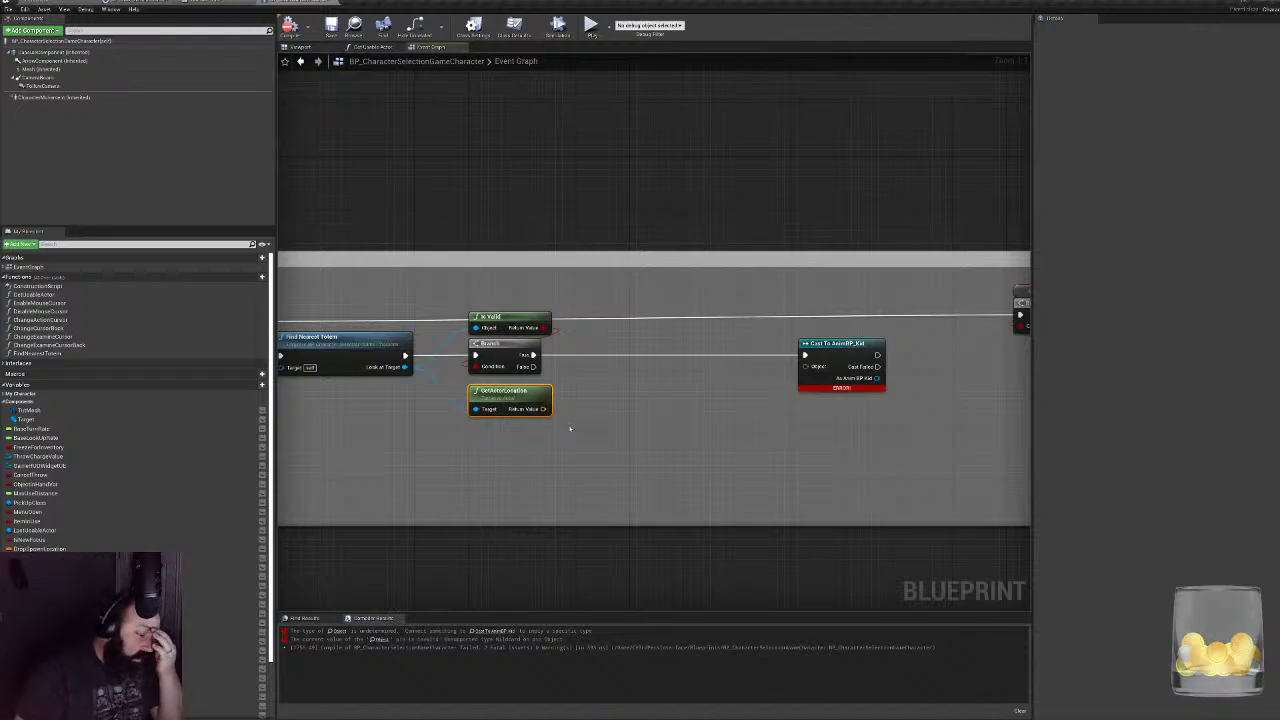
- Move the AnimBP_Kid cast directly beside the restacked Is Valid branch
right_click_drag(552, 243, 1026, 248)
right_click_drag(643, 380, 278, 340)
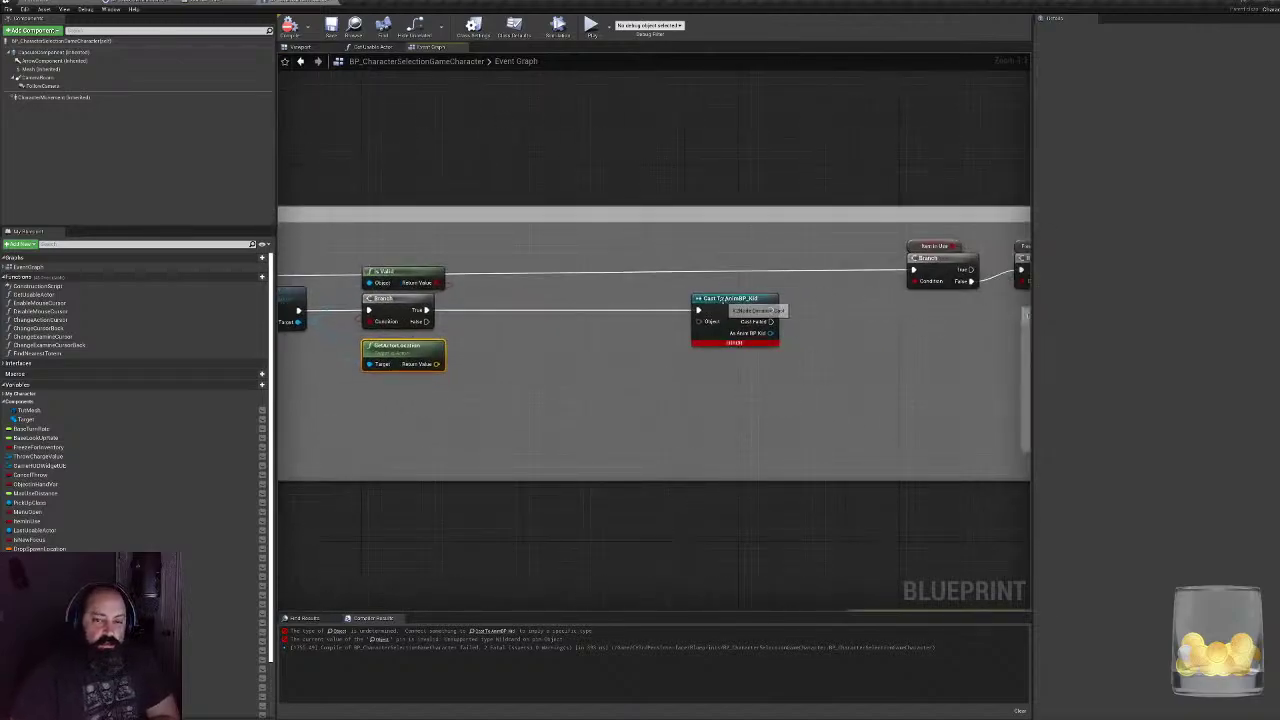
left_click_drag(721, 302, 512, 300)
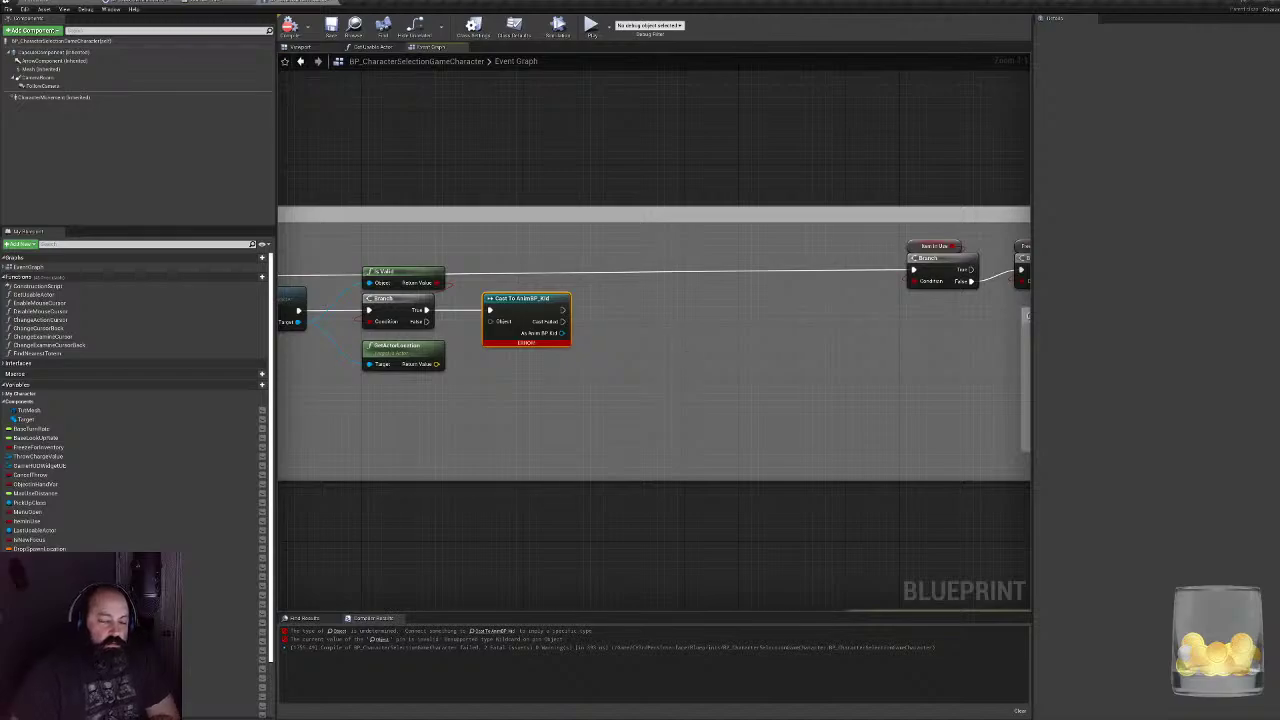
right_click_drag(688, 364, 699, 388)
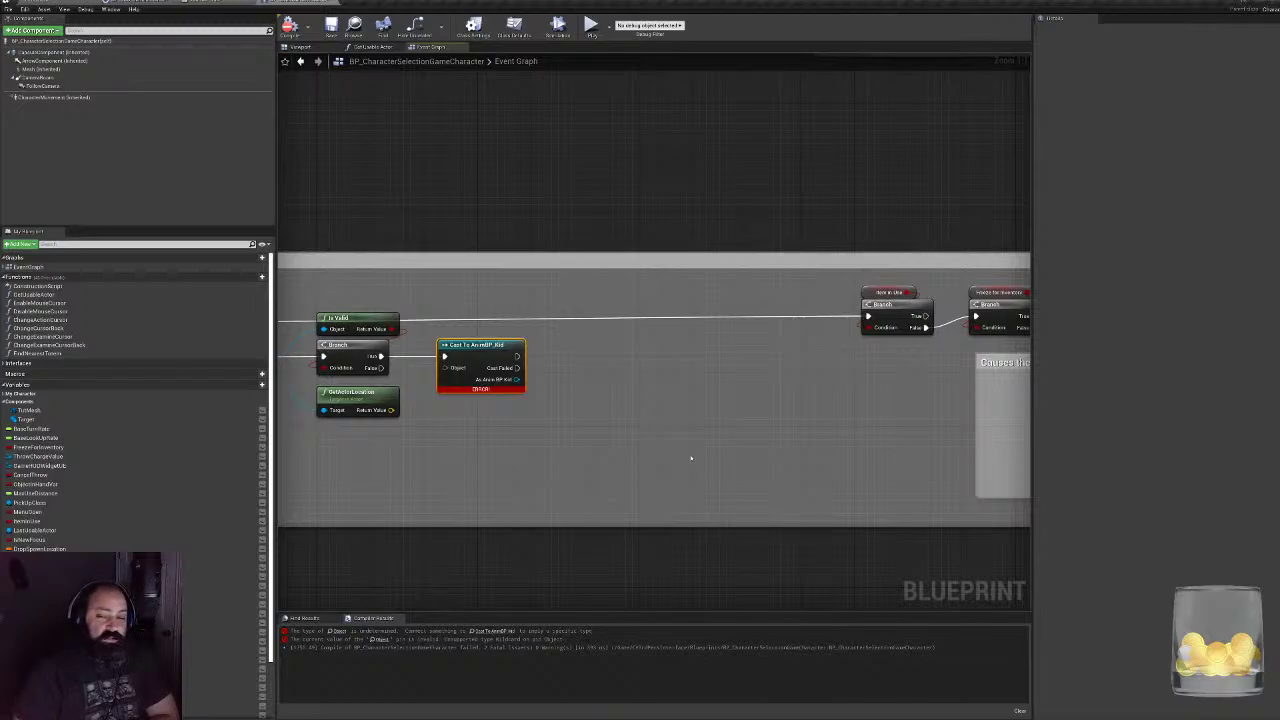
right_click_drag(622, 416, 768, 442)
right_click_drag(688, 442, 722, 451)
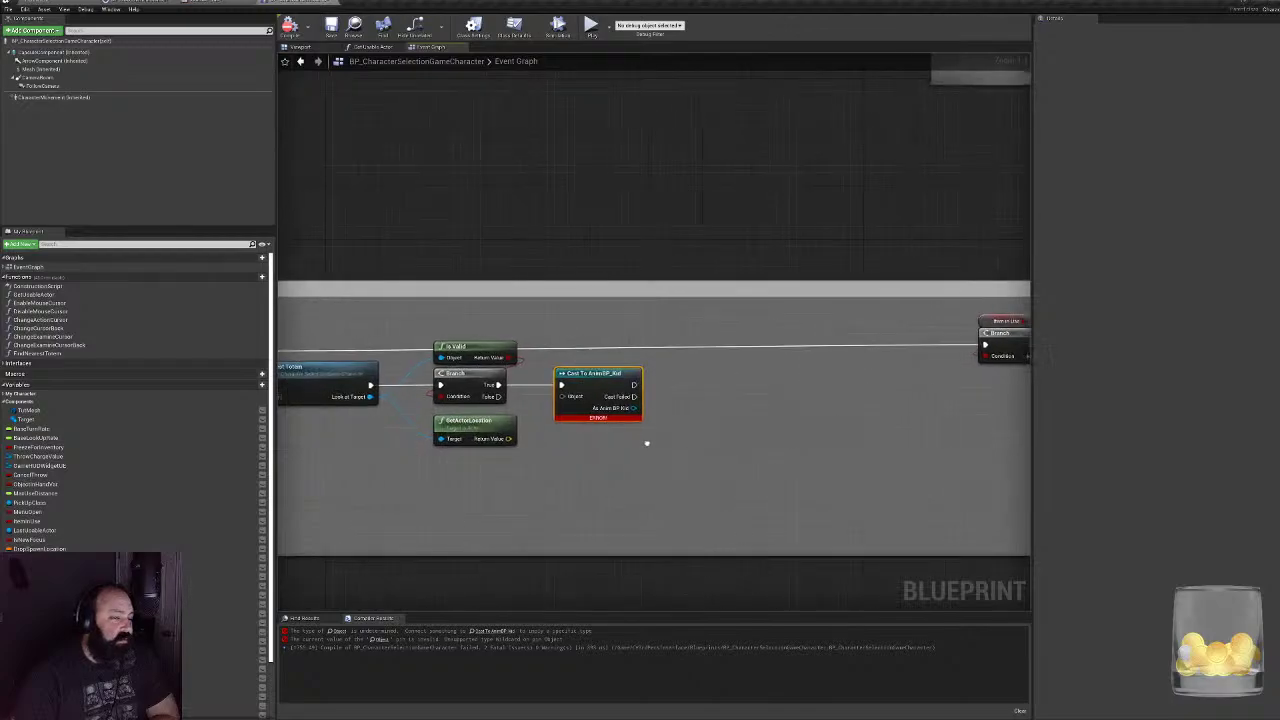
right_click_drag(757, 375, 672, 408)
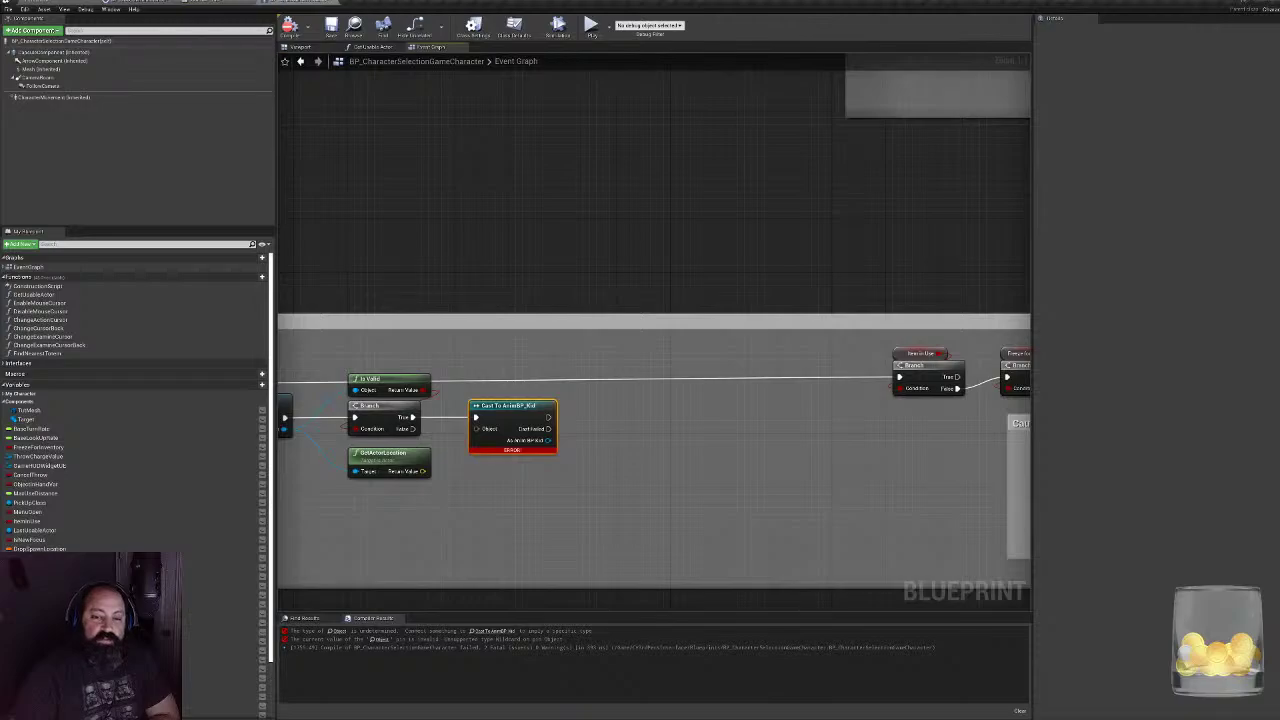
- Check the AnimBP_Kid Event Graph and return to the game character's Event Graph
left_click(256, 4)
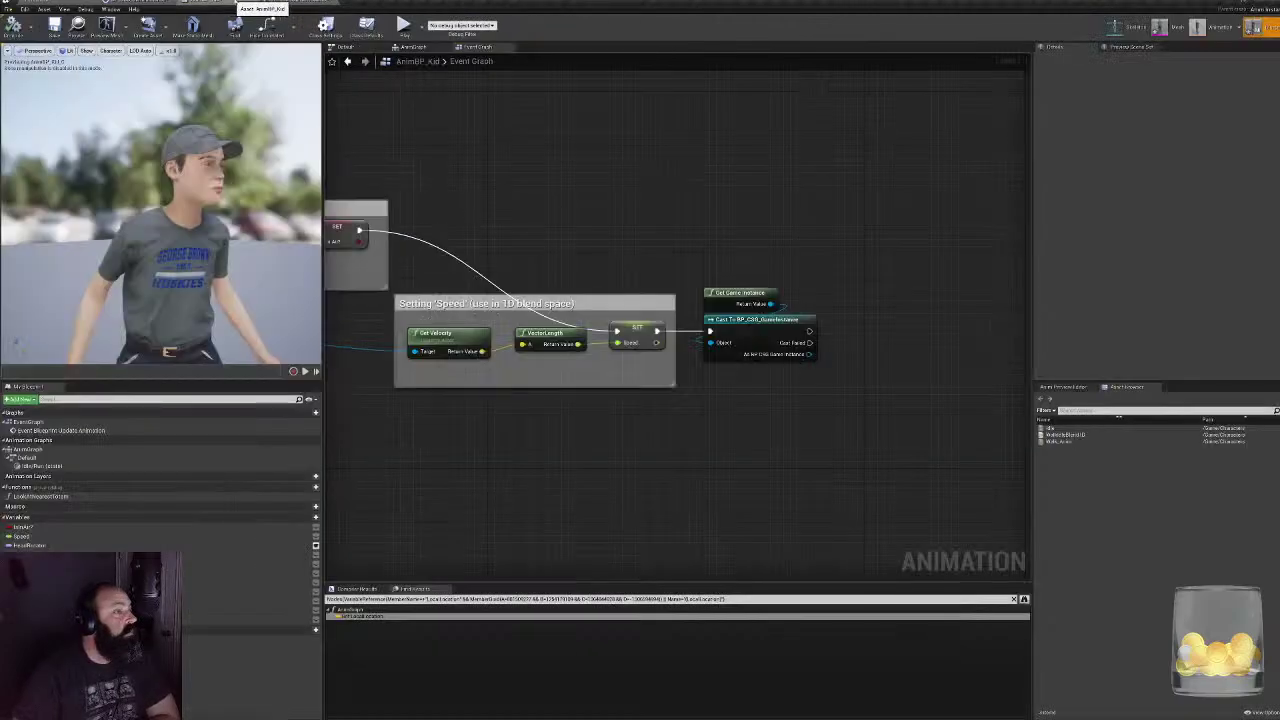
left_click(295, 3)
right_click_drag(516, 409, 617, 391)
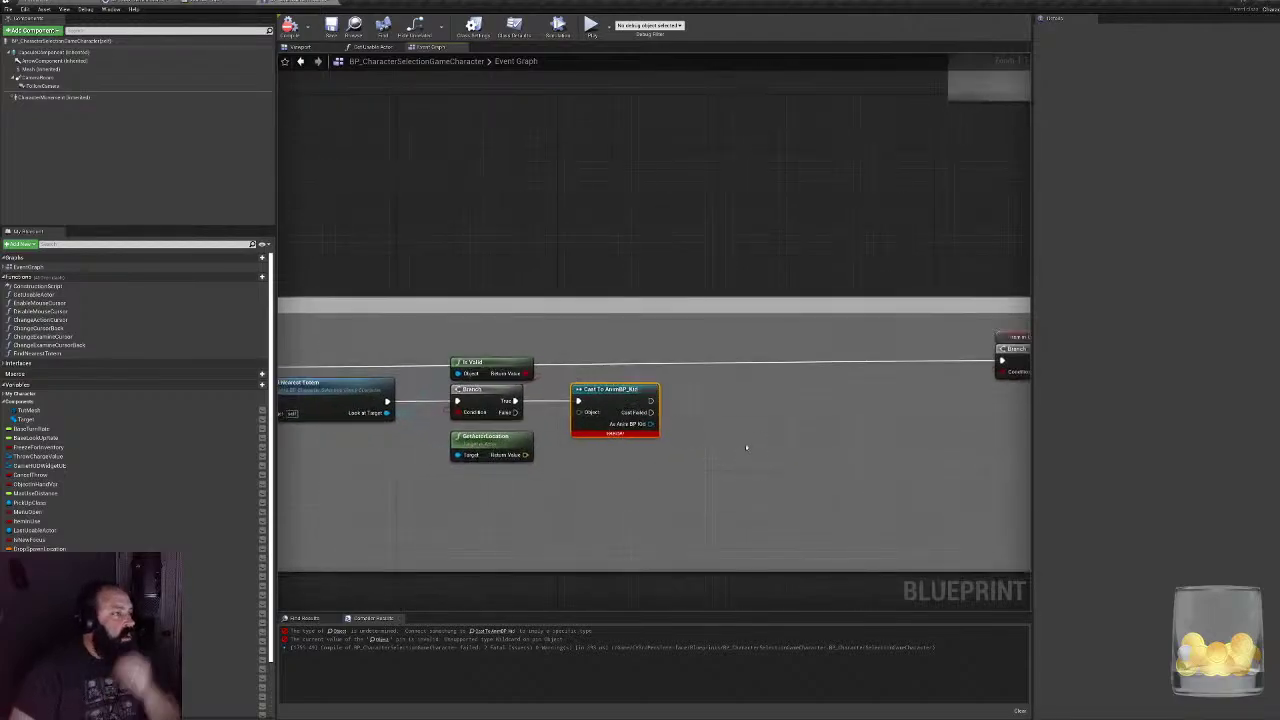
- Delete the AnimBP_Kid cast and connect the Is Valid branch's True output to the next Branch in the sequence
left_click(557, 457)
scroll(134, 450, "down", 3)
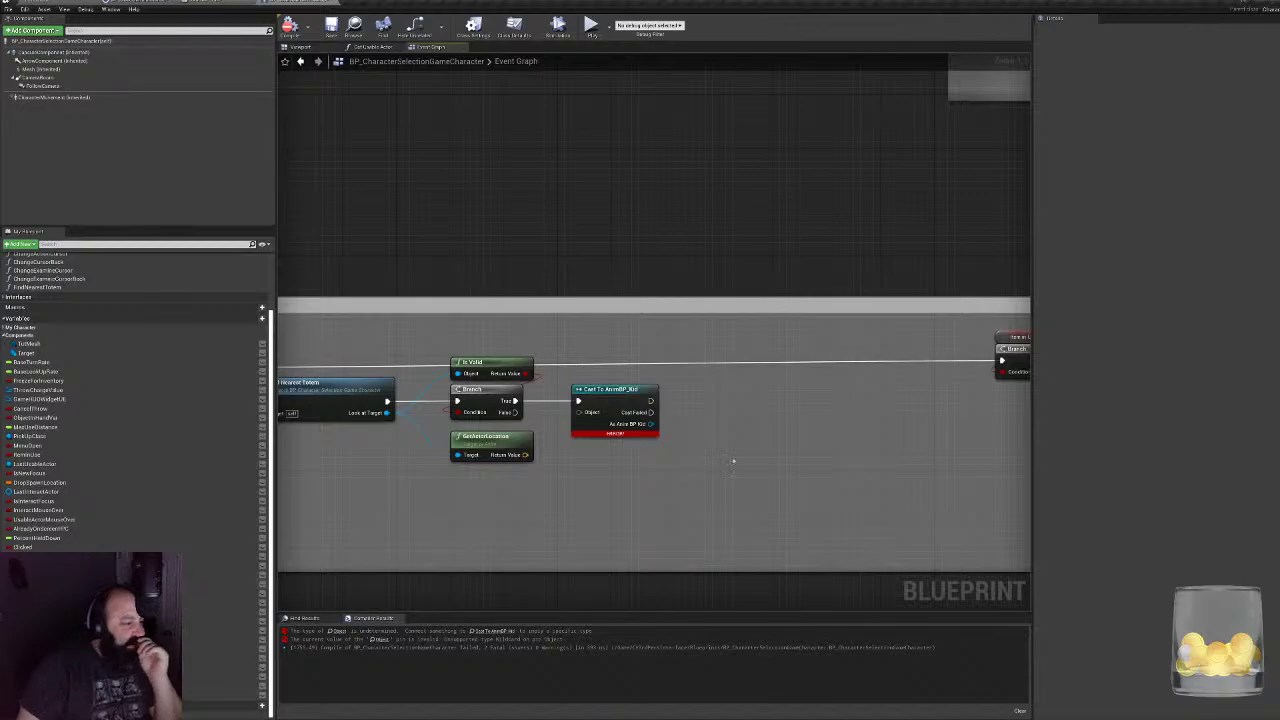
left_click(580, 386)
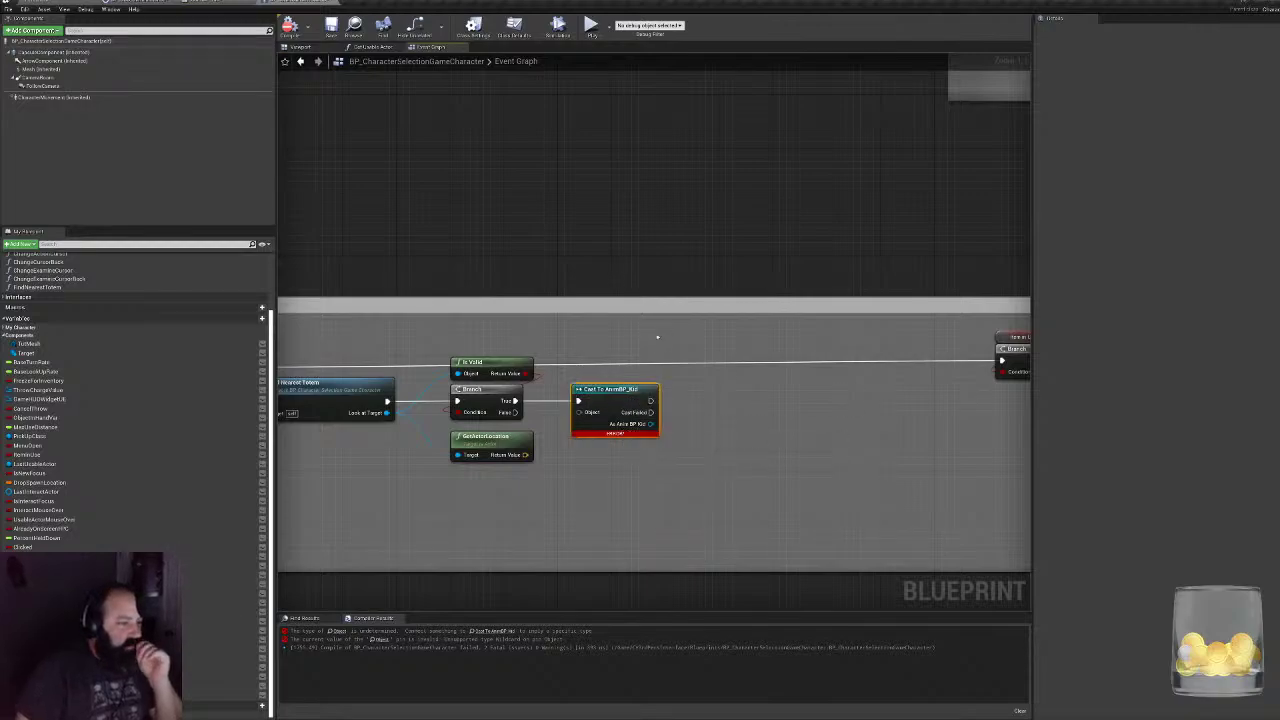
key("Delete")
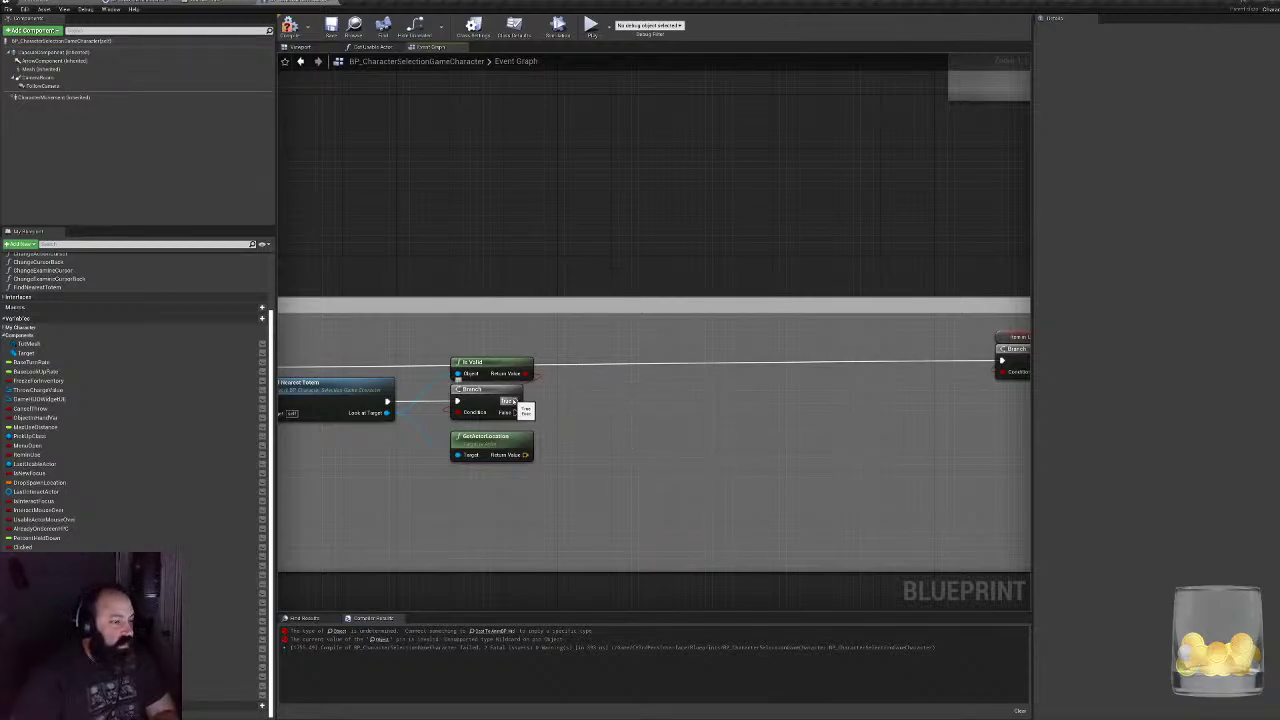
left_click_drag(514, 401, 722, 360)
- Promote GetActorLocation's return value to a variable and wire its SET node between the Is Valid branch's True output and the next Branch
right_click_drag(522, 474, 789, 488)
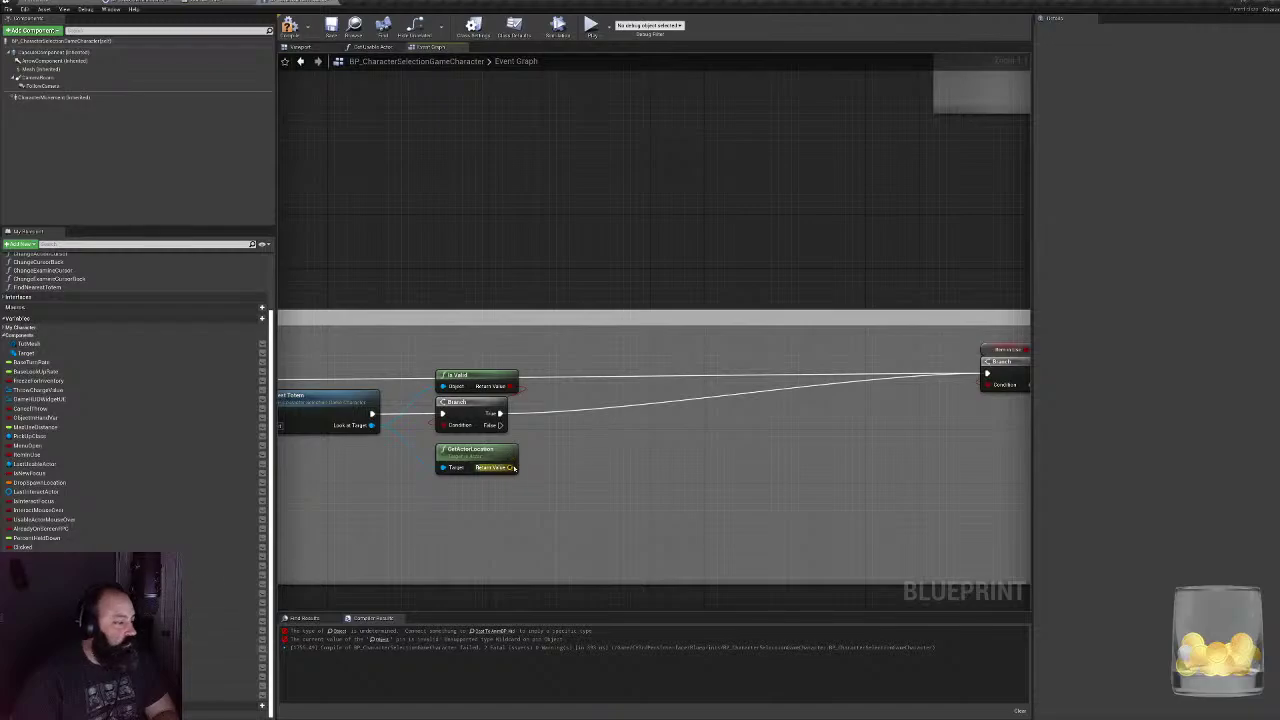
right_click(512, 467)
left_click(528, 481)
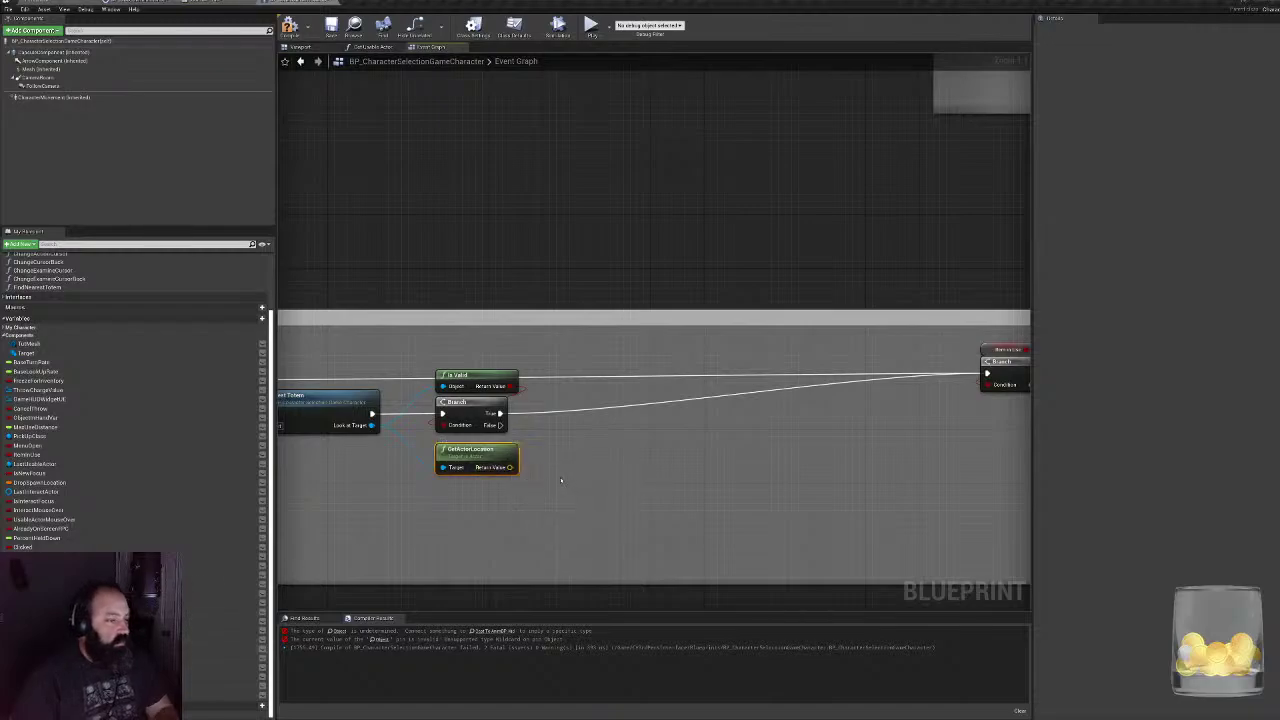
left_click_drag(500, 413, 921, 374)
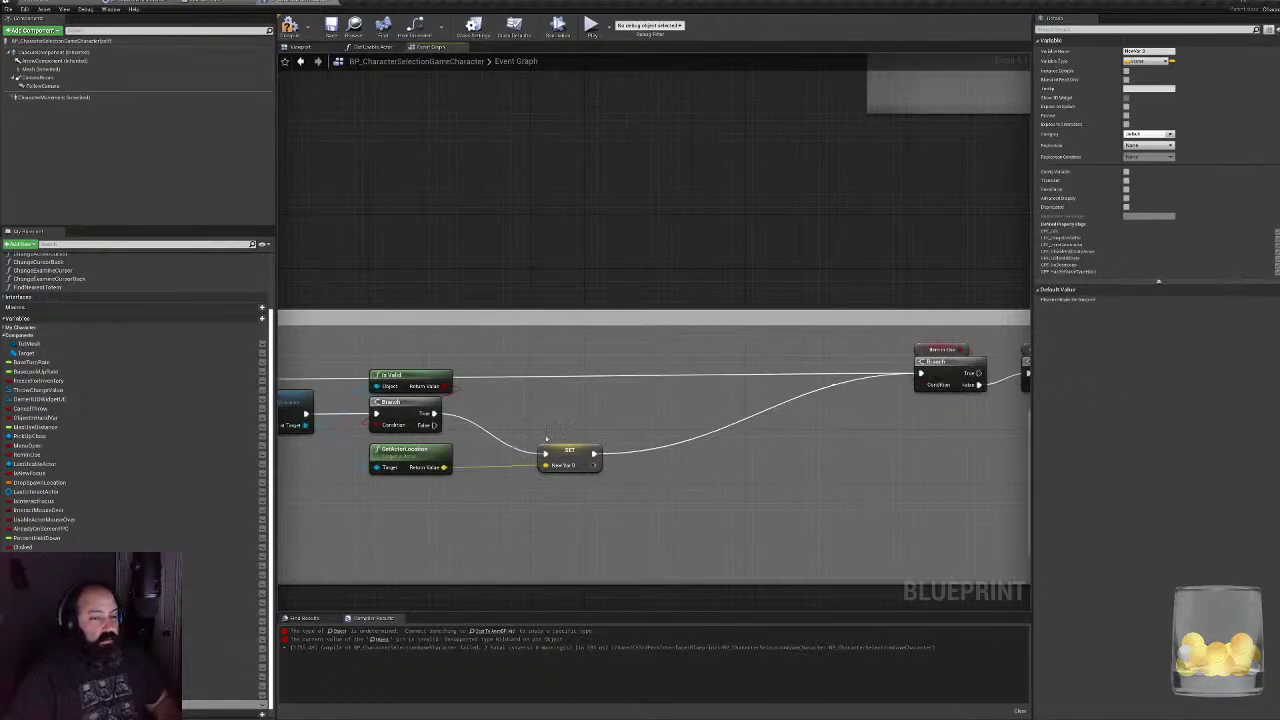
left_click(548, 448)
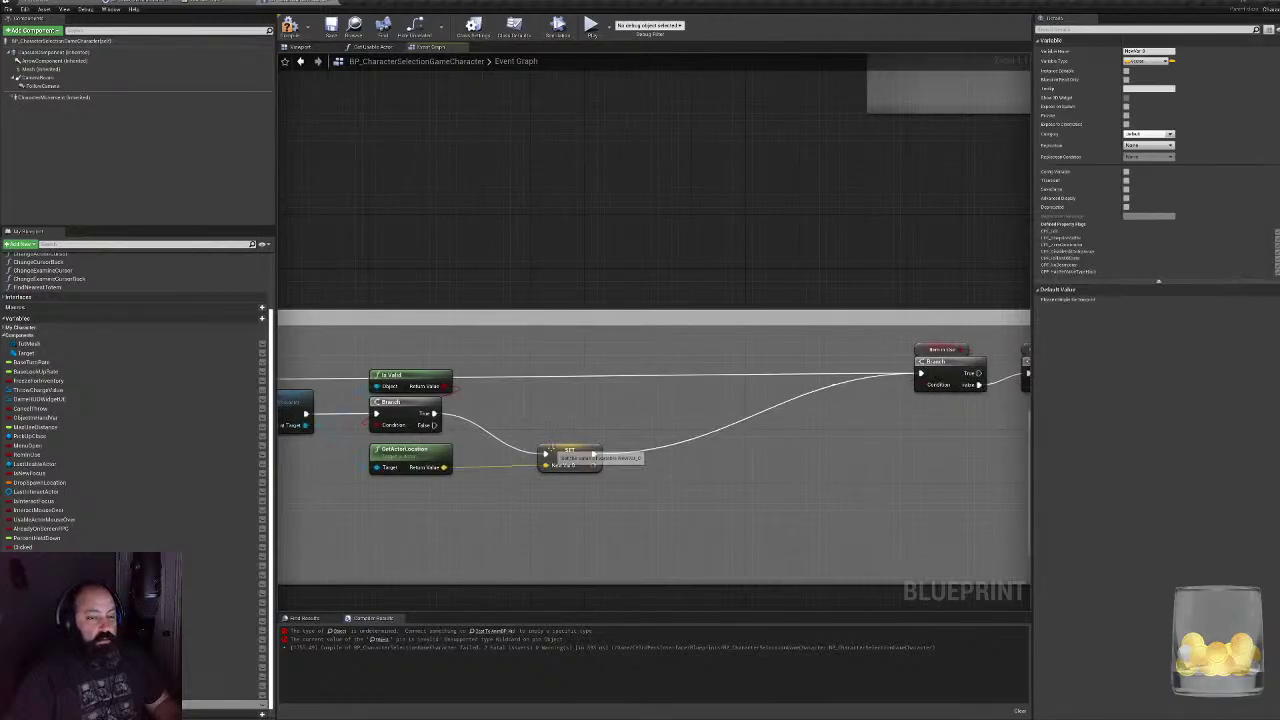
- Rename the variable promoted from GetActorLocation's return value as NearestLocation
left_click(1151, 50)
type("Local")
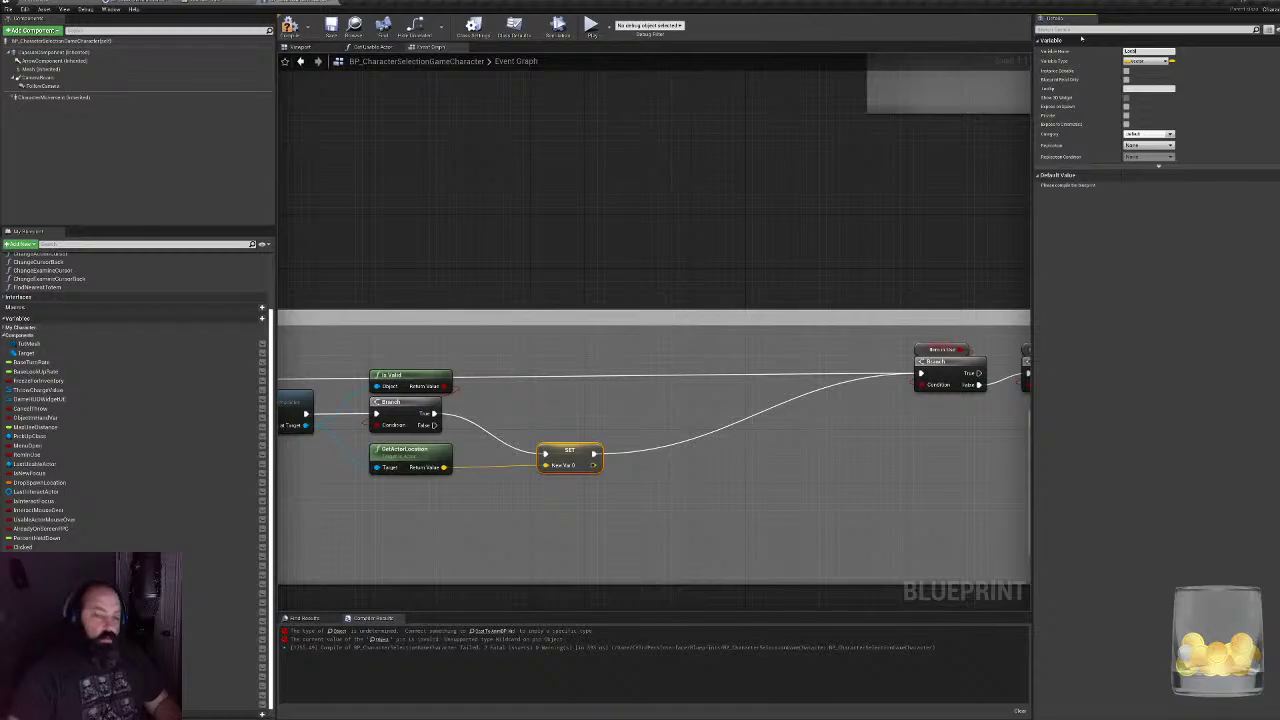
key("BackSpace")
key("BackSpace")
key("BackSpace")
key("BackSpace")
key("BackSpace")
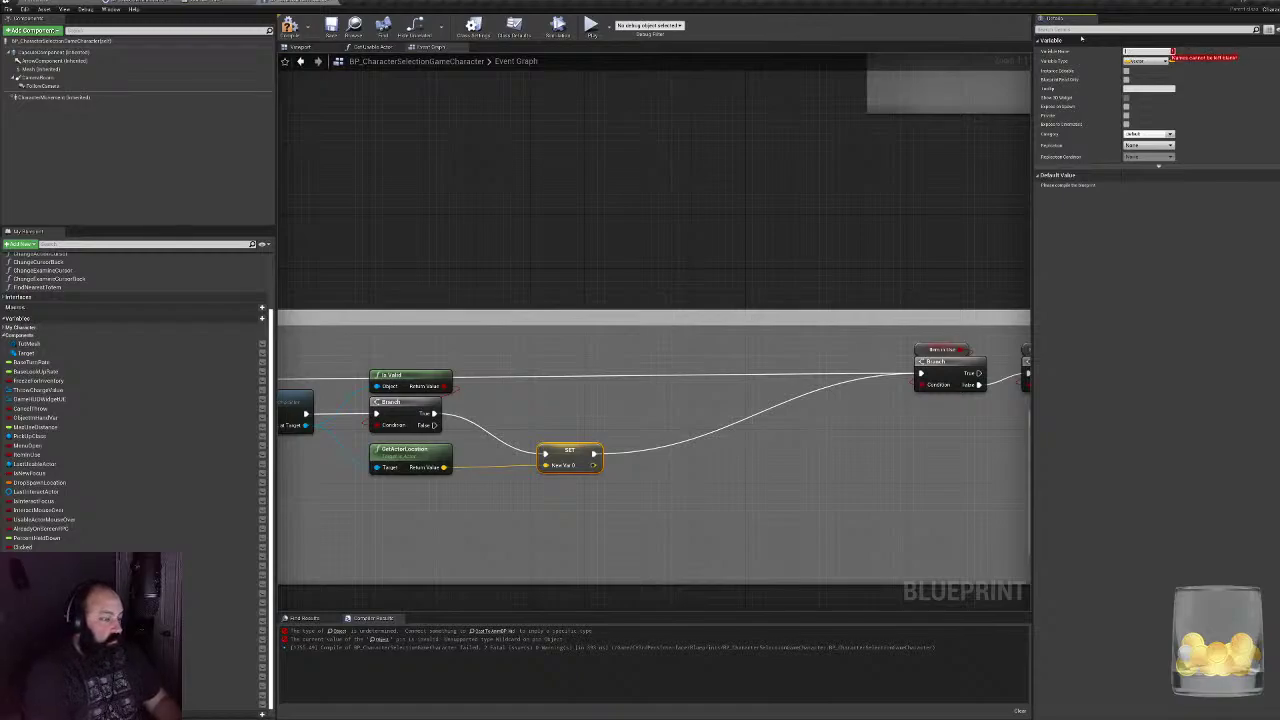
type("Hol")
type("restLo")
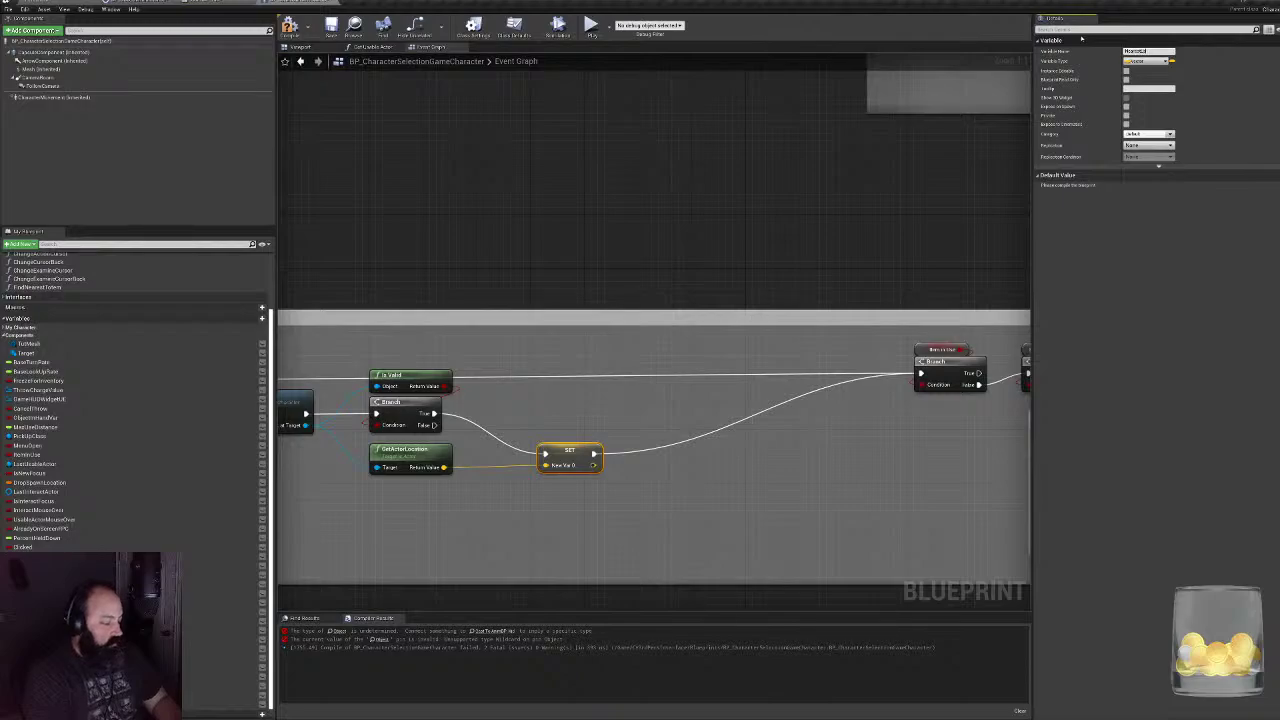
type("cation")
key("Return")
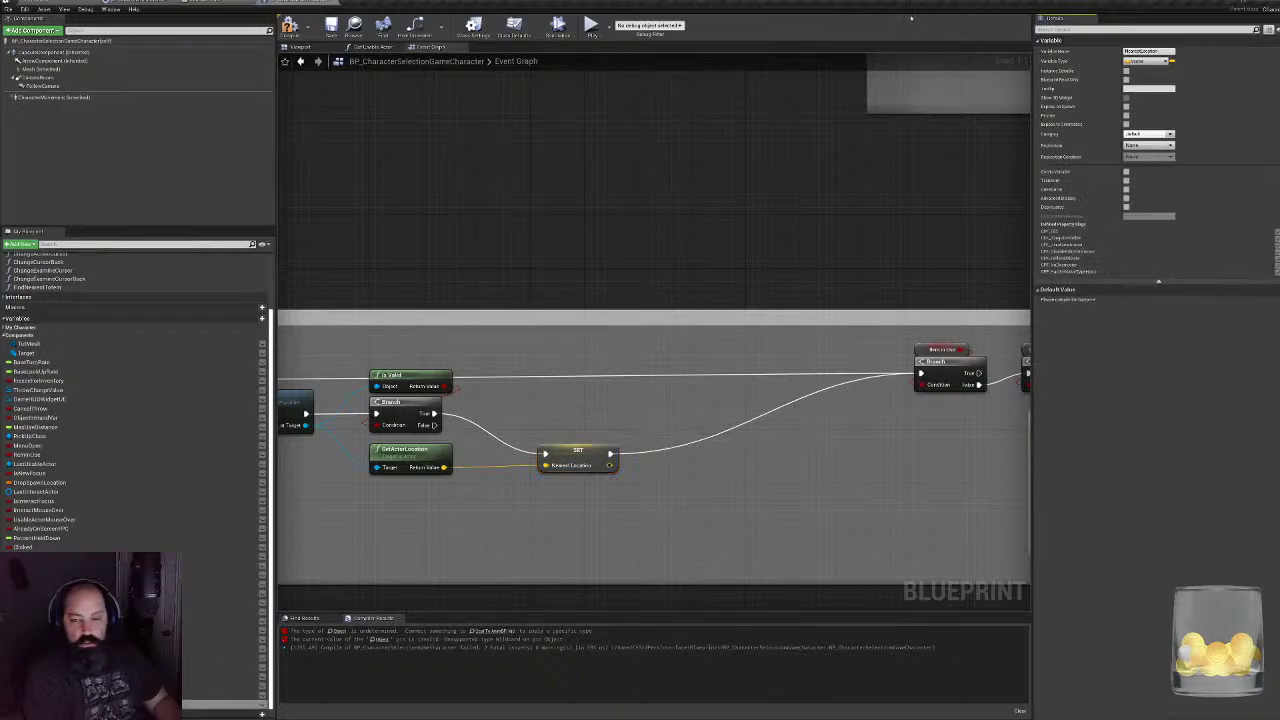
- Compile the game character blueprint and move the NearestLocation SET node slightly closer to GetActorLocation
left_click(290, 27)
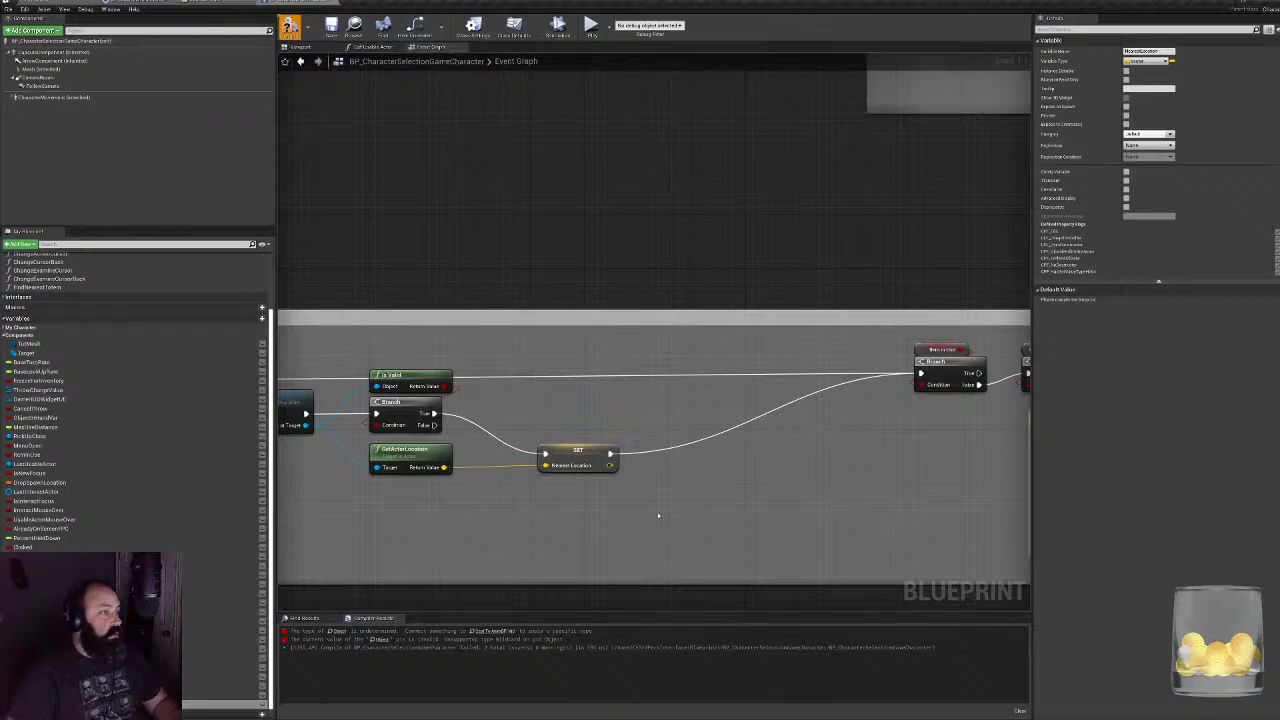
right_click_drag(538, 483, 656, 471)
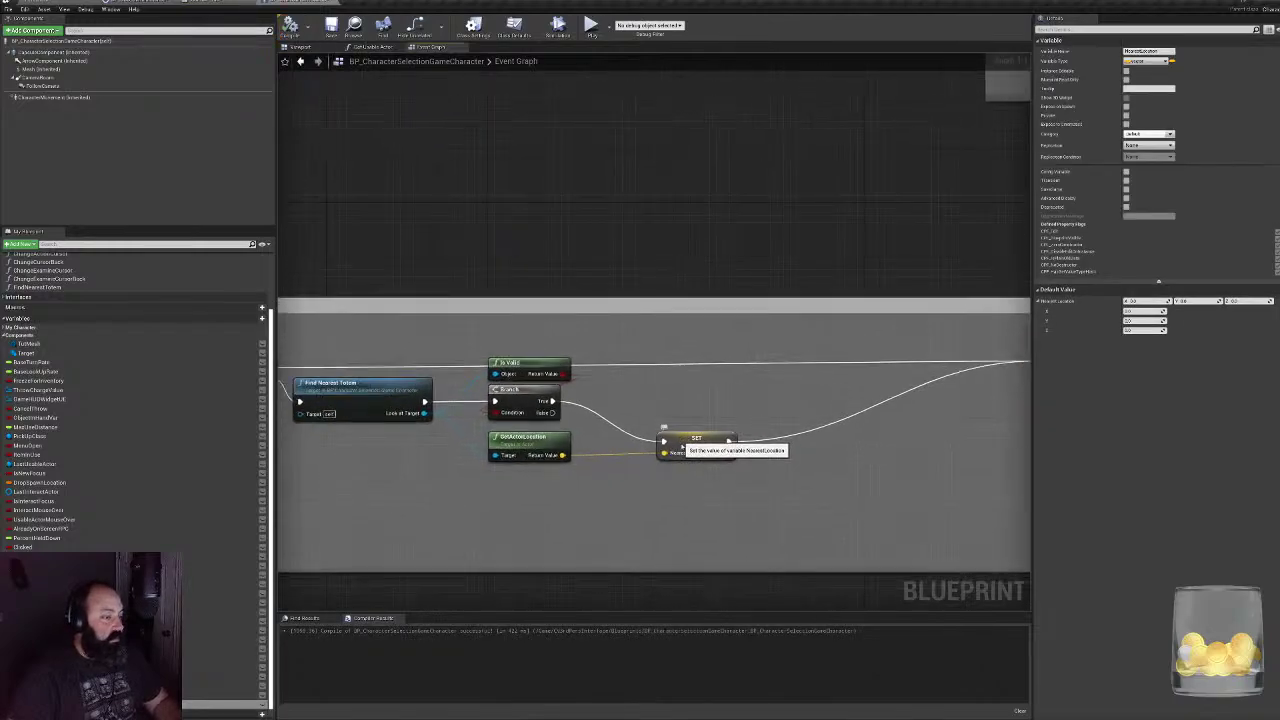
left_click_drag(684, 439, 664, 439)
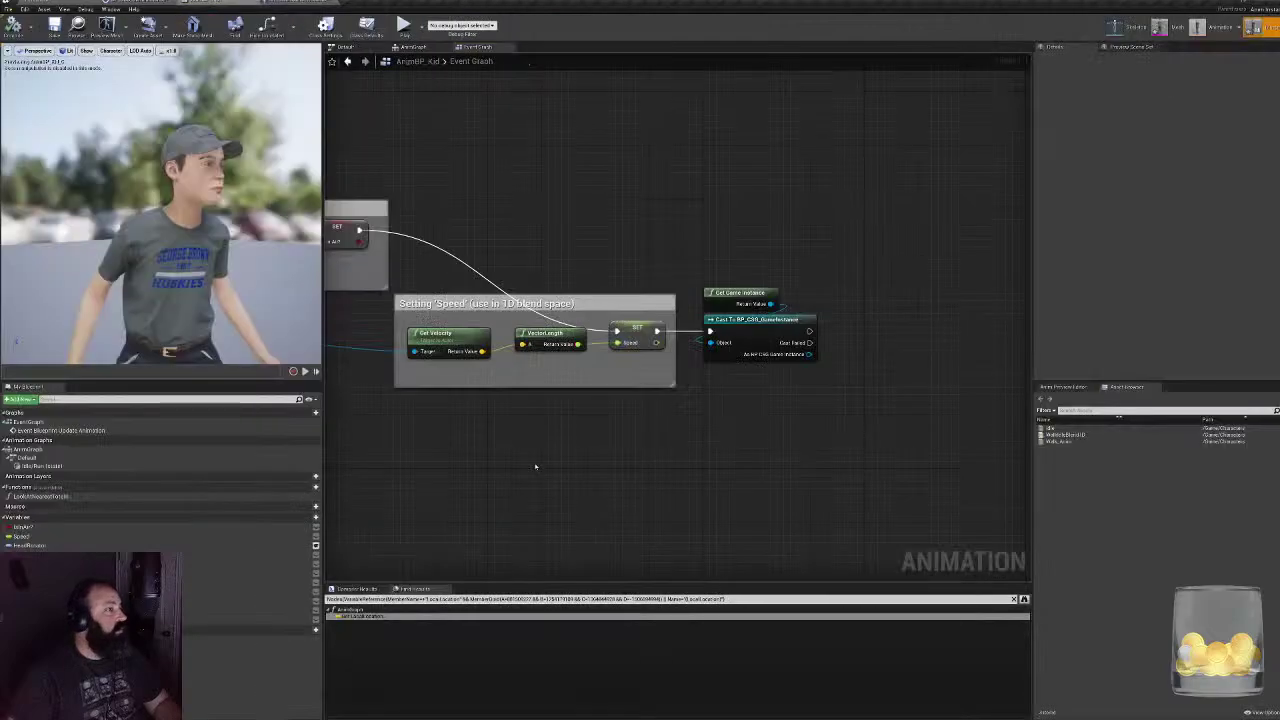
- In AnimBP_Kid's Event Graph, move Get Game Instance and the BP_CSG_GameInstance cast closer to the Speed comment box
right_click_drag(474, 420, 324, 424)
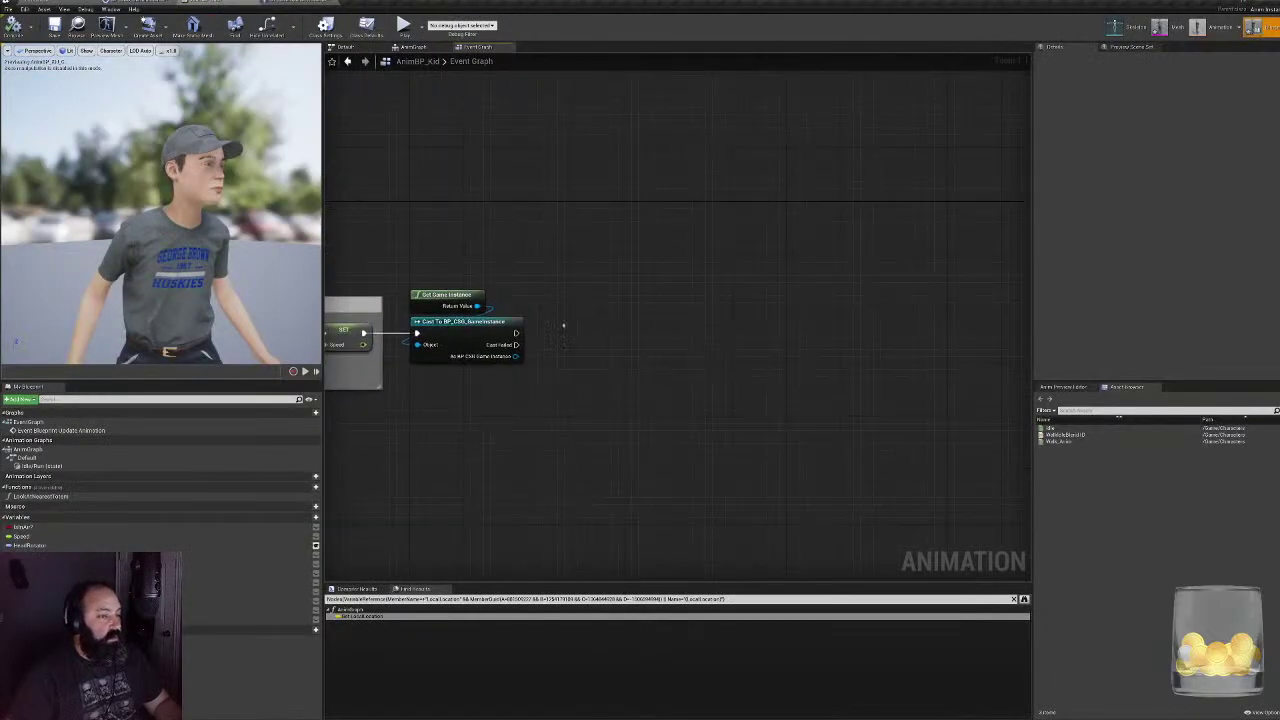
left_click_drag(566, 278, 470, 386)
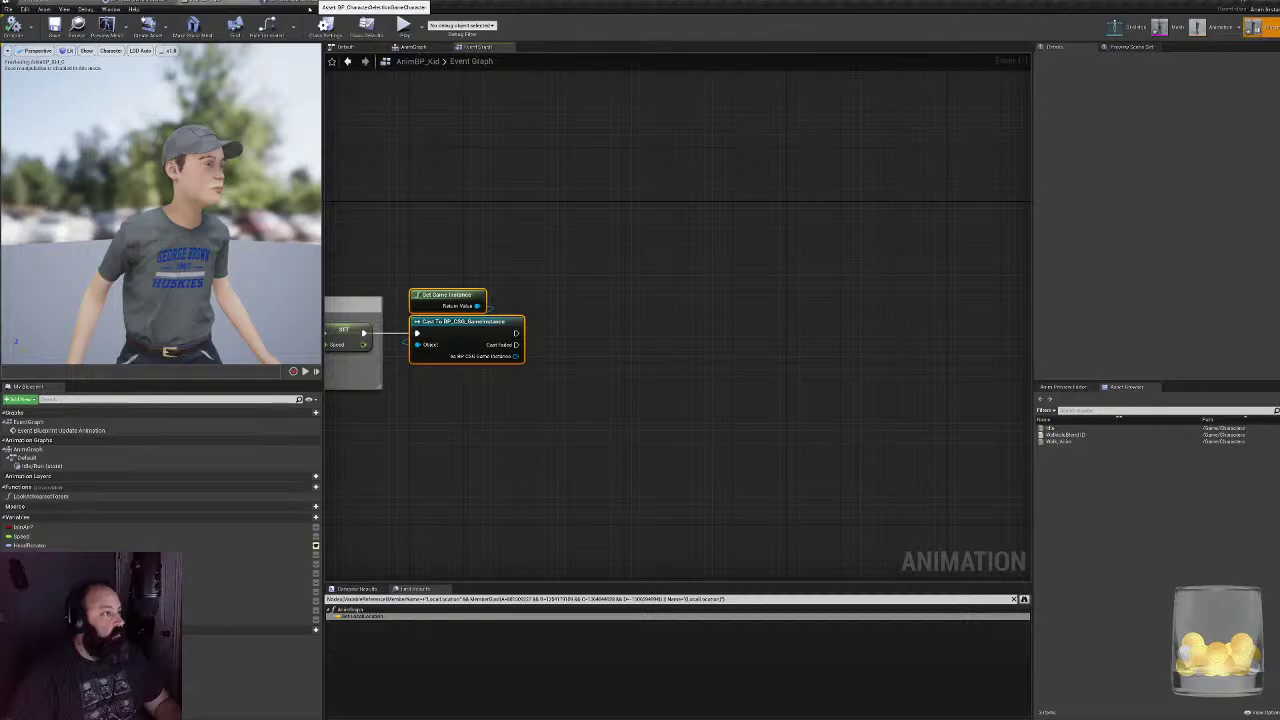
right_click_drag(578, 297, 781, 290)
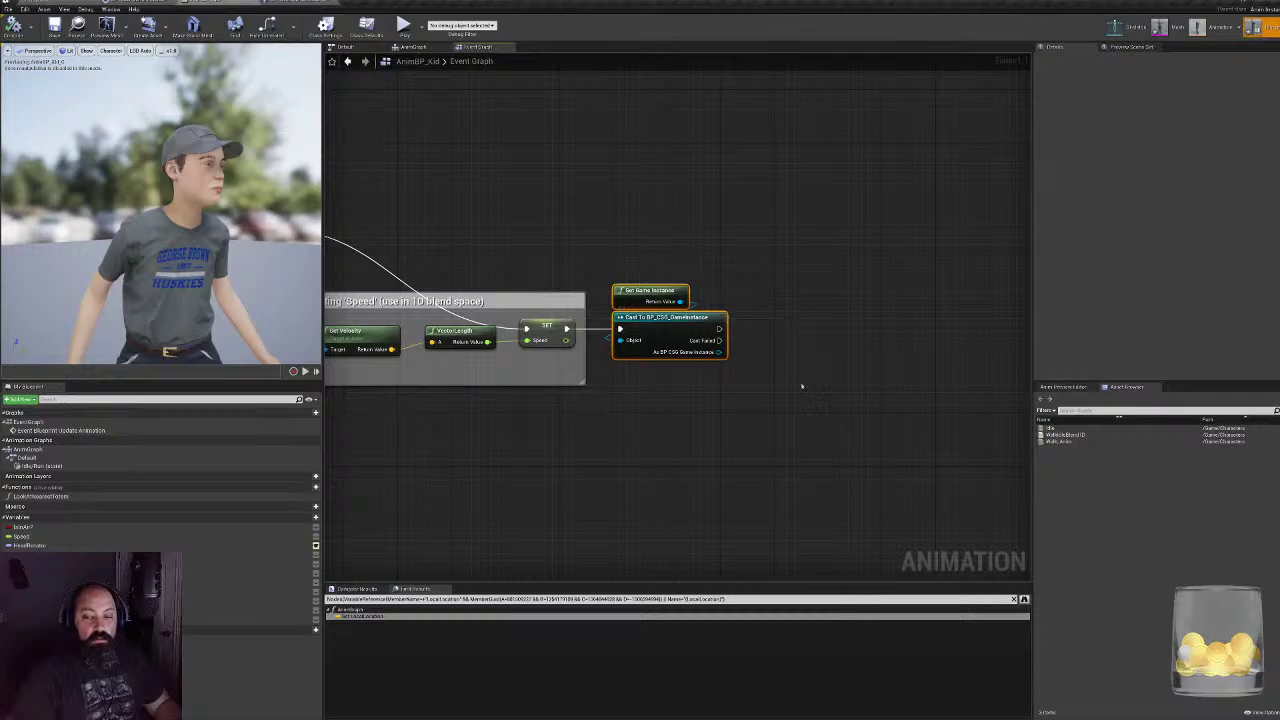
right_click_drag(768, 396, 680, 411)
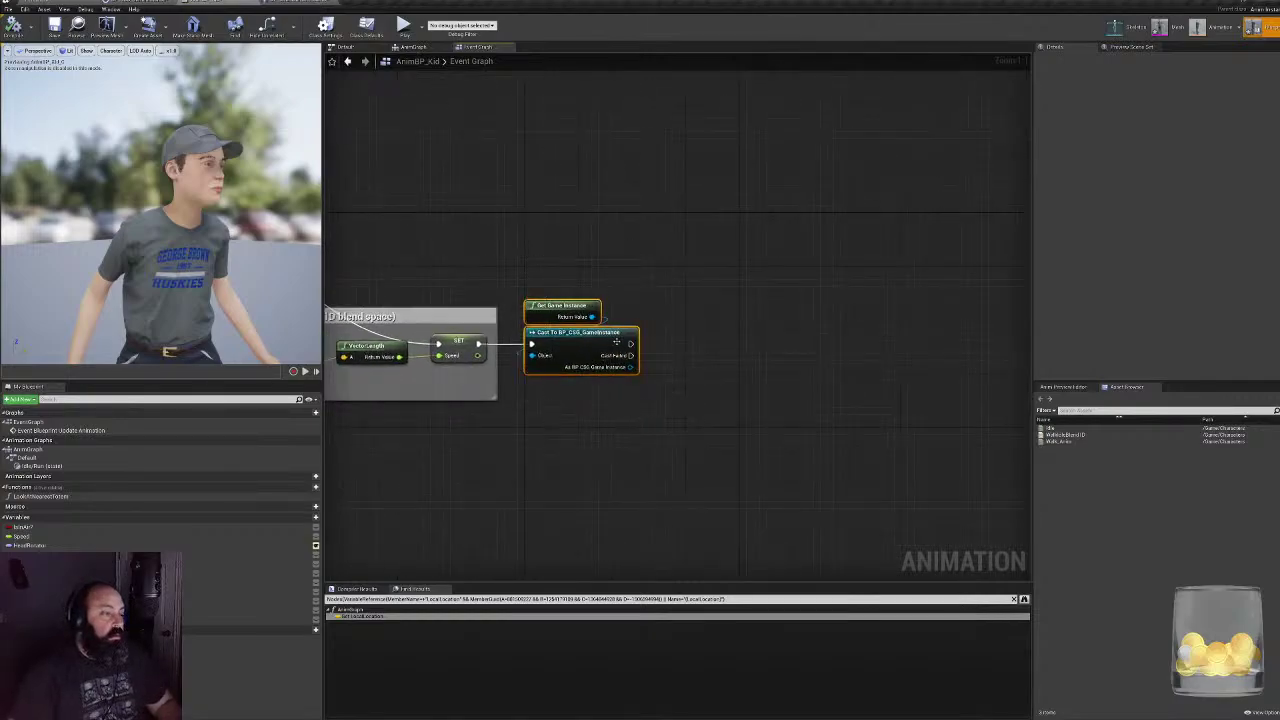
left_click_drag(572, 338, 552, 334)
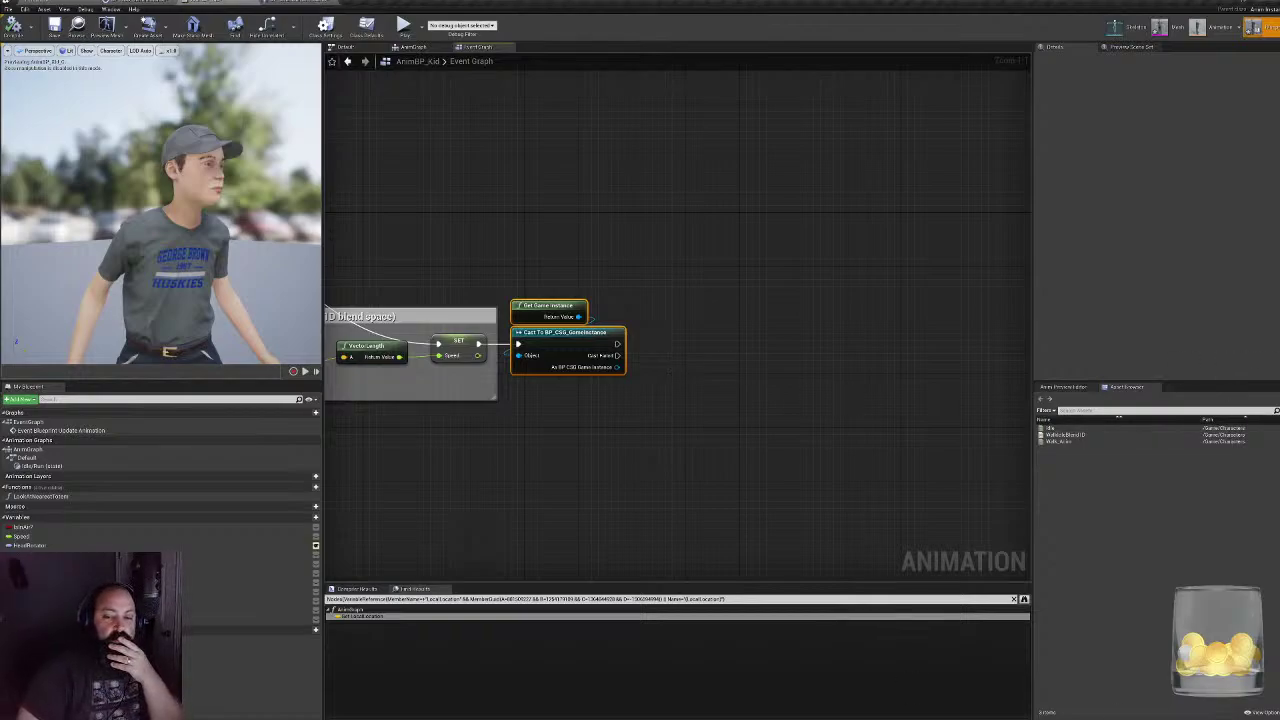
left_click(704, 282)
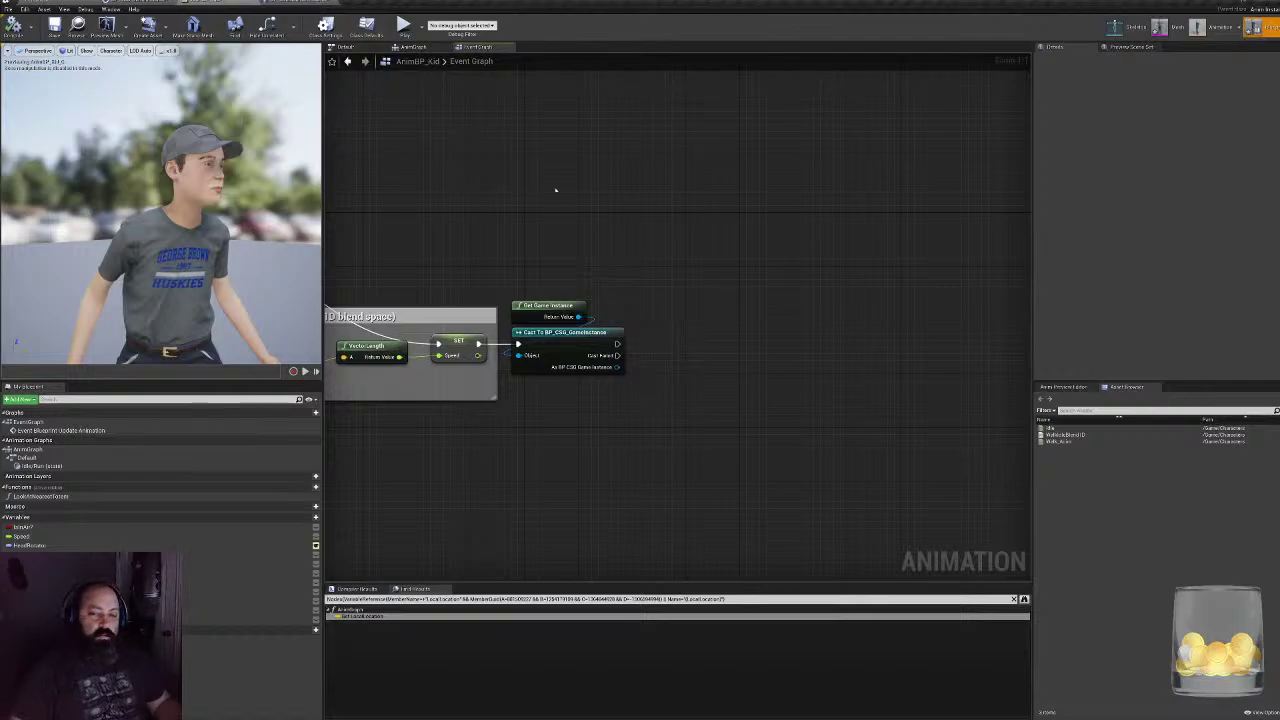
right_click_drag(614, 272, 564, 256)
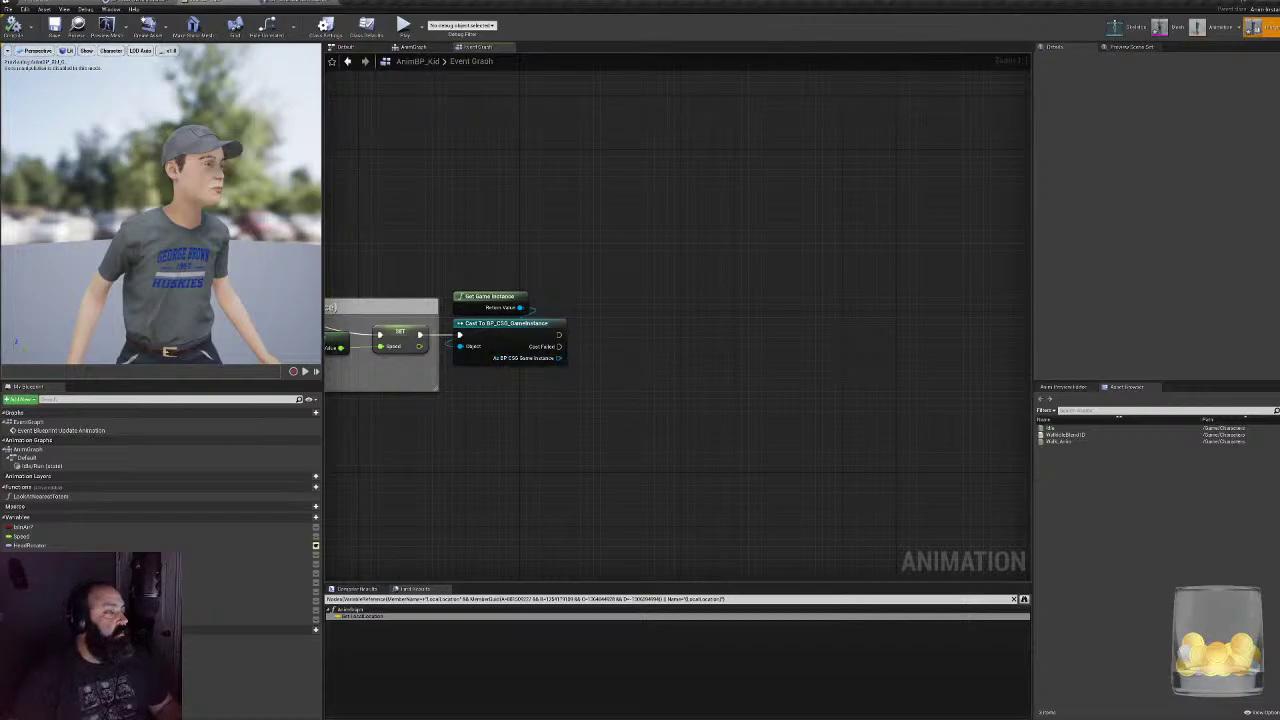
- Delete the Get Game Instance node and the Cast To BP_CSG_GameInstance node after the Speed SET node
left_click_drag(510, 270, 490, 412)
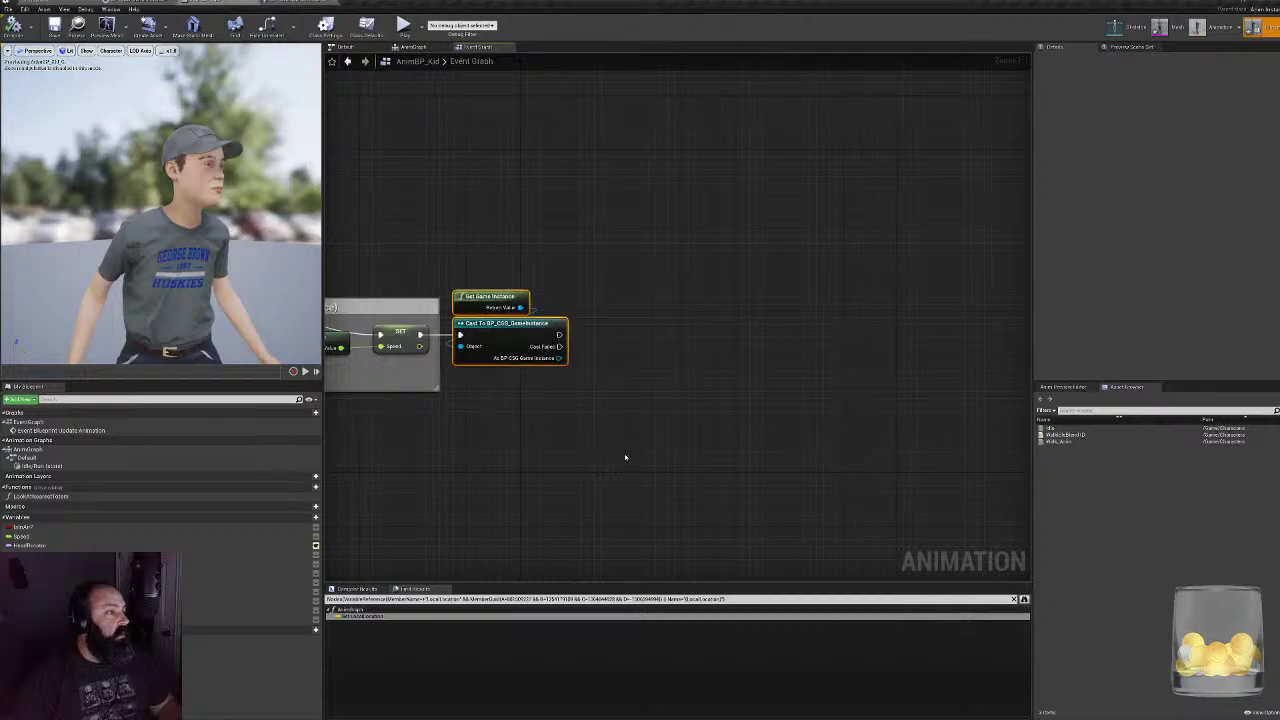
key("Delete")
right_click_drag(548, 416, 603, 425)
left_click_drag(474, 343, 522, 338)
left_click(554, 280)
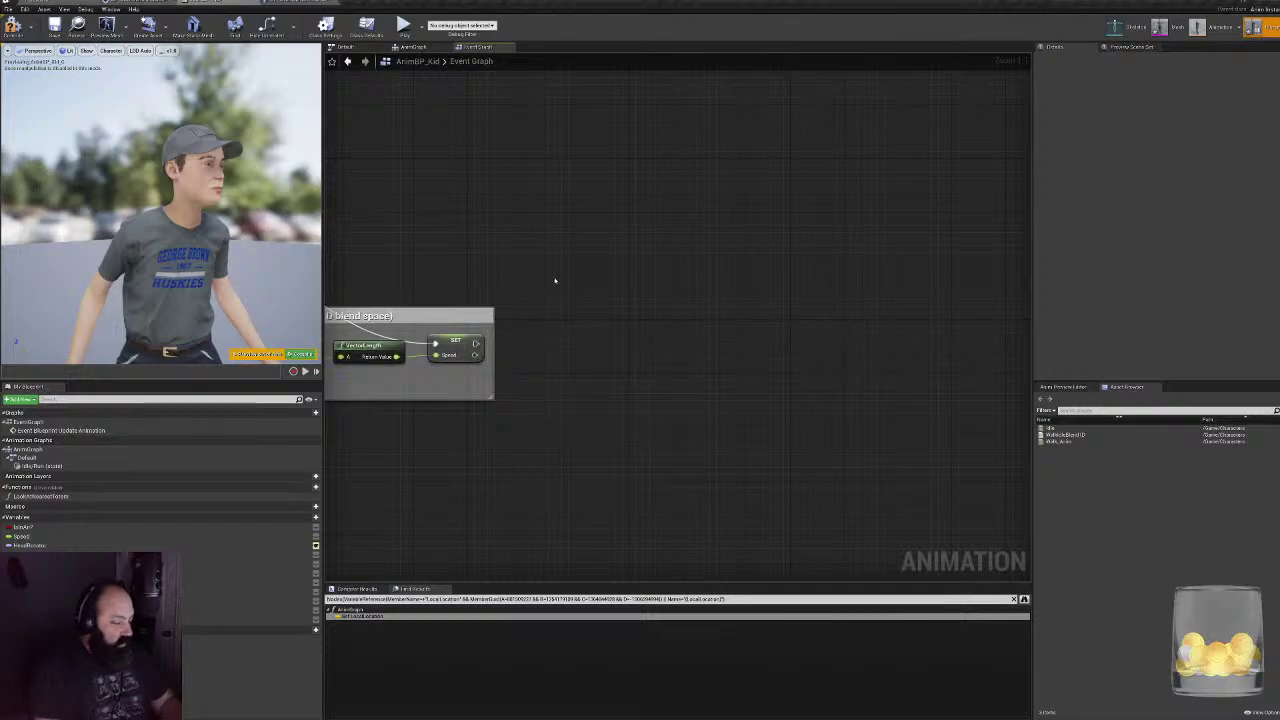
- Add a Get Player Character node in the empty area beyond the Speed comment box
right_click(555, 282)
type("get pla")
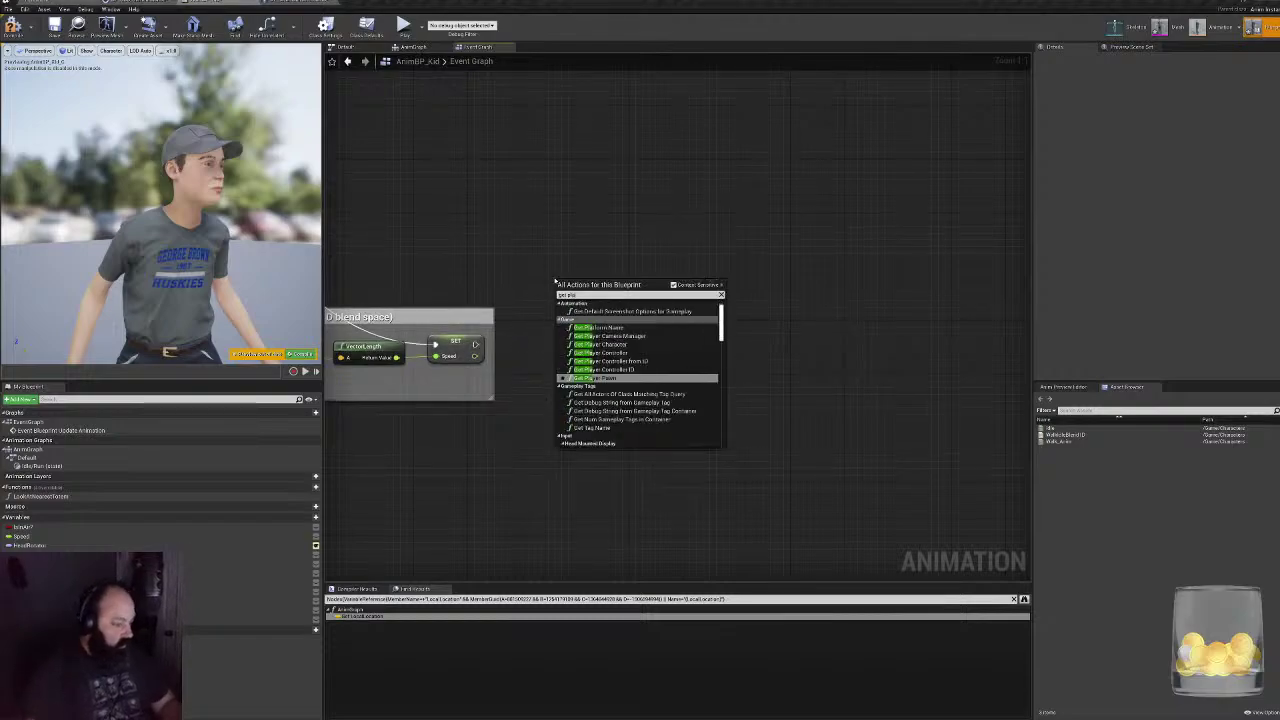
type("yer char")
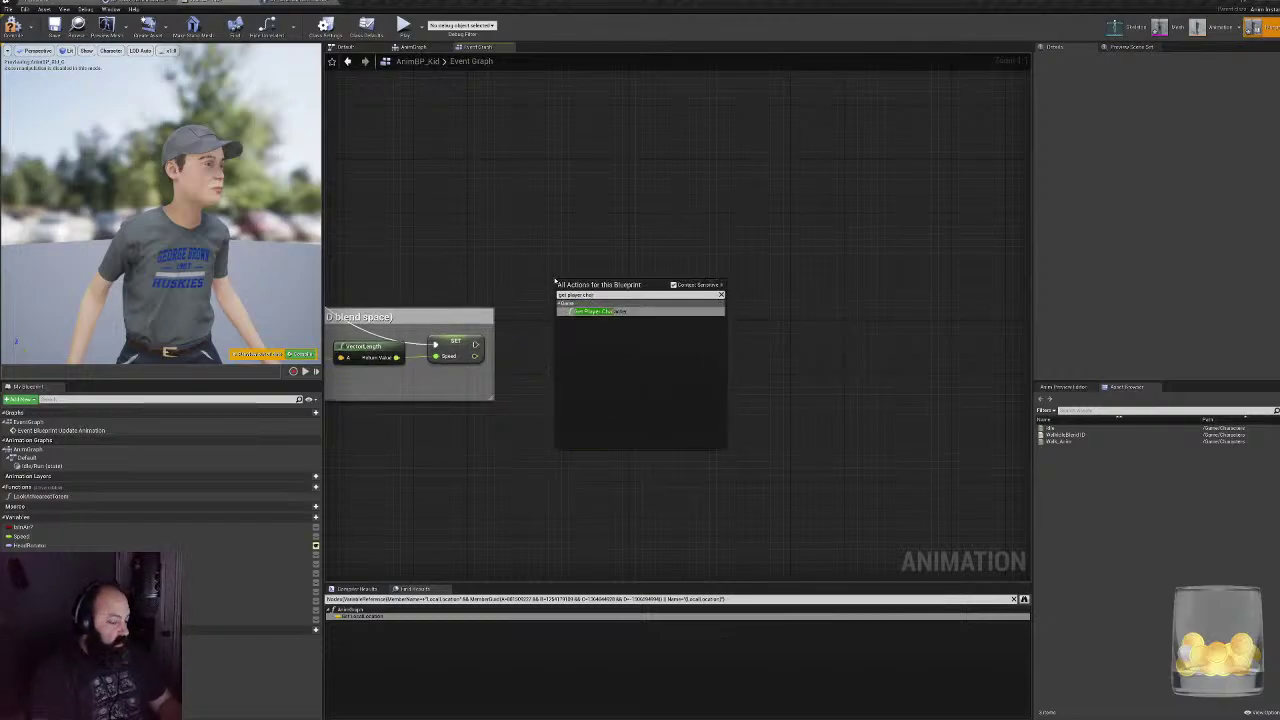
key("Return")
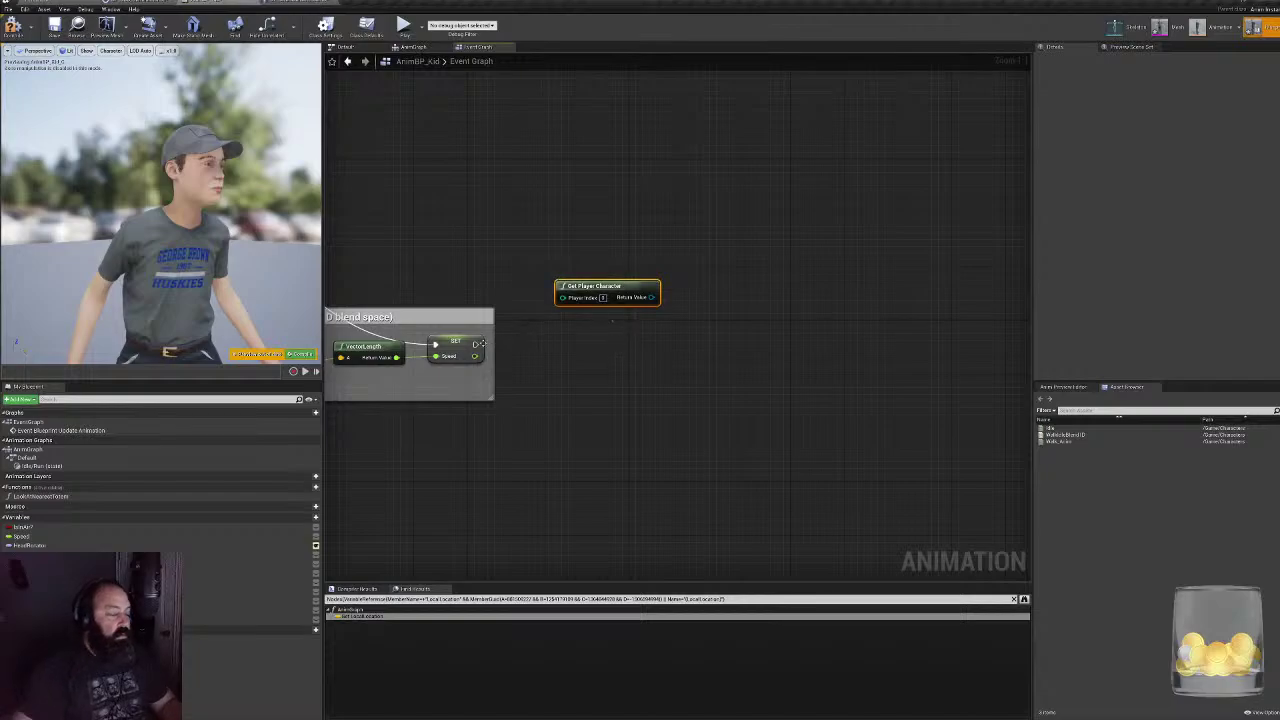
- Add a Cast To BP_CharacterSelectionGameCharacter after the Speed SET node and connect Get Player Character's return value to its Object input
left_click_drag(478, 343, 547, 354)
type("cast to")
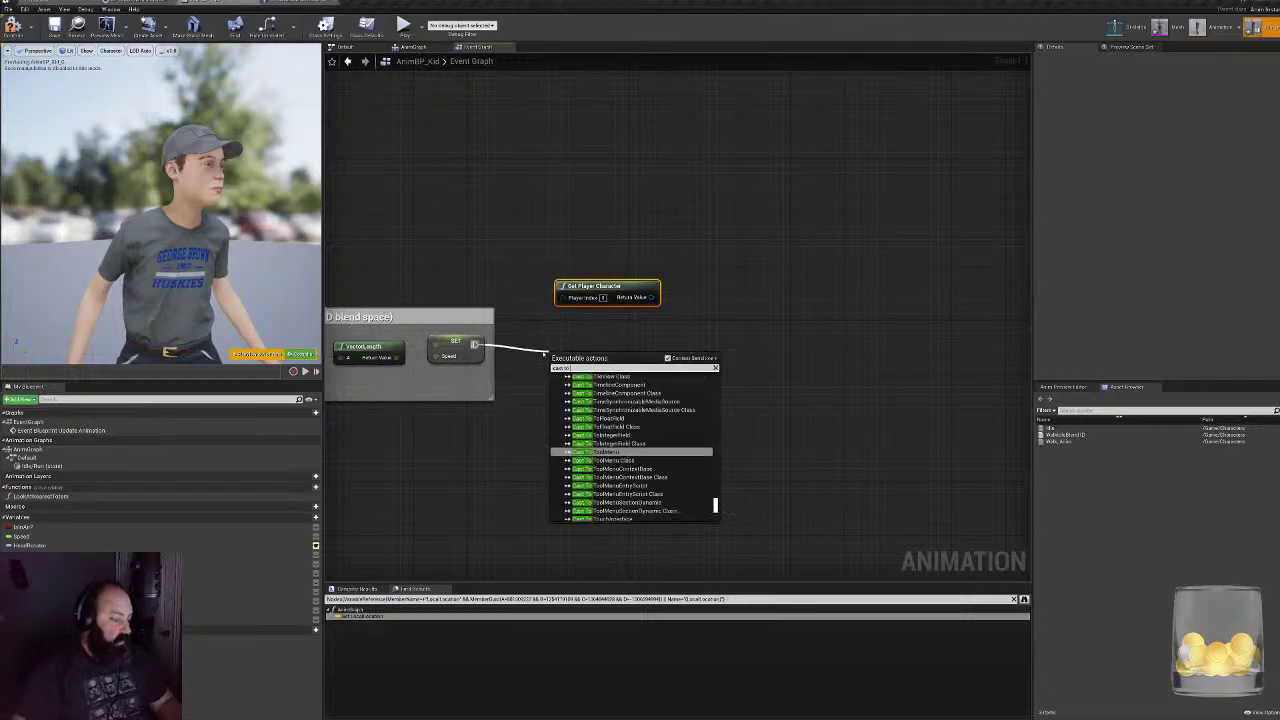
type(" BP_")
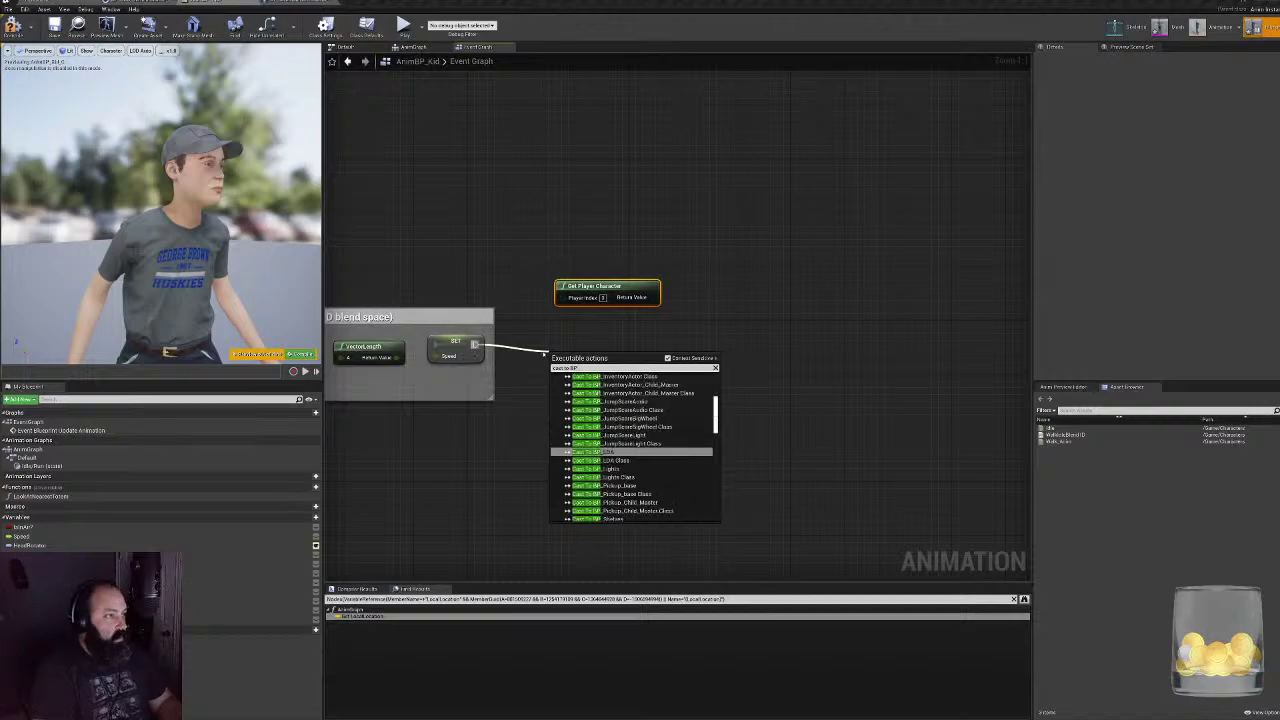
type("C")
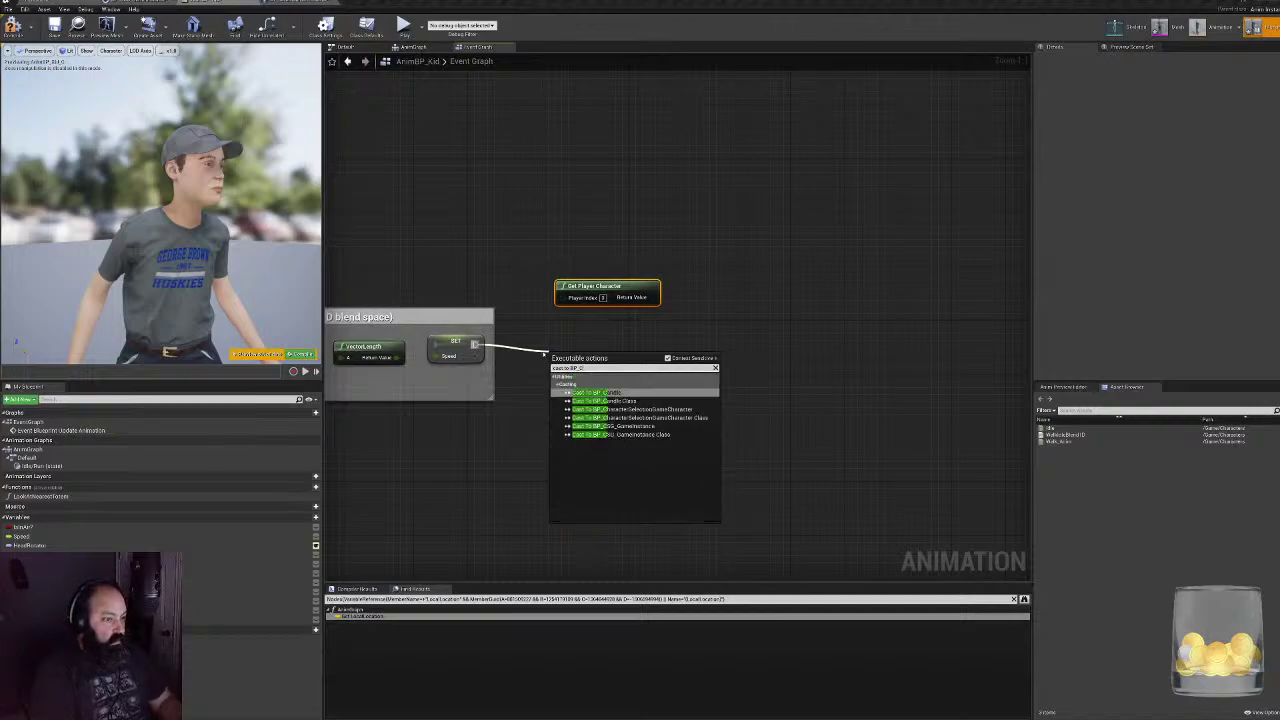
key("Down")
key("Down")
key("Return")
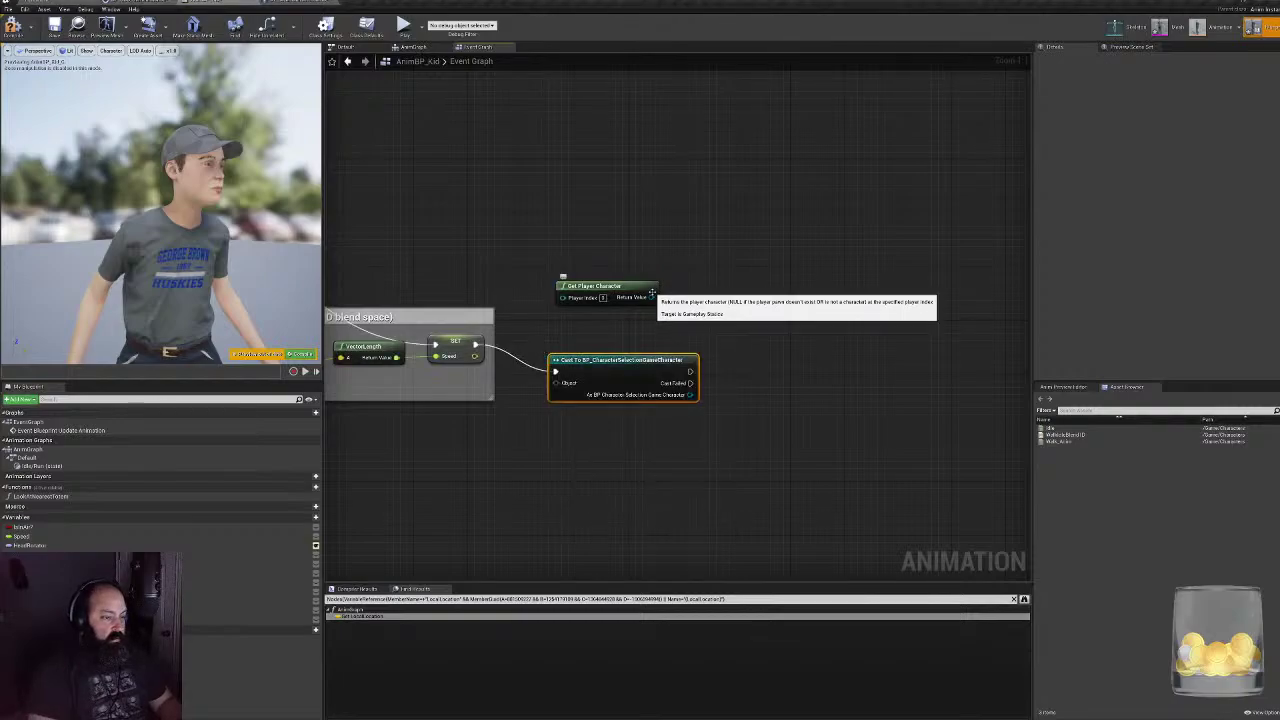
left_click_drag(651, 297, 558, 383)
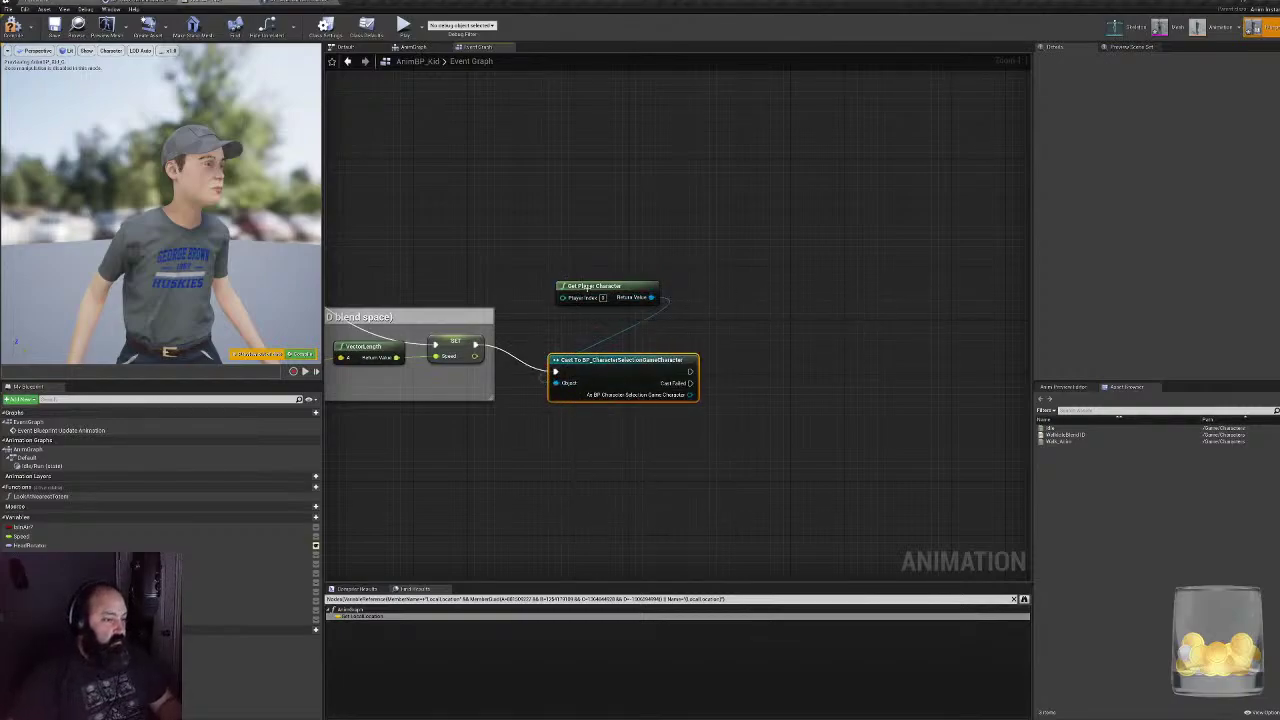
- Align the character cast with the Speed SET node and stack Get Player Character directly above the cast
left_click_drag(587, 288, 459, 274)
left_click_drag(589, 367, 562, 341)
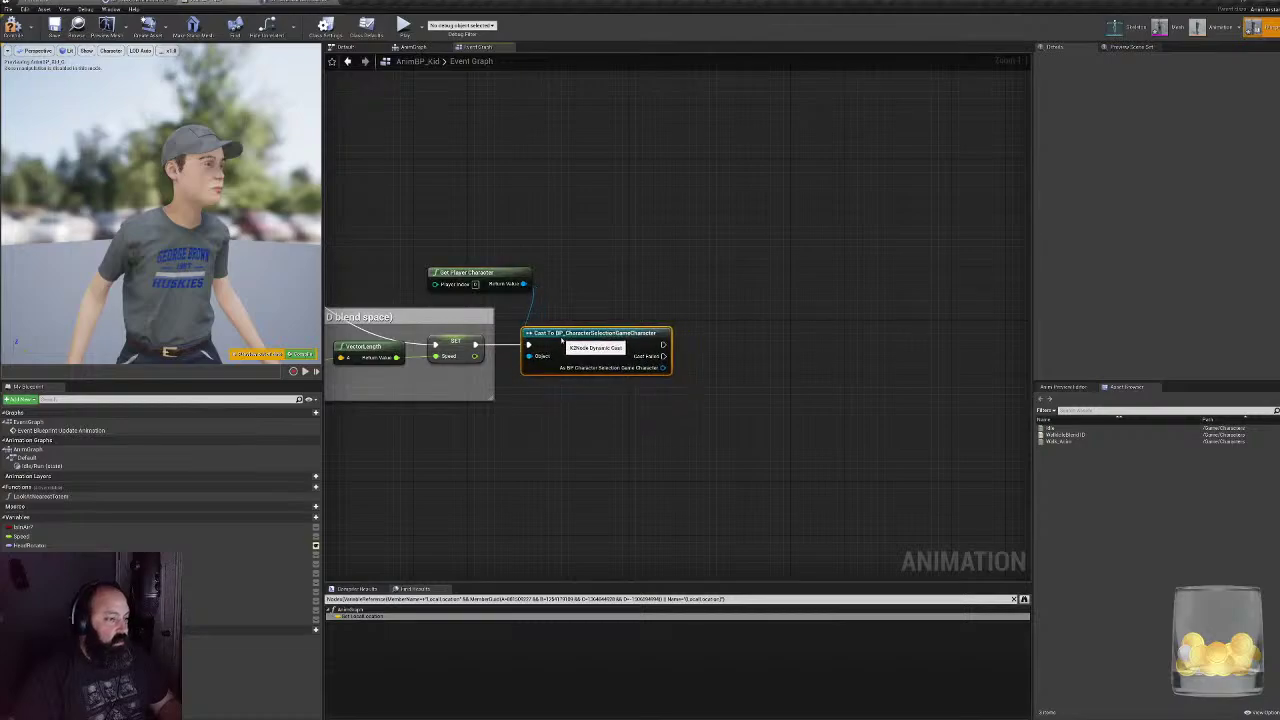
left_click_drag(468, 273, 560, 300)
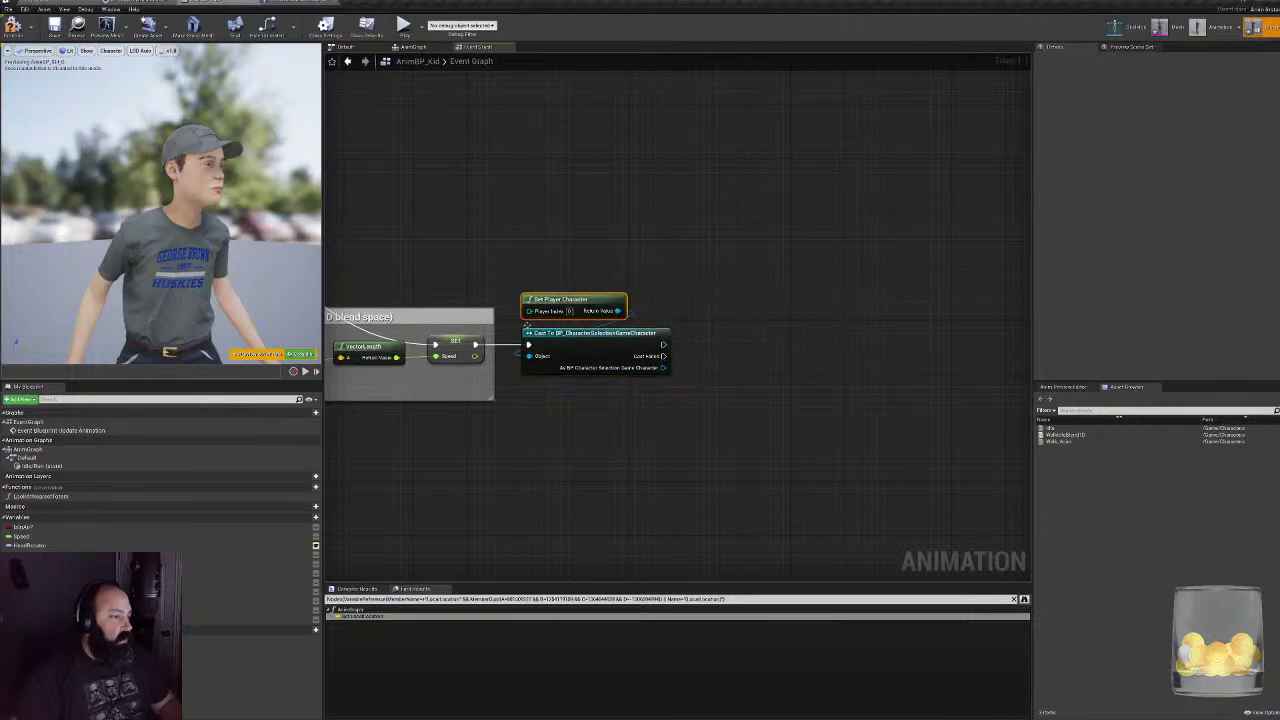
- Check the NearestLocation SET node in BP_CharacterSelectionGameCharacter's Event Graph and return to AnimBP_Kid
right_click_drag(678, 371, 954, 350)
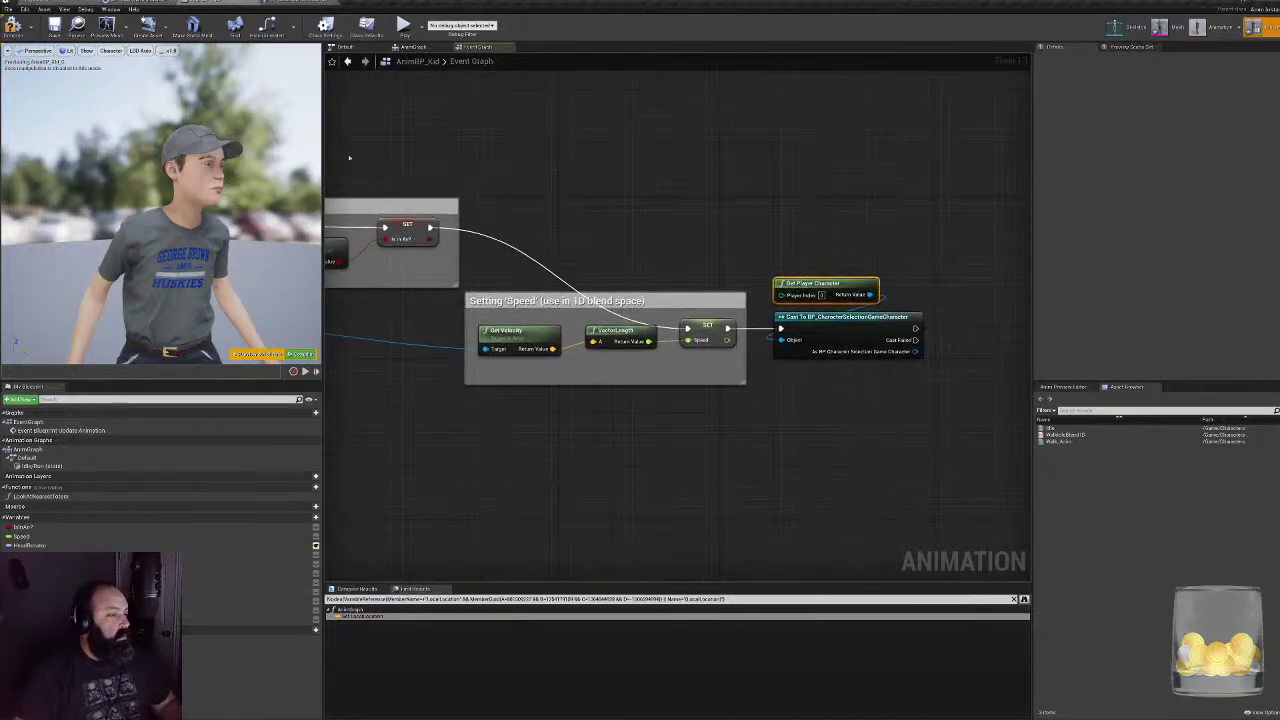
left_click(300, 3)
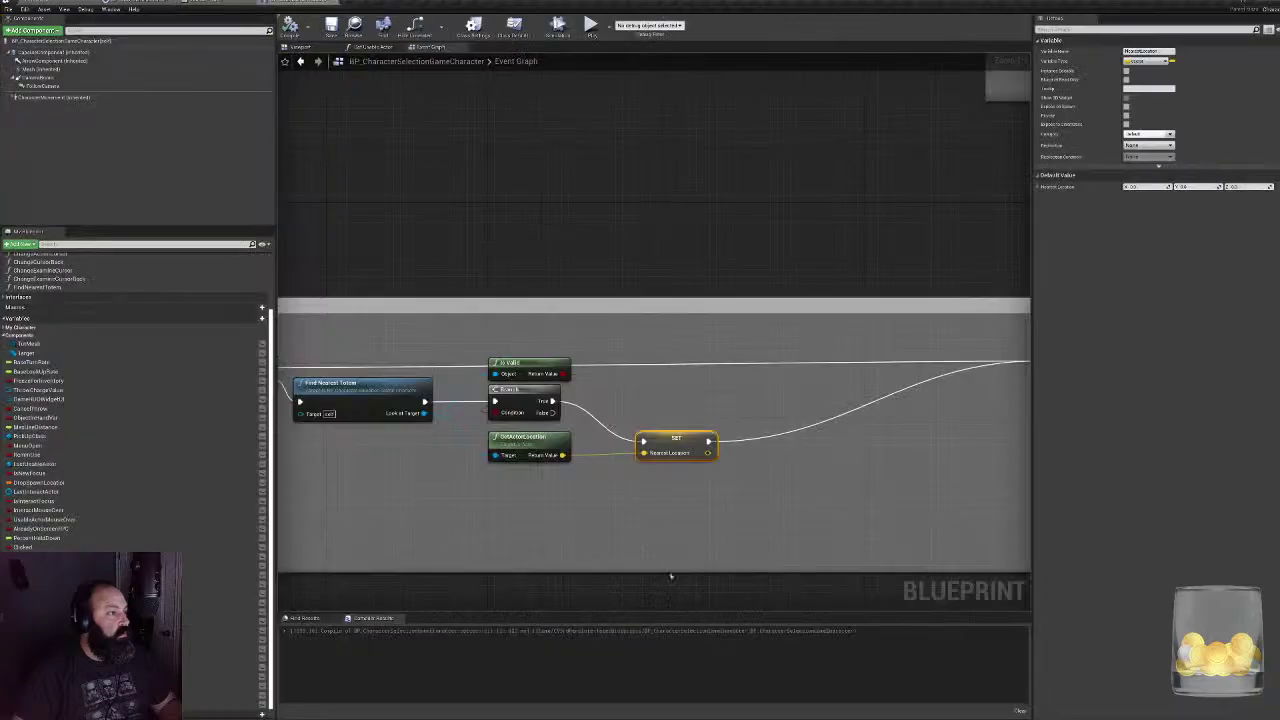
left_click(218, 2)
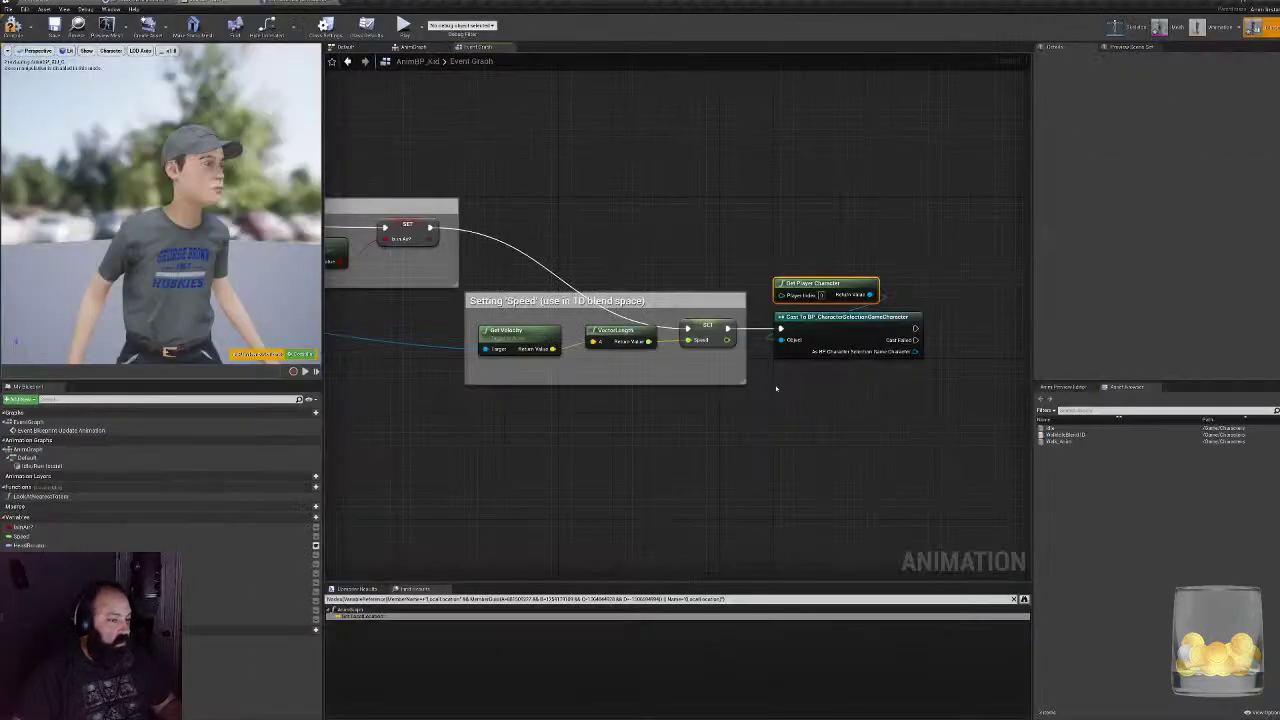
- Add a Get Nearest Location node from the cast's As BP Character Selection Game Character output
right_click_drag(774, 389, 503, 403)
left_click_drag(643, 365, 699, 368)
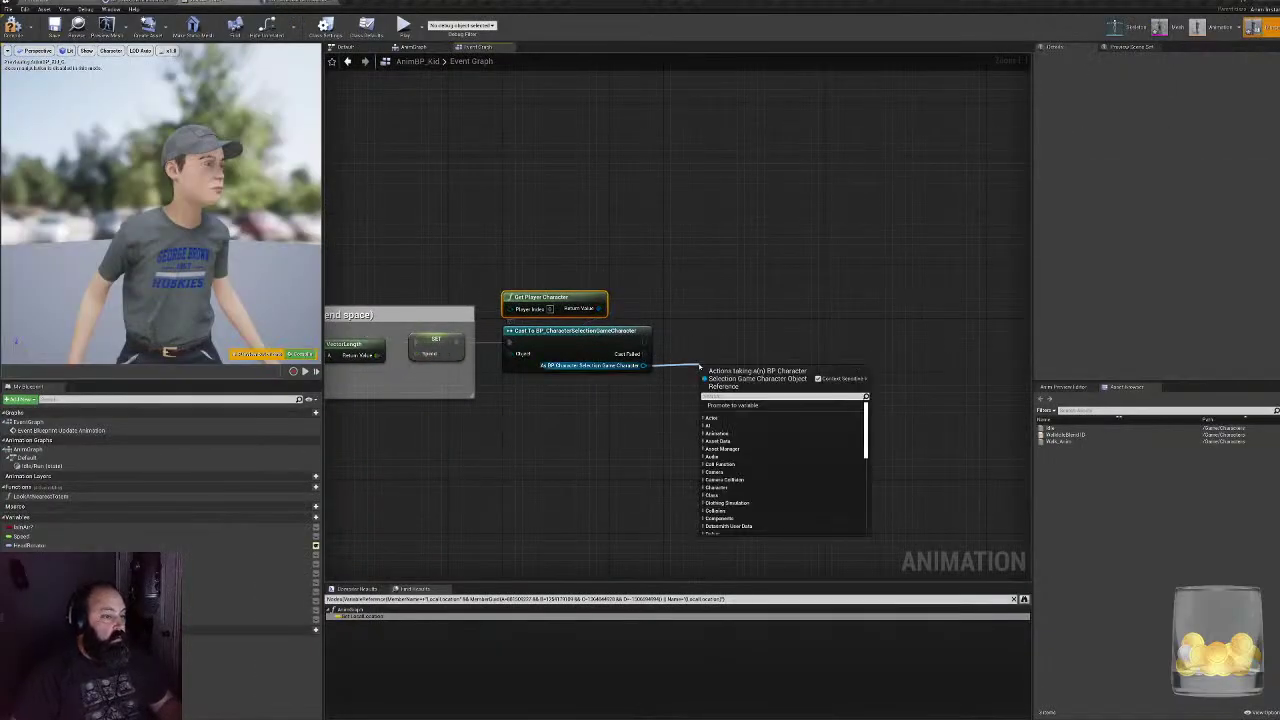
type("get ac")
key("BackSpace")
key("BackSpace")
type("loc")
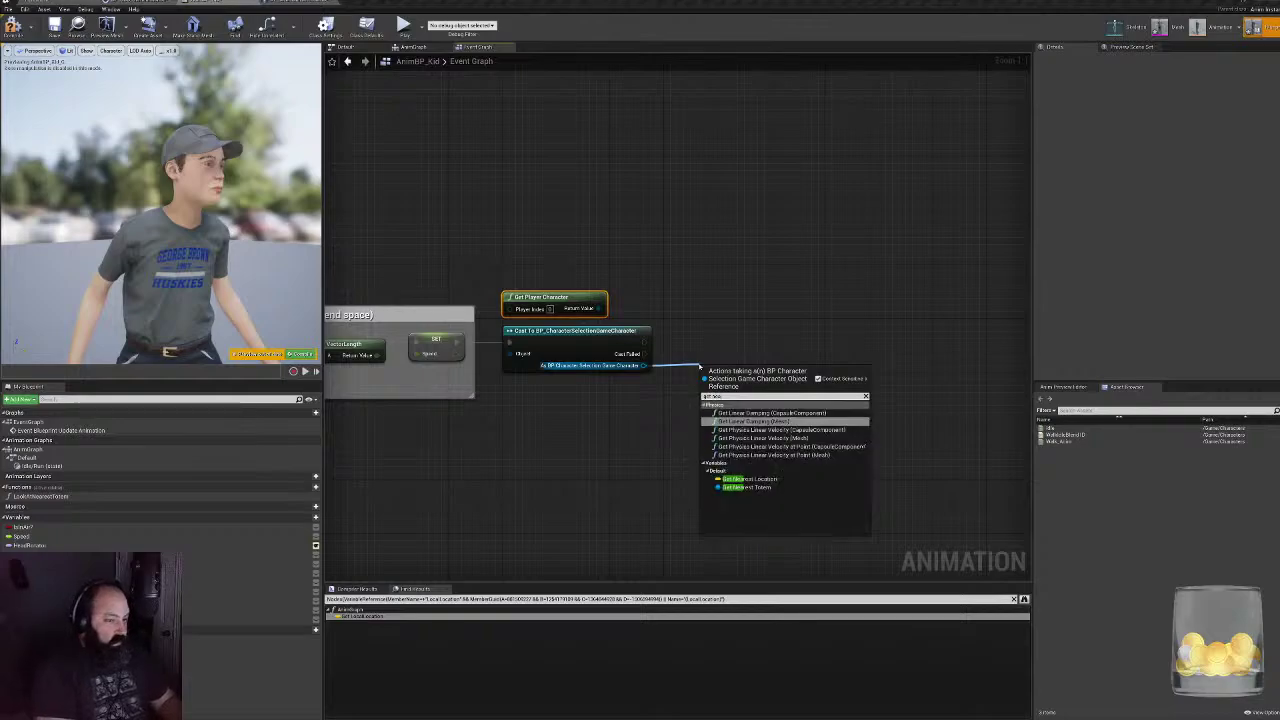
key("Down")
key("Down")
key("Down")
key("Down")
key("Down")
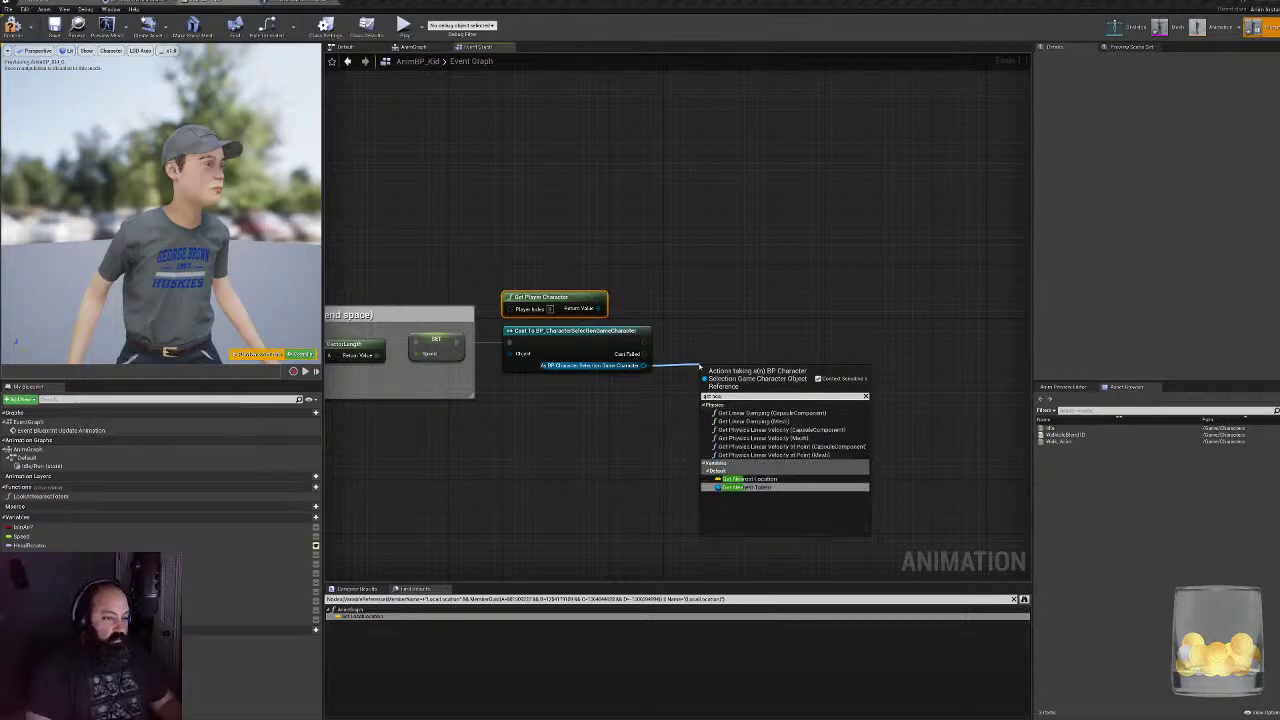
key("Return")
right_click_drag(718, 393, 686, 395)
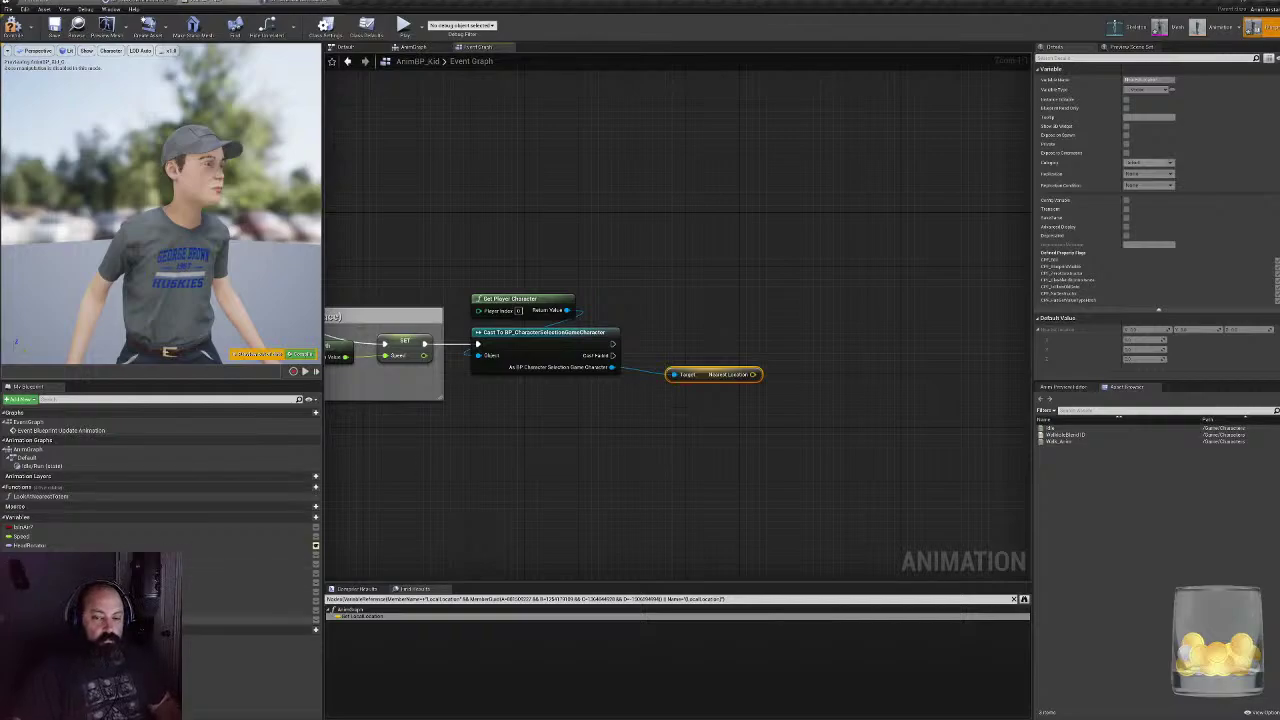
- Add a SET Local Location node, execute it from the character cast, and connect Nearest Location to its input
left_click(60, 619)
left_click_drag(60, 619, 672, 312, "alt")
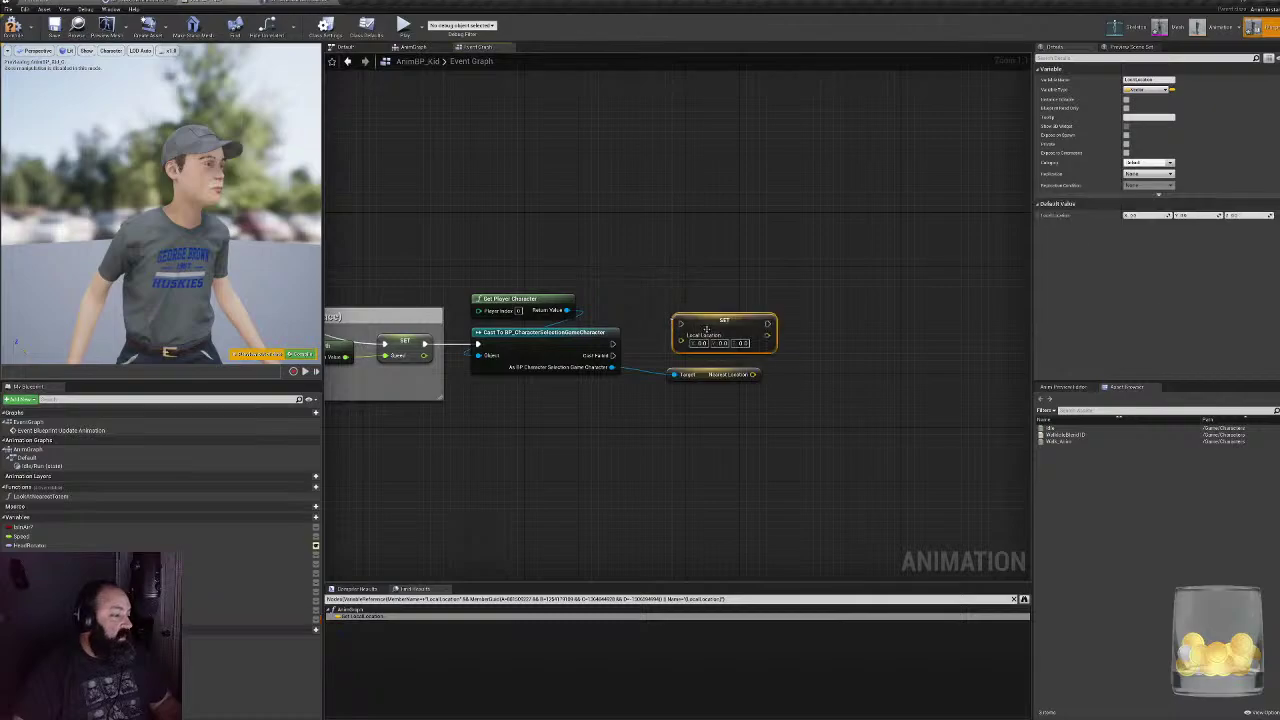
left_click_drag(613, 343, 818, 347)
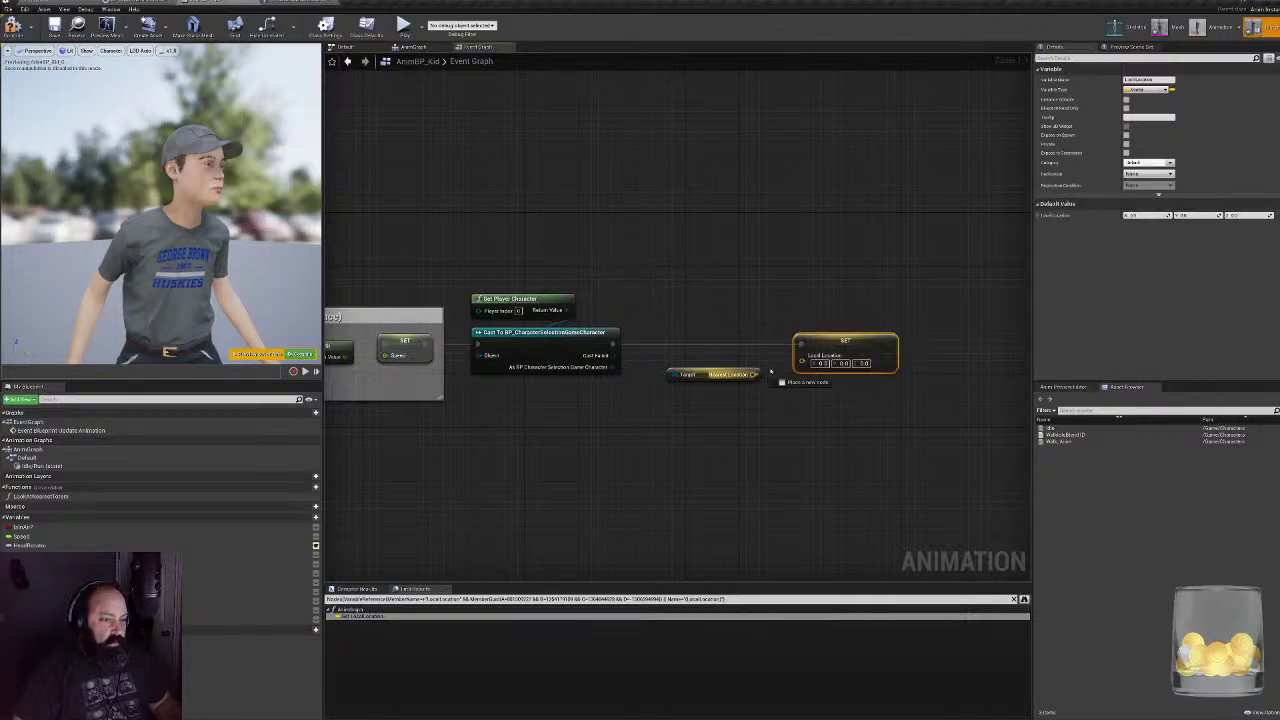
left_click_drag(753, 374, 801, 356)
- Place the Nearest Location getter beside the cast, compile AnimBP_Kid, and move the Local Location SET node closer to the getter
left_click_drag(702, 378, 667, 370)
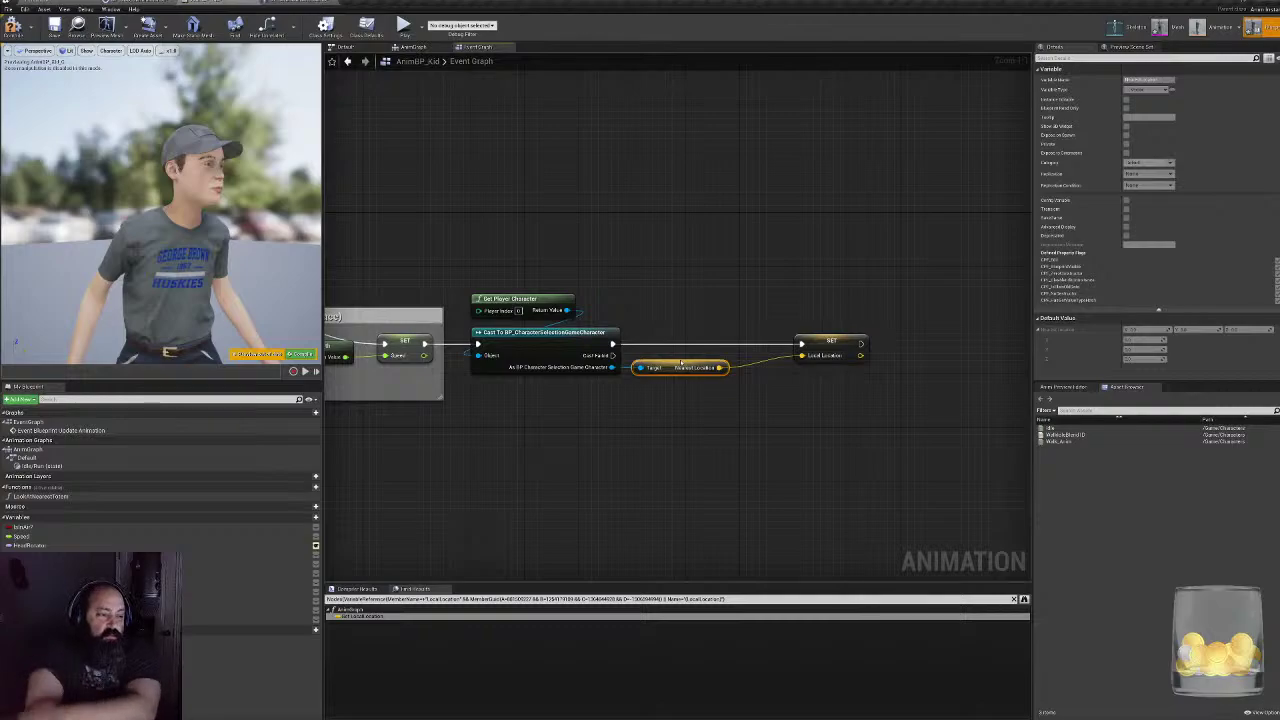
left_click(13, 27)
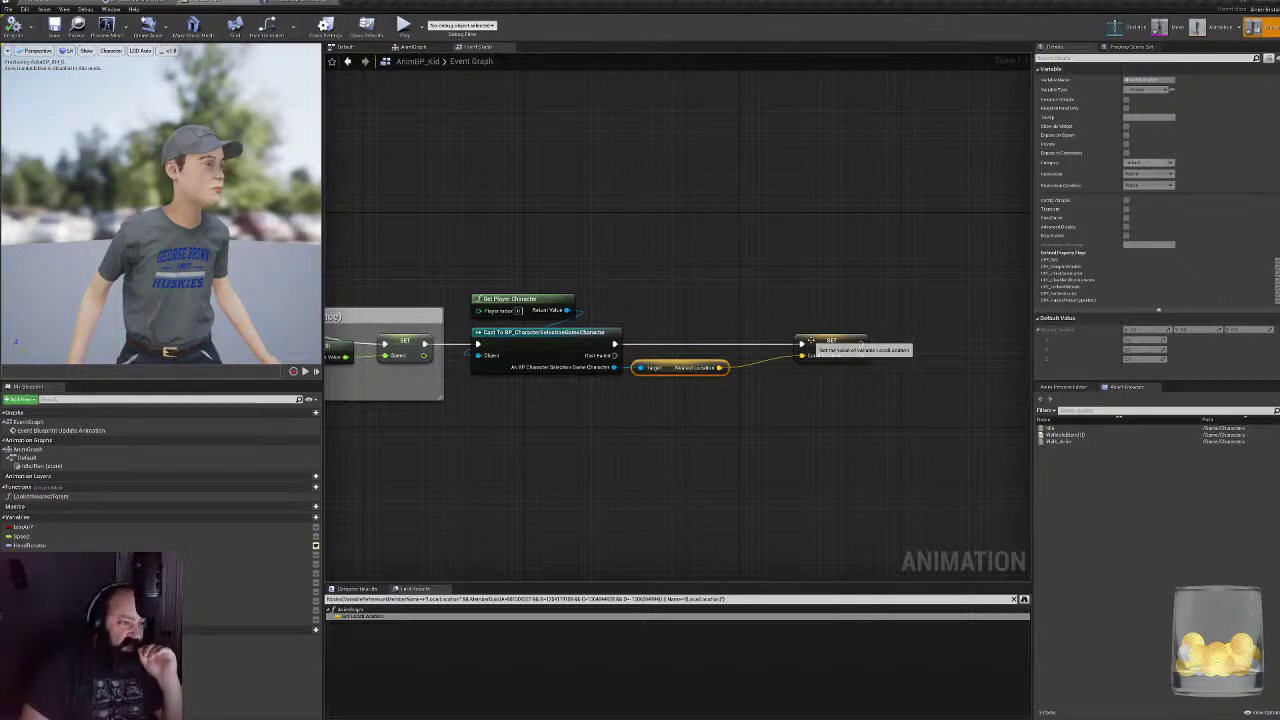
left_click_drag(818, 342, 761, 342)
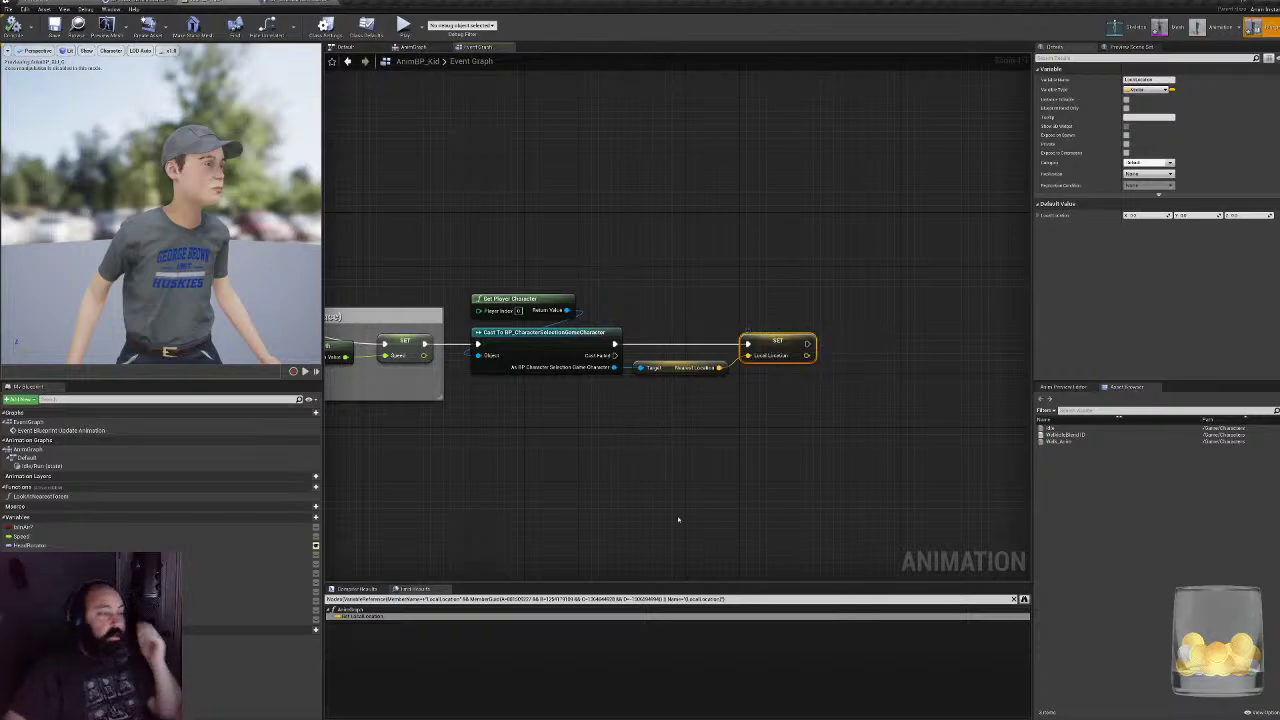
- Review the Local Location chain in AnimBP_Kid and the NearestLocation SET node in BP_CharacterSelectionGameCharacter's Event Graph
right_click_drag(665, 477, 757, 451)
scroll(729, 449, "down", 5)
right_click_drag(660, 445, 558, 445)
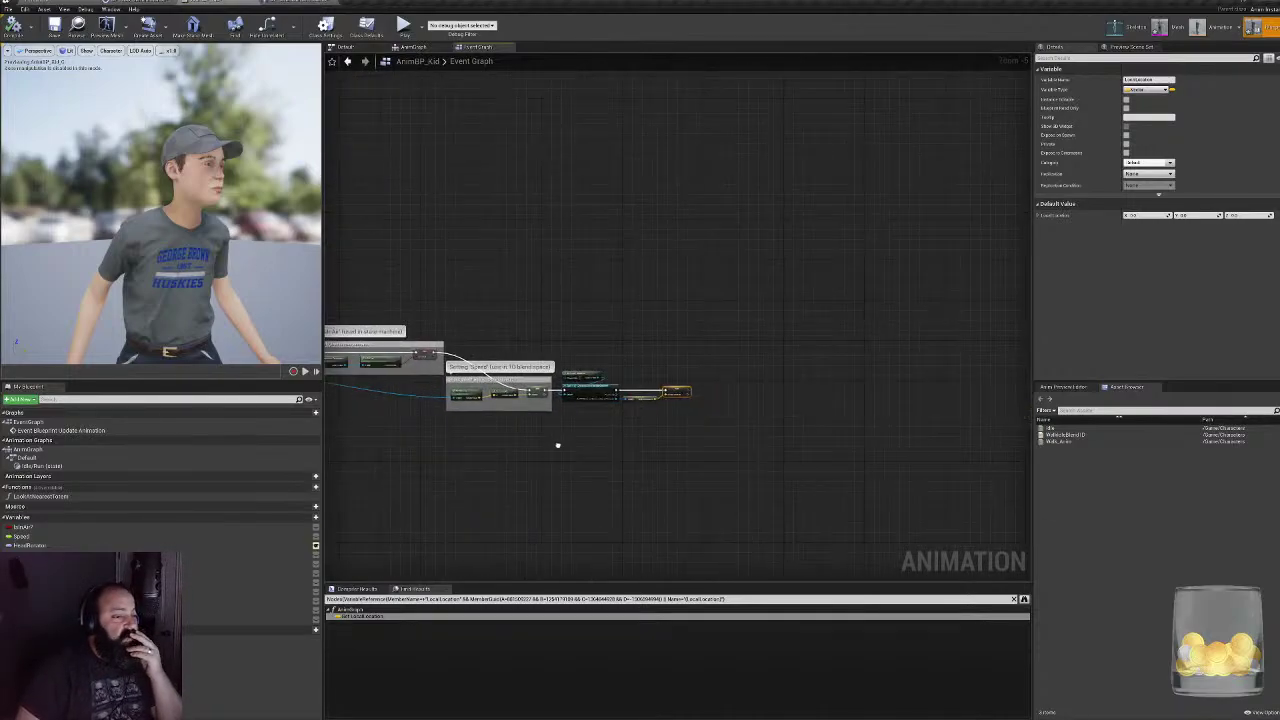
scroll(558, 445, "up", 3)
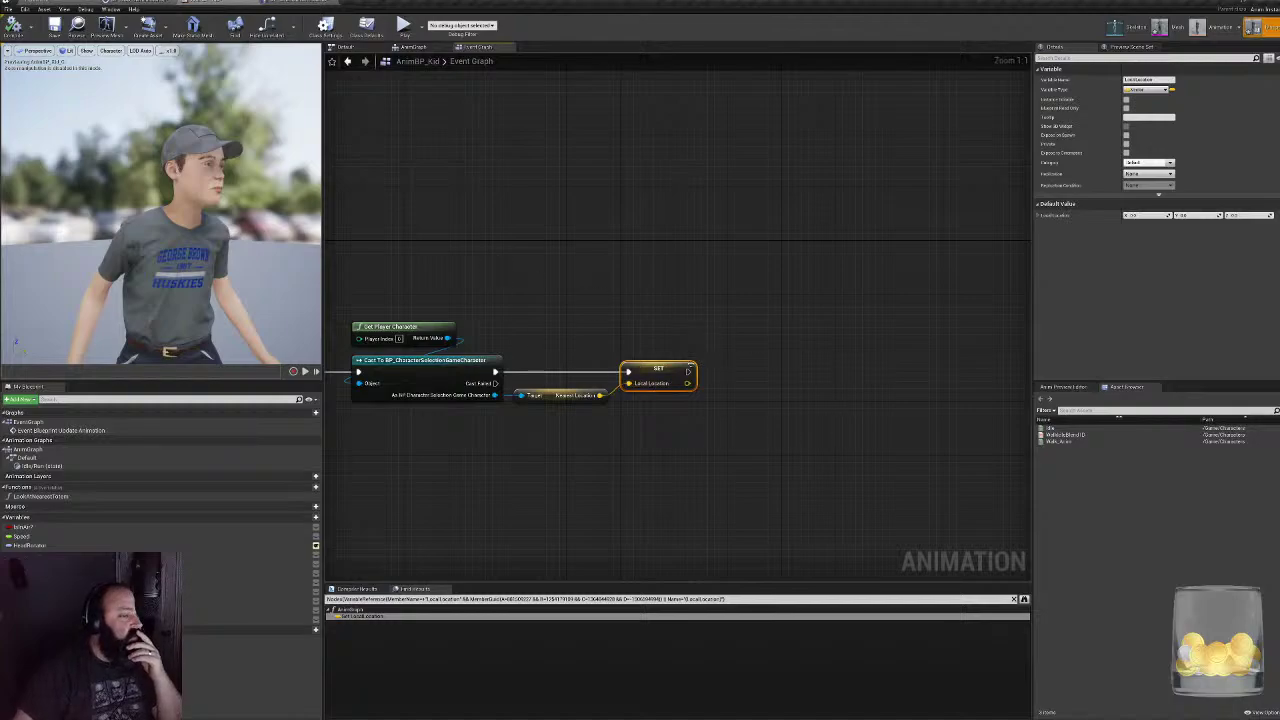
left_click(333, 5)
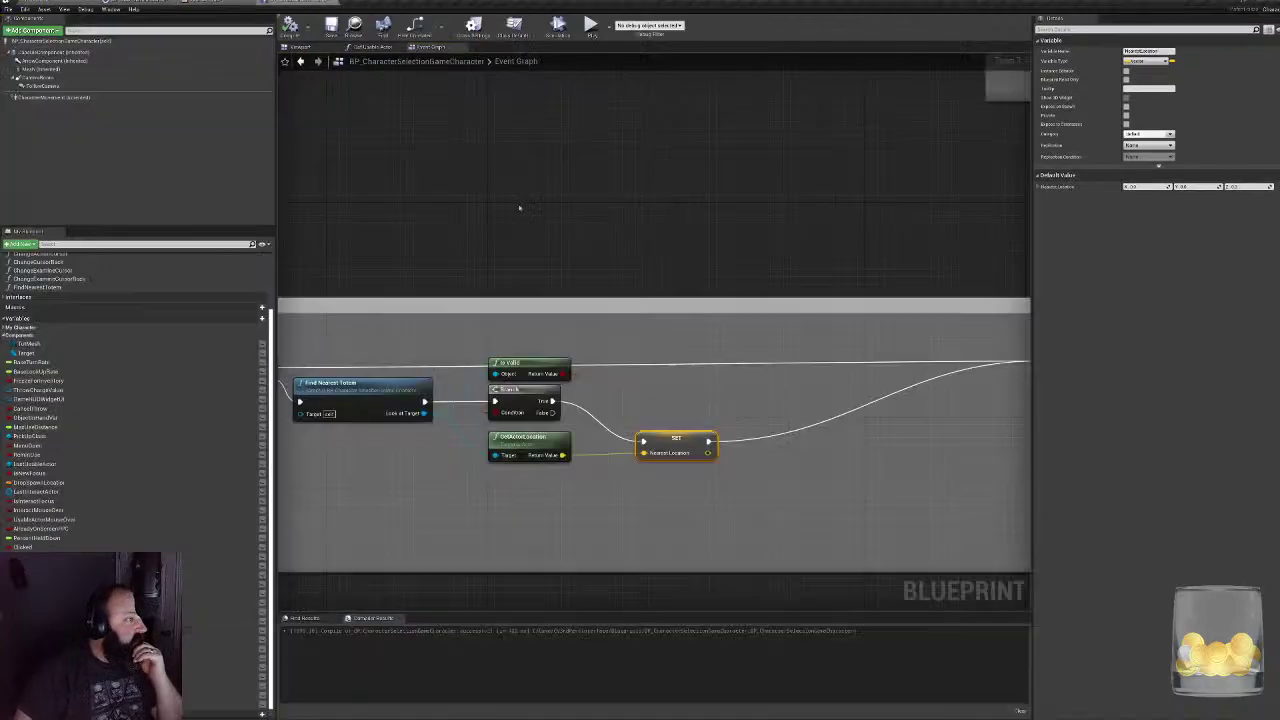
right_click_drag(729, 374, 623, 366)
- Playtest the level, submit the start form with placeholder name and email entries, check the kid's head, and stop the session
left_click(225, 4)
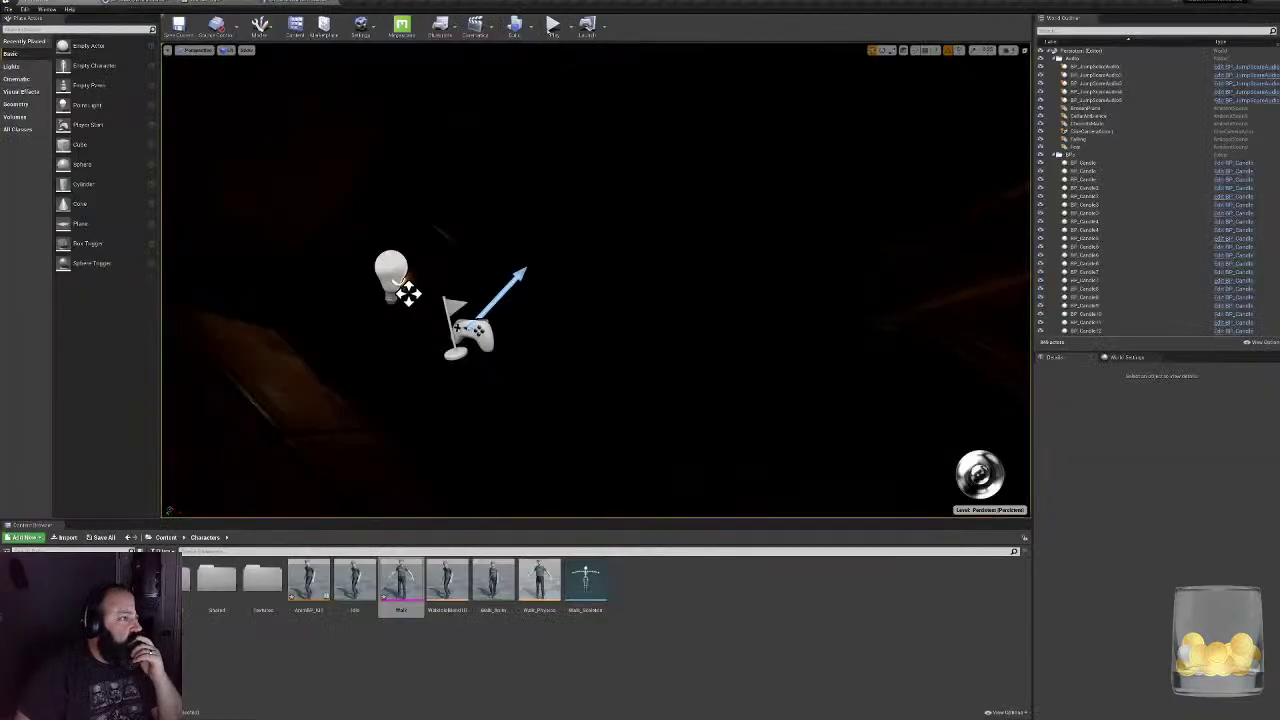
left_click(552, 25)
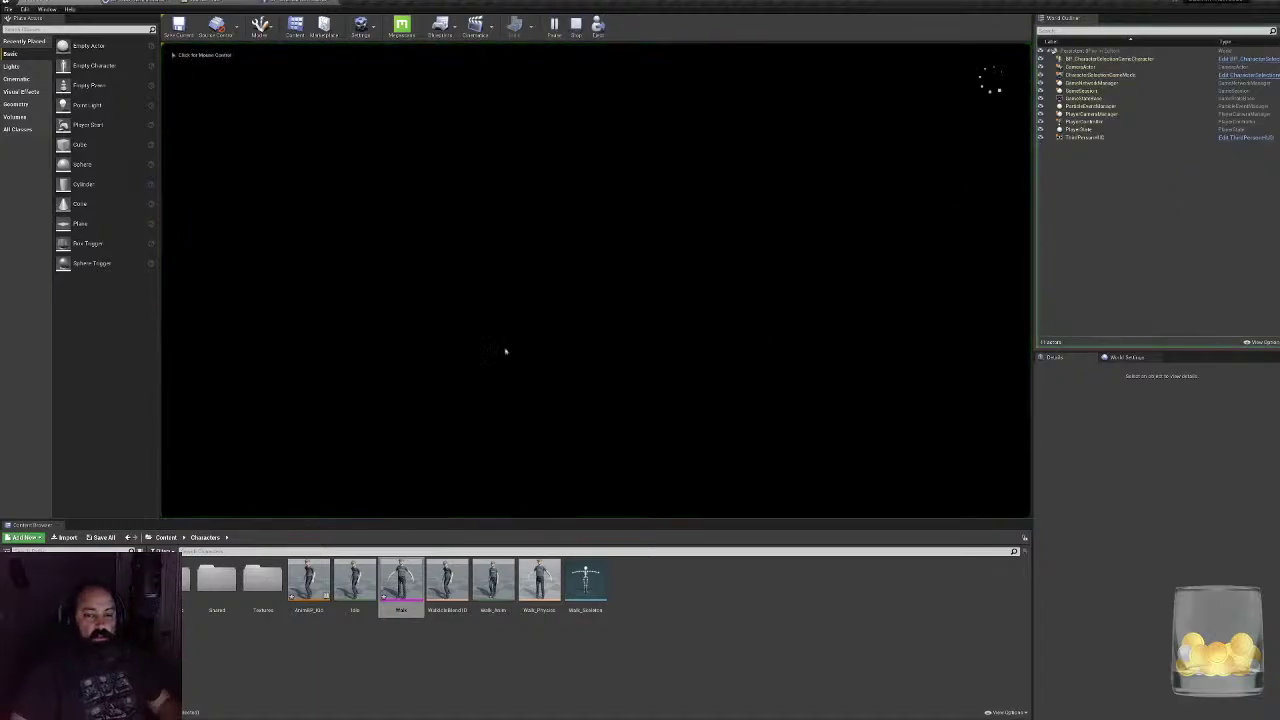
type("asd")
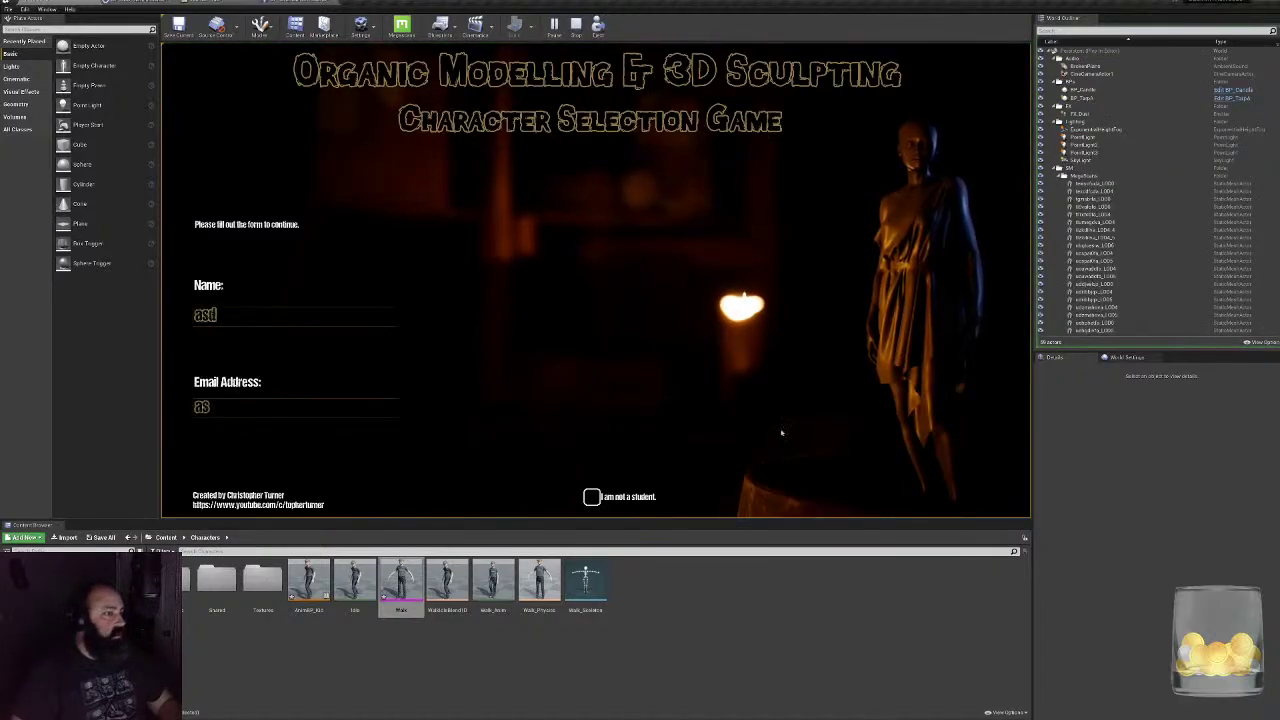
left_click(883, 438)
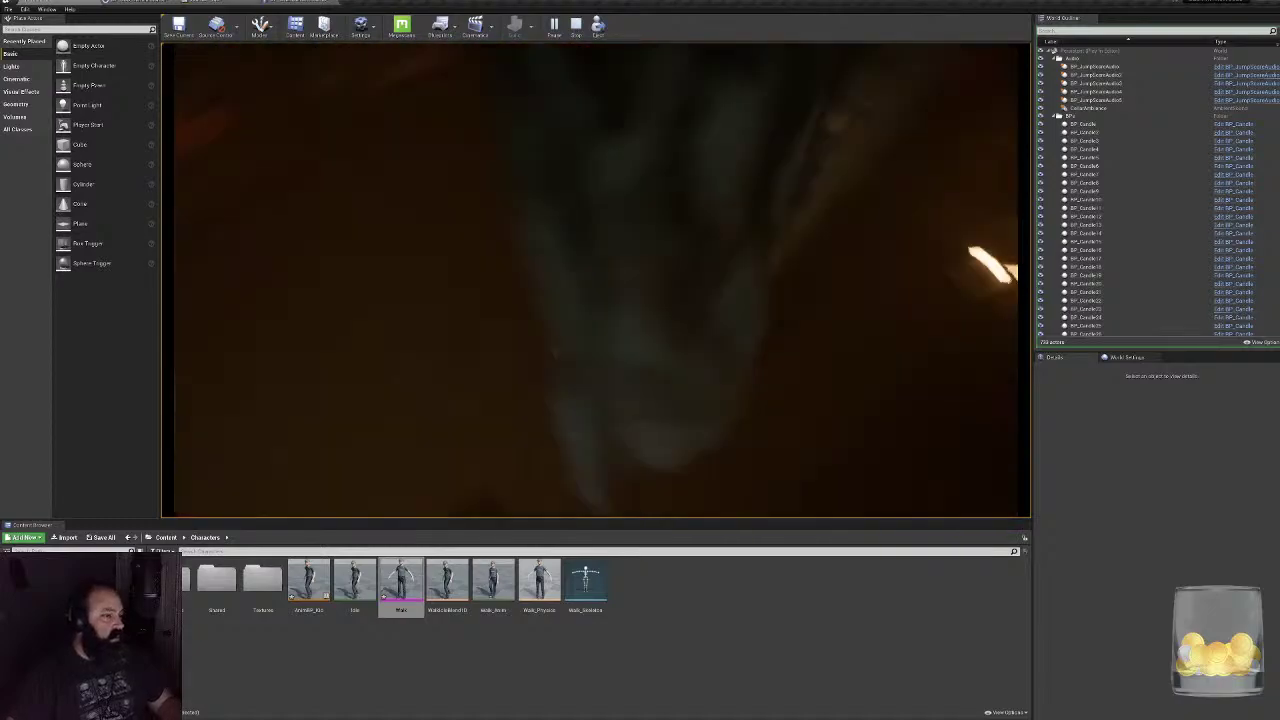
key("Escape")
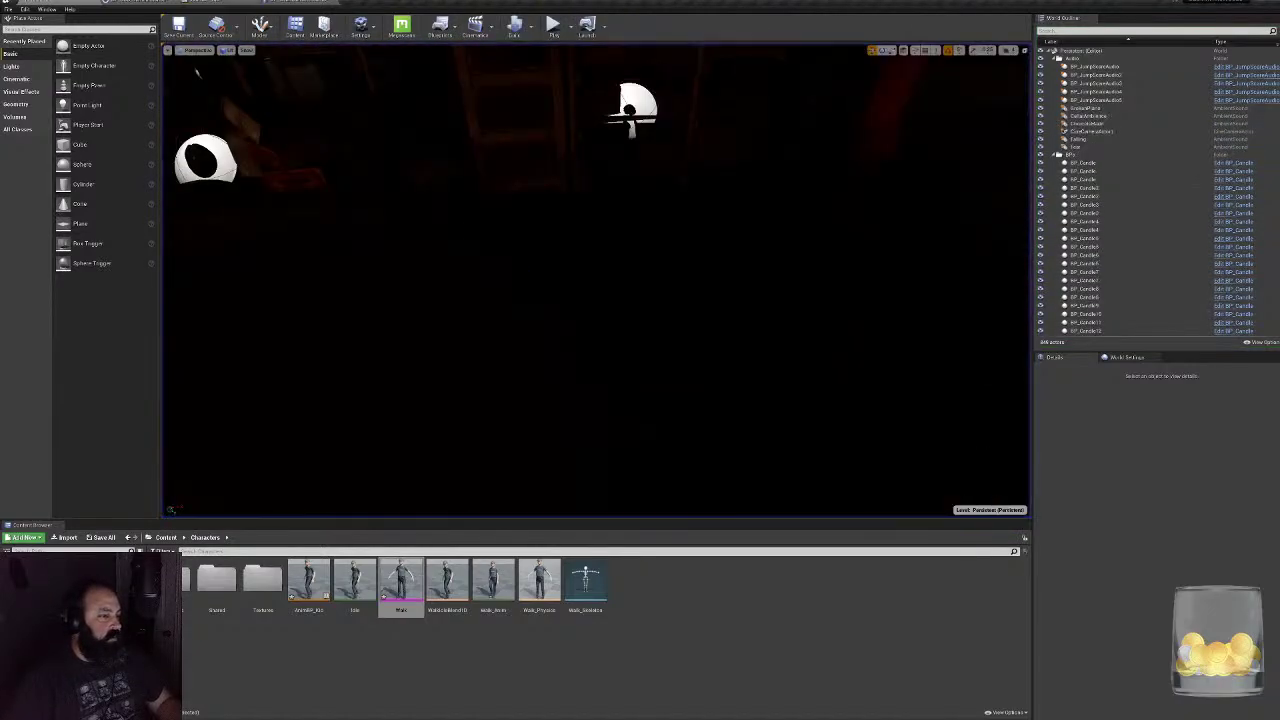
- Turn off In Local Space for the Look At Axis of the Look At node in AnimBP_Kid's AnimGraph and compile
left_click(281, 2)
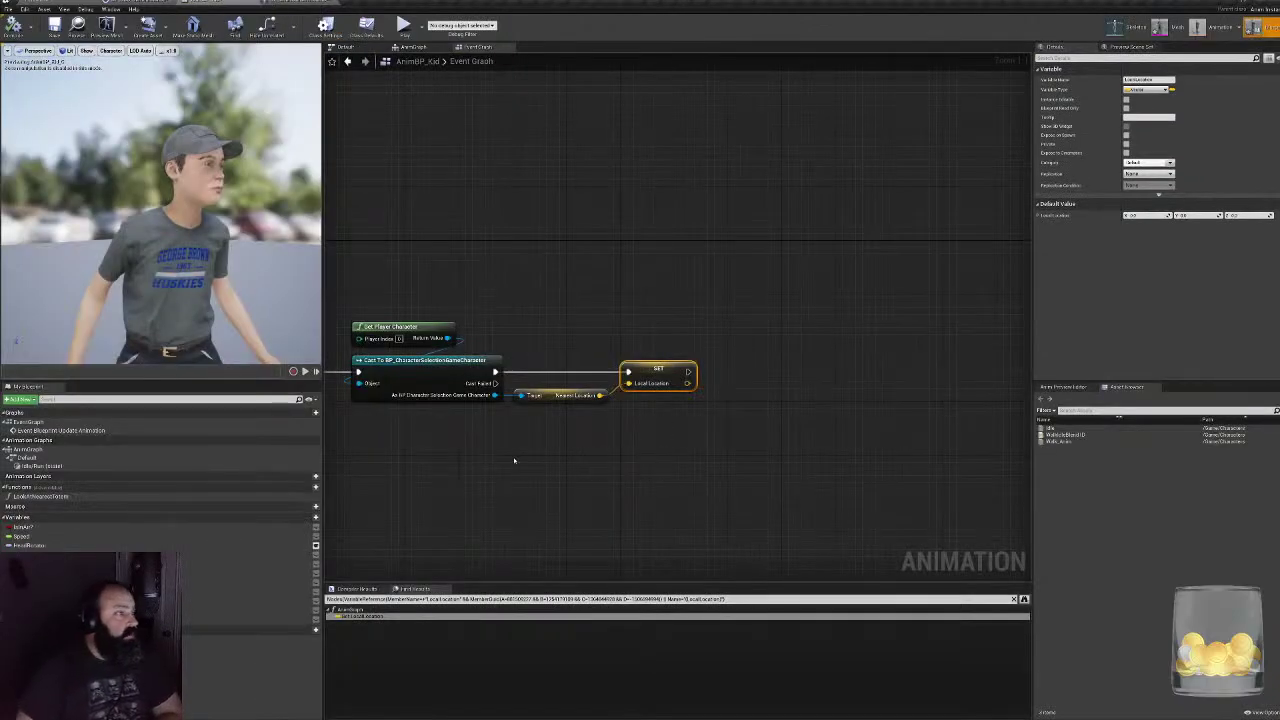
left_click(410, 47)
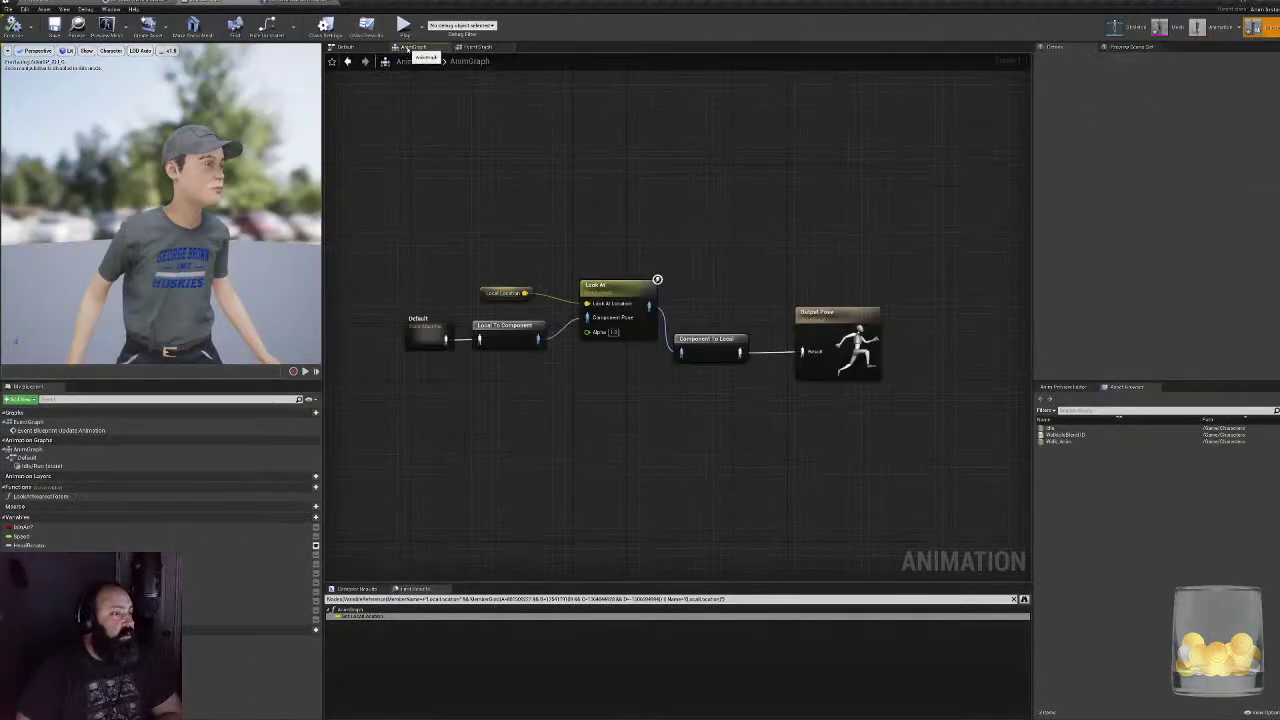
left_click(655, 315)
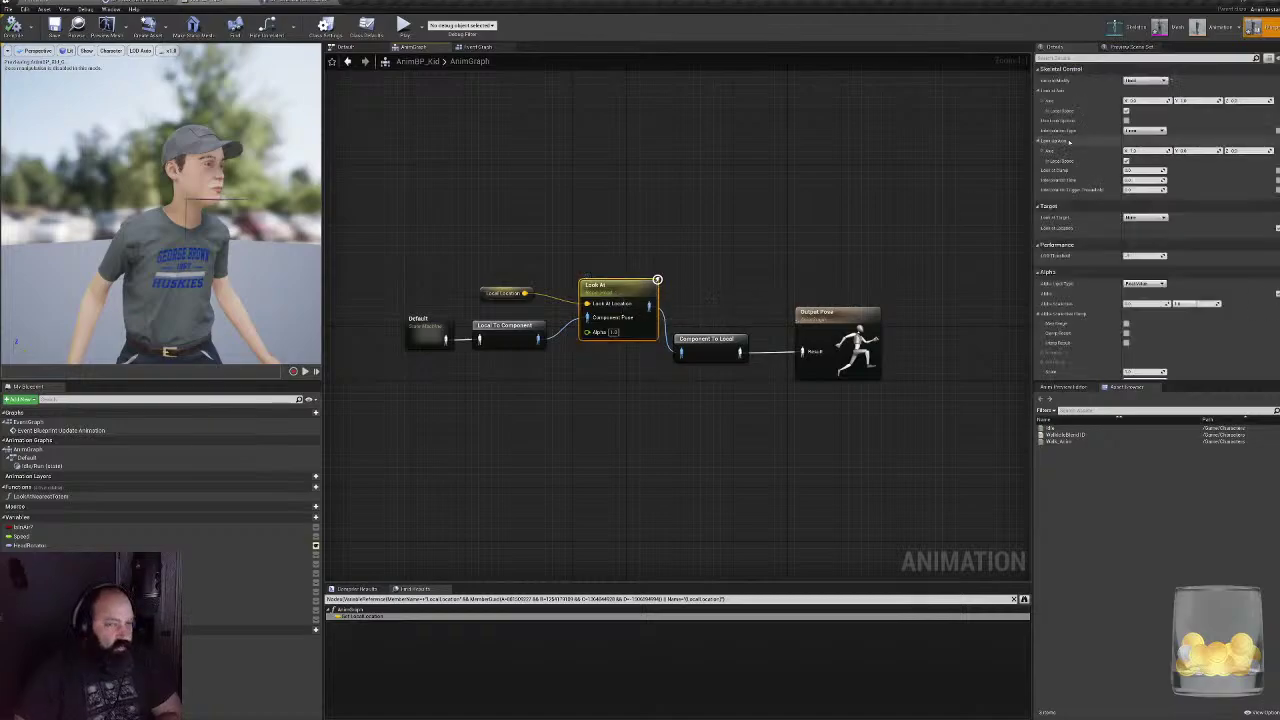
left_click(1126, 111)
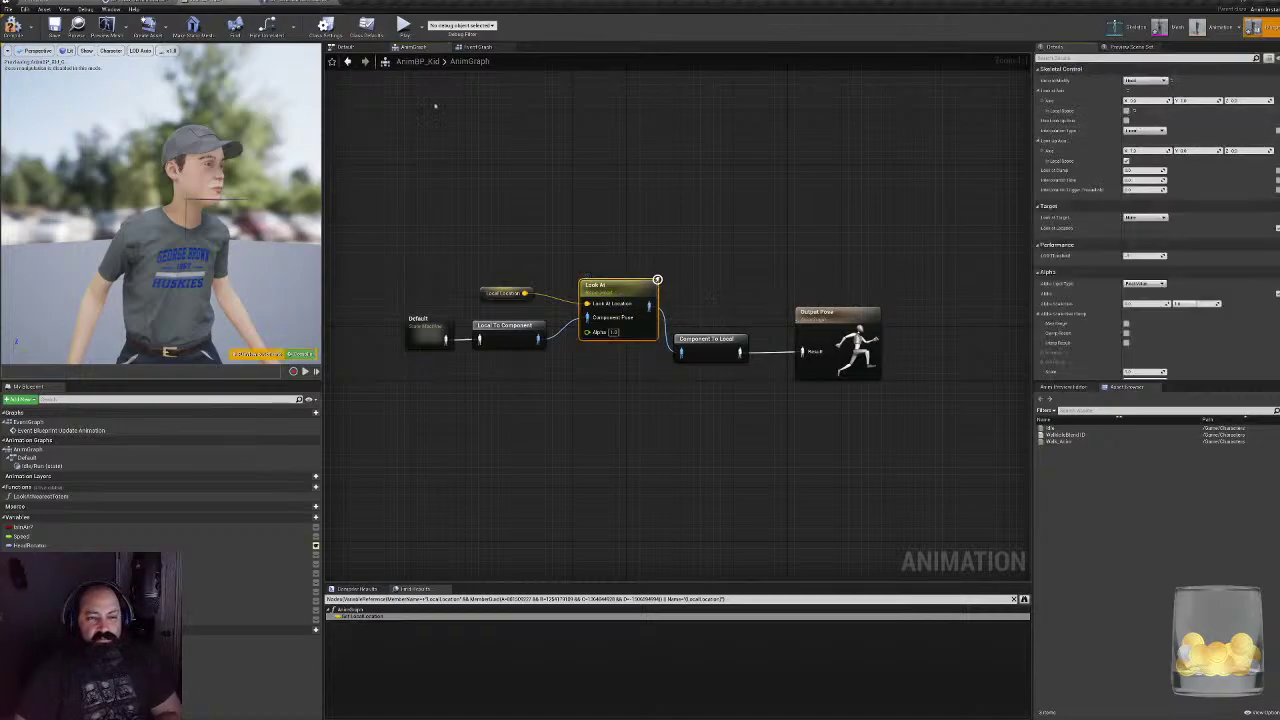
left_click(14, 28)
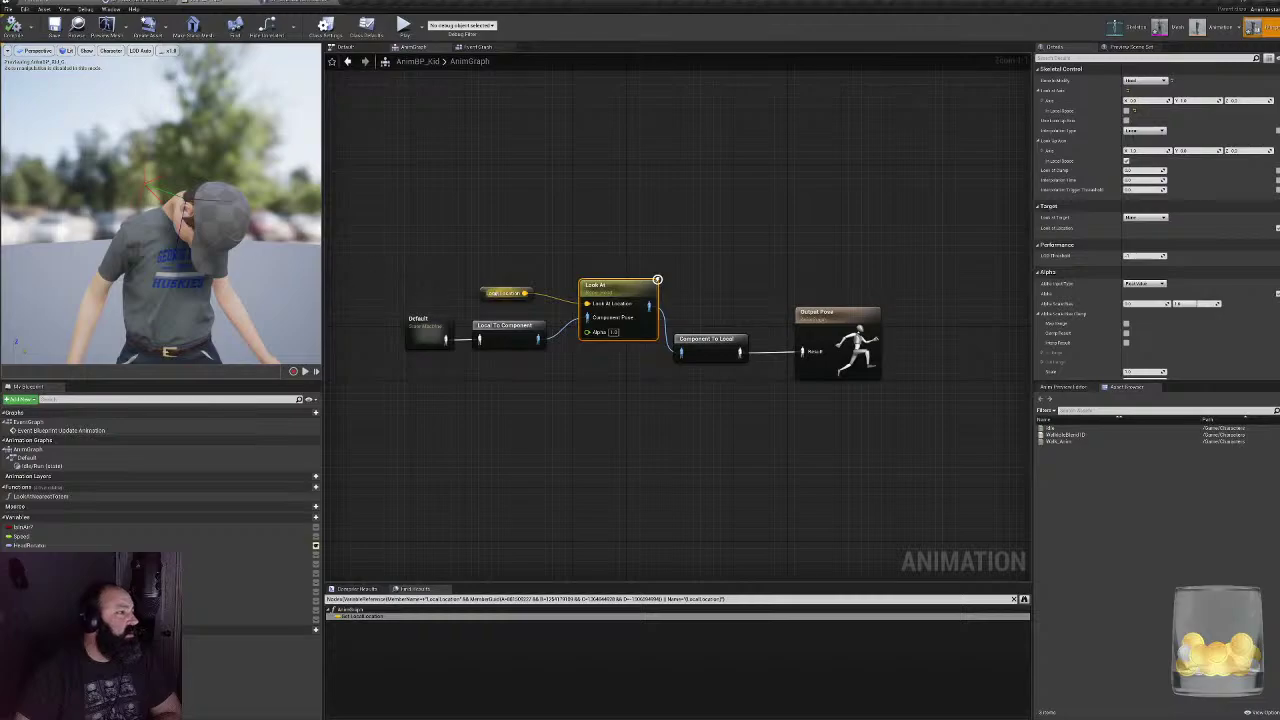
- Start a new playtest of the level and submit the start form with placeholder name and email entries
left_click(66, 3)
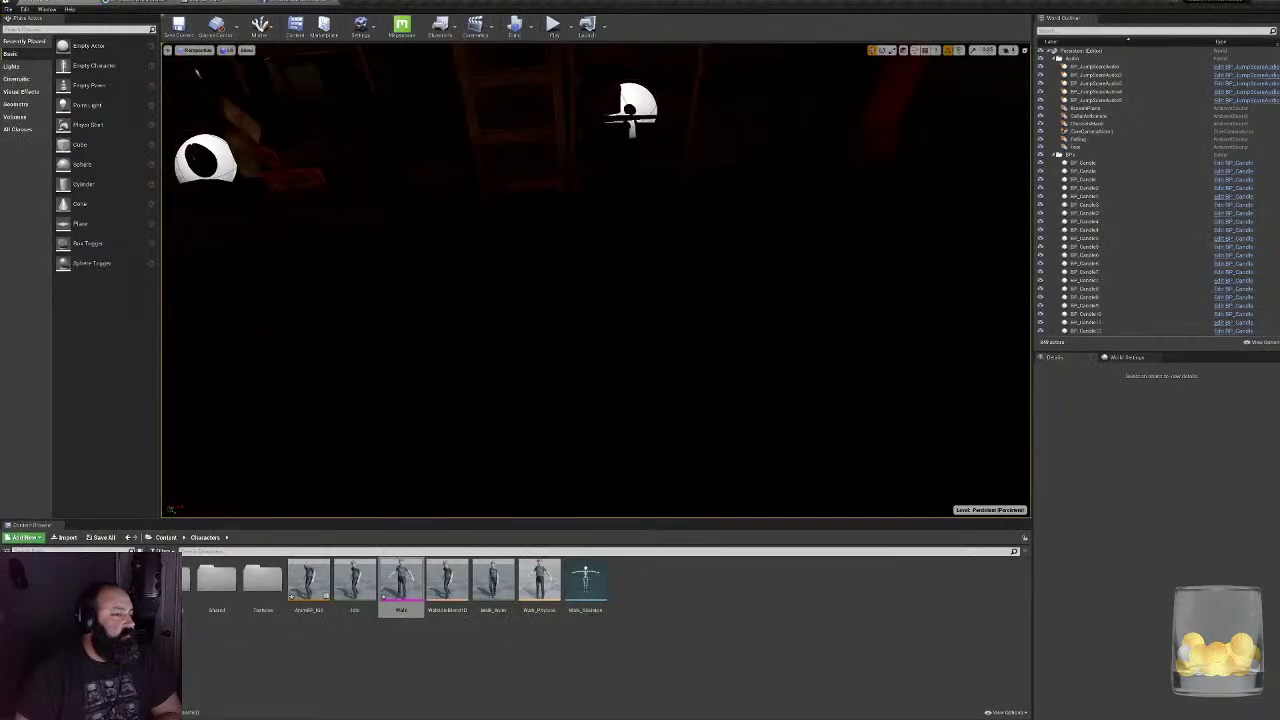
left_click(553, 23)
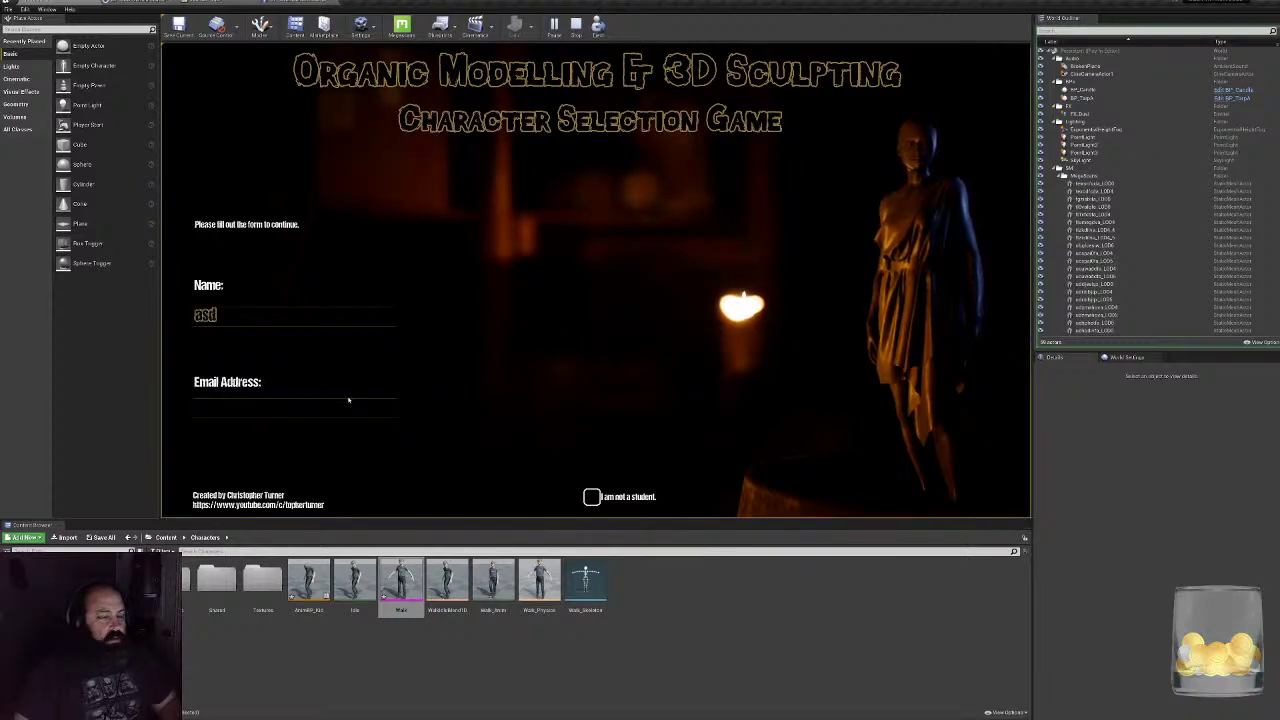
left_click(879, 433)
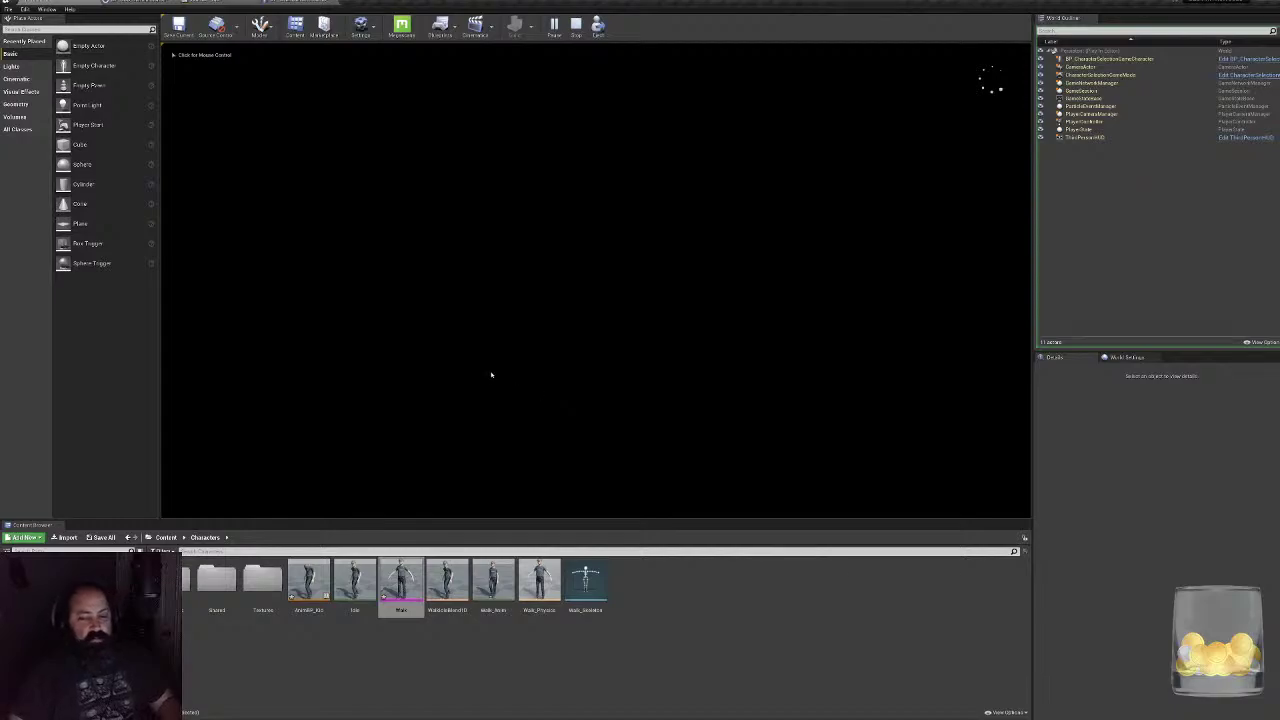
left_click(531, 369)
- Walk the kid through the basement level, check where his head looks near the totems, and stop the playtest
key("w")
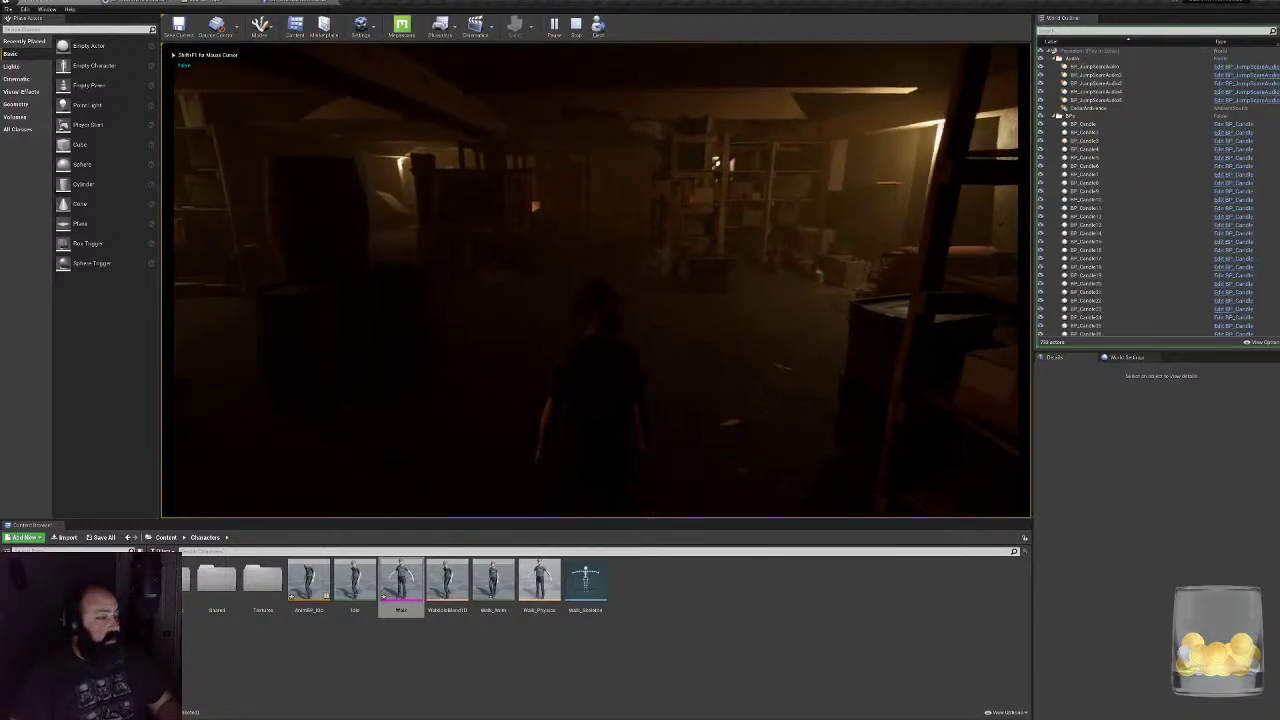
key("w")
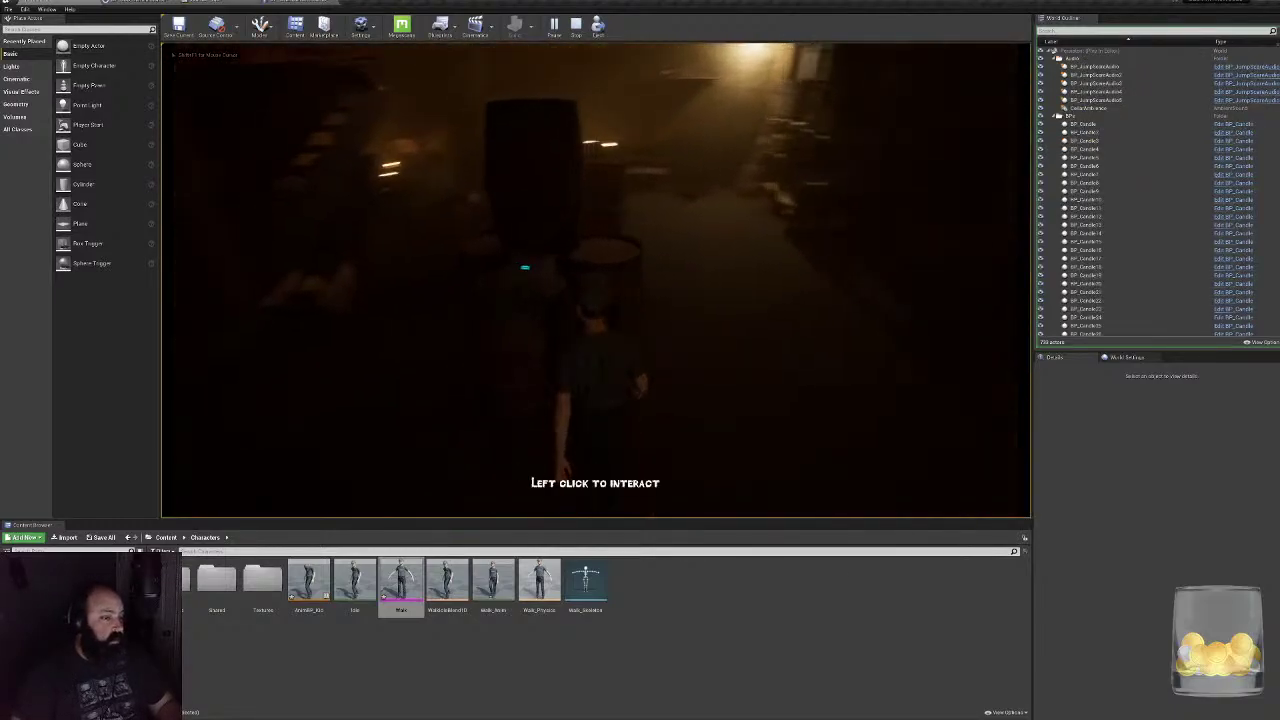
key("w")
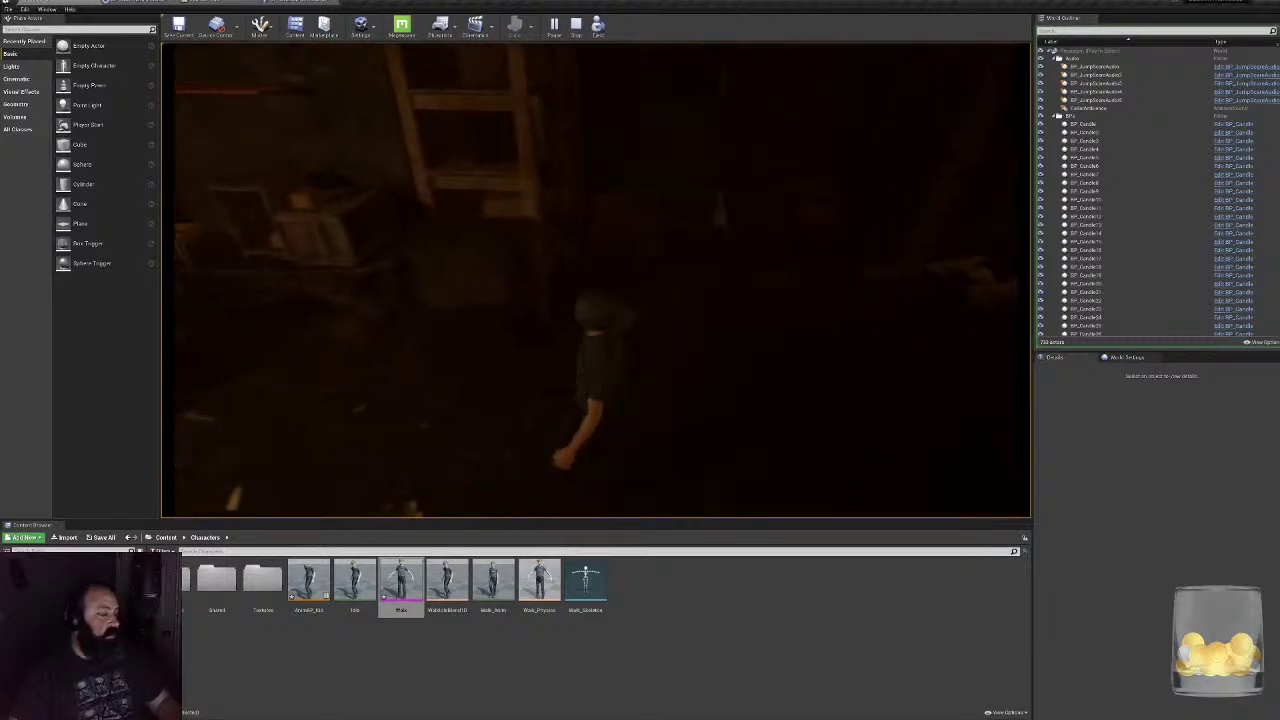
key("w")
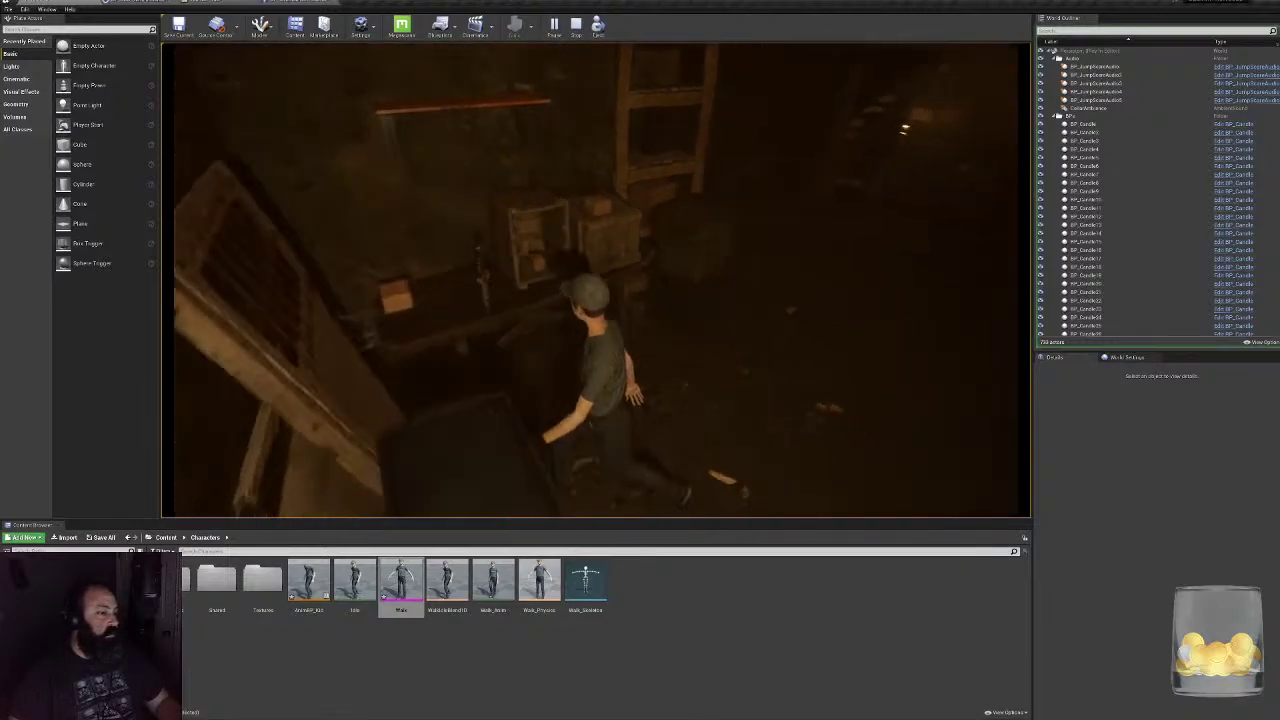
key("w")
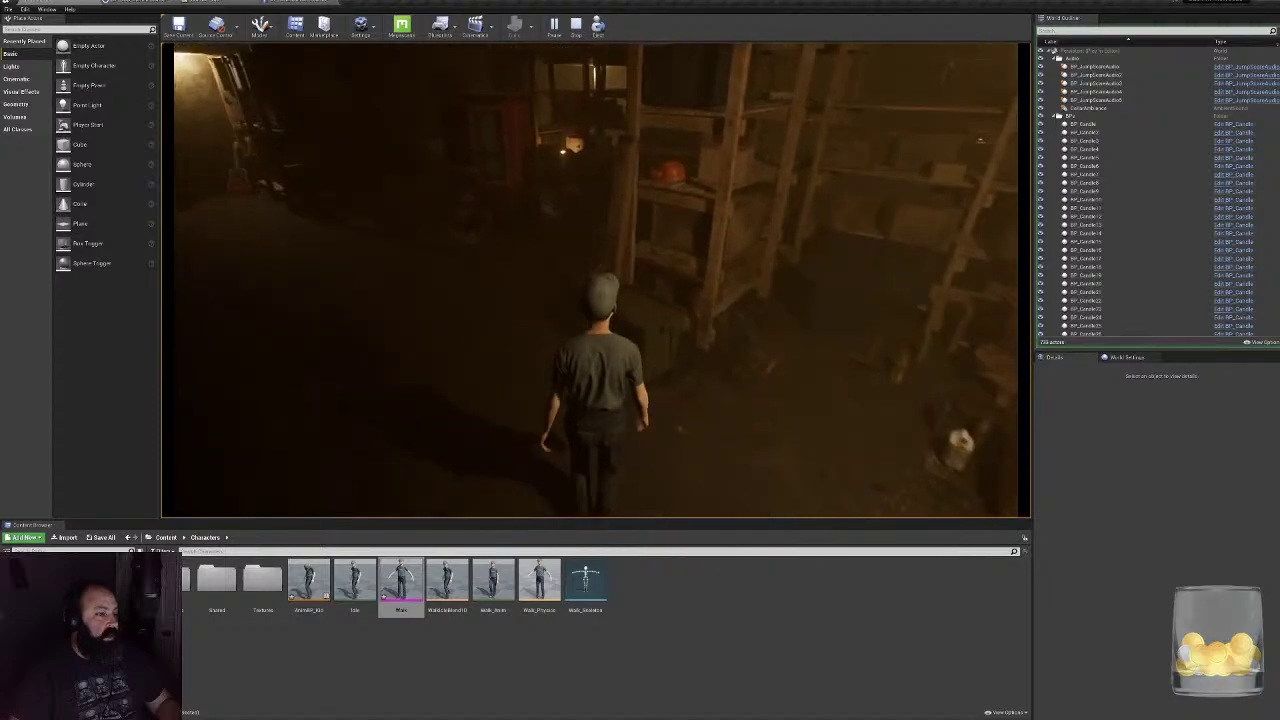
key("w")
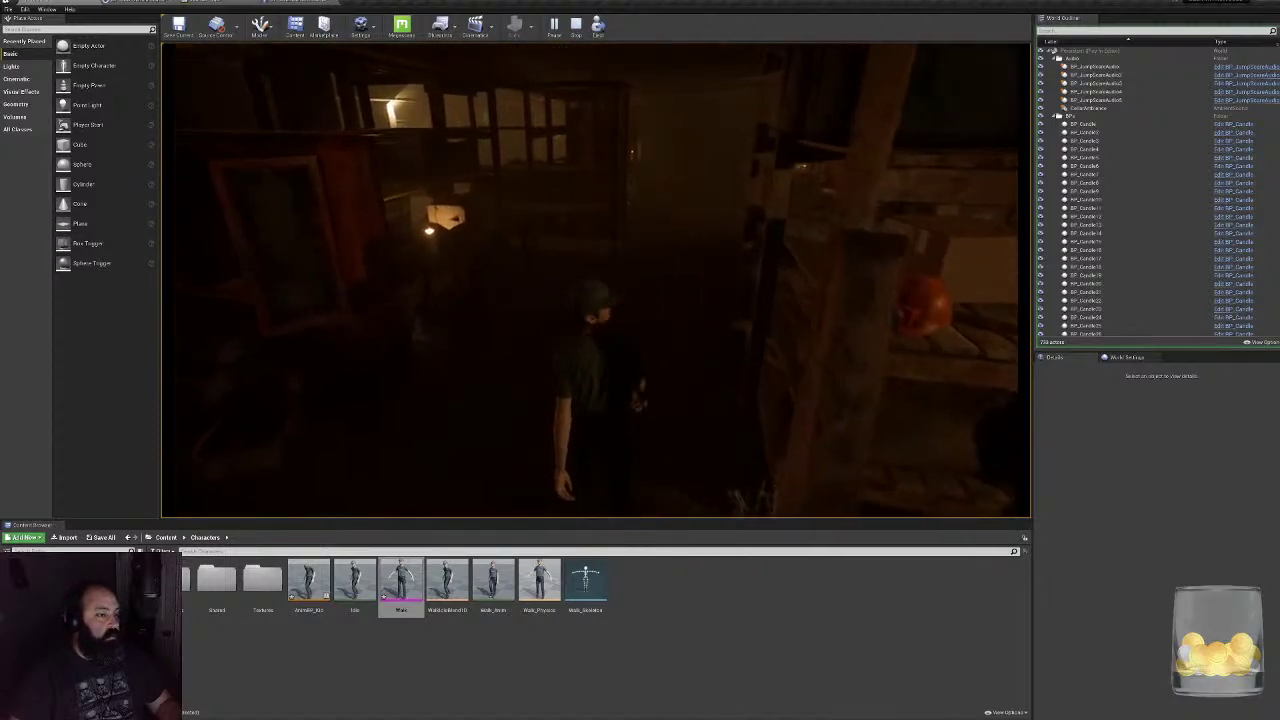
key("w")
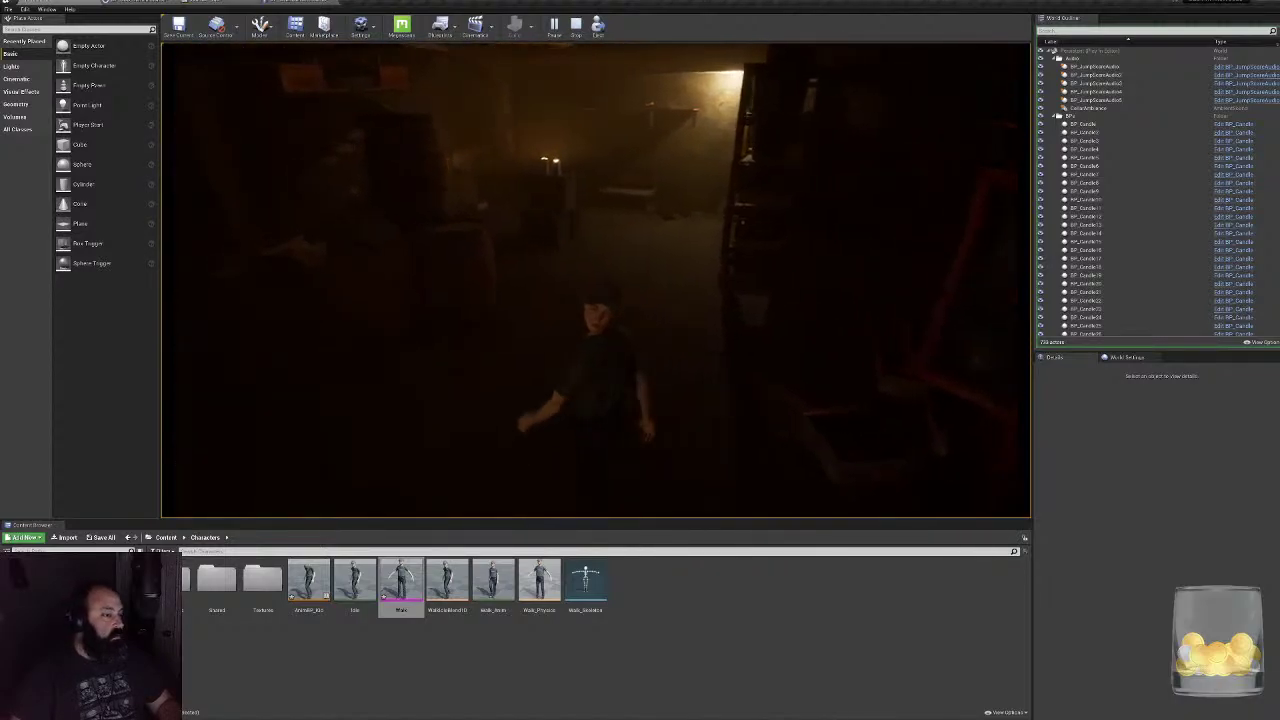
key("w")
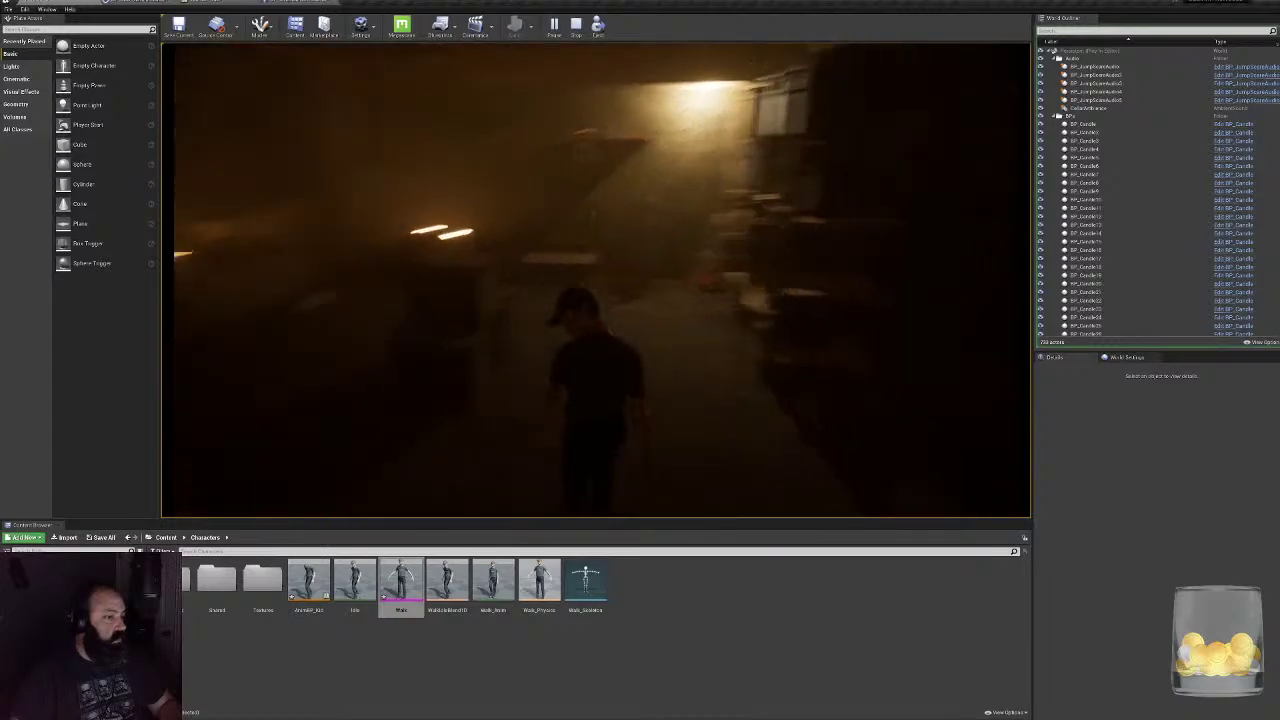
key("w")
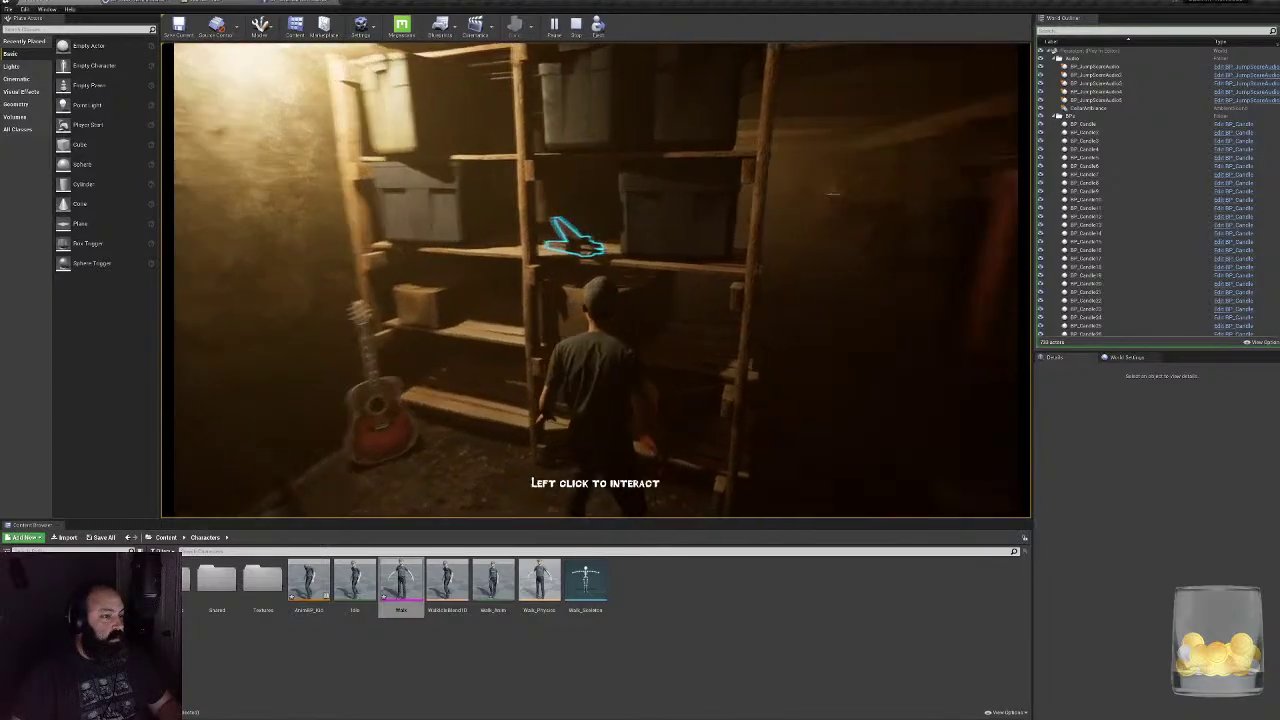
key("w")
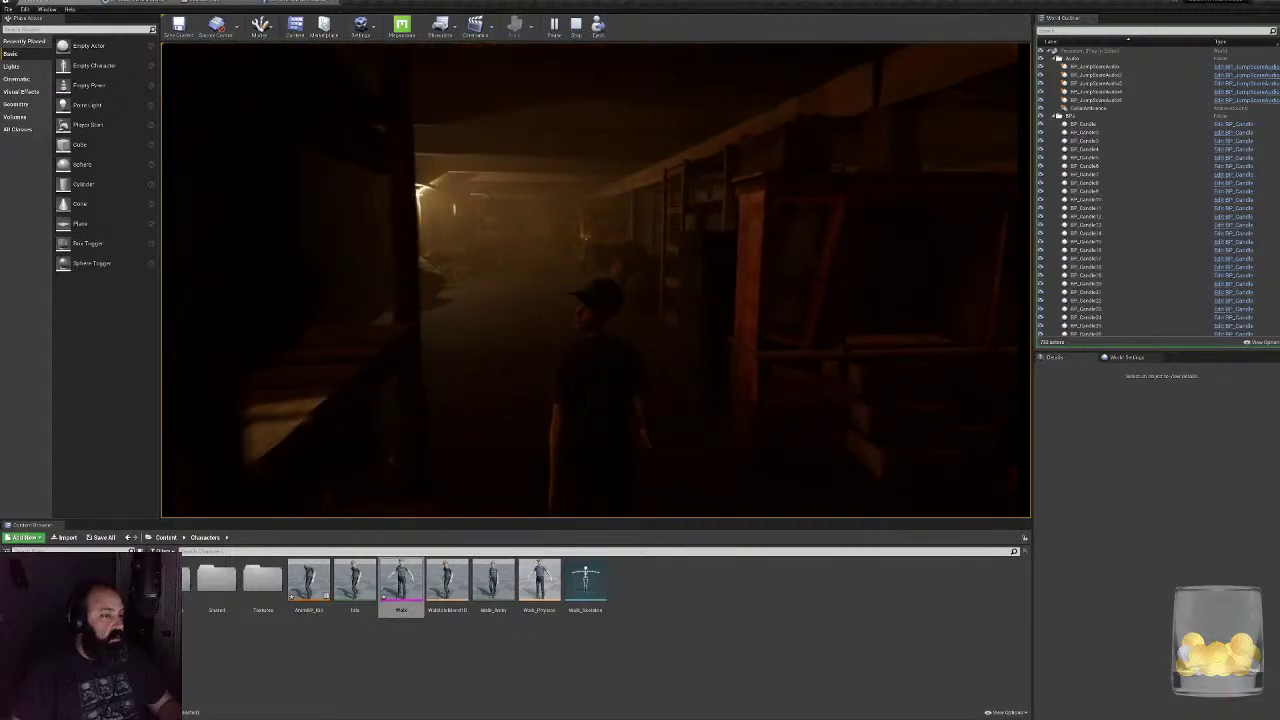
key("w")
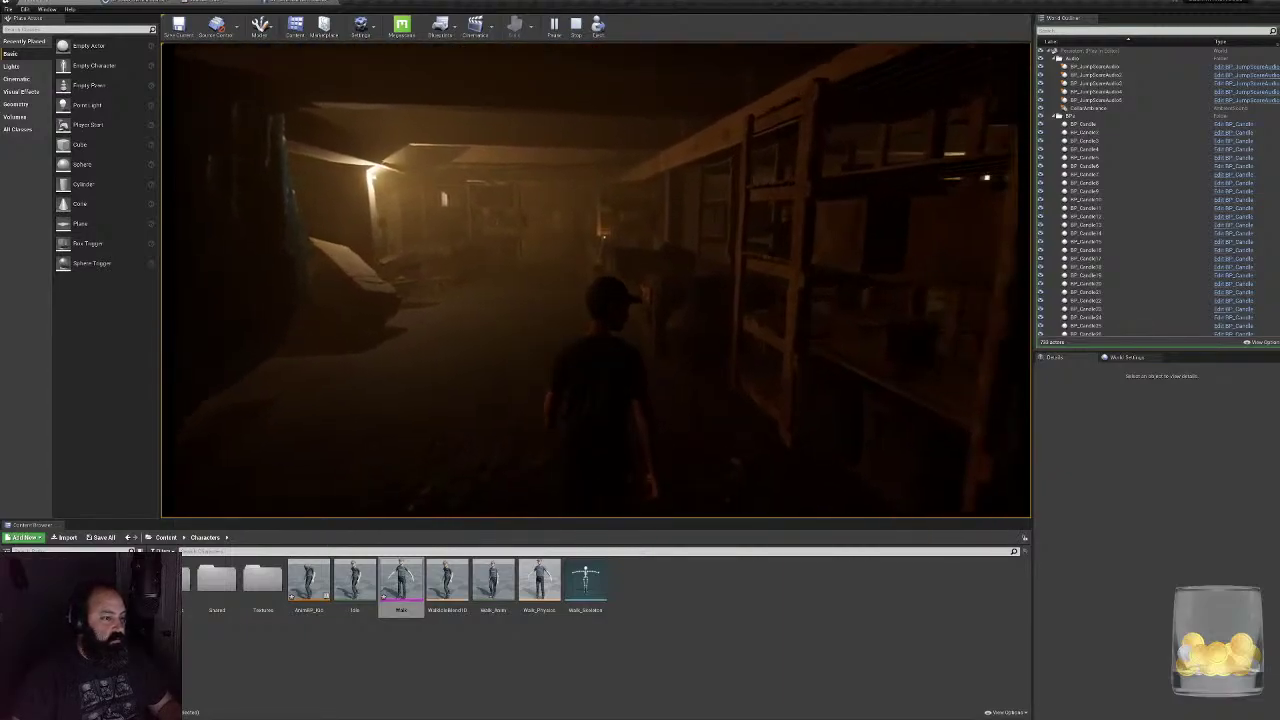
key("w")
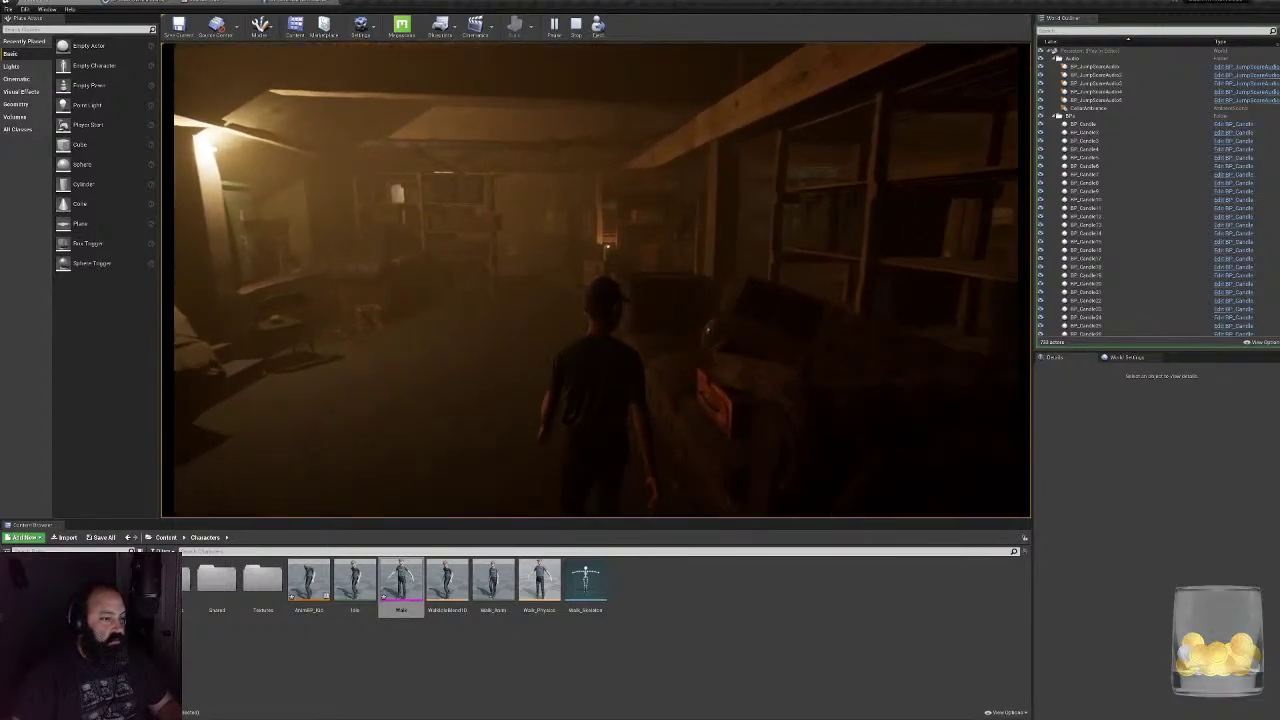
key("w")
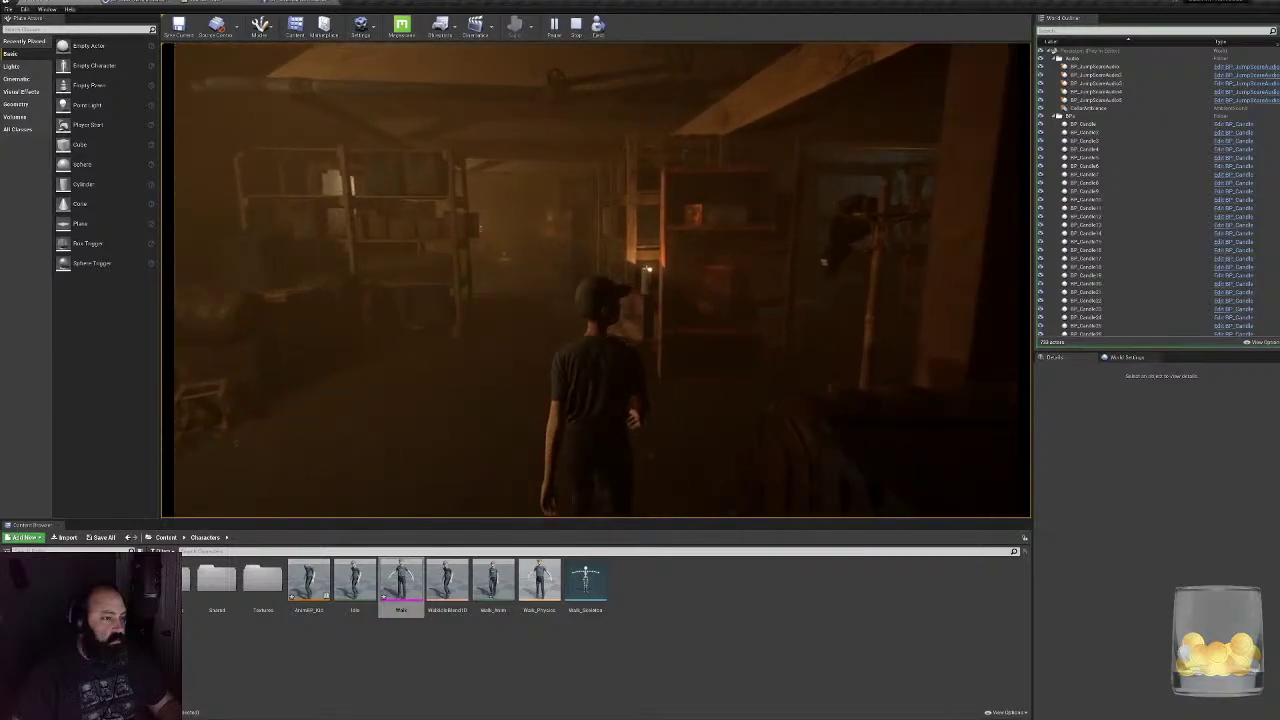
key("w")
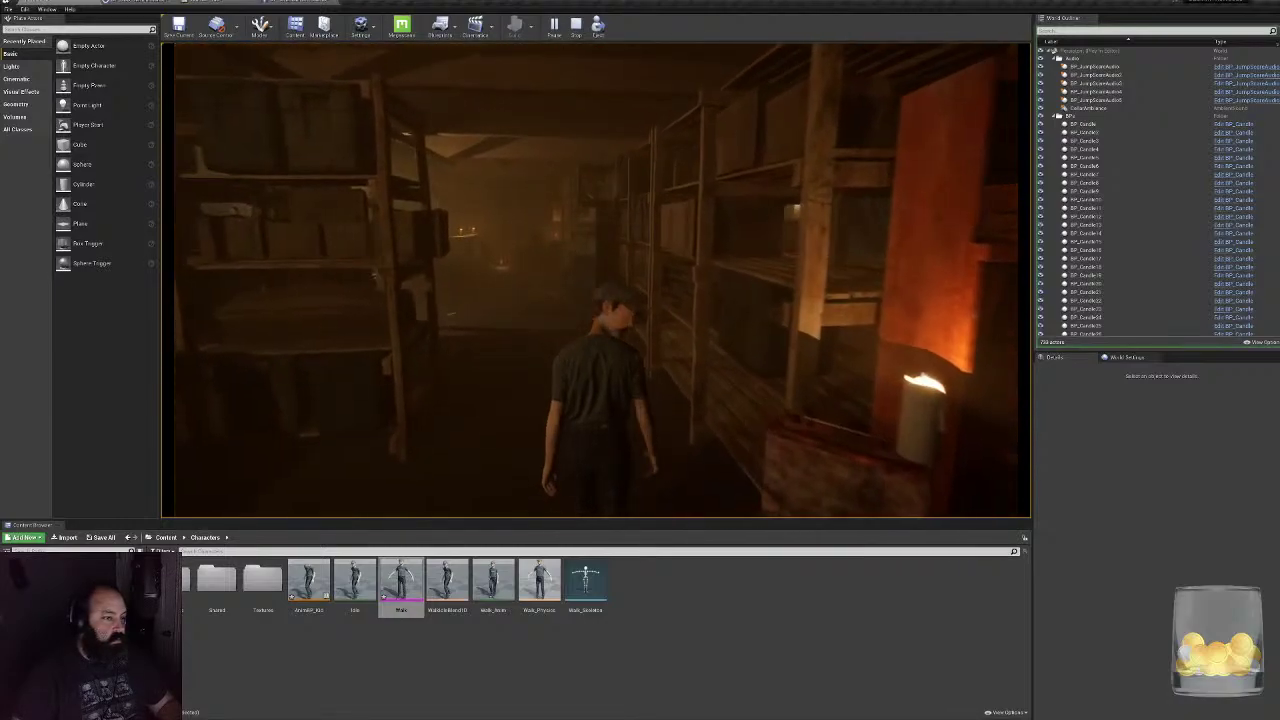
key("w")
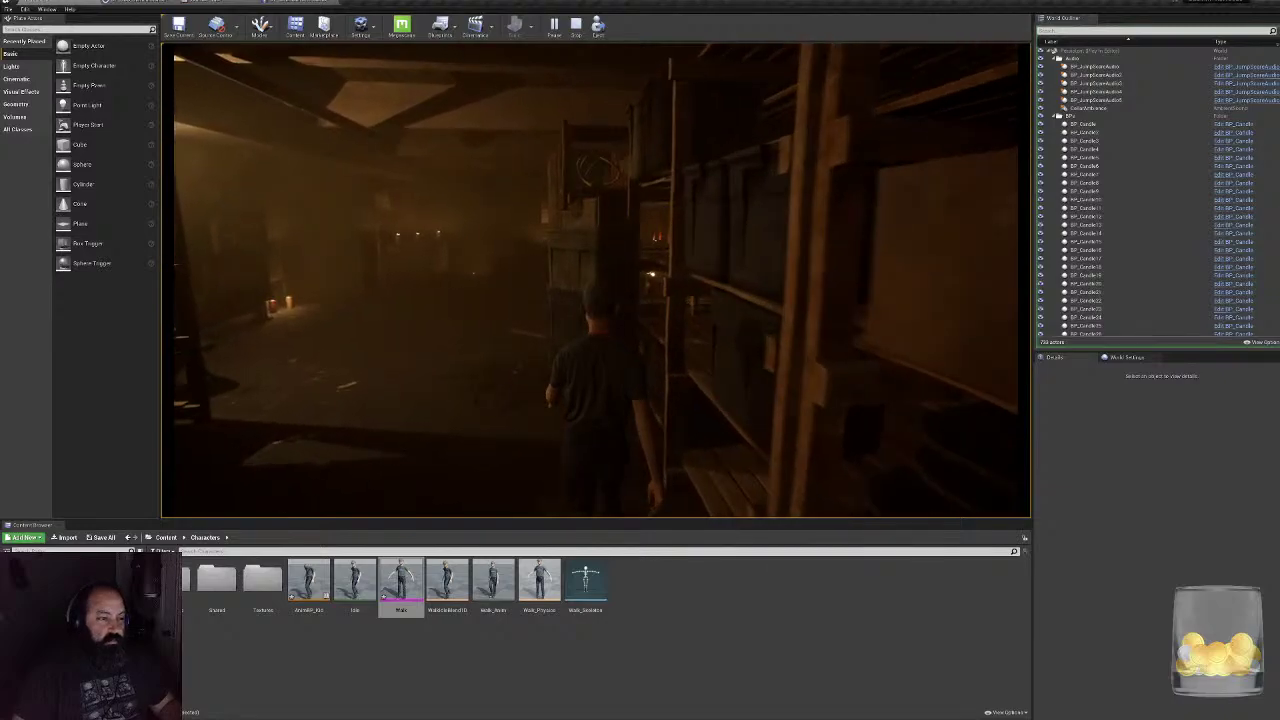
key("w")
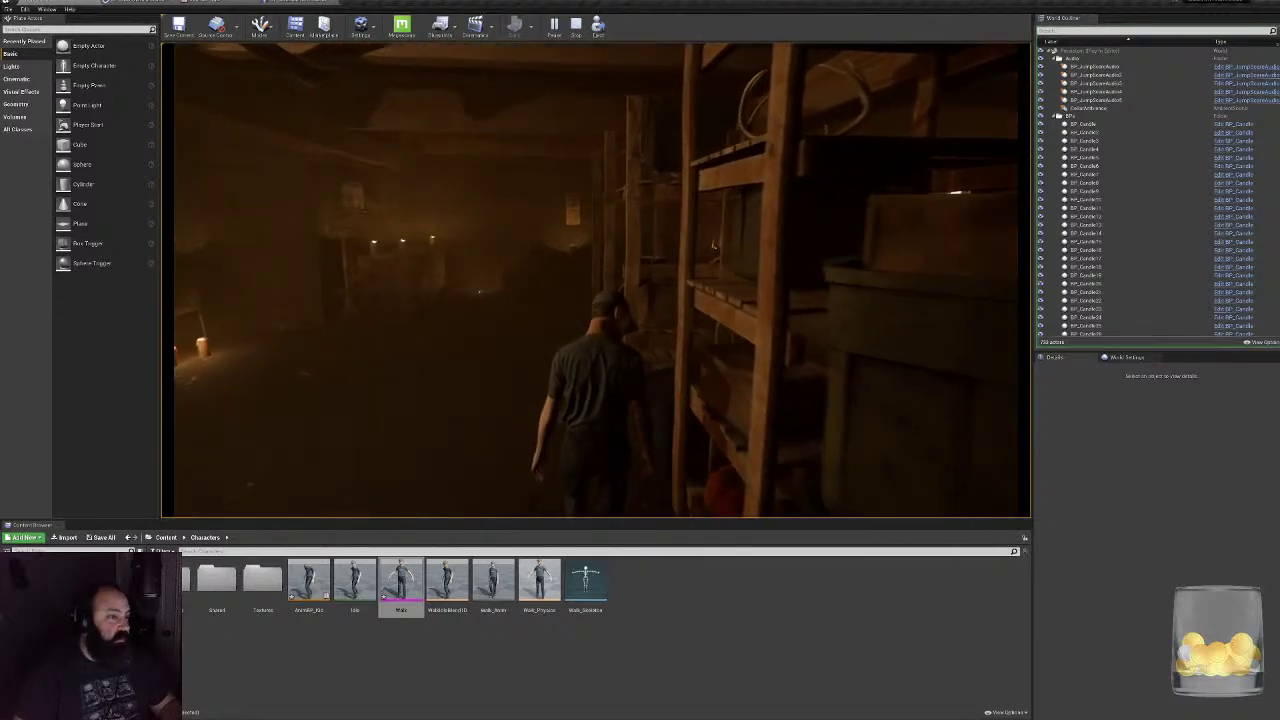
key("w")
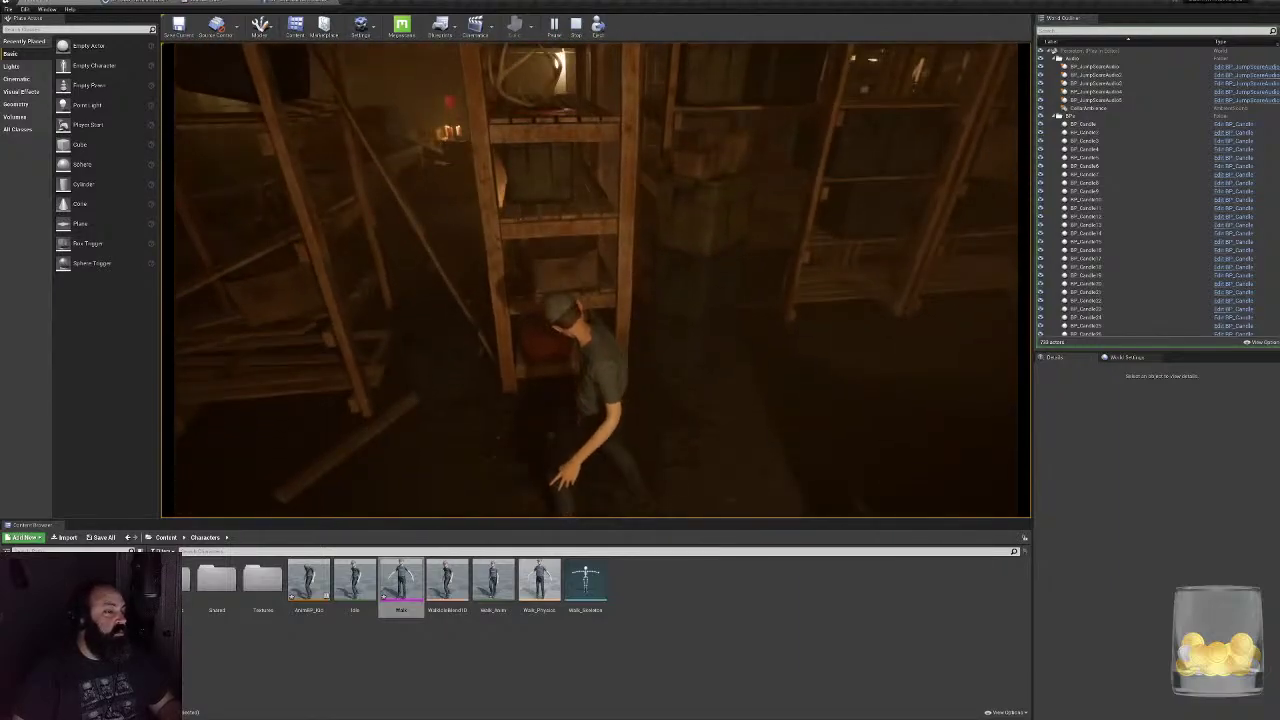
key("w")
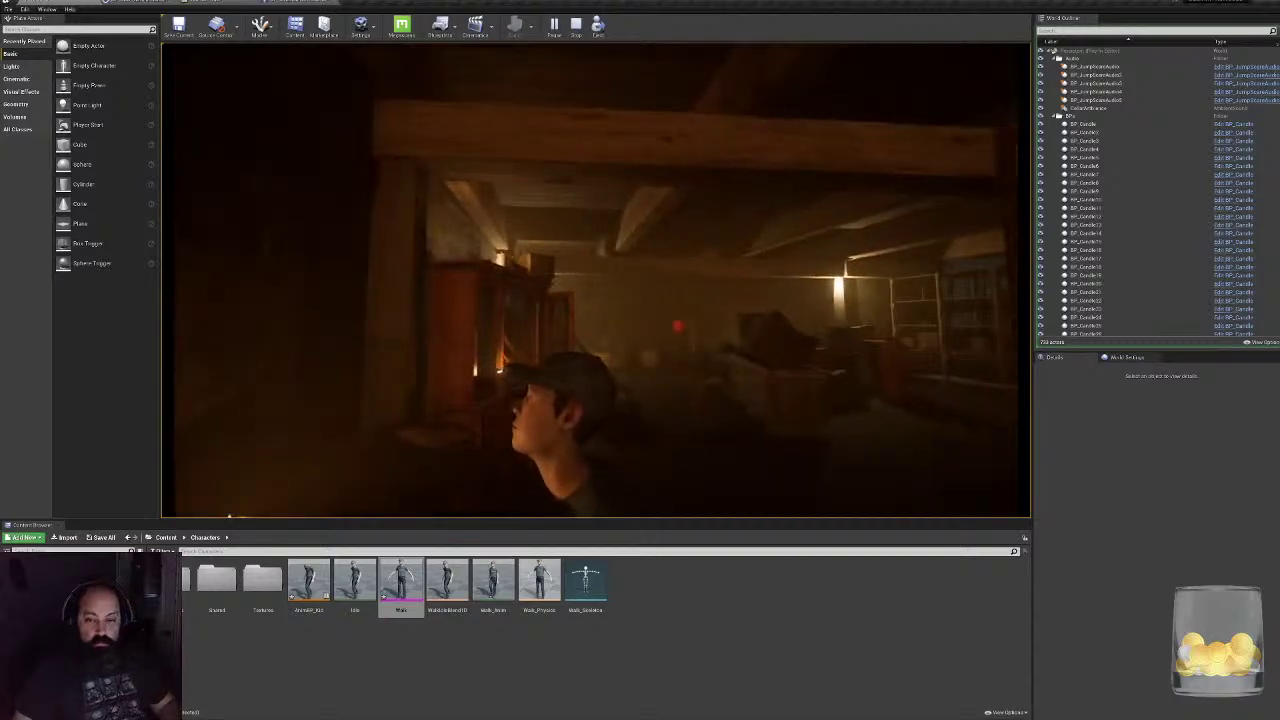
key("w")
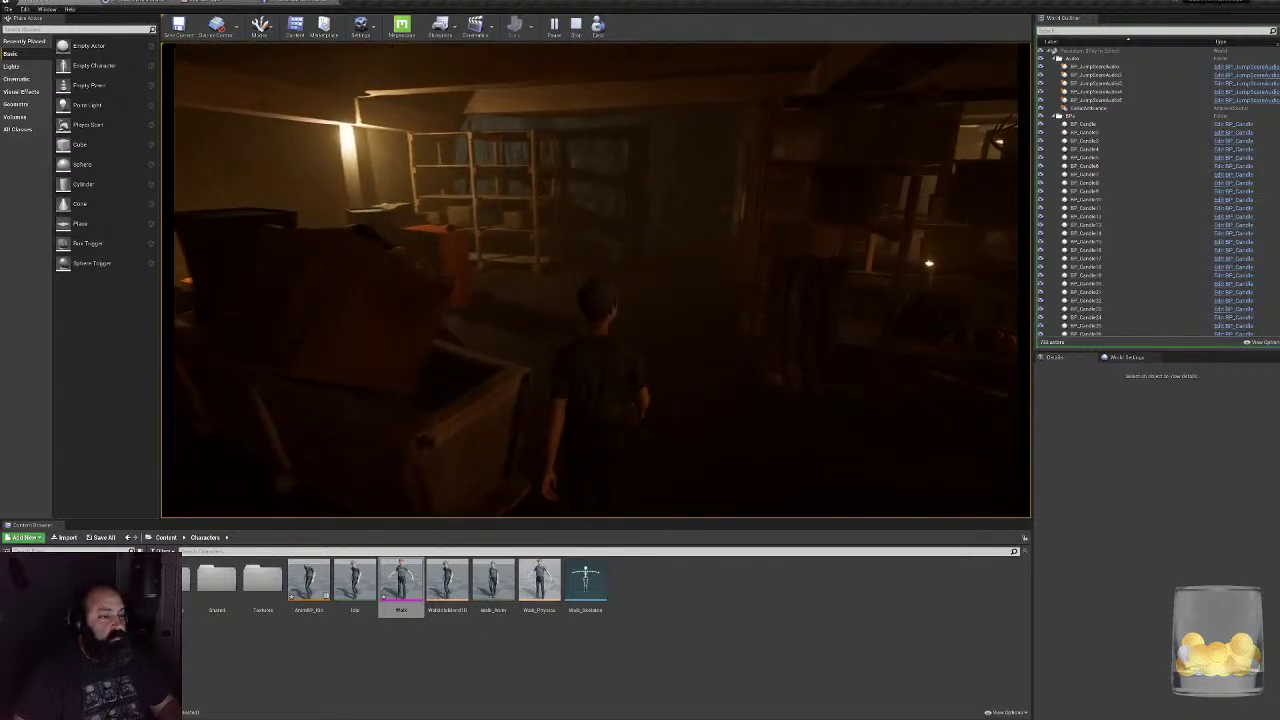
key("w")
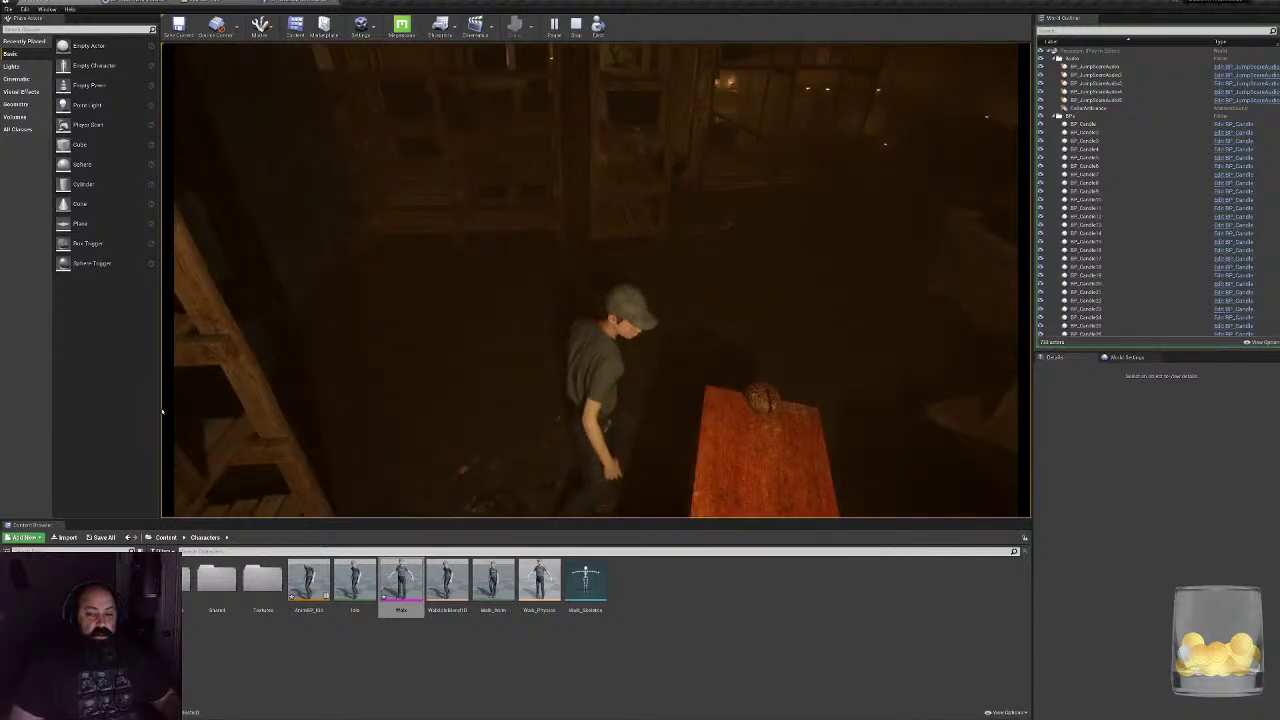
key("Escape")
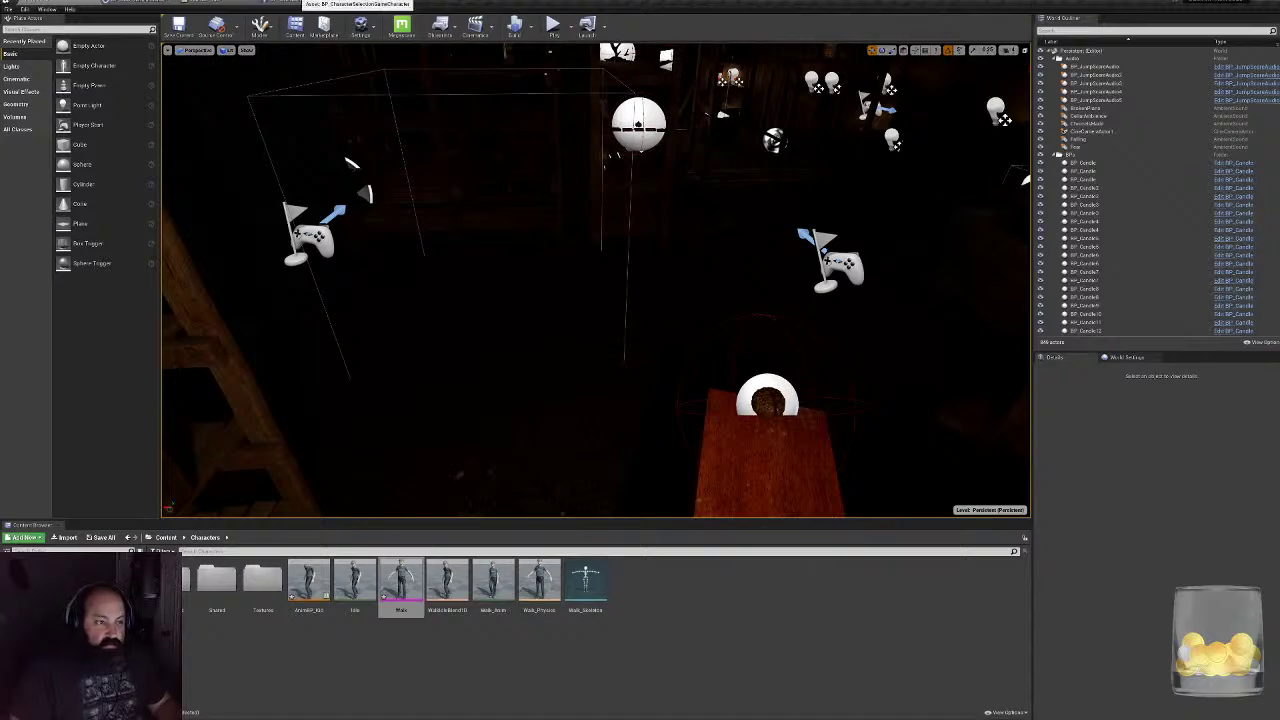
- Move the Default and Local To Component nodes in AnimBP_Kid's AnimGraph up into line with the Look At node
left_click(295, 2)
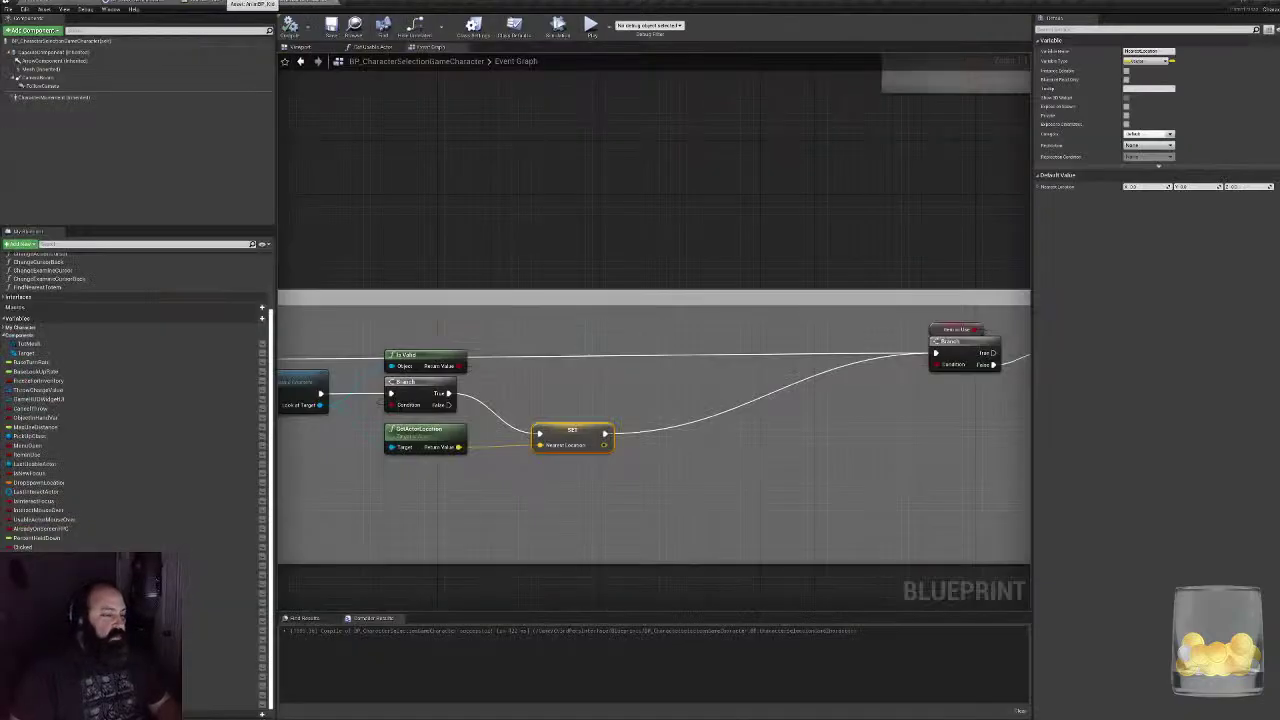
left_click(235, 5)
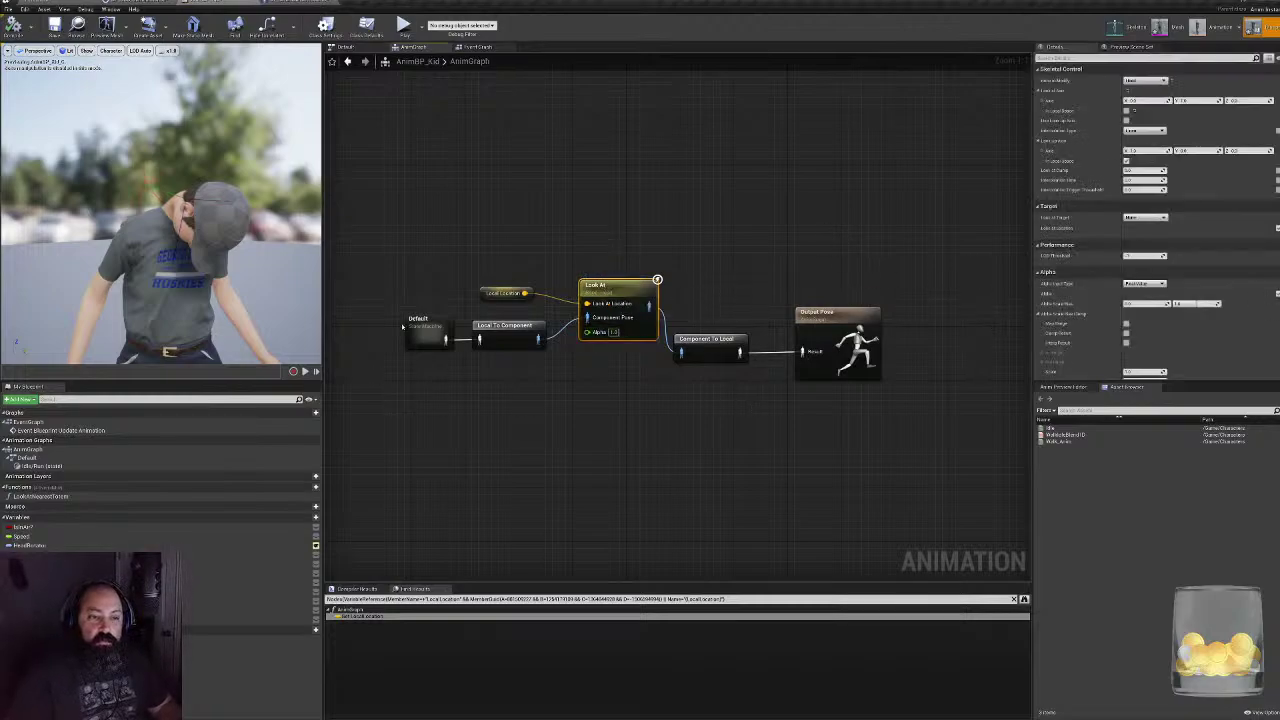
left_click_drag(376, 312, 499, 311)
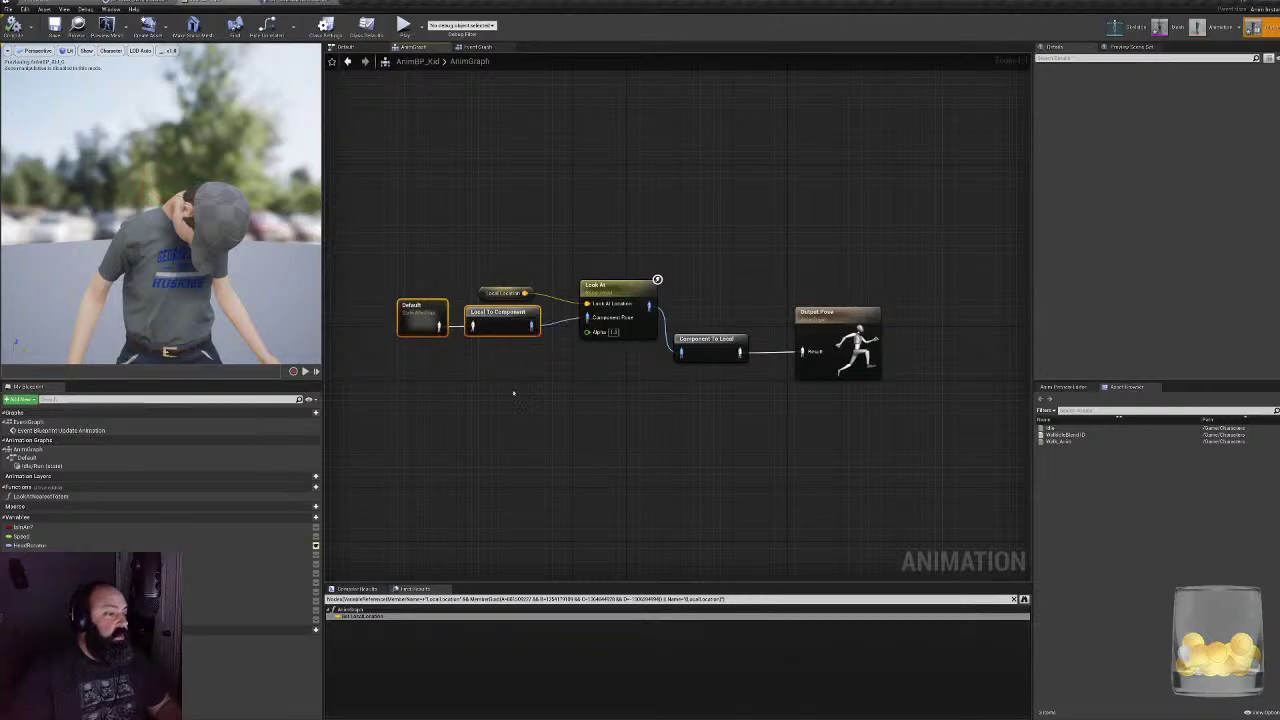
- Add a Distance Check variable getter, feed it into the Look At node's Alpha, place it below Local To Component, and compile
left_click(621, 288)
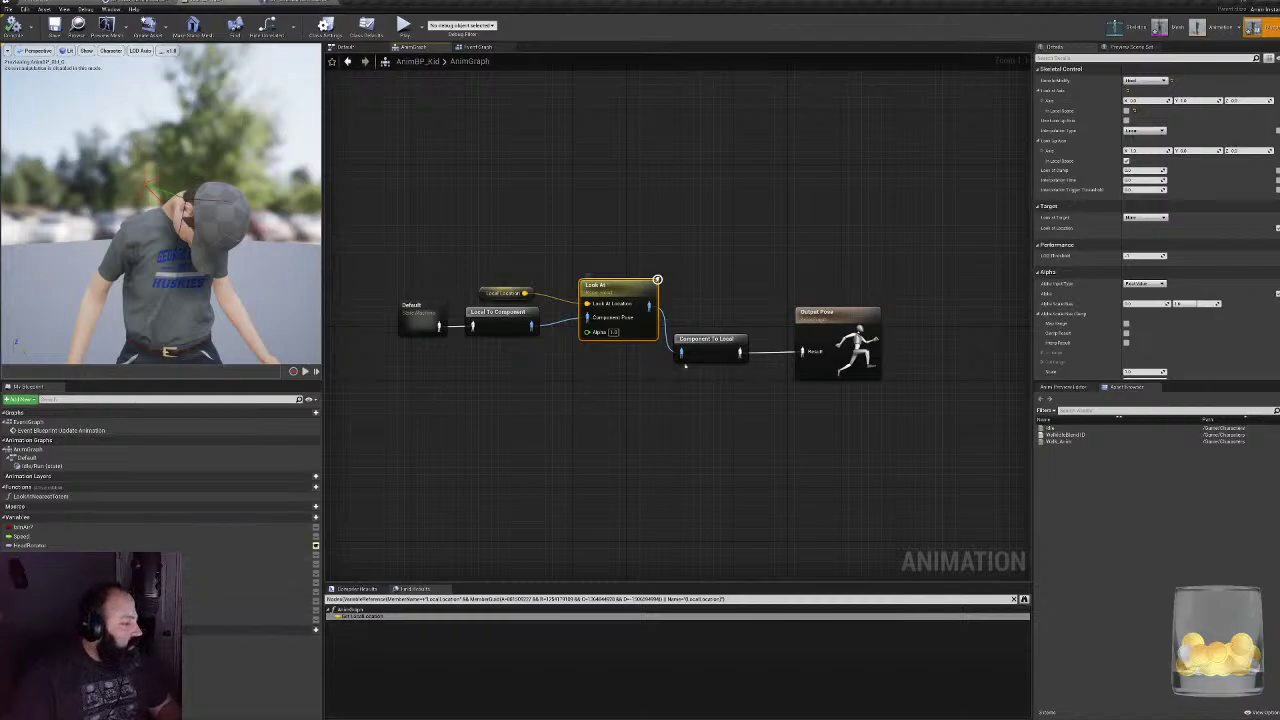
left_click_drag(30, 549, 586, 333)
left_click(434, 383)
left_click_drag(433, 381, 500, 361)
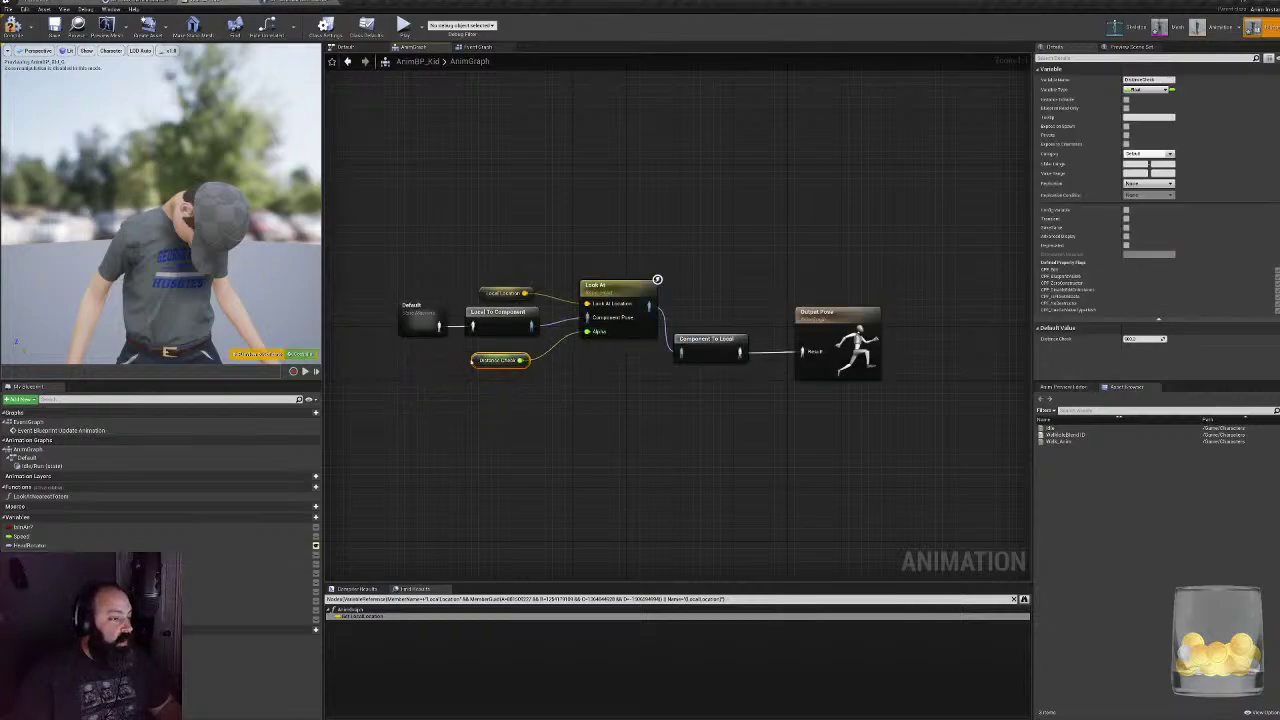
left_click(1140, 340)
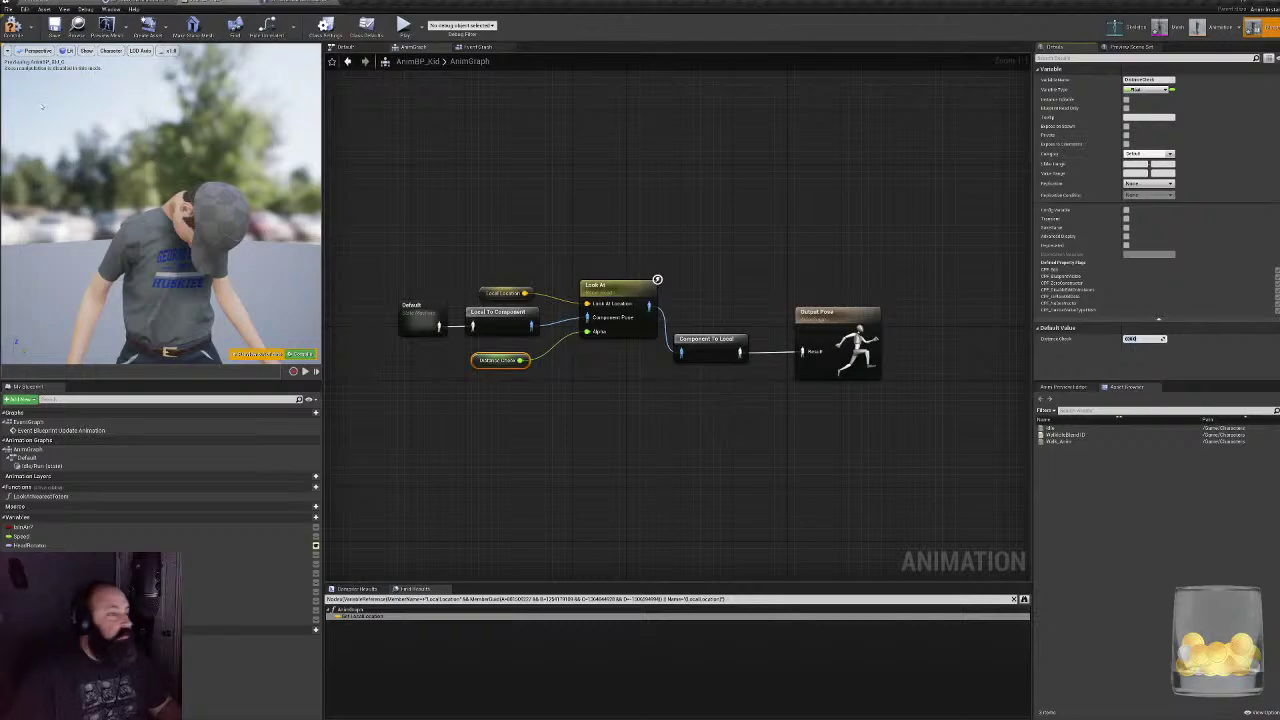
left_click(13, 27)
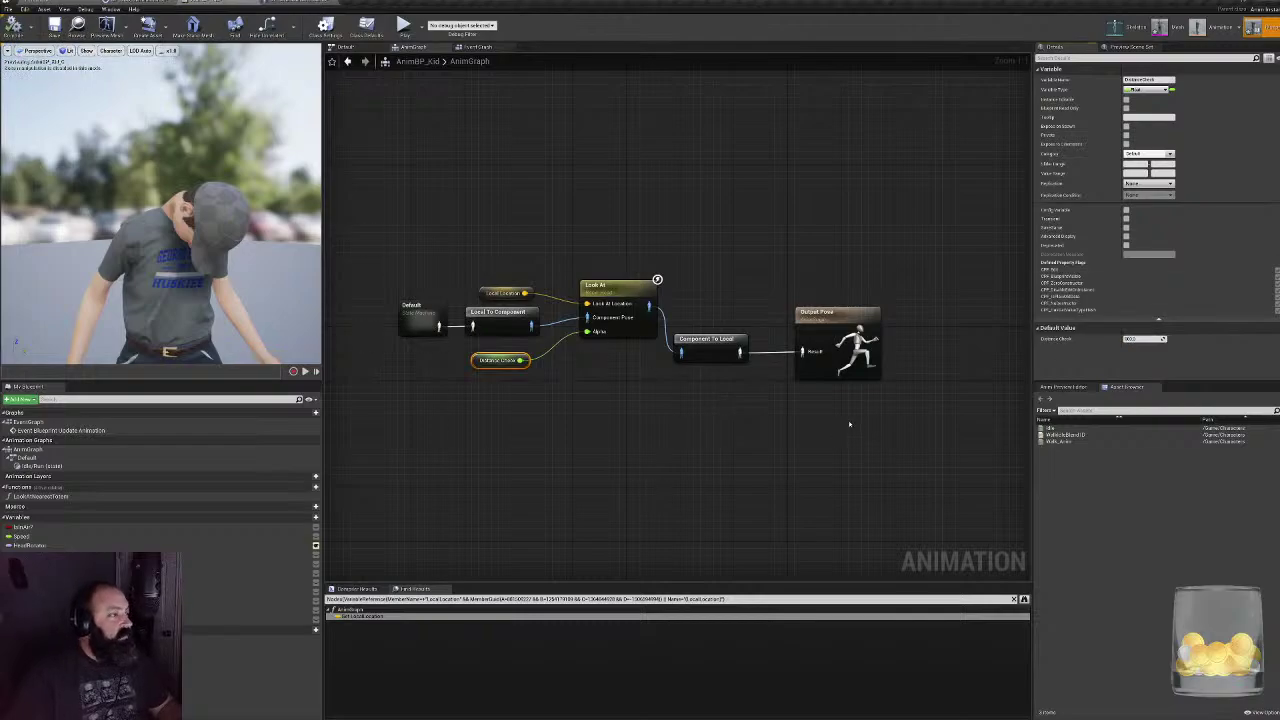
- Tidy the AnimGraph by moving Output Pose closer to Component To Local and aligning both with Look At, leaving Look At selected
right_click_drag(849, 424, 769, 432)
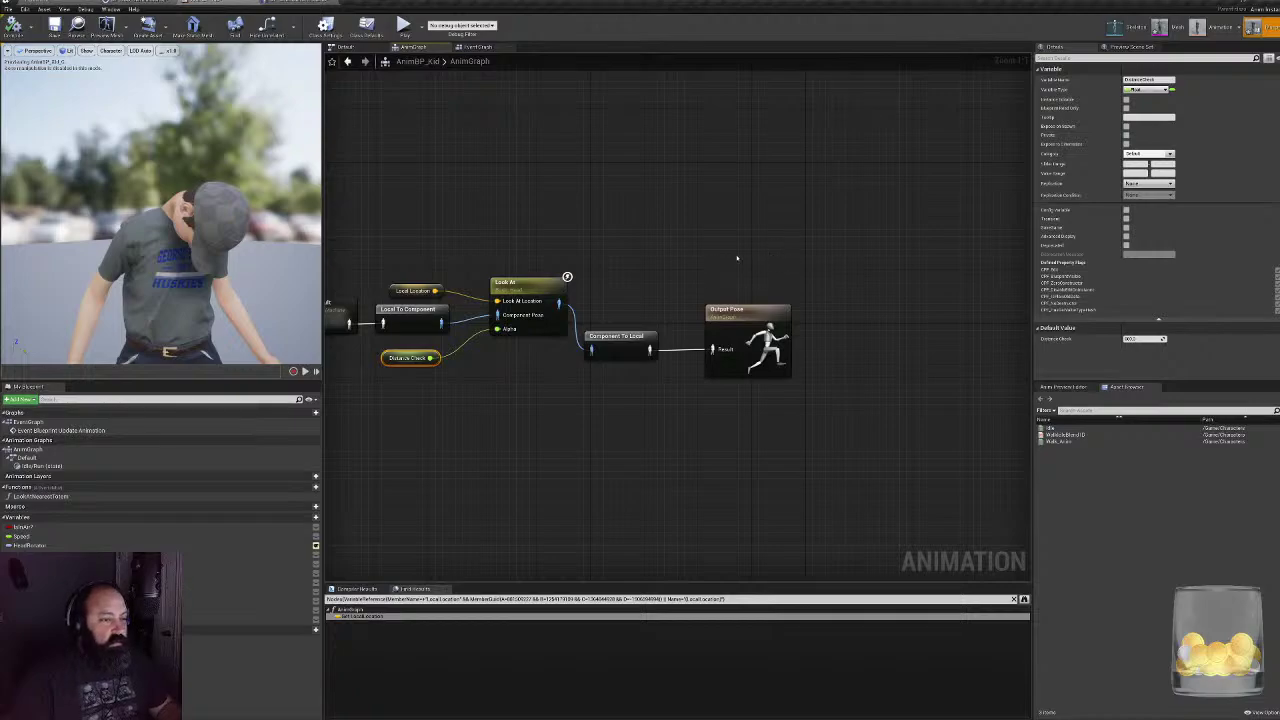
left_click_drag(843, 277, 730, 395)
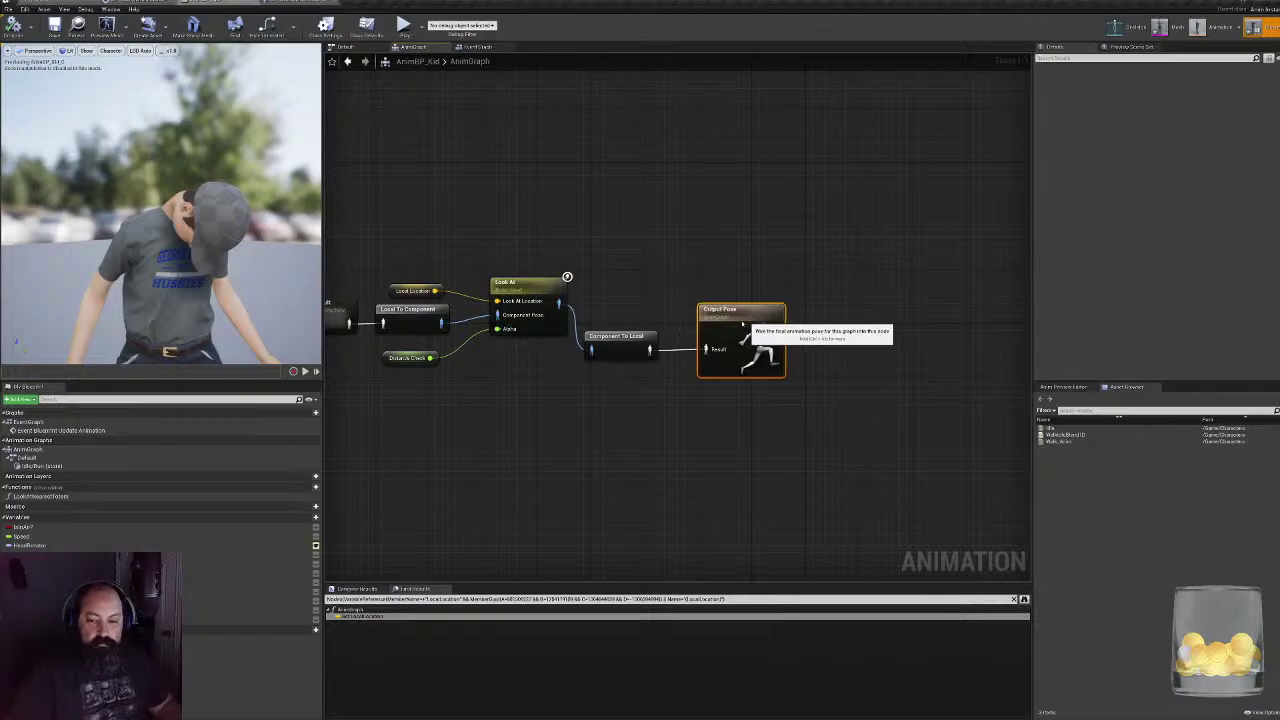
left_click_drag(749, 337, 716, 333)
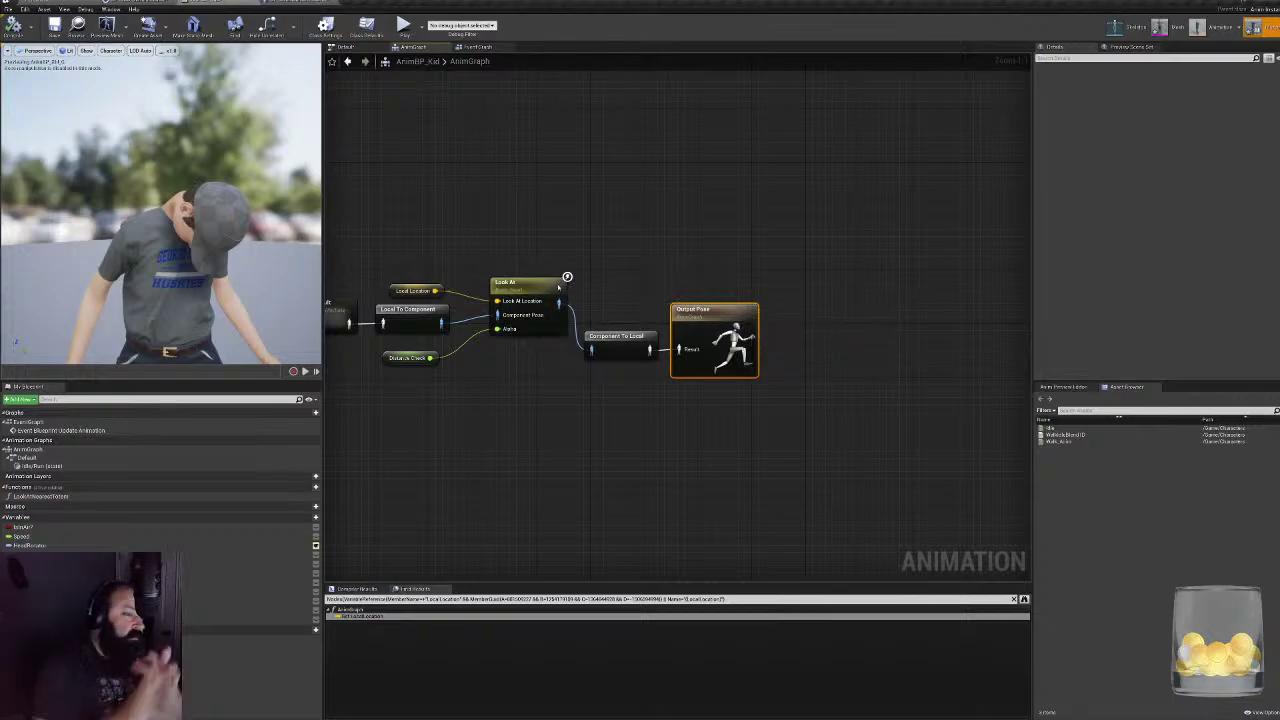
left_click(558, 285)
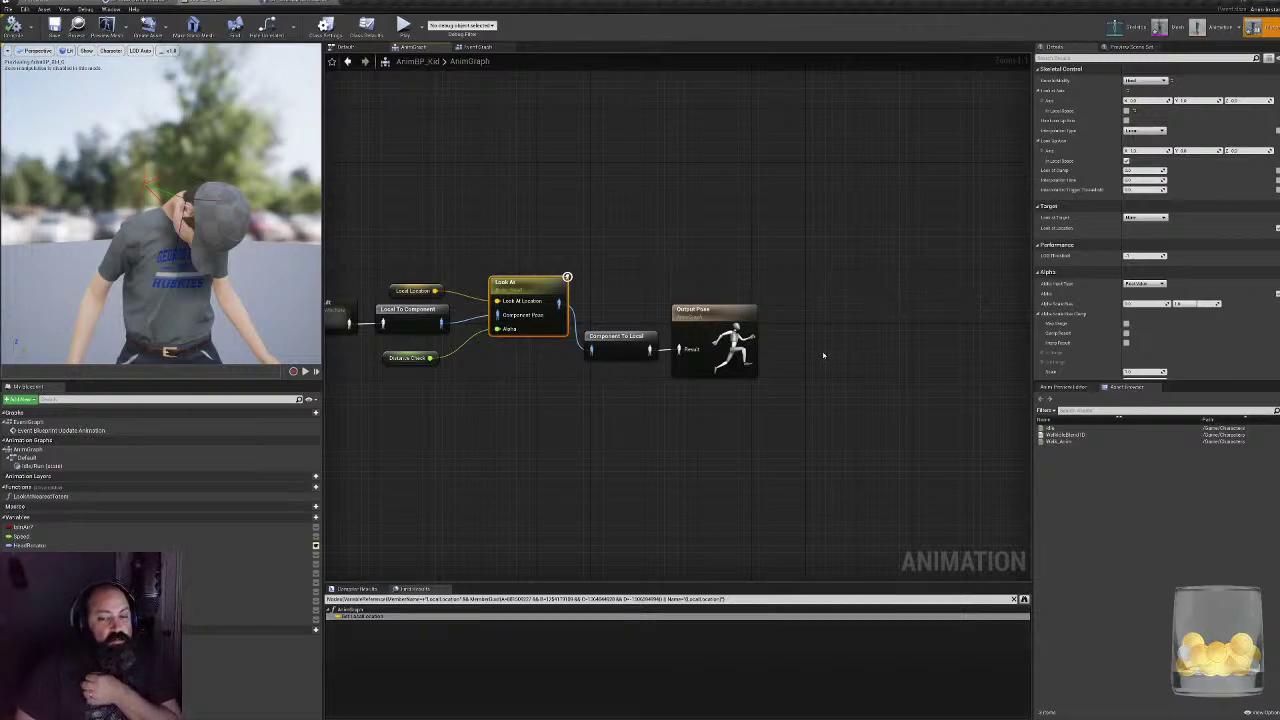
left_click_drag(642, 297, 717, 284)
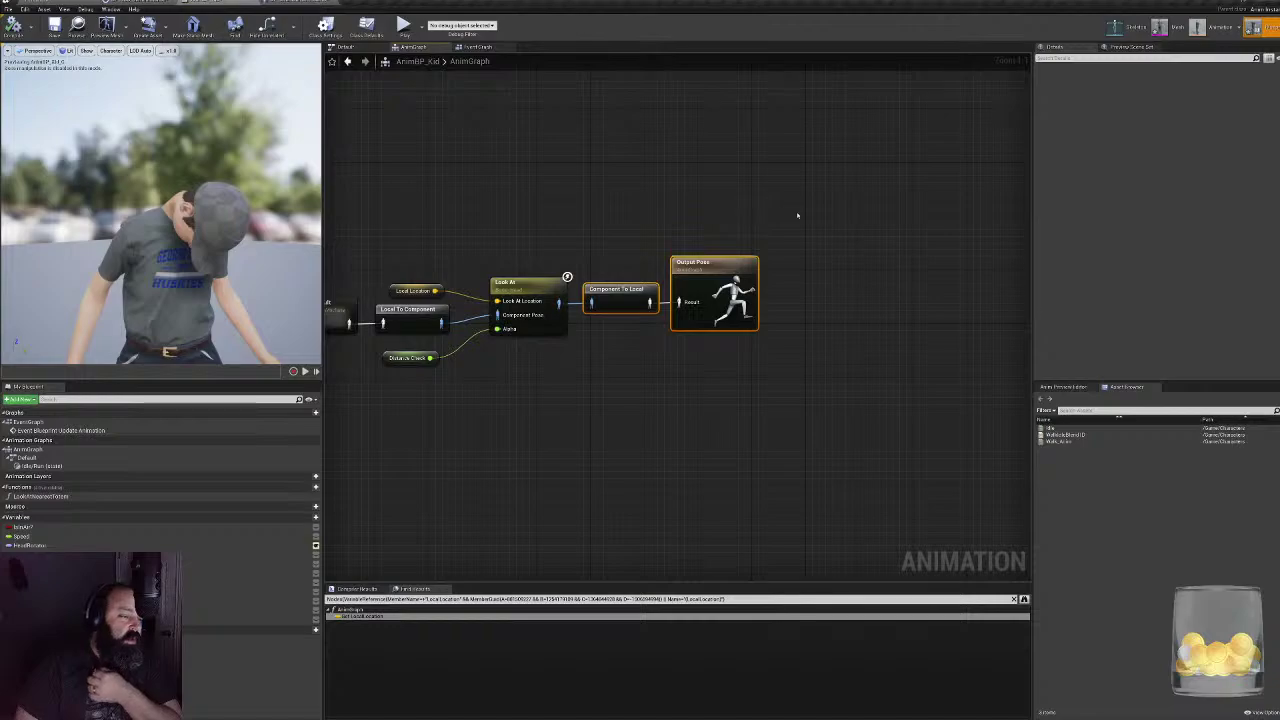
left_click(677, 194)
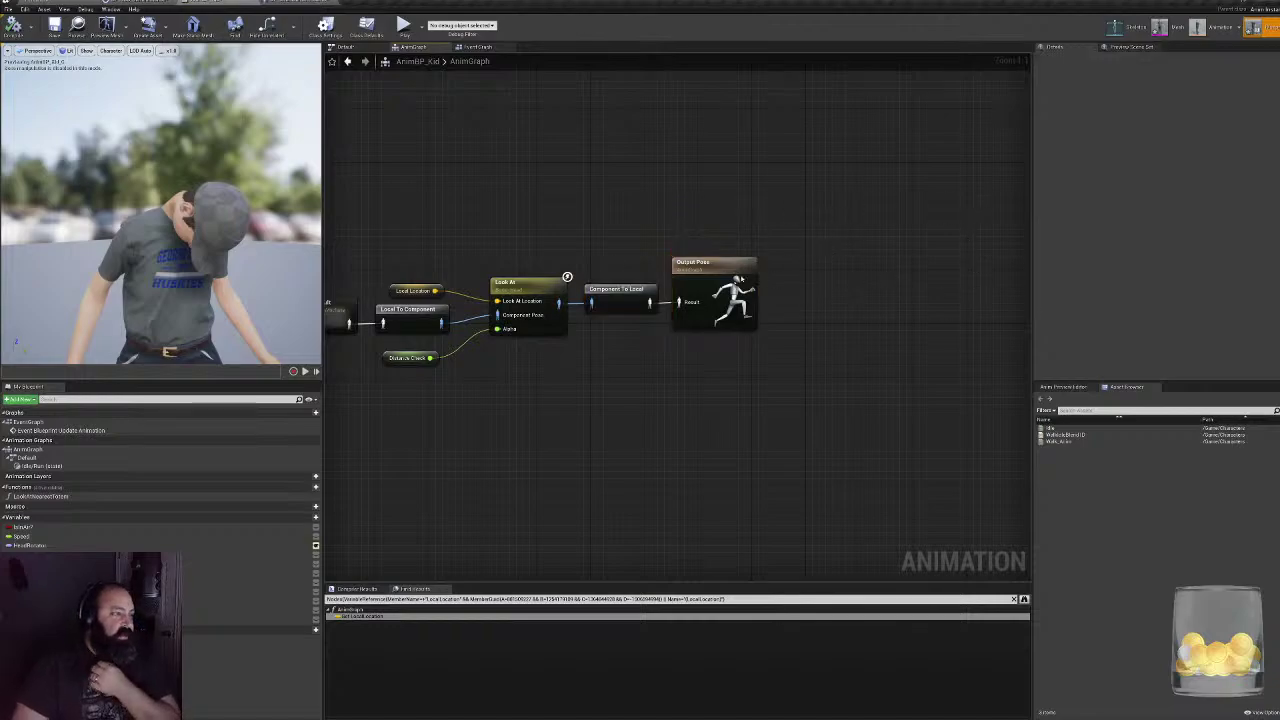
left_click(566, 280)
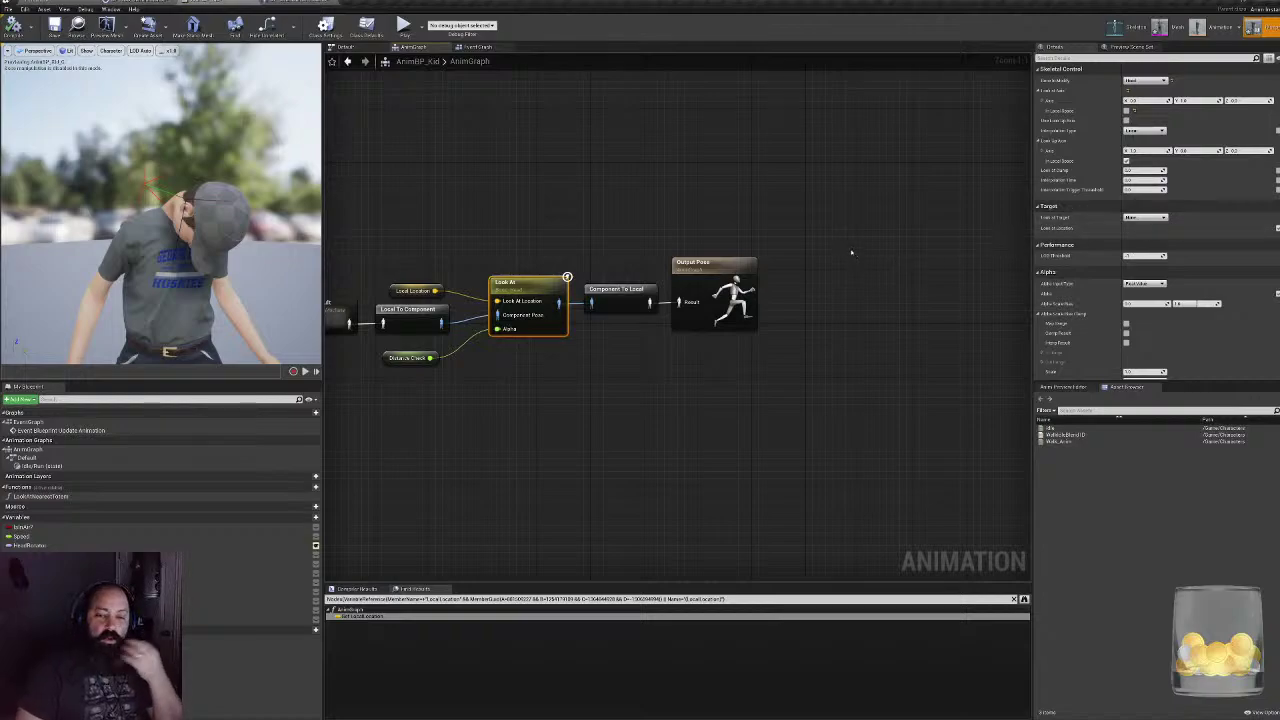
- Set the Look At node's Look At Clamp to 110 and compile the animation blueprint
right_click_drag(706, 234, 826, 230)
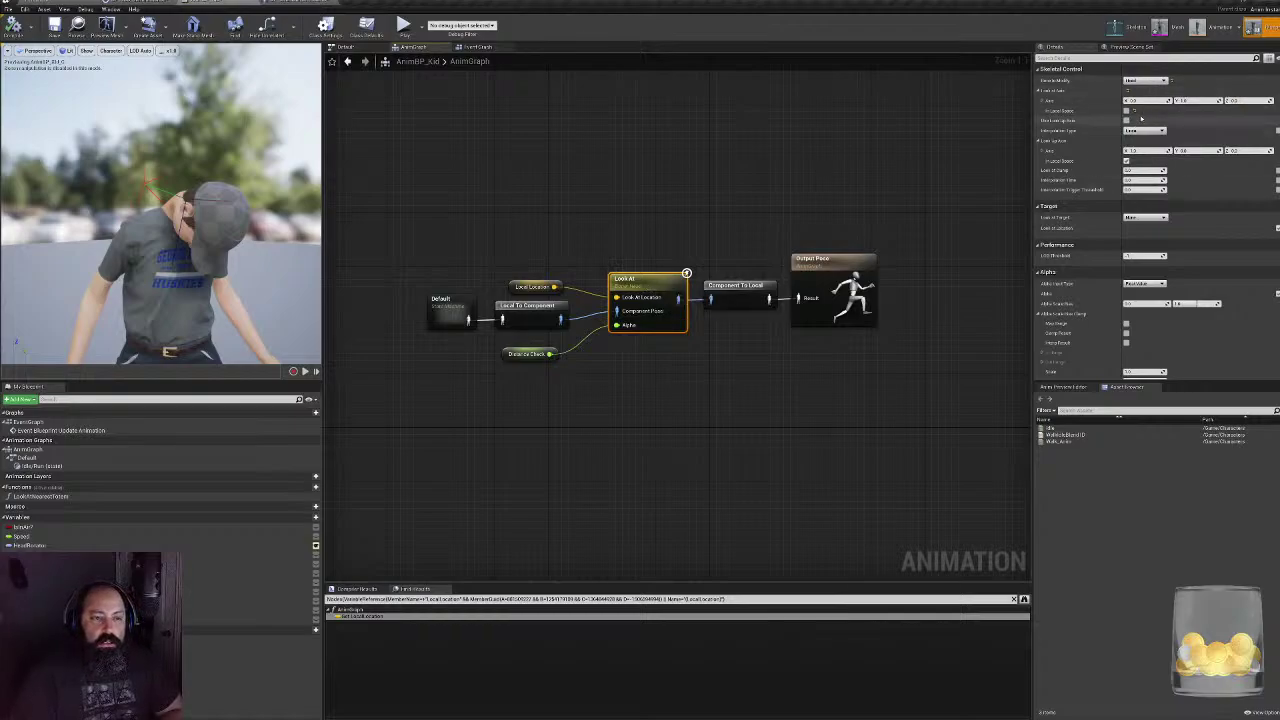
left_click(1137, 170)
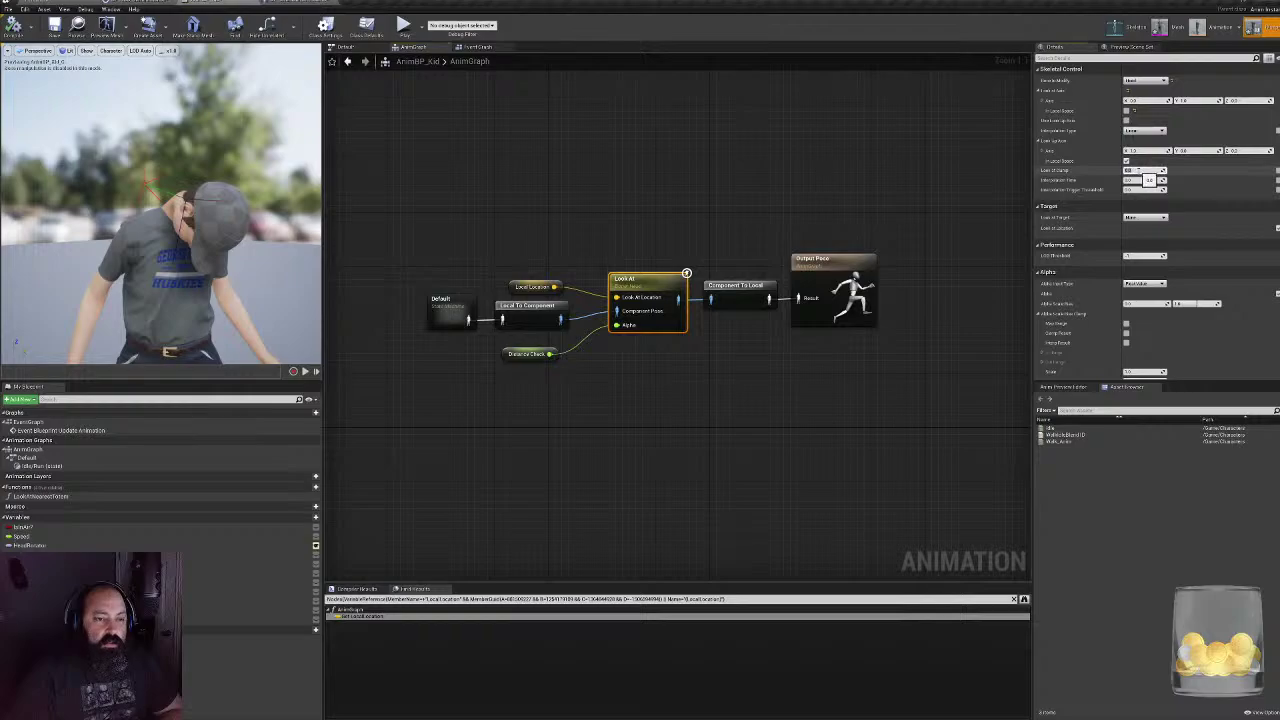
type("110")
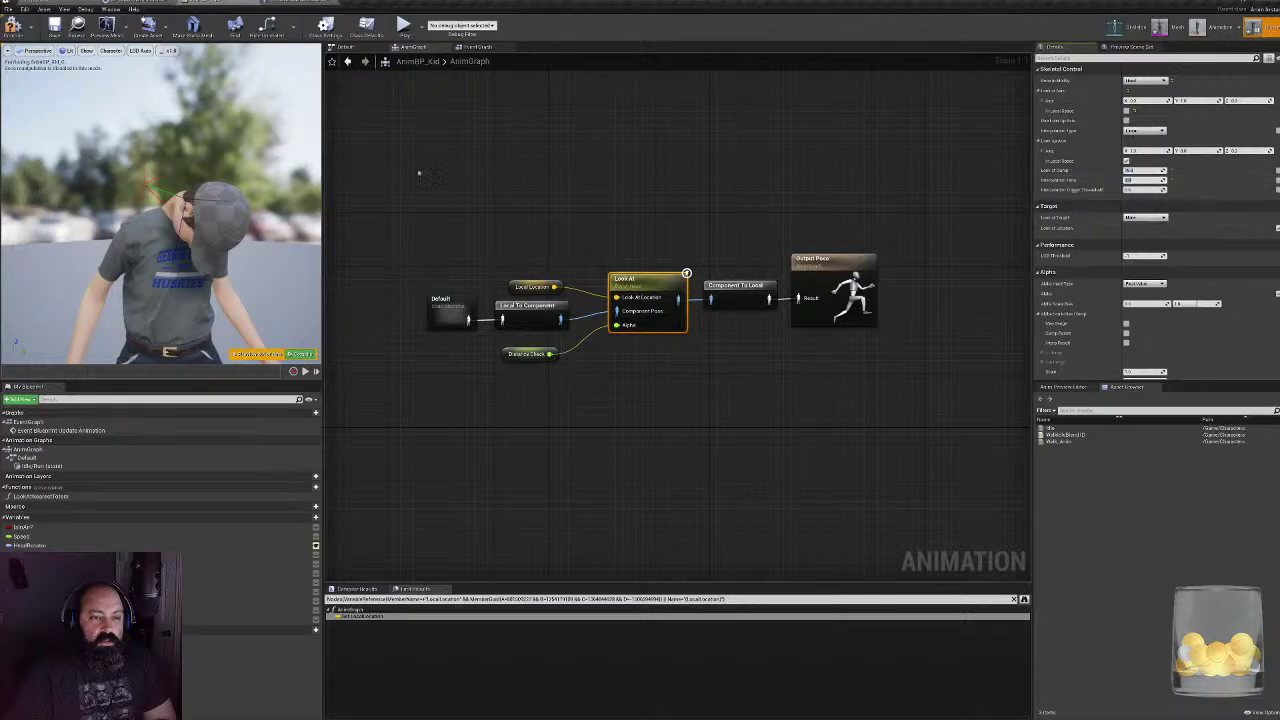
left_click(14, 28)
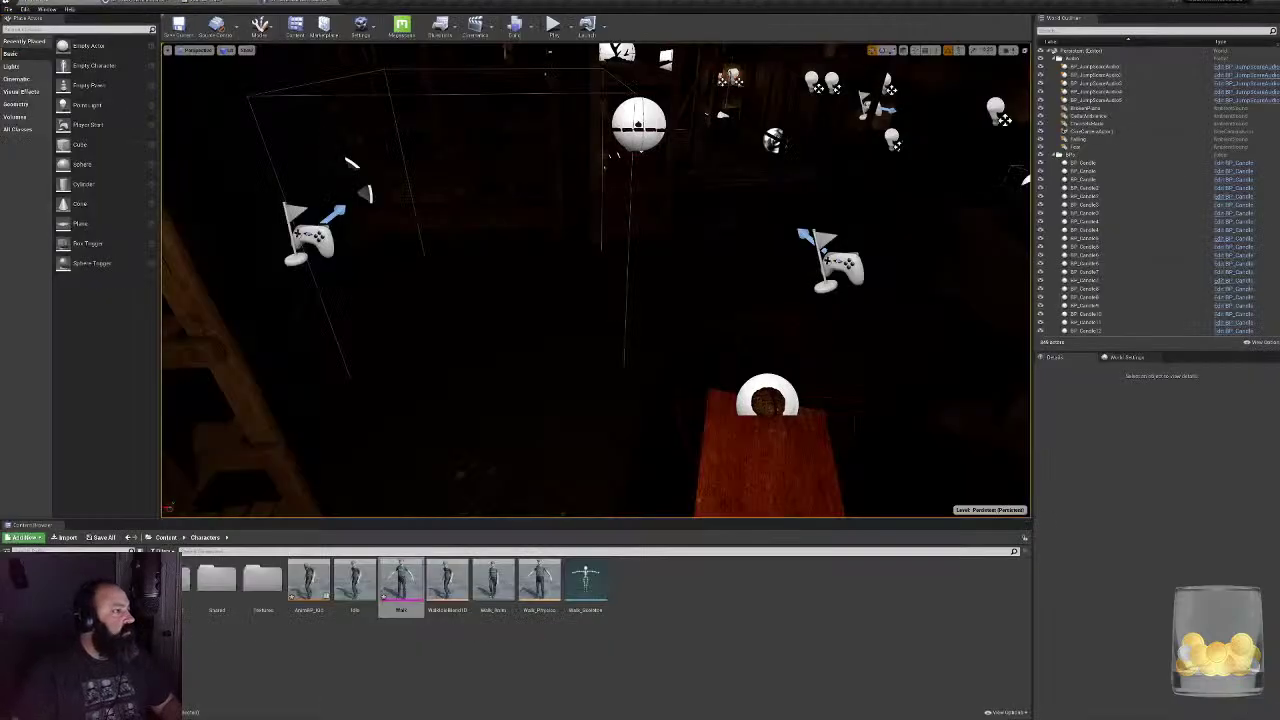
- Playtest the level, walking the kid through the basement past the totems to check how far his head turns, and end the session
left_click(552, 23)
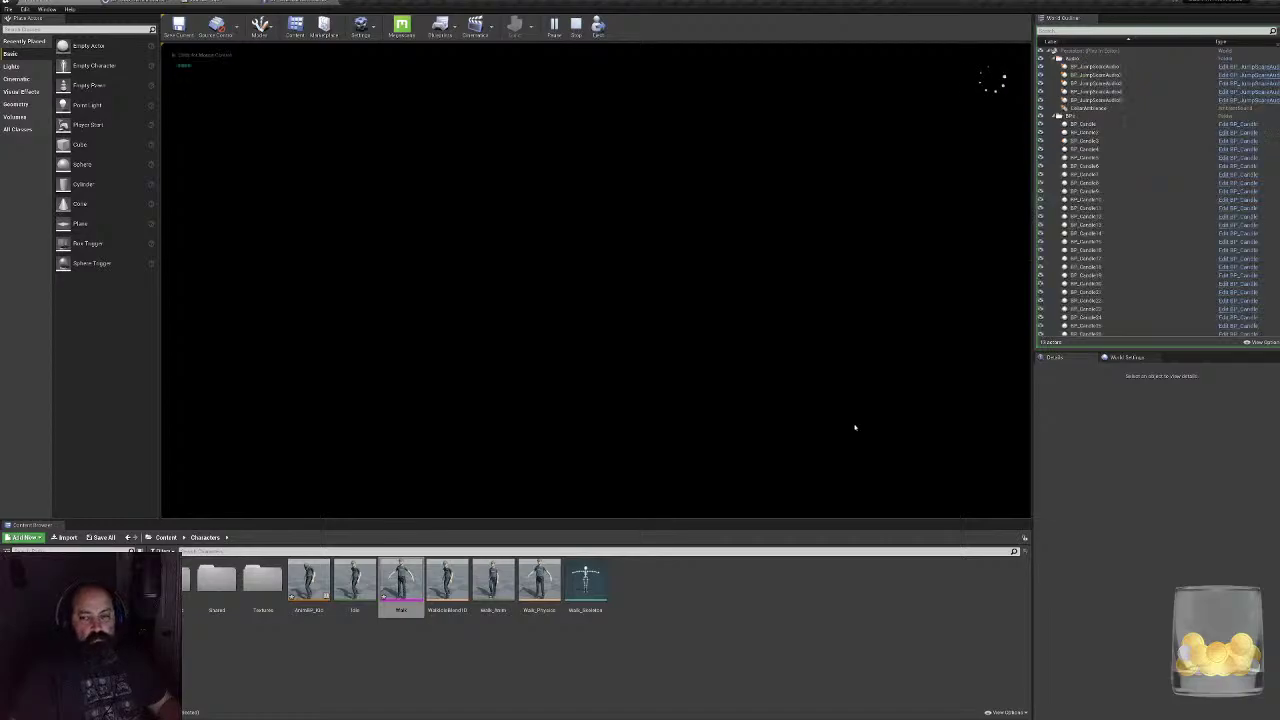
key("w")
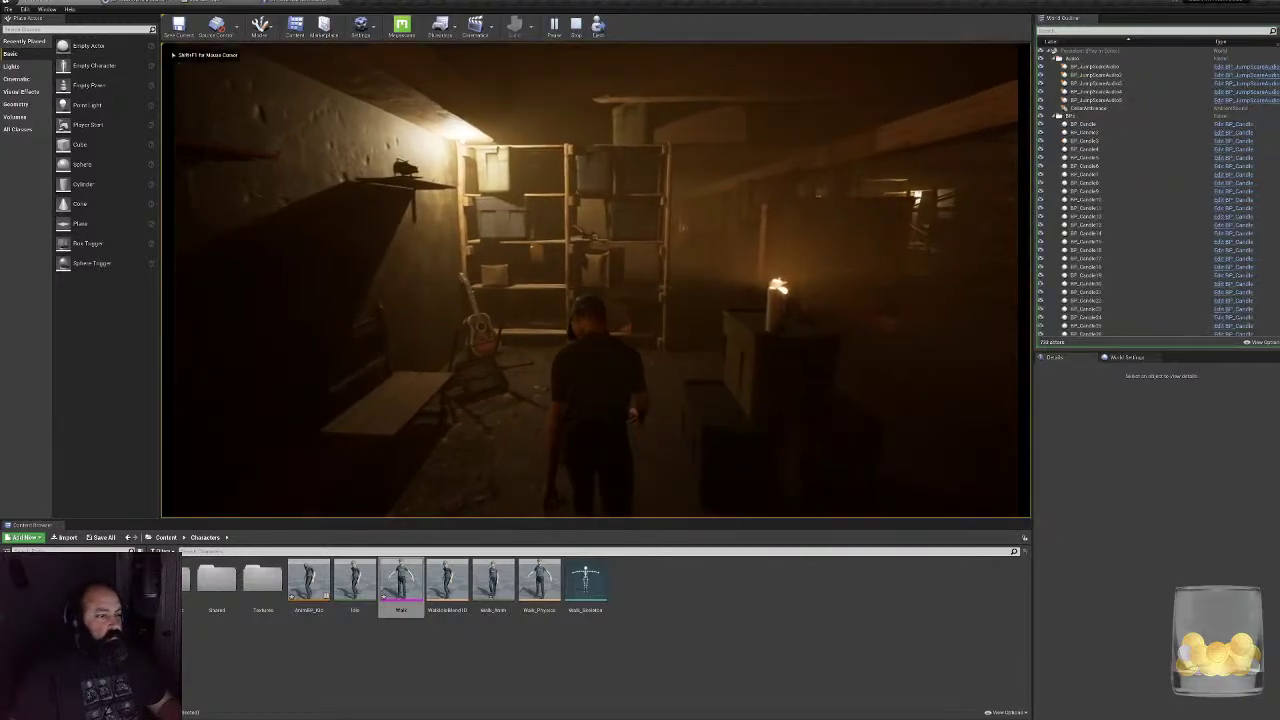
key("w")
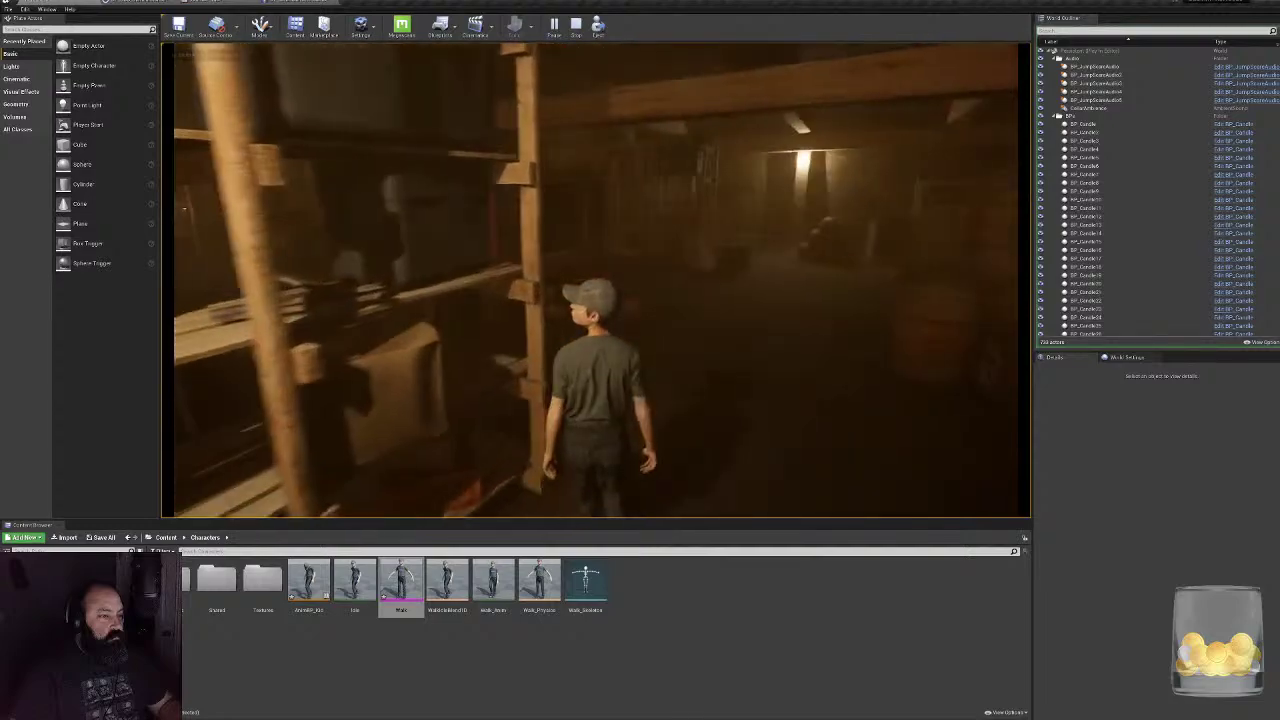
key("w")
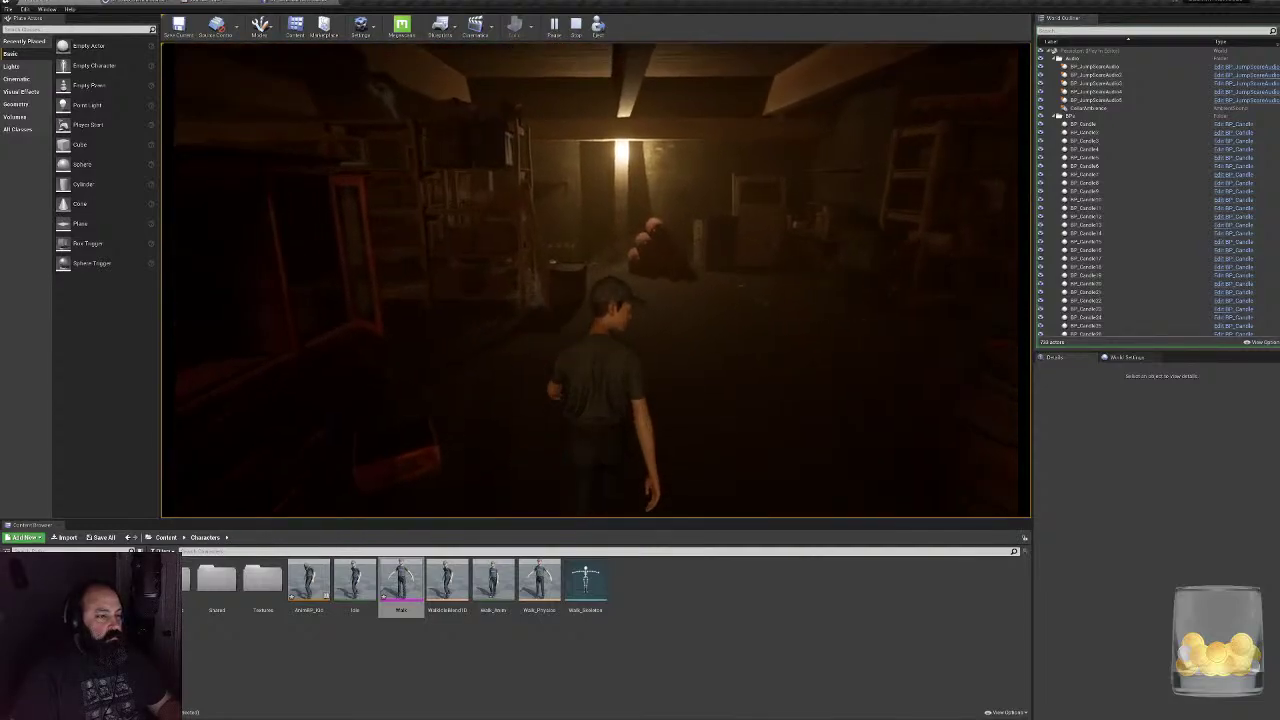
key("w")
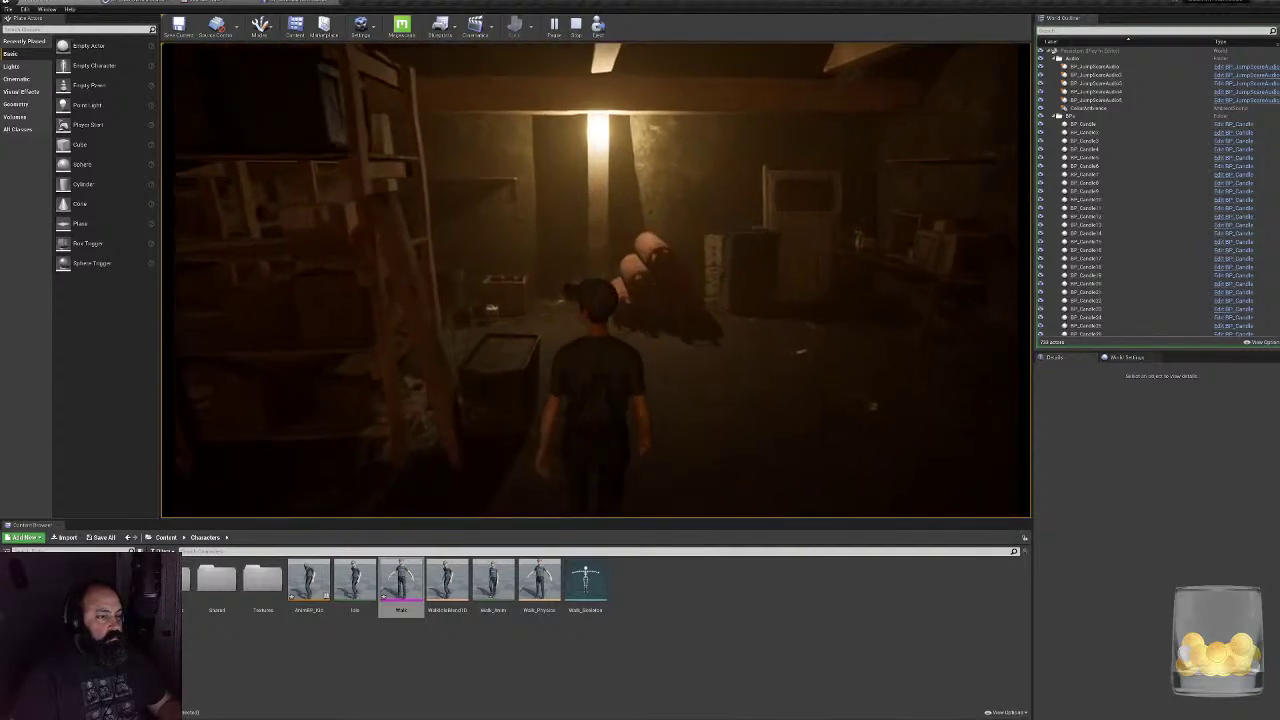
key("w")
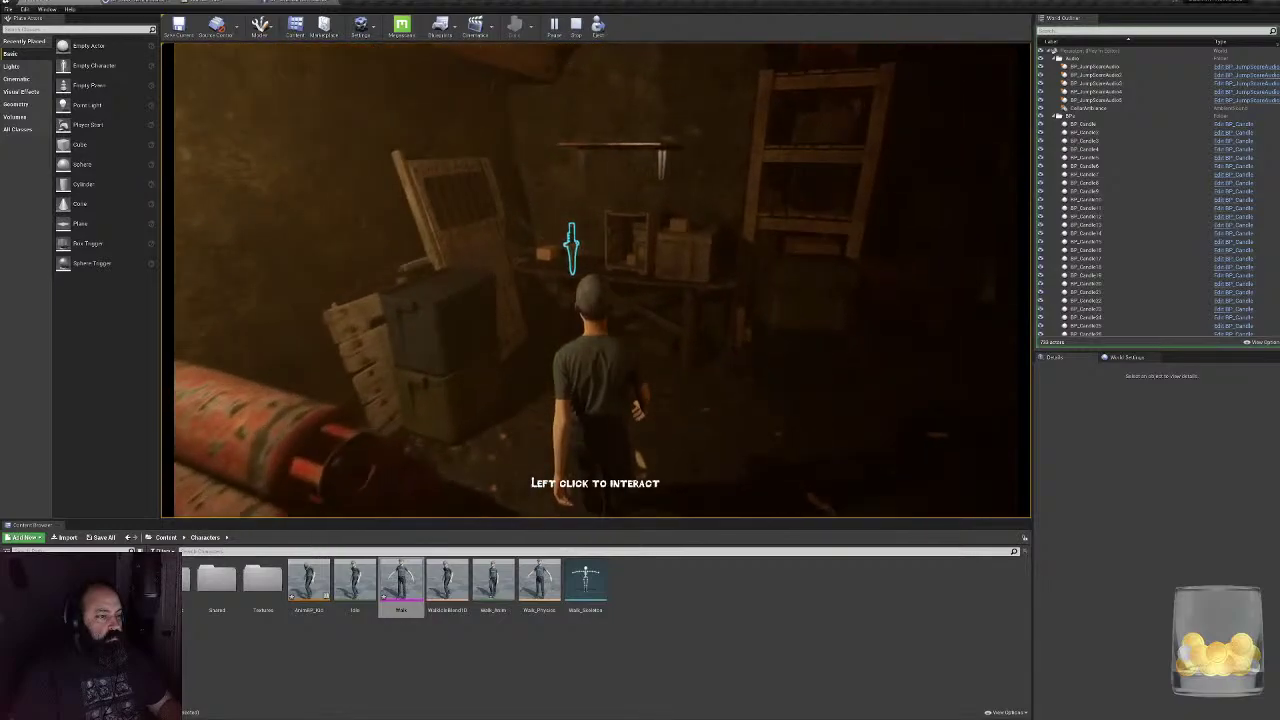
key("w")
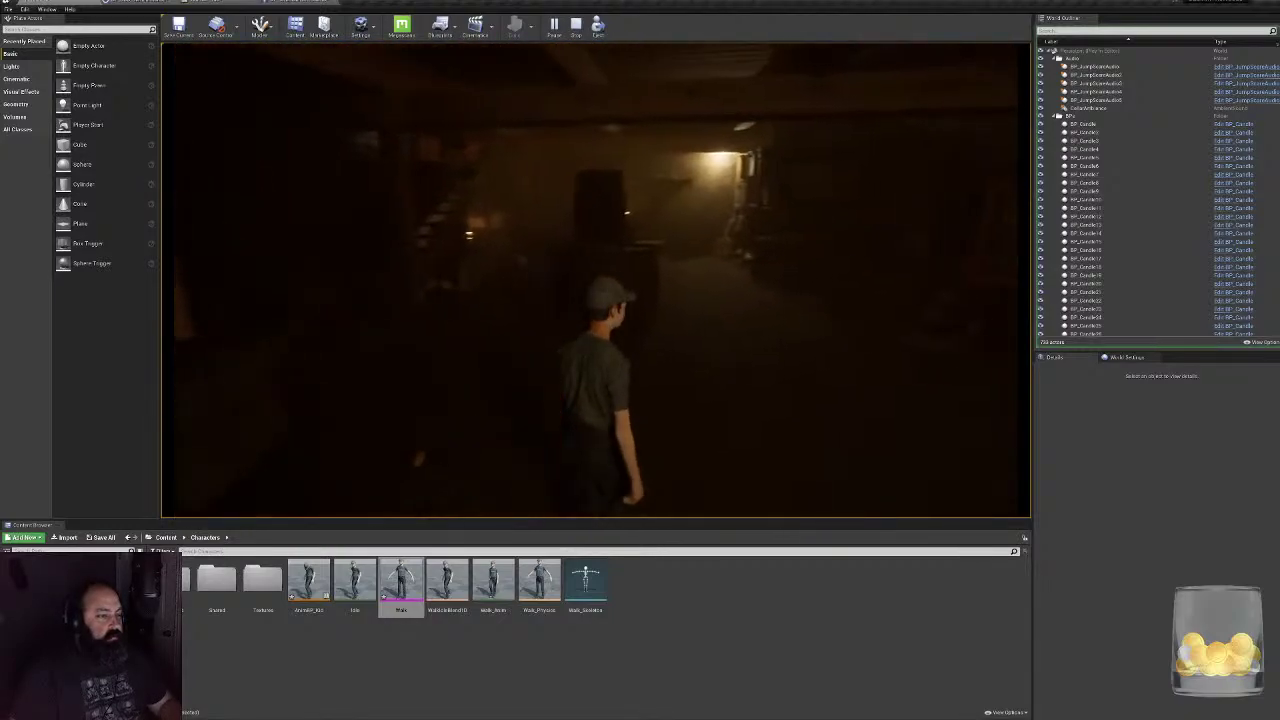
key("w")
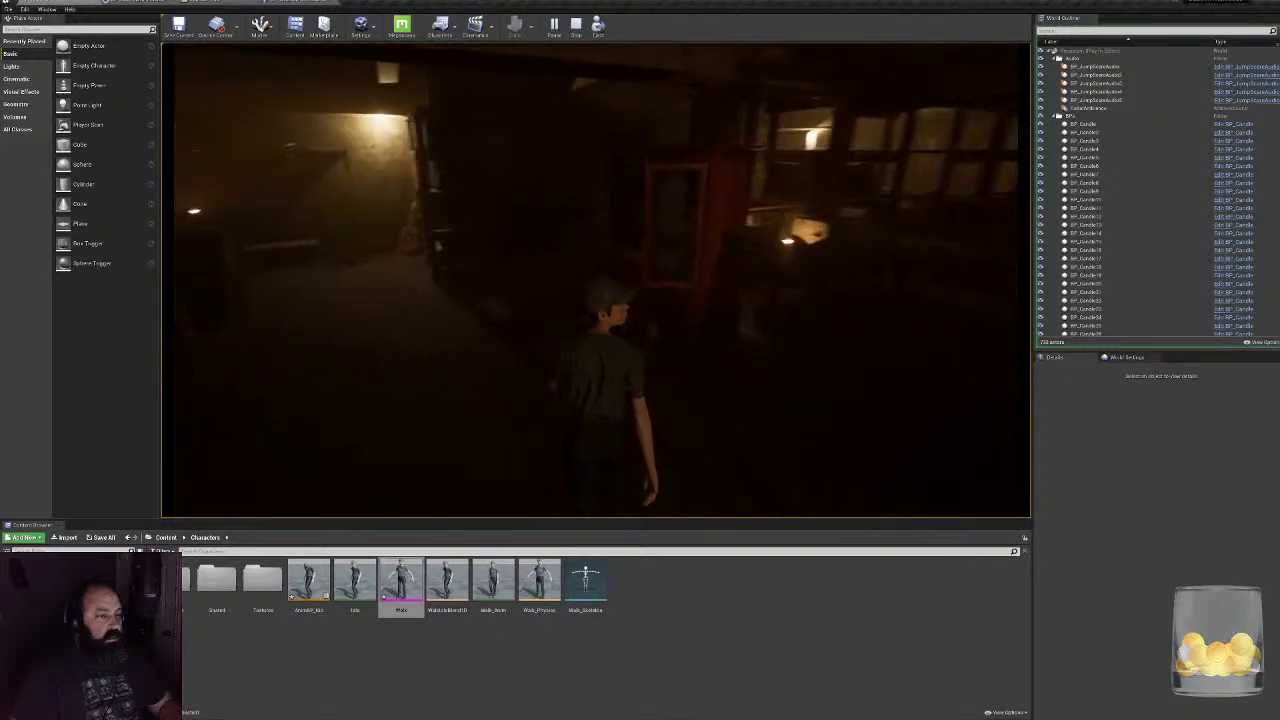
key("w")
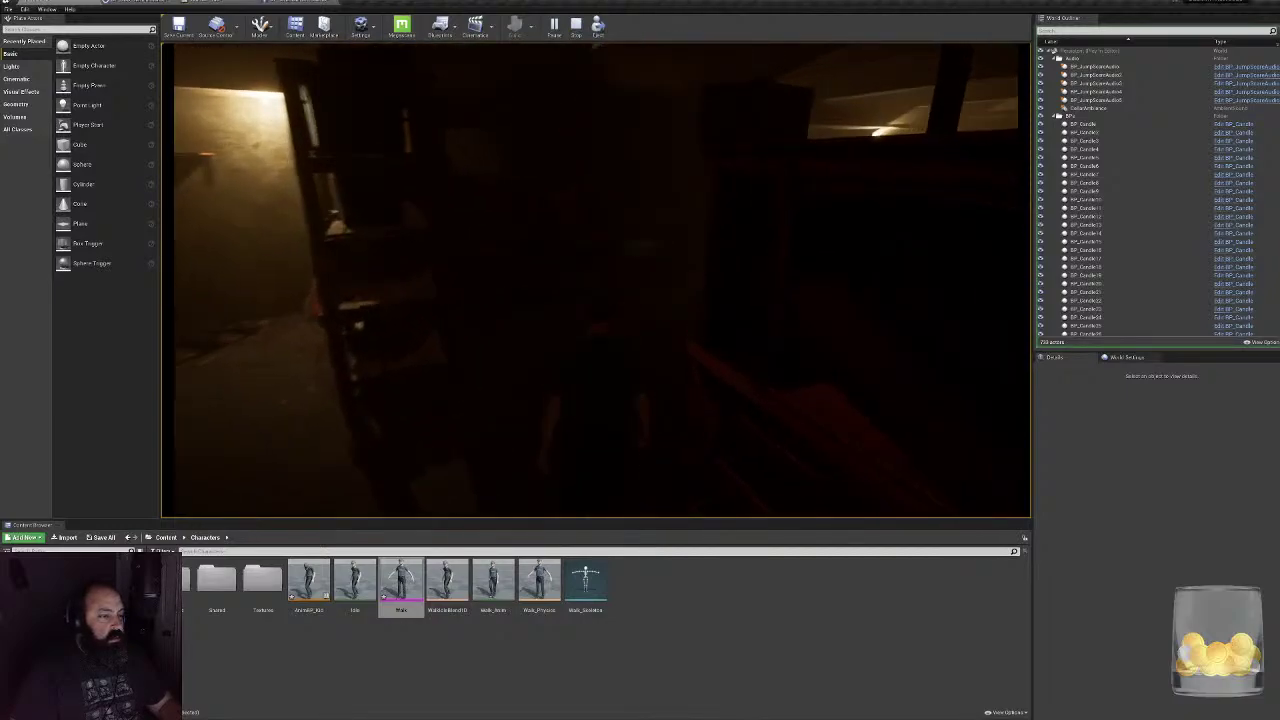
key("w")
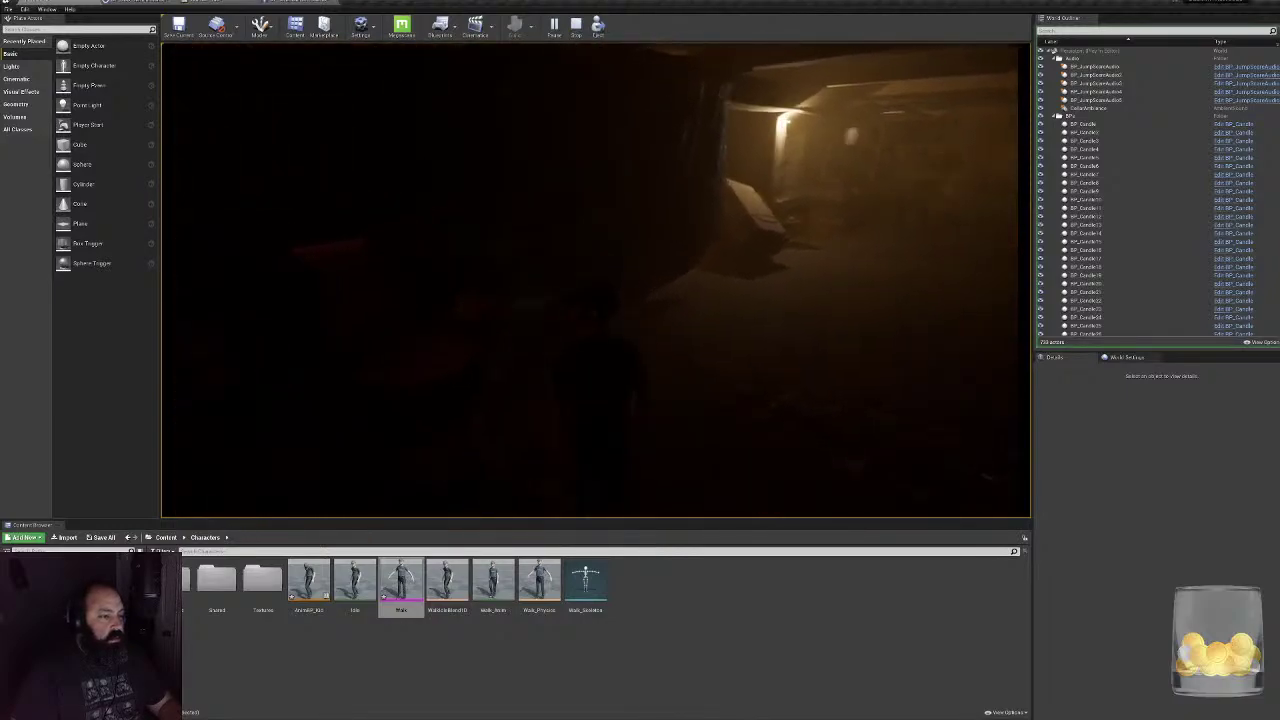
key("w")
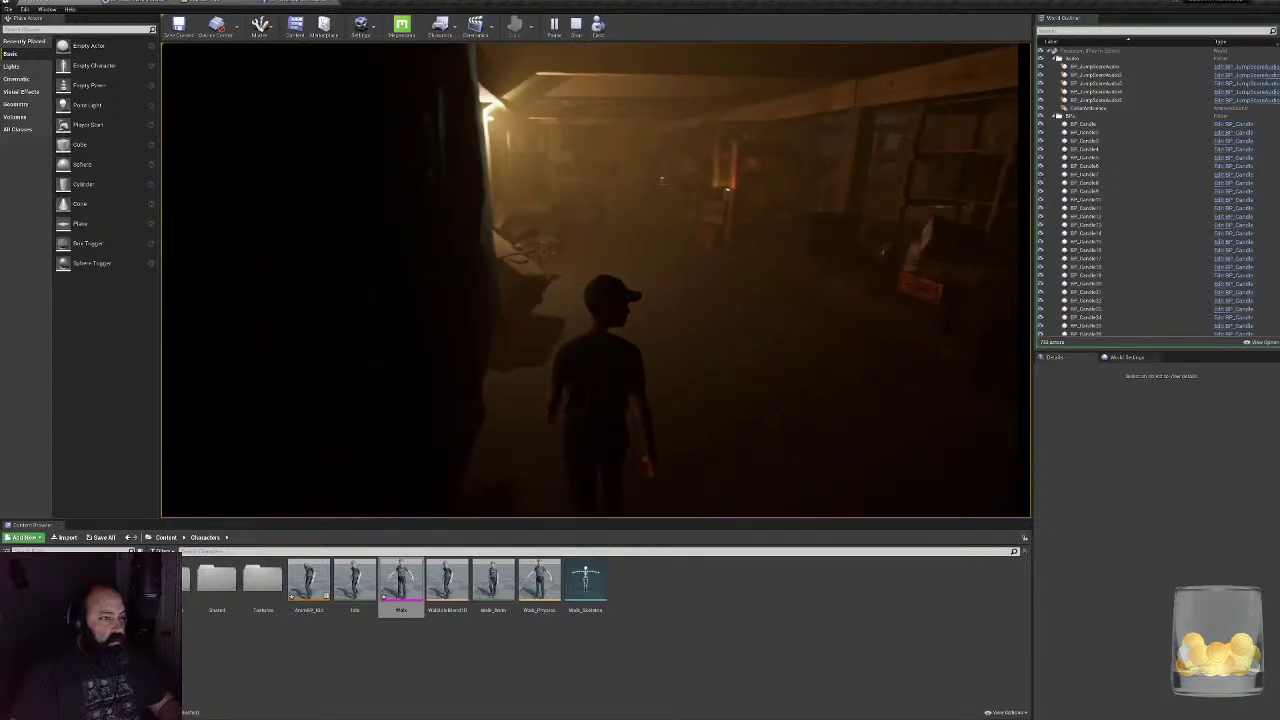
key("w")
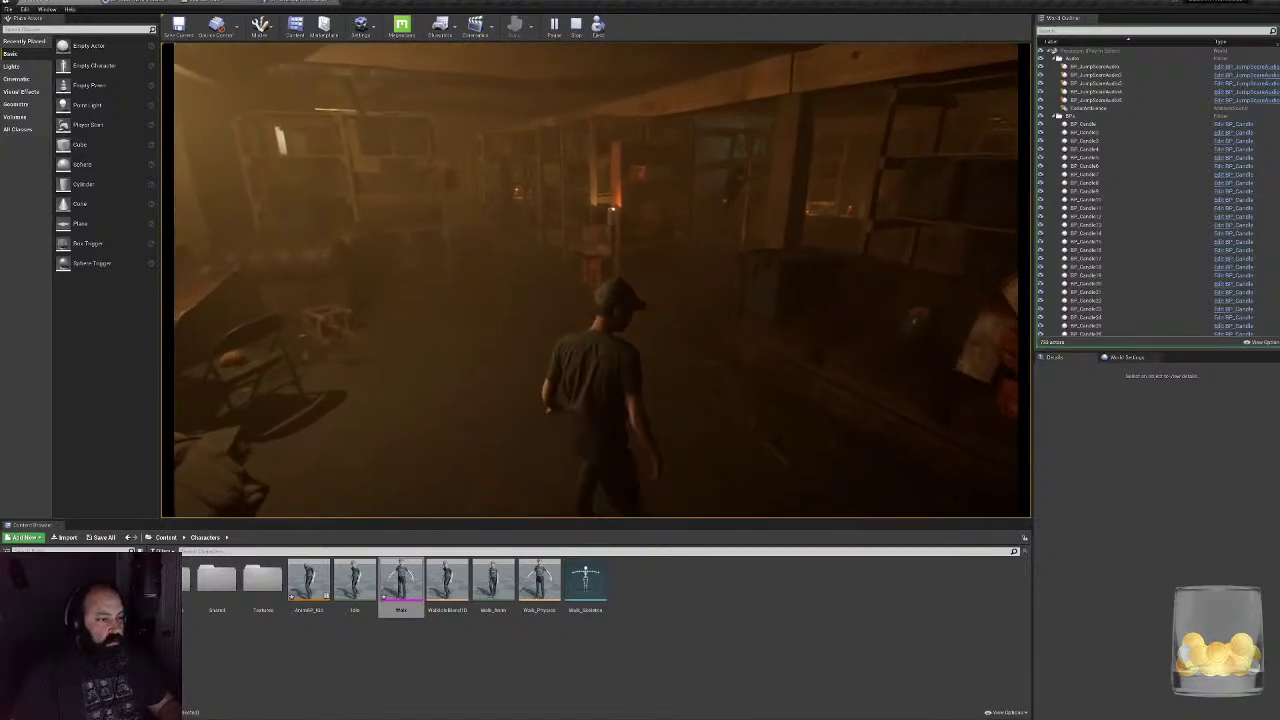
key("Escape")
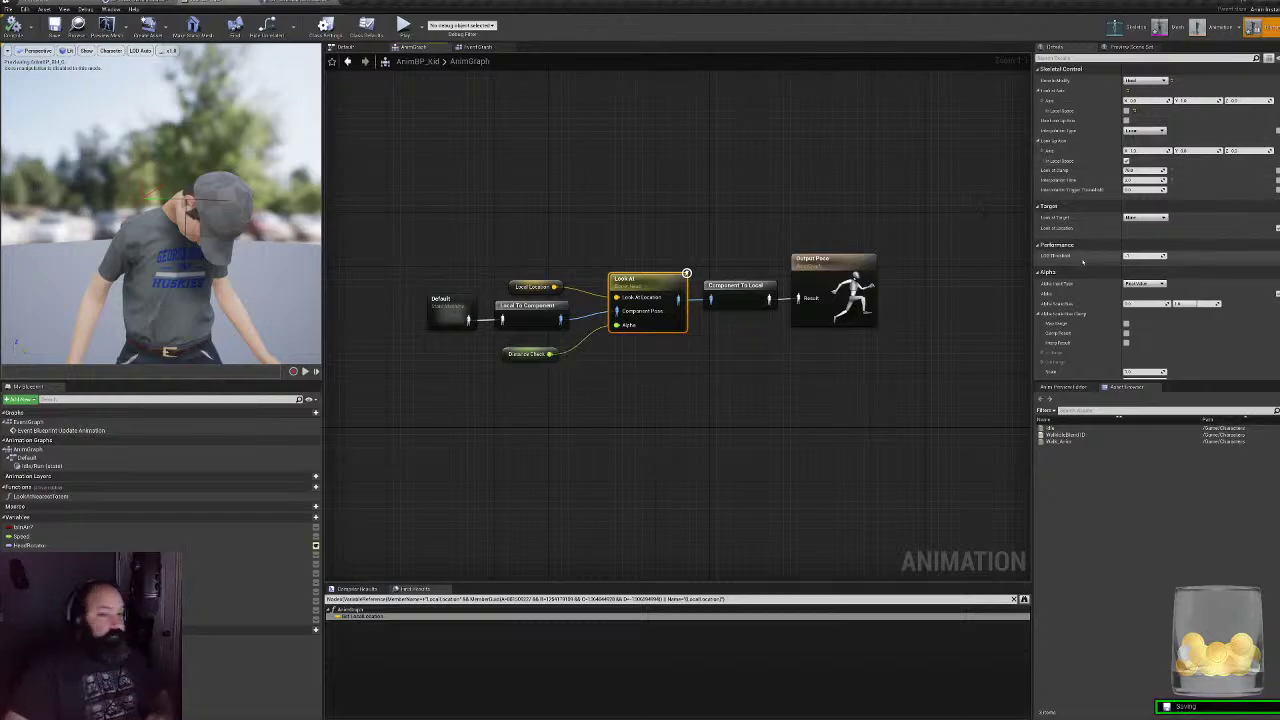
- Try exposing Look At Clamp and Interpolation Time as pins on the Look At node, keep only the clamp pin, and compile
left_click(1143, 217)
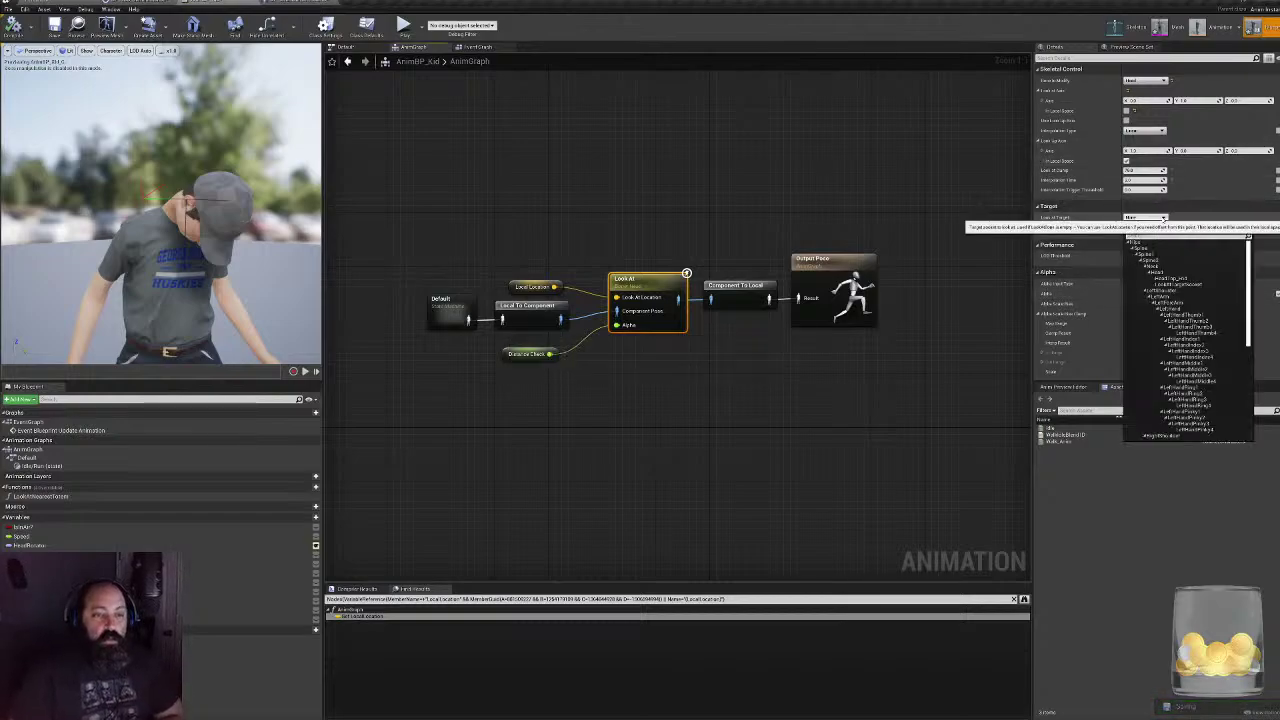
left_click(1143, 217)
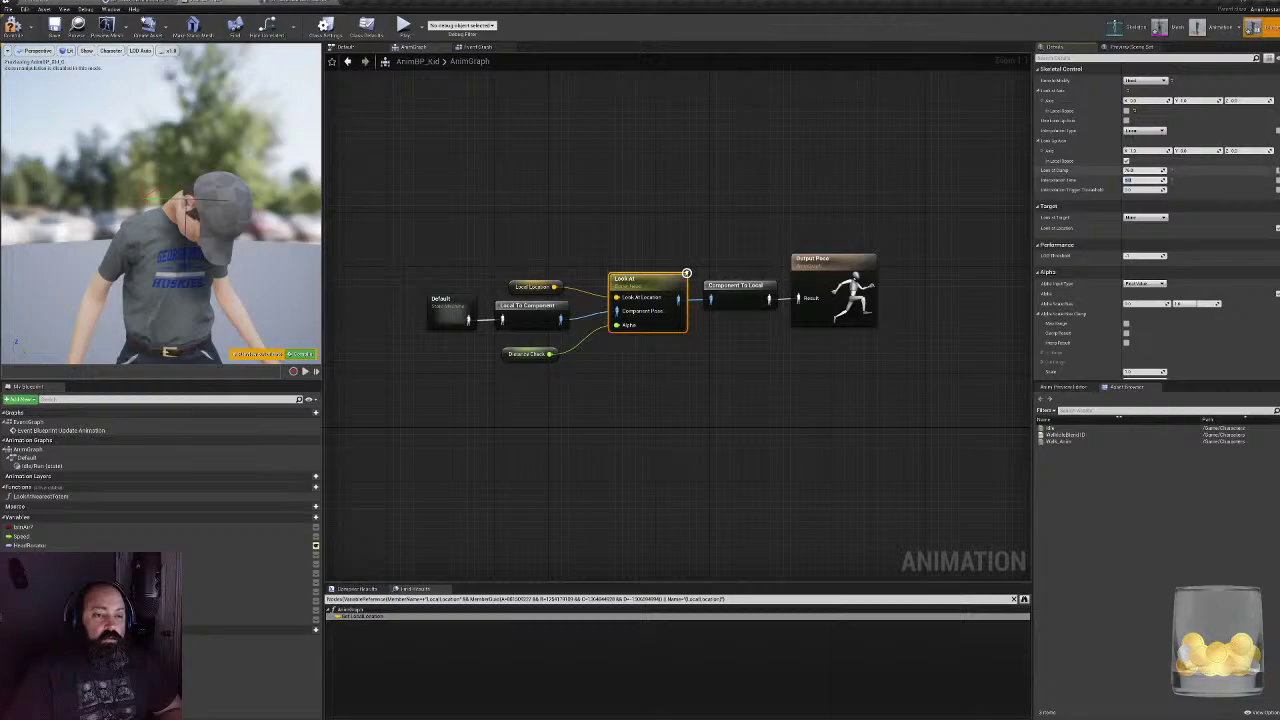
left_click(1267, 170)
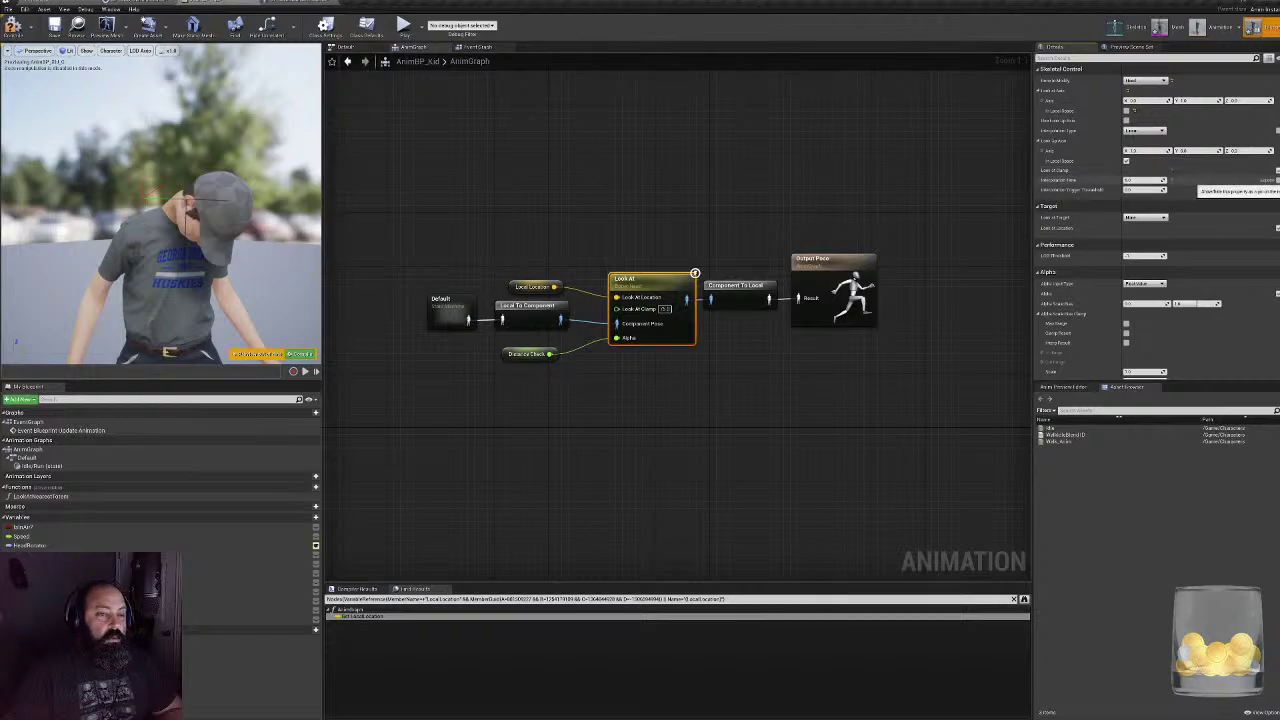
left_click(1268, 180)
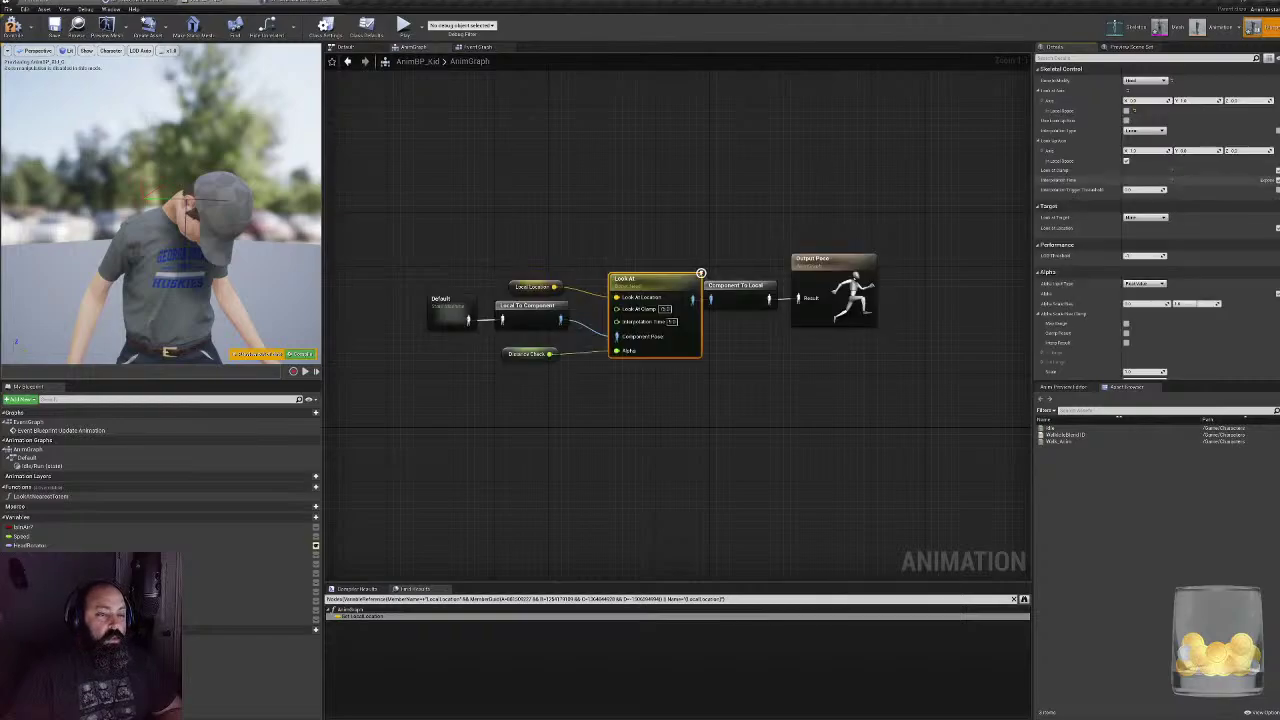
left_click(1268, 180)
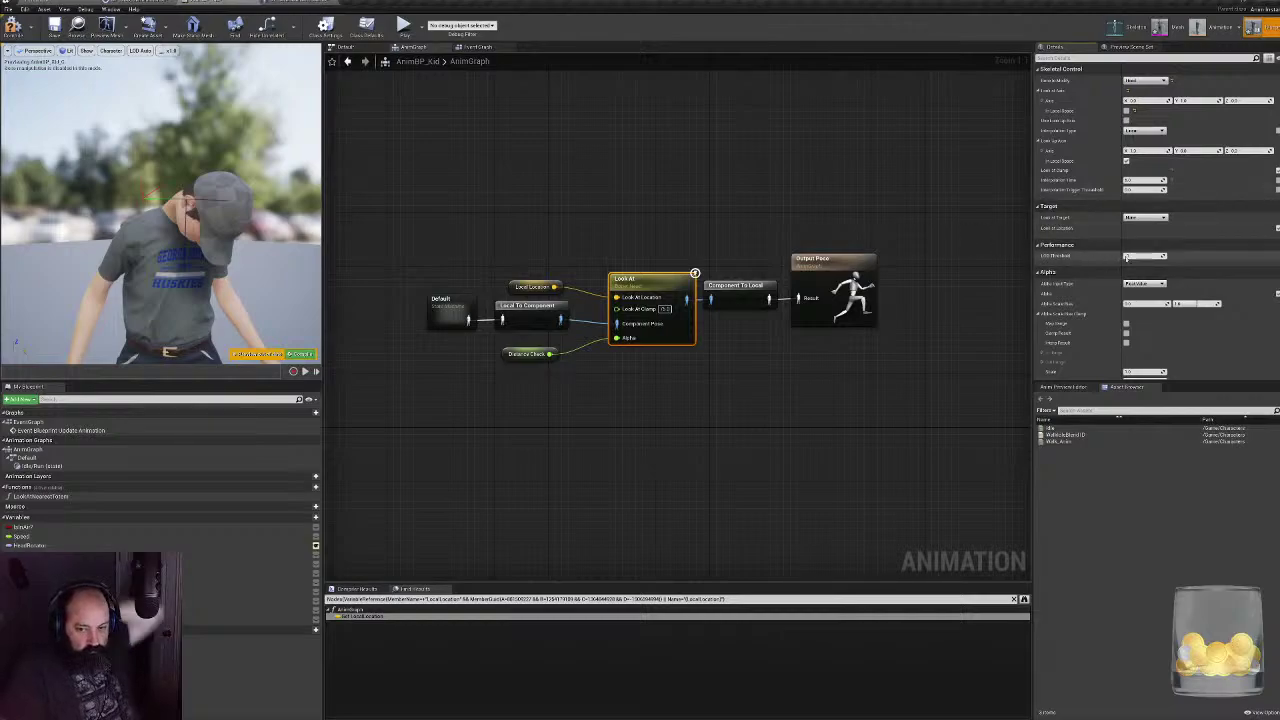
left_click(13, 27)
- Playtest from the level editor, filling the name field with placeholder text, check the kid's head movement in the basement, and stop
left_click(60, 3)
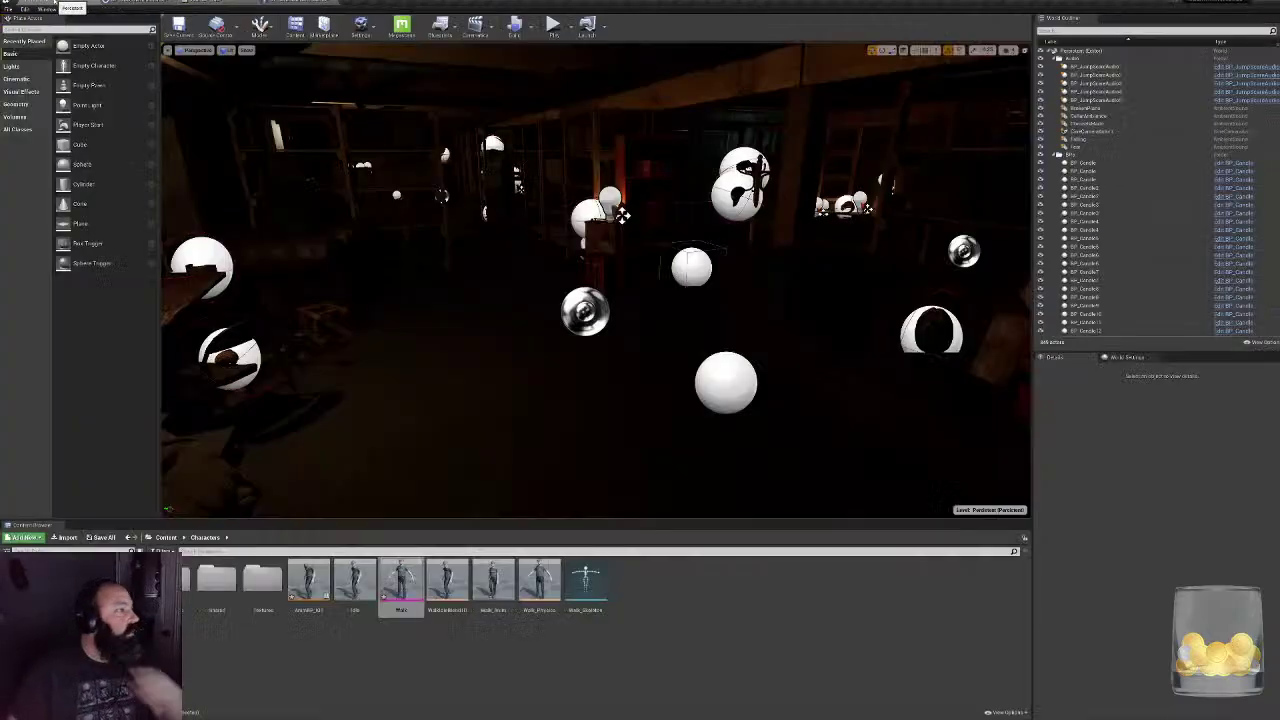
left_click(553, 26)
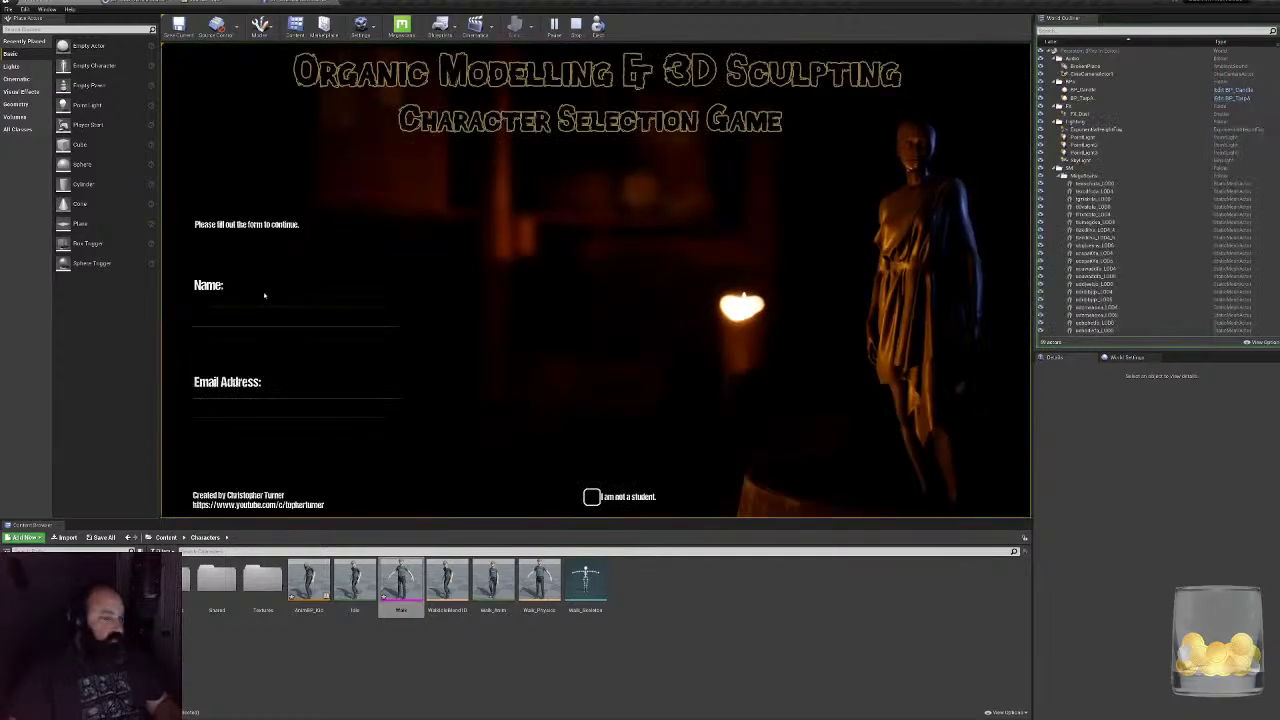
left_click(280, 312)
type("asd")
left_click(857, 458)
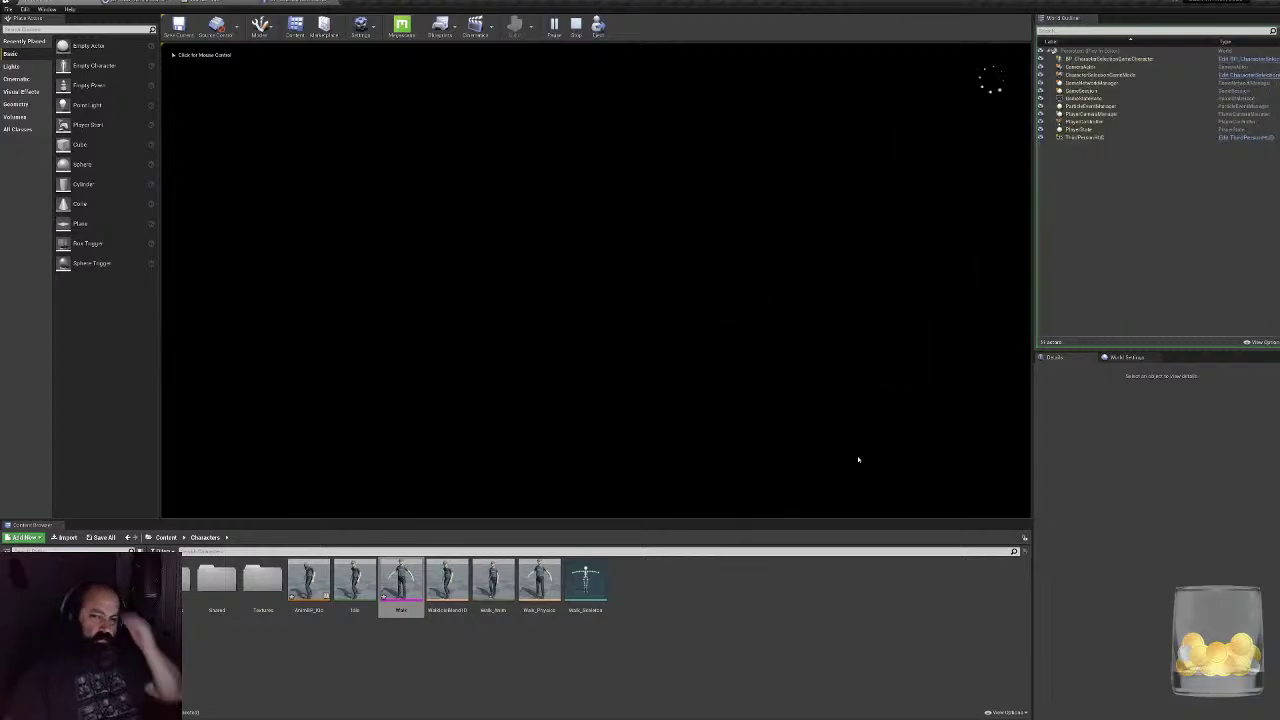
key("w")
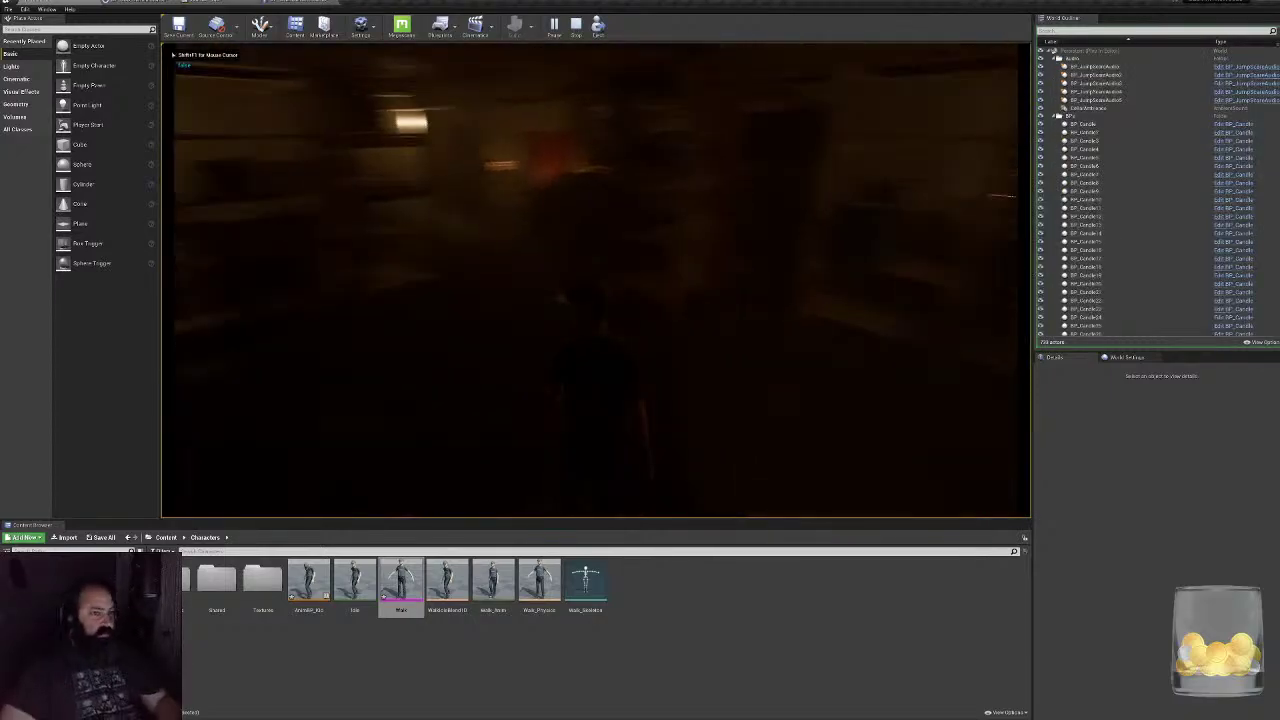
key("w")
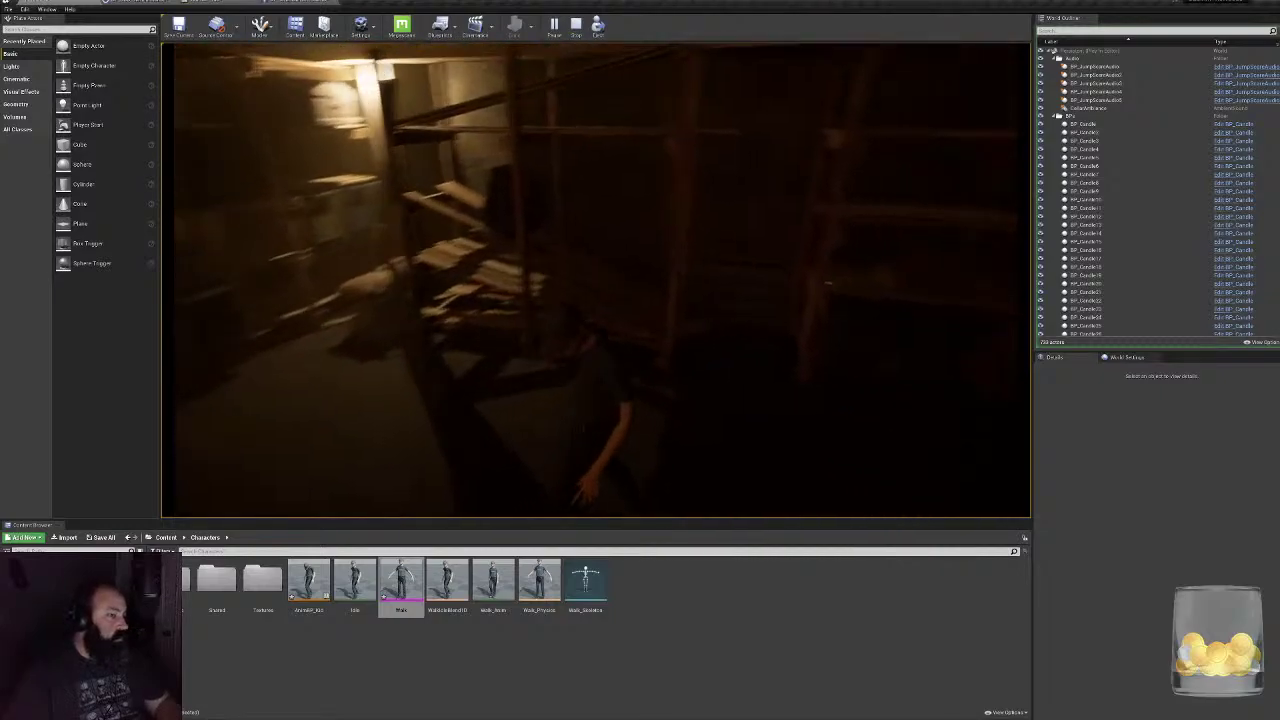
key("s")
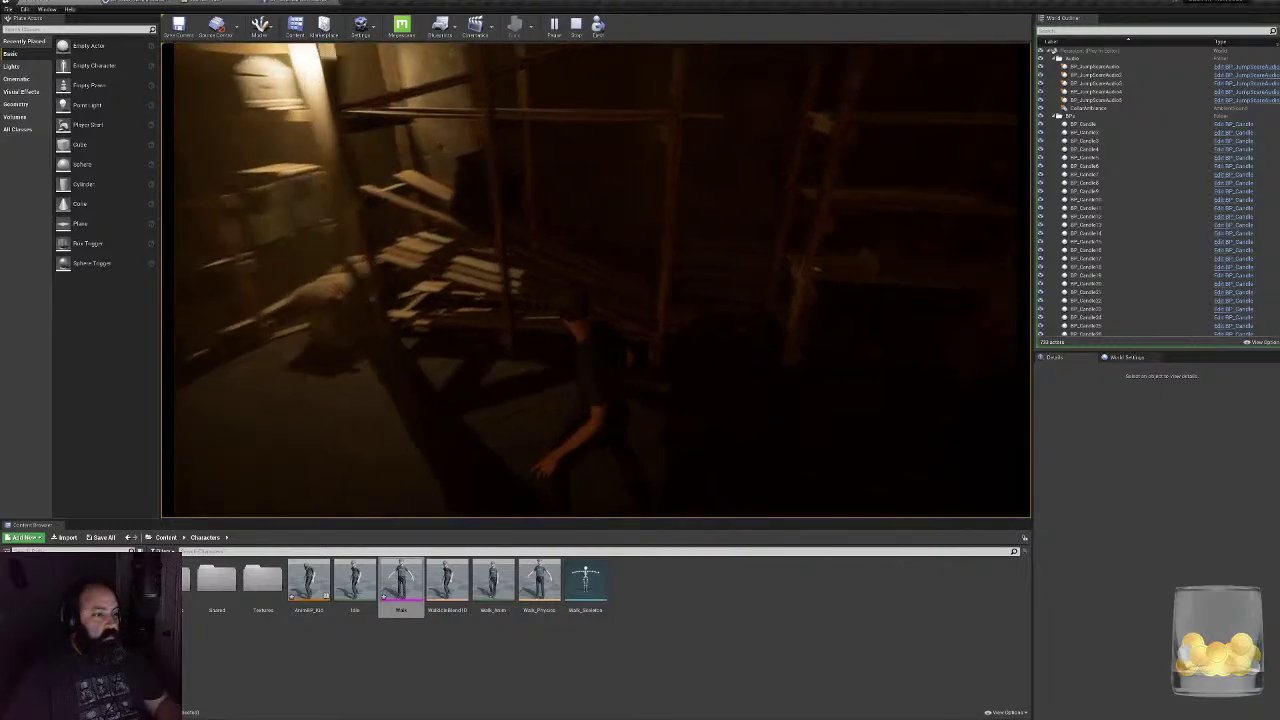
key("w")
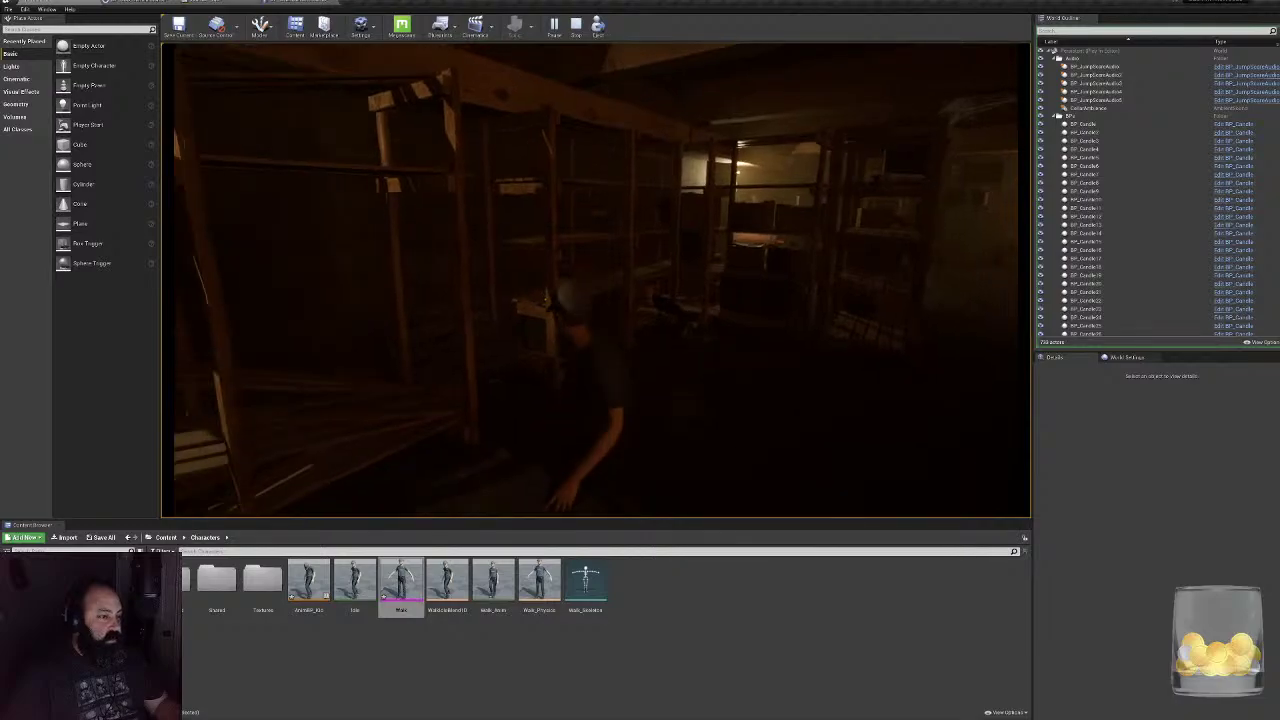
key("Escape")
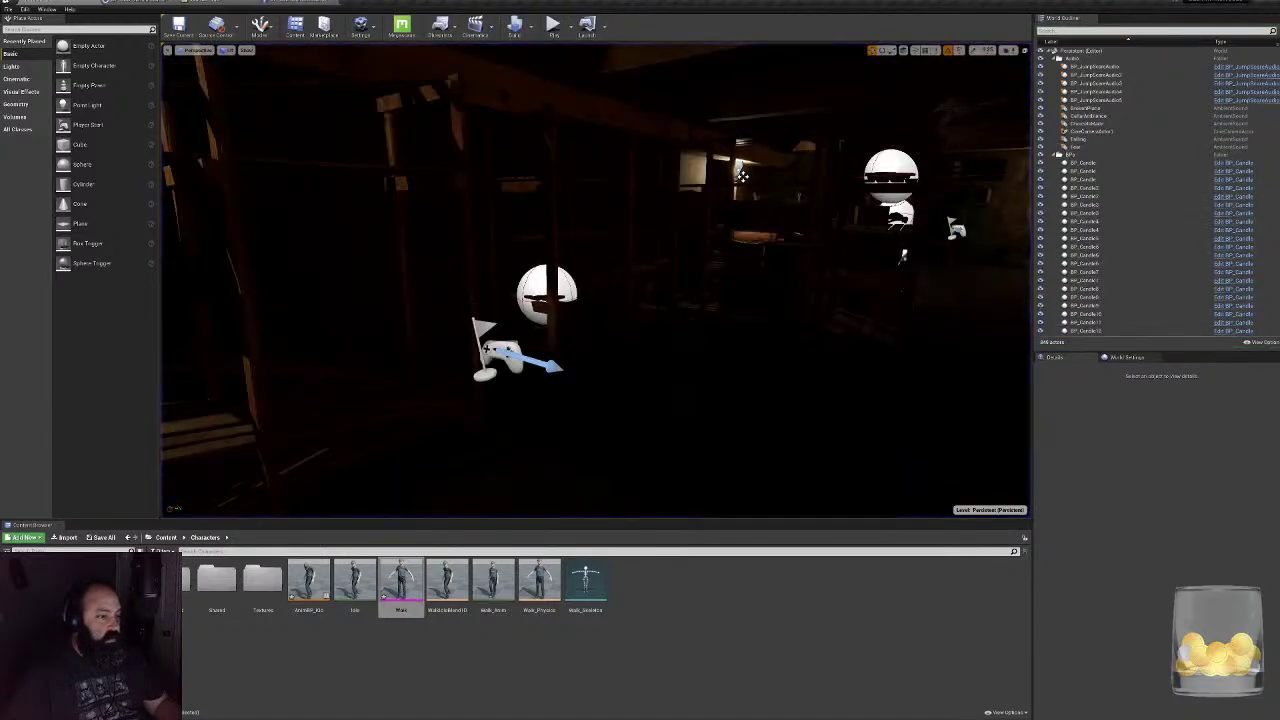
- Remove the Look At Clamp pin from AnimBP_Kid's Look At node and set Look At Clamp to 90
left_click(139, 3)
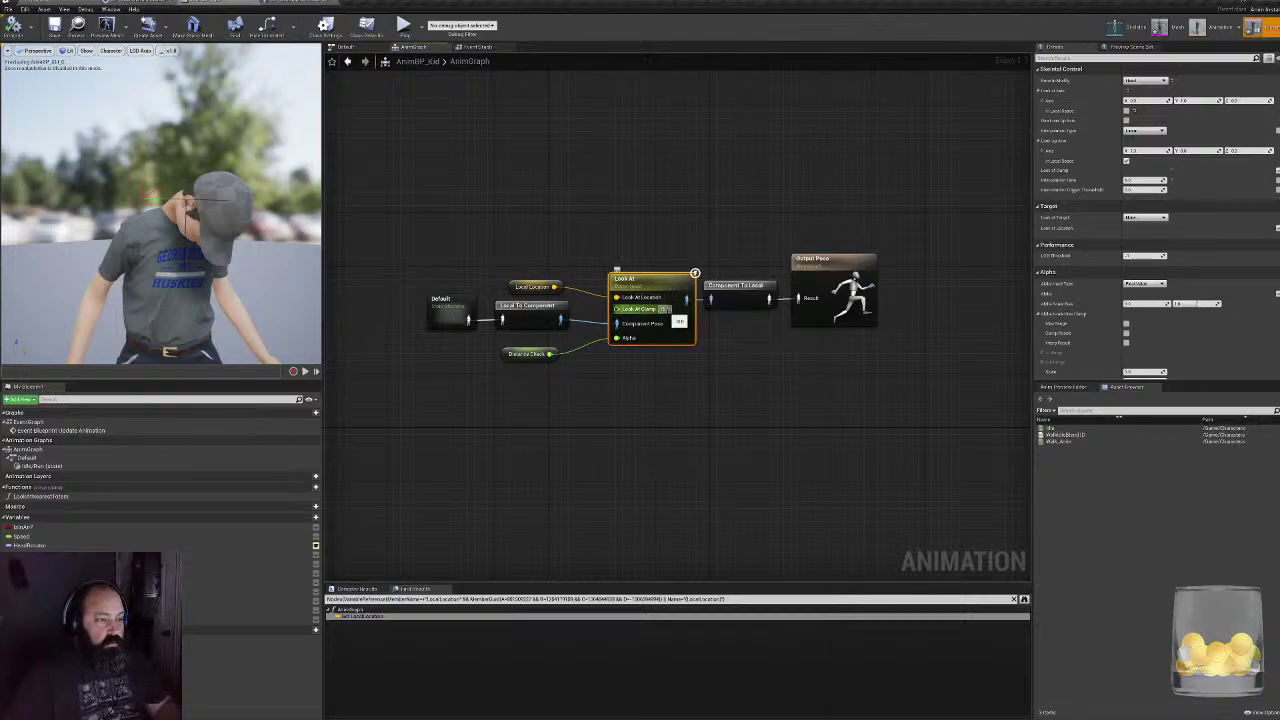
left_click(1276, 173)
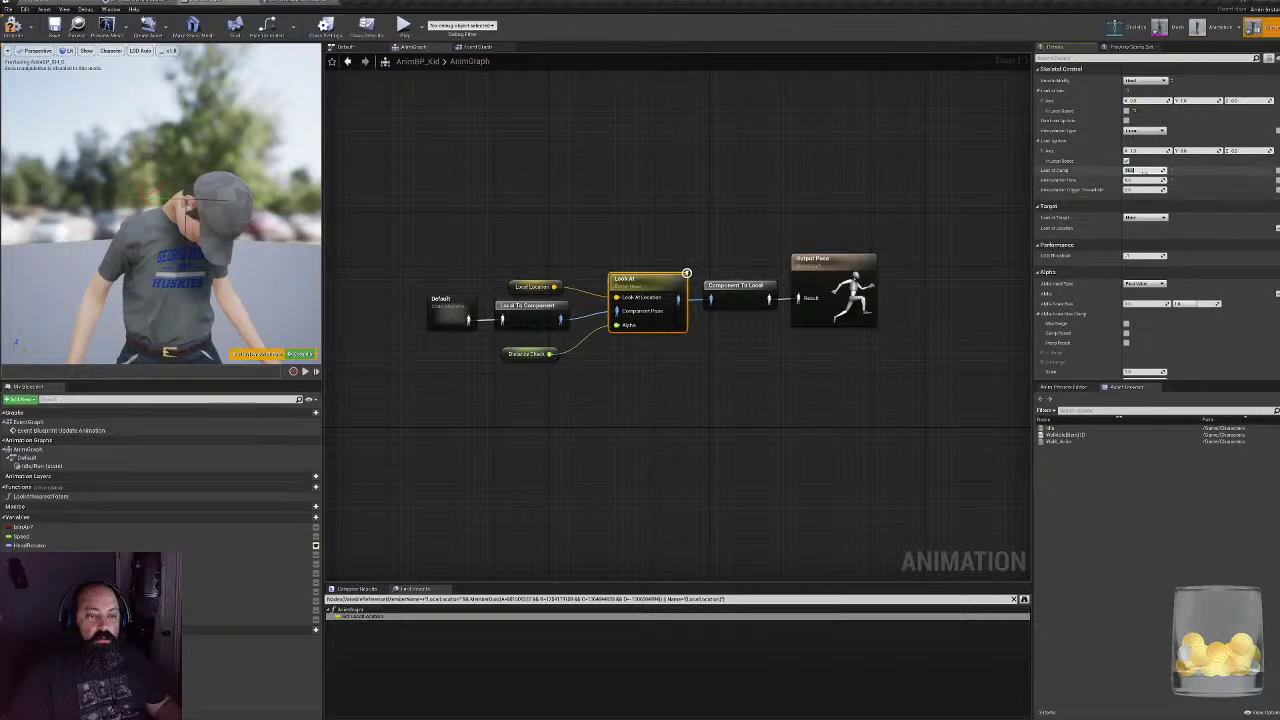
left_click(1156, 170)
type("90")
key("Return")
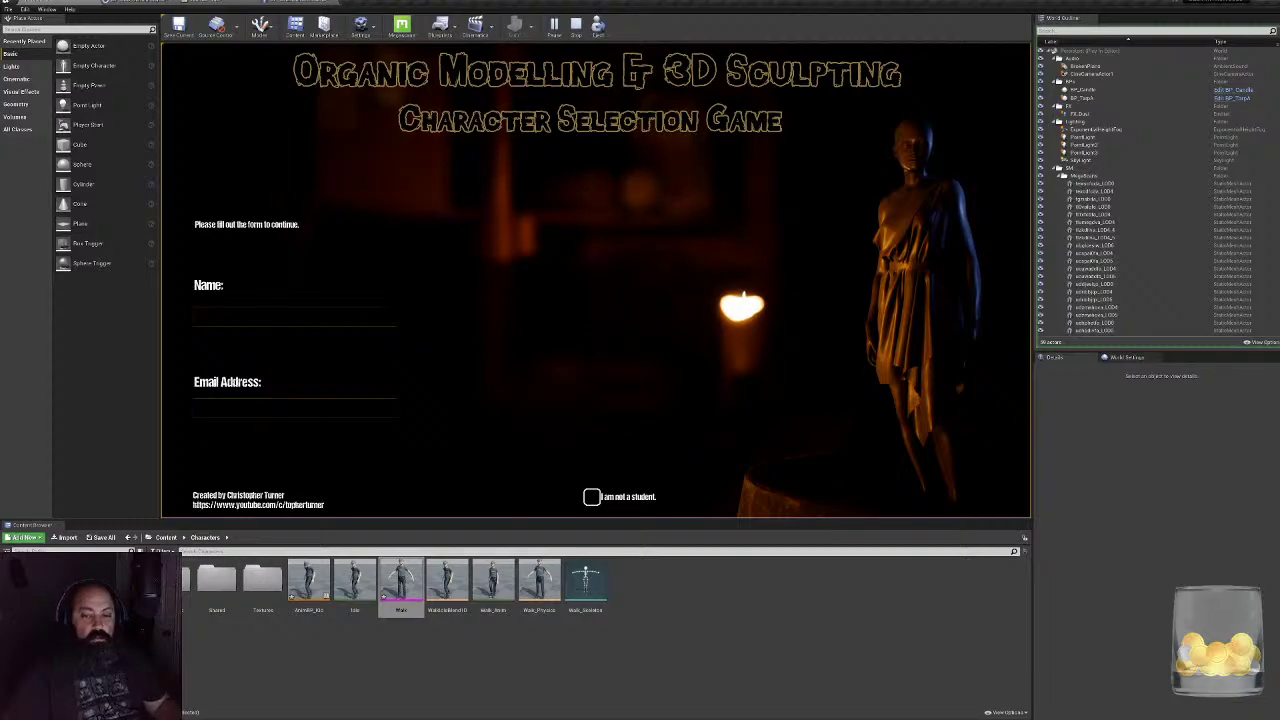
- Enter the game from the form screen and walk the kid through the basement to the shelf totem beside the guitar, checking his head turn
left_click(886, 446)
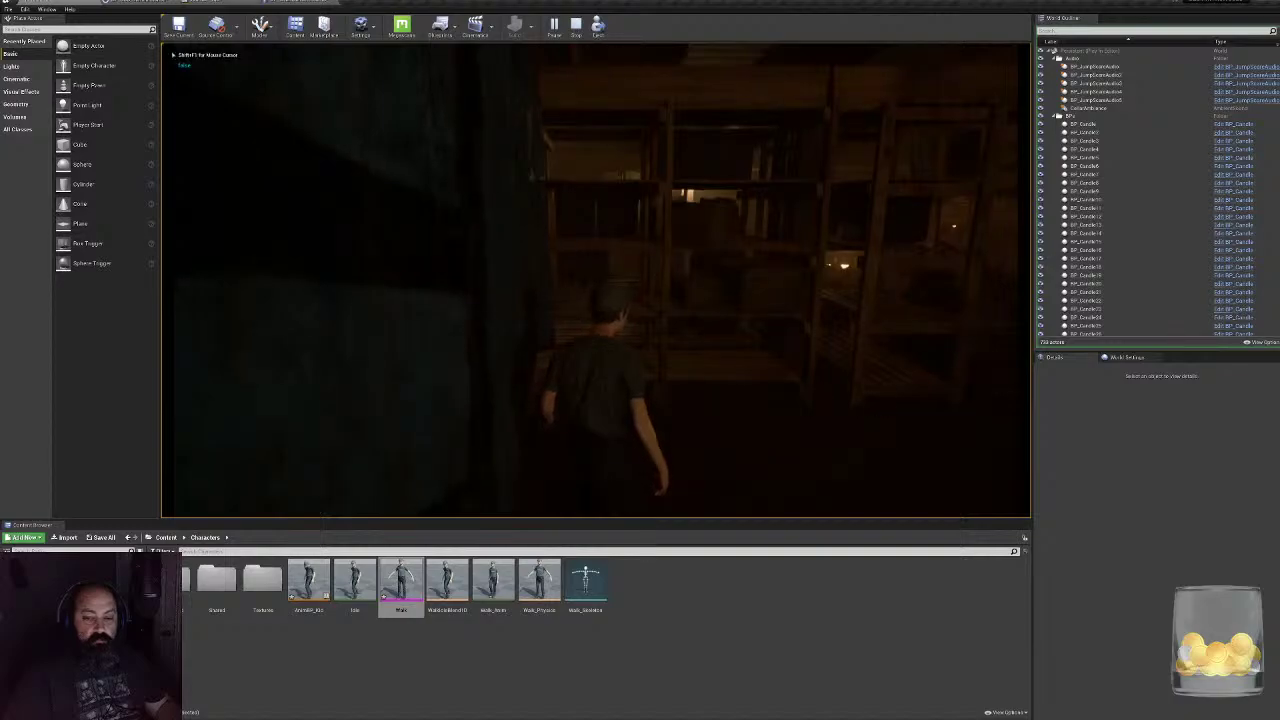
key("w")
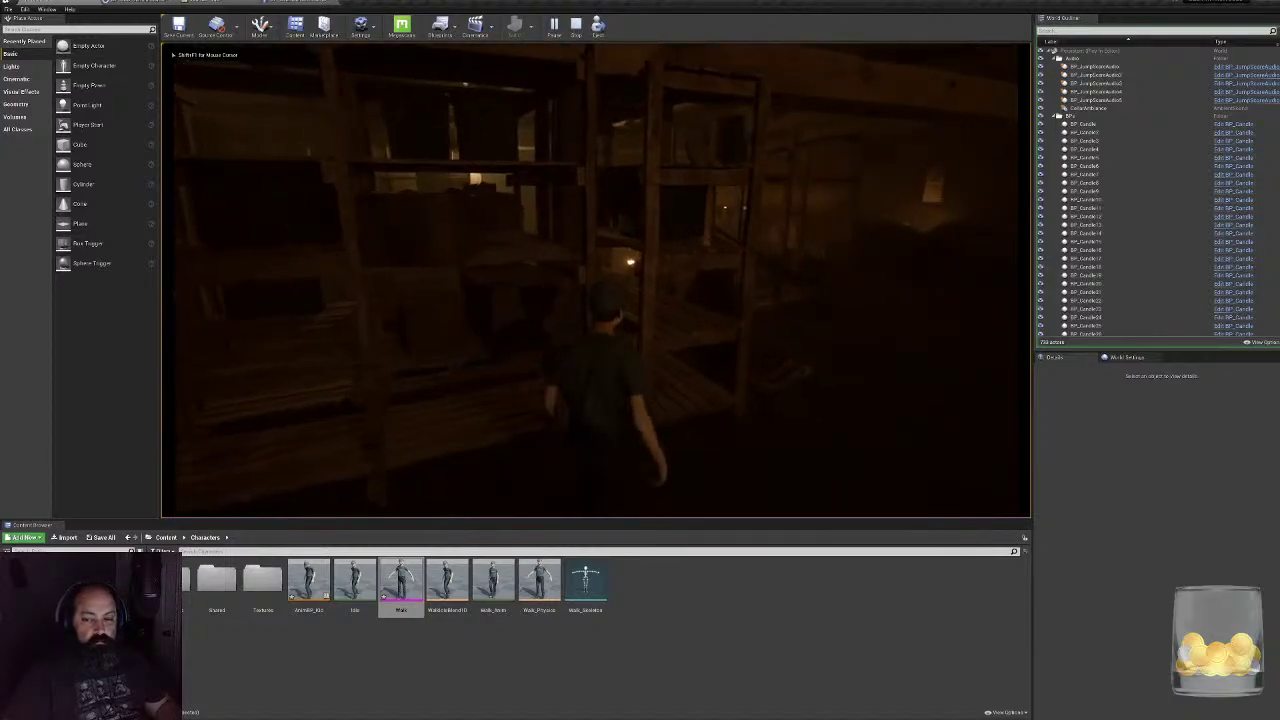
key("w")
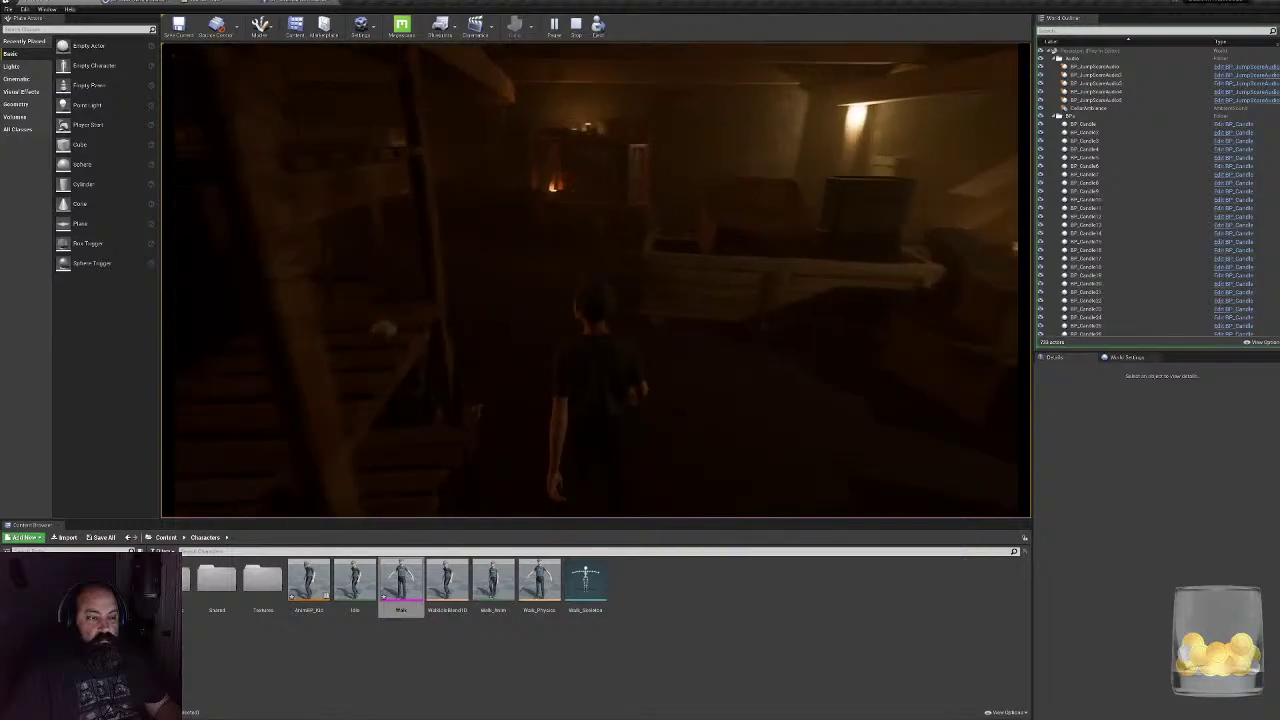
key("w")
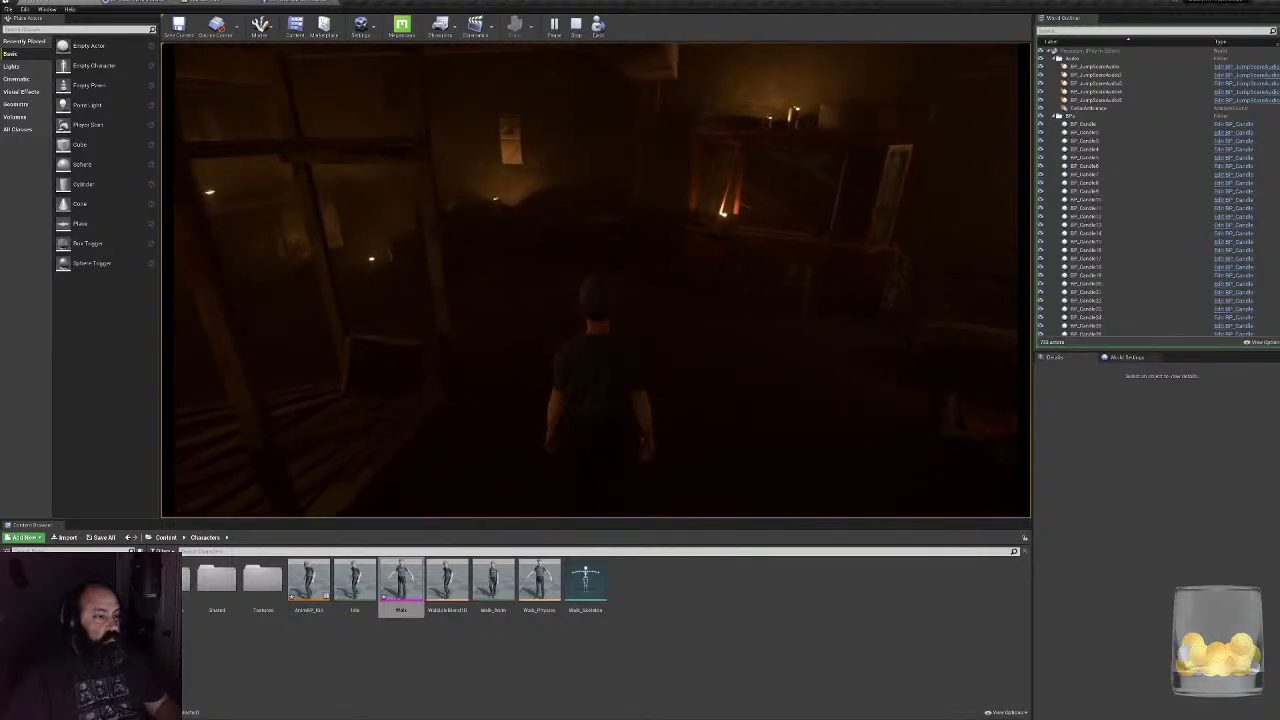
key("w")
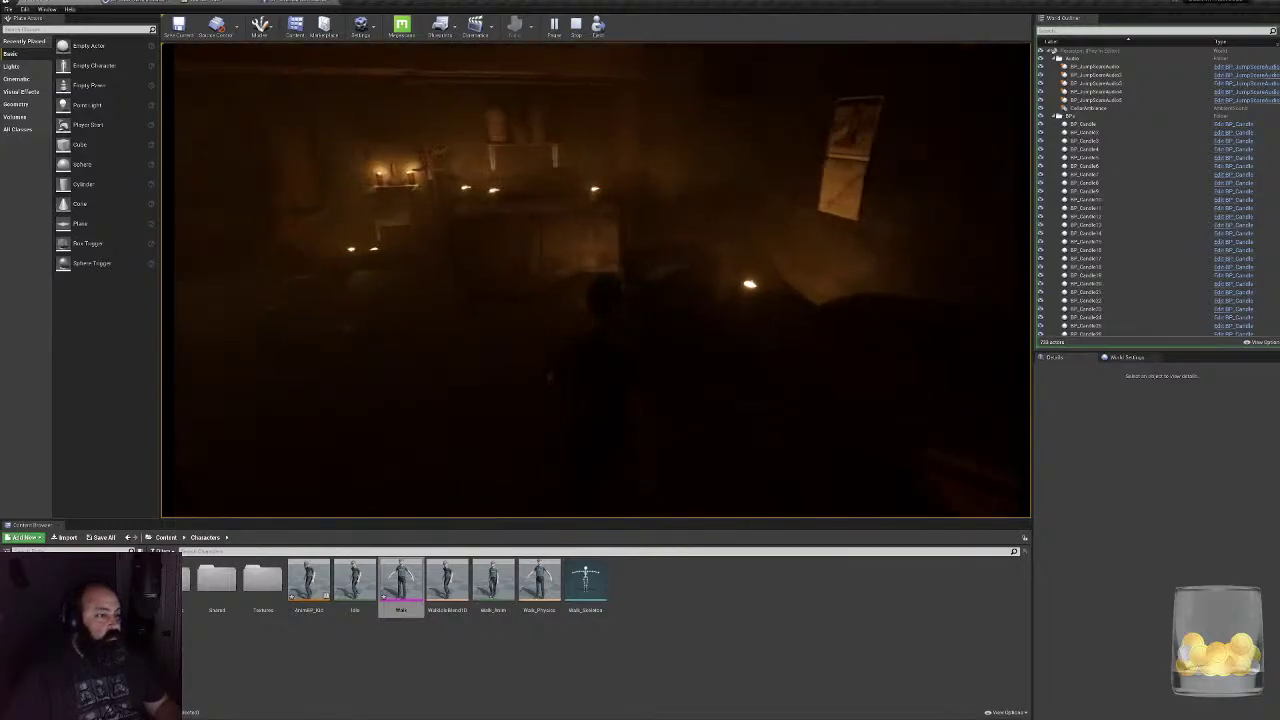
key("w")
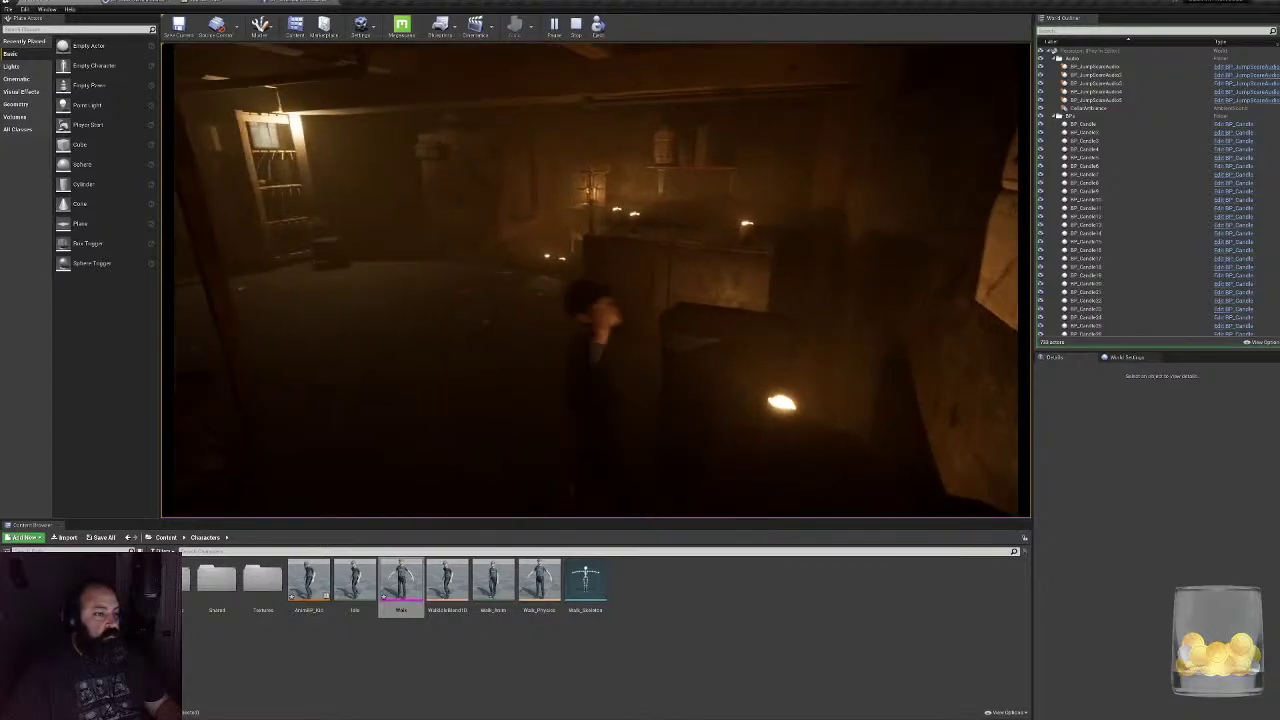
key("w")
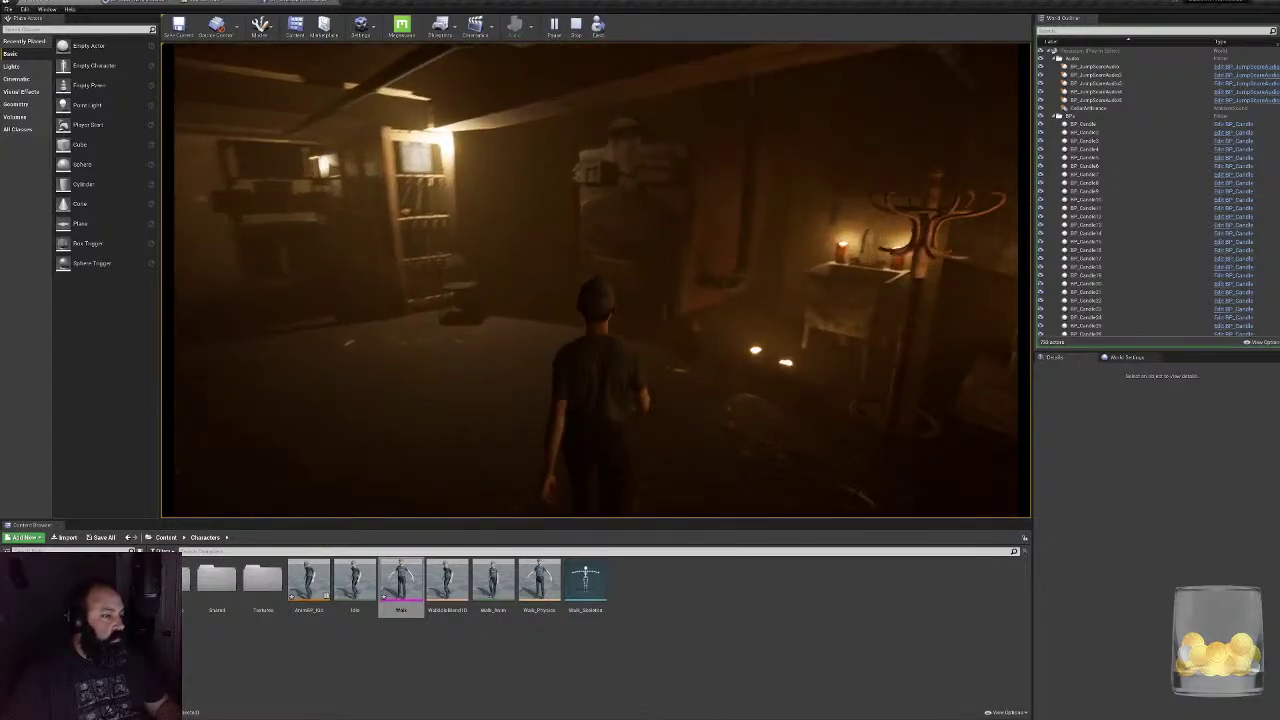
key("w")
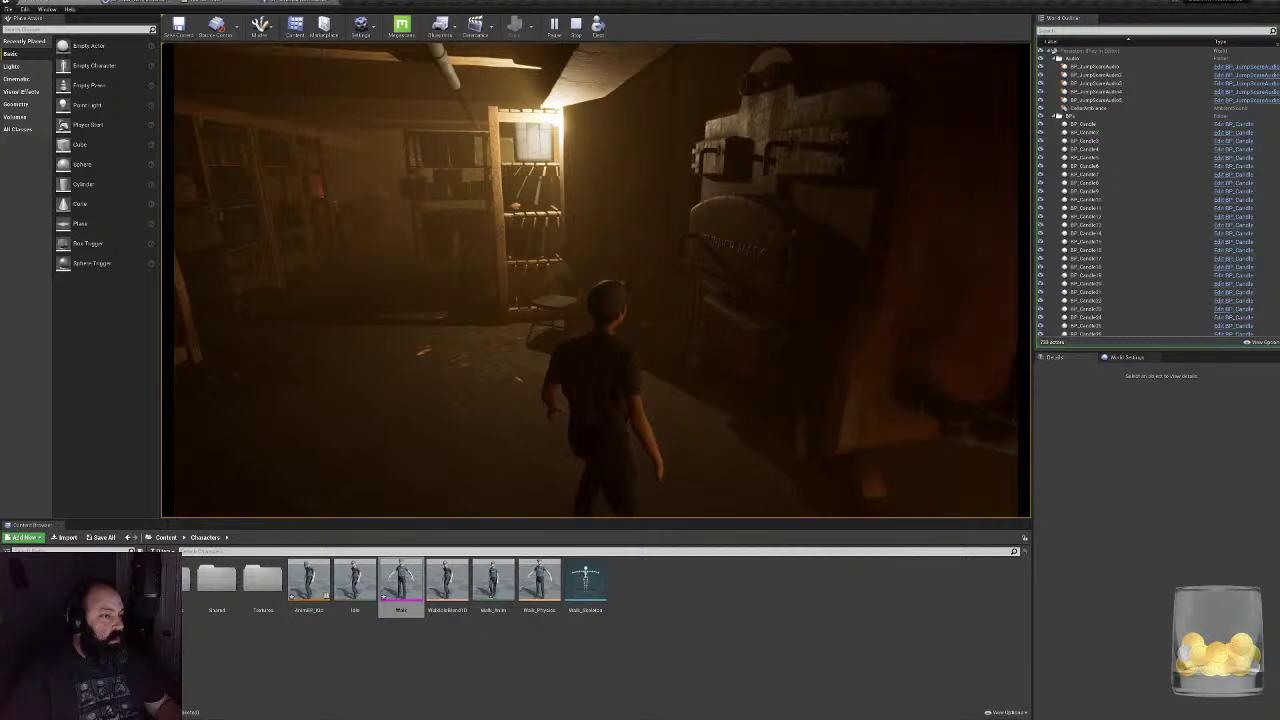
key("w")
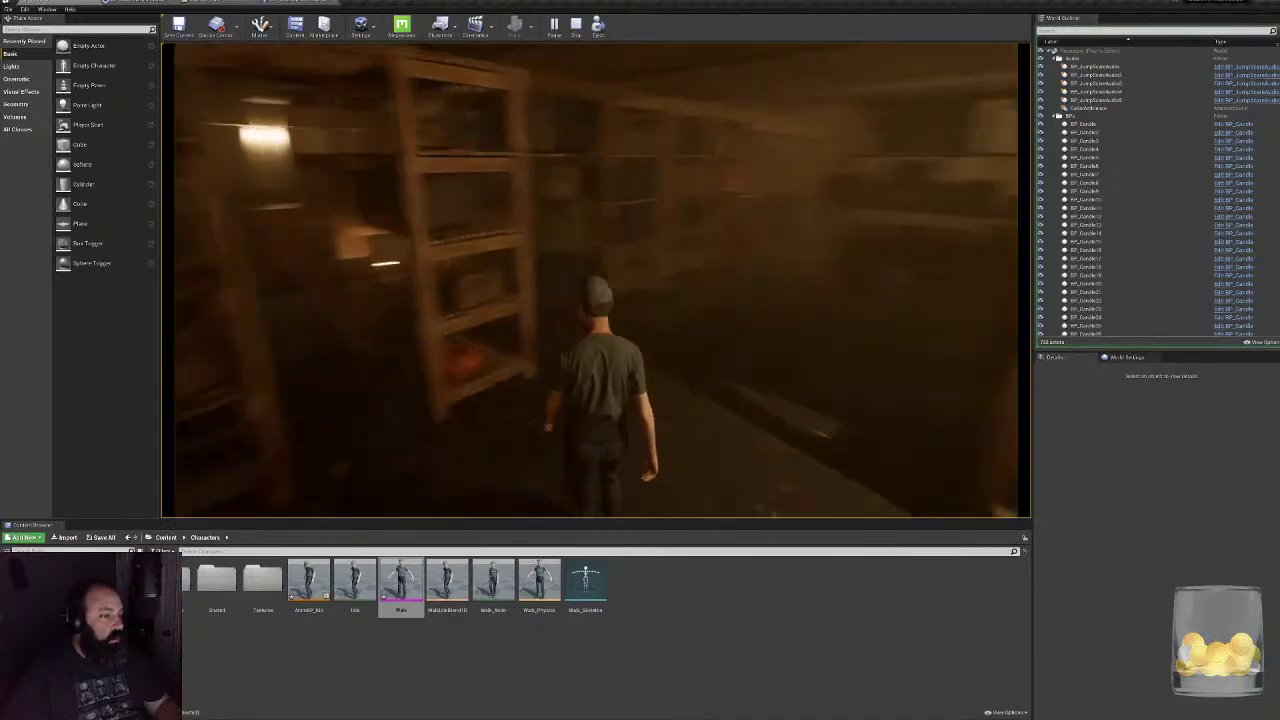
key("w")
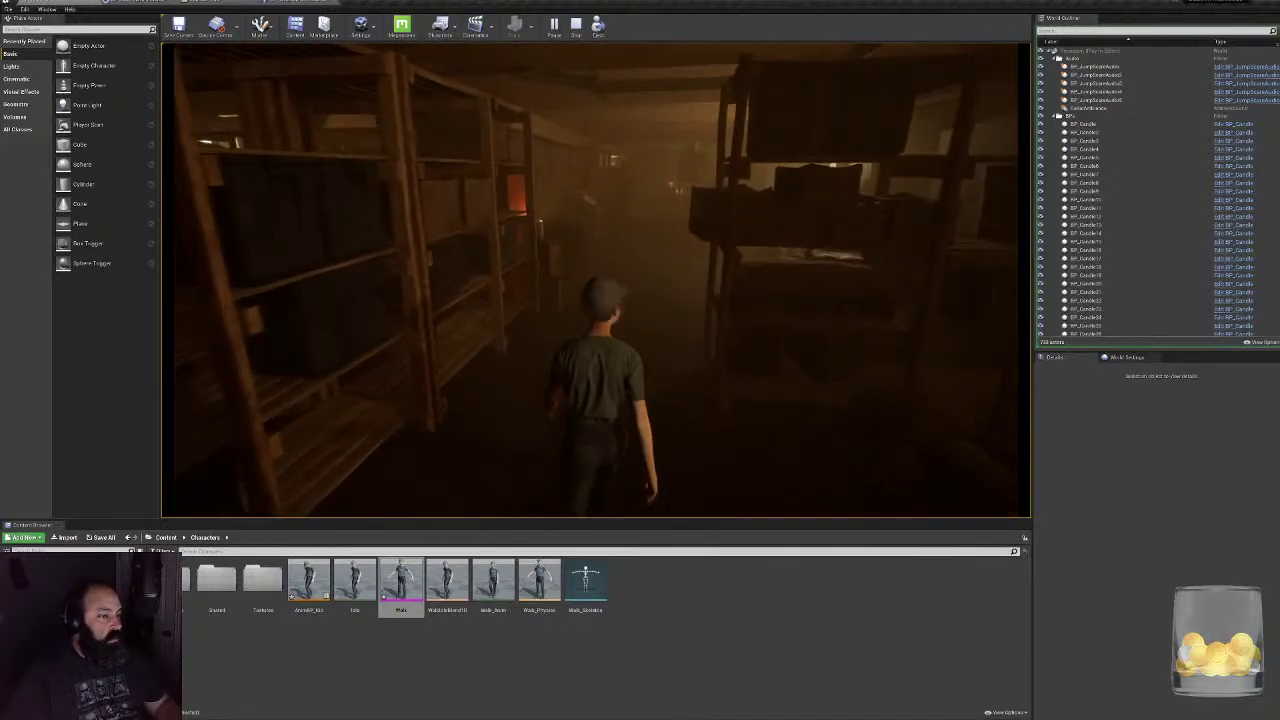
key("w")
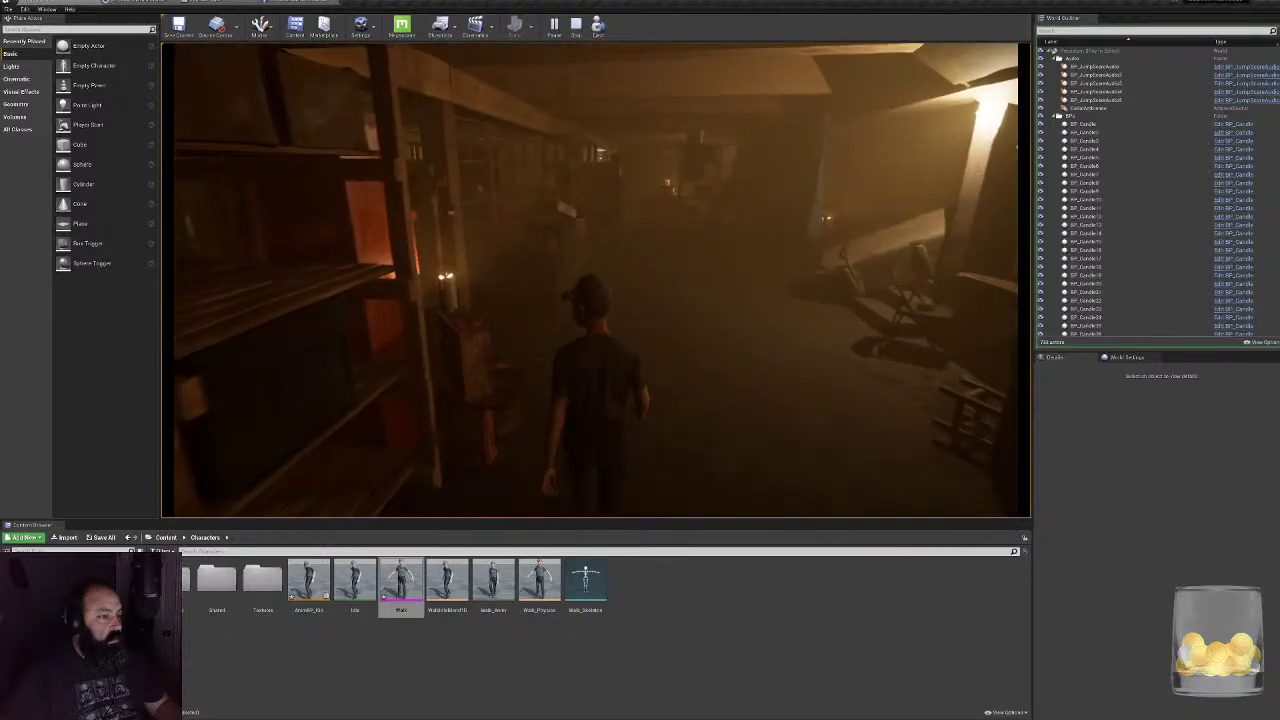
key("w")
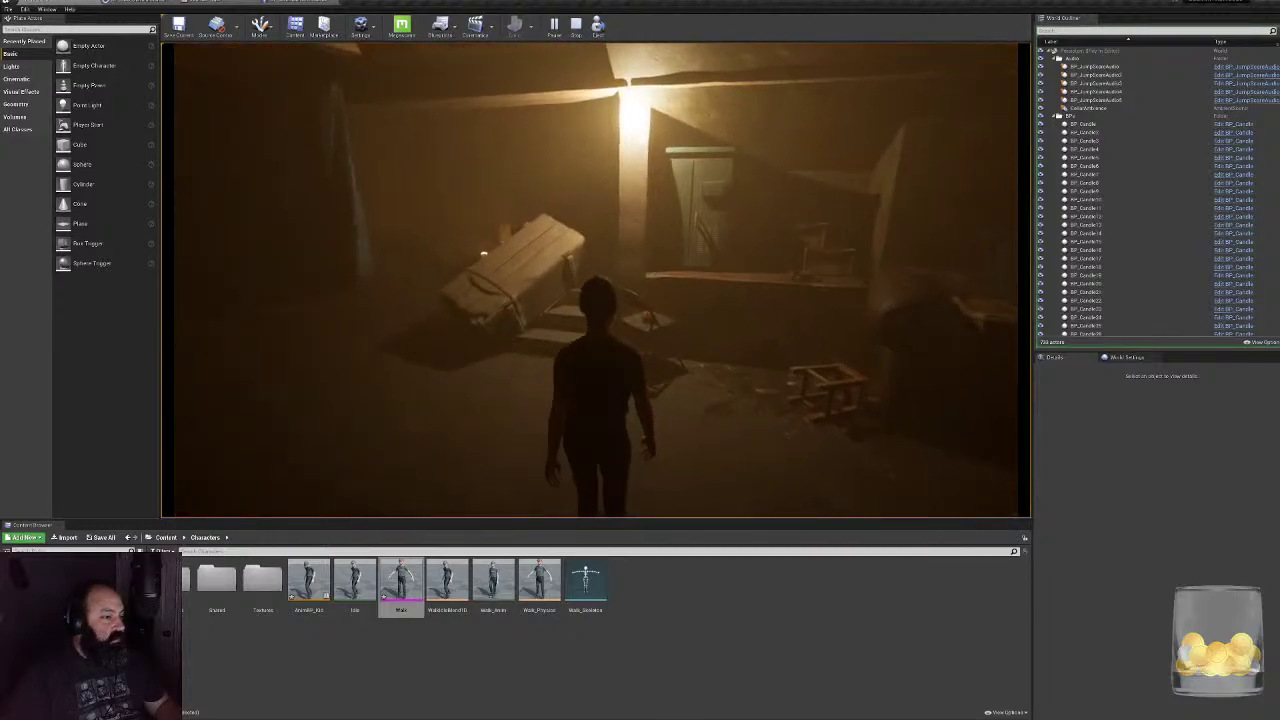
key("w")
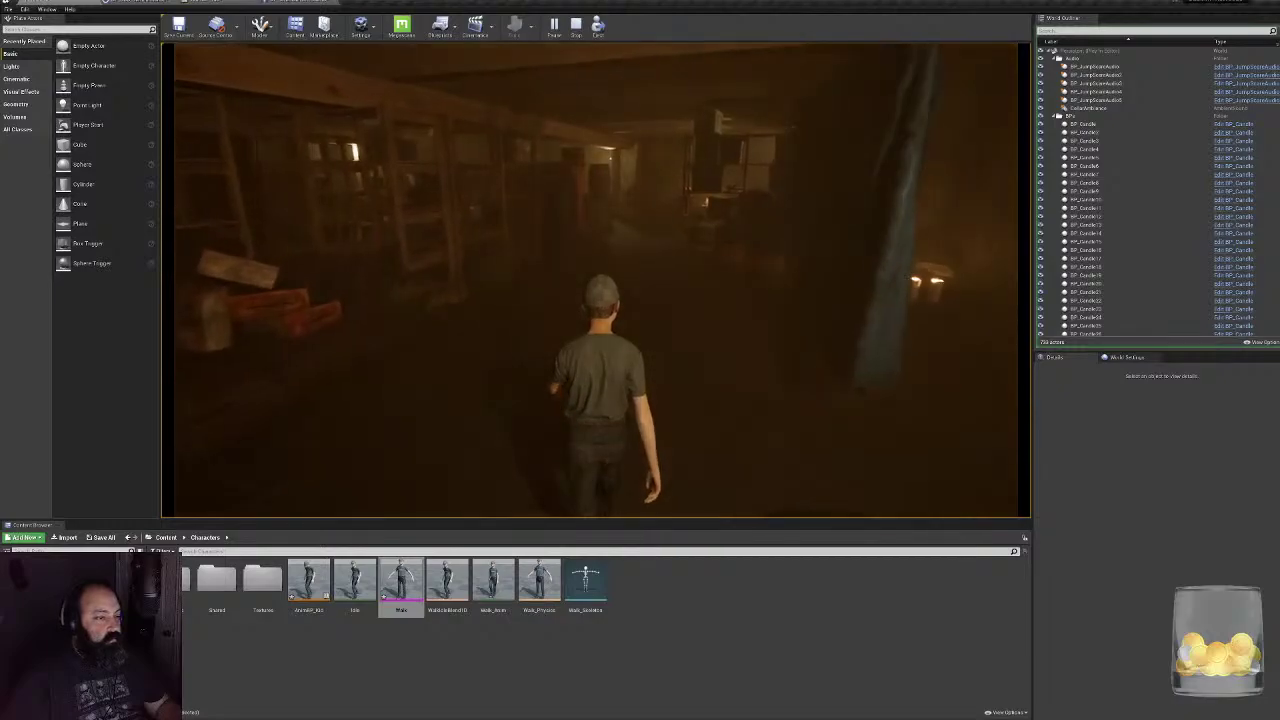
key("w")
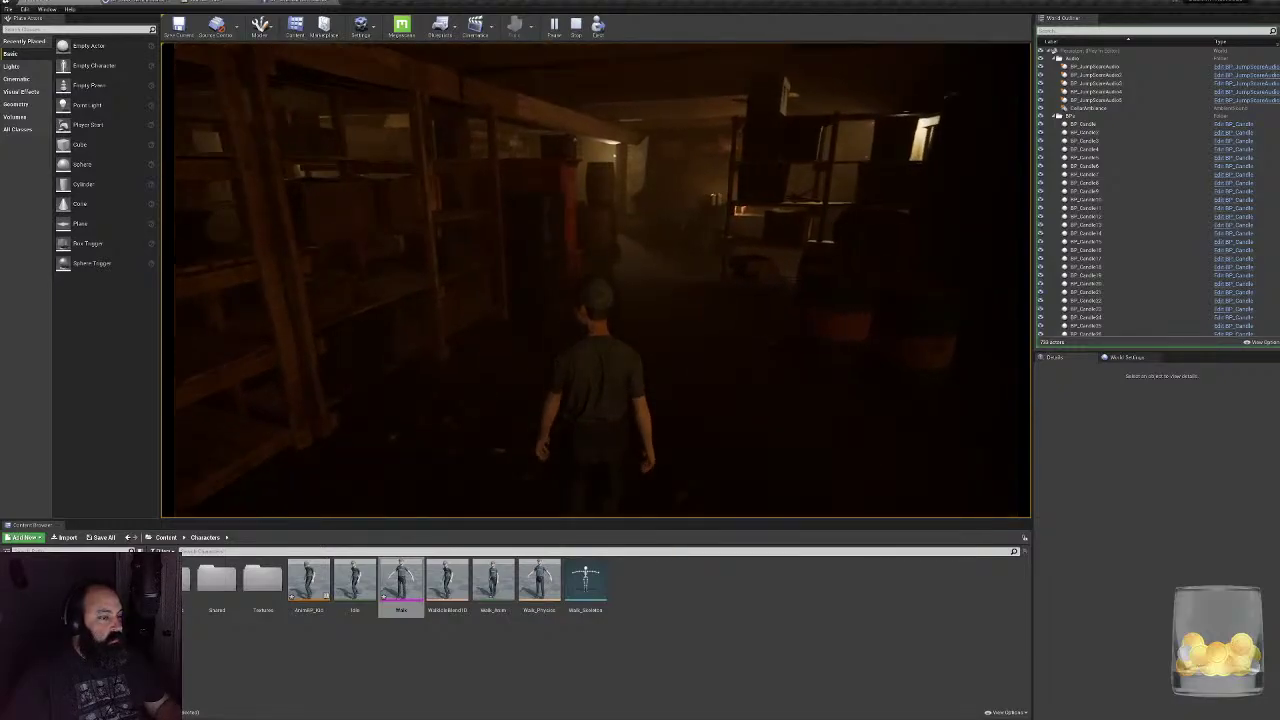
key("w")
key("w")
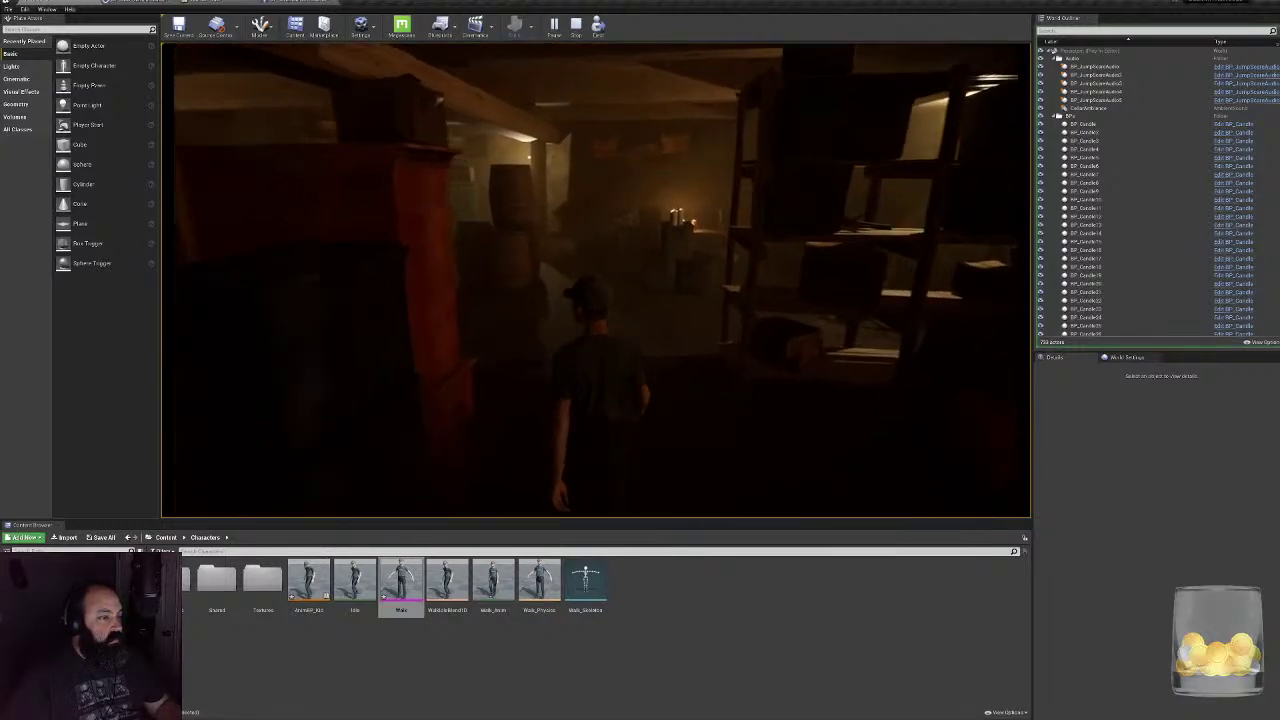
key("w")
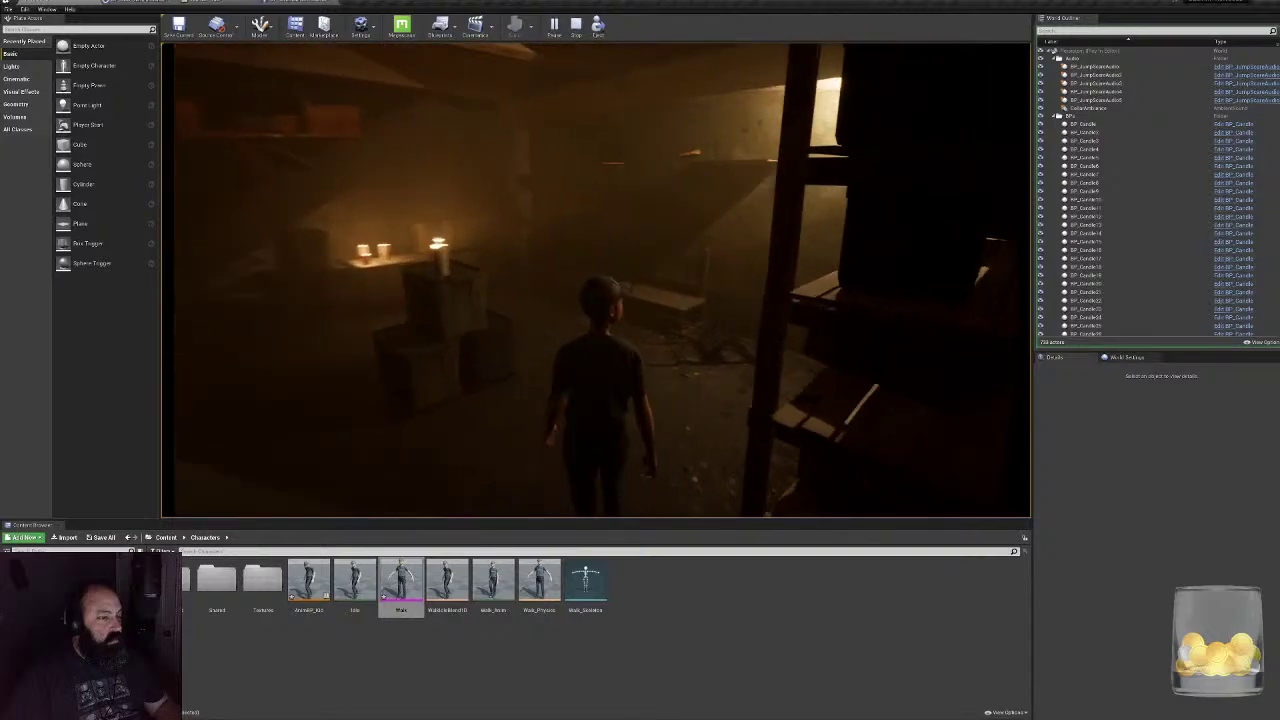
key("w")
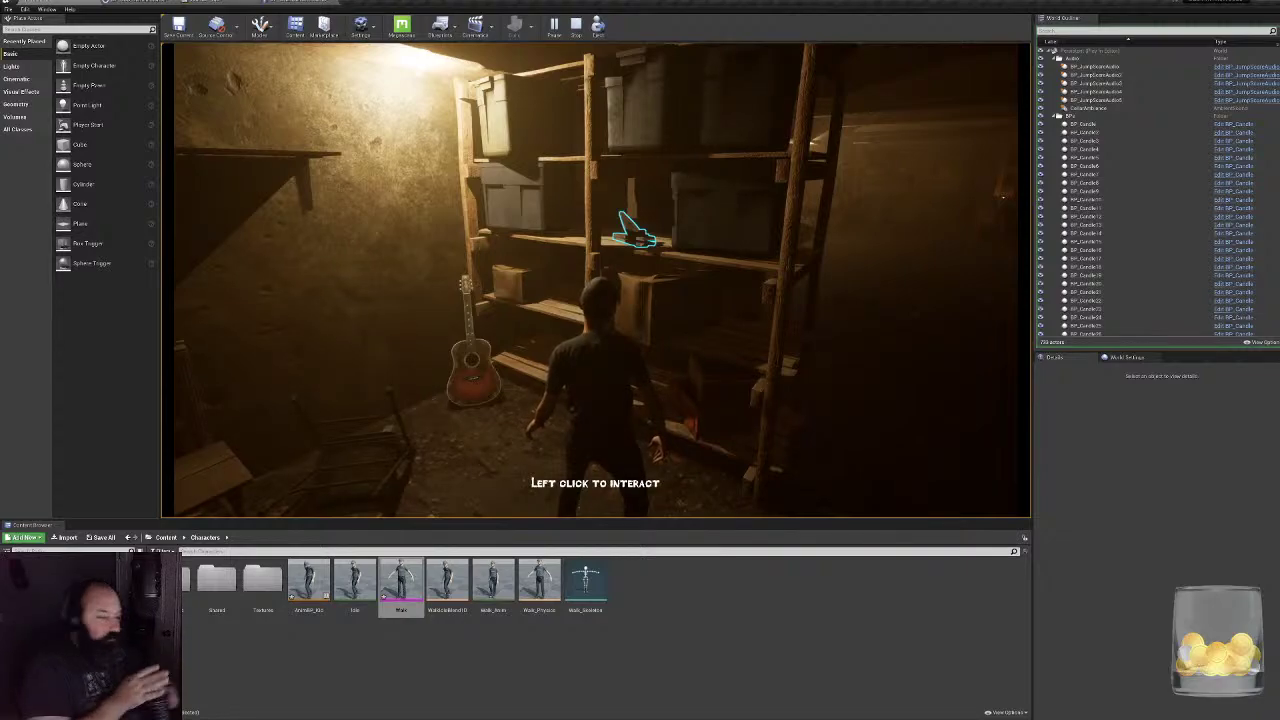
- Walk the kid from the shelf totem past the barrels to the totem by the crates, check his head tracking, and end the playtest
key("w")
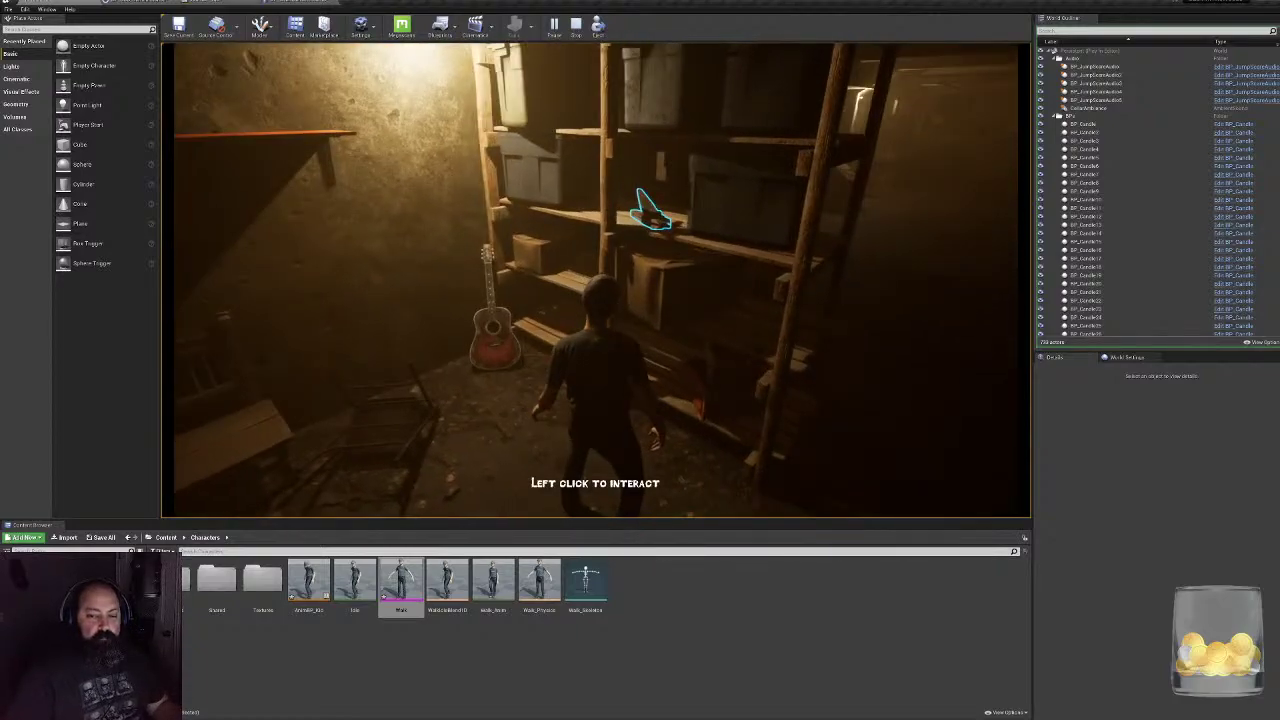
key("w")
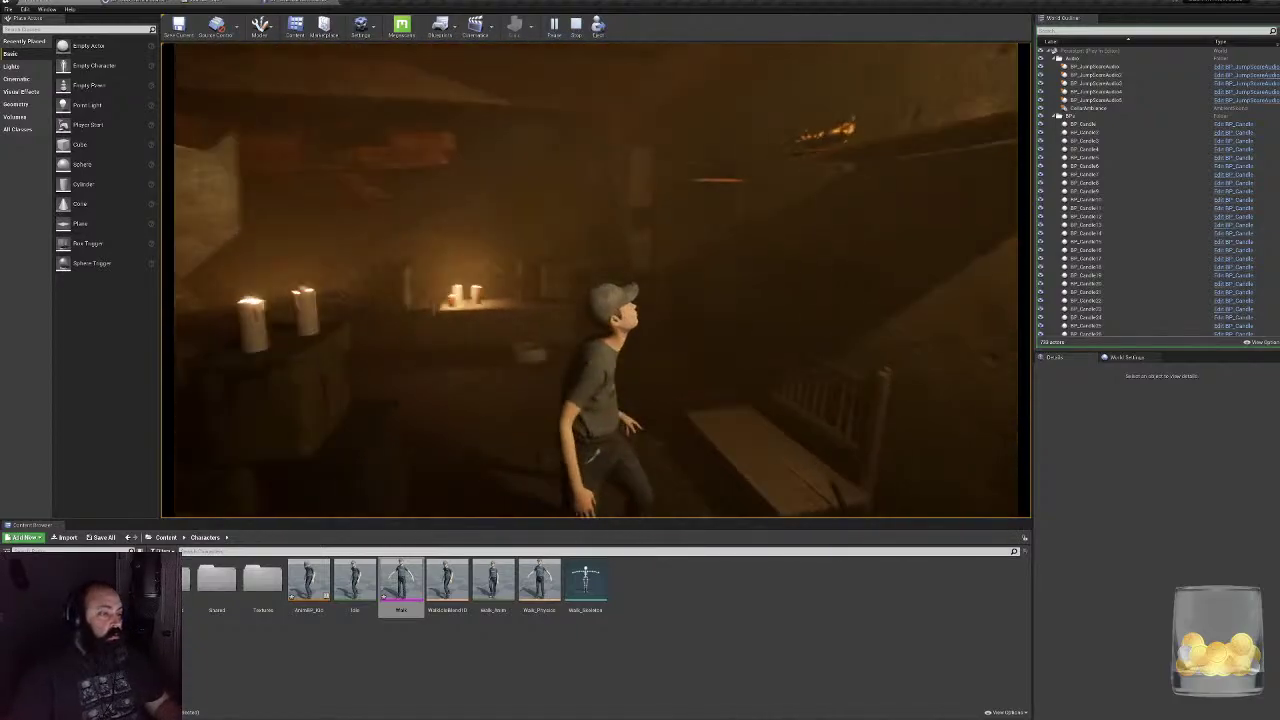
key("w")
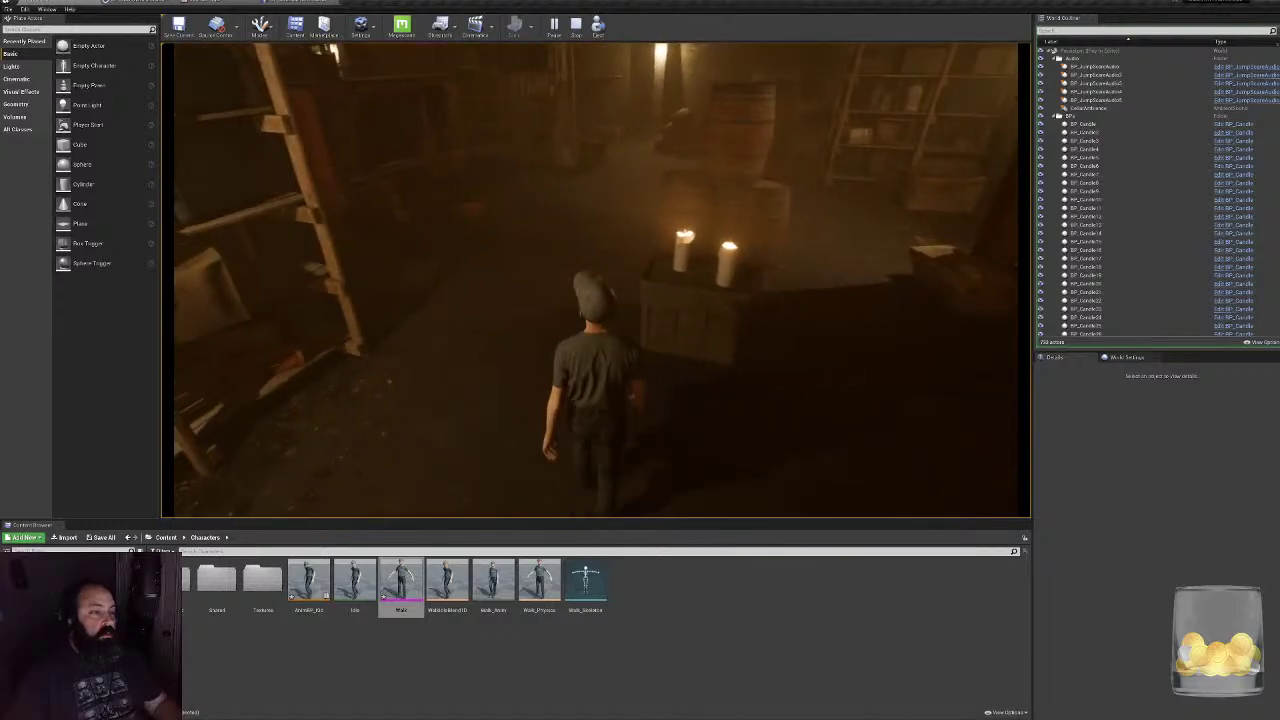
key("w")
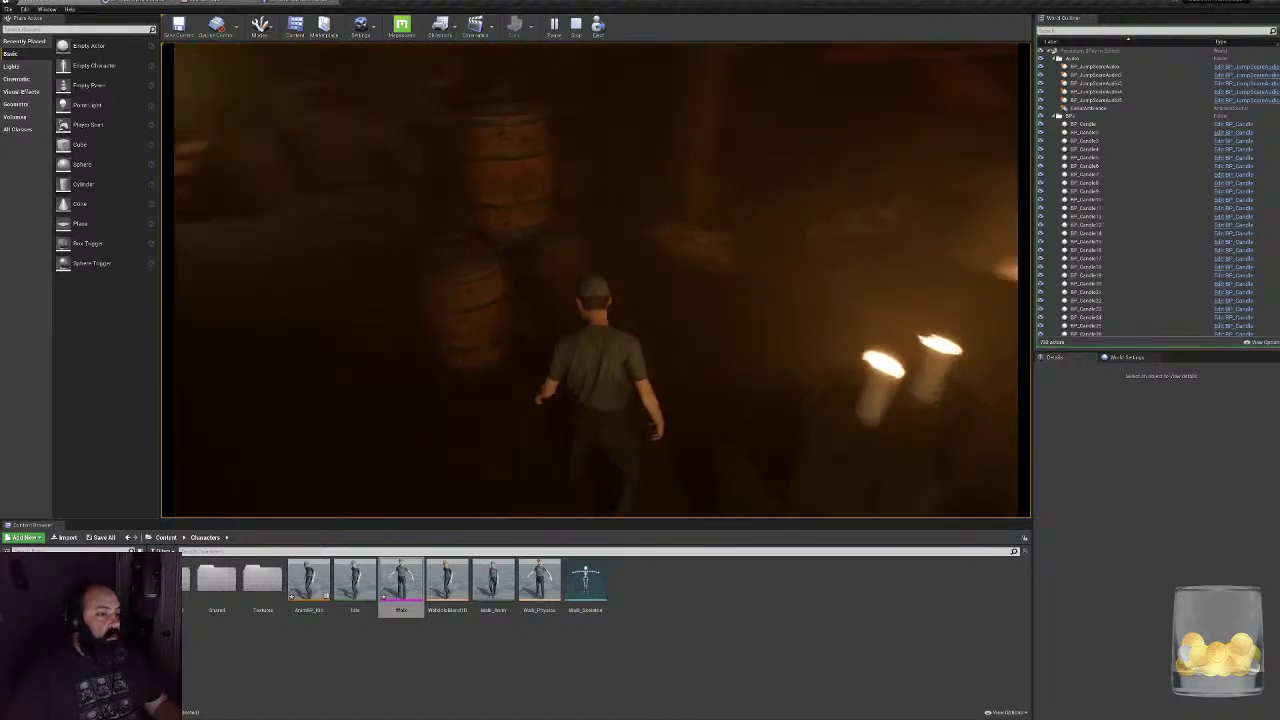
key("w")
key("w")
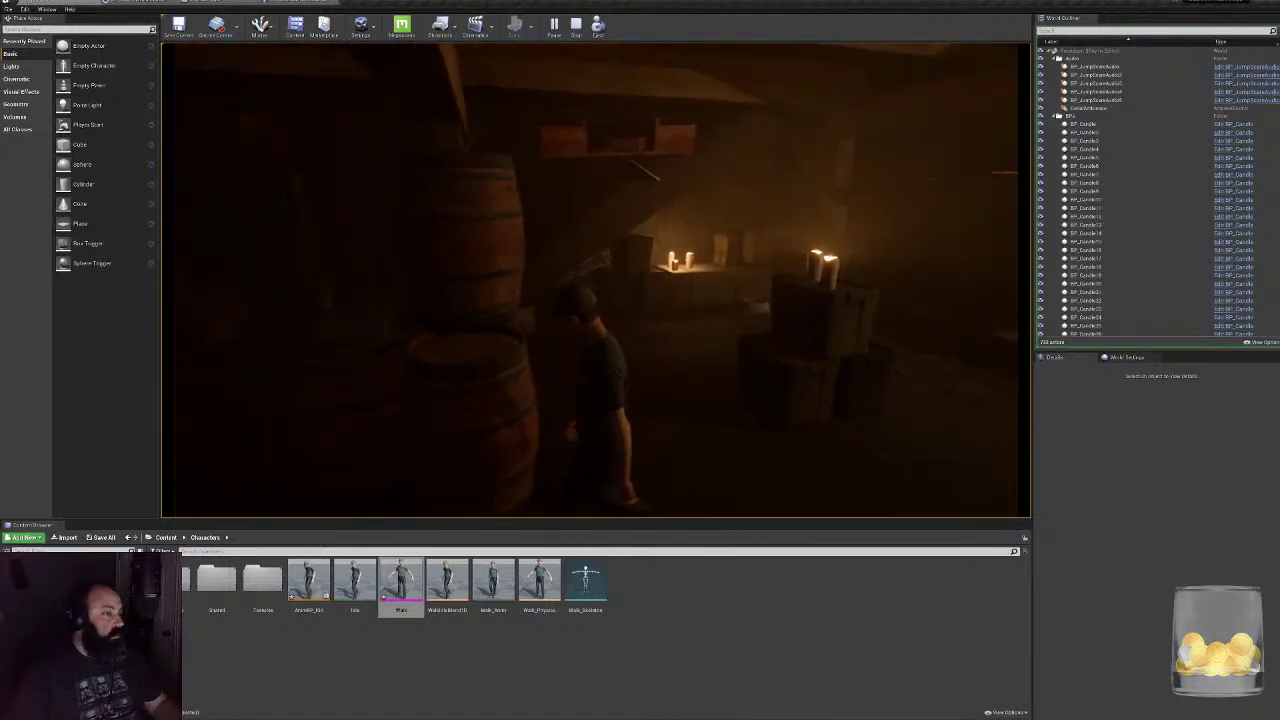
key("w")
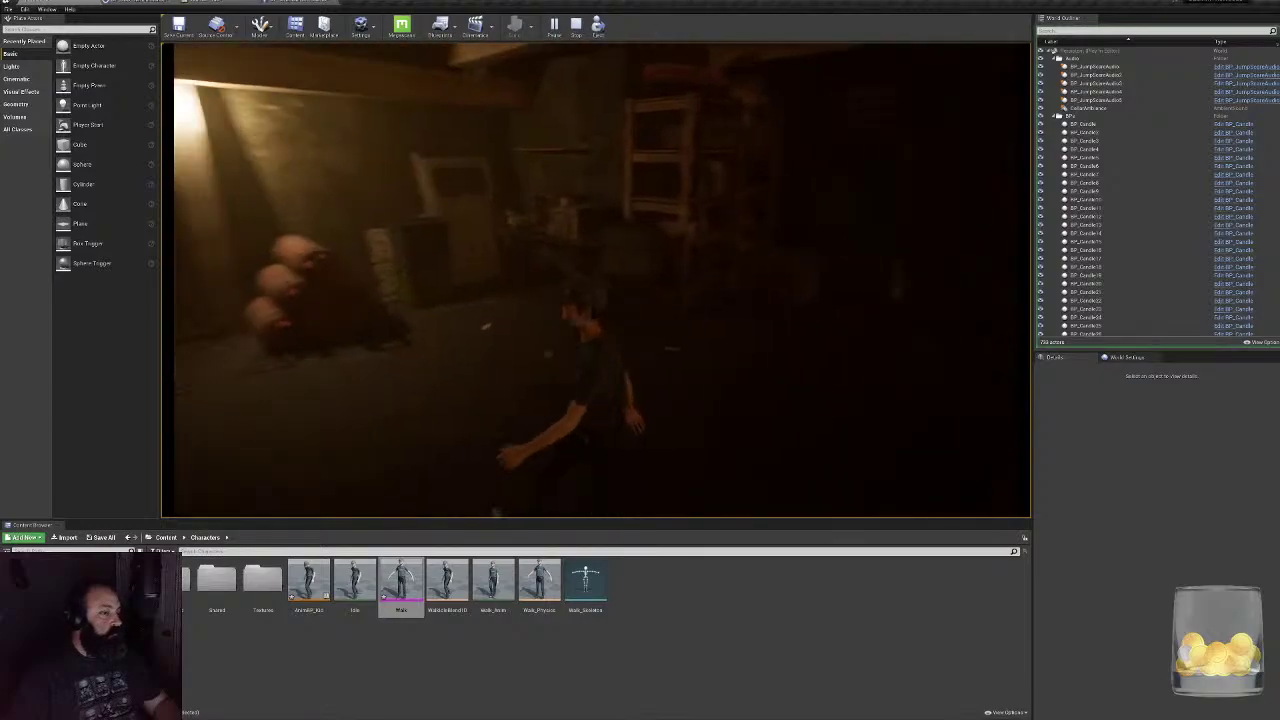
key("w")
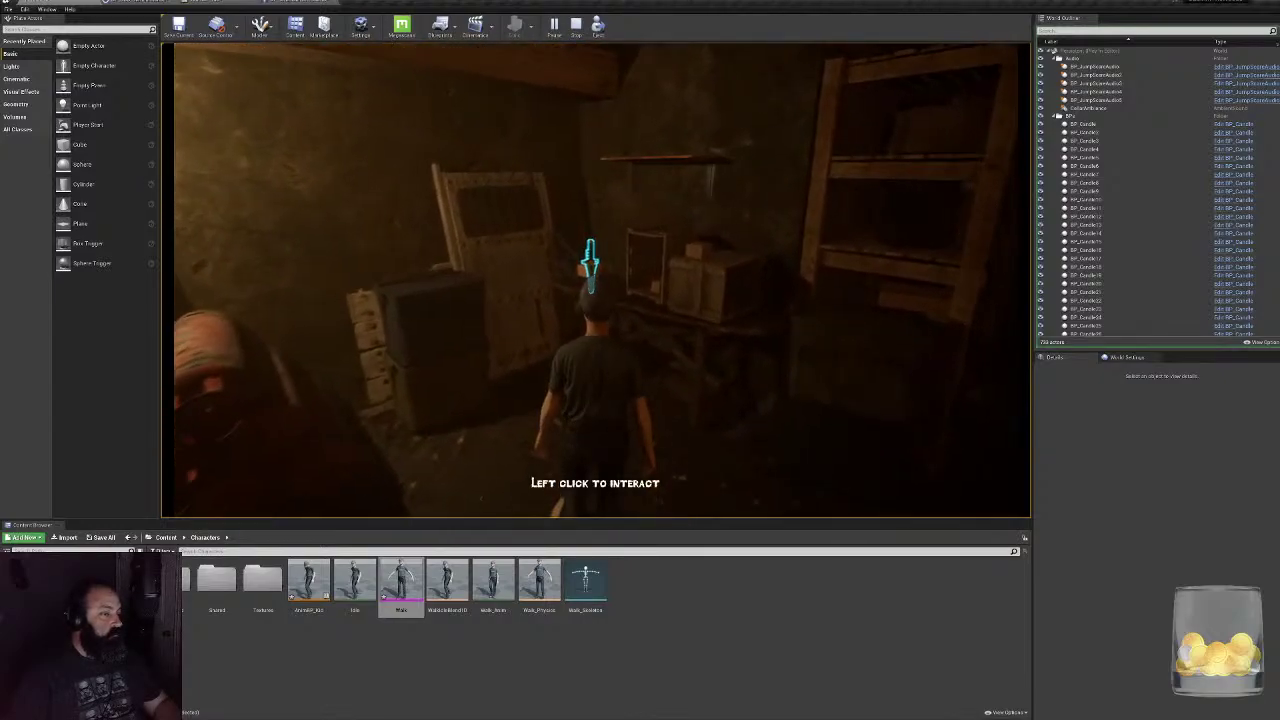
key("w")
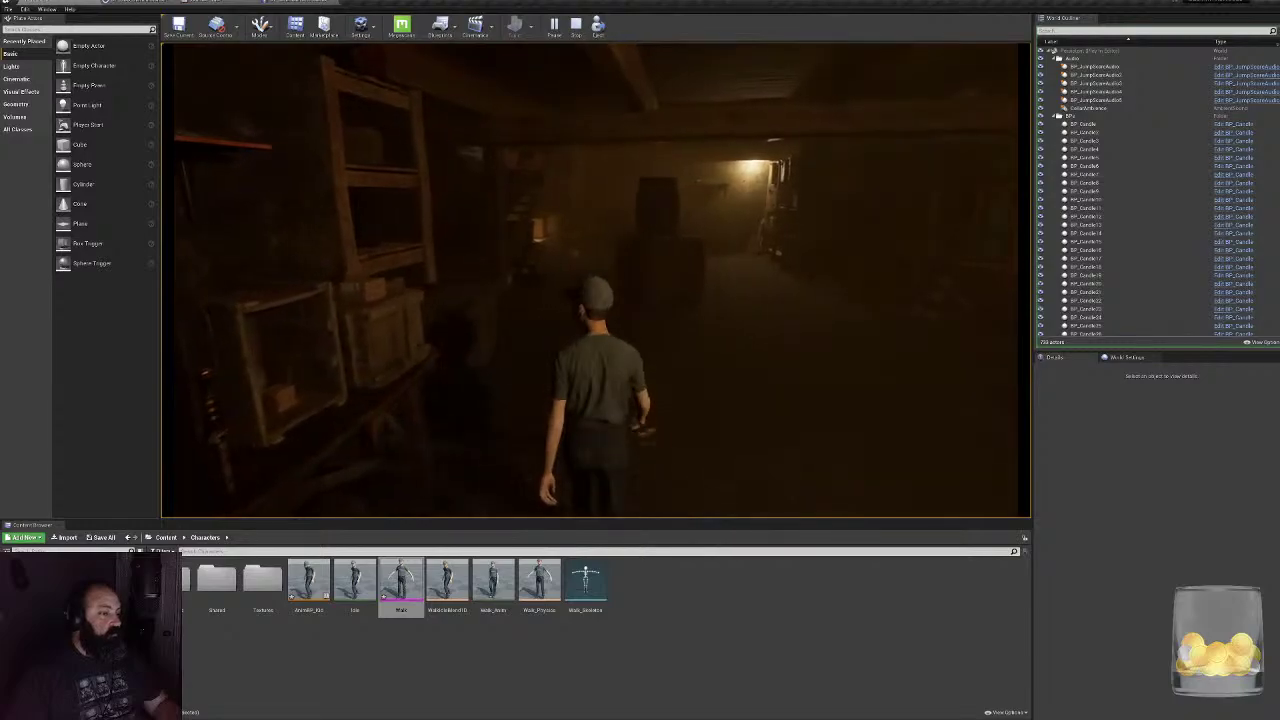
key("w")
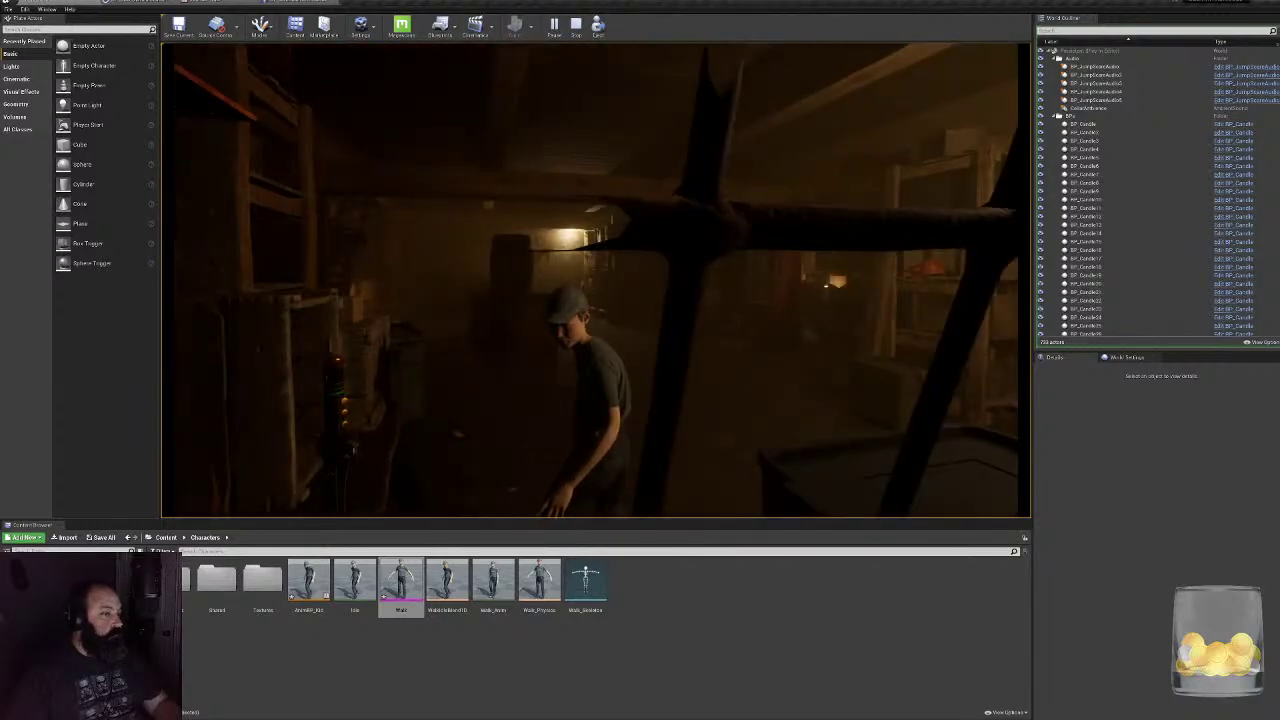
key("w")
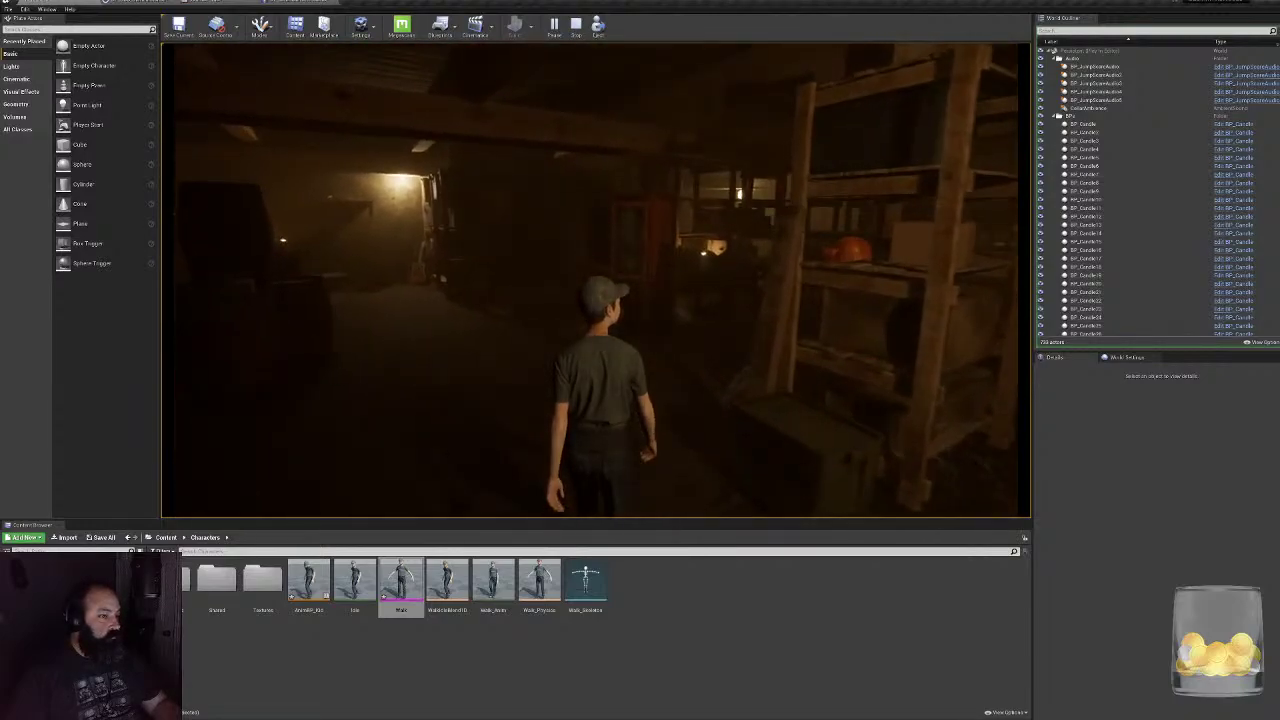
key("Escape")
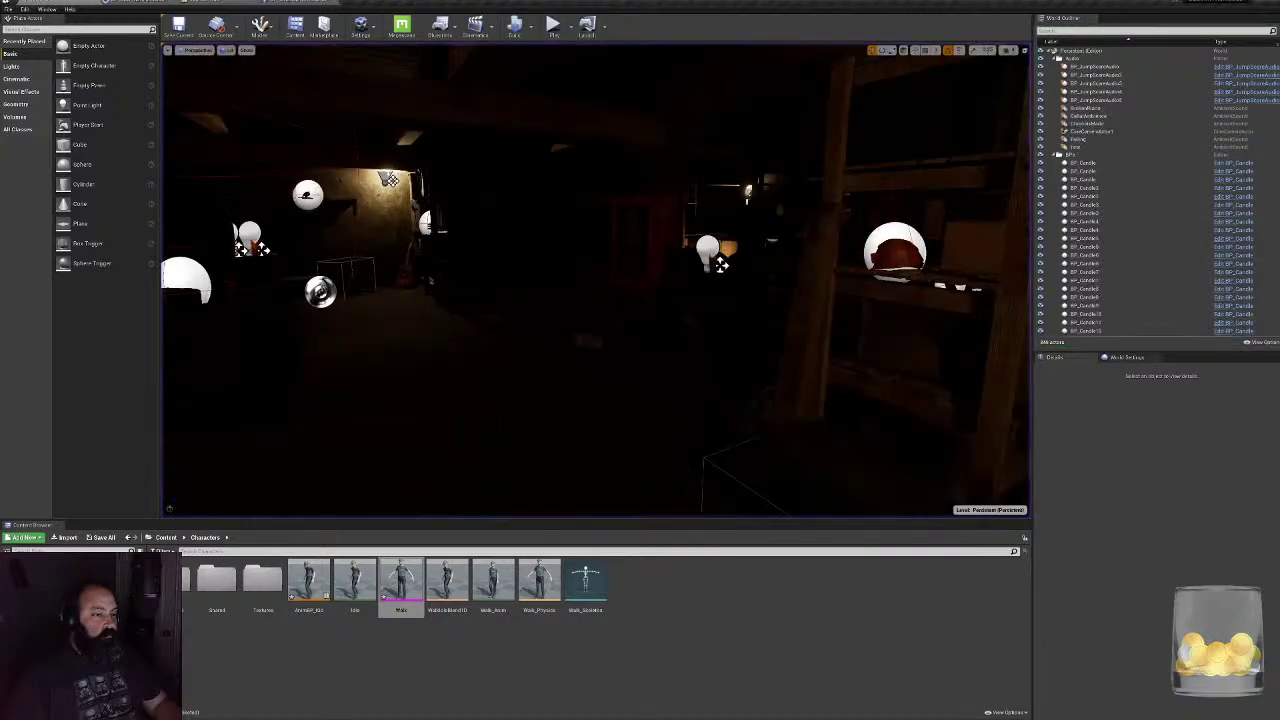
- Review AnimBP_Kid's Look At settings, playtest the kid's head turn while walking him to the wall poster by the candles, and stop
left_click(219, 8)
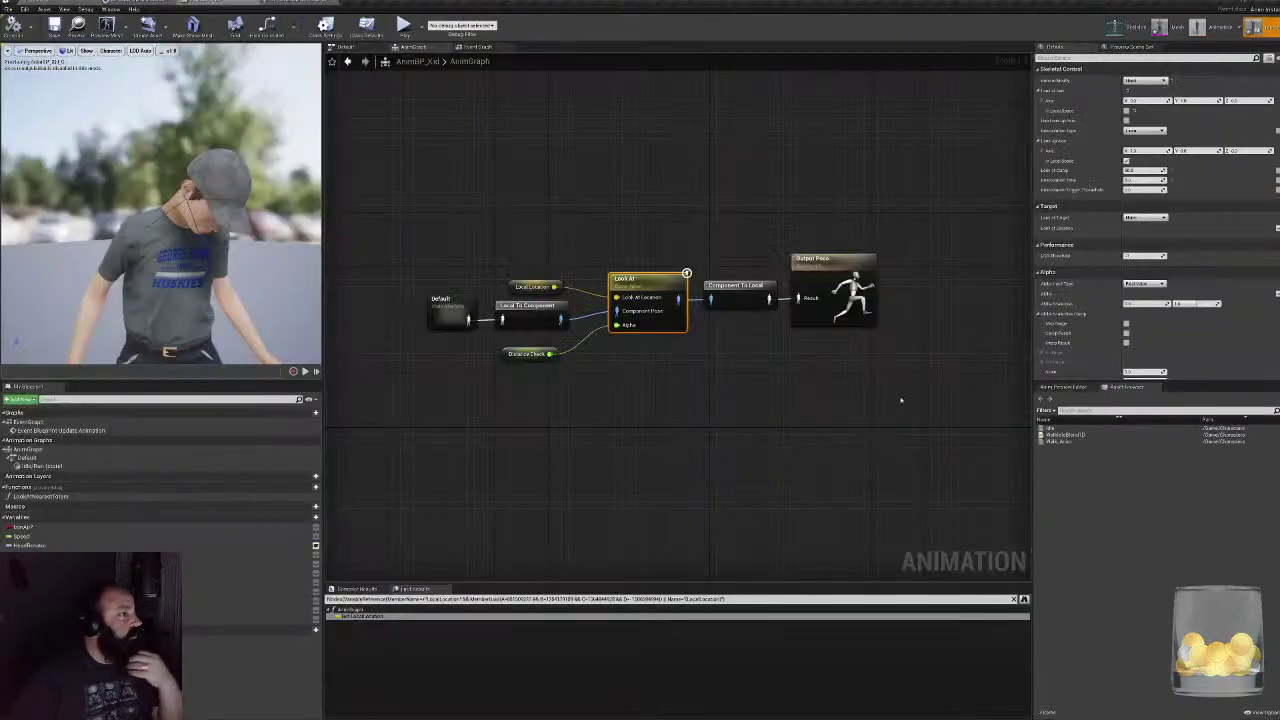
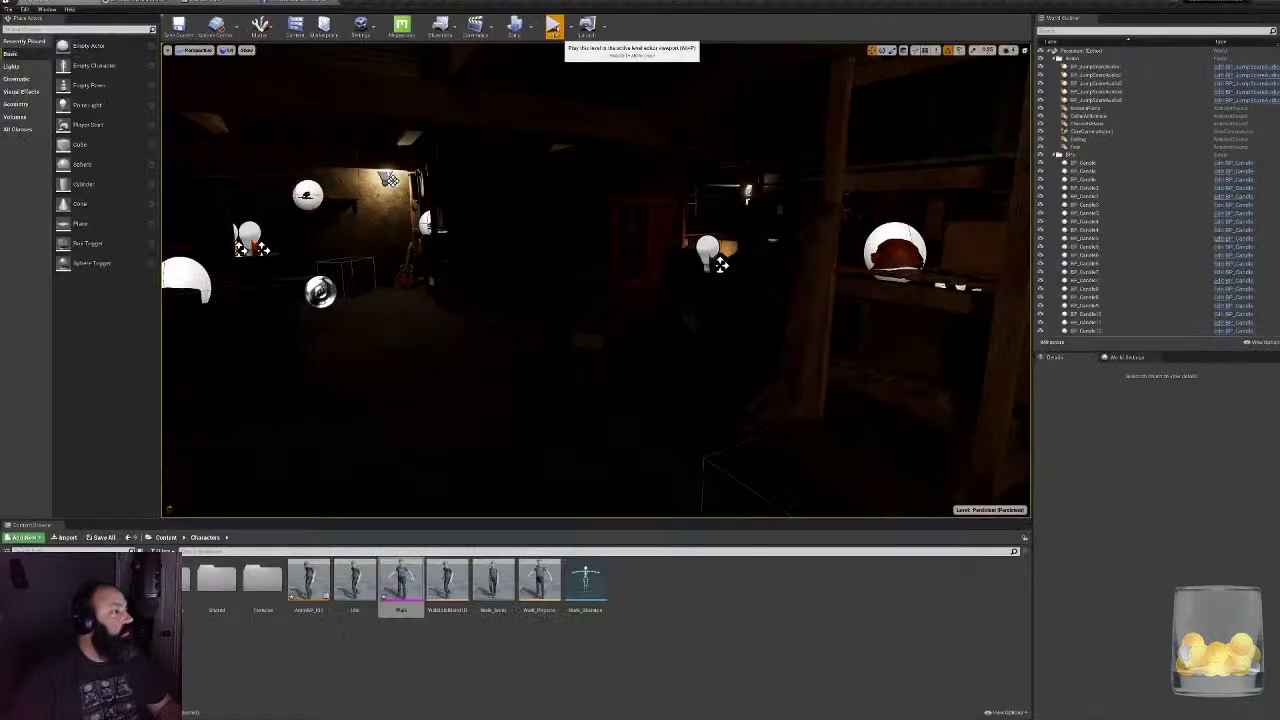
left_click(553, 25)
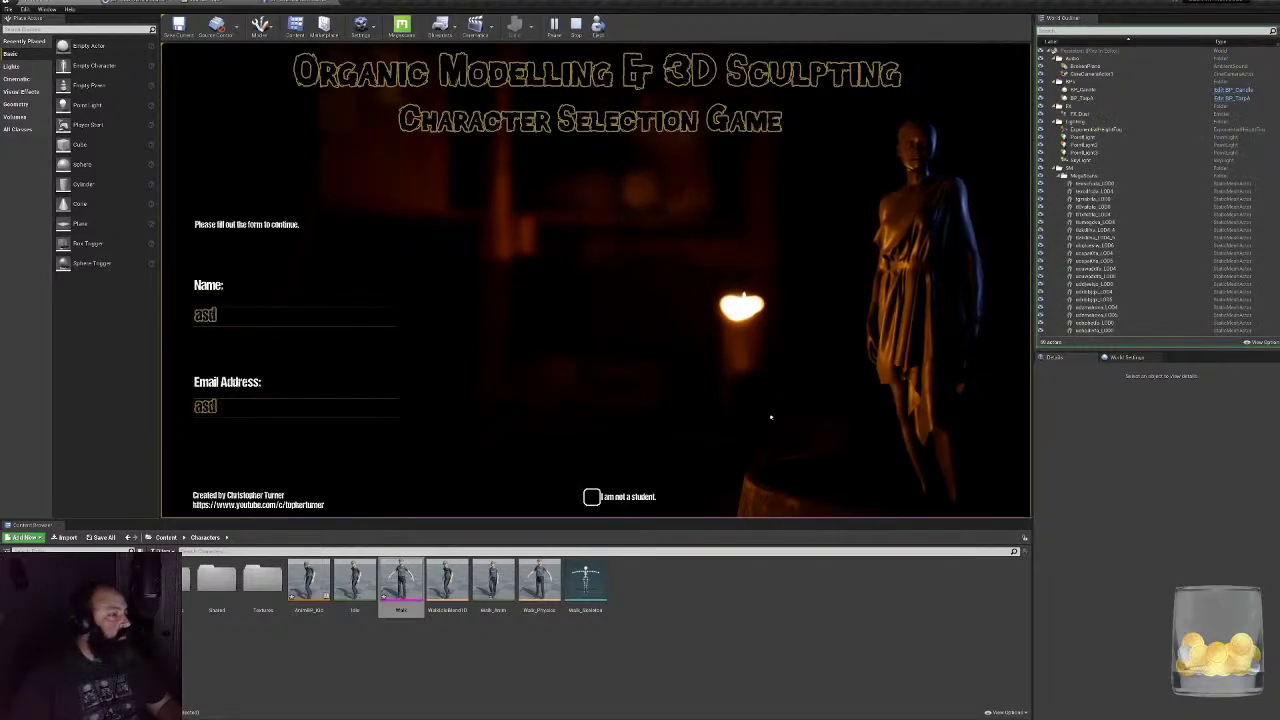
left_click(888, 448)
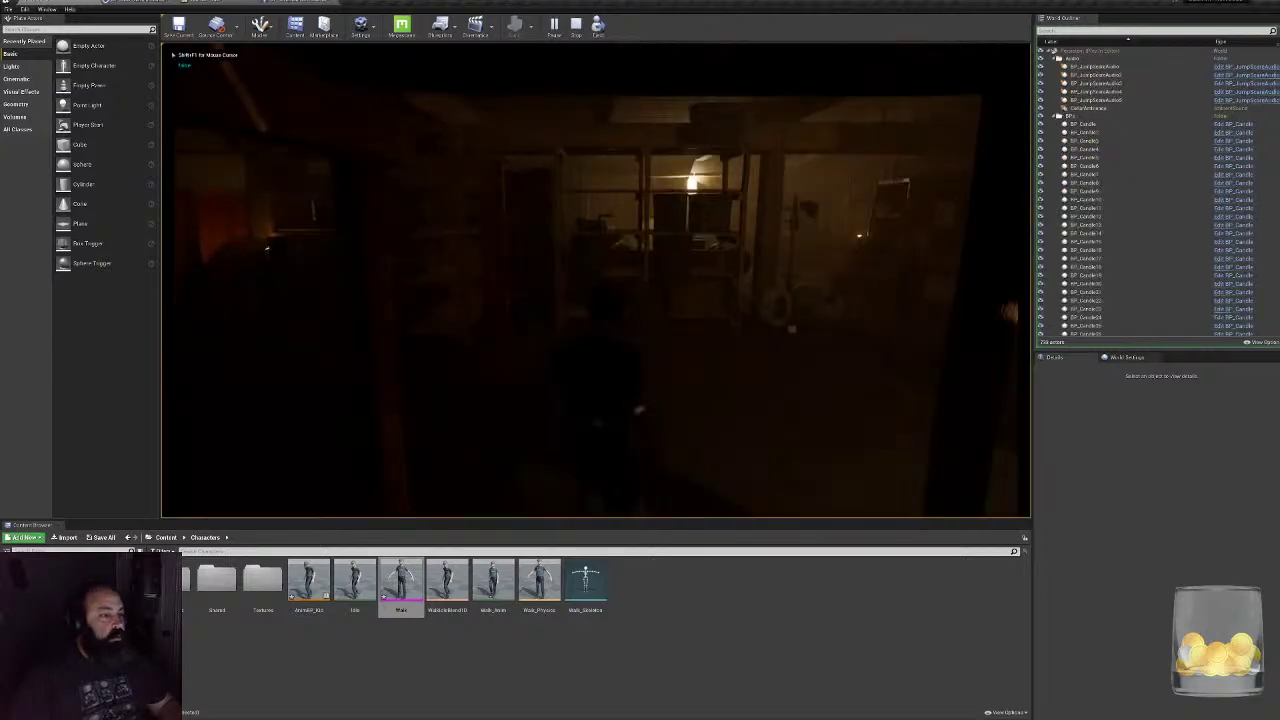
key("w")
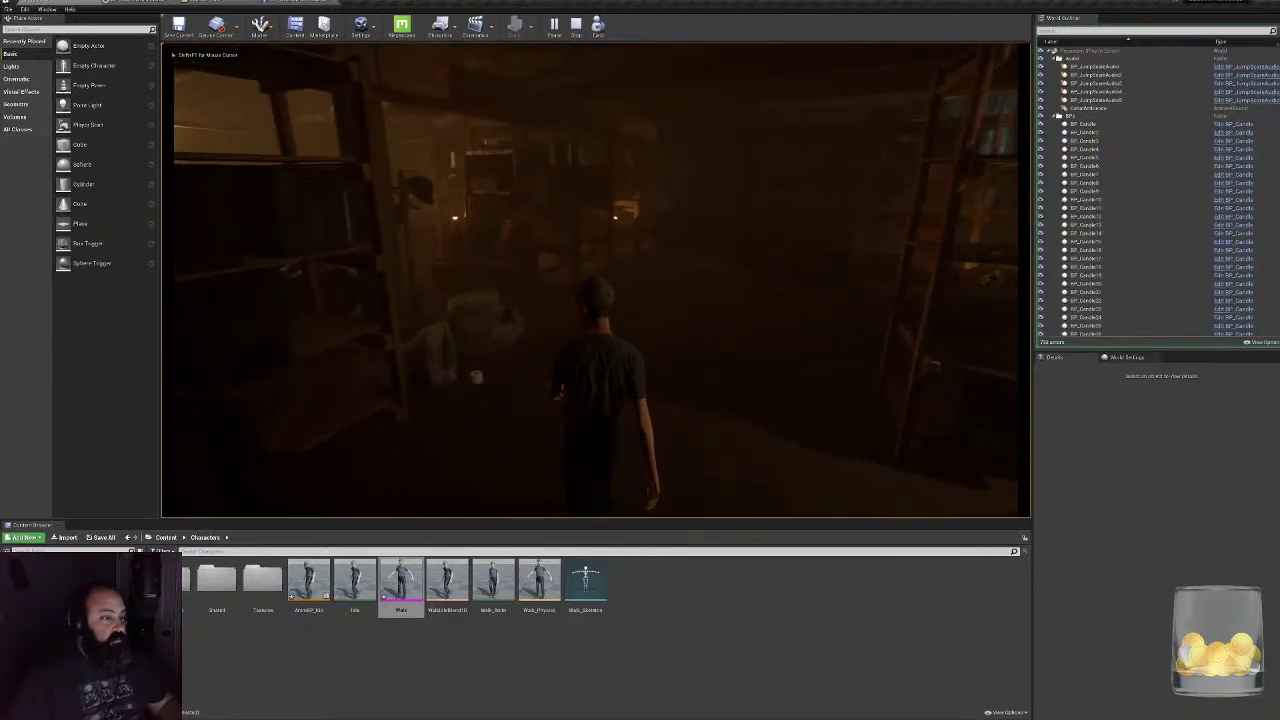
key("w")
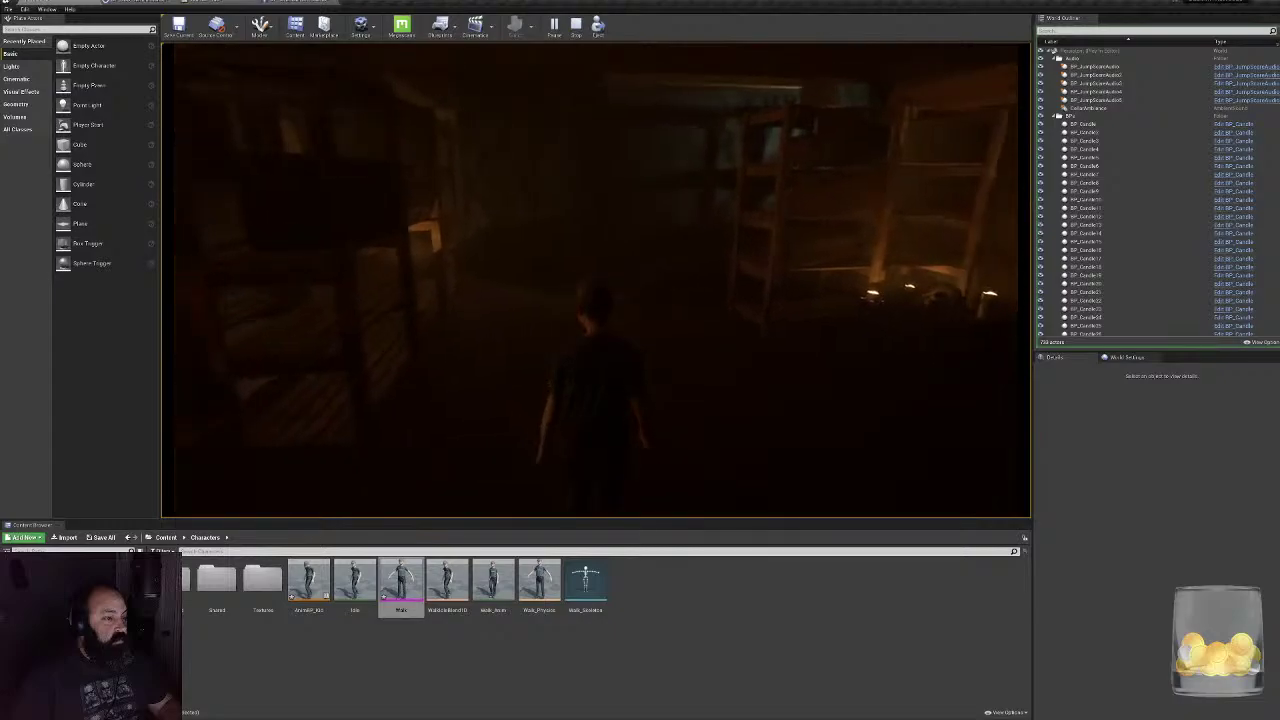
key("w")
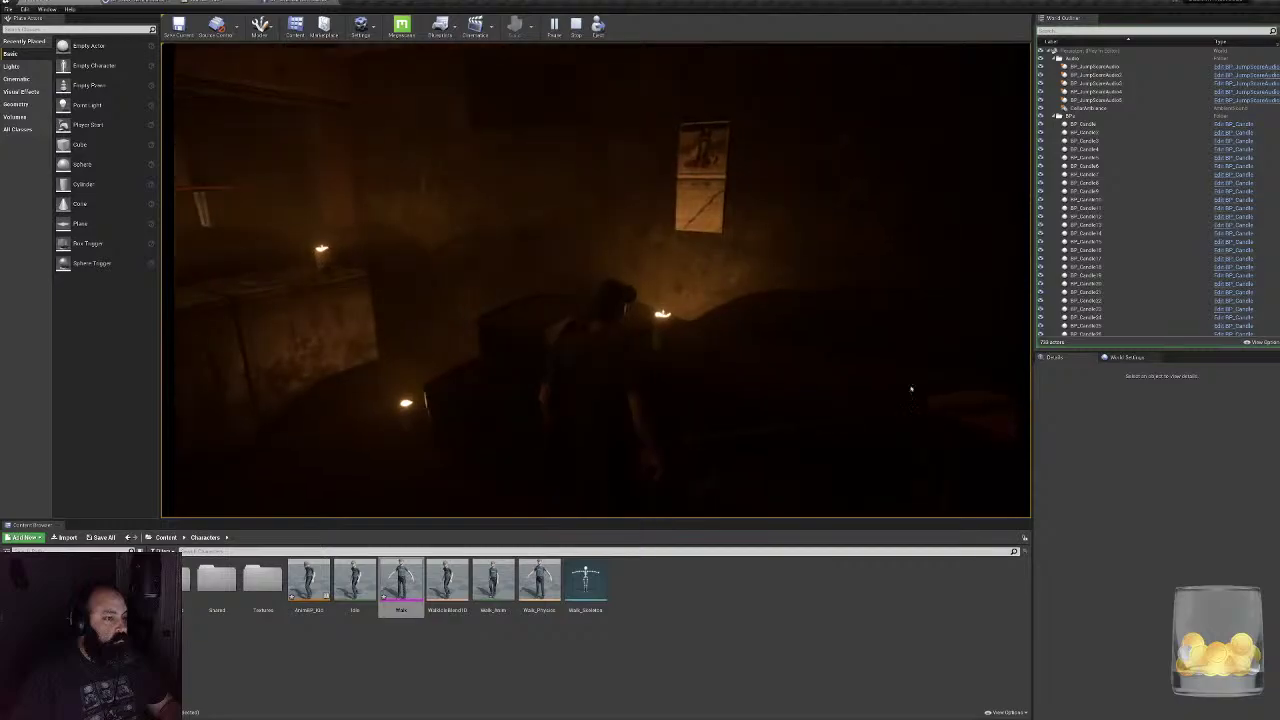
key("Escape")
- Set the Interpolation Trigger Threshold of AnimBP_Kid's Look At node to 0
left_click(228, 3)
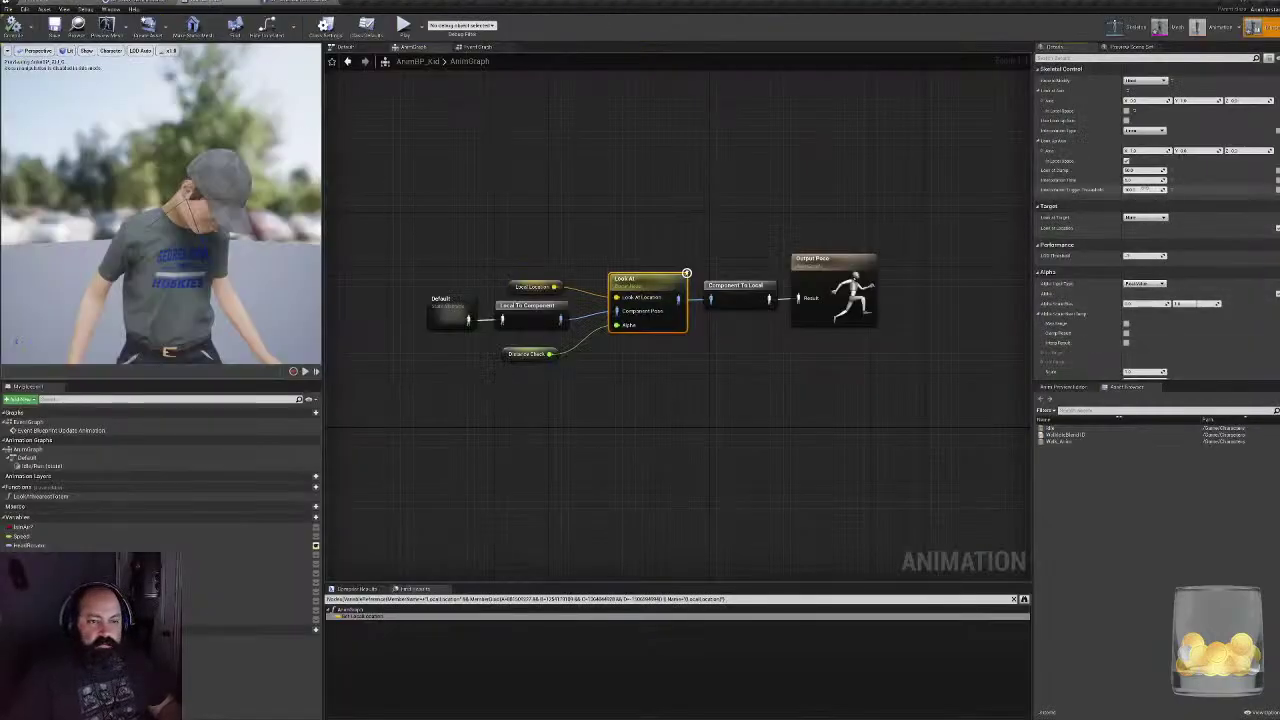
type("0")
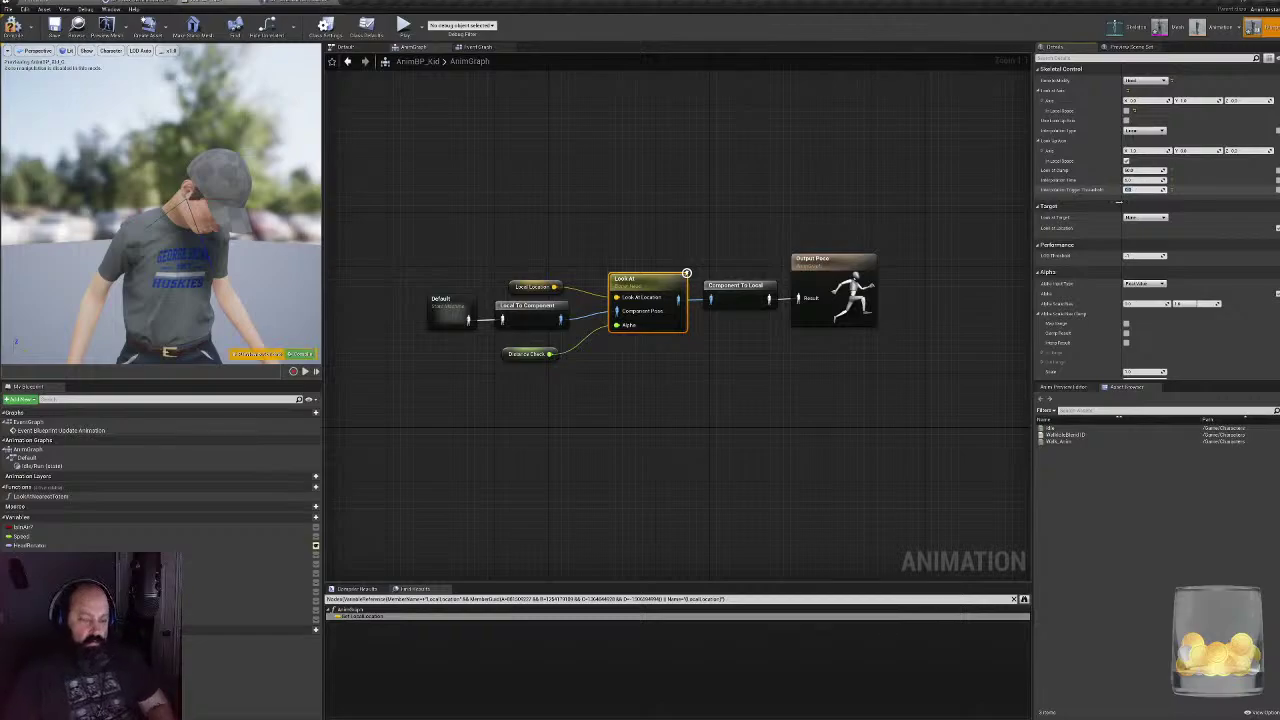
key("Return")
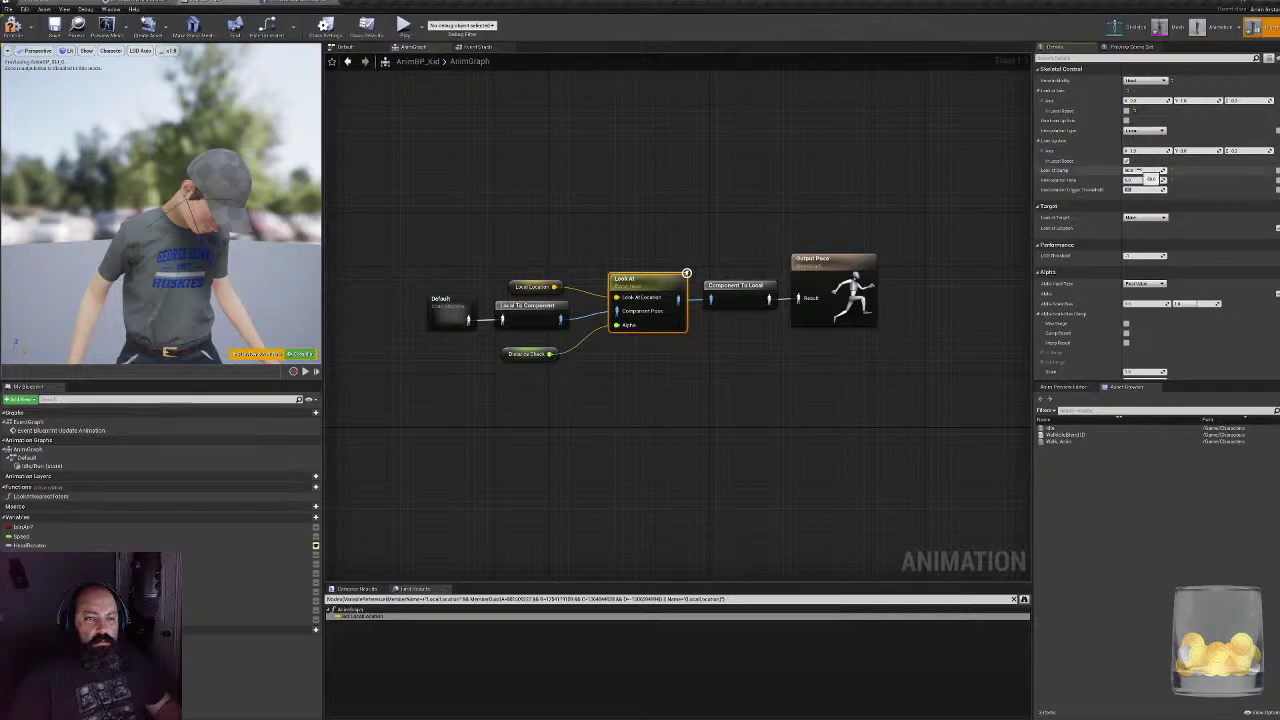
- Disconnect the Distance Check variable from the Look At node's Alpha input and delete the variable's node
left_click(508, 355)
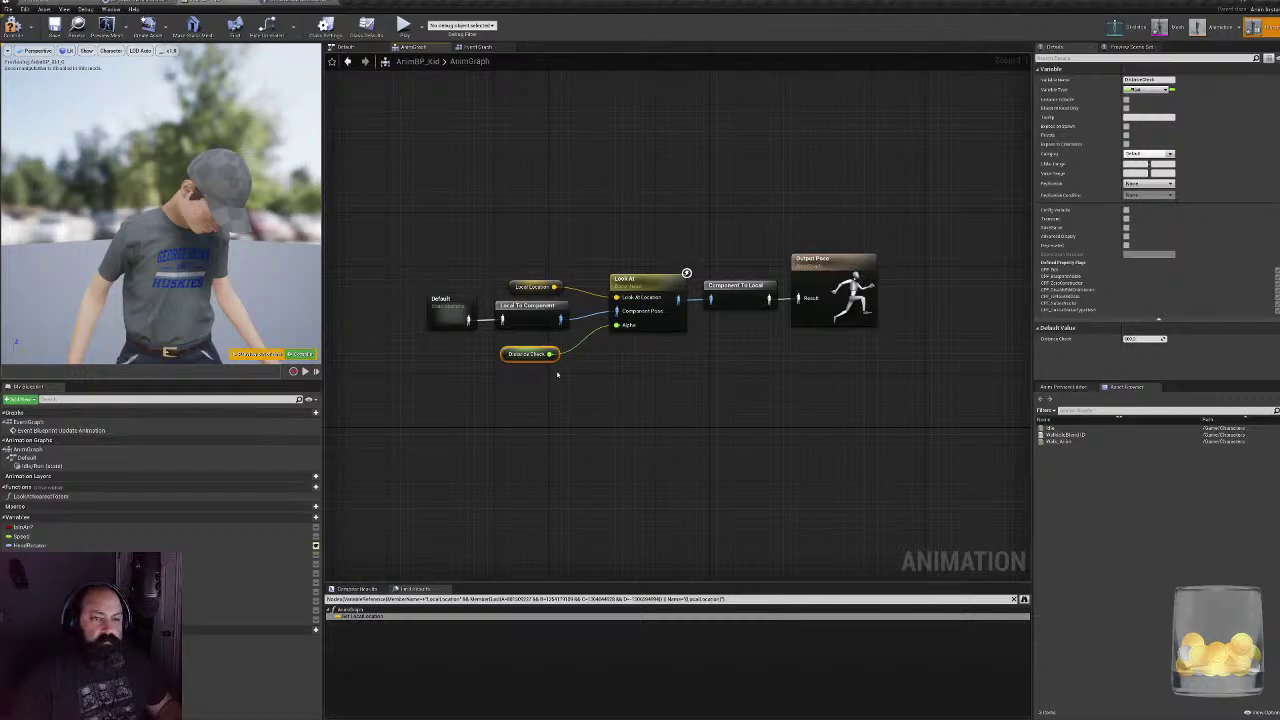
left_click(549, 354, "alt")
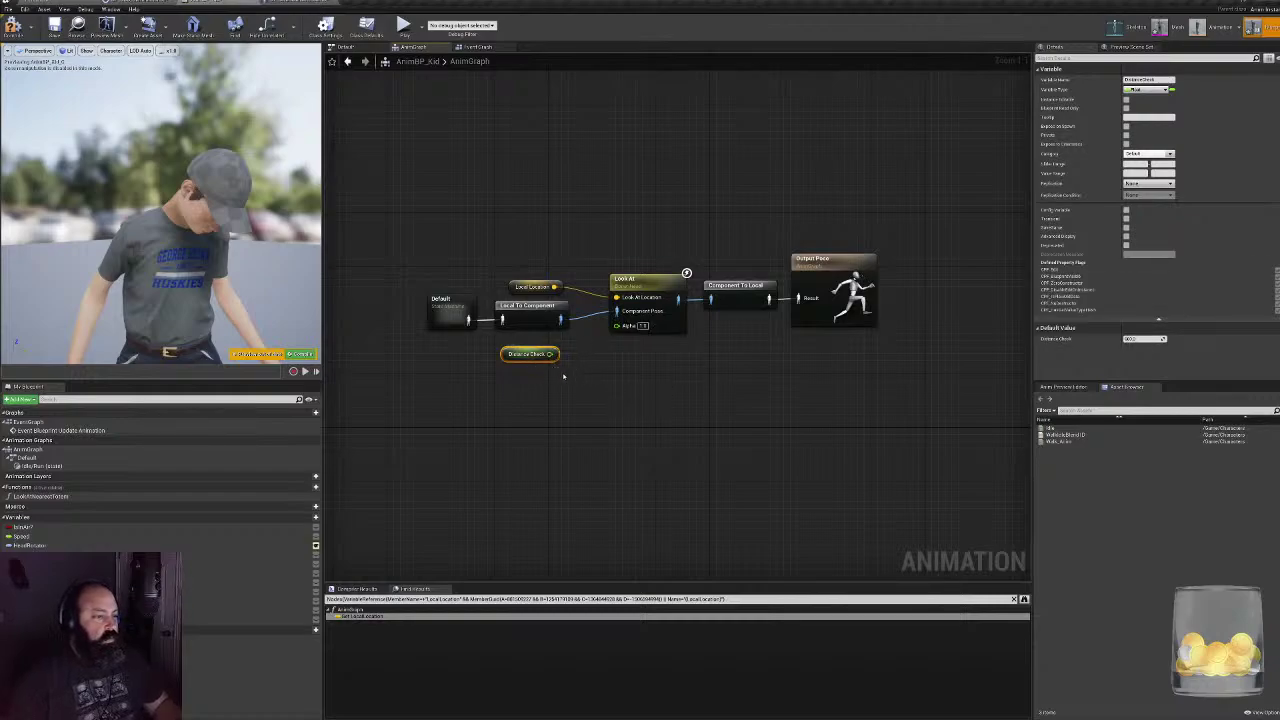
key("Delete")
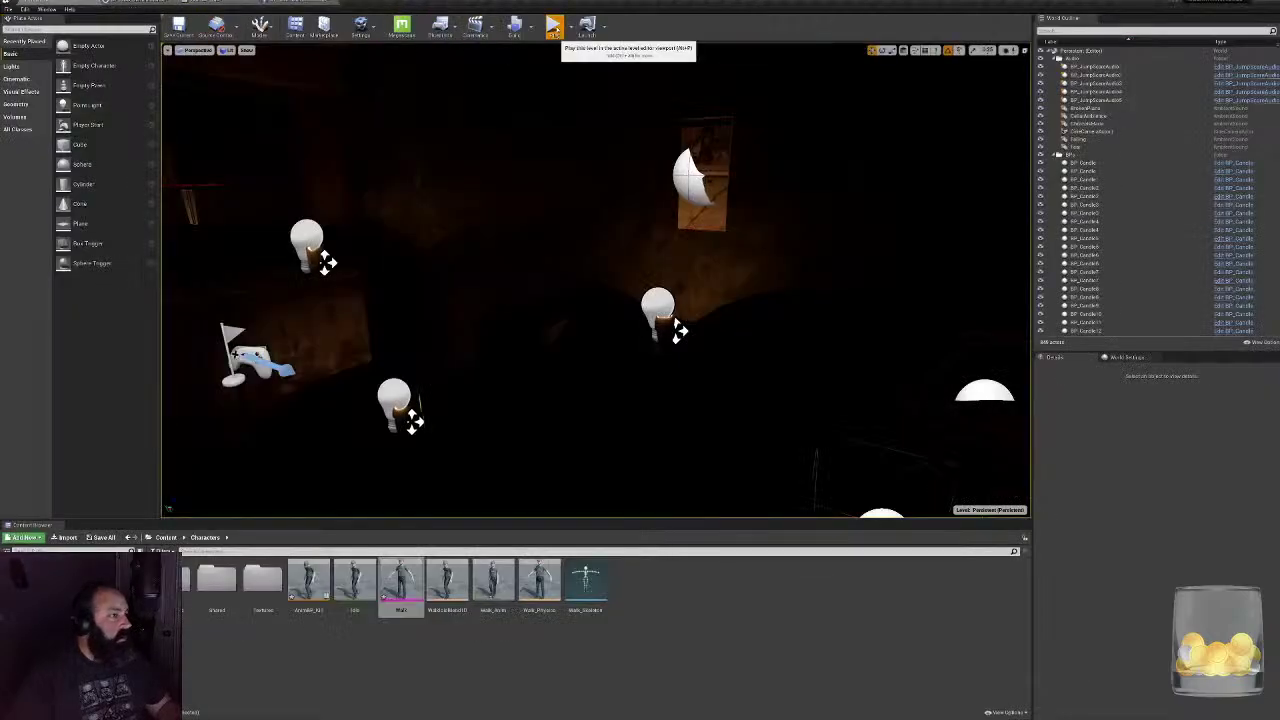
- Playtest from the level editor, entering from the form screen, and walk the kid through the basement to the candlelit wall poster, checking his head turn
left_click(553, 27)
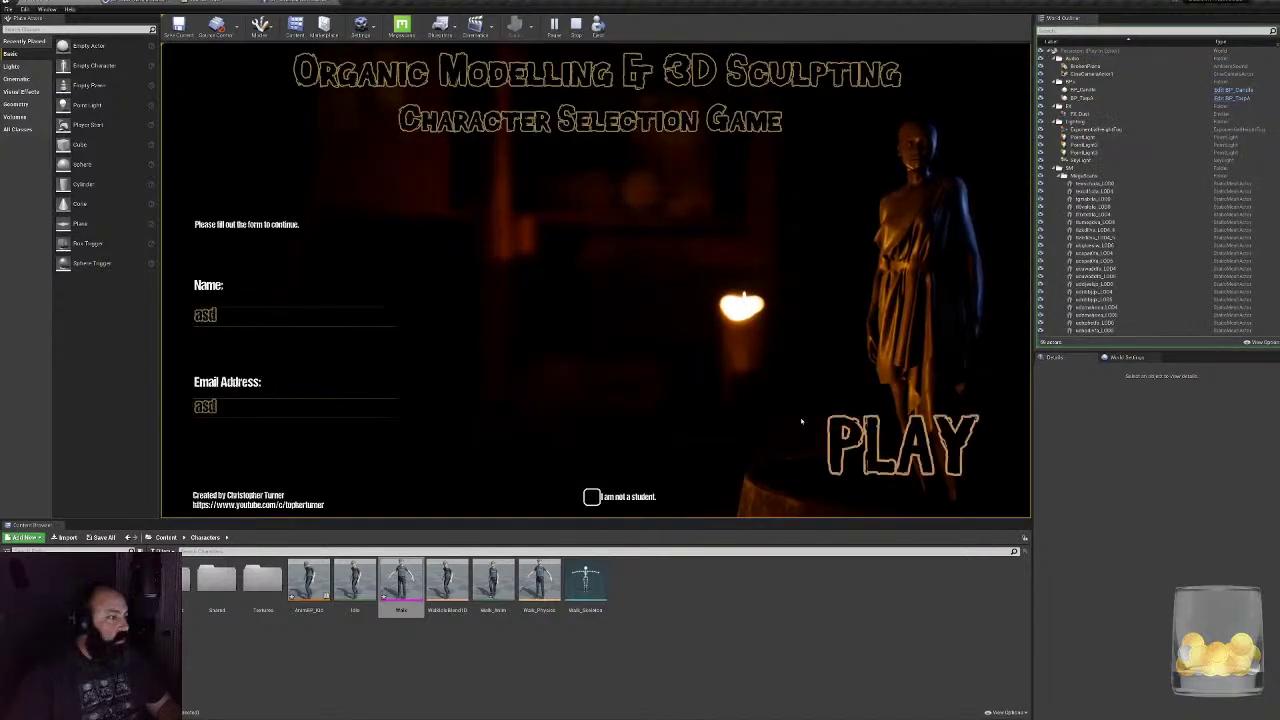
left_click(841, 432)
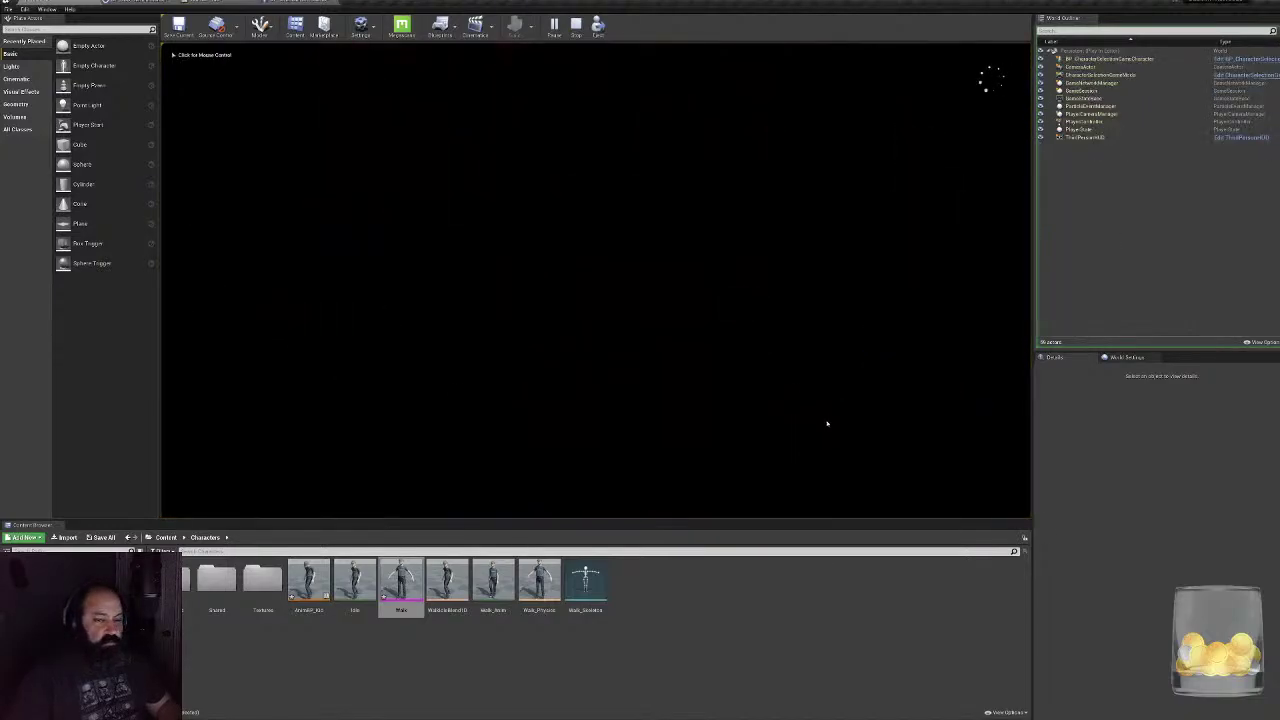
left_click(801, 396)
key("w")
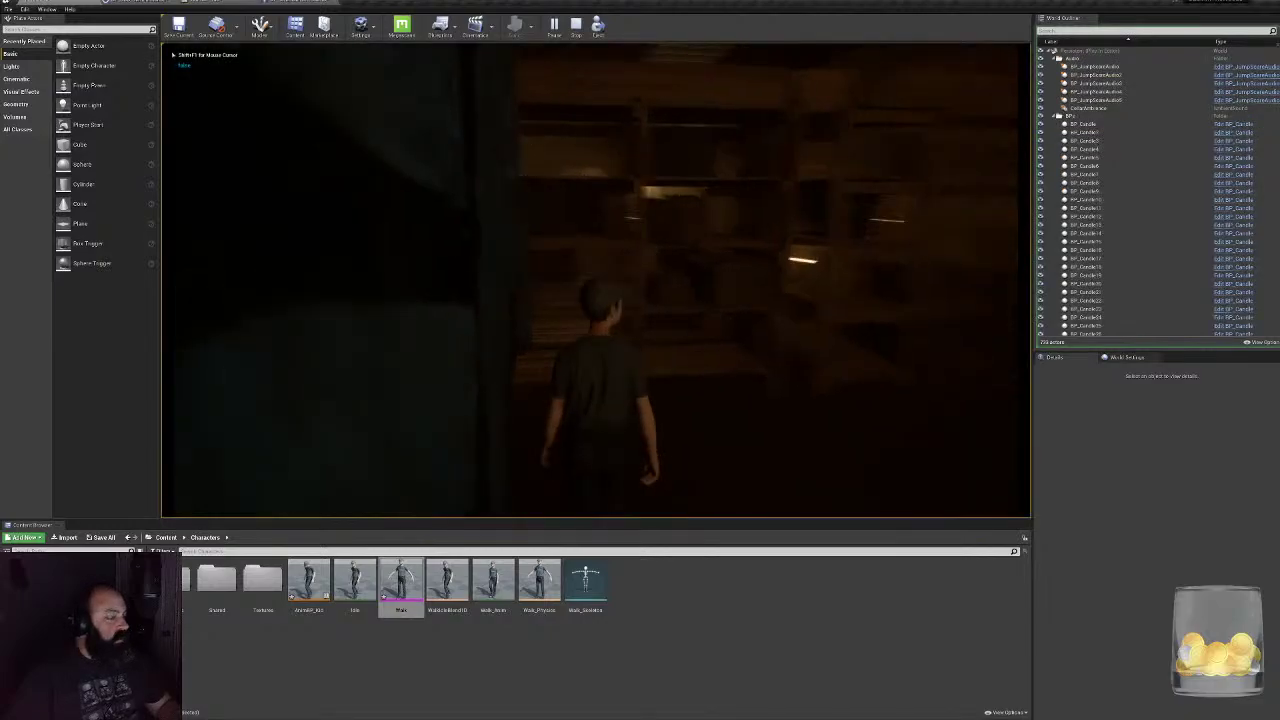
key("w")
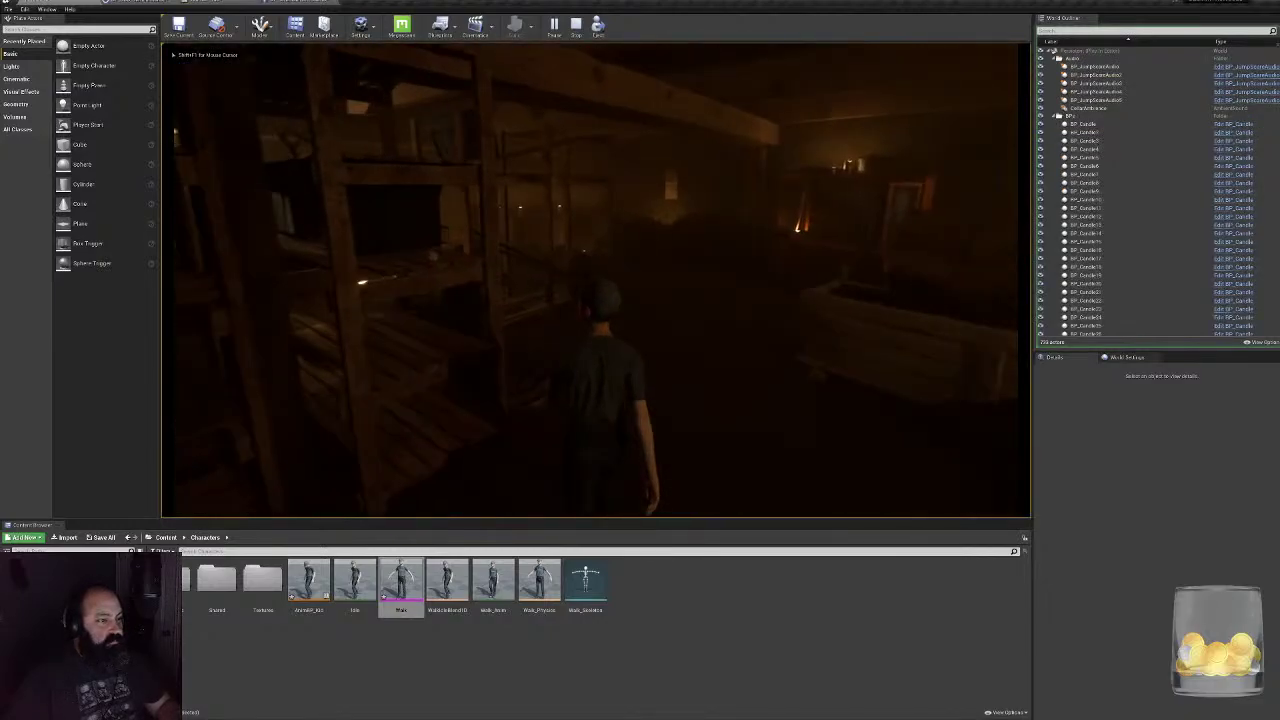
key("w")
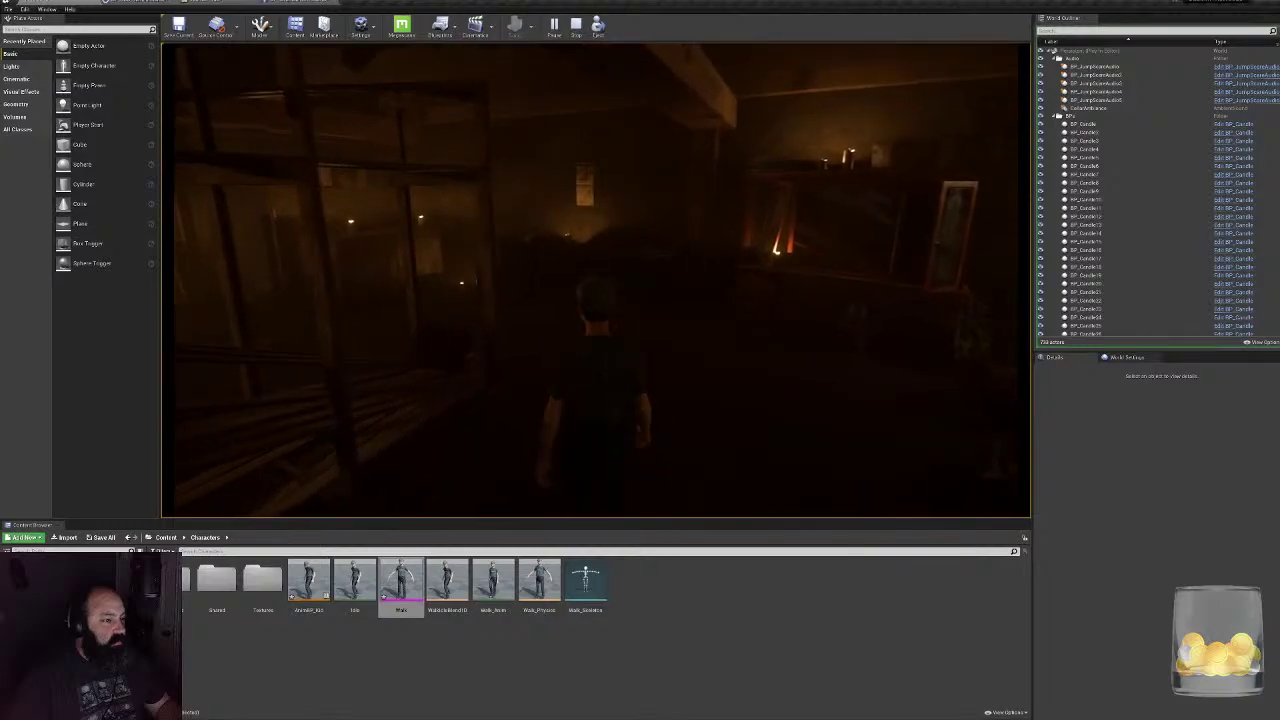
key("w")
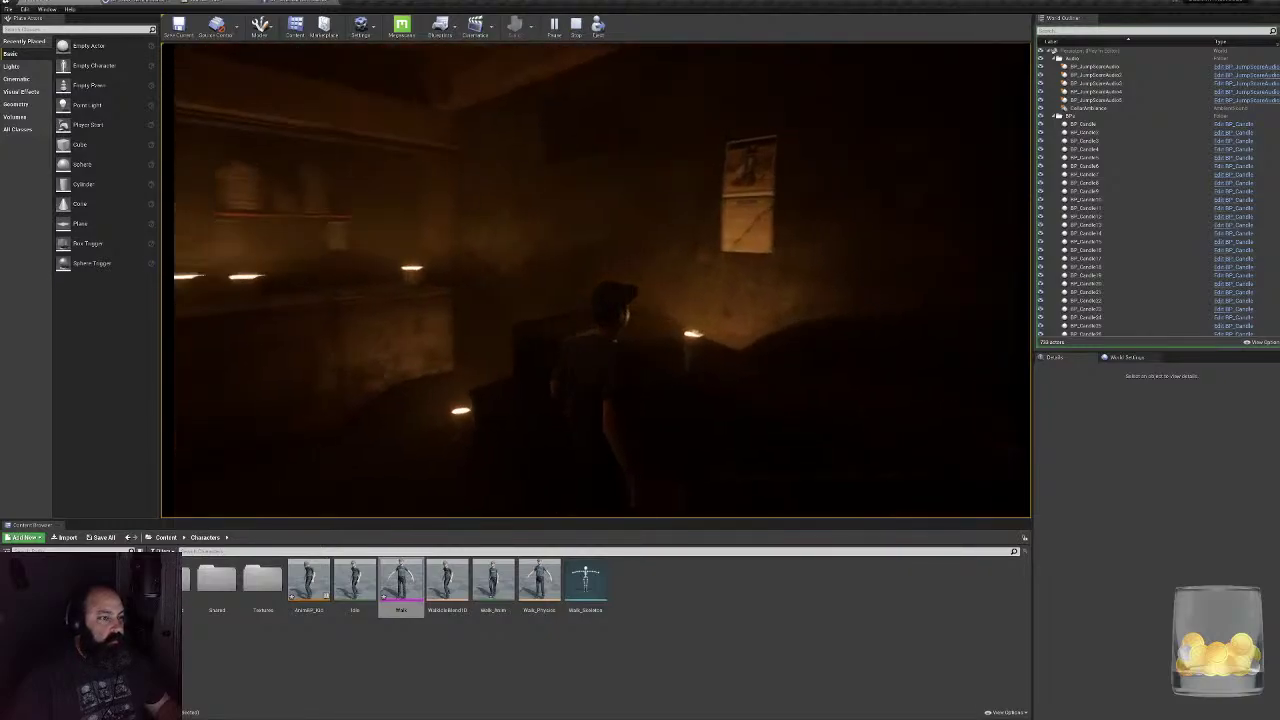
key("w")
- Walk the kid from the wall poster past the lit shelf to the pumpkin shelf, check his head tracking, and end the playtest
key("w")
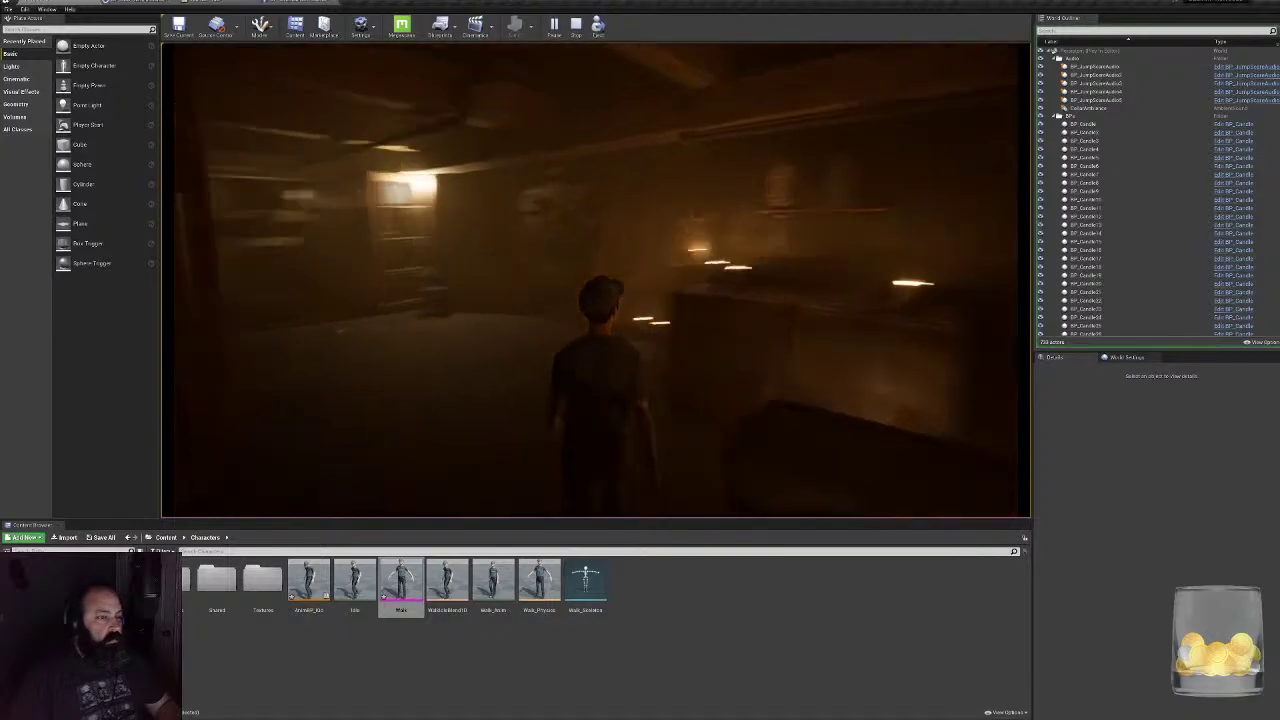
key("w")
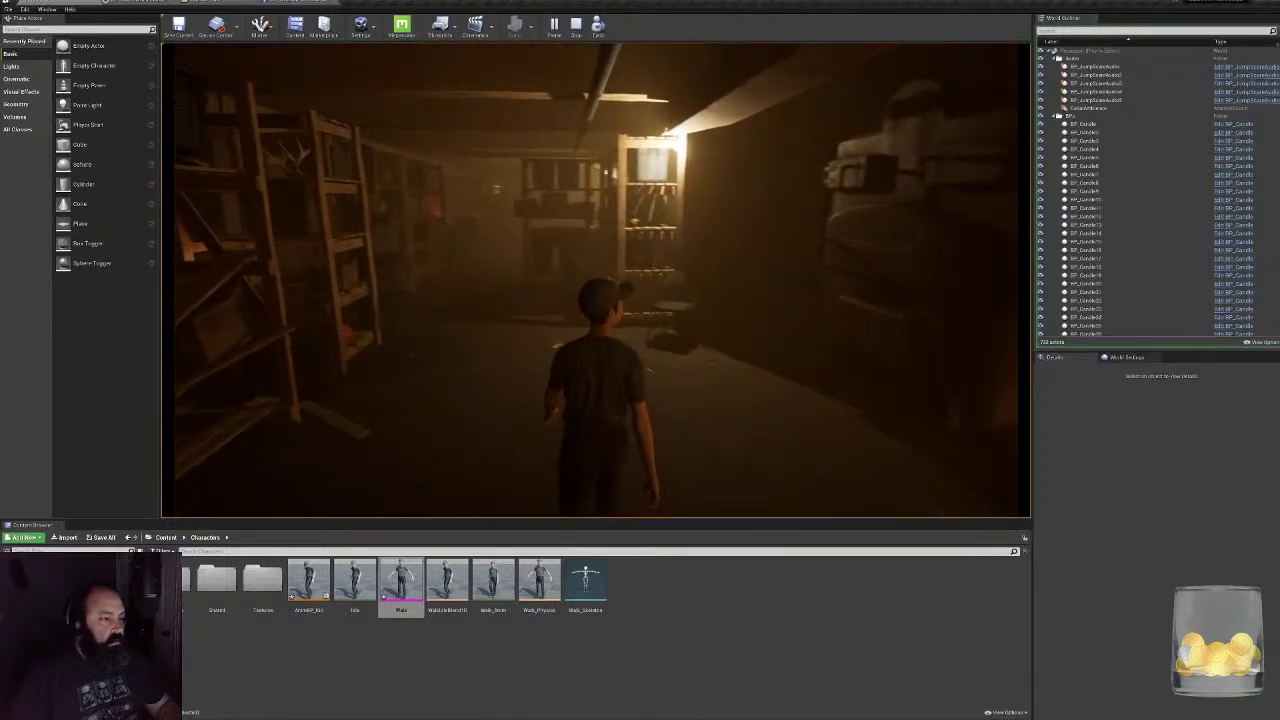
key("w")
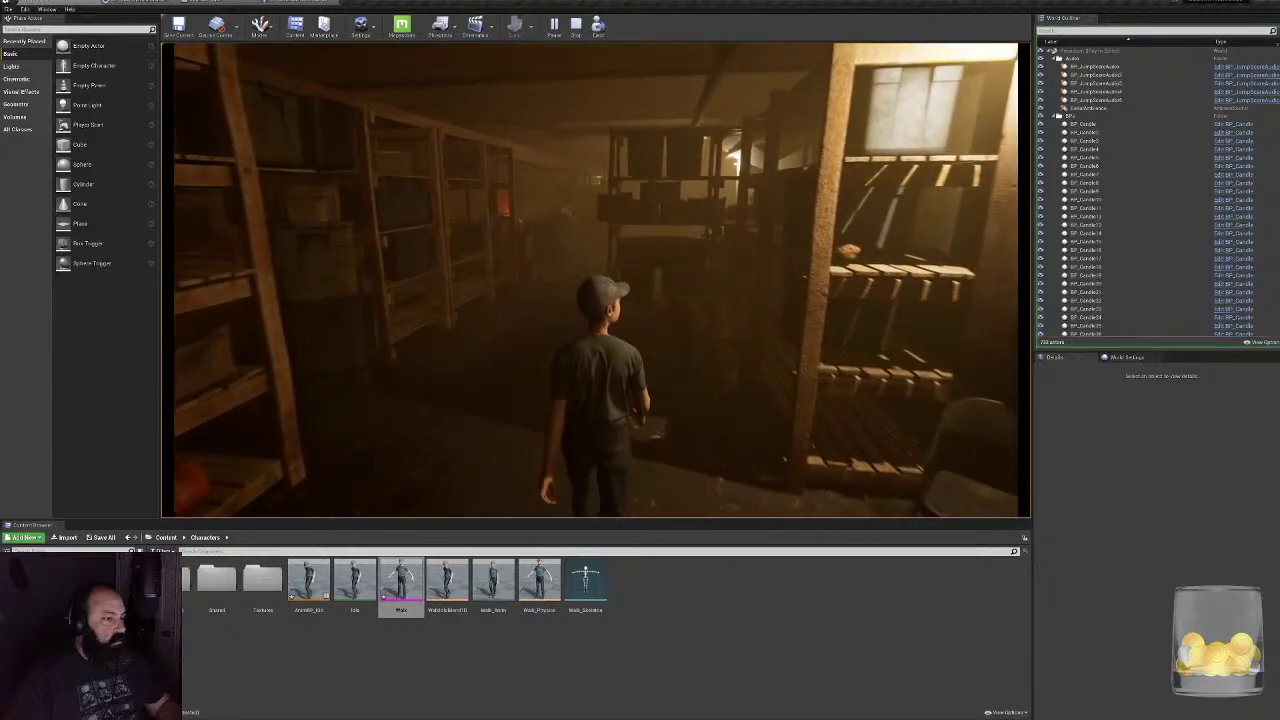
key("w")
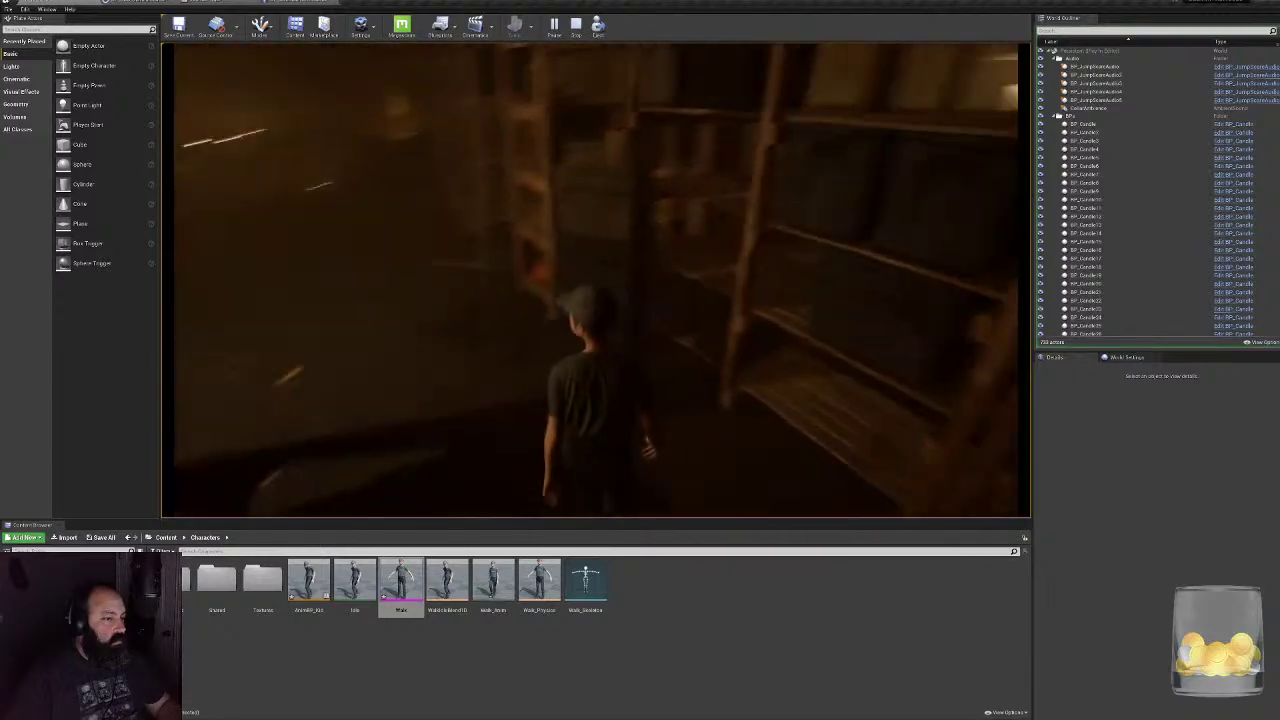
key("w")
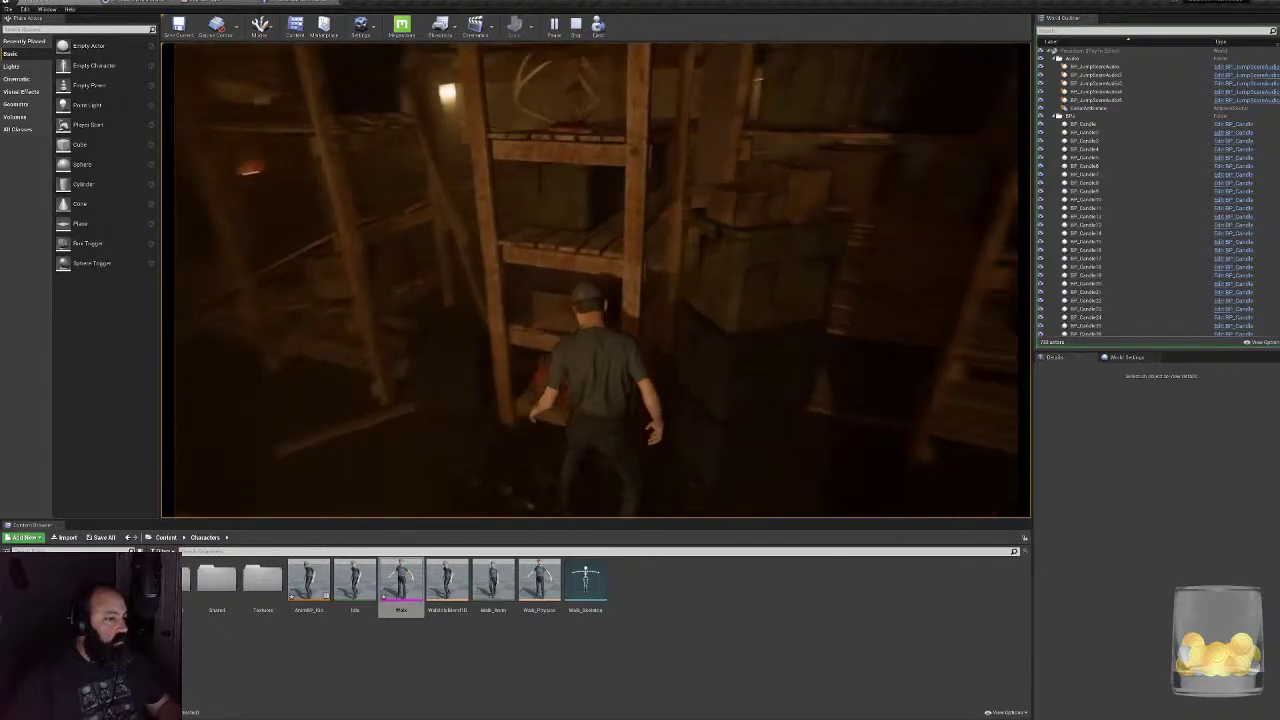
key("Escape")
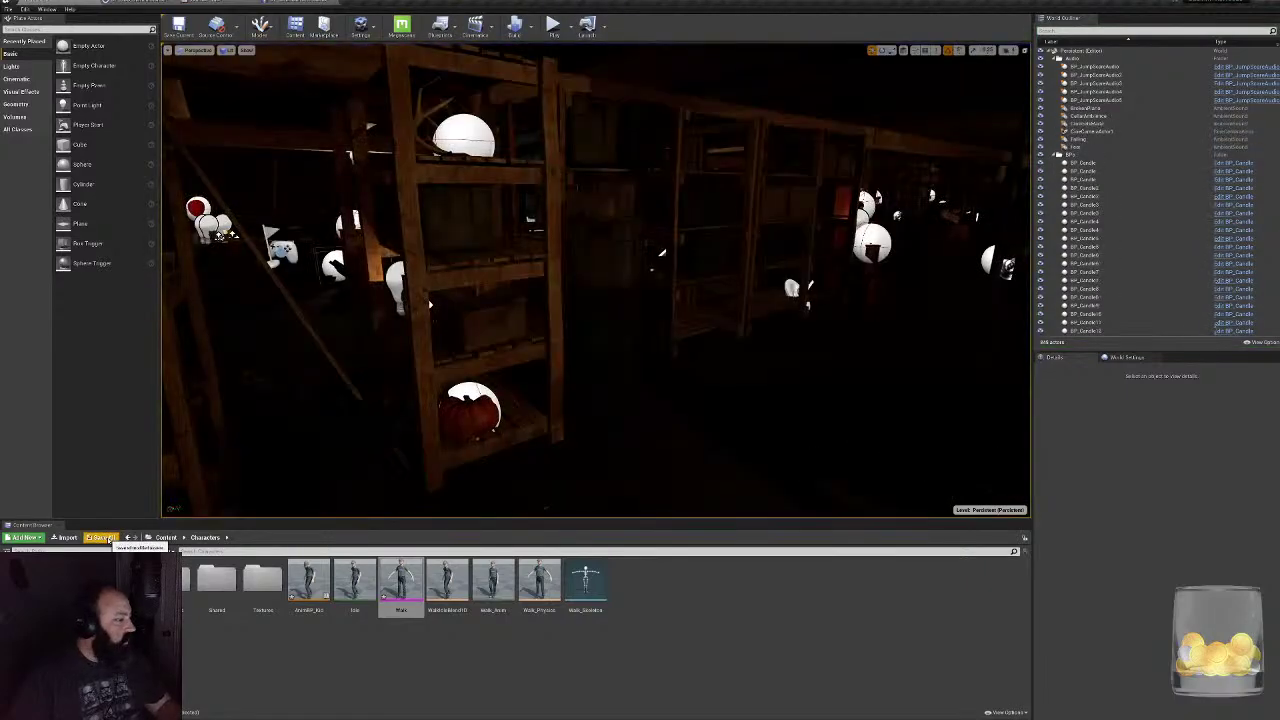
- Save all modified assets and open the CabinInTheWoodsMap level from the Maps folder
left_click(104, 538)
left_click(738, 438)
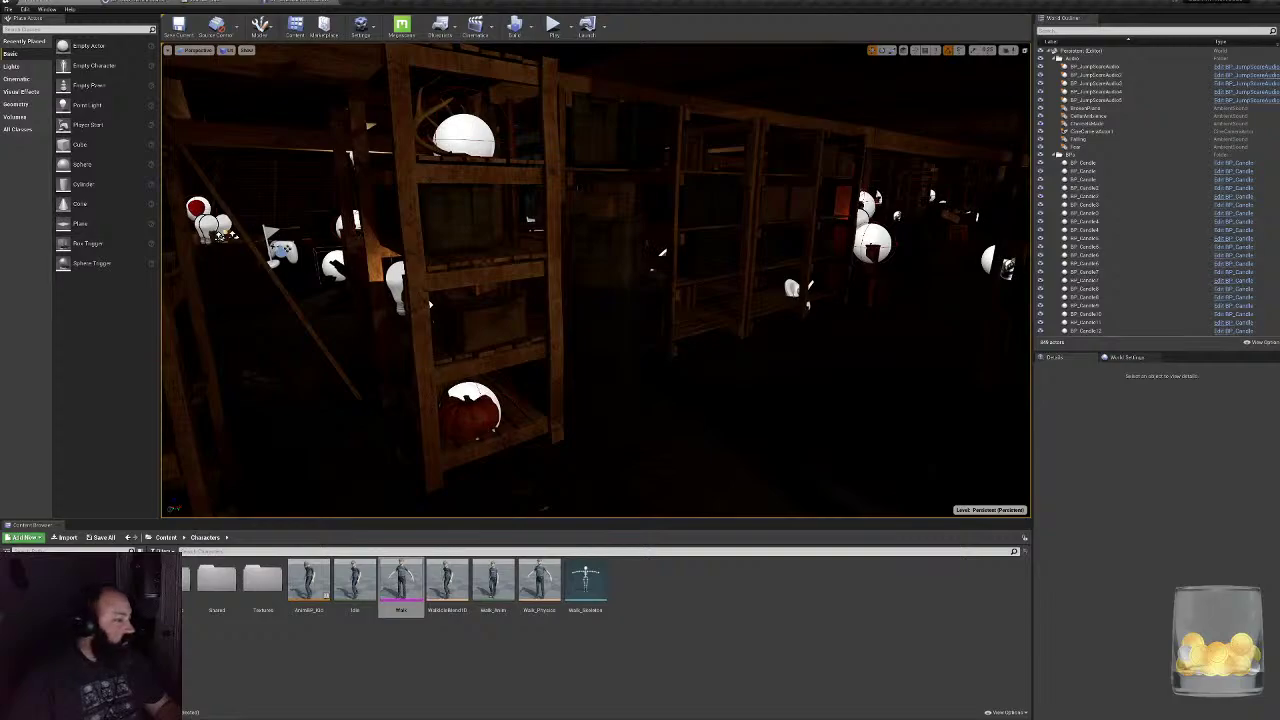
key("alt+Left")
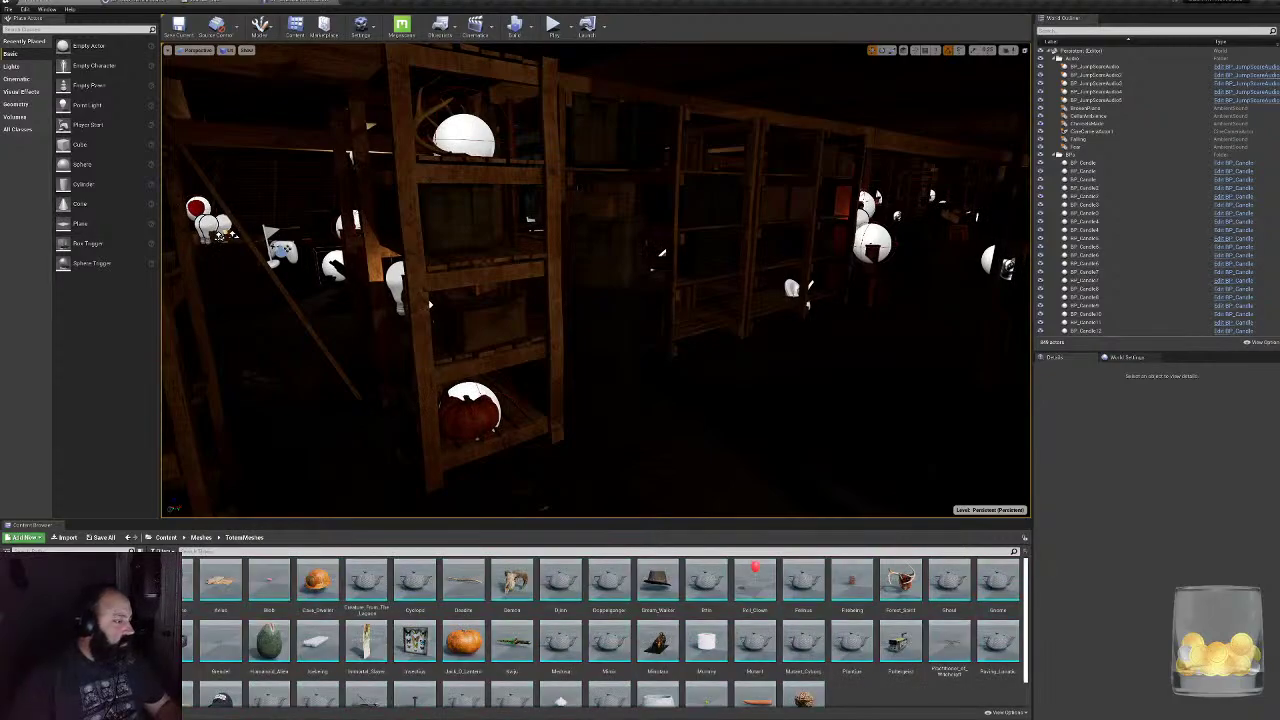
key("alt+Left")
double_click(187, 590)
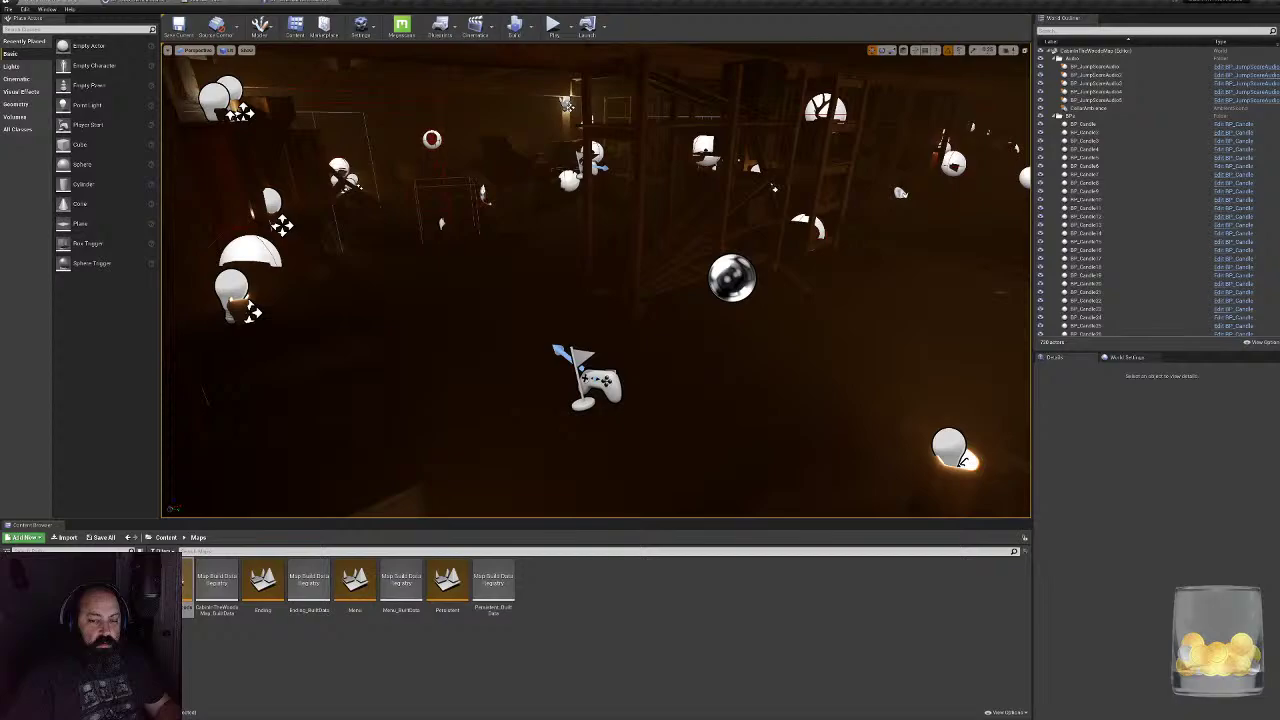
- Move the pumpkin pickup off its low shelf and across to the neighbouring shelving unit, raising it to about mid-shelf height
right_click_drag(823, 109, 850, 100)
key("w")
key("g")
key("w")
right_click_drag(565, 258, 608, 258)
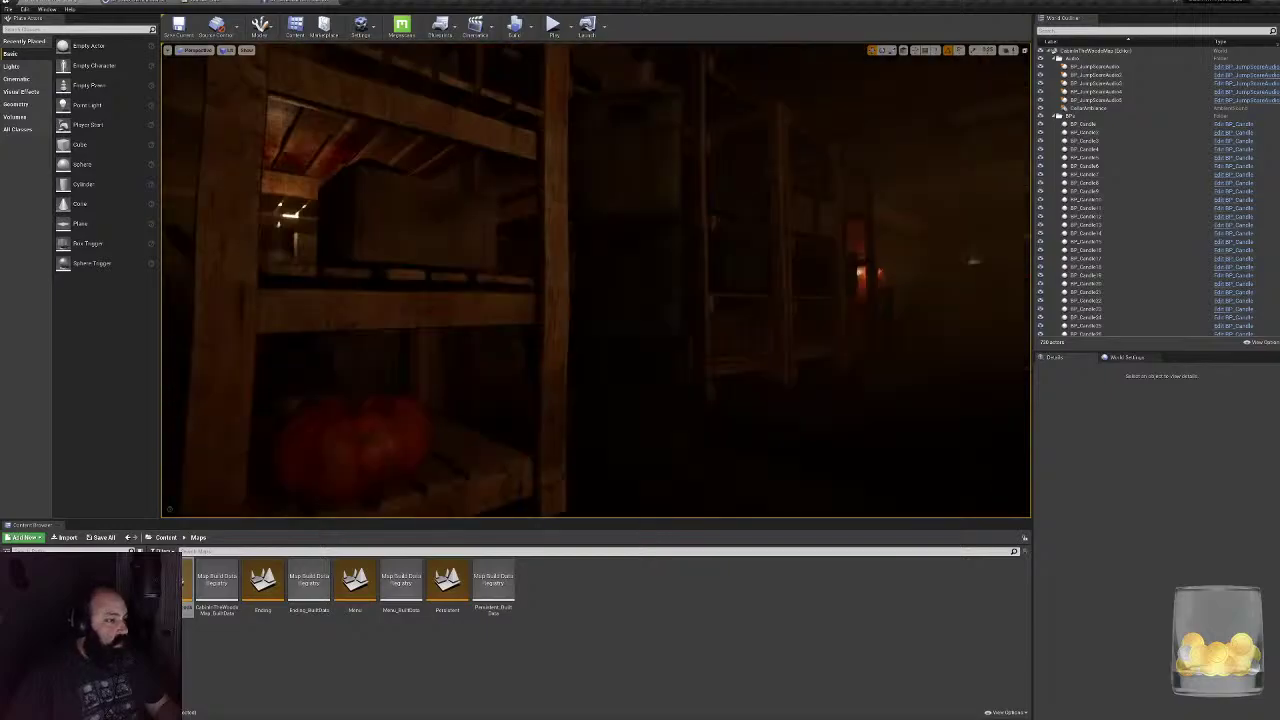
left_click(357, 443)
key("s")
right_click_drag(357, 443, 250, 470)
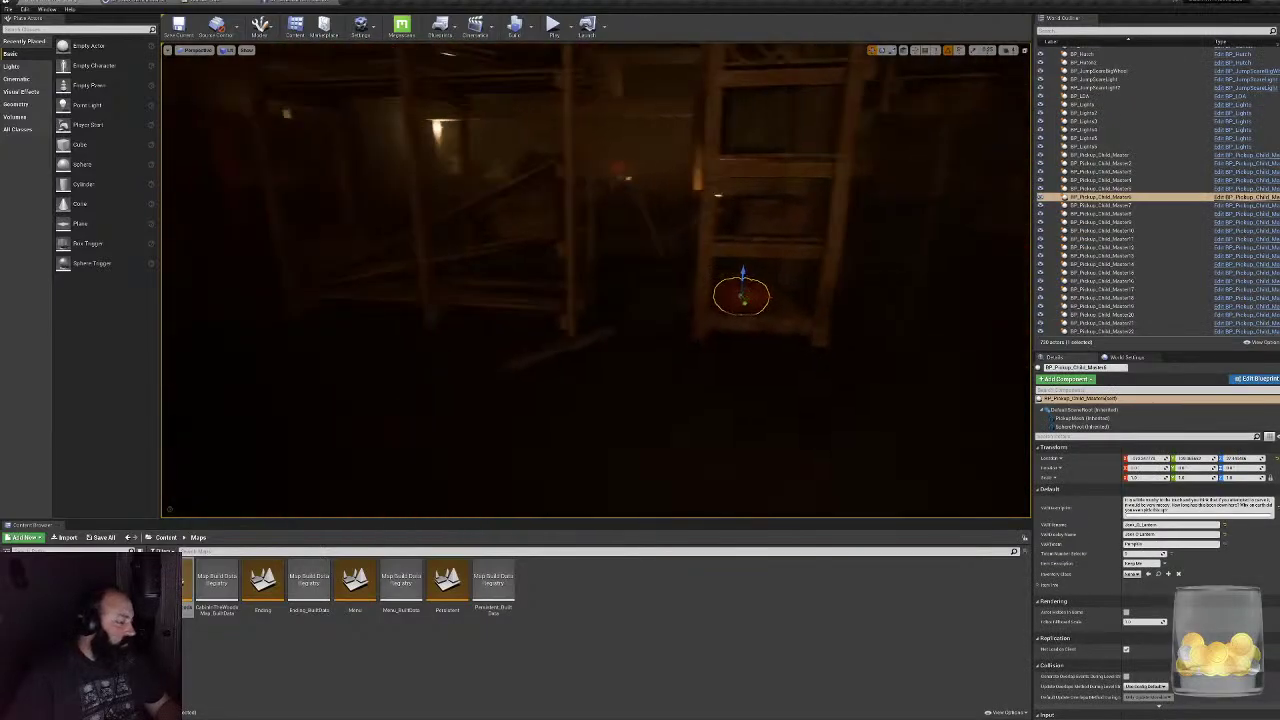
right_click_drag(596, 280, 876, 250)
key("w")
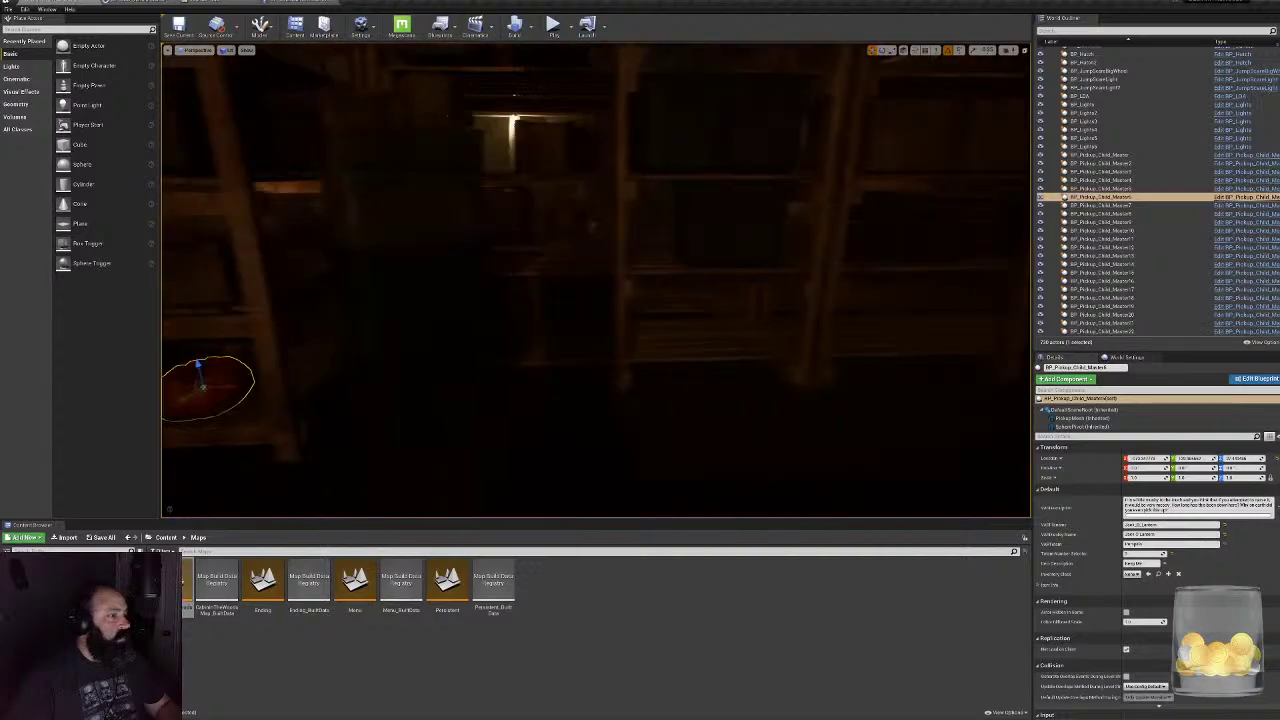
right_click_drag(440, 424, 446, 424)
left_click_drag(217, 387, 568, 222)
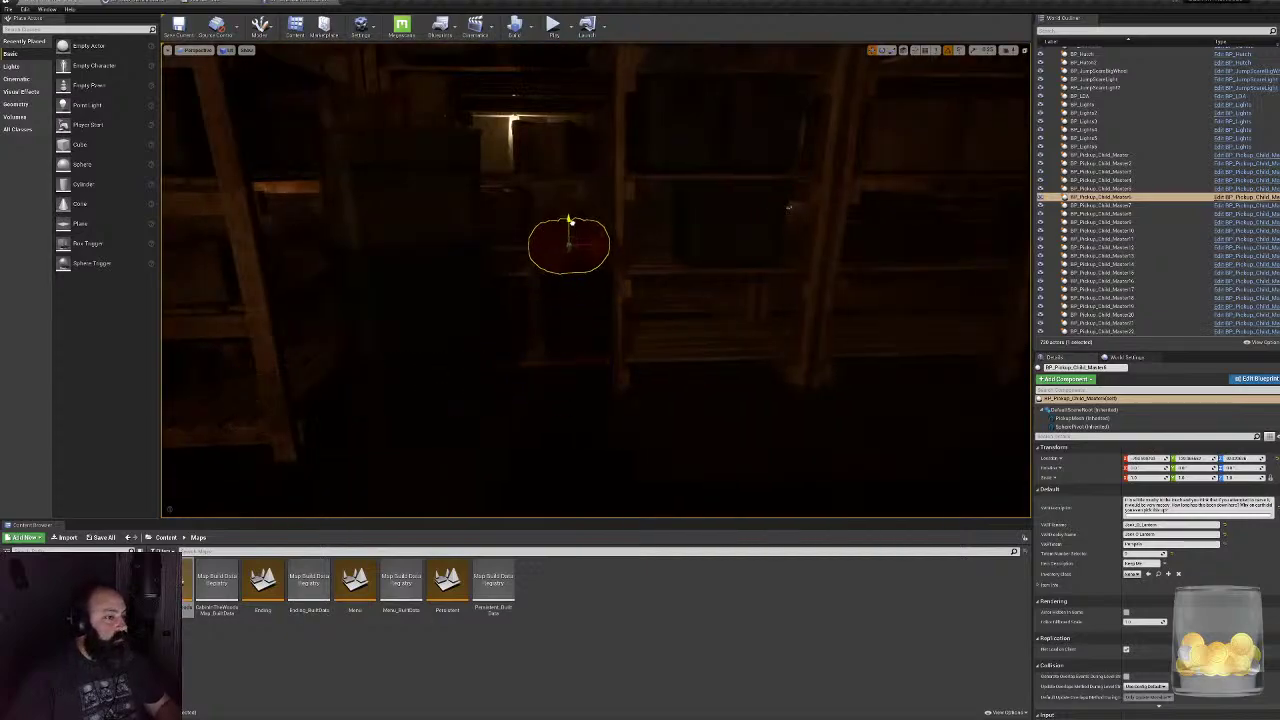
- Shift the pumpkin pickup inward between the posts of the neighbouring shelving unit so that it sits over the shelf boards
mouse_move(569, 251)
right_mouse_down()
mouse_move(420, 251)
mouse_move(570, 262)
mouse_move(575, 250)
mouse_move(545, 252)
right_mouse_up()
left_click_drag(617, 283, 754, 263)
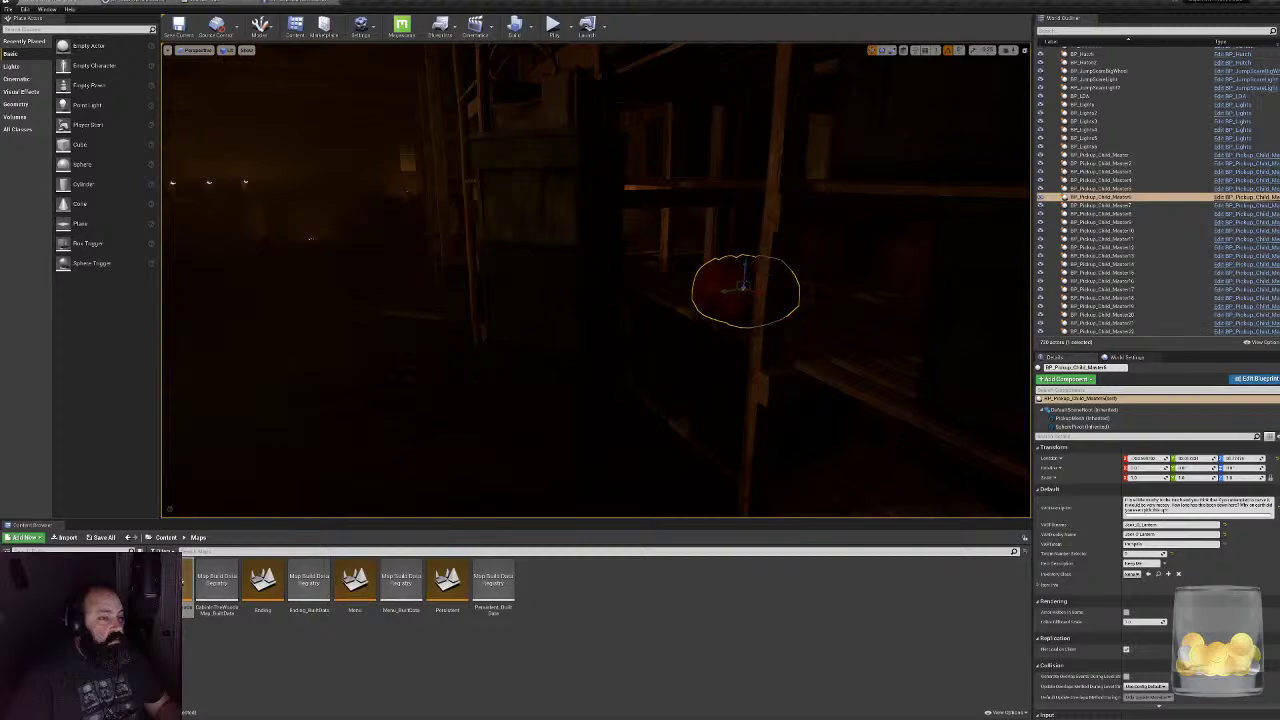
right_click_drag(754, 263, 880, 270)
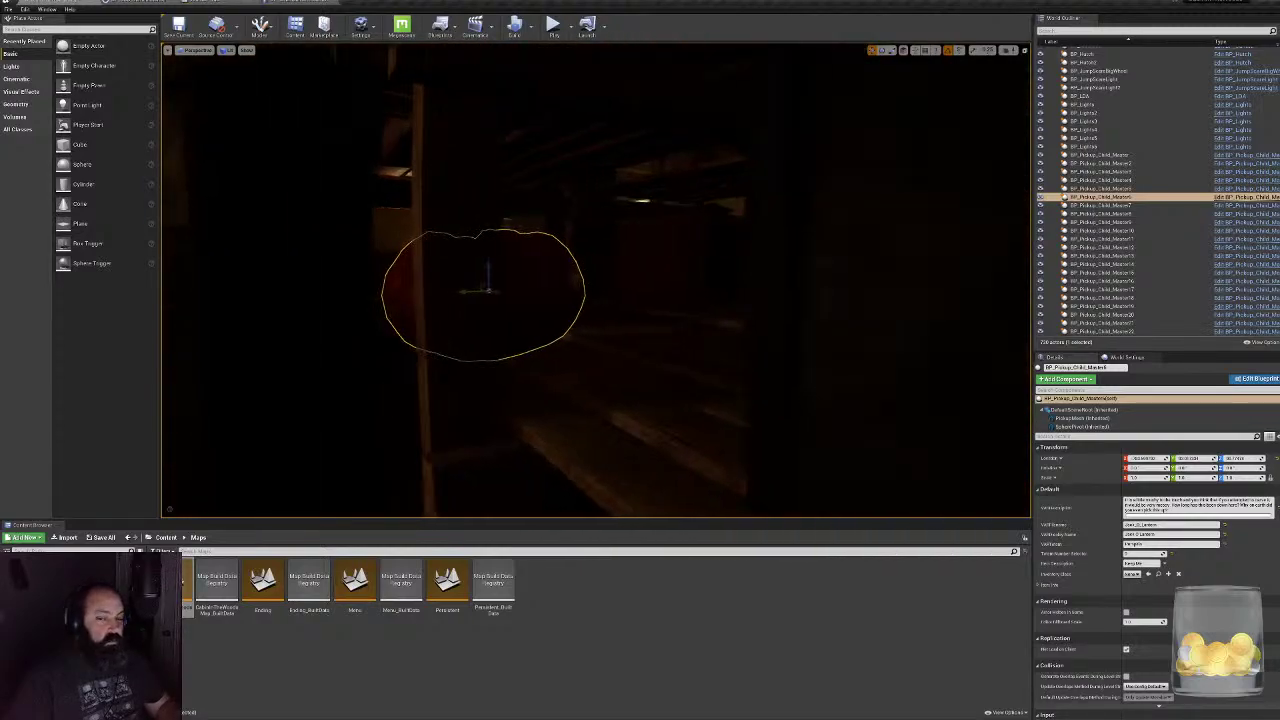
left_click_drag(466, 289, 547, 281)
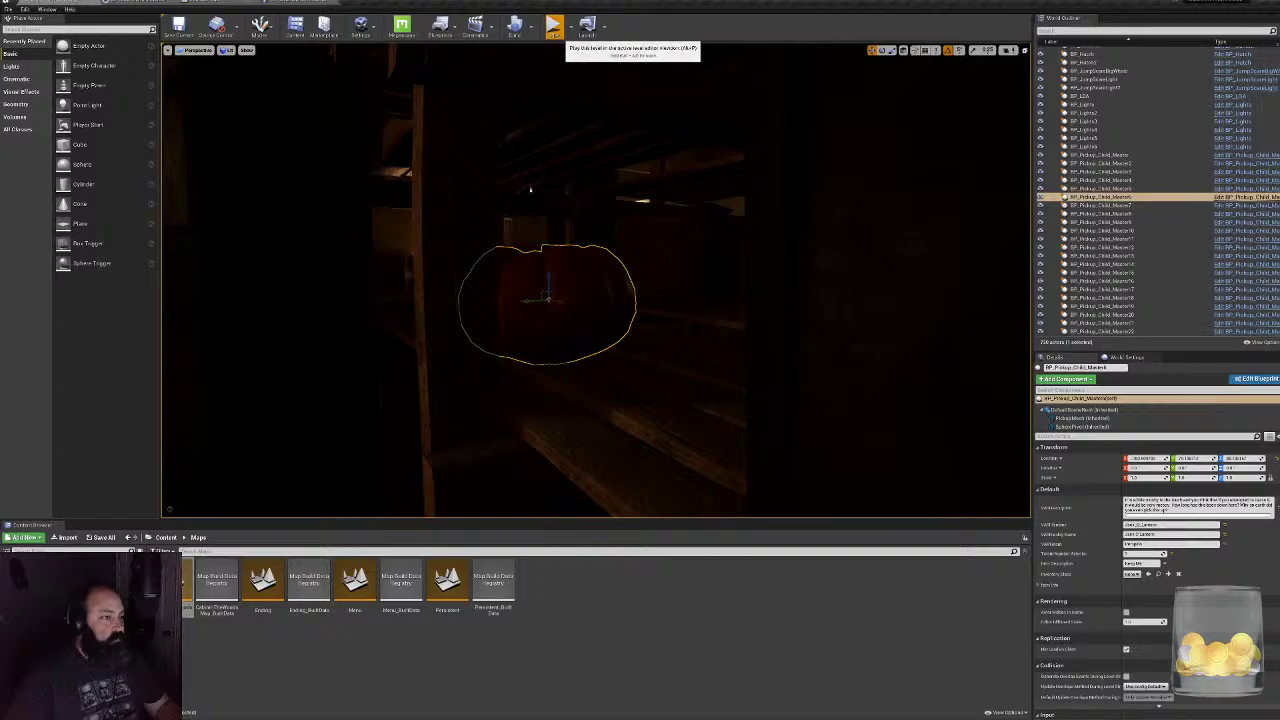
- Start a playtest and walk the kid past the stacked barrels and red cabinet to the dark shelving unit to check his head tracking
left_click(553, 28)
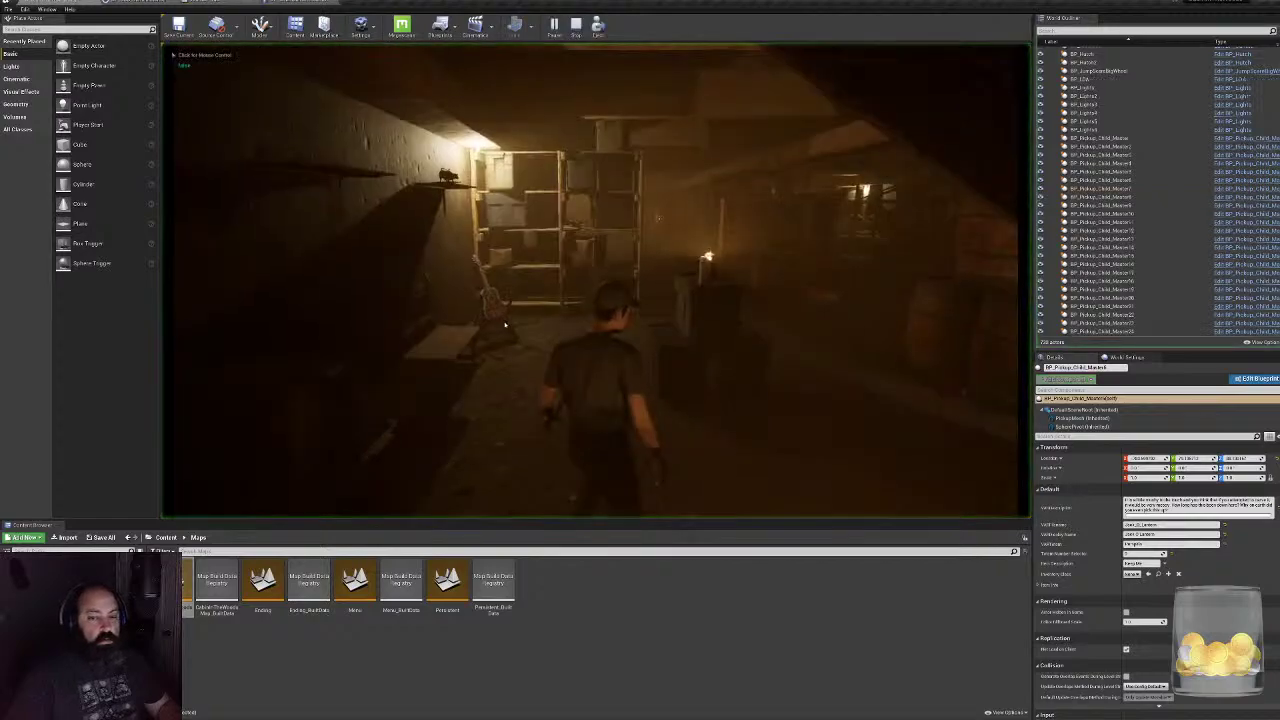
key("w")
key("w")
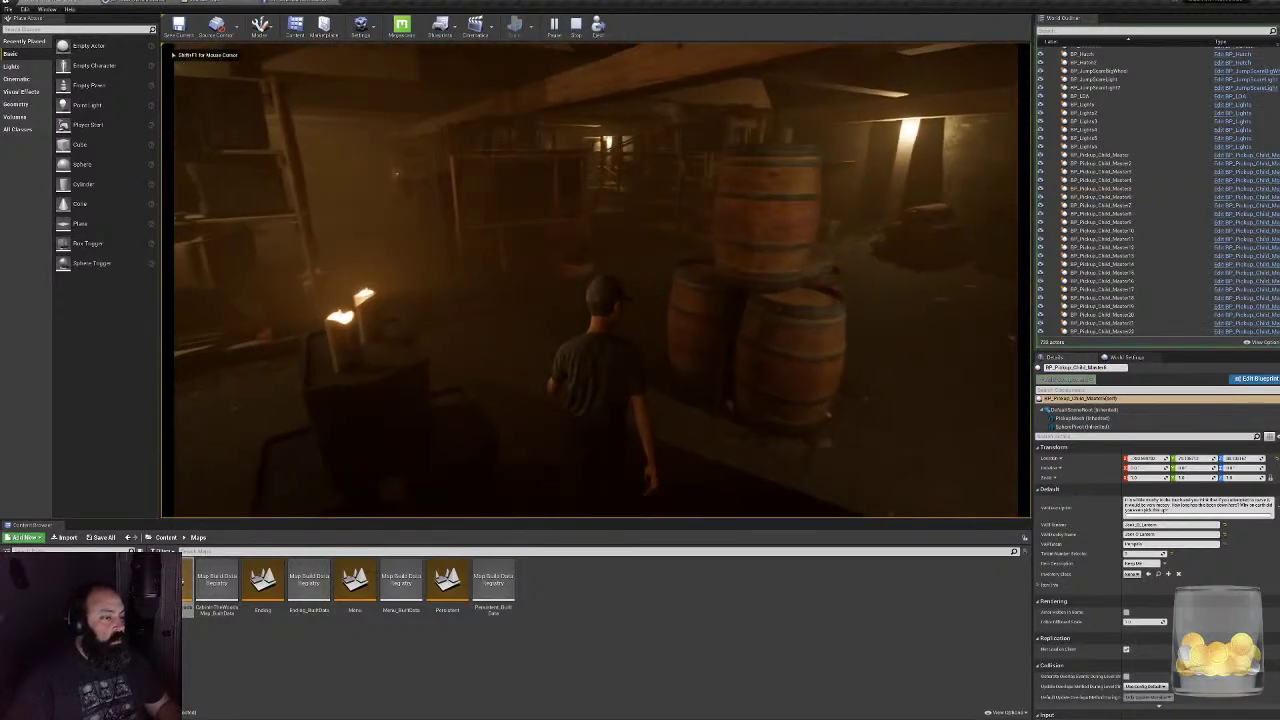
key("w")
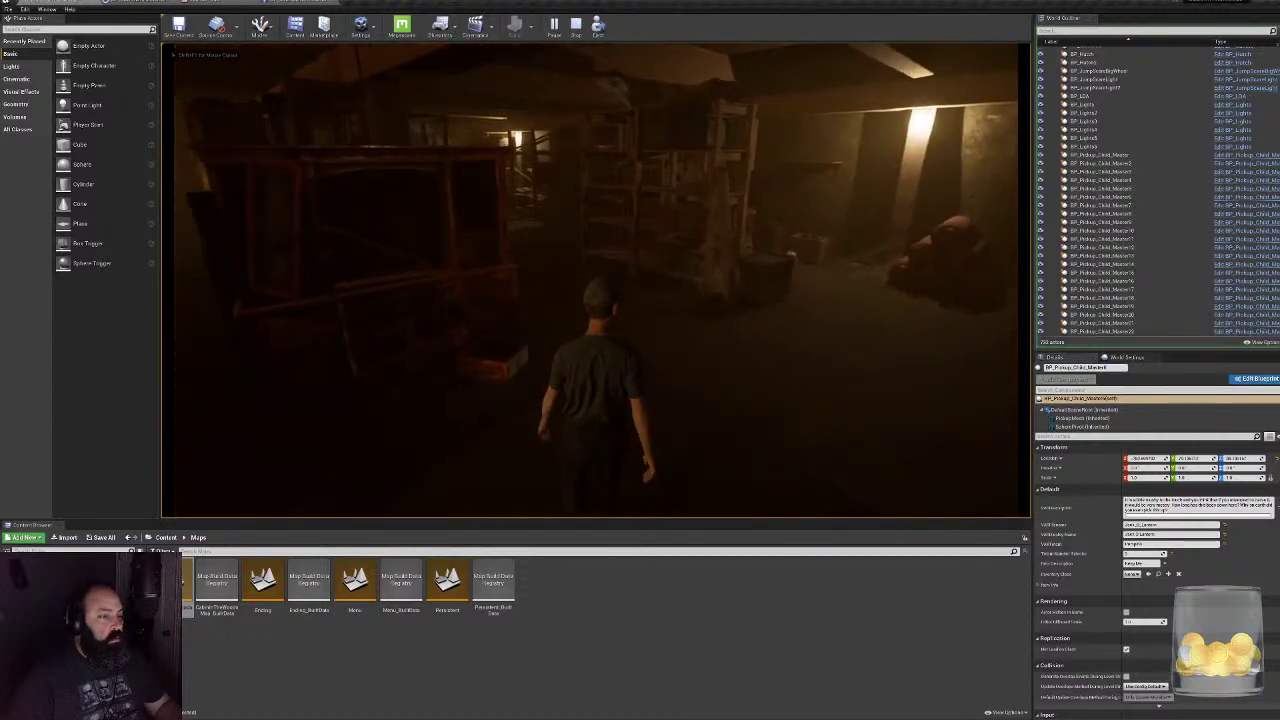
key("w")
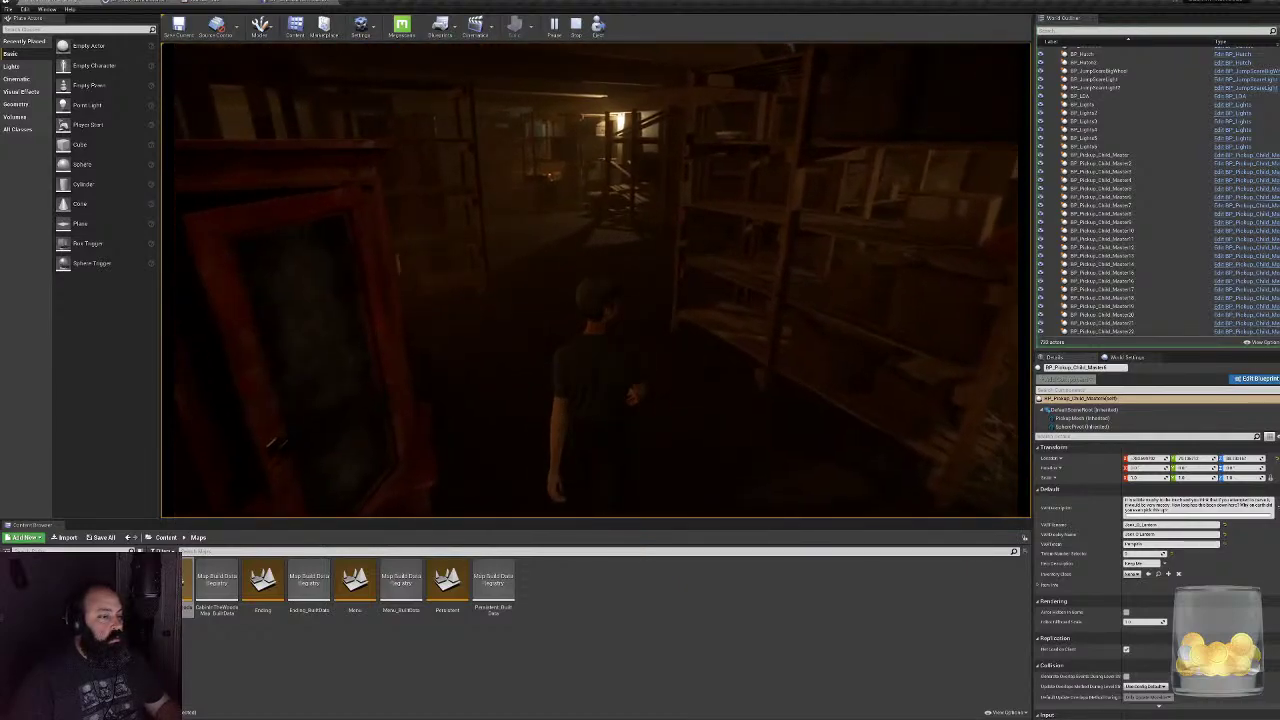
key("w")
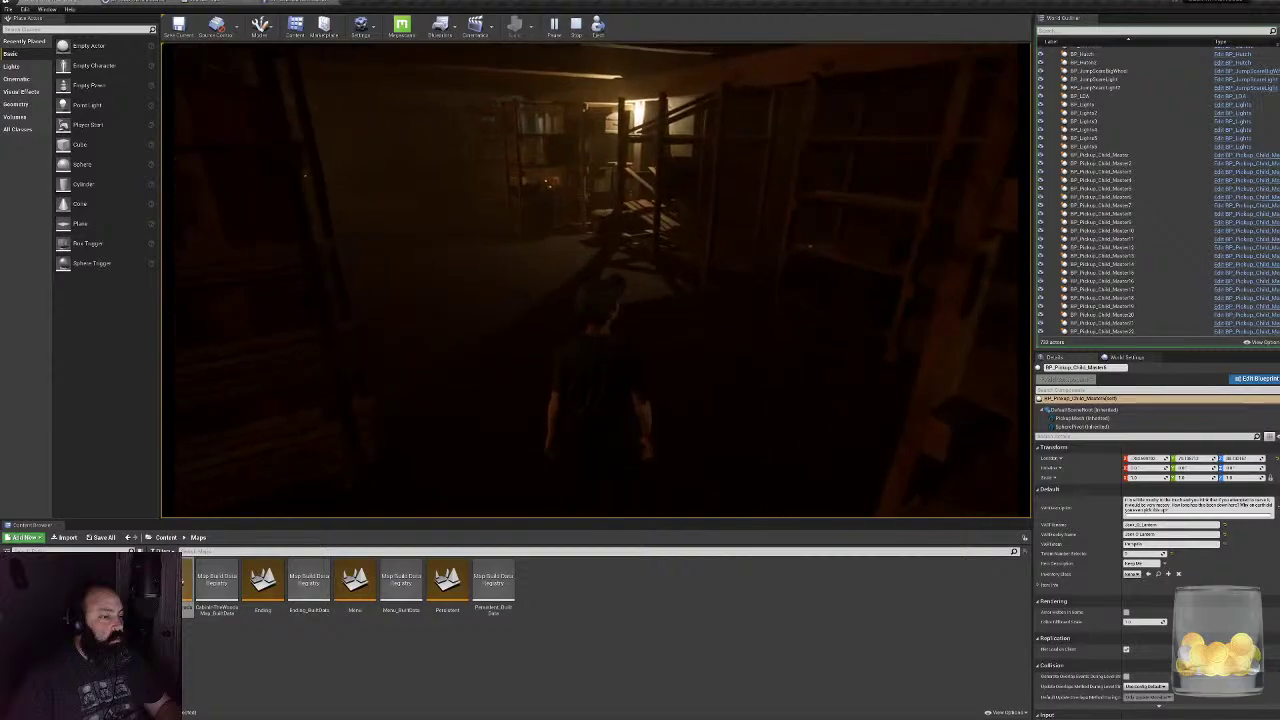
key("w")
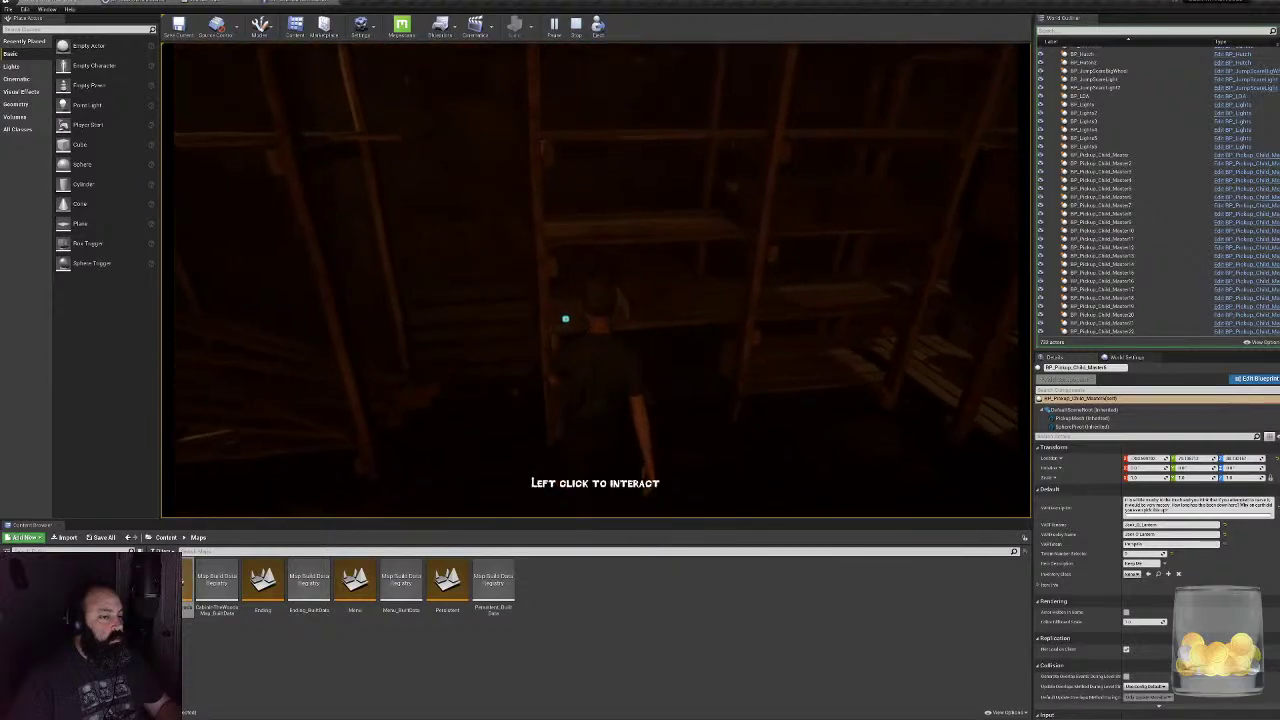
- Walk the kid away from the dark shelving, back past the red cabinet and into the open lamp-lit aisle, watching his head
key("w")
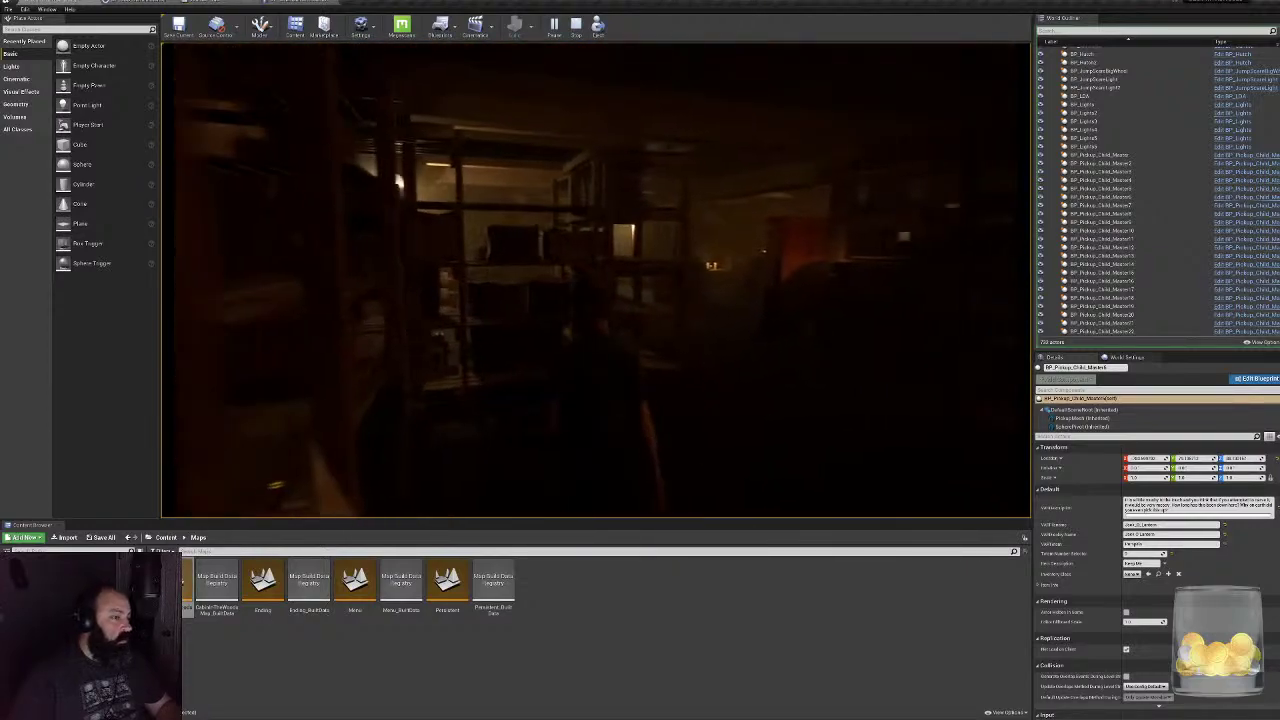
key("w")
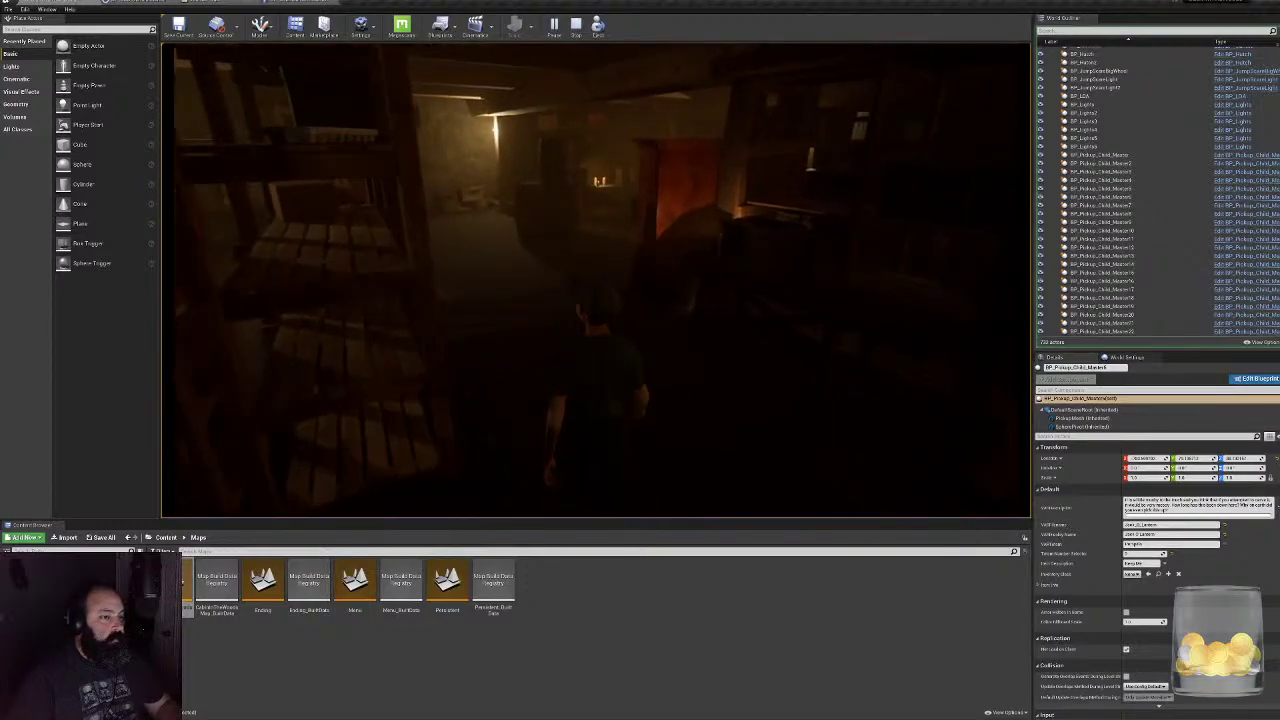
key("w")
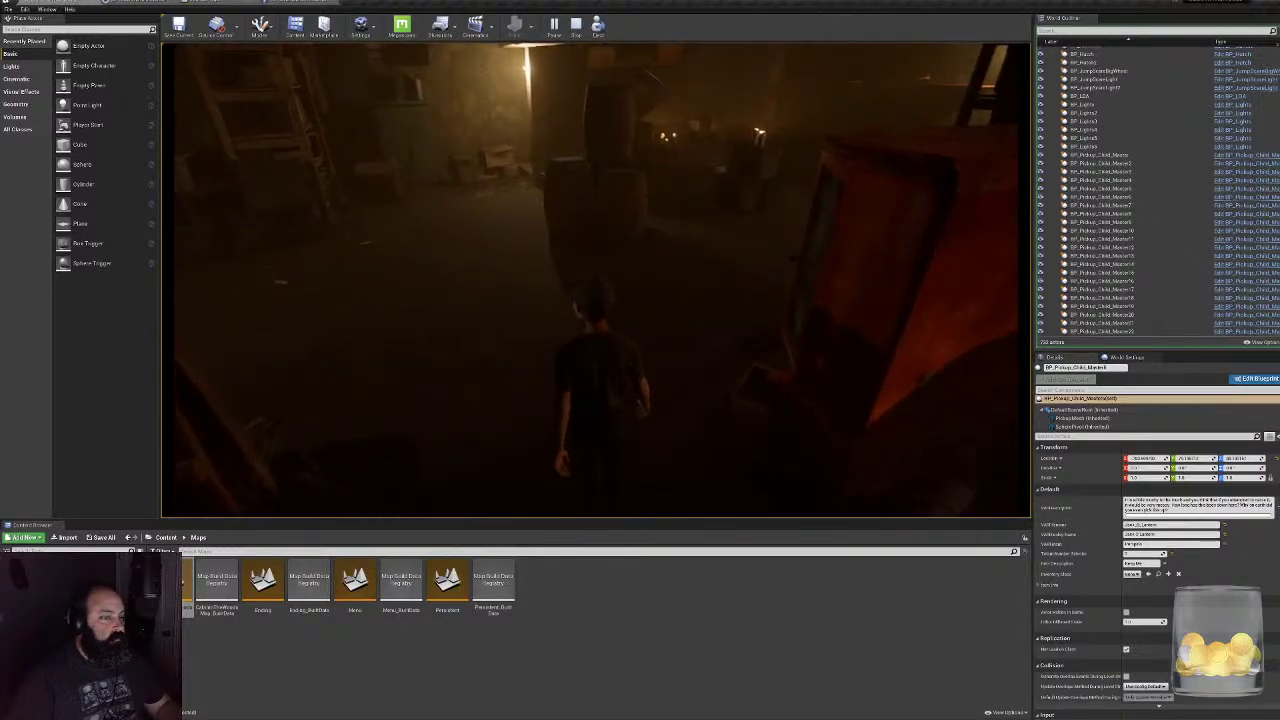
key("w")
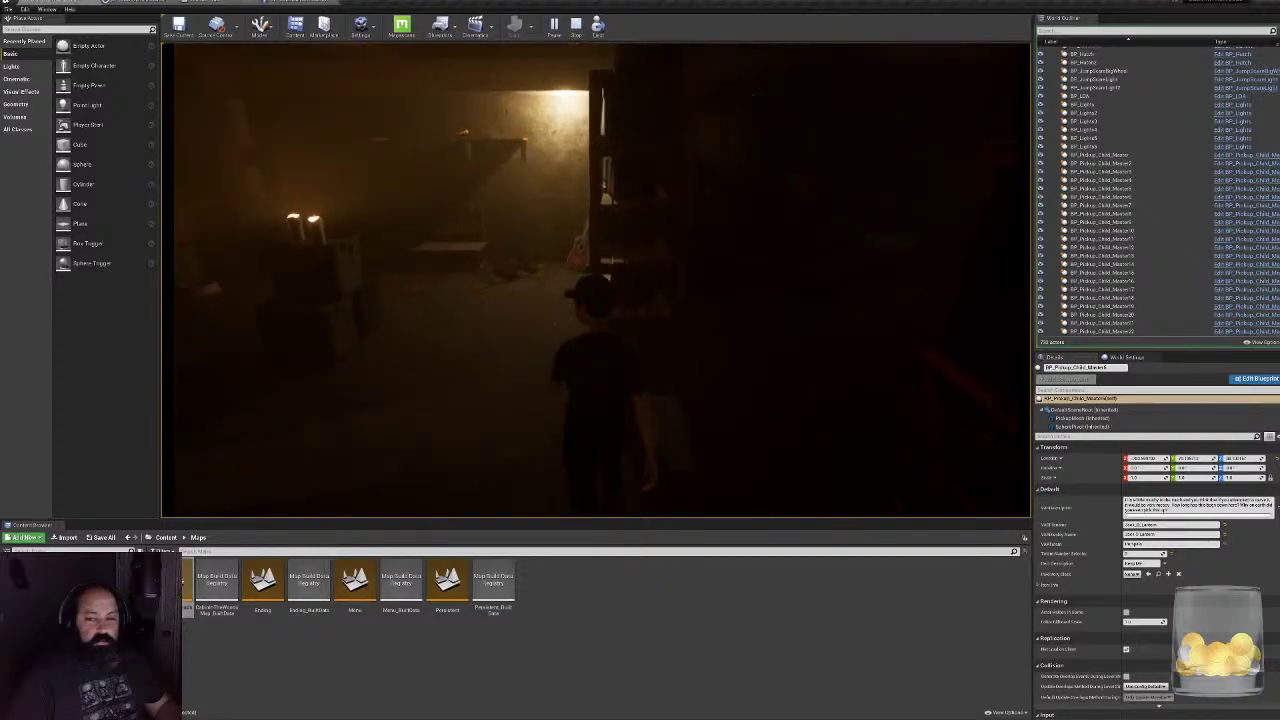
key("w")
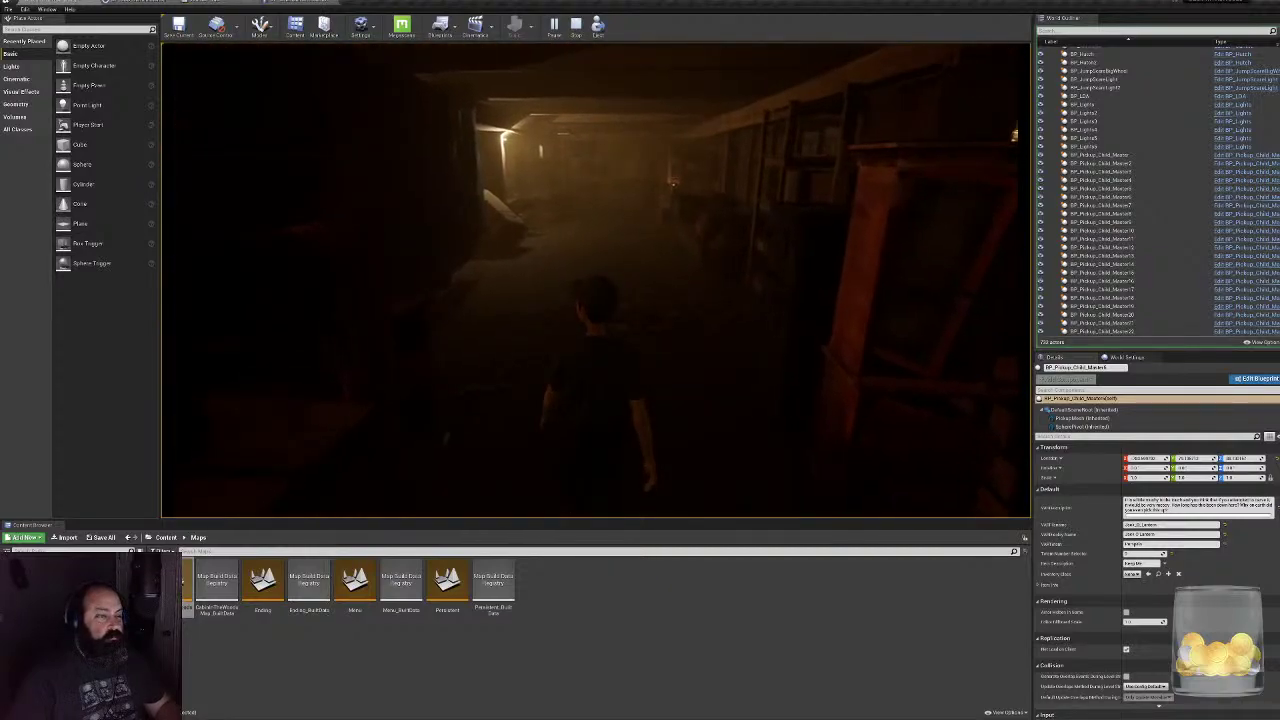
key("w")
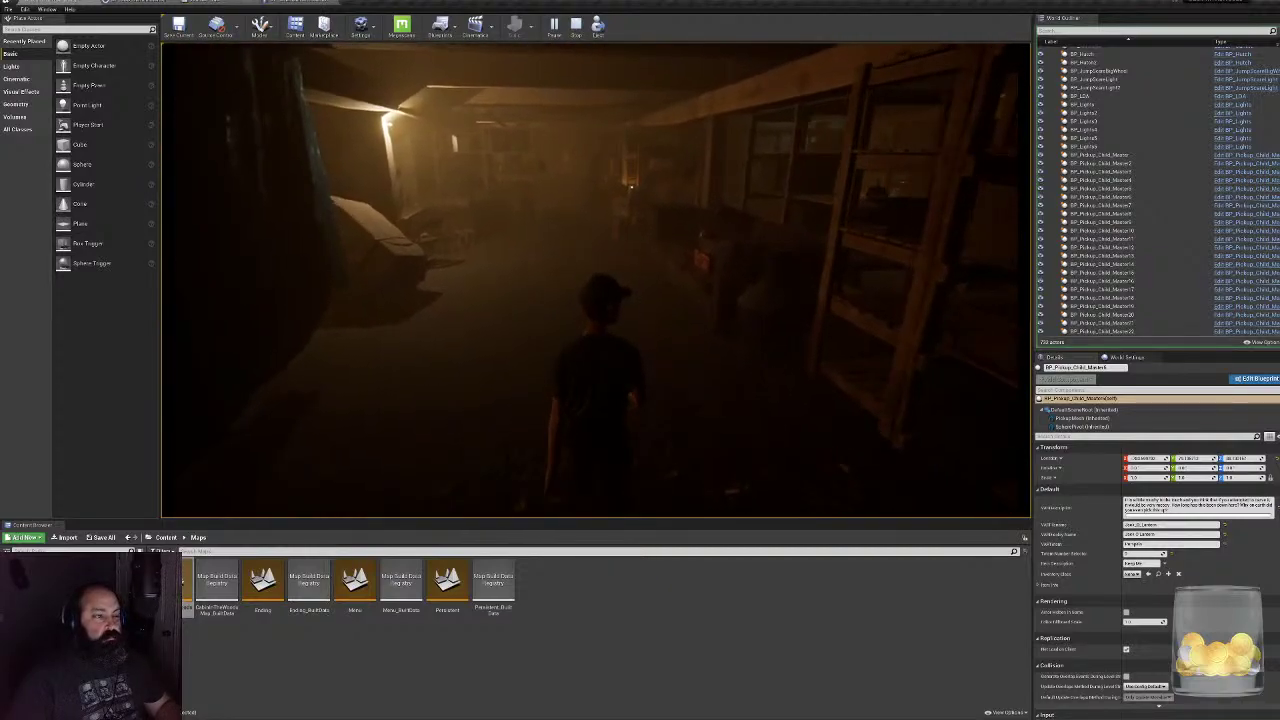
key("w")
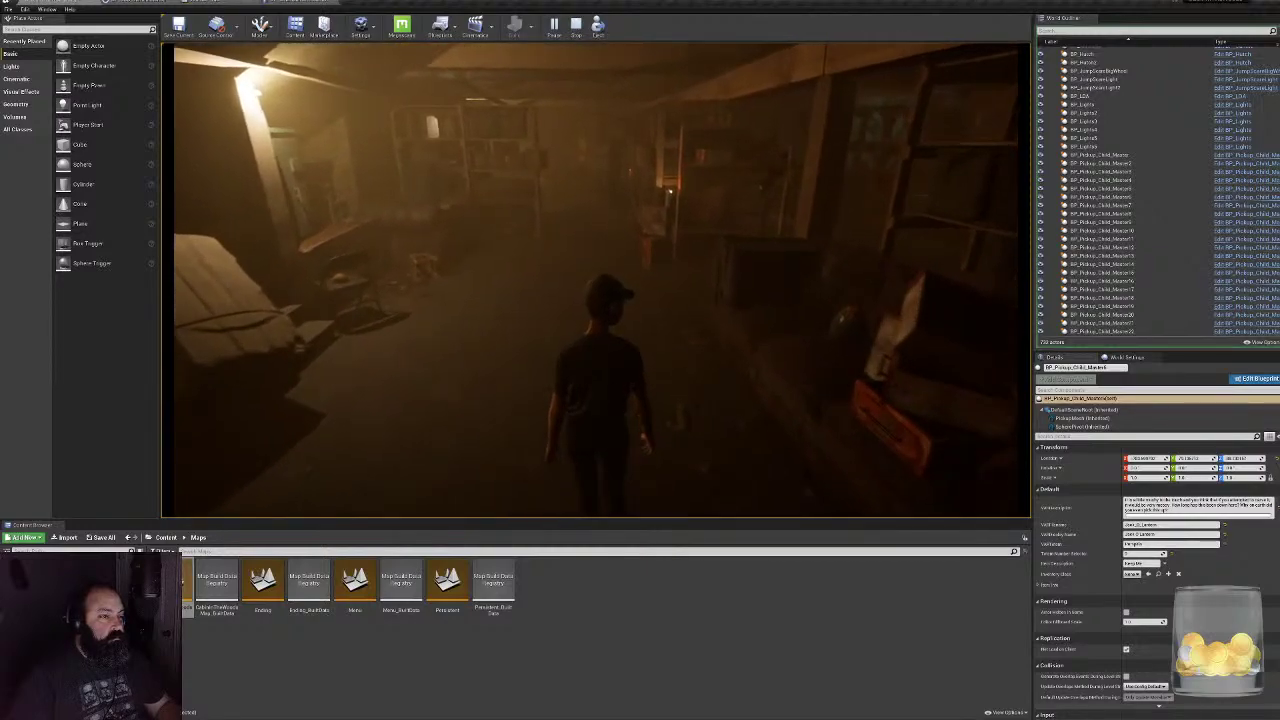
- Walk the kid past the candle-lit shelf and between the shelving units to the antlers, checking how his head turns toward them
key("w")
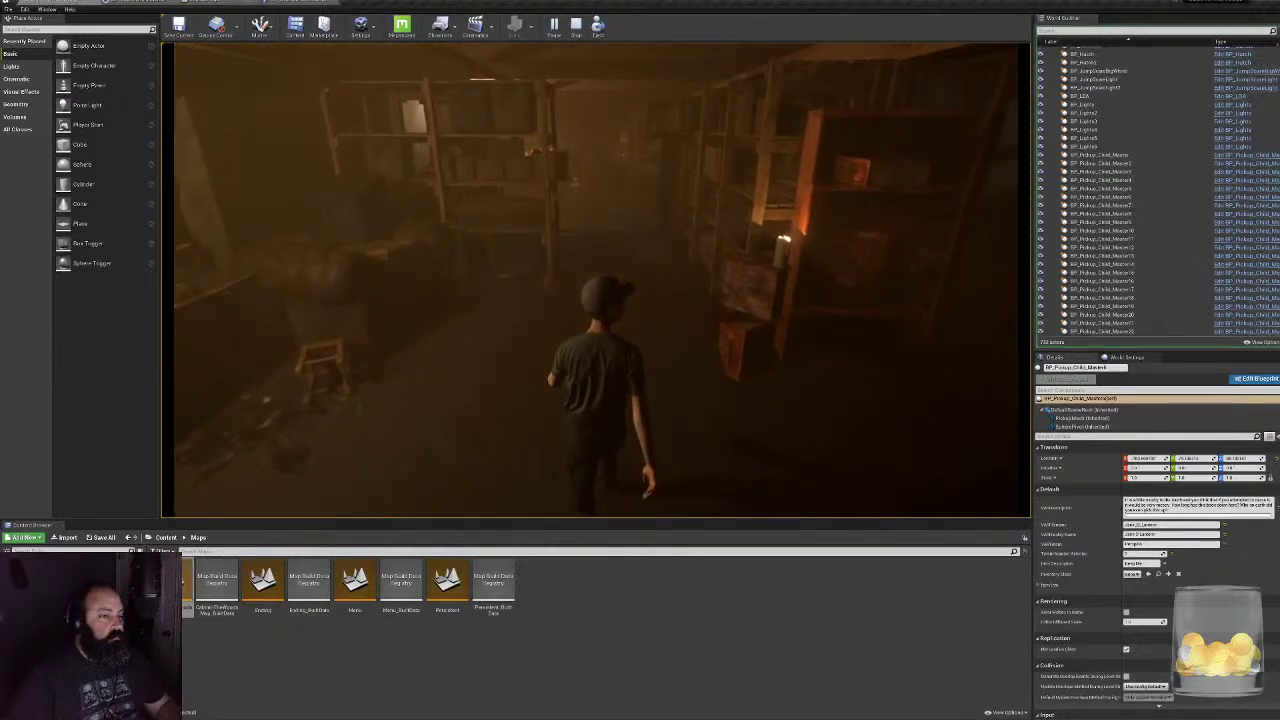
key("w")
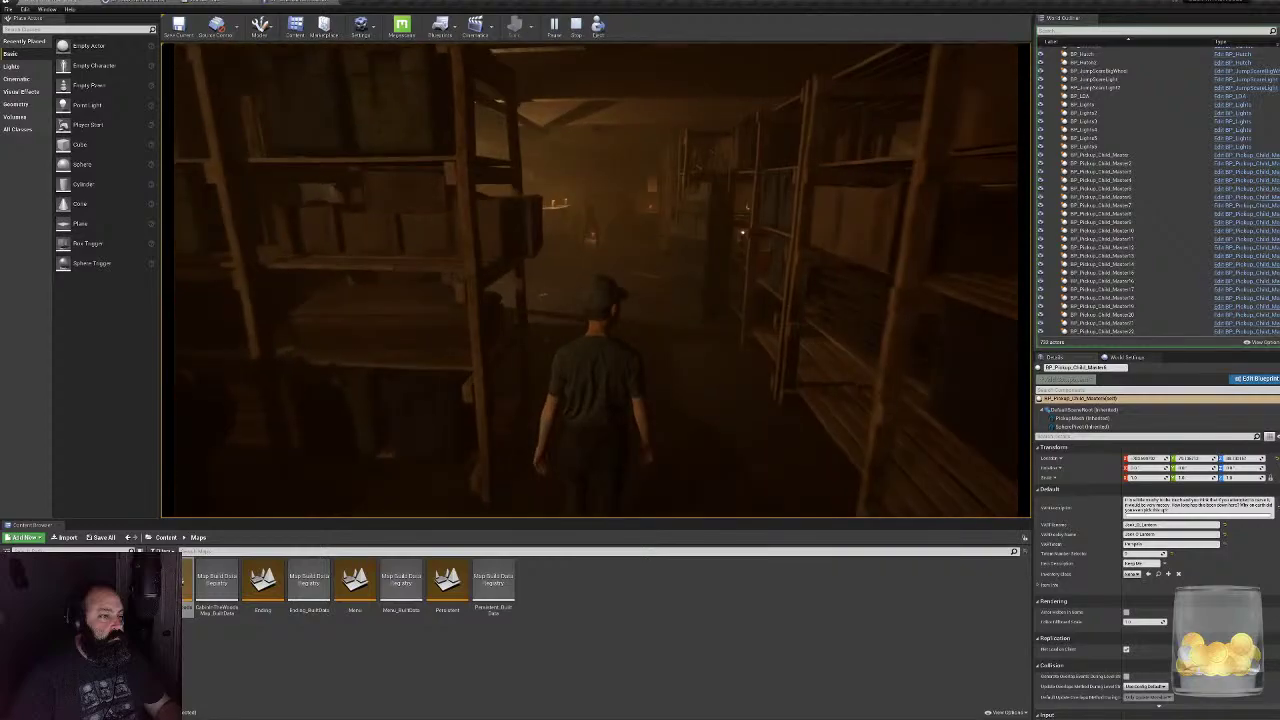
key("w")
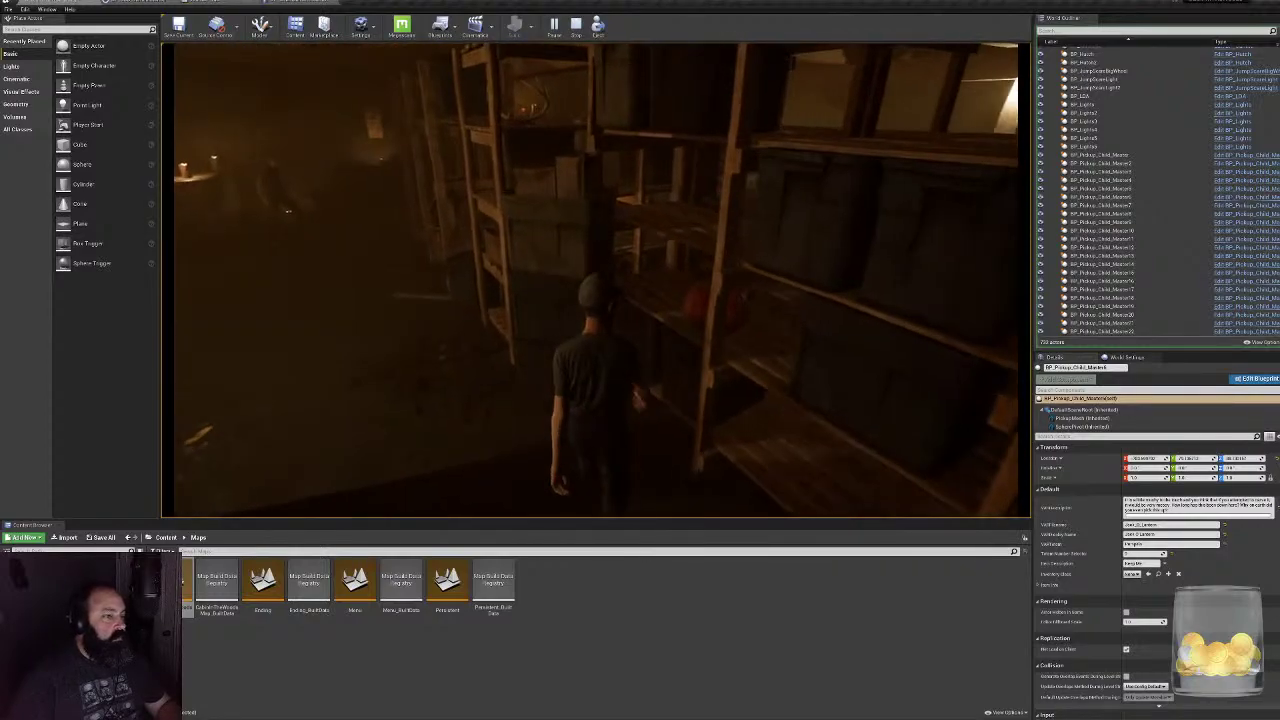
key("w")
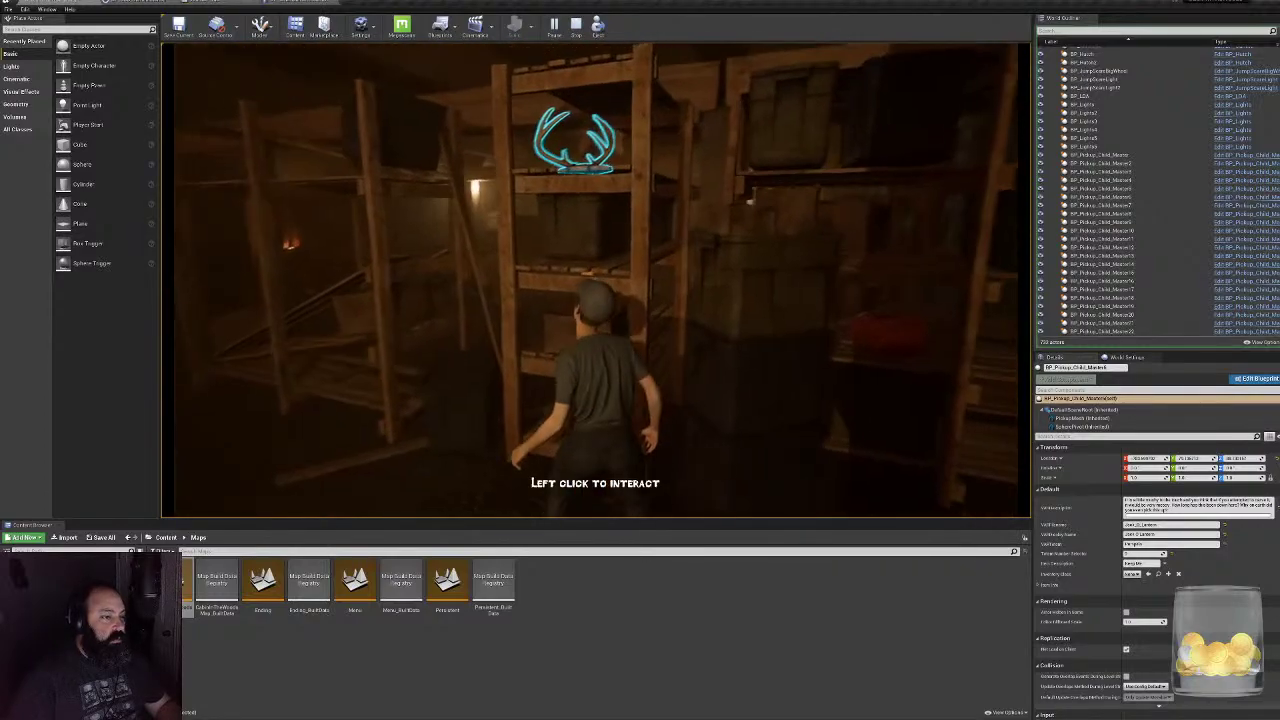
key("w")
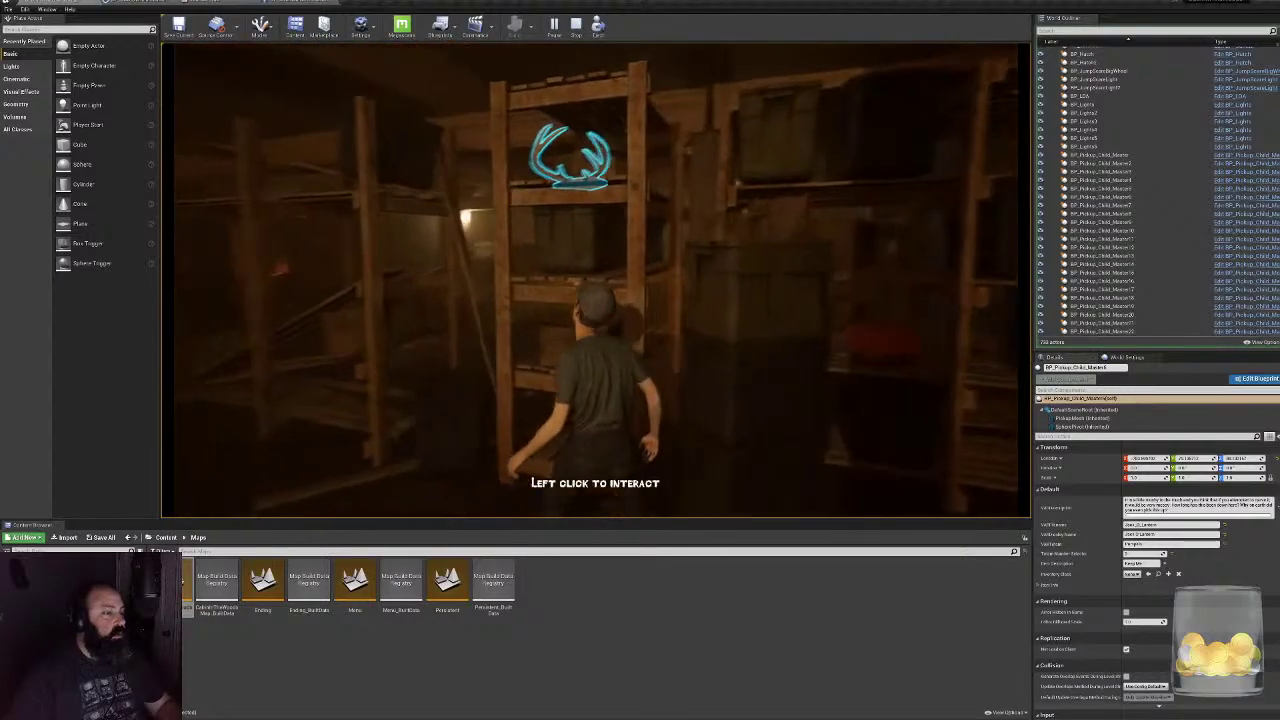
- Walk the playable character from the wooden shelf through the basement past the candlelit counter, checking its head-look behaviour
key("s")
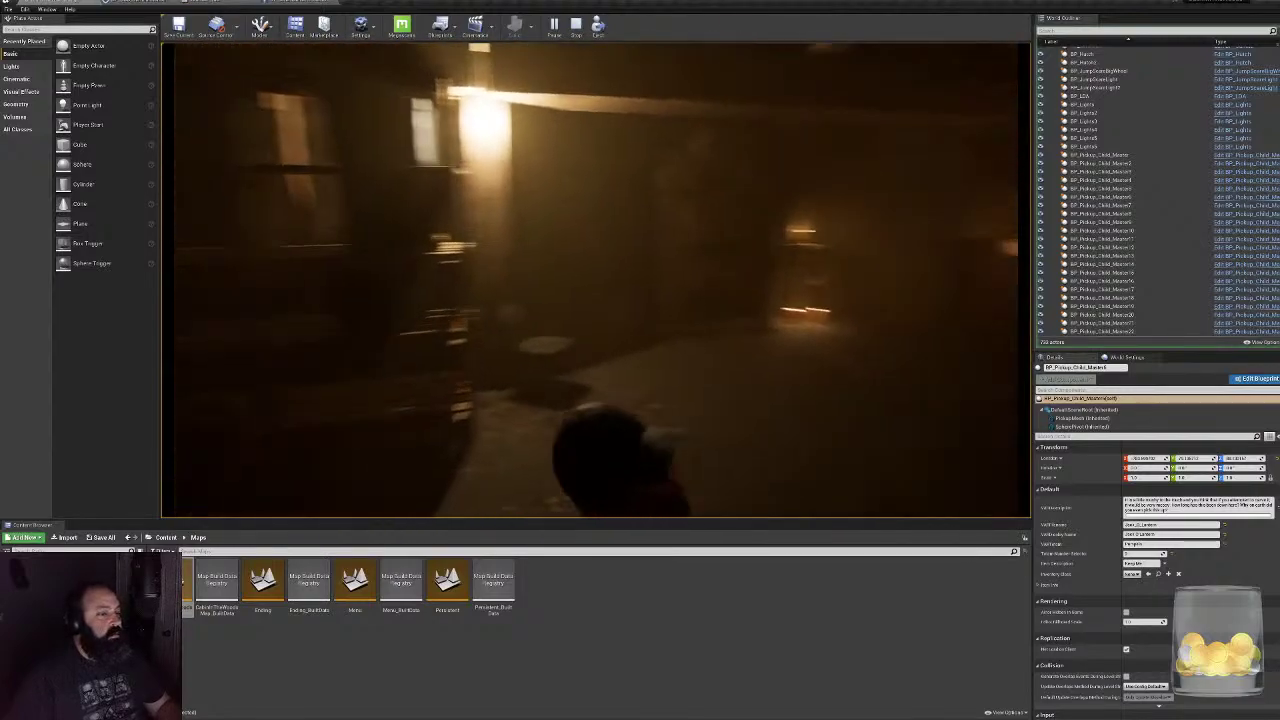
key("s")
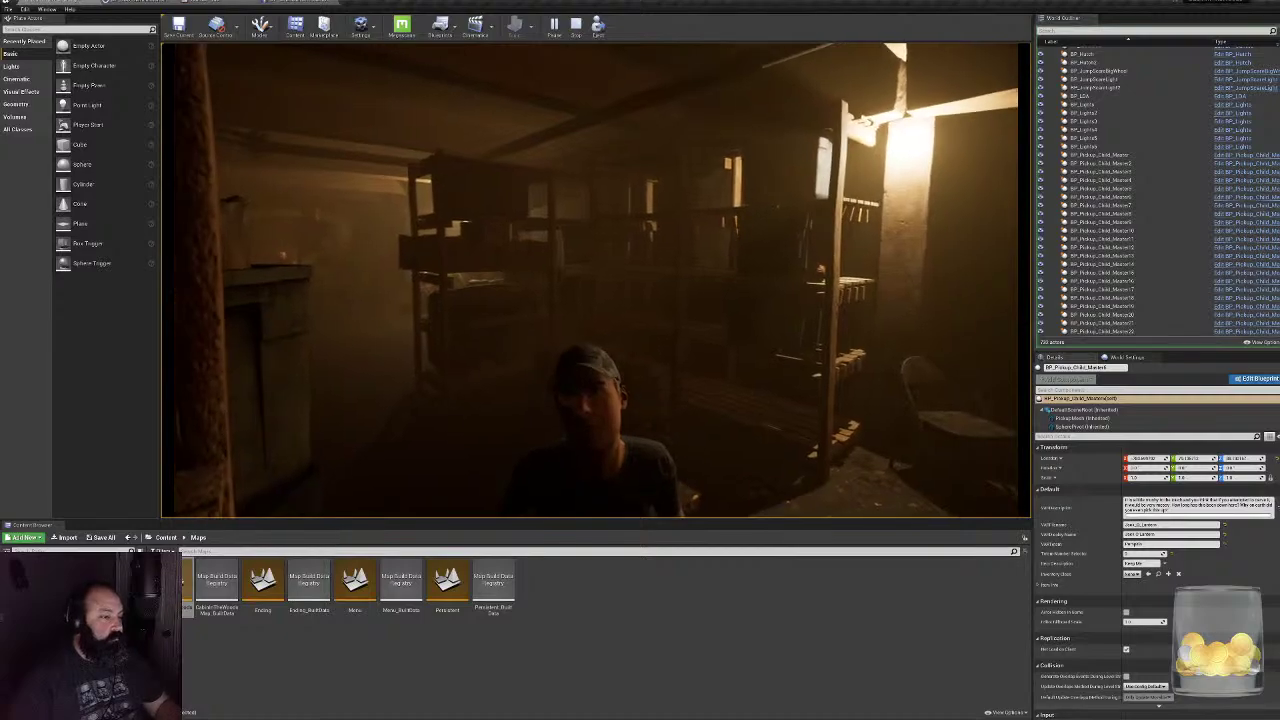
key("w")
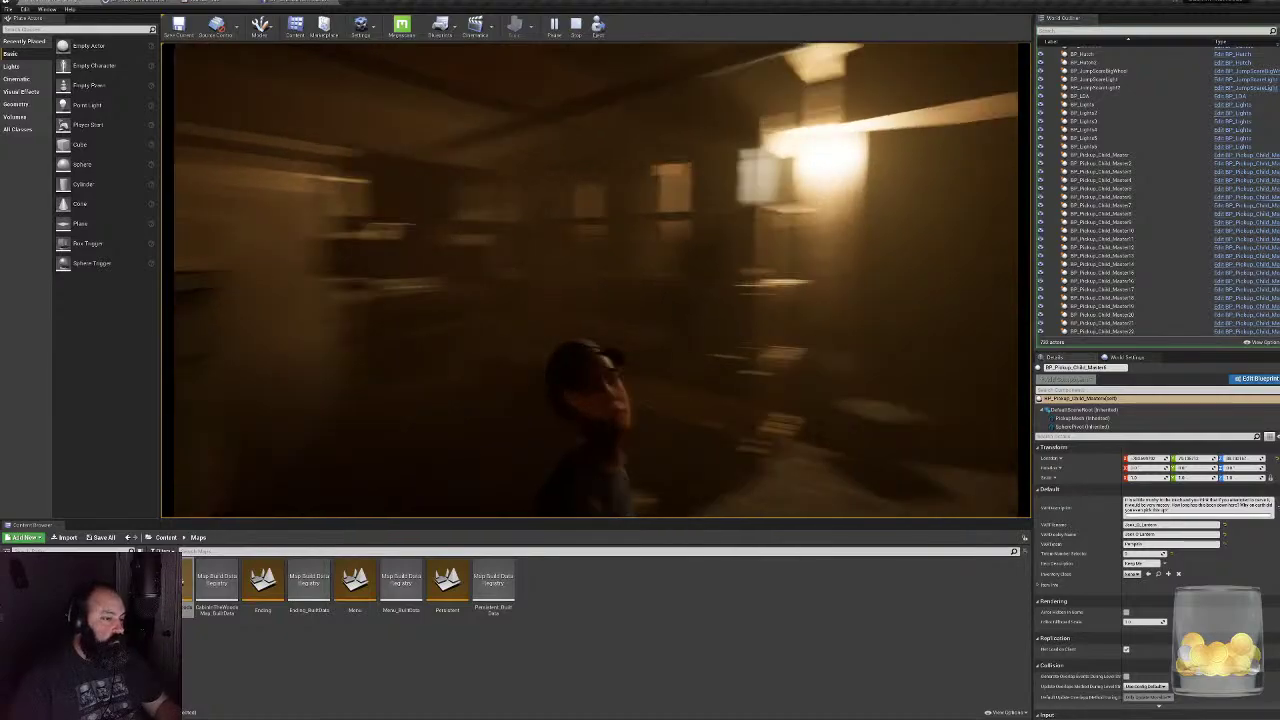
key("w")
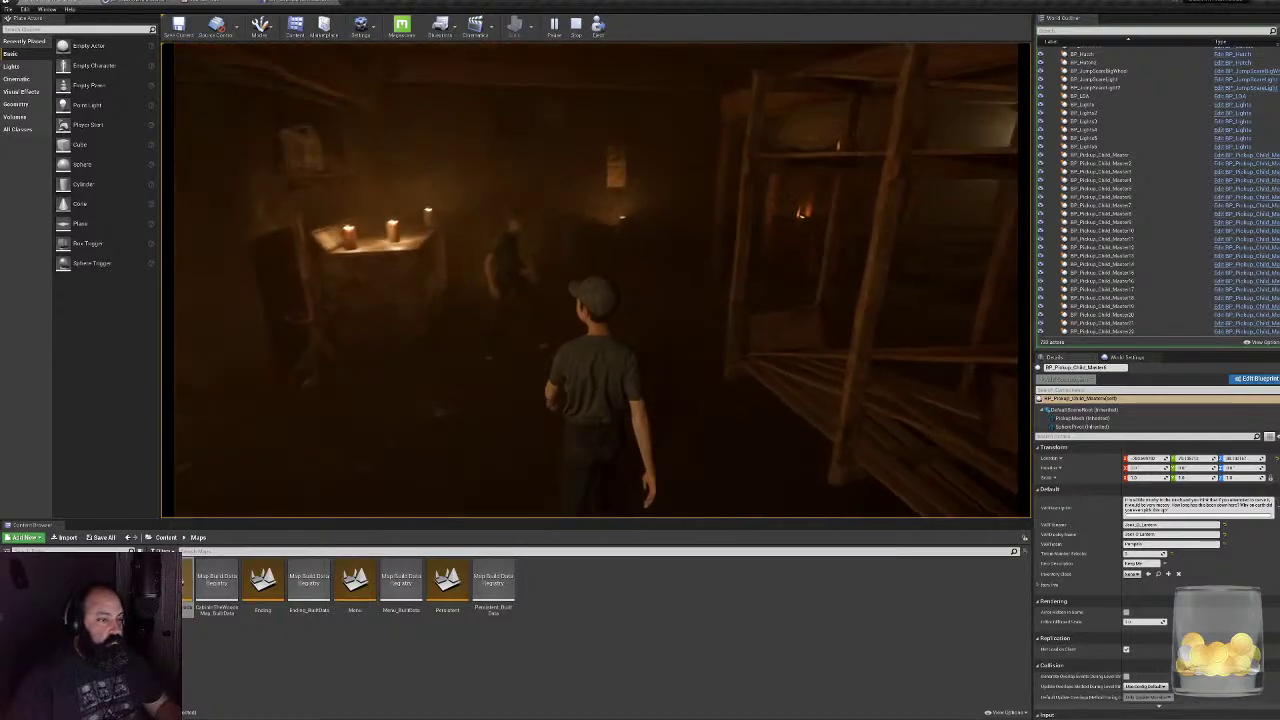
key("w")
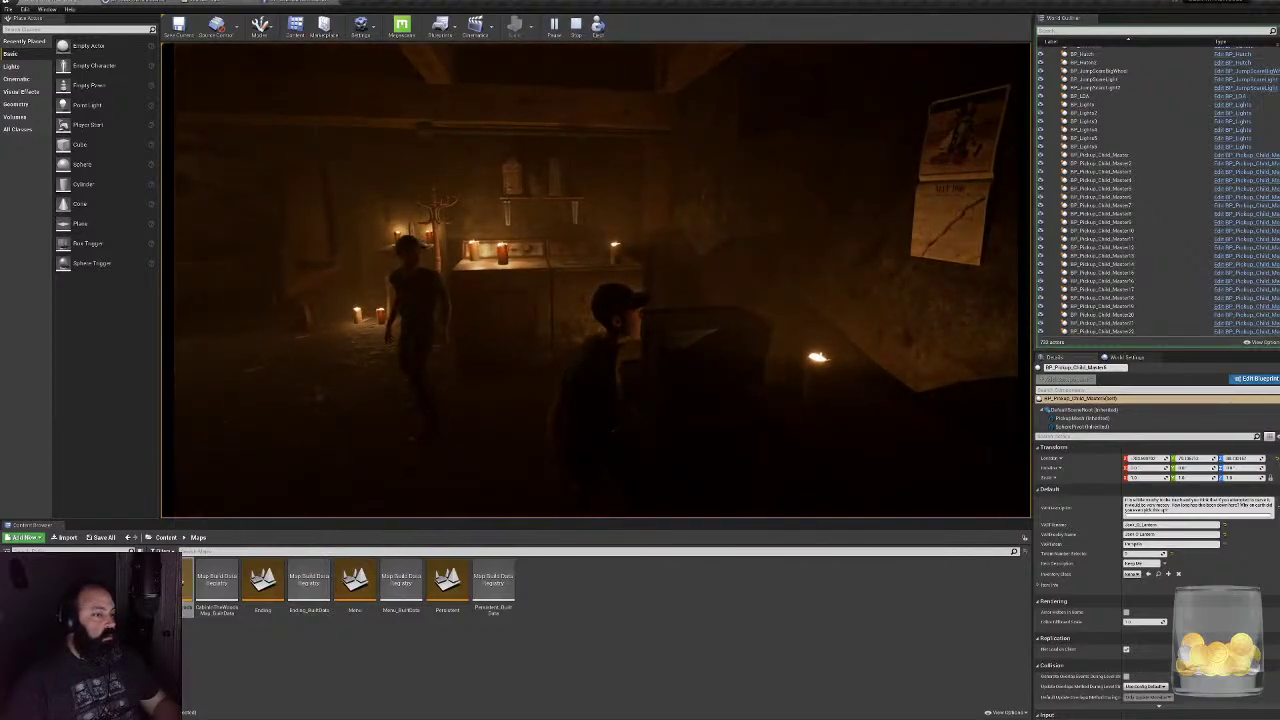
key("w")
key("w")
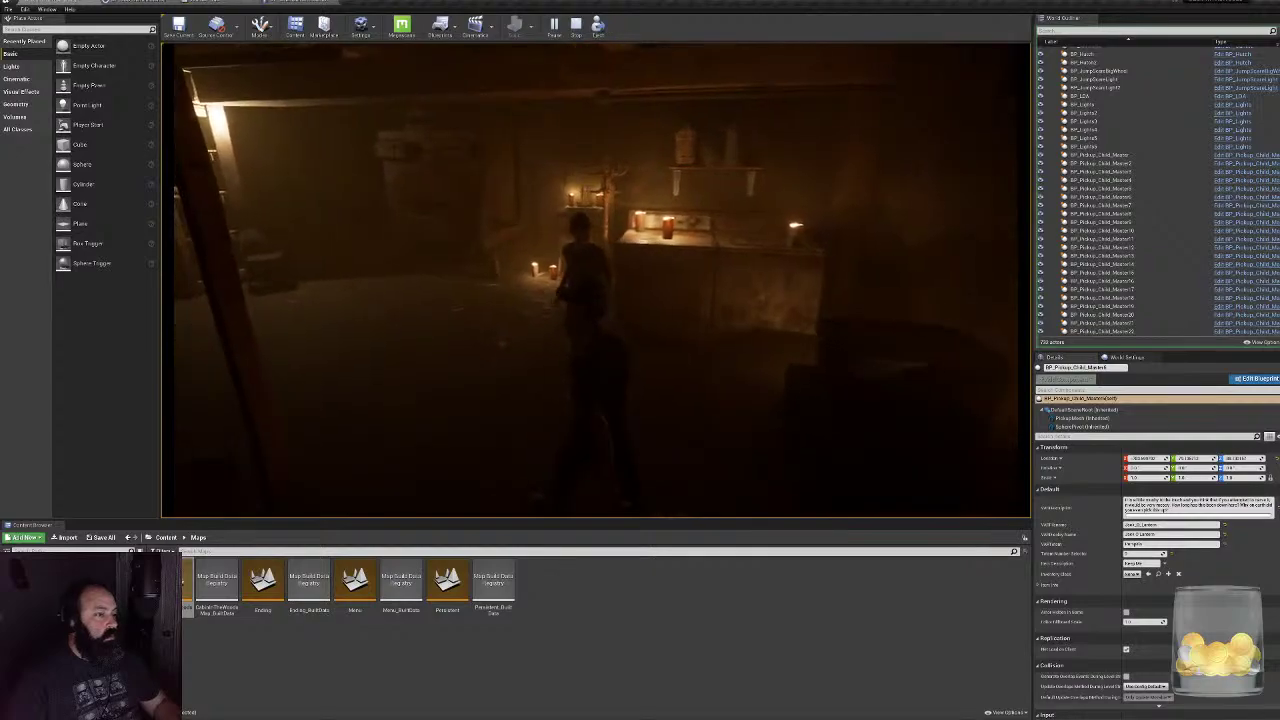
key("w")
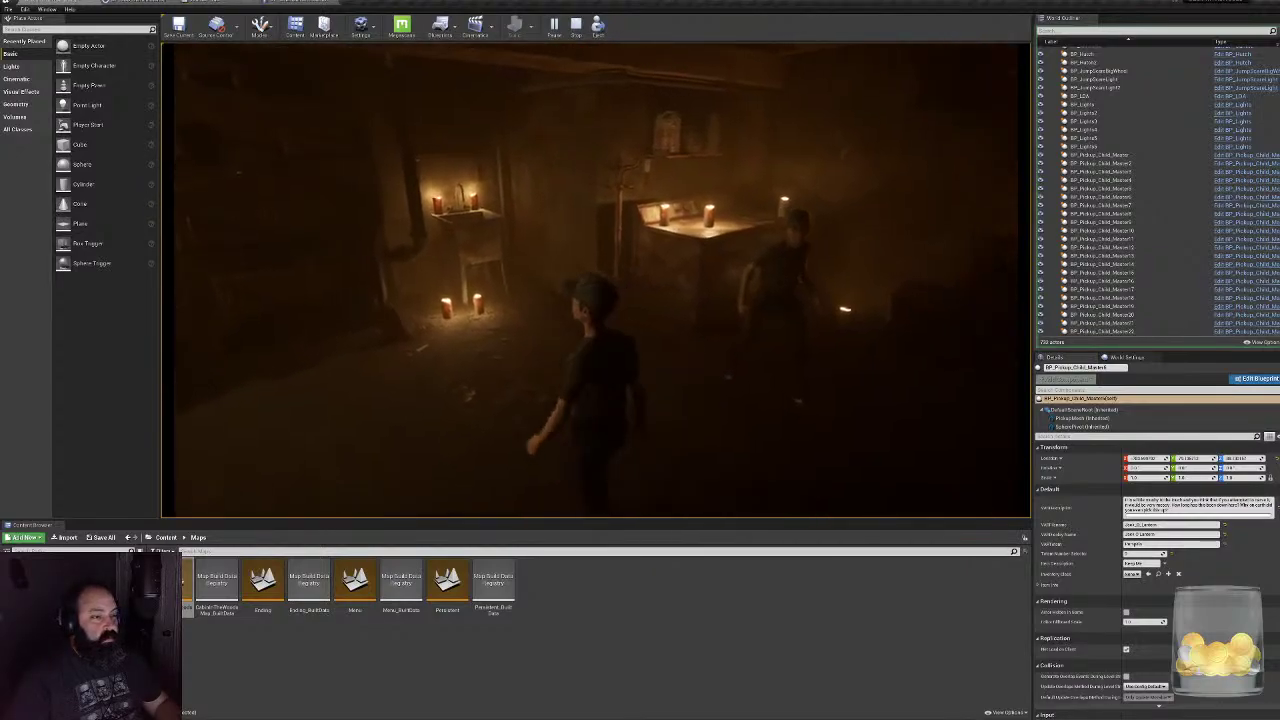
key("w")
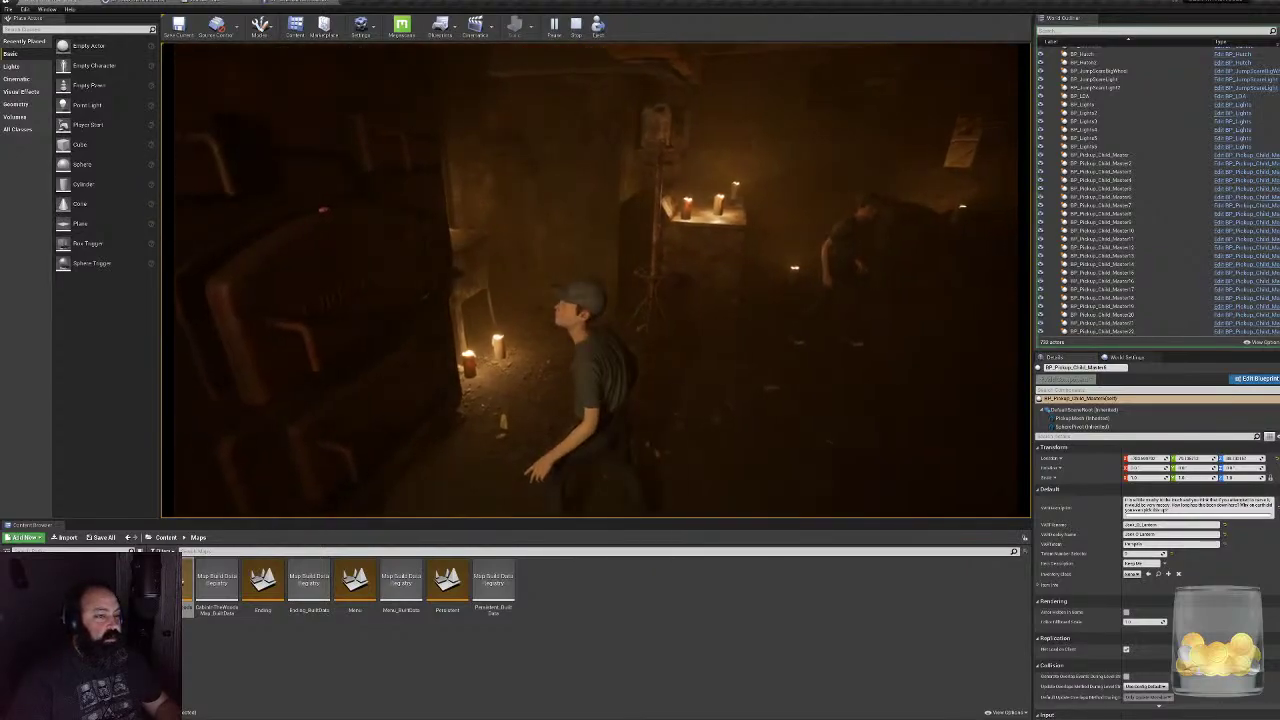
key("w")
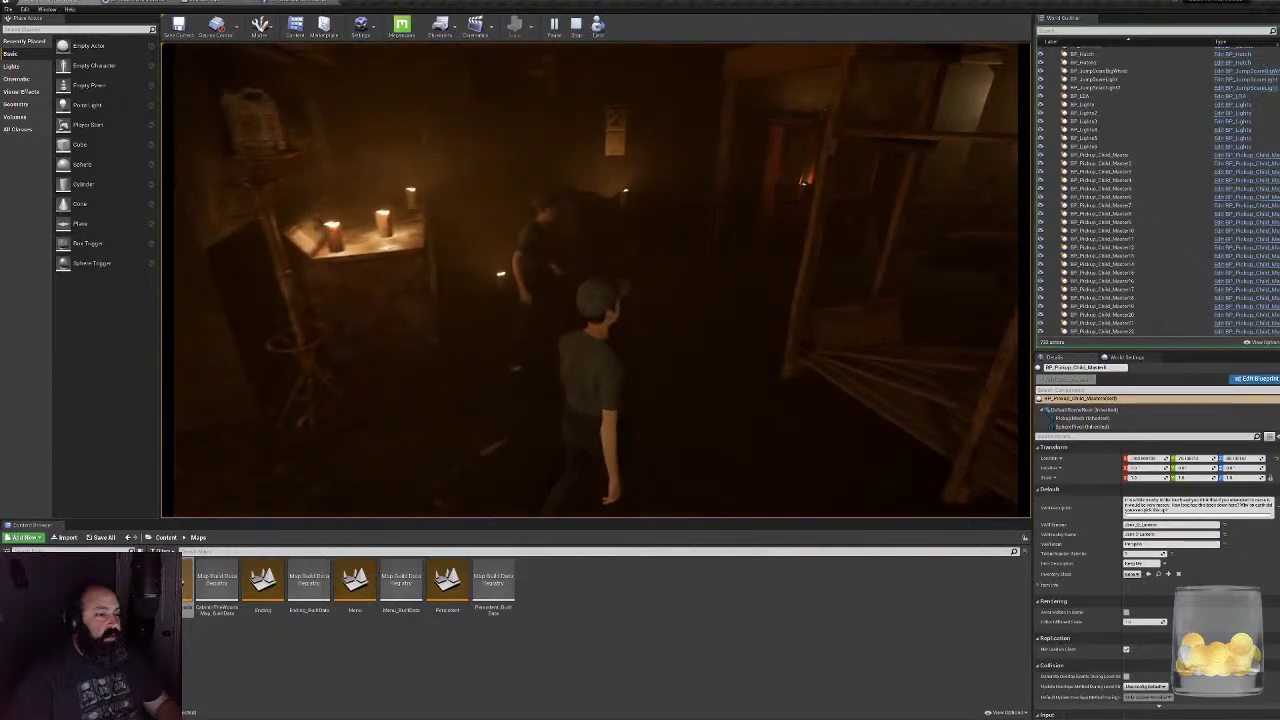
key("w")
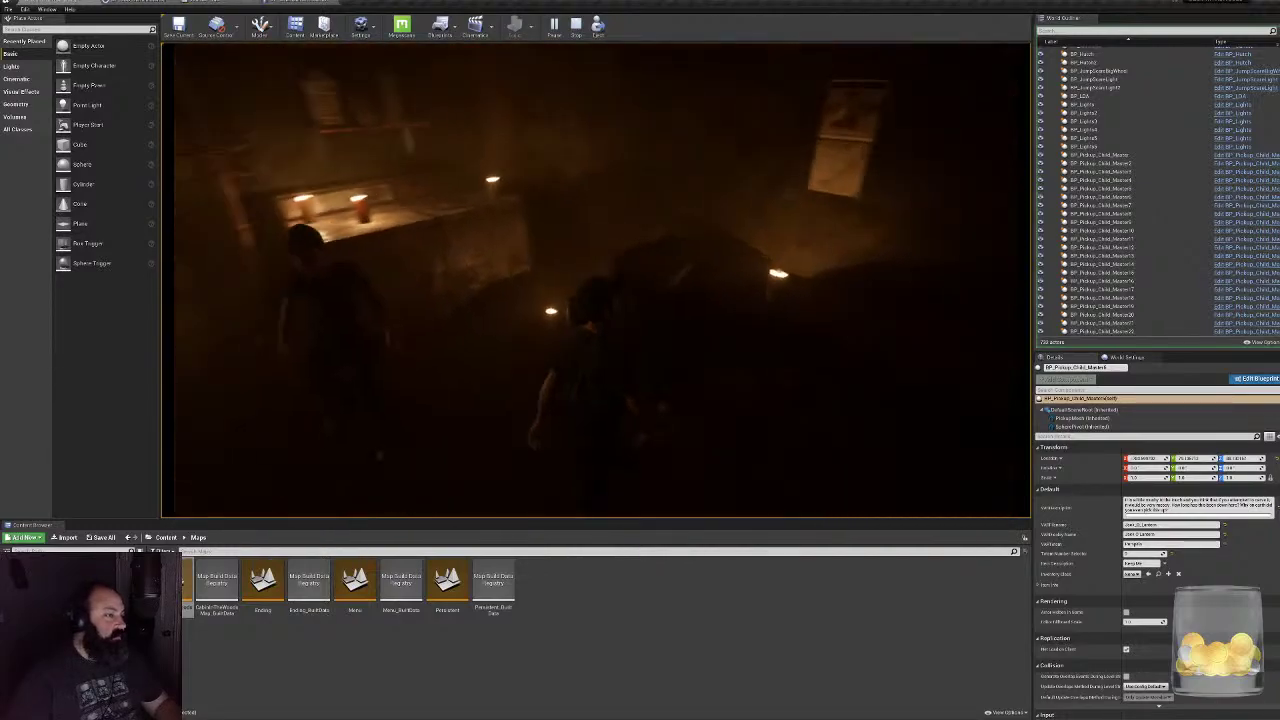
key("w")
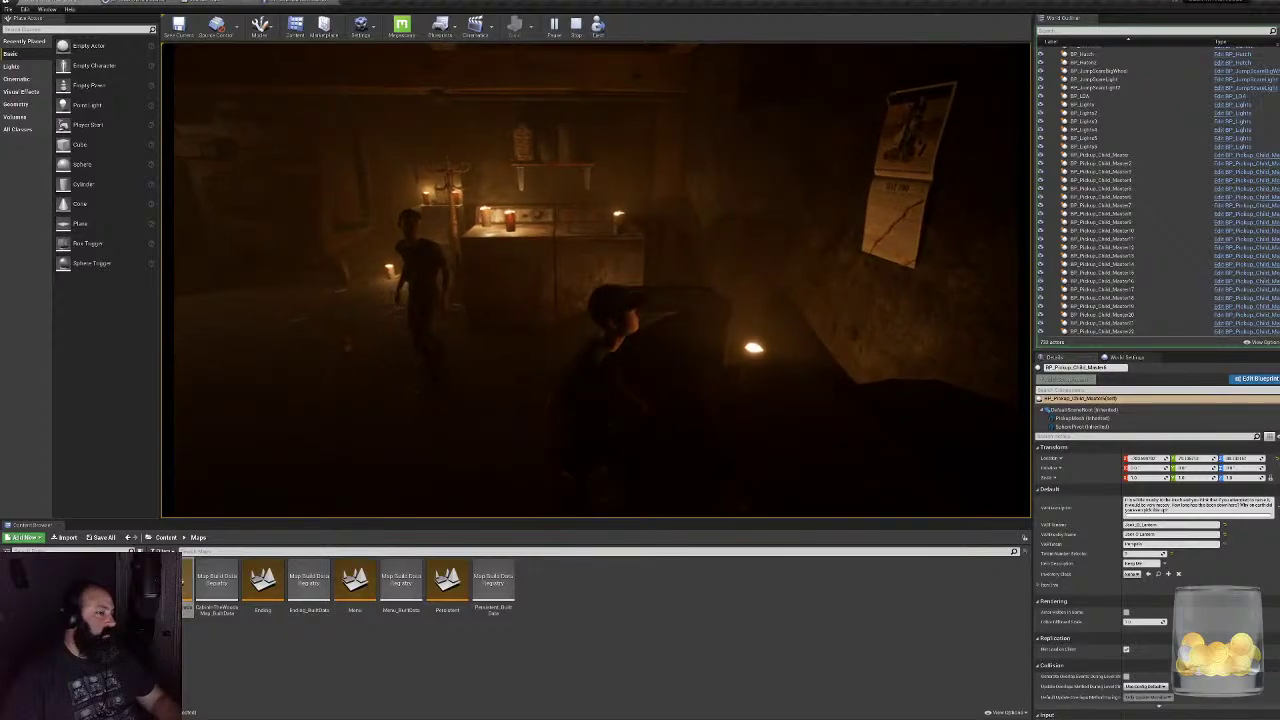
- Walk the character around the broken shelving and back to the wall calendar to check its head-look behaviour, and end the play session
key("s")
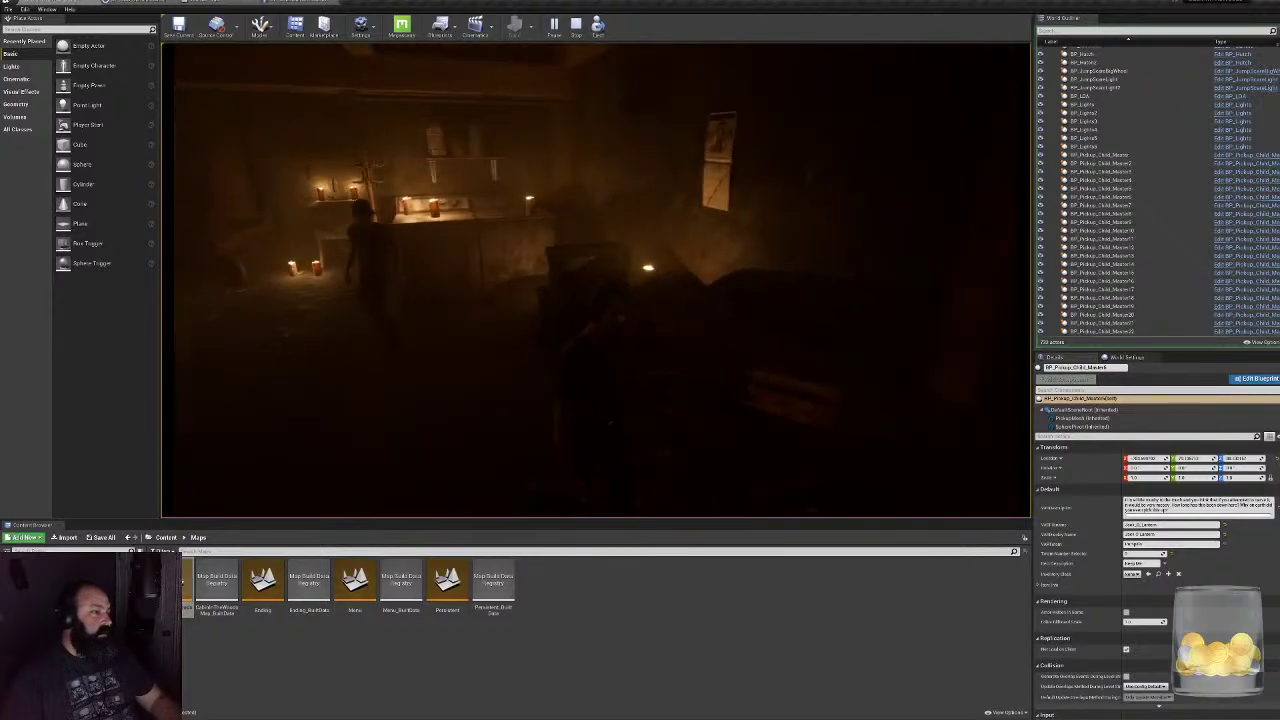
key("a")
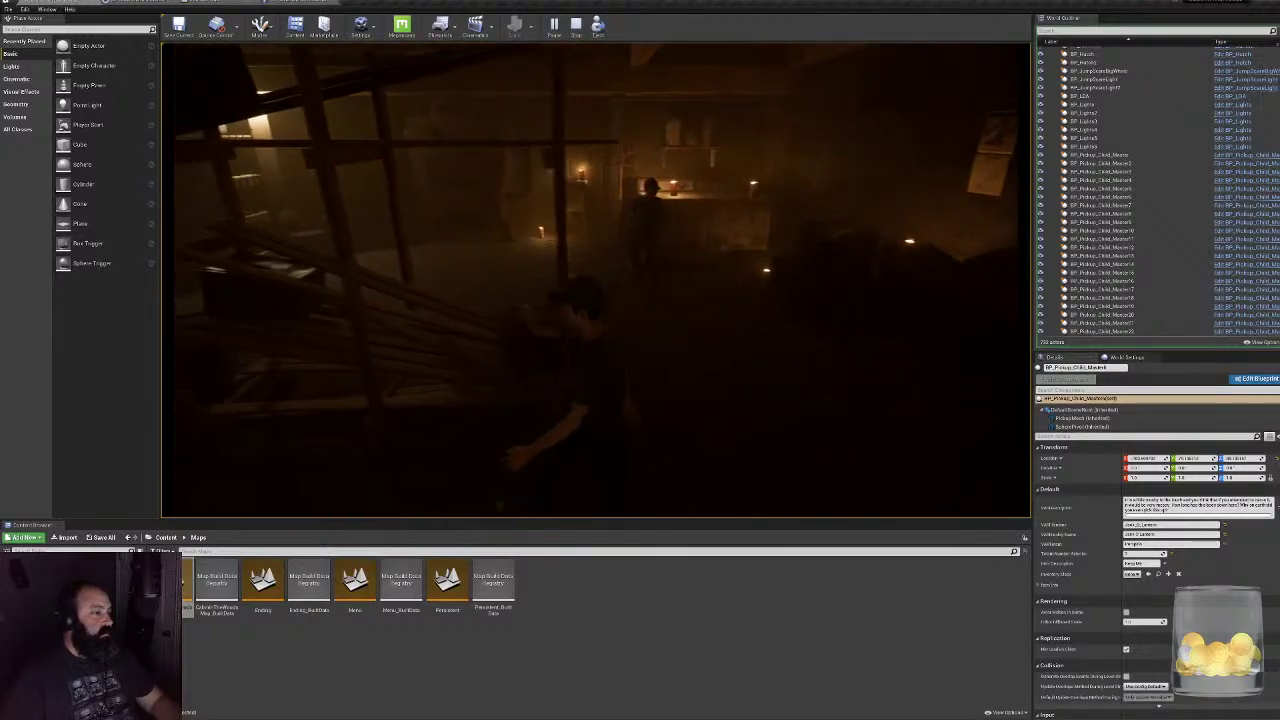
key("a")
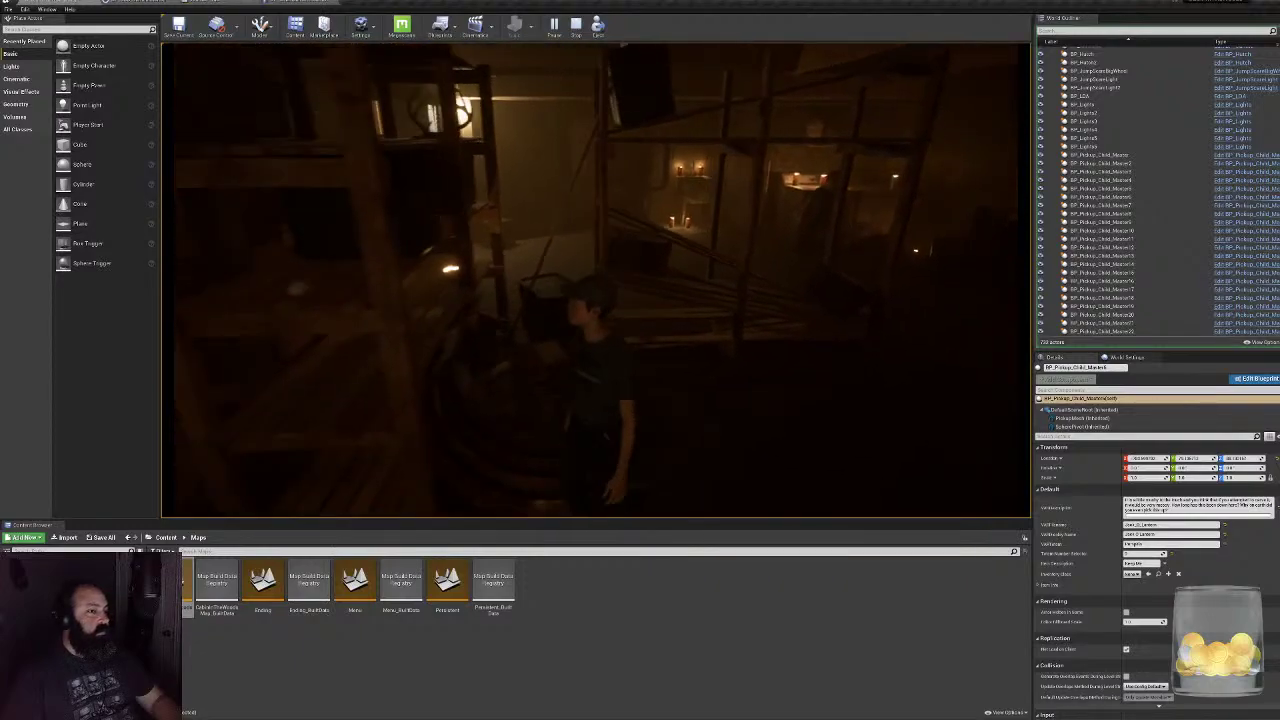
key("w")
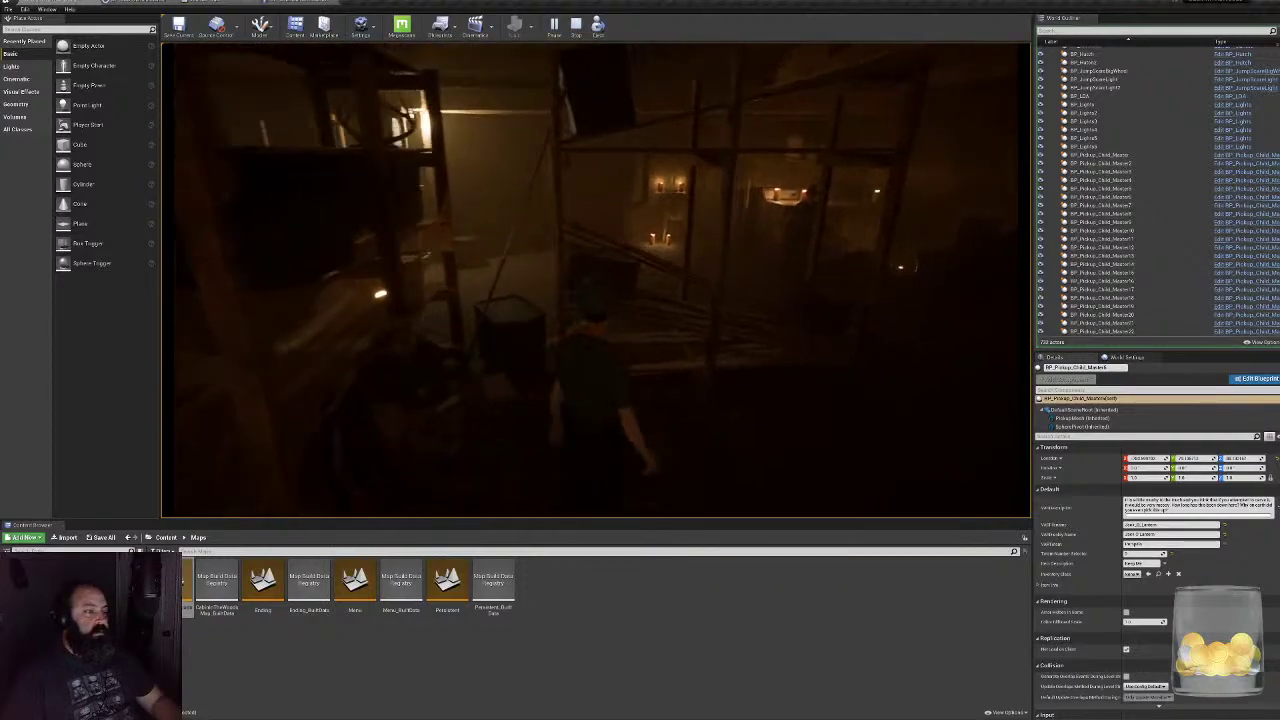
key("w")
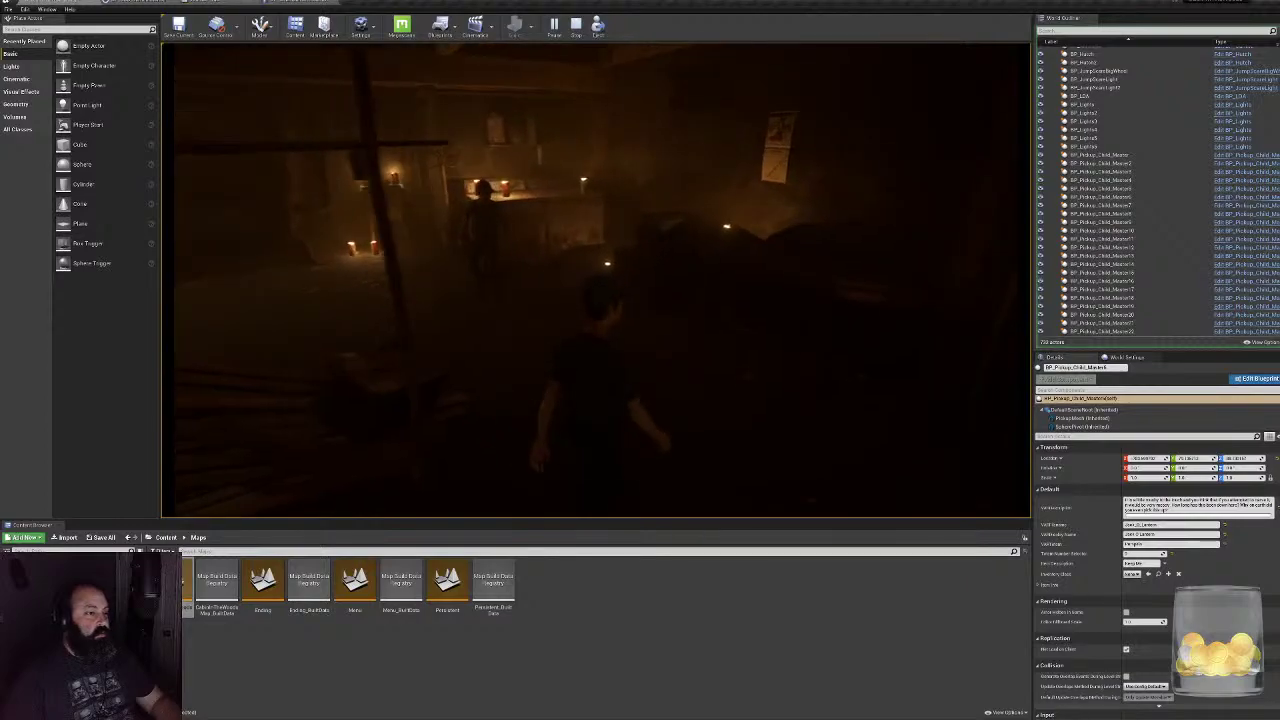
key("w")
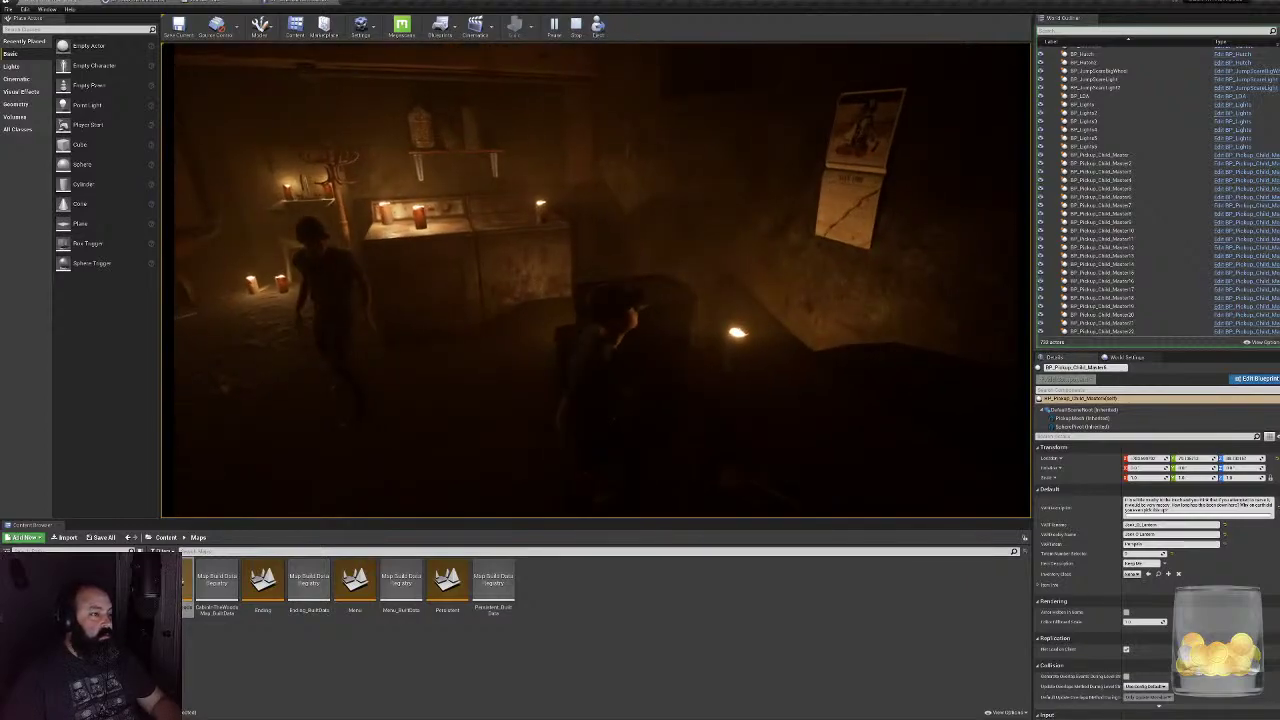
key("Escape")
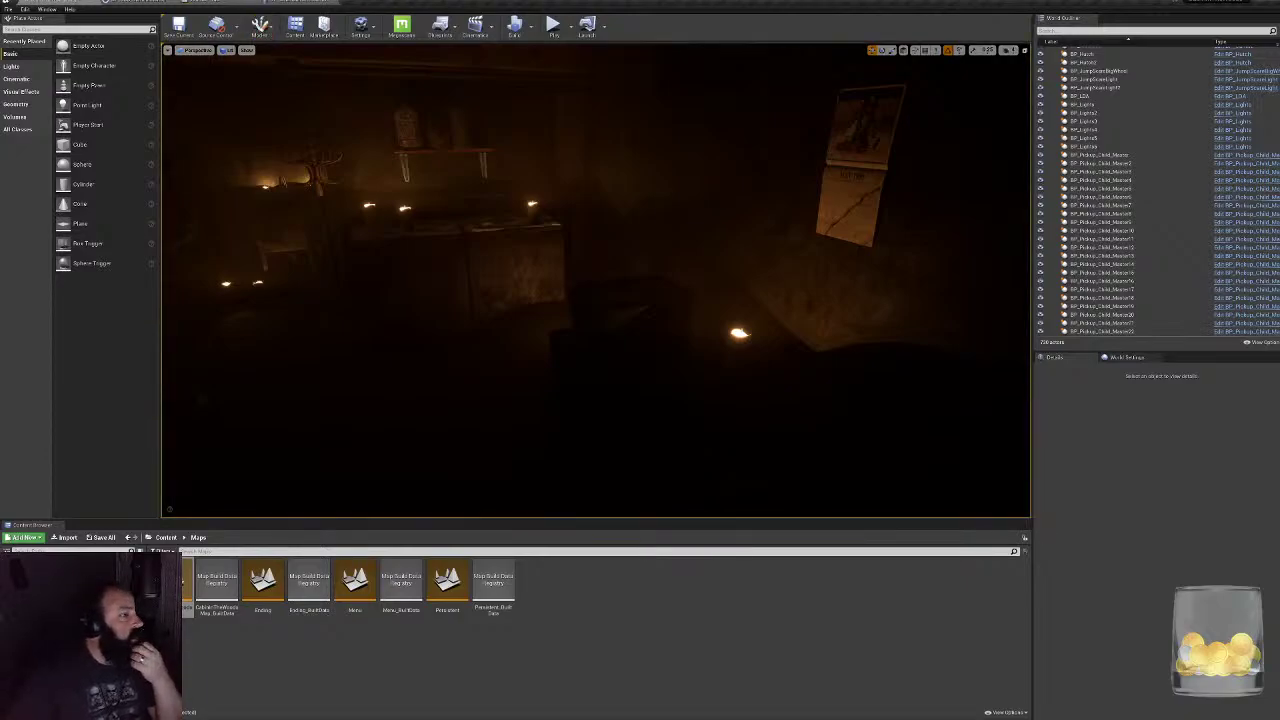
right_click_drag(595, 280, 640, 275)
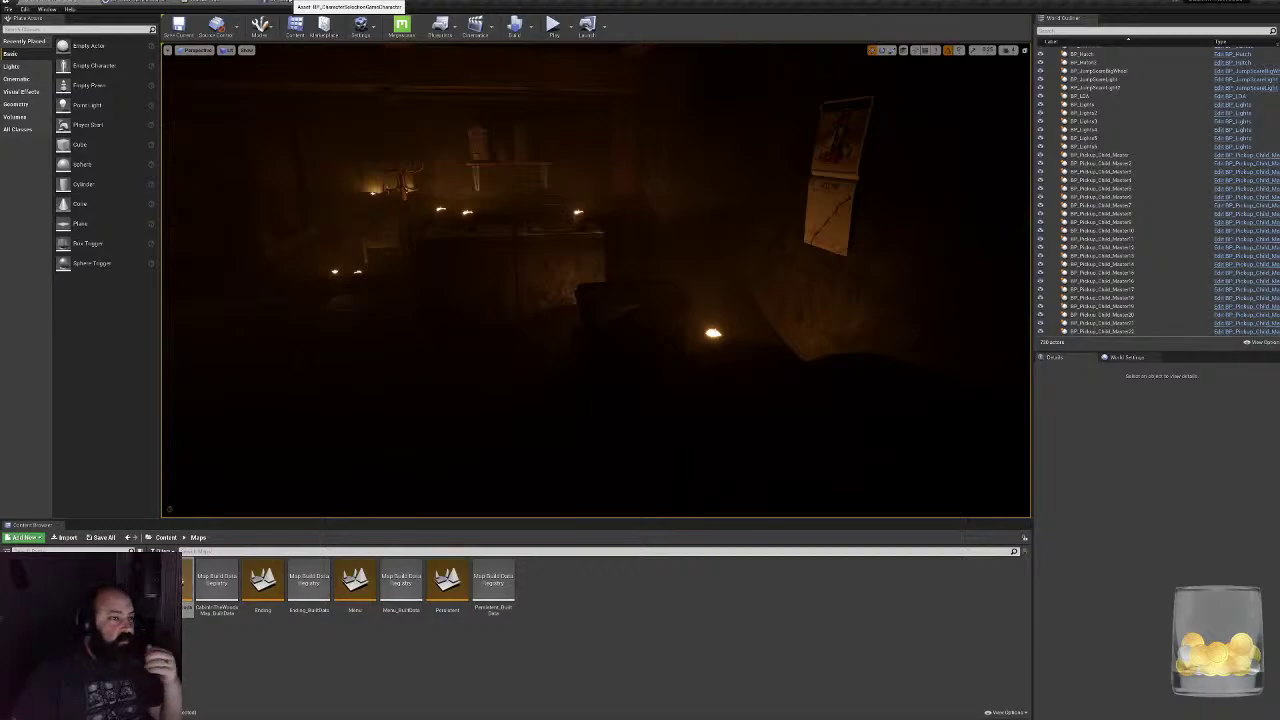
- Examine the Look At node's settings in AnimBP_Kid's AnimGraph and the update animation logic in its Event Graph
left_click(300, 3)
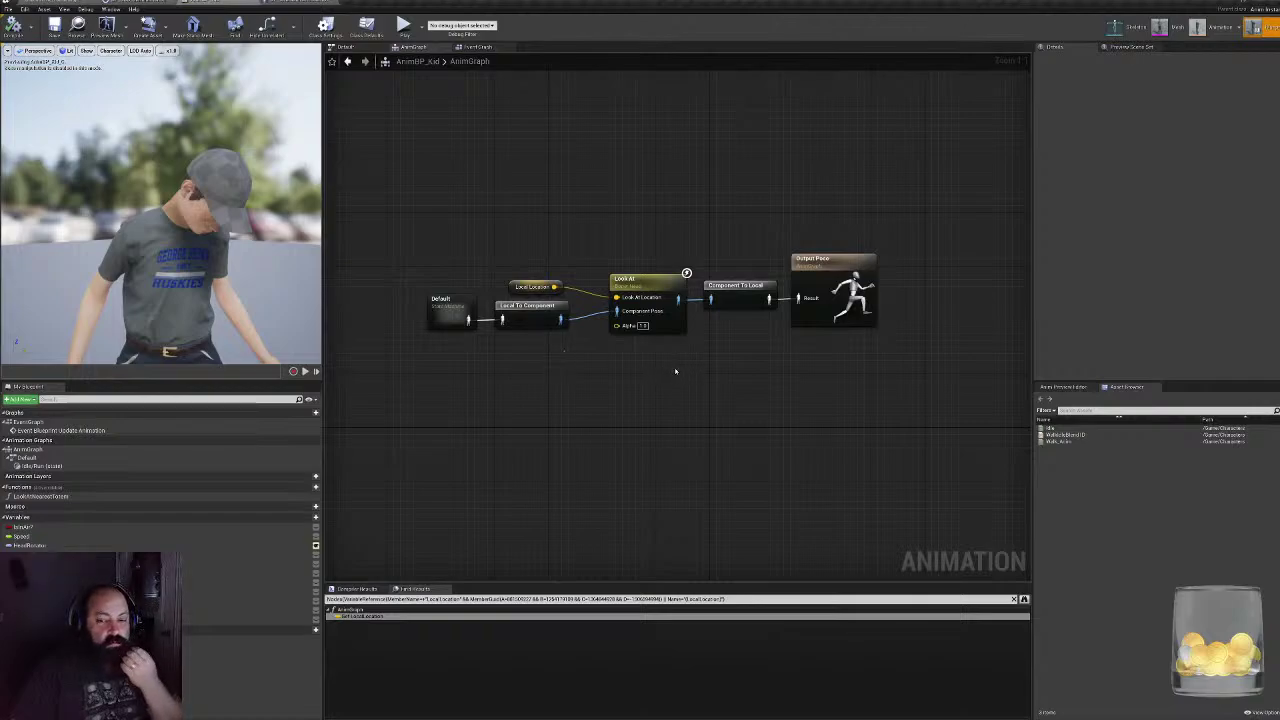
left_click(640, 284)
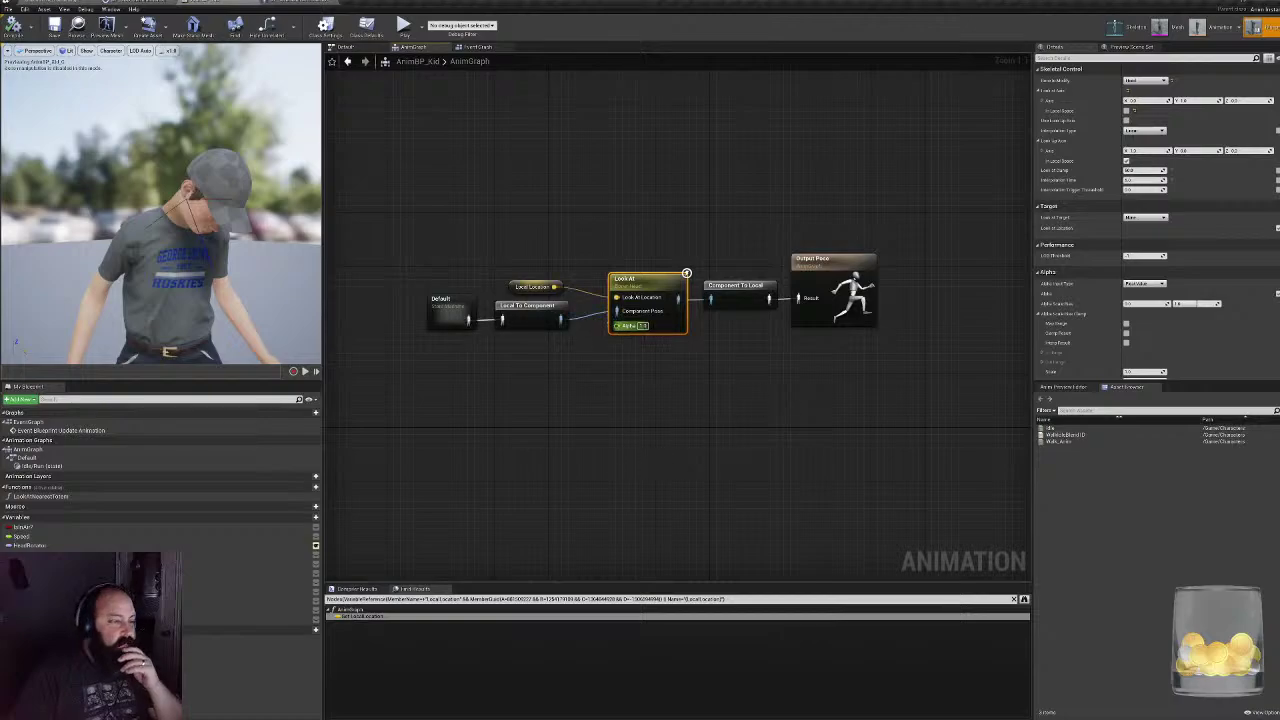
left_click(446, 121)
left_click(476, 47)
right_click_drag(561, 240, 909, 314)
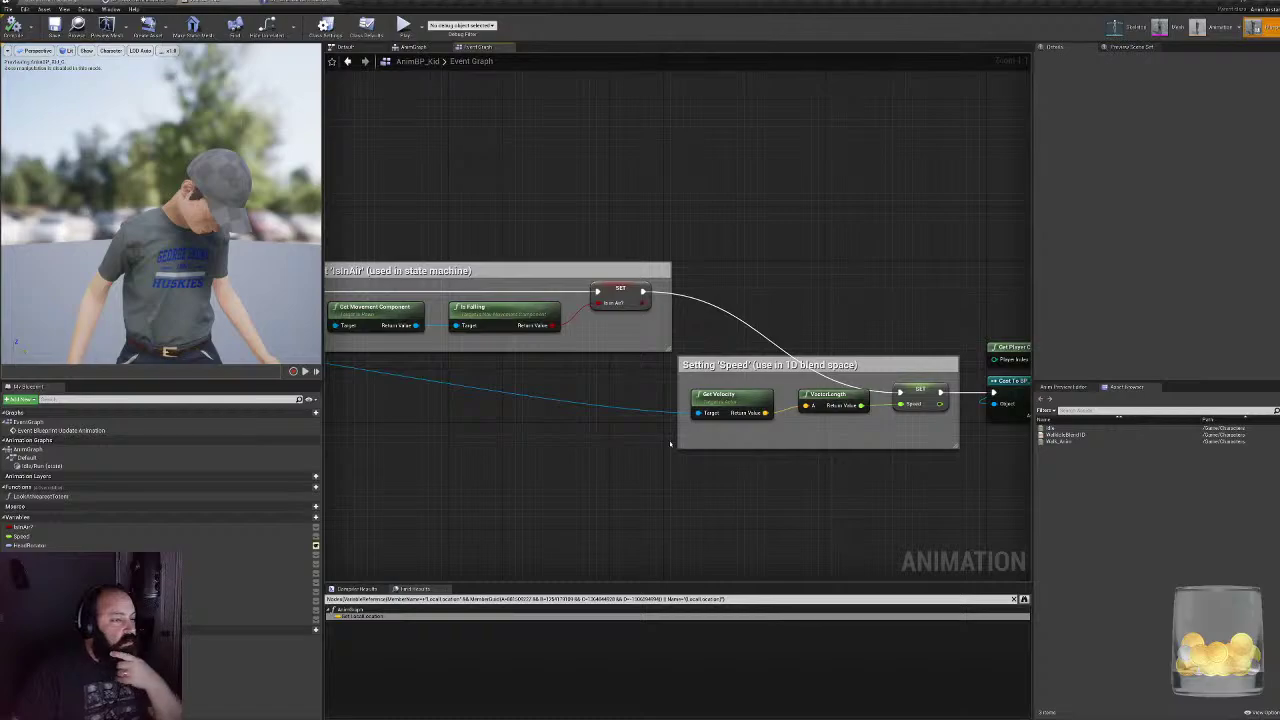
right_click_drag(670, 444, 1029, 382)
right_click_drag(674, 380, 940, 431)
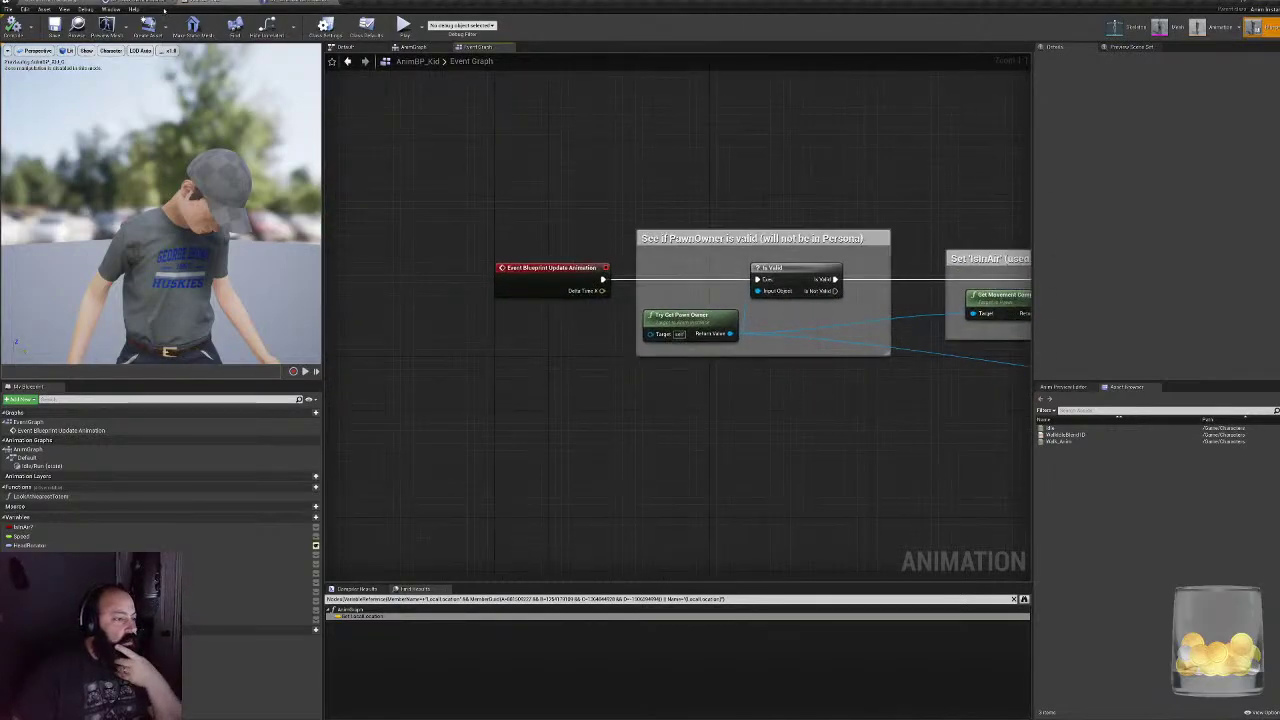
- Open the Find Nearest Totem function called from Event Tick in the BP_CharacterSelectionGameCharacter Event Graph
left_click(295, 2)
right_click_drag(512, 450, 922, 435)
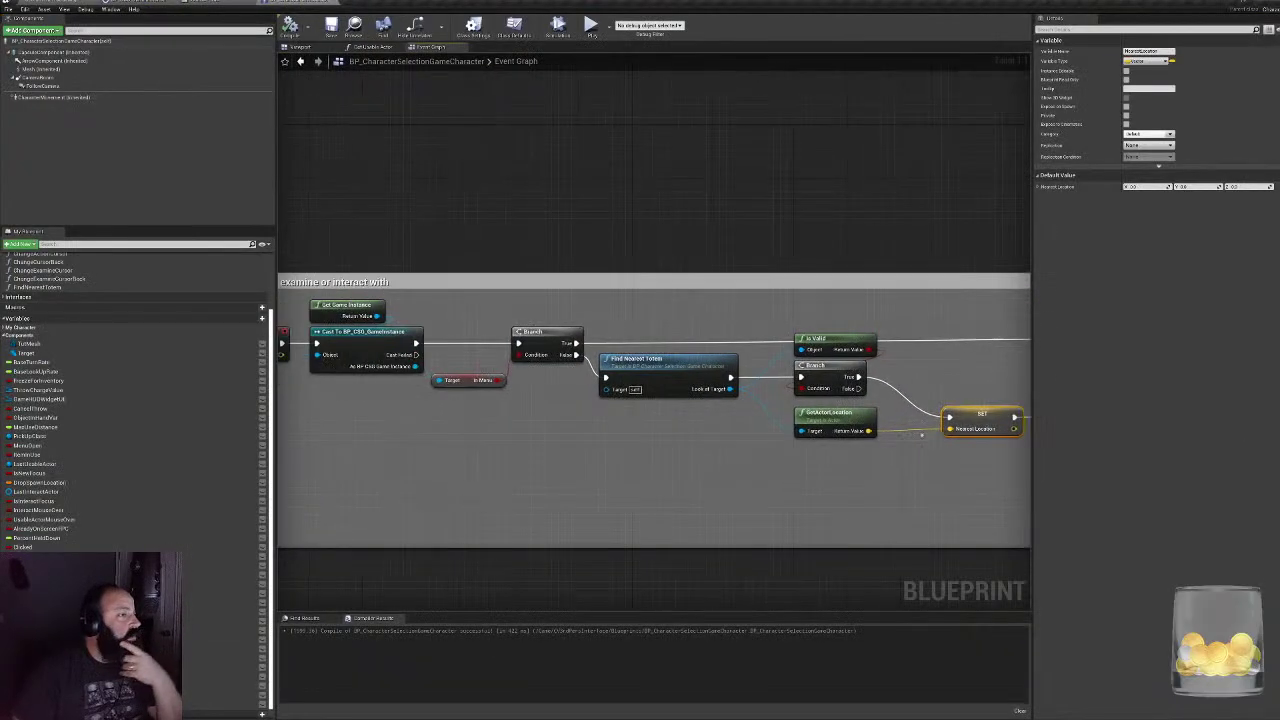
scroll(921, 435, "down", 3)
scroll(517, 412, "up", 3)
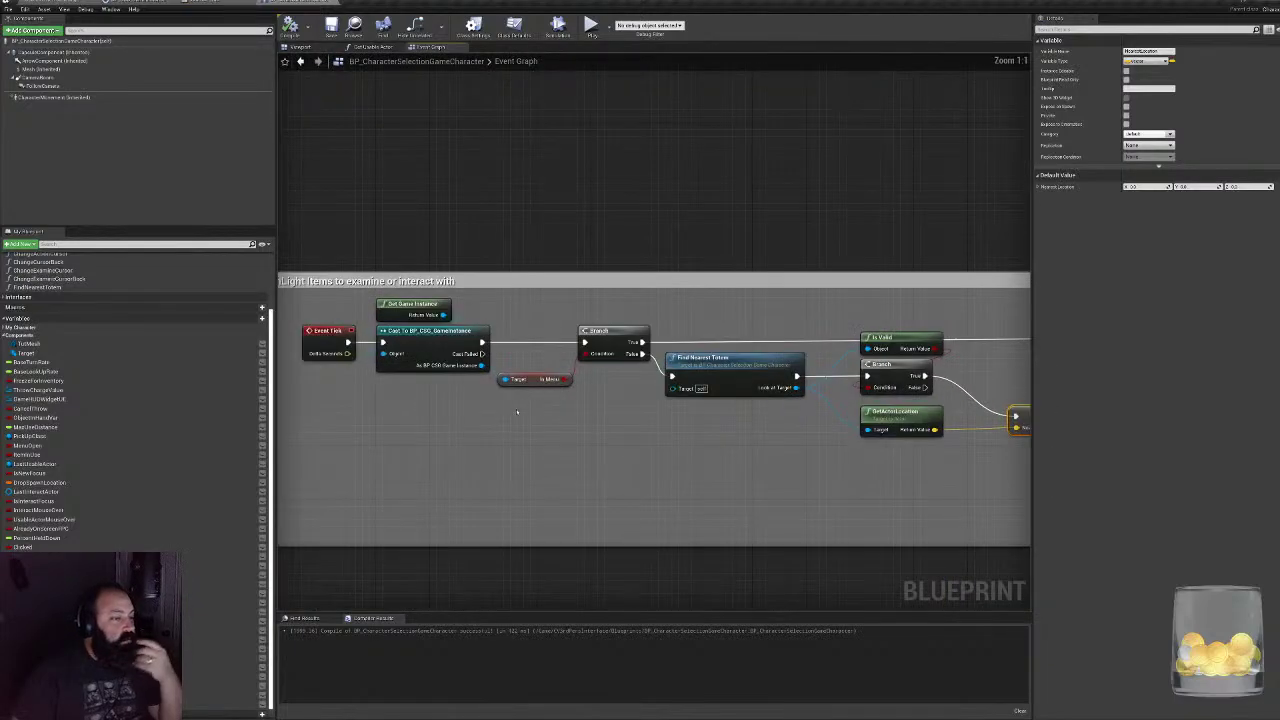
double_click(735, 368)
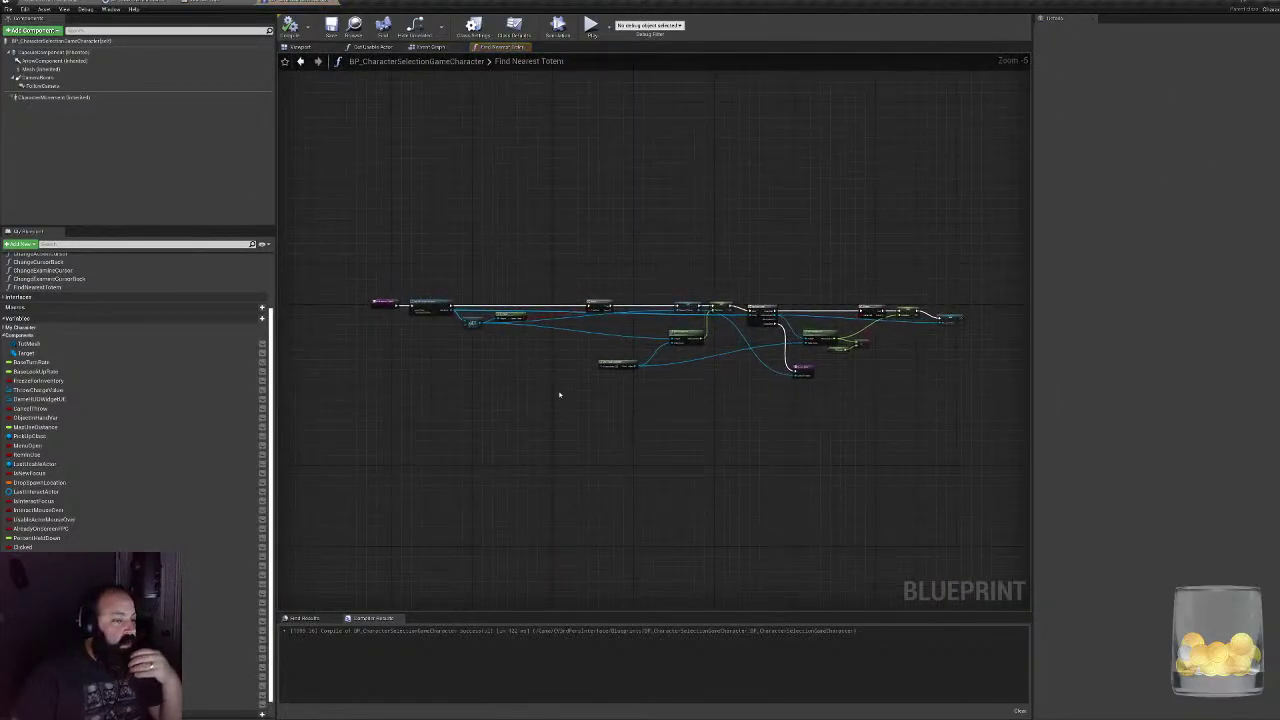
- Add a float output named Distance to the Find Nearest Totem Return Node and feed it from the Set Distance node after the Branch
scroll(789, 415, "up", 3)
right_click_drag(789, 416, 450, 462)
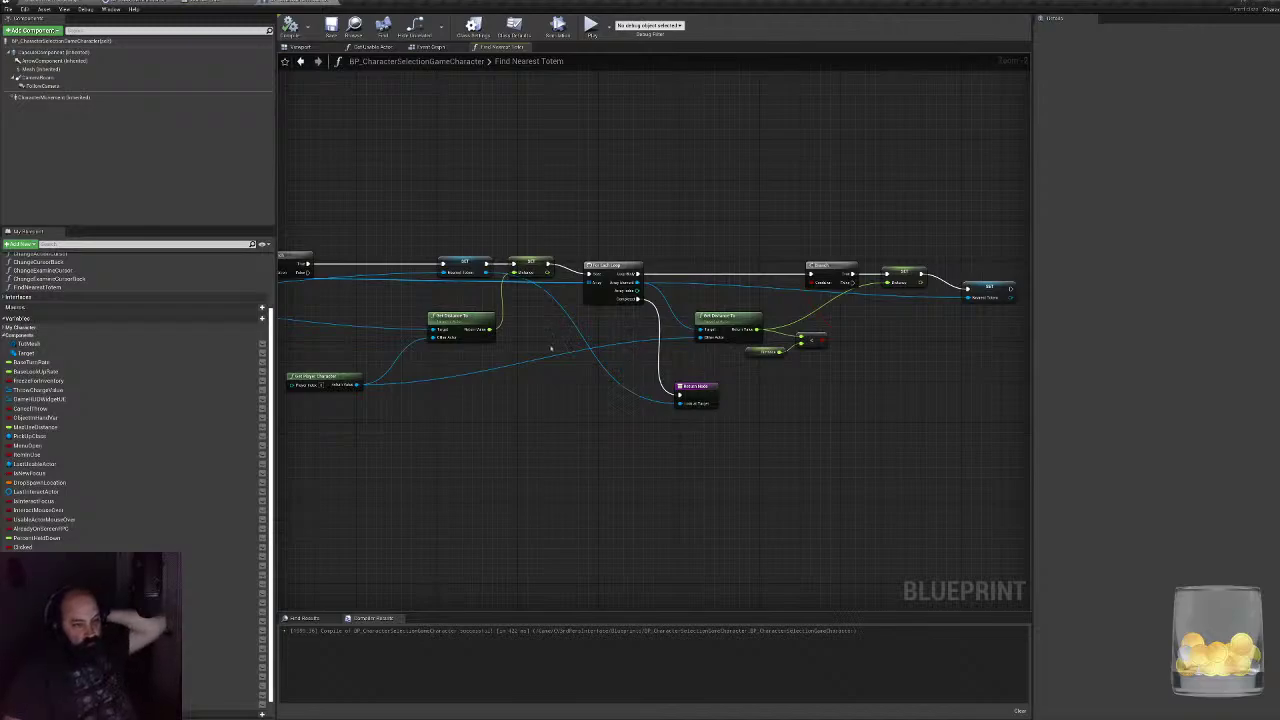
scroll(535, 362, "up", 2)
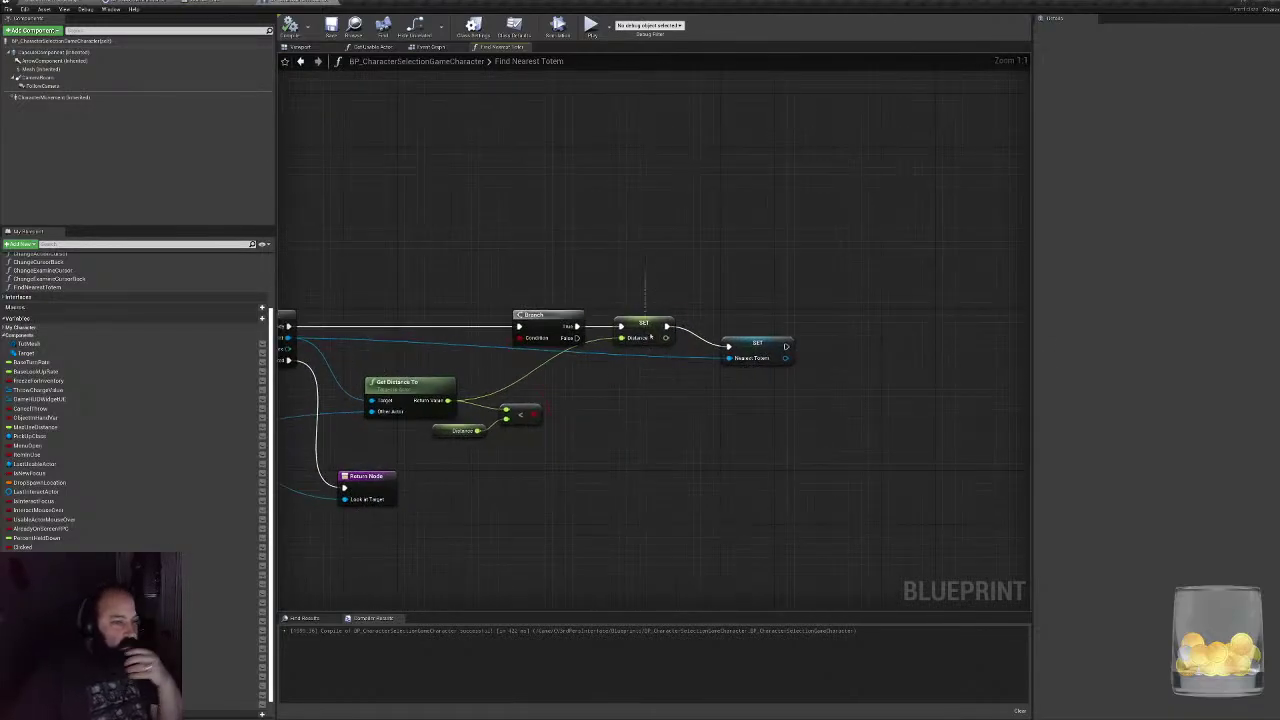
left_click(650, 337)
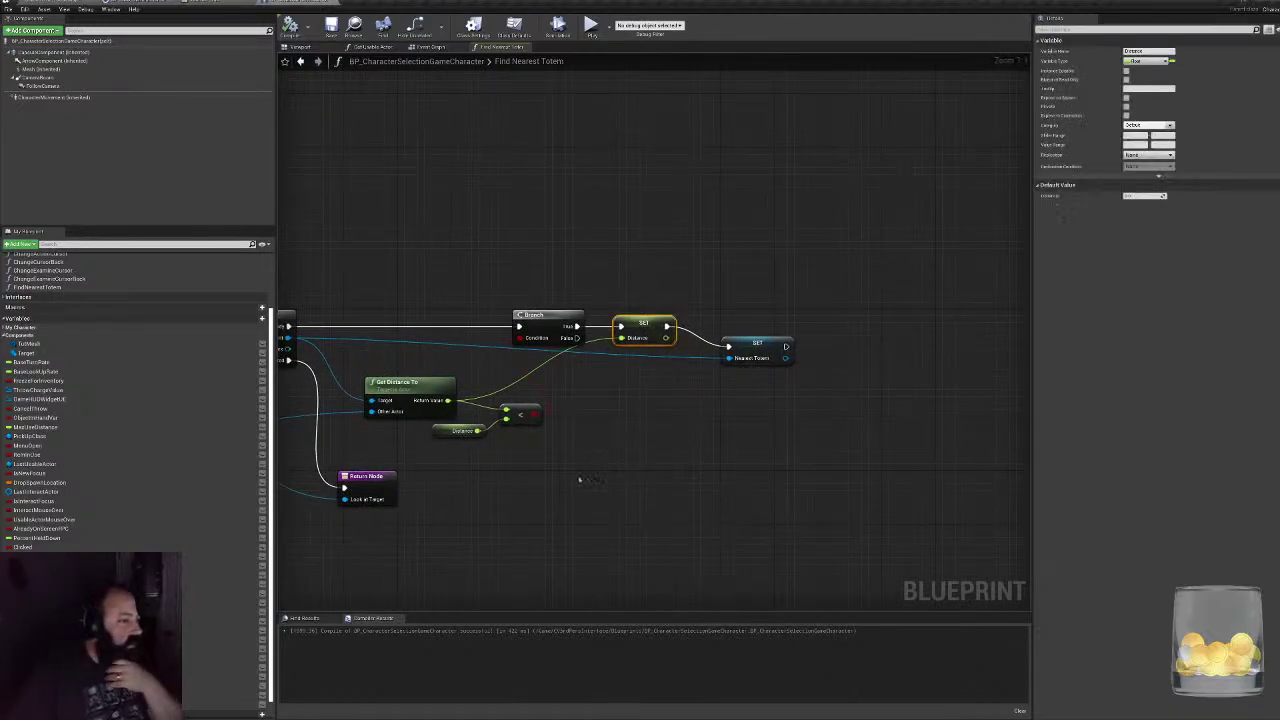
right_click_drag(579, 480, 692, 402)
left_click(600, 400)
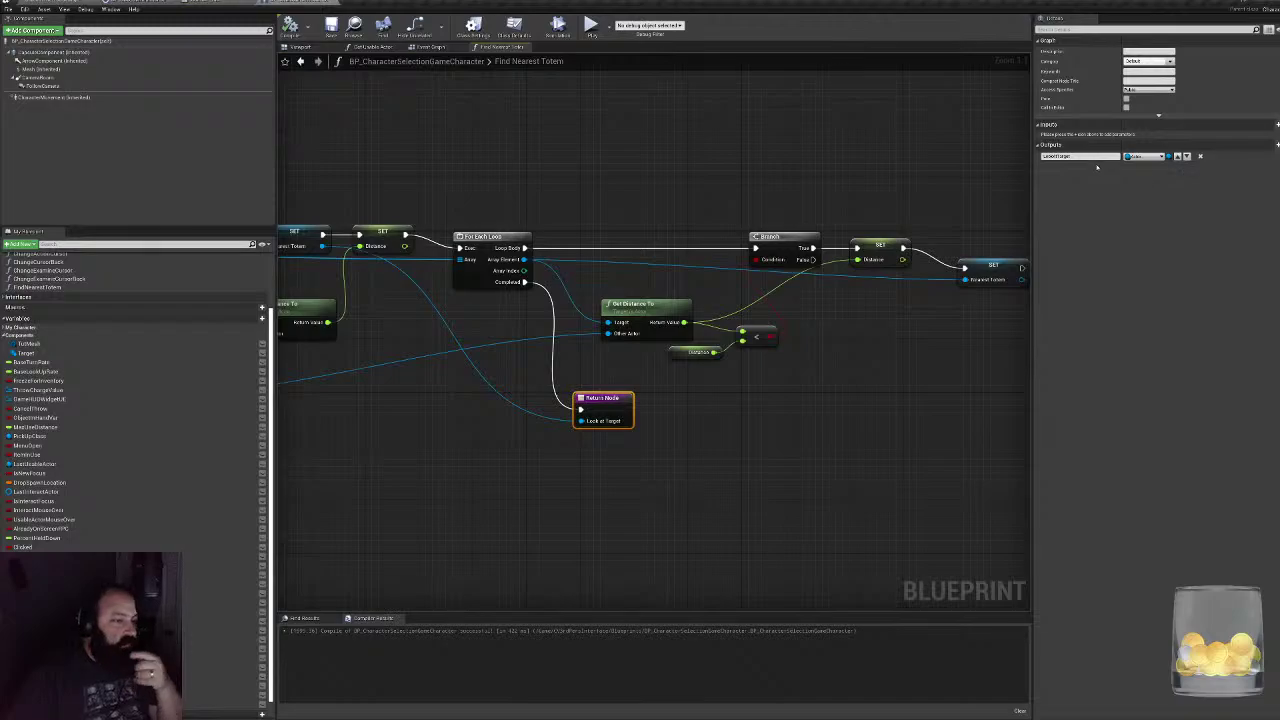
left_click(1277, 145)
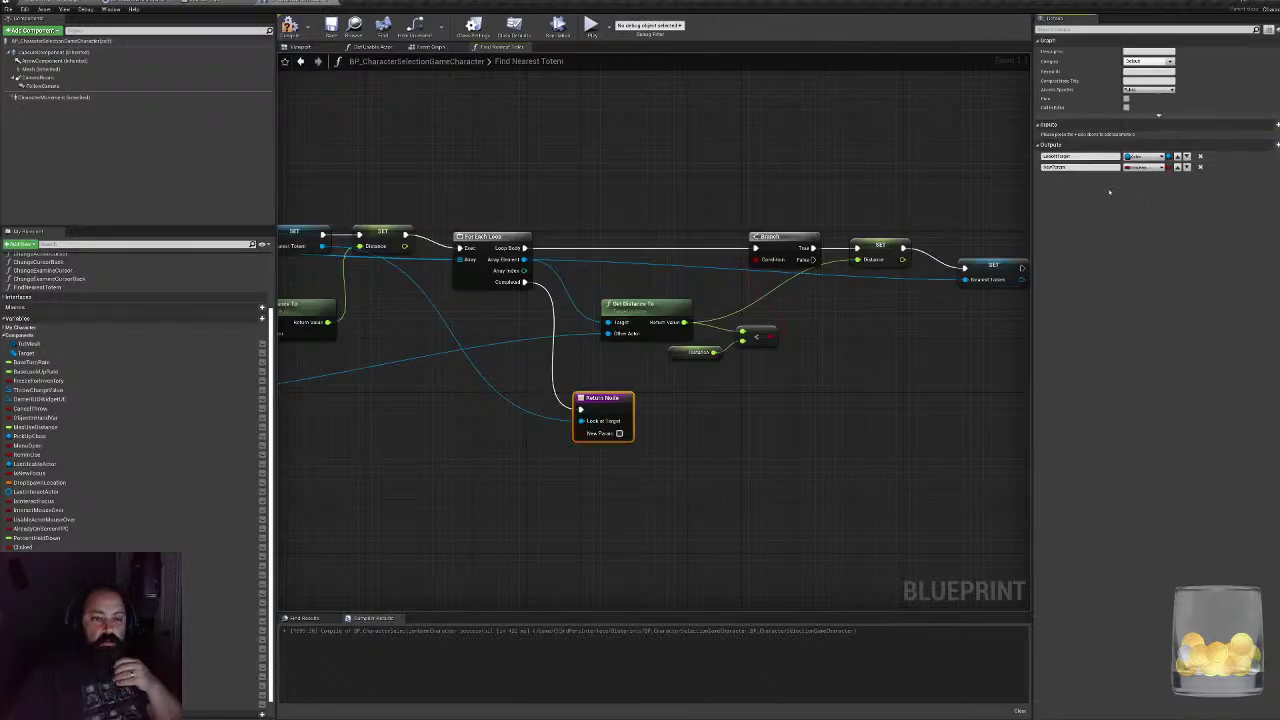
left_click(1145, 167)
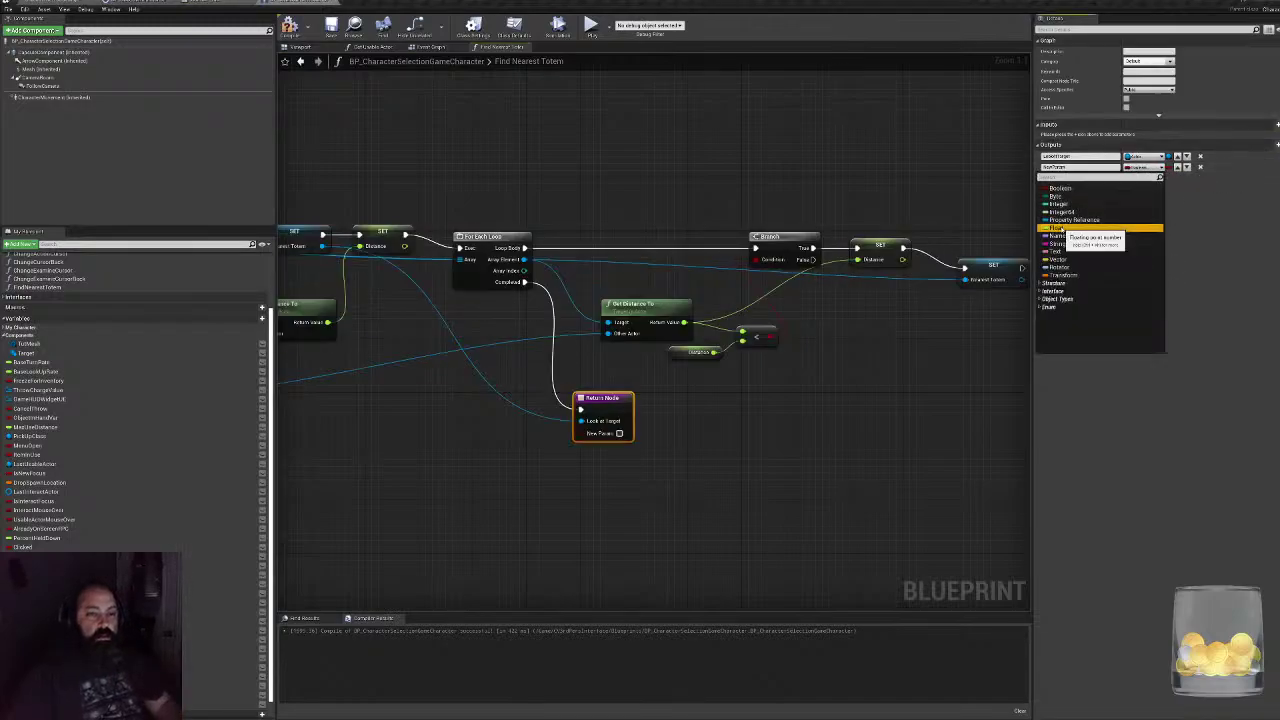
left_click(1058, 229)
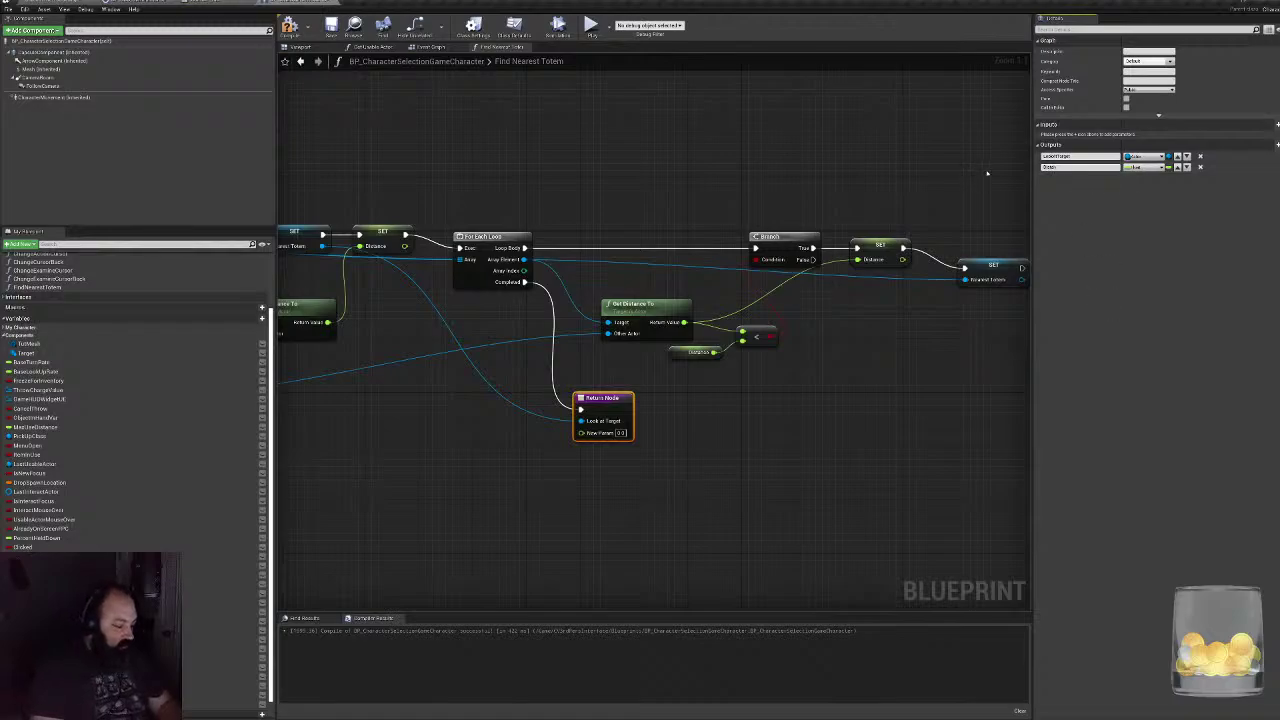
key("Return")
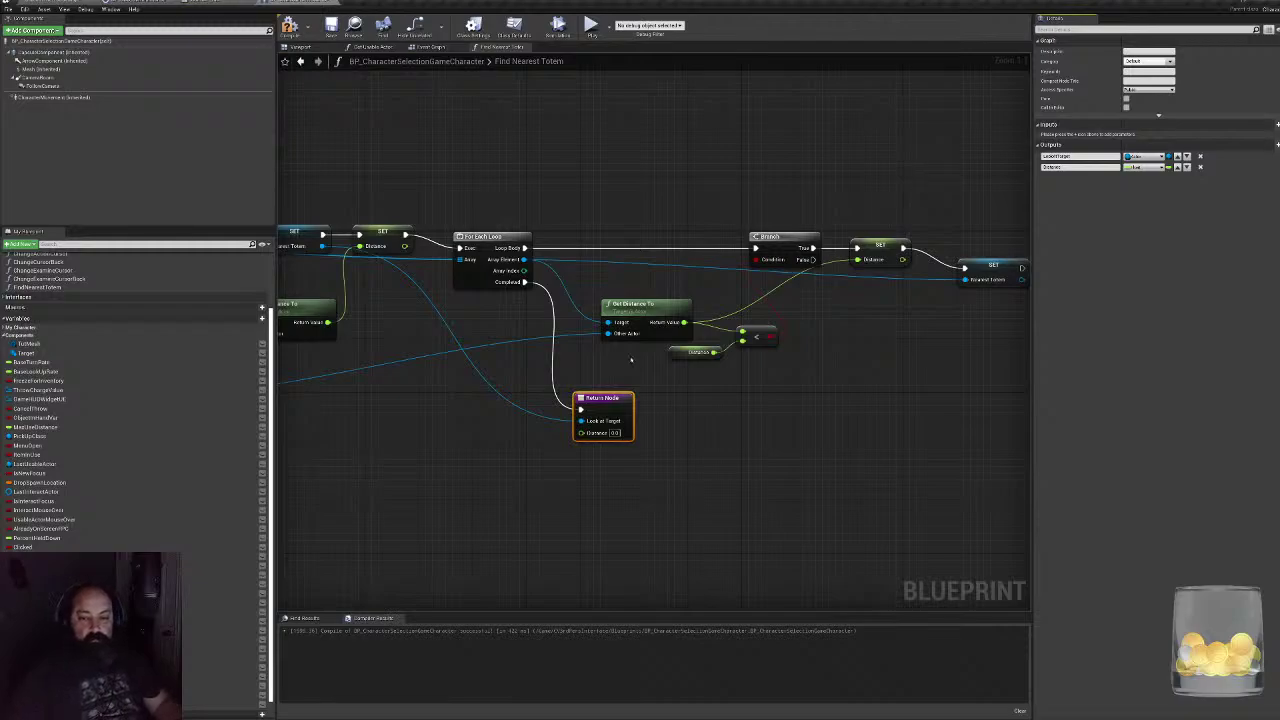
left_click_drag(903, 259, 581, 432)
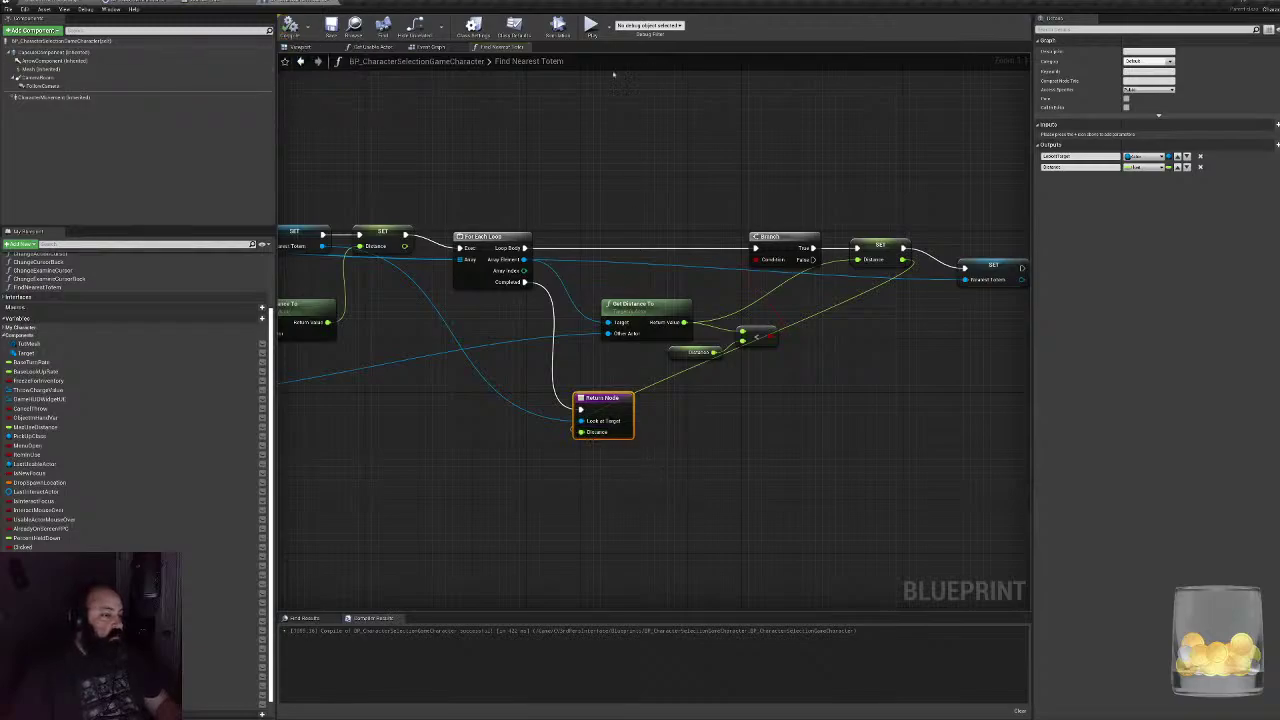
- Move the Set Nearest Location node closer to GetActorLocation in the BP_CharacterSelectionGameCharacter Event Graph
left_click(440, 47)
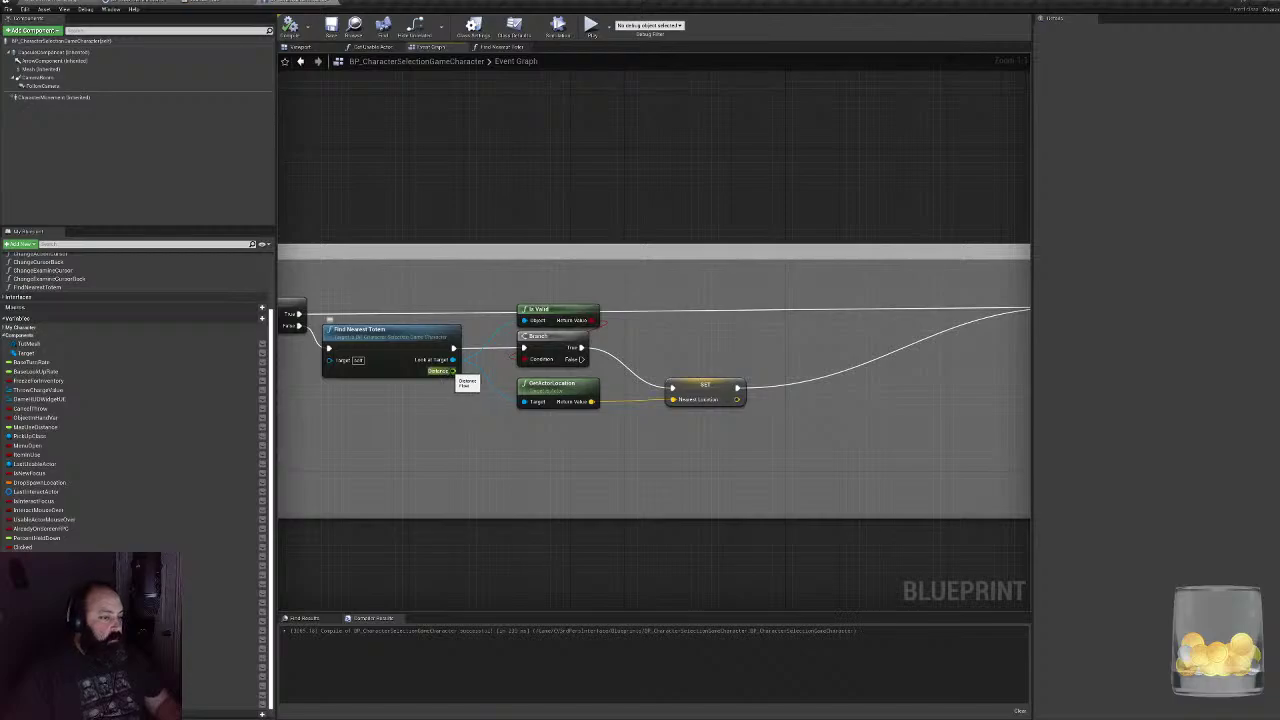
left_click_drag(453, 371, 482, 449)
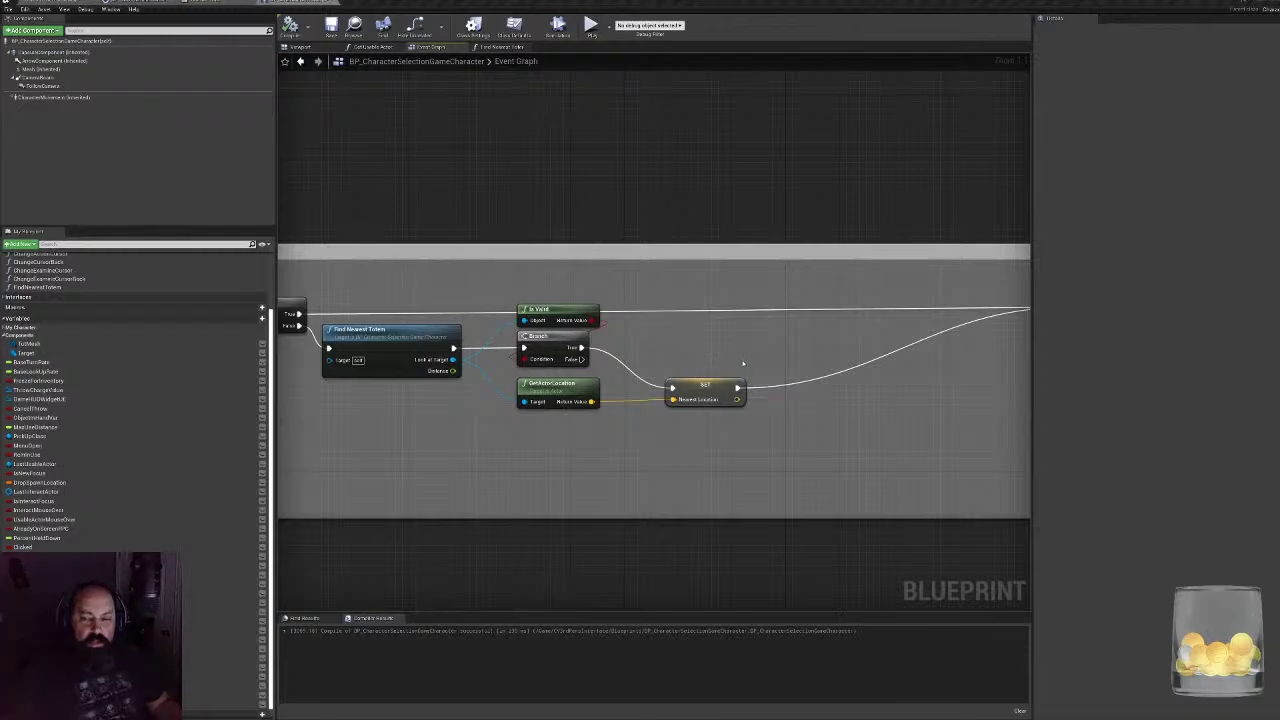
right_click_drag(743, 363, 626, 380)
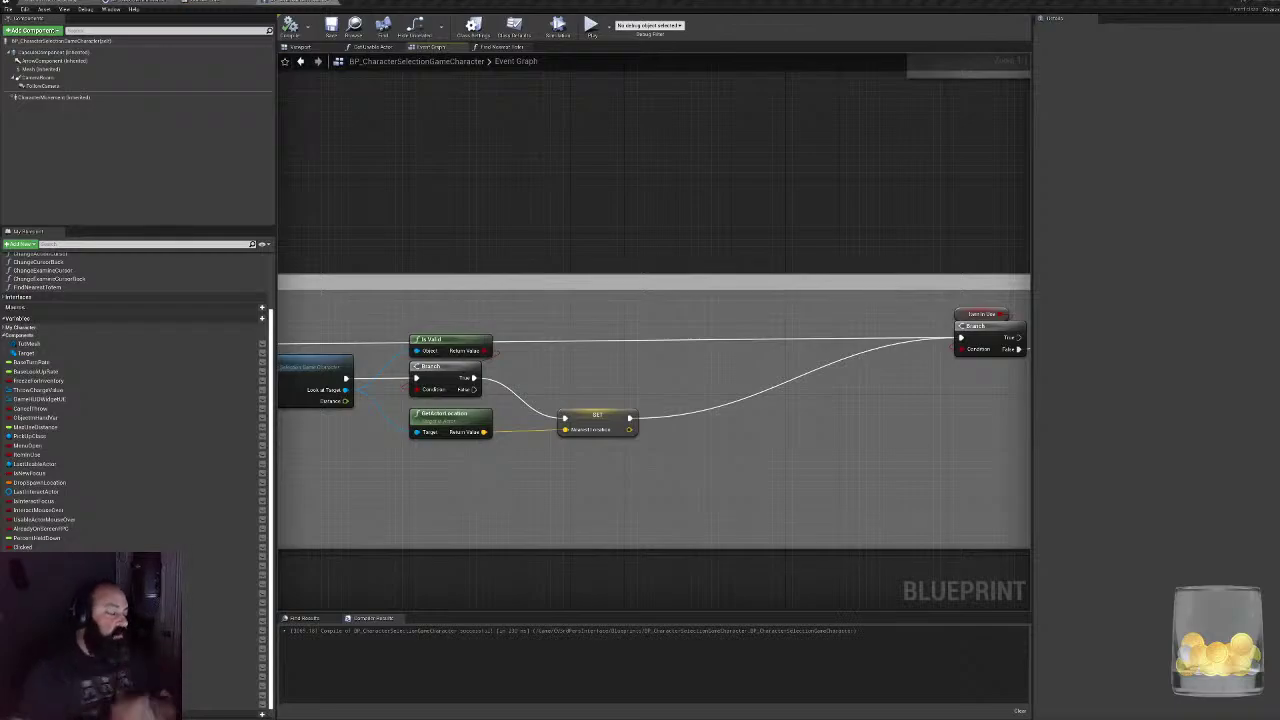
right_click_drag(750, 357, 836, 313)
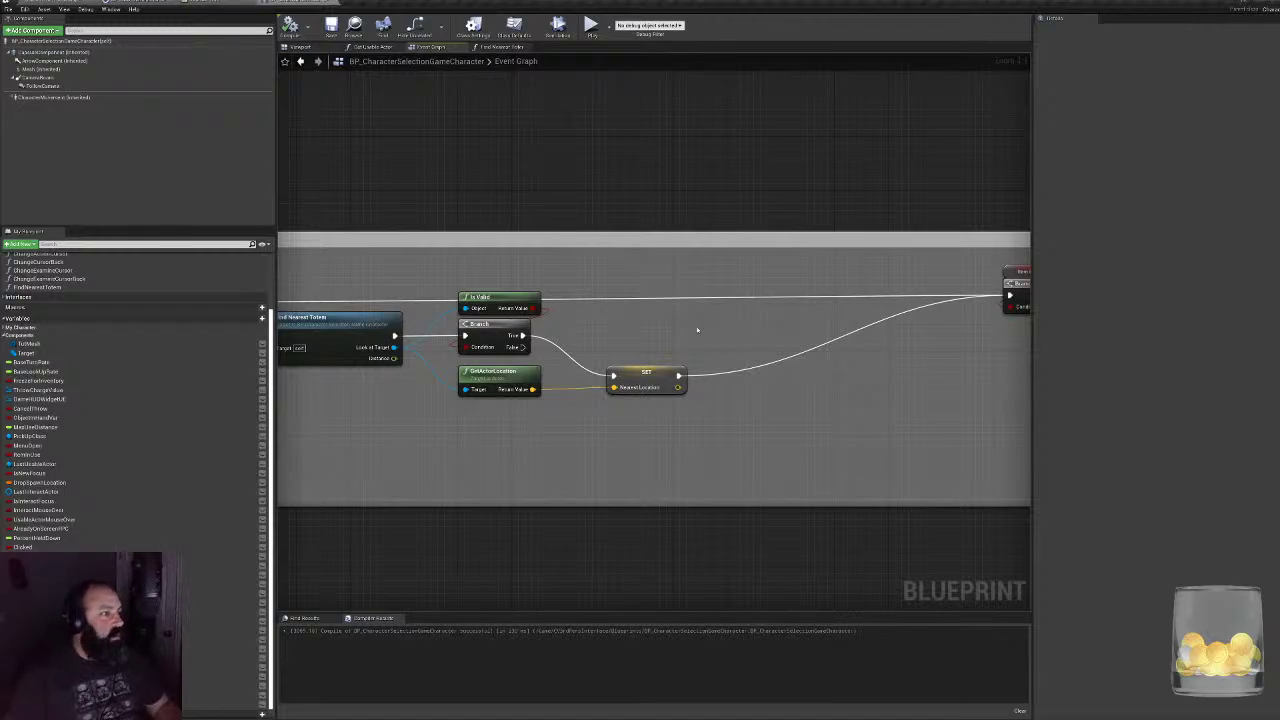
right_click_drag(701, 339, 621, 347)
left_click(548, 381)
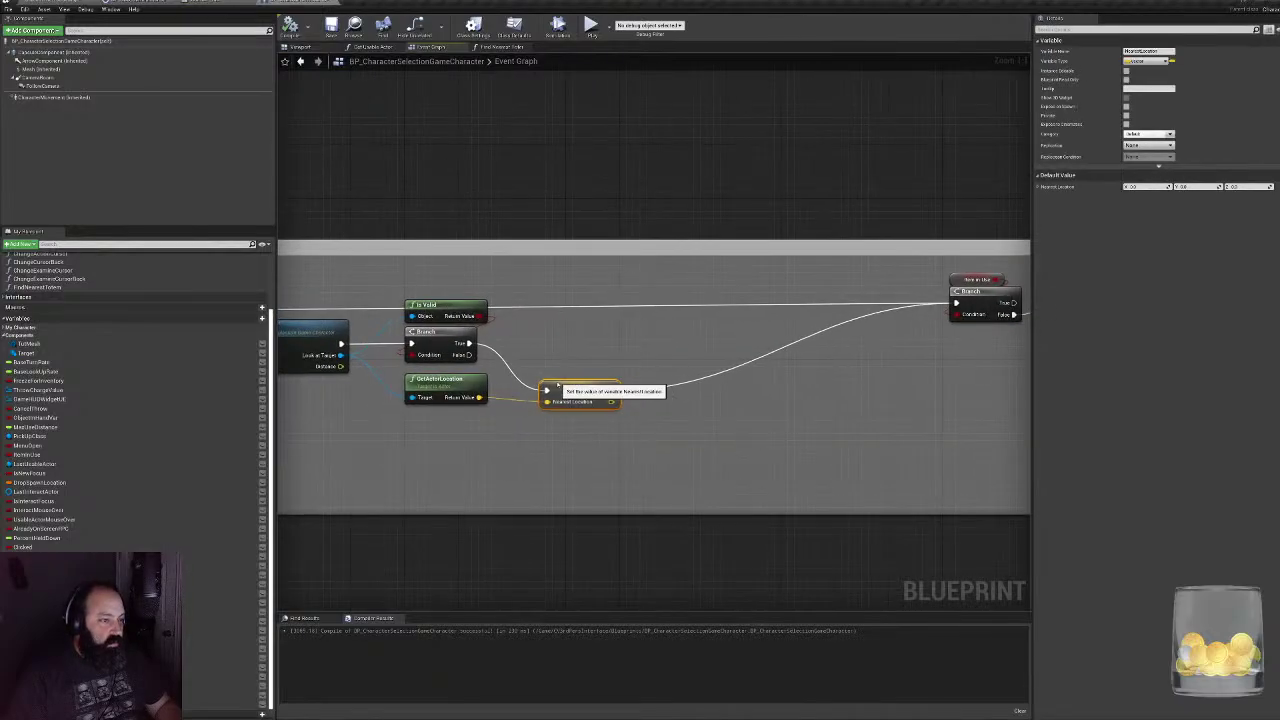
left_click_drag(549, 381, 537, 388)
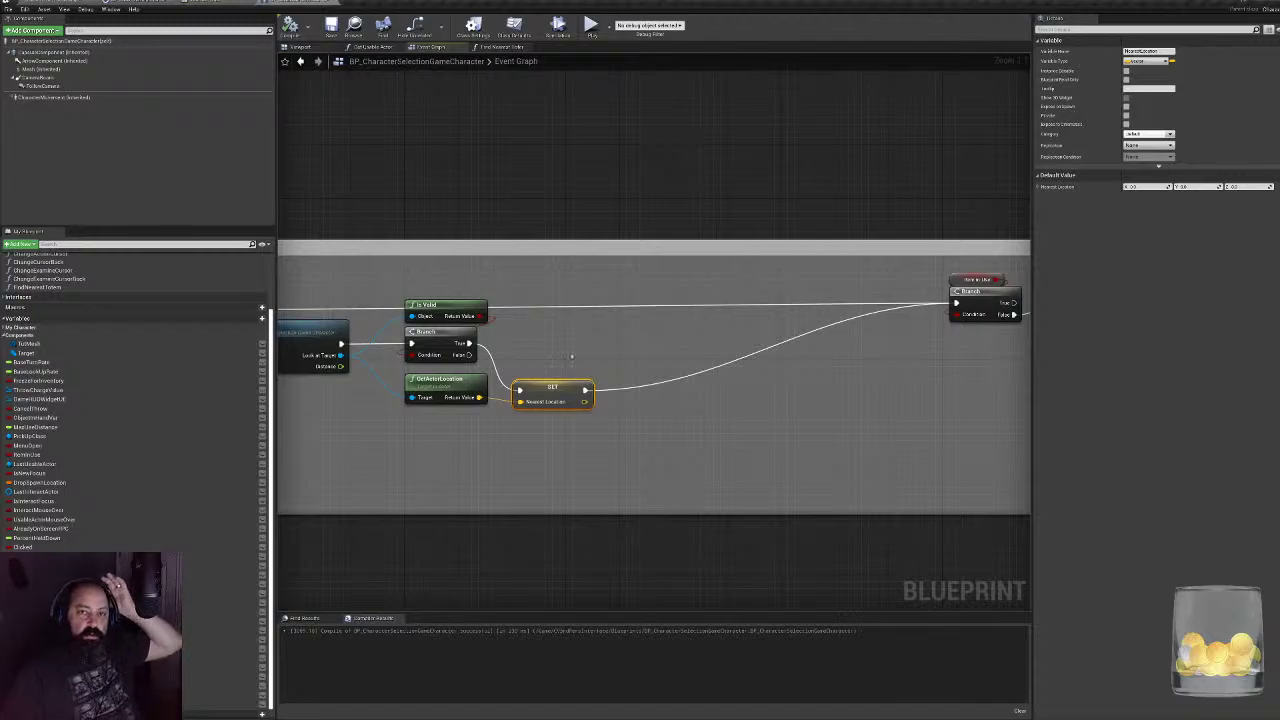
- Raise the Branch before Find Nearest Totem and extend the "HighLight Items to examine or interact with" comment box upward around the Event Tick nodes
right_click_drag(354, 298, 551, 278)
right_click_drag(375, 279, 446, 291)
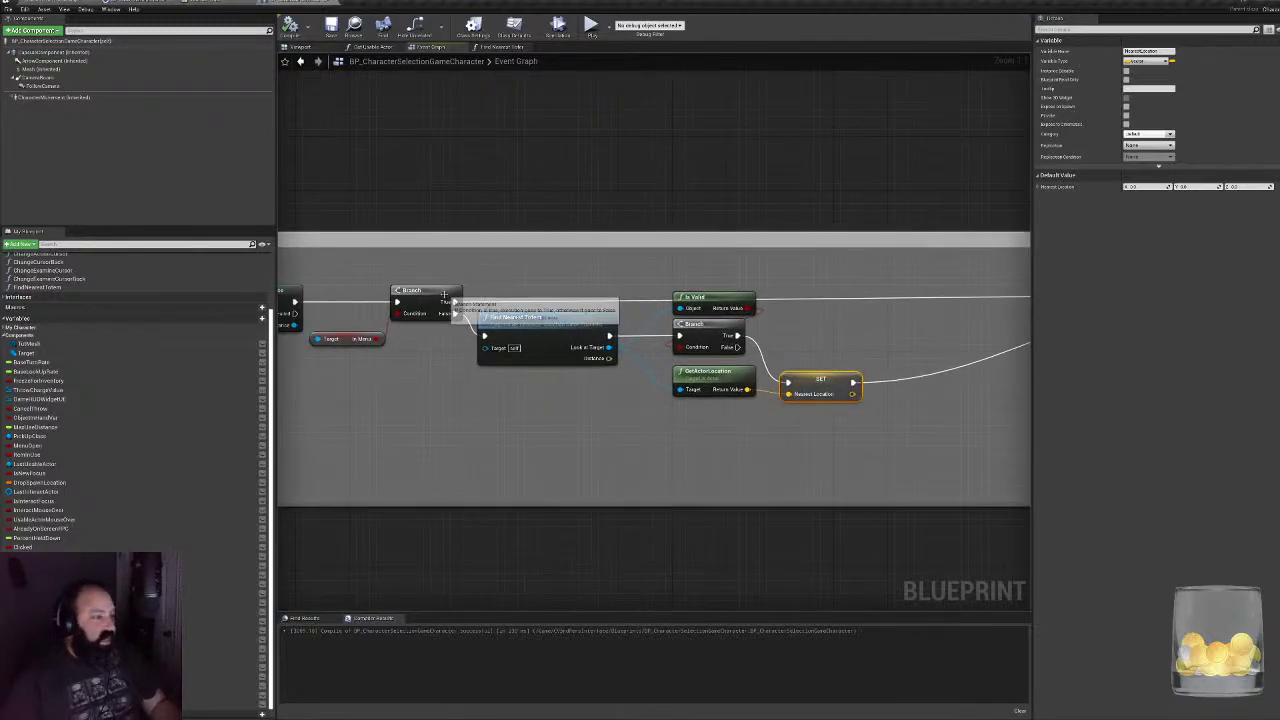
mouse_move(446, 291)
left_mouse_down()
mouse_move(445, 265)
mouse_move(448, 281)
left_mouse_up()
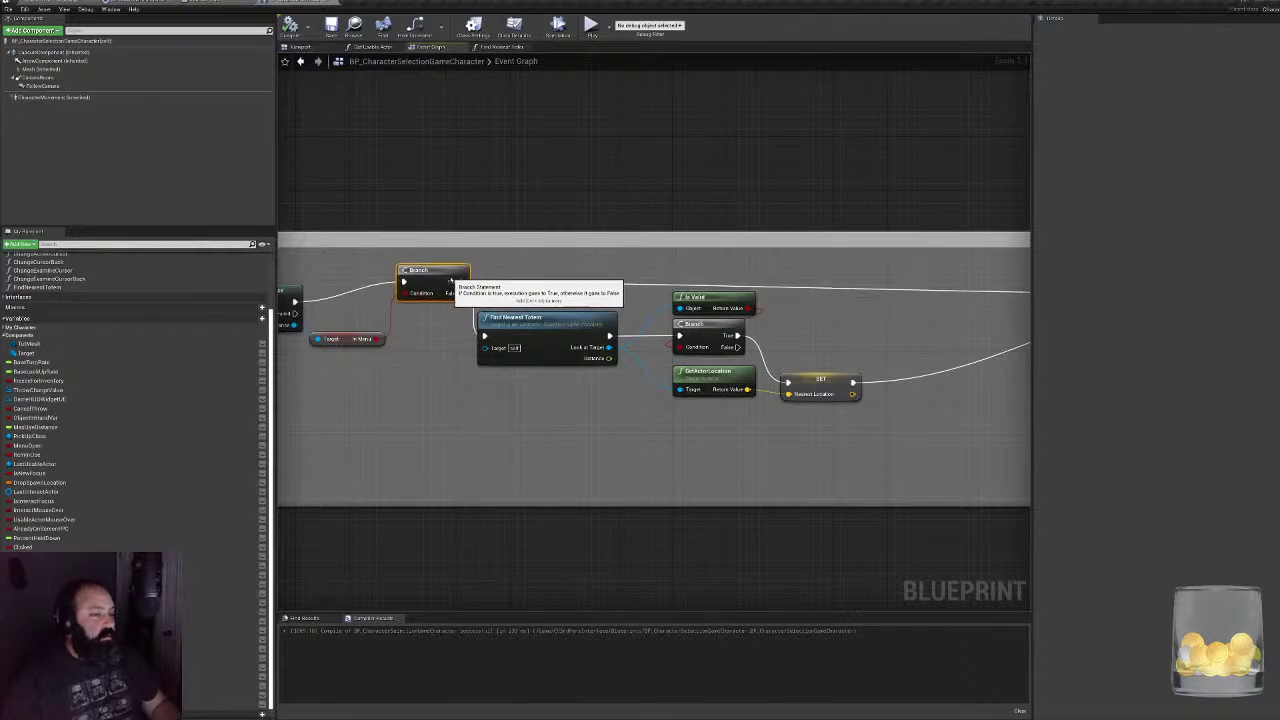
right_click_drag(448, 283, 500, 323)
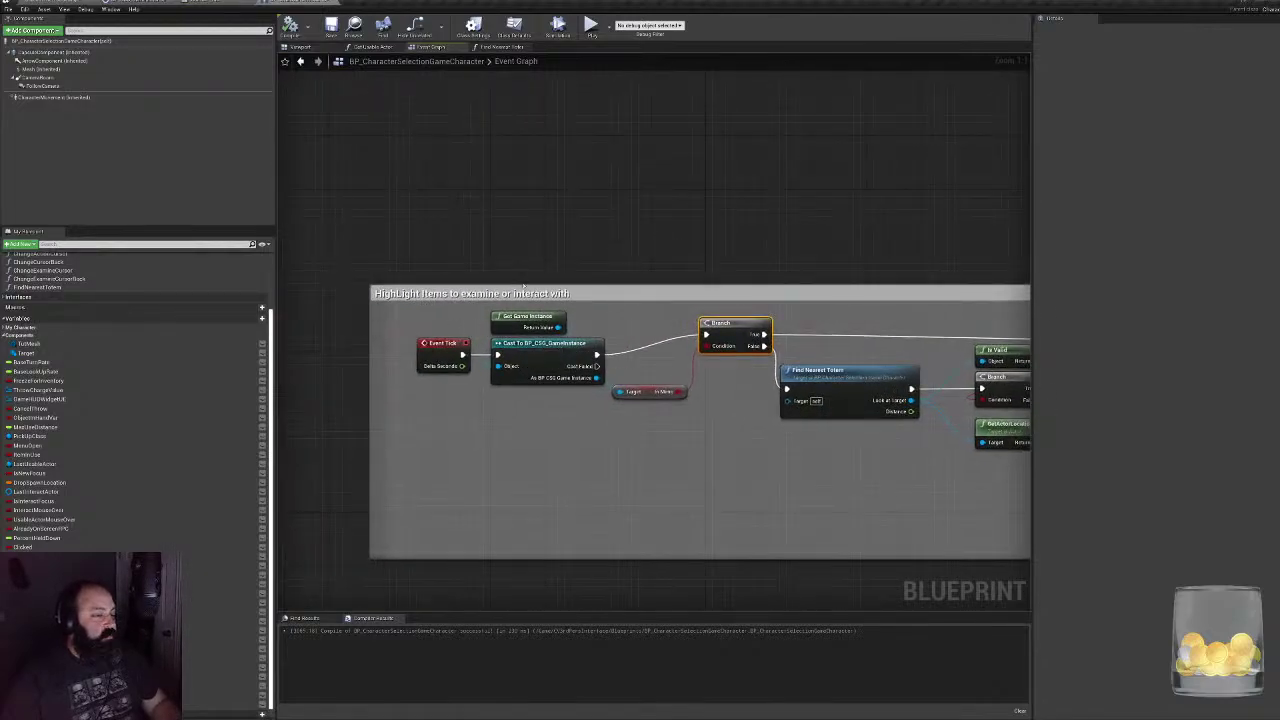
left_click_drag(523, 286, 525, 232)
left_click_drag(427, 303, 546, 325)
- Line up the Branch that follows Set Nearest Location, with its condition variable, so the long execution wire runs straight
right_click_drag(850, 357, 433, 374)
right_click_drag(962, 381, 751, 372)
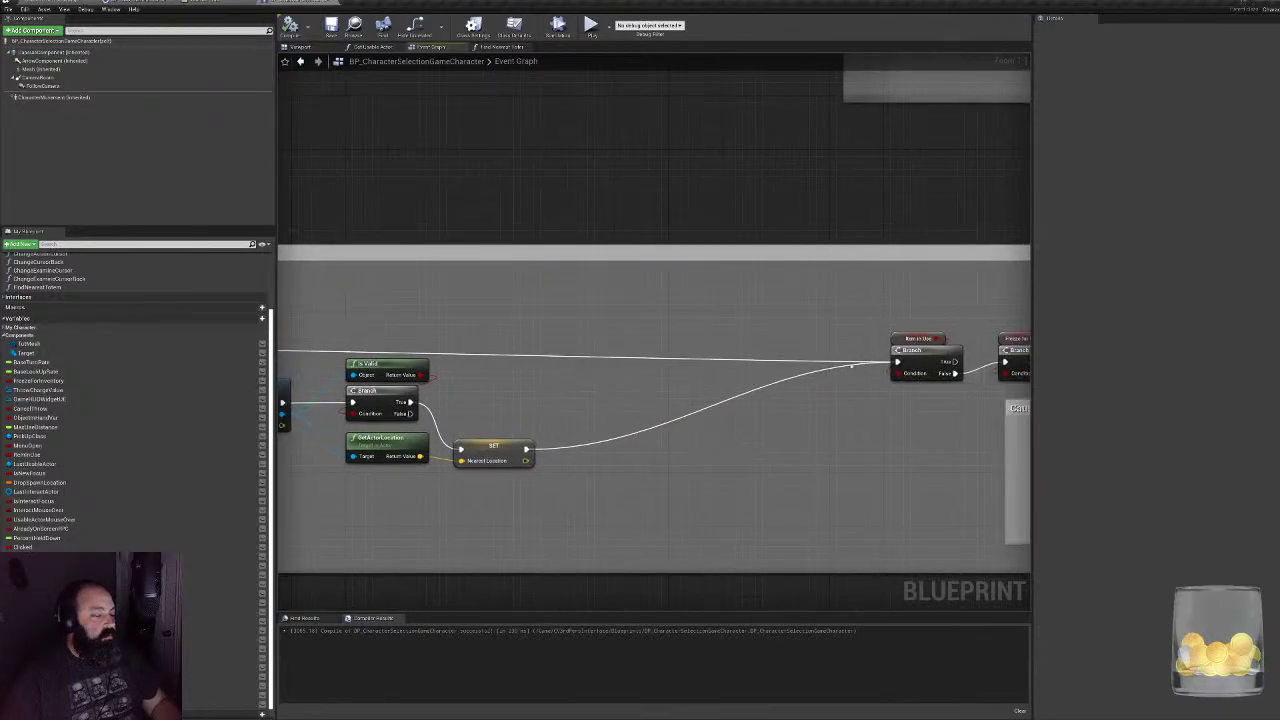
right_click_drag(851, 366, 698, 368)
left_click_drag(726, 309, 757, 336)
right_click_drag(662, 367, 921, 378)
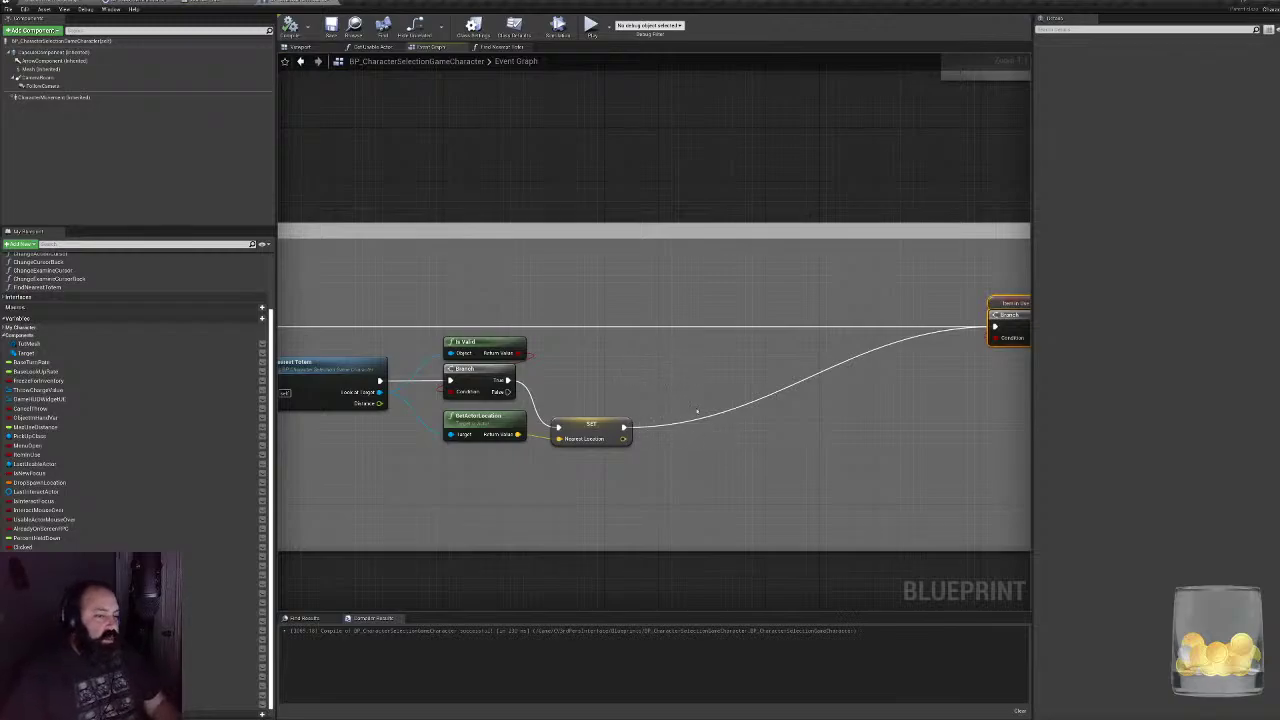
- Review the end of the Find Nearest Totem function and tuck the Event Graph's Set Nearest Location node tighter against GetActorLocation
left_click(493, 46)
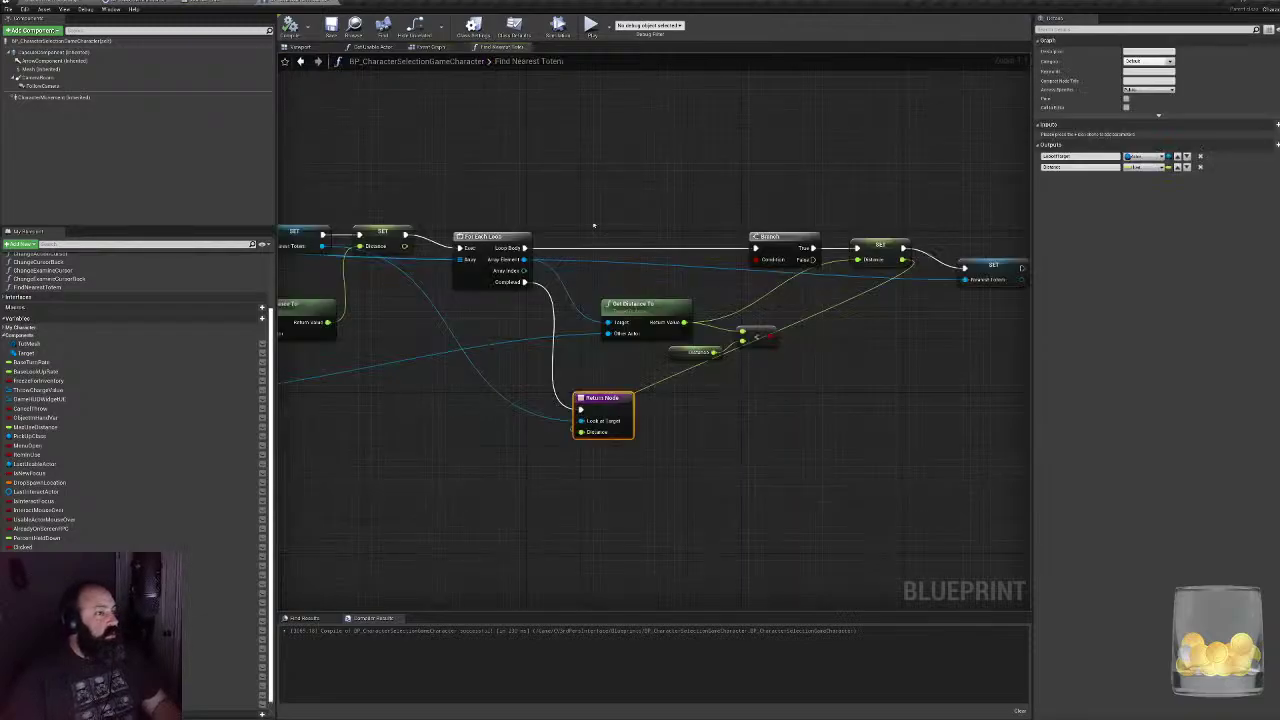
right_click_drag(702, 414, 409, 443)
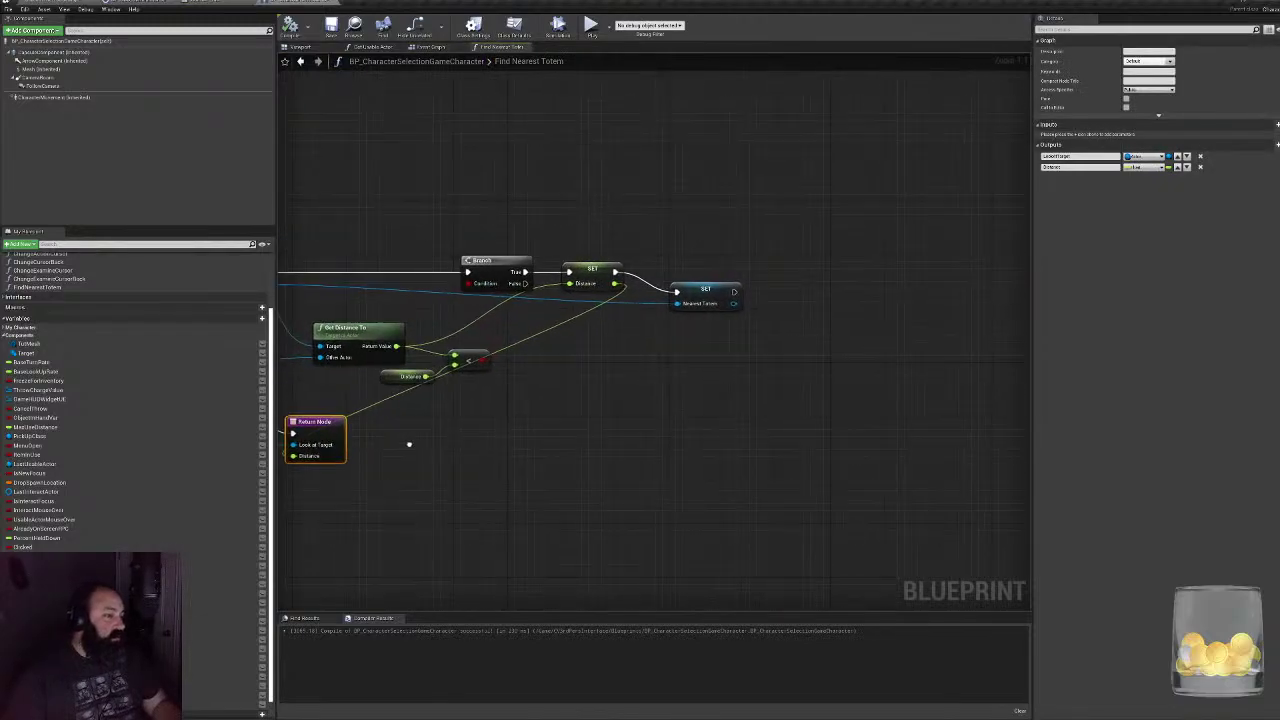
left_click(432, 47)
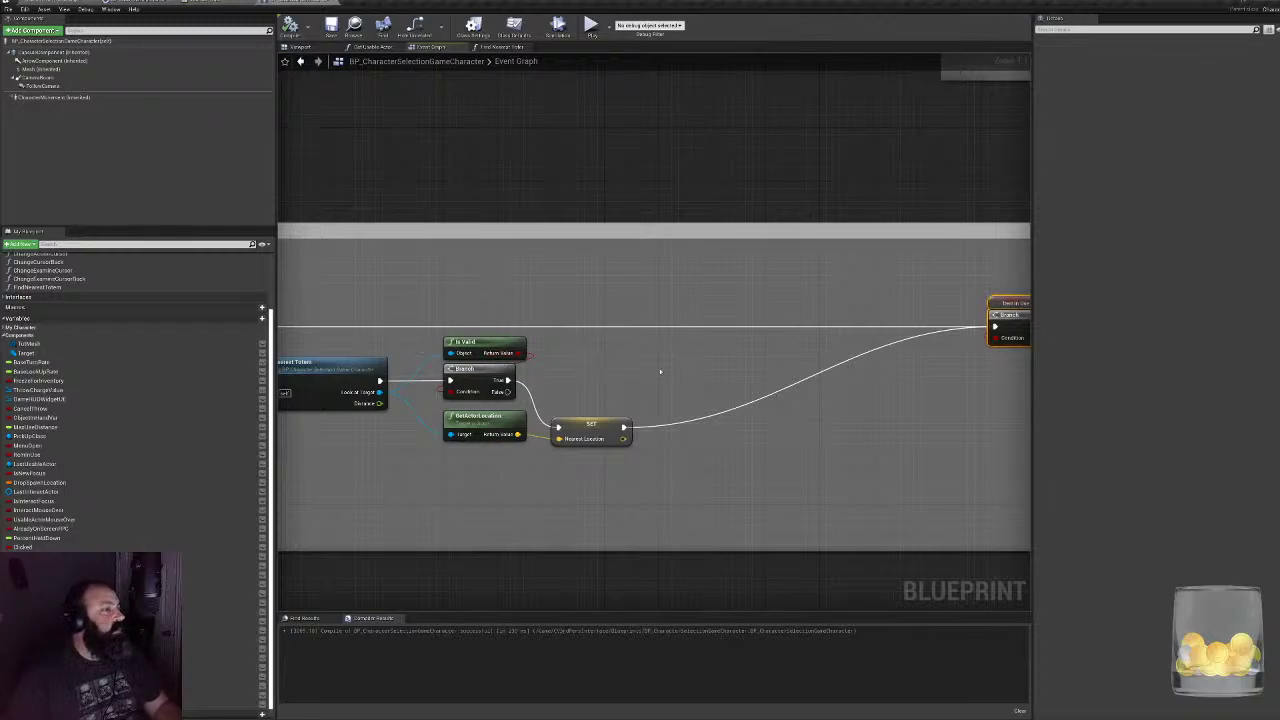
left_click_drag(575, 423, 563, 422)
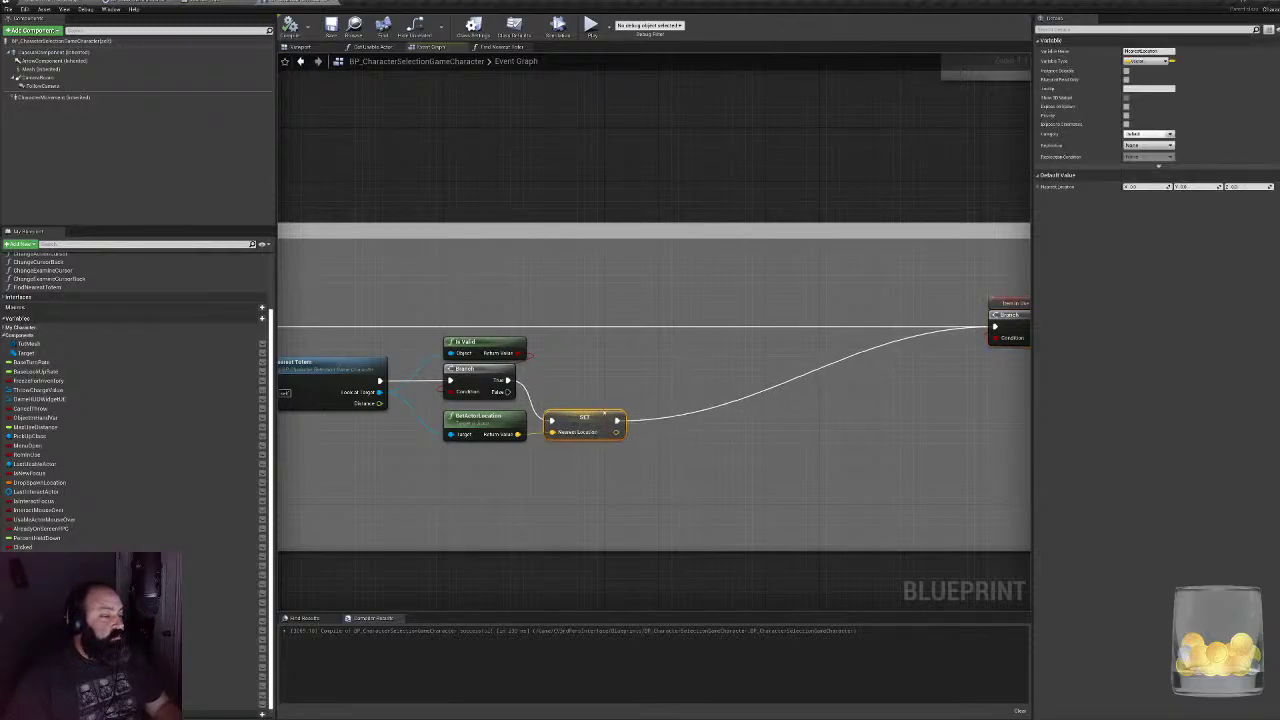
right_click_drag(566, 424, 479, 434)
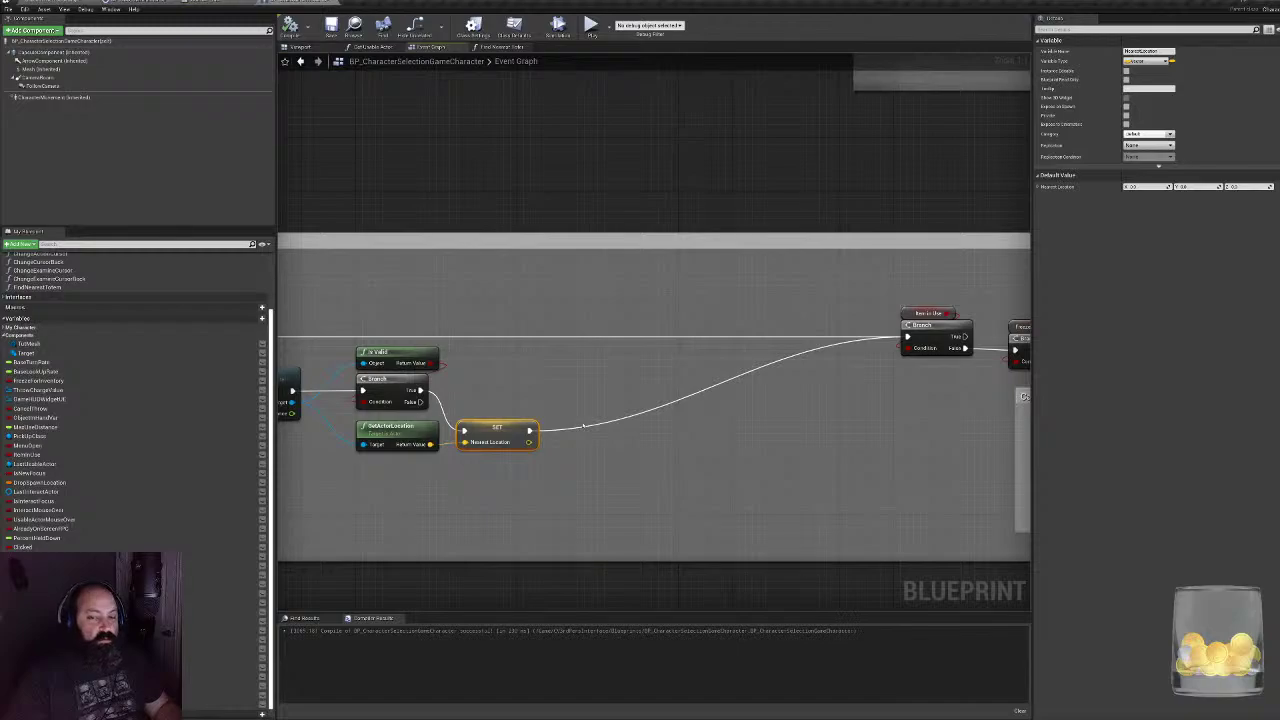
- Recheck the Find Nearest Totem function and examine AnimBP_Kid's Event Graph and AnimGraph
left_click(500, 47)
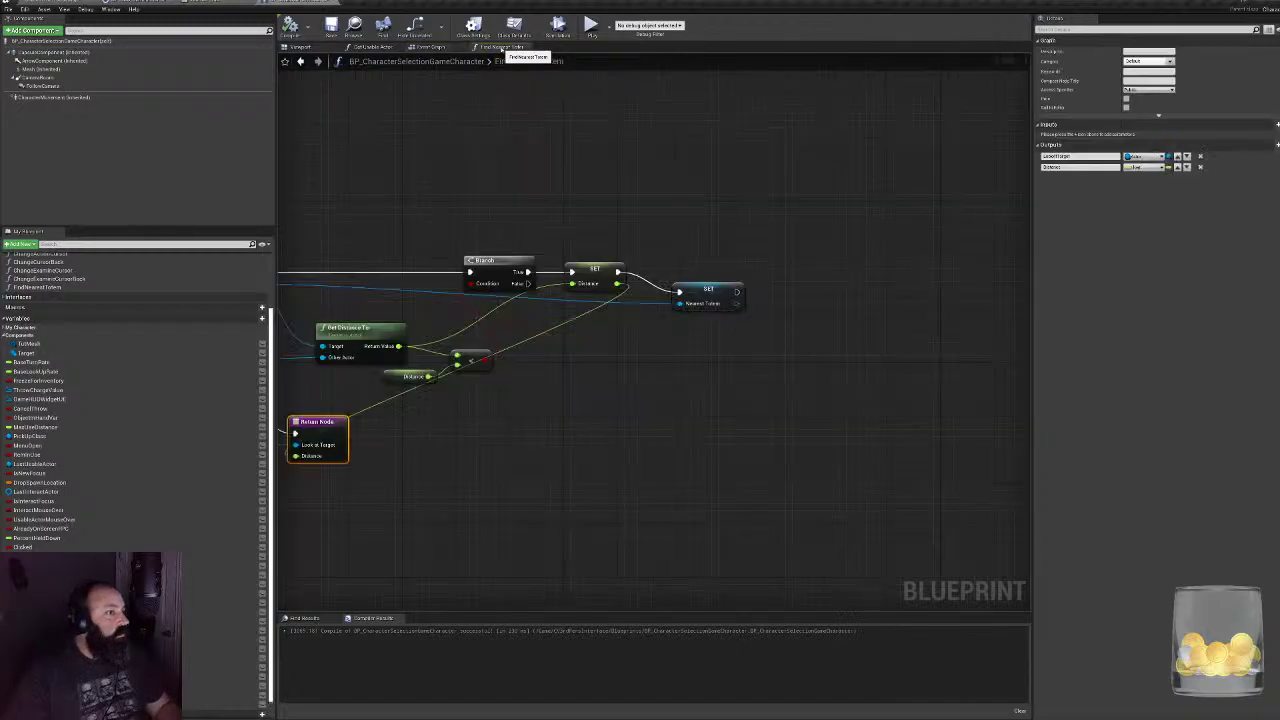
left_click(428, 47)
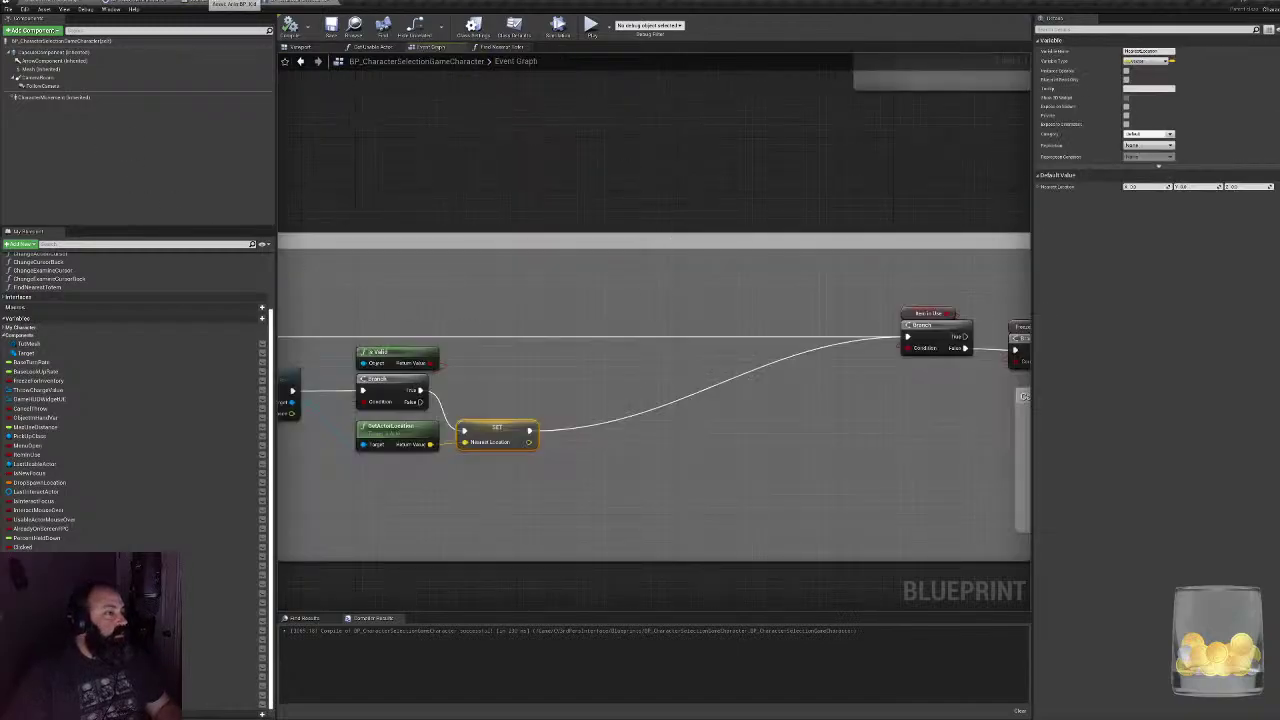
left_click(232, 5)
right_click_drag(614, 215, 410, 267)
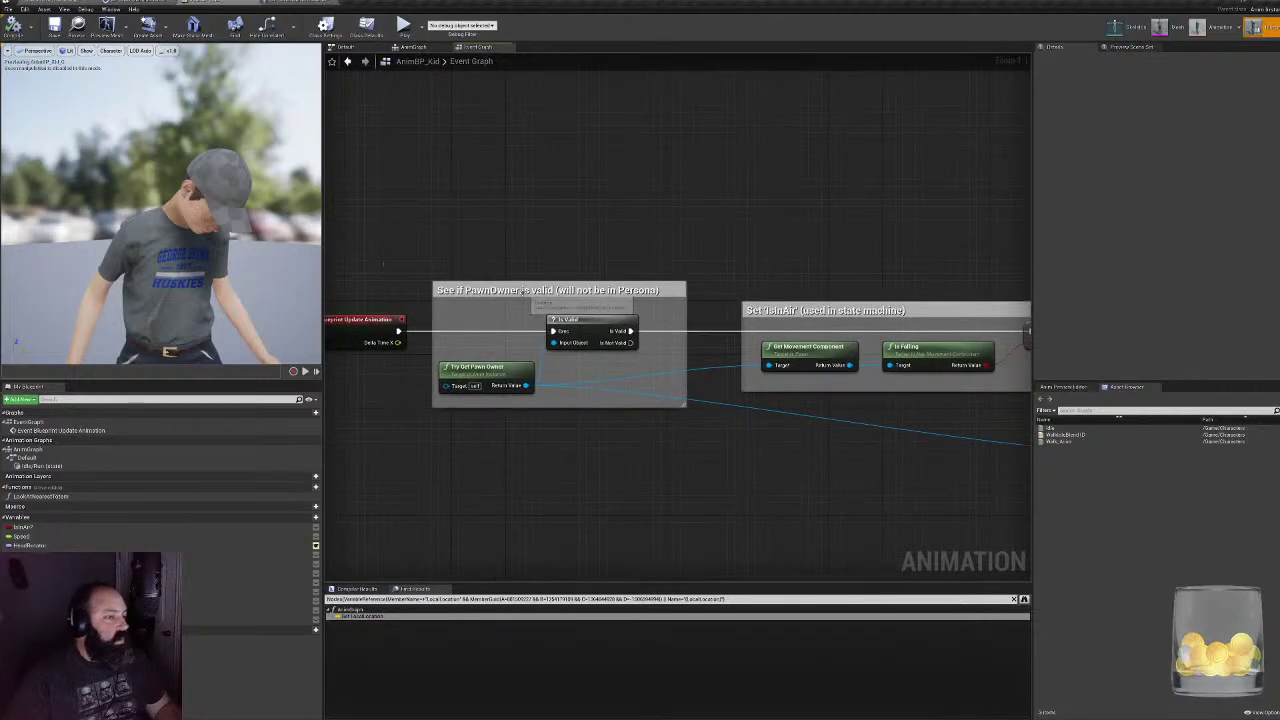
left_click(412, 47)
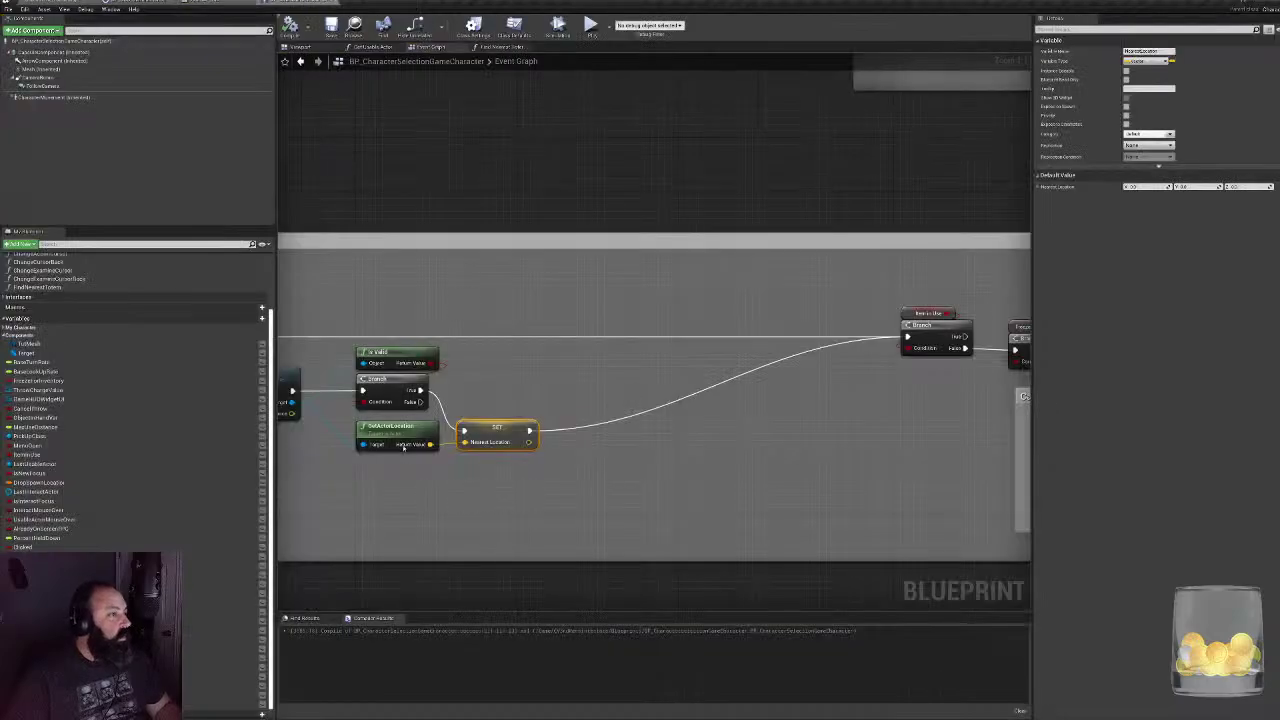
right_click_drag(404, 447, 629, 442)
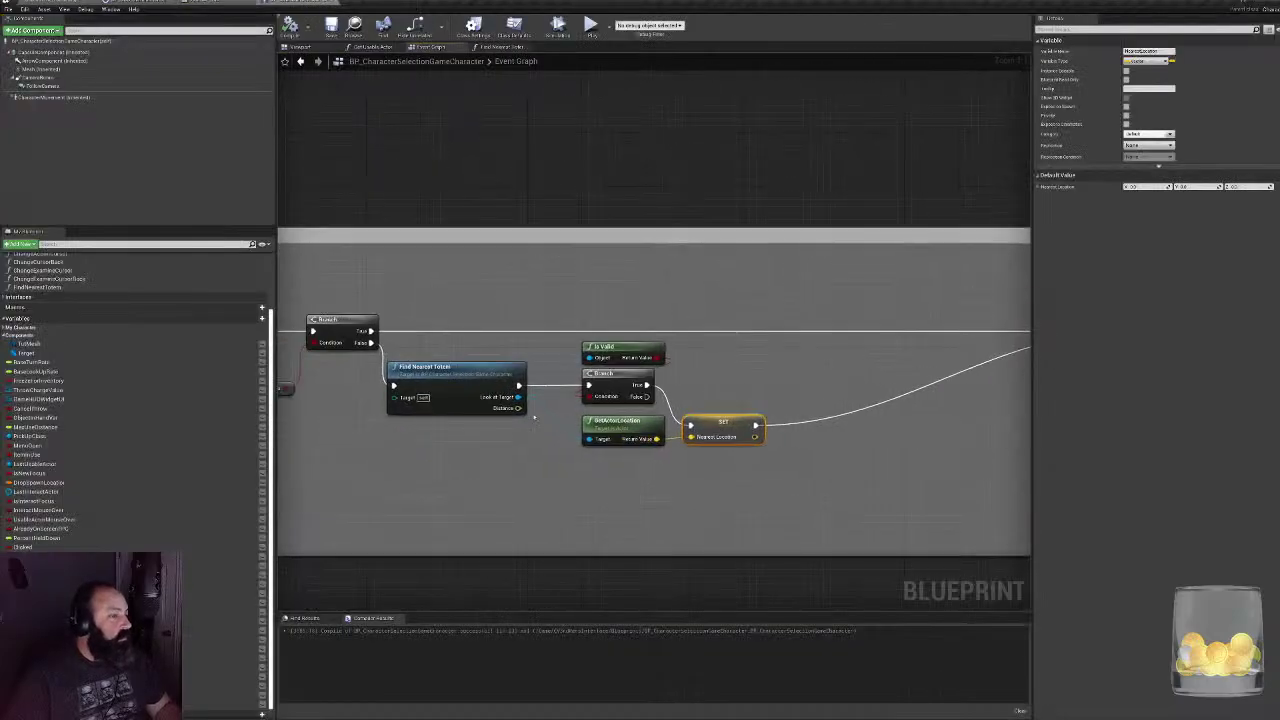
left_click_drag(517, 408, 790, 393)
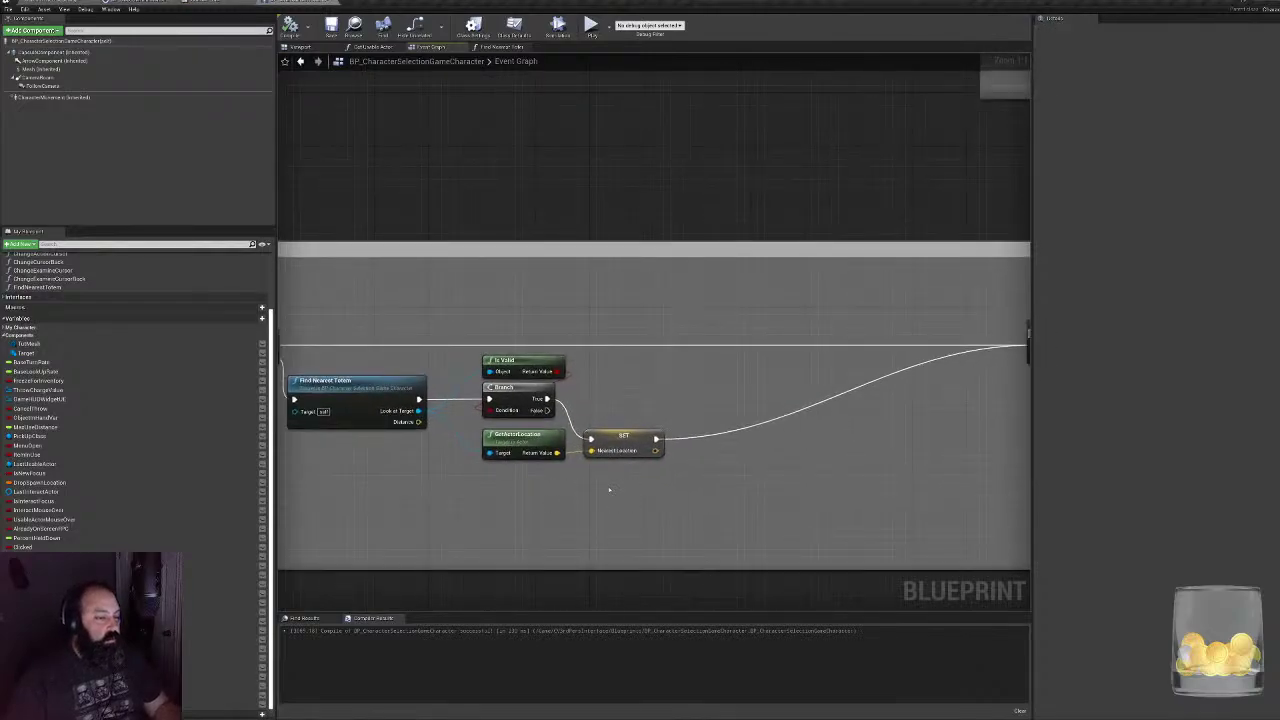
right_click_drag(609, 489, 551, 499)
right_click_drag(407, 516, 453, 483)
left_click(410, 400)
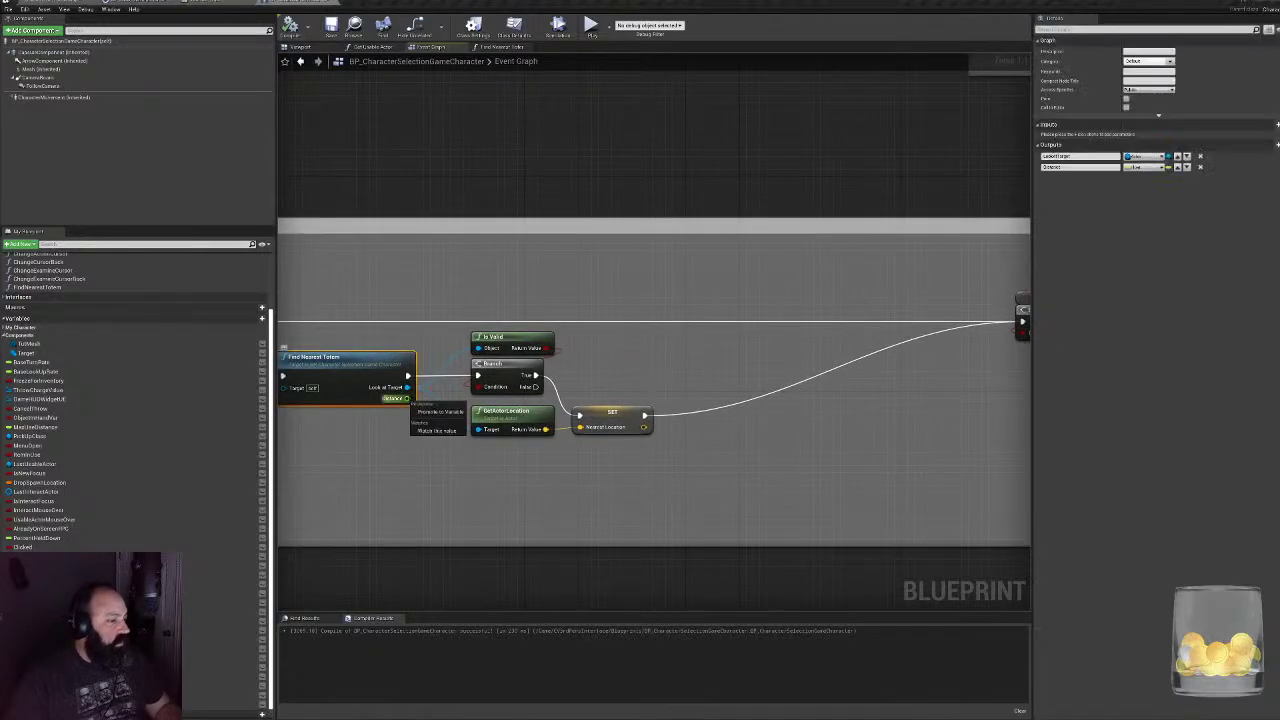
right_click(405, 400)
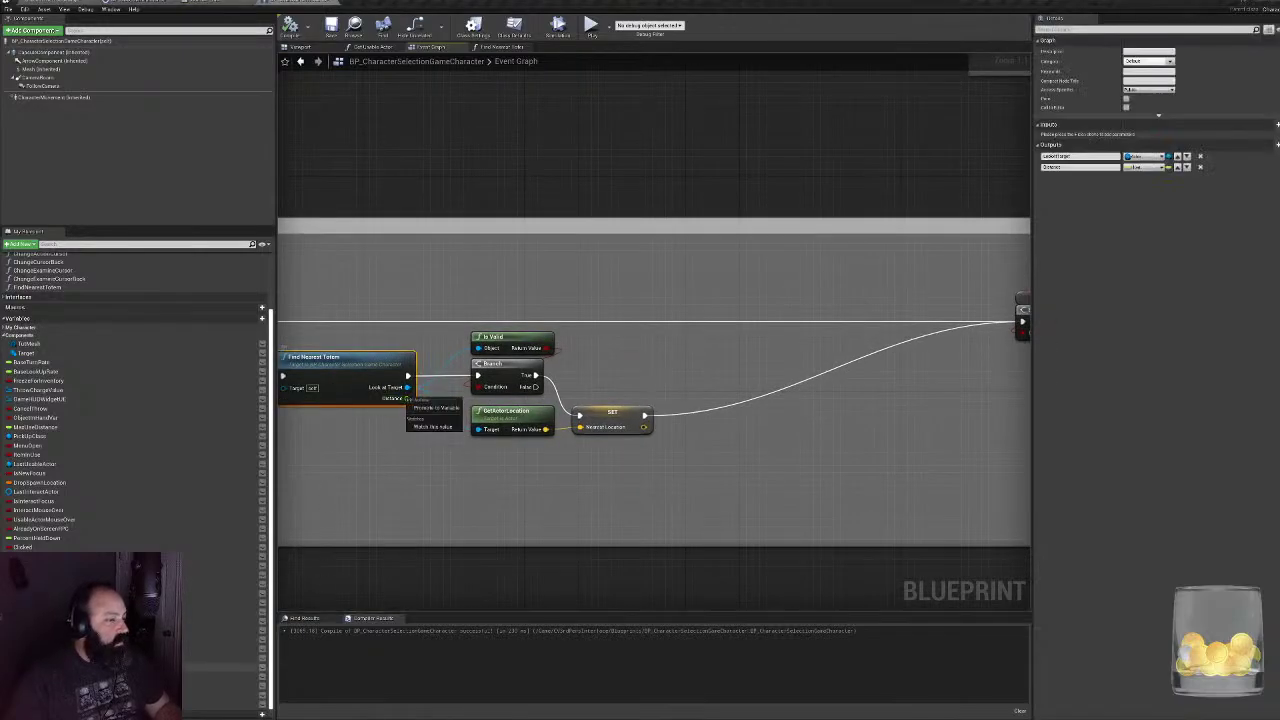
left_click(366, 411)
- Open the Find Nearest Totem function and inspect the variable details of its Set Distance node after the Branch
double_click(363, 394)
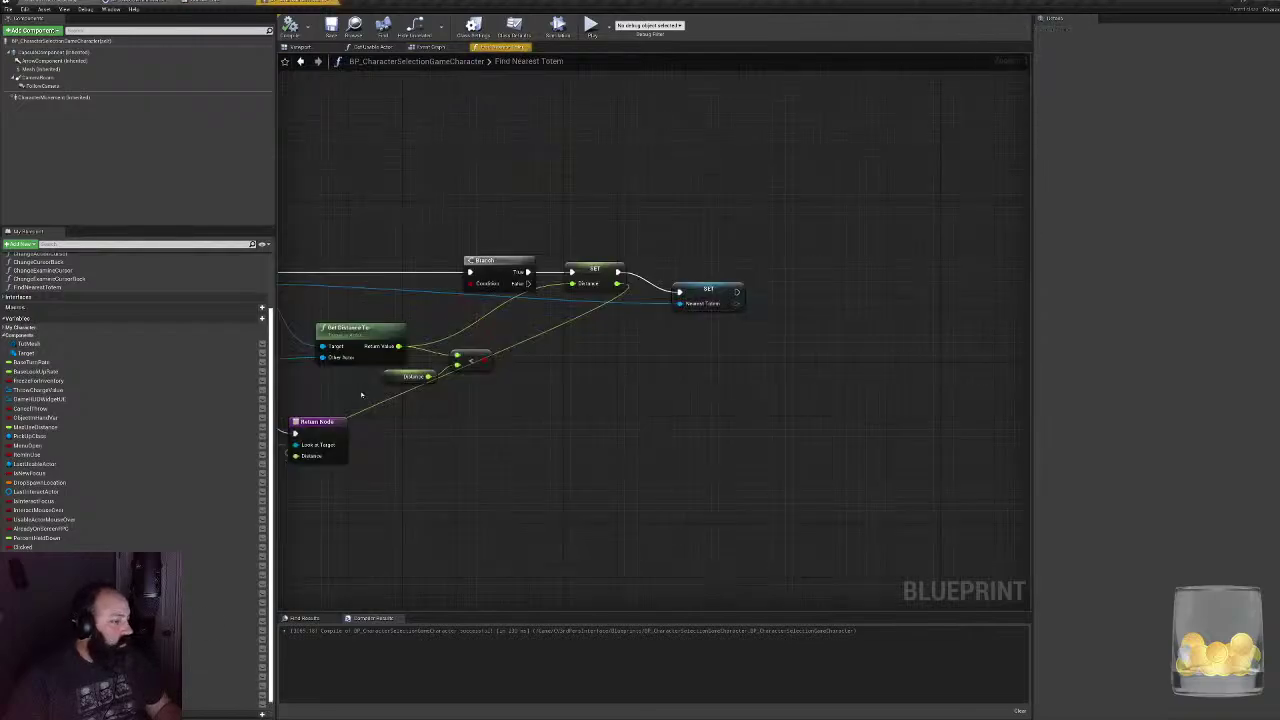
left_click(592, 274)
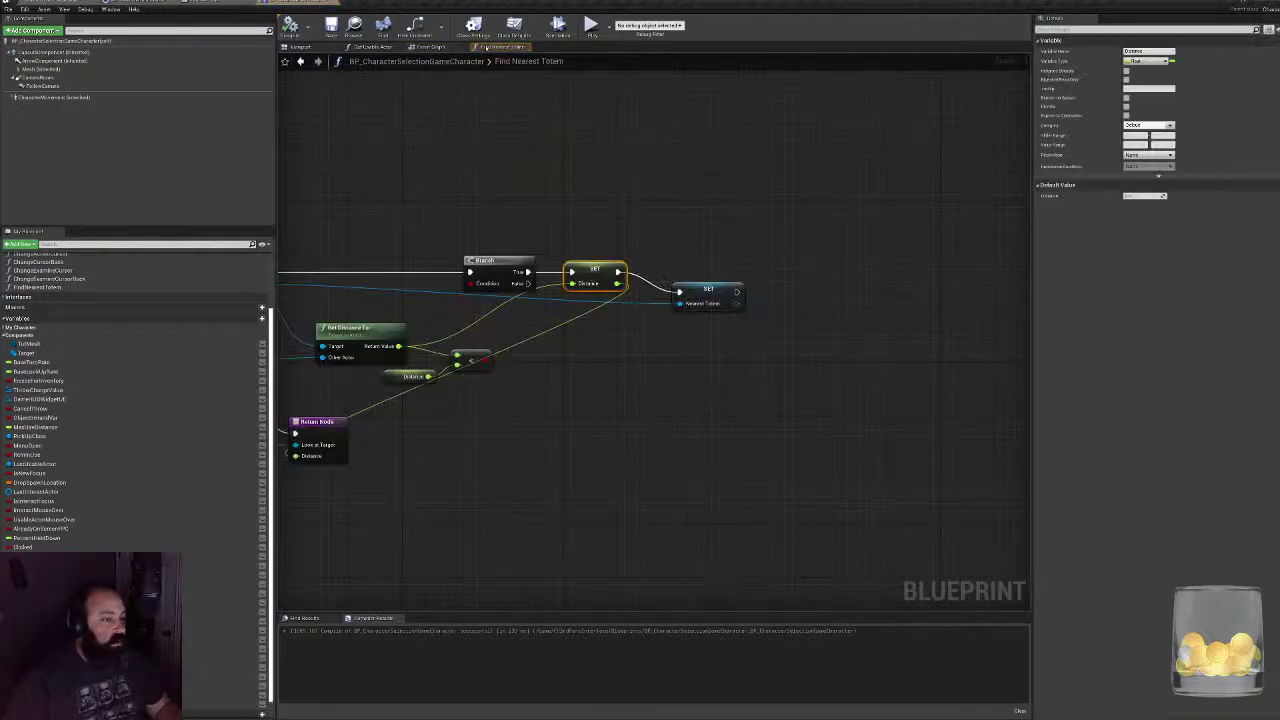
left_click(436, 48)
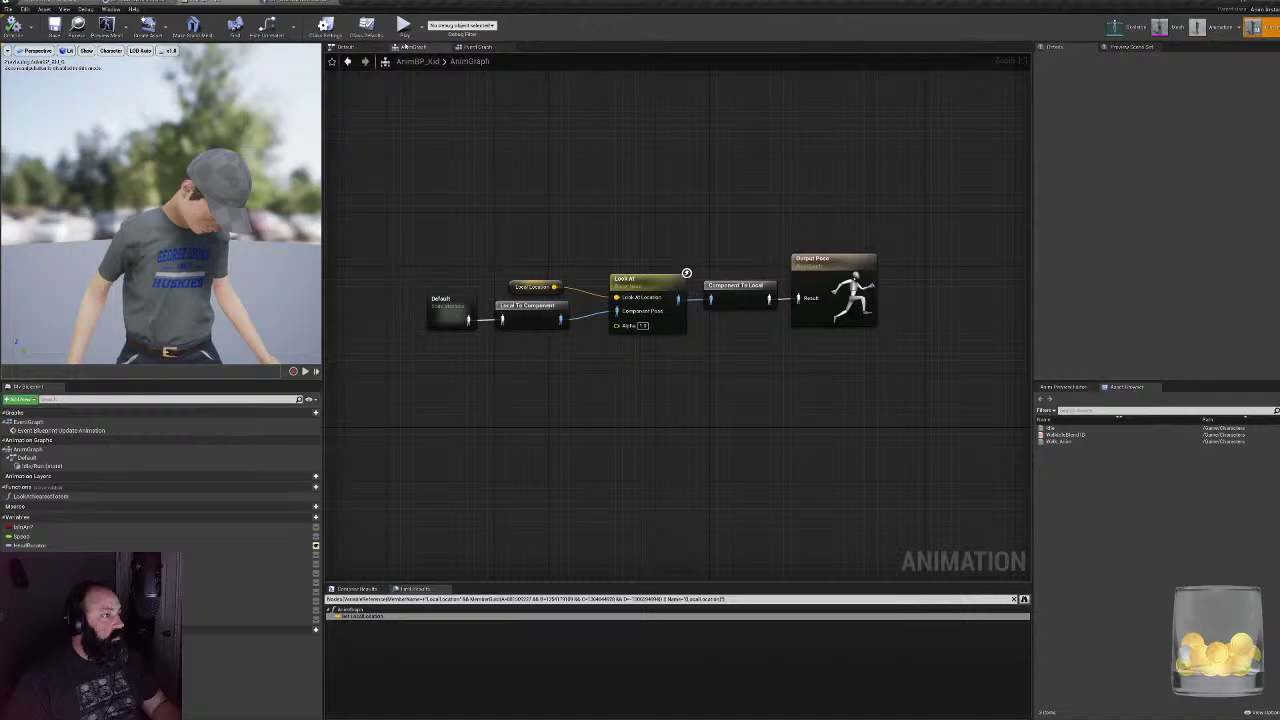
- In AnimBP_Kid's Event Graph, get Distance from the BP_CharacterSelectionGameCharacter cast output and place it beside the Set Local Location node
left_click(472, 48)
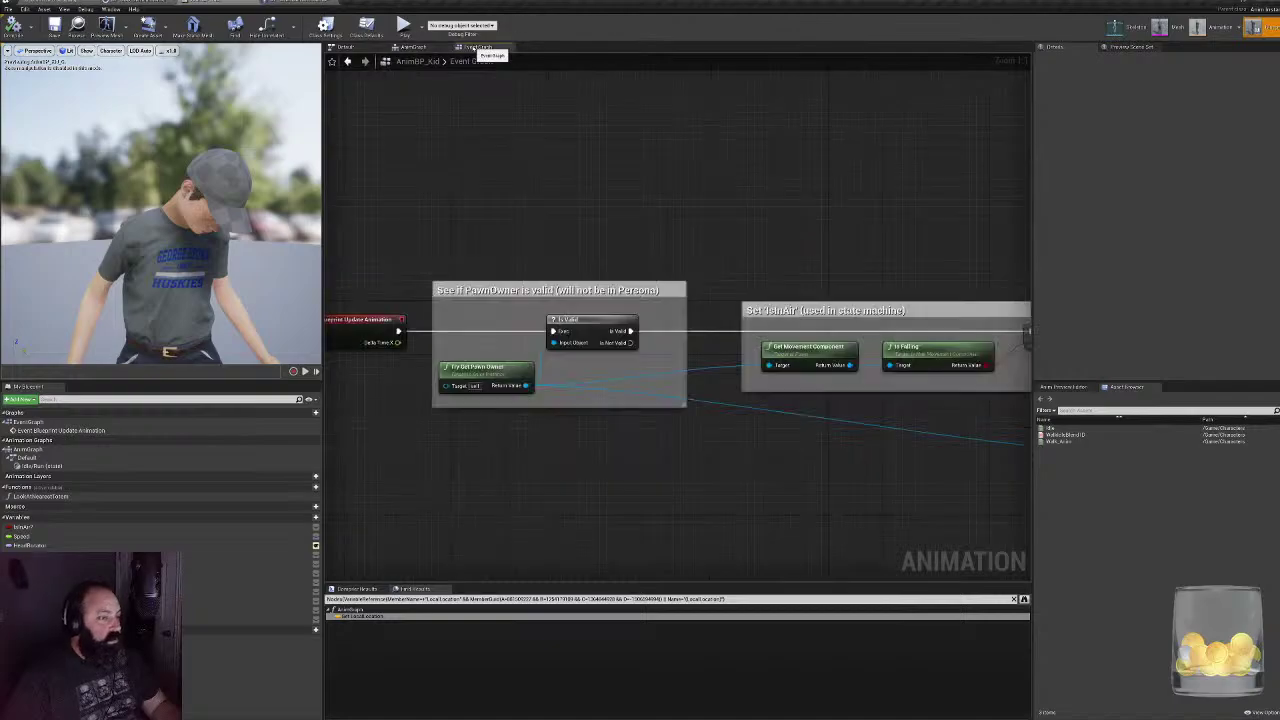
right_click_drag(950, 362, 801, 394)
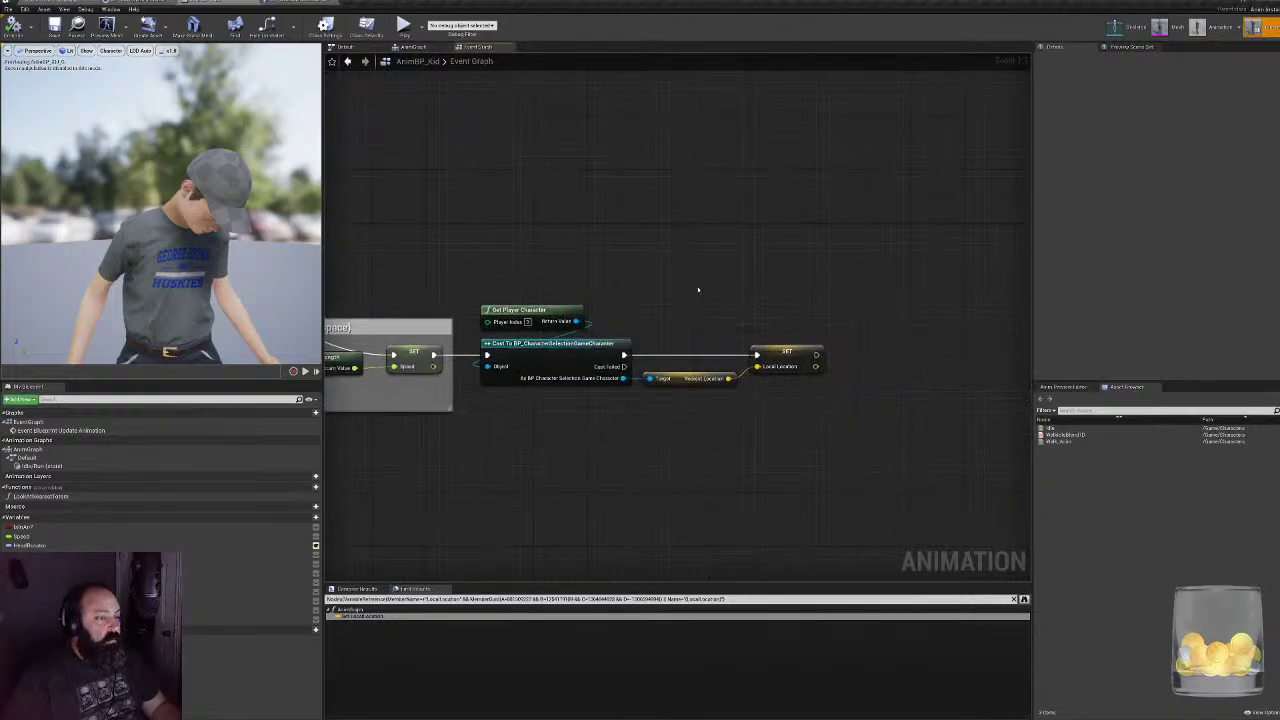
left_click_drag(698, 289, 917, 456)
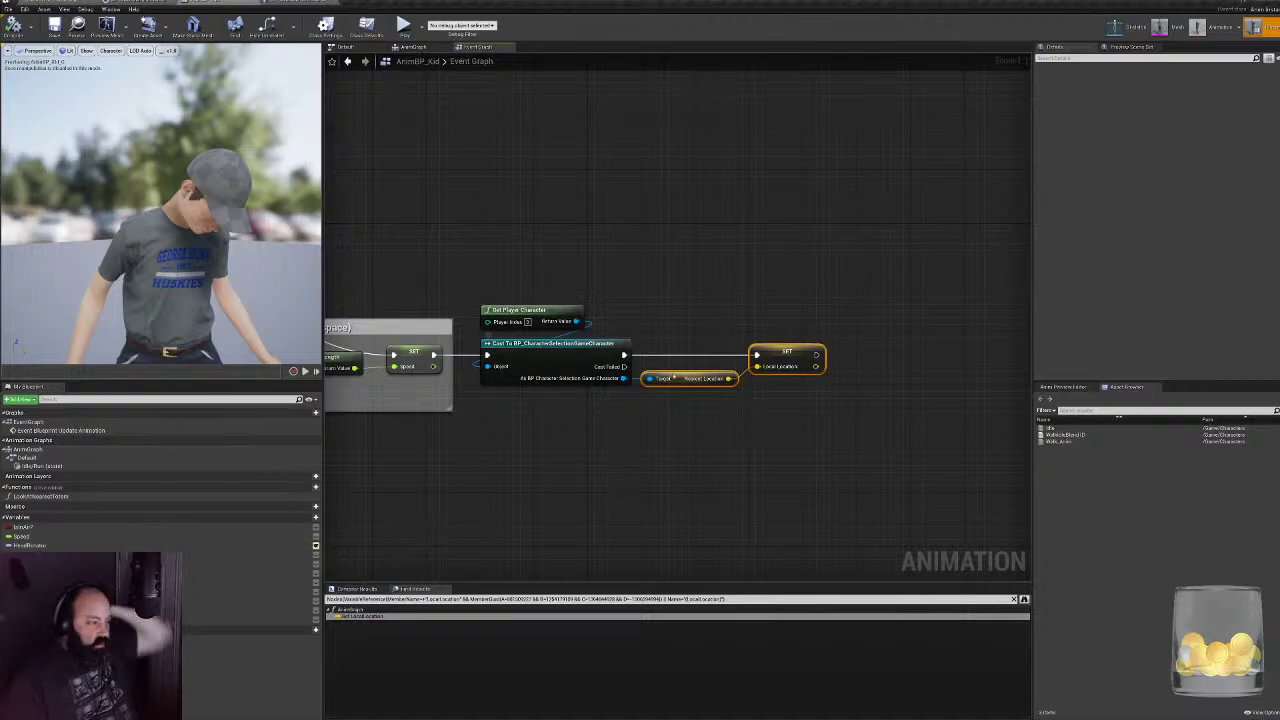
left_click_drag(624, 378, 911, 385)
type("get")
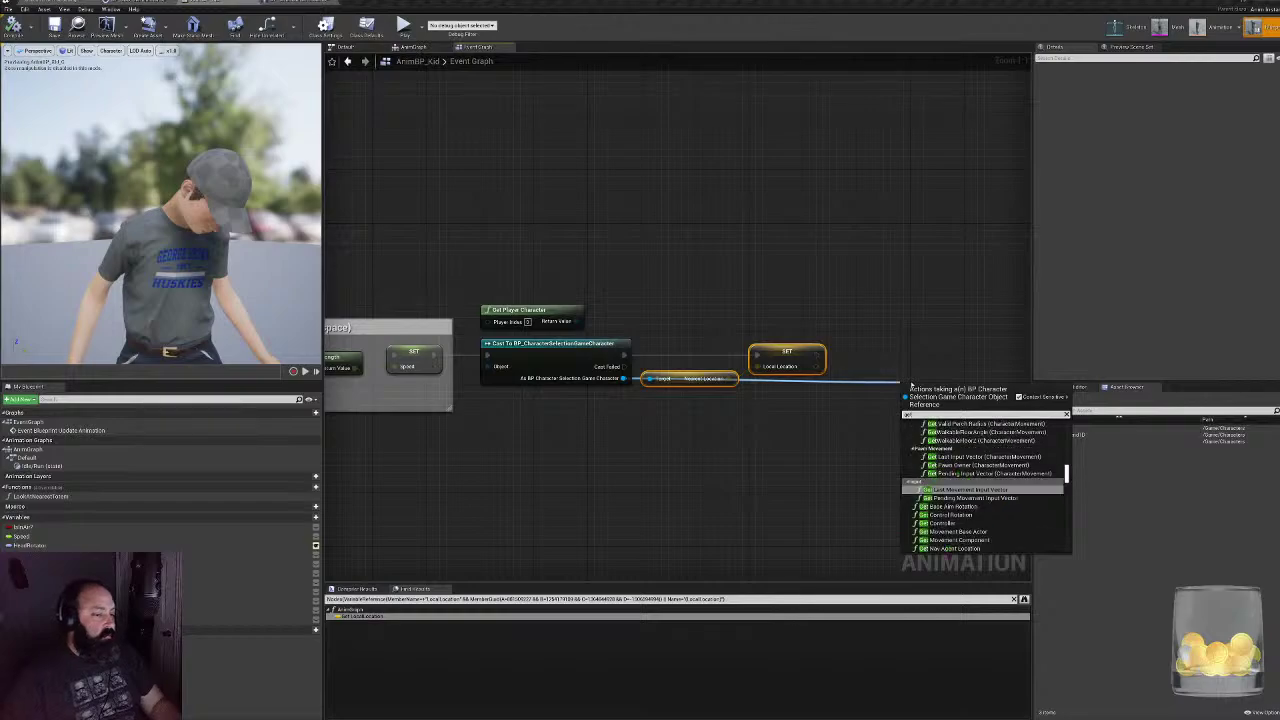
type(" d")
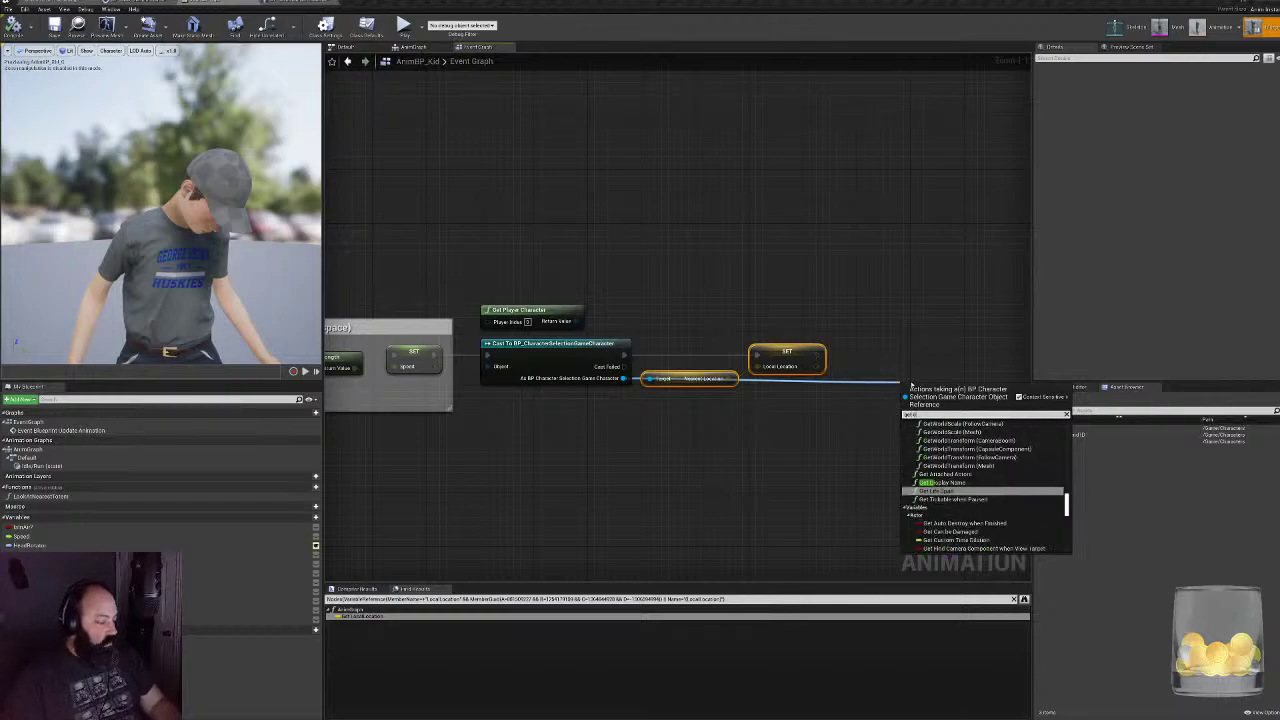
type("is")
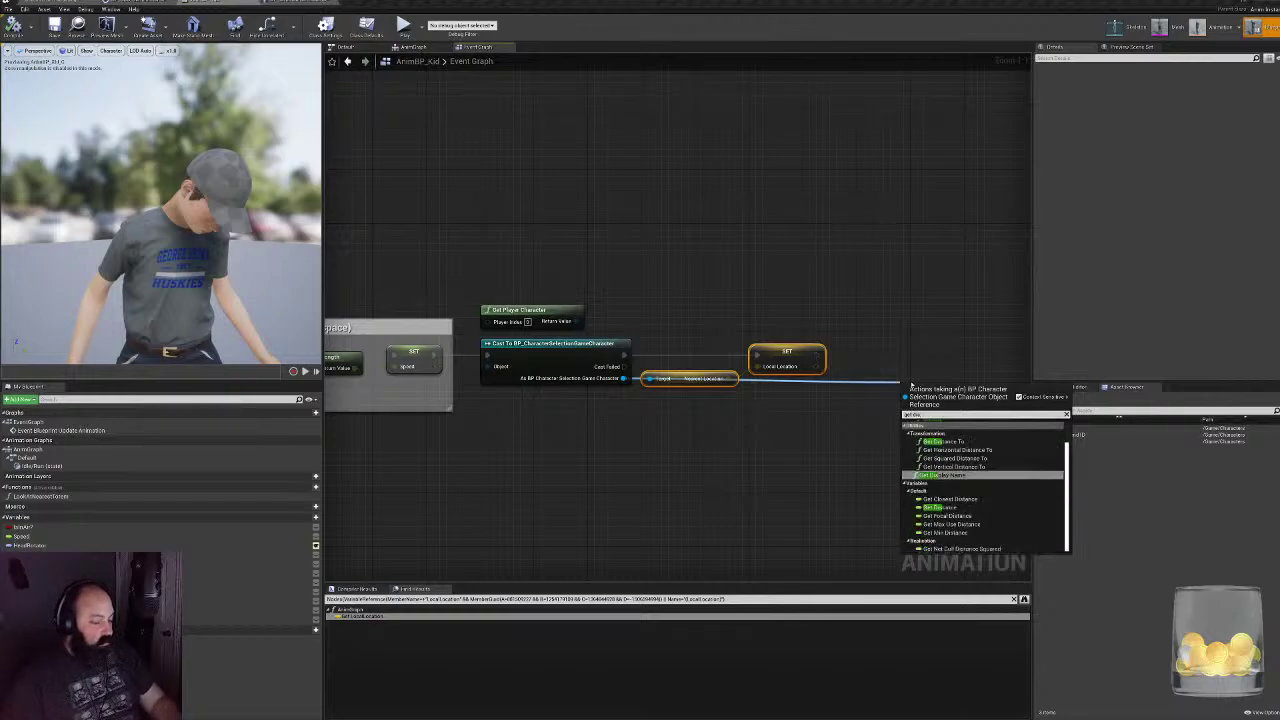
left_click(949, 511)
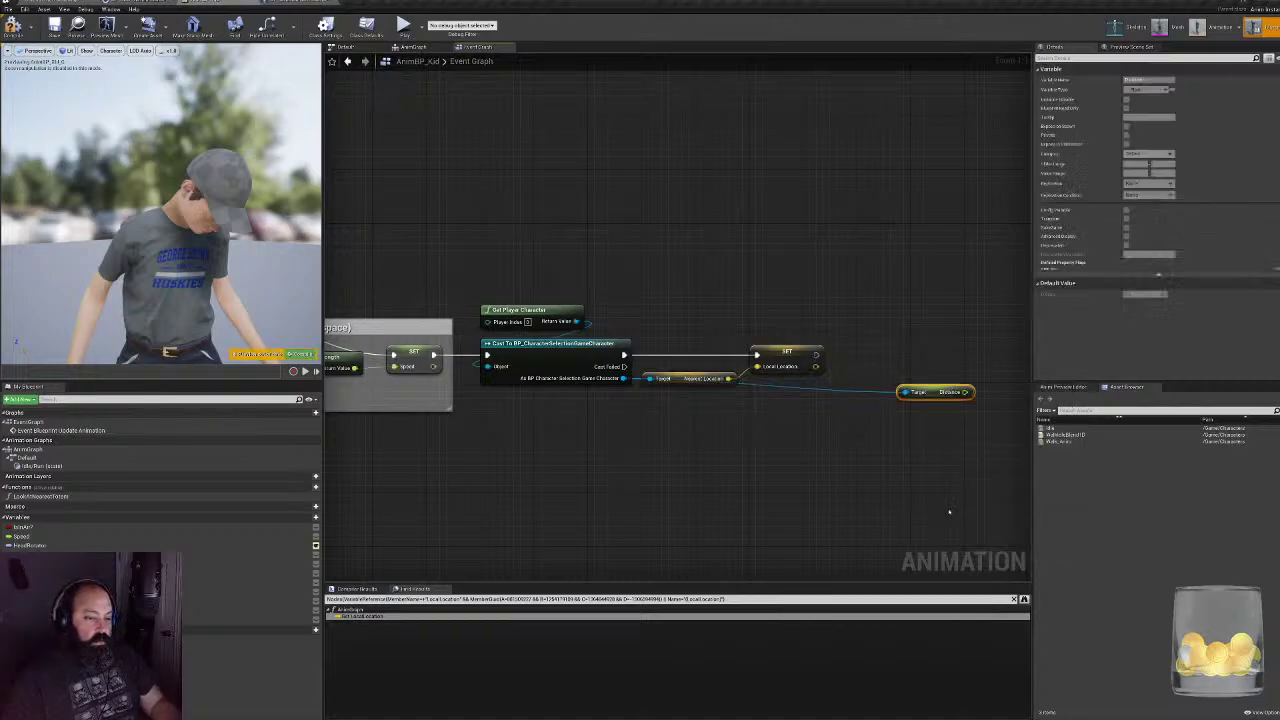
left_click_drag(930, 391, 870, 385)
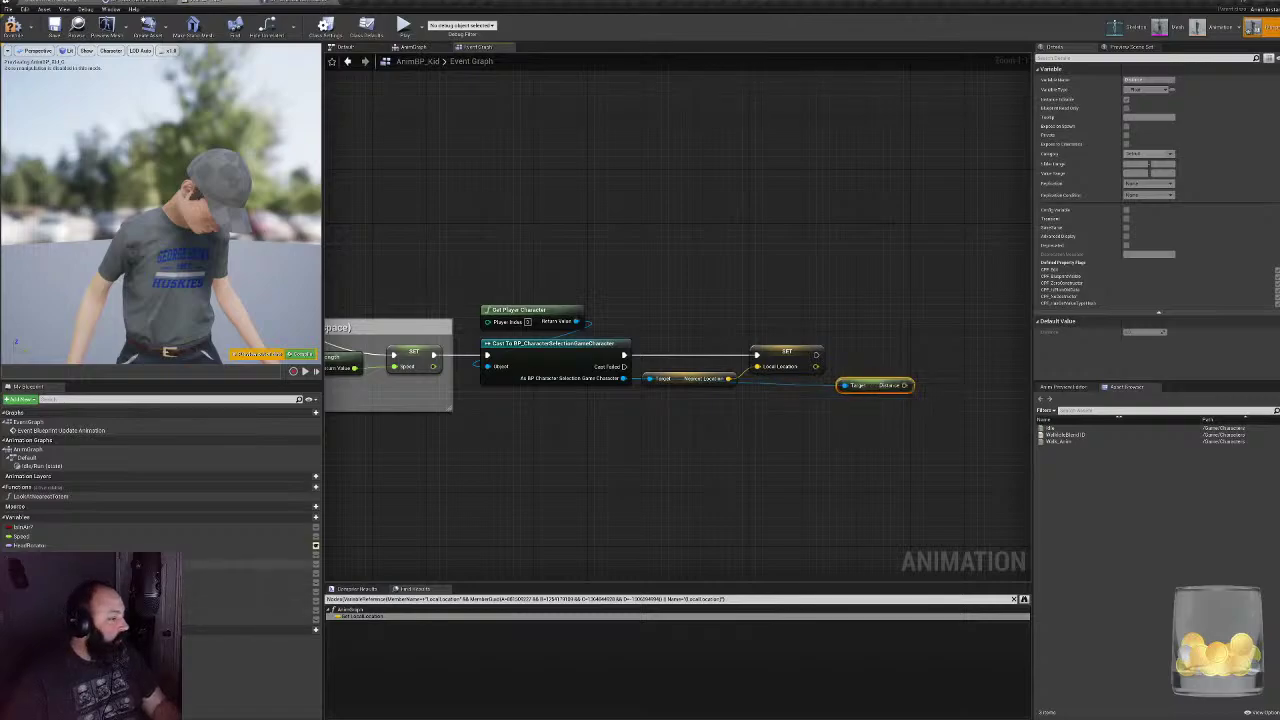
- Look up references to Distance Check and set it from the cast's Distance value, straight after the Set Local Location node
left_click(200, 555)
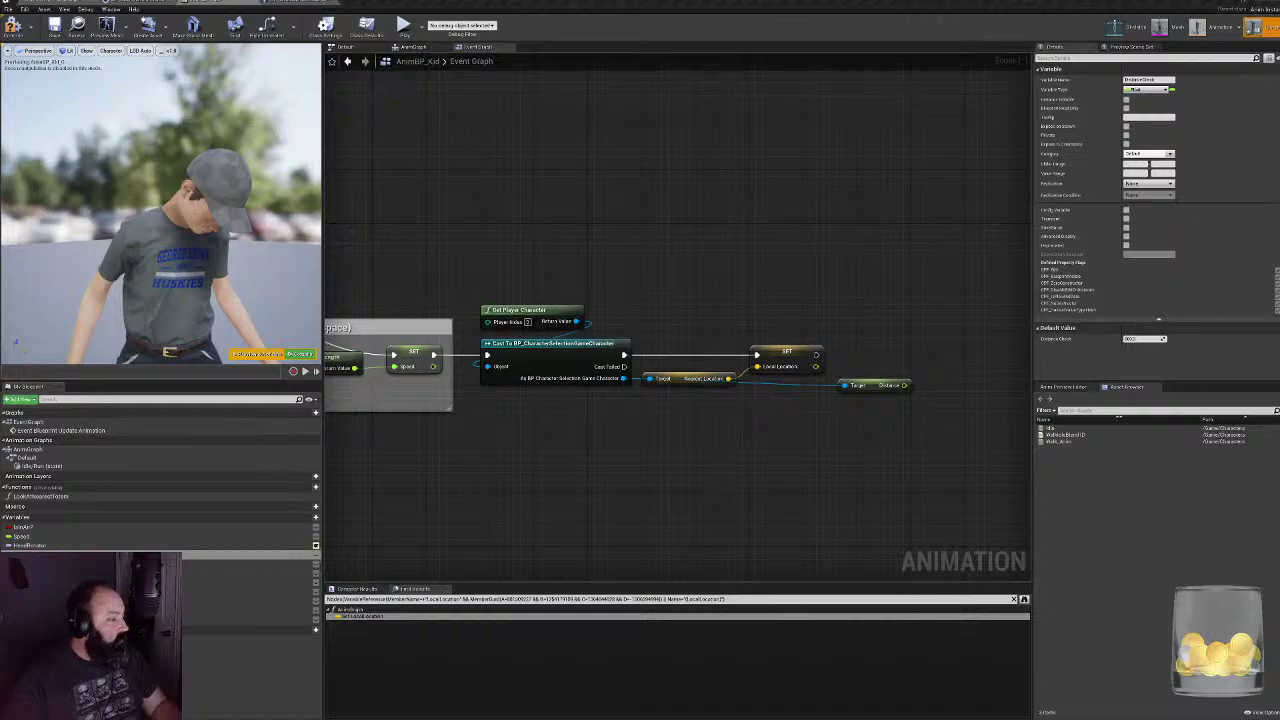
key("alt+shift+f")
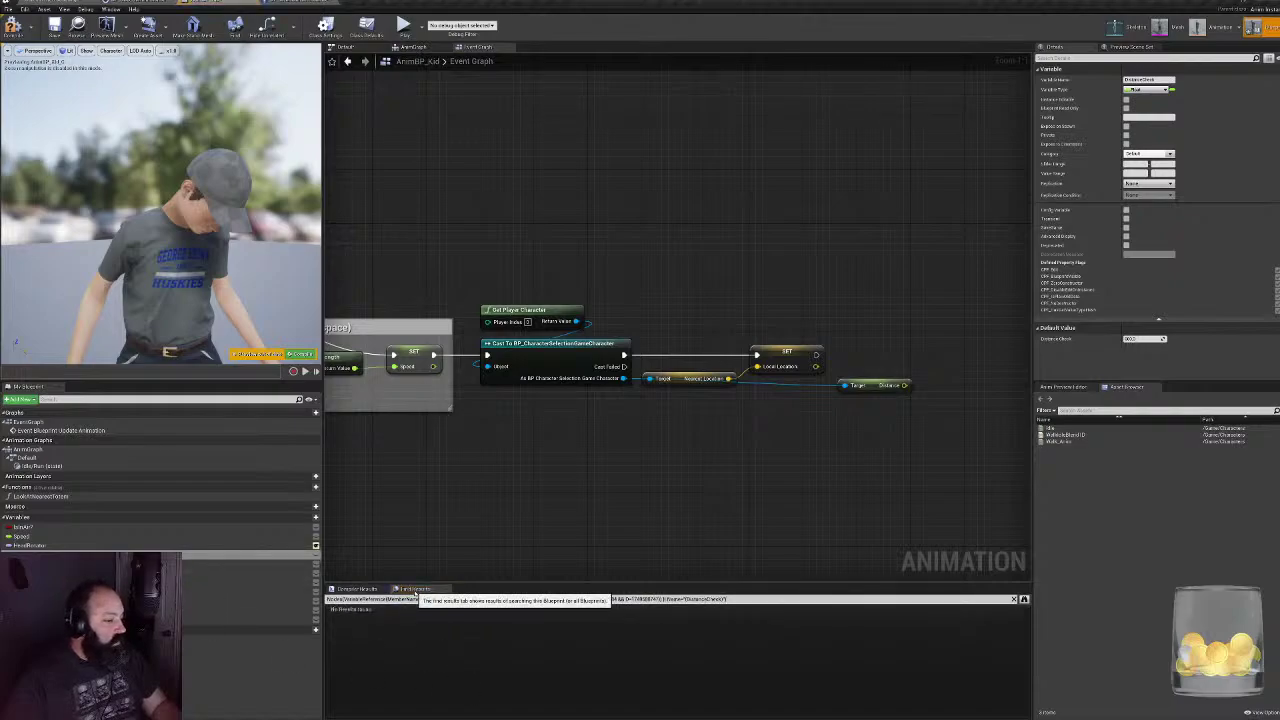
left_click_drag(250, 555, 872, 344)
left_click_drag(904, 385, 779, 384)
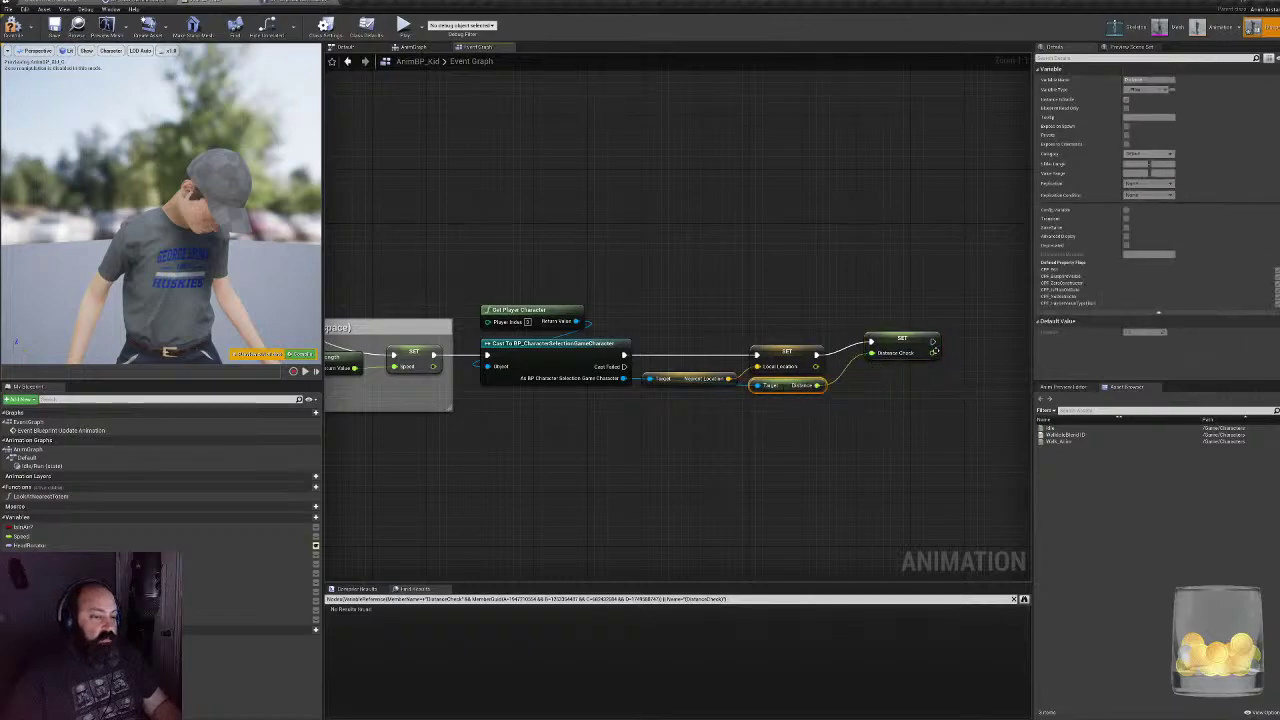
left_click_drag(886, 337, 888, 352)
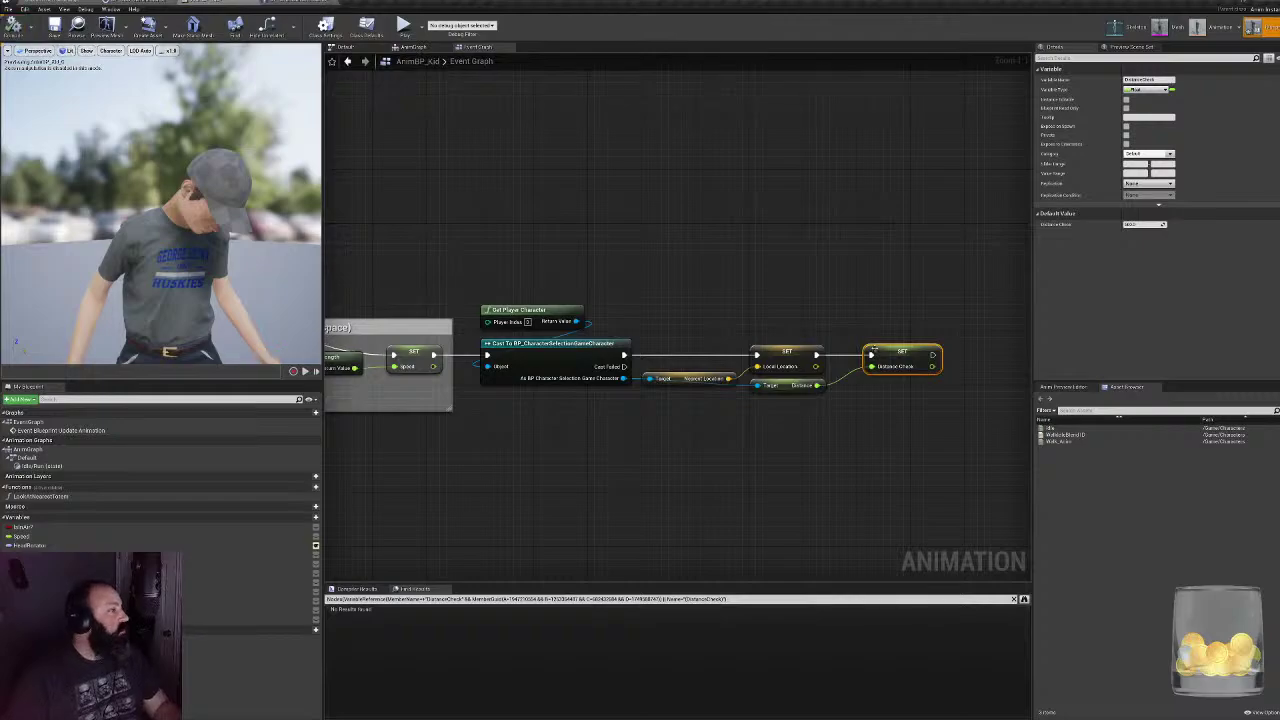
- Open the AnimGraph and shift the Default, Local To Component and Local Location nodes up to line up with Look At
left_click(416, 47)
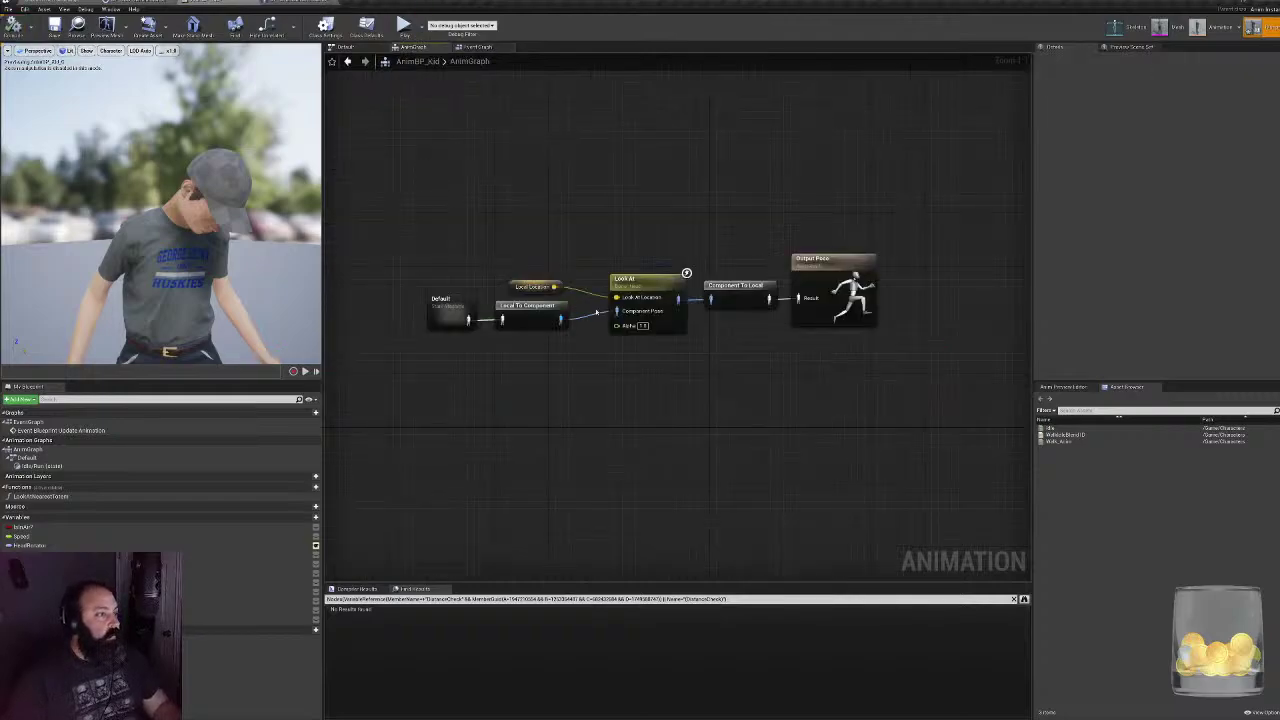
right_click_drag(553, 362, 589, 367)
left_click_drag(465, 268, 555, 290)
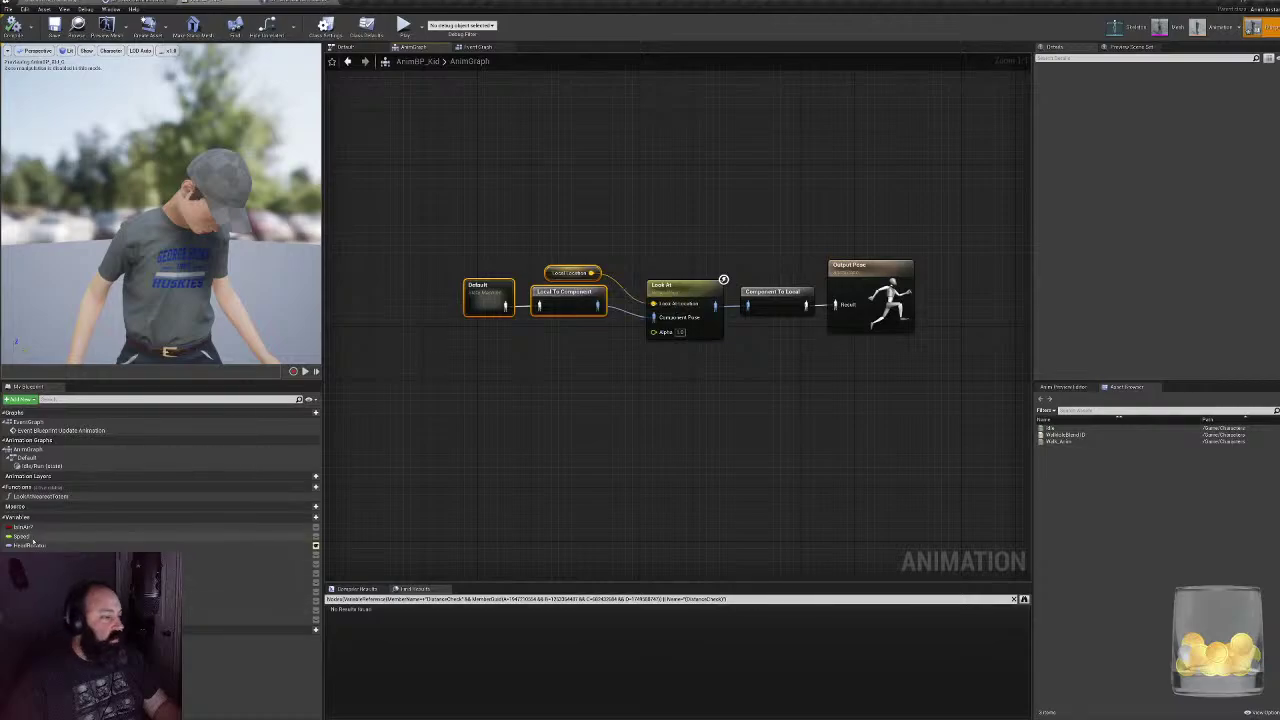
- Add a Get Distance Check node to the AnimGraph and place it below and left of the Default node
left_click_drag(250, 554, 453, 422)
left_click(455, 414)
right_click_drag(511, 426, 683, 418)
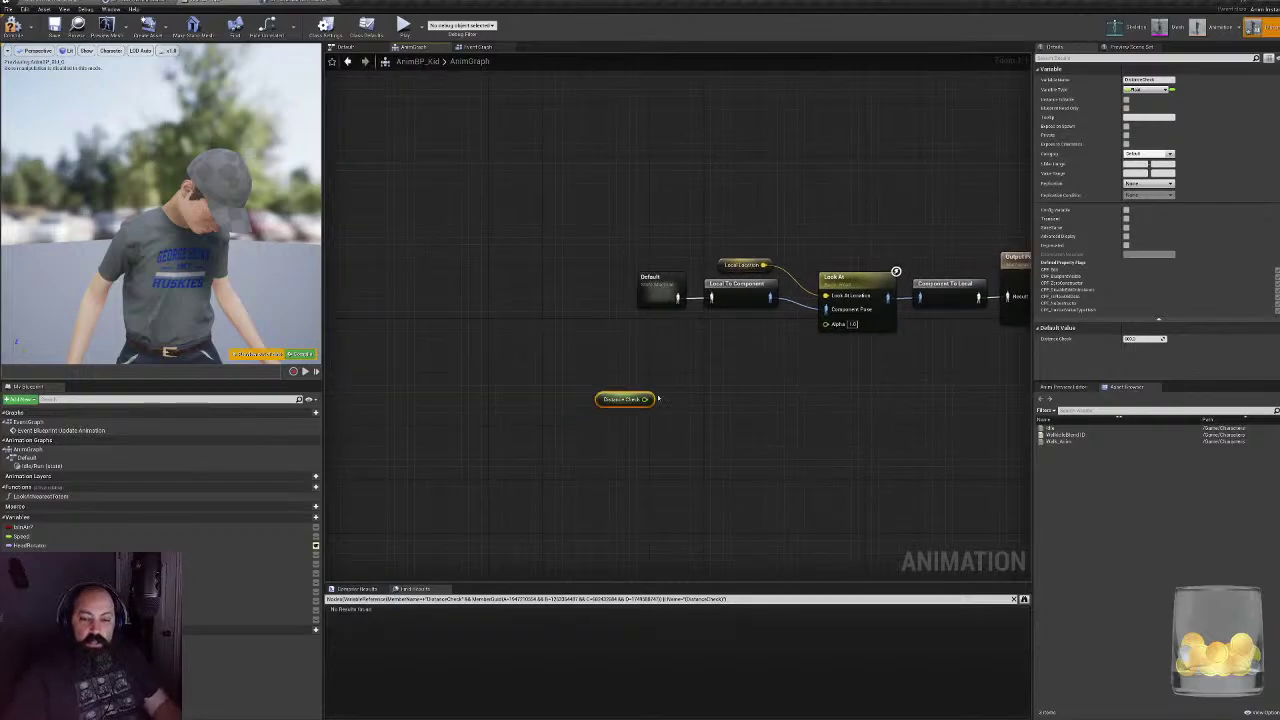
left_click_drag(605, 398, 628, 344)
right_click_drag(741, 377, 705, 393)
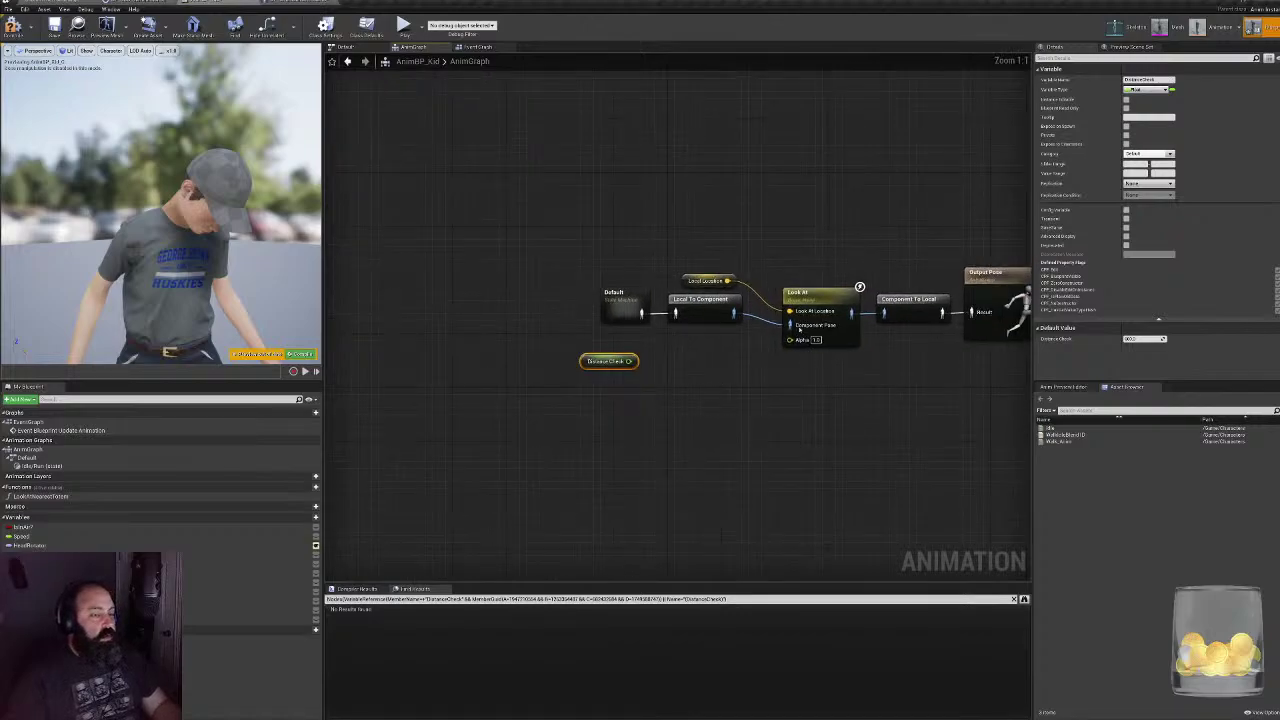
left_click_drag(590, 364, 482, 384)
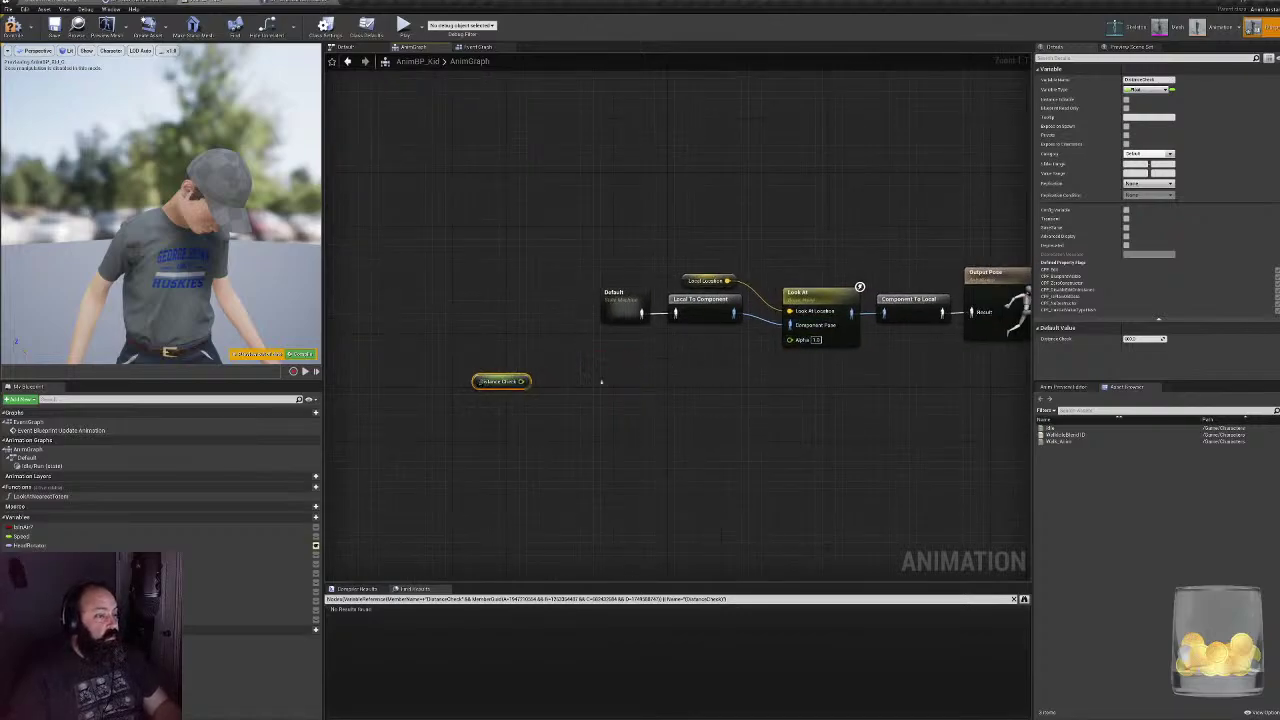
- Try driving the Look At node's Alpha with an FInterp To node, and delete that node
right_click(615, 379)
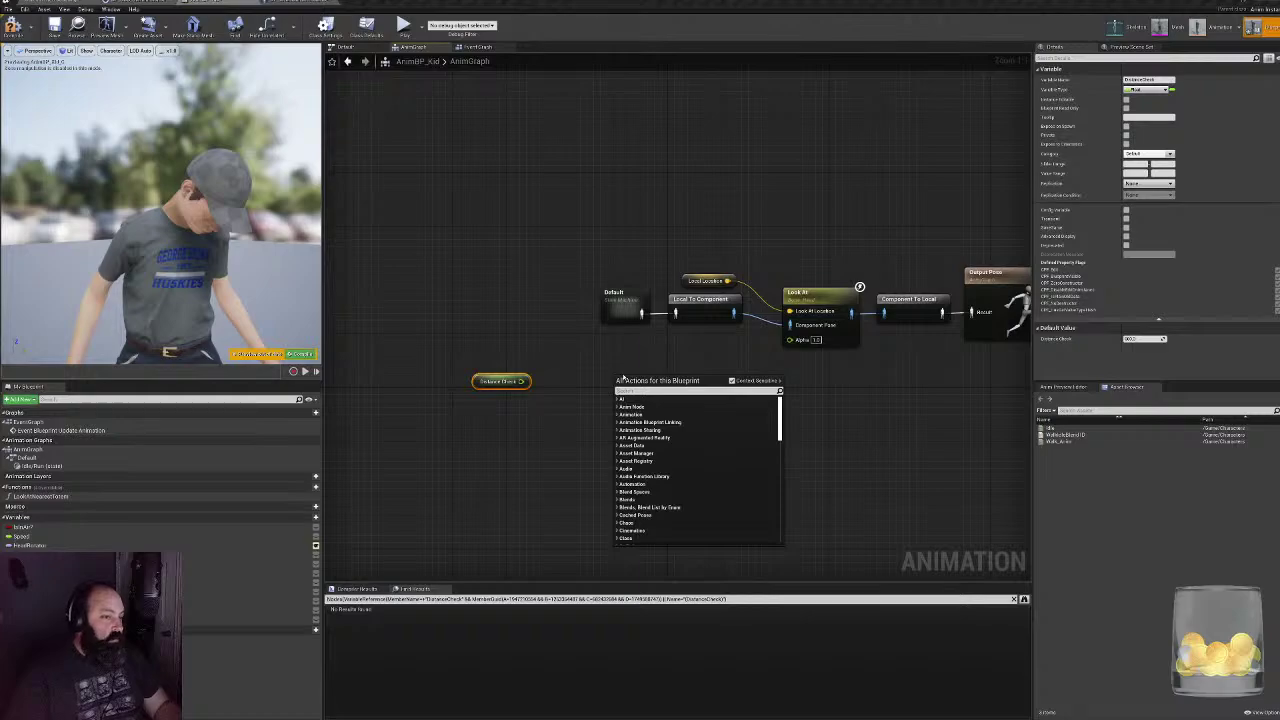
type("in")
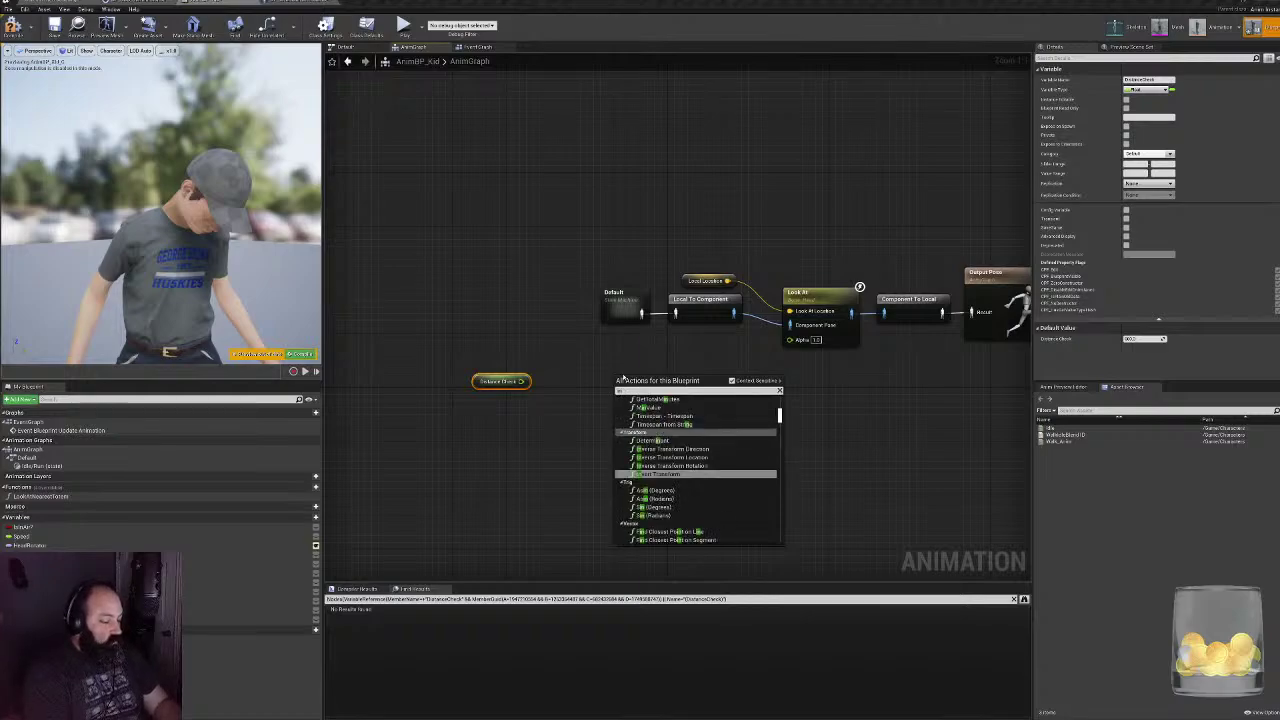
type("ter")
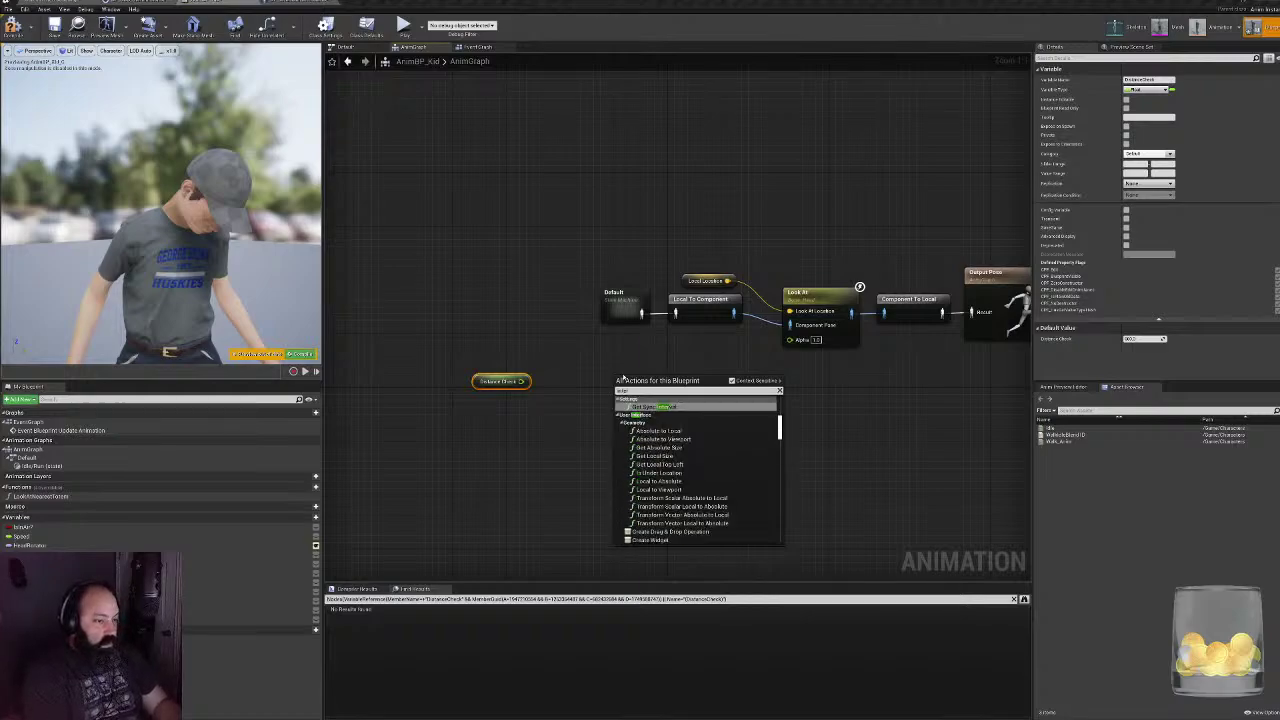
type("p")
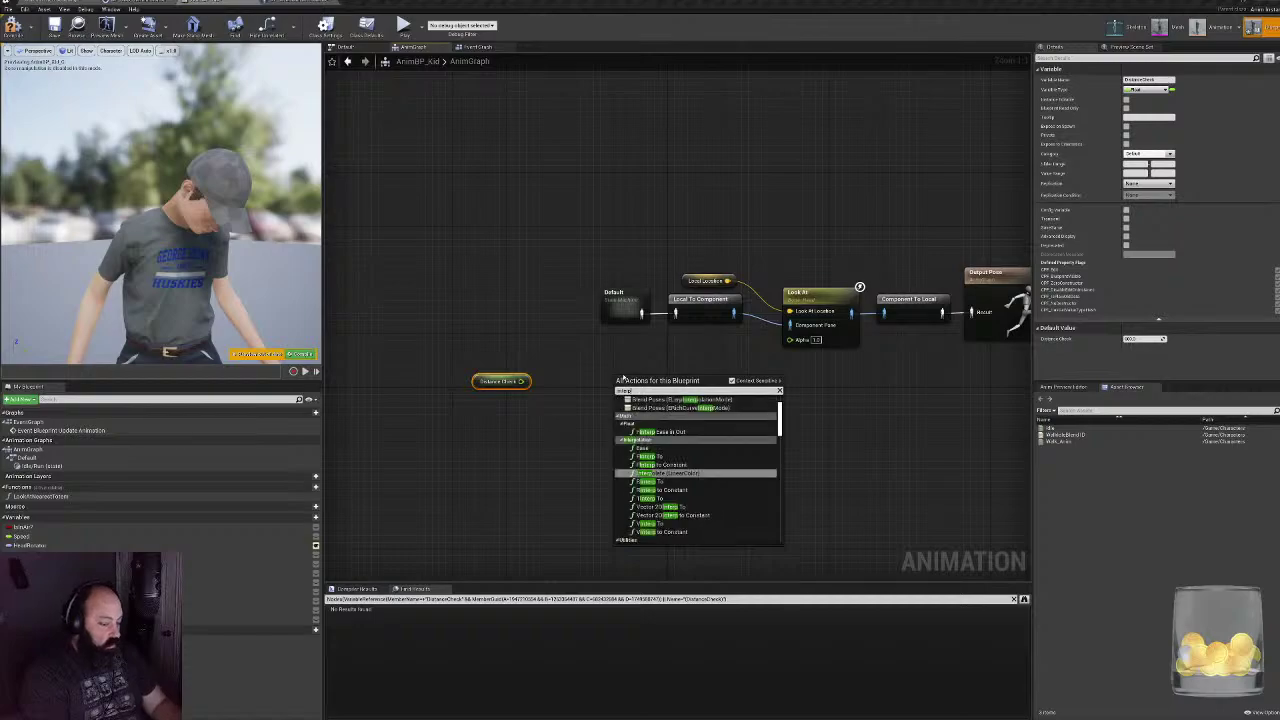
left_click(680, 457)
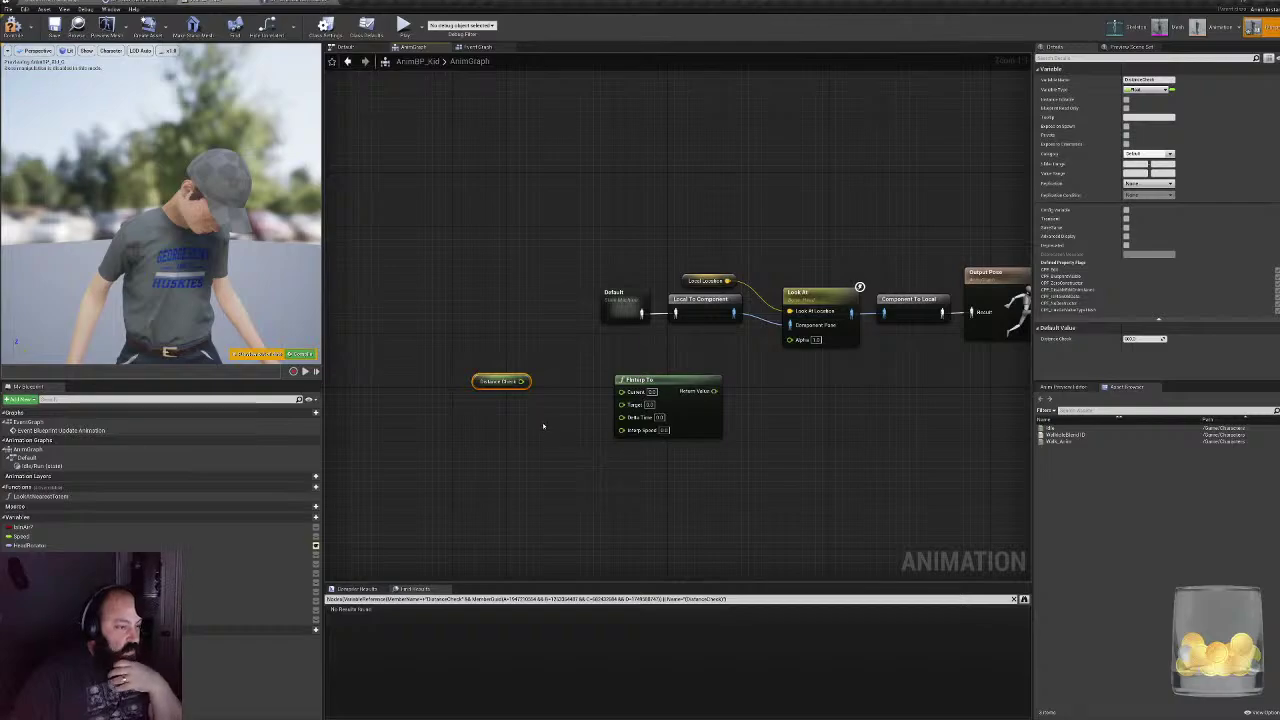
right_click_drag(543, 426, 526, 390)
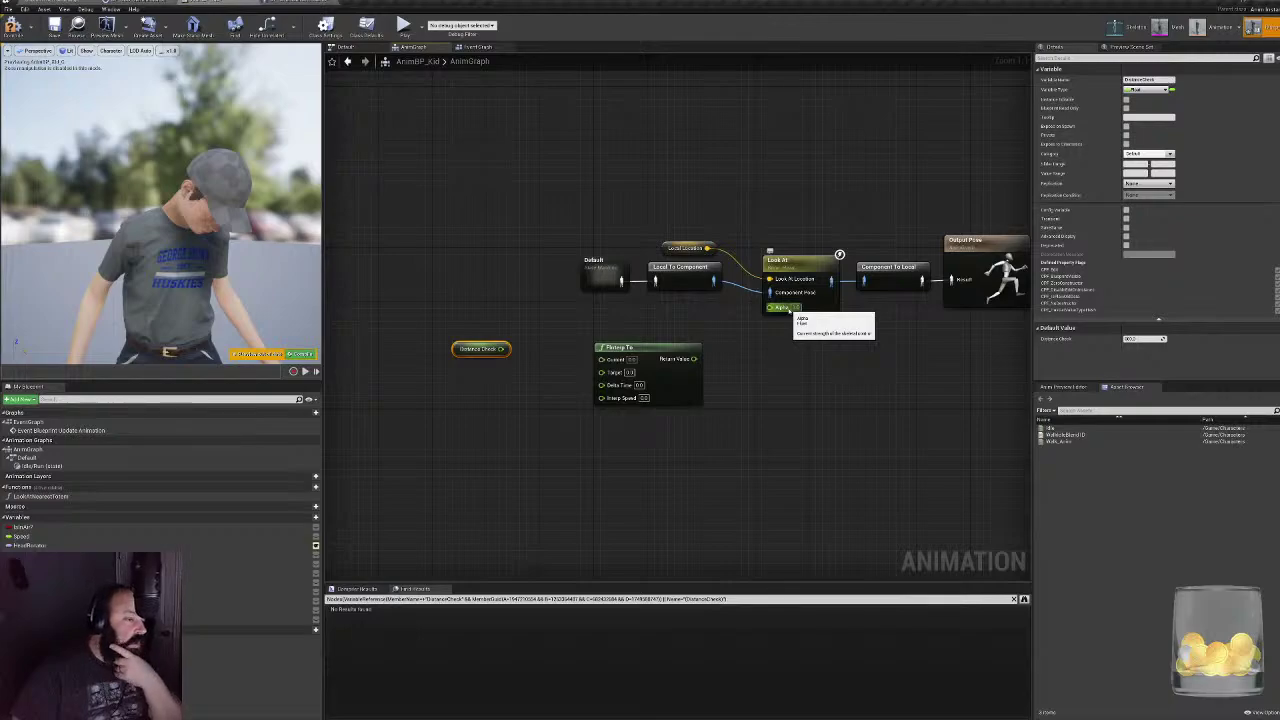
left_click_drag(782, 307, 648, 340)
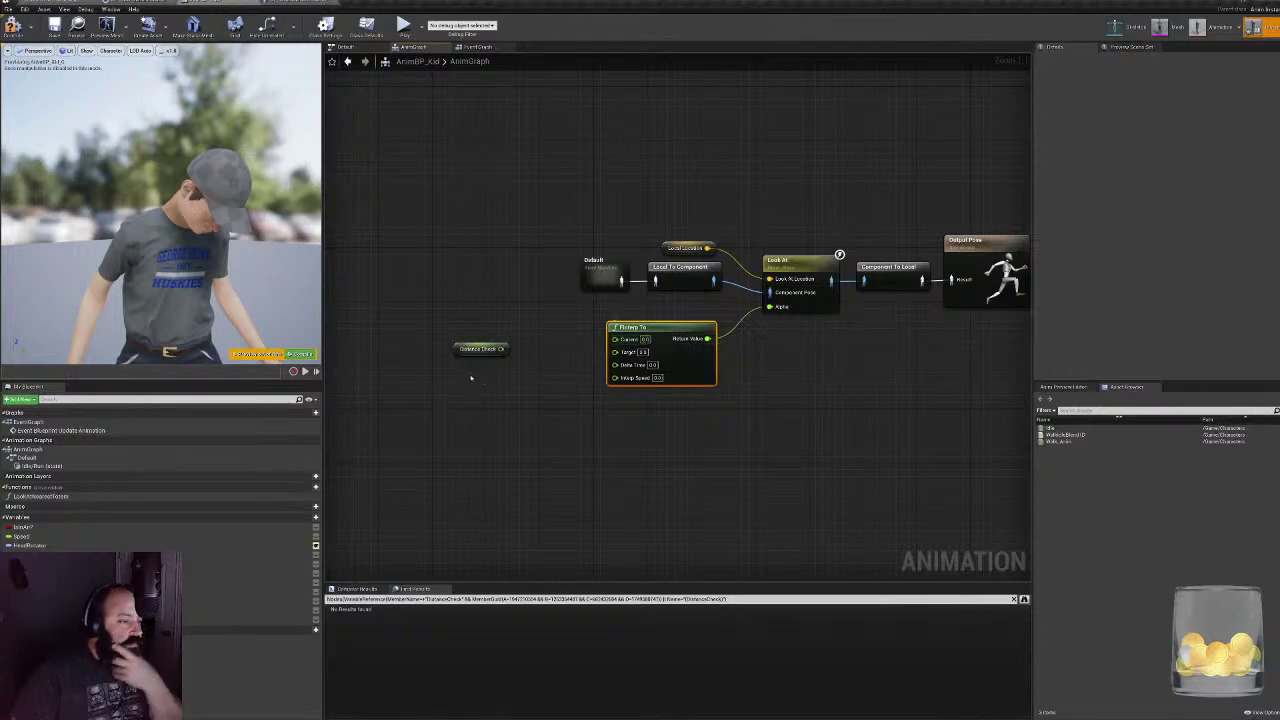
left_click_drag(478, 349, 451, 370)
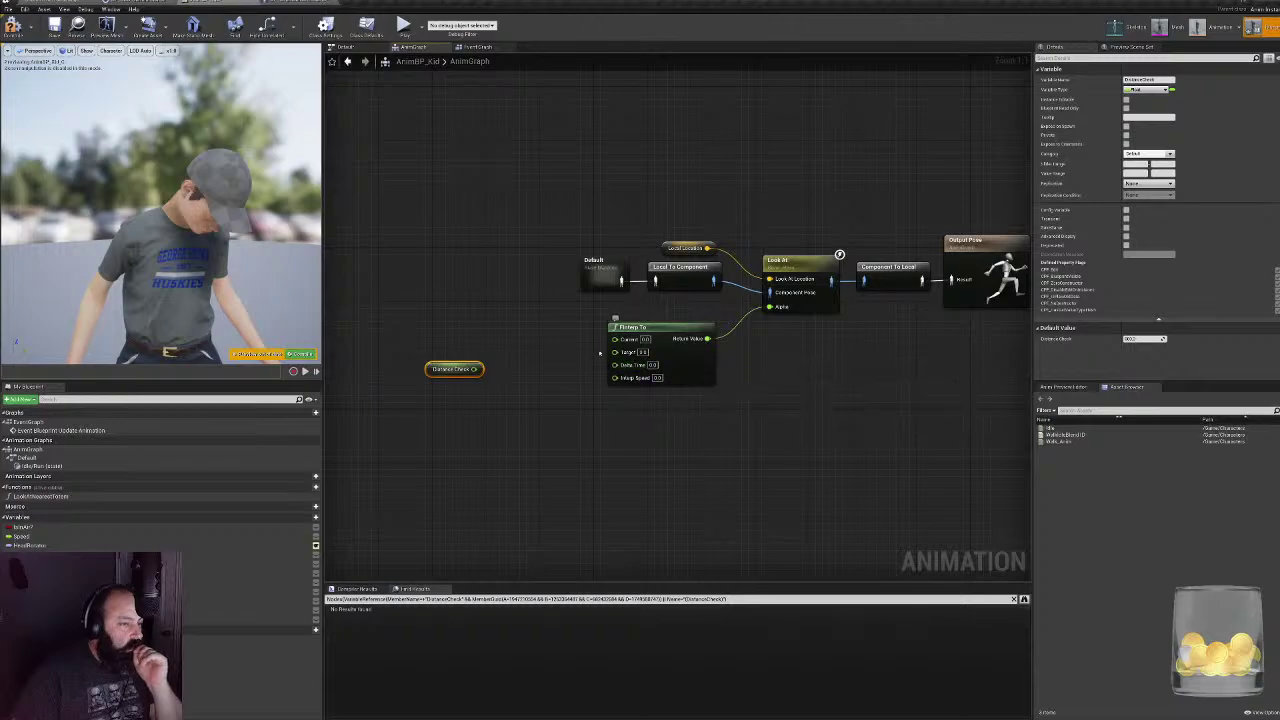
left_click(698, 379)
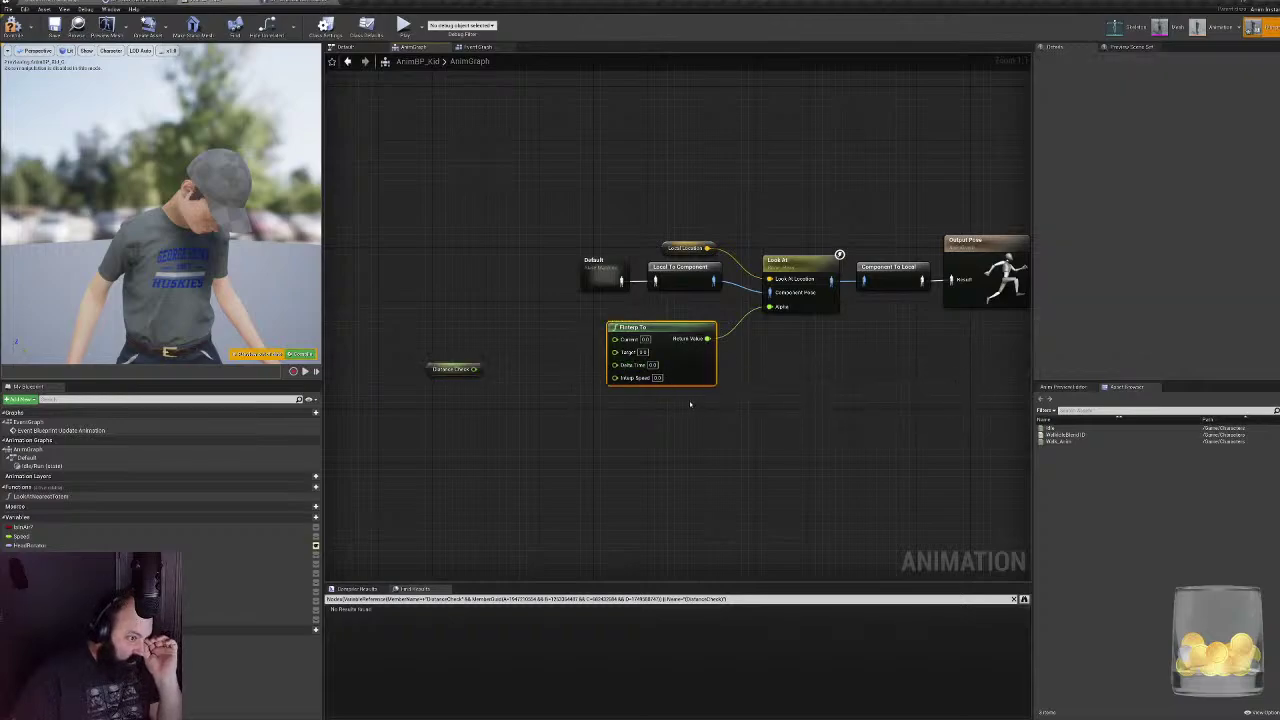
key("Delete")
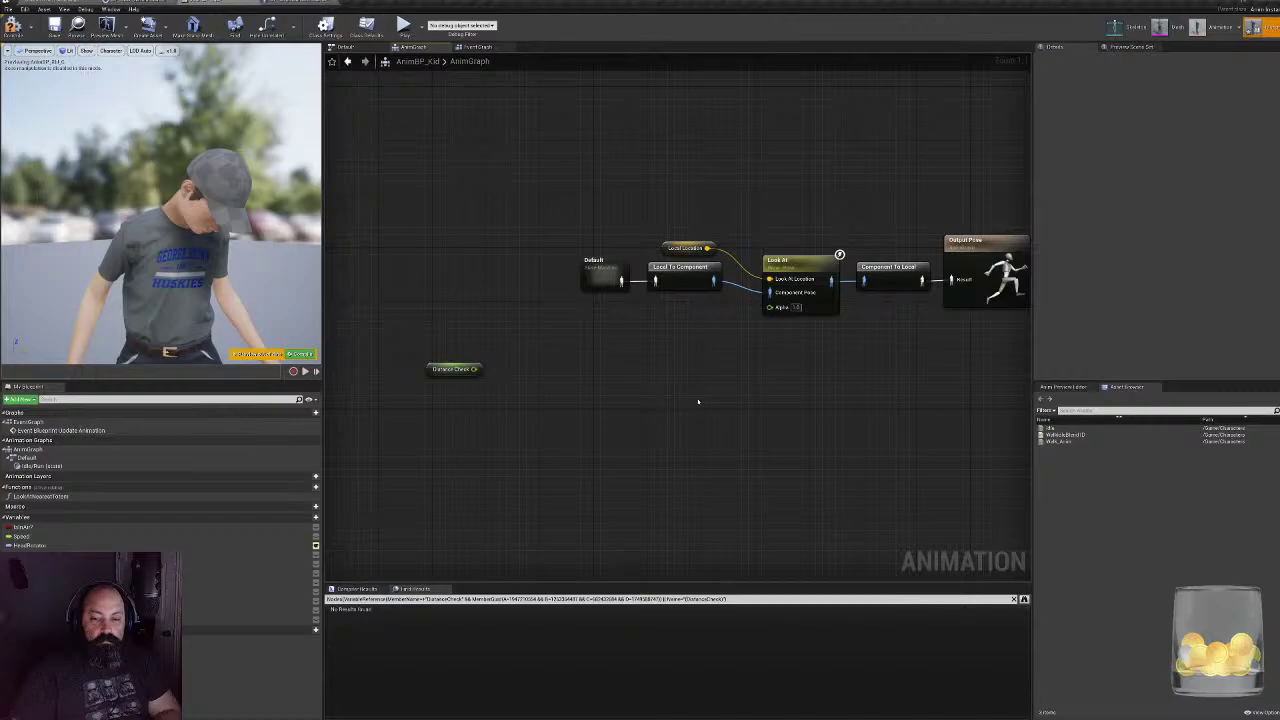
- Feed Distance Check into a float < float comparison with a threshold of 500, and move both nodes further left
left_click(455, 370)
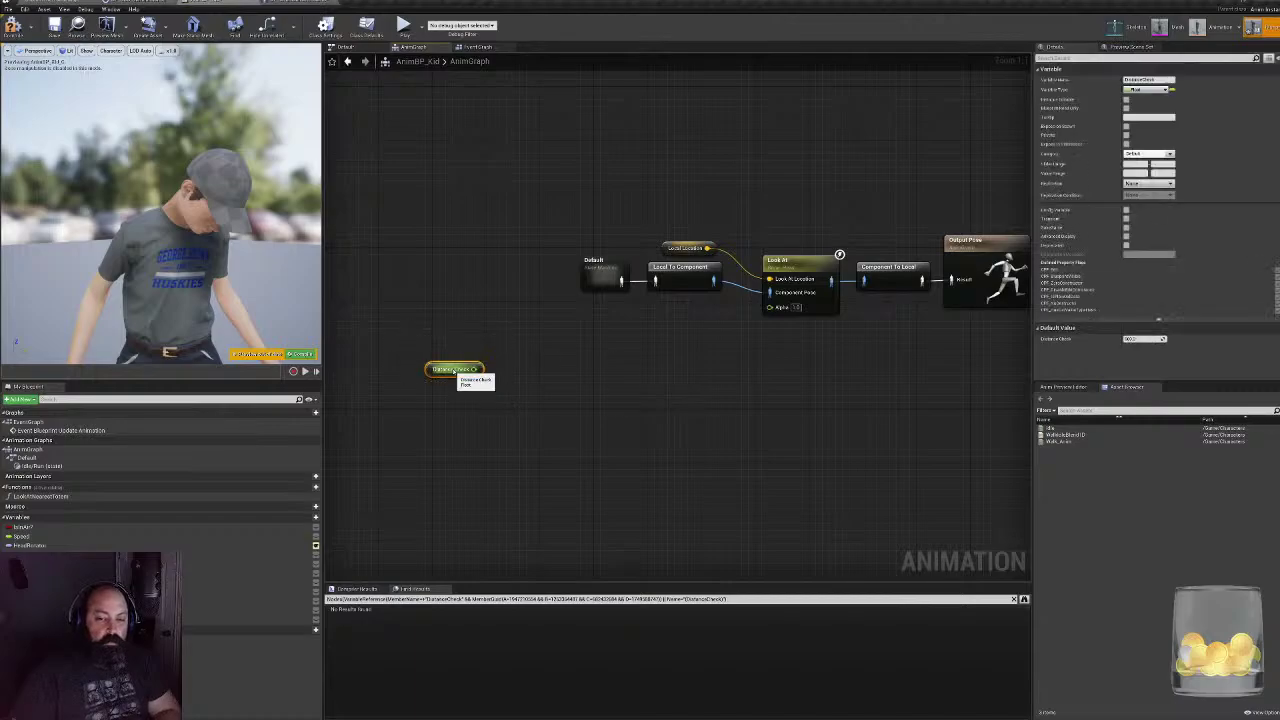
left_click_drag(455, 370, 595, 335)
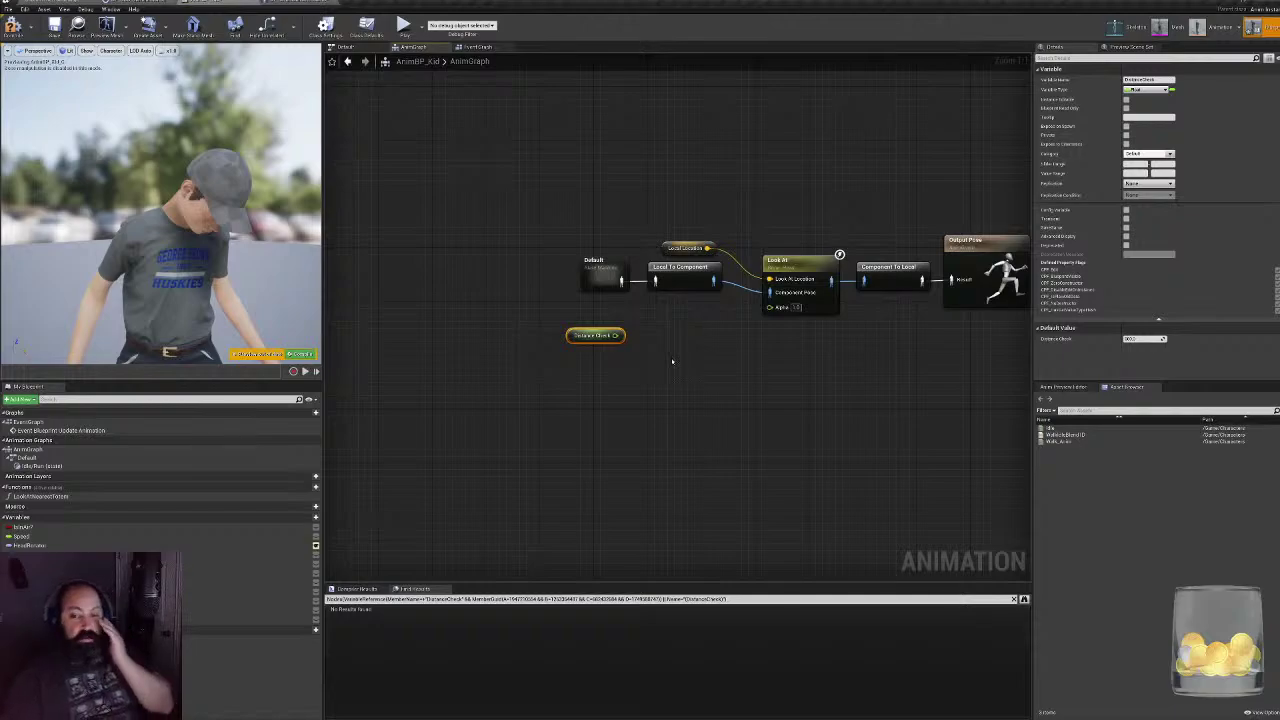
left_click_drag(573, 326, 608, 346)
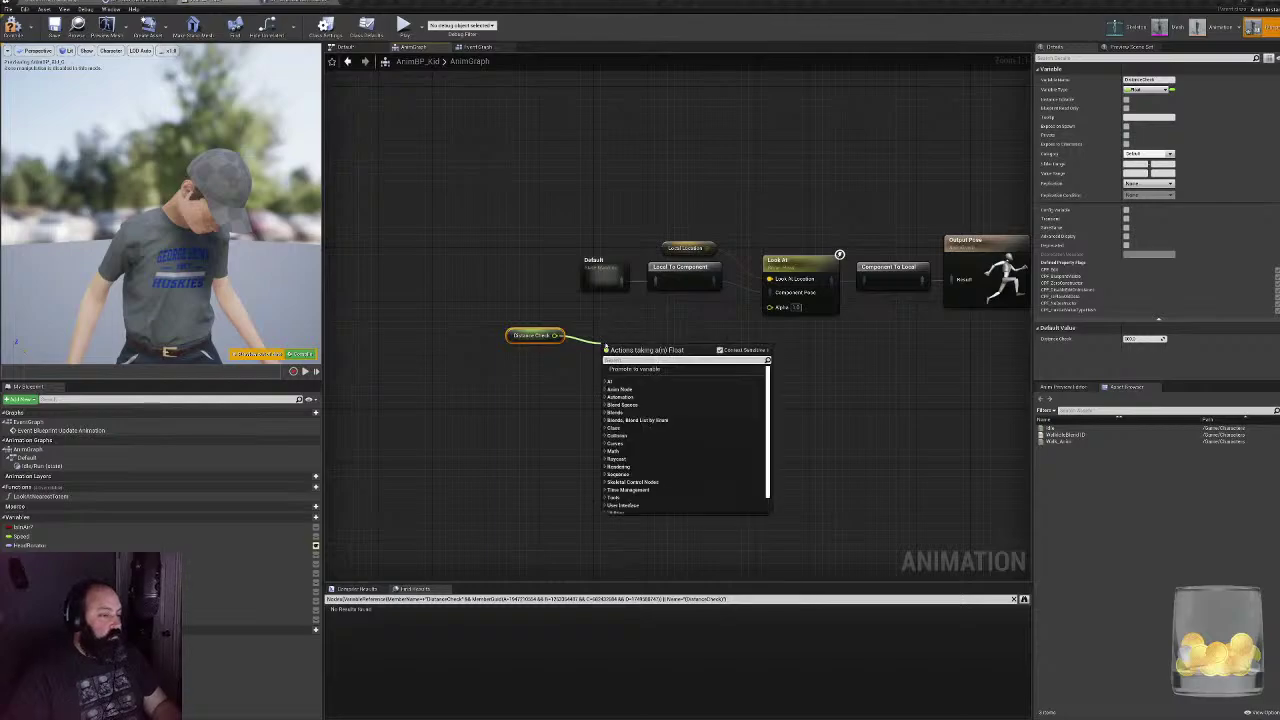
type("*")
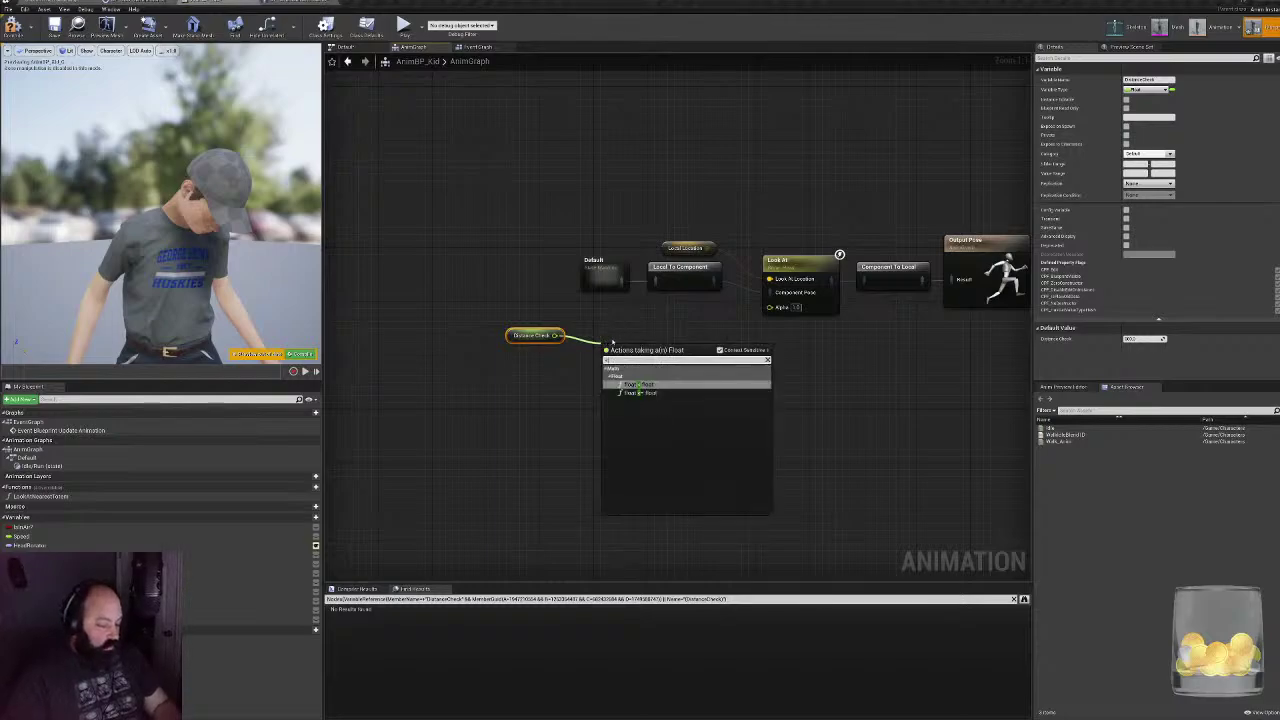
left_click(653, 386)
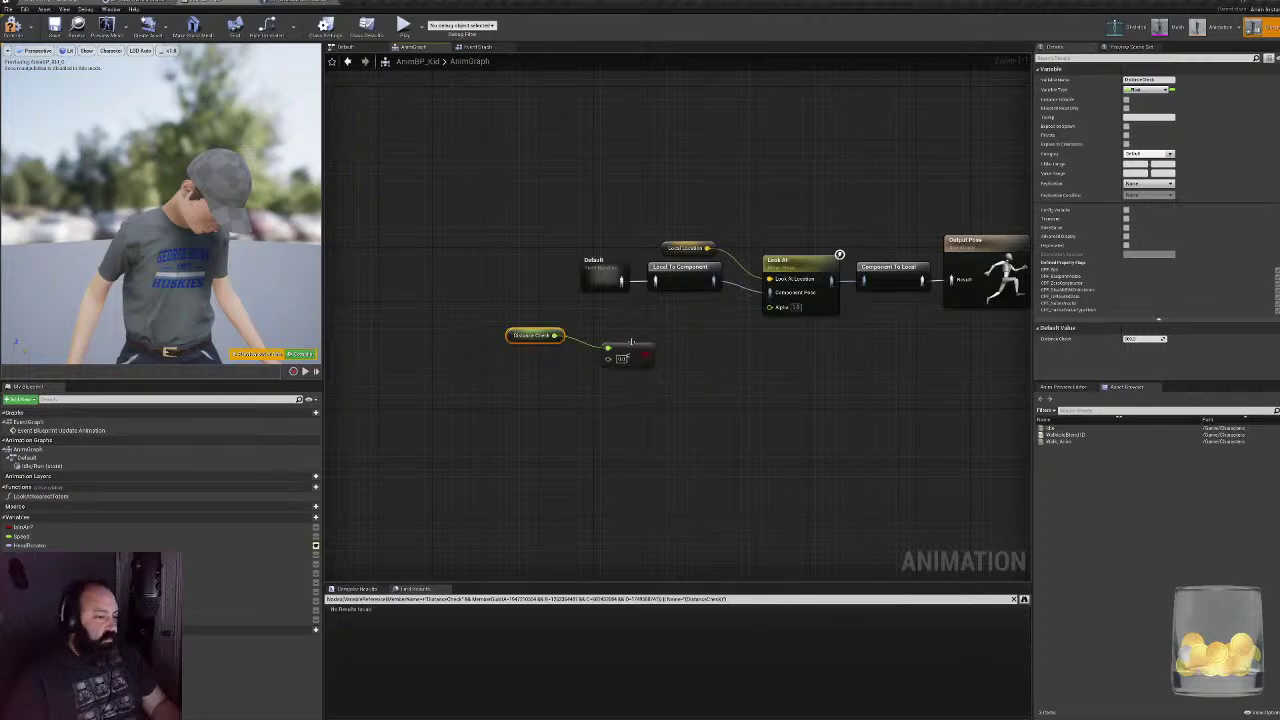
left_click_drag(631, 346, 630, 332)
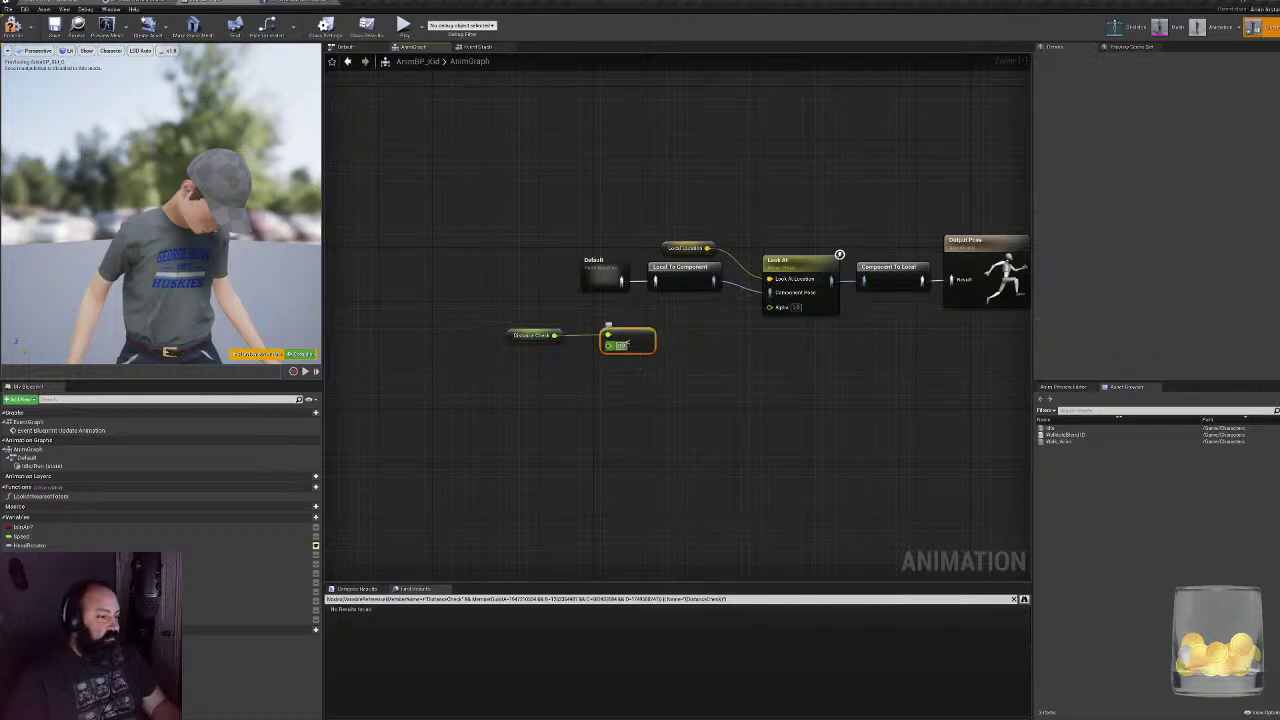
left_click(621, 346)
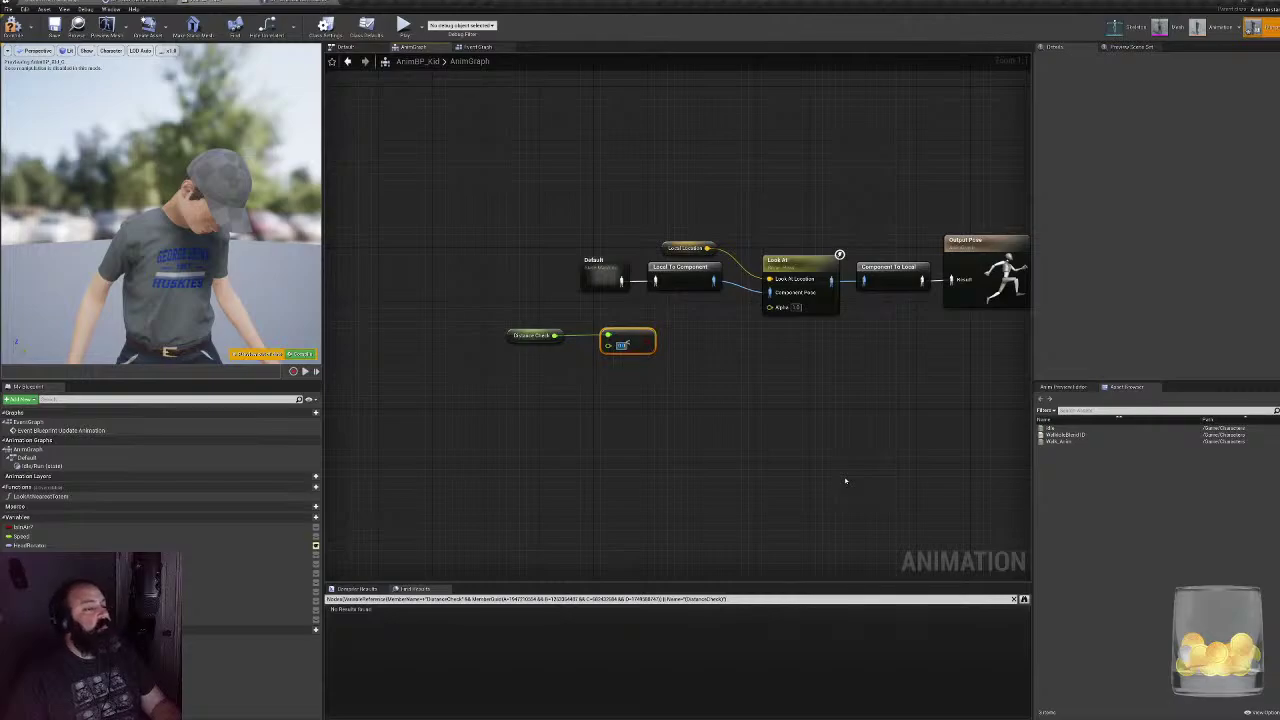
type("500")
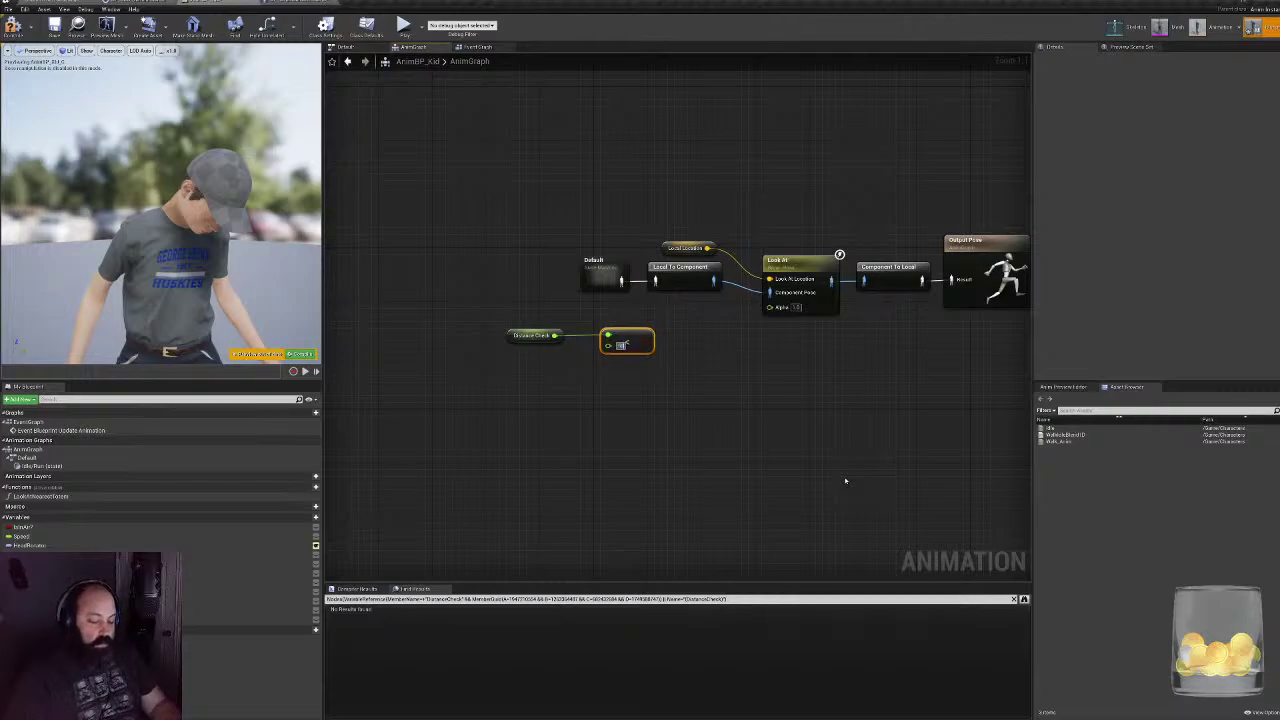
key("Return")
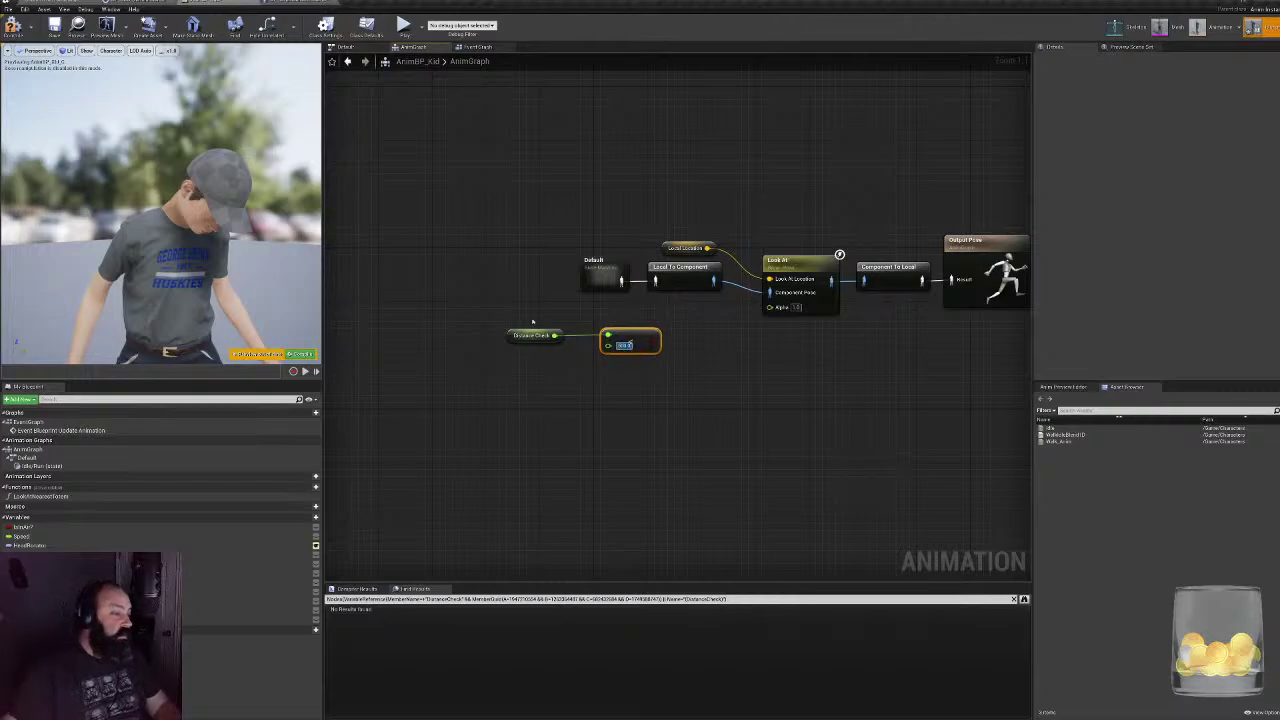
left_click_drag(531, 320, 549, 344)
left_click(683, 386)
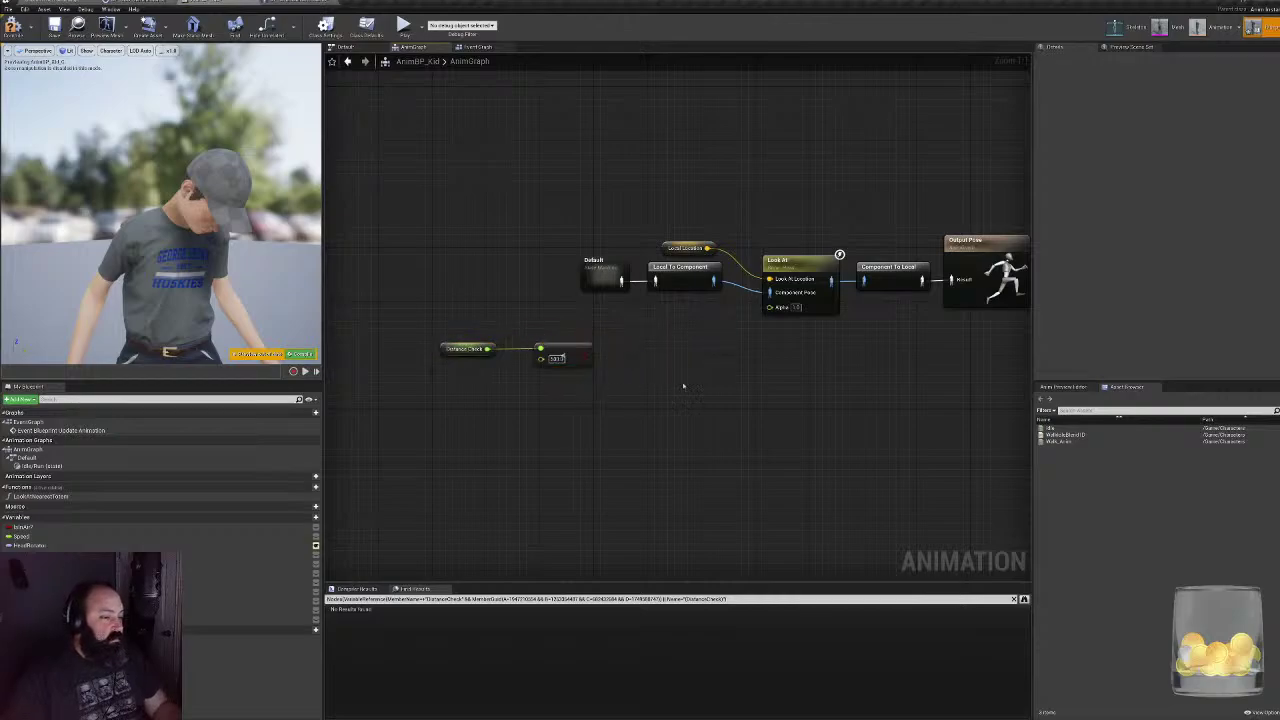
- Try an FInterp Ease in Out node beside the comparison, and delete both it and the less-than node
right_click_drag(616, 325, 619, 326)
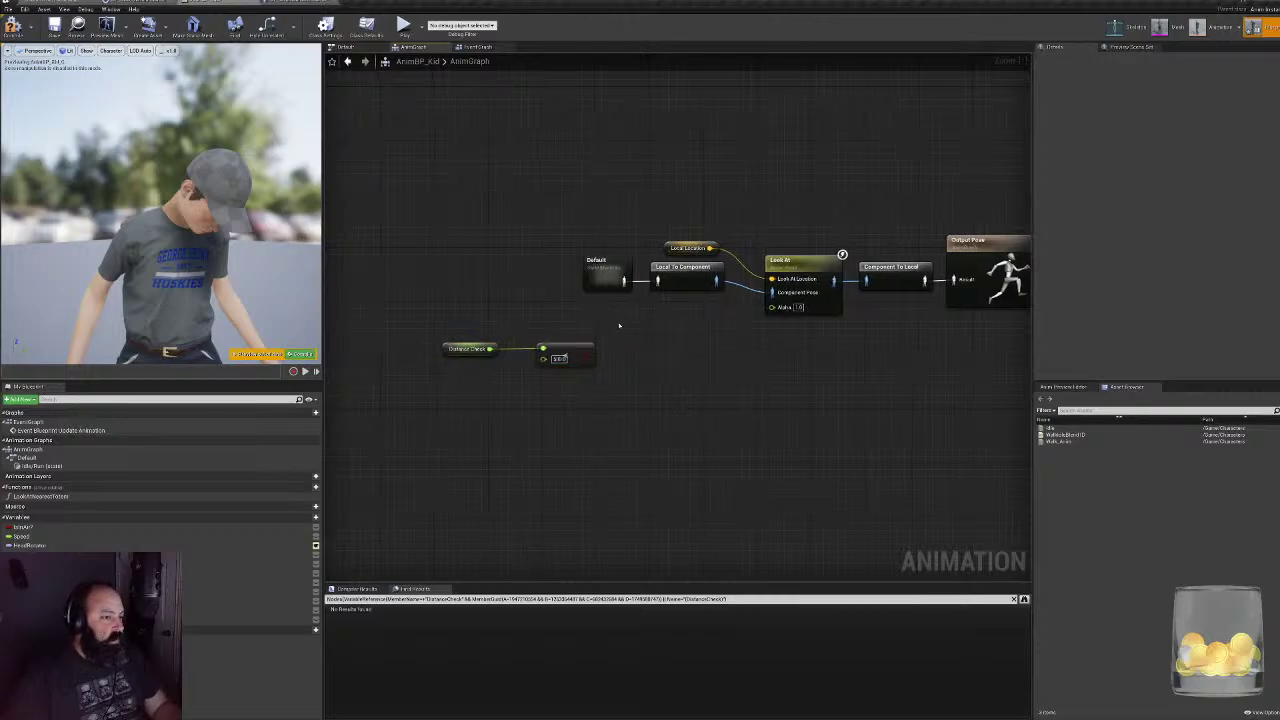
right_click(630, 352)
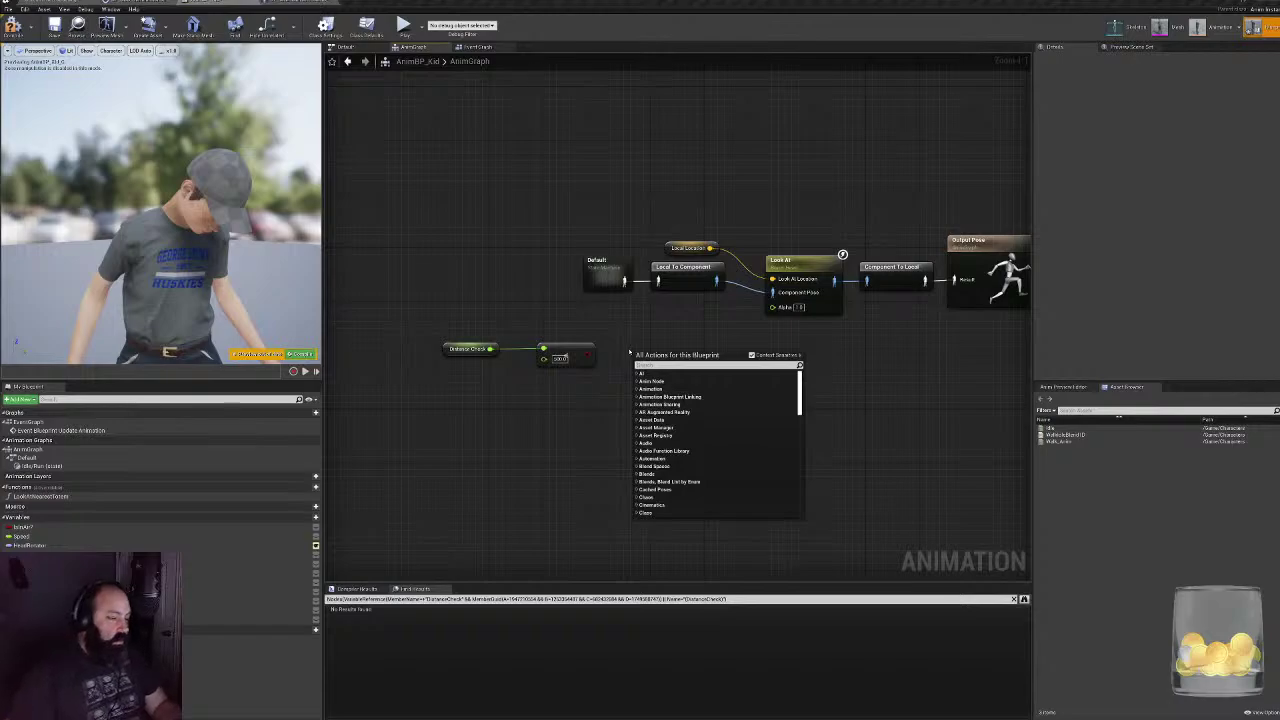
type("interp")
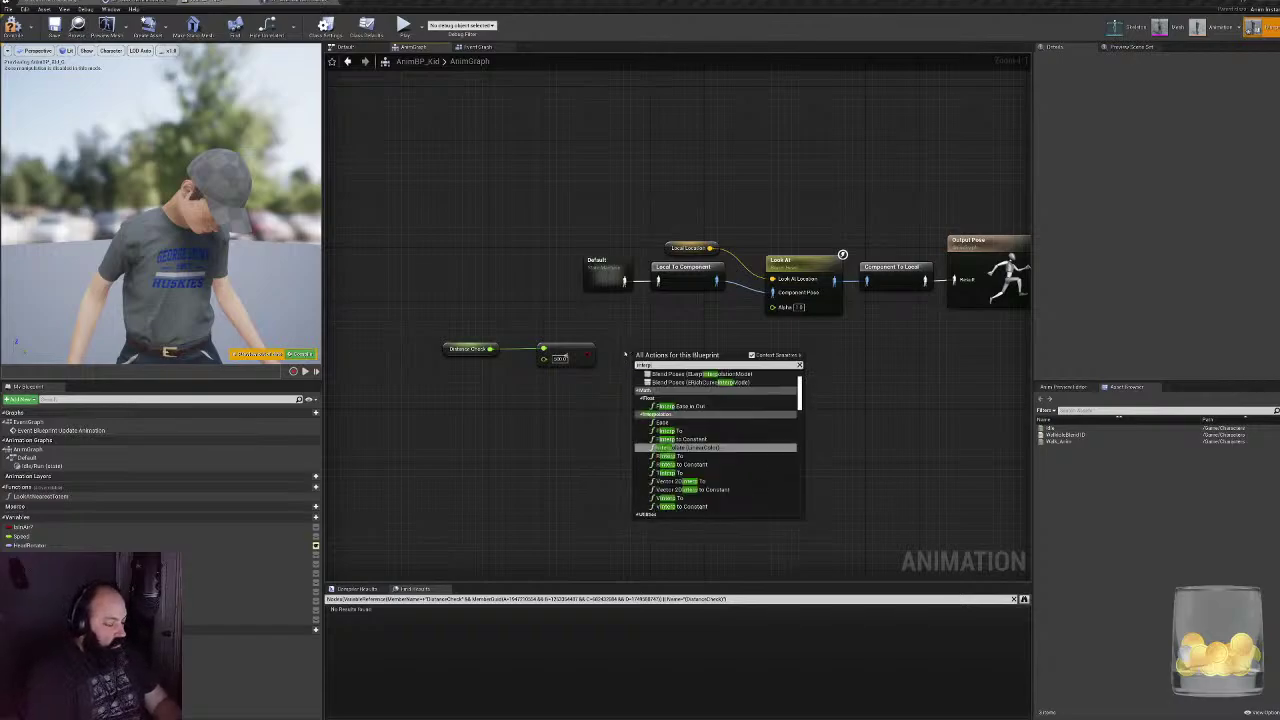
left_click(700, 407)
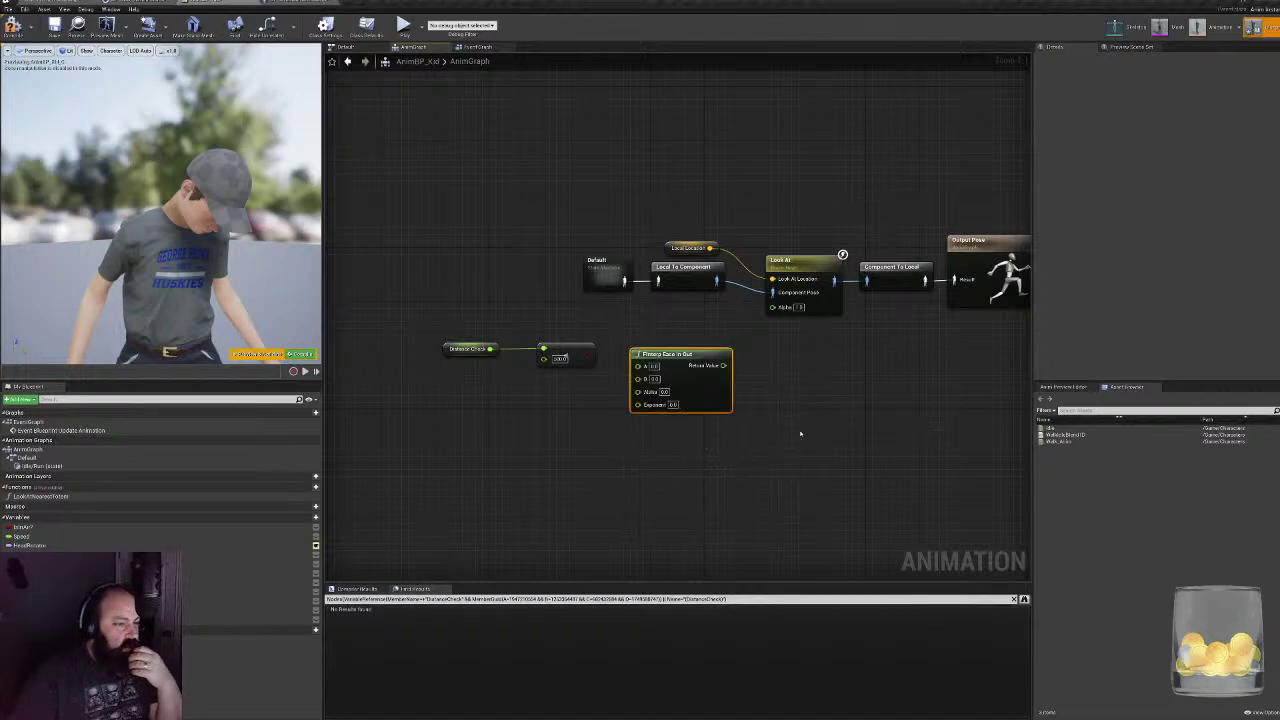
key("Delete")
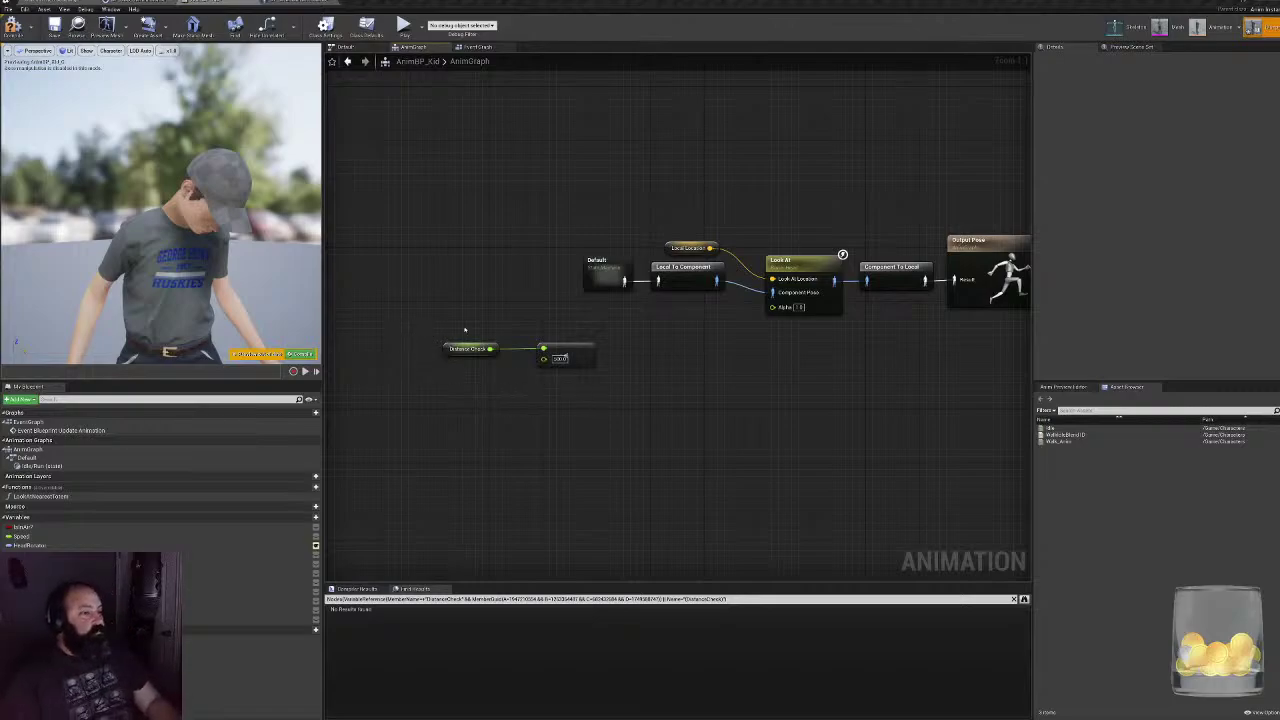
left_click(563, 357)
key("Delete")
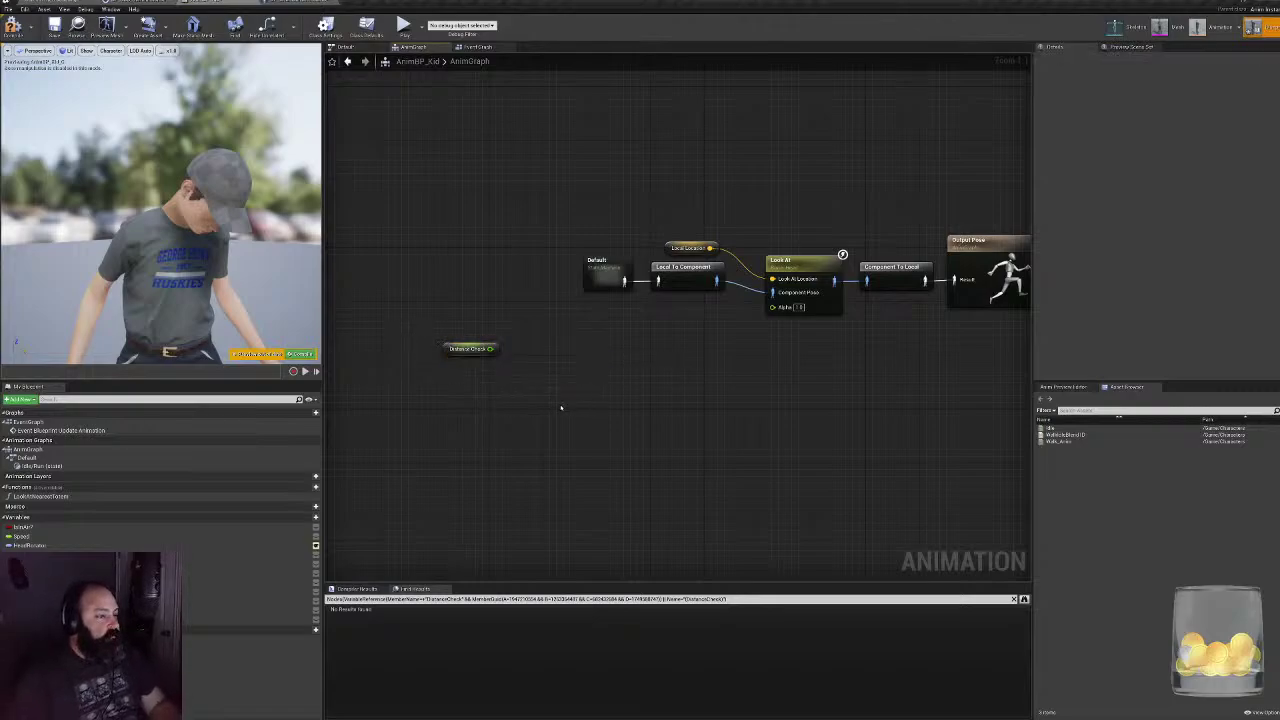
- Move the Distance Check node directly beneath the Default node, and compile and save the animation blueprint
right_click_drag(560, 406, 632, 425)
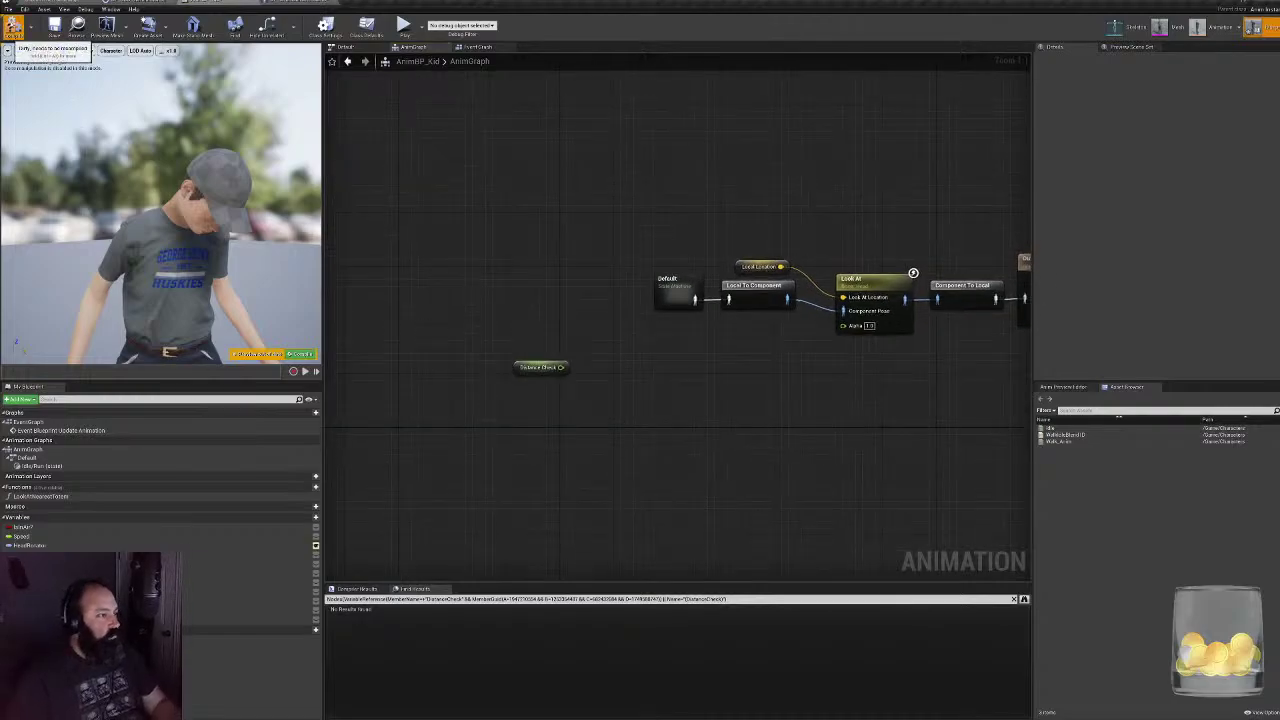
left_click_drag(541, 367, 616, 347)
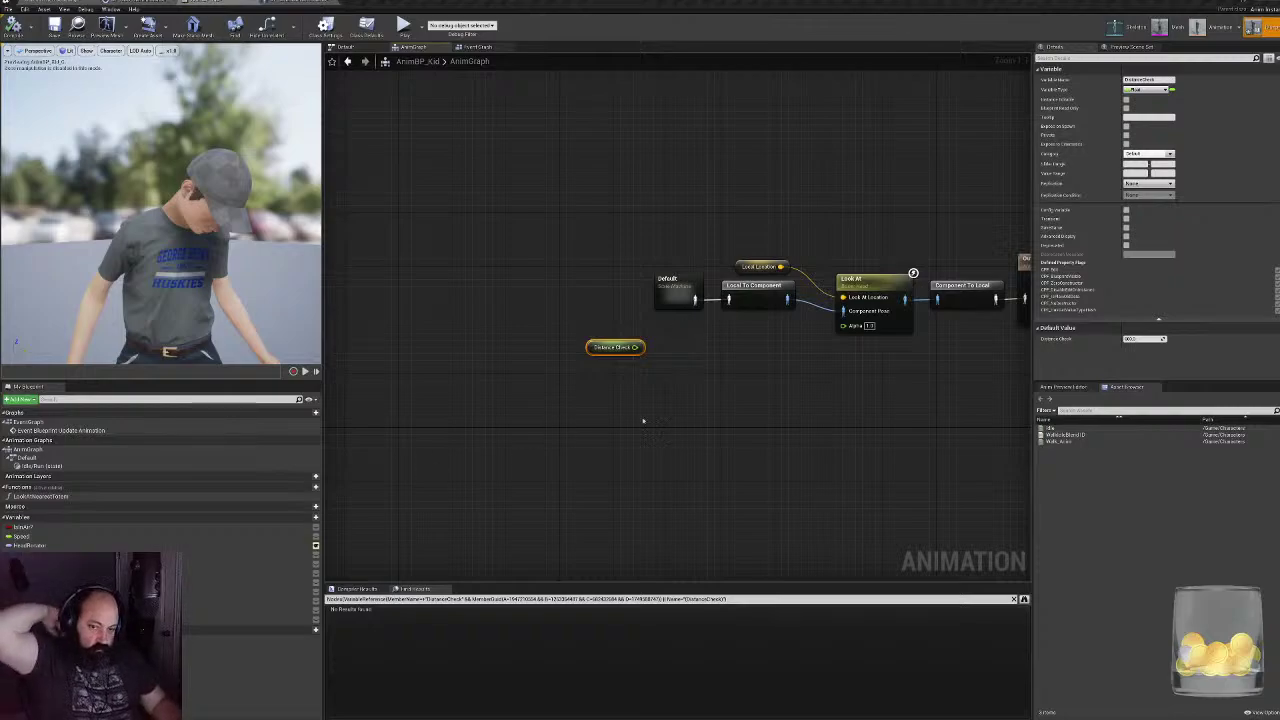
right_click_drag(769, 347, 599, 389)
scroll(559, 421, "up", 1)
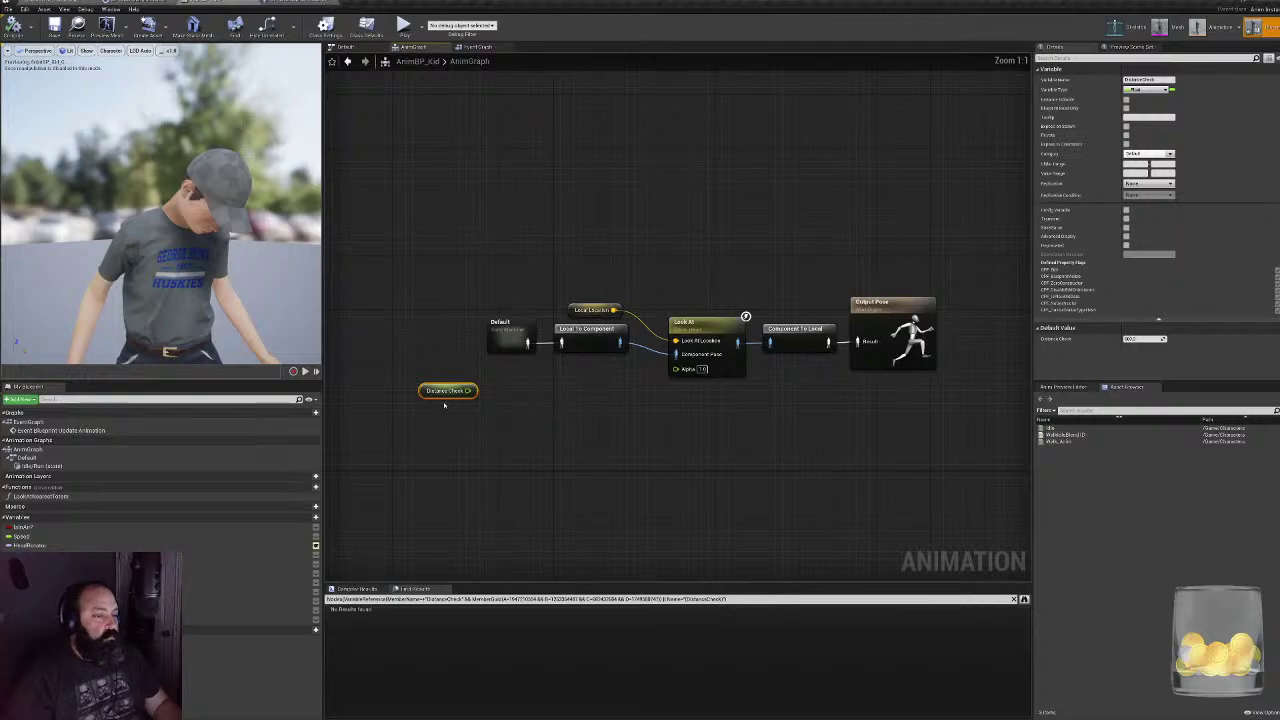
left_click_drag(447, 391, 493, 371)
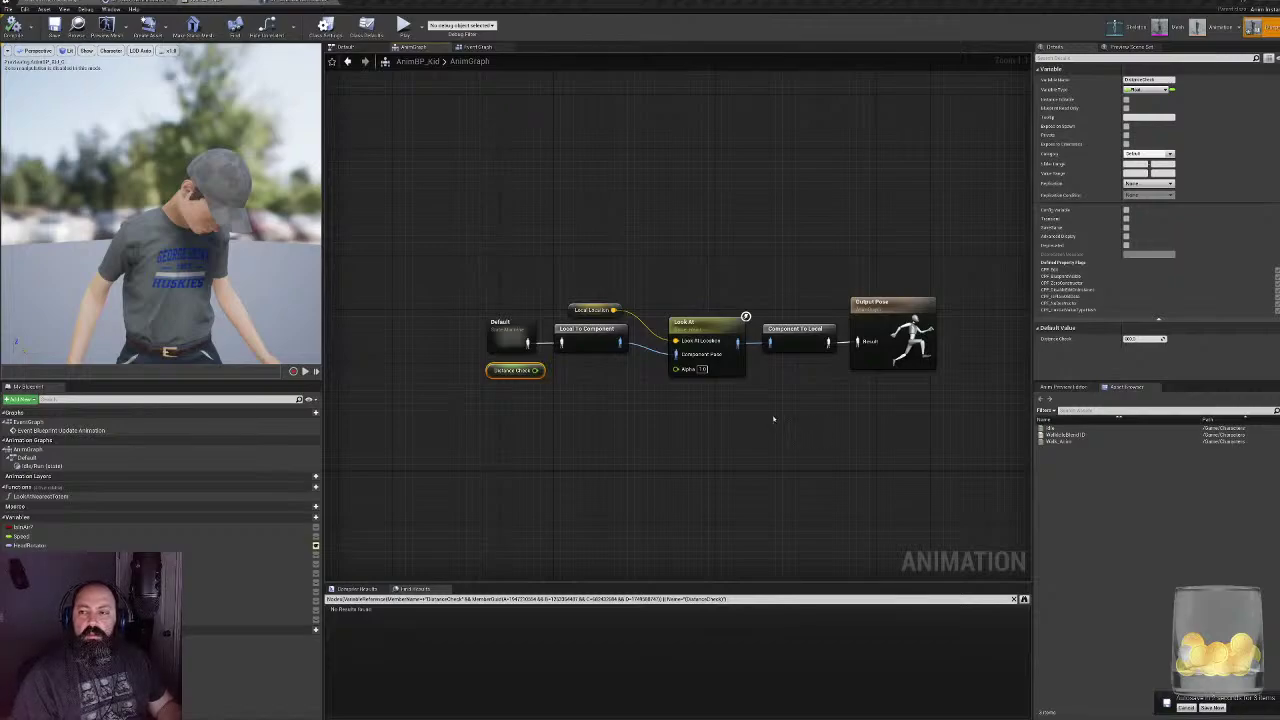
scroll(660, 410, "up", 1)
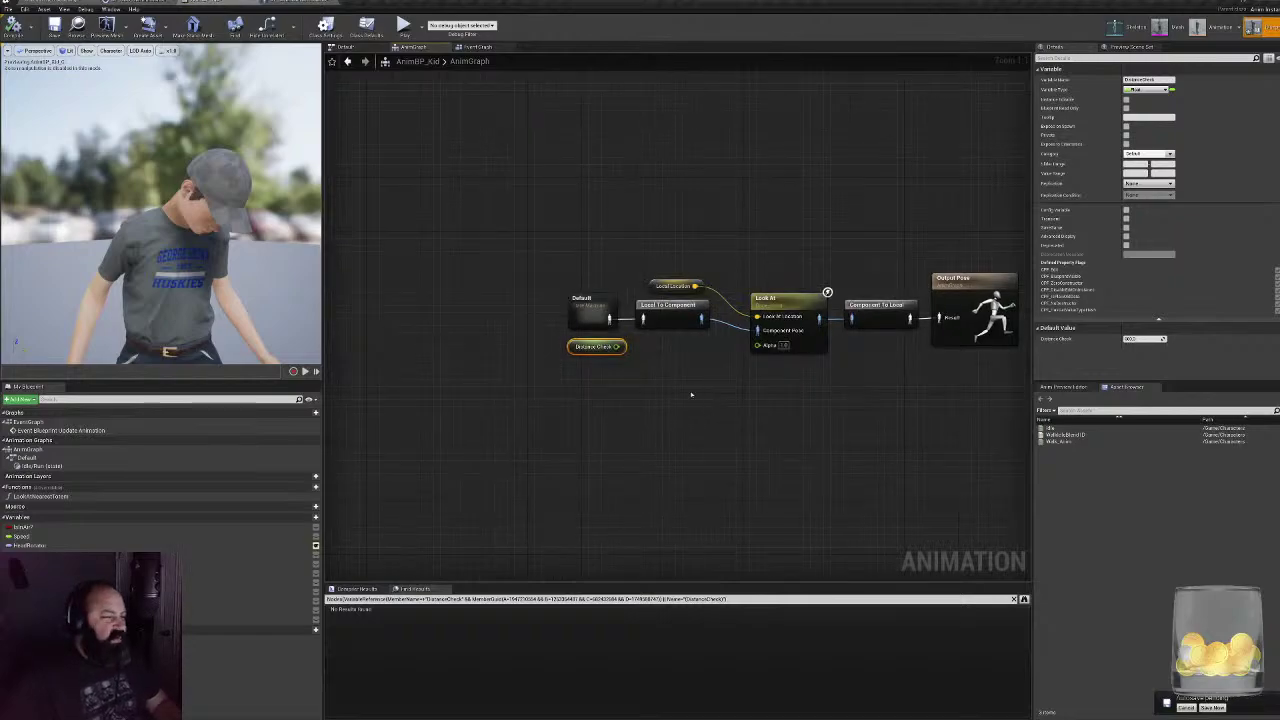
scroll(600, 412, "down", 1)
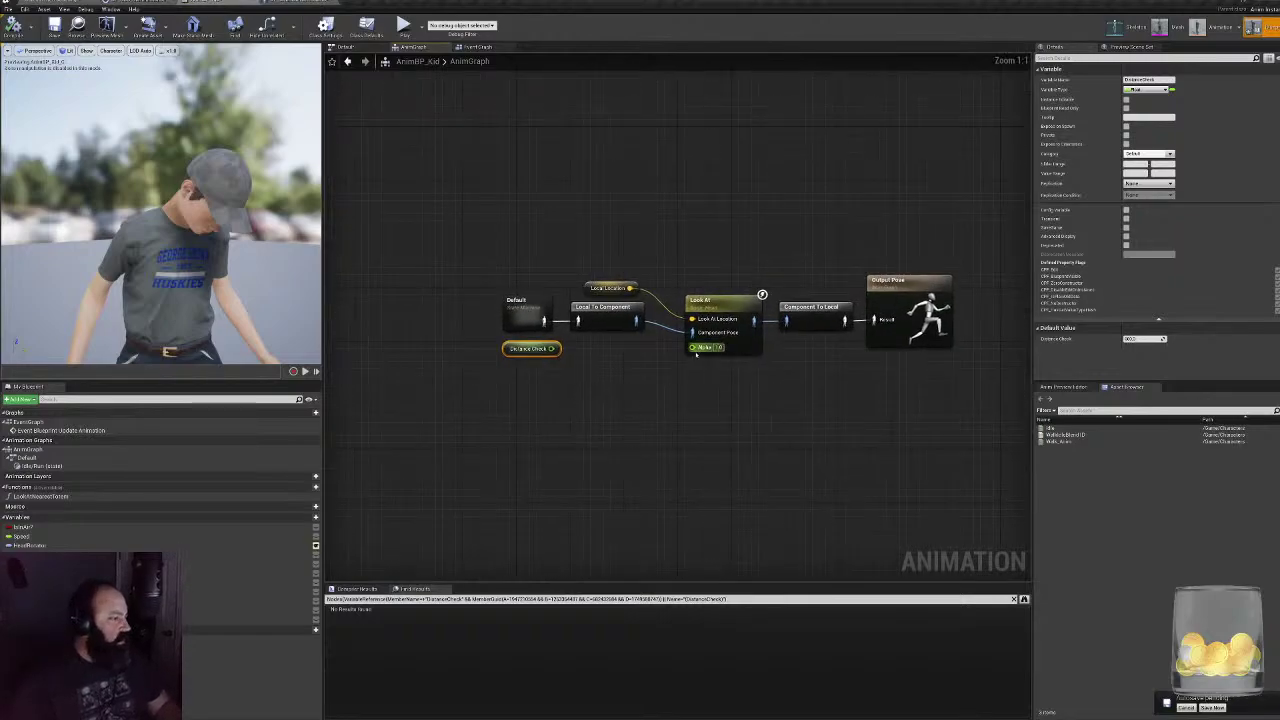
key("ctrl+s")
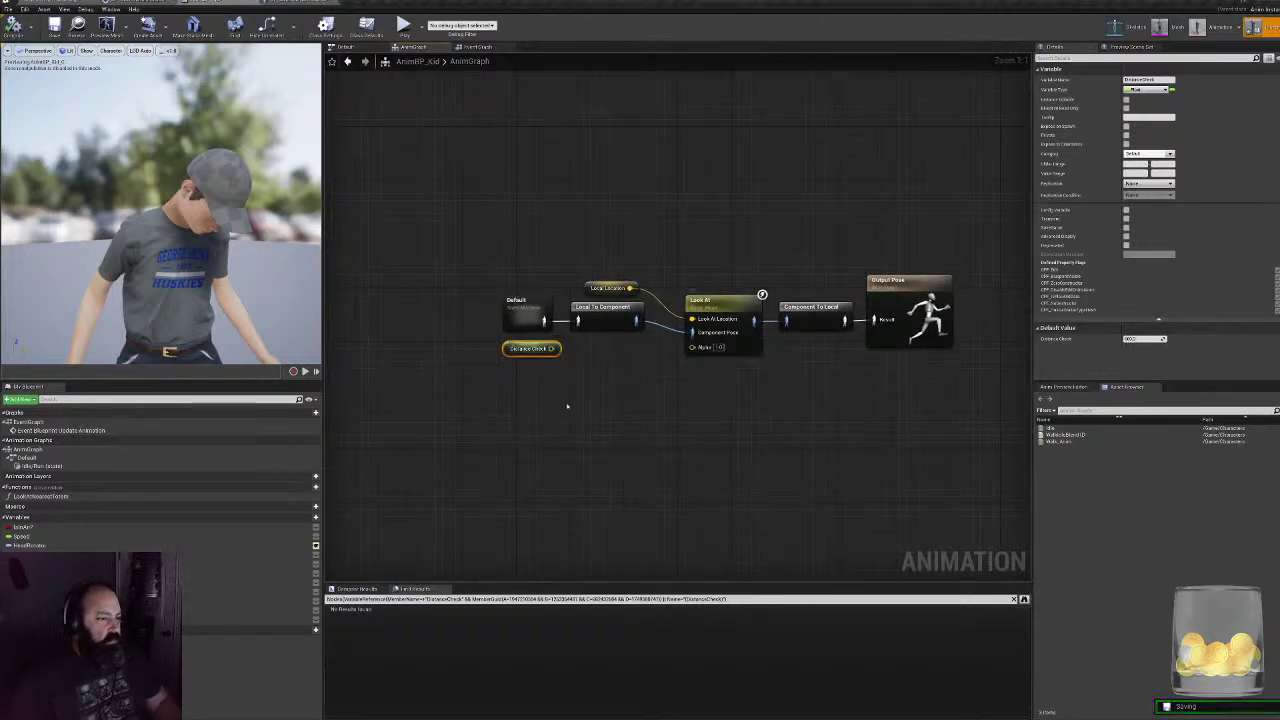
- Try feeding the Look At node's Alpha from the Return Value of a new FInterp To node
right_click(566, 405)
type("finterp")
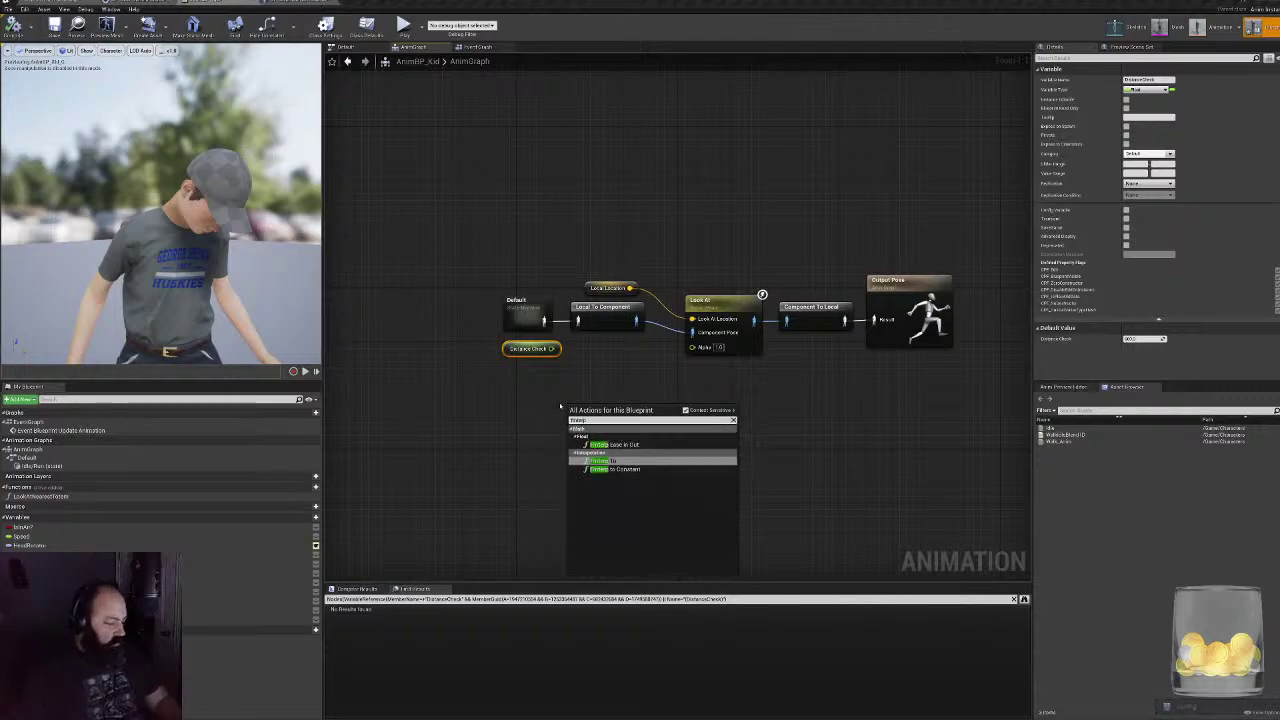
left_click(612, 460)
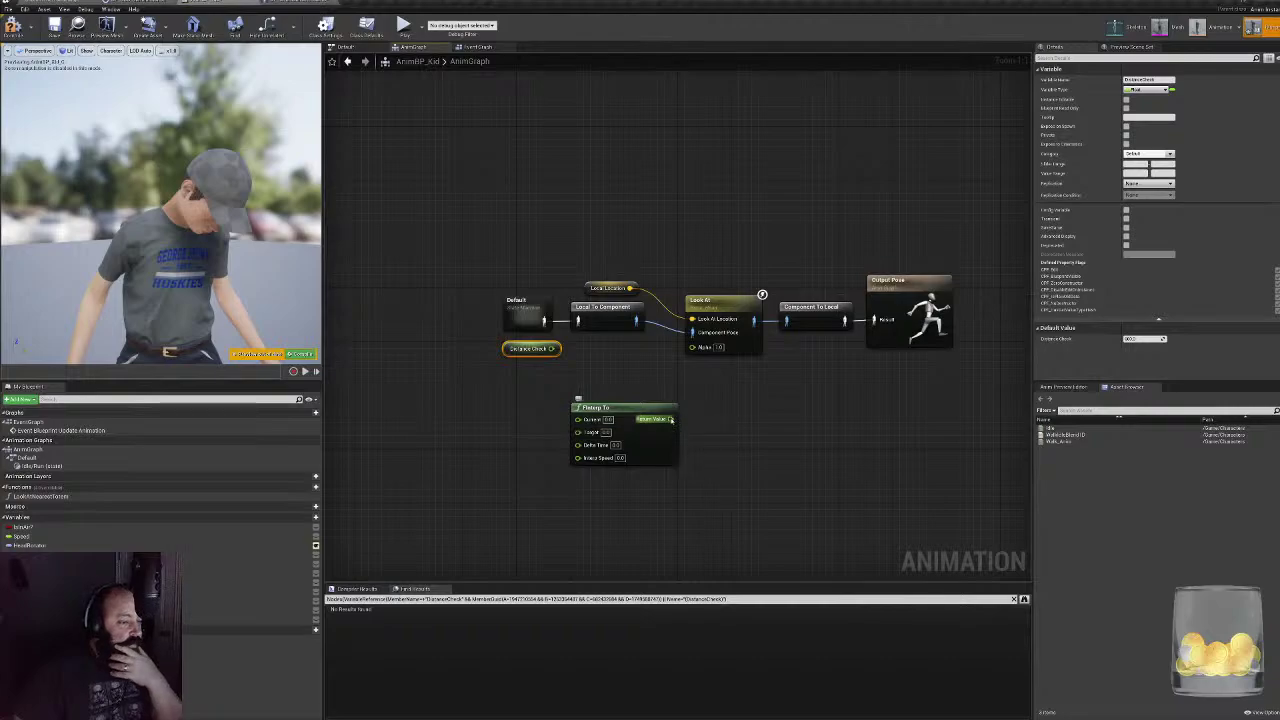
left_click_drag(670, 418, 692, 346)
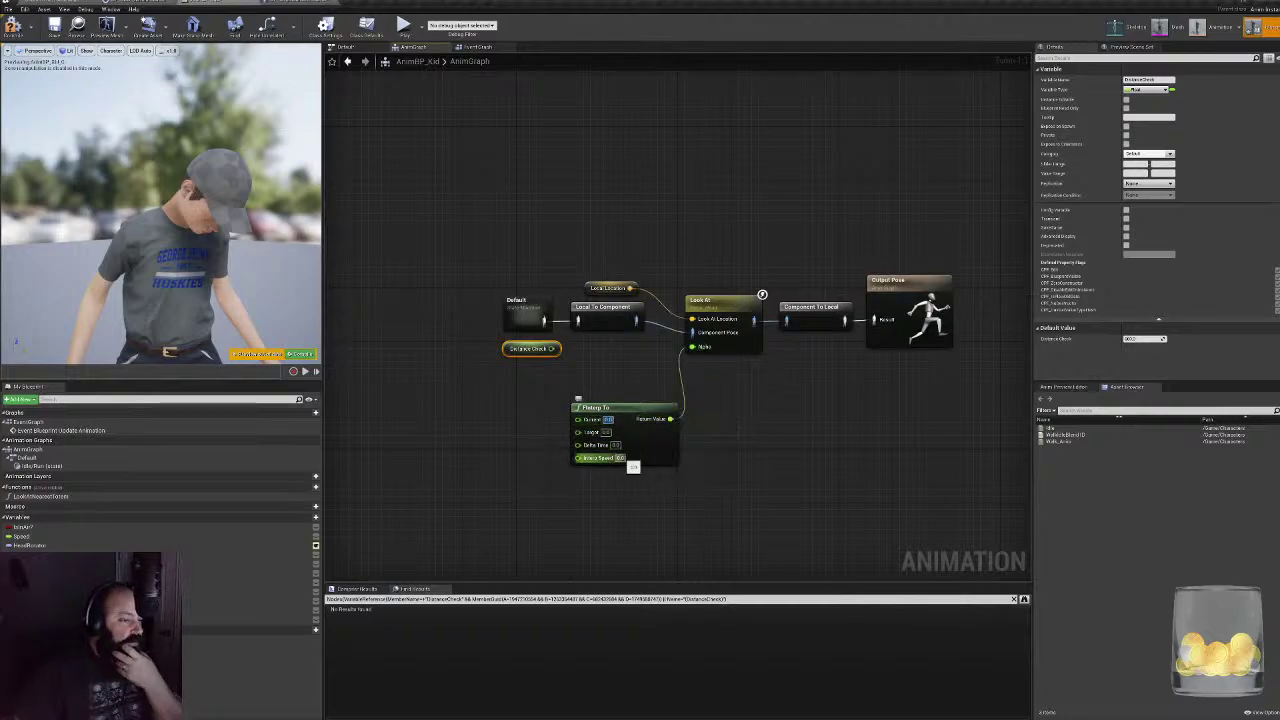
left_click(621, 459)
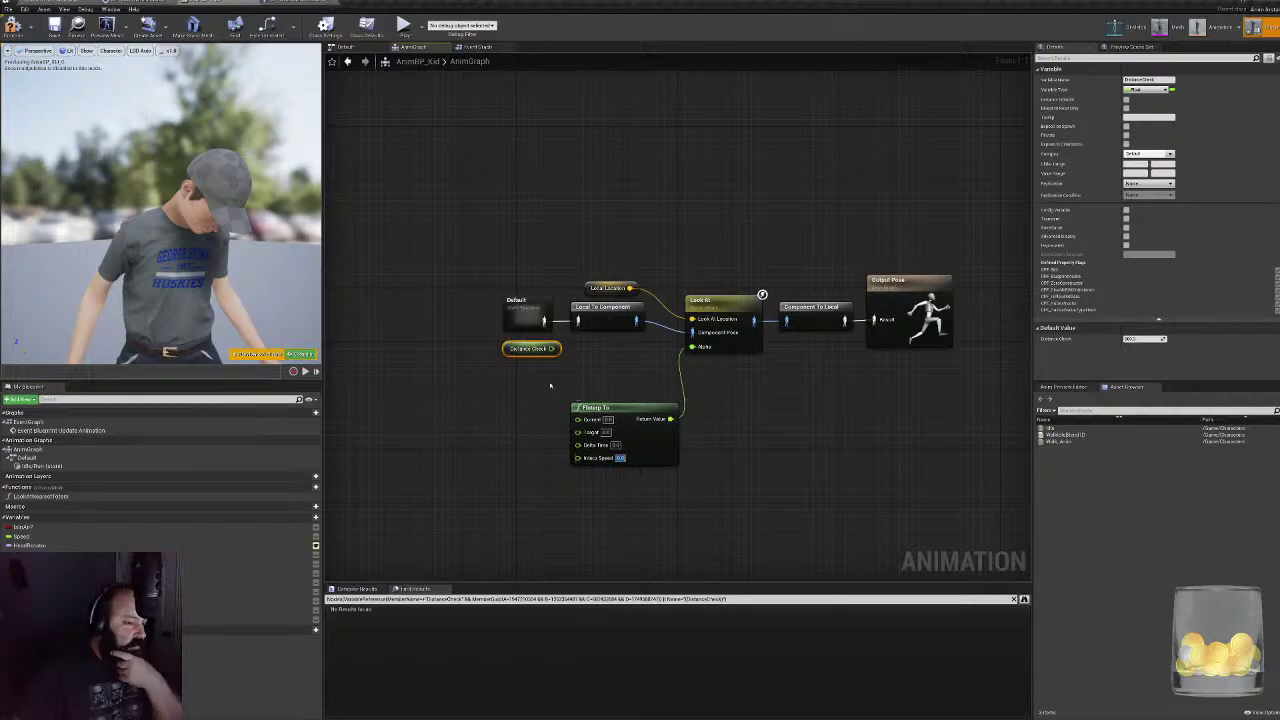
left_click(621, 463)
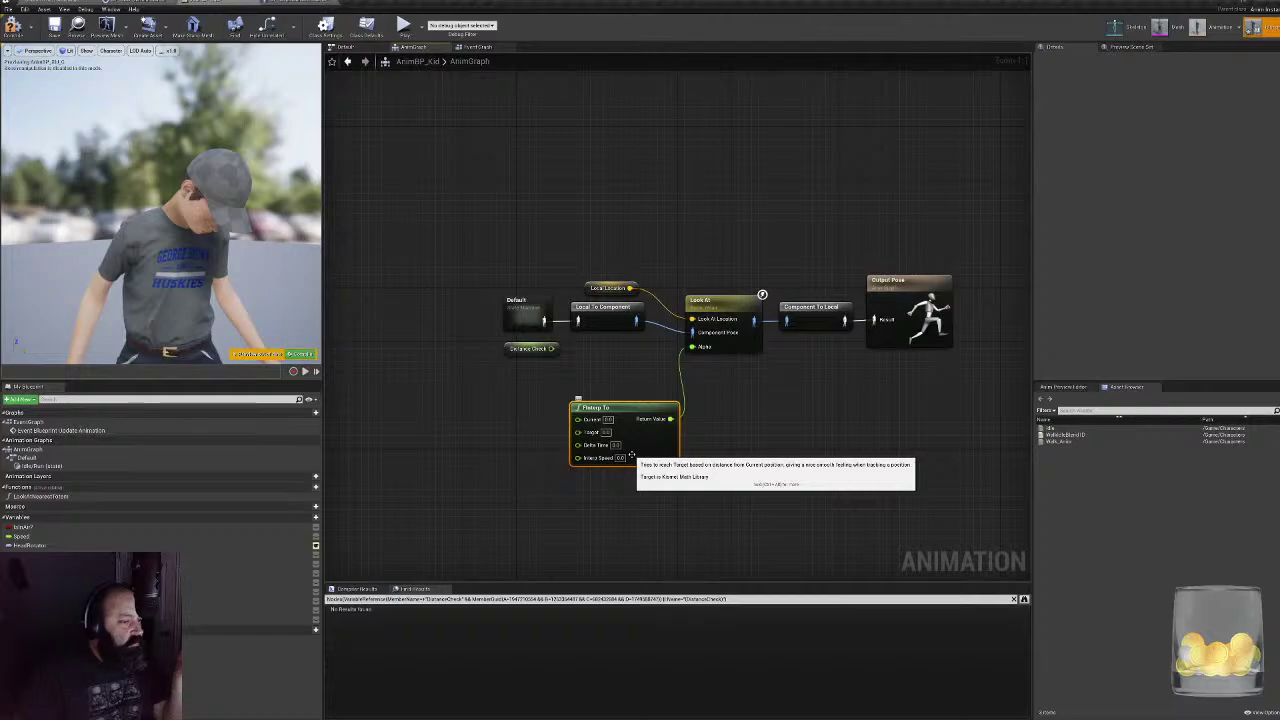
- Search the AnimGraph's available actions for a timeline node, and dismiss the search
right_click(464, 460)
type("timeline")
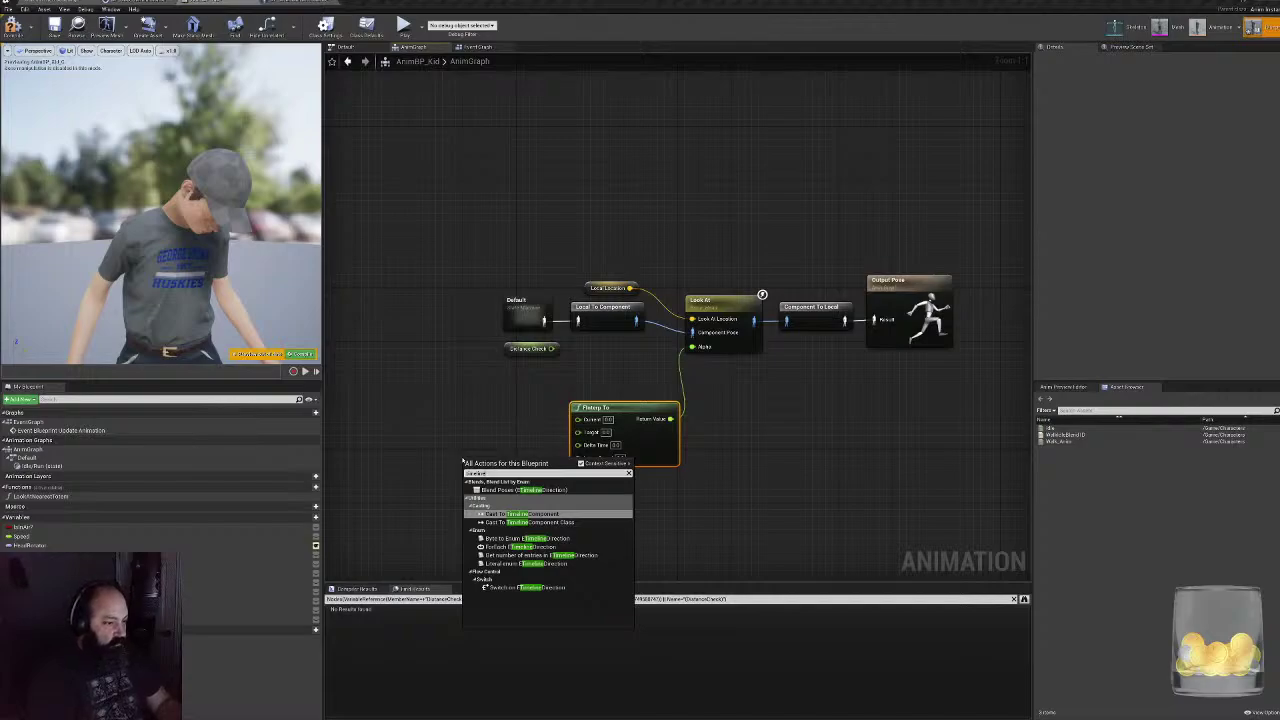
key("BackSpace")
key("BackSpace")
key("BackSpace")
key("BackSpace")
key("BackSpace")
key("BackSpace")
key("BackSpace")
key("BackSpace")
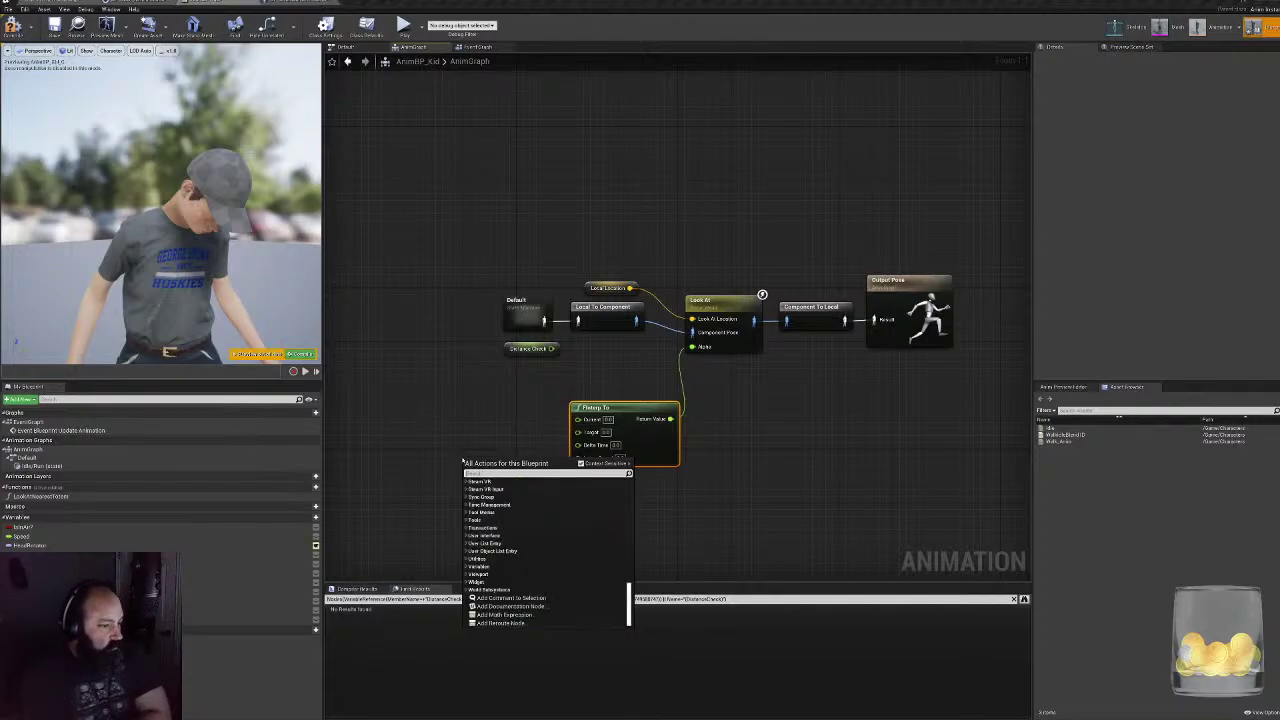
type("add time")
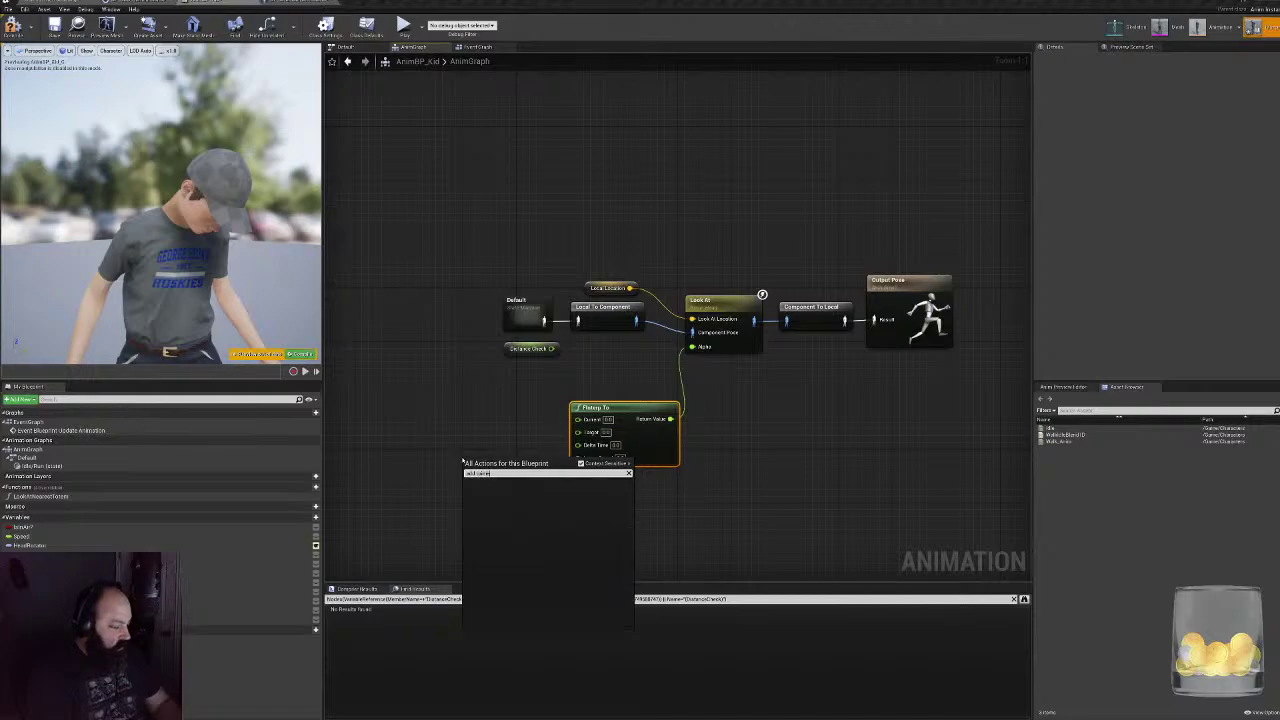
key("BackSpace")
key("BackSpace")
type("imeline")
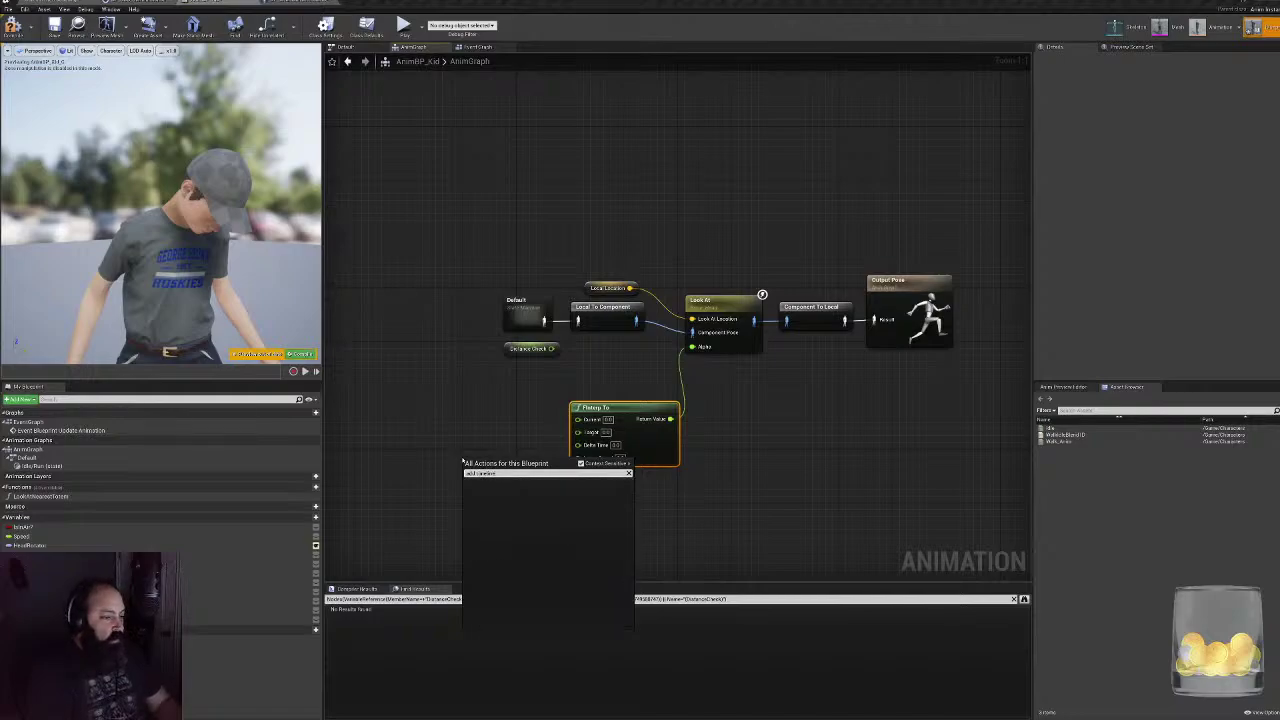
key("BackSpace")
key("BackSpace")
key("BackSpace")
key("BackSpace")
key("BackSpace")
key("BackSpace")
key("BackSpace")
key("BackSpace")
key("BackSpace")
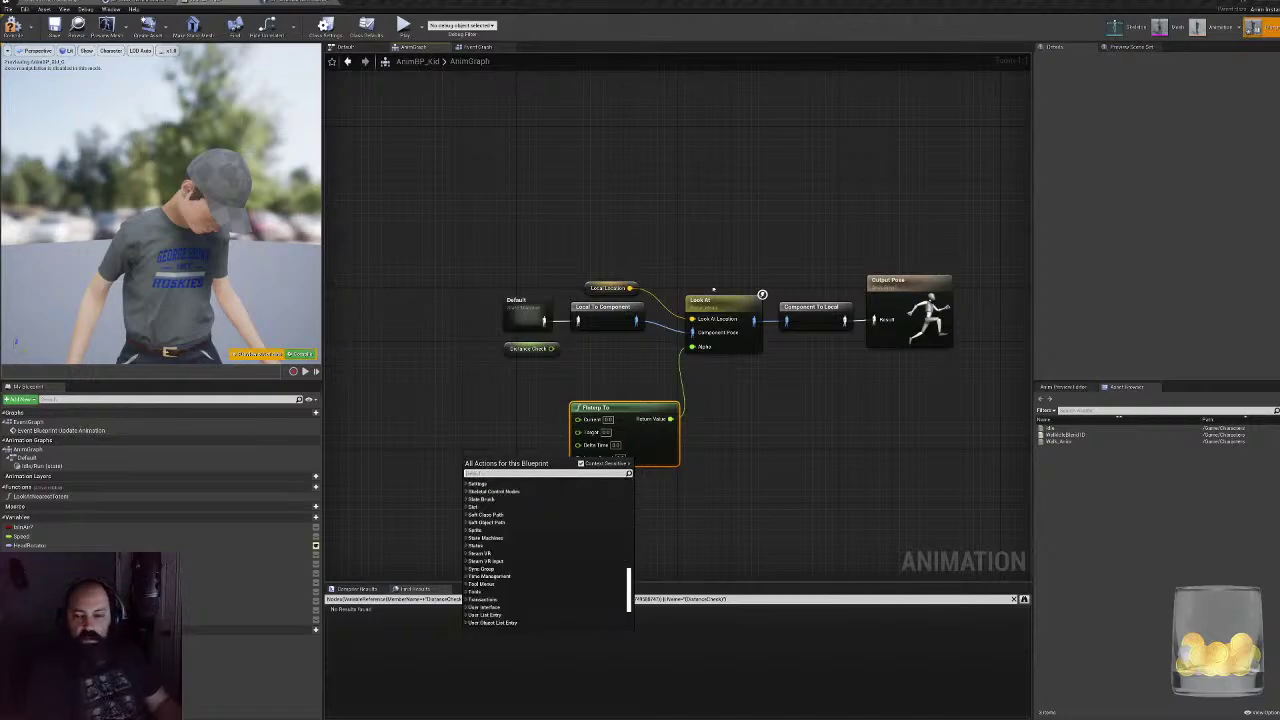
left_click(489, 404)
- Try replacing the FInterp To node with an FInterp to Constant node, and delete both
left_click(606, 445)
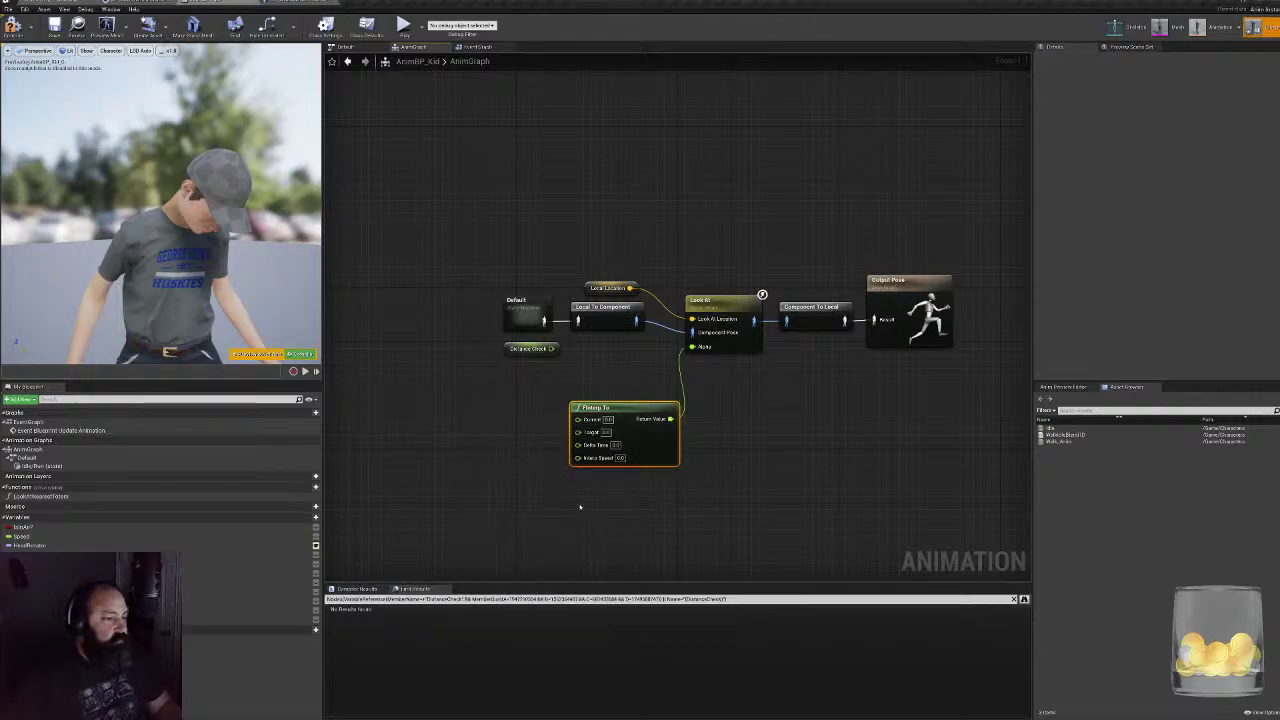
key("Delete")
right_click(552, 443)
type("finterp")
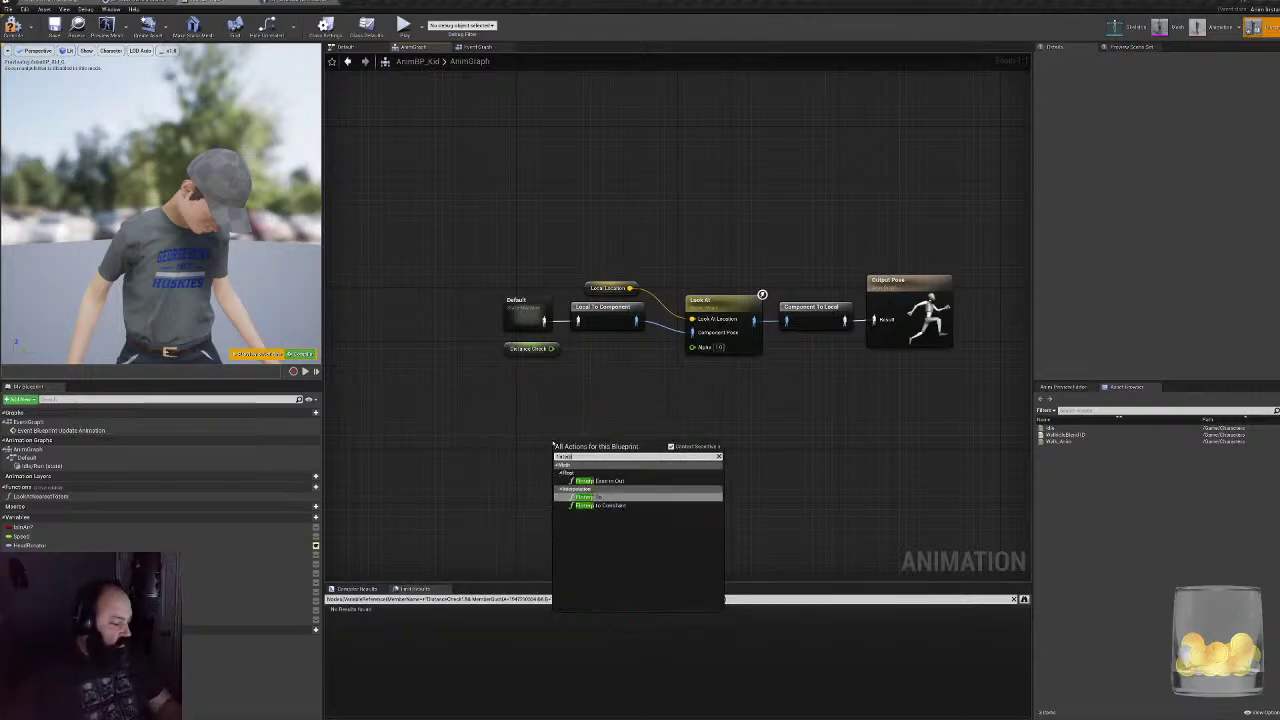
left_click(605, 505)
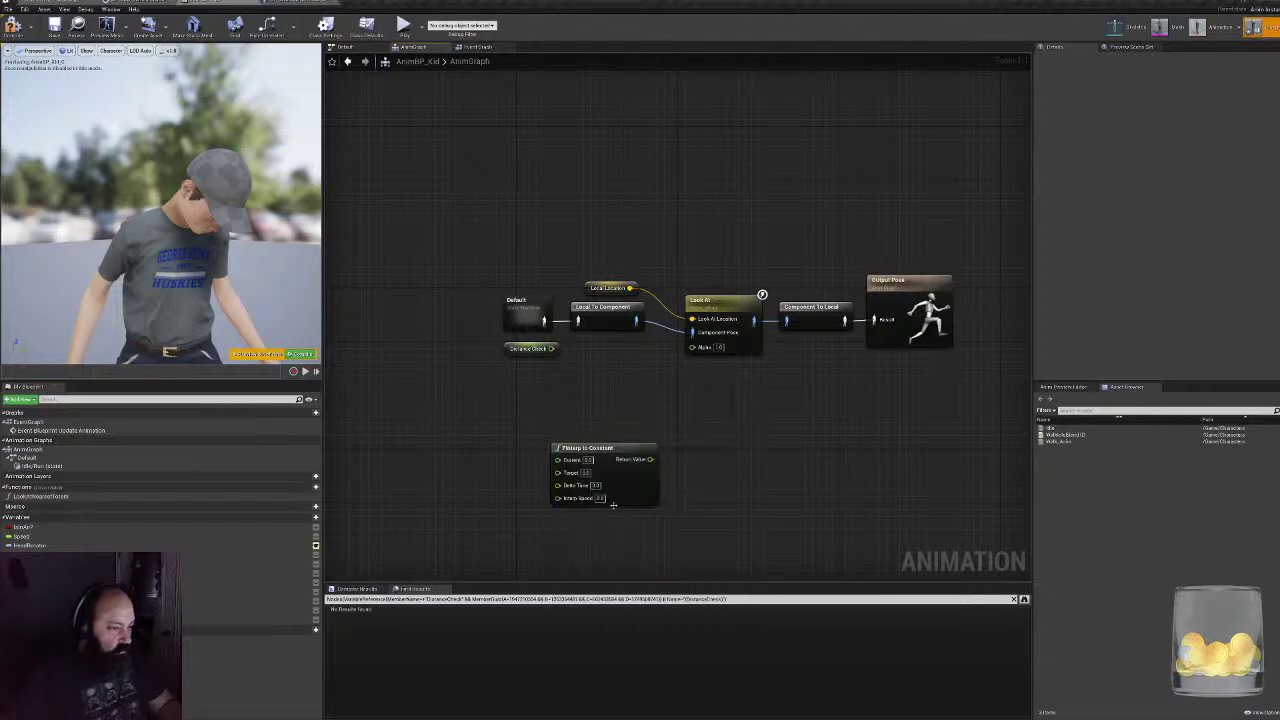
right_click_drag(492, 430, 492, 376)
left_click_drag(492, 376, 684, 496)
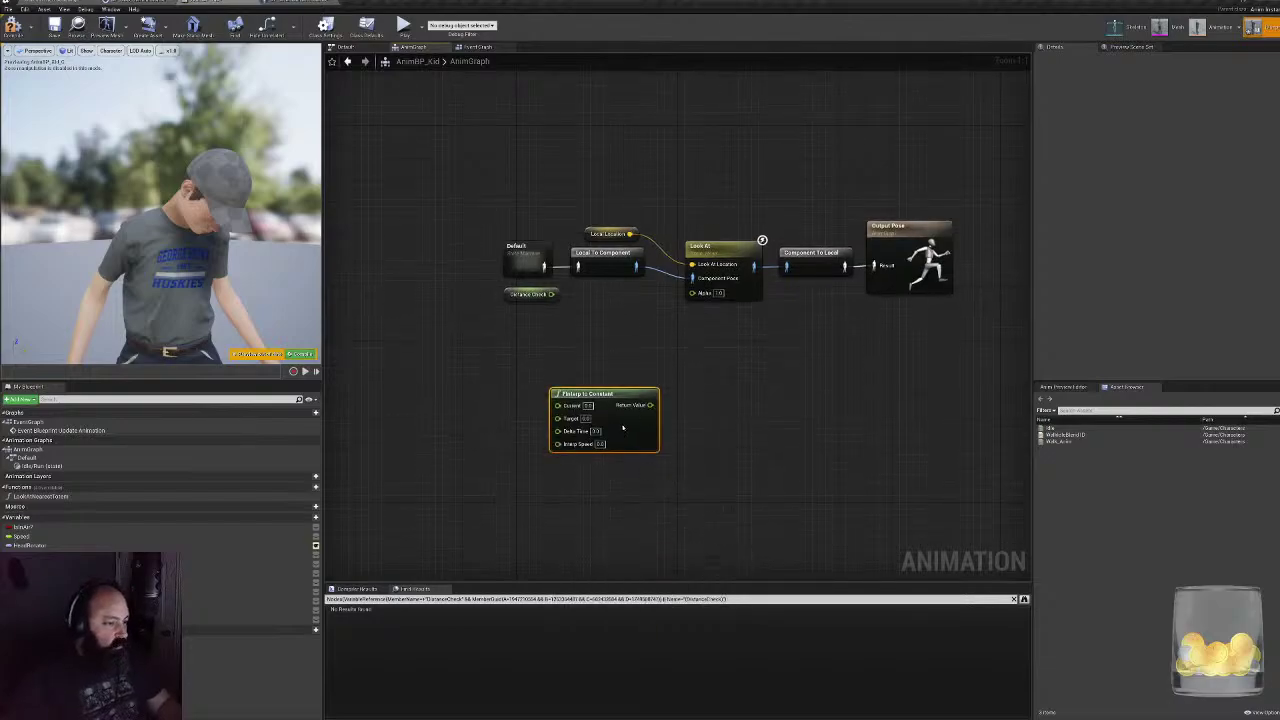
key("Delete")
- Search the AnimGraph's available actions for "if" and look through the matching entries for a conditional node
right_click(584, 326)
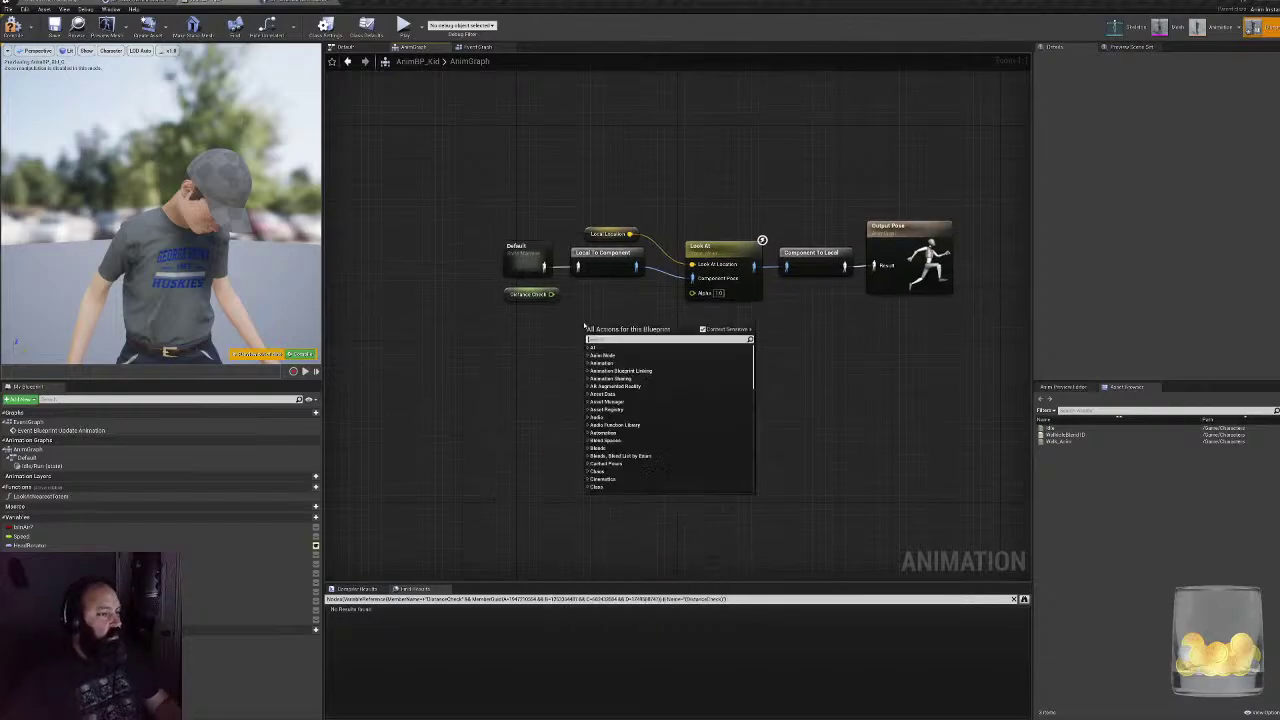
type("if")
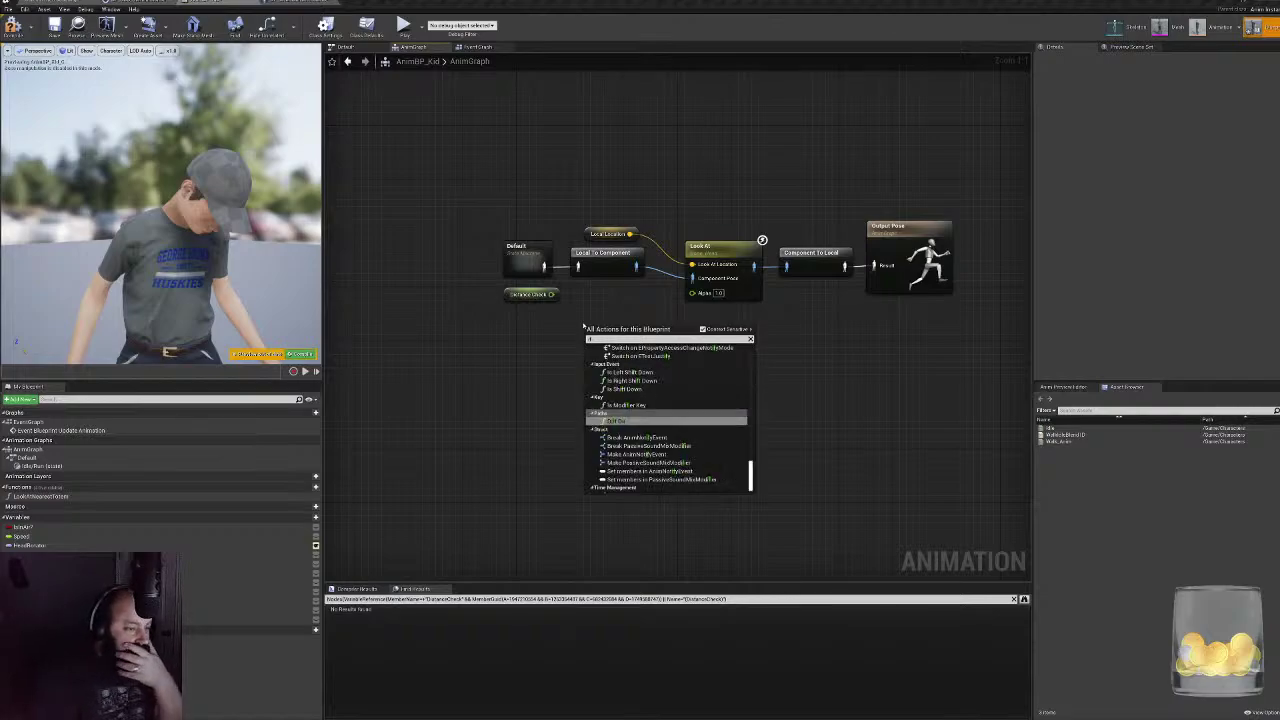
key("Up")
key("Up")
key("Up")
key("Up")
key("Up")
key("Up")
key("Up")
key("Up")
key("Up")
key("Up")
key("Up")
key("Up")
key("Up")
key("Up")
key("Up")
key("Up")
key("Up")
key("Up")
key("Up")
key("Up")
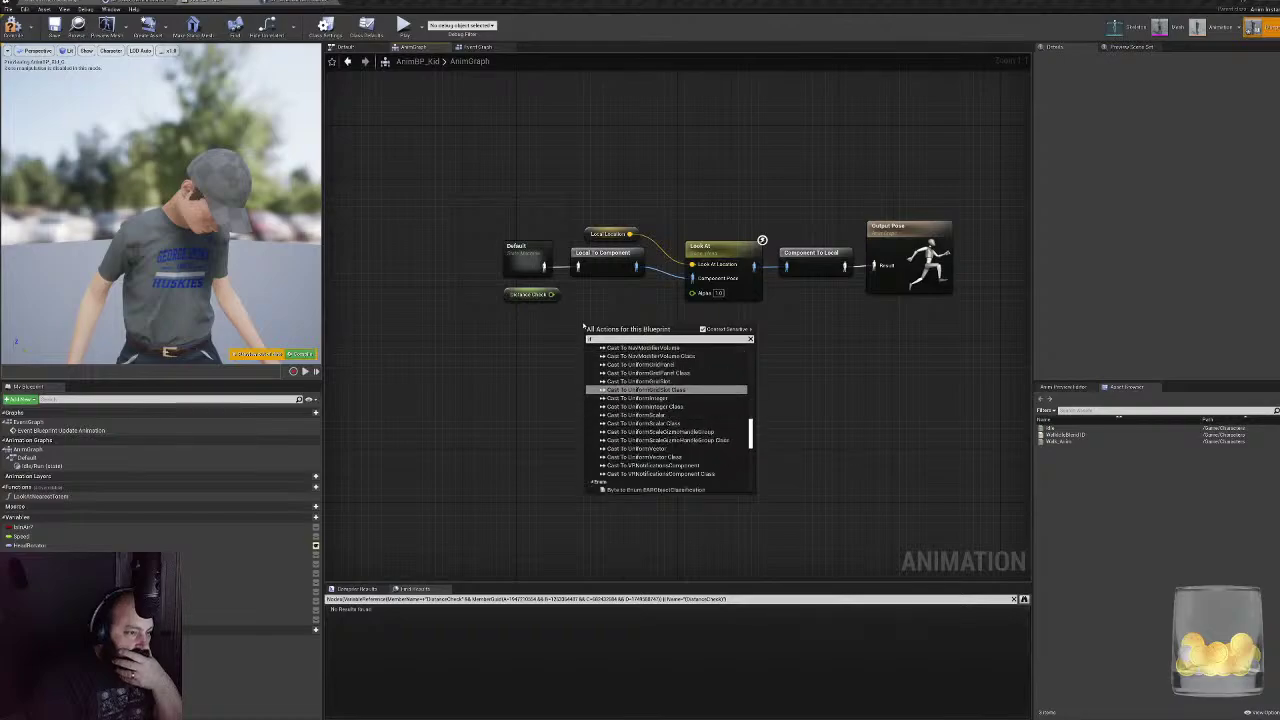
key("Up")
key("Up")
key("Up")
key("Up")
key("Up")
key("Up")
key("Up")
key("Up")
key("Up")
key("Up")
key("Up")
key("Up")
key("Up")
key("Up")
key("Up")
key("Up")
key("Up")
key("Up")
key("Up")
key("Up")
key("BackSpace")
key("BackSpace")
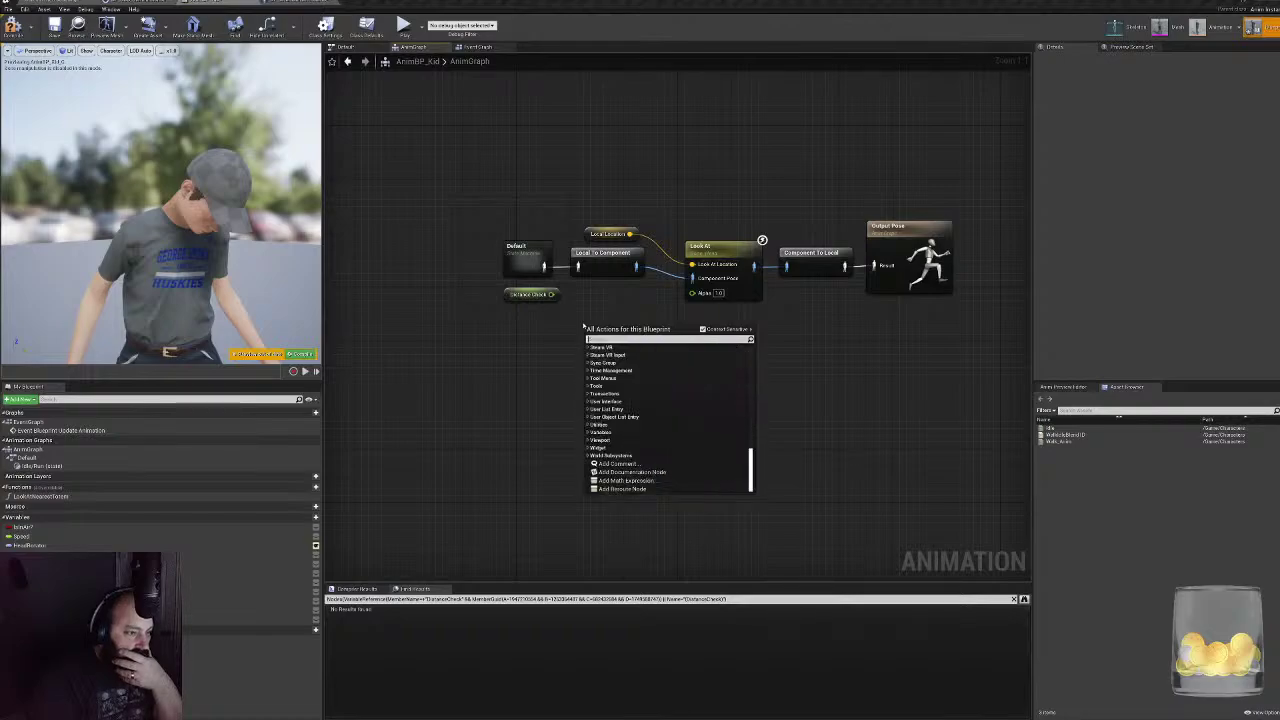
- Search the available actions for "blend", browse the whole list of blend nodes, and dismiss it
type("blend")
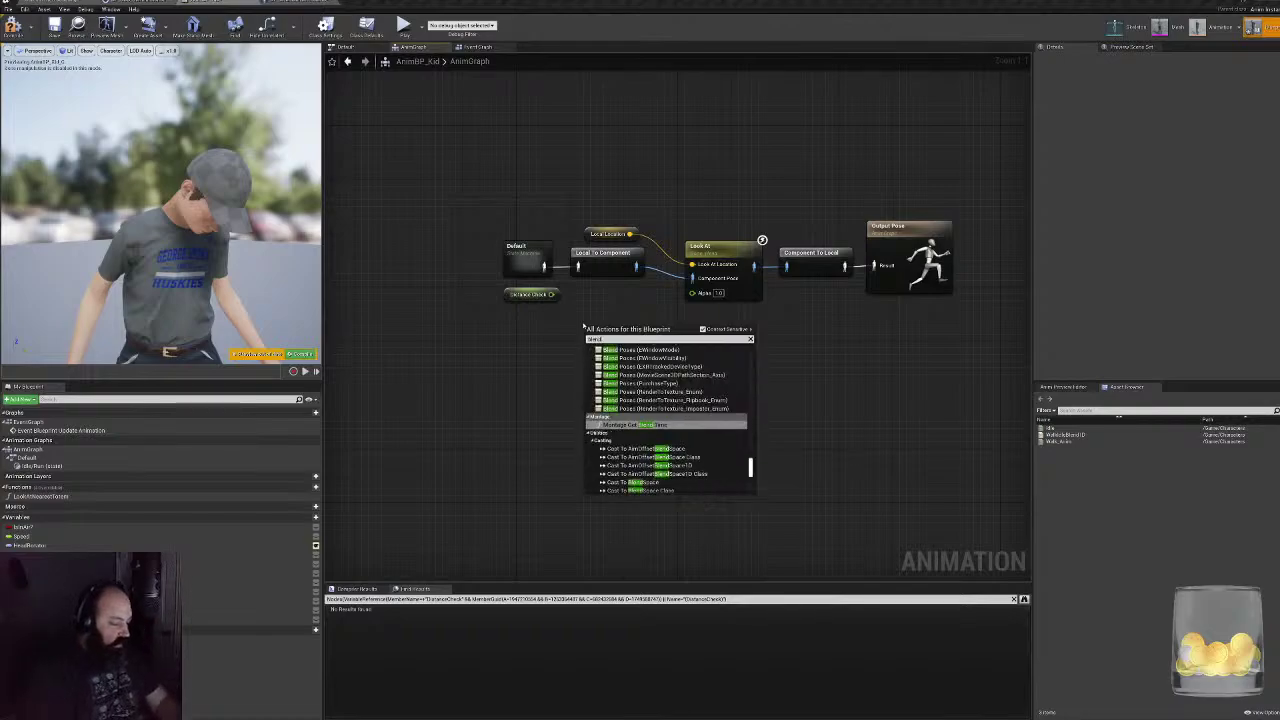
scroll(617, 405, "up", 4)
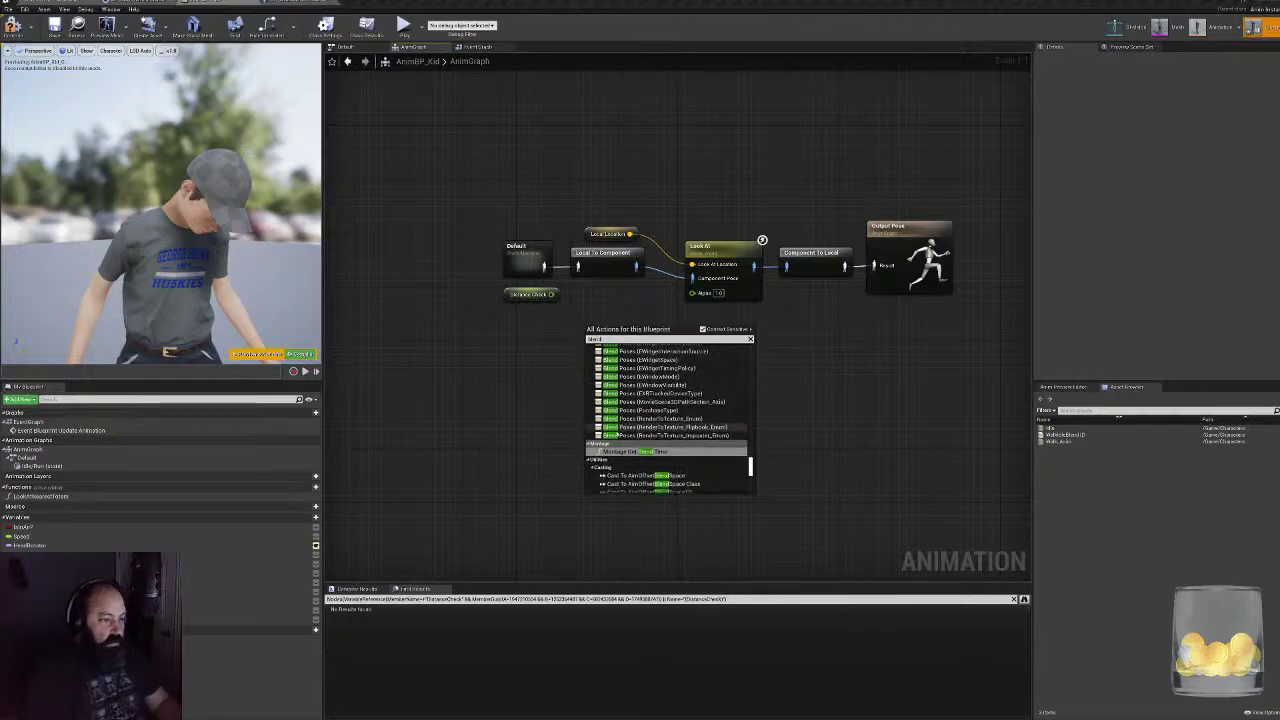
scroll(612, 404, "up", 10)
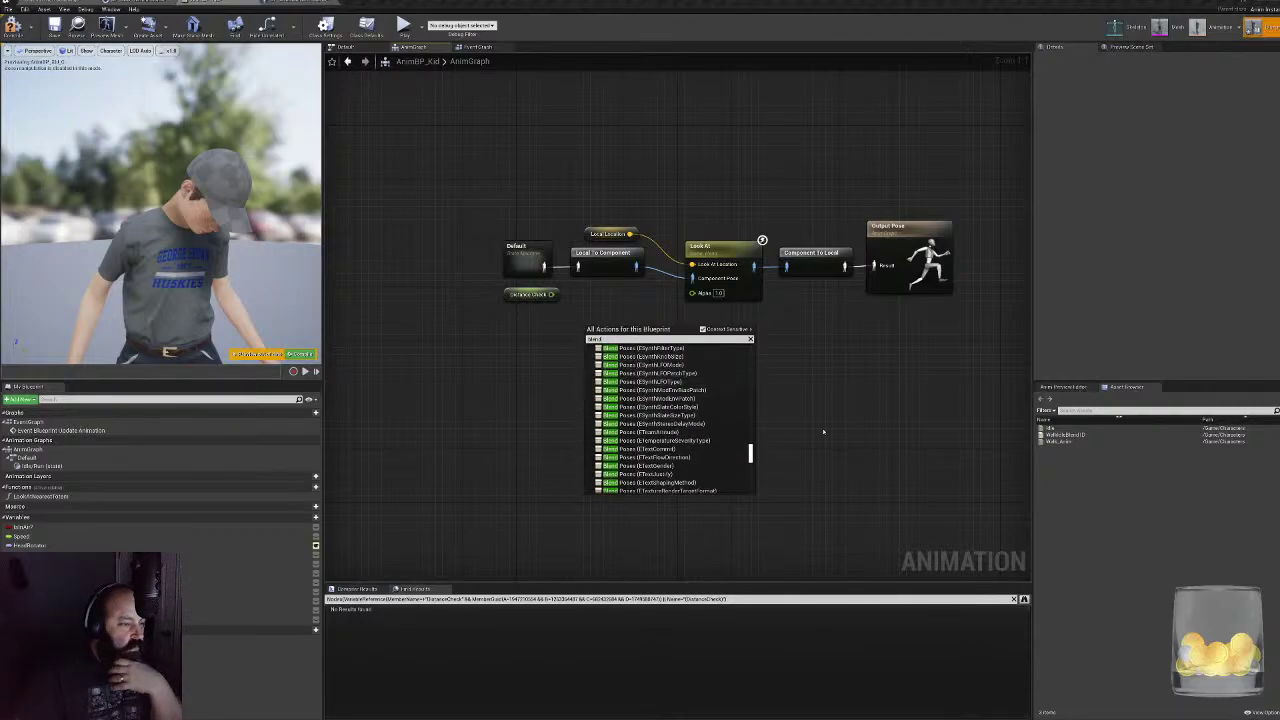
left_click_drag(751, 453, 762, 353)
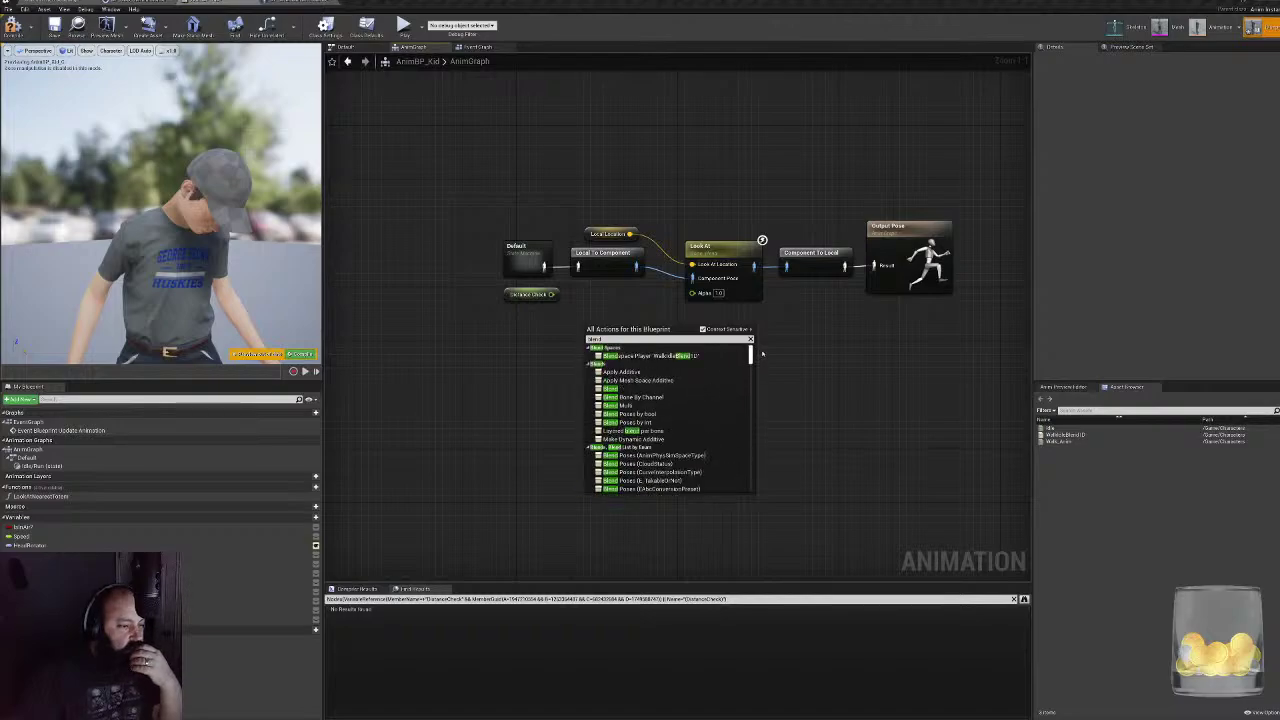
left_click_drag(762, 353, 759, 487)
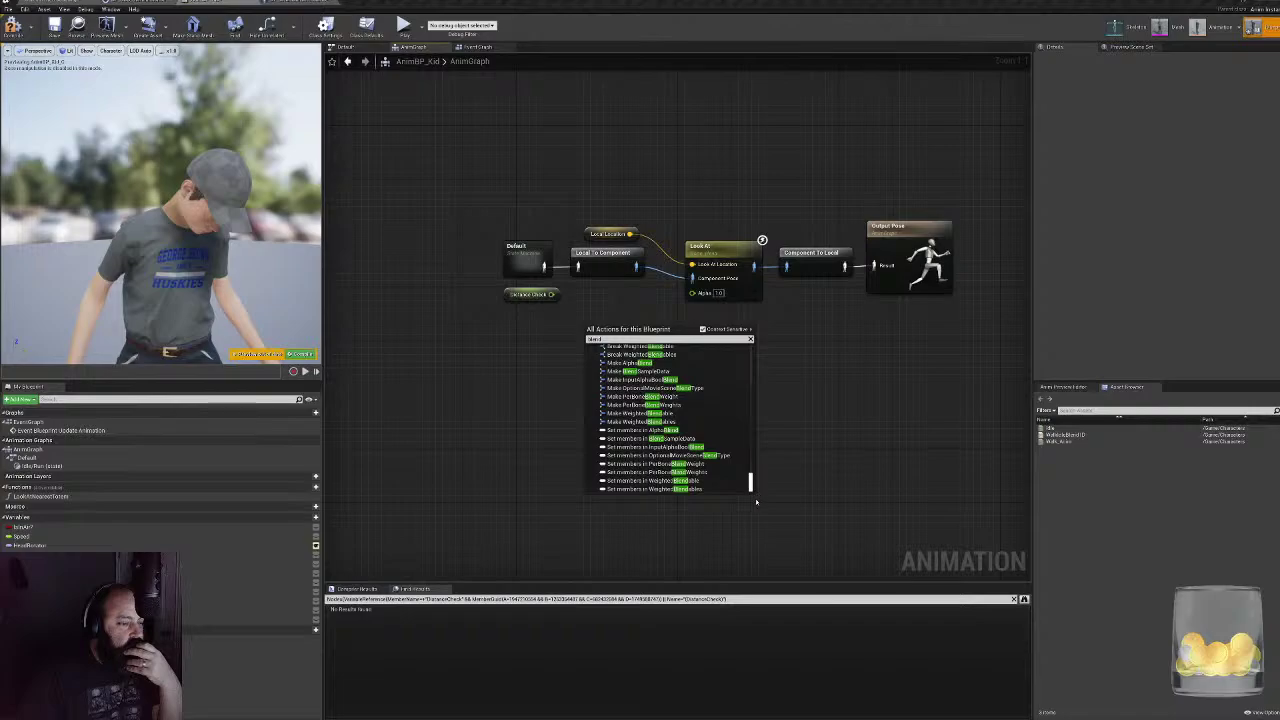
key("Escape")
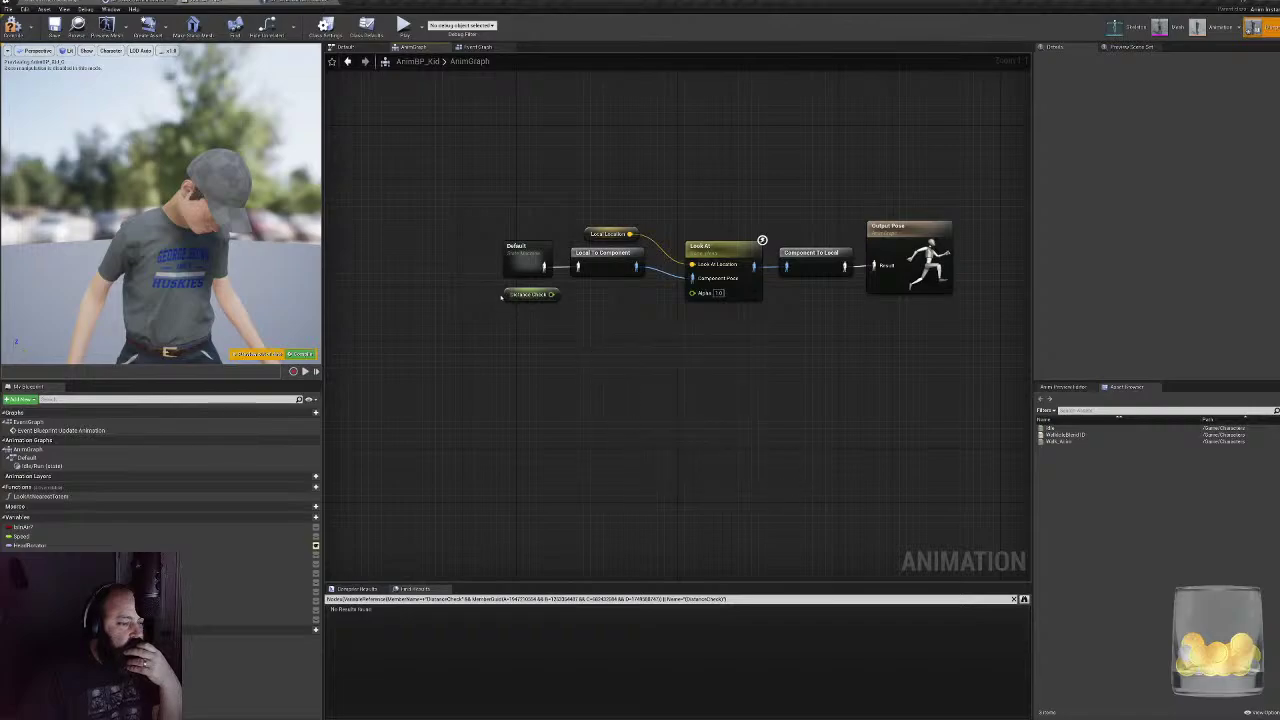
- Move the Distance Check node beside the Look At node's Alpha input, and select the Distance getter in the Event Graph
left_click_drag(504, 295, 601, 305)
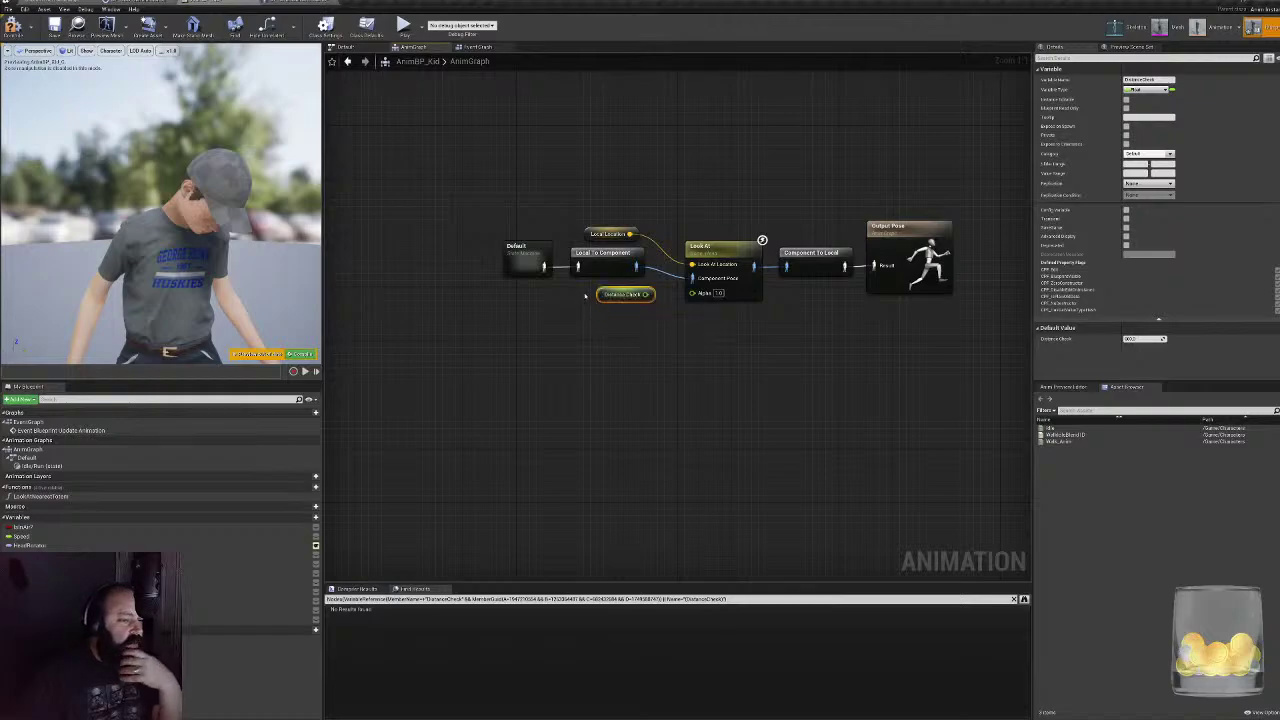
left_click(477, 47)
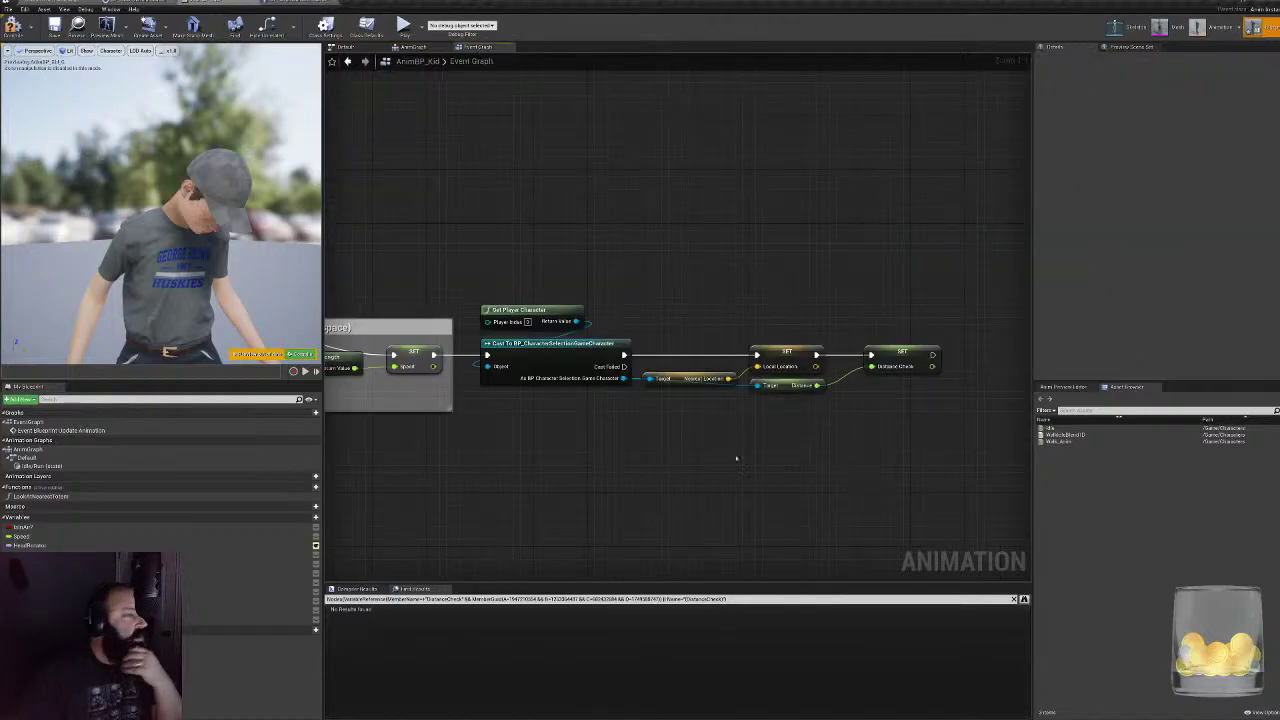
right_click_drag(712, 434, 522, 482)
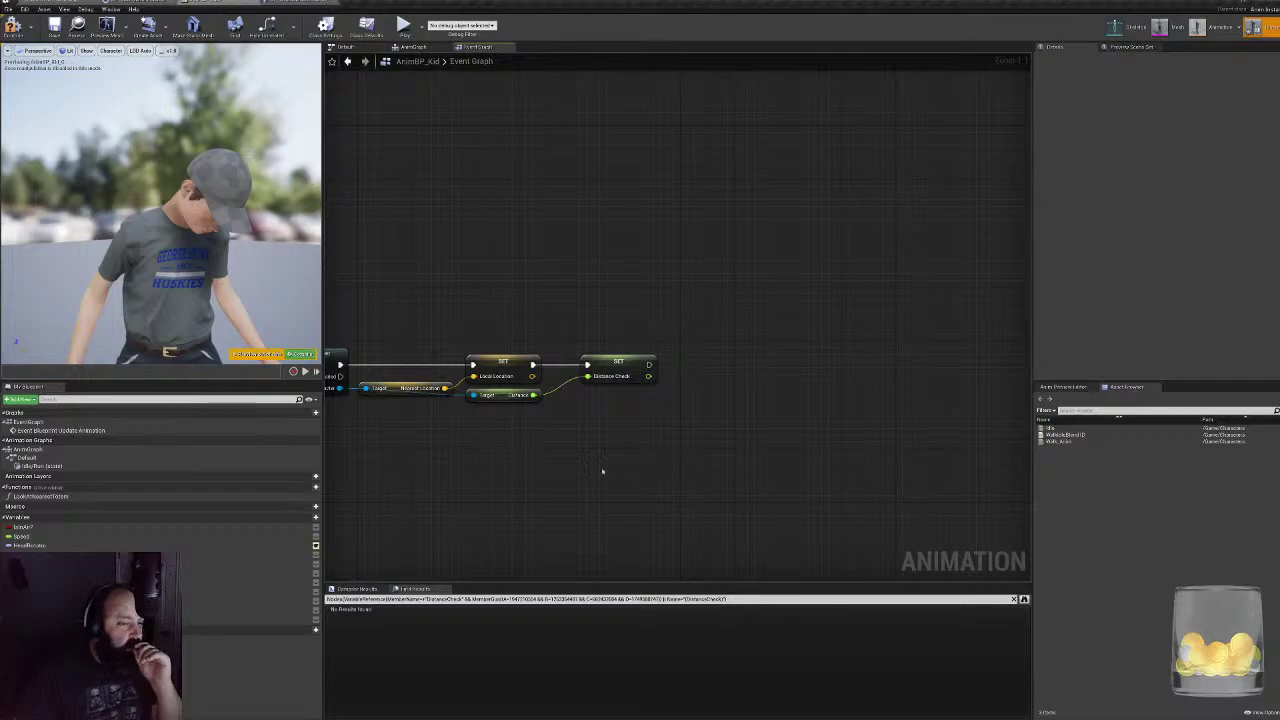
left_click(500, 396)
right_click_drag(500, 400, 870, 402)
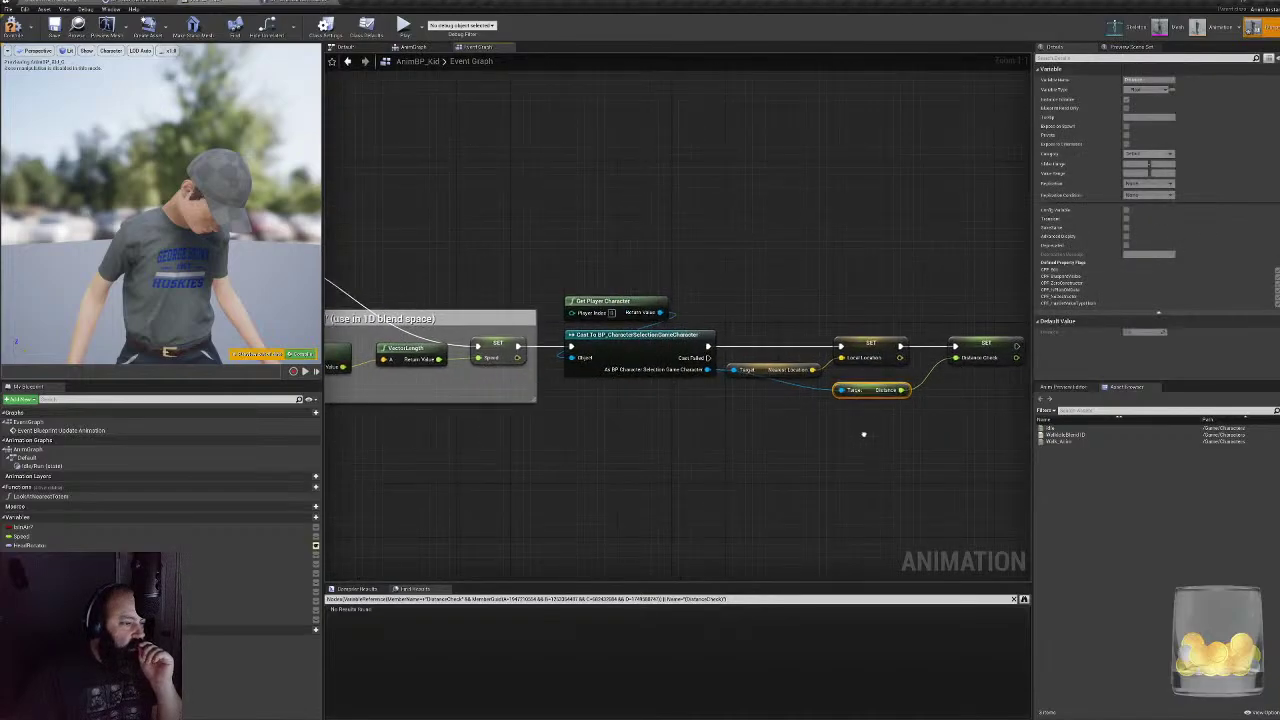
- Set the Distance Check variable's default value to 0 and compile the animation blueprint
right_click_drag(643, 423, 612, 432)
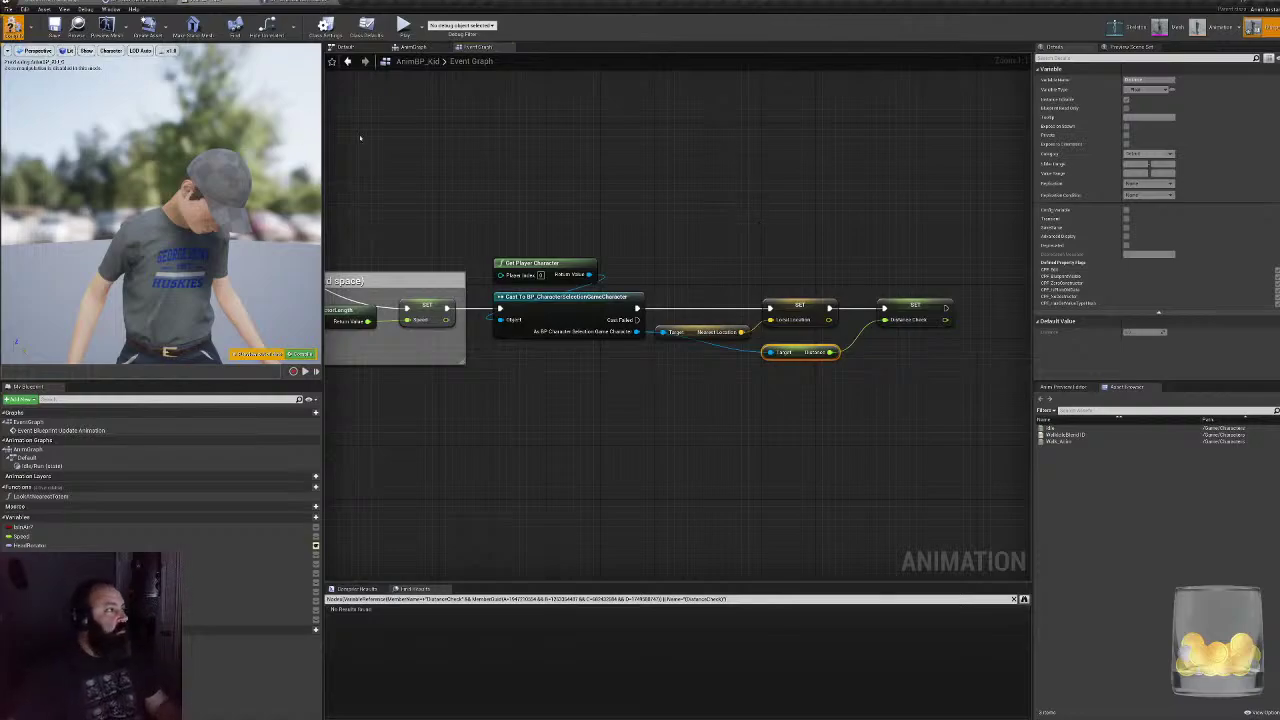
left_click(300, 2)
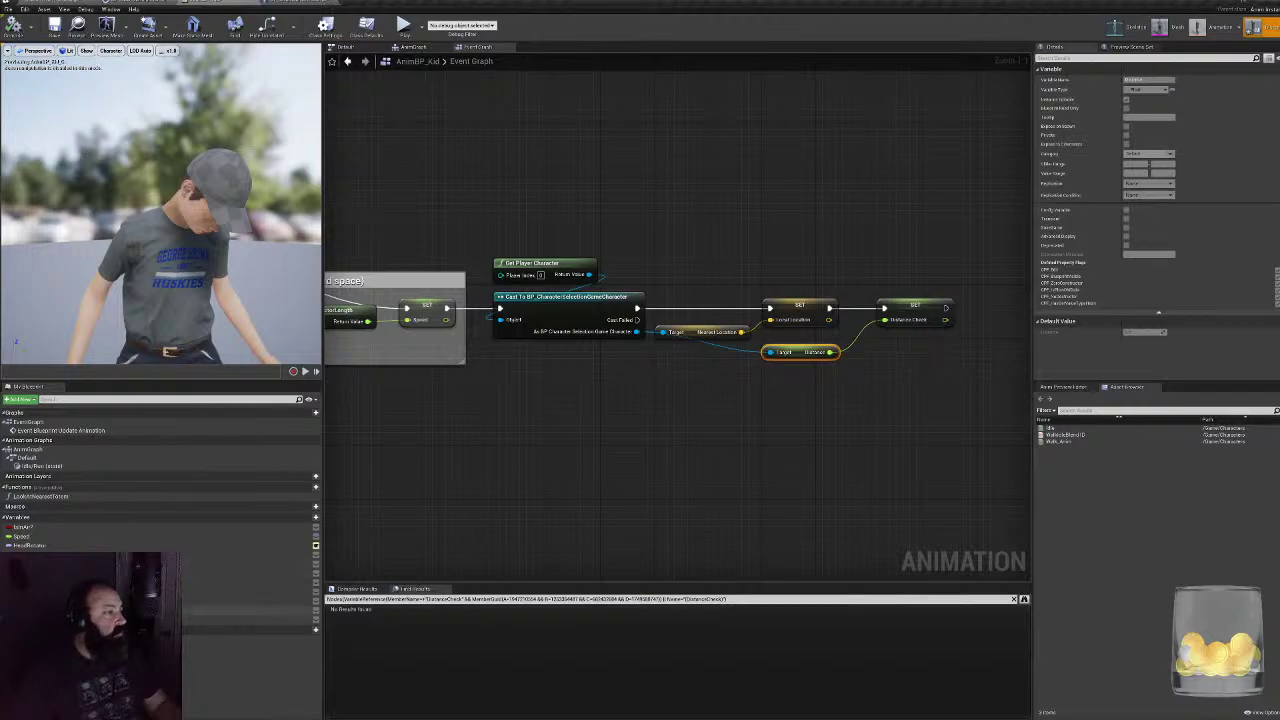
left_click(90, 554)
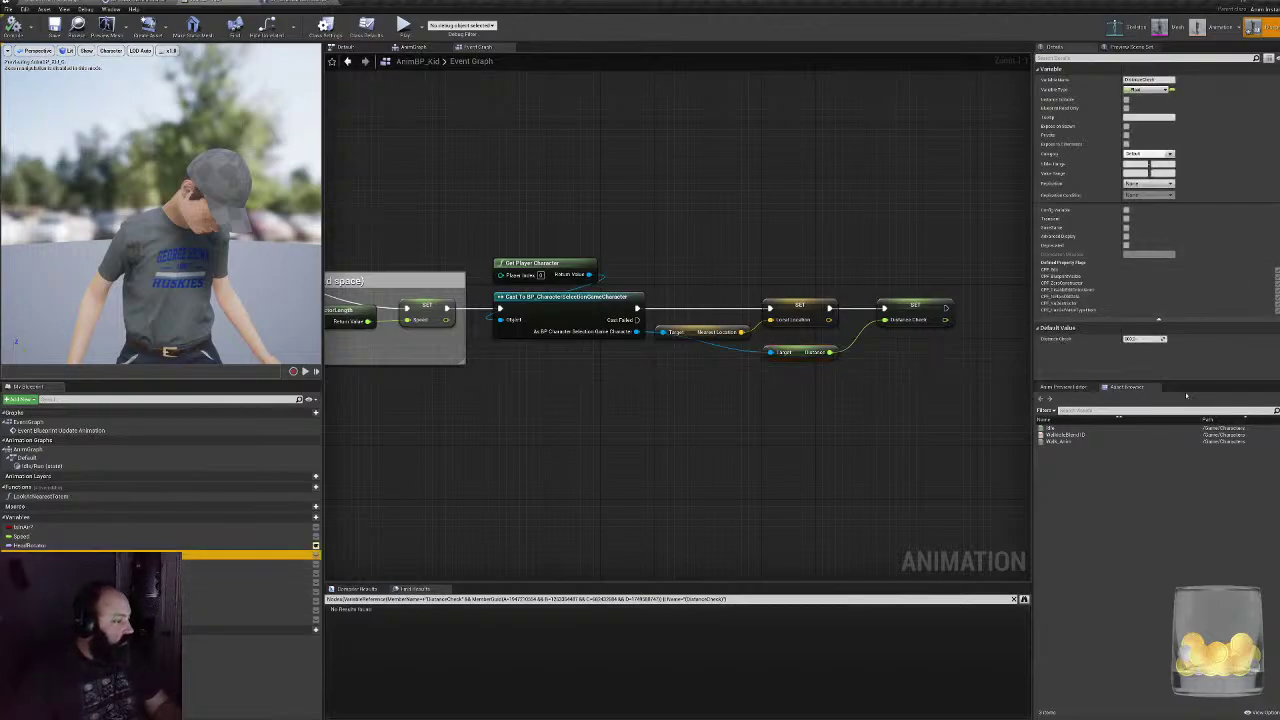
left_click(1148, 339)
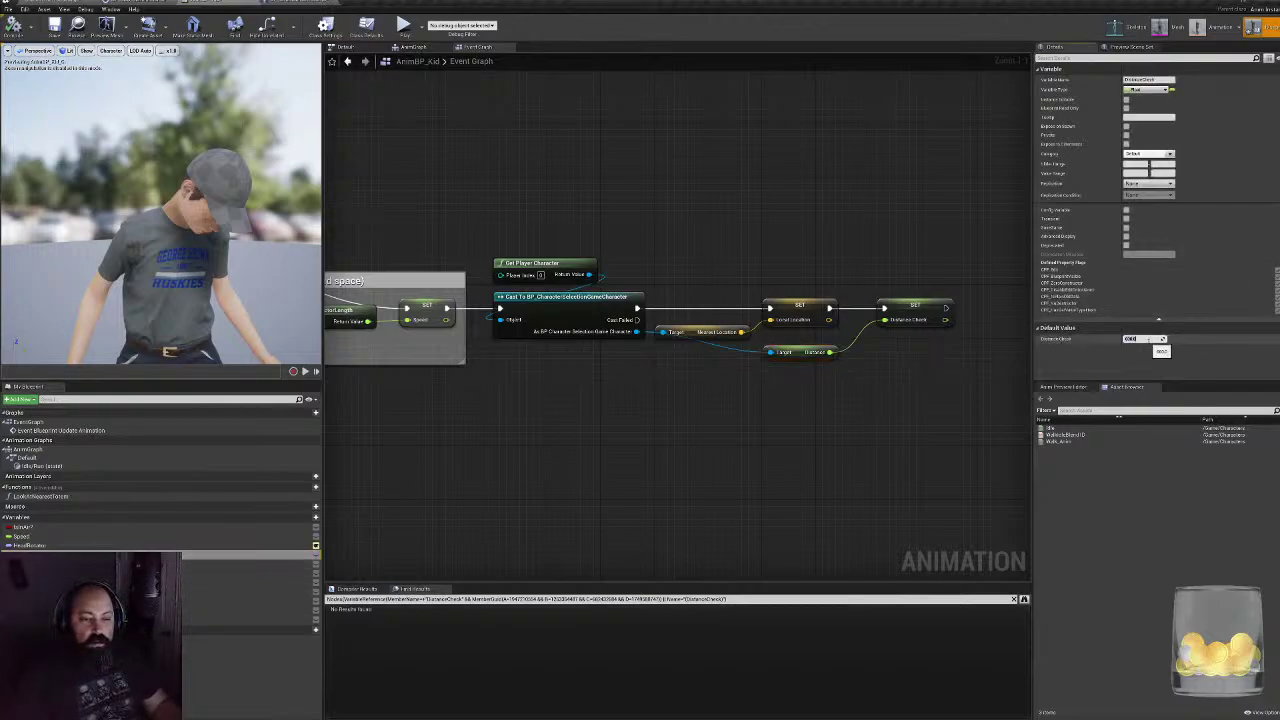
type("0")
key("Return")
left_click(12, 30)
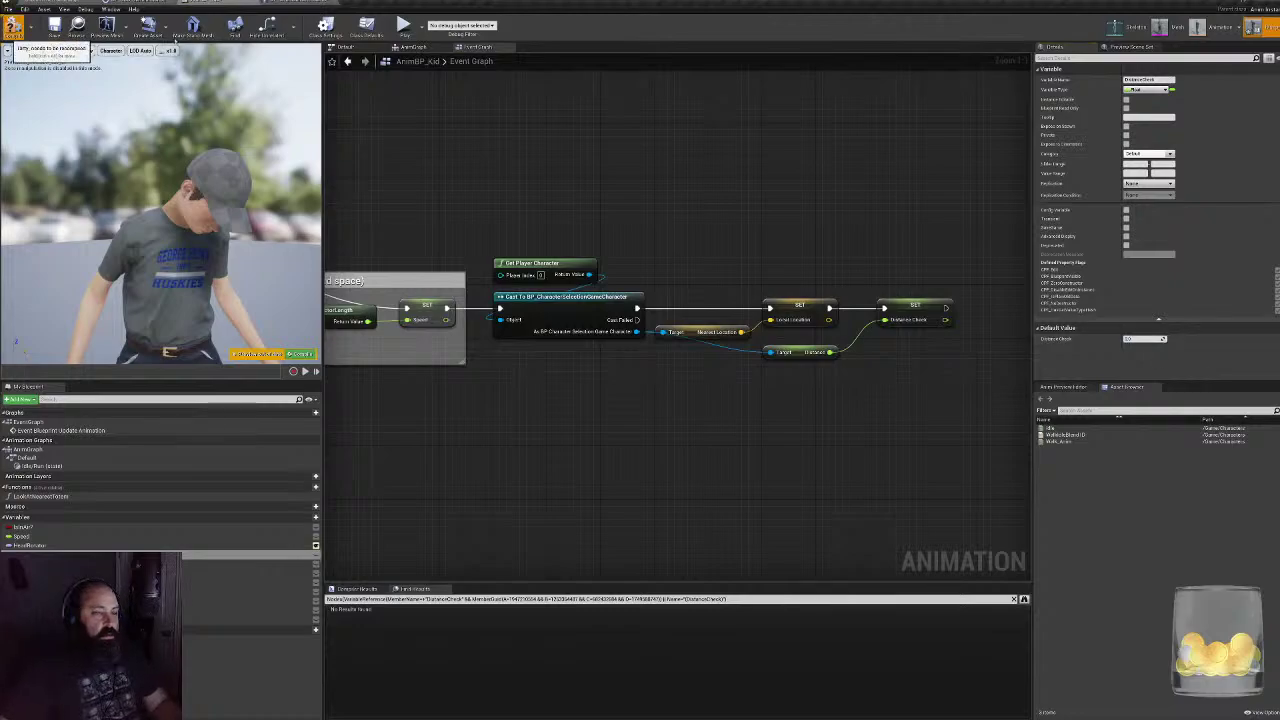
left_click(14, 30)
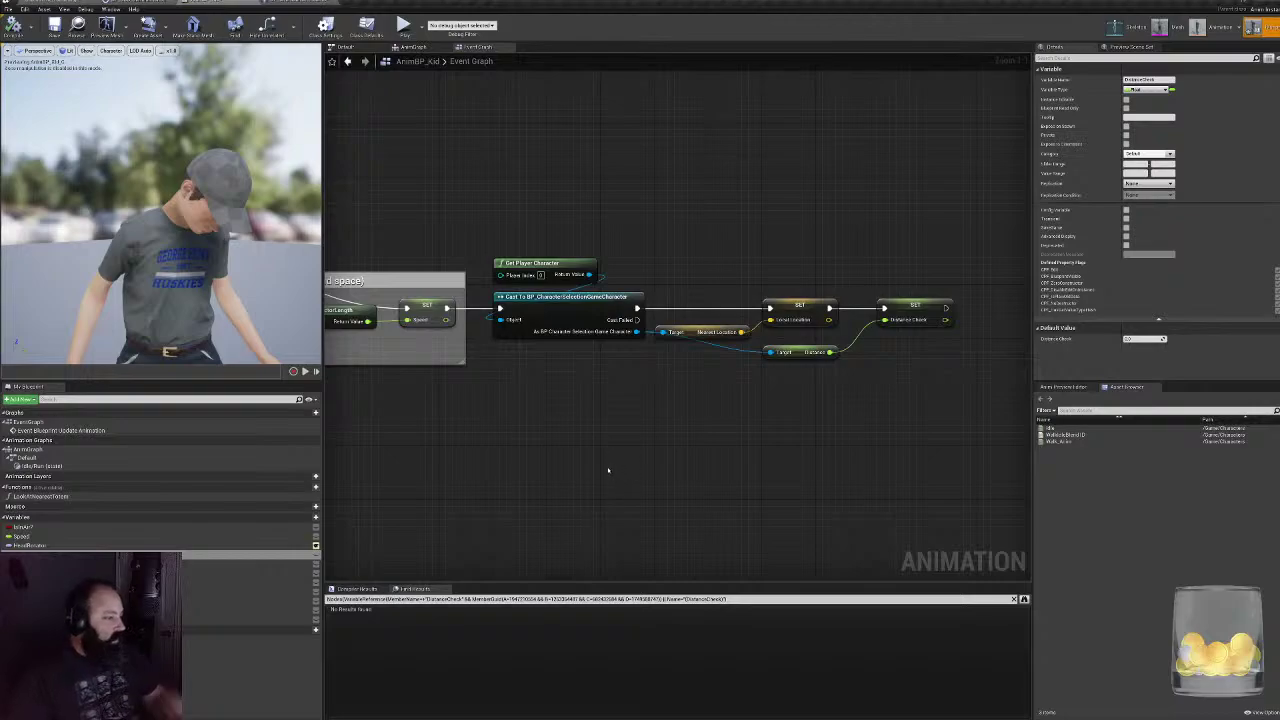
- Create a new function in AnimBP_Kid and name it FInterp
right_click_drag(679, 463, 571, 450)
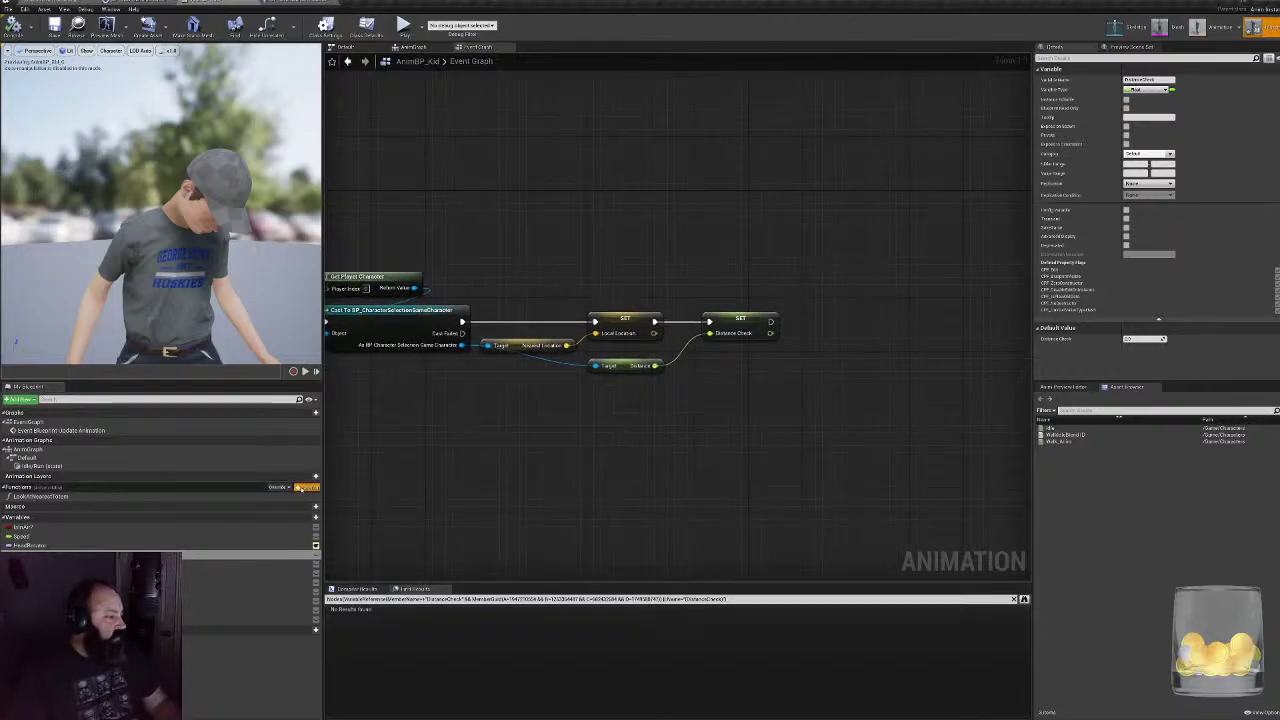
left_click(300, 488)
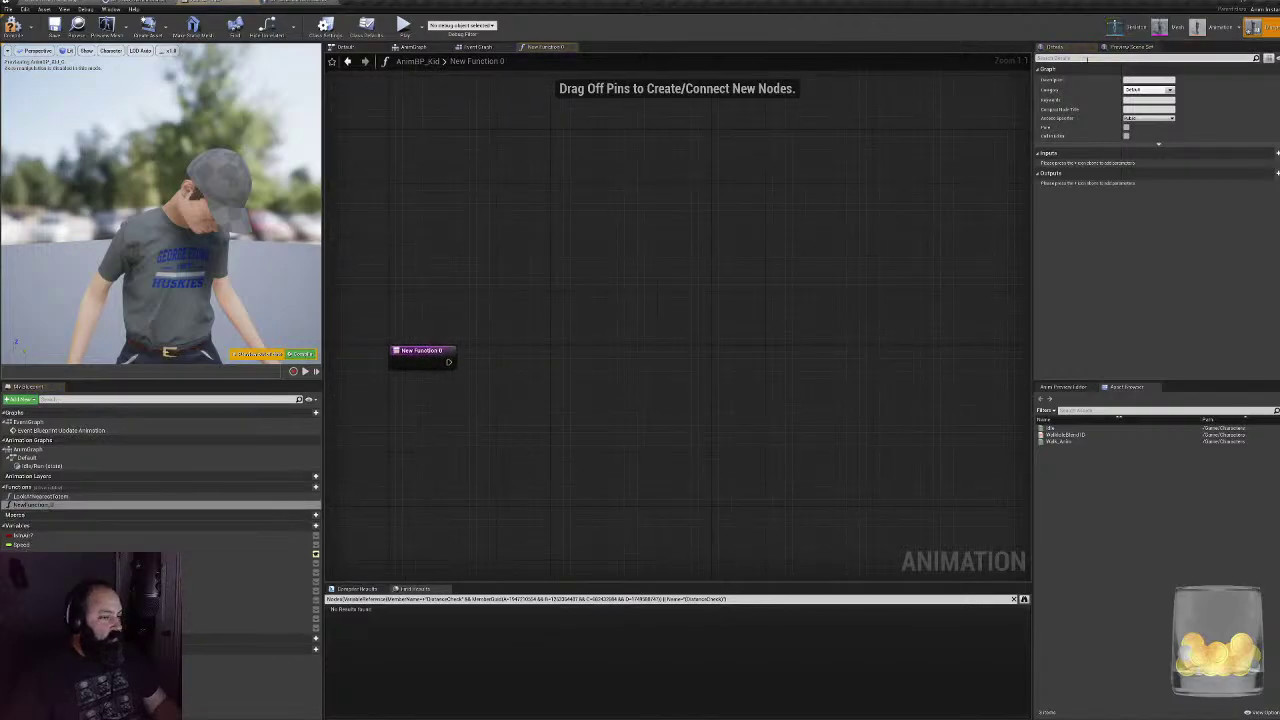
left_click(428, 359)
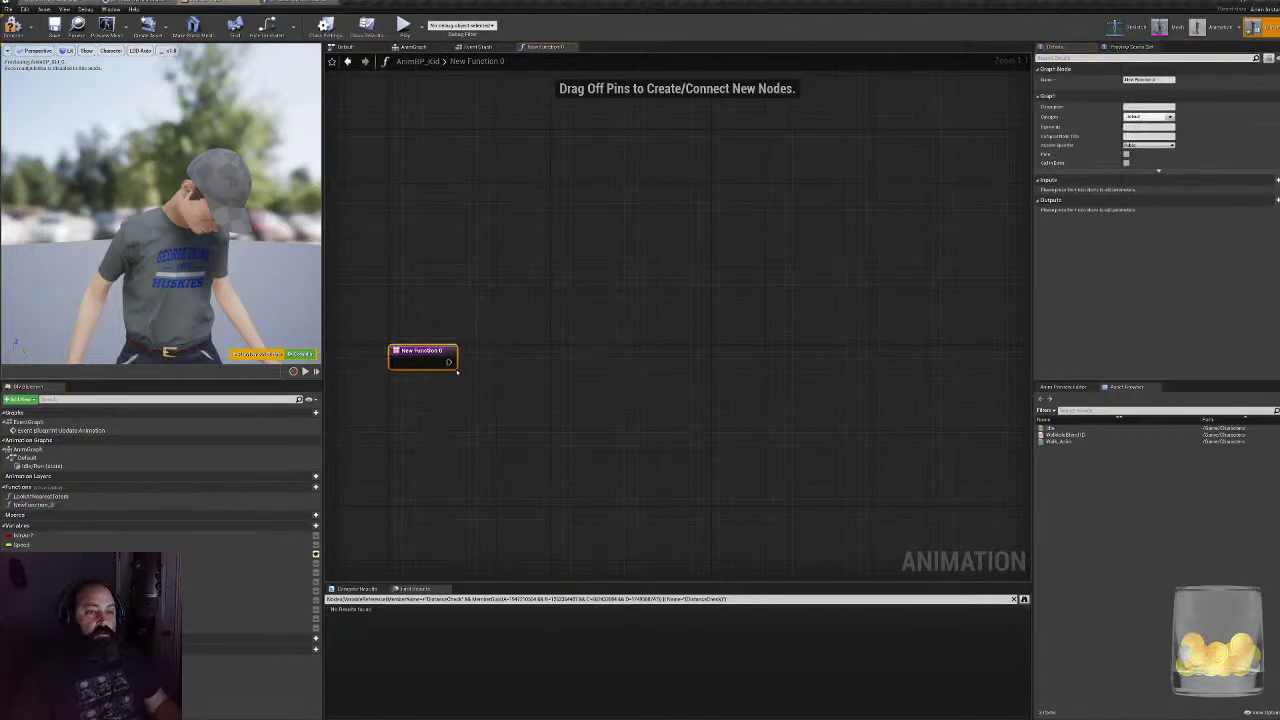
left_click(1150, 79)
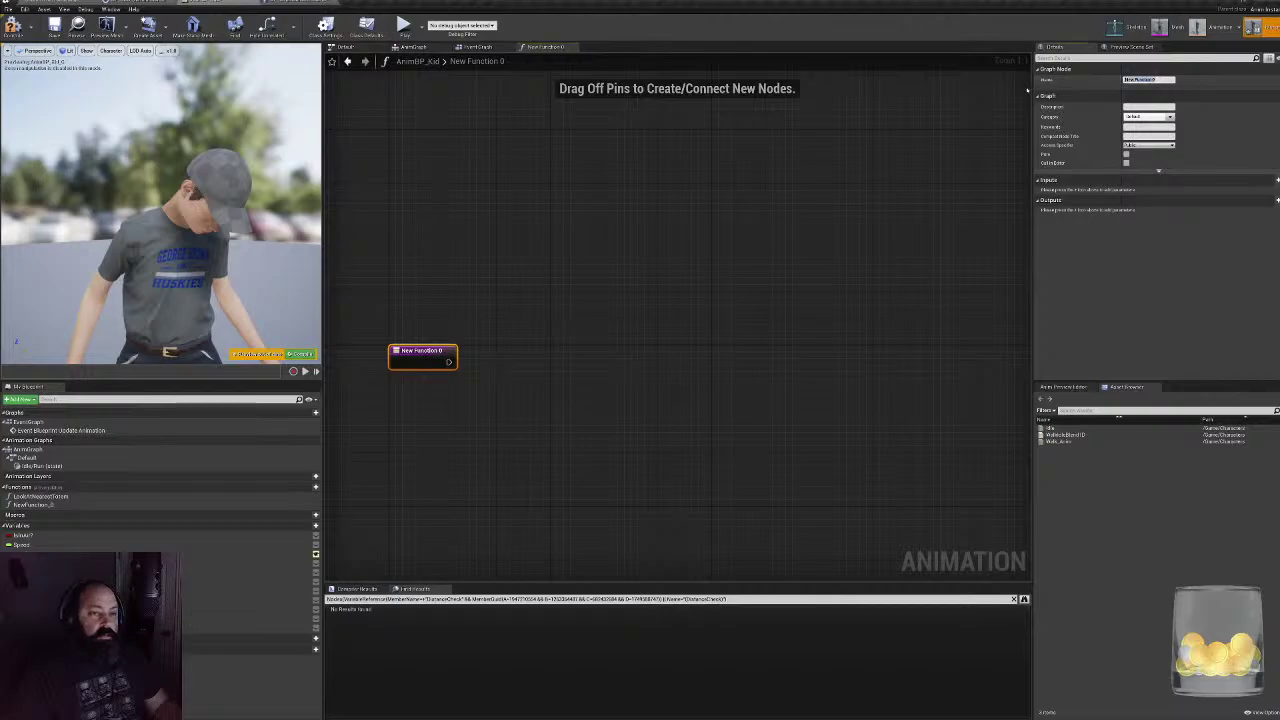
type("D")
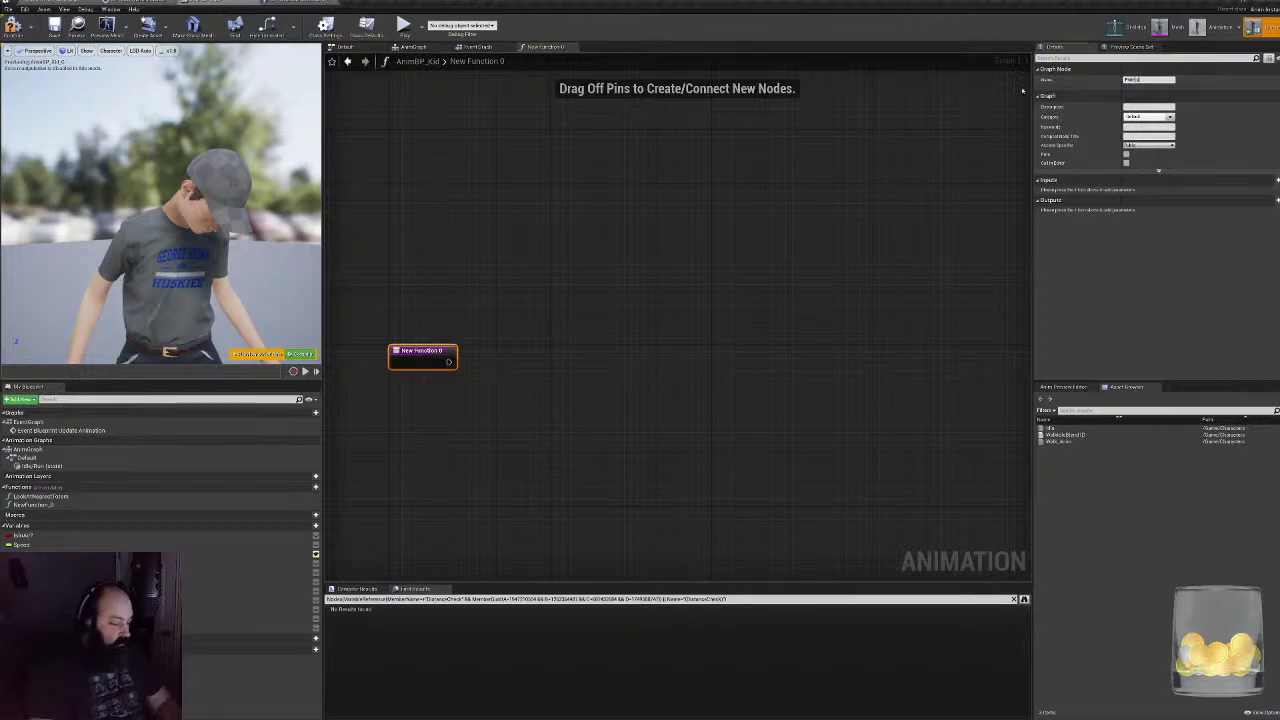
key("Return")
- Try adding an FInterp To node to the FInterp function, and delete it
right_click_drag(440, 372, 529, 343)
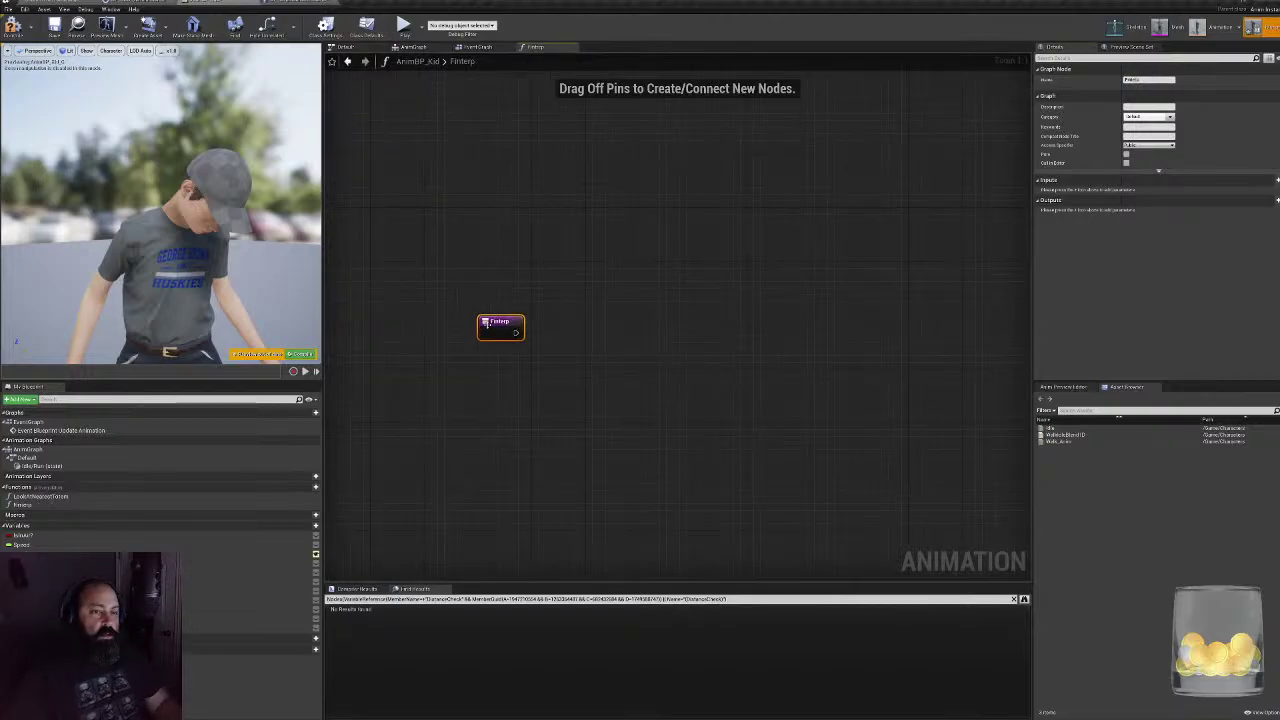
right_click(683, 344)
type("finterp")
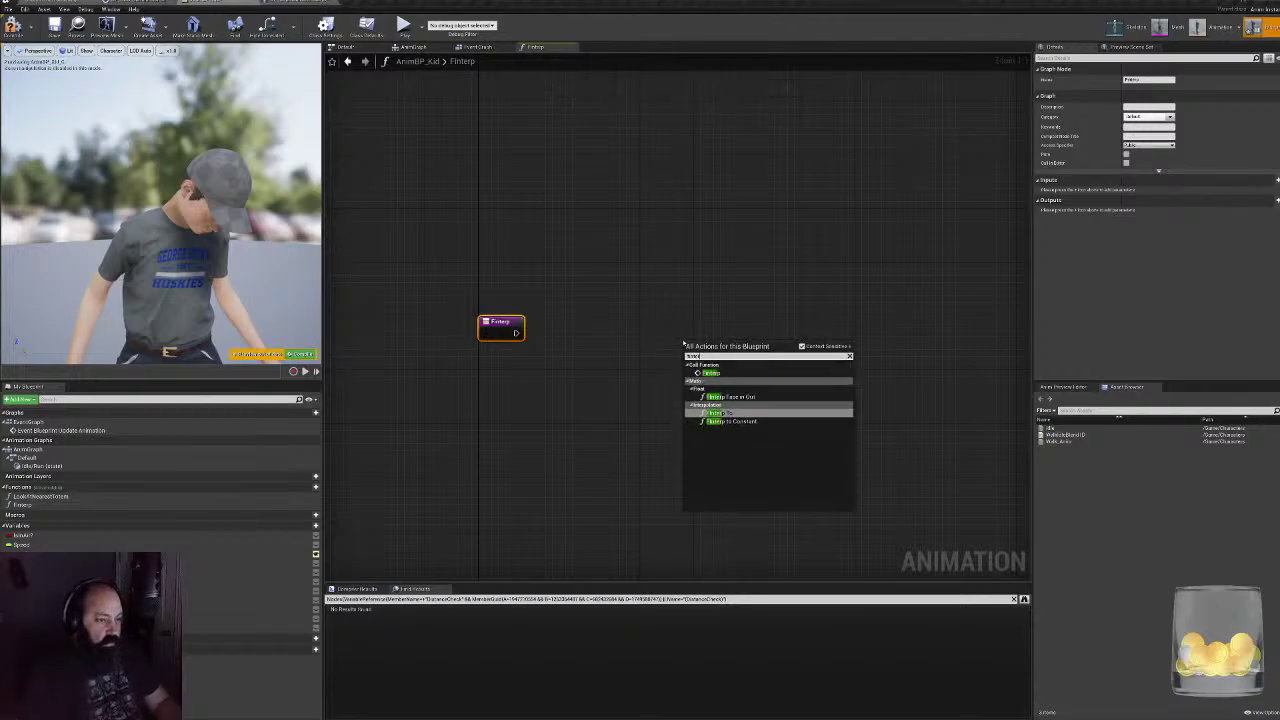
key("Return")
left_click_drag(678, 308, 803, 469)
key("Delete")
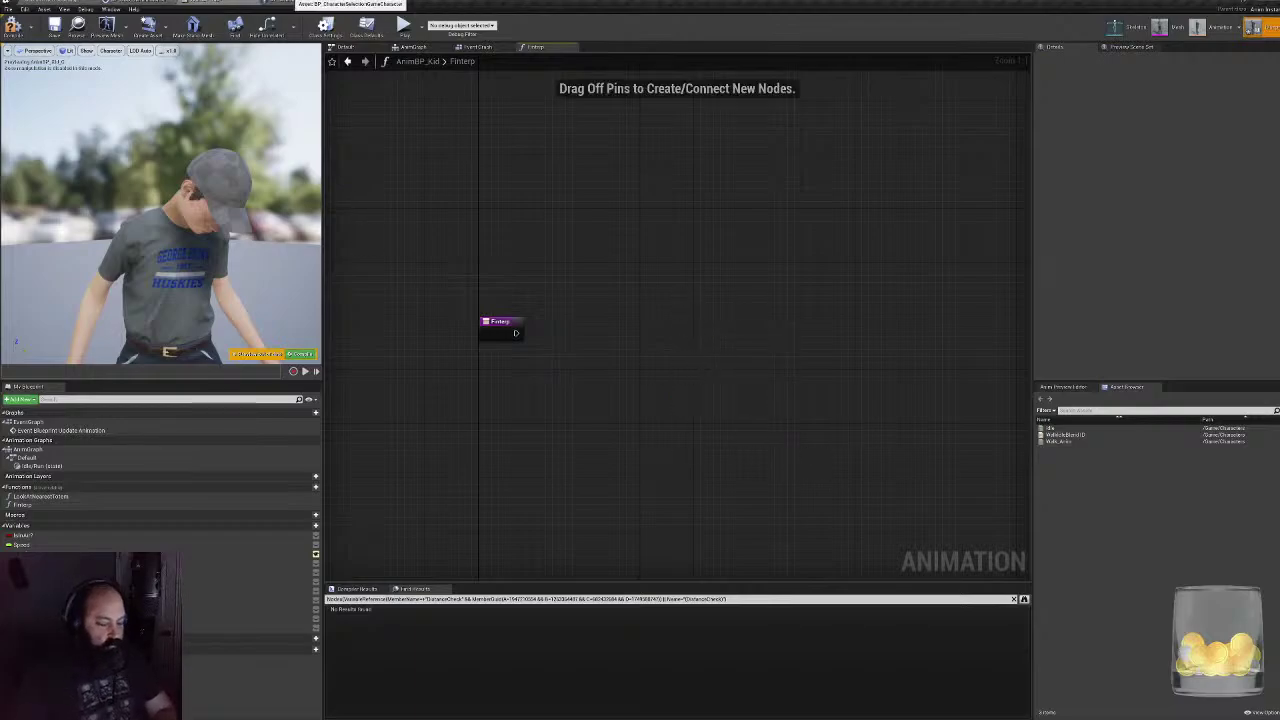
- Examine how the Look at Nearest Totem function feeds its RInterp To nodes and sets Head Rotator from the Branch
left_click(296, 3)
left_click(230, 3)
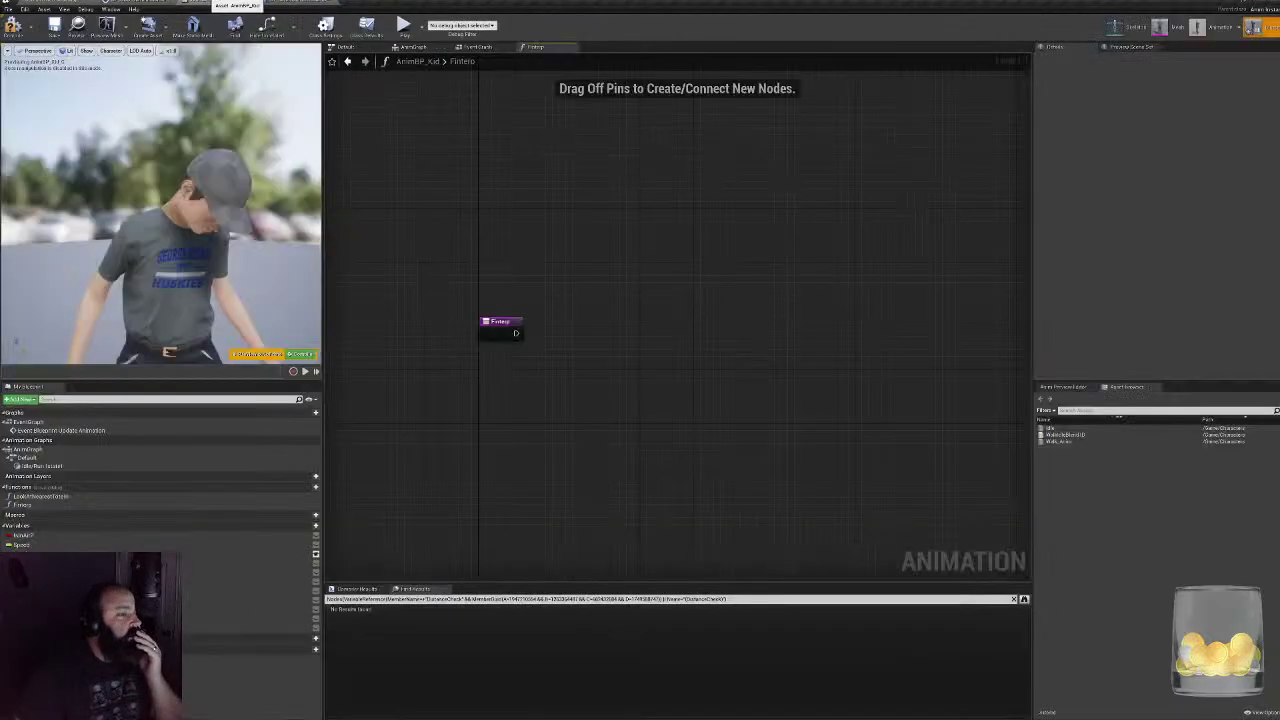
double_click(40, 496)
right_click_drag(903, 322, 640, 380)
scroll(688, 352, "up", 5)
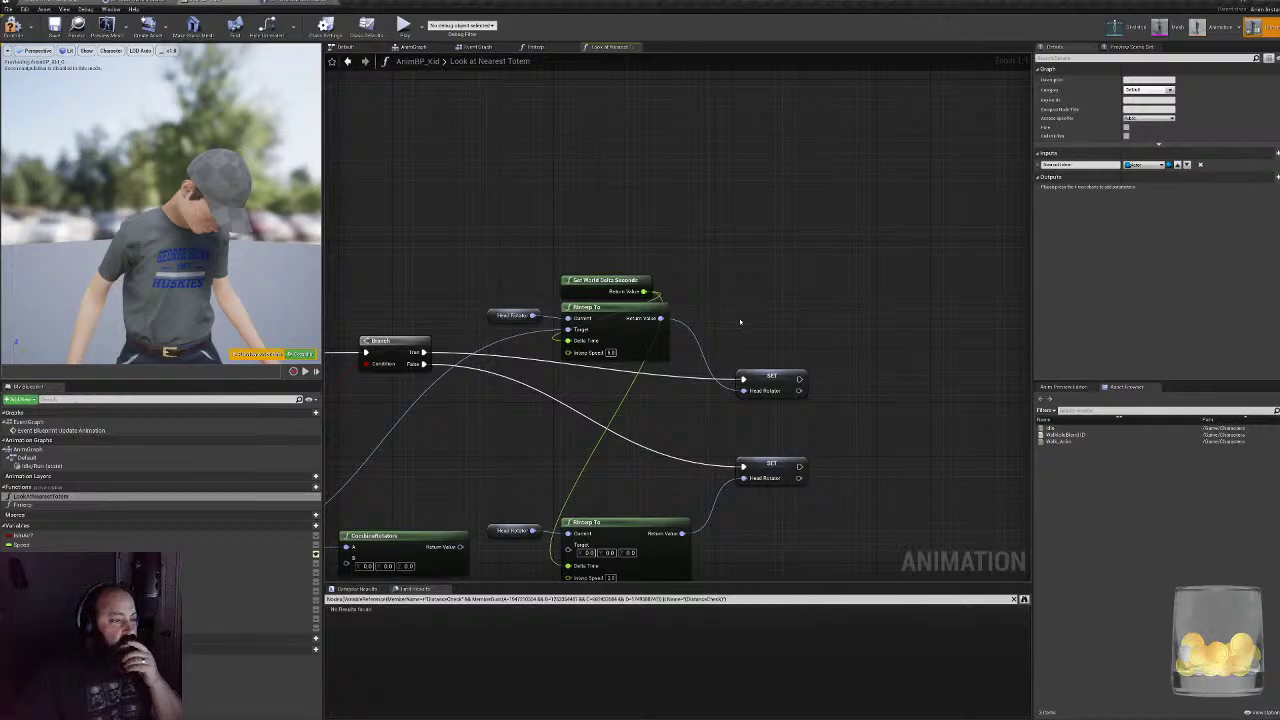
right_click_drag(754, 322, 803, 280)
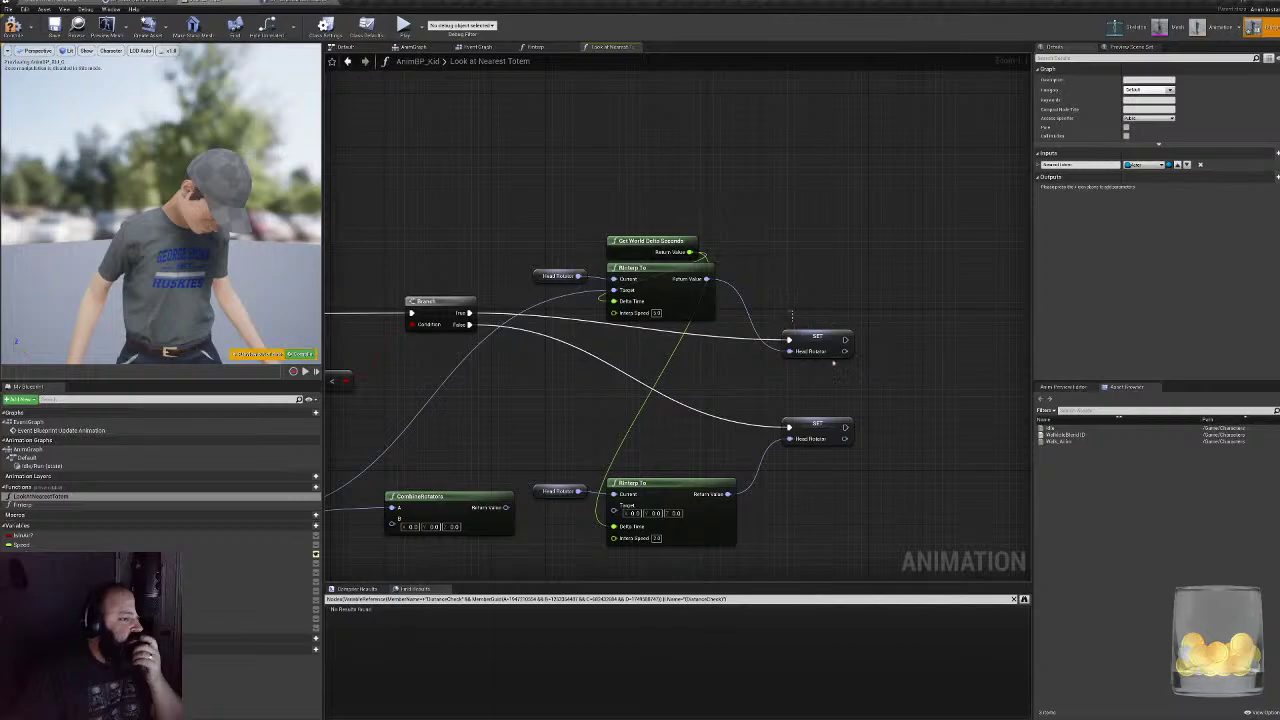
left_click(815, 338)
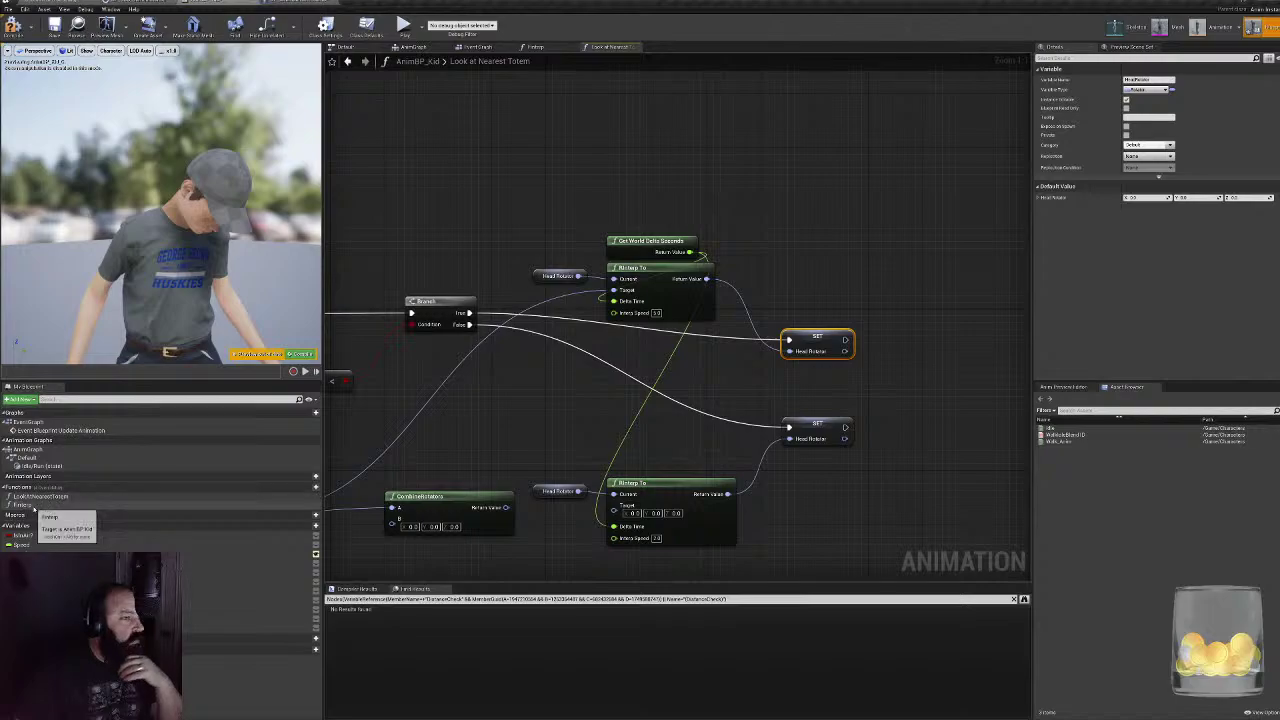
- Open the FInterp function and place an FInterp To node in its graph
left_click(26, 505)
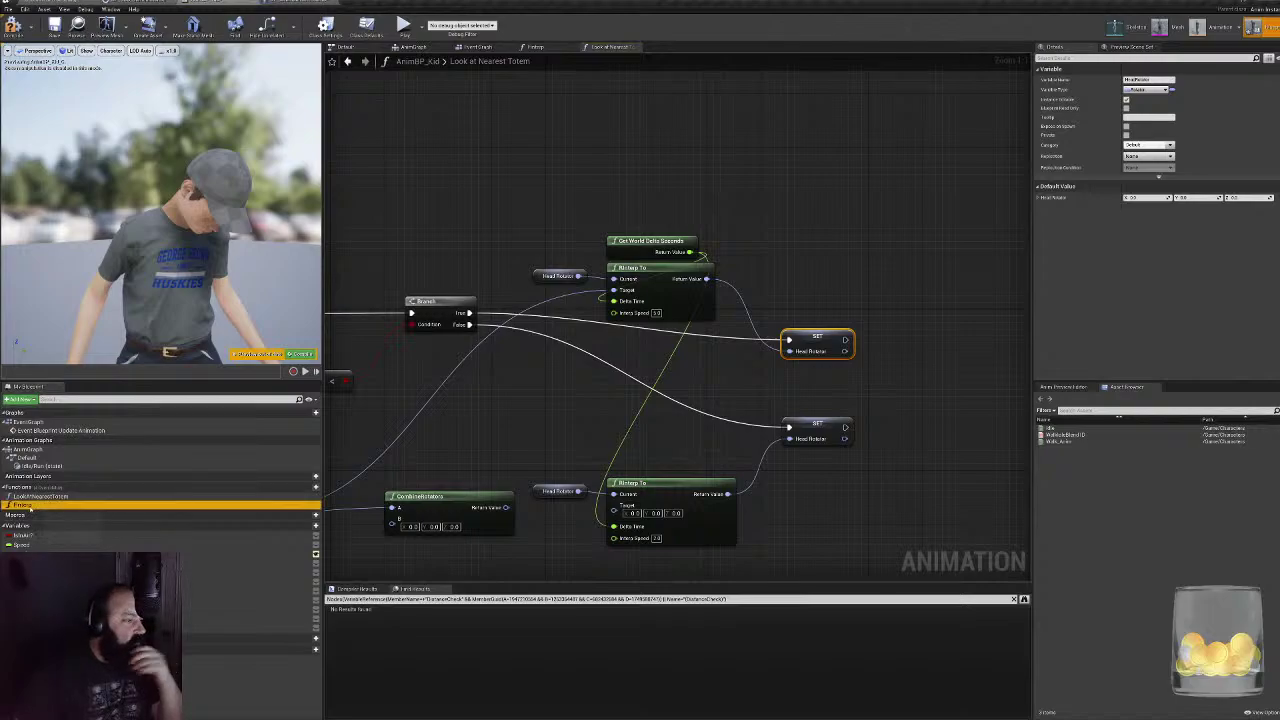
double_click(26, 505)
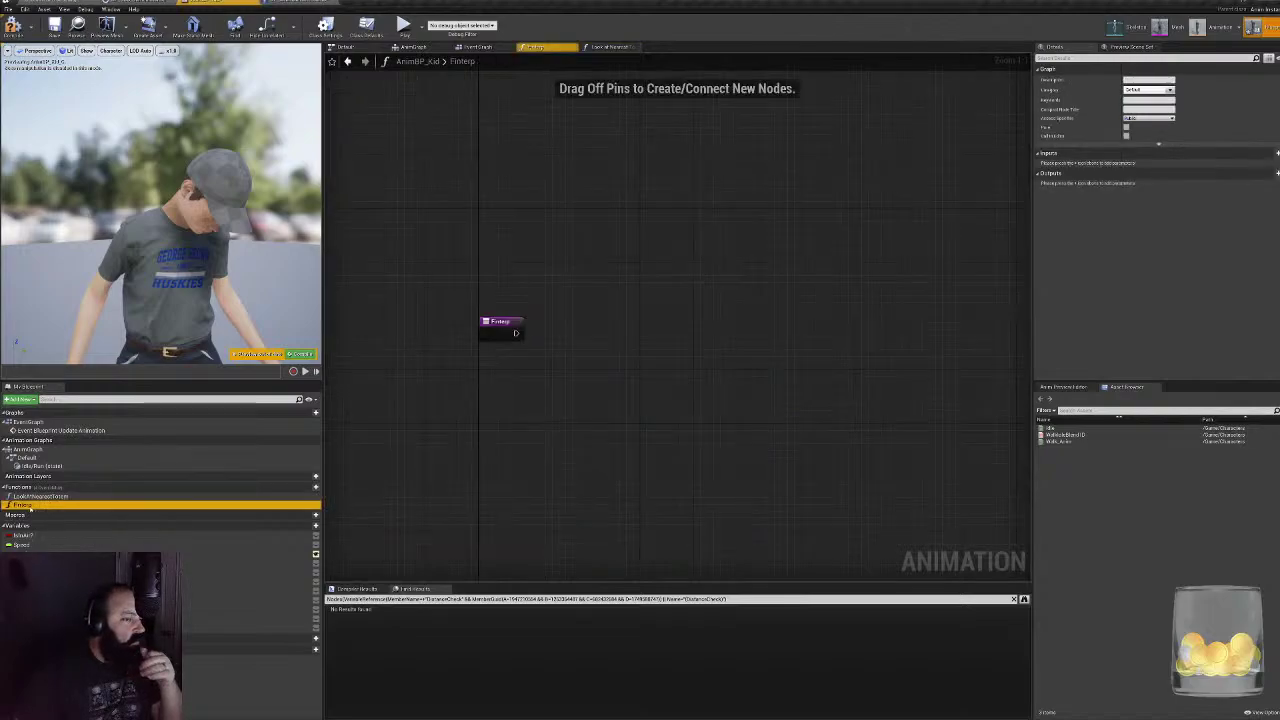
right_click(680, 300)
type("finterp")
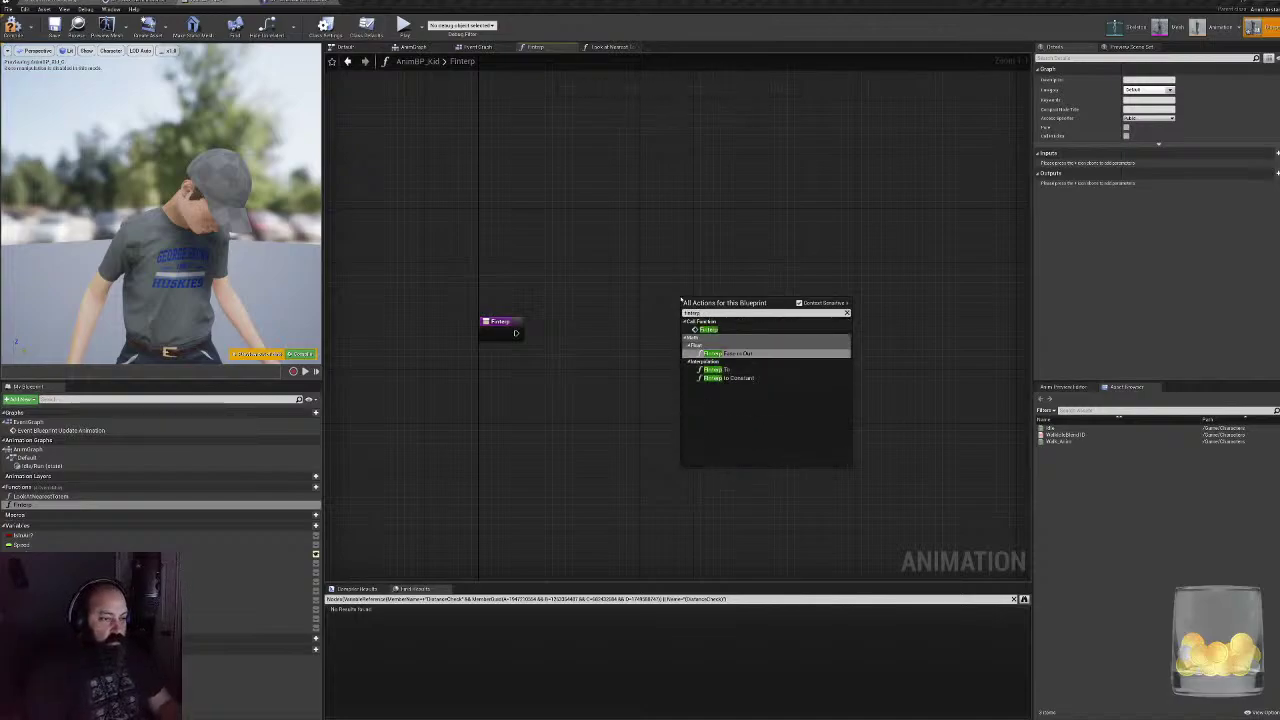
left_click(715, 369)
right_click_drag(631, 271, 622, 200)
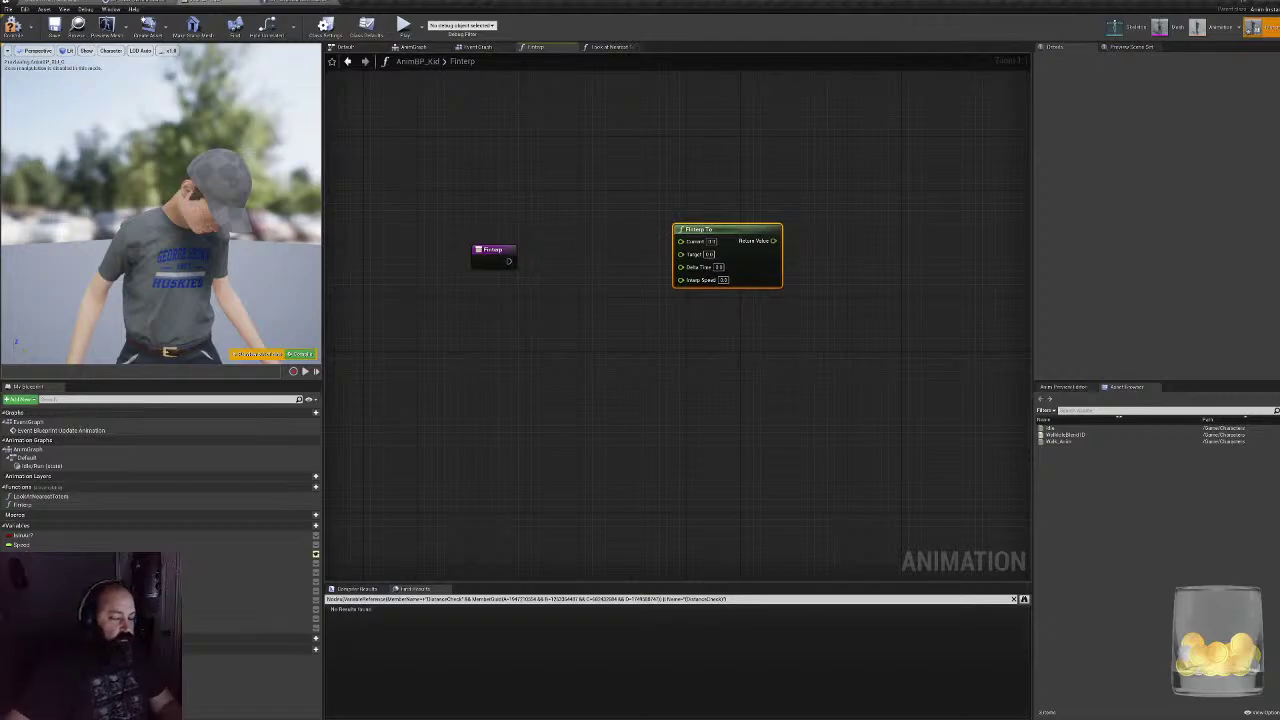
- Add a Set Distance Check node after the FInterp function's entry and feed it the FInterp To node's Return Value
left_click_drag(508, 261, 632, 313)
type("set")
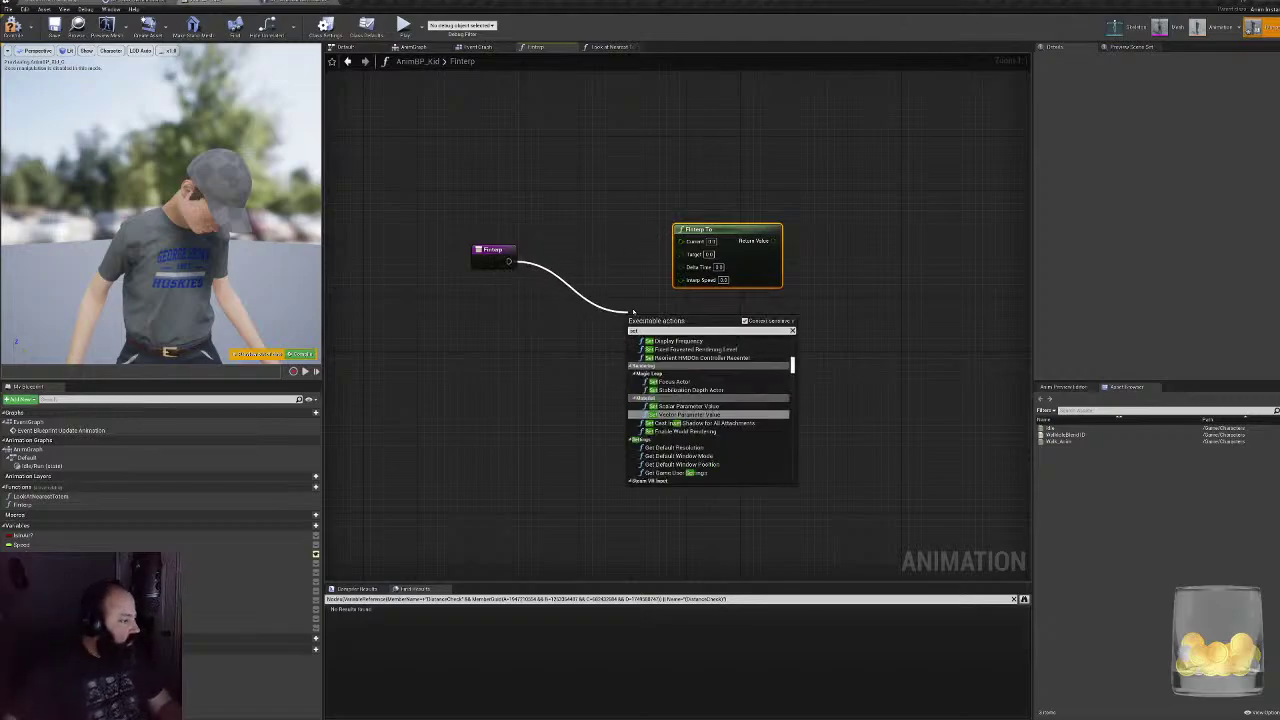
type(" distance")
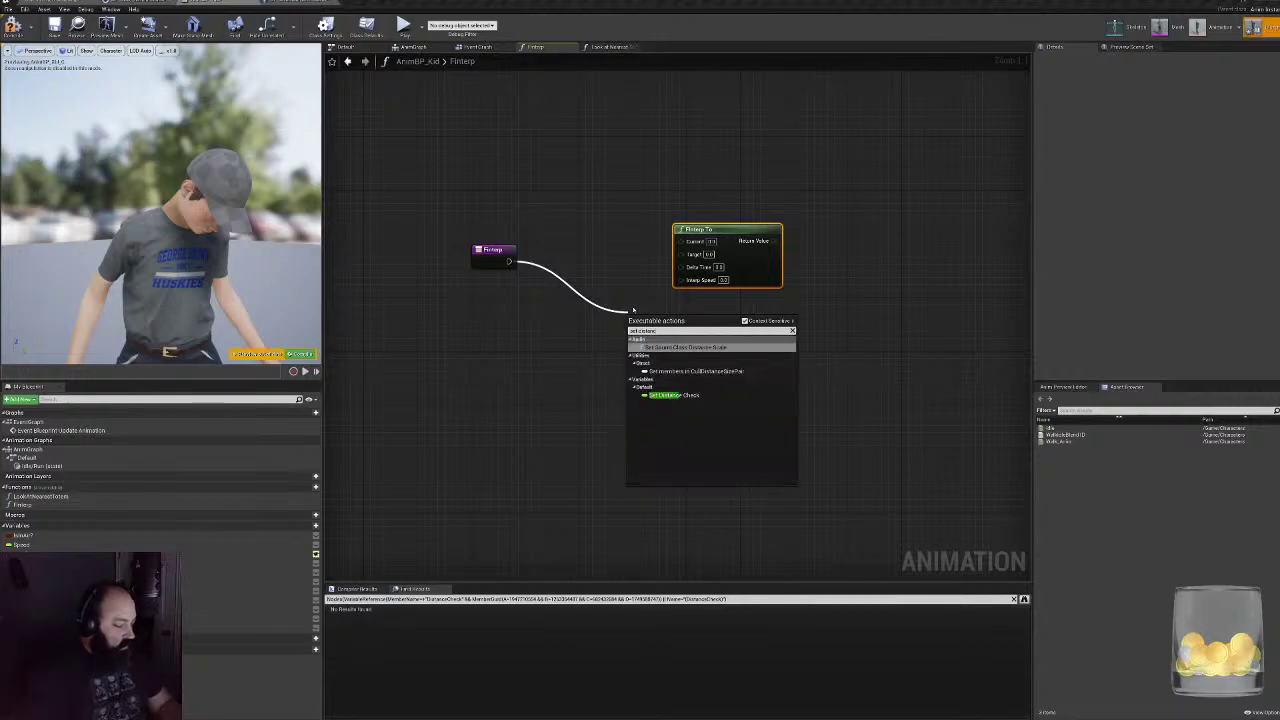
key("Down")
key("Down")
key("Return")
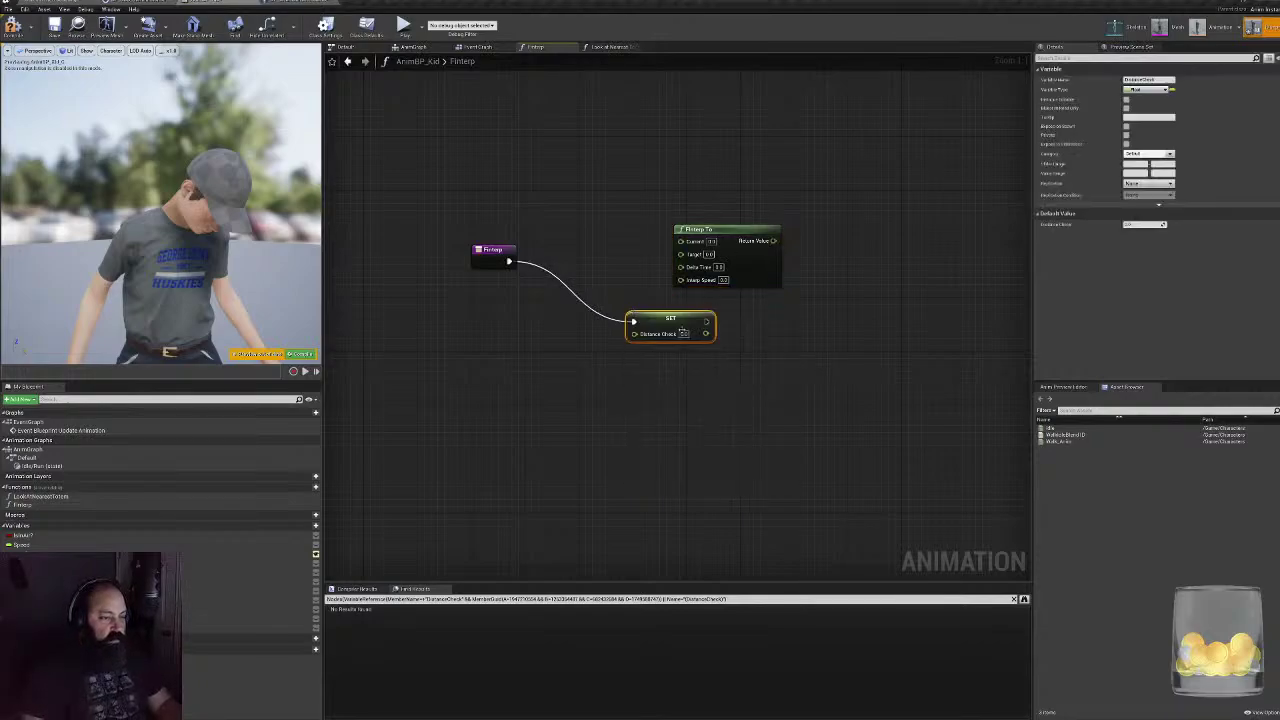
left_click_drag(664, 329, 775, 241)
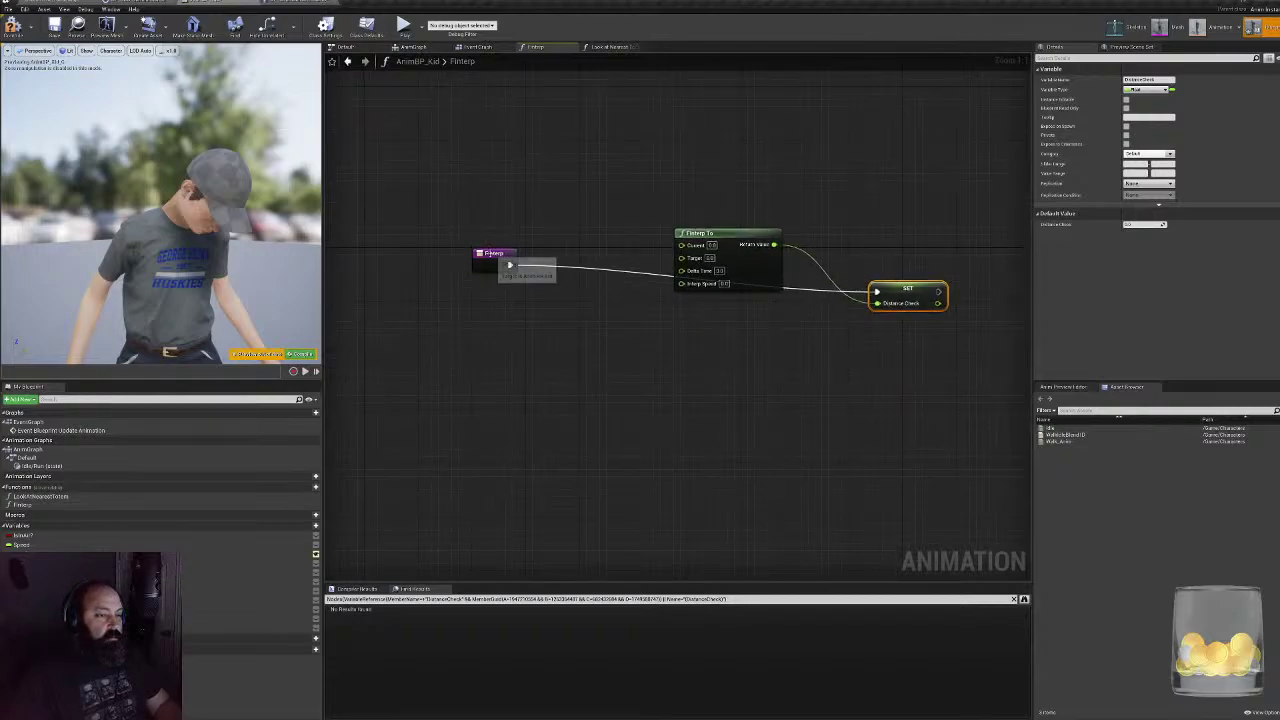
- Line up the FInterp entry with the Set Distance Check node and move the FInterp To node above the execution wire
left_click_drag(506, 262, 567, 289)
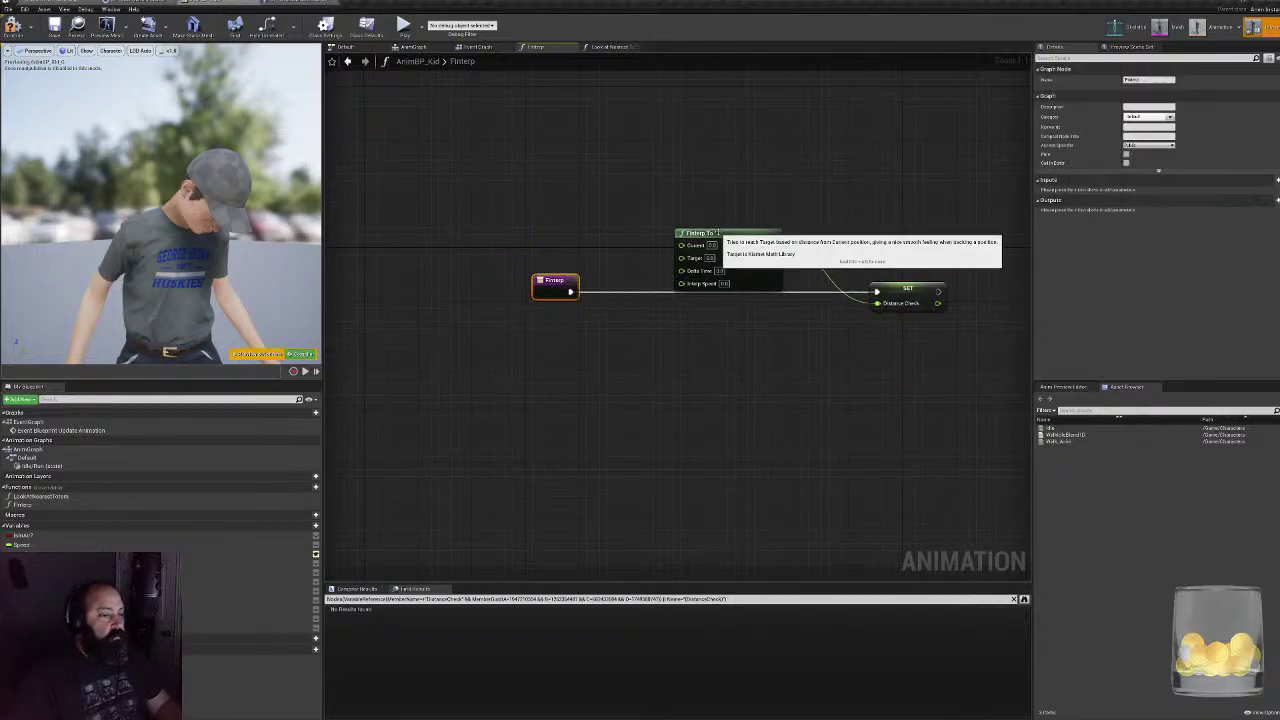
left_click_drag(717, 232, 710, 212)
left_click_drag(878, 293, 855, 293)
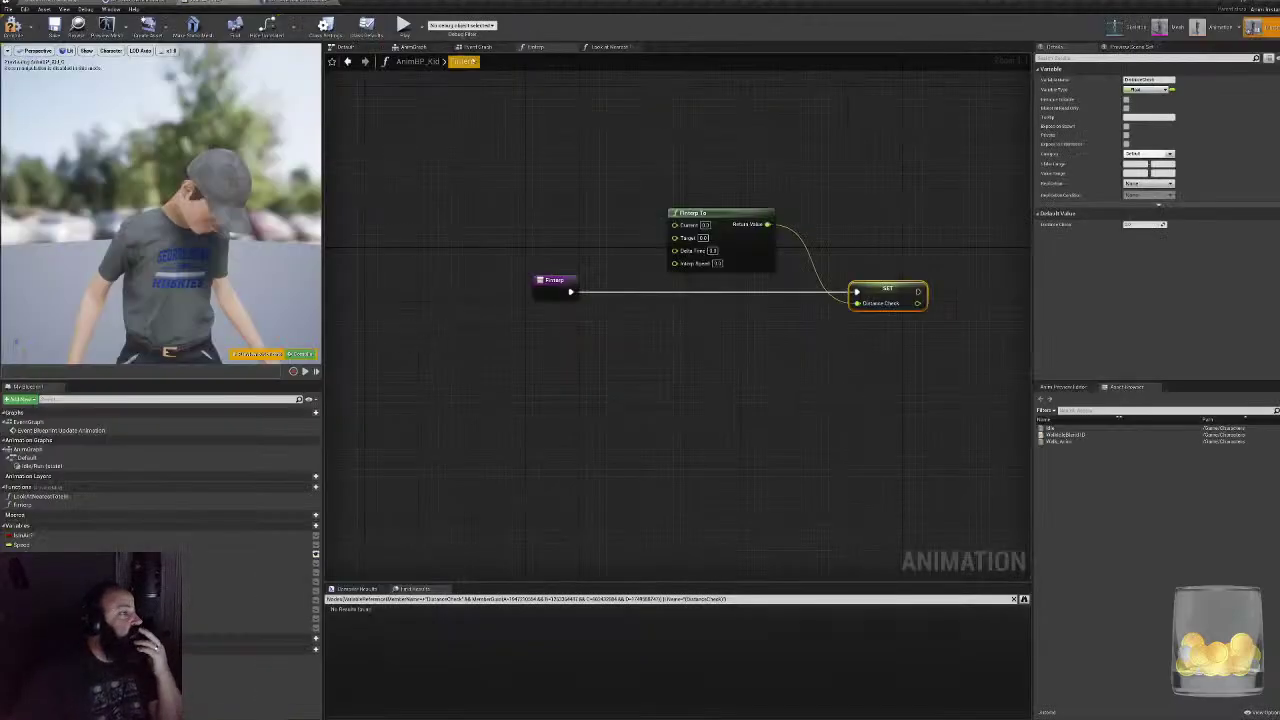
- Rename the Distance Check variable used in the Event Graph to DistanceToTotem
left_click(478, 47)
left_click(737, 334)
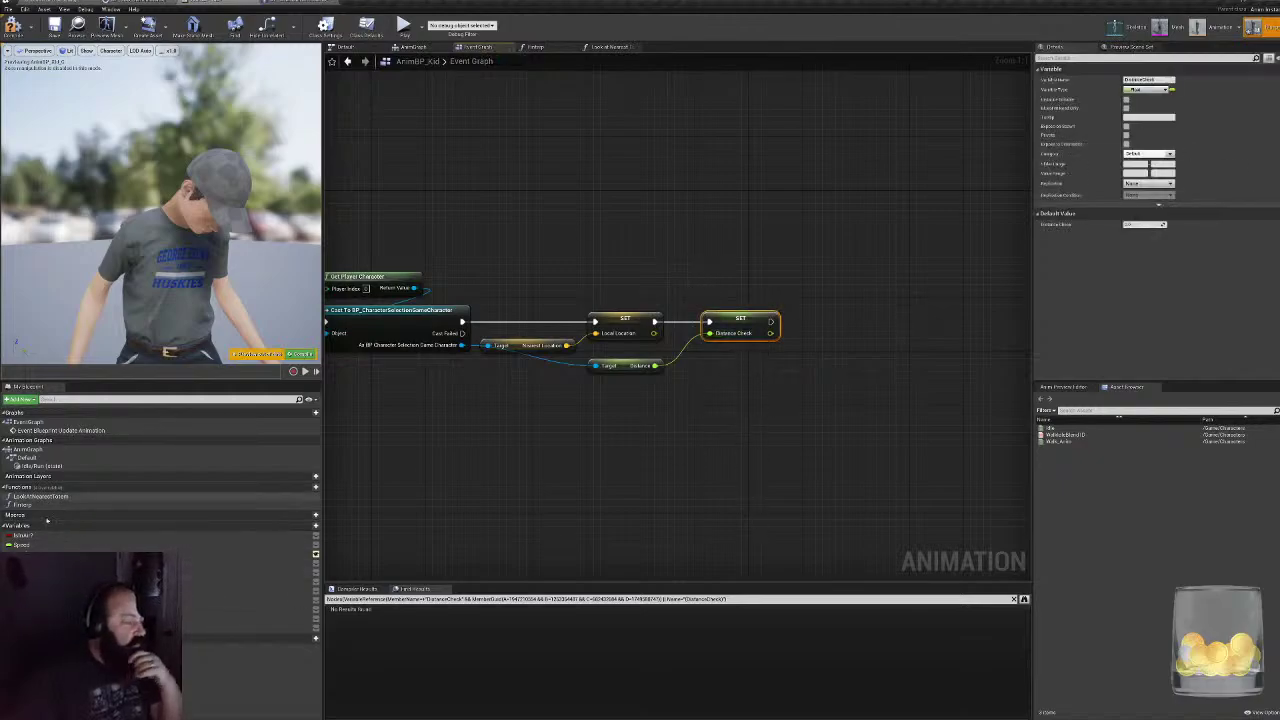
left_click(250, 563)
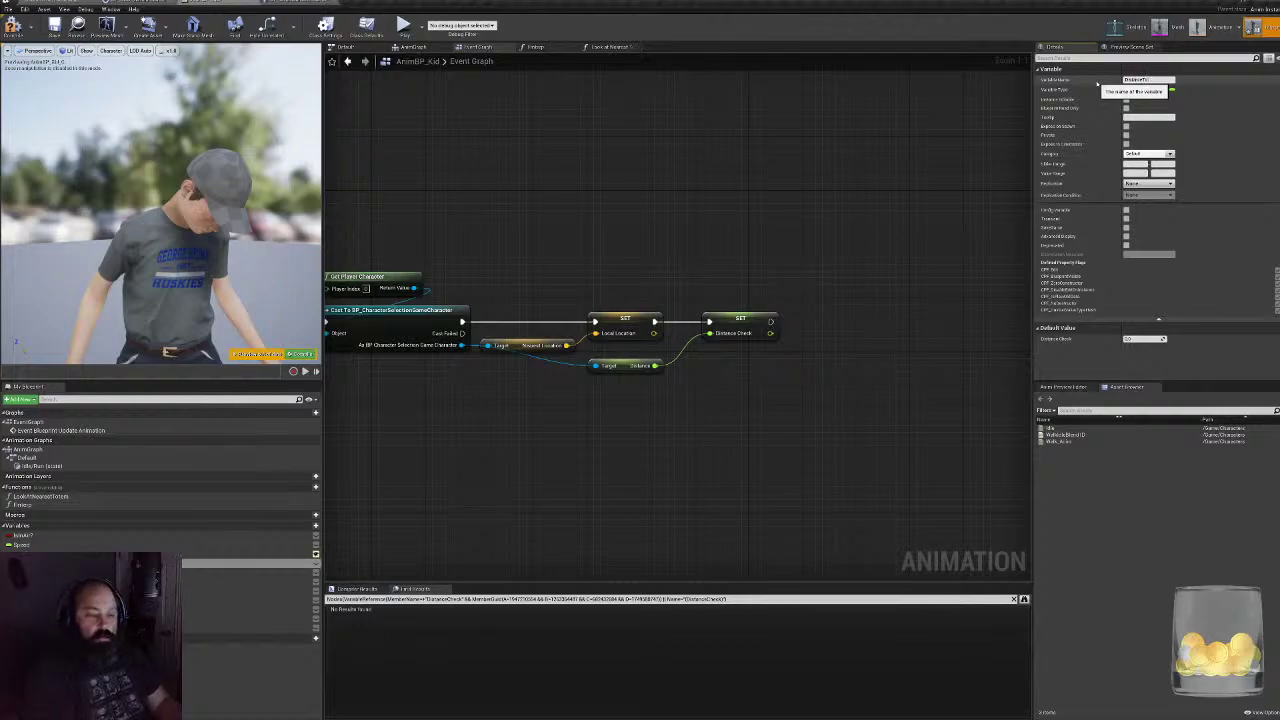
key("Return")
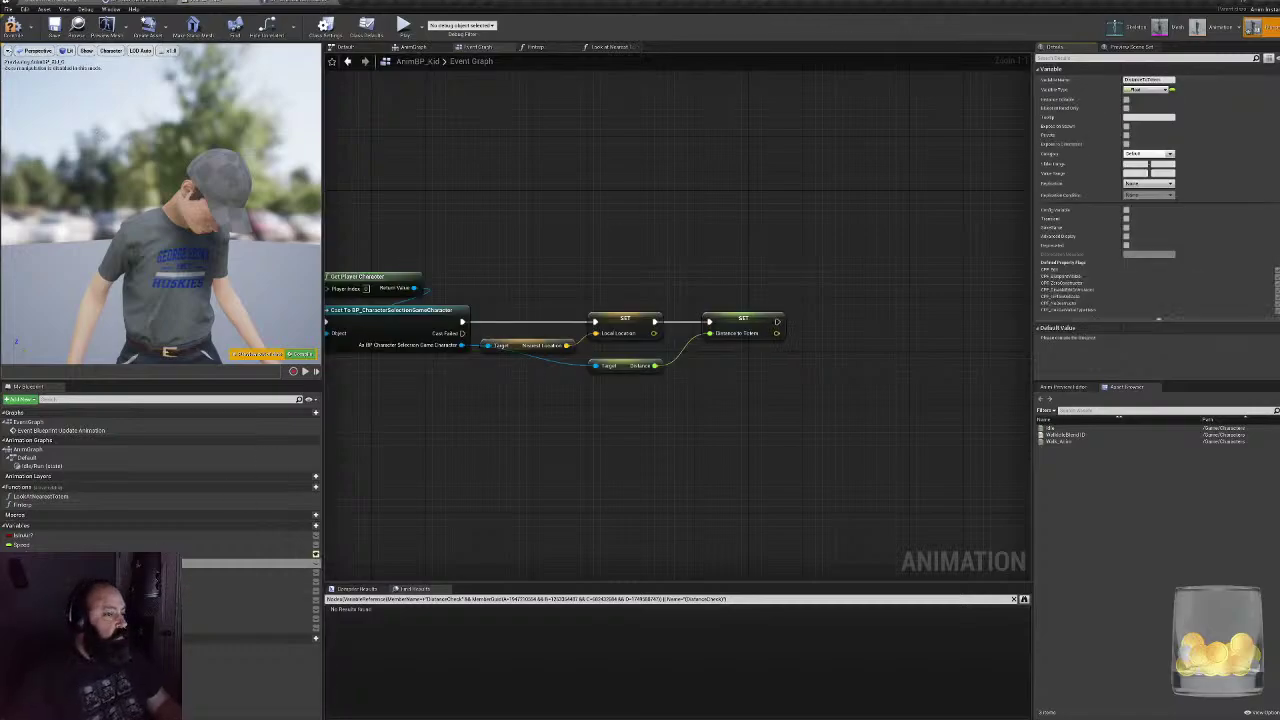
- Delete the Set Distance To Totem node from the FInterp function and return to the Event Graph
left_click(536, 47)
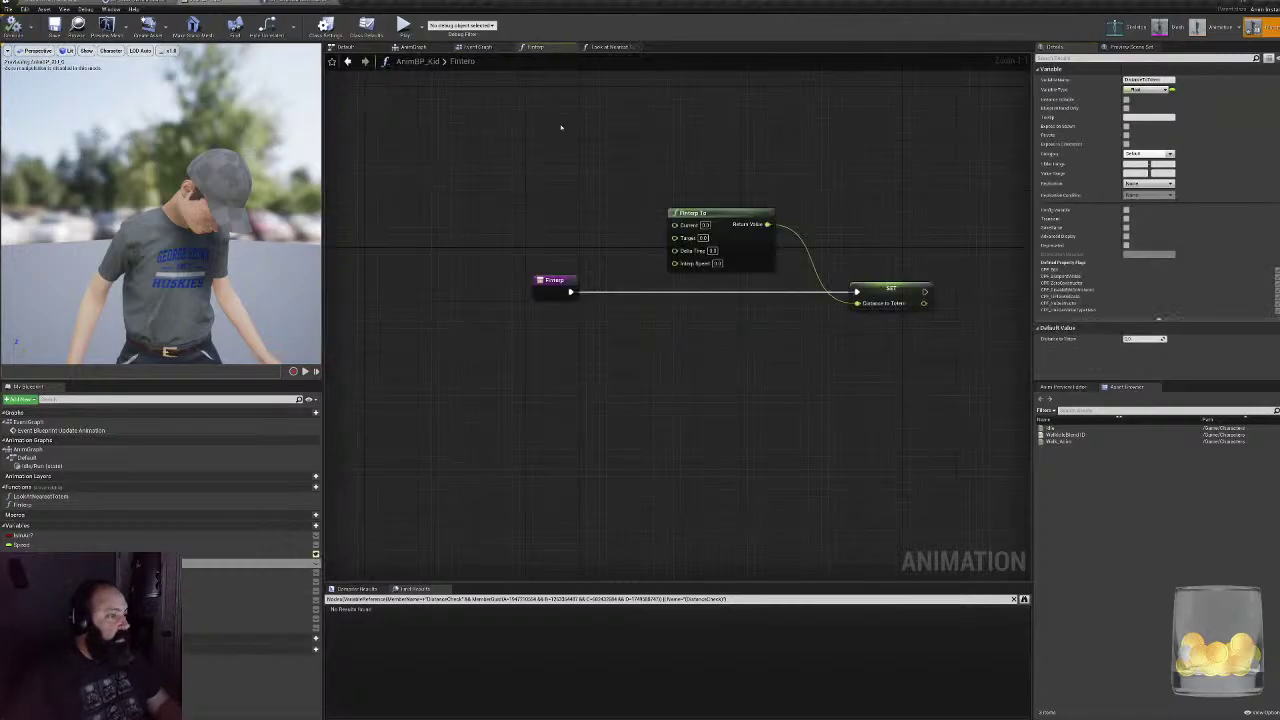
left_click(889, 298)
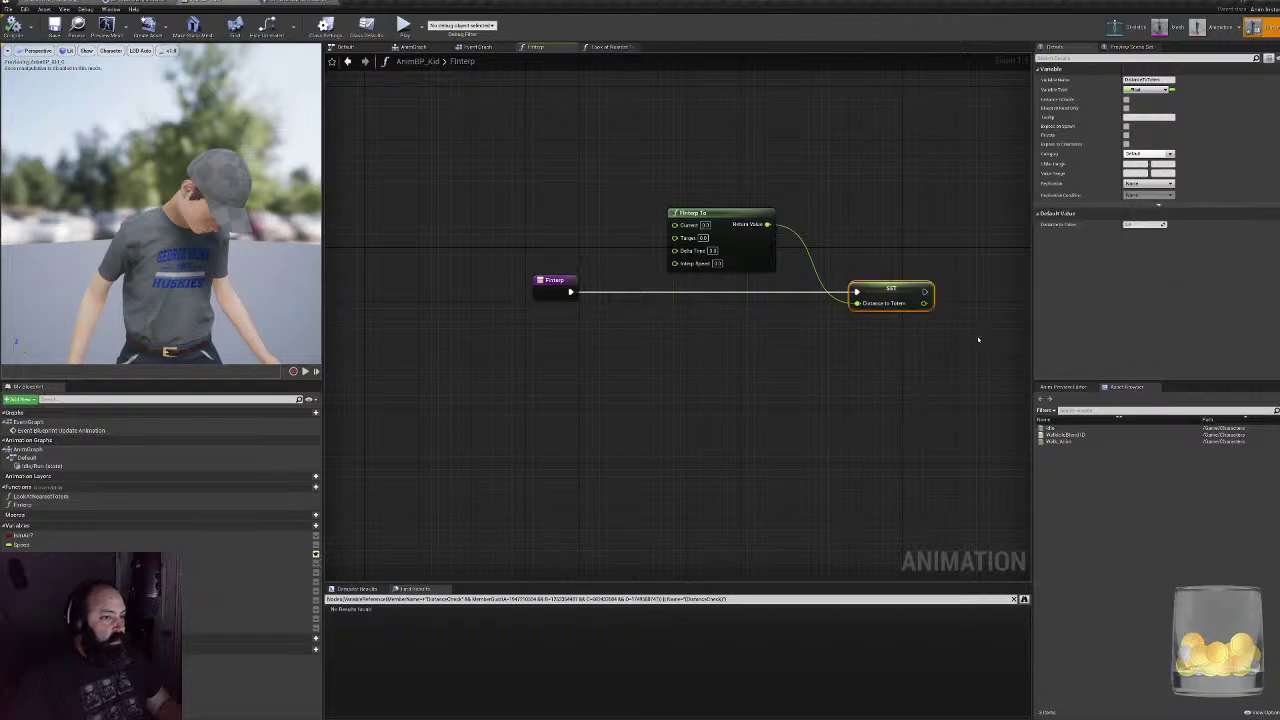
key("Delete")
left_click(612, 47)
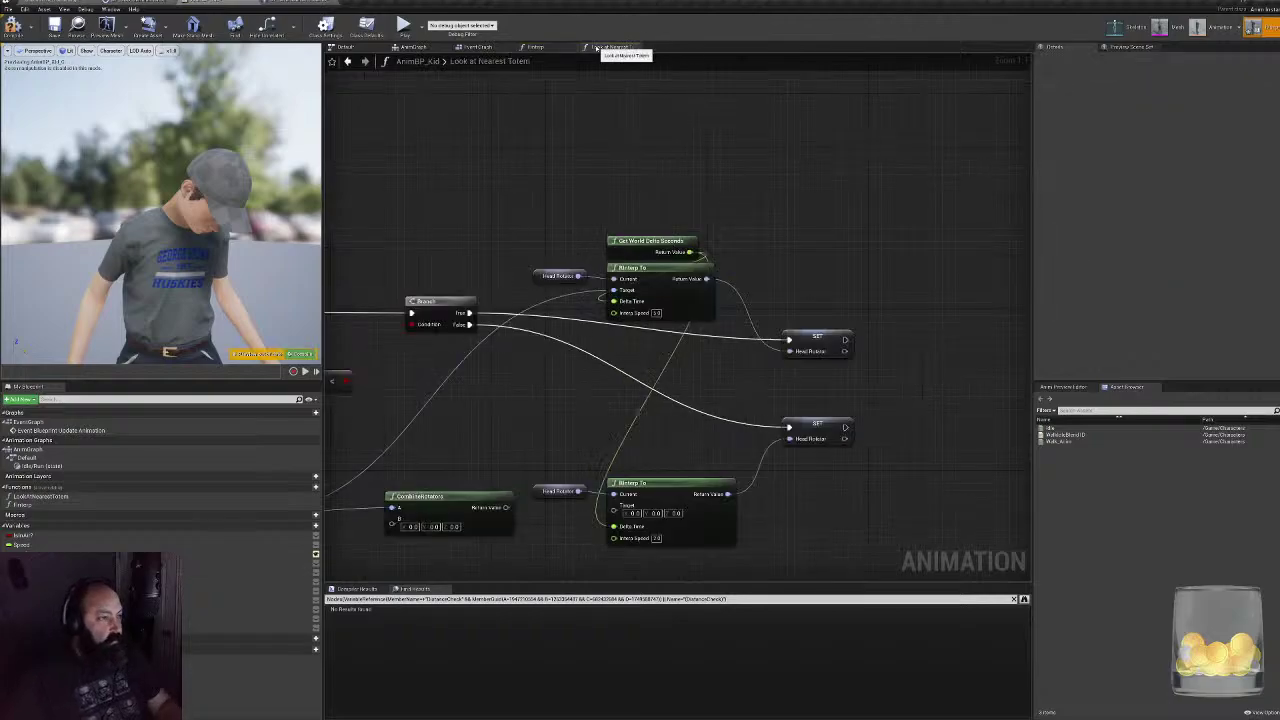
left_click(474, 47)
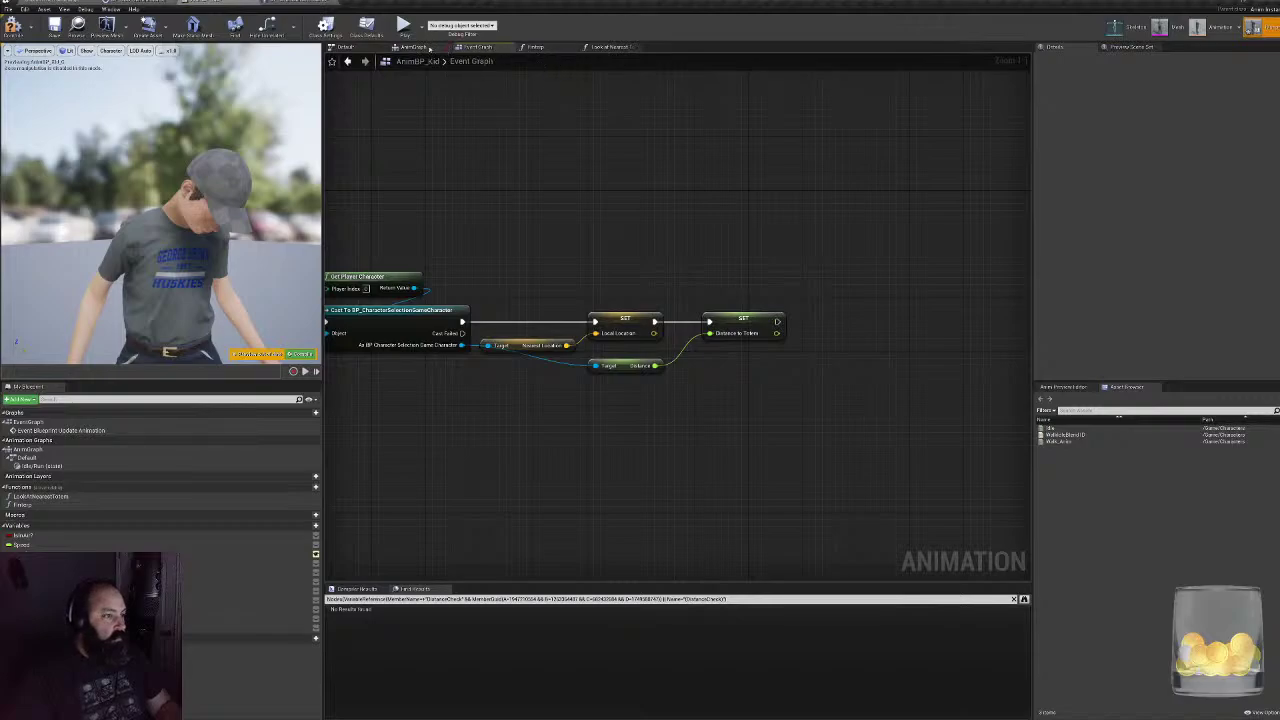
- Delete the Distance To Totem getter next to the Look At node in the AnimGraph
left_click(426, 47)
left_click(626, 294)
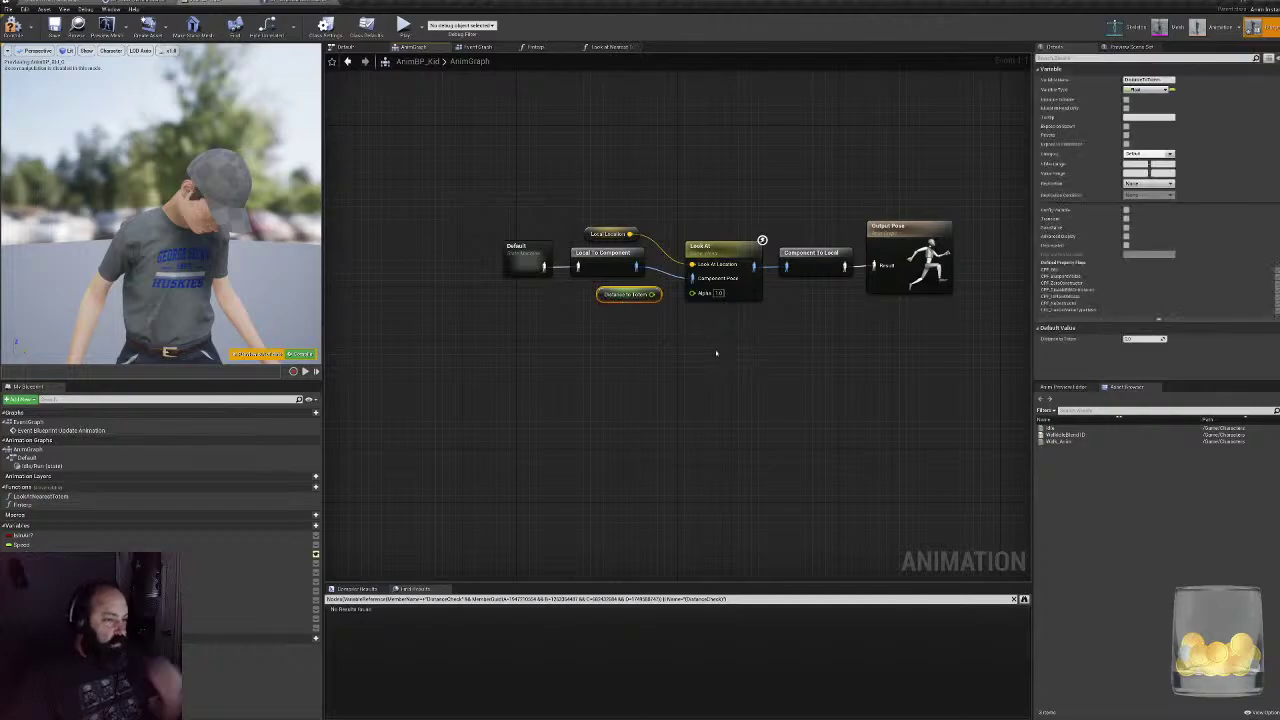
key("Delete")
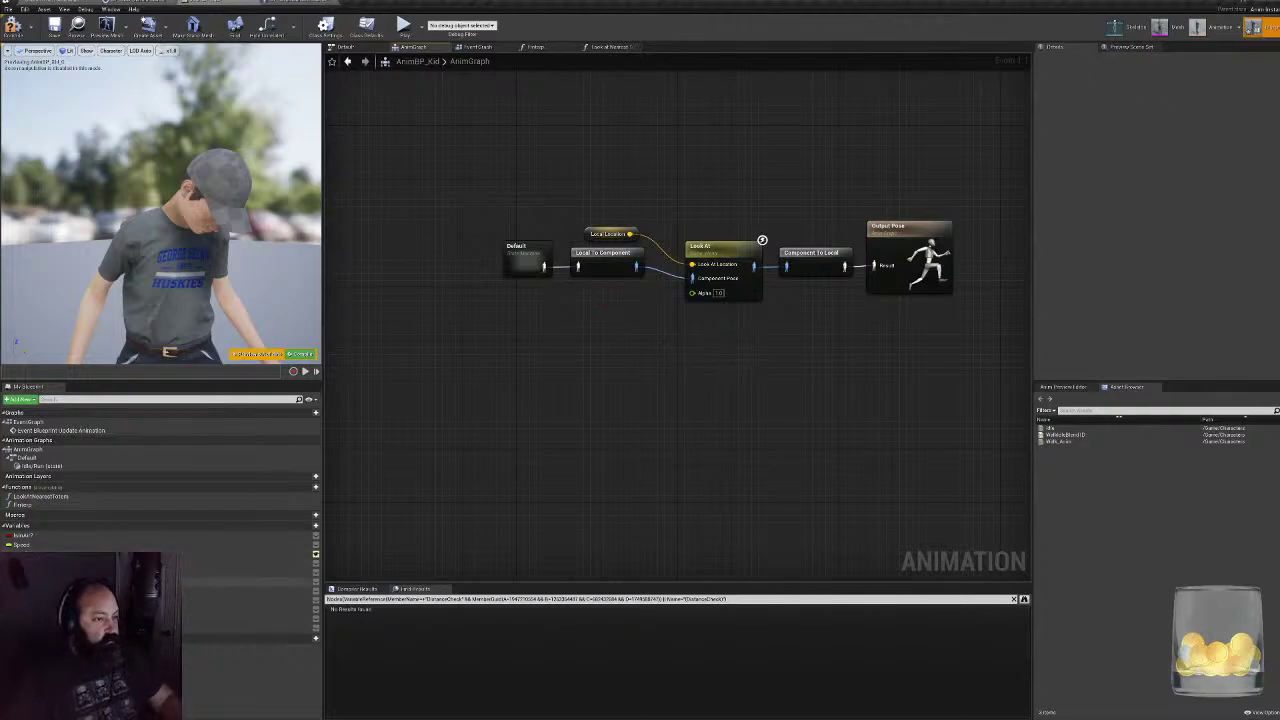
- Find references to the LookSpeed variable and rename it to LookATAlpha
left_click(250, 609)
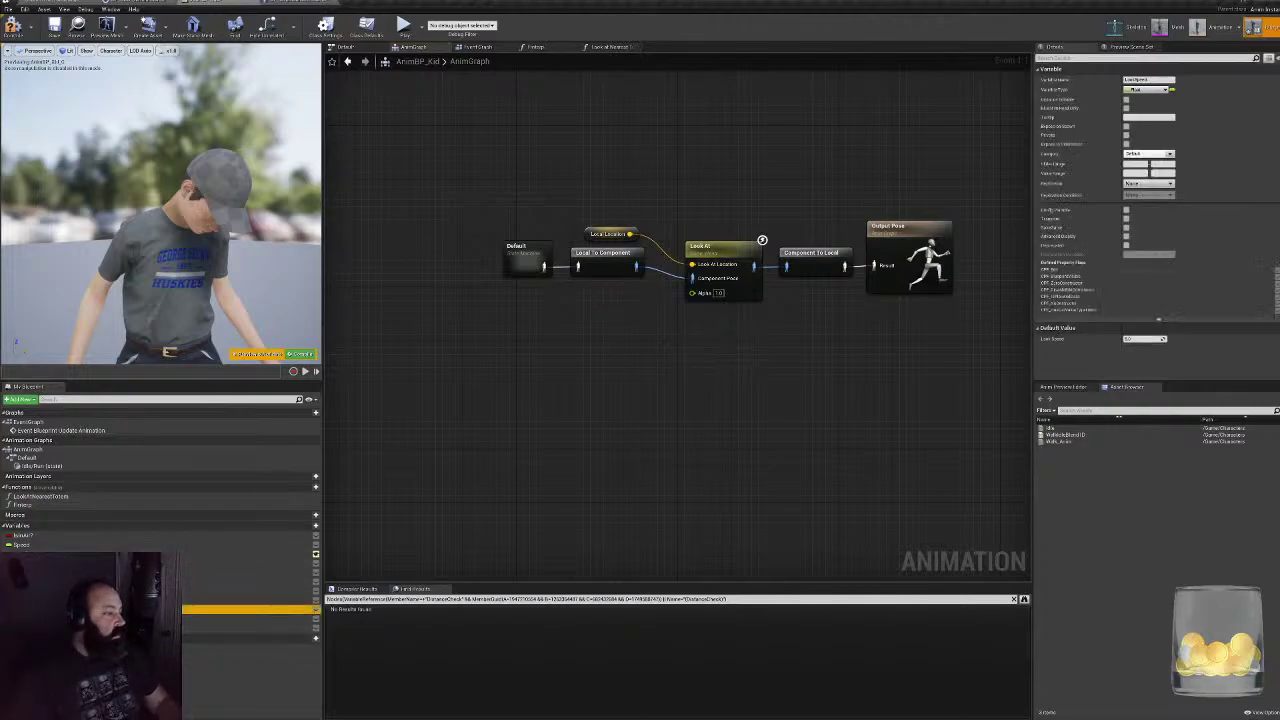
left_click(485, 537)
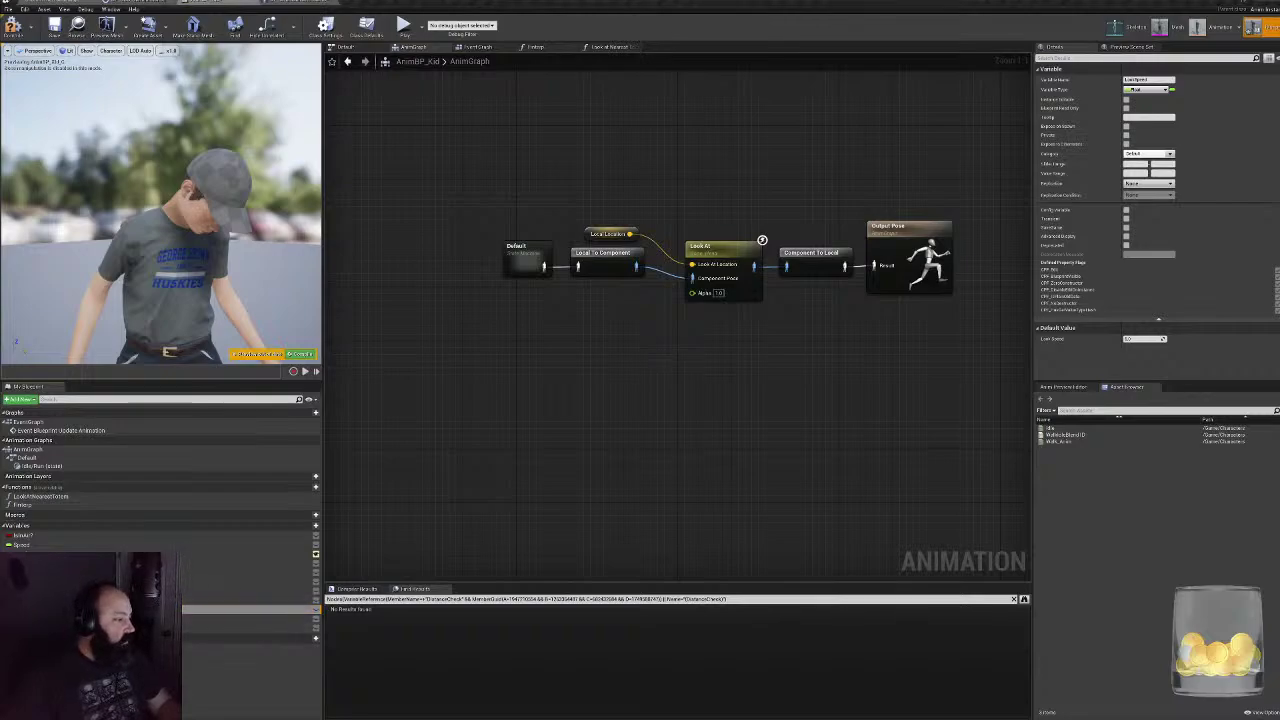
key("alt+shift+f")
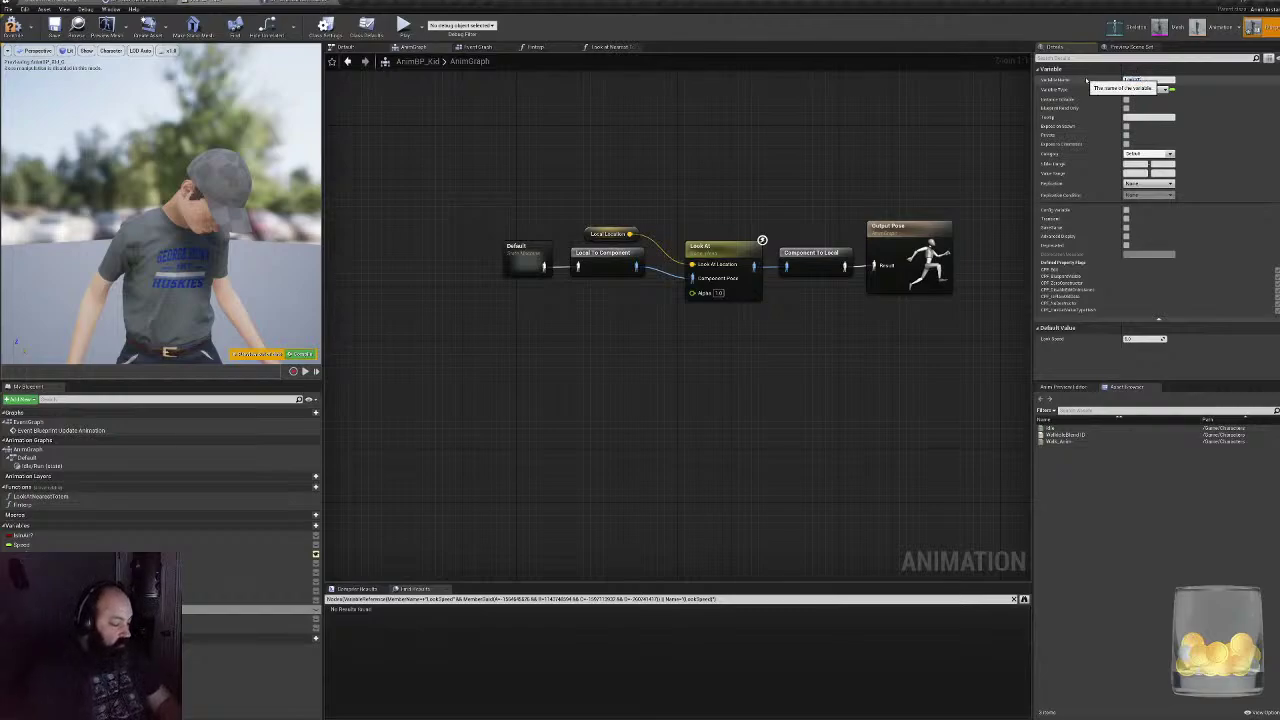
key("Return")
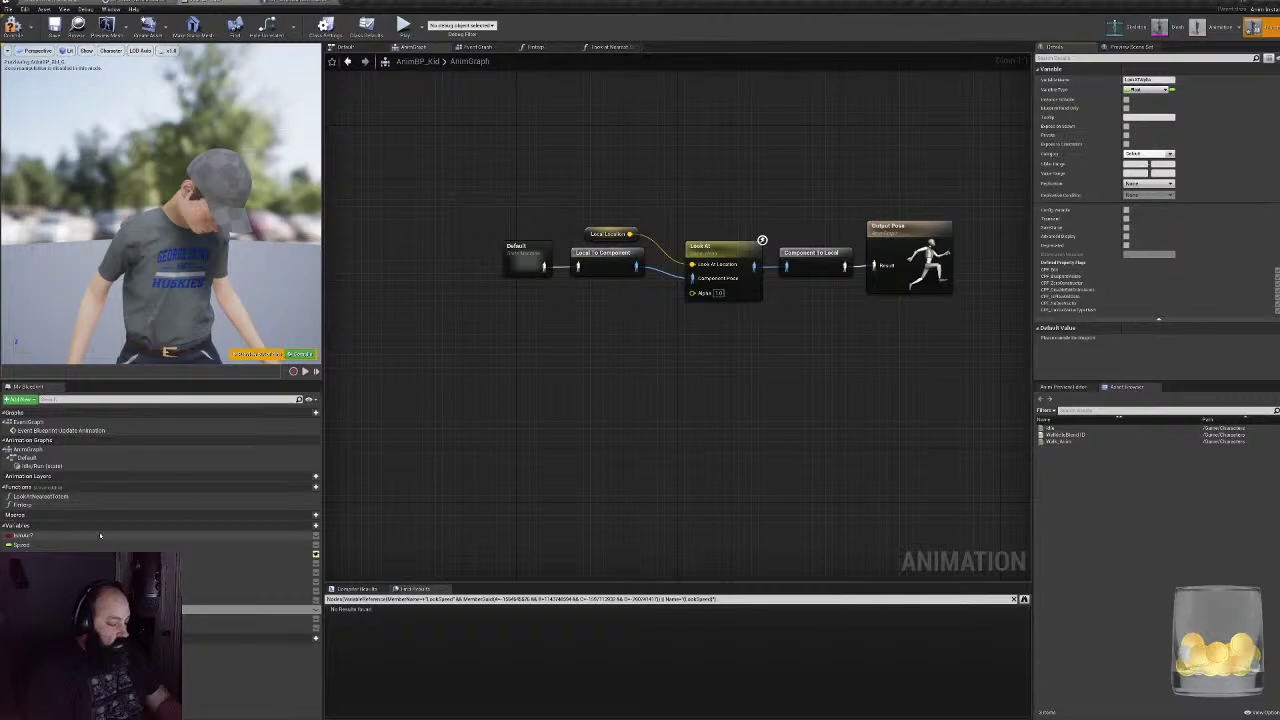
- Feed the LookATAlpha variable into the Look At node's Alpha input and compile the blueprint
left_click(100, 609)
left_click_drag(100, 608, 692, 292)
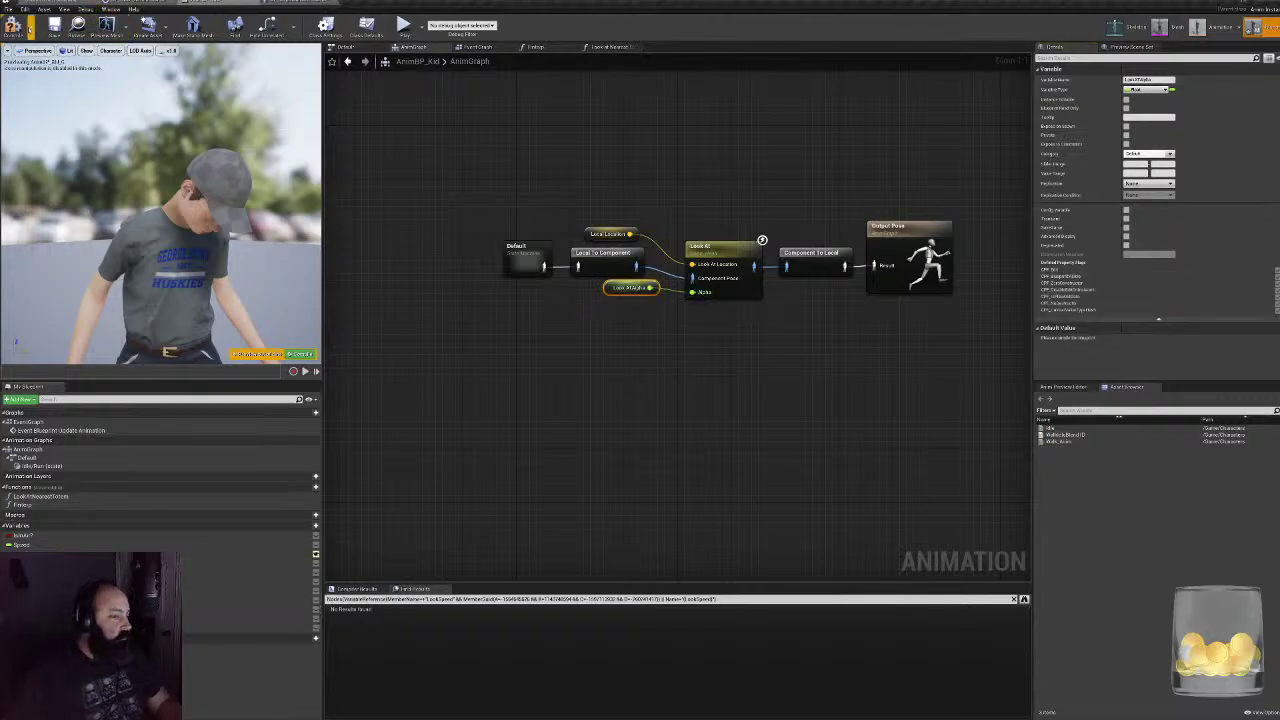
left_click(14, 26)
- In the FInterp function, add a Set LookATAlpha node driven by the FInterp To node's Return Value
left_click(540, 47)
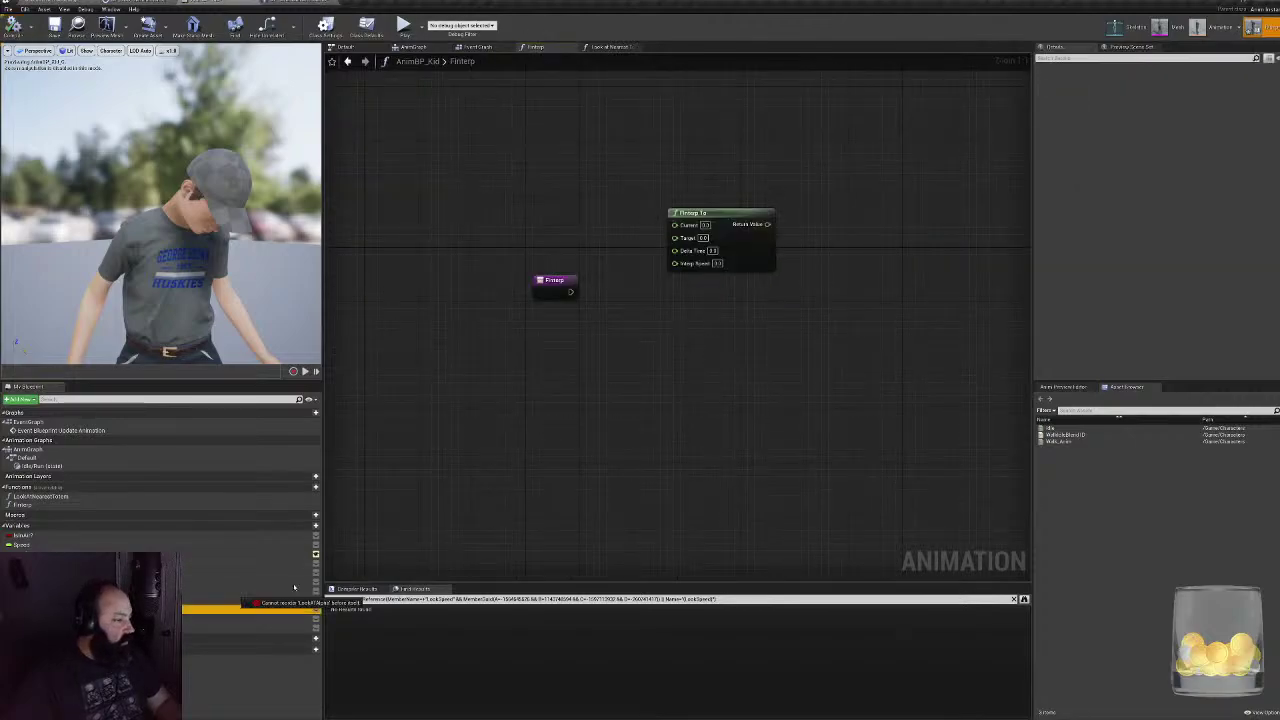
left_click_drag(250, 608, 767, 224)
left_click(843, 427)
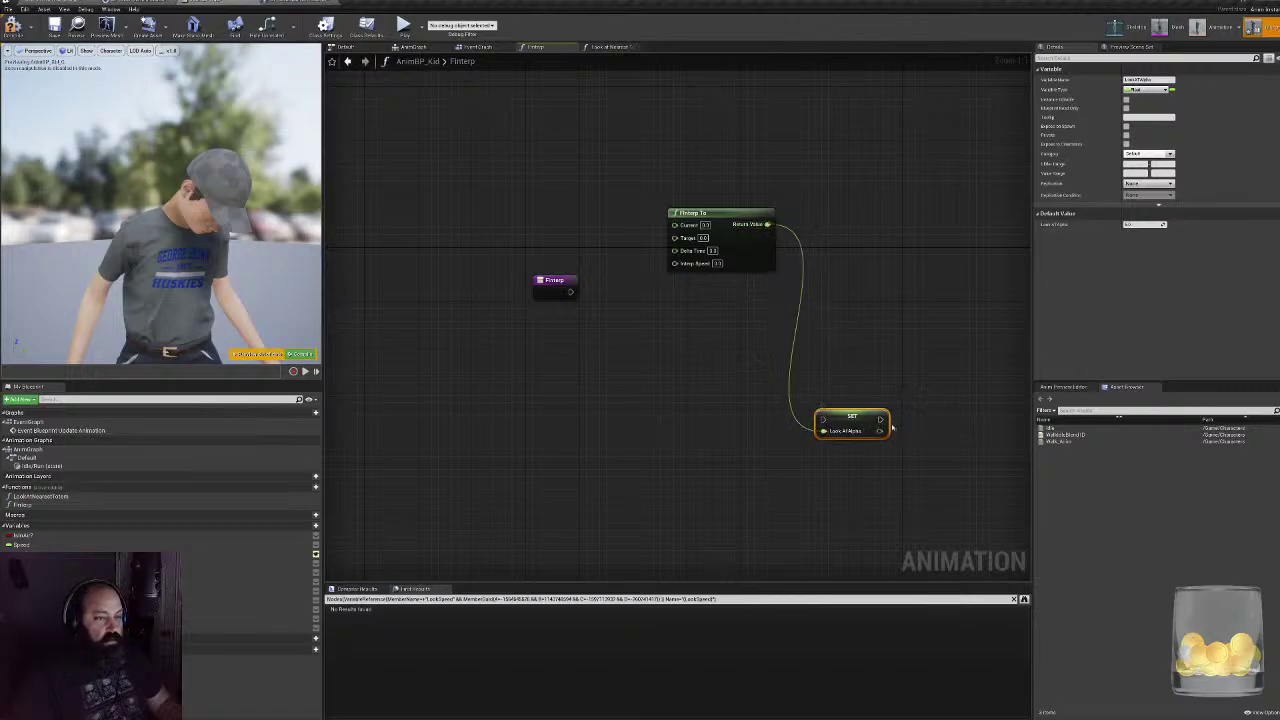
left_click_drag(851, 418, 885, 284)
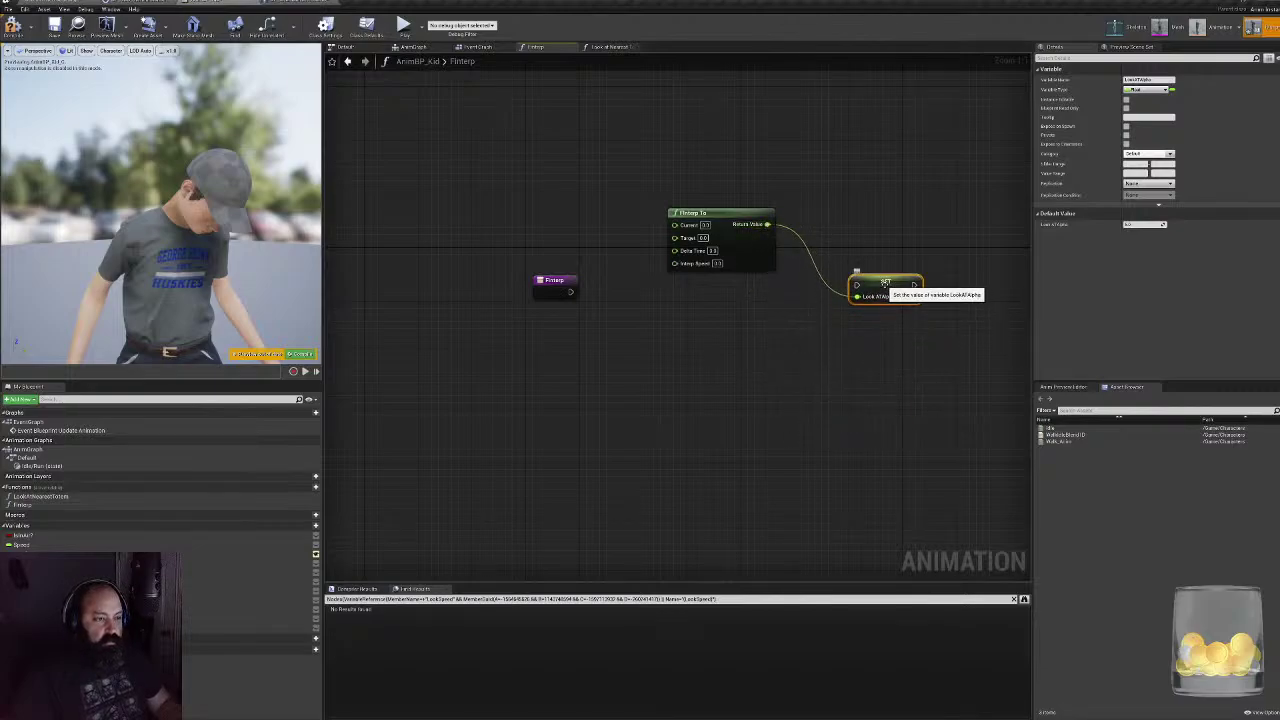
right_click_drag(600, 319, 666, 343)
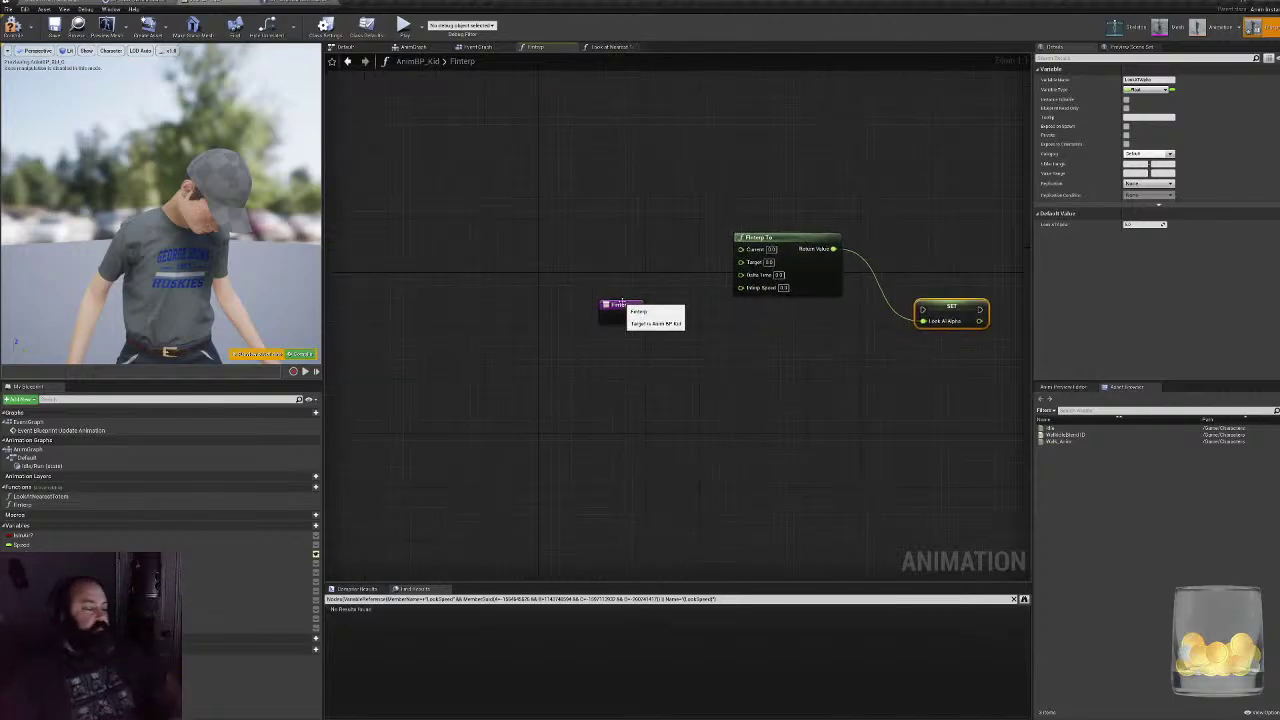
- Add a Branch after the FInterp entry, line it up, and connect its True output to the Set LookATAlpha node
left_click_drag(625, 310, 575, 347)
type("branch")
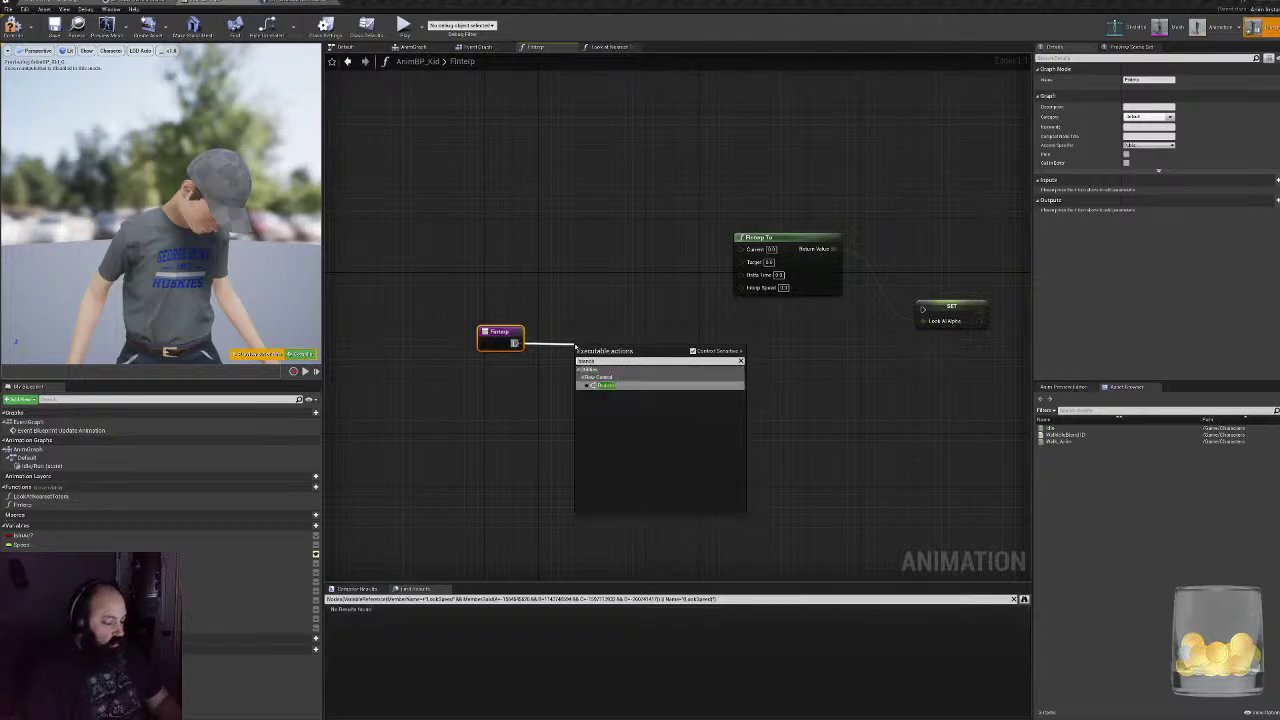
key("Return")
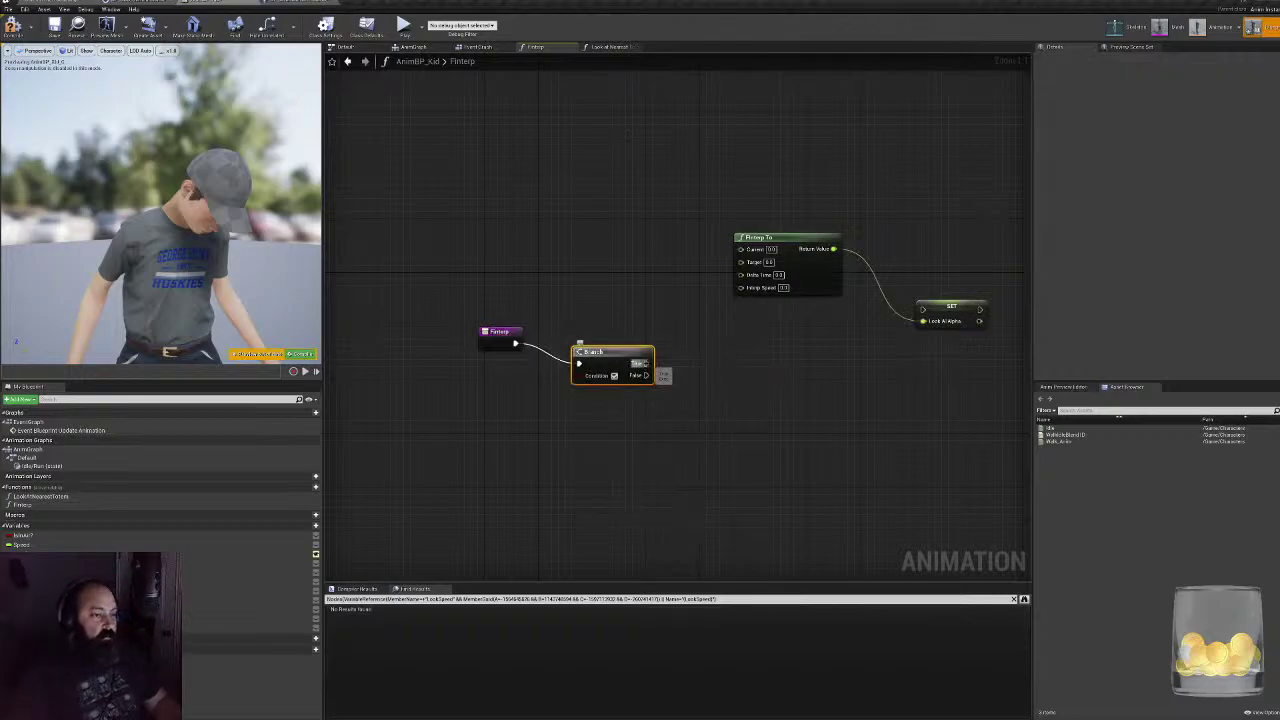
left_click_drag(646, 363, 613, 335)
- Duplicate the FInterp To and Set LookATAlpha nodes below, wire them together, and run them from the Branch's False output
left_click(767, 293)
key("ctrl+d")
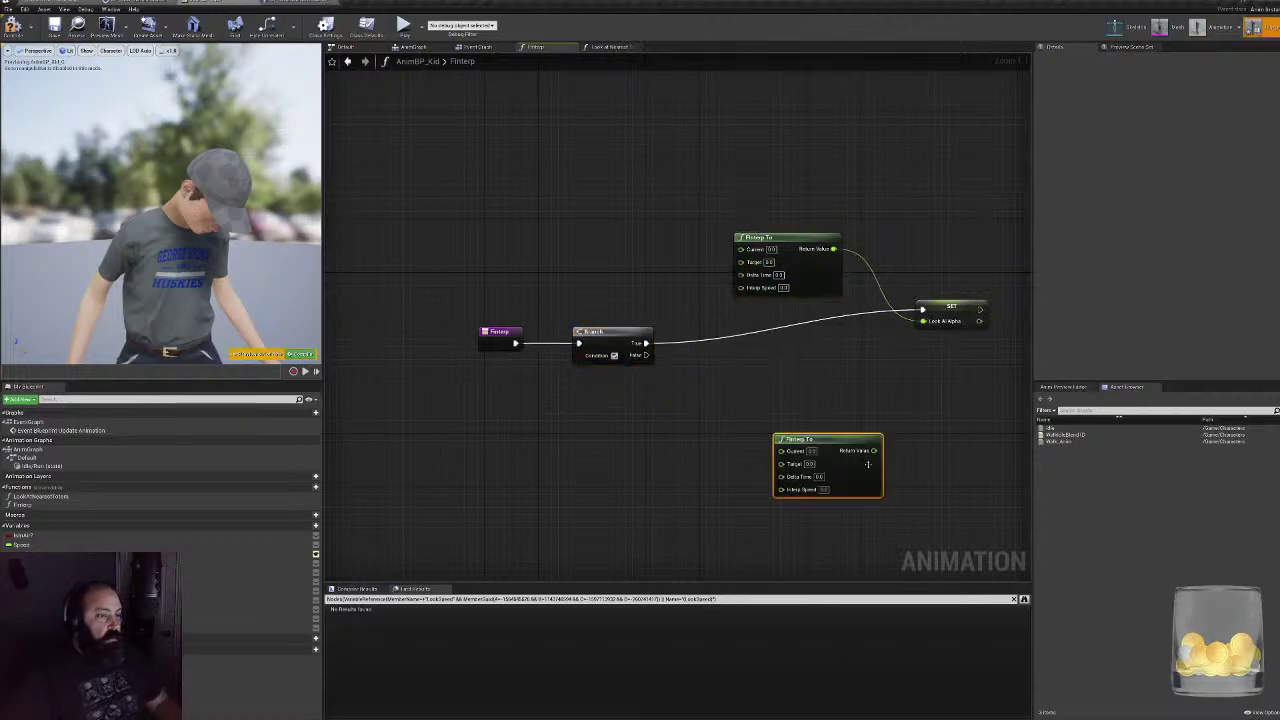
left_click_drag(781, 442, 743, 401)
left_click_drag(930, 325, 930, 332)
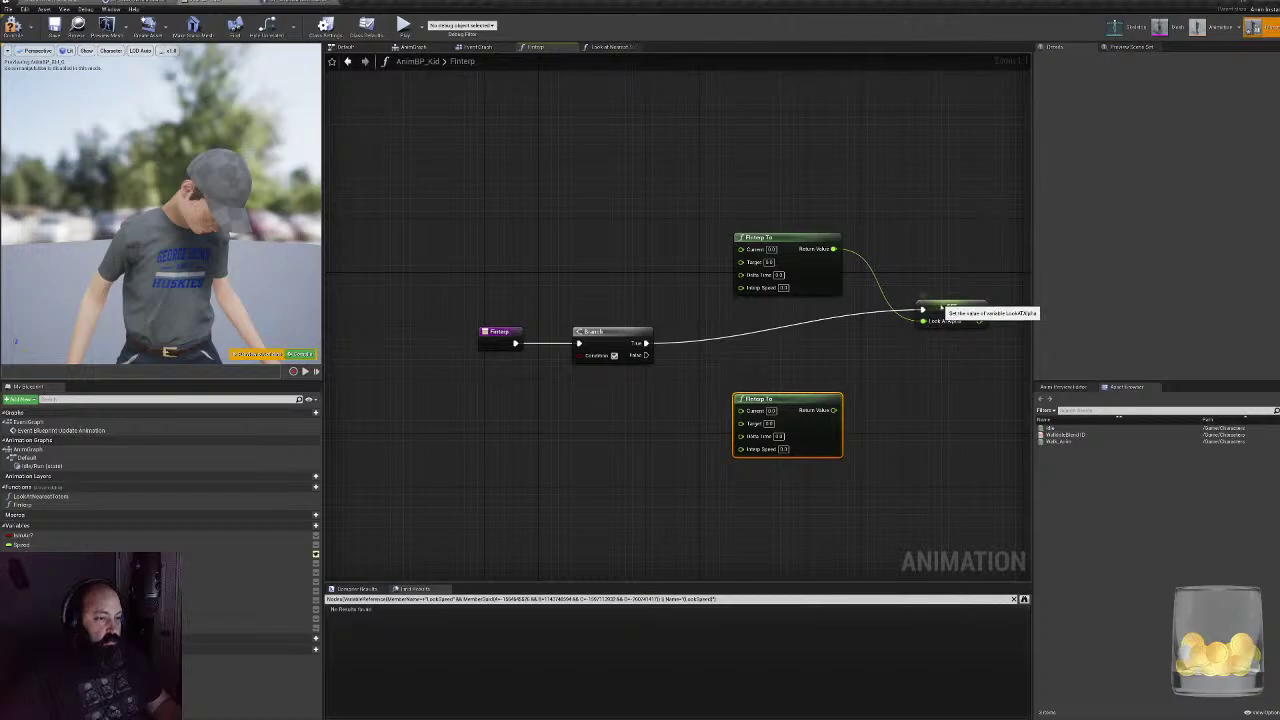
key("ctrl+d")
left_click_drag(646, 355, 655, 410)
left_click_drag(770, 385, 736, 379)
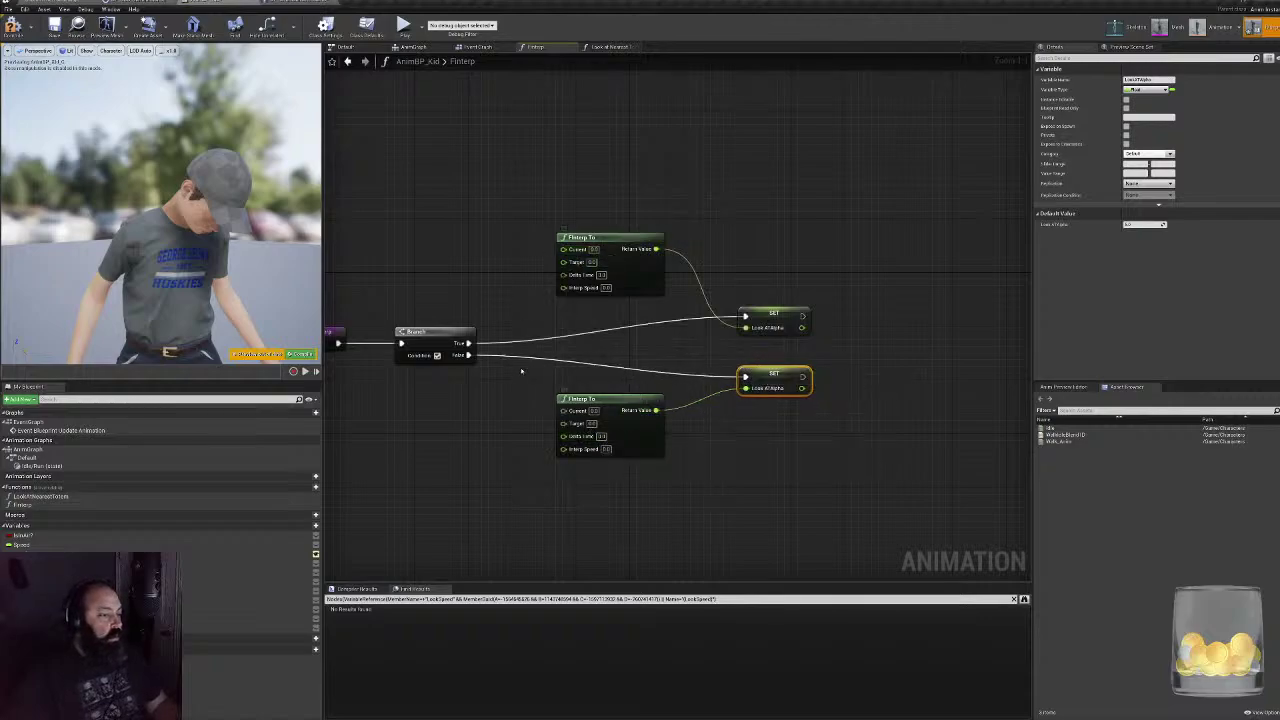
right_click_drag(520, 366, 600, 371)
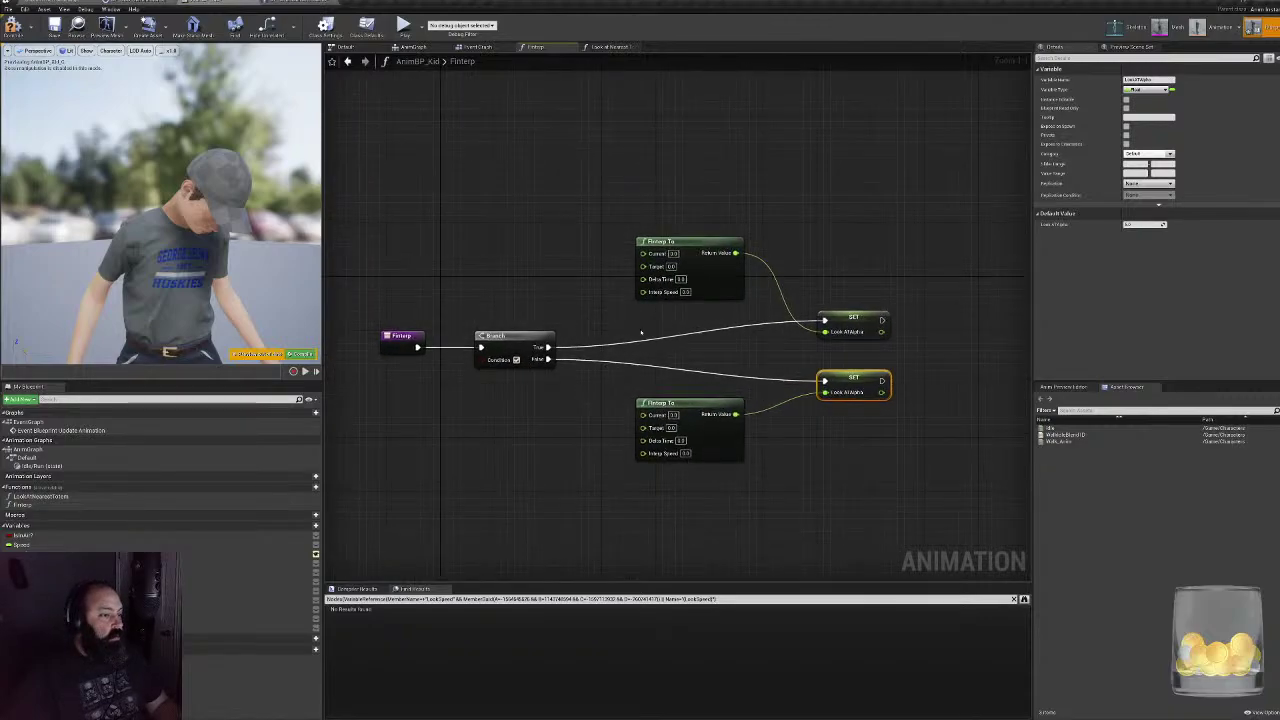
- Set the True path's FInterp To Target and the False path's Current to 1.0, feeding both Delta Times from Get World Delta Seconds
left_click(674, 267)
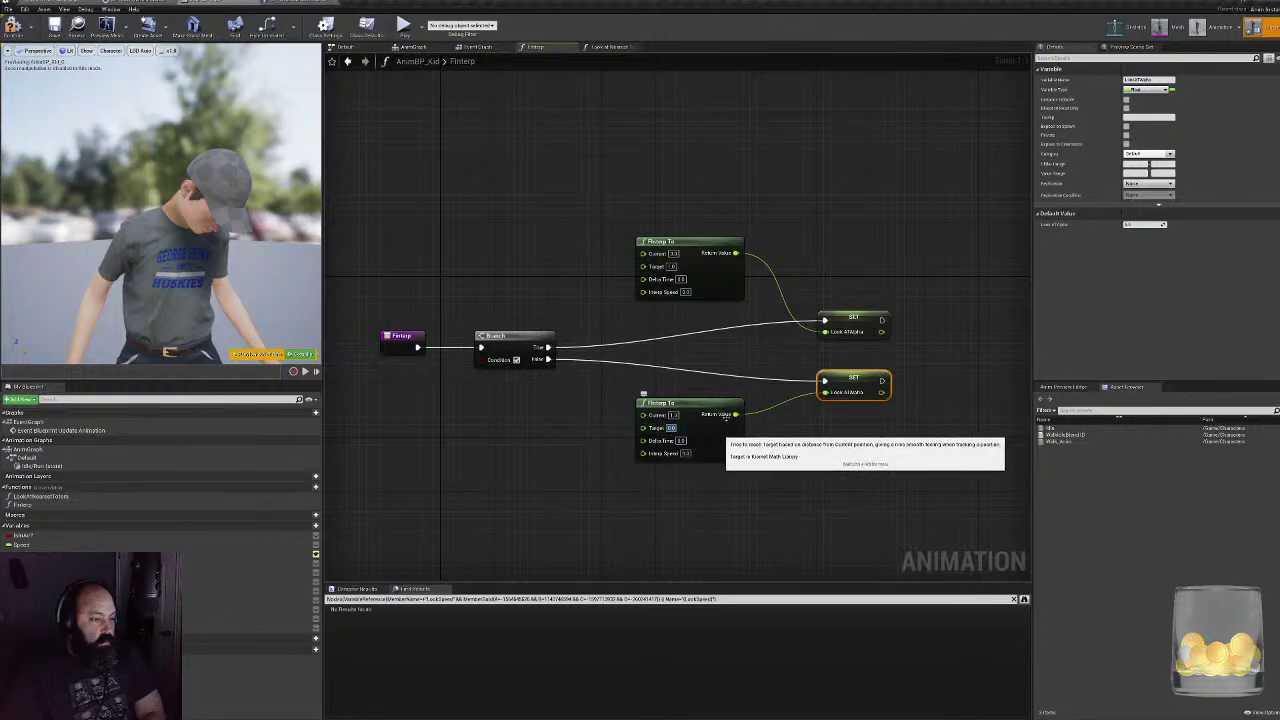
right_click(543, 268)
type("delta sec")
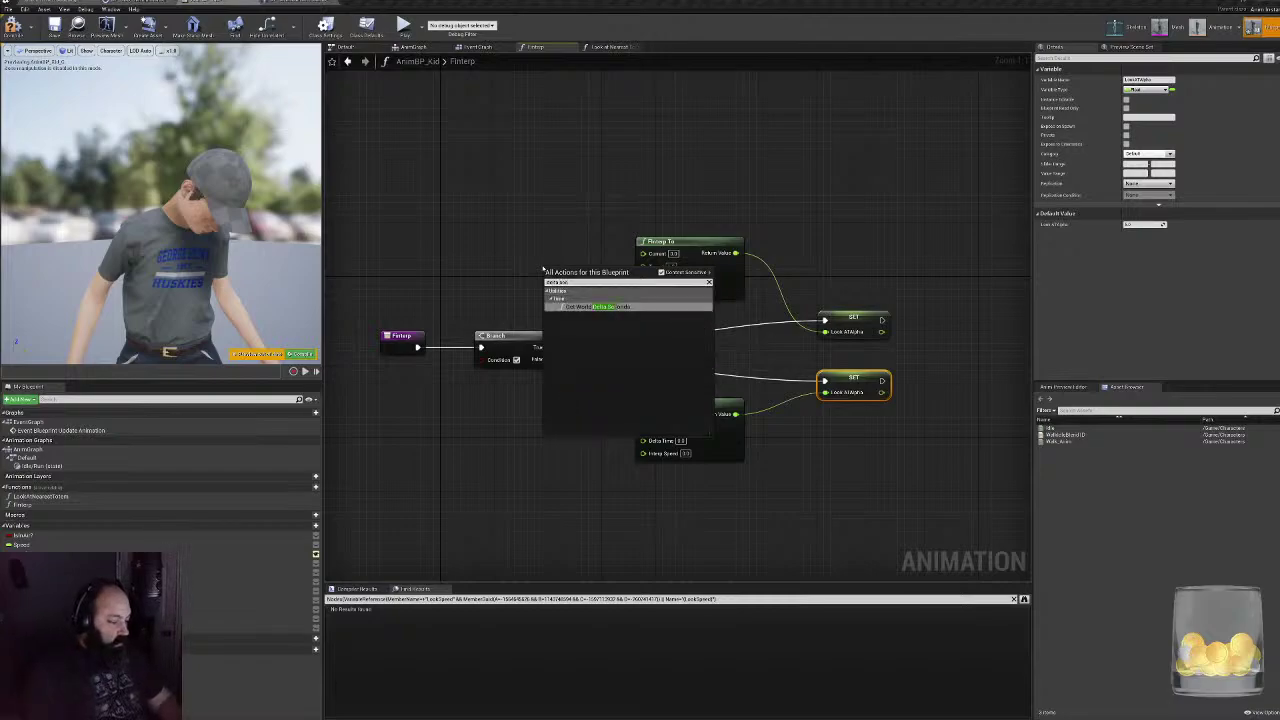
key("Return")
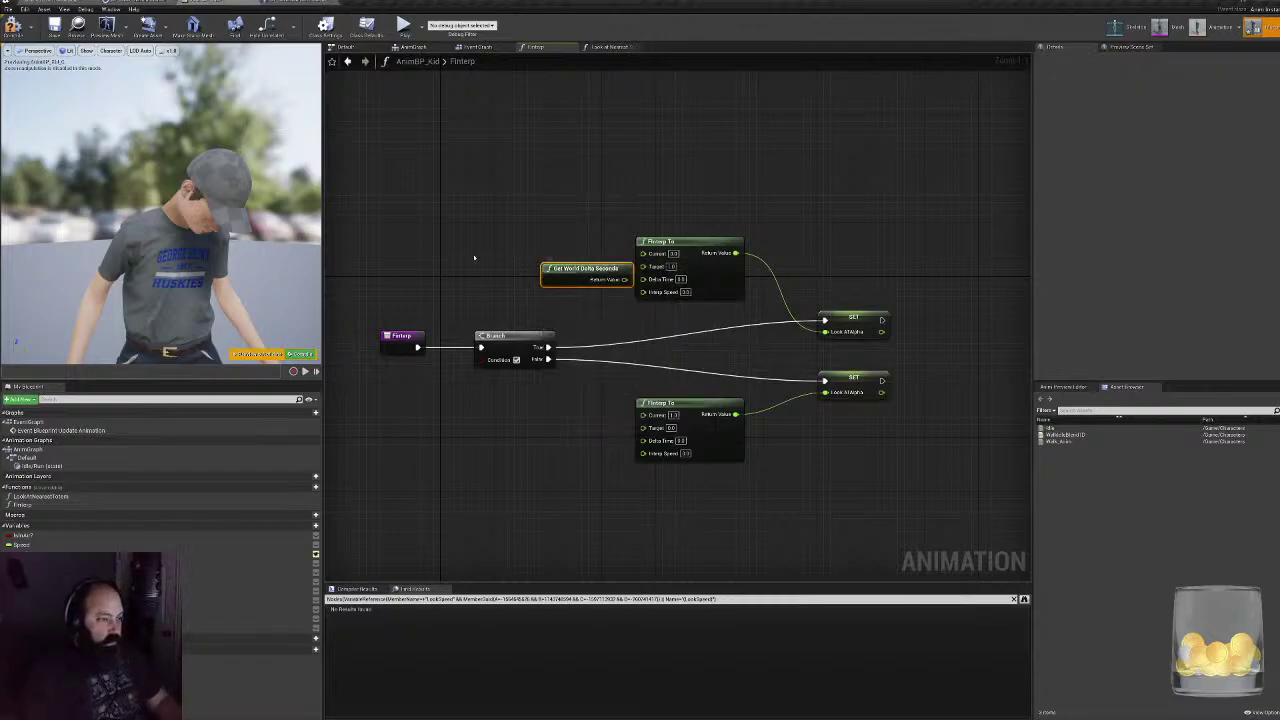
left_click_drag(651, 284, 644, 441)
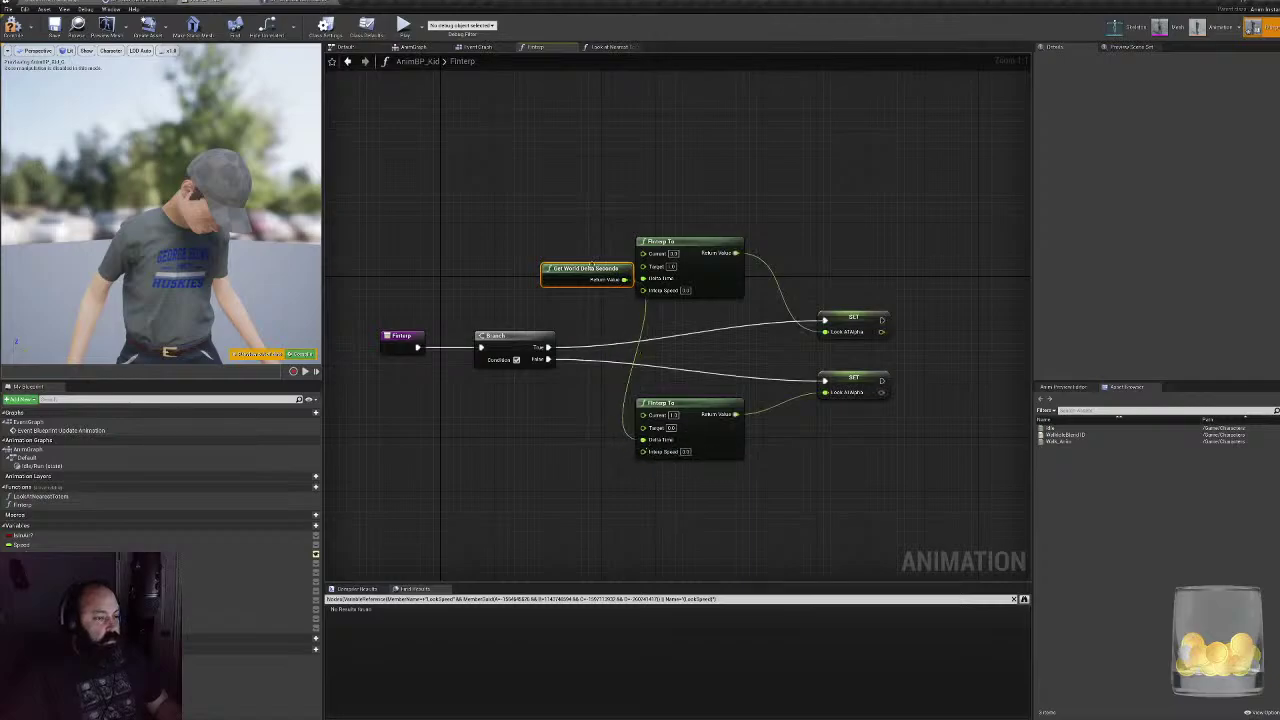
- Set the Interp Speed on both FInterp To nodes and reposition the Get World Delta Seconds and function entry nodes
left_click_drag(590, 262, 496, 295)
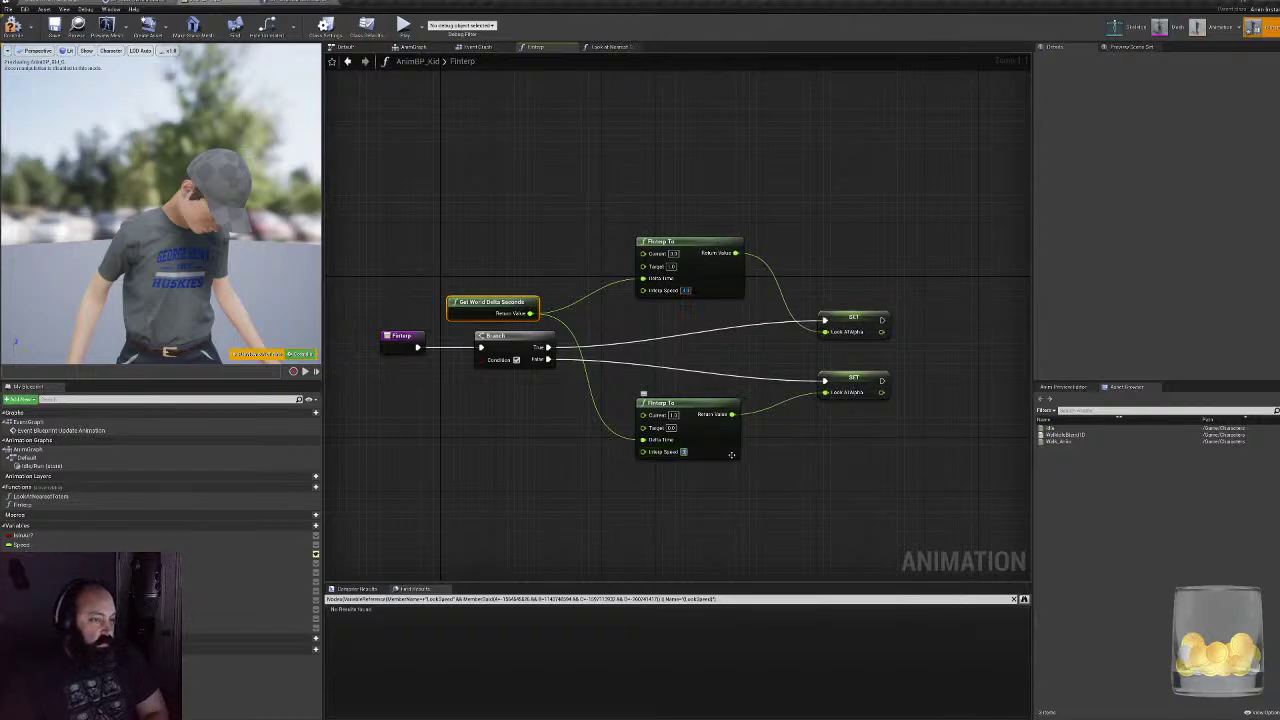
key("Return")
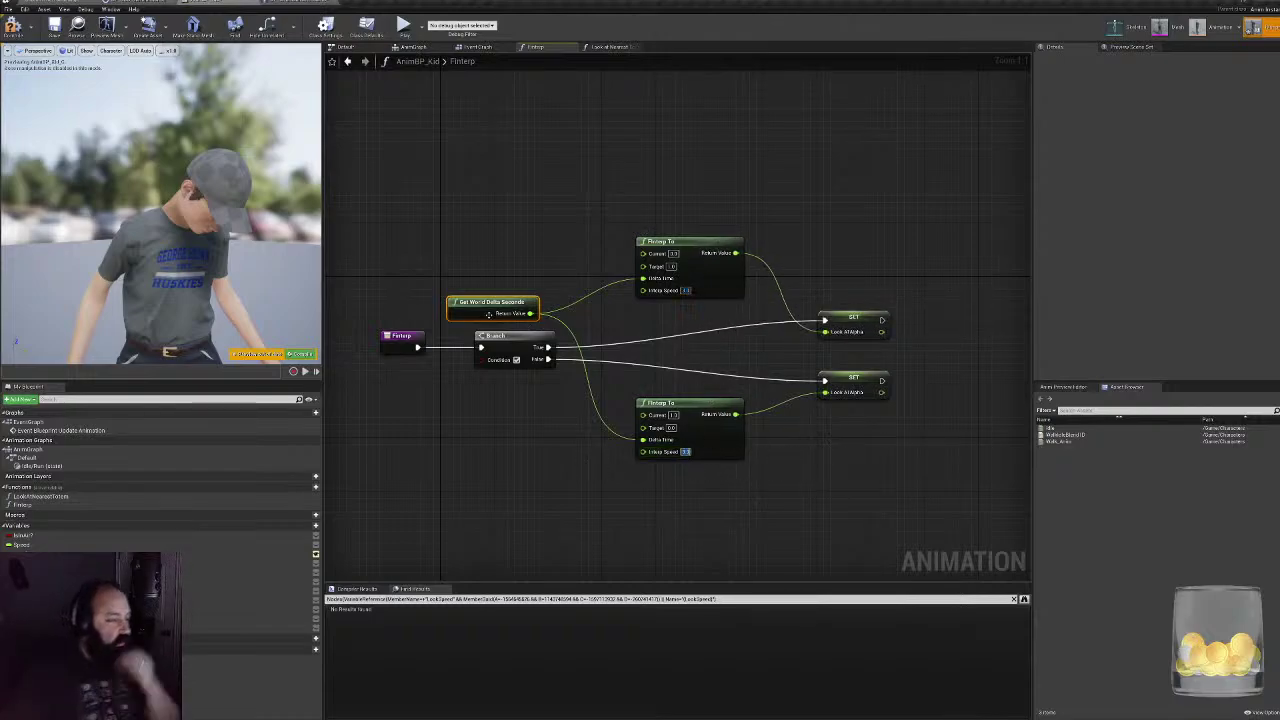
left_click_drag(489, 314, 522, 317)
right_click_drag(443, 339, 655, 342)
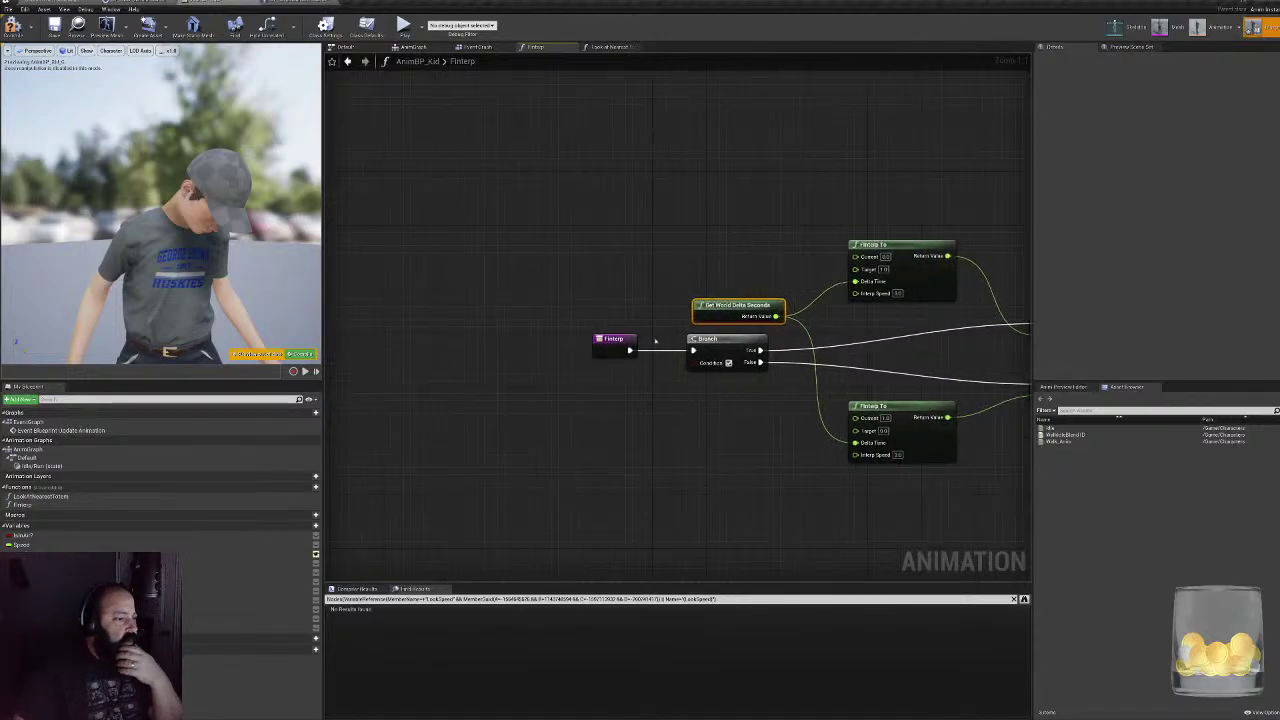
left_click_drag(618, 340, 508, 344)
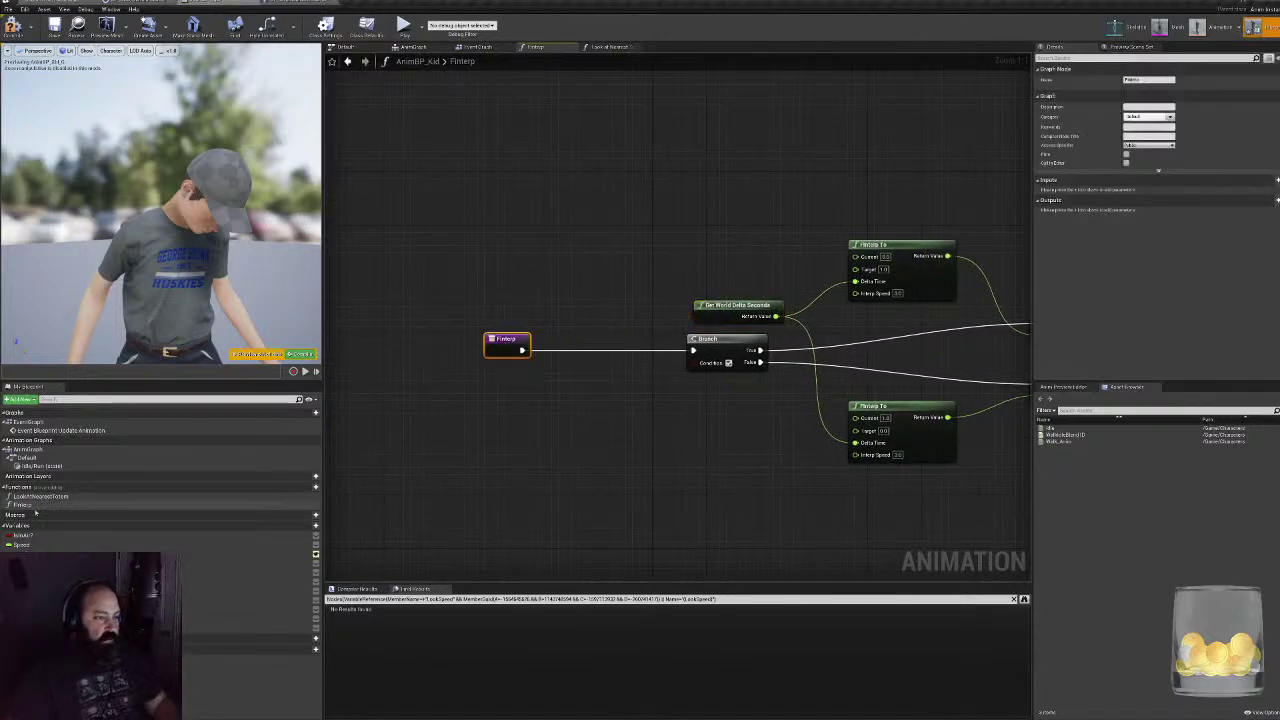
- Add a Distance To Totem getter with a float less-than comparison against 500
left_click(90, 563)
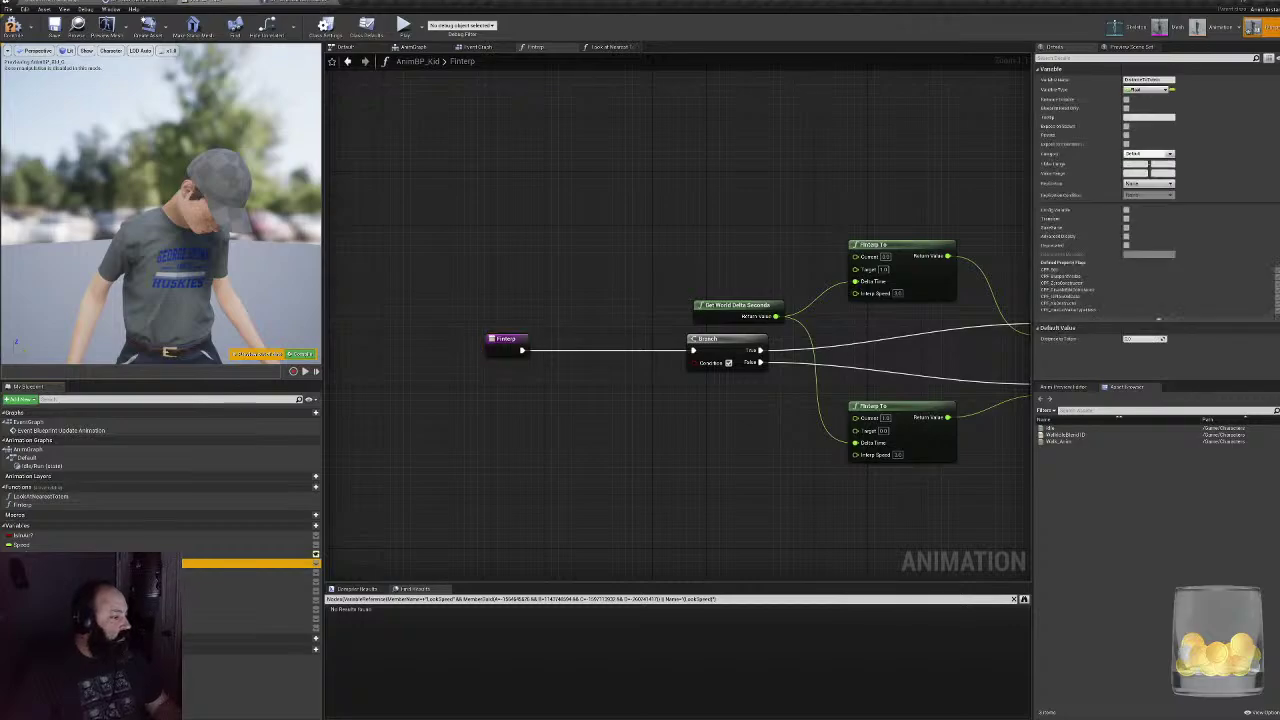
left_click_drag(464, 485, 553, 416)
type("<")
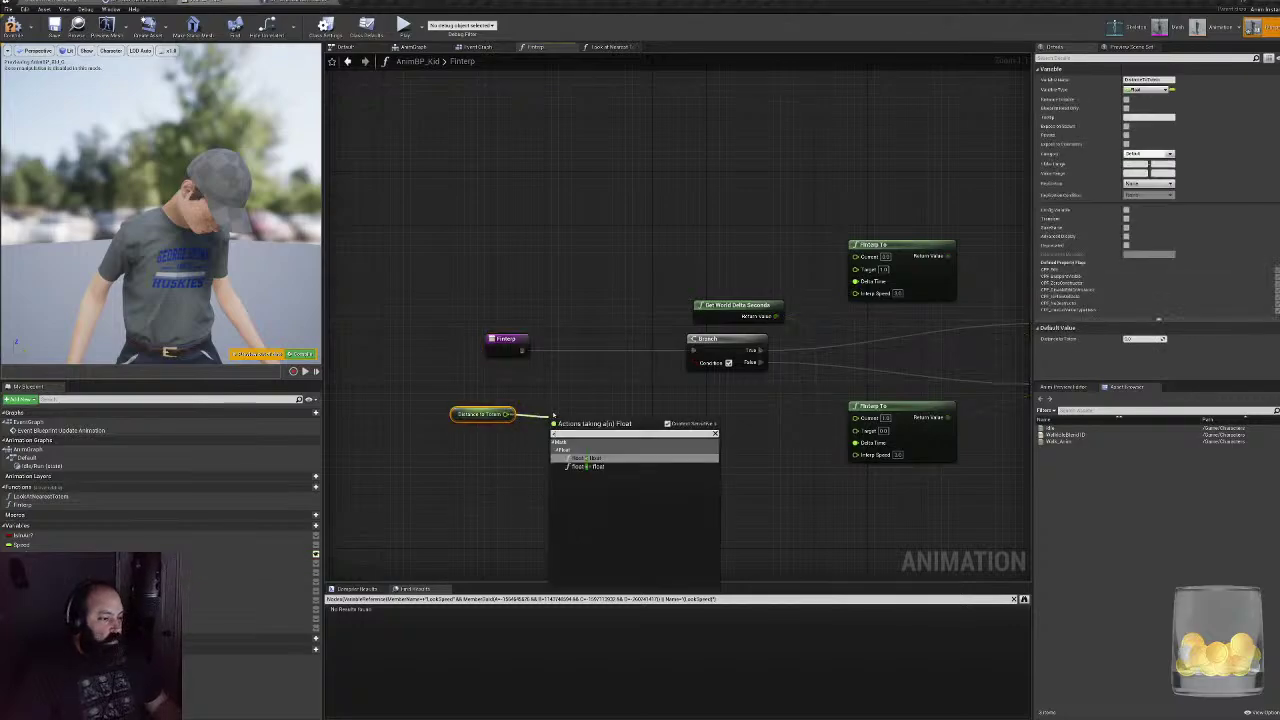
key("Return")
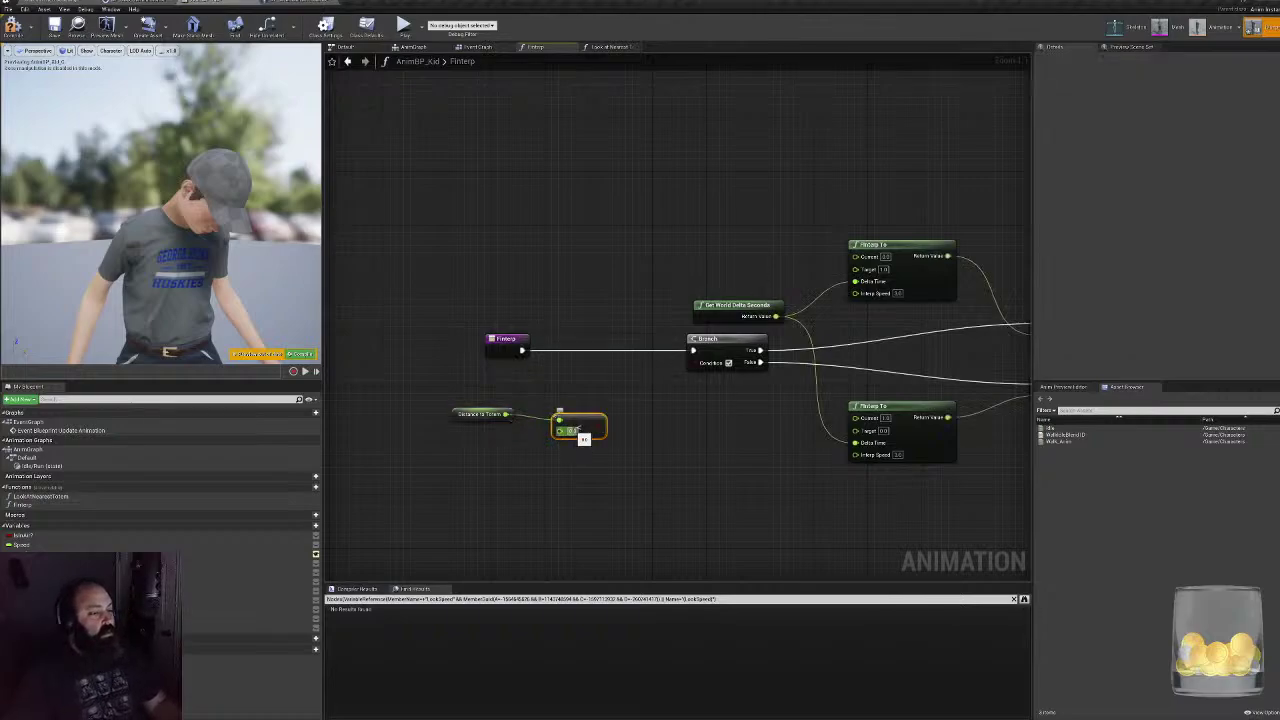
right_click_drag(695, 420, 632, 417)
left_click(514, 431)
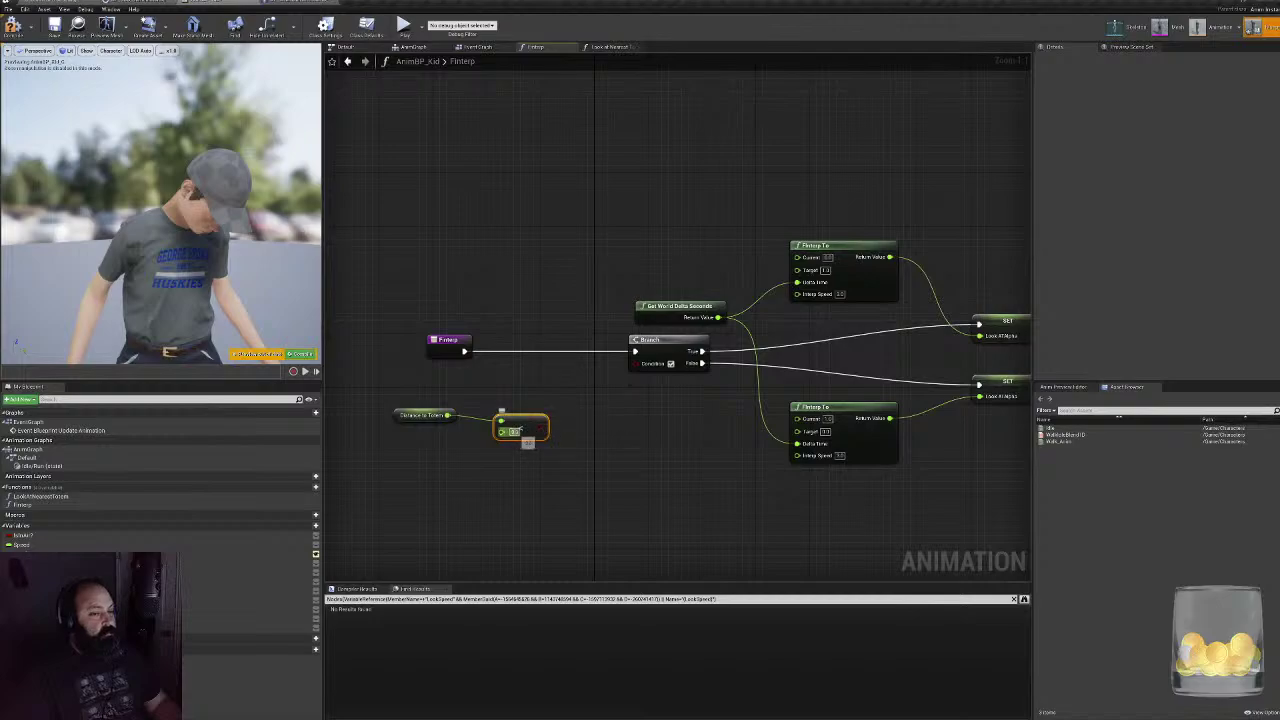
type("500")
key("Return")
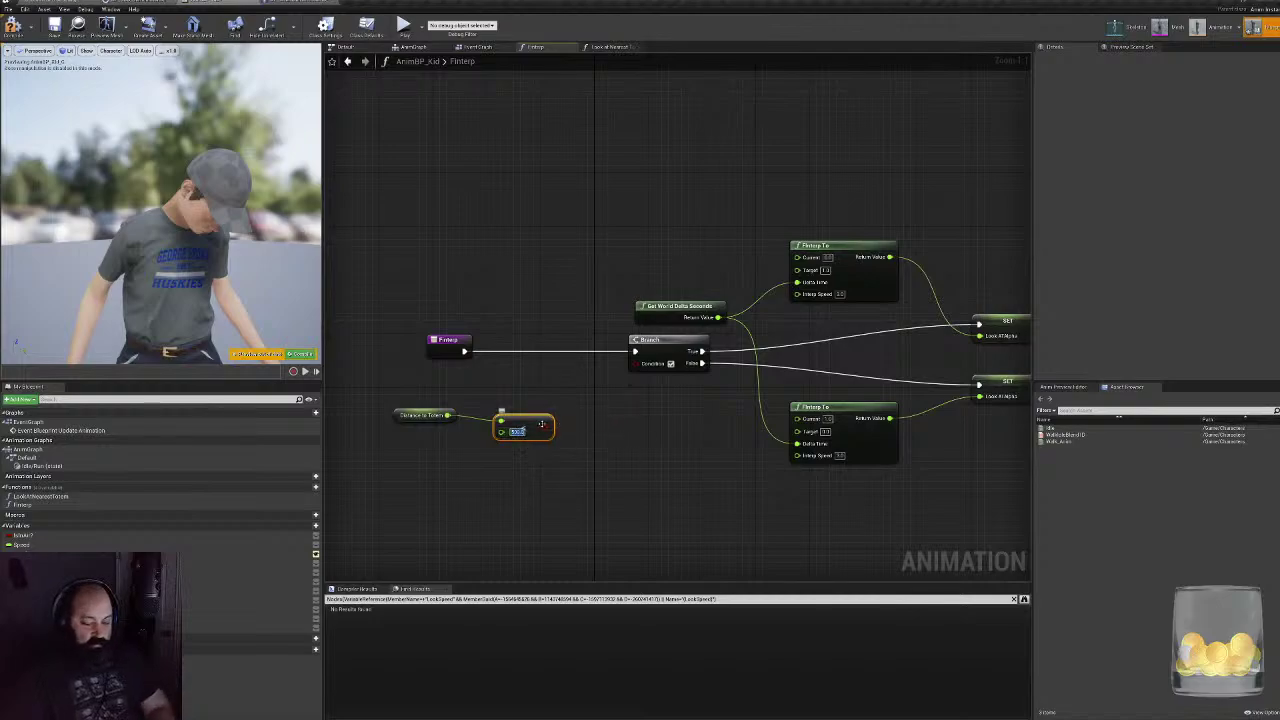
- Connect the less-than result to the Branch's Condition and move the comparison and Distance To Totem nodes closer to it
left_click_drag(548, 428, 635, 363)
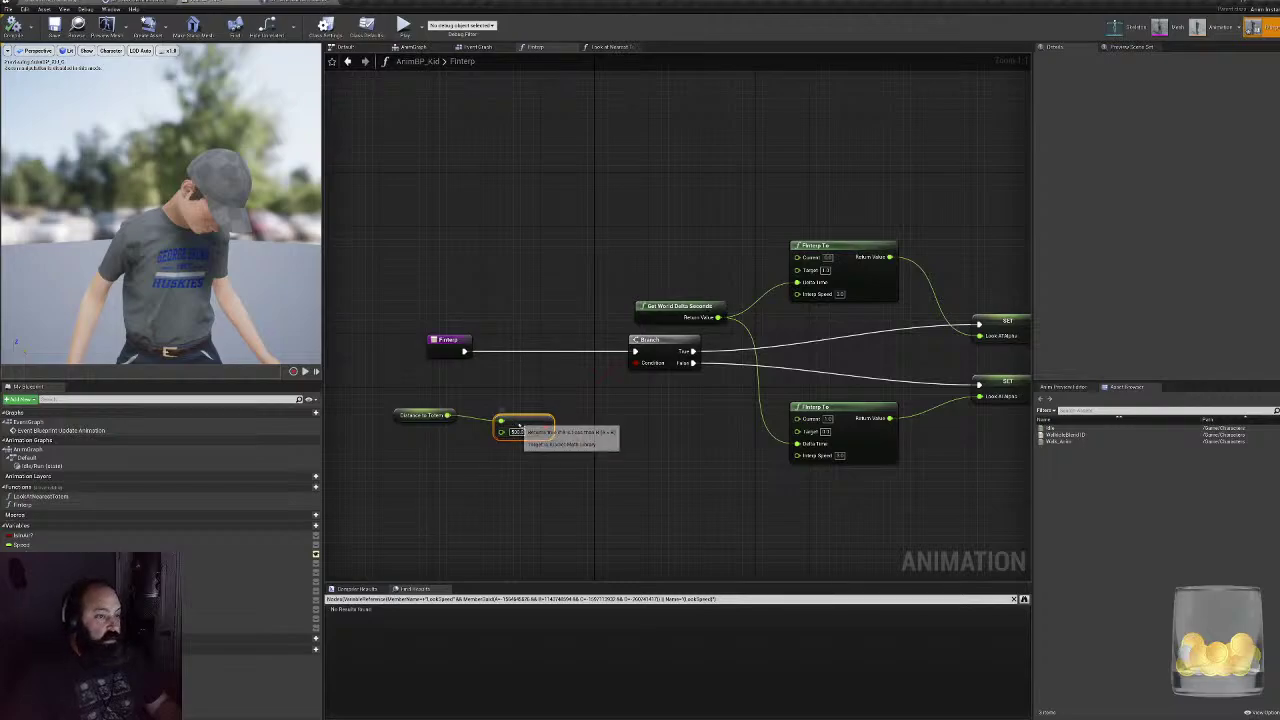
left_click_drag(522, 428, 570, 376)
left_click_drag(411, 409, 480, 370)
right_click_drag(716, 388, 523, 406)
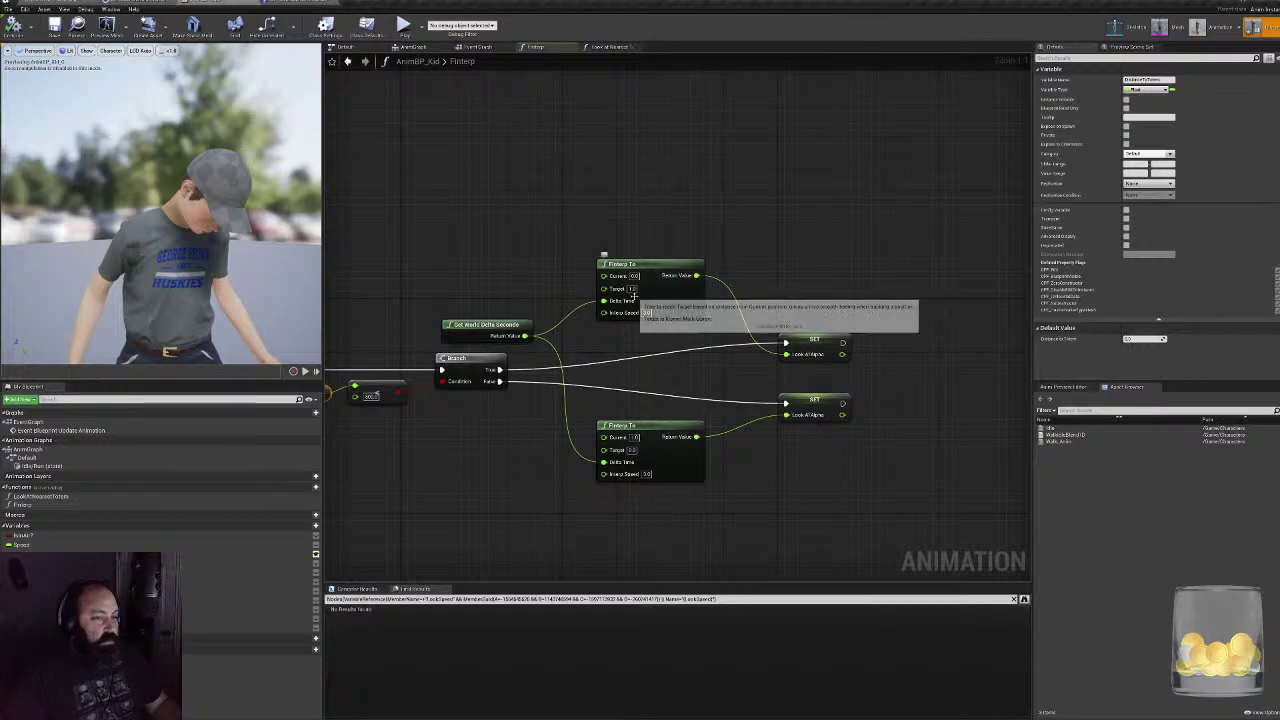
- Add an FInterp call after the Set Distance To Totem node in the Event Graph, compile, and play-test the level
left_click(476, 47)
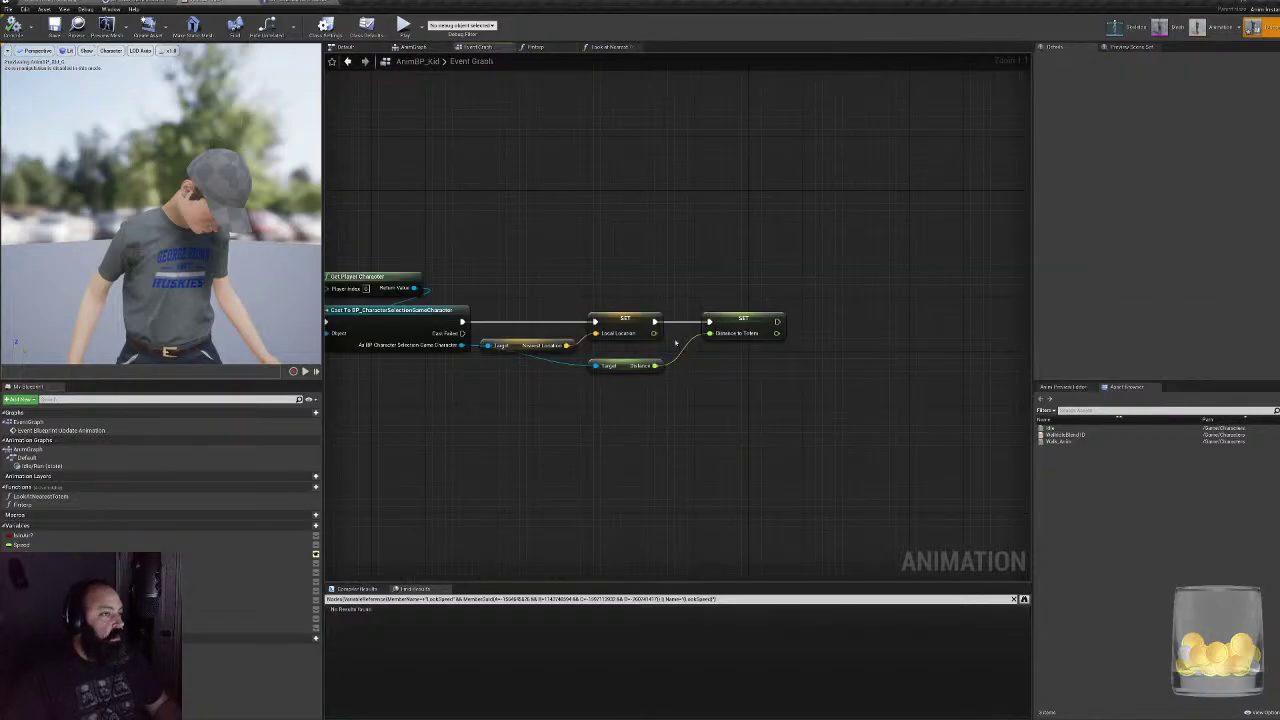
left_click_drag(22, 504, 846, 307)
left_click(14, 26)
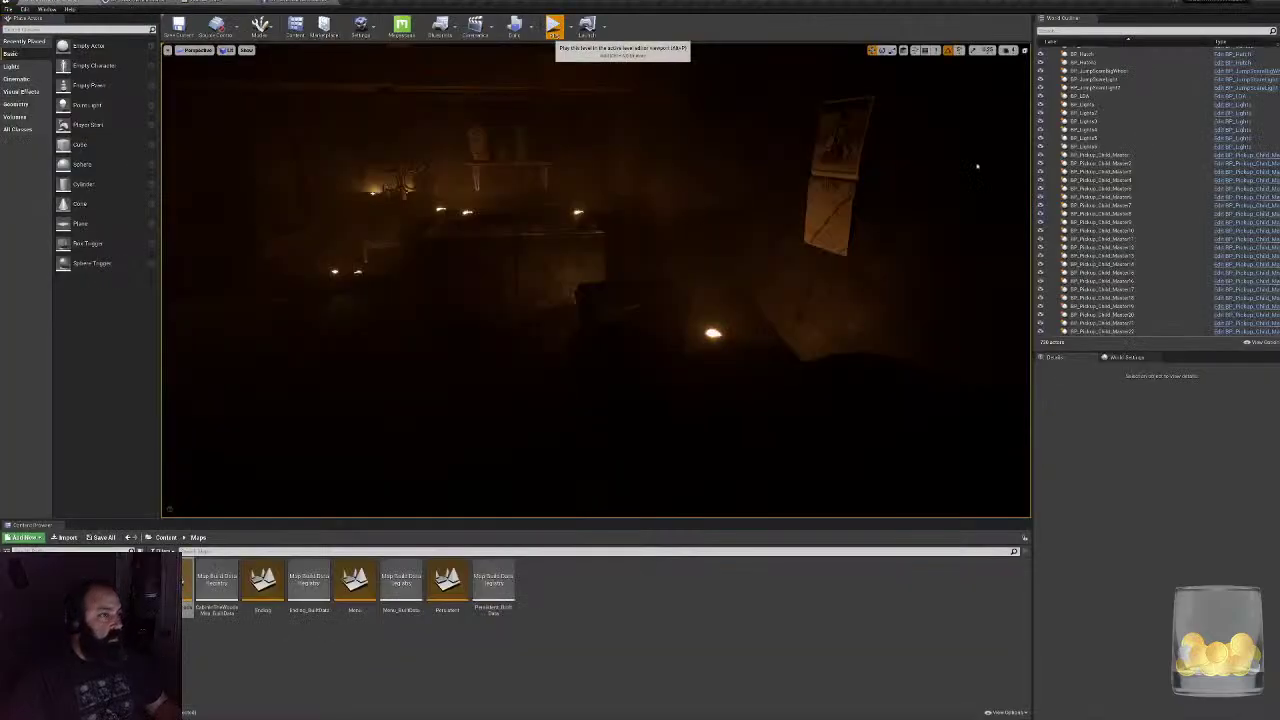
left_click(553, 28)
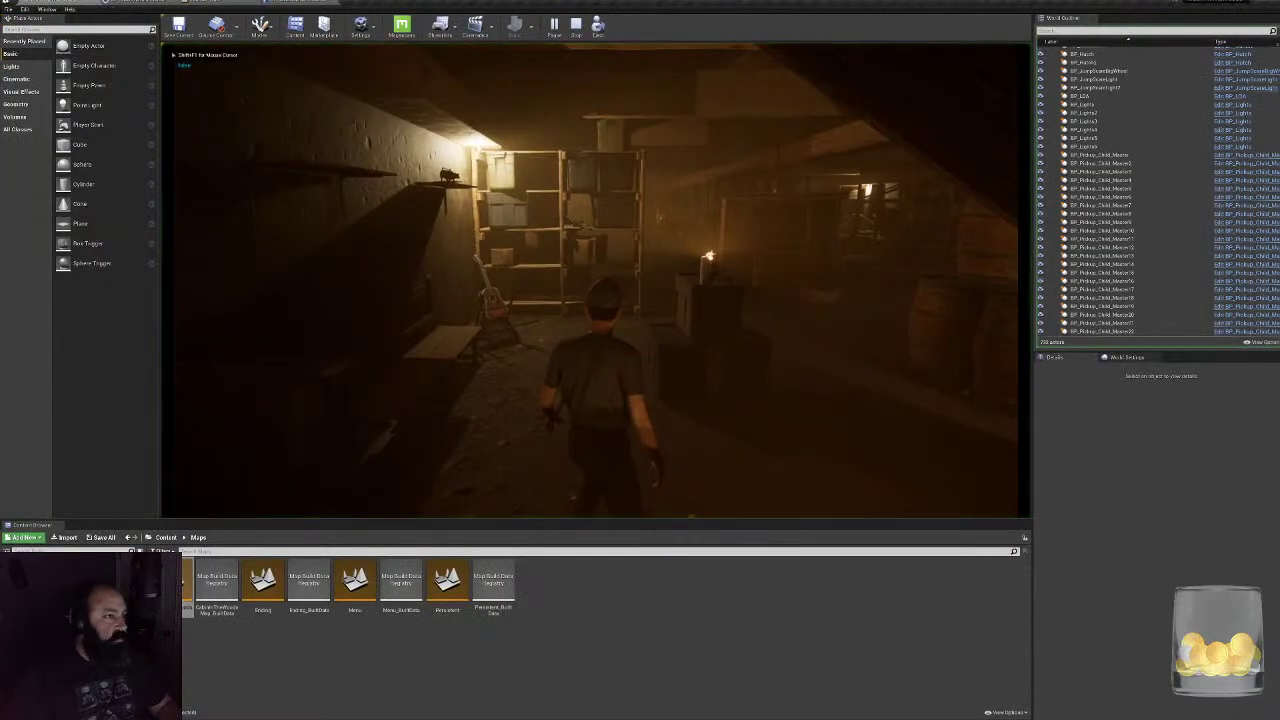
- Walk the kid character through the basement in the running play-test to check the head look-at
key("w")
key("w")
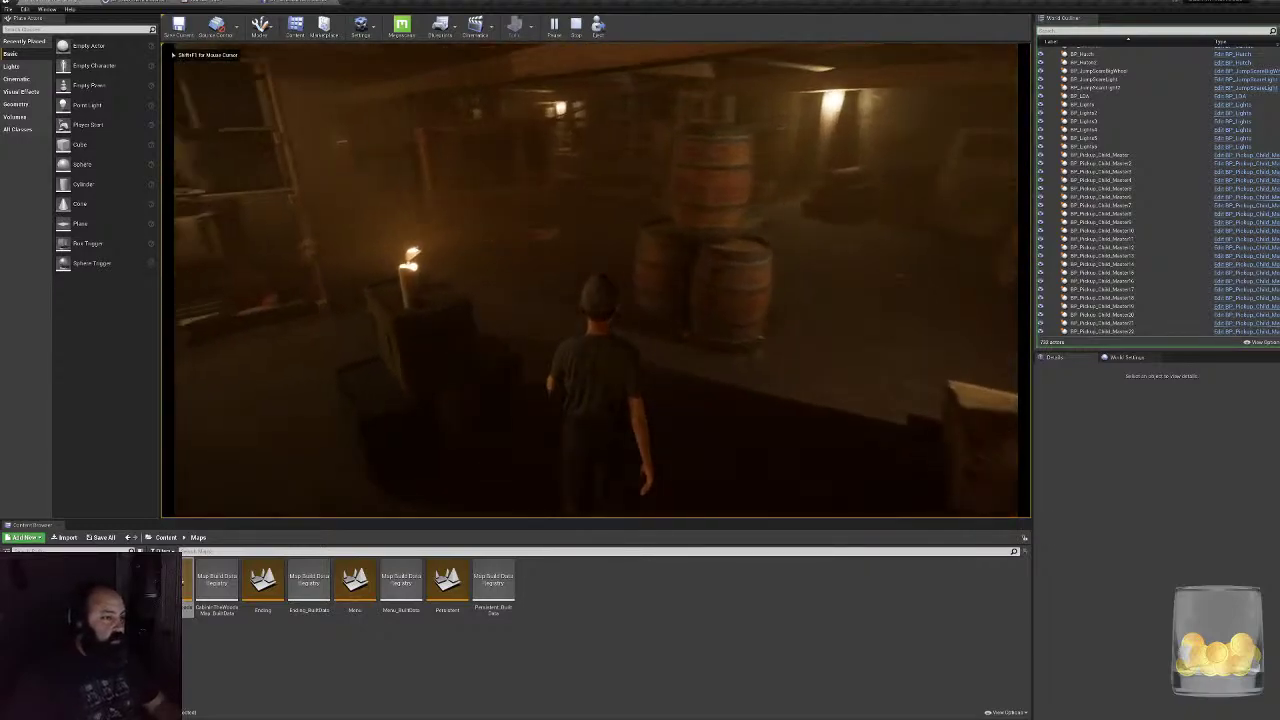
key("w")
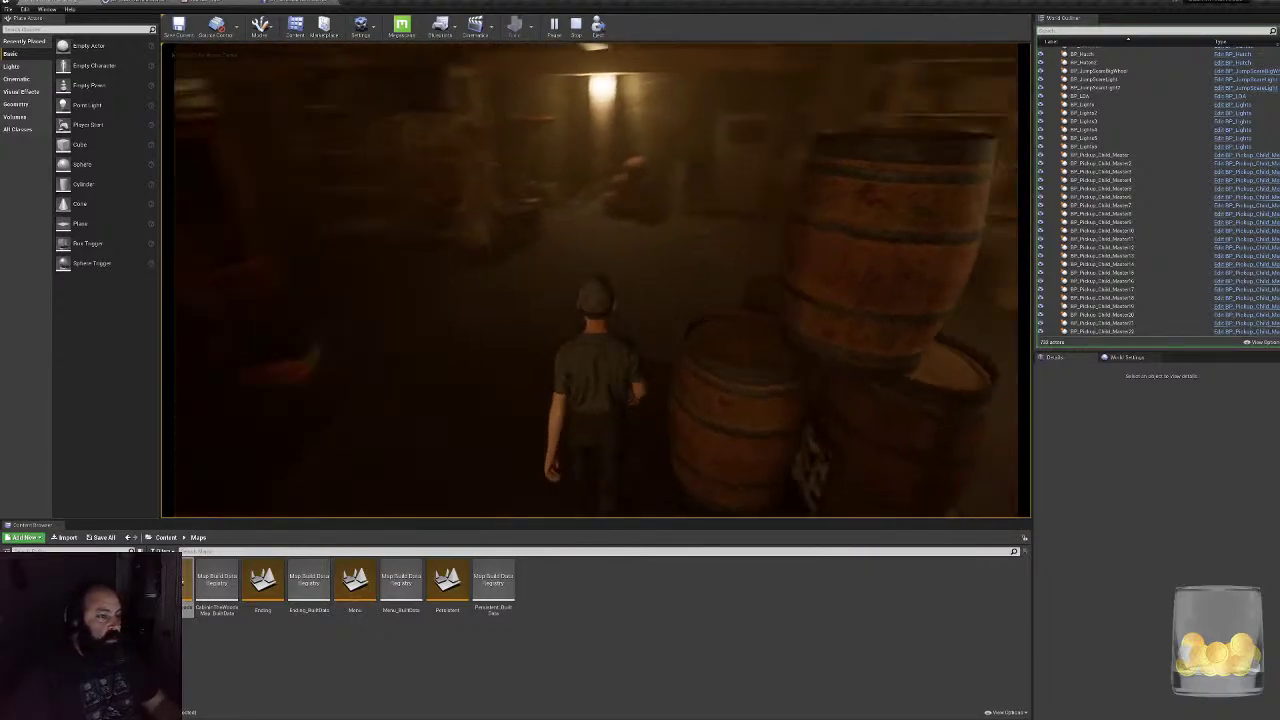
key("w")
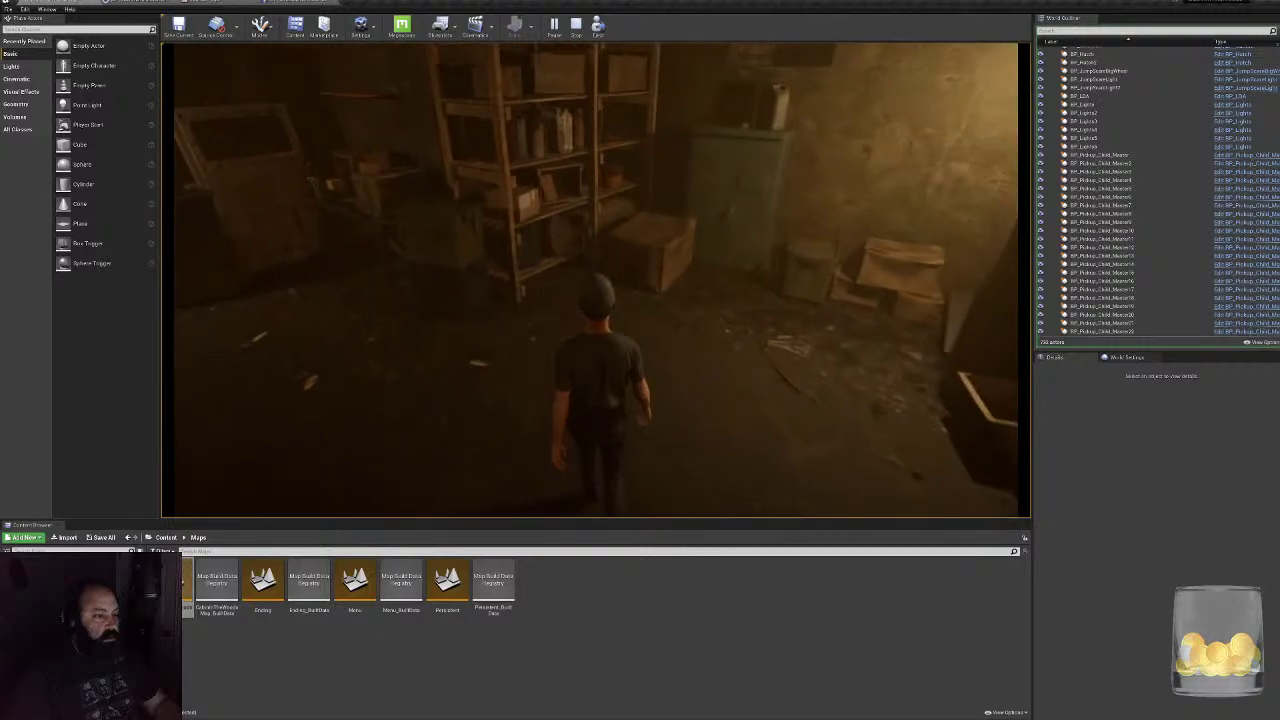
key("w")
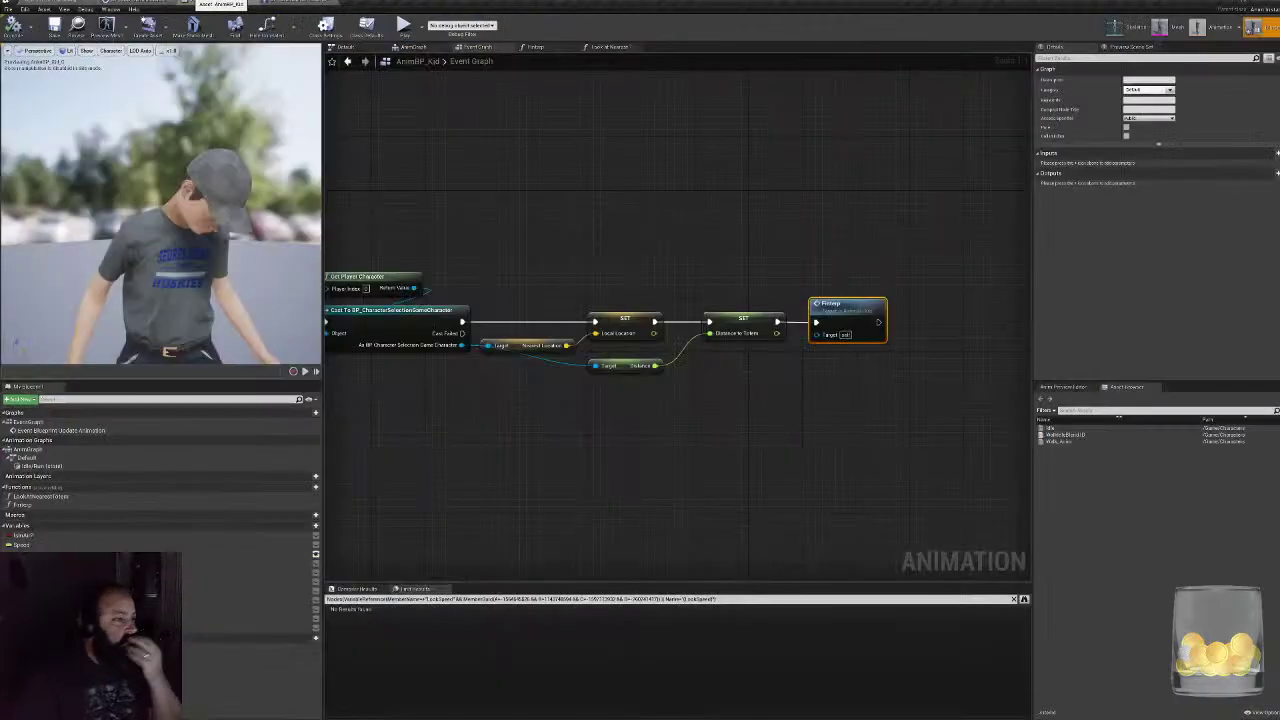
- Open the FInterp function from its call in the Event Graph and place the Distance To Totem getter directly beneath the function entry node
right_click_drag(612, 418, 755, 407)
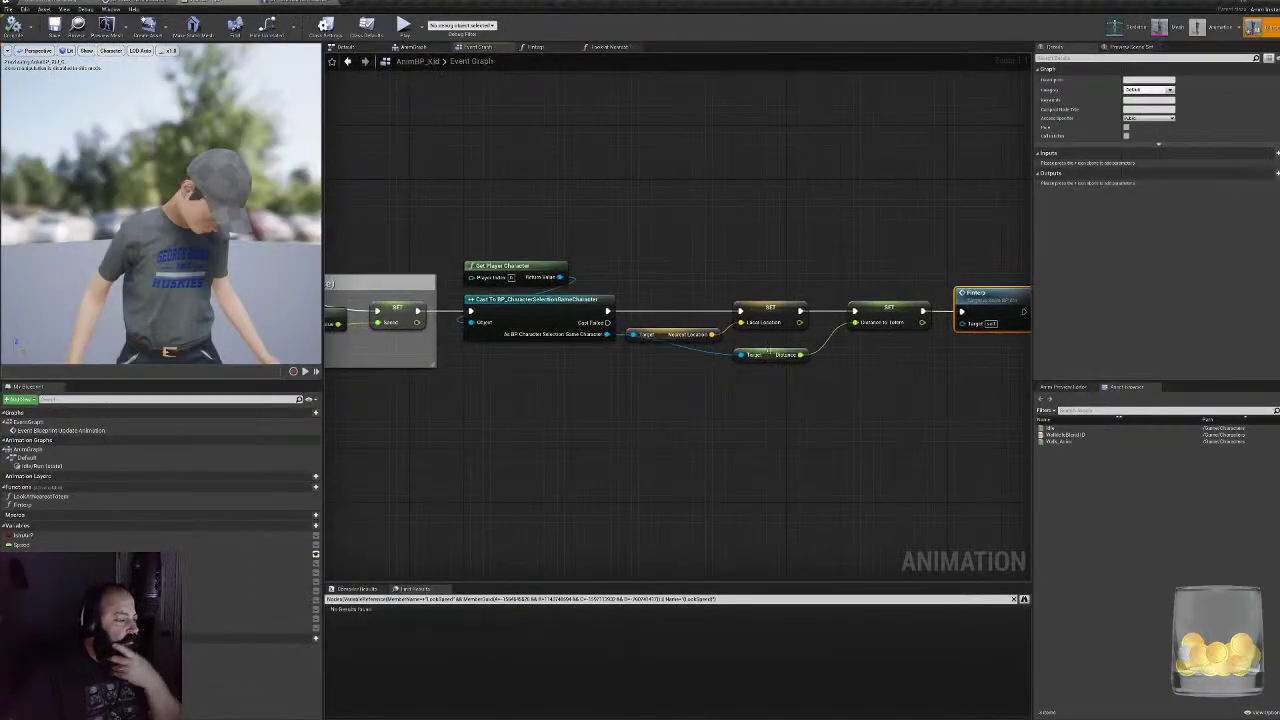
right_click_drag(864, 379, 685, 424)
left_click(709, 356)
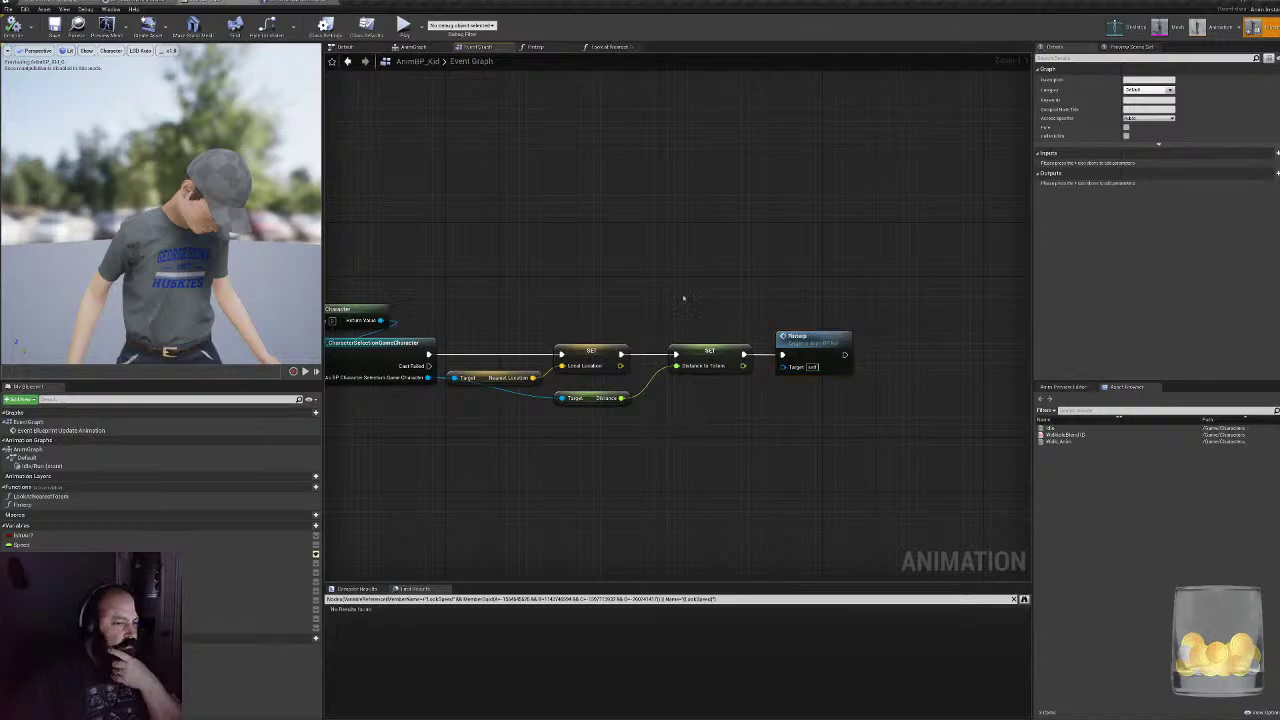
double_click(815, 341)
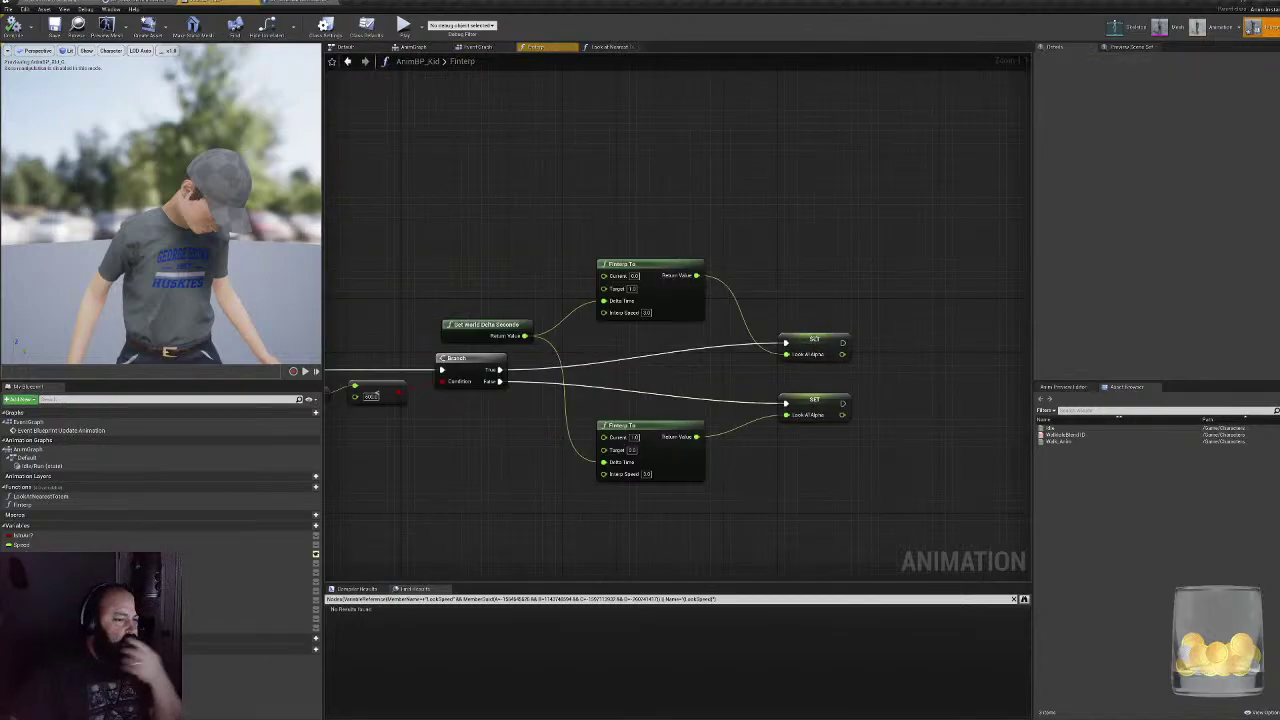
left_click(560, 386)
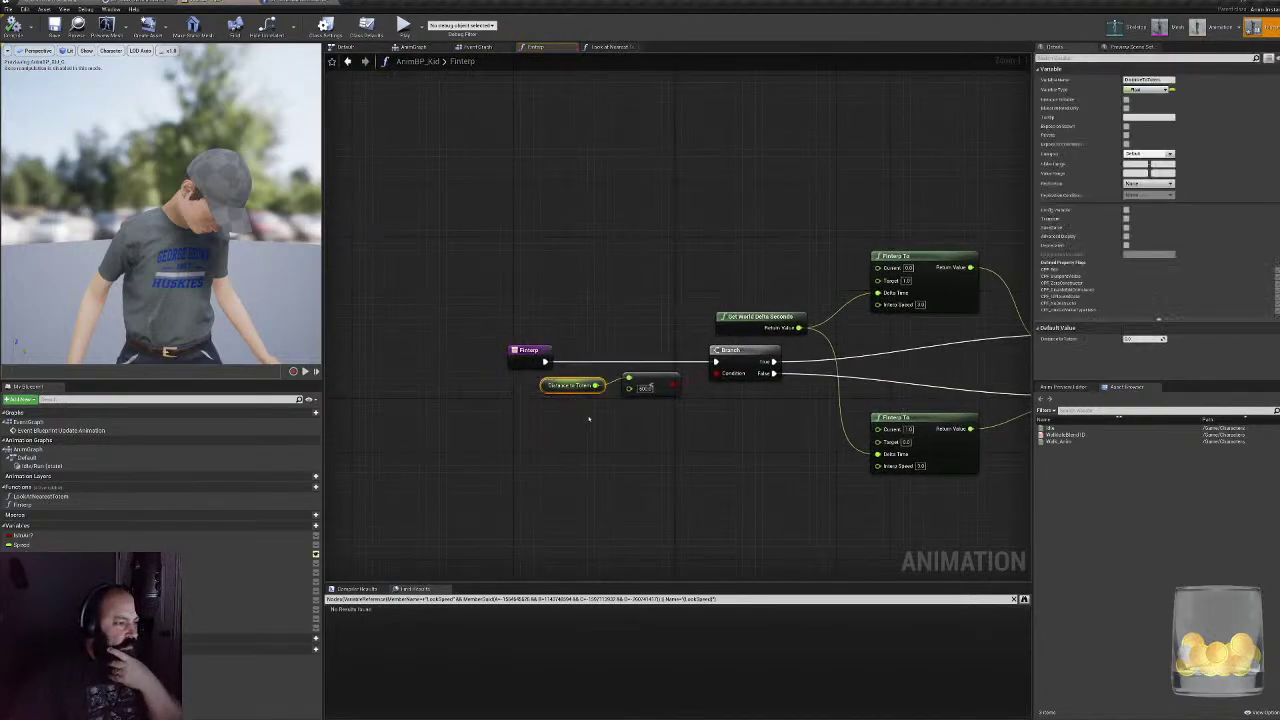
right_click_drag(627, 421, 577, 433)
left_click_drag(517, 397, 485, 389)
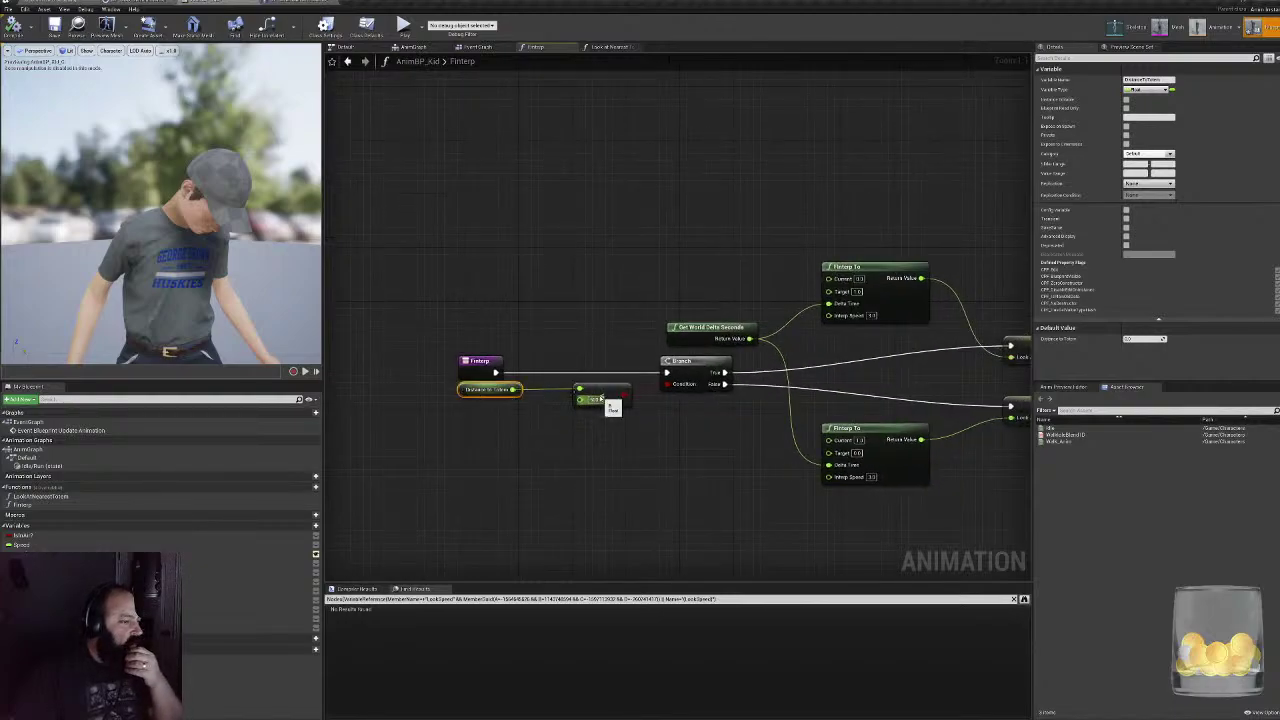
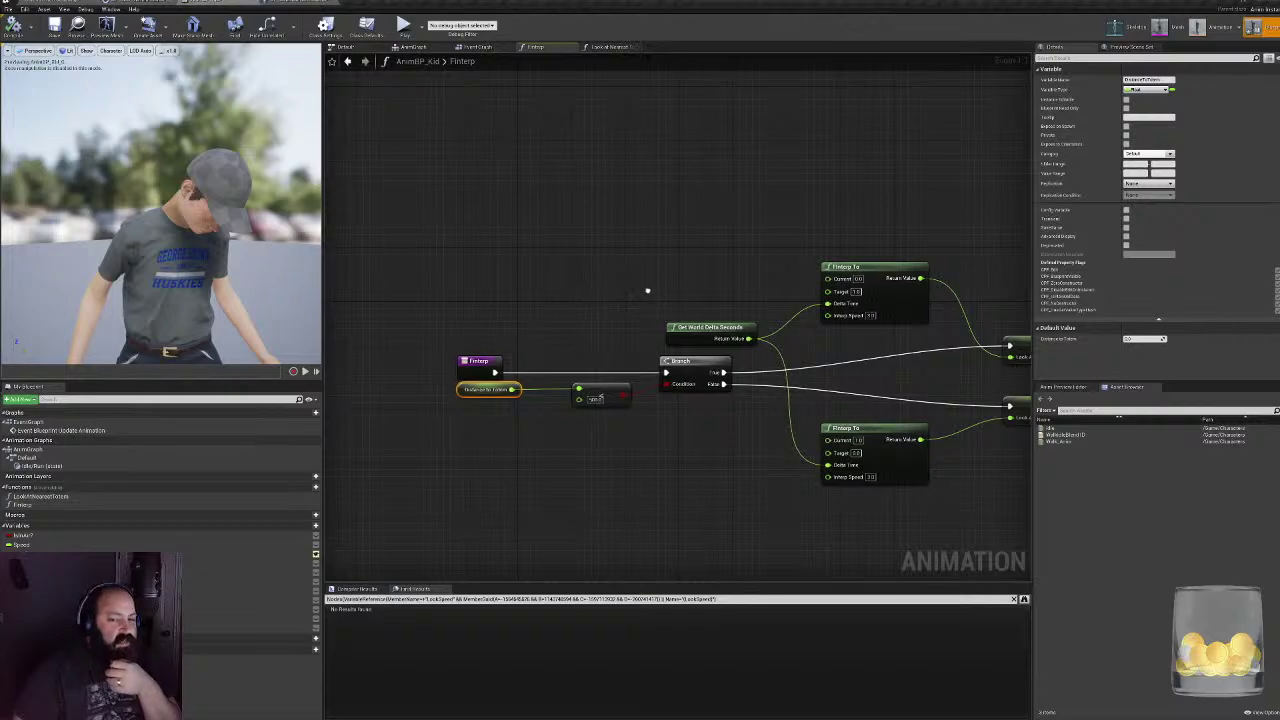
- Move the True branch's Set Look At Alpha node down to line up with the Branch's execution wire
right_click_drag(646, 286, 461, 266)
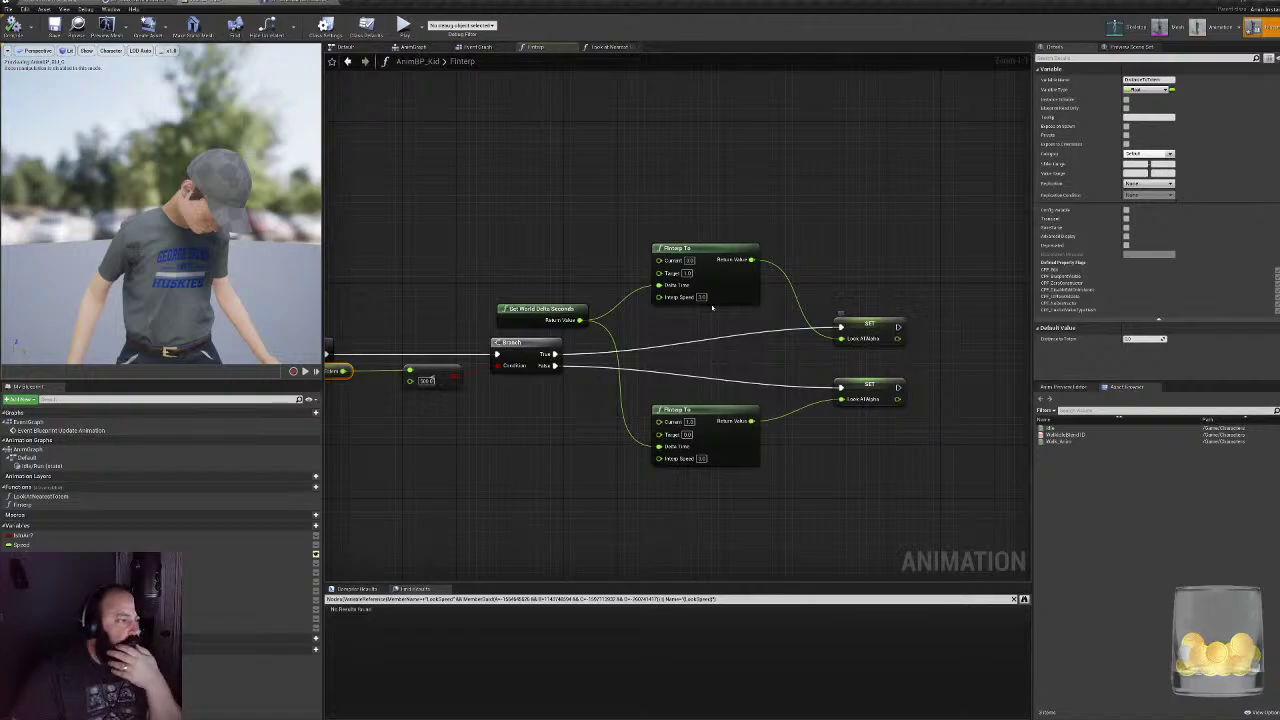
left_click_drag(860, 326, 858, 358)
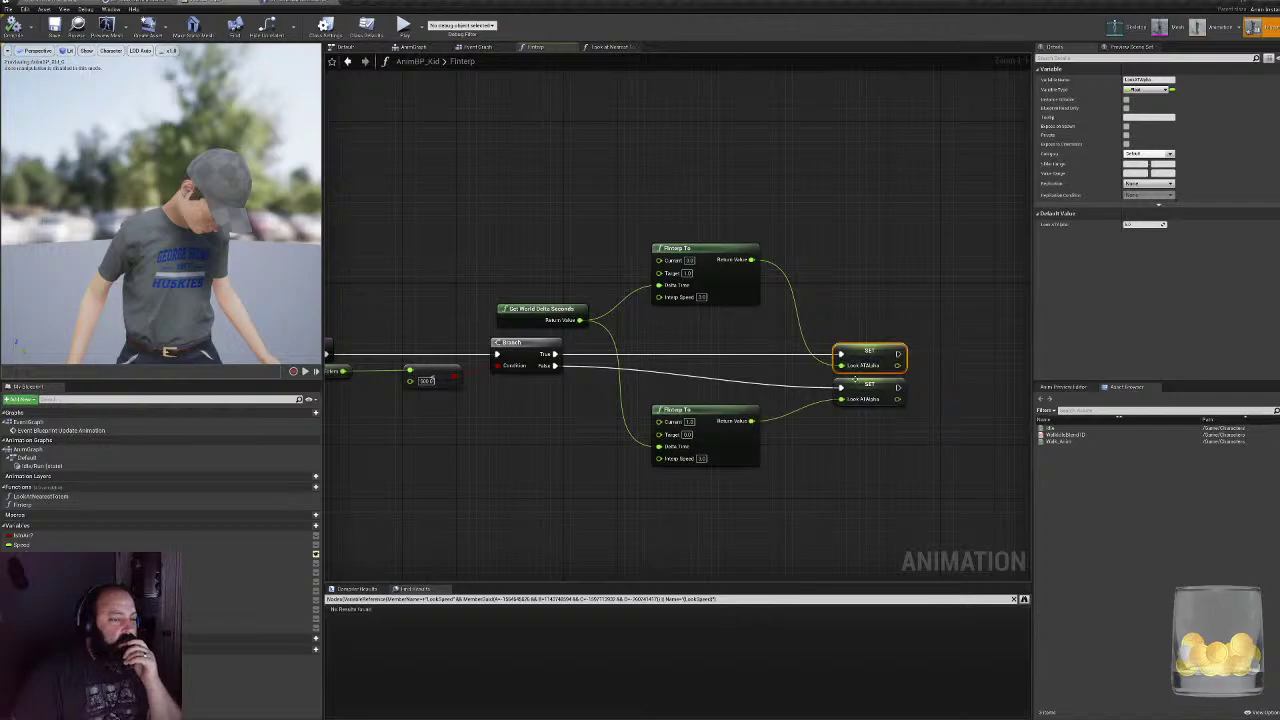
right_click_drag(707, 395, 705, 360)
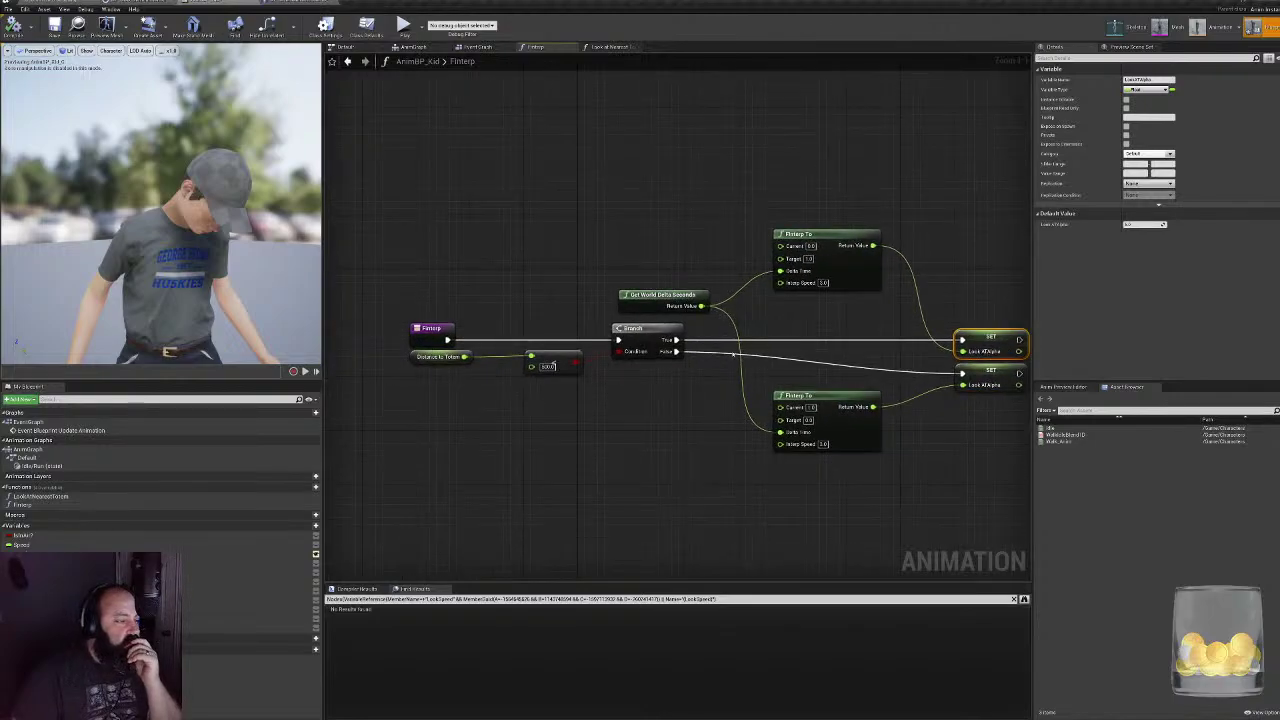
right_click_drag(814, 365, 775, 362)
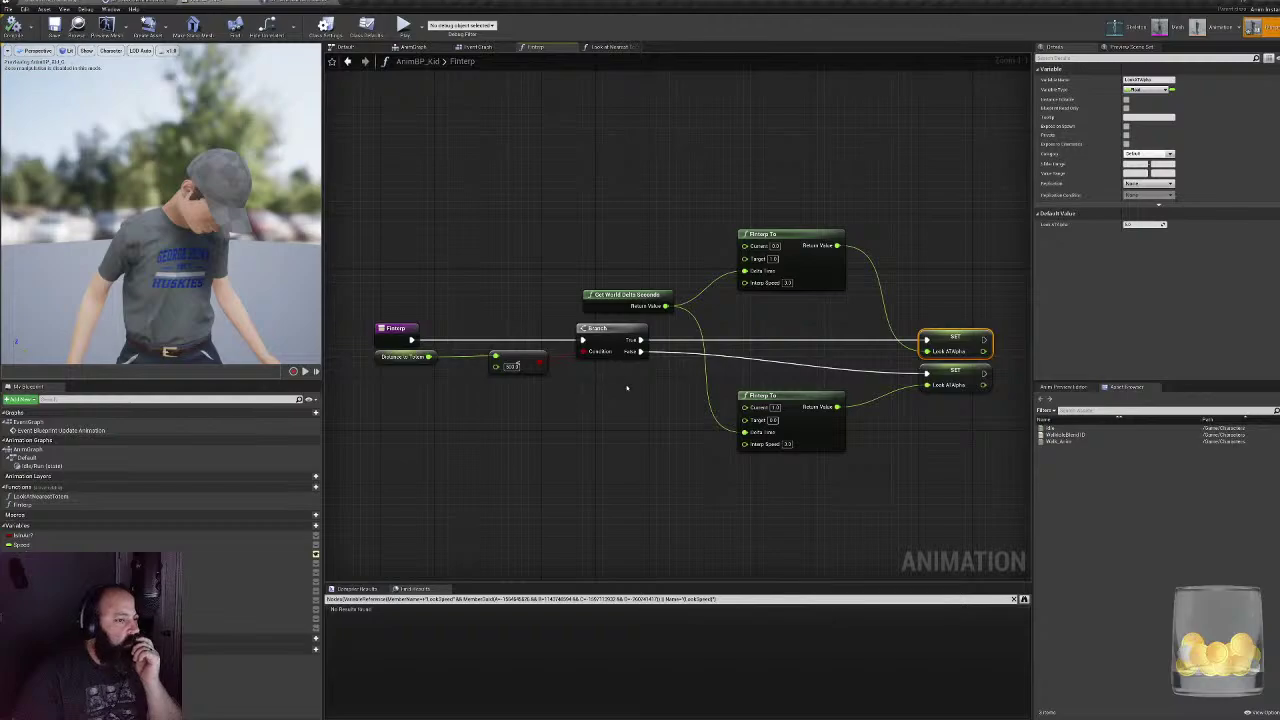
- Examine the Look at Nearest Totem function, the Event Graph's totem distance chain, and the FInterp function's Branch logic
left_click(610, 47)
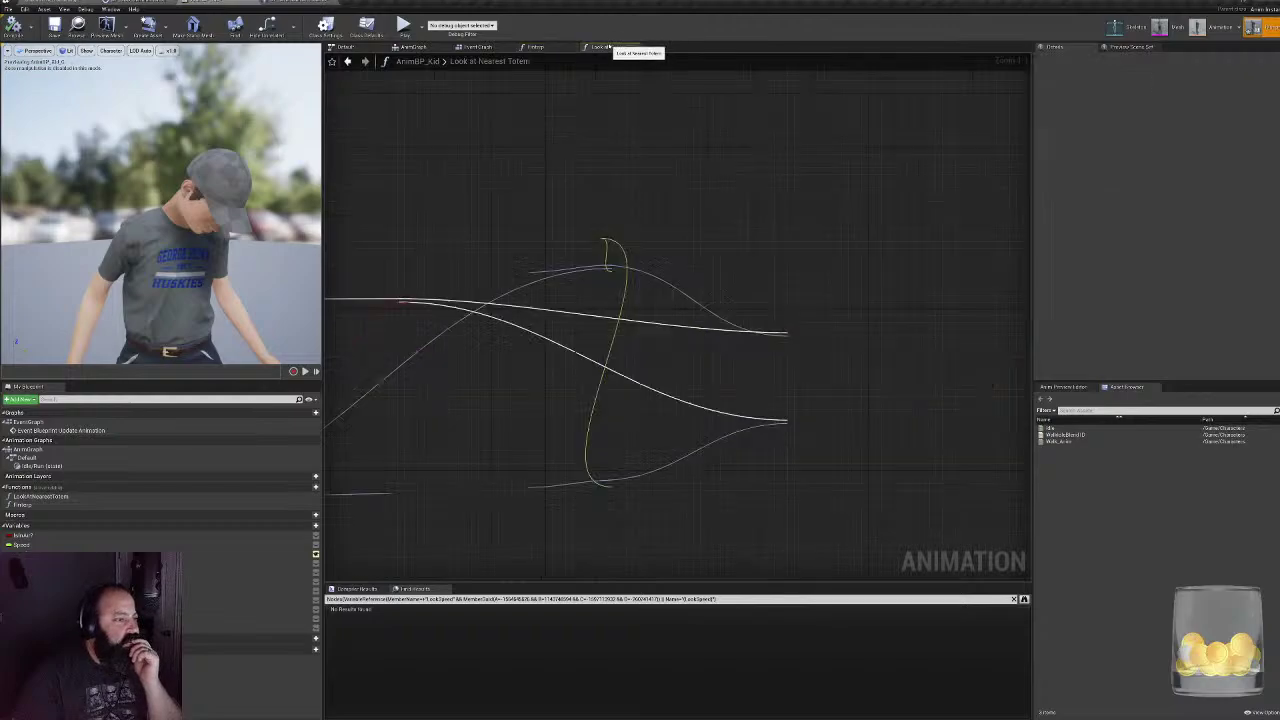
scroll(678, 357, "down", 3)
scroll(678, 357, "down", 1)
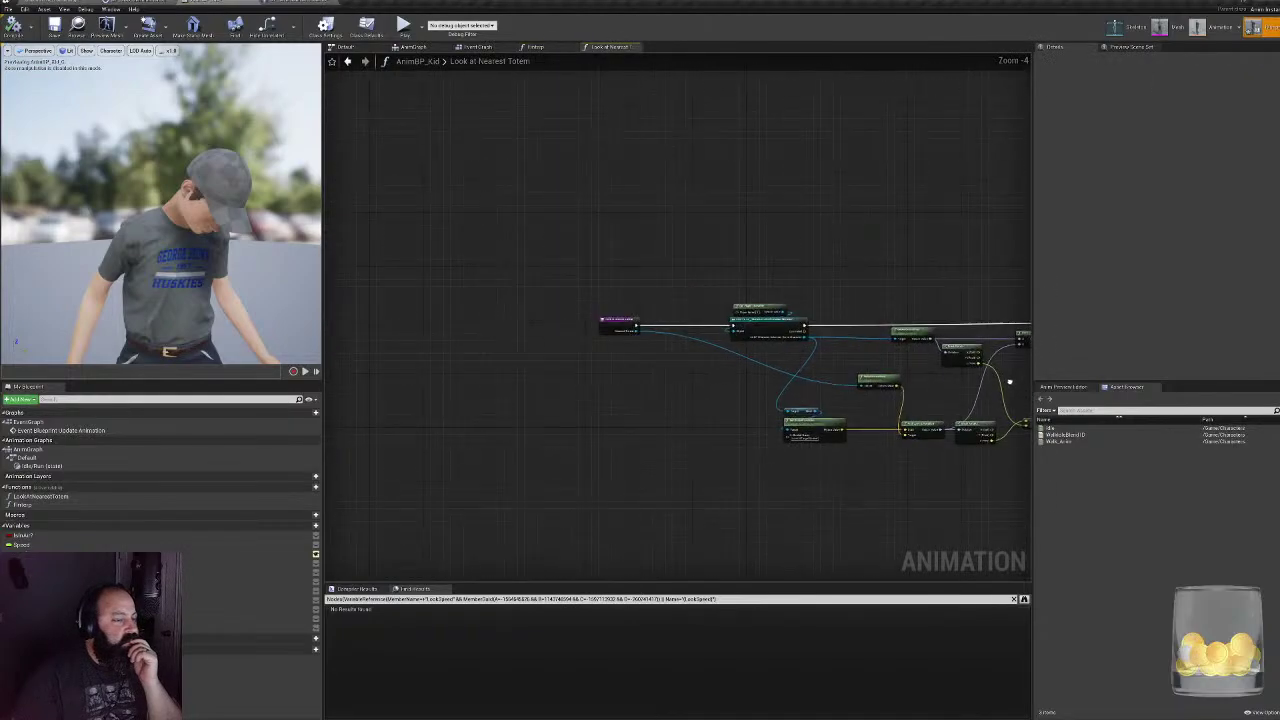
scroll(603, 334, "up", 5)
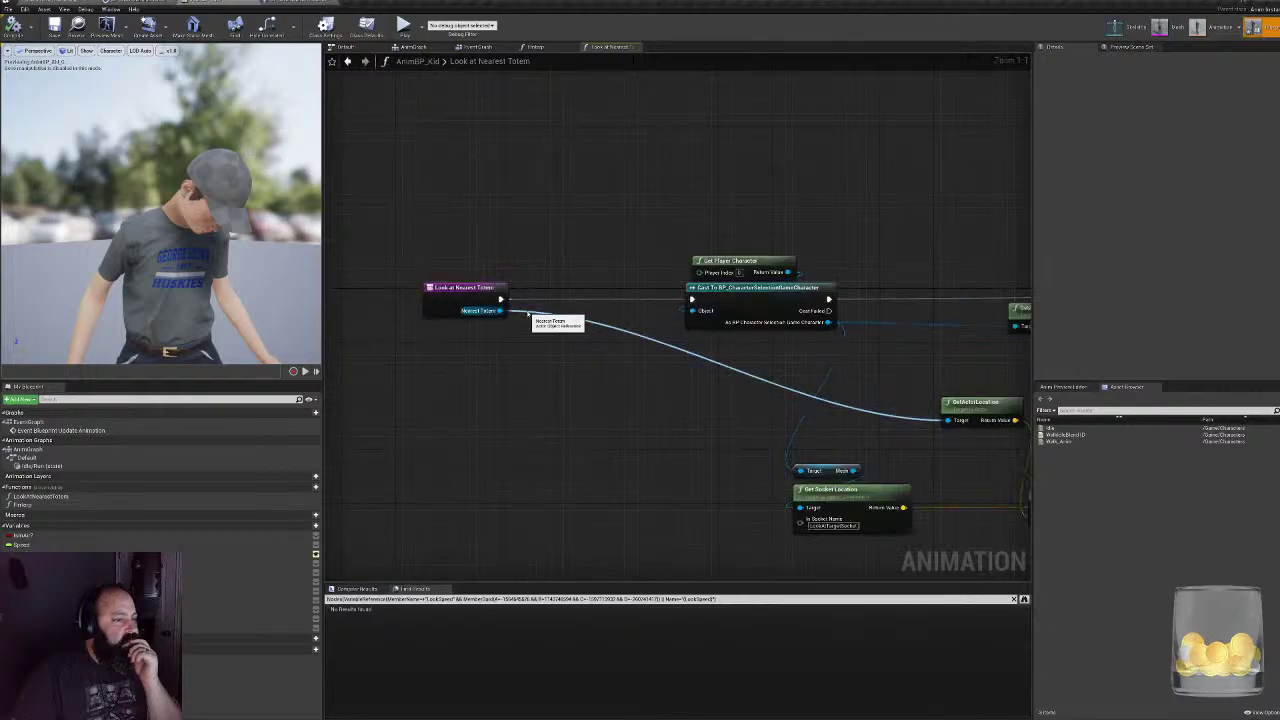
right_click_drag(528, 314, 420, 291)
right_click_drag(900, 340, 408, 364)
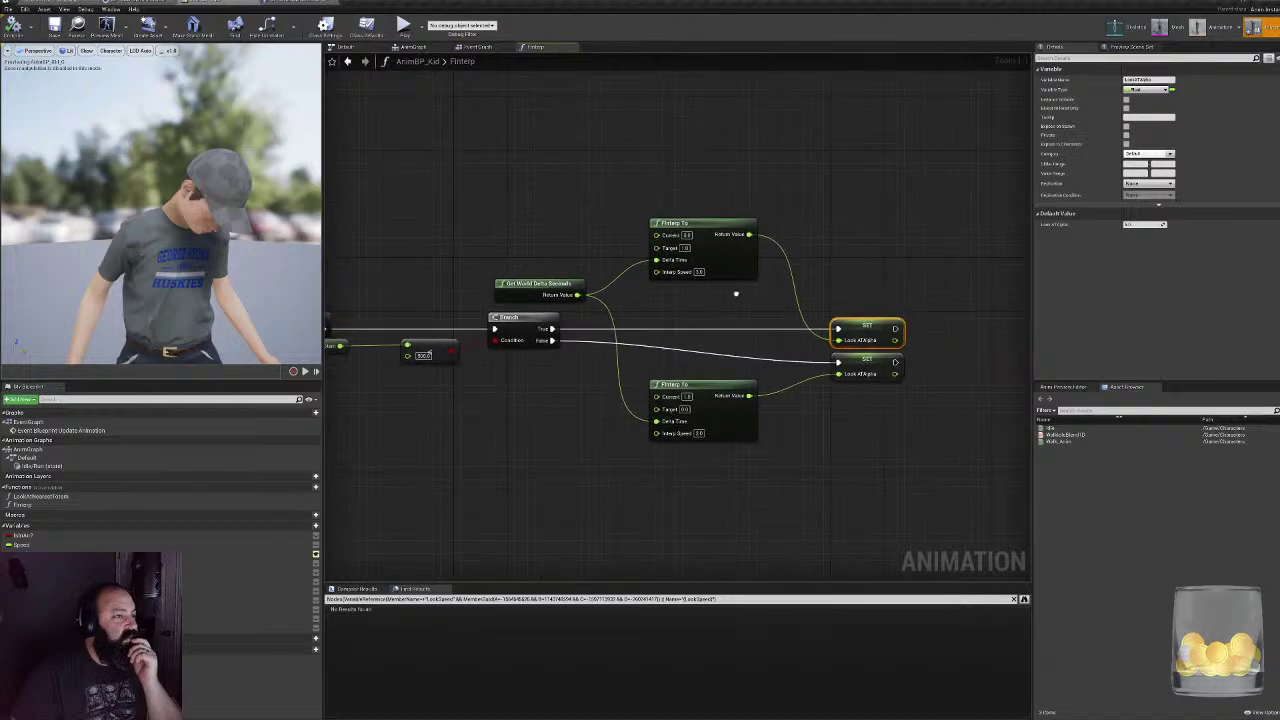
left_click(478, 47)
right_click_drag(510, 228, 651, 231)
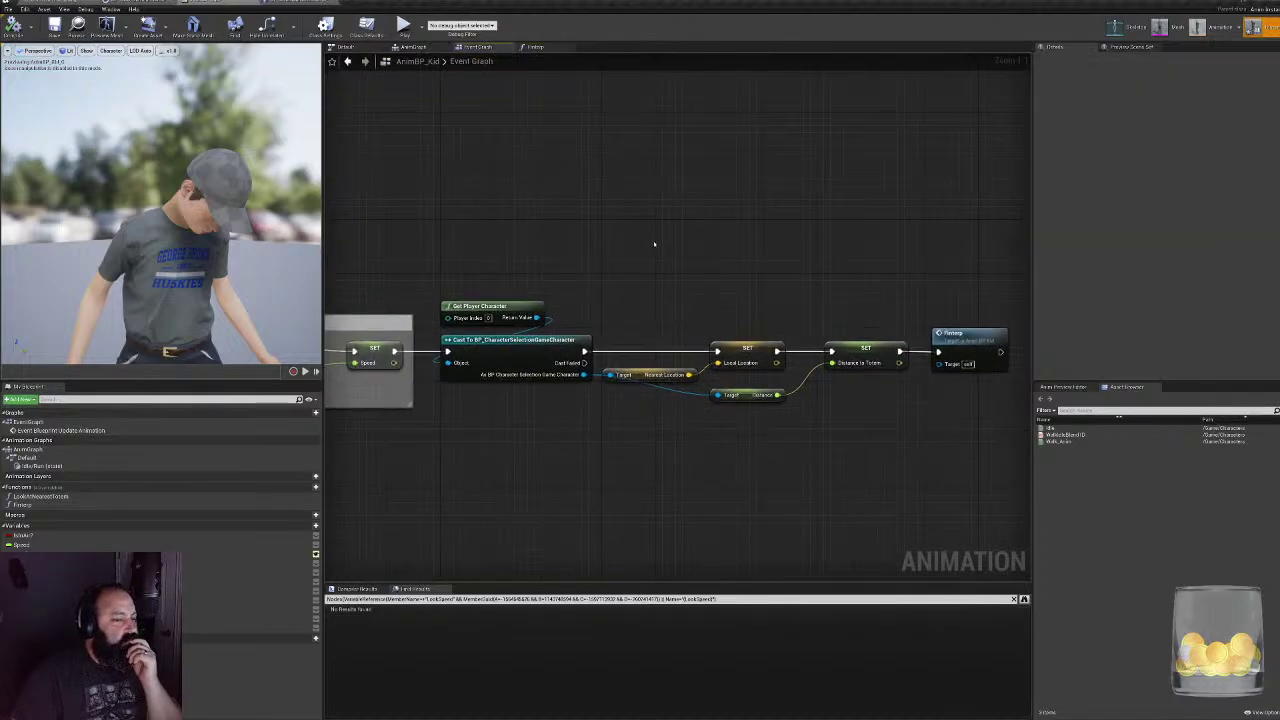
right_click_drag(654, 244, 344, 279)
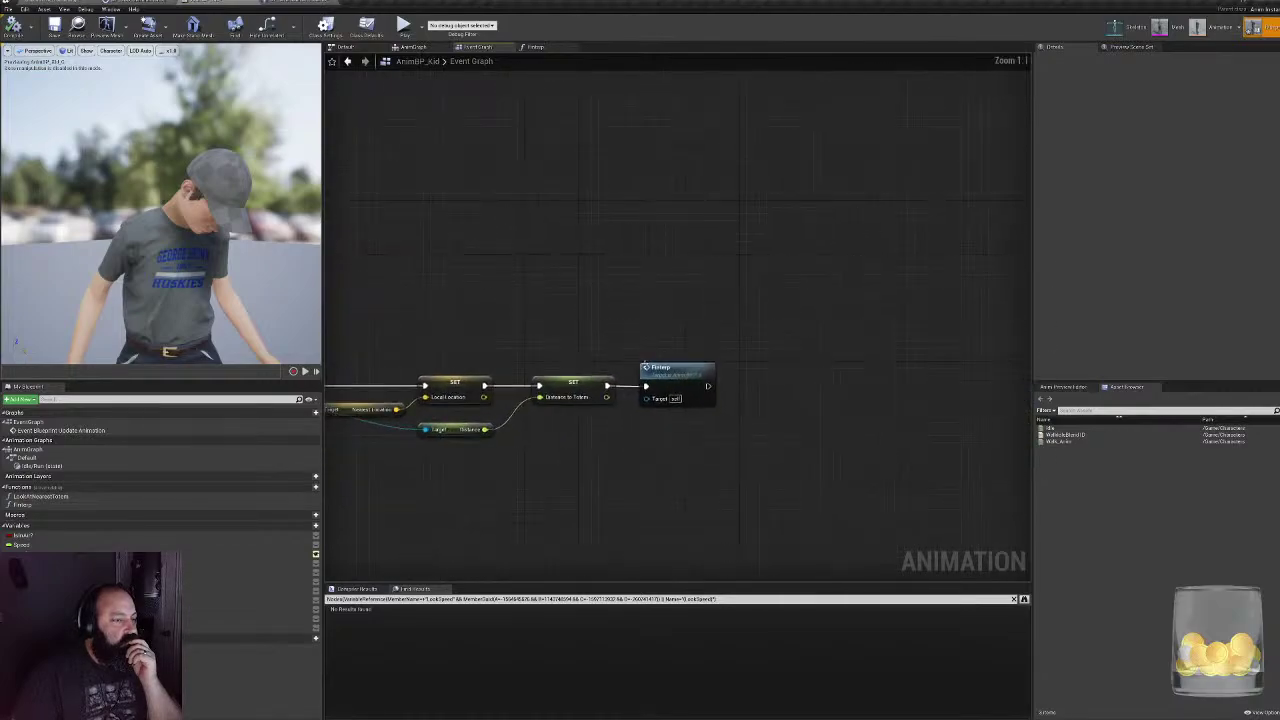
double_click(680, 369)
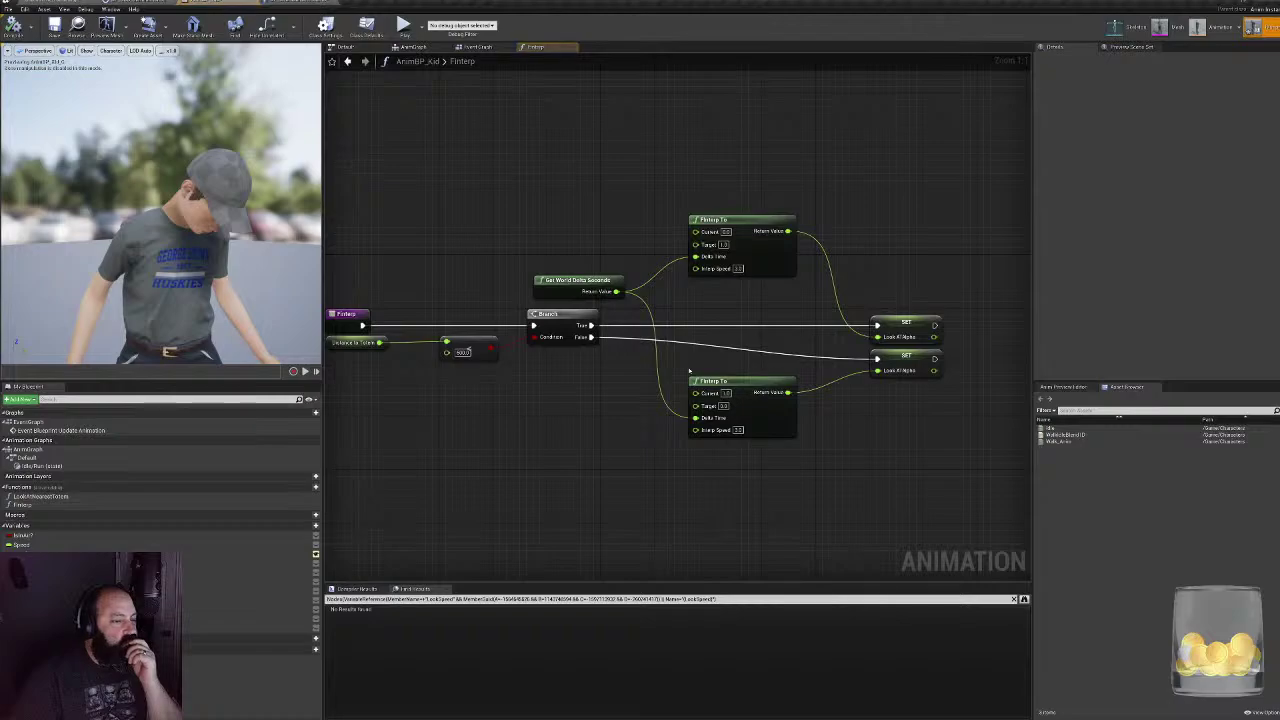
right_click_drag(488, 370, 577, 374)
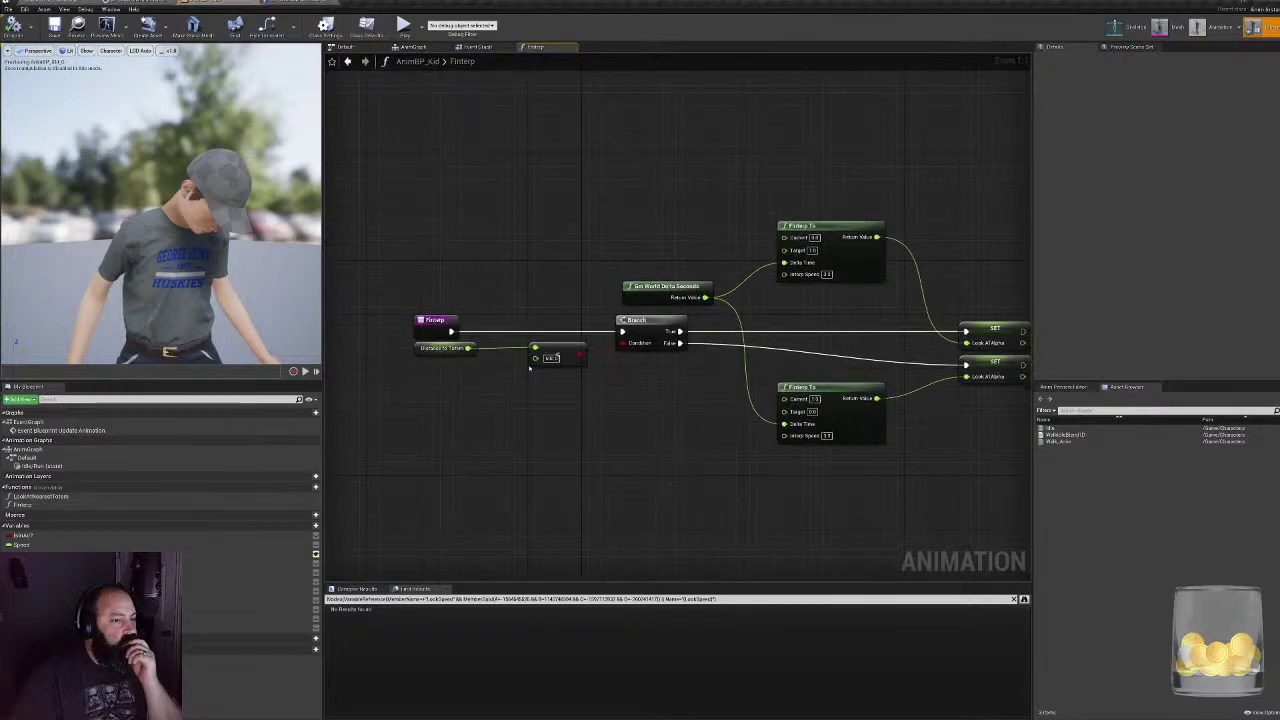
right_click_drag(750, 326, 522, 349)
right_click_drag(625, 365, 595, 362)
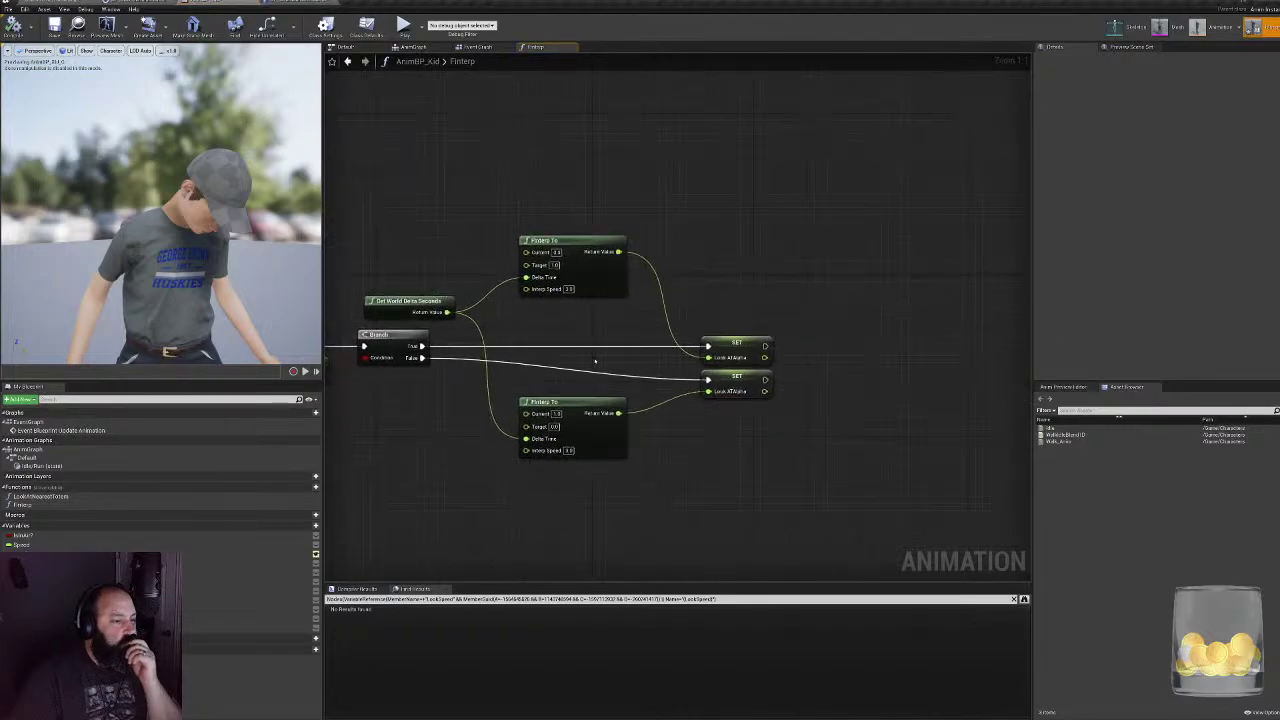
- Add a Print String node beside the Set Look At Alpha nodes and place a duplicate below it
right_click(801, 366)
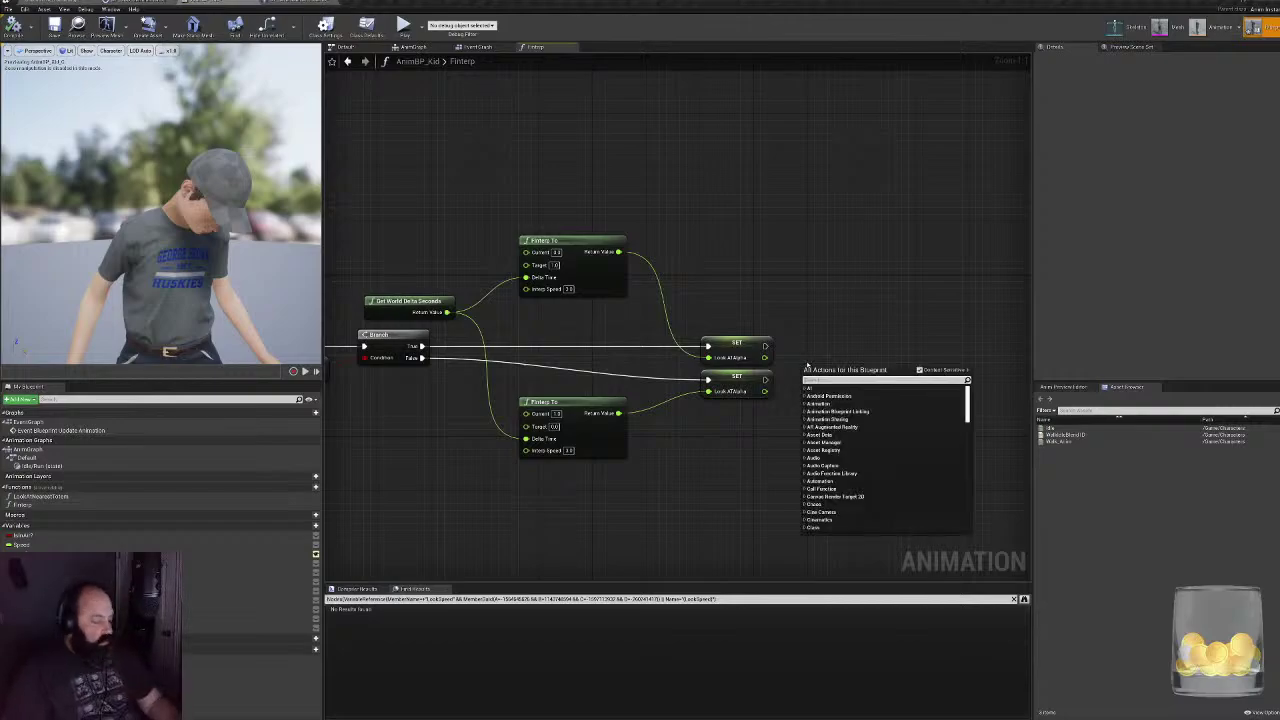
type("printe")
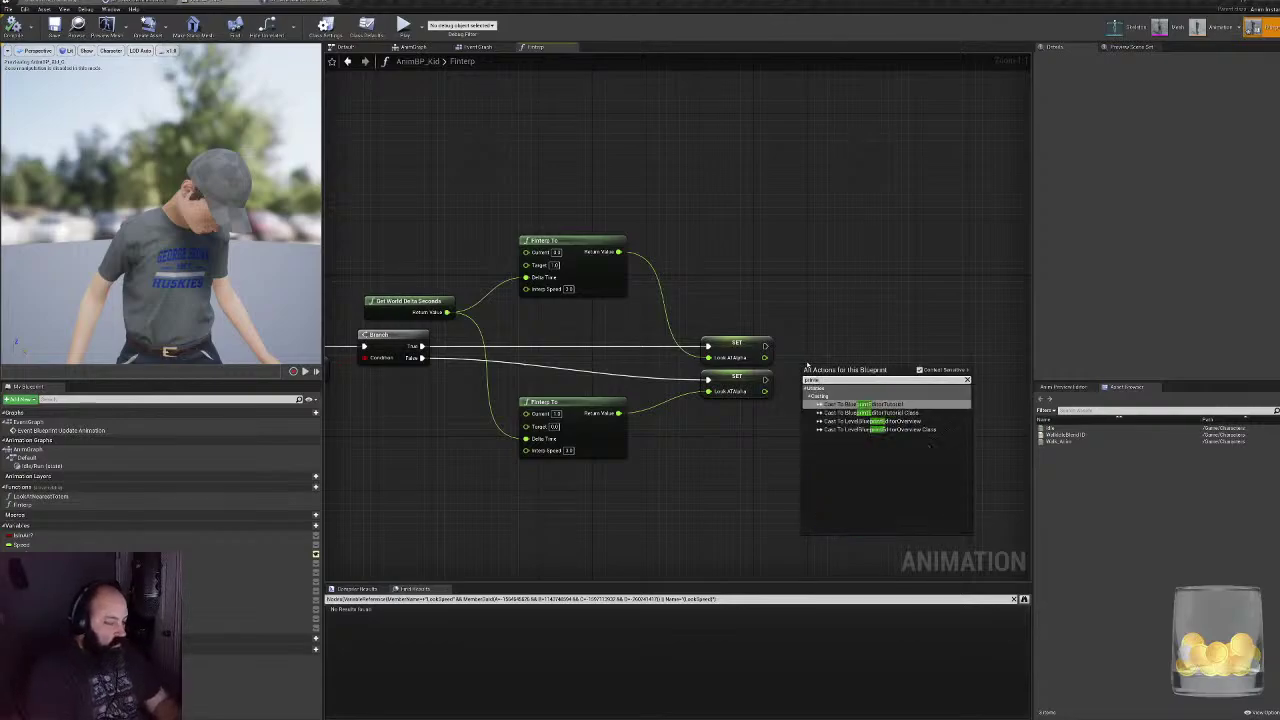
key("BackSpace")
key("Return")
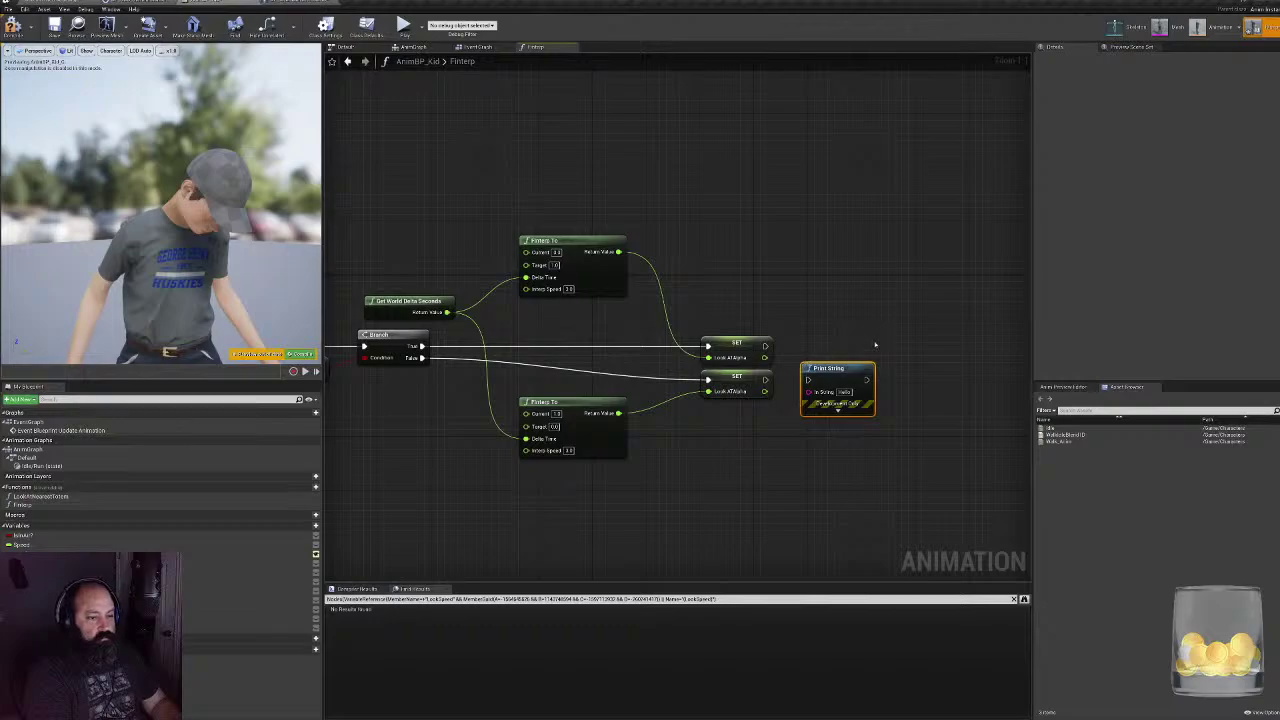
left_click_drag(852, 368, 879, 301)
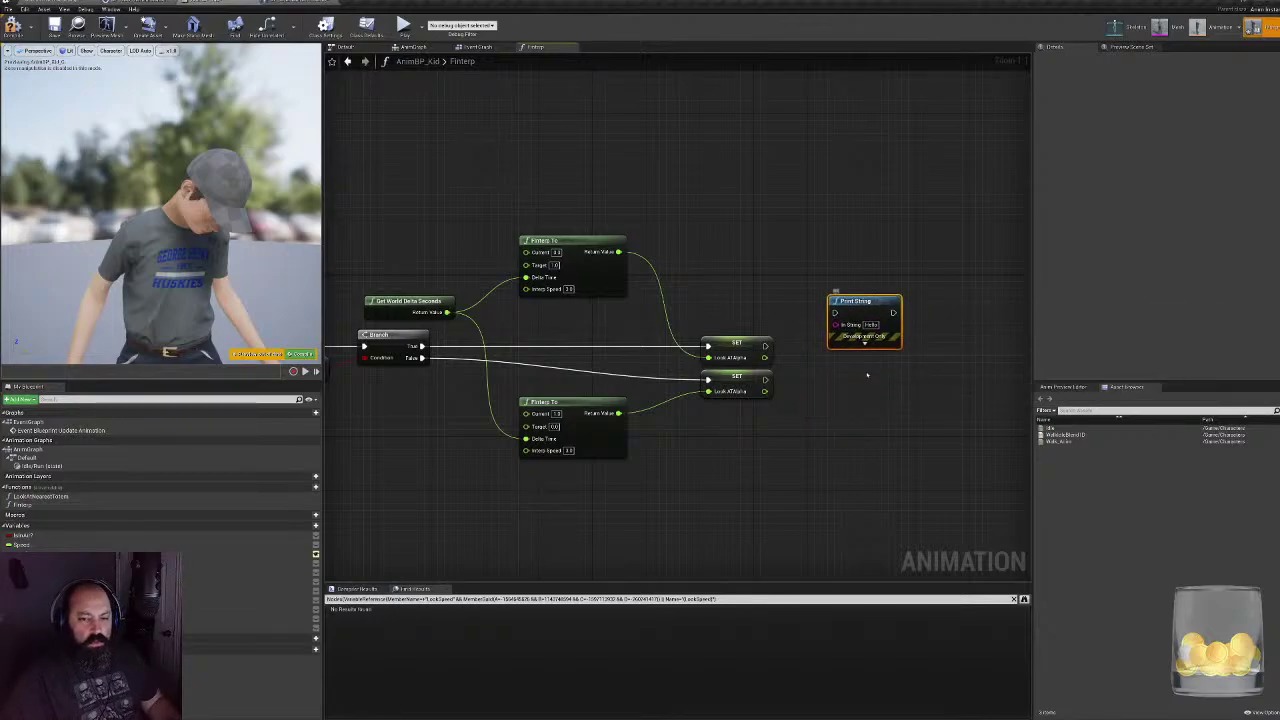
key("ctrl+w")
left_click_drag(876, 408, 844, 369)
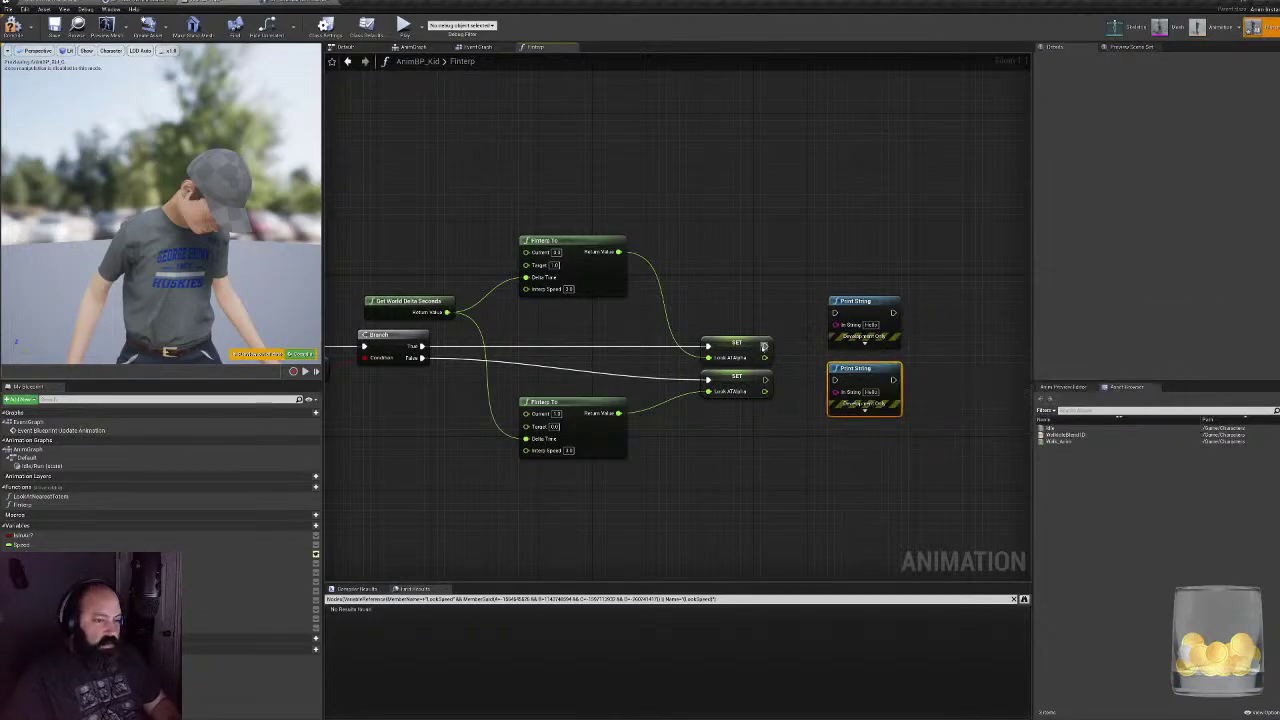
- Connect each Set Look At Alpha node's execution output to its own Print String node and compile the blueprint
left_click_drag(766, 346, 835, 313)
left_click_drag(765, 381, 835, 381)
left_click(13, 27)
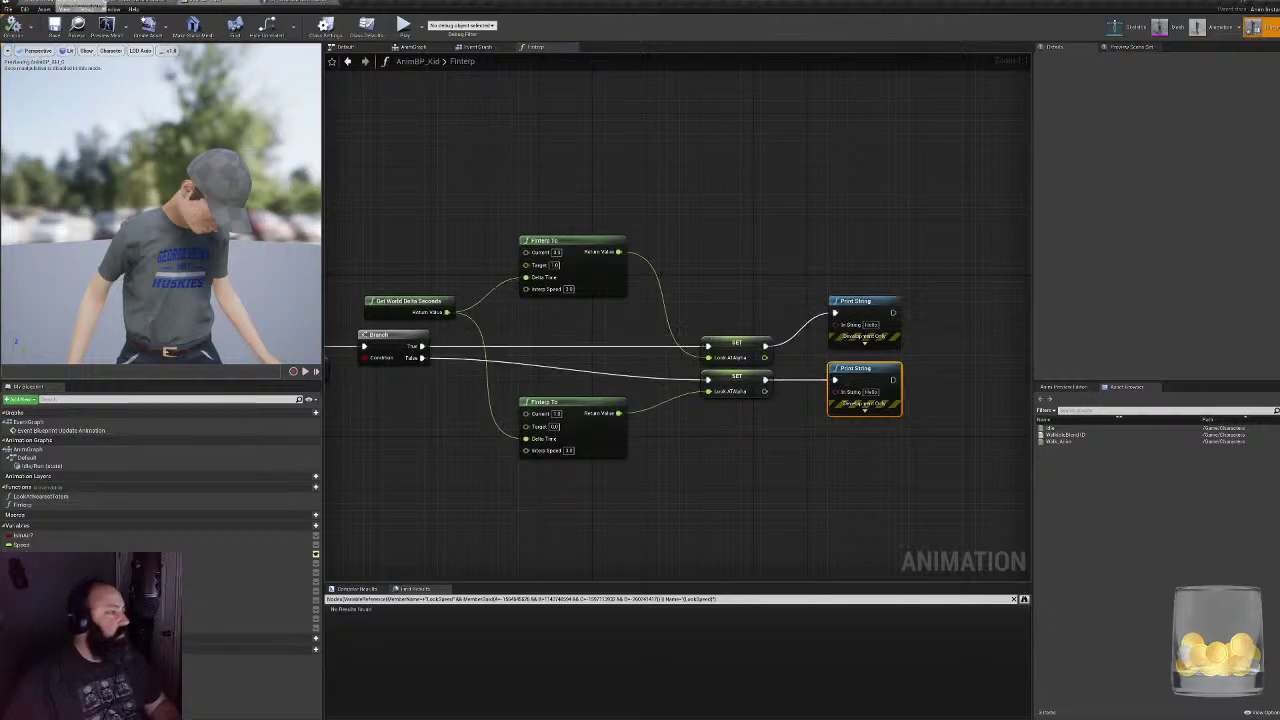
- Play-test the level to check the Print String output, and stop the session
left_click(80, 4)
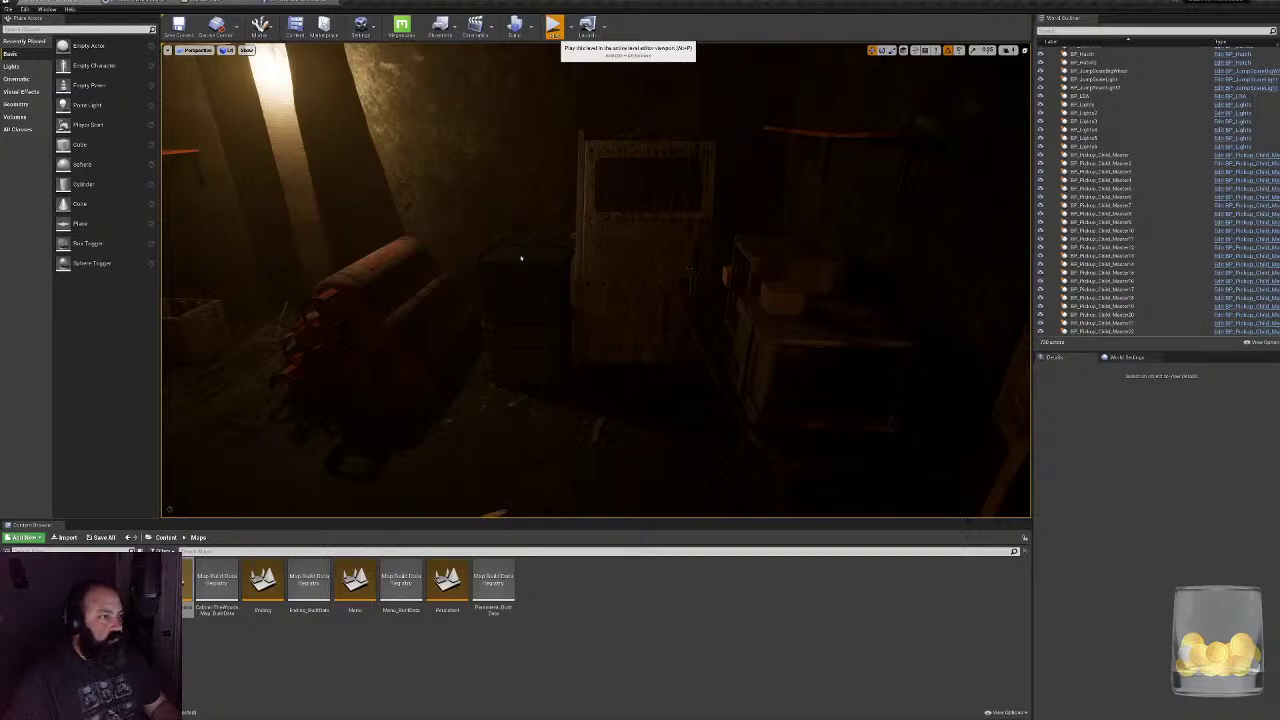
left_click(553, 24)
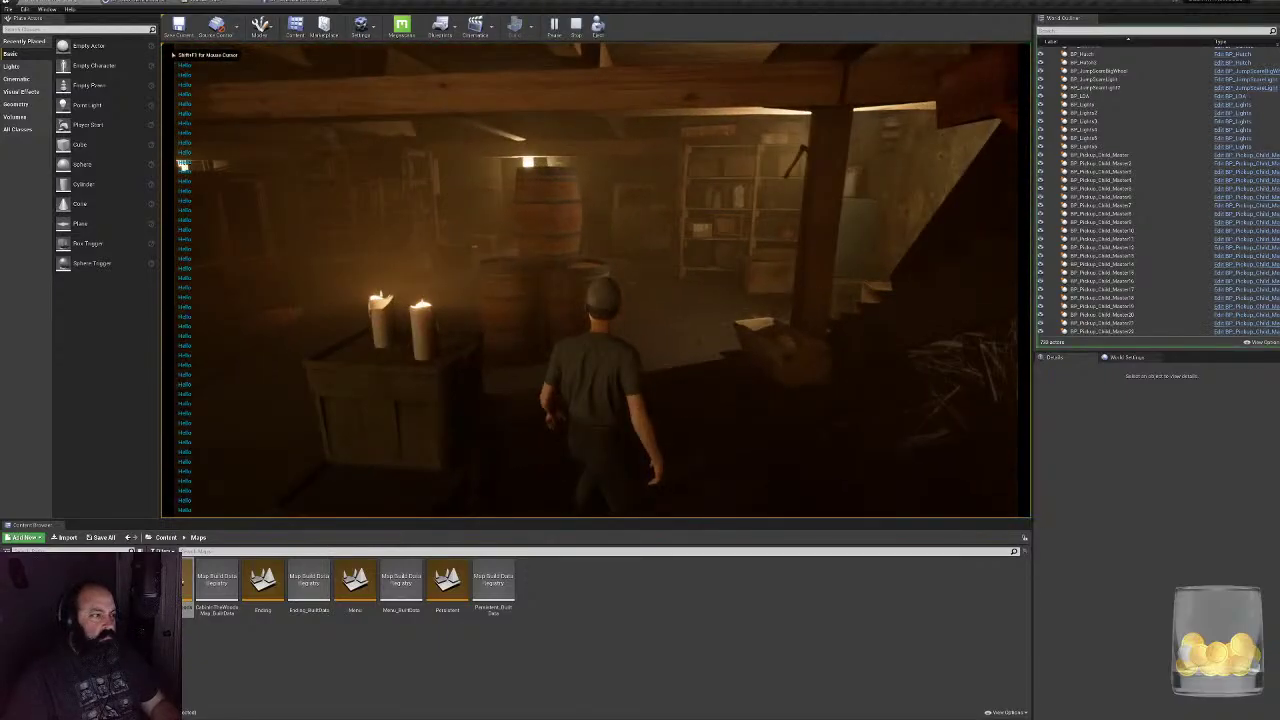
key("Escape")
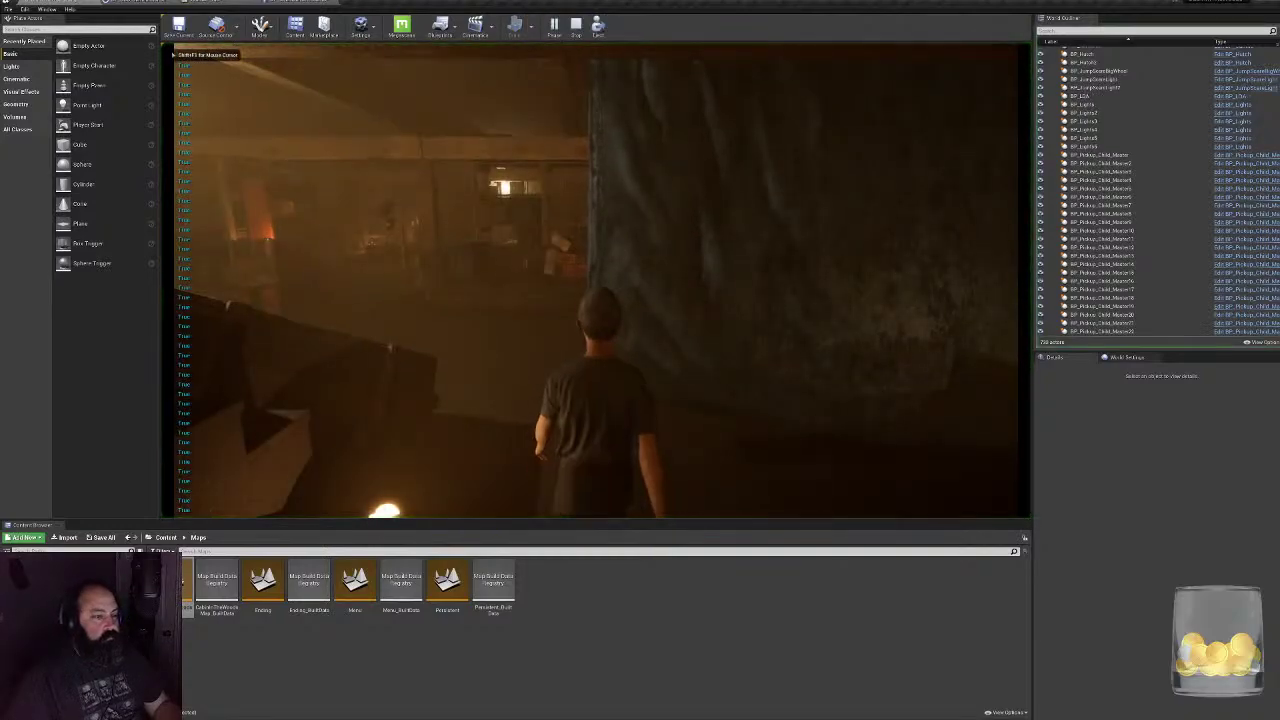
- Walk the kid through the running level to check the head look-at against the Print String output
key("w")
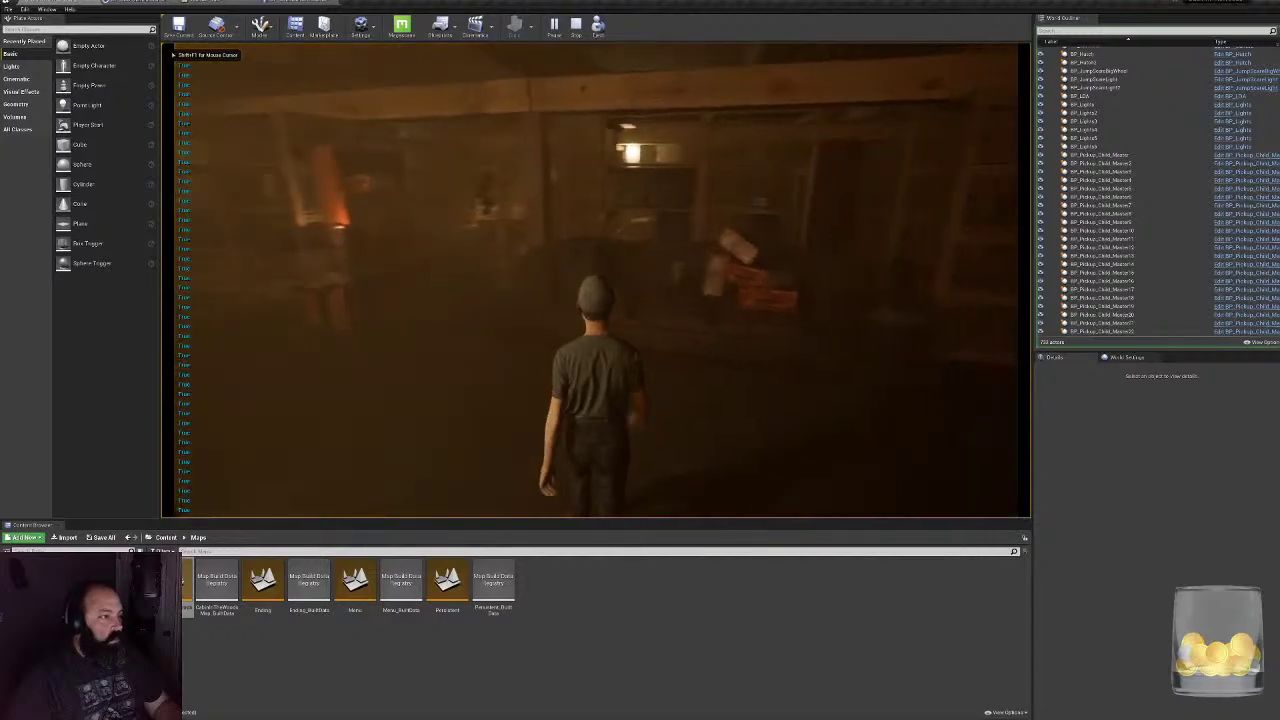
key("w")
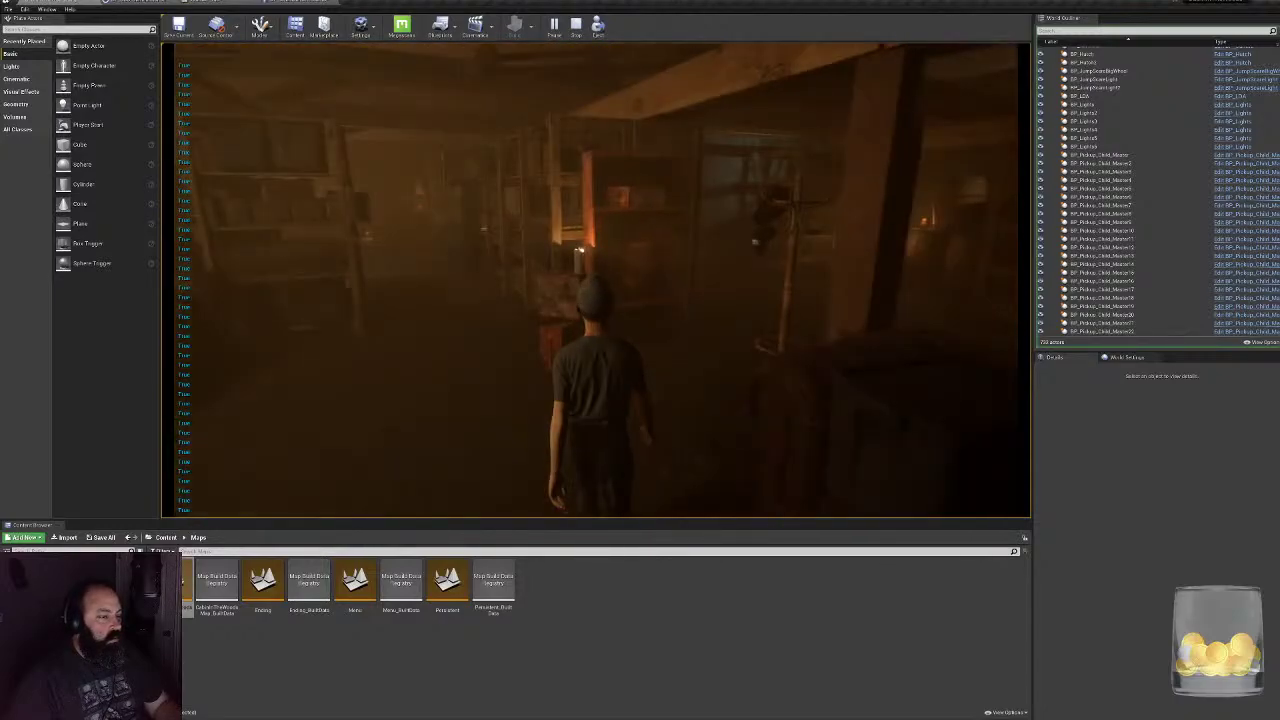
key("w")
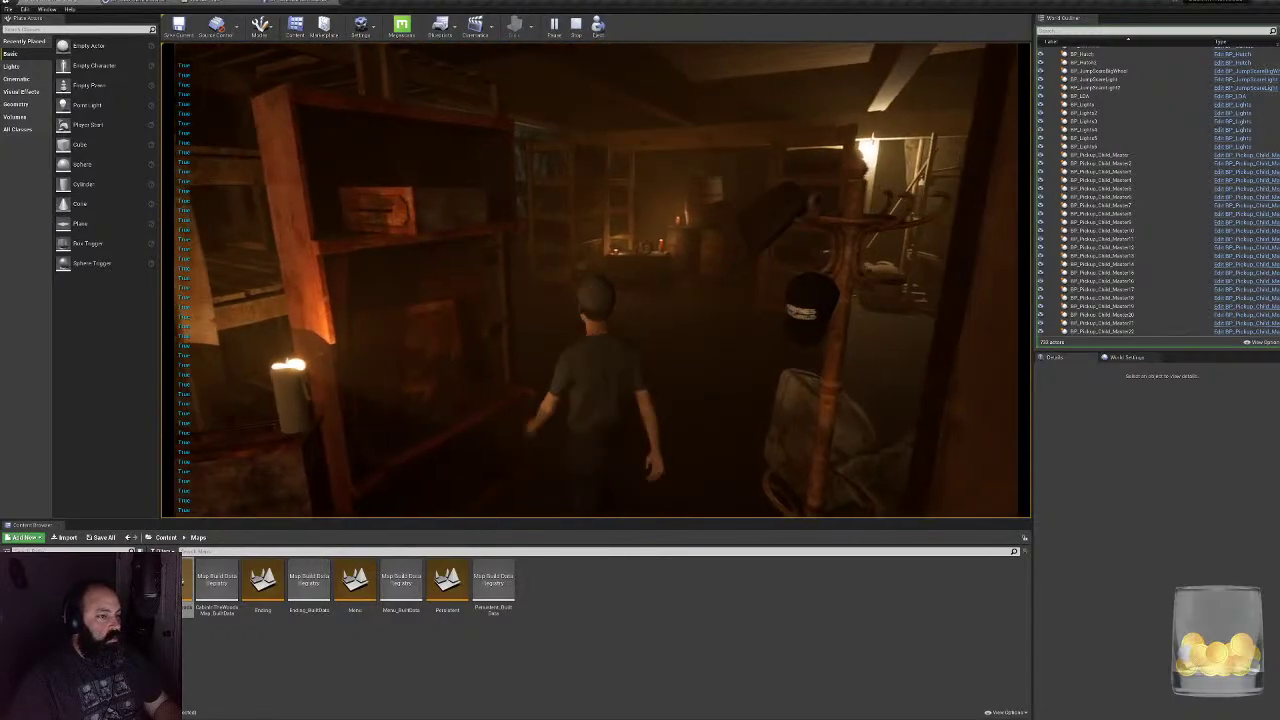
key("s")
key("w")
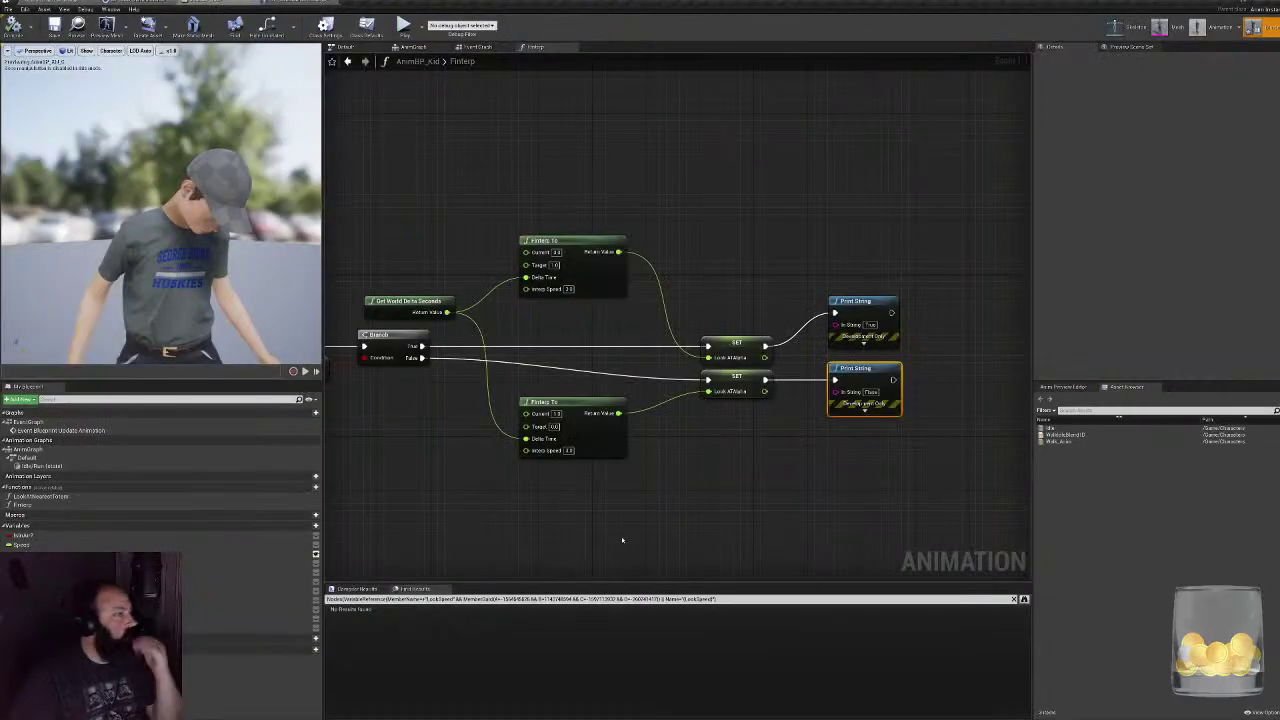
- Connect a Look At Alpha getter to the Current input of each of the two FInterp To nodes in the FInterp function
right_click_drag(729, 470, 818, 459)
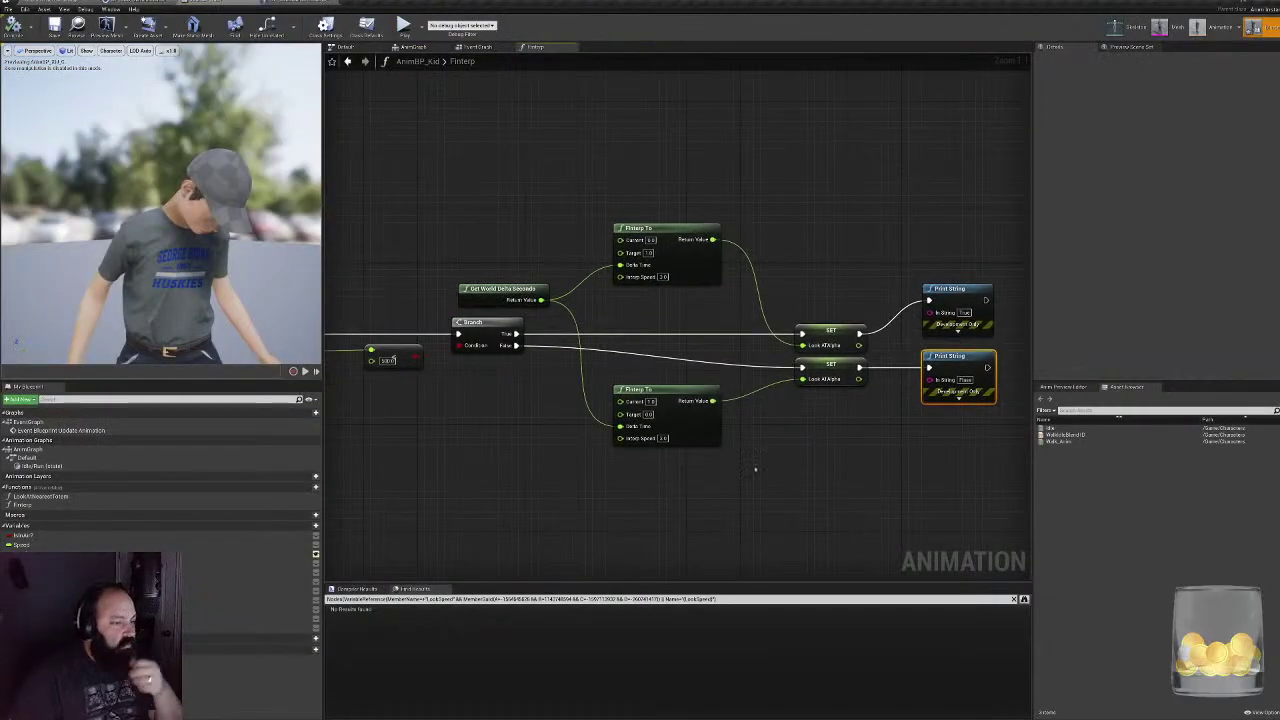
right_click_drag(555, 471, 446, 463)
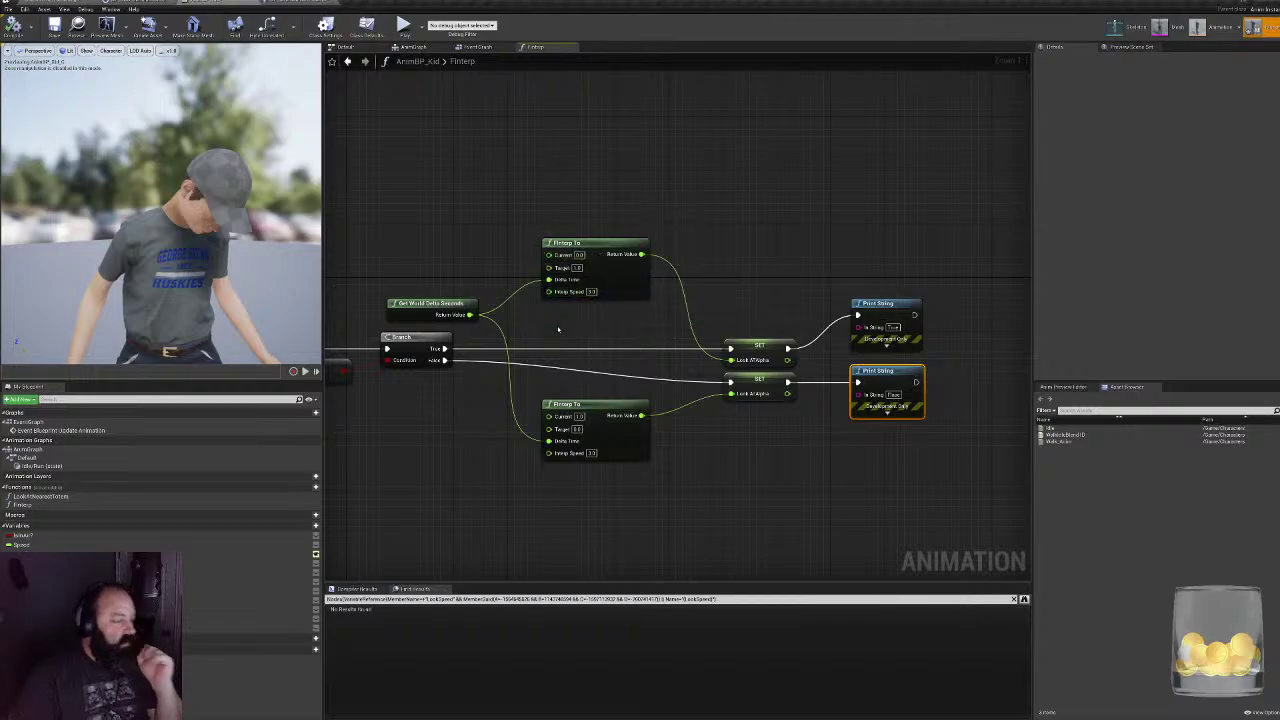
right_click_drag(558, 329, 582, 330)
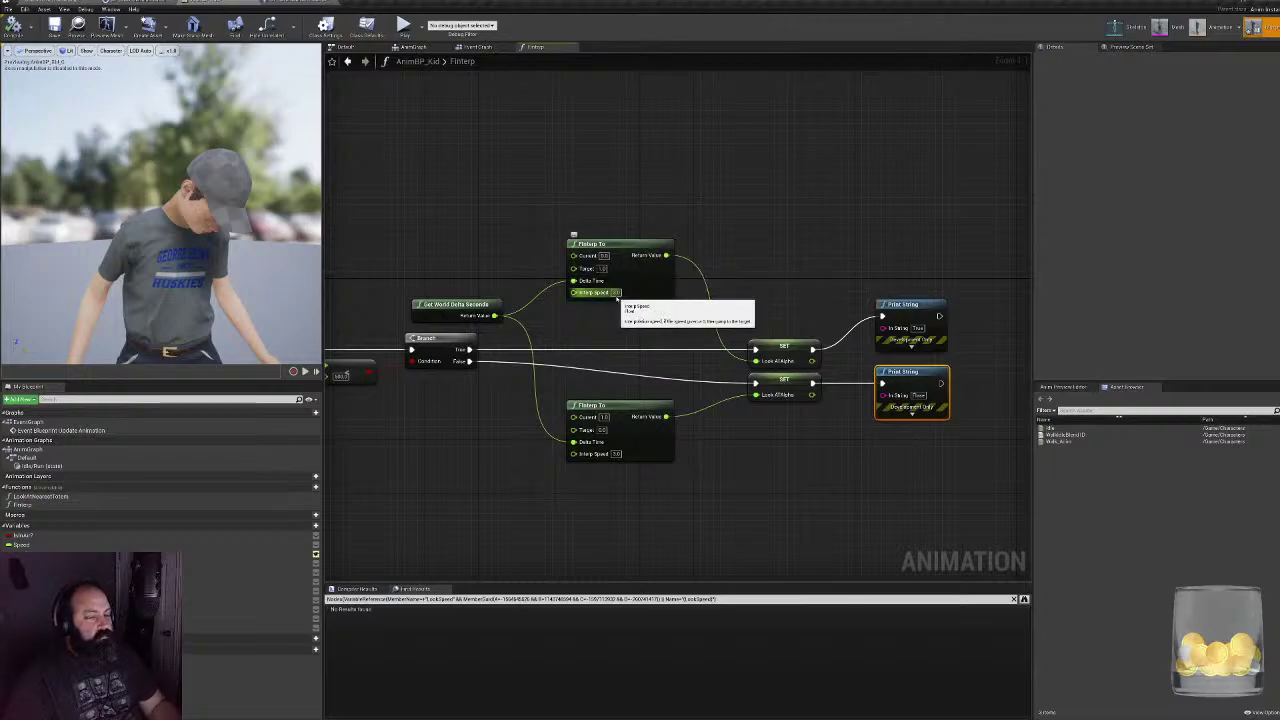
right_click_drag(345, 374, 384, 366)
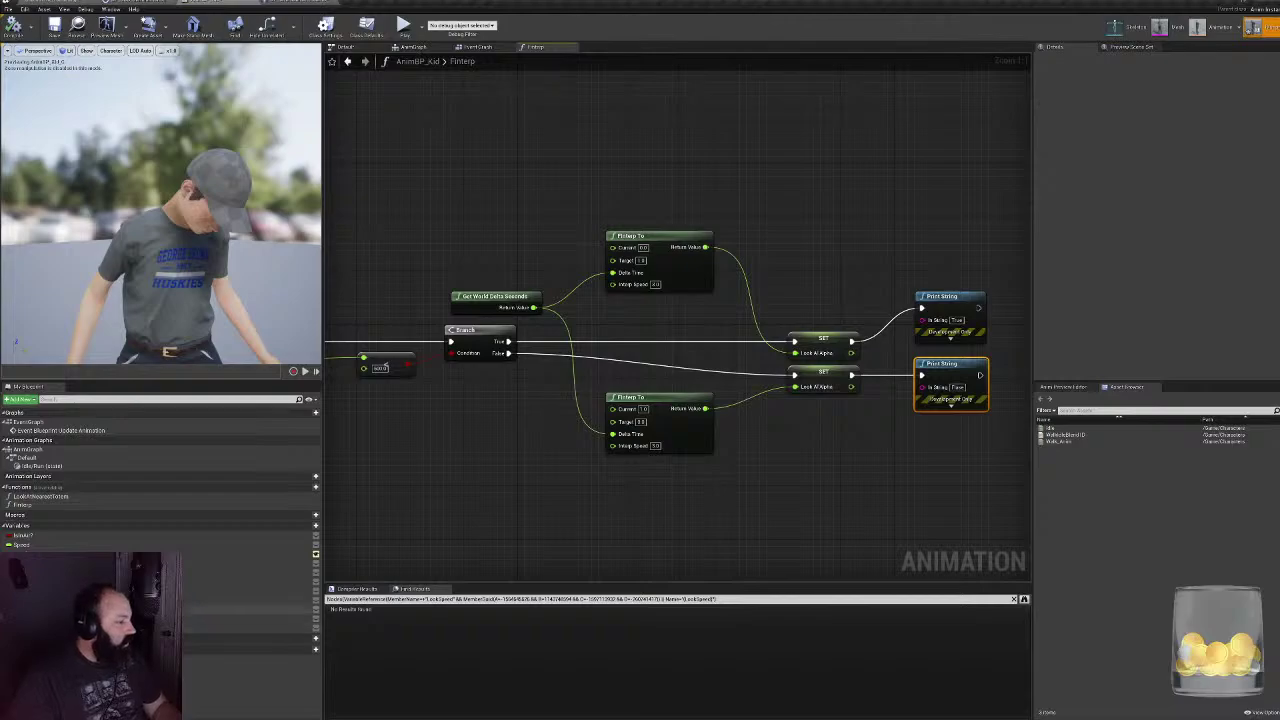
left_click_drag(239, 609, 613, 247)
left_click(481, 234)
left_click_drag(472, 238, 513, 251)
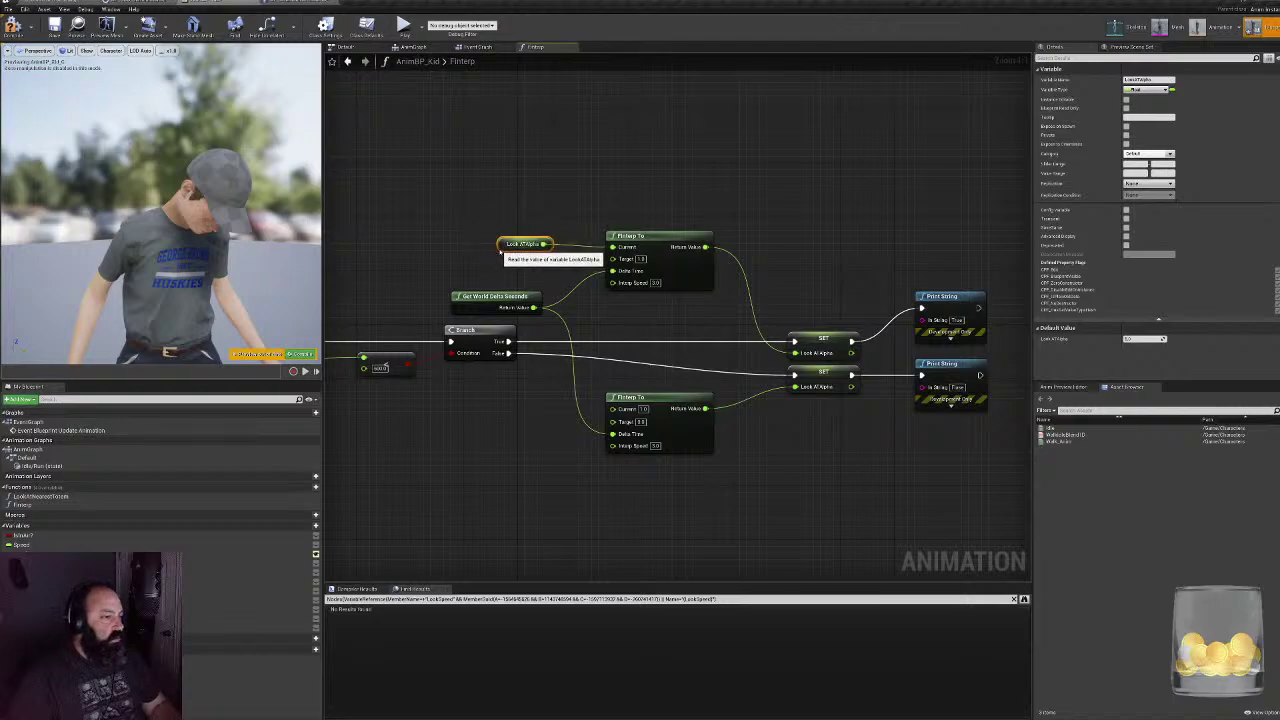
key("ctrl+w")
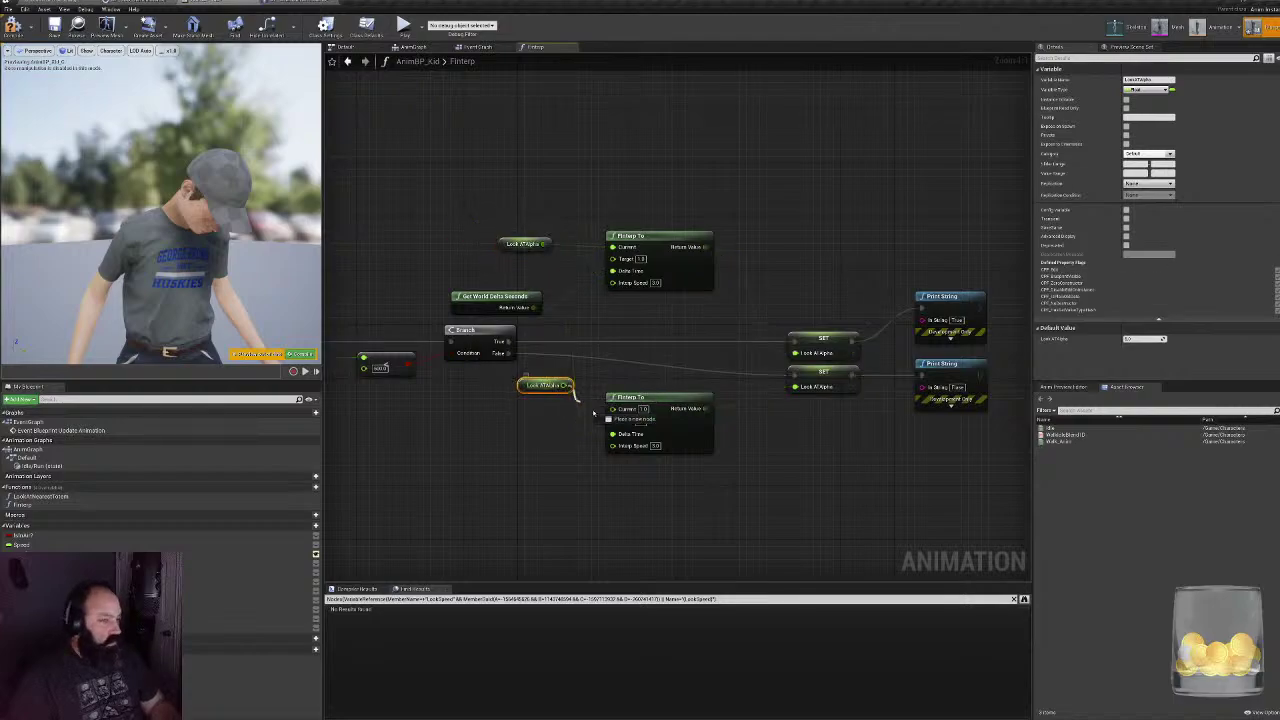
left_click_drag(558, 390, 508, 405)
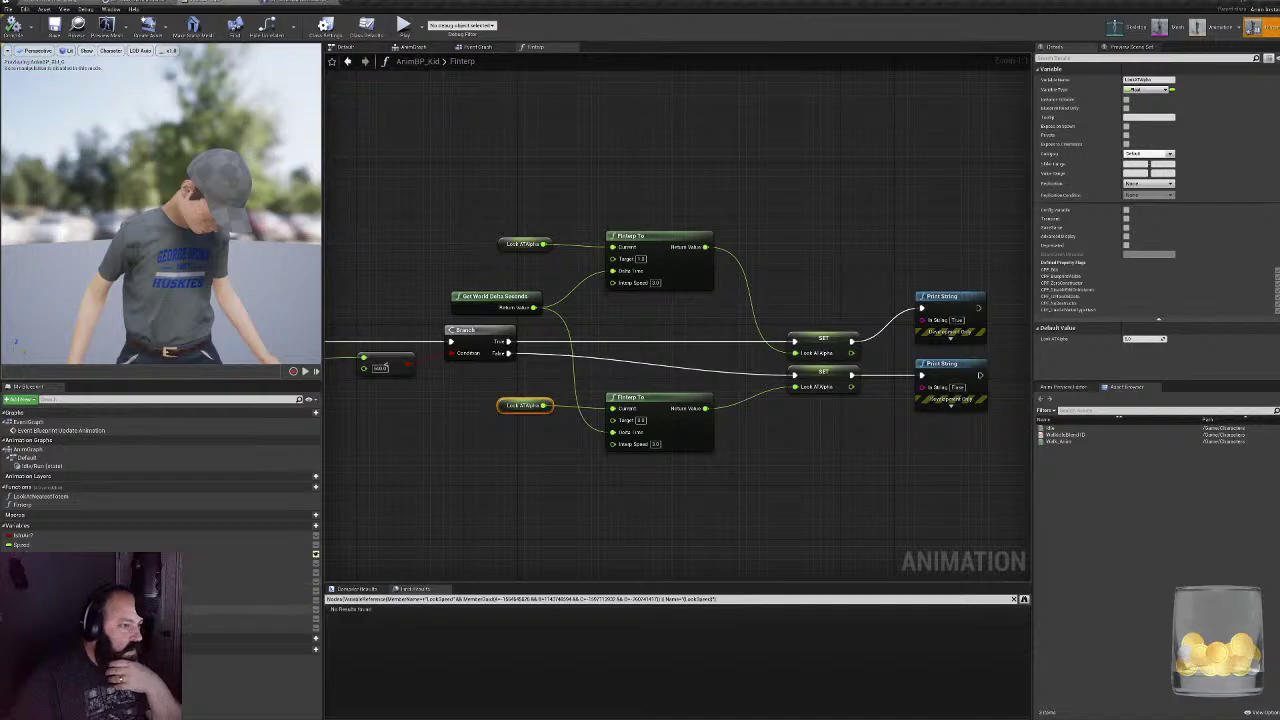
- Set the Look At Alpha variable's default value to 0.0 and compile the blueprint
left_click(200, 609)
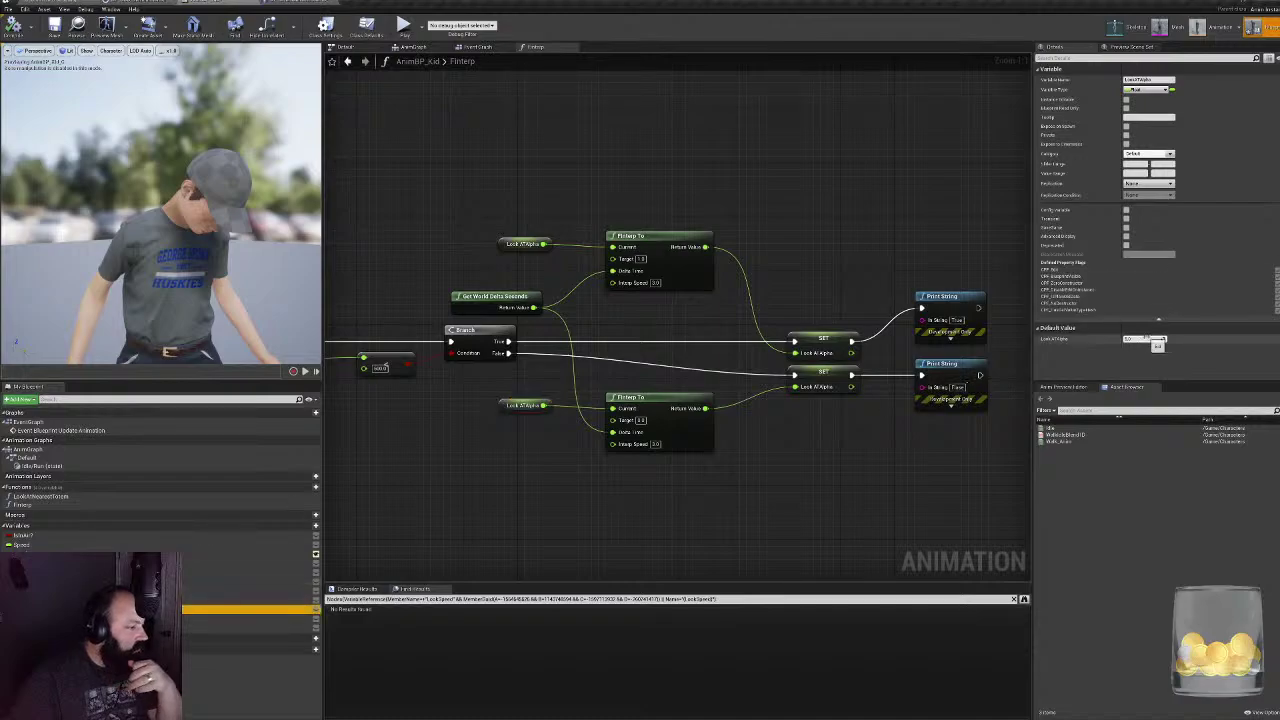
left_click(1145, 339)
key("Return")
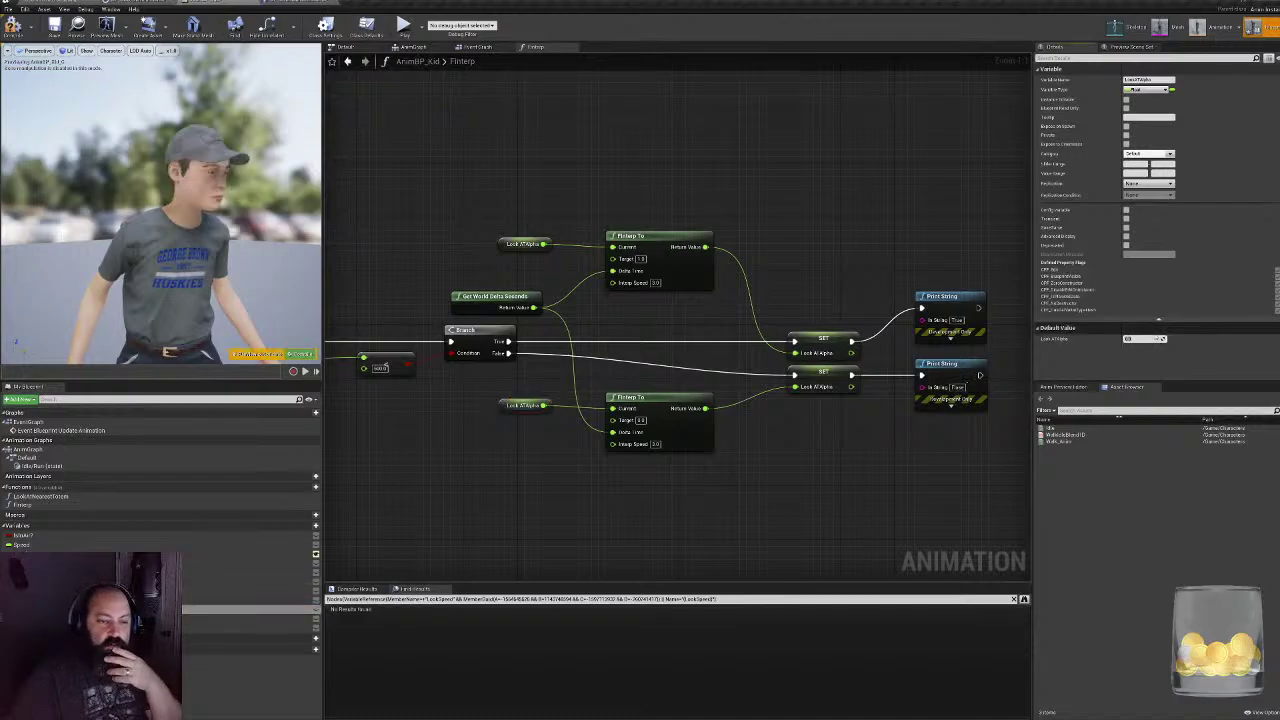
left_click(12, 28)
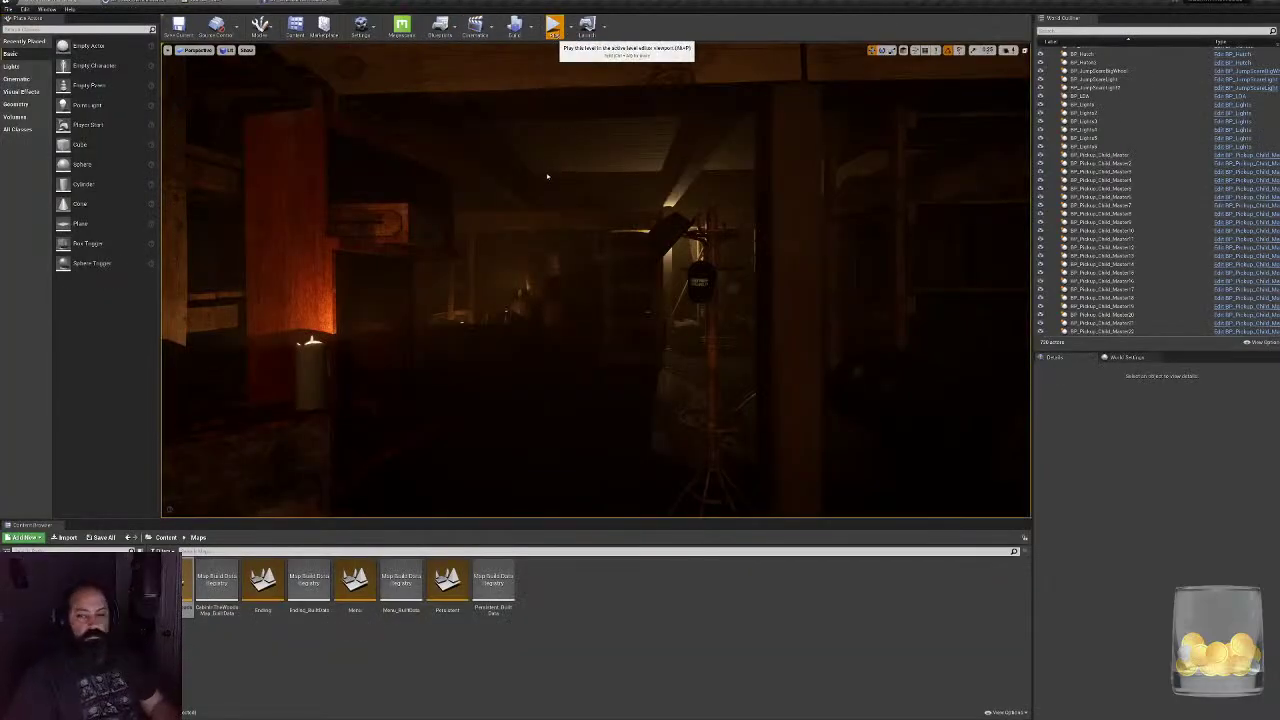
- Play-test the level, walking the kid past the shelves and crates to check the head look-at blending, and stop the session
key("alt+p")
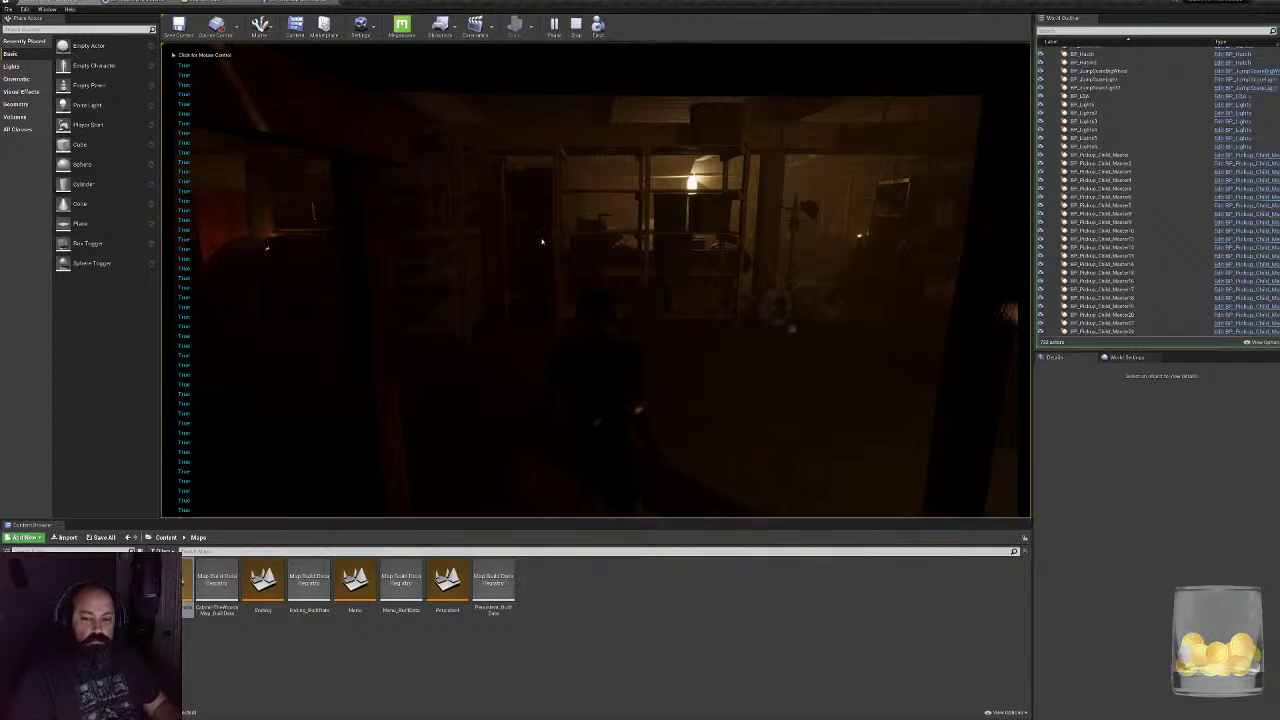
key("w")
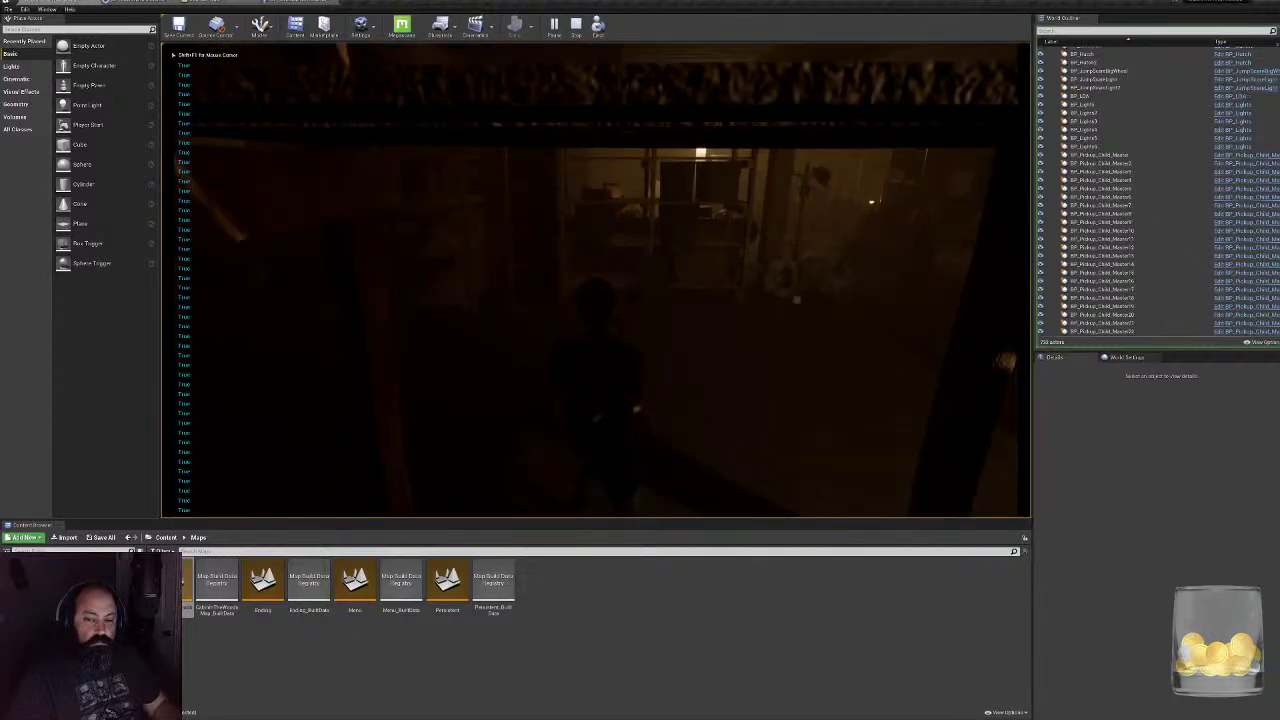
key("w")
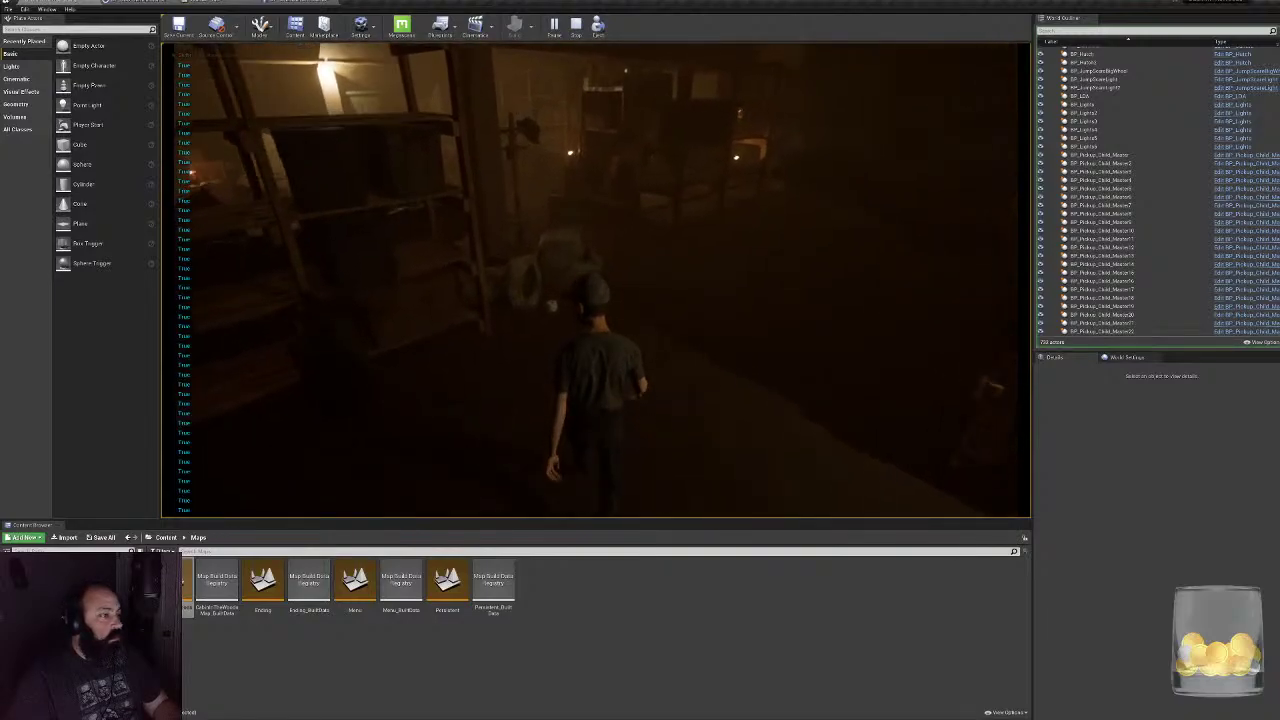
key("w")
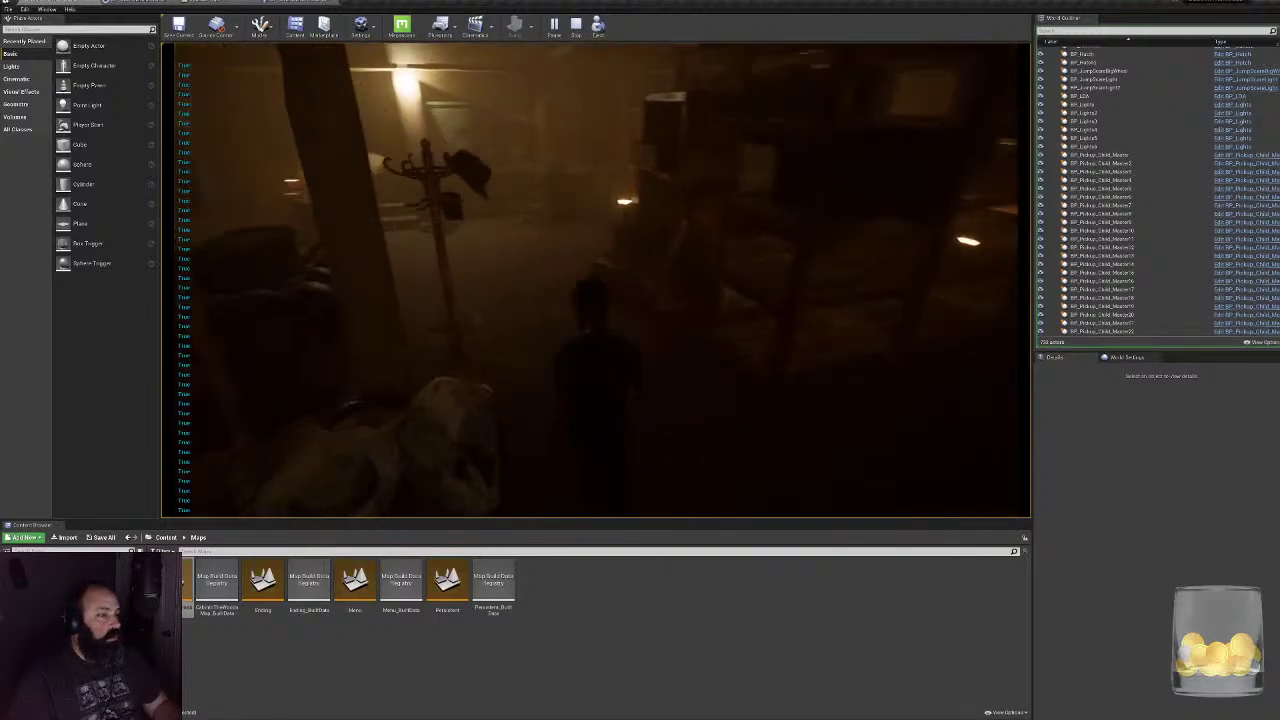
key("w")
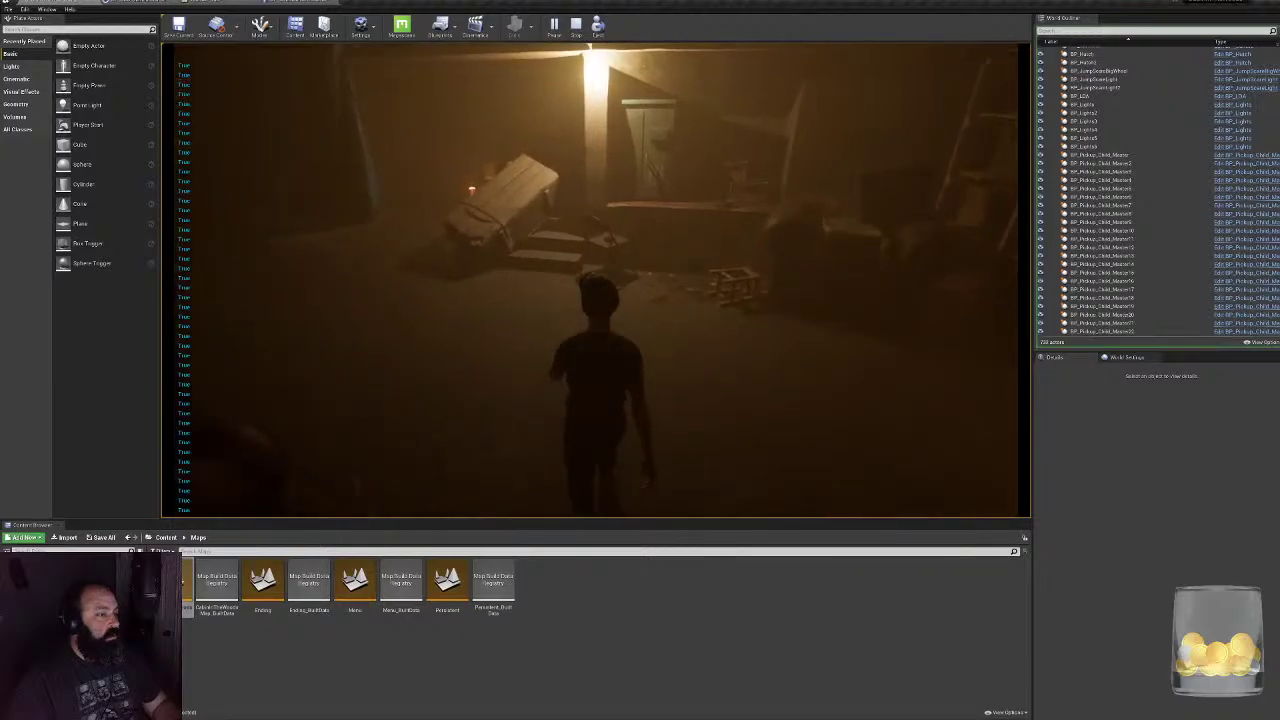
key("w")
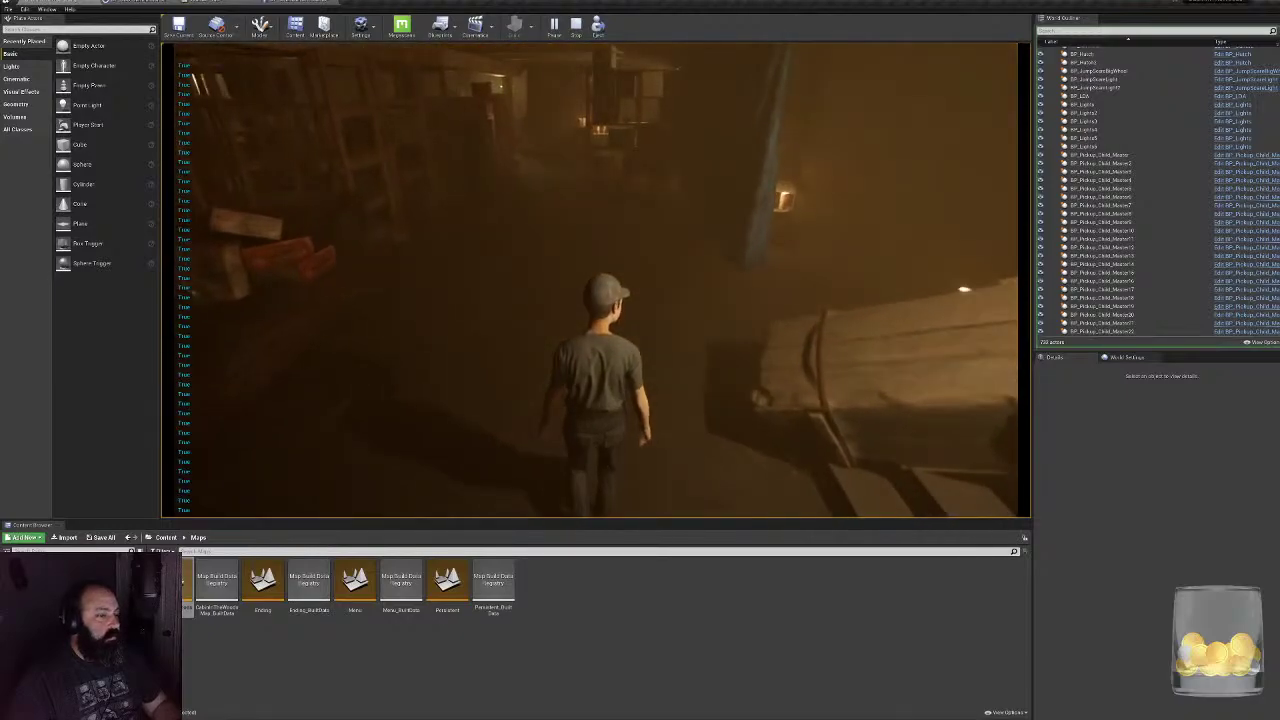
key("w")
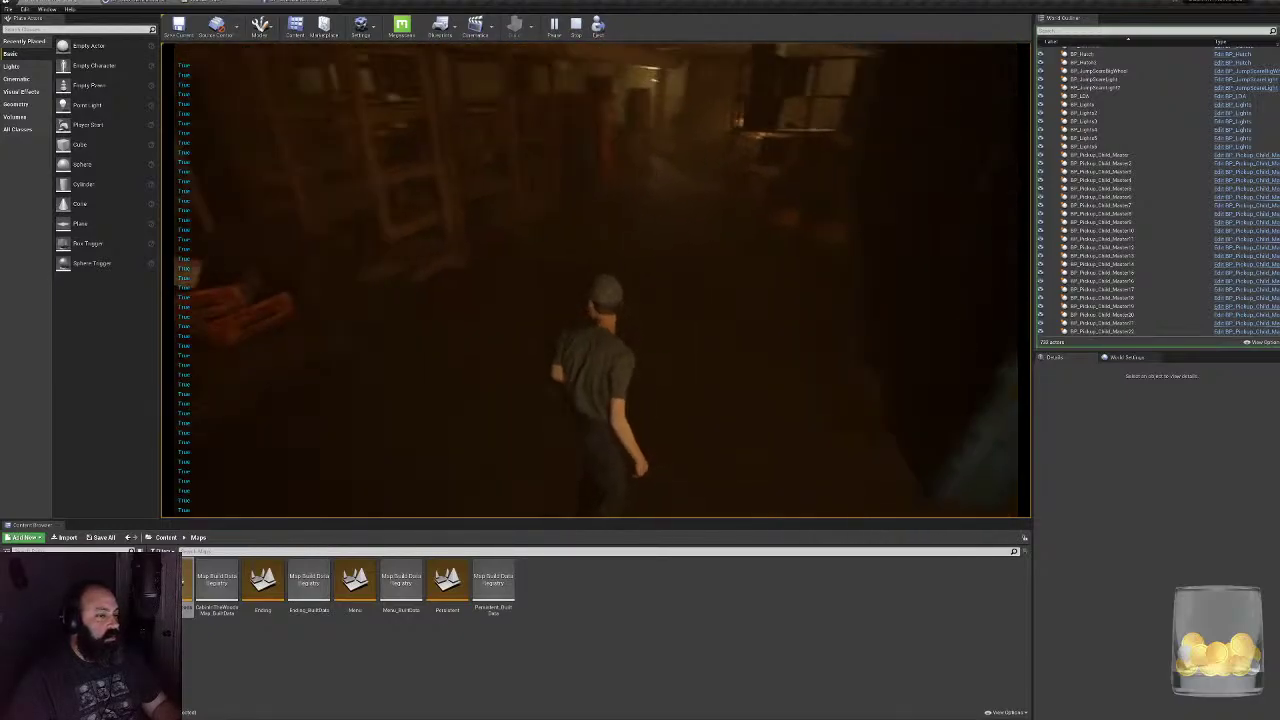
key("w")
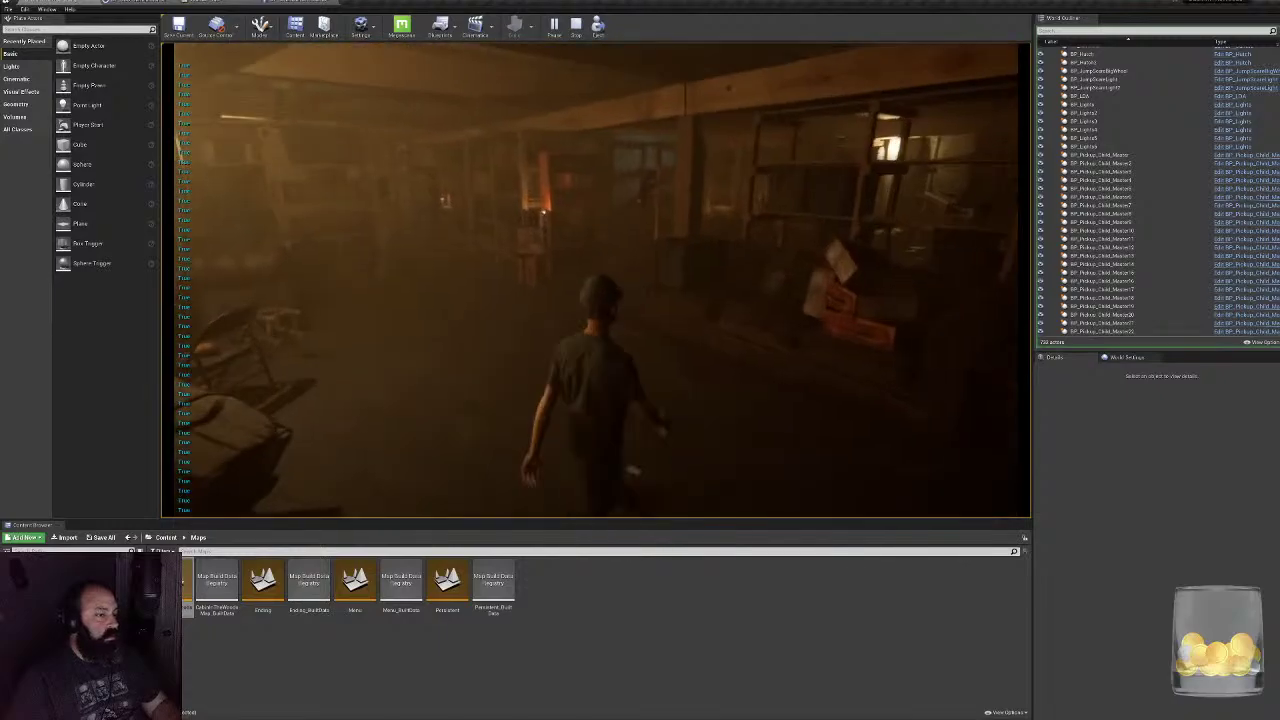
key("w")
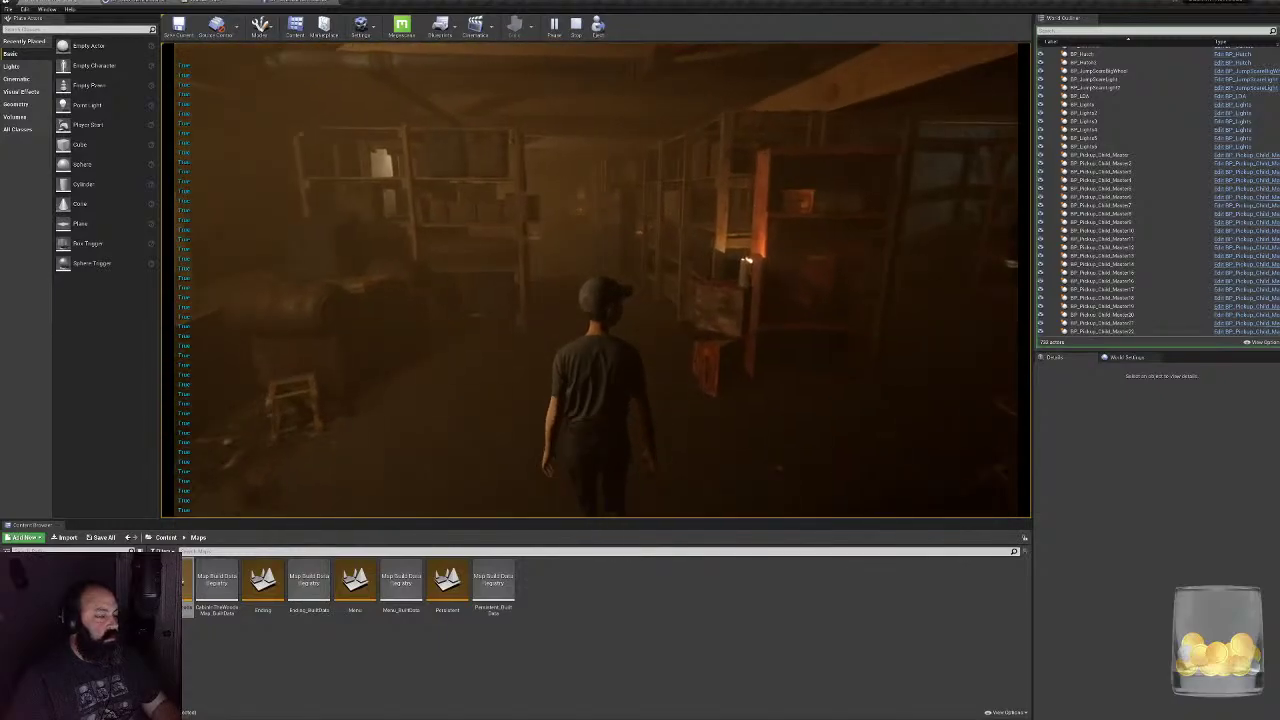
key("w")
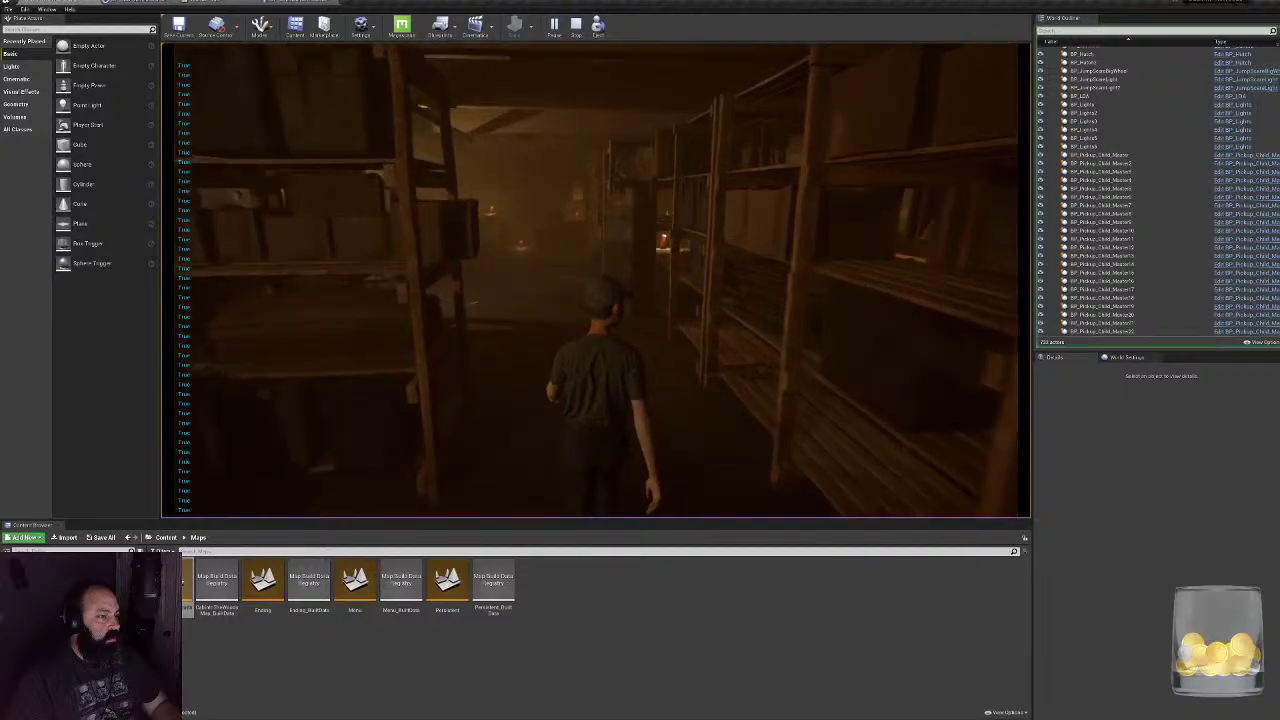
key("Escape")
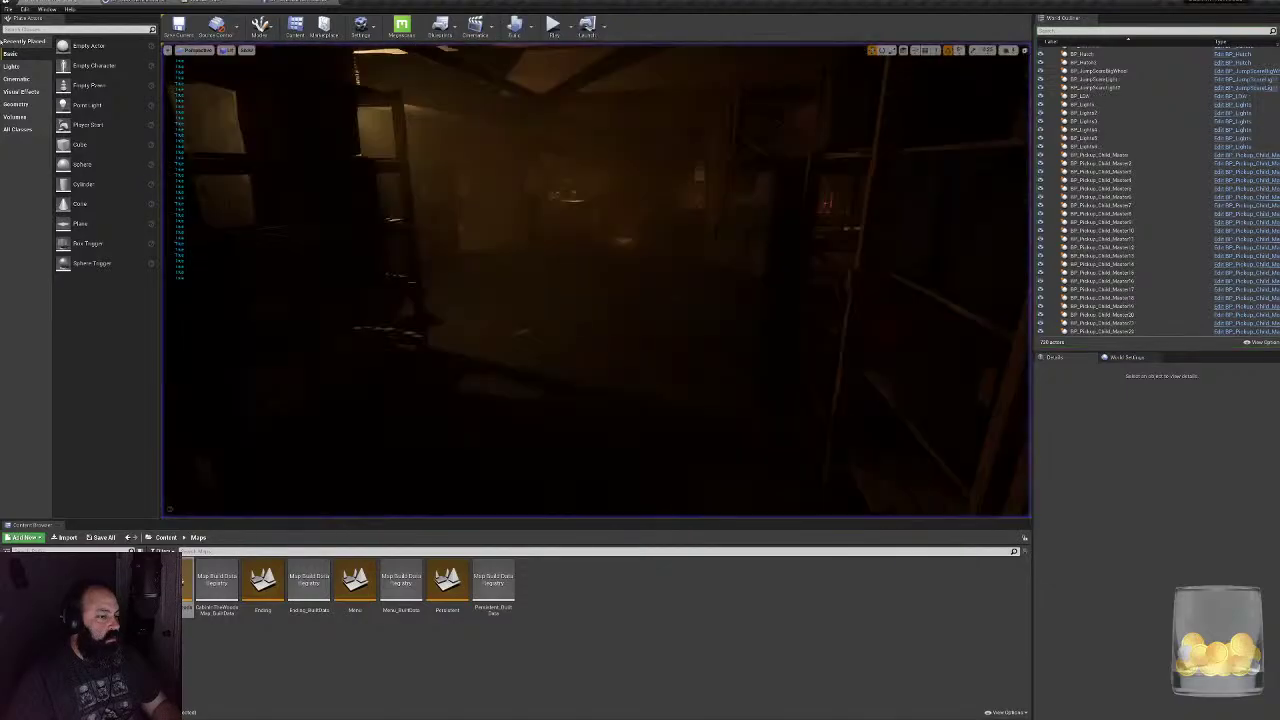
- Set the less-than threshold for Distance to Totem in the FInterp function to 250 and compile the blueprint
left_click(300, 3)
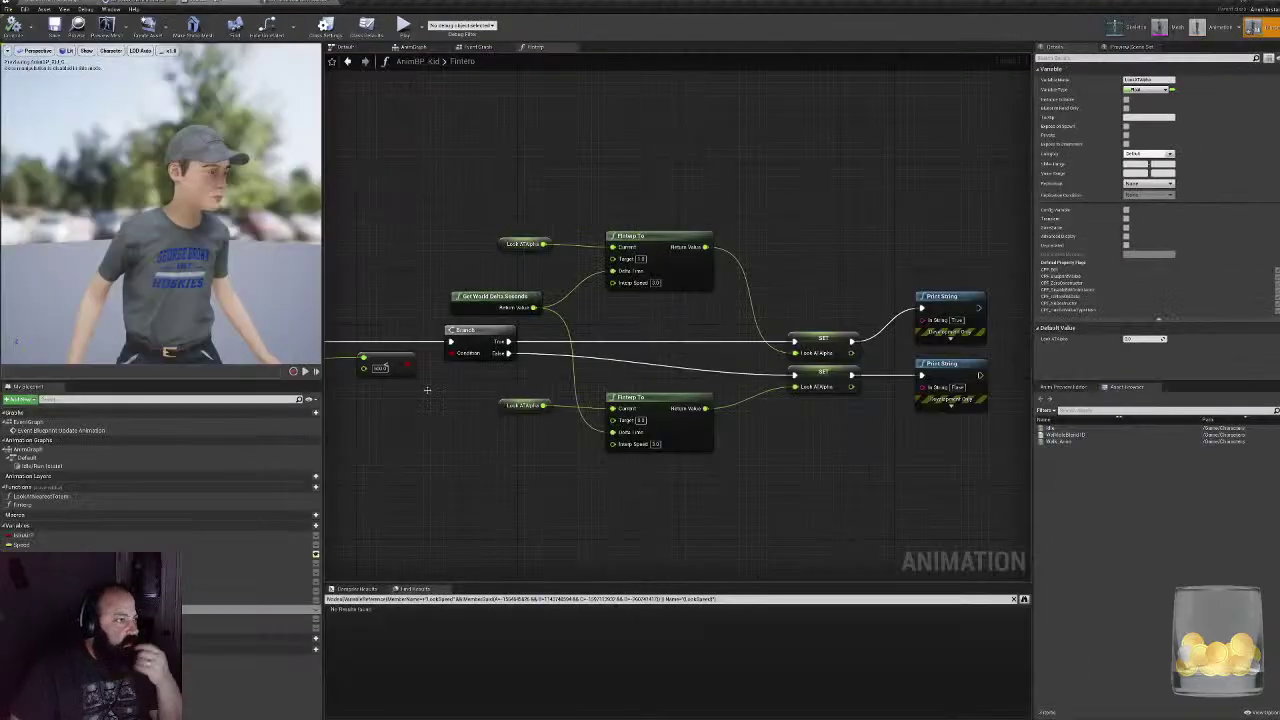
right_click_drag(517, 460, 655, 457)
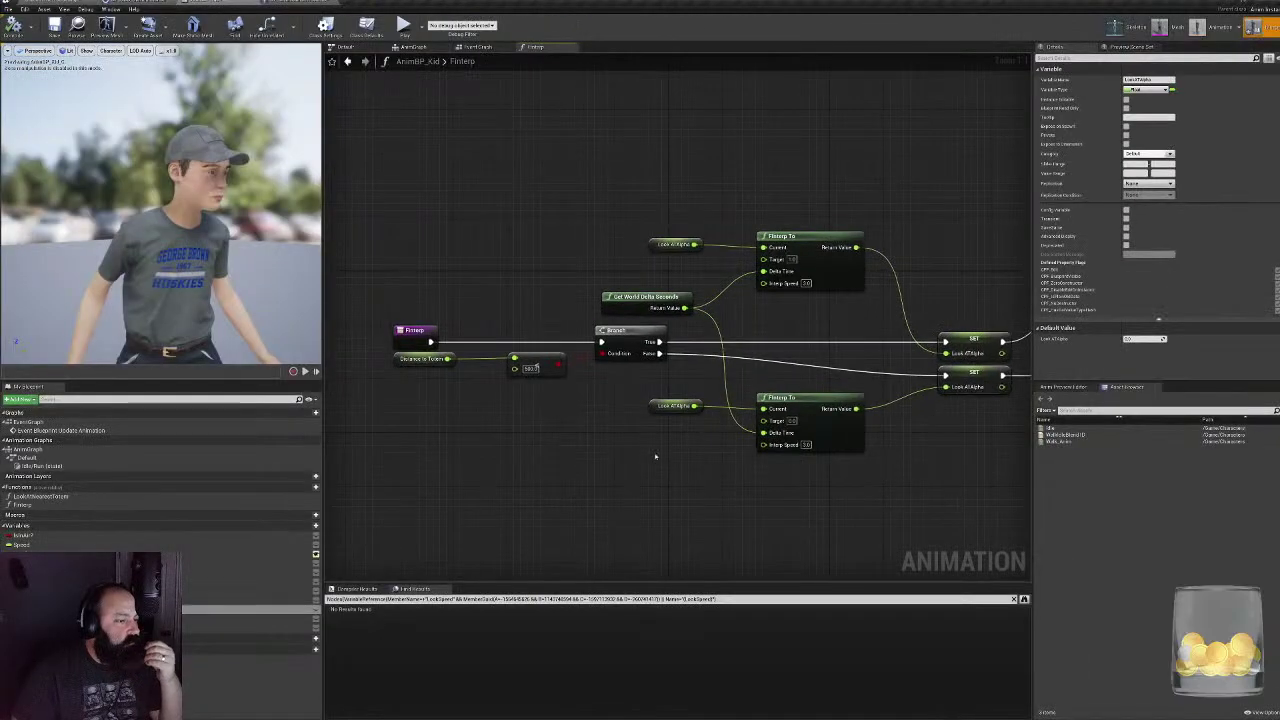
left_click(540, 369)
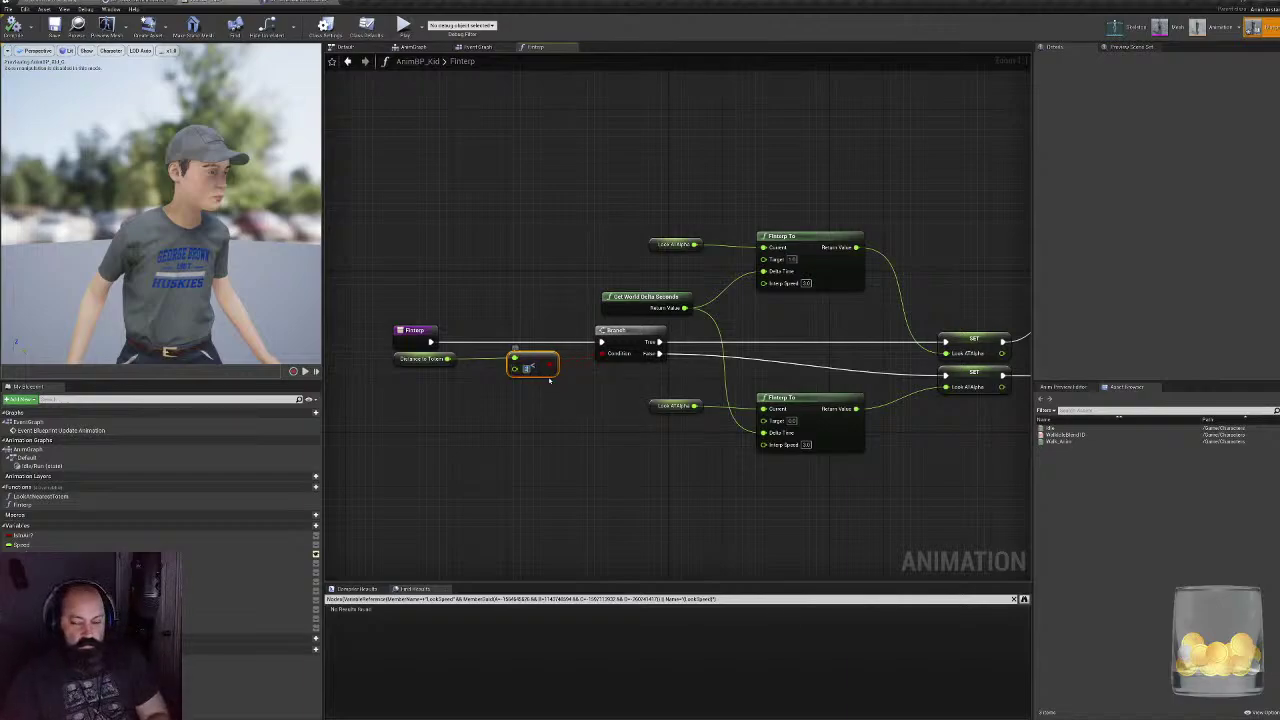
type("250")
key("Return")
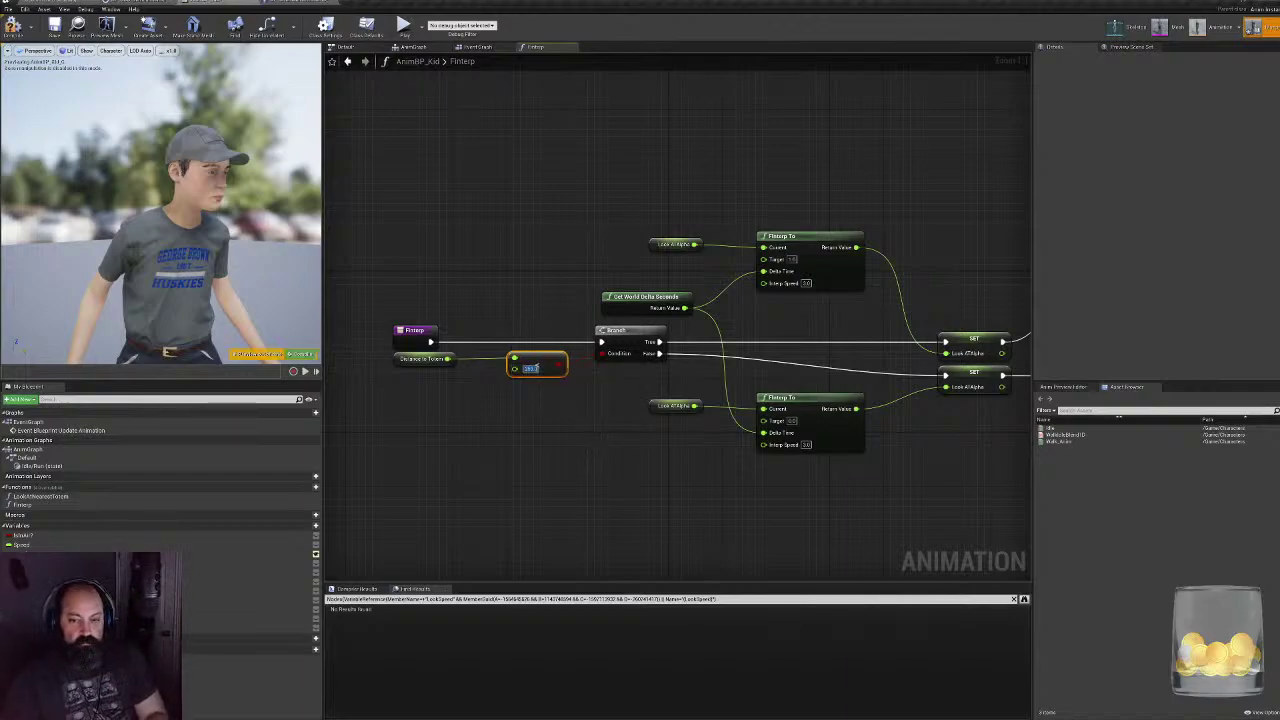
left_click(16, 27)
- Play-test the level with the 250 threshold, walking the kid past the crates and shelves to check the head look-at, and stop the session
left_click(72, 3)
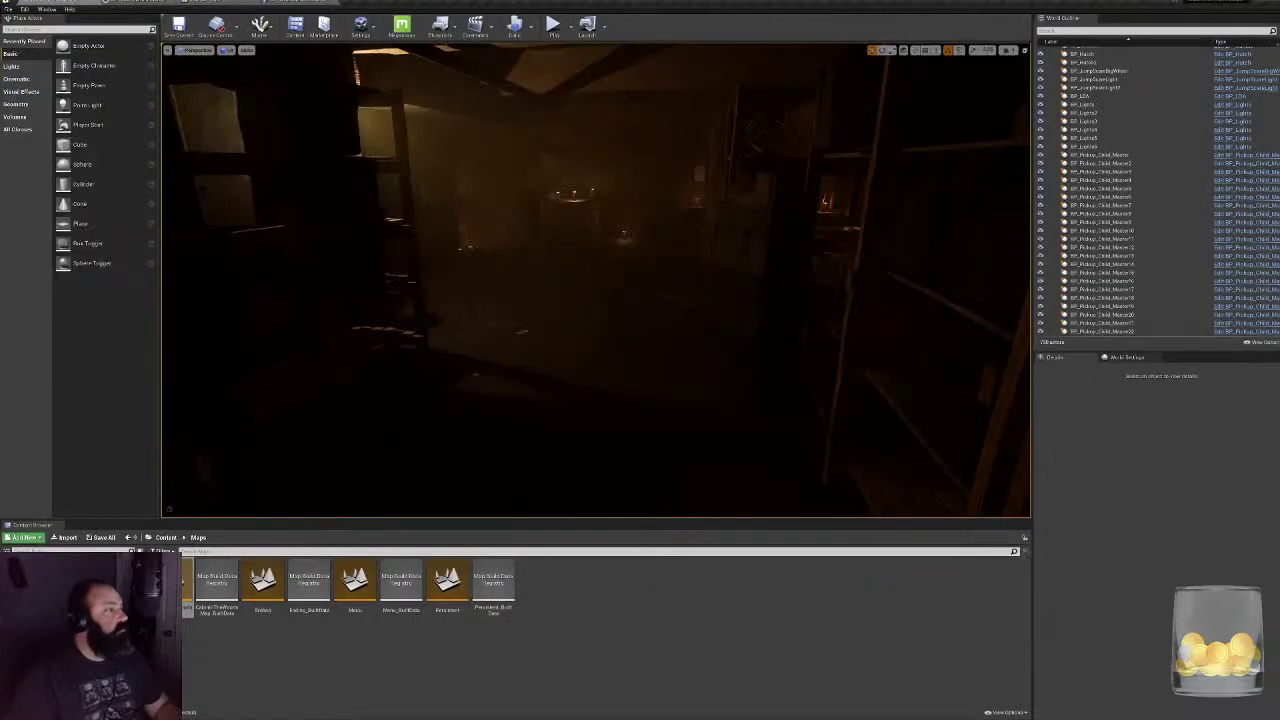
left_click(553, 30)
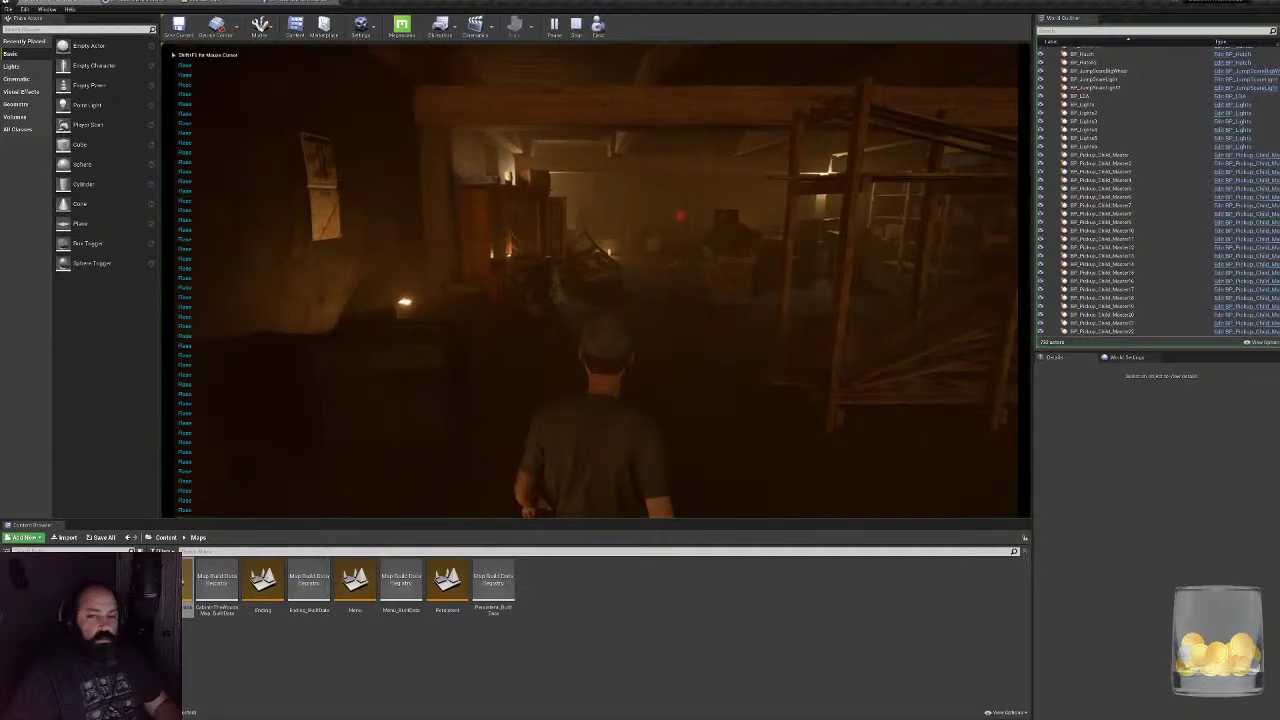
key("w")
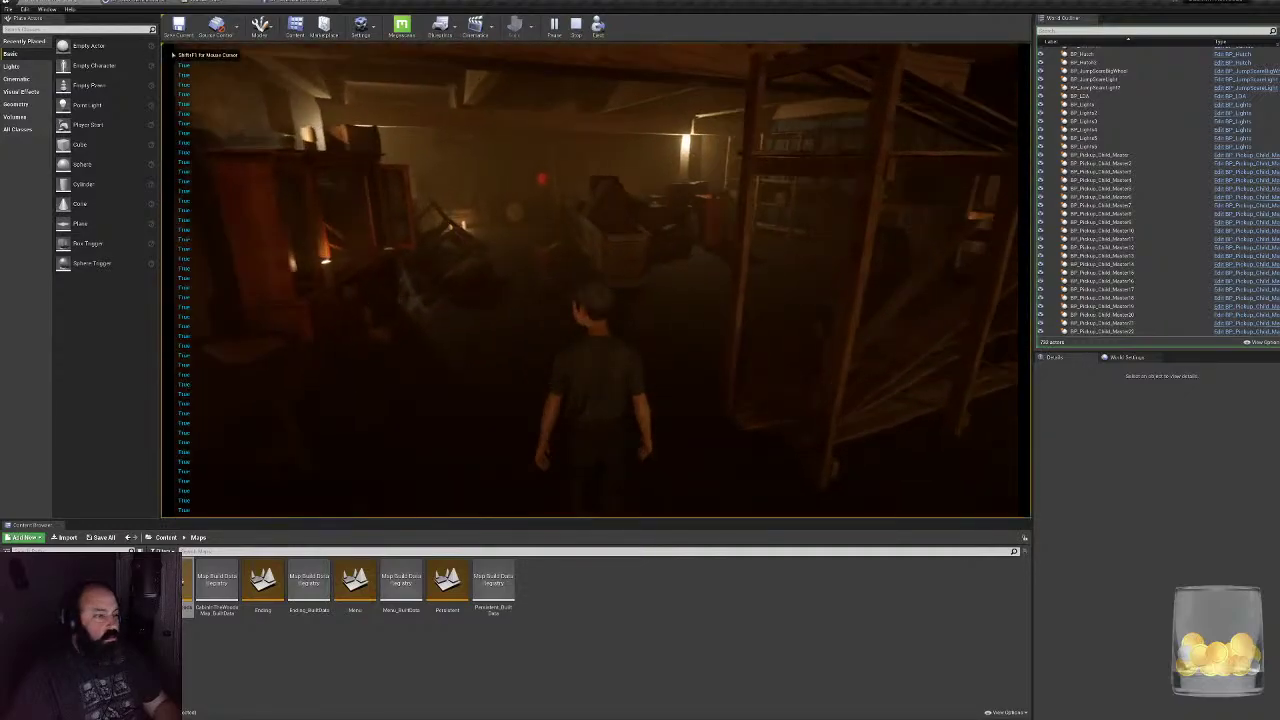
key("w")
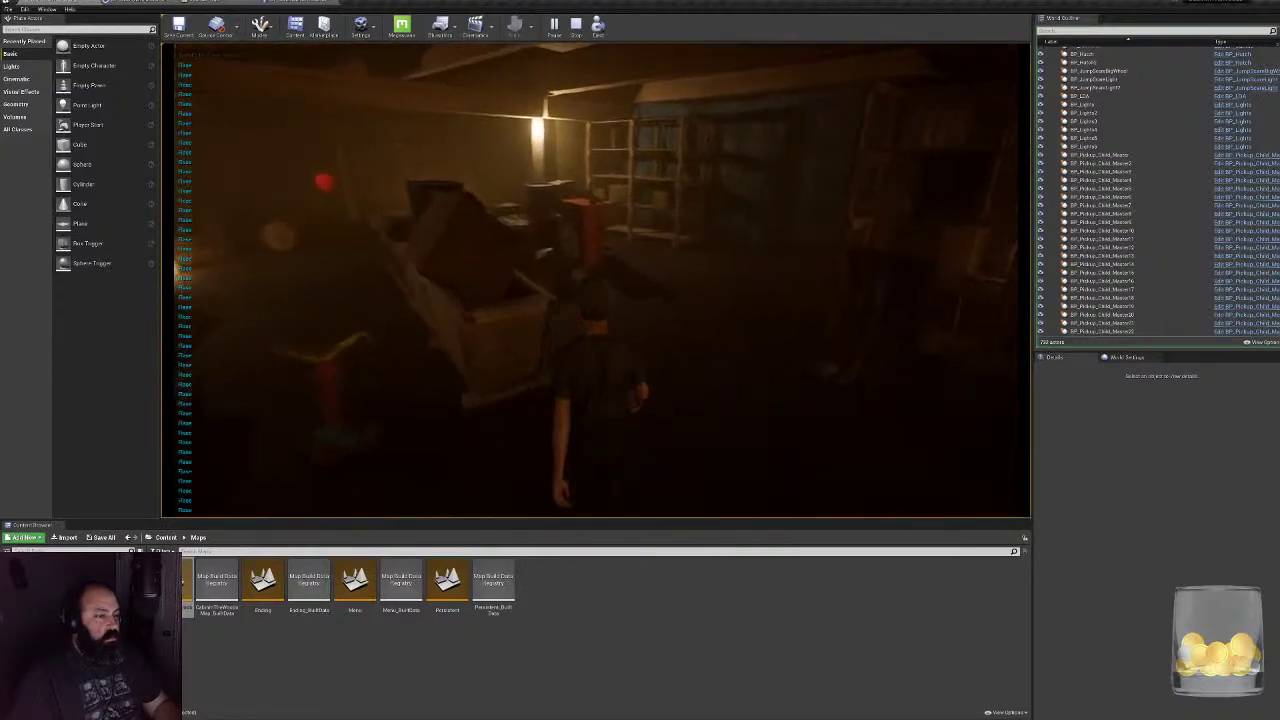
key("w")
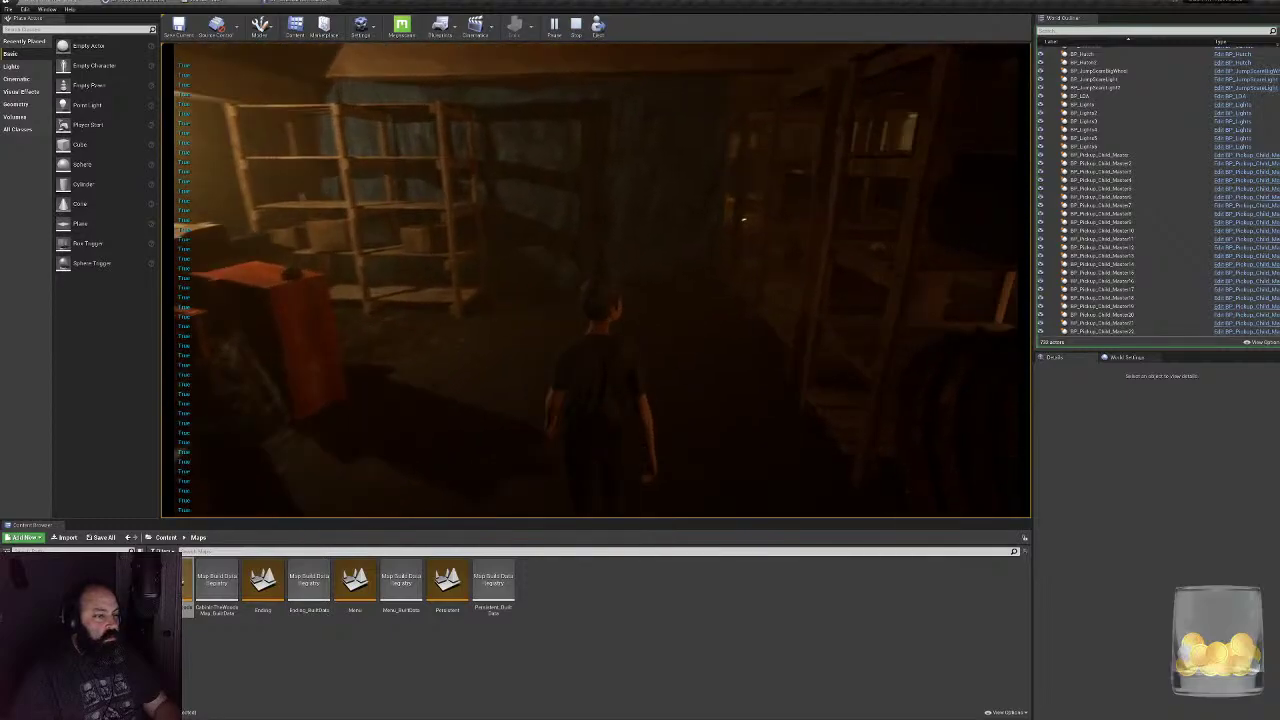
key("w")
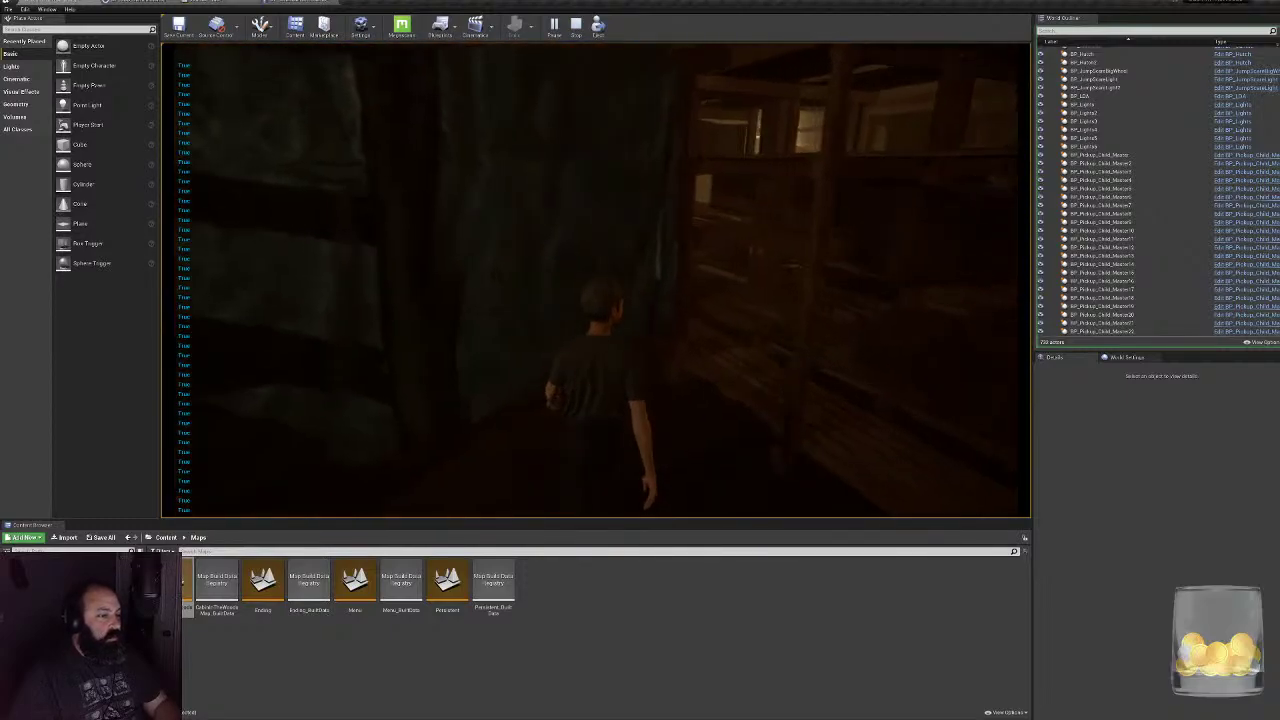
key("w")
key("w")
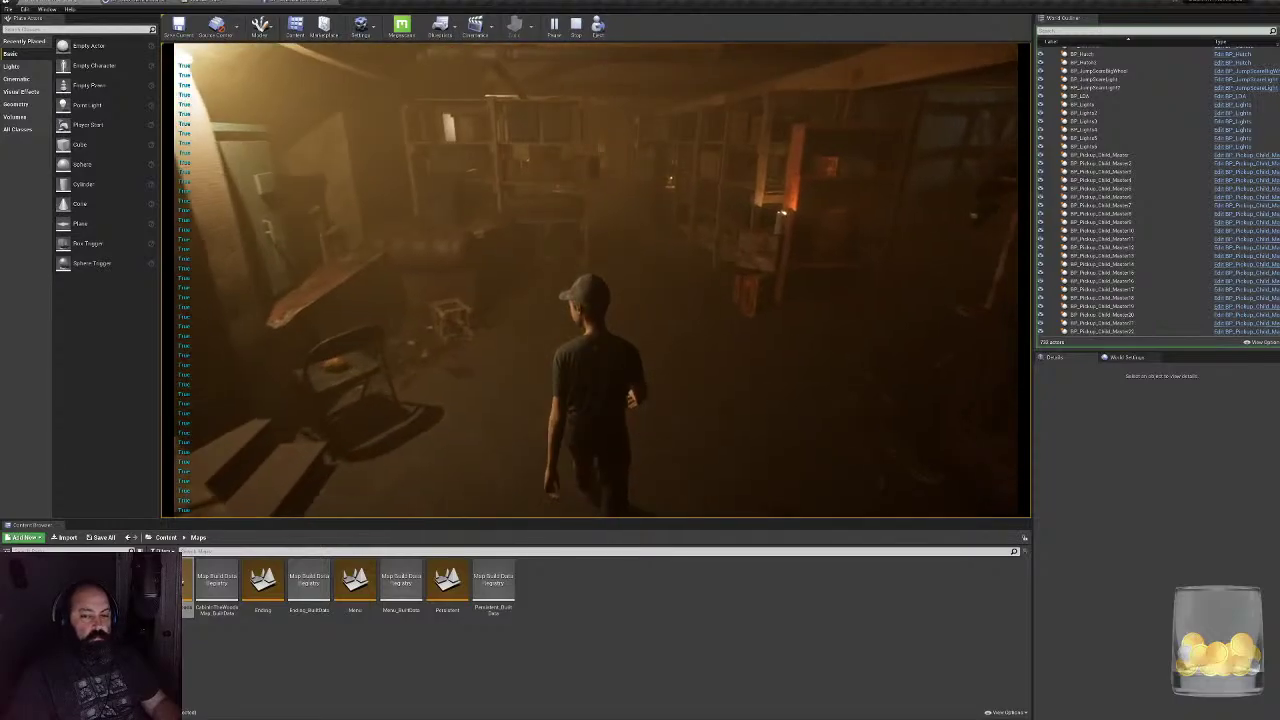
key("Escape")
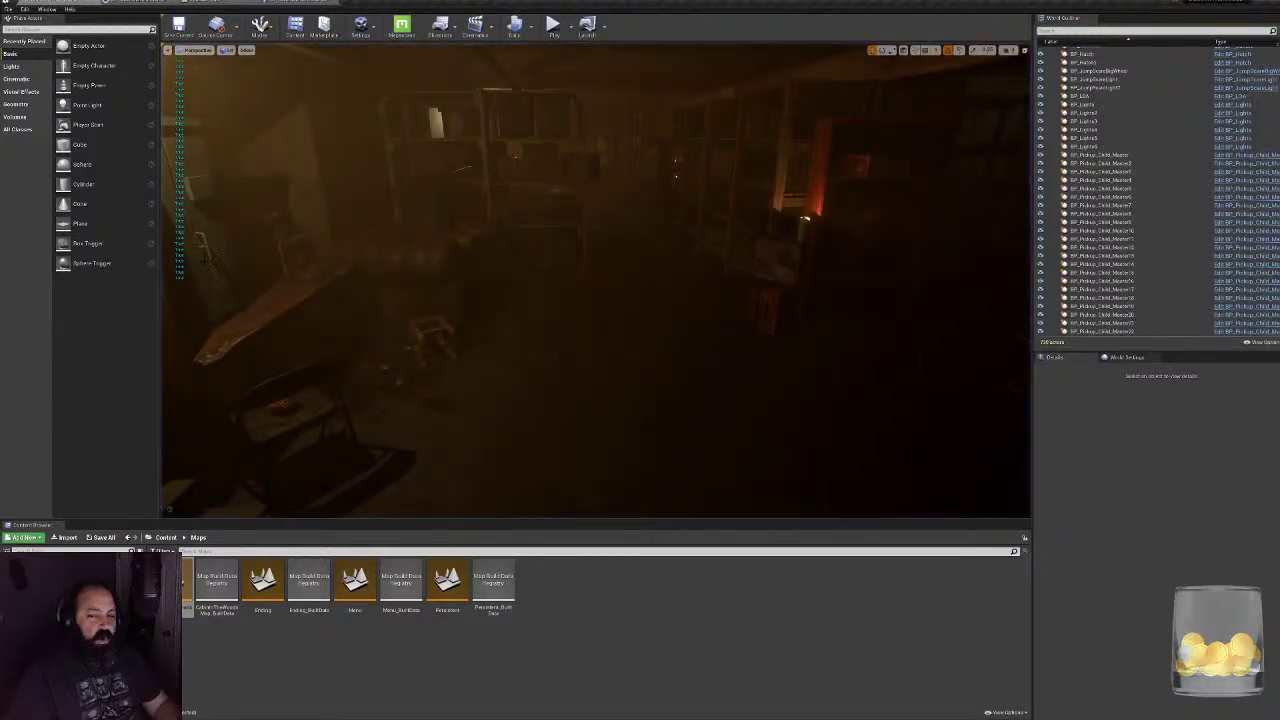
- Review AnimBP_Kid's FInterp function, Event Graph and AnimGraph, and inspect the Look Location getter feeding the Look At node
left_click(300, 2)
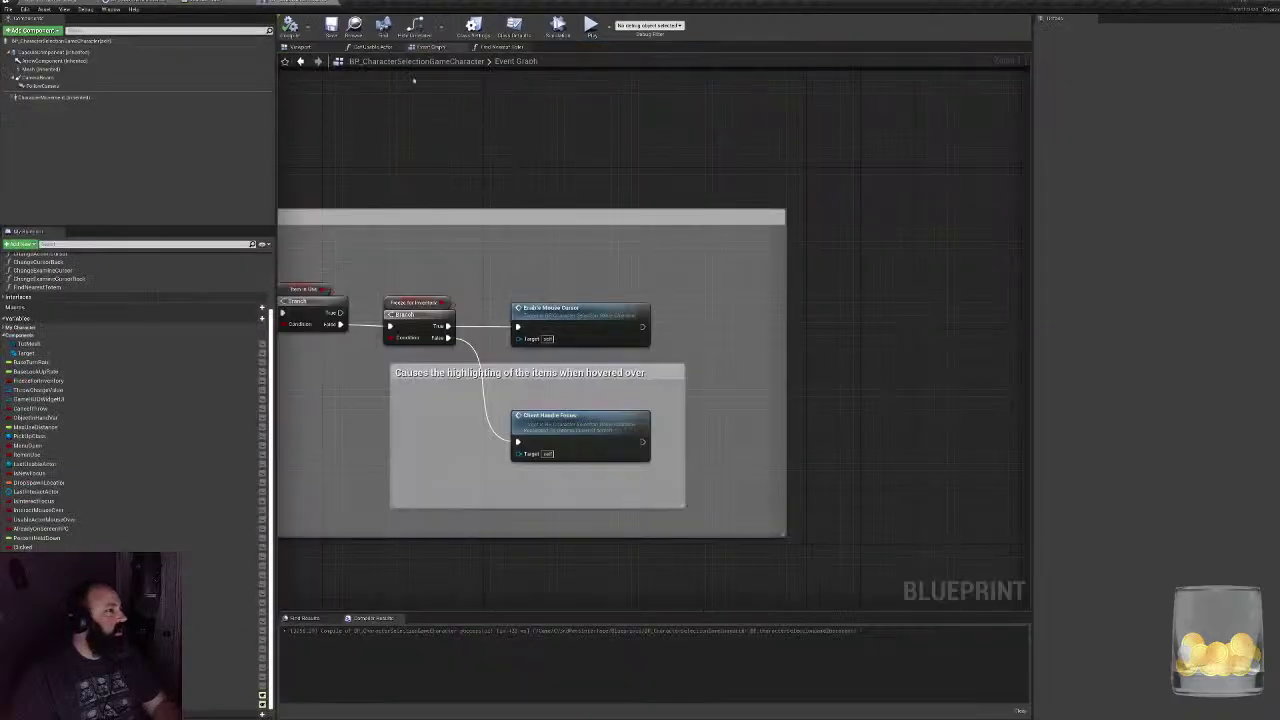
left_click(358, 6)
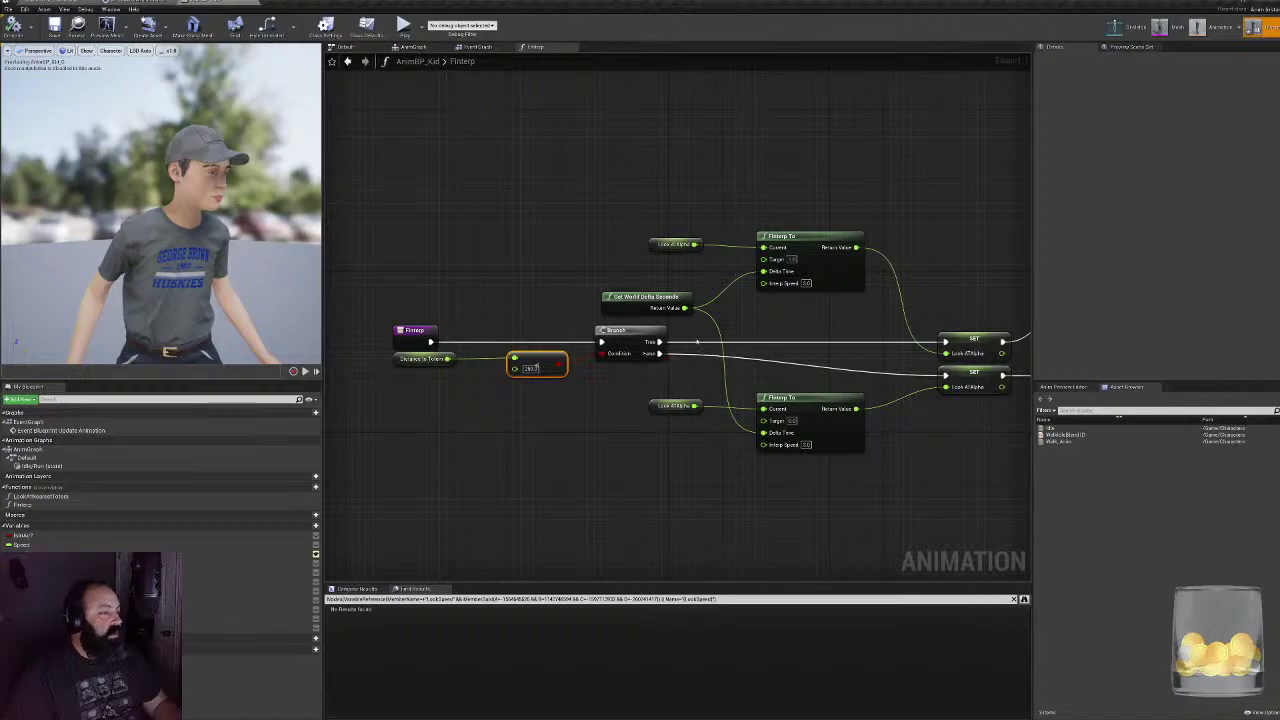
right_click_drag(755, 334, 511, 330)
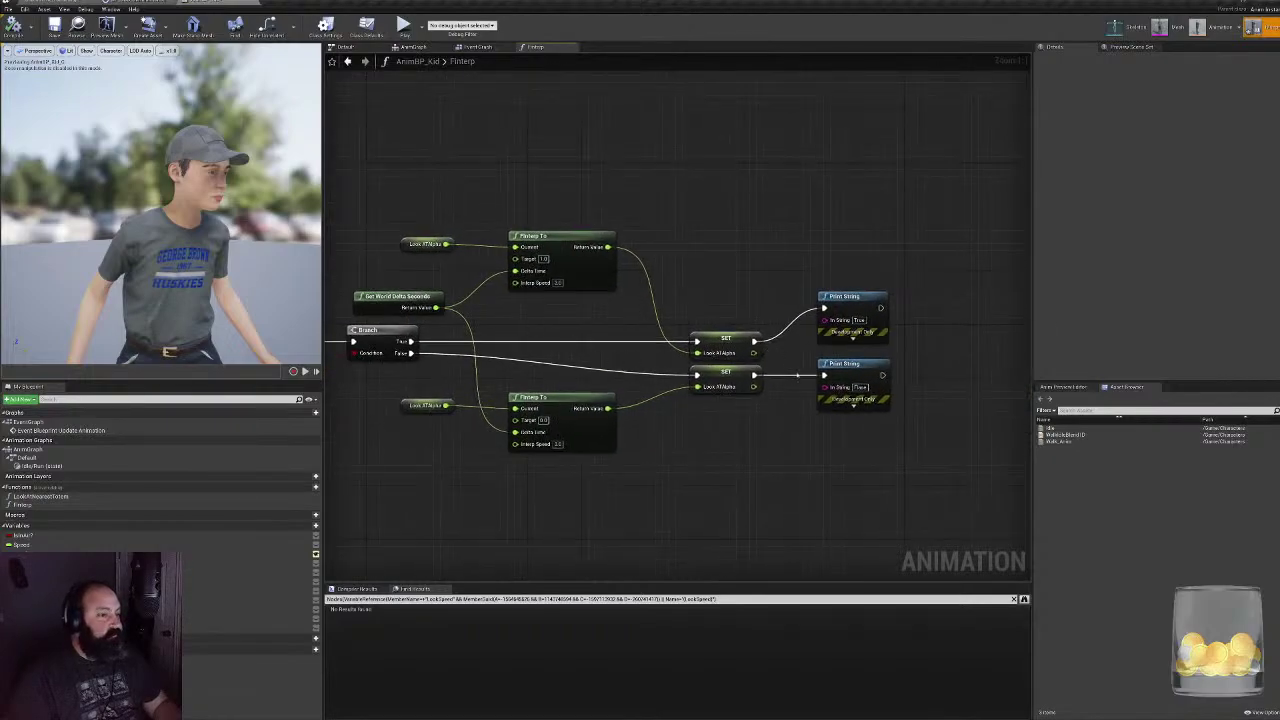
left_click(474, 47)
right_click_drag(521, 463, 718, 441)
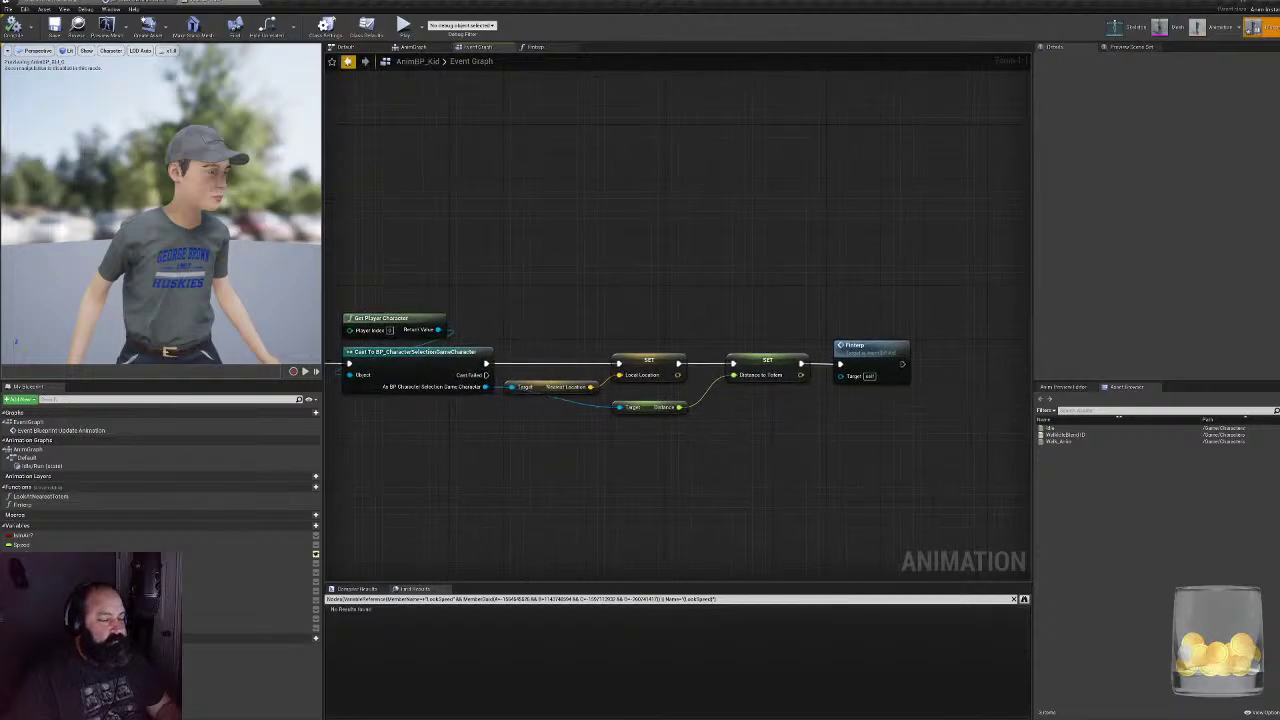
left_click(413, 47)
right_click_drag(697, 373, 572, 428)
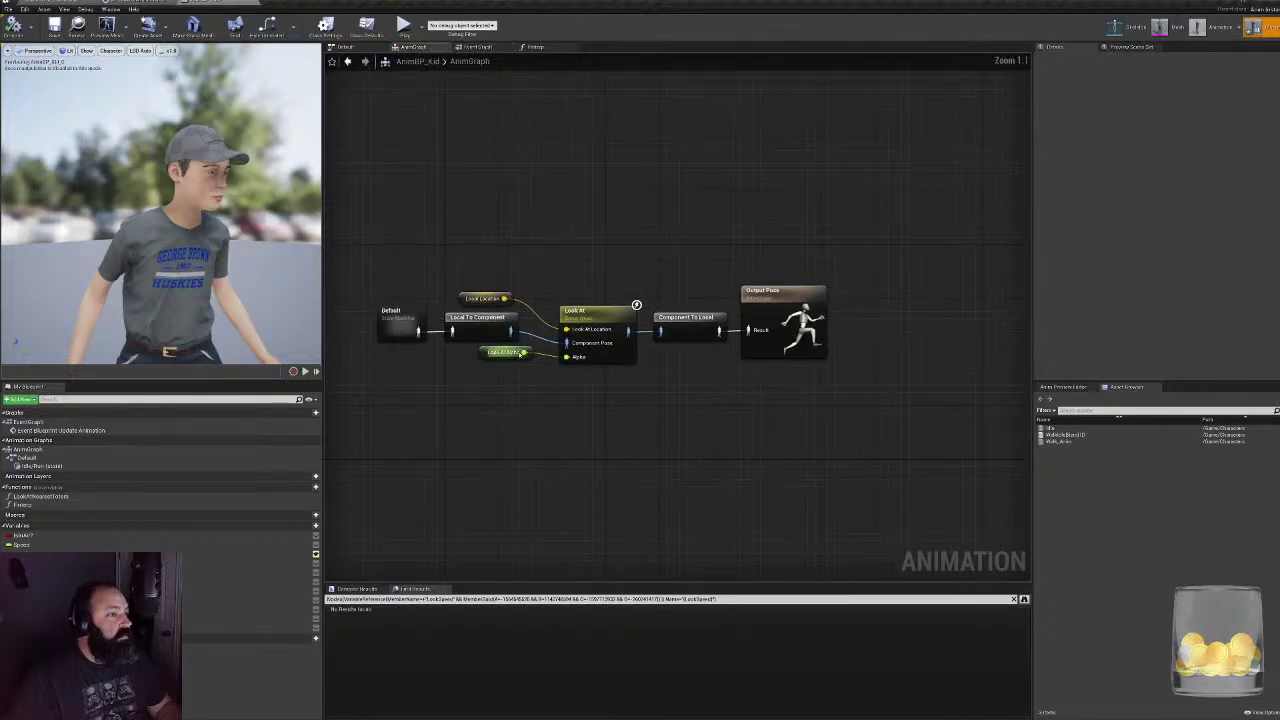
left_click(490, 299)
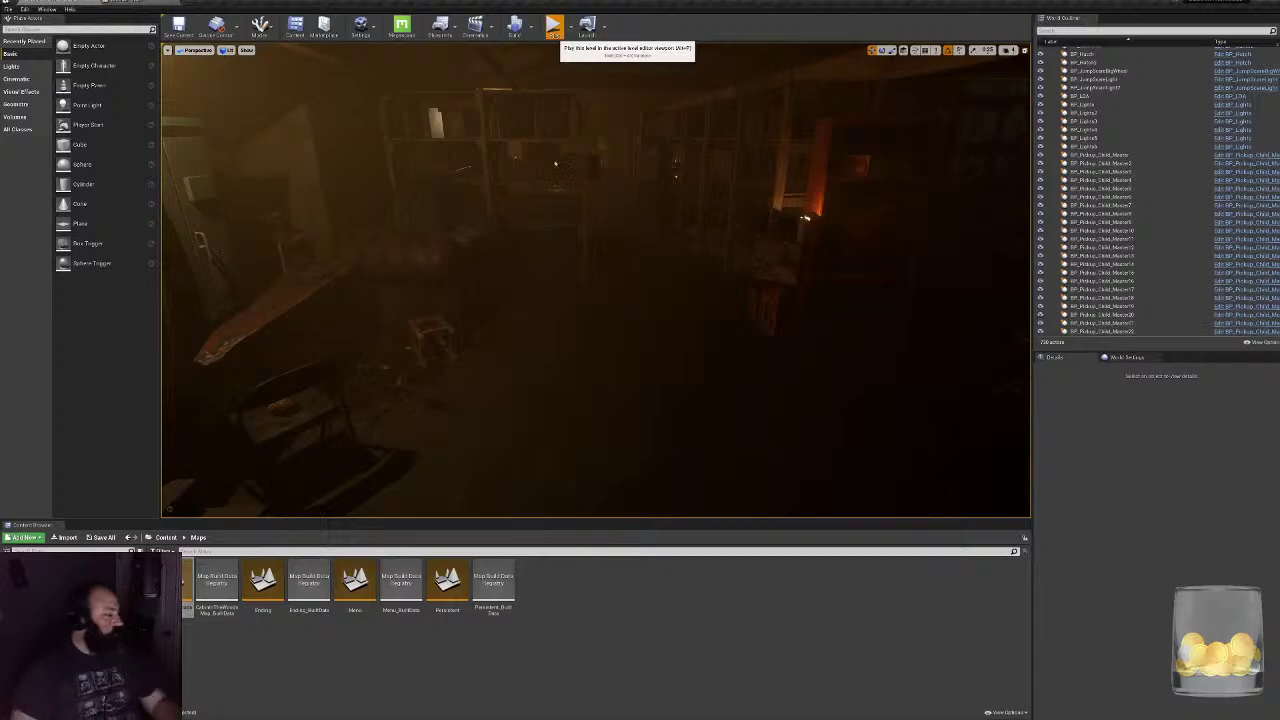
- Play-test the level again, walking the kid through the basement to the barrels and candles, and stop the session
key("alt+p")
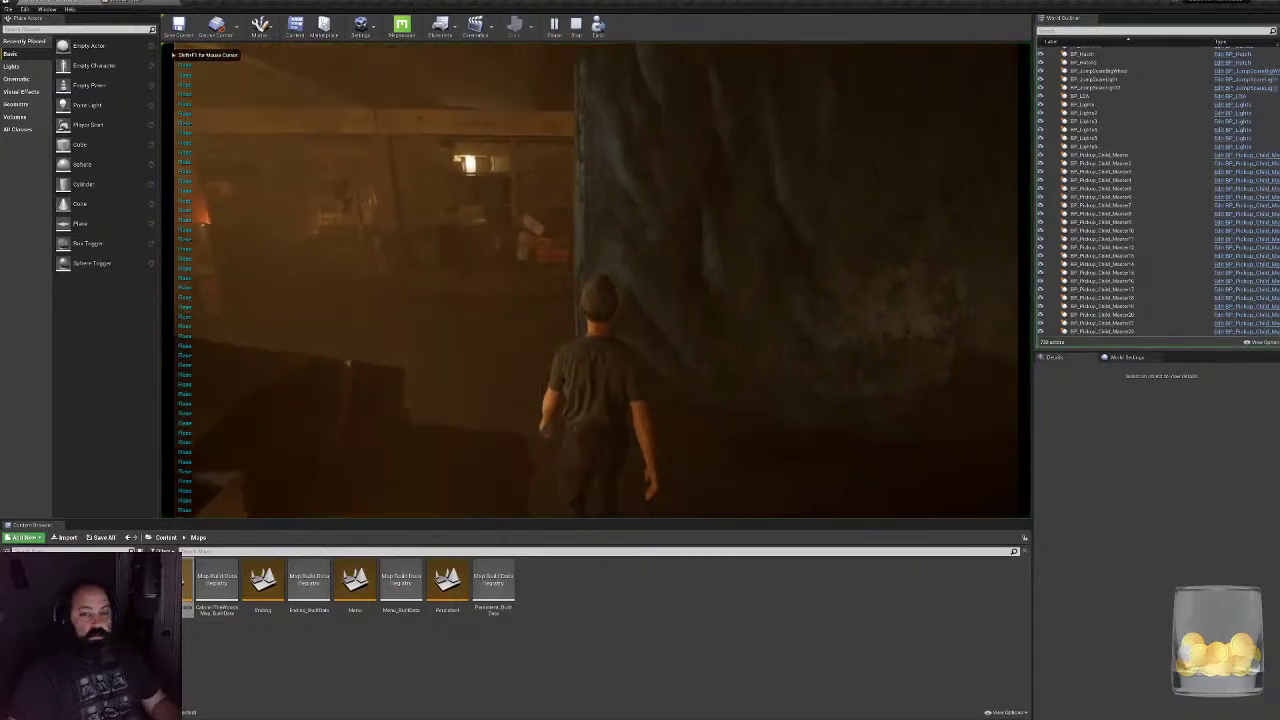
key("w")
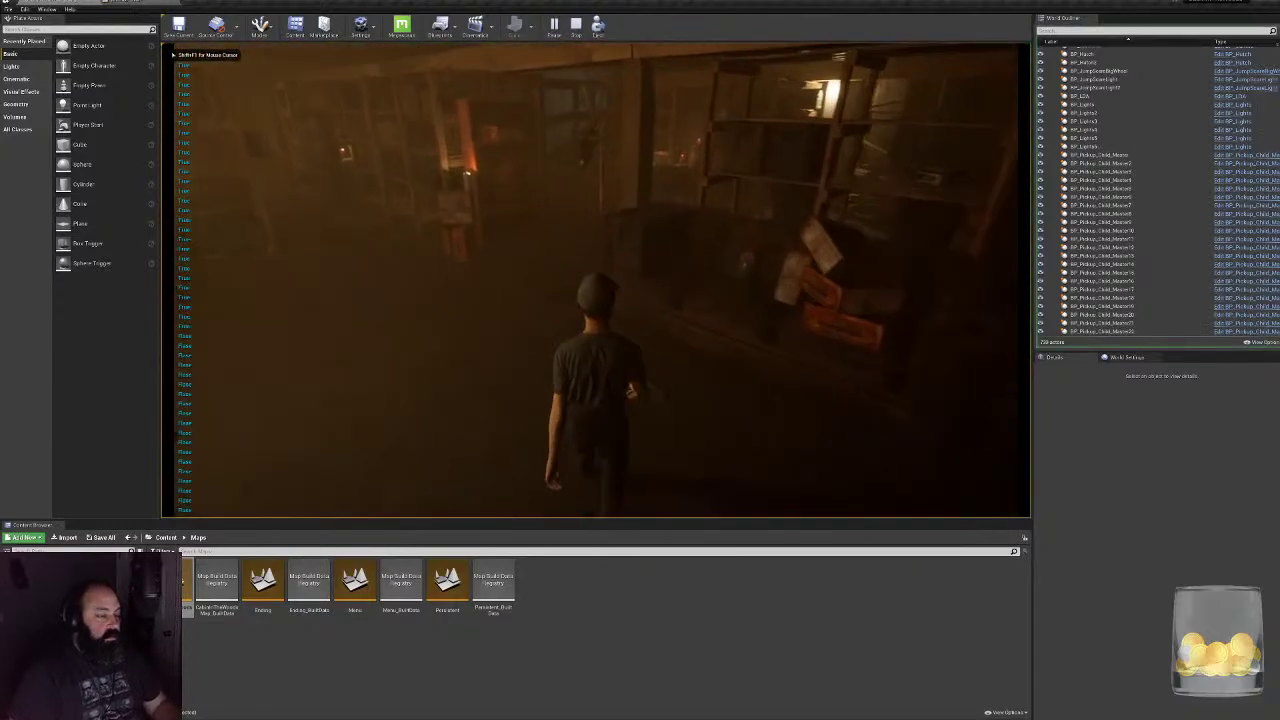
key("w")
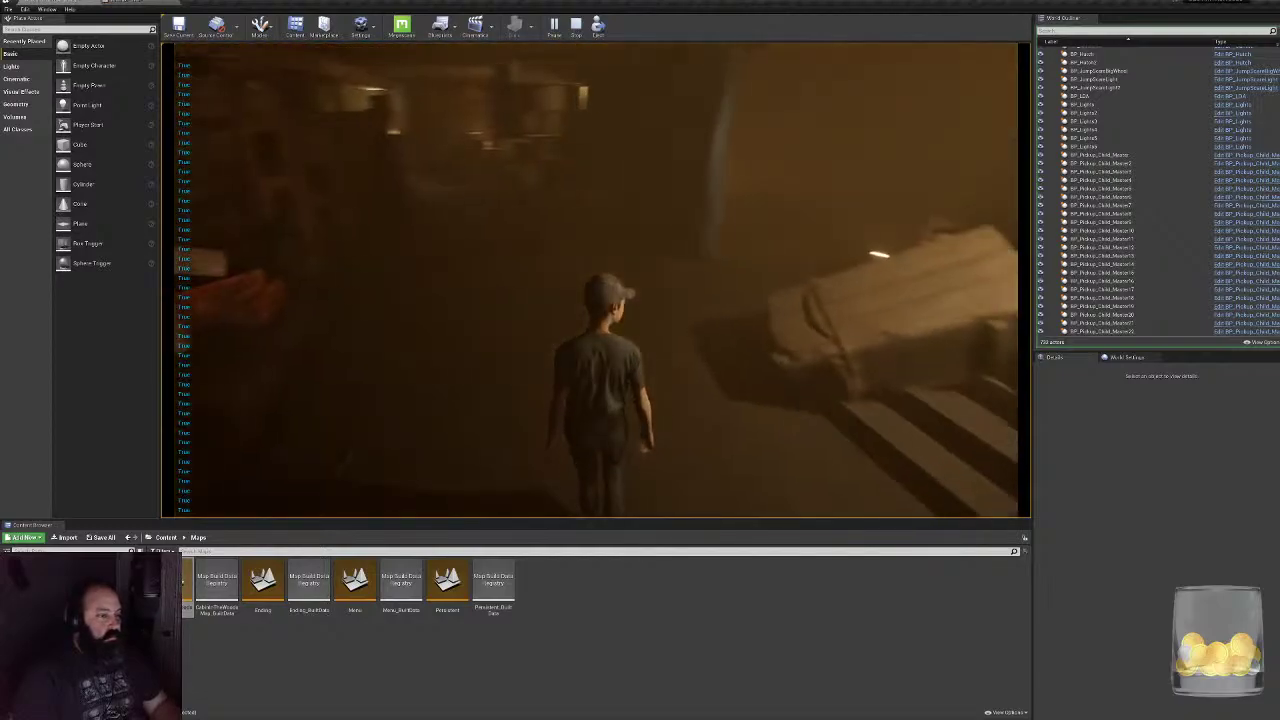
key("w")
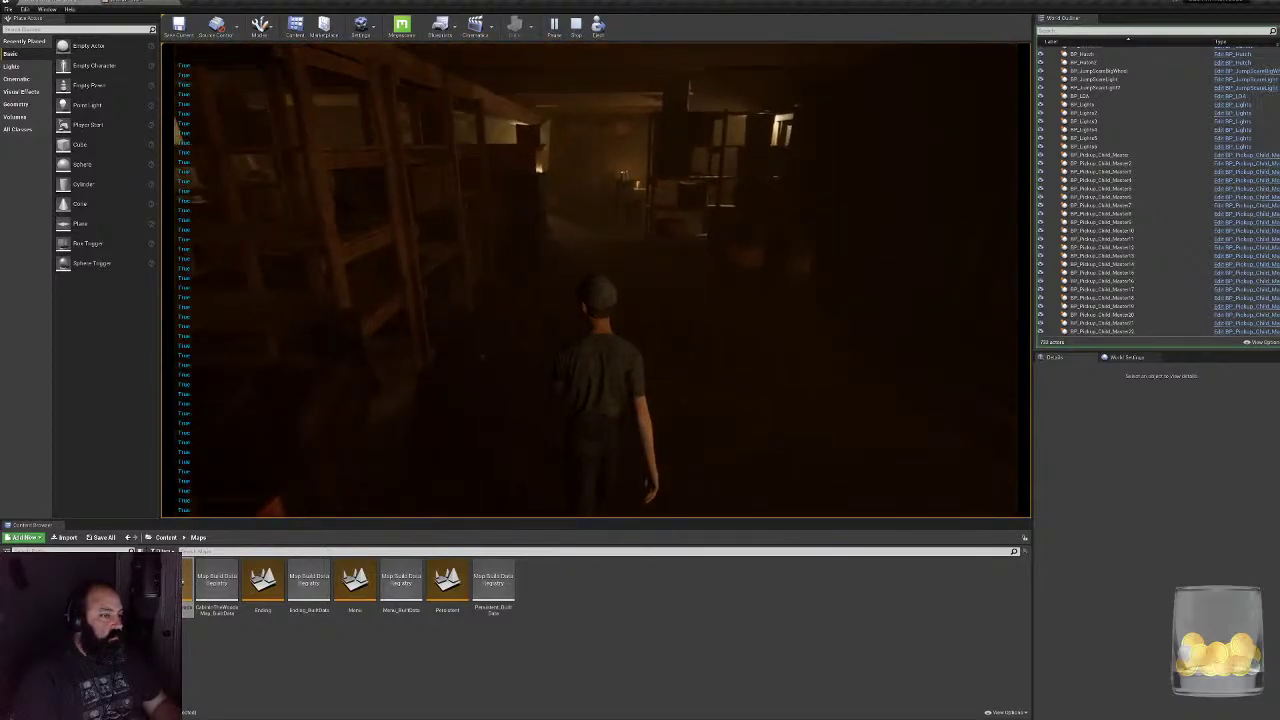
key("w")
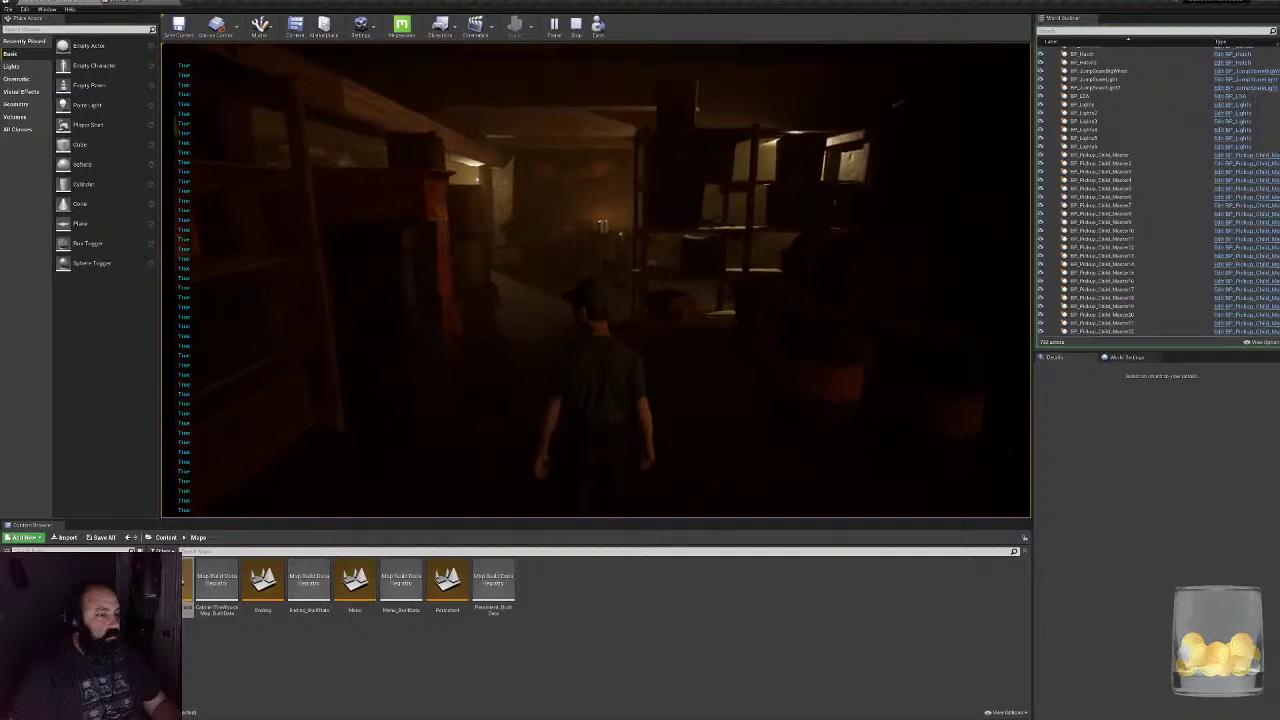
key("w")
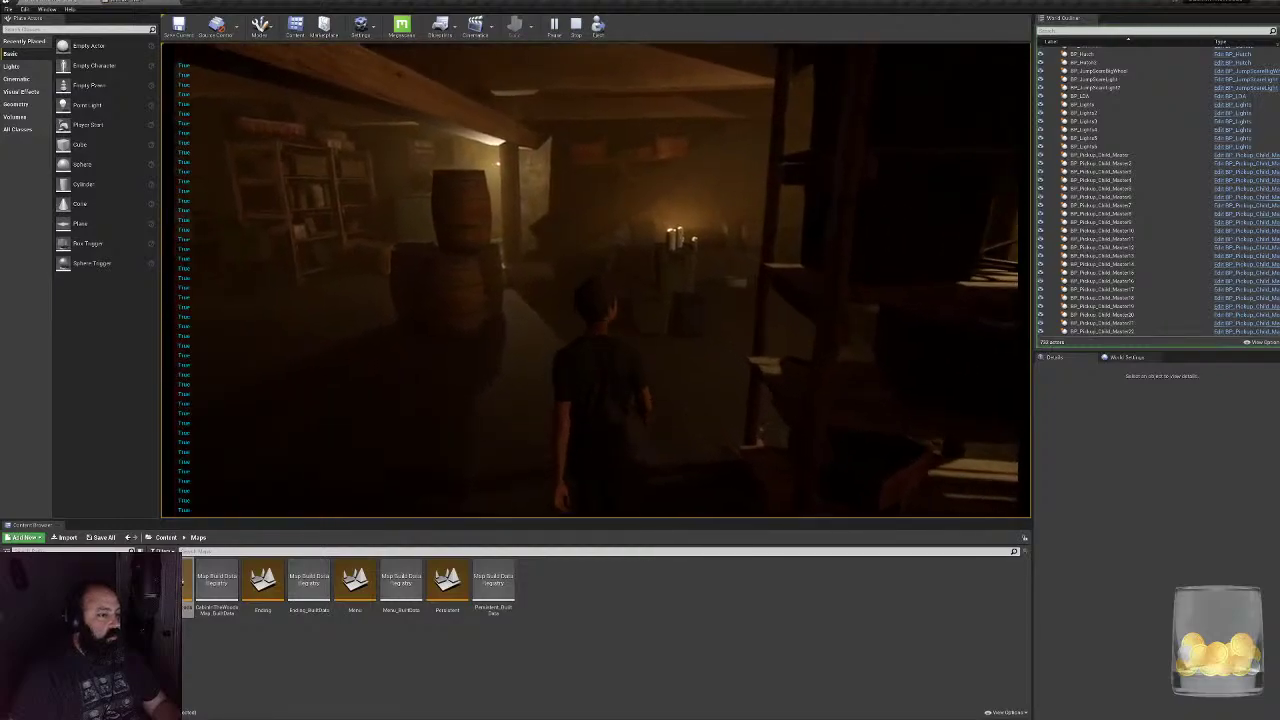
key("w")
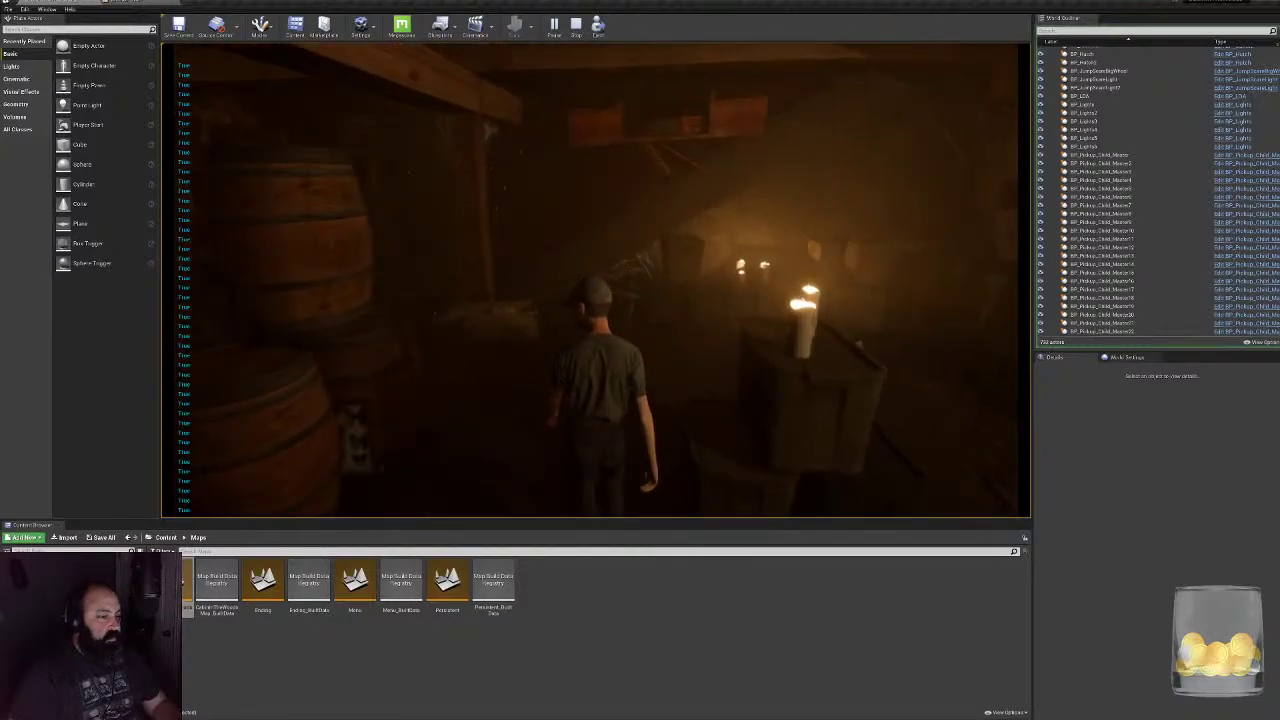
key("Escape")
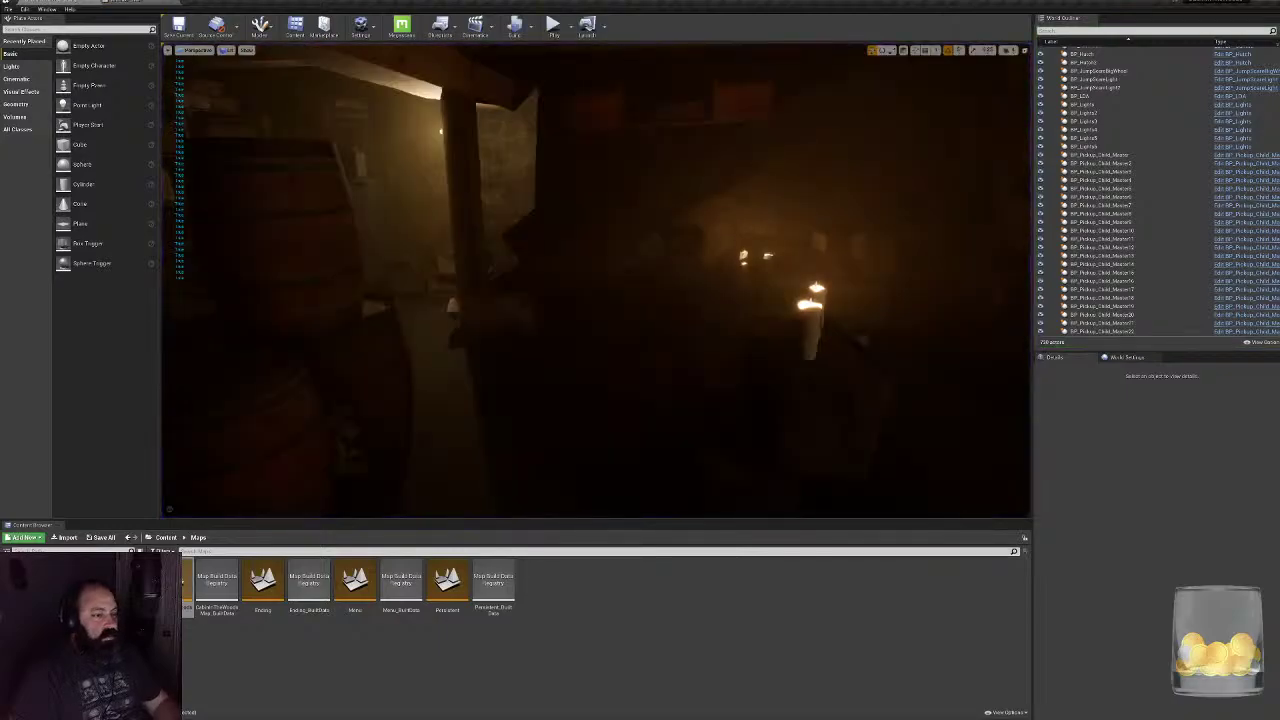
- Adjust the Look At Clamp and Interpolation Time of the Look At node in AnimBP_Kid's AnimGraph
left_click(133, 6)
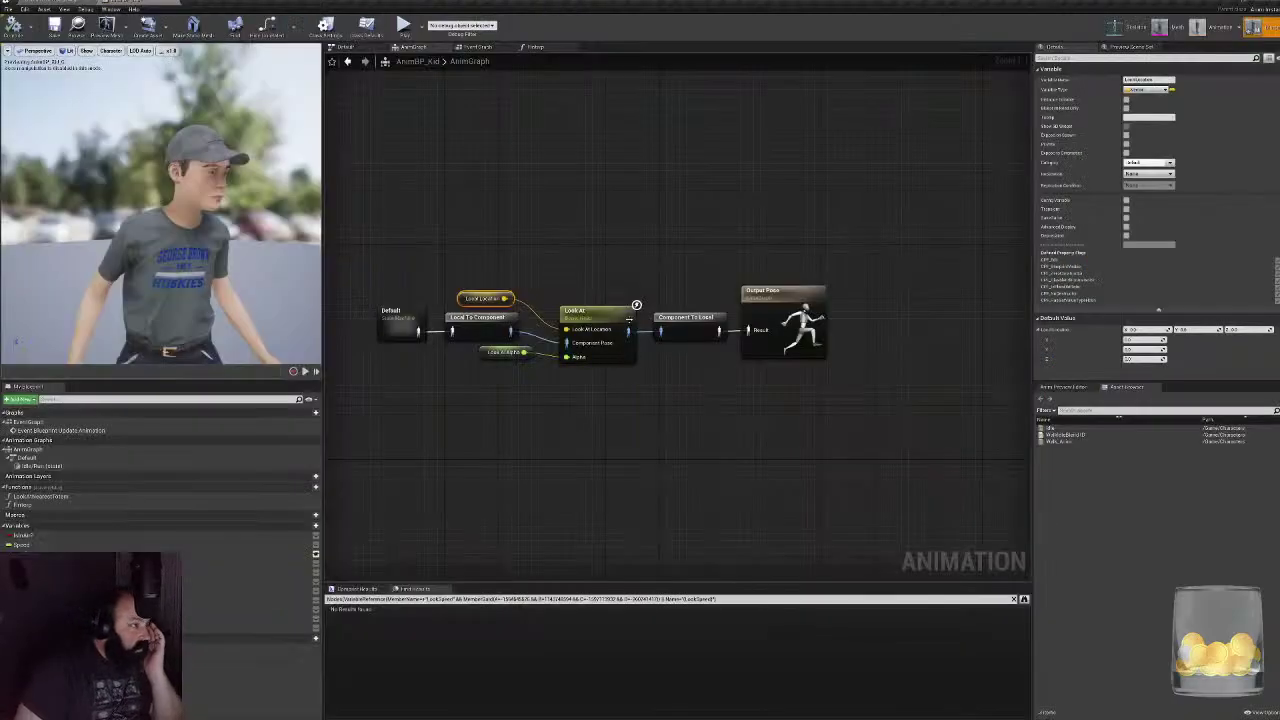
left_click(615, 340)
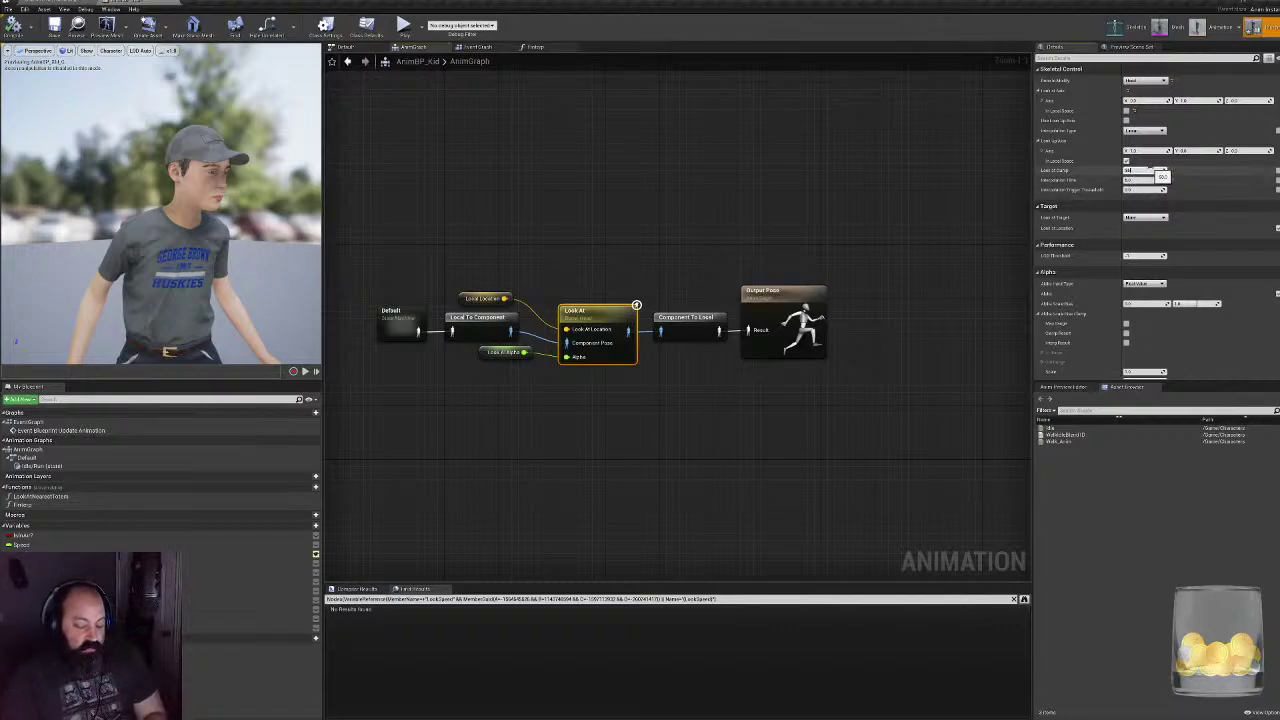
key("Return")
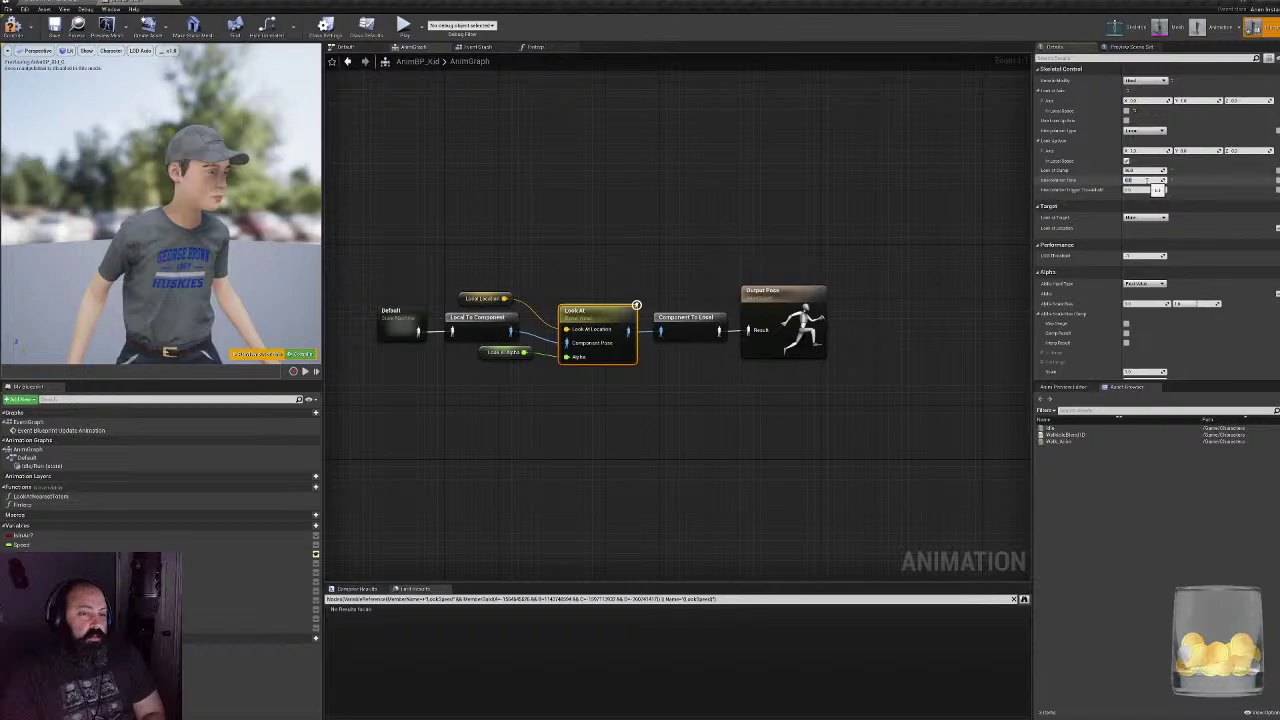
key("Return")
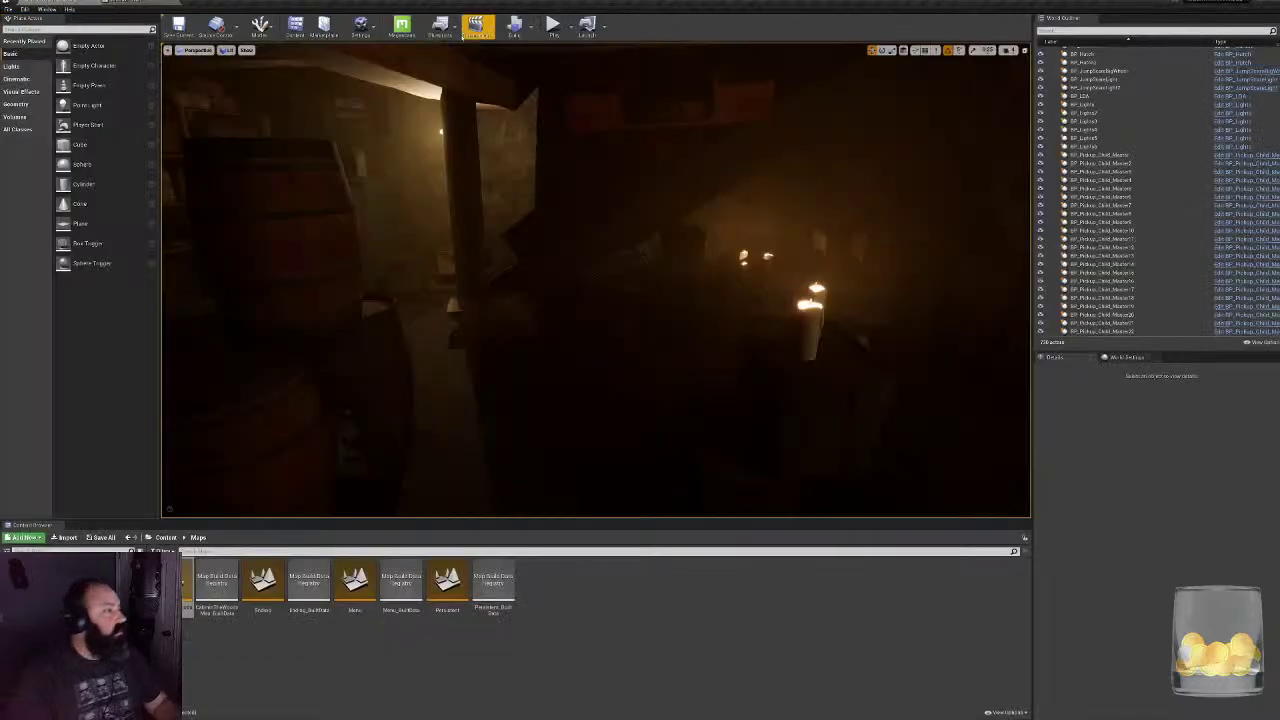
- Play-test the level to check the head turn with the adjusted Look At node settings, and stop the session
left_click(606, 311)
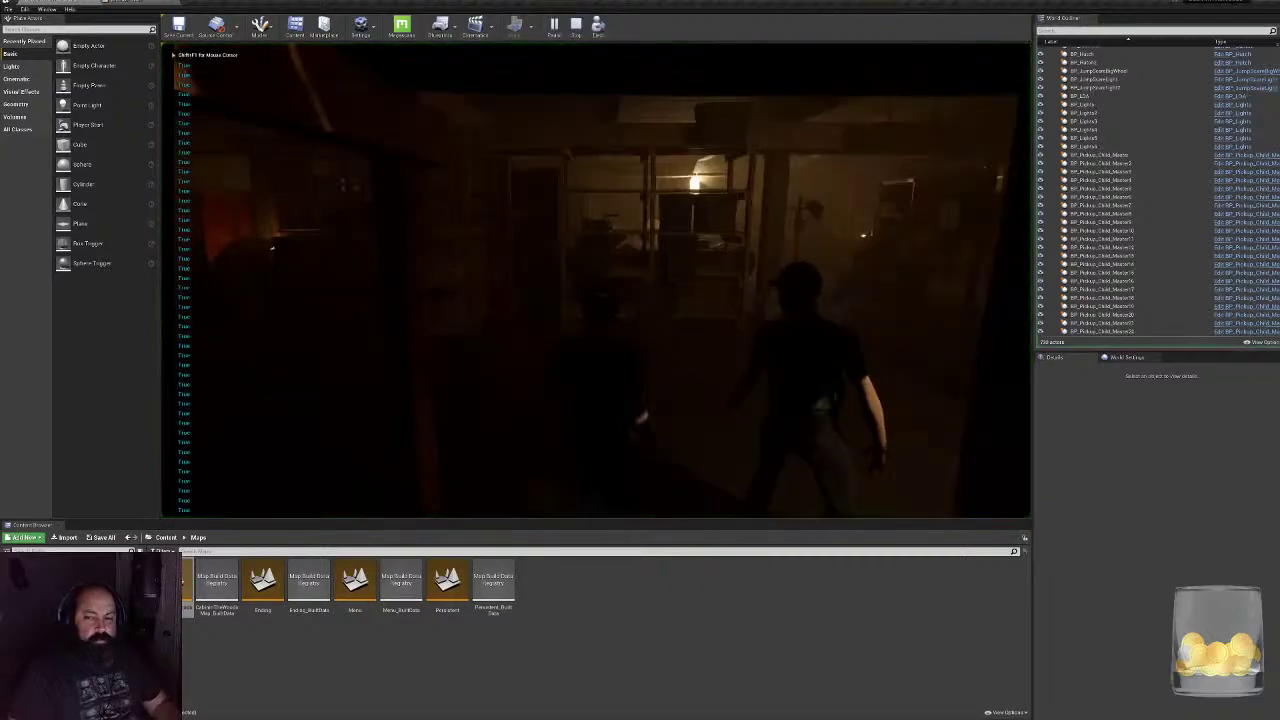
key("w")
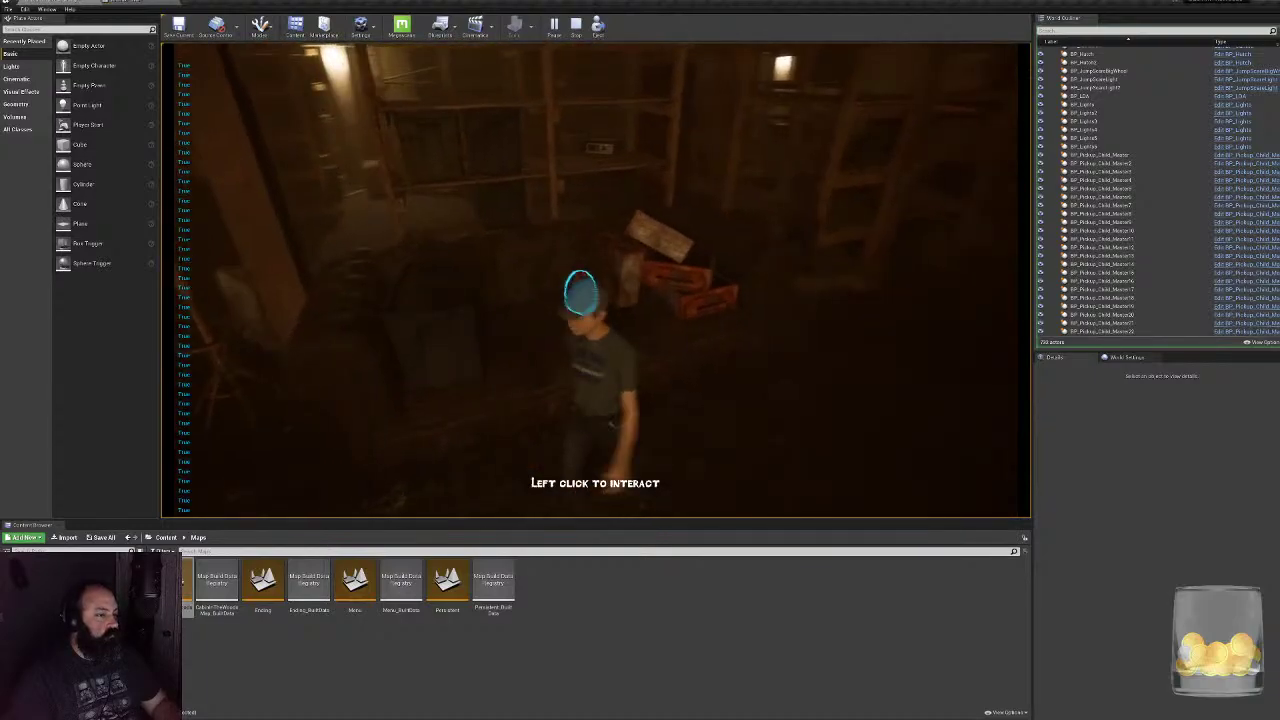
key("Escape")
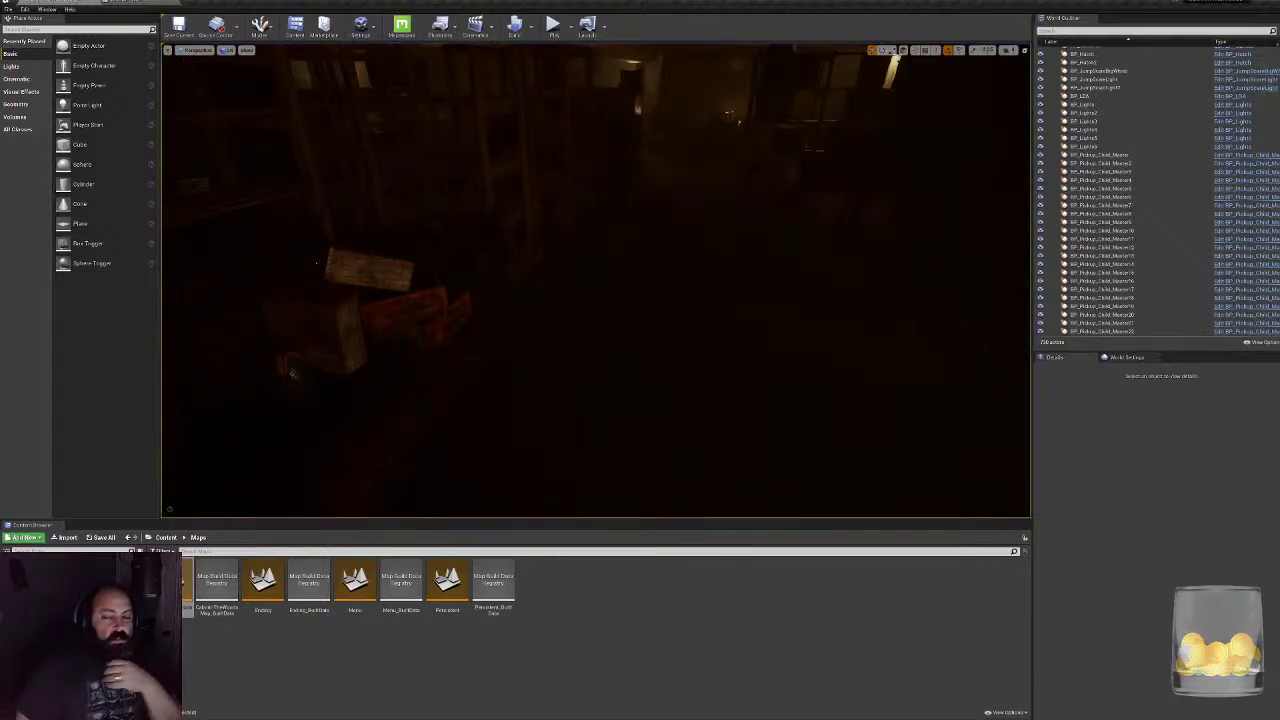
right_click_drag(292, 374, 175, 325)
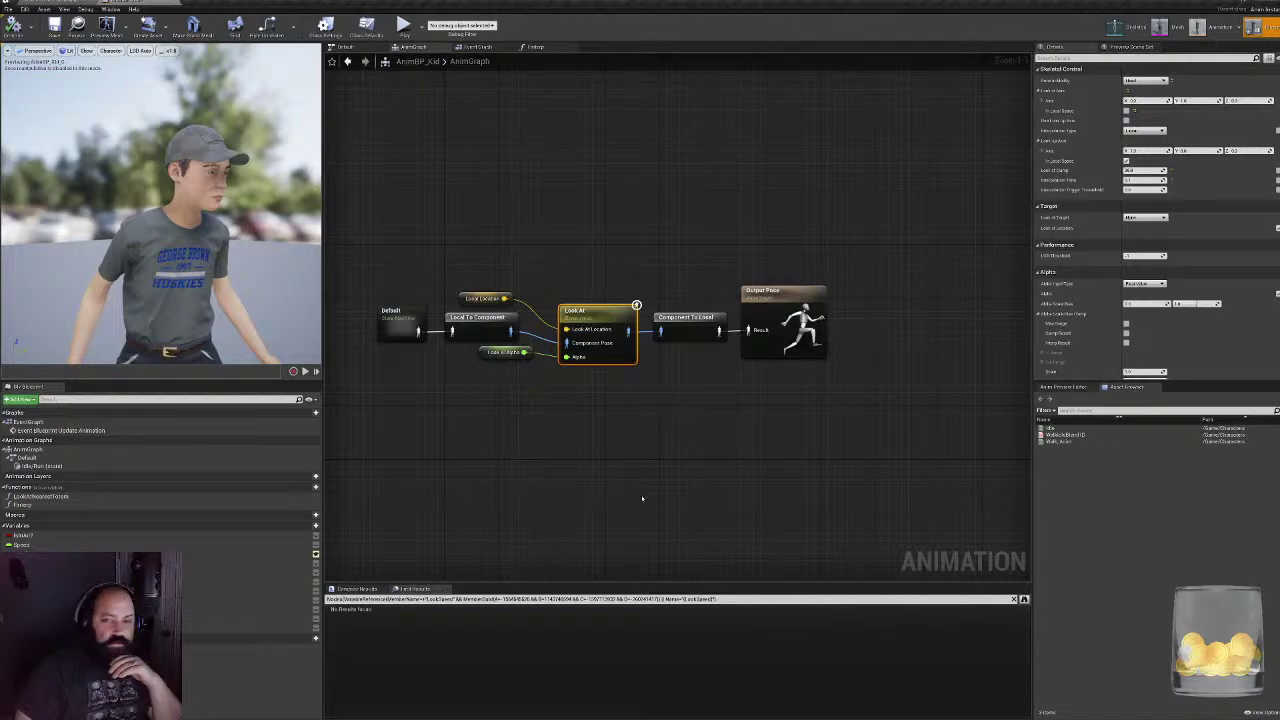
- Tidy the FInterp function by lowering the true-branch FInterp To node and placing each Look At Alpha getter directly above its FInterp To node
left_click(535, 48)
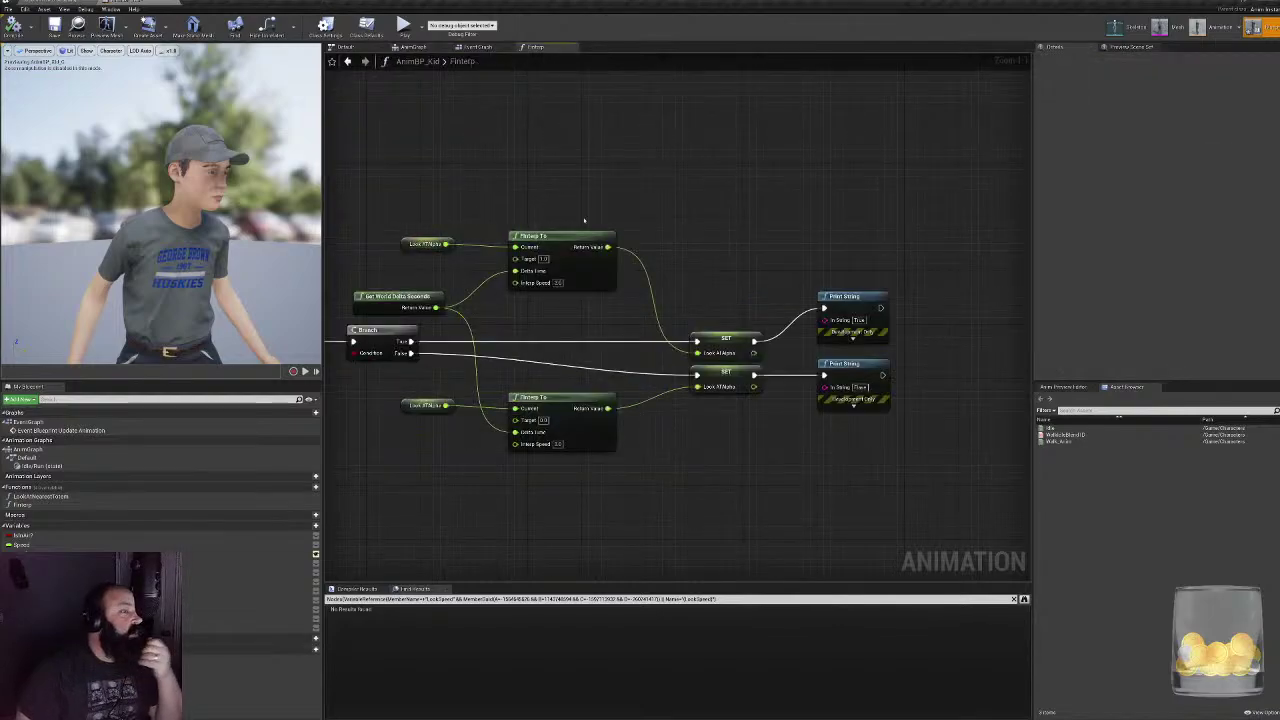
right_click_drag(667, 374, 743, 374)
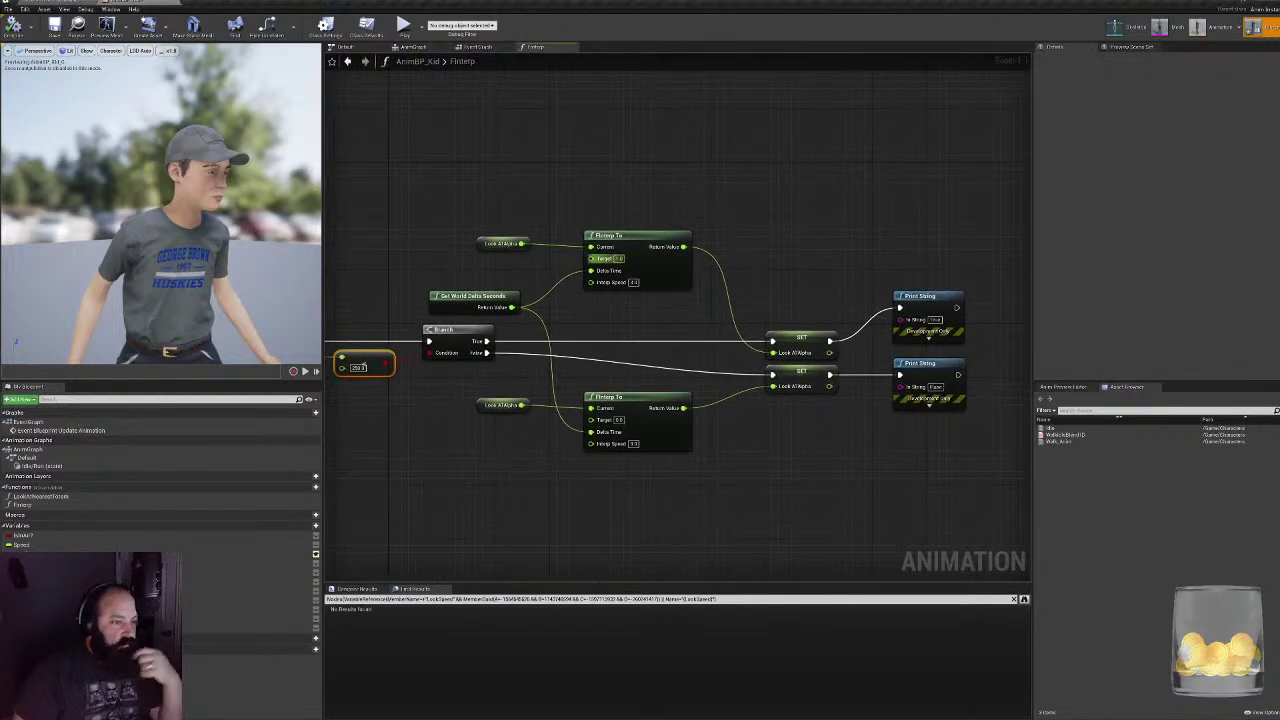
left_click_drag(633, 263, 626, 270)
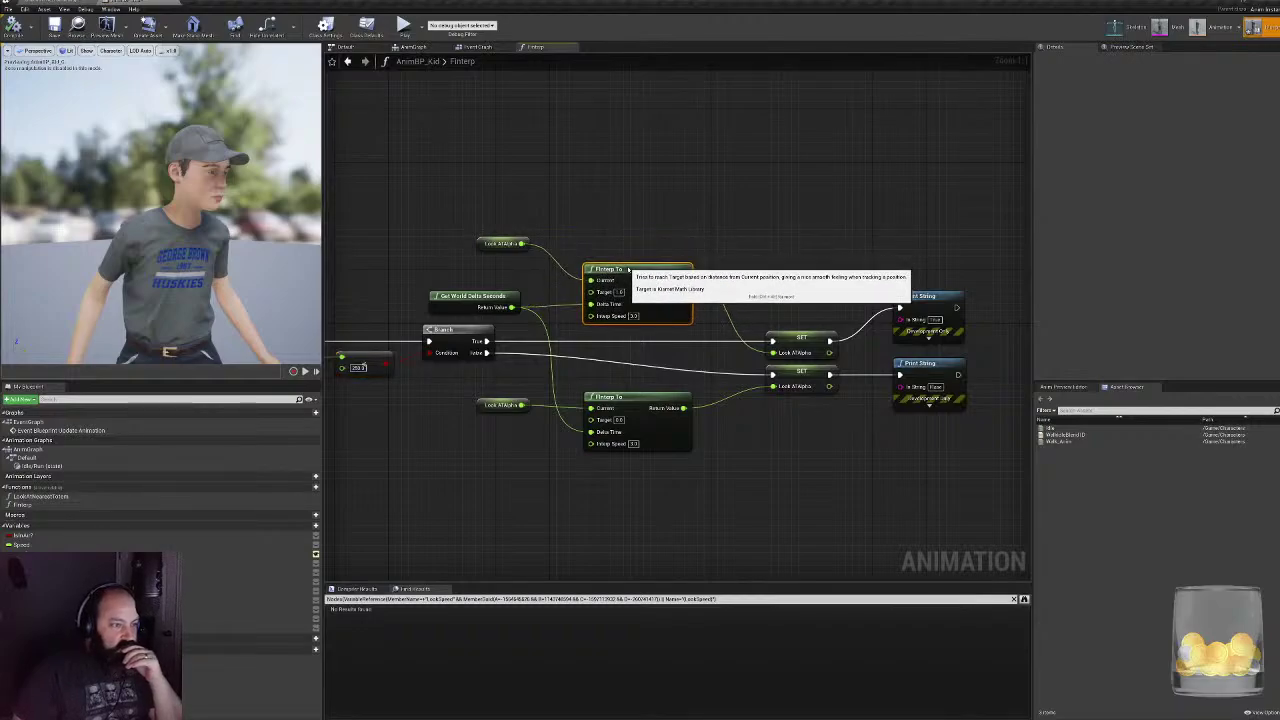
left_click_drag(488, 243, 592, 248)
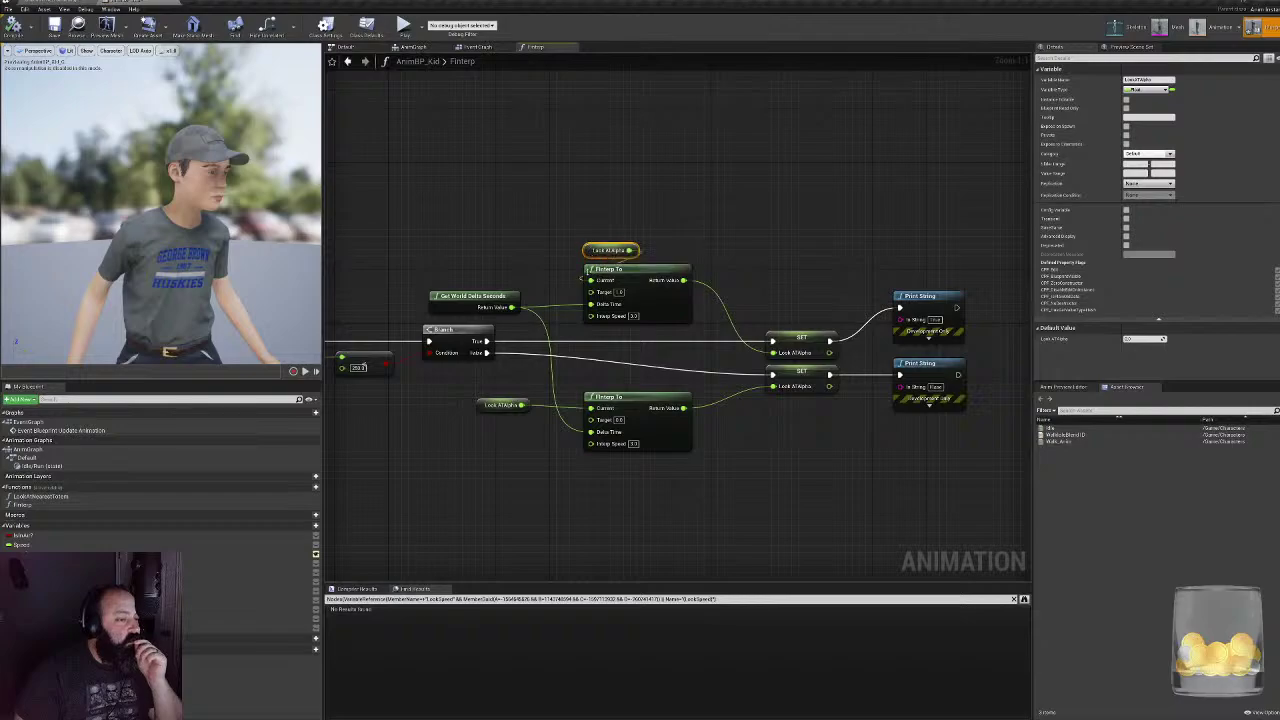
left_click_drag(491, 409, 598, 382)
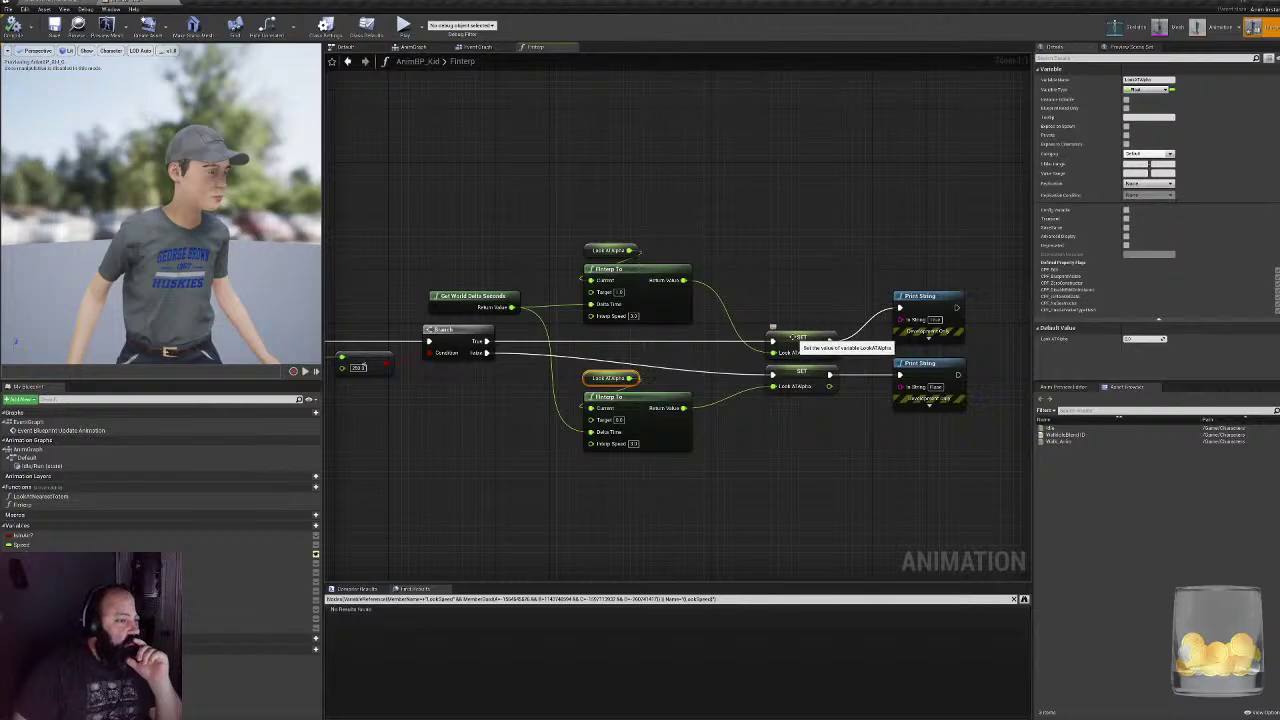
- Review the FInterp function's node chain and the Event Graph that calls it in AnimBP_Kid
right_click_drag(596, 420, 588, 392)
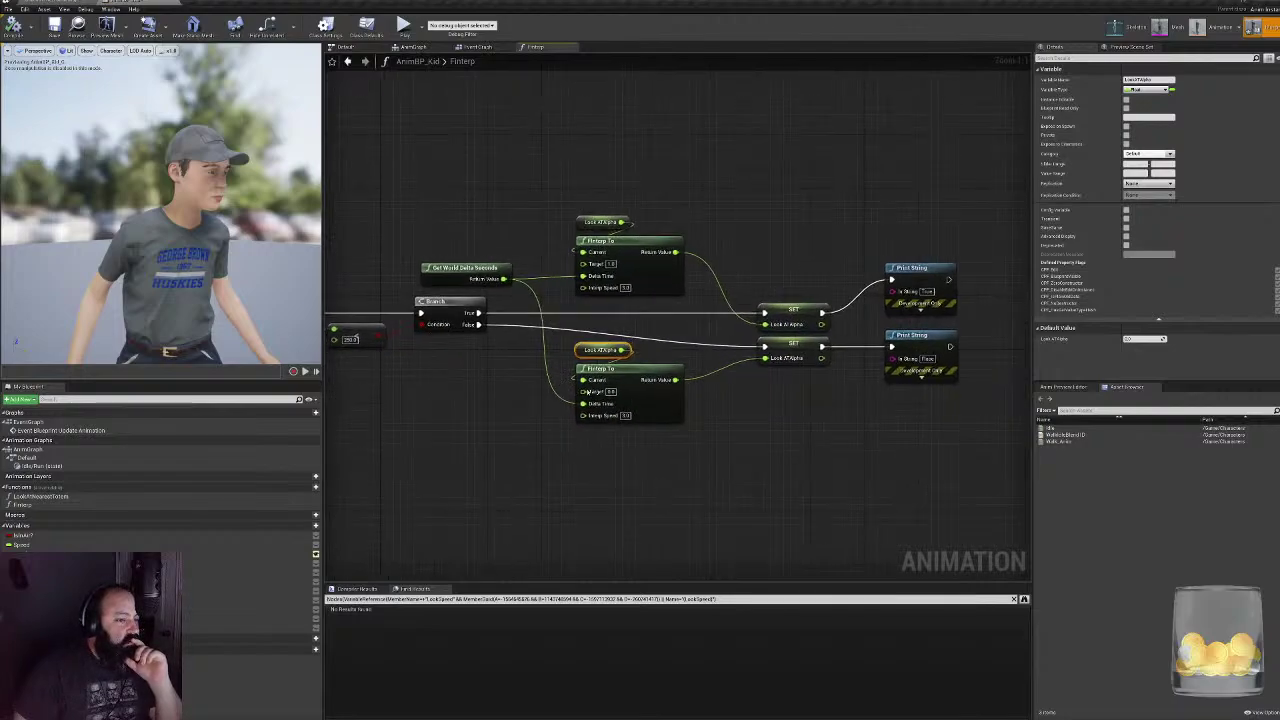
left_click_drag(783, 275, 806, 362)
left_click(797, 271)
right_click_drag(494, 309, 730, 311)
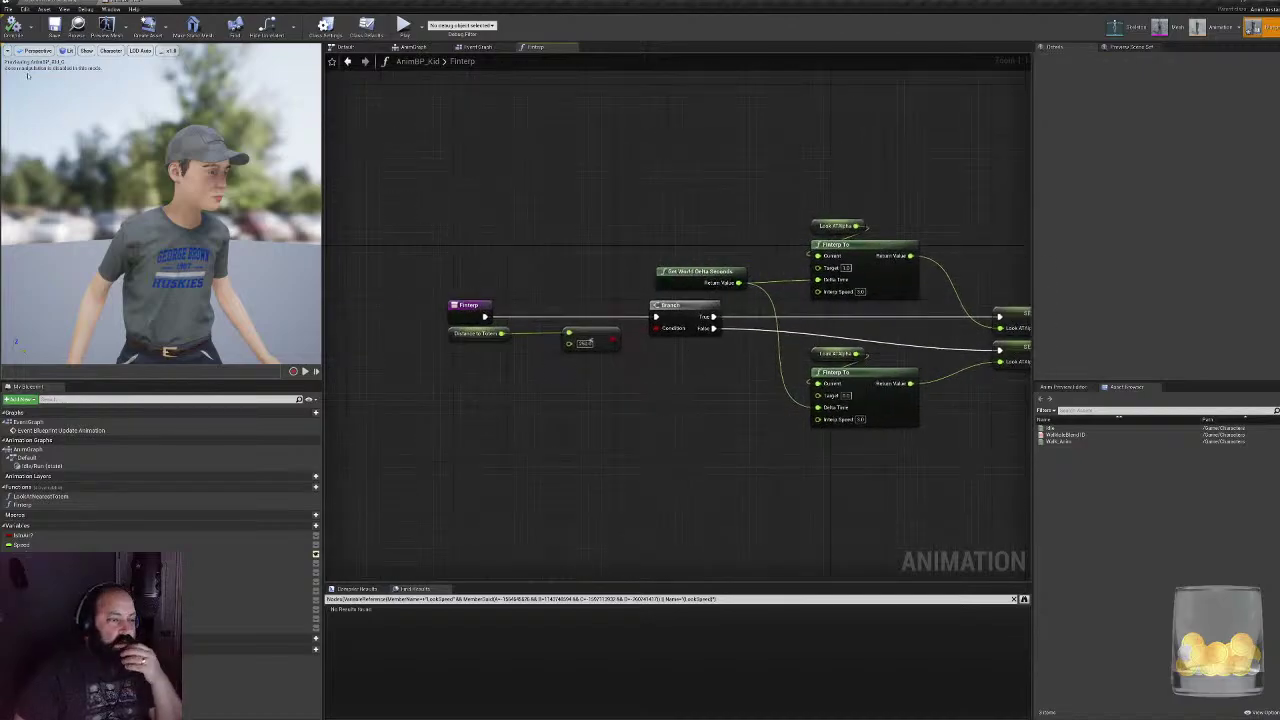
right_click_drag(781, 278, 510, 266)
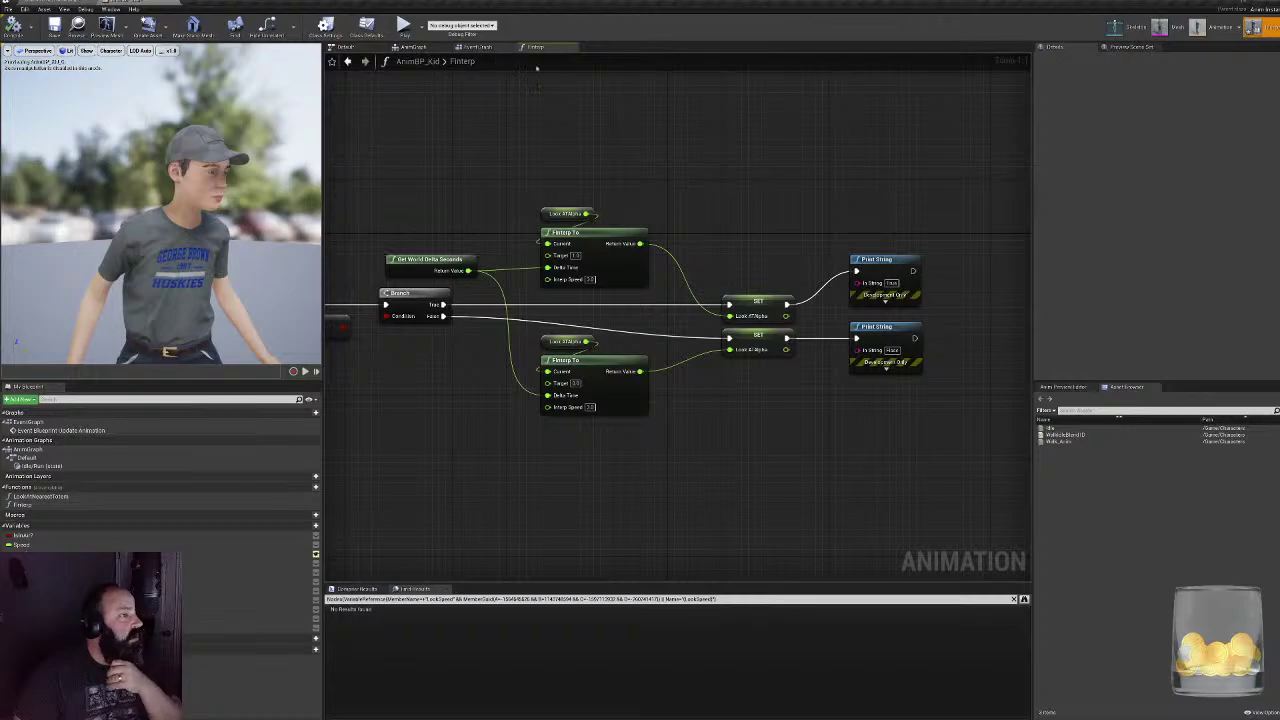
left_click(478, 47)
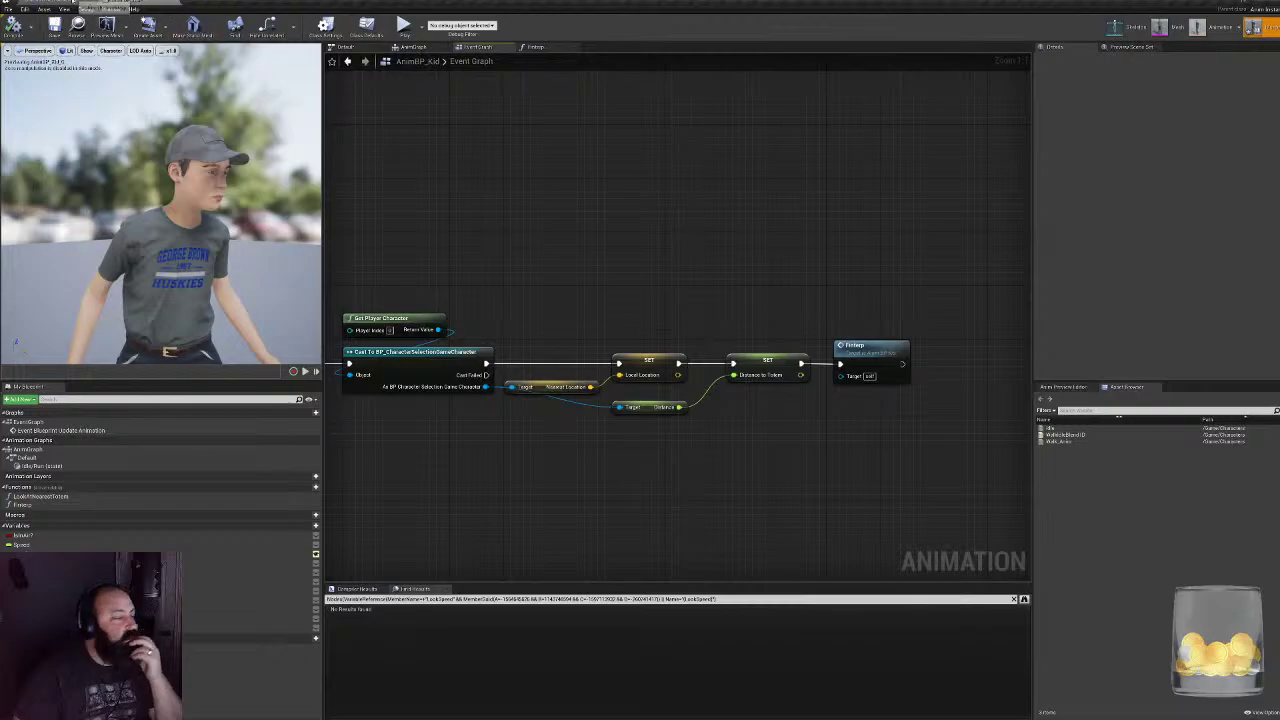
left_click(62, 2)
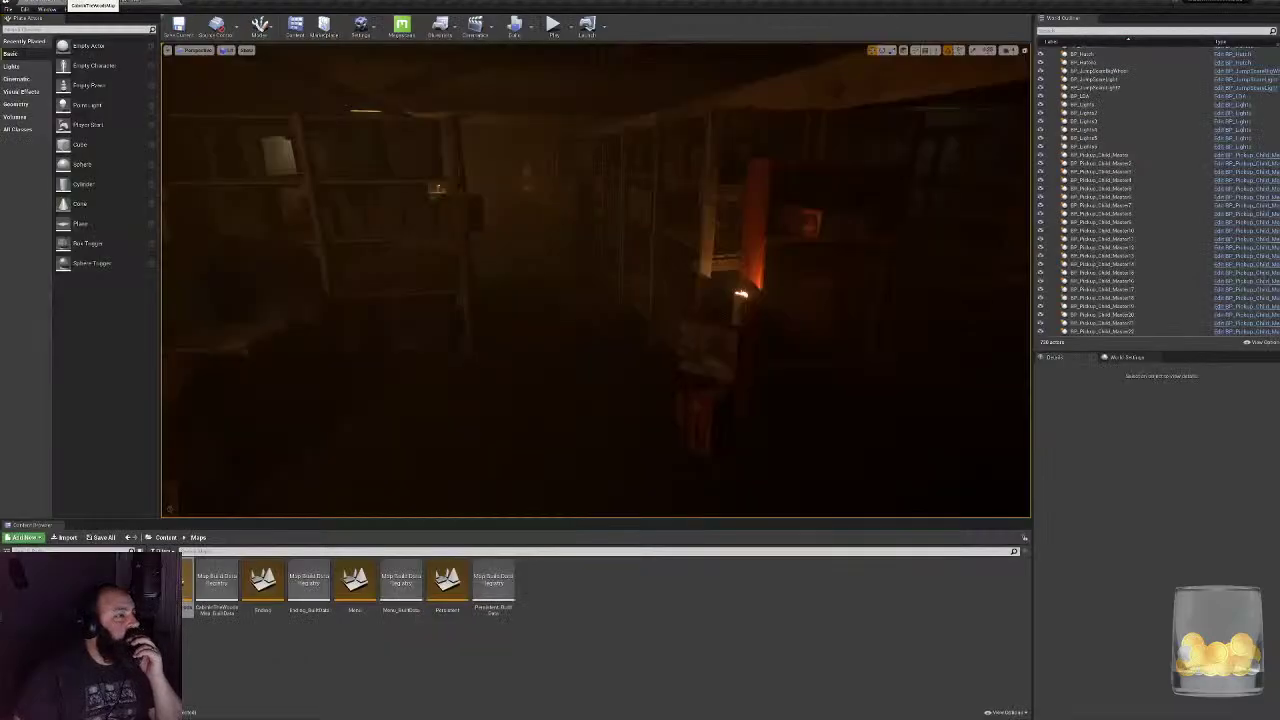
left_click(136, 2)
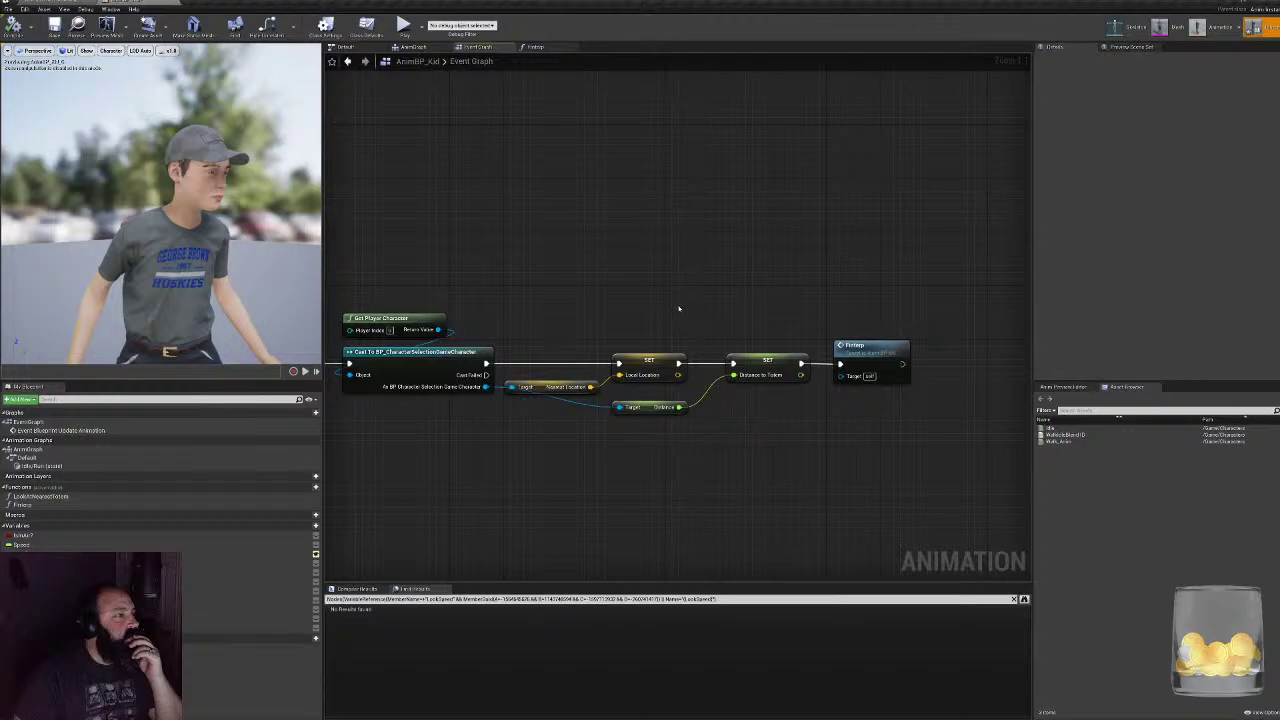
left_click(535, 47)
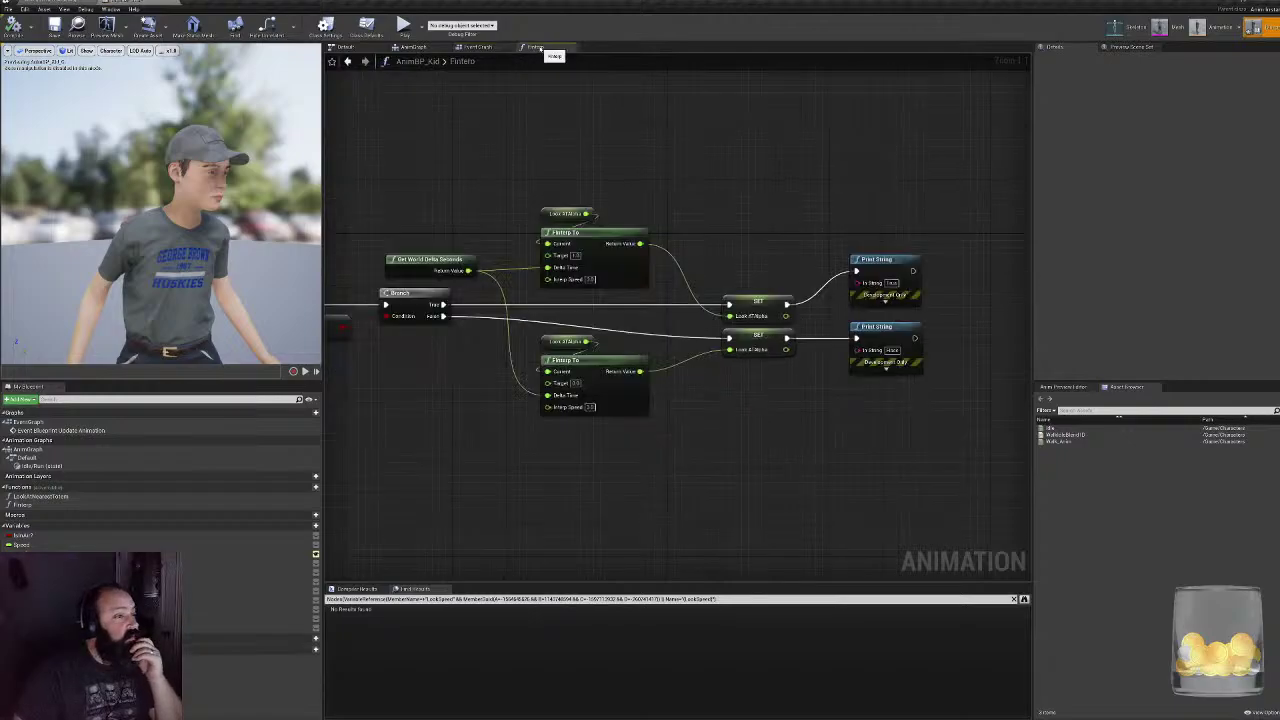
- Set the Interp Speed of both FInterp To nodes in the FInterp function to 5 and compile the blueprint
right_click_drag(398, 184, 484, 200)
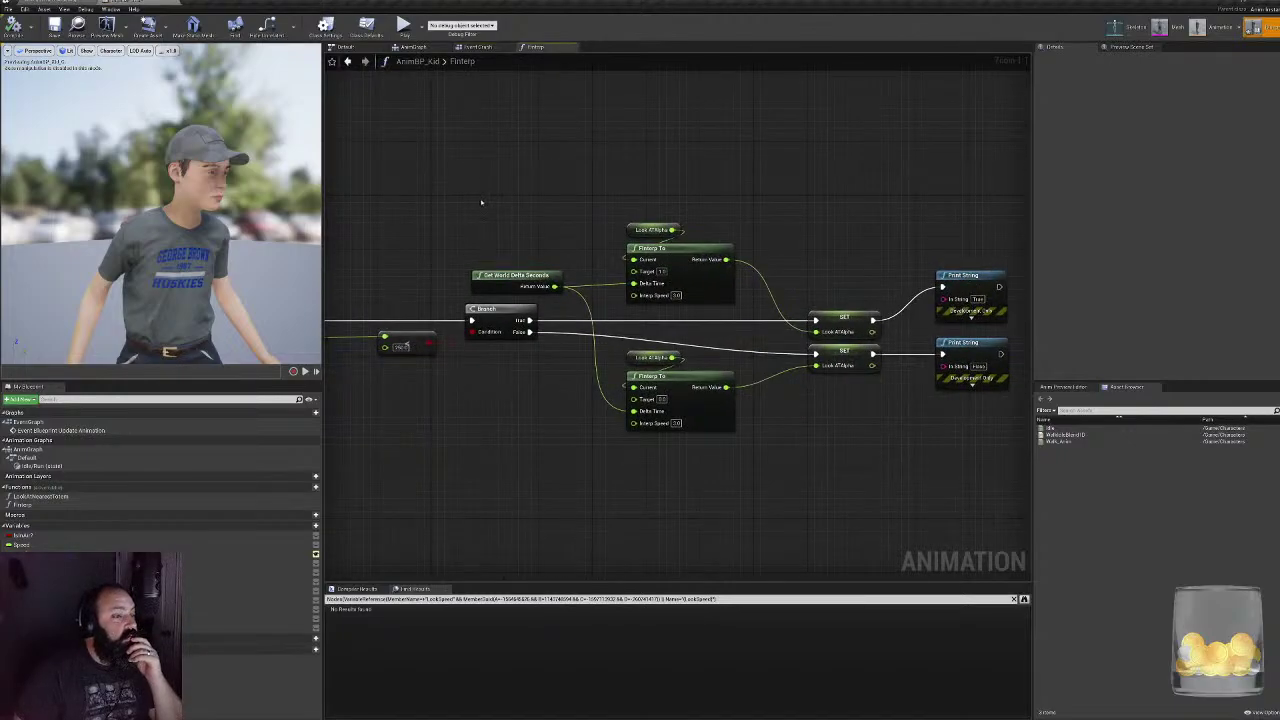
right_click_drag(674, 342, 698, 300)
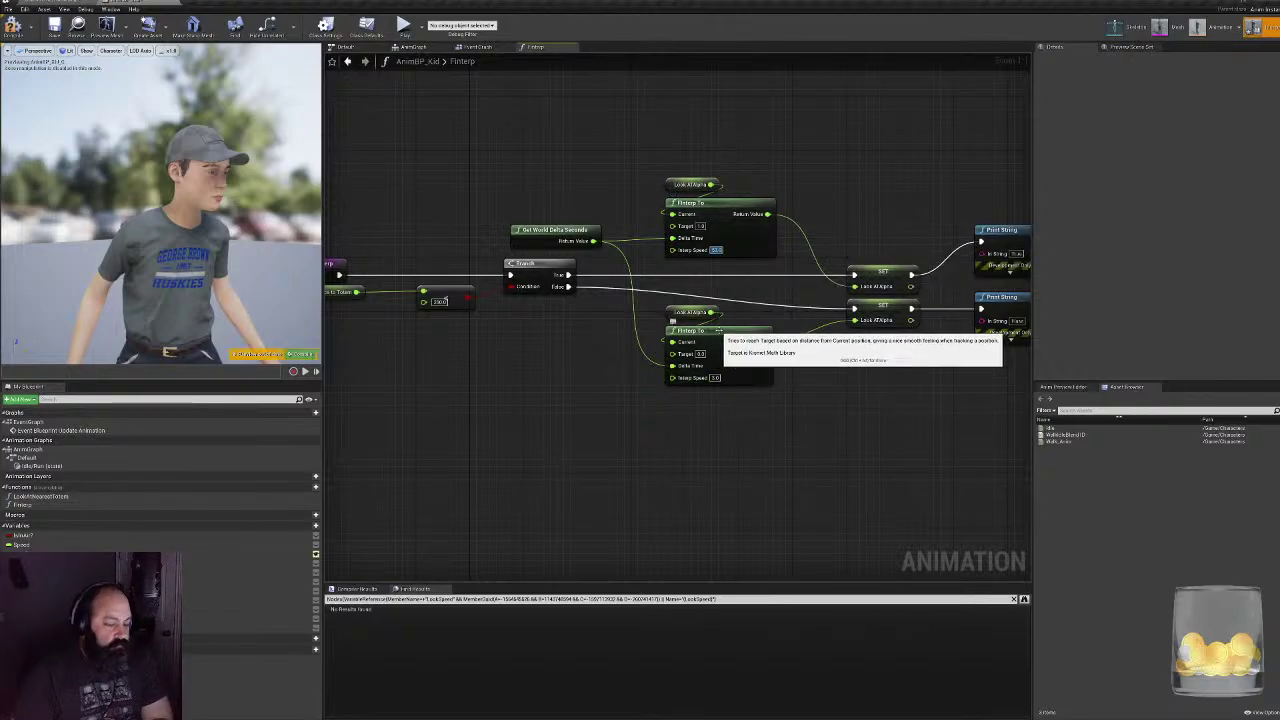
type("5")
key("Return")
left_click(714, 378)
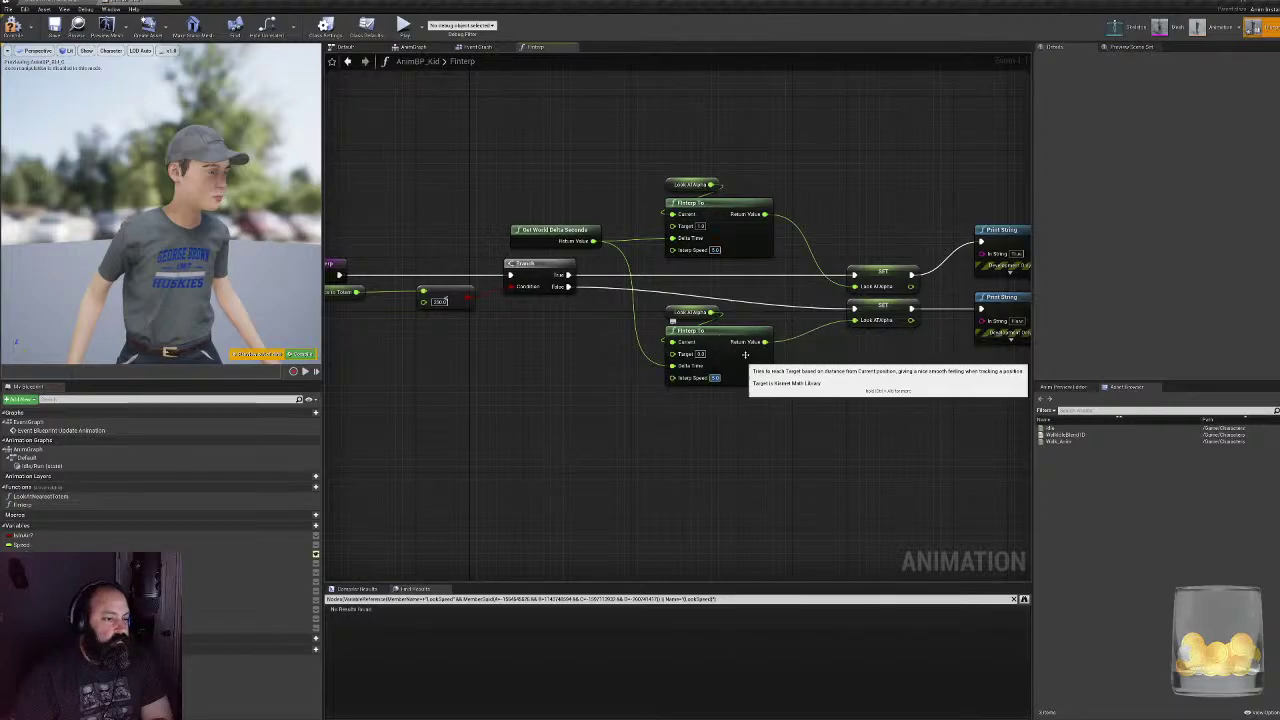
left_click(15, 28)
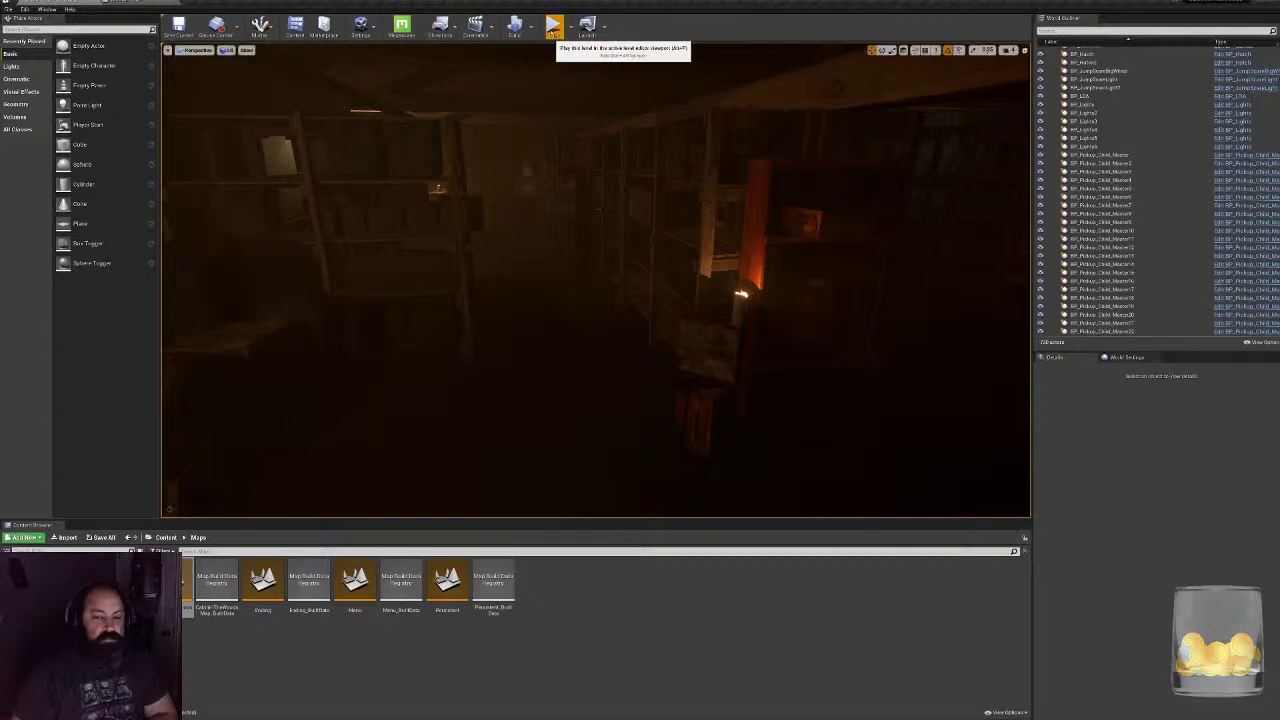
- Play-test the level to check the head turn with the new interp speed, walking among the basement shelves and pickups, and stop the session
left_click(553, 24)
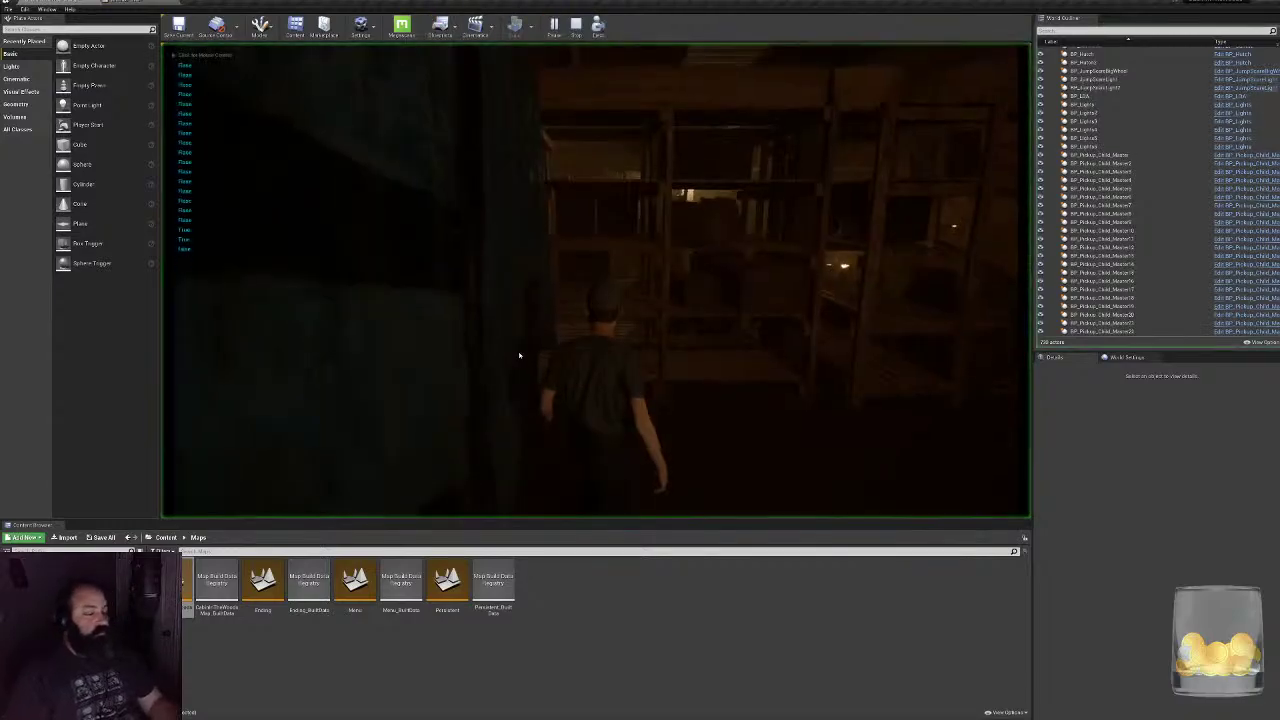
key("w")
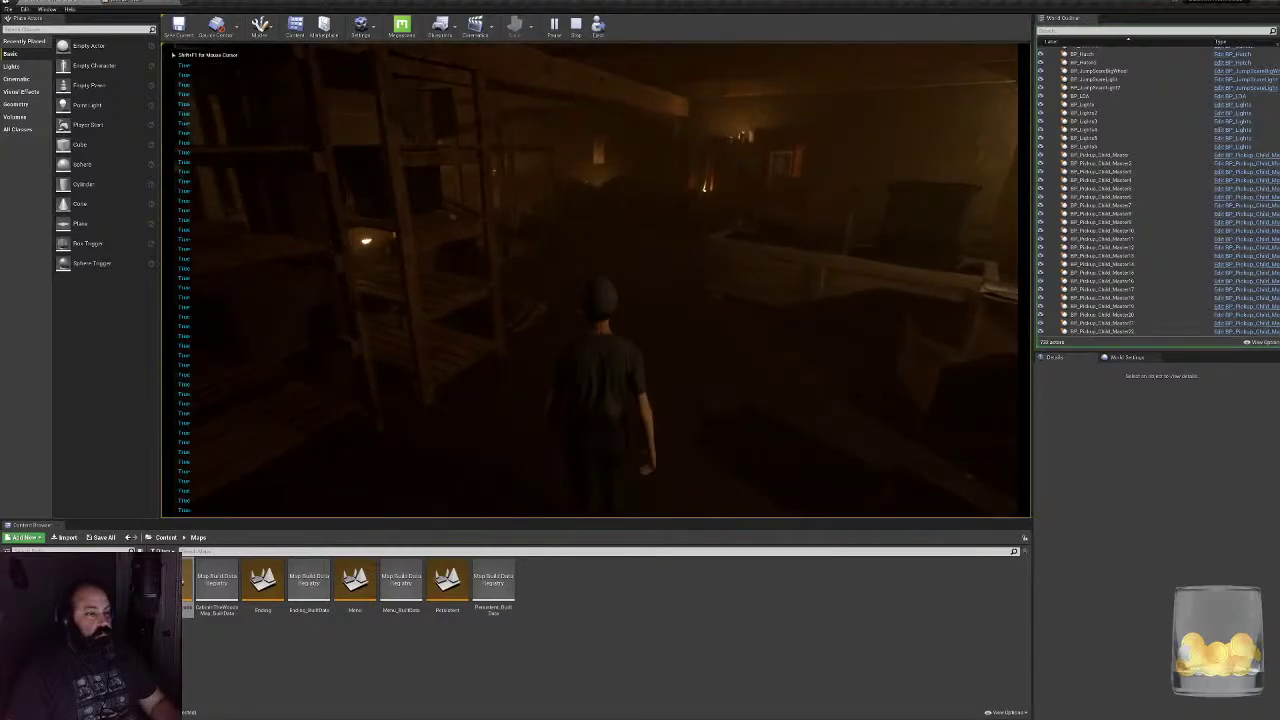
key("w")
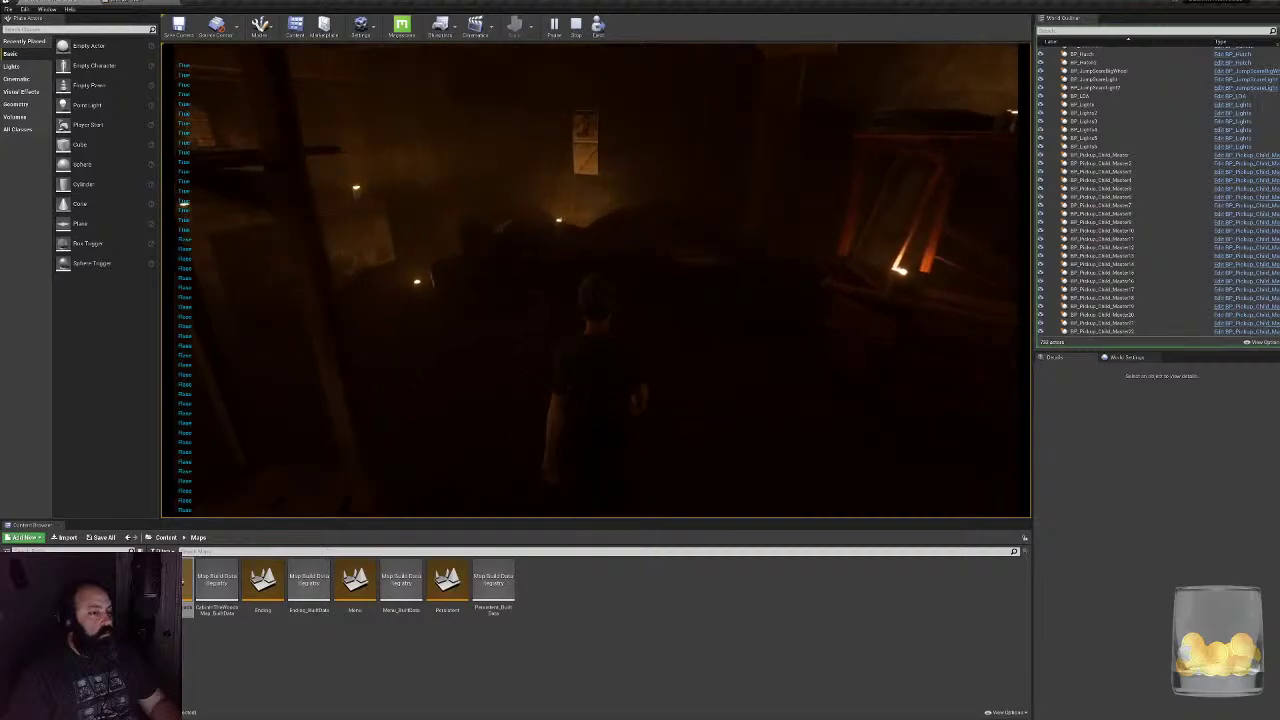
key("w")
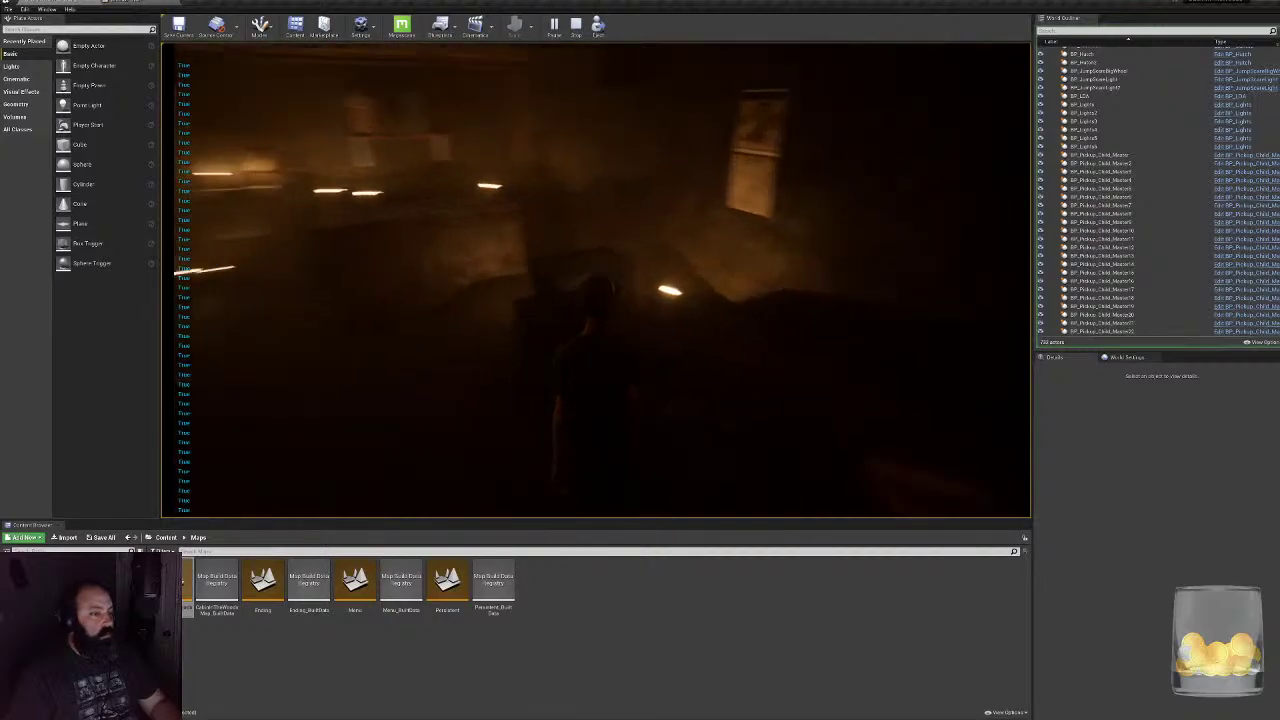
key("w")
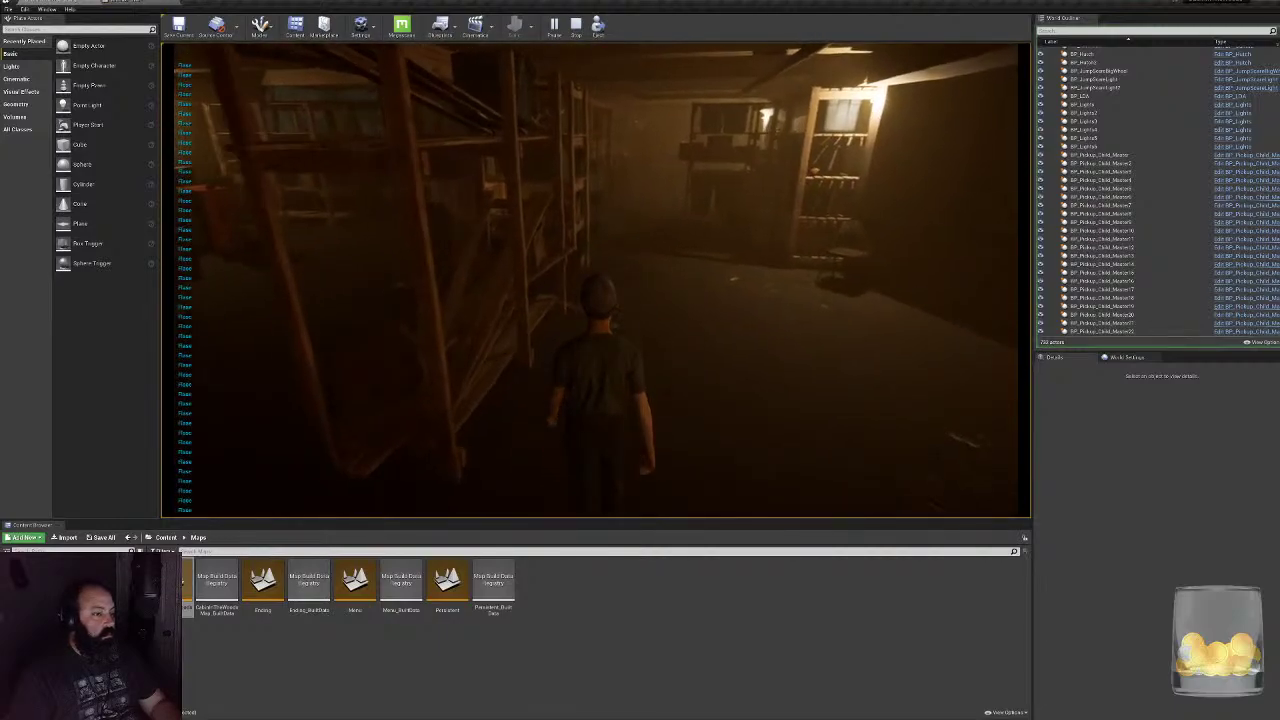
key("w")
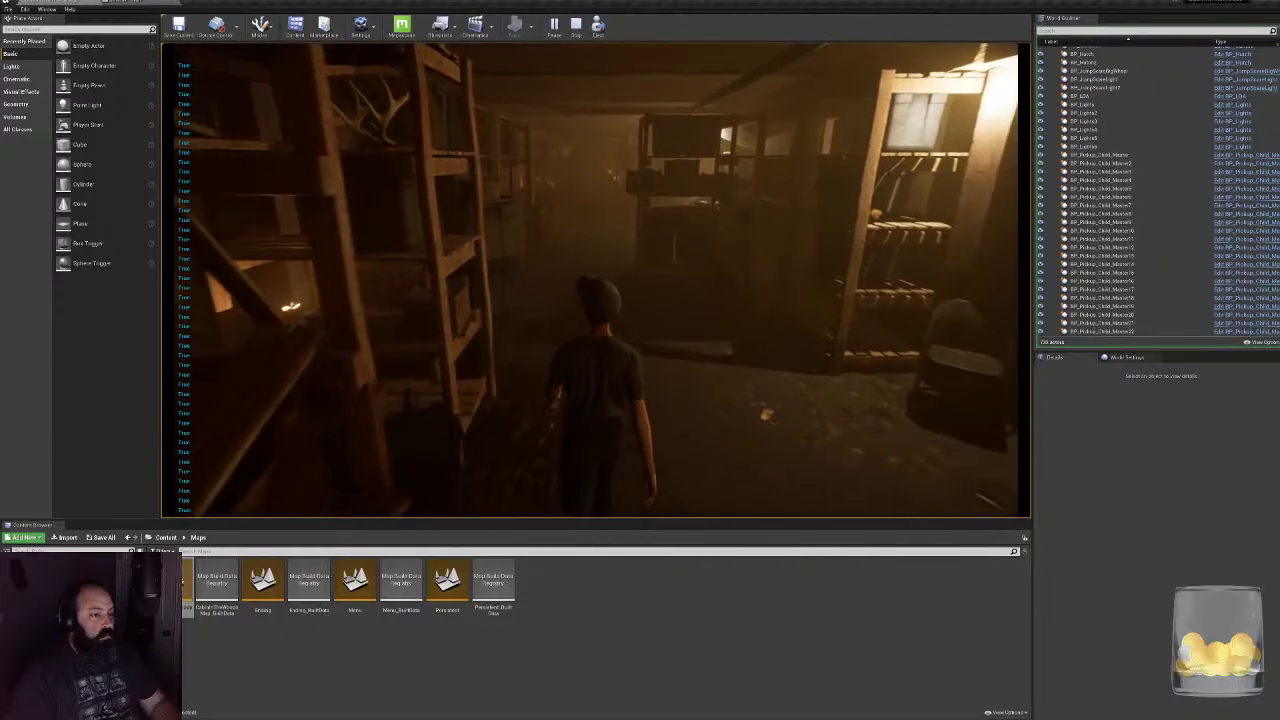
key("w")
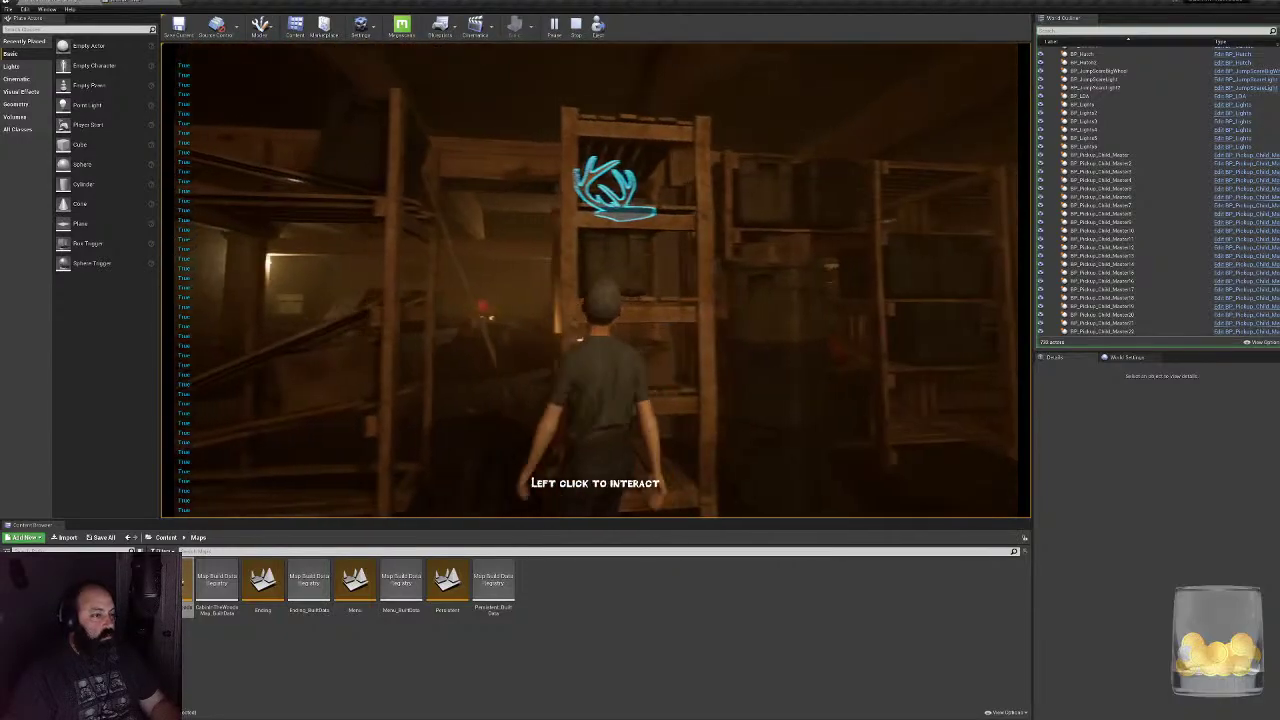
key("w")
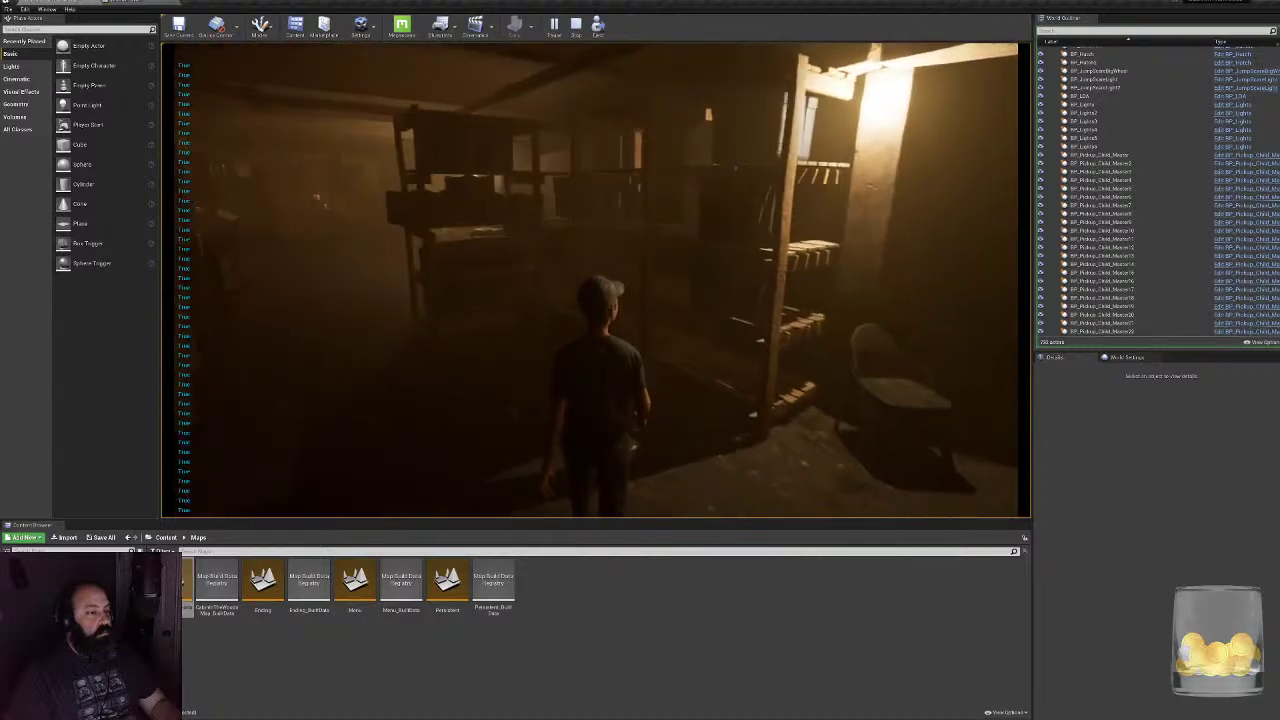
key("w")
key("w")
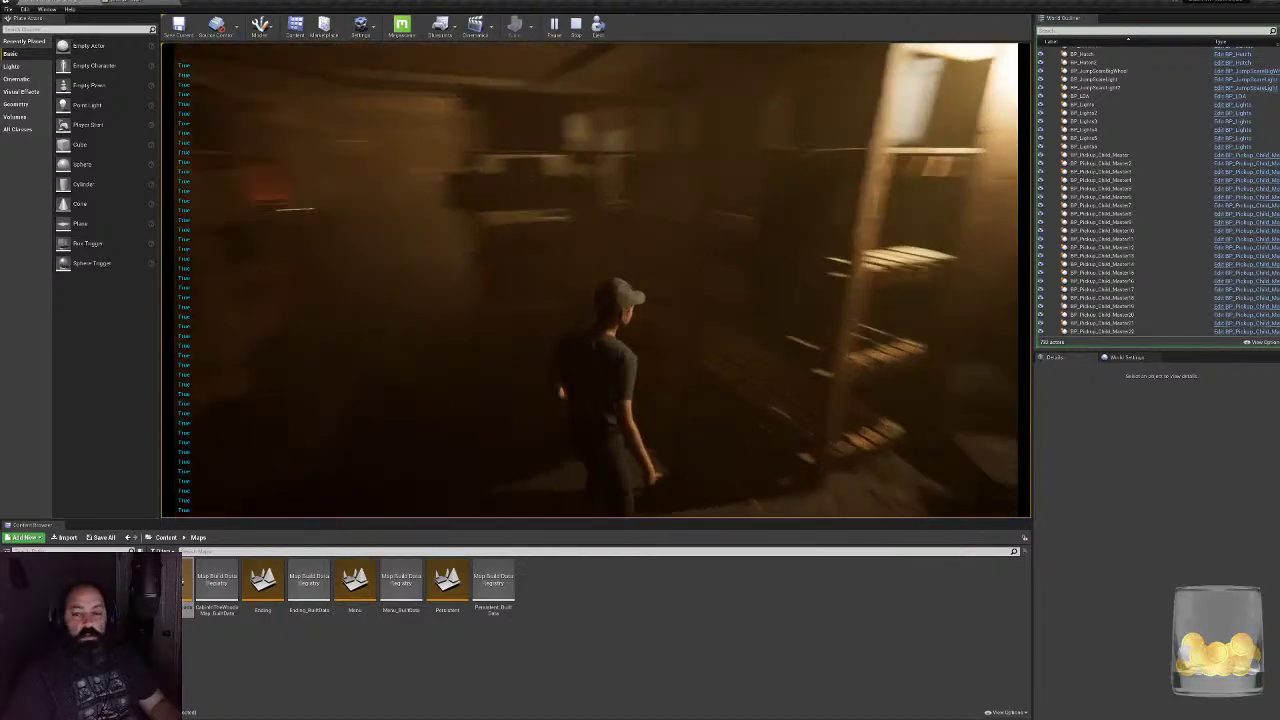
key("w")
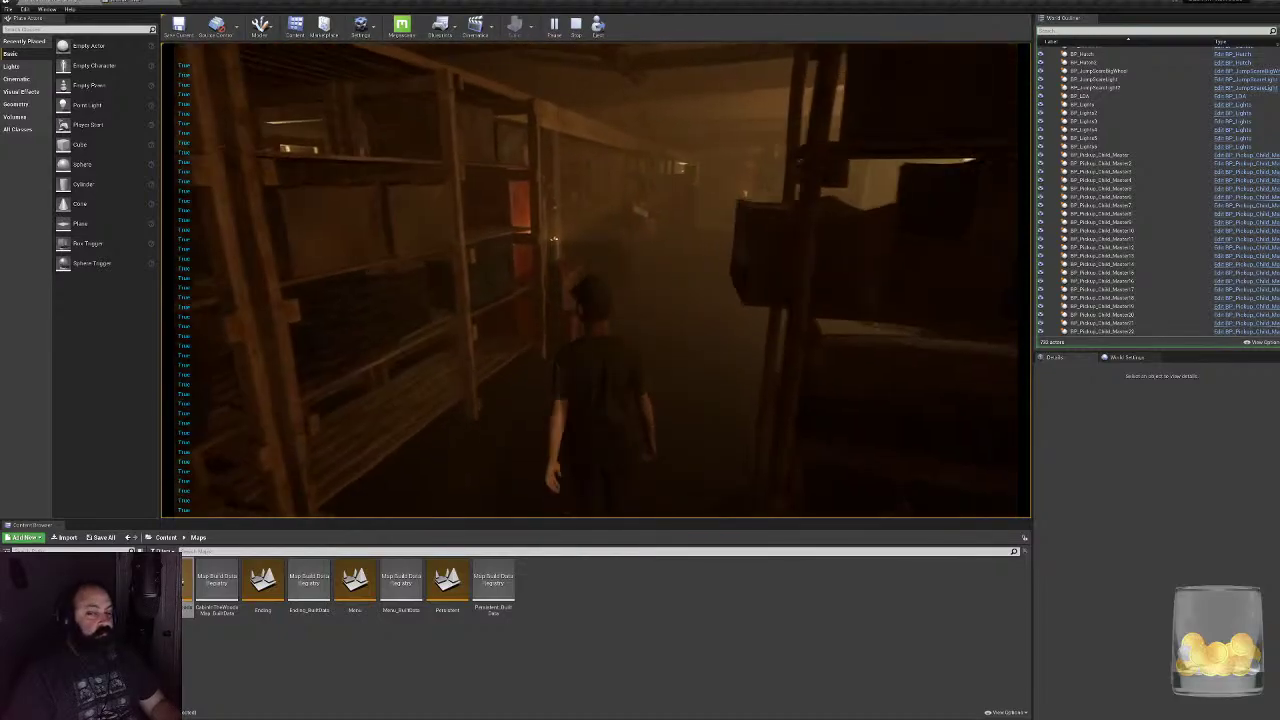
key("w")
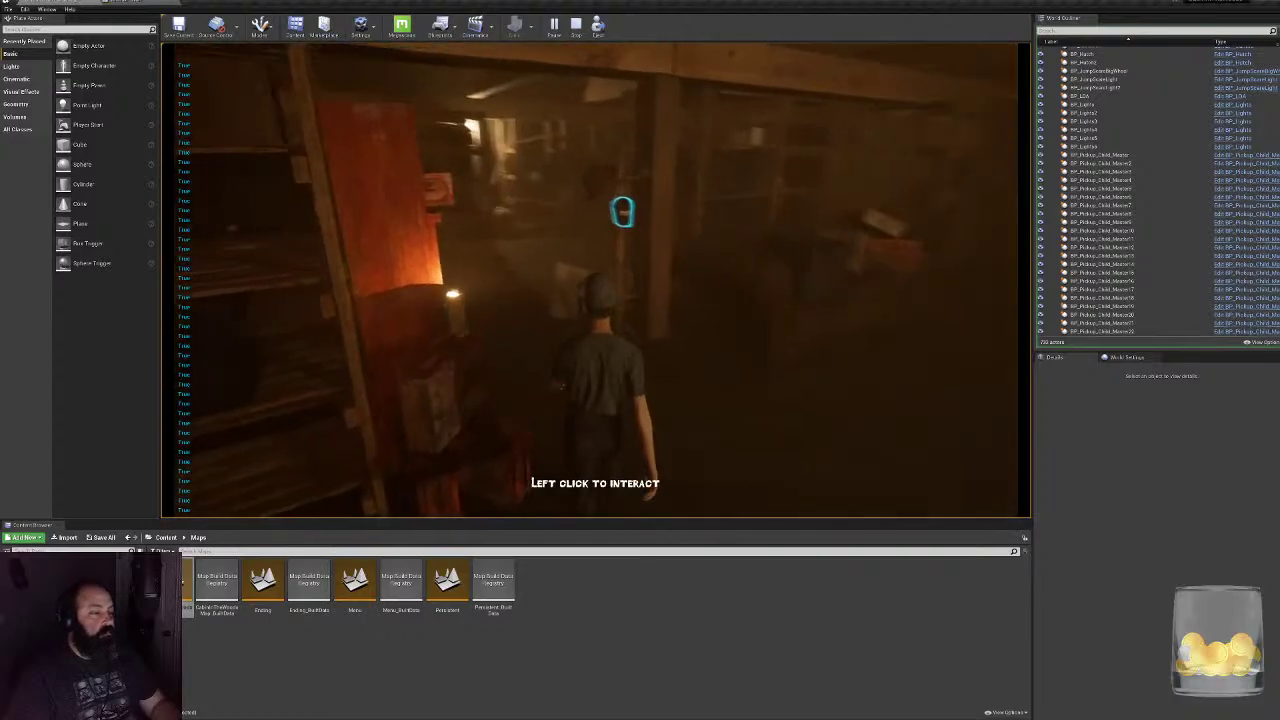
key("w")
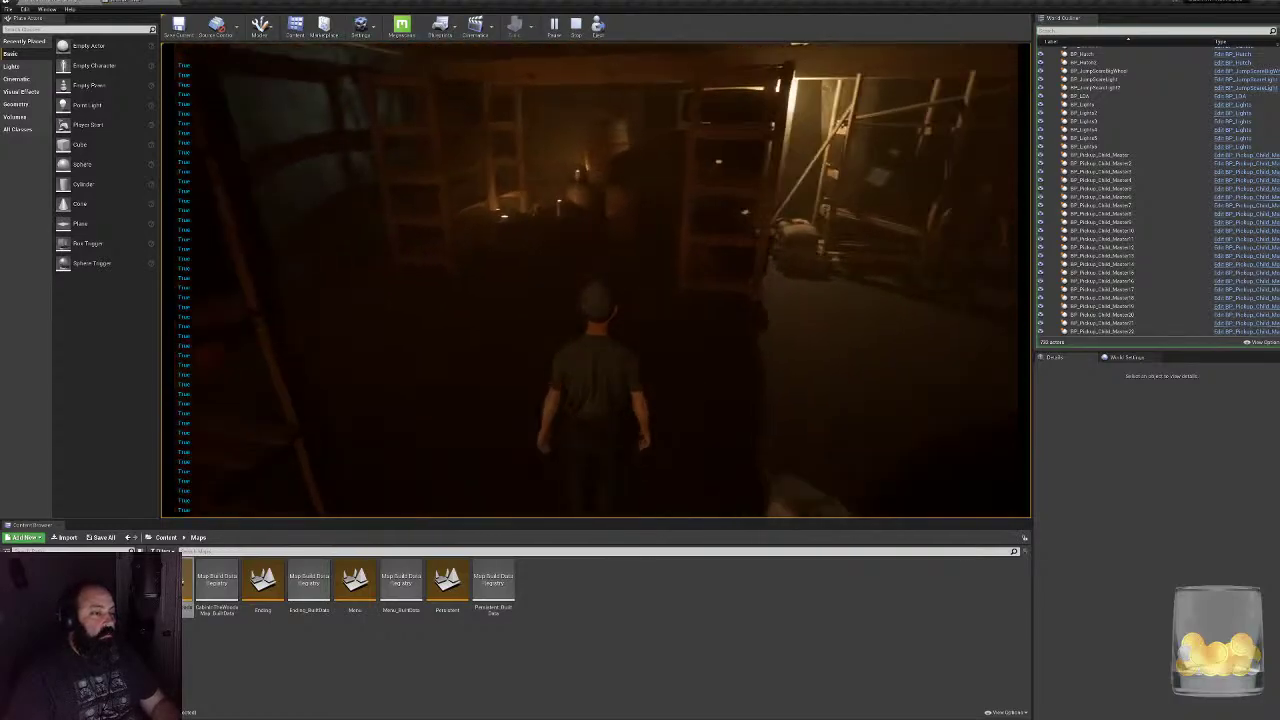
key("w")
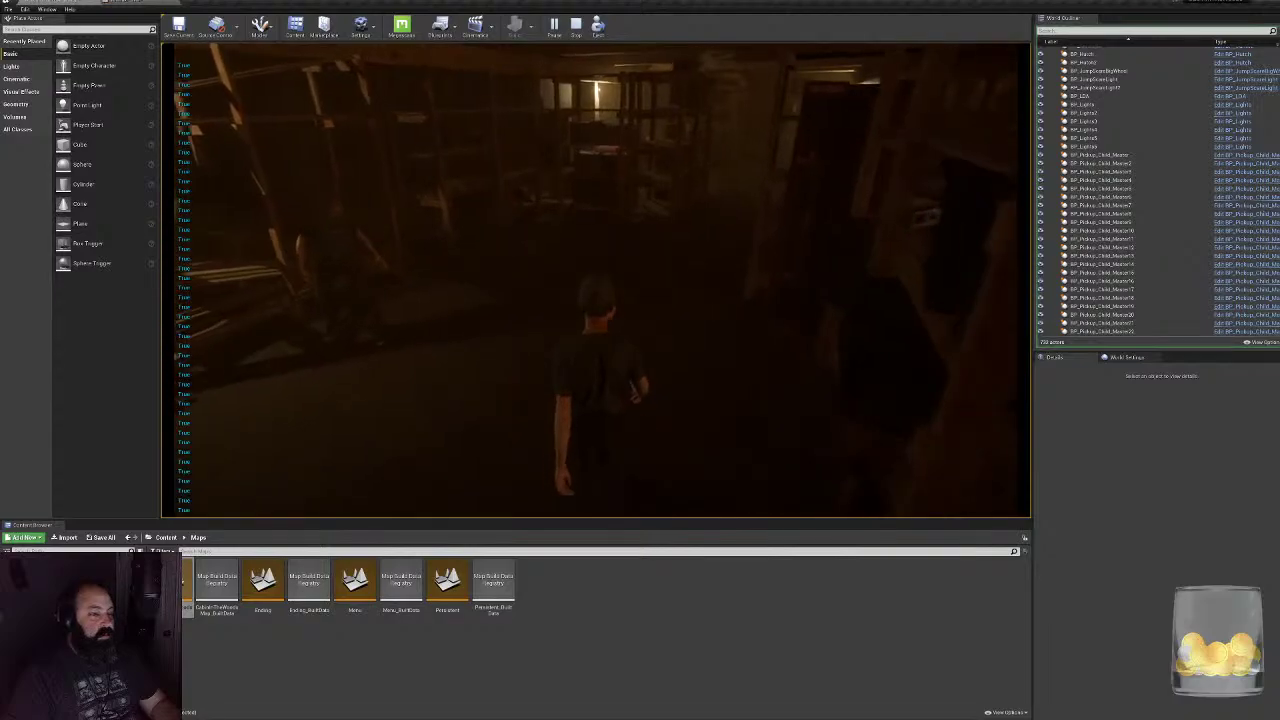
key("d")
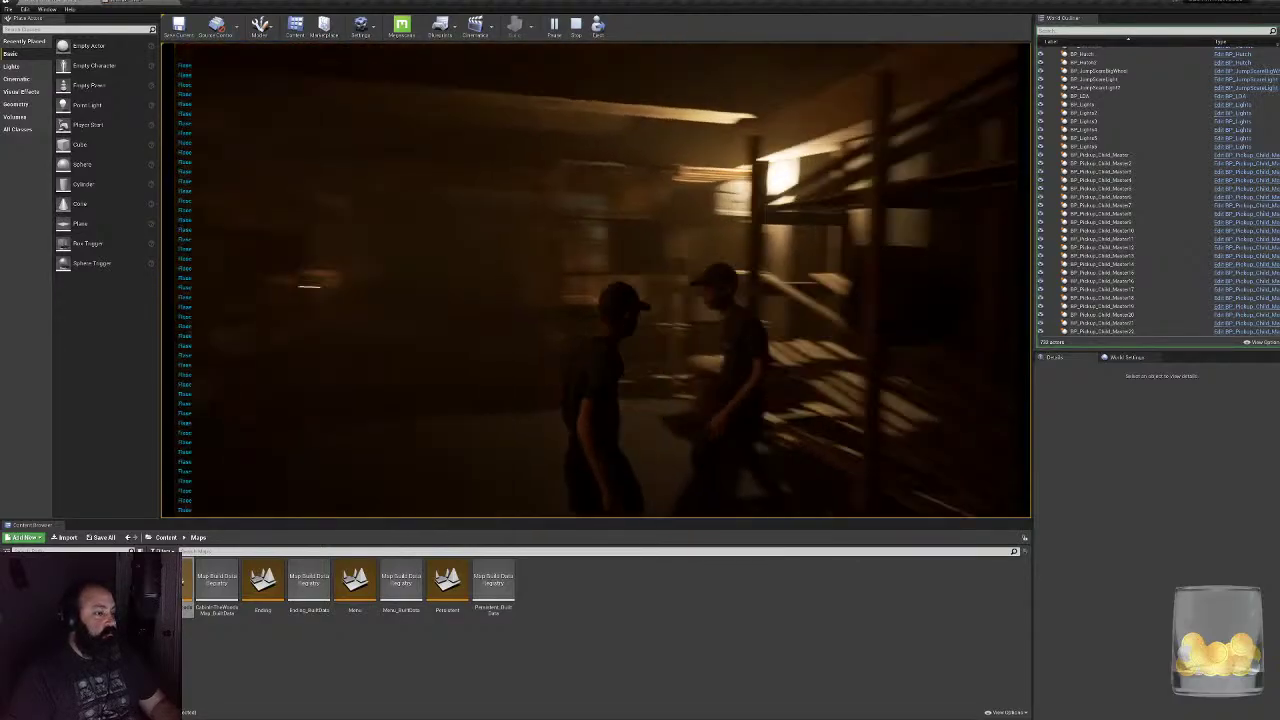
key("Escape")
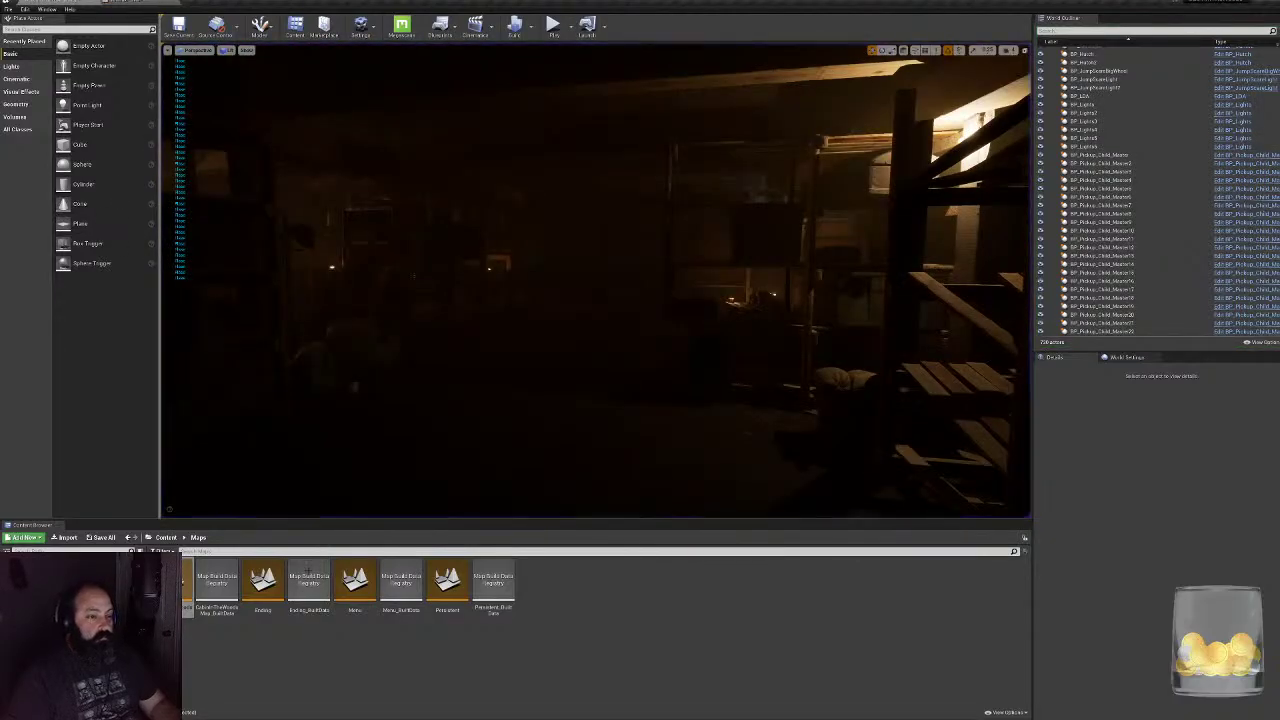
- Open the Persistent map, saving the selected modified content, and start a play session
double_click(448, 585)
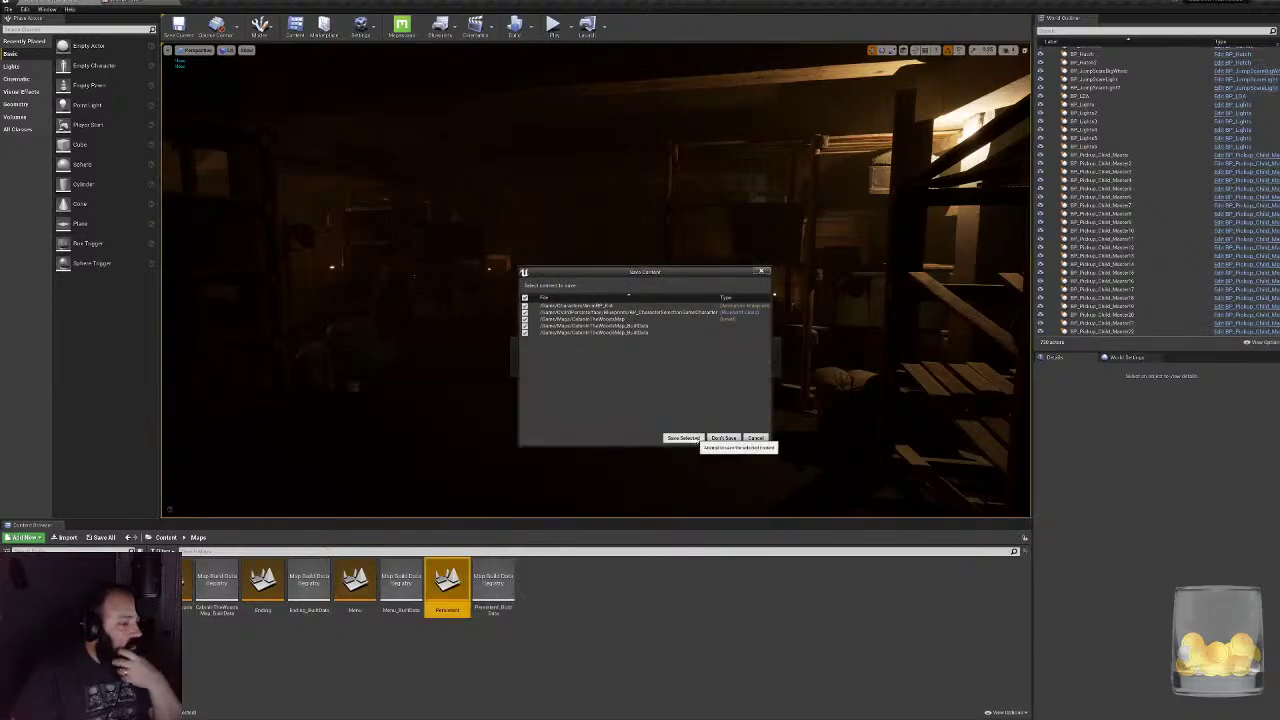
left_click(703, 441)
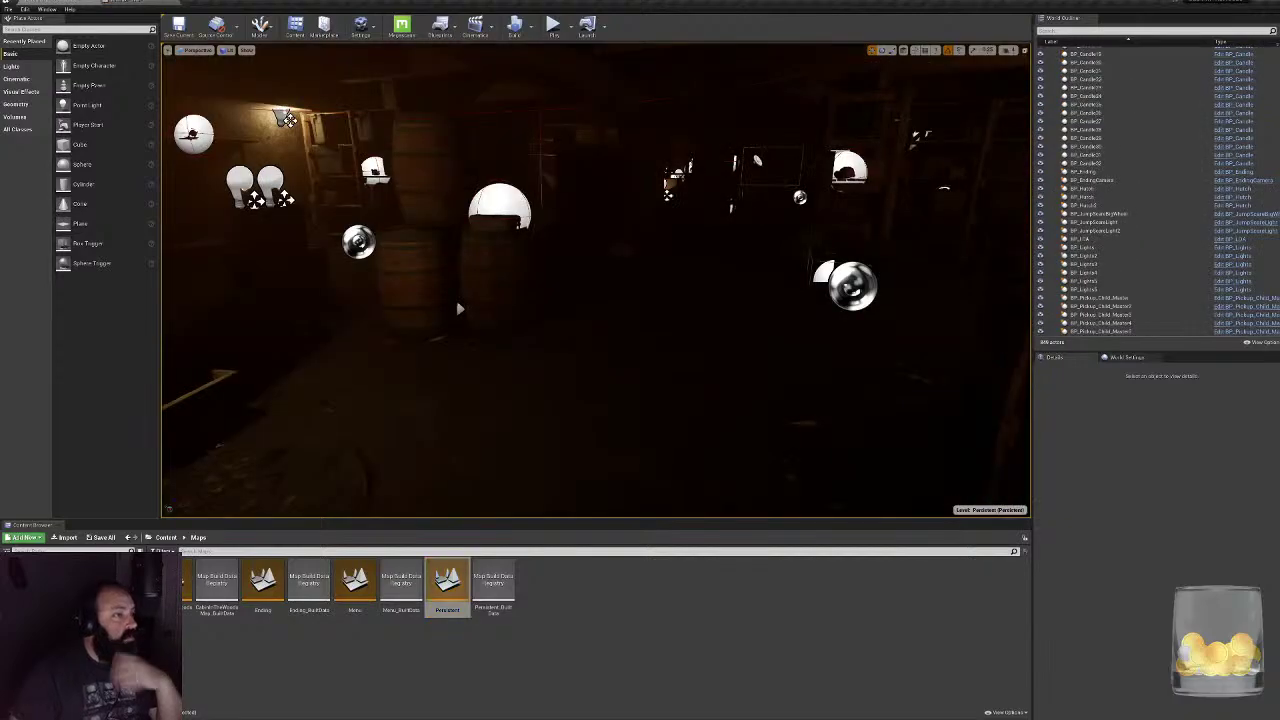
left_click(552, 24)
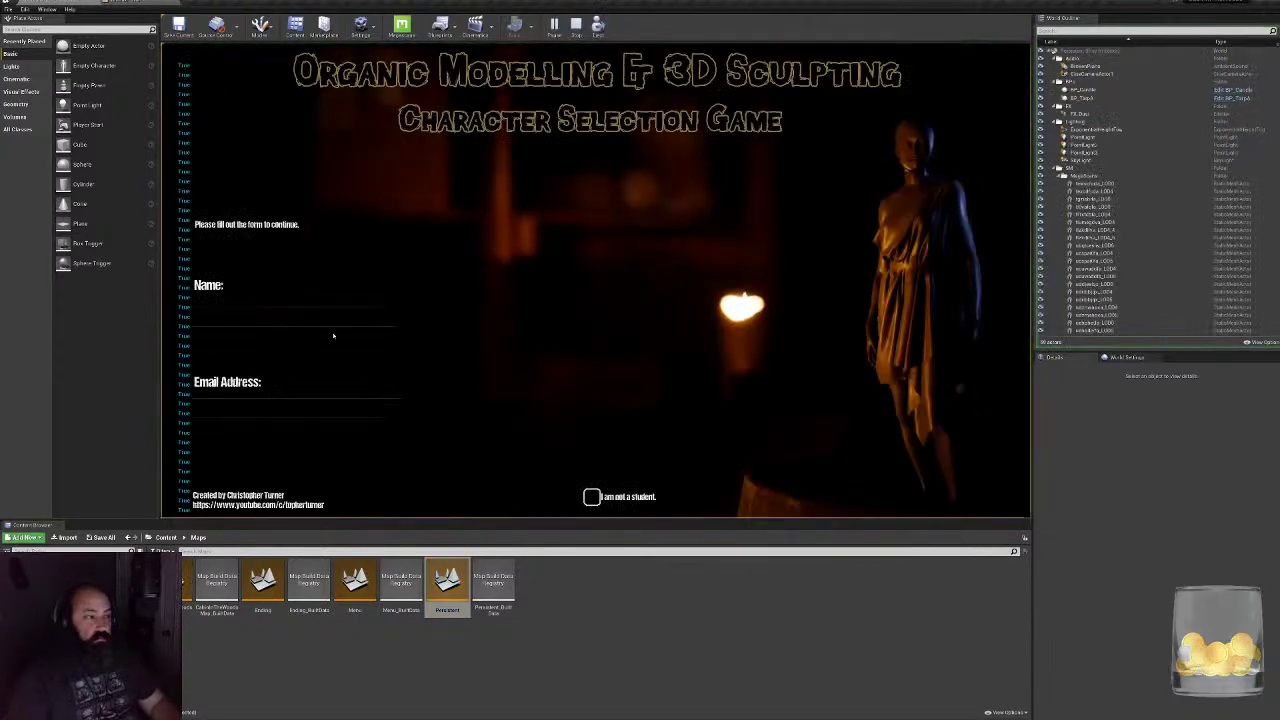
- Fill in the game's name and email address fields with the placeholder text "asd" and continue into the game
left_click(332, 316)
type("asd")
left_click(383, 401)
type("asd")
left_click(942, 430)
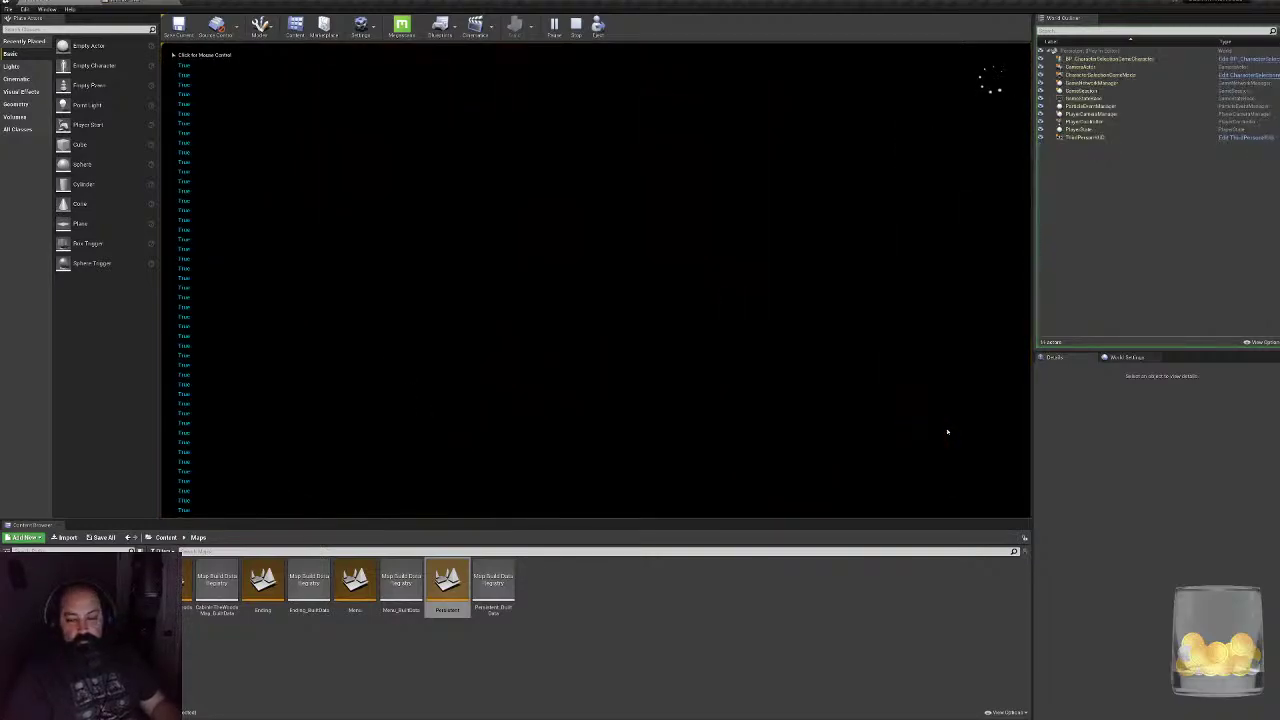
- Play-test the kid's head look-at in the full game, walking past the hat on the coat rack and the basement shelves
left_click(947, 432)
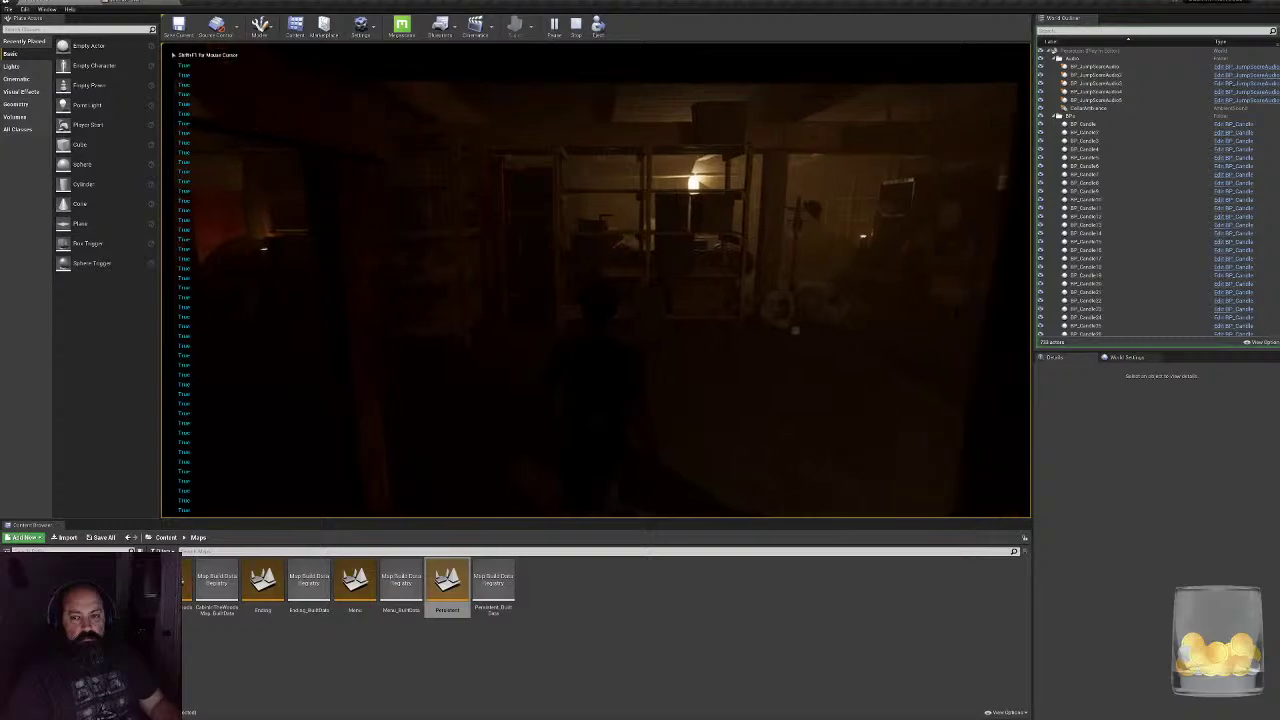
key("w")
key("w")
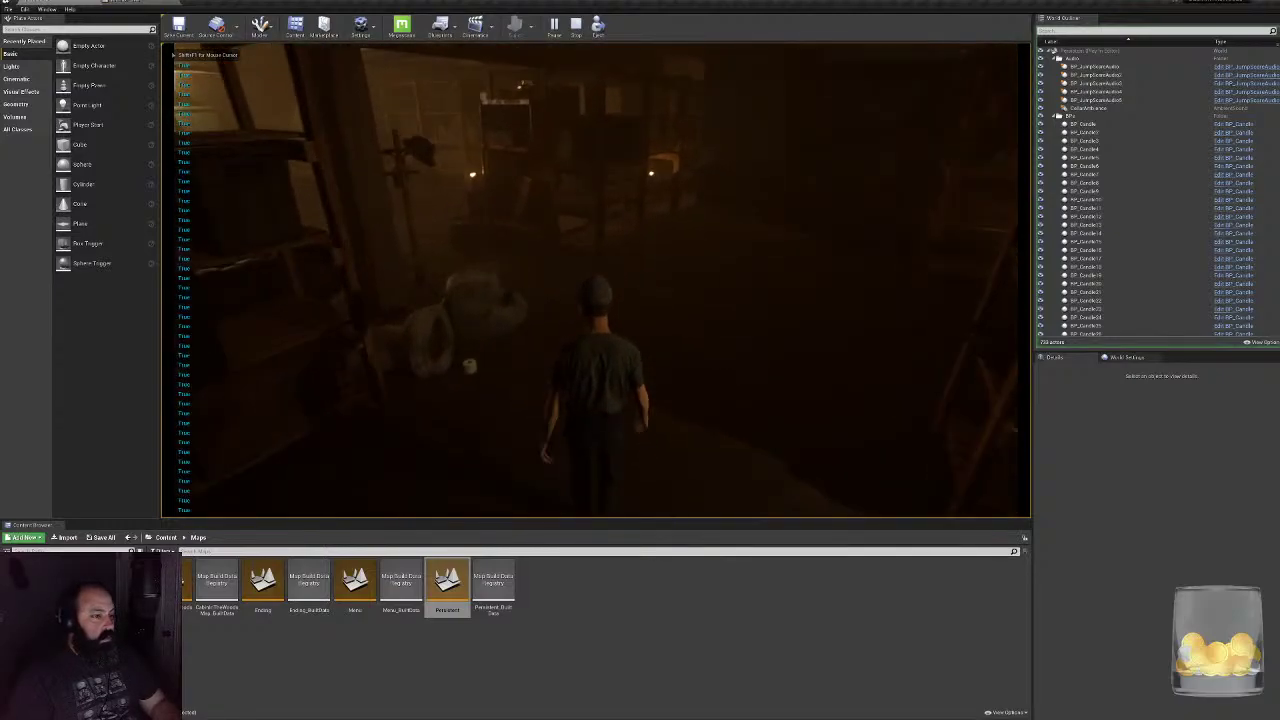
key("w")
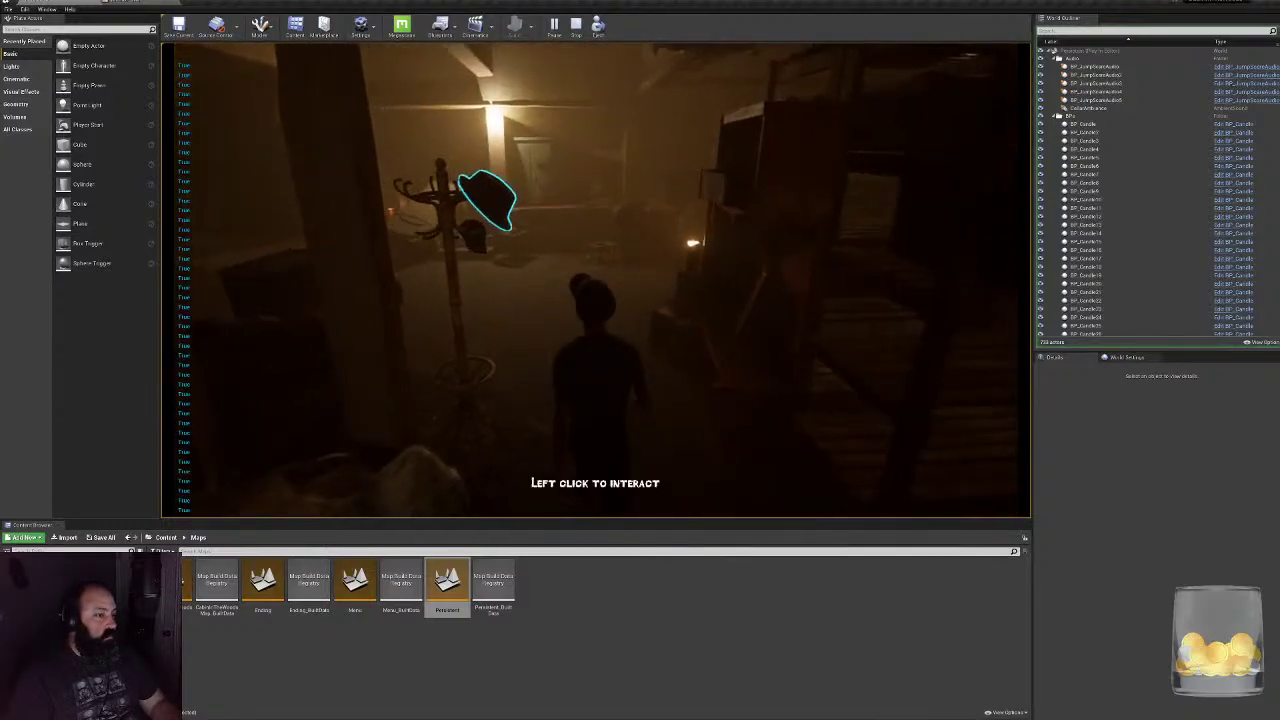
key("w")
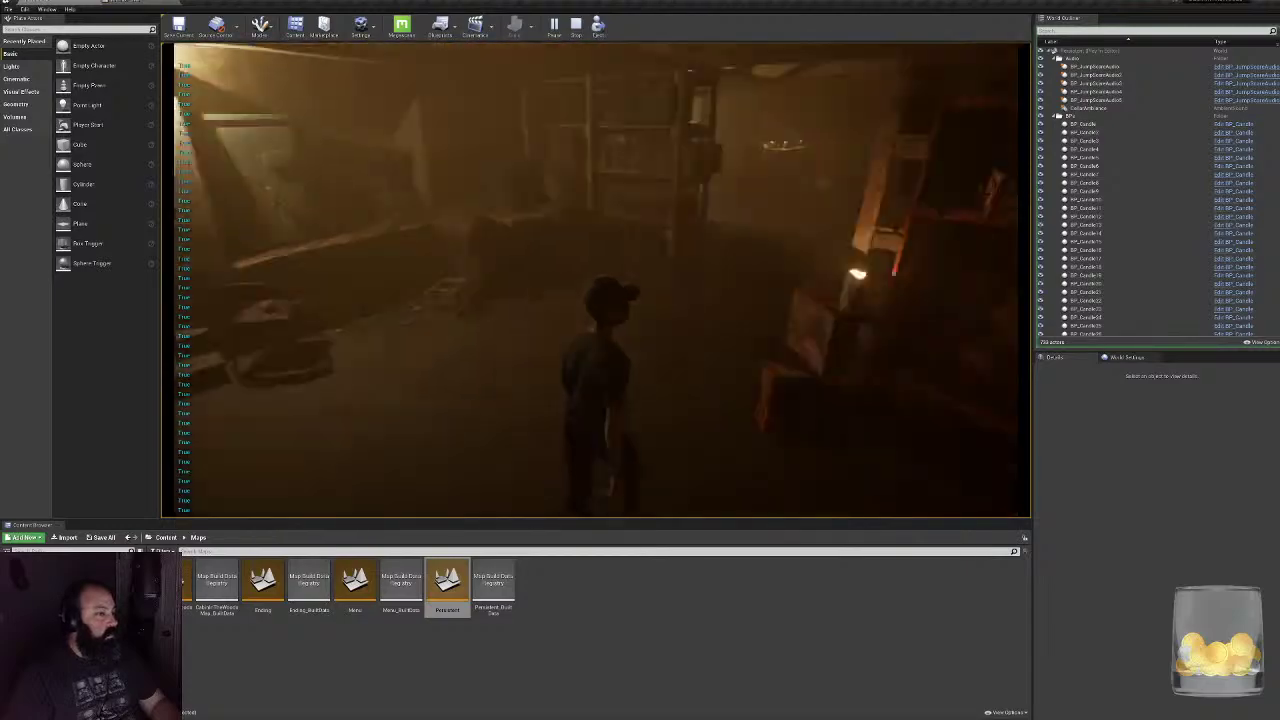
key("w")
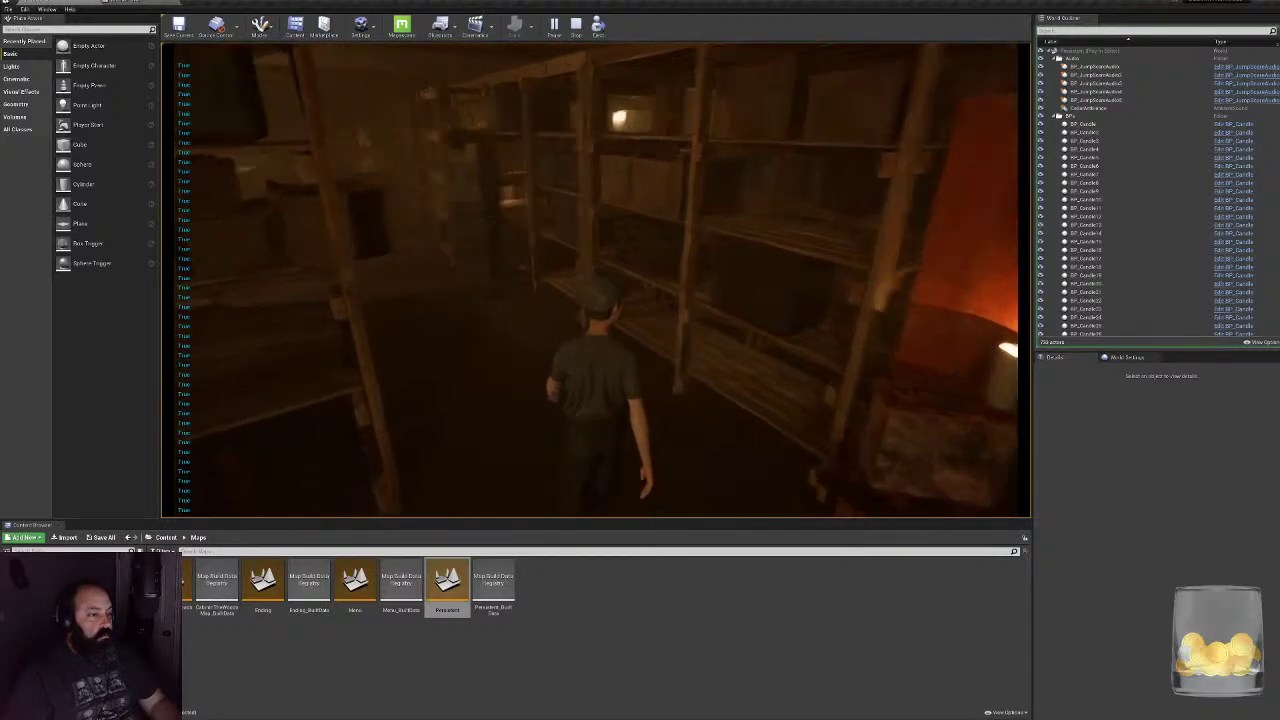
key("w")
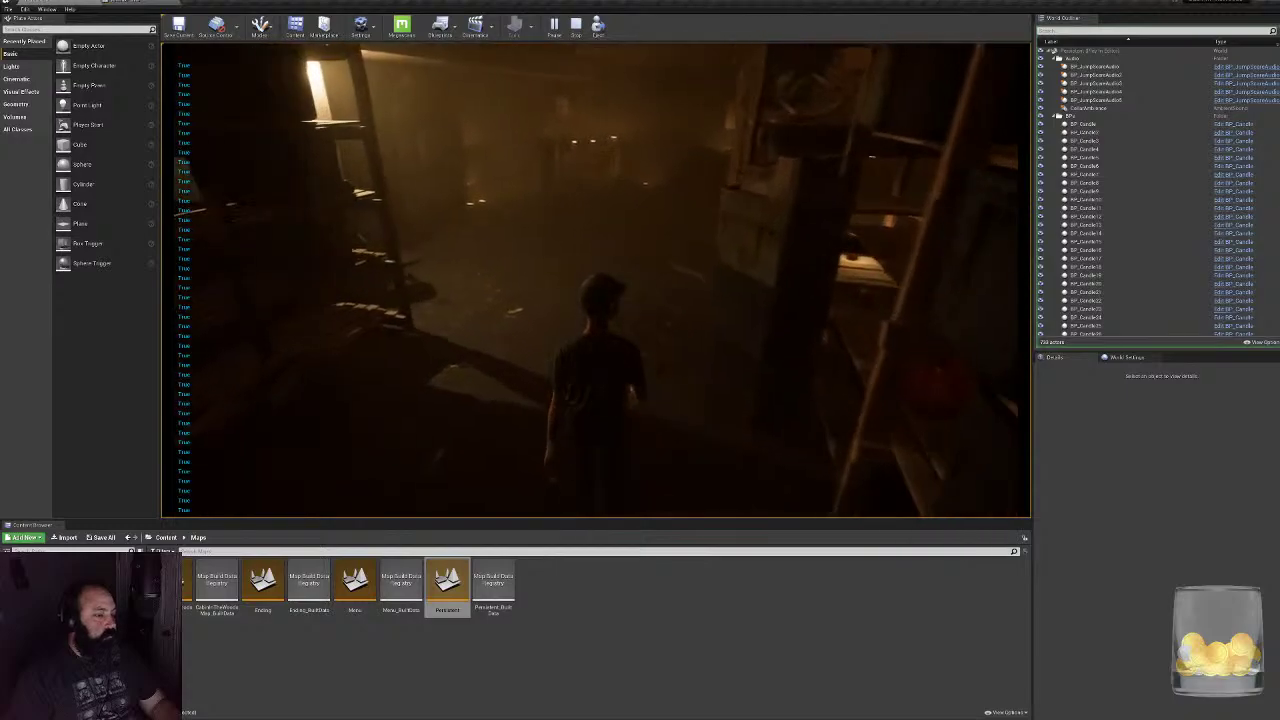
key("w")
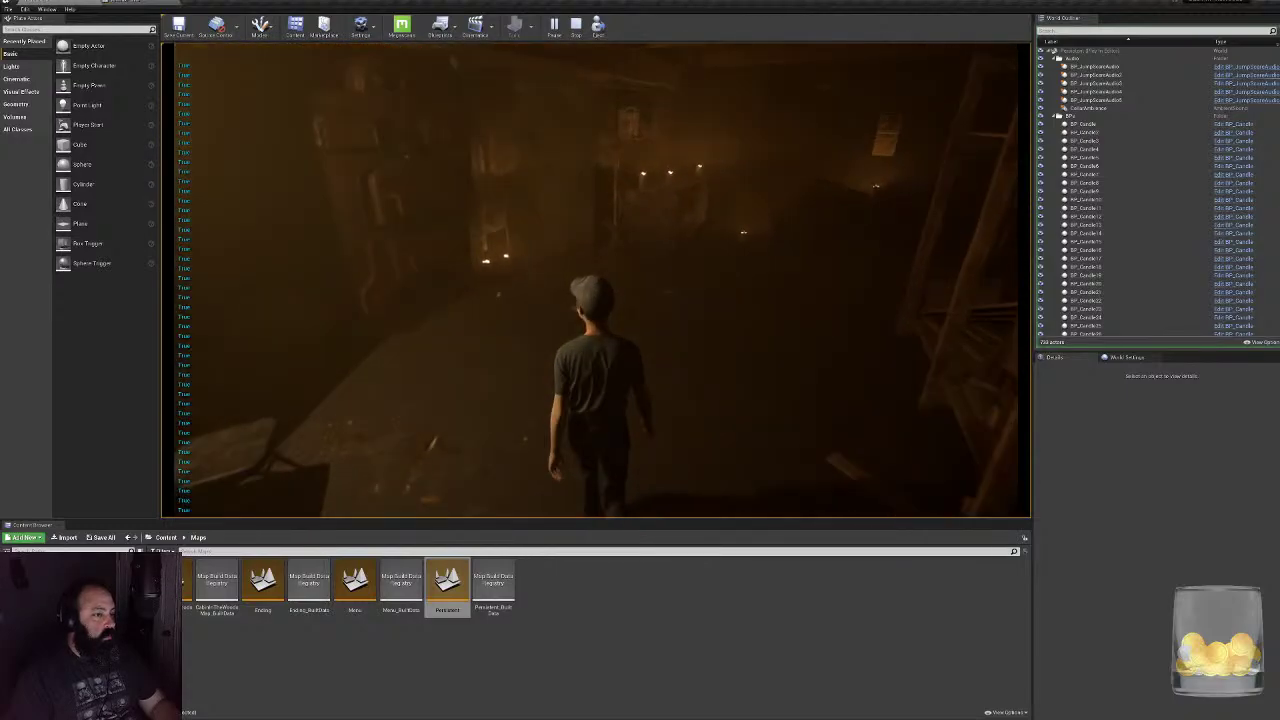
key("w")
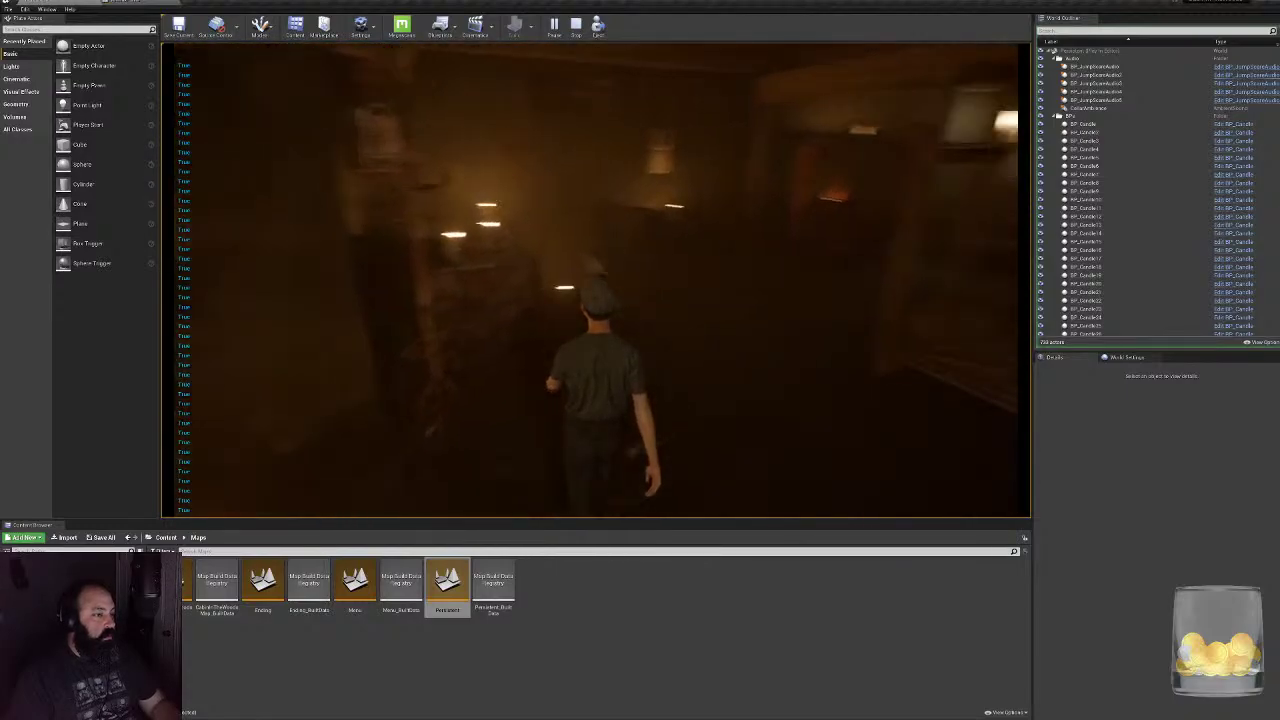
key("w")
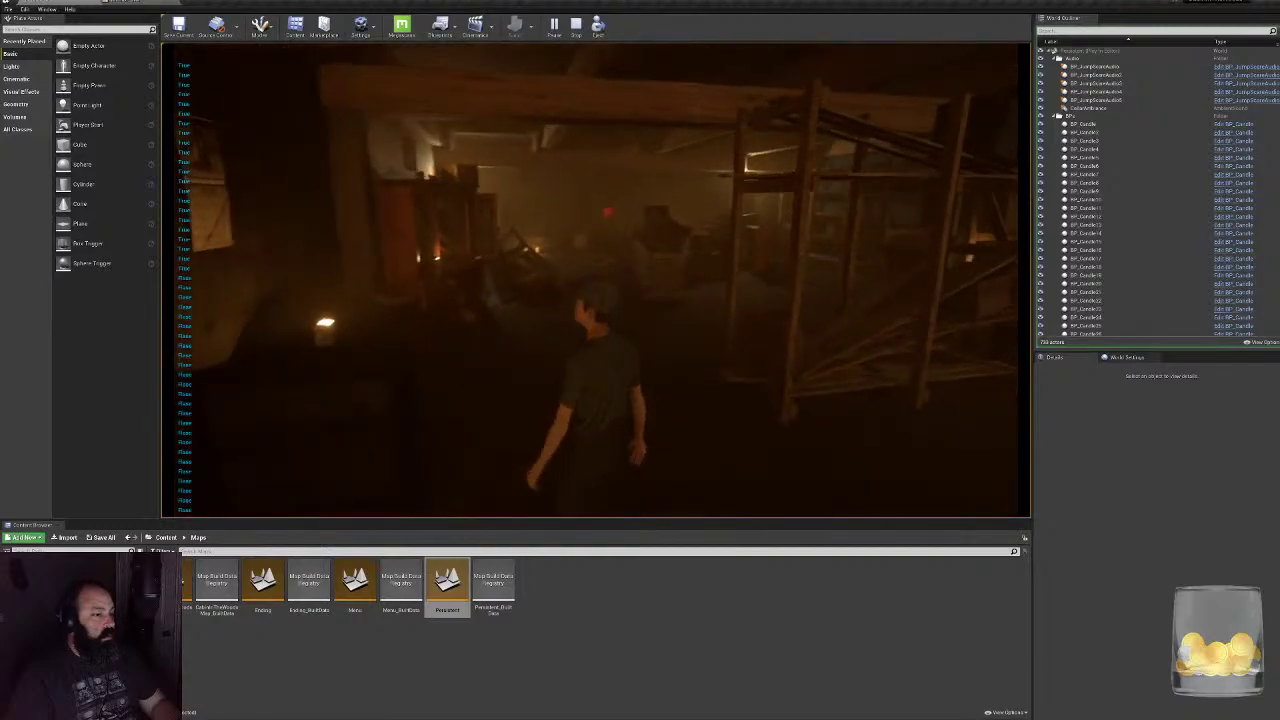
key("w")
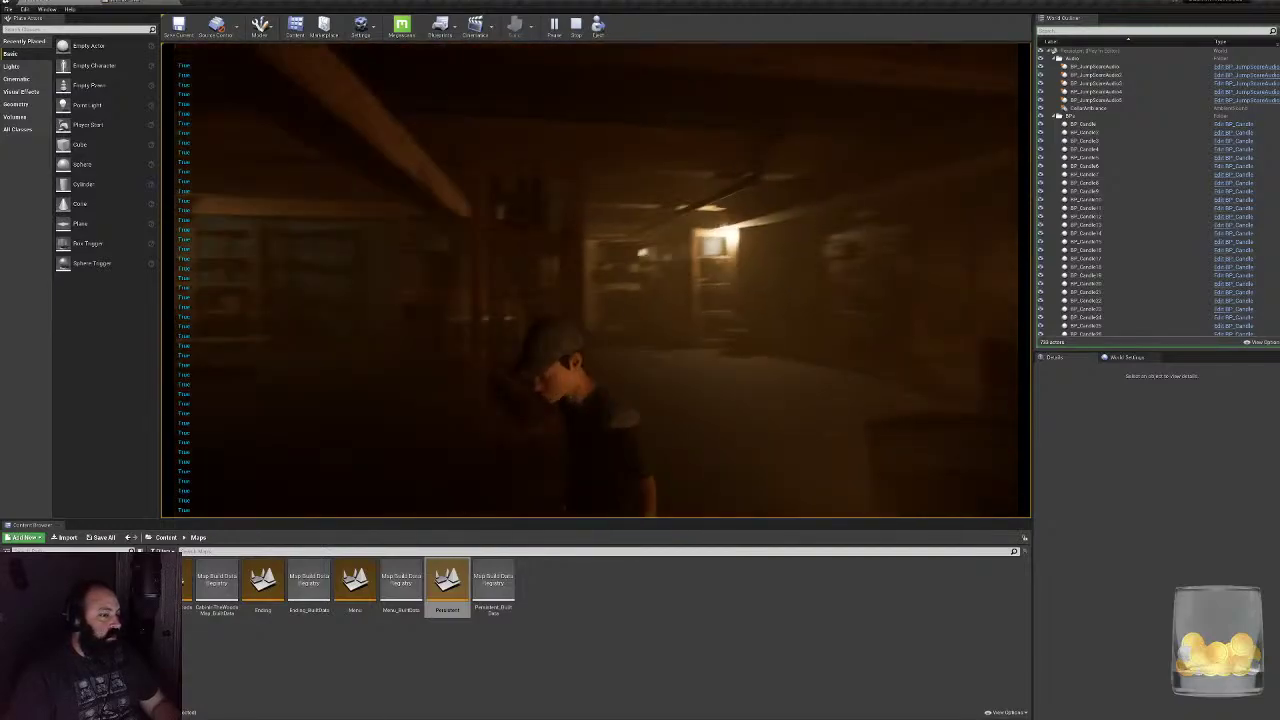
key("w")
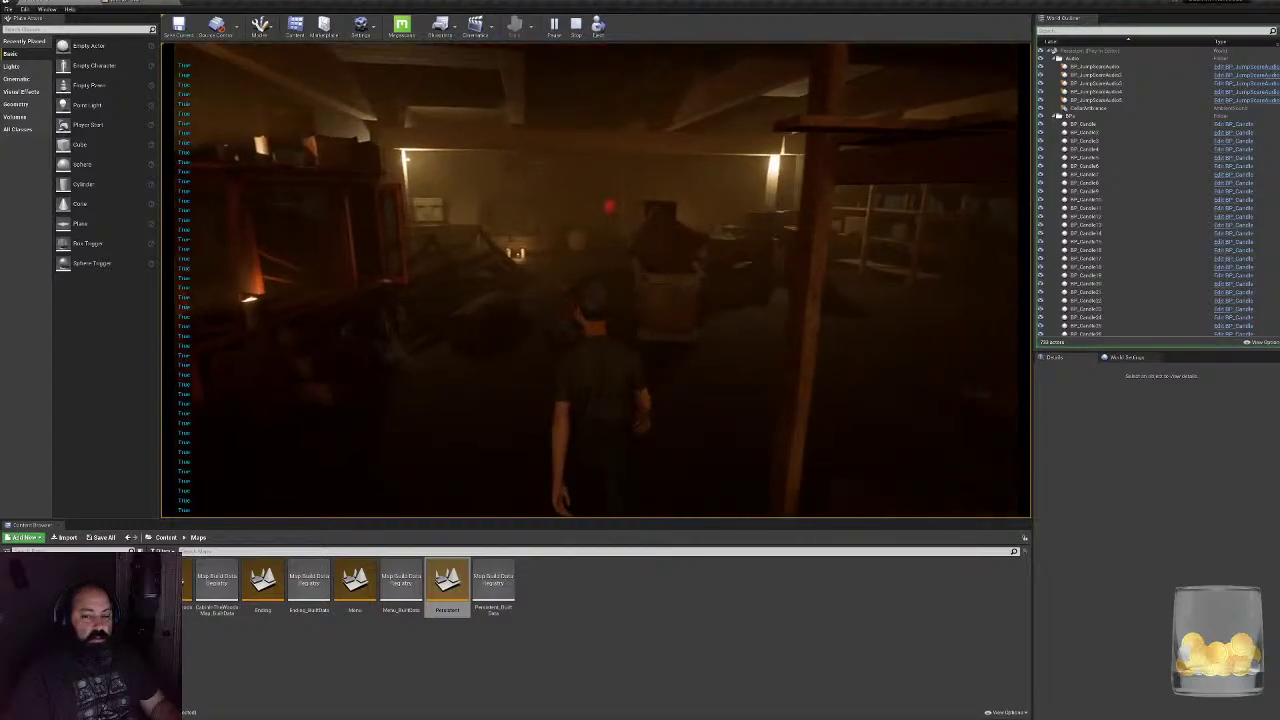
- Walk the kid up to the red balloon, inspect it and put it back
key("w")
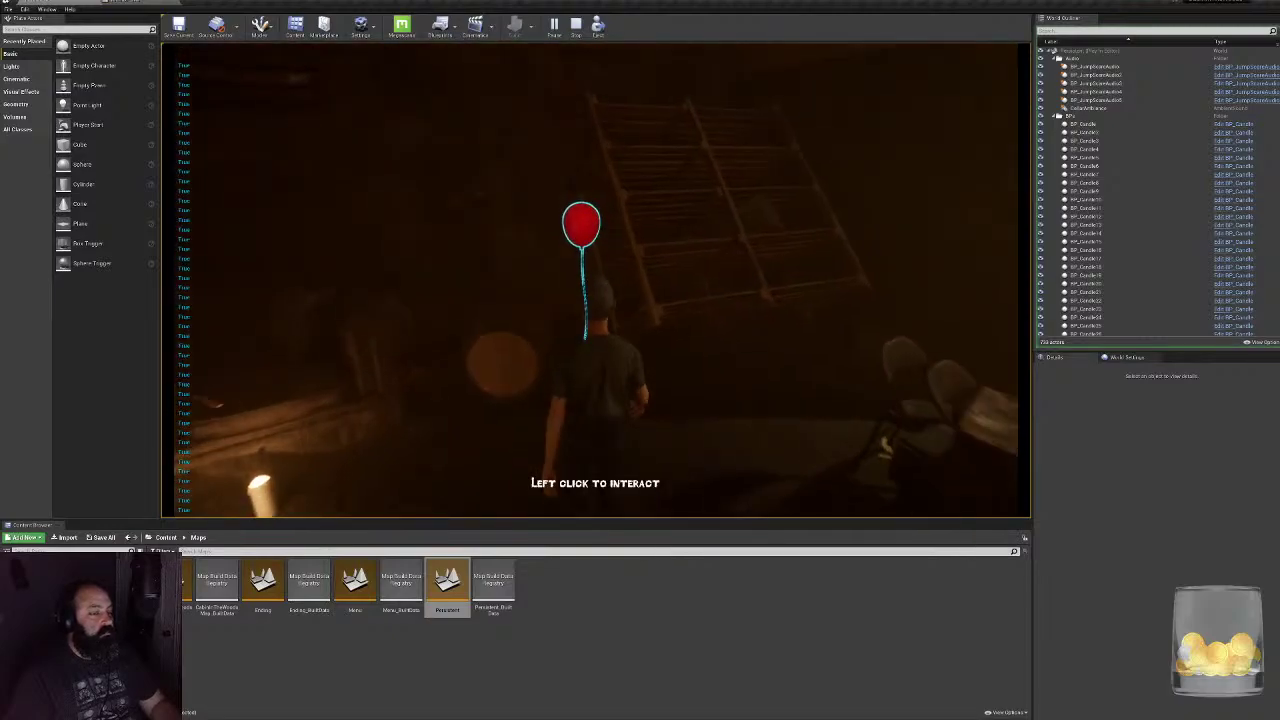
left_click(735, 452)
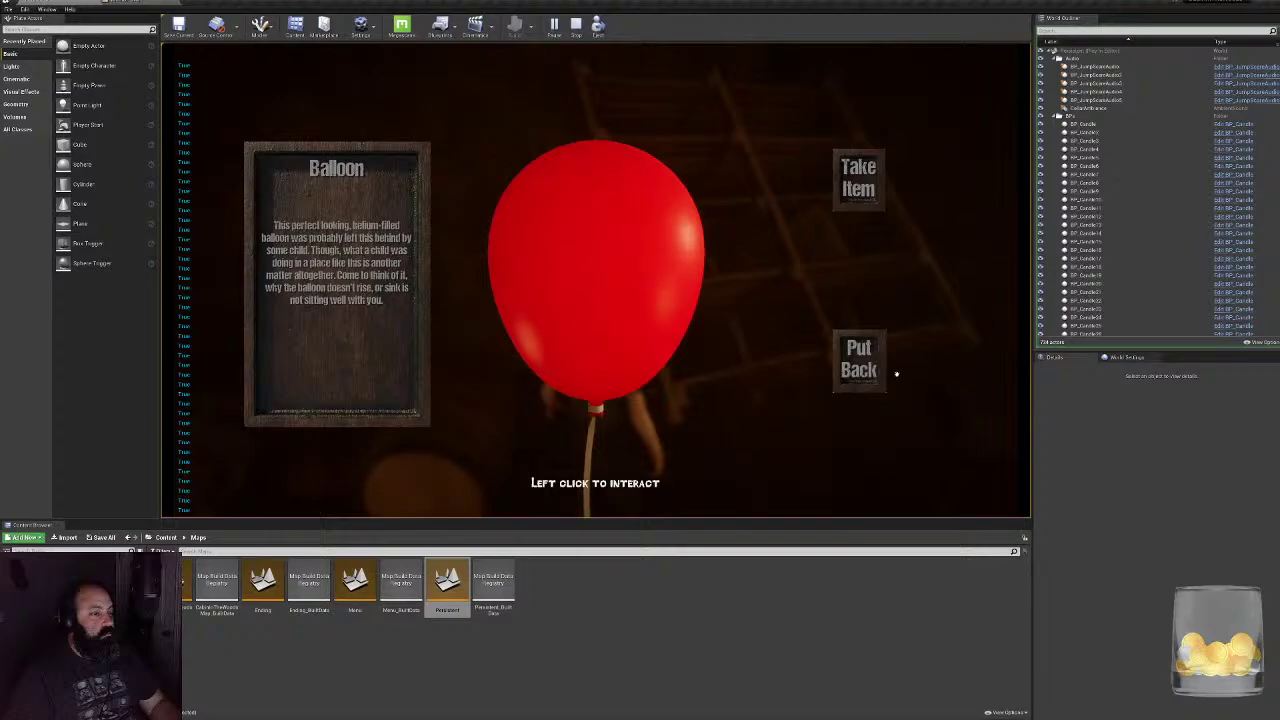
left_click(855, 368)
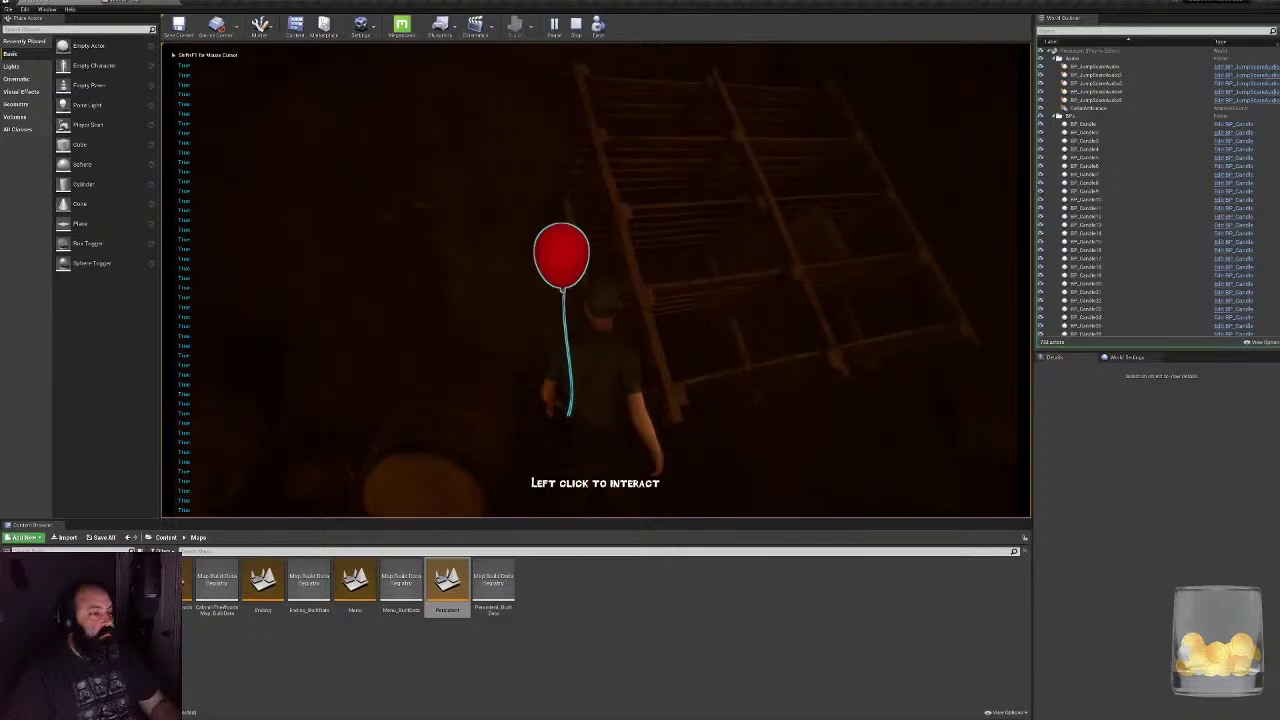
- Walk the kid back and forth near the balloon, crates and leaning rack to examine how the head turns
key("w")
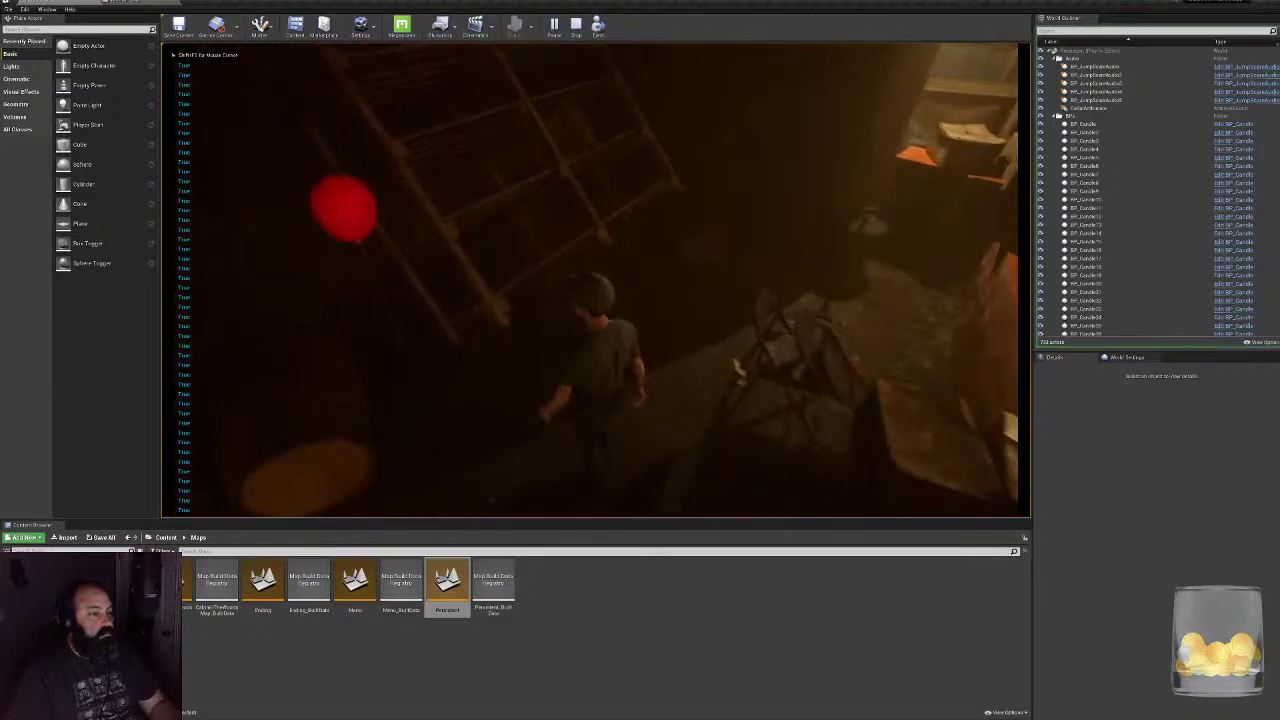
key("w")
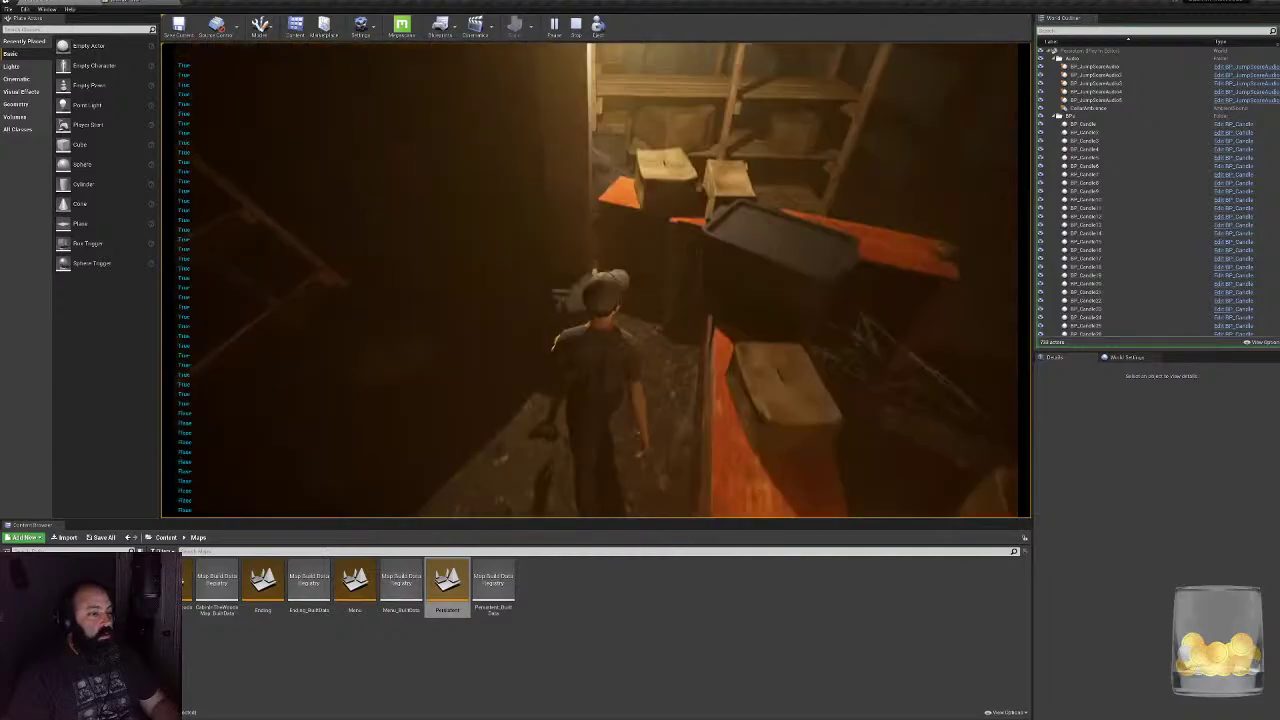
key("w")
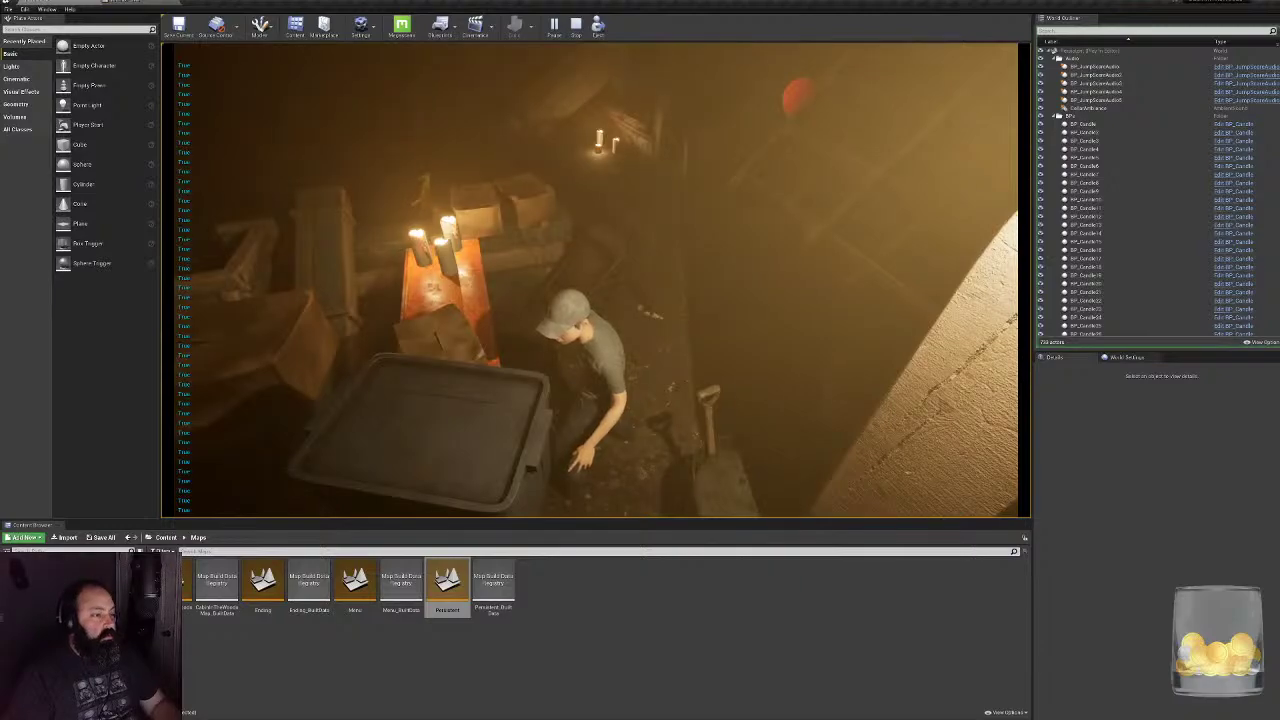
key("w")
key("w")
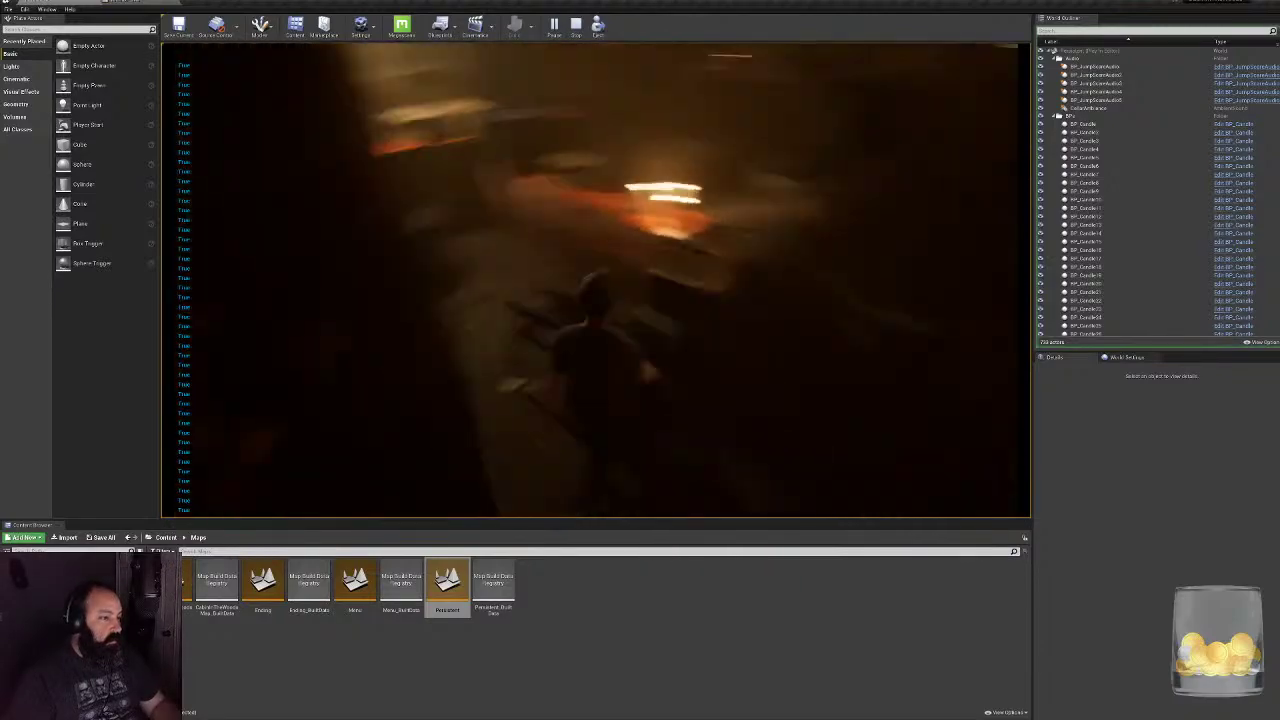
key("w")
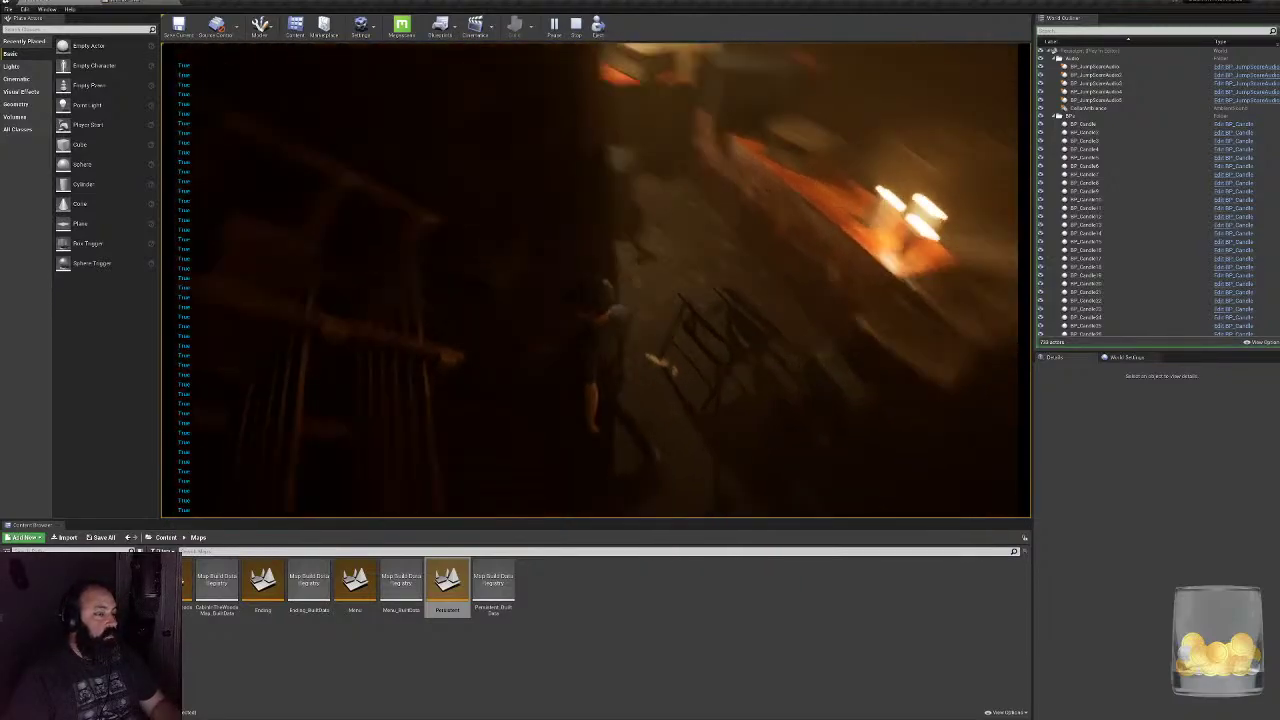
key("w")
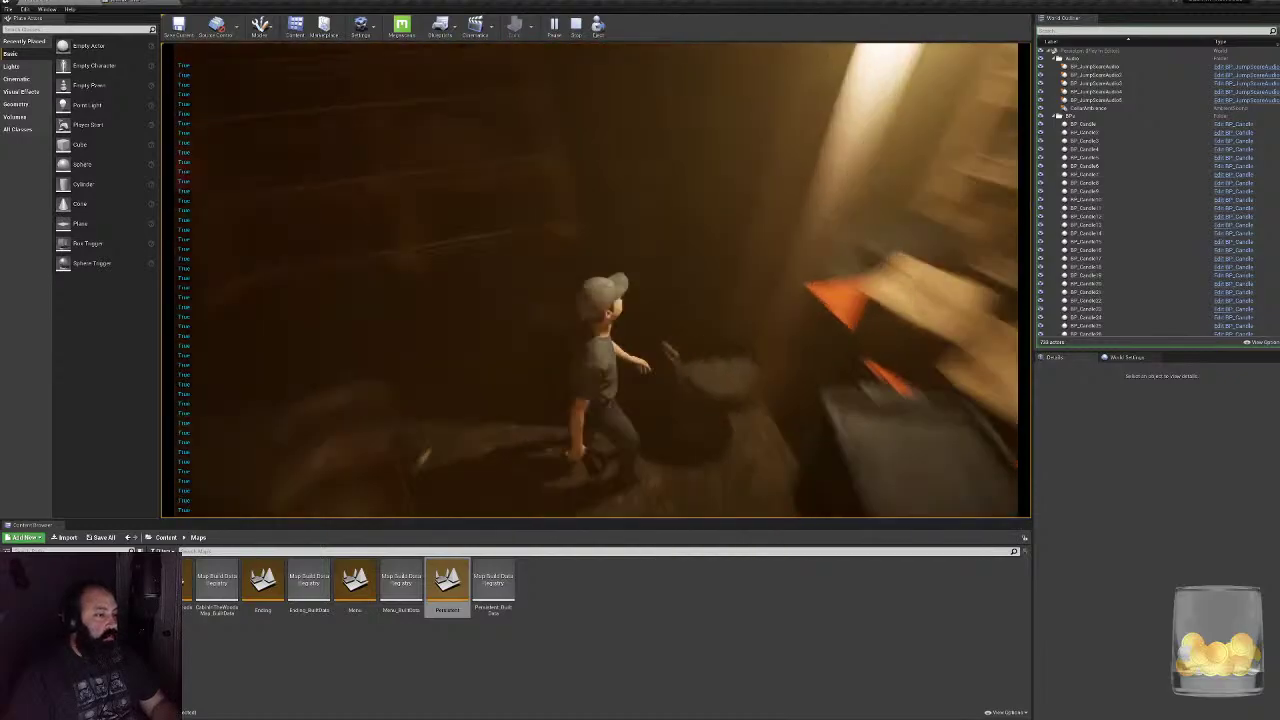
key("w")
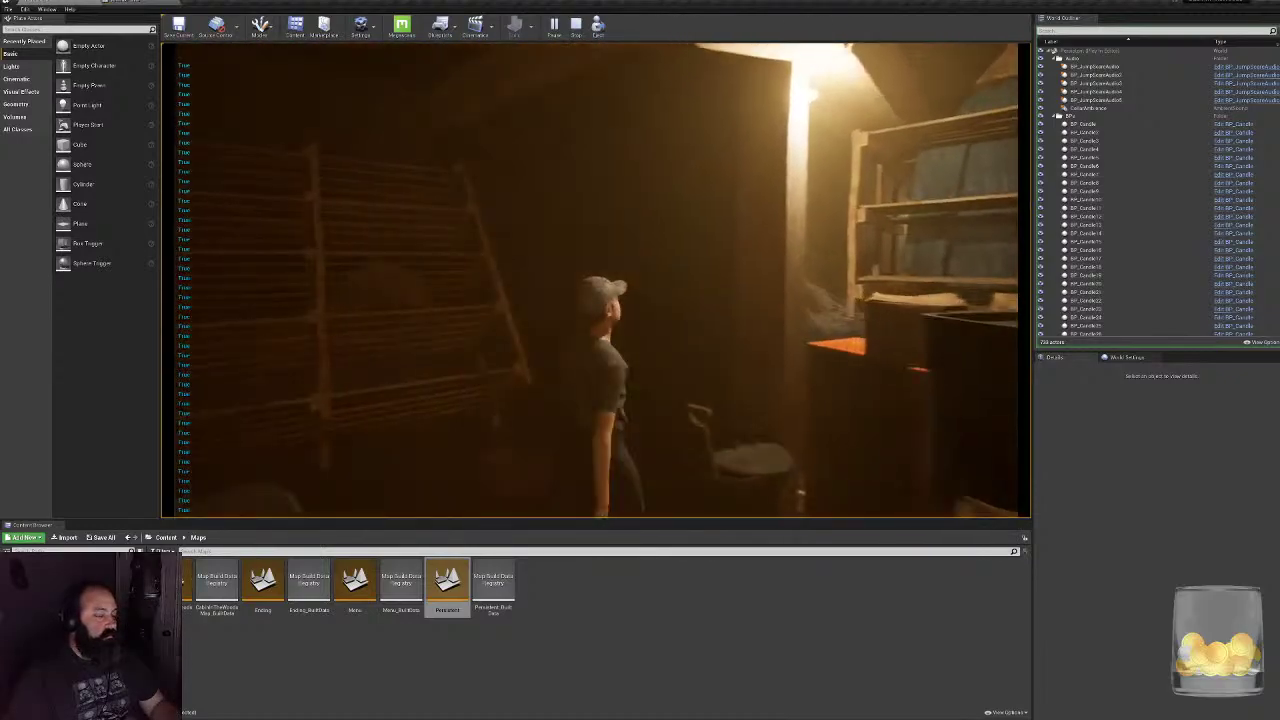
key("w")
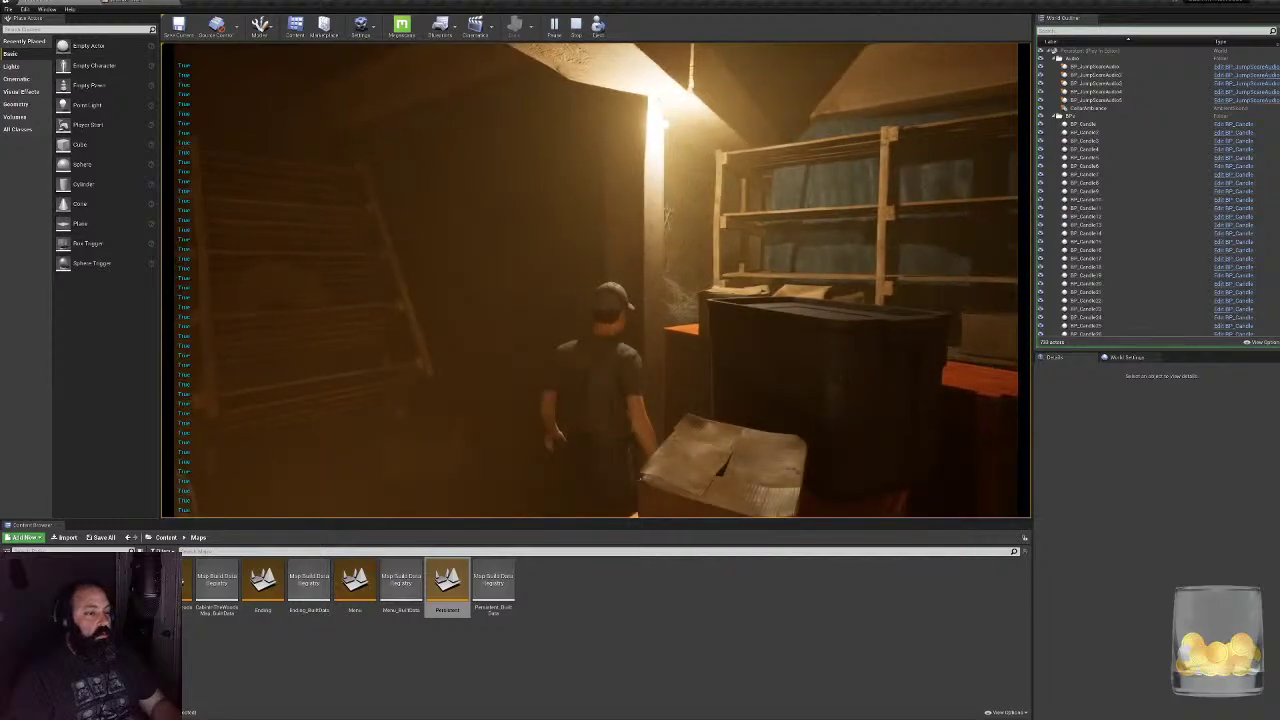
key("w")
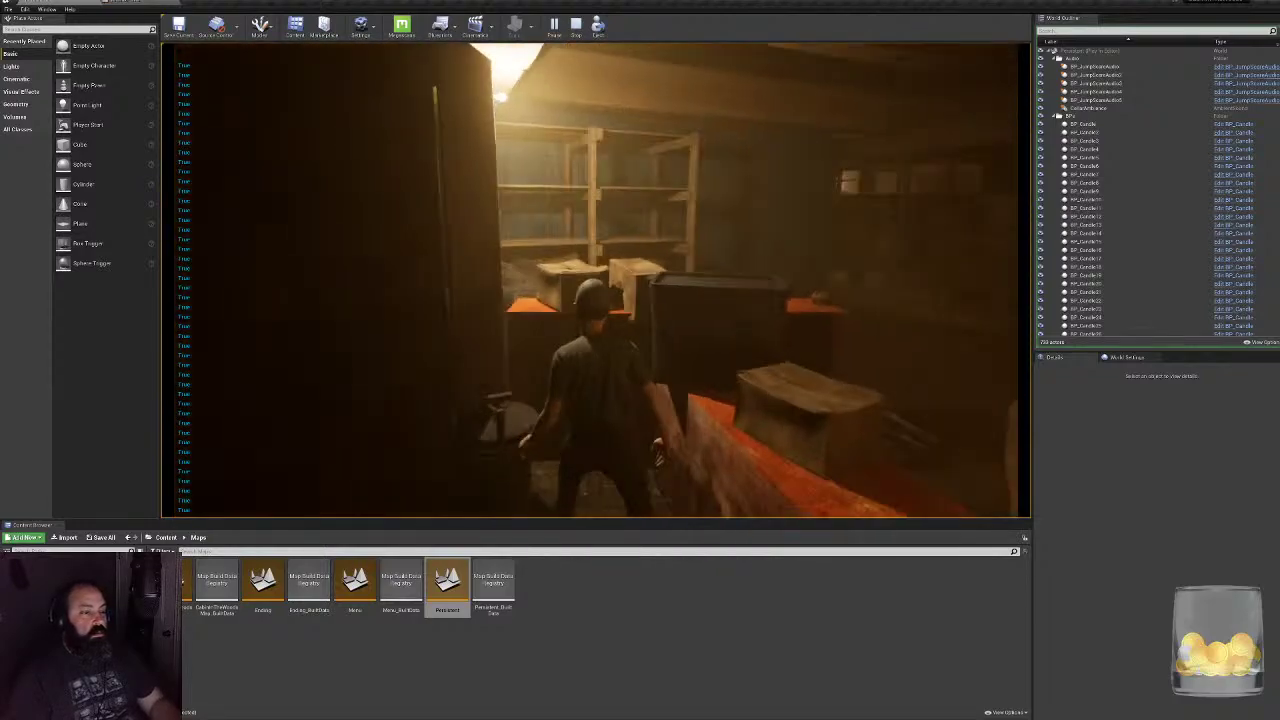
key("w")
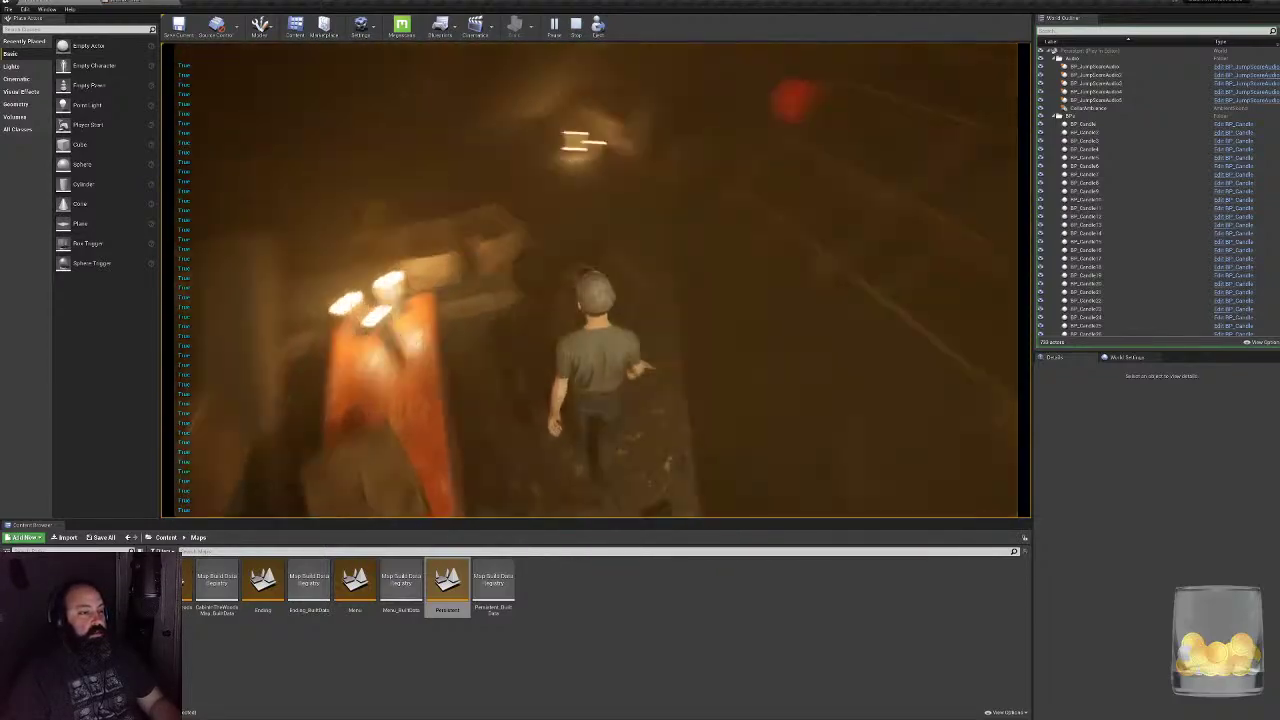
key("w")
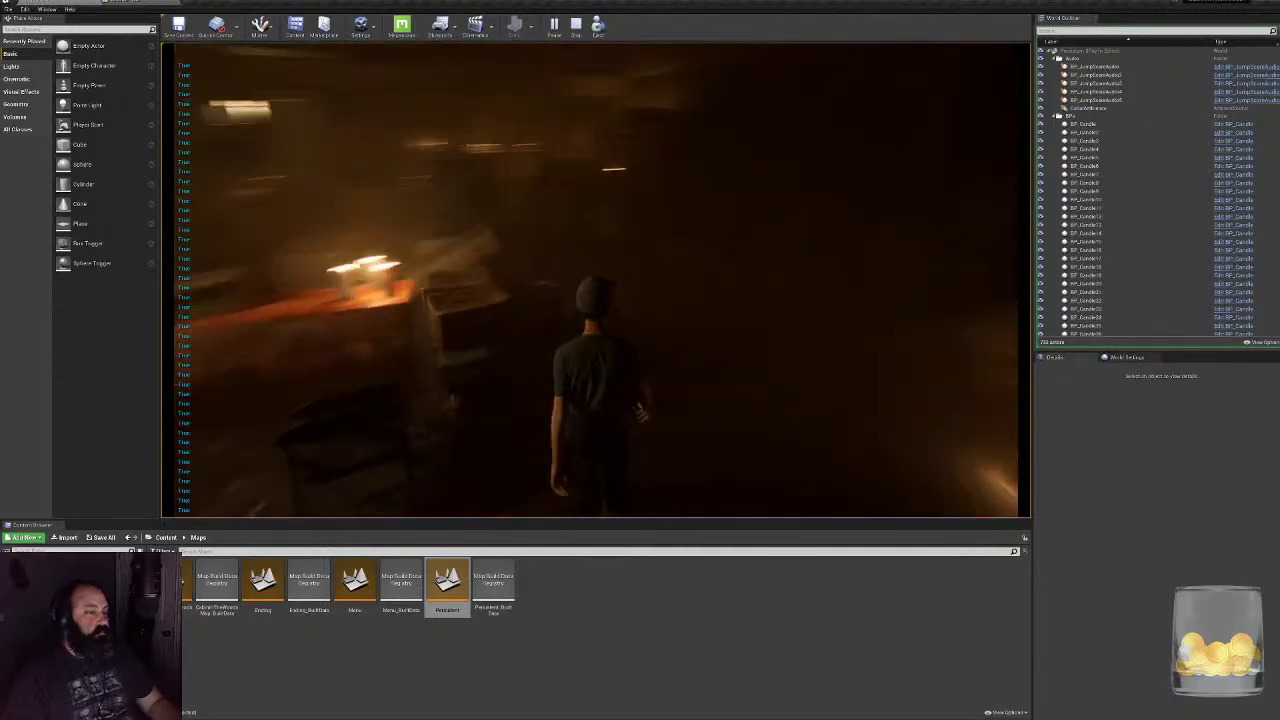
- Check the head turn while walking past the candlelit counter and down the shelf aisle, and end the play session
key("w")
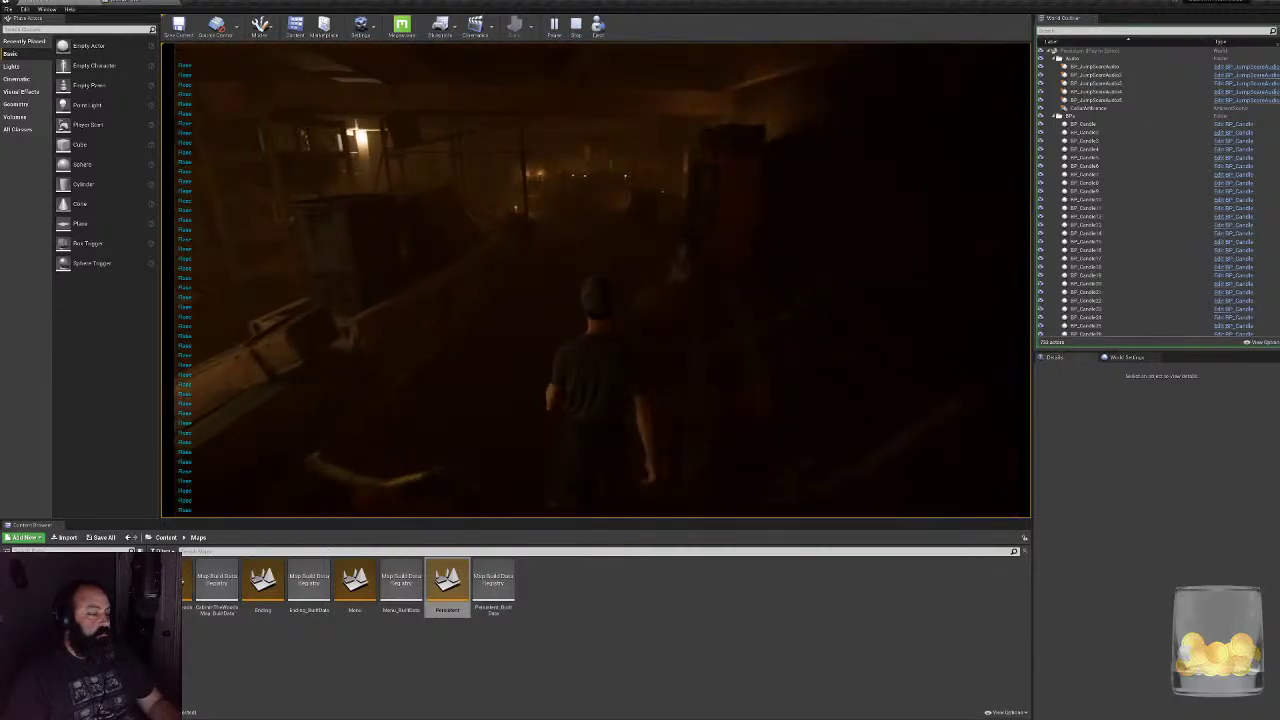
key("w")
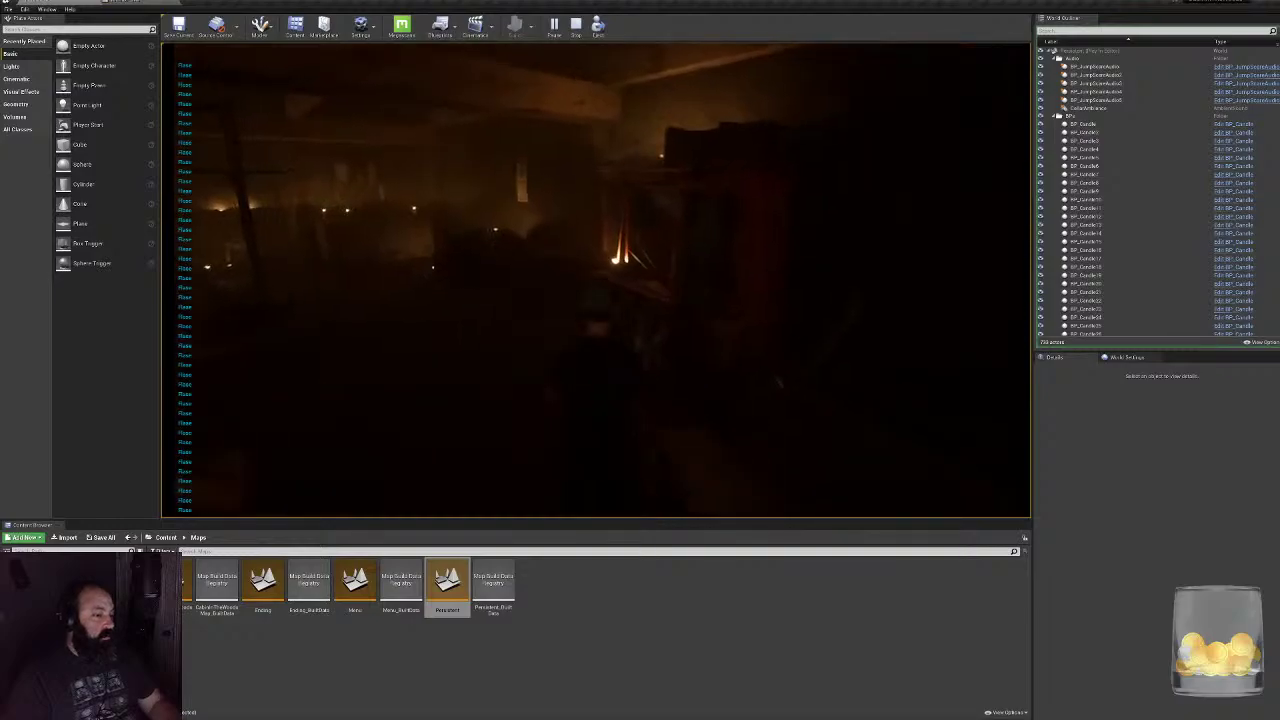
key("w")
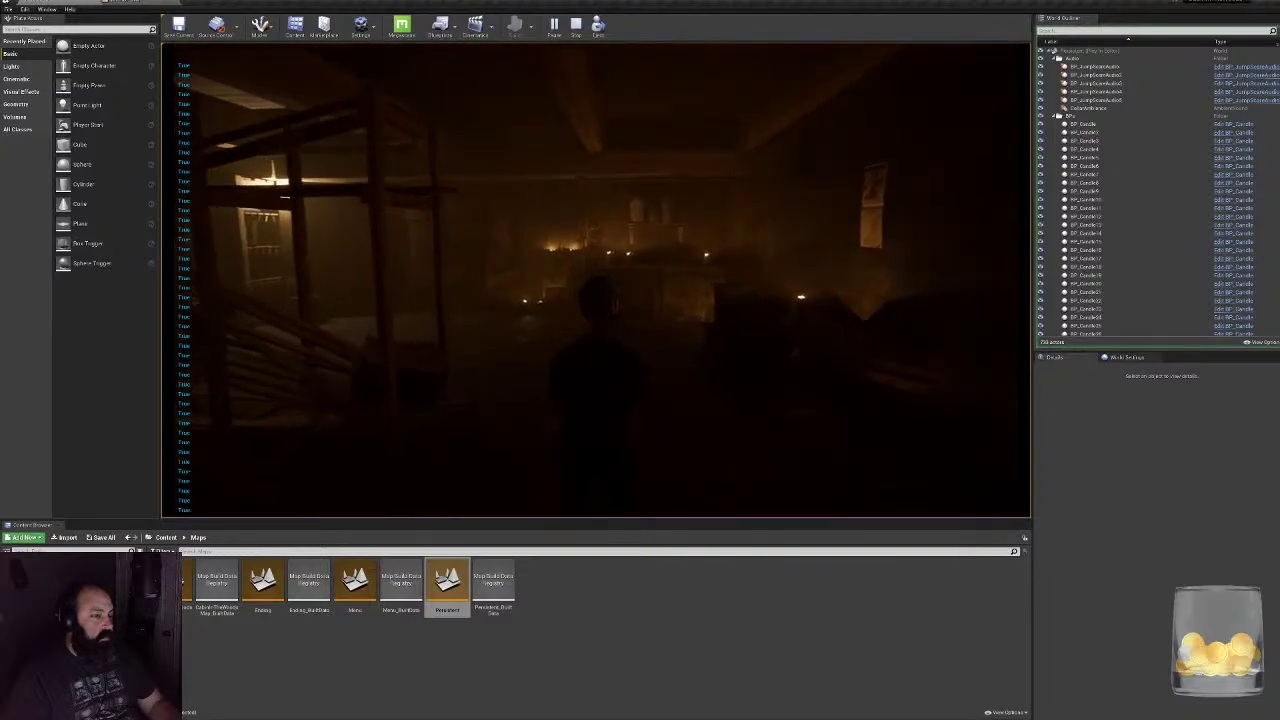
key("w")
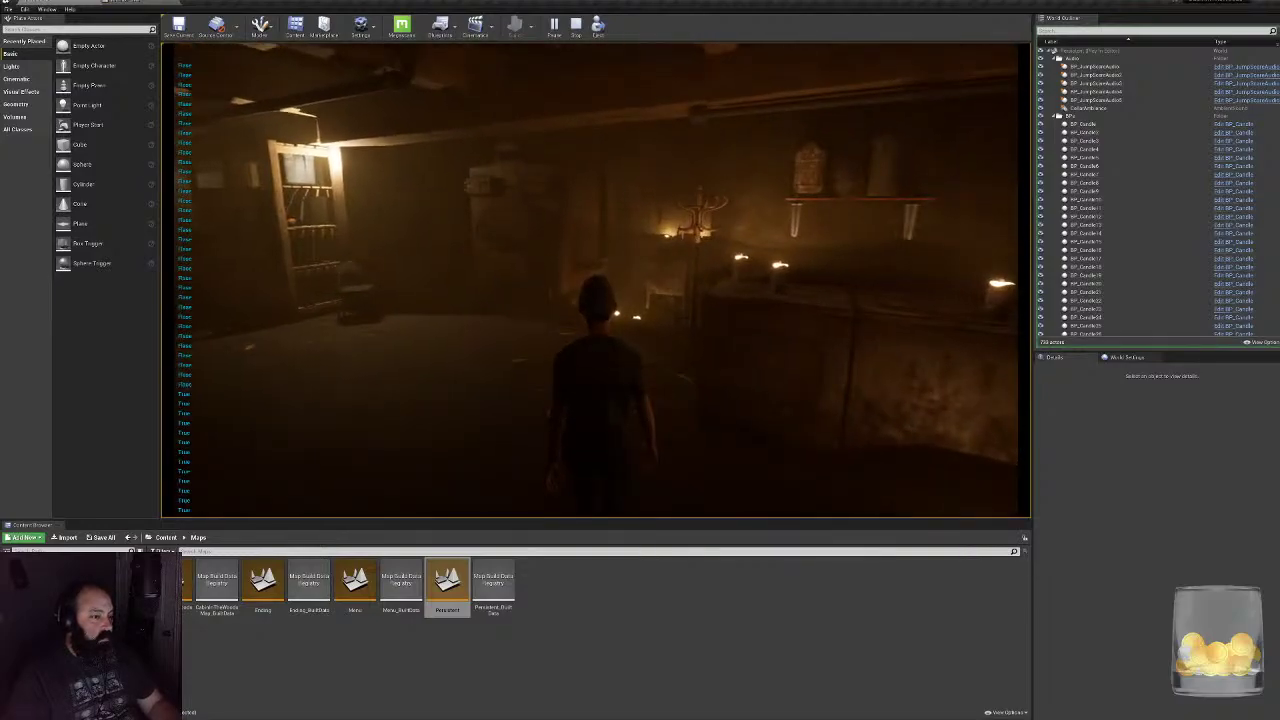
key("w")
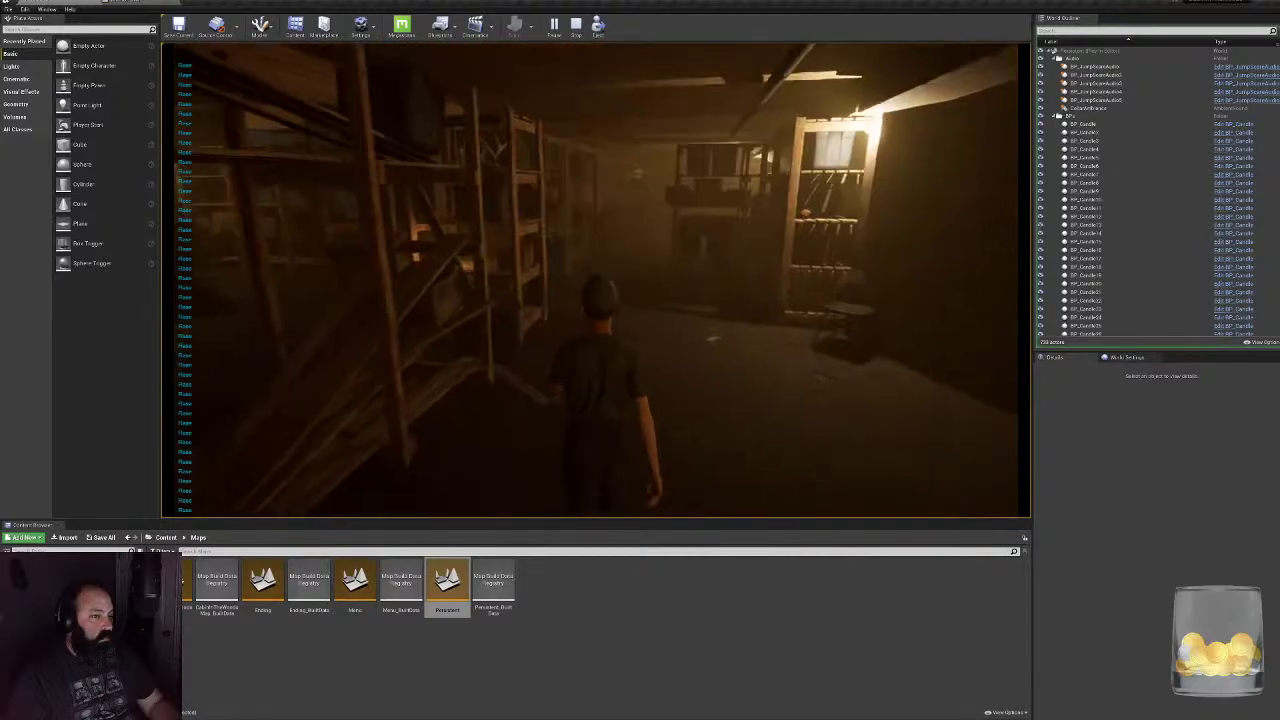
key("w")
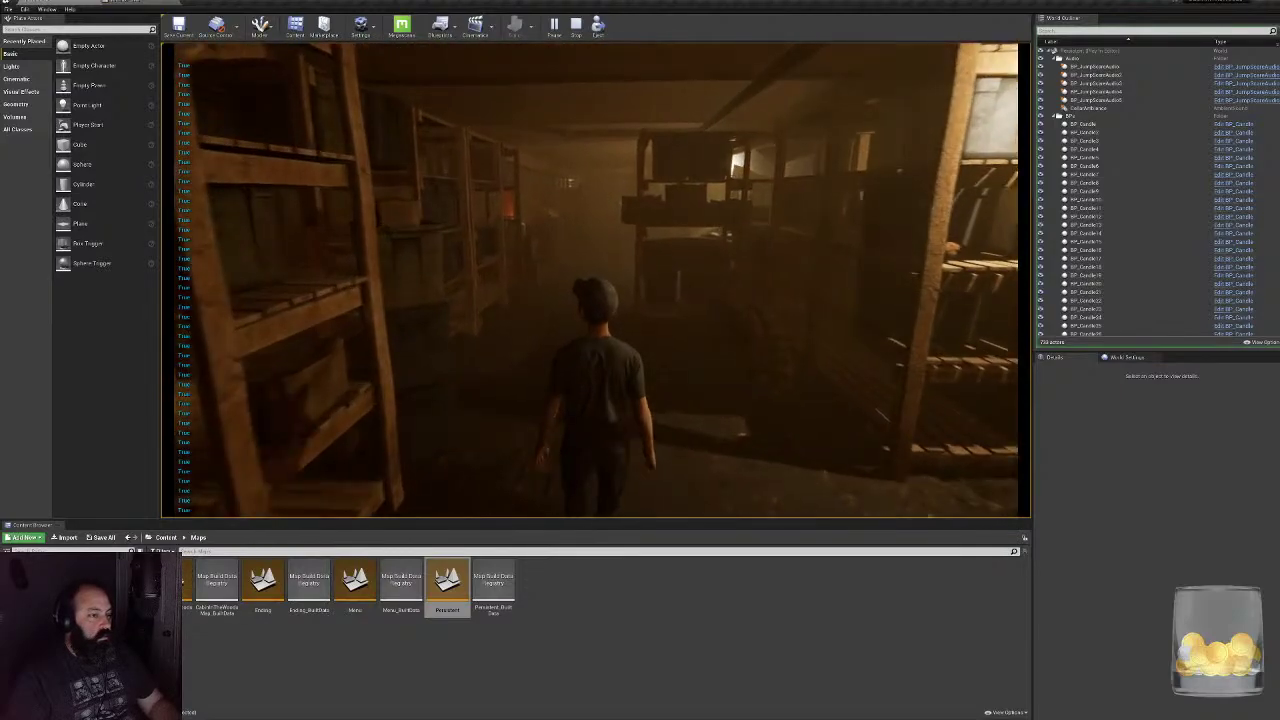
key("w")
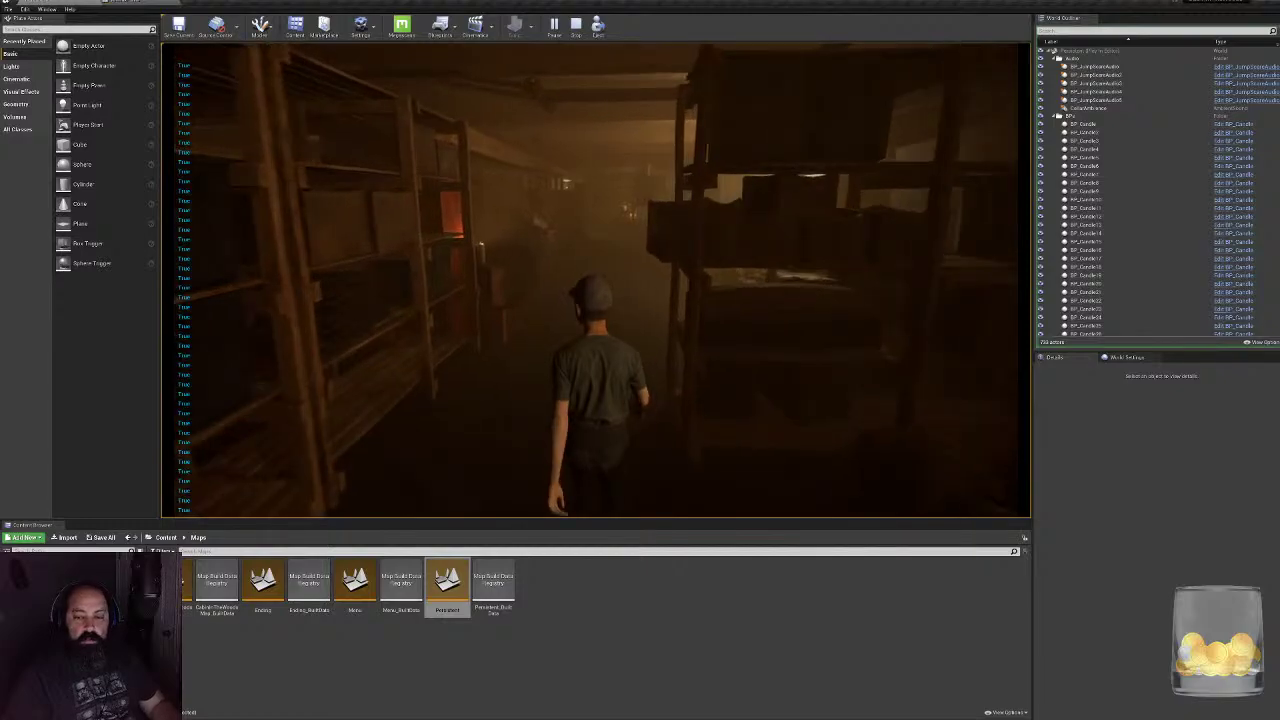
key("w")
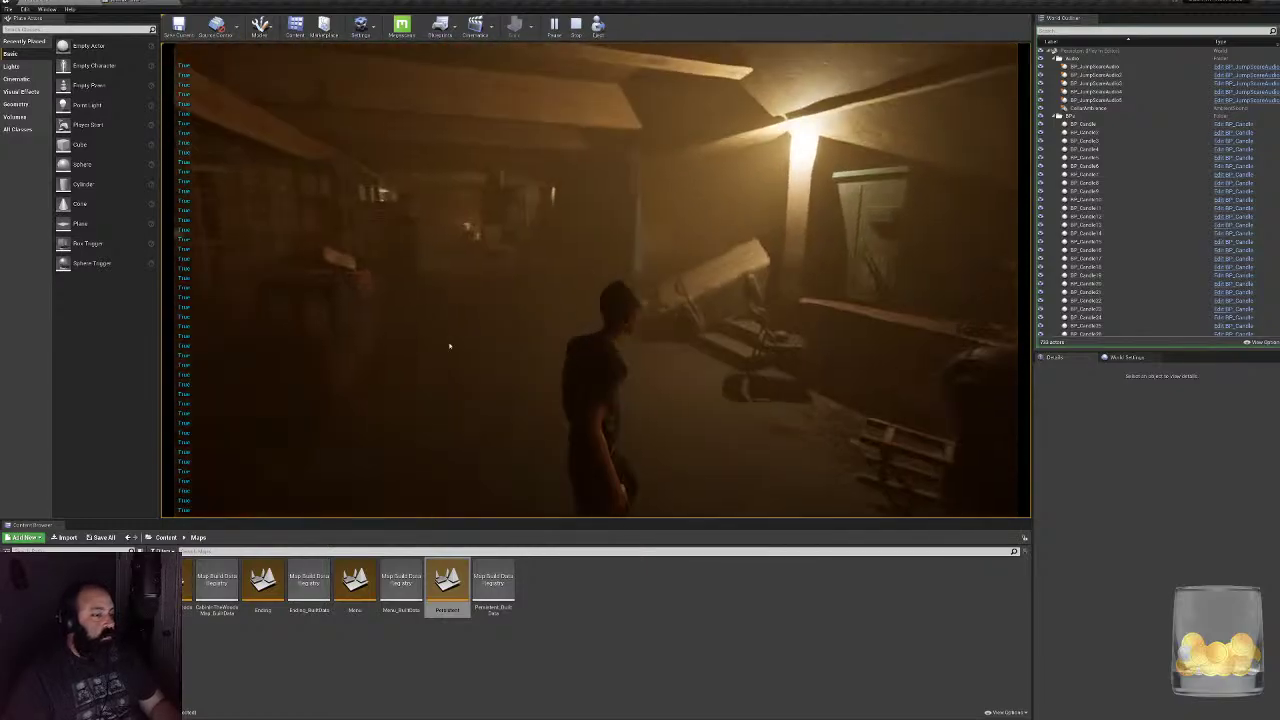
key("Escape")
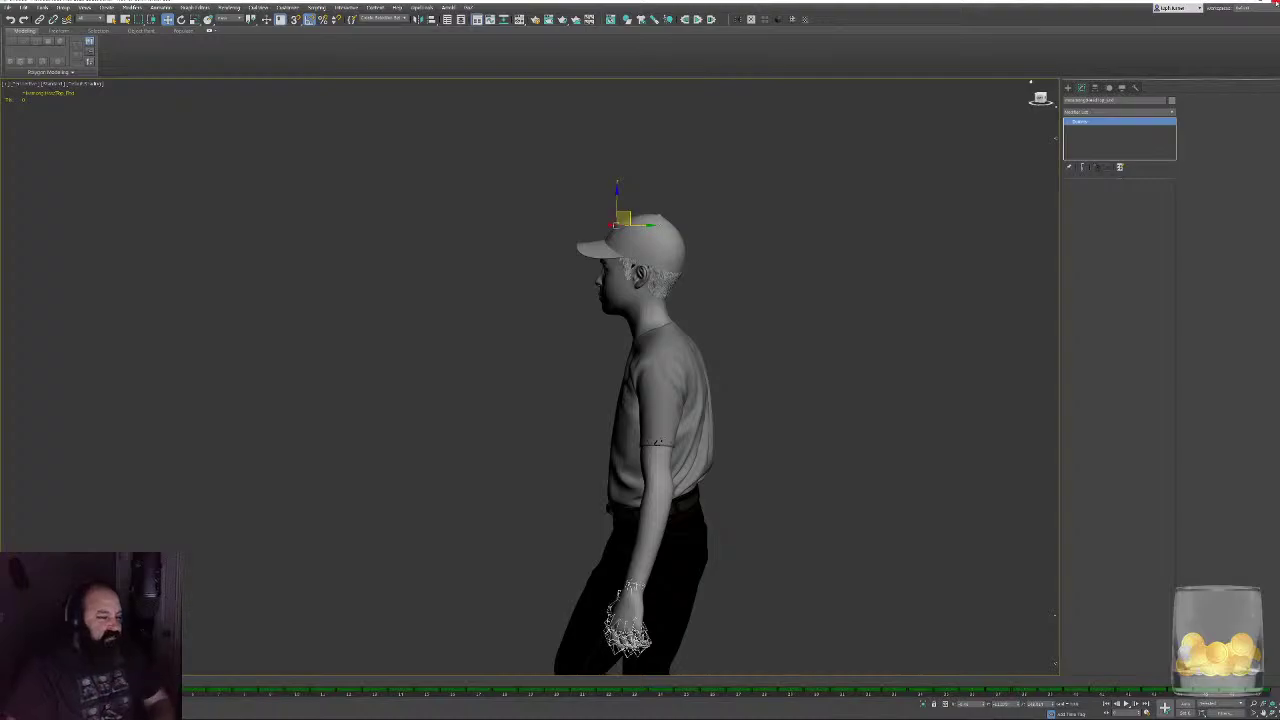
- Switch to 3ds Max and clear the current selection in the kid character's scene
left_click(645, 376)
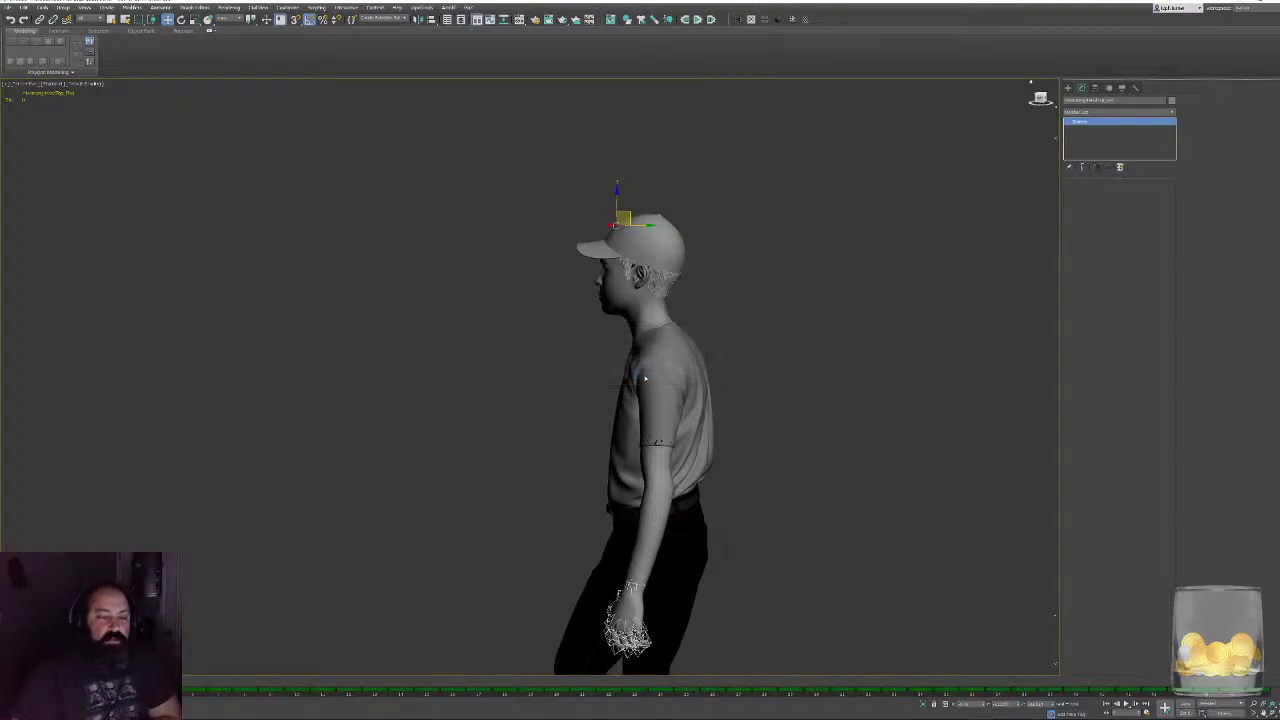
left_click(791, 358)
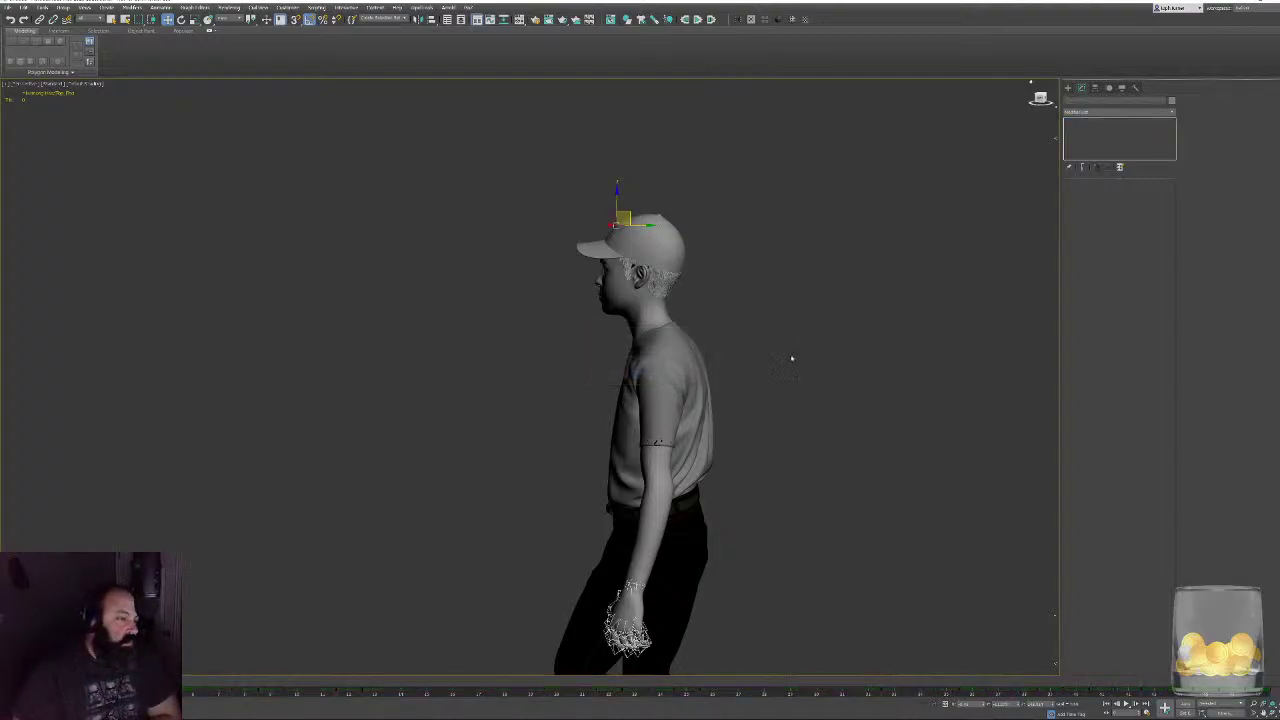